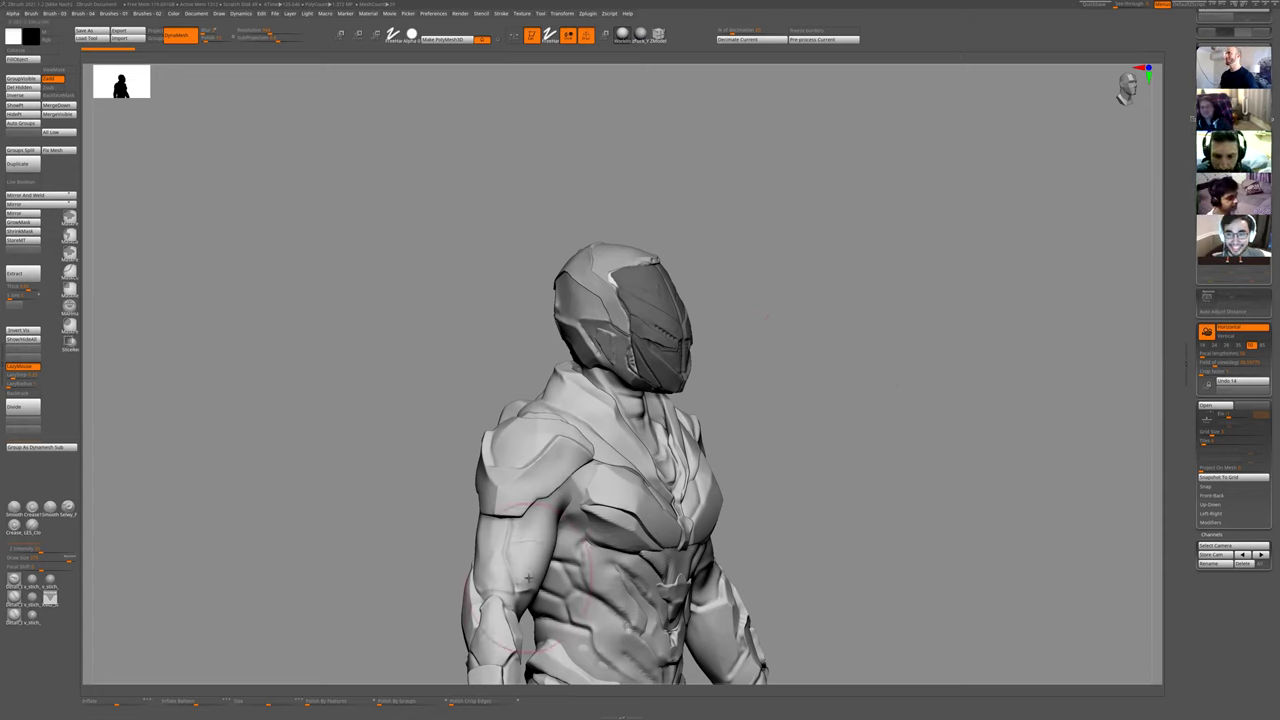
# - Select the body subtool at the abdomen of the armored figure
pyautogui.keyDown('shift'); pyautogui.moveTo(771, 511); pyautogui.dragTo(762, 510); pyautogui.keyUp('shift')
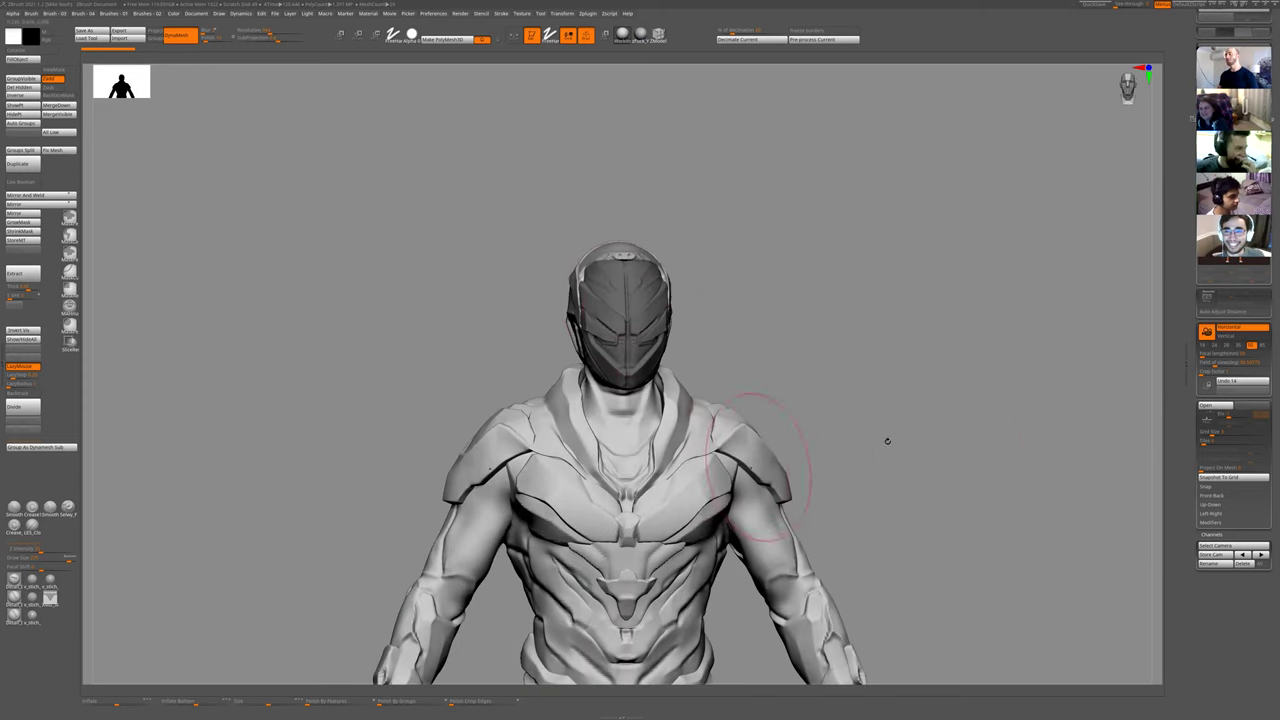
pyautogui.keyDown('alt'); pyautogui.moveTo(882, 238); pyautogui.dragTo(878, 222); pyautogui.keyUp('alt')
pyautogui.keyDown('alt'); pyautogui.moveTo(930, 590); pyautogui.dragTo(790, 404); pyautogui.keyUp('alt')
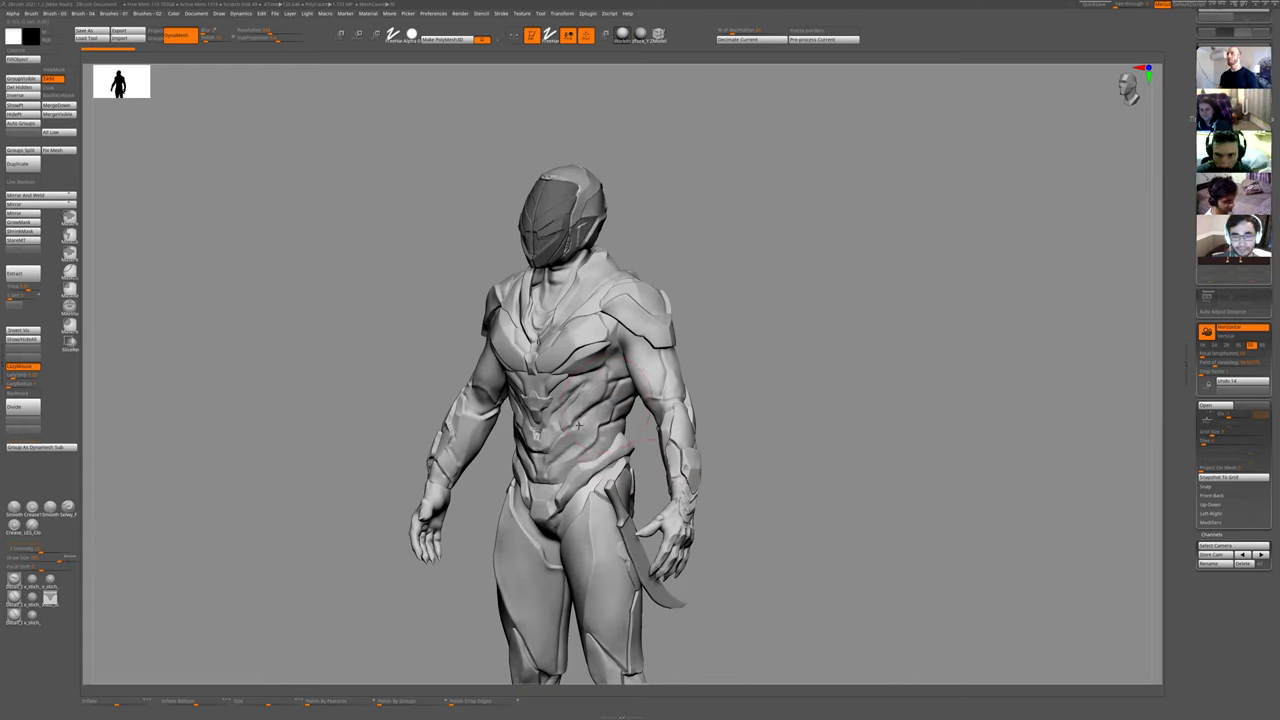
pyautogui.keyDown('alt'); pyautogui.click(580, 431); pyautogui.keyUp('alt')
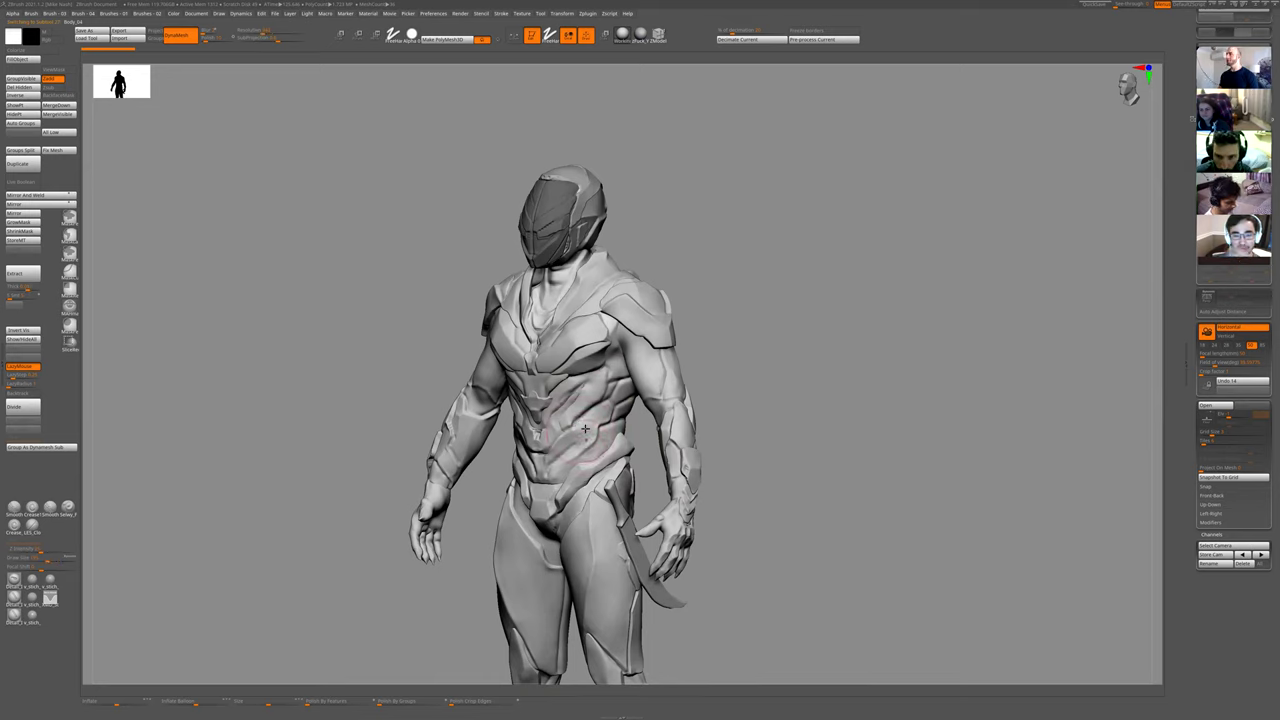
pyautogui.keyDown('ctrl'); pyautogui.moveTo(789, 329); pyautogui.dragTo(789, 329, button='right'); pyautogui.keyUp('ctrl')
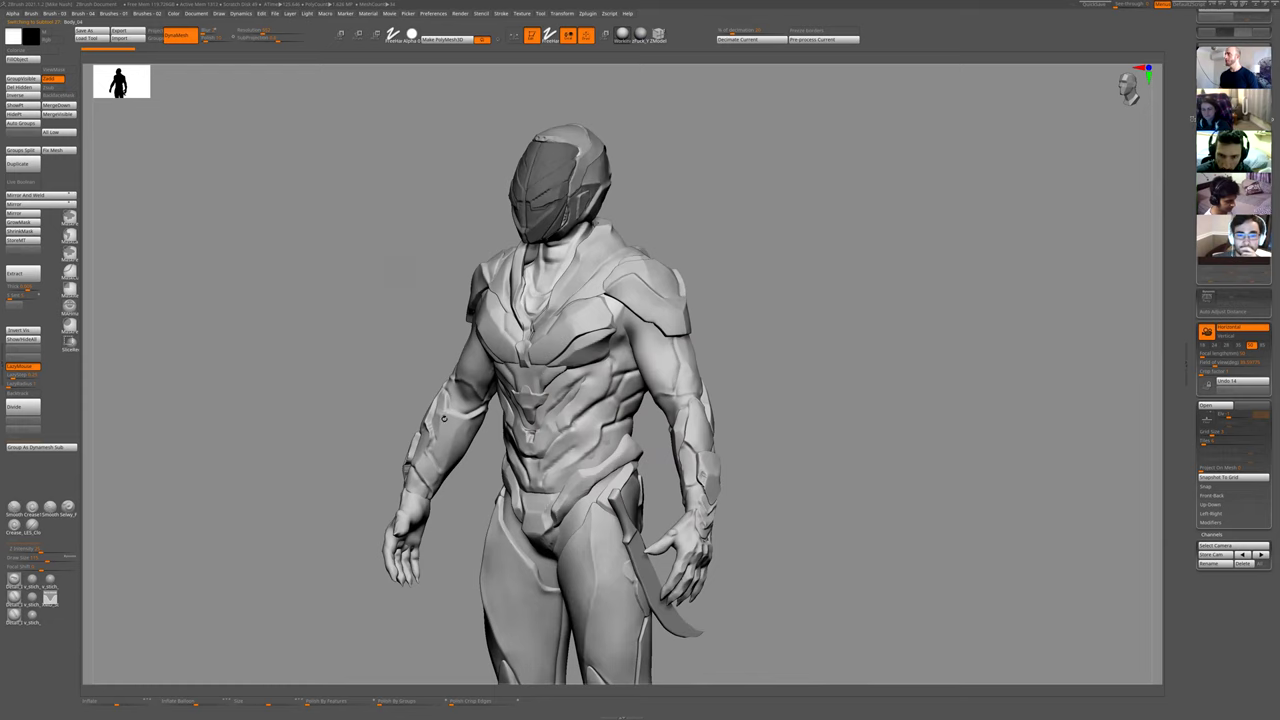
# - Try a sculpting brush stroke down the side of the abdomen, and undo it
pyautogui.click(223, 502)
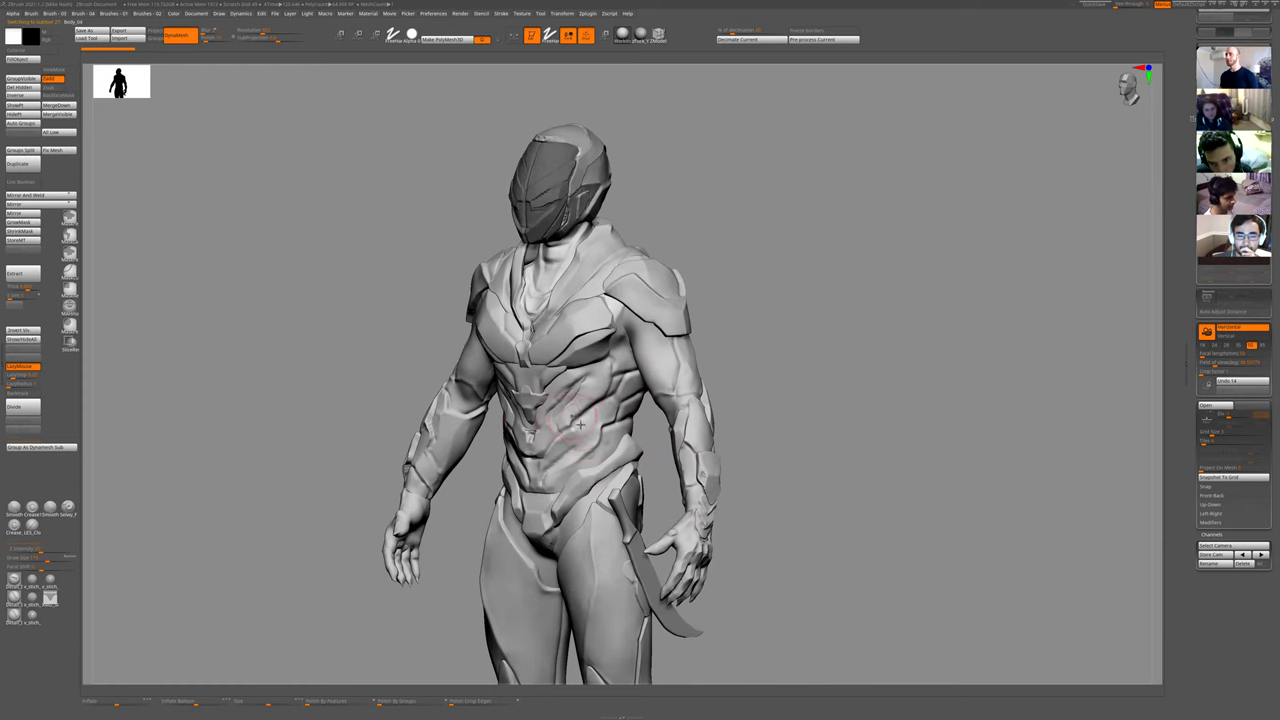
pyautogui.press('1')
pyautogui.click(606, 441)
pyautogui.press('1')
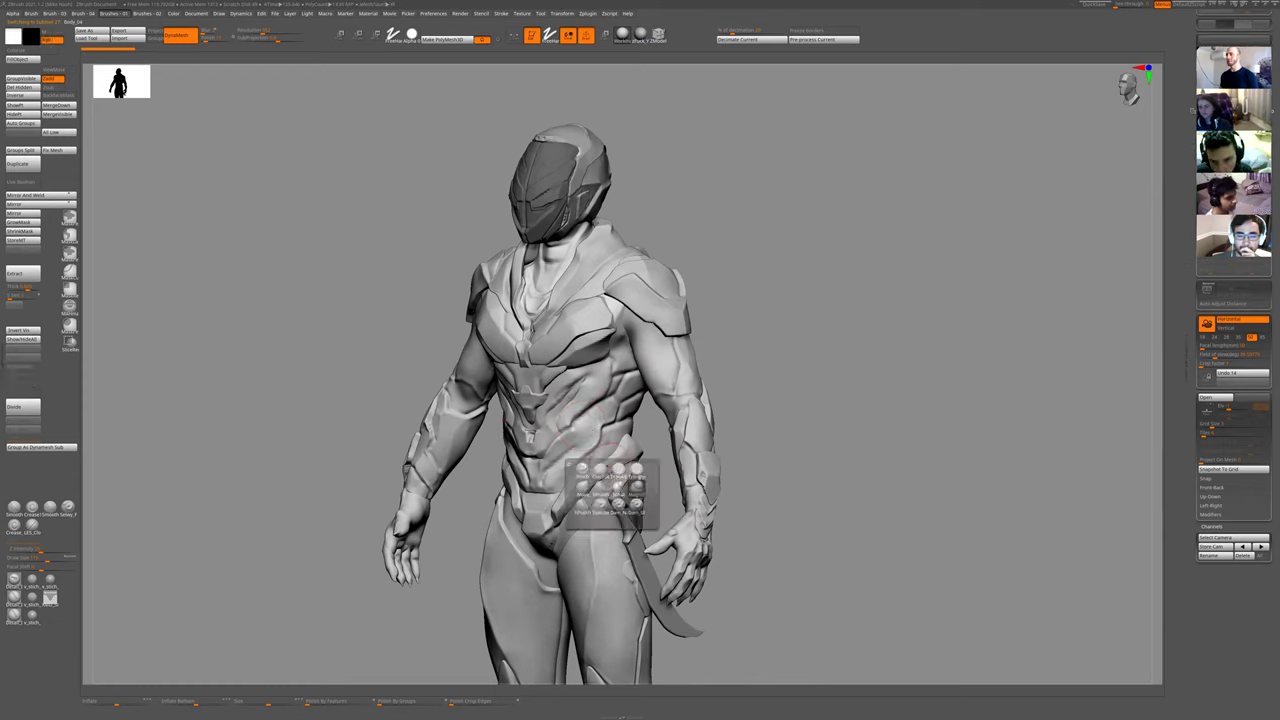
pyautogui.click(641, 506)
pyautogui.moveTo(588, 375); pyautogui.dragTo(574, 459)
pyautogui.hotkey('ctrl', 'z')
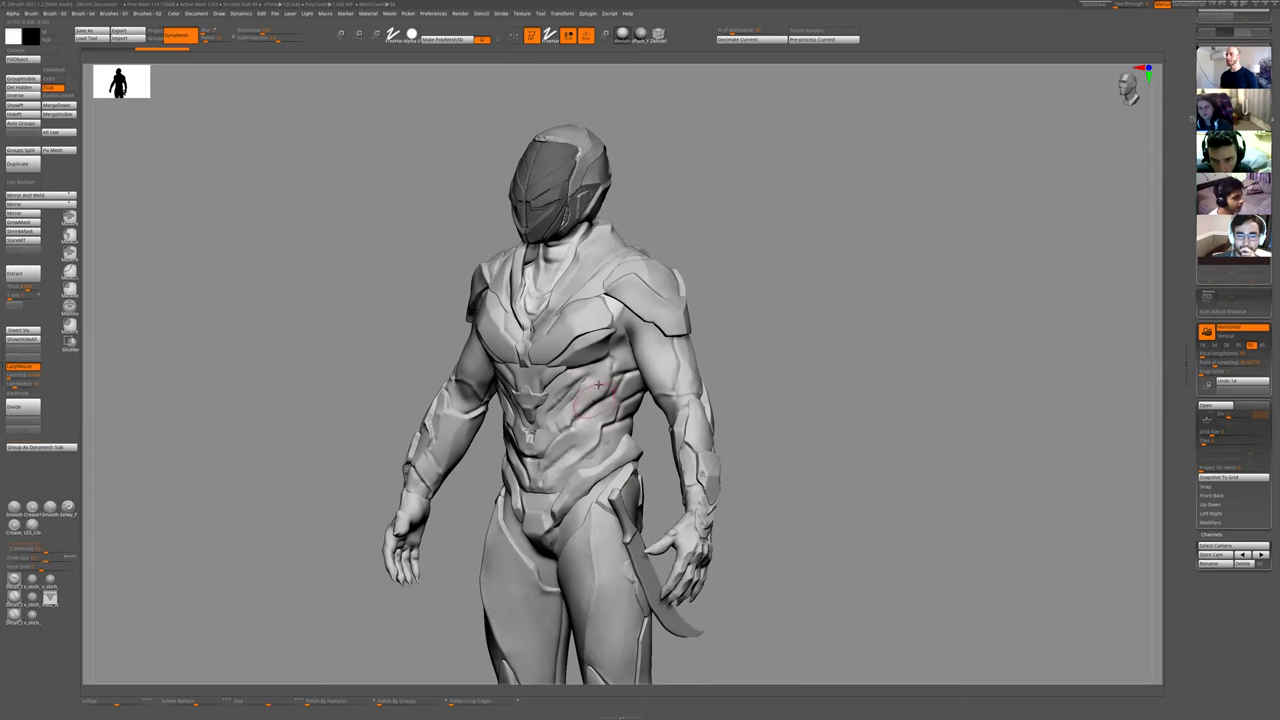
# - Mask the slanted panel beside the center of the abdomen, and clear the mask
pyautogui.keyDown('alt'); pyautogui.moveTo(789, 309); pyautogui.dragTo(700, 400); pyautogui.keyUp('alt')
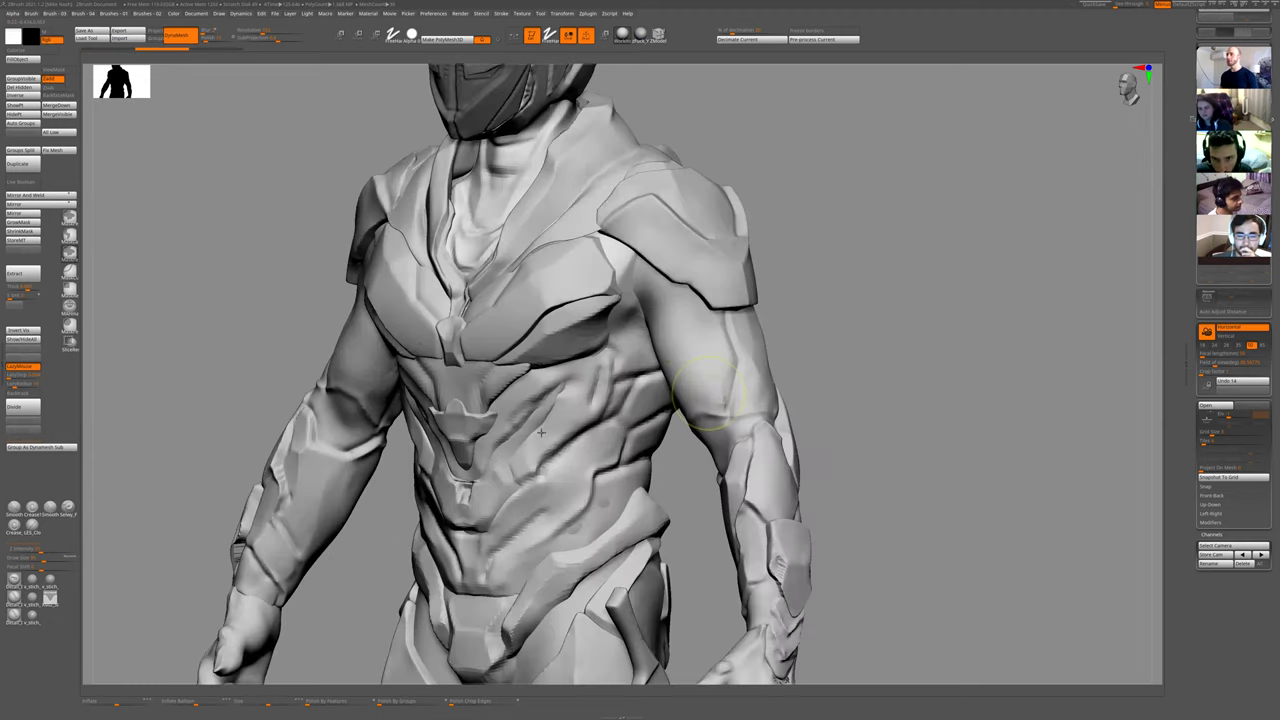
pyautogui.hotkey('ctrl', 'z')
pyautogui.moveTo(598, 365)
pyautogui.keyDown('ctrl'); pyautogui.mouseDown()
pyautogui.moveTo(525, 465)
pyautogui.moveTo(598, 371)
pyautogui.mouseUp(); pyautogui.keyUp('ctrl')
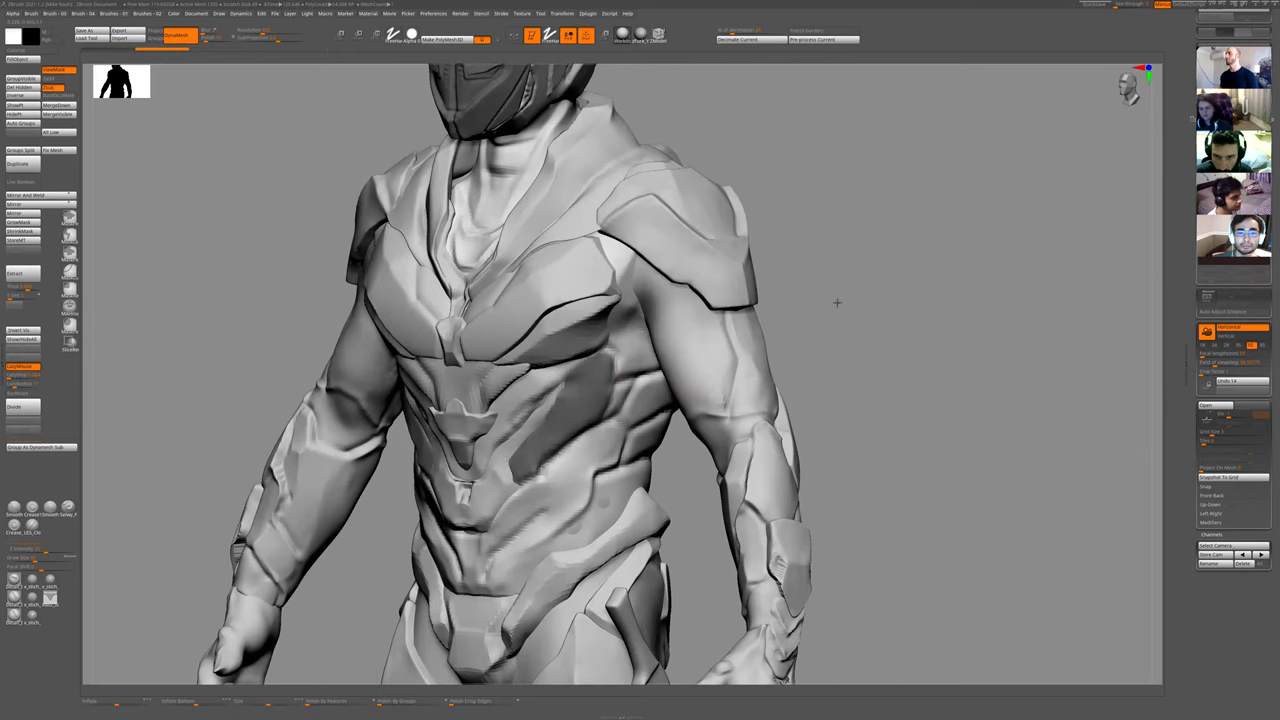
pyautogui.press('f')
pyautogui.keyDown('alt'); pyautogui.moveTo(793, 355); pyautogui.dragTo(813, 341); pyautogui.keyUp('alt')
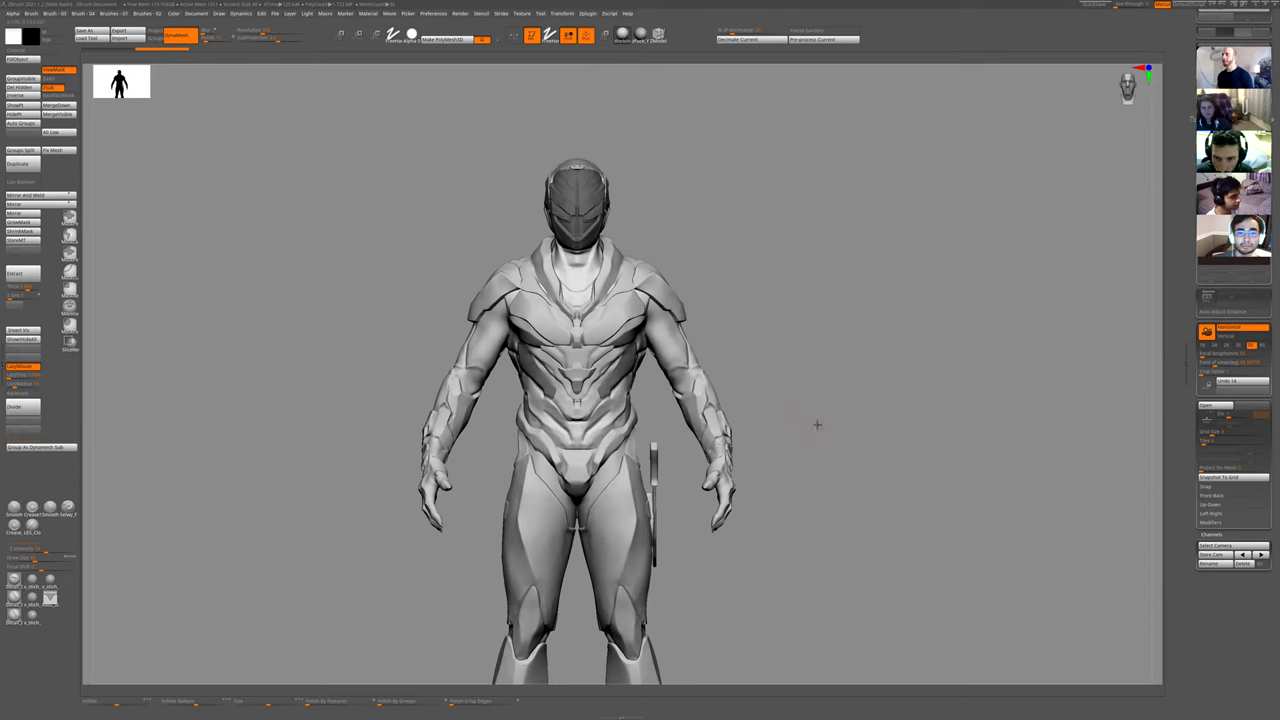
pyautogui.keyDown('alt'); pyautogui.moveTo(733, 555); pyautogui.dragTo(814, 371); pyautogui.keyUp('alt')
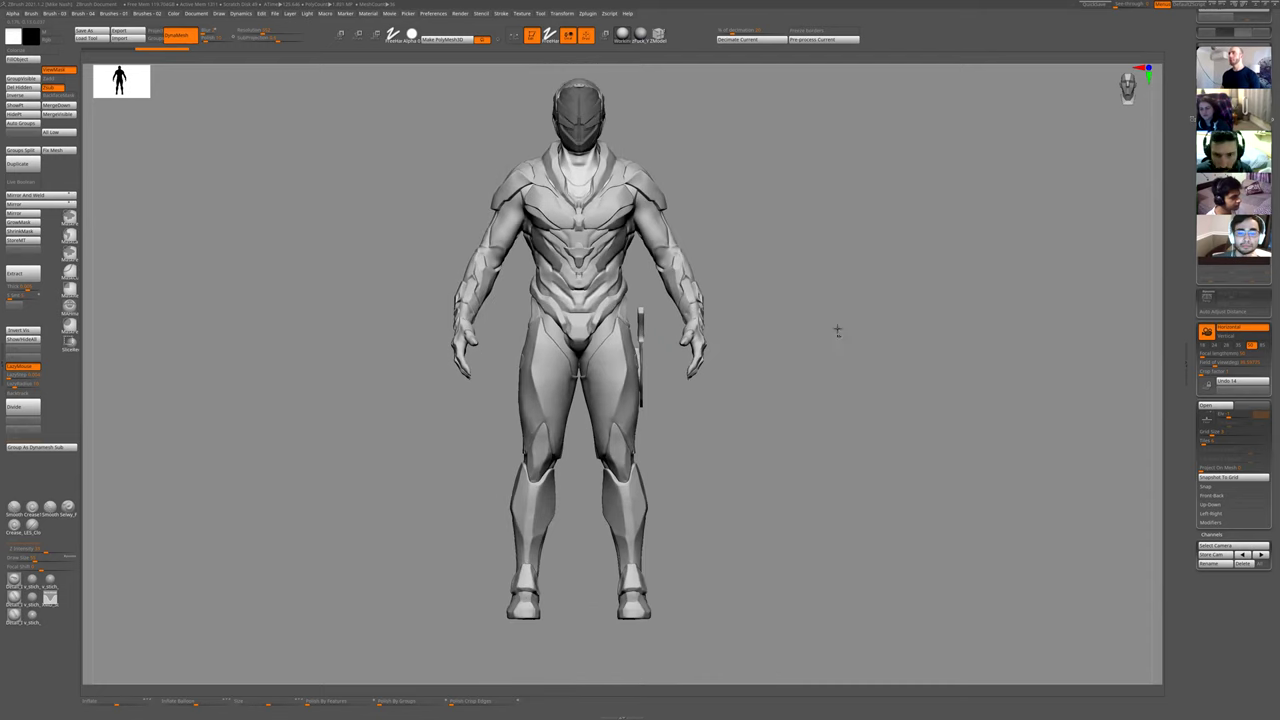
pyautogui.keyDown('alt'); pyautogui.click(611, 249); pyautogui.keyUp('alt')
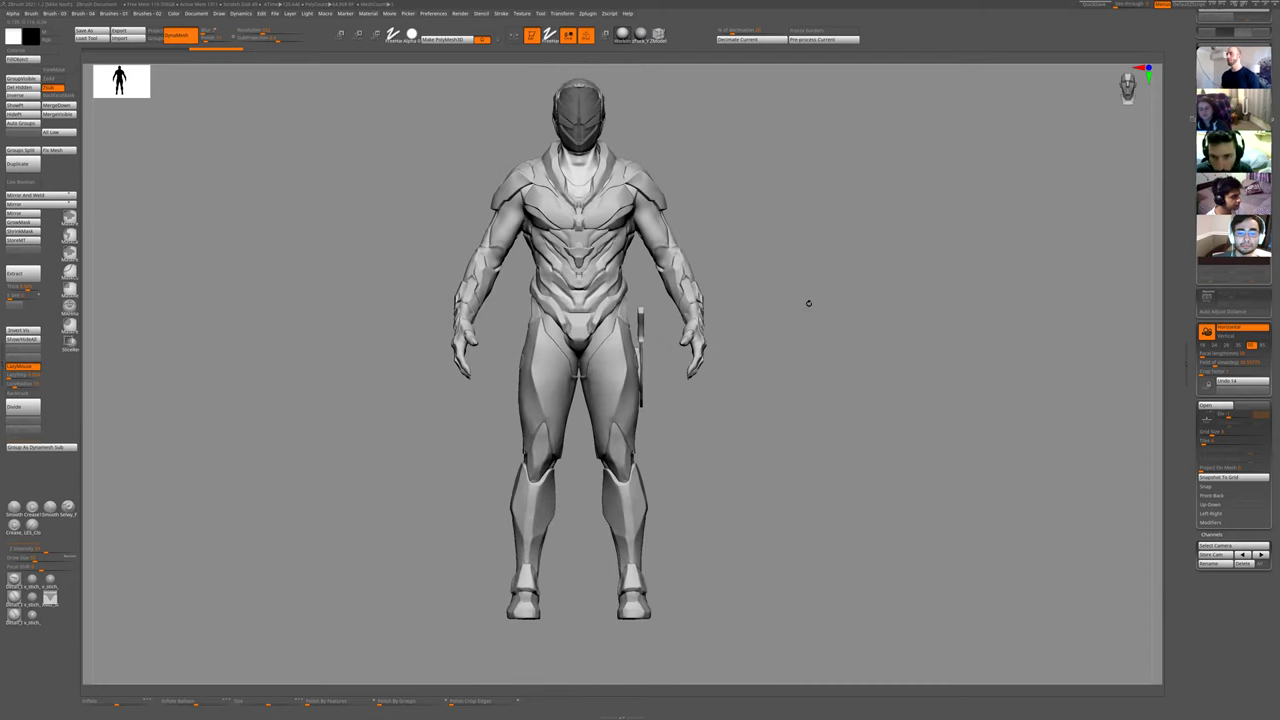
# - Select the elbow guard subtool on the back of the arm
pyautogui.keyDown('alt'); pyautogui.moveTo(808, 303); pyautogui.dragTo(800, 512); pyautogui.keyUp('alt')
pyautogui.keyDown('alt'); pyautogui.moveTo(800, 512); pyautogui.dragTo(733, 416); pyautogui.keyUp('alt')
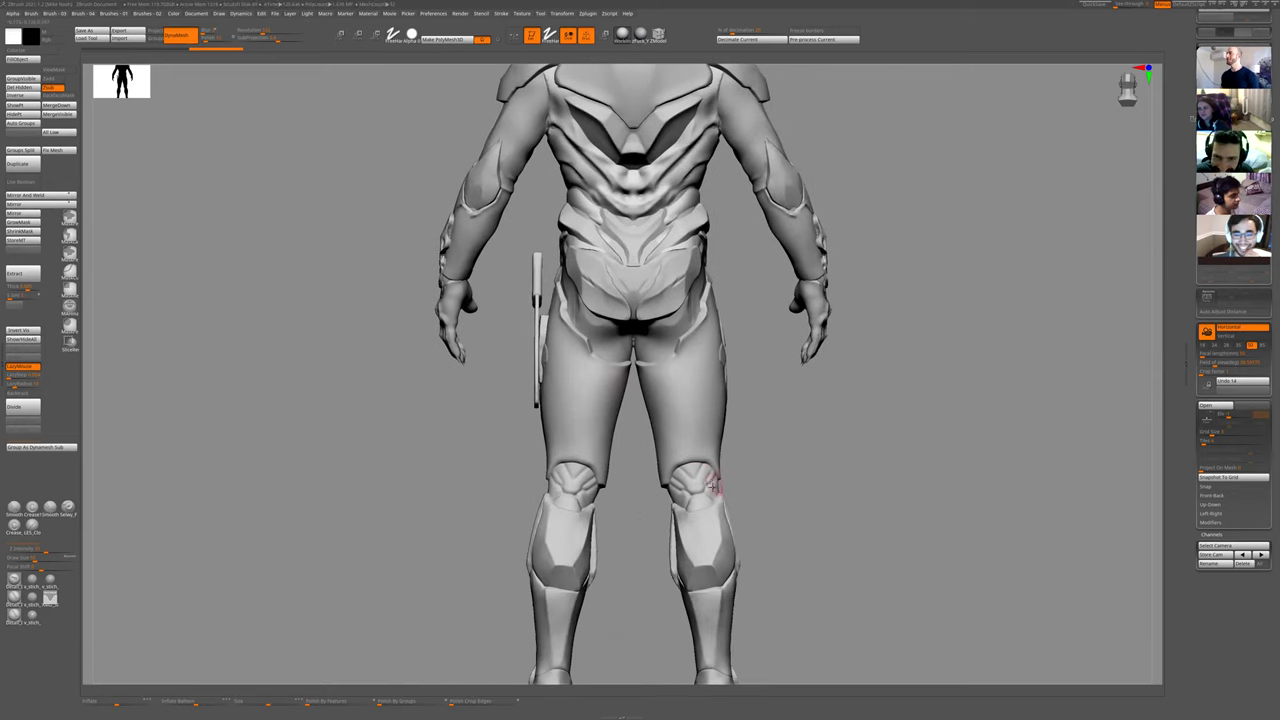
pyautogui.keyDown('alt'); pyautogui.moveTo(789, 434); pyautogui.dragTo(770, 463); pyautogui.keyUp('alt')
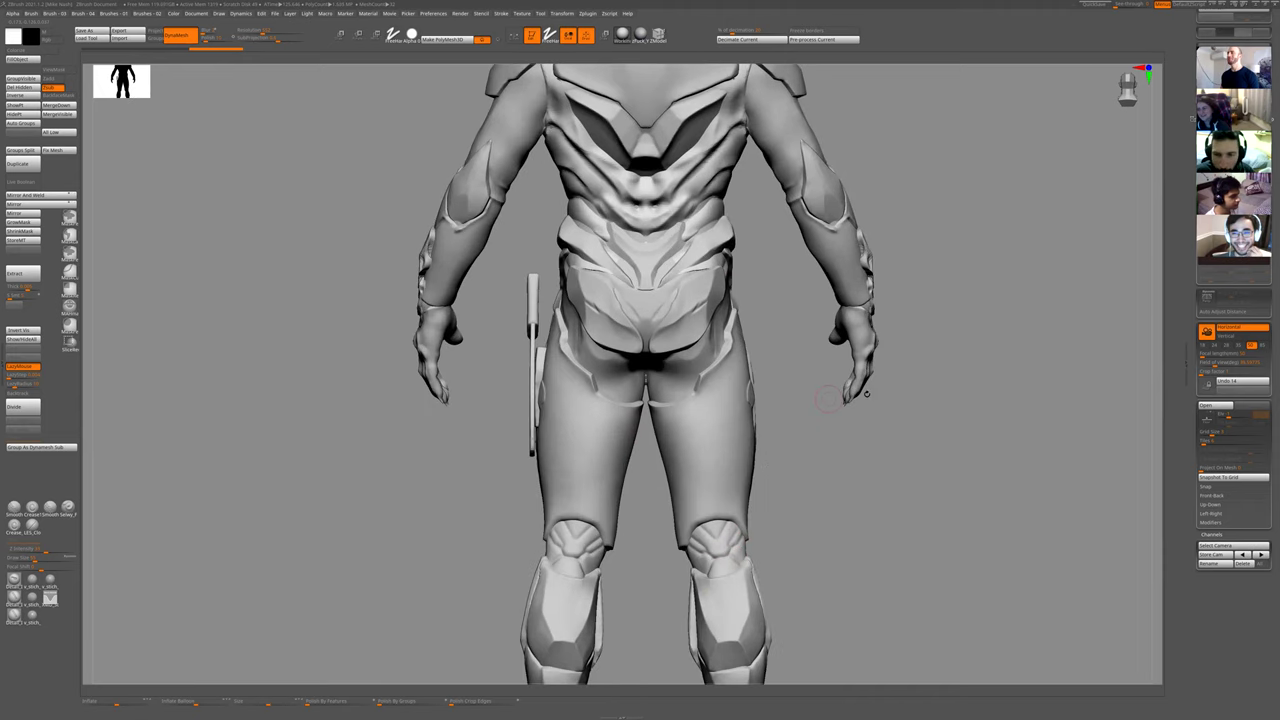
pyautogui.keyDown('alt'); pyautogui.moveTo(926, 170); pyautogui.dragTo(855, 412); pyautogui.keyUp('alt')
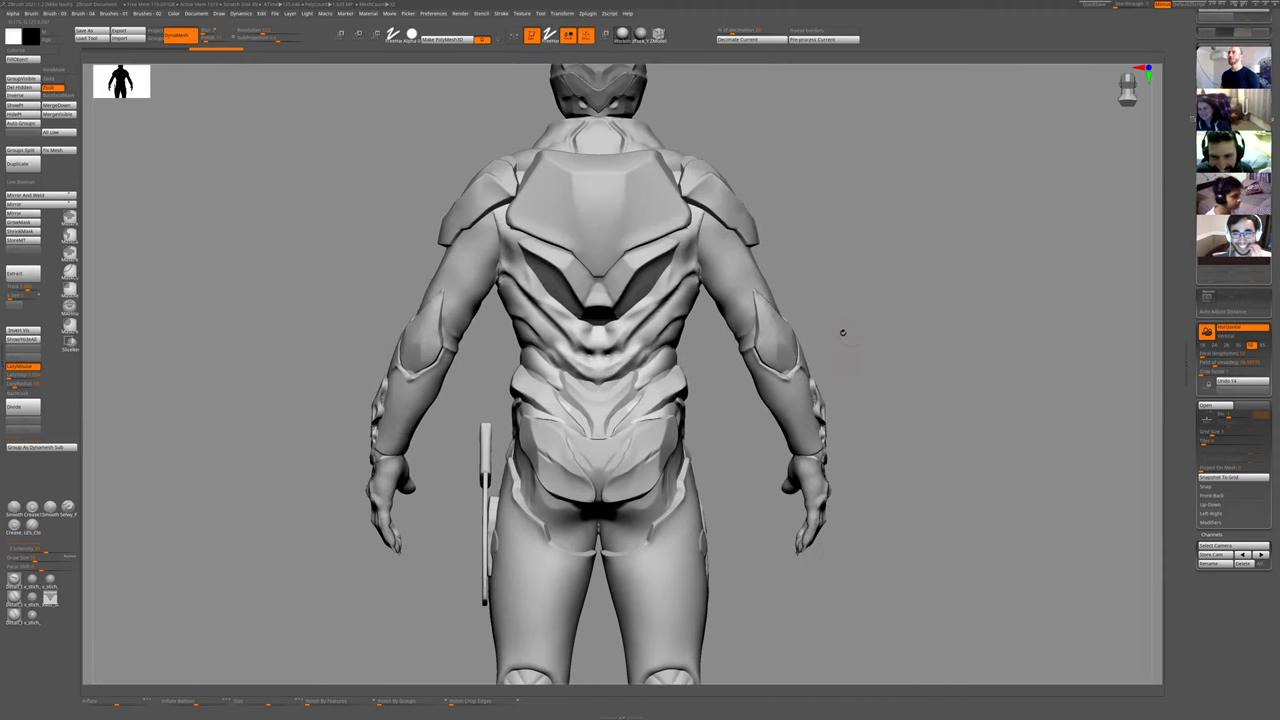
pyautogui.keyDown('alt'); pyautogui.click(774, 338); pyautogui.keyUp('alt')
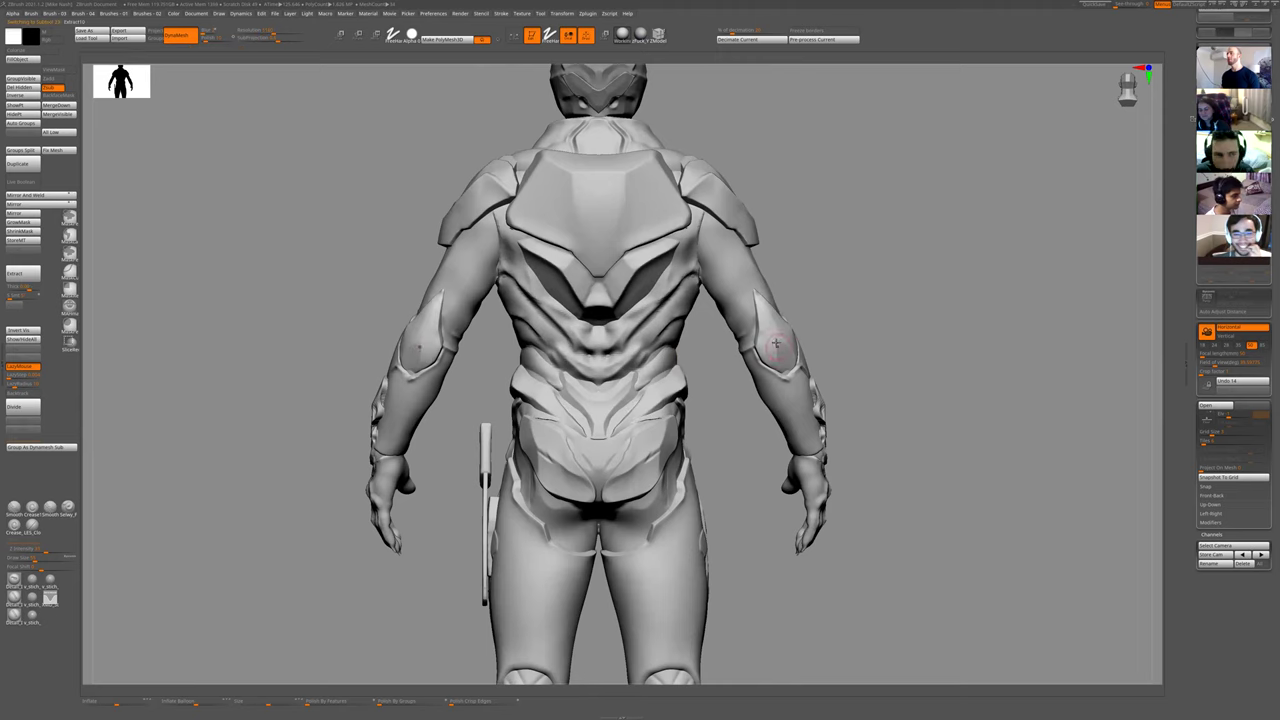
pyautogui.moveTo(826, 311); pyautogui.dragTo(798, 312)
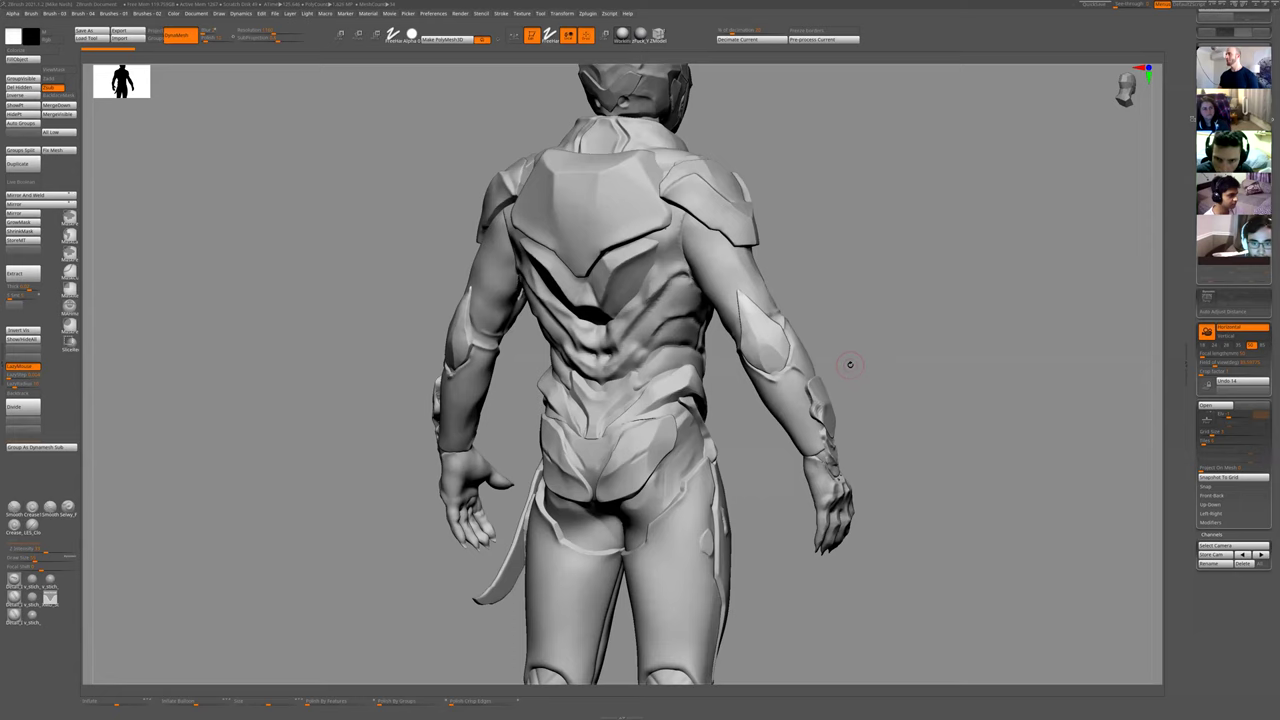
# - Select the large armor plate on the figure's upper back
pyautogui.moveTo(847, 364); pyautogui.dragTo(818, 366)
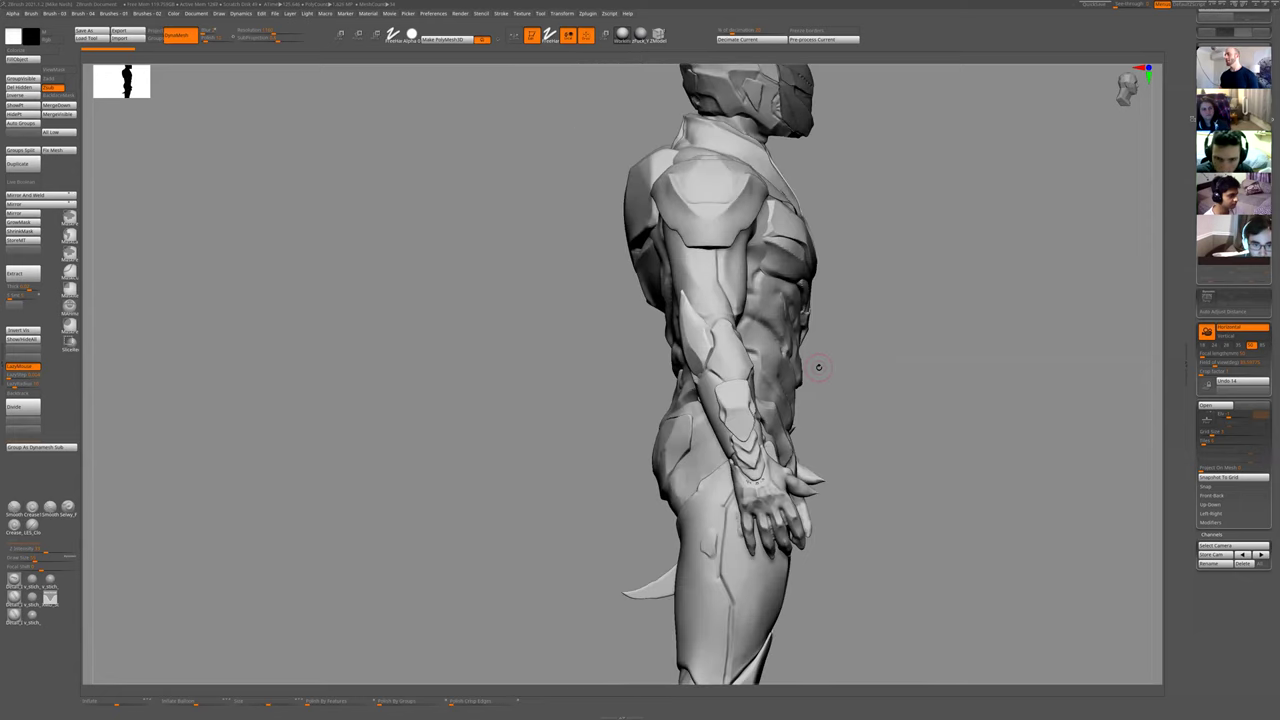
pyautogui.moveTo(914, 334); pyautogui.dragTo(828, 346)
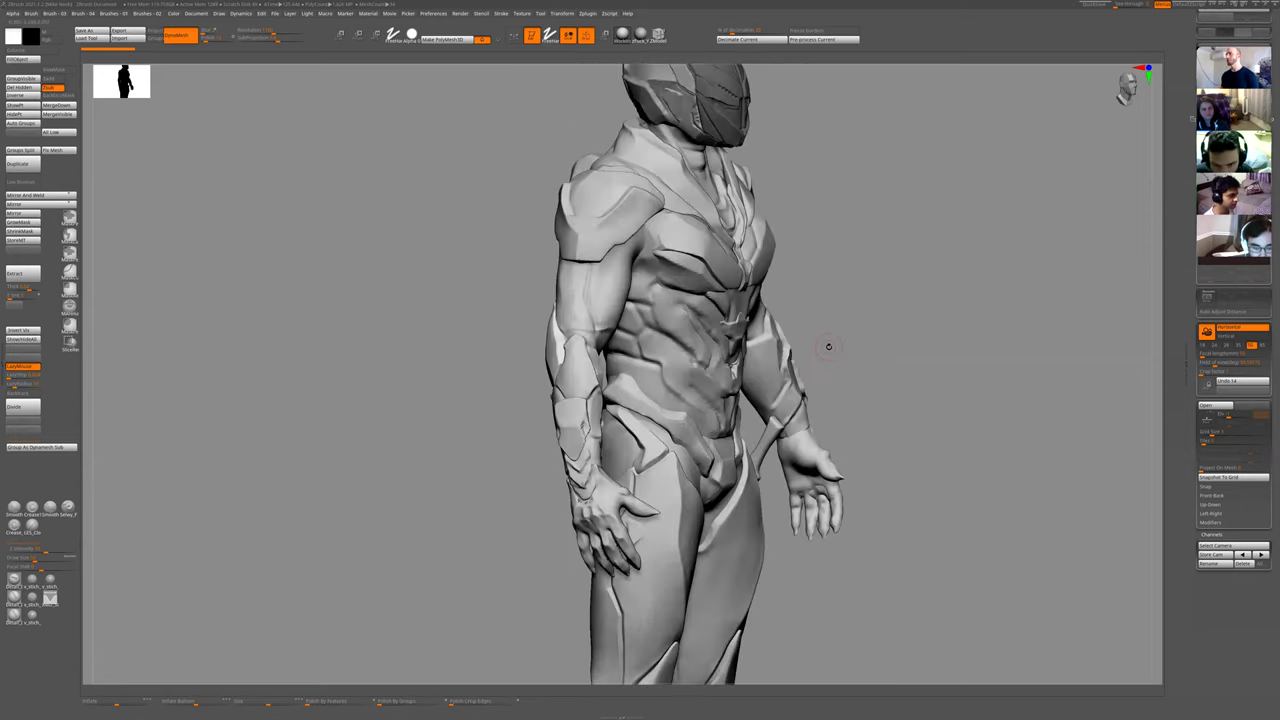
pyautogui.moveTo(809, 277)
pyautogui.mouseDown()
pyautogui.moveTo(815, 268)
pyautogui.moveTo(805, 283)
pyautogui.mouseUp()
pyautogui.moveTo(925, 293); pyautogui.dragTo(775, 341)
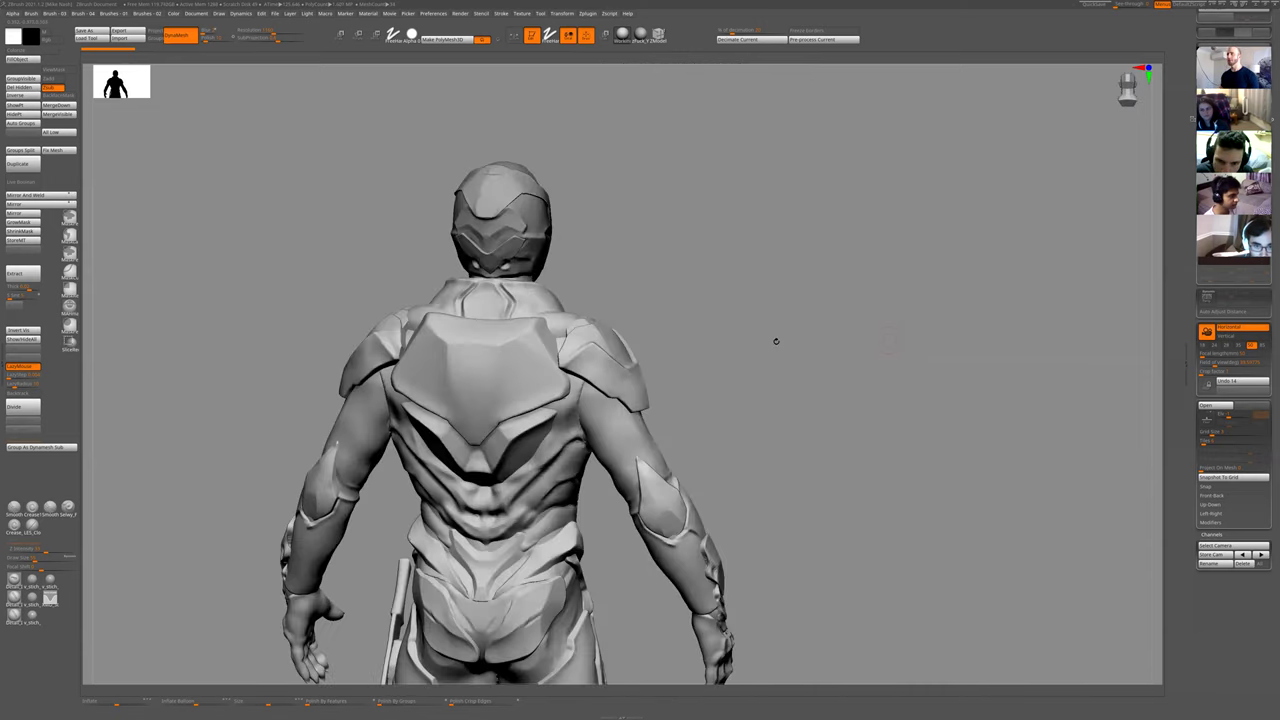
pyautogui.keyDown('alt'); pyautogui.click(500, 372); pyautogui.keyUp('alt')
pyautogui.keyDown('alt'); pyautogui.moveTo(707, 443); pyautogui.dragTo(594, 383); pyautogui.keyUp('alt')
pyautogui.hotkey('alt', 's')
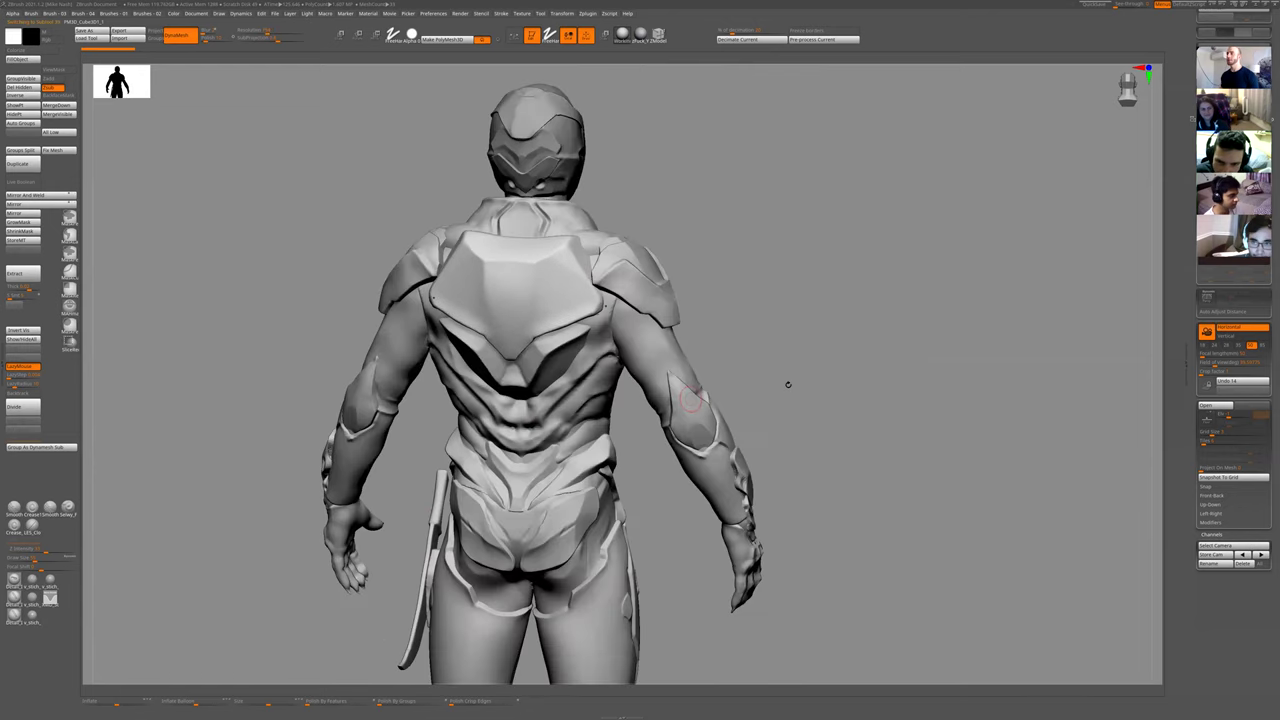
# - Select the armor piece on the figure's forearm
pyautogui.keyDown('alt'); pyautogui.moveTo(789, 383); pyautogui.dragTo(731, 468); pyautogui.keyUp('alt')
pyautogui.keyDown('alt'); pyautogui.moveTo(755, 376); pyautogui.dragTo(724, 367); pyautogui.keyUp('alt')
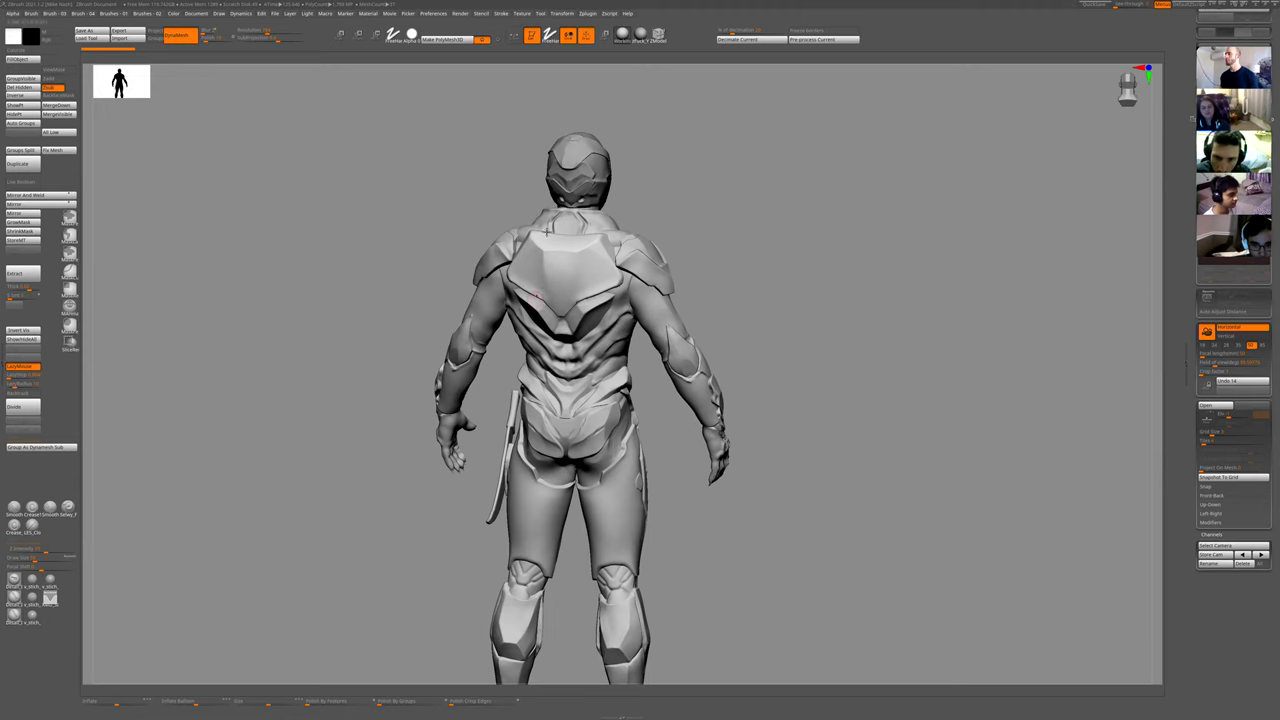
pyautogui.moveTo(770, 388); pyautogui.dragTo(750, 190)
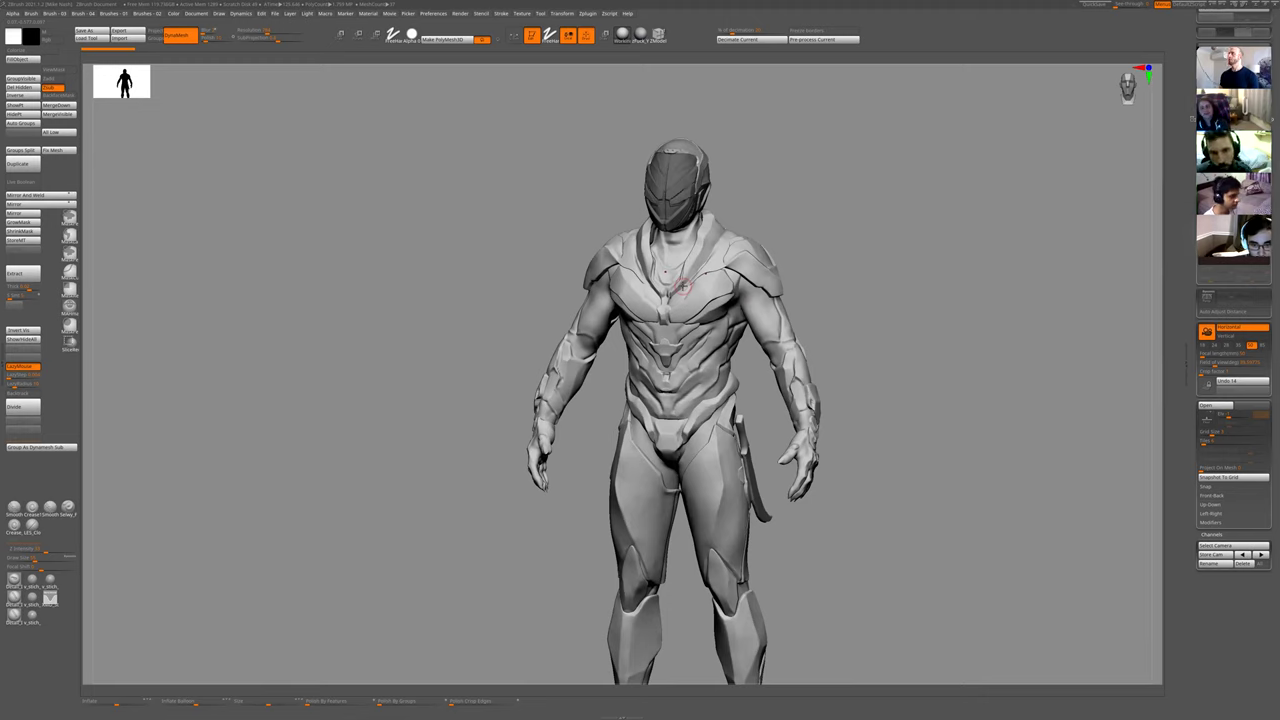
pyautogui.moveTo(845, 291); pyautogui.dragTo(549, 316)
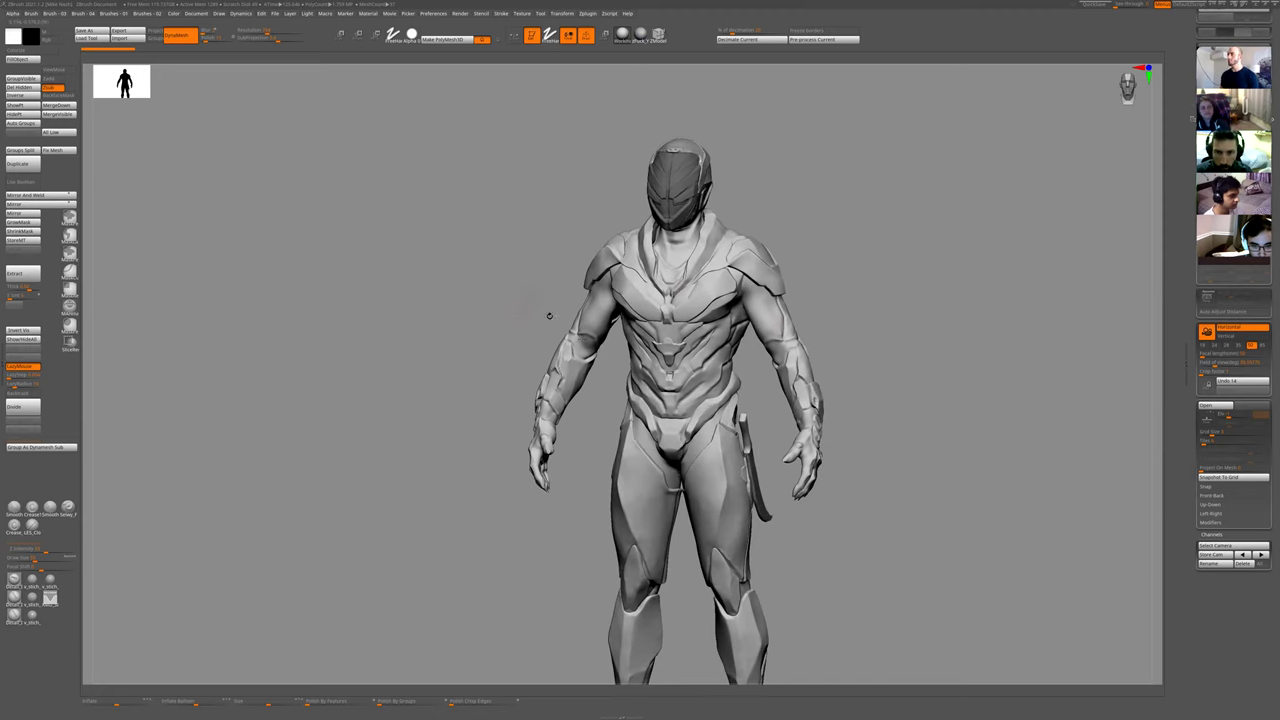
pyautogui.keyDown('alt'); pyautogui.click(574, 347); pyautogui.keyUp('alt')
pyautogui.keyDown('shift'); pyautogui.moveTo(586, 486); pyautogui.dragTo(537, 449); pyautogui.keyUp('shift')
pyautogui.moveTo(939, 273); pyautogui.dragTo(900, 277)
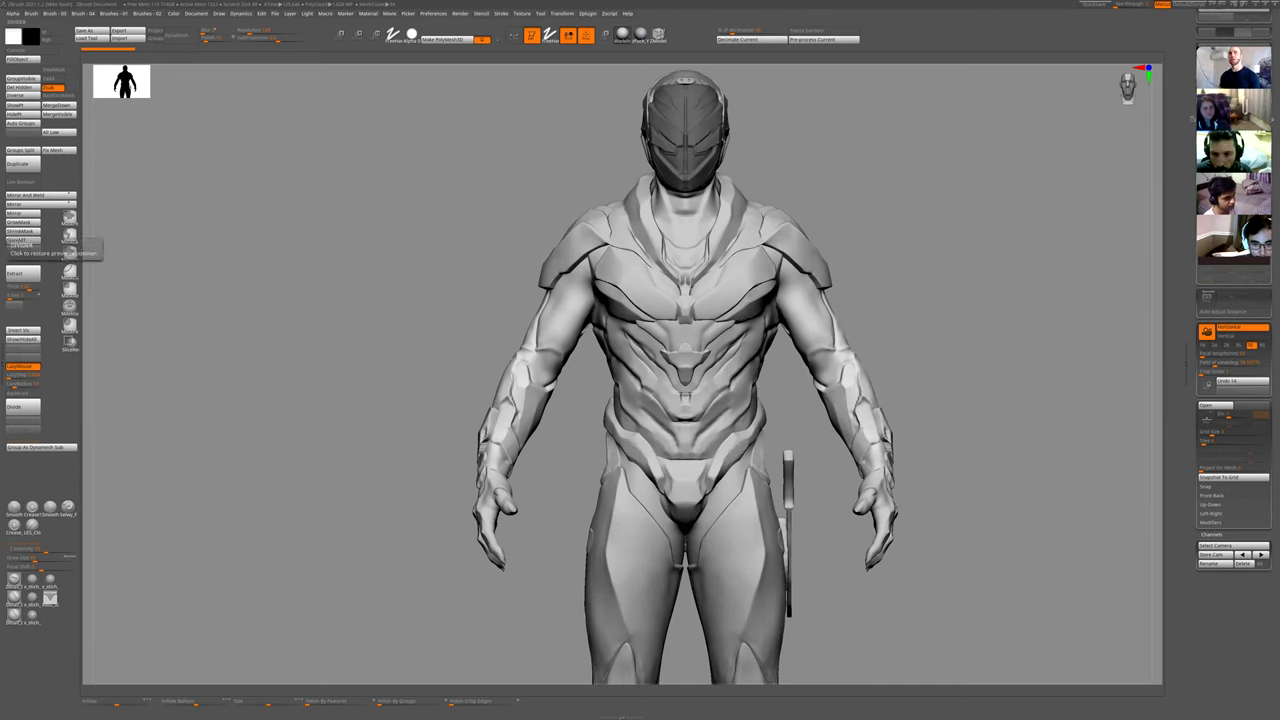
# - Switch to the Multi Timer window and move it away from the model
pyautogui.hotkey('alt', 'Tab')
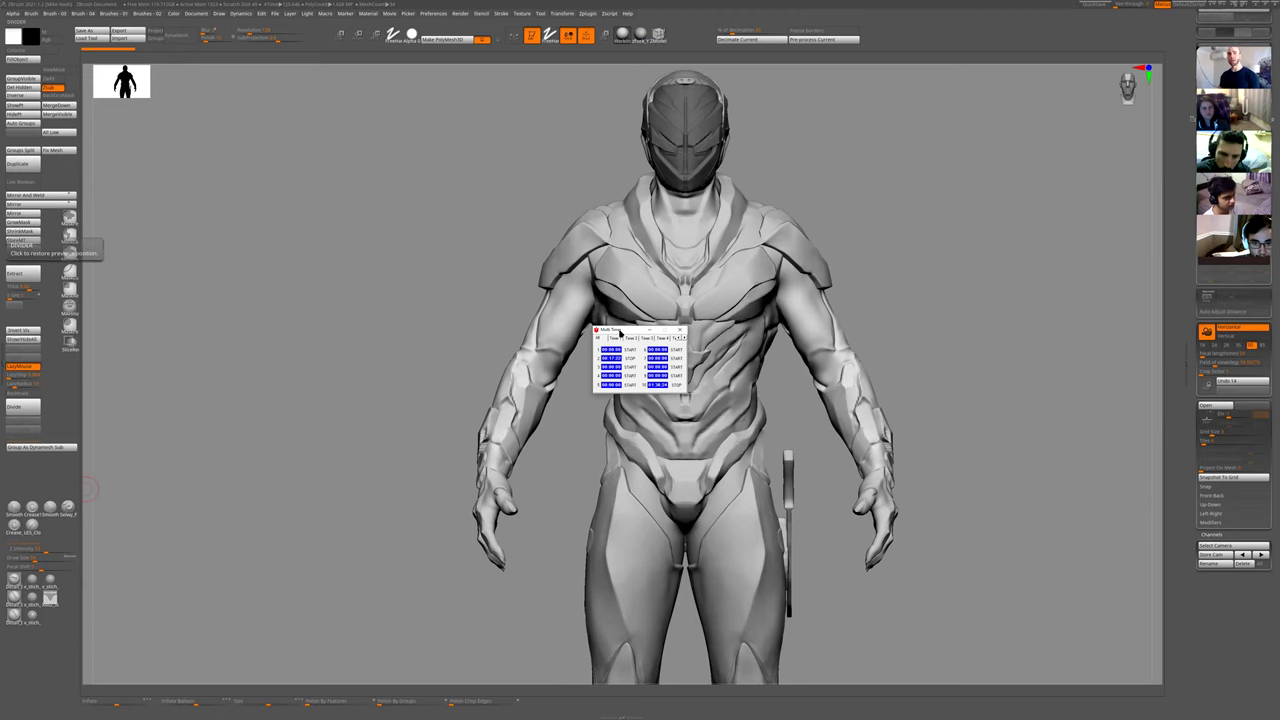
pyautogui.moveTo(619, 333); pyautogui.dragTo(0, 333)
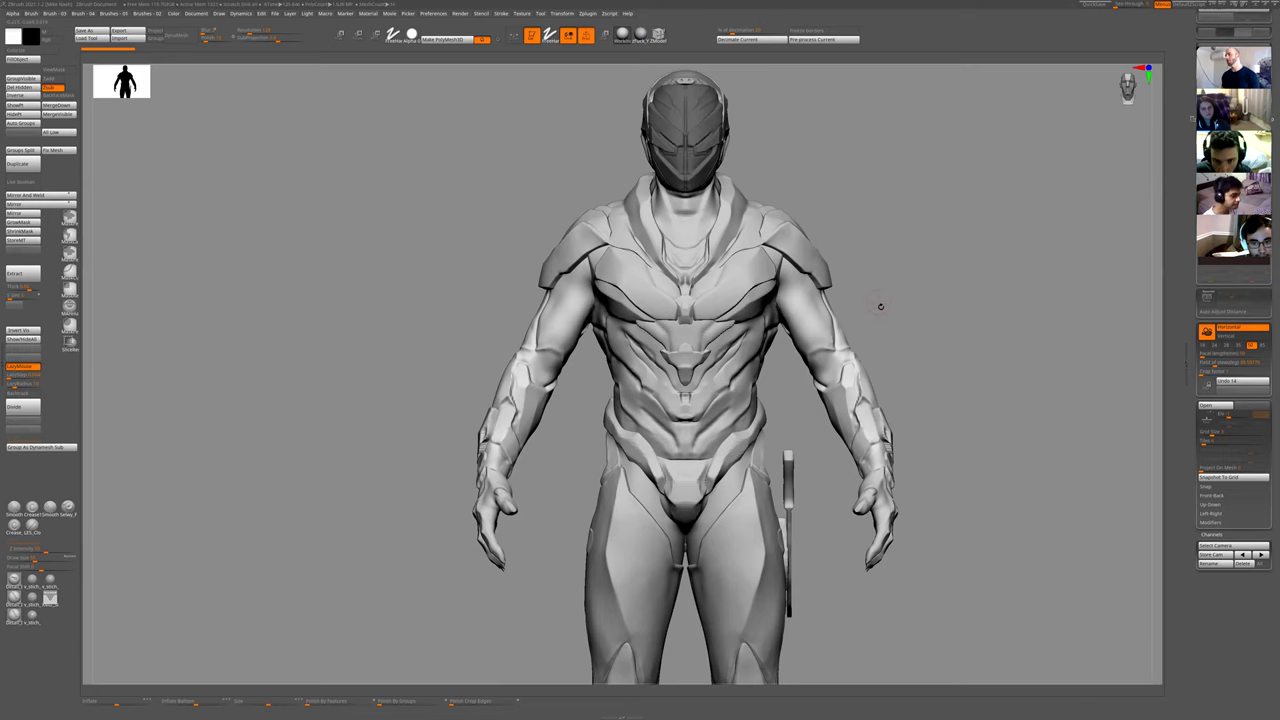
# - Select the chest plates subtool
pyautogui.keyDown('alt'); pyautogui.moveTo(925, 341); pyautogui.dragTo(809, 337); pyautogui.keyUp('alt')
pyautogui.keyDown('alt'); pyautogui.moveTo(477, 389); pyautogui.dragTo(630, 533); pyautogui.keyUp('alt')
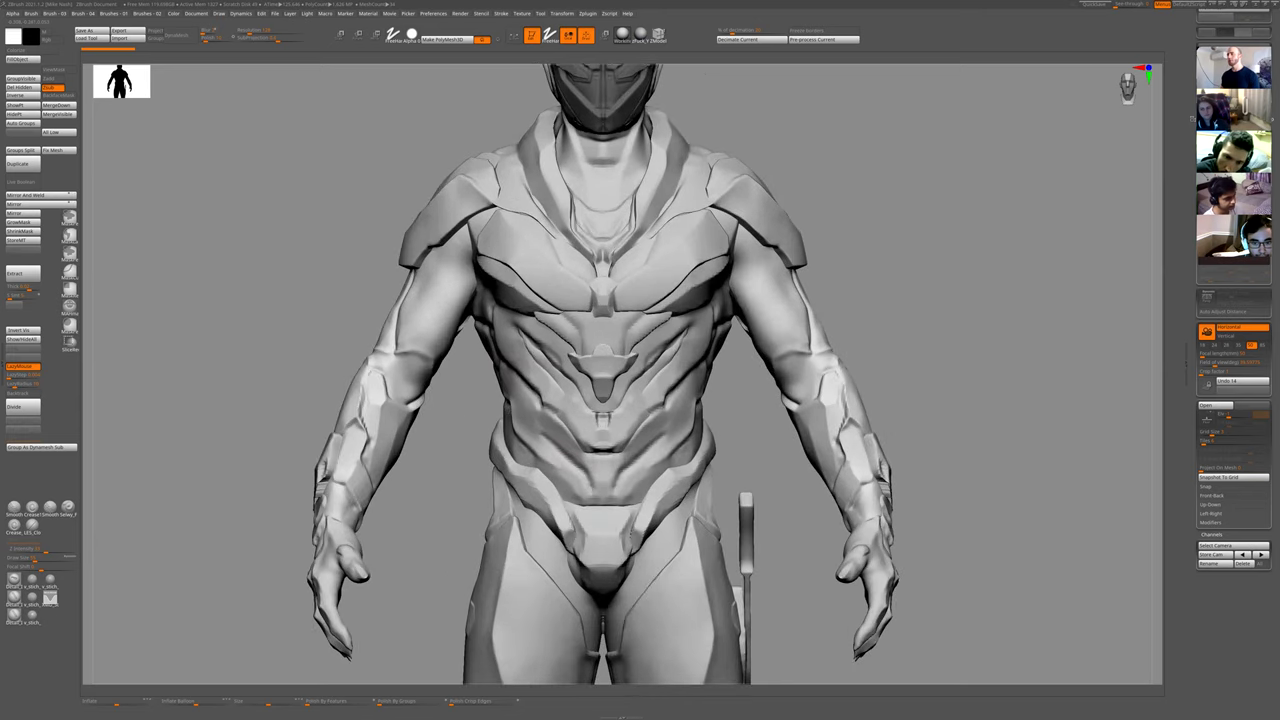
pyautogui.keyDown('ctrl'); pyautogui.moveTo(535, 371); pyautogui.dragTo(541, 351, button='right'); pyautogui.keyUp('ctrl')
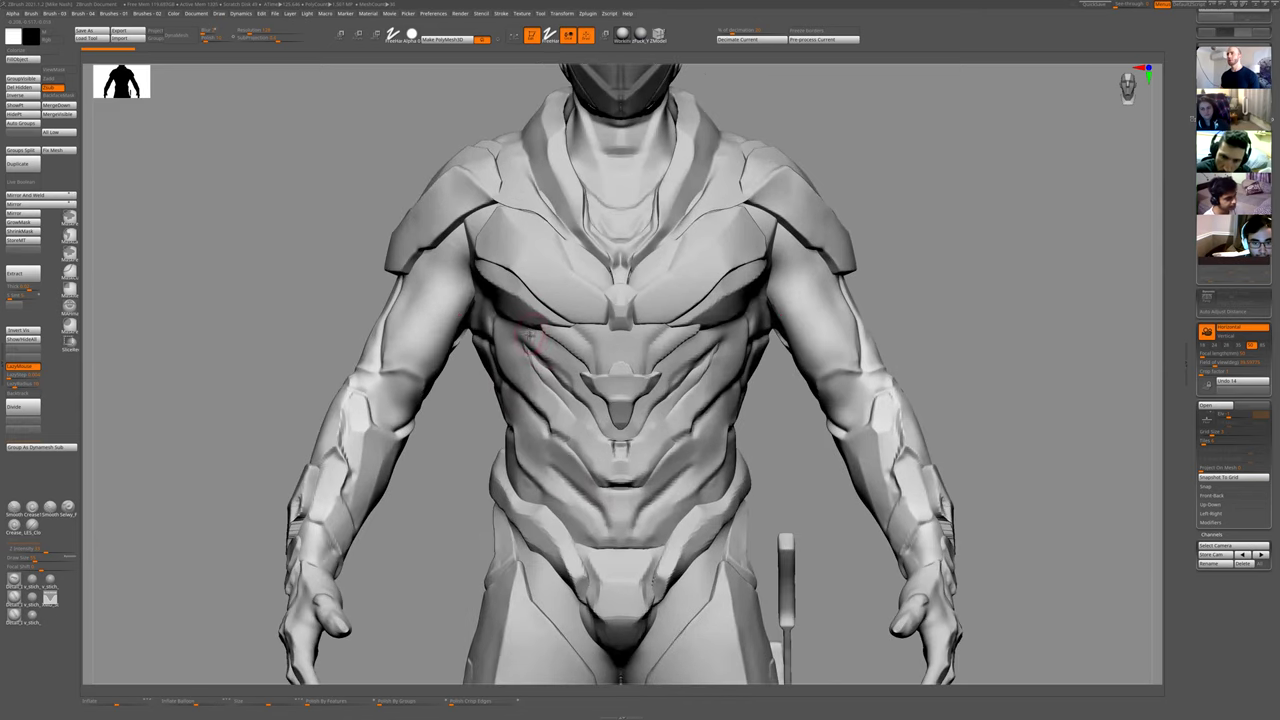
pyautogui.keyDown('alt'); pyautogui.click(581, 298); pyautogui.keyUp('alt')
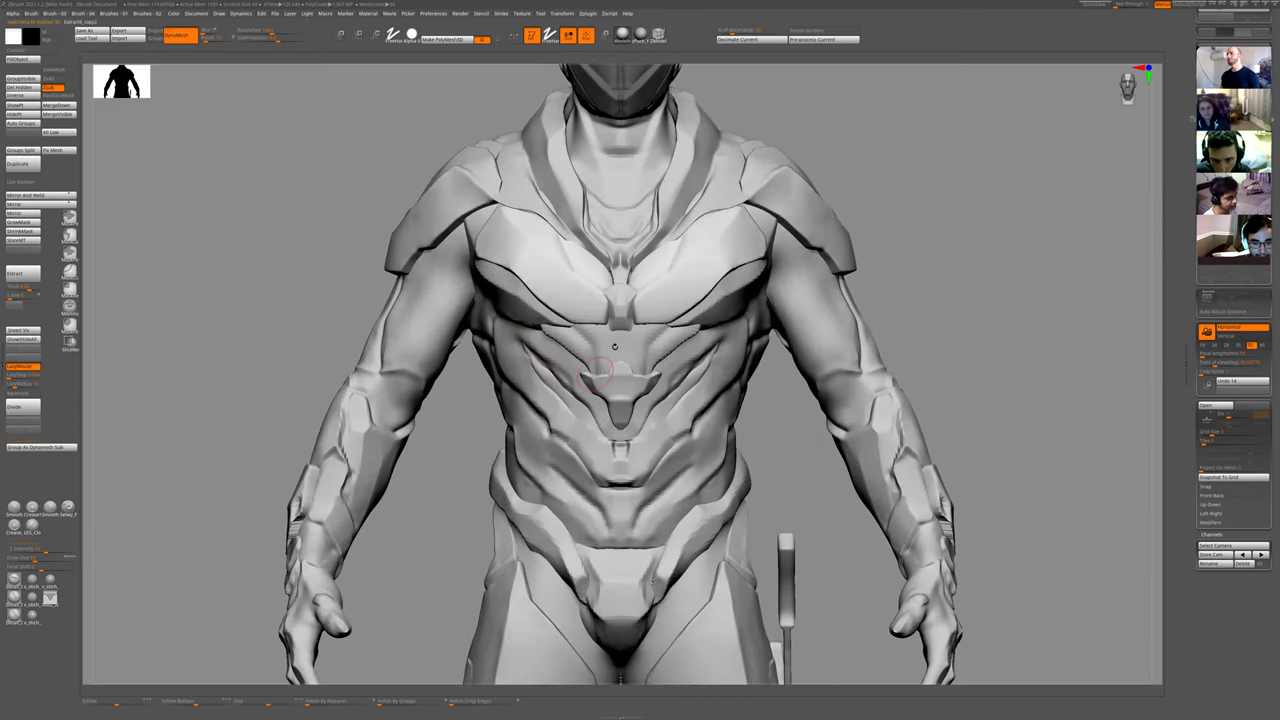
# - Mask small round spots on both chest plates, at their upper outer corners and lower areas
pyautogui.keyDown('alt'); pyautogui.moveTo(615, 347); pyautogui.dragTo(688, 400, button='right'); pyautogui.keyUp('alt')
pyautogui.keyDown('alt'); pyautogui.moveTo(719, 285); pyautogui.dragTo(641, 260, button='right'); pyautogui.keyUp('alt')
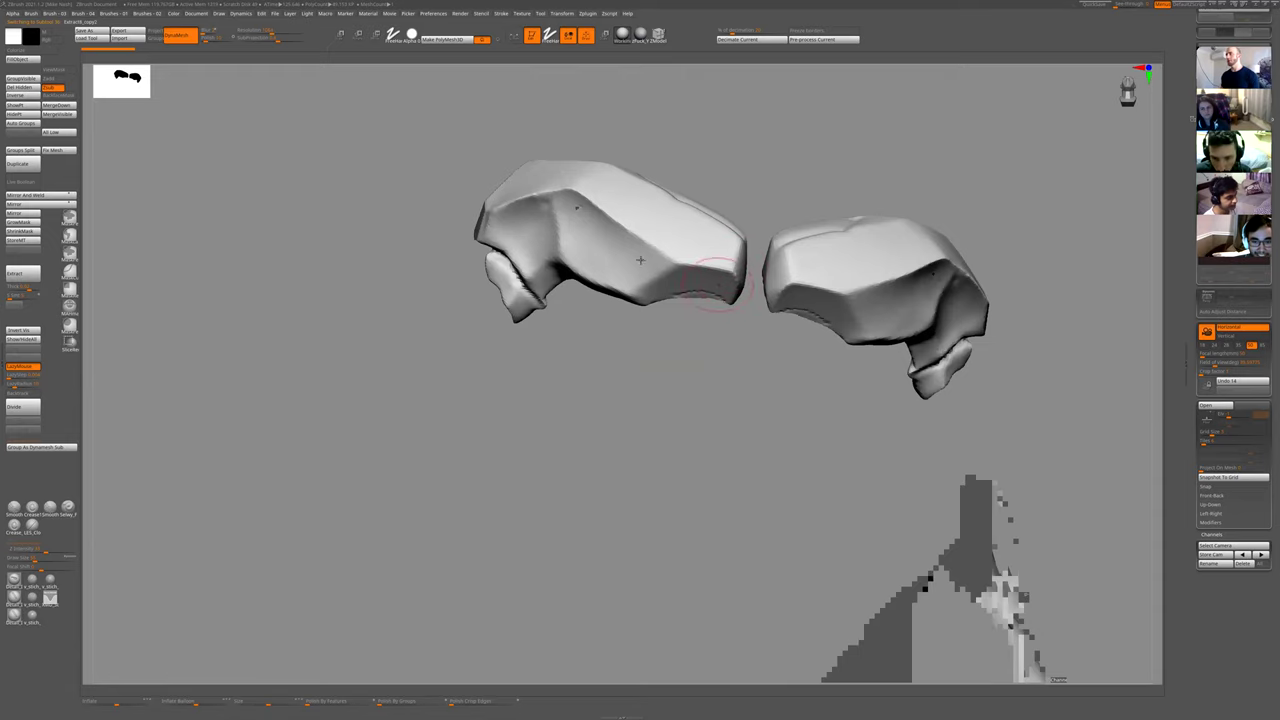
pyautogui.moveTo(746, 177); pyautogui.dragTo(519, 404)
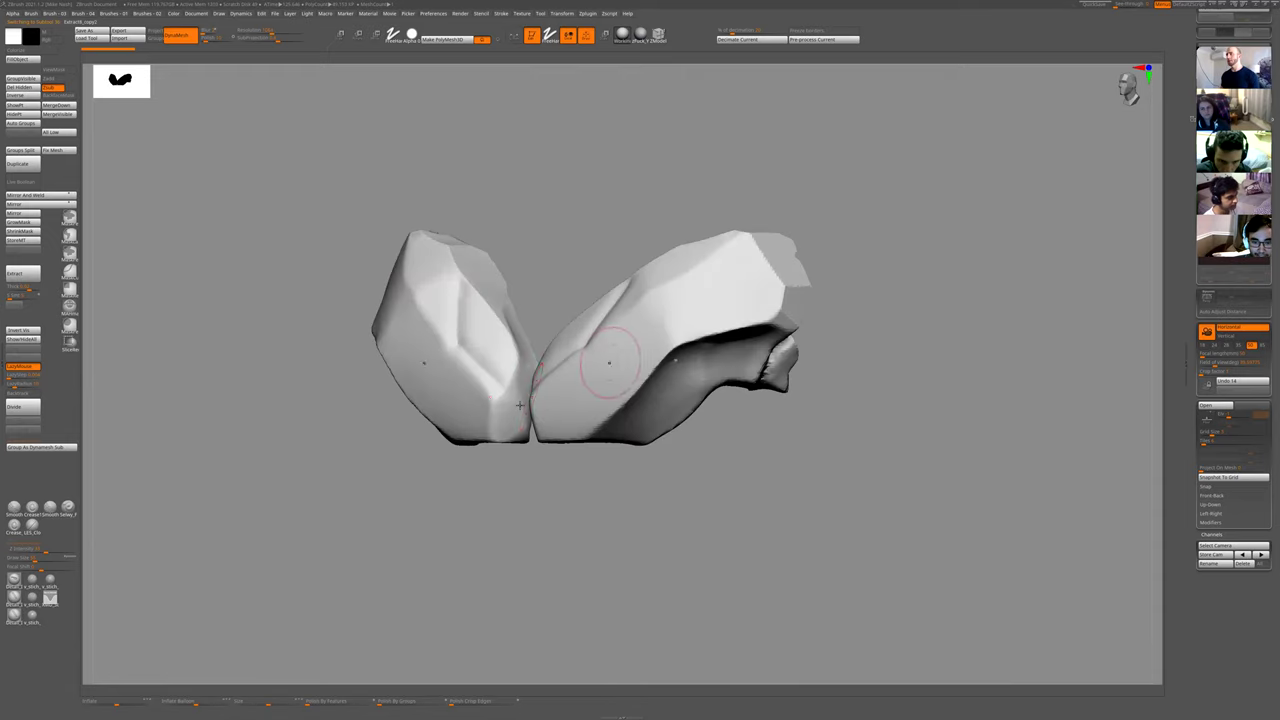
pyautogui.moveTo(494, 206); pyautogui.dragTo(395, 310)
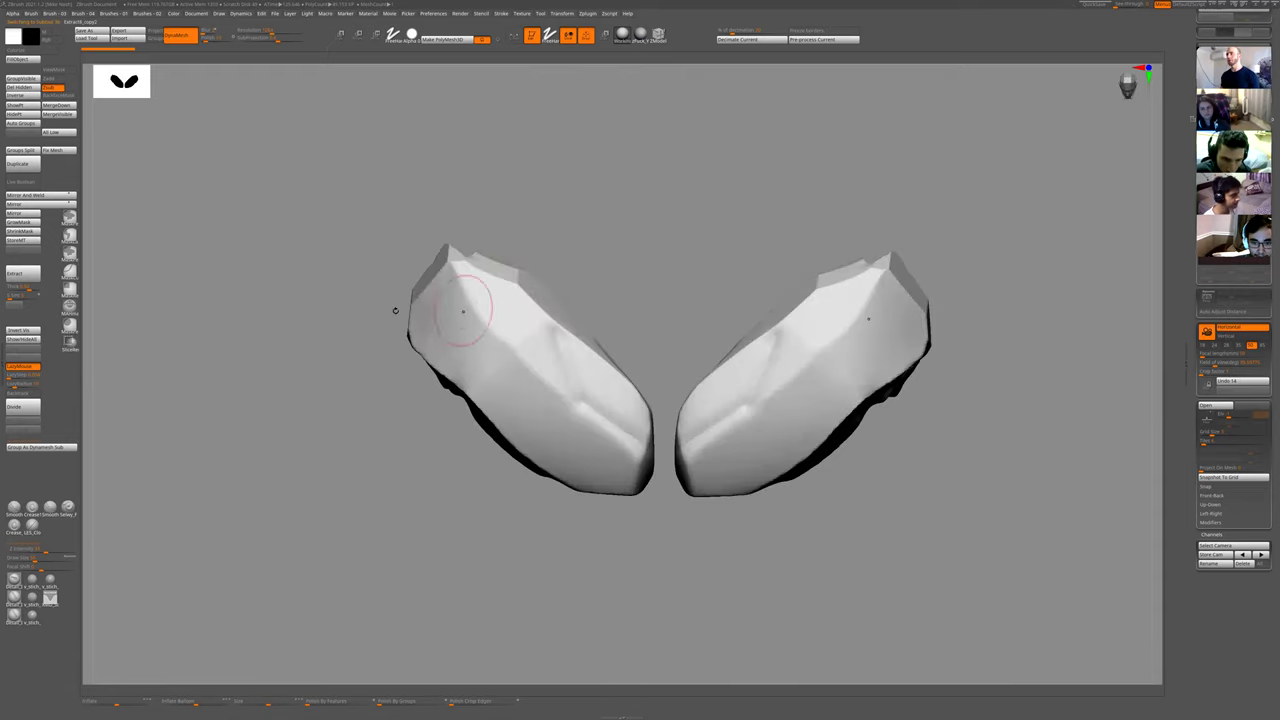
pyautogui.keyDown('shift'); pyautogui.moveTo(583, 254); pyautogui.dragTo(550, 278); pyautogui.keyUp('shift')
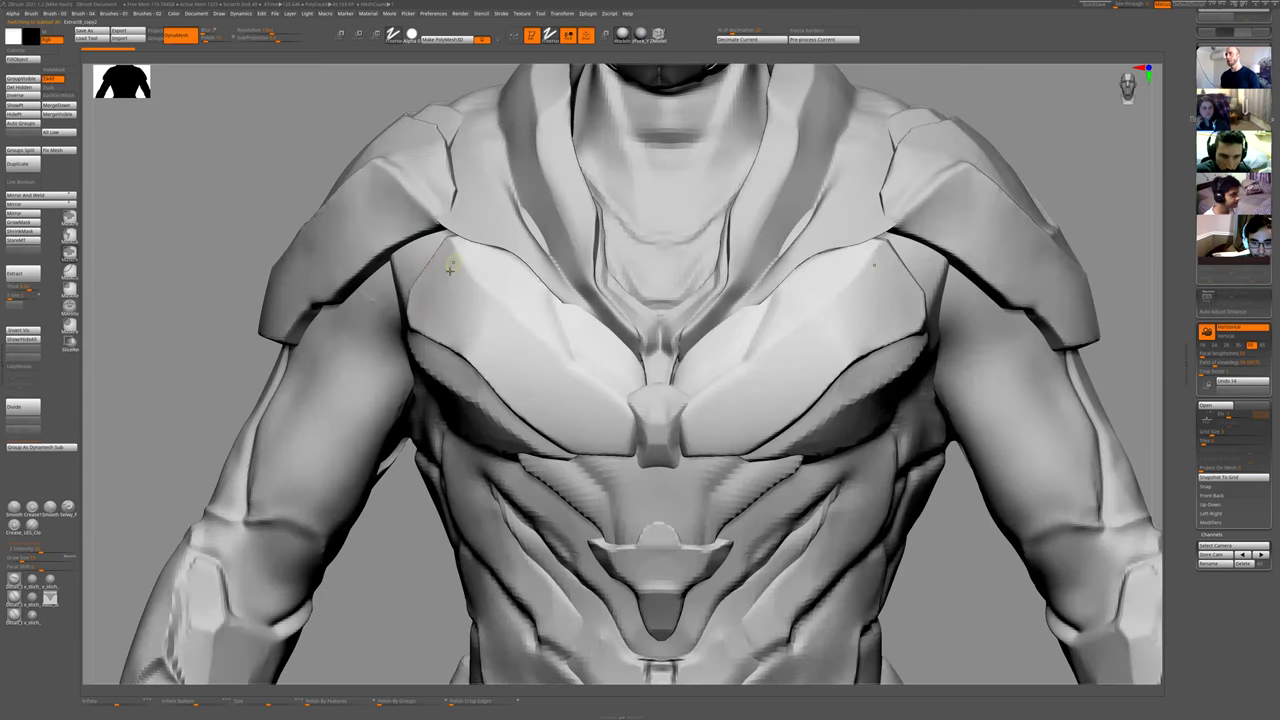
pyautogui.click(453, 266)
pyautogui.click(568, 420)
pyautogui.click(608, 356)
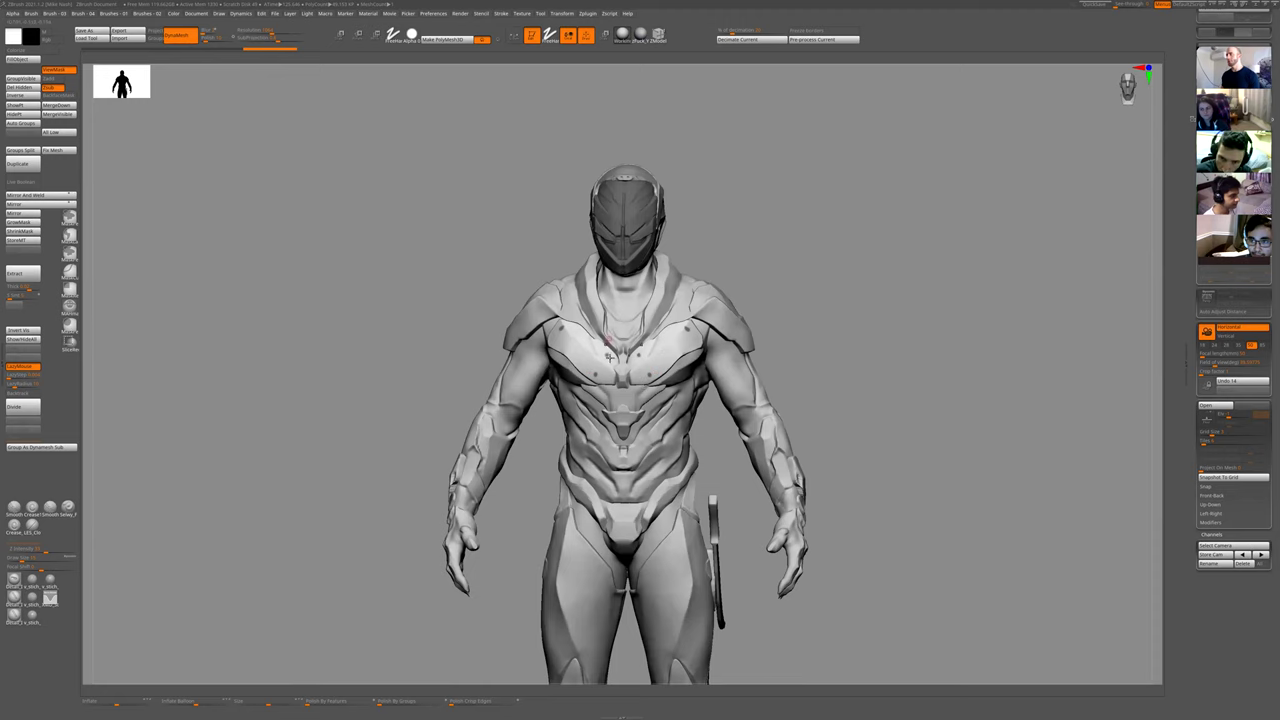
# - Select the body subtool at the upper arm and examine the torso, arms and thighs from the front
pyautogui.moveTo(874, 363)
pyautogui.mouseDown()
pyautogui.moveTo(860, 371)
pyautogui.moveTo(892, 383)
pyautogui.mouseUp()
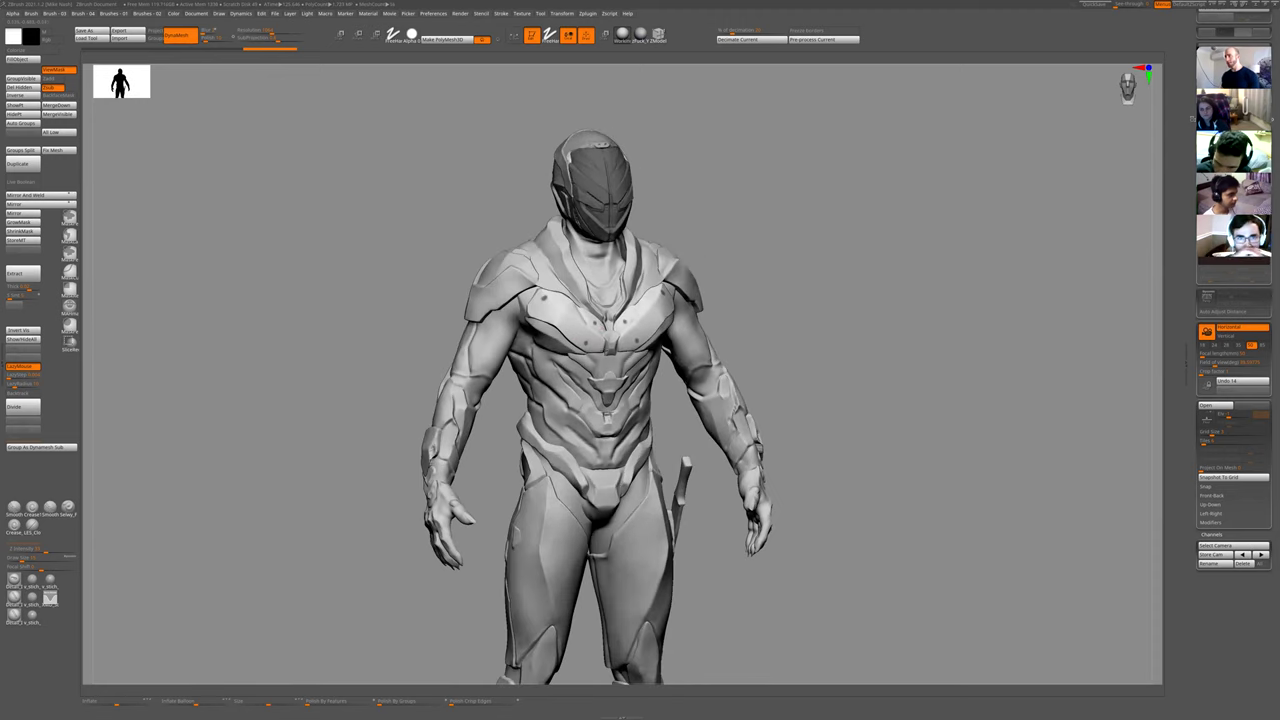
pyautogui.keyDown('alt'); pyautogui.moveTo(786, 228); pyautogui.dragTo(723, 283); pyautogui.keyUp('alt')
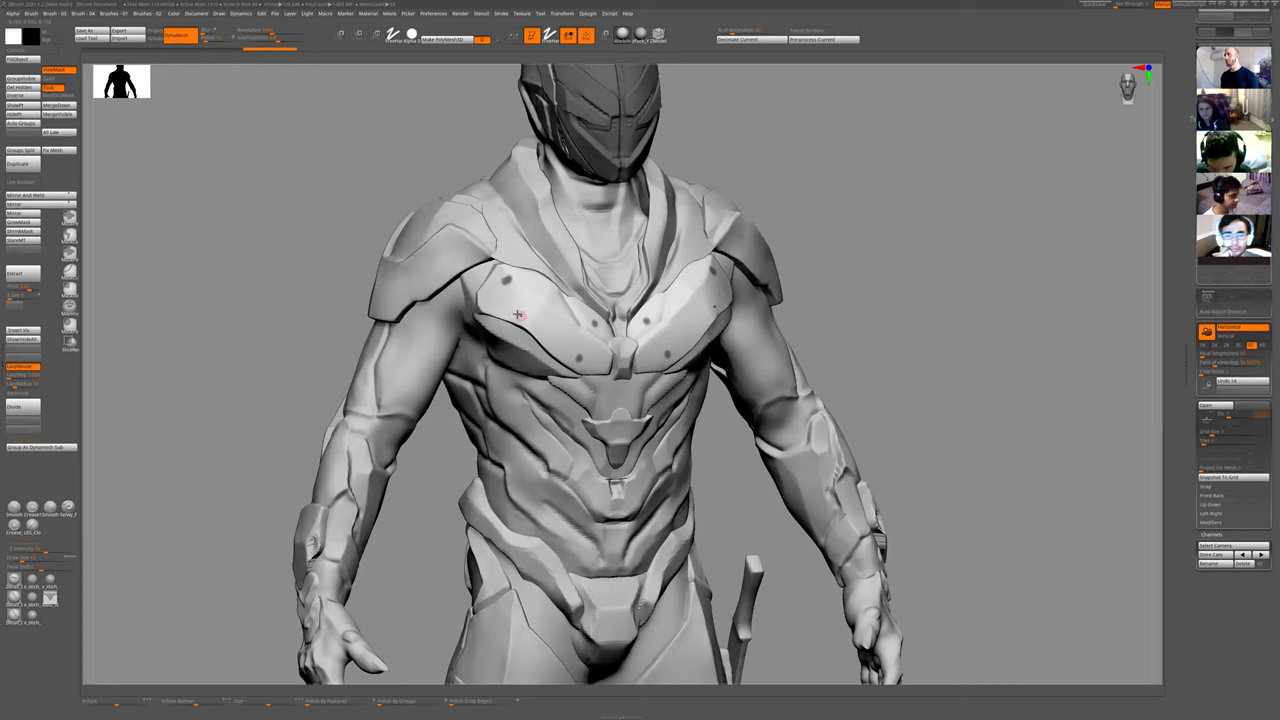
pyautogui.keyDown('alt'); pyautogui.click(414, 352); pyautogui.keyUp('alt')
pyautogui.hotkey('shift', 's')
pyautogui.keyDown('alt'); pyautogui.moveTo(493, 401); pyautogui.dragTo(628, 367); pyautogui.keyUp('alt')
pyautogui.hotkey('shift', 's')
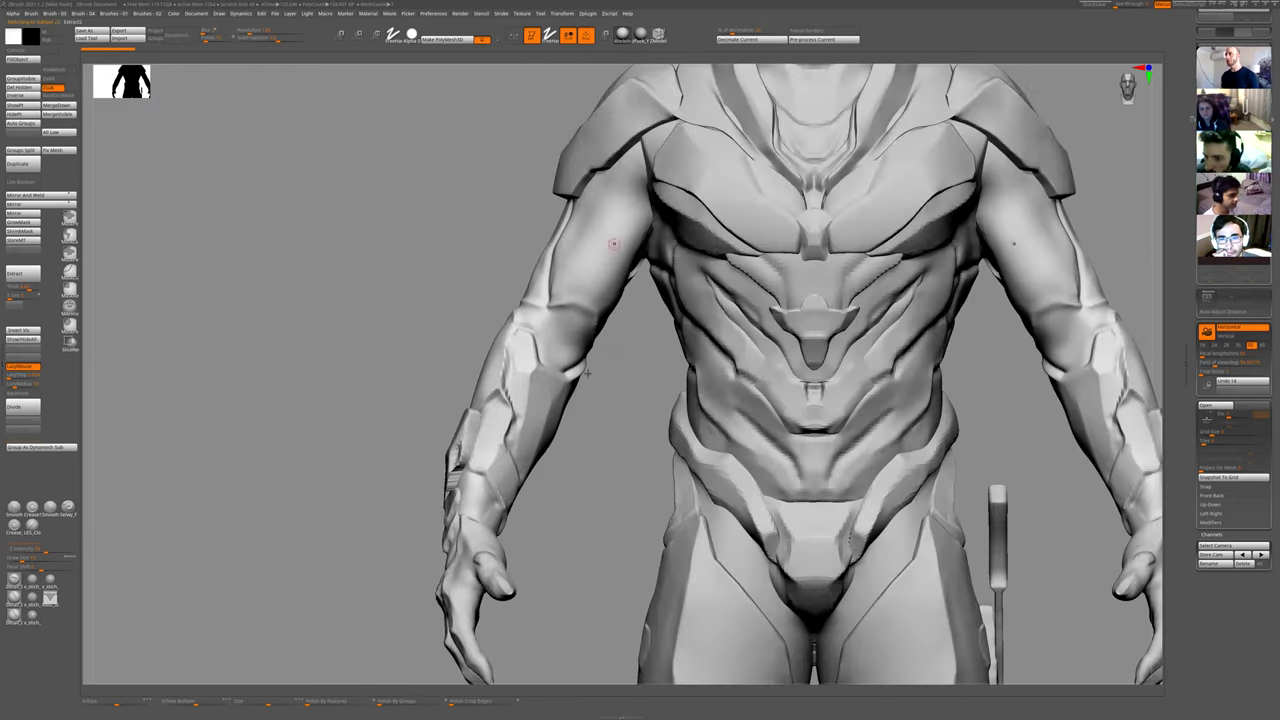
pyautogui.moveTo(575, 458)
pyautogui.keyDown('alt'); pyautogui.mouseDown()
pyautogui.moveTo(848, 228)
pyautogui.moveTo(677, 267)
pyautogui.mouseUp(); pyautogui.keyUp('alt')
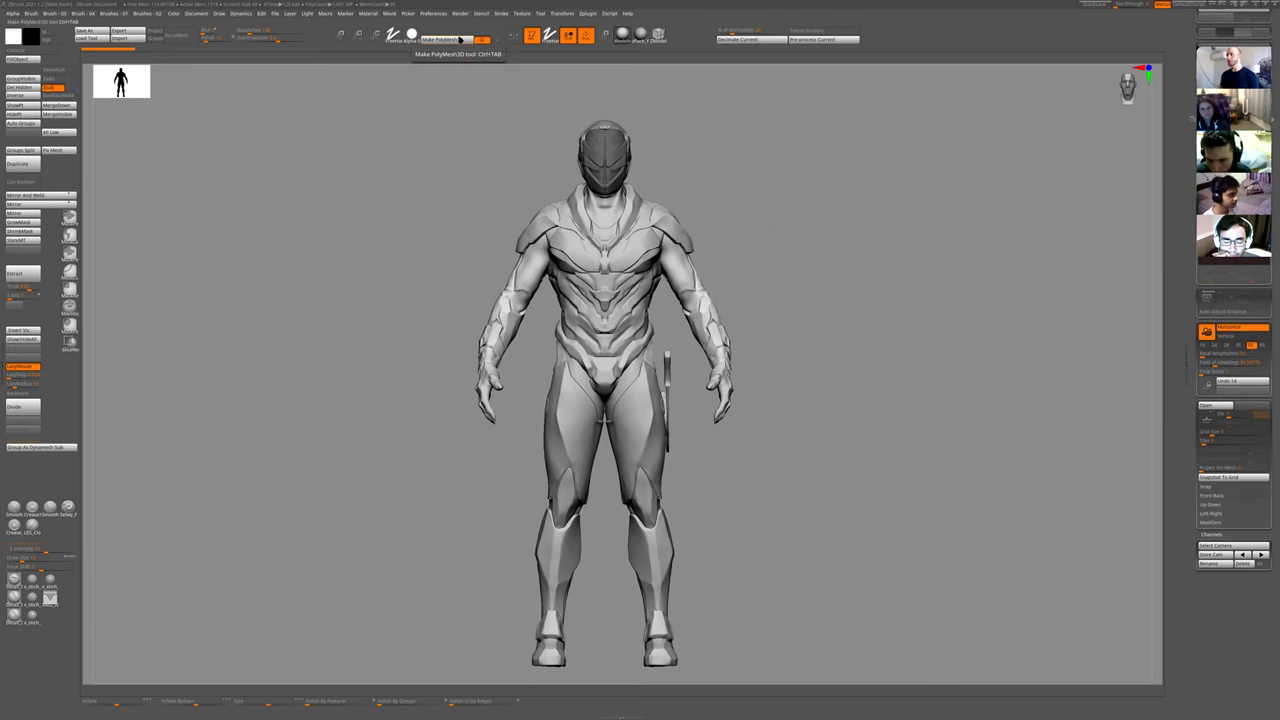
pyautogui.keyDown('ctrl'); pyautogui.moveTo(549, 255); pyautogui.dragTo(568, 378, button='right'); pyautogui.keyUp('ctrl')
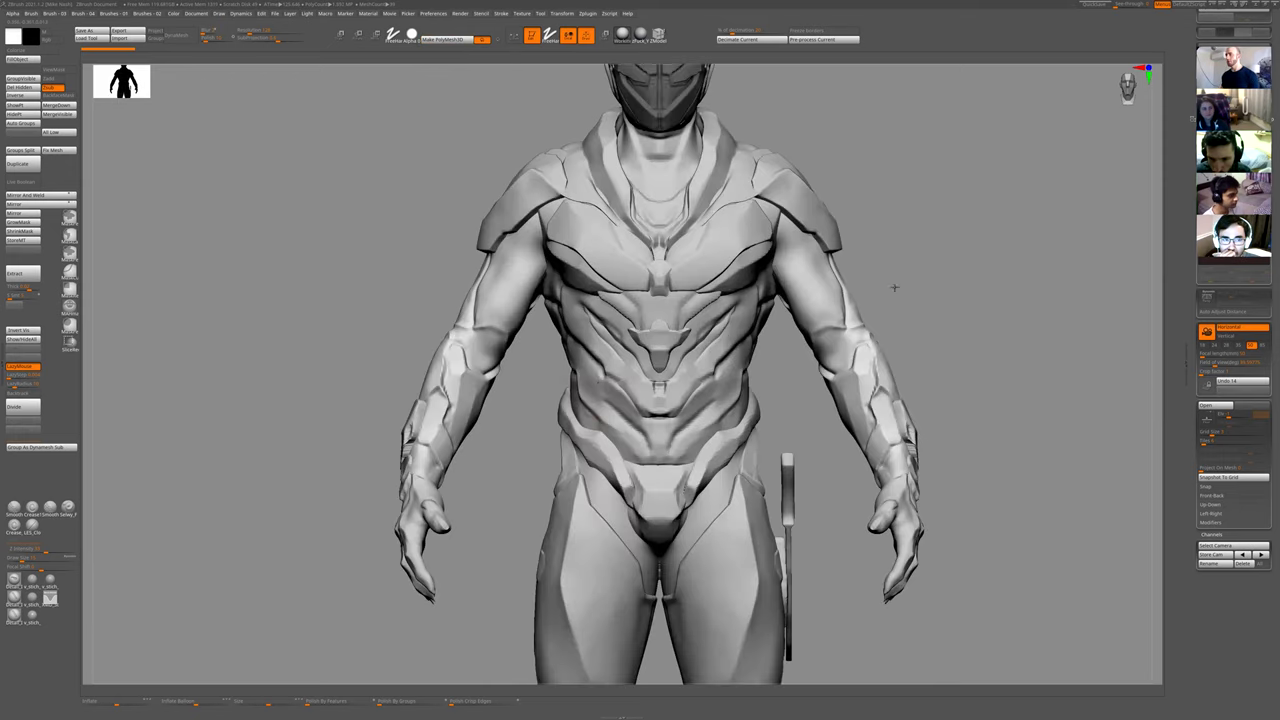
# - Select the elbow armor subtool on the back of the arm and mask a small mark near its upper tip
pyautogui.moveTo(894, 288); pyautogui.dragTo(296, 381, button='right')
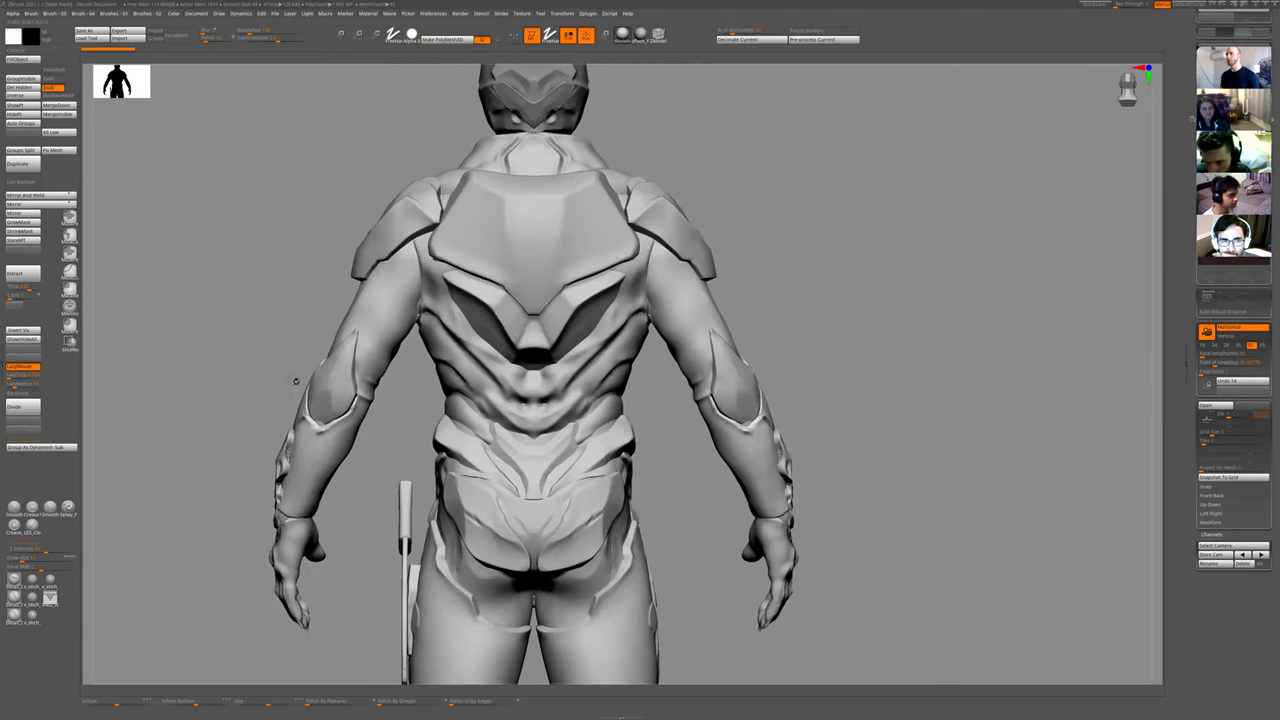
pyautogui.keyDown('alt'); pyautogui.click(325, 400); pyautogui.keyUp('alt')
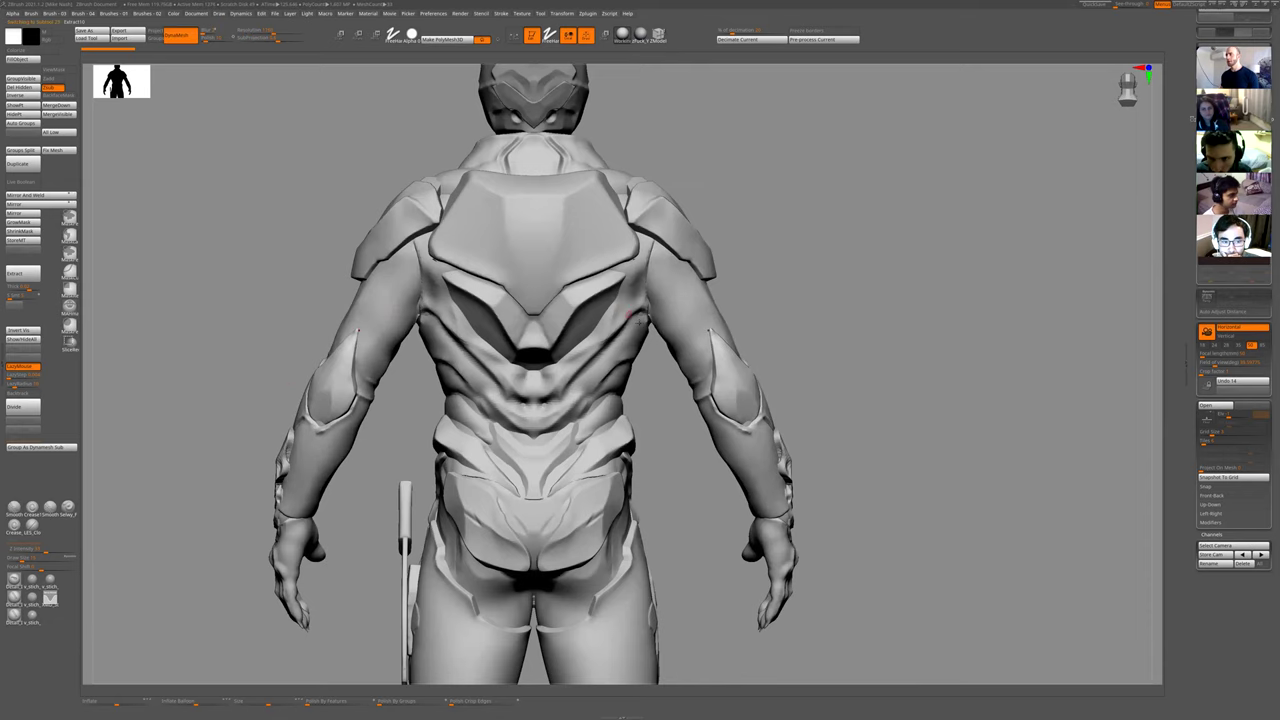
pyautogui.keyDown('ctrl'); pyautogui.moveTo(358, 334); pyautogui.dragTo(386, 357, button='right'); pyautogui.keyUp('ctrl')
pyautogui.keyDown('alt'); pyautogui.moveTo(880, 306); pyautogui.dragTo(820, 289, button='right'); pyautogui.keyUp('alt')
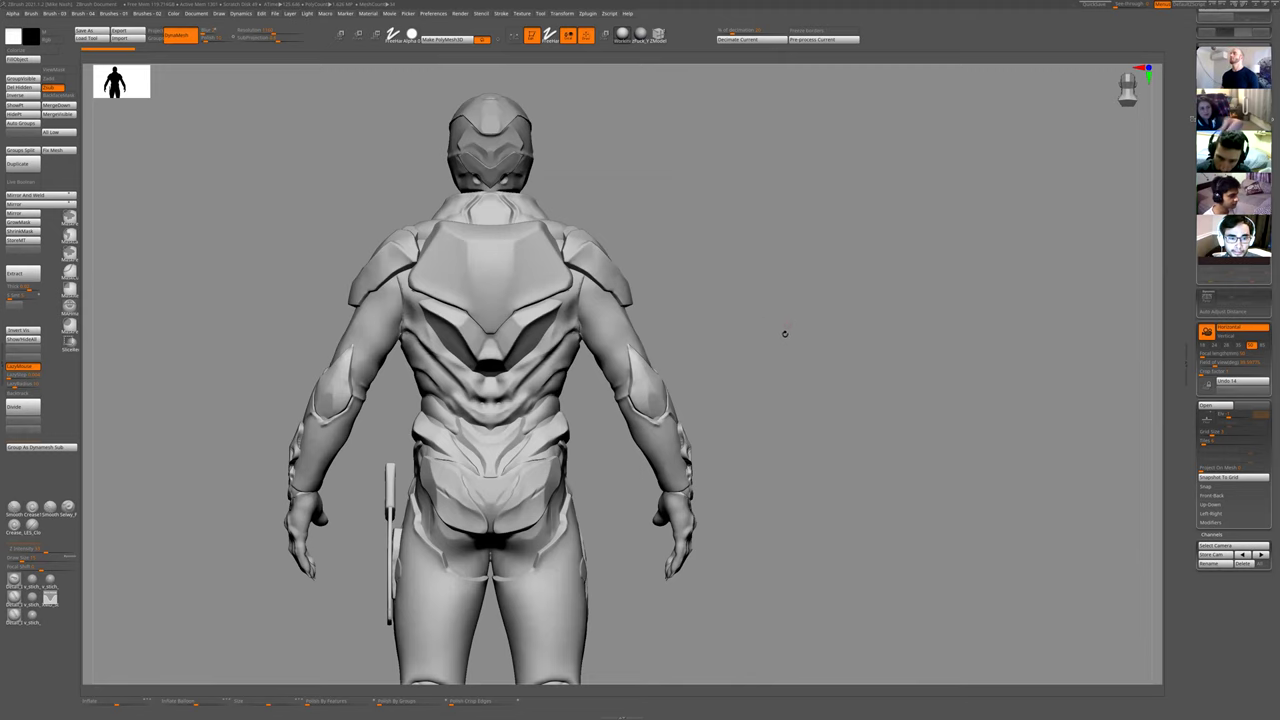
pyautogui.moveTo(723, 350); pyautogui.dragTo(583, 369)
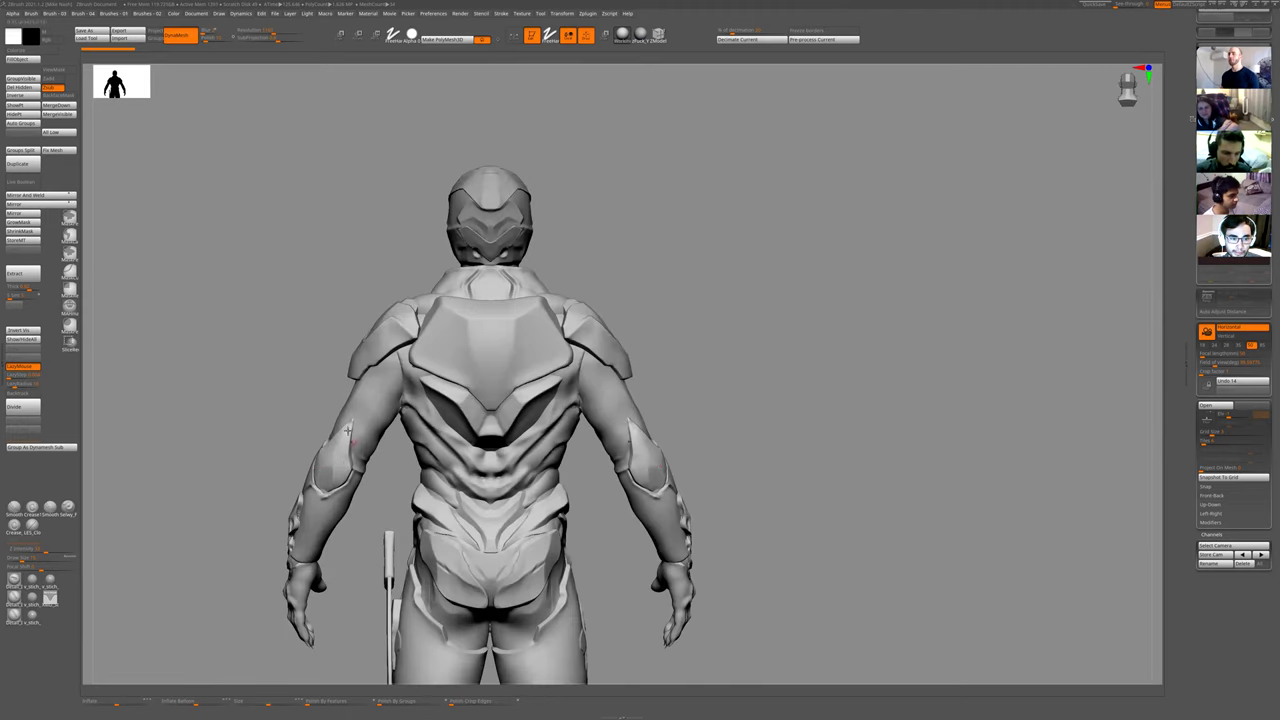
pyautogui.keyDown('ctrl'); pyautogui.moveTo(355, 420); pyautogui.dragTo(350, 419); pyautogui.keyUp('ctrl')
pyautogui.moveTo(695, 393); pyautogui.dragTo(637, 466)
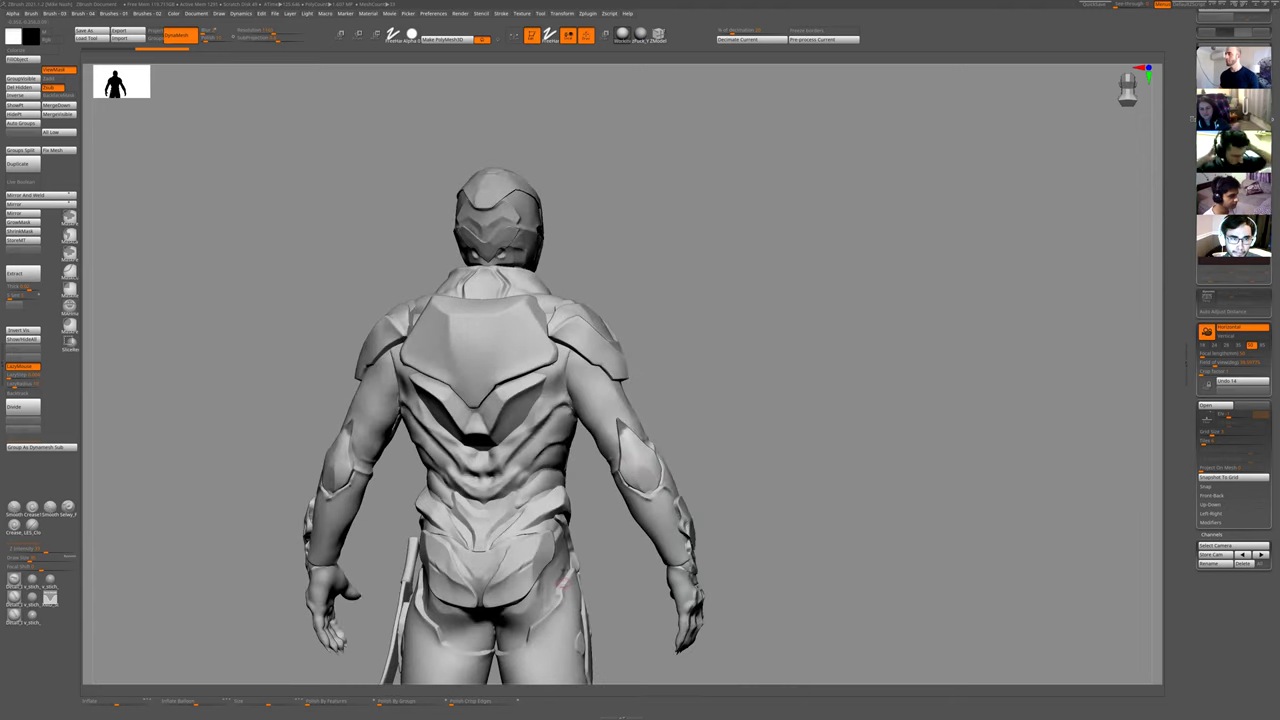
# - Select the thigh armor subtool and sculpt curved raised test lines on the upper front of both thighs
pyautogui.moveTo(706, 400); pyautogui.dragTo(566, 437)
pyautogui.keyDown('alt'); pyautogui.moveTo(566, 437); pyautogui.dragTo(740, 40); pyautogui.keyUp('alt')
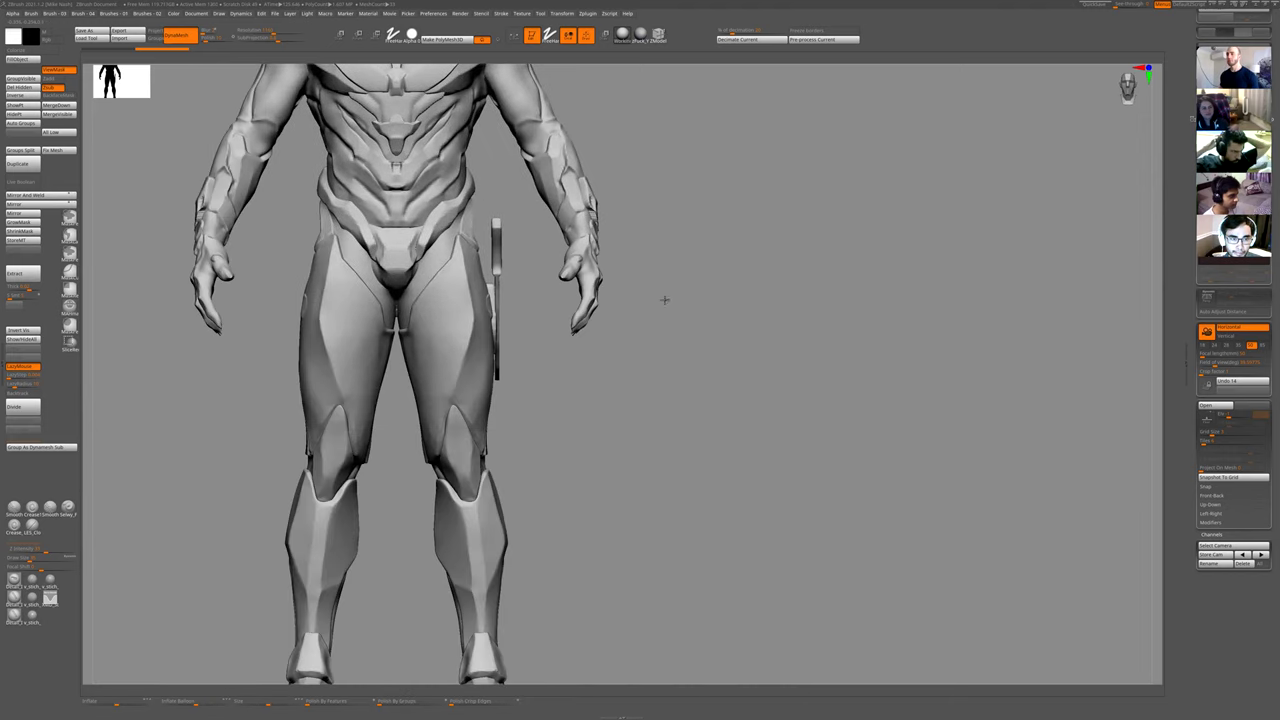
pyautogui.moveTo(600, 424); pyautogui.dragTo(724, 416)
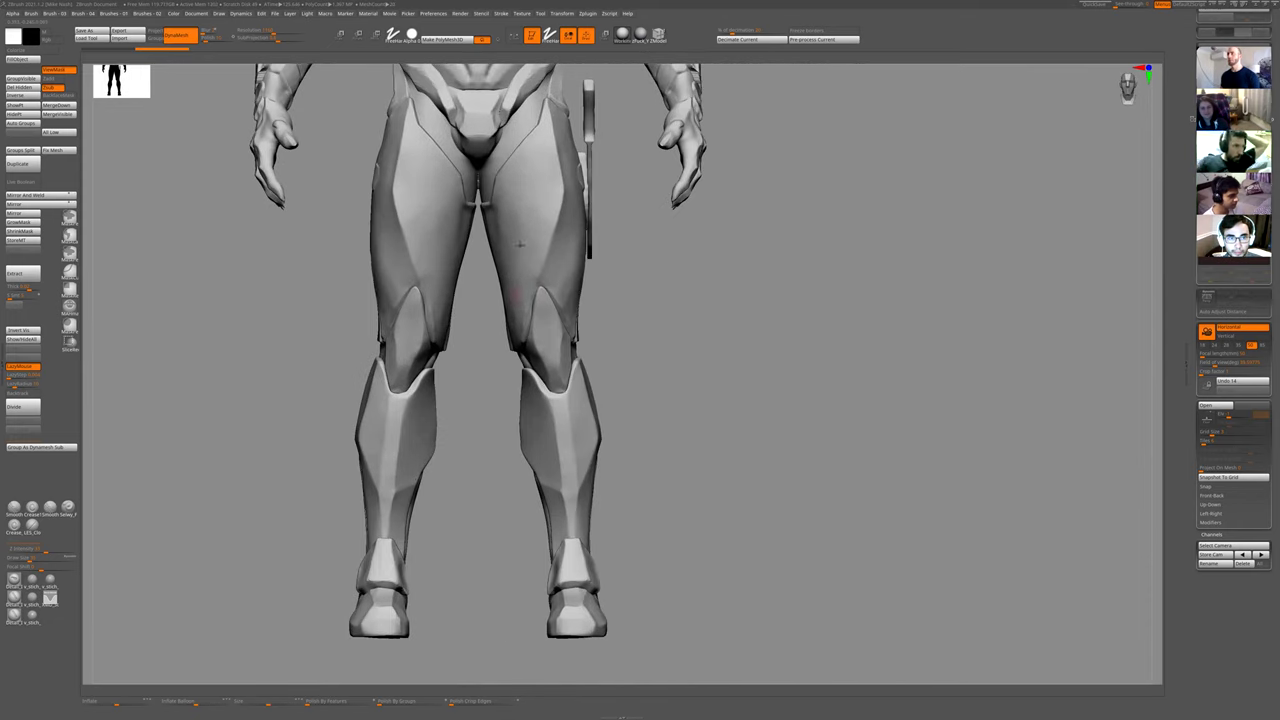
pyautogui.keyDown('alt'); pyautogui.click(538, 238); pyautogui.keyUp('alt')
pyautogui.keyDown('alt'); pyautogui.moveTo(637, 300); pyautogui.dragTo(627, 412); pyautogui.keyUp('alt')
pyautogui.press('1')
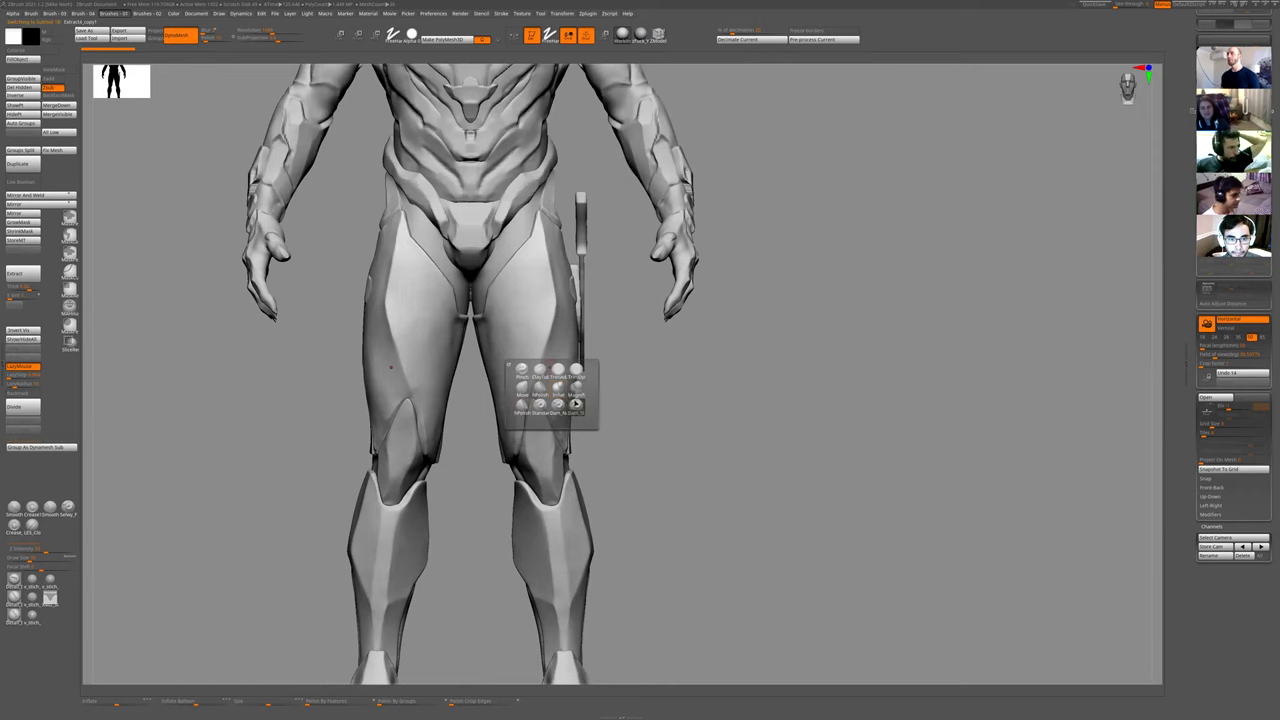
pyautogui.click(576, 404)
pyautogui.moveTo(532, 280); pyautogui.dragTo(521, 446)
pyautogui.moveTo(540, 335)
pyautogui.mouseDown()
pyautogui.moveTo(530, 215)
pyautogui.moveTo(545, 280)
pyautogui.mouseUp()
pyautogui.moveTo(411, 264); pyautogui.dragTo(426, 277)
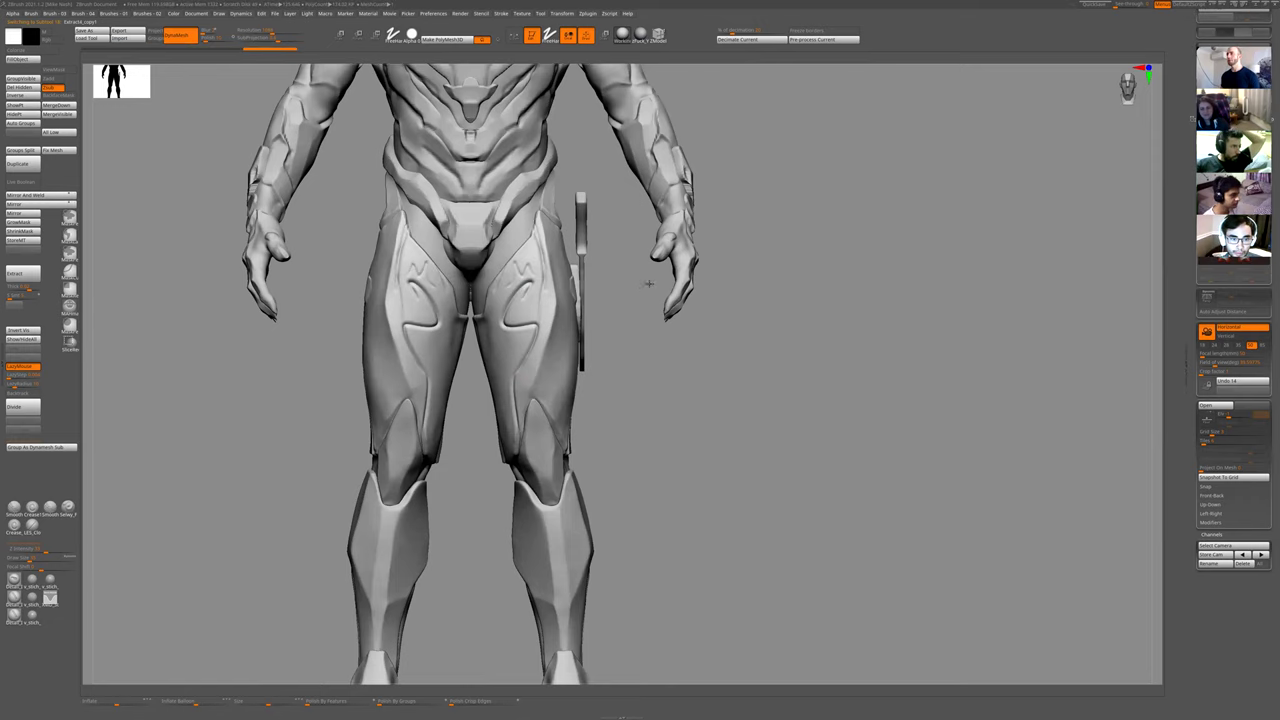
# - Try additional raised lines along the upper and outer thighs, smoothing over part of them
pyautogui.moveTo(649, 284)
pyautogui.mouseDown()
pyautogui.moveTo(531, 298)
pyautogui.moveTo(519, 345)
pyautogui.mouseUp()
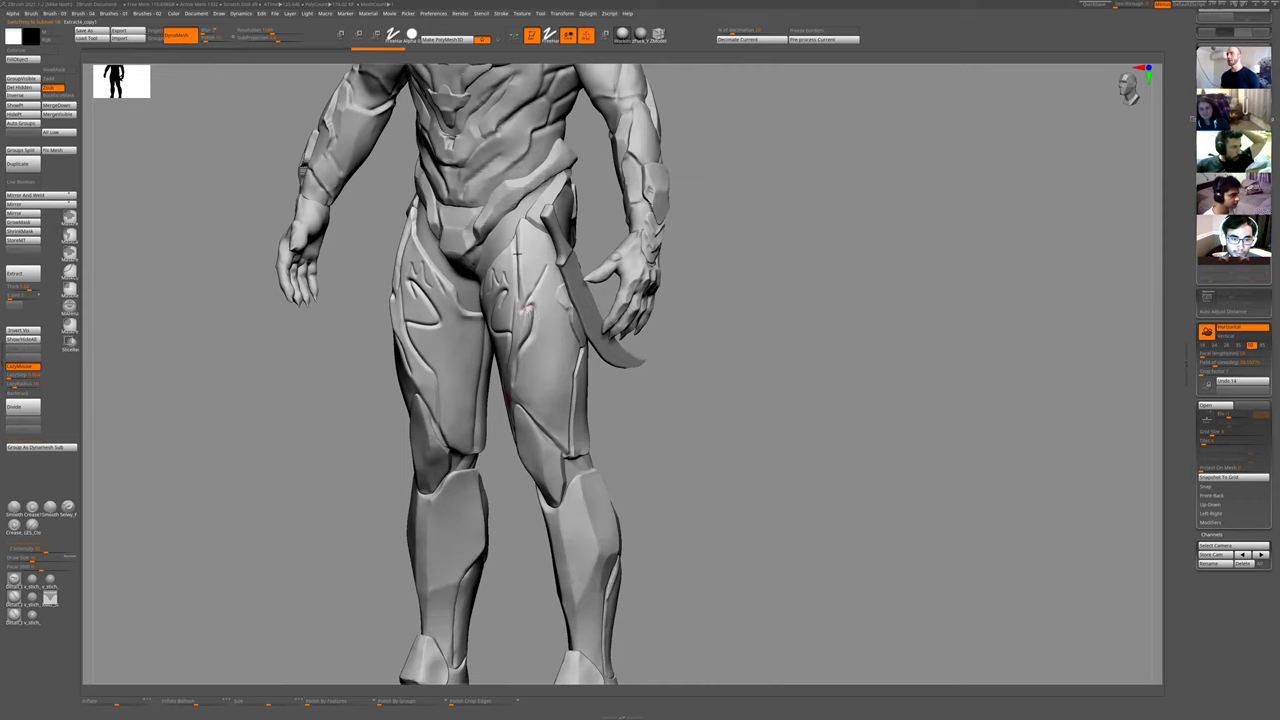
pyautogui.moveTo(517, 254); pyautogui.dragTo(525, 216)
pyautogui.moveTo(638, 441); pyautogui.dragTo(738, 441)
pyautogui.moveTo(507, 295)
pyautogui.mouseDown()
pyautogui.moveTo(499, 282)
pyautogui.moveTo(515, 259)
pyautogui.mouseUp()
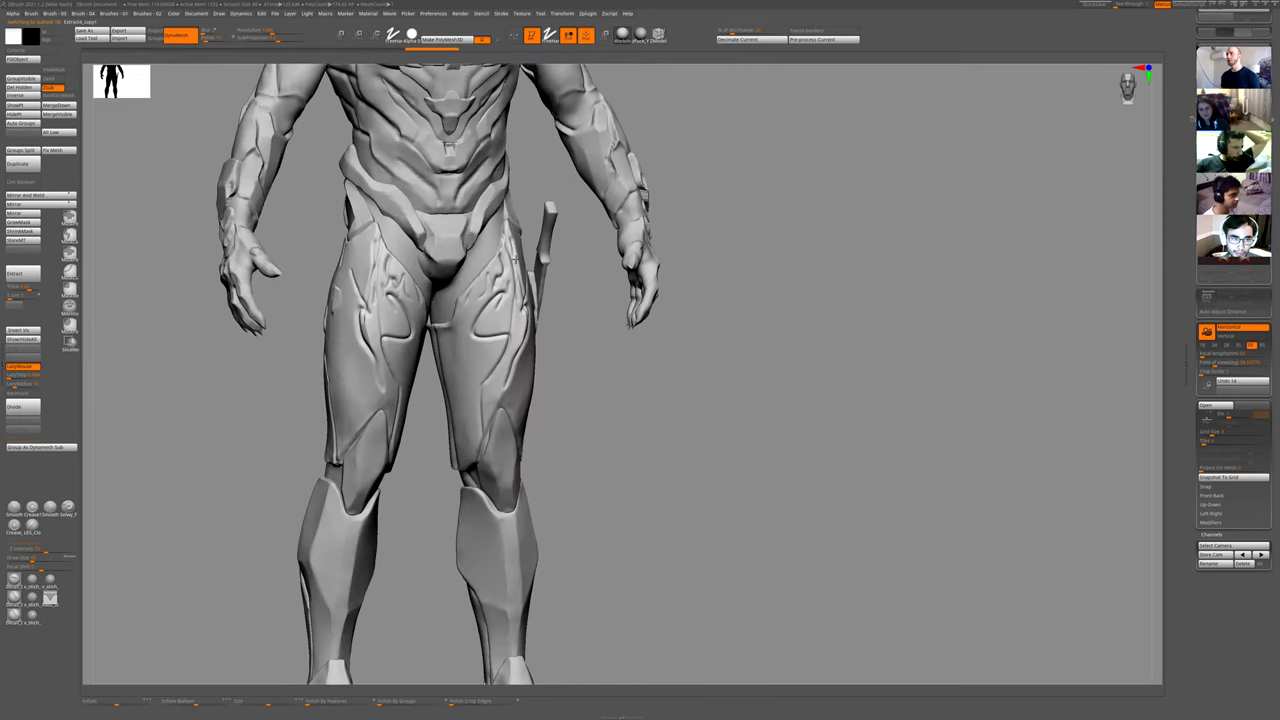
pyautogui.moveTo(597, 435)
pyautogui.keyDown('alt'); pyautogui.mouseDown()
pyautogui.moveTo(586, 397)
pyautogui.moveTo(620, 360)
pyautogui.moveTo(488, 388)
pyautogui.moveTo(520, 373)
pyautogui.mouseUp(); pyautogui.keyUp('alt')
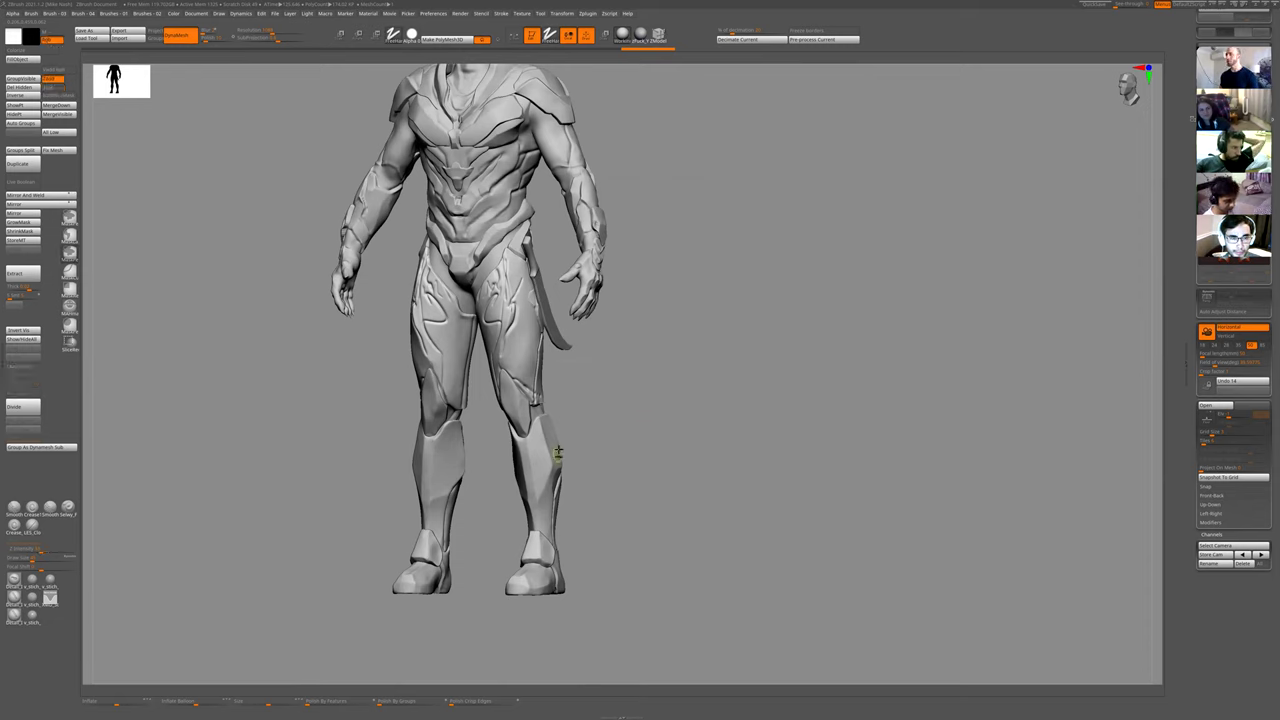
pyautogui.keyDown('shift'); pyautogui.moveTo(494, 284); pyautogui.dragTo(505, 326); pyautogui.keyUp('shift')
# - Undo the most recent sculpting strokes on the thigh armor
pyautogui.hotkey('ctrl', 'z')
pyautogui.hotkey('ctrl', 'z')
pyautogui.hotkey('ctrl', 'z')
pyautogui.hotkey('ctrl', 'z')
pyautogui.hotkey('ctrl', 'z')
pyautogui.hotkey('ctrl', 'z')
pyautogui.hotkey('ctrl', 'z')
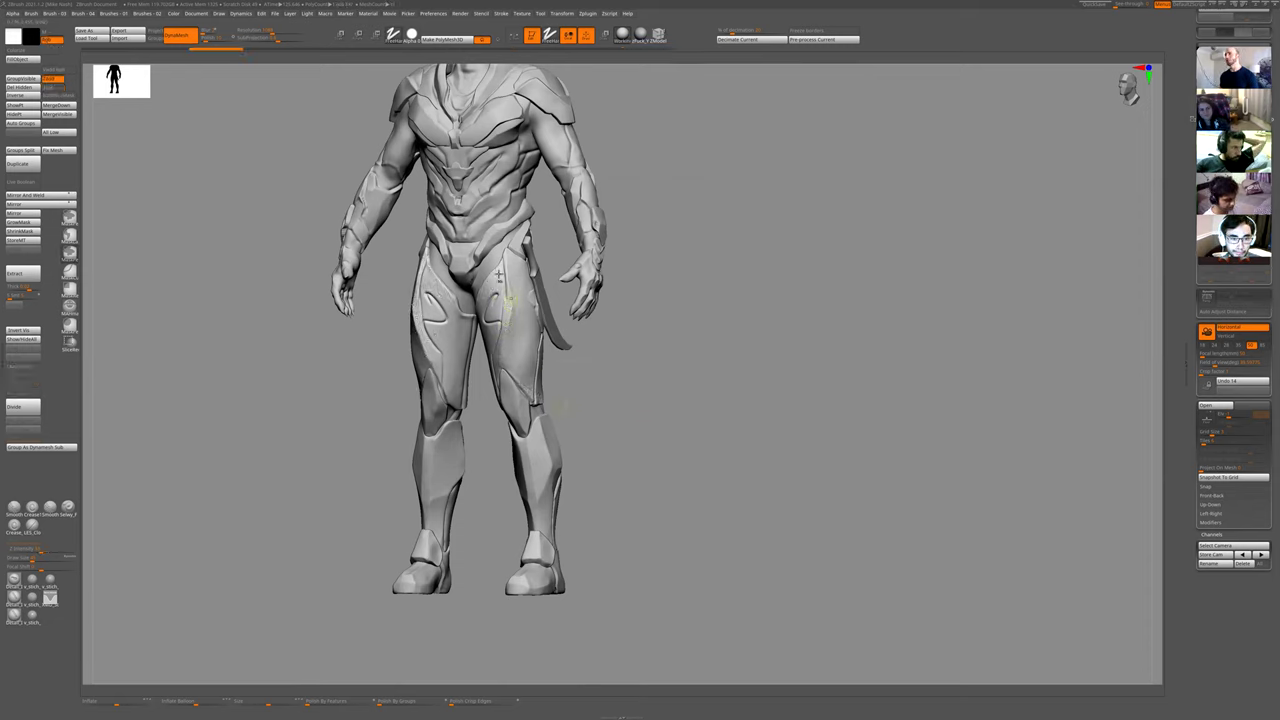
# - Sculpt and smooth raised ridges on the backs of both arms, extending upward from the elbow armor's tips
pyautogui.moveTo(642, 394); pyautogui.dragTo(608, 371)
pyautogui.keyDown('alt'); pyautogui.moveTo(731, 564); pyautogui.dragTo(590, 705); pyautogui.keyUp('alt')
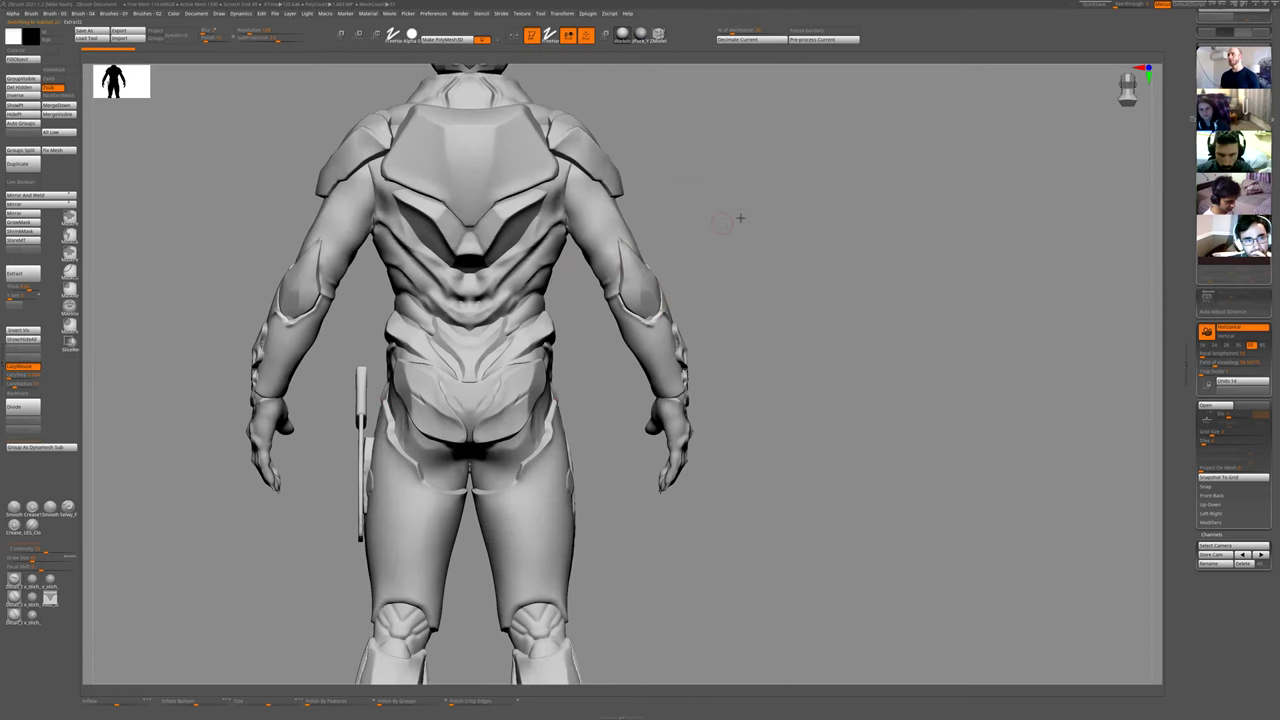
pyautogui.moveTo(740, 217); pyautogui.dragTo(705, 350)
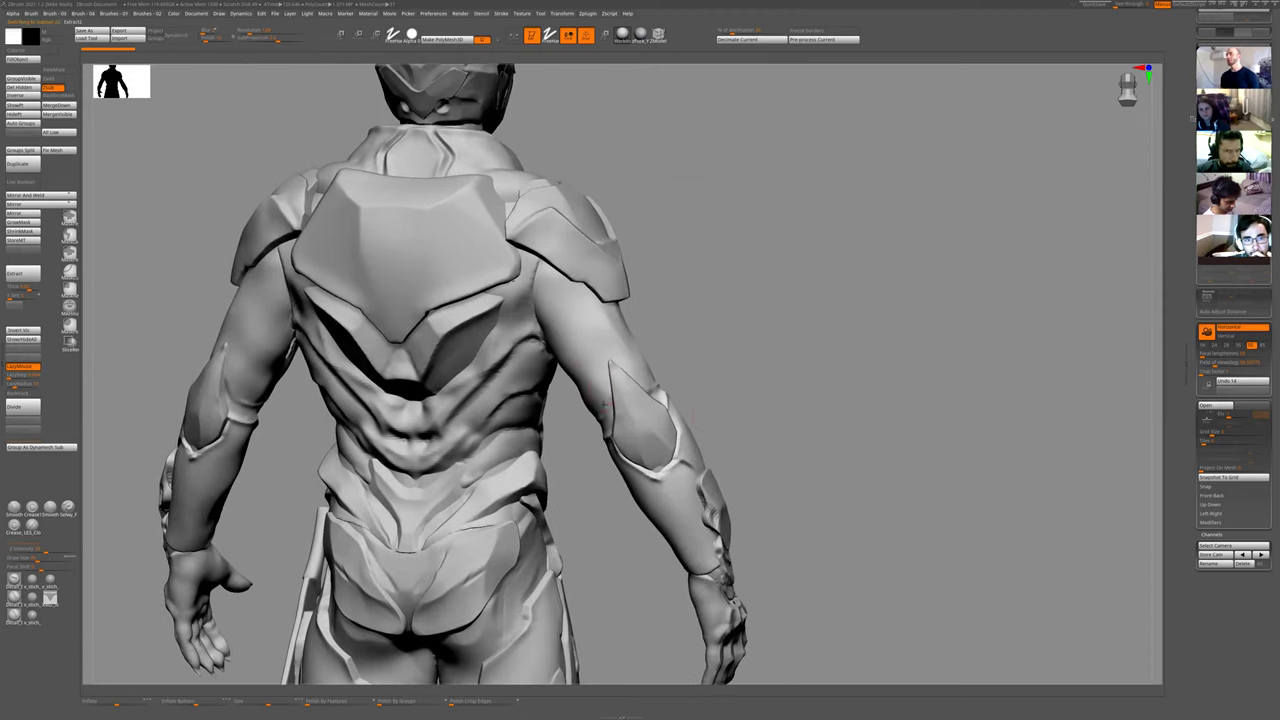
pyautogui.moveTo(607, 403)
pyautogui.mouseDown()
pyautogui.moveTo(606, 304)
pyautogui.moveTo(600, 352)
pyautogui.moveTo(660, 404)
pyautogui.moveTo(700, 314)
pyautogui.moveTo(694, 327)
pyautogui.mouseUp()
pyautogui.keyDown('alt'); pyautogui.moveTo(689, 372); pyautogui.dragTo(685, 440); pyautogui.keyUp('alt')
pyautogui.moveTo(283, 380); pyautogui.dragTo(340, 368, button='right')
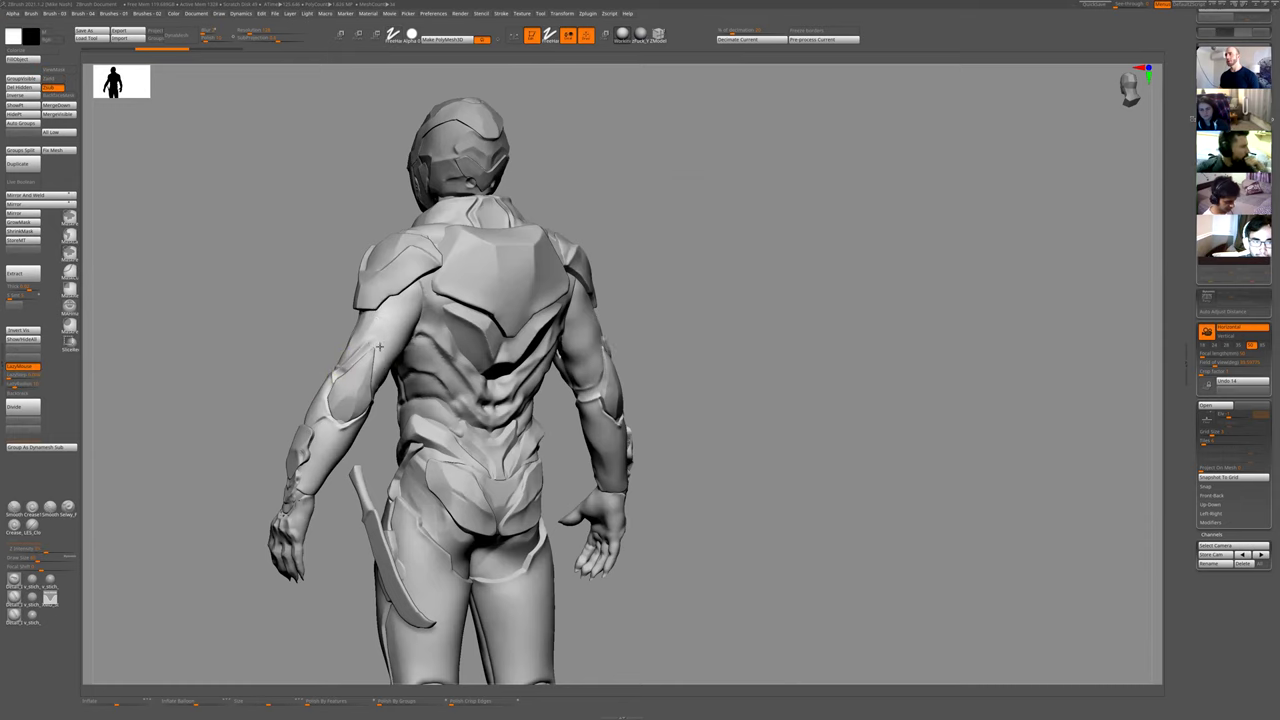
pyautogui.keyDown('shift'); pyautogui.moveTo(690, 356); pyautogui.dragTo(636, 356, button='right'); pyautogui.keyUp('shift')
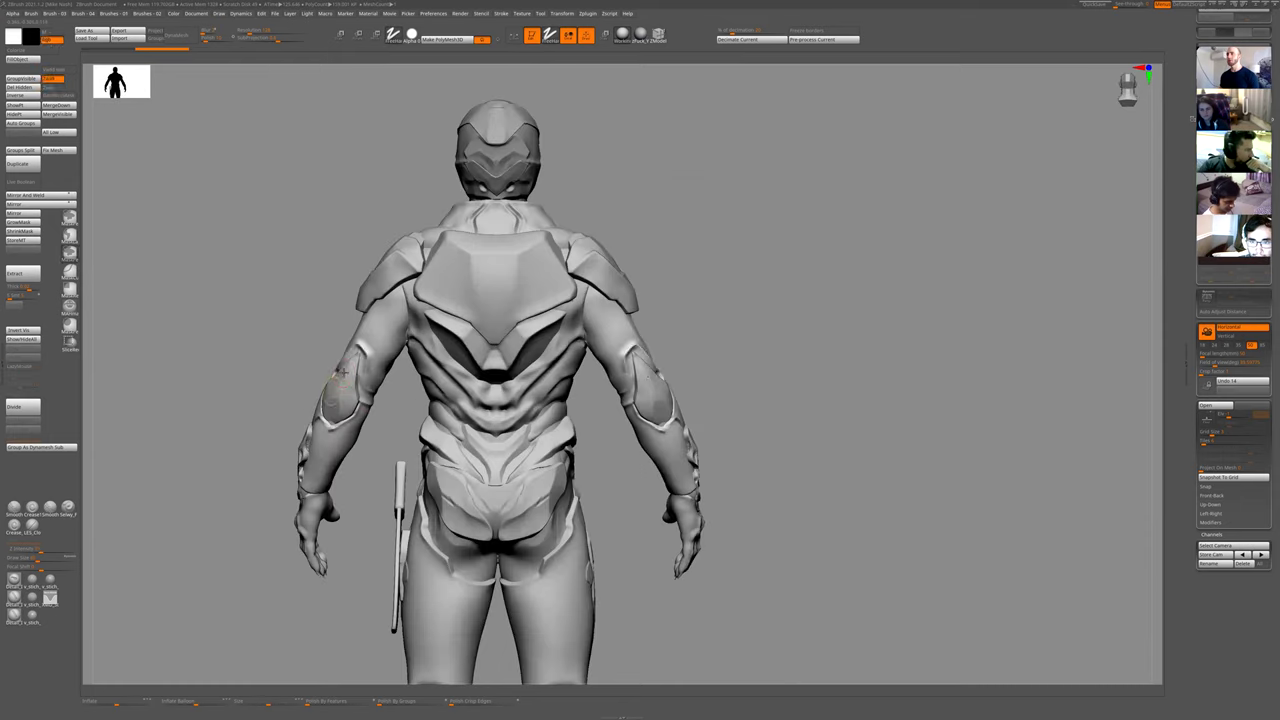
pyautogui.moveTo(275, 390); pyautogui.dragTo(381, 390, button='right')
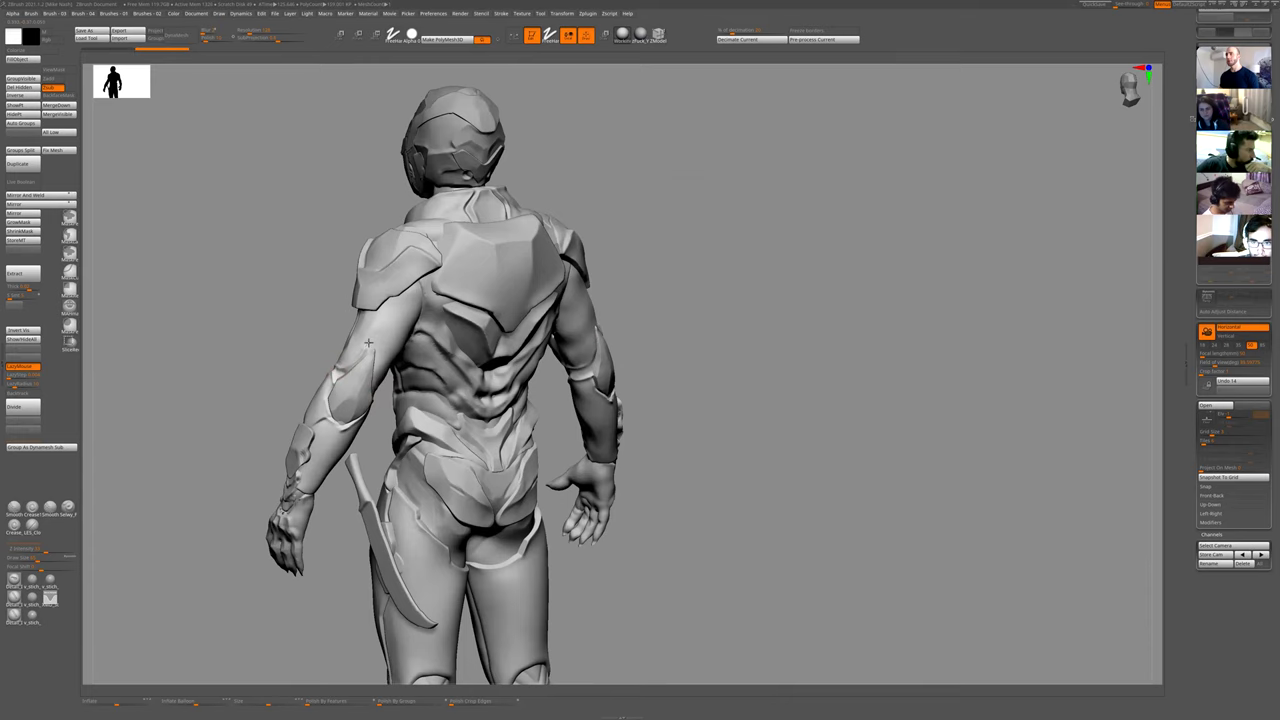
pyautogui.keyDown('shift'); pyautogui.moveTo(368, 342); pyautogui.dragTo(368, 338, button='right'); pyautogui.keyUp('shift')
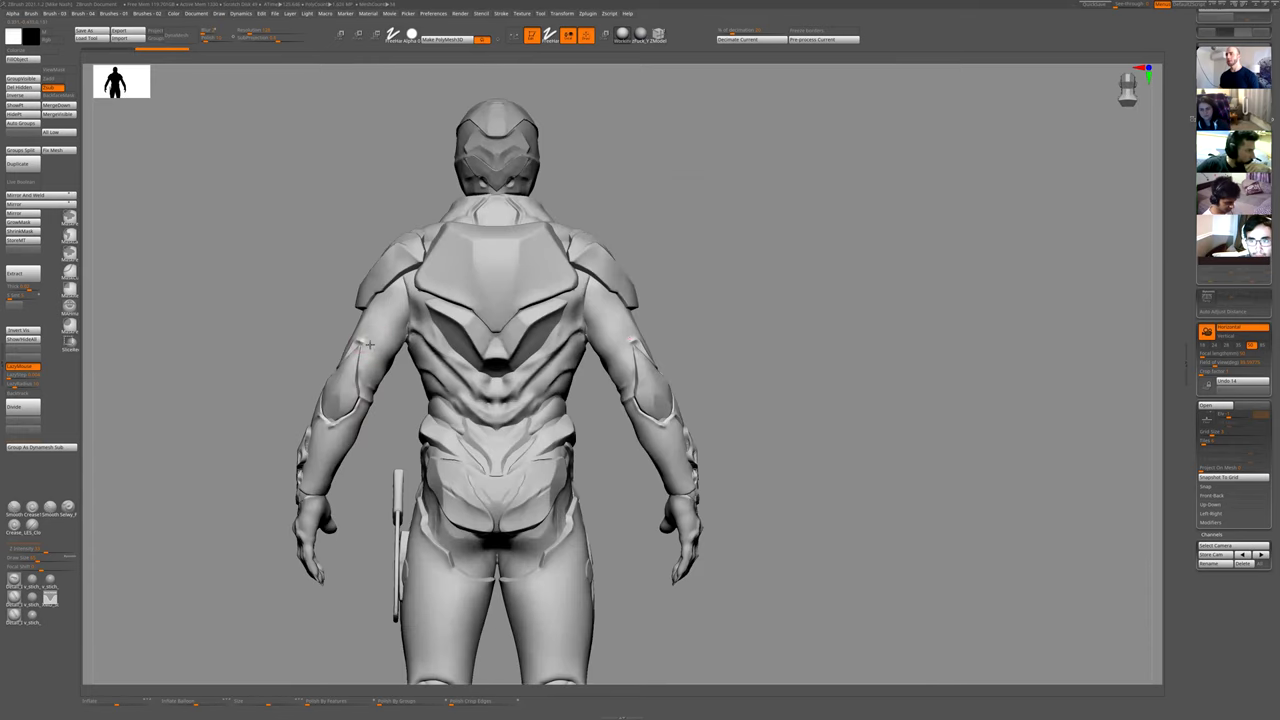
# - Try short raised strokes on the back of the upper arm between the shoulder and elbow armor, and undo them
pyautogui.moveTo(612, 287); pyautogui.dragTo(589, 340)
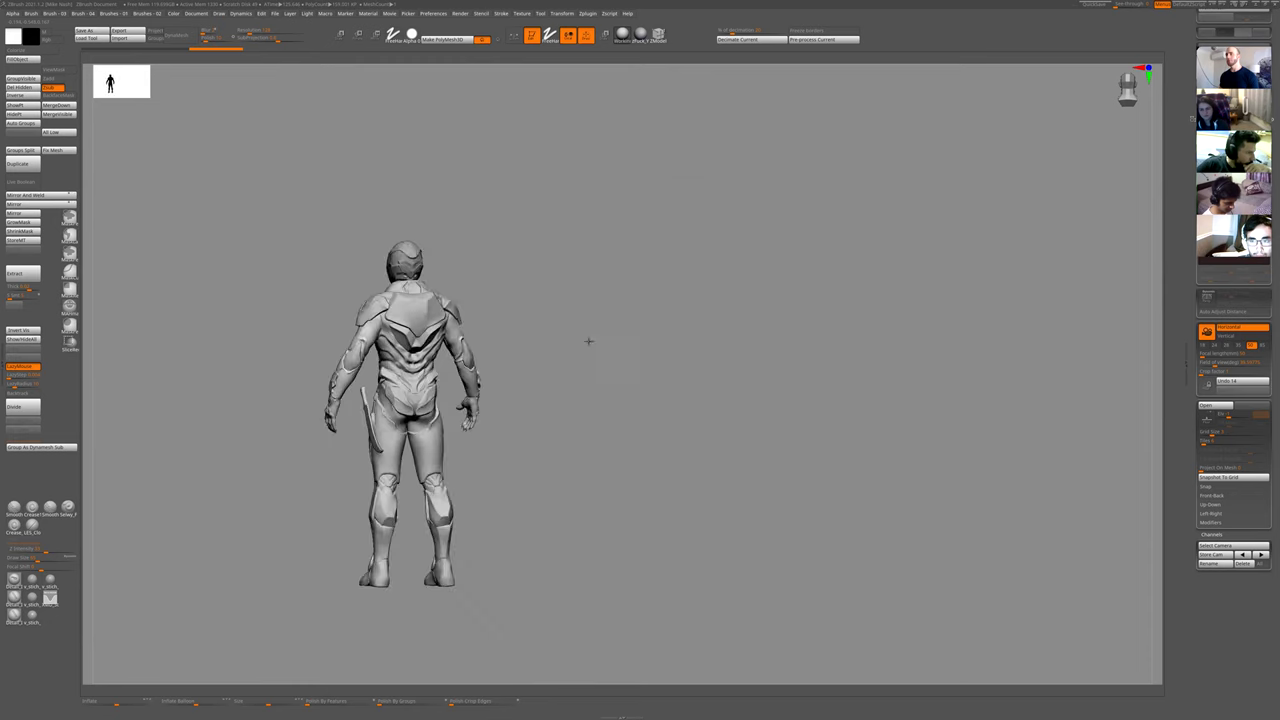
pyautogui.keyDown('ctrl'); pyautogui.moveTo(360, 330); pyautogui.dragTo(343, 351, button='right'); pyautogui.keyUp('ctrl')
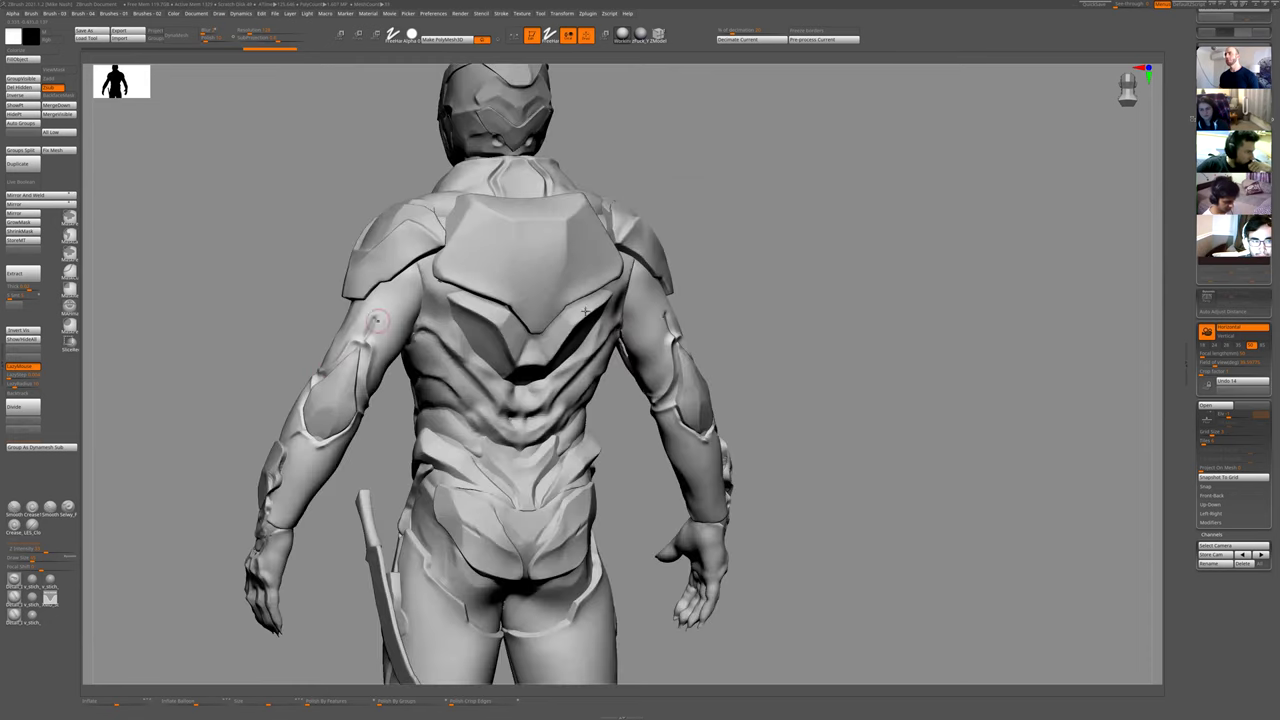
pyautogui.moveTo(344, 338); pyautogui.dragTo(336, 341, button='right')
pyautogui.hotkey('ctrl', 'z')
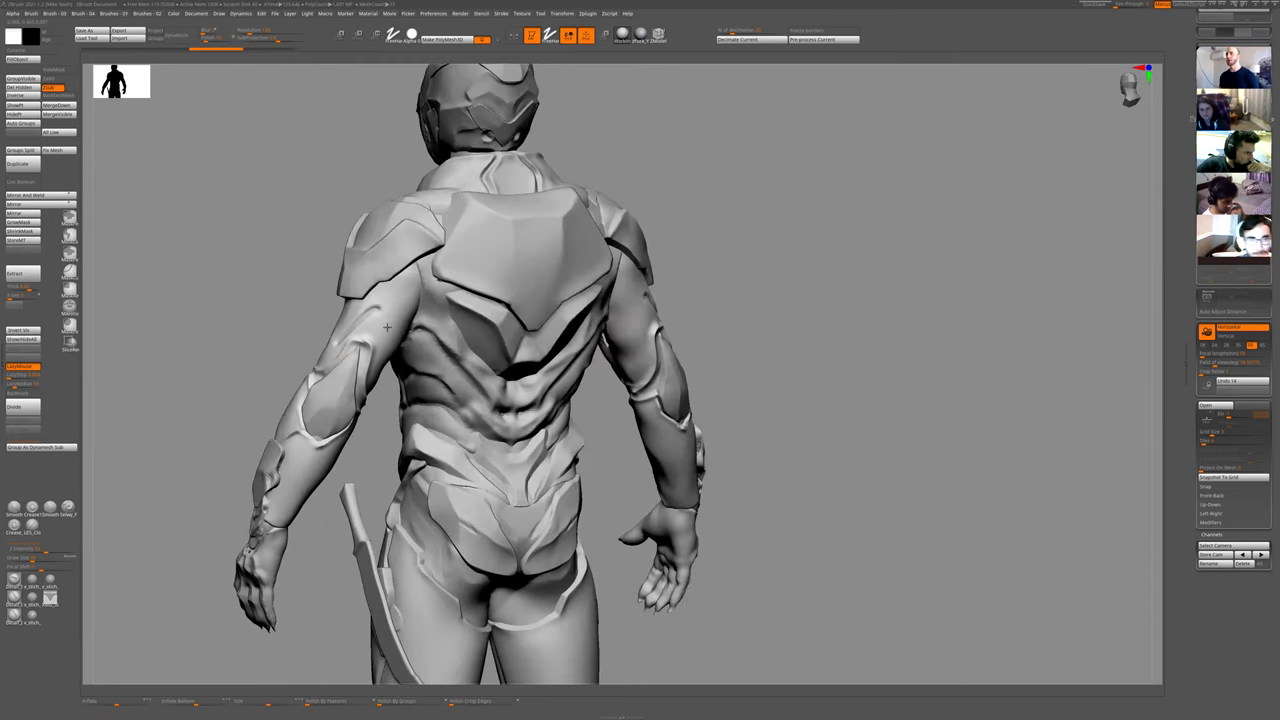
pyautogui.moveTo(387, 327); pyautogui.dragTo(390, 348)
pyautogui.hotkey('ctrl', 'z')
pyautogui.keyDown('ctrl'); pyautogui.moveTo(338, 334); pyautogui.dragTo(338, 304, button='right'); pyautogui.keyUp('ctrl')
pyautogui.hotkey('ctrl', 'z')
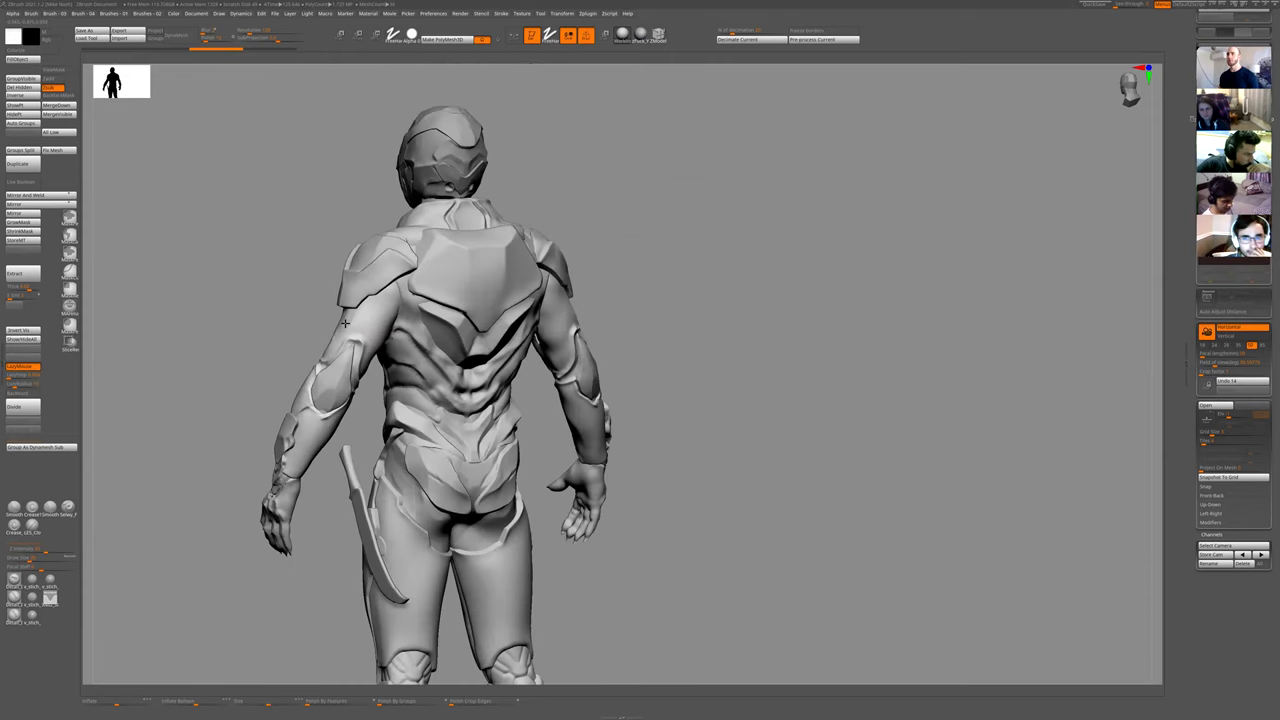
# - Mask elongated patches on the inner and outer back of both upper arms, above the elbow ridges
pyautogui.keyDown('ctrl'); pyautogui.moveTo(343, 327); pyautogui.dragTo(337, 315); pyautogui.keyUp('ctrl')
pyautogui.keyDown('ctrl'); pyautogui.moveTo(277, 321); pyautogui.dragTo(277, 355, button='right'); pyautogui.keyUp('ctrl')
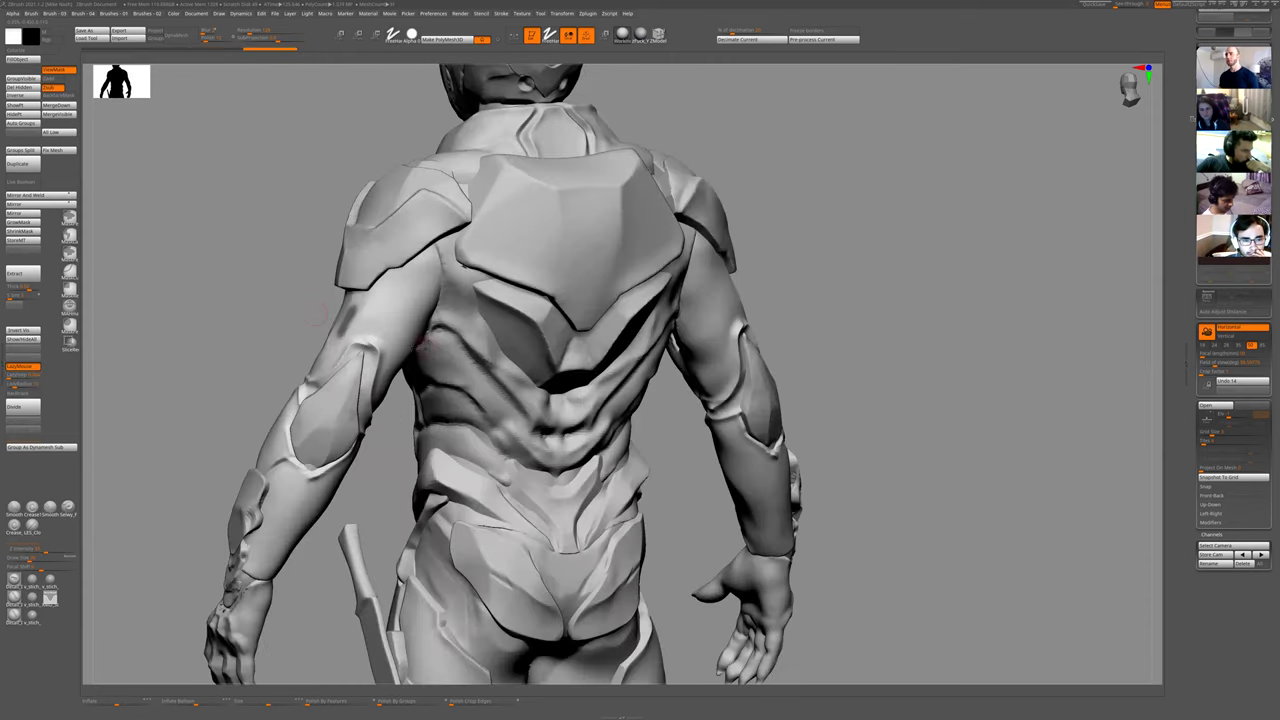
pyautogui.moveTo(394, 350)
pyautogui.keyDown('ctrl'); pyautogui.mouseDown()
pyautogui.moveTo(403, 321)
pyautogui.moveTo(406, 332)
pyautogui.moveTo(364, 304)
pyautogui.mouseUp(); pyautogui.keyUp('ctrl')
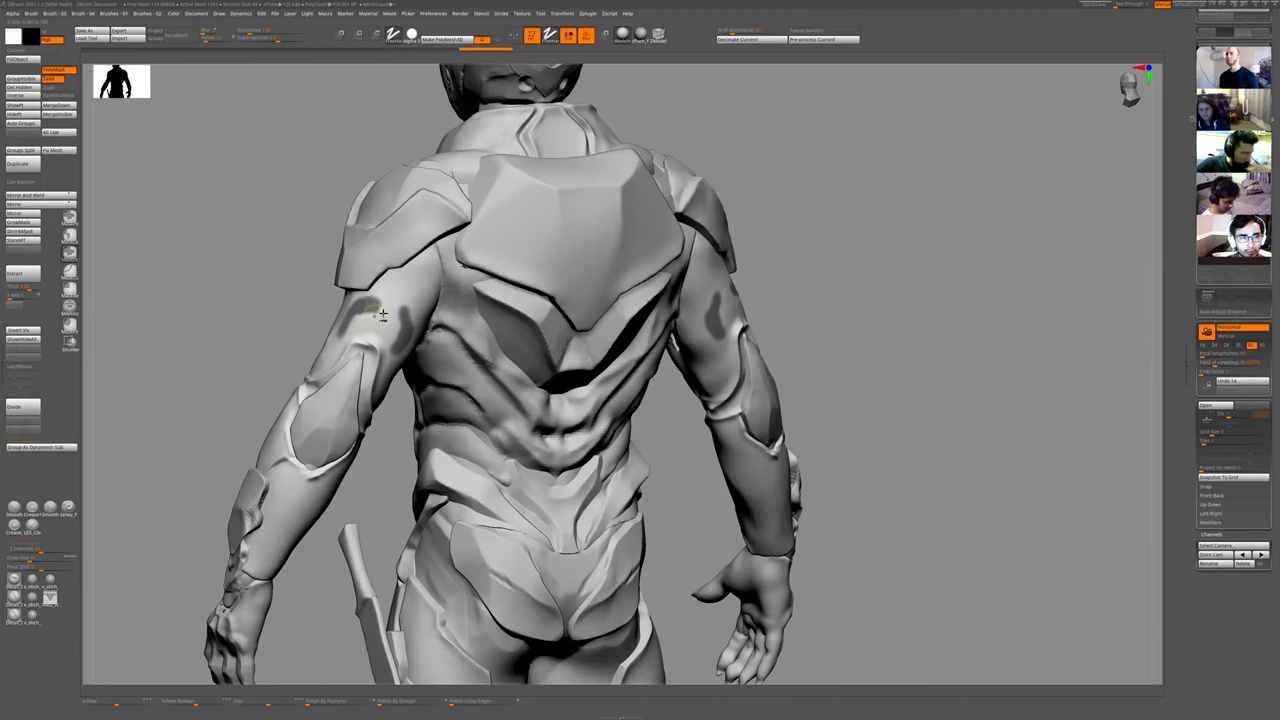
pyautogui.press('l')
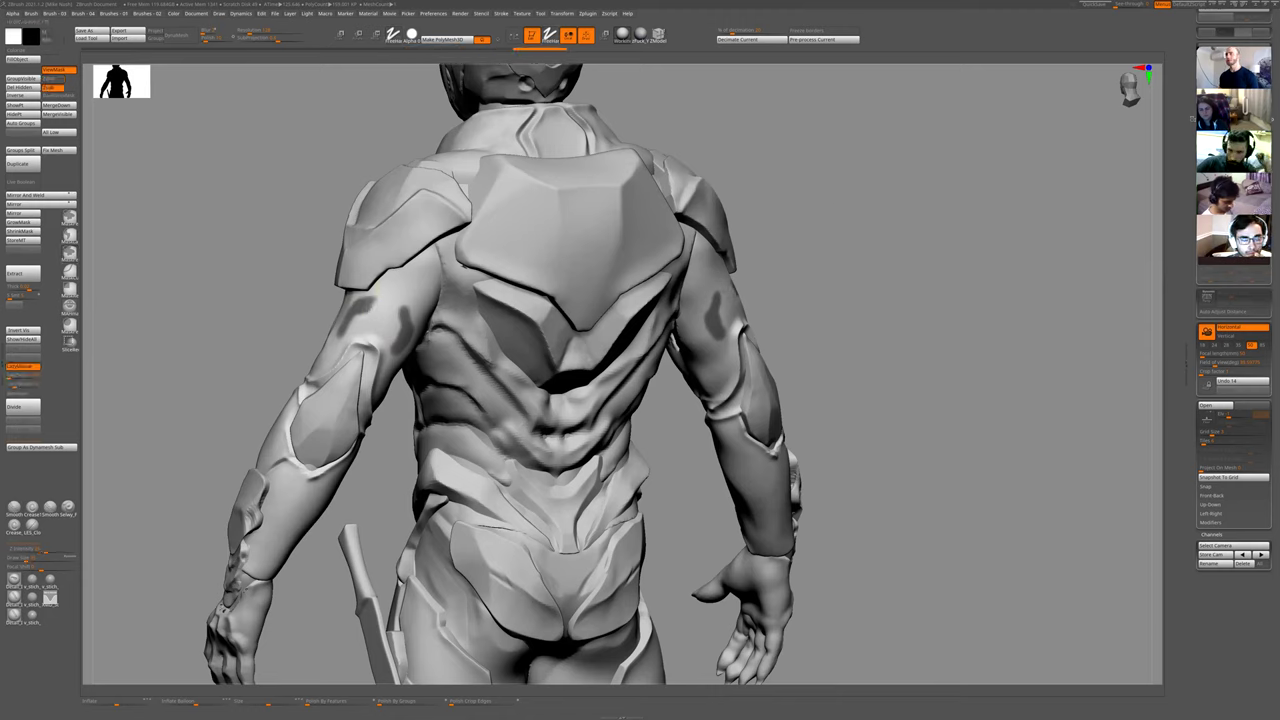
pyautogui.keyDown('ctrl'); pyautogui.moveTo(405, 328); pyautogui.dragTo(405, 326); pyautogui.keyUp('ctrl')
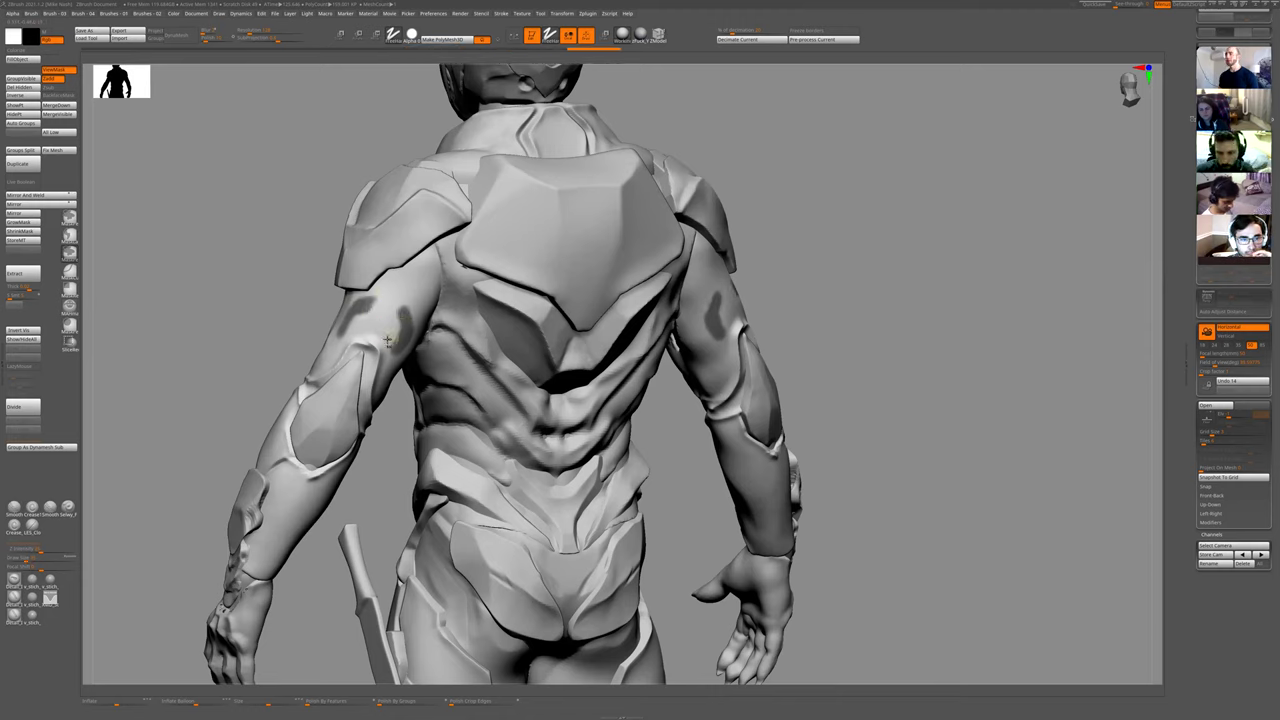
pyautogui.press('l')
pyautogui.moveTo(379, 342); pyautogui.dragTo(424, 329, button='right')
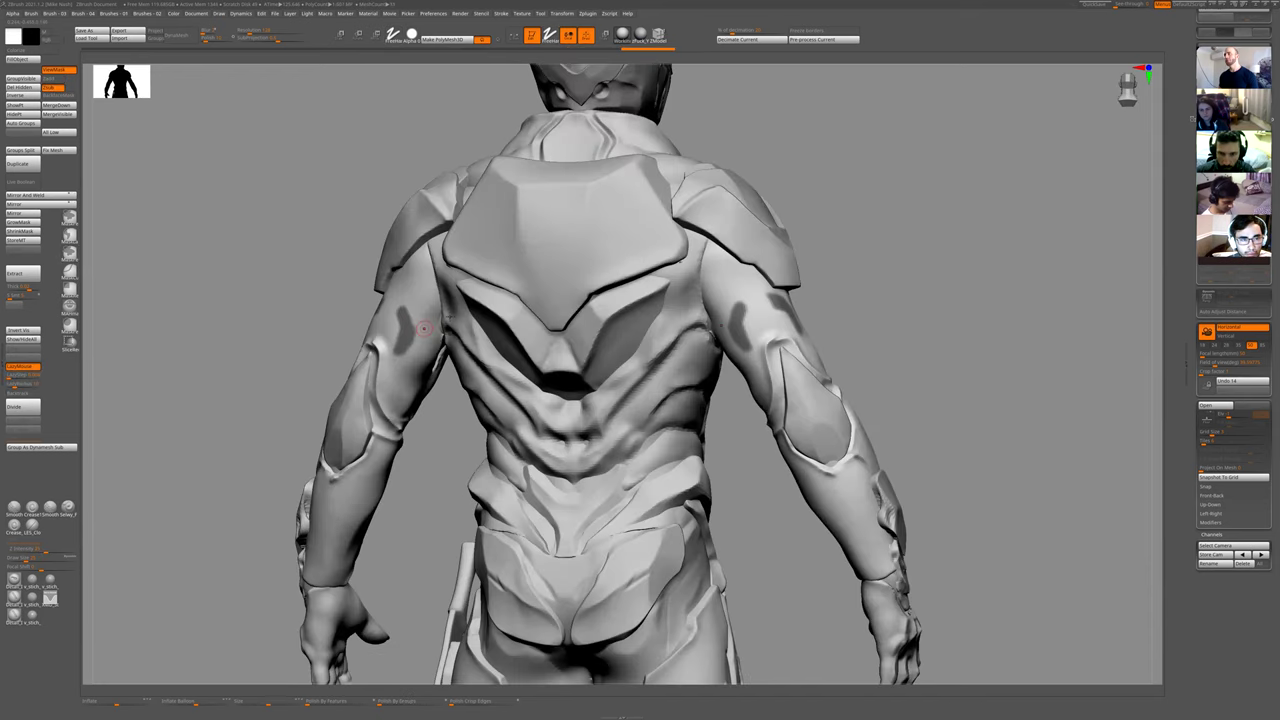
pyautogui.moveTo(766, 342); pyautogui.dragTo(869, 330, button='right')
pyautogui.press('l')
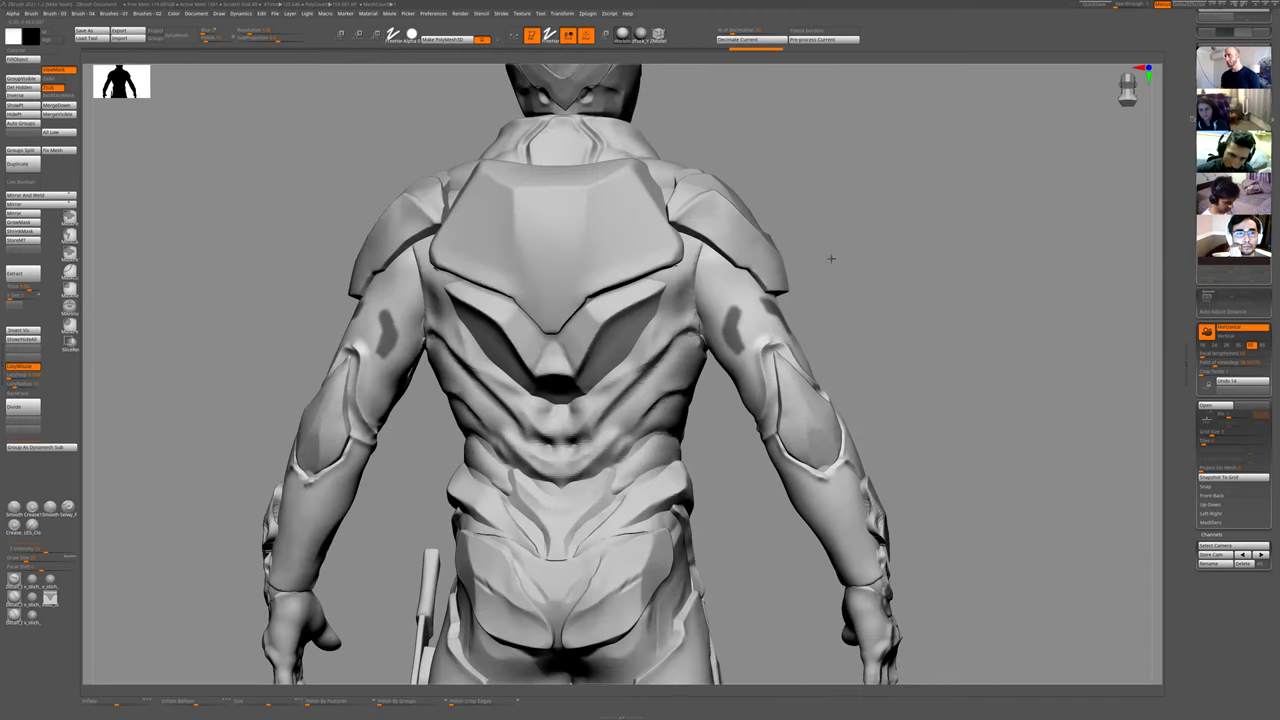
pyautogui.keyDown('ctrl'); pyautogui.moveTo(785, 342); pyautogui.dragTo(786, 307, button='right'); pyautogui.keyUp('ctrl')
pyautogui.moveTo(865, 301)
pyautogui.mouseDown(button='right')
pyautogui.moveTo(846, 309)
pyautogui.moveTo(860, 291)
pyautogui.mouseUp(button='right')
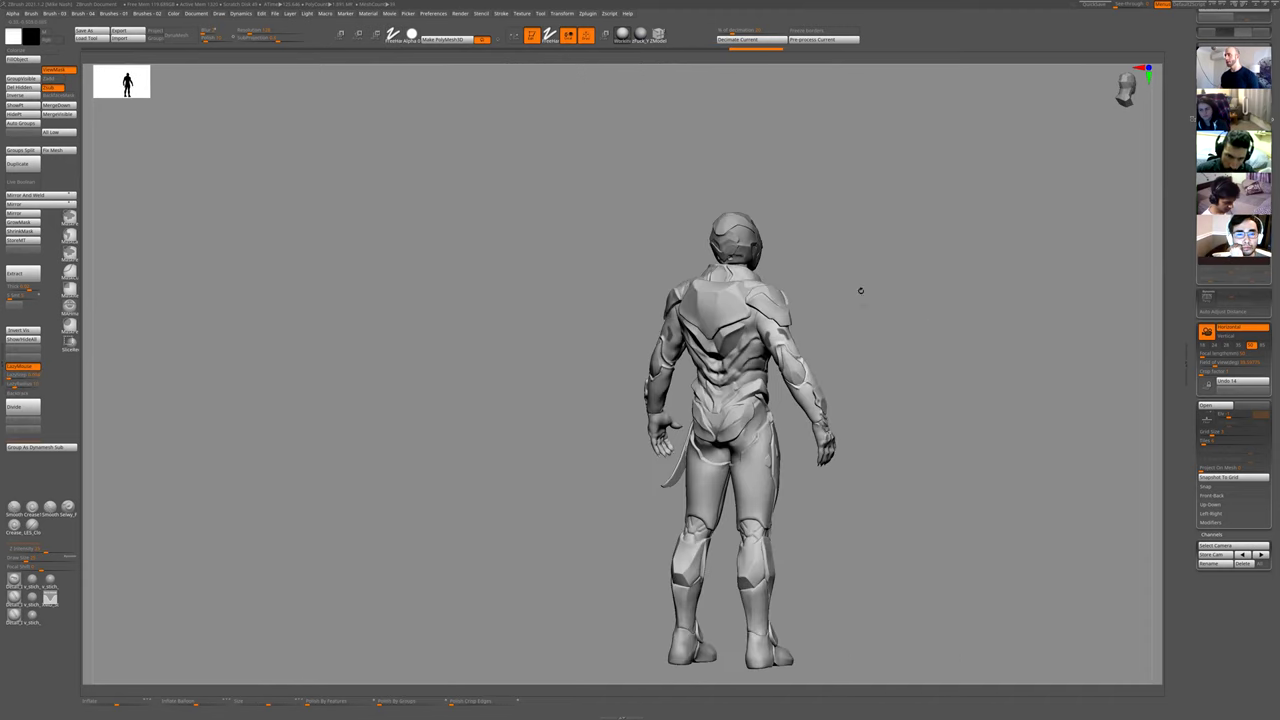
# - Invert the arm mask and try sculpting the small unmasked patches on the backs of both upper arms
pyautogui.keyDown('ctrl'); pyautogui.moveTo(750, 314); pyautogui.dragTo(749, 351, button='right'); pyautogui.keyUp('ctrl')
pyautogui.hotkey('ctrl', 'i')
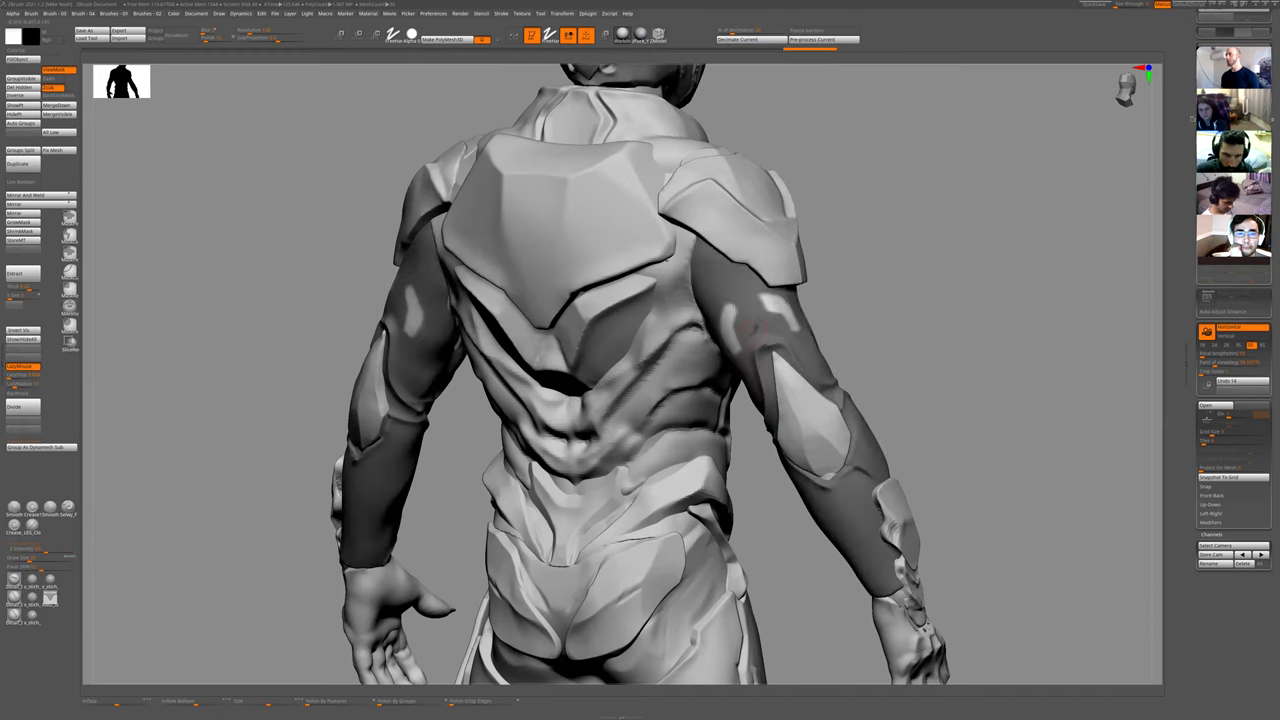
pyautogui.moveTo(879, 290); pyautogui.dragTo(723, 342, button='right')
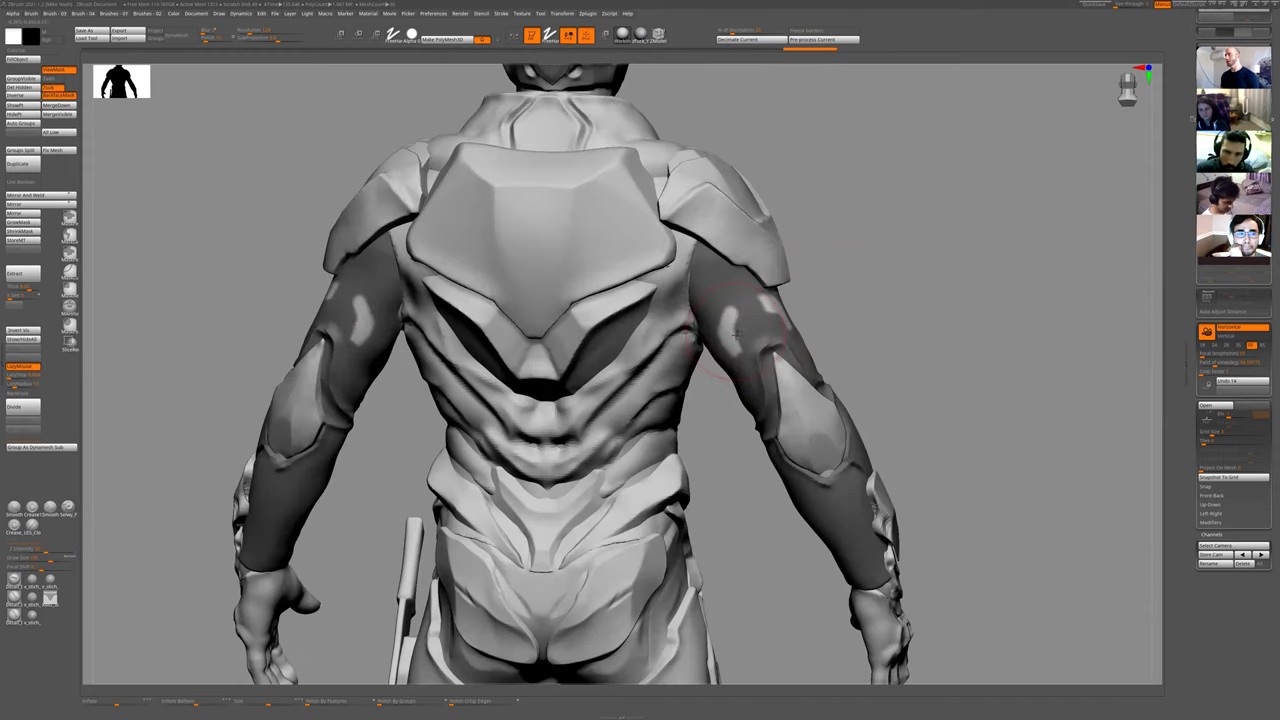
pyautogui.keyDown('ctrl'); pyautogui.moveTo(735, 334); pyautogui.dragTo(797, 321); pyautogui.keyUp('ctrl')
pyautogui.moveTo(835, 305); pyautogui.dragTo(670, 298, button='right')
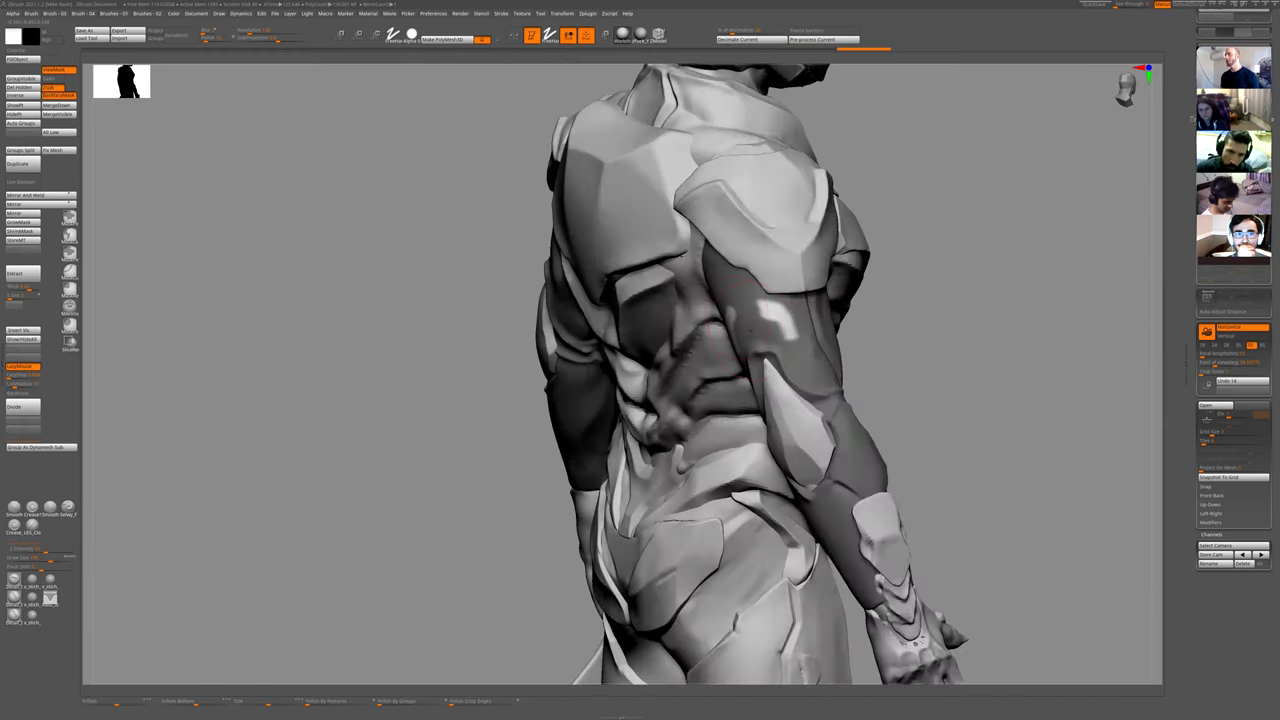
pyautogui.hotkey('ctrl', 'z')
pyautogui.moveTo(735, 311); pyautogui.dragTo(738, 352)
pyautogui.hotkey('ctrl', 'z')
pyautogui.moveTo(869, 297); pyautogui.dragTo(778, 280, button='right')
pyautogui.moveTo(765, 290); pyautogui.dragTo(762, 308)
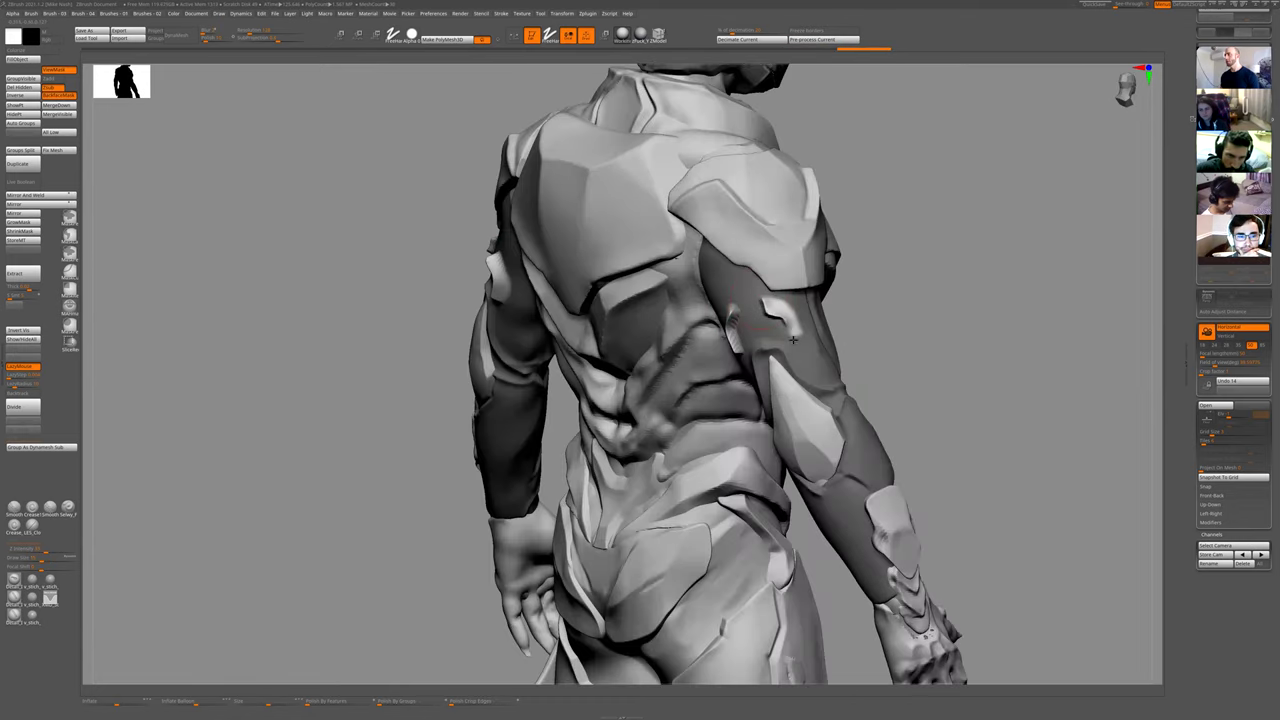
pyautogui.moveTo(935, 259); pyautogui.dragTo(882, 238, button='right')
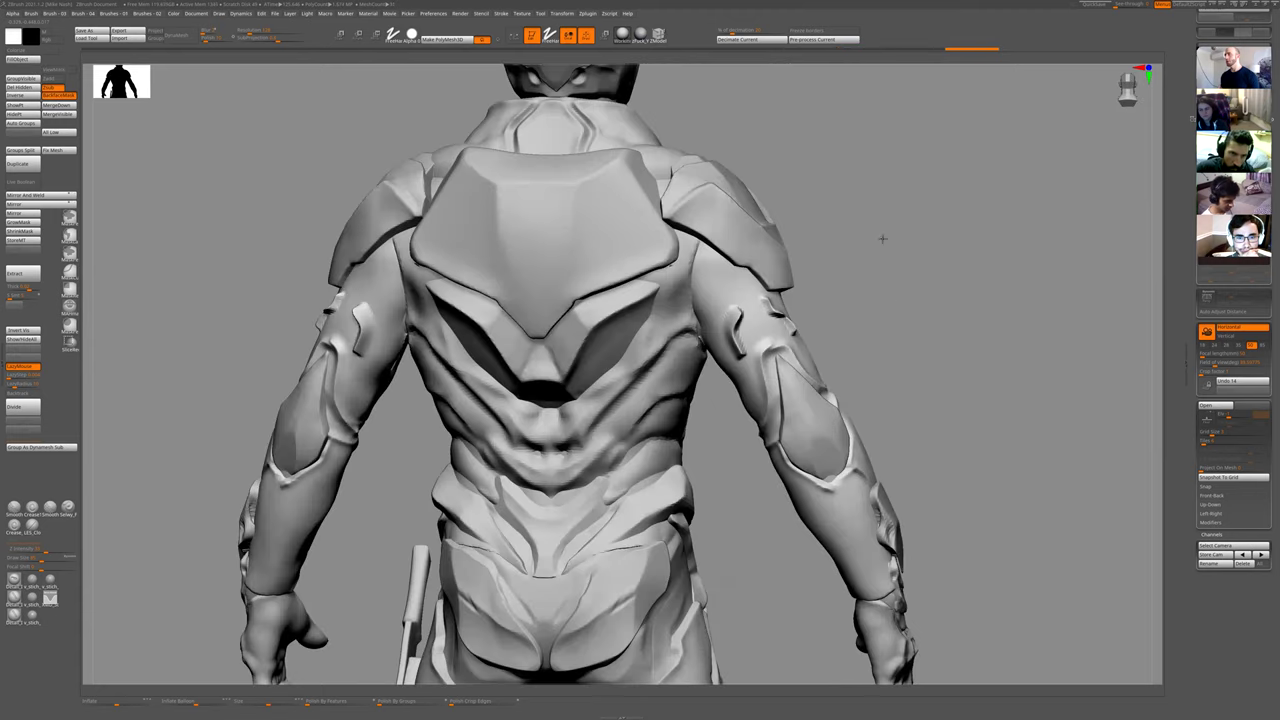
# - Sculpt a raised ridge across the back of both upper arms, running from the elbow armor's tips toward the inner arm
pyautogui.keyDown('ctrl'); pyautogui.moveTo(760, 294); pyautogui.dragTo(813, 245, button='right'); pyautogui.keyUp('ctrl')
pyautogui.scroll(5, 782, 440)
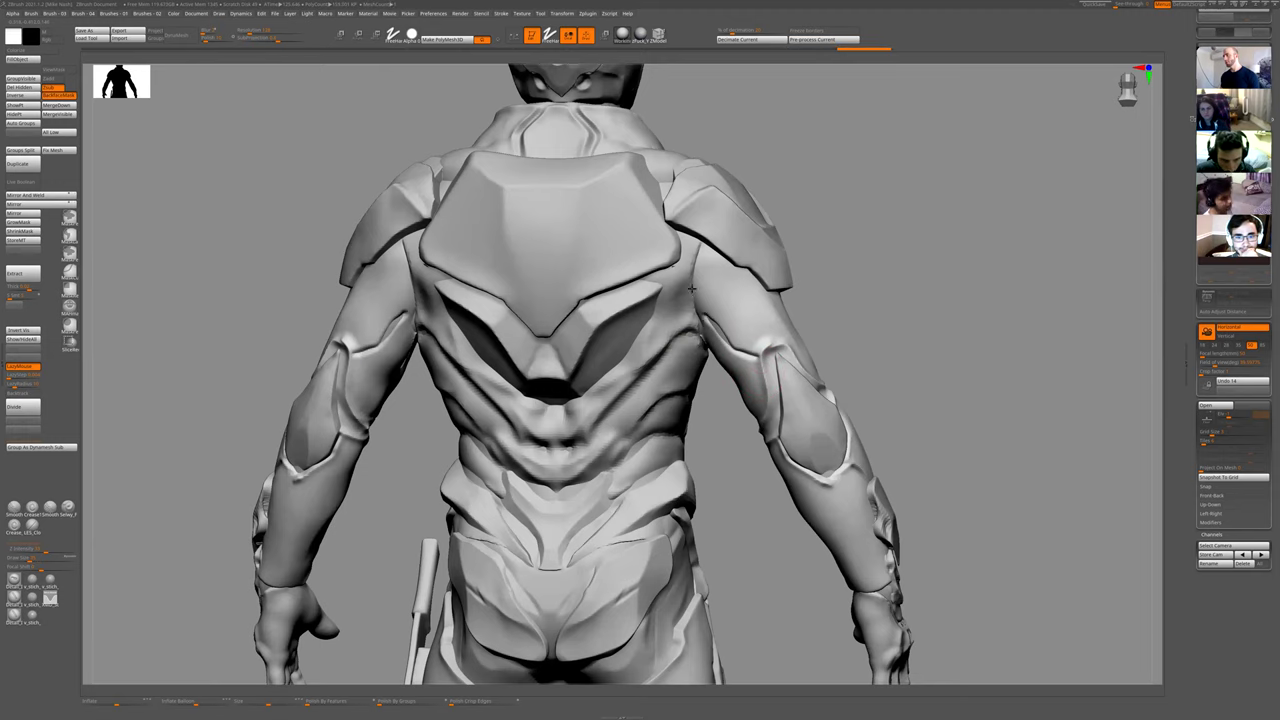
pyautogui.moveTo(814, 297); pyautogui.dragTo(868, 296)
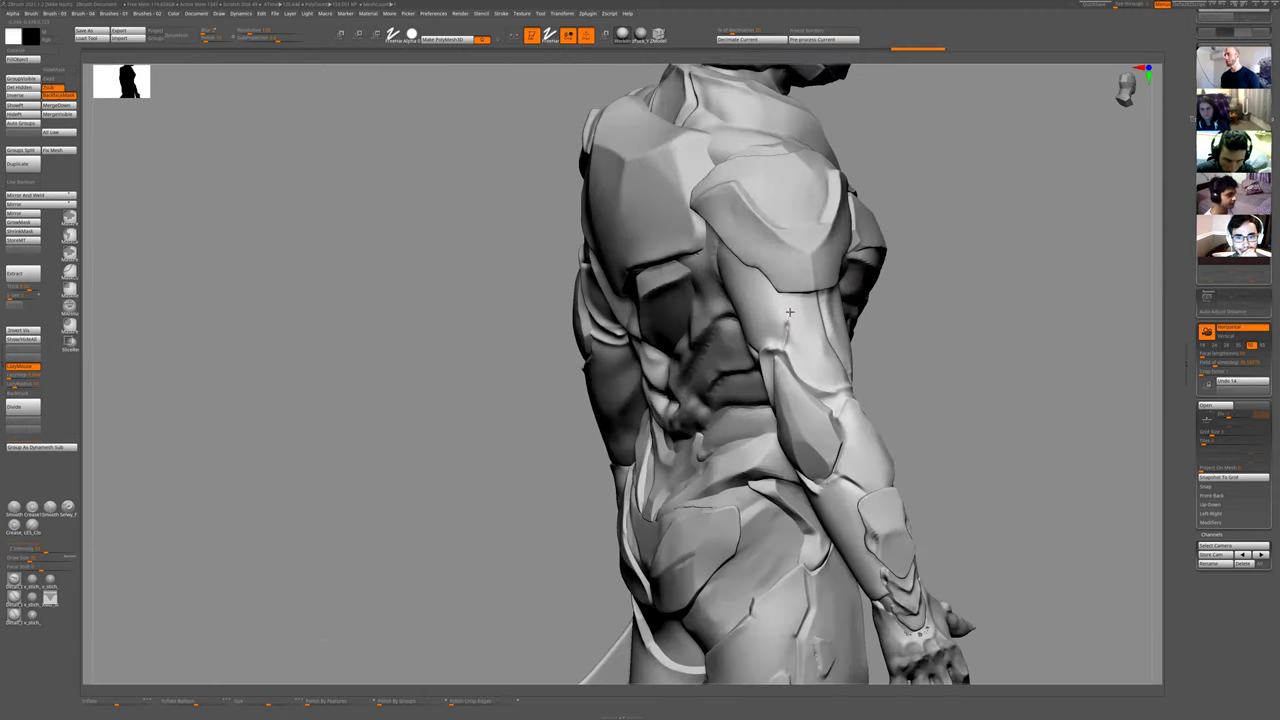
pyautogui.keyDown('alt'); pyautogui.moveTo(954, 249); pyautogui.dragTo(943, 346); pyautogui.keyUp('alt')
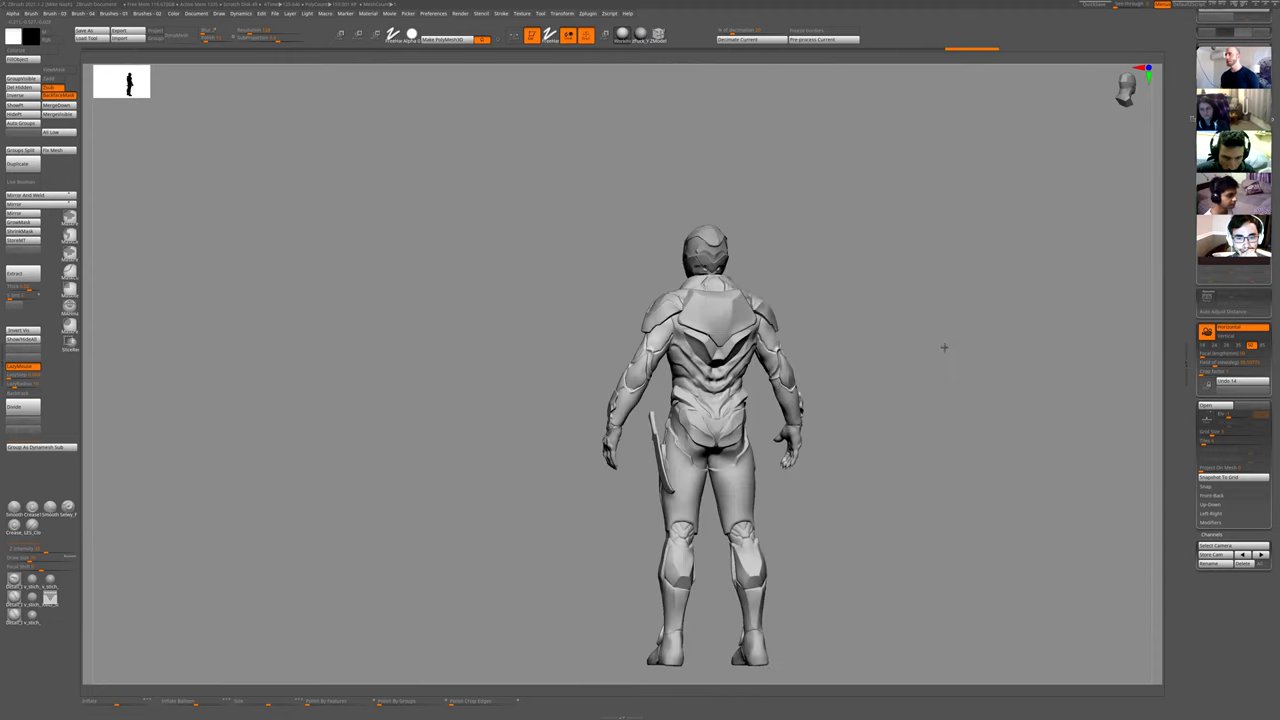
pyautogui.keyDown('ctrl'); pyautogui.moveTo(912, 371); pyautogui.dragTo(897, 354, button='right'); pyautogui.keyUp('ctrl')
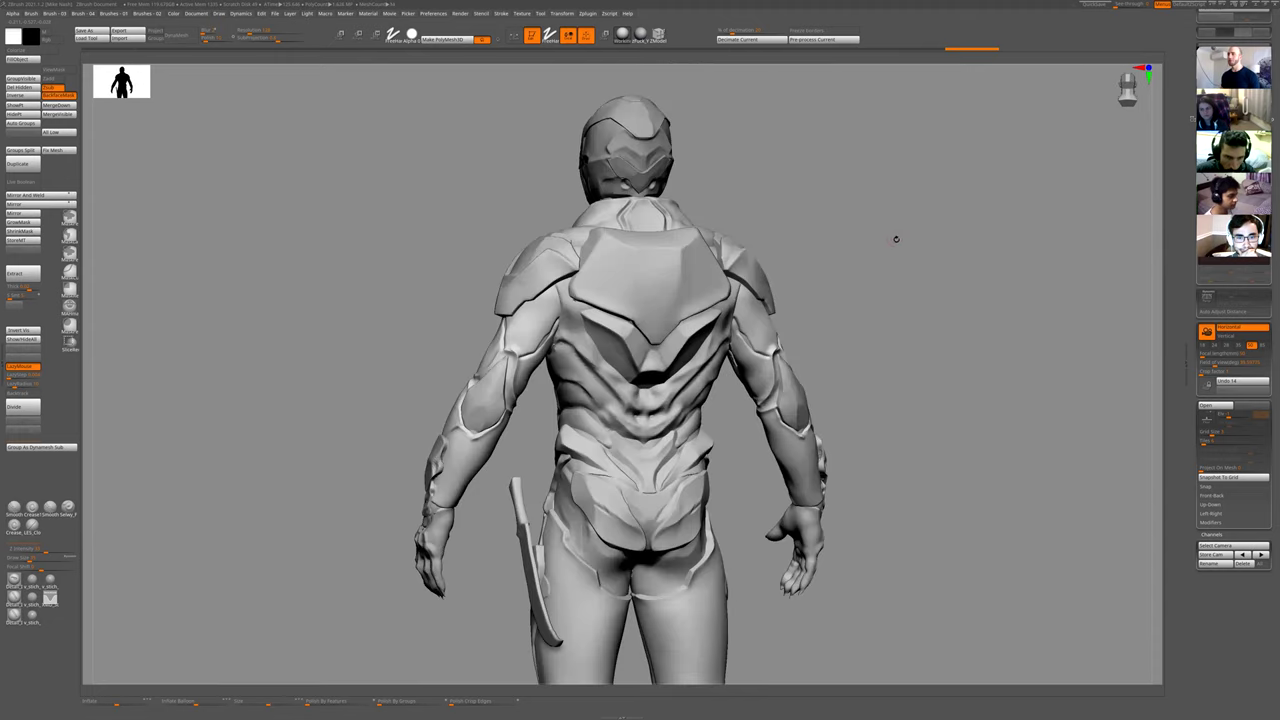
# - Isolate the arms and sculpt raised contours along the backs of the upper arms, from the elbow ridges up to the shoulder armor
pyautogui.hotkey('alt', 's')
pyautogui.keyDown('ctrl'); pyautogui.moveTo(896, 239); pyautogui.dragTo(923, 281, button='right'); pyautogui.keyUp('ctrl')
pyautogui.moveTo(923, 281); pyautogui.dragTo(985, 310)
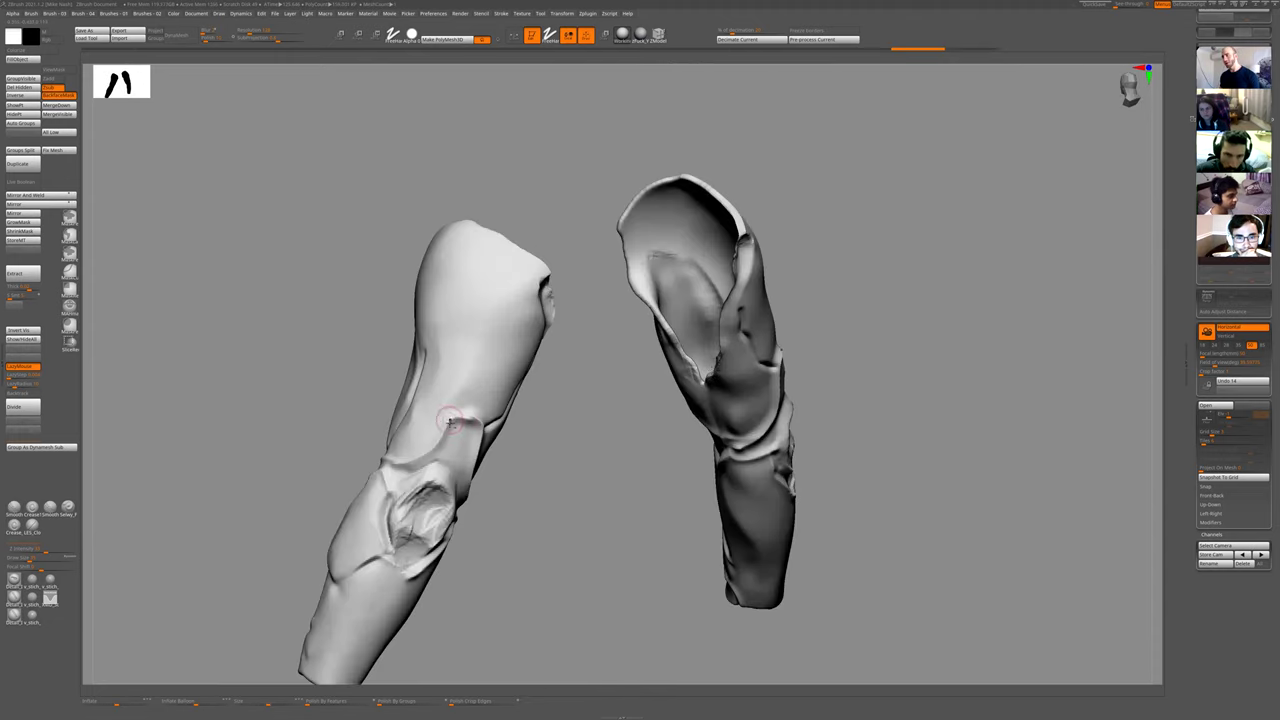
pyautogui.moveTo(450, 421)
pyautogui.mouseDown()
pyautogui.moveTo(460, 394)
pyautogui.moveTo(500, 366)
pyautogui.moveTo(535, 288)
pyautogui.mouseUp()
pyautogui.moveTo(537, 431)
pyautogui.mouseDown()
pyautogui.moveTo(455, 420)
pyautogui.moveTo(463, 392)
pyautogui.moveTo(505, 366)
pyautogui.moveTo(530, 305)
pyautogui.mouseUp()
pyautogui.moveTo(484, 414)
pyautogui.mouseDown()
pyautogui.moveTo(500, 417)
pyautogui.moveTo(548, 360)
pyautogui.mouseUp()
pyautogui.moveTo(580, 406)
pyautogui.mouseDown()
pyautogui.moveTo(486, 465)
pyautogui.moveTo(553, 397)
pyautogui.mouseUp()
pyautogui.keyDown('alt'); pyautogui.moveTo(586, 446); pyautogui.dragTo(580, 240); pyautogui.keyUp('alt')
pyautogui.hotkey('shift', 's')
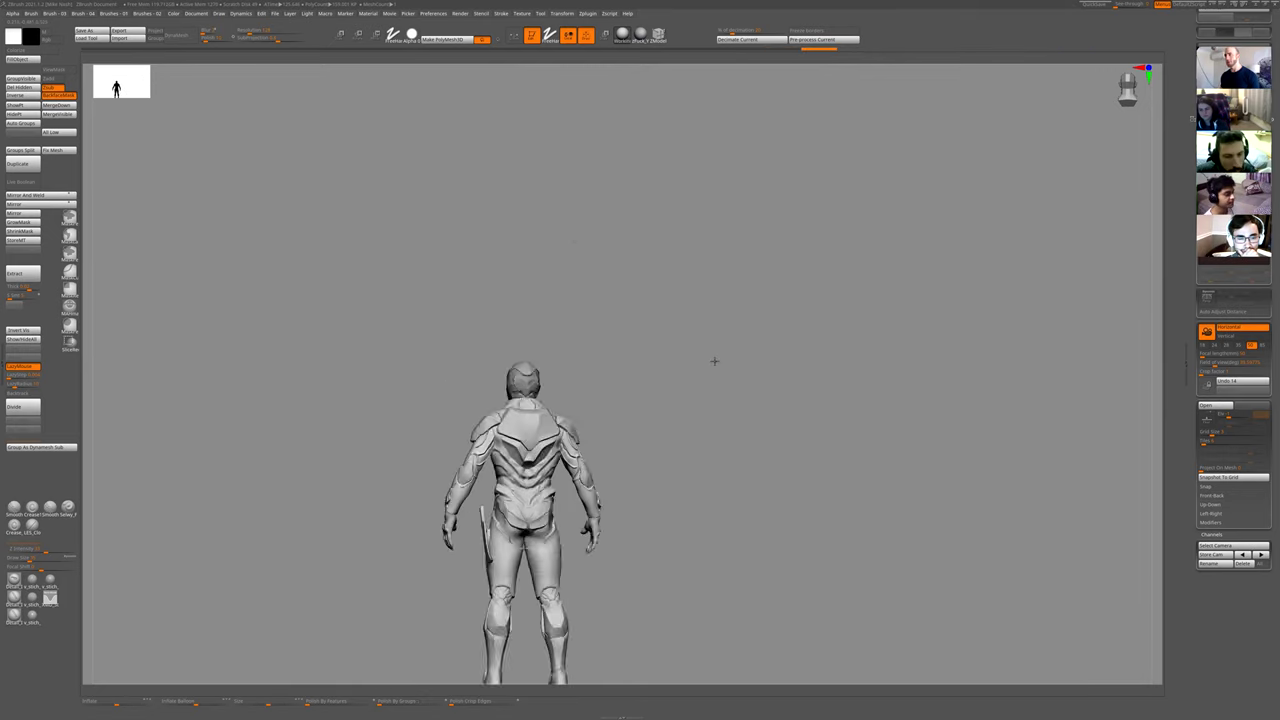
pyautogui.moveTo(715, 361)
pyautogui.mouseDown()
pyautogui.moveTo(340, 432)
pyautogui.moveTo(400, 430)
pyautogui.mouseUp()
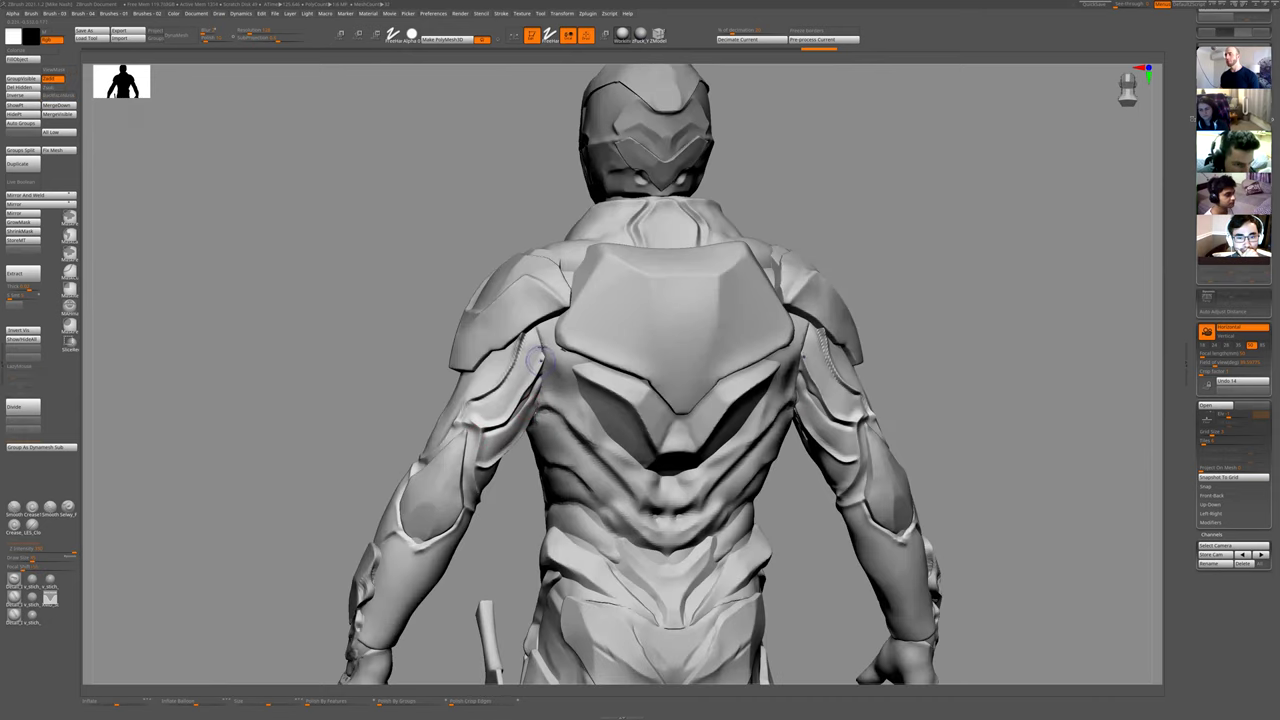
pyautogui.moveTo(380, 345)
pyautogui.mouseDown(button='right')
pyautogui.moveTo(414, 363)
pyautogui.moveTo(459, 453)
pyautogui.mouseUp(button='right')
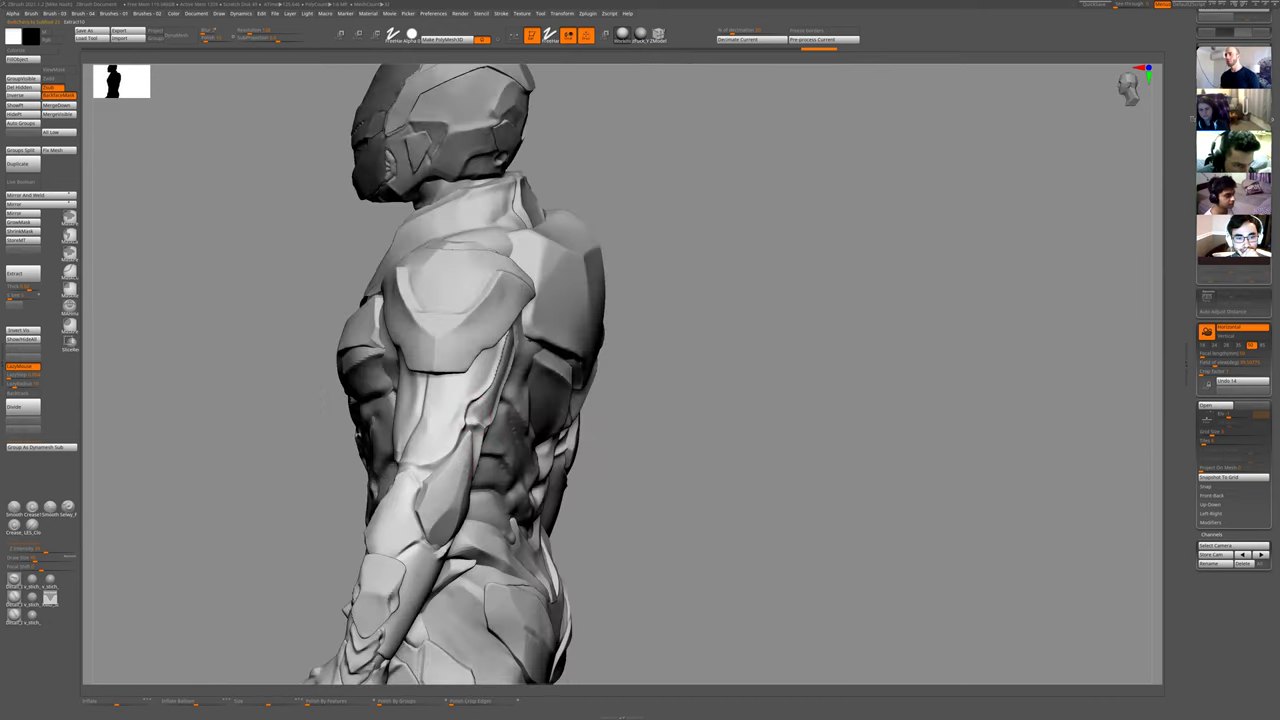
# - Reshape and smooth the elbow armor's upper tips into wider, flared ends on both arms
pyautogui.moveTo(751, 366); pyautogui.dragTo(420, 400)
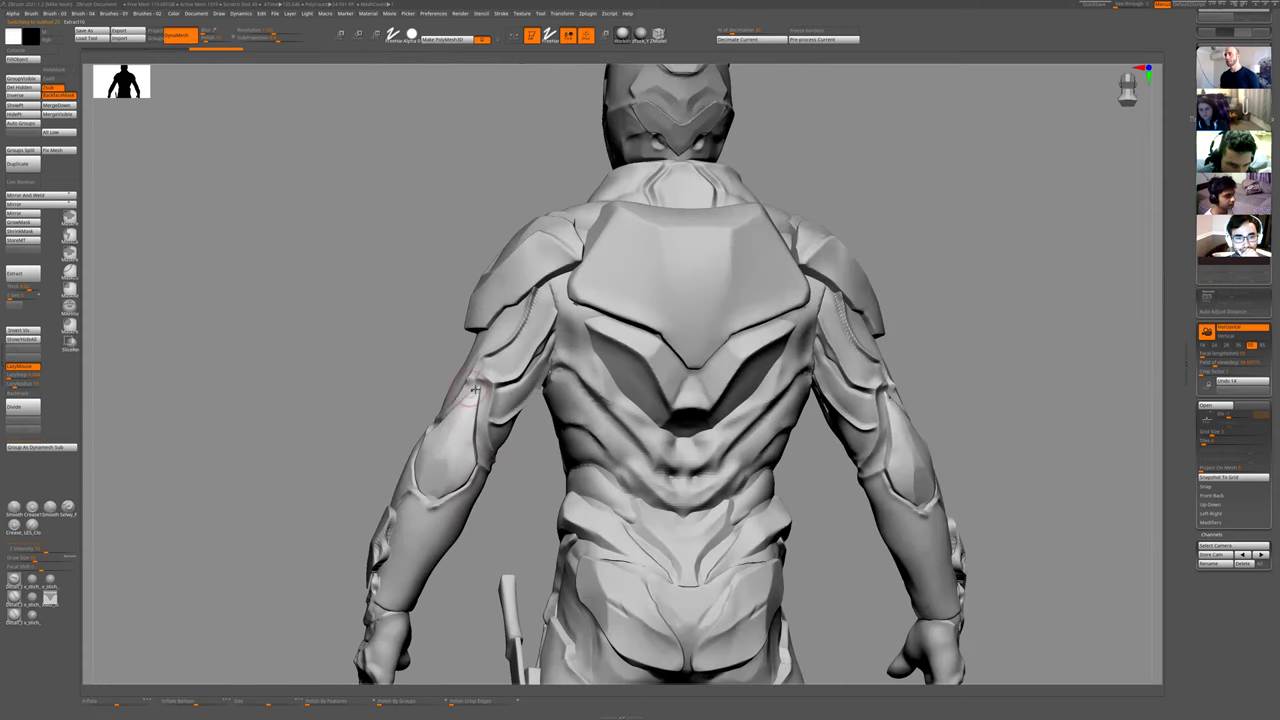
pyautogui.press('shift')
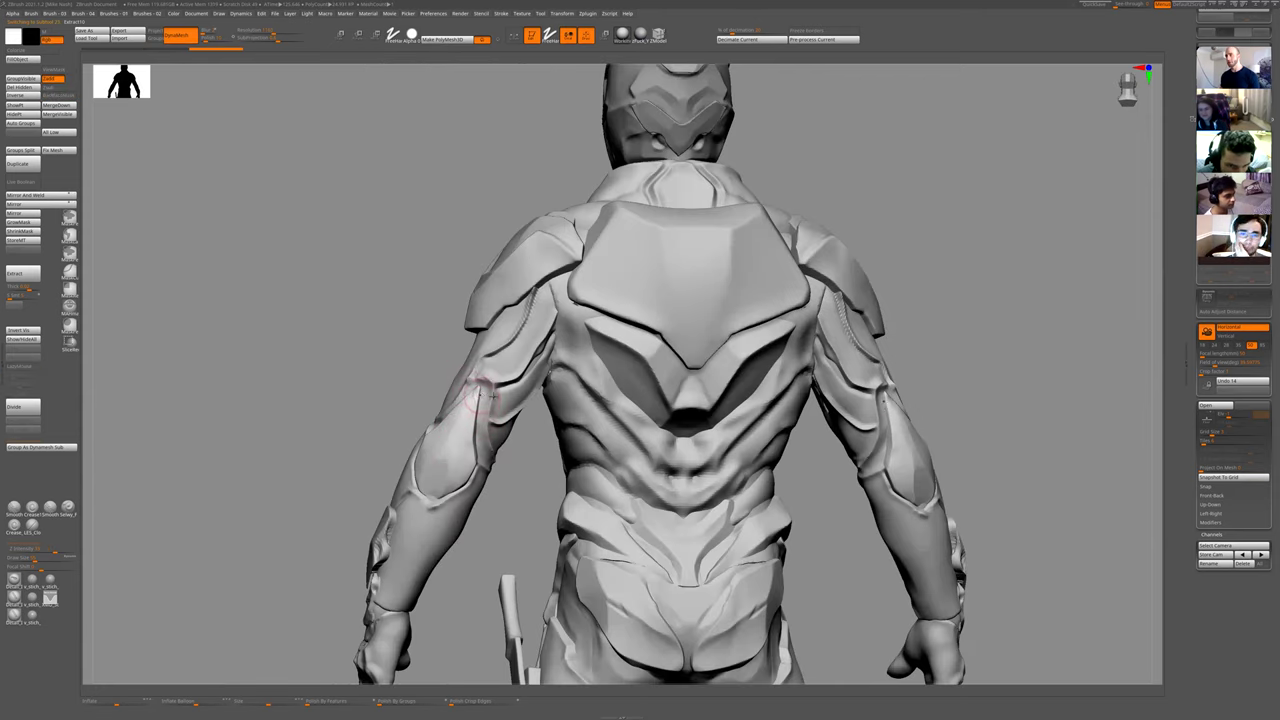
pyautogui.moveTo(409, 349); pyautogui.dragTo(450, 380, button='right')
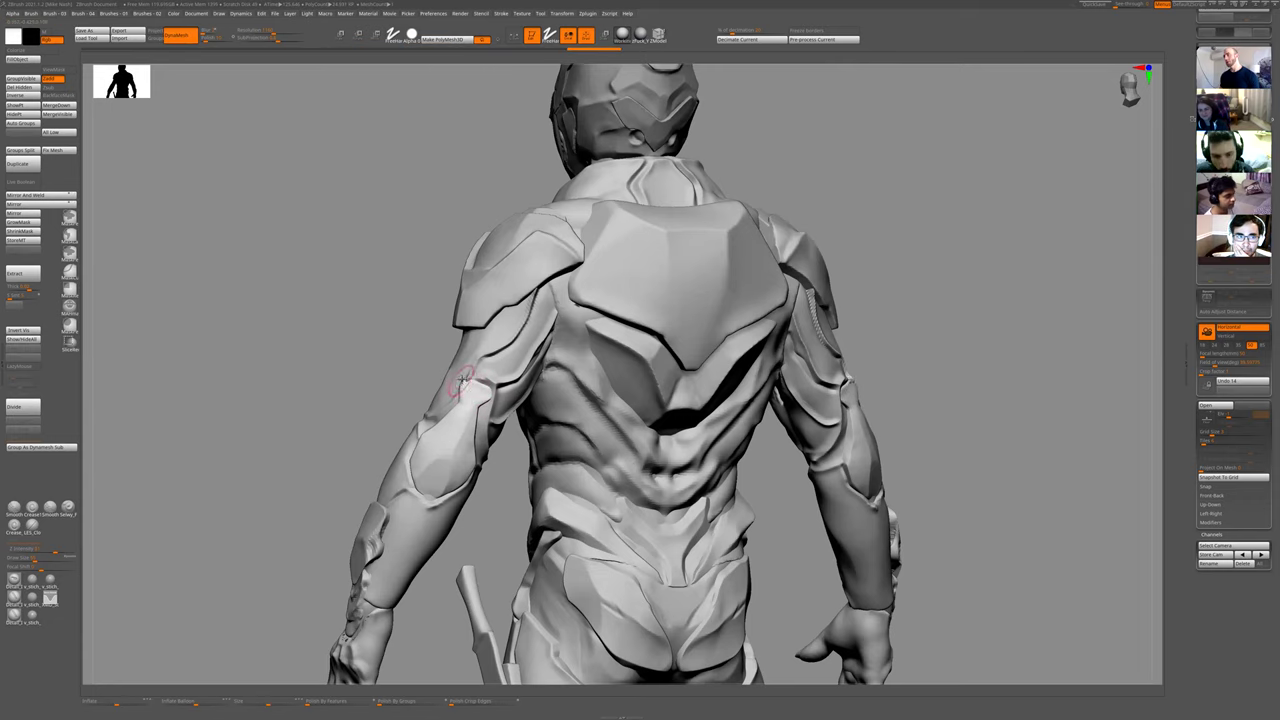
pyautogui.keyDown('alt'); pyautogui.moveTo(348, 218); pyautogui.dragTo(463, 402); pyautogui.keyUp('alt')
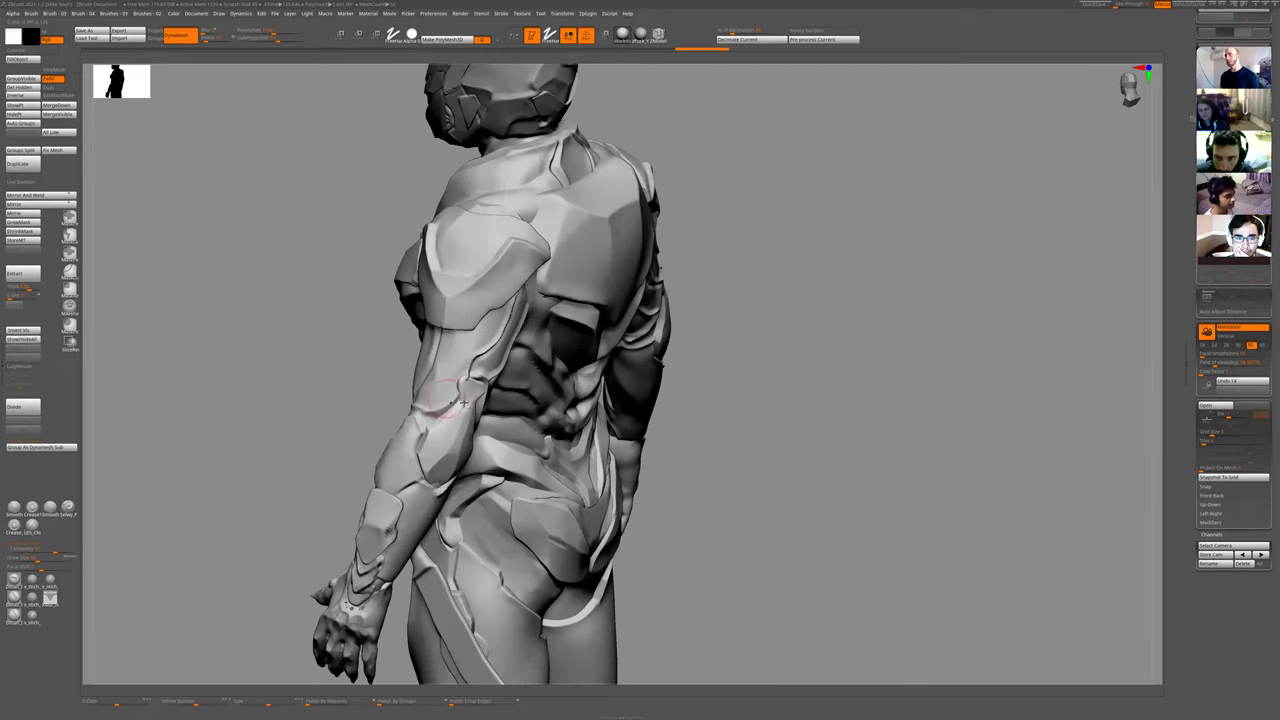
pyautogui.moveTo(360, 400); pyautogui.dragTo(463, 401)
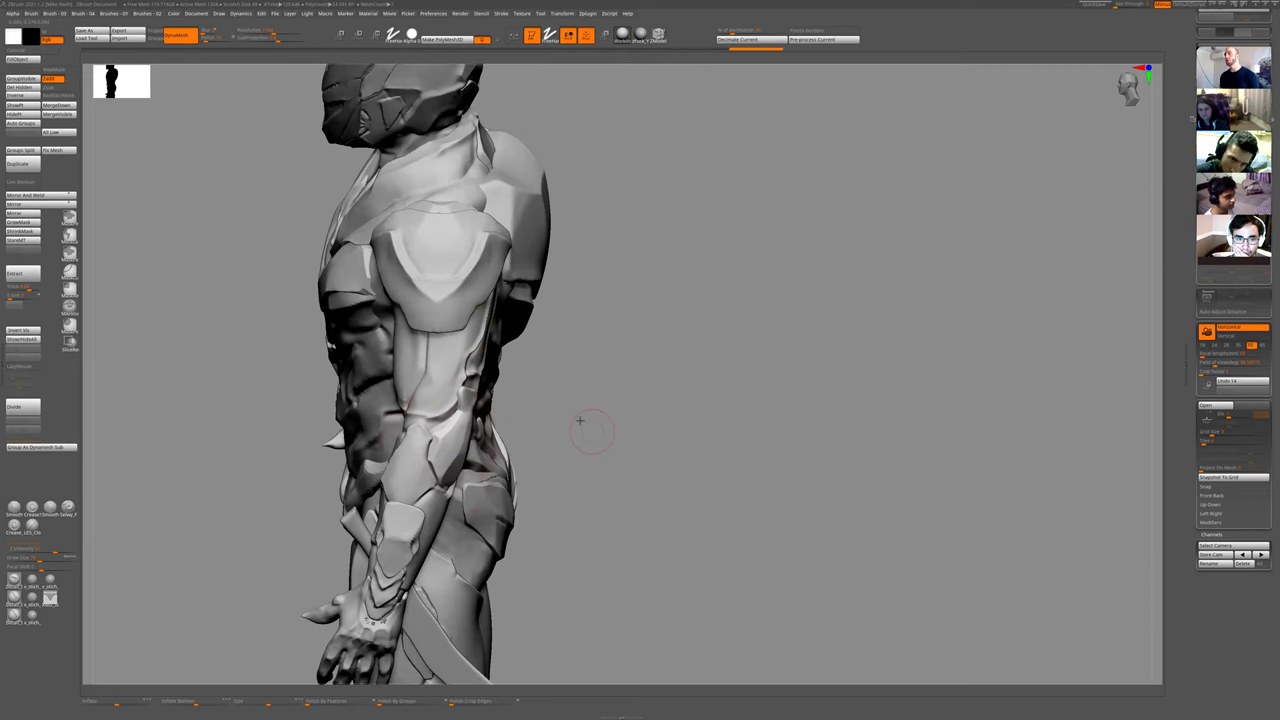
pyautogui.moveTo(579, 421)
pyautogui.keyDown('shift'); pyautogui.mouseDown()
pyautogui.moveTo(470, 410)
pyautogui.moveTo(465, 424)
pyautogui.moveTo(560, 453)
pyautogui.mouseUp(); pyautogui.keyUp('shift')
pyautogui.moveTo(437, 456); pyautogui.dragTo(462, 420)
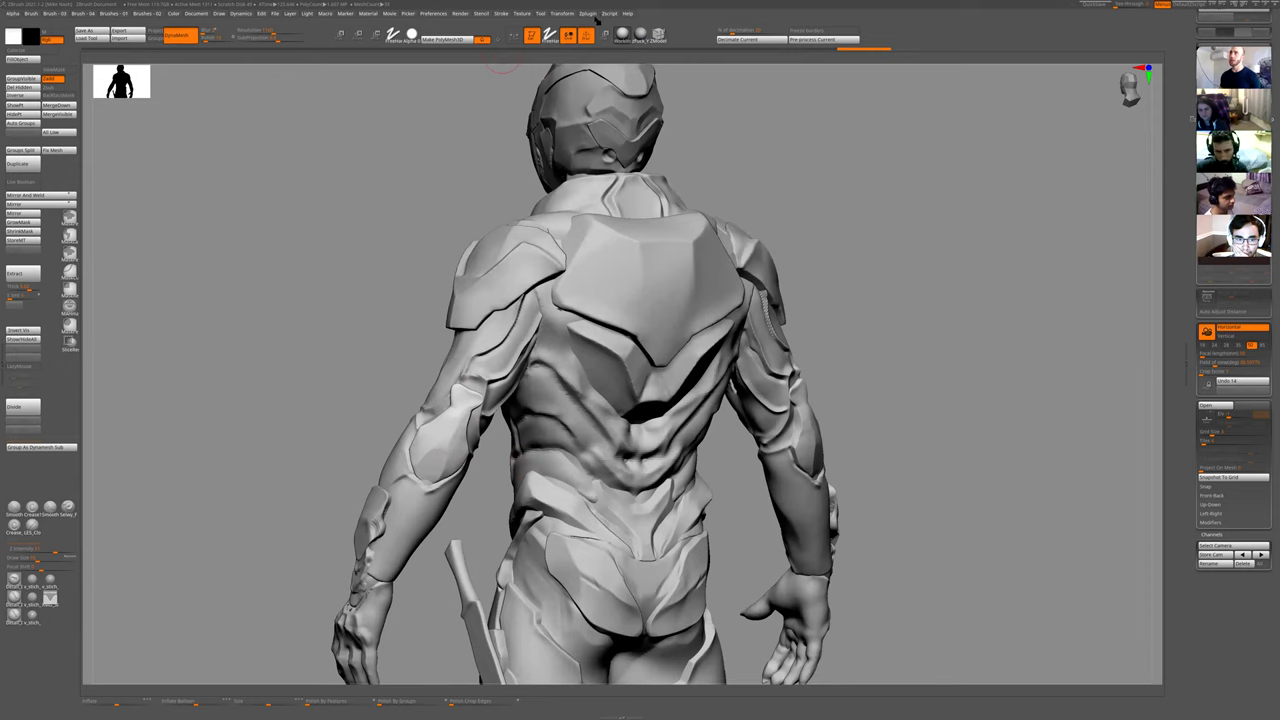
pyautogui.click(562, 13)
pyautogui.click(588, 13)
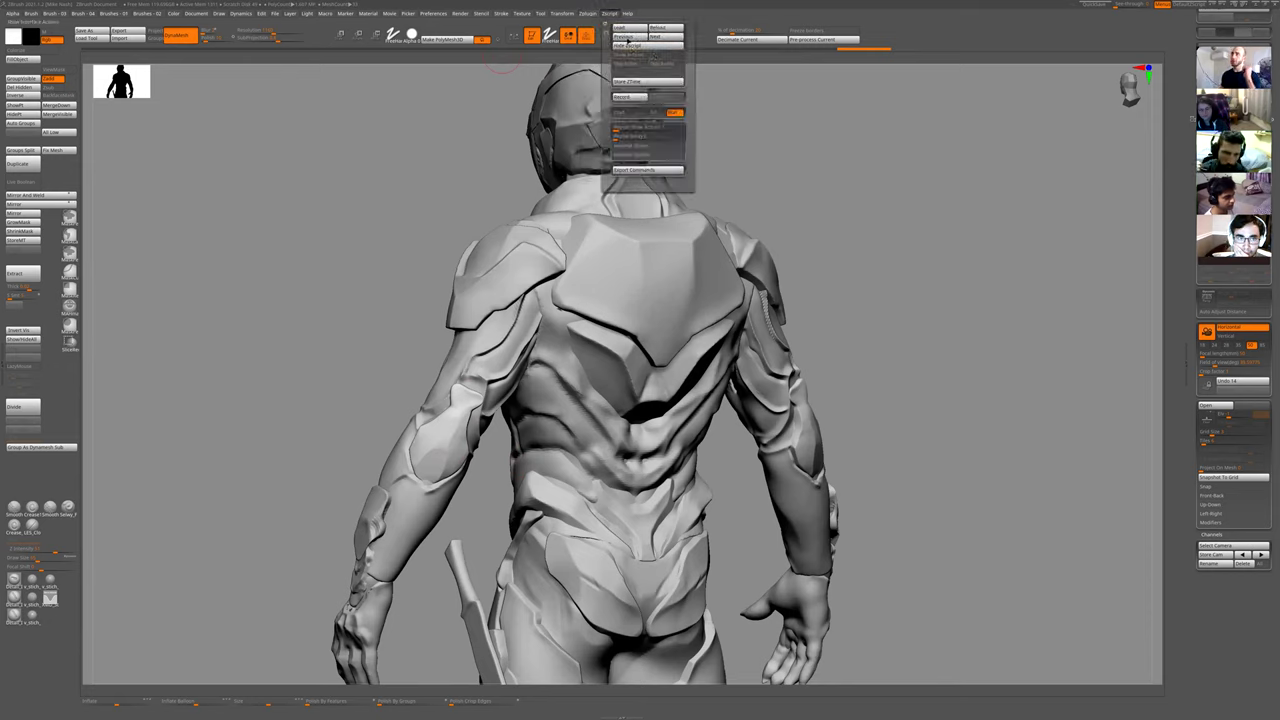
pyautogui.click(603, 25)
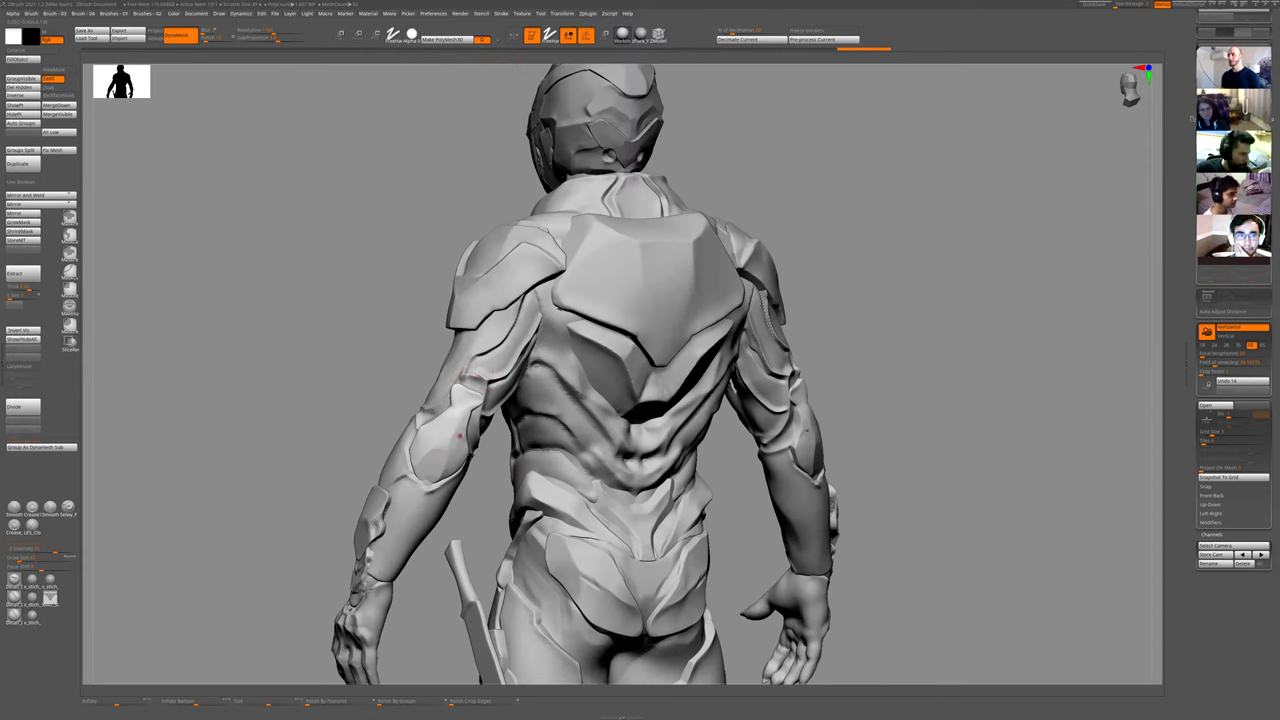
# - Mask two short slots on the back of each elbow armor piece and undo the stray masked dot above them
pyautogui.keyDown('ctrl'); pyautogui.moveTo(475, 527); pyautogui.dragTo(394, 471, button='right'); pyautogui.keyUp('ctrl')
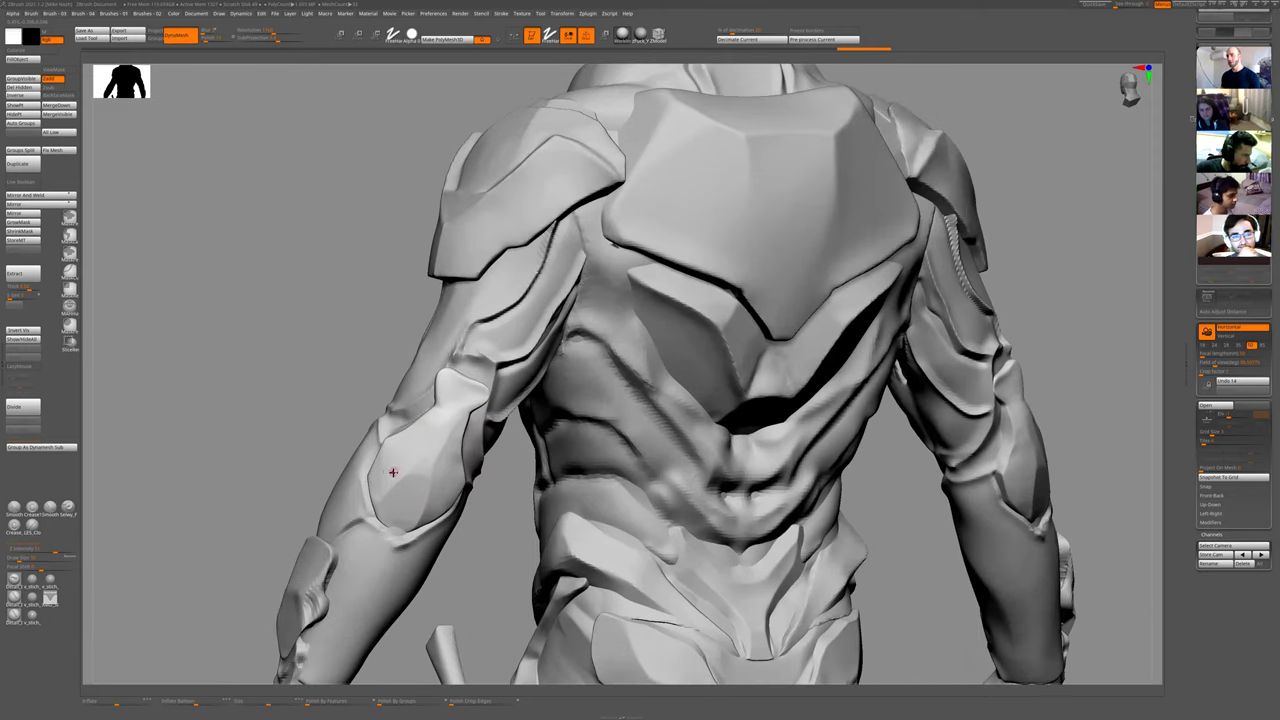
pyautogui.keyDown('ctrl'); pyautogui.moveTo(394, 471); pyautogui.dragTo(401, 460); pyautogui.keyUp('ctrl')
pyautogui.keyDown('ctrl'); pyautogui.moveTo(490, 532); pyautogui.dragTo(460, 486, button='right'); pyautogui.keyUp('ctrl')
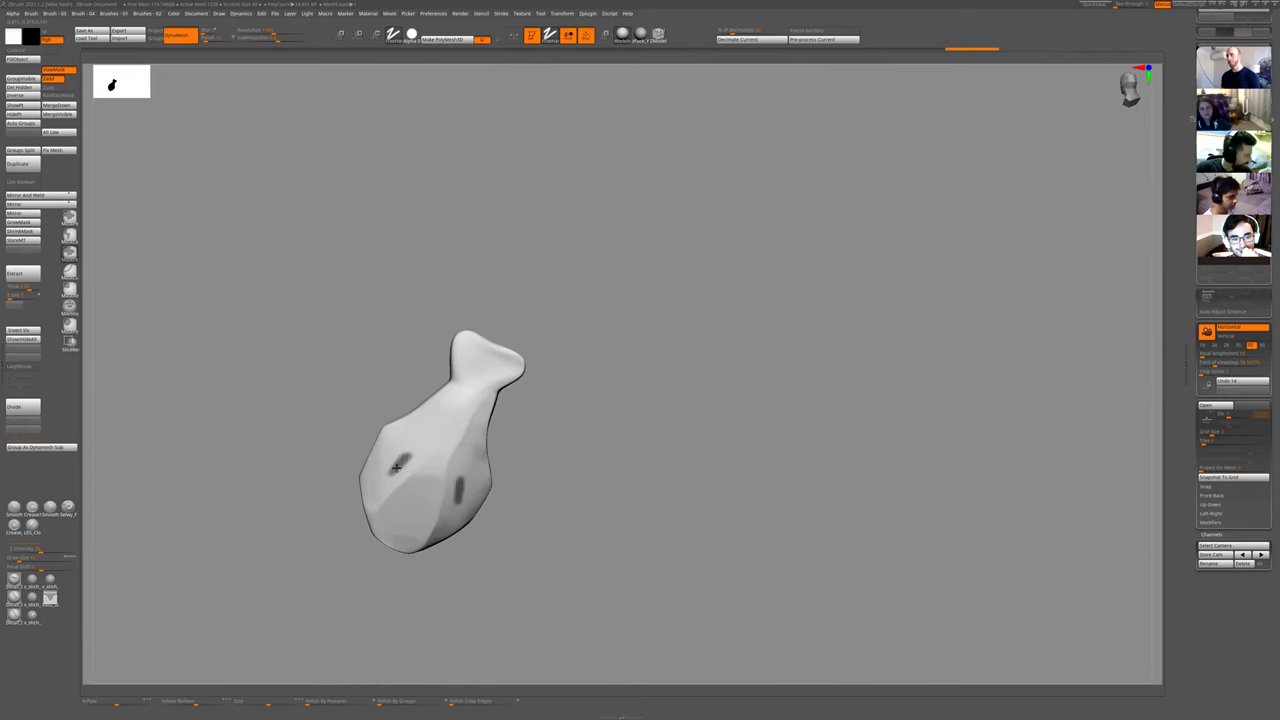
pyautogui.keyDown('ctrl'); pyautogui.moveTo(466, 408); pyautogui.dragTo(469, 403); pyautogui.keyUp('ctrl')
pyautogui.moveTo(528, 261)
pyautogui.keyDown('alt'); pyautogui.mouseDown(button='right')
pyautogui.moveTo(528, 240)
pyautogui.moveTo(464, 480)
pyautogui.mouseUp(button='right'); pyautogui.keyUp('alt')
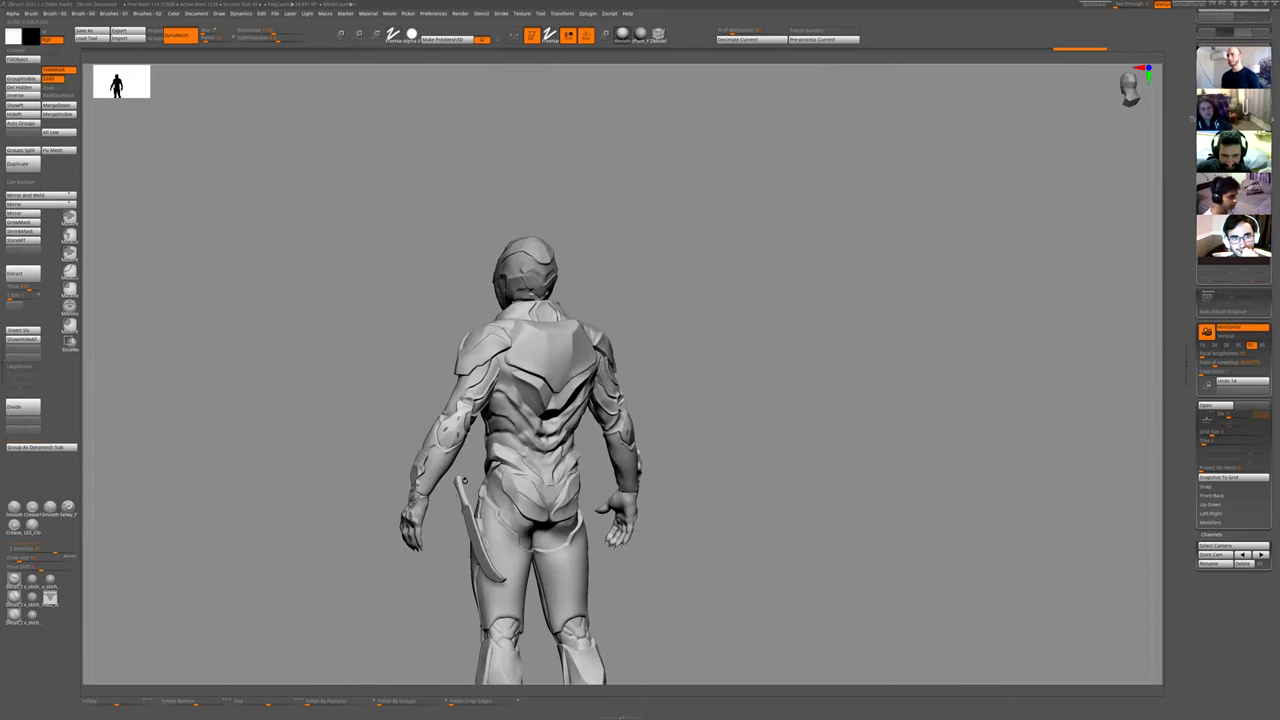
pyautogui.keyDown('ctrl'); pyautogui.moveTo(719, 512); pyautogui.dragTo(657, 565, button='right'); pyautogui.keyUp('ctrl')
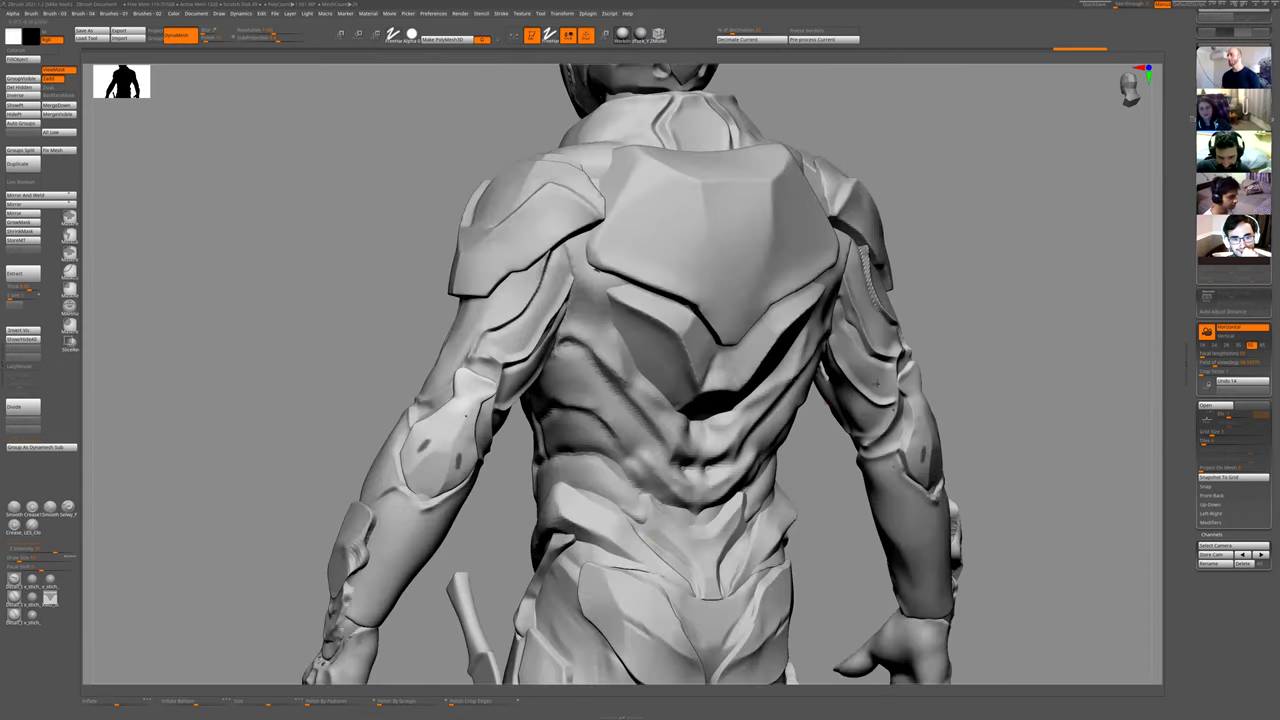
pyautogui.hotkey('ctrl', 'z')
# - Isolate the pair of elbow armor pieces and invert the mask so only the slots can be sculpted
pyautogui.keyDown('ctrl'); pyautogui.moveTo(963, 320); pyautogui.dragTo(917, 245, button='right'); pyautogui.keyUp('ctrl')
pyautogui.moveTo(760, 345); pyautogui.dragTo(738, 348, button='right')
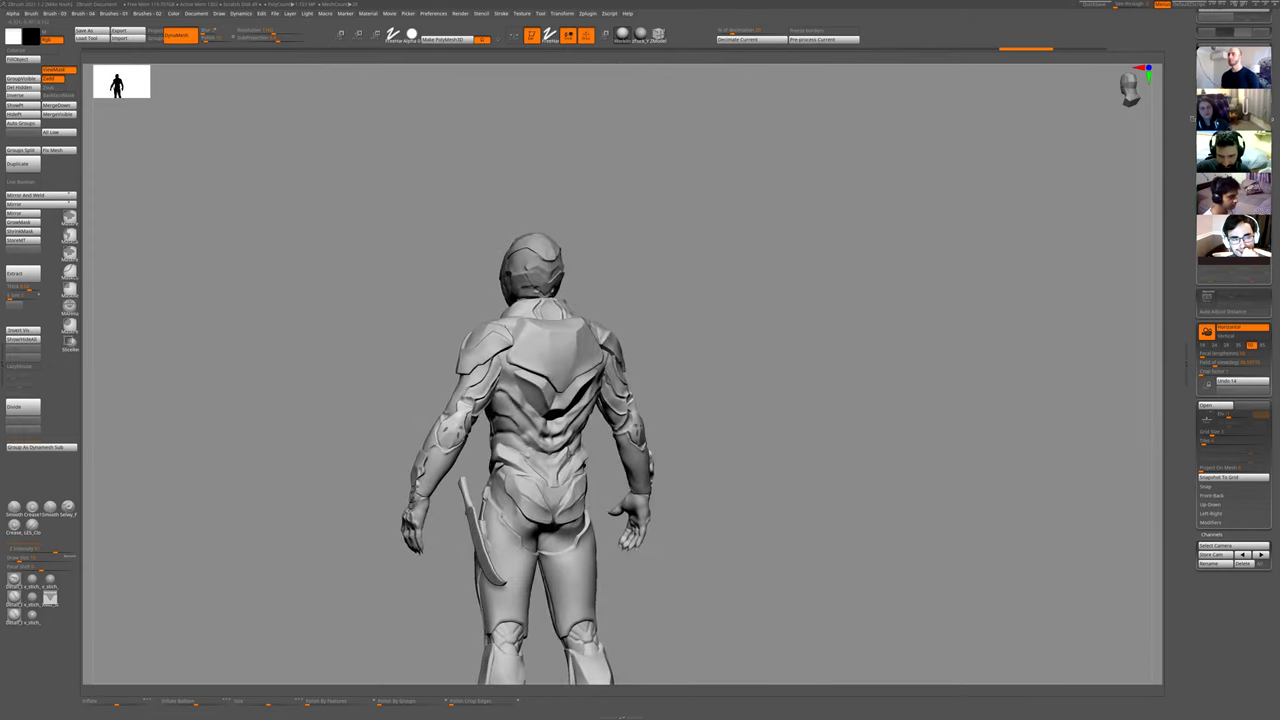
pyautogui.hotkey('shift', 's')
pyautogui.keyDown('ctrl'); pyautogui.moveTo(514, 477); pyautogui.dragTo(470, 540, button='right'); pyautogui.keyUp('ctrl')
pyautogui.hotkey('ctrl', 'shift', 'z')
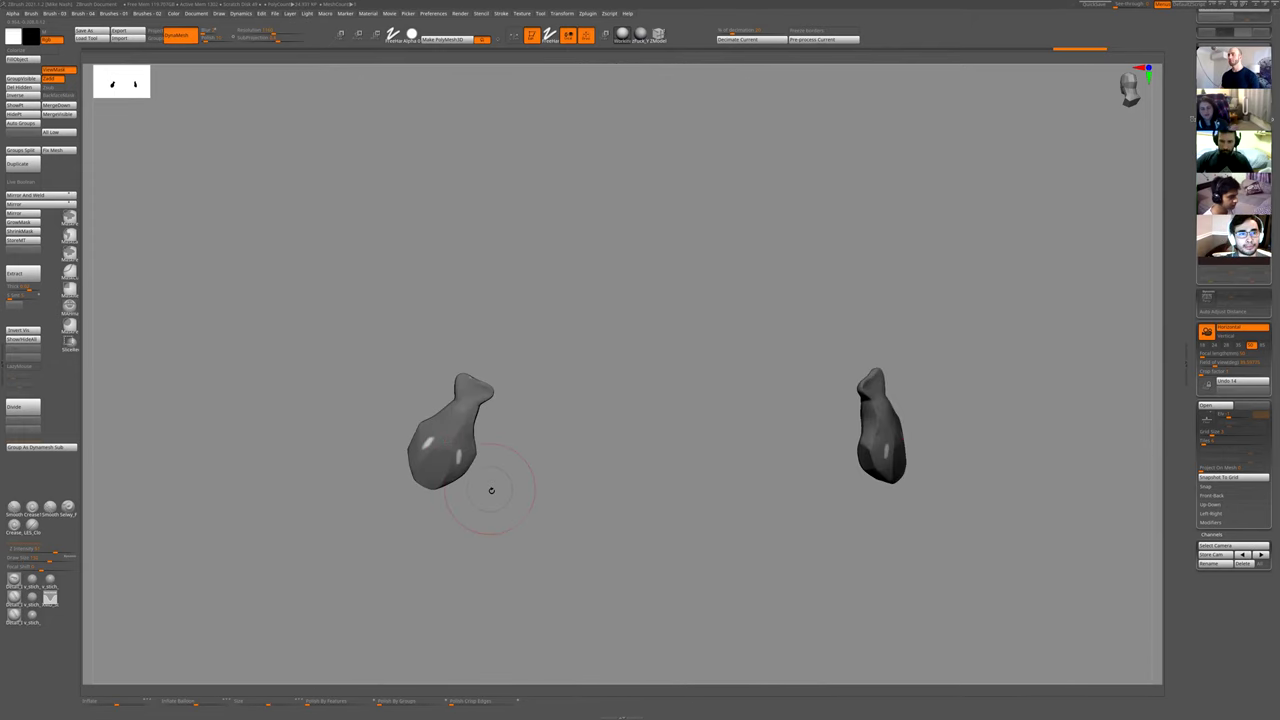
# - Carve the two unmasked slots into each elbow armor piece, clear the mask and show the whole character
pyautogui.moveTo(491, 490); pyautogui.dragTo(469, 461, button='right')
pyautogui.moveTo(467, 459); pyautogui.dragTo(500, 469)
pyautogui.hotkey('ctrl', 'z')
pyautogui.moveTo(483, 488); pyautogui.dragTo(516, 492, button='right')
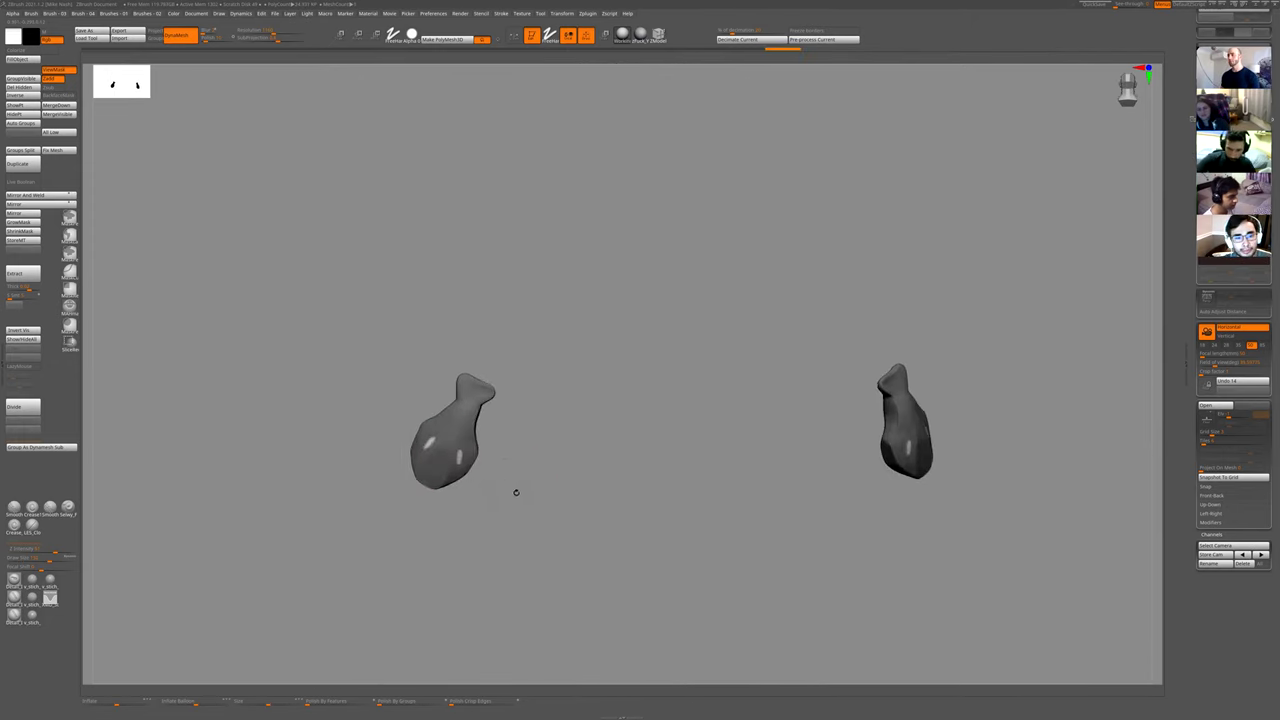
pyautogui.press('b')
pyautogui.click(540, 535)
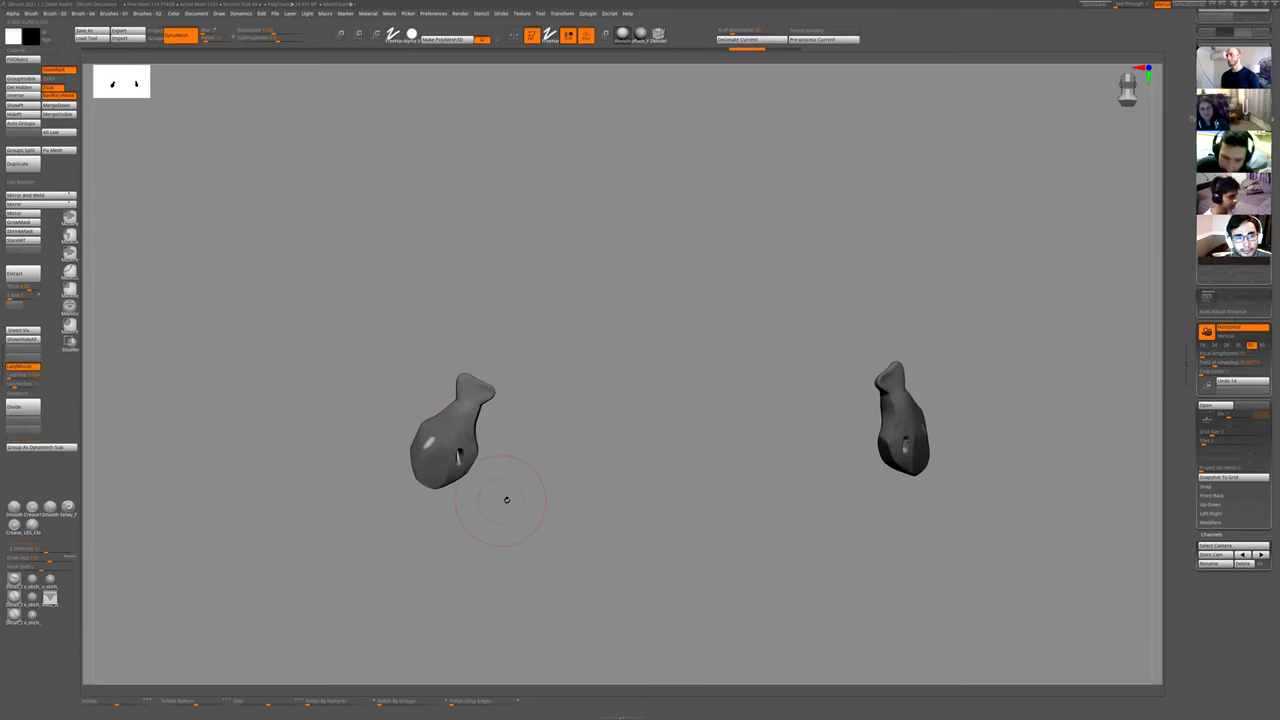
pyautogui.moveTo(506, 499); pyautogui.dragTo(437, 438)
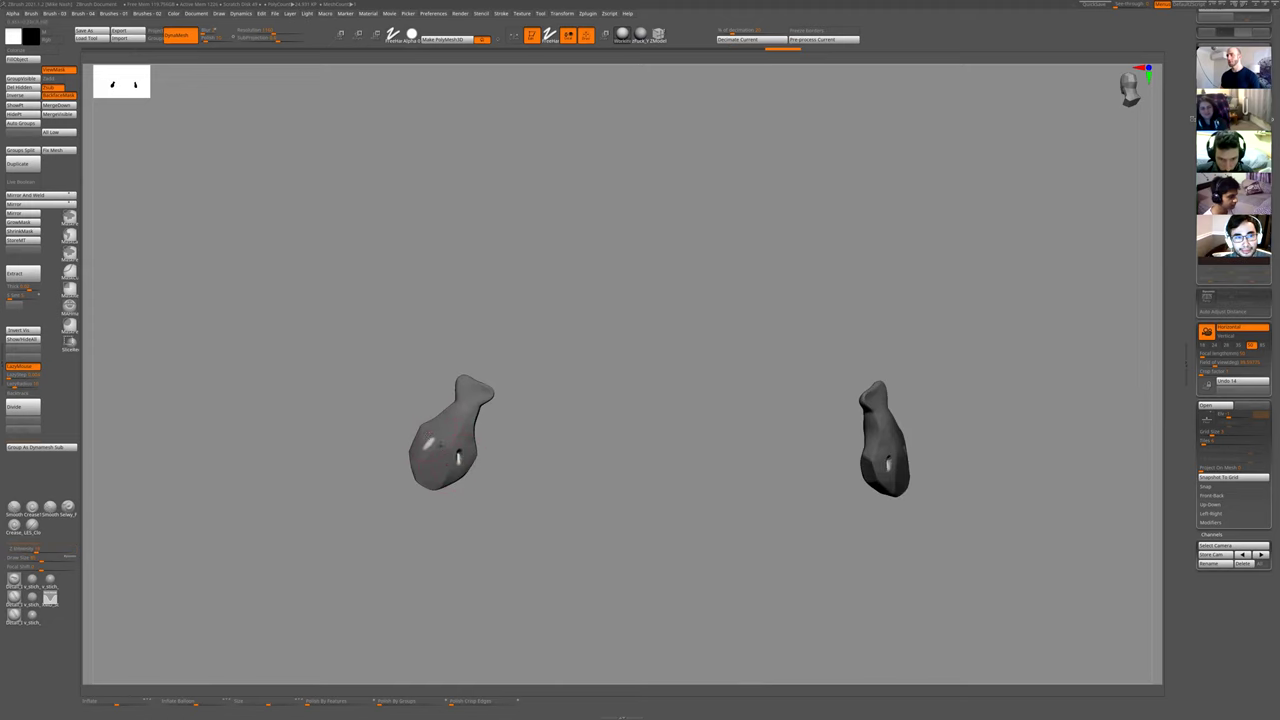
pyautogui.keyDown('ctrl'); pyautogui.moveTo(474, 530); pyautogui.dragTo(511, 577); pyautogui.keyUp('ctrl')
pyautogui.hotkey('shift', 's')
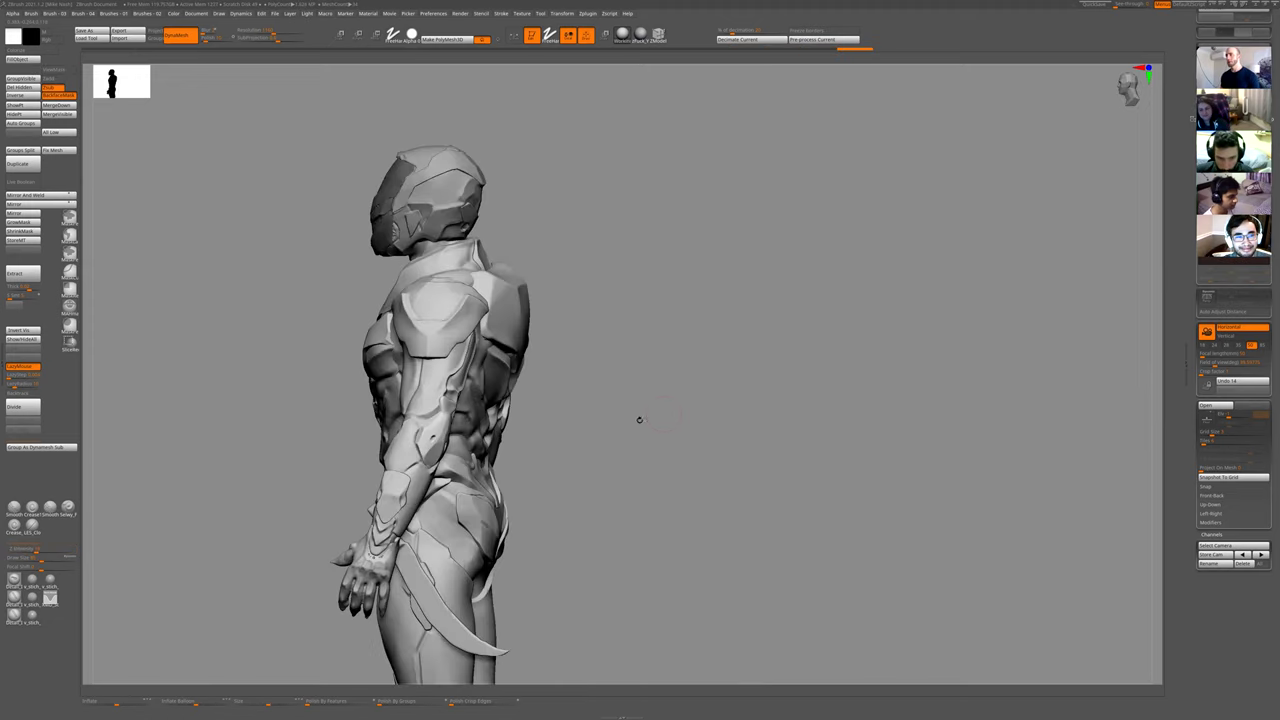
# - Examine the elbow slots against the whole character from the side, front and back, and isolate the elbow armor
pyautogui.keyDown('alt'); pyautogui.moveTo(609, 442); pyautogui.dragTo(640, 370); pyautogui.keyUp('alt')
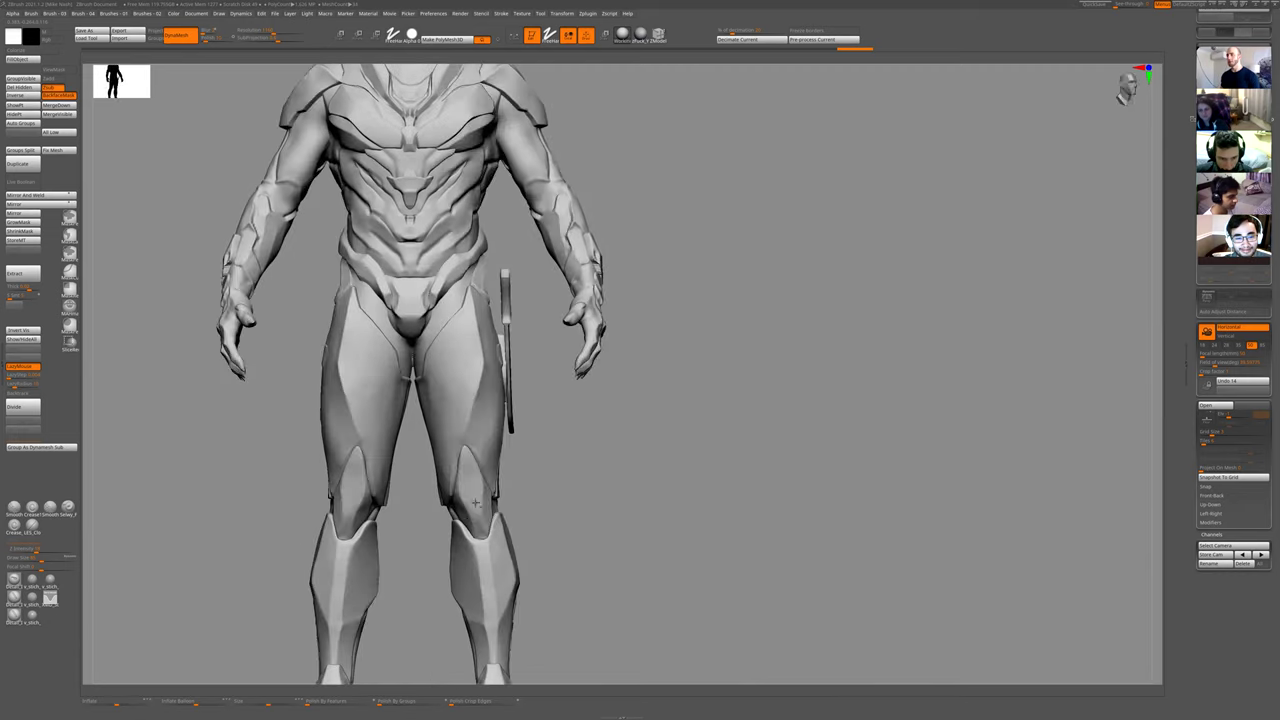
pyautogui.keyDown('alt'); pyautogui.click(472, 497); pyautogui.keyUp('alt')
pyautogui.keyDown('shift'); pyautogui.moveTo(600, 460); pyautogui.dragTo(530, 471); pyautogui.keyUp('shift')
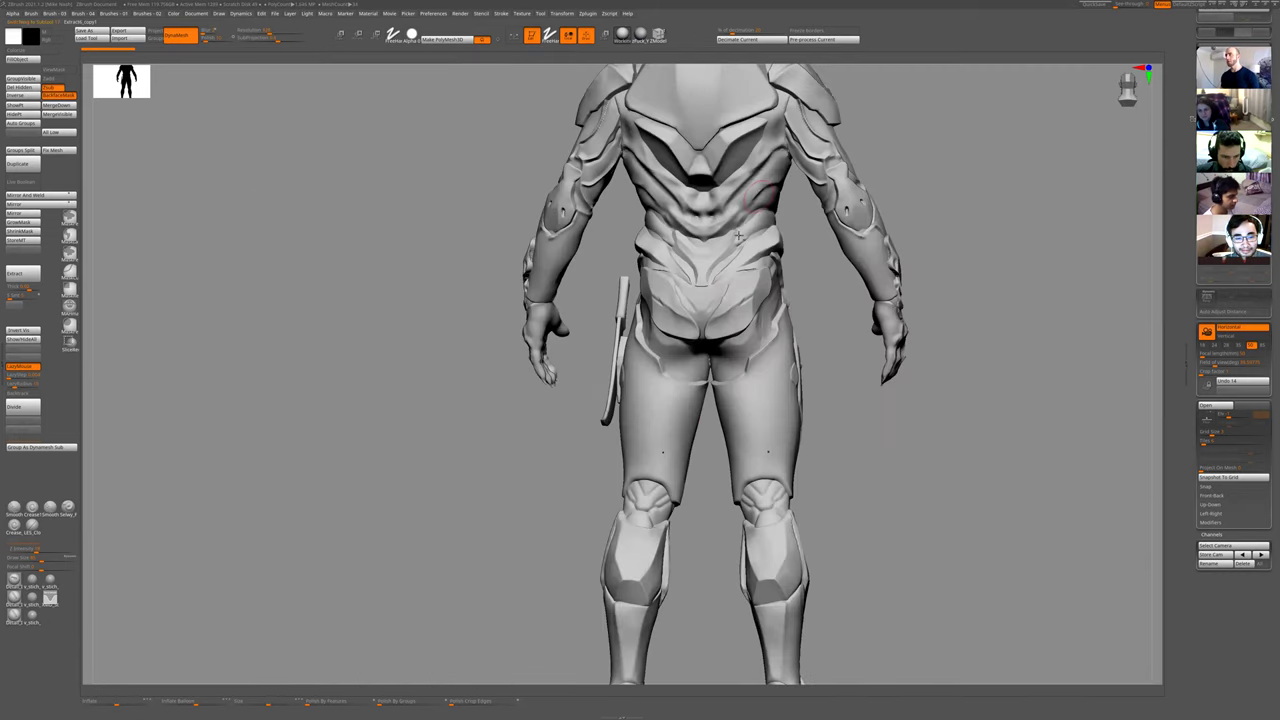
pyautogui.moveTo(840, 470); pyautogui.dragTo(484, 314)
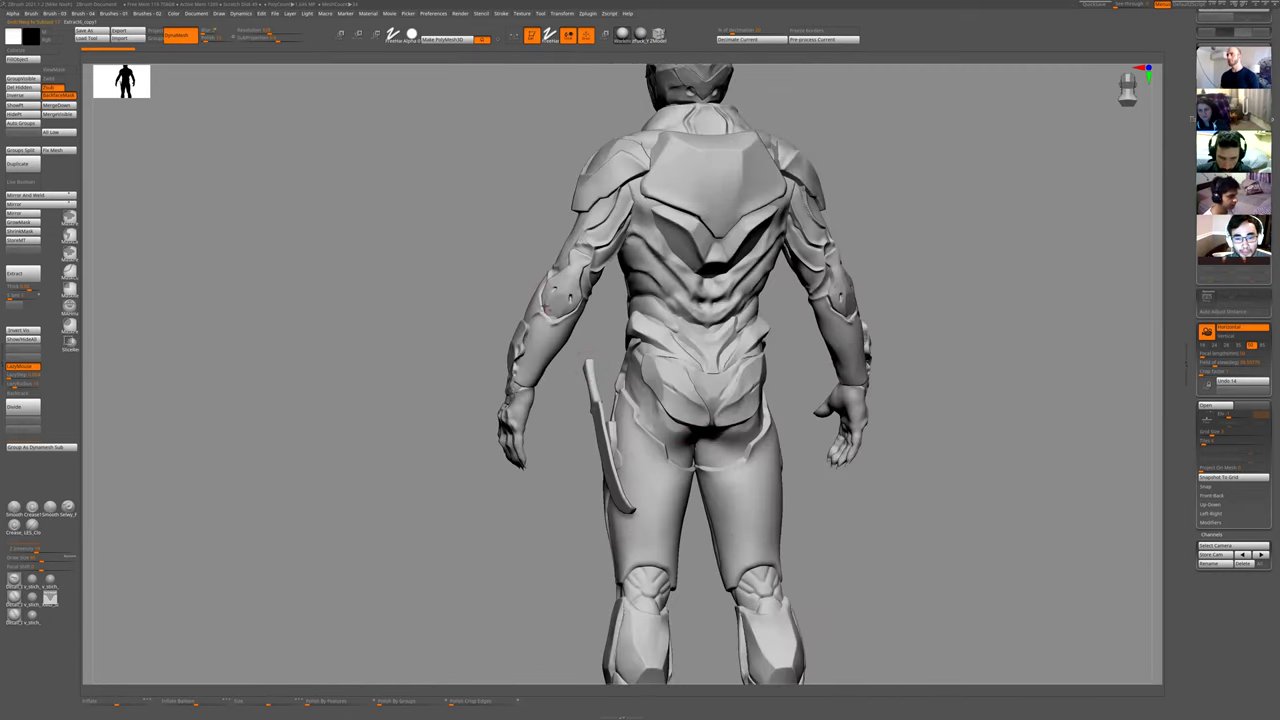
pyautogui.keyDown('alt'); pyautogui.click(554, 300); pyautogui.keyUp('alt')
pyautogui.click(593, 274)
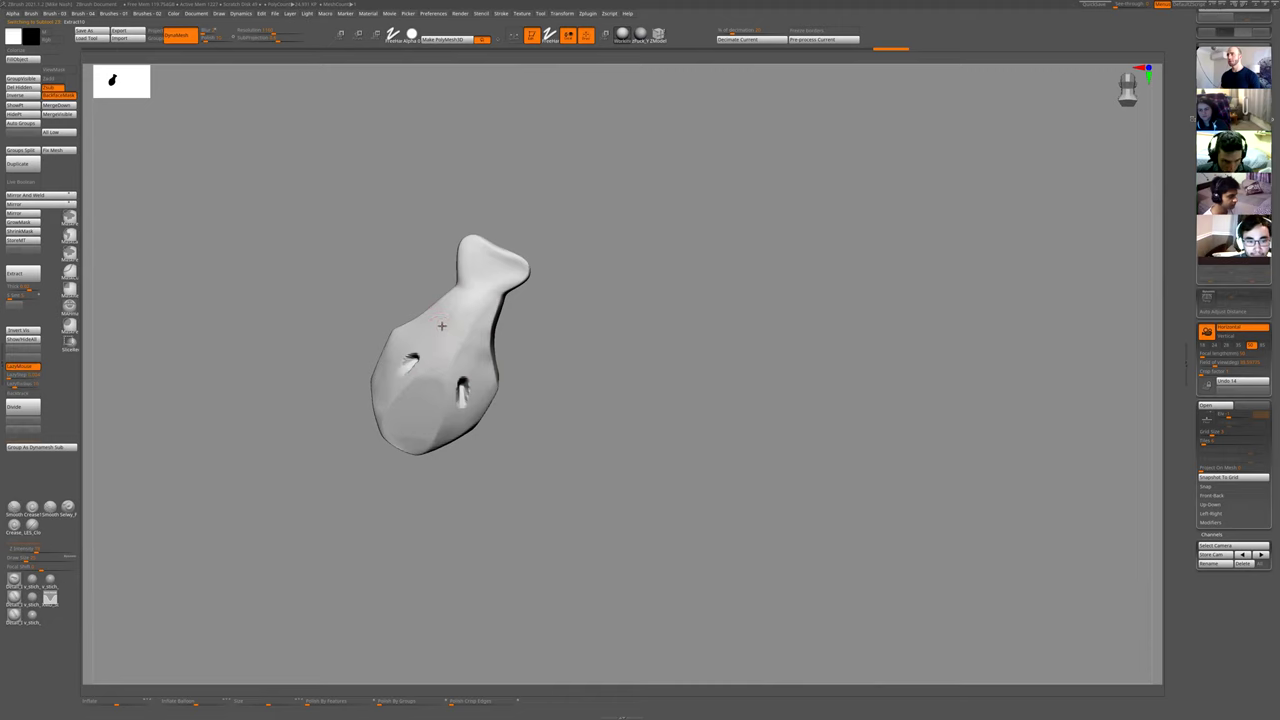
# - Undo the last strokes on the elbow armor and sculpt a small raised ridge just above each of its two slots
pyautogui.hotkey('ctrl', 'z')
pyautogui.hotkey('ctrl', 'z')
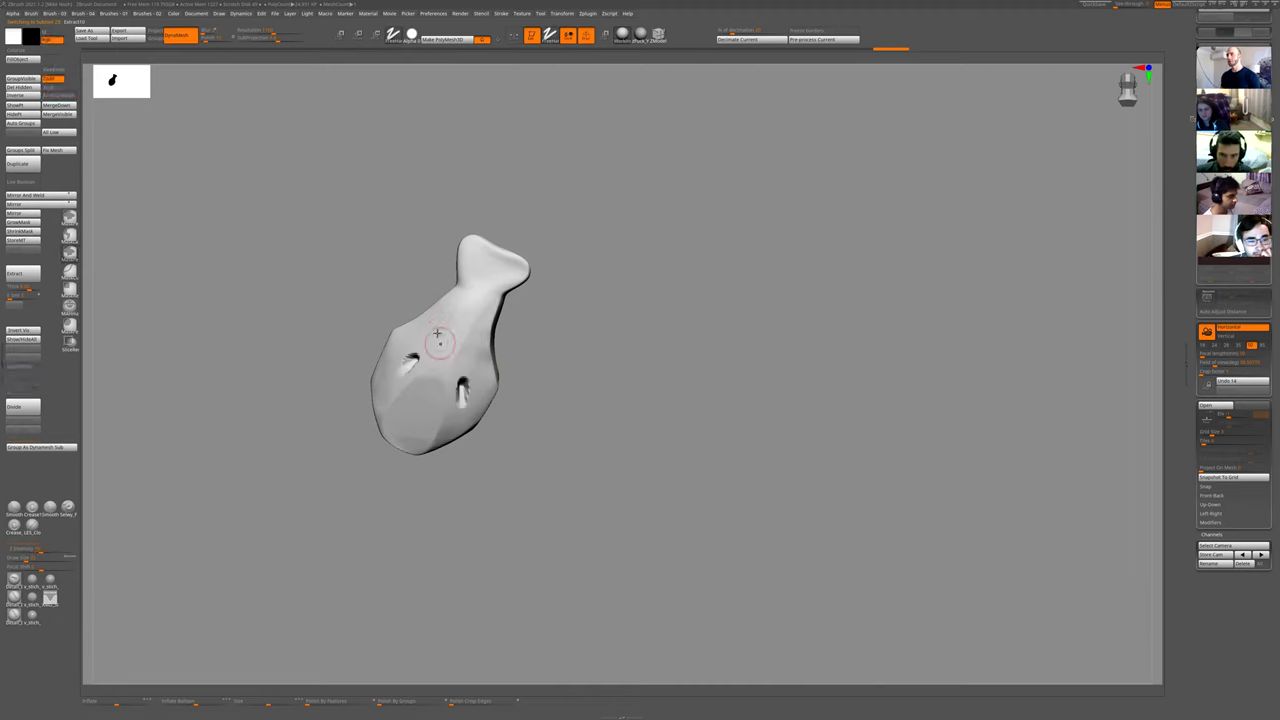
pyautogui.press('[')
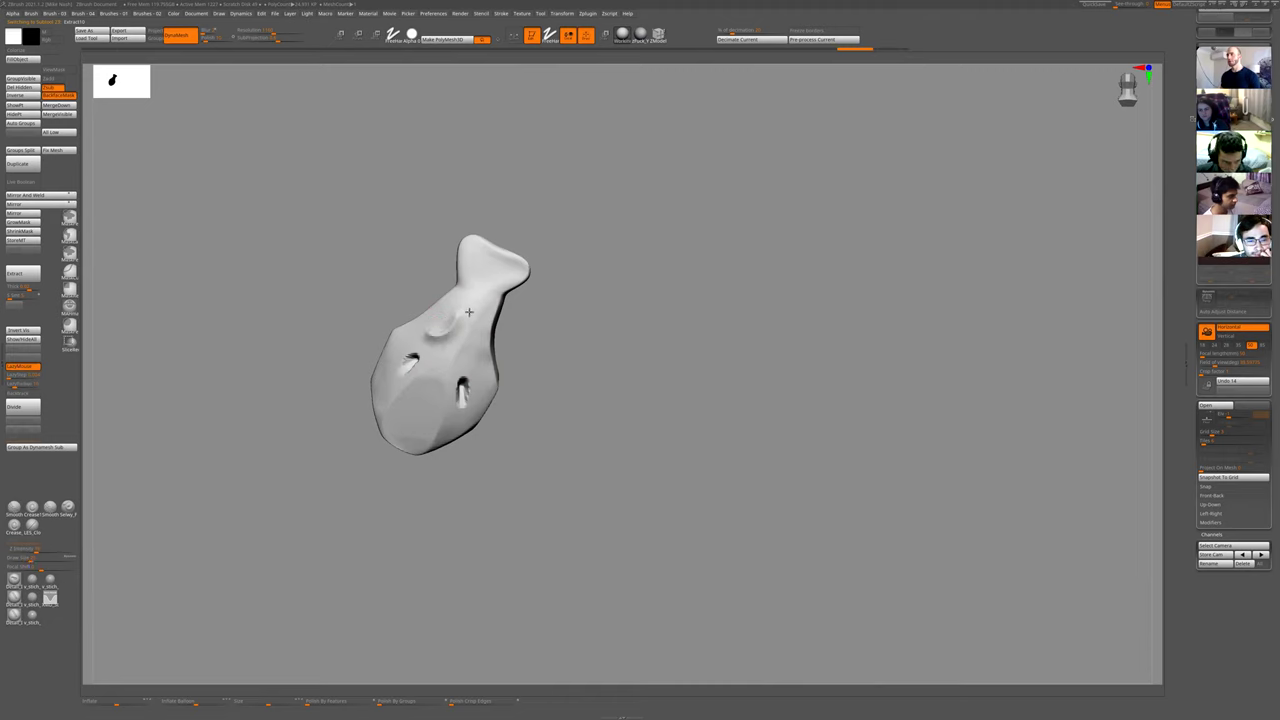
pyautogui.moveTo(469, 348); pyautogui.dragTo(480, 374)
pyautogui.hotkey('ctrl', 'z')
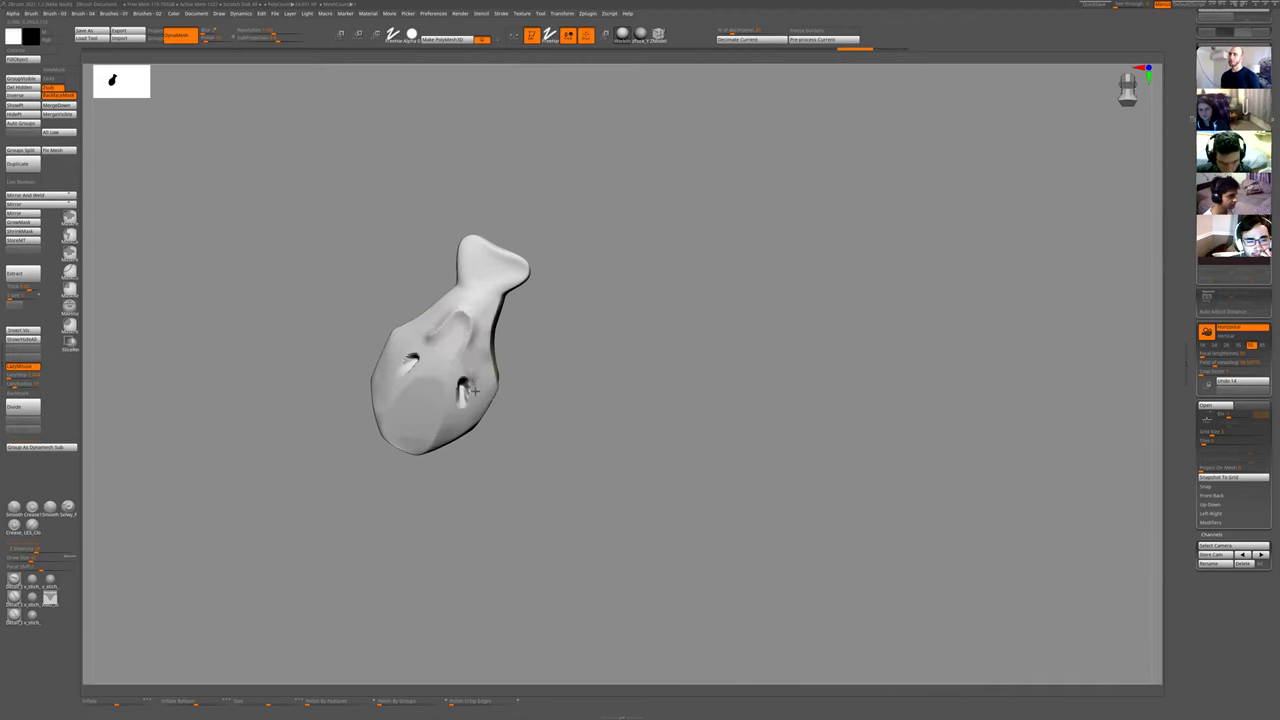
pyautogui.moveTo(491, 434); pyautogui.dragTo(431, 420)
pyautogui.moveTo(420, 340)
pyautogui.mouseDown()
pyautogui.moveTo(397, 342)
pyautogui.moveTo(377, 371)
pyautogui.mouseUp()
# - Sharpen the ridges above the elbow armor slots and flatten the surface between them and the armor's narrow neck
pyautogui.keyDown('alt'); pyautogui.moveTo(523, 363); pyautogui.dragTo(523, 191); pyautogui.keyUp('alt')
pyautogui.hotkey('alt', 's')
pyautogui.hotkey('alt', 's')
pyautogui.keyDown('alt'); pyautogui.moveTo(471, 374); pyautogui.dragTo(477, 515); pyautogui.keyUp('alt')
pyautogui.keyDown('shift'); pyautogui.moveTo(477, 500); pyautogui.dragTo(440, 497); pyautogui.keyUp('shift')
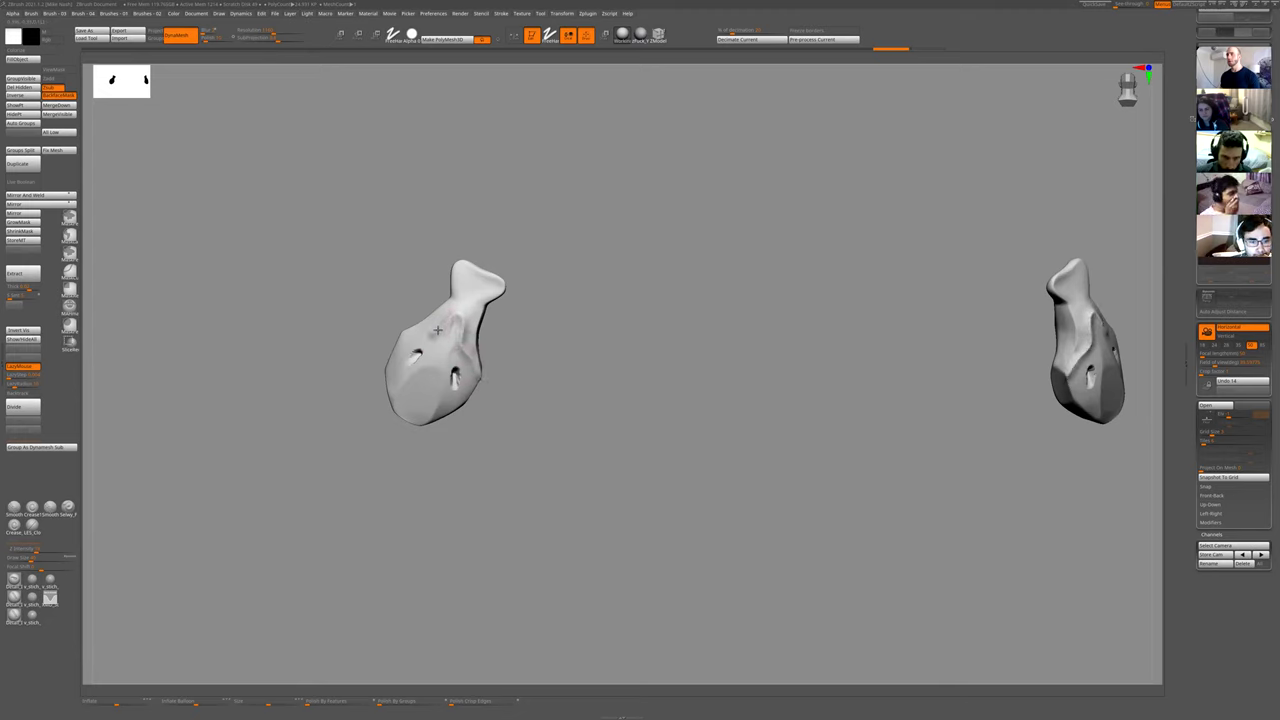
pyautogui.hotkey('shift', 's')
pyautogui.keyDown('ctrl'); pyautogui.moveTo(531, 337); pyautogui.dragTo(500, 385, button='right'); pyautogui.keyUp('ctrl')
pyautogui.hotkey('shift', 's')
pyautogui.moveTo(500, 385); pyautogui.dragTo(550, 435, button='right')
pyautogui.hotkey('shift', 's')
pyautogui.hotkey('shift', 's')
pyautogui.keyDown('ctrl'); pyautogui.moveTo(434, 323); pyautogui.dragTo(408, 333, button='right'); pyautogui.keyUp('ctrl')
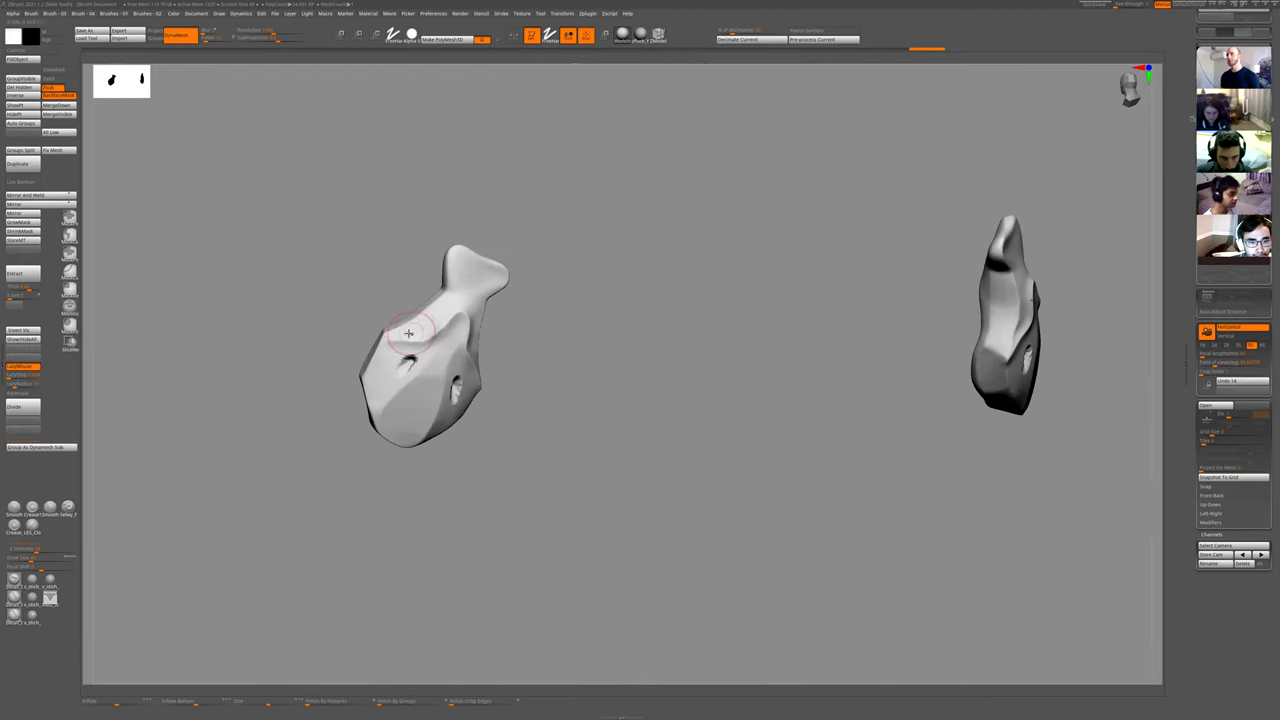
pyautogui.moveTo(438, 318); pyautogui.dragTo(480, 326)
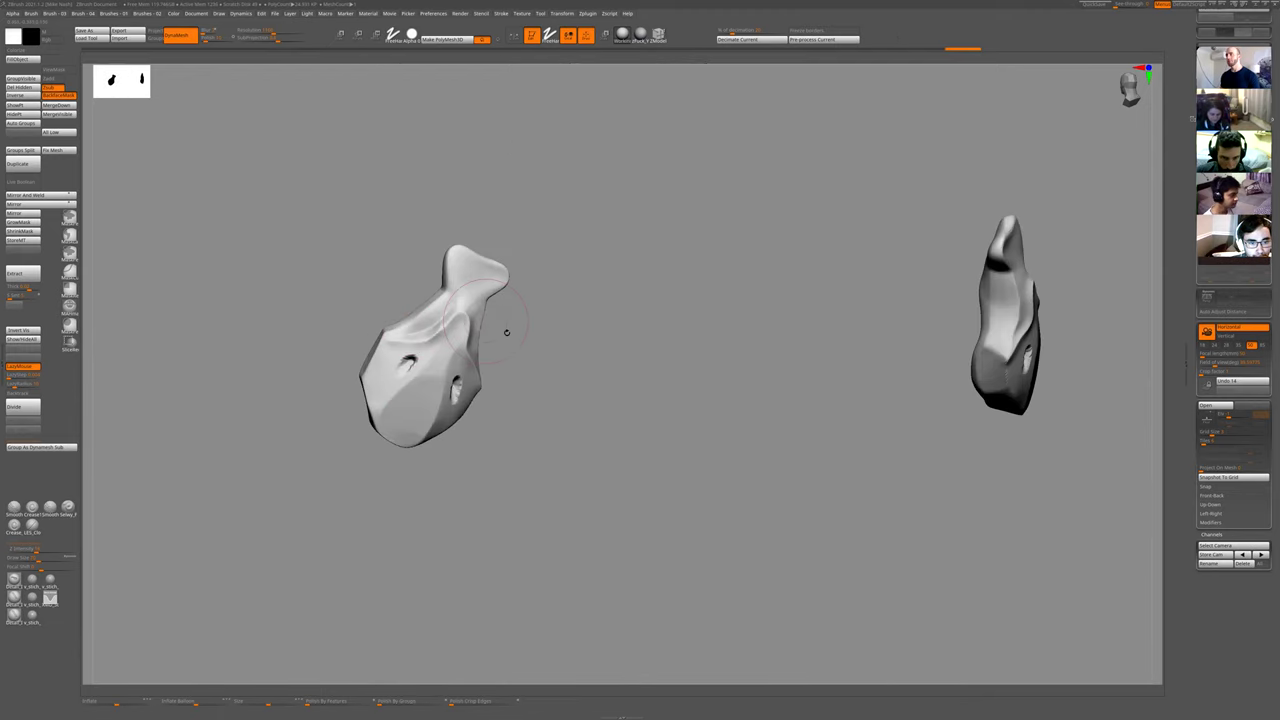
# - Examine the elbow armor ridges on the whole character from the side and back, alternating with the isolated pieces
pyautogui.moveTo(506, 331)
pyautogui.mouseDown(button='right')
pyautogui.moveTo(494, 329)
pyautogui.moveTo(609, 323)
pyautogui.mouseUp(button='right')
pyautogui.hotkey('shift', 's')
pyautogui.hotkey('shift', 's')
pyautogui.hotkey('shift', 's')
pyautogui.moveTo(810, 339); pyautogui.dragTo(593, 279)
pyautogui.keyDown('ctrl'); pyautogui.moveTo(593, 279); pyautogui.dragTo(545, 349, button='right'); pyautogui.keyUp('ctrl')
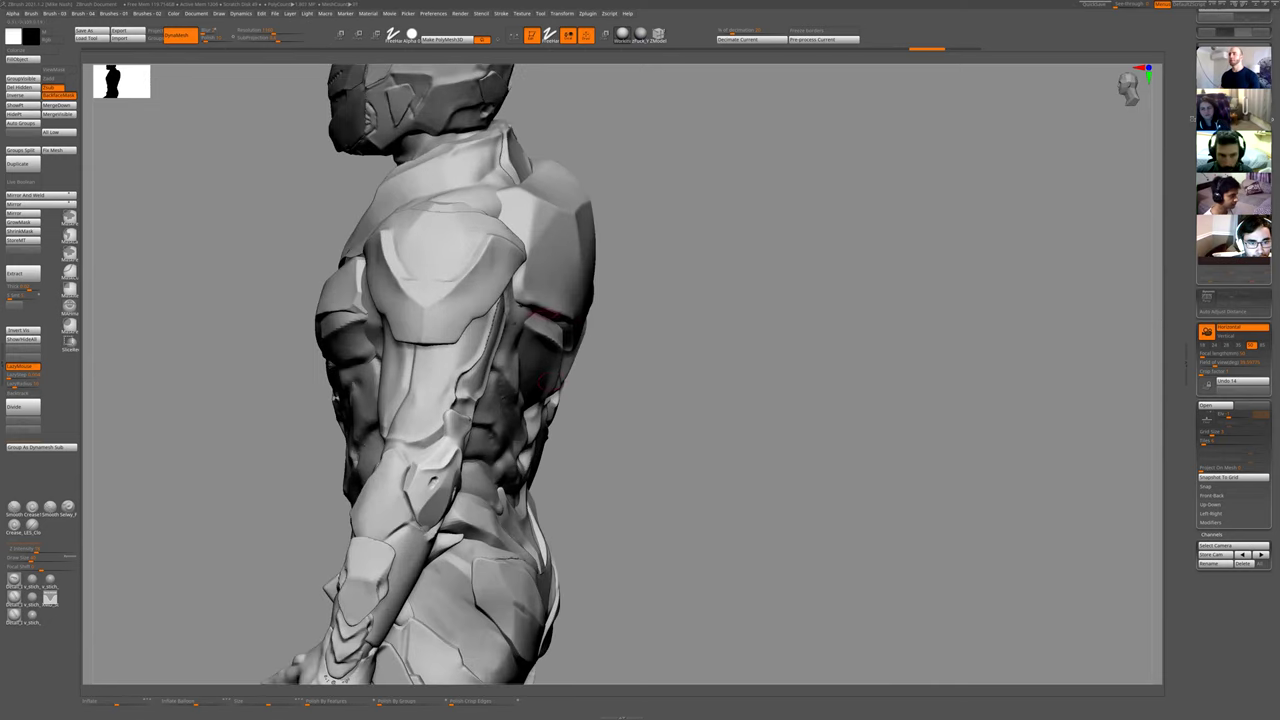
pyautogui.moveTo(648, 399); pyautogui.dragTo(611, 380)
pyautogui.keyDown('ctrl'); pyautogui.moveTo(554, 263); pyautogui.dragTo(600, 250, button='right'); pyautogui.keyUp('ctrl')
pyautogui.moveTo(600, 250); pyautogui.dragTo(520, 325)
pyautogui.keyDown('ctrl'); pyautogui.moveTo(580, 345); pyautogui.dragTo(595, 452, button='right'); pyautogui.keyUp('ctrl')
pyautogui.keyDown('shift'); pyautogui.moveTo(595, 452); pyautogui.dragTo(526, 549); pyautogui.keyUp('shift')
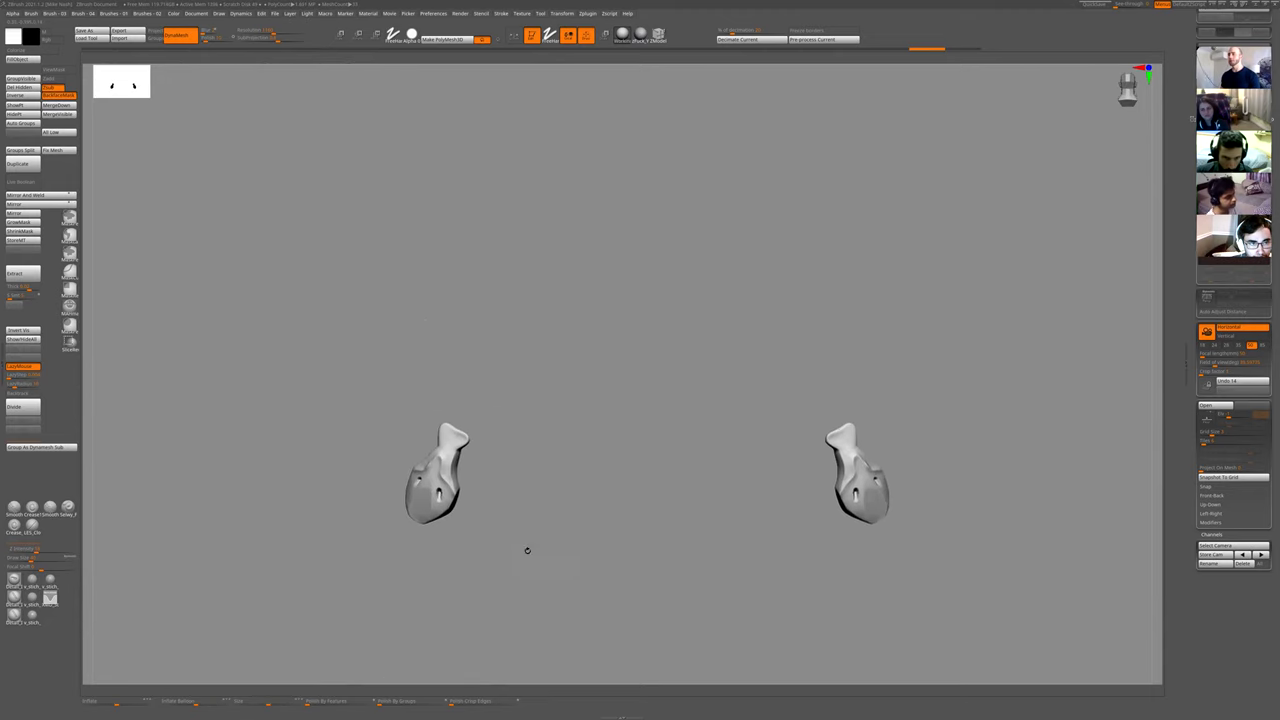
pyautogui.keyDown('ctrl'); pyautogui.moveTo(526, 549); pyautogui.dragTo(550, 570, button='right'); pyautogui.keyUp('ctrl')
pyautogui.keyDown('alt'); pyautogui.moveTo(603, 500); pyautogui.dragTo(603, 406, button='right'); pyautogui.keyUp('alt')
pyautogui.moveTo(603, 406); pyautogui.dragTo(640, 408)
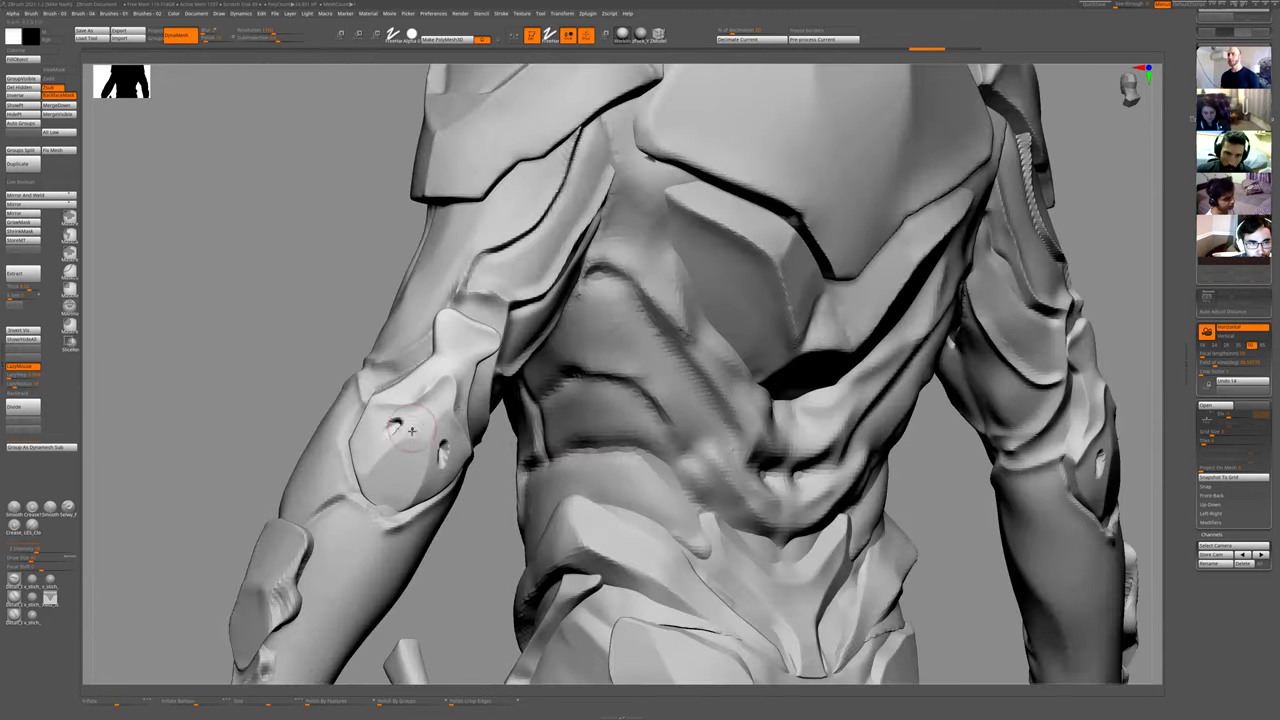
# - Isolate the elbow armor and flatten the flared upper end of each piece with another sculpting brush
pyautogui.keyDown('ctrl'); pyautogui.keyDown('shift'); pyautogui.click(446, 426); pyautogui.keyUp('shift'); pyautogui.keyUp('ctrl')
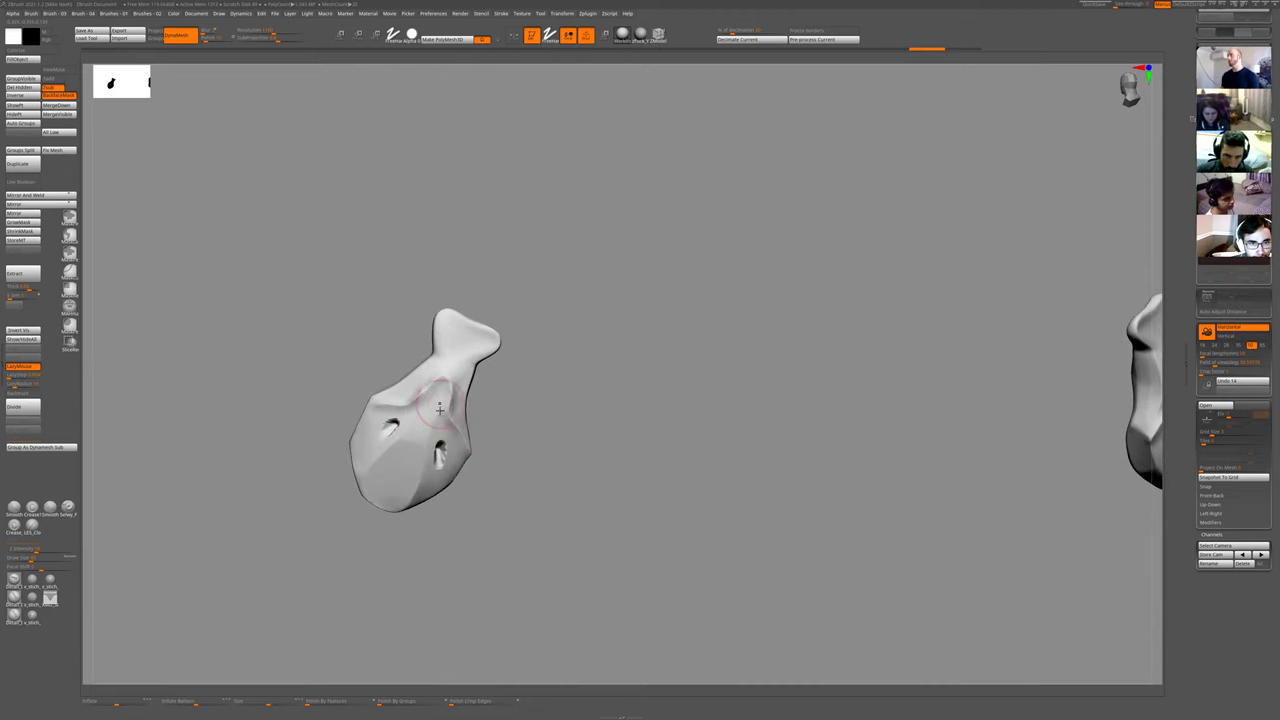
pyautogui.moveTo(475, 420); pyautogui.dragTo(470, 414, button='right')
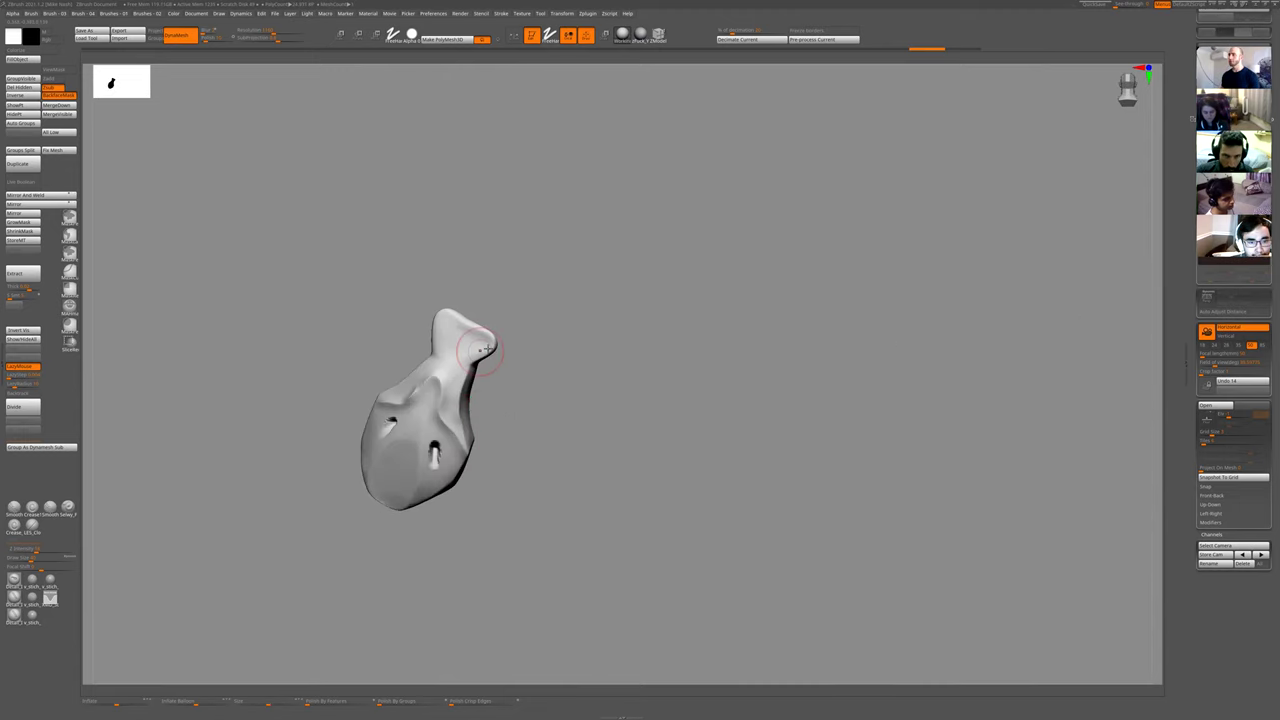
pyautogui.press('space')
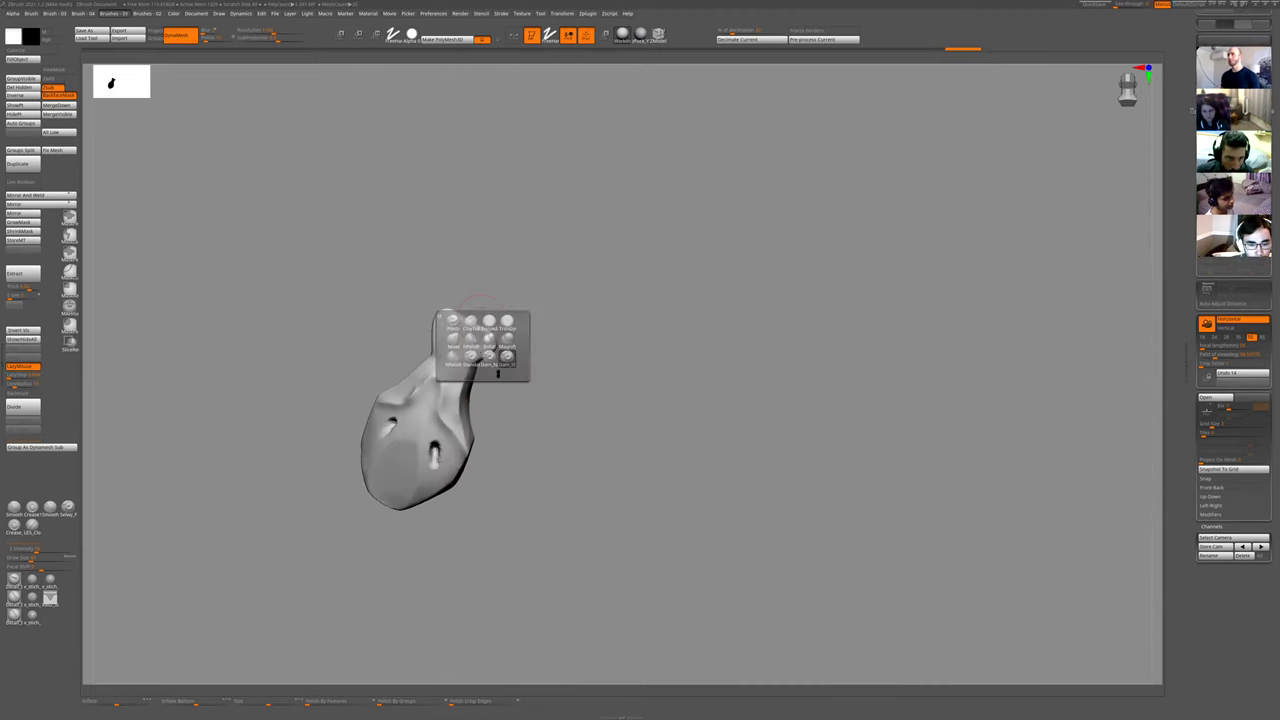
pyautogui.moveTo(512, 360); pyautogui.dragTo(508, 310, button='right')
pyautogui.keyDown('ctrl'); pyautogui.keyDown('shift'); pyautogui.moveTo(429, 308); pyautogui.dragTo(508, 323); pyautogui.keyUp('shift'); pyautogui.keyUp('ctrl')
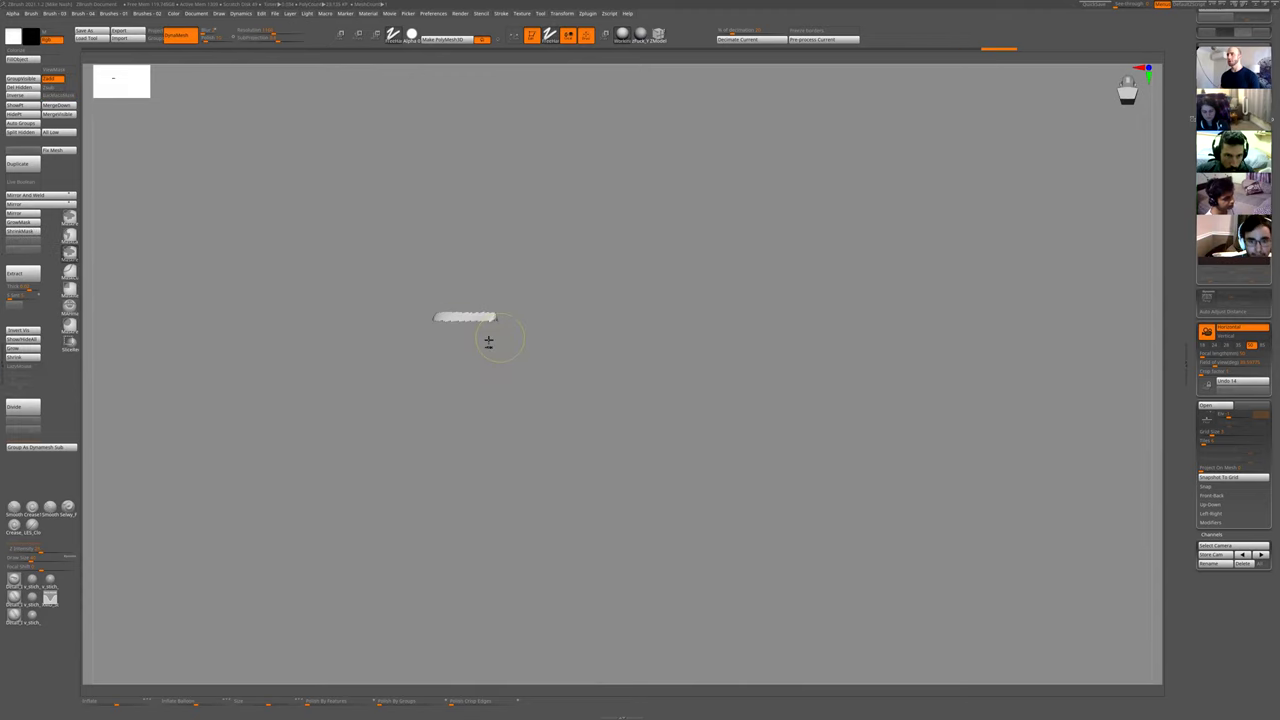
pyautogui.keyDown('ctrl'); pyautogui.keyDown('shift'); pyautogui.click(489, 340); pyautogui.keyUp('shift'); pyautogui.keyUp('ctrl')
pyautogui.moveTo(503, 246); pyautogui.dragTo(484, 338)
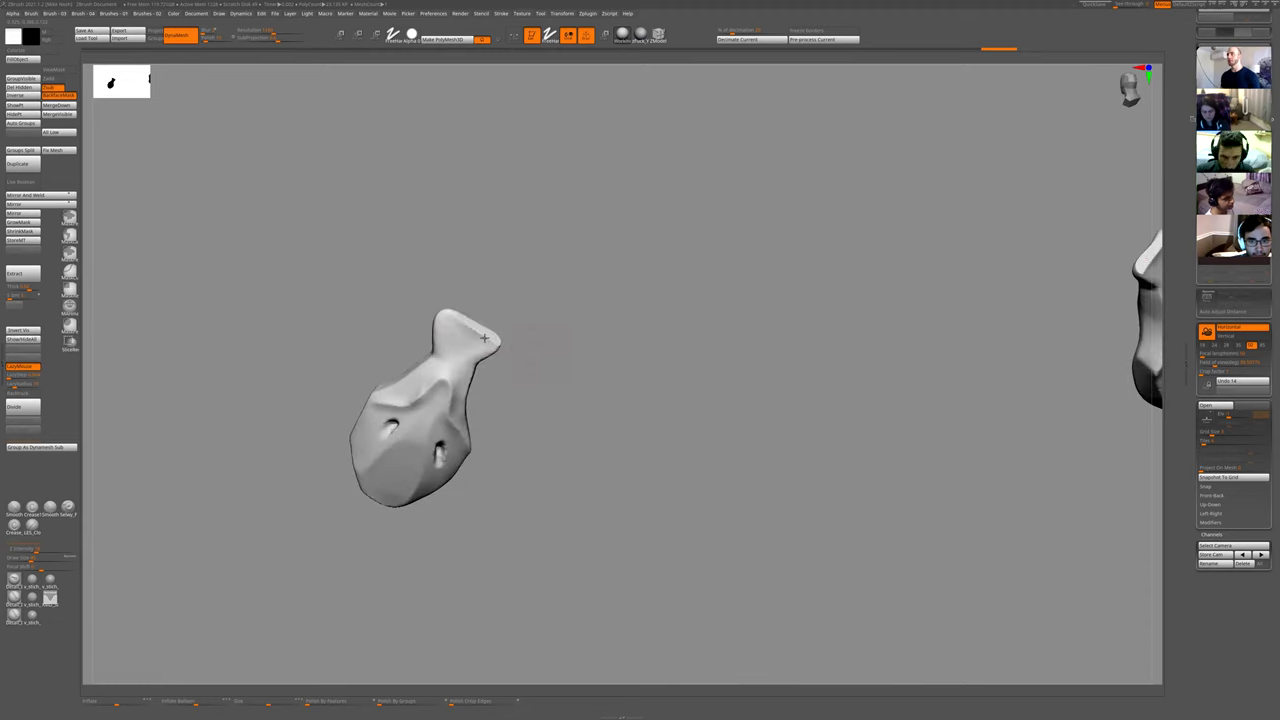
pyautogui.moveTo(544, 365); pyautogui.dragTo(489, 354)
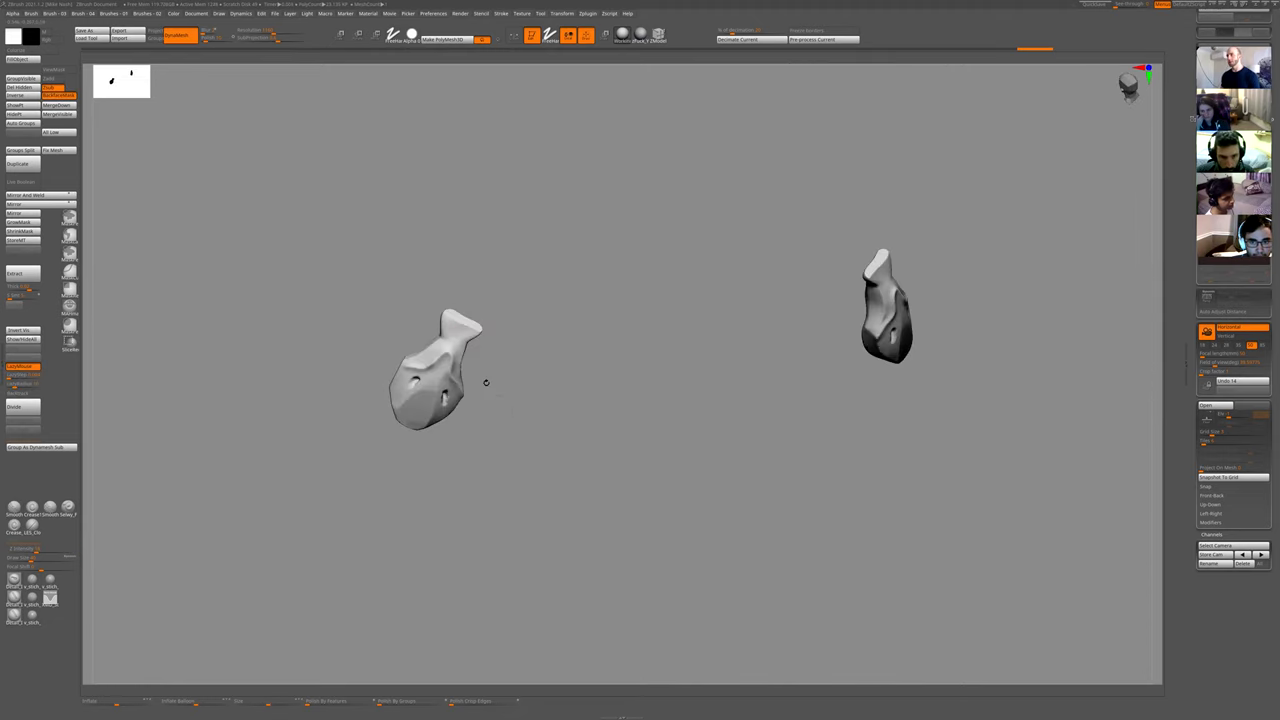
# - Reshape the upper end of the elbow armor into a rounder form with the Move brush, checking it in isolation
pyautogui.moveTo(486, 382)
pyautogui.mouseDown()
pyautogui.moveTo(466, 336)
pyautogui.moveTo(475, 312)
pyautogui.mouseUp()
pyautogui.press('b')
pyautogui.press('m')
pyautogui.press('v')
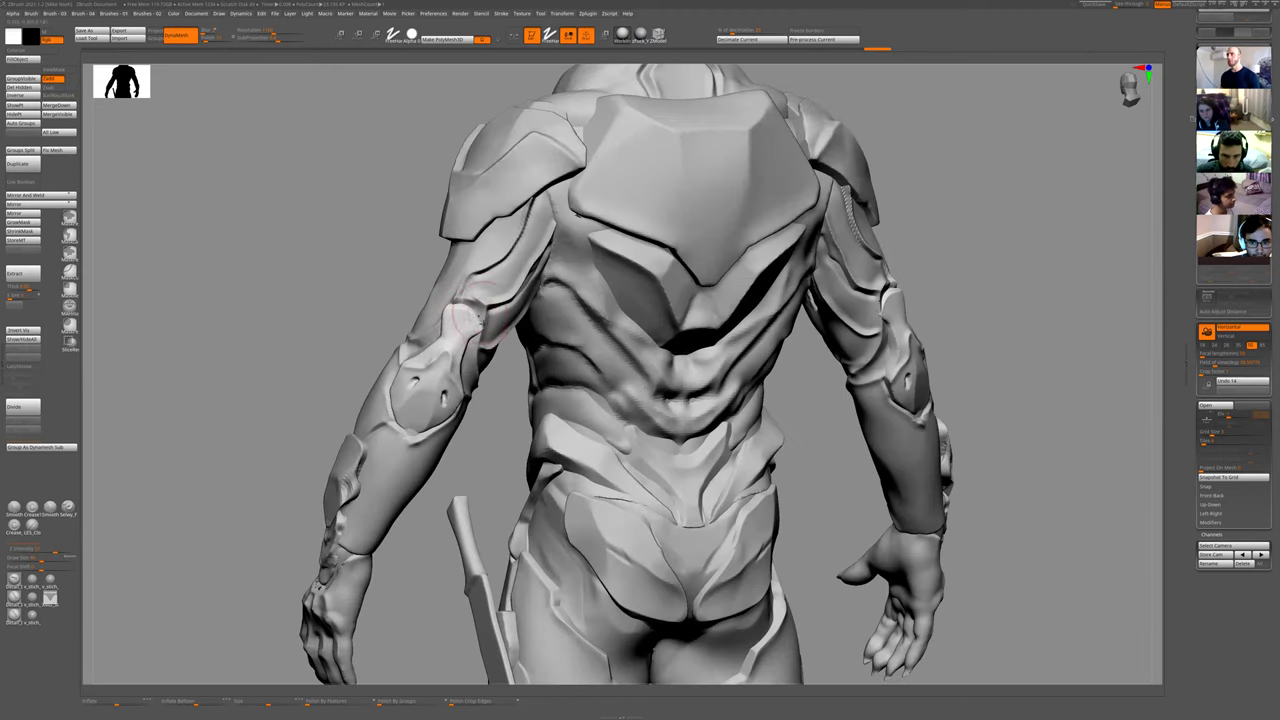
pyautogui.keyDown('ctrl'); pyautogui.keyDown('shift'); pyautogui.click(440, 372); pyautogui.keyUp('shift'); pyautogui.keyUp('ctrl')
pyautogui.moveTo(498, 434); pyautogui.dragTo(486, 449)
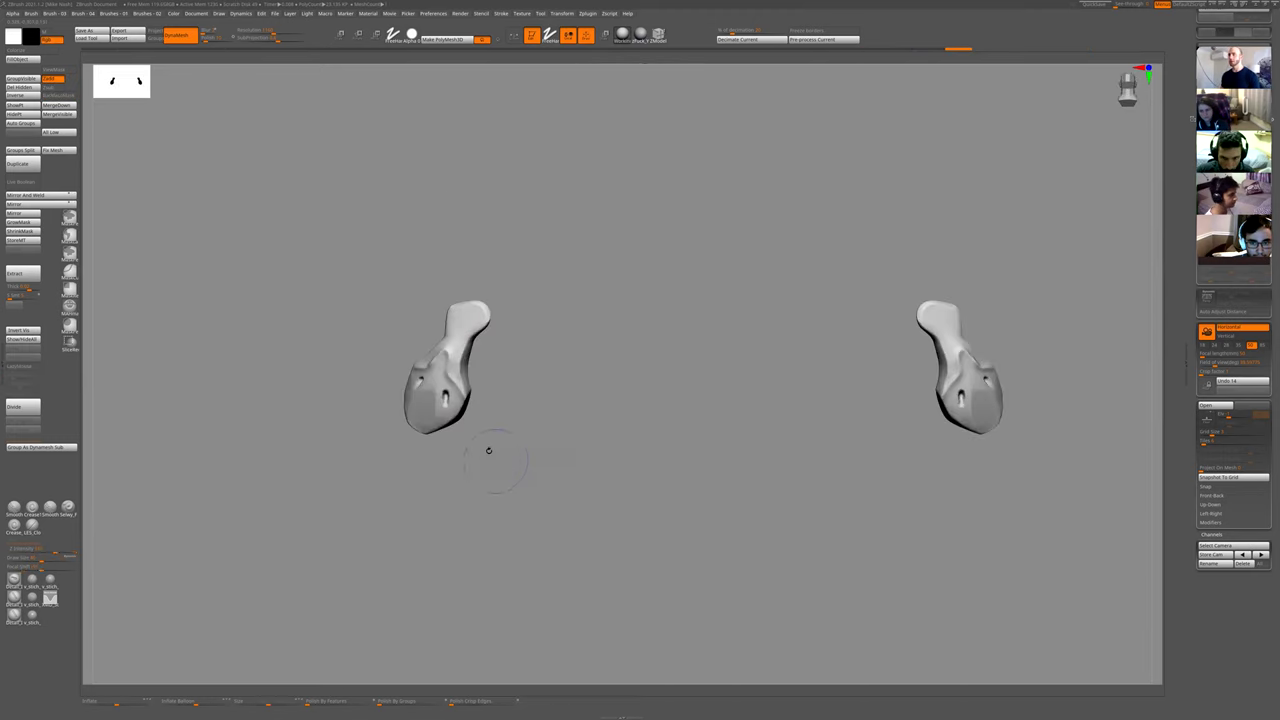
# - Place the transform gizmo on the elbow armor above the slots and show the whole character
pyautogui.press('w')
pyautogui.keyDown('alt'); pyautogui.moveTo(456, 368); pyautogui.dragTo(446, 388); pyautogui.keyUp('alt')
pyautogui.moveTo(525, 347); pyautogui.dragTo(518, 364)
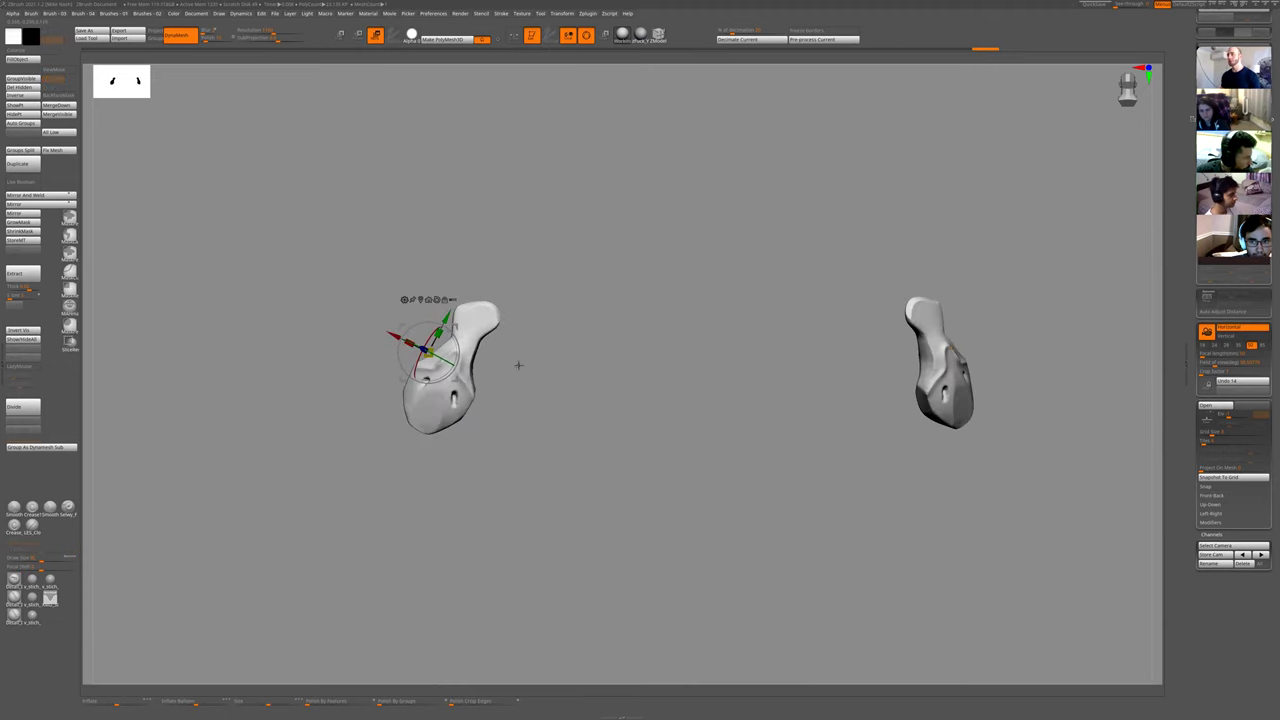
pyautogui.hotkey('shift', 's')
# - Examine the whole armored character from the back and at a three-quarter angle, keeping the mesh in edit mode
pyautogui.keyDown('alt'); pyautogui.click(525, 253); pyautogui.keyUp('alt')
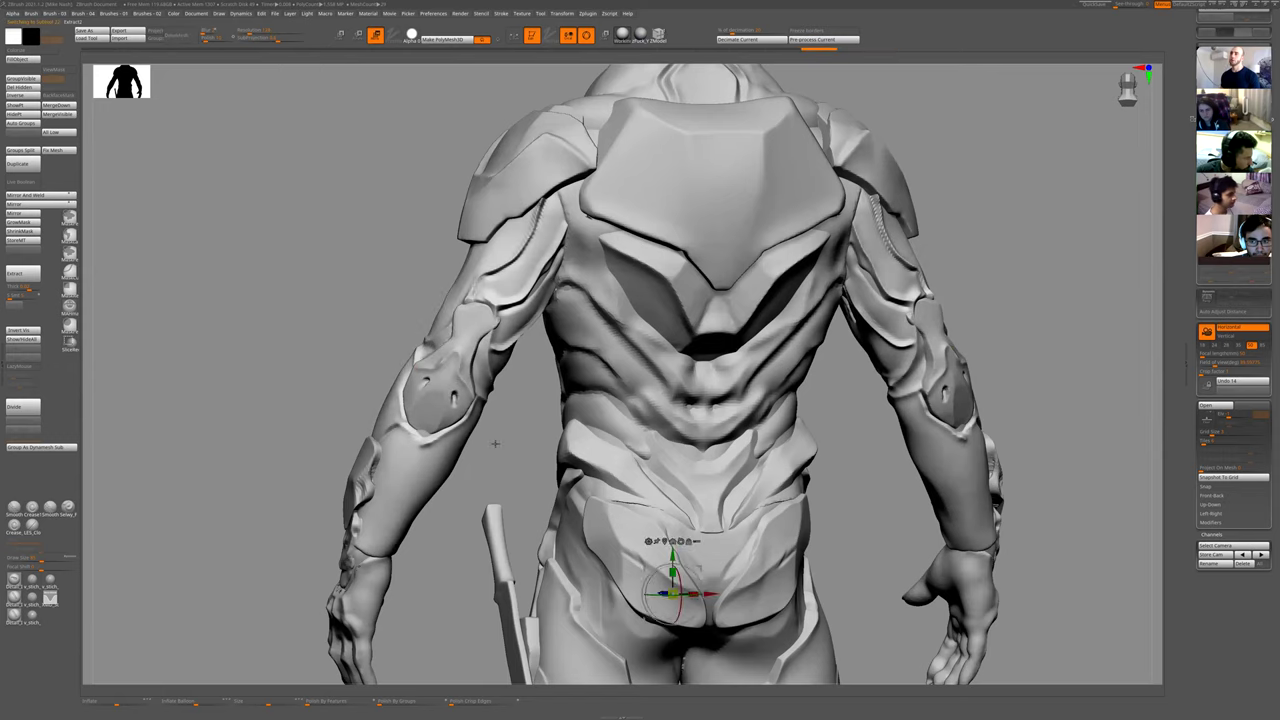
pyautogui.keyDown('alt'); pyautogui.moveTo(497, 445); pyautogui.dragTo(475, 335); pyautogui.keyUp('alt')
pyautogui.keyDown('alt'); pyautogui.moveTo(859, 452); pyautogui.dragTo(808, 288); pyautogui.keyUp('alt')
pyautogui.keyDown('alt'); pyautogui.moveTo(738, 371); pyautogui.dragTo(729, 334); pyautogui.keyUp('alt')
pyautogui.press('t')
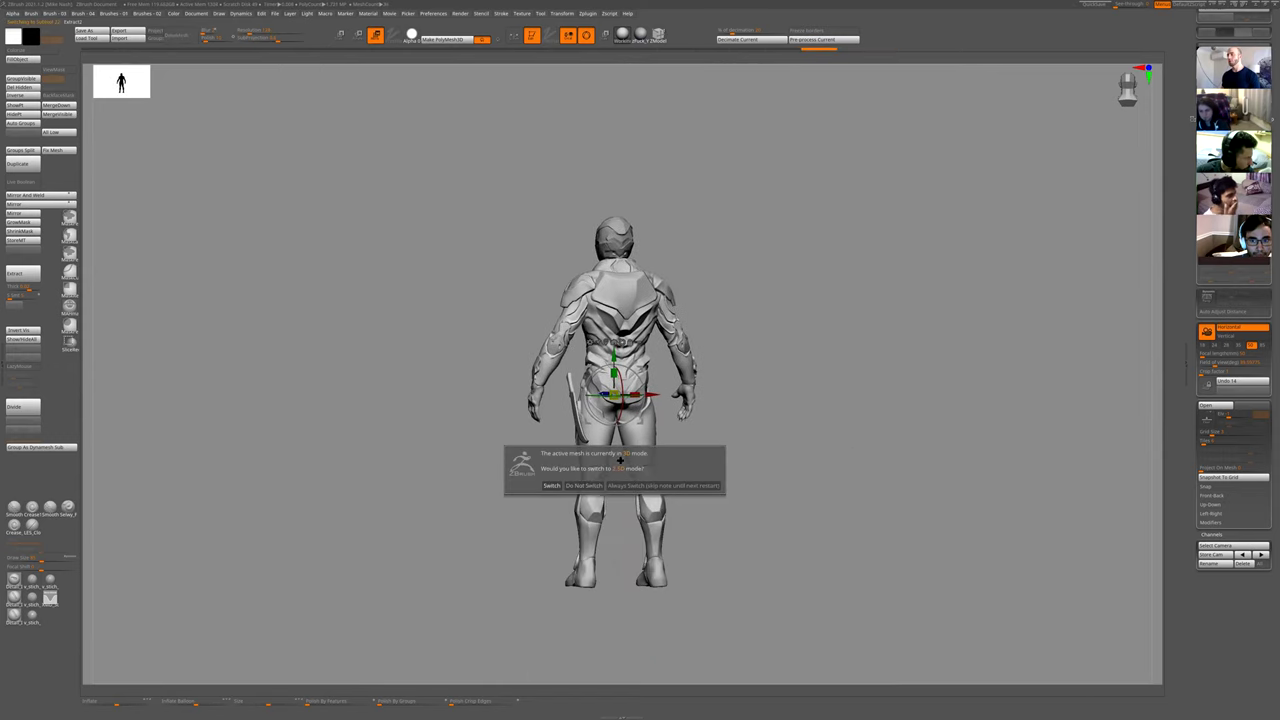
pyautogui.click(618, 485)
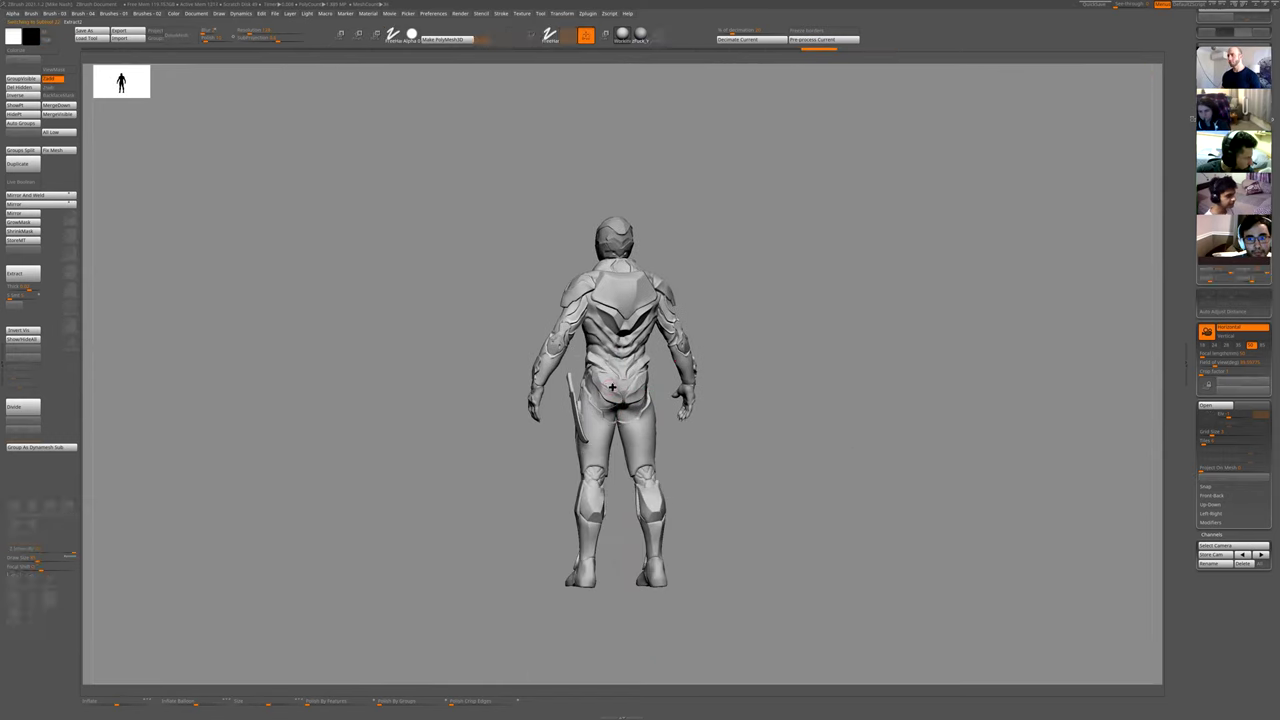
pyautogui.keyDown('alt'); pyautogui.moveTo(766, 407); pyautogui.dragTo(743, 323); pyautogui.keyUp('alt')
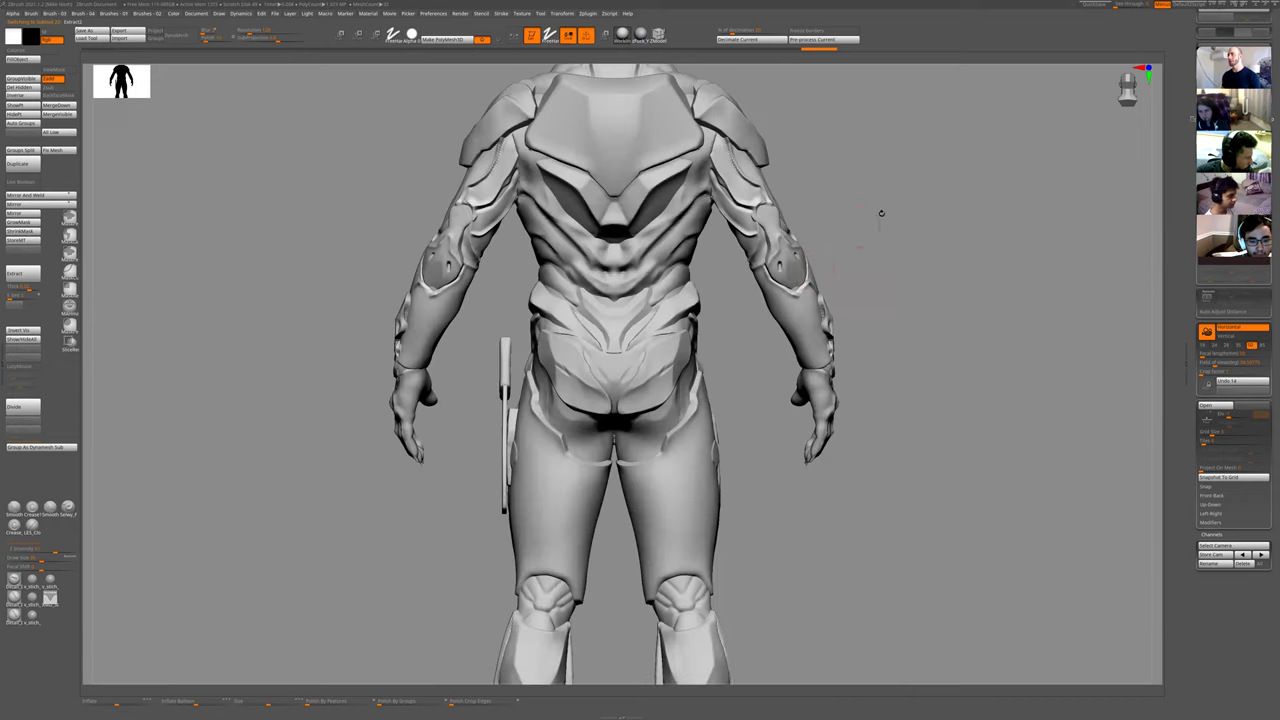
pyautogui.keyDown('alt'); pyautogui.moveTo(880, 214); pyautogui.dragTo(820, 356); pyautogui.keyUp('alt')
pyautogui.moveTo(827, 311); pyautogui.dragTo(687, 347)
pyautogui.moveTo(772, 349); pyautogui.dragTo(810, 350)
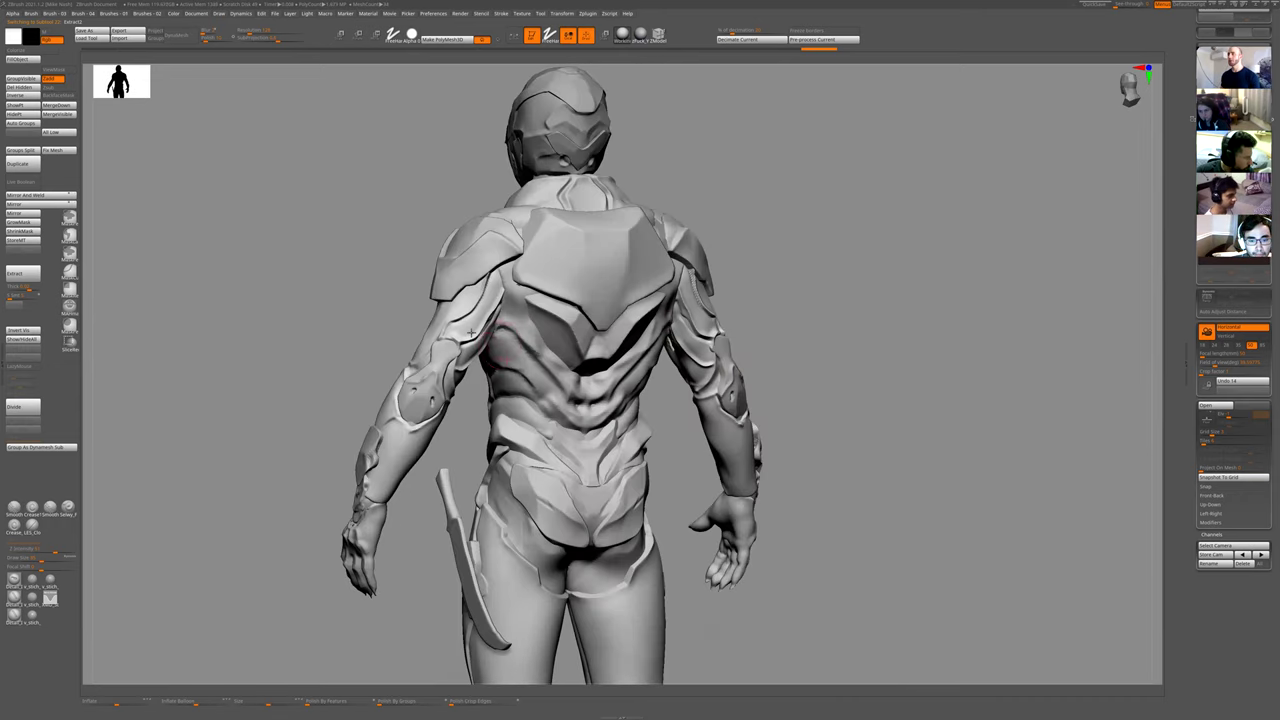
# - Select the upper back plate and press mirrored dents into its surface on both sides of the spine
pyautogui.keyDown('alt'); pyautogui.click(621, 263); pyautogui.keyUp('alt')
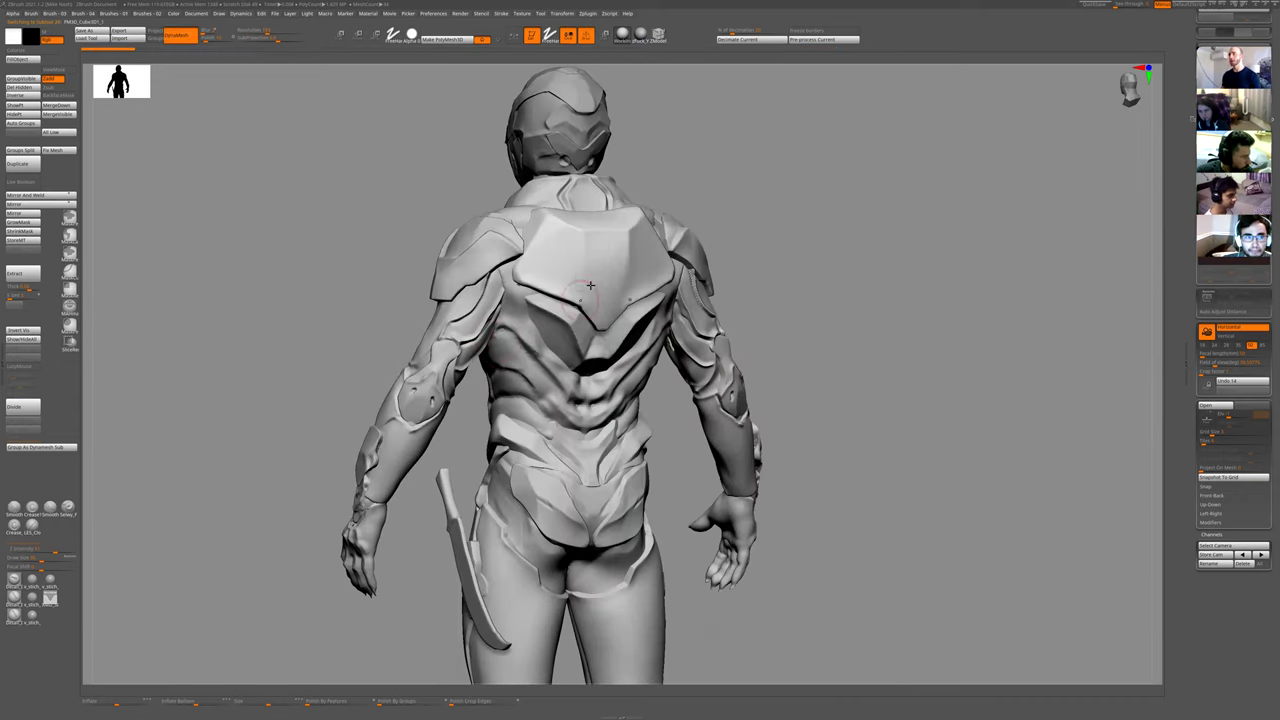
pyautogui.moveTo(636, 277)
pyautogui.keyDown('alt'); pyautogui.mouseDown()
pyautogui.moveTo(638, 262)
pyautogui.moveTo(635, 274)
pyautogui.mouseUp(); pyautogui.keyUp('alt')
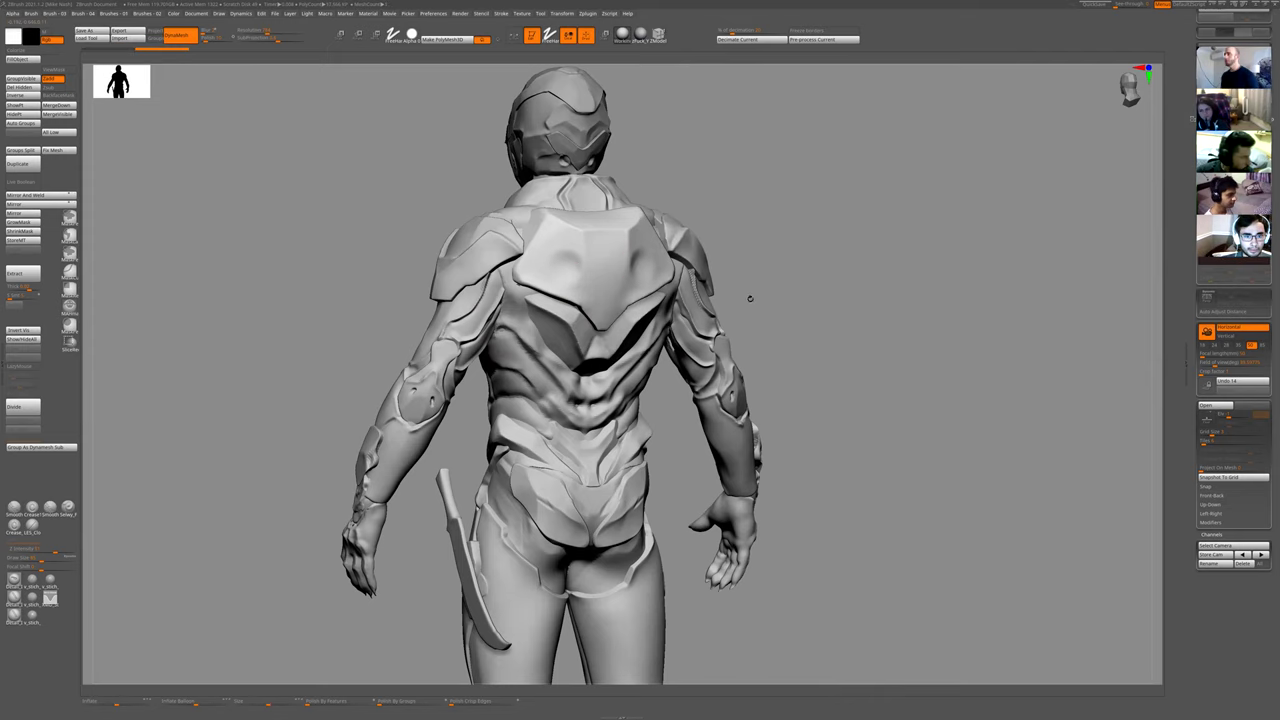
pyautogui.keyDown('alt'); pyautogui.moveTo(220, 245); pyautogui.dragTo(752, 240); pyautogui.keyUp('alt')
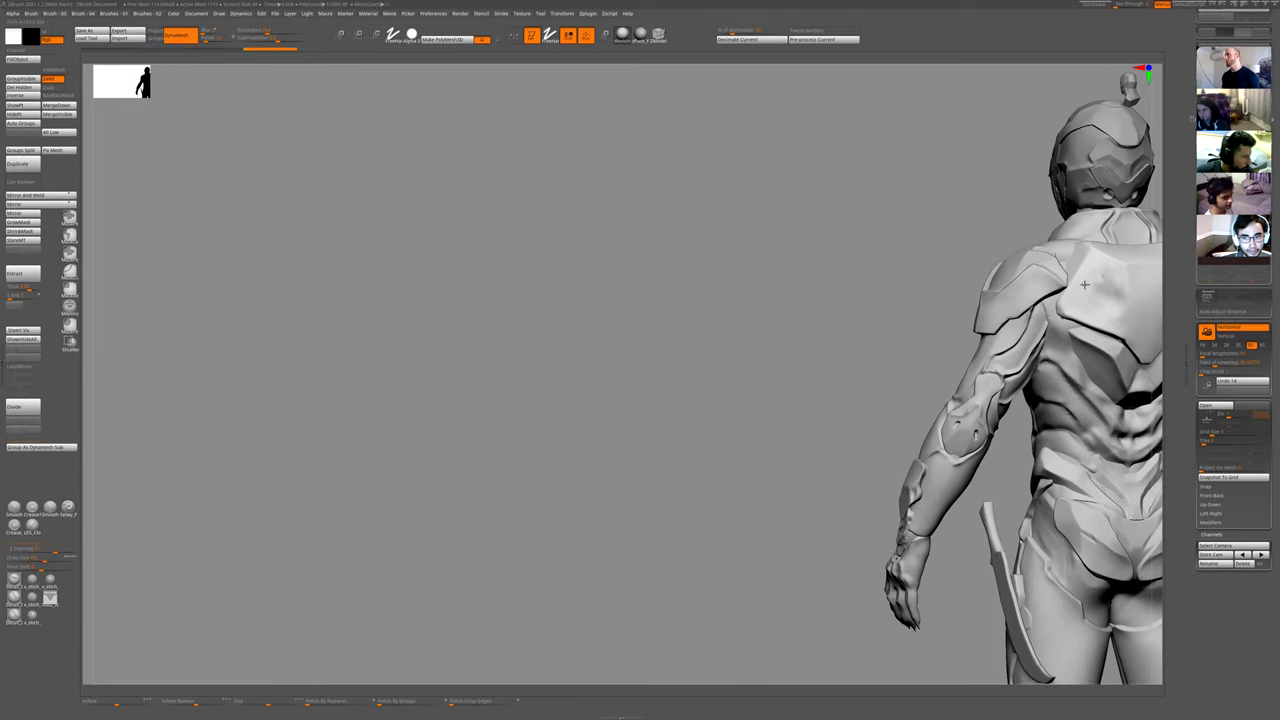
pyautogui.moveTo(1085, 285)
pyautogui.mouseDown()
pyautogui.moveTo(1120, 322)
pyautogui.moveTo(1116, 298)
pyautogui.mouseUp()
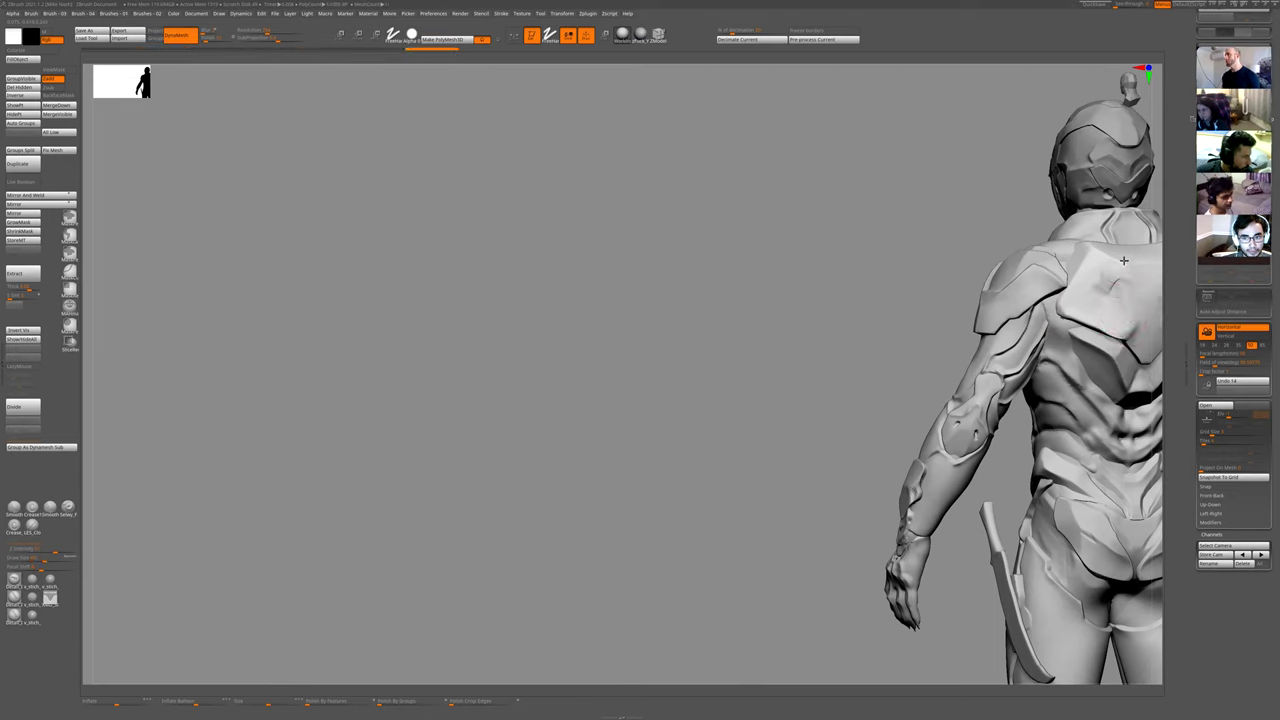
# - Step through the recent back plate strokes in the undo history and undo the last sculpting attempt
pyautogui.hotkey('ctrl', 'shift', 'z')
pyautogui.hotkey('ctrl', 'shift', 'z')
pyautogui.hotkey('ctrl', 'shift', 'z')
pyautogui.hotkey('ctrl', 'z')
pyautogui.hotkey('ctrl', 'z')
pyautogui.hotkey('ctrl', 'z')
pyautogui.hotkey('ctrl', 'z')
# - Sculpt mirrored grooves and raised ridges into the upper back plate, framing a central panel between the shoulder blades
pyautogui.press('1')
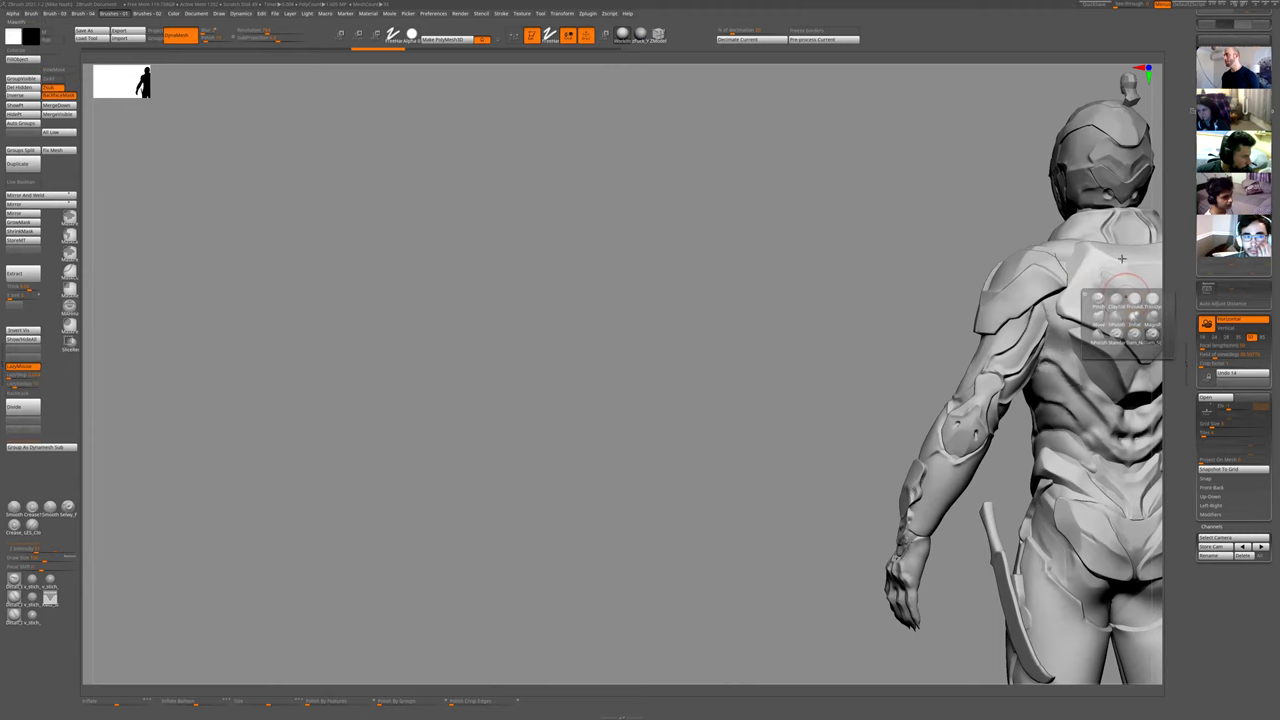
pyautogui.moveTo(1122, 330)
pyautogui.mouseDown()
pyautogui.moveTo(1116, 285)
pyautogui.moveTo(1131, 281)
pyautogui.moveTo(1121, 287)
pyautogui.moveTo(1100, 250)
pyautogui.moveTo(1084, 268)
pyautogui.moveTo(1118, 254)
pyautogui.moveTo(1108, 262)
pyautogui.mouseUp()
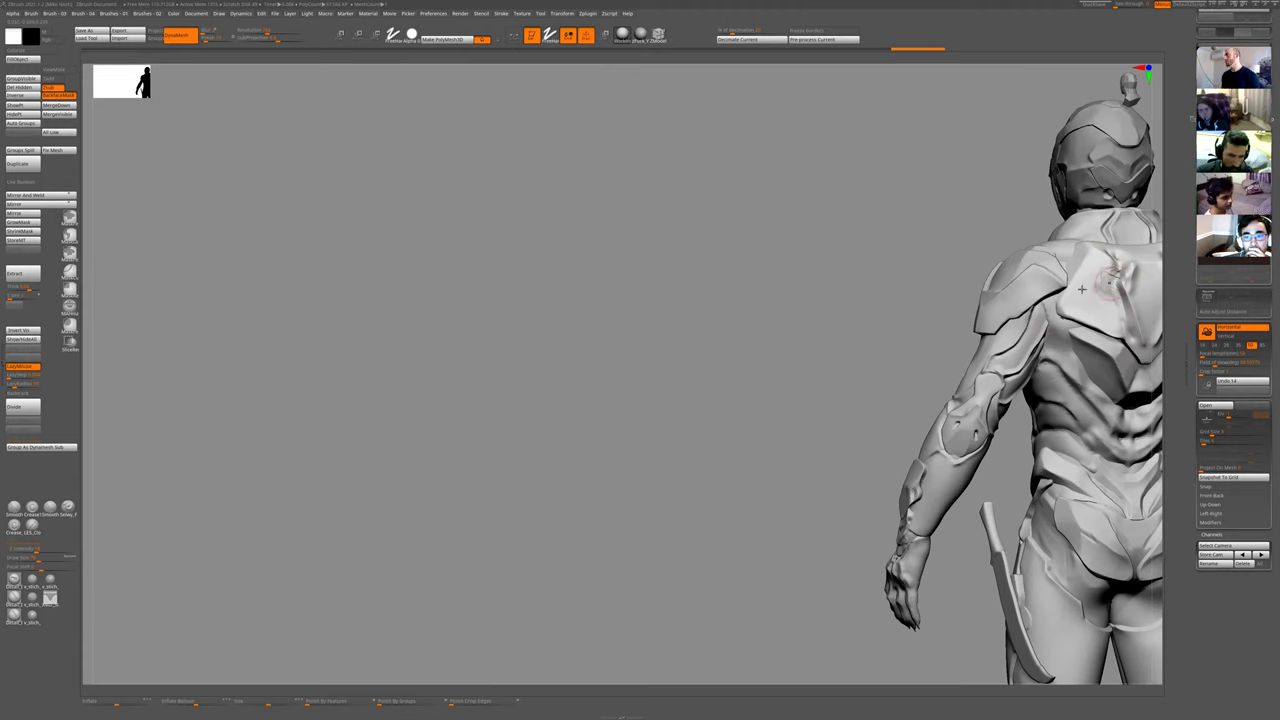
pyautogui.keyDown('ctrl'); pyautogui.moveTo(969, 197); pyautogui.dragTo(903, 251); pyautogui.keyUp('ctrl')
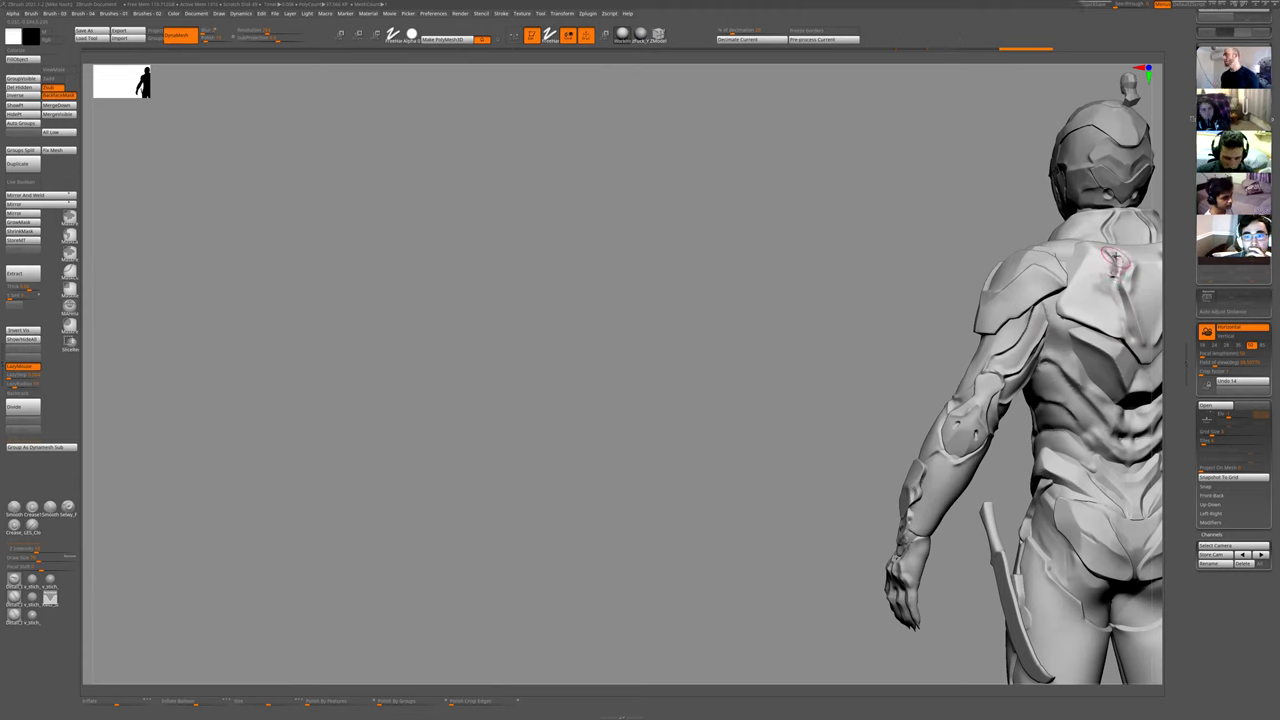
pyautogui.moveTo(1110, 279)
pyautogui.mouseDown()
pyautogui.moveTo(1120, 272)
pyautogui.moveTo(1114, 300)
pyautogui.mouseUp()
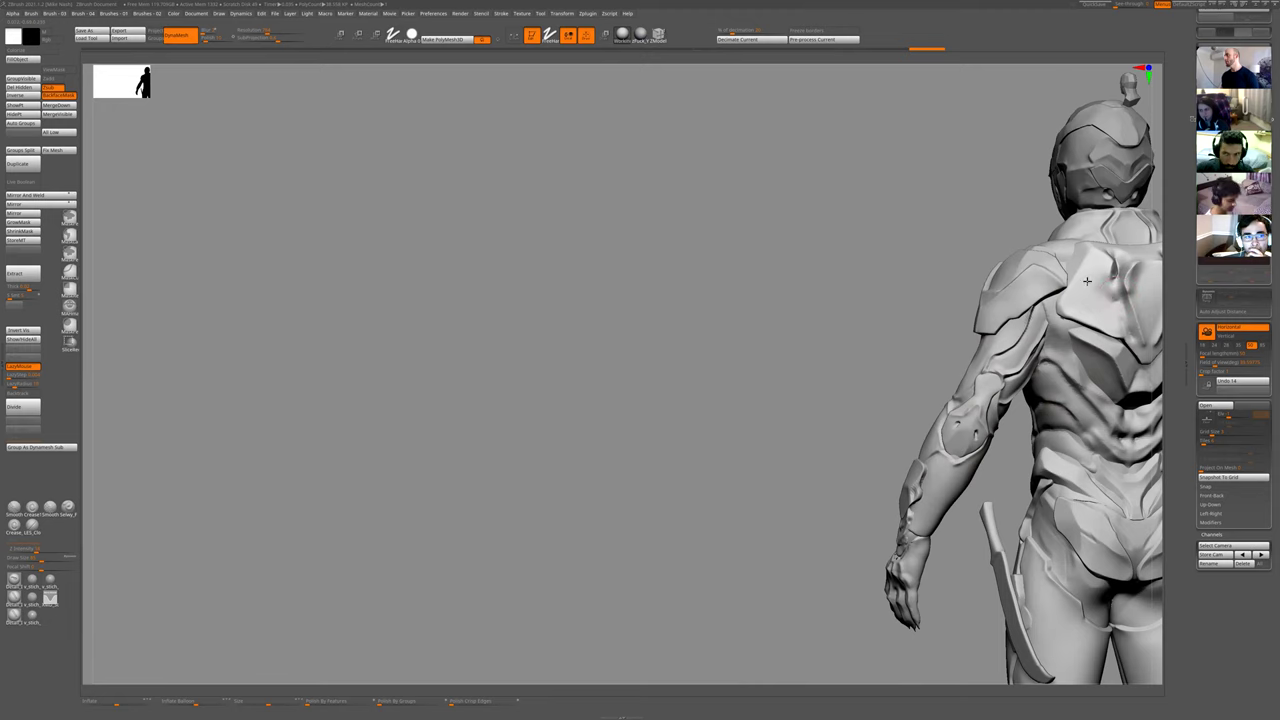
pyautogui.moveTo(1118, 300); pyautogui.dragTo(1110, 338)
pyautogui.moveTo(856, 383)
pyautogui.mouseDown()
pyautogui.moveTo(677, 243)
pyautogui.moveTo(1037, 171)
pyautogui.moveTo(1043, 191)
pyautogui.moveTo(1019, 187)
pyautogui.mouseUp()
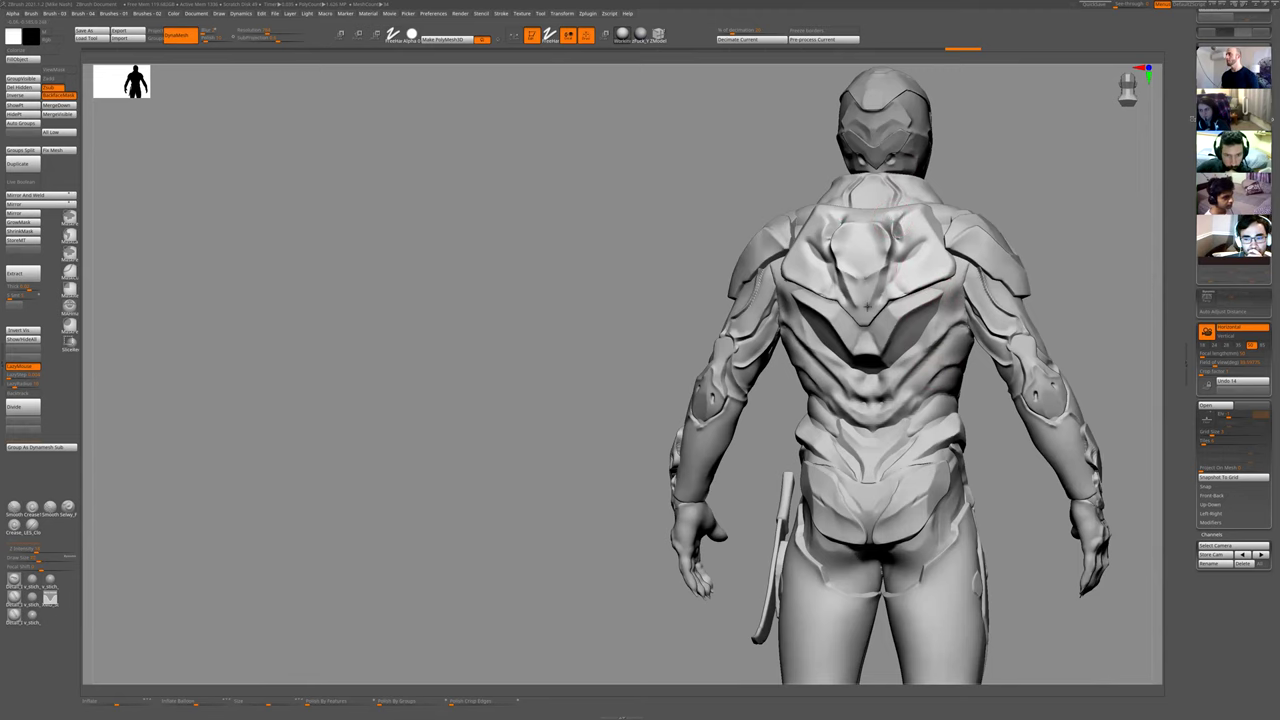
# - Examine the armored character's back, legs and front at several distances, and make the arm mesh active
pyautogui.press('f')
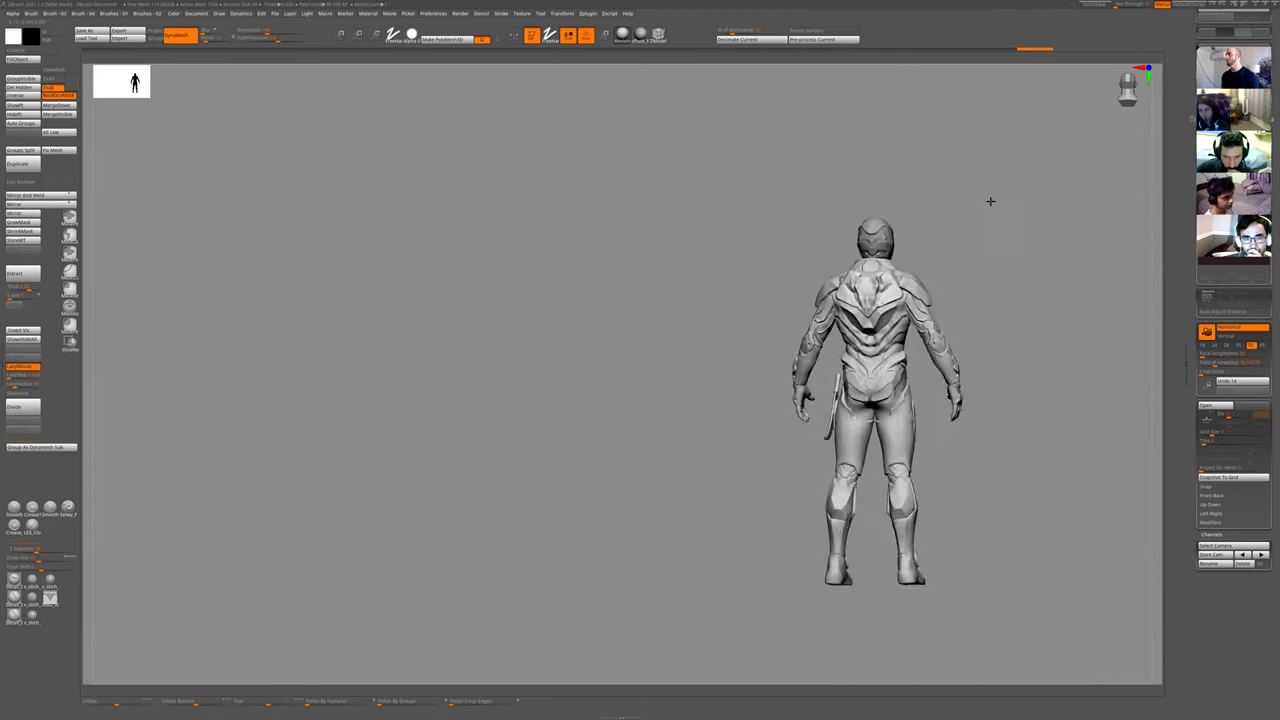
pyautogui.keyDown('shift'); pyautogui.moveTo(991, 201); pyautogui.dragTo(872, 231); pyautogui.keyUp('shift')
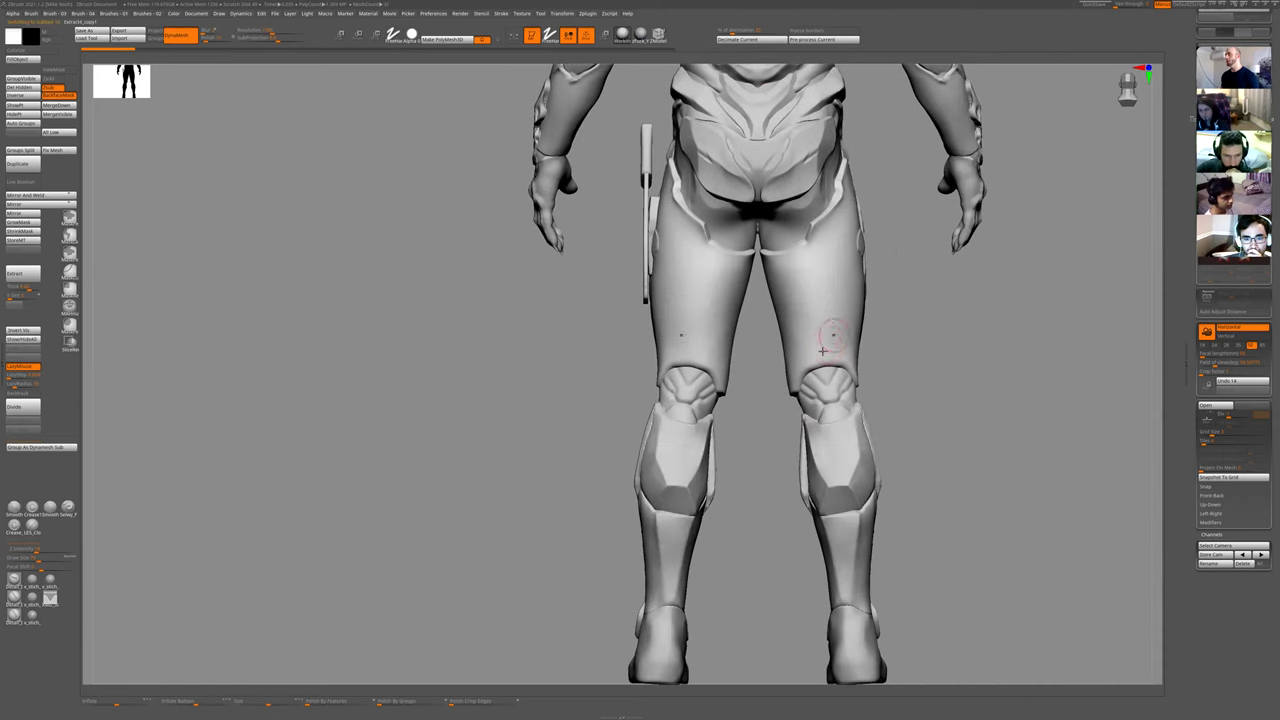
pyautogui.keyDown('alt'); pyautogui.moveTo(832, 296); pyautogui.dragTo(914, 469, button='right'); pyautogui.keyUp('alt')
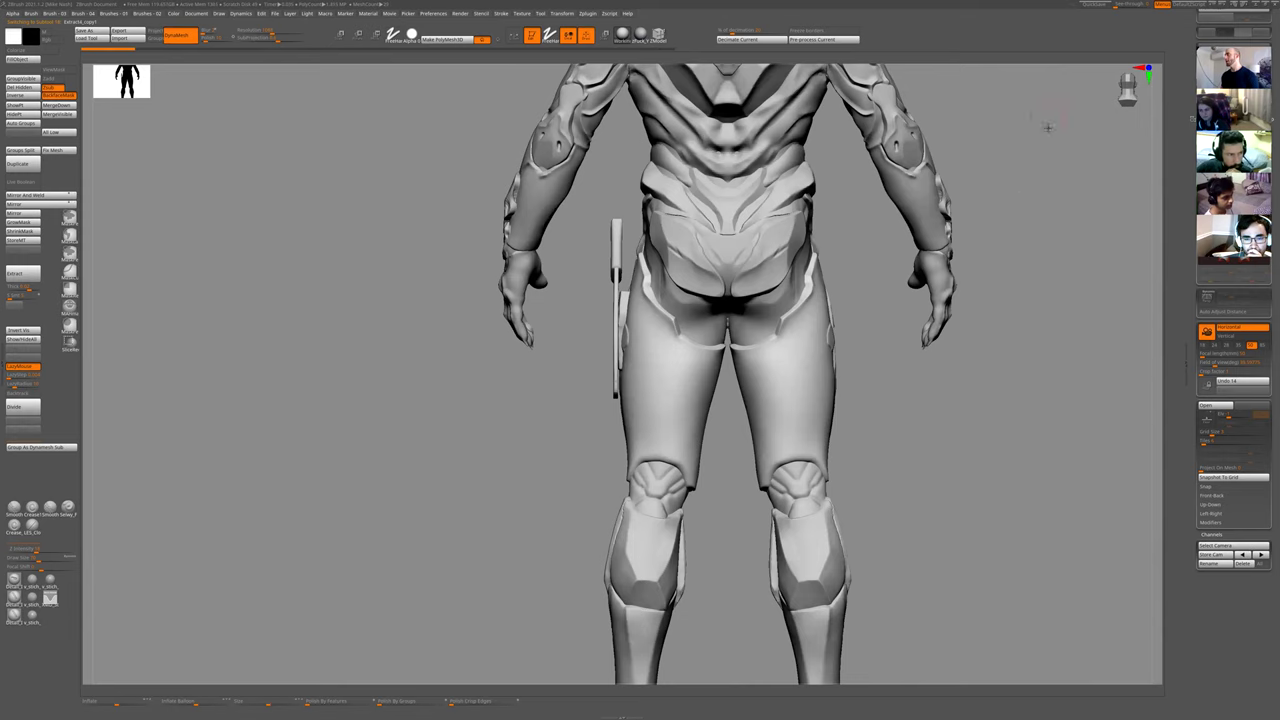
pyautogui.moveTo(1048, 127); pyautogui.dragTo(988, 249, button='right')
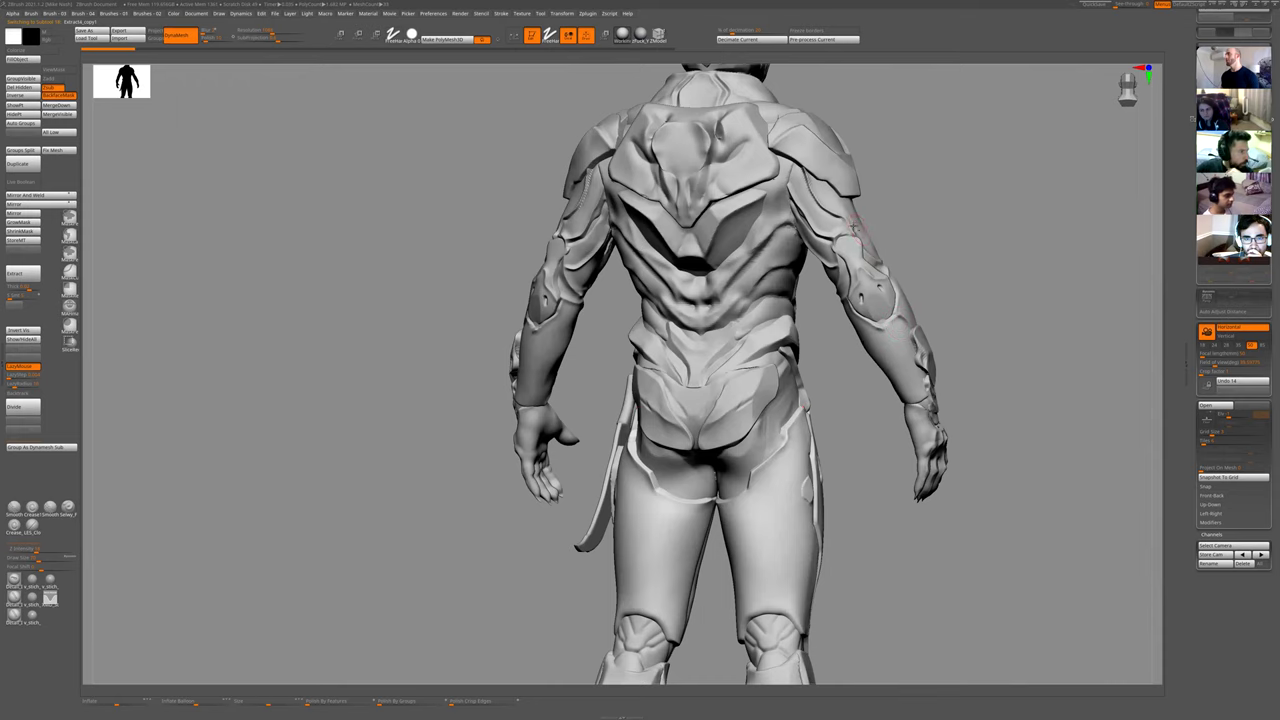
pyautogui.keyDown('alt'); pyautogui.click(852, 242); pyautogui.keyUp('alt')
pyautogui.keyDown('alt'); pyautogui.moveTo(911, 205); pyautogui.dragTo(758, 385, button='right'); pyautogui.keyUp('alt')
pyautogui.moveTo(914, 248); pyautogui.dragTo(872, 292, button='right')
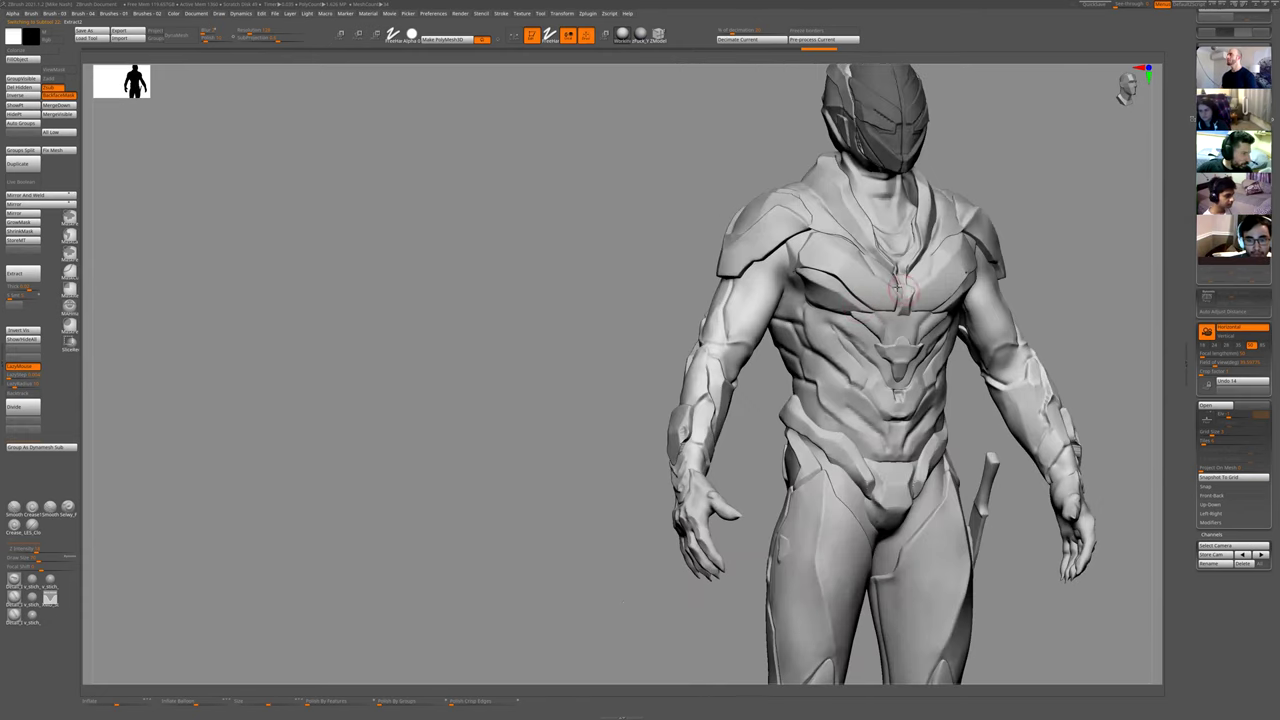
pyautogui.moveTo(663, 300); pyautogui.dragTo(904, 272, button='right')
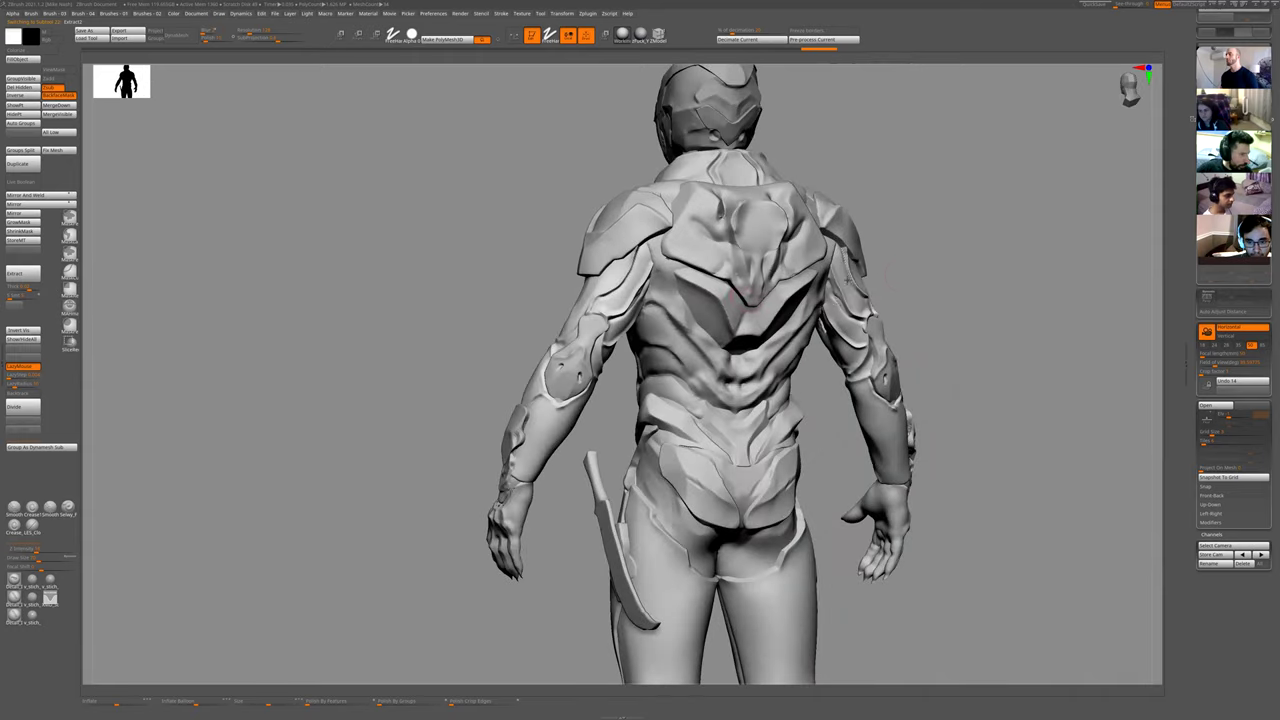
# - Smooth away the ridges on the backs of the upper arms and press small mirrored dents above the elbow armor
pyautogui.moveTo(585, 347)
pyautogui.keyDown('shift'); pyautogui.mouseDown()
pyautogui.moveTo(614, 309)
pyautogui.moveTo(571, 363)
pyautogui.mouseUp(); pyautogui.keyUp('shift')
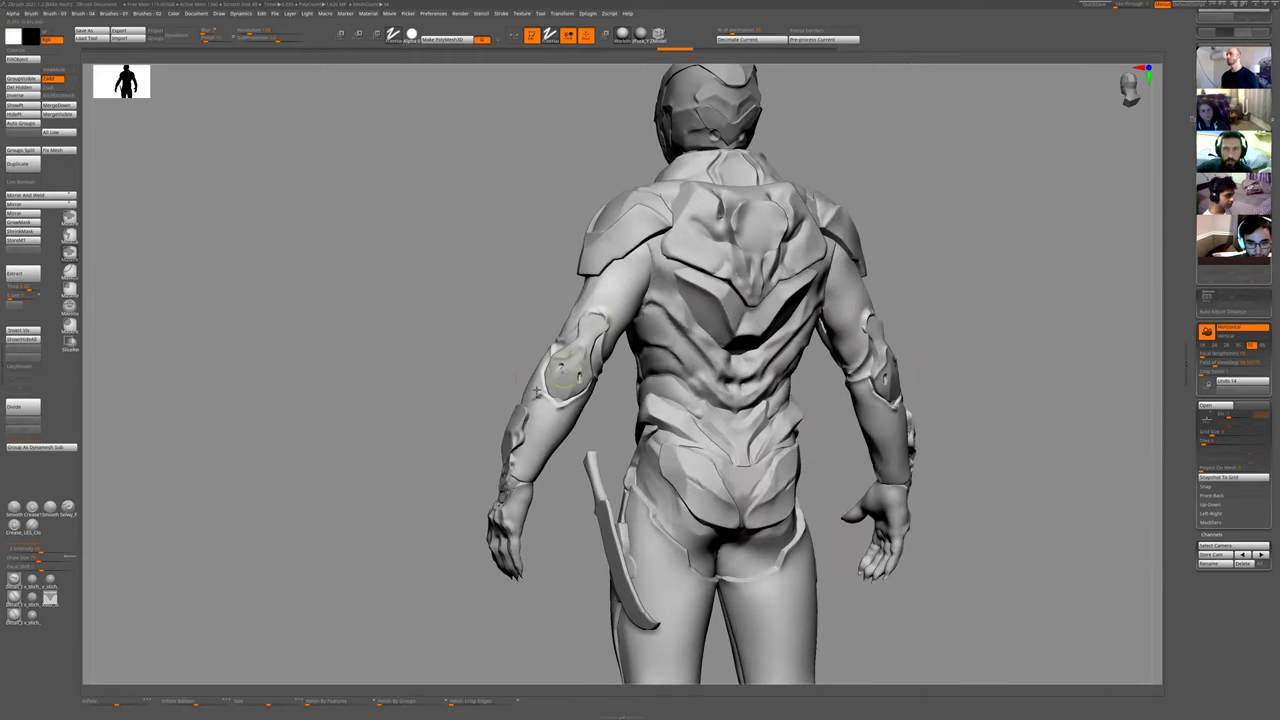
pyautogui.moveTo(454, 340); pyautogui.dragTo(420, 340, button='right')
pyautogui.keyDown('ctrl'); pyautogui.moveTo(595, 315); pyautogui.dragTo(577, 354, button='right'); pyautogui.keyUp('ctrl')
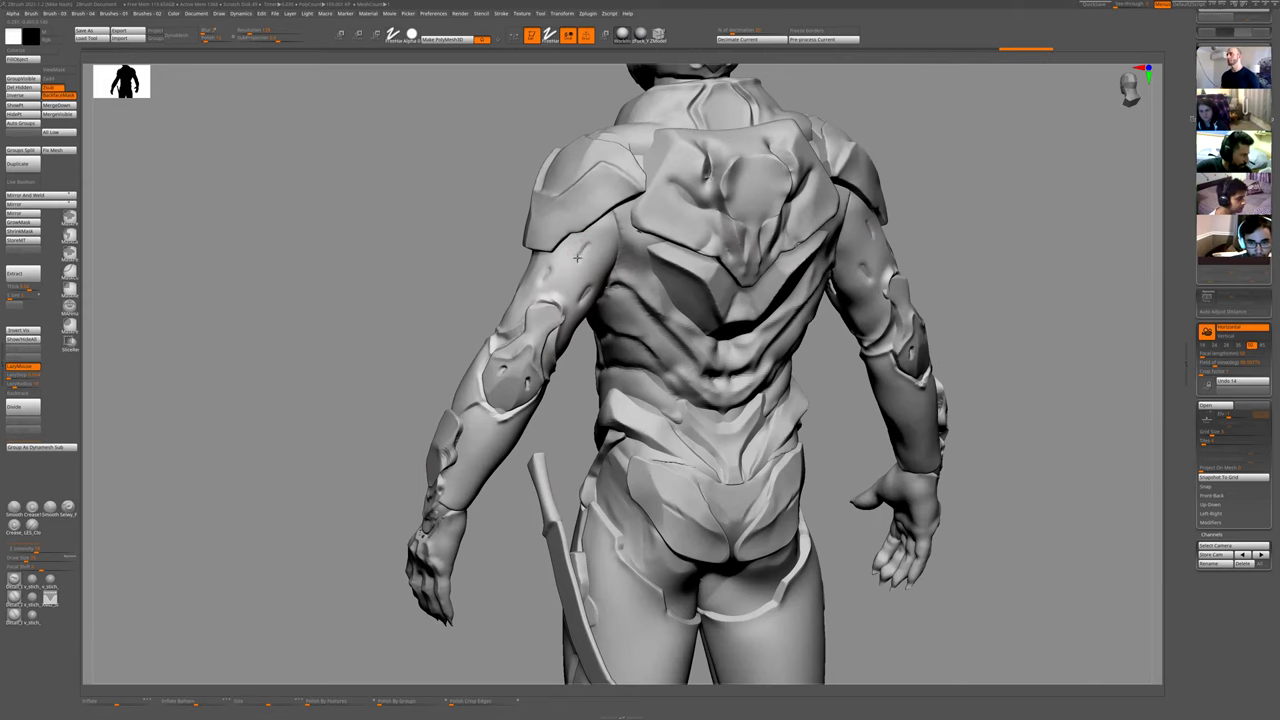
# - Deepen and enlarge the mirrored dents just below the shoulder plates on the backs of the upper arms
pyautogui.press('f')
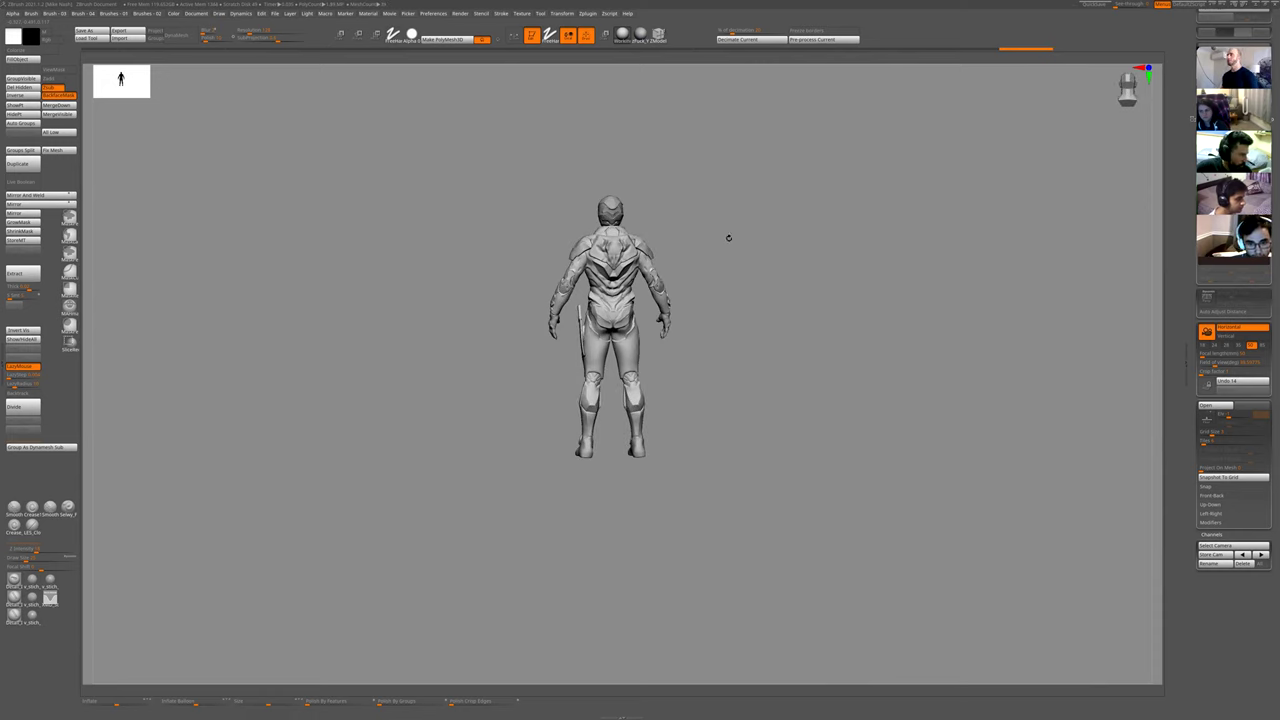
pyautogui.keyDown('ctrl'); pyautogui.moveTo(793, 209); pyautogui.dragTo(670, 560, button='right'); pyautogui.keyUp('ctrl')
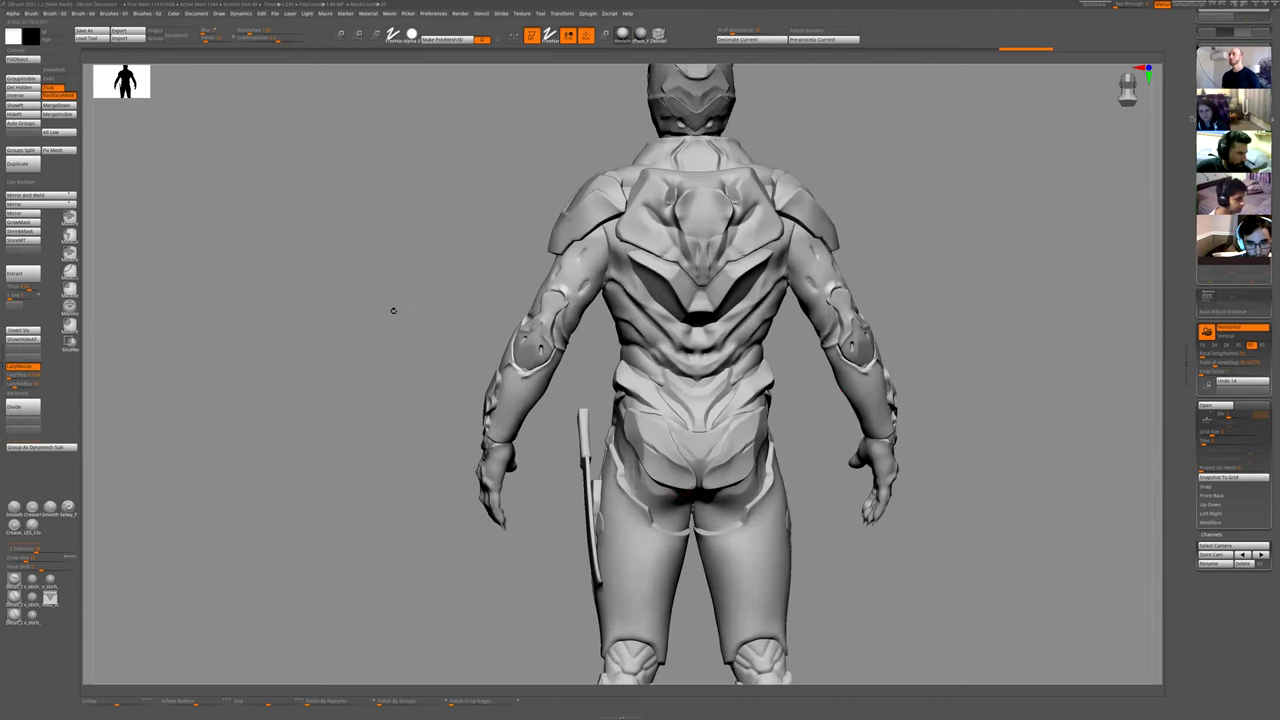
pyautogui.keyDown('ctrl'); pyautogui.moveTo(391, 309); pyautogui.dragTo(574, 415, button='right'); pyautogui.keyUp('ctrl')
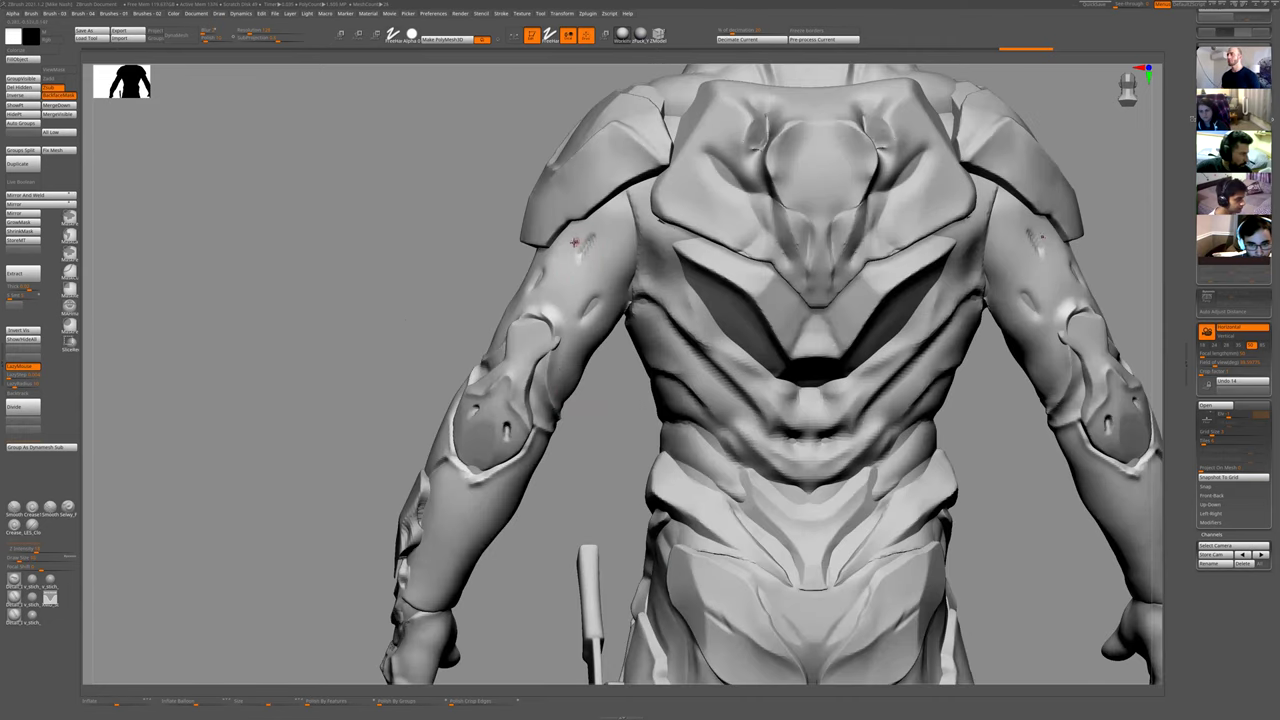
pyautogui.moveTo(575, 245); pyautogui.dragTo(600, 240)
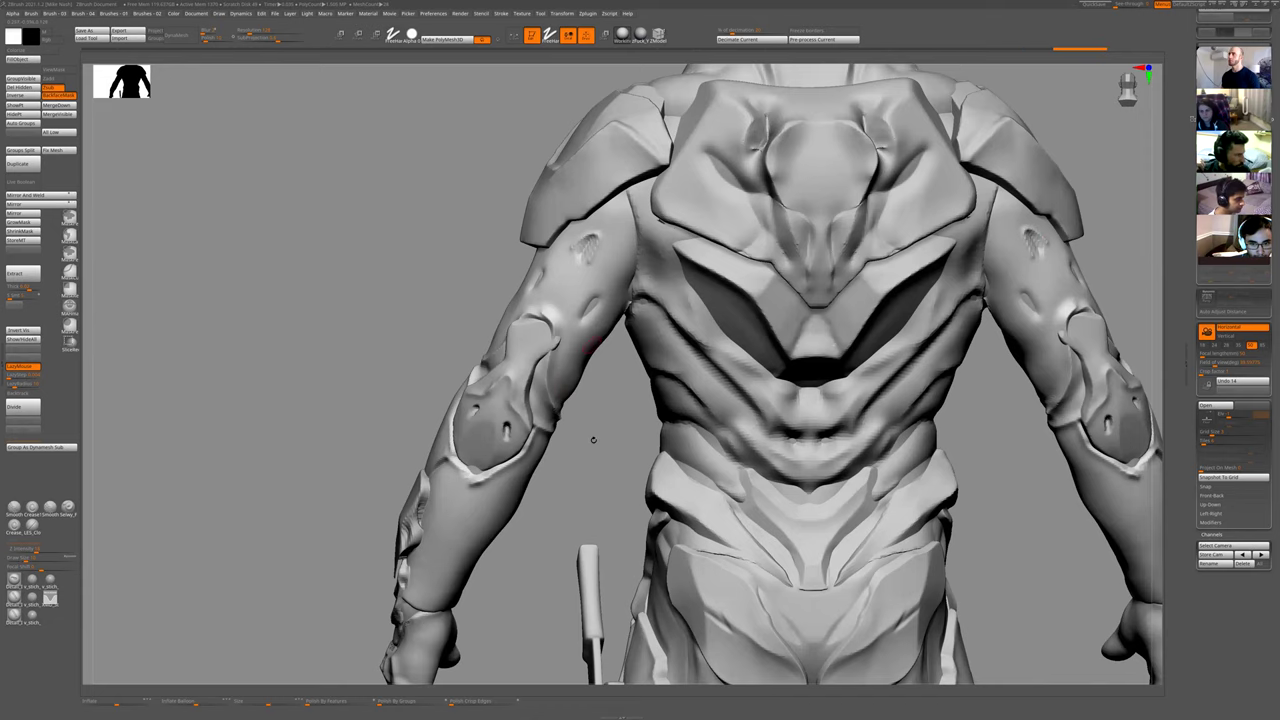
pyautogui.press('f')
pyautogui.moveTo(909, 189); pyautogui.dragTo(833, 201)
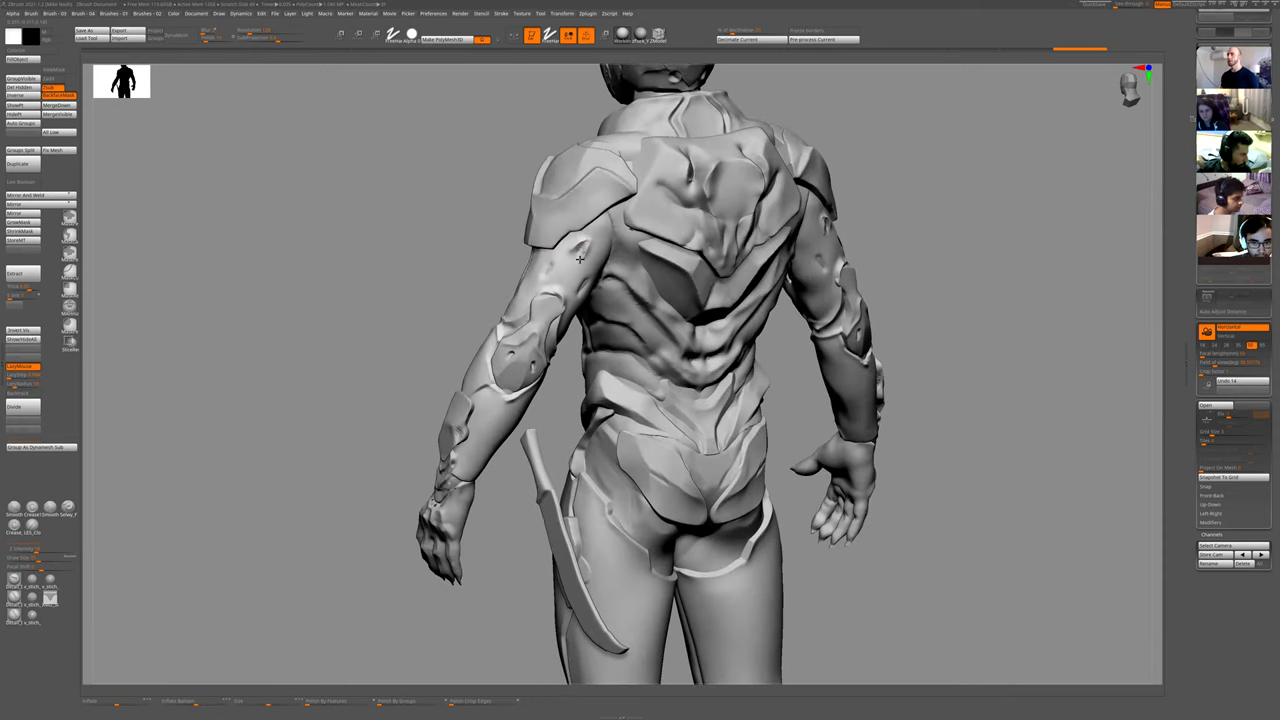
pyautogui.press('f')
pyautogui.moveTo(859, 181); pyautogui.dragTo(844, 108)
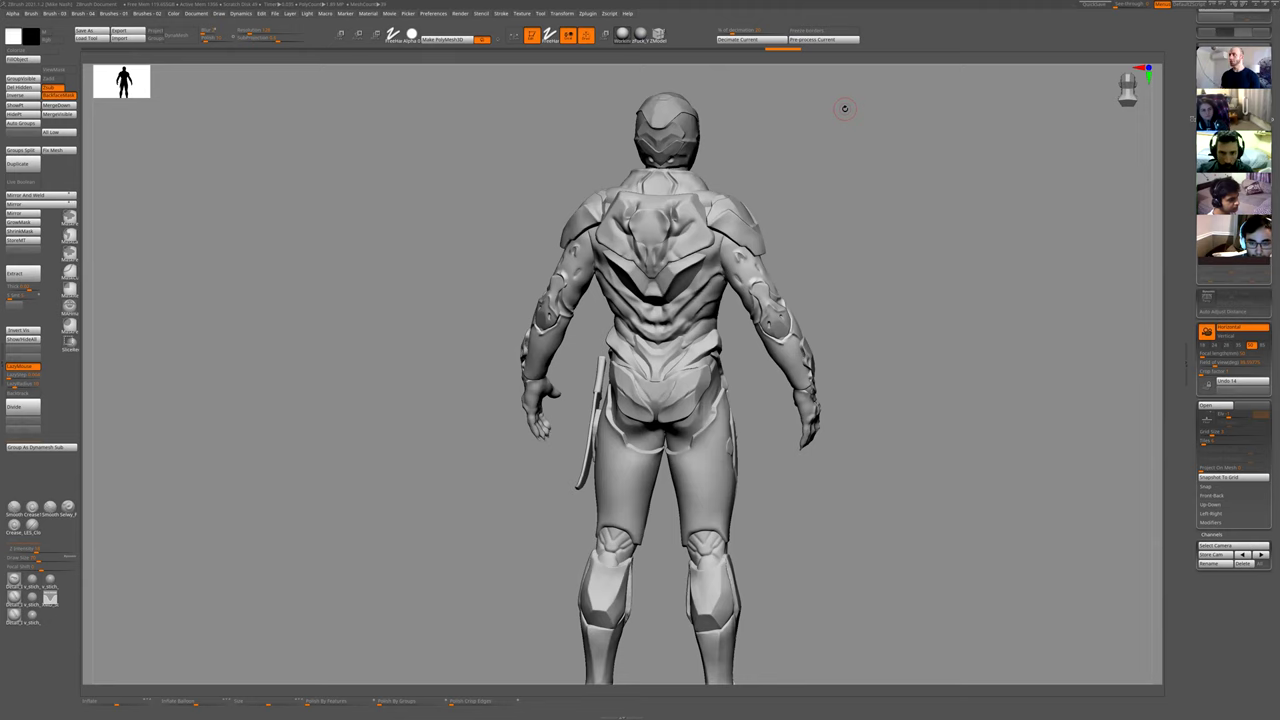
pyautogui.keyDown('ctrl'); pyautogui.moveTo(848, 240); pyautogui.dragTo(932, 260, button='right'); pyautogui.keyUp('ctrl')
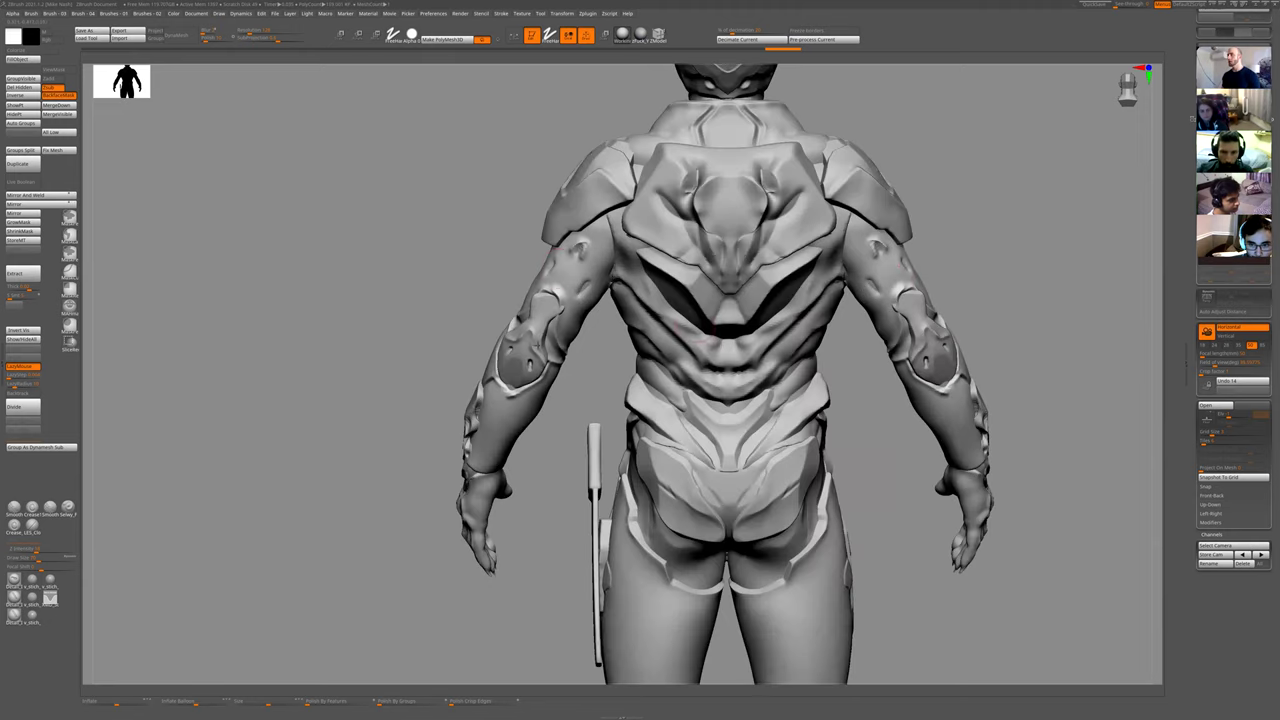
pyautogui.moveTo(560, 273); pyautogui.dragTo(461, 290, button='right')
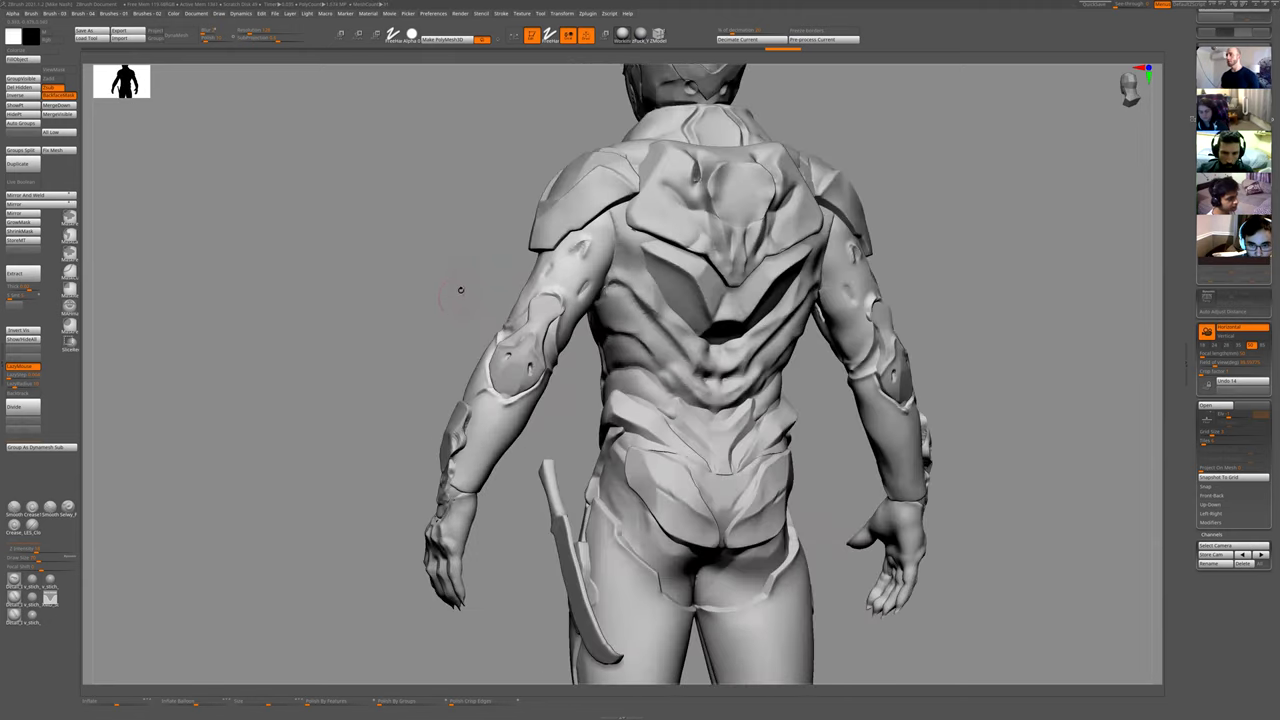
# - Select the elbow armor and reshape its upper tip into a broader rounded tab along the back of the upper arm
pyautogui.keyDown('shift'); pyautogui.moveTo(532, 300); pyautogui.dragTo(561, 305); pyautogui.keyUp('shift')
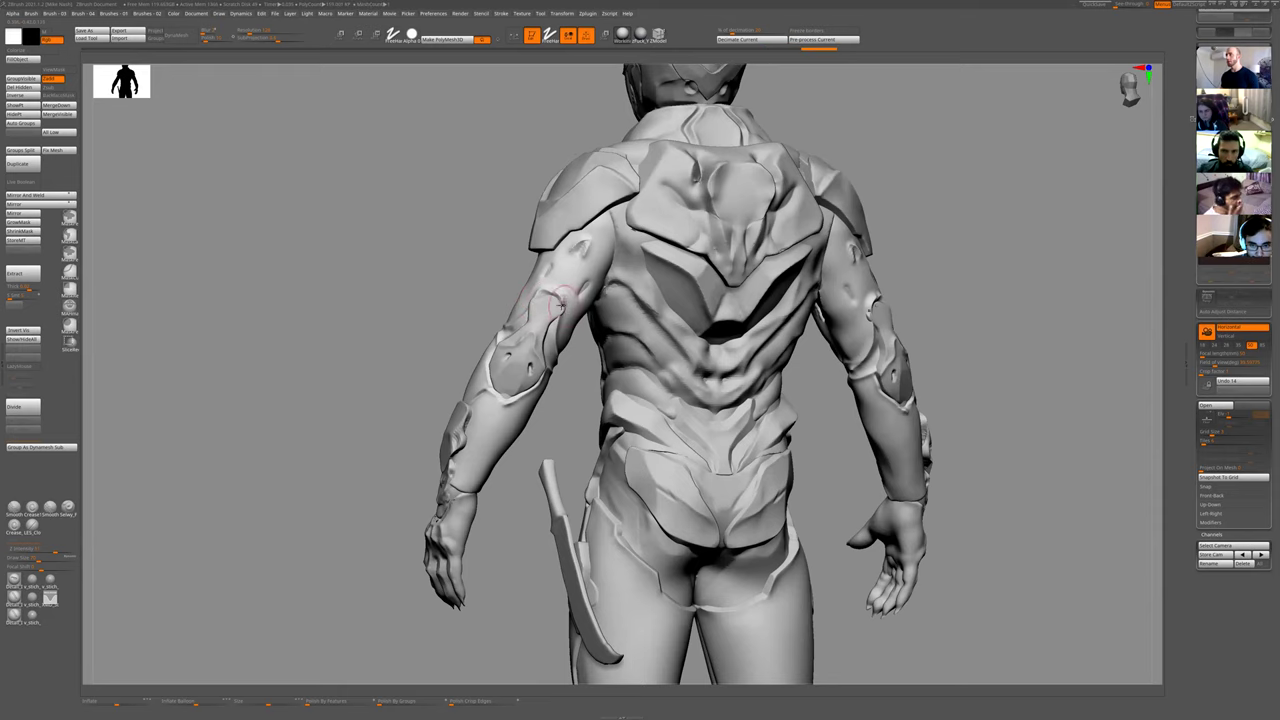
pyautogui.moveTo(464, 307); pyautogui.dragTo(550, 307)
pyautogui.keyDown('alt'); pyautogui.click(543, 300); pyautogui.keyUp('alt')
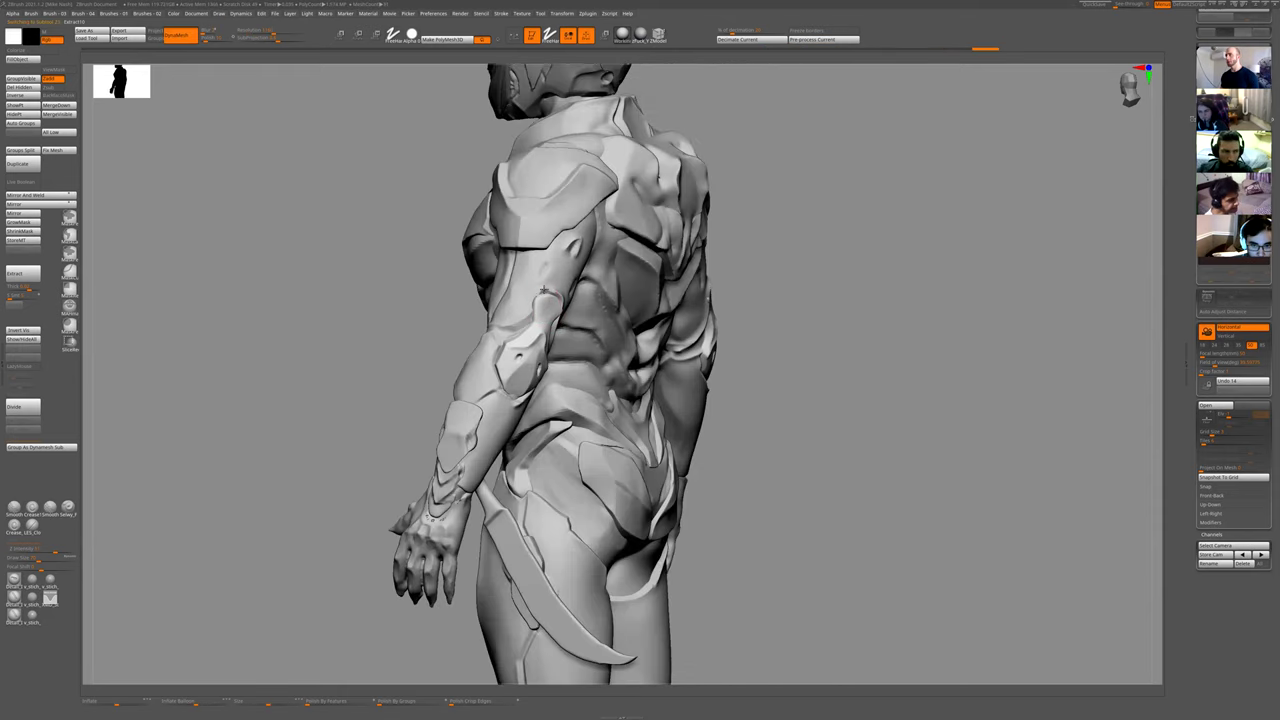
pyautogui.moveTo(825, 269); pyautogui.dragTo(703, 289)
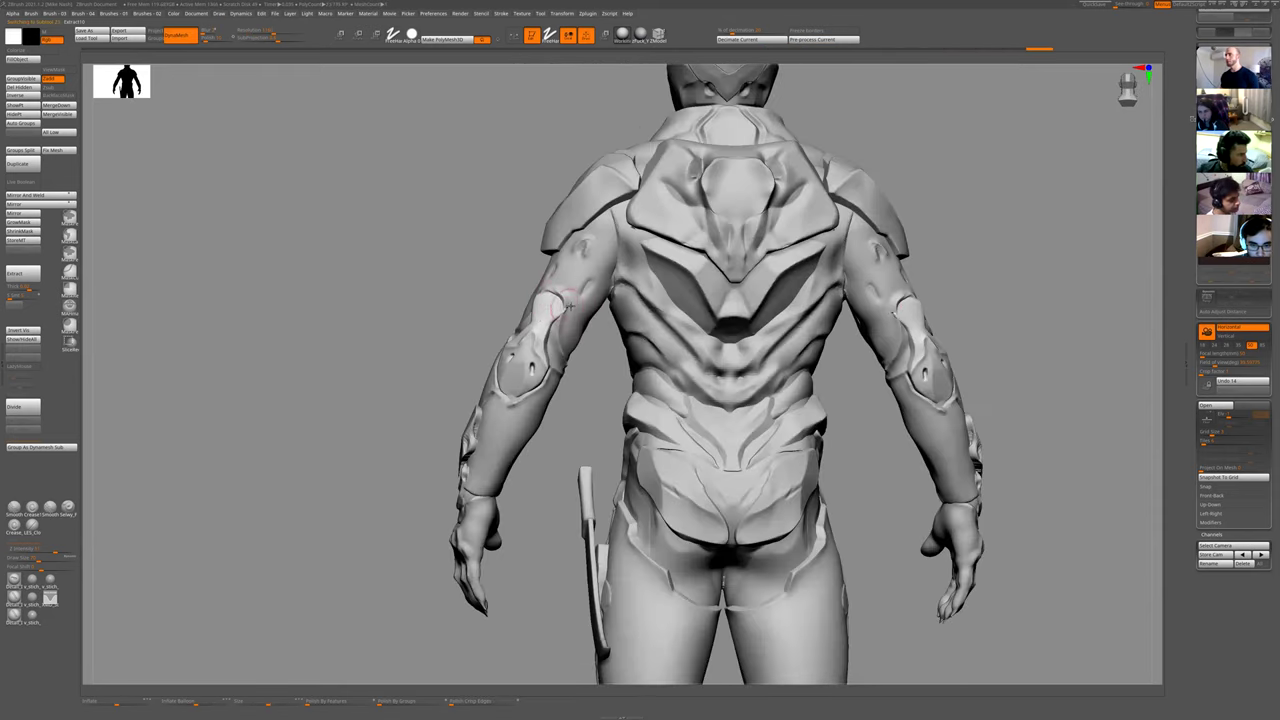
pyautogui.moveTo(460, 291); pyautogui.dragTo(545, 300)
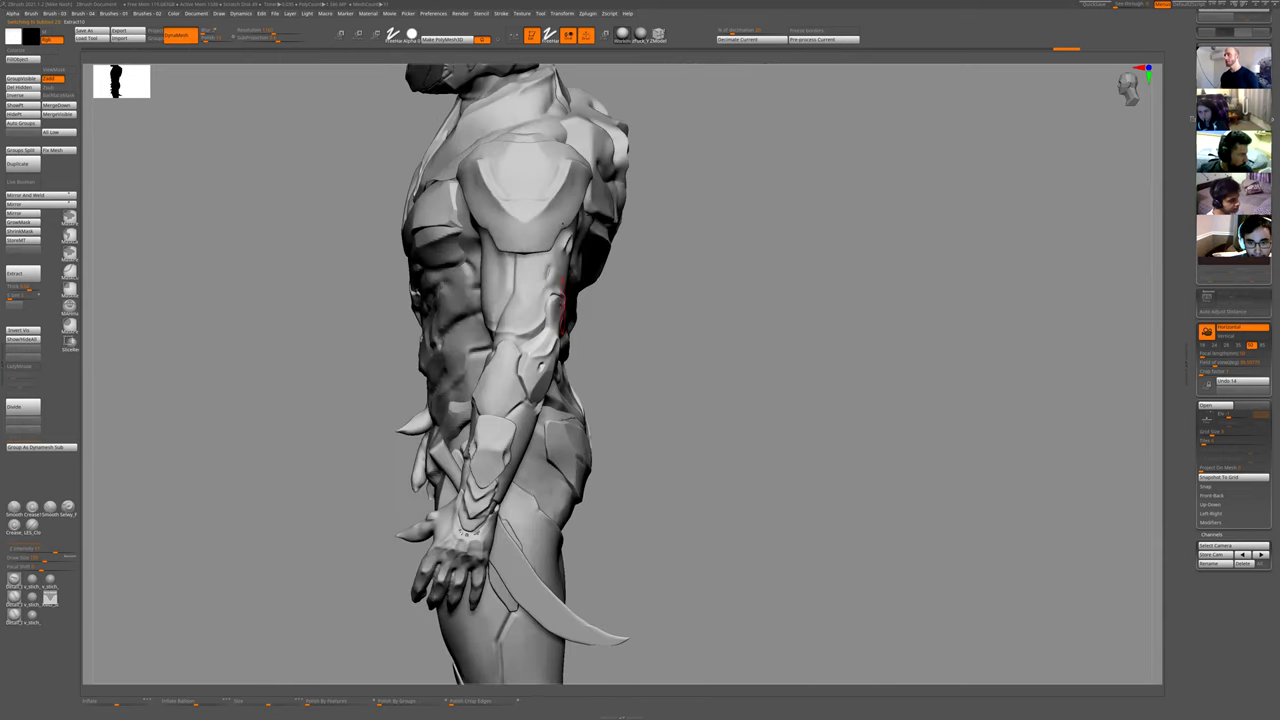
pyautogui.moveTo(742, 256); pyautogui.dragTo(517, 275)
pyautogui.keyDown('ctrl'); pyautogui.keyDown('shift'); pyautogui.click(522, 280); pyautogui.keyUp('shift'); pyautogui.keyUp('ctrl')
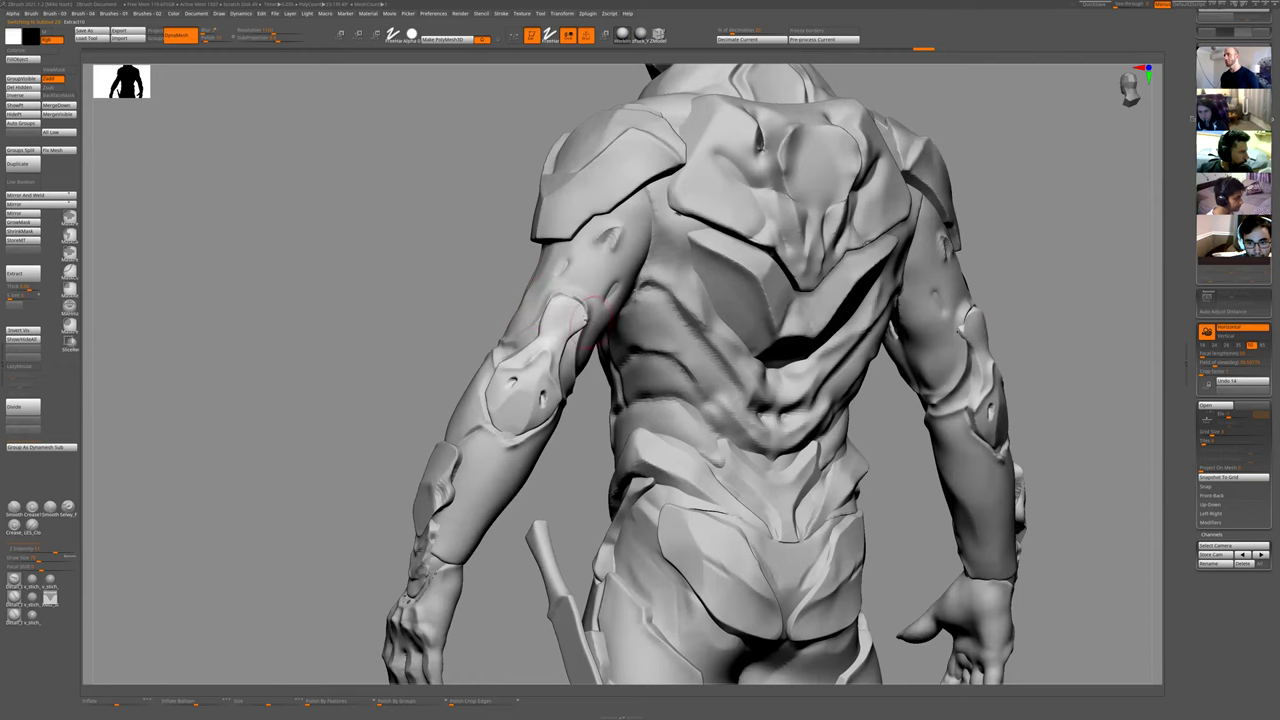
pyautogui.moveTo(583, 412); pyautogui.dragTo(565, 342)
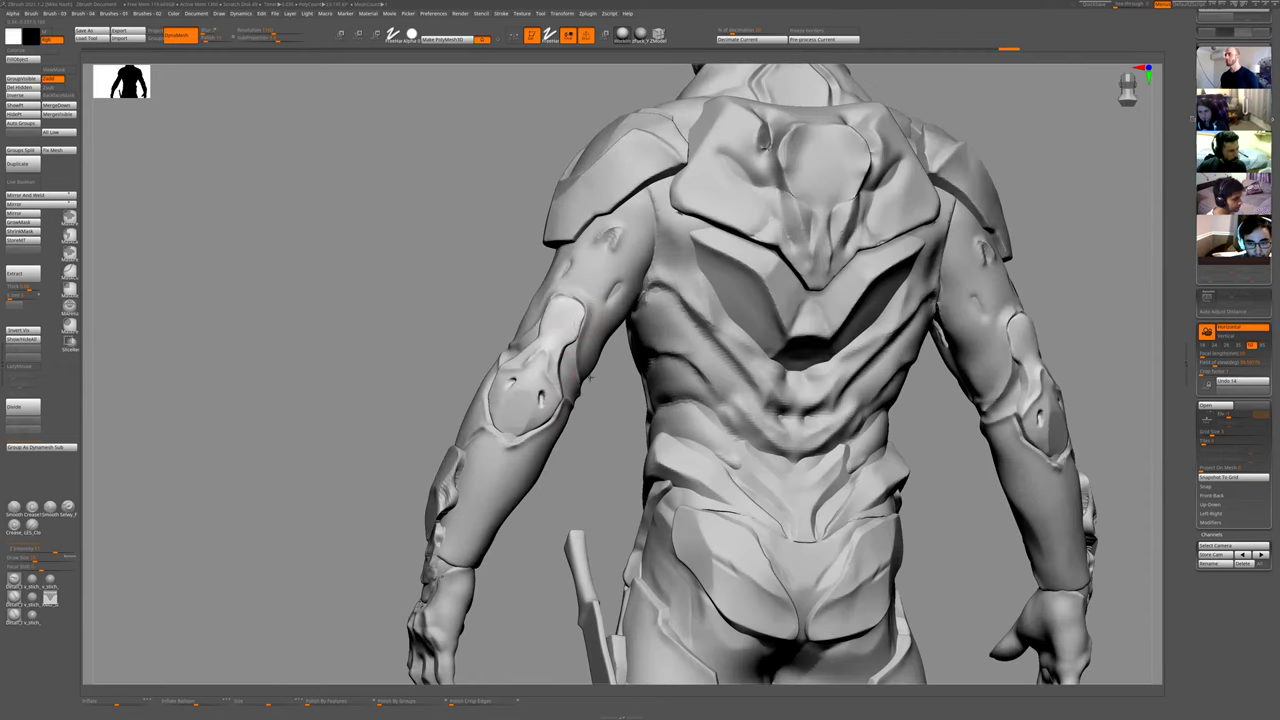
# - Pull the elbow armor's outer corner farther around the side of the elbow, undoing and repeating one stroke
pyautogui.press('f')
pyautogui.moveTo(464, 289); pyautogui.dragTo(517, 371)
pyautogui.keyDown('ctrl'); pyautogui.moveTo(517, 371); pyautogui.dragTo(540, 326, button='right'); pyautogui.keyUp('ctrl')
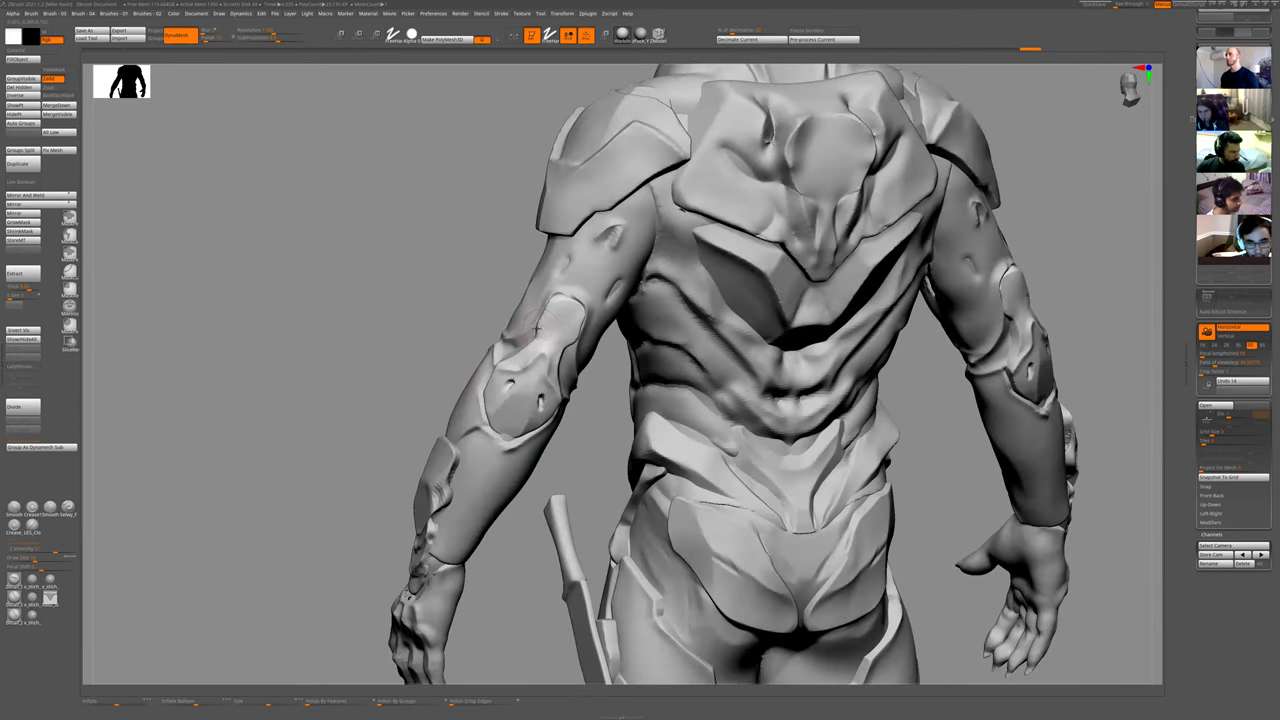
pyautogui.press('f')
pyautogui.scroll(5, 514, 343)
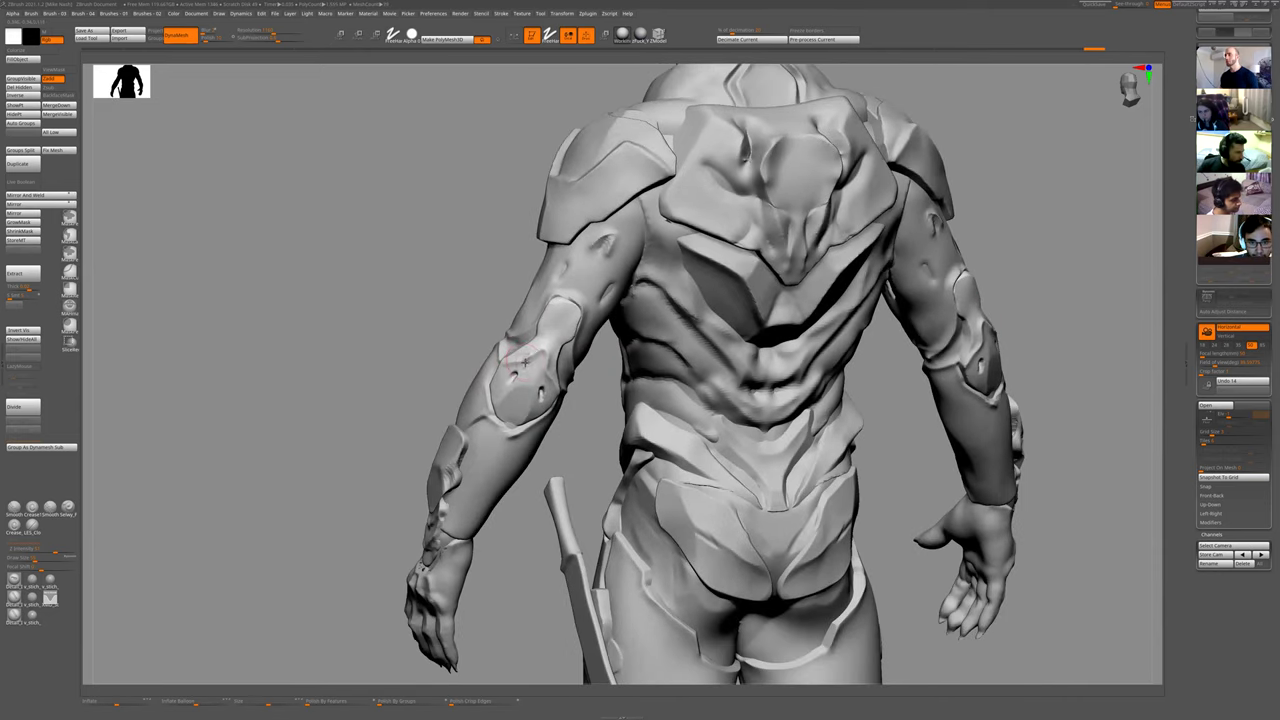
pyautogui.moveTo(544, 453); pyautogui.dragTo(511, 372)
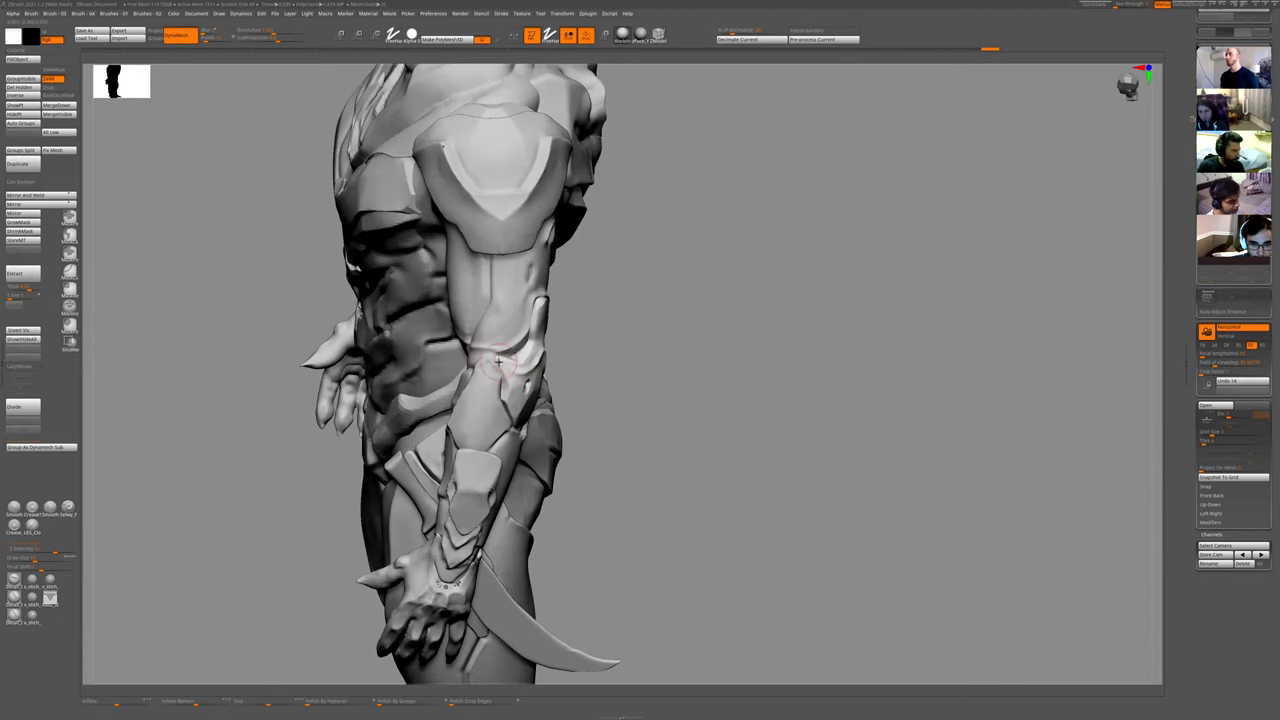
pyautogui.moveTo(517, 378); pyautogui.dragTo(505, 358)
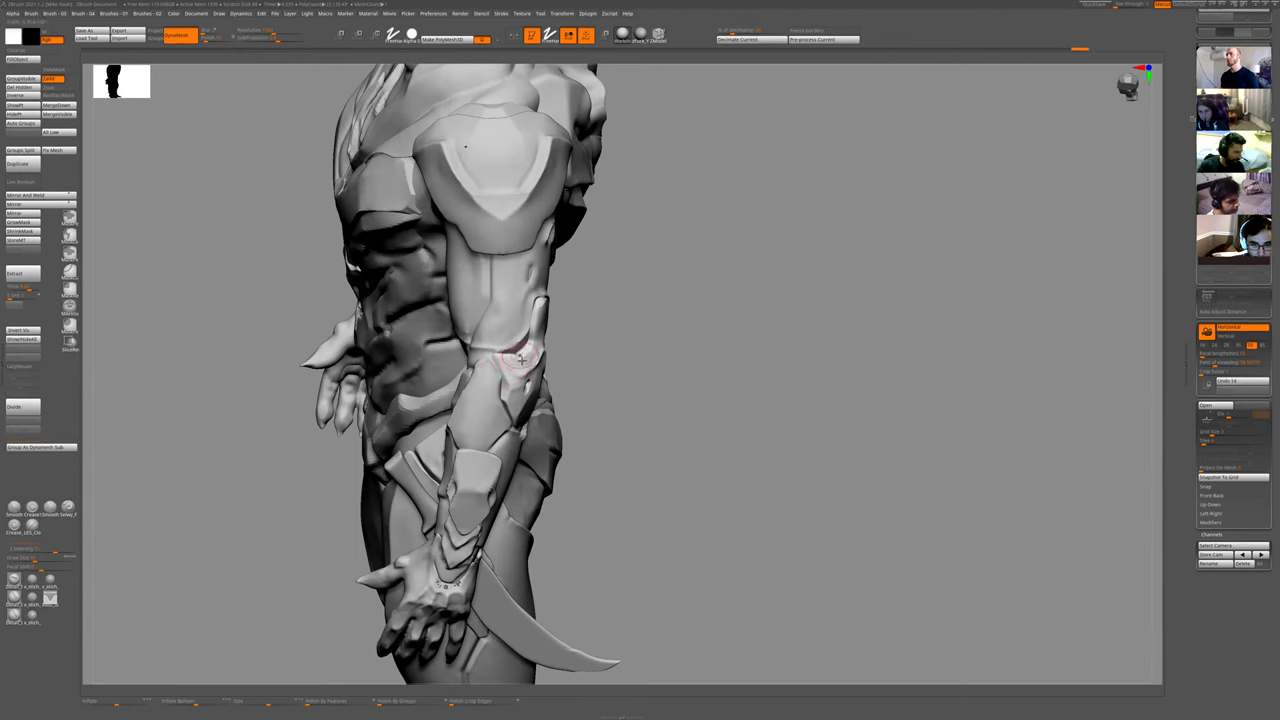
pyautogui.hotkey('ctrl', 'z')
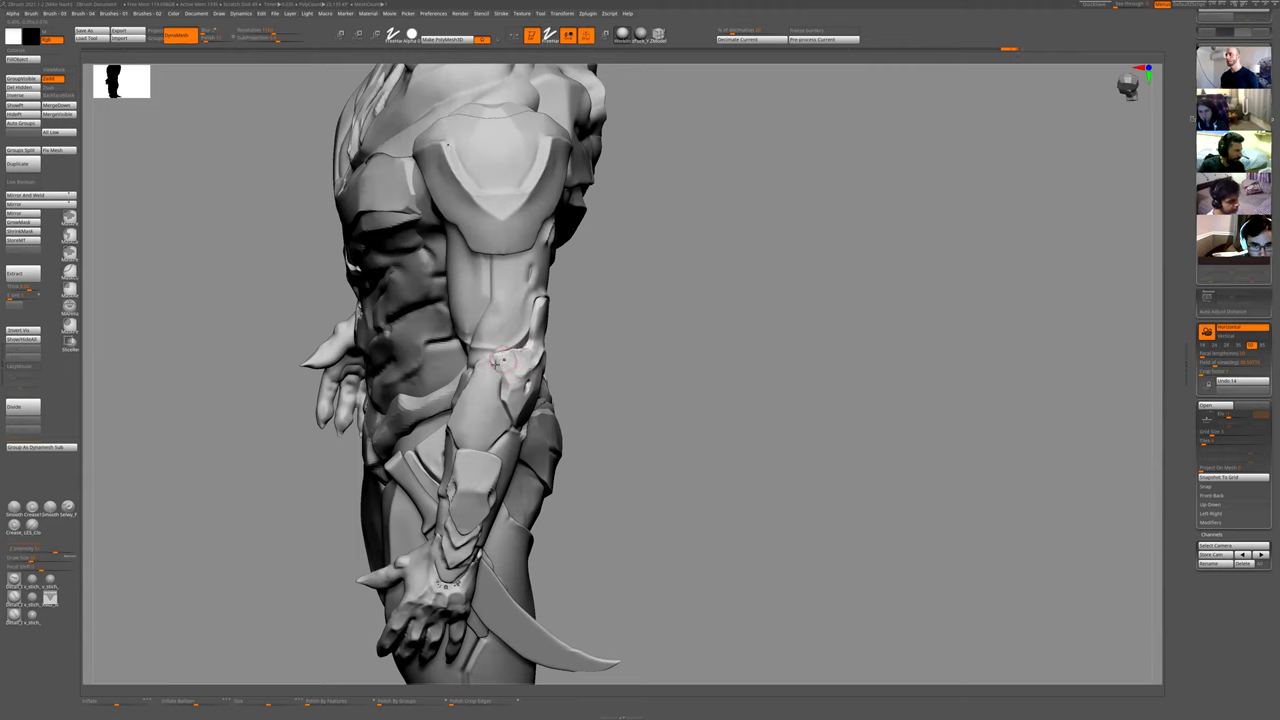
pyautogui.moveTo(492, 363); pyautogui.dragTo(568, 385)
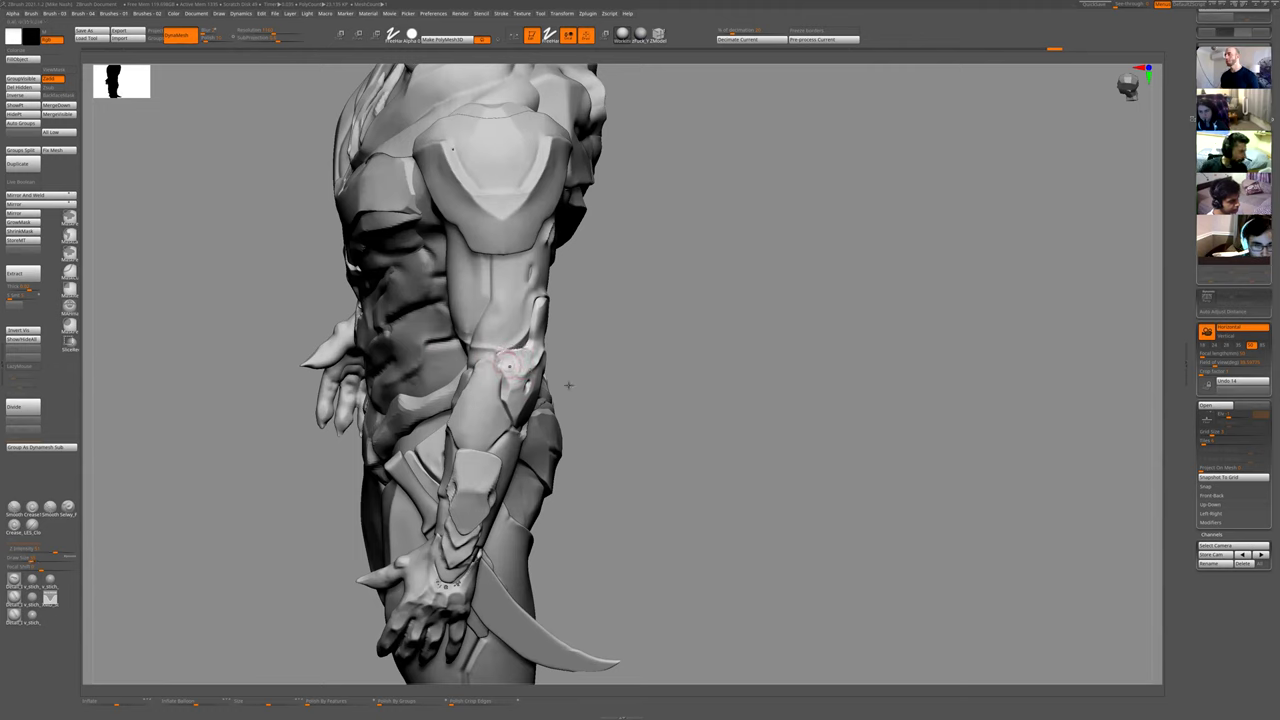
# - Extend the inner side of the elbow armor into a rounded lobe that wraps toward the inside of the elbow
pyautogui.keyDown('ctrl'); pyautogui.moveTo(646, 402); pyautogui.dragTo(483, 408, button='right'); pyautogui.keyUp('ctrl')
pyautogui.hotkey('shift', 's')
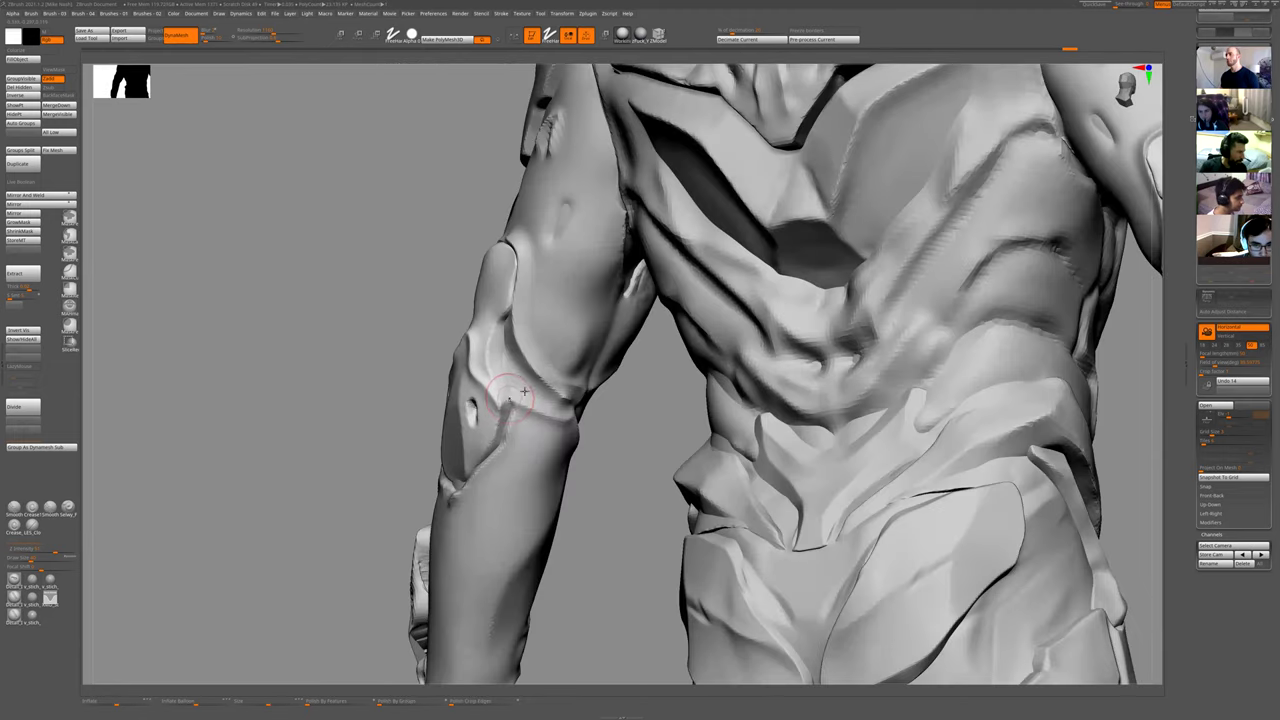
pyautogui.moveTo(500, 400); pyautogui.dragTo(520, 392)
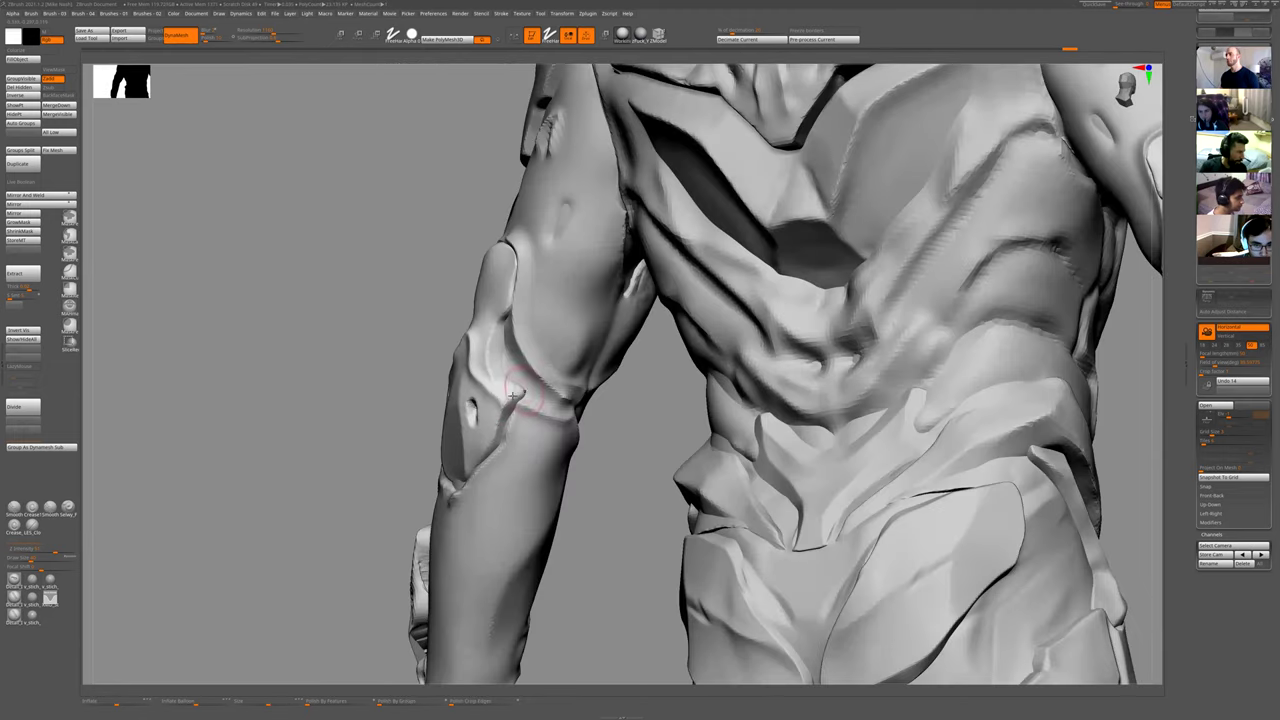
pyautogui.moveTo(540, 398)
pyautogui.mouseDown(button='right')
pyautogui.moveTo(574, 402)
pyautogui.moveTo(521, 400)
pyautogui.mouseUp(button='right')
pyautogui.moveTo(522, 394)
pyautogui.mouseDown()
pyautogui.moveTo(512, 390)
pyautogui.moveTo(530, 395)
pyautogui.moveTo(530, 418)
pyautogui.mouseUp()
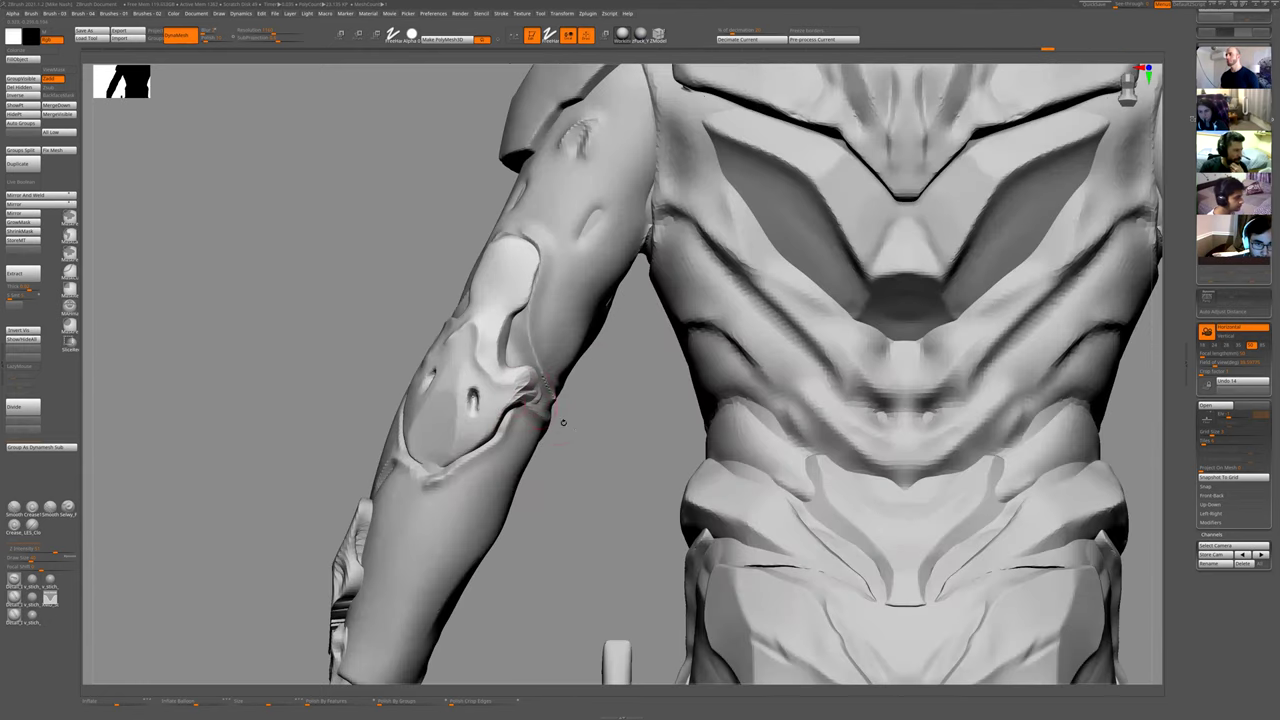
pyautogui.moveTo(563, 422); pyautogui.dragTo(520, 378)
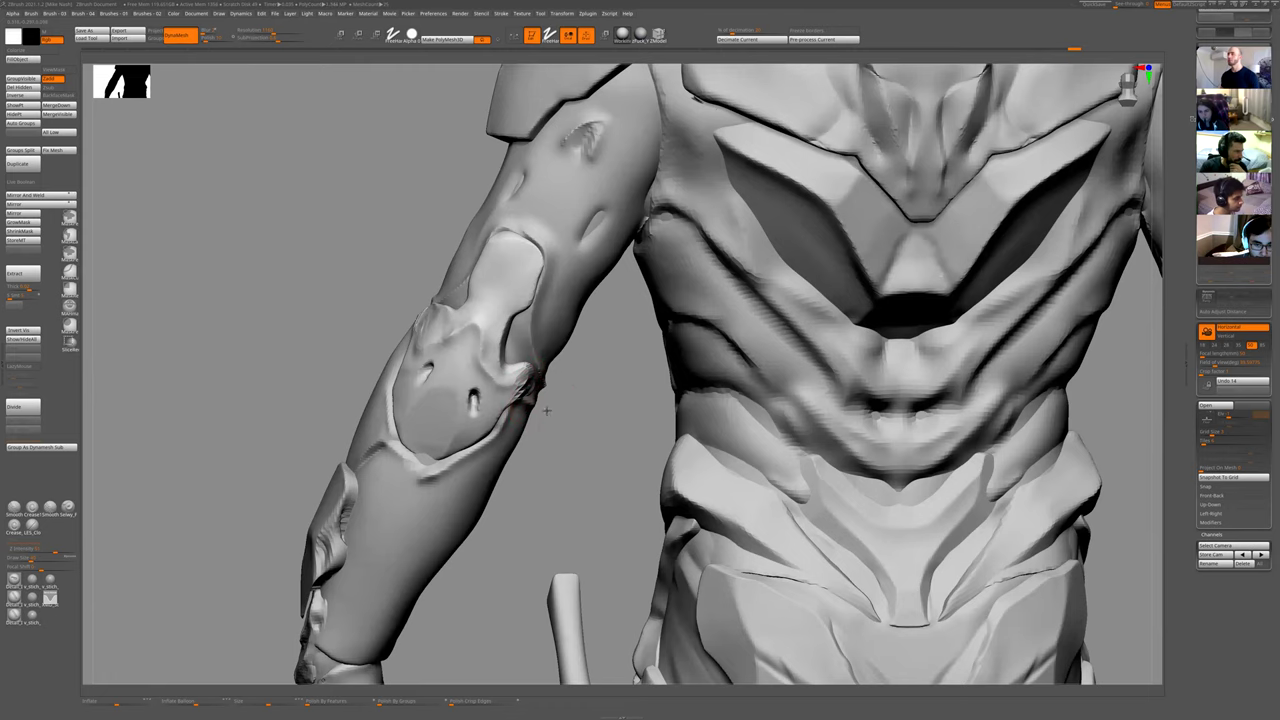
pyautogui.moveTo(546, 410)
pyautogui.mouseDown(button='right')
pyautogui.moveTo(502, 409)
pyautogui.moveTo(530, 400)
pyautogui.moveTo(506, 416)
pyautogui.mouseUp(button='right')
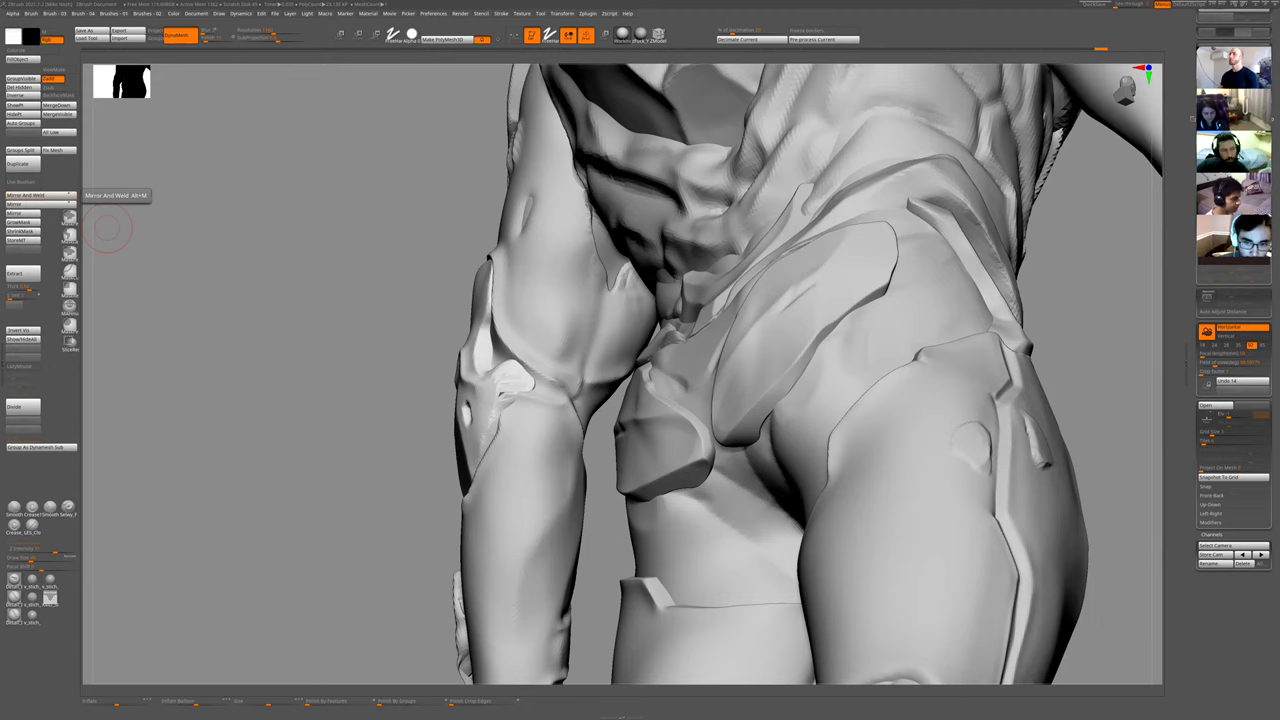
# - Isolate the elbow armor to examine its shape on its own, and bring back the rest of the character
pyautogui.hotkey('alt', 's')
pyautogui.moveTo(343, 394); pyautogui.dragTo(332, 355)
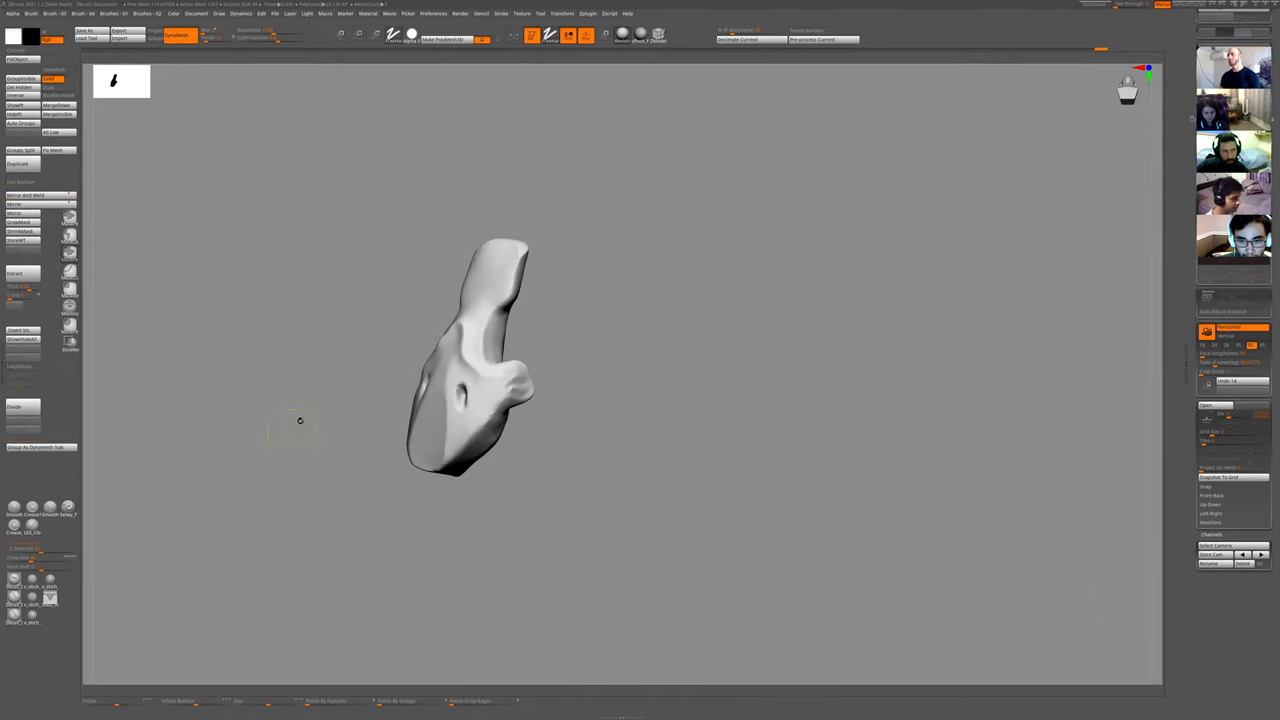
pyautogui.moveTo(297, 420); pyautogui.dragTo(543, 371)
pyautogui.keyDown('ctrl'); pyautogui.keyDown('shift'); pyautogui.click(543, 371); pyautogui.keyUp('shift'); pyautogui.keyUp('ctrl')
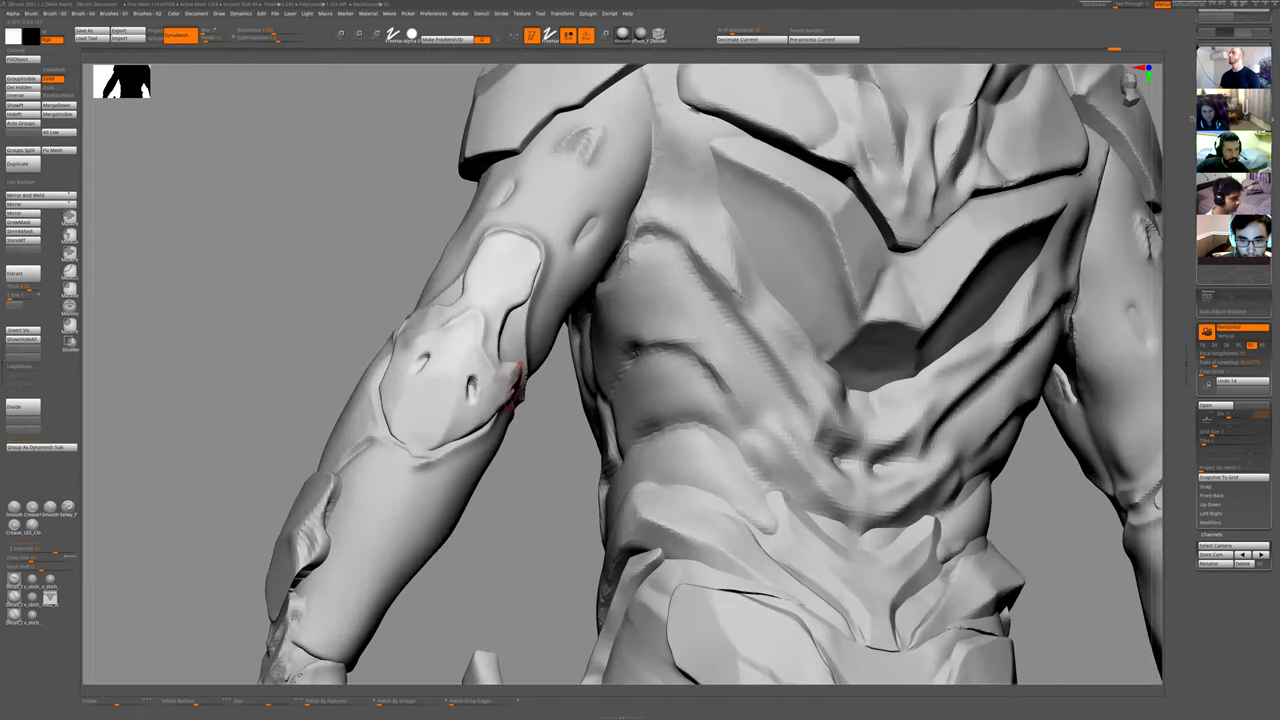
# - Examine the elbow armor from the inner and rear sides, along with the whole figure from behind
pyautogui.moveTo(534, 437); pyautogui.dragTo(600, 440)
pyautogui.moveTo(516, 372)
pyautogui.mouseDown()
pyautogui.moveTo(514, 386)
pyautogui.moveTo(520, 372)
pyautogui.mouseUp()
pyautogui.moveTo(560, 467); pyautogui.dragTo(517, 400)
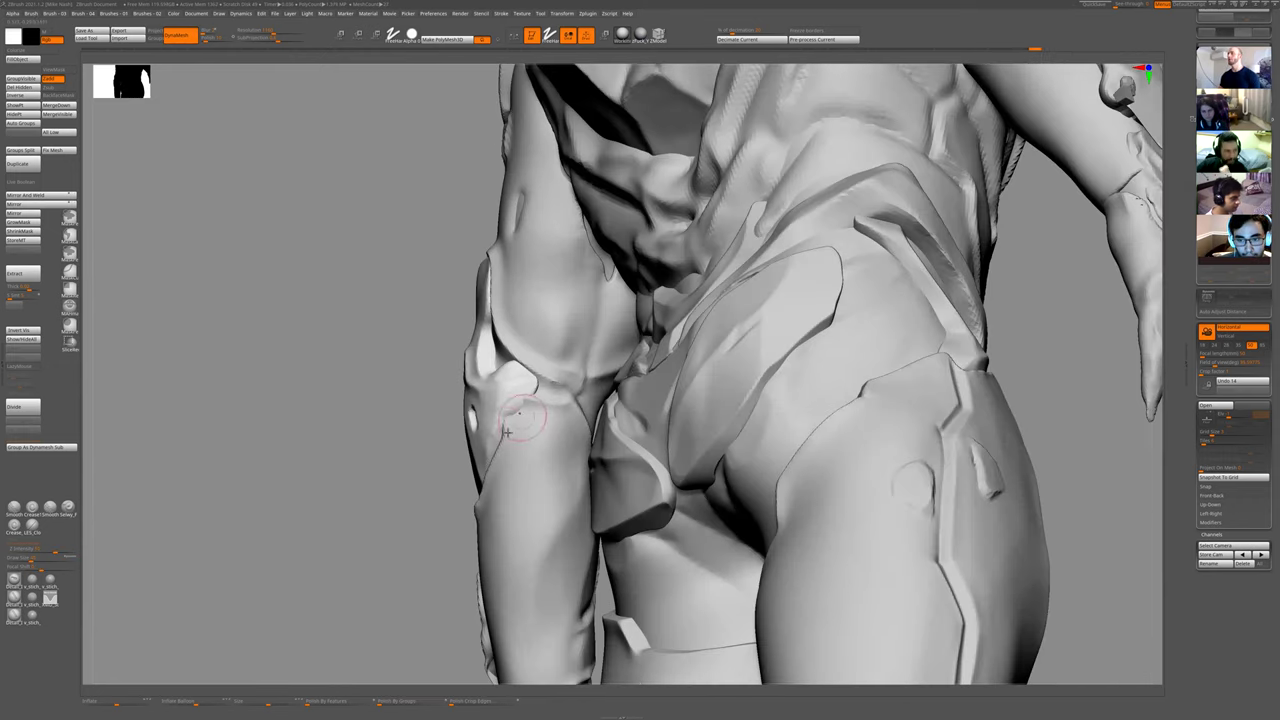
pyautogui.keyDown('alt'); pyautogui.click(522, 409); pyautogui.keyUp('alt')
pyautogui.moveTo(522, 409); pyautogui.dragTo(400, 430, button='right')
pyautogui.keyDown('ctrl'); pyautogui.moveTo(244, 310); pyautogui.dragTo(737, 326, button='right'); pyautogui.keyUp('ctrl')
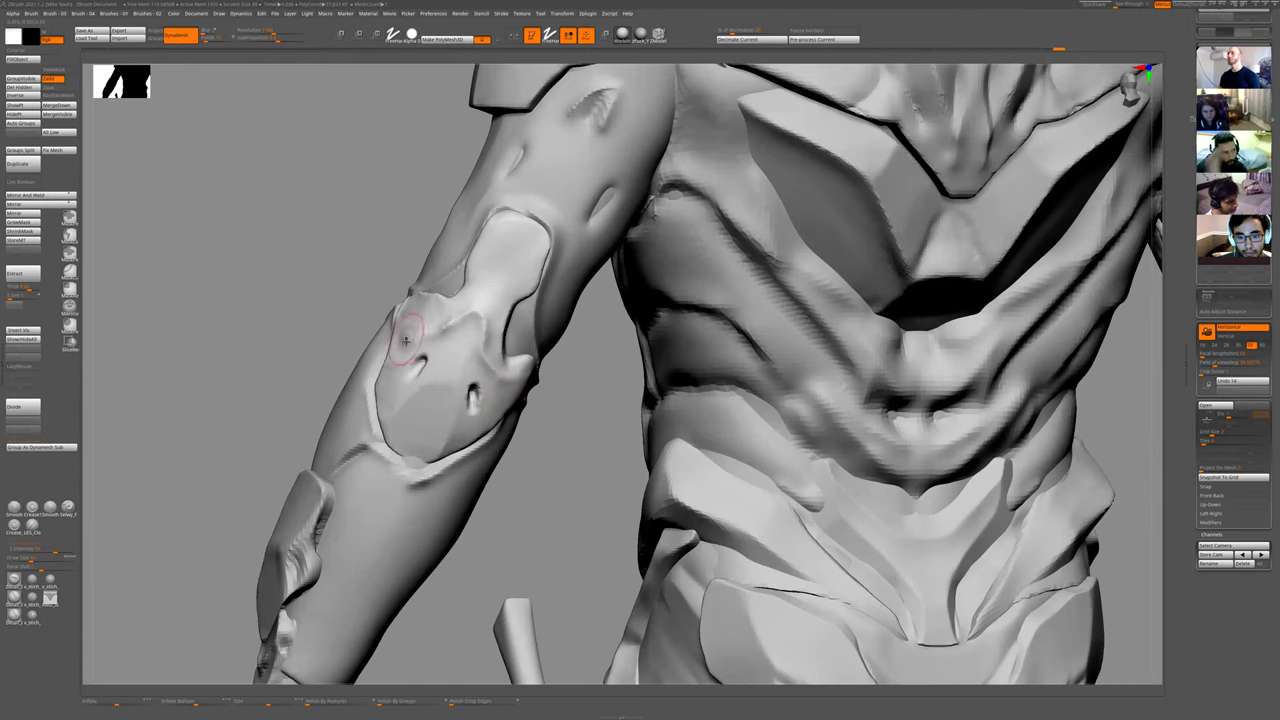
pyautogui.press('f')
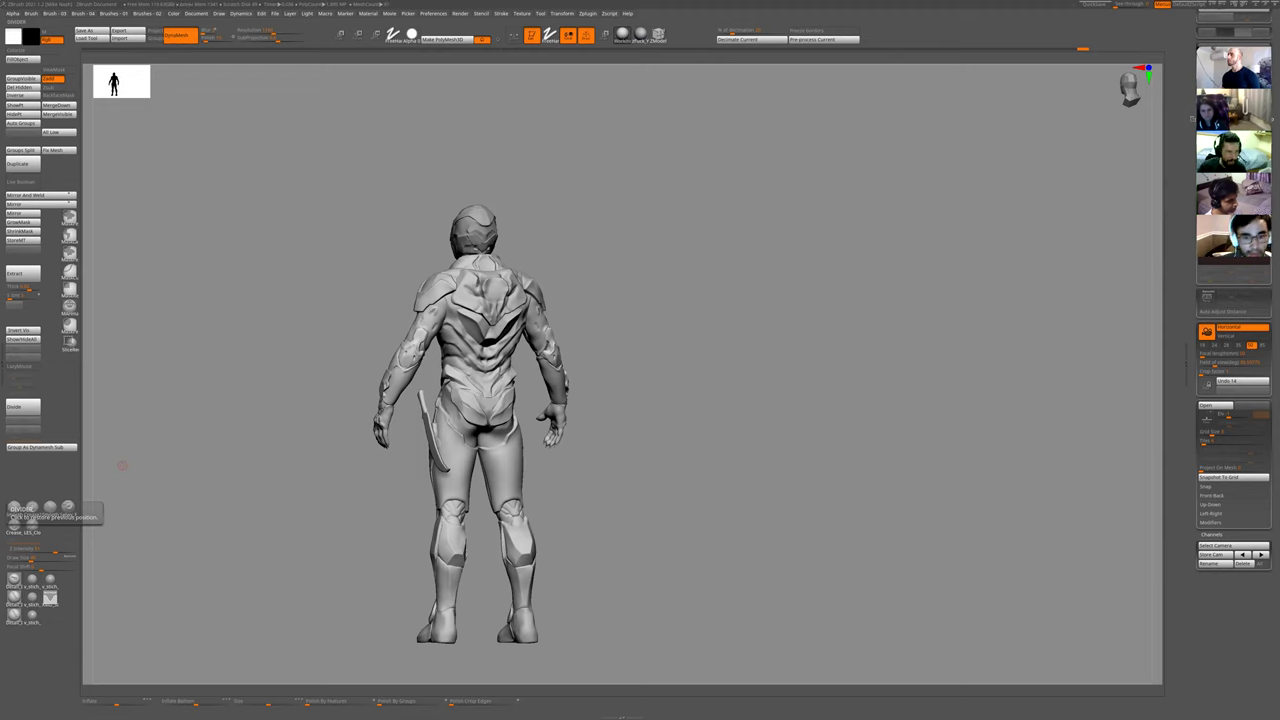
pyautogui.moveTo(709, 304); pyautogui.dragTo(584, 267)
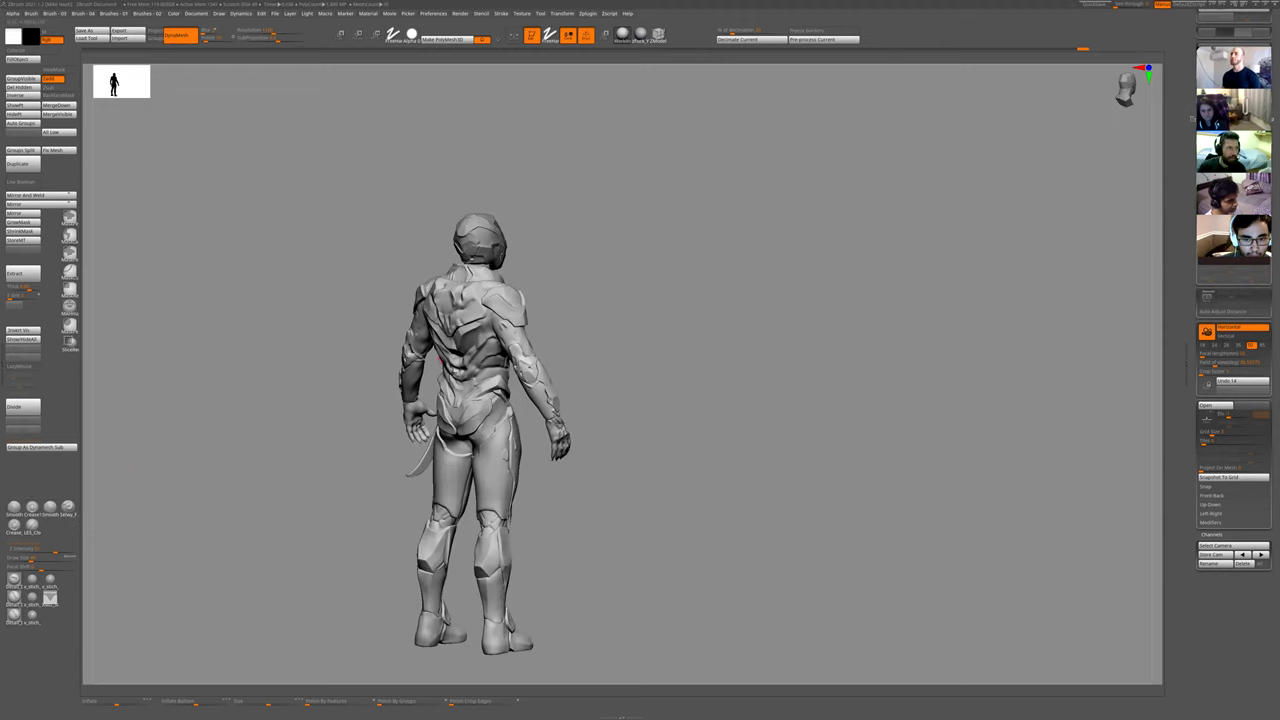
# - Select the V-shaped lower back piece and isolate it to inspect its side recesses, and bring back the rest of the character
pyautogui.keyDown('alt'); pyautogui.click(465, 348); pyautogui.keyUp('alt')
pyautogui.keyDown('alt'); pyautogui.moveTo(663, 320); pyautogui.dragTo(703, 419); pyautogui.keyUp('alt')
pyautogui.moveTo(632, 360)
pyautogui.keyDown('alt'); pyautogui.mouseDown()
pyautogui.moveTo(634, 346)
pyautogui.moveTo(835, 341)
pyautogui.mouseUp(); pyautogui.keyUp('alt')
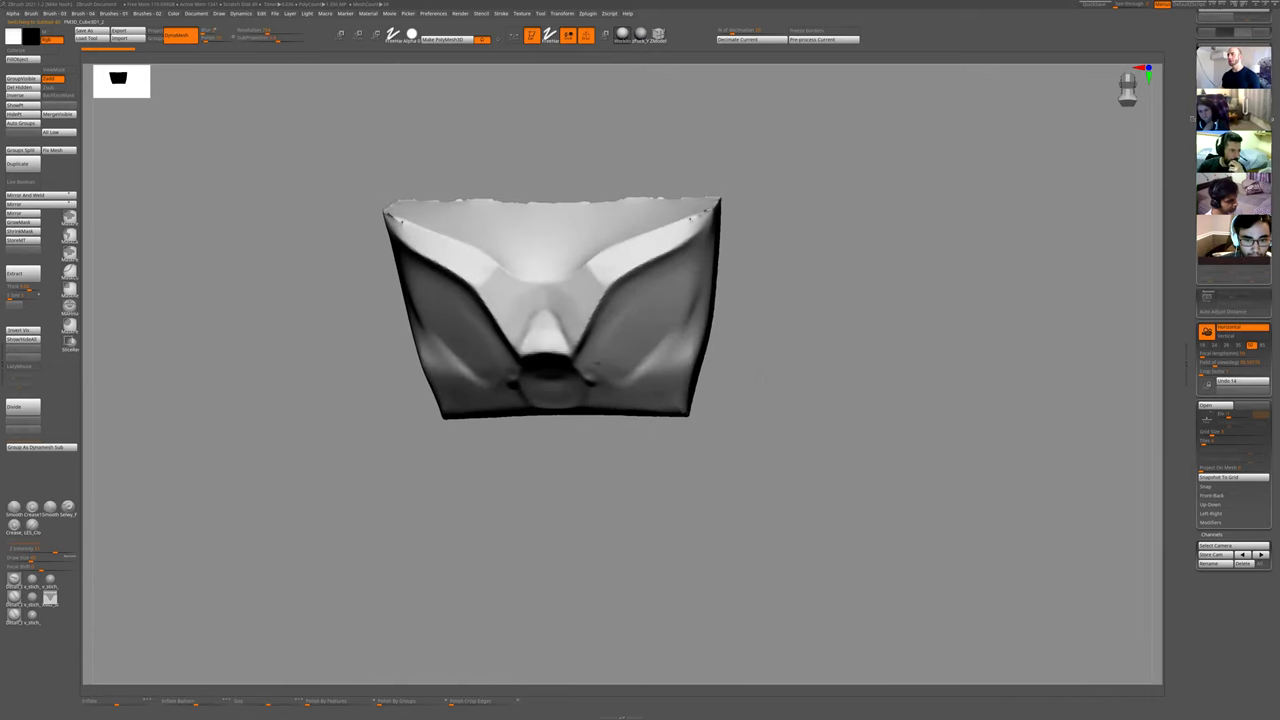
pyautogui.press('1')
pyautogui.click(624, 366)
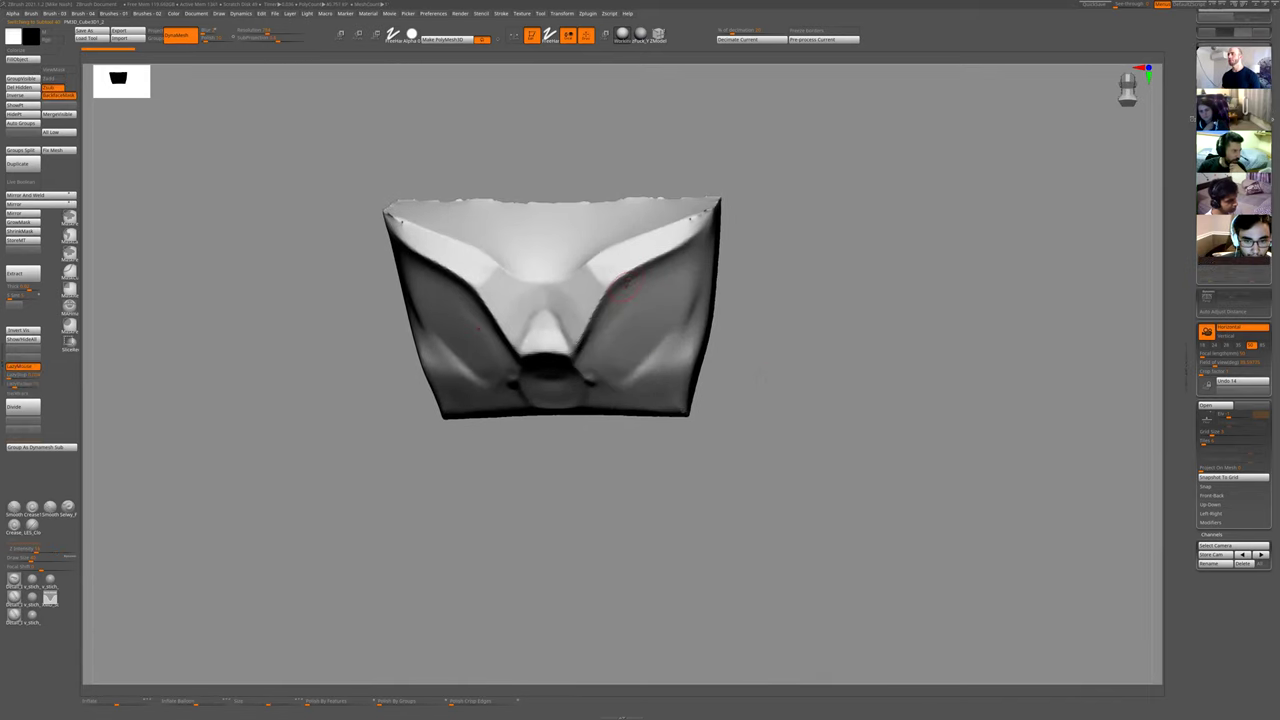
pyautogui.moveTo(806, 243); pyautogui.dragTo(792, 290)
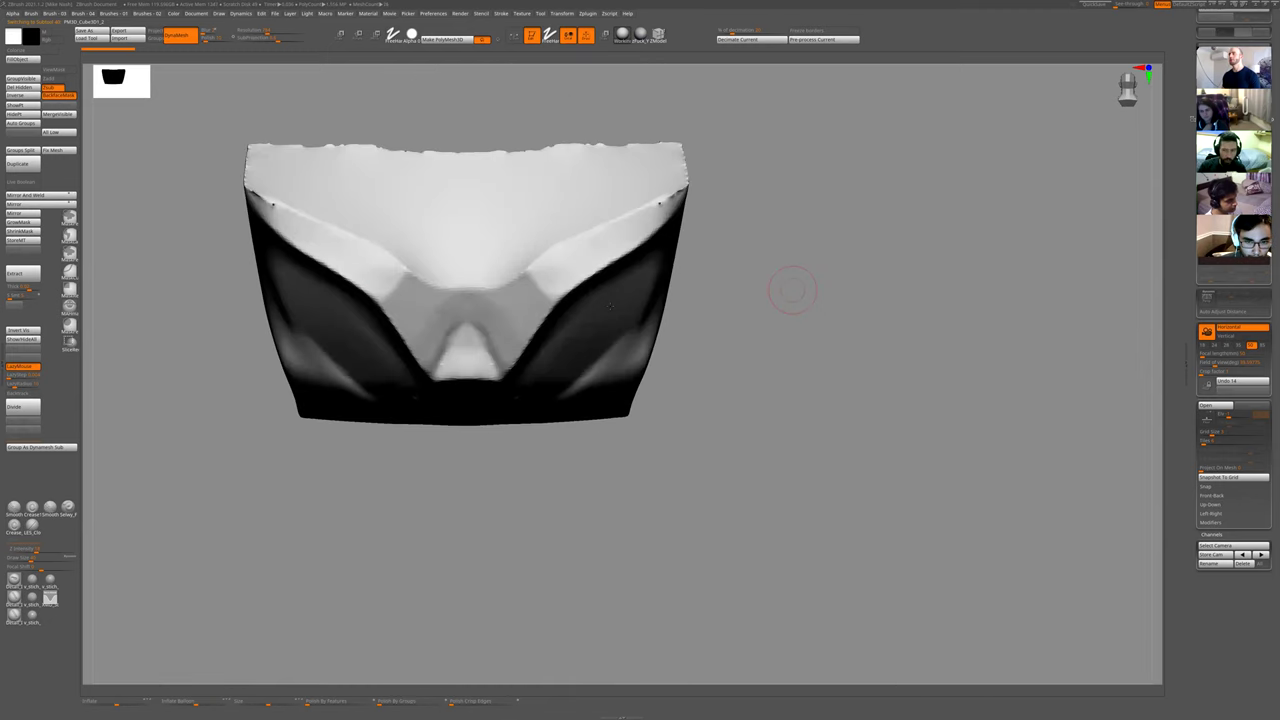
pyautogui.hotkey('shift', 's')
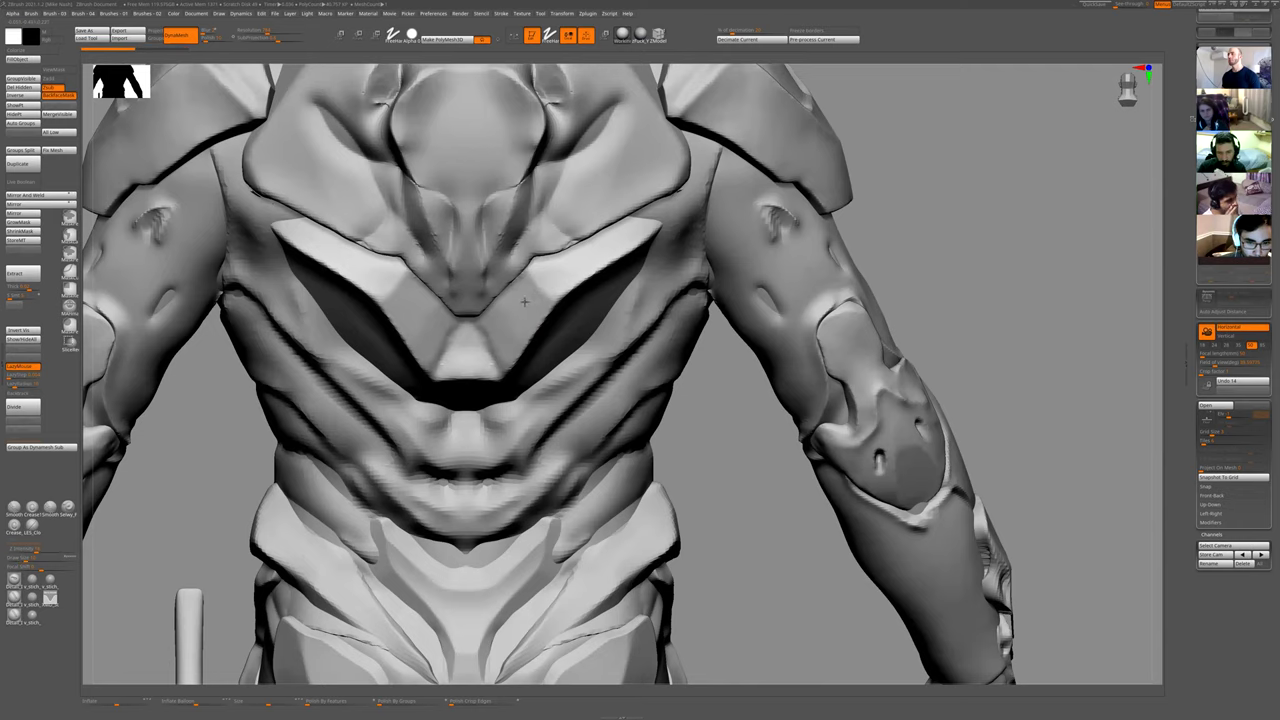
# - Compare the V-shaped back piece on its own with how it sits on the character's full back
pyautogui.moveTo(525, 300); pyautogui.dragTo(611, 237)
pyautogui.keyDown('ctrl'); pyautogui.moveTo(611, 237); pyautogui.dragTo(620, 125, button='right'); pyautogui.keyUp('ctrl')
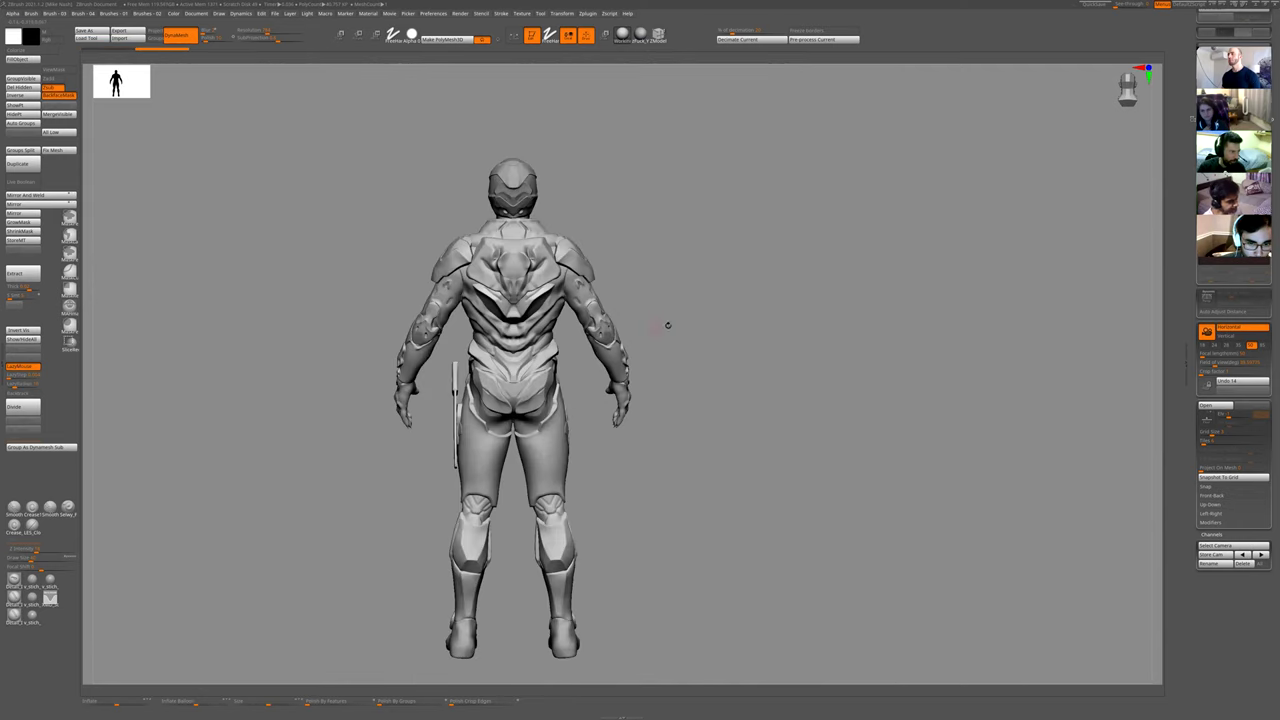
pyautogui.moveTo(700, 250); pyautogui.dragTo(704, 252)
pyautogui.keyDown('ctrl'); pyautogui.moveTo(704, 252); pyautogui.dragTo(509, 409, button='right'); pyautogui.keyUp('ctrl')
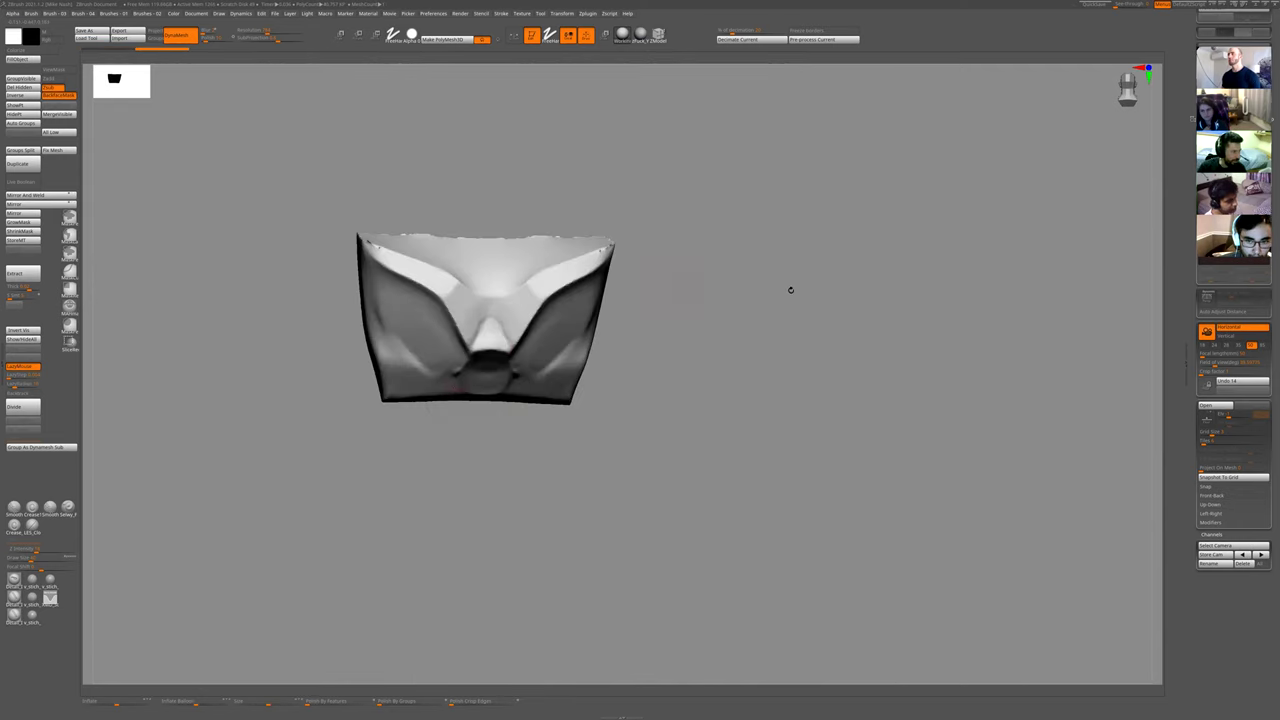
pyautogui.keyDown('alt'); pyautogui.moveTo(737, 321); pyautogui.dragTo(797, 312, button='right'); pyautogui.keyUp('alt')
pyautogui.hotkey('shift', 's')
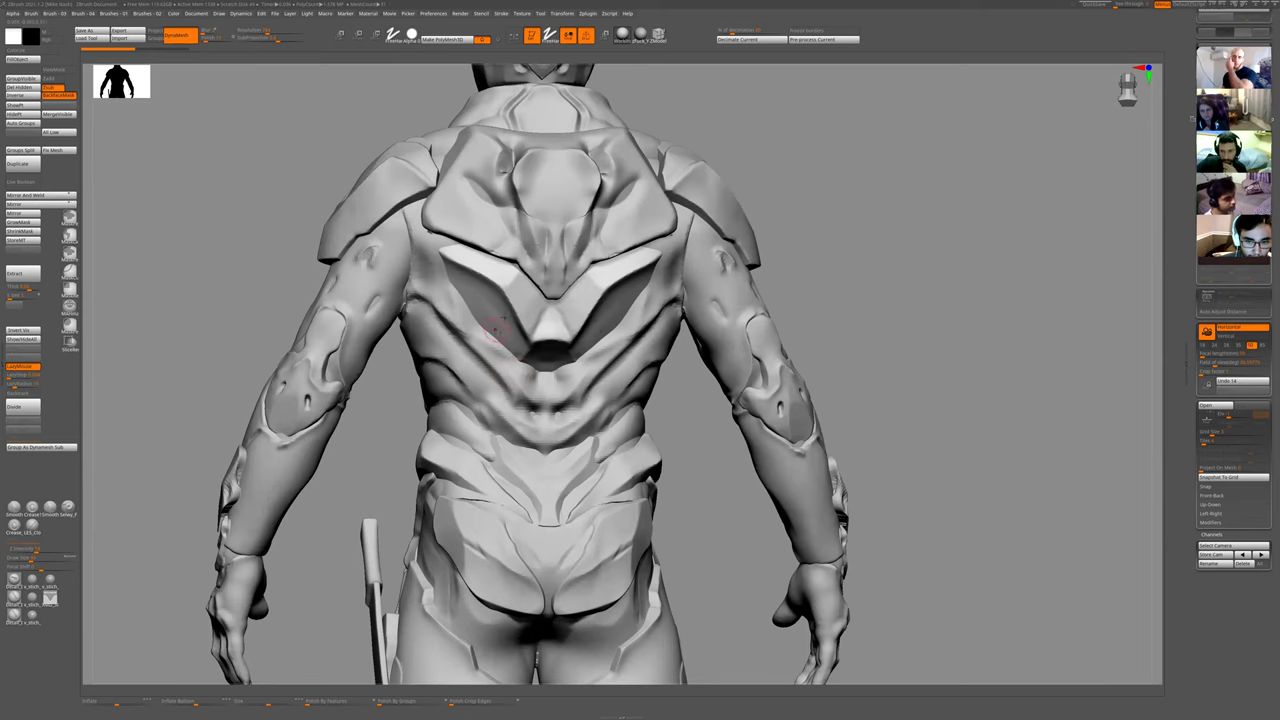
pyautogui.hotkey('shift', 's')
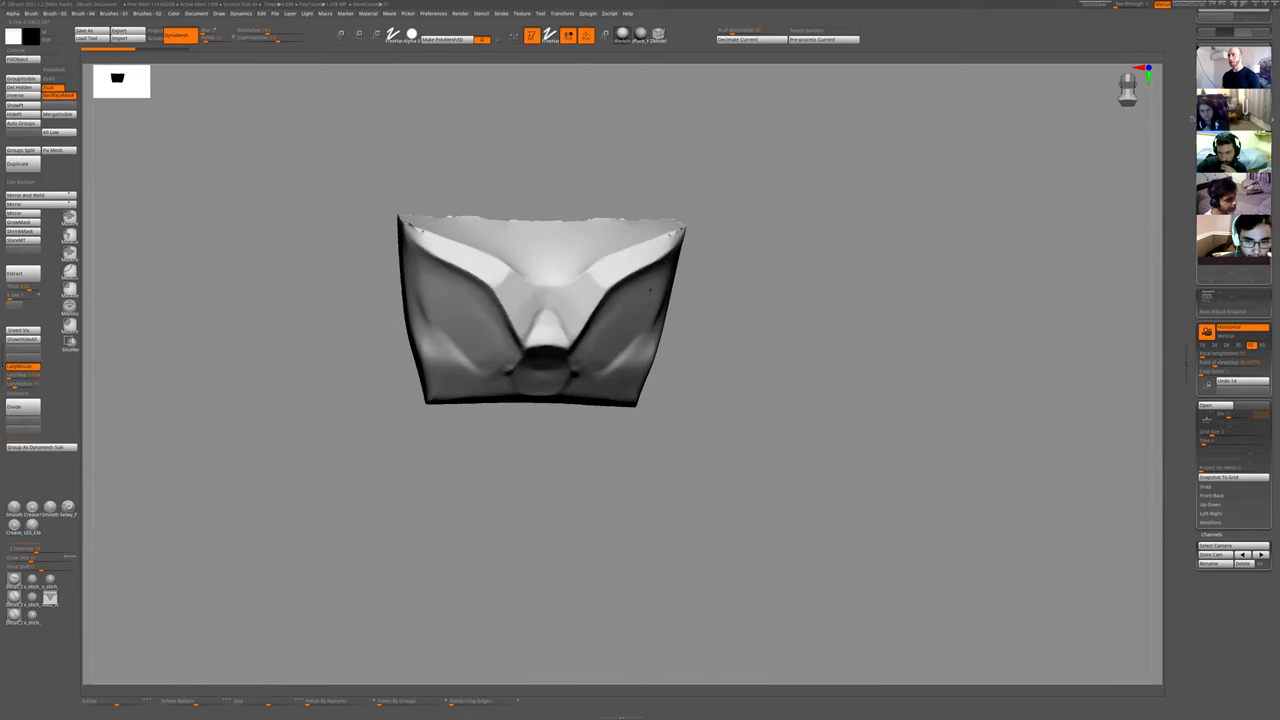
pyautogui.hotkey('shift', 's')
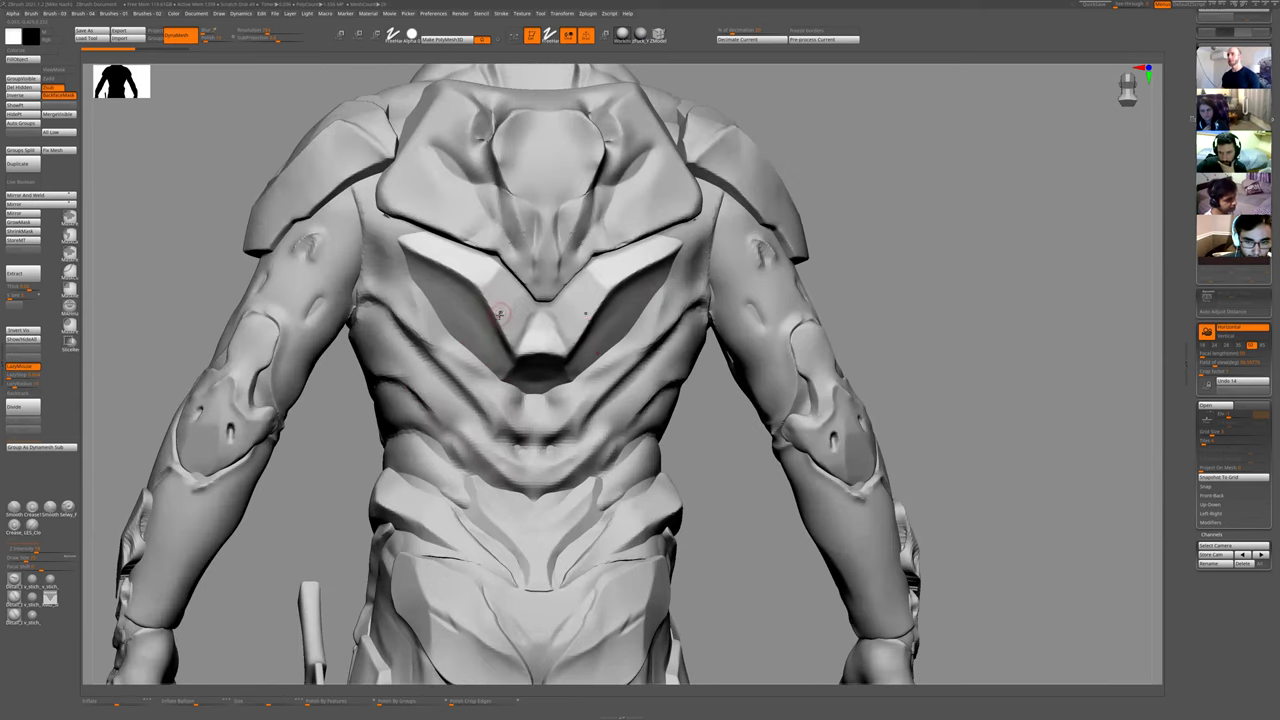
# - Try masking a small spot on each side of the V-shaped back piece and inverting the mask to sculpt the spots, and undo it
pyautogui.moveTo(497, 322)
pyautogui.keyDown('ctrl'); pyautogui.mouseDown()
pyautogui.moveTo(514, 306)
pyautogui.moveTo(499, 321)
pyautogui.mouseUp(); pyautogui.keyUp('ctrl')
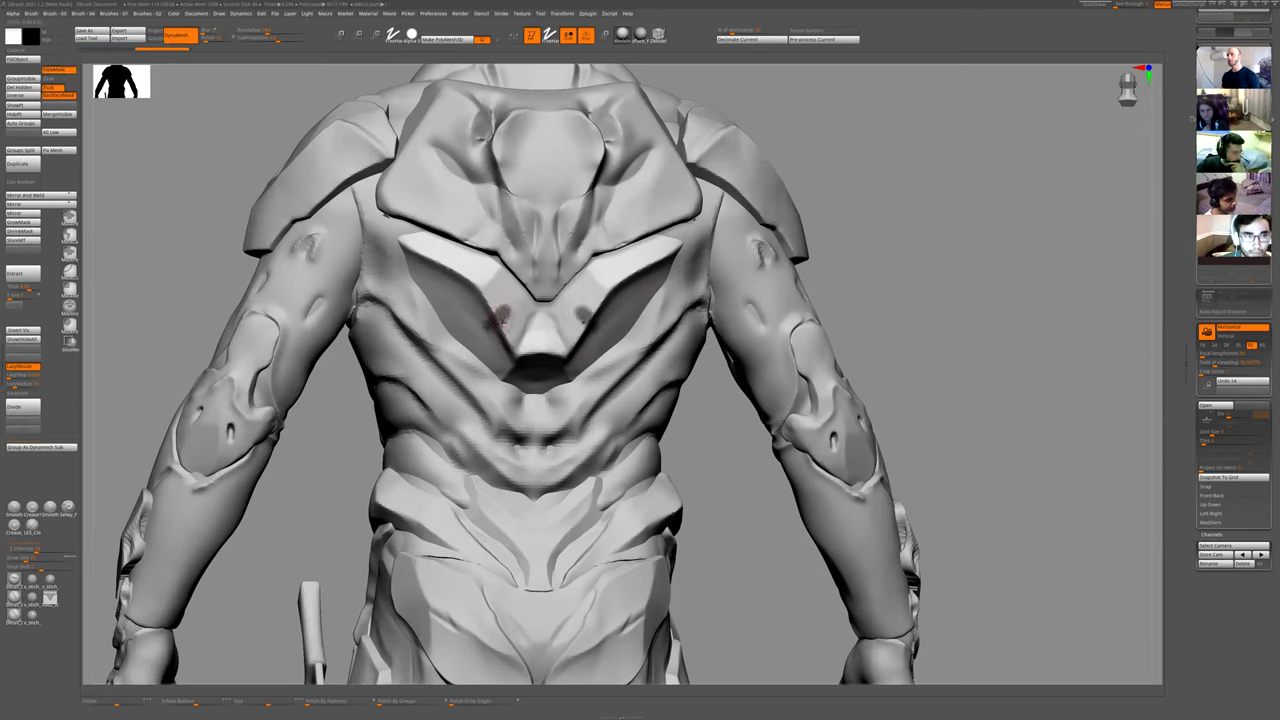
pyautogui.keyDown('ctrl'); pyautogui.click(498, 318); pyautogui.keyUp('ctrl')
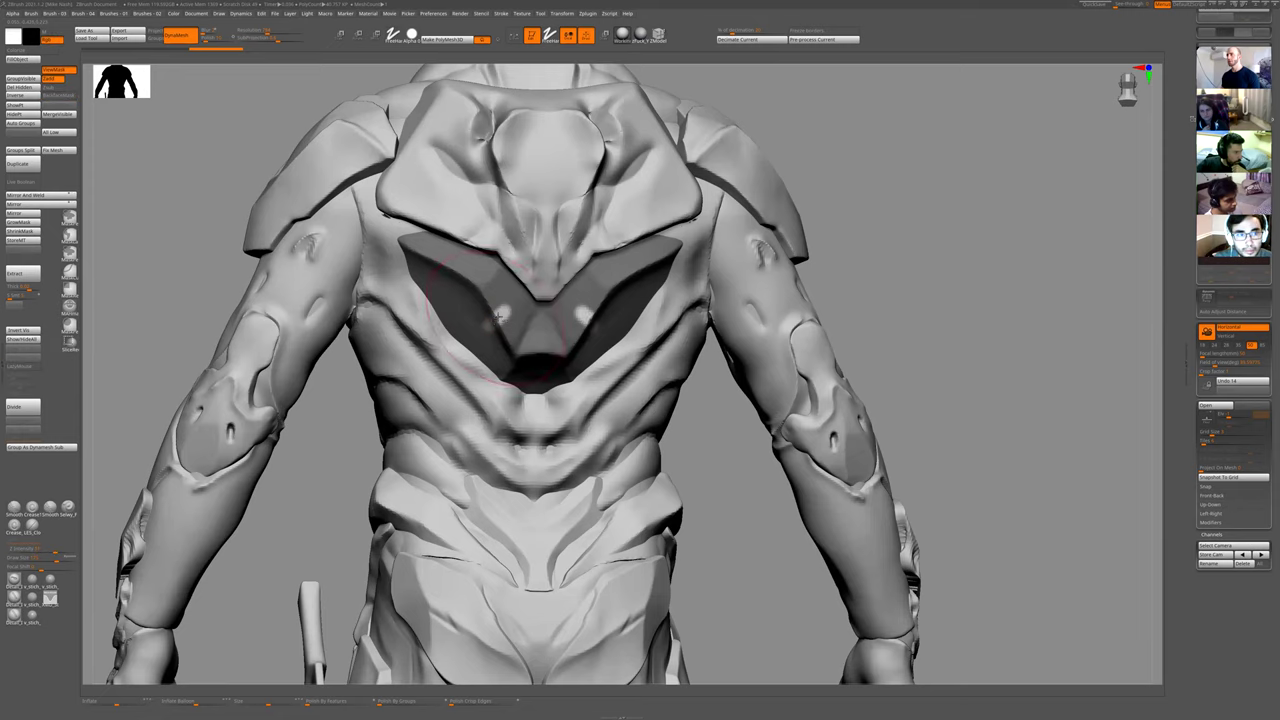
pyautogui.moveTo(491, 325); pyautogui.dragTo(481, 340)
pyautogui.hotkey('ctrl', 'z')
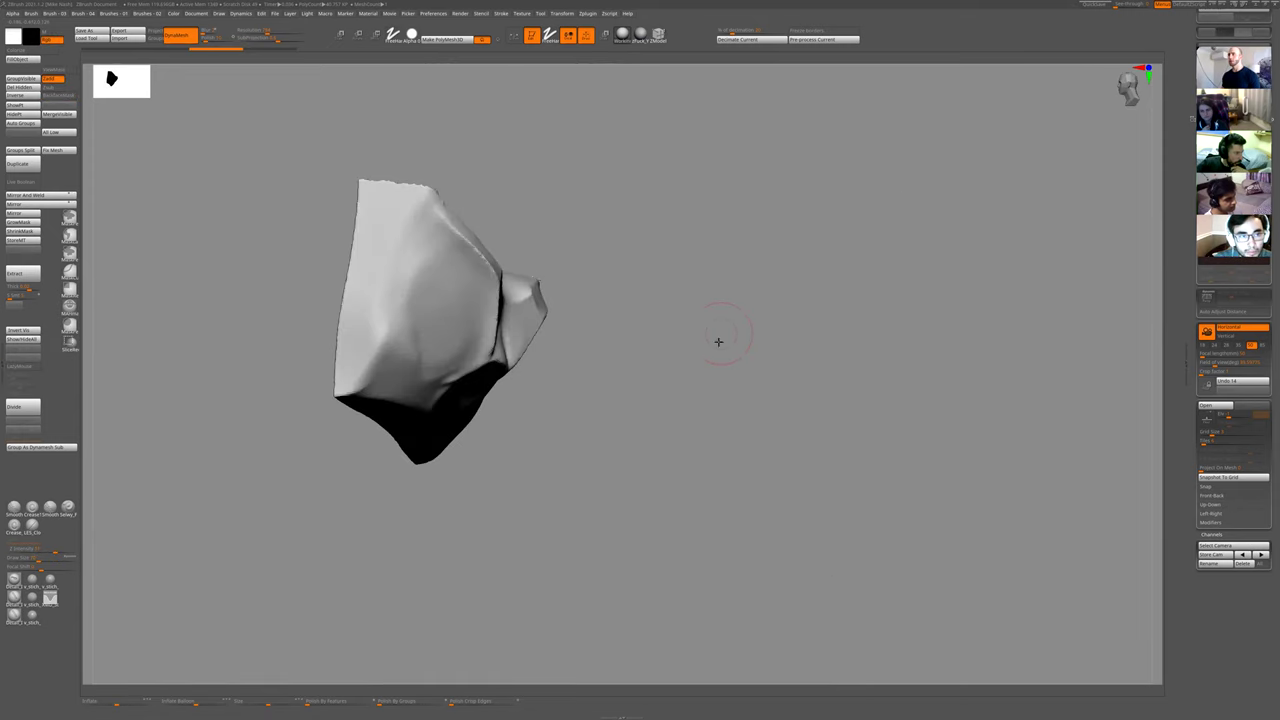
# - Try marking a small cross in each side recess of the isolated back piece with a mask, and clear it
pyautogui.moveTo(718, 342); pyautogui.dragTo(454, 326)
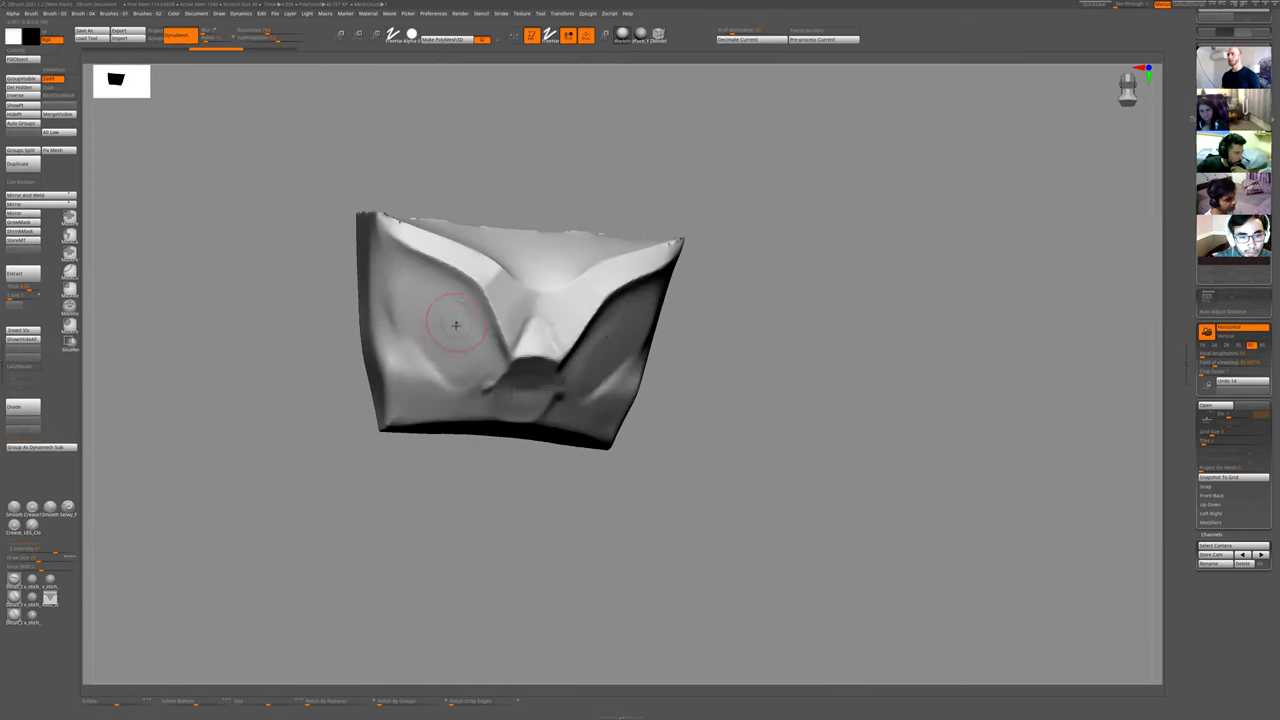
pyautogui.press('1')
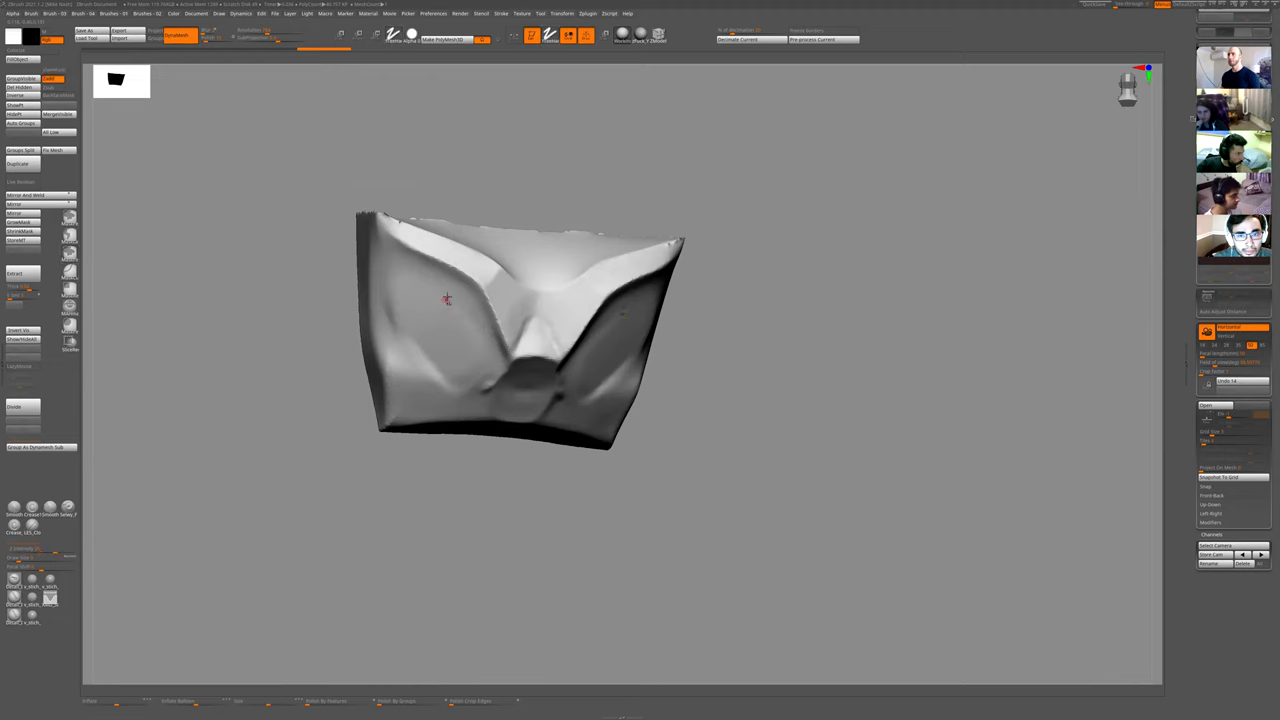
pyautogui.moveTo(449, 292)
pyautogui.keyDown('ctrl'); pyautogui.mouseDown()
pyautogui.moveTo(453, 325)
pyautogui.moveTo(467, 307)
pyautogui.mouseUp(); pyautogui.keyUp('ctrl')
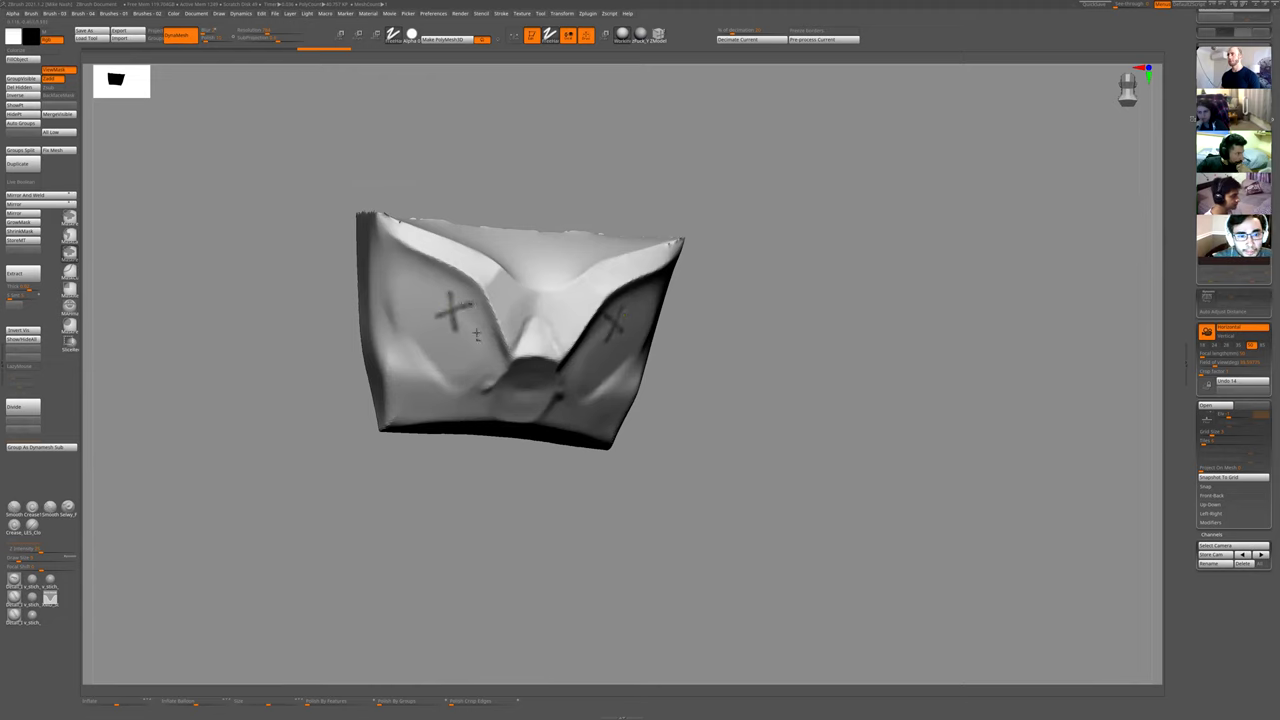
pyautogui.moveTo(477, 334)
pyautogui.keyDown('alt'); pyautogui.mouseDown(button='right')
pyautogui.moveTo(491, 376)
pyautogui.moveTo(529, 417)
pyautogui.mouseUp(button='right'); pyautogui.keyUp('alt')
pyautogui.hotkey('shift', 's')
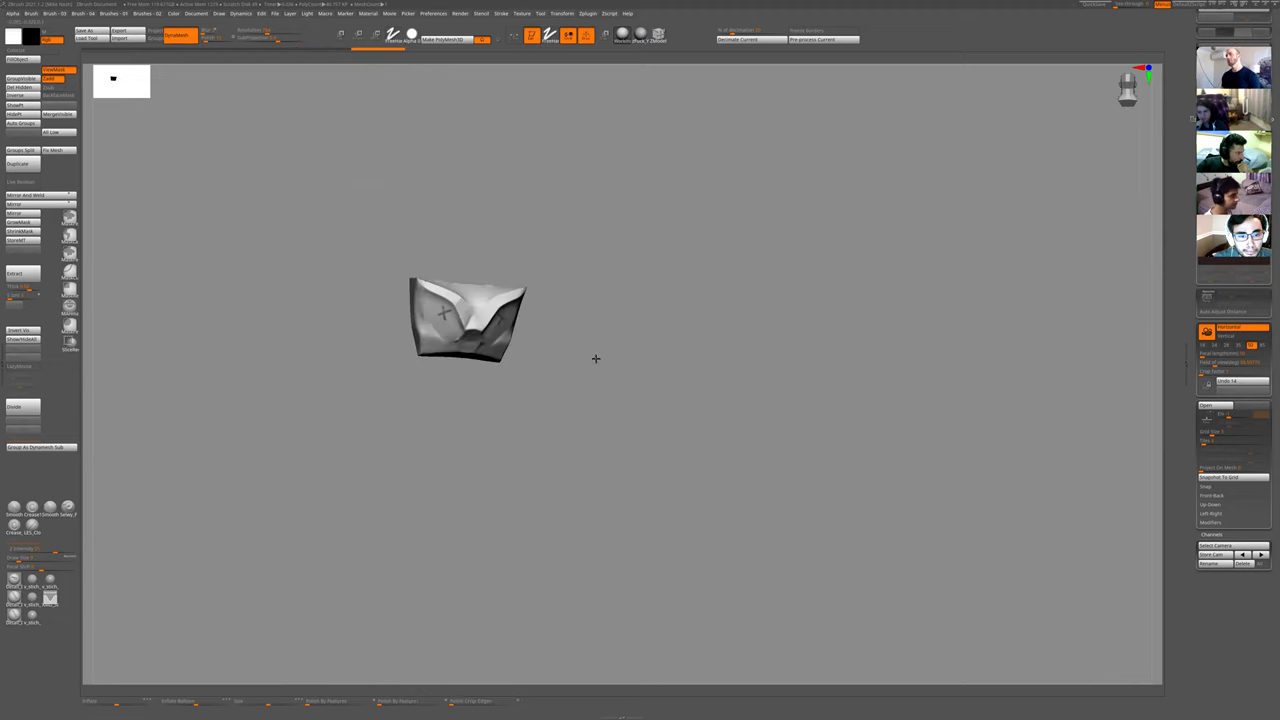
pyautogui.keyDown('ctrl'); pyautogui.moveTo(594, 360); pyautogui.dragTo(526, 537, button='right'); pyautogui.keyUp('ctrl')
pyautogui.keyDown('ctrl'); pyautogui.moveTo(526, 537); pyautogui.dragTo(540, 550); pyautogui.keyUp('ctrl')
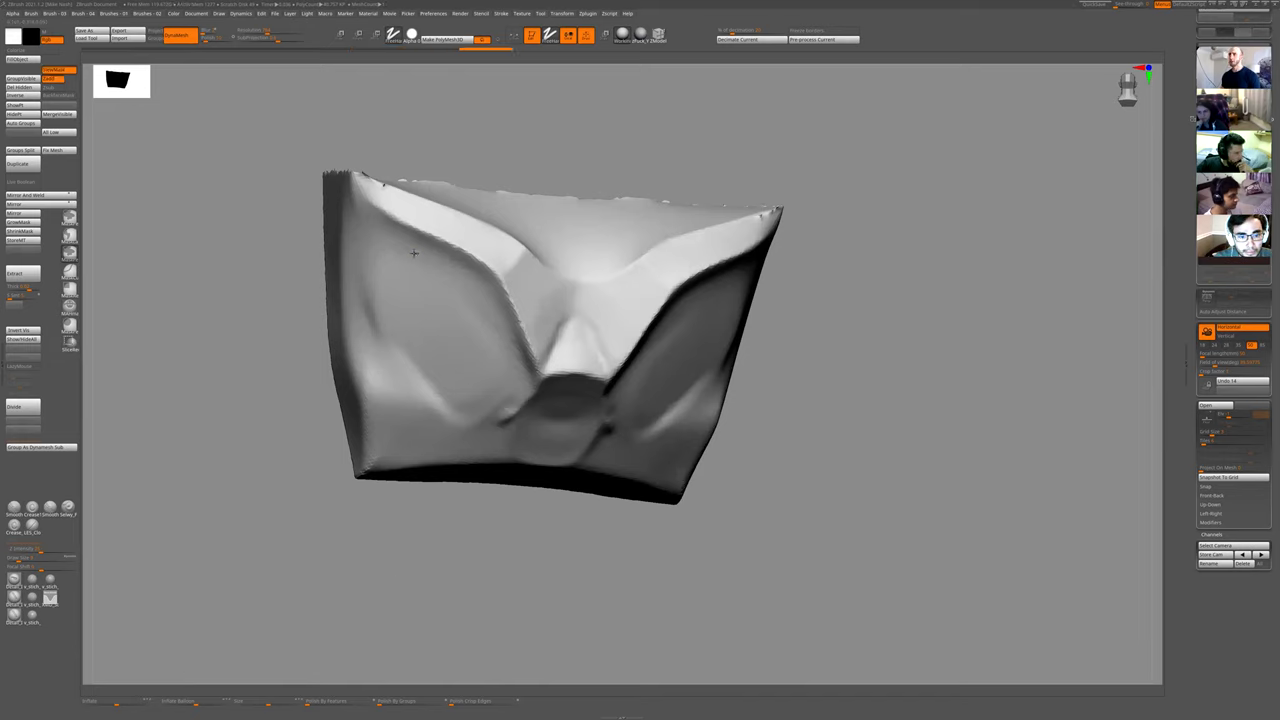
# - Try a short mask stroke just below the upper rim of the back piece's recess, and clear it
pyautogui.scroll(-3, 425, 382)
pyautogui.keyDown('ctrl'); pyautogui.keyDown('shift'); pyautogui.click(406, 434); pyautogui.keyUp('shift'); pyautogui.keyUp('ctrl')
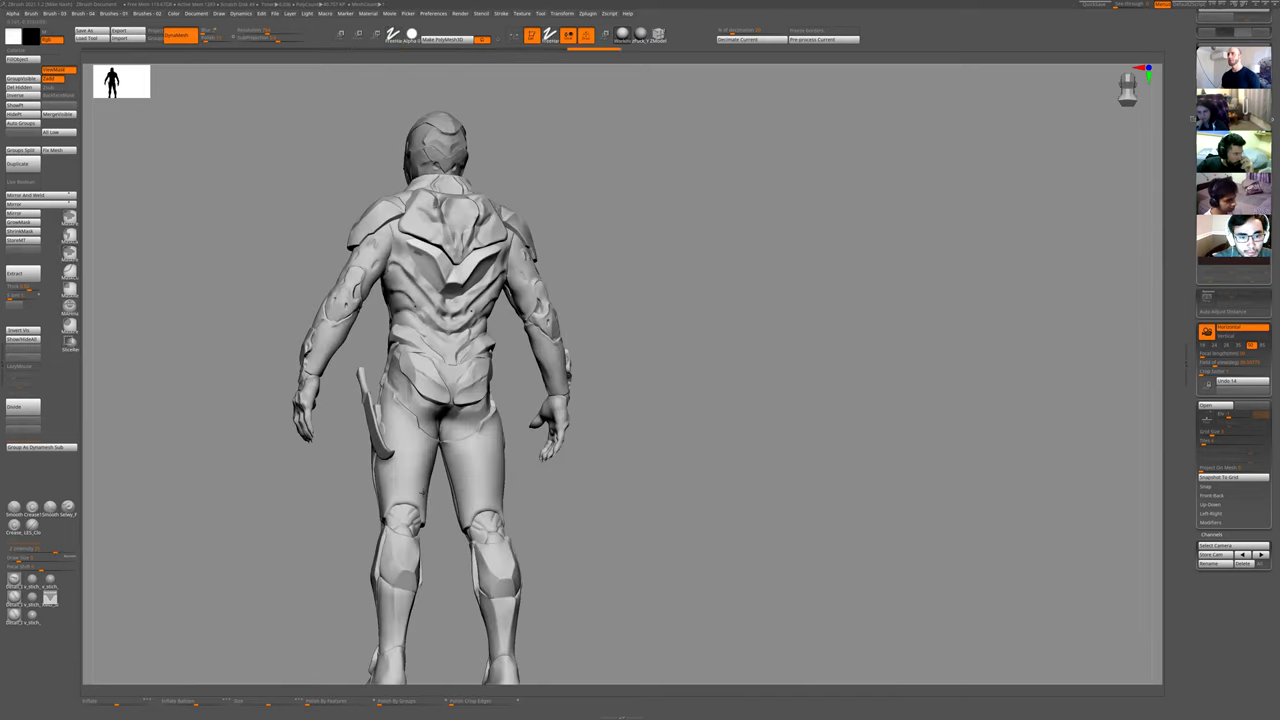
pyautogui.hotkey('ctrl', 'z')
pyautogui.press('f')
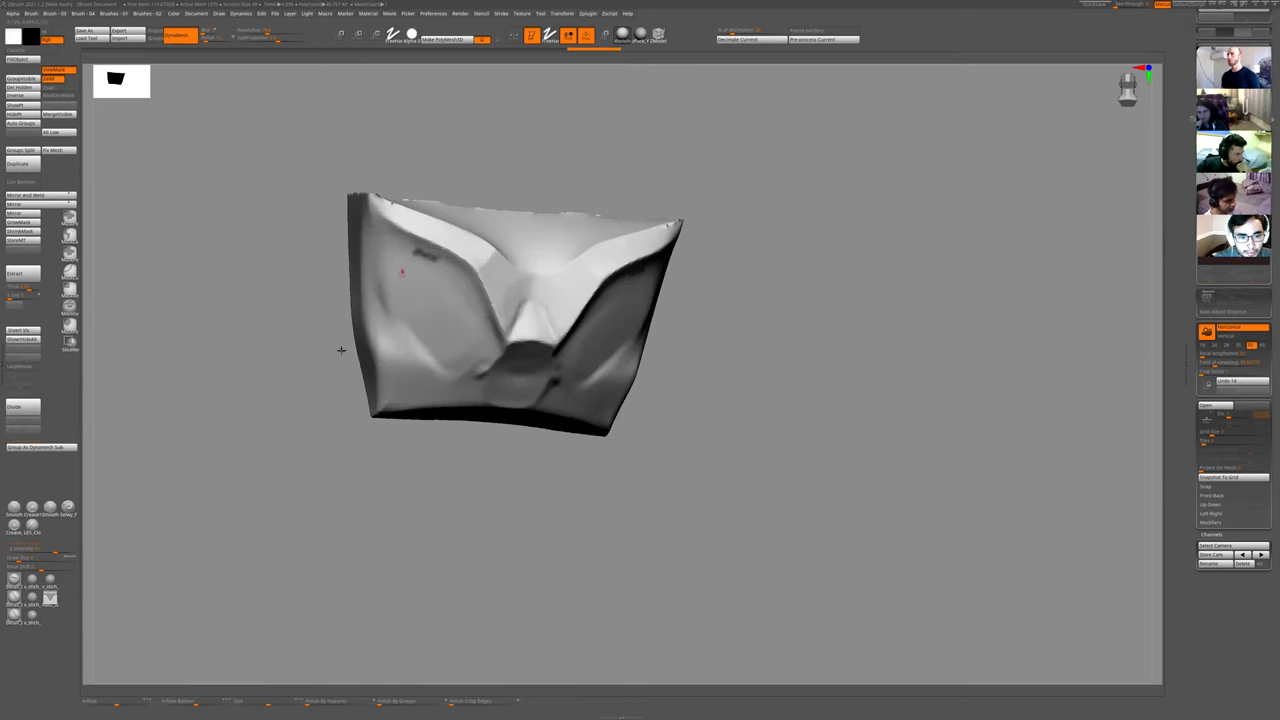
pyautogui.keyDown('ctrl'); pyautogui.moveTo(289, 375); pyautogui.dragTo(322, 351, button='right'); pyautogui.keyUp('ctrl')
pyautogui.hotkey('ctrl', 'h')
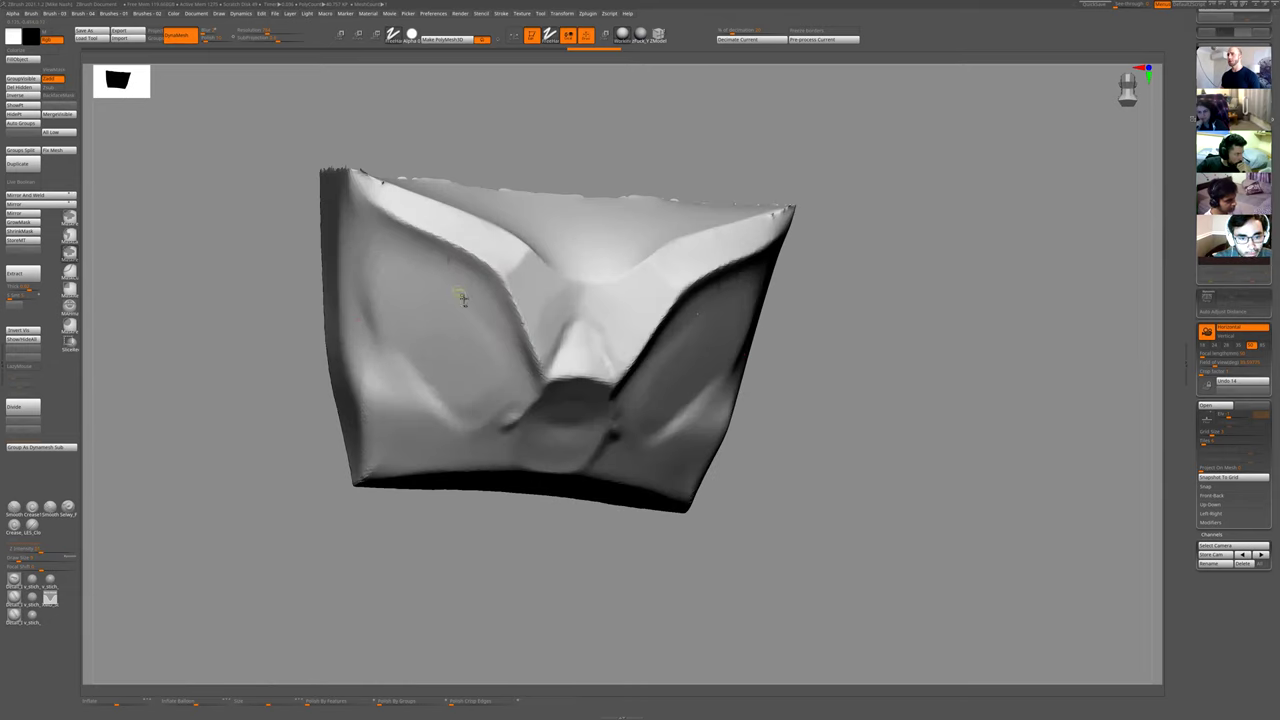
# - Try masking a short slanted bar near the middle of each recess on the back piece, and clear it
pyautogui.moveTo(472, 290)
pyautogui.mouseDown()
pyautogui.moveTo(432, 309)
pyautogui.moveTo(470, 290)
pyautogui.mouseUp()
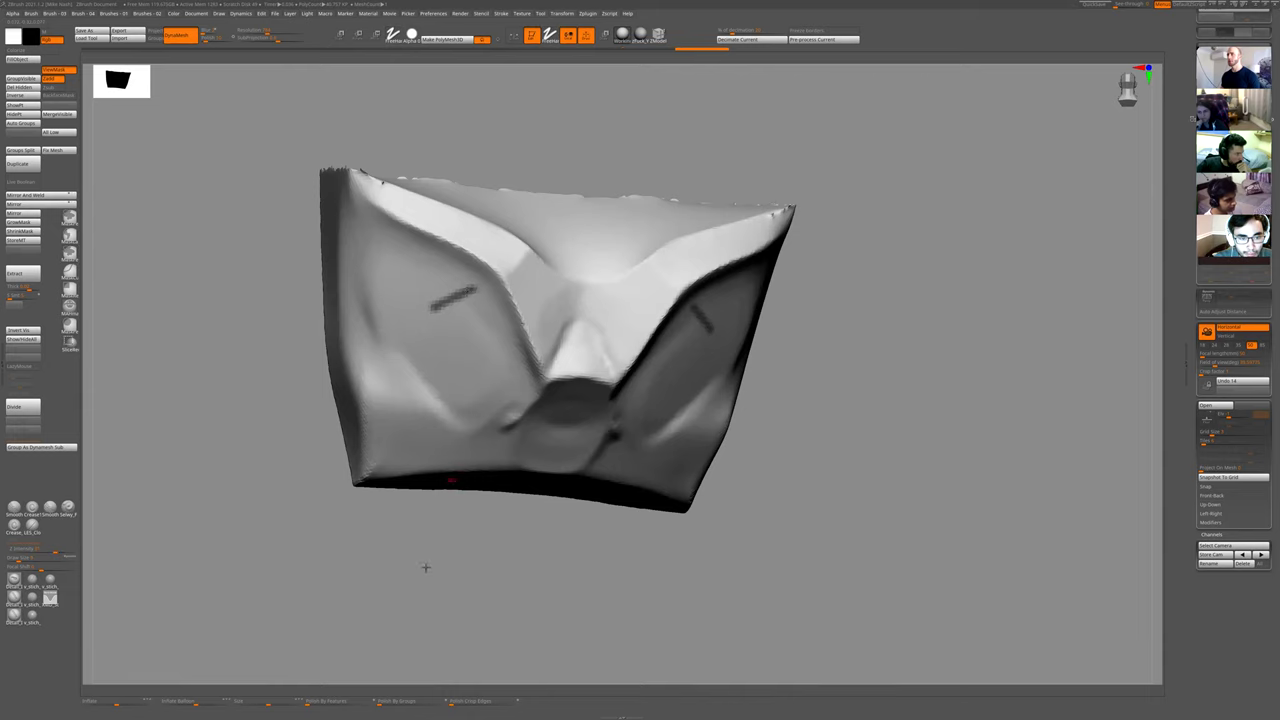
pyautogui.keyDown('ctrl'); pyautogui.moveTo(426, 567); pyautogui.dragTo(429, 490, button='right'); pyautogui.keyUp('ctrl')
pyautogui.press('f')
pyautogui.keyDown('ctrl'); pyautogui.click(423, 526); pyautogui.keyUp('ctrl')
pyautogui.keyDown('ctrl'); pyautogui.moveTo(423, 526); pyautogui.dragTo(400, 545); pyautogui.keyUp('ctrl')
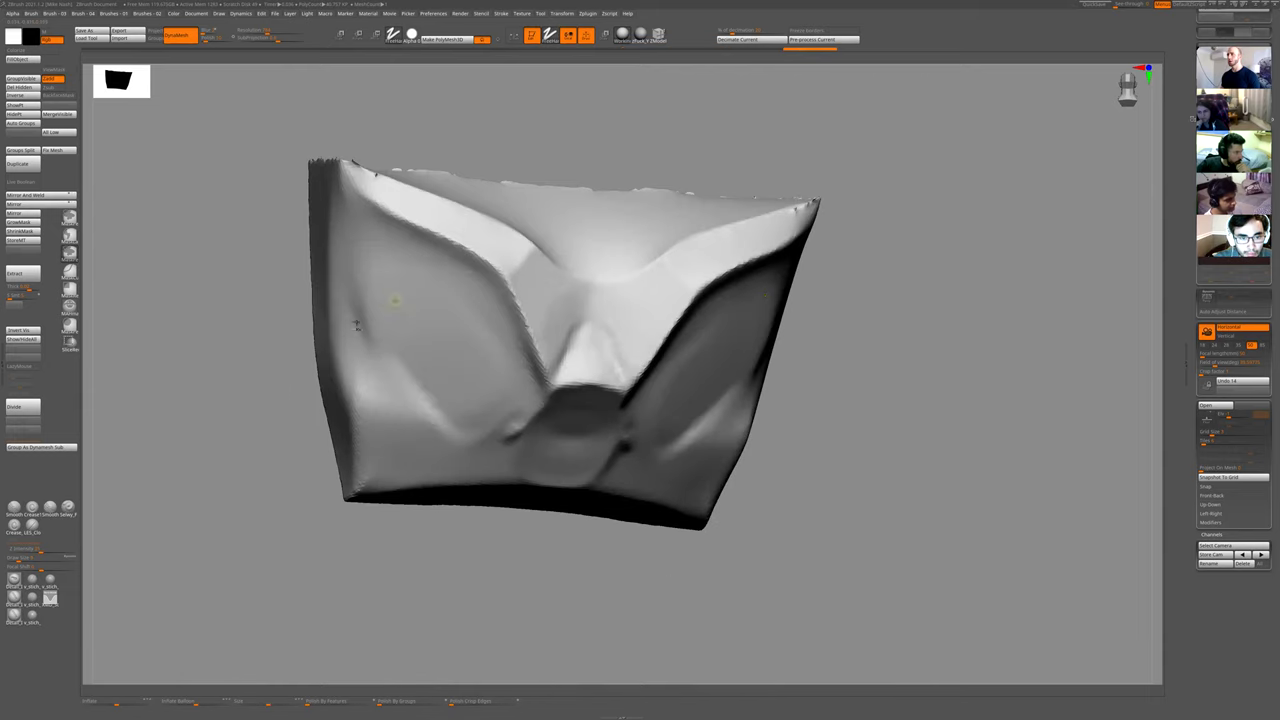
# - Try a short mask mark high in the recess again, check it against the whole back, and clear it
pyautogui.moveTo(417, 250)
pyautogui.keyDown('ctrl'); pyautogui.mouseDown()
pyautogui.moveTo(438, 255)
pyautogui.moveTo(406, 248)
pyautogui.mouseUp(); pyautogui.keyUp('ctrl')
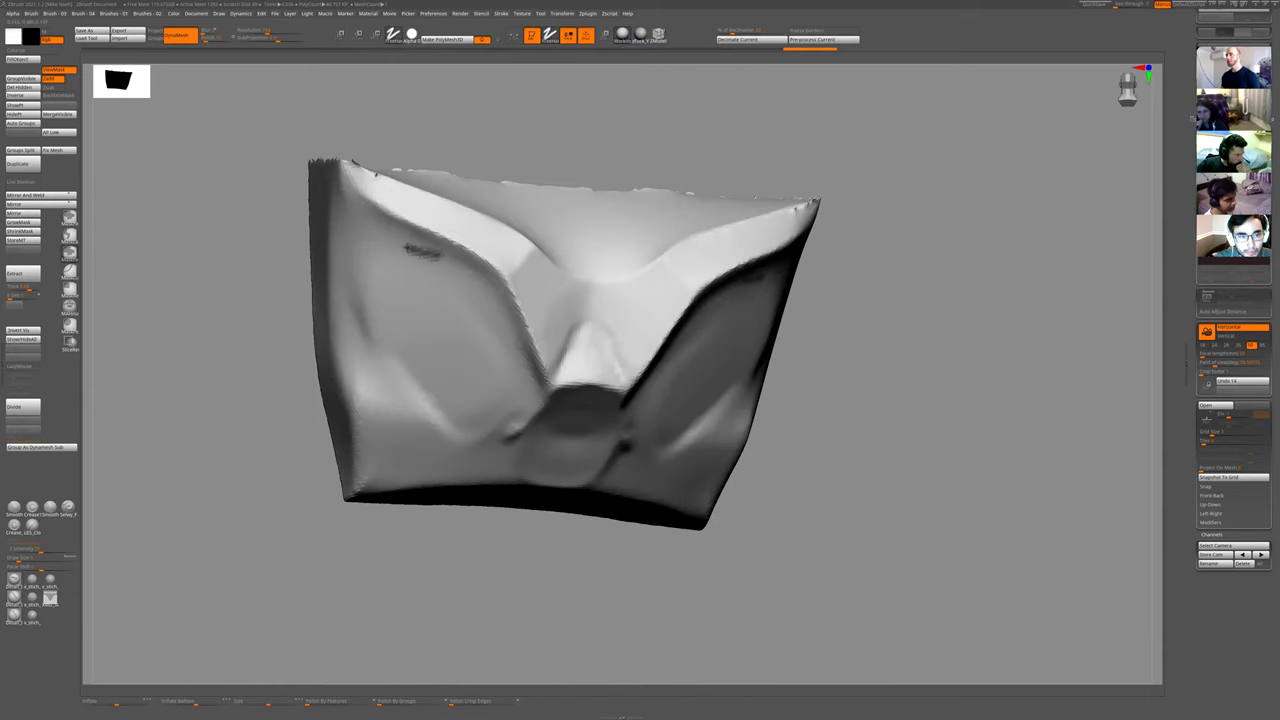
pyautogui.moveTo(394, 571)
pyautogui.keyDown('alt'); pyautogui.mouseDown()
pyautogui.moveTo(410, 534)
pyautogui.moveTo(396, 558)
pyautogui.mouseUp(); pyautogui.keyUp('alt')
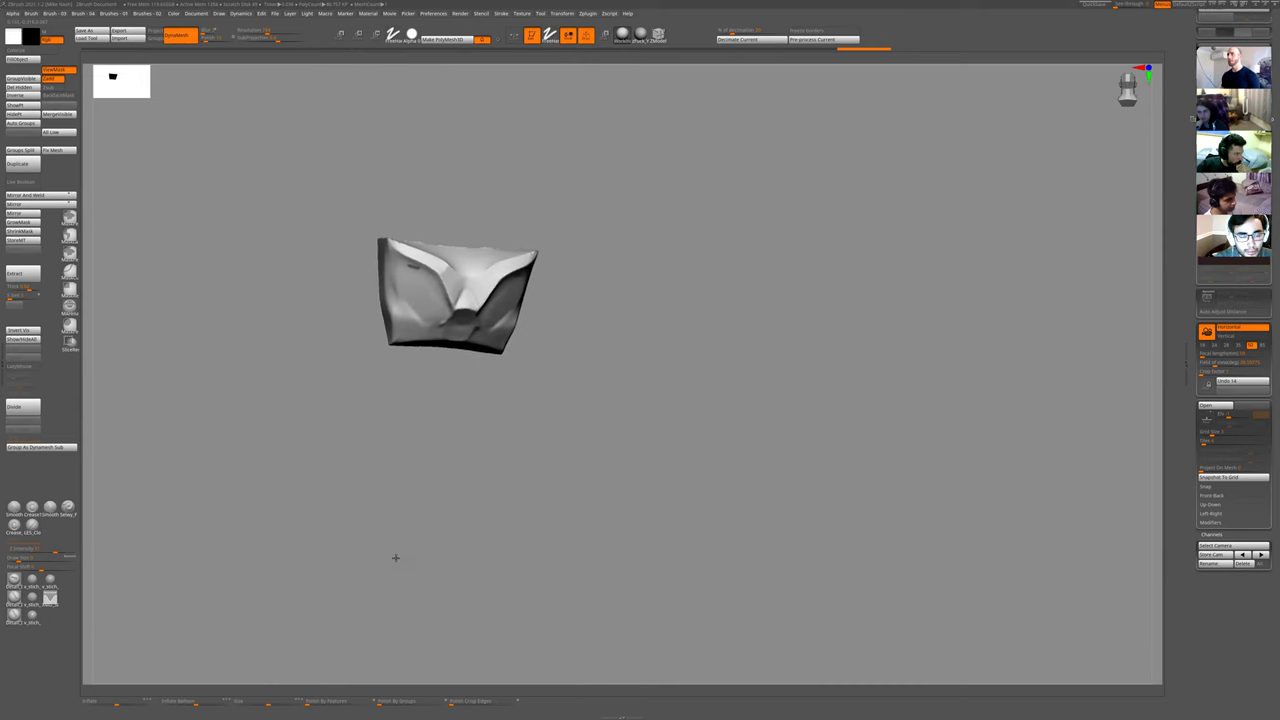
pyautogui.press('f')
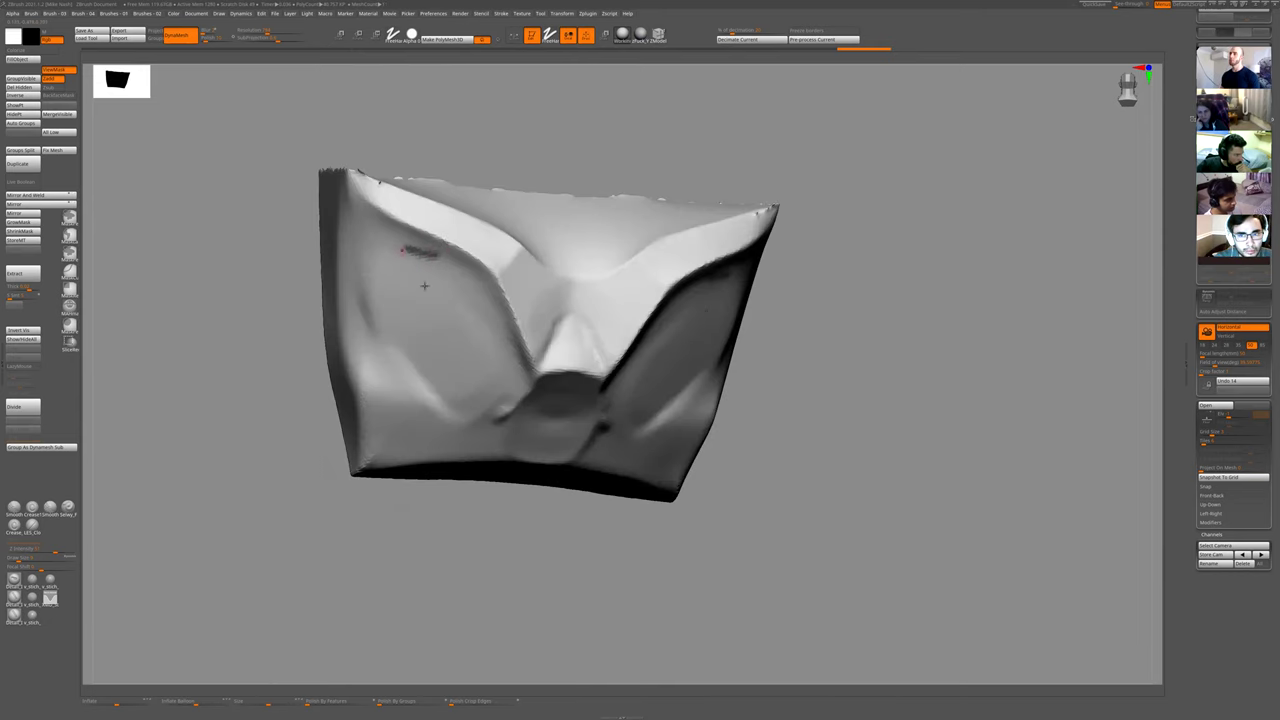
pyautogui.hotkey('shift', 's')
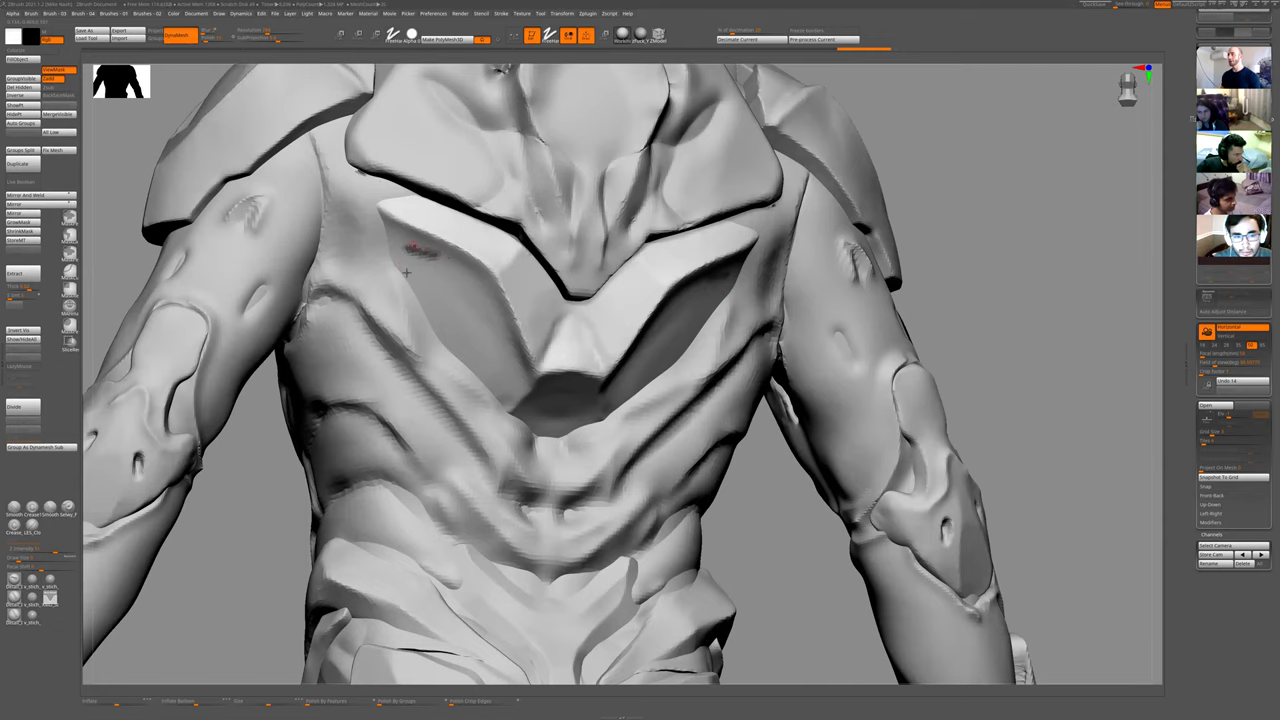
pyautogui.hotkey('shift', 's')
pyautogui.keyDown('ctrl'); pyautogui.moveTo(297, 491); pyautogui.dragTo(315, 505); pyautogui.keyUp('ctrl')
# - Mask a short slanted bar in each recess of the back piece, invert the mask and sink the bars into narrow slots
pyautogui.moveTo(450, 300)
pyautogui.keyDown('ctrl'); pyautogui.mouseDown()
pyautogui.moveTo(463, 336)
pyautogui.moveTo(436, 320)
pyautogui.mouseUp(); pyautogui.keyUp('ctrl')
pyautogui.hotkey('ctrl', 'z')
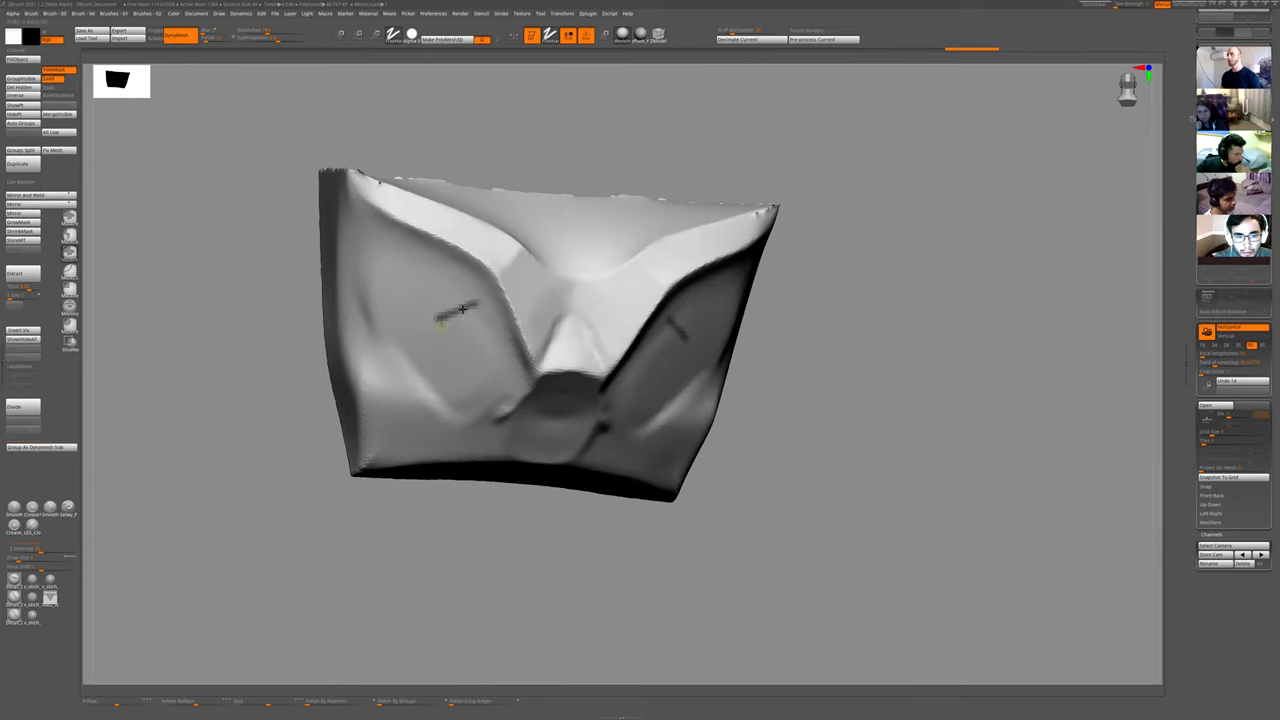
pyautogui.hotkey('ctrl', 'a')
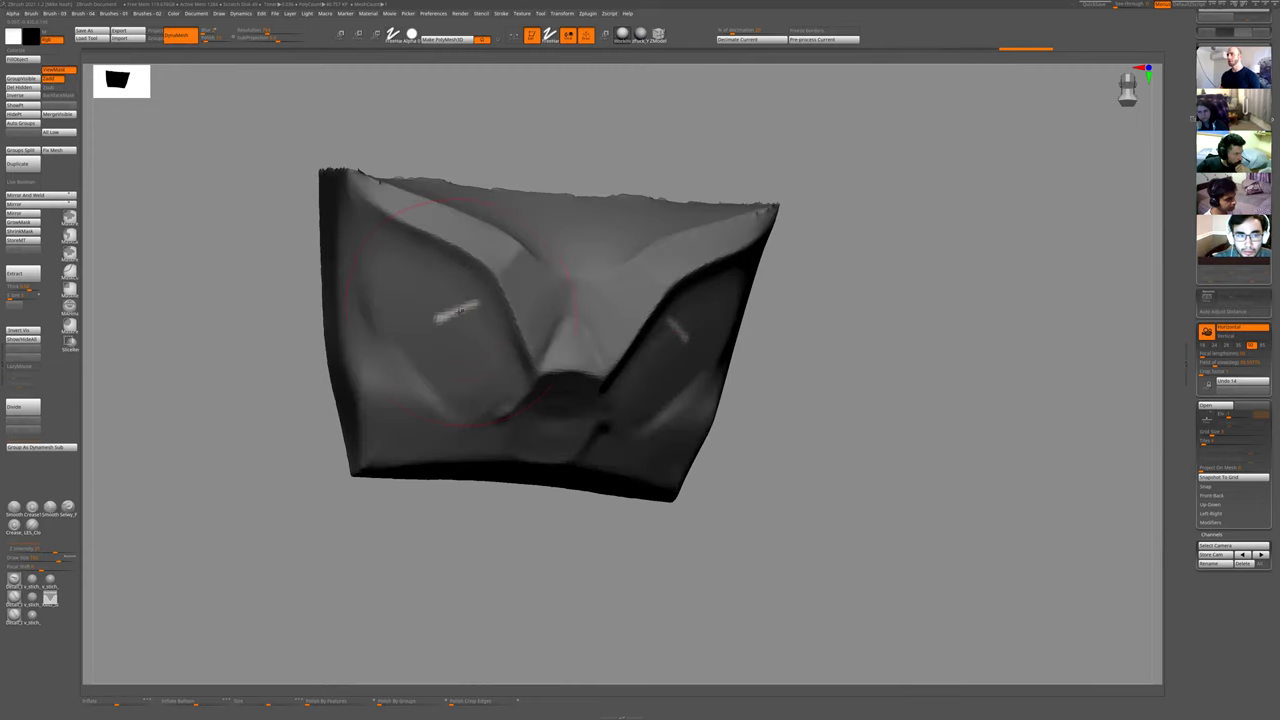
pyautogui.moveTo(454, 313)
pyautogui.keyDown('alt'); pyautogui.mouseDown()
pyautogui.moveTo(434, 583)
pyautogui.moveTo(440, 532)
pyautogui.mouseUp(); pyautogui.keyUp('alt')
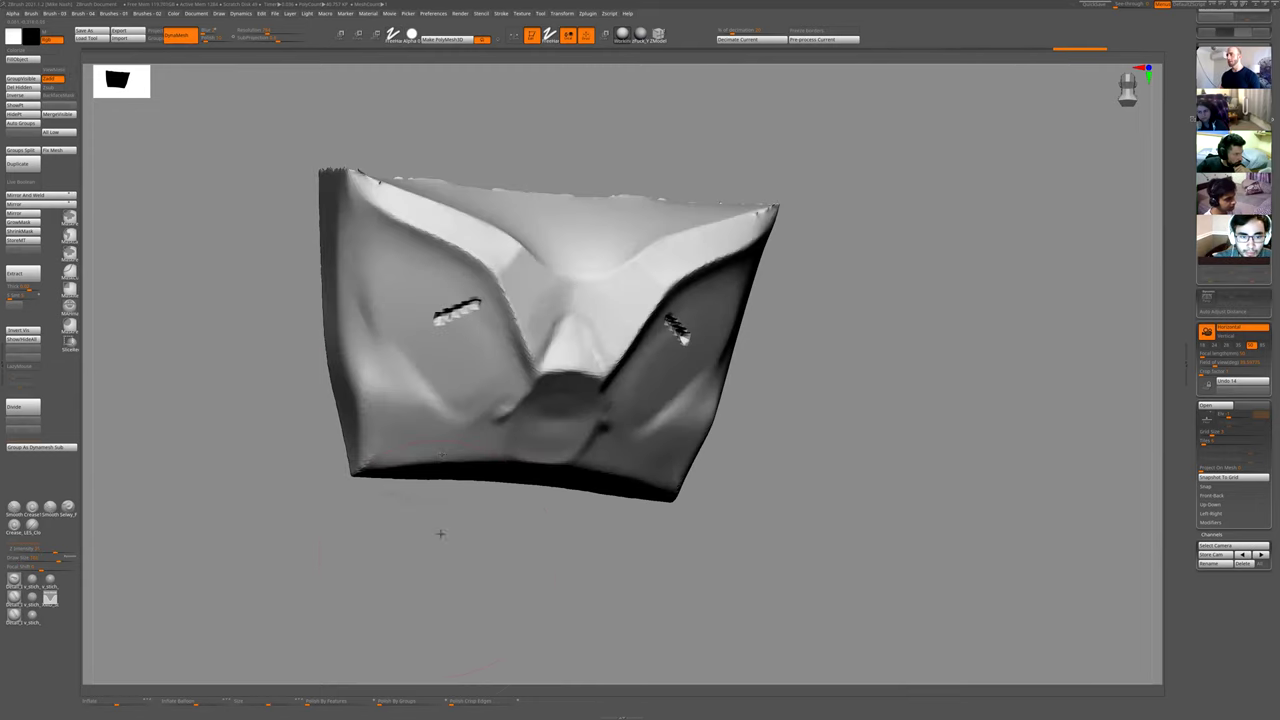
pyautogui.hotkey('shift', 's')
pyautogui.moveTo(713, 263); pyautogui.dragTo(654, 261)
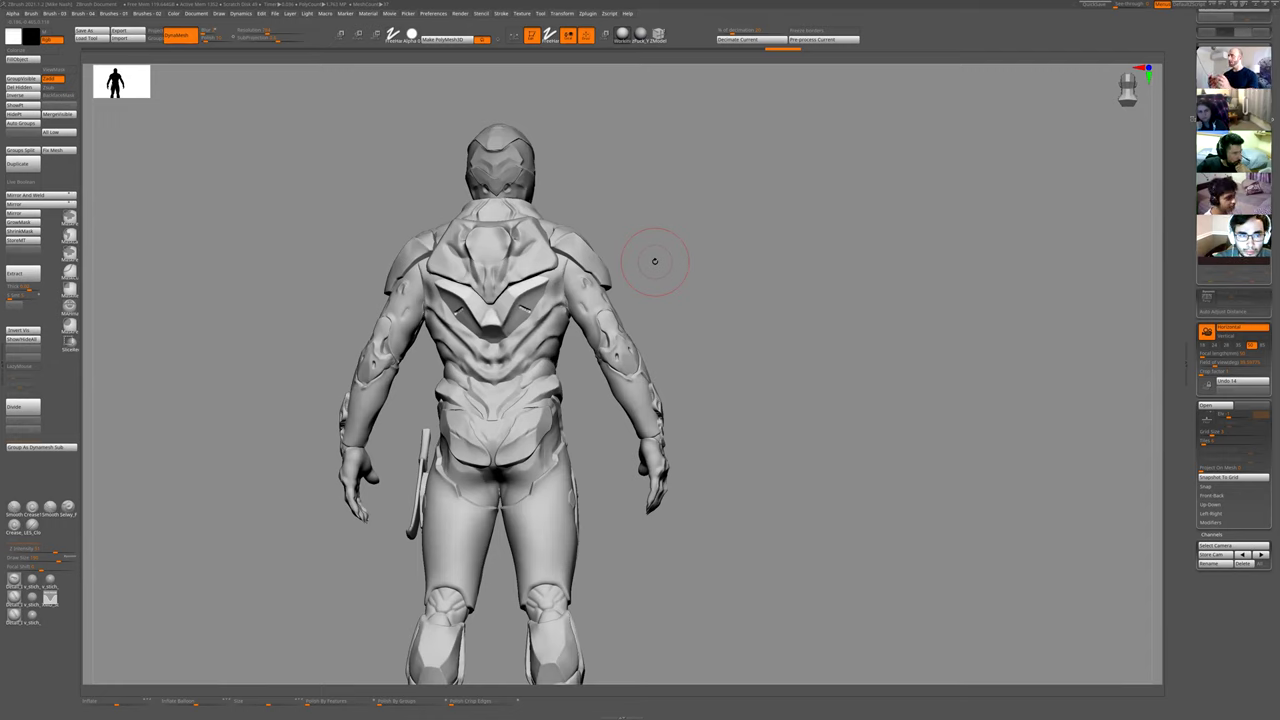
pyautogui.keyDown('ctrl'); pyautogui.moveTo(750, 252); pyautogui.dragTo(776, 409, button='right'); pyautogui.keyUp('ctrl')
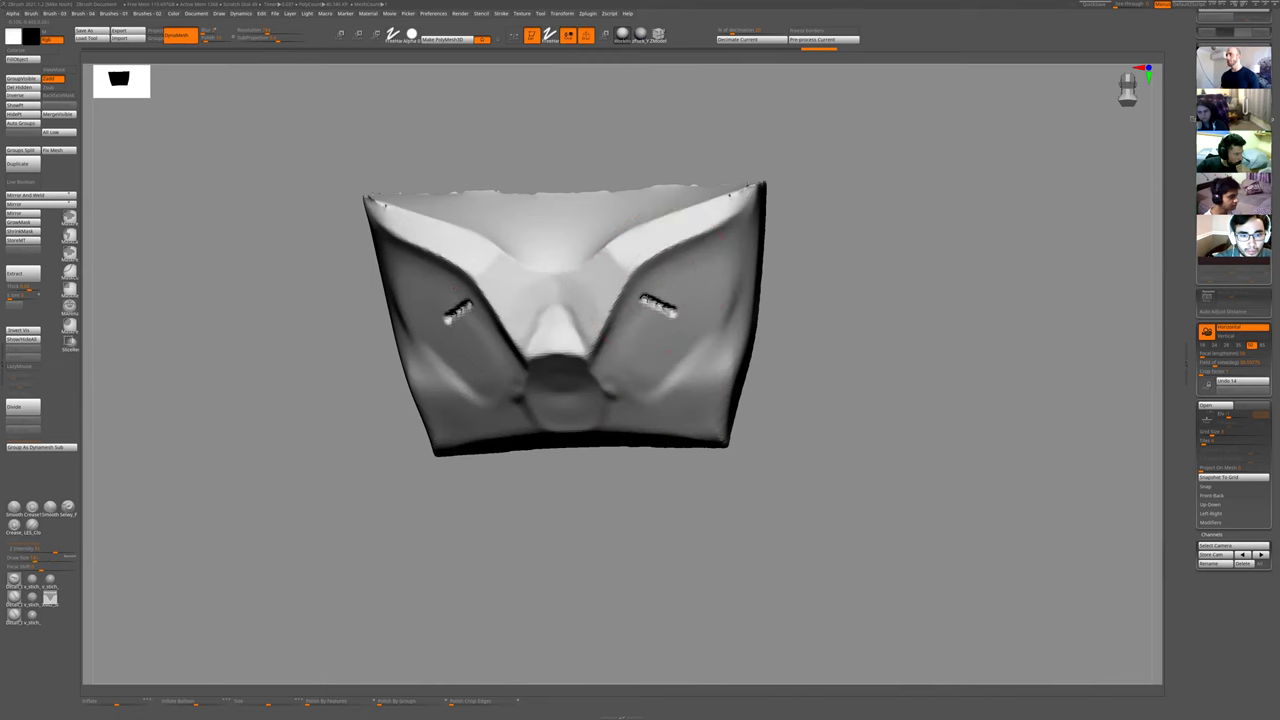
# - Check the slanted slots against the whole back, undo them and clear the mask on the back piece
pyautogui.keyDown('alt'); pyautogui.moveTo(766, 317); pyautogui.dragTo(735, 333, button='right'); pyautogui.keyUp('alt')
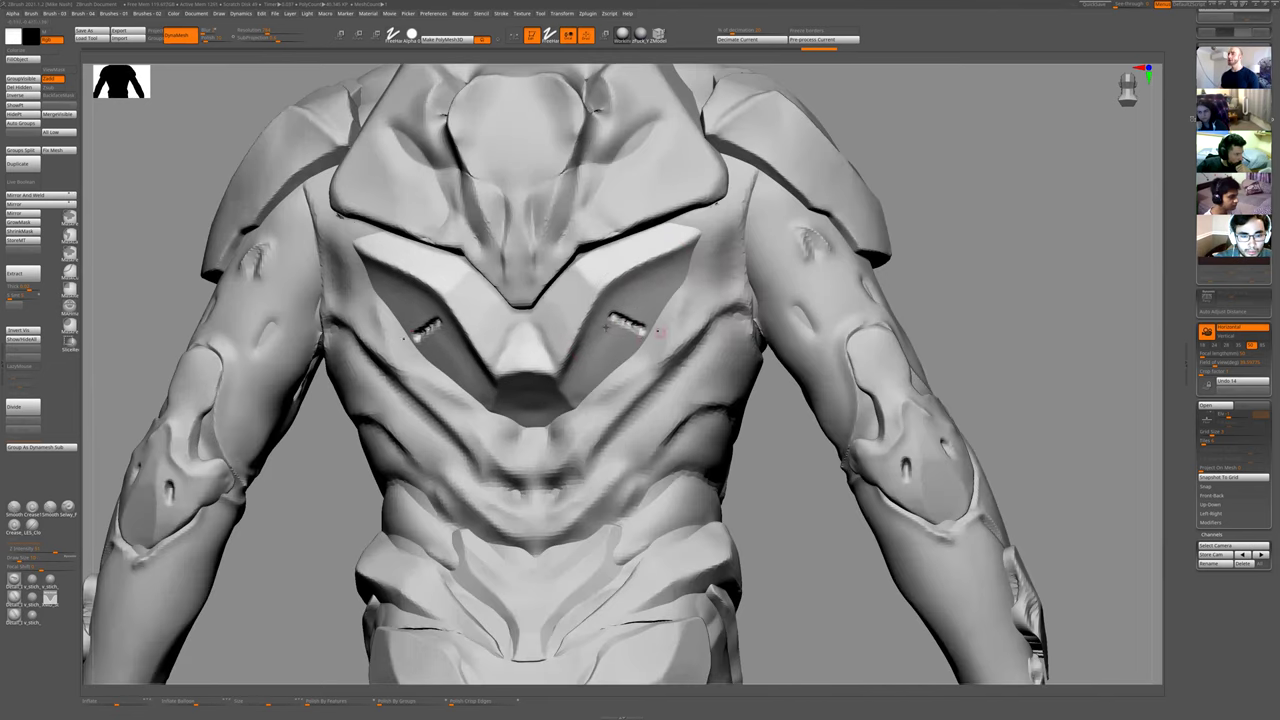
pyautogui.hotkey('ctrl', 'h')
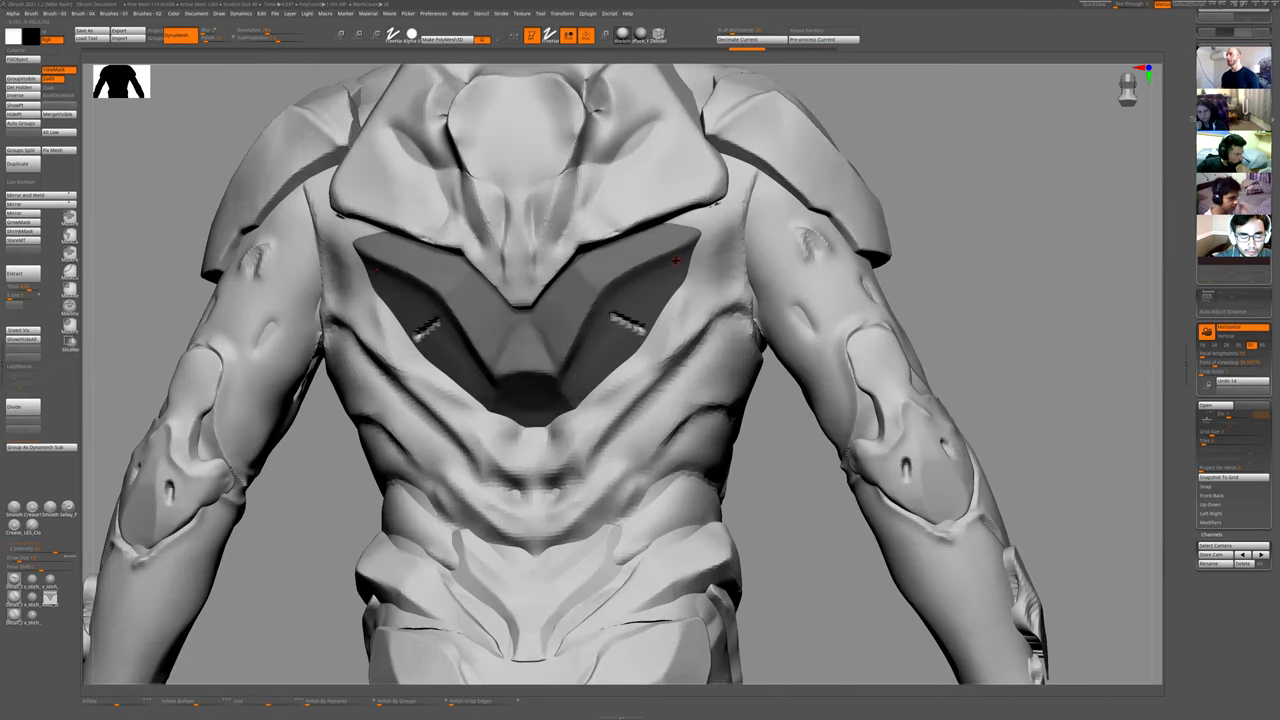
pyautogui.hotkey('ctrl', 'z')
pyautogui.keyDown('ctrl'); pyautogui.moveTo(760, 471); pyautogui.dragTo(775, 485); pyautogui.keyUp('ctrl')
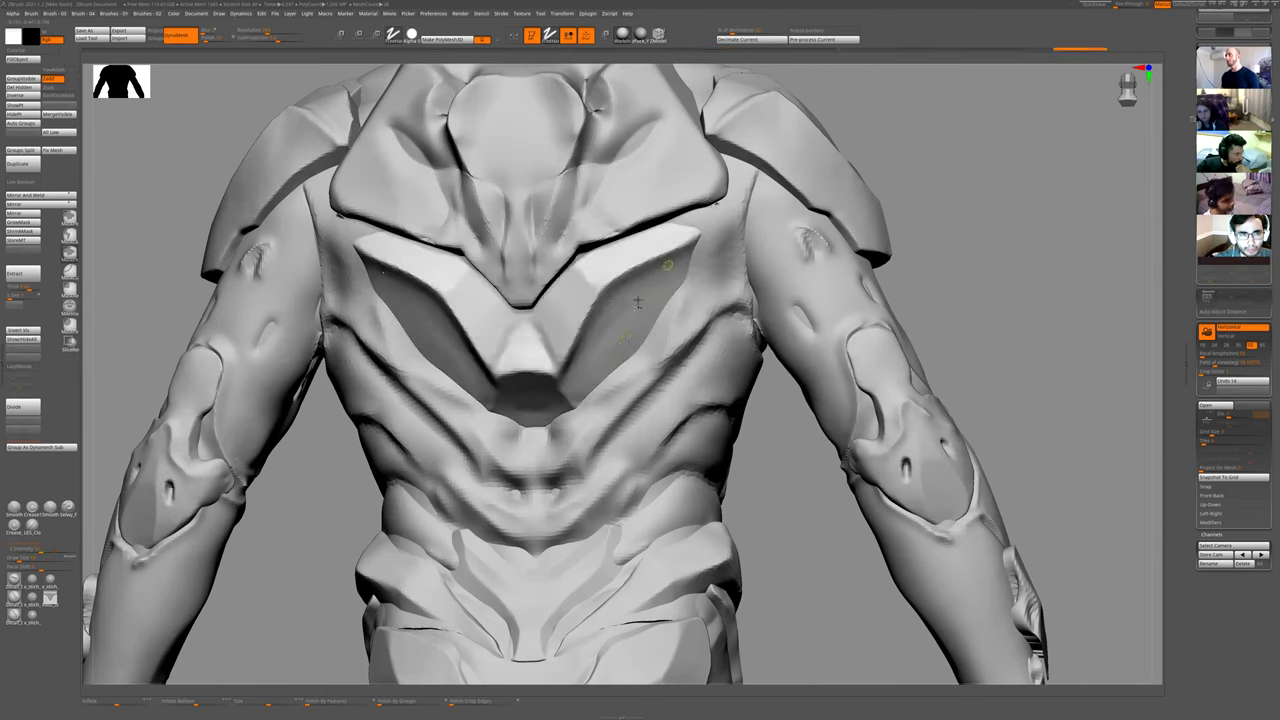
# - Mask a short bar high in each recess of the back piece and another across each recess's inner edge
pyautogui.keyDown('ctrl'); pyautogui.moveTo(681, 261); pyautogui.dragTo(657, 269); pyautogui.keyUp('ctrl')
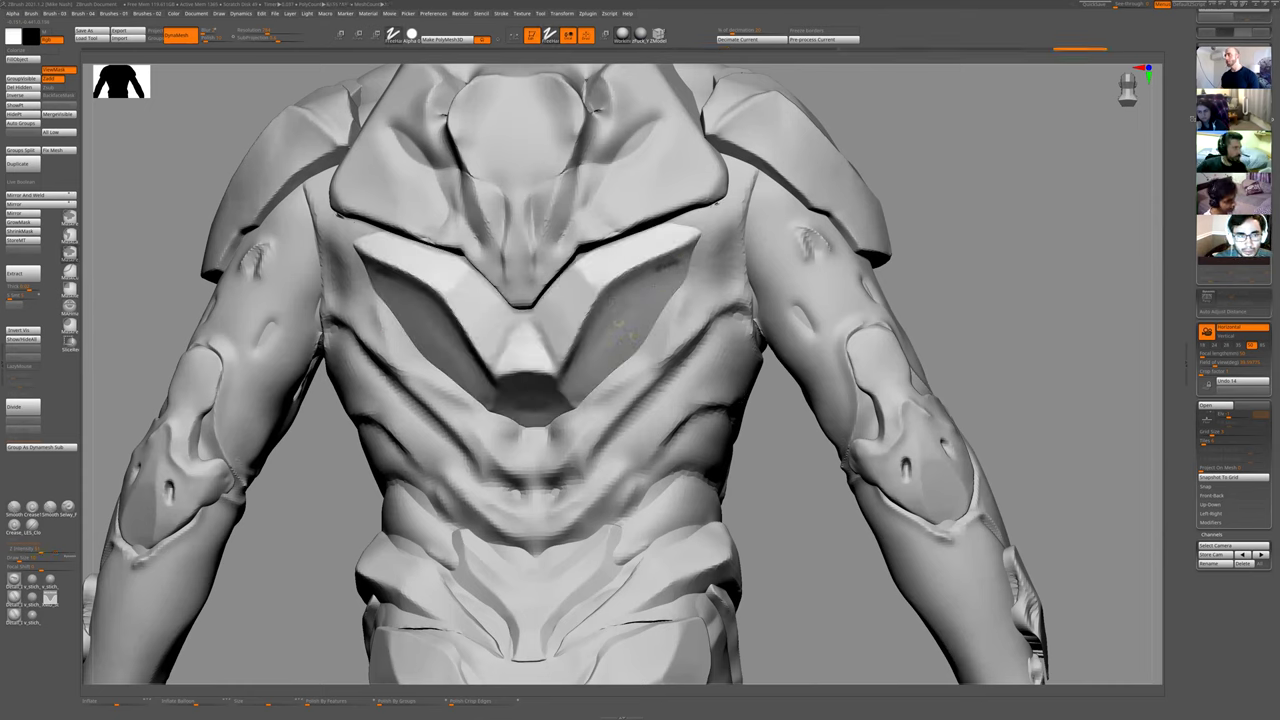
pyautogui.keyDown('alt'); pyautogui.click(655, 320); pyautogui.keyUp('alt')
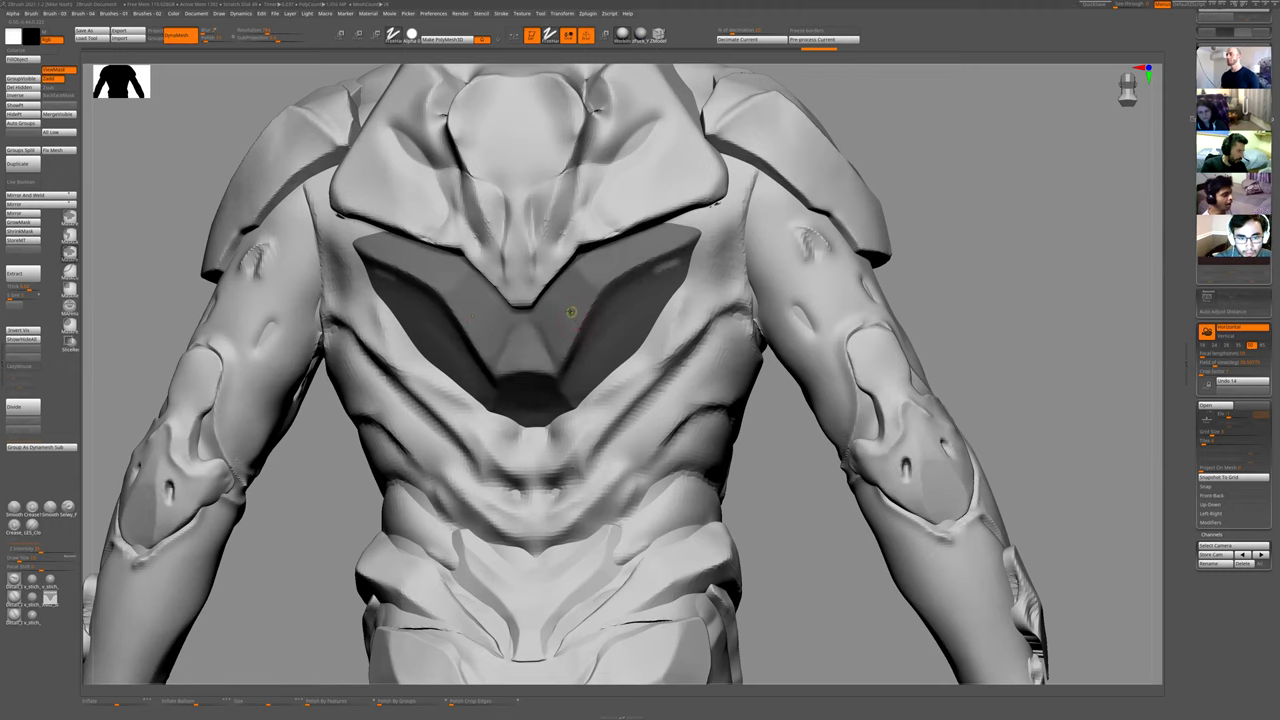
pyautogui.moveTo(572, 314); pyautogui.dragTo(600, 330)
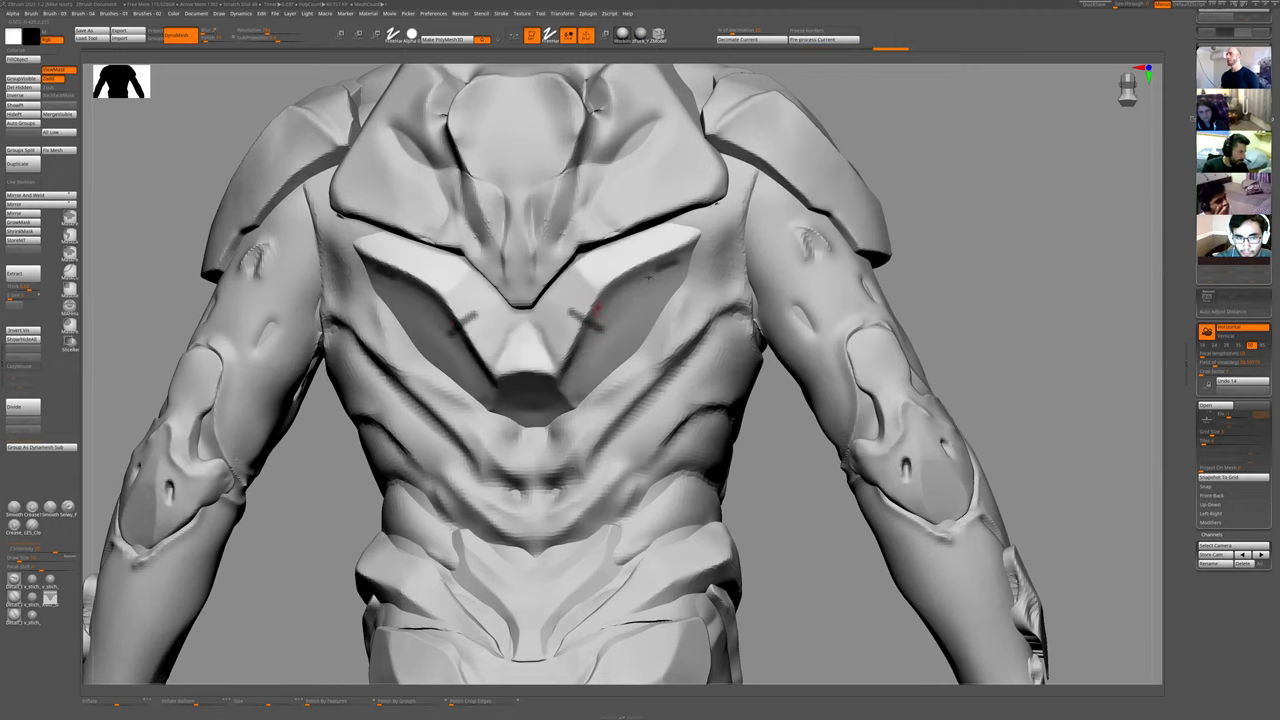
pyautogui.moveTo(797, 448); pyautogui.dragTo(654, 297)
# - Invert the mask, sink the upper bars into short slots and check them on the whole figure from behind
pyautogui.hotkey('ctrl', 'i')
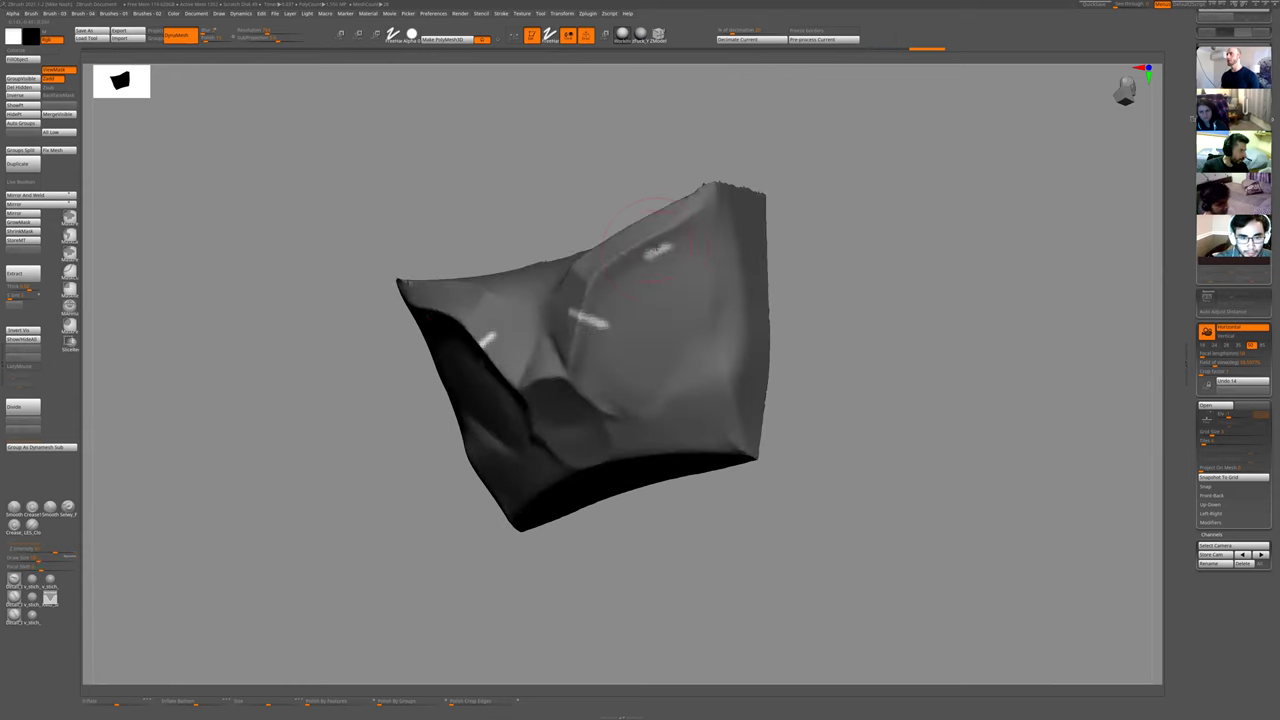
pyautogui.moveTo(661, 247); pyautogui.dragTo(650, 254)
pyautogui.keyDown('ctrl'); pyautogui.moveTo(862, 316); pyautogui.dragTo(797, 271); pyautogui.keyUp('ctrl')
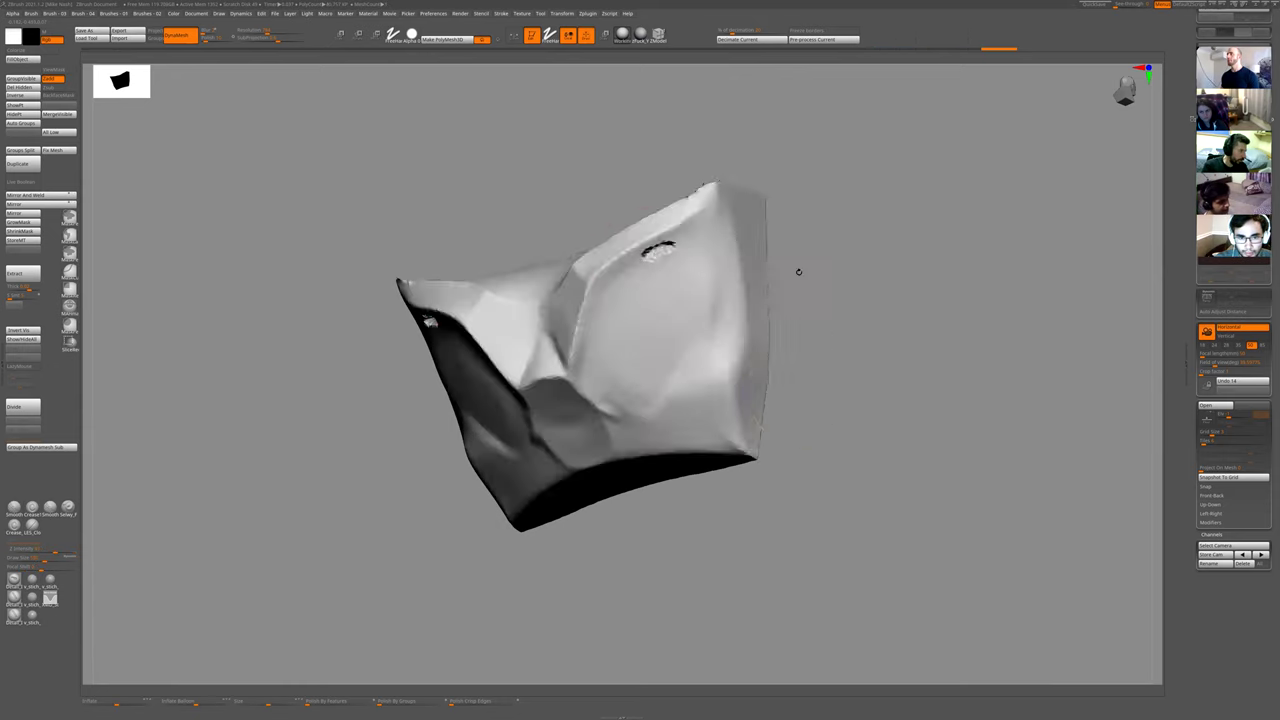
pyautogui.press('f')
pyautogui.keyDown('shift'); pyautogui.moveTo(904, 252); pyautogui.dragTo(910, 282); pyautogui.keyUp('shift')
pyautogui.keyDown('ctrl'); pyautogui.moveTo(817, 251); pyautogui.dragTo(725, 394, button='right'); pyautogui.keyUp('ctrl')
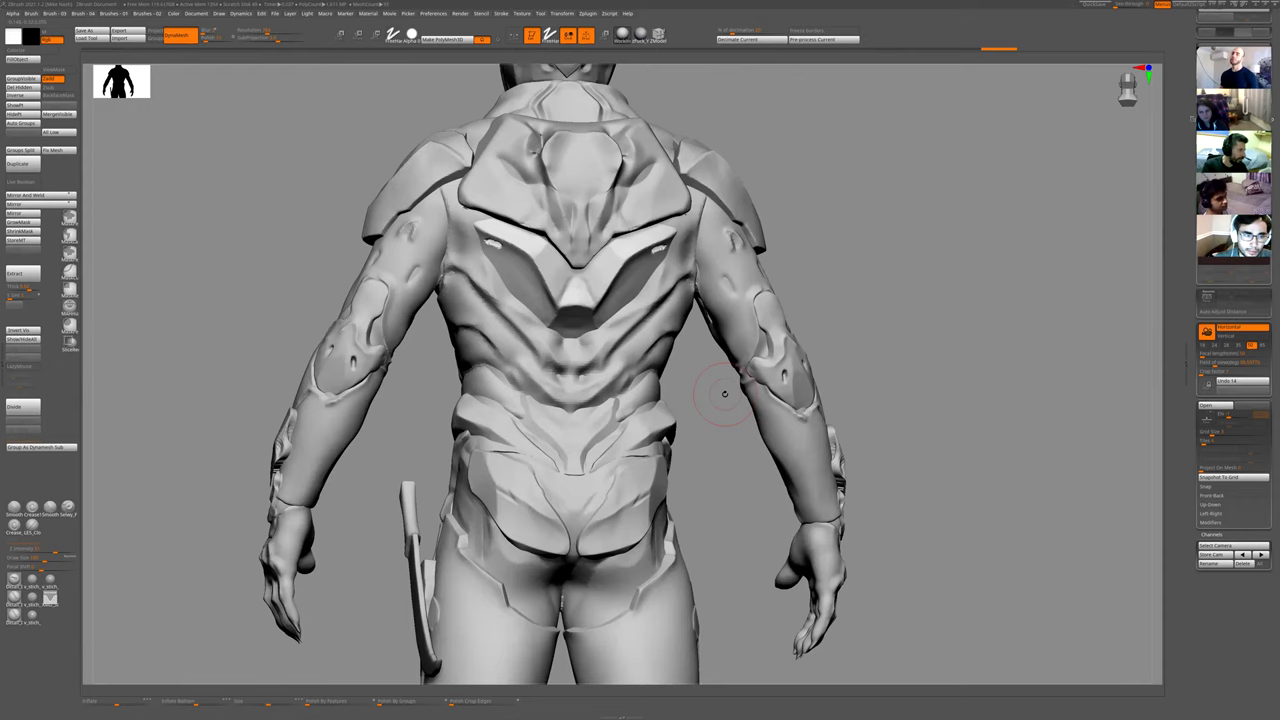
# - Isolate the back piece and undo the short slots high in its recesses
pyautogui.hotkey('shift', 's')
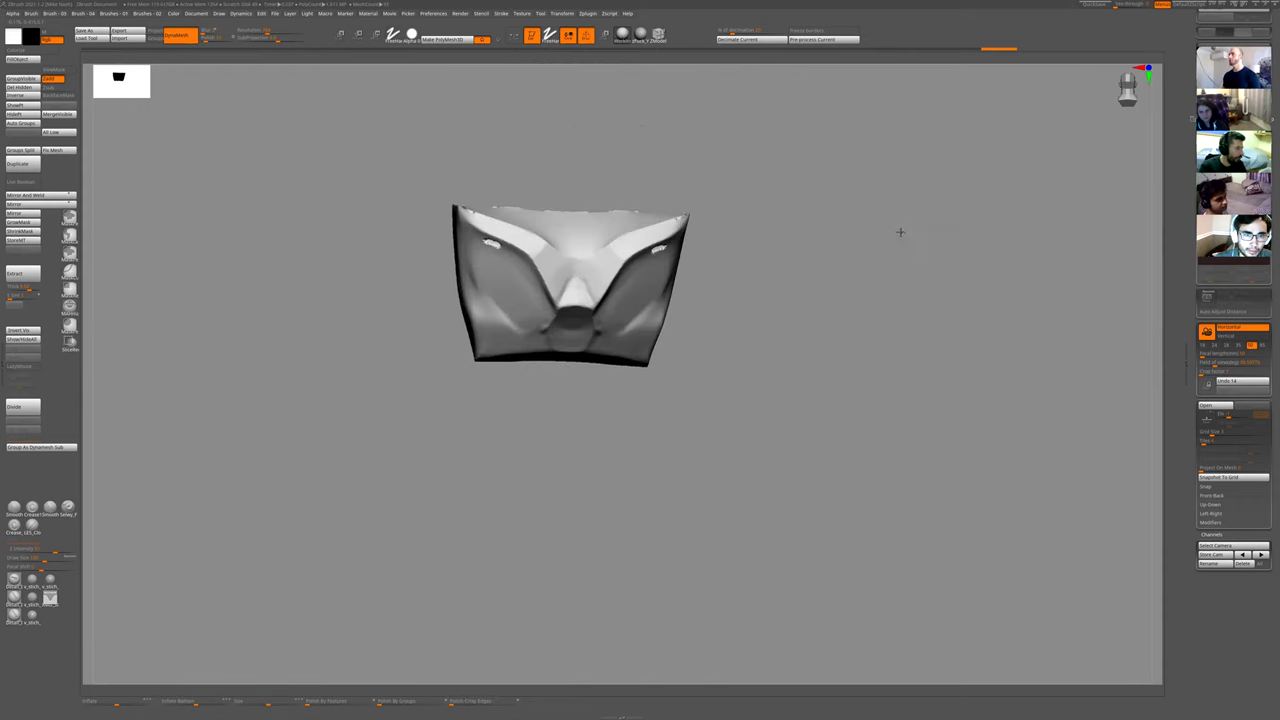
pyautogui.moveTo(900, 231)
pyautogui.keyDown('alt'); pyautogui.mouseDown()
pyautogui.moveTo(849, 378)
pyautogui.moveTo(629, 402)
pyautogui.mouseUp(); pyautogui.keyUp('alt')
pyautogui.hotkey('ctrl', 'z')
pyautogui.hotkey('ctrl', 'z')
pyautogui.keyDown('ctrl'); pyautogui.moveTo(888, 279); pyautogui.dragTo(837, 356); pyautogui.keyUp('ctrl')
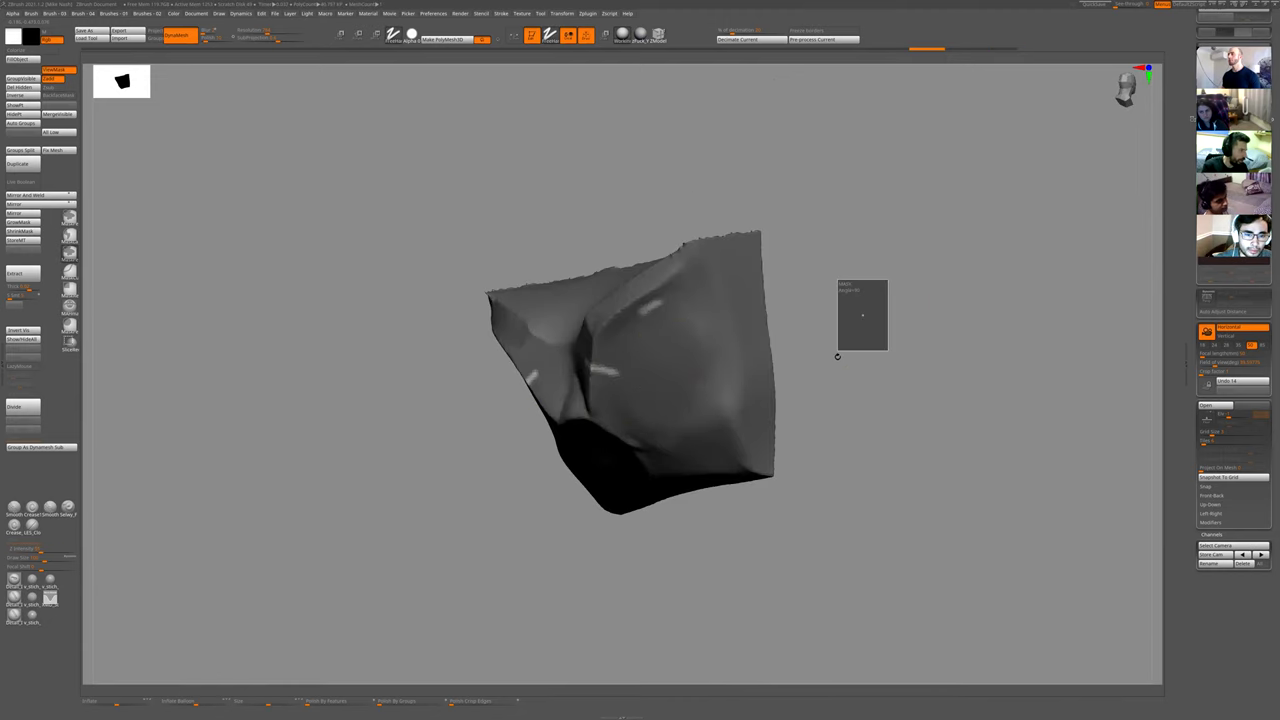
# - Compare the mask bars at the recesses' inner edges with the whole back, and clear them
pyautogui.hotkey('shift', 's')
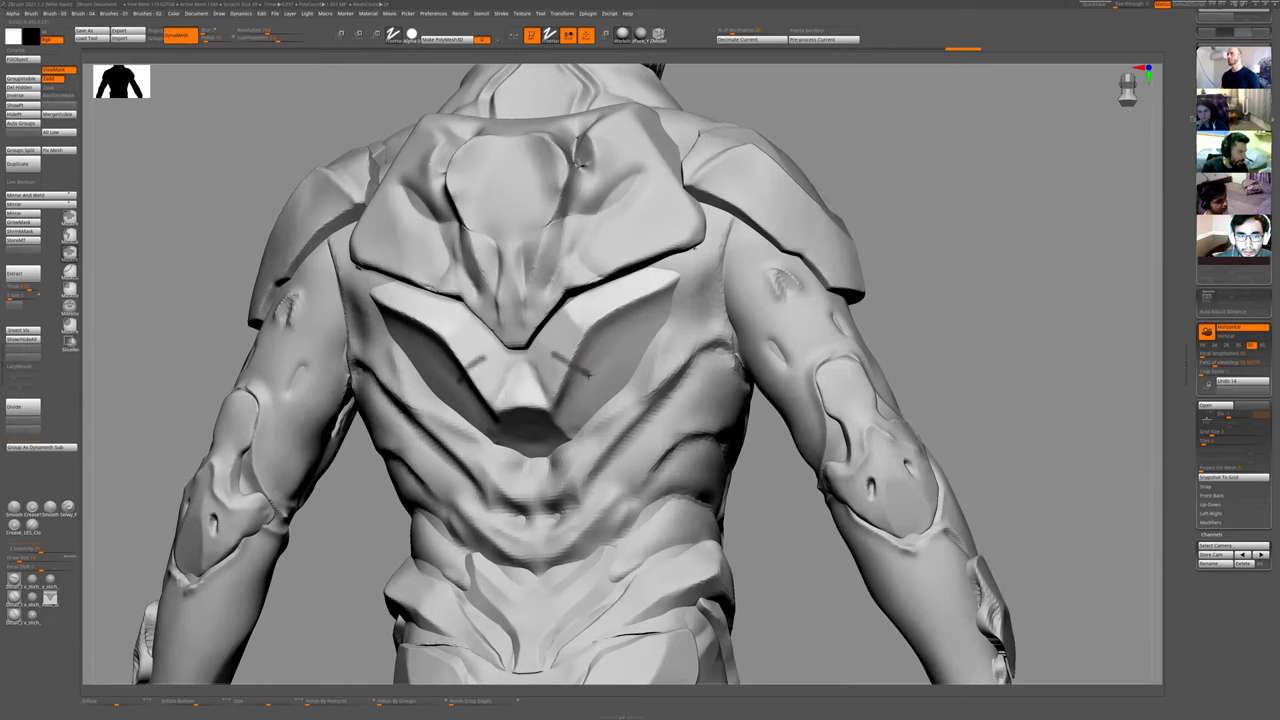
pyautogui.keyDown('ctrl'); pyautogui.keyDown('shift'); pyautogui.click(474, 360); pyautogui.keyUp('shift'); pyautogui.keyUp('ctrl')
pyautogui.keyDown('alt'); pyautogui.moveTo(741, 422); pyautogui.dragTo(706, 486); pyautogui.keyUp('alt')
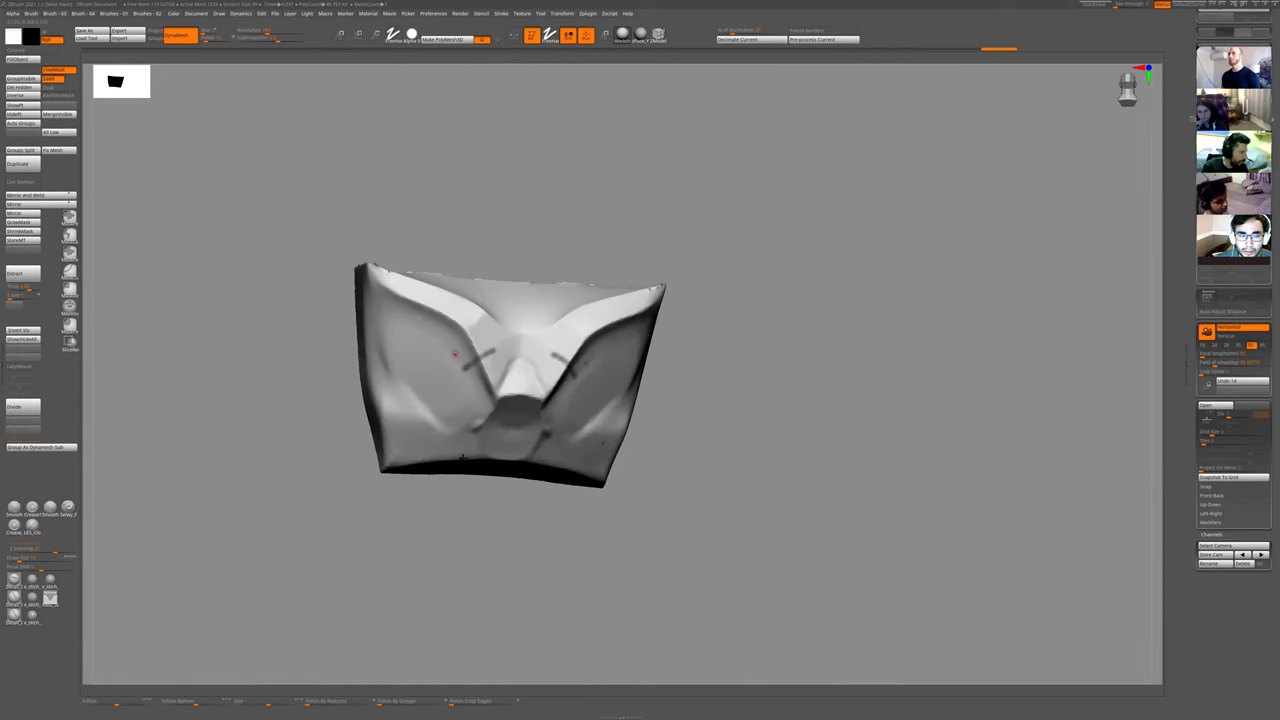
pyautogui.hotkey('ctrl', 'h')
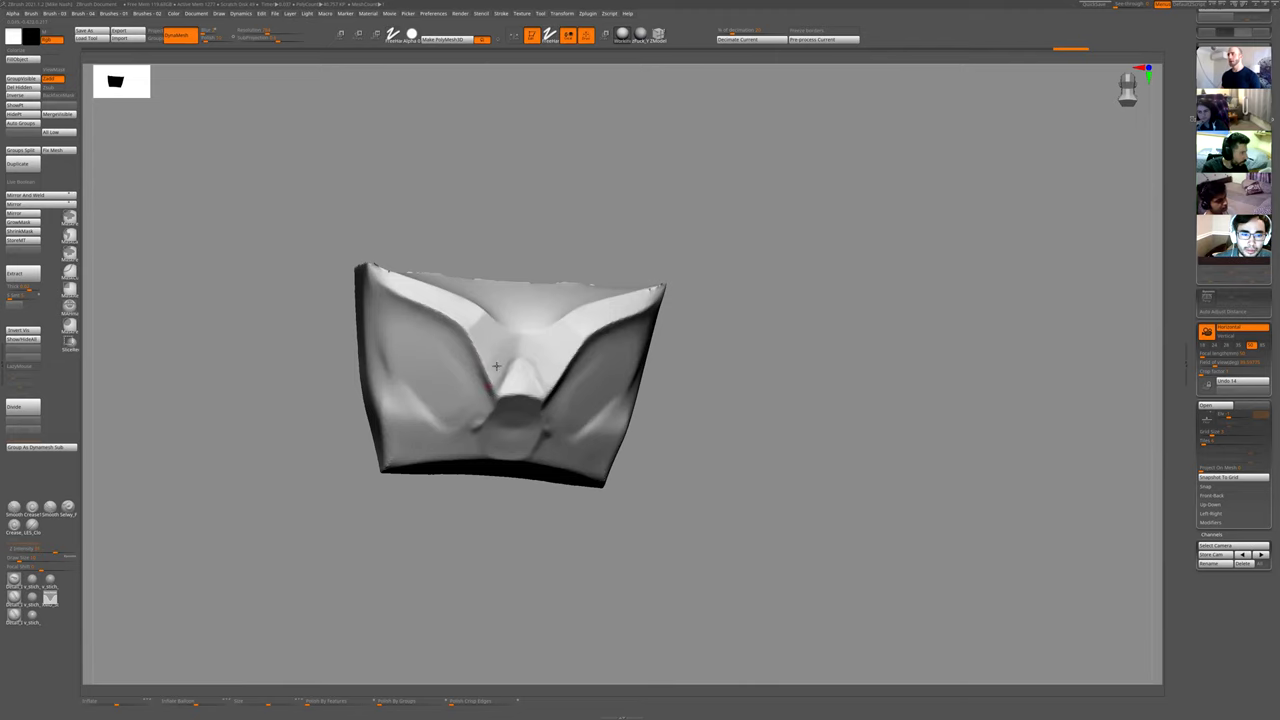
# - Mask a slanted bar across each recess's inner edge, invert the mask and sink the bars into slots, checking the whole figure
pyautogui.moveTo(493, 351); pyautogui.dragTo(466, 373)
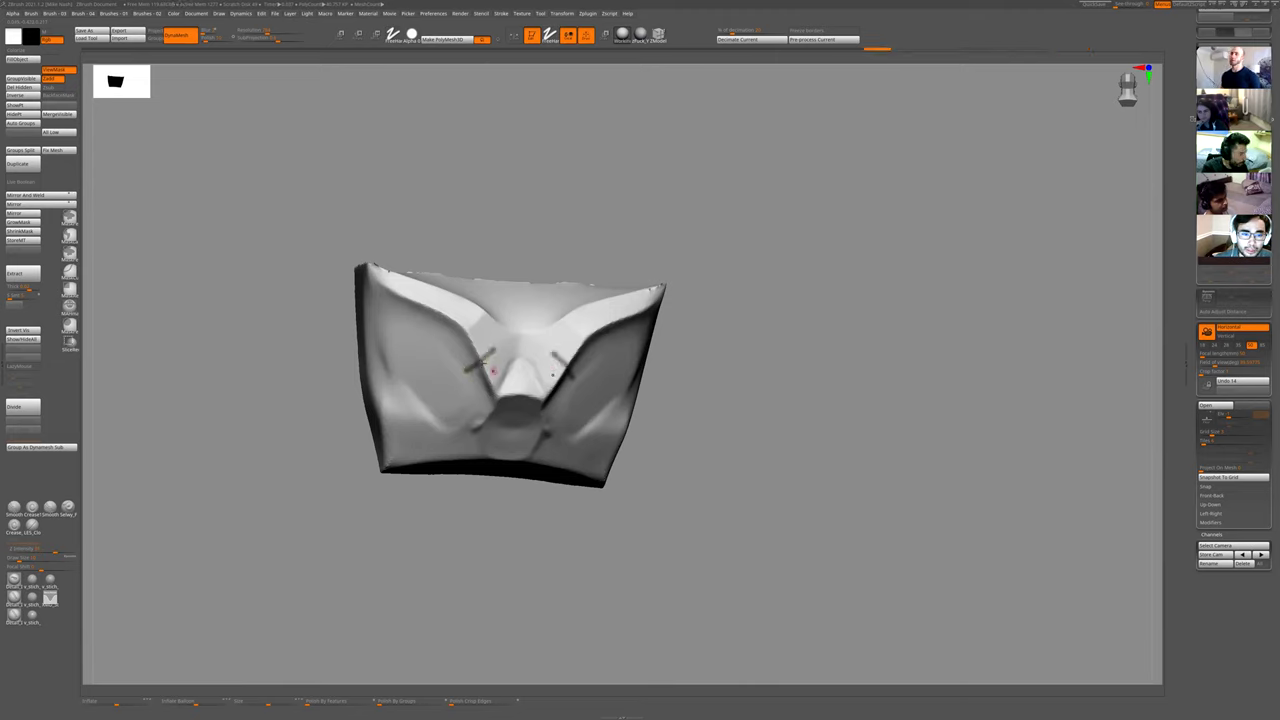
pyautogui.hotkey('ctrl', 'i')
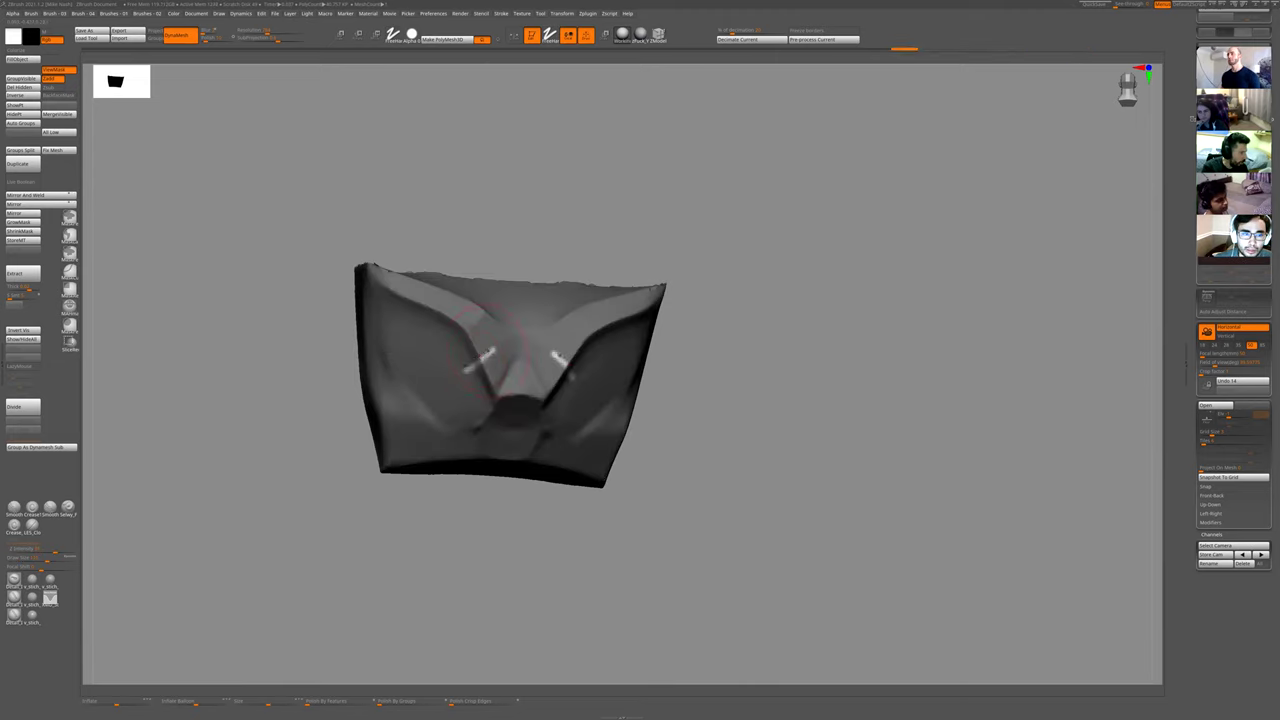
pyautogui.moveTo(482, 350); pyautogui.dragTo(466, 371)
pyautogui.moveTo(714, 417)
pyautogui.mouseDown()
pyautogui.moveTo(708, 427)
pyautogui.moveTo(714, 340)
pyautogui.mouseUp()
pyautogui.keyDown('ctrl'); pyautogui.moveTo(640, 440); pyautogui.dragTo(665, 464); pyautogui.keyUp('ctrl')
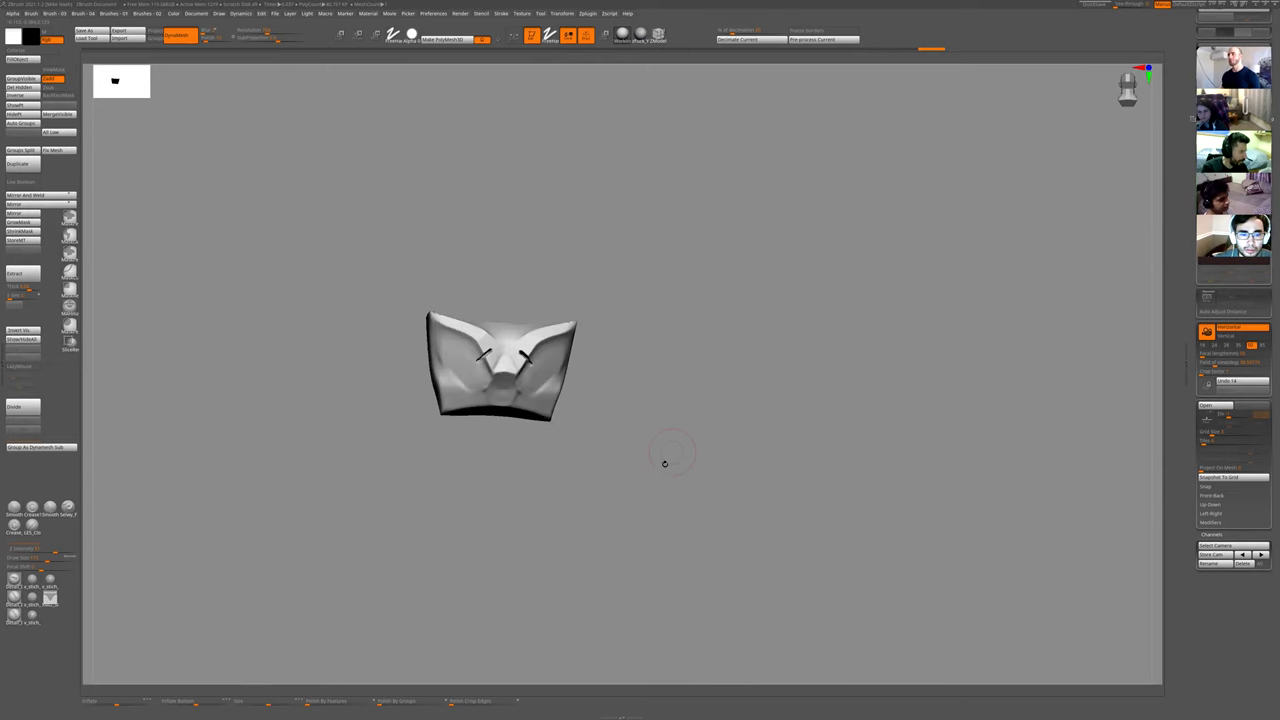
pyautogui.hotkey('shift', 's')
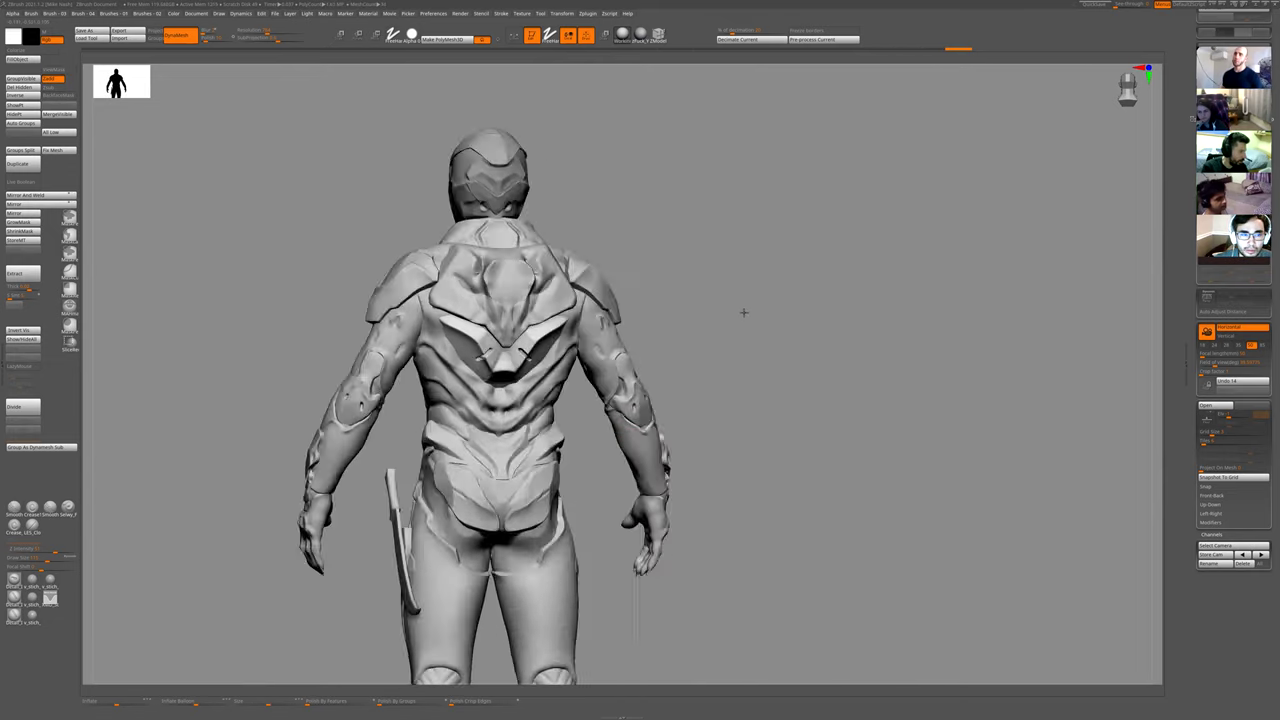
pyautogui.moveTo(744, 312); pyautogui.dragTo(718, 312)
# - Isolate the back piece, undo the slots across the recesses' inner edges and clear the mask
pyautogui.hotkey('shift', 's')
pyautogui.keyDown('alt'); pyautogui.moveTo(746, 234); pyautogui.dragTo(680, 408); pyautogui.keyUp('alt')
pyautogui.hotkey('ctrl', 'h')
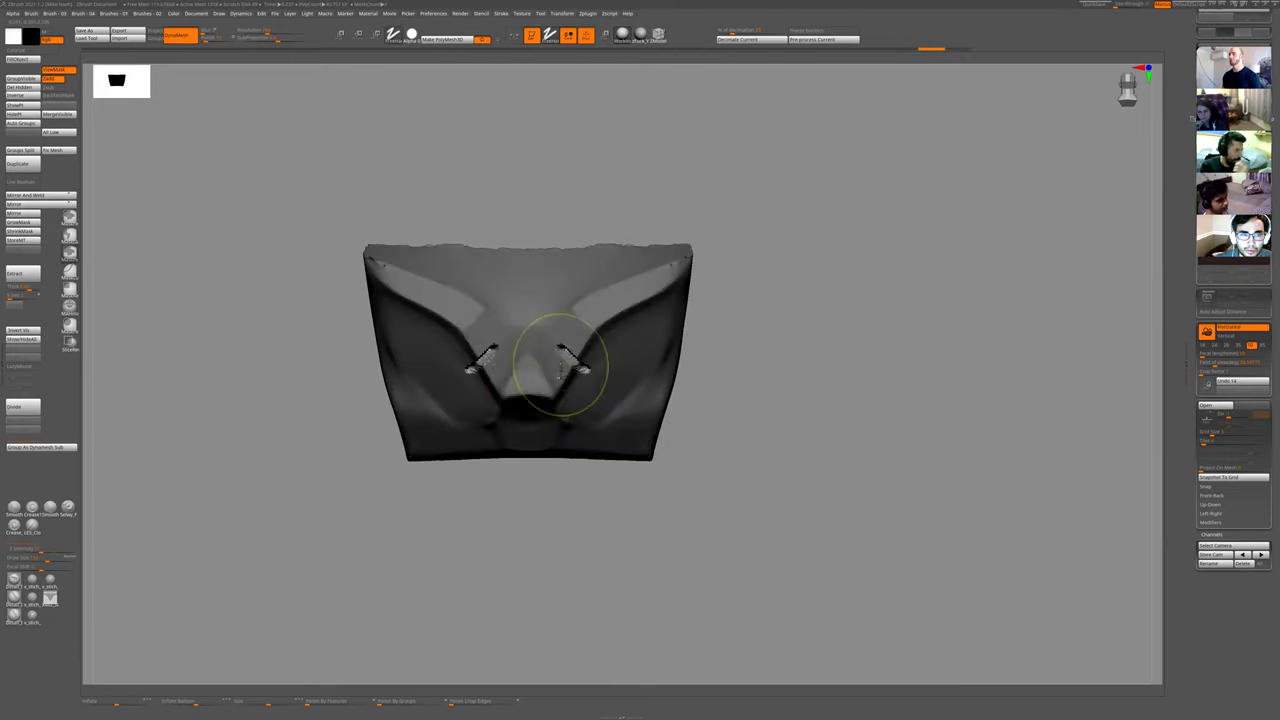
pyautogui.hotkey('ctrl', 'z')
pyautogui.keyDown('ctrl'); pyautogui.moveTo(500, 533); pyautogui.dragTo(543, 562); pyautogui.keyUp('ctrl')
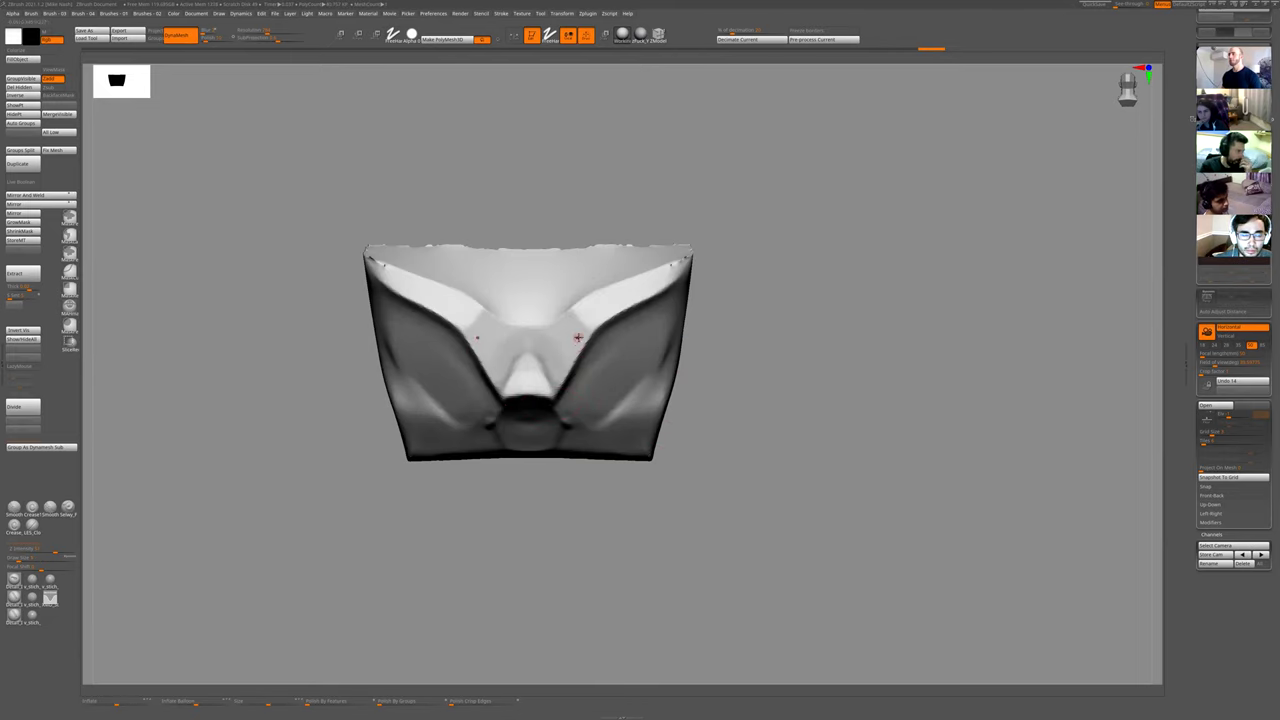
# - Mask a short bar on the raised facet beside each recess, invert the mask, sink the bars into slots and review the back
pyautogui.keyDown('ctrl'); pyautogui.moveTo(581, 334); pyautogui.dragTo(572, 351); pyautogui.keyUp('ctrl')
pyautogui.hotkey('ctrl', 'i')
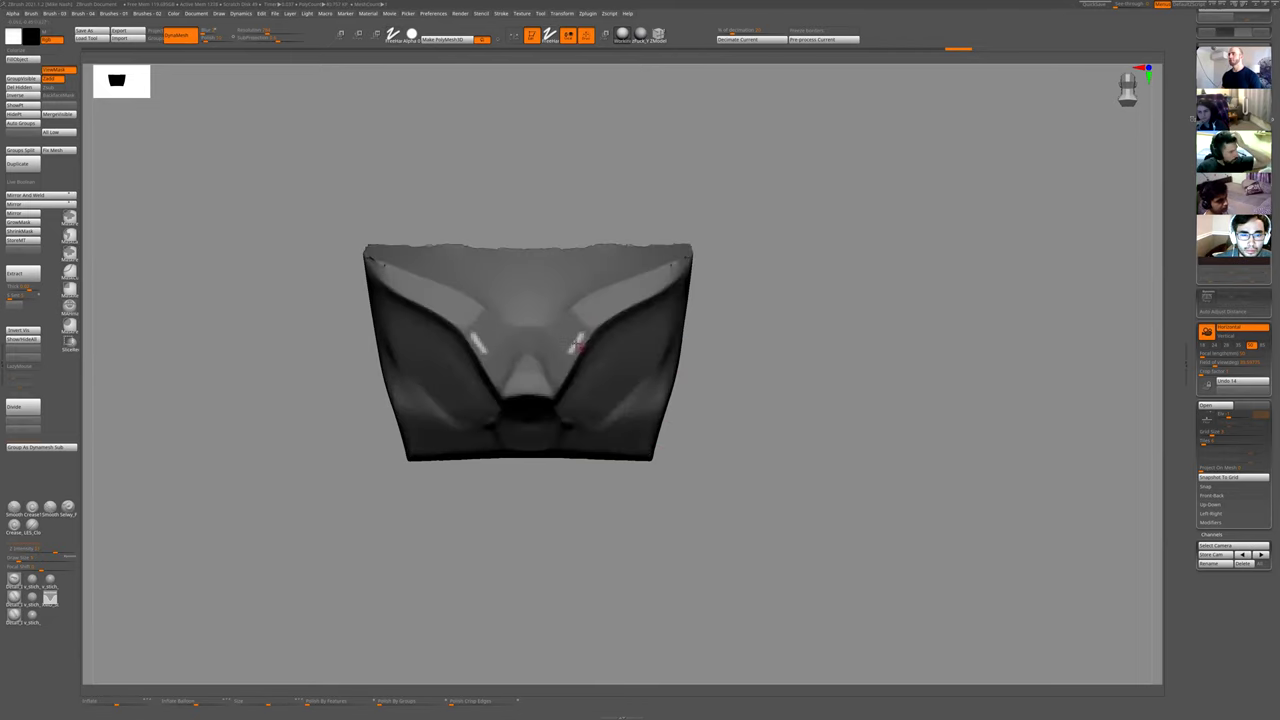
pyautogui.keyDown('ctrl'); pyautogui.click(731, 308); pyautogui.keyUp('ctrl')
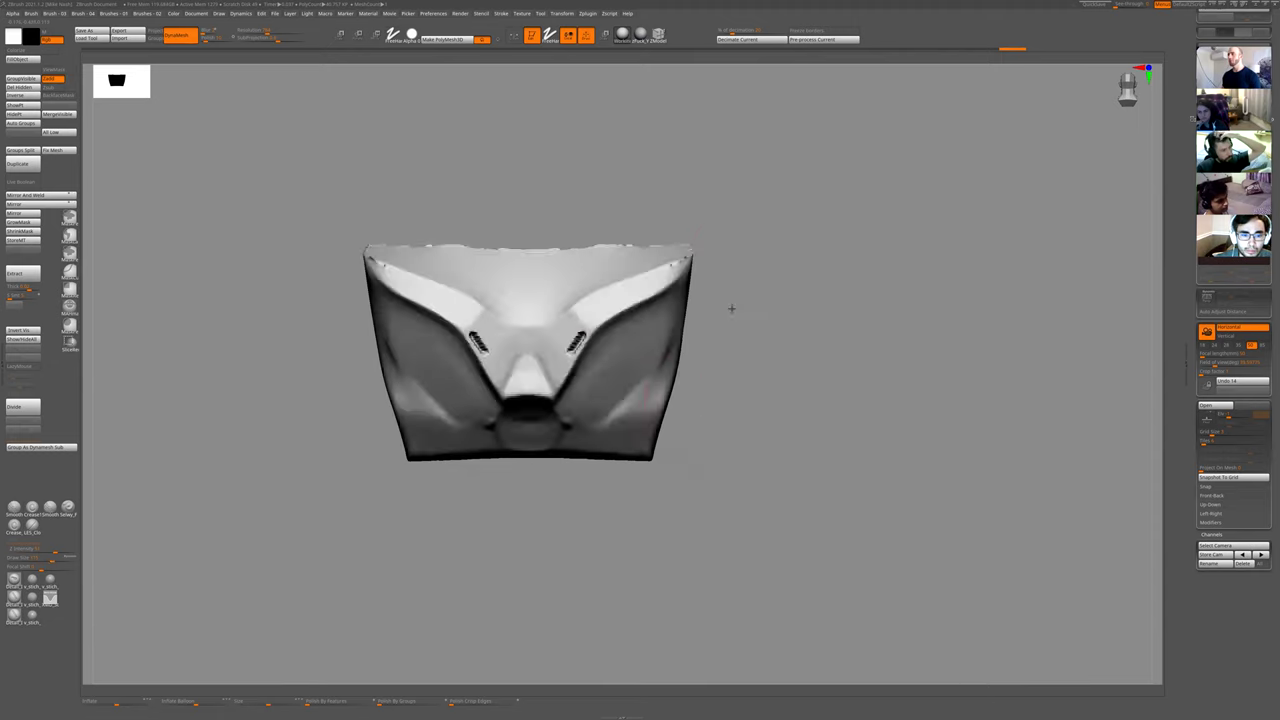
pyautogui.keyDown('ctrl'); pyautogui.keyDown('shift'); pyautogui.click(731, 308); pyautogui.keyUp('shift'); pyautogui.keyUp('ctrl')
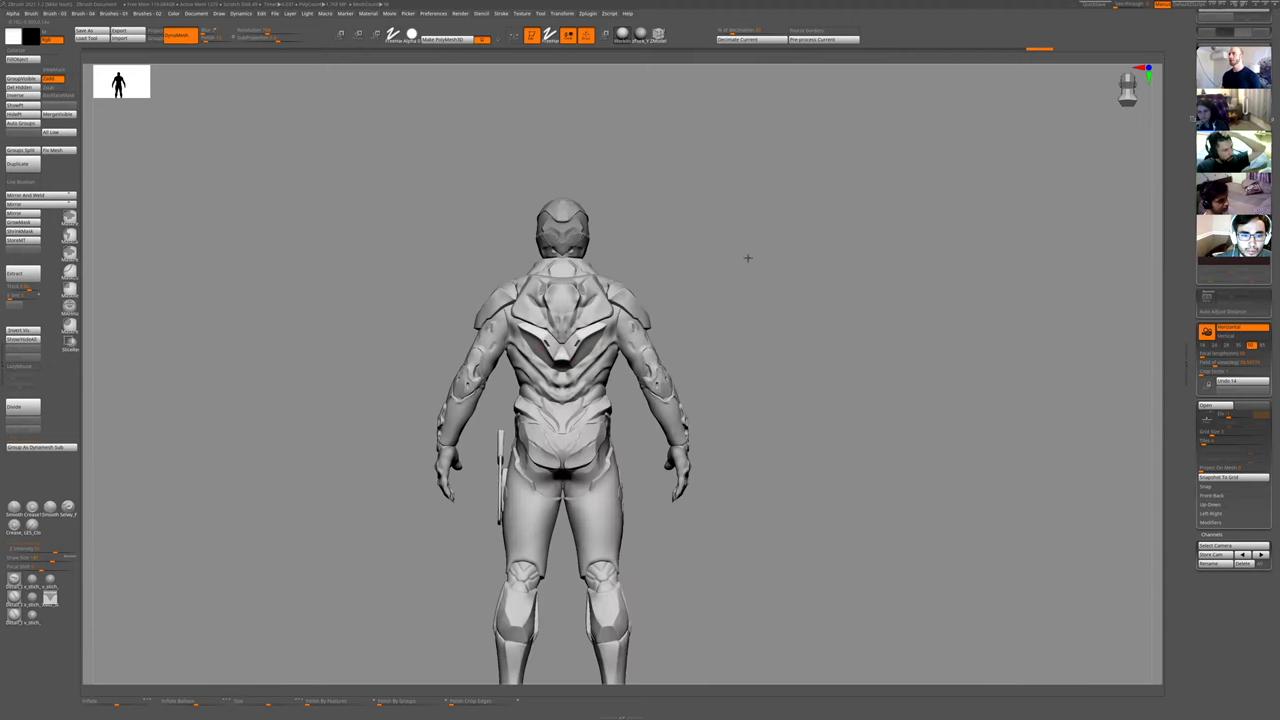
pyautogui.moveTo(748, 258); pyautogui.dragTo(772, 260)
pyautogui.hotkey('shift', 's')
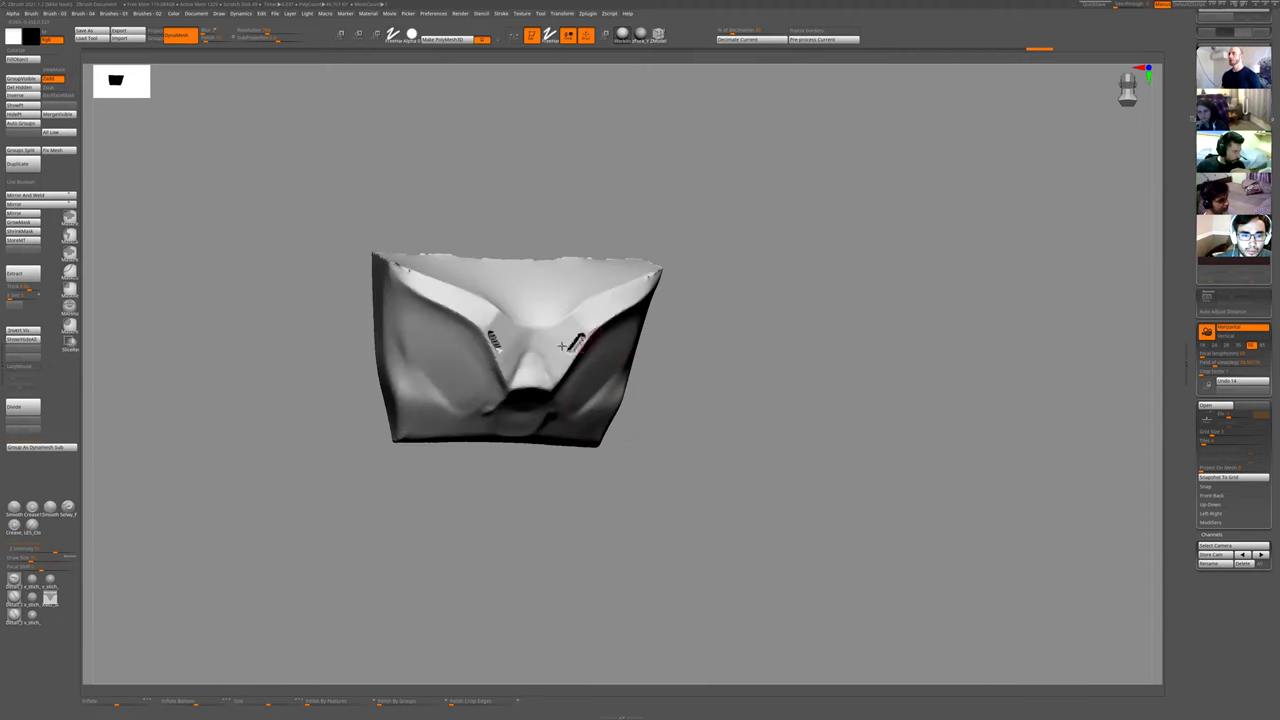
pyautogui.keyDown('alt'); pyautogui.moveTo(685, 326); pyautogui.dragTo(414, 340); pyautogui.keyUp('alt')
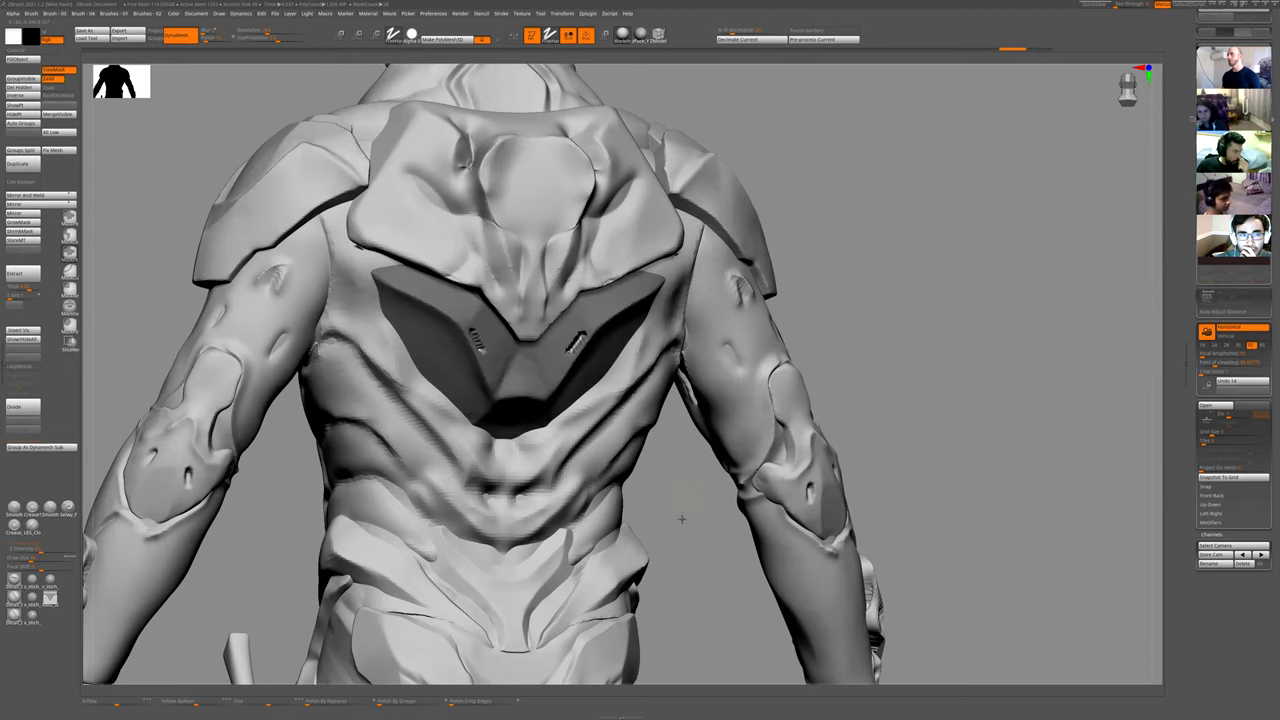
# - Try replacing the facet slots with a long narrow slot inside each recess, using an inverted bar mask
pyautogui.keyDown('ctrl'); pyautogui.keyDown('shift'); pyautogui.click(436, 345); pyautogui.keyUp('shift'); pyautogui.keyUp('ctrl')
pyautogui.moveTo(430, 336); pyautogui.dragTo(430, 378)
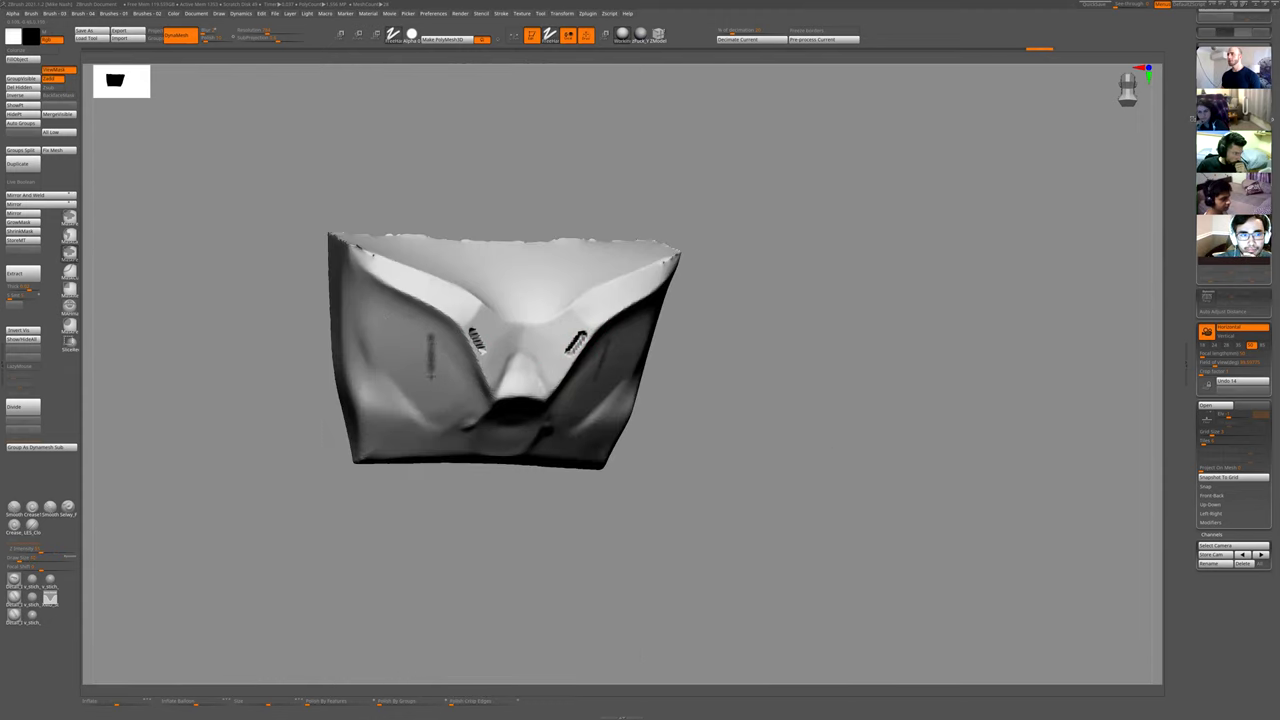
pyautogui.moveTo(412, 518); pyautogui.dragTo(474, 349)
pyautogui.keyDown('ctrl'); pyautogui.moveTo(480, 270); pyautogui.dragTo(498, 251); pyautogui.keyUp('ctrl')
pyautogui.keyDown('ctrl'); pyautogui.moveTo(498, 251); pyautogui.dragTo(503, 246); pyautogui.keyUp('ctrl')
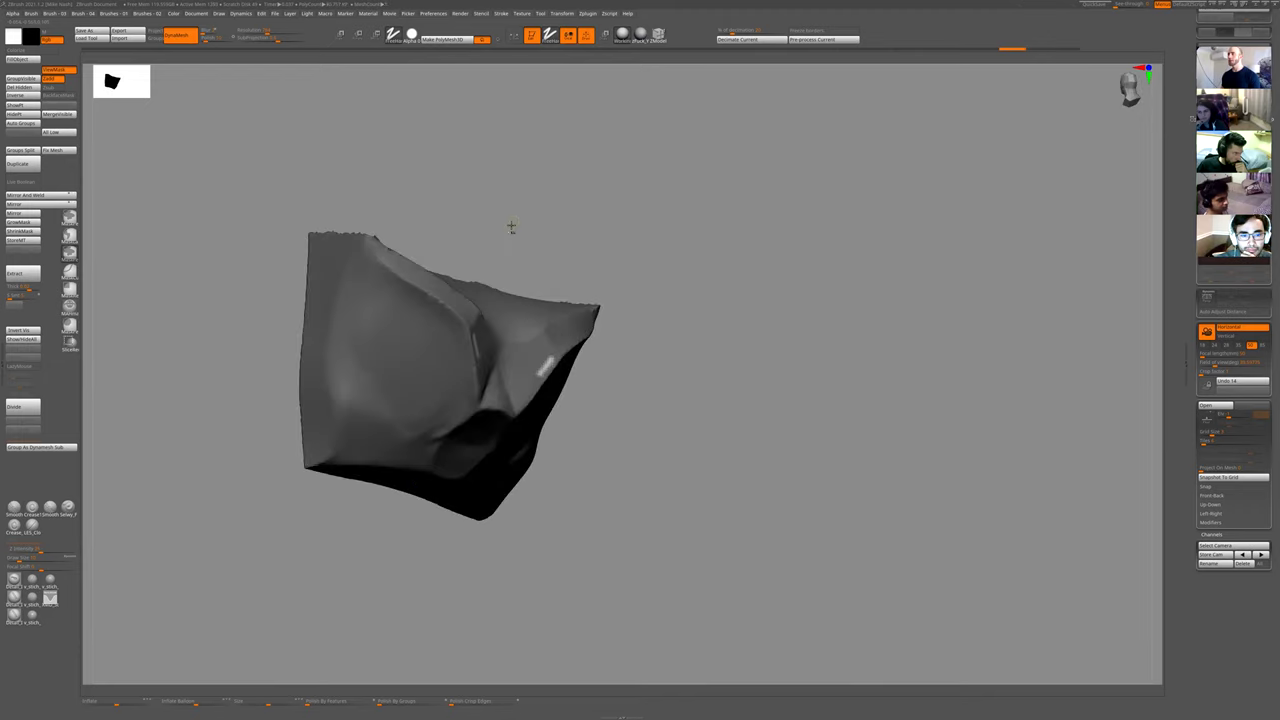
pyautogui.moveTo(420, 322); pyautogui.dragTo(428, 370)
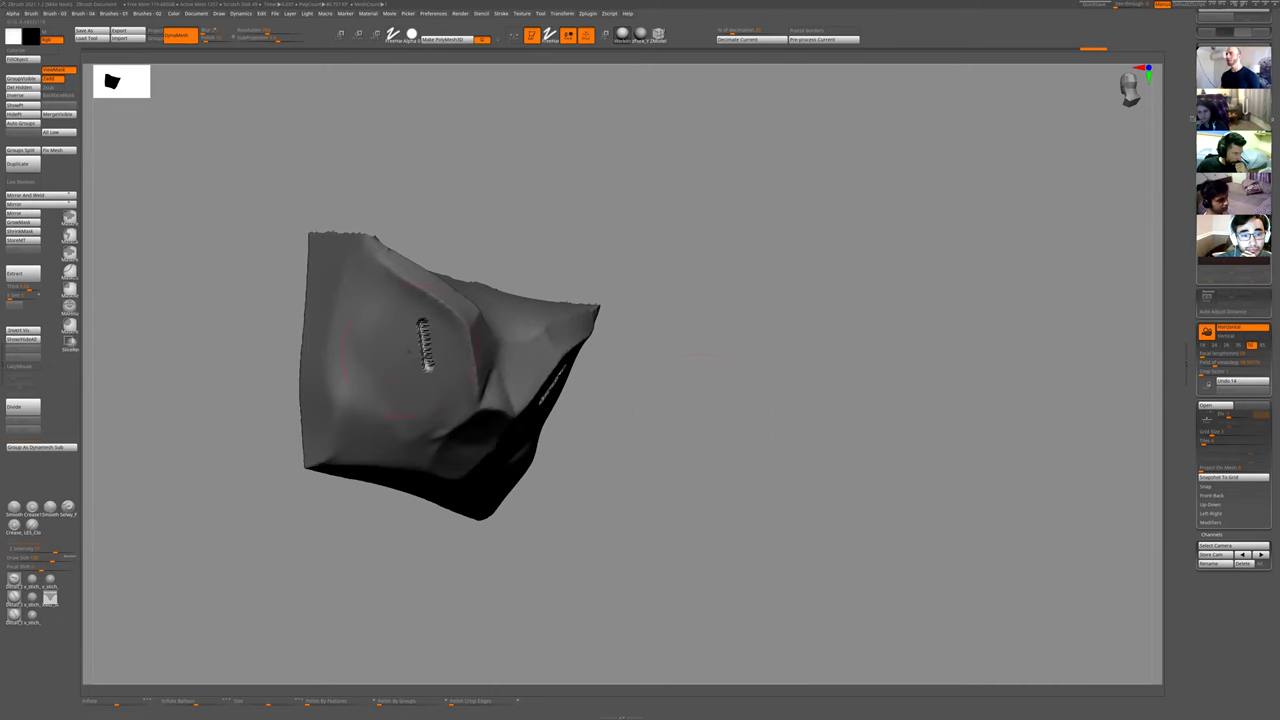
pyautogui.moveTo(714, 456); pyautogui.dragTo(610, 460)
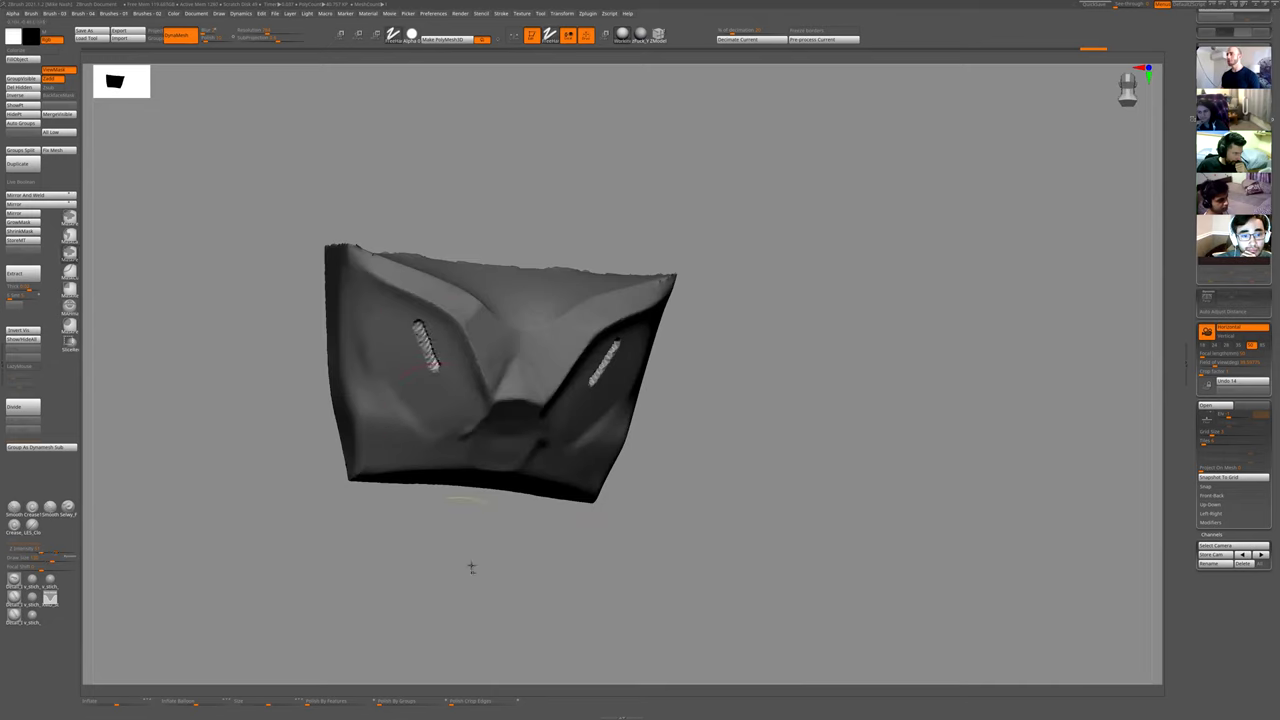
# - Check the long recess slots against the full figure, undo them and clear the mask
pyautogui.keyDown('ctrl'); pyautogui.moveTo(468, 570); pyautogui.dragTo(434, 613); pyautogui.keyUp('ctrl')
pyautogui.moveTo(414, 372)
pyautogui.keyDown('ctrl'); pyautogui.mouseDown(button='right')
pyautogui.moveTo(520, 109)
pyautogui.moveTo(411, 361)
pyautogui.mouseUp(button='right'); pyautogui.keyUp('ctrl')
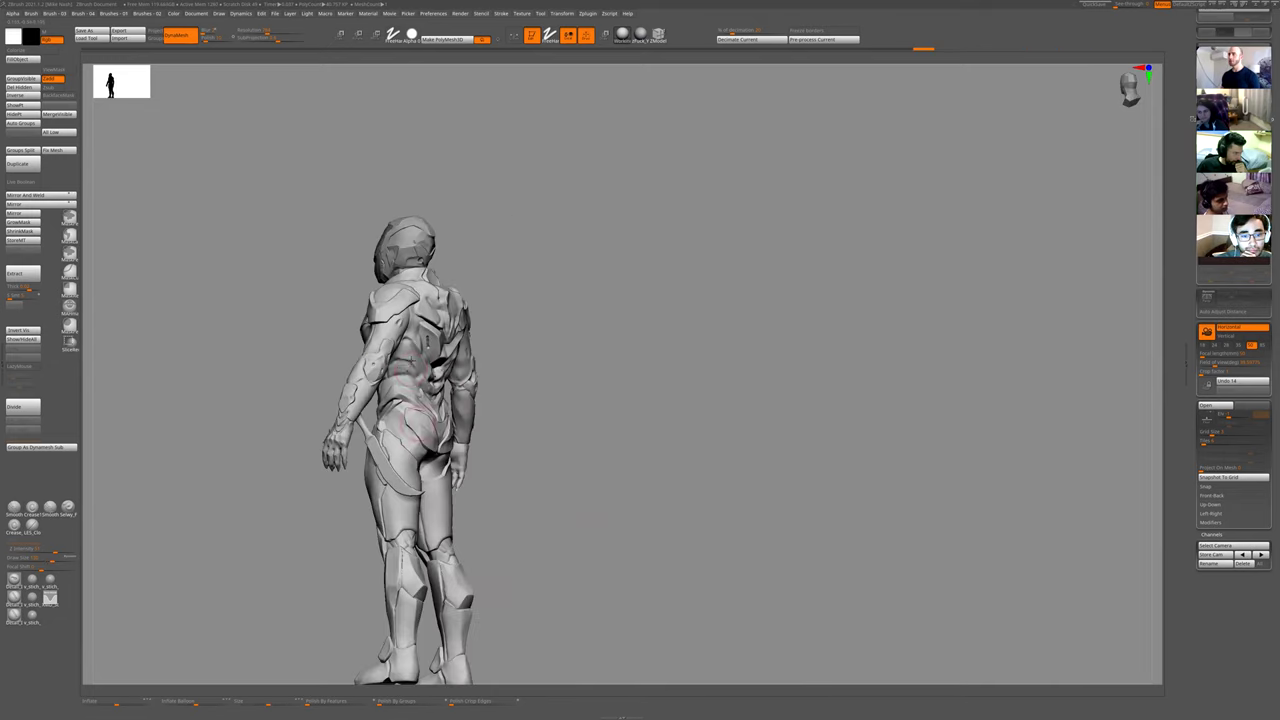
pyautogui.hotkey('ctrl', 'shift', 's')
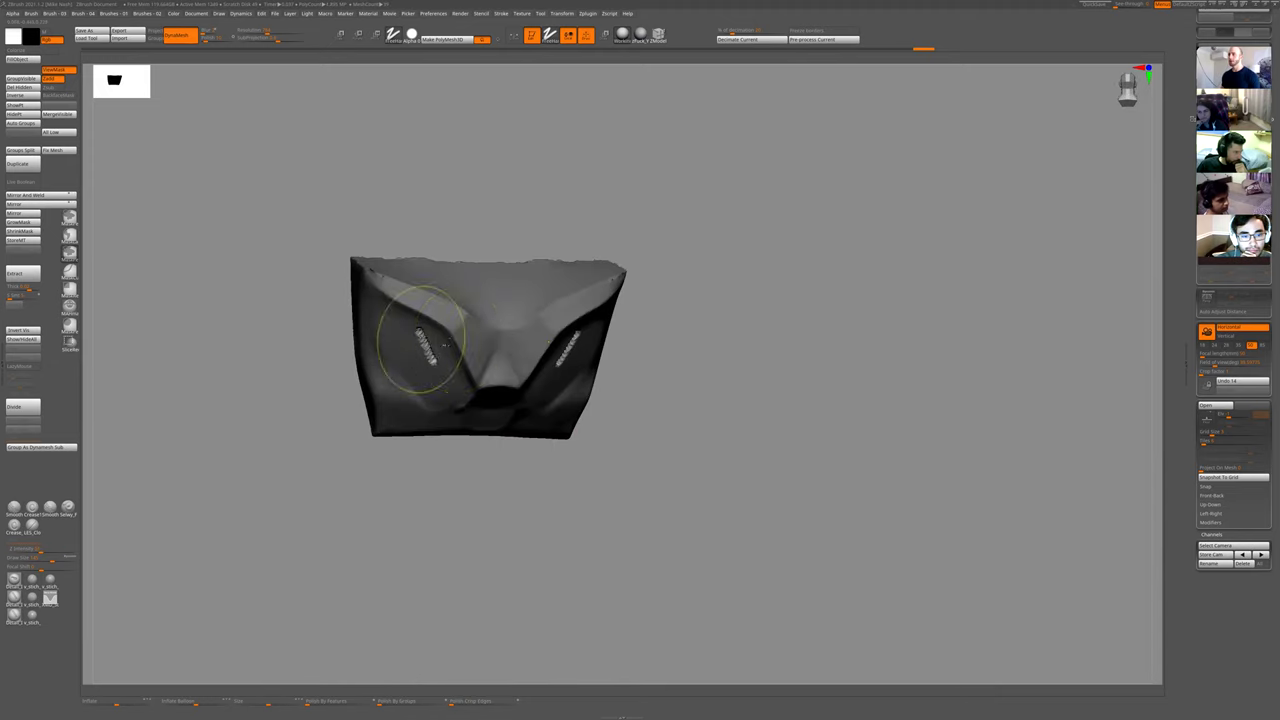
pyautogui.keyDown('ctrl'); pyautogui.moveTo(675, 423); pyautogui.dragTo(720, 413); pyautogui.keyUp('ctrl')
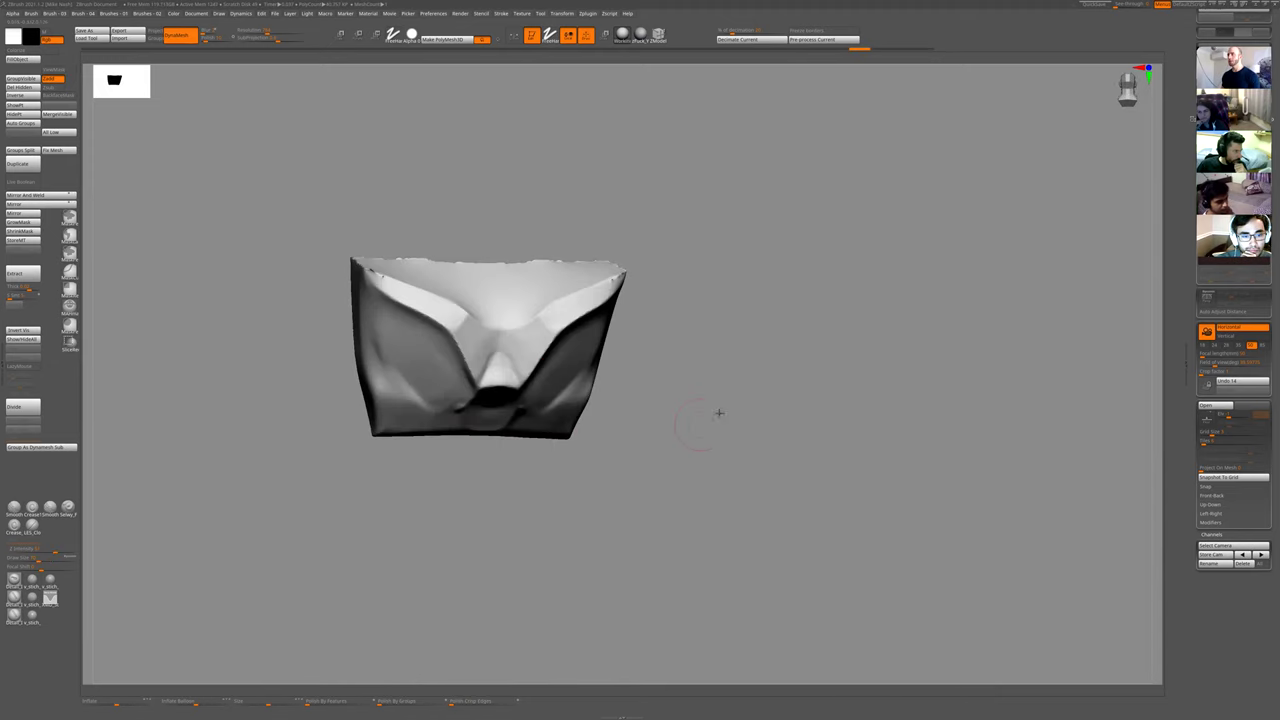
# - Carve a thin groove along the raised rim of each recess, from the upper corner down to the central block
pyautogui.keyDown('ctrl'); pyautogui.moveTo(720, 413); pyautogui.dragTo(529, 309, button='right'); pyautogui.keyUp('ctrl')
pyautogui.moveTo(815, 301)
pyautogui.keyDown('alt'); pyautogui.mouseDown(button='right')
pyautogui.moveTo(747, 326)
pyautogui.moveTo(600, 291)
pyautogui.mouseUp(button='right'); pyautogui.keyUp('alt')
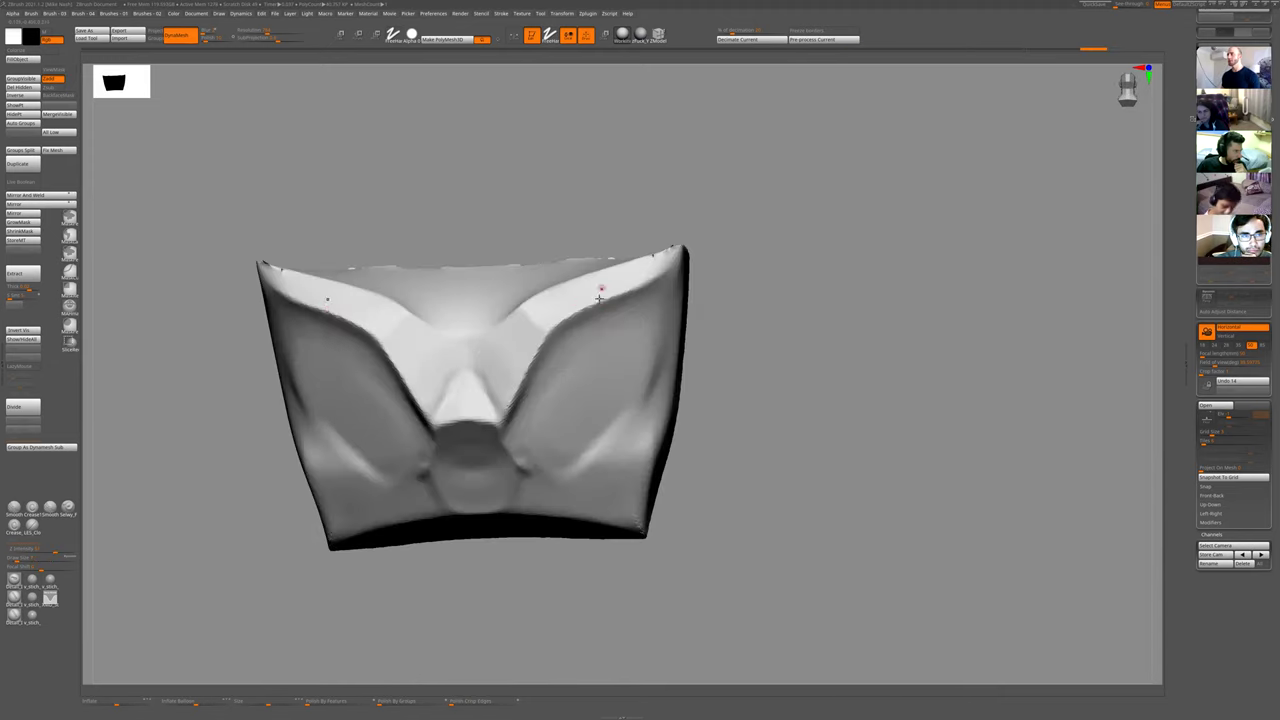
pyautogui.moveTo(748, 251); pyautogui.dragTo(666, 303, button='right')
pyautogui.press('1')
pyautogui.click(694, 320)
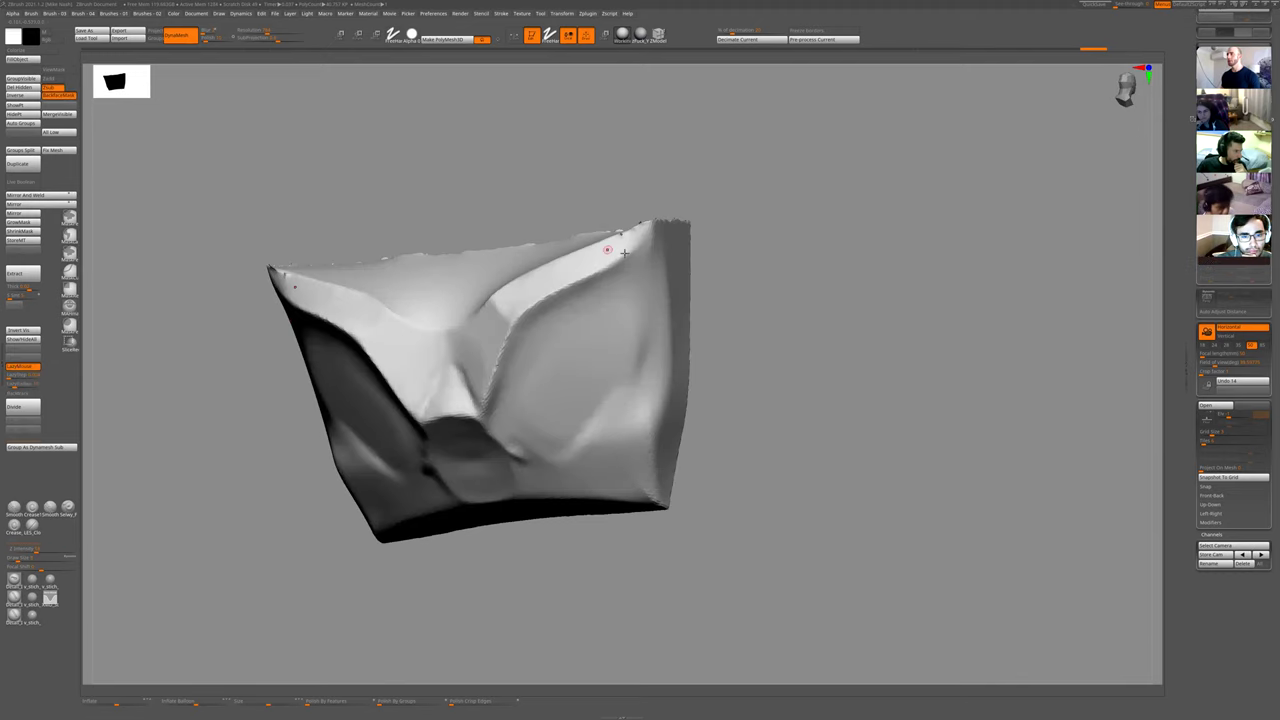
pyautogui.moveTo(642, 234)
pyautogui.mouseDown()
pyautogui.moveTo(529, 312)
pyautogui.moveTo(504, 376)
pyautogui.moveTo(502, 442)
pyautogui.moveTo(448, 417)
pyautogui.mouseUp()
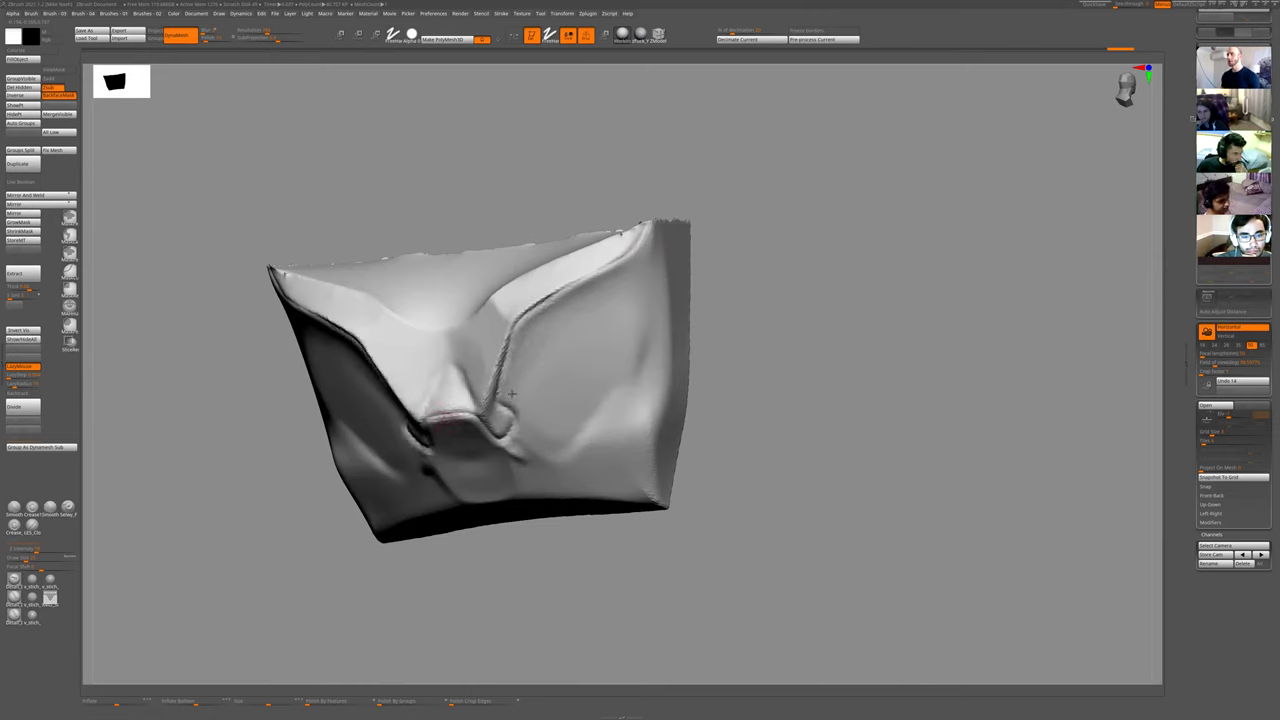
# - Punch small holes into the raised V-shaped band, near its upper outer ends and on both sides of the central ridge
pyautogui.press('1')
pyautogui.keyDown('alt'); pyautogui.moveTo(746, 195); pyautogui.dragTo(746, 233); pyautogui.keyUp('alt')
pyautogui.press('space')
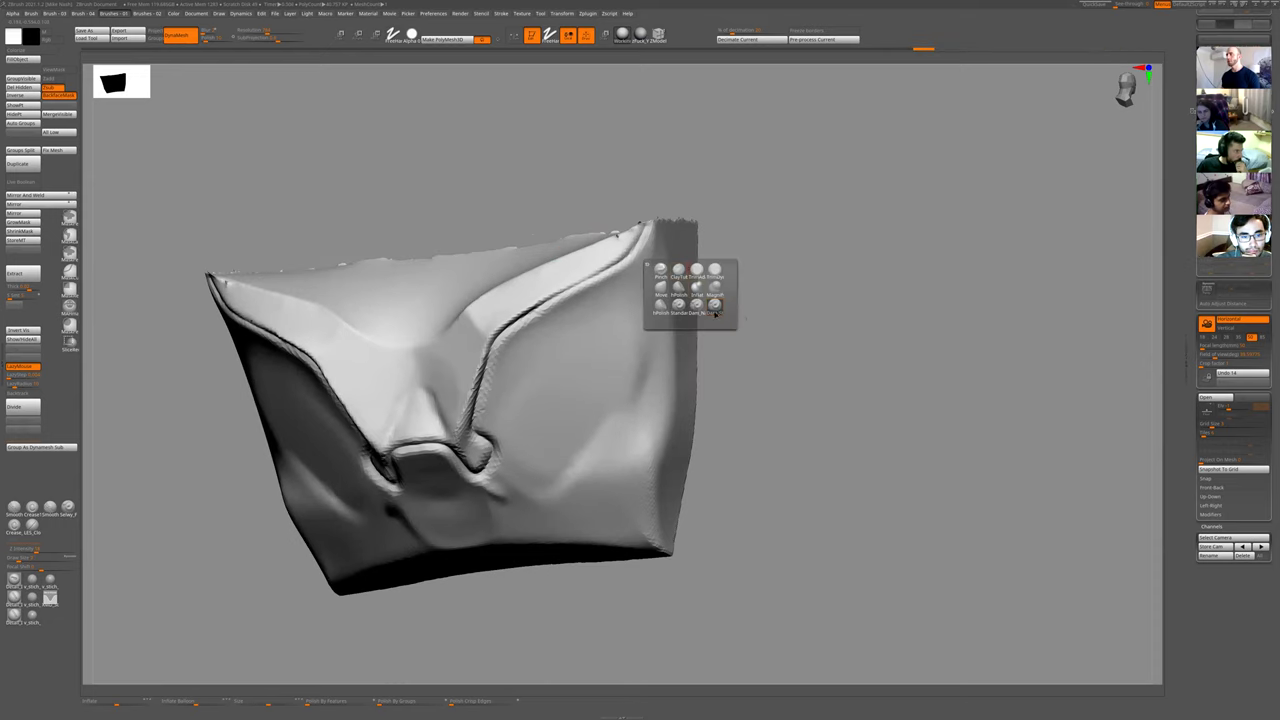
pyautogui.click(714, 308)
pyautogui.moveTo(730, 306); pyautogui.dragTo(610, 264)
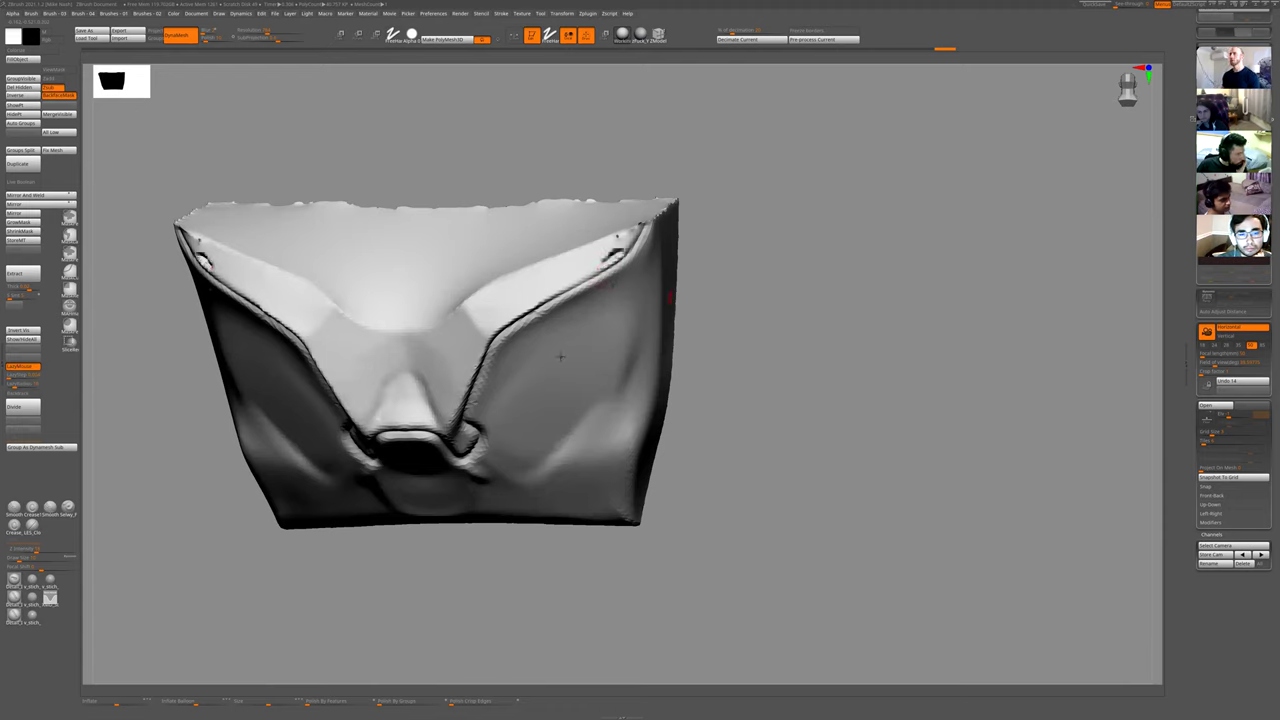
pyautogui.moveTo(722, 290); pyautogui.dragTo(640, 276)
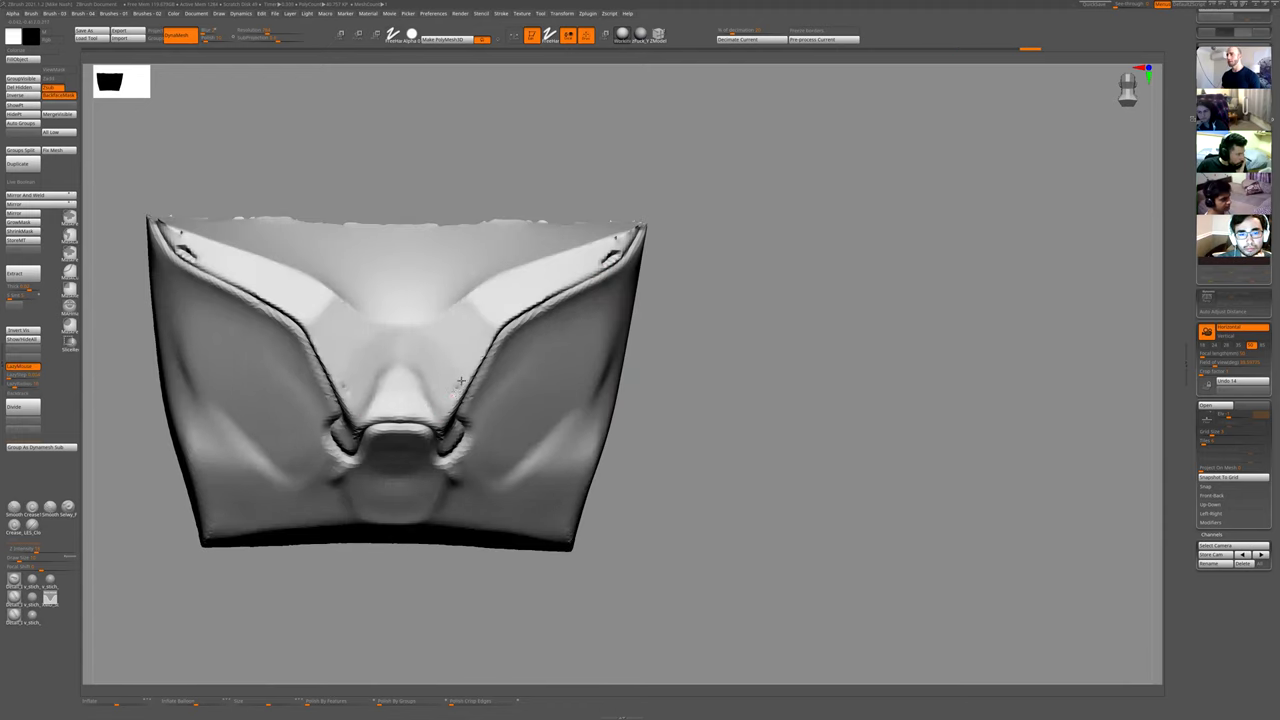
pyautogui.moveTo(451, 398); pyautogui.dragTo(456, 387)
pyautogui.keyDown('alt'); pyautogui.moveTo(710, 444); pyautogui.dragTo(660, 332); pyautogui.keyUp('alt')
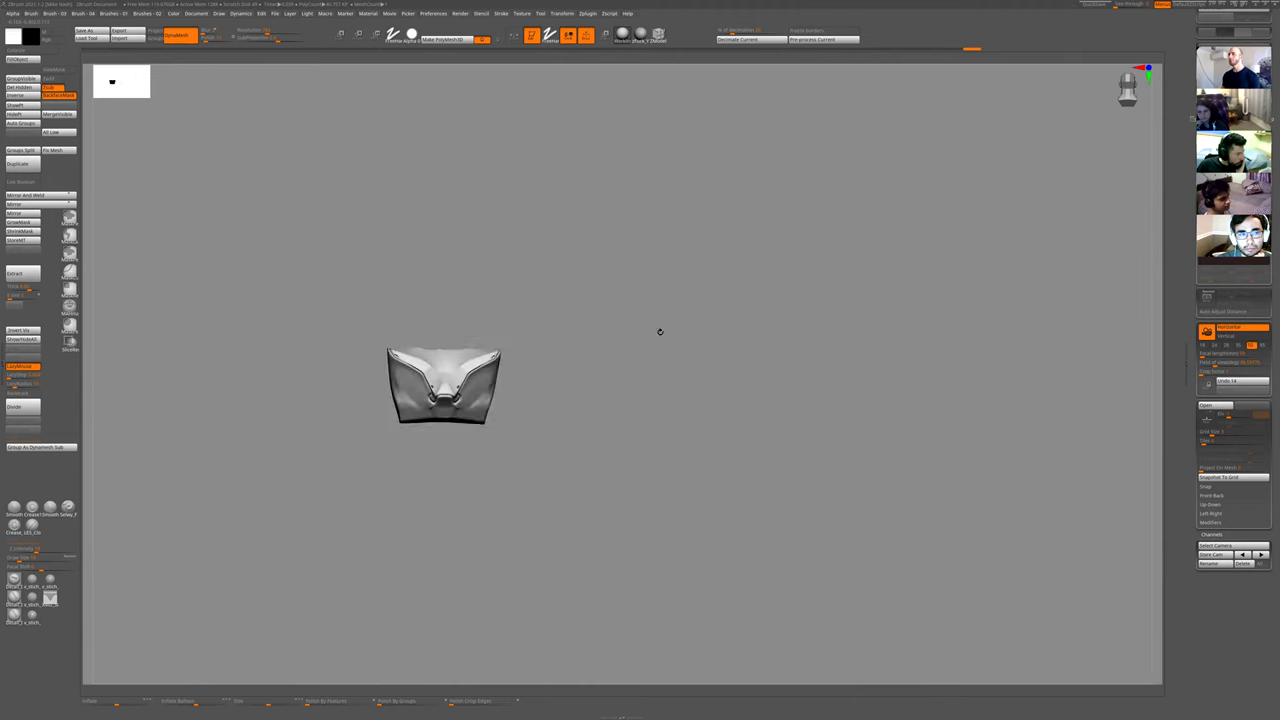
pyautogui.keyDown('ctrl'); pyautogui.keyDown('shift'); pyautogui.click(651, 460); pyautogui.keyUp('shift'); pyautogui.keyUp('ctrl')
pyautogui.moveTo(651, 414); pyautogui.dragTo(600, 410)
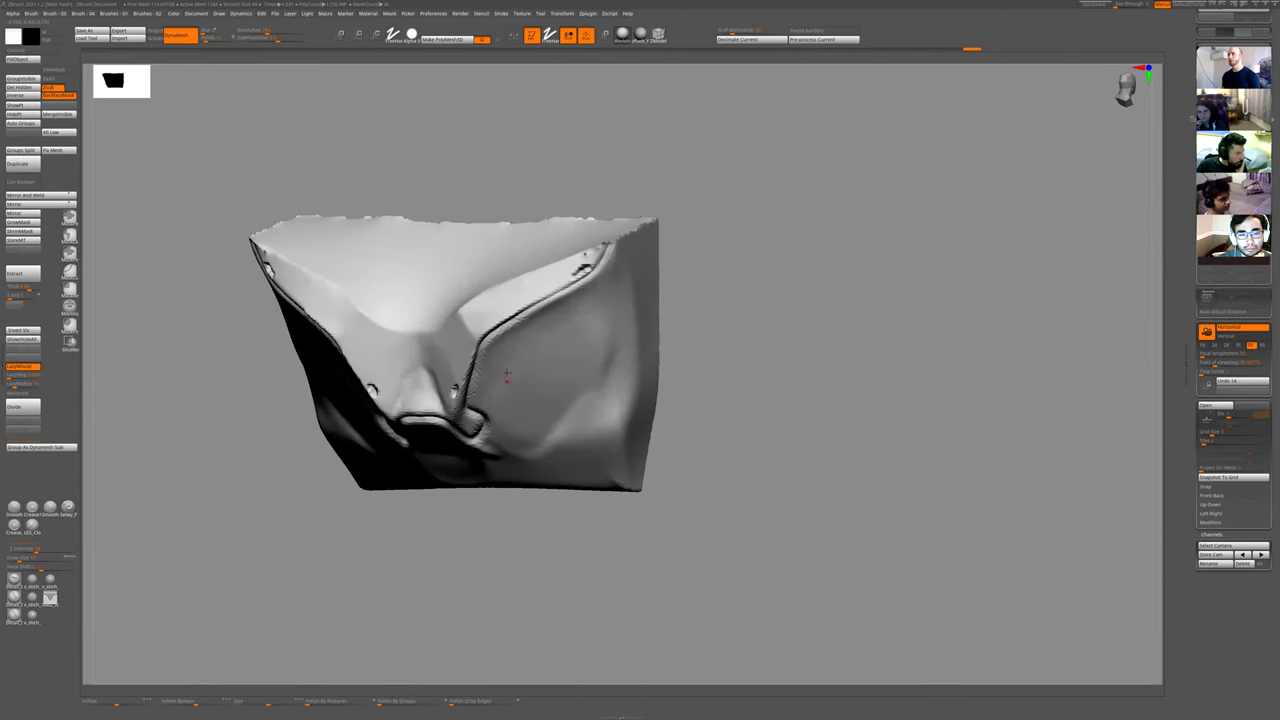
# - Cut a short diagonal row of small notches into the recess on each side of the back piece
pyautogui.press('1')
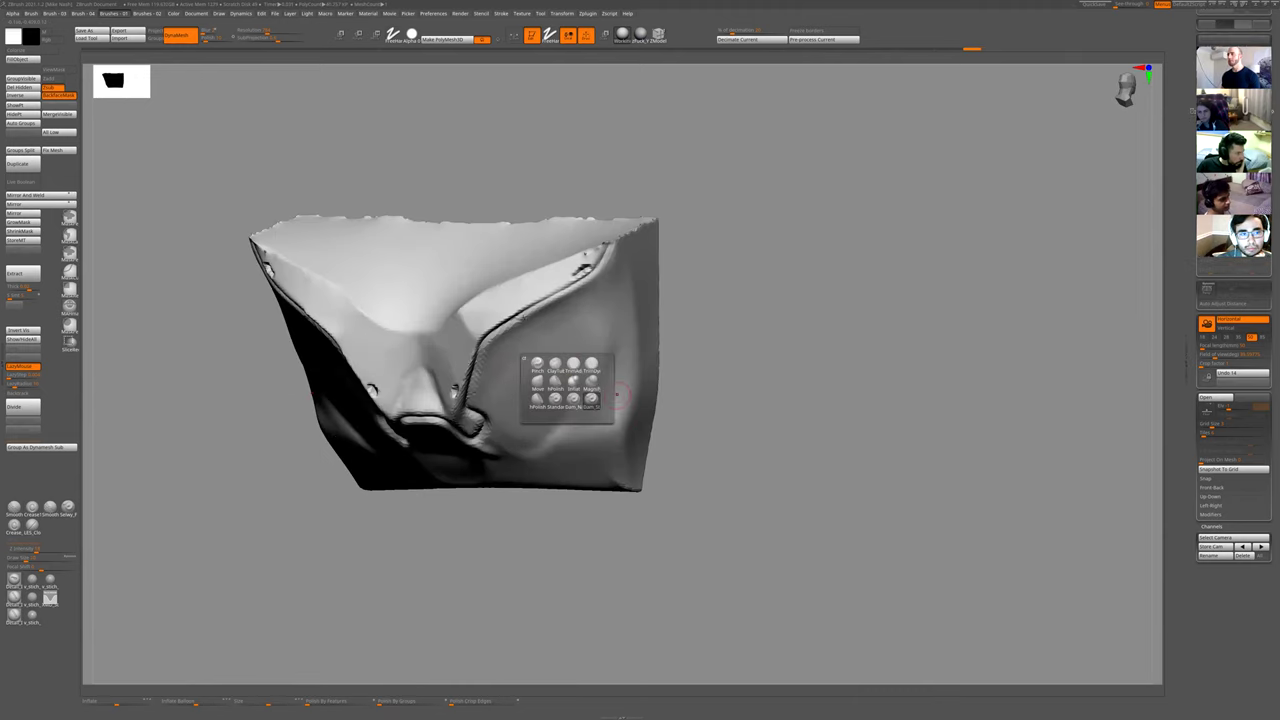
pyautogui.click(590, 394)
pyautogui.moveTo(545, 372); pyautogui.dragTo(571, 369, button='right')
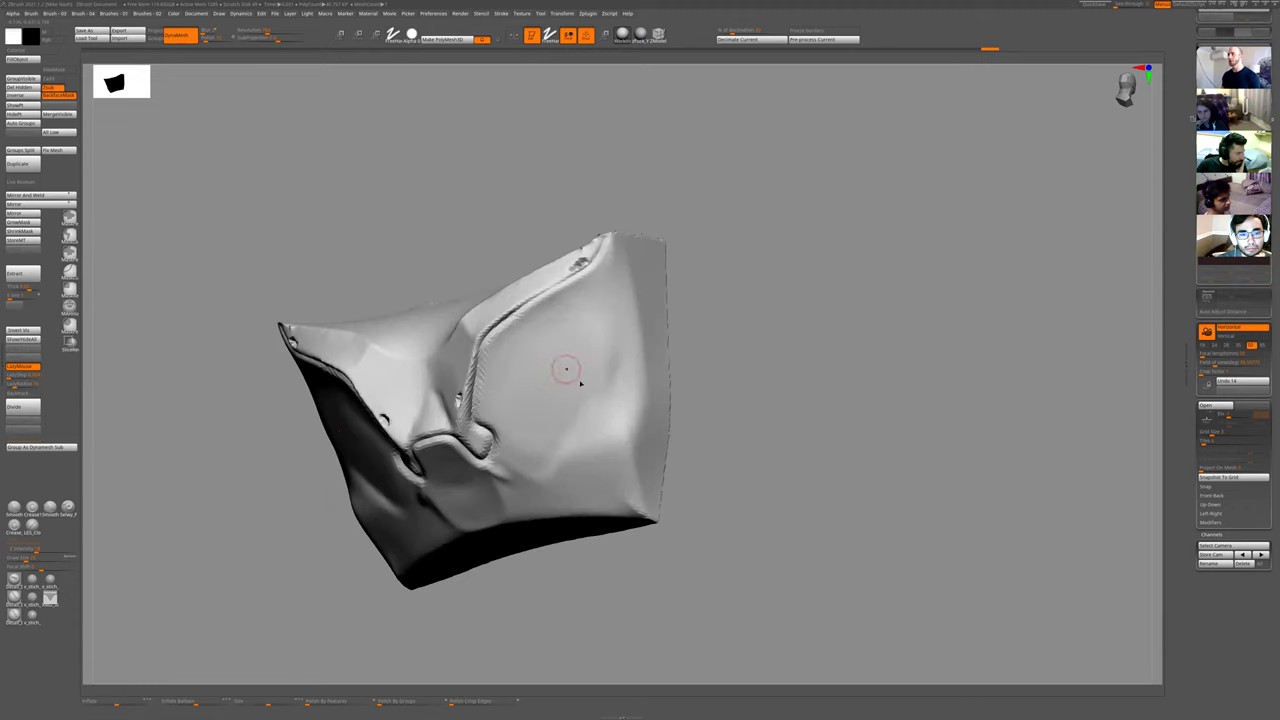
pyautogui.press('space')
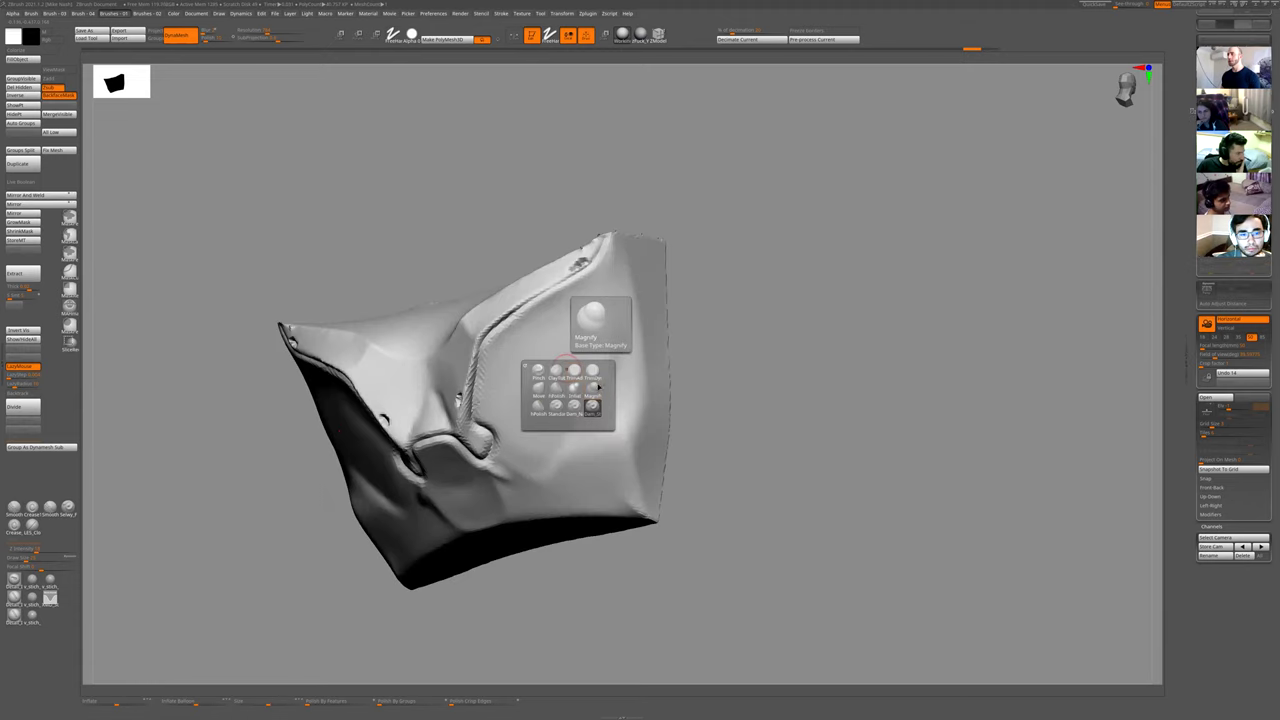
pyautogui.moveTo(527, 275)
pyautogui.mouseDown(button='right')
pyautogui.moveTo(661, 244)
pyautogui.moveTo(757, 259)
pyautogui.mouseUp(button='right')
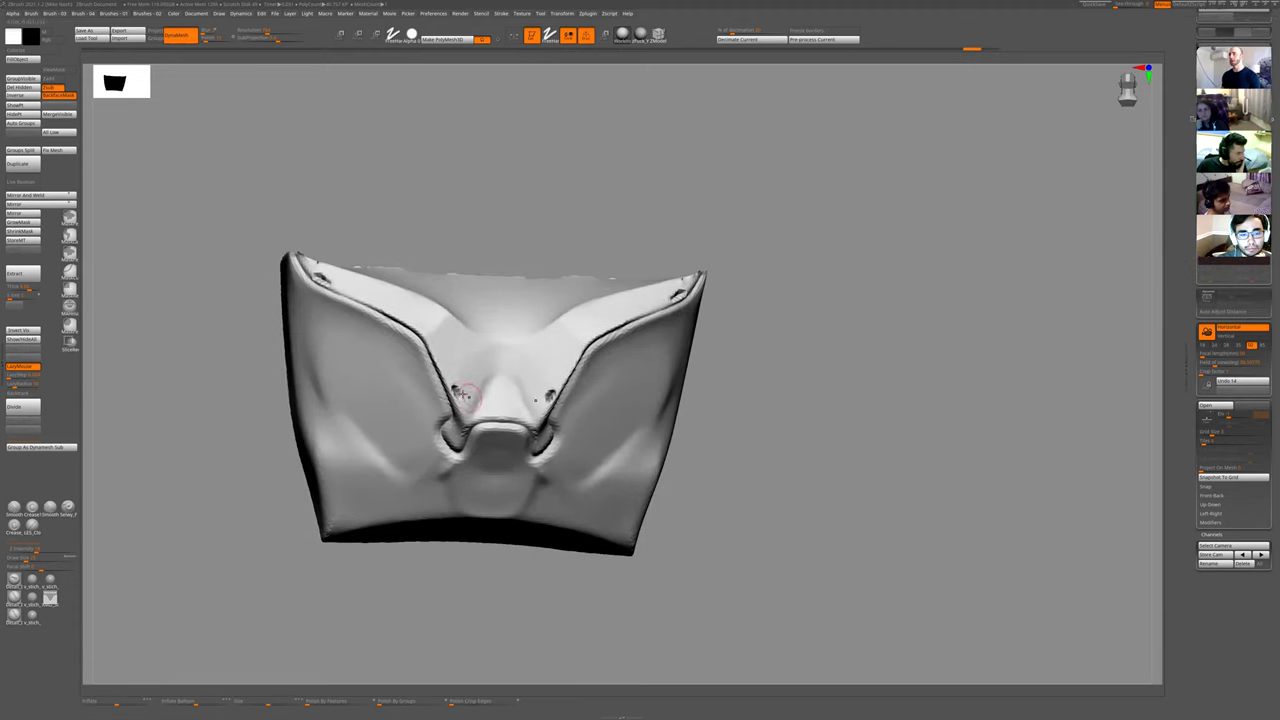
pyautogui.press('space')
pyautogui.press('2')
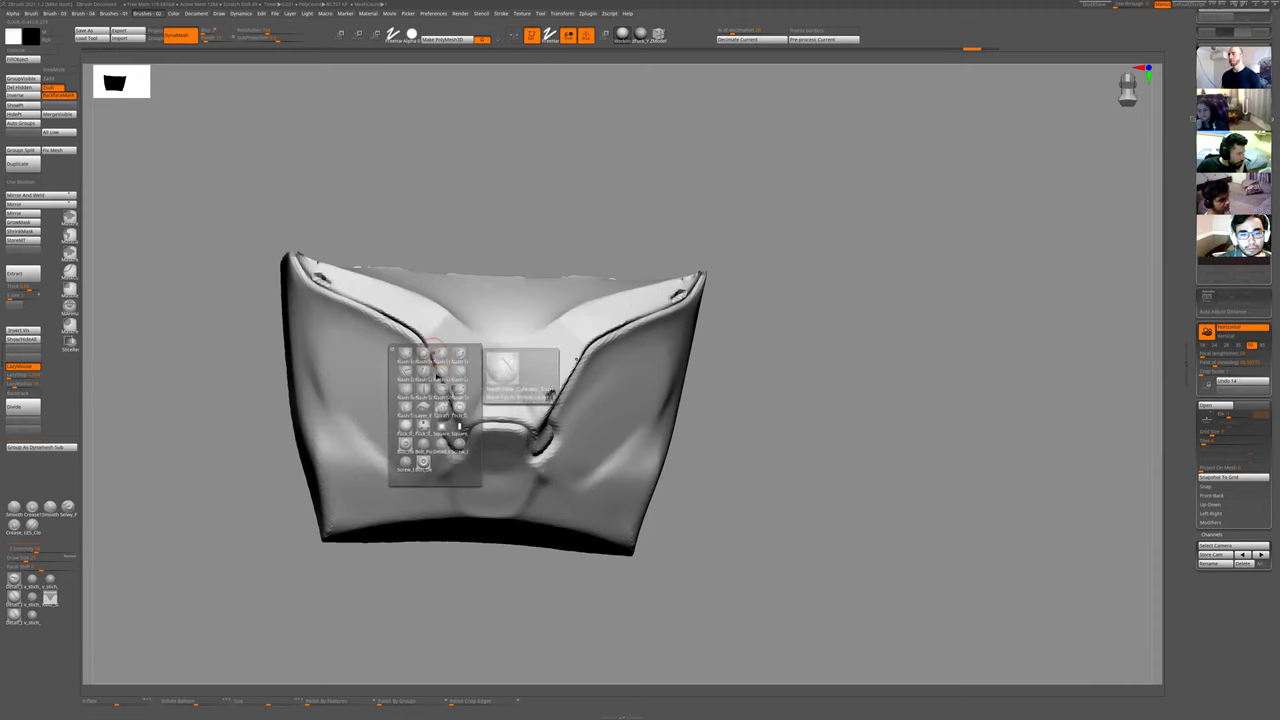
pyautogui.click(459, 373)
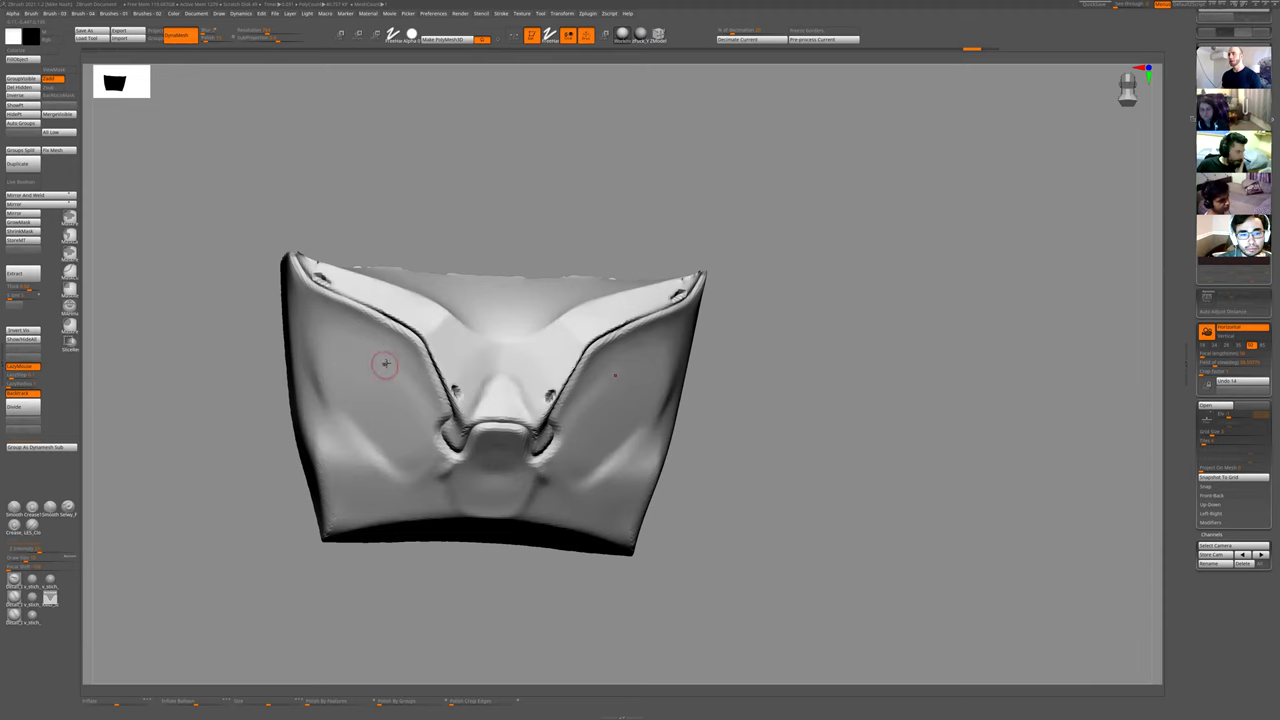
pyautogui.moveTo(352, 400); pyautogui.dragTo(392, 362)
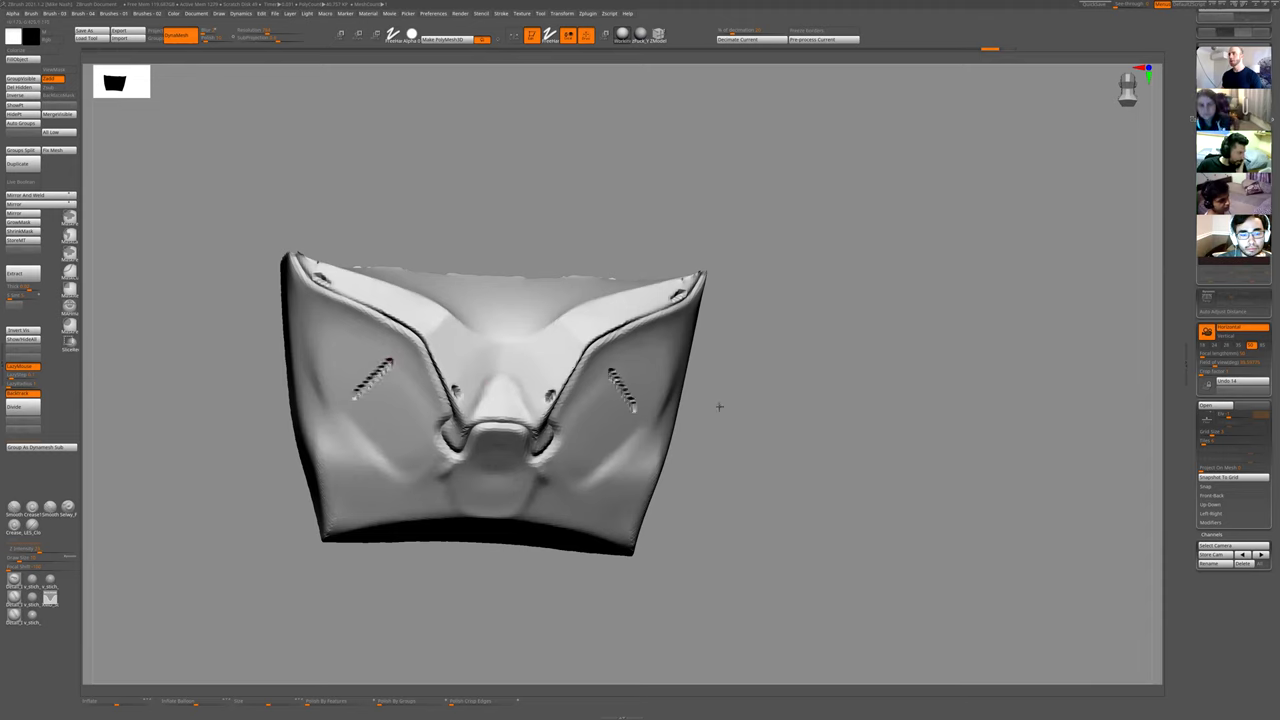
# - Examine the notch rows from several angles, both on the isolated back piece and on the full figure
pyautogui.keyDown('ctrl'); pyautogui.moveTo(720, 406); pyautogui.dragTo(606, 406, button='right'); pyautogui.keyUp('ctrl')
pyautogui.moveTo(606, 406)
pyautogui.mouseDown()
pyautogui.moveTo(654, 413)
pyautogui.moveTo(666, 396)
pyautogui.mouseUp()
pyautogui.hotkey('shift', 's')
pyautogui.keyDown('ctrl'); pyautogui.moveTo(709, 254); pyautogui.dragTo(752, 398, button='right'); pyautogui.keyUp('ctrl')
pyautogui.moveTo(752, 398); pyautogui.dragTo(380, 366)
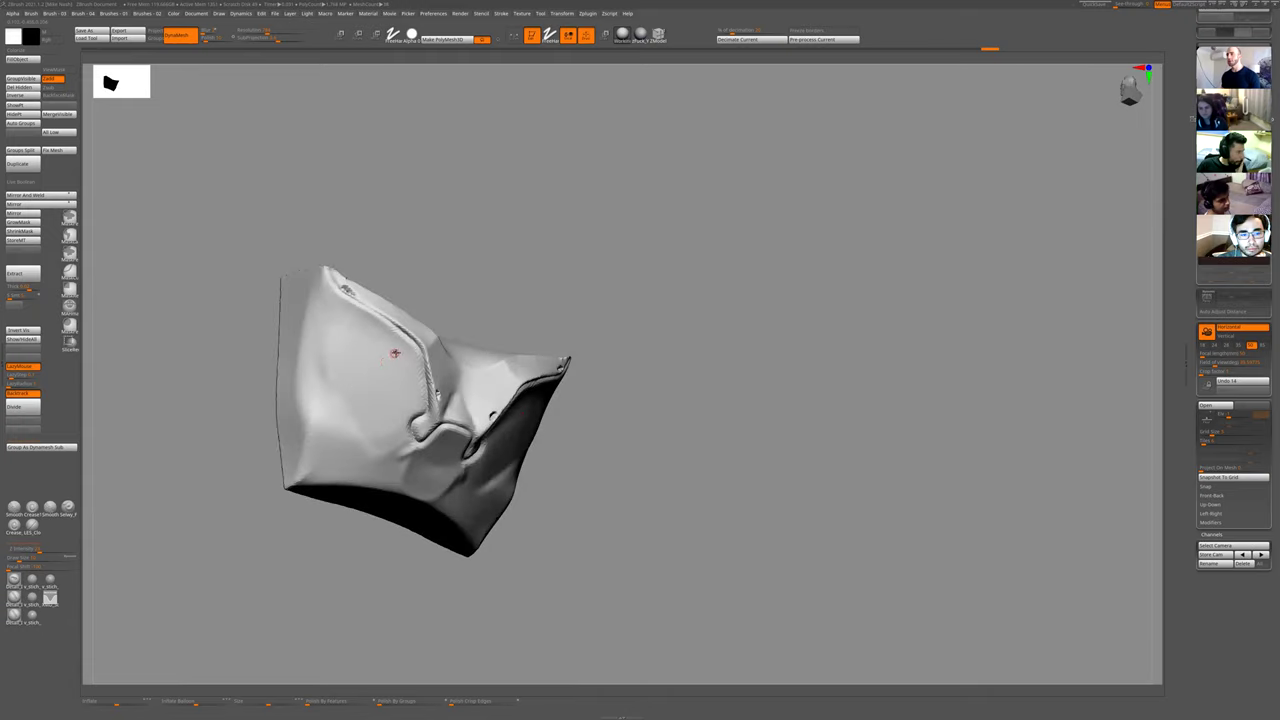
pyautogui.moveTo(431, 297); pyautogui.dragTo(401, 425)
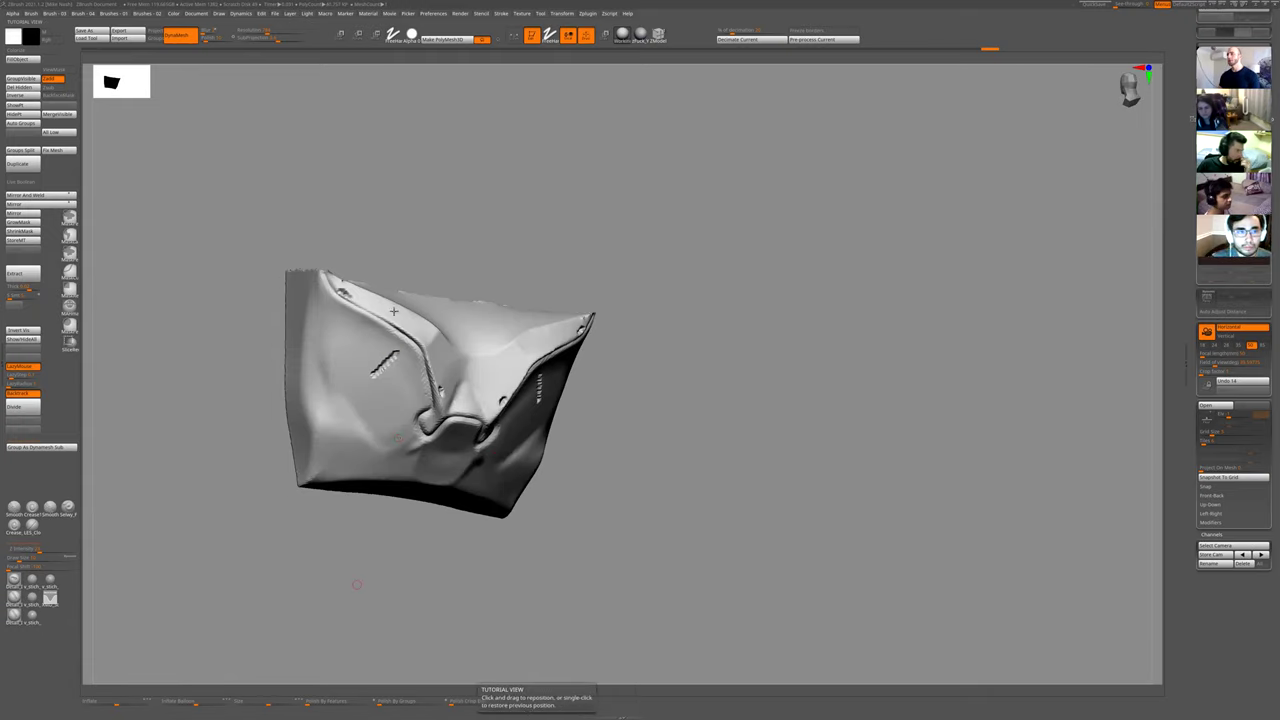
pyautogui.hotkey('shift', 's')
pyautogui.keyDown('alt'); pyautogui.moveTo(762, 391); pyautogui.dragTo(603, 367); pyautogui.keyUp('alt')
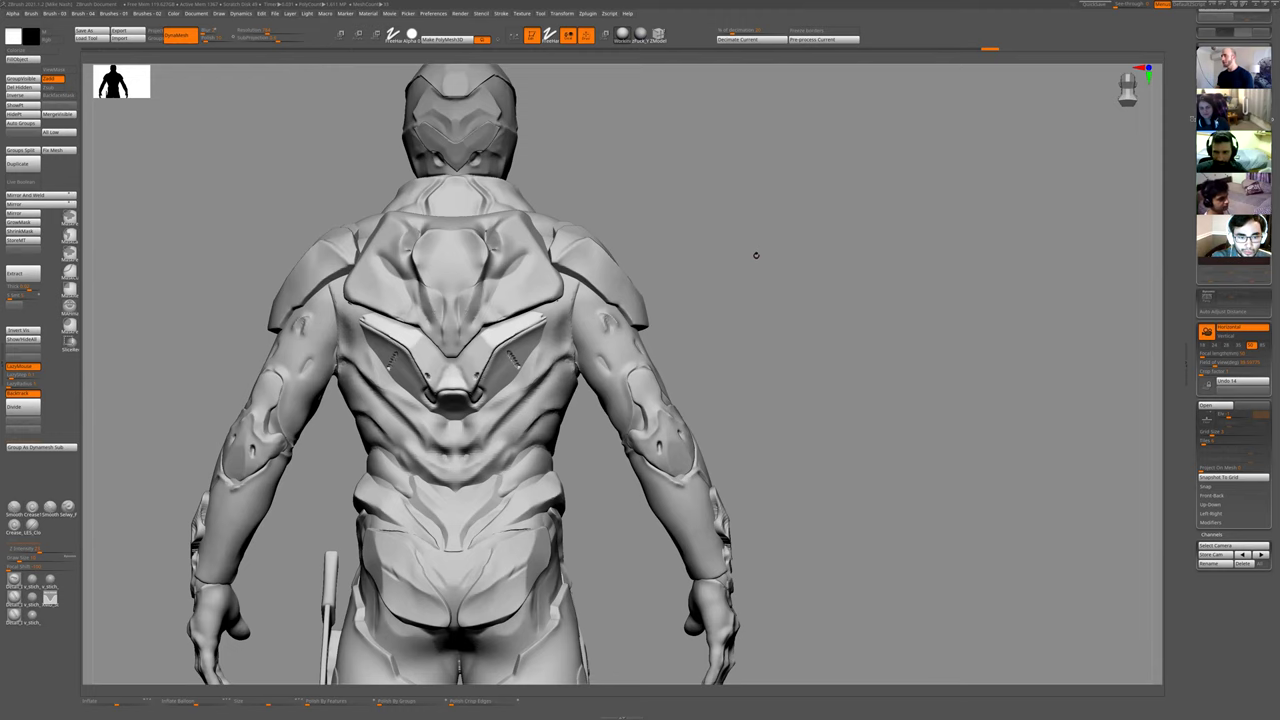
pyautogui.moveTo(751, 259); pyautogui.dragTo(745, 257)
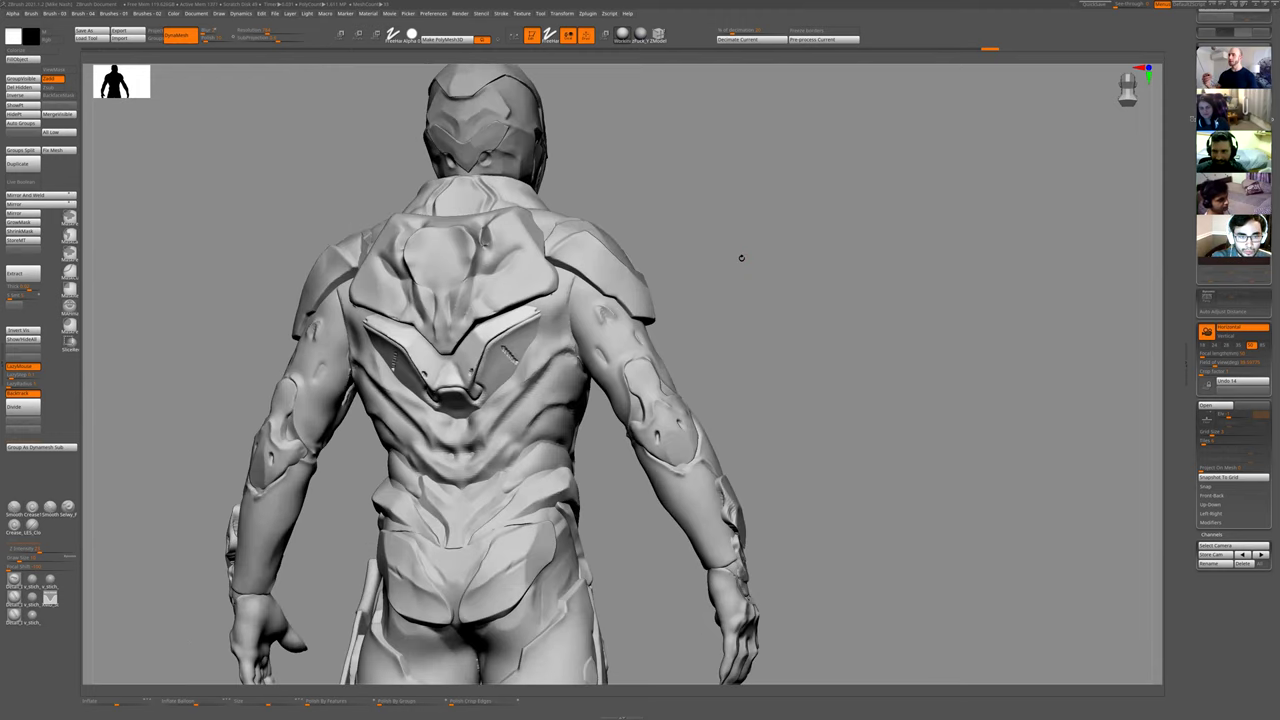
pyautogui.hotkey('alt', 's')
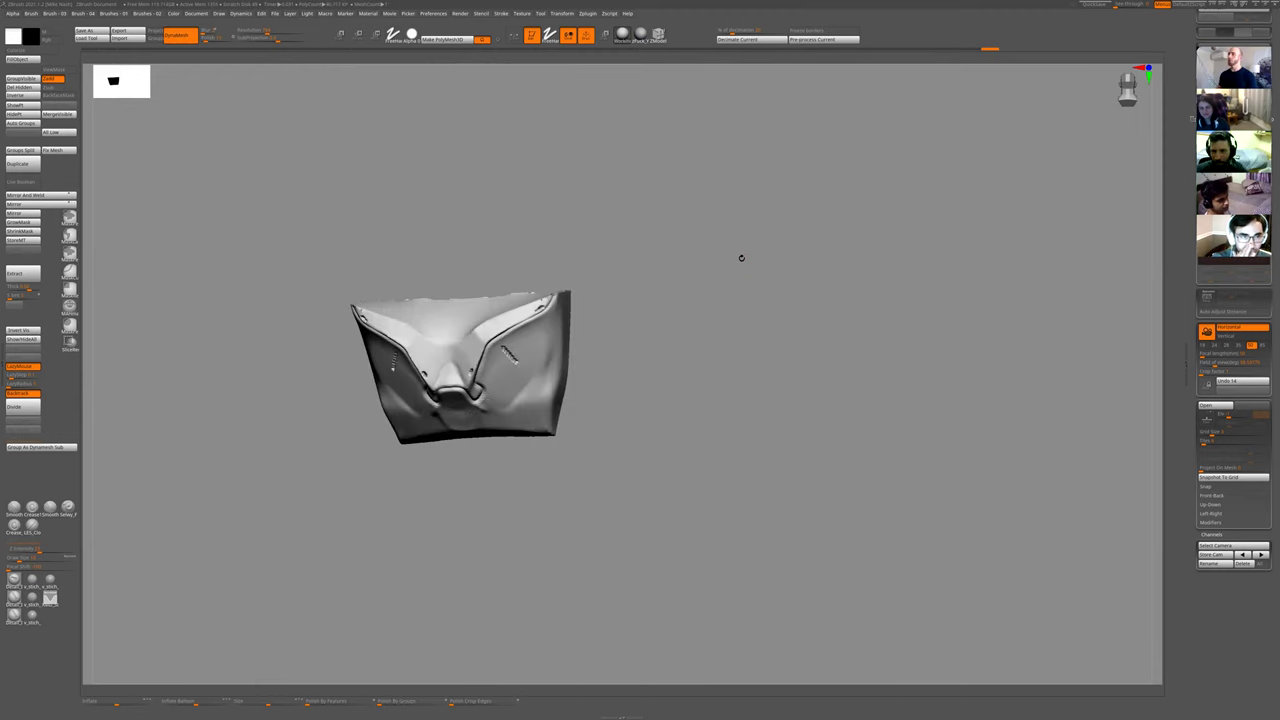
# - Undo the notch rows and compare the back piece with the rest of the figure from several angles
pyautogui.keyDown('alt'); pyautogui.moveTo(646, 452); pyautogui.dragTo(634, 489); pyautogui.keyUp('alt')
pyautogui.hotkey('ctrl', 'z')
pyautogui.hotkey('alt', 's')
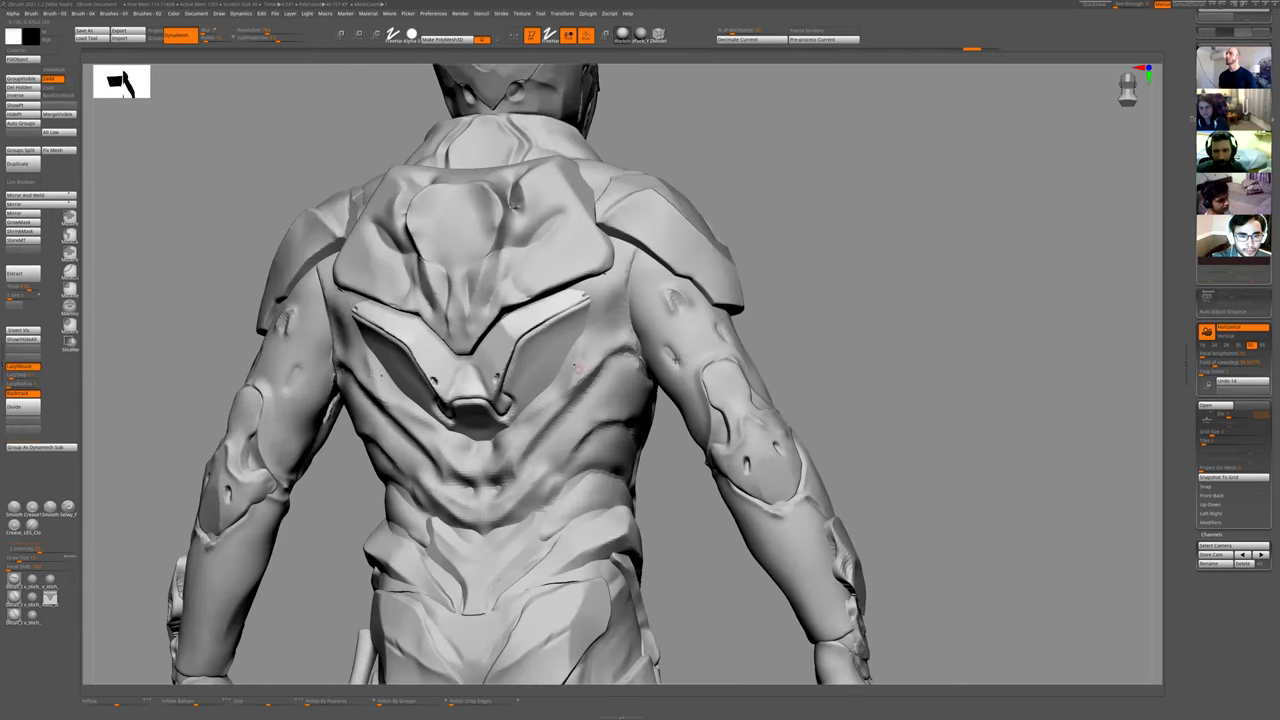
pyautogui.keyDown('alt'); pyautogui.moveTo(825, 277); pyautogui.dragTo(763, 305); pyautogui.keyUp('alt')
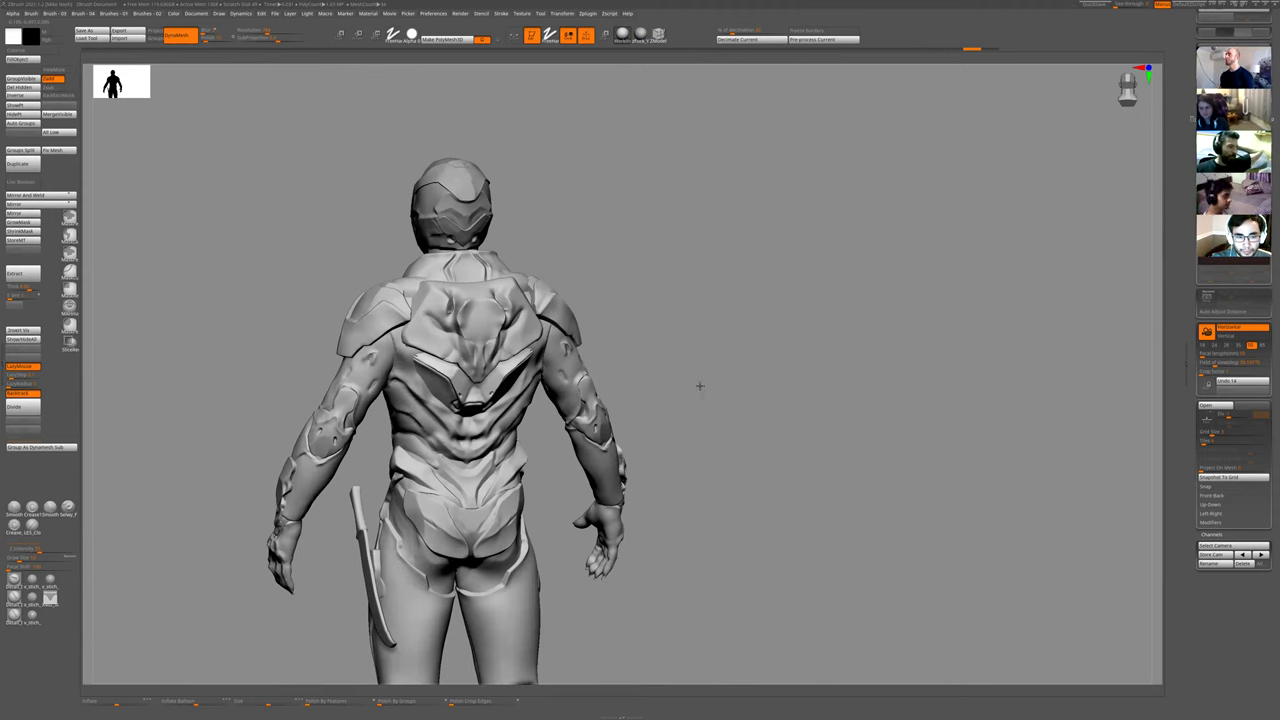
pyautogui.moveTo(697, 383)
pyautogui.mouseDown()
pyautogui.moveTo(687, 389)
pyautogui.moveTo(694, 368)
pyautogui.mouseUp()
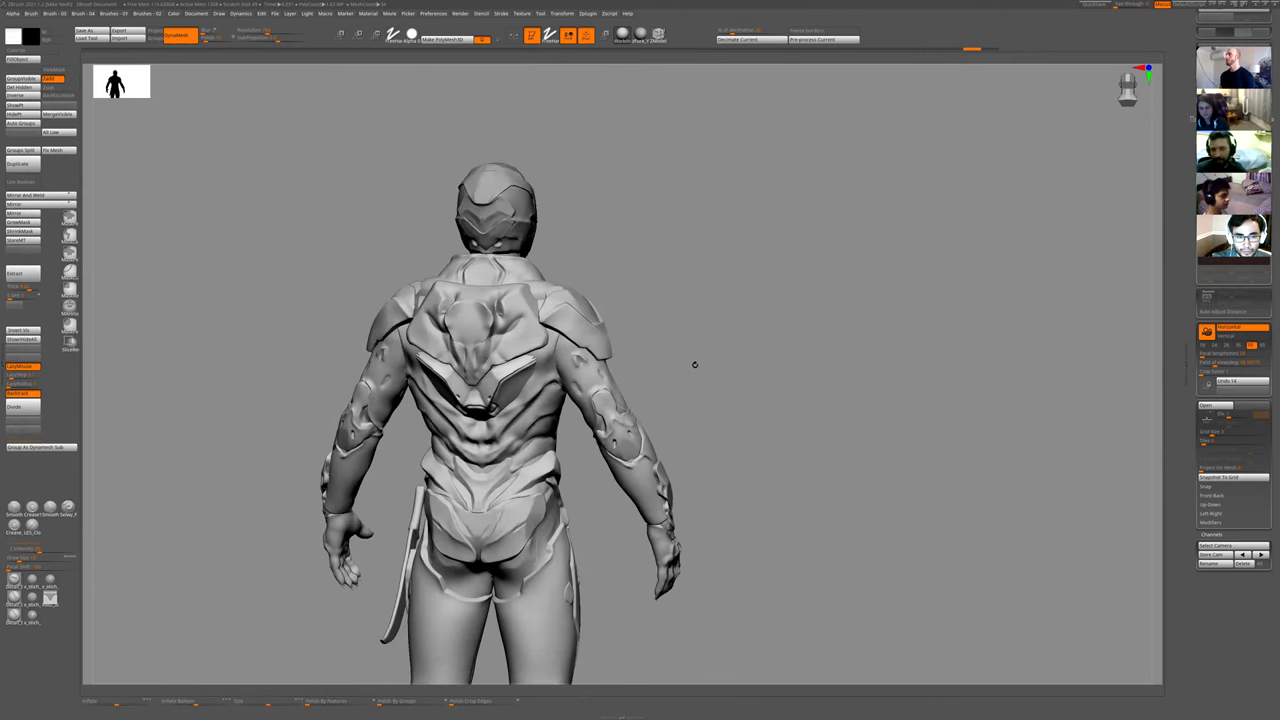
pyautogui.moveTo(701, 362)
pyautogui.mouseDown()
pyautogui.moveTo(680, 371)
pyautogui.moveTo(648, 356)
pyautogui.moveTo(717, 354)
pyautogui.moveTo(706, 357)
pyautogui.mouseUp()
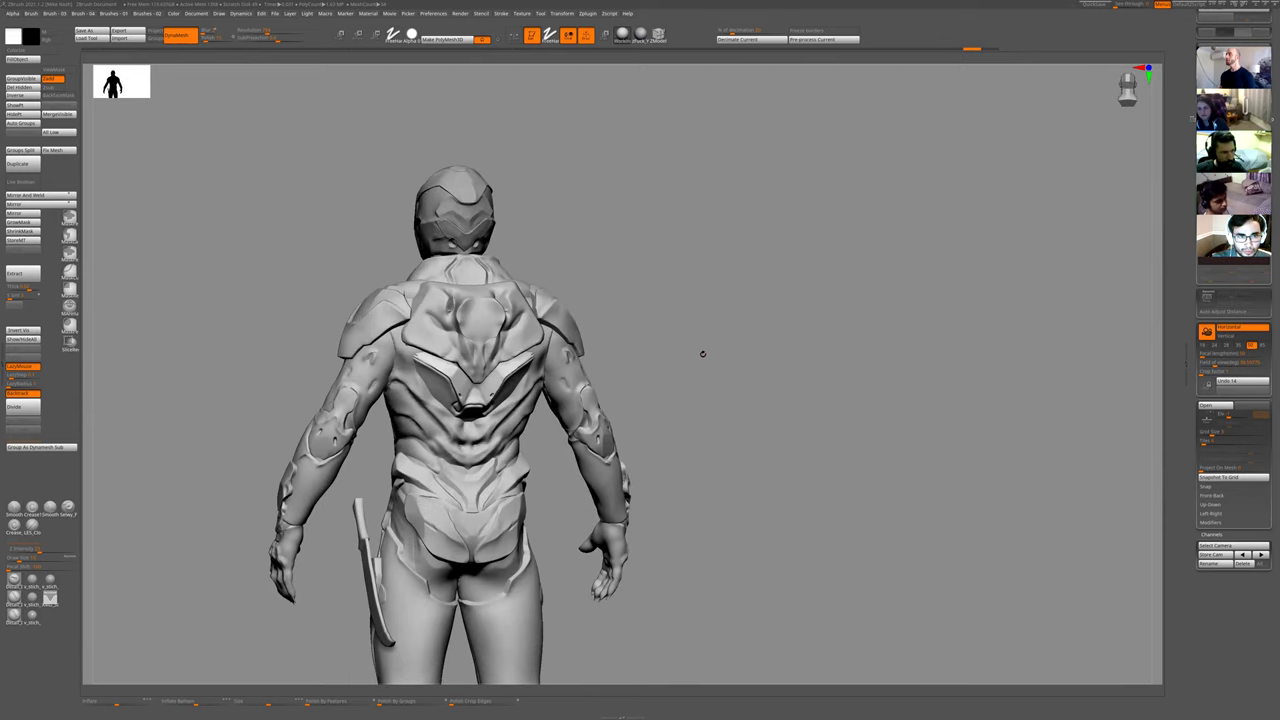
pyautogui.moveTo(695, 361); pyautogui.dragTo(880, 566)
# - Undo the small holes and the grooves carved around the recesses of the back piece
pyautogui.keyDown('alt'); pyautogui.moveTo(950, 237); pyautogui.dragTo(898, 200); pyautogui.keyUp('alt')
pyautogui.moveTo(567, 343); pyautogui.dragTo(580, 314, button='right')
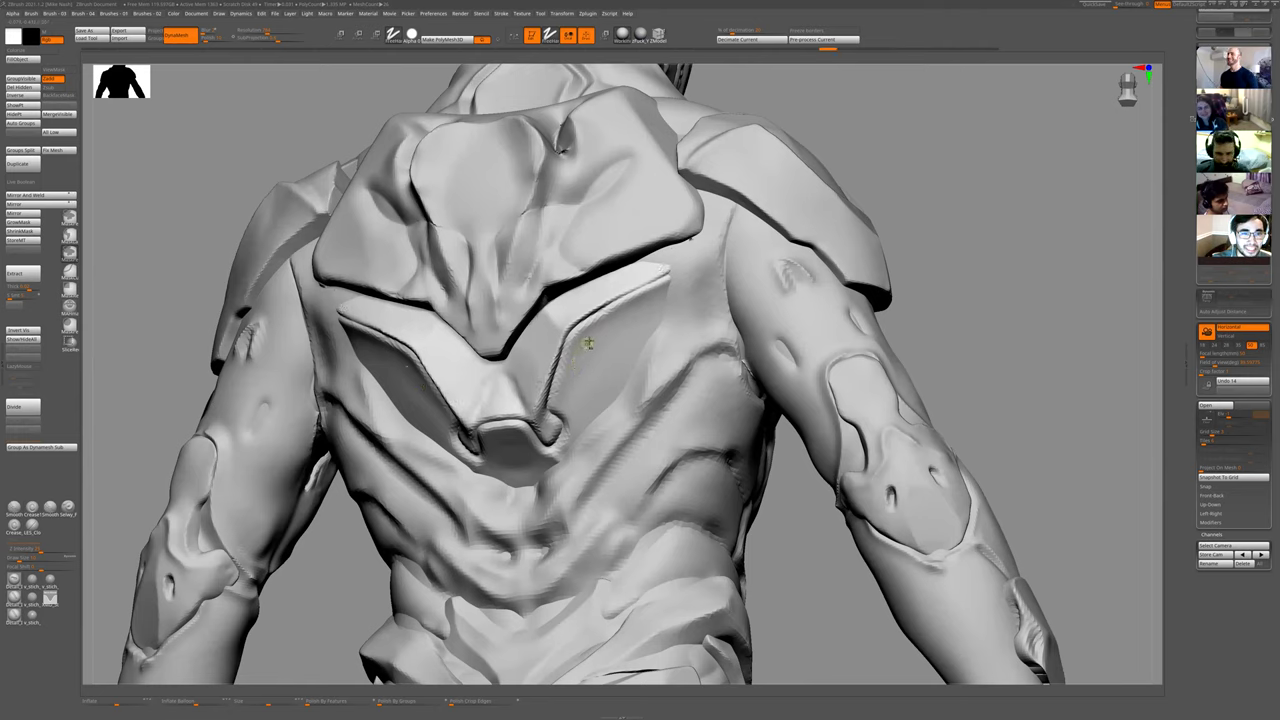
pyautogui.hotkey('ctrl', 'z')
pyautogui.hotkey('ctrl', 'z')
pyautogui.hotkey('ctrl', 'z')
pyautogui.hotkey('ctrl', 'z')
# - Carve a stepped groove along each recess rim, with a notch near the upper corner and a hook around the central block
pyautogui.press('space')
pyautogui.click(618, 385)
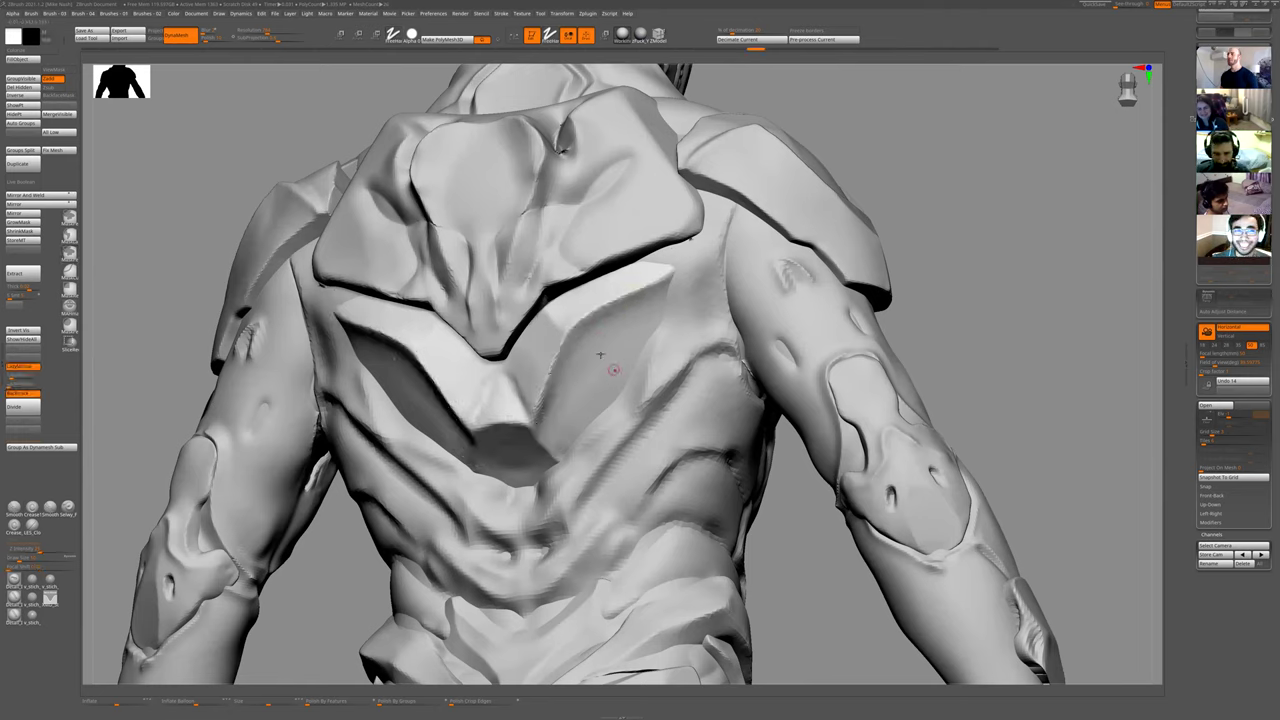
pyautogui.press('space')
pyautogui.click(590, 374)
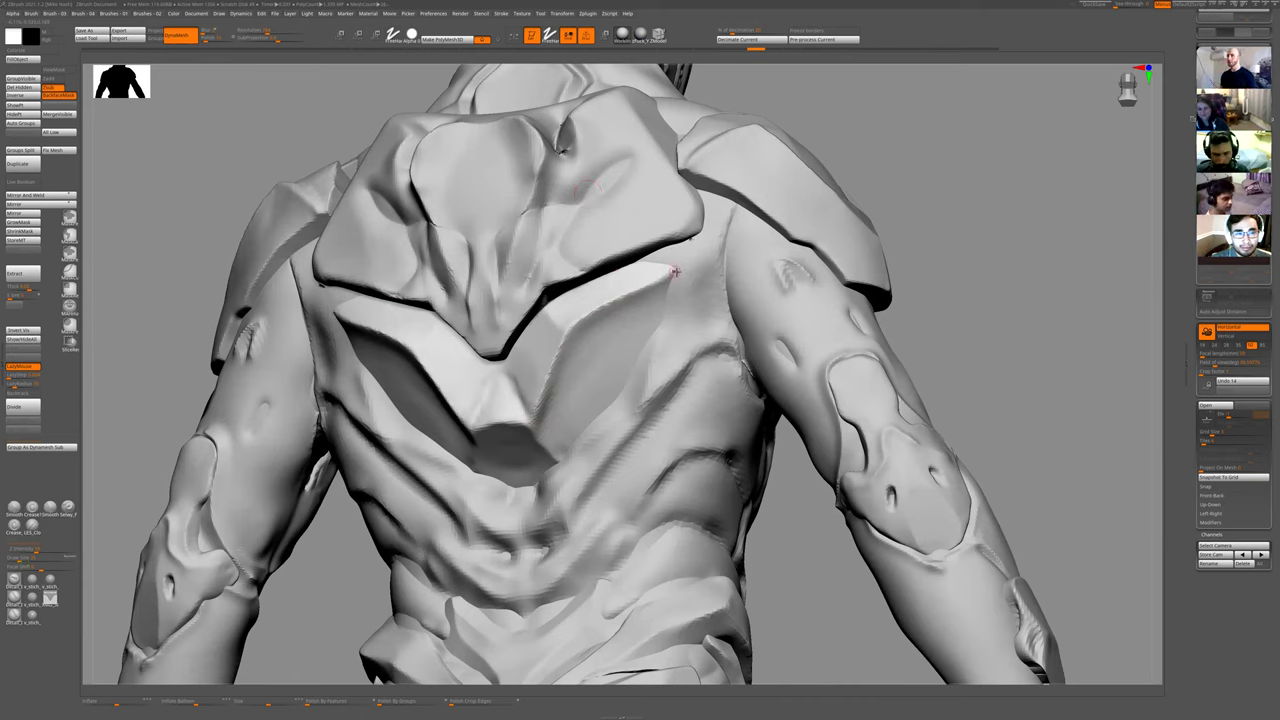
pyautogui.hotkey('ctrl', 'z')
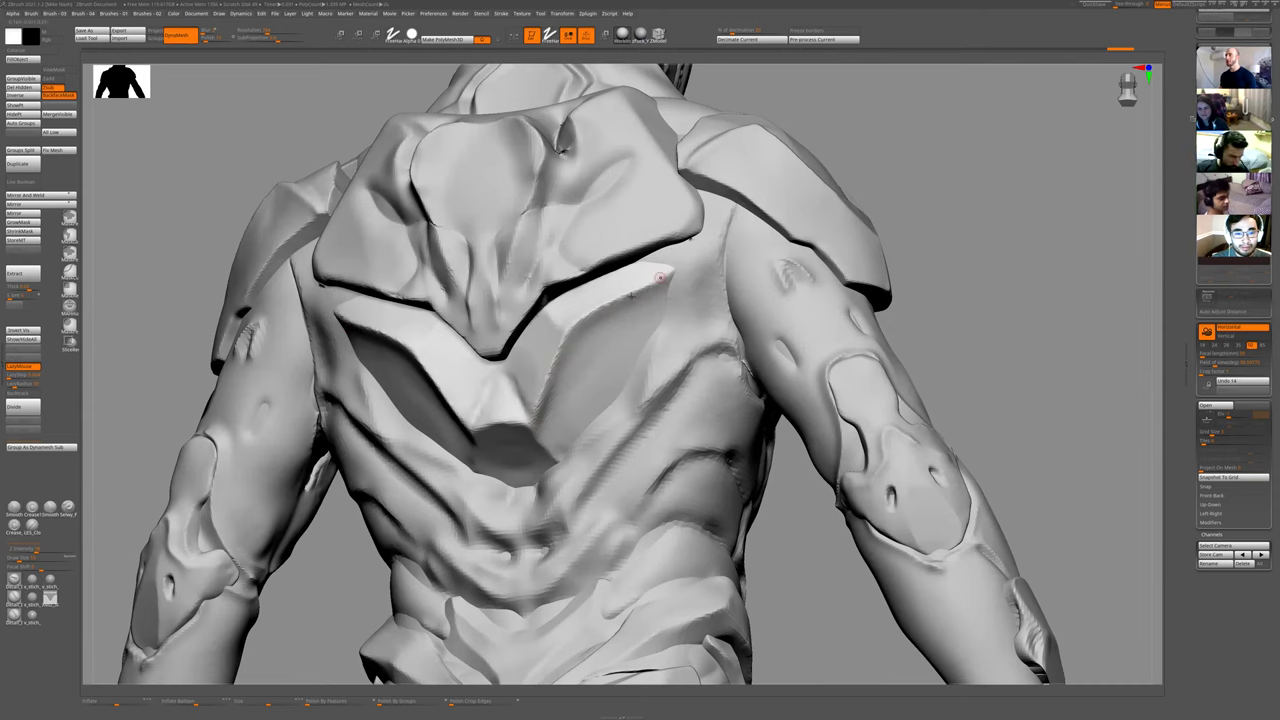
pyautogui.press(']')
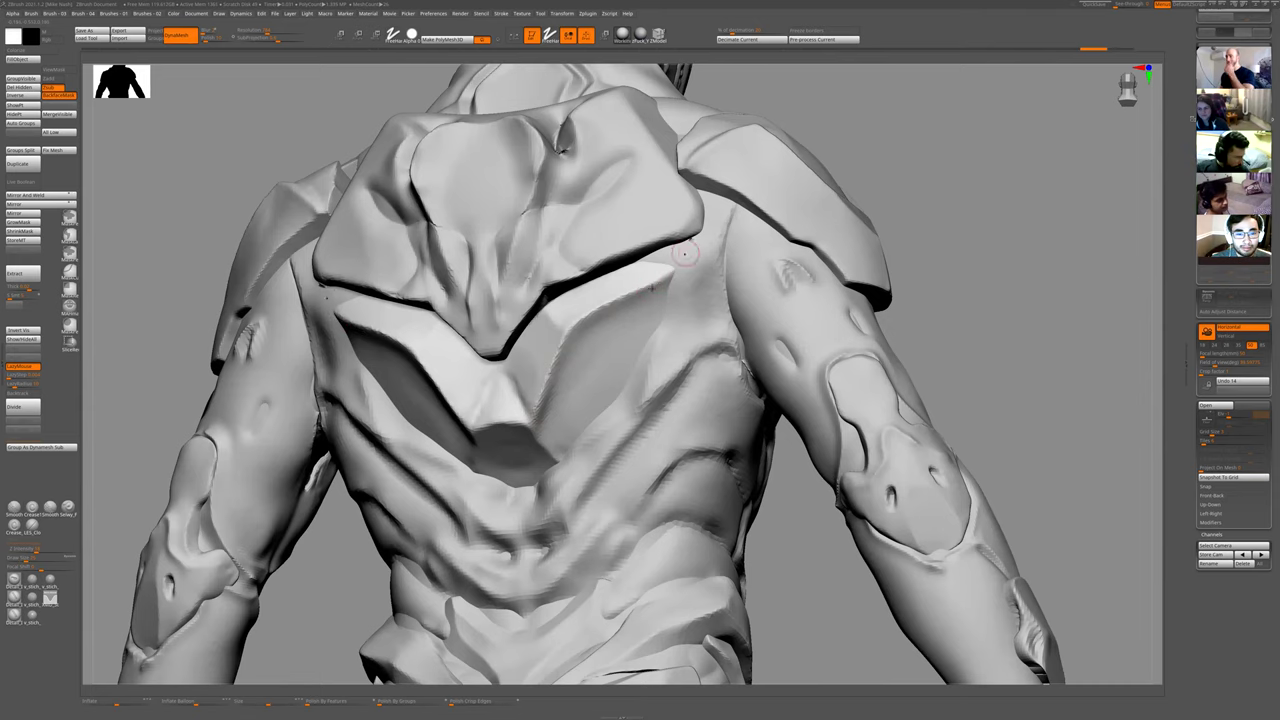
pyautogui.press('[')
pyautogui.hotkey('shift', 's')
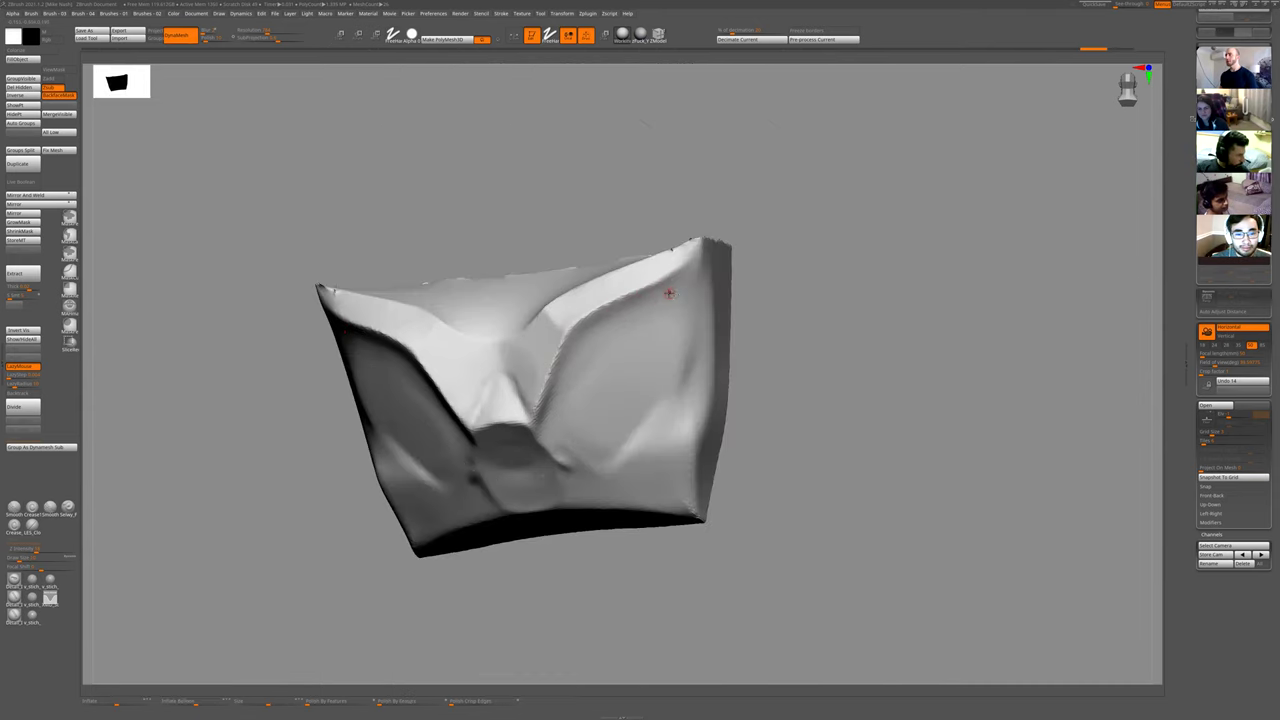
pyautogui.hotkey('shift', 's')
pyautogui.keyDown('ctrl'); pyautogui.keyDown('shift'); pyautogui.click(679, 294); pyautogui.keyUp('shift'); pyautogui.keyUp('ctrl')
pyautogui.moveTo(688, 290)
pyautogui.mouseDown()
pyautogui.moveTo(566, 334)
pyautogui.moveTo(548, 448)
pyautogui.moveTo(488, 426)
pyautogui.mouseUp()
pyautogui.moveTo(813, 393); pyautogui.dragTo(755, 345)
# - Check the stepped grooves on the isolated piece and the full figure, and undo them
pyautogui.hotkey('shift', 's')
pyautogui.hotkey('shift', 's')
pyautogui.hotkey('shift', 's')
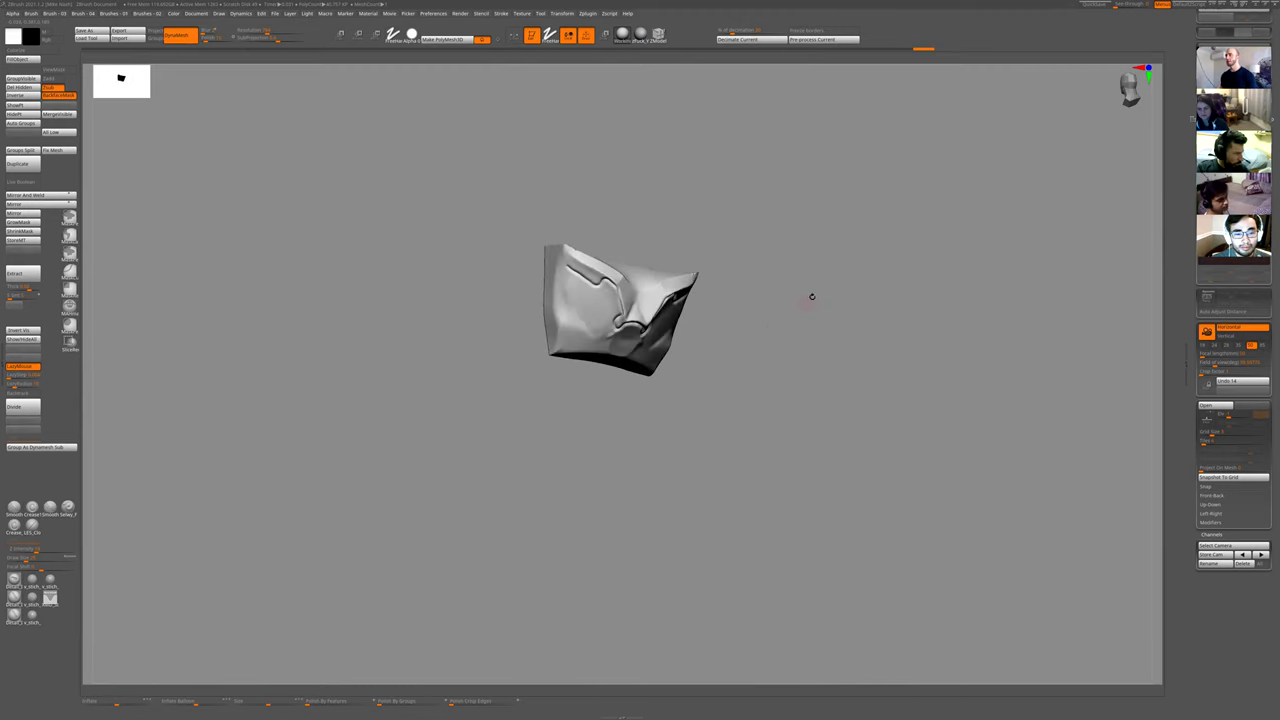
pyautogui.moveTo(807, 311); pyautogui.dragTo(774, 337)
pyautogui.hotkey('shift', 's')
pyautogui.hotkey('shift', 's')
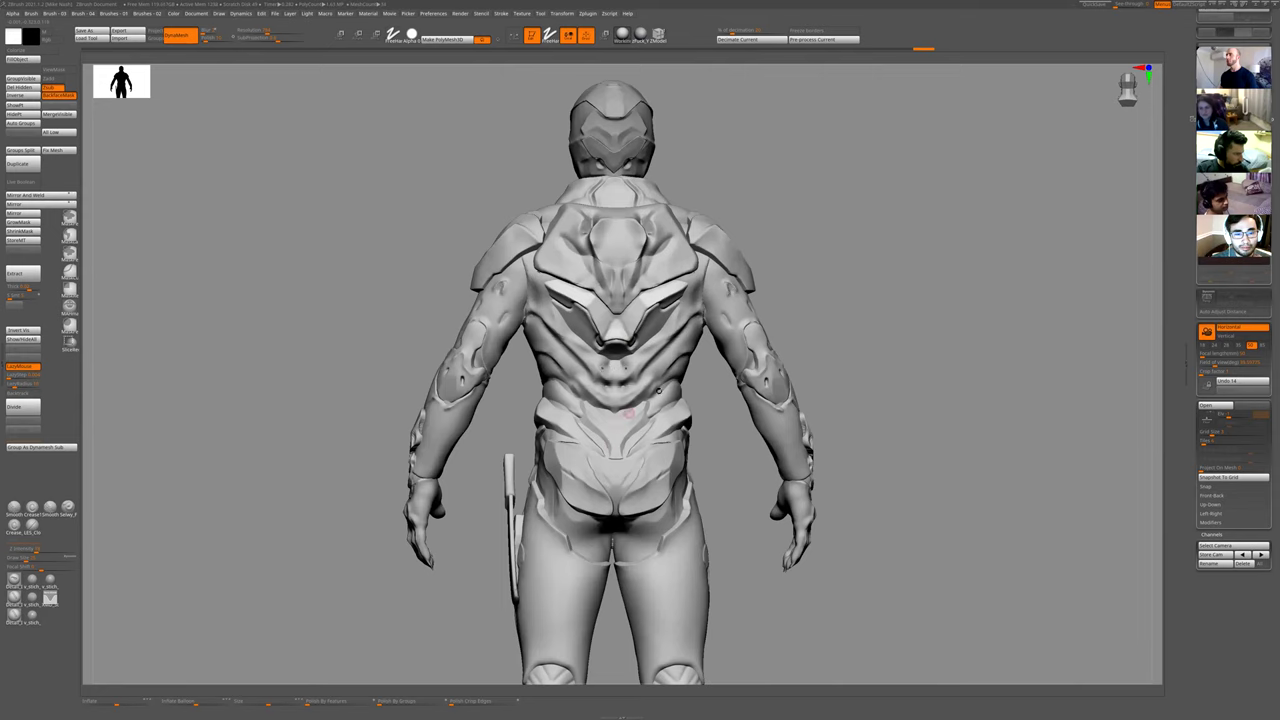
pyautogui.keyDown('alt'); pyautogui.moveTo(770, 370); pyautogui.dragTo(602, 344); pyautogui.keyUp('alt')
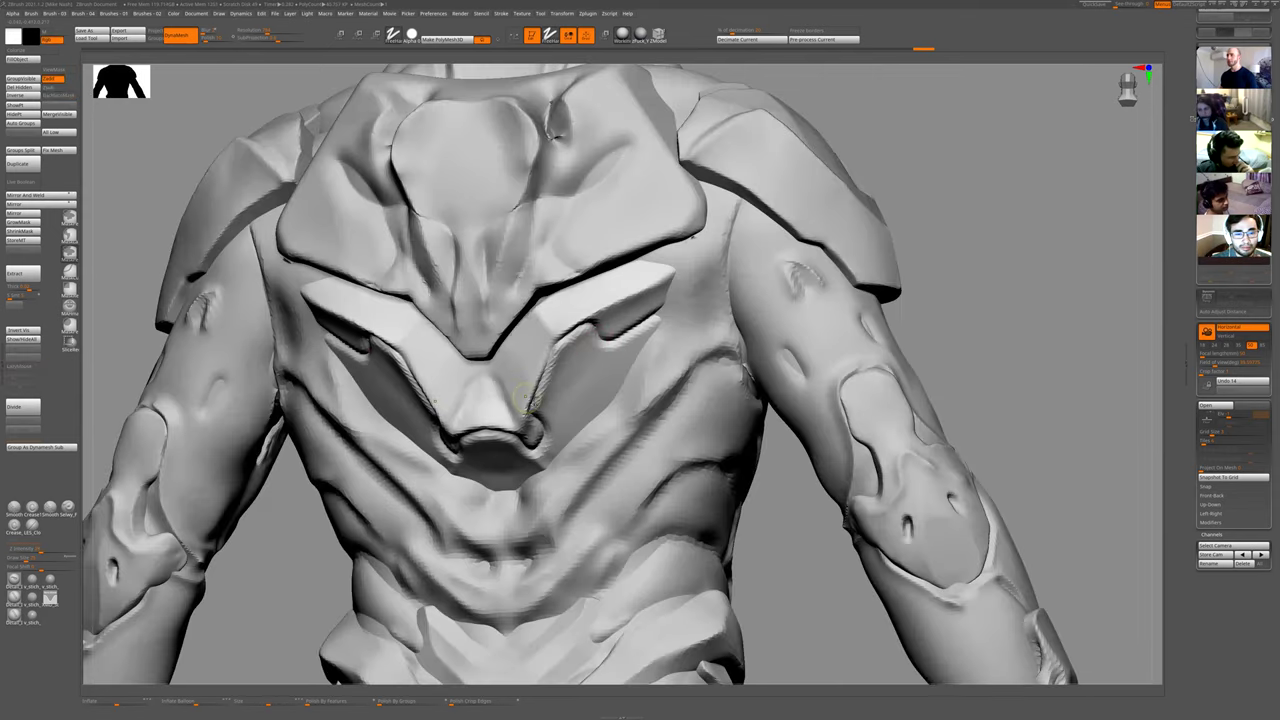
pyautogui.hotkey('ctrl', 'z')
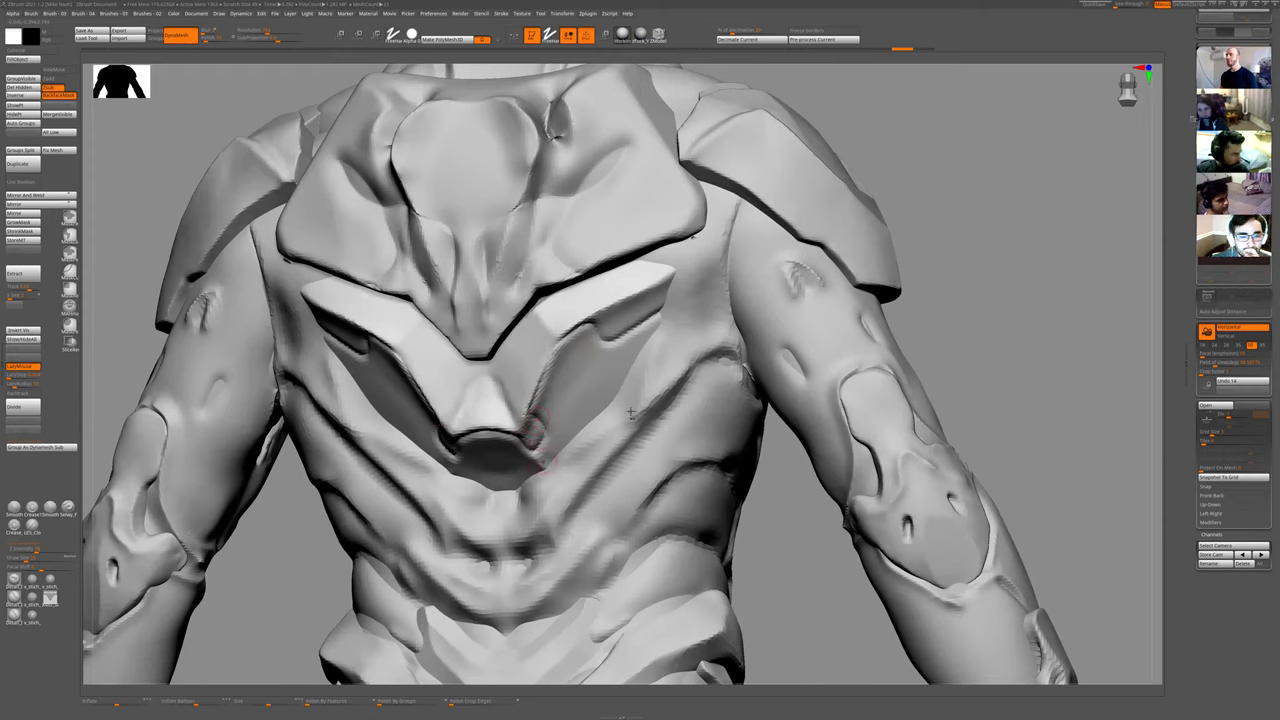
pyautogui.hotkey('ctrl', 'z')
# - Carve a thin continuous groove along the lower edge of the raised V-shaped band and across the central block, and review the back
pyautogui.moveTo(668, 275); pyautogui.dragTo(612, 316)
pyautogui.hotkey('ctrl', 'z')
pyautogui.moveTo(678, 267); pyautogui.dragTo(620, 304)
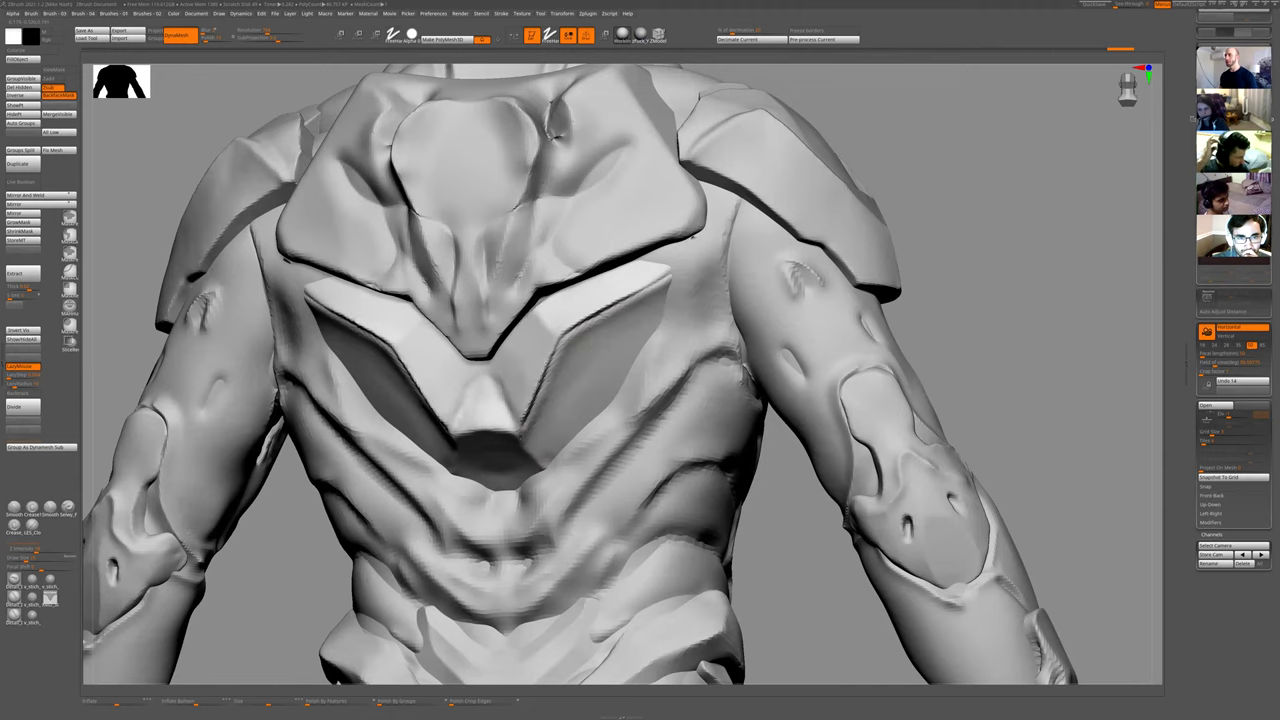
pyautogui.keyDown('alt'); pyautogui.click(691, 489); pyautogui.keyUp('alt')
pyautogui.keyDown('alt'); pyautogui.moveTo(791, 563); pyautogui.dragTo(935, 296); pyautogui.keyUp('alt')
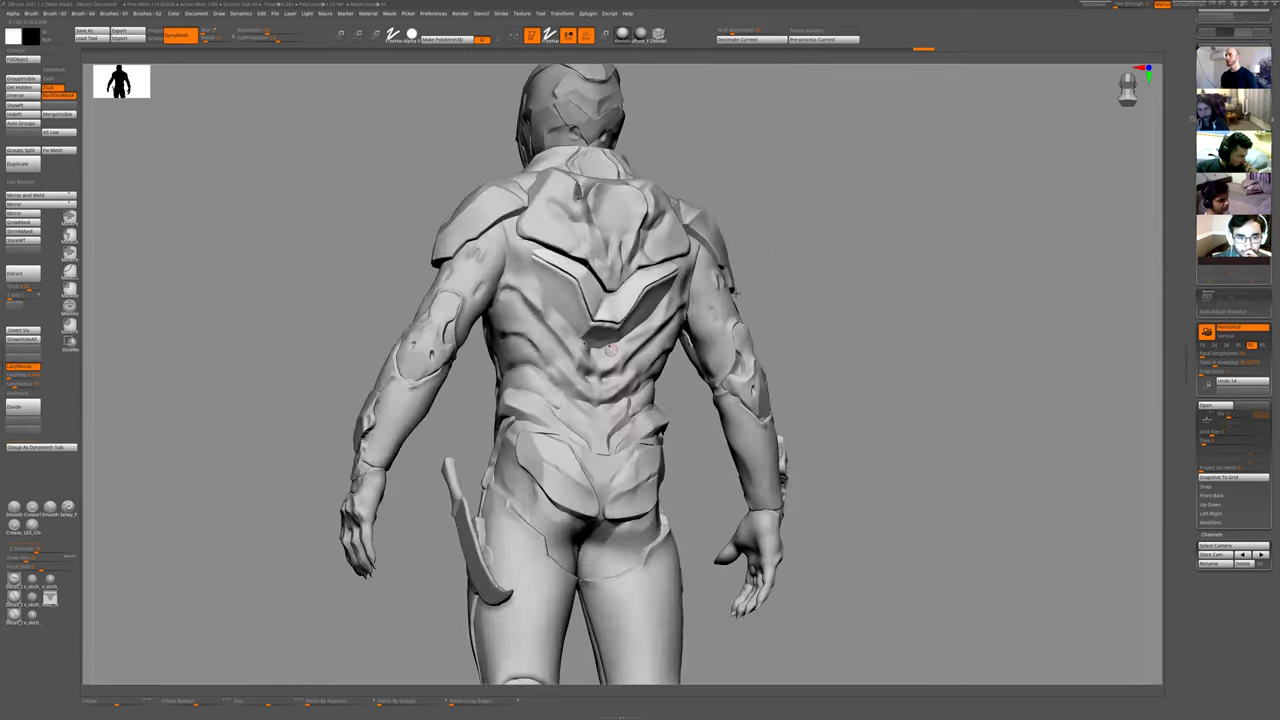
pyautogui.keyDown('alt'); pyautogui.moveTo(780, 262); pyautogui.dragTo(800, 420); pyautogui.keyUp('alt')
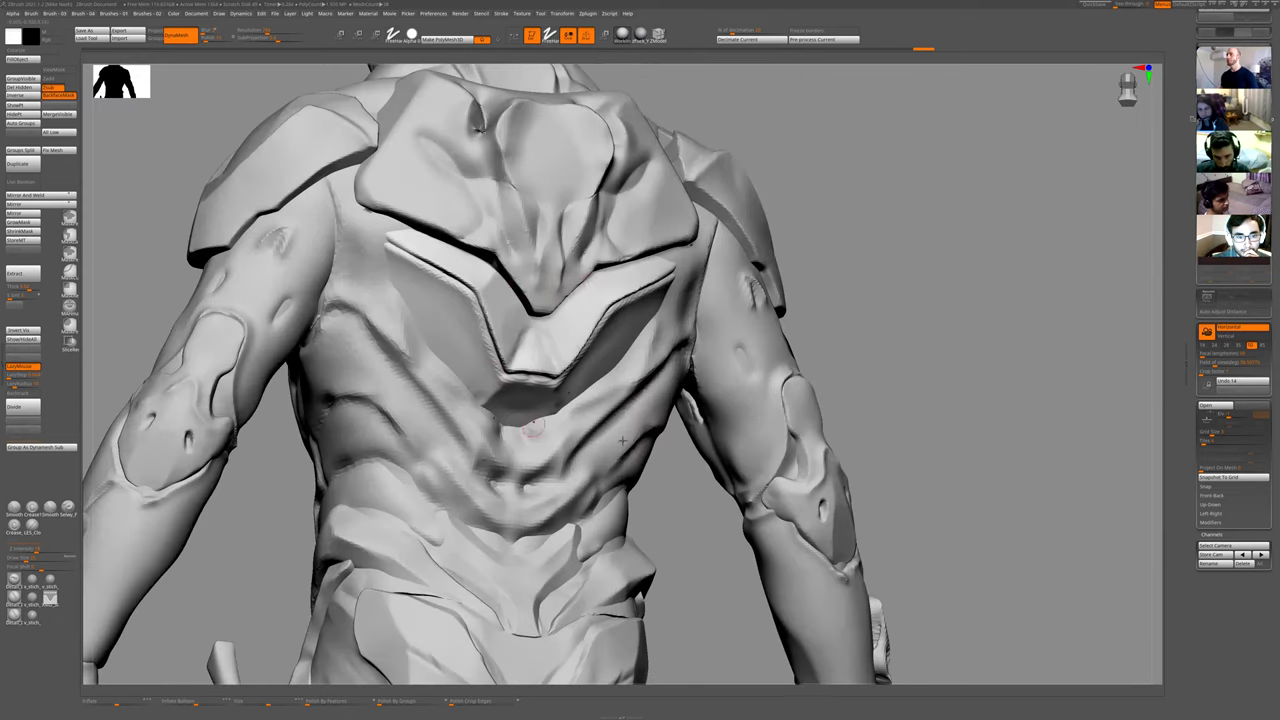
pyautogui.hotkey('shift', 's')
pyautogui.moveTo(730, 370); pyautogui.dragTo(680, 369)
pyautogui.keyDown('ctrl'); pyautogui.keyDown('shift'); pyautogui.click(679, 369); pyautogui.keyUp('shift'); pyautogui.keyUp('ctrl')
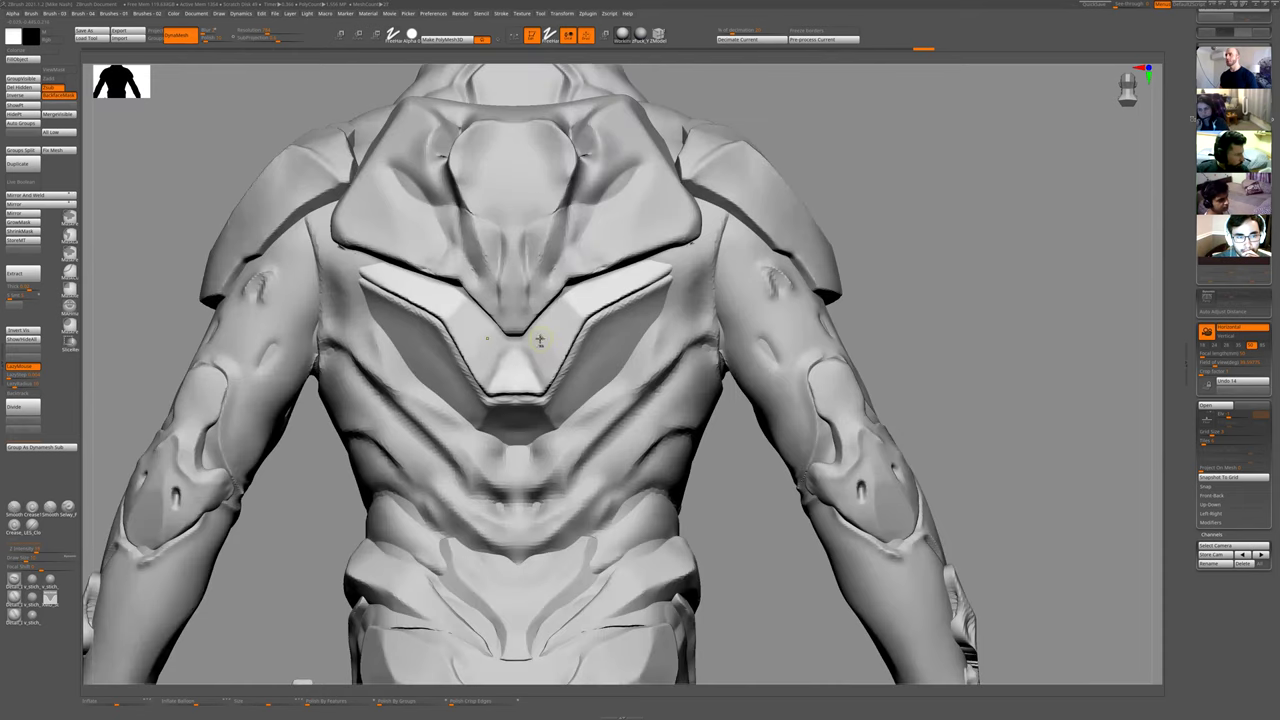
# - Mask a tapered patch on each side of the raised central block, isolate the back piece, and invert the mask
pyautogui.moveTo(540, 338)
pyautogui.keyDown('ctrl'); pyautogui.mouseDown()
pyautogui.moveTo(545, 354)
pyautogui.moveTo(562, 332)
pyautogui.moveTo(541, 338)
pyautogui.moveTo(548, 379)
pyautogui.mouseUp(); pyautogui.keyUp('ctrl')
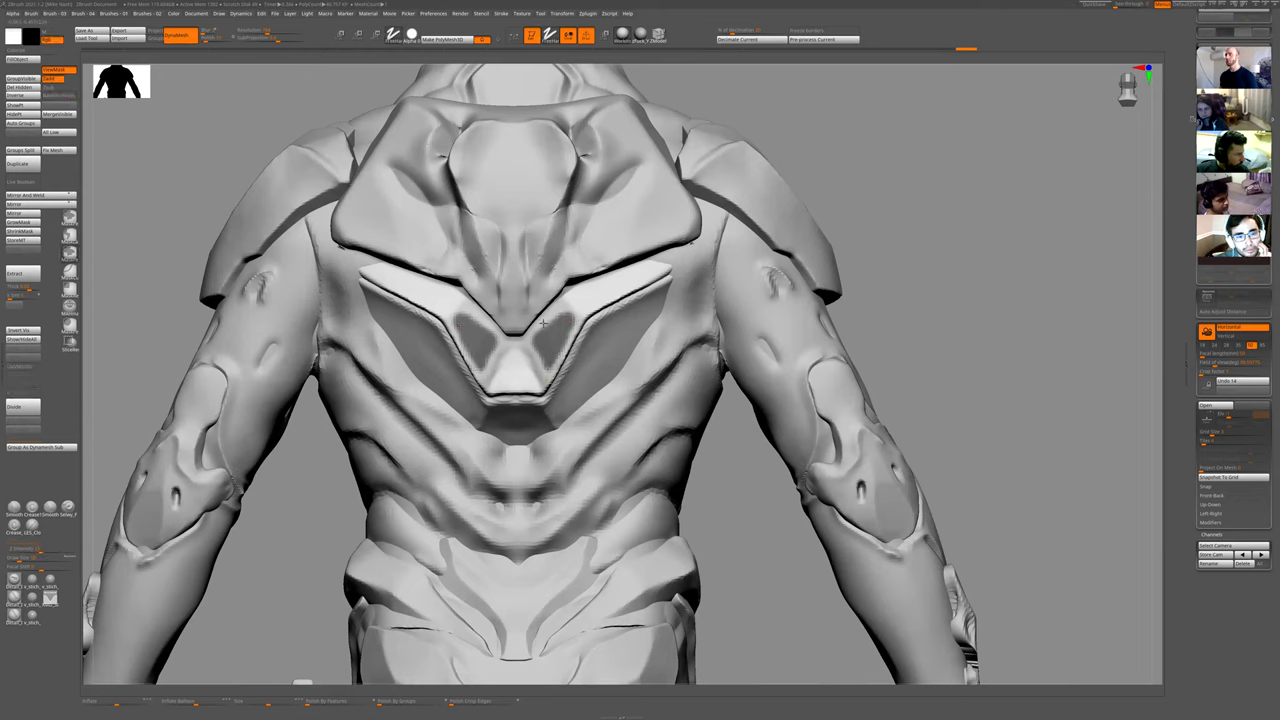
pyautogui.moveTo(543, 323)
pyautogui.keyDown('ctrl'); pyautogui.keyDown('alt'); pyautogui.mouseDown()
pyautogui.moveTo(574, 309)
pyautogui.moveTo(562, 317)
pyautogui.mouseUp(); pyautogui.keyUp('alt'); pyautogui.keyUp('ctrl')
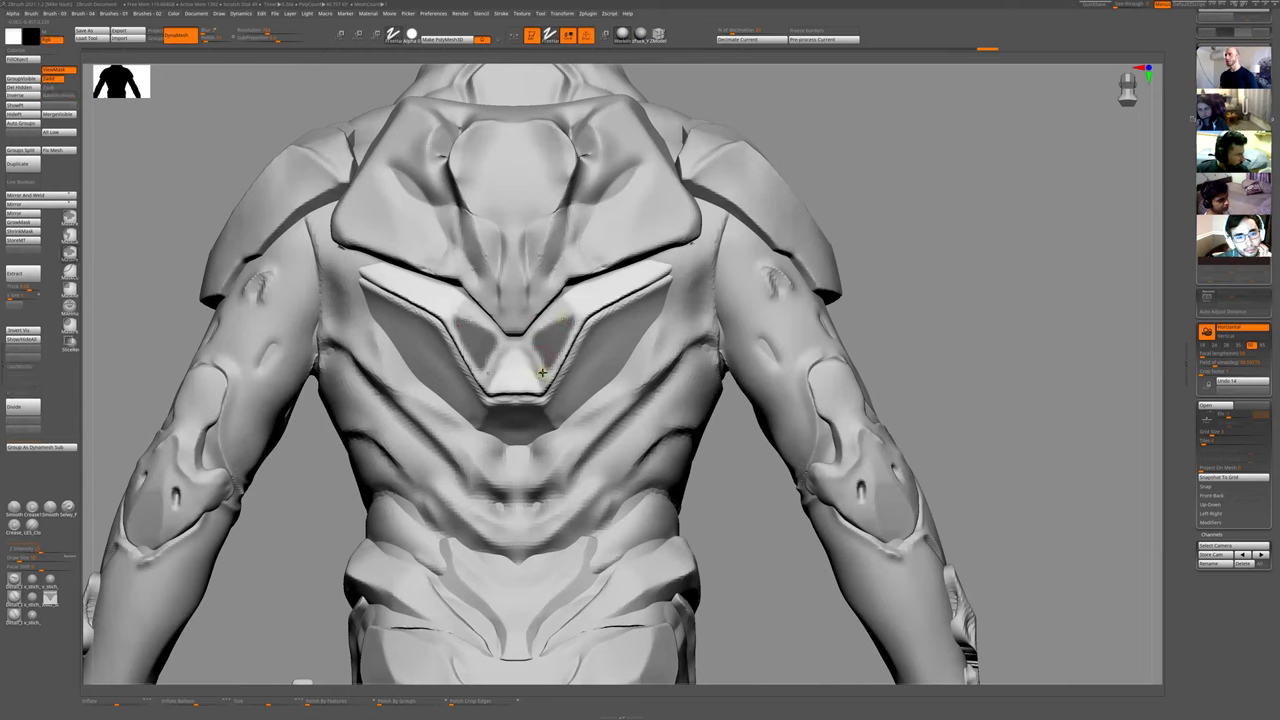
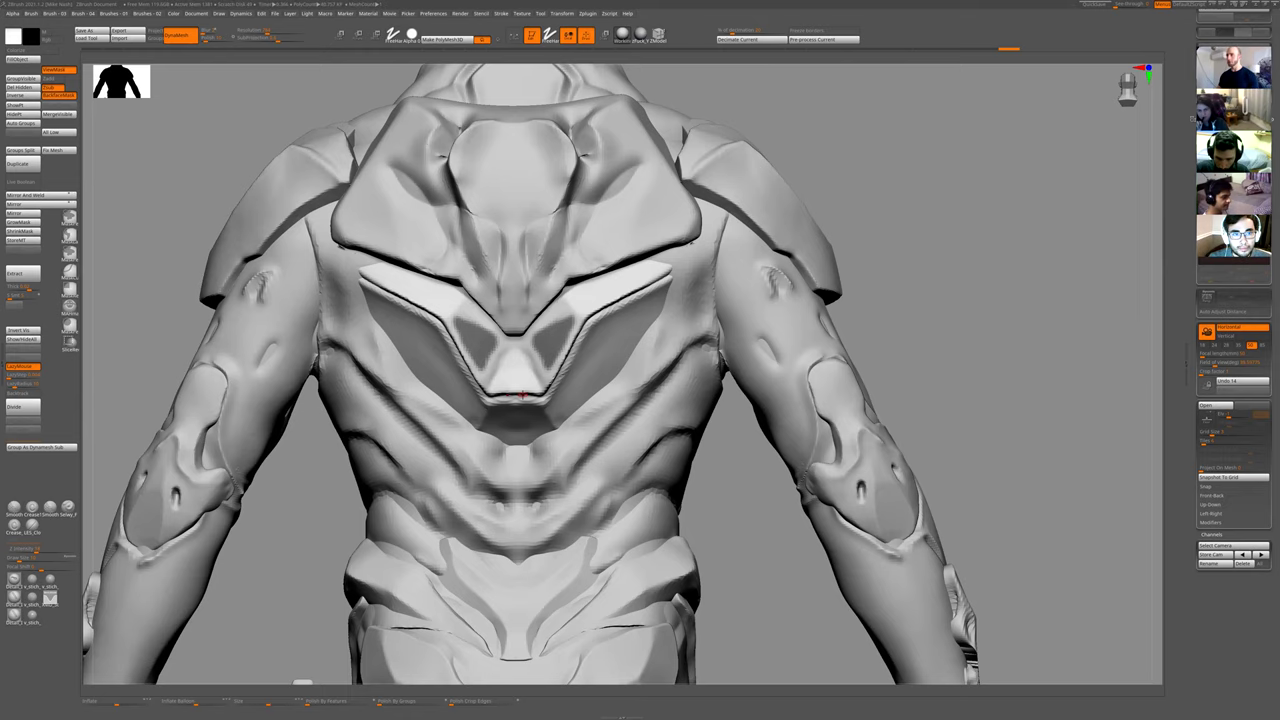
pyautogui.hotkey('shift', 's')
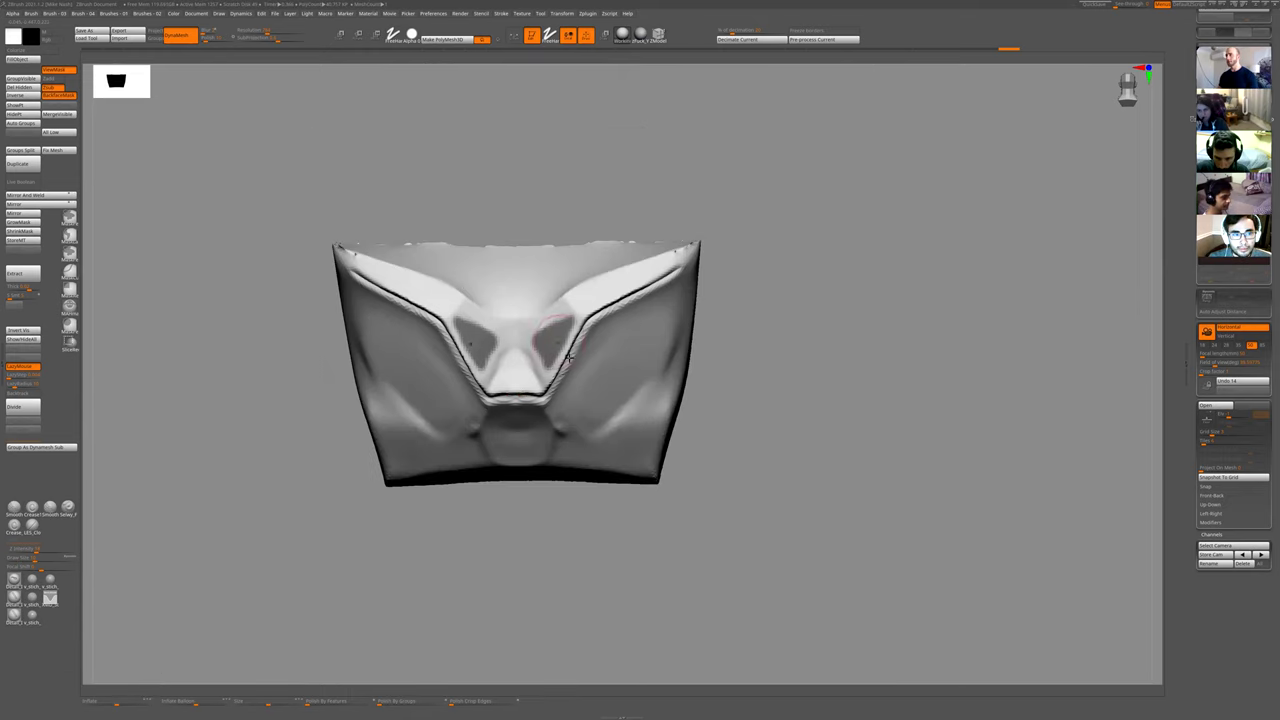
pyautogui.moveTo(806, 427); pyautogui.dragTo(775, 420)
pyautogui.hotkey('ctrl', 'i')
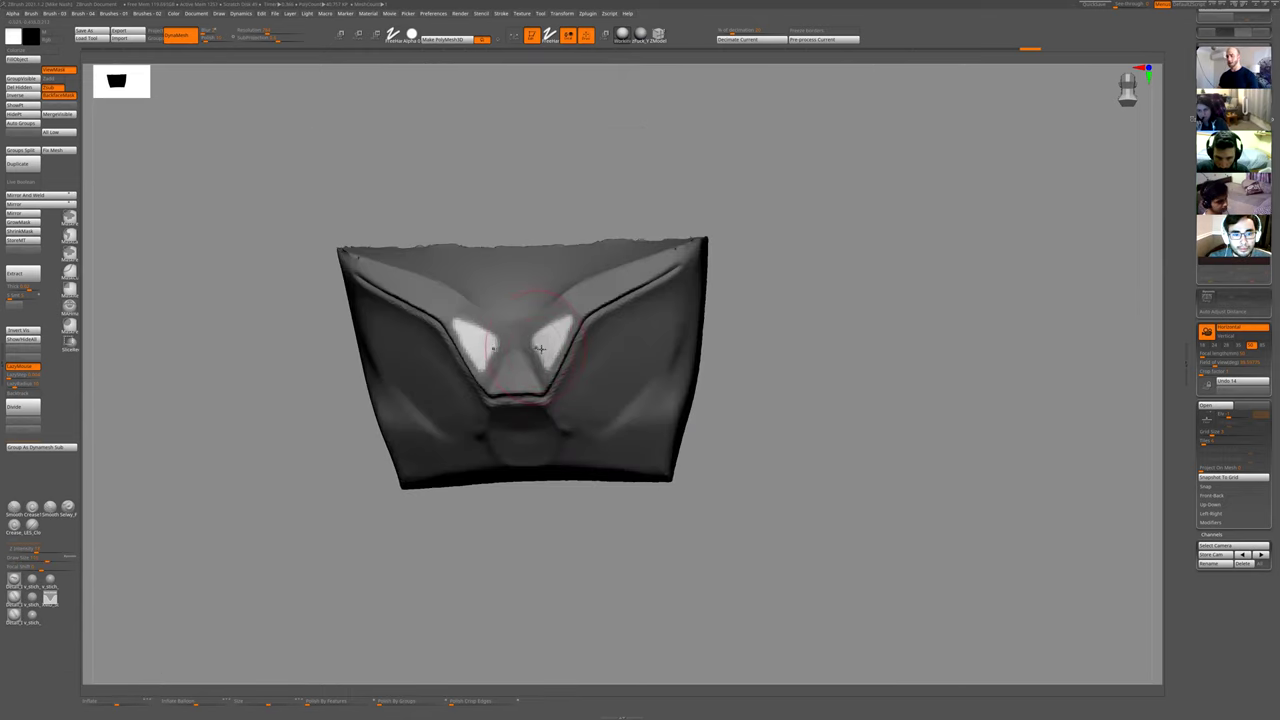
# - Sink the two unmasked patches beside the central block, clear the mask, and show the full figure
pyautogui.moveTo(527, 341)
pyautogui.mouseDown()
pyautogui.moveTo(572, 326)
pyautogui.moveTo(542, 345)
pyautogui.mouseUp()
pyautogui.hotkey('shift', 's')
pyautogui.hotkey('shift', 's')
pyautogui.moveTo(640, 408); pyautogui.dragTo(694, 411)
pyautogui.moveTo(546, 338)
pyautogui.mouseDown()
pyautogui.moveTo(560, 345)
pyautogui.moveTo(552, 334)
pyautogui.mouseUp()
pyautogui.moveTo(686, 406); pyautogui.dragTo(630, 418)
pyautogui.moveTo(566, 330); pyautogui.dragTo(560, 340)
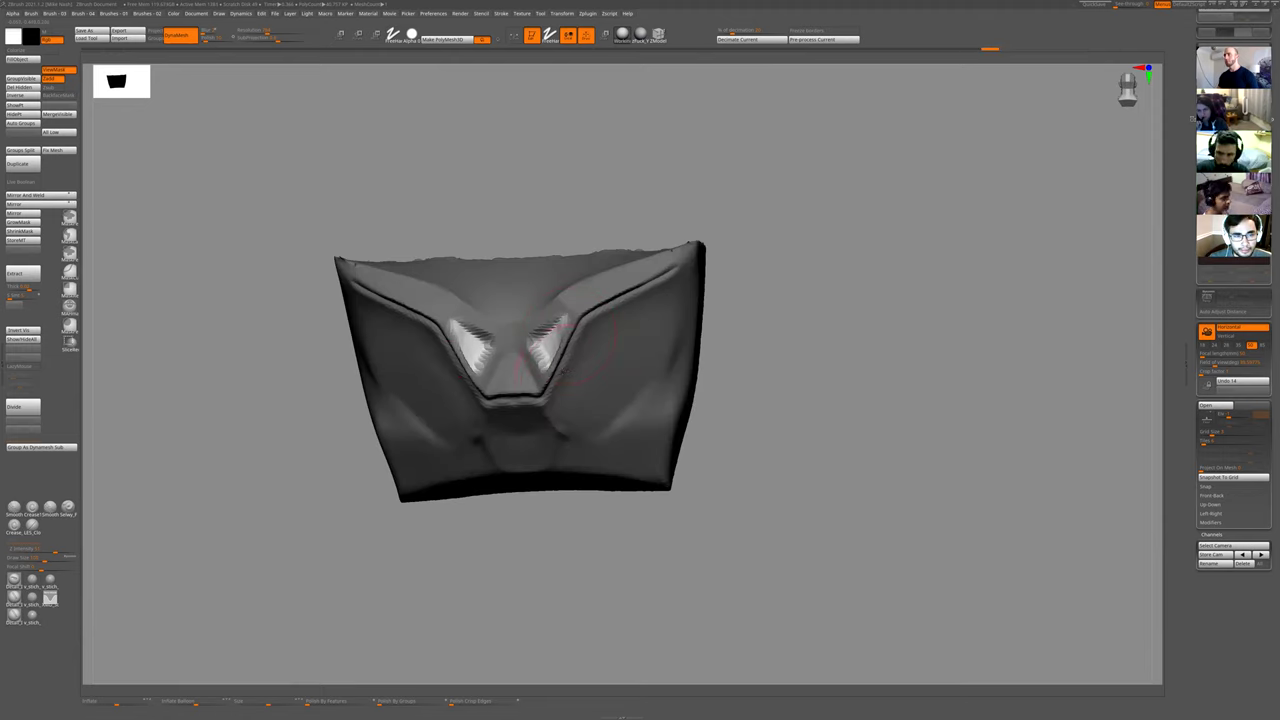
pyautogui.keyDown('ctrl'); pyautogui.moveTo(766, 364); pyautogui.dragTo(709, 463); pyautogui.keyUp('ctrl')
pyautogui.keyDown('ctrl'); pyautogui.moveTo(709, 463); pyautogui.dragTo(700, 404, button='right'); pyautogui.keyUp('ctrl')
pyautogui.hotkey('shift', 's')
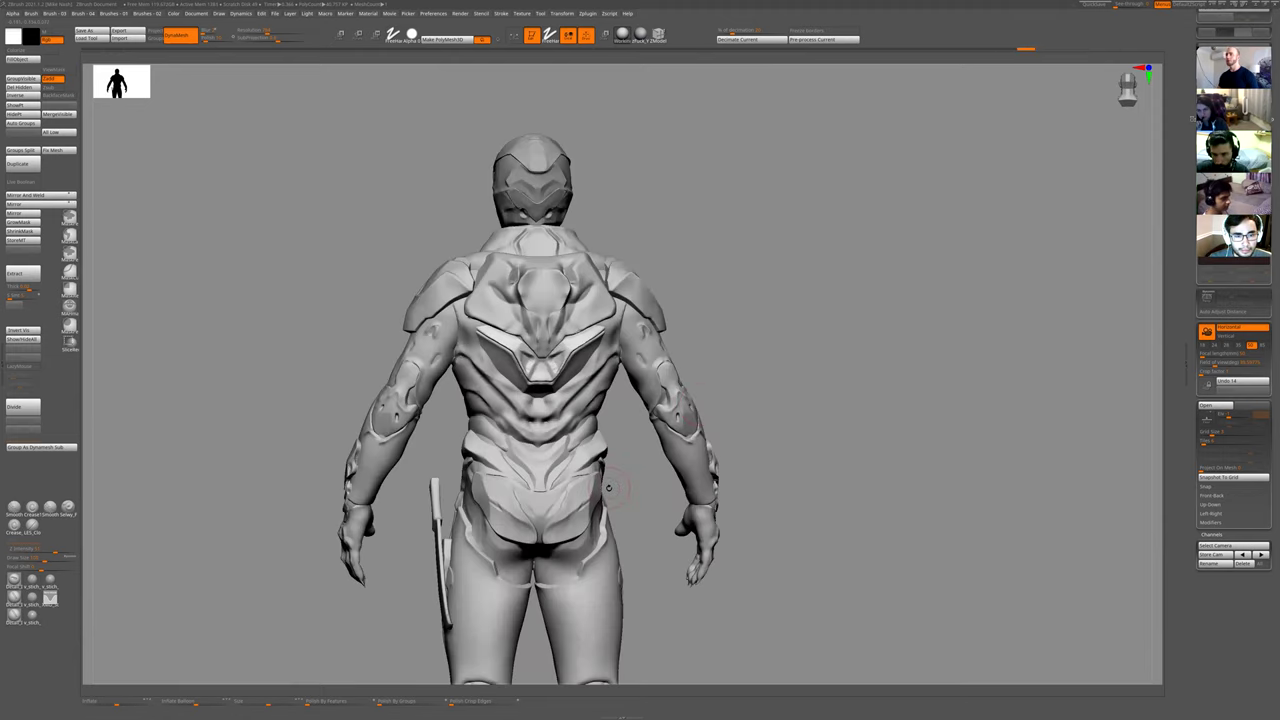
# - Isolate the back piece, try a small brush stroke at the lower corner of the band's groove, and undo it
pyautogui.hotkey('shift', 's')
pyautogui.keyDown('ctrl'); pyautogui.moveTo(773, 306); pyautogui.dragTo(783, 349, button='right'); pyautogui.keyUp('ctrl')
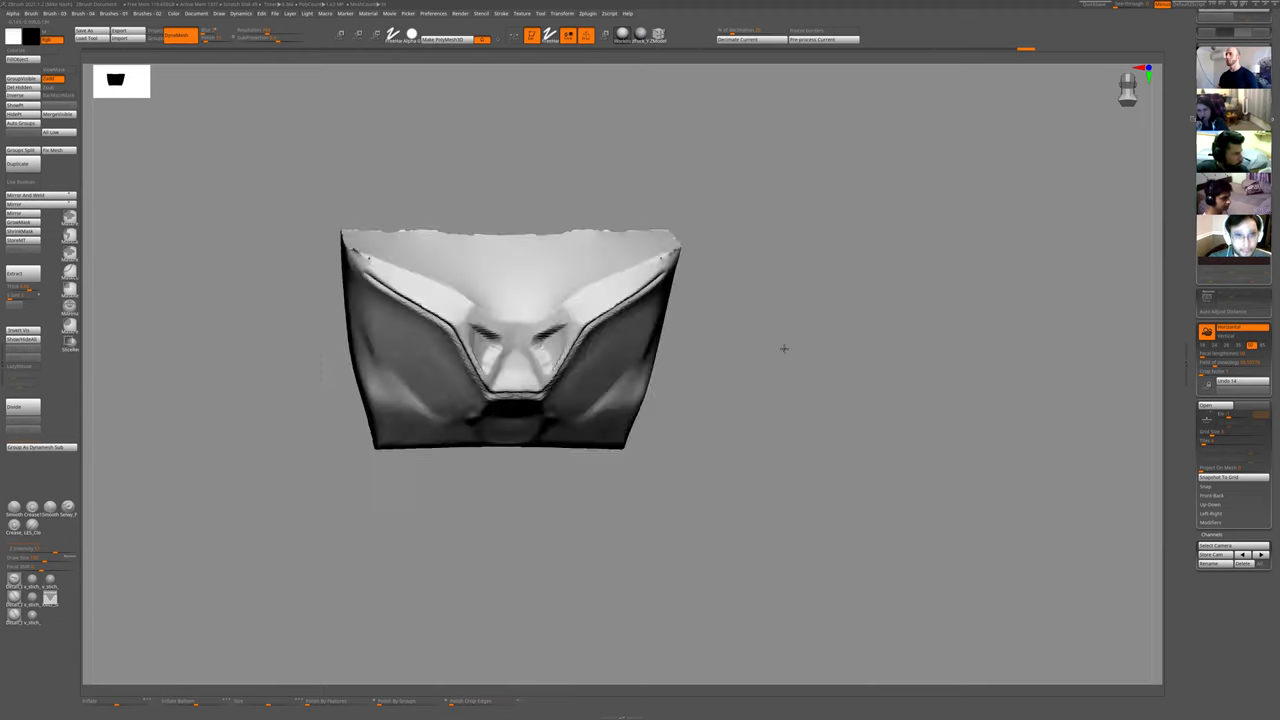
pyautogui.moveTo(783, 349); pyautogui.dragTo(691, 336)
pyautogui.press('[')
pyautogui.press('[')
pyautogui.press('[')
pyautogui.press('[')
pyautogui.press('[')
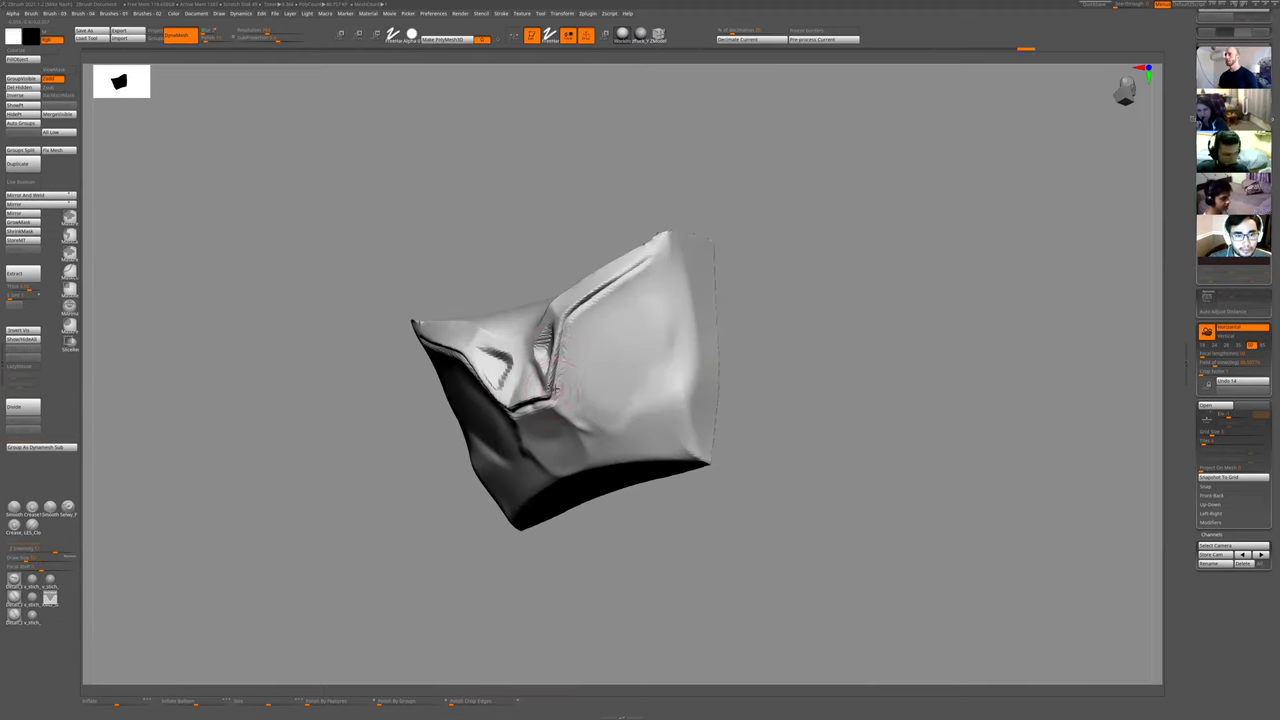
pyautogui.moveTo(555, 390); pyautogui.dragTo(565, 402)
pyautogui.moveTo(874, 334); pyautogui.dragTo(964, 330)
pyautogui.hotkey('ctrl', 'z')
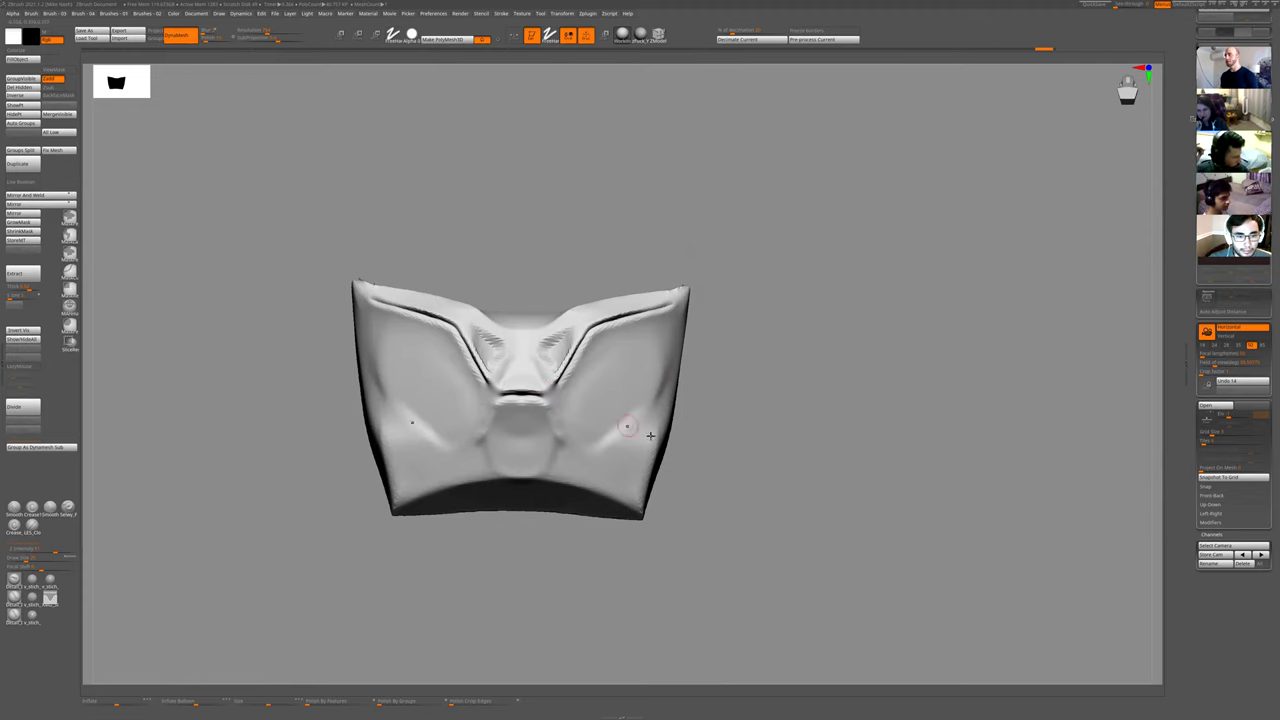
# - Carve short hooked grooves around the lower corners of the central block and check them on the full figure
pyautogui.press('1')
pyautogui.click(679, 488)
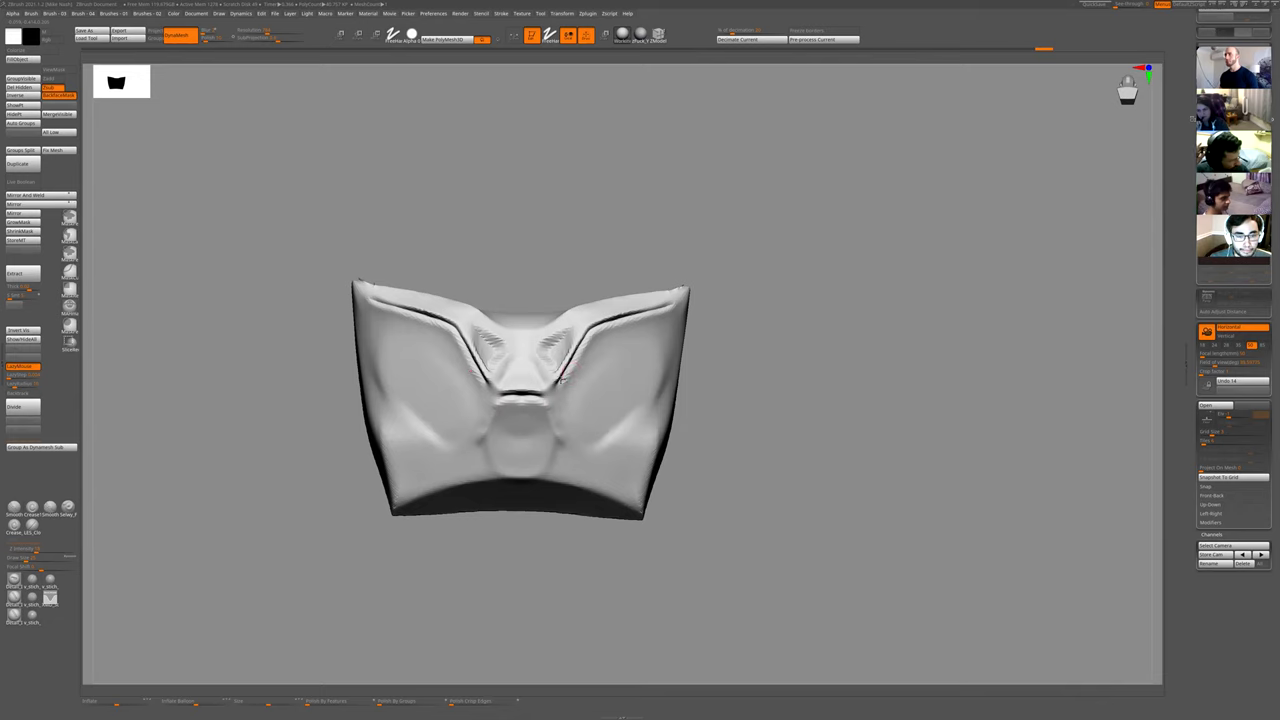
pyautogui.keyDown('shift'); pyautogui.moveTo(548, 408); pyautogui.dragTo(568, 408); pyautogui.keyUp('shift')
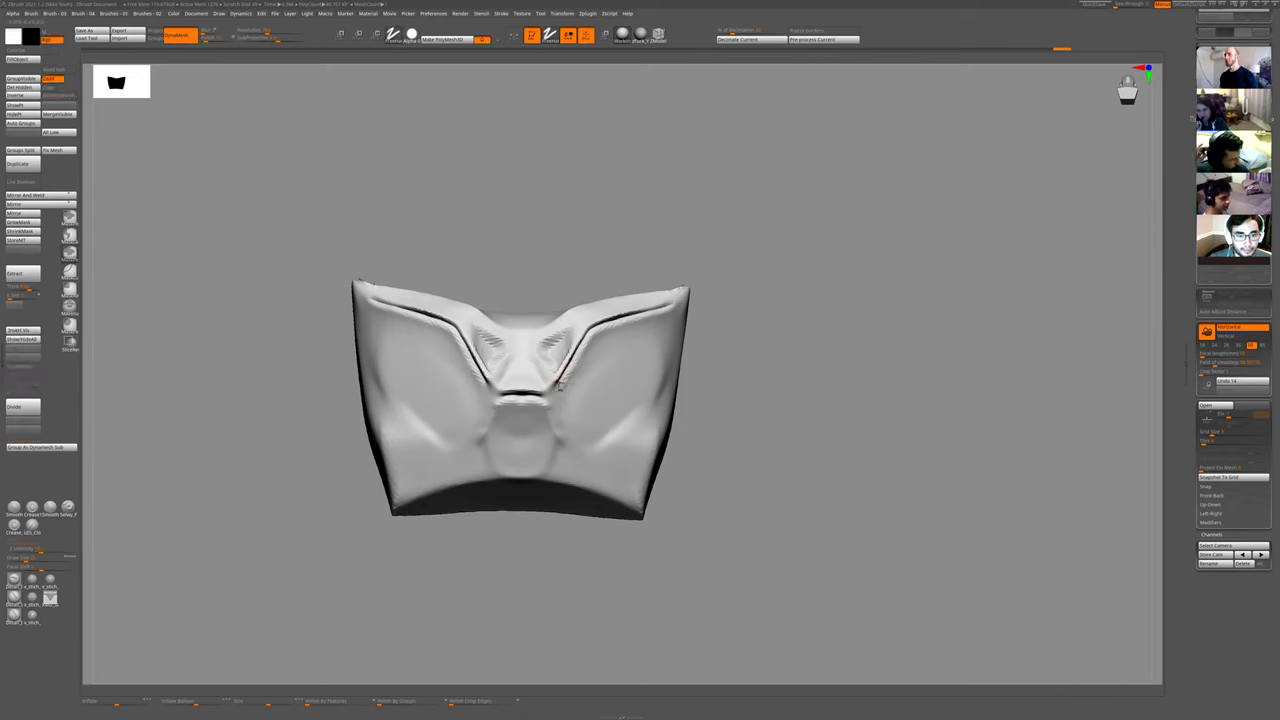
pyautogui.moveTo(561, 390)
pyautogui.mouseDown()
pyautogui.moveTo(550, 408)
pyautogui.moveTo(520, 407)
pyautogui.mouseUp()
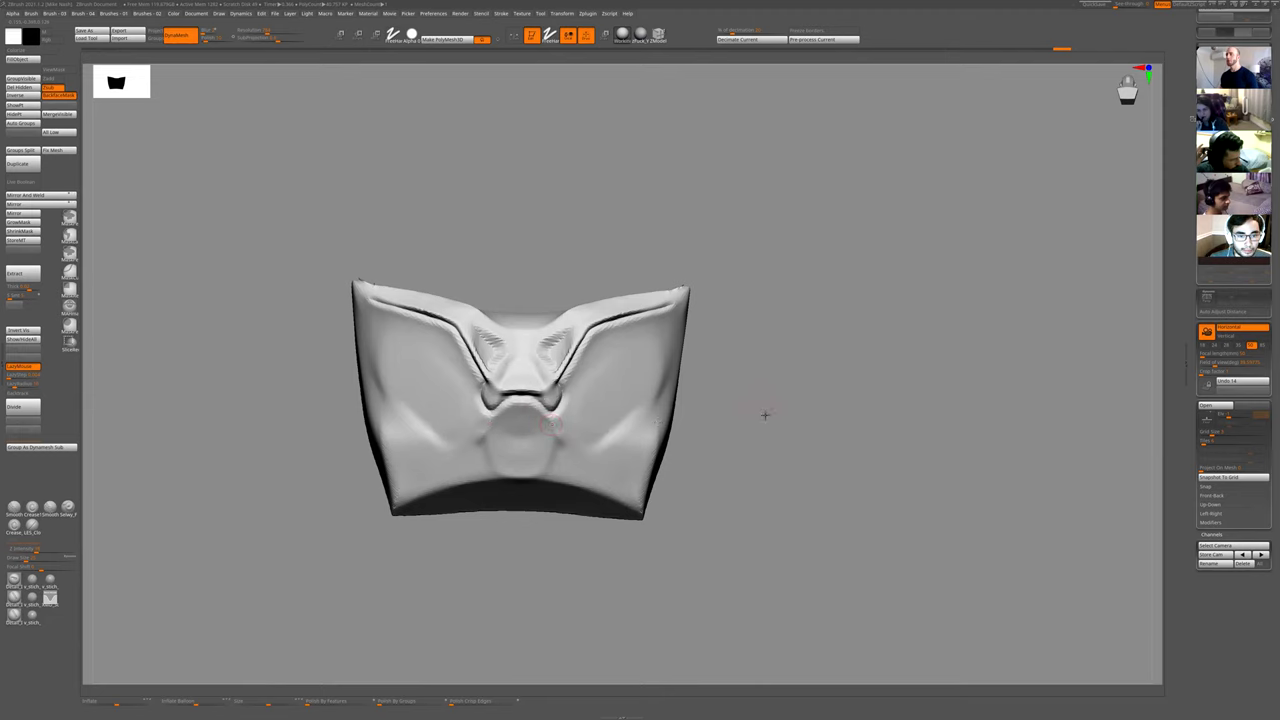
pyautogui.moveTo(766, 414); pyautogui.dragTo(722, 414, button='right')
pyautogui.keyDown('ctrl'); pyautogui.moveTo(722, 414); pyautogui.dragTo(677, 411, button='right'); pyautogui.keyUp('ctrl')
pyautogui.hotkey('shift', 's')
pyautogui.moveTo(800, 320); pyautogui.dragTo(537, 380, button='right')
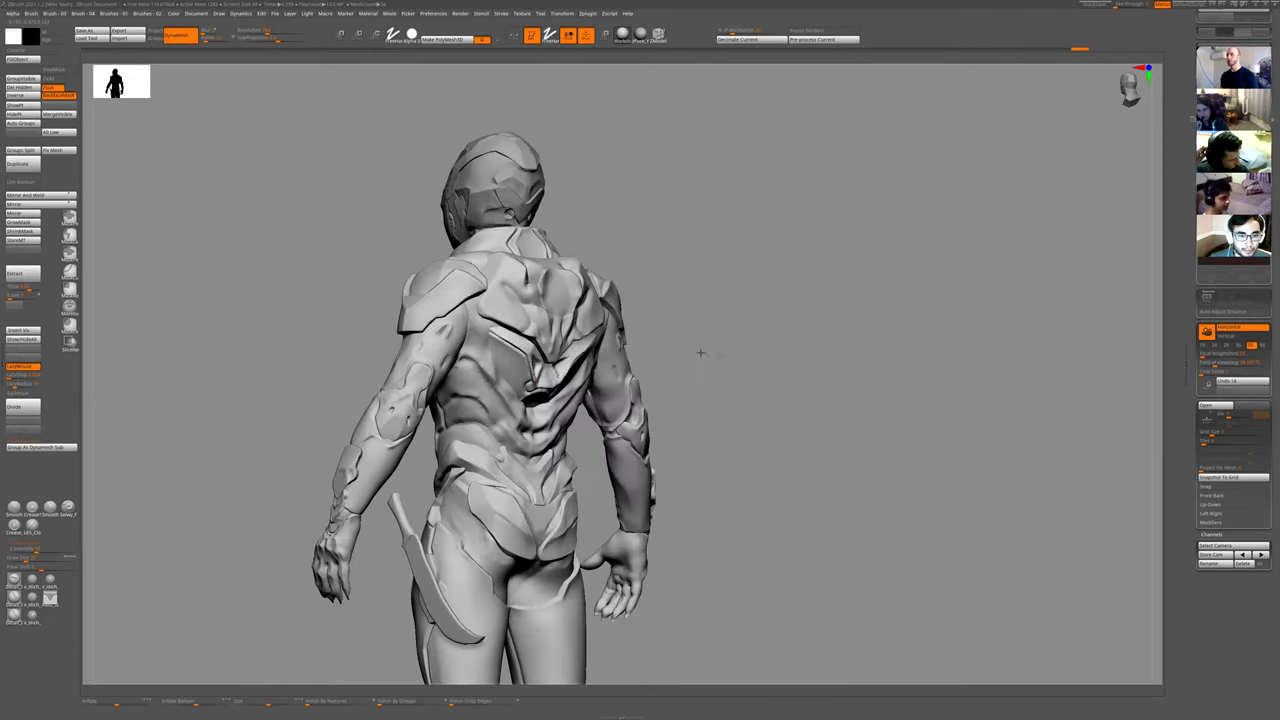
# - Isolate the back piece and remove the hooked grooves below the central block
pyautogui.moveTo(700, 352); pyautogui.dragTo(745, 370, button='right')
pyautogui.hotkey('shift', 's')
pyautogui.moveTo(745, 370); pyautogui.dragTo(697, 354, button='right')
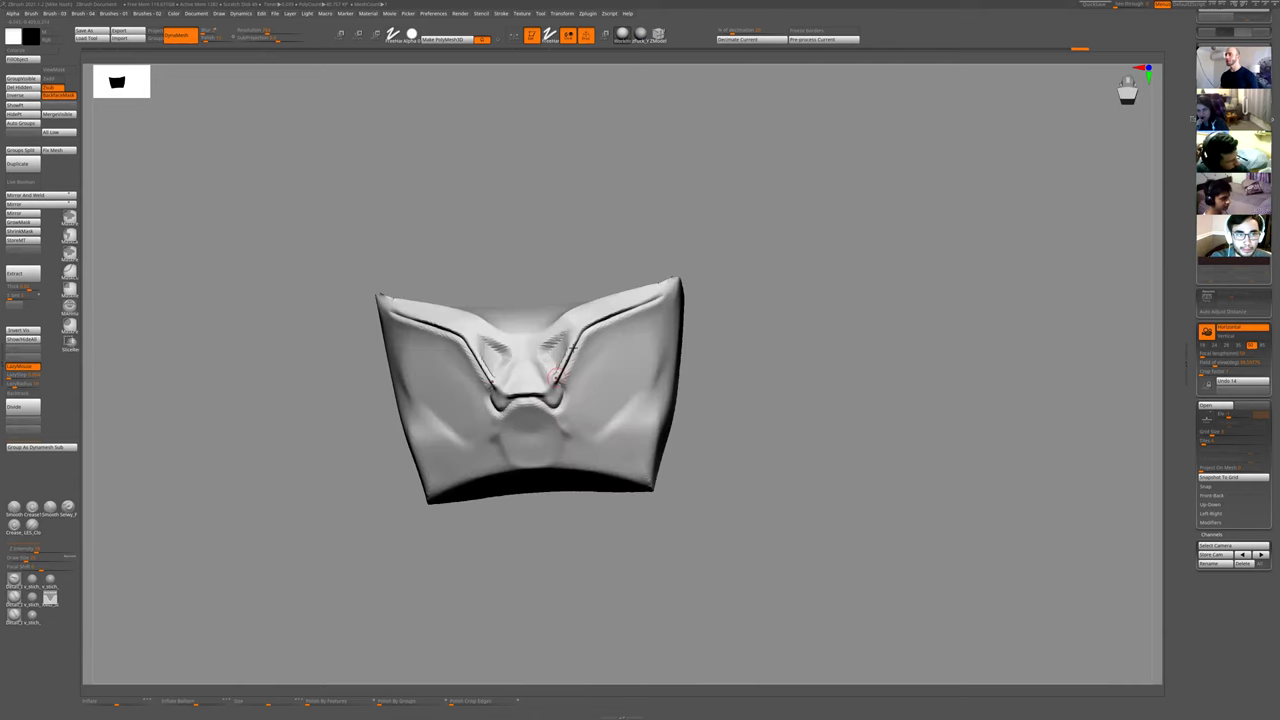
pyautogui.keyDown('shift'); pyautogui.moveTo(557, 397); pyautogui.dragTo(543, 406); pyautogui.keyUp('shift')
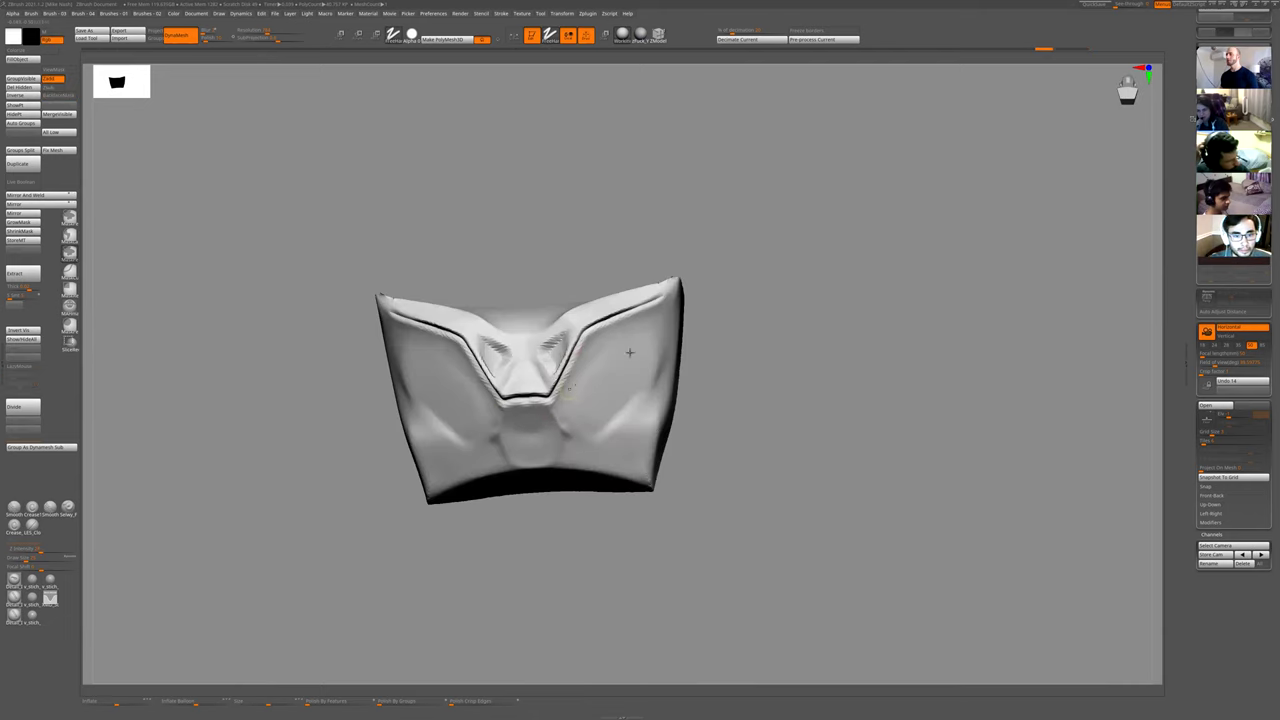
# - Mask the large recess on each side of the V-shaped band, isolate the piece, and invert the mask
pyautogui.moveTo(750, 300); pyautogui.dragTo(745, 352, button='right')
pyautogui.hotkey('shift', 's')
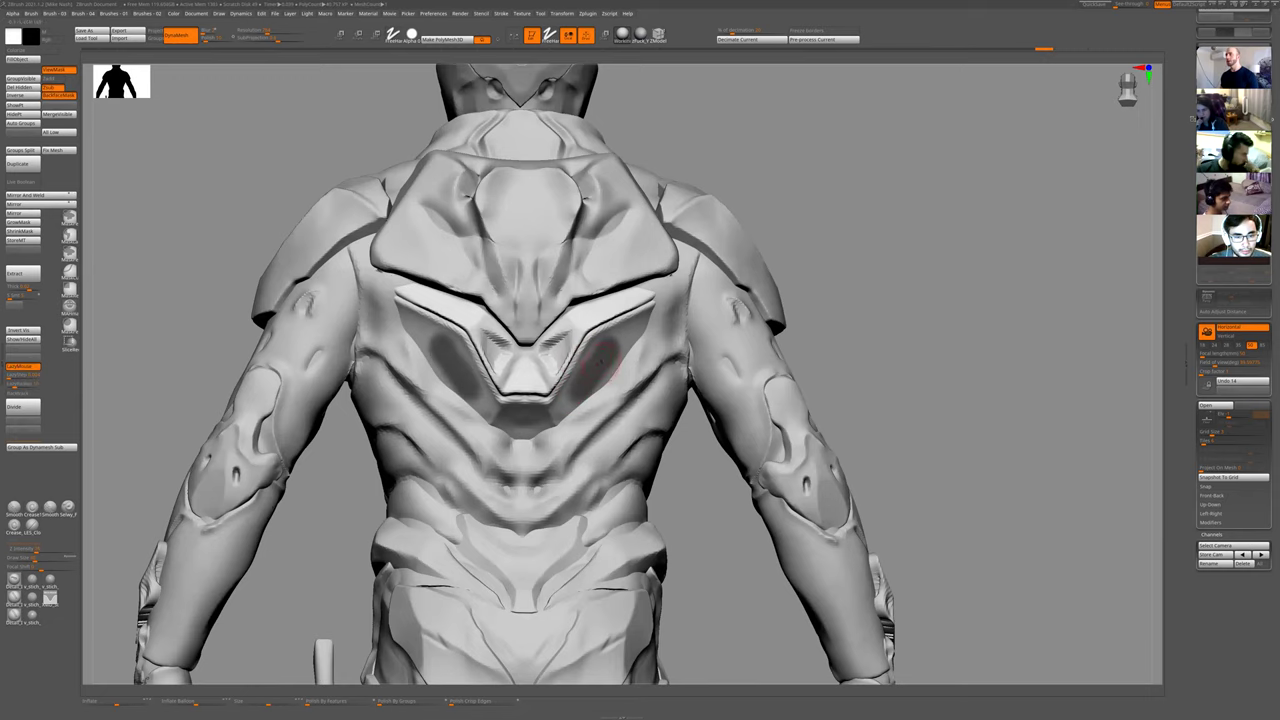
pyautogui.keyDown('ctrl'); pyautogui.keyDown('shift'); pyautogui.click(598, 350); pyautogui.keyUp('shift'); pyautogui.keyUp('ctrl')
pyautogui.moveTo(723, 414); pyautogui.dragTo(578, 370, button='right')
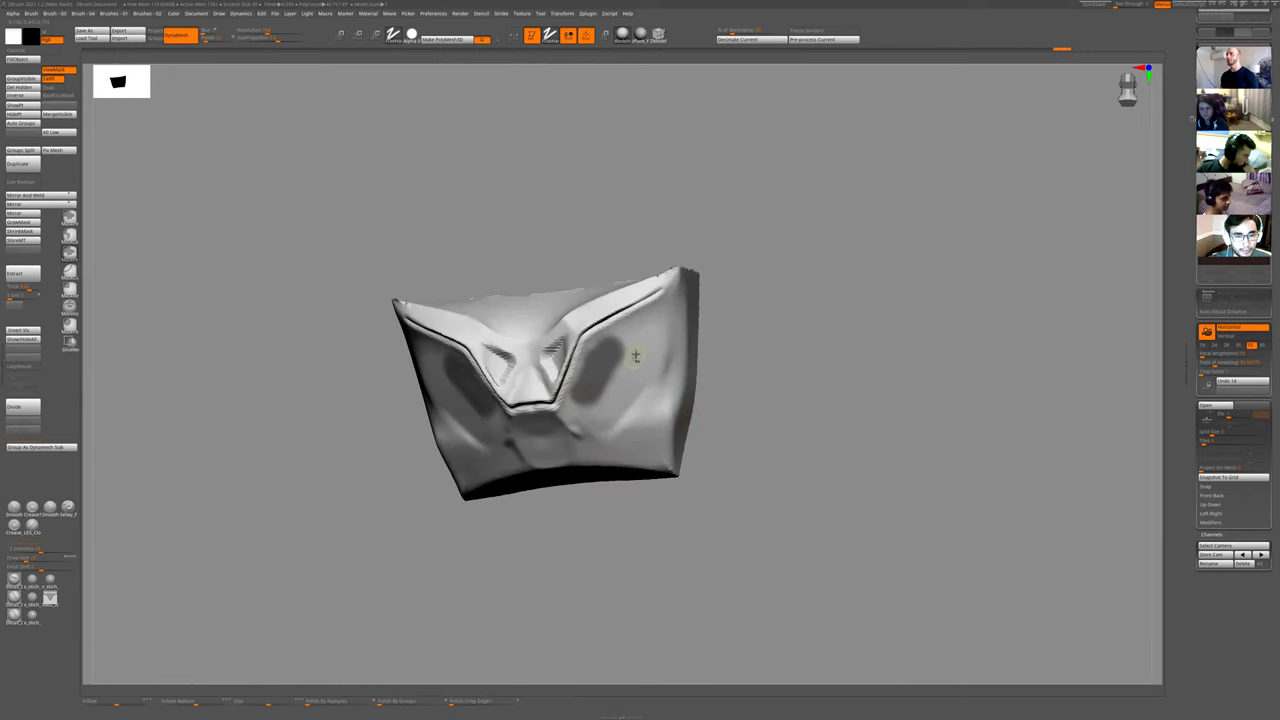
pyautogui.moveTo(611, 348)
pyautogui.keyDown('ctrl'); pyautogui.mouseDown()
pyautogui.moveTo(602, 364)
pyautogui.moveTo(648, 320)
pyautogui.moveTo(601, 395)
pyautogui.moveTo(571, 409)
pyautogui.moveTo(606, 371)
pyautogui.mouseUp(); pyautogui.keyUp('ctrl')
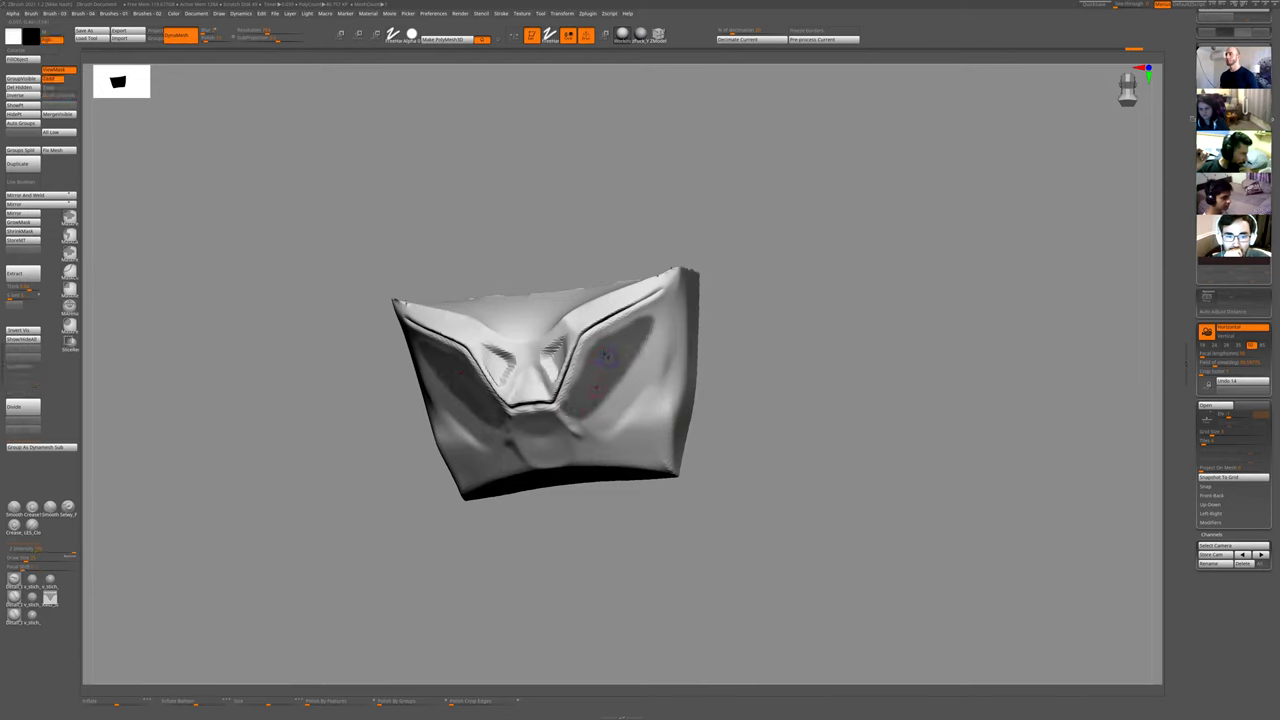
pyautogui.hotkey('ctrl', 'i')
# - Shift the recess surfaces under the band's edge with the Move brush, clear the mask, and show the full figure
pyautogui.press('b')
pyautogui.press('m')
pyautogui.press('v')
pyautogui.moveTo(592, 368); pyautogui.dragTo(573, 364)
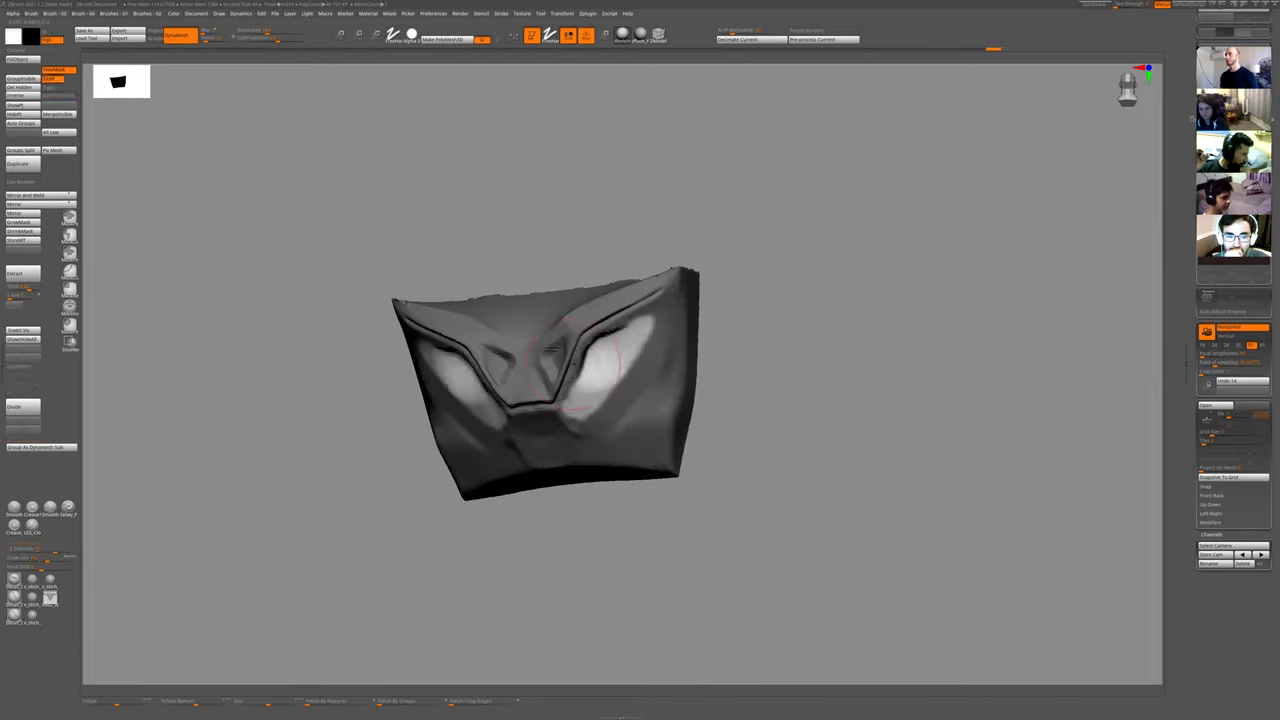
pyautogui.moveTo(765, 380)
pyautogui.keyDown('shift'); pyautogui.mouseDown()
pyautogui.moveTo(573, 364)
pyautogui.moveTo(600, 365)
pyautogui.mouseUp(); pyautogui.keyUp('shift')
pyautogui.keyDown('ctrl'); pyautogui.moveTo(700, 383); pyautogui.dragTo(715, 461); pyautogui.keyUp('ctrl')
pyautogui.hotkey('shift', 'alt', 's')
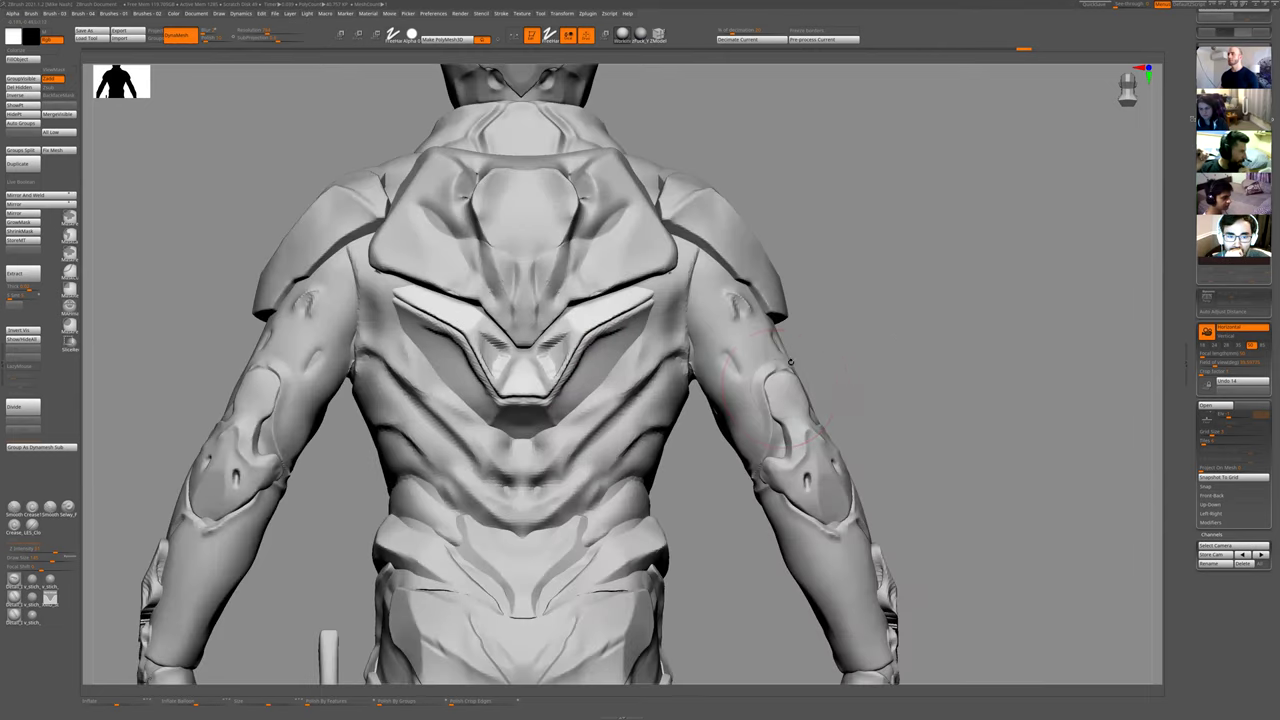
# - Restore the recess mask, push the recess surfaces further beneath the band, and clear the mask
pyautogui.keyDown('alt'); pyautogui.moveTo(891, 286); pyautogui.dragTo(860, 245); pyautogui.keyUp('alt')
pyautogui.hotkey('ctrl', 'z')
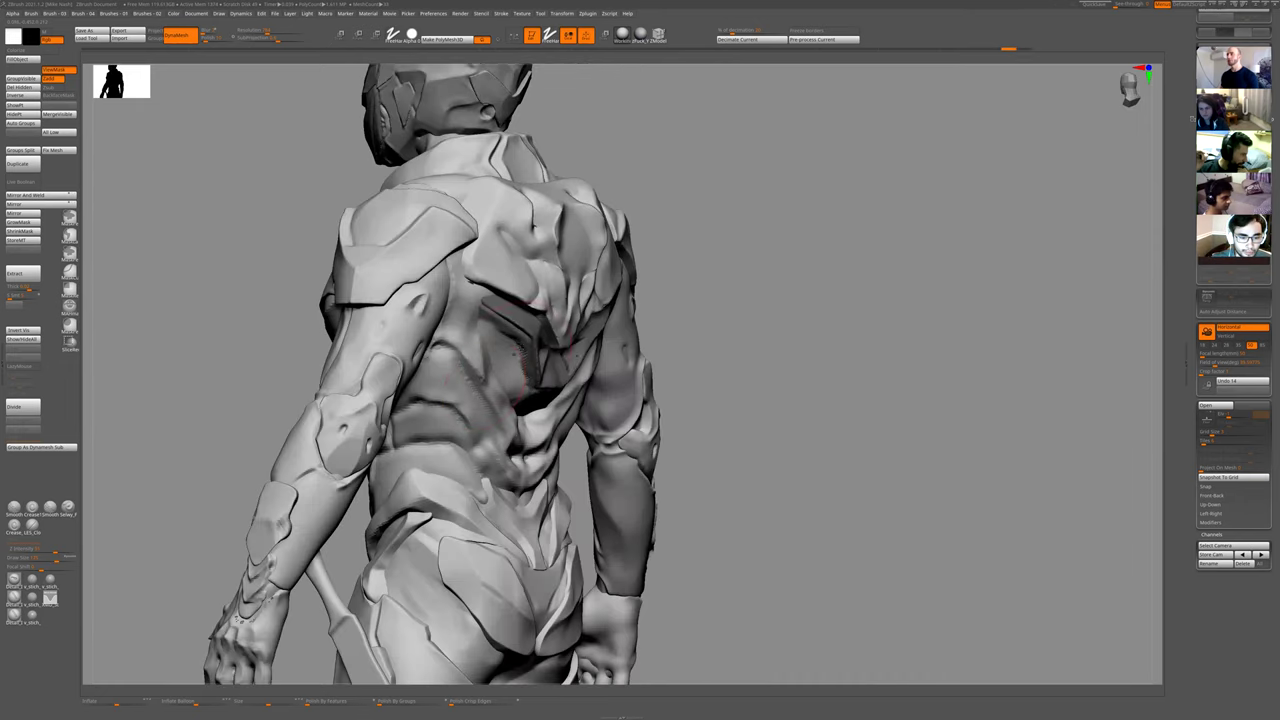
pyautogui.keyDown('shift'); pyautogui.moveTo(540, 370); pyautogui.dragTo(501, 362, button='right'); pyautogui.keyUp('shift')
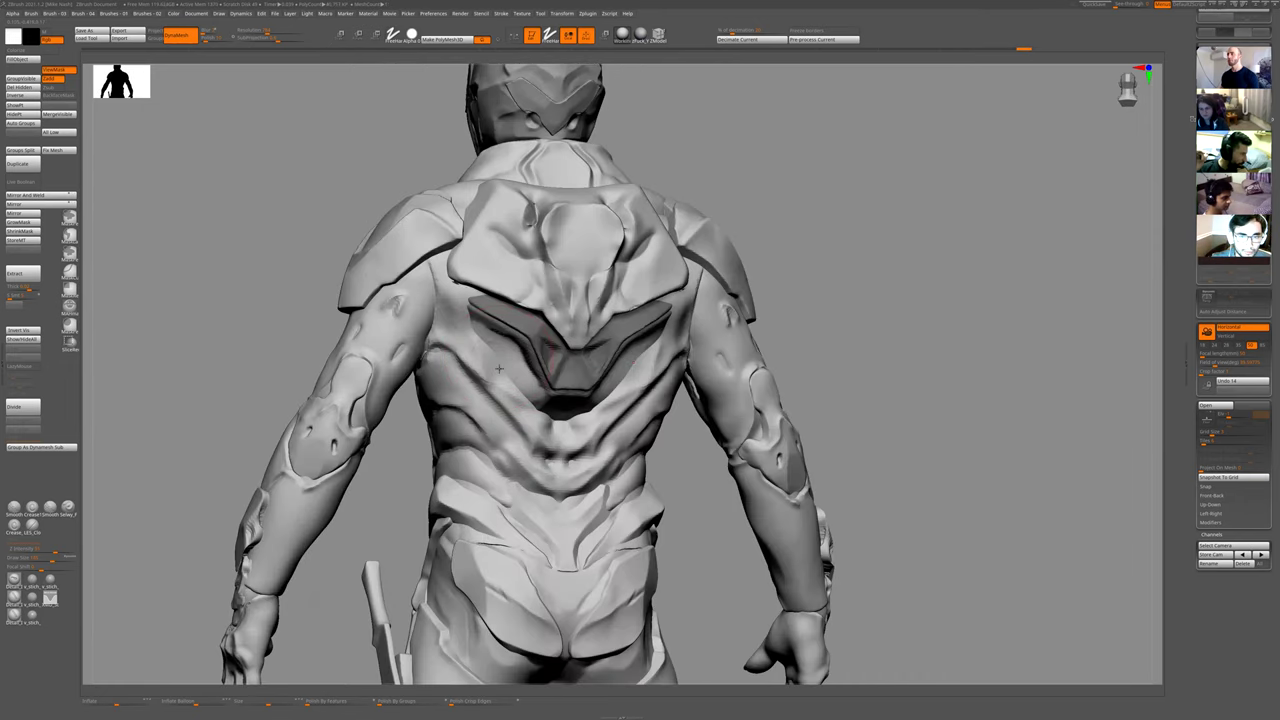
pyautogui.moveTo(503, 368); pyautogui.dragTo(524, 357)
pyautogui.keyDown('ctrl'); pyautogui.moveTo(933, 254); pyautogui.dragTo(908, 318); pyautogui.keyUp('ctrl')
pyautogui.keyDown('alt'); pyautogui.moveTo(866, 277); pyautogui.dragTo(774, 435); pyautogui.keyUp('alt')
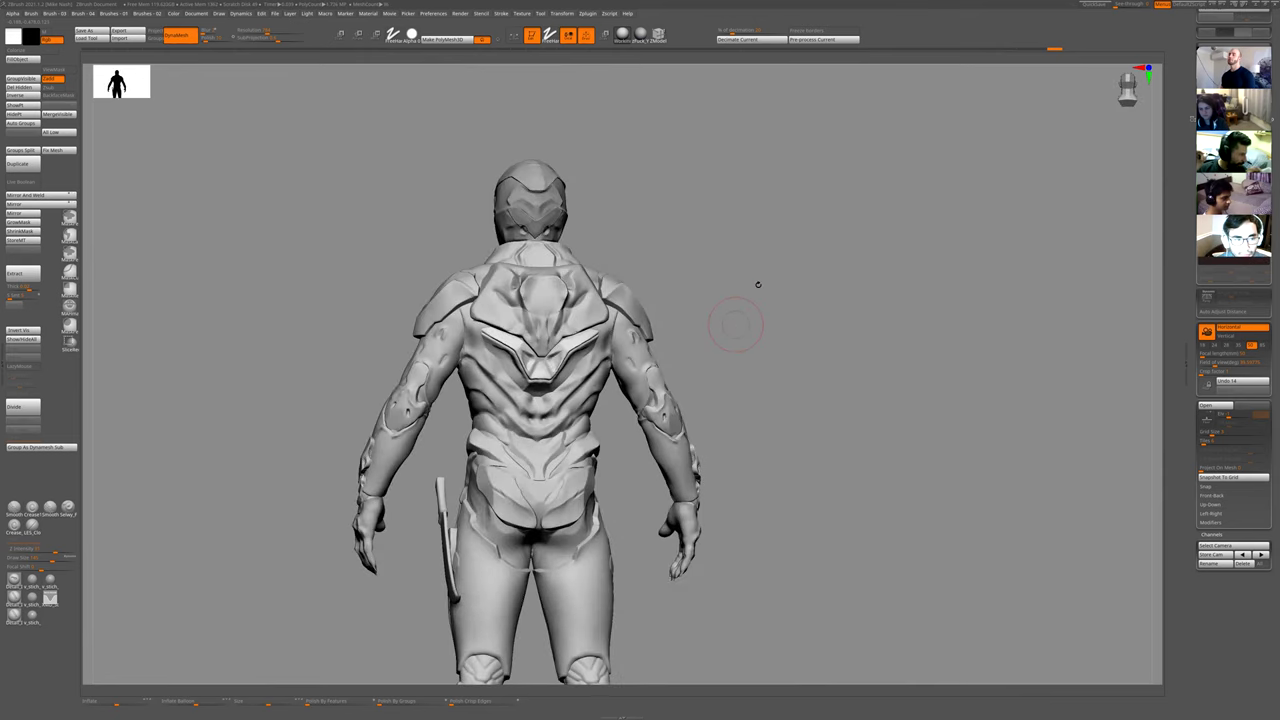
# - Try masking a diagonal strip across each recess of the isolated back piece, and clear the mask
pyautogui.moveTo(728, 343); pyautogui.dragTo(567, 308)
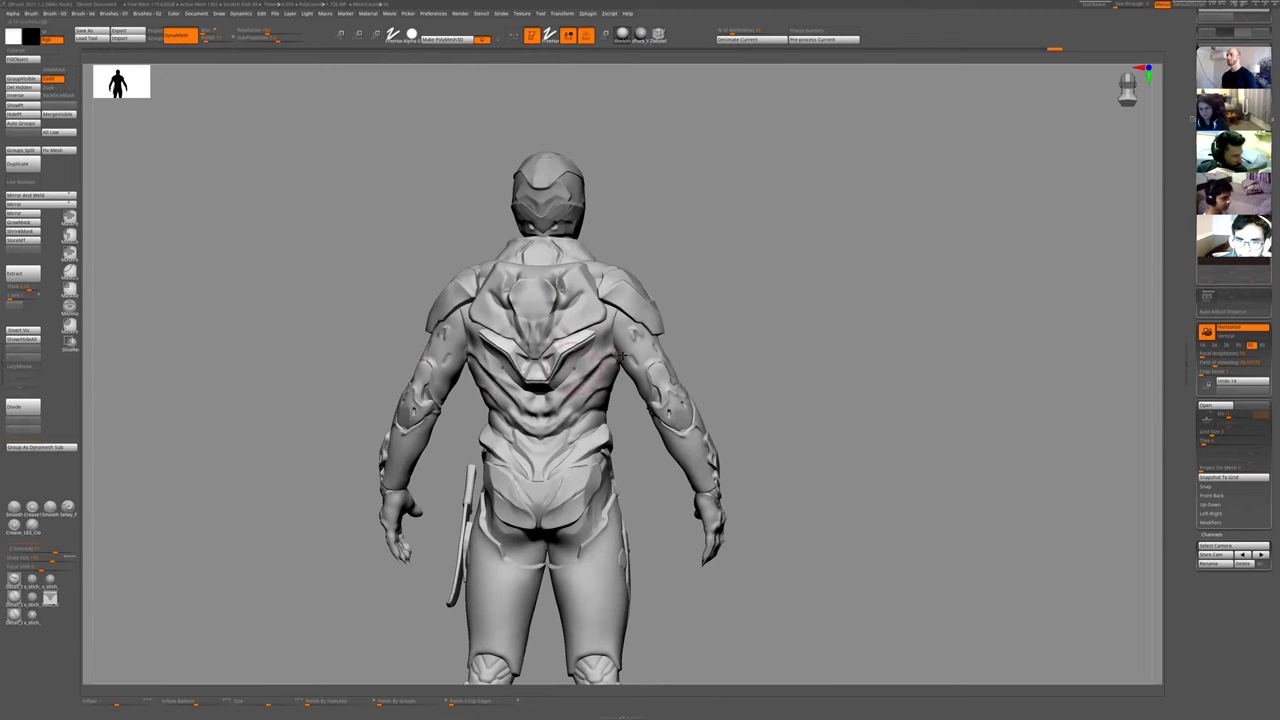
pyautogui.keyDown('alt'); pyautogui.moveTo(724, 380); pyautogui.dragTo(677, 394); pyautogui.keyUp('alt')
pyautogui.hotkey('ctrl', 'z')
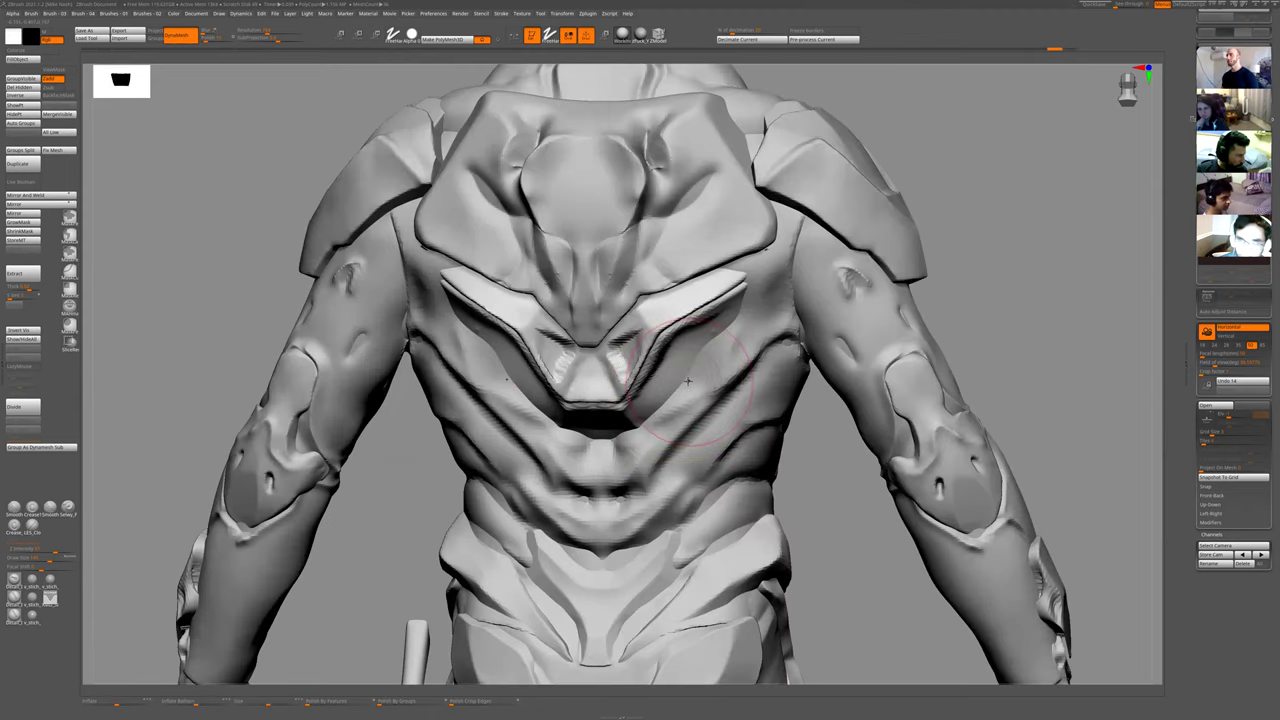
pyautogui.keyDown('shift'); pyautogui.moveTo(681, 384); pyautogui.dragTo(724, 348); pyautogui.keyUp('shift')
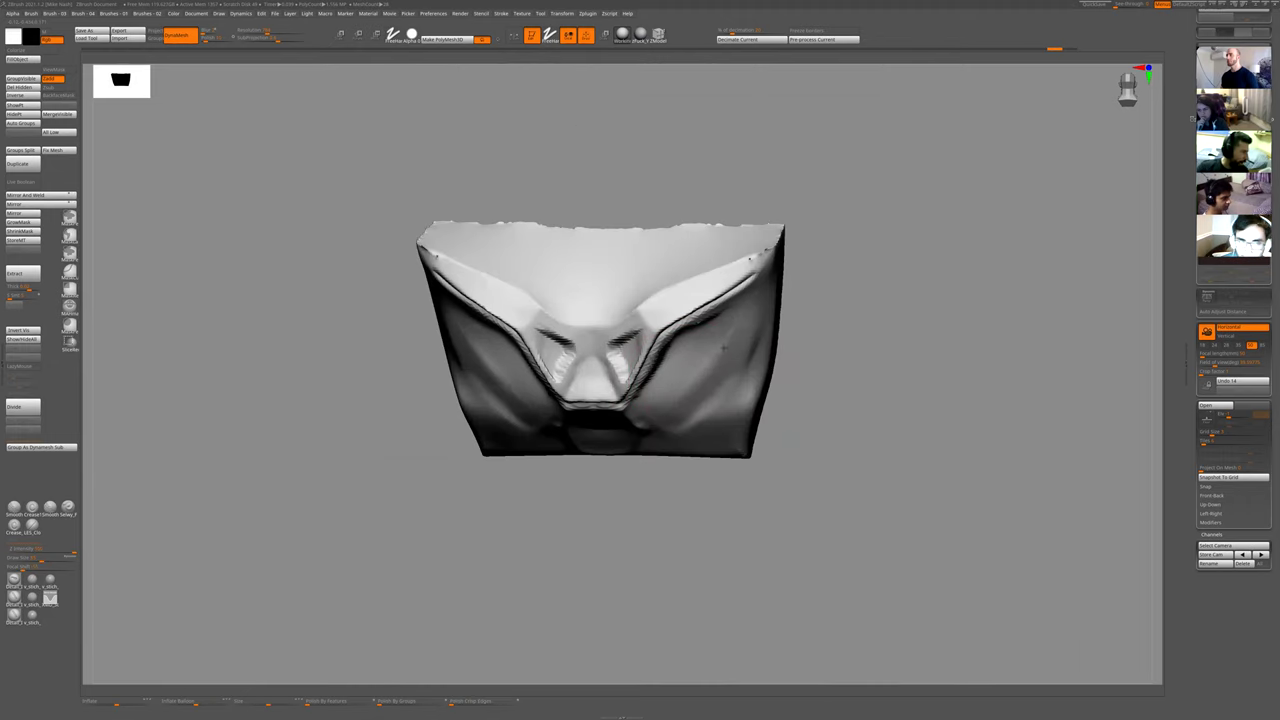
pyautogui.moveTo(660, 407)
pyautogui.keyDown('ctrl'); pyautogui.mouseDown()
pyautogui.moveTo(706, 363)
pyautogui.moveTo(660, 414)
pyautogui.mouseUp(); pyautogui.keyUp('ctrl')
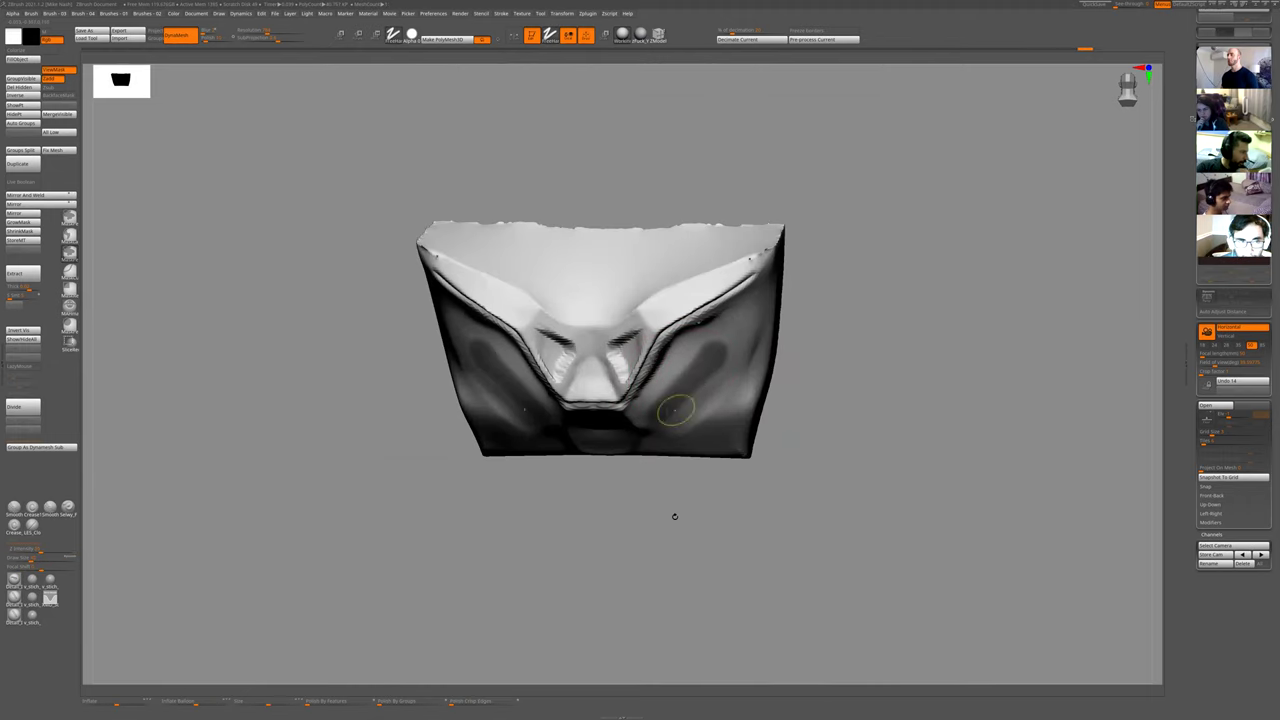
pyautogui.moveTo(674, 514)
pyautogui.mouseDown()
pyautogui.moveTo(663, 448)
pyautogui.moveTo(734, 330)
pyautogui.mouseUp()
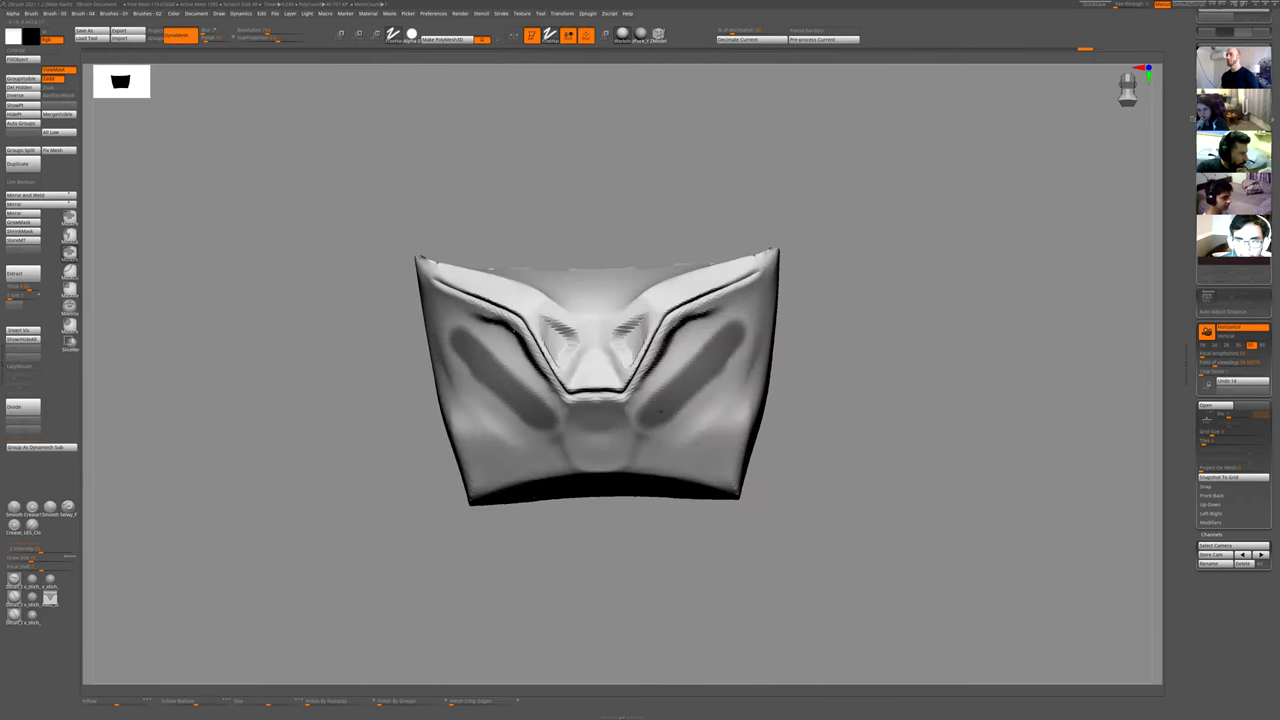
pyautogui.hotkey('ctrl', 'shift', 'a')
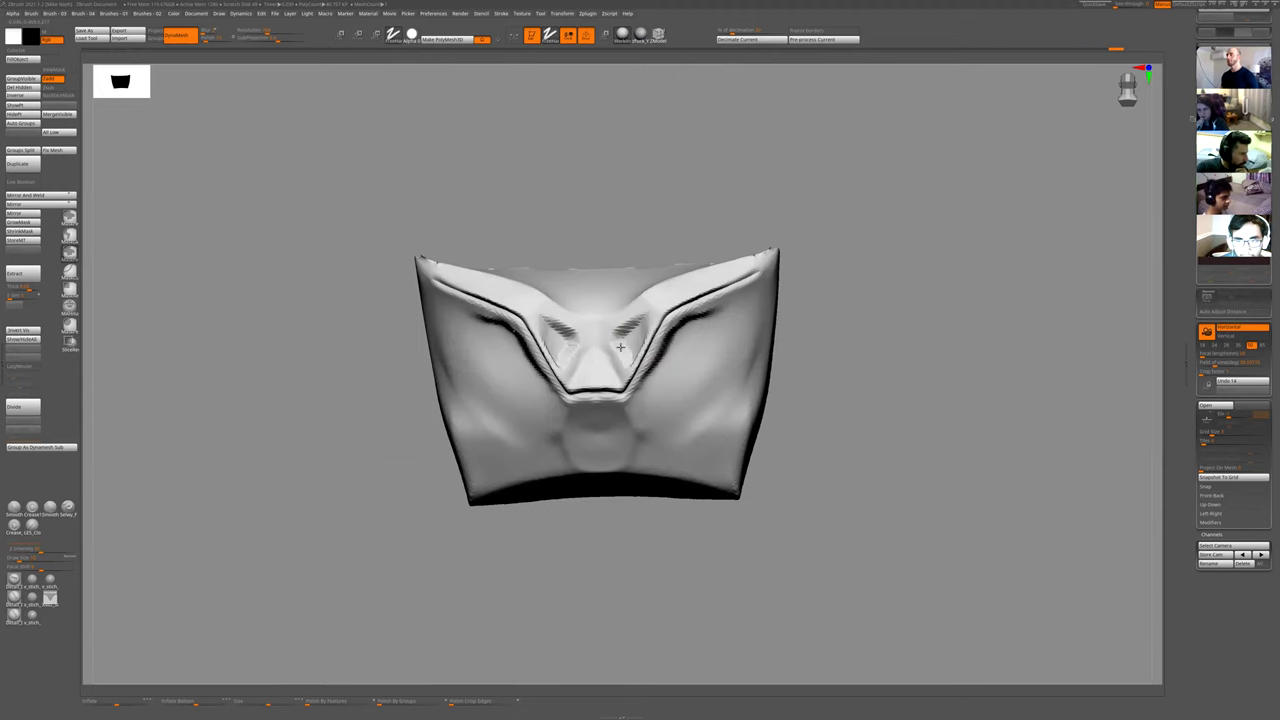
# - Undo the latest edits on the back piece and check its recesses both isolated and on the full figure
pyautogui.moveTo(642, 318); pyautogui.dragTo(907, 184, button='right')
pyautogui.hotkey('ctrl', 'z')
pyautogui.hotkey('ctrl', 'z')
pyautogui.hotkey('ctrl', 'z')
pyautogui.hotkey('ctrl', 'z')
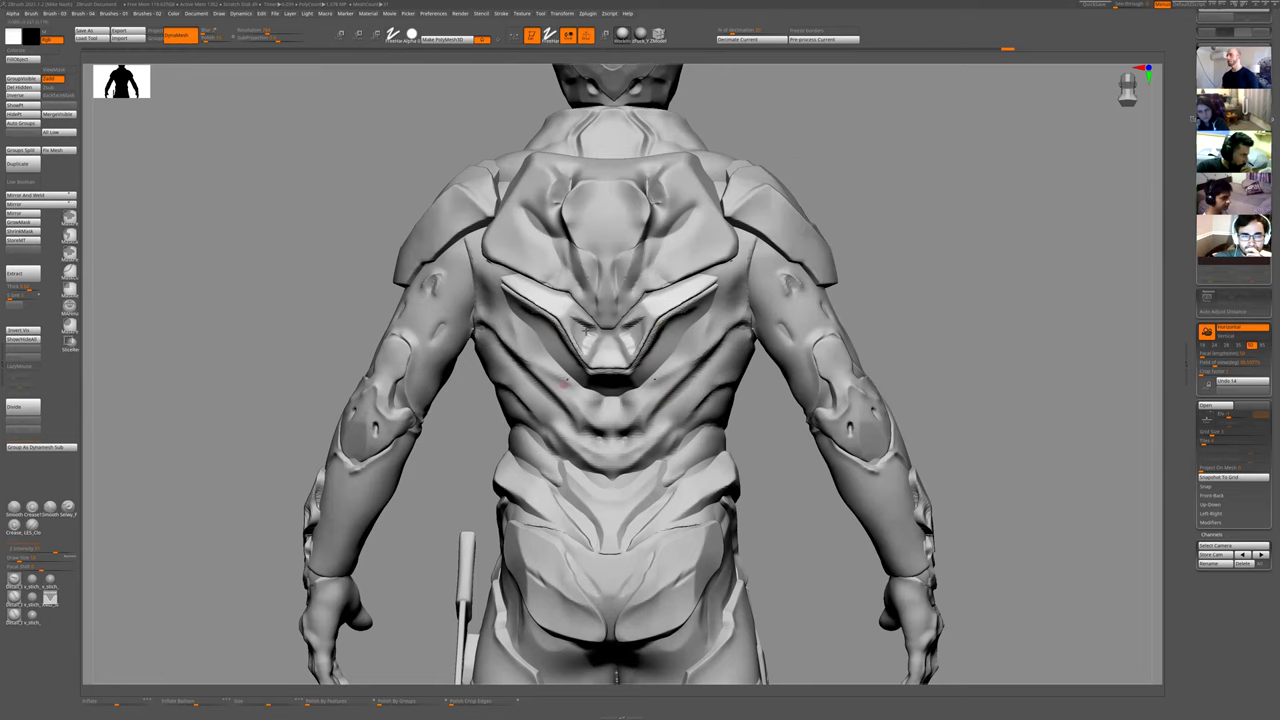
pyautogui.hotkey('shift', 's')
pyautogui.keyDown('alt'); pyautogui.moveTo(814, 226); pyautogui.dragTo(741, 272); pyautogui.keyUp('alt')
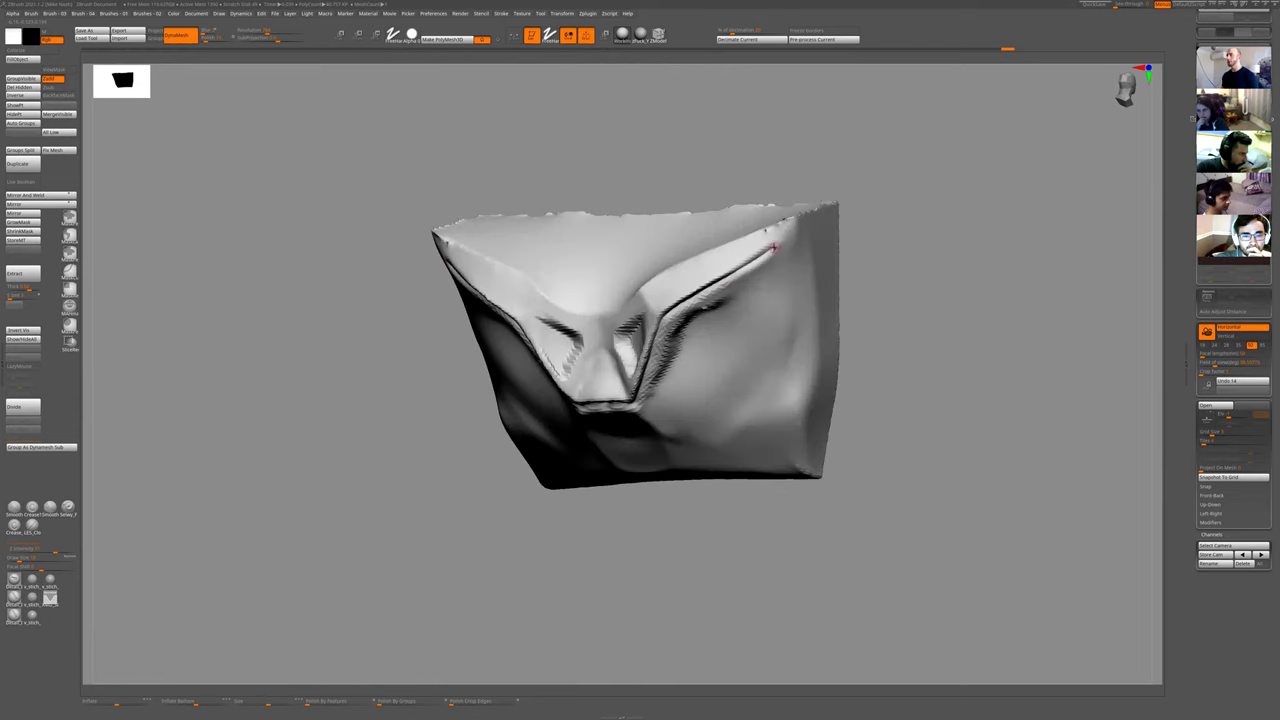
pyautogui.hotkey('shift', 's')
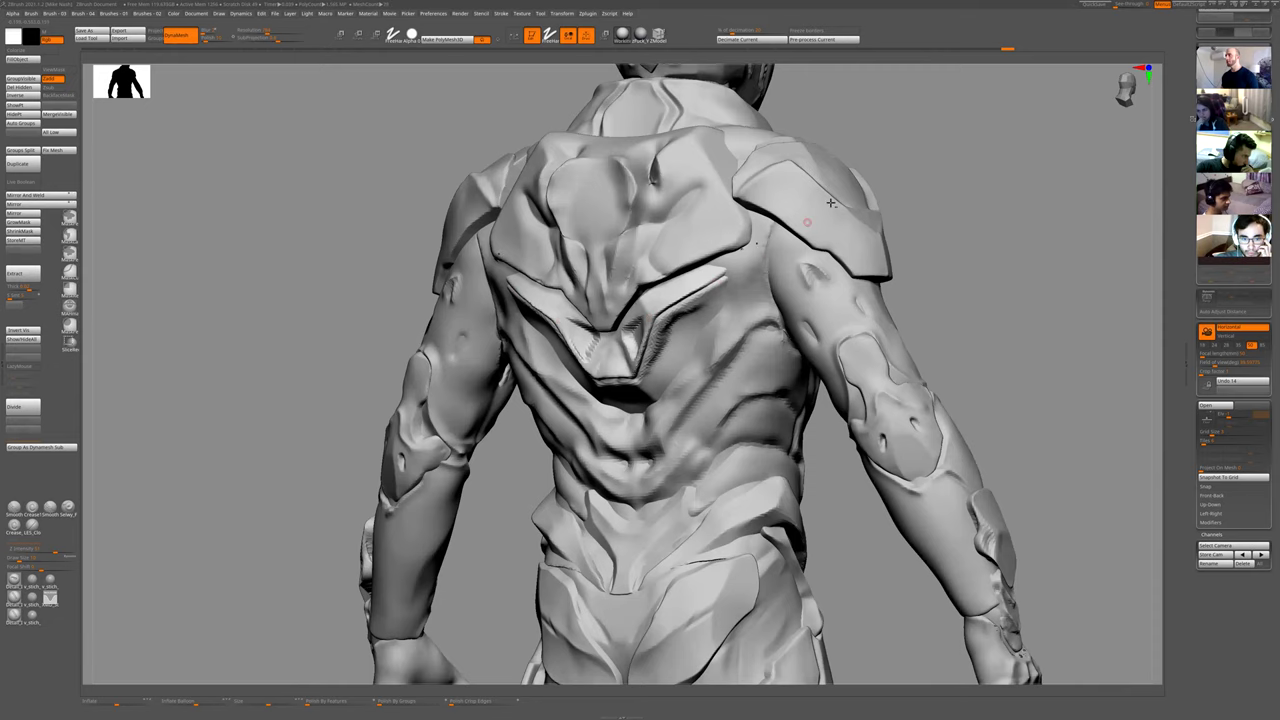
# - Select the shoulder armor, isolate it, and turn on symmetry for it
pyautogui.keyDown('alt'); pyautogui.click(822, 243); pyautogui.keyUp('alt')
pyautogui.moveTo(951, 200)
pyautogui.mouseDown()
pyautogui.moveTo(971, 229)
pyautogui.moveTo(794, 320)
pyautogui.mouseUp()
pyautogui.hotkey('shift', 's')
pyautogui.press('1')
pyautogui.click(817, 335)
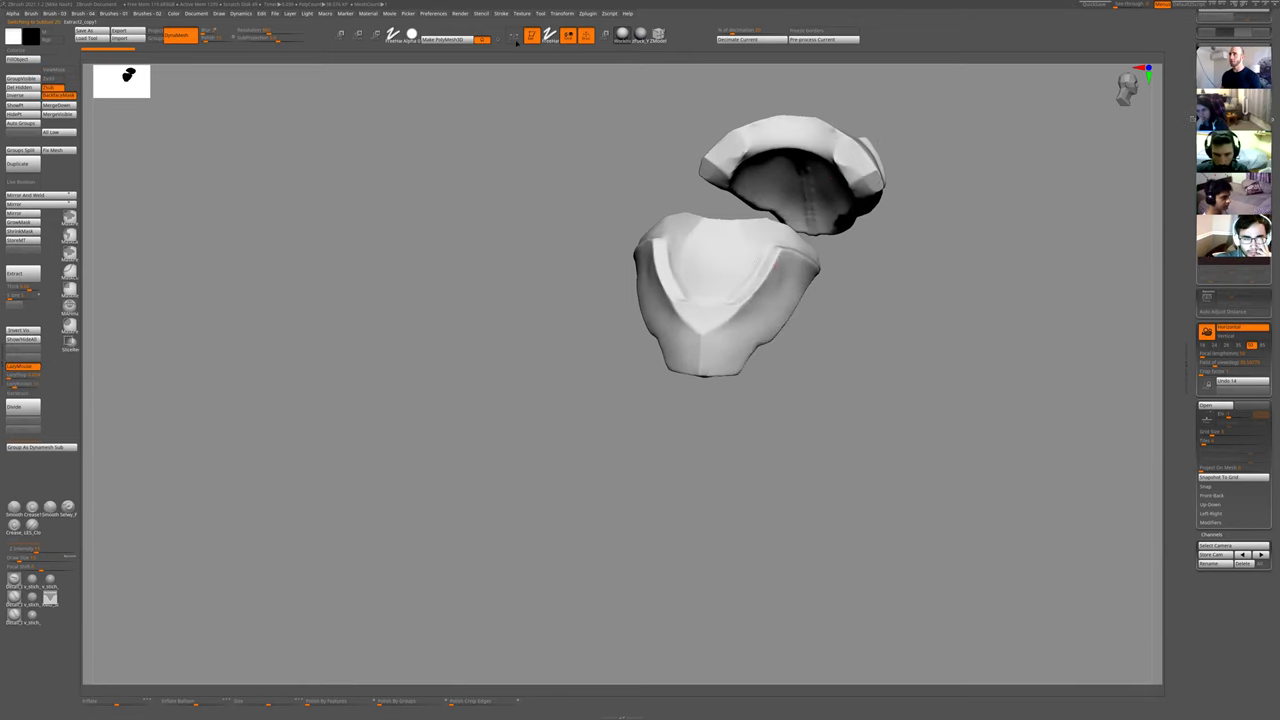
pyautogui.click(514, 37)
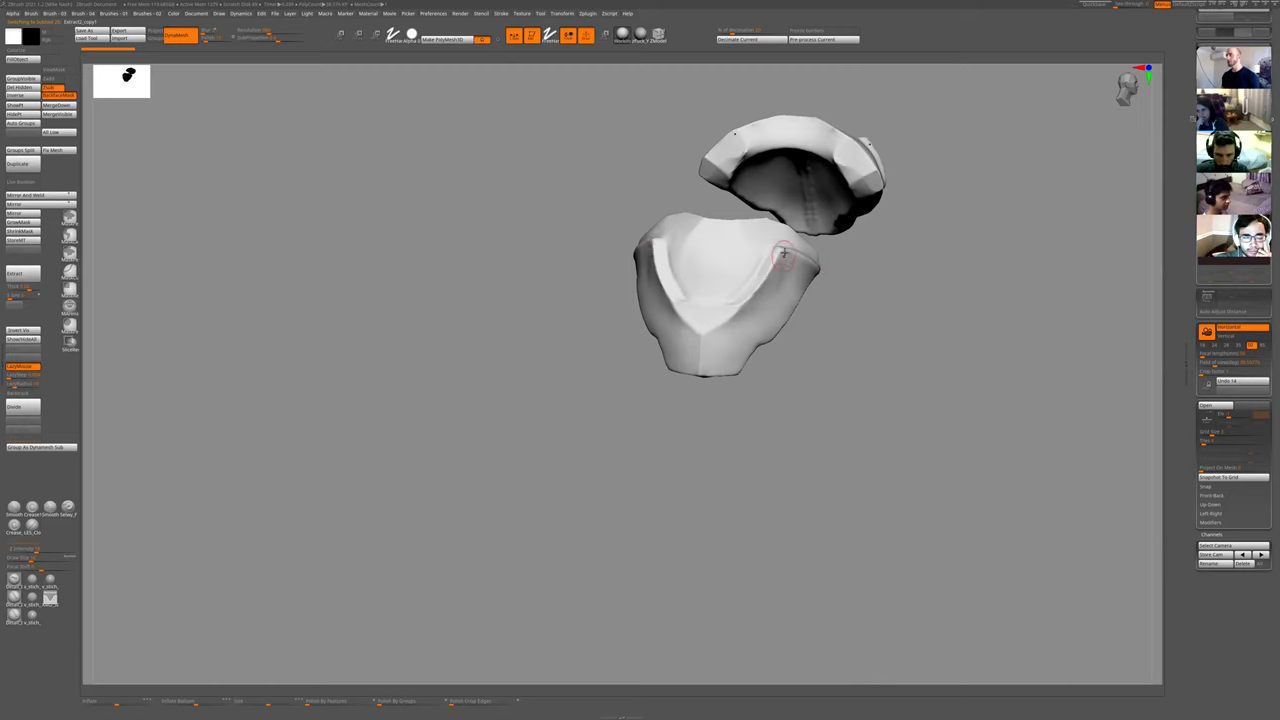
# - Try carving a groove just below the V-shaped ridge of the isolated shoulder armor and check it on the full figure
pyautogui.moveTo(822, 257); pyautogui.dragTo(854, 336)
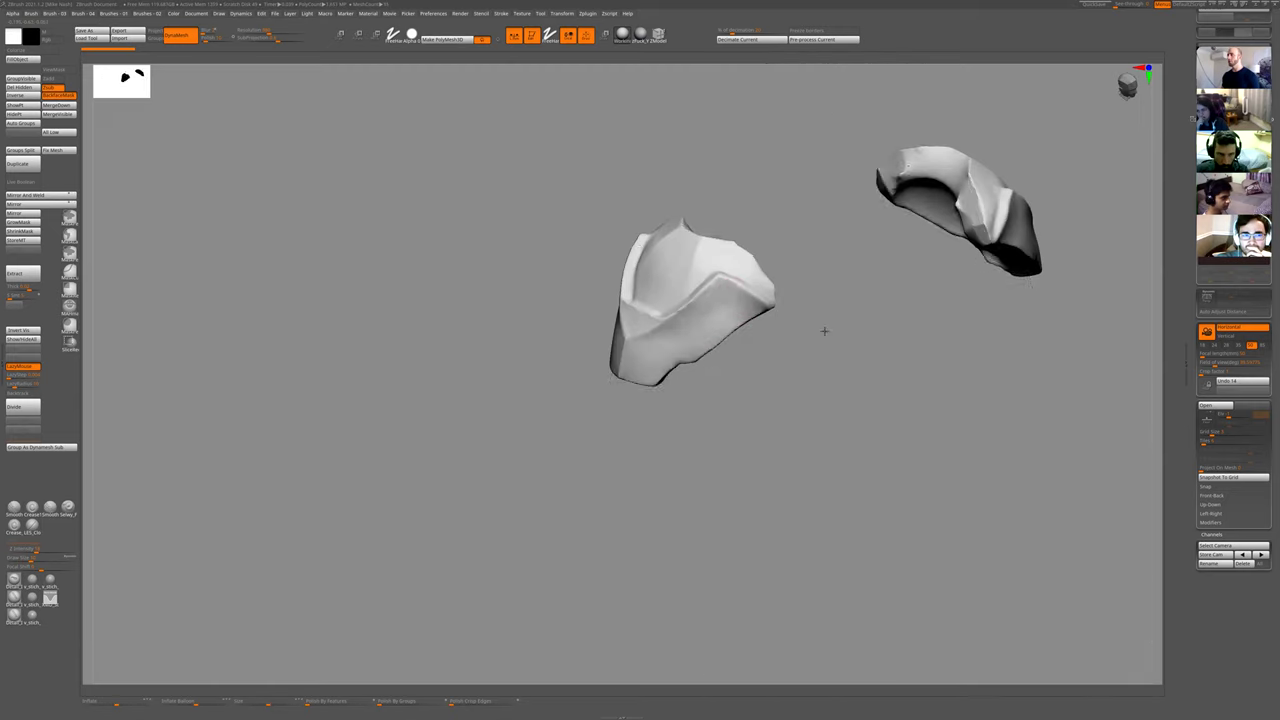
pyautogui.moveTo(823, 331); pyautogui.dragTo(752, 339)
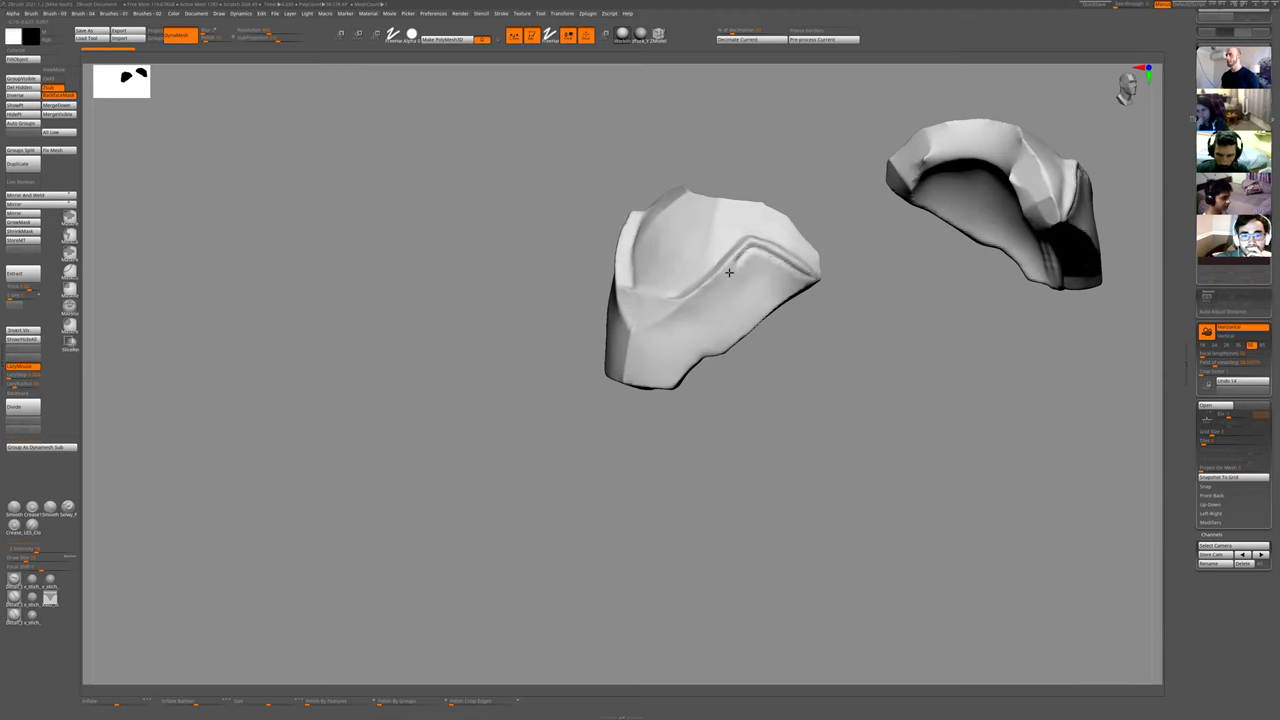
pyautogui.moveTo(729, 272); pyautogui.dragTo(665, 323)
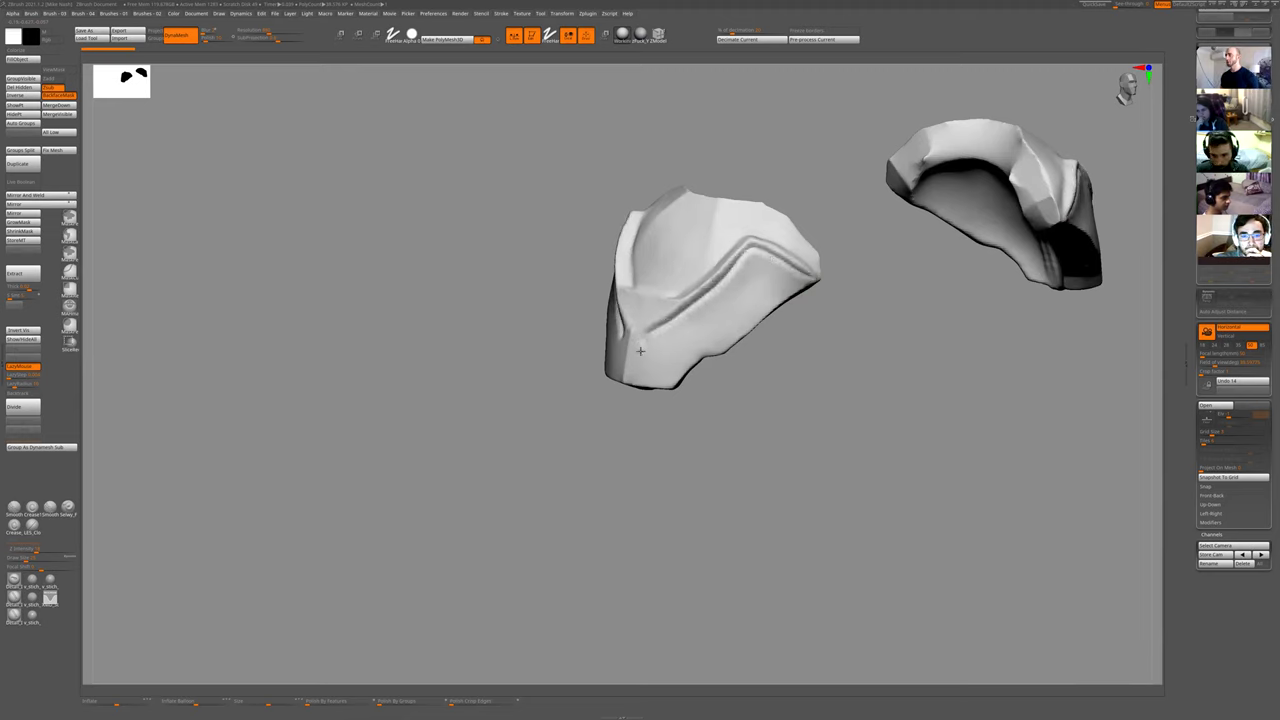
pyautogui.moveTo(675, 503); pyautogui.dragTo(708, 410)
pyautogui.hotkey('shift', 's')
pyautogui.moveTo(917, 302)
pyautogui.mouseDown()
pyautogui.moveTo(940, 287)
pyautogui.moveTo(925, 295)
pyautogui.mouseUp()
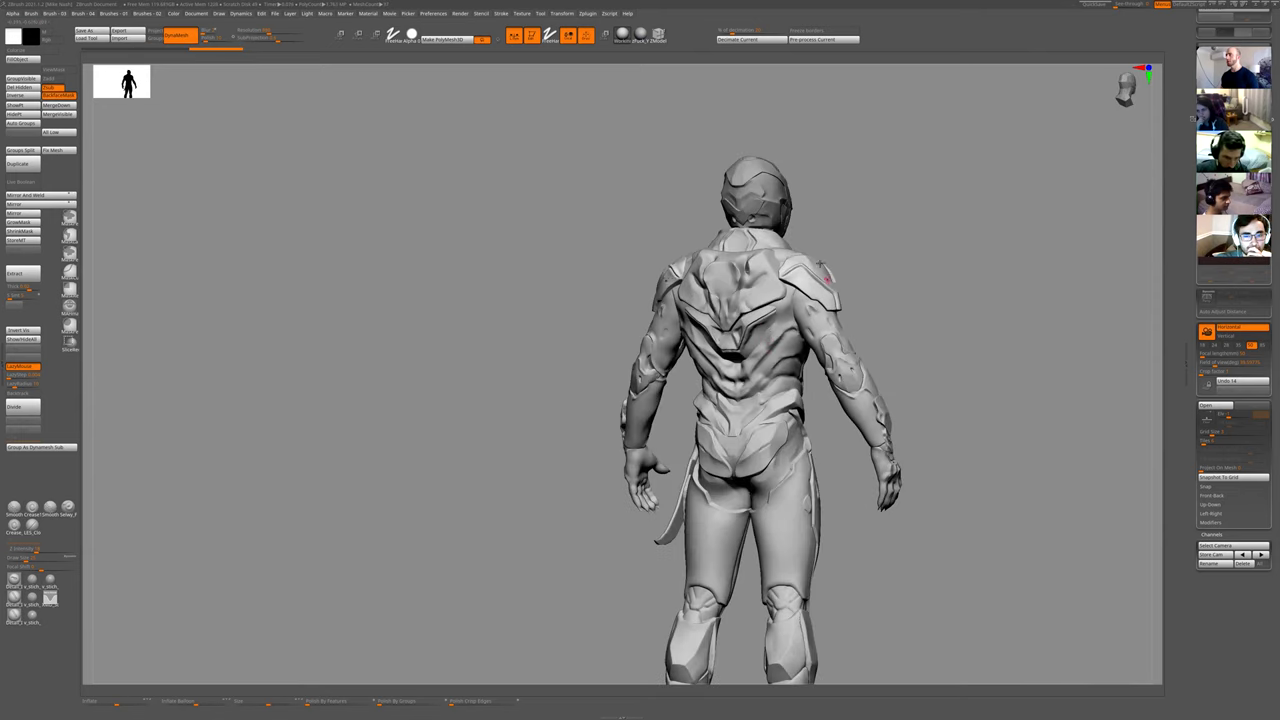
# - Try extending the shoulder armor's groove into a deep Y shape reaching its lower edge, checking it on the figure
pyautogui.keyDown('alt'); pyautogui.moveTo(894, 297); pyautogui.dragTo(860, 321); pyautogui.keyUp('alt')
pyautogui.keyDown('alt'); pyautogui.moveTo(891, 208); pyautogui.dragTo(817, 280); pyautogui.keyUp('alt')
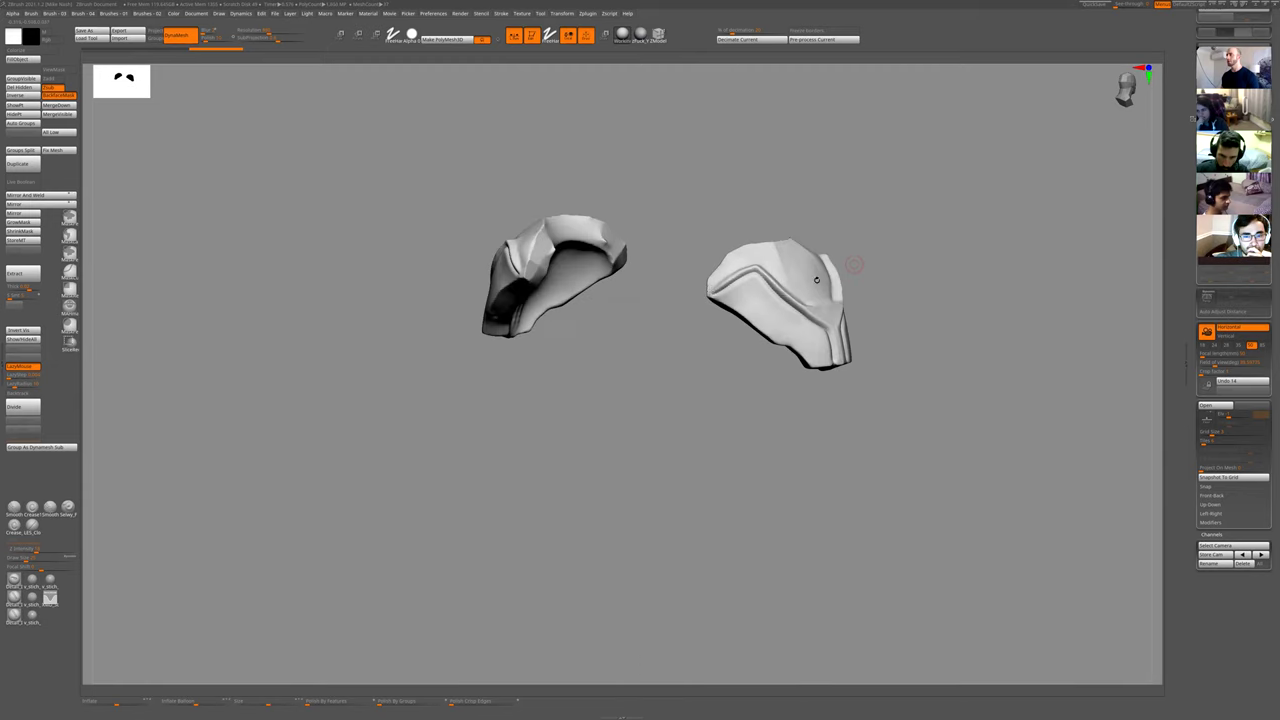
pyautogui.moveTo(907, 275); pyautogui.dragTo(867, 336)
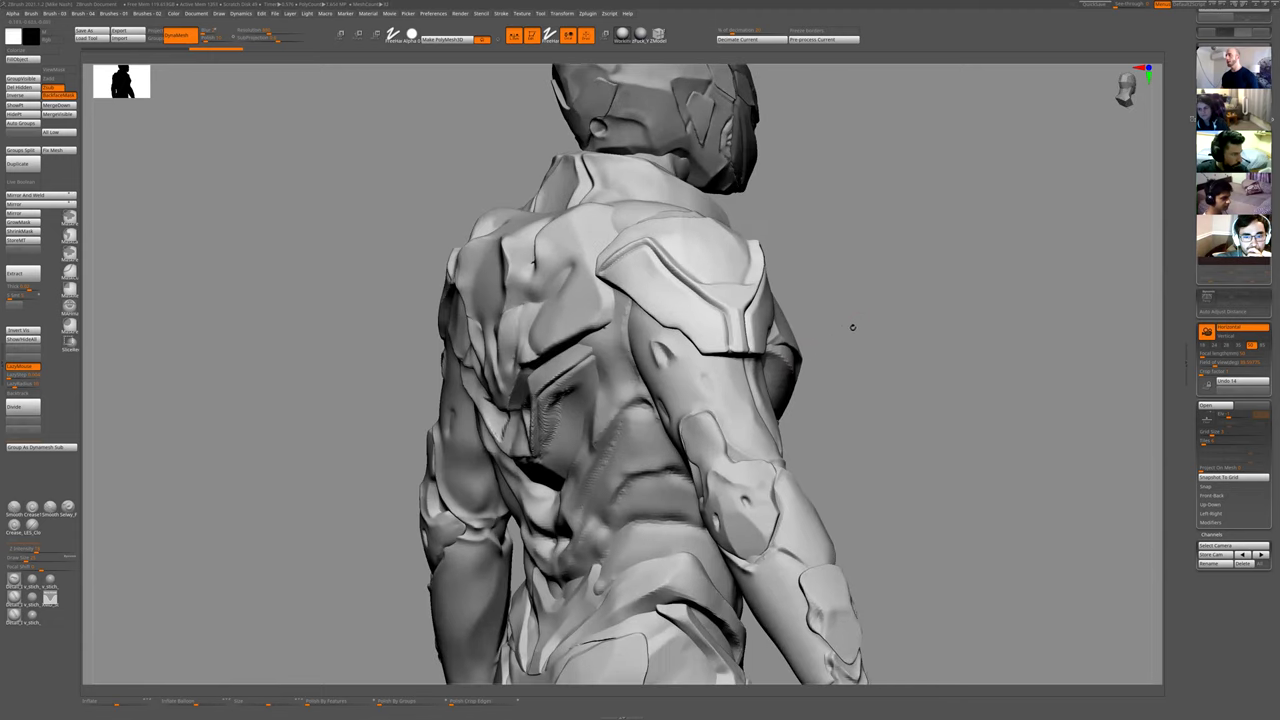
pyautogui.moveTo(852, 327); pyautogui.dragTo(667, 346)
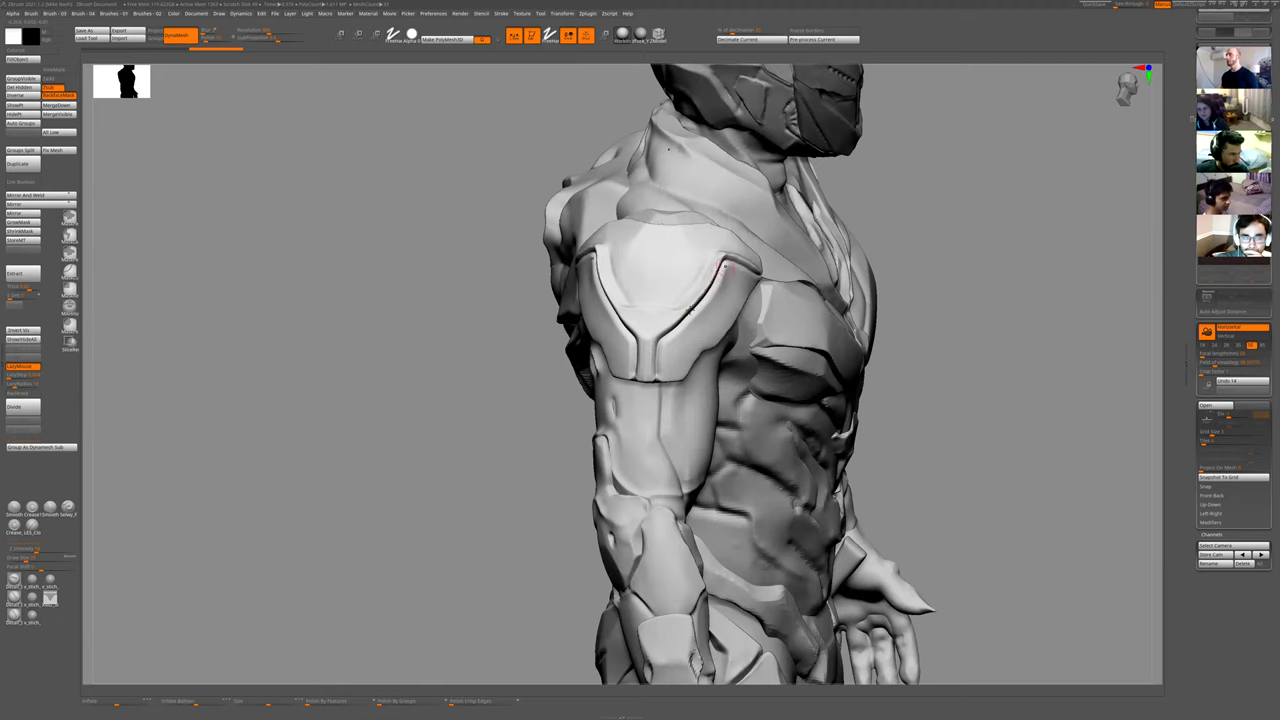
pyautogui.keyDown('alt'); pyautogui.moveTo(952, 301); pyautogui.dragTo(800, 268); pyautogui.keyUp('alt')
pyautogui.hotkey('shift', 's')
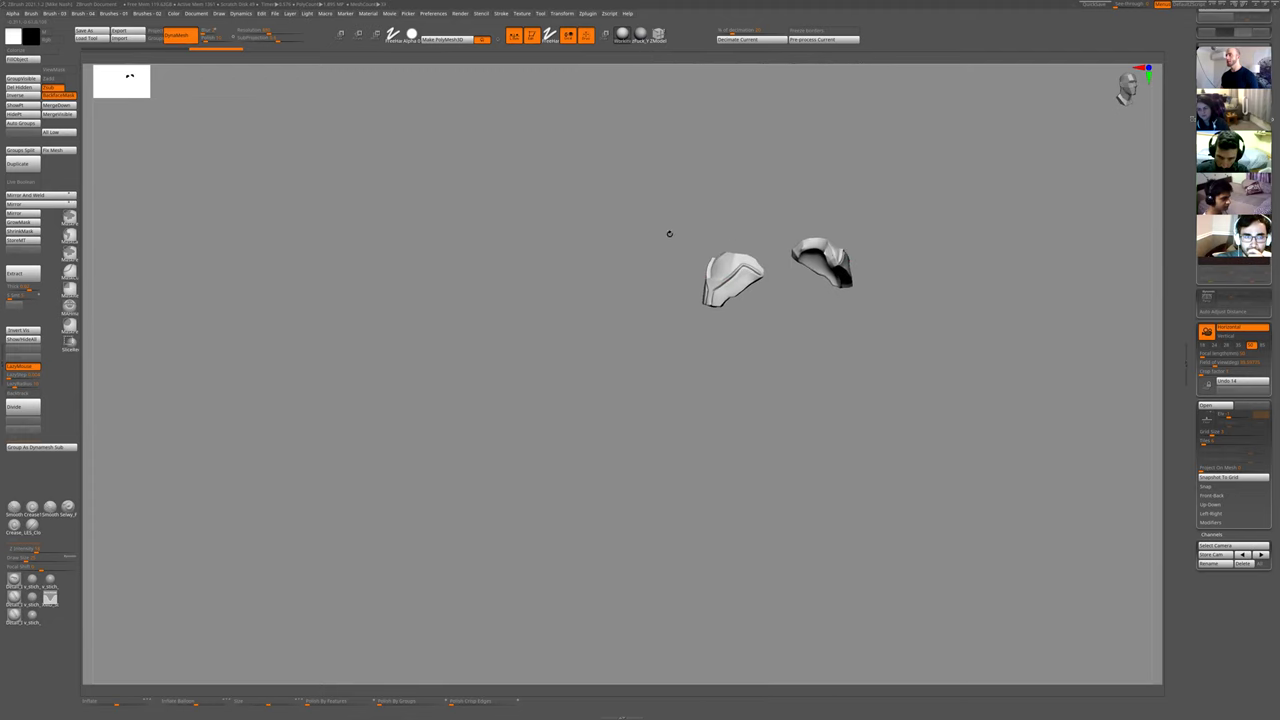
# - Undo the Y-shaped grooves on the shoulder armor and check the piece on the full figure and isolated
pyautogui.moveTo(669, 234); pyautogui.dragTo(631, 323)
pyautogui.moveTo(660, 373); pyautogui.dragTo(749, 343)
pyautogui.keyDown('ctrl'); pyautogui.keyDown('shift'); pyautogui.click(828, 331); pyautogui.keyUp('shift'); pyautogui.keyUp('ctrl')
pyautogui.keyDown('alt'); pyautogui.moveTo(829, 331); pyautogui.dragTo(792, 342); pyautogui.keyUp('alt')
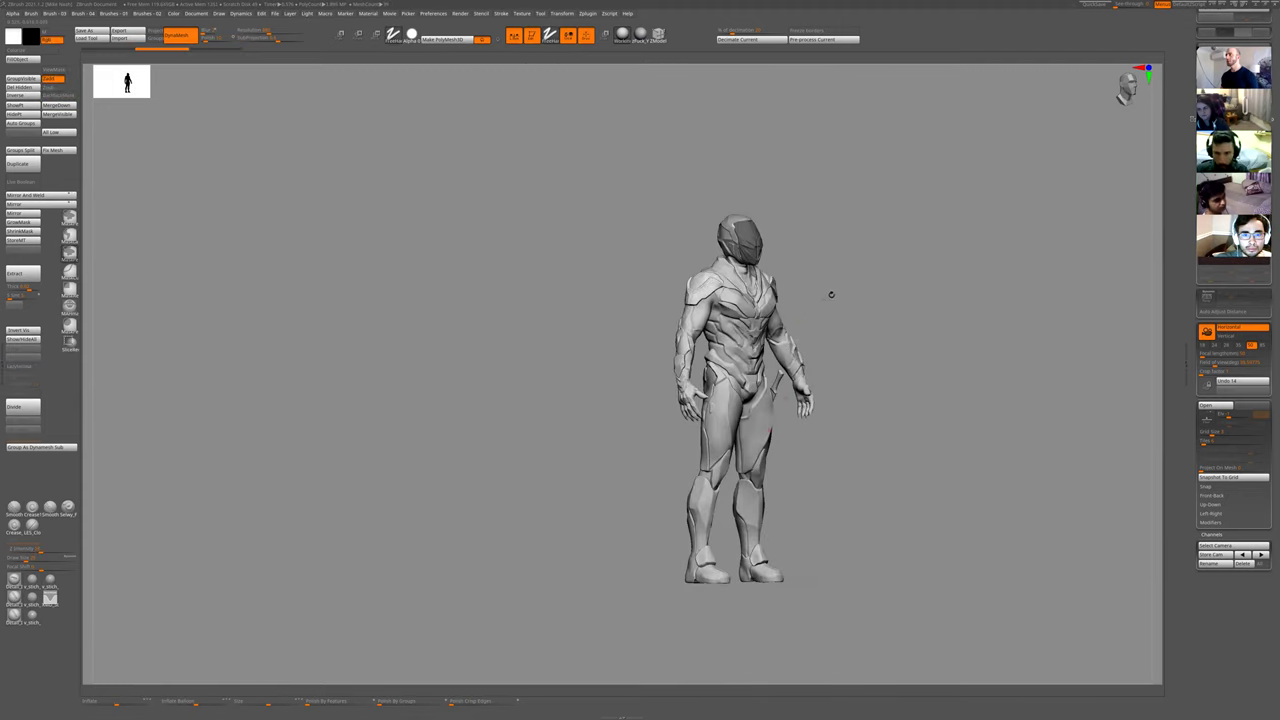
pyautogui.moveTo(871, 286); pyautogui.dragTo(840, 290)
pyautogui.hotkey('shift', 's')
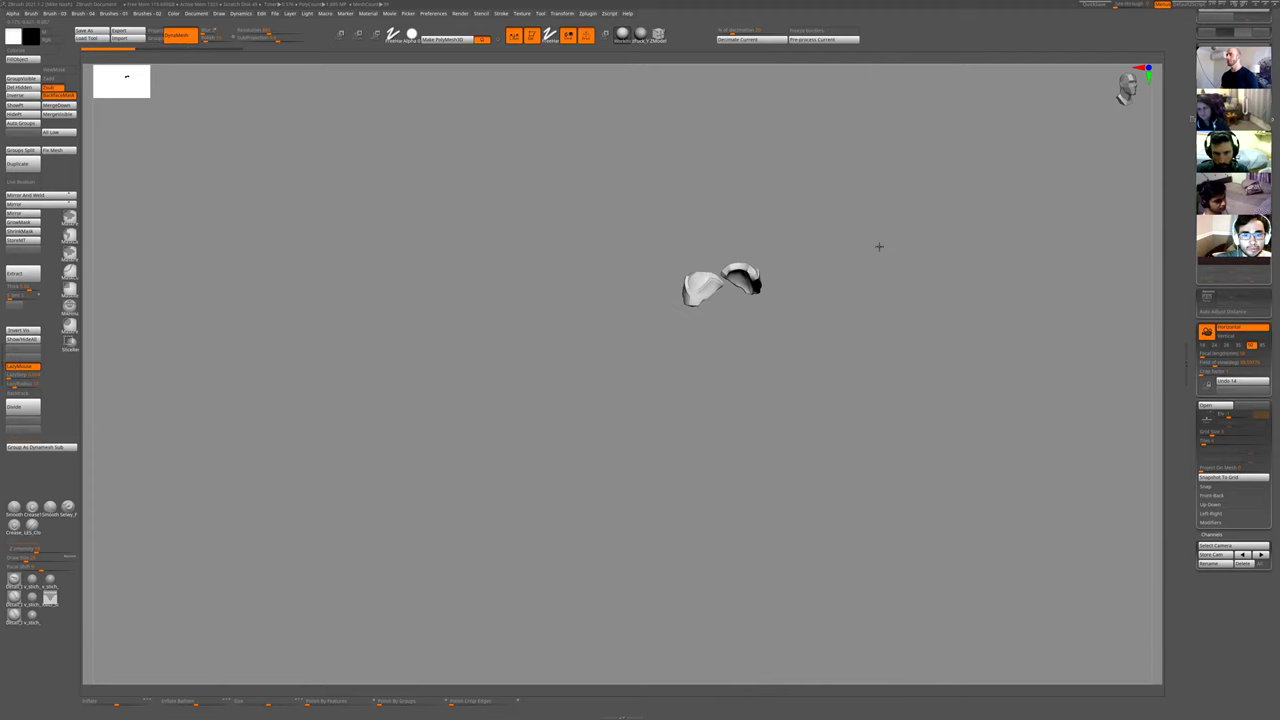
# - Carve the thick lower rim of the isolated shoulder armor into a recessed edge beneath its outer surface
pyautogui.keyDown('alt'); pyautogui.moveTo(877, 246); pyautogui.dragTo(676, 452); pyautogui.keyUp('alt')
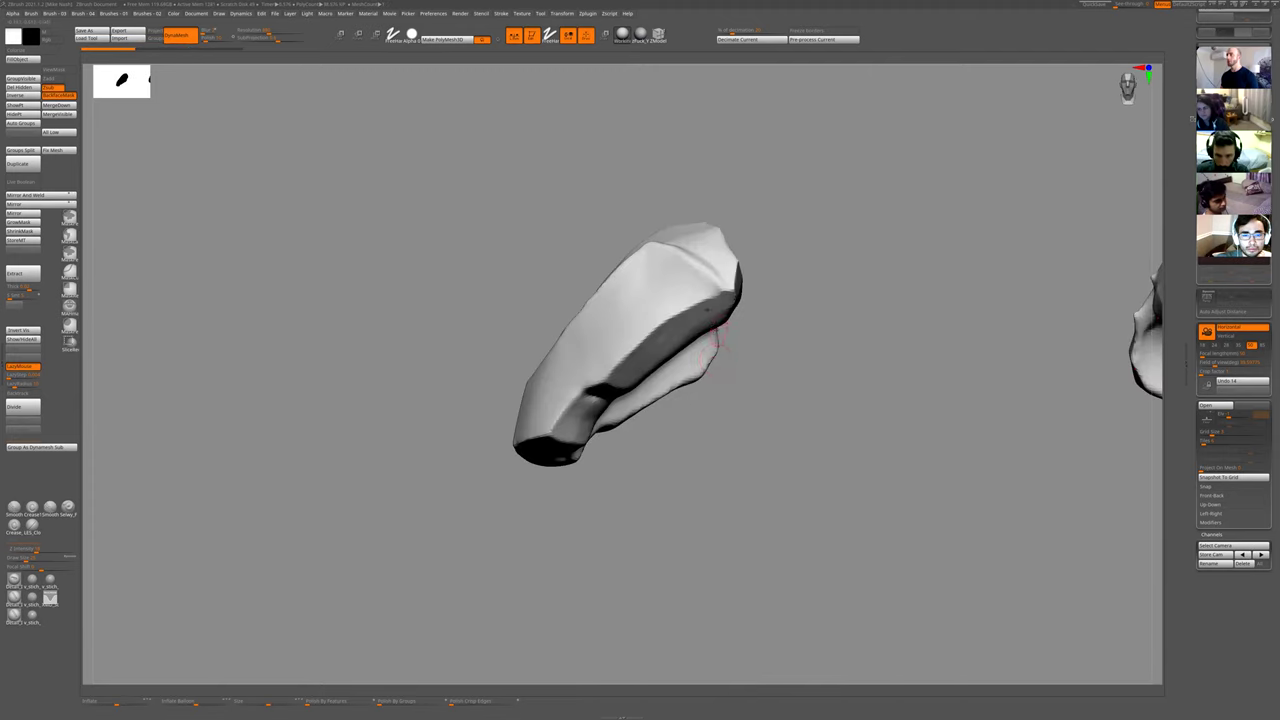
pyautogui.hotkey('shift', 's')
pyautogui.hotkey('shift', 's')
pyautogui.moveTo(713, 308)
pyautogui.mouseDown(button='right')
pyautogui.moveTo(777, 260)
pyautogui.moveTo(716, 310)
pyautogui.mouseUp(button='right')
pyautogui.moveTo(728, 300); pyautogui.dragTo(647, 375)
pyautogui.moveTo(616, 423); pyautogui.dragTo(606, 436)
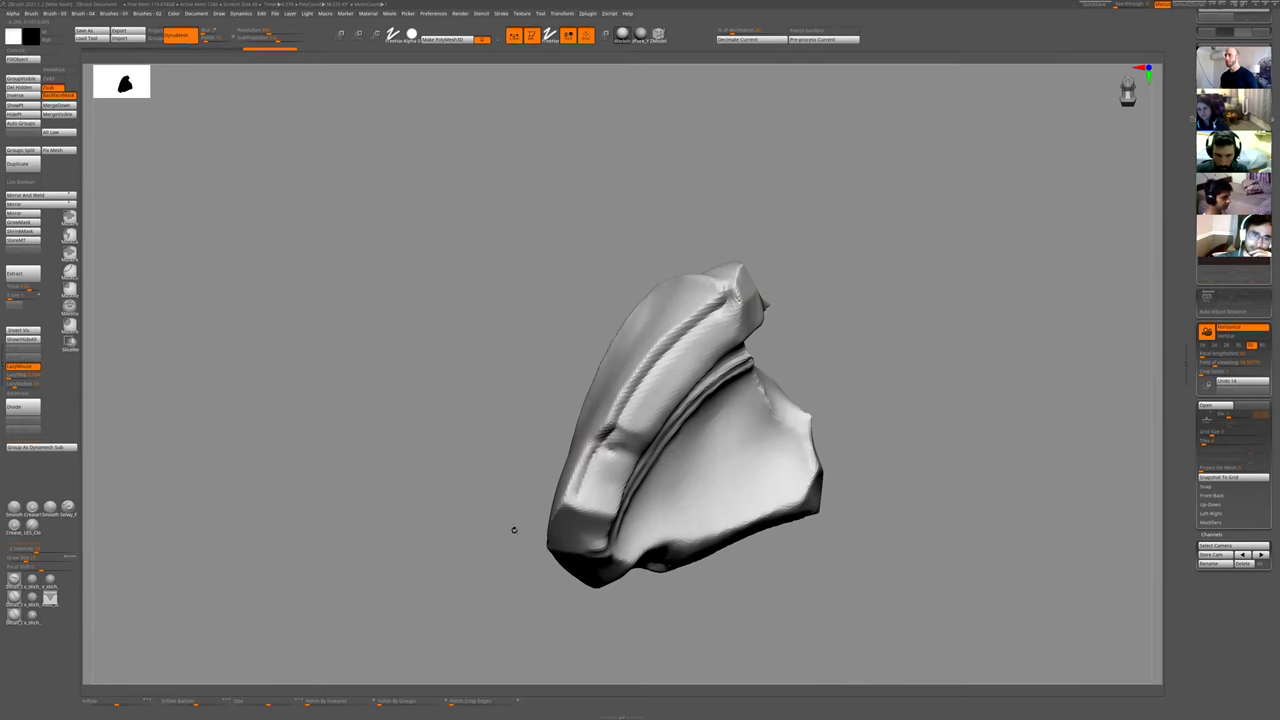
pyautogui.moveTo(514, 530)
pyautogui.mouseDown()
pyautogui.moveTo(520, 431)
pyautogui.moveTo(600, 400)
pyautogui.moveTo(596, 462)
pyautogui.moveTo(543, 509)
pyautogui.moveTo(561, 495)
pyautogui.mouseUp()
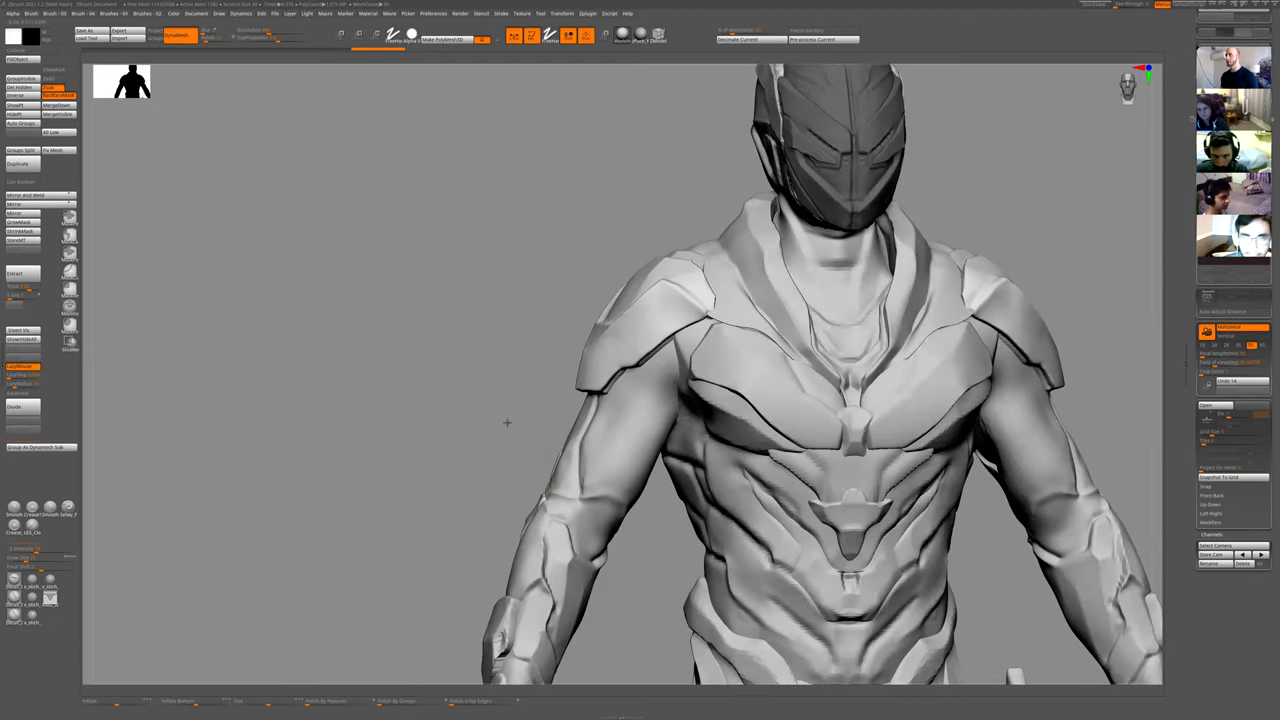
pyautogui.moveTo(506, 422); pyautogui.dragTo(631, 407)
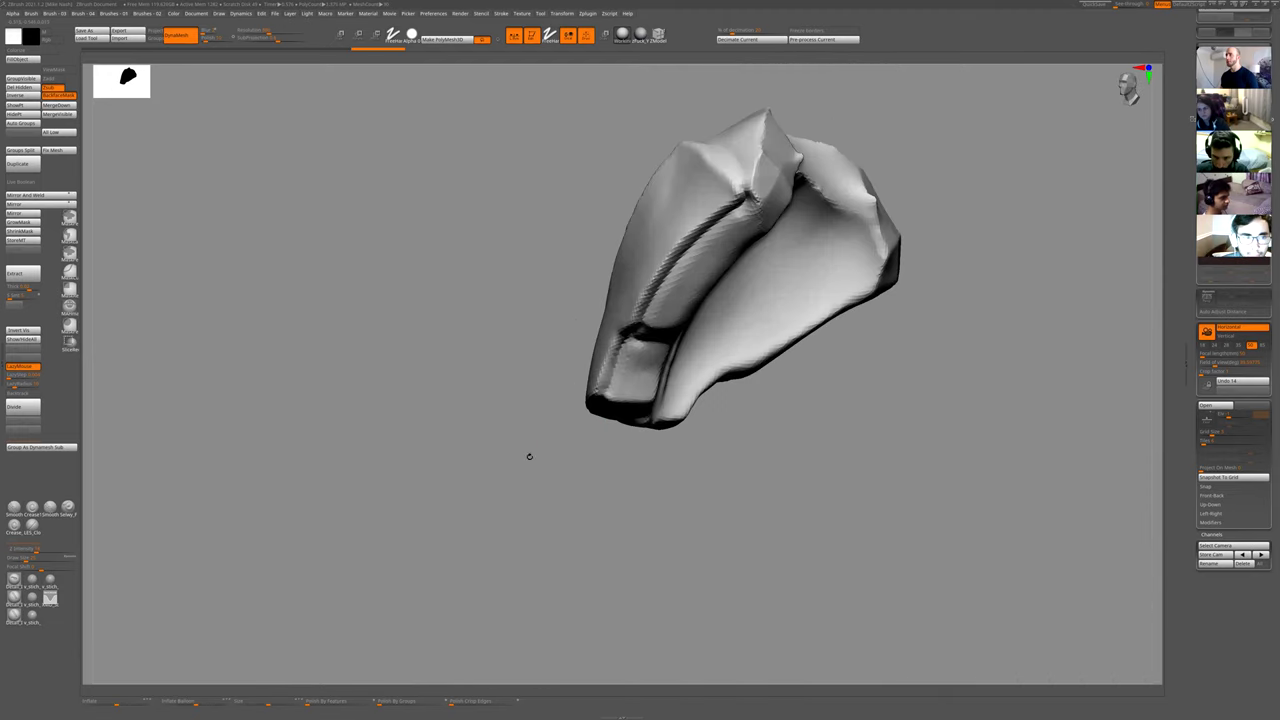
pyautogui.moveTo(529, 454); pyautogui.dragTo(664, 397)
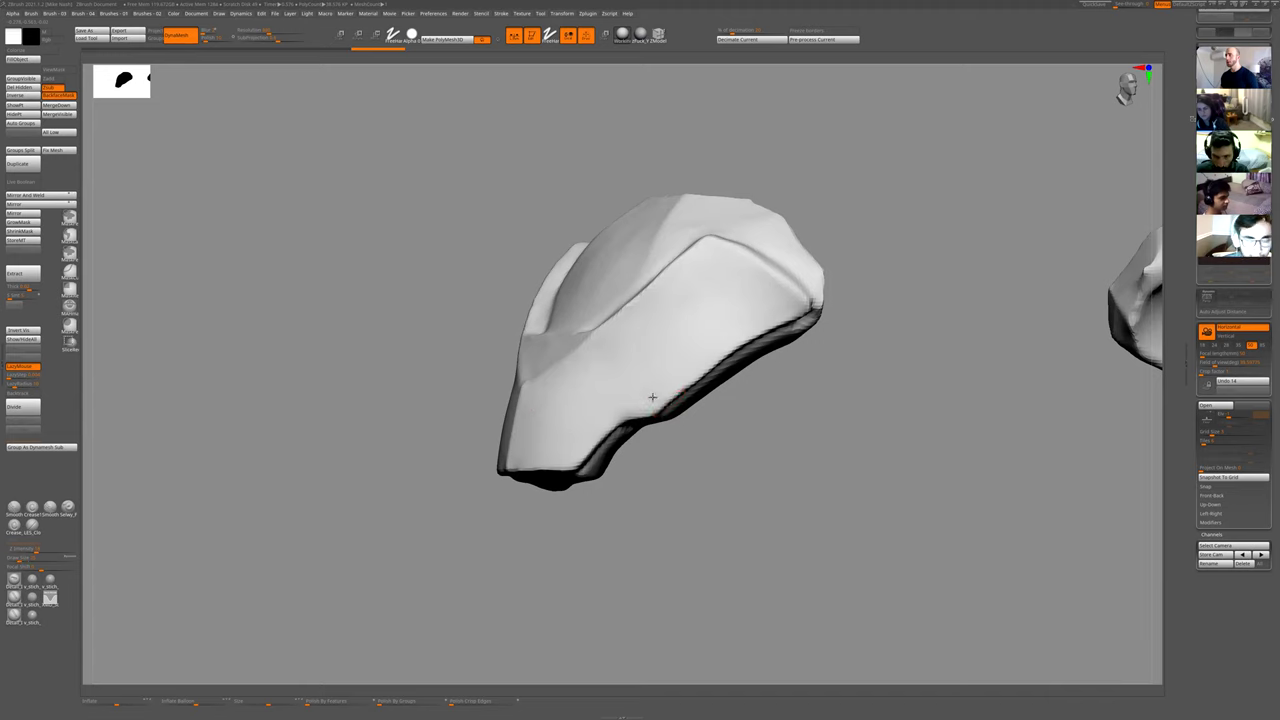
pyautogui.moveTo(645, 410)
pyautogui.mouseDown()
pyautogui.moveTo(669, 443)
pyautogui.moveTo(663, 423)
pyautogui.mouseUp()
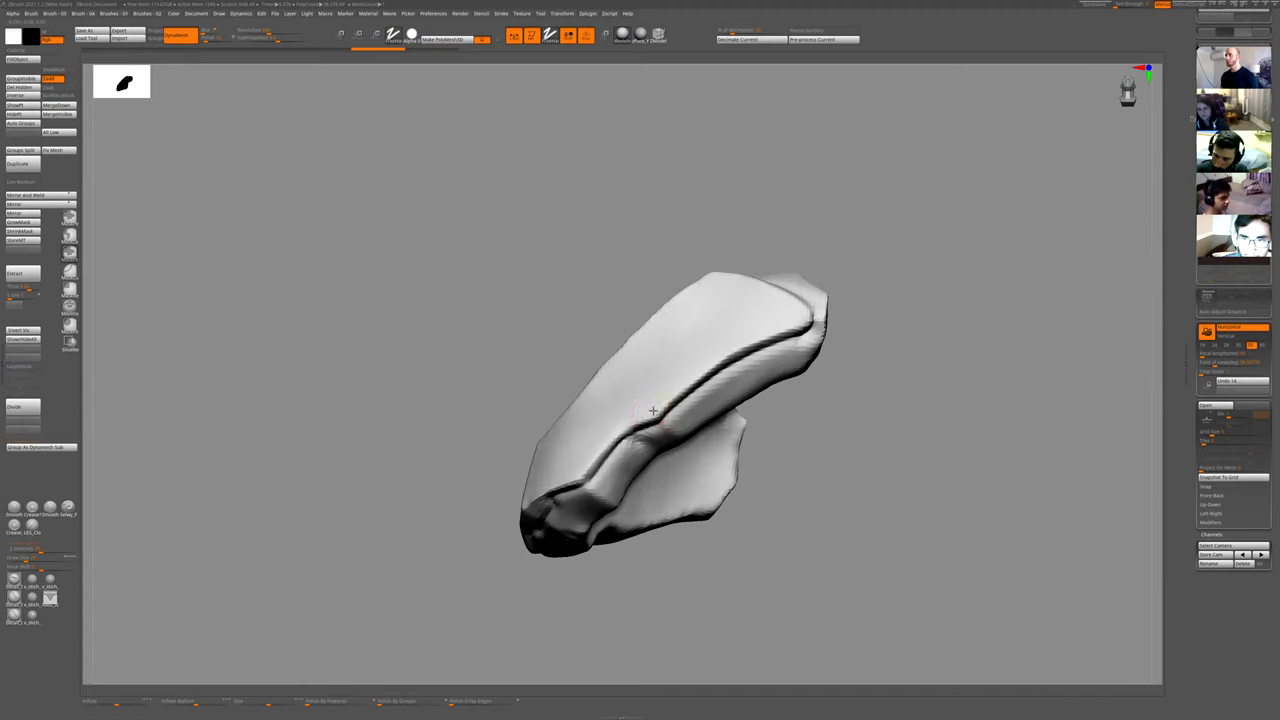
# - Mask small spots along the shoulder armor's upper edge, side edges and lower tip, and invert the mask
pyautogui.moveTo(790, 430)
pyautogui.keyDown('ctrl'); pyautogui.mouseDown()
pyautogui.moveTo(806, 446)
pyautogui.moveTo(652, 432)
pyautogui.mouseUp(); pyautogui.keyUp('ctrl')
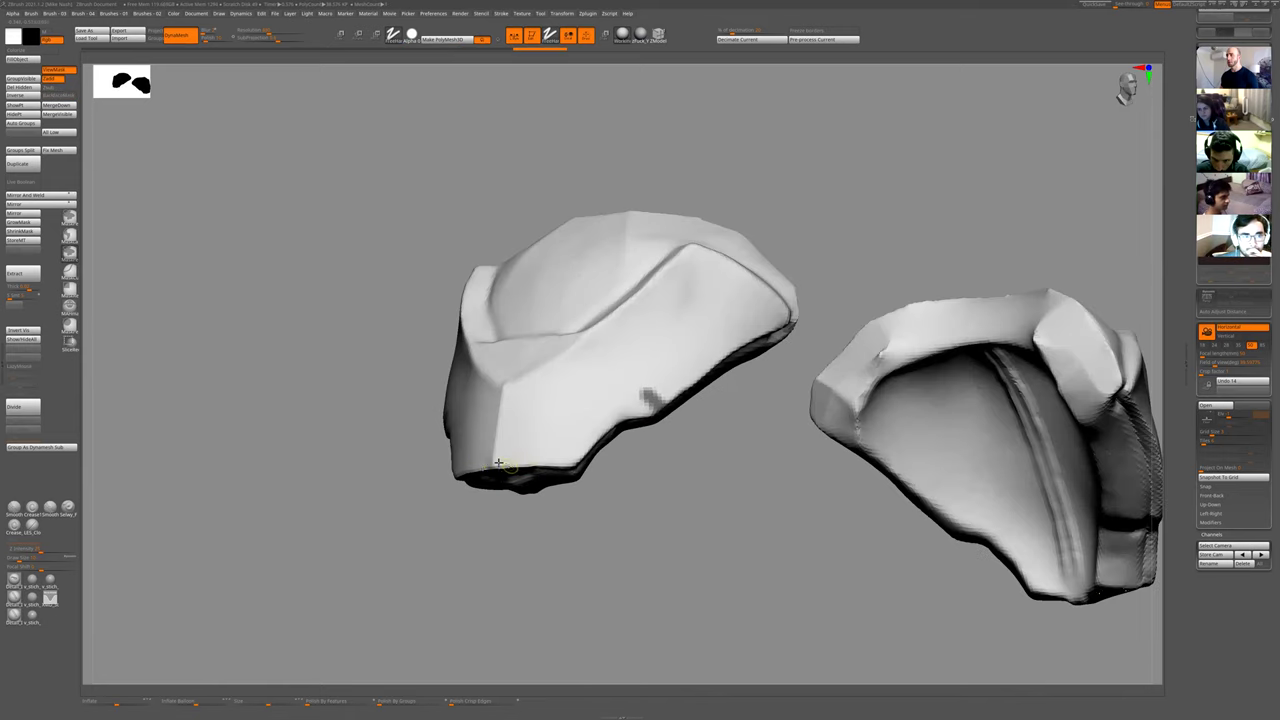
pyautogui.moveTo(760, 520); pyautogui.dragTo(620, 394)
pyautogui.hotkey('shift', 's')
pyautogui.hotkey('shift', 's')
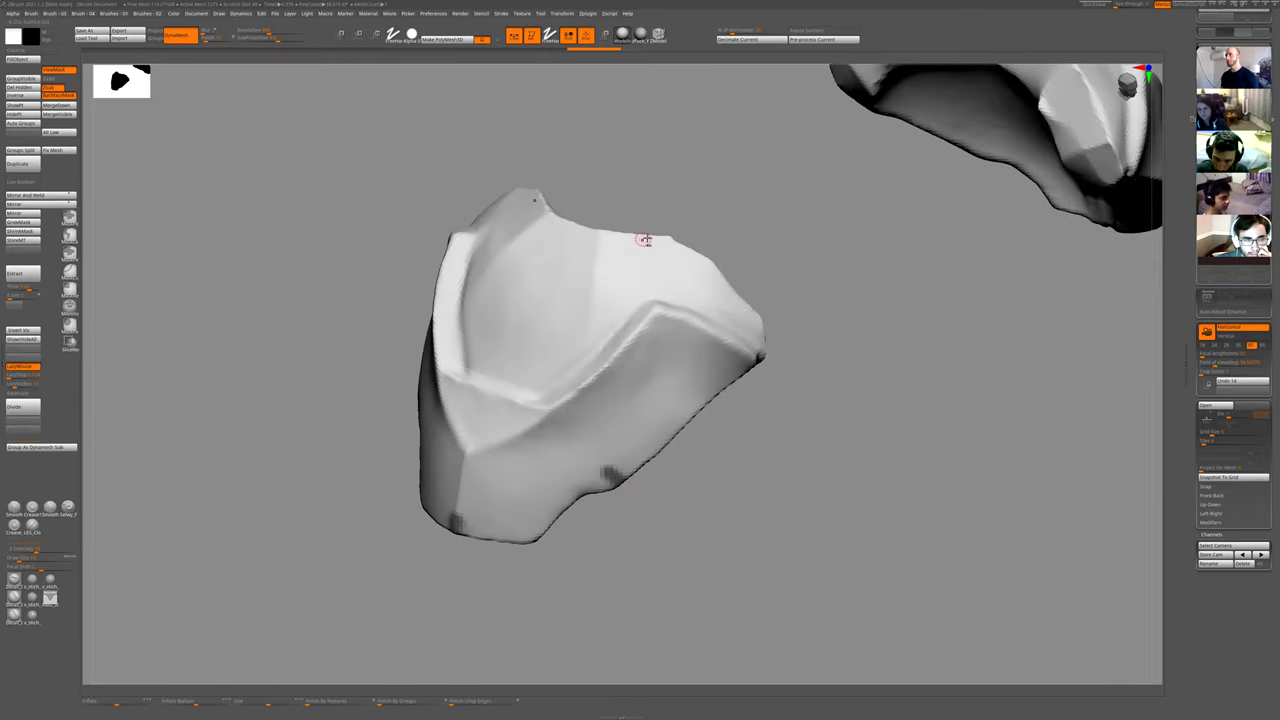
pyautogui.moveTo(645, 240)
pyautogui.mouseDown()
pyautogui.moveTo(674, 360)
pyautogui.moveTo(590, 432)
pyautogui.mouseUp()
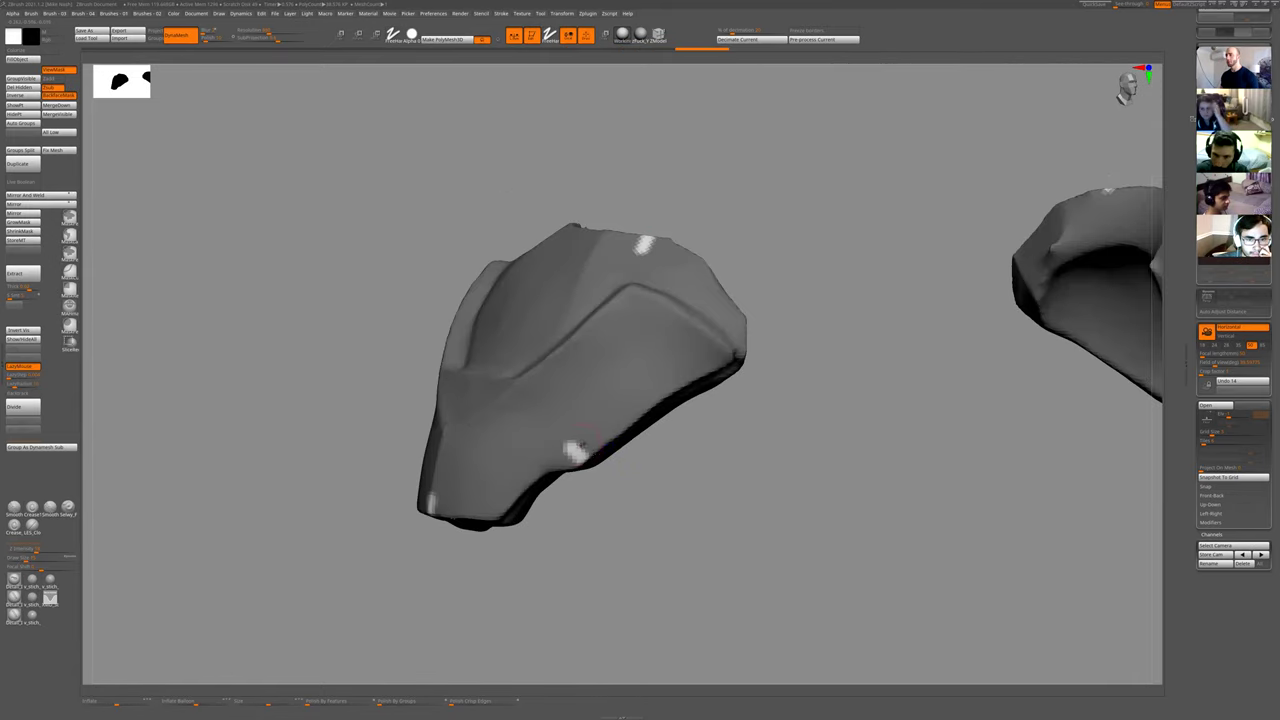
# - Push the unmasked edge spots inward as small notches, clear the mask, and show the full figure
pyautogui.moveTo(600, 496); pyautogui.dragTo(588, 444)
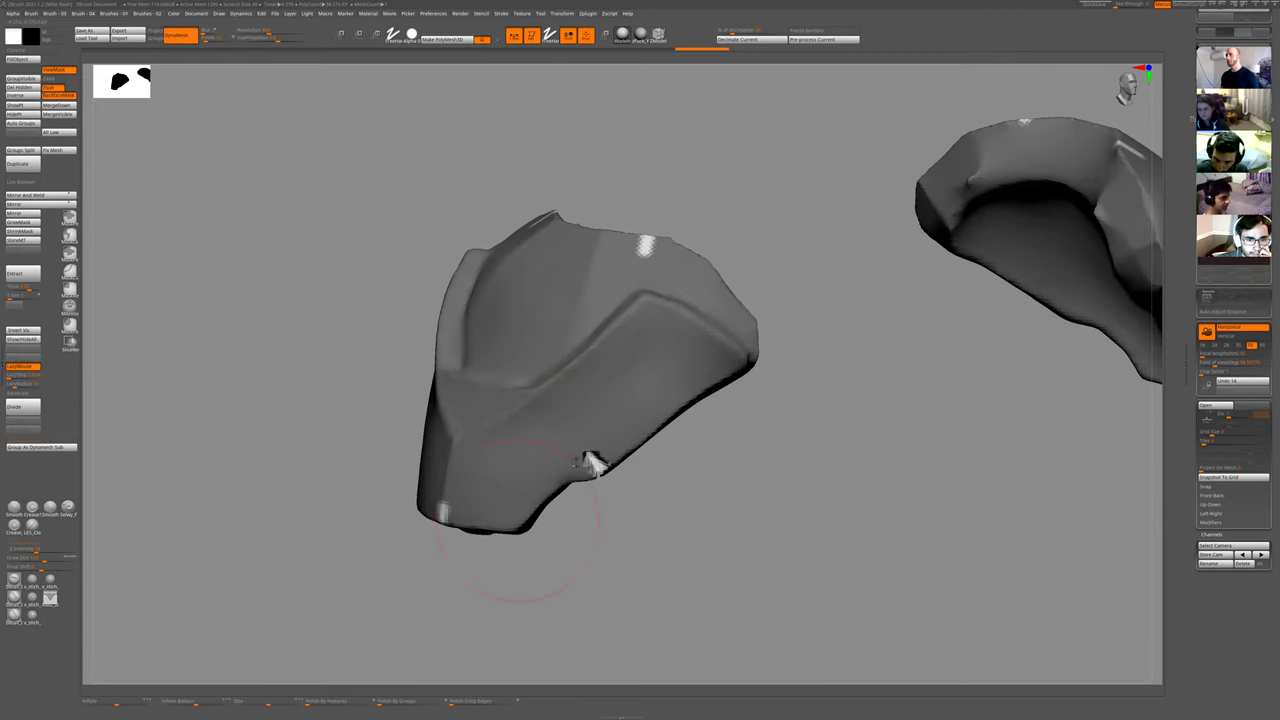
pyautogui.moveTo(727, 219); pyautogui.dragTo(667, 262)
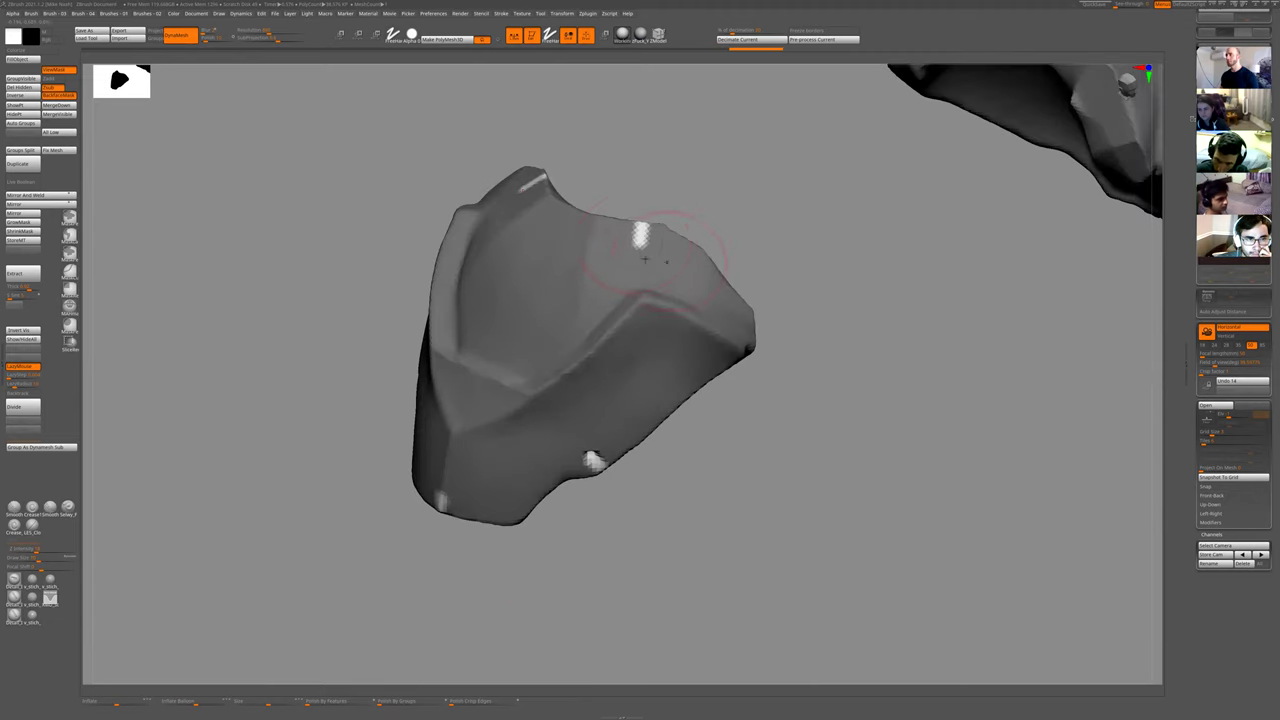
pyautogui.moveTo(669, 257); pyautogui.dragTo(545, 483, button='right')
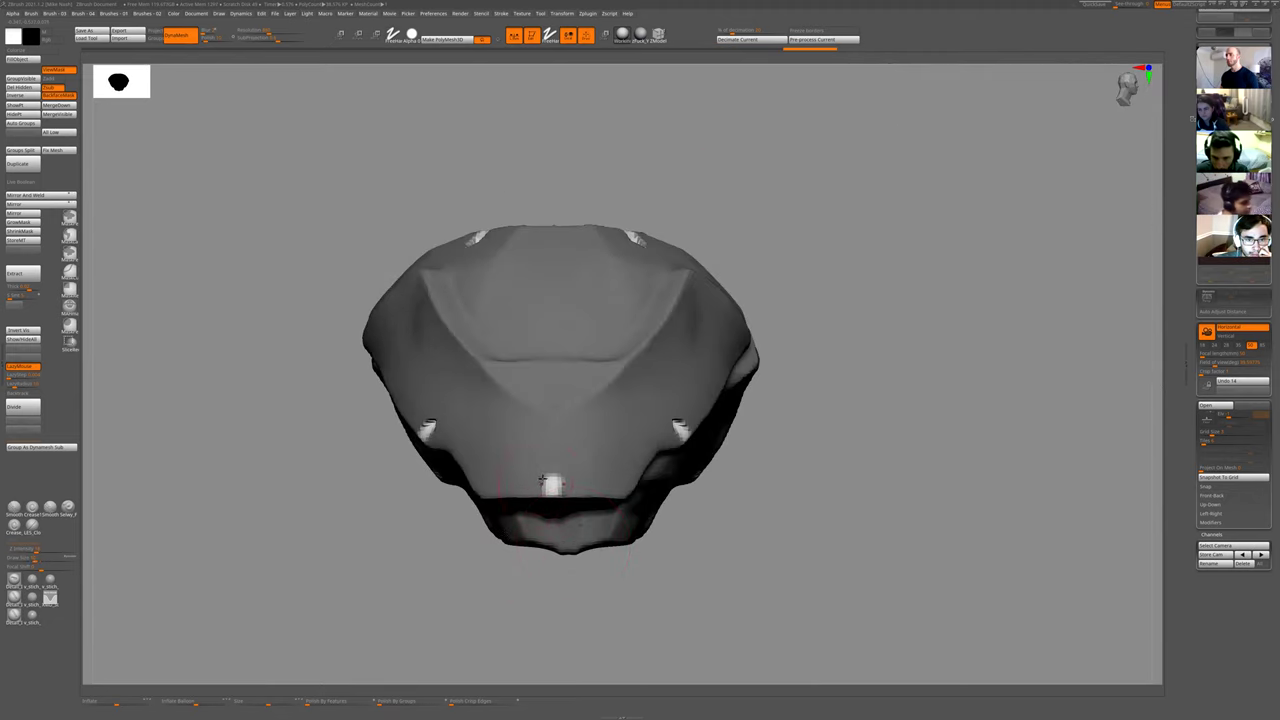
pyautogui.moveTo(712, 510); pyautogui.dragTo(795, 291, button='right')
pyautogui.hotkey('ctrl', 'h')
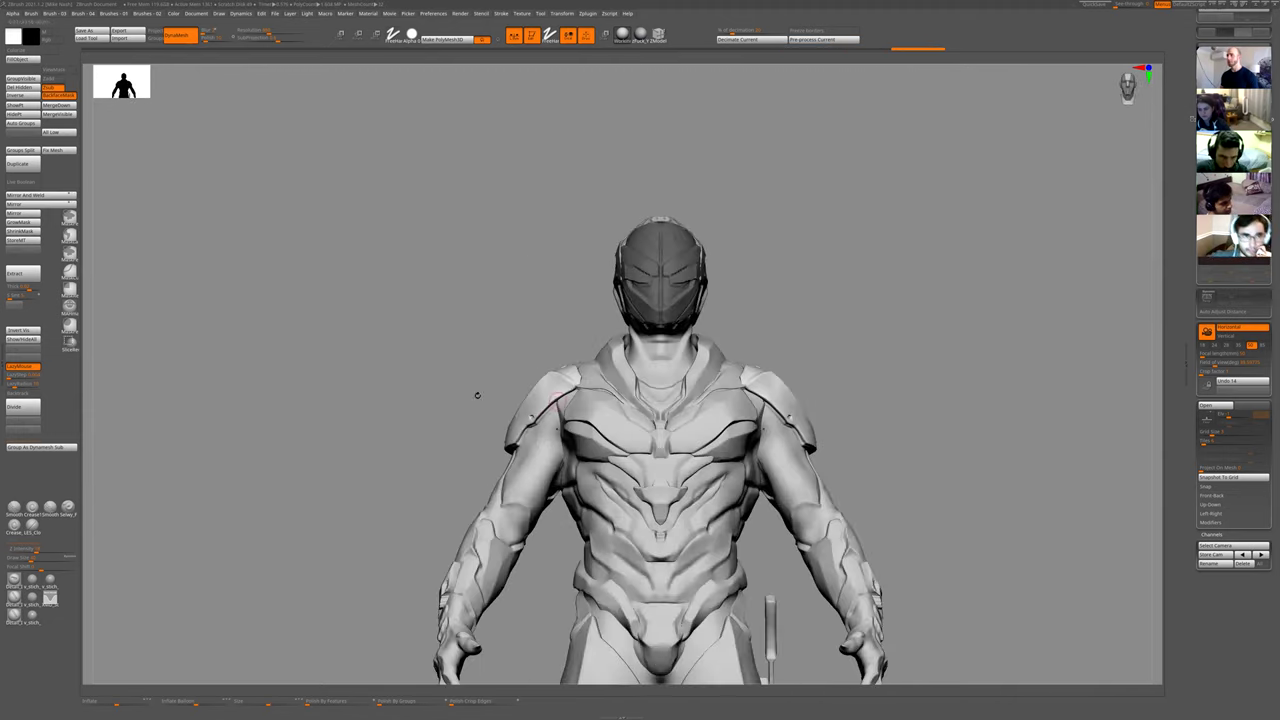
# - Carve a groove just below the shoulder armor's V-shaped ridge and check it on the full figure
pyautogui.moveTo(477, 395); pyautogui.dragTo(570, 404, button='right')
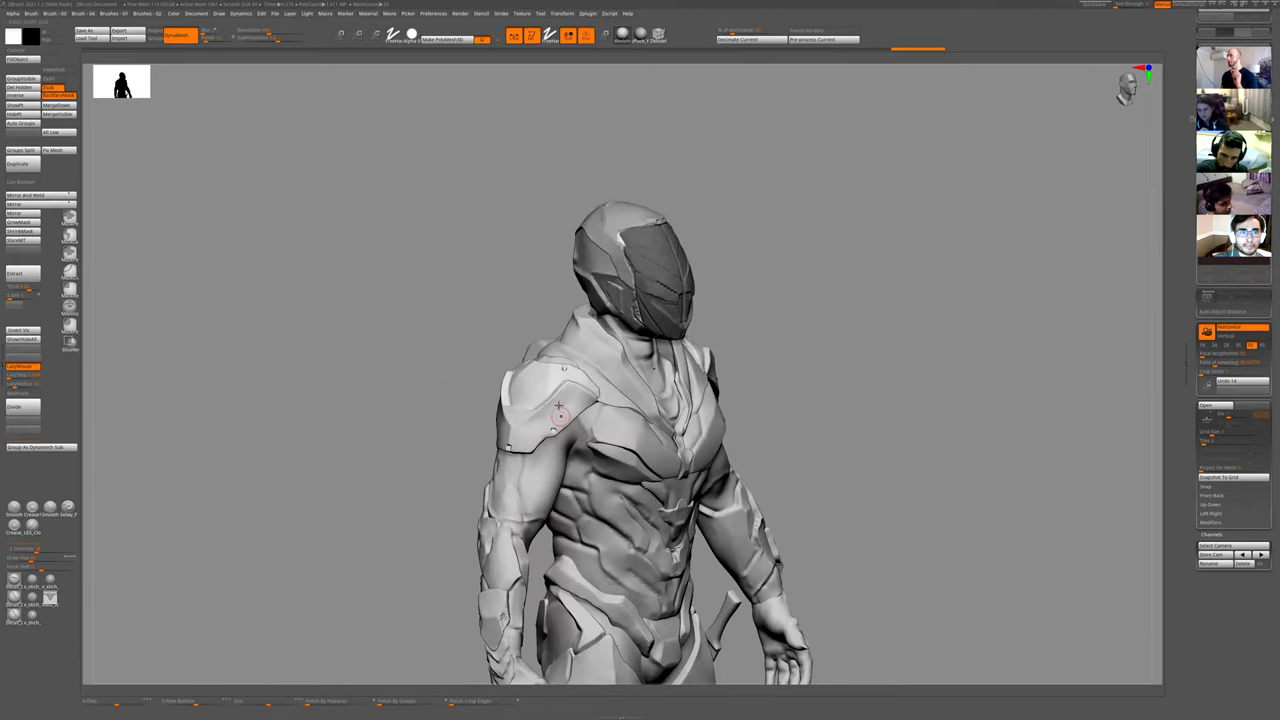
pyautogui.hotkey('alt', 's')
pyautogui.keyDown('ctrl'); pyautogui.moveTo(820, 270); pyautogui.dragTo(603, 494, button='right'); pyautogui.keyUp('ctrl')
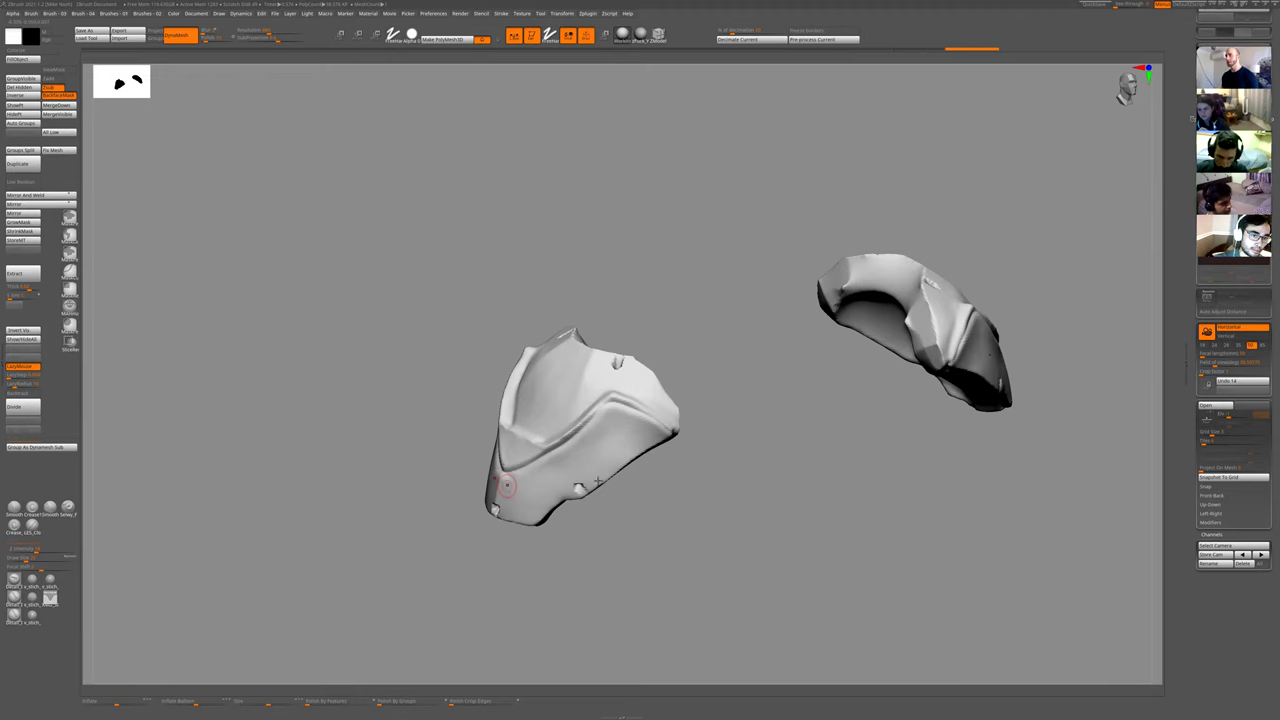
pyautogui.hotkey('ctrl', 'shift', 'z')
pyautogui.hotkey('ctrl', 'shift', 'z')
pyautogui.moveTo(638, 538); pyautogui.dragTo(709, 471, button='right')
pyautogui.hotkey('alt', 's')
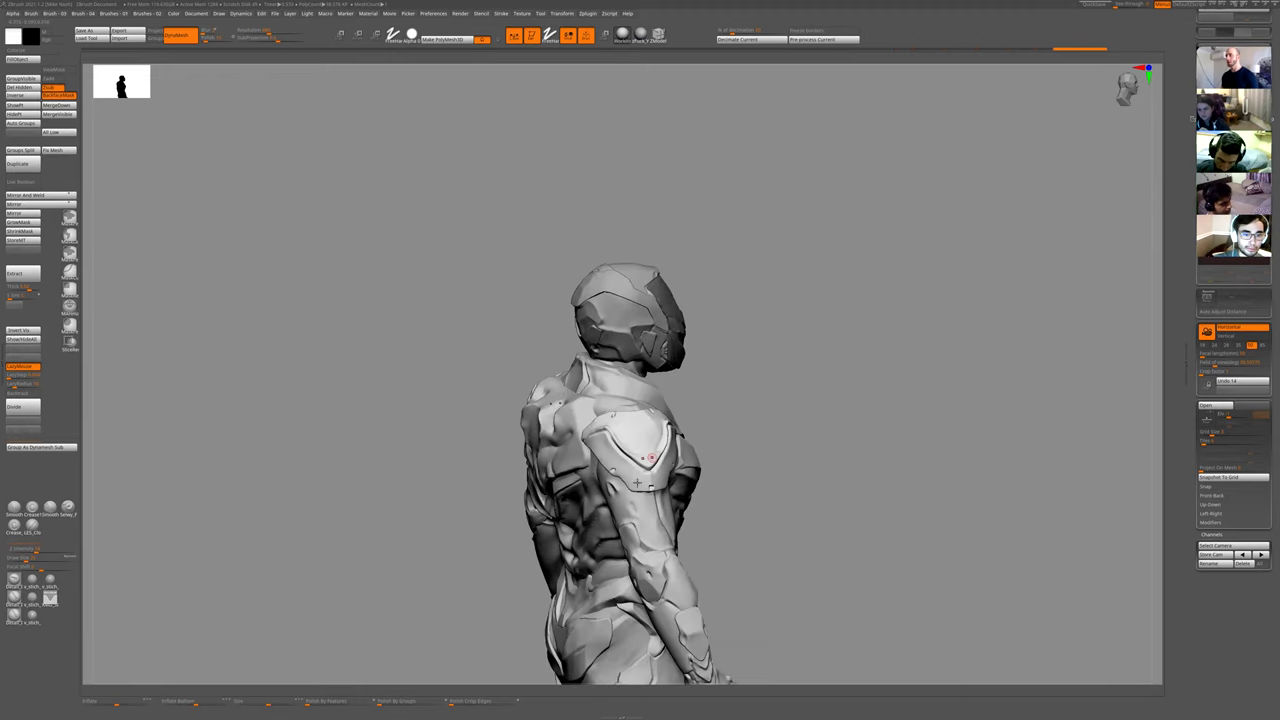
# - Rework the V groove so it runs down to the lower notch as a Y, and check it on the figure
pyautogui.keyDown('alt'); pyautogui.moveTo(707, 405); pyautogui.dragTo(689, 351, button='right'); pyautogui.keyUp('alt')
pyautogui.moveTo(689, 351); pyautogui.dragTo(800, 405, button='right')
pyautogui.moveTo(760, 351); pyautogui.dragTo(650, 385, button='right')
pyautogui.hotkey('alt', 's')
pyautogui.moveTo(809, 270)
pyautogui.keyDown('ctrl'); pyautogui.mouseDown(button='right')
pyautogui.moveTo(703, 471)
pyautogui.moveTo(643, 371)
pyautogui.mouseUp(button='right'); pyautogui.keyUp('ctrl')
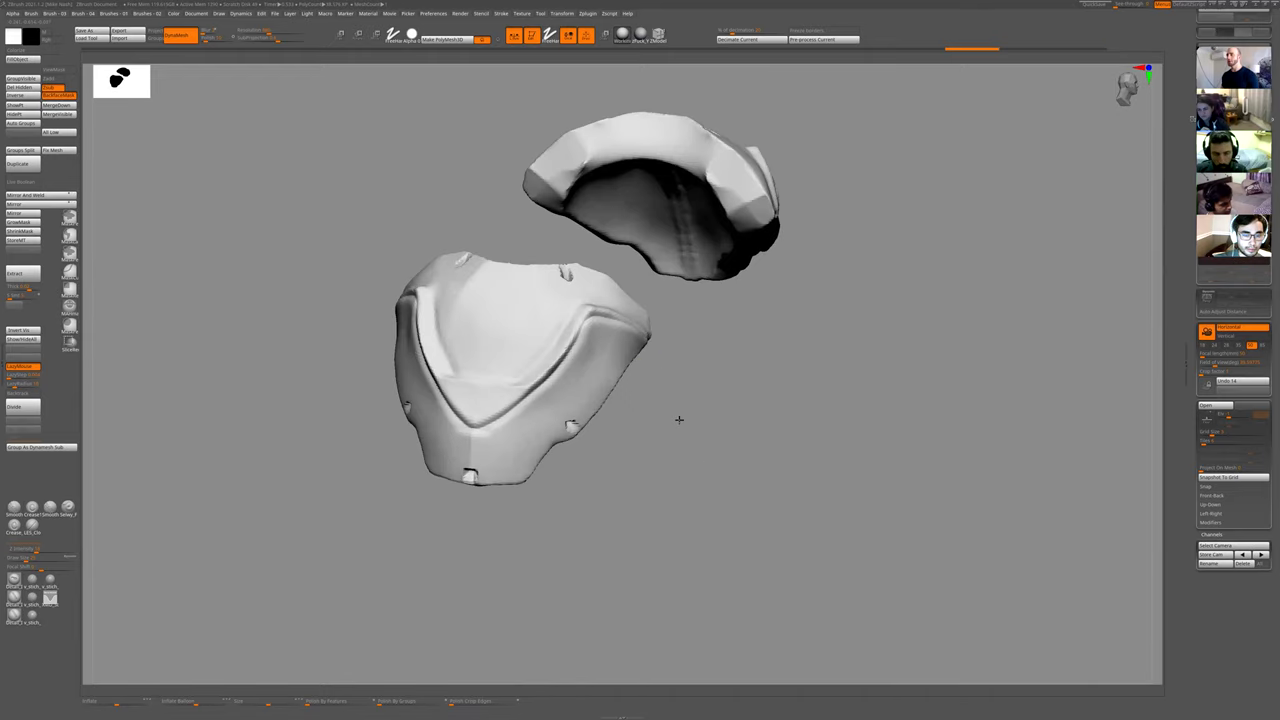
pyautogui.moveTo(680, 420); pyautogui.dragTo(585, 345, button='right')
pyautogui.hotkey('ctrl', 'z')
pyautogui.moveTo(627, 330)
pyautogui.mouseDown()
pyautogui.moveTo(540, 302)
pyautogui.moveTo(420, 405)
pyautogui.moveTo(398, 445)
pyautogui.moveTo(387, 568)
pyautogui.moveTo(448, 571)
pyautogui.moveTo(463, 428)
pyautogui.mouseUp()
pyautogui.hotkey('shift', 's')
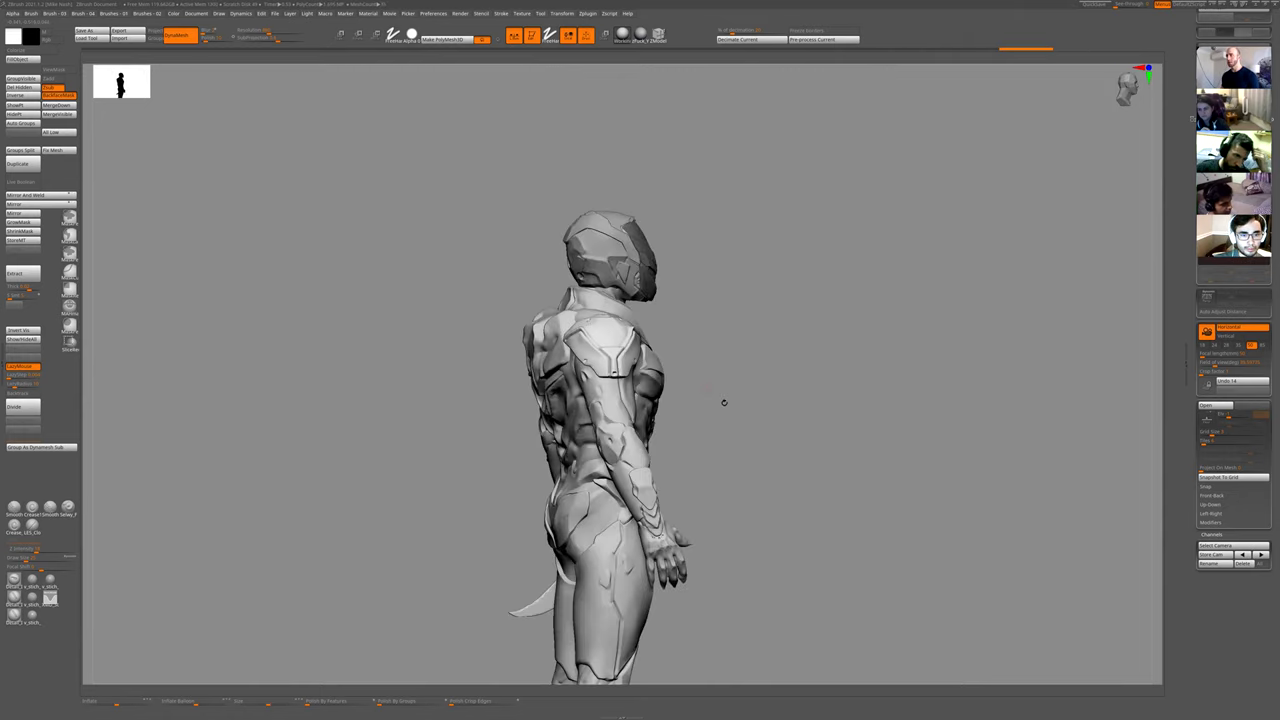
# - Deepen and sharpen the Y-shaped groove on the shoulder armor, comparing the piece with the full figure
pyautogui.moveTo(820, 400); pyautogui.dragTo(616, 298)
pyautogui.hotkey('shift', 's')
pyautogui.hotkey('shift', 's')
pyautogui.moveTo(769, 254); pyautogui.dragTo(930, 284)
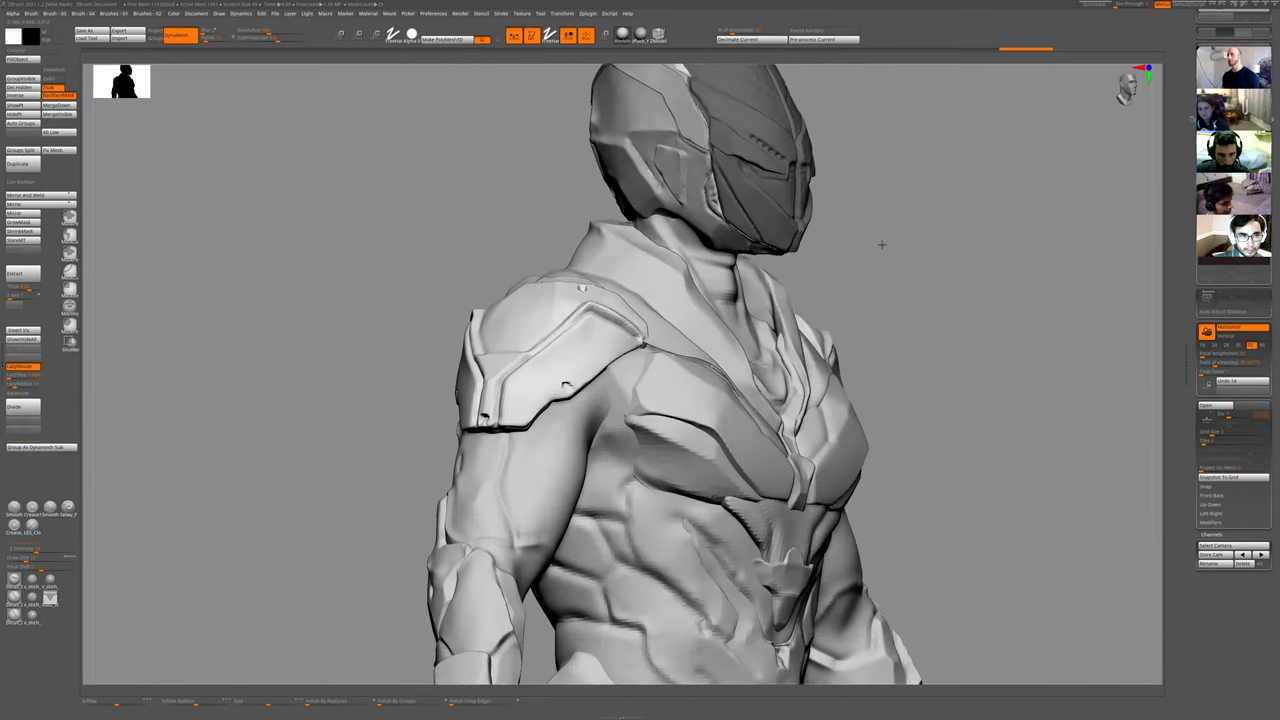
pyautogui.keyDown('alt'); pyautogui.moveTo(883, 245); pyautogui.dragTo(856, 283); pyautogui.keyUp('alt')
pyautogui.hotkey('shift', 's')
# - Try pressing two mirrored hollows into the shoulder armor's upper plate and smooth them away
pyautogui.press('f')
pyautogui.keyDown('alt'); pyautogui.moveTo(612, 475); pyautogui.dragTo(665, 585); pyautogui.keyUp('alt')
pyautogui.hotkey('alt', 'shift', 's')
pyautogui.moveTo(569, 354); pyautogui.dragTo(564, 374)
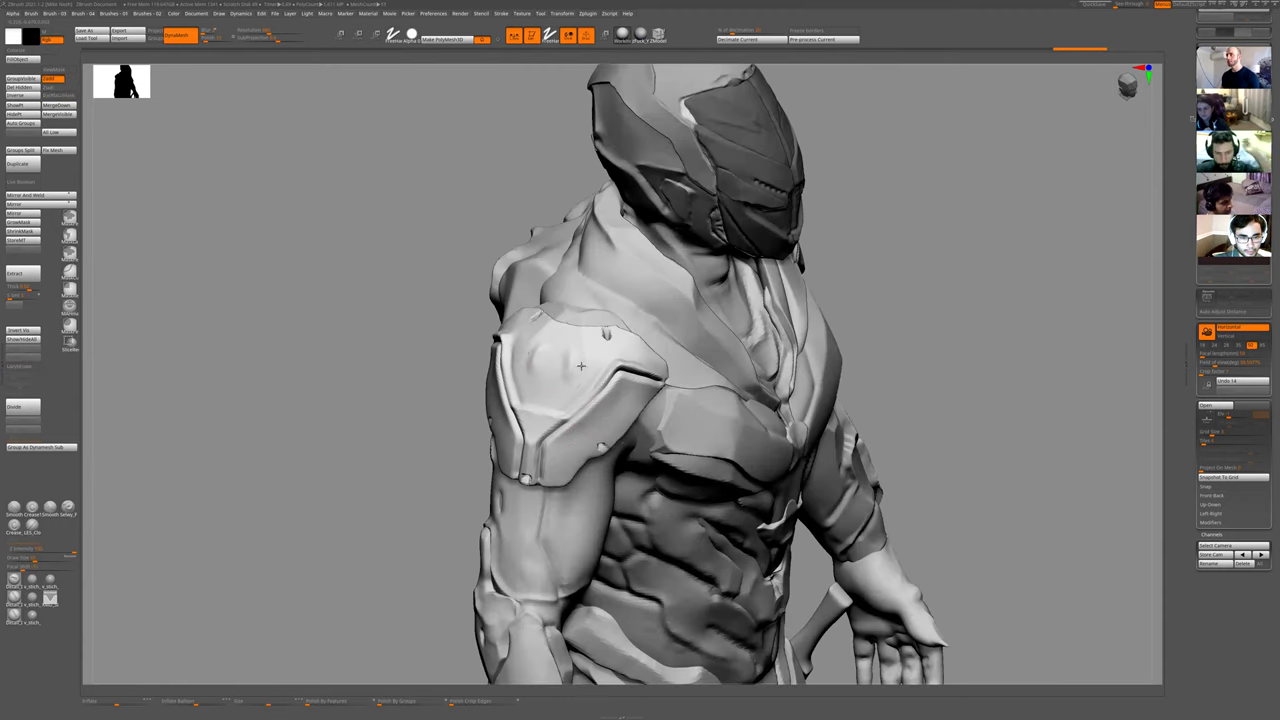
pyautogui.hotkey('shift', 's')
pyautogui.moveTo(700, 549); pyautogui.dragTo(679, 410)
pyautogui.hotkey('shift', 's')
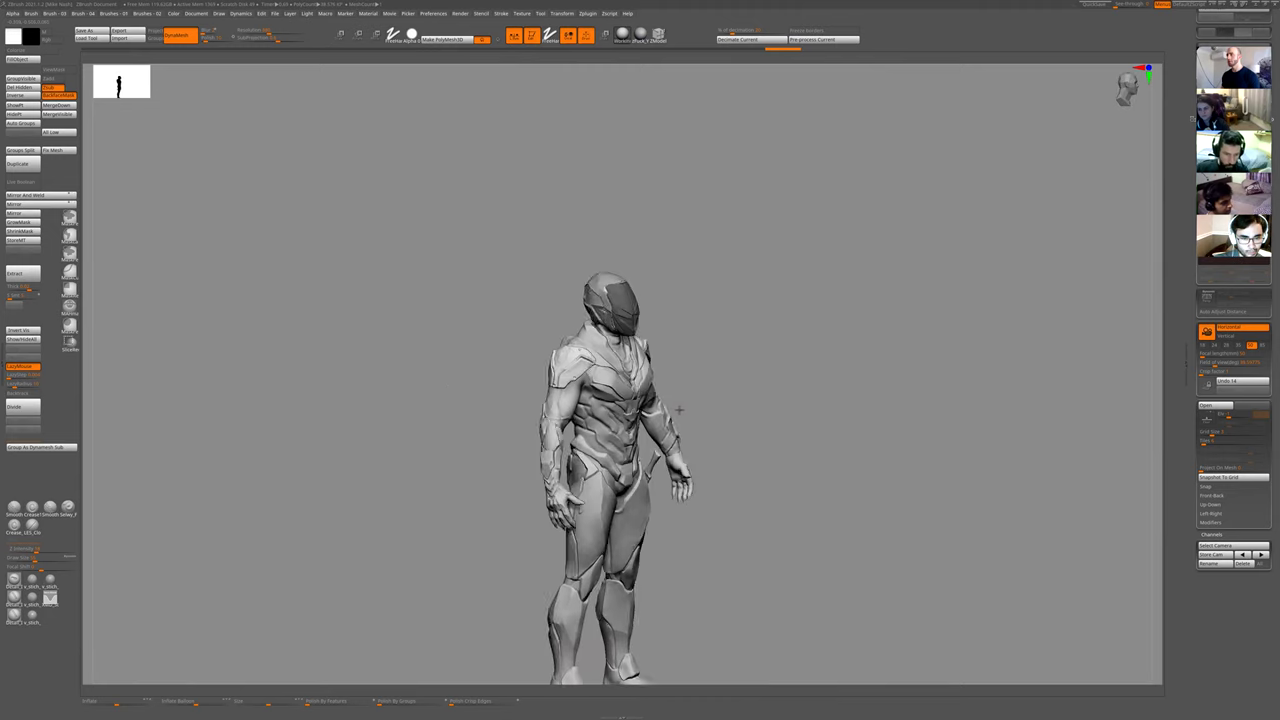
pyautogui.hotkey('alt', 'shift', 's')
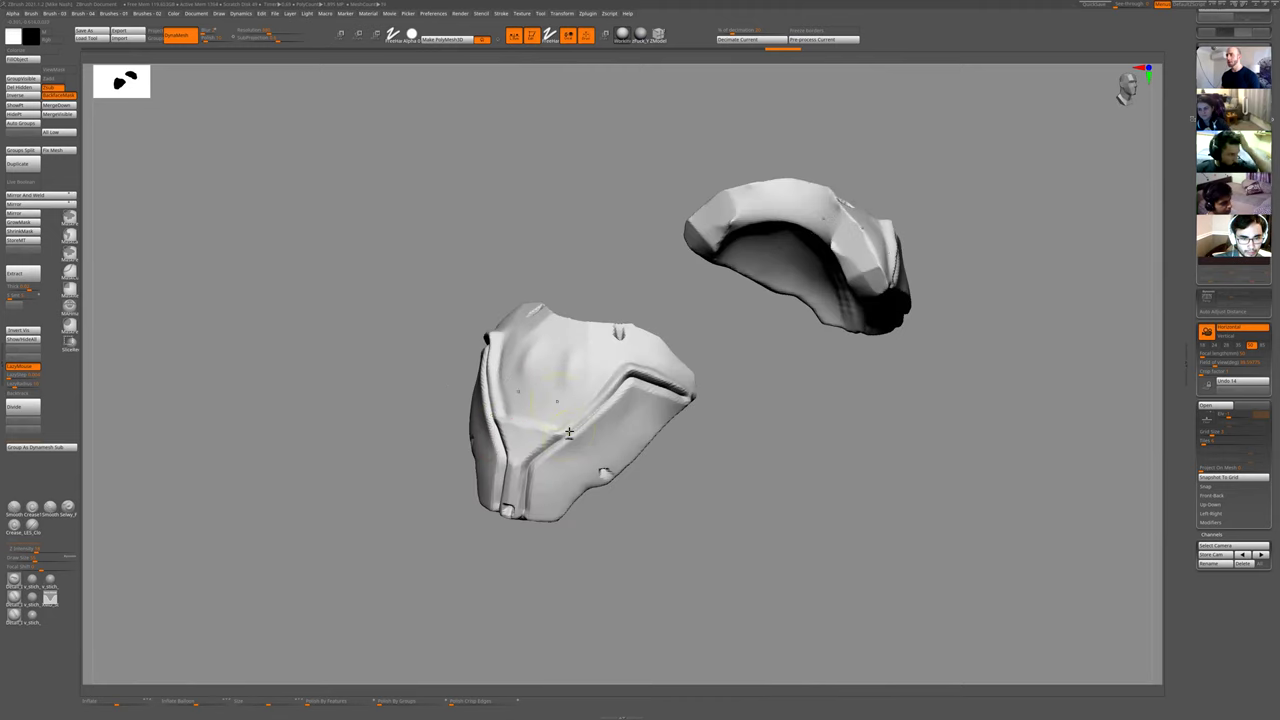
pyautogui.moveTo(569, 432)
pyautogui.keyDown('shift'); pyautogui.mouseDown()
pyautogui.moveTo(563, 372)
pyautogui.moveTo(583, 386)
pyautogui.mouseUp(); pyautogui.keyUp('shift')
# - Try sculpting two mirrored hollows side by side near the center of the shoulder armor's upper plate
pyautogui.press('b')
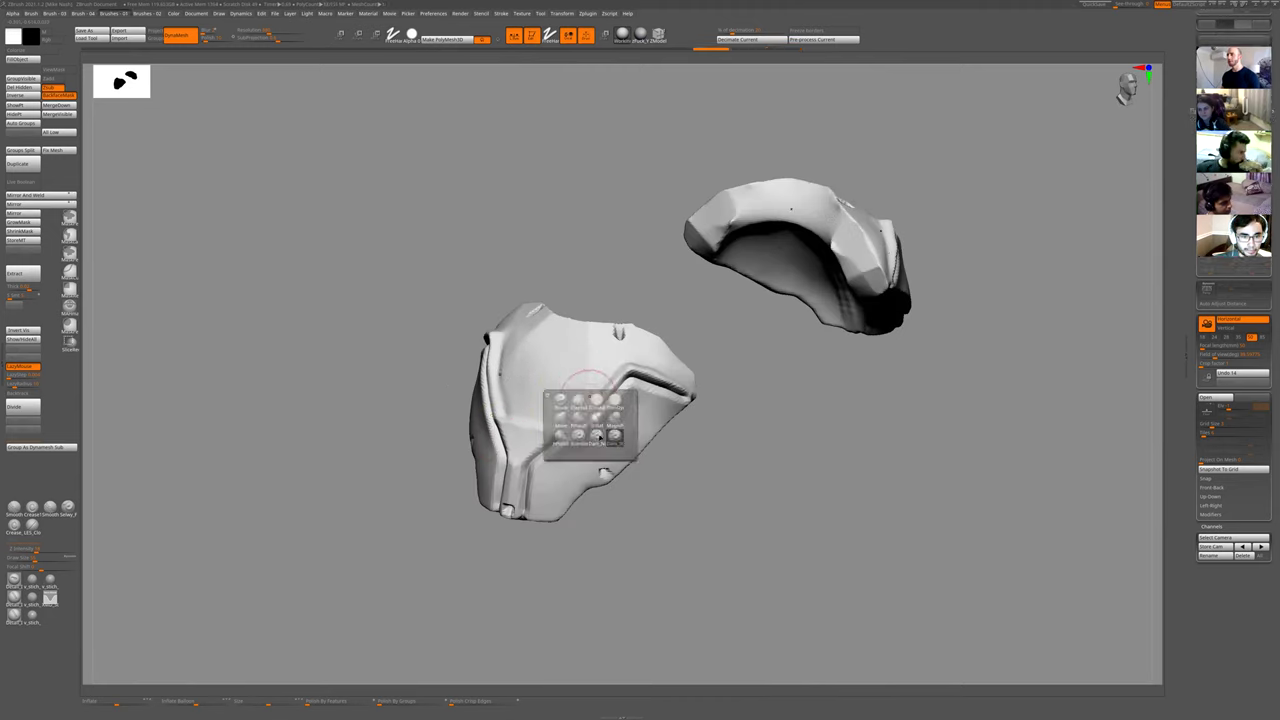
pyautogui.click(584, 424)
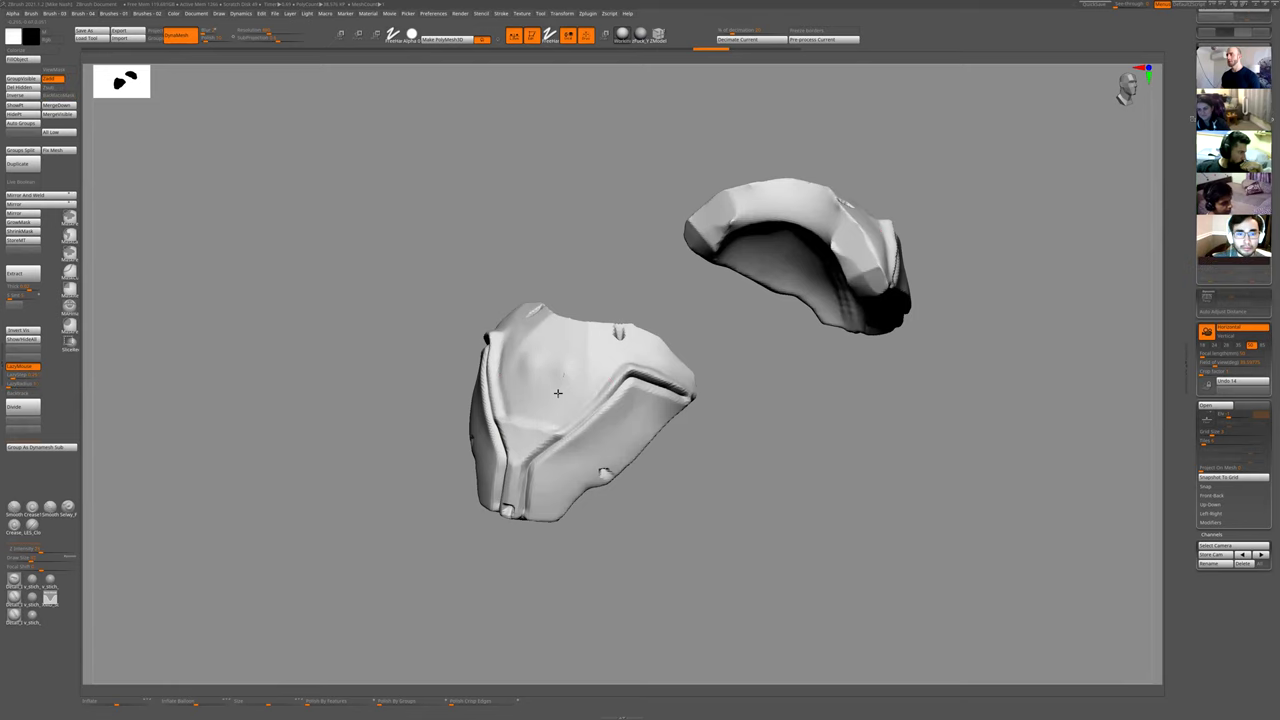
pyautogui.moveTo(689, 494)
pyautogui.mouseDown()
pyautogui.moveTo(663, 503)
pyautogui.moveTo(700, 495)
pyautogui.mouseUp()
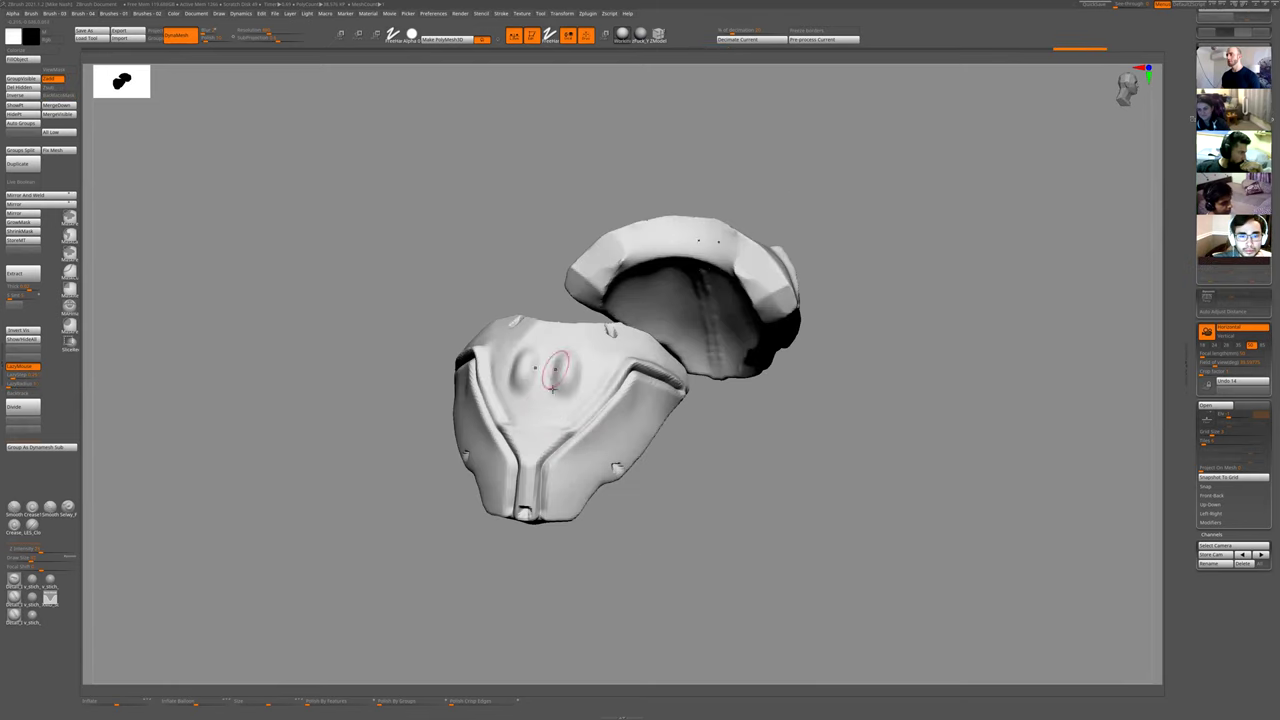
pyautogui.moveTo(623, 586); pyautogui.dragTo(590, 560)
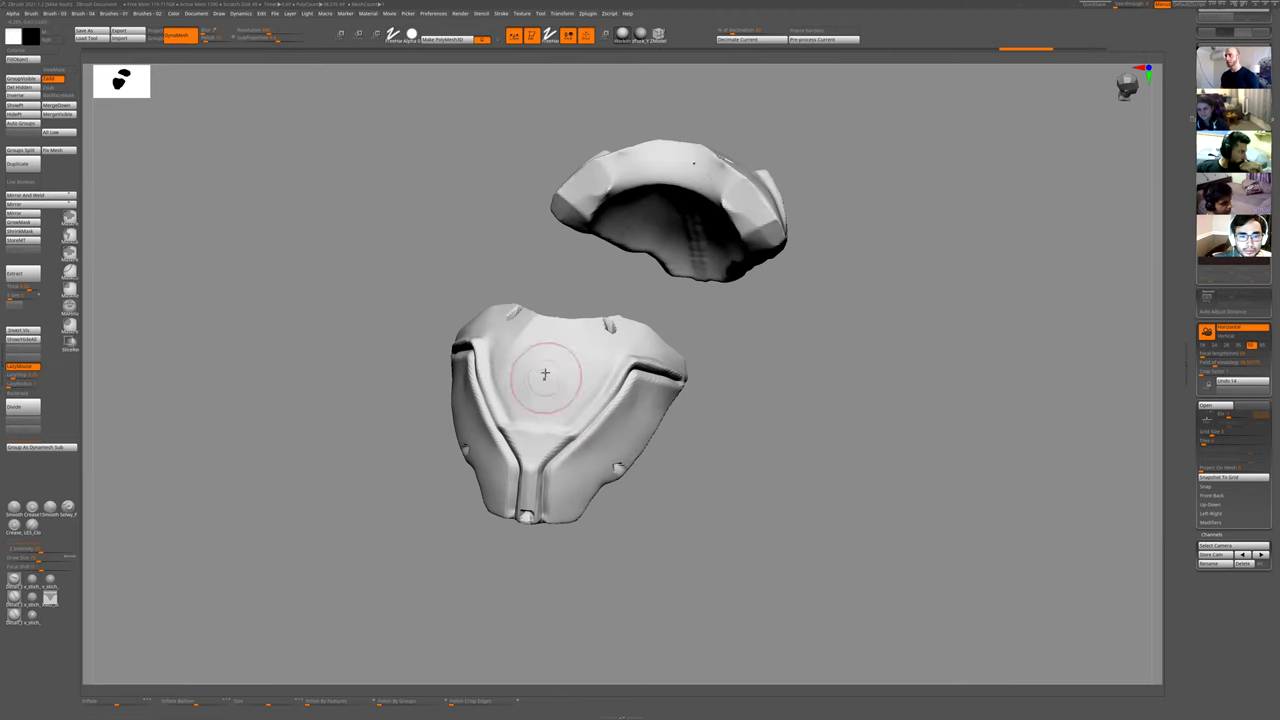
pyautogui.moveTo(551, 356); pyautogui.dragTo(543, 371)
# - Try masking two upright ovals on the upper plate to form a pair of soft shapes, and compare them with the figure
pyautogui.moveTo(663, 537)
pyautogui.mouseDown()
pyautogui.moveTo(566, 520)
pyautogui.moveTo(557, 369)
pyautogui.moveTo(568, 384)
pyautogui.mouseUp()
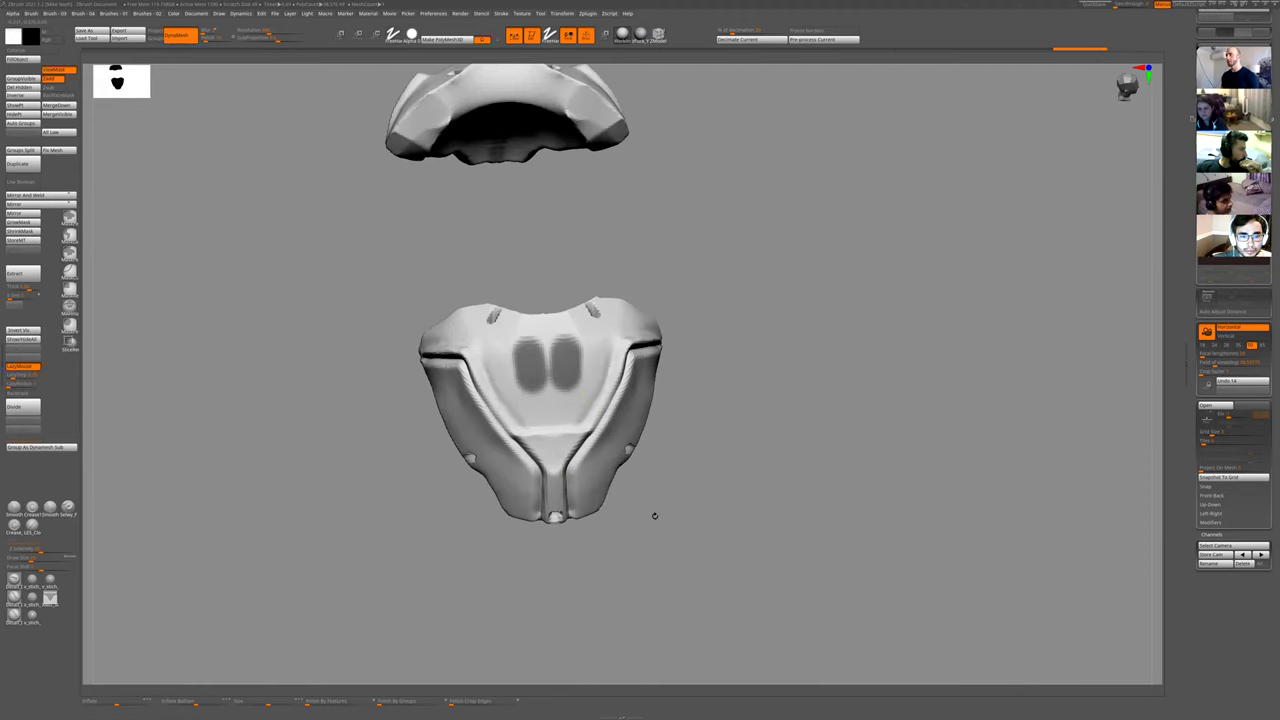
pyautogui.keyDown('ctrl'); pyautogui.moveTo(654, 514); pyautogui.dragTo(679, 501); pyautogui.keyUp('ctrl')
pyautogui.press('l')
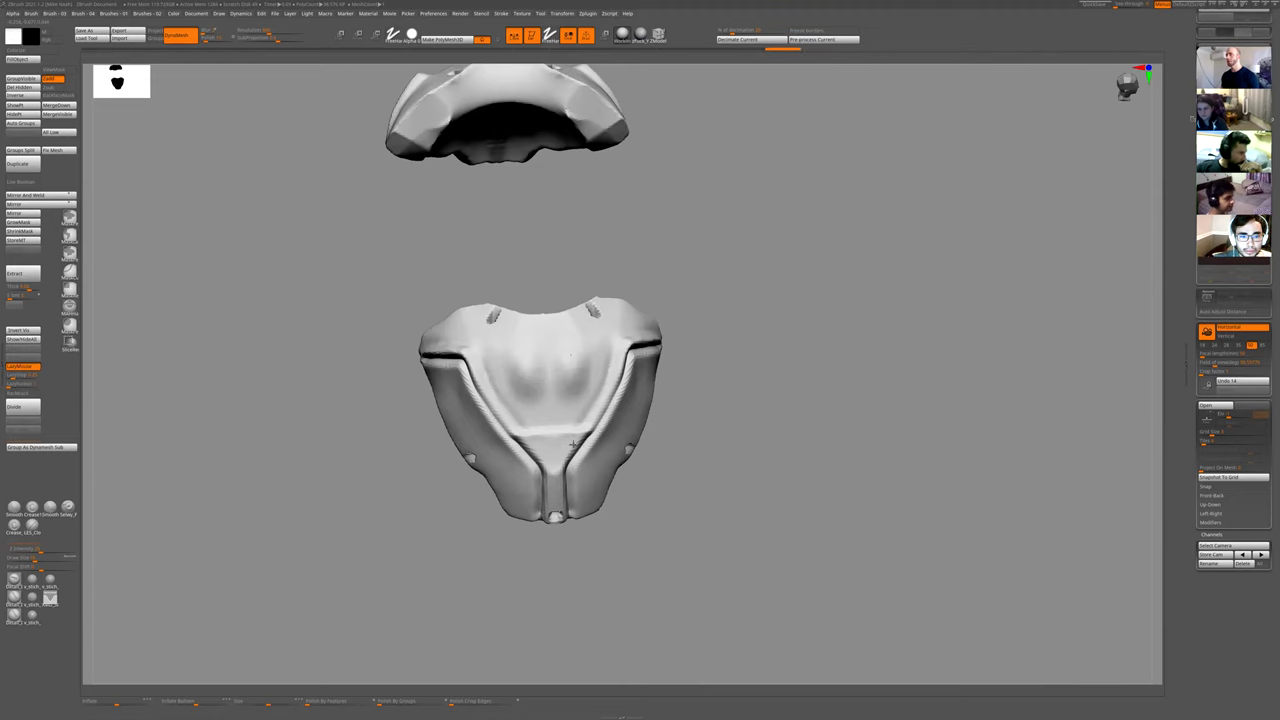
pyautogui.moveTo(573, 444); pyautogui.dragTo(578, 440)
pyautogui.moveTo(780, 470); pyautogui.dragTo(640, 480)
pyautogui.keyDown('alt'); pyautogui.moveTo(703, 460); pyautogui.dragTo(680, 358); pyautogui.keyUp('alt')
pyautogui.hotkey('alt', 's')
pyautogui.hotkey('alt', 's')
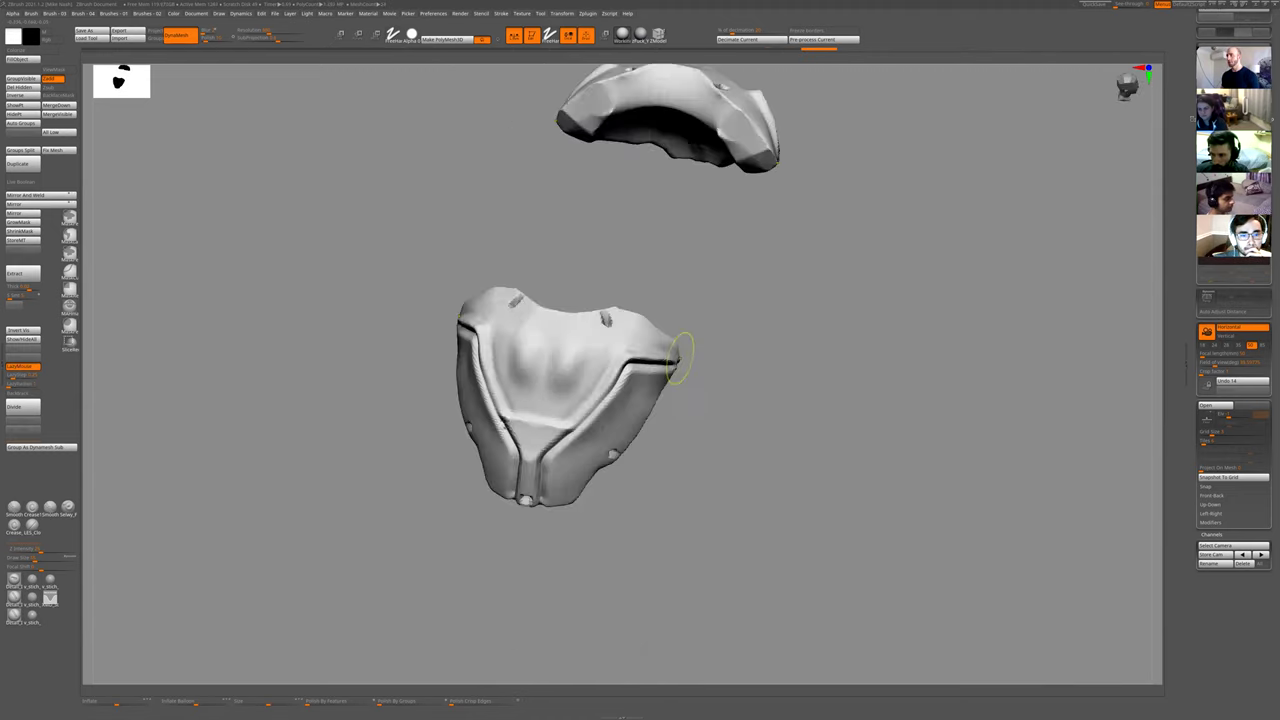
# - Smooth the paired oval shapes out of the shoulder armor's upper plate and check it on the full figure
pyautogui.moveTo(654, 475); pyautogui.dragTo(476, 287)
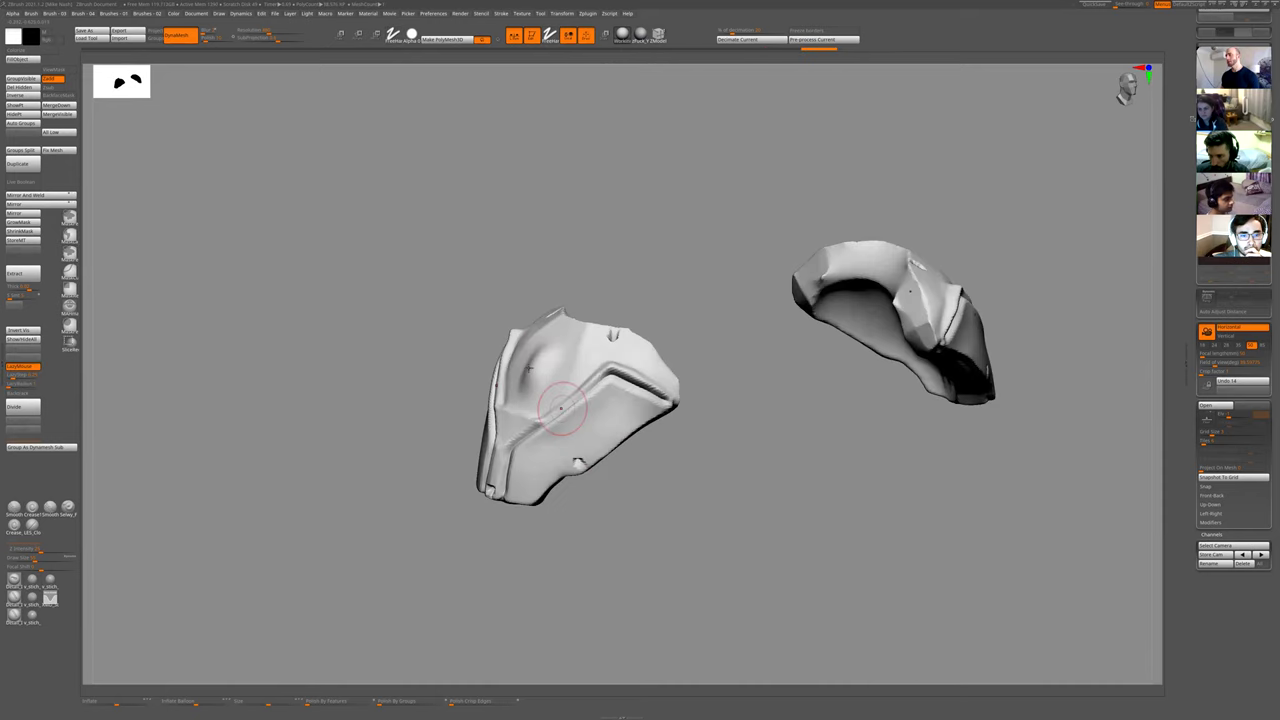
pyautogui.moveTo(484, 236)
pyautogui.mouseDown()
pyautogui.moveTo(574, 349)
pyautogui.moveTo(677, 369)
pyautogui.moveTo(551, 453)
pyautogui.moveTo(569, 365)
pyautogui.moveTo(586, 414)
pyautogui.mouseUp()
pyautogui.hotkey('alt', 's')
pyautogui.press('l')
pyautogui.moveTo(710, 468)
pyautogui.mouseDown()
pyautogui.moveTo(623, 420)
pyautogui.moveTo(670, 432)
pyautogui.mouseUp()
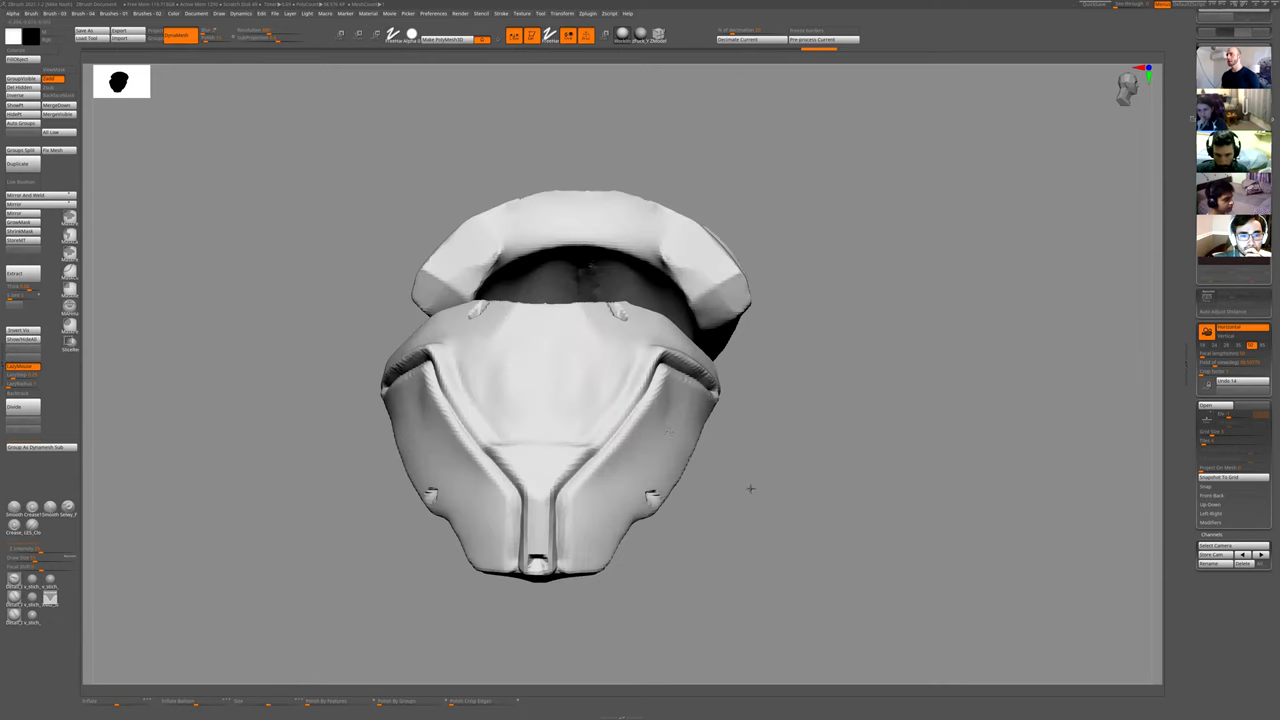
pyautogui.moveTo(750, 488); pyautogui.dragTo(830, 520)
pyautogui.hotkey('alt', 's')
pyautogui.keyDown('shift'); pyautogui.moveTo(566, 398); pyautogui.dragTo(580, 369); pyautogui.keyUp('shift')
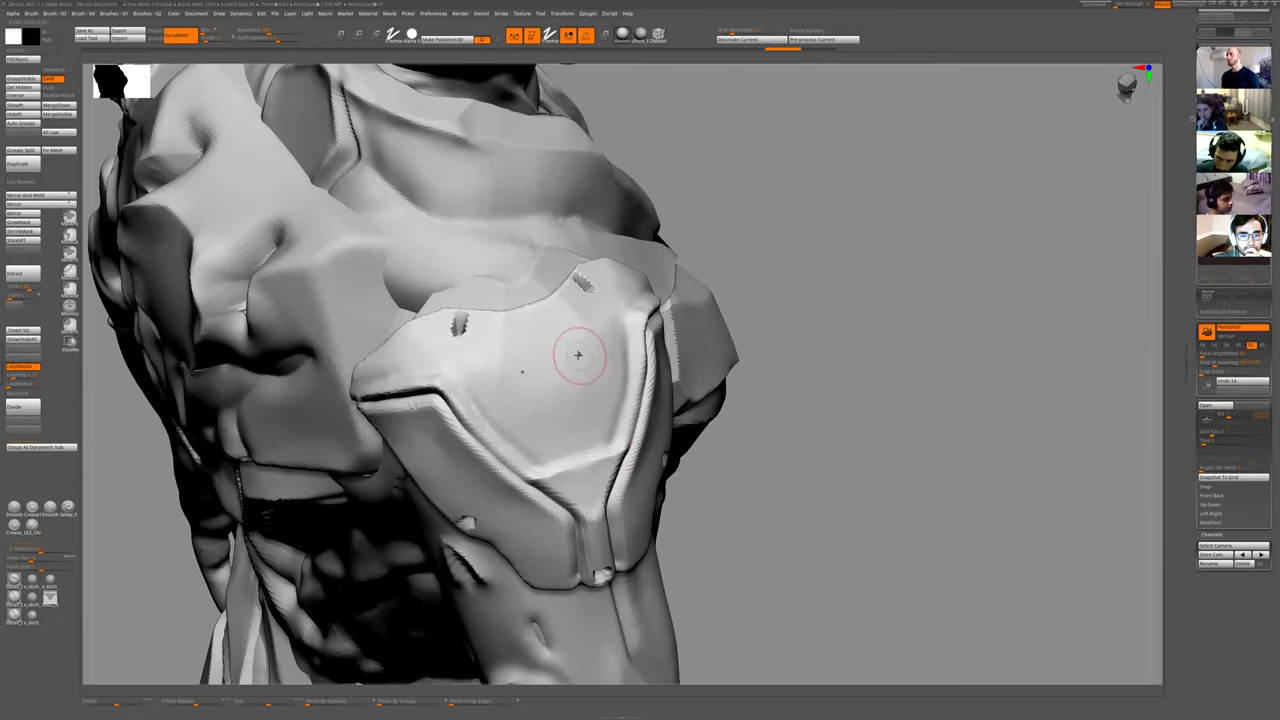
# - Isolate the shoulder armor and mask a symmetrical arch-shaped band with outward-flaring ends on its upper plate
pyautogui.hotkey('alt', 's')
pyautogui.keyDown('alt'); pyautogui.moveTo(754, 516); pyautogui.dragTo(743, 447); pyautogui.keyUp('alt')
pyautogui.hotkey('ctrl', 'z')
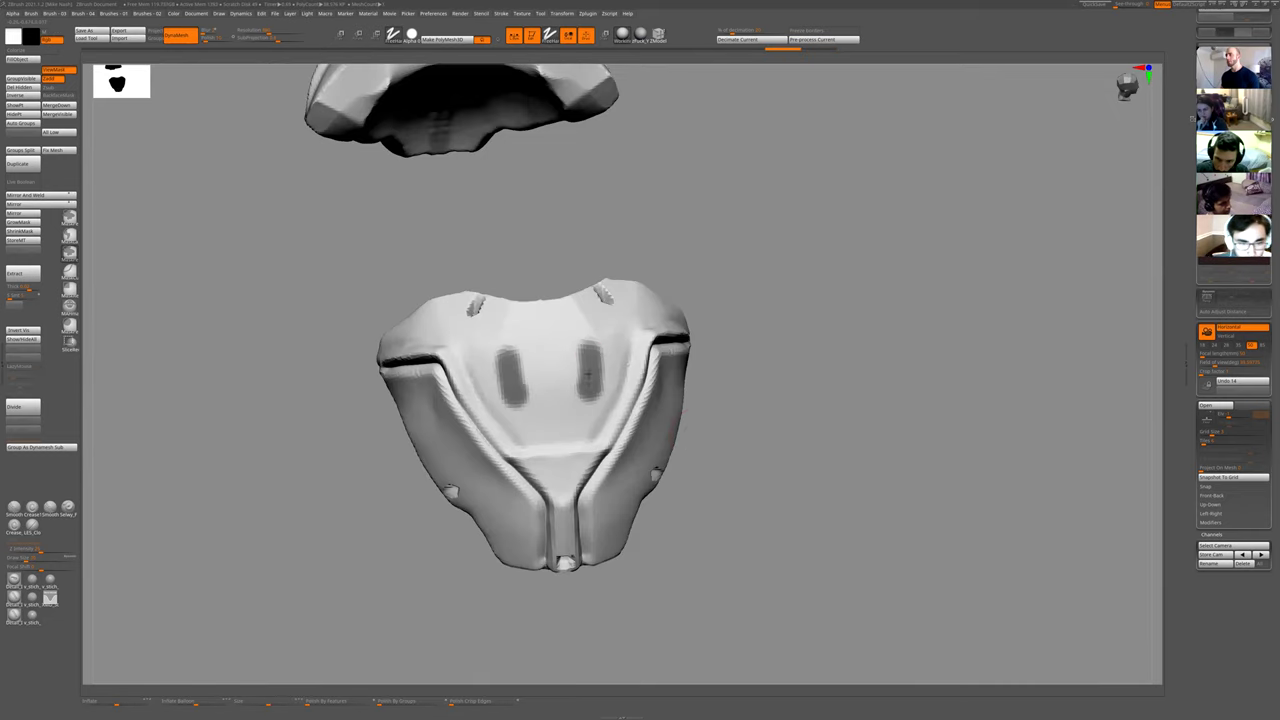
pyautogui.moveTo(588, 374)
pyautogui.keyDown('ctrl'); pyautogui.mouseDown()
pyautogui.moveTo(581, 338)
pyautogui.moveTo(550, 340)
pyautogui.mouseUp(); pyautogui.keyUp('ctrl')
pyautogui.moveTo(730, 350); pyautogui.dragTo(650, 292)
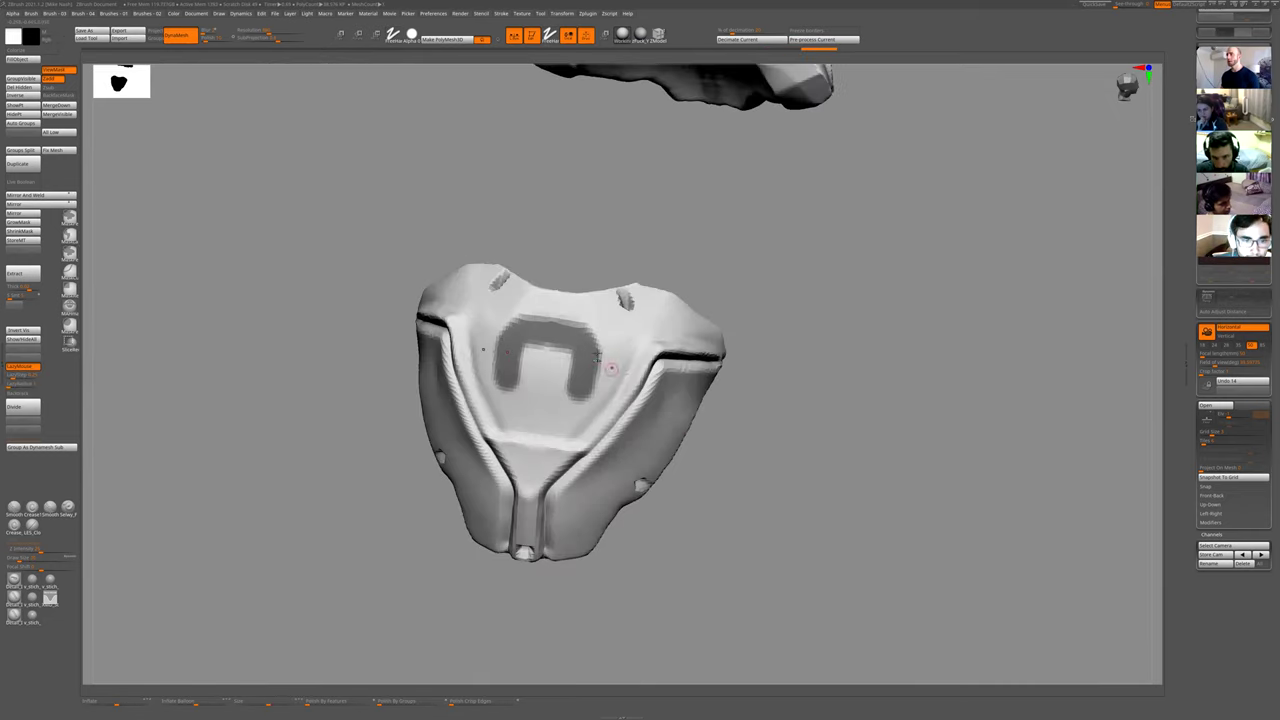
pyautogui.press('l')
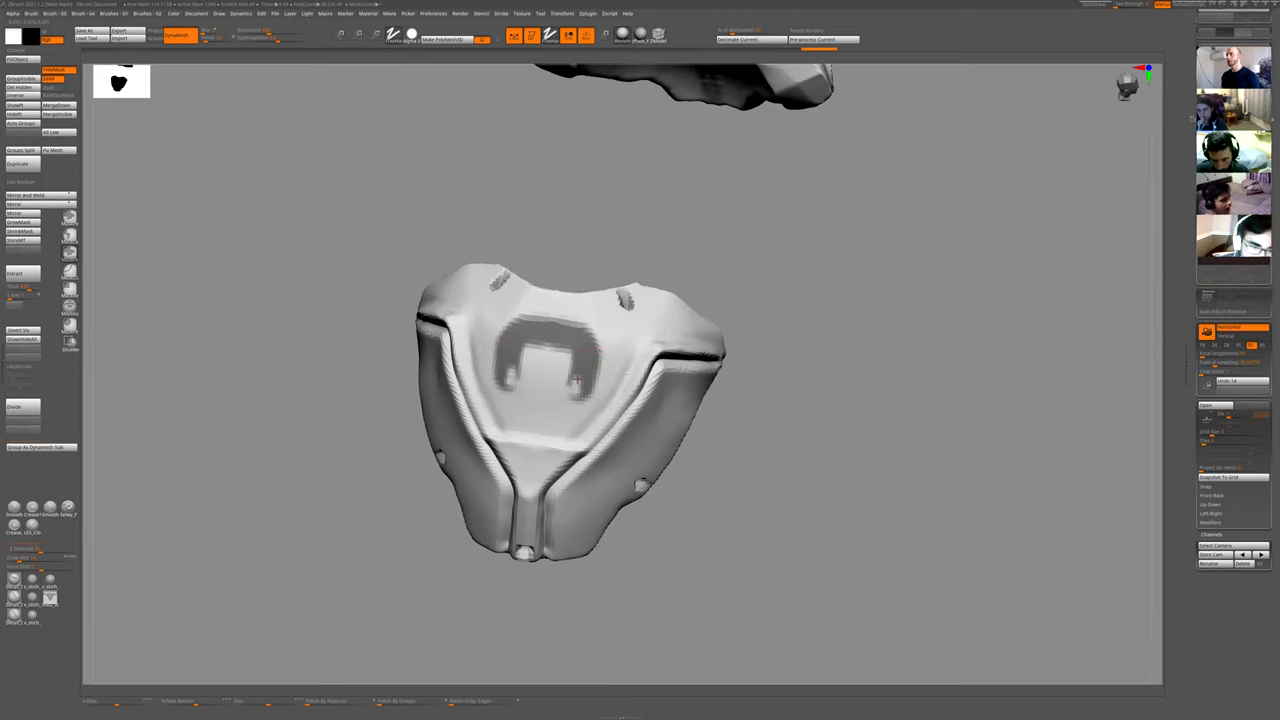
pyautogui.press('l')
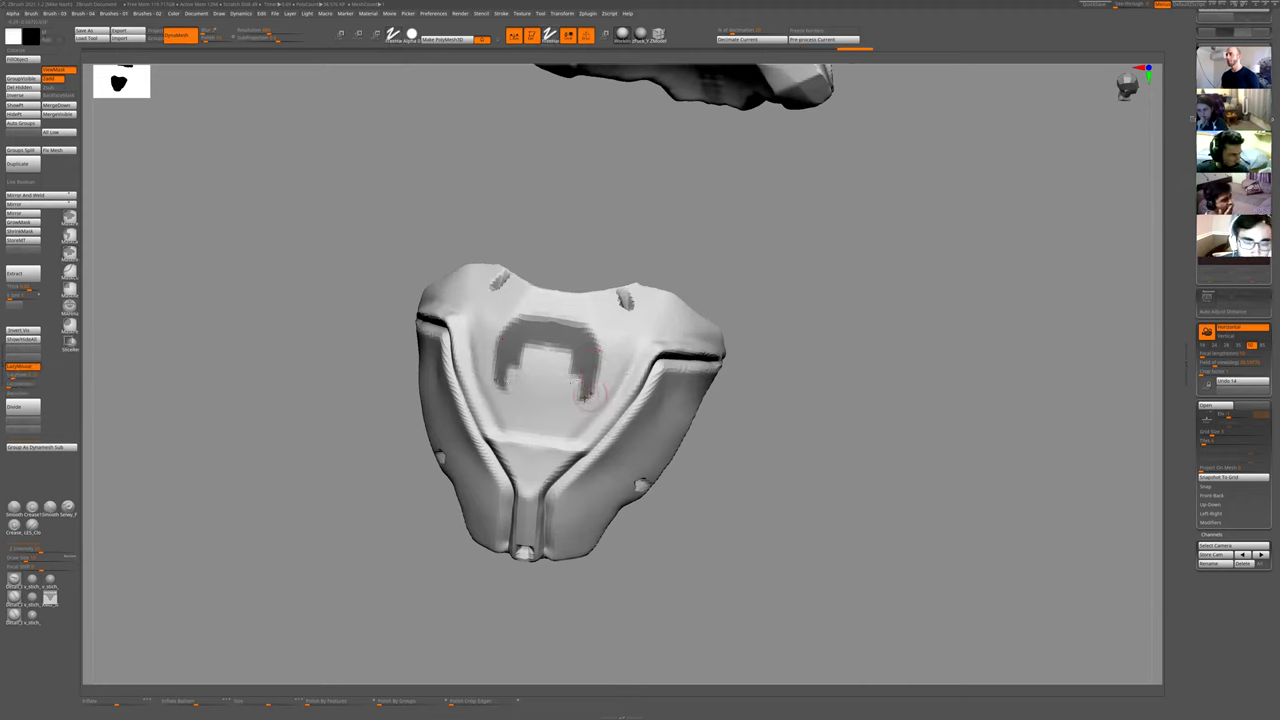
pyautogui.press('l')
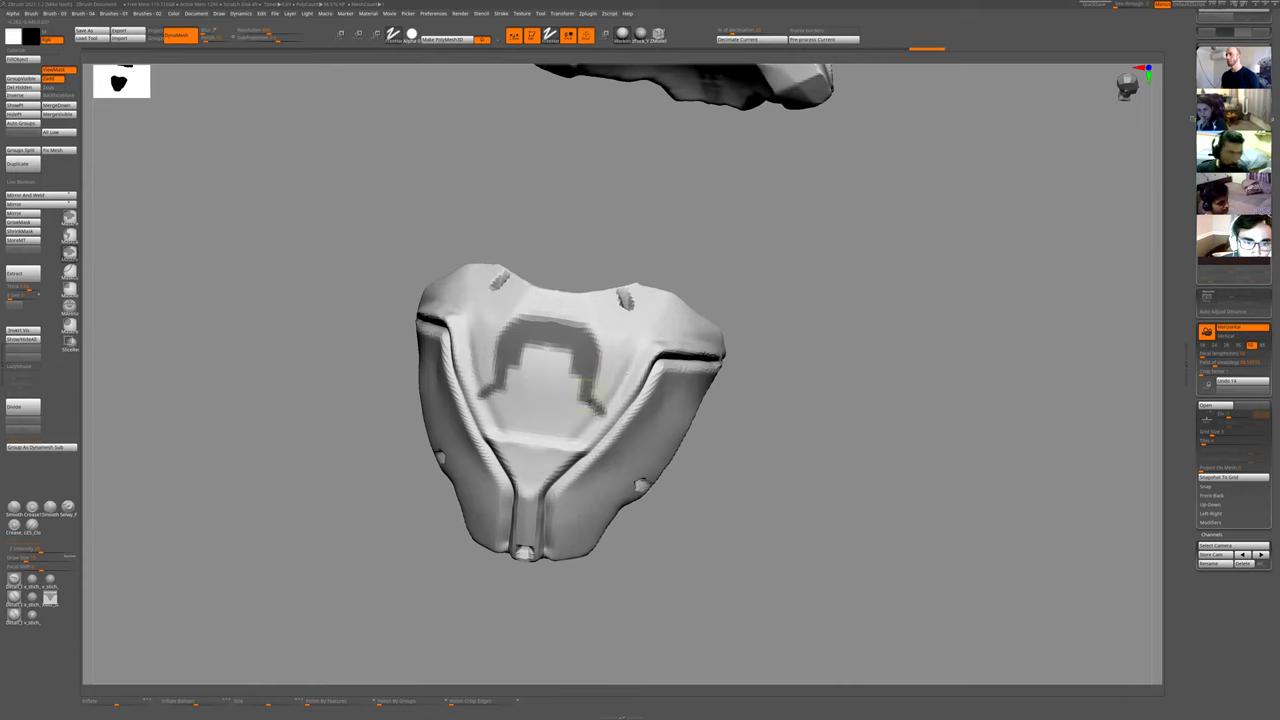
pyautogui.moveTo(585, 388)
pyautogui.keyDown('ctrl'); pyautogui.mouseDown()
pyautogui.moveTo(600, 411)
pyautogui.moveTo(601, 384)
pyautogui.mouseUp(); pyautogui.keyUp('ctrl')
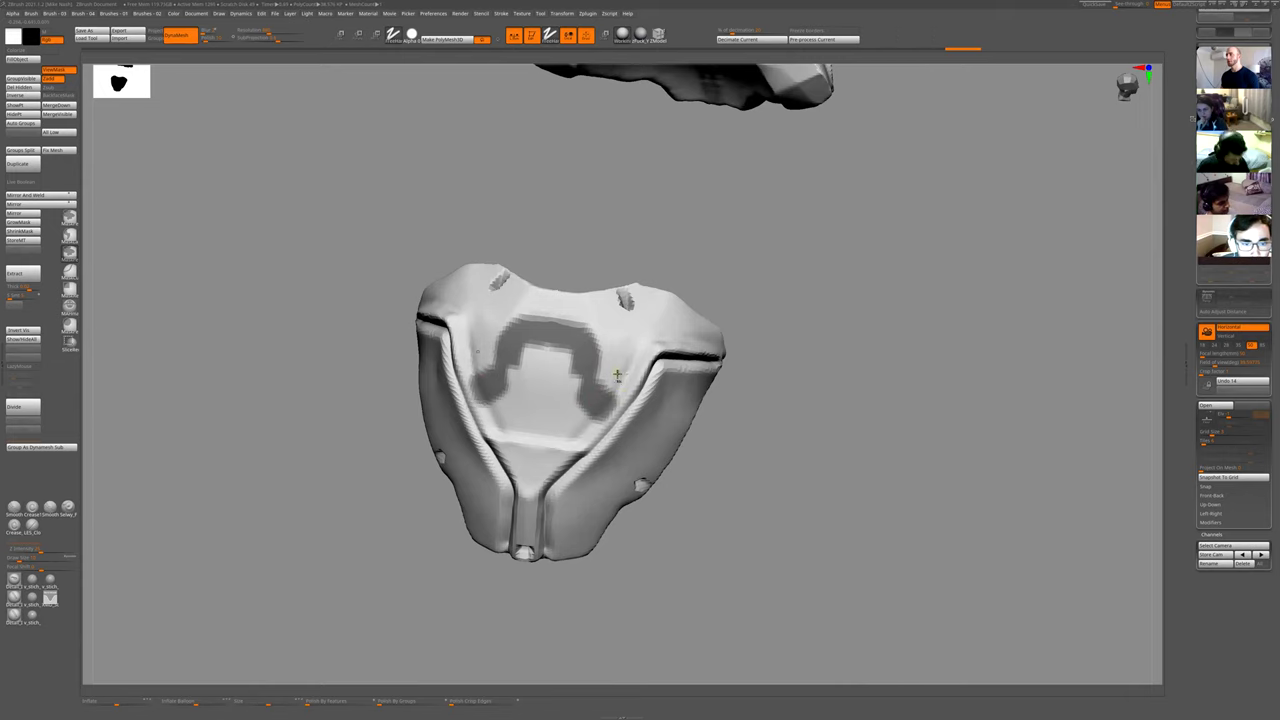
pyautogui.keyDown('ctrl'); pyautogui.click(615, 377); pyautogui.keyUp('ctrl')
pyautogui.moveTo(694, 480); pyautogui.dragTo(627, 464)
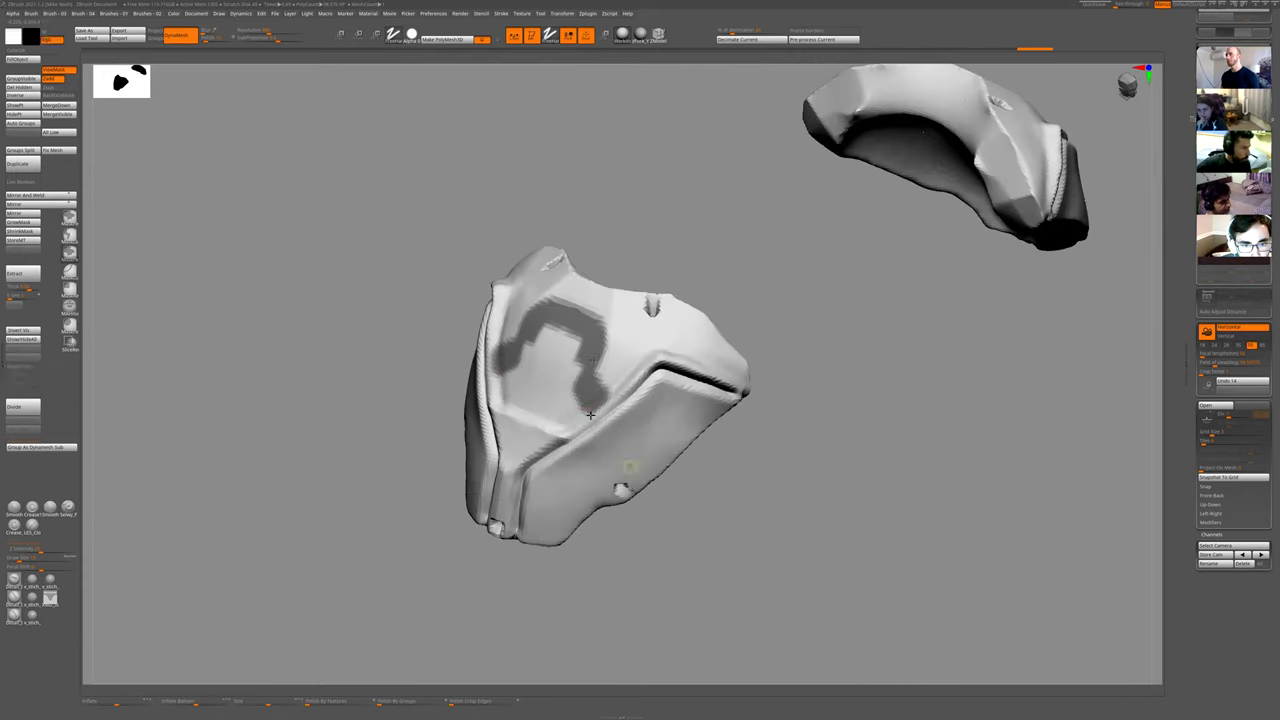
# - Invert the mask, push the arched band inward with the Move brush, and clear the mask
pyautogui.hotkey('ctrl', 'i')
pyautogui.moveTo(614, 325)
pyautogui.mouseDown(button='right')
pyautogui.moveTo(582, 318)
pyautogui.moveTo(617, 333)
pyautogui.mouseUp(button='right')
pyautogui.press('b')
pyautogui.press('m')
pyautogui.press('v')
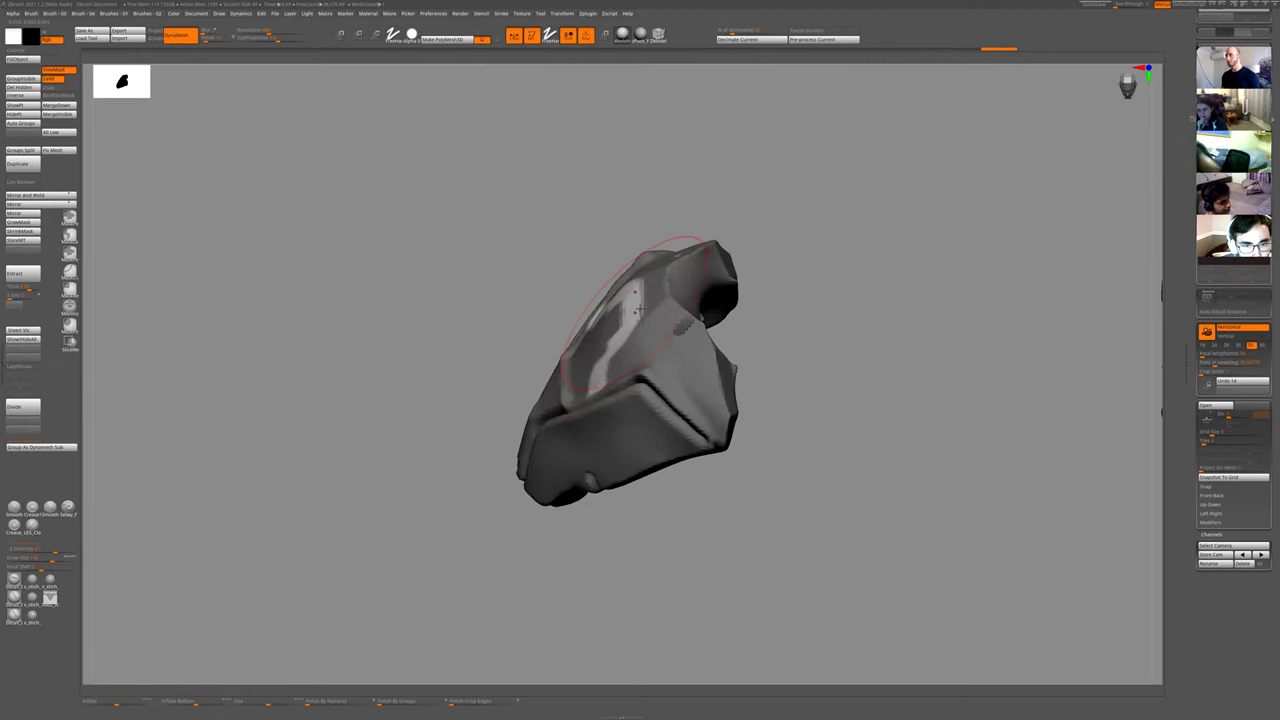
pyautogui.moveTo(640, 309); pyautogui.dragTo(648, 318)
pyautogui.moveTo(739, 194); pyautogui.dragTo(830, 300)
pyautogui.moveTo(645, 322); pyautogui.dragTo(668, 308)
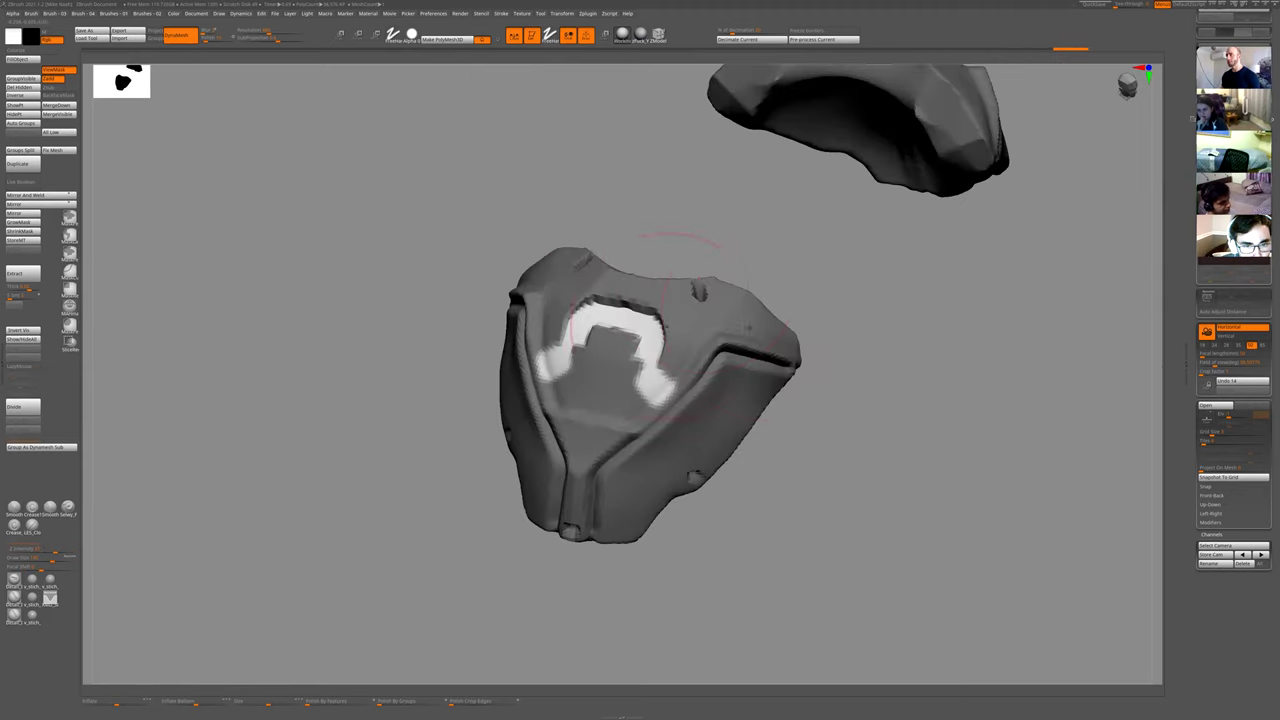
pyautogui.moveTo(838, 380)
pyautogui.mouseDown()
pyautogui.moveTo(814, 334)
pyautogui.moveTo(880, 335)
pyautogui.mouseUp()
pyautogui.moveTo(666, 369); pyautogui.dragTo(660, 342)
pyautogui.moveTo(783, 423)
pyautogui.mouseDown()
pyautogui.moveTo(722, 462)
pyautogui.moveTo(705, 445)
pyautogui.mouseUp()
pyautogui.moveTo(752, 352)
pyautogui.keyDown('shift'); pyautogui.mouseDown()
pyautogui.moveTo(704, 344)
pyautogui.moveTo(761, 355)
pyautogui.mouseUp(); pyautogui.keyUp('shift')
pyautogui.keyDown('ctrl'); pyautogui.moveTo(890, 464); pyautogui.dragTo(924, 522); pyautogui.keyUp('ctrl')
# - Soften the arched recess's lower ends and check the shoulder armor against the full figure
pyautogui.keyDown('ctrl'); pyautogui.moveTo(924, 522); pyautogui.dragTo(720, 371, button='right'); pyautogui.keyUp('ctrl')
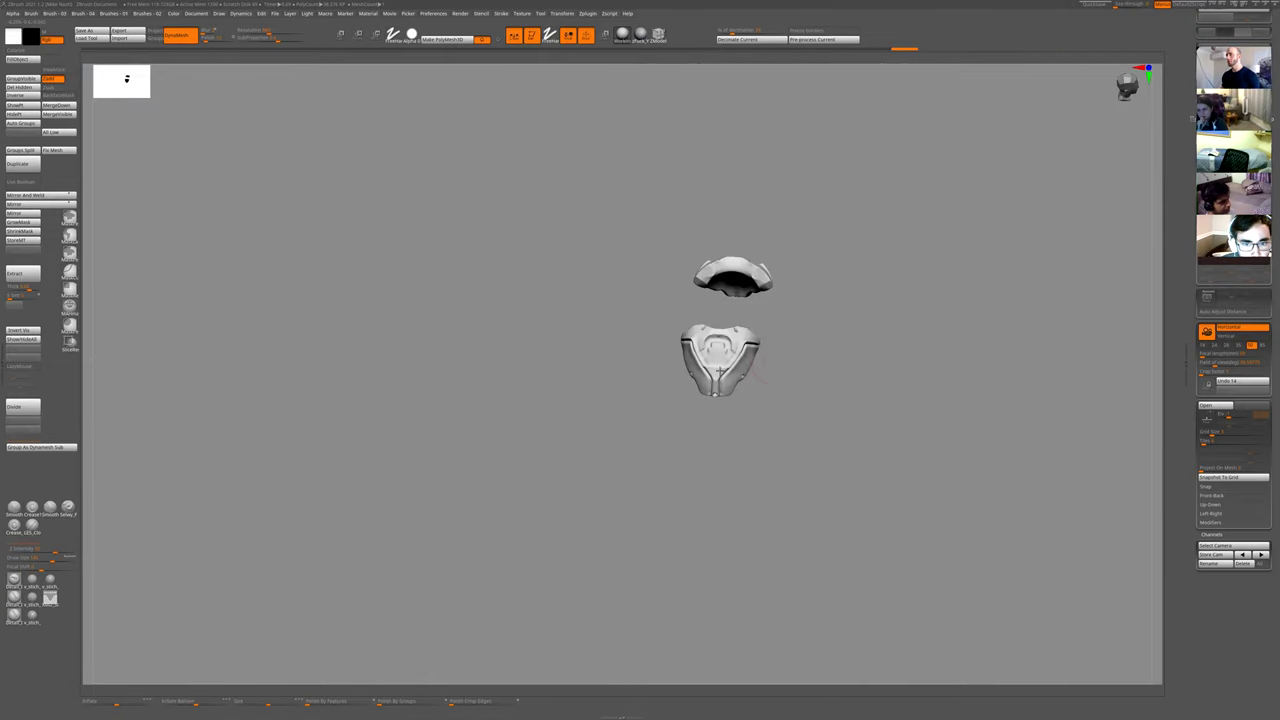
pyautogui.moveTo(835, 411); pyautogui.dragTo(758, 349)
pyautogui.keyDown('ctrl'); pyautogui.keyDown('shift'); pyautogui.click(758, 349); pyautogui.keyUp('shift'); pyautogui.keyUp('ctrl')
pyautogui.moveTo(898, 244)
pyautogui.keyDown('ctrl'); pyautogui.mouseDown(button='right')
pyautogui.moveTo(806, 474)
pyautogui.moveTo(722, 346)
pyautogui.mouseUp(button='right'); pyautogui.keyUp('ctrl')
pyautogui.keyDown('shift'); pyautogui.moveTo(745, 345); pyautogui.dragTo(708, 340); pyautogui.keyUp('shift')
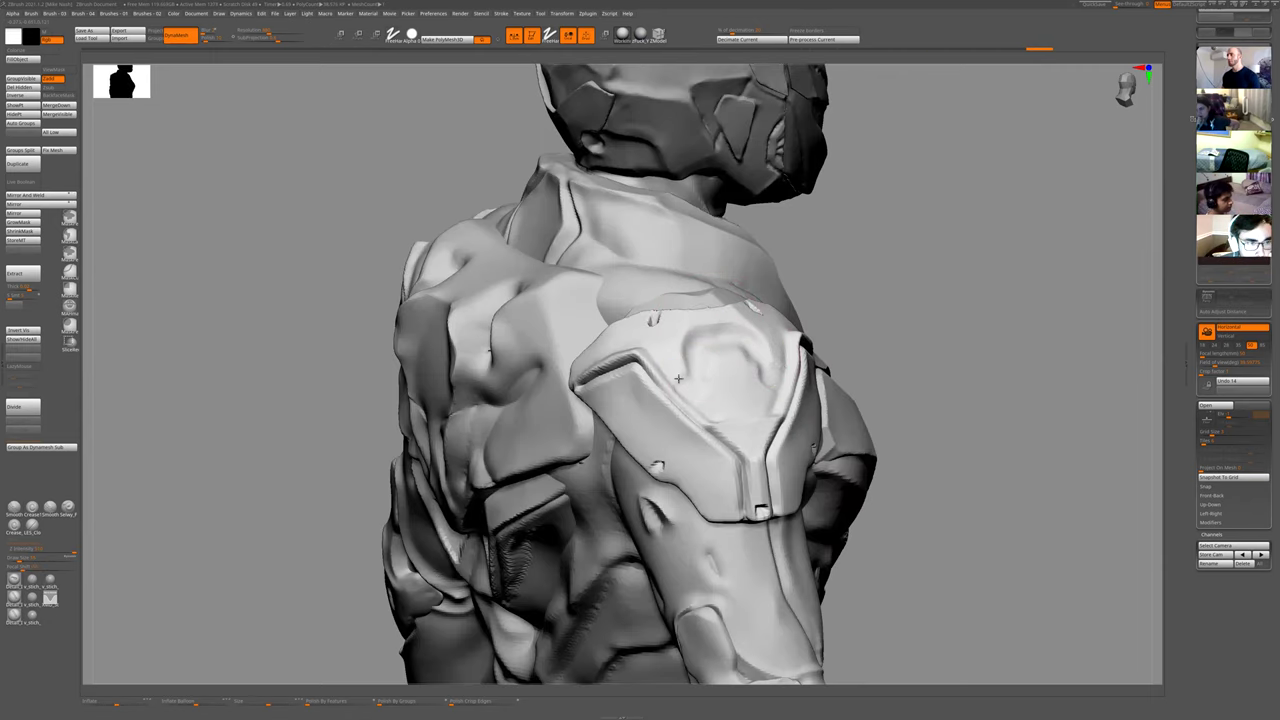
pyautogui.moveTo(909, 277); pyautogui.dragTo(710, 390)
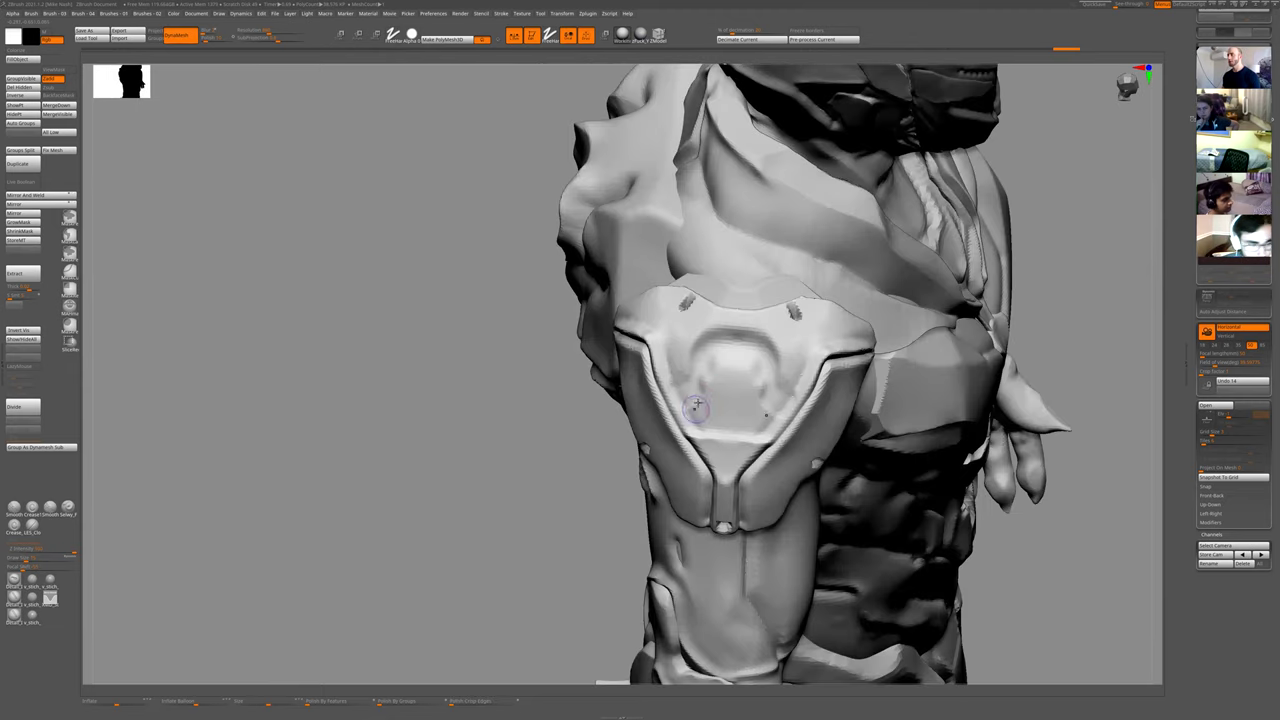
# - Press two small mirrored holes into the plate inside the arched recess and check them on the full figure
pyautogui.hotkey('ctrl', 'shift', 'z')
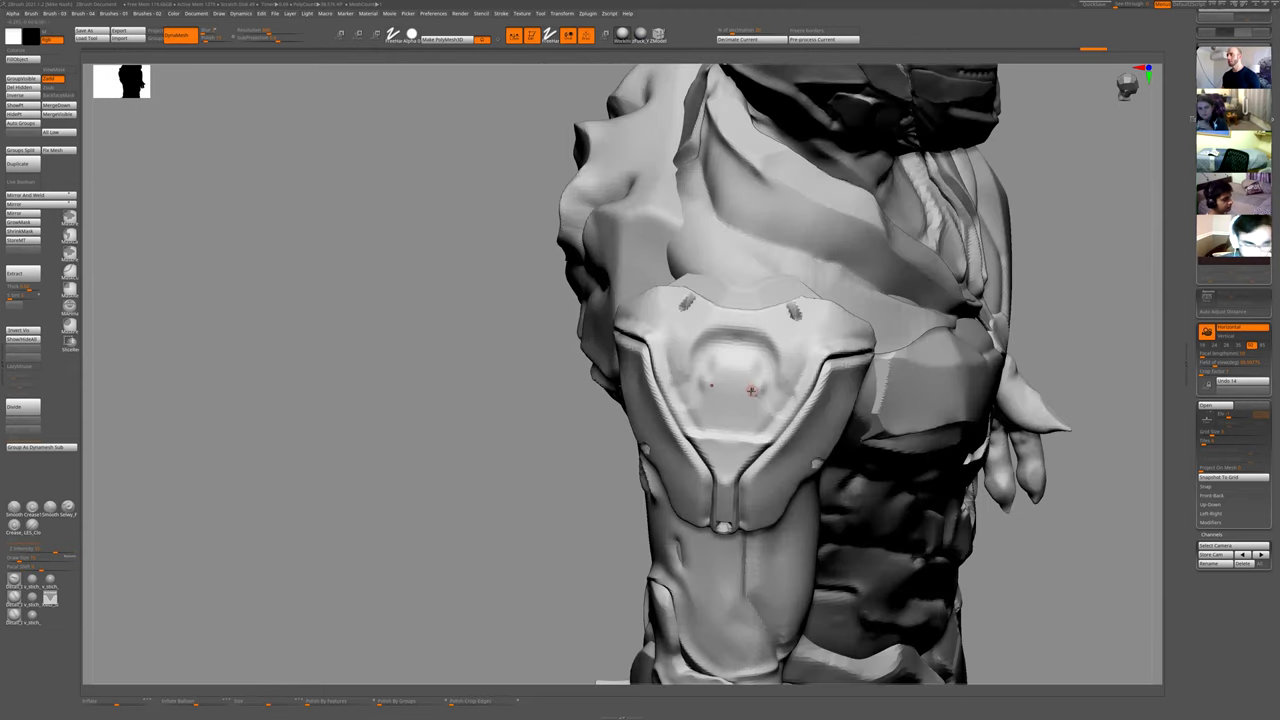
pyautogui.keyDown('ctrl'); pyautogui.moveTo(892, 540); pyautogui.dragTo(886, 366, button='right'); pyautogui.keyUp('ctrl')
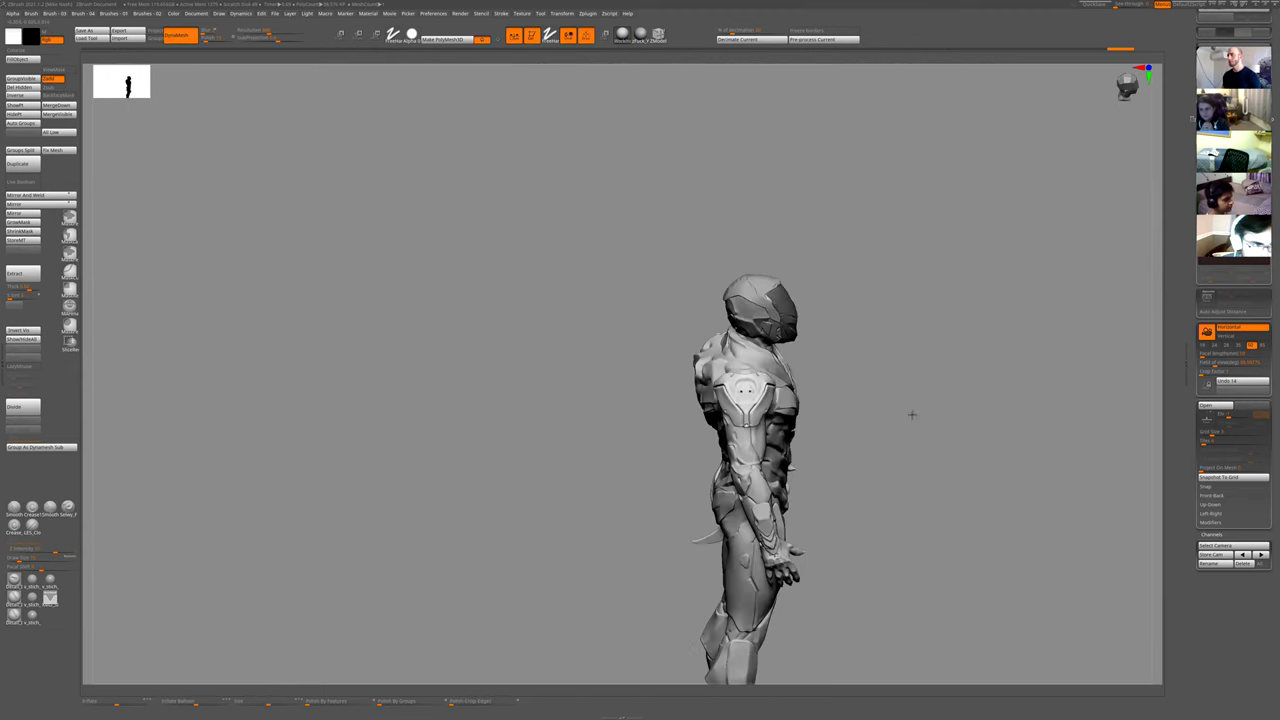
pyautogui.moveTo(911, 414); pyautogui.dragTo(870, 316, button='right')
pyautogui.hotkey('shift', 's')
pyautogui.keyDown('ctrl'); pyautogui.moveTo(688, 396); pyautogui.dragTo(731, 409, button='right'); pyautogui.keyUp('ctrl')
pyautogui.keyDown('ctrl'); pyautogui.moveTo(832, 346); pyautogui.dragTo(842, 428, button='right'); pyautogui.keyUp('ctrl')
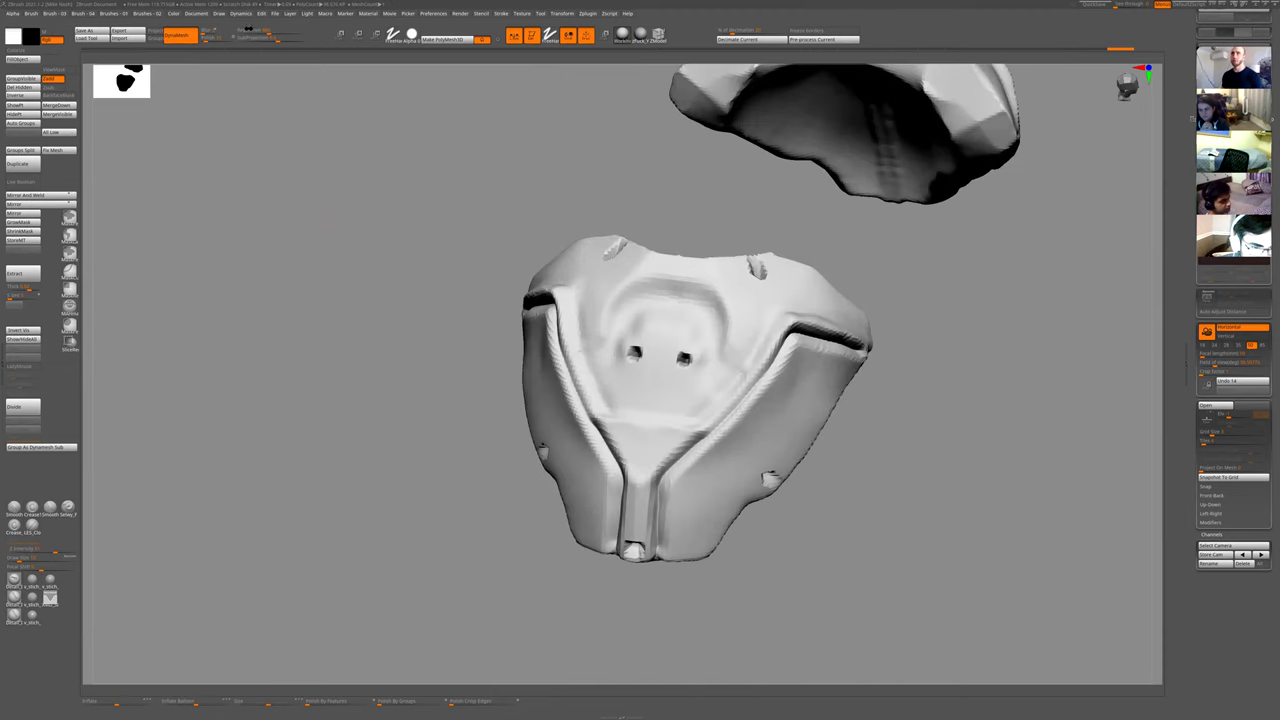
# - Smooth and round the arched recess's inner edge above the two small holes
pyautogui.moveTo(870, 396); pyautogui.dragTo(777, 363)
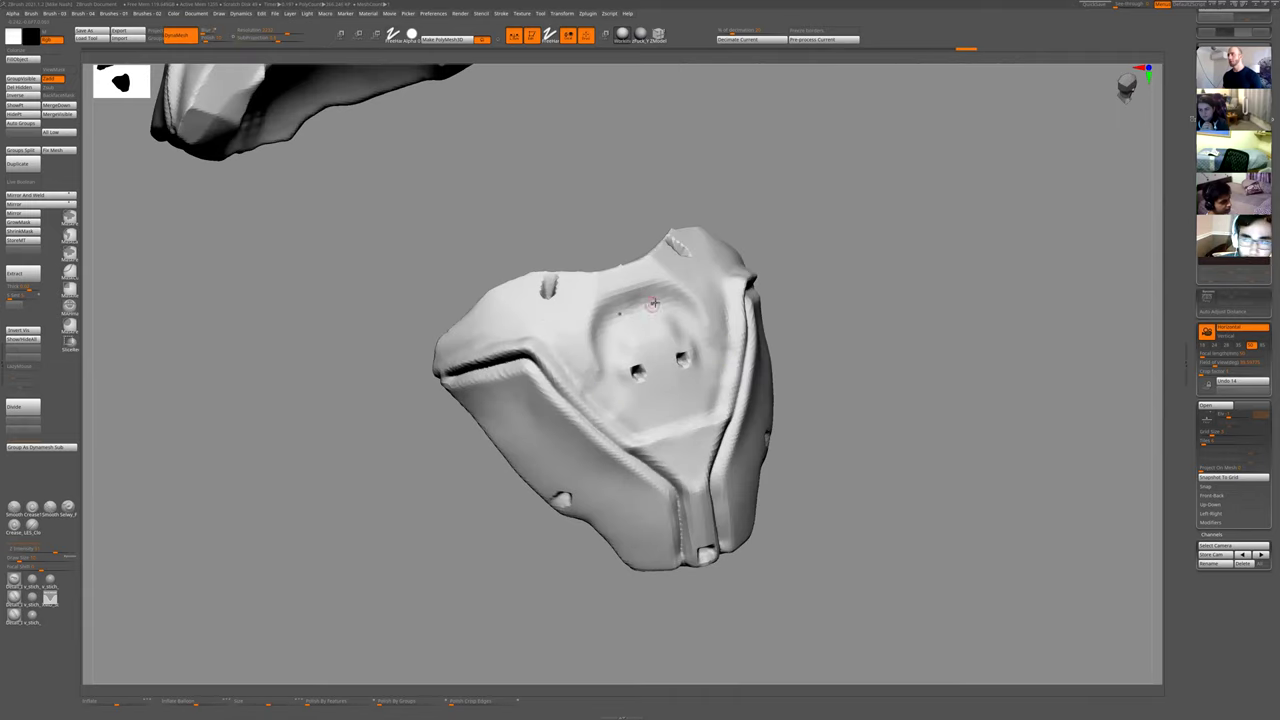
pyautogui.moveTo(669, 323)
pyautogui.mouseDown()
pyautogui.moveTo(688, 340)
pyautogui.moveTo(663, 343)
pyautogui.mouseUp()
pyautogui.press('1')
pyautogui.click(694, 388)
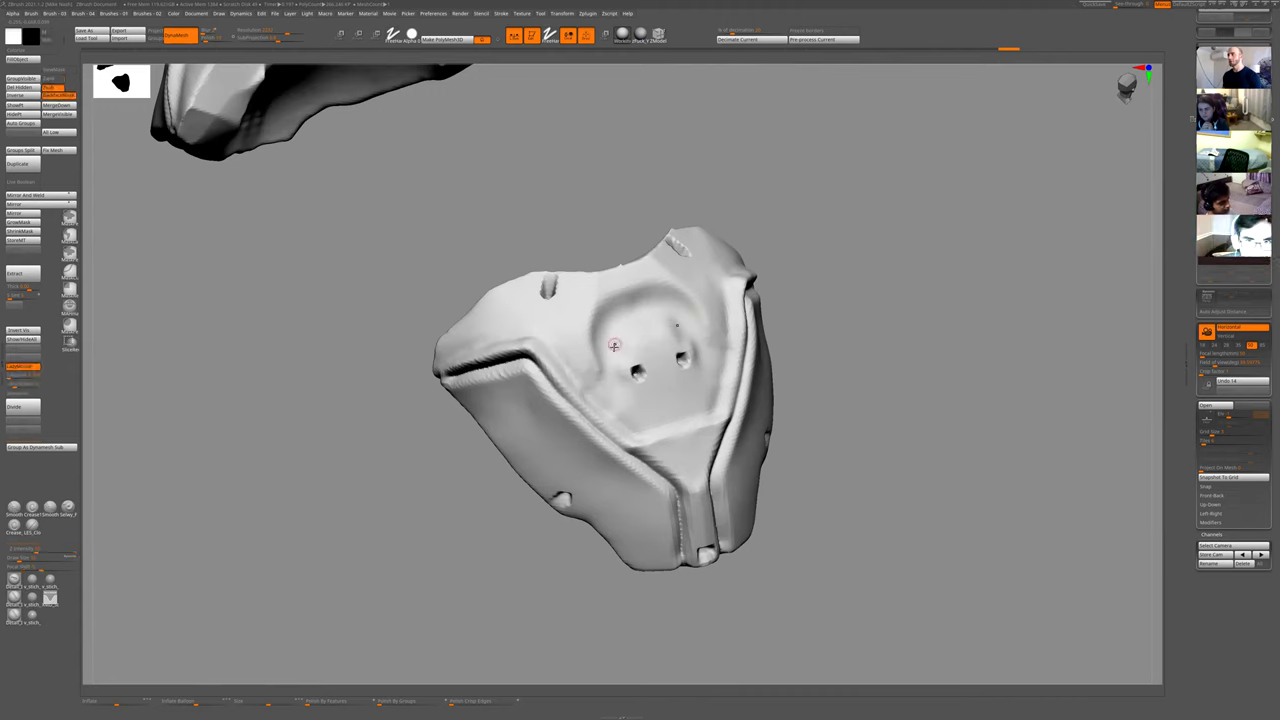
pyautogui.moveTo(774, 354); pyautogui.dragTo(633, 378)
# - Try carving two mirrored curved grooves just above the small holes and undo them
pyautogui.press('1')
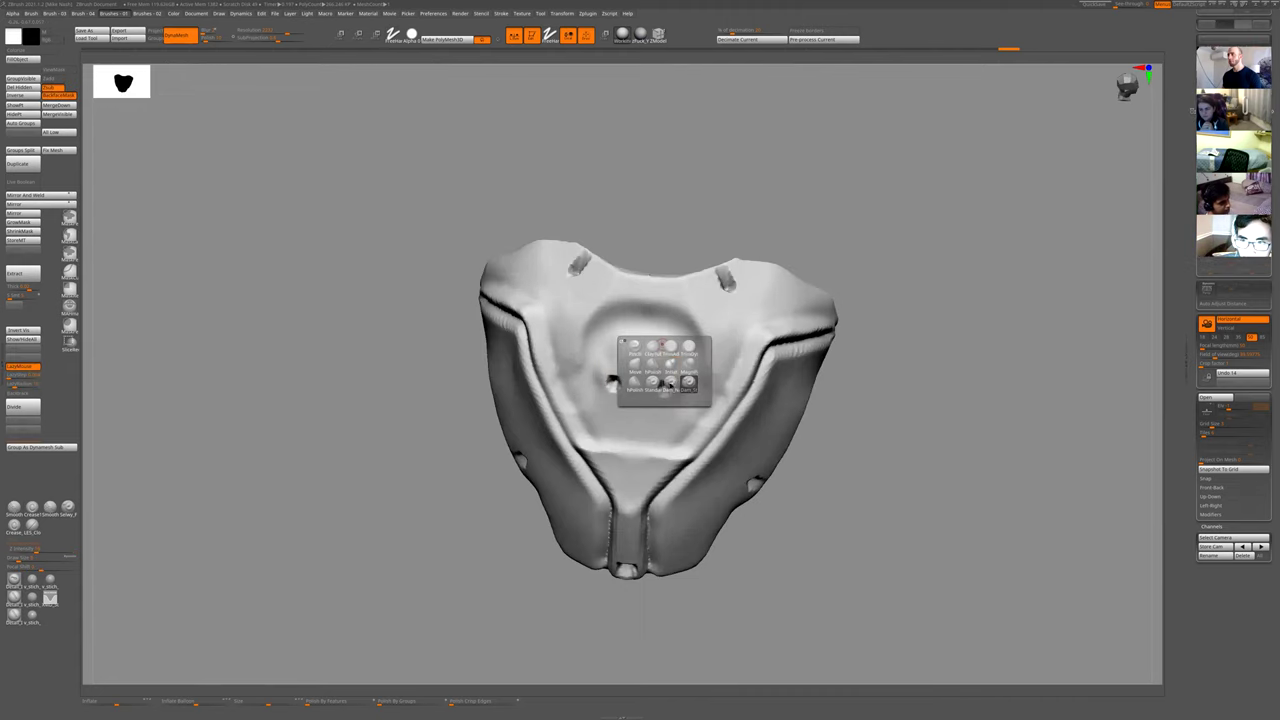
pyautogui.click(671, 384)
pyautogui.moveTo(678, 341); pyautogui.dragTo(660, 361)
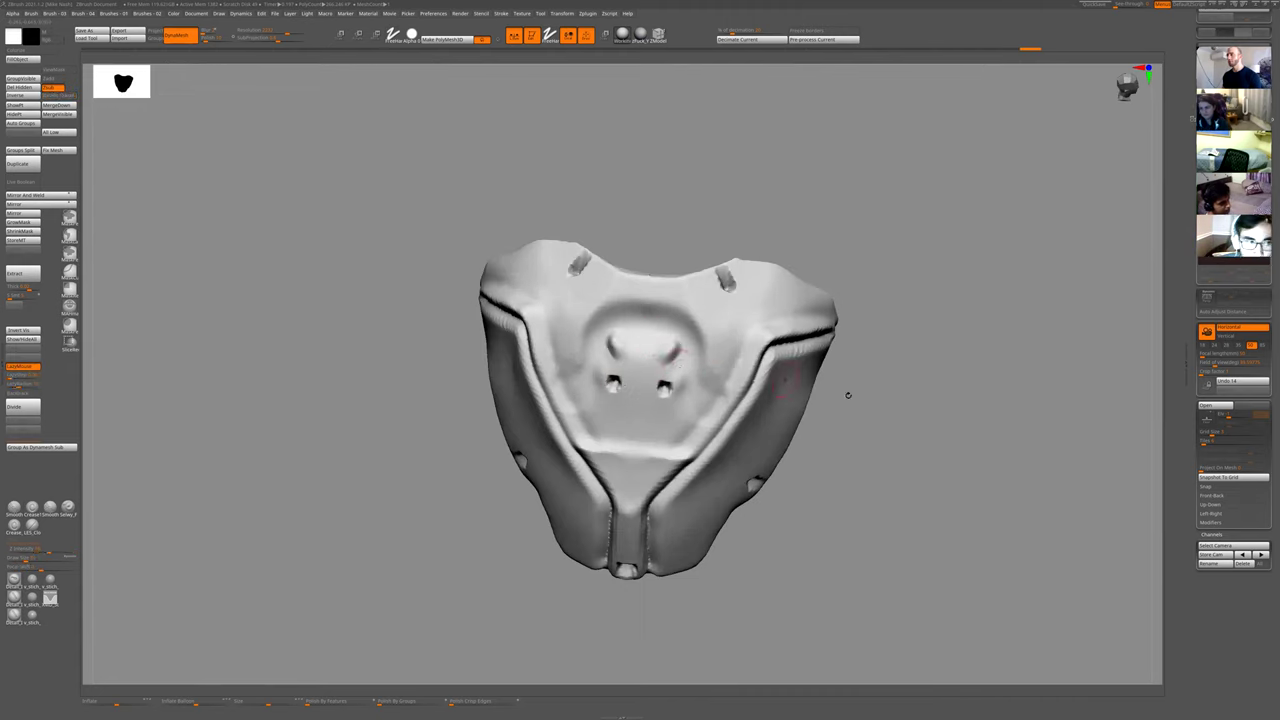
pyautogui.hotkey('ctrl', 'z')
# - Shape a flat crescent facet centered between the arched recess and the two small holes
pyautogui.press('1')
pyautogui.click(719, 432)
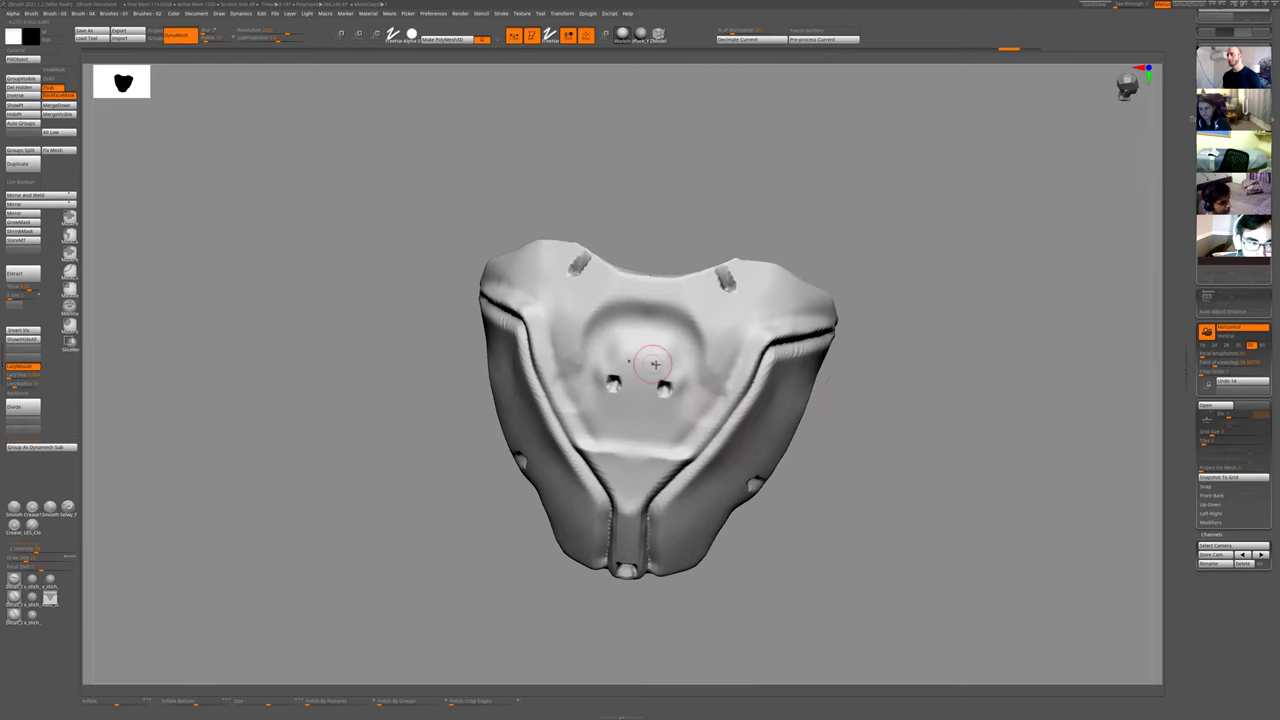
pyautogui.moveTo(673, 345); pyautogui.dragTo(648, 362)
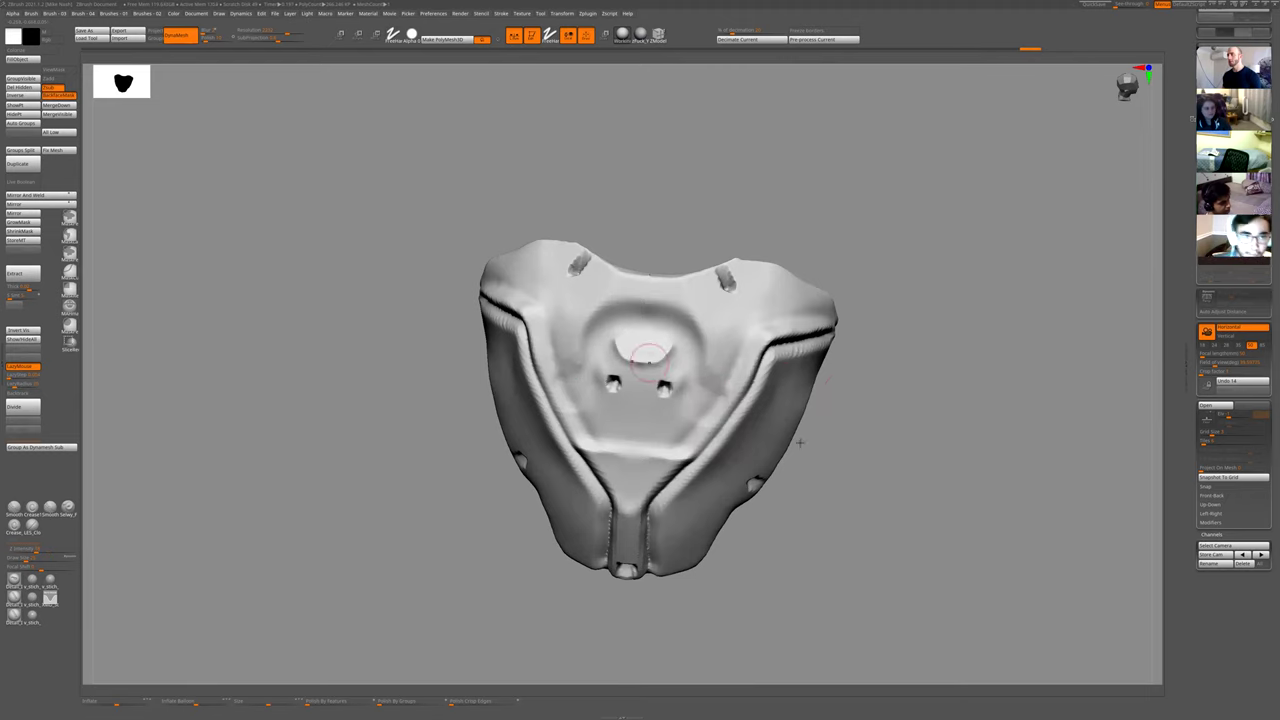
pyautogui.moveTo(800, 442)
pyautogui.mouseDown()
pyautogui.moveTo(605, 425)
pyautogui.moveTo(814, 474)
pyautogui.moveTo(822, 420)
pyautogui.mouseUp()
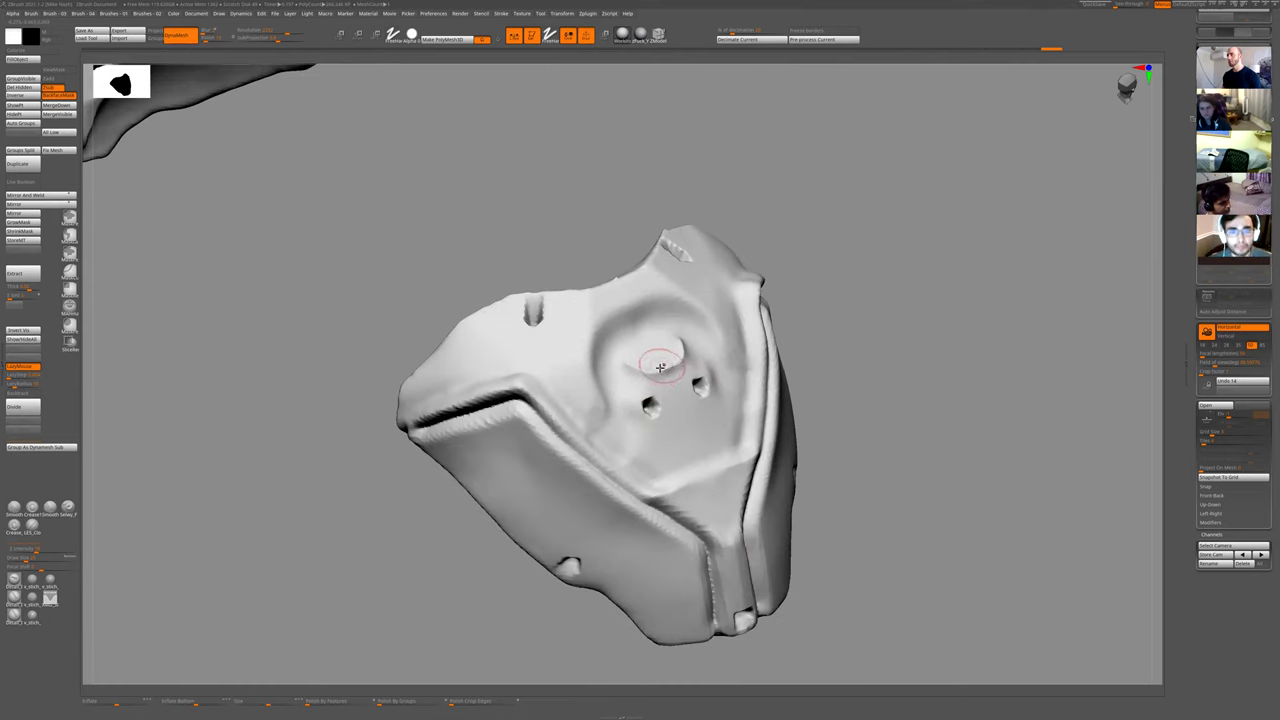
pyautogui.hotkey('ctrl', 'z')
pyautogui.press('1')
pyautogui.click(683, 395)
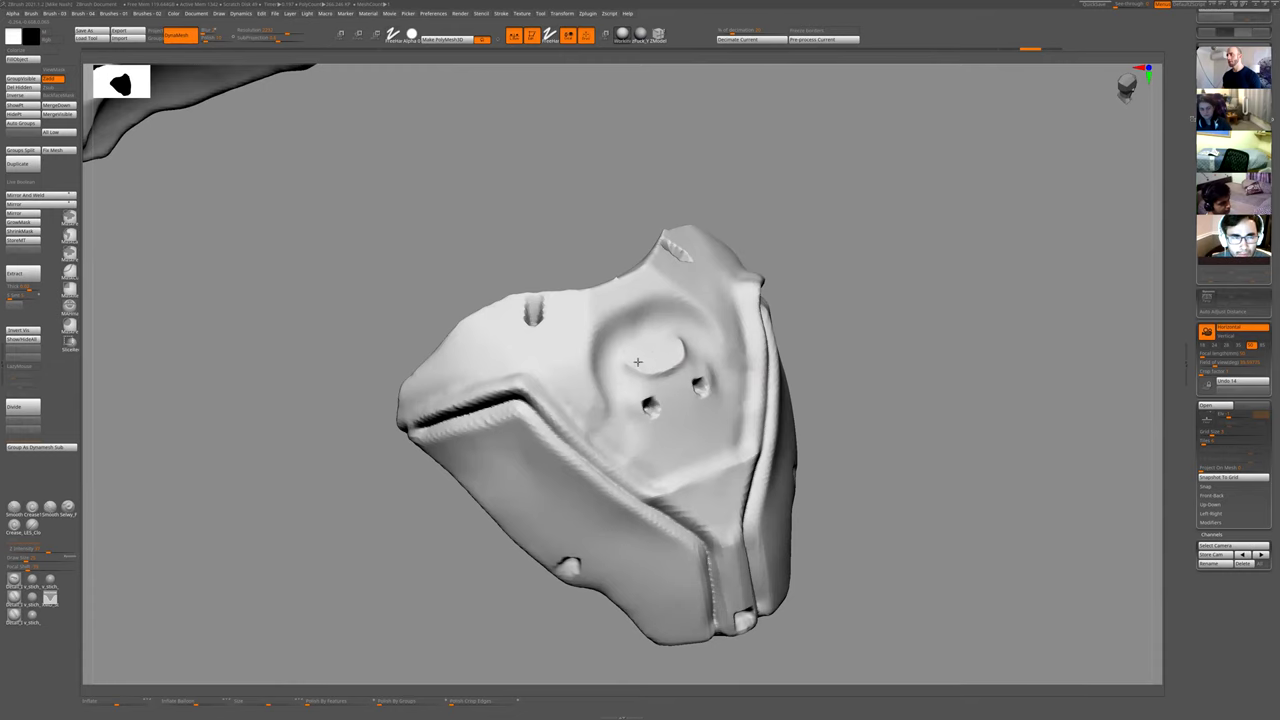
pyautogui.moveTo(637, 362)
pyautogui.mouseDown(button='right')
pyautogui.moveTo(705, 360)
pyautogui.moveTo(654, 370)
pyautogui.mouseUp(button='right')
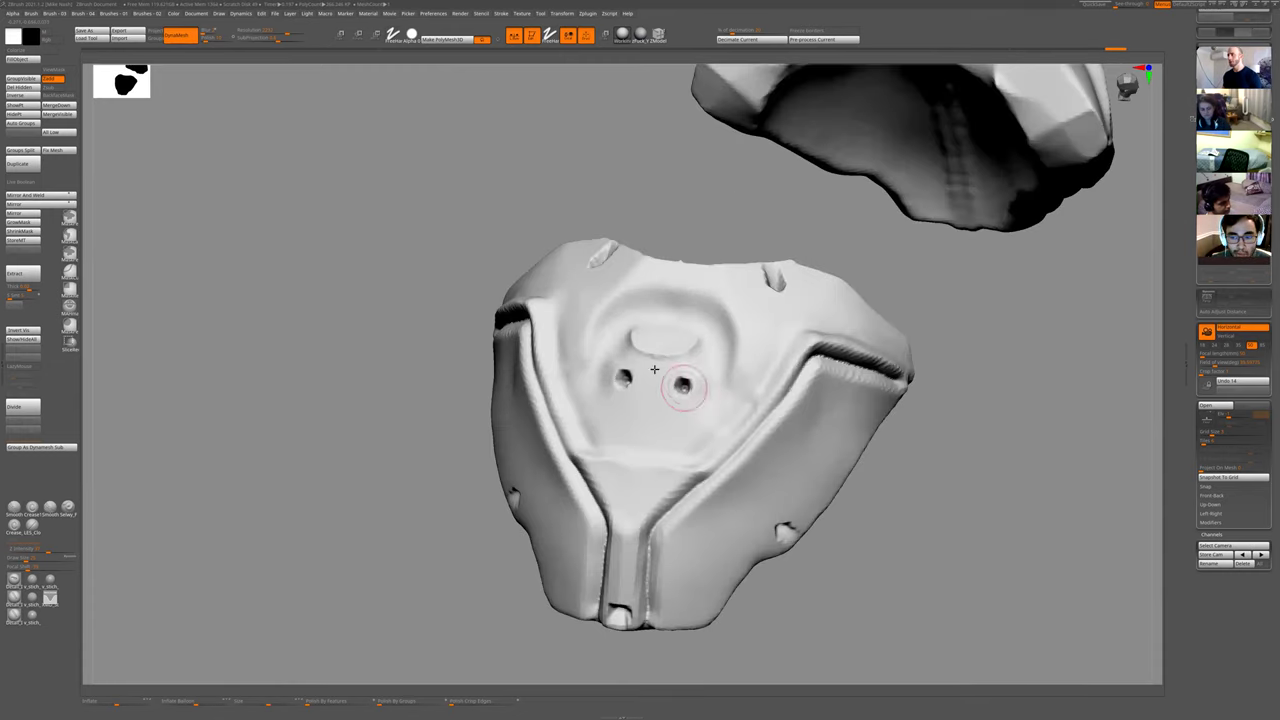
pyautogui.hotkey('ctrl', 'z')
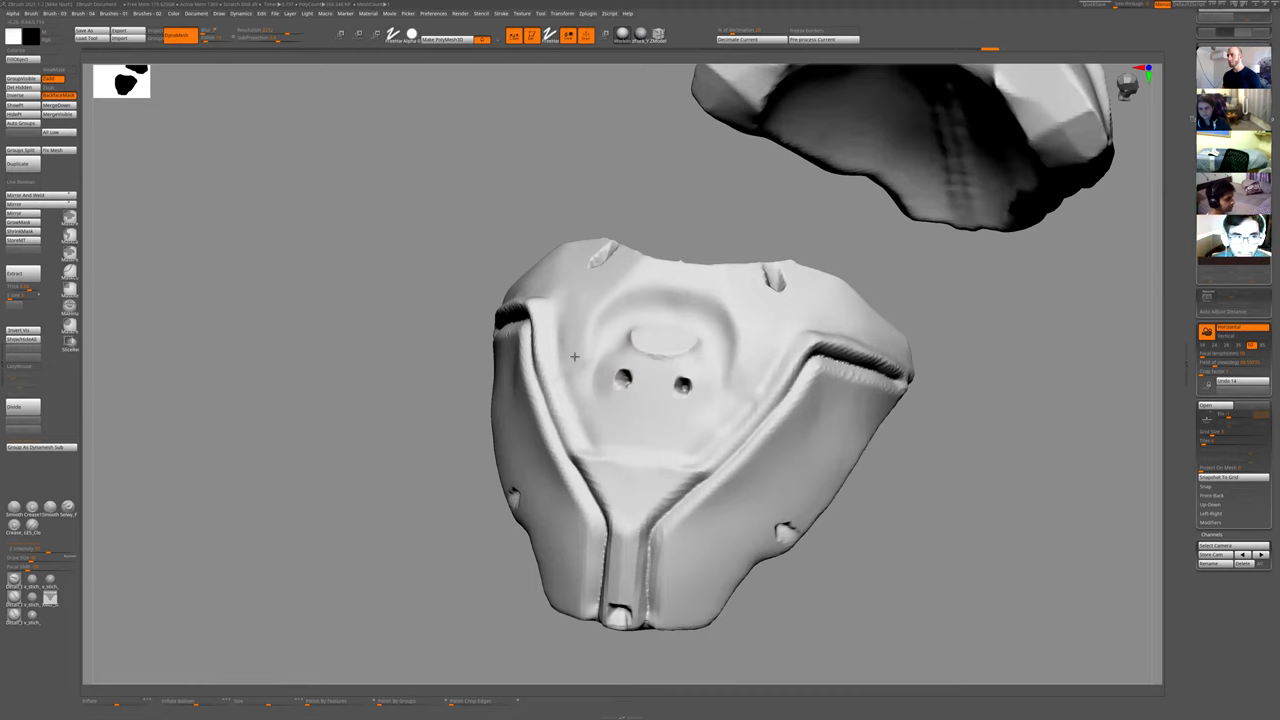
# - Try a mirrored stroke across the lower edge of the crescent facet and undo it
pyautogui.moveTo(634, 343)
pyautogui.mouseDown()
pyautogui.moveTo(634, 357)
pyautogui.moveTo(690, 354)
pyautogui.mouseUp()
pyautogui.press('space')
pyautogui.click(600, 364)
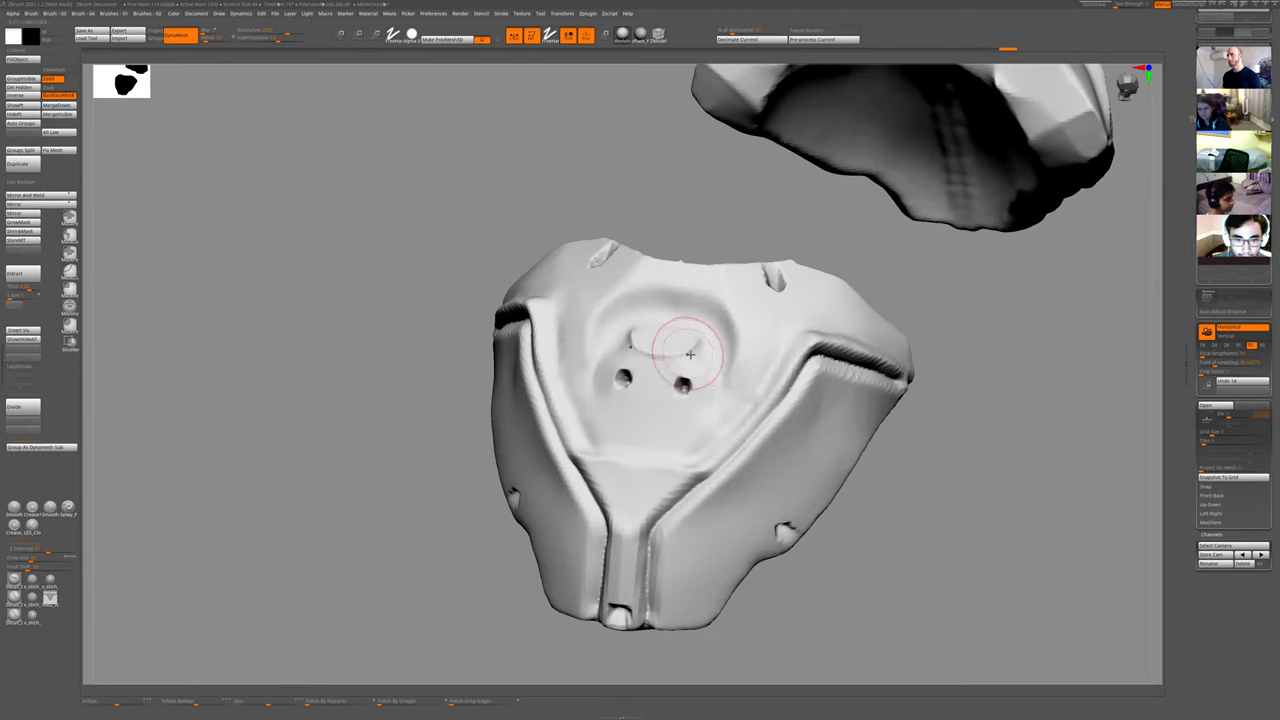
pyautogui.hotkey('ctrl', 'z')
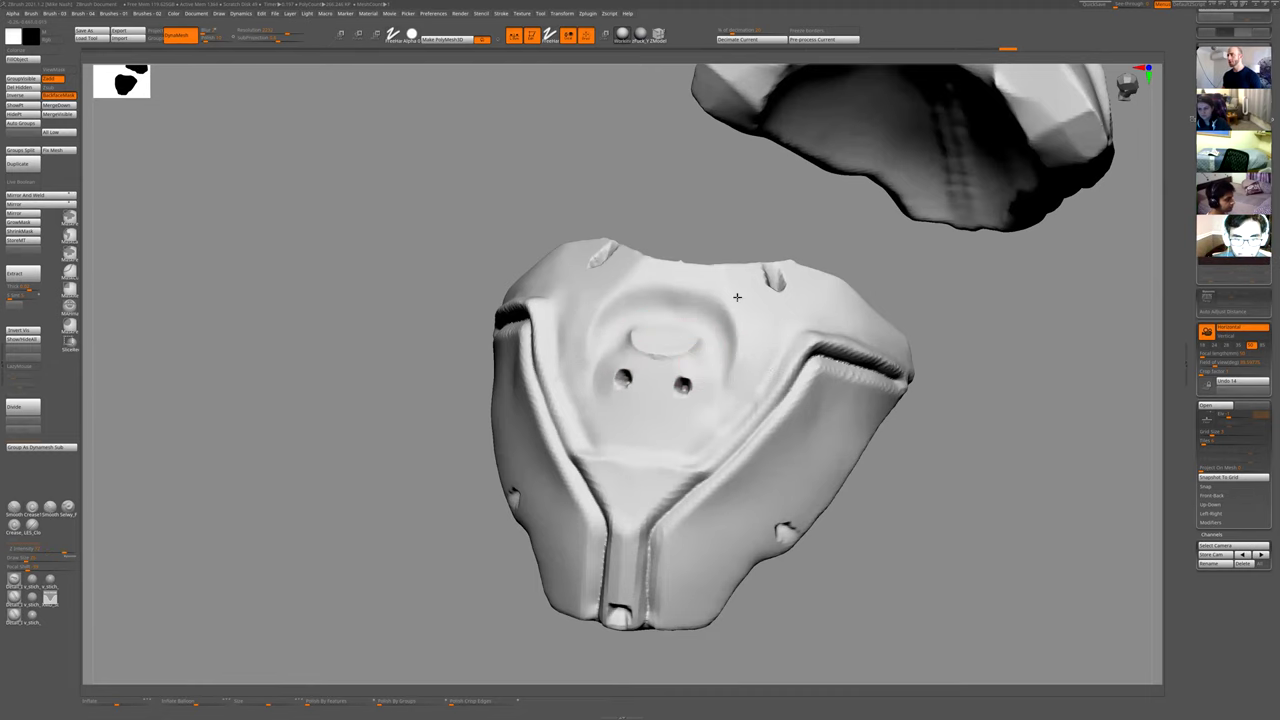
# - Examine the shoulder plate's recess, crescent facet and small holes up close and on the full figure from the side, back and front
pyautogui.moveTo(737, 296); pyautogui.dragTo(728, 322, button='right')
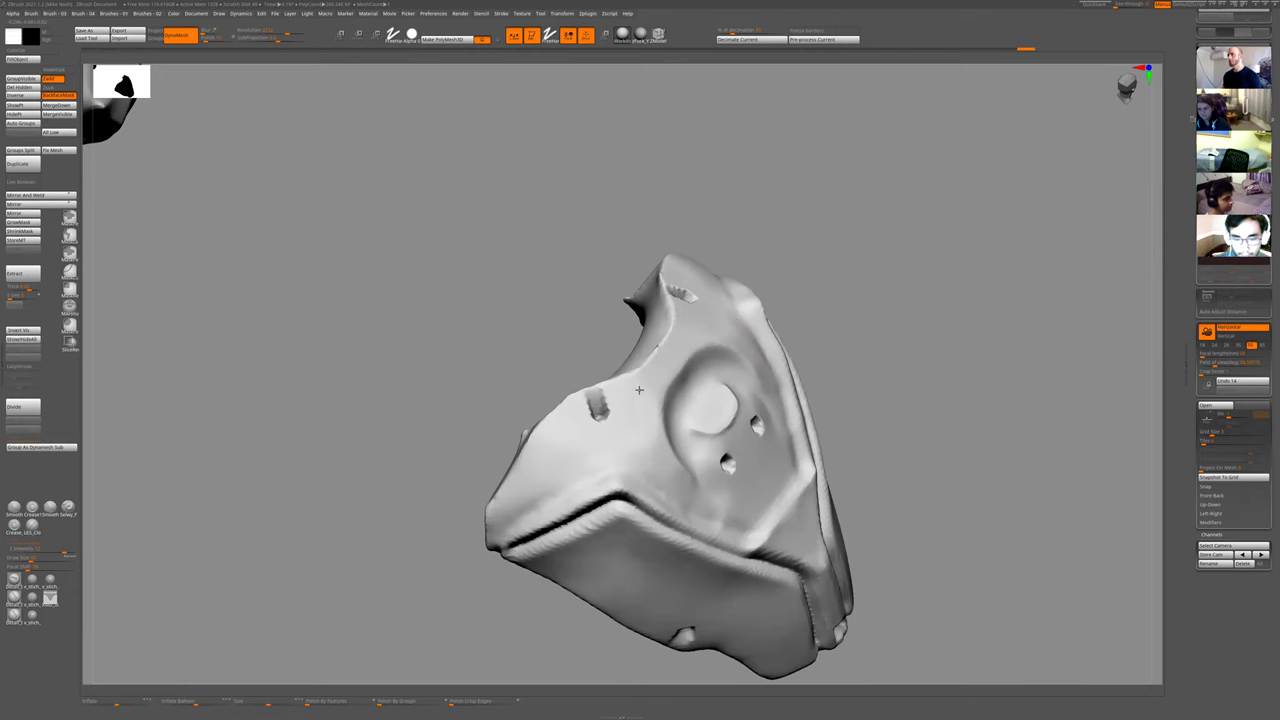
pyautogui.moveTo(639, 390); pyautogui.dragTo(711, 328, button='right')
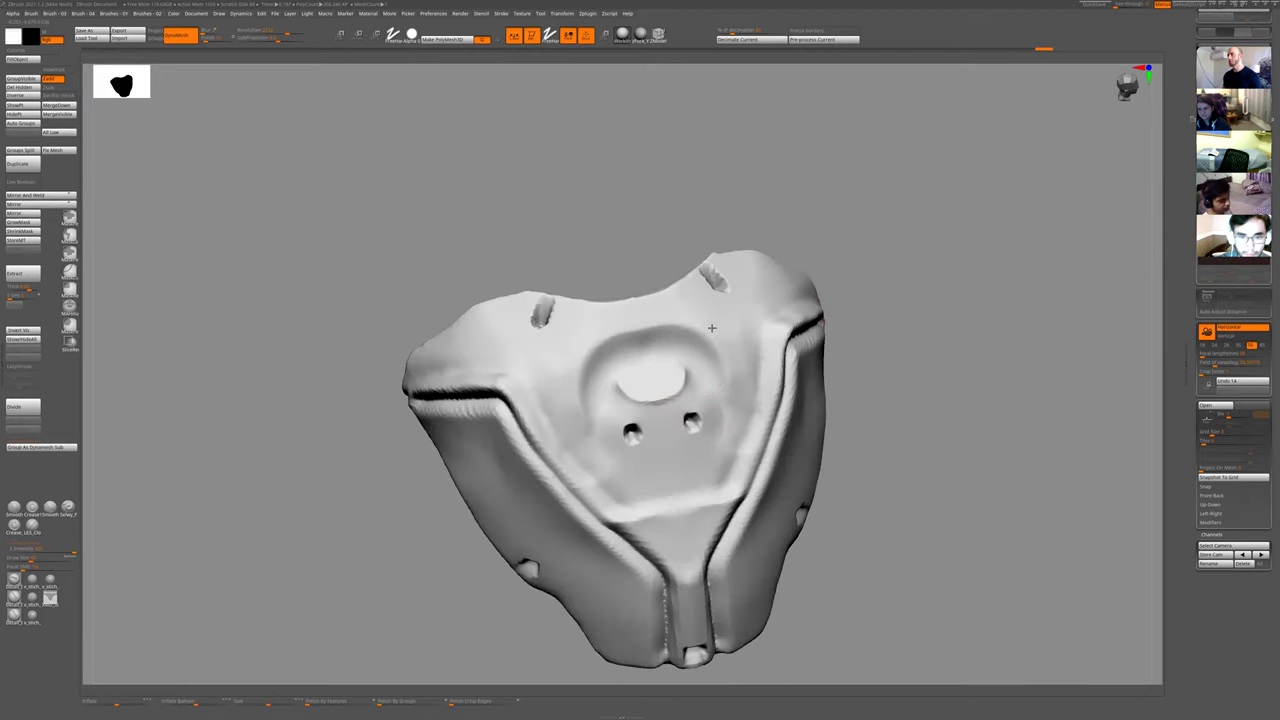
pyautogui.hotkey('shift', 's')
pyautogui.moveTo(837, 397); pyautogui.dragTo(704, 338, button='right')
pyautogui.moveTo(800, 337); pyautogui.dragTo(806, 406, button='right')
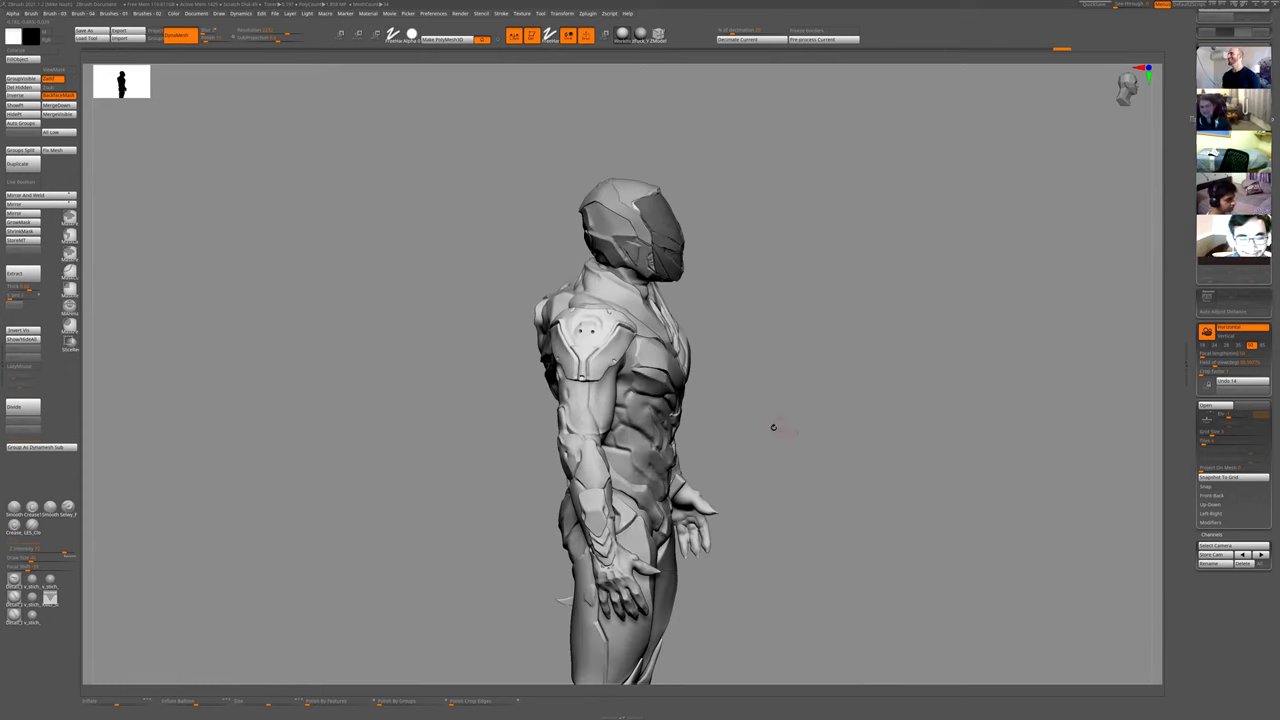
pyautogui.keyDown('ctrl'); pyautogui.moveTo(795, 340); pyautogui.dragTo(874, 397, button='right'); pyautogui.keyUp('ctrl')
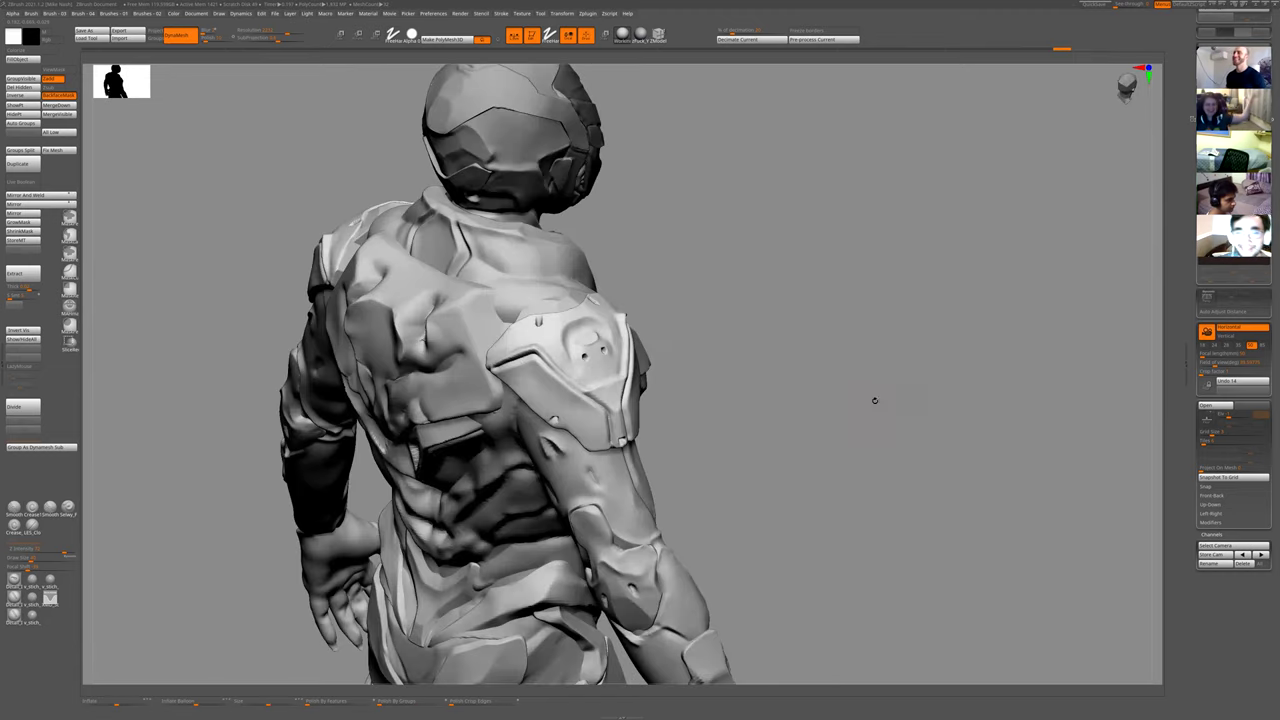
pyautogui.moveTo(786, 403); pyautogui.dragTo(739, 437, button='right')
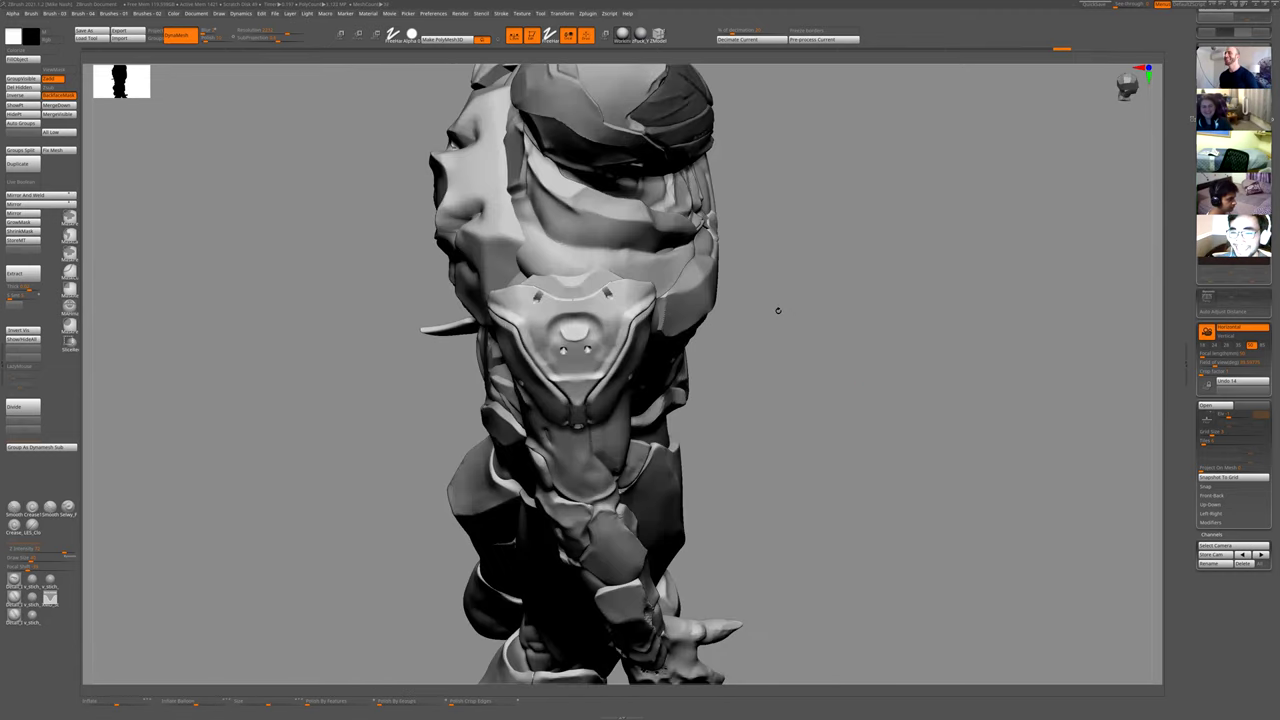
pyautogui.moveTo(778, 310)
pyautogui.keyDown('ctrl'); pyautogui.mouseDown(button='right')
pyautogui.moveTo(811, 406)
pyautogui.moveTo(660, 420)
pyautogui.mouseUp(button='right'); pyautogui.keyUp('ctrl')
pyautogui.hotkey('alt', 's')
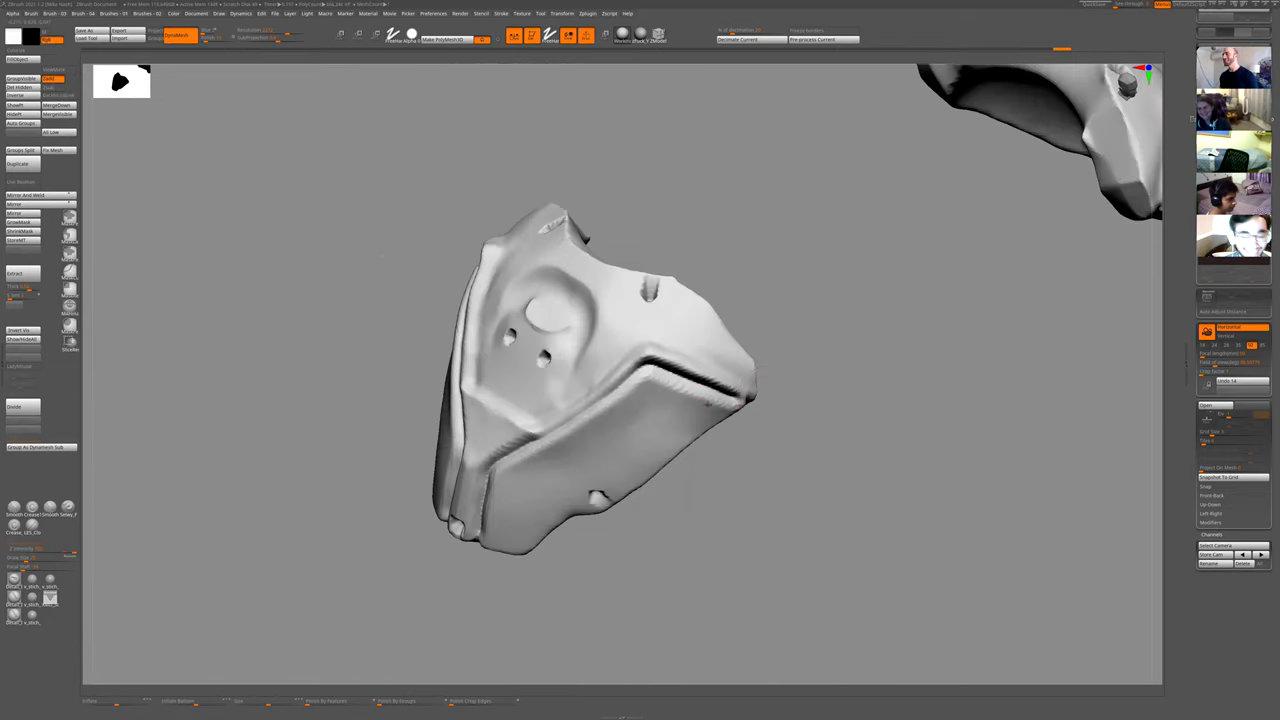
pyautogui.keyDown('ctrl'); pyautogui.moveTo(719, 470); pyautogui.dragTo(750, 375, button='right'); pyautogui.keyUp('ctrl')
pyautogui.moveTo(750, 375); pyautogui.dragTo(908, 507, button='right')
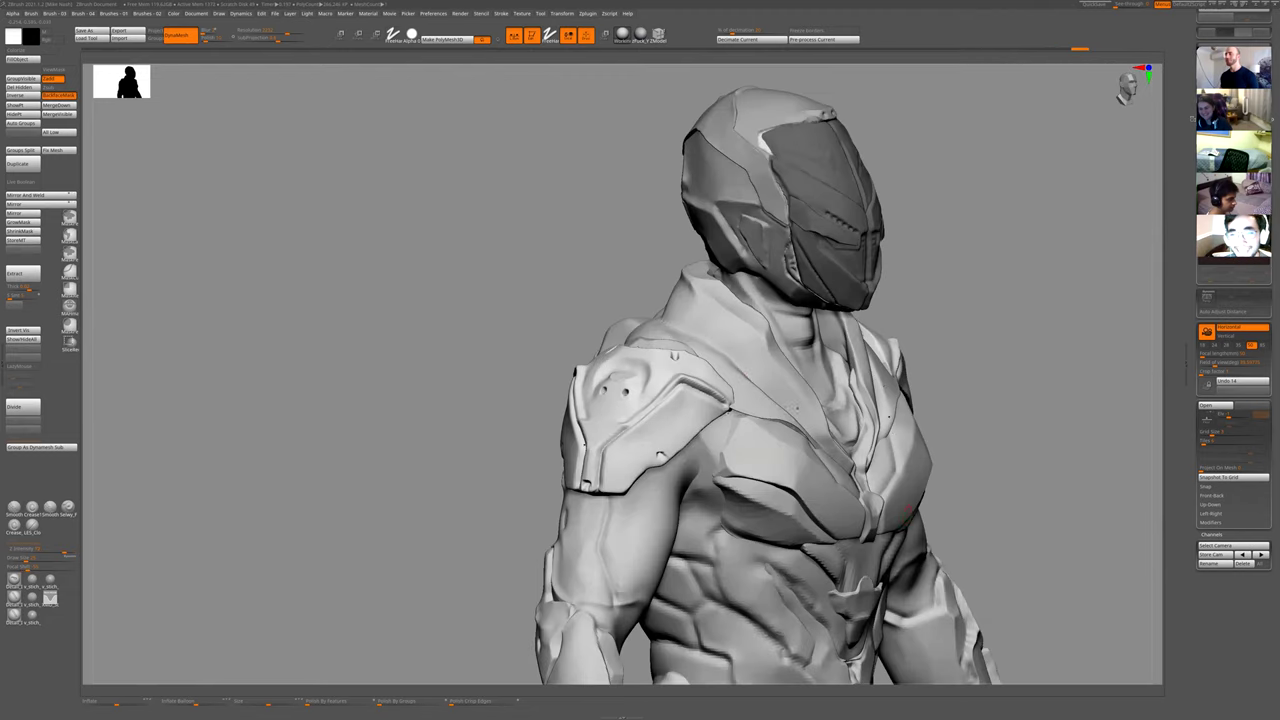
# - Choose another sculpting brush, reduce its size and examine the square notch at the shoulder plate's lower tip from several angles
pyautogui.moveTo(979, 361)
pyautogui.keyDown('alt'); pyautogui.mouseDown(button='right')
pyautogui.moveTo(911, 283)
pyautogui.moveTo(539, 604)
pyautogui.moveTo(571, 569)
pyautogui.moveTo(575, 440)
pyautogui.mouseUp(button='right'); pyautogui.keyUp('alt')
pyautogui.press('space')
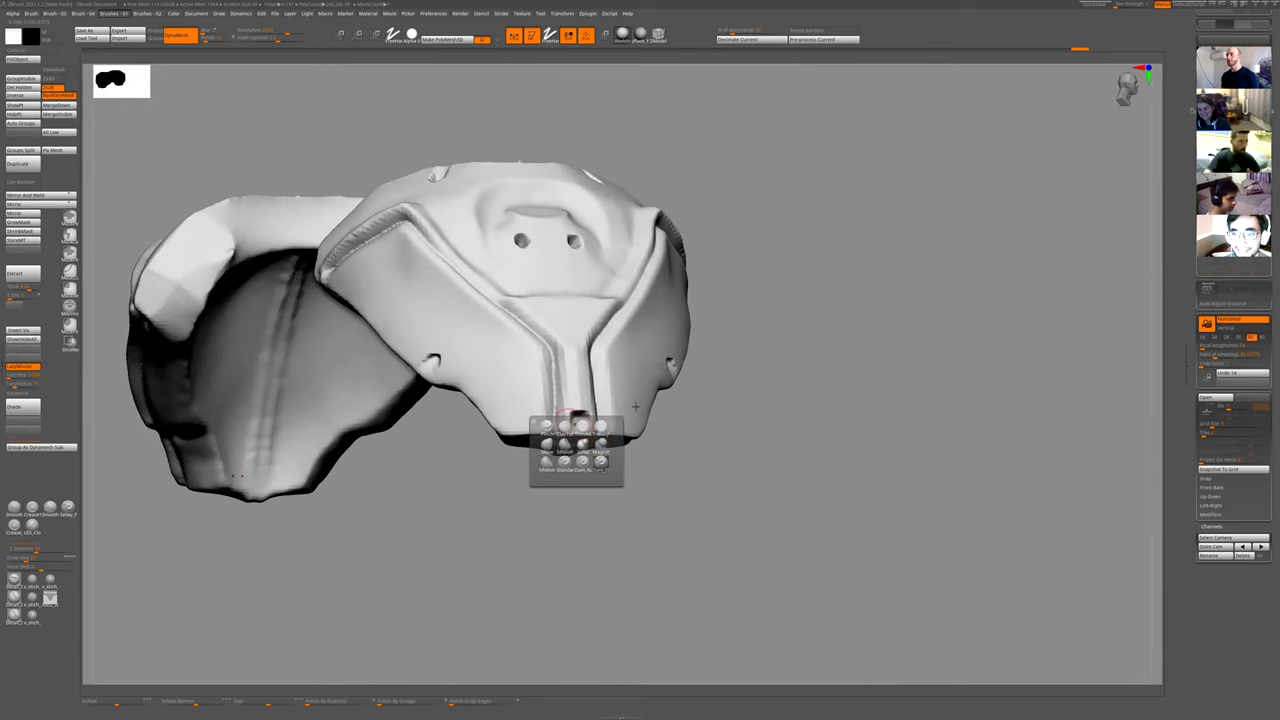
pyautogui.keyDown('ctrl'); pyautogui.moveTo(749, 374); pyautogui.dragTo(700, 440, button='right'); pyautogui.keyUp('ctrl')
pyautogui.press('[')
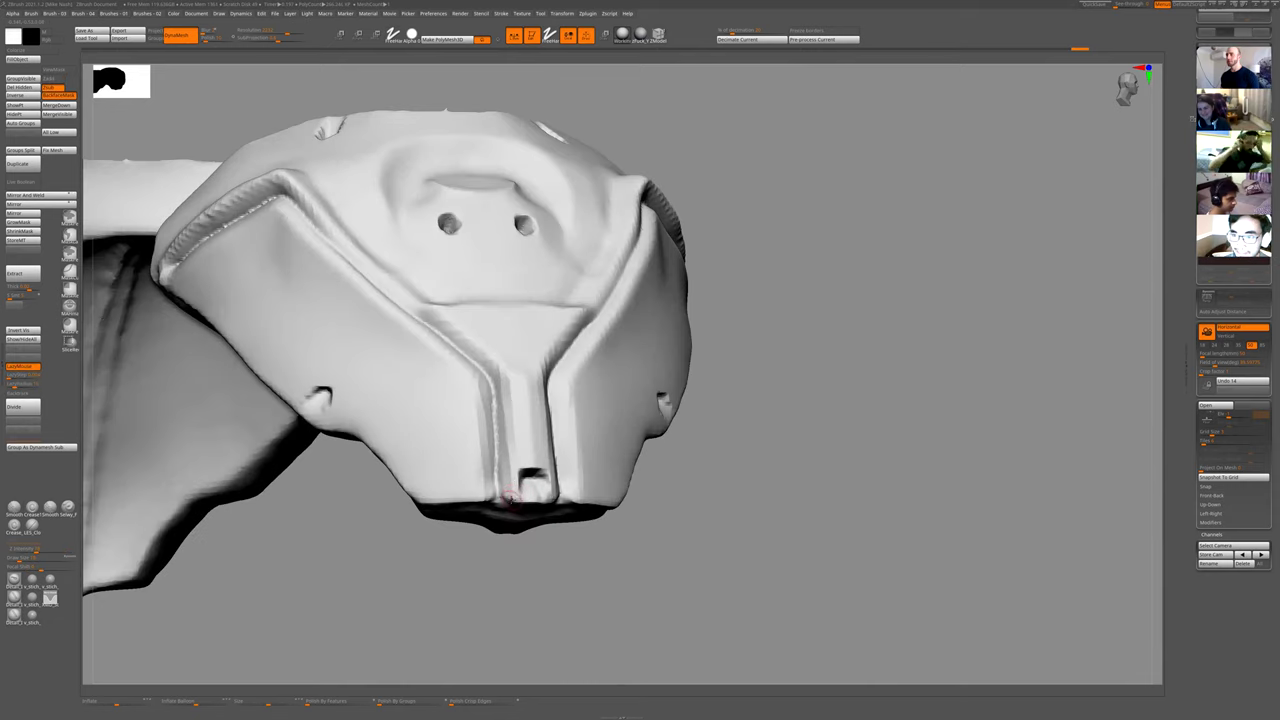
pyautogui.moveTo(538, 466); pyautogui.dragTo(560, 488, button='right')
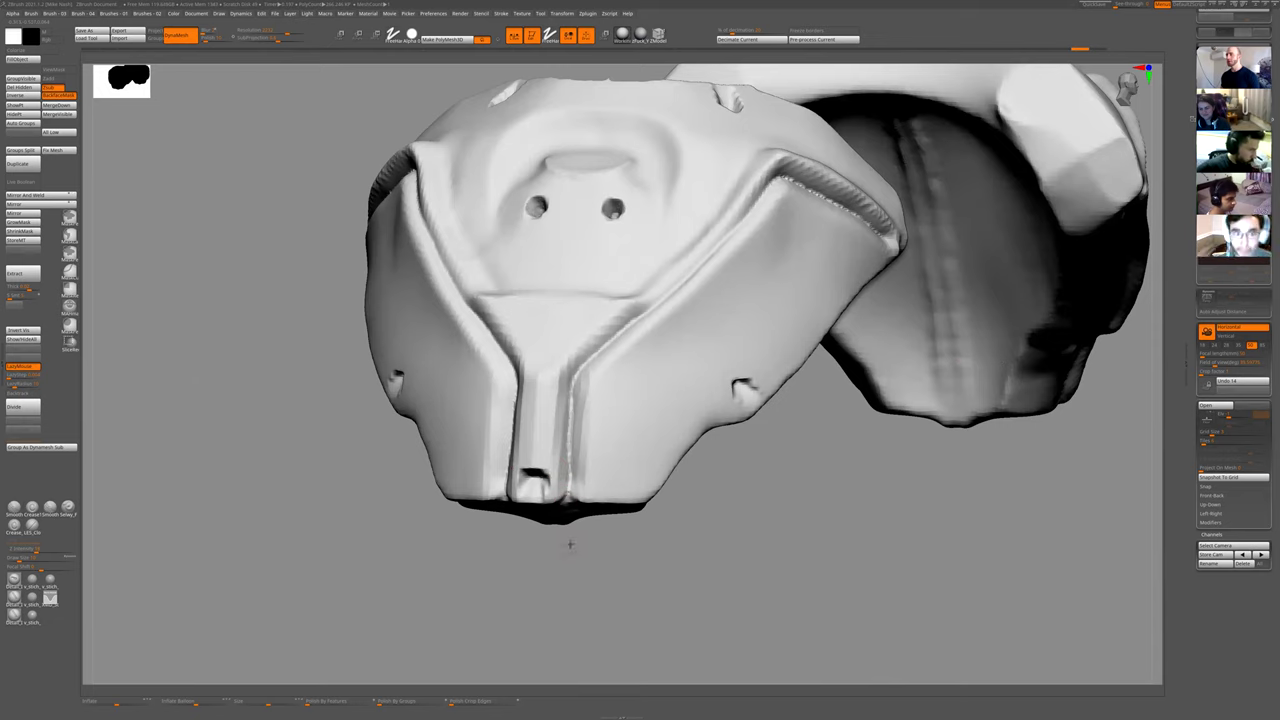
pyautogui.moveTo(570, 544); pyautogui.dragTo(484, 282, button='right')
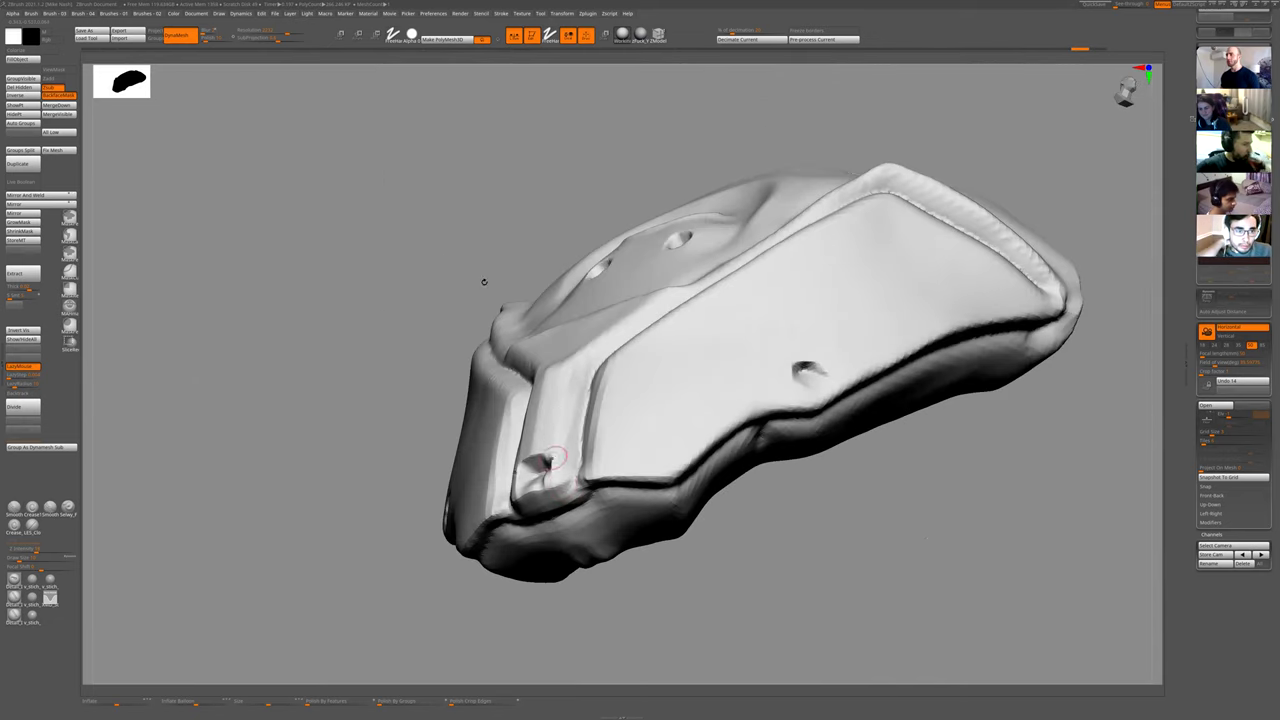
pyautogui.moveTo(543, 166); pyautogui.dragTo(531, 443, button='right')
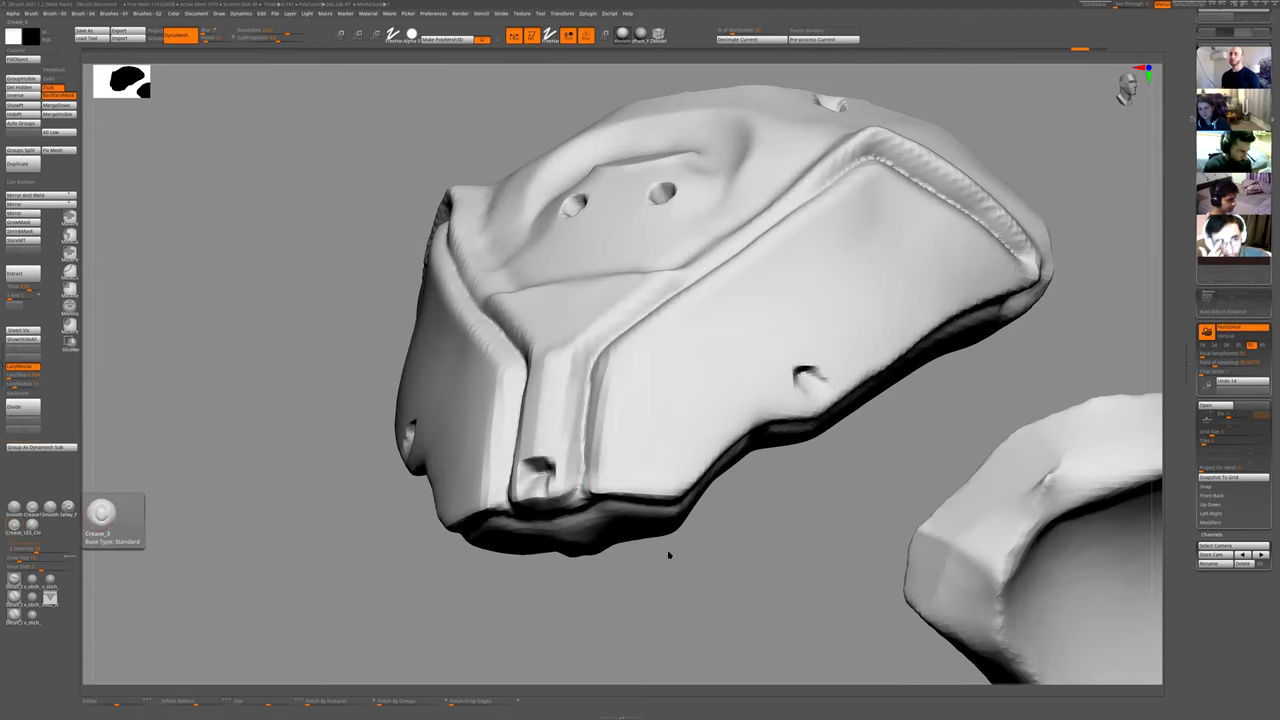
# - Switch to MoI and open the Backdrop_01.3dm model
pyautogui.hotkey('alt', 'Tab')
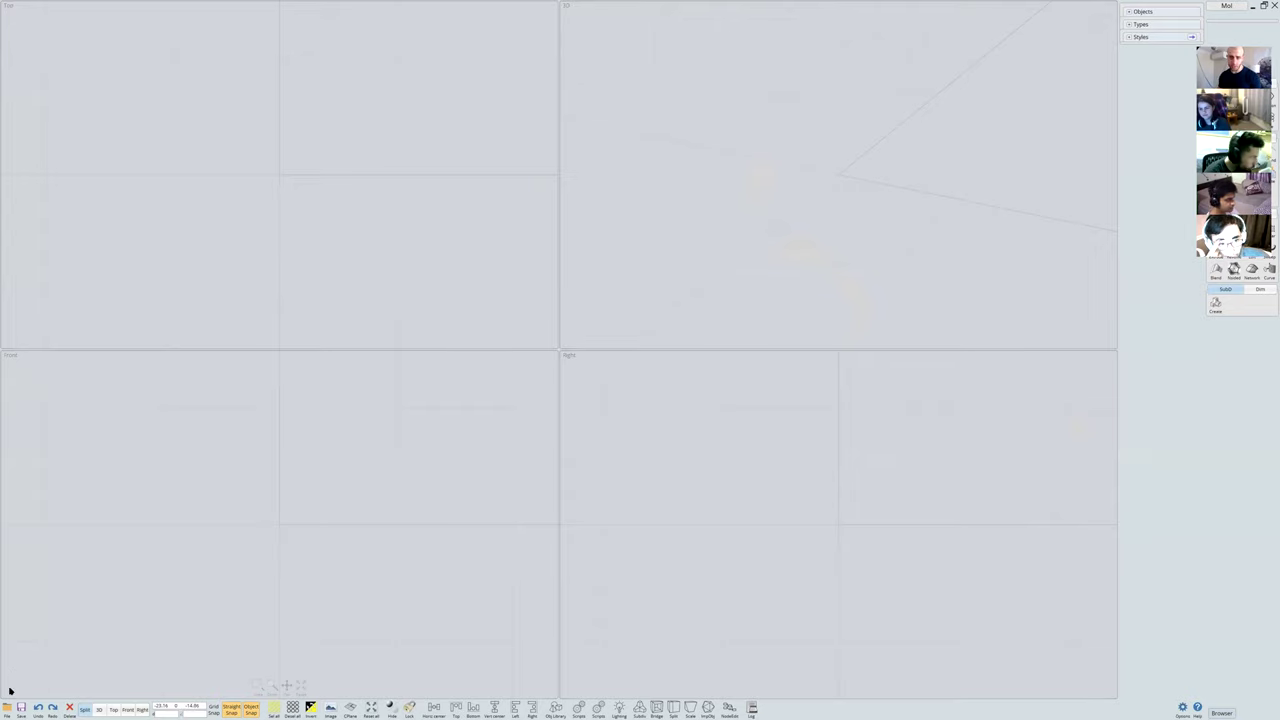
pyautogui.click(8, 705)
pyautogui.click(40, 662)
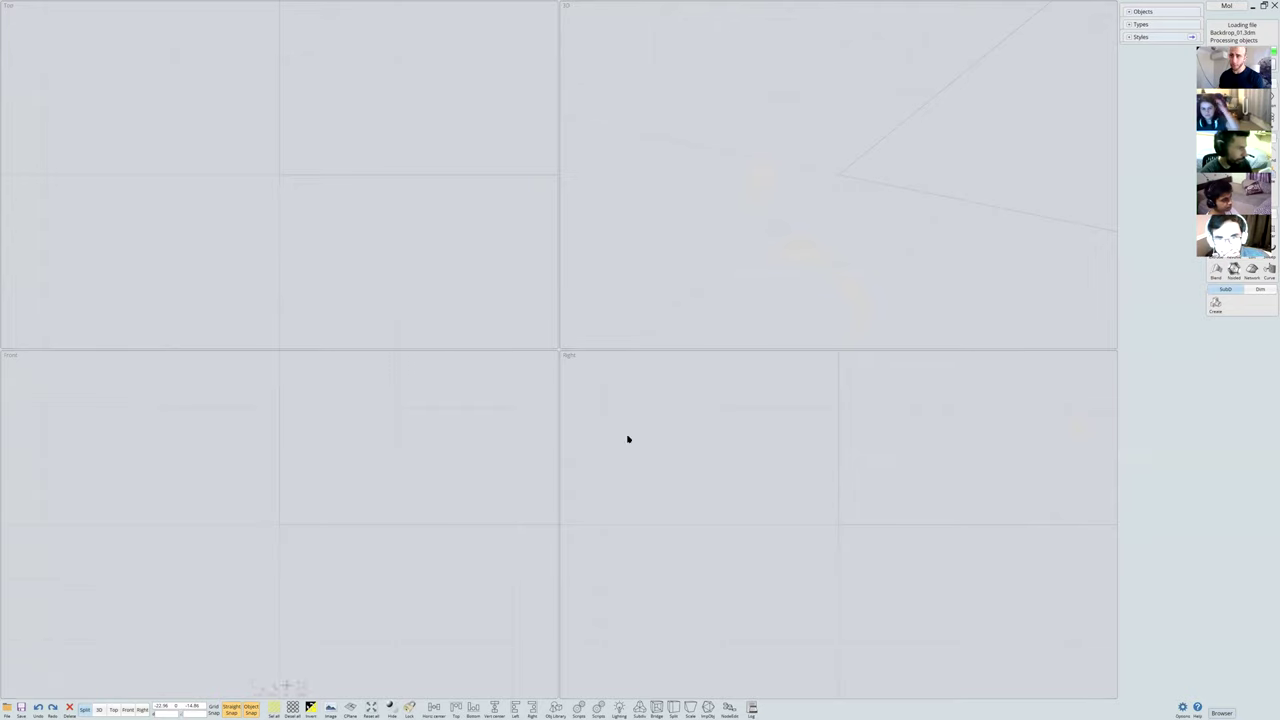
# - Examine the small notch and latch details at the end of the cylindrical housing in the backdrop's 3D view
pyautogui.moveTo(899, 223); pyautogui.dragTo(846, 229, button='right')
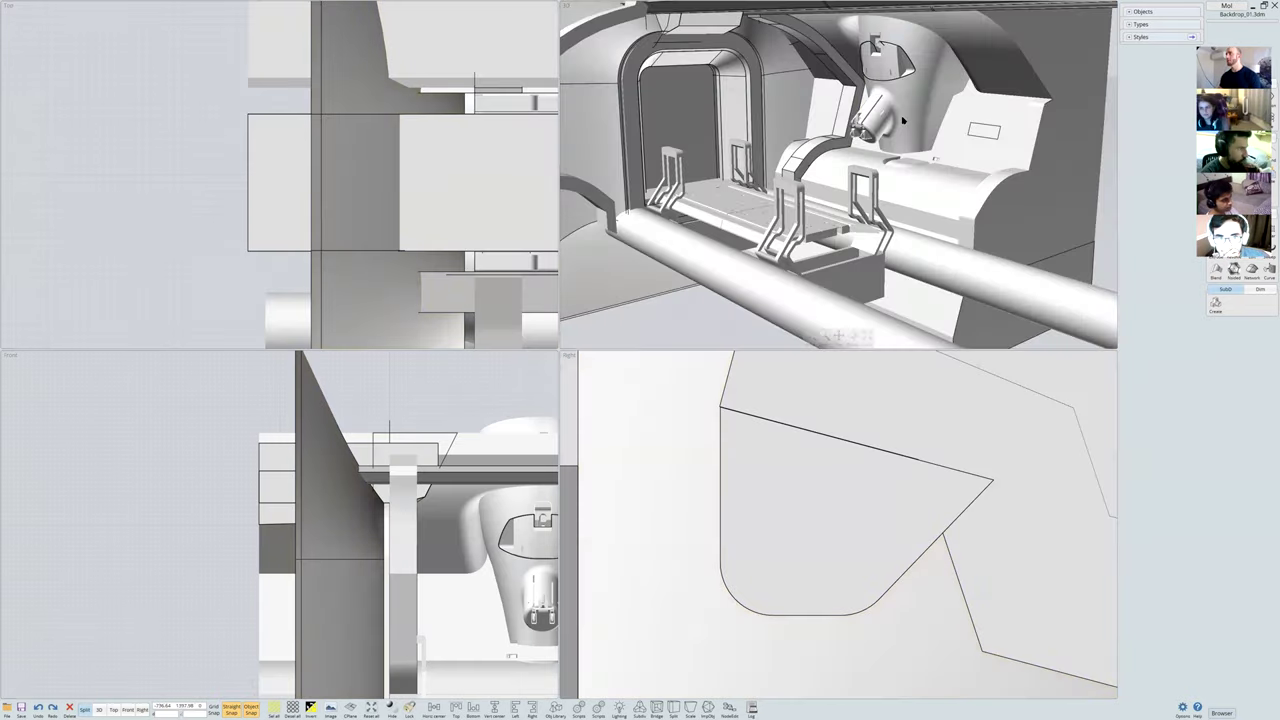
pyautogui.scroll(3, 906, 111)
pyautogui.moveTo(906, 111); pyautogui.dragTo(894, 229, button='right')
pyautogui.scroll(4, 891, 191)
pyautogui.scroll(2, 826, 221)
pyautogui.moveTo(864, 281); pyautogui.dragTo(836, 190, button='right')
pyautogui.scroll(2, 886, 248)
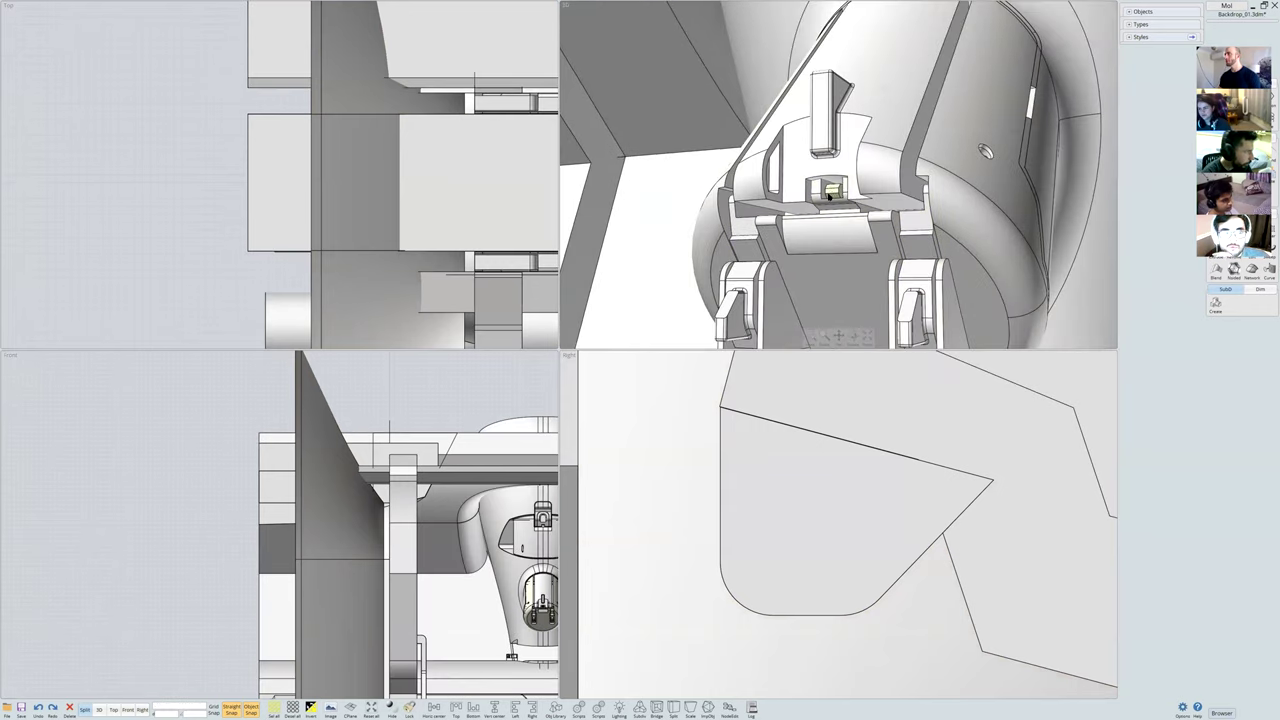
# - Take a brief look at the recessed panel on the cylindrical housing, and switch to ZBrush with the shoulder pad sculpt
pyautogui.moveTo(996, 148); pyautogui.dragTo(886, 238, button='right')
pyautogui.scroll(2, 886, 238)
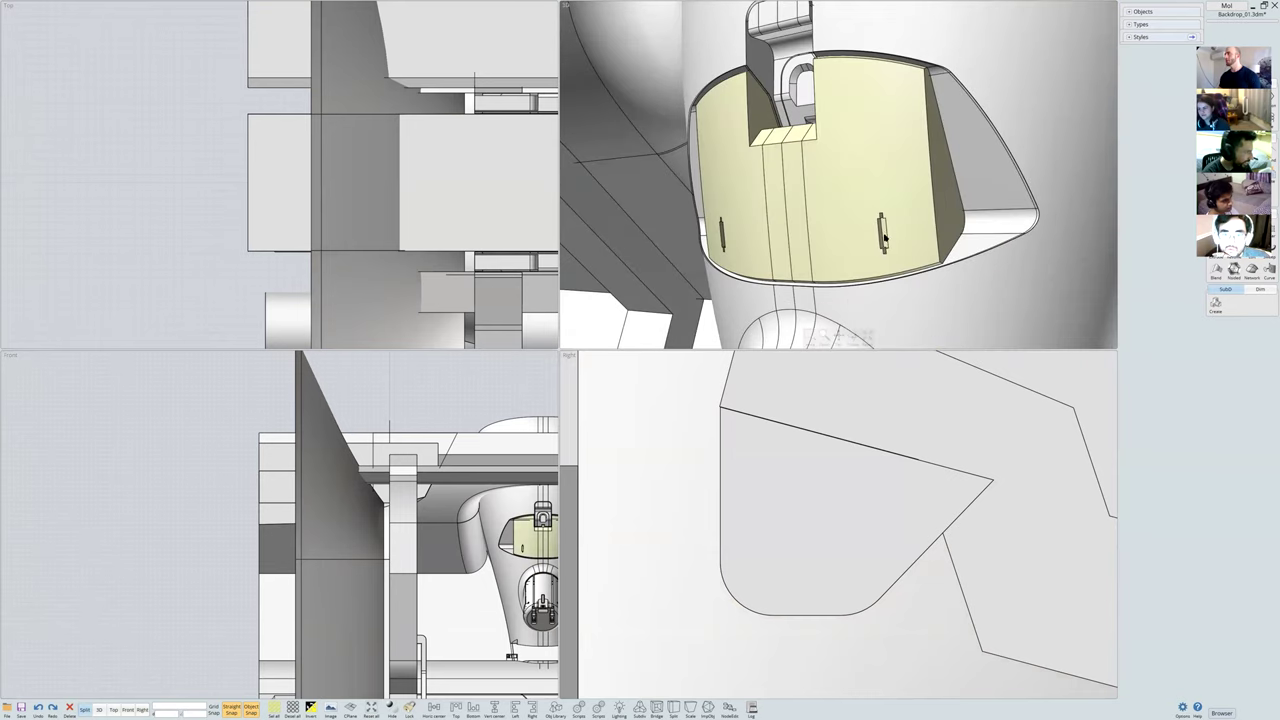
pyautogui.scroll(-3, 886, 238)
pyautogui.hotkey('alt', 'Tab')
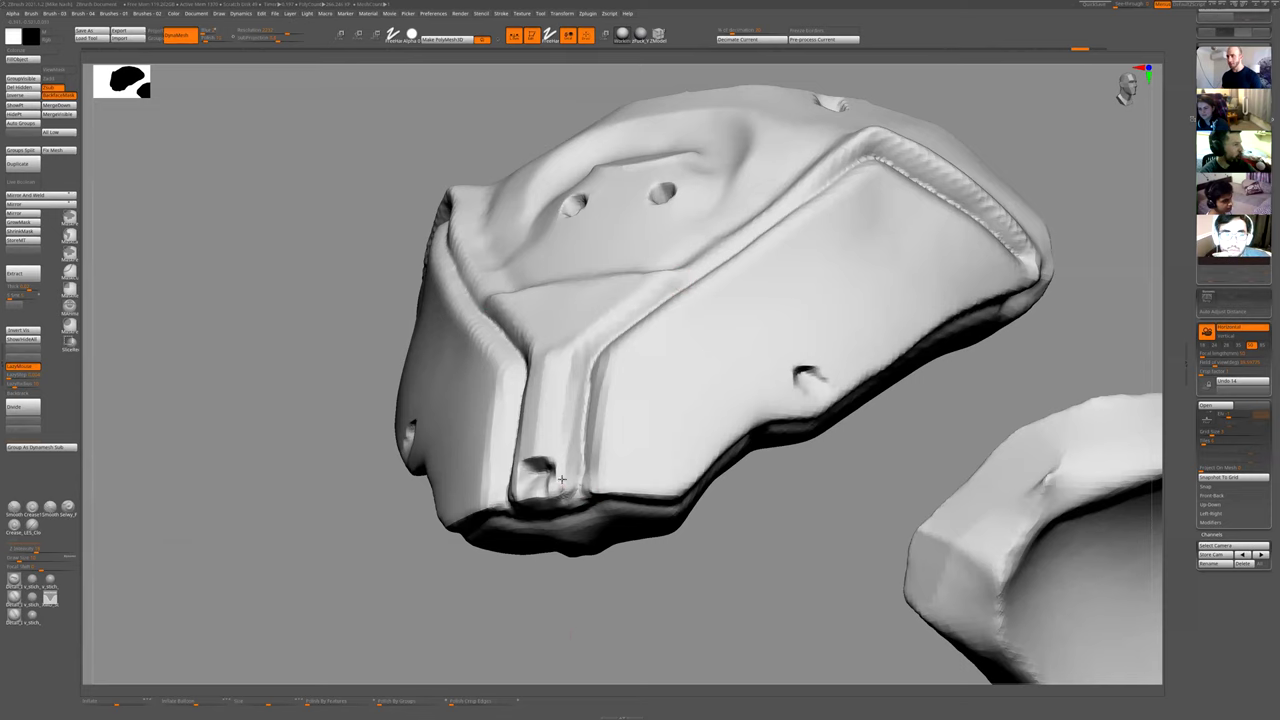
# - Carve narrow vertical slots on both sides of the square notch at the shoulder pad's lower tip
pyautogui.moveTo(608, 634); pyautogui.dragTo(515, 478)
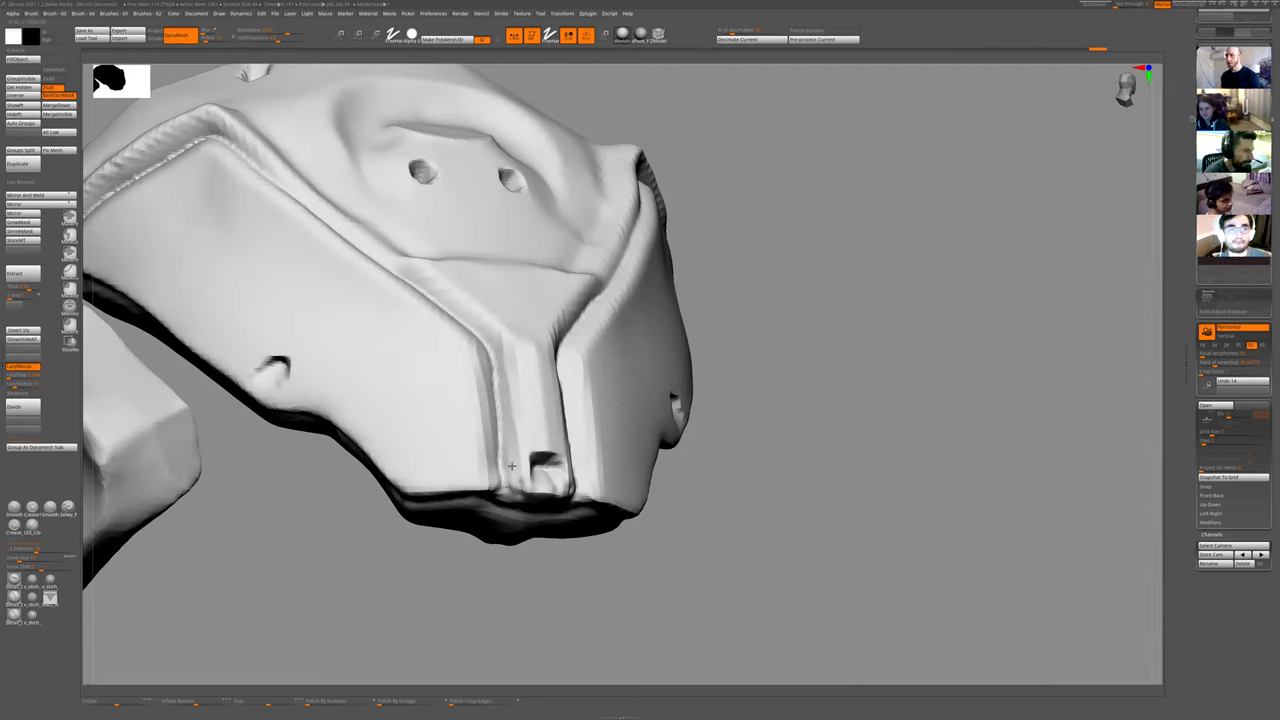
pyautogui.hotkey('ctrl', 'shift', 'z')
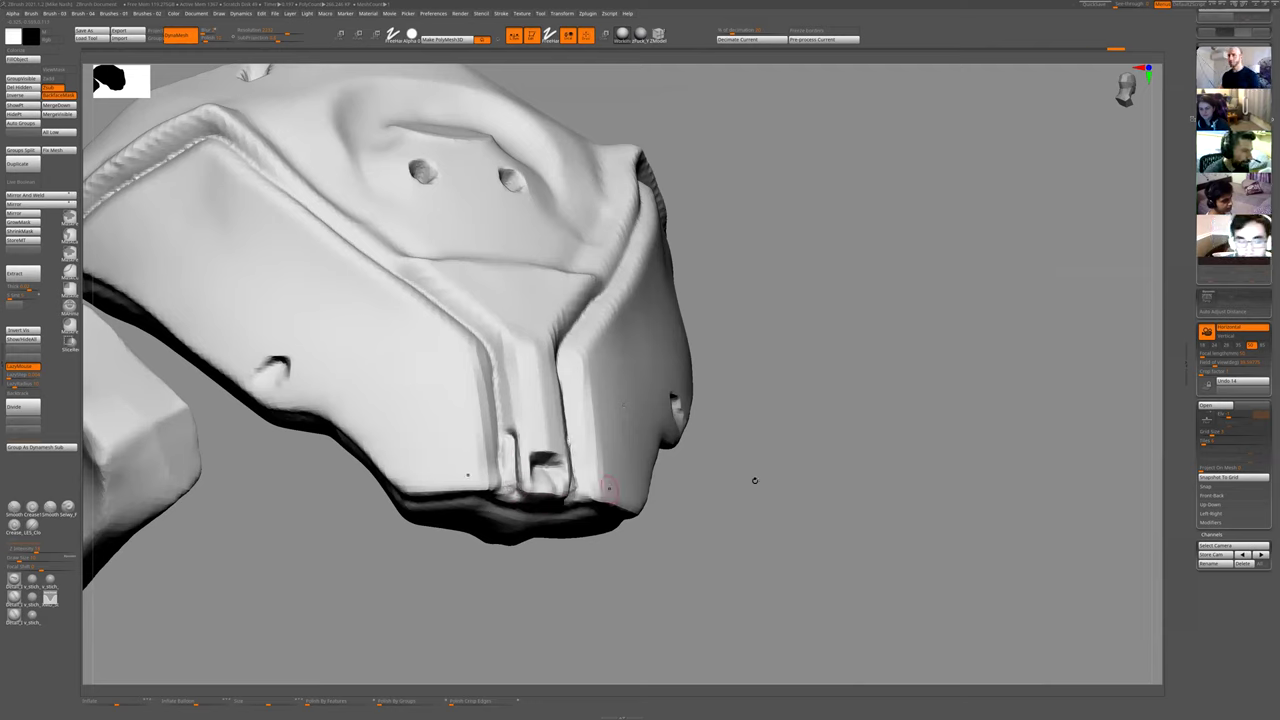
pyautogui.moveTo(754, 480); pyautogui.dragTo(606, 494)
pyautogui.hotkey('ctrl', 'shift', 'z')
pyautogui.keyDown('alt'); pyautogui.moveTo(663, 386); pyautogui.dragTo(634, 396); pyautogui.keyUp('alt')
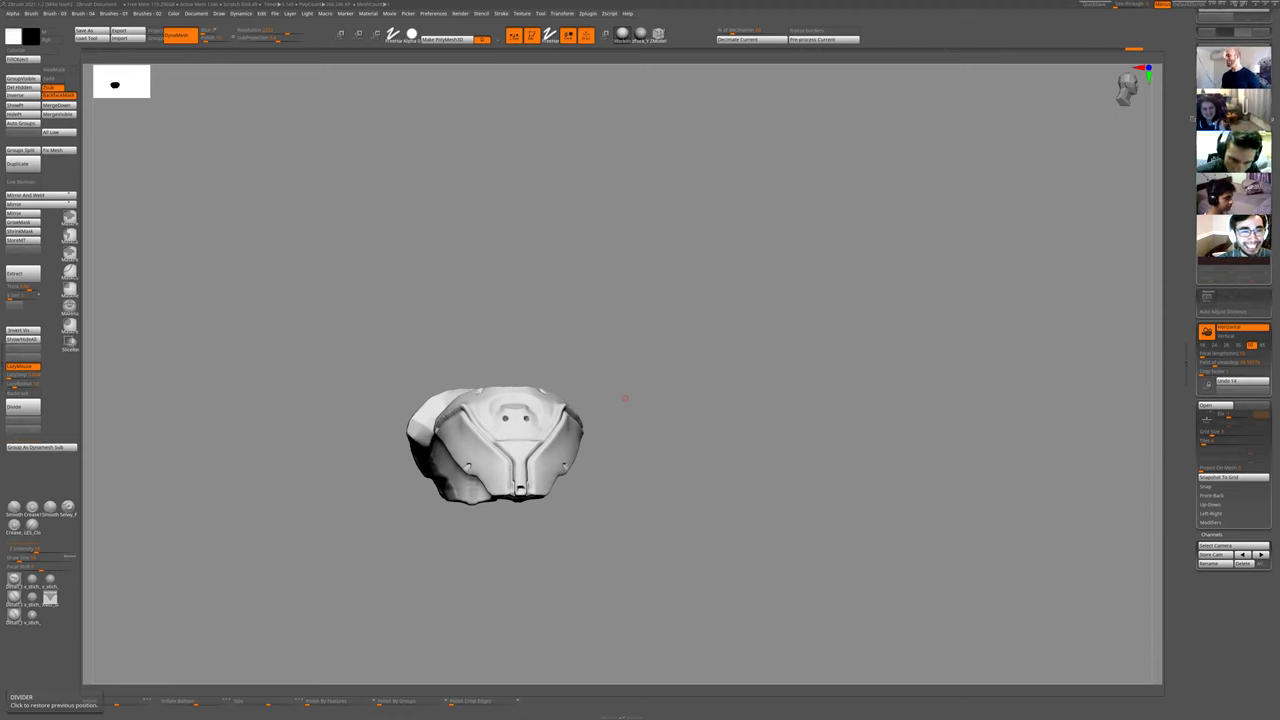
# - Bring back the full character and examine the shoulder pad in context from the side and the back
pyautogui.moveTo(851, 497); pyautogui.dragTo(854, 464)
pyautogui.keyDown('ctrl'); pyautogui.keyDown('shift'); pyautogui.click(853, 464); pyautogui.keyUp('shift'); pyautogui.keyUp('ctrl')
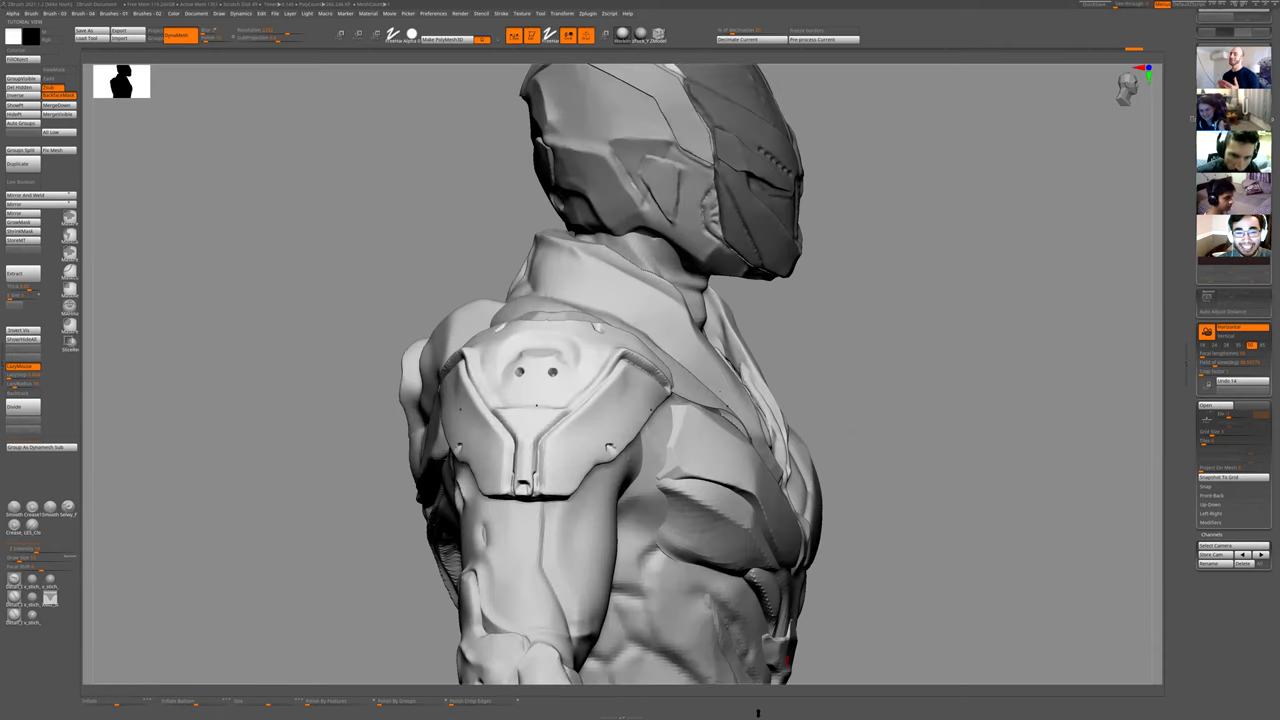
pyautogui.moveTo(900, 534)
pyautogui.mouseDown()
pyautogui.moveTo(905, 437)
pyautogui.moveTo(457, 457)
pyautogui.mouseUp()
pyautogui.moveTo(447, 351)
pyautogui.mouseDown()
pyautogui.moveTo(817, 334)
pyautogui.moveTo(709, 335)
pyautogui.moveTo(702, 386)
pyautogui.moveTo(669, 417)
pyautogui.moveTo(499, 463)
pyautogui.mouseUp()
pyautogui.moveTo(674, 414); pyautogui.dragTo(413, 460)
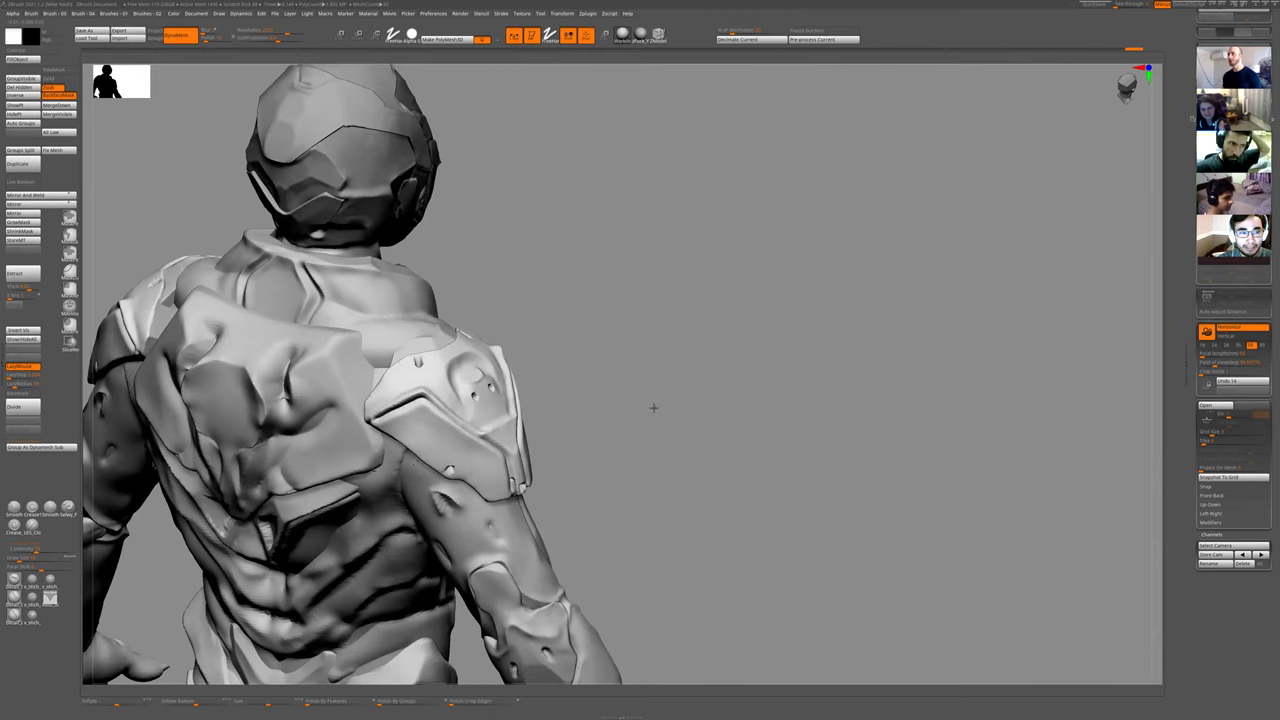
pyautogui.moveTo(653, 407); pyautogui.dragTo(600, 420)
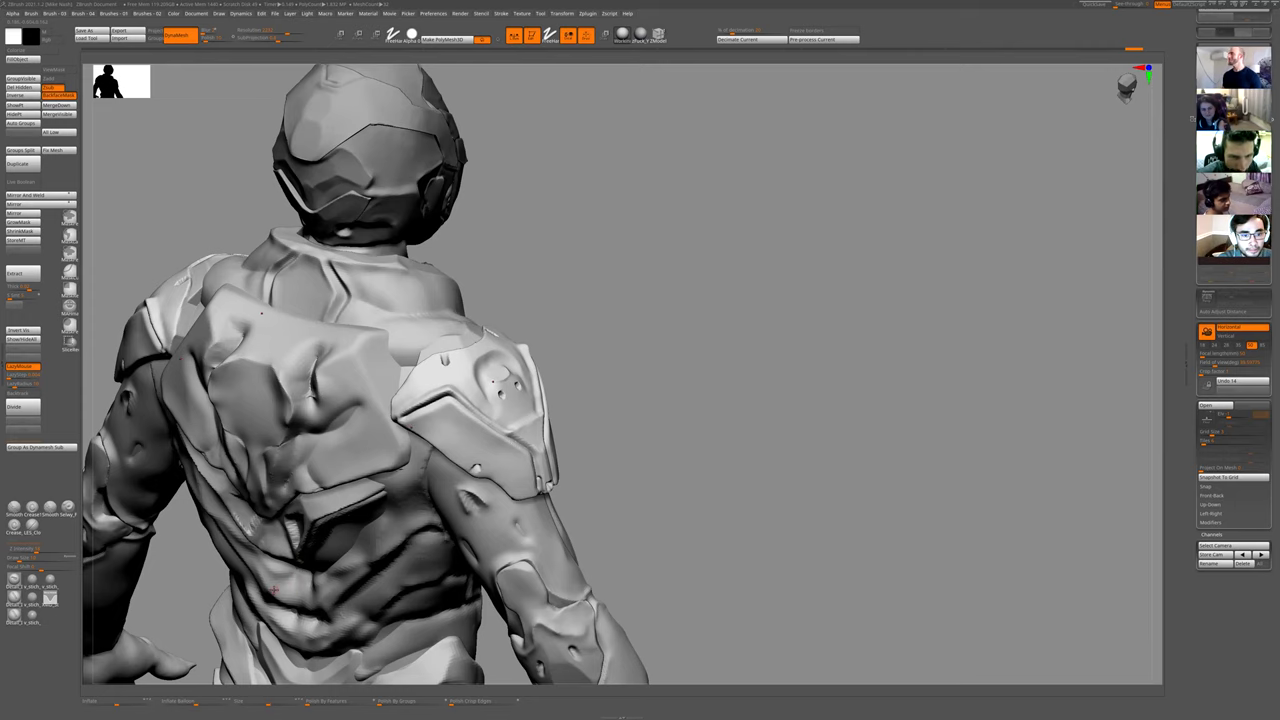
# - Touch up the recess around the two round holes in the upper part of the shoulder pad
pyautogui.hotkey('shift', 's')
pyautogui.moveTo(753, 347)
pyautogui.keyDown('ctrl'); pyautogui.mouseDown(button='right')
pyautogui.moveTo(751, 388)
pyautogui.moveTo(485, 331)
pyautogui.moveTo(742, 297)
pyautogui.moveTo(739, 286)
pyautogui.mouseUp(button='right'); pyautogui.keyUp('ctrl')
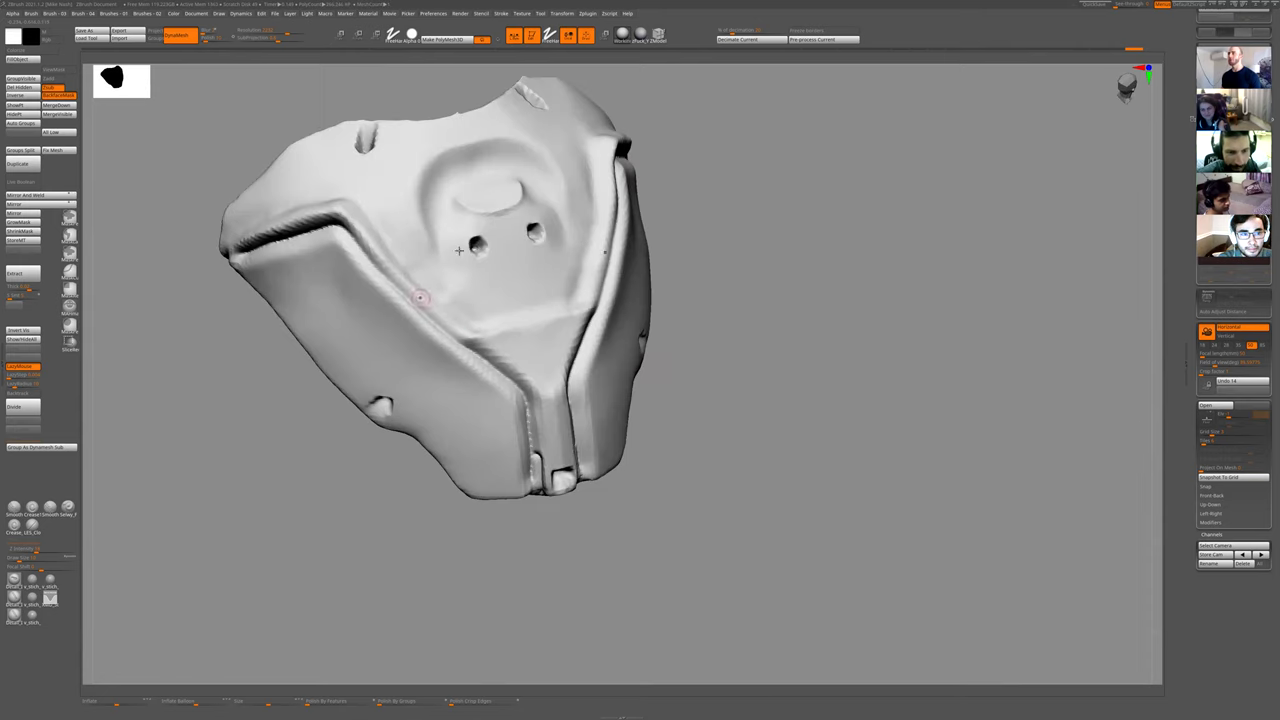
pyautogui.hotkey('shift', 's')
pyautogui.moveTo(477, 246)
pyautogui.keyDown('shift'); pyautogui.mouseDown()
pyautogui.moveTo(533, 234)
pyautogui.moveTo(472, 241)
pyautogui.moveTo(486, 263)
pyautogui.mouseUp(); pyautogui.keyUp('shift')
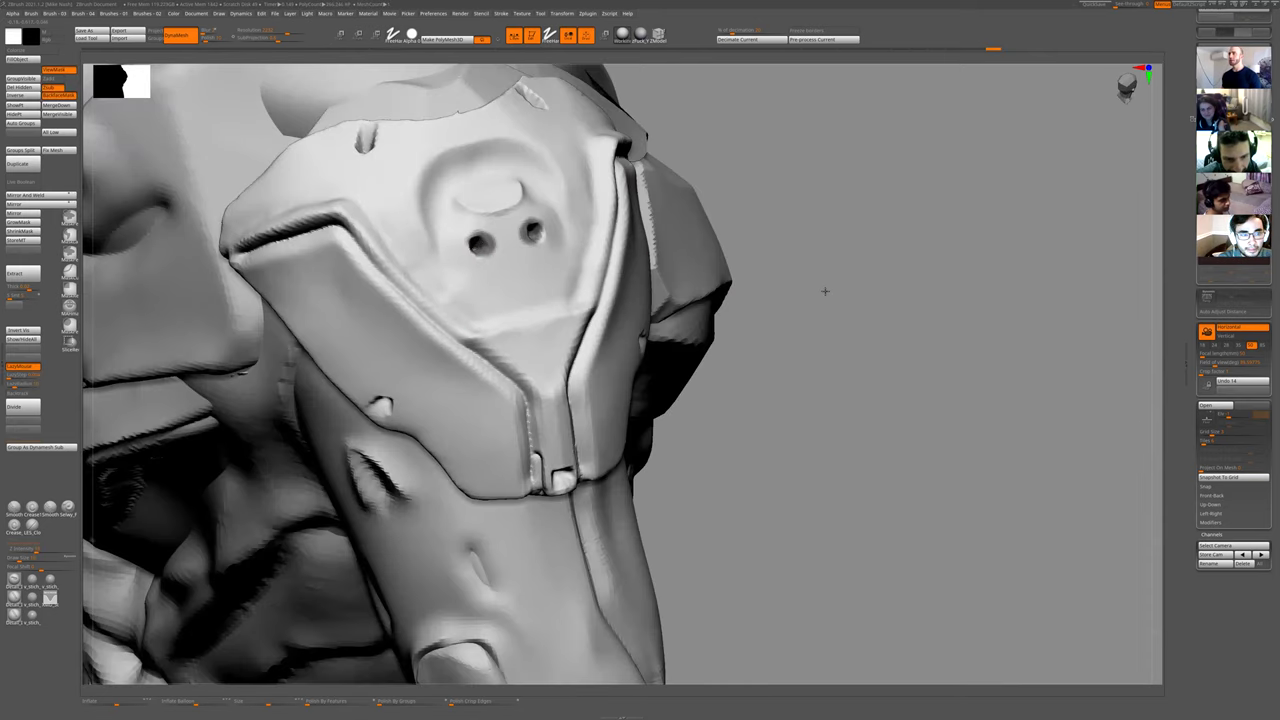
pyautogui.moveTo(823, 289); pyautogui.dragTo(847, 286)
# - Isolate the shoulder pads and mask a symmetrical pair of bent strips down the hollow inner side
pyautogui.keyDown('ctrl'); pyautogui.moveTo(641, 233); pyautogui.dragTo(603, 320, button='right'); pyautogui.keyUp('ctrl')
pyautogui.hotkey('shift', 's')
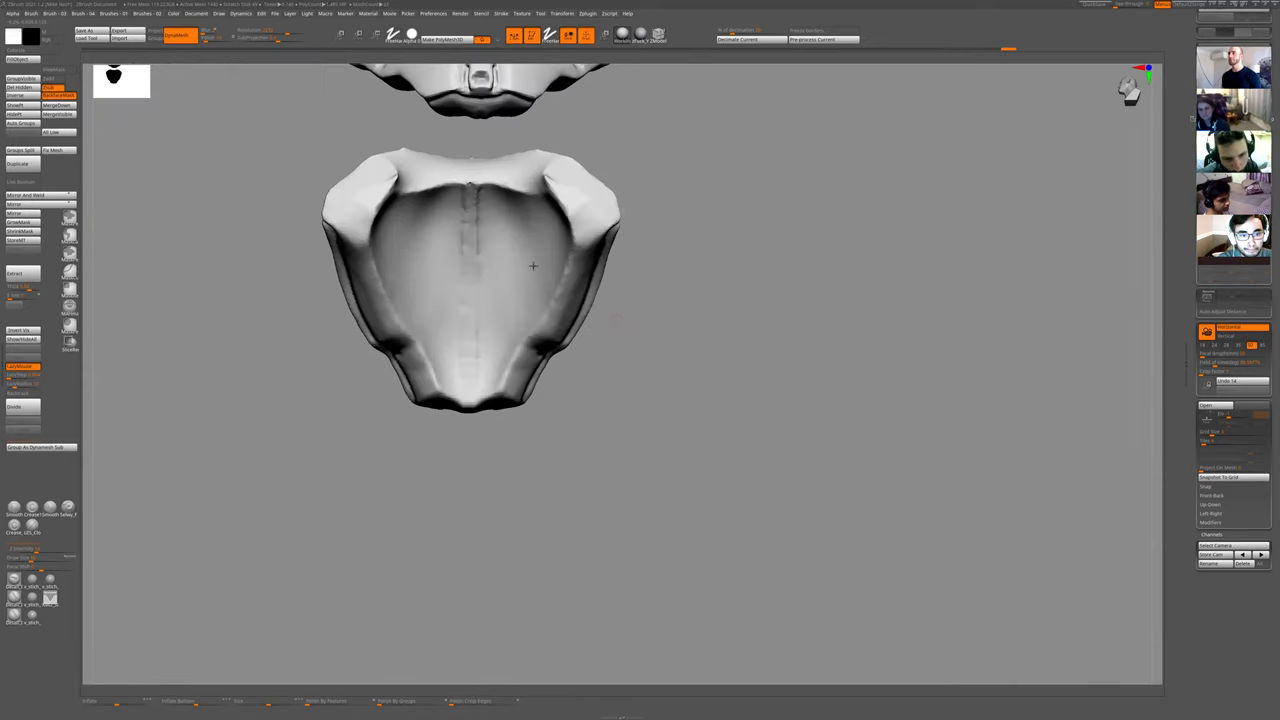
pyautogui.moveTo(552, 258); pyautogui.dragTo(500, 310)
pyautogui.hotkey('ctrl', 'z')
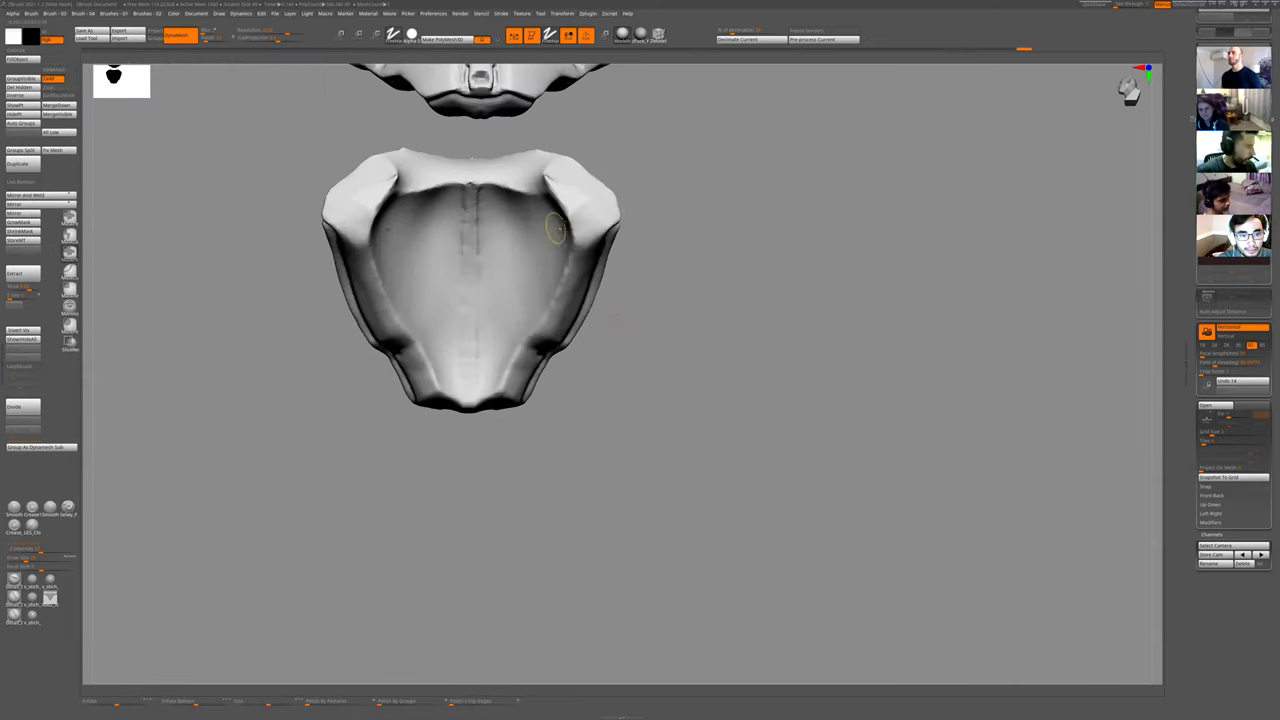
pyautogui.moveTo(557, 230)
pyautogui.keyDown('ctrl'); pyautogui.mouseDown()
pyautogui.moveTo(497, 300)
pyautogui.moveTo(504, 288)
pyautogui.moveTo(506, 370)
pyautogui.mouseUp(); pyautogui.keyUp('ctrl')
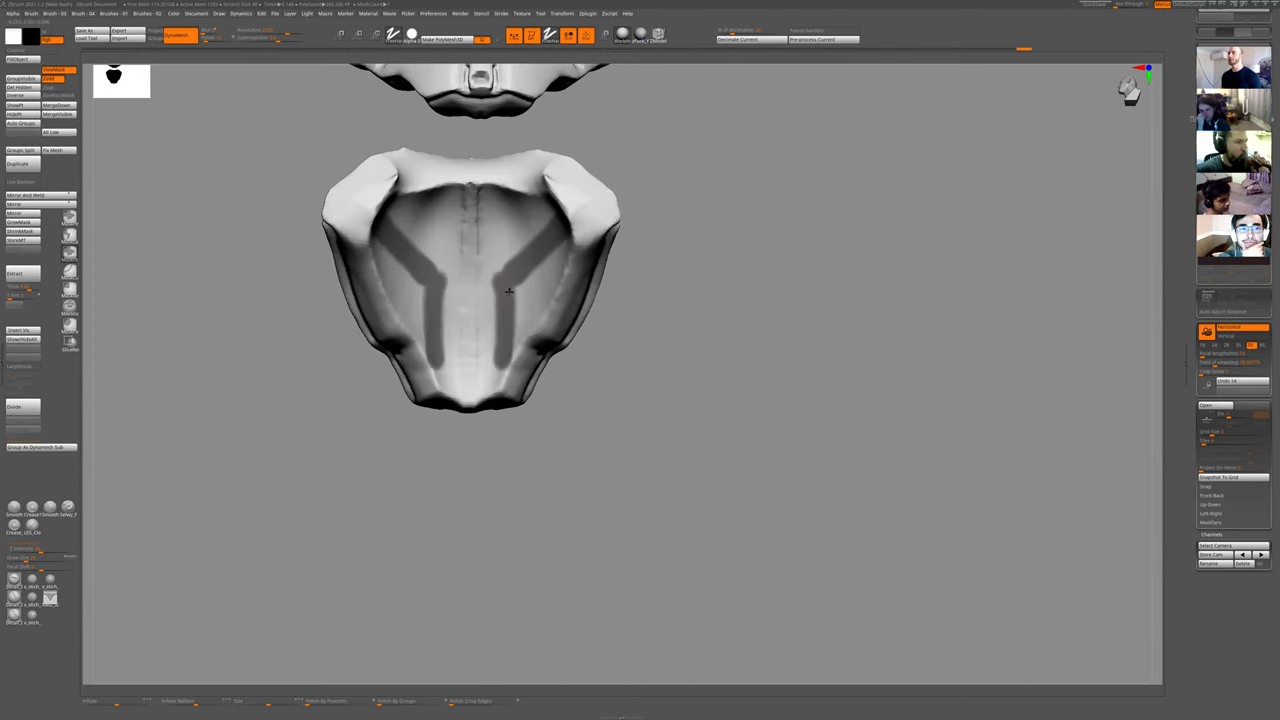
pyautogui.hotkey('ctrl', 'z')
pyautogui.moveTo(508, 292)
pyautogui.mouseDown()
pyautogui.moveTo(506, 351)
pyautogui.moveTo(508, 300)
pyautogui.mouseUp()
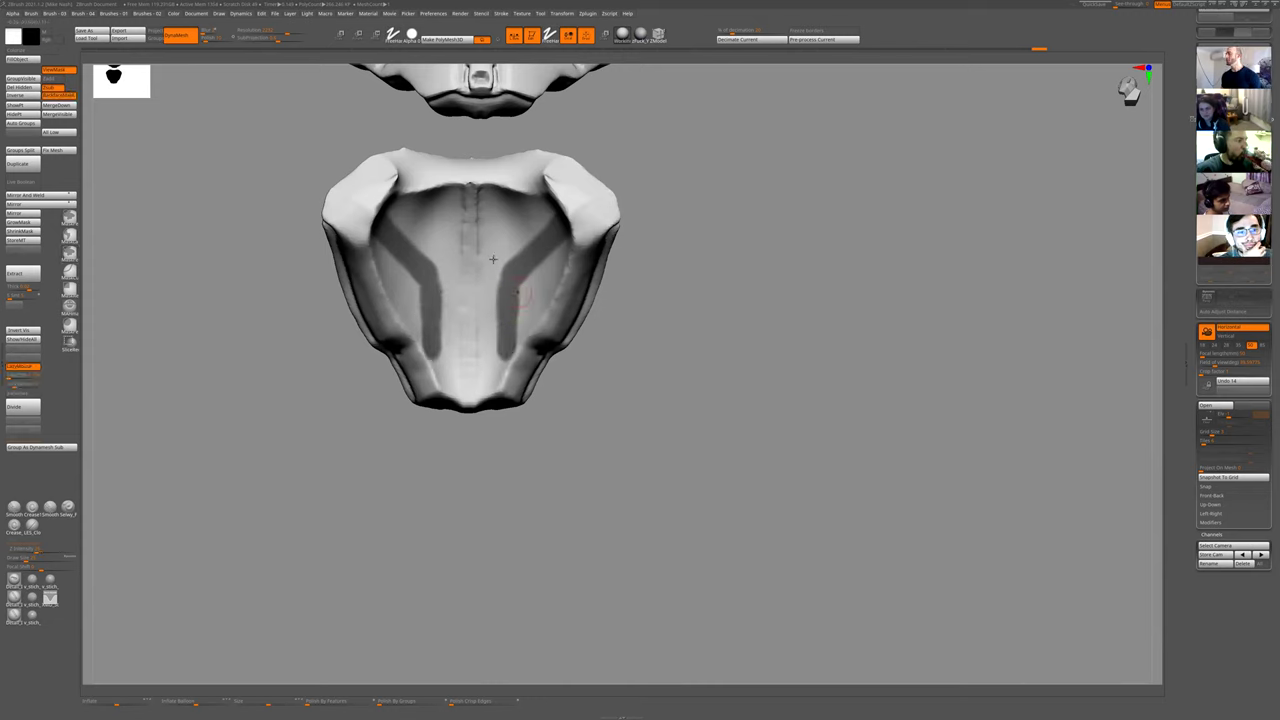
# - Extend the inner-side mask with diagonal branches to the upper rim, a patch across the rim, and longer lower ends
pyautogui.press('[')
pyautogui.moveTo(538, 236)
pyautogui.keyDown('ctrl'); pyautogui.mouseDown()
pyautogui.moveTo(490, 178)
pyautogui.moveTo(468, 176)
pyautogui.mouseUp(); pyautogui.keyUp('ctrl')
pyautogui.press(']')
pyautogui.press(']')
pyautogui.moveTo(699, 254)
pyautogui.mouseDown()
pyautogui.moveTo(671, 206)
pyautogui.moveTo(668, 280)
pyautogui.mouseUp()
pyautogui.keyDown('ctrl'); pyautogui.moveTo(518, 343); pyautogui.dragTo(534, 364); pyautogui.keyUp('ctrl')
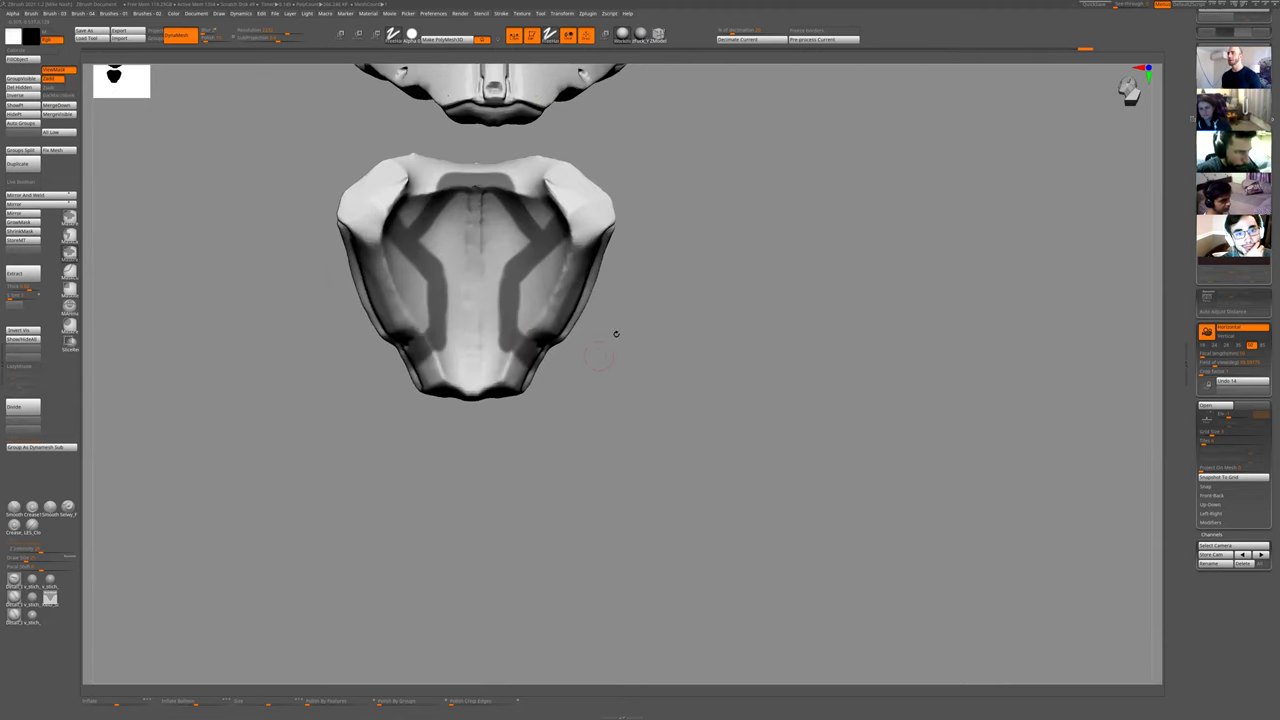
# - Mask a horizontal crossbar joining the two strips across the middle of the pad's inner side
pyautogui.moveTo(614, 334)
pyautogui.mouseDown()
pyautogui.moveTo(546, 370)
pyautogui.moveTo(600, 316)
pyautogui.mouseUp()
pyautogui.moveTo(496, 264)
pyautogui.keyDown('ctrl'); pyautogui.mouseDown()
pyautogui.moveTo(468, 276)
pyautogui.moveTo(487, 291)
pyautogui.mouseUp(); pyautogui.keyUp('ctrl')
pyautogui.moveTo(651, 252); pyautogui.dragTo(515, 254)
pyautogui.moveTo(712, 305); pyautogui.dragTo(503, 263)
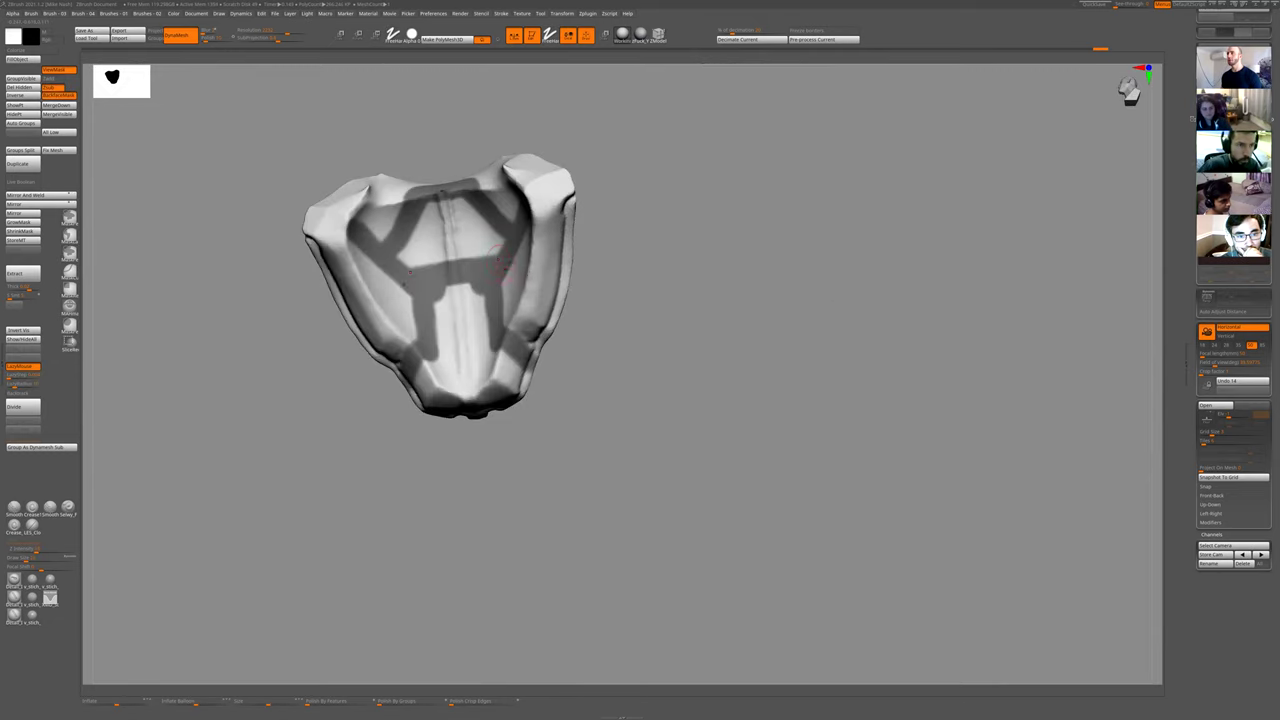
pyautogui.moveTo(659, 326); pyautogui.dragTo(409, 404)
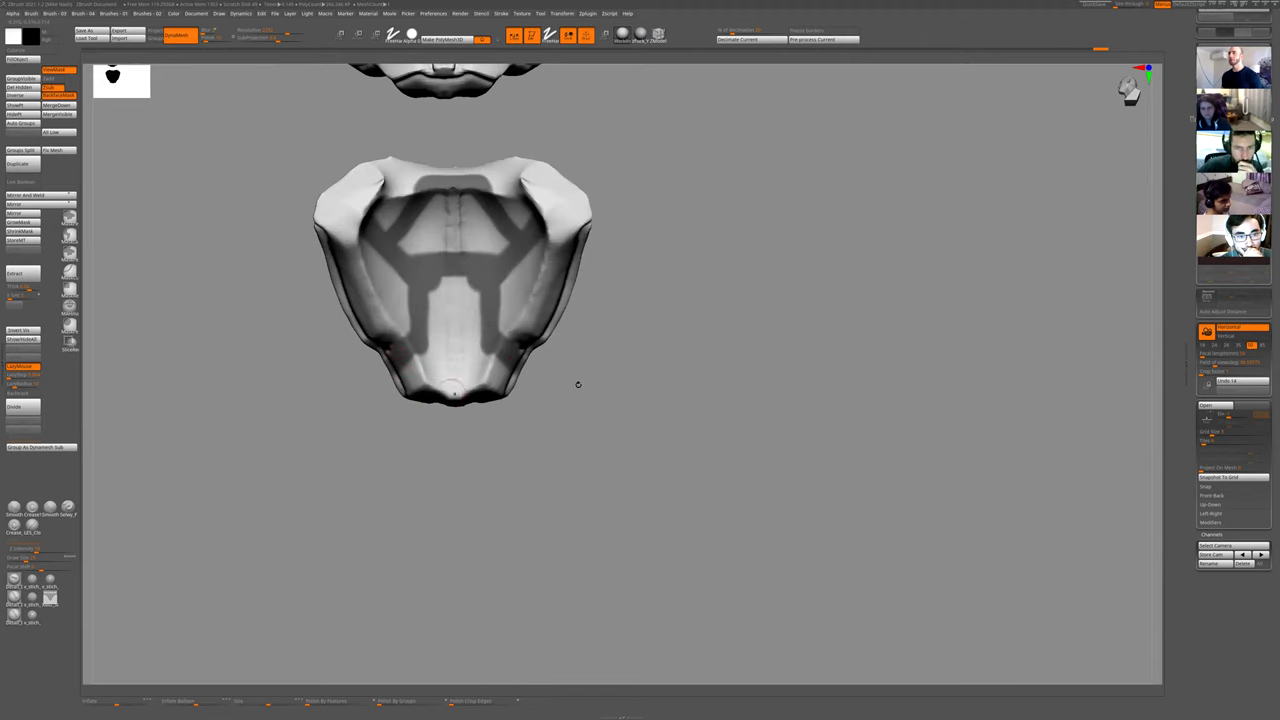
# - Compare the shoulder pads in isolation and on the full torso, viewing them from the side and the front
pyautogui.moveTo(578, 385); pyautogui.dragTo(520, 263)
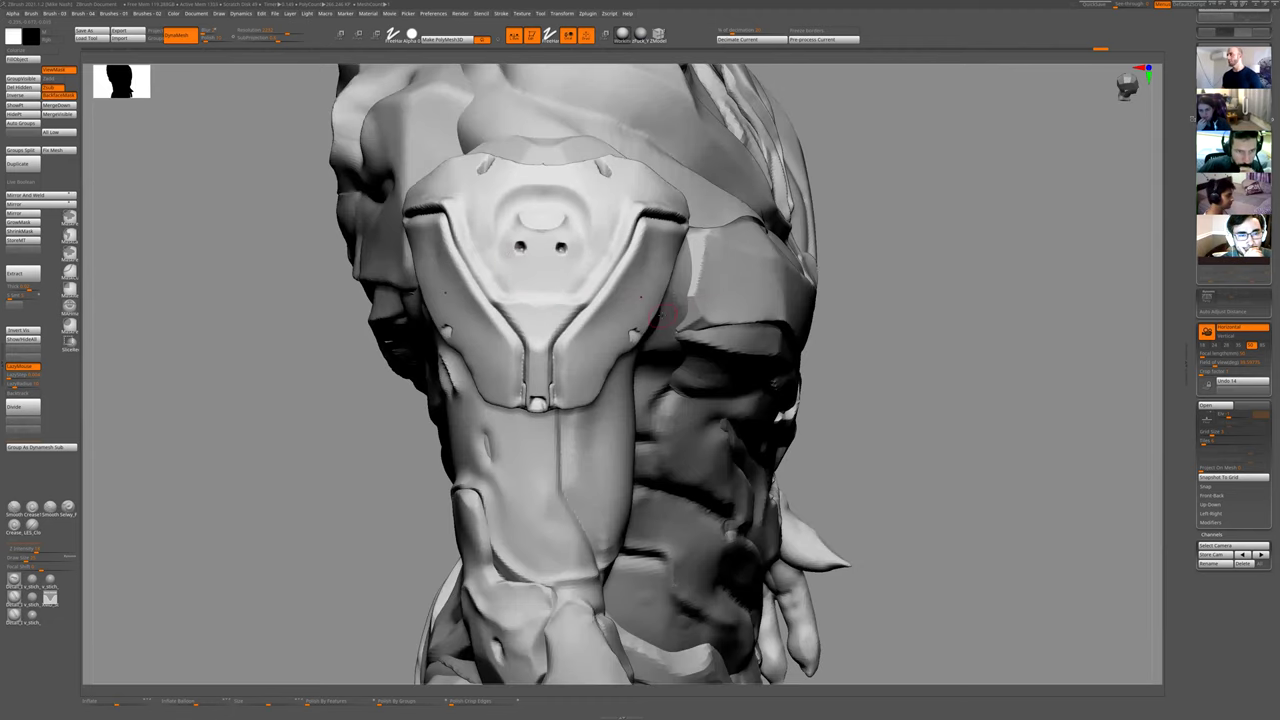
pyautogui.keyDown('ctrl'); pyautogui.keyDown('shift'); pyautogui.click(585, 345); pyautogui.keyUp('shift'); pyautogui.keyUp('ctrl')
pyautogui.moveTo(680, 449)
pyautogui.mouseDown()
pyautogui.moveTo(629, 417)
pyautogui.moveTo(677, 429)
pyautogui.mouseUp()
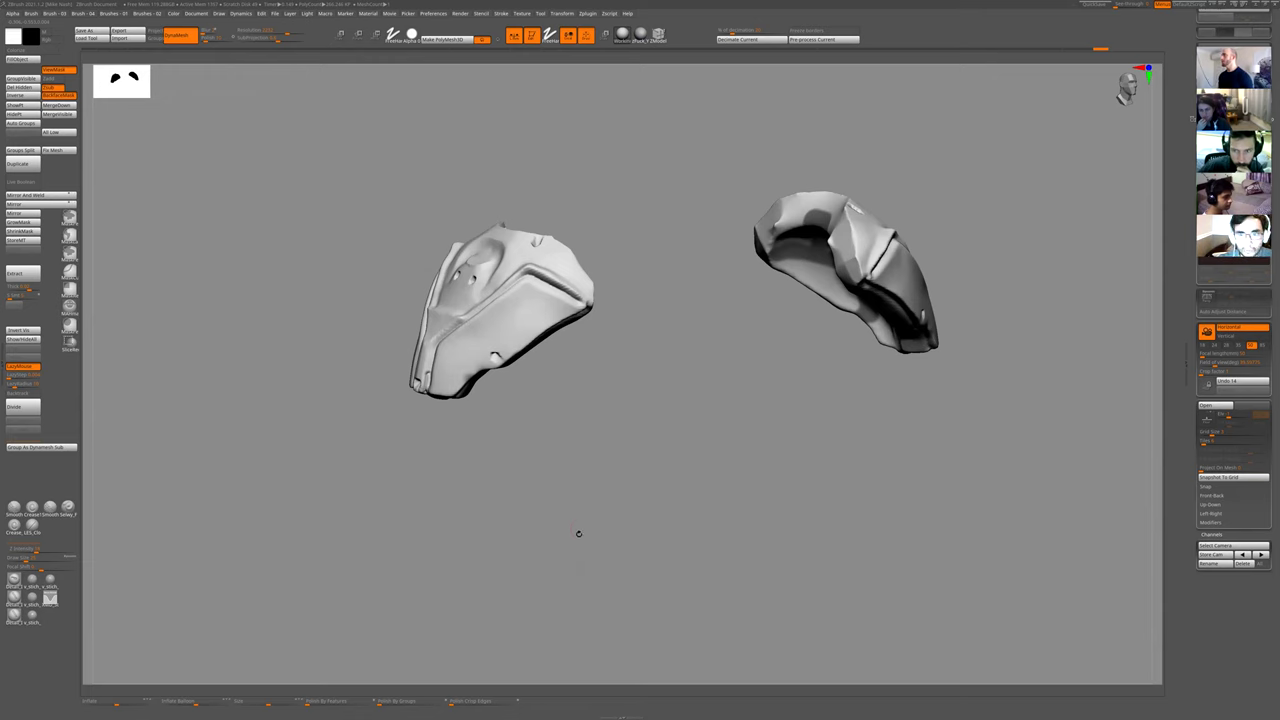
pyautogui.keyDown('ctrl'); pyautogui.keyDown('shift'); pyautogui.click(590, 504); pyautogui.keyUp('shift'); pyautogui.keyUp('ctrl')
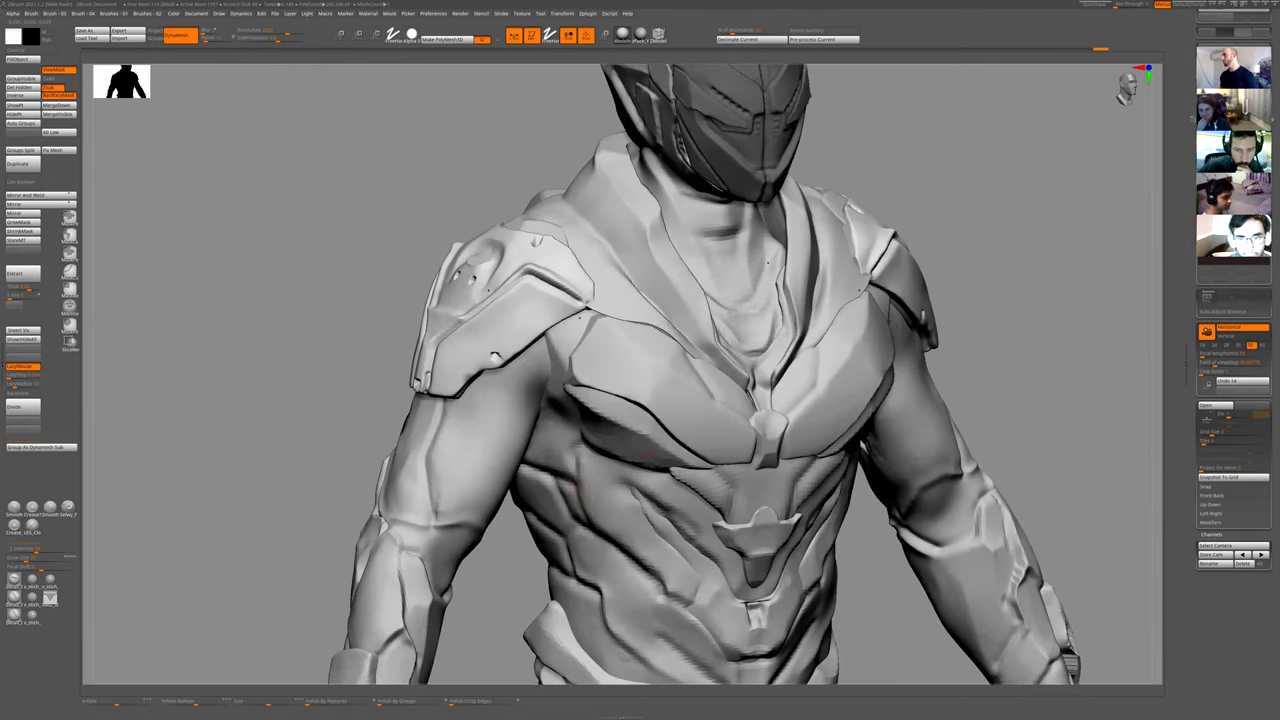
pyautogui.keyDown('ctrl'); pyautogui.moveTo(625, 505); pyautogui.dragTo(621, 445, button='right'); pyautogui.keyUp('ctrl')
pyautogui.moveTo(821, 334); pyautogui.dragTo(676, 316)
pyautogui.moveTo(416, 301); pyautogui.dragTo(728, 303)
pyautogui.keyDown('ctrl'); pyautogui.moveTo(735, 223); pyautogui.dragTo(797, 203, button='right'); pyautogui.keyUp('ctrl')
pyautogui.moveTo(797, 203); pyautogui.dragTo(579, 298)
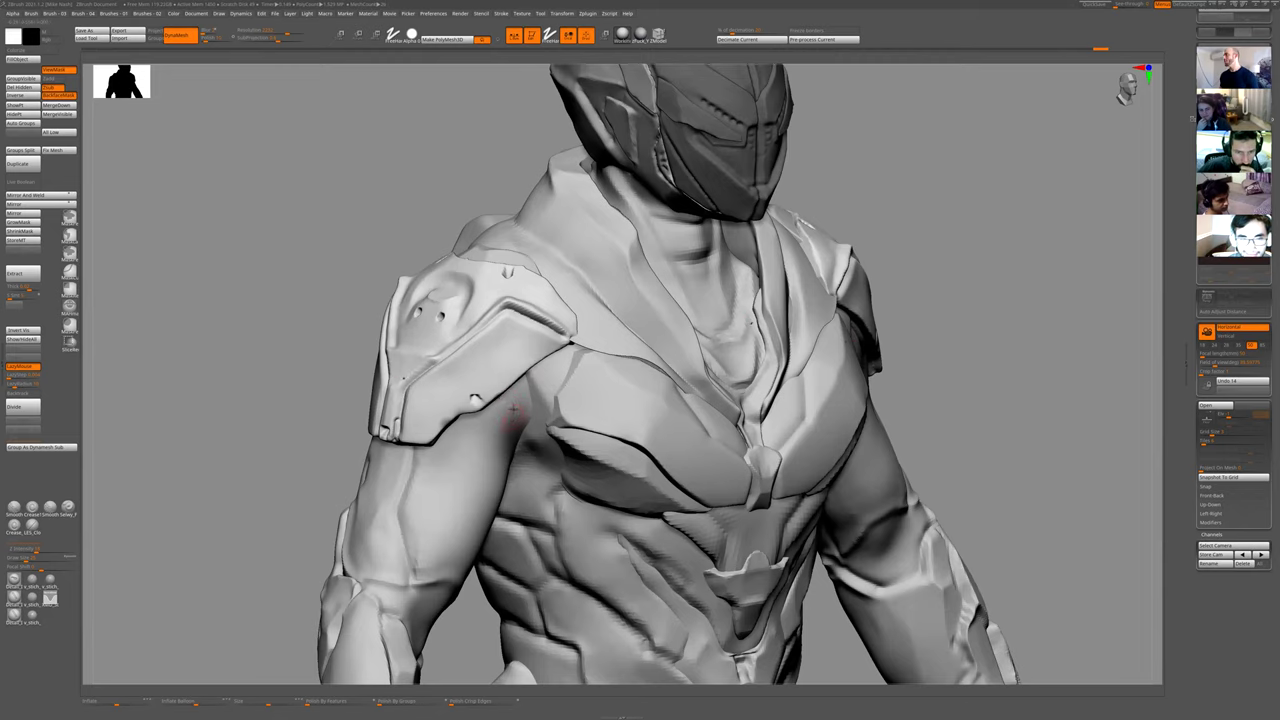
# - Isolate the pads to examine the masked frame inside, and view them on the arm from the back and side
pyautogui.keyDown('ctrl'); pyautogui.keyDown('shift'); pyautogui.click(479, 426); pyautogui.keyUp('shift'); pyautogui.keyUp('ctrl')
pyautogui.moveTo(526, 429)
pyautogui.mouseDown()
pyautogui.moveTo(526, 380)
pyautogui.moveTo(537, 409)
pyautogui.moveTo(451, 473)
pyautogui.moveTo(420, 460)
pyautogui.mouseUp()
pyautogui.keyDown('shift'); pyautogui.moveTo(390, 342); pyautogui.dragTo(380, 350); pyautogui.keyUp('shift')
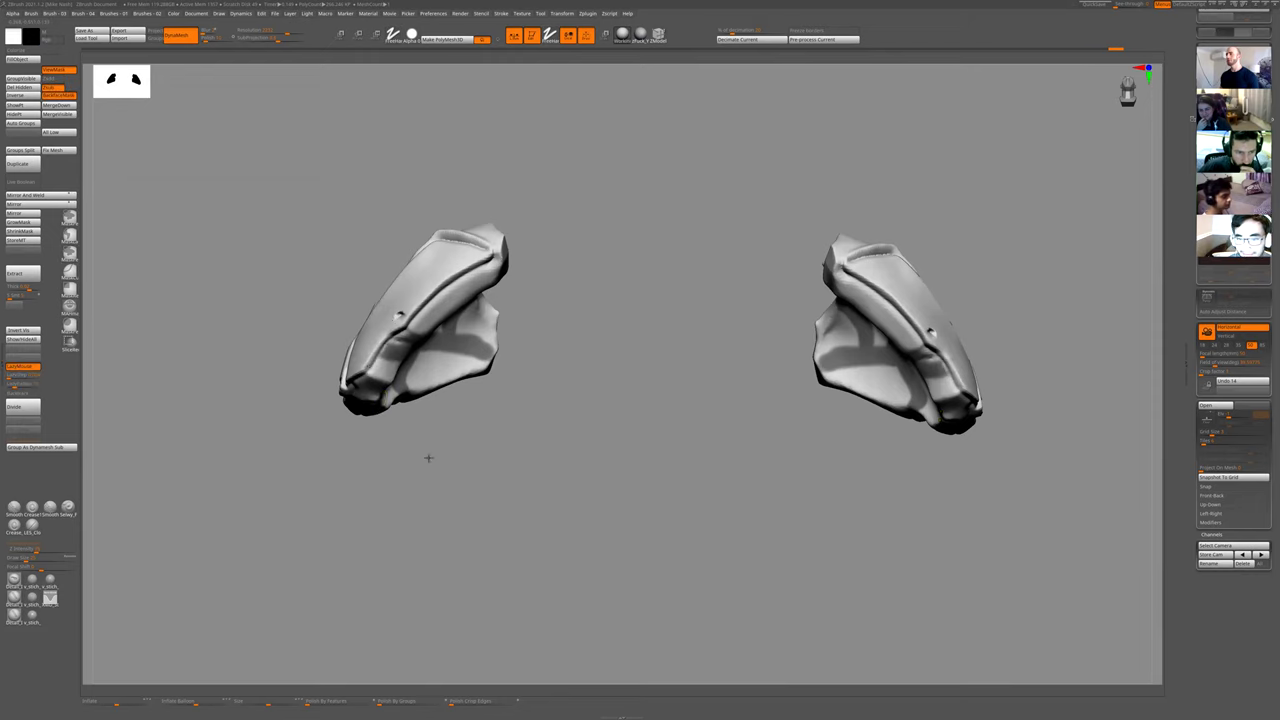
pyautogui.moveTo(429, 457); pyautogui.dragTo(449, 330)
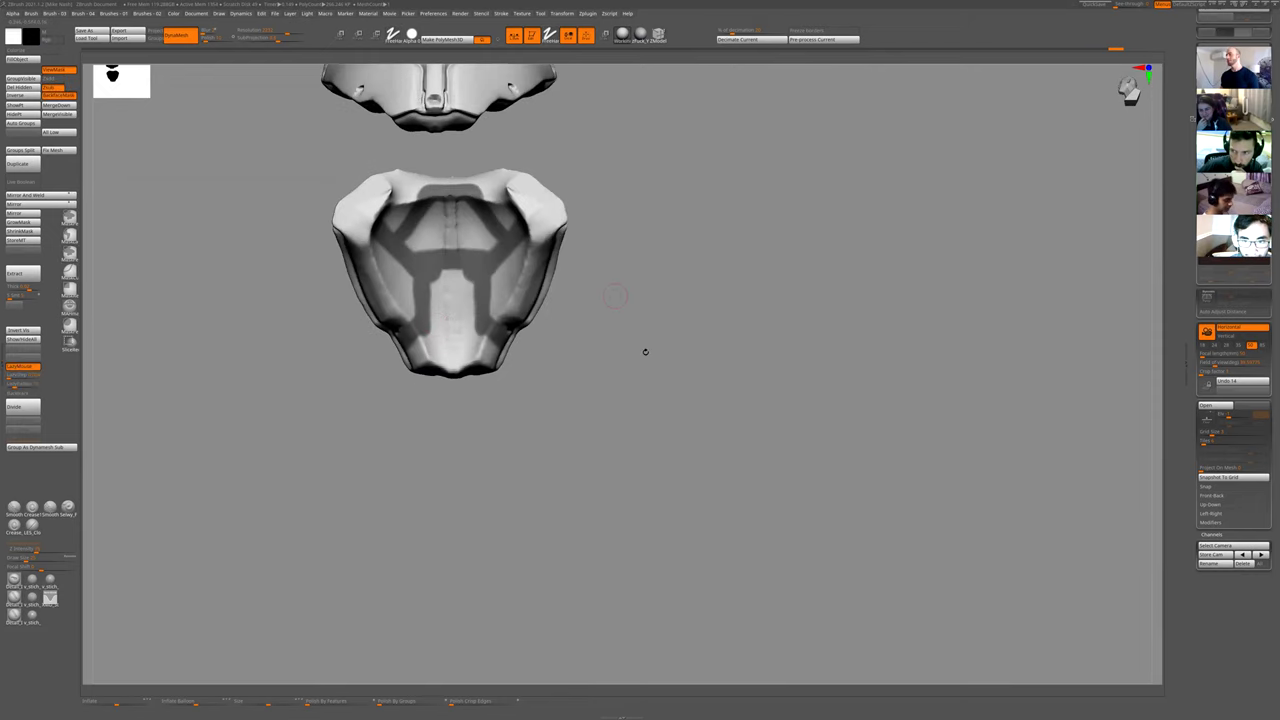
pyautogui.moveTo(640, 352); pyautogui.dragTo(592, 367)
pyautogui.keyDown('ctrl'); pyautogui.keyDown('shift'); pyautogui.click(534, 355); pyautogui.keyUp('shift'); pyautogui.keyUp('ctrl')
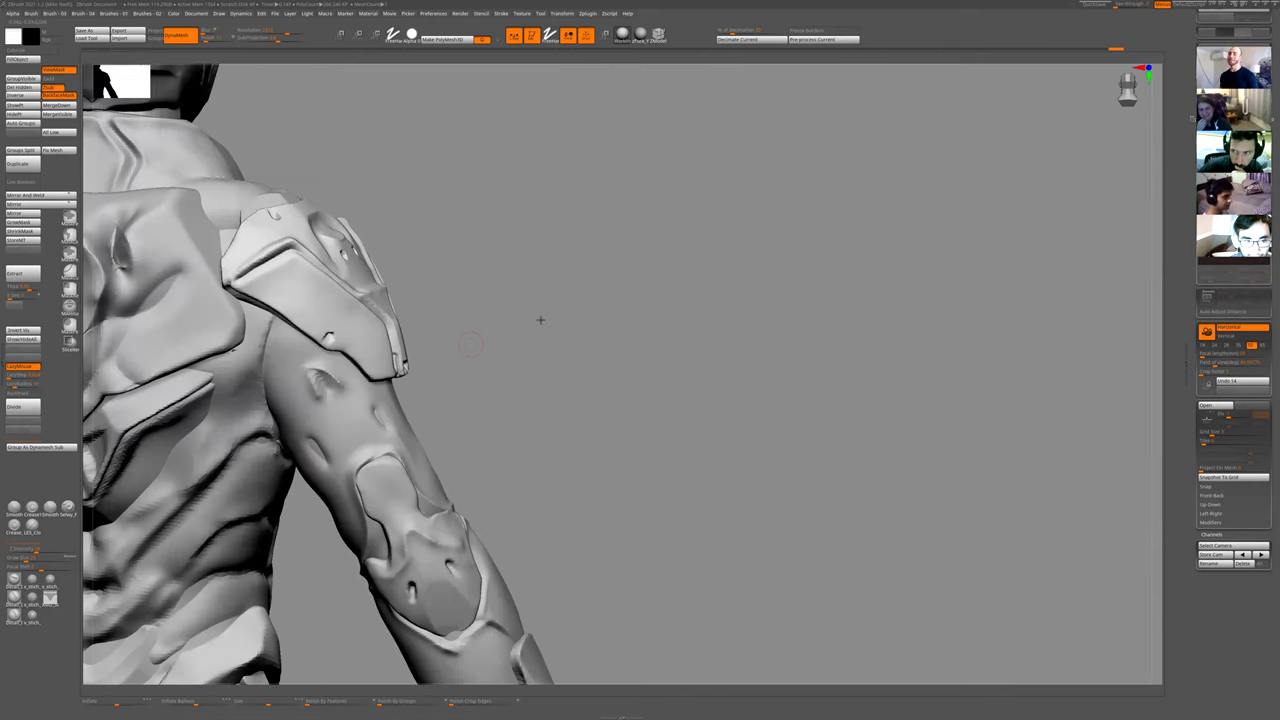
pyautogui.moveTo(537, 317); pyautogui.dragTo(695, 190)
pyautogui.moveTo(632, 288); pyautogui.dragTo(385, 300)
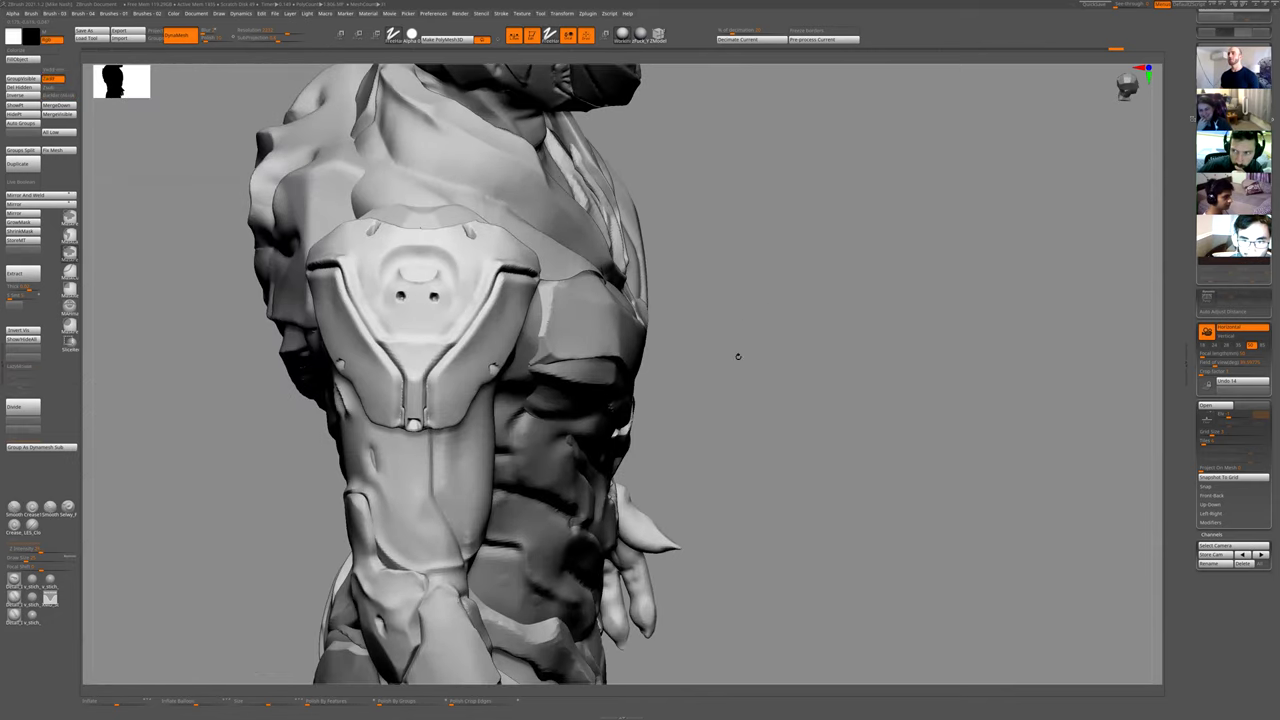
# - Clear the mask from the shoulder pads
pyautogui.moveTo(737, 357)
pyautogui.keyDown('alt'); pyautogui.mouseDown()
pyautogui.moveTo(709, 260)
pyautogui.moveTo(321, 411)
pyautogui.moveTo(354, 451)
pyautogui.moveTo(420, 620)
pyautogui.mouseUp(); pyautogui.keyUp('alt')
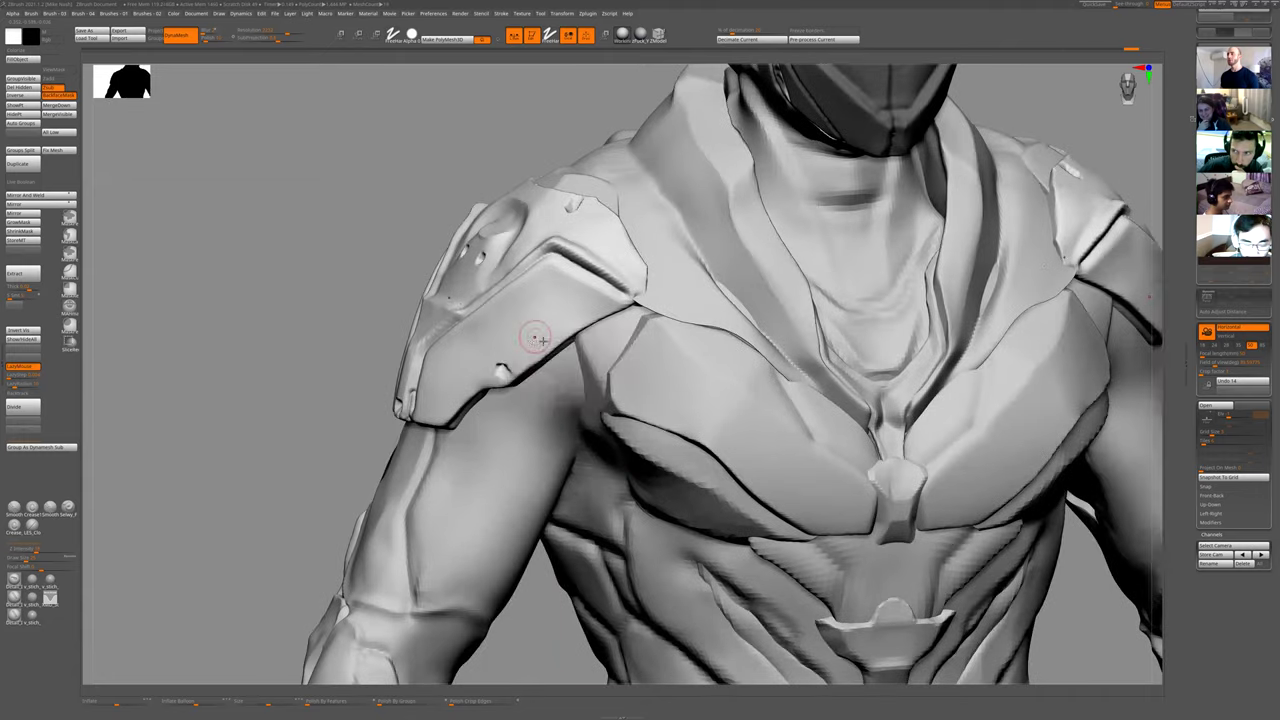
pyautogui.press('1')
pyautogui.click(583, 387)
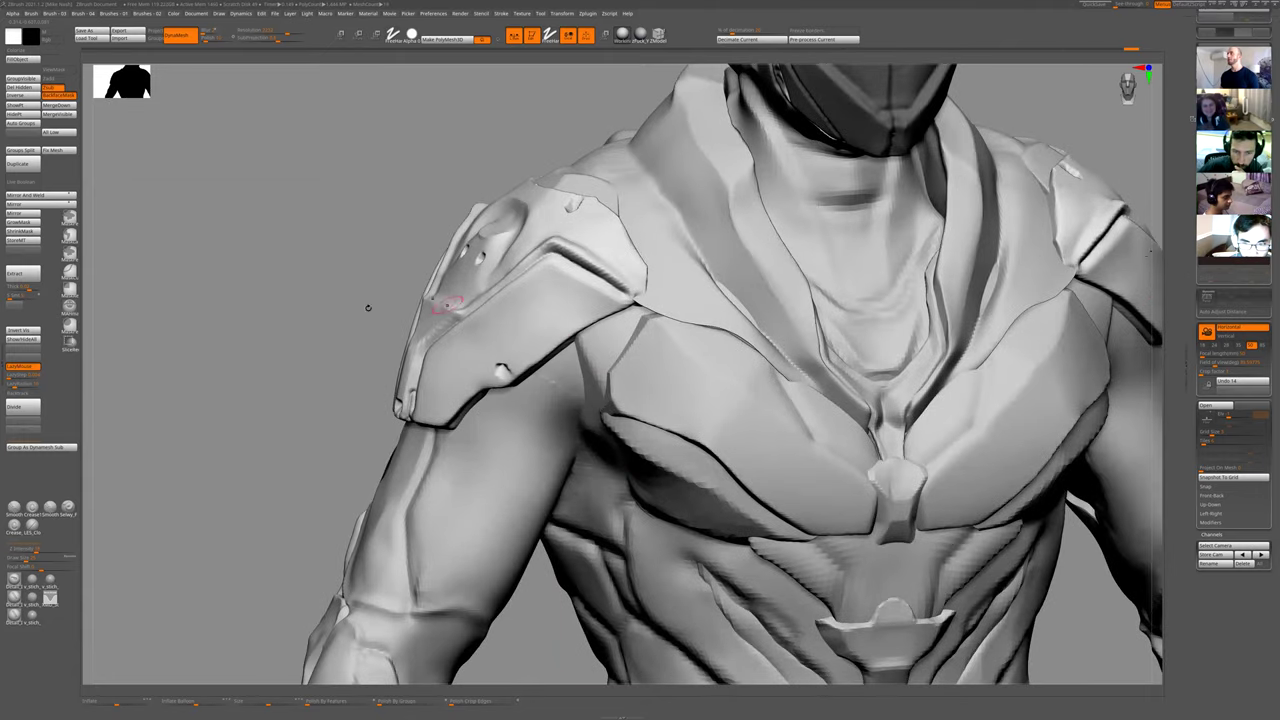
# - Check the unmasked shoulder pads on their own and again together with the torso and arms
pyautogui.moveTo(377, 283); pyautogui.dragTo(429, 283)
pyautogui.keyDown('ctrl'); pyautogui.moveTo(517, 289); pyautogui.dragTo(486, 347, button='right'); pyautogui.keyUp('ctrl')
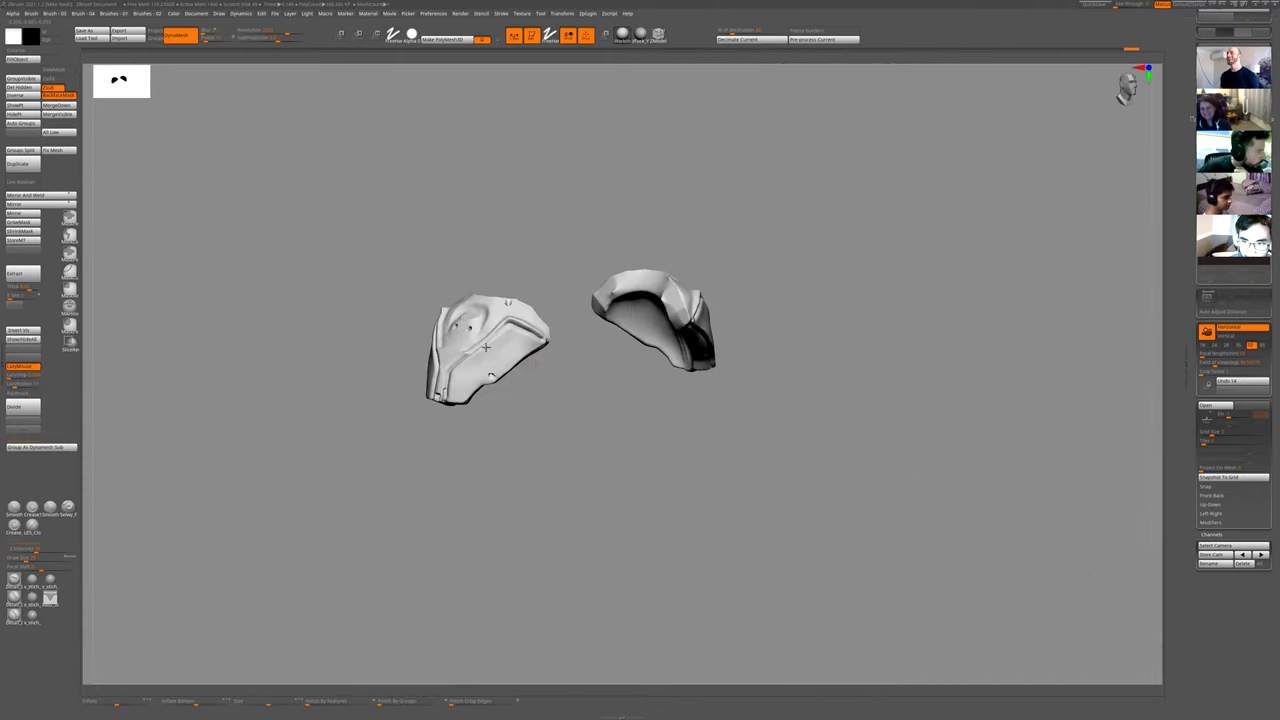
pyautogui.press('f')
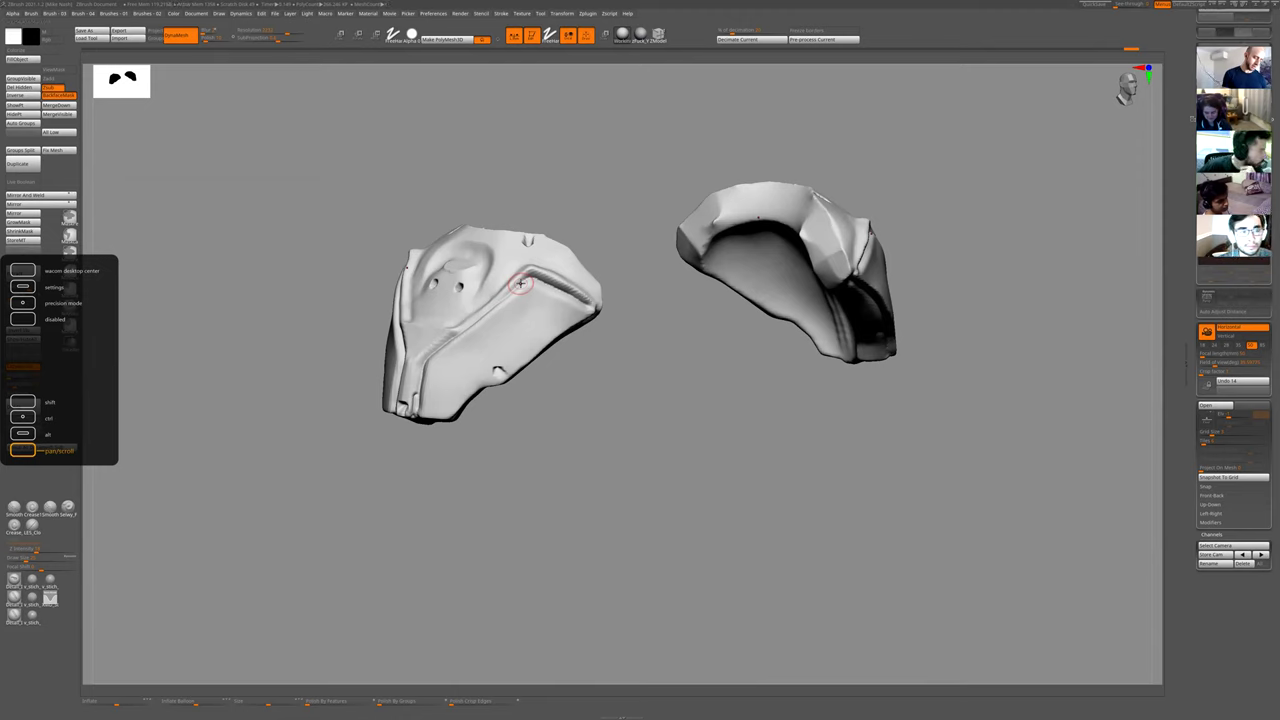
pyautogui.press('alt')
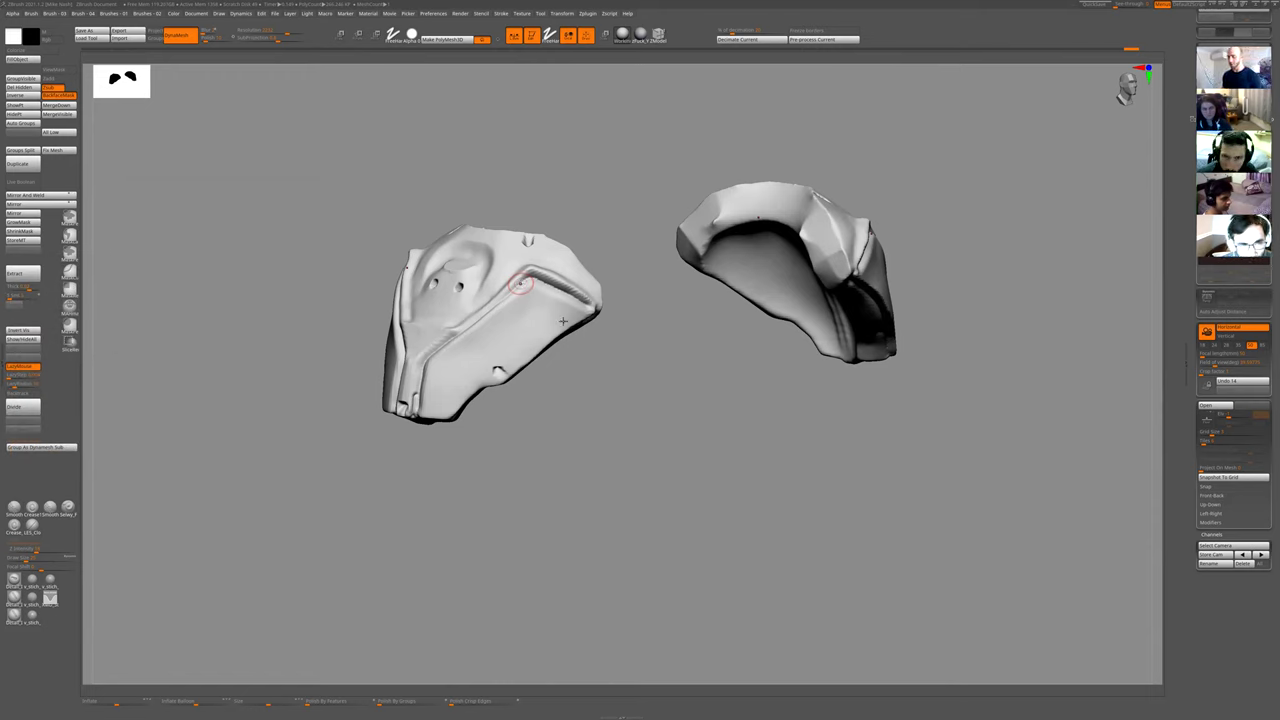
pyautogui.moveTo(603, 326); pyautogui.dragTo(448, 386)
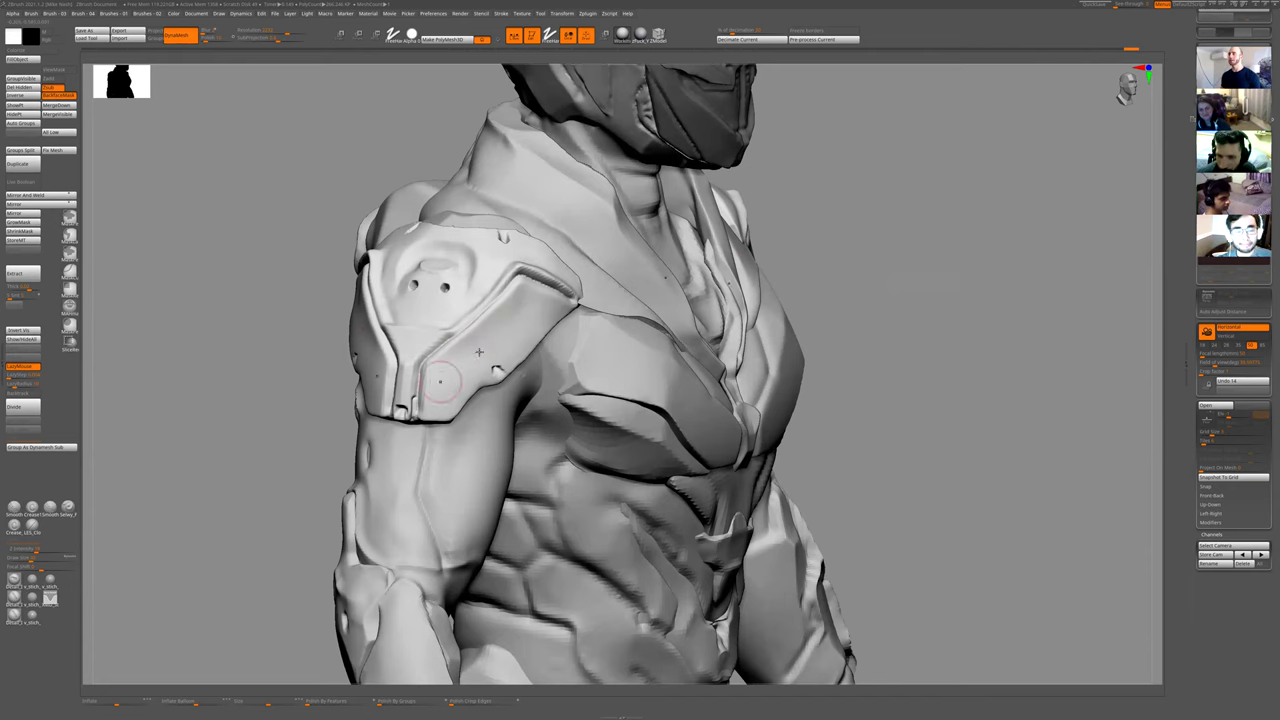
pyautogui.moveTo(488, 443); pyautogui.dragTo(485, 431)
pyautogui.keyDown('ctrl'); pyautogui.keyDown('shift'); pyautogui.click(485, 430); pyautogui.keyUp('shift'); pyautogui.keyUp('ctrl')
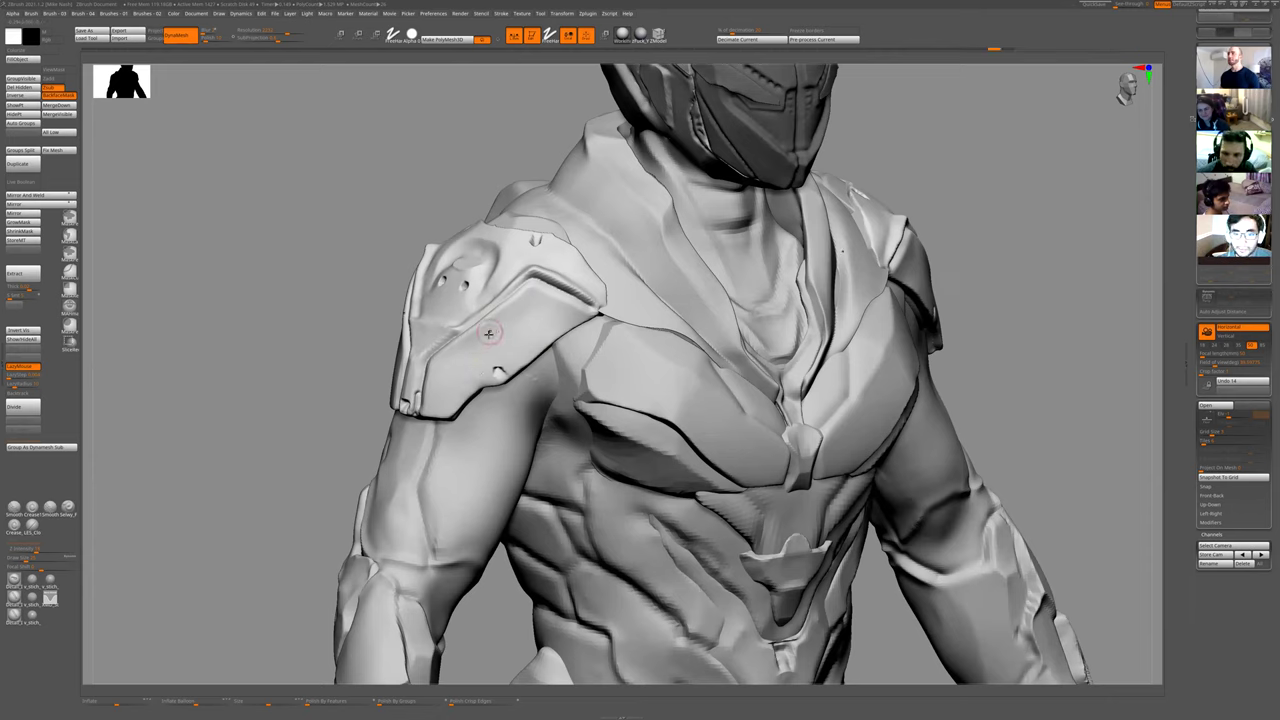
# - Undo the overly wide mask stroke and mask three thin parallel slanted stripes on the shoulder pad's front side panel
pyautogui.hotkey('ctrl', 'z')
pyautogui.hotkey('ctrl', 'z')
pyautogui.hotkey('ctrl', 'z')
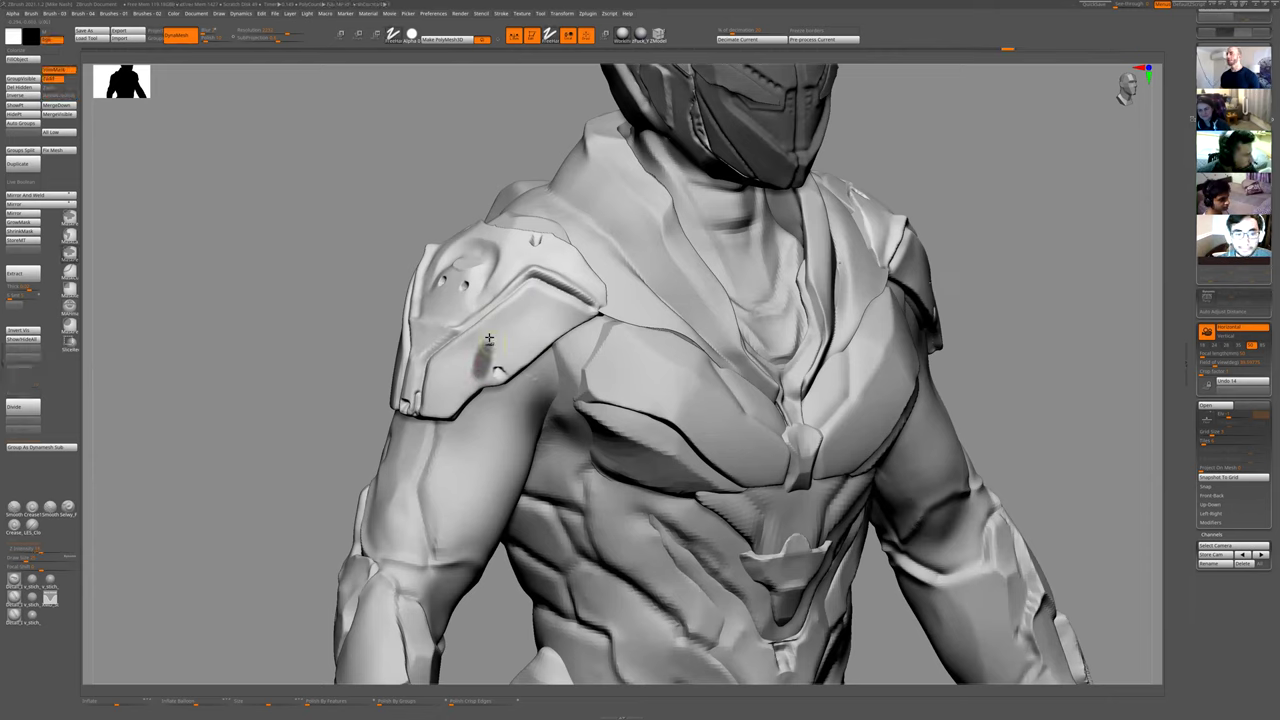
pyautogui.press('ctrl')
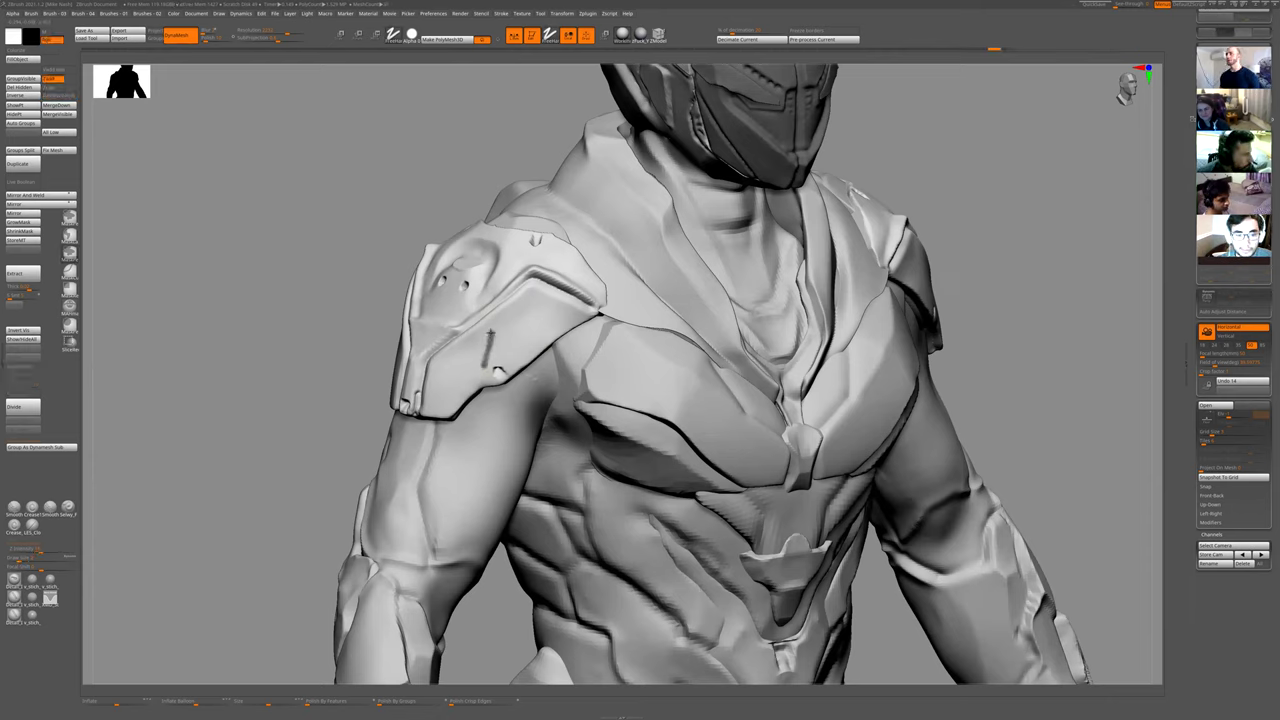
pyautogui.moveTo(516, 317)
pyautogui.keyDown('ctrl'); pyautogui.mouseDown()
pyautogui.moveTo(509, 345)
pyautogui.moveTo(534, 306)
pyautogui.mouseUp(); pyautogui.keyUp('ctrl')
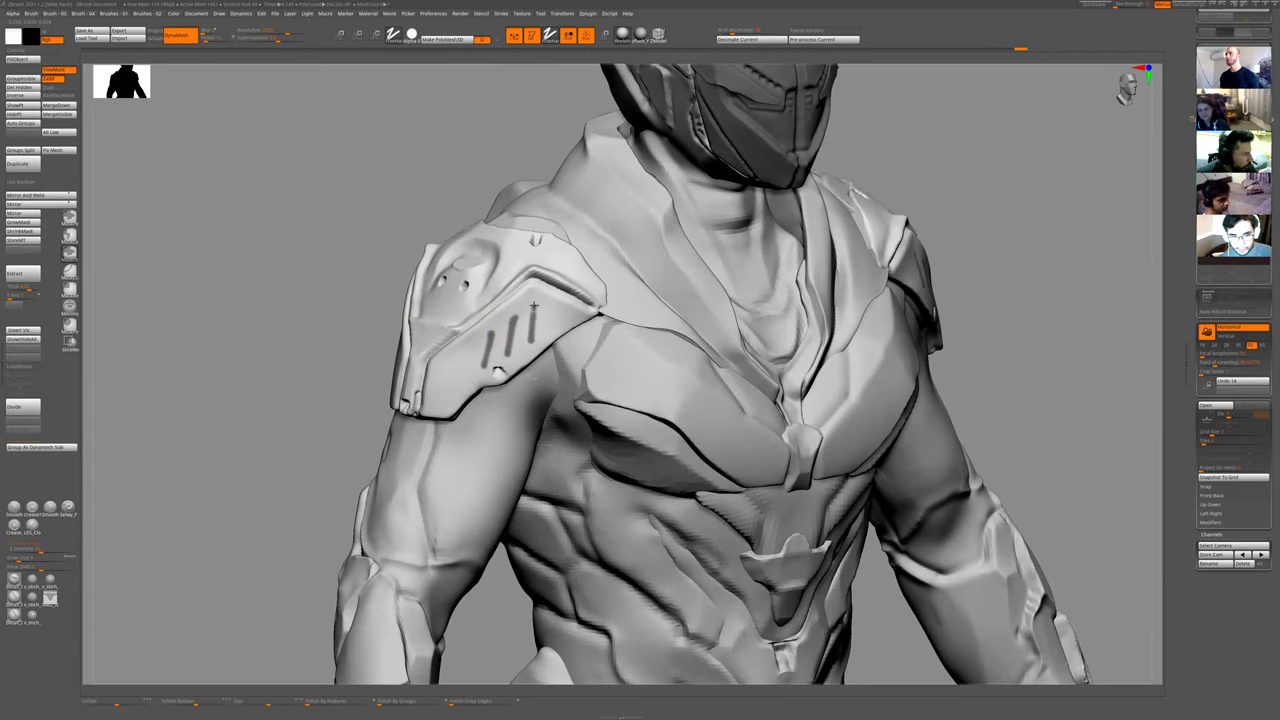
# - Isolate the shoulder pads and invert their mask so that only the three slanted stripes remain editable
pyautogui.press('b')
pyautogui.press('d')
pyautogui.press('s')
pyautogui.press('f')
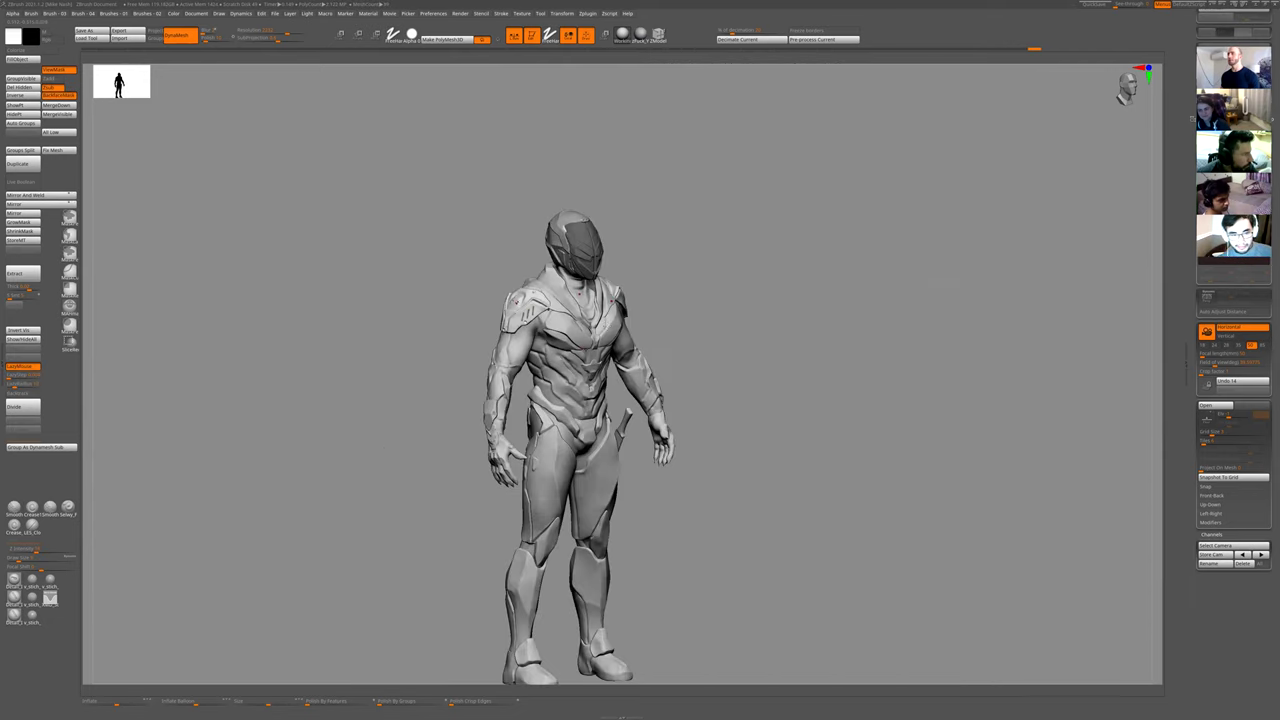
pyautogui.keyDown('ctrl'); pyautogui.moveTo(670, 248); pyautogui.dragTo(625, 320, button='right'); pyautogui.keyUp('ctrl')
pyautogui.hotkey('ctrl', 'i')
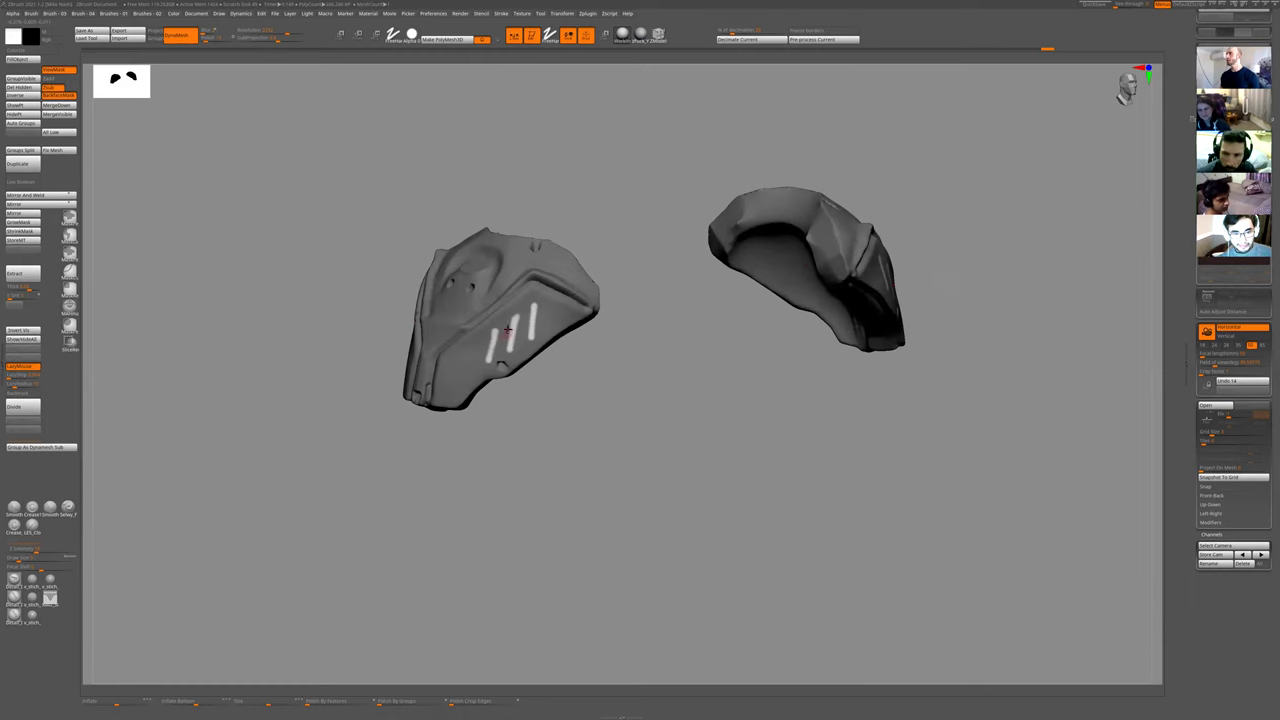
# - Push the three stripes inward with the Move brush to carve slots, and clear the mask
pyautogui.press('b')
pyautogui.press('m')
pyautogui.press('v')
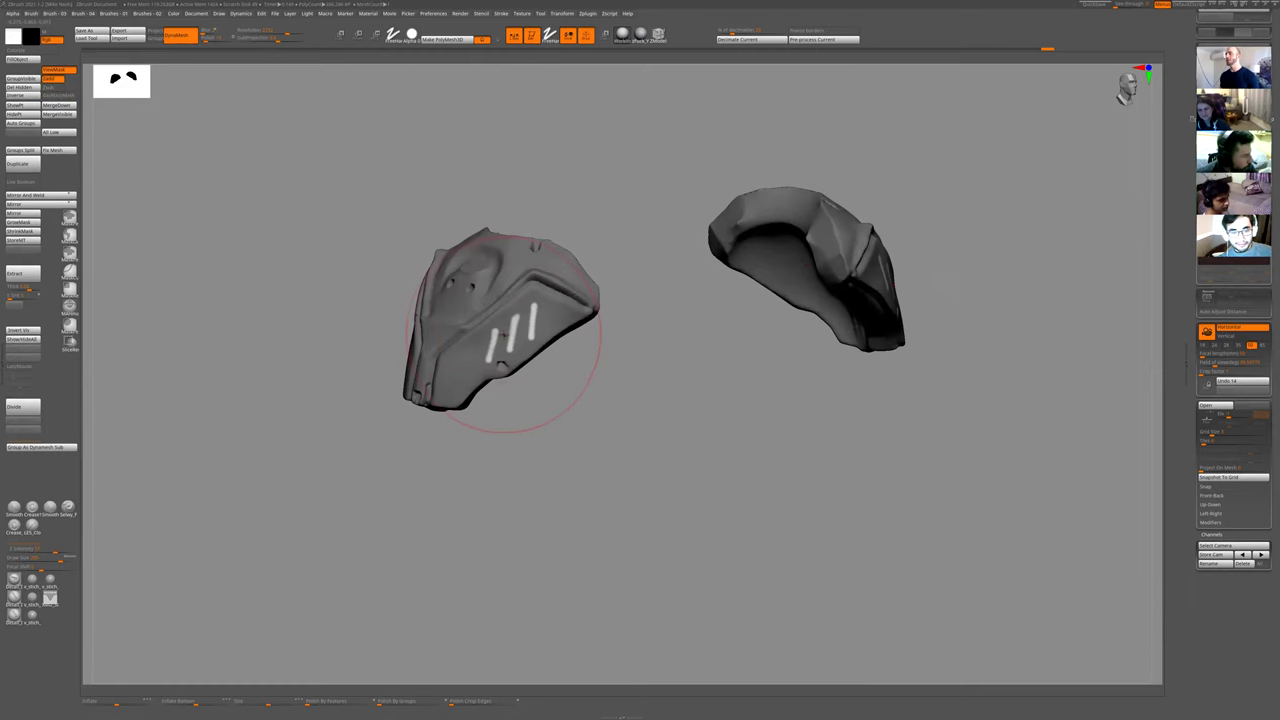
pyautogui.moveTo(526, 392); pyautogui.dragTo(532, 457)
pyautogui.hotkey('alt', 's')
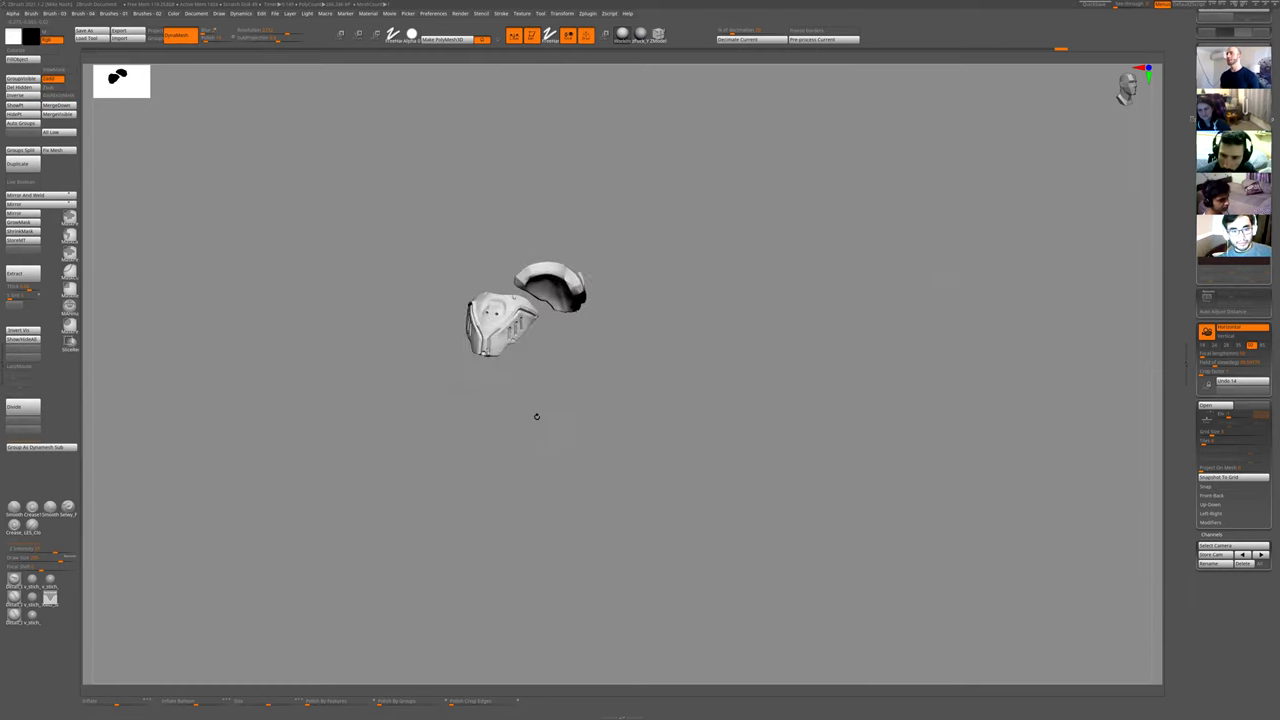
# - Check the three parallel slots on the whole body from several angles, and isolate the pads again
pyautogui.moveTo(599, 481); pyautogui.dragTo(500, 430)
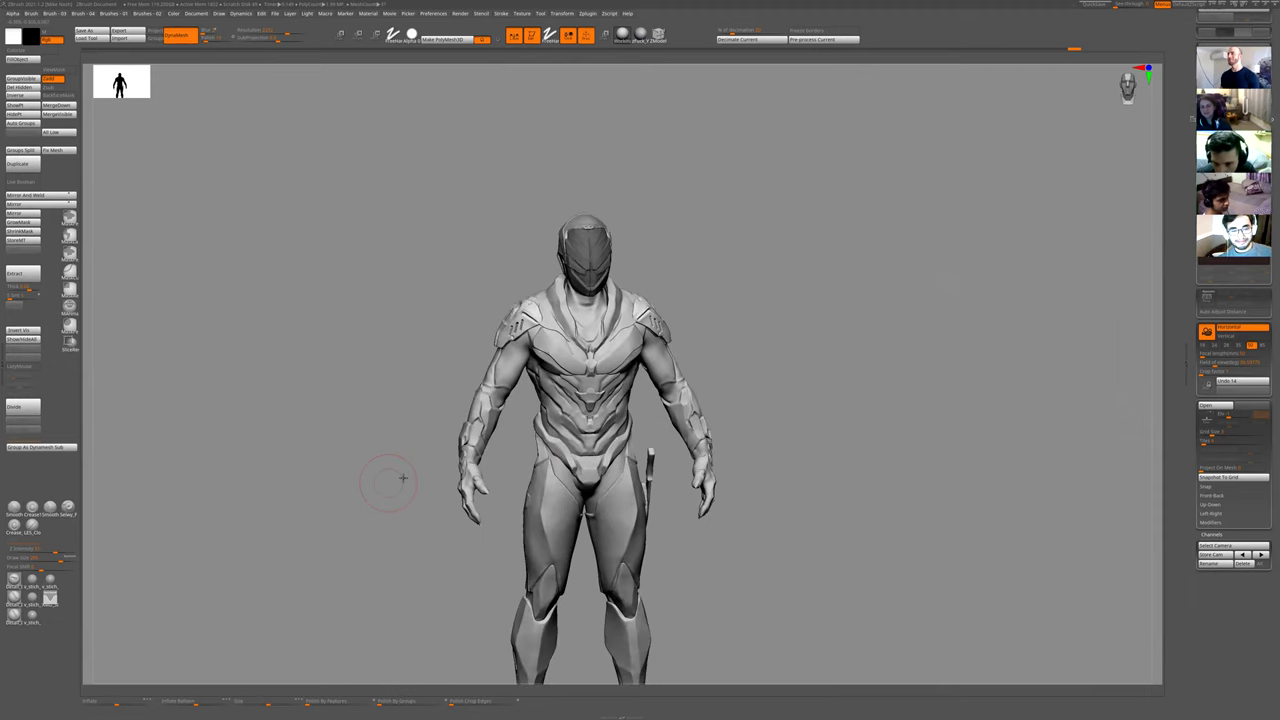
pyautogui.moveTo(403, 474); pyautogui.dragTo(443, 565)
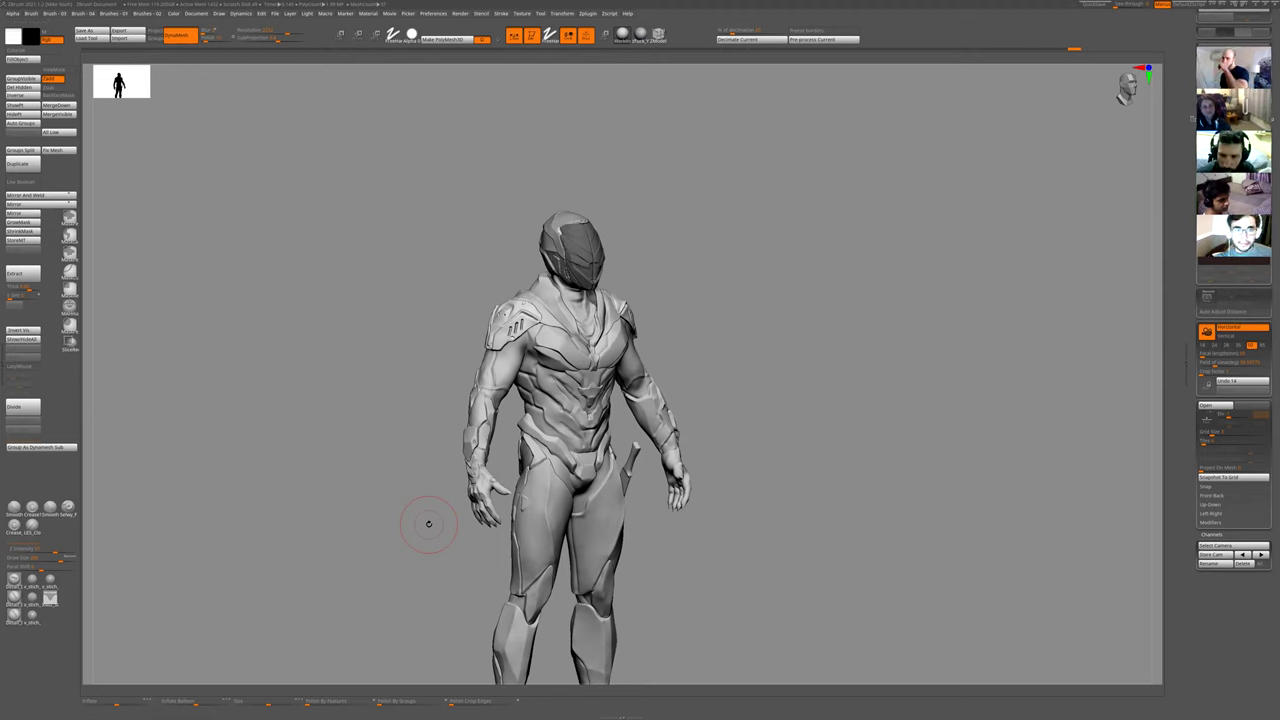
pyautogui.hotkey('shift', 's')
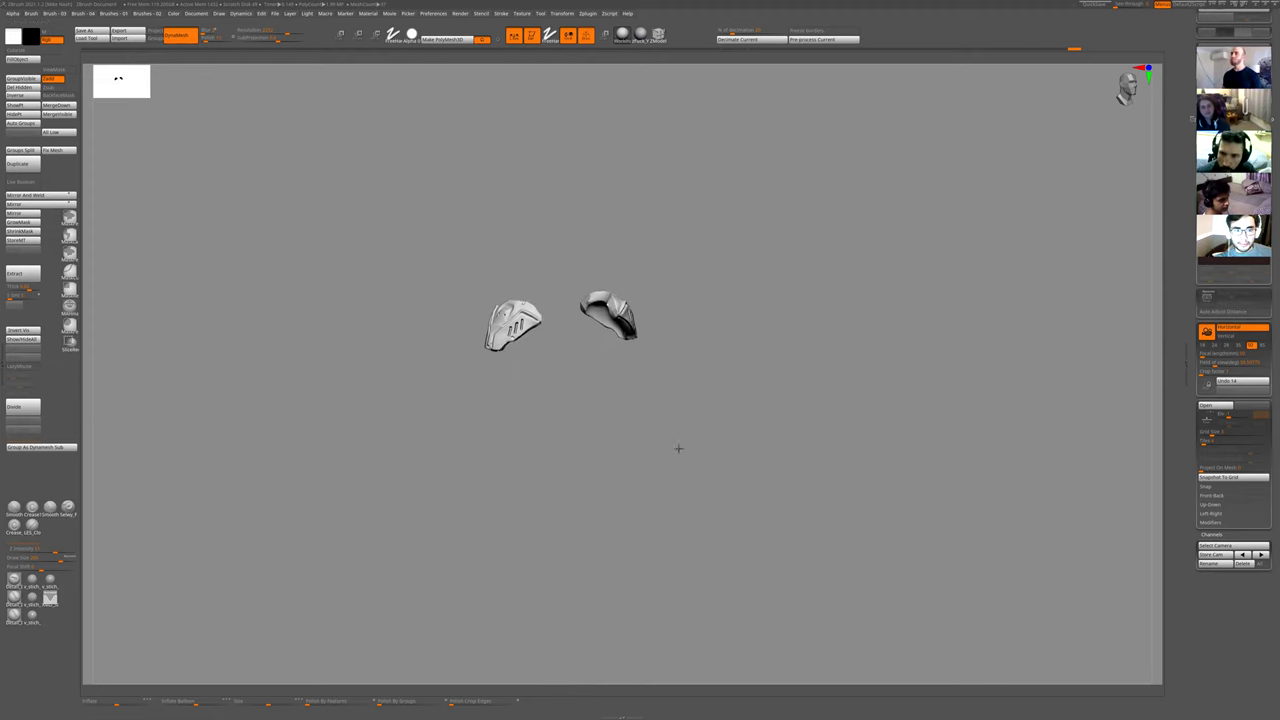
# - Replace the three parallel slots with a mask of three short stripes in alternating directions on the pads' side panels
pyautogui.press('f')
pyautogui.keyDown('ctrl'); pyautogui.click(566, 240); pyautogui.keyUp('ctrl')
pyautogui.keyDown('ctrl'); pyautogui.click(508, 323); pyautogui.keyUp('ctrl')
pyautogui.keyDown('ctrl'); pyautogui.click(551, 352); pyautogui.keyUp('ctrl')
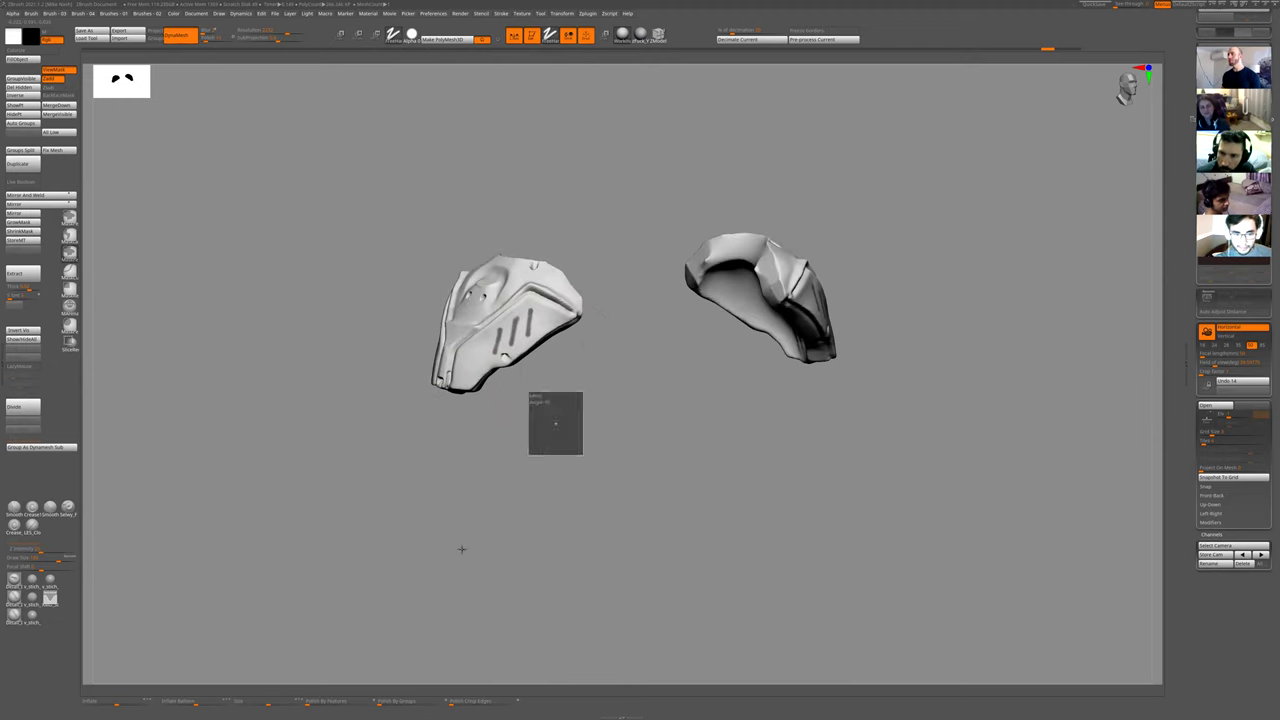
pyautogui.keyDown('ctrl'); pyautogui.moveTo(506, 491); pyautogui.dragTo(540, 510); pyautogui.keyUp('ctrl')
pyautogui.keyDown('ctrl'); pyautogui.moveTo(548, 492); pyautogui.dragTo(544, 349, button='right'); pyautogui.keyUp('ctrl')
pyautogui.moveTo(545, 287)
pyautogui.mouseDown()
pyautogui.moveTo(542, 324)
pyautogui.moveTo(497, 338)
pyautogui.moveTo(466, 381)
pyautogui.mouseUp()
pyautogui.keyDown('ctrl'); pyautogui.moveTo(503, 437); pyautogui.dragTo(526, 351, button='right'); pyautogui.keyUp('ctrl')
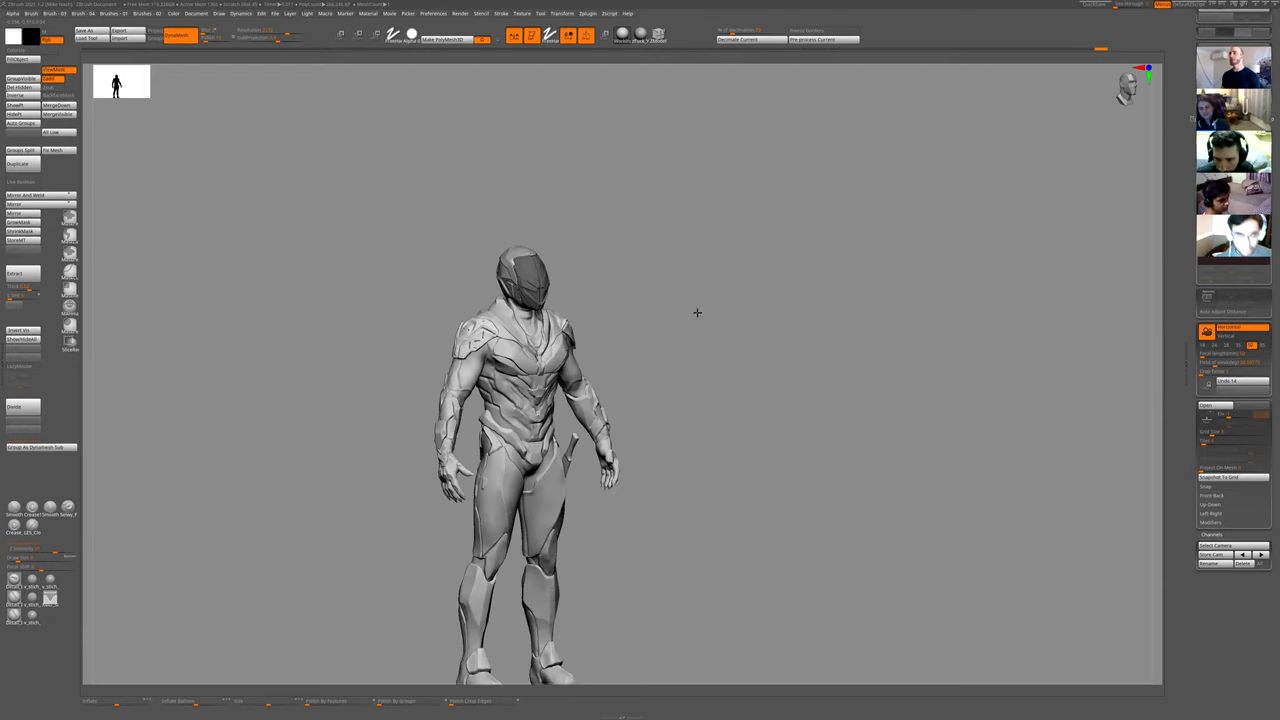
# - Examine the alternating mask stripes on the shoulder pad from the back, side and front of the body
pyautogui.moveTo(697, 313); pyautogui.dragTo(850, 310, button='right')
pyautogui.keyDown('ctrl'); pyautogui.moveTo(614, 251); pyautogui.dragTo(510, 620, button='right'); pyautogui.keyUp('ctrl')
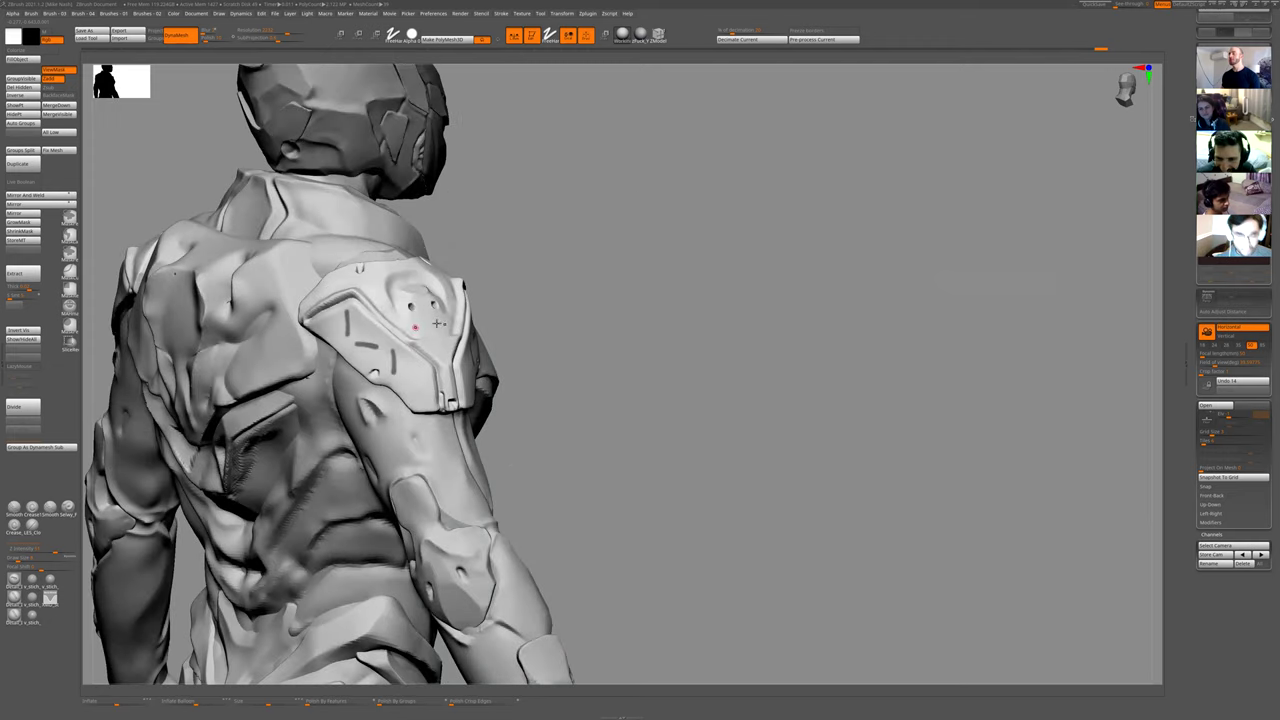
pyautogui.moveTo(529, 283); pyautogui.dragTo(541, 318)
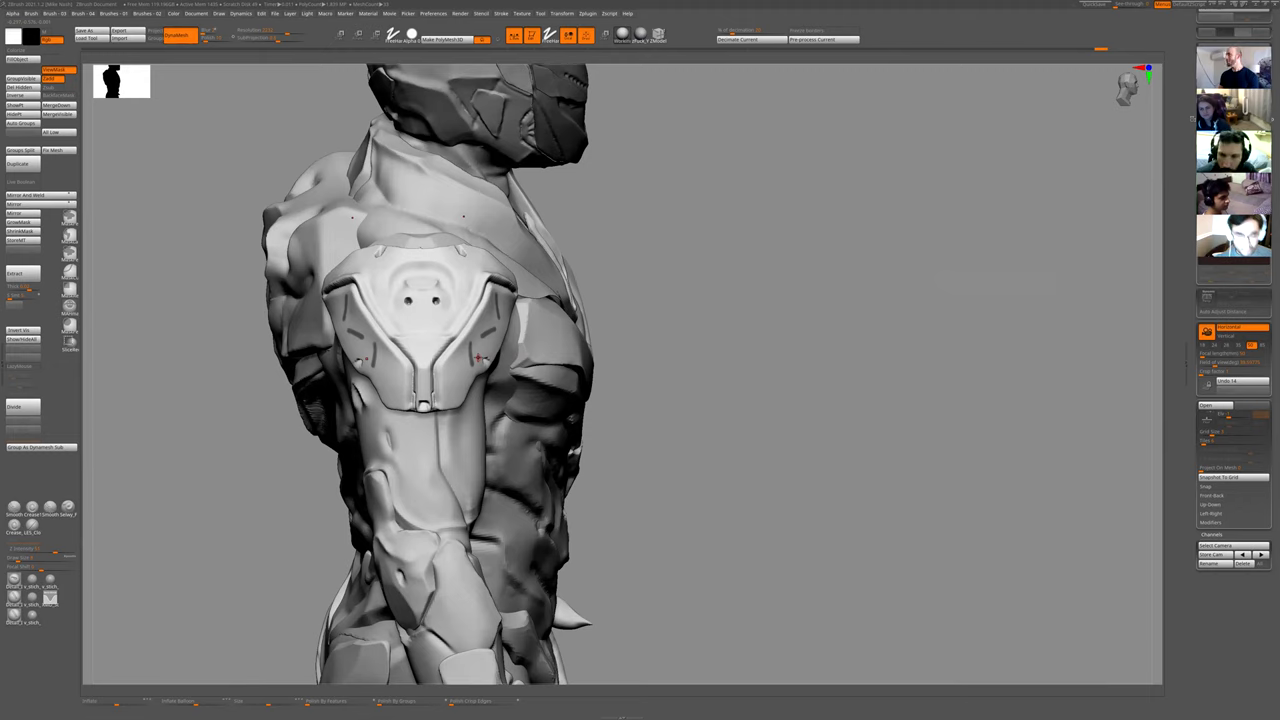
pyautogui.moveTo(620, 366); pyautogui.dragTo(437, 465)
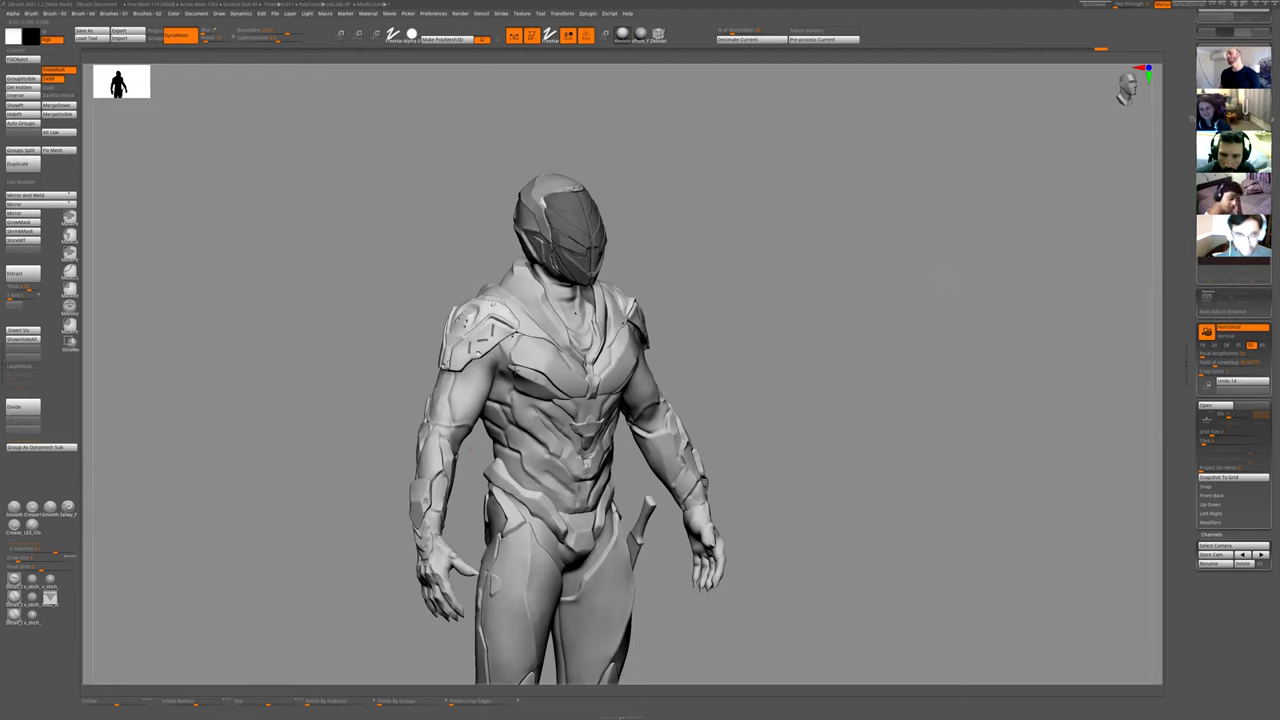
# - Invert the mask and sink the three alternating stripes into the pads as slots, clearing the mask
pyautogui.hotkey('ctrl', 'i')
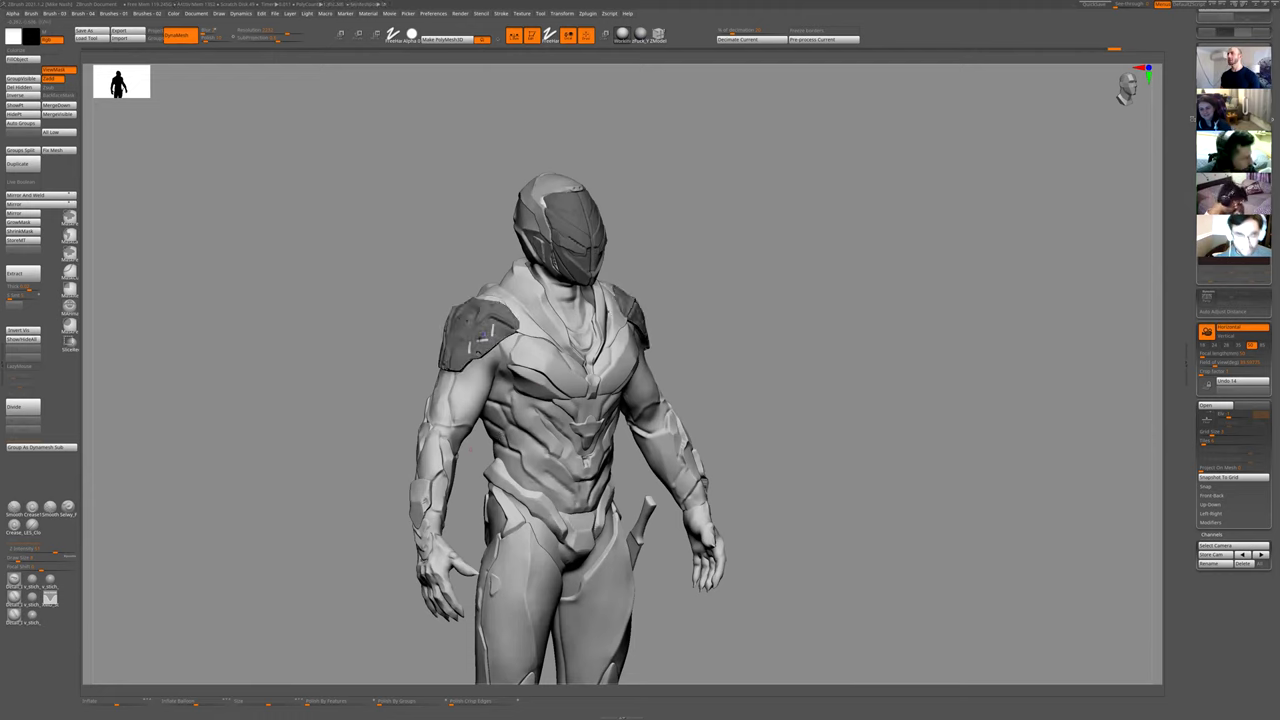
pyautogui.moveTo(431, 243)
pyautogui.keyDown('alt'); pyautogui.mouseDown()
pyautogui.moveTo(503, 338)
pyautogui.moveTo(498, 320)
pyautogui.mouseUp(); pyautogui.keyUp('alt')
pyautogui.keyDown('ctrl'); pyautogui.click(503, 505); pyautogui.keyUp('ctrl')
pyautogui.keyDown('alt'); pyautogui.moveTo(503, 505); pyautogui.dragTo(443, 626); pyautogui.keyUp('alt')
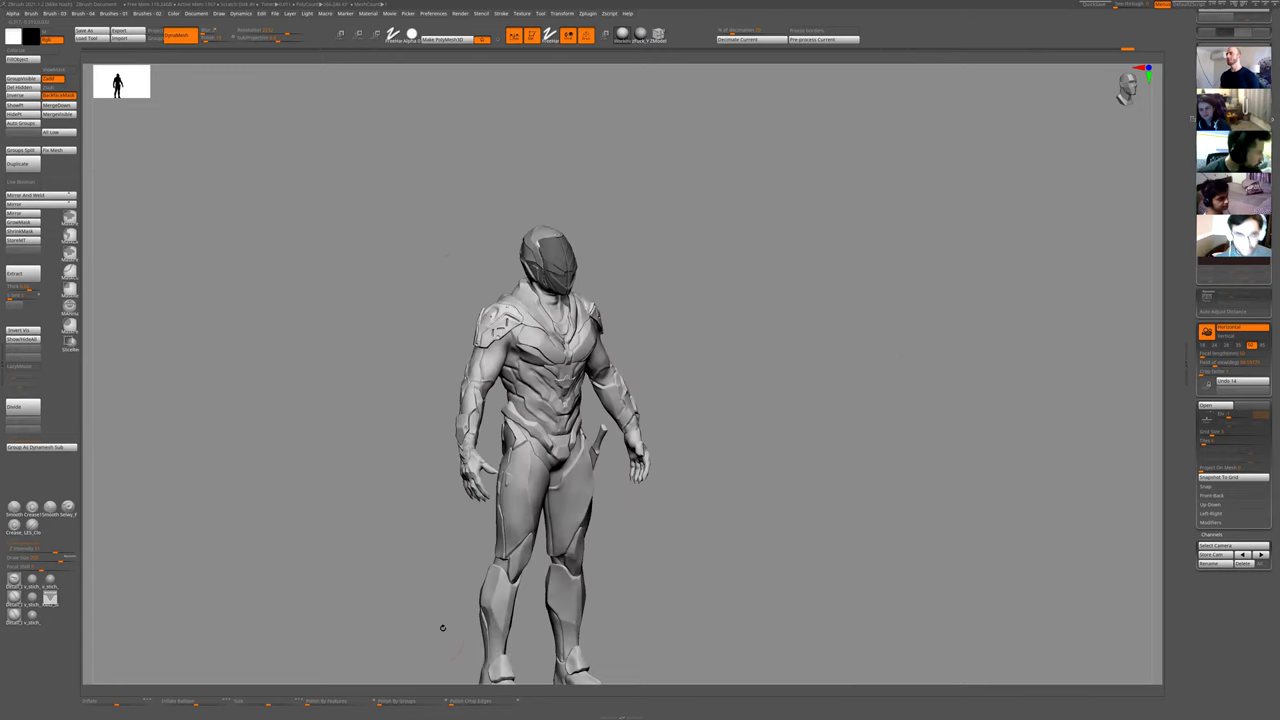
pyautogui.moveTo(360, 423); pyautogui.dragTo(455, 436)
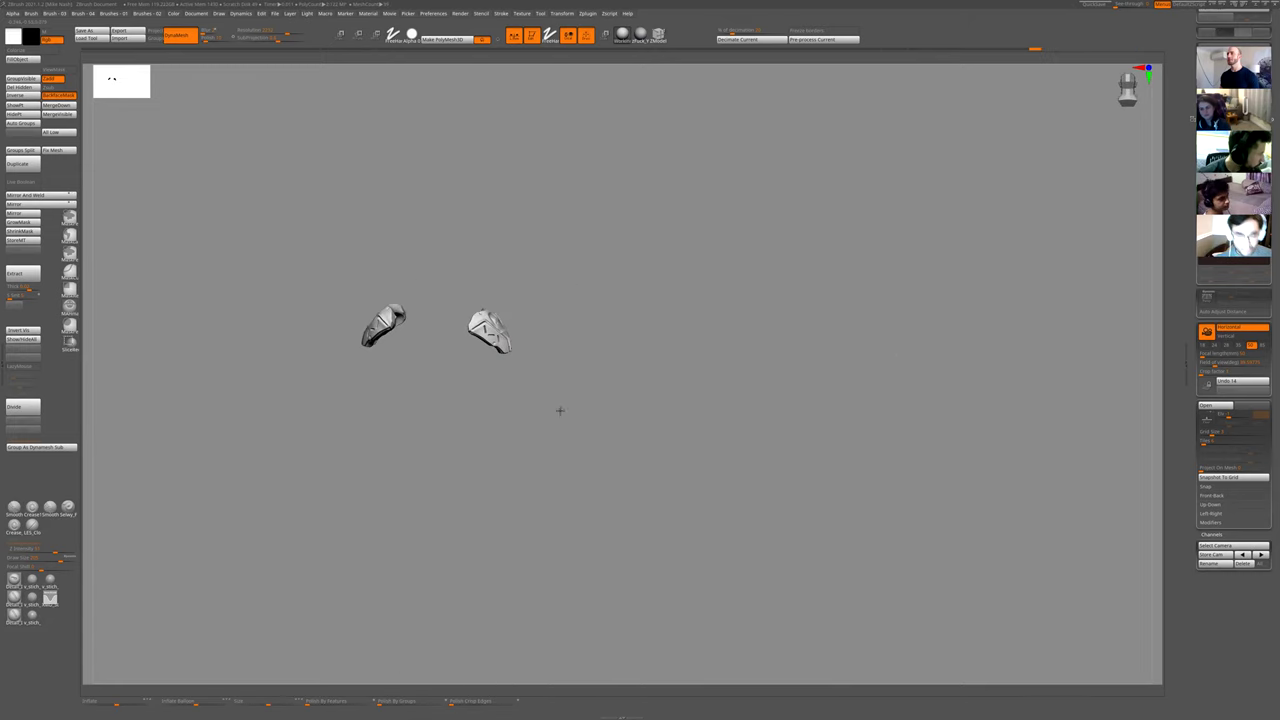
# - Mask a fourth short stripe near the lower end of each side panel, invert the mask and push it in as a slot
pyautogui.keyDown('alt'); pyautogui.moveTo(560, 411); pyautogui.dragTo(496, 404); pyautogui.keyUp('alt')
pyautogui.press('[')
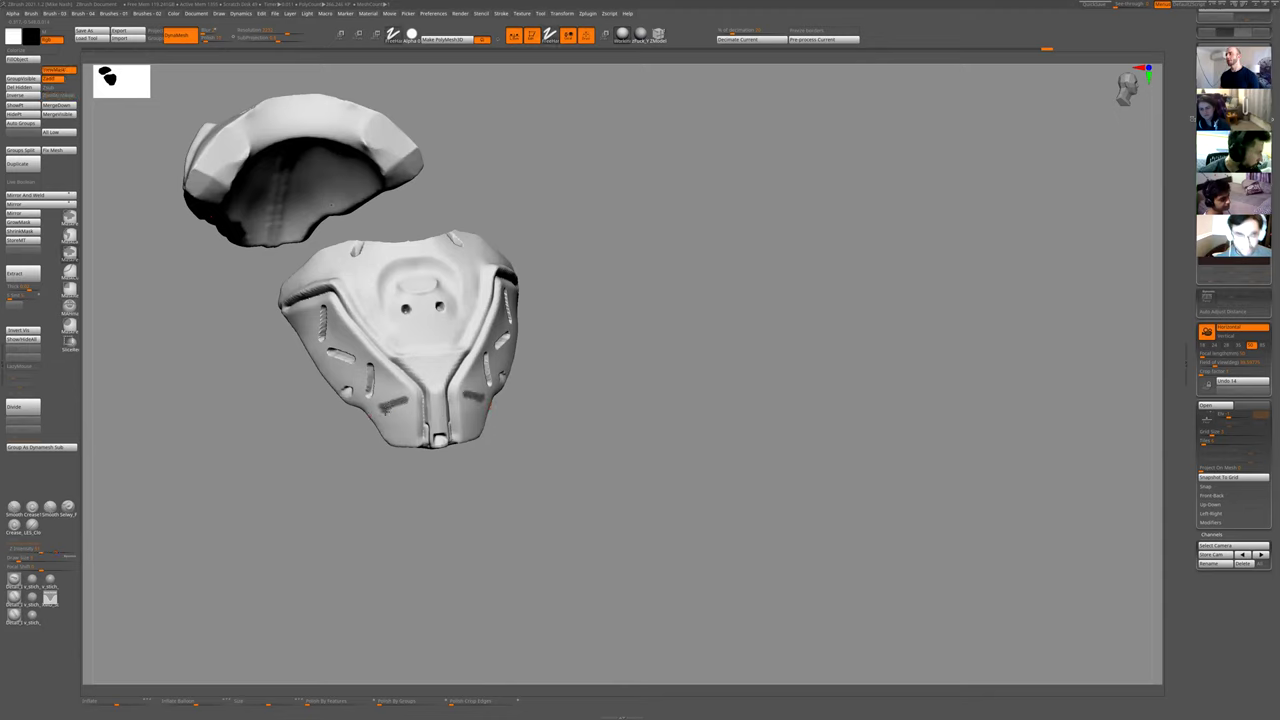
pyautogui.hotkey('alt', 'b')
pyautogui.hotkey('shift', 'b')
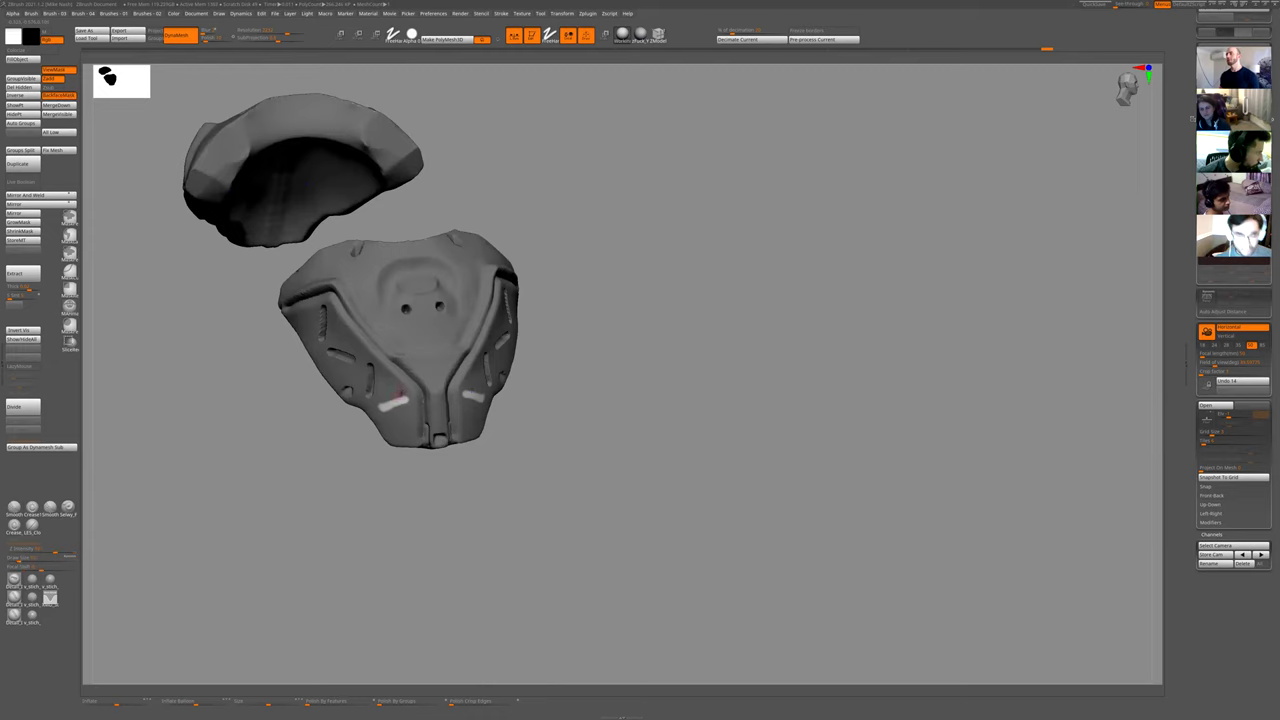
pyautogui.moveTo(380, 407); pyautogui.dragTo(405, 400)
pyautogui.keyDown('ctrl'); pyautogui.moveTo(427, 507); pyautogui.dragTo(423, 431, button='right'); pyautogui.keyUp('ctrl')
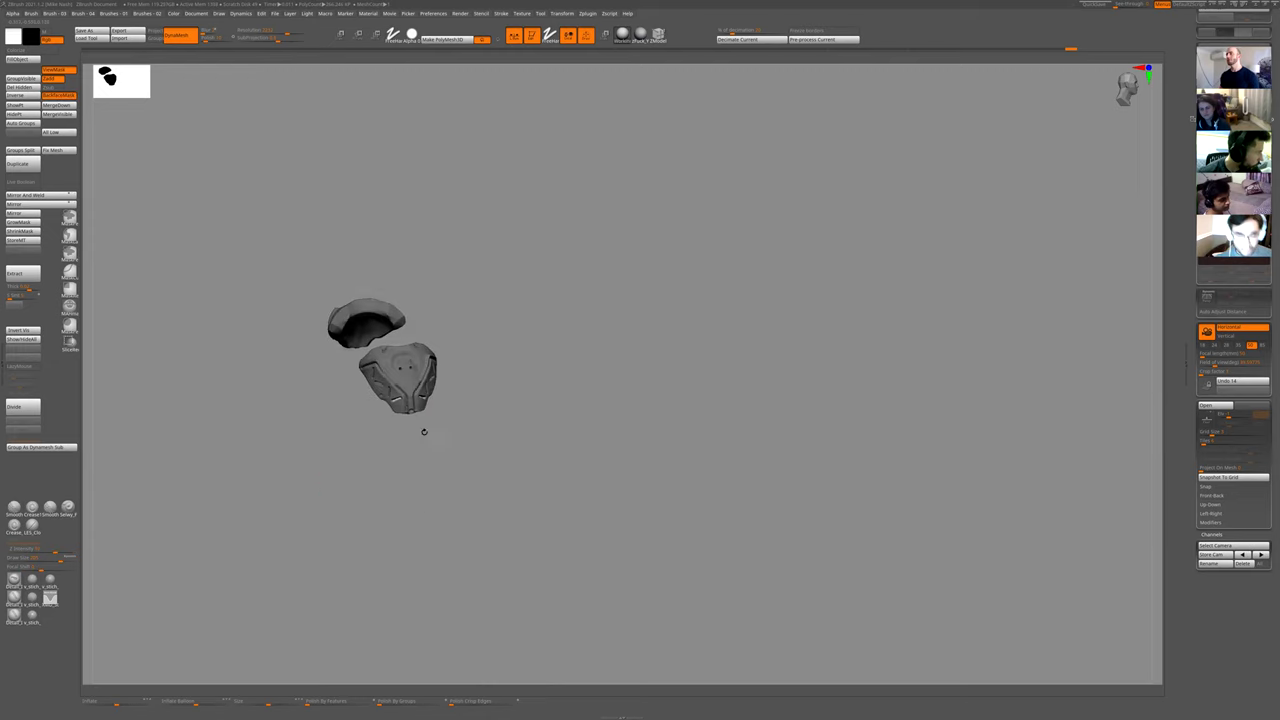
pyautogui.keyDown('ctrl'); pyautogui.moveTo(426, 510); pyautogui.dragTo(469, 486); pyautogui.keyUp('ctrl')
# - Check the four-slot pattern on the whole body from the front and at an angle
pyautogui.hotkey('shift', 's')
pyautogui.moveTo(569, 389); pyautogui.dragTo(402, 450)
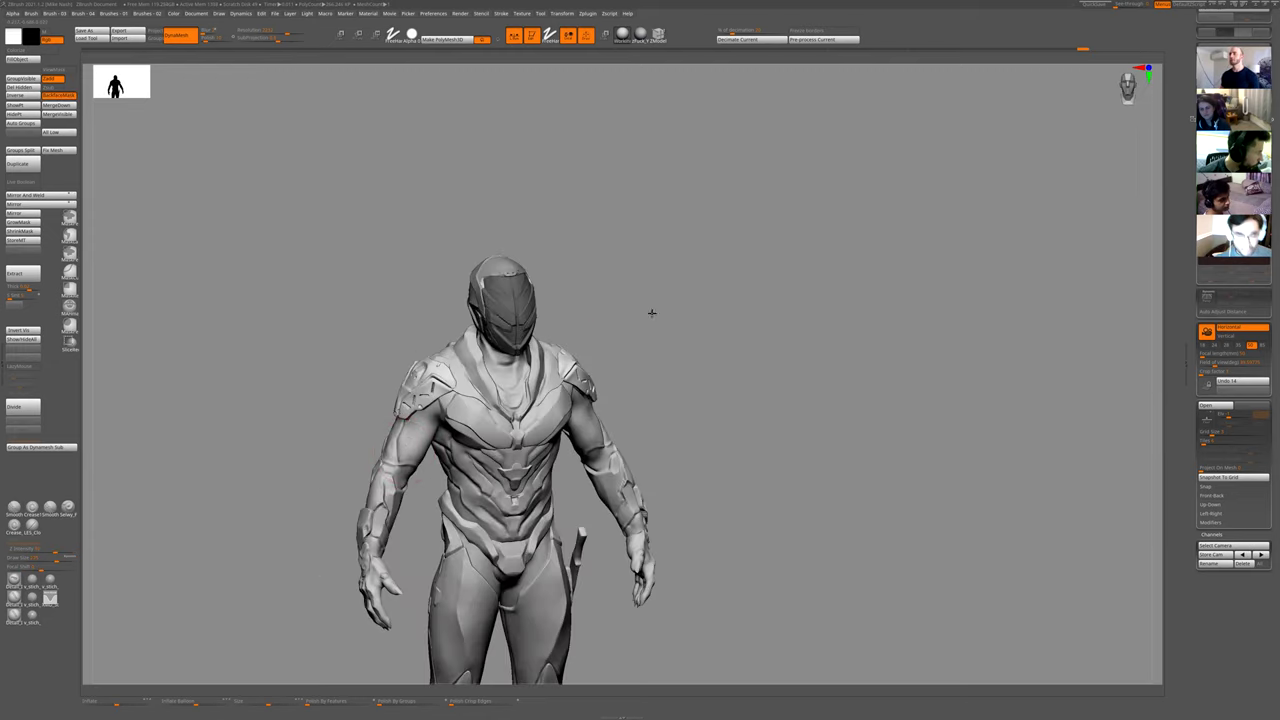
pyautogui.moveTo(651, 313); pyautogui.dragTo(278, 544)
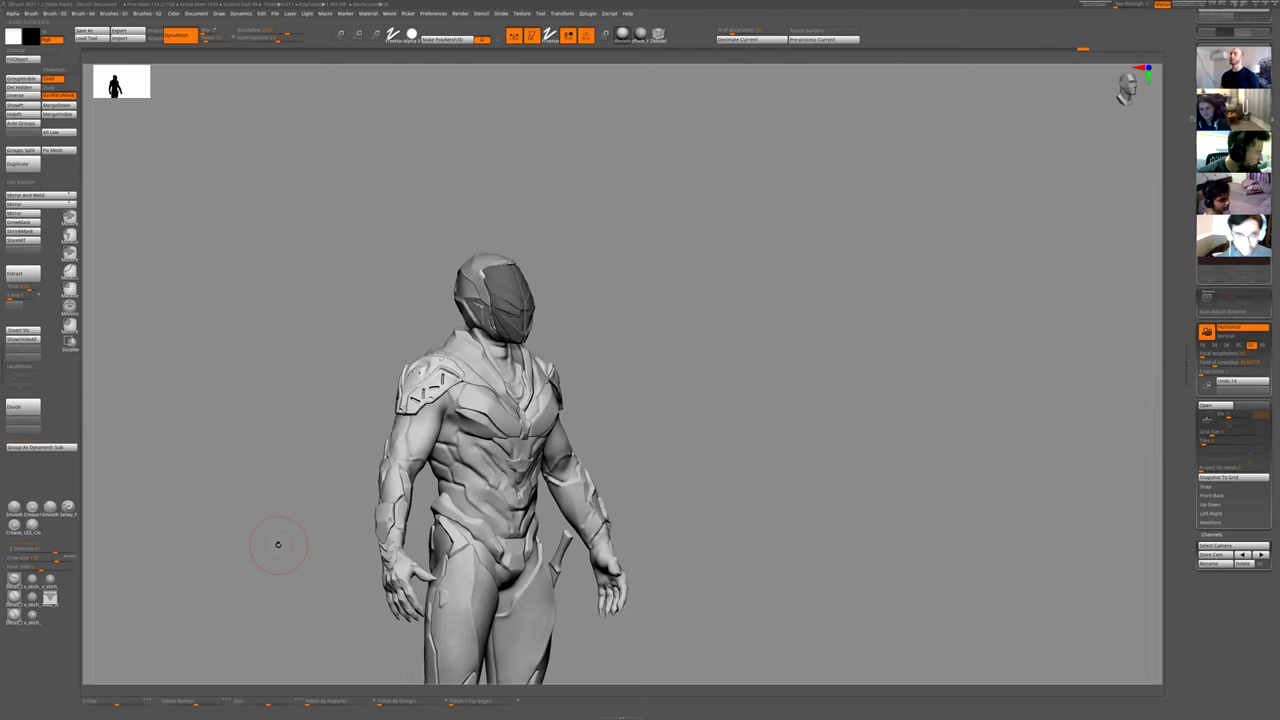
# - Isolate the shoulder pads and undo the slot carving back to plain side panels
pyautogui.hotkey('shift', 's')
pyautogui.keyDown('ctrl'); pyautogui.moveTo(680, 377); pyautogui.dragTo(676, 450, button='right'); pyautogui.keyUp('ctrl')
pyautogui.hotkey('ctrl', 'z')
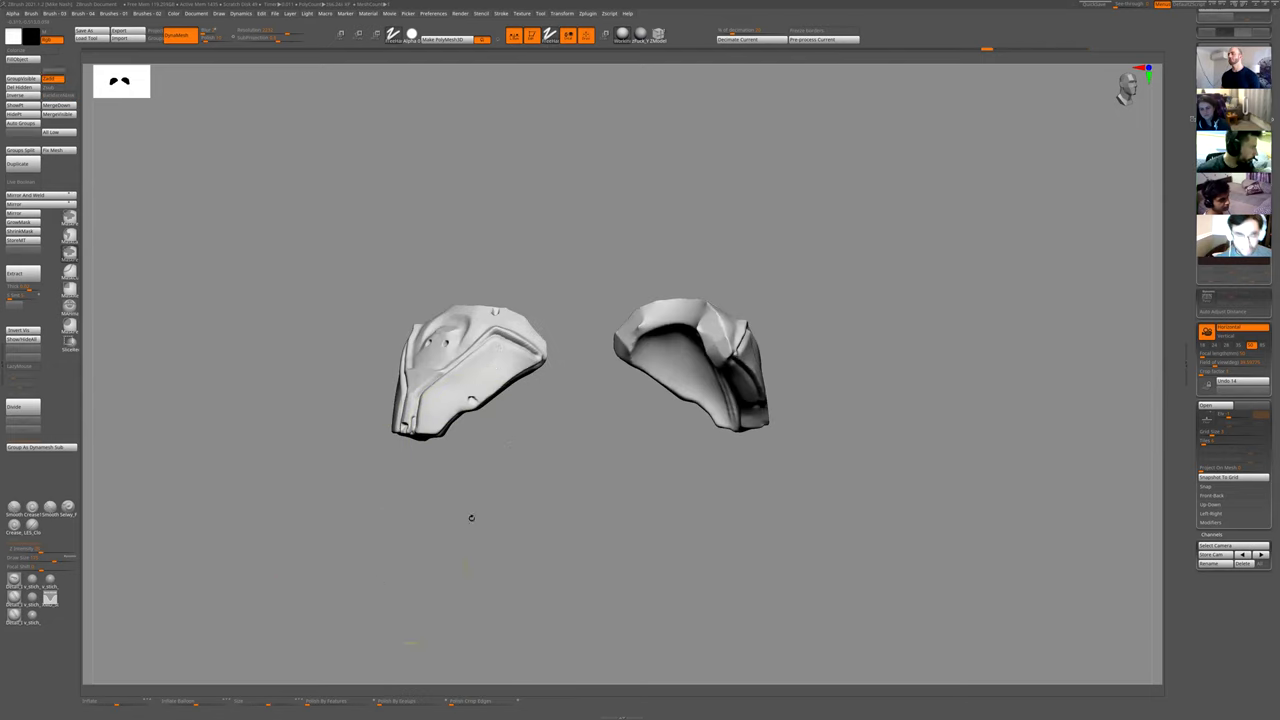
# - Mask two short slanted stripes, set apart along the front side panel of the shoulder pads
pyautogui.keyDown('ctrl'); pyautogui.moveTo(480, 491); pyautogui.dragTo(490, 414, button='right'); pyautogui.keyUp('ctrl')
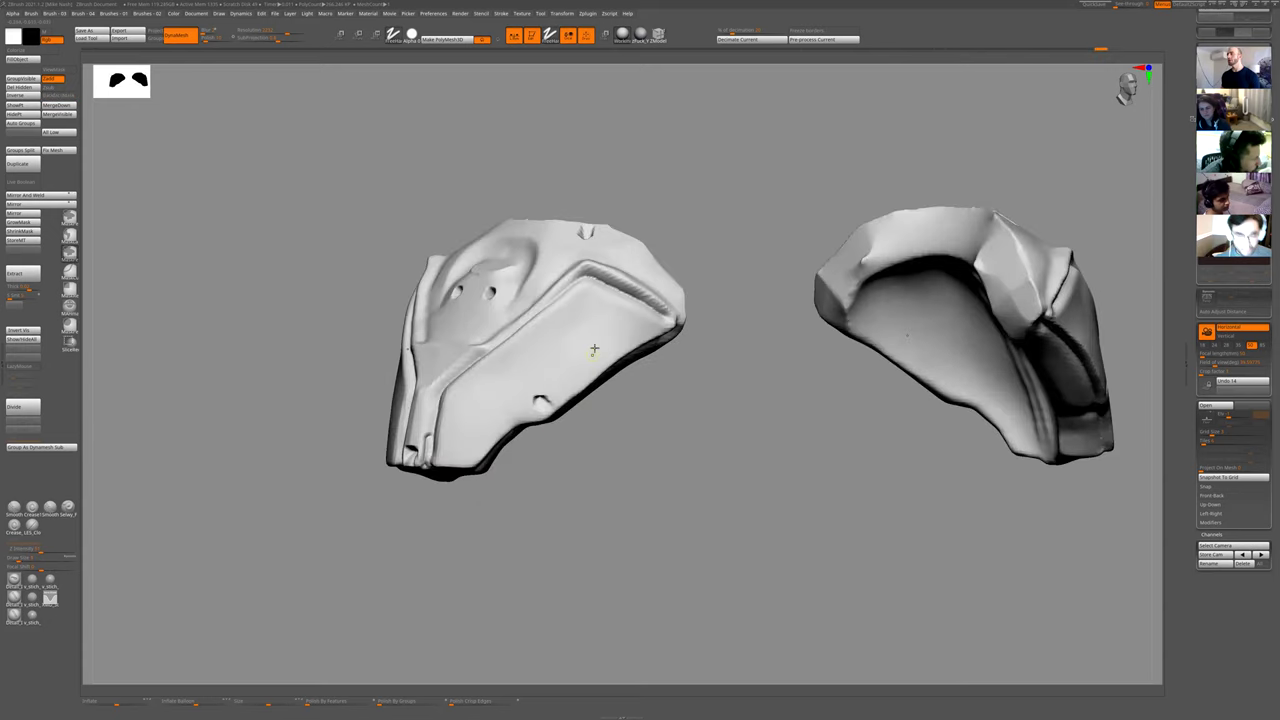
pyautogui.moveTo(580, 362); pyautogui.dragTo(604, 344)
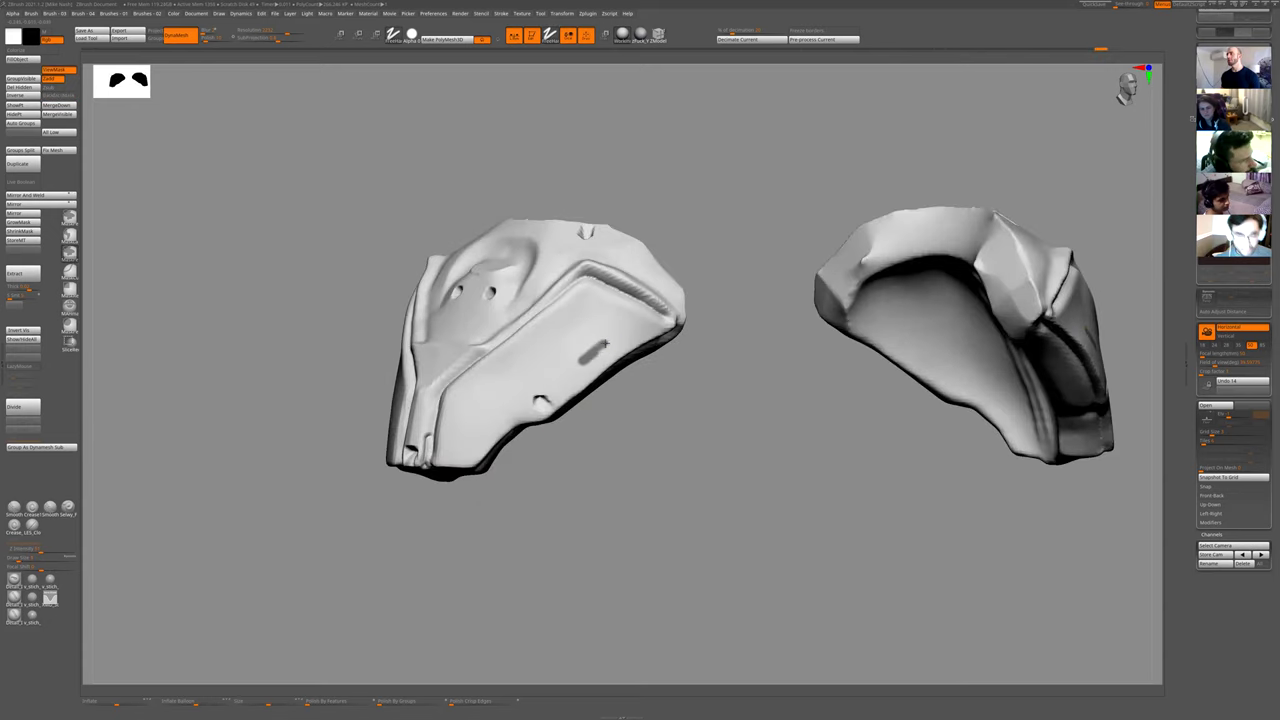
pyautogui.moveTo(470, 392); pyautogui.dragTo(497, 368)
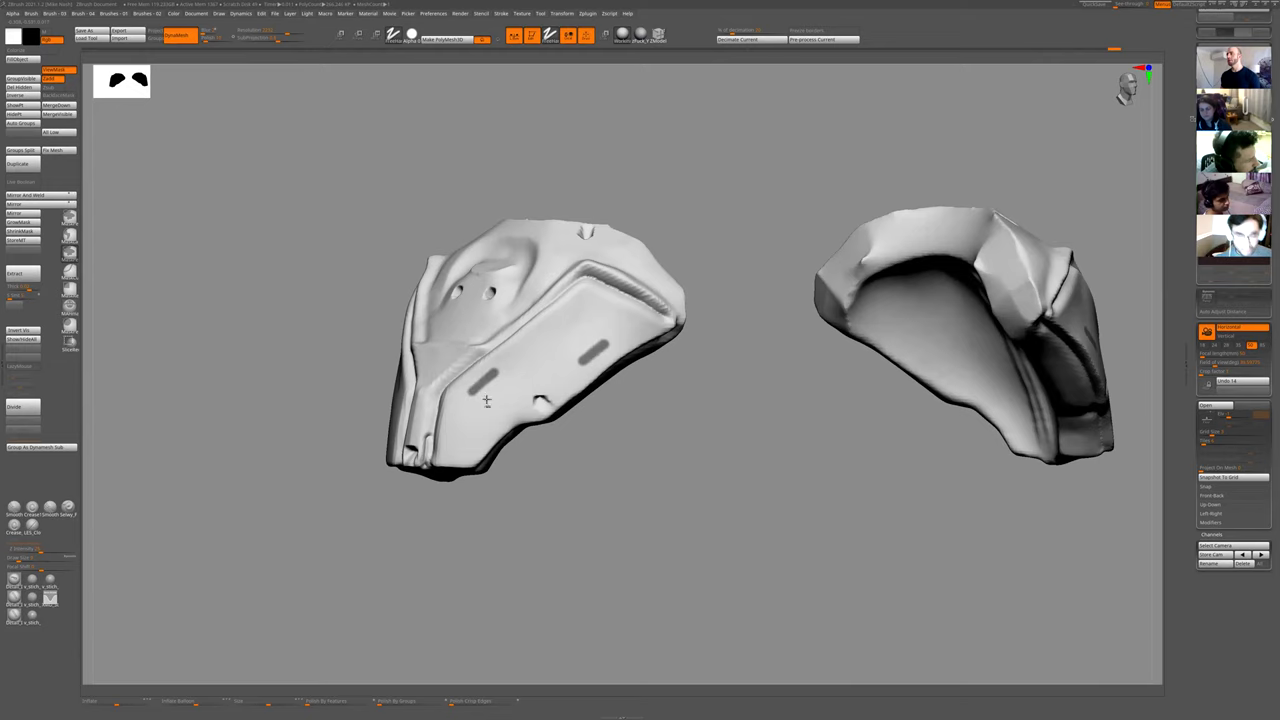
pyautogui.keyDown('ctrl'); pyautogui.moveTo(487, 400); pyautogui.dragTo(460, 500, button='right'); pyautogui.keyUp('ctrl')
pyautogui.moveTo(460, 500); pyautogui.dragTo(503, 365, button='right')
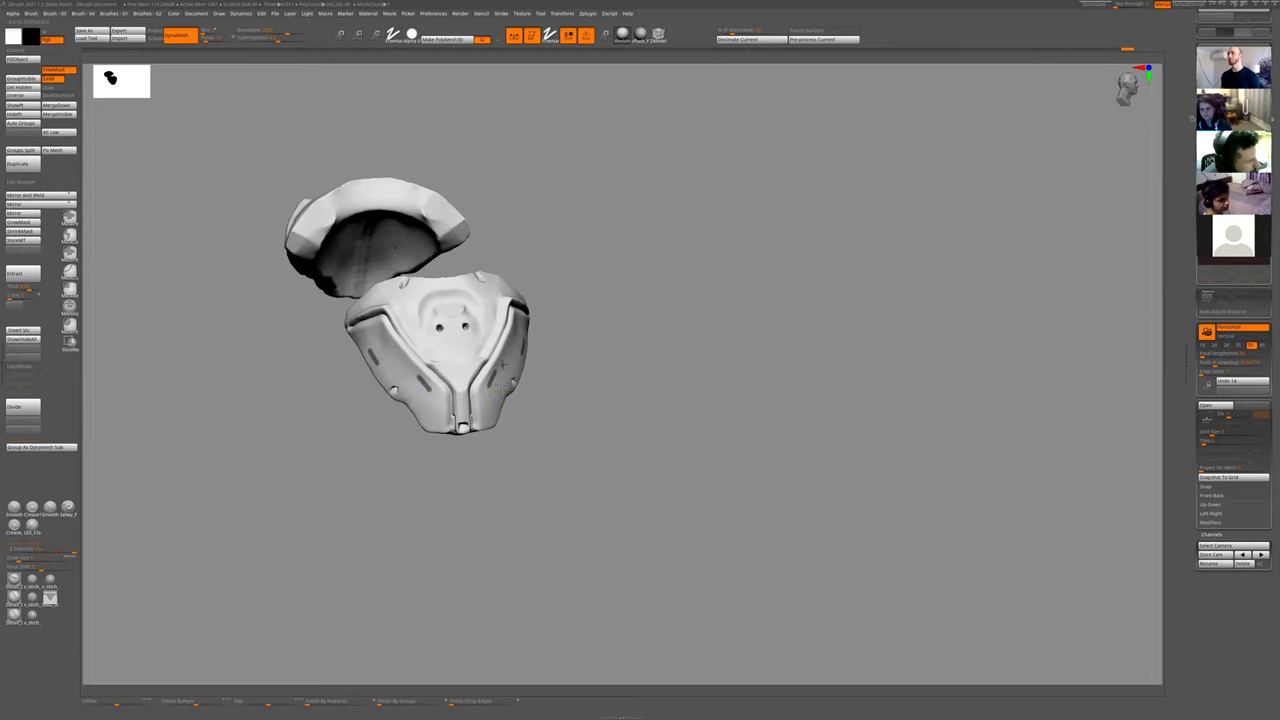
# - Invert the mask and push the two slanted stripes inward to form slots, viewing them from the front
pyautogui.hotkey('ctrl', 'i')
pyautogui.moveTo(566, 394); pyautogui.dragTo(494, 374, button='right')
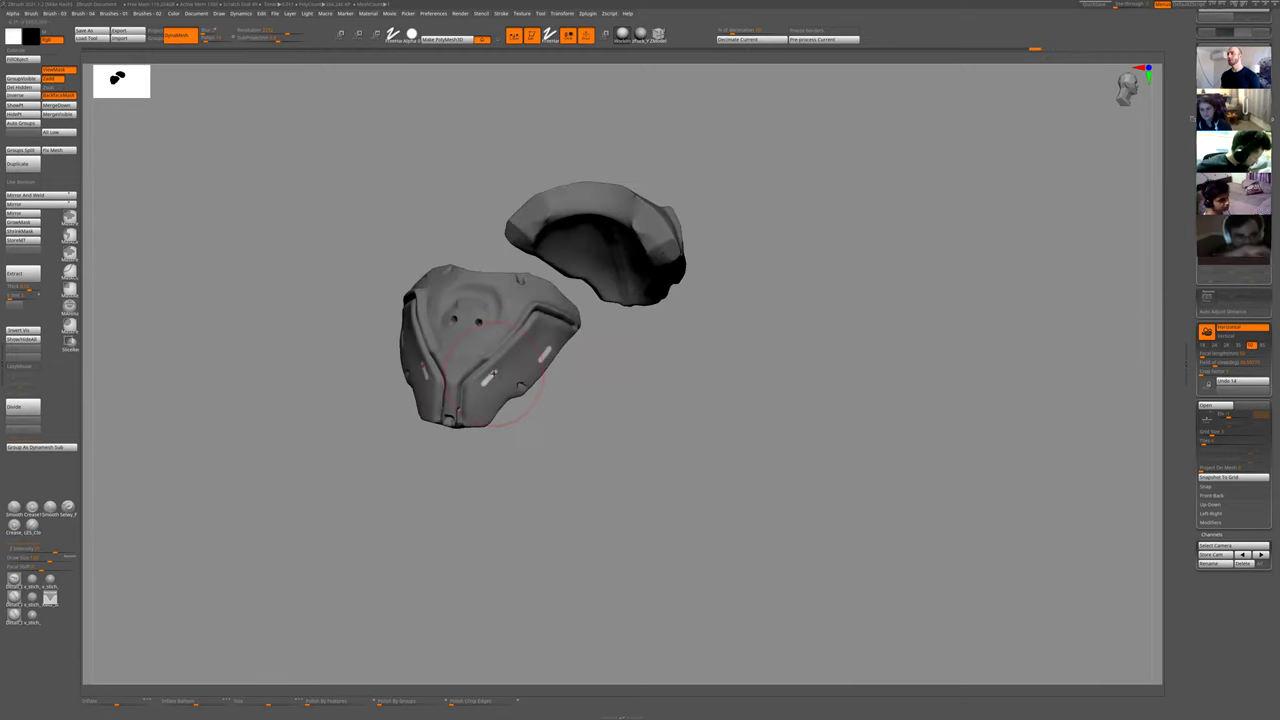
pyautogui.moveTo(567, 409); pyautogui.dragTo(426, 617, button='right')
pyautogui.keyDown('ctrl'); pyautogui.keyDown('shift'); pyautogui.click(397, 494); pyautogui.keyUp('shift'); pyautogui.keyUp('ctrl')
pyautogui.moveTo(397, 494); pyautogui.dragTo(449, 412, button='right')
pyautogui.hotkey('alt', 's')
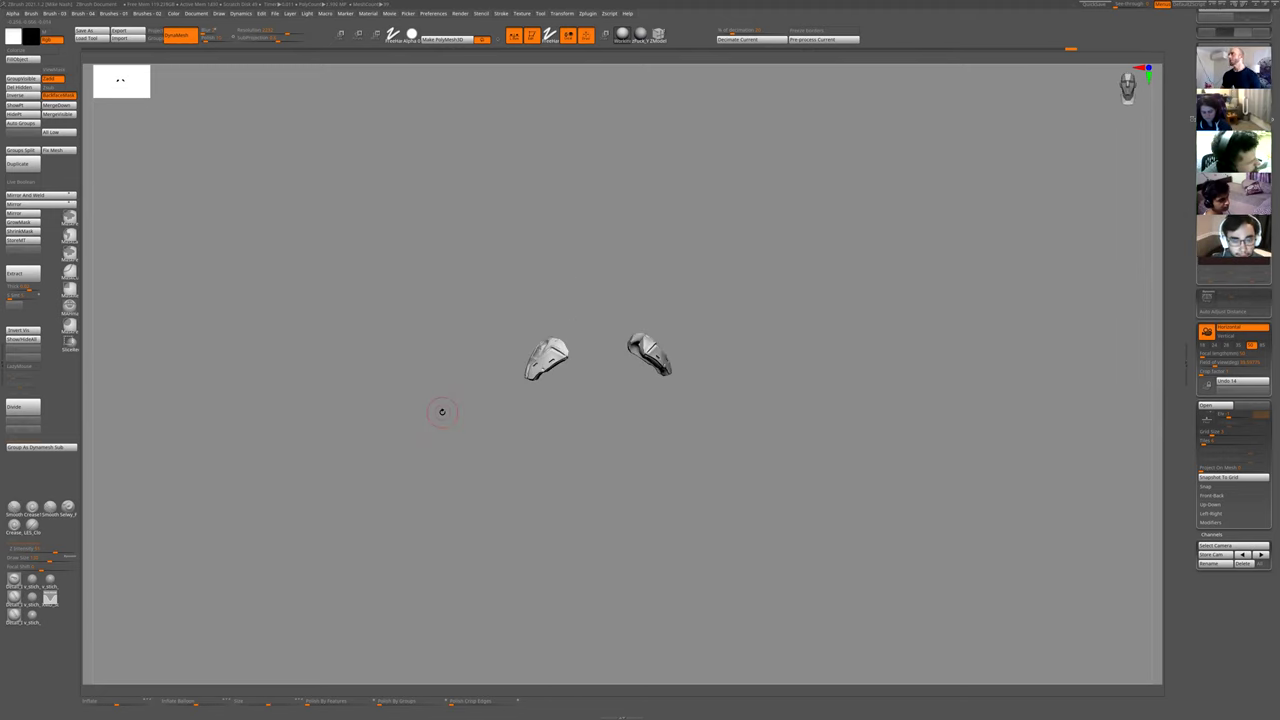
# - Inspect the two slots up close and undo their carving back to the inverted stripe mask
pyautogui.keyDown('ctrl'); pyautogui.moveTo(536, 416); pyautogui.dragTo(505, 680, button='right'); pyautogui.keyUp('ctrl')
pyautogui.keyDown('ctrl'); pyautogui.click(524, 460); pyautogui.keyUp('ctrl')
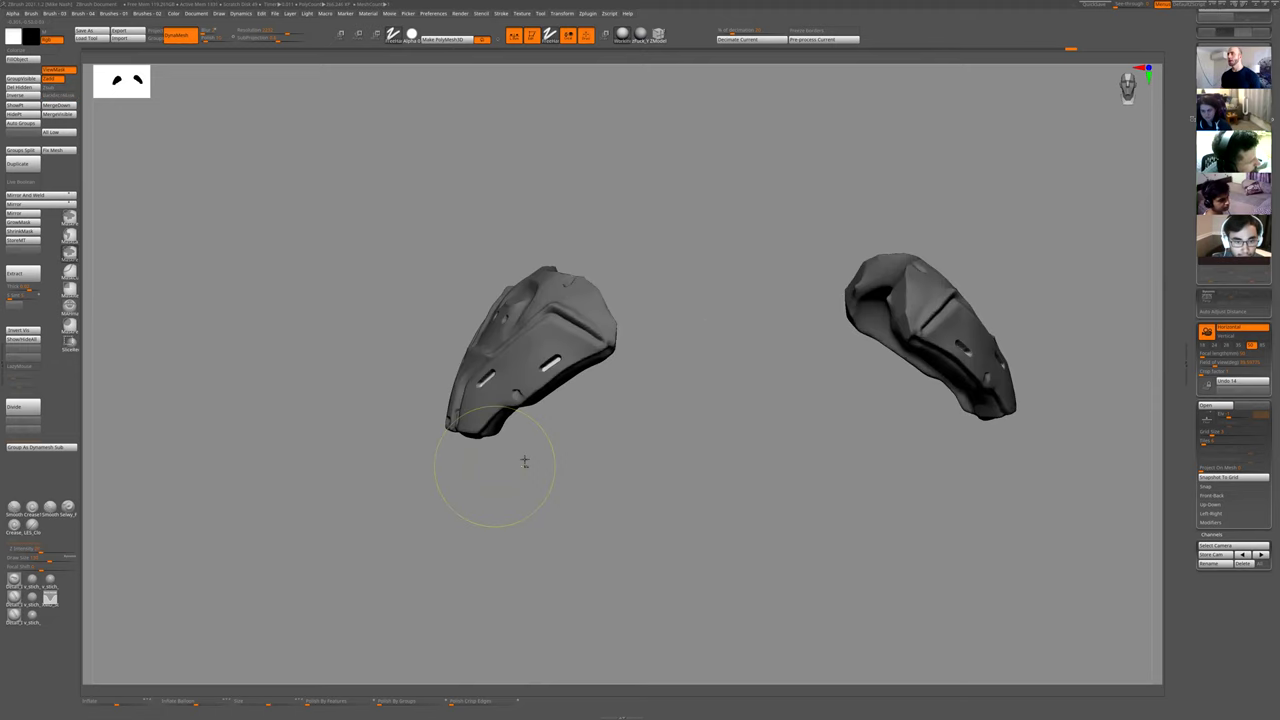
pyautogui.moveTo(524, 460); pyautogui.dragTo(537, 405, button='right')
pyautogui.keyDown('ctrl'); pyautogui.click(414, 446); pyautogui.keyUp('ctrl')
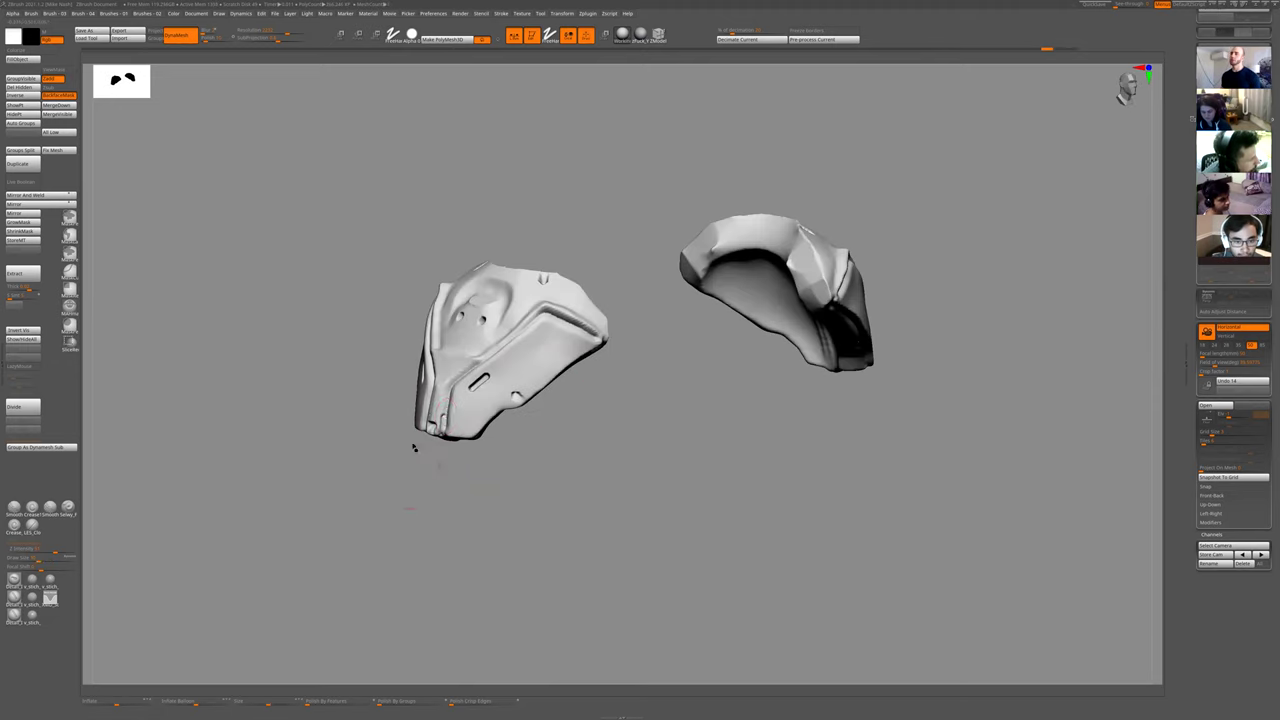
pyautogui.hotkey('ctrl', 'z')
pyautogui.hotkey('ctrl', 'z')
# - Import a set of mechanical detail alphas, such as bolts, handles, hatches and vents, and select one of them
pyautogui.click(58, 95)
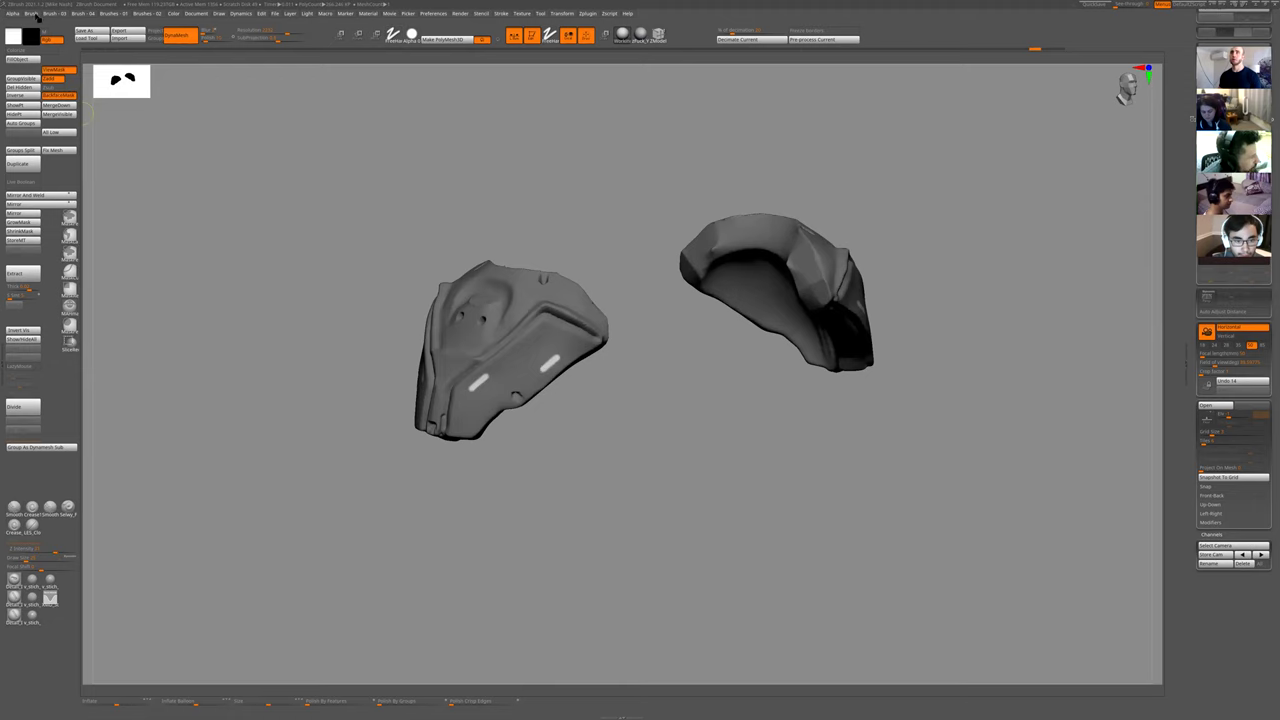
pyautogui.click(20, 14)
pyautogui.click(25, 31)
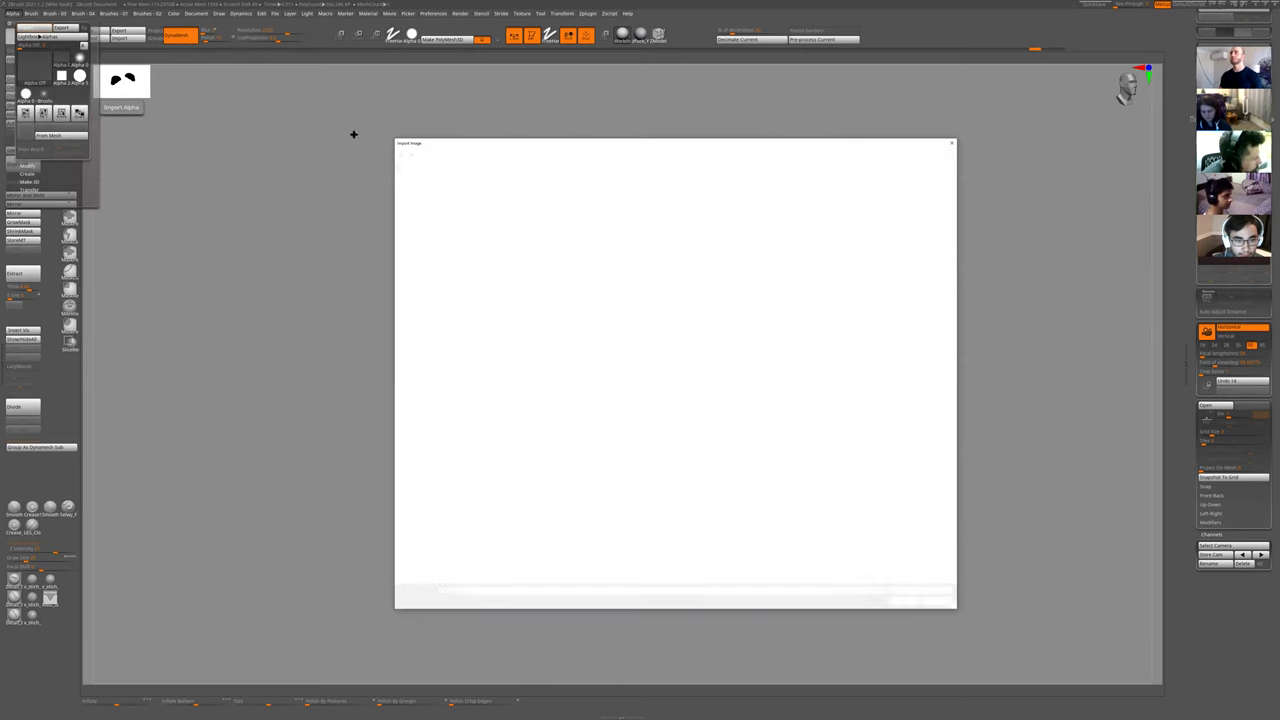
pyautogui.press('Escape')
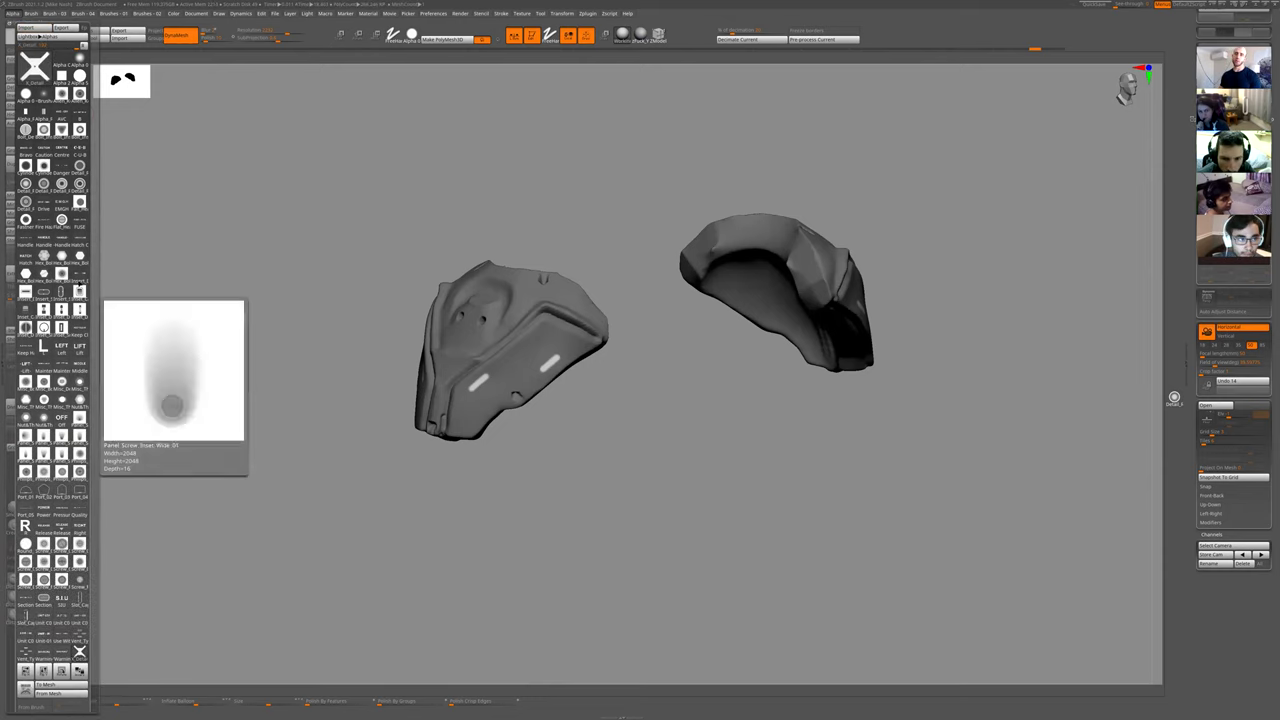
pyautogui.click(61, 292)
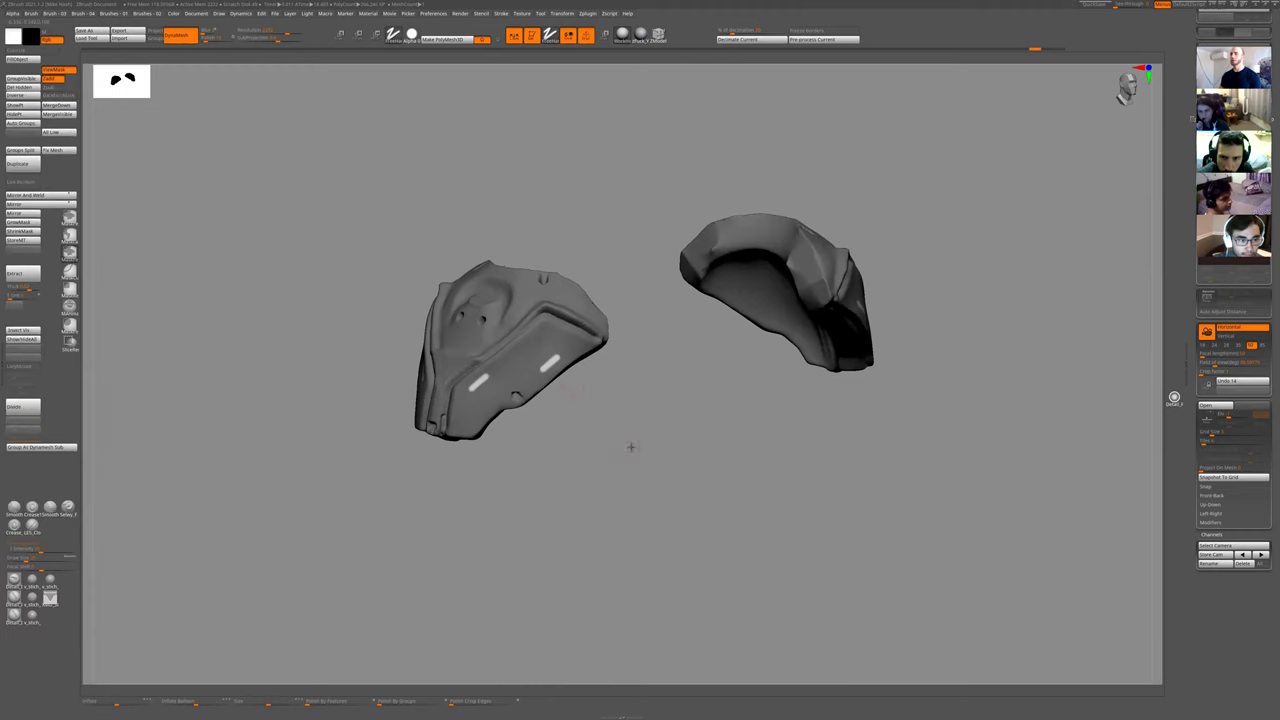
# - Clear the mask from the shoulder pads and choose another sculpting brush
pyautogui.keyDown('ctrl'); pyautogui.moveTo(631, 446); pyautogui.dragTo(614, 430); pyautogui.keyUp('ctrl')
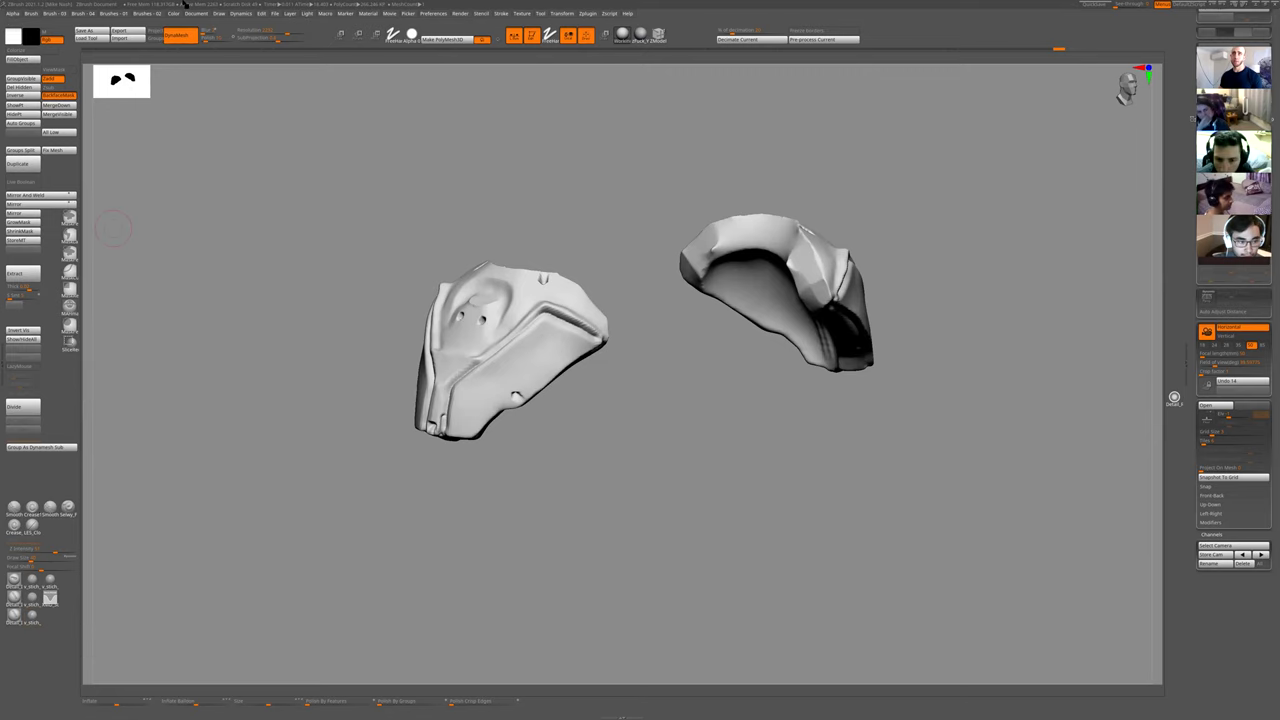
pyautogui.press('b')
pyautogui.click(496, 425)
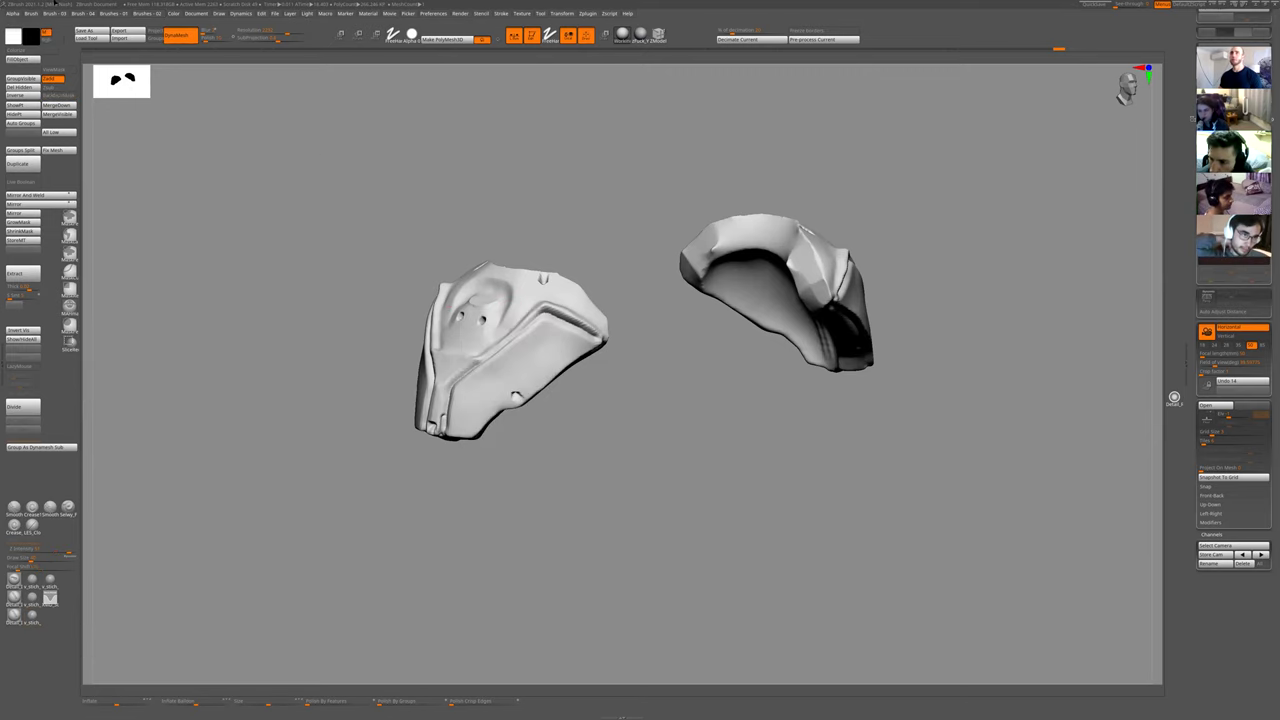
# - Try stamping the slot-shaped alpha with side gaps onto the shoulder pad's side panel
pyautogui.click(14, 13)
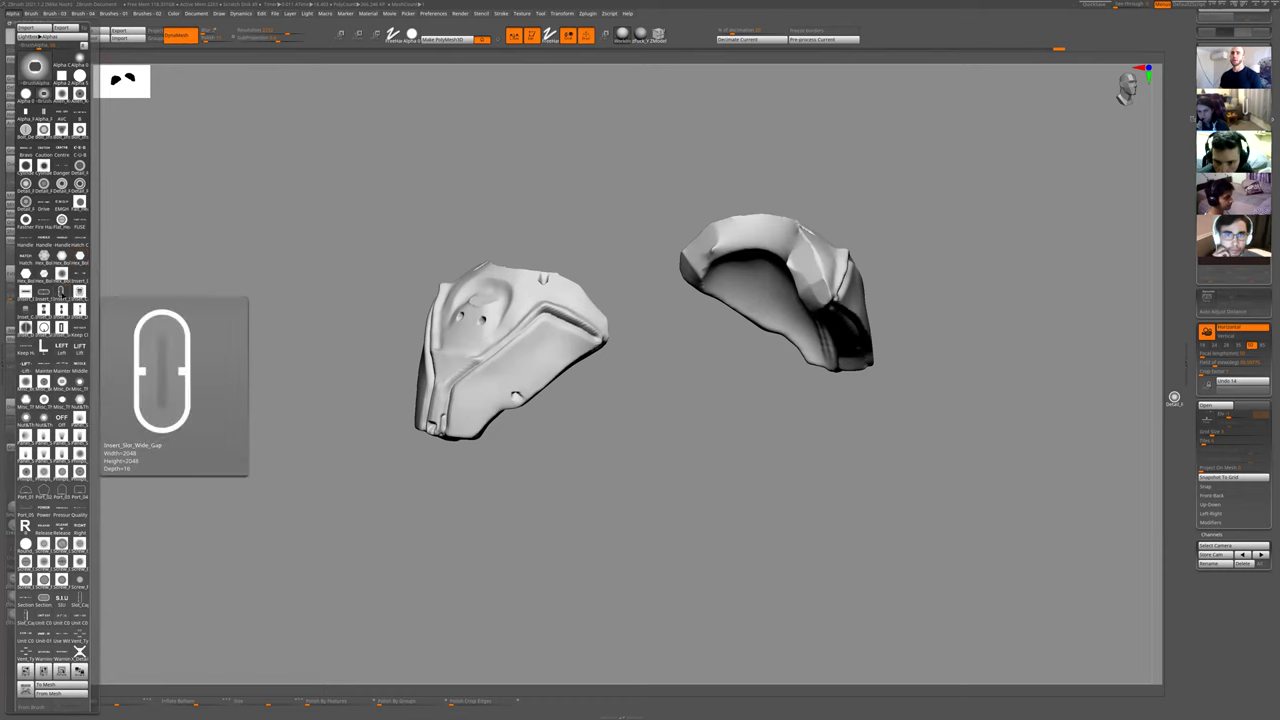
pyautogui.click(61, 308)
pyautogui.keyDown('shift'); pyautogui.moveTo(547, 460); pyautogui.dragTo(546, 483); pyautogui.keyUp('shift')
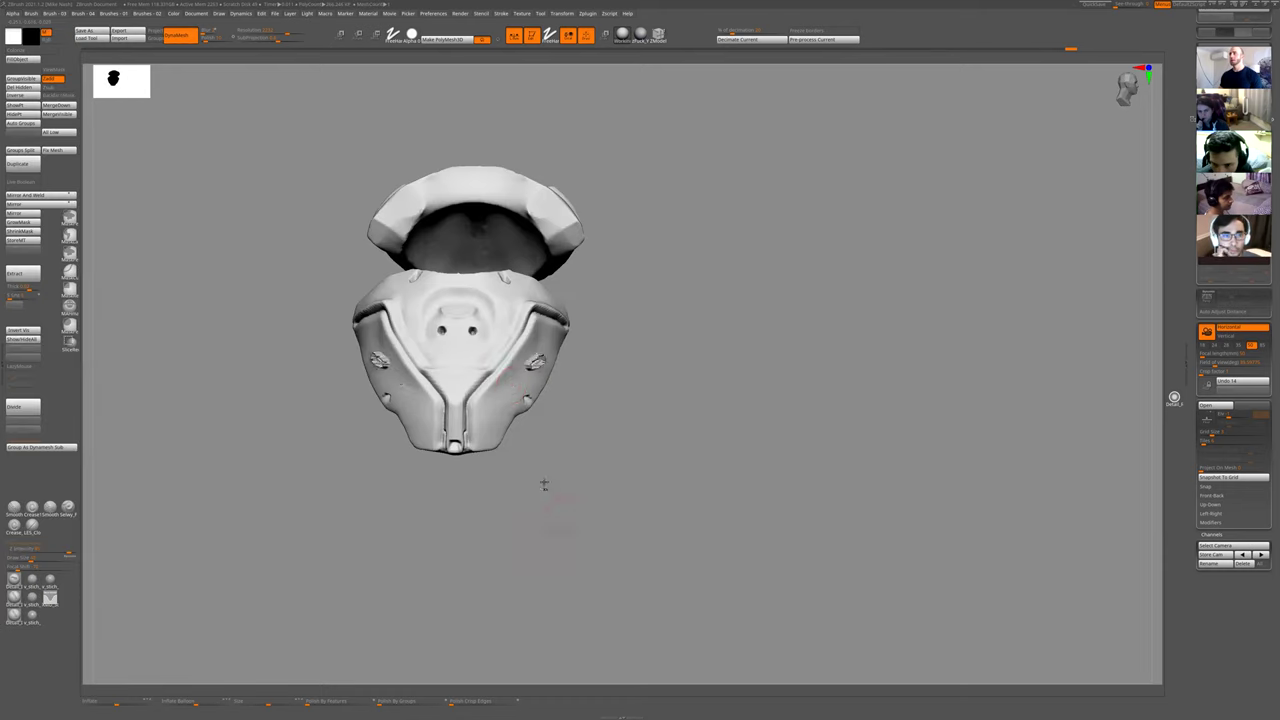
pyautogui.hotkey('ctrl', 'z')
pyautogui.moveTo(610, 450); pyautogui.dragTo(520, 437)
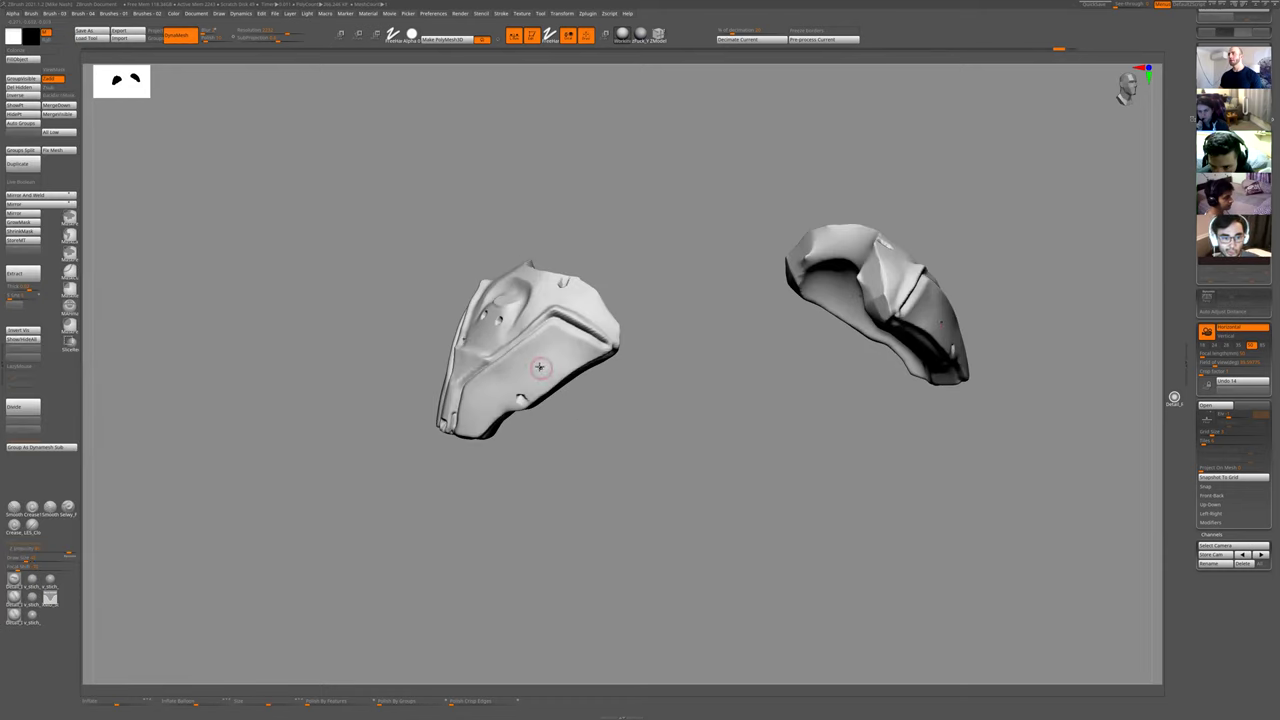
pyautogui.click(531, 369)
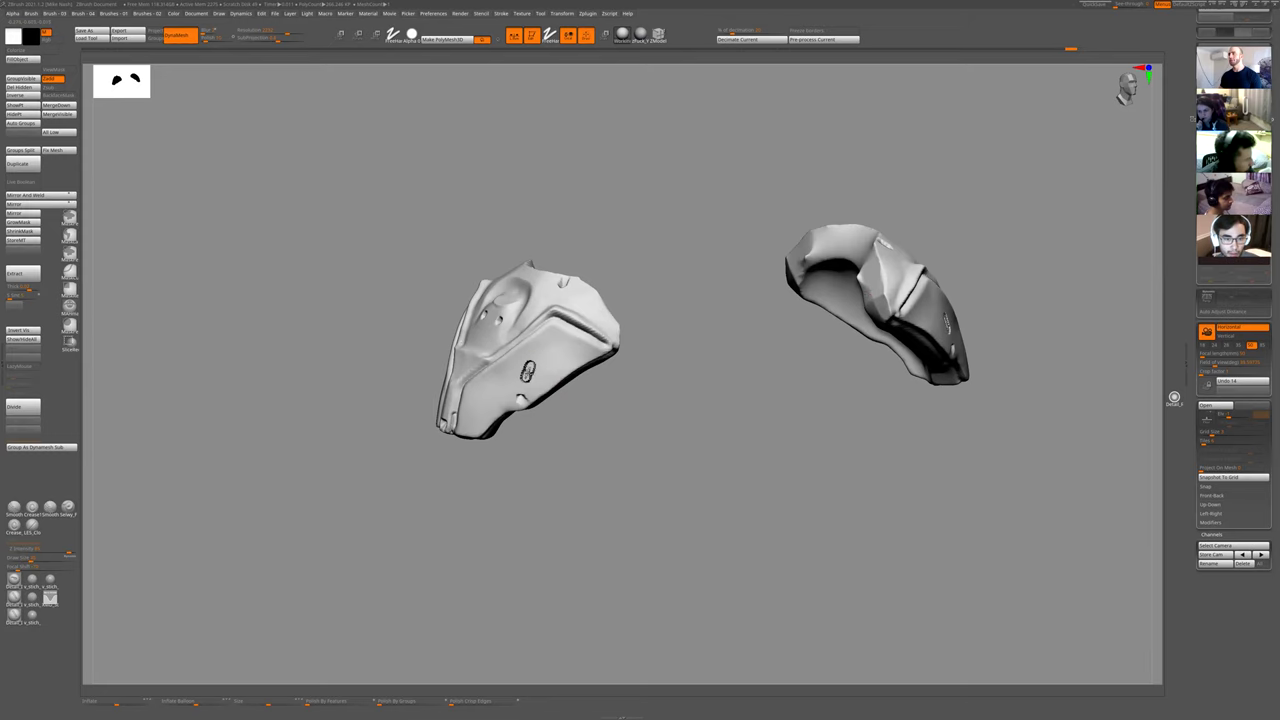
# - Review the slot stamp on the full character, then retry it on the isolated side panel and undo it
pyautogui.moveTo(646, 455); pyautogui.dragTo(735, 390)
pyautogui.hotkey('shift', 's')
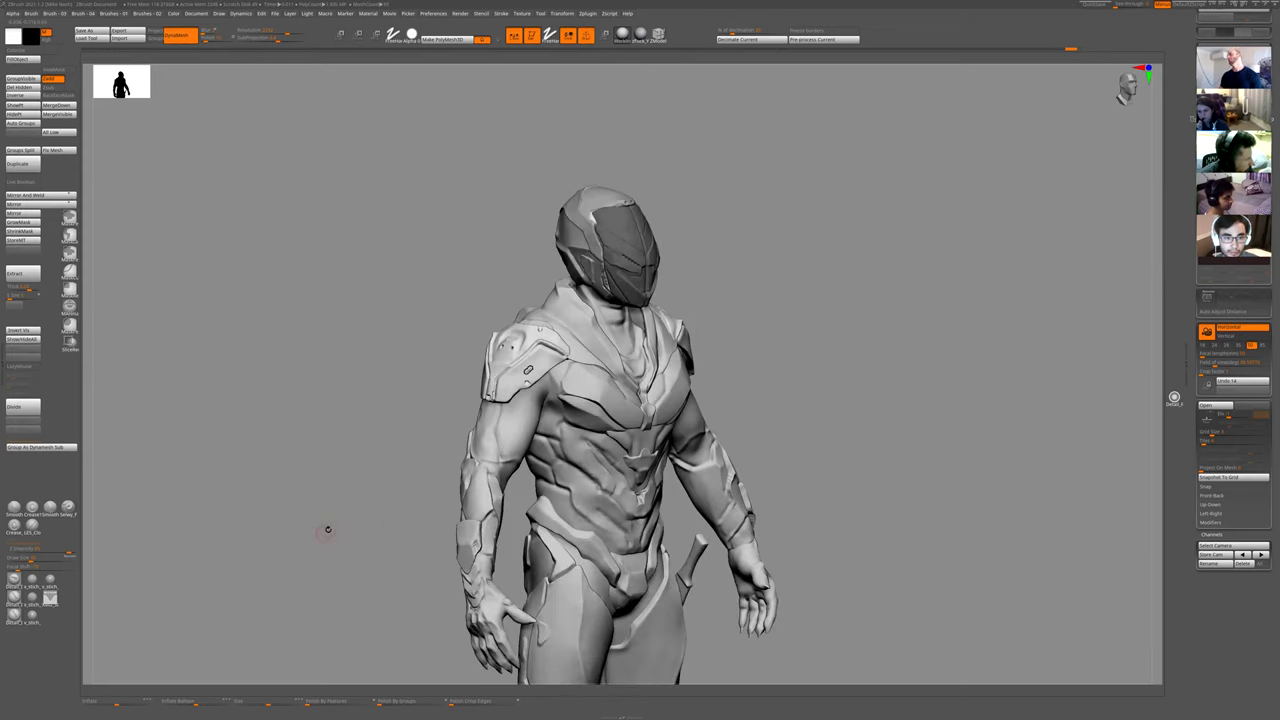
pyautogui.moveTo(324, 529); pyautogui.dragTo(317, 526)
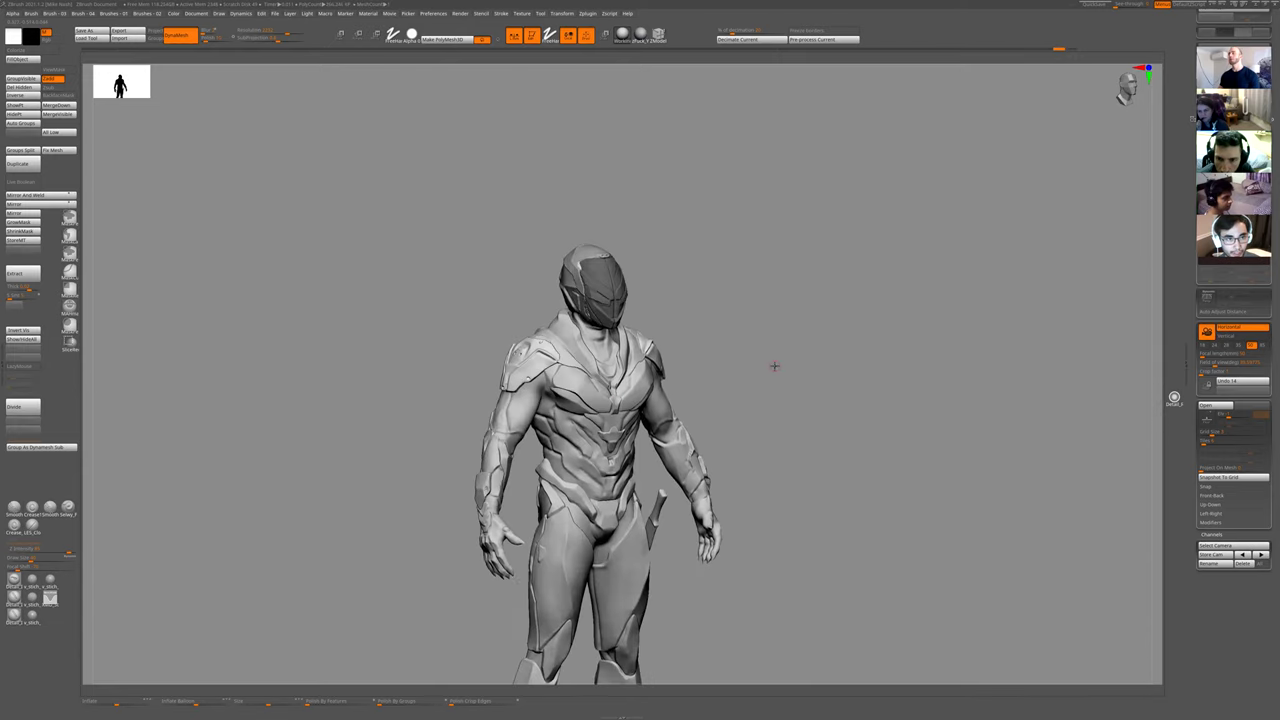
pyautogui.moveTo(774, 366); pyautogui.dragTo(769, 357)
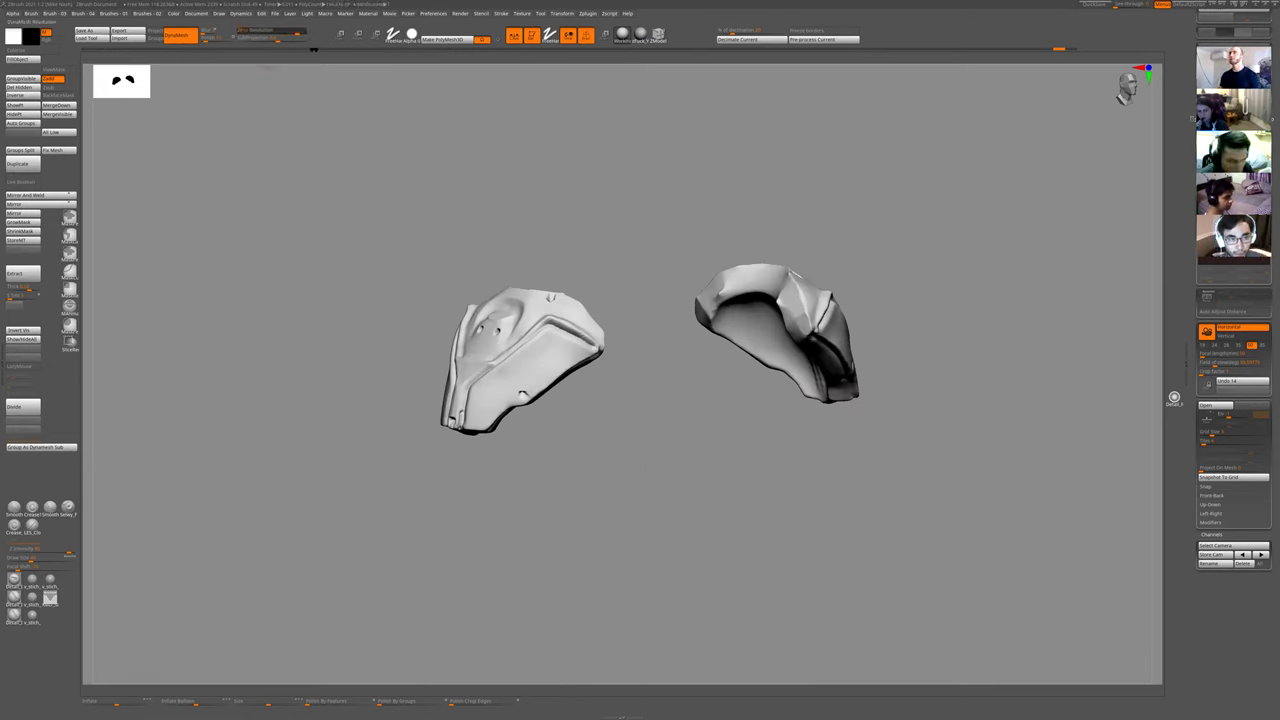
pyautogui.moveTo(550, 363); pyautogui.dragTo(522, 374)
pyautogui.hotkey('ctrl', 'z')
pyautogui.hotkey('shift', 's')
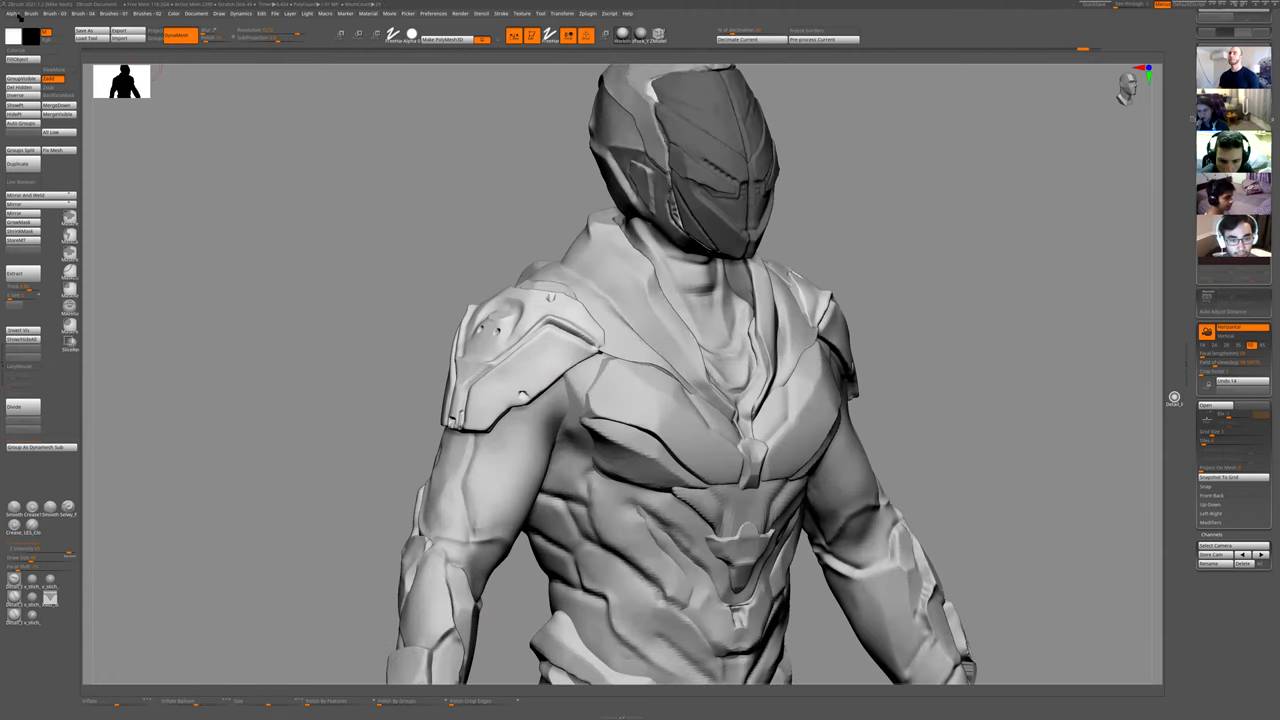
# - Try stamping text alphas such as LEFT onto the shoulder pad's side panel and undo each attempt
pyautogui.click(14, 13)
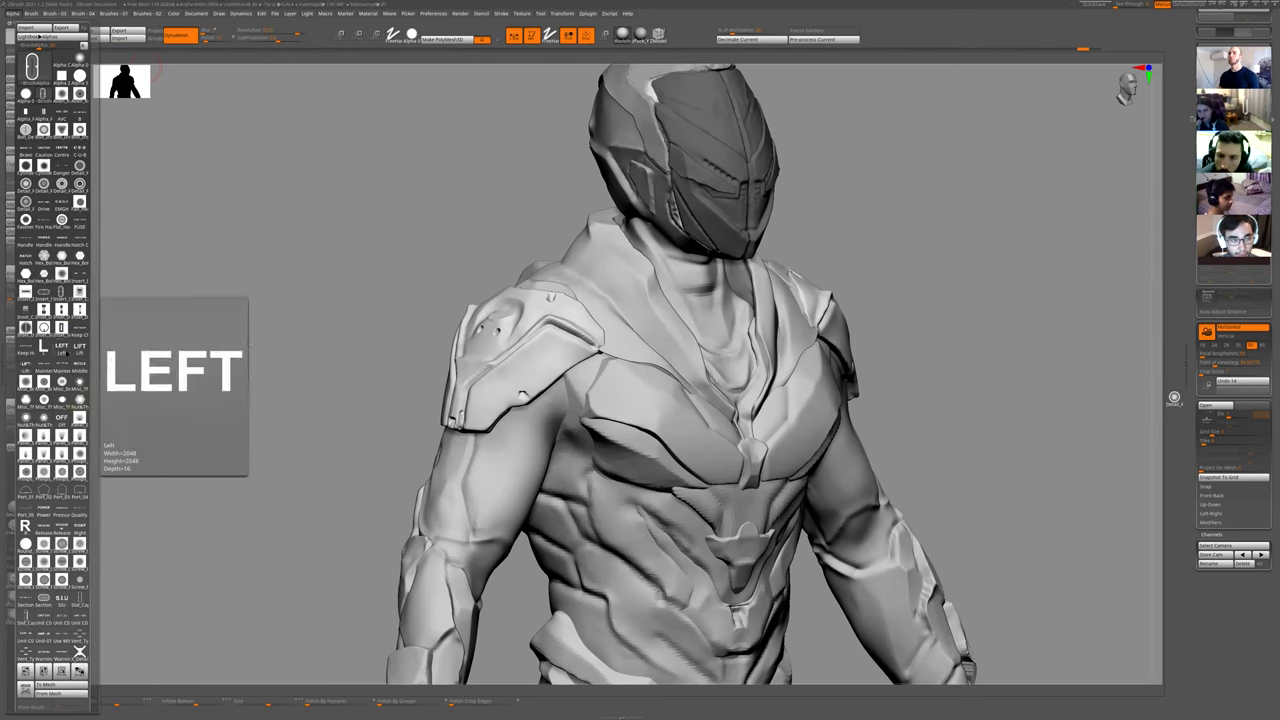
pyautogui.click(65, 350)
pyautogui.moveTo(533, 373); pyautogui.dragTo(544, 362)
pyautogui.hotkey('ctrl', 'z')
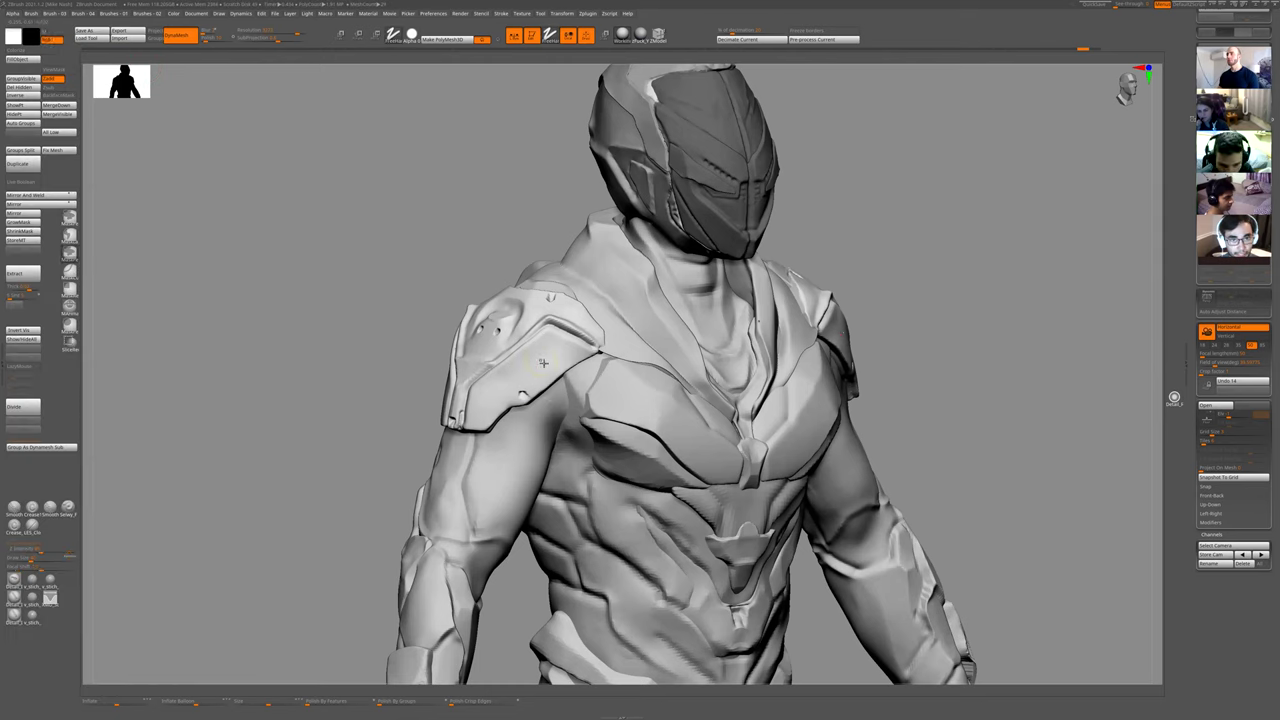
pyautogui.click(16, 14)
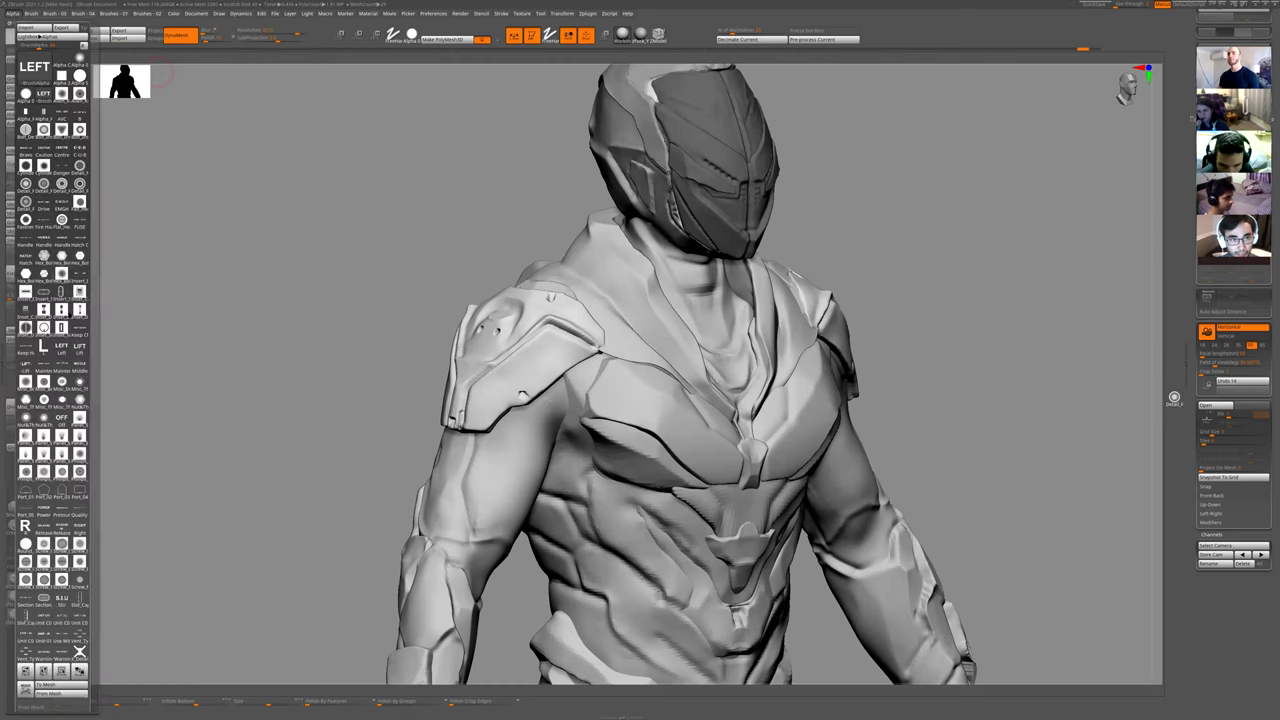
pyautogui.click(79, 347)
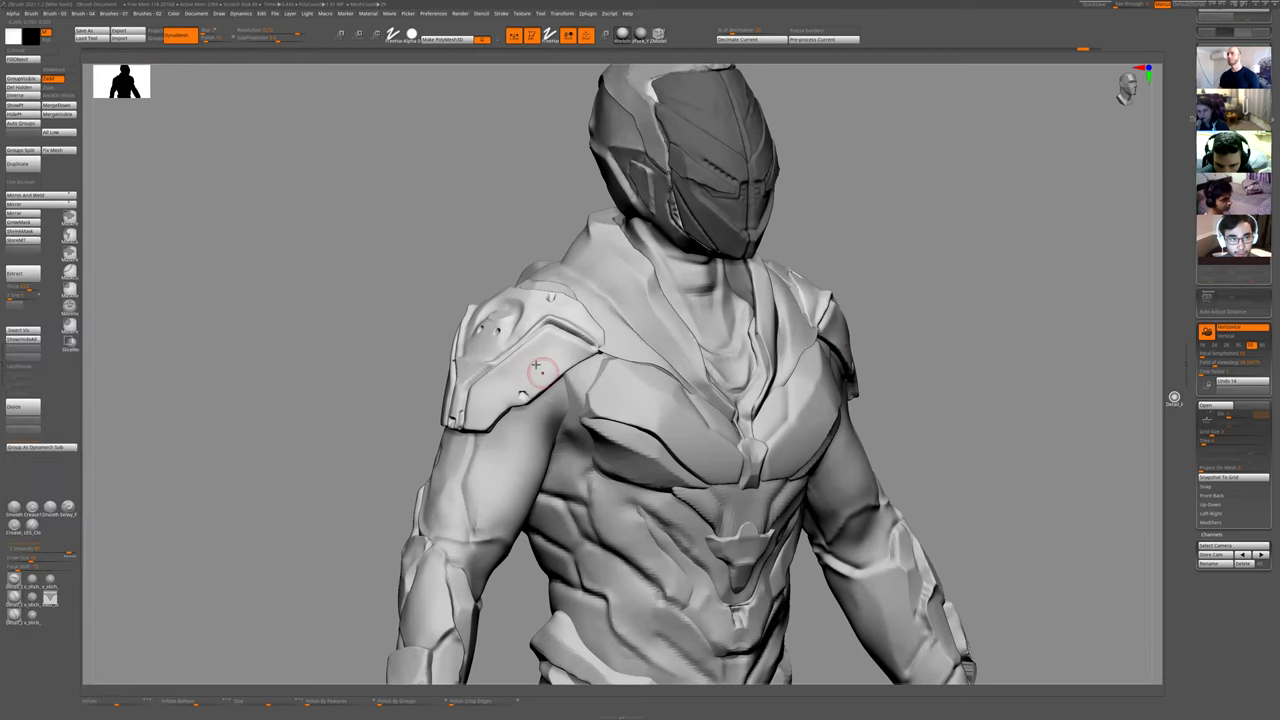
pyautogui.moveTo(524, 372); pyautogui.dragTo(550, 362)
pyautogui.hotkey('ctrl', 'z')
# - Lower the brush intensity, reduce the brush size and try a small text stamp on the isolated pad's side panel
pyautogui.press('u')
pyautogui.moveTo(1056, 400); pyautogui.dragTo(937, 400)
pyautogui.hotkey('shift', 's')
pyautogui.moveTo(571, 434)
pyautogui.keyDown('alt'); pyautogui.mouseDown()
pyautogui.moveTo(647, 501)
pyautogui.moveTo(622, 498)
pyautogui.mouseUp(); pyautogui.keyUp('alt')
pyautogui.hotkey('ctrl', 'z')
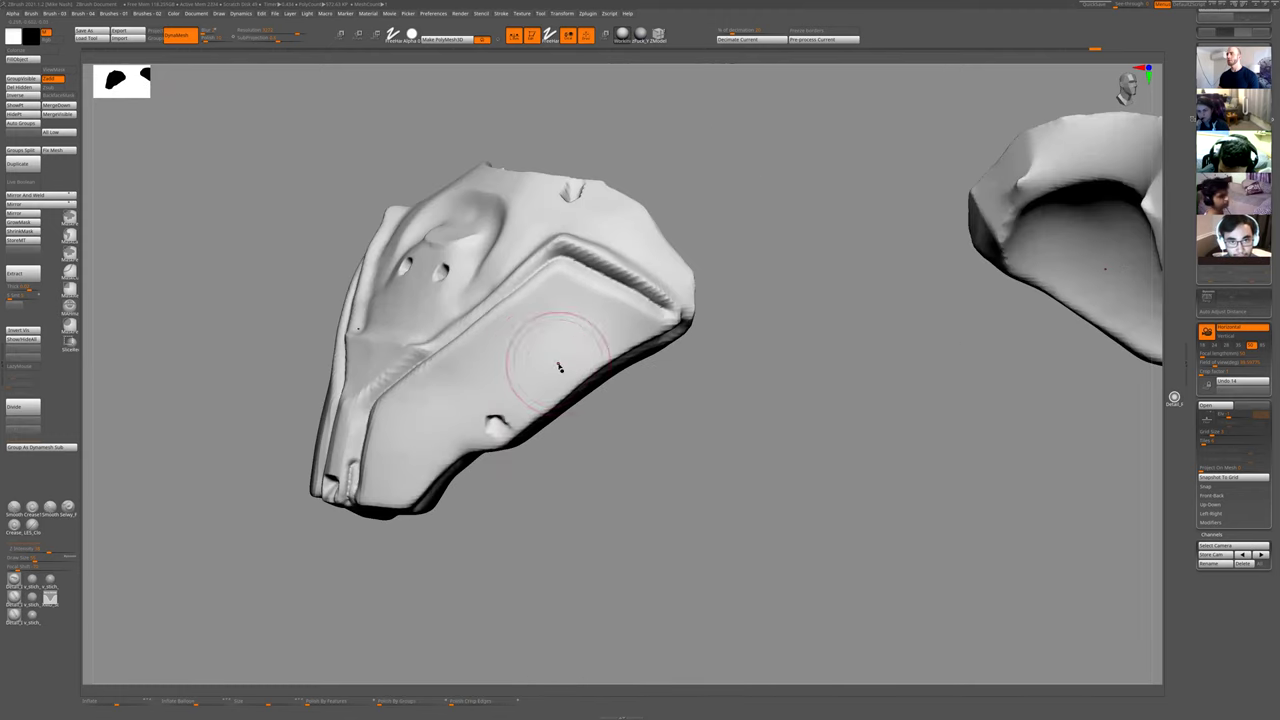
pyautogui.press('[')
pyautogui.press('[')
pyautogui.press('[')
pyautogui.moveTo(538, 356); pyautogui.dragTo(548, 348)
pyautogui.keyDown('alt'); pyautogui.moveTo(660, 430); pyautogui.dragTo(563, 338); pyautogui.keyUp('alt')
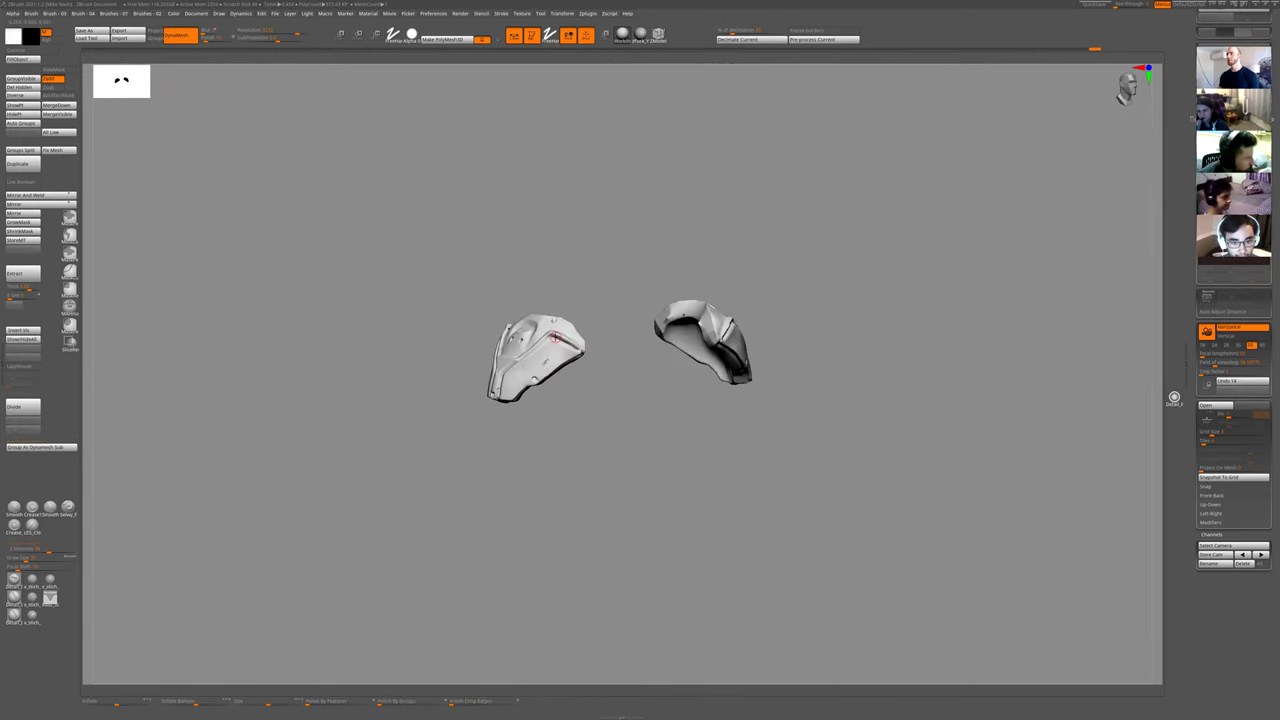
# - Undo the small text stamp and review the shoulder pads on the full character from the back and front
pyautogui.hotkey('shift', 's')
pyautogui.hotkey('shift', 's')
pyautogui.keyDown('alt'); pyautogui.moveTo(403, 260); pyautogui.dragTo(516, 341); pyautogui.keyUp('alt')
pyautogui.hotkey('ctrl', 'z')
pyautogui.moveTo(740, 540)
pyautogui.keyDown('alt'); pyautogui.mouseDown()
pyautogui.moveTo(649, 454)
pyautogui.moveTo(655, 320)
pyautogui.mouseUp(); pyautogui.keyUp('alt')
pyautogui.hotkey('shift', 's')
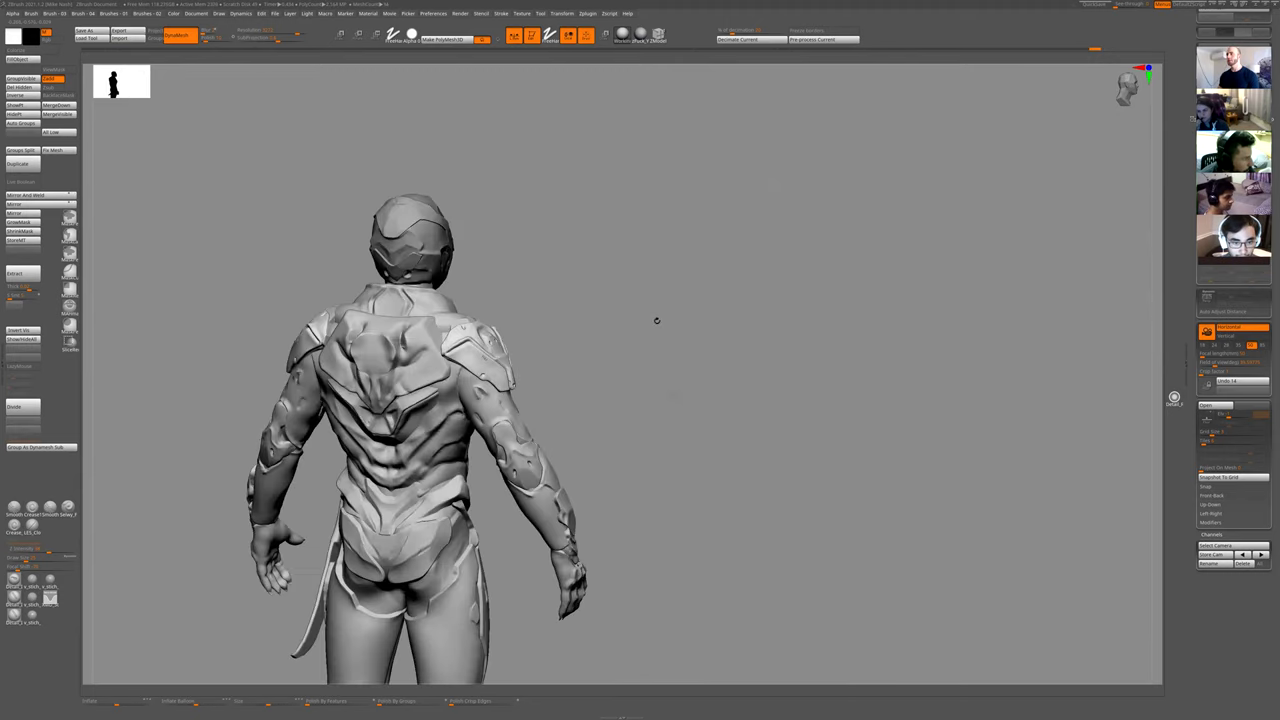
pyautogui.keyDown('alt'); pyautogui.moveTo(655, 412); pyautogui.dragTo(381, 340); pyautogui.keyUp('alt')
pyautogui.moveTo(700, 364); pyautogui.dragTo(491, 371)
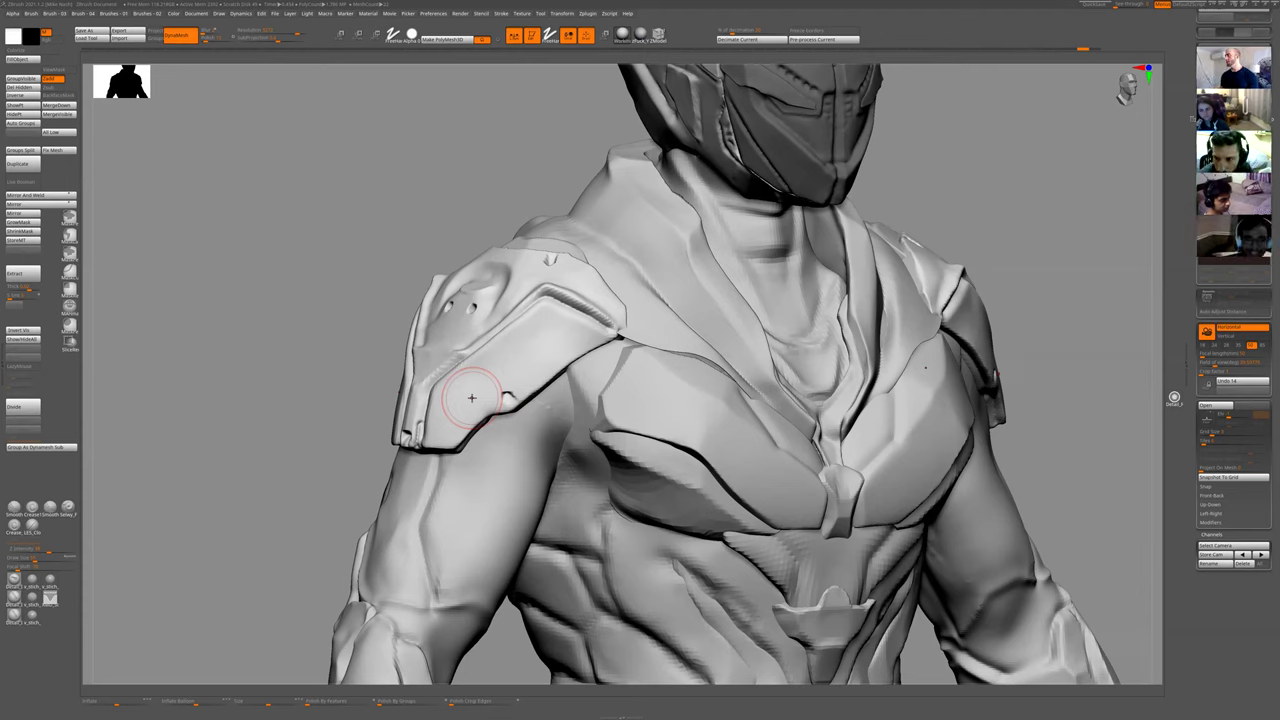
# - Isolate the shoulder pads and try stamping the X-shaped alpha onto the side panel
pyautogui.keyDown('ctrl'); pyautogui.keyDown('shift'); pyautogui.click(510, 362); pyautogui.keyUp('shift'); pyautogui.keyUp('ctrl')
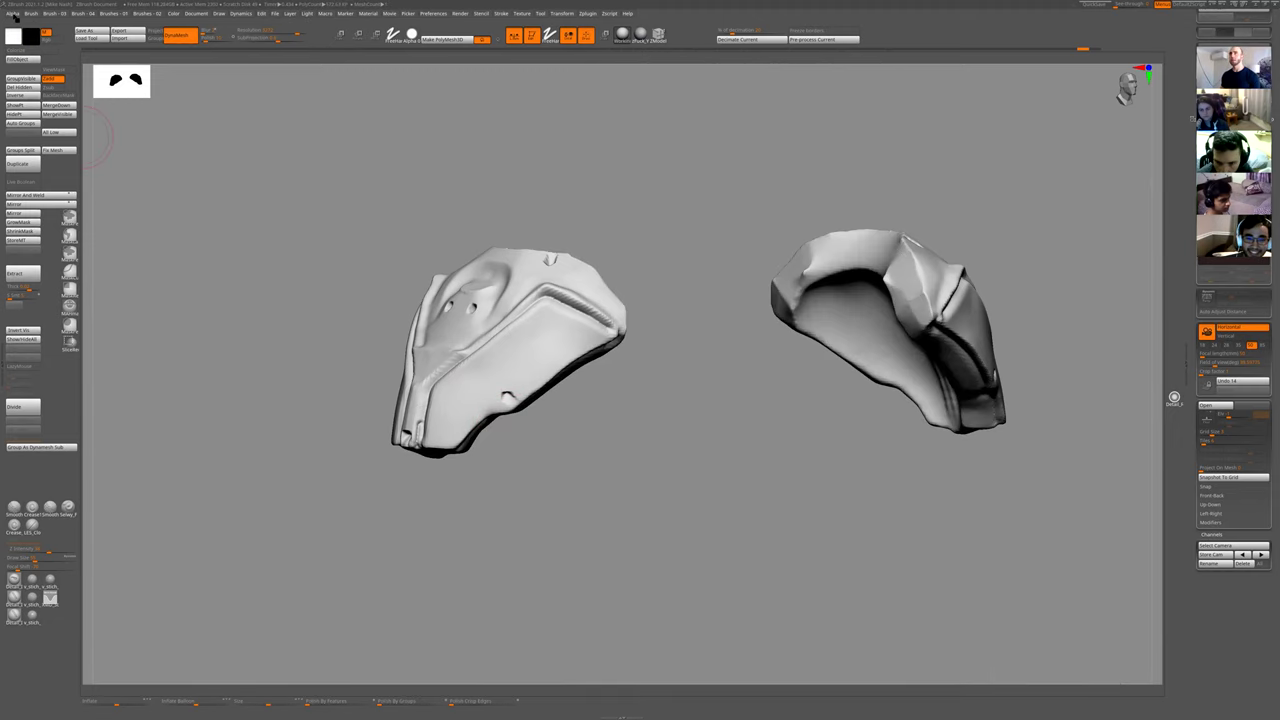
pyautogui.click(13, 14)
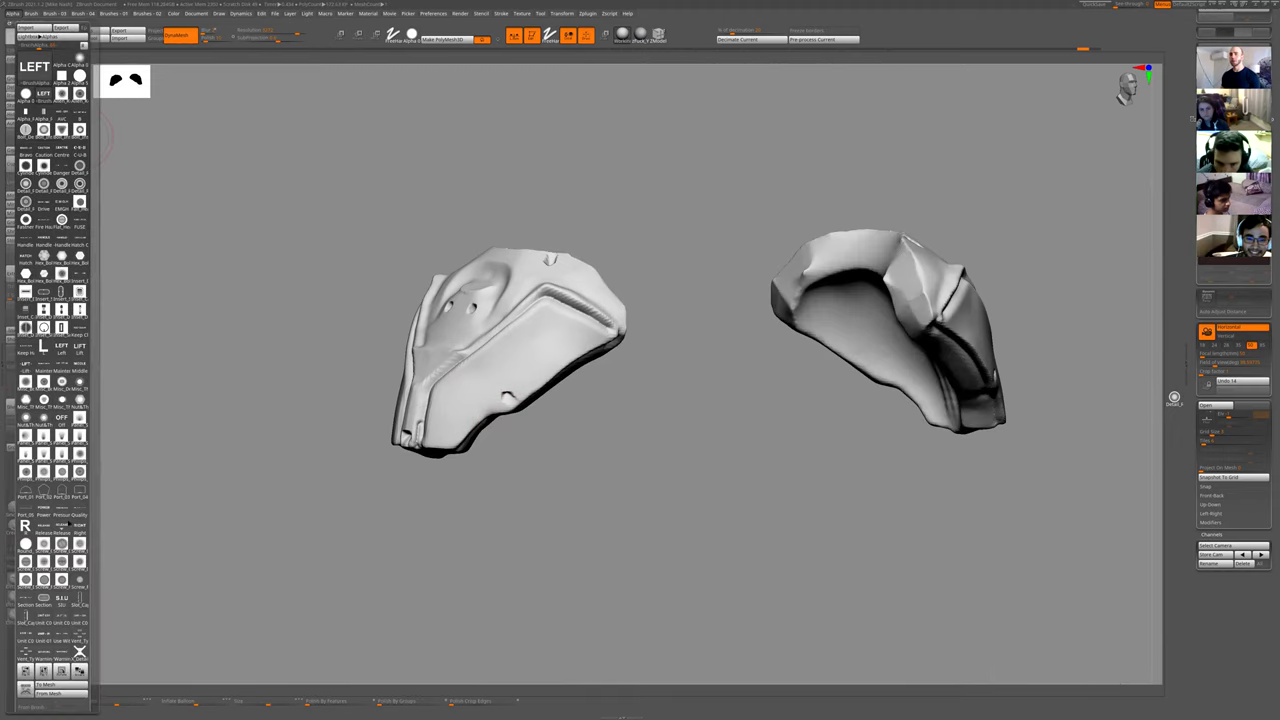
pyautogui.click(80, 651)
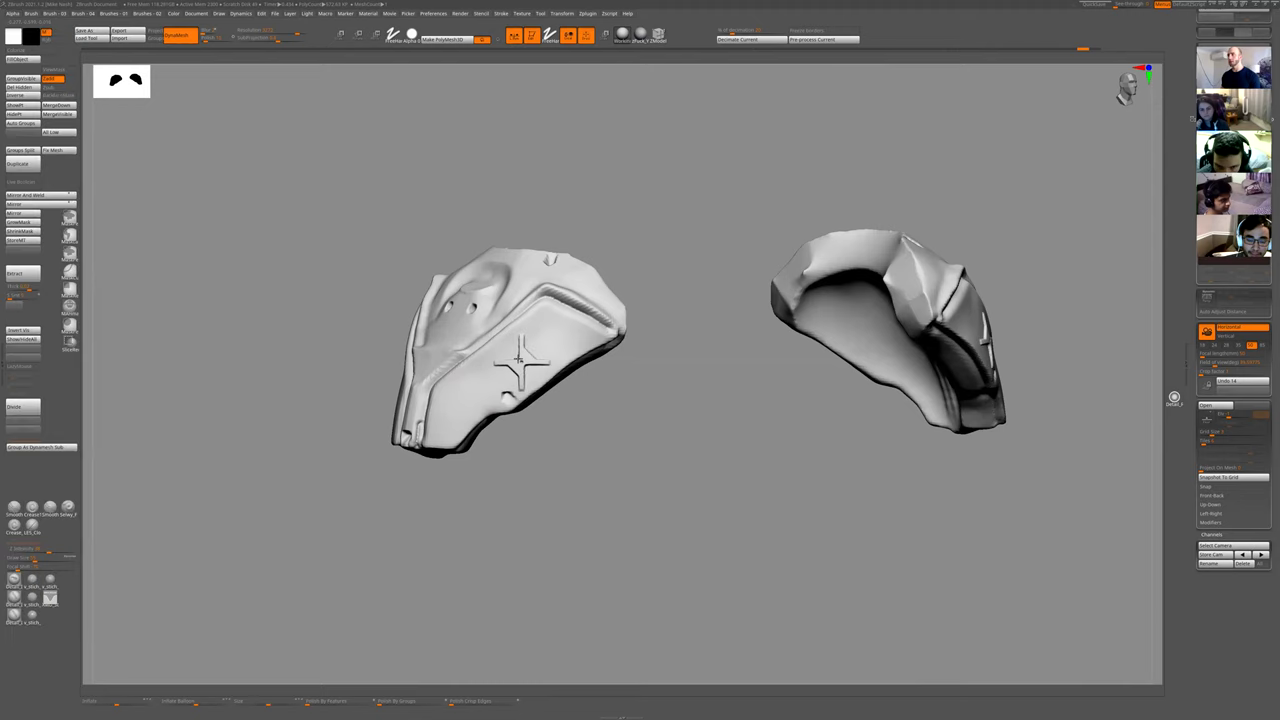
pyautogui.moveTo(564, 515); pyautogui.dragTo(588, 300)
# - Try the X-shaped stamp on the pad's centre panel just below the two holes and undo it
pyautogui.moveTo(500, 378); pyautogui.dragTo(437, 370)
pyautogui.moveTo(366, 497)
pyautogui.mouseDown()
pyautogui.moveTo(406, 494)
pyautogui.moveTo(408, 470)
pyautogui.mouseUp()
pyautogui.moveTo(390, 360); pyautogui.dragTo(560, 430)
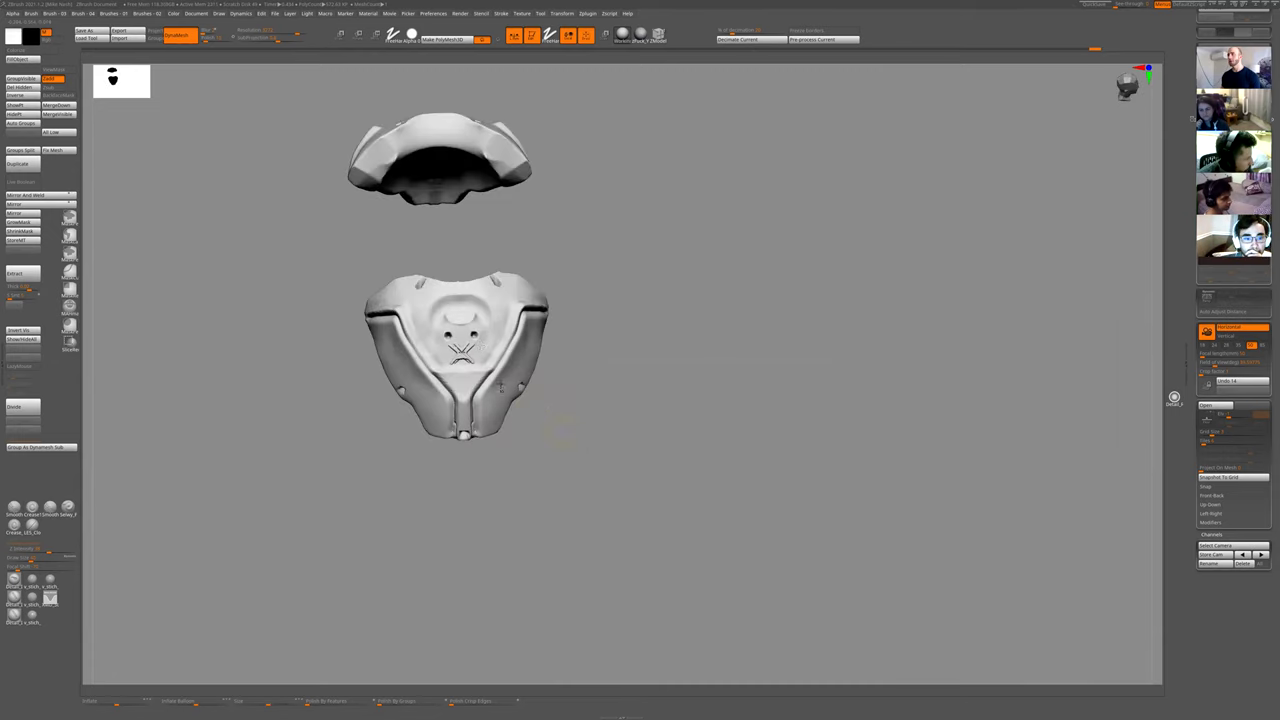
pyautogui.hotkey('ctrl', 'z')
pyautogui.moveTo(545, 503)
pyautogui.mouseDown()
pyautogui.moveTo(457, 557)
pyautogui.moveTo(480, 499)
pyautogui.moveTo(514, 483)
pyautogui.moveTo(514, 560)
pyautogui.mouseUp()
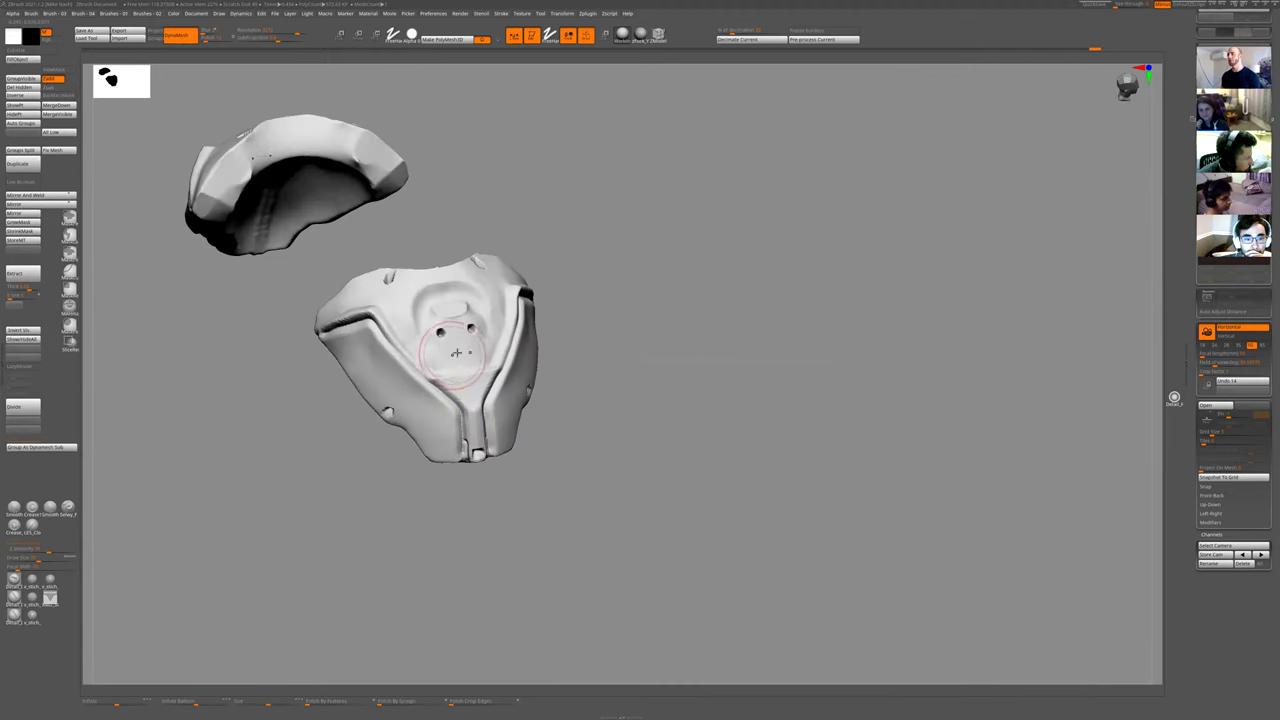
# - Try a larger X-shaped stamp across the pad's centre panel and review it on the full character
pyautogui.moveTo(456, 350); pyautogui.dragTo(462, 361)
pyautogui.moveTo(534, 463)
pyautogui.keyDown('alt'); pyautogui.mouseDown()
pyautogui.moveTo(503, 463)
pyautogui.moveTo(540, 463)
pyautogui.mouseUp(); pyautogui.keyUp('alt')
pyautogui.keyDown('alt'); pyautogui.moveTo(540, 463); pyautogui.dragTo(497, 361); pyautogui.keyUp('alt')
pyautogui.hotkey('ctrl', 'z')
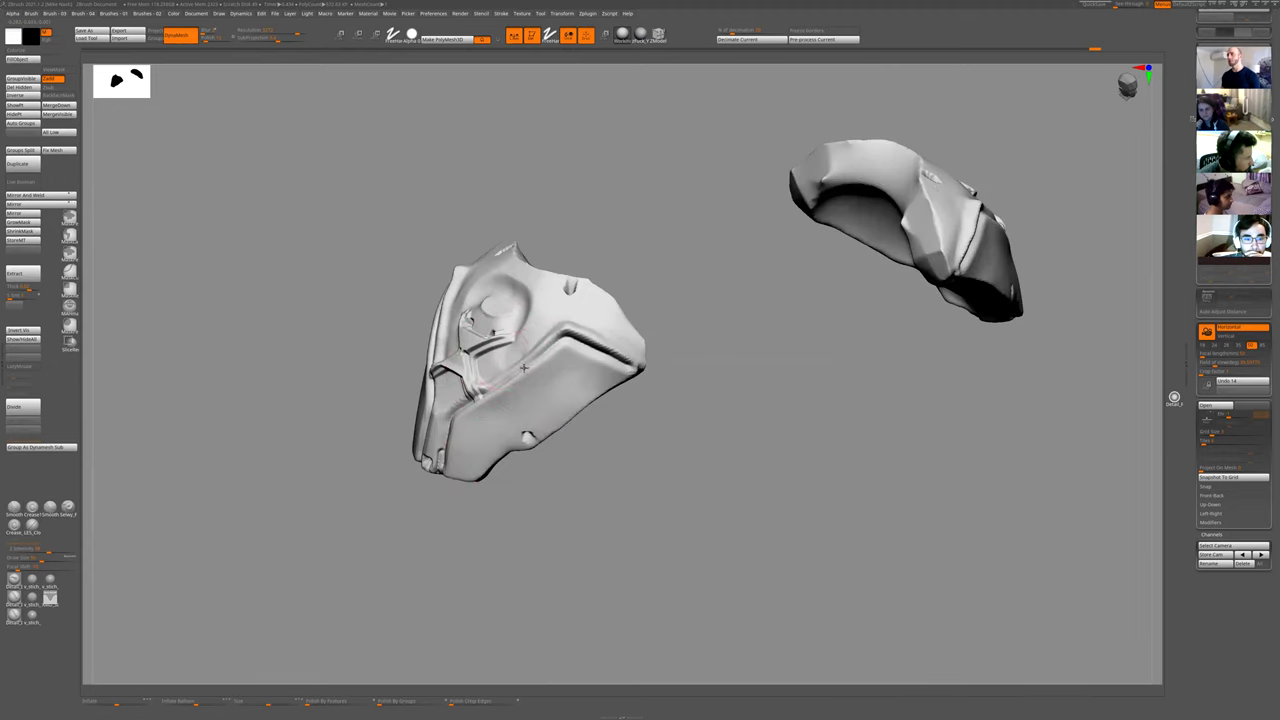
pyautogui.moveTo(516, 464)
pyautogui.keyDown('shift'); pyautogui.mouseDown()
pyautogui.moveTo(487, 338)
pyautogui.moveTo(530, 310)
pyautogui.moveTo(508, 318)
pyautogui.moveTo(532, 292)
pyautogui.mouseUp(); pyautogui.keyUp('shift')
pyautogui.press('b')
pyautogui.click(532, 374)
pyautogui.moveTo(620, 385); pyautogui.dragTo(571, 391)
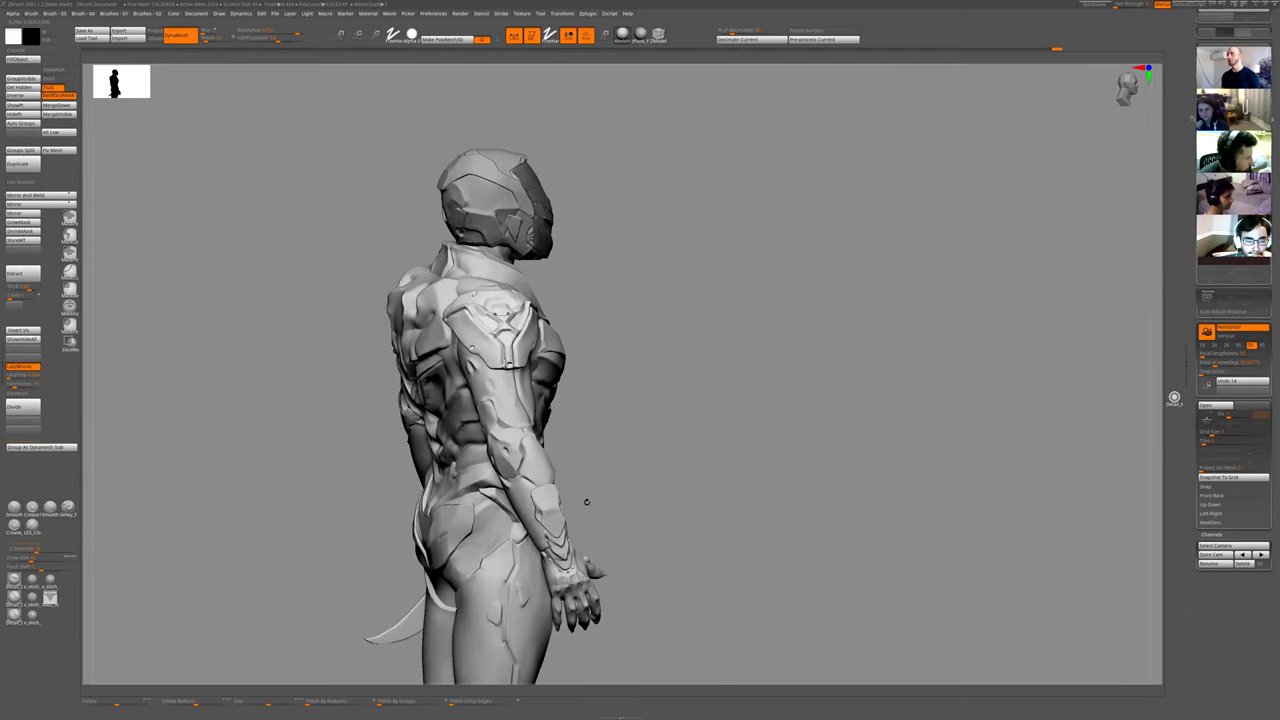
pyautogui.moveTo(632, 380); pyautogui.dragTo(501, 390)
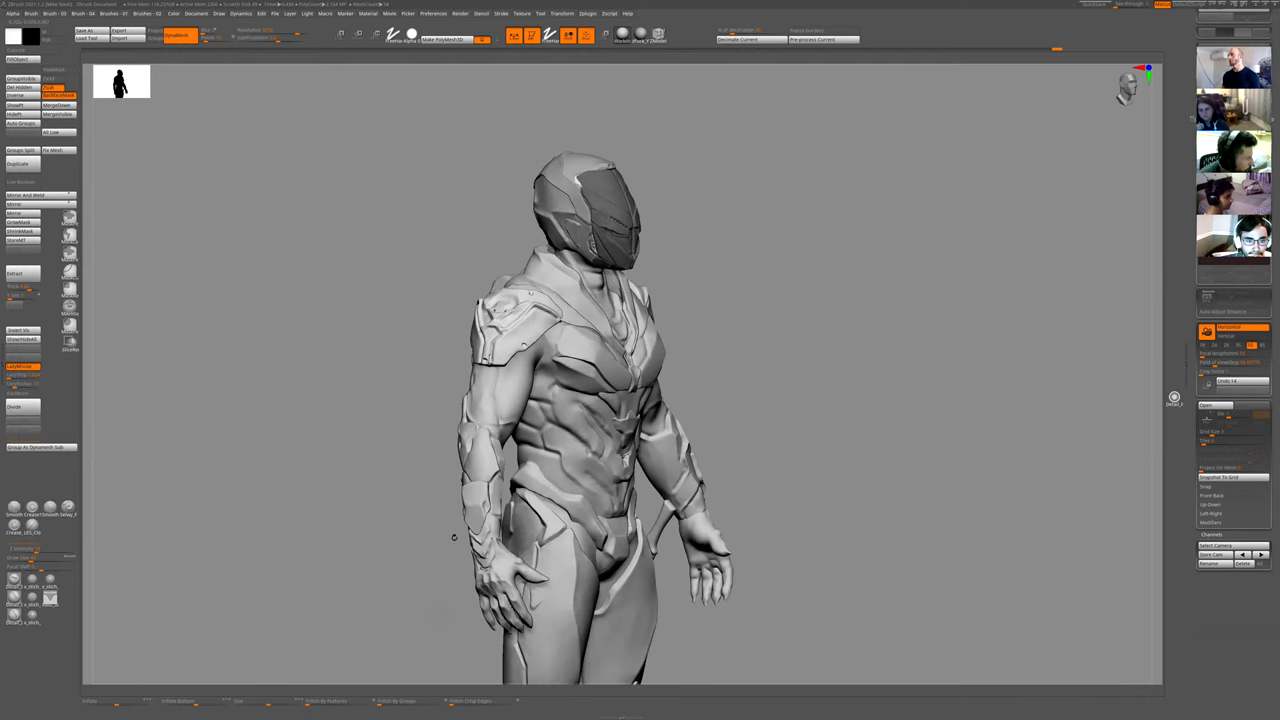
# - Undo the X-shaped stamping on the isolated shoulder pads
pyautogui.press('f')
pyautogui.hotkey('ctrl', 'z')
pyautogui.hotkey('ctrl', 'z')
pyautogui.hotkey('ctrl', 'z')
pyautogui.hotkey('ctrl', 'z')
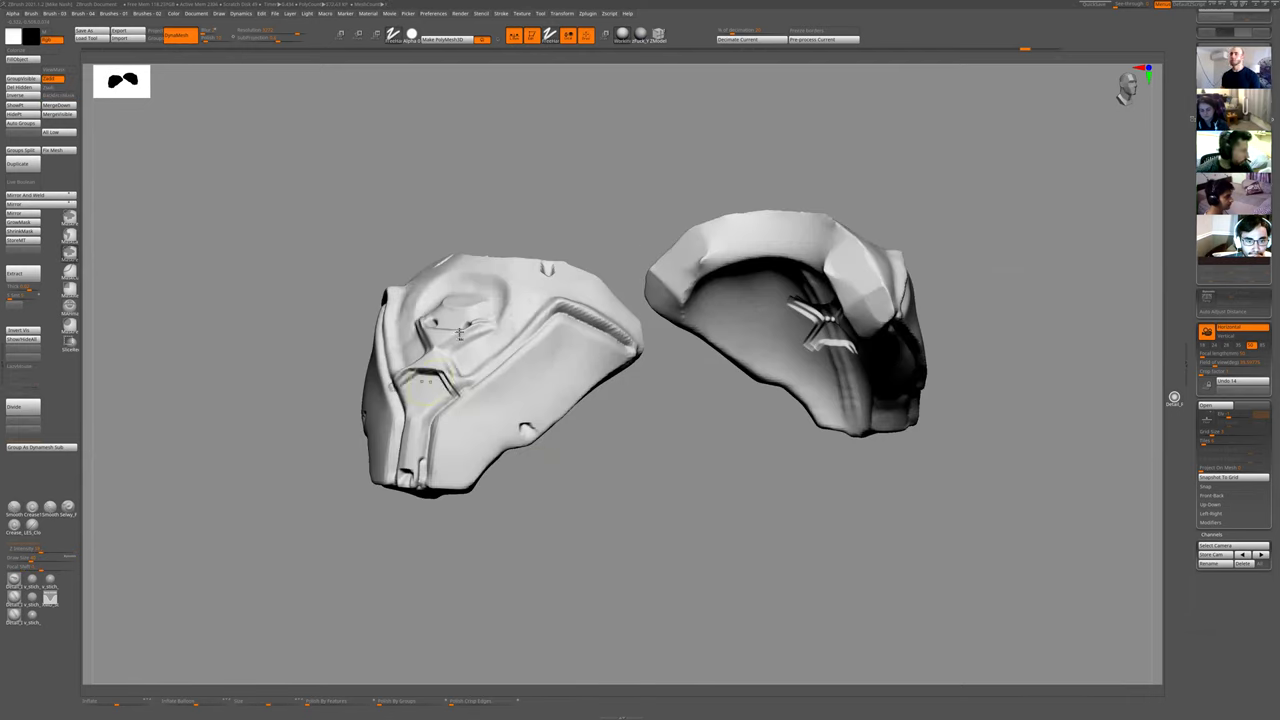
pyautogui.hotkey('ctrl', 'z')
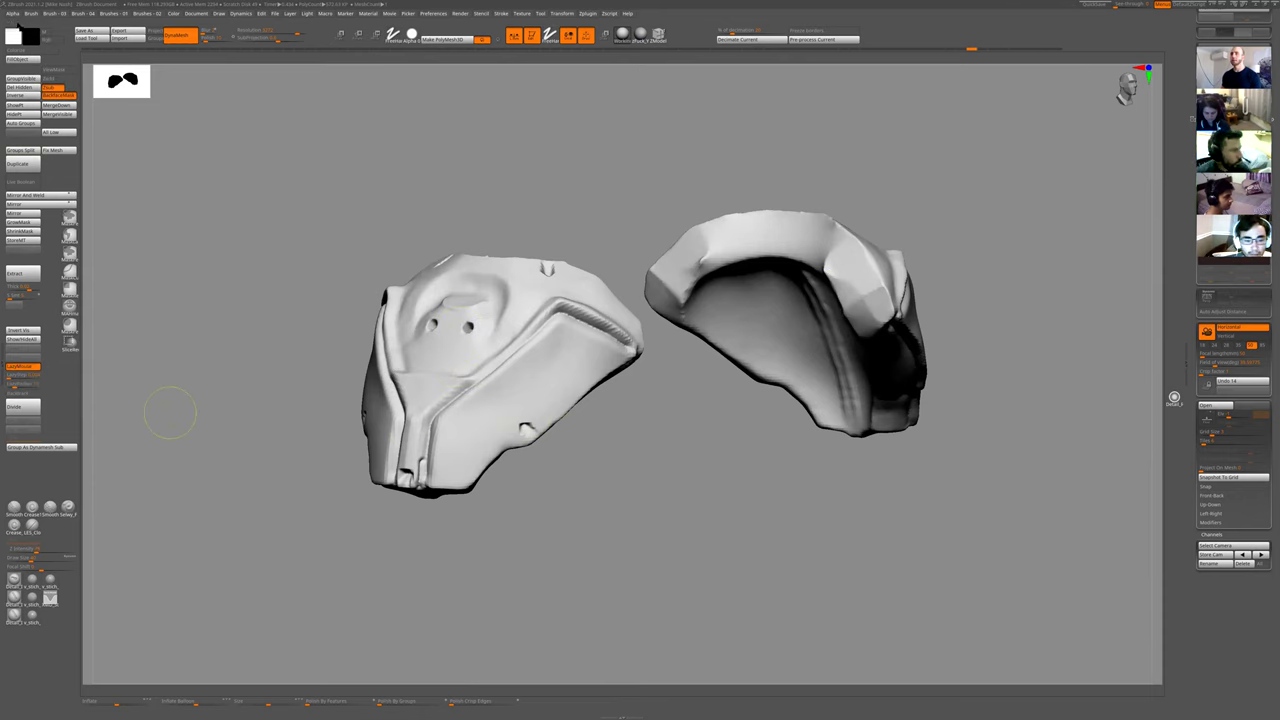
# - Try stamping the RELEASE arrow alpha near the lower end of the side panel and undo it
pyautogui.click(13, 13)
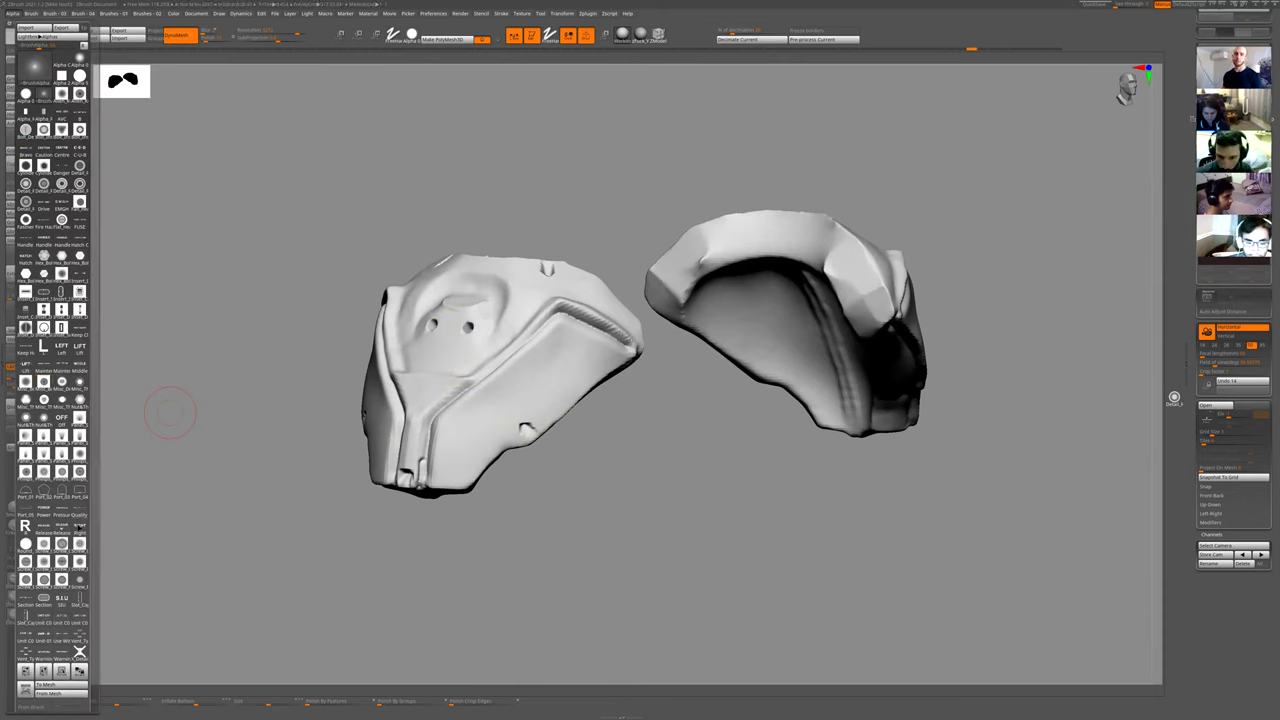
pyautogui.moveTo(61, 542)
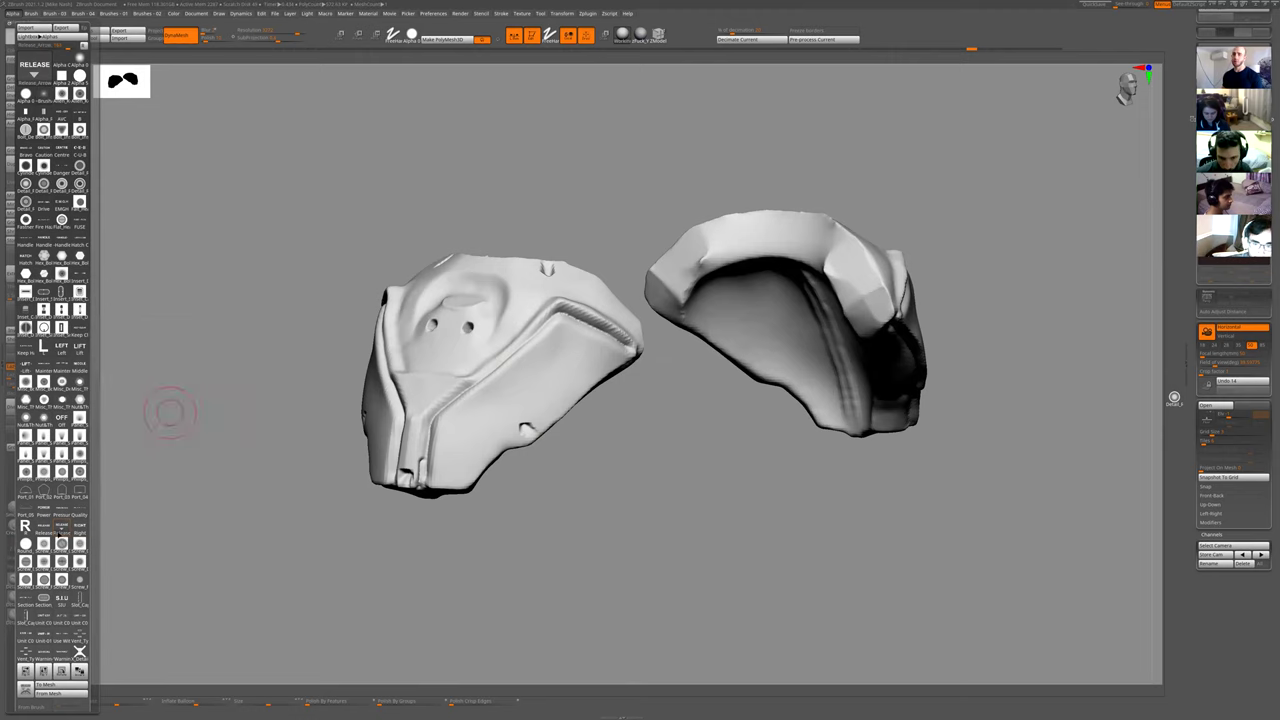
pyautogui.moveTo(446, 451); pyautogui.dragTo(449, 463)
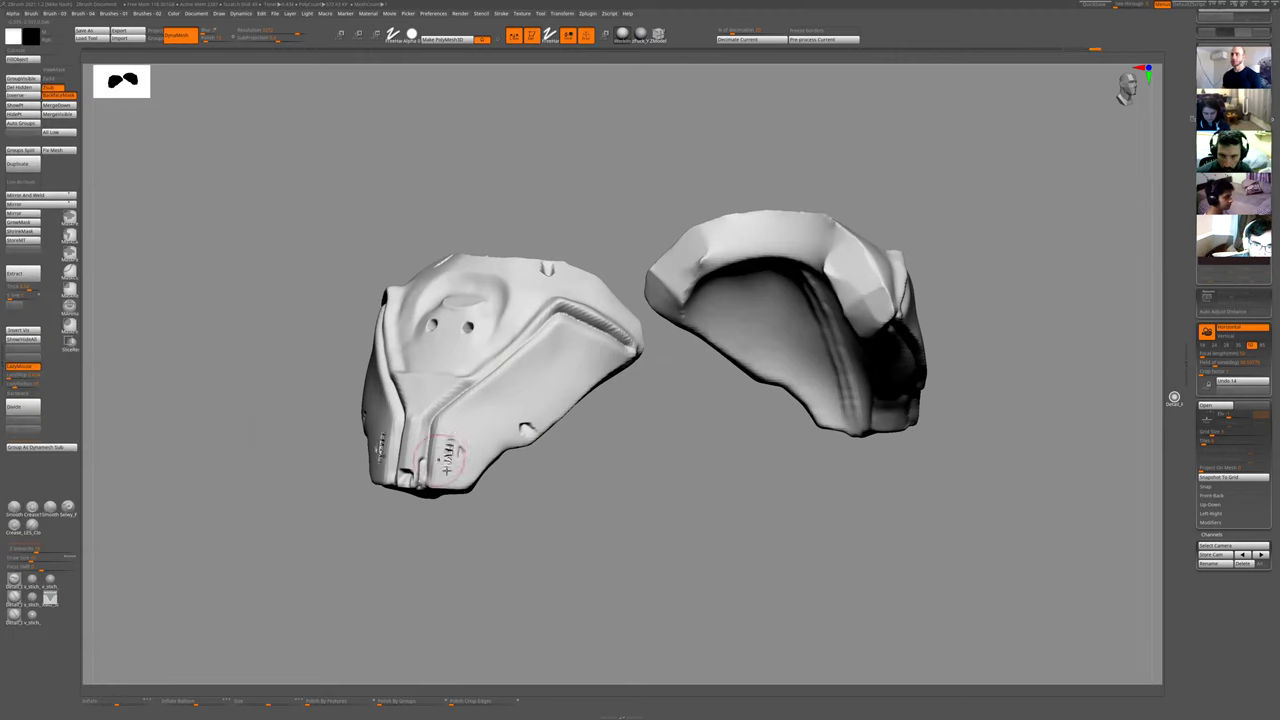
pyautogui.hotkey('ctrl', 'z')
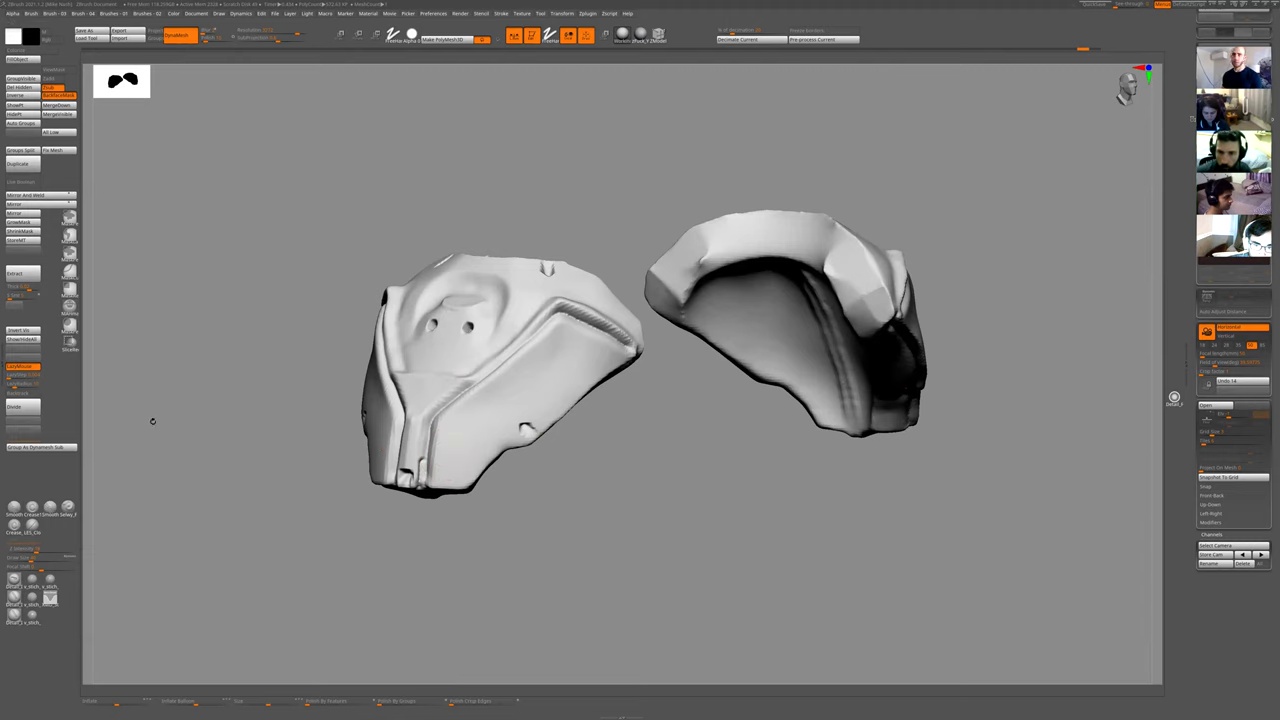
# - Stamp the four-slot Vent_Type_01 alpha onto the shoulder pads' side panels and check it on the full character
pyautogui.press('b')
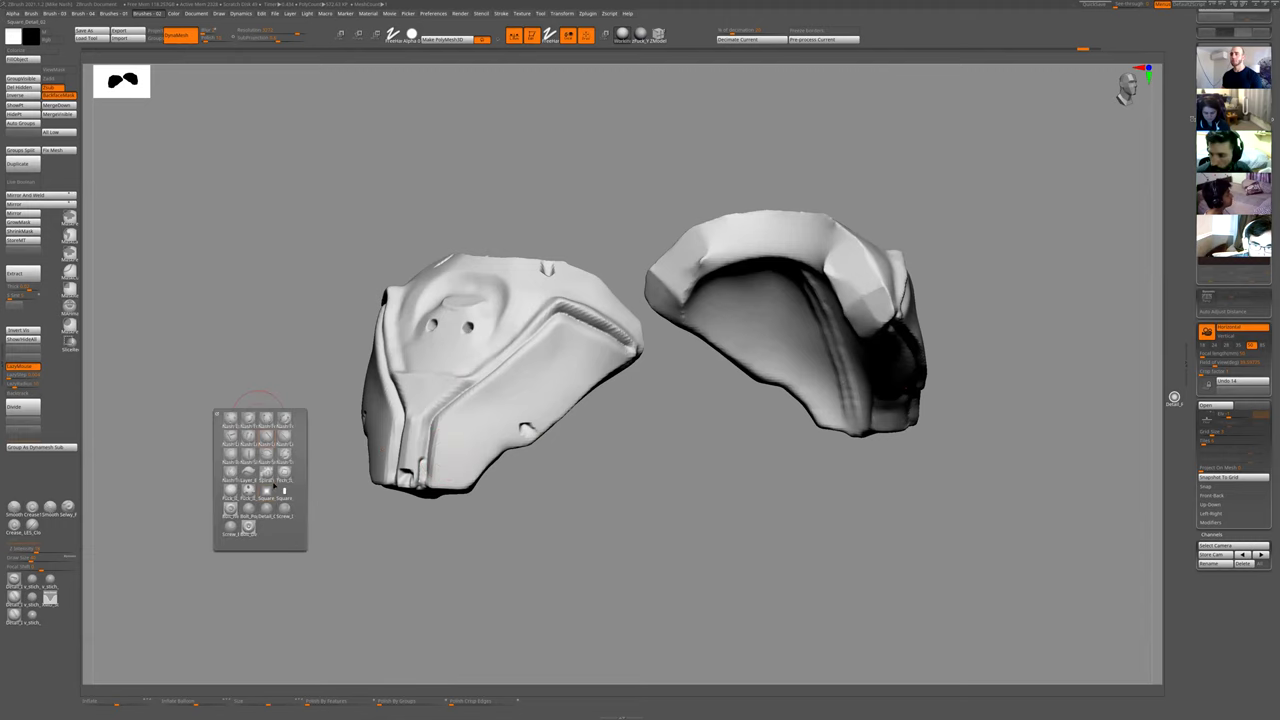
pyautogui.click(13, 13)
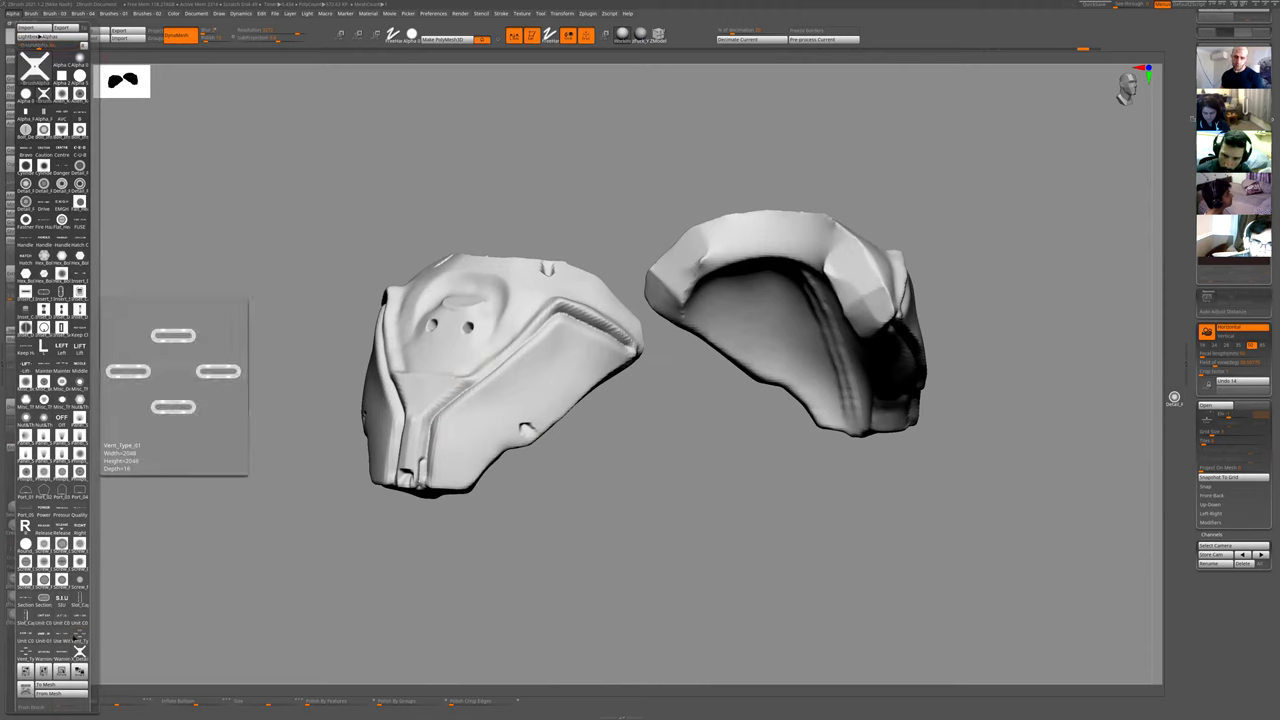
pyautogui.moveTo(542, 382); pyautogui.dragTo(586, 514)
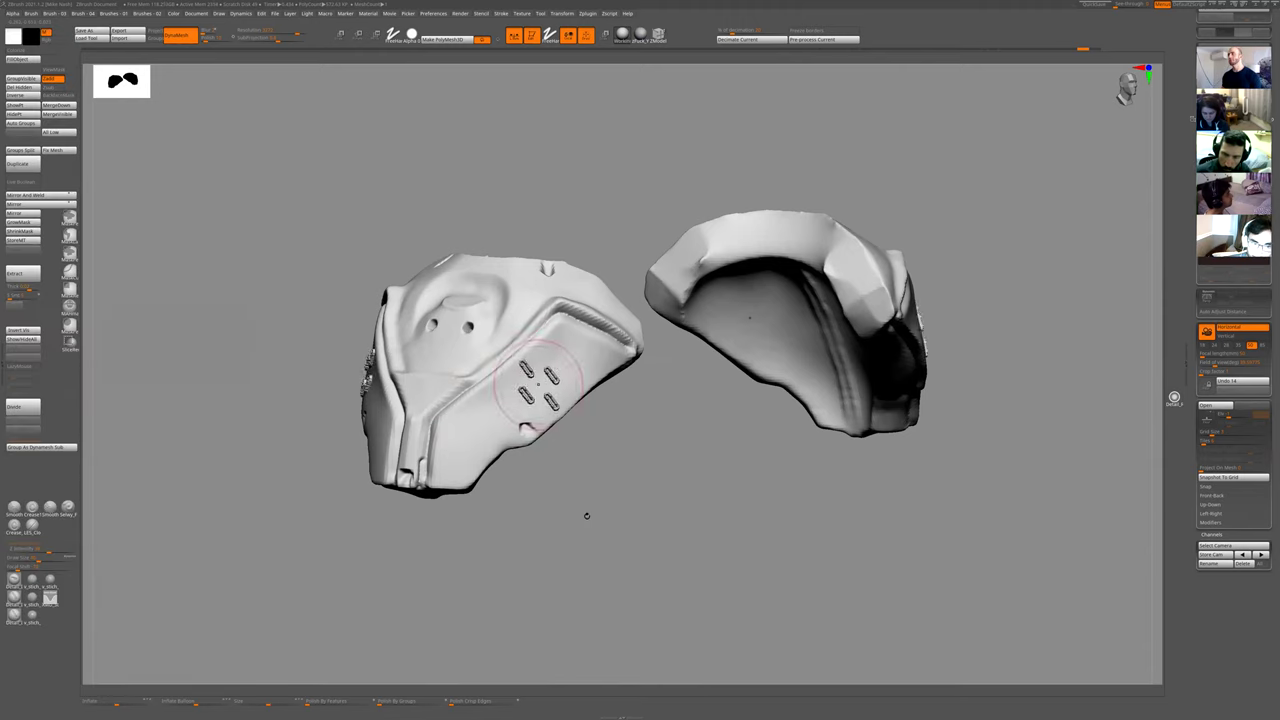
pyautogui.keyDown('ctrl'); pyautogui.moveTo(586, 514); pyautogui.dragTo(486, 388, button='right'); pyautogui.keyUp('ctrl')
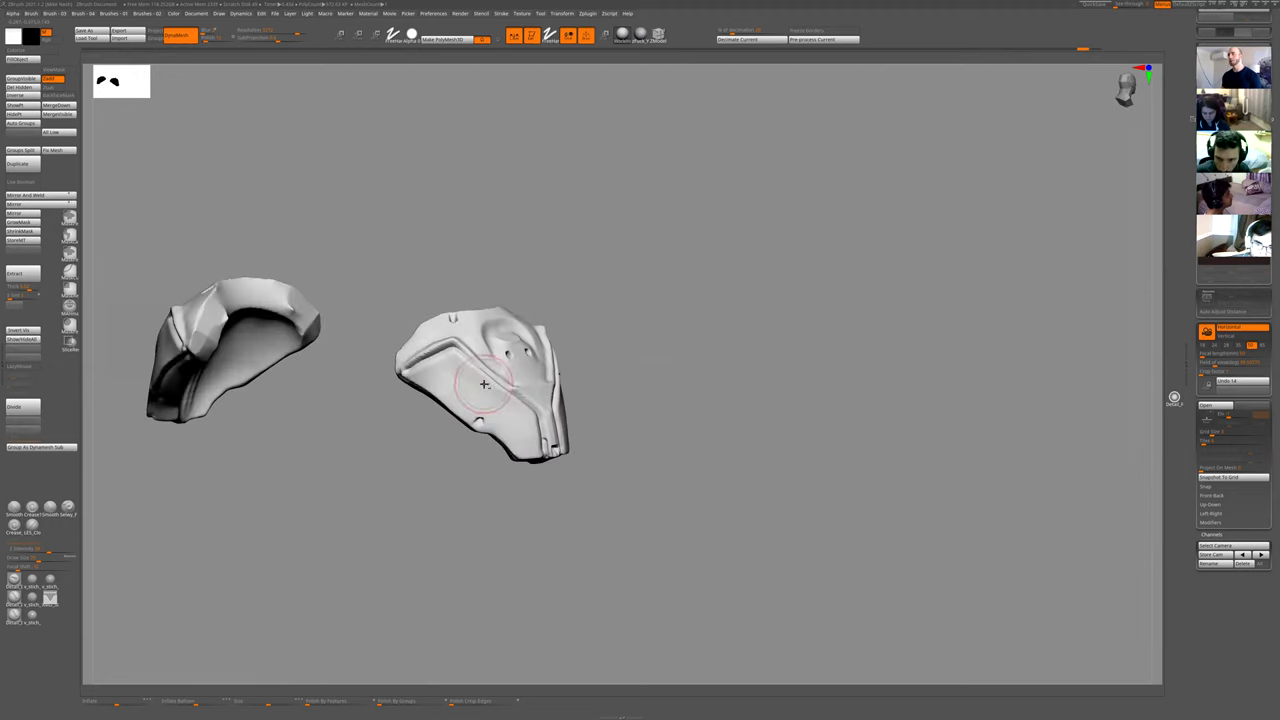
pyautogui.moveTo(471, 393)
pyautogui.mouseDown()
pyautogui.moveTo(449, 381)
pyautogui.moveTo(461, 387)
pyautogui.mouseUp()
pyautogui.keyDown('ctrl'); pyautogui.moveTo(562, 404); pyautogui.dragTo(624, 352, button='right'); pyautogui.keyUp('ctrl')
pyautogui.hotkey('shift', 'alt', 's')
pyautogui.moveTo(693, 374); pyautogui.dragTo(678, 486, button='right')
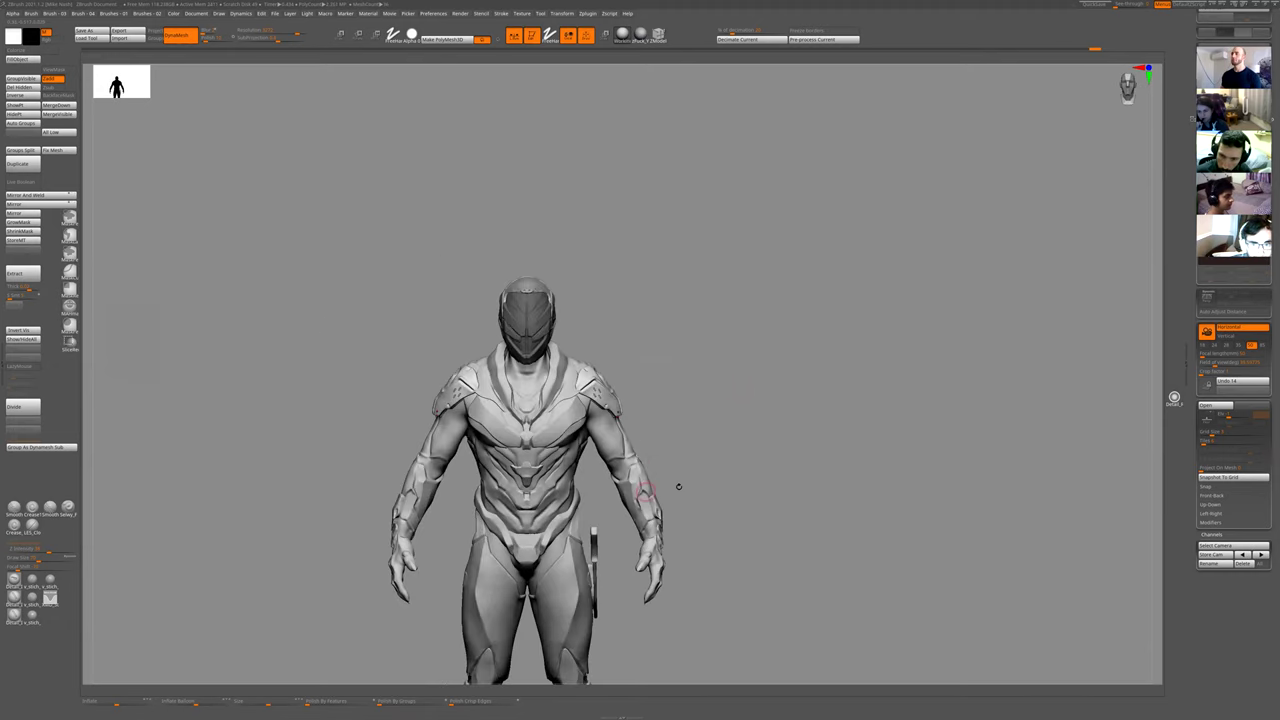
# - Try stamping the four-slot vent alpha onto the chest panels and view it on the upper body
pyautogui.keyDown('ctrl'); pyautogui.moveTo(725, 373); pyautogui.dragTo(737, 428, button='right'); pyautogui.keyUp('ctrl')
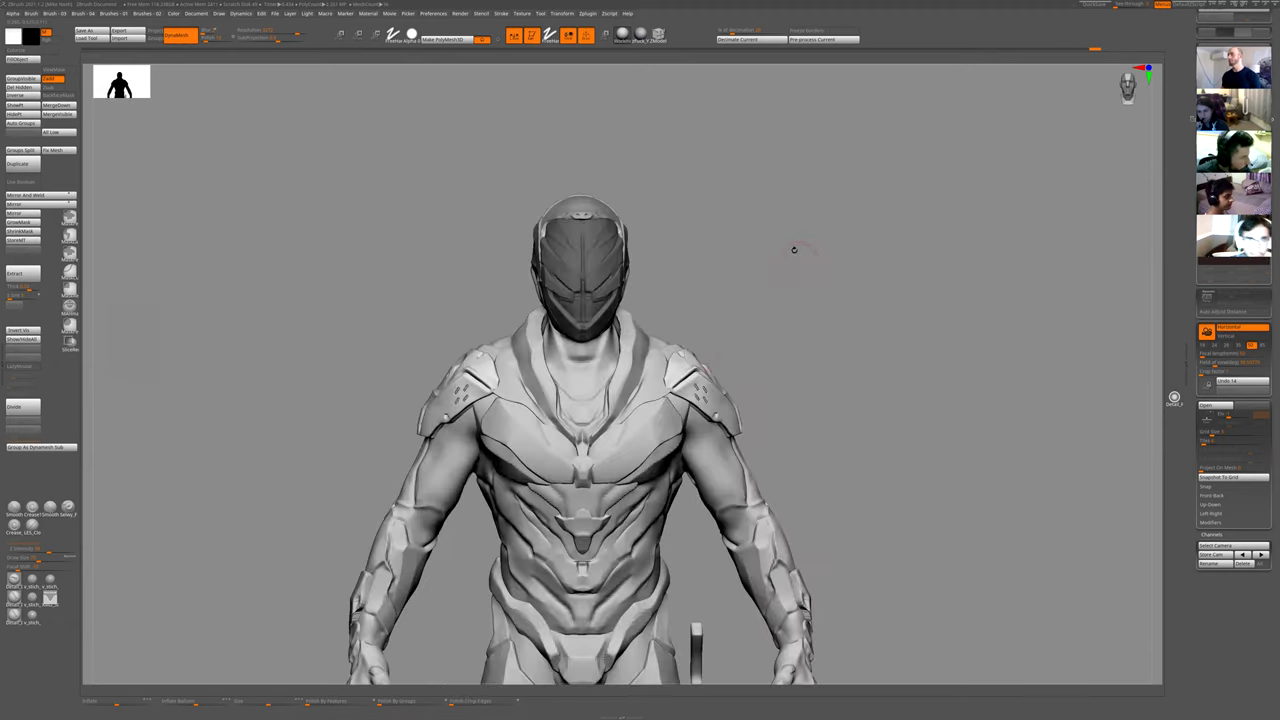
pyautogui.moveTo(777, 255); pyautogui.dragTo(700, 285, button='right')
pyautogui.keyDown('alt'); pyautogui.click(578, 421); pyautogui.keyUp('alt')
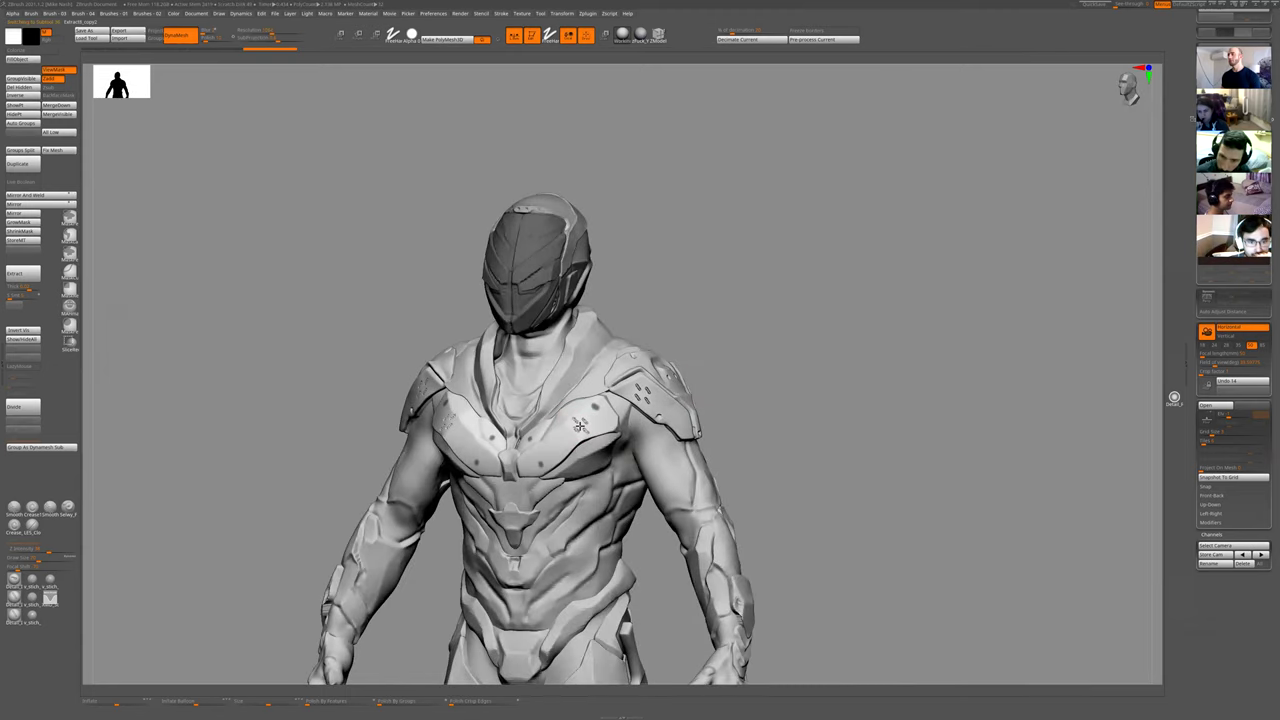
pyautogui.moveTo(706, 376); pyautogui.dragTo(622, 384, button='right')
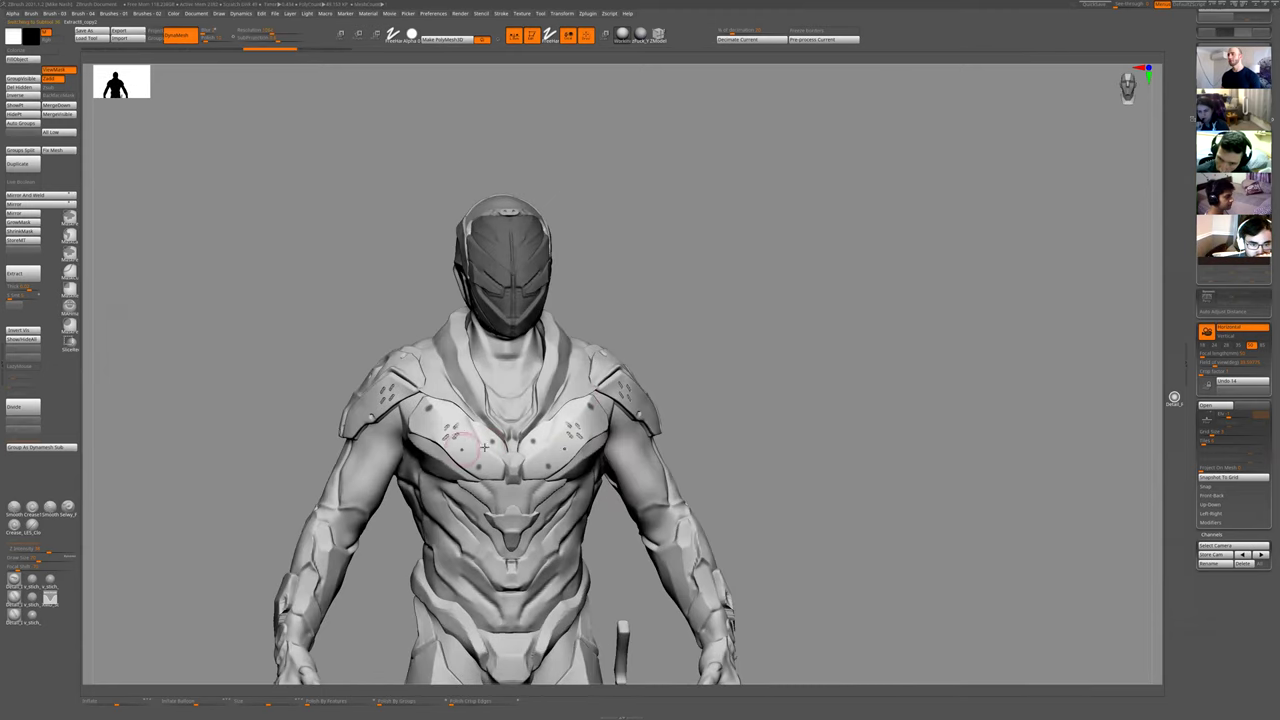
pyautogui.moveTo(720, 272); pyautogui.dragTo(722, 172, button='right')
# - Try the four-slot vent stamp on the upper thigh panels, check it on the full character, and undo it
pyautogui.keyDown('alt'); pyautogui.click(563, 596); pyautogui.keyUp('alt')
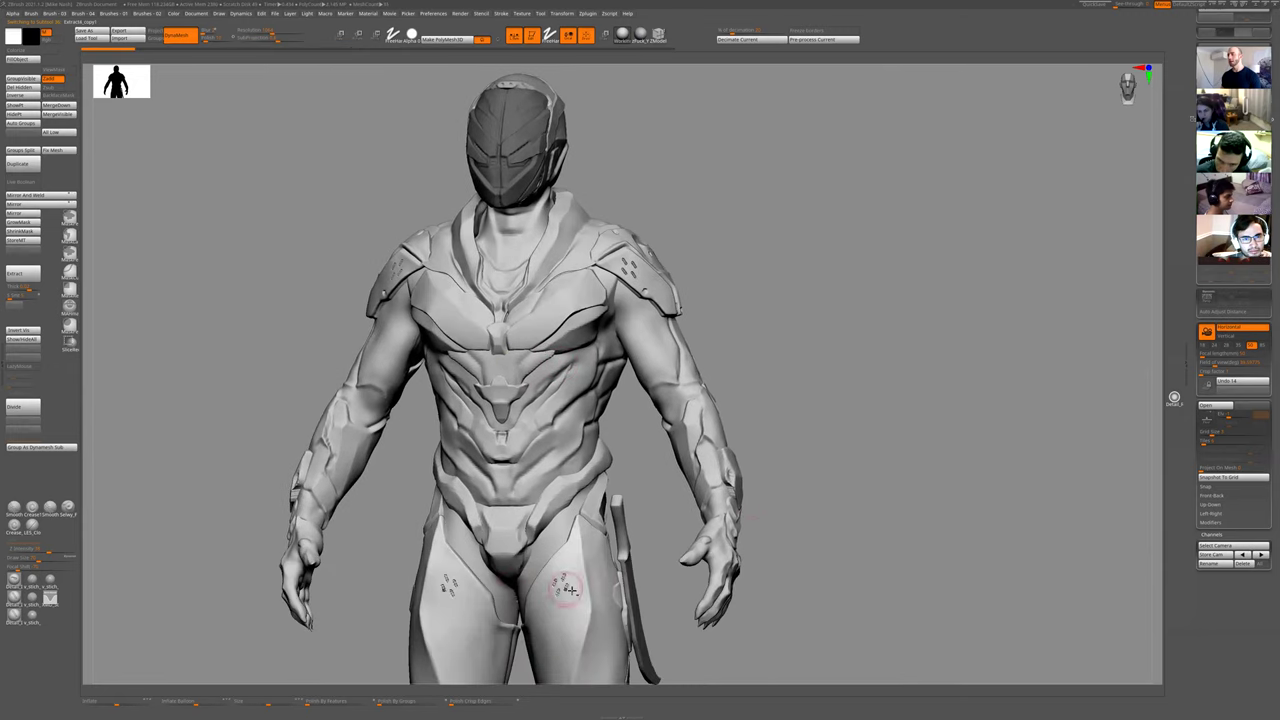
pyautogui.moveTo(841, 373); pyautogui.dragTo(788, 400, button='right')
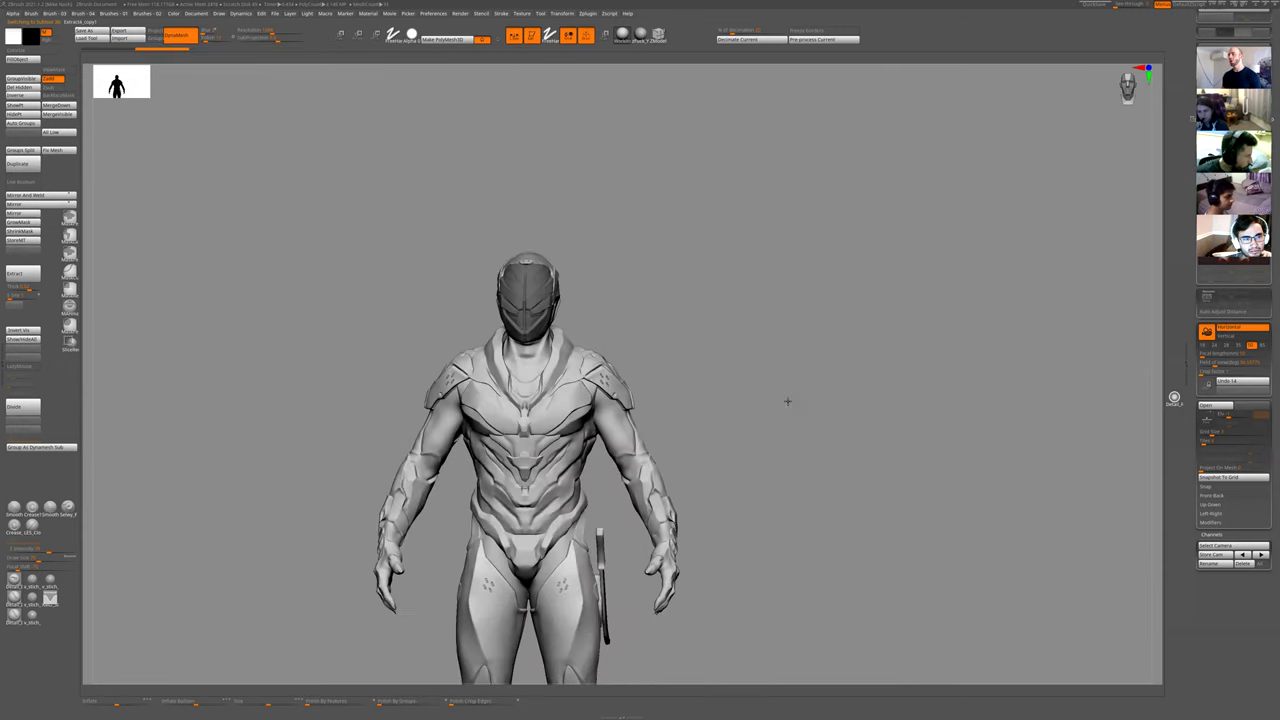
pyautogui.keyDown('alt'); pyautogui.moveTo(776, 483); pyautogui.dragTo(797, 374, button='right'); pyautogui.keyUp('alt')
pyautogui.keyDown('alt'); pyautogui.click(350, 174); pyautogui.keyUp('alt')
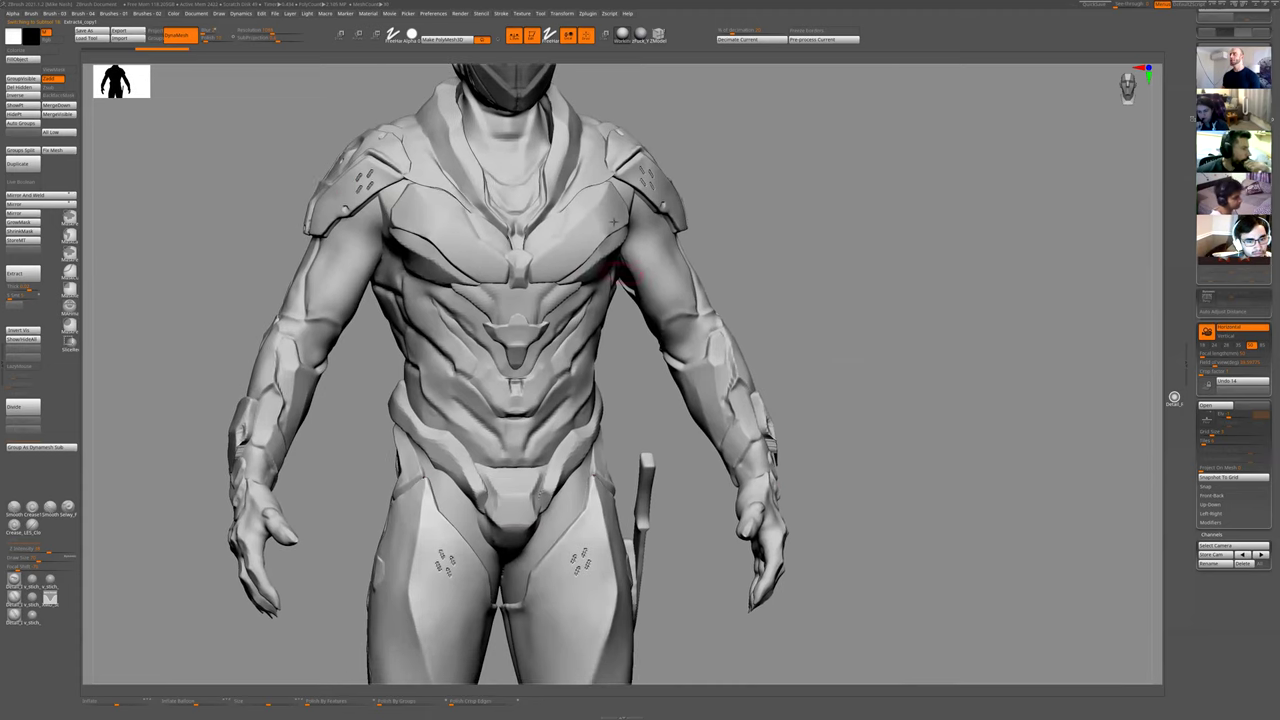
pyautogui.hotkey('ctrl', 'z')
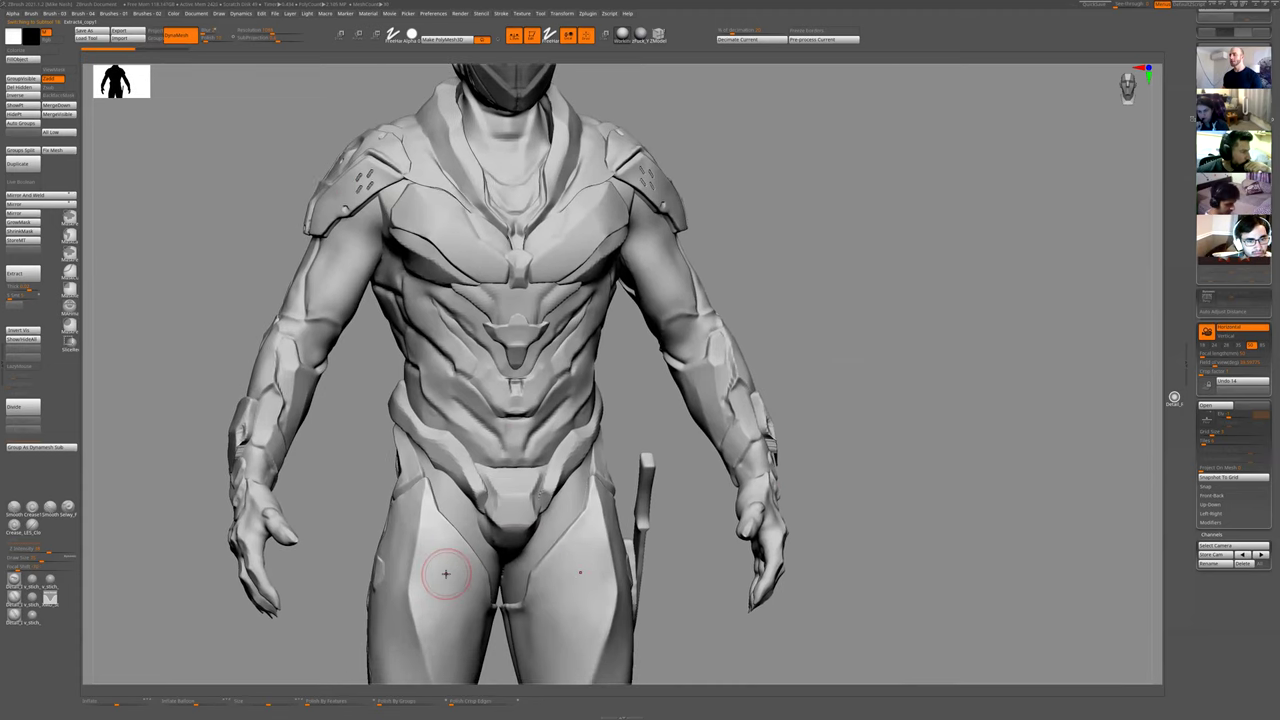
pyautogui.hotkey('ctrl', 'z')
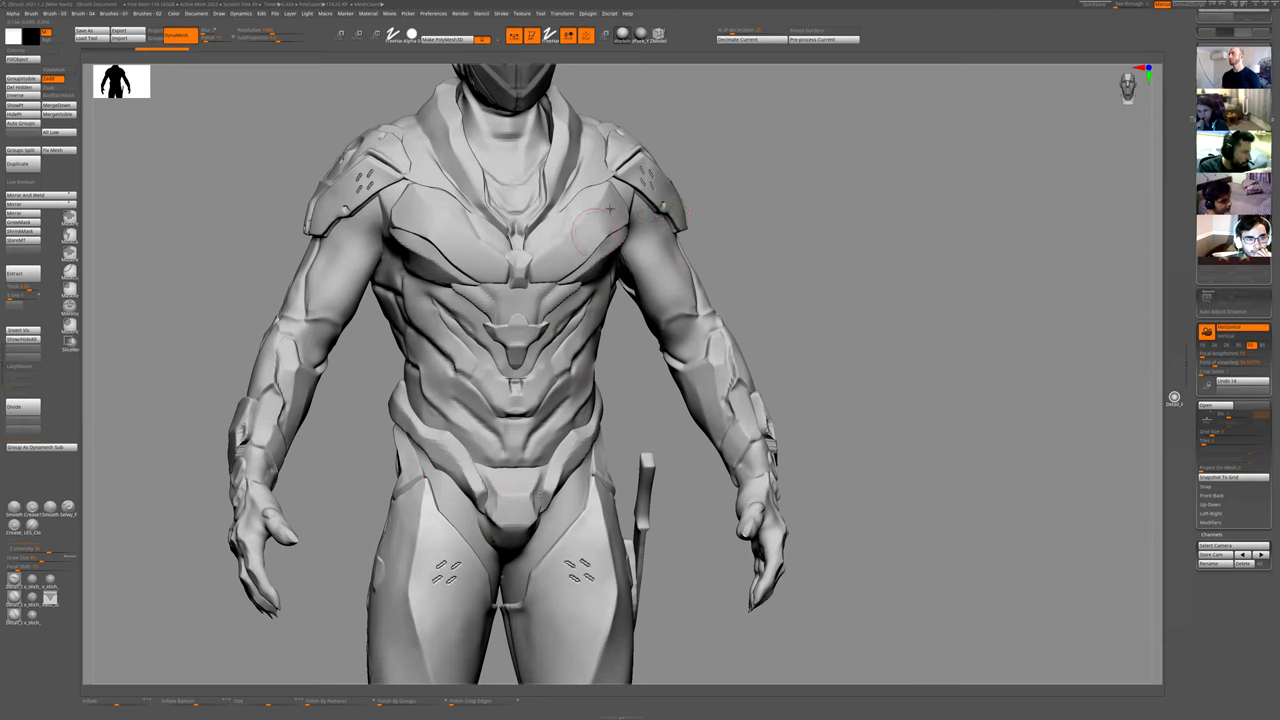
# - Try further placements of the four-slot vents on the upper thighs, comparing them with the shoulder pads on the full body
pyautogui.keyDown('ctrl'); pyautogui.moveTo(806, 237); pyautogui.dragTo(725, 270, button='right'); pyautogui.keyUp('ctrl')
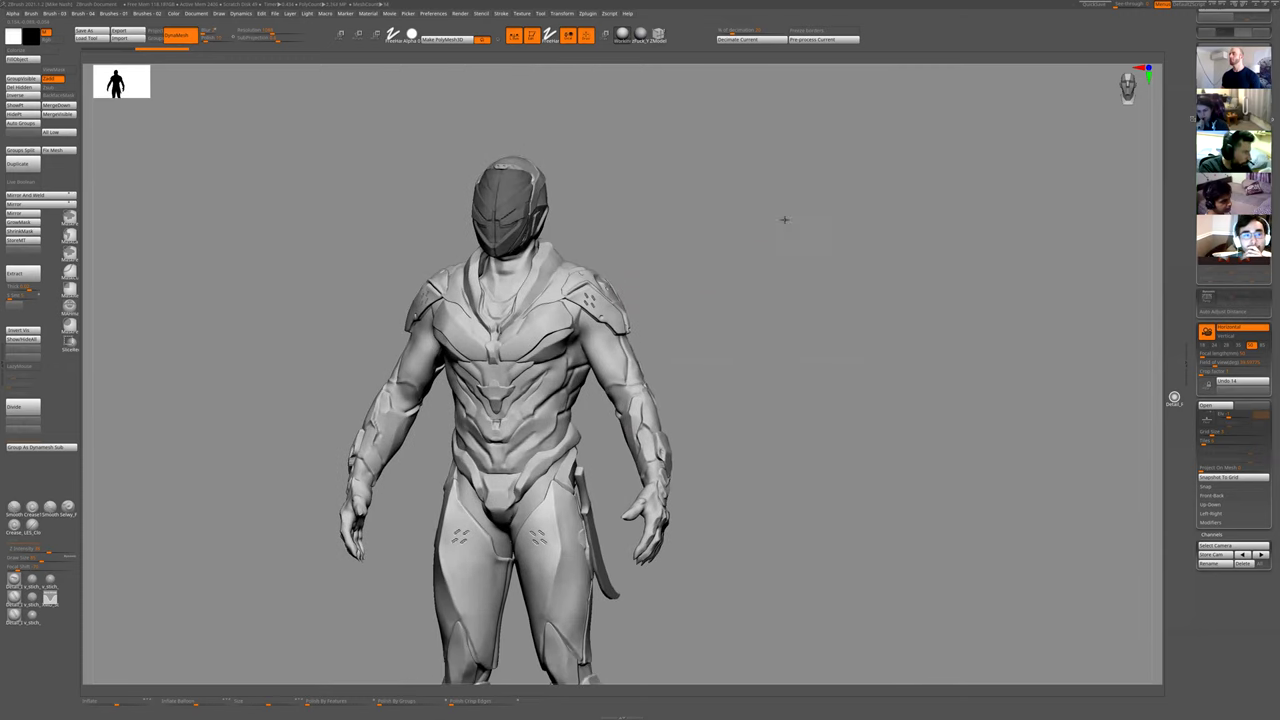
pyautogui.keyDown('ctrl'); pyautogui.moveTo(783, 217); pyautogui.dragTo(820, 254, button='right'); pyautogui.keyUp('ctrl')
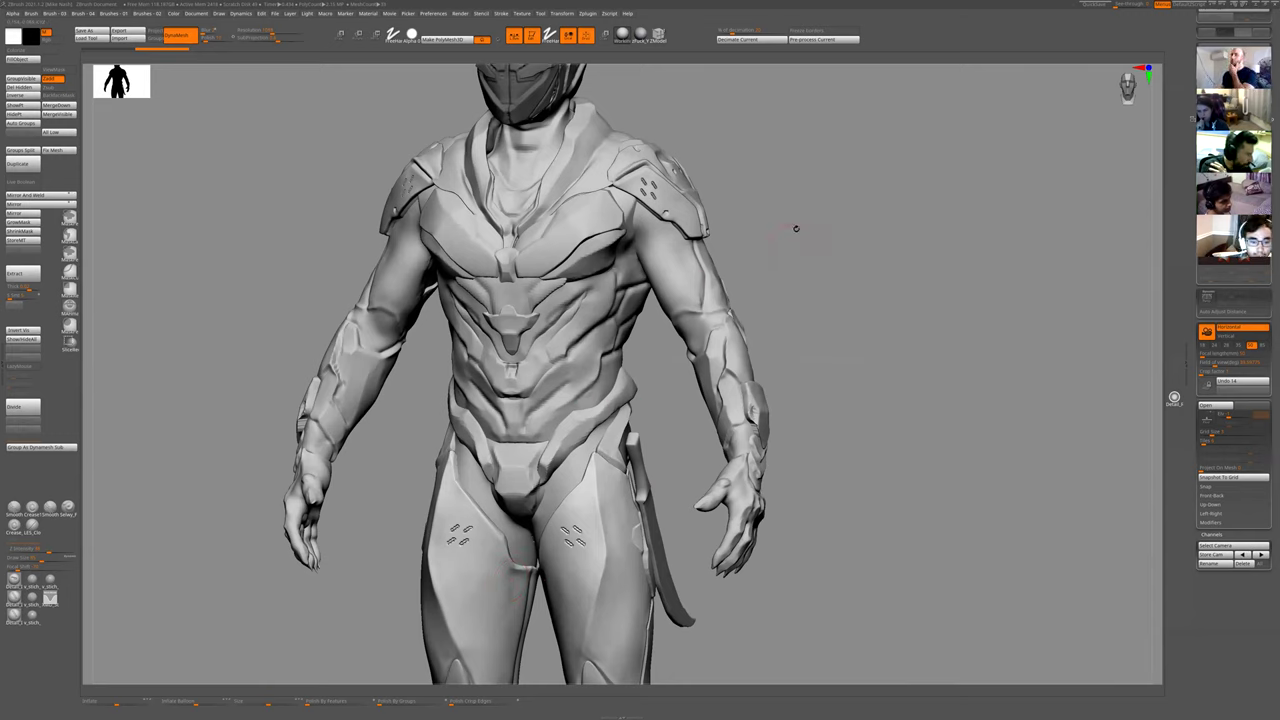
pyautogui.moveTo(797, 234); pyautogui.dragTo(758, 290)
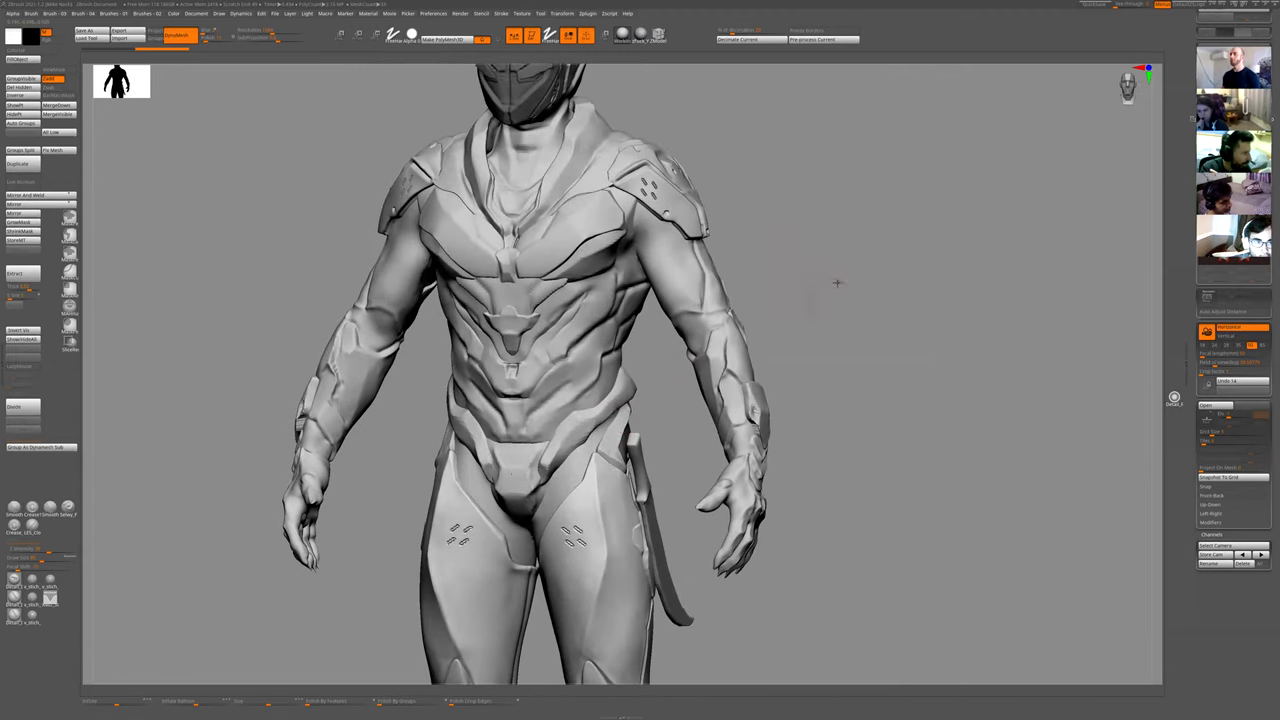
pyautogui.moveTo(836, 283); pyautogui.dragTo(602, 438)
pyautogui.hotkey('ctrl', 'z')
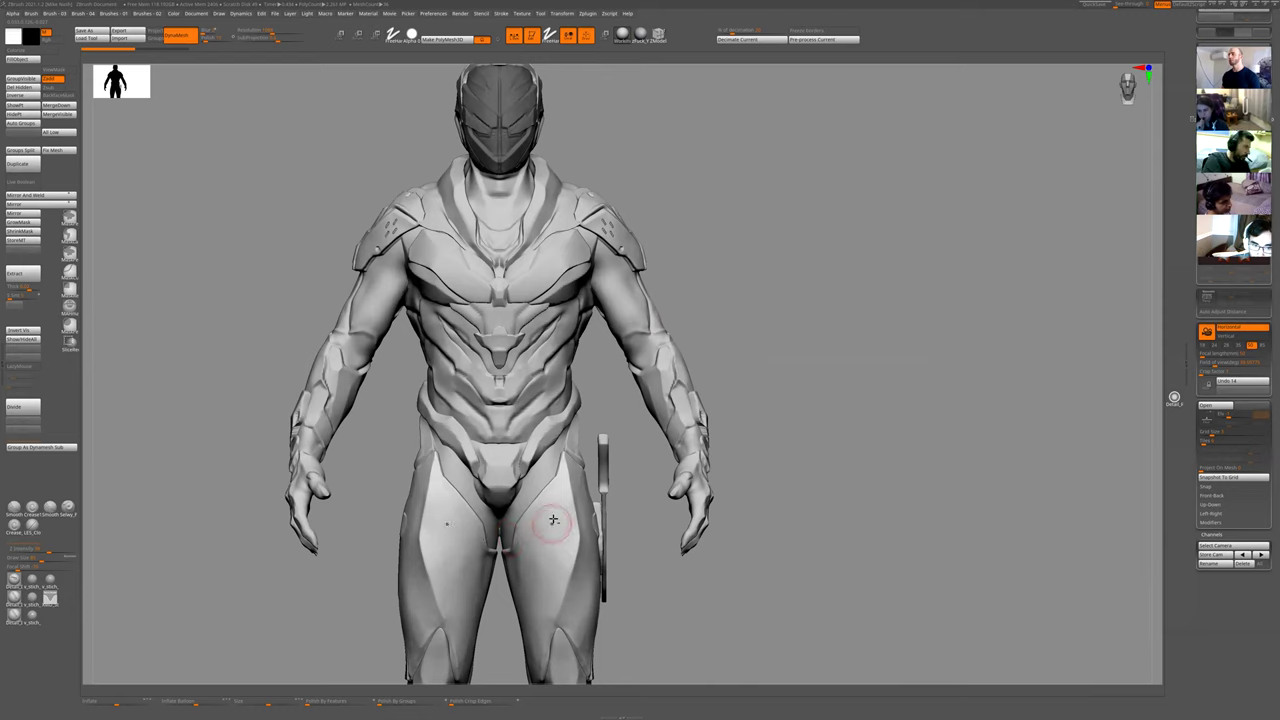
pyautogui.moveTo(554, 515); pyautogui.dragTo(553, 585)
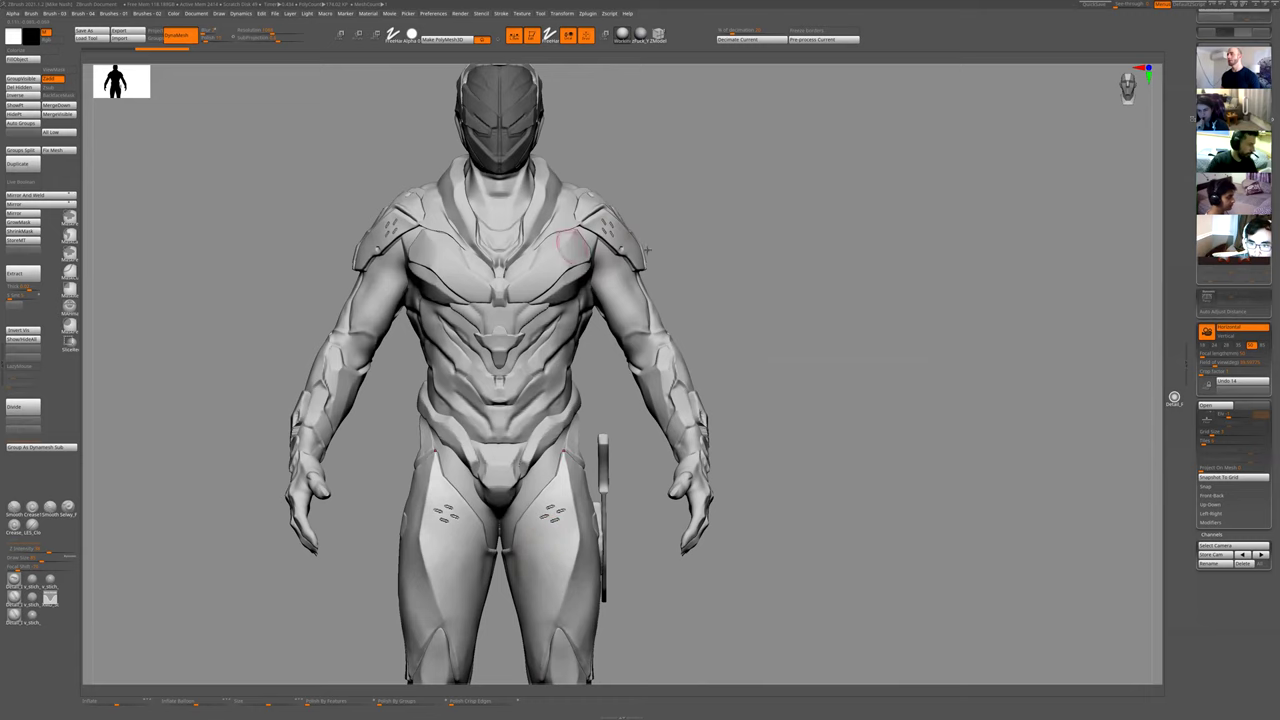
pyautogui.moveTo(676, 236); pyautogui.dragTo(732, 240)
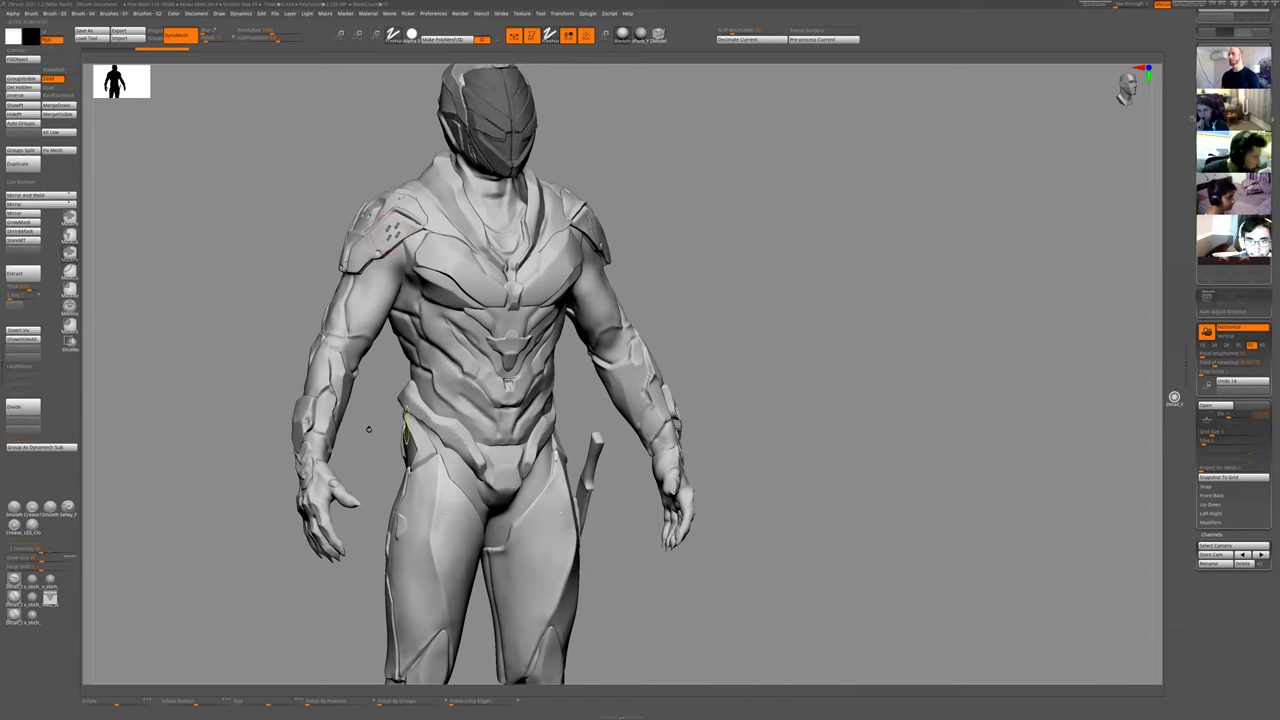
# - Isolate the shoulder pads, remove the vent slots from their side panels, and review the pads on the full character
pyautogui.keyDown('alt'); pyautogui.click(400, 245); pyautogui.keyUp('alt')
pyautogui.moveTo(520, 230); pyautogui.dragTo(542, 378, button='right')
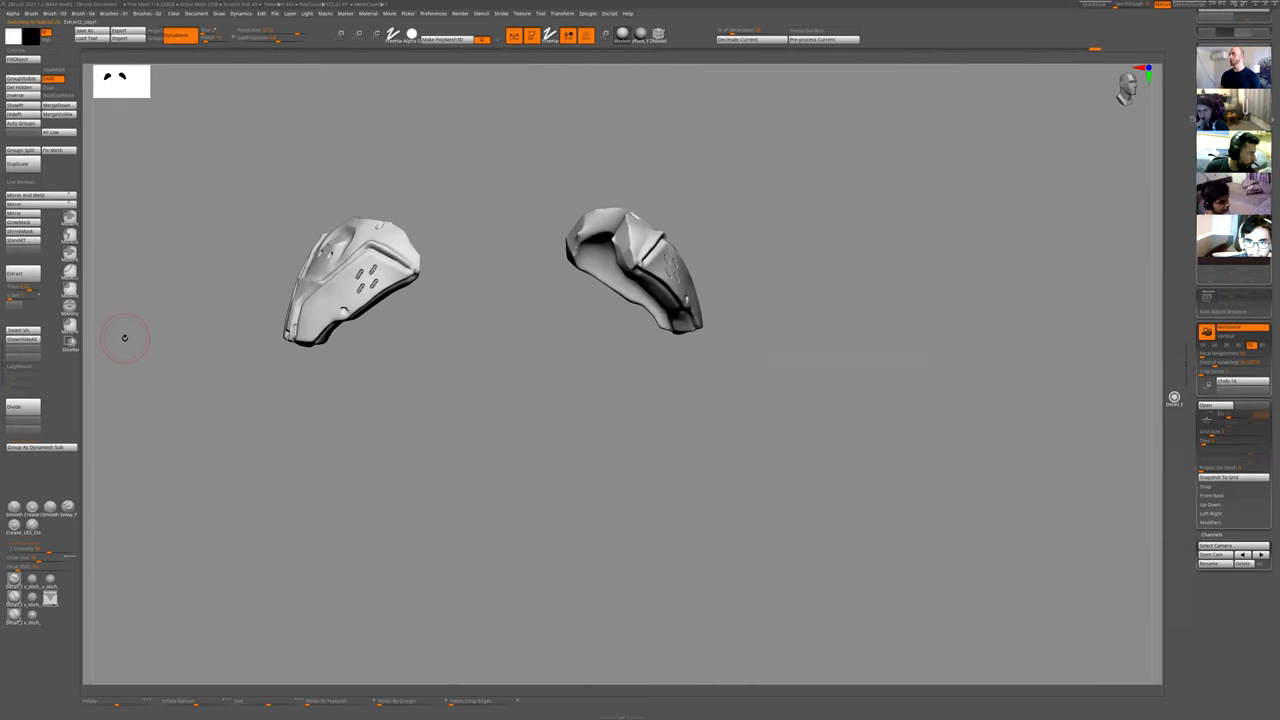
pyautogui.hotkey('ctrl', 'shift', 'f')
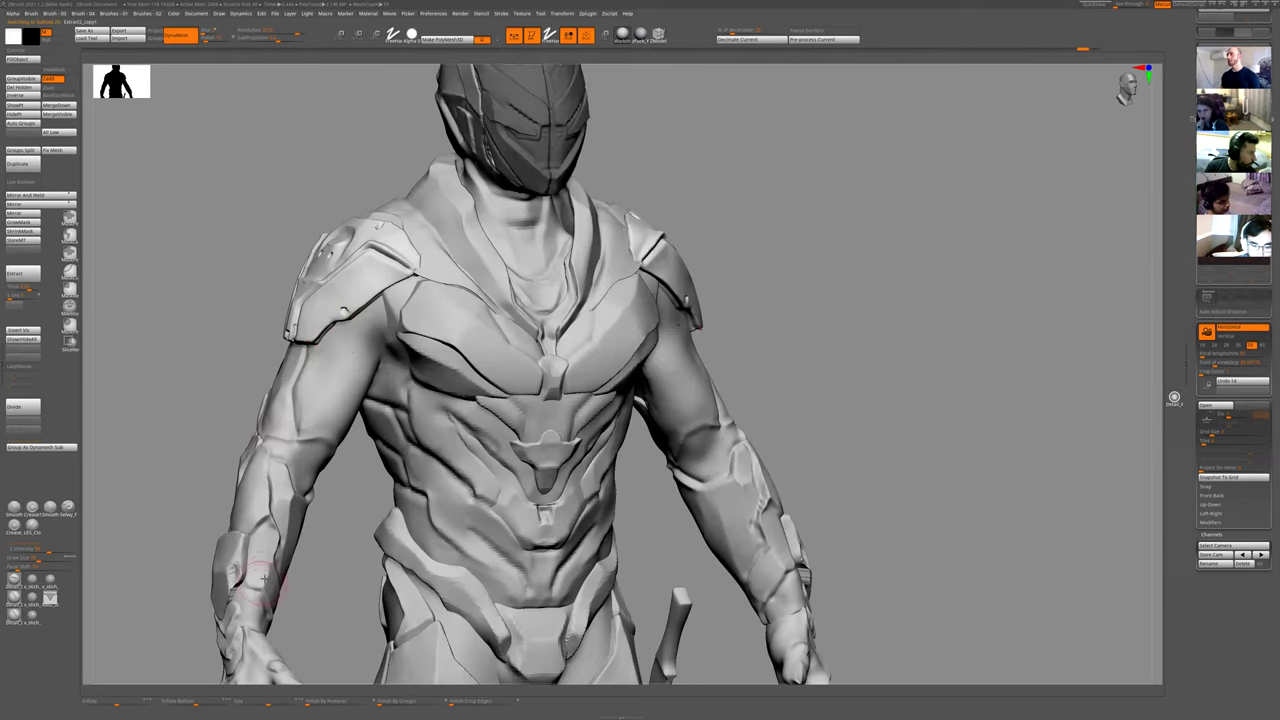
pyautogui.keyDown('ctrl'); pyautogui.moveTo(871, 351); pyautogui.dragTo(663, 328, button='right'); pyautogui.keyUp('ctrl')
pyautogui.keyDown('alt'); pyautogui.moveTo(432, 190); pyautogui.dragTo(409, 350, button='right'); pyautogui.keyUp('alt')
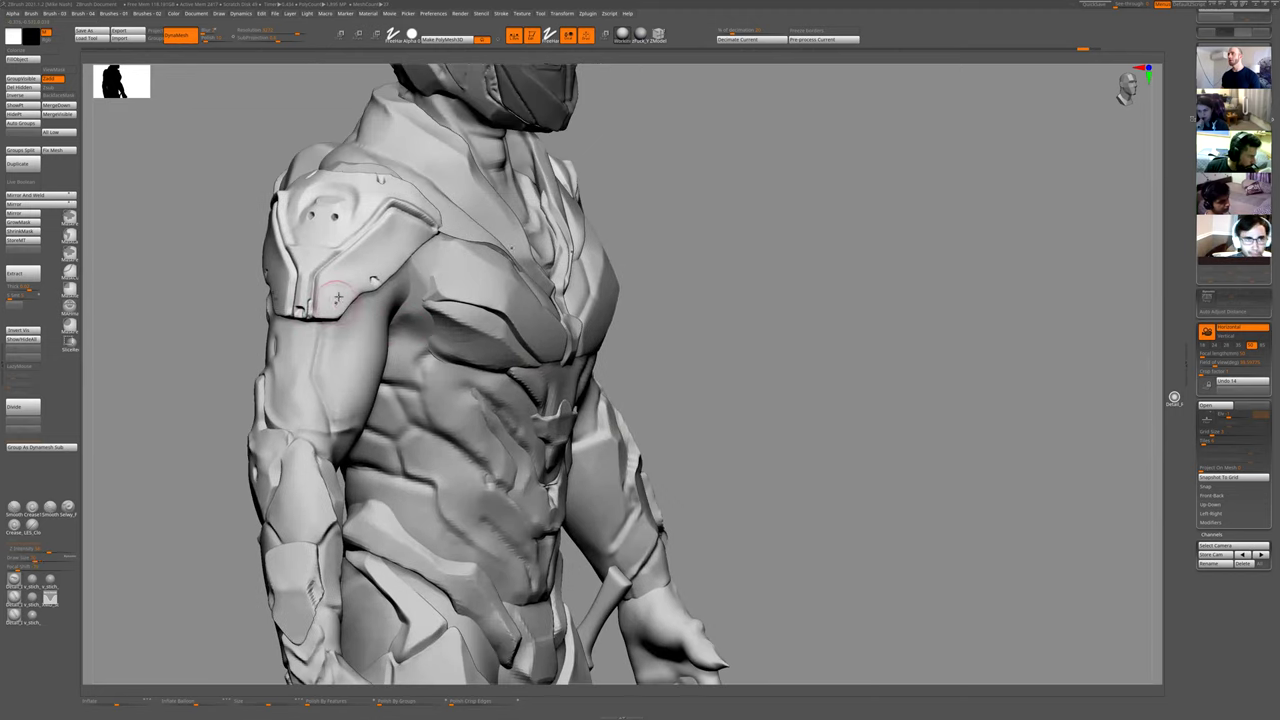
# - Try sculpting around the lower-edge notch on the isolated shoulder pads and review the pads on the full character
pyautogui.hotkey('ctrl', 'shift', 'f')
pyautogui.keyDown('alt'); pyautogui.moveTo(647, 299); pyautogui.dragTo(649, 378, button='right'); pyautogui.keyUp('alt')
pyautogui.keyDown('ctrl'); pyautogui.moveTo(381, 355); pyautogui.dragTo(376, 360); pyautogui.keyUp('ctrl')
pyautogui.moveTo(407, 411); pyautogui.dragTo(450, 315)
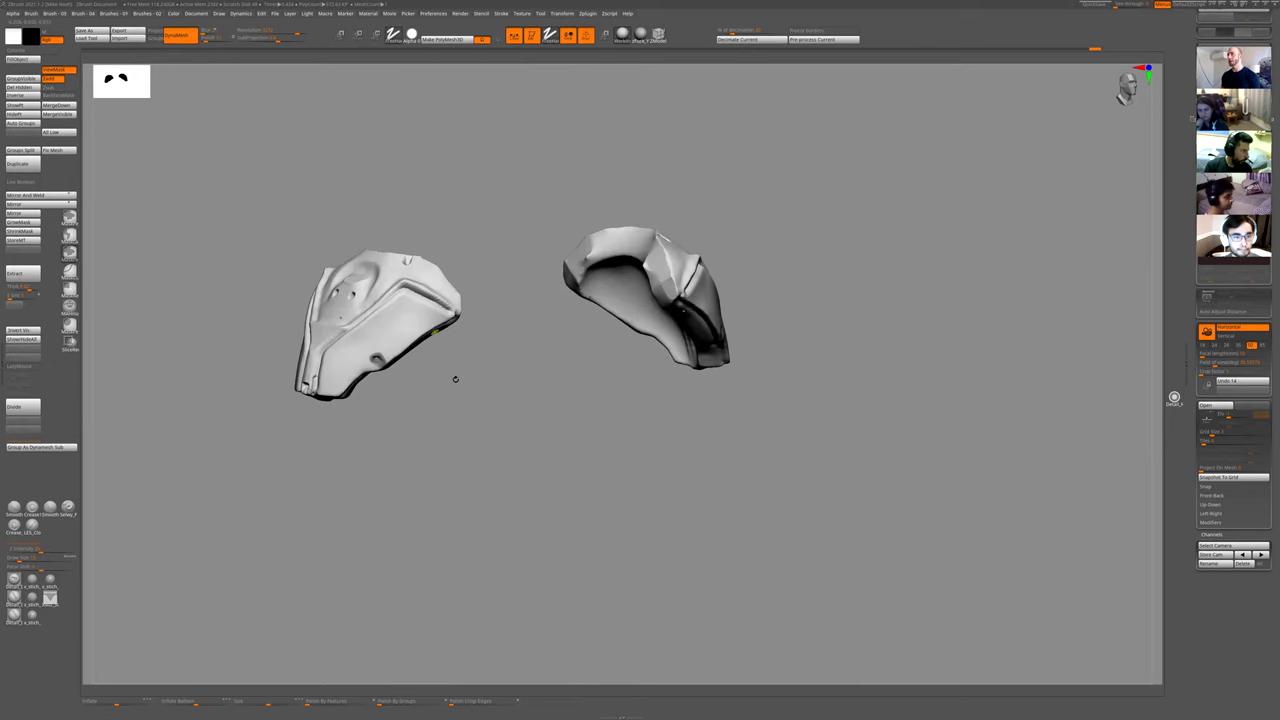
pyautogui.moveTo(454, 374)
pyautogui.mouseDown()
pyautogui.moveTo(309, 396)
pyautogui.moveTo(389, 457)
pyautogui.mouseUp()
pyautogui.hotkey('ctrl', 'shift', 'f')
pyautogui.keyDown('ctrl'); pyautogui.moveTo(952, 290); pyautogui.dragTo(881, 388); pyautogui.keyUp('ctrl')
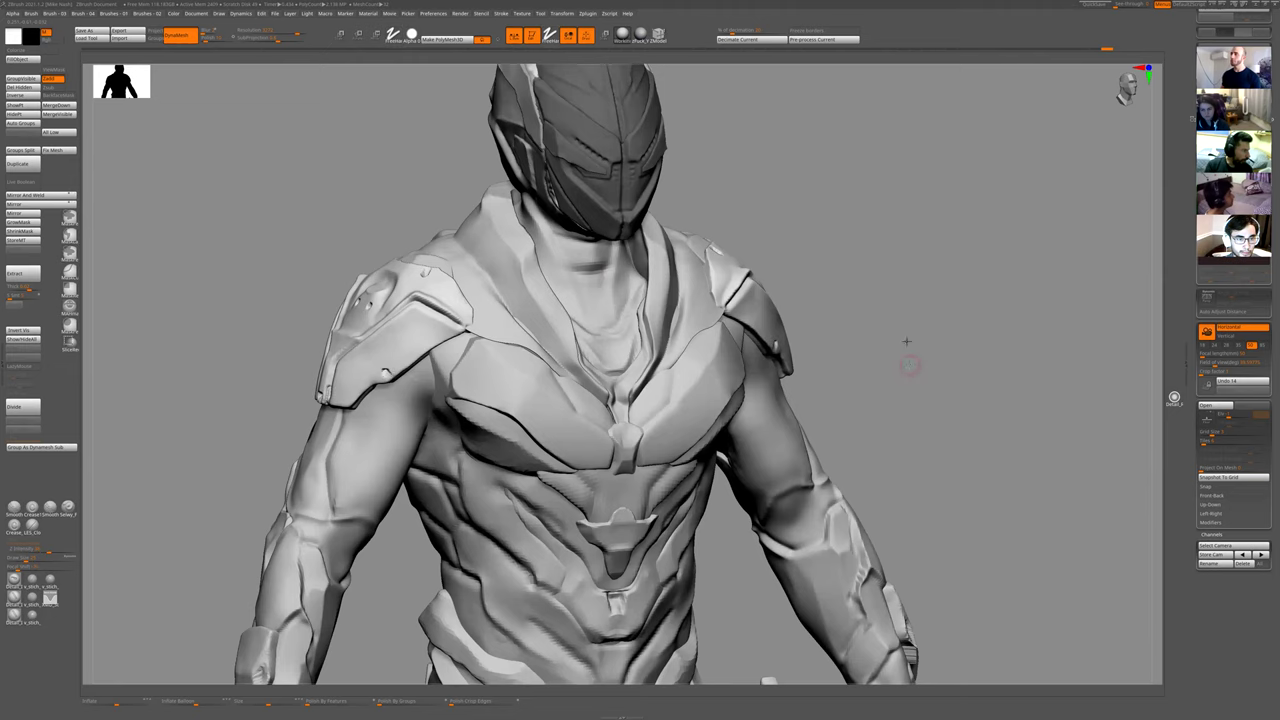
pyautogui.keyDown('ctrl'); pyautogui.moveTo(906, 342); pyautogui.dragTo(864, 289, button='right'); pyautogui.keyUp('ctrl')
pyautogui.keyDown('alt'); pyautogui.moveTo(863, 289); pyautogui.dragTo(867, 279); pyautogui.keyUp('alt')
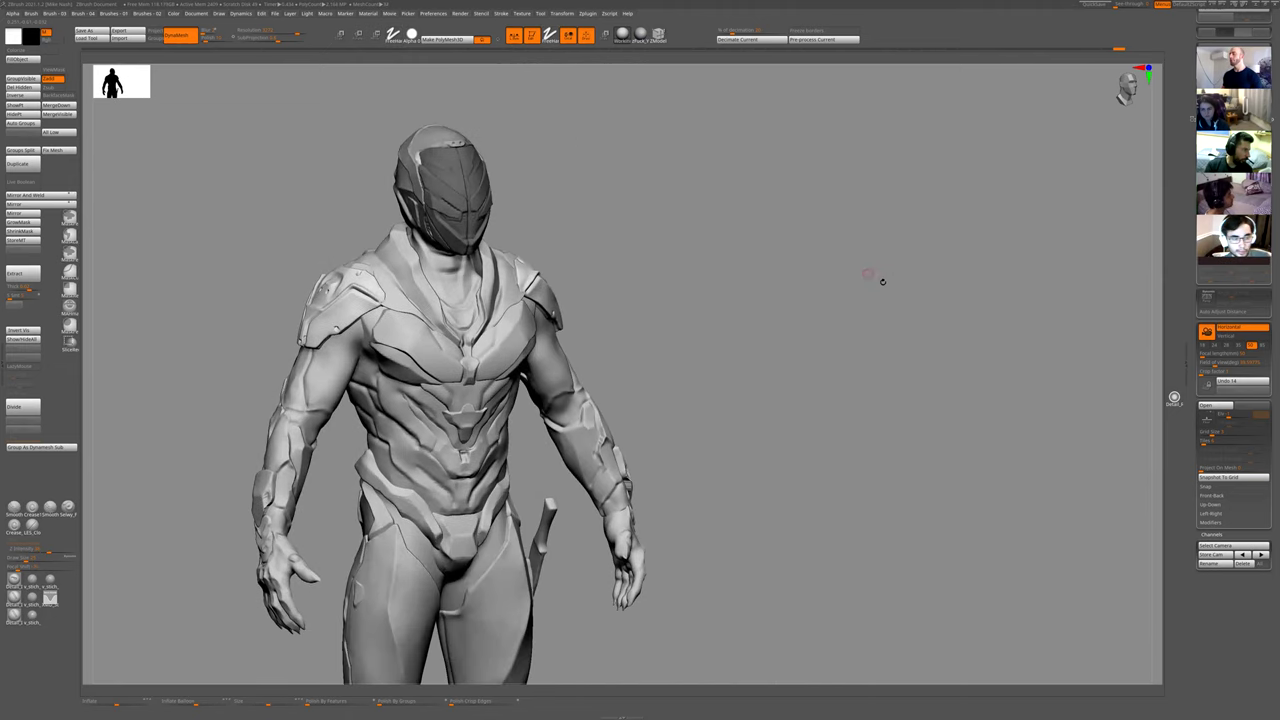
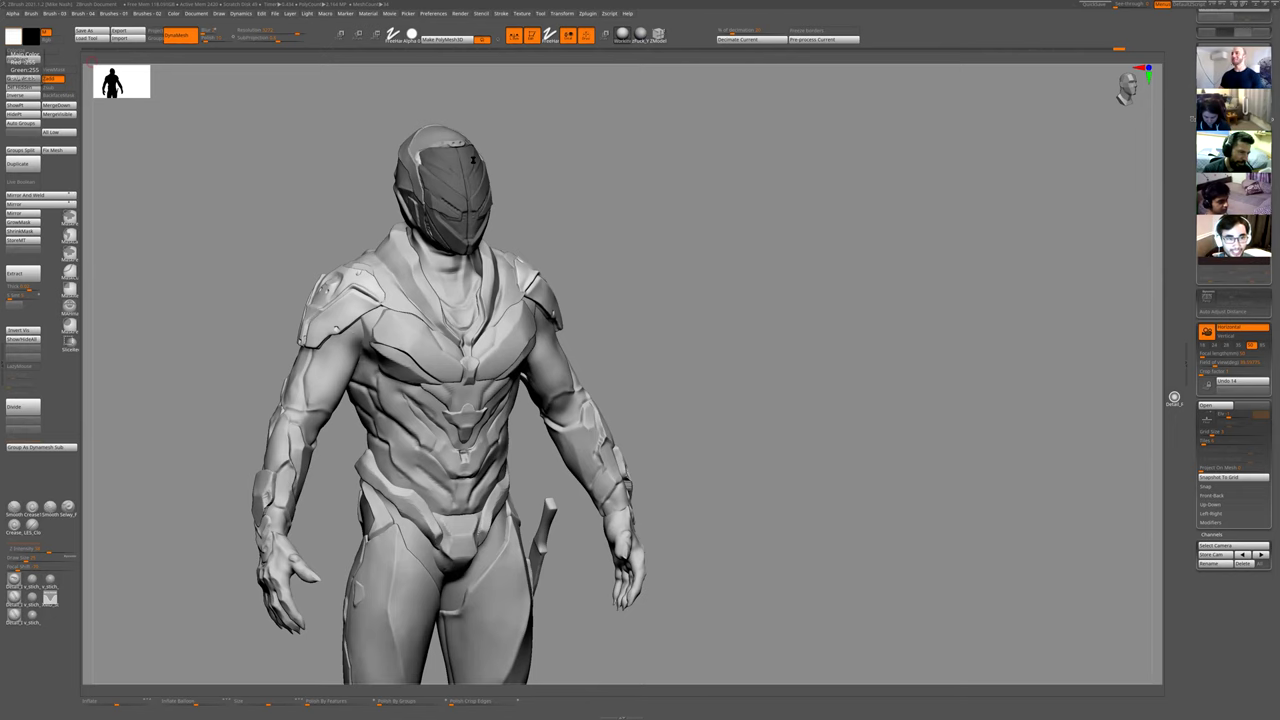
# - Switch to the browser, bring up the Halo 5 image results, and open the VentureBeat Master Chief picture
pyautogui.hotkey('alt', 'Tab')
pyautogui.click(404, 174)
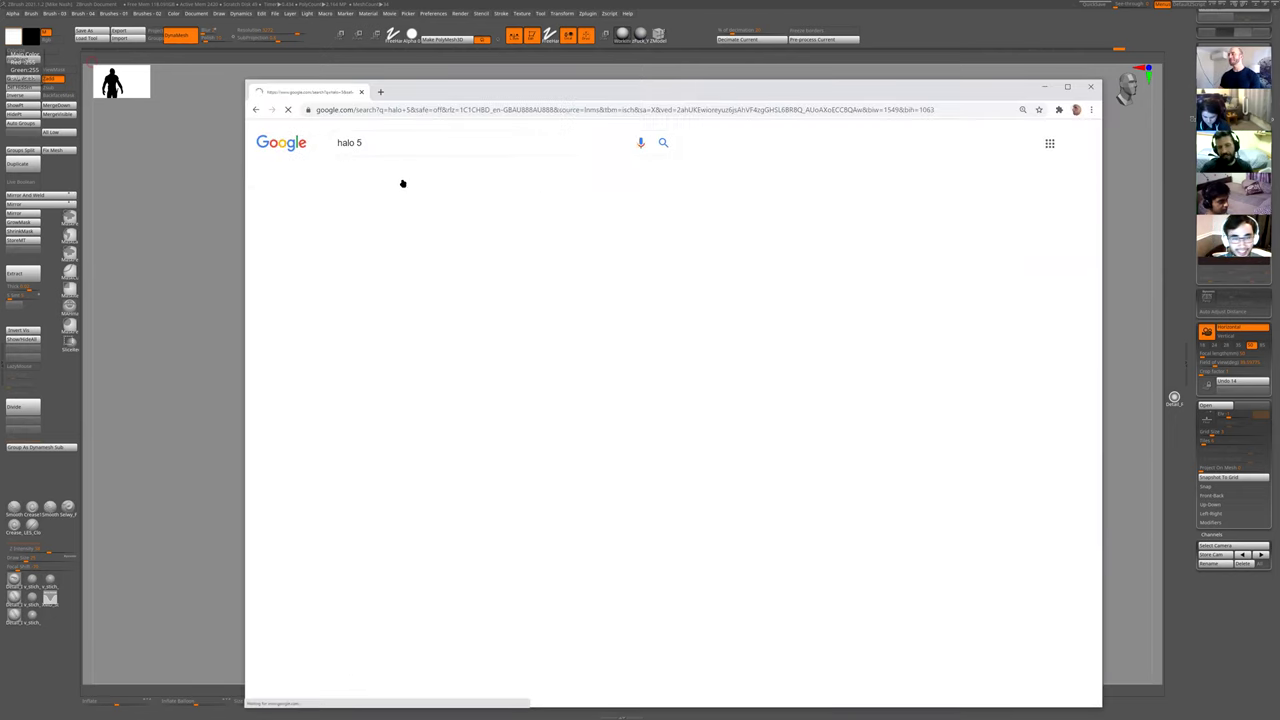
pyautogui.scroll(-2, 758, 455)
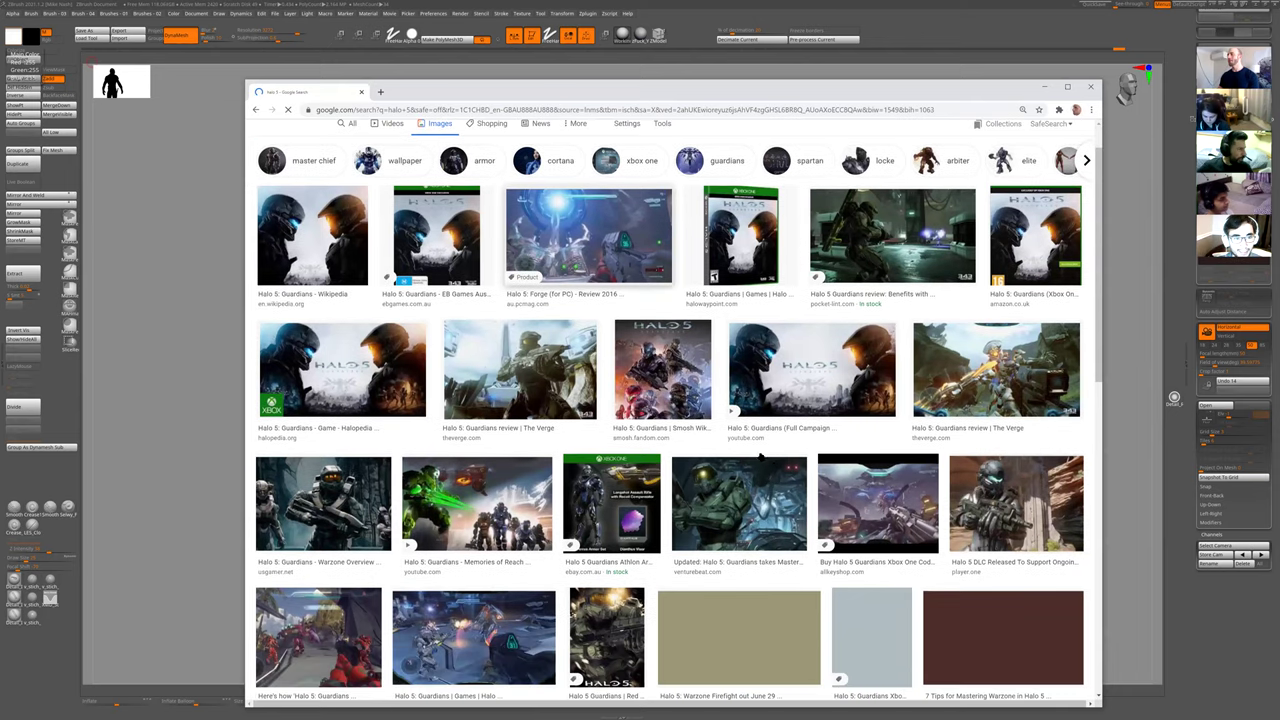
pyautogui.click(718, 427)
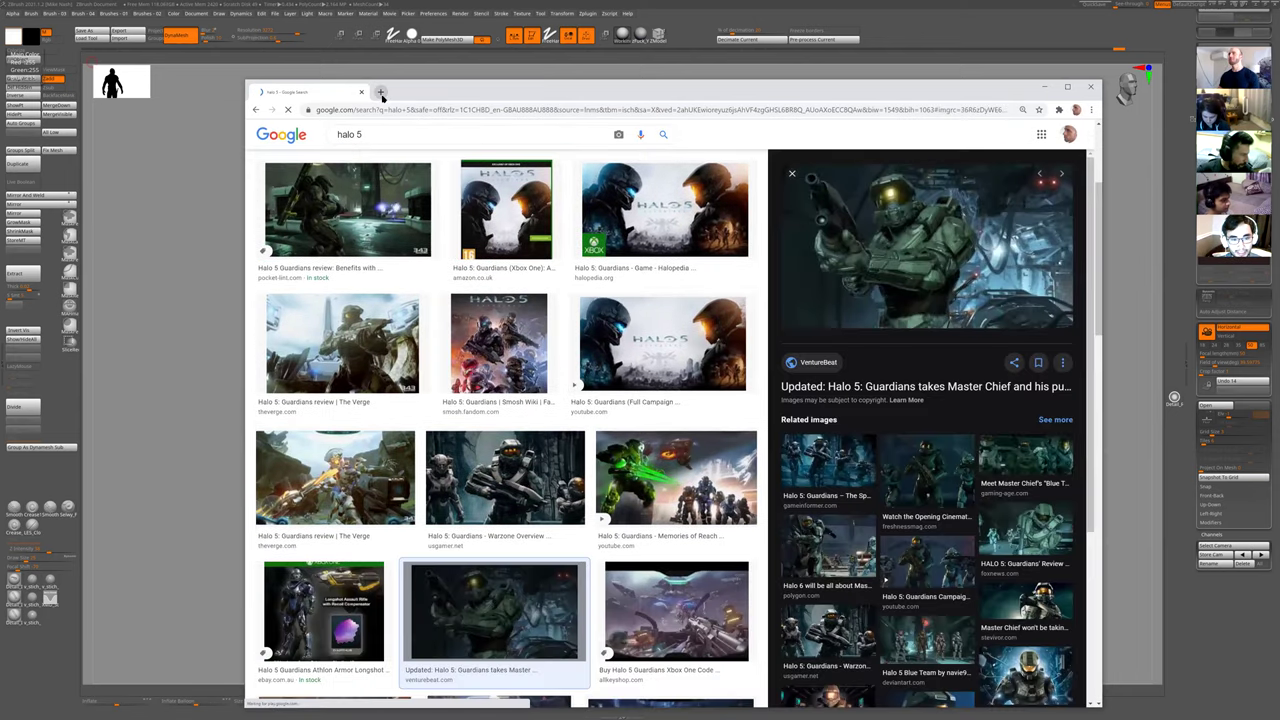
# - Search for "ghost in the shell" in a new tab, then refine it to an image search for "ghost in the shell 1"
pyautogui.click(380, 91)
pyautogui.write('g')
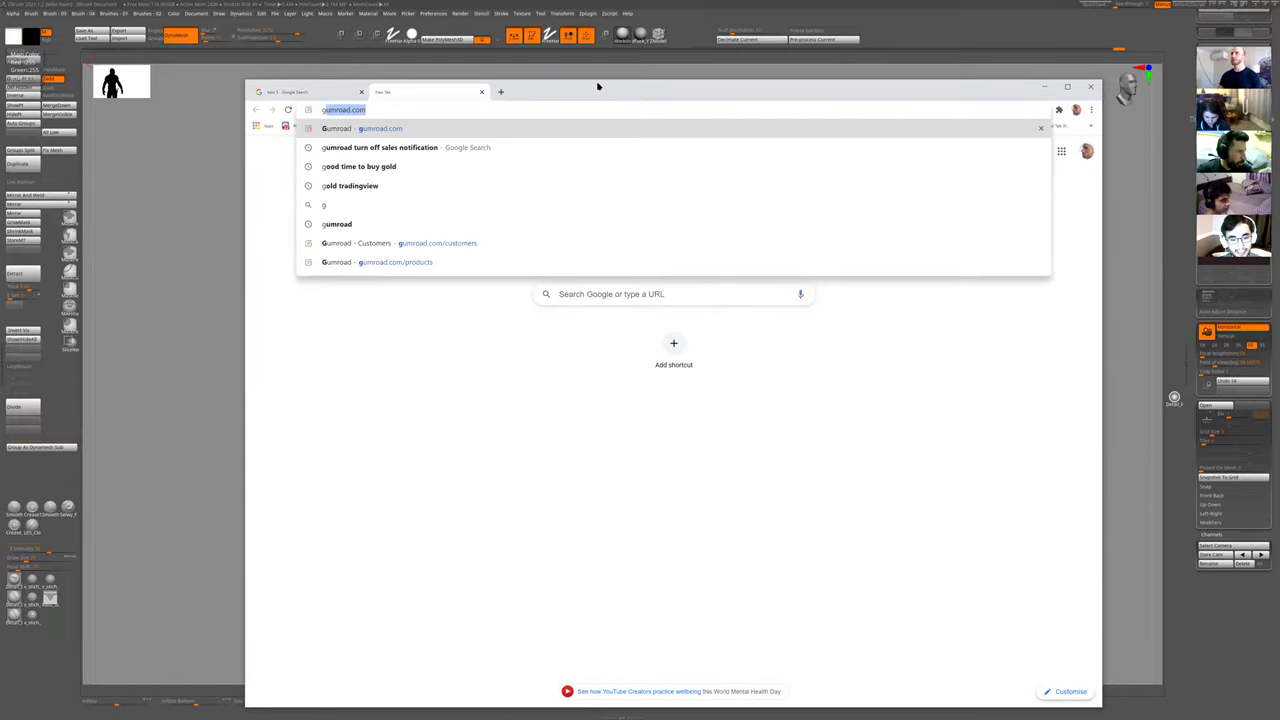
pyautogui.write('host in the shell')
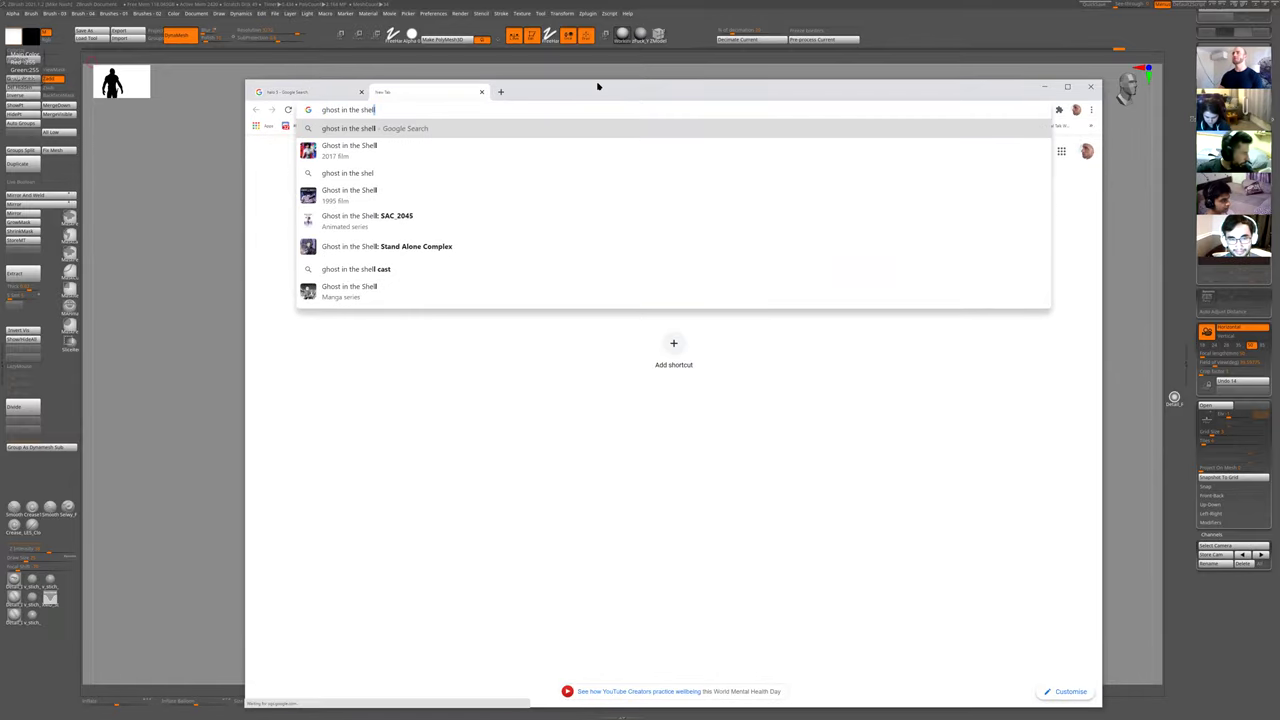
pyautogui.press('Return')
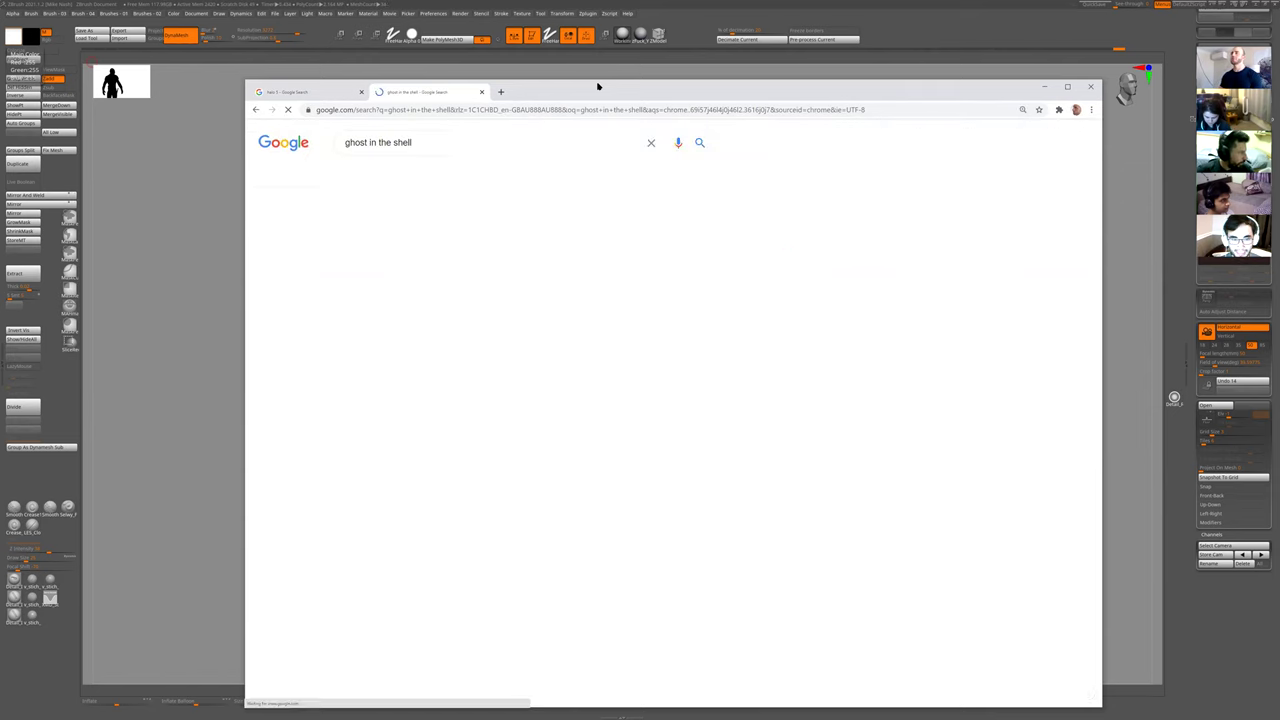
pyautogui.click(501, 145)
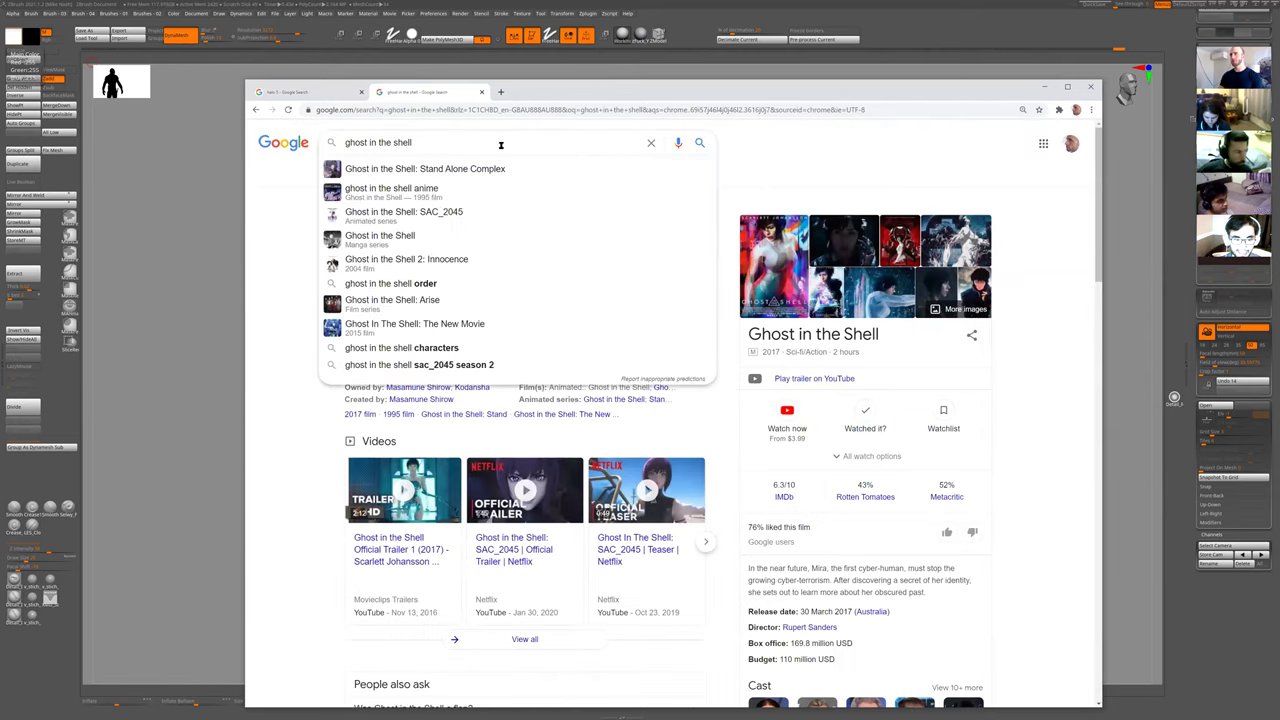
pyautogui.write('1')
pyautogui.press('Return')
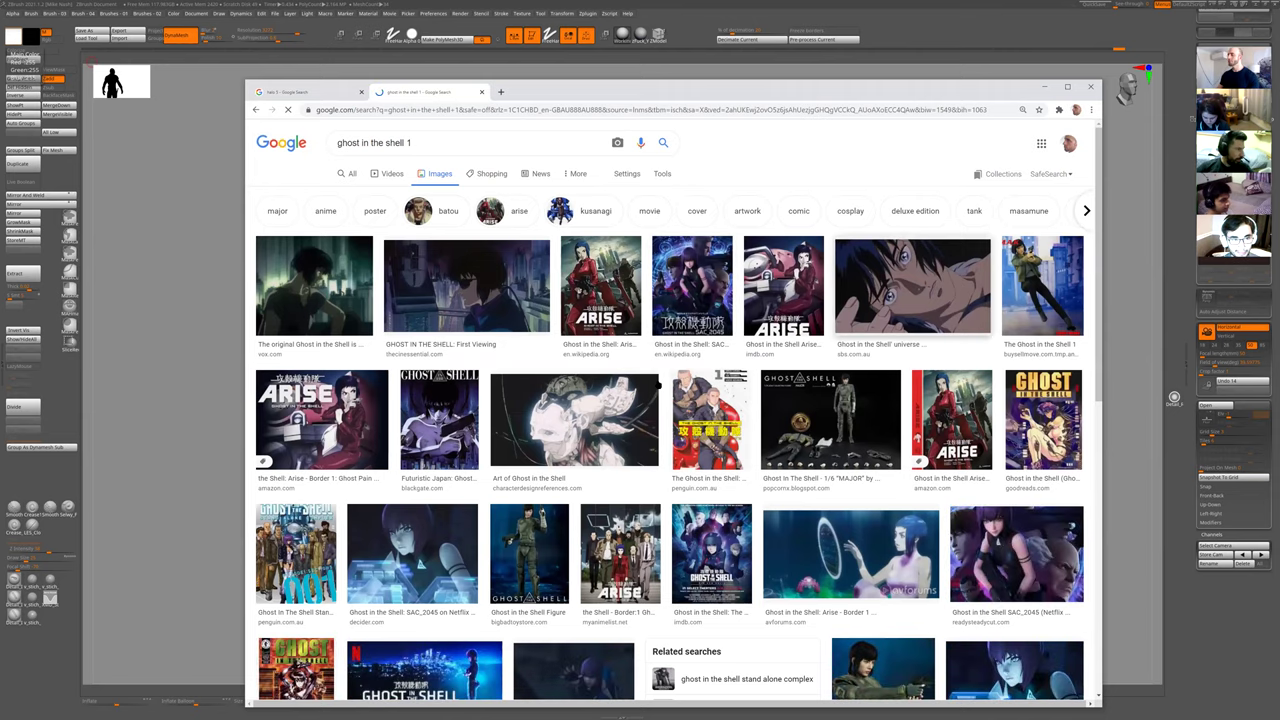
# - Look through the Ghost in the Shell image results for character and armour design references
pyautogui.scroll(-1, 683, 358)
pyautogui.scroll(-3, 684, 357)
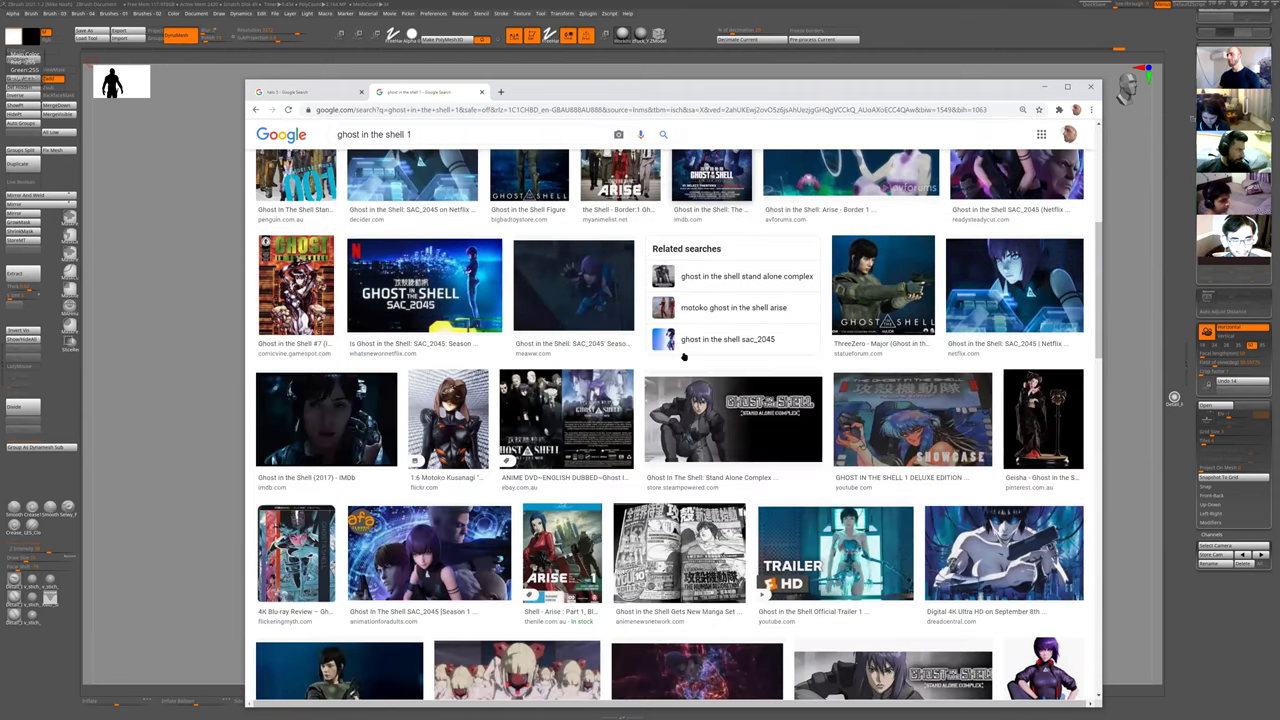
pyautogui.scroll(-2, 684, 357)
pyautogui.scroll(-1, 674, 429)
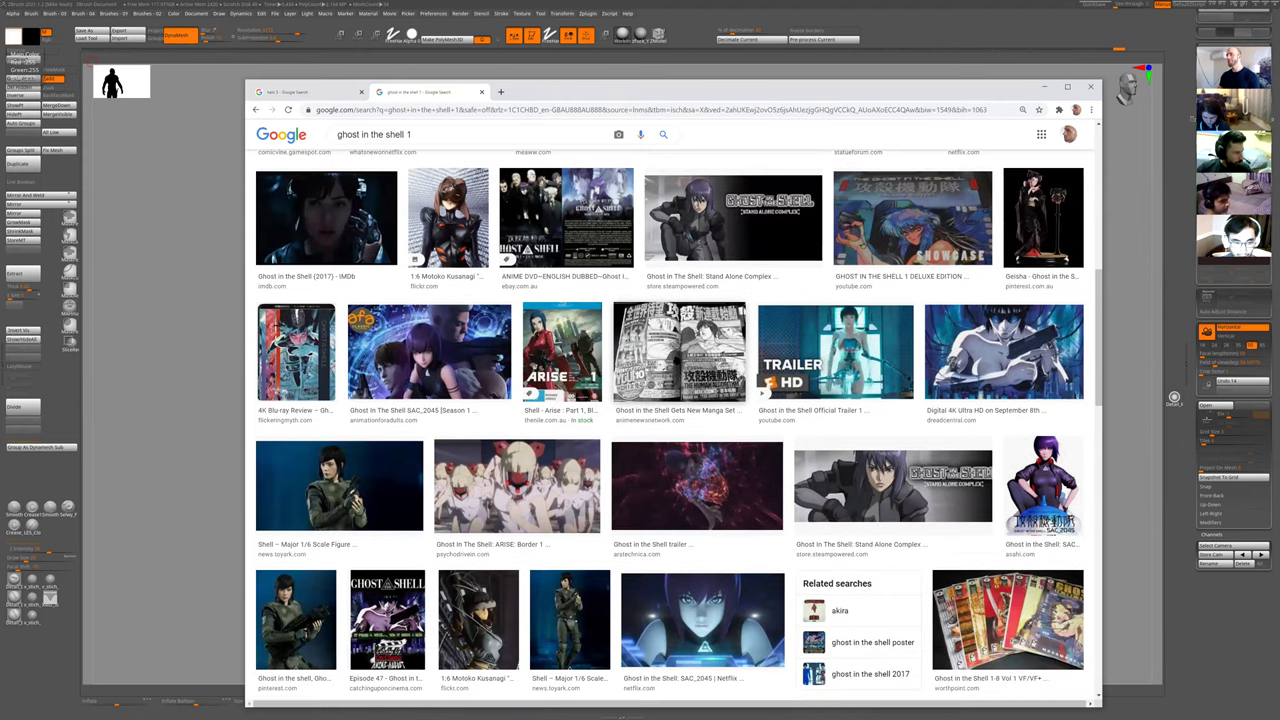
pyautogui.scroll(-3, 676, 360)
pyautogui.scroll(-1, 676, 360)
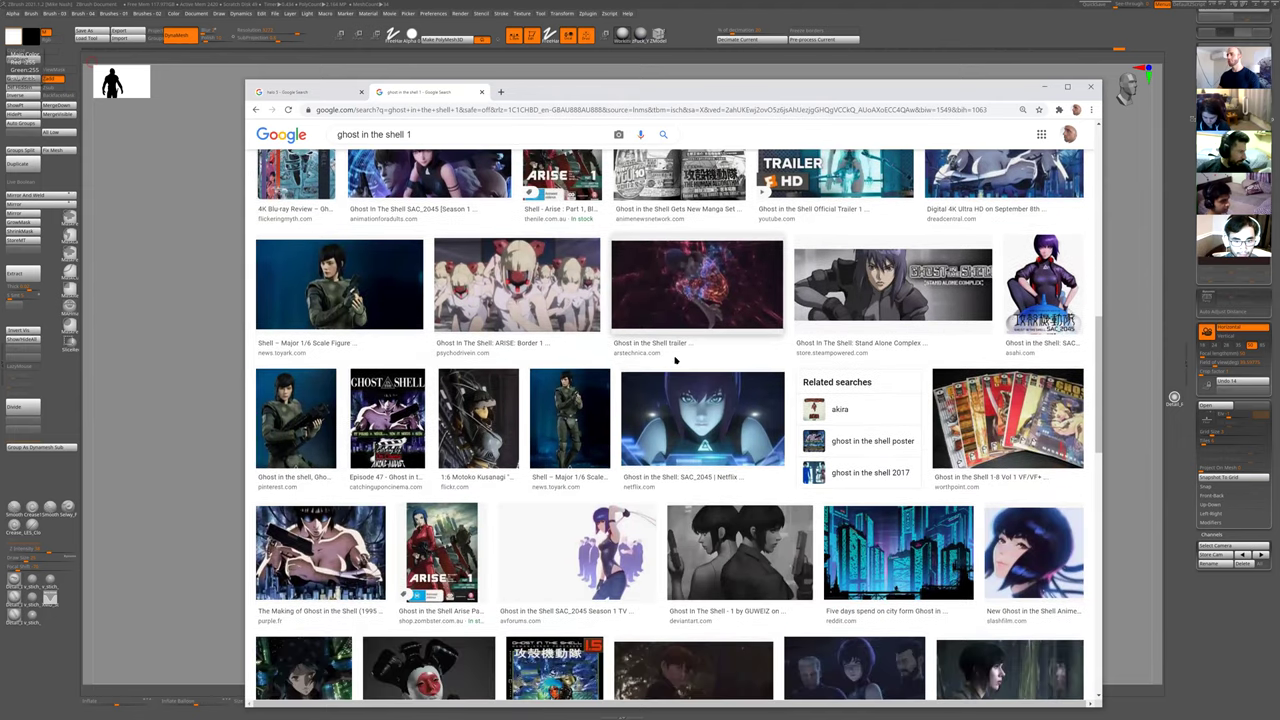
pyautogui.scroll(-5, 340, 450)
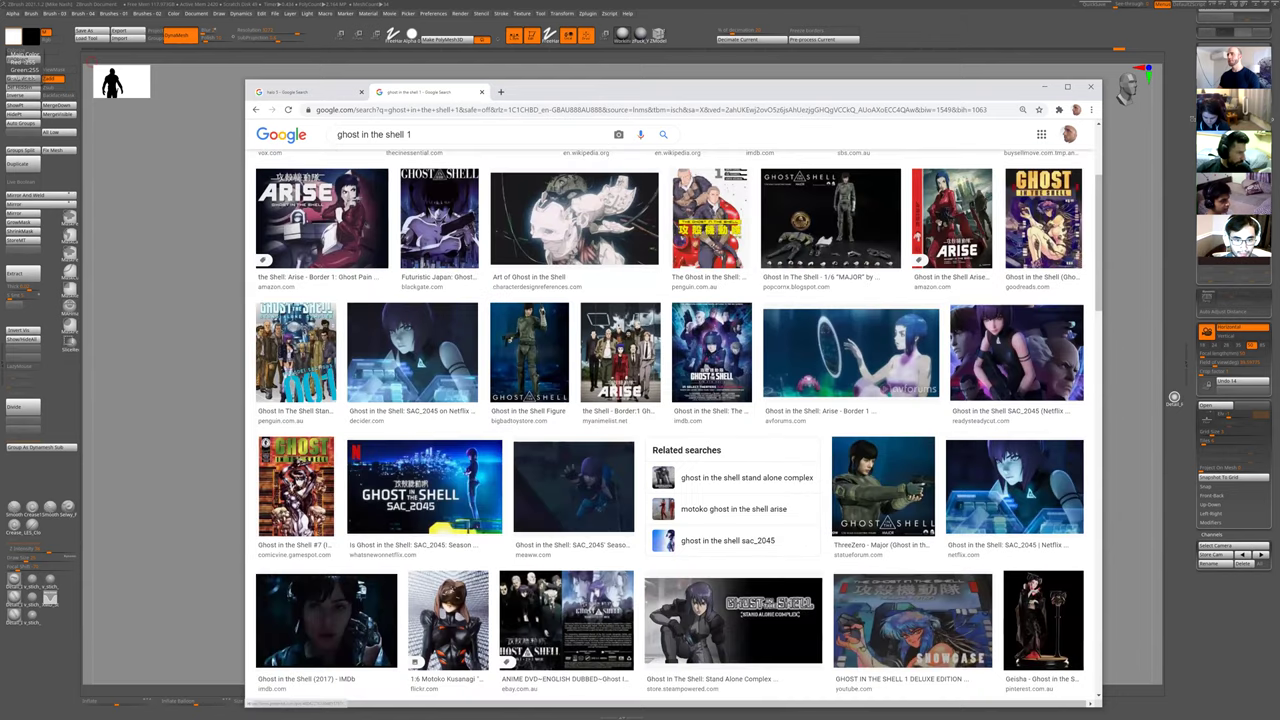
# - Try an image search for "gits", and return to the previous "ghost in the shell 1" image results
pyautogui.tripleClick(374, 134)
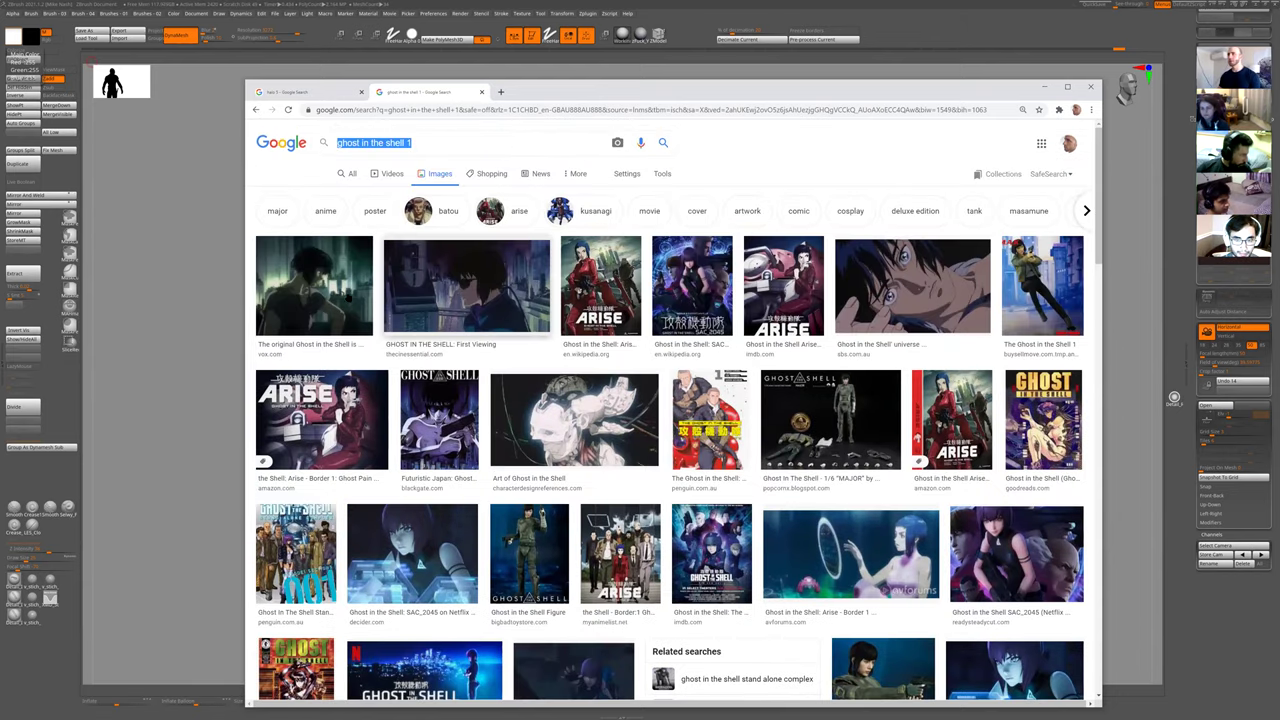
pyautogui.write('gi')
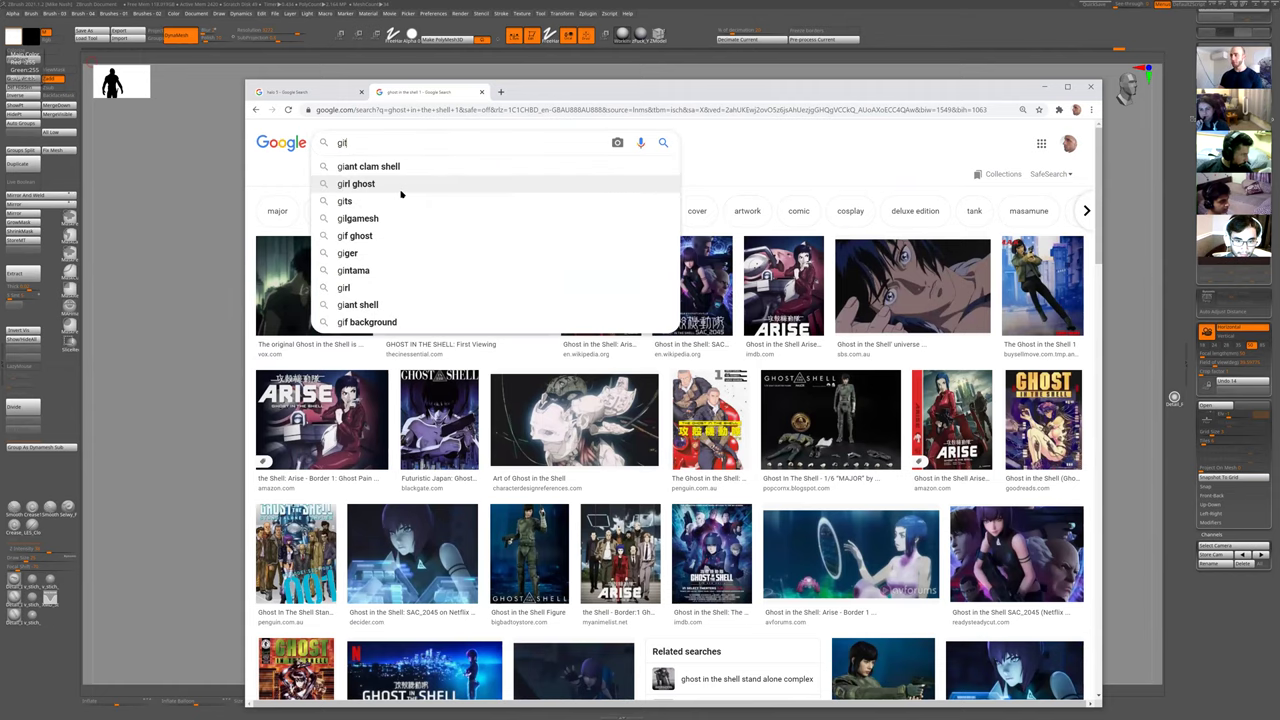
pyautogui.write('ts')
pyautogui.press('Return')
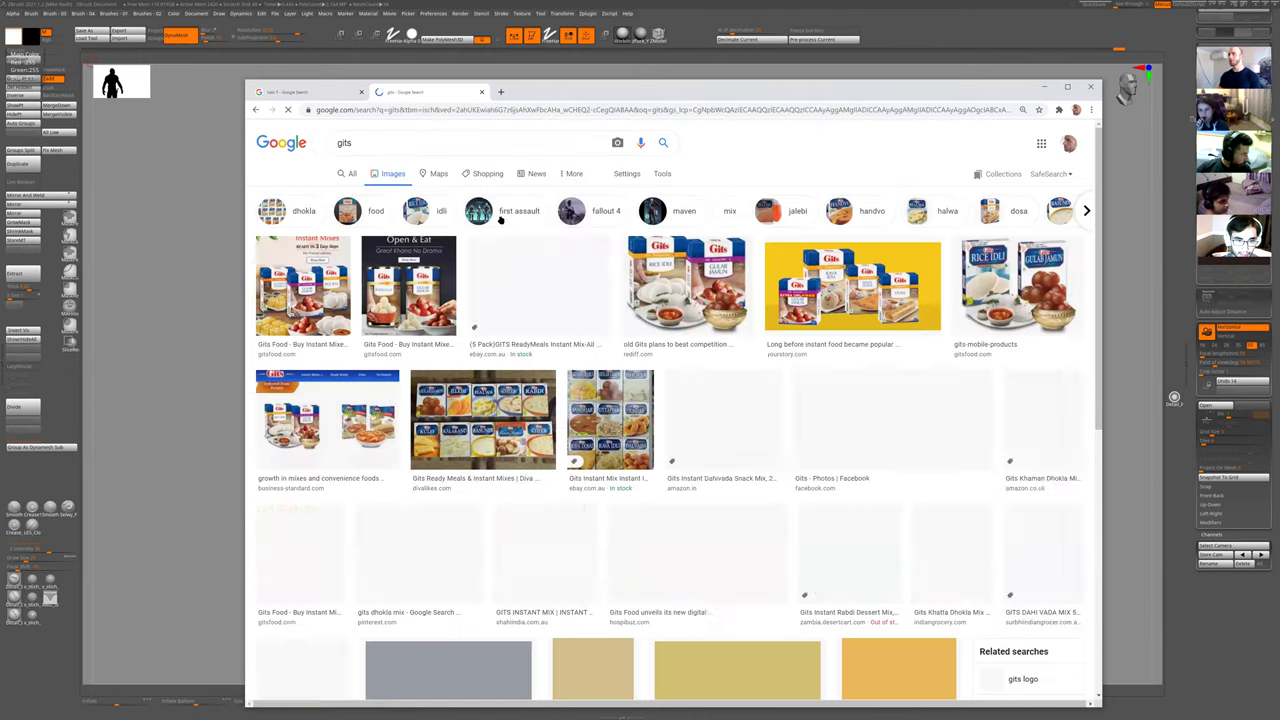
pyautogui.moveTo(352, 142); pyautogui.dragTo(251, 142)
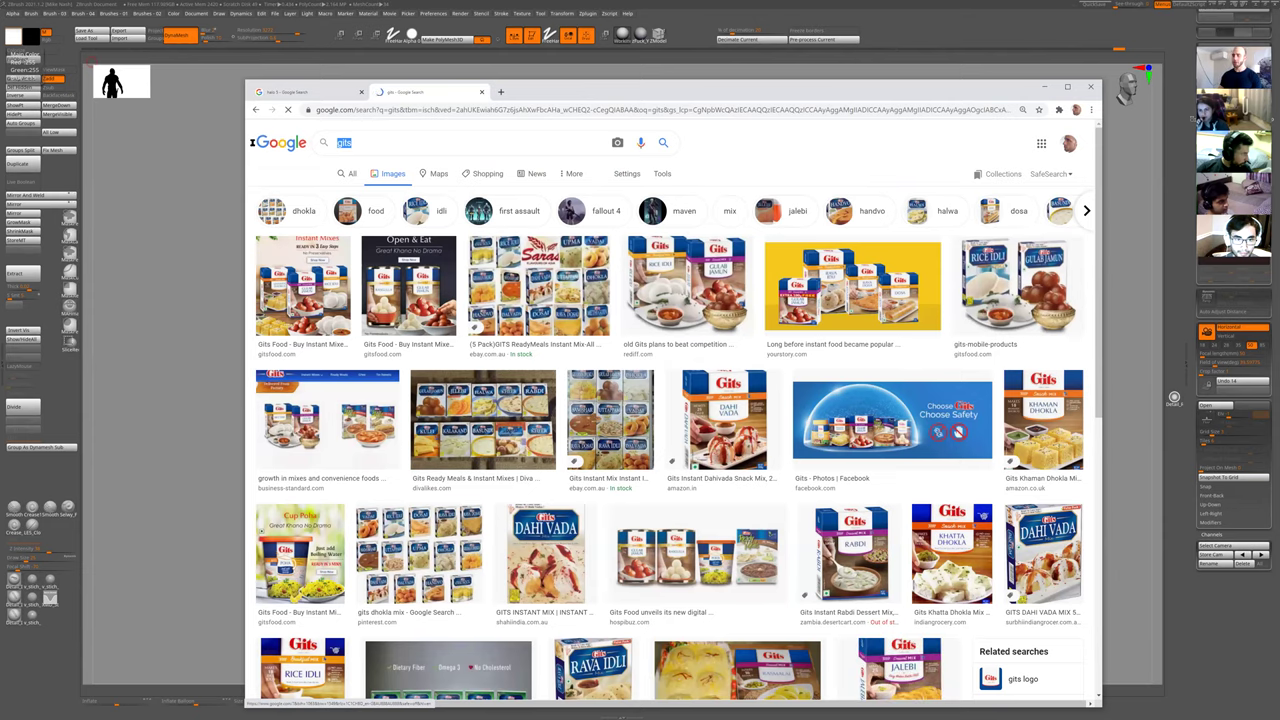
pyautogui.click(256, 110)
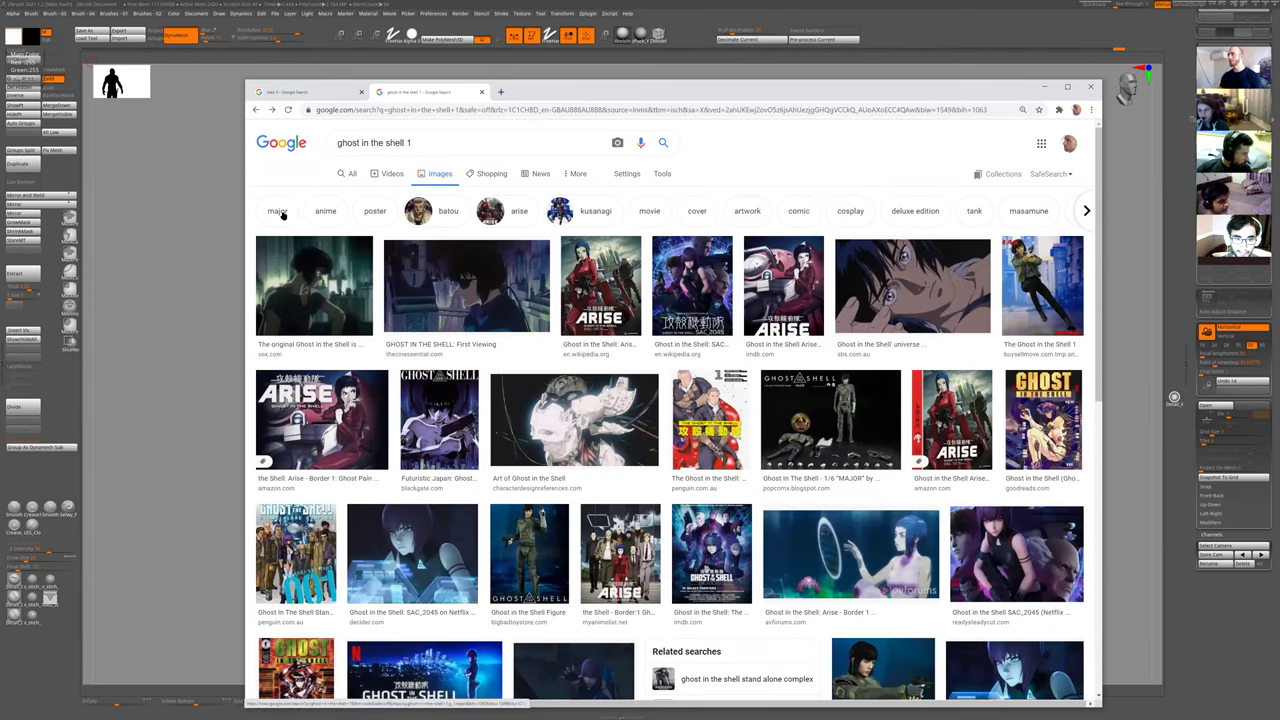
# - Narrow the image results to "major", then change the search to "ghost in the shell manga" and refine it to "ghost in the shell manga design"
pyautogui.click(280, 212)
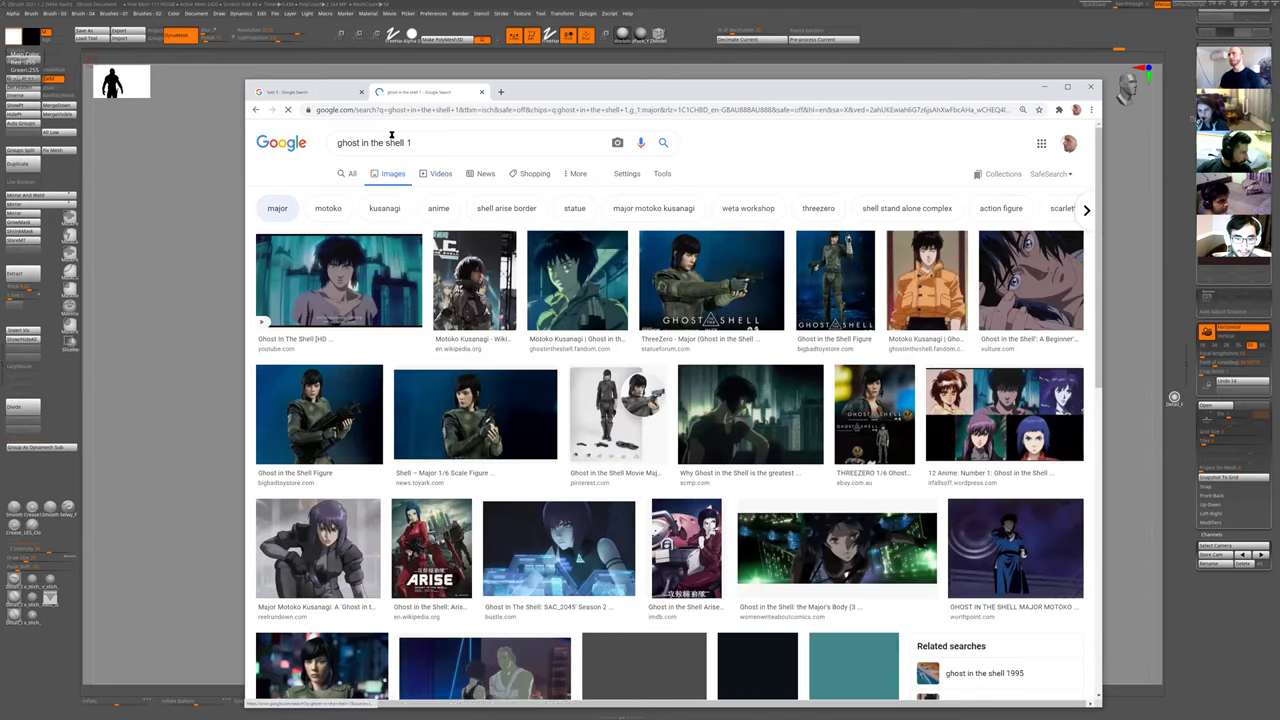
pyautogui.click(423, 142)
pyautogui.press('BackSpace')
pyautogui.write('m')
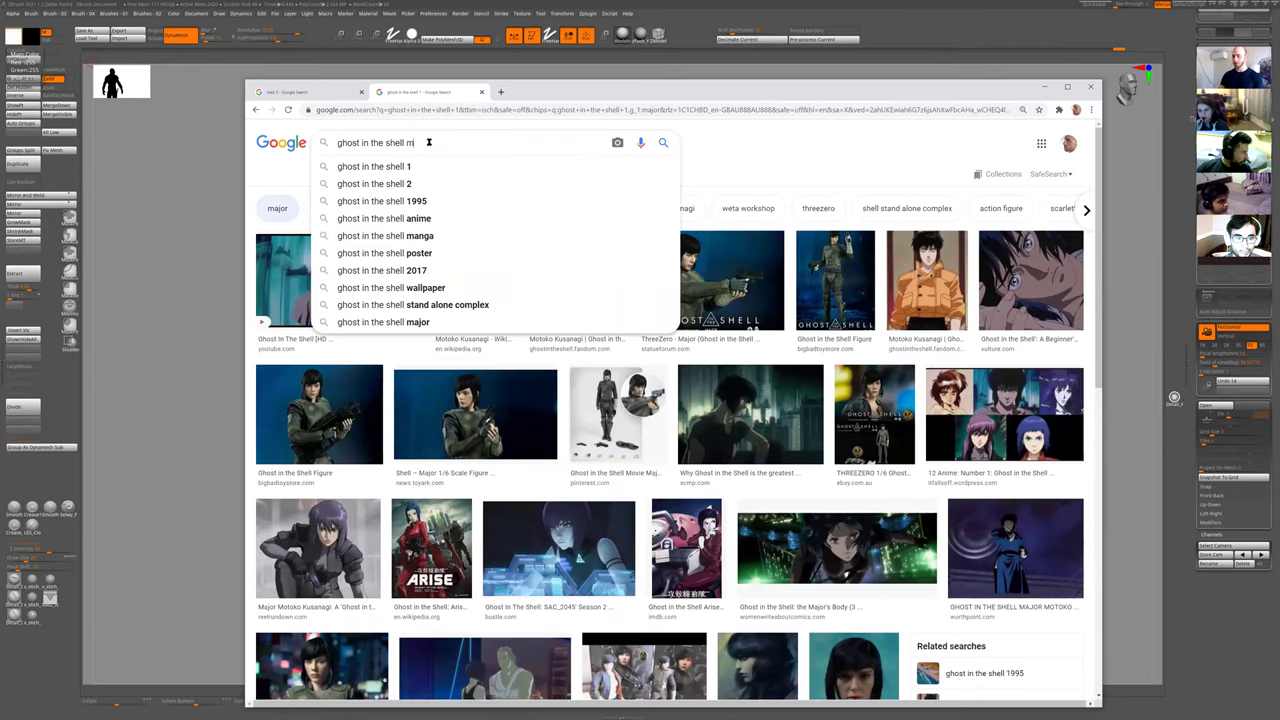
pyautogui.write('anga')
pyautogui.press('Return')
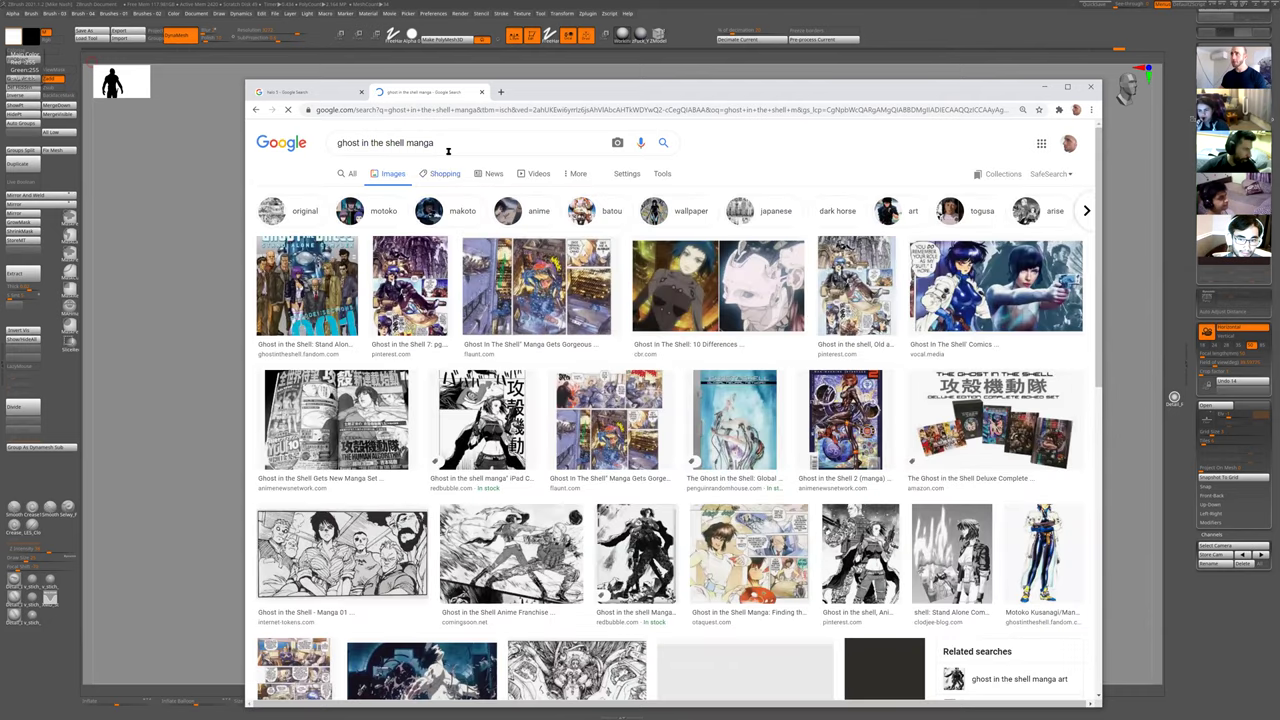
pyautogui.write('design')
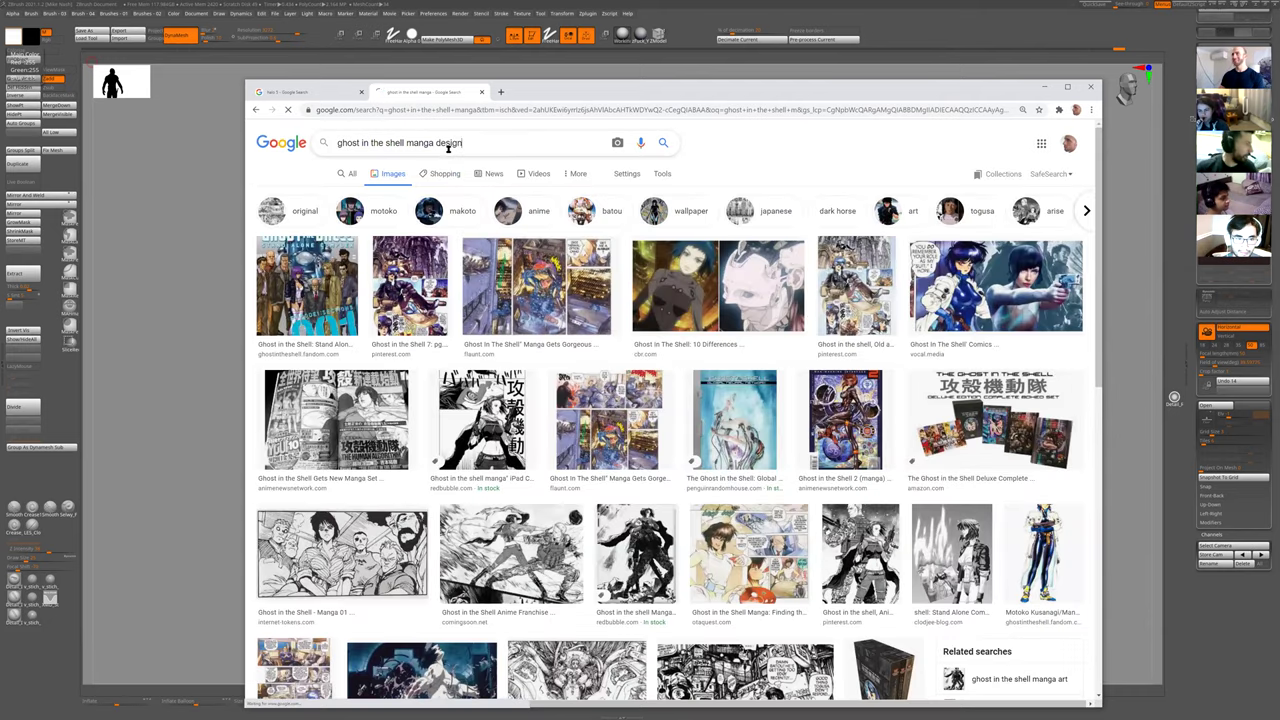
pyautogui.press('Return')
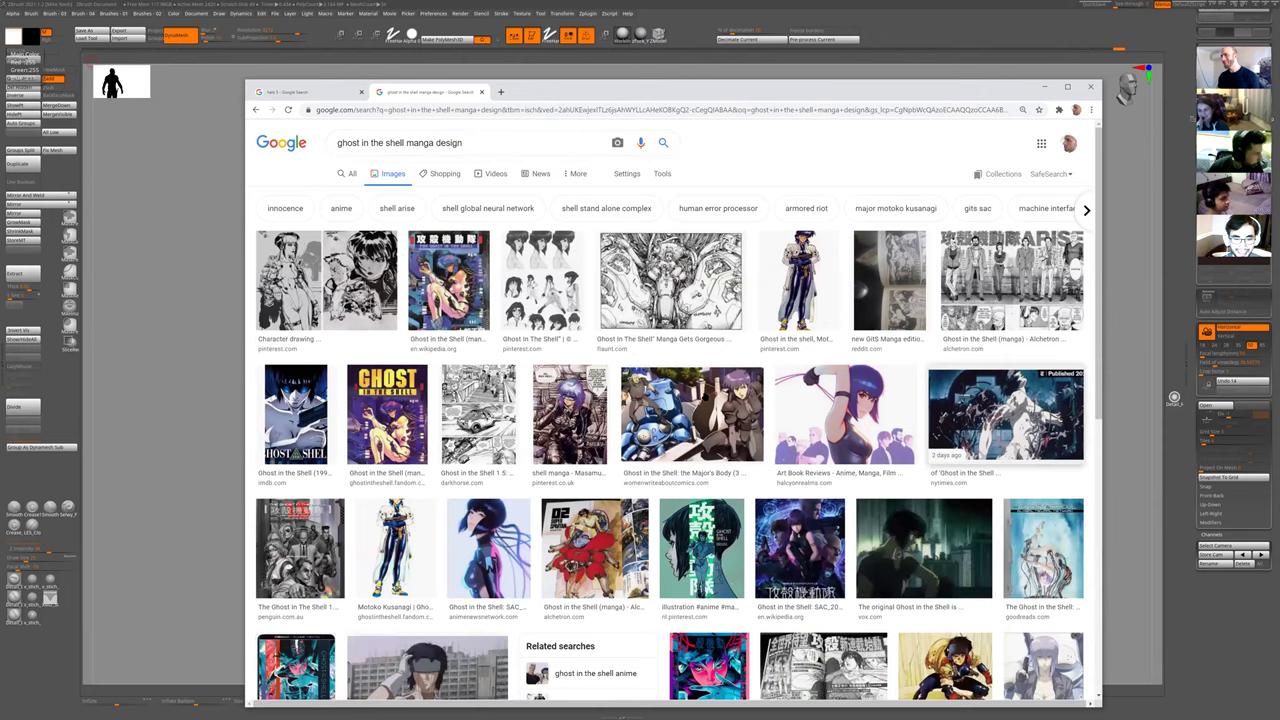
# - Preview the New York Times Ghost in the Shell picture and the Alamy 1995 film poster from the image results
pyautogui.click(1005, 413)
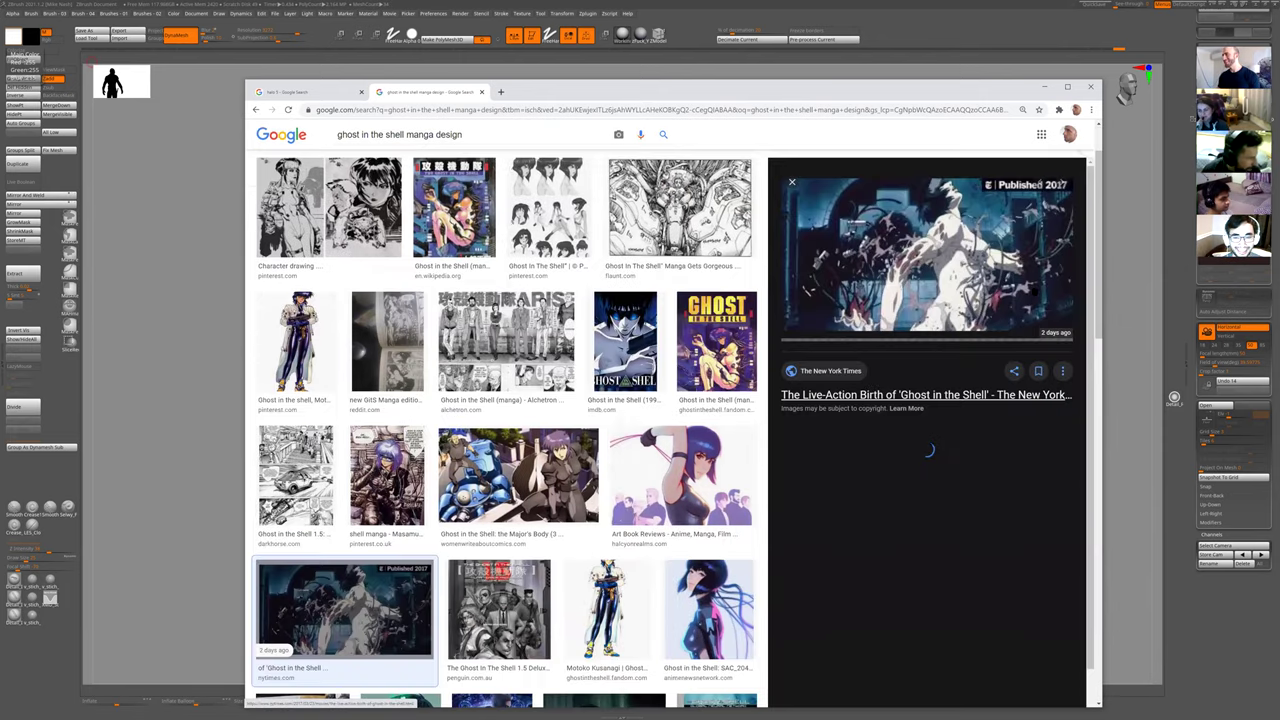
pyautogui.scroll(-3, 505, 430)
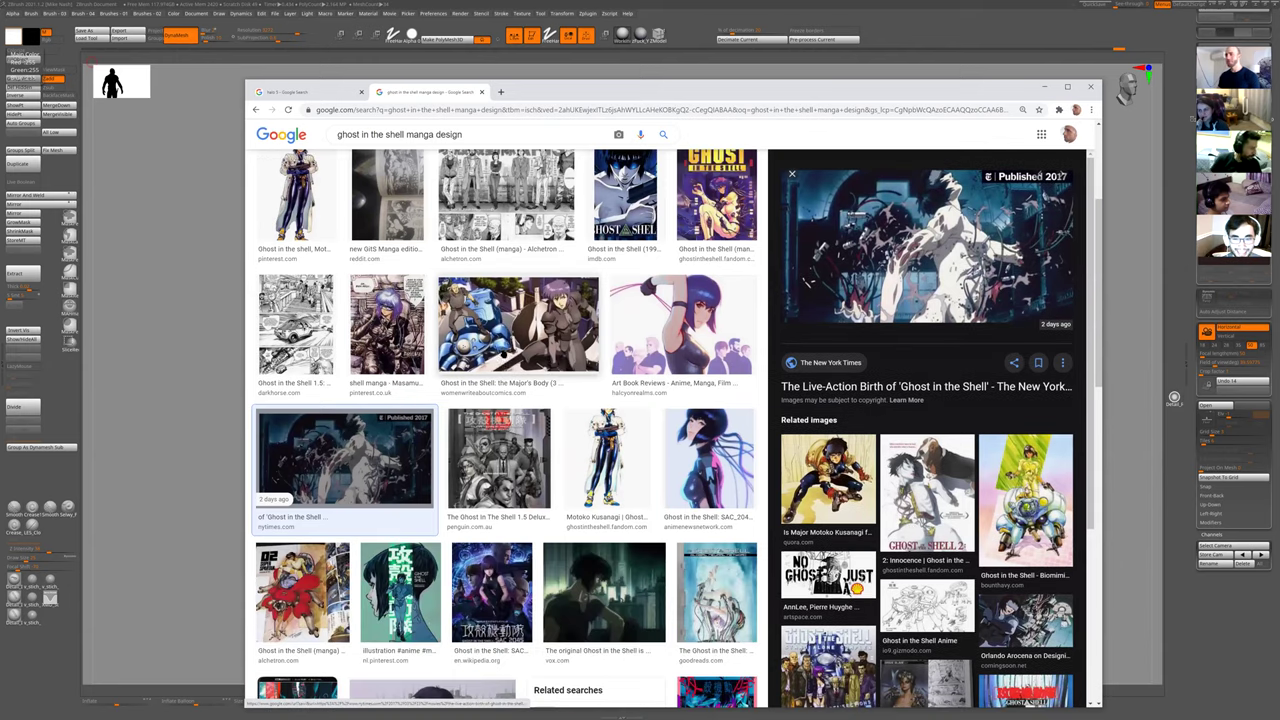
pyautogui.scroll(-5, 505, 430)
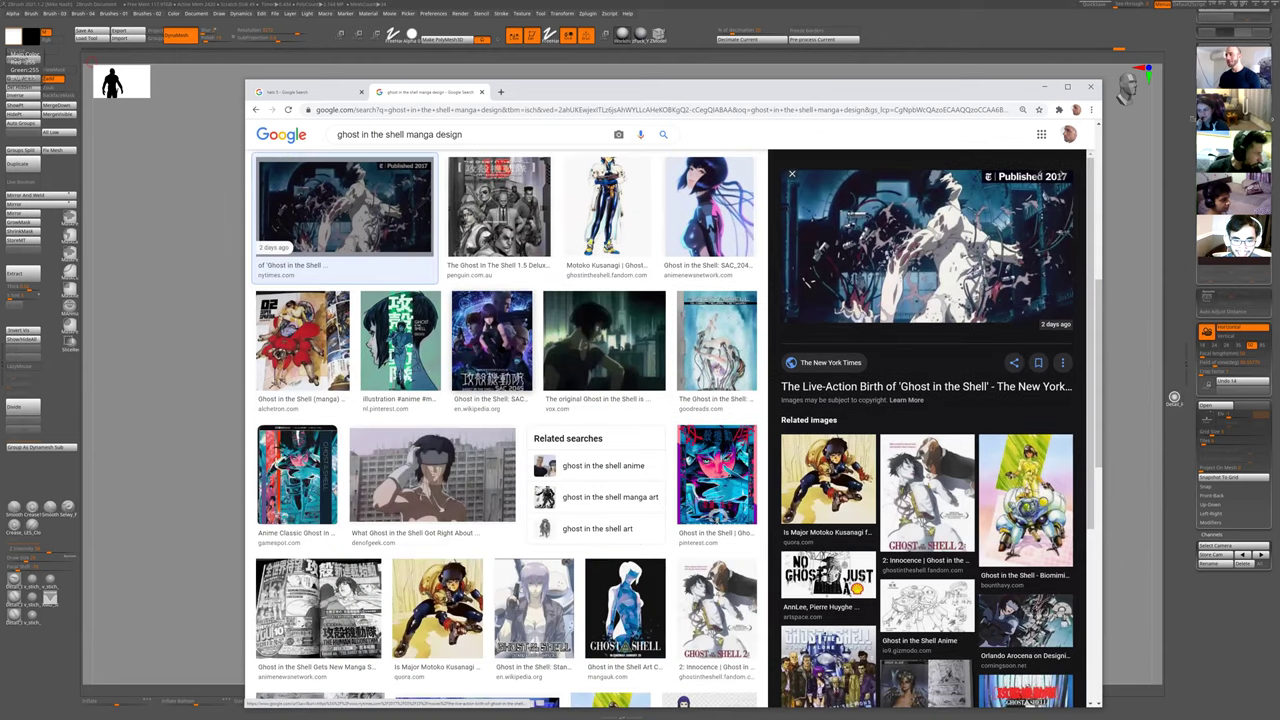
pyautogui.scroll(-8, 505, 430)
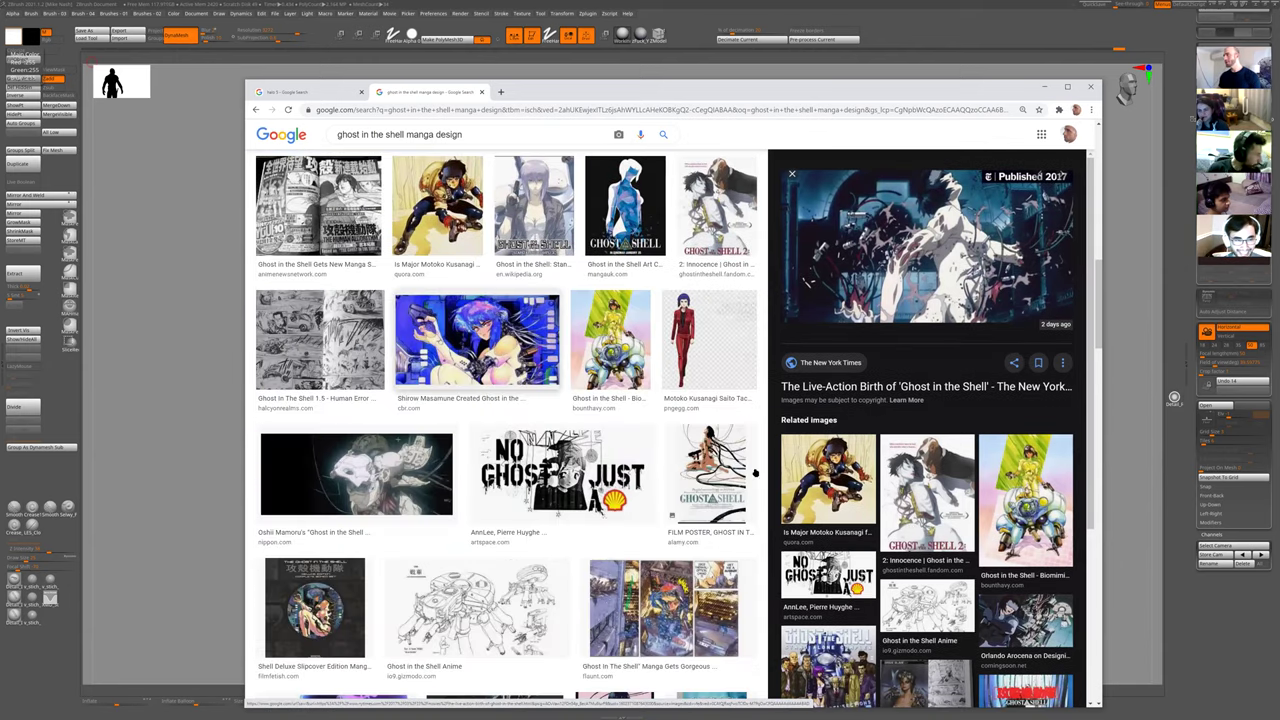
pyautogui.click(710, 470)
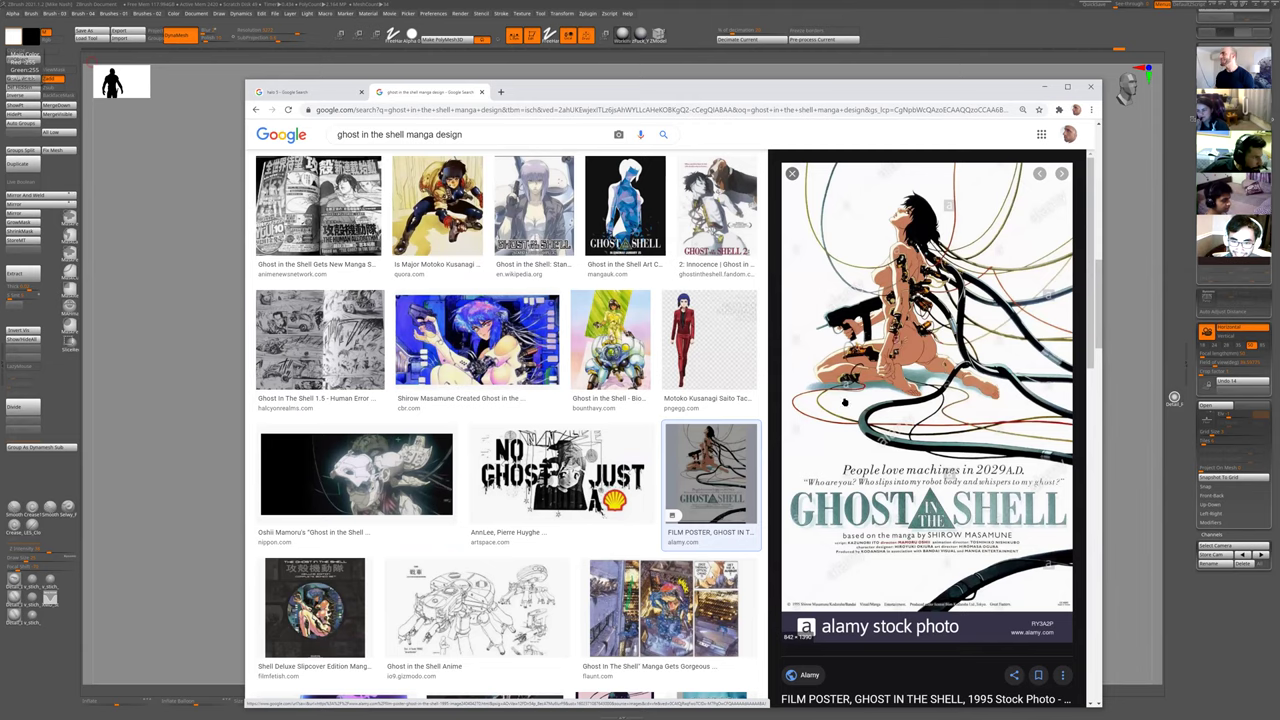
# - Preview the Halcyon Realms Human Error Processor manga page and the ComingSoon.net artwork further down the results
pyautogui.scroll(-1, 610, 330)
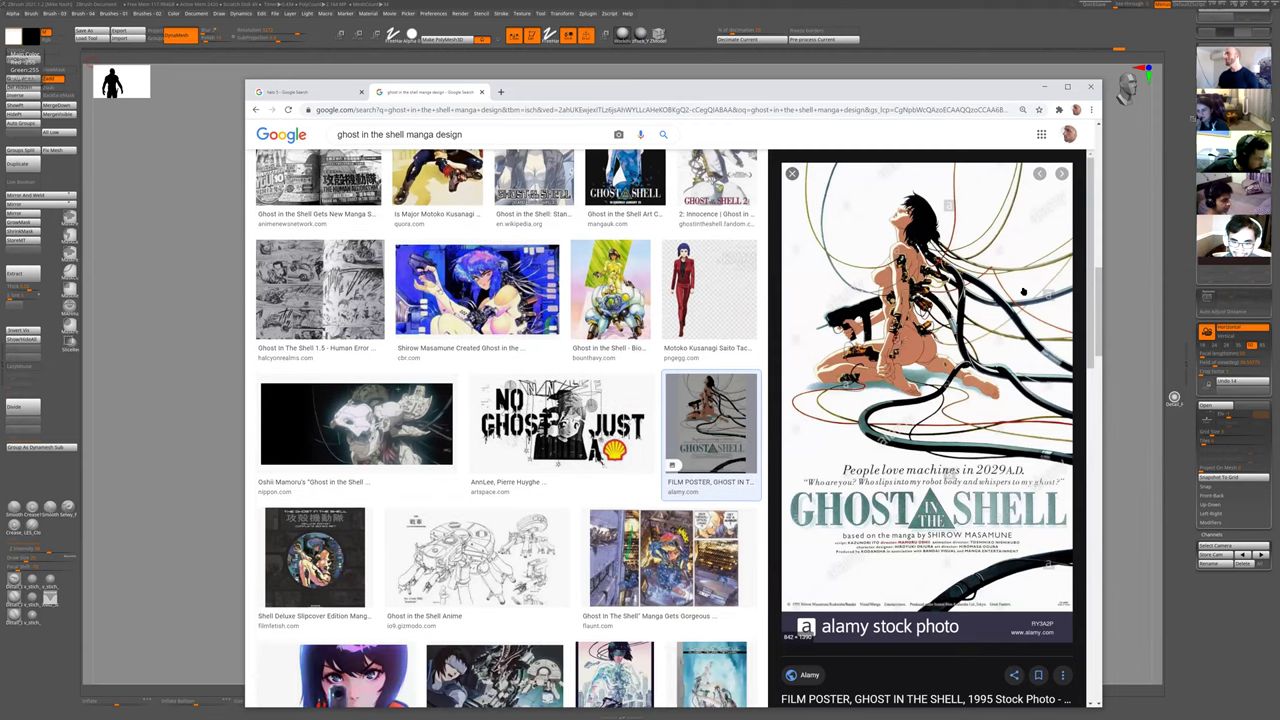
pyautogui.scroll(-3, 637, 393)
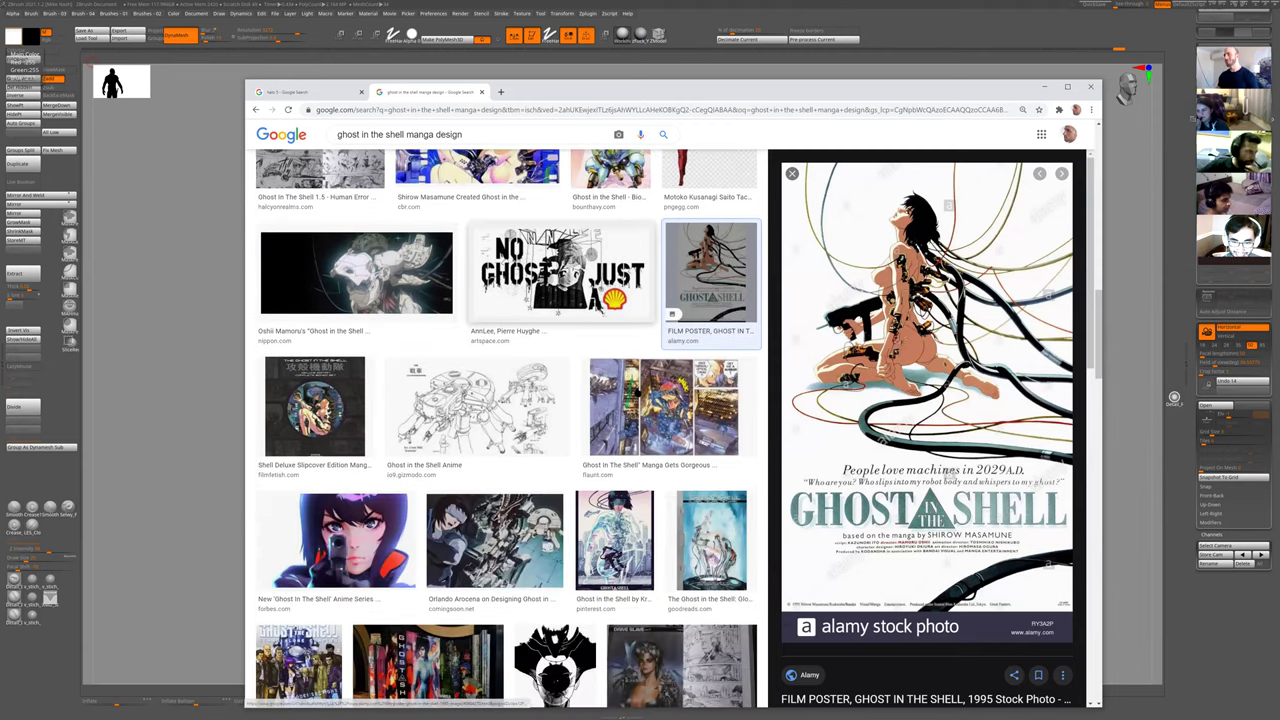
pyautogui.scroll(-3, 597, 538)
pyautogui.click(733, 497)
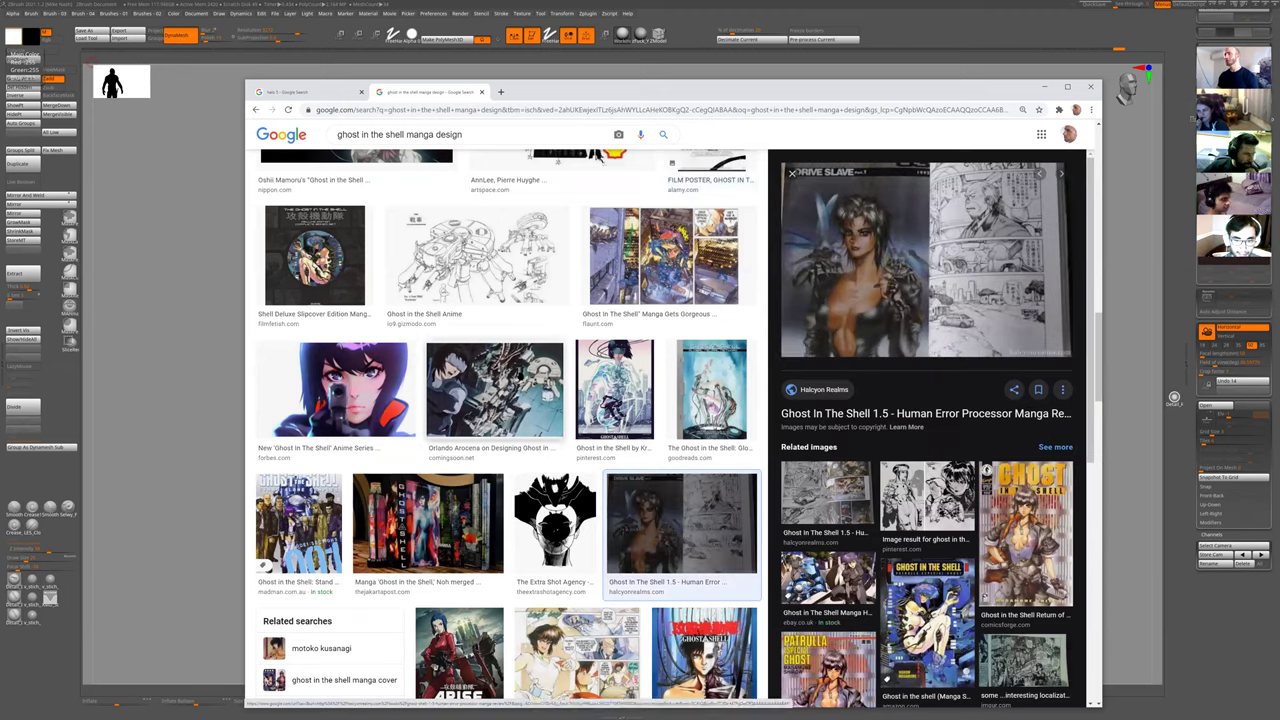
pyautogui.click(512, 382)
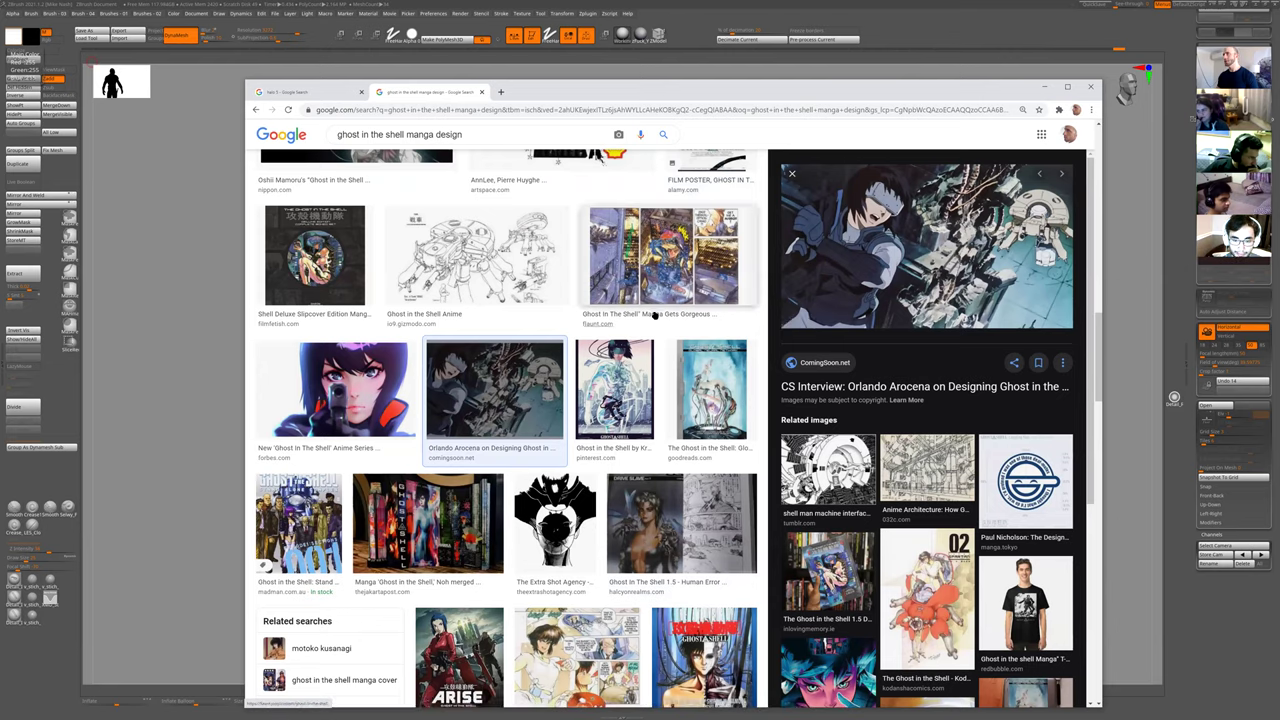
# - Preview the Quora picture of Major Motoko Kusanagi and look back through the manga design results for references
pyautogui.scroll(-2, 599, 419)
pyautogui.scroll(-4, 613, 453)
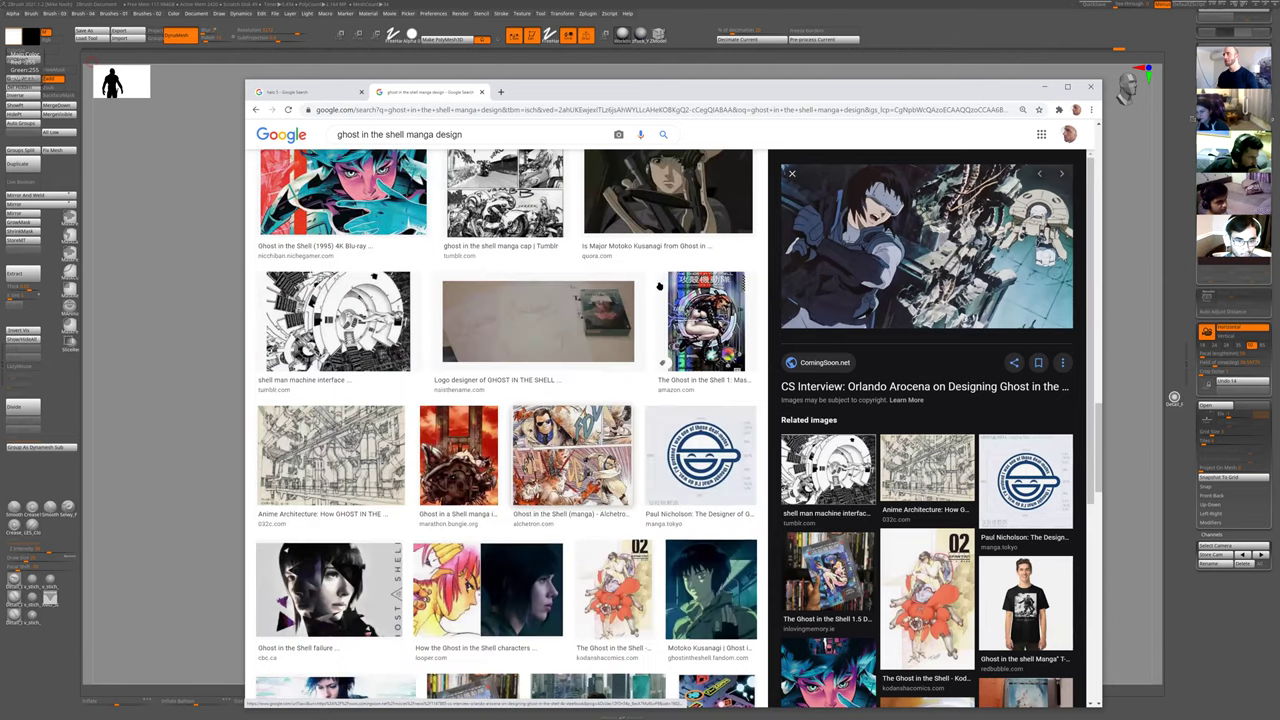
pyautogui.click(662, 200)
pyautogui.scroll(-6, 655, 367)
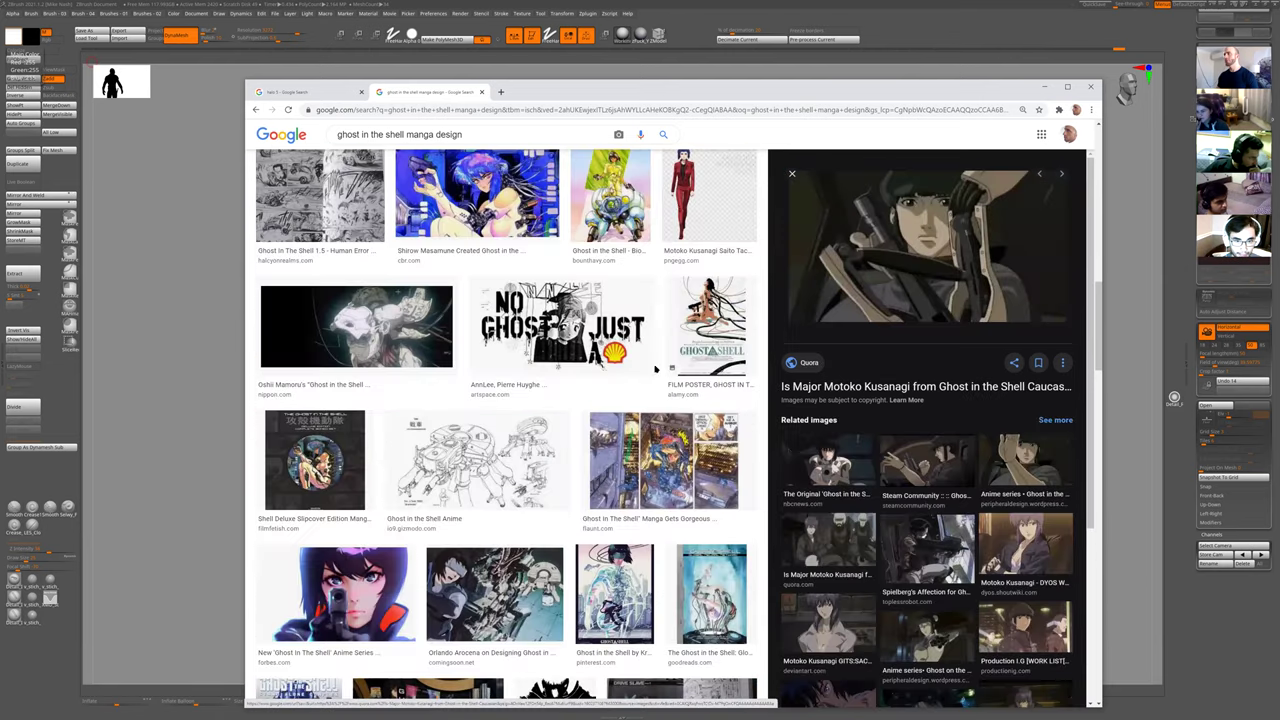
pyautogui.scroll(2, 721, 384)
pyautogui.scroll(-5, 721, 384)
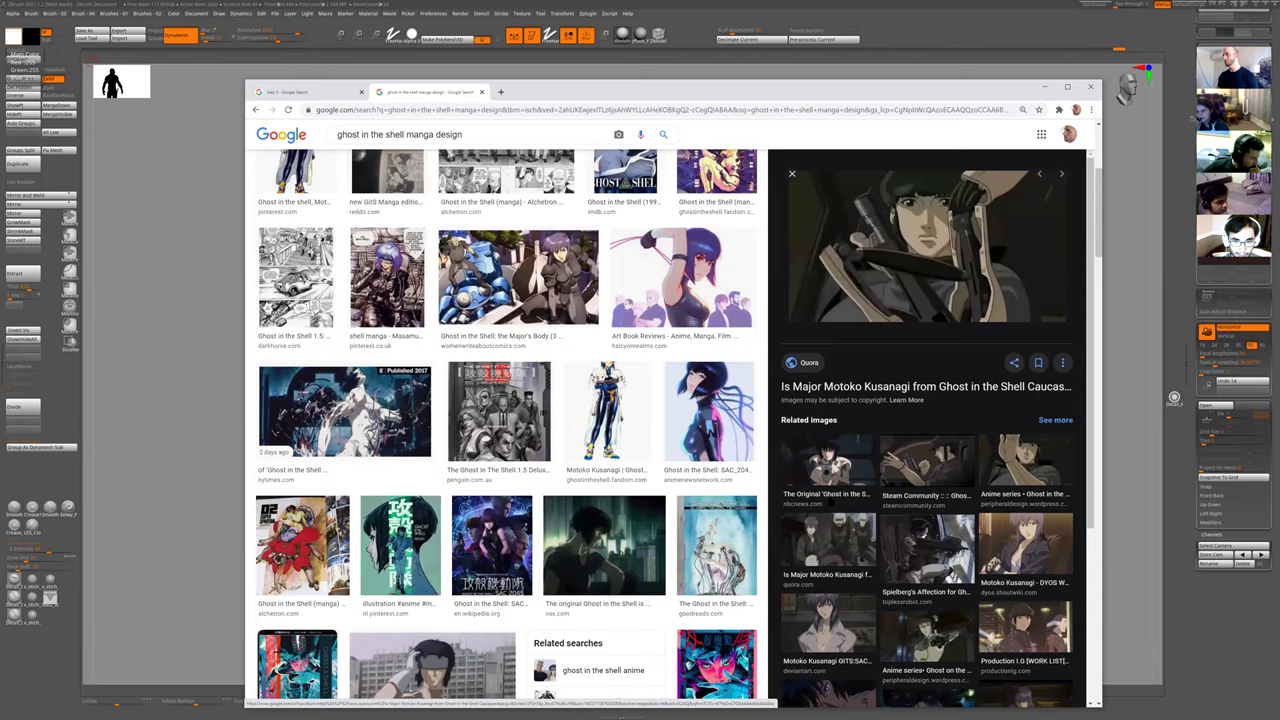
pyautogui.scroll(3, 675, 400)
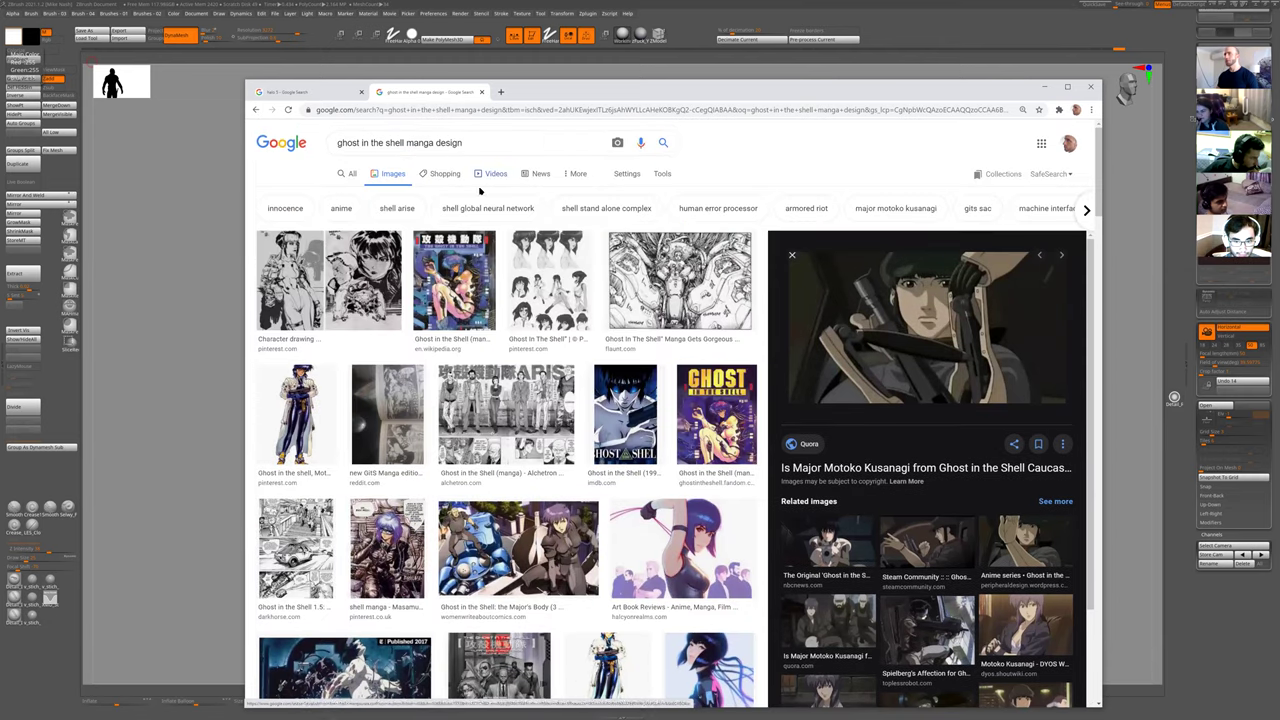
# - Search images for "the original ghost in the shell" and look through the results for design references
pyautogui.tripleClick(486, 146)
pyautogui.write('t')
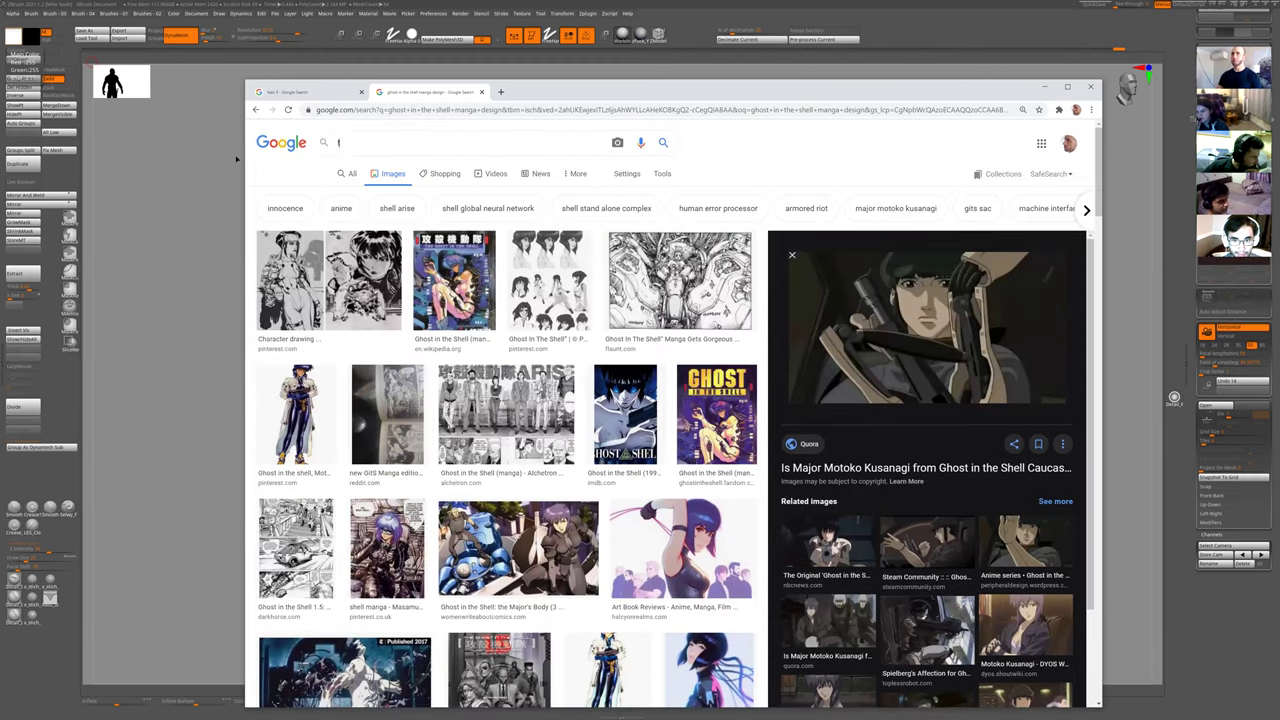
pyautogui.write('he original')
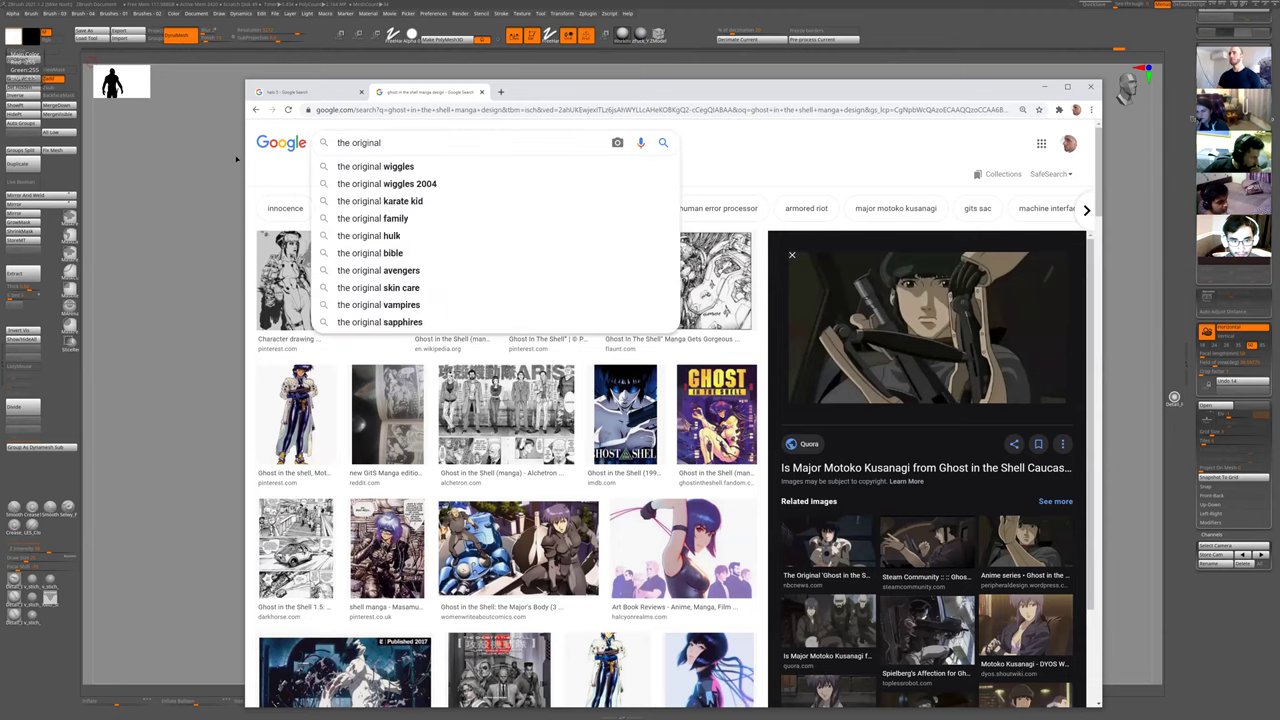
pyautogui.write(' ghost in the ')
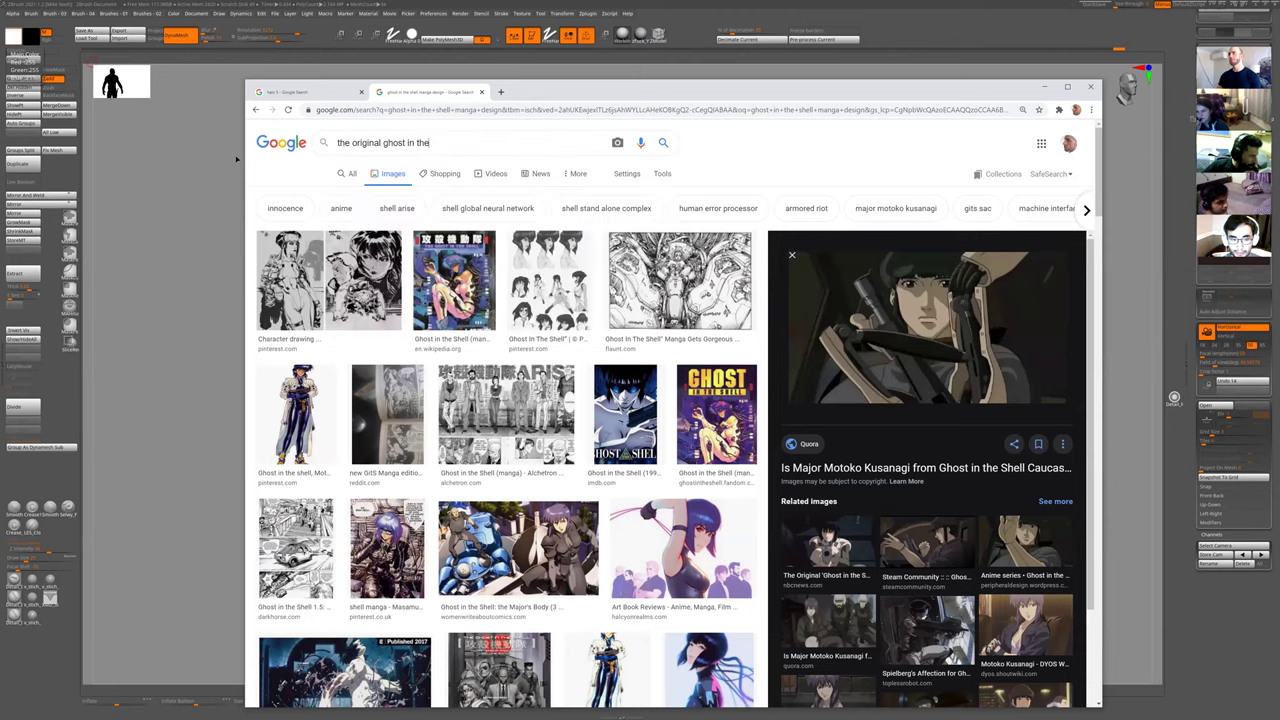
pyautogui.write('shell')
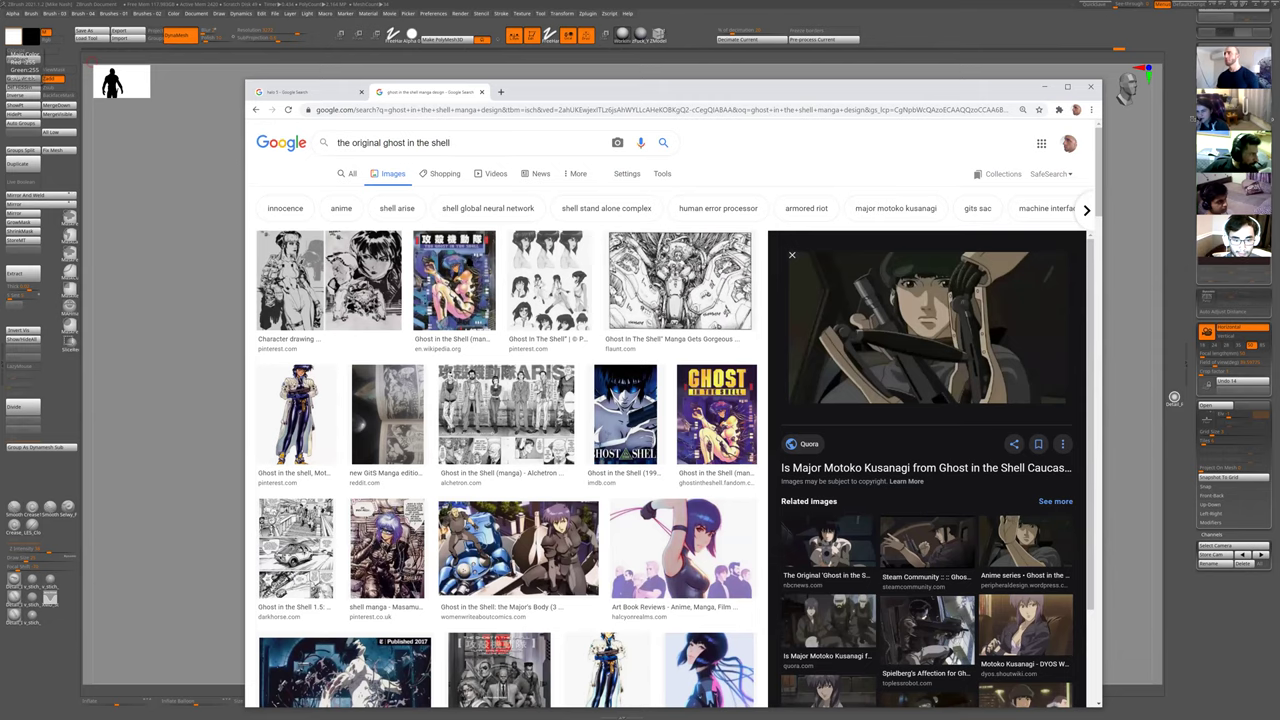
pyautogui.middleClick(646, 263)
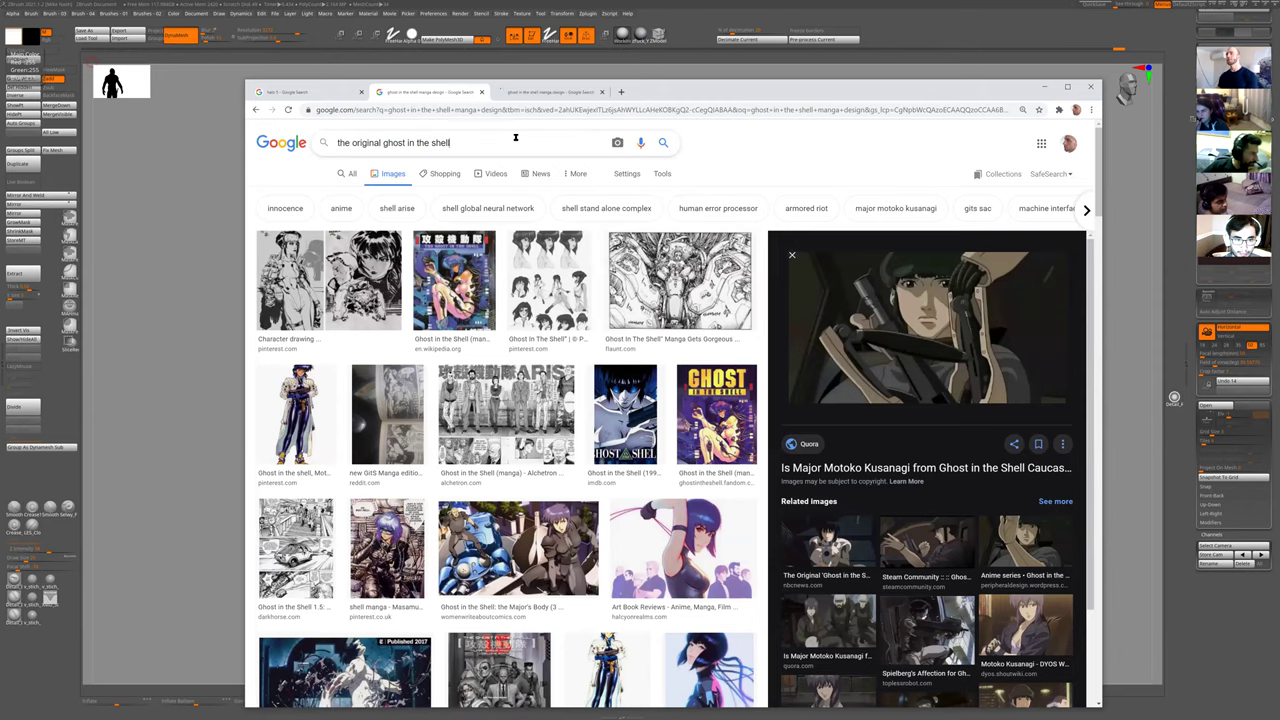
pyautogui.press('Return')
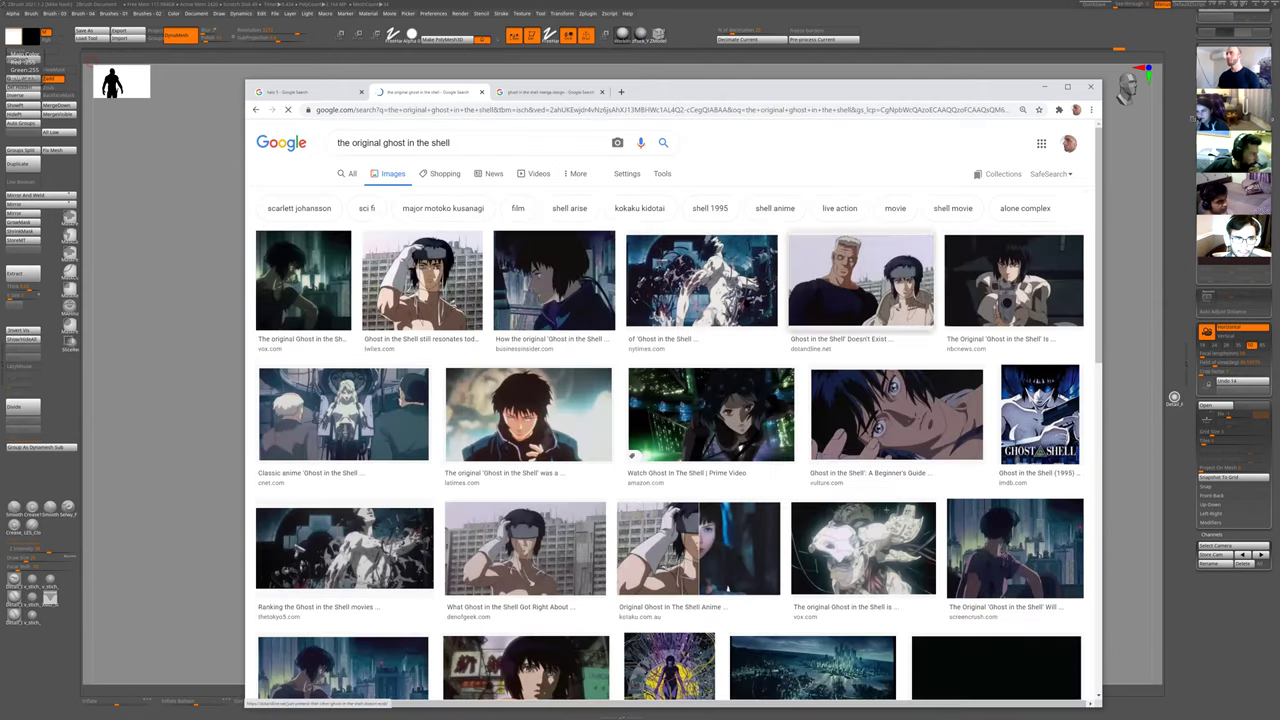
pyautogui.scroll(-5, 440, 388)
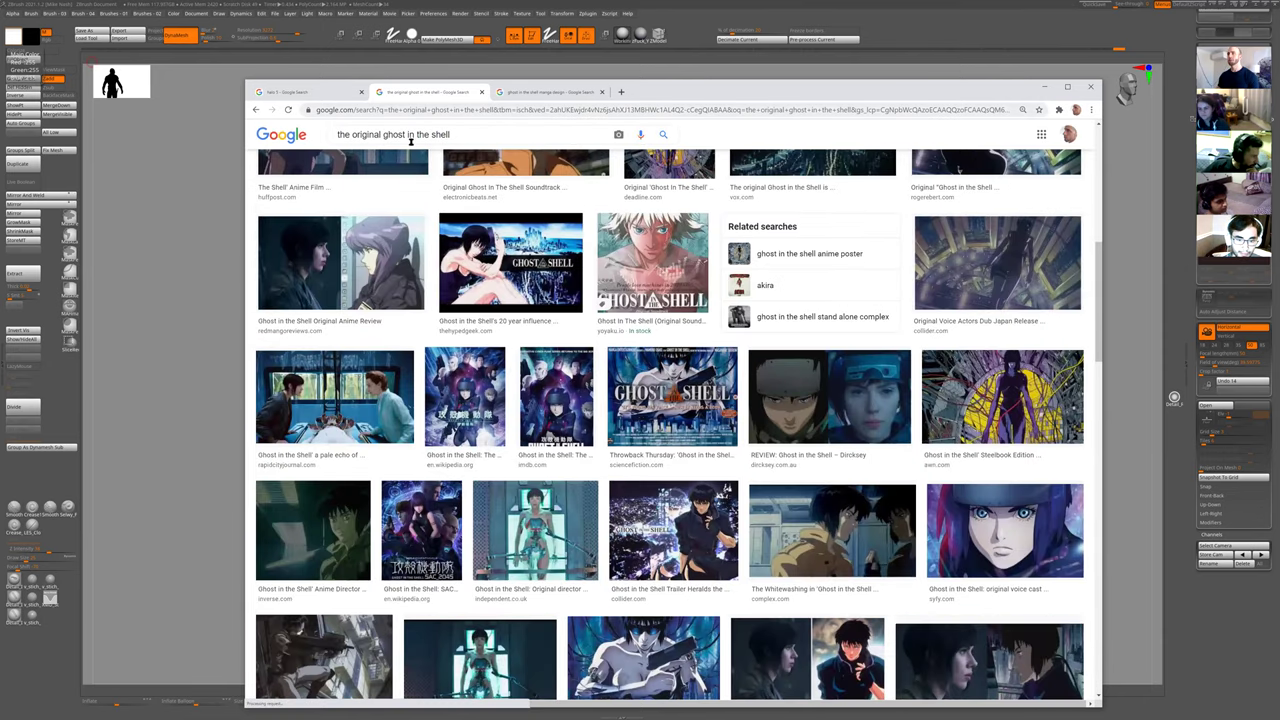
pyautogui.scroll(3, 454, 206)
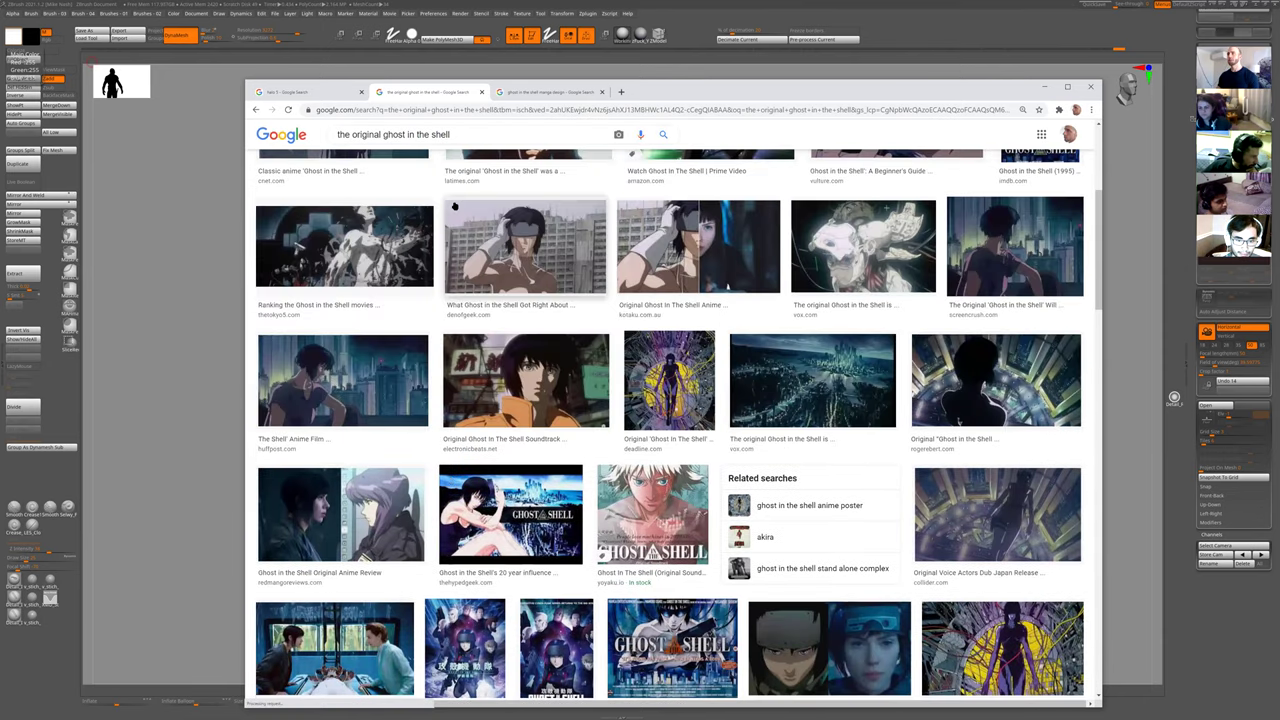
# - Open Bing in the current tab and bring up its image results for "the original ghost in the shell"
pyautogui.hotkey('ctrl', 'a')
pyautogui.click(414, 110)
pyautogui.write('bing')
pyautogui.press('Return')
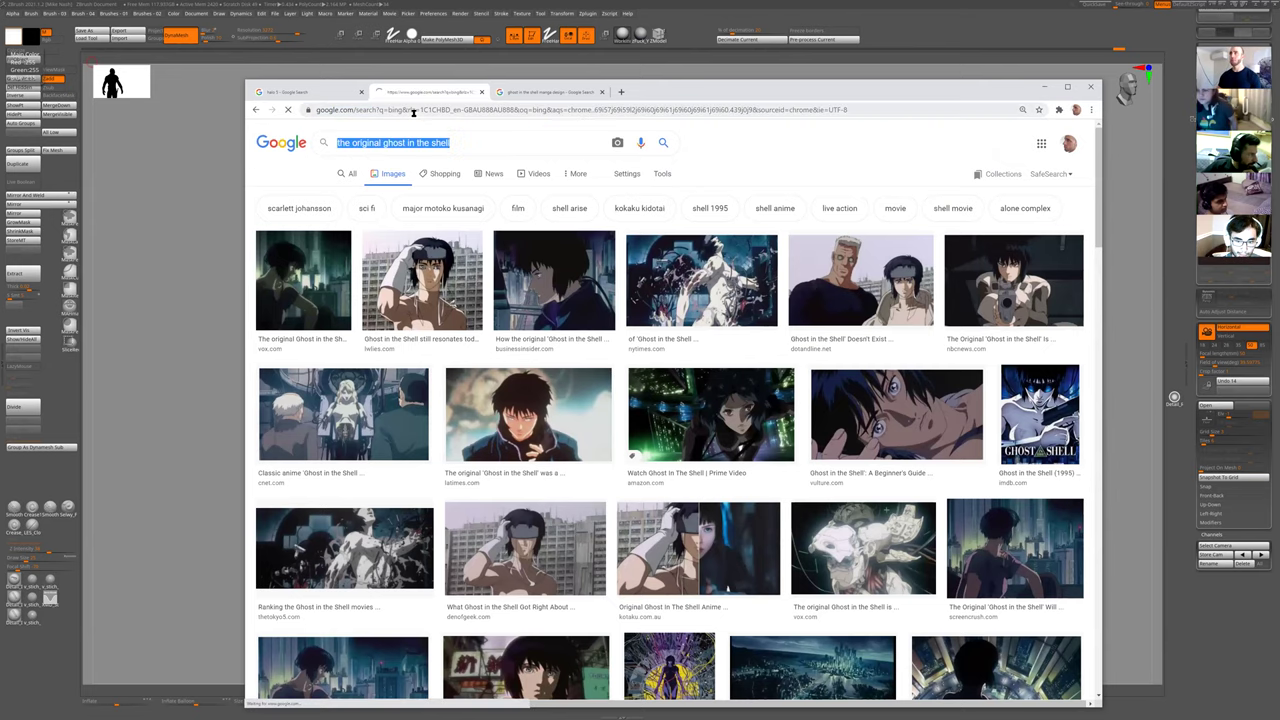
pyautogui.click(362, 236)
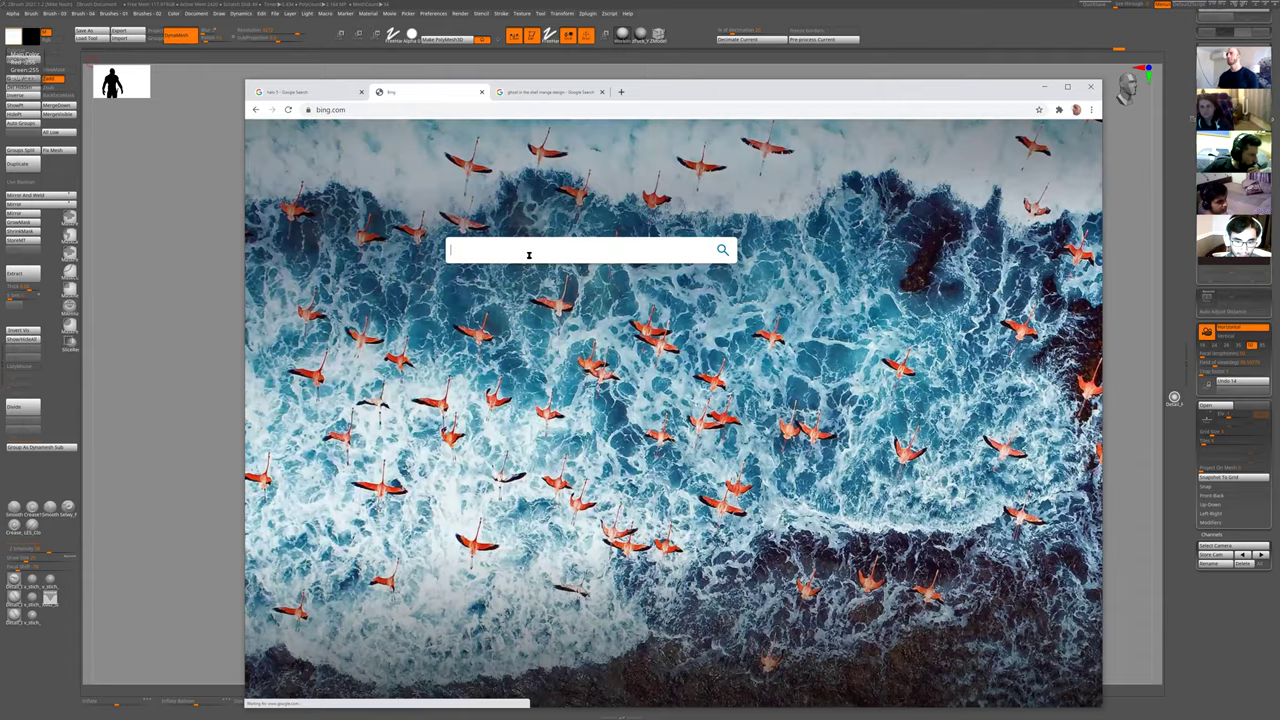
pyautogui.write('the original ghost in the shell')
pyautogui.press('Return')
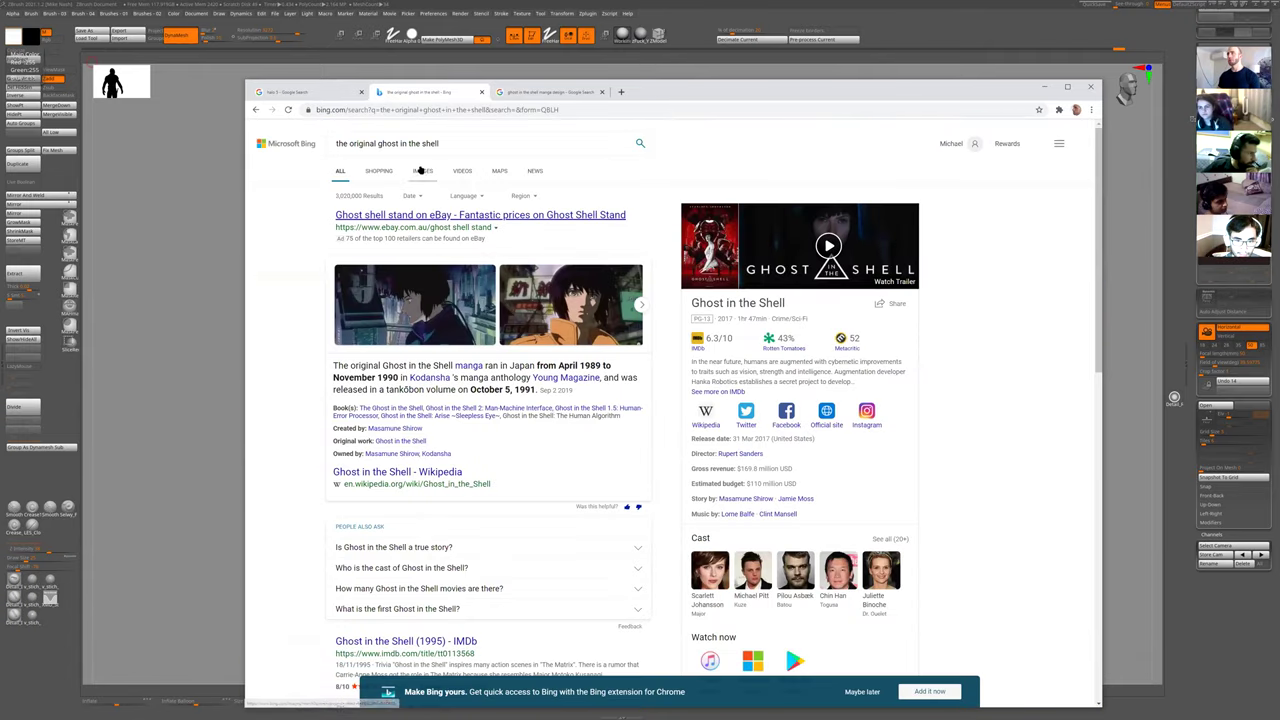
pyautogui.click(422, 170)
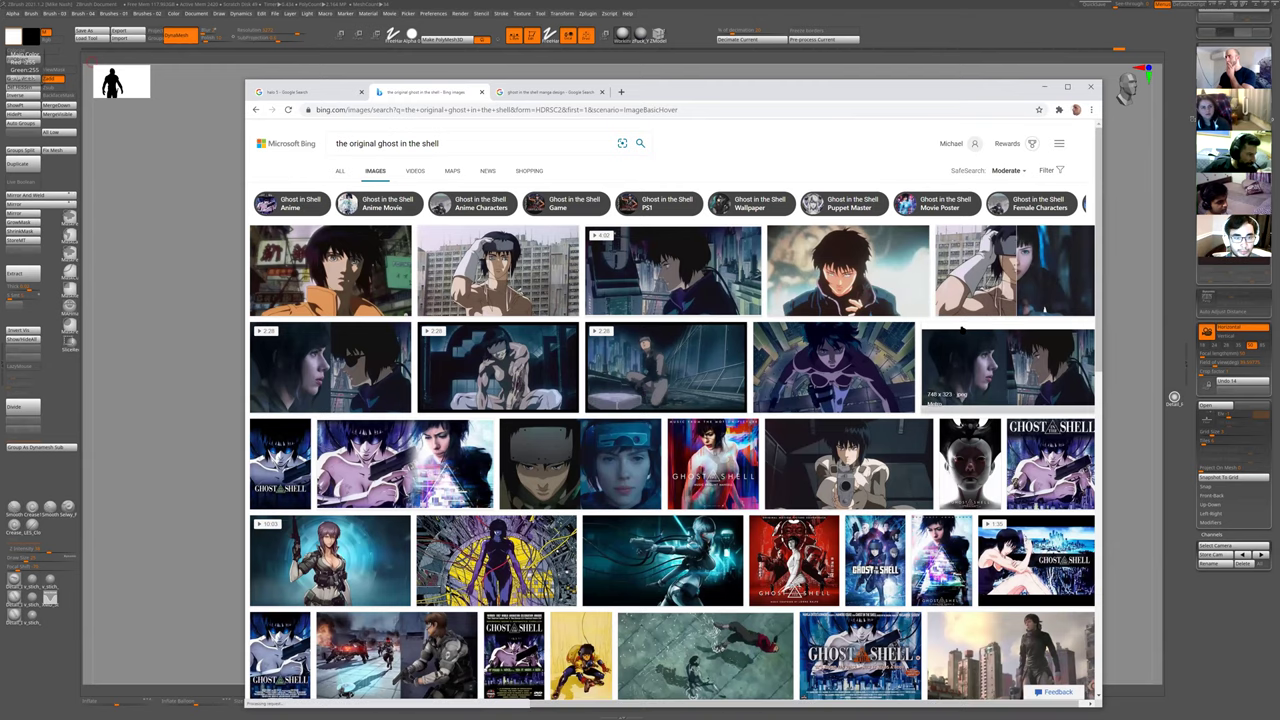
# - Browse the Bing image results and preview the Den of Geek still from the original Ghost in the Shell anime
pyautogui.scroll(-5, 952, 330)
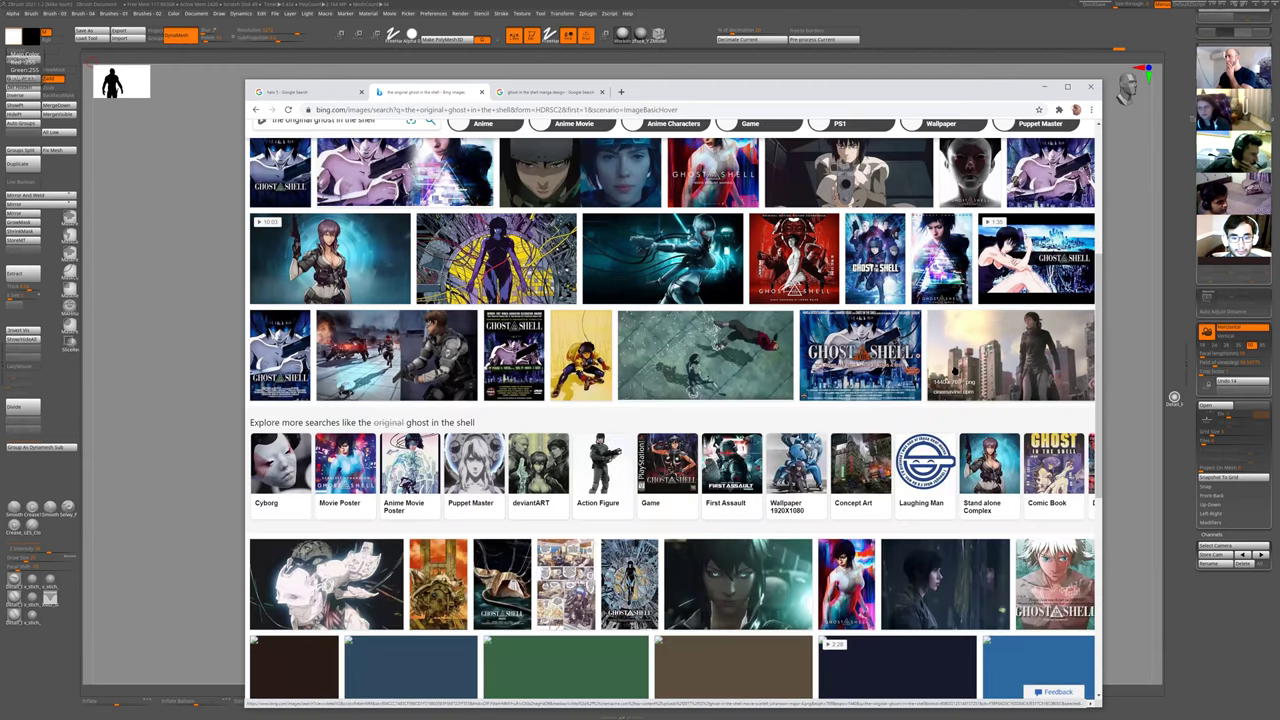
pyautogui.scroll(-3, 948, 370)
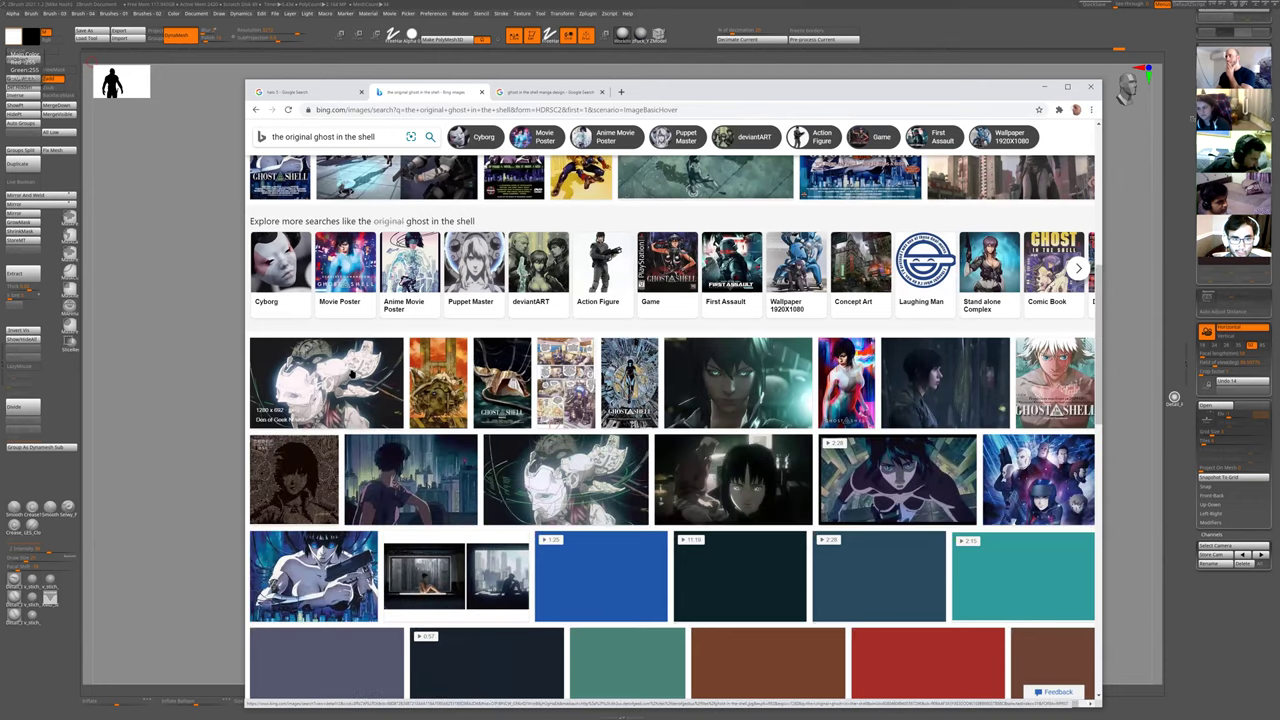
pyautogui.click(352, 373)
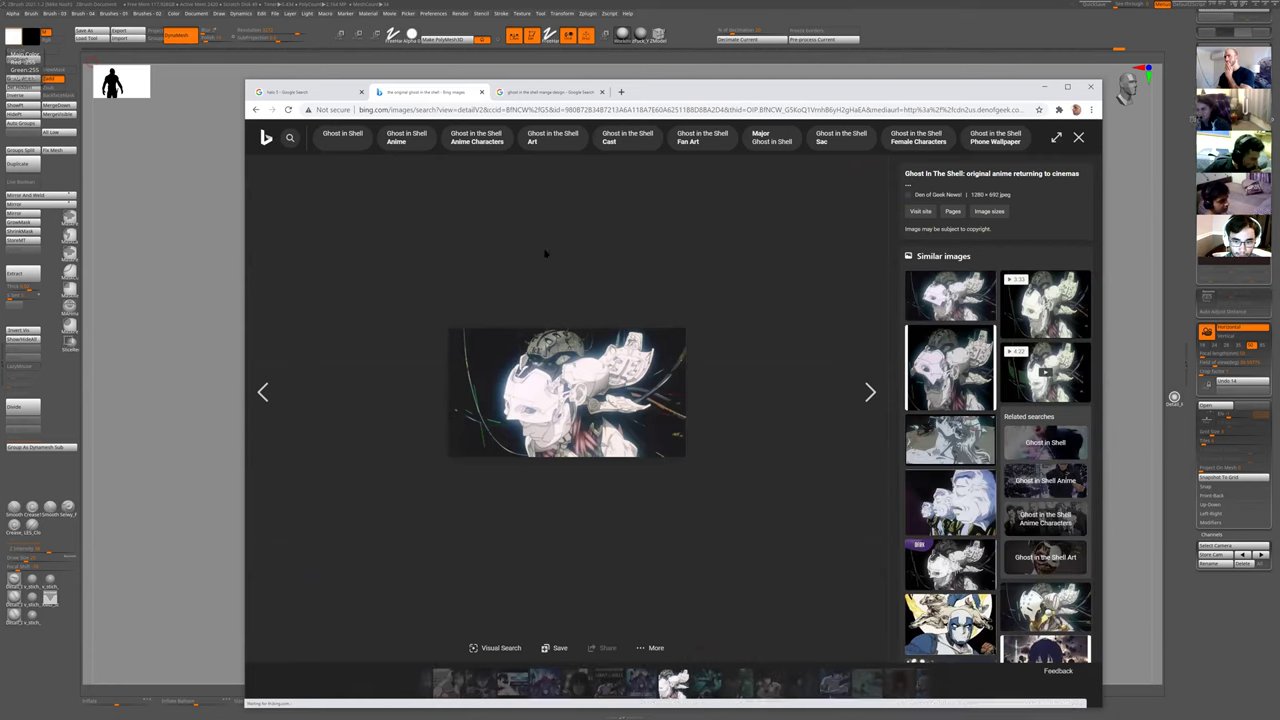
pyautogui.click(1078, 137)
pyautogui.scroll(-3, 630, 420)
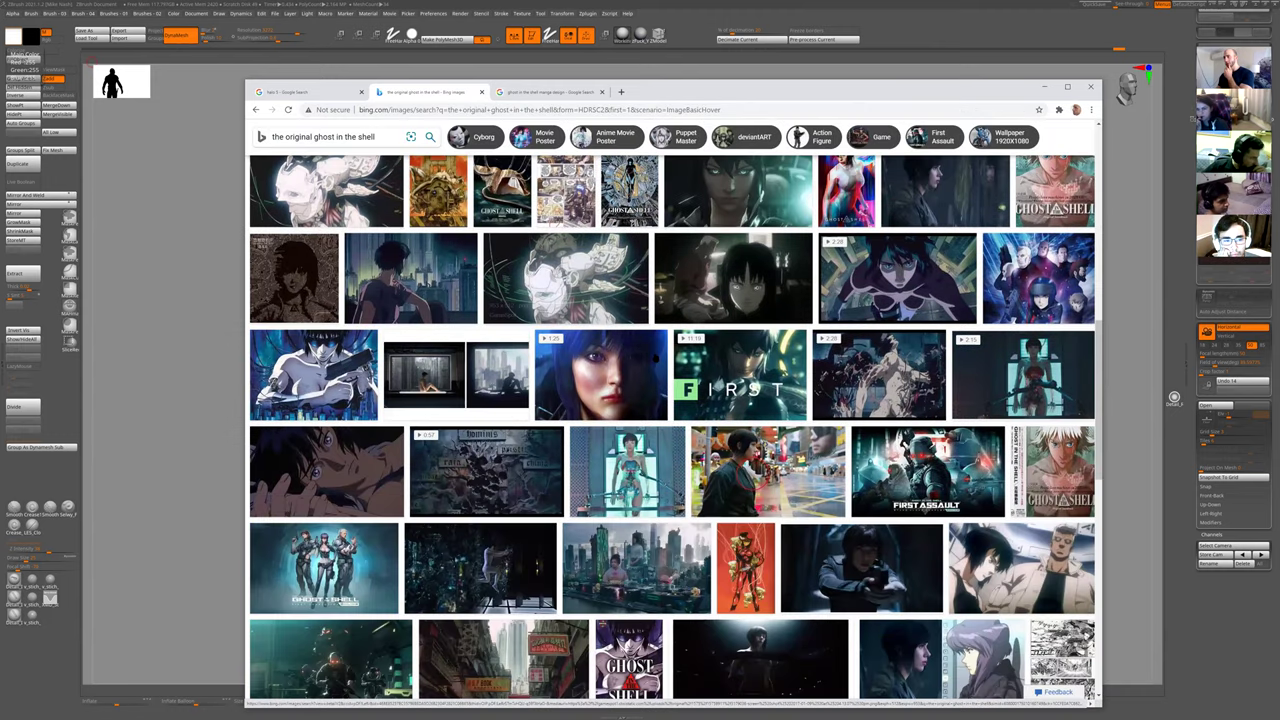
# - Preview the Major Kusanagi vs Spider Tank image and its similar close-up from the Internet Movie Firearms Database
pyautogui.scroll(-6, 660, 380)
pyautogui.scroll(-1, 530, 416)
pyautogui.click(530, 416)
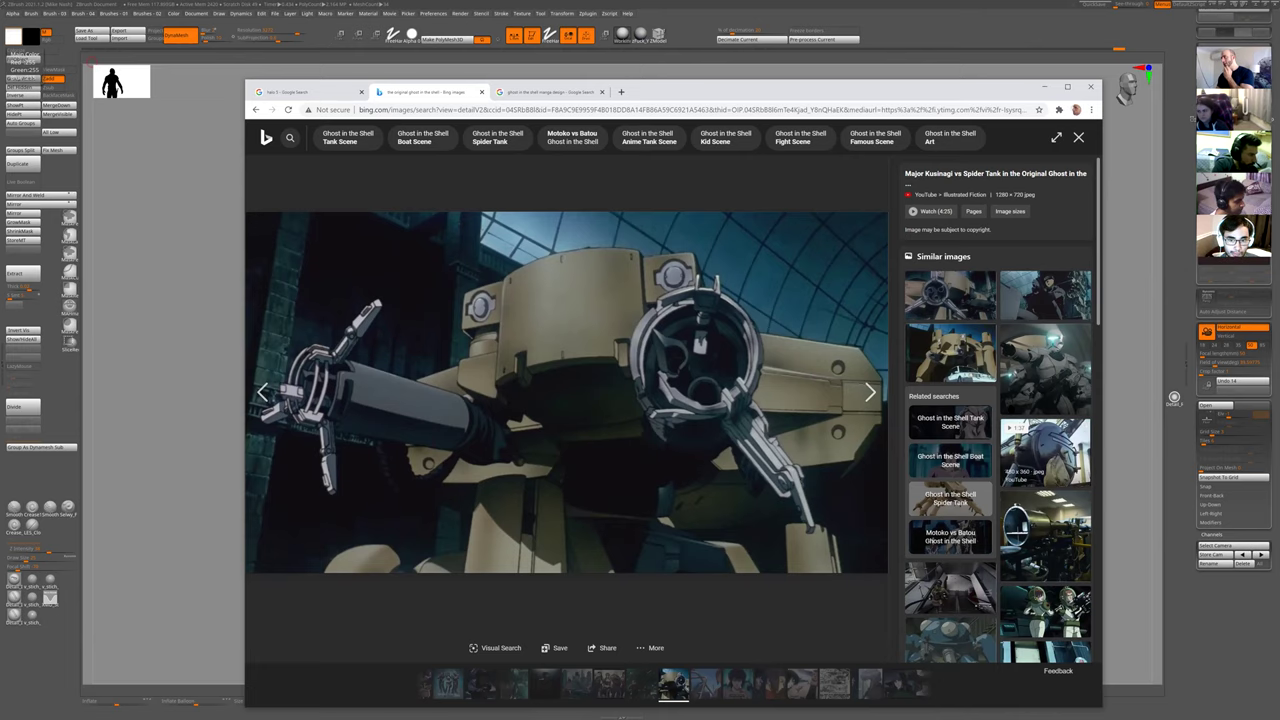
pyautogui.click(960, 294)
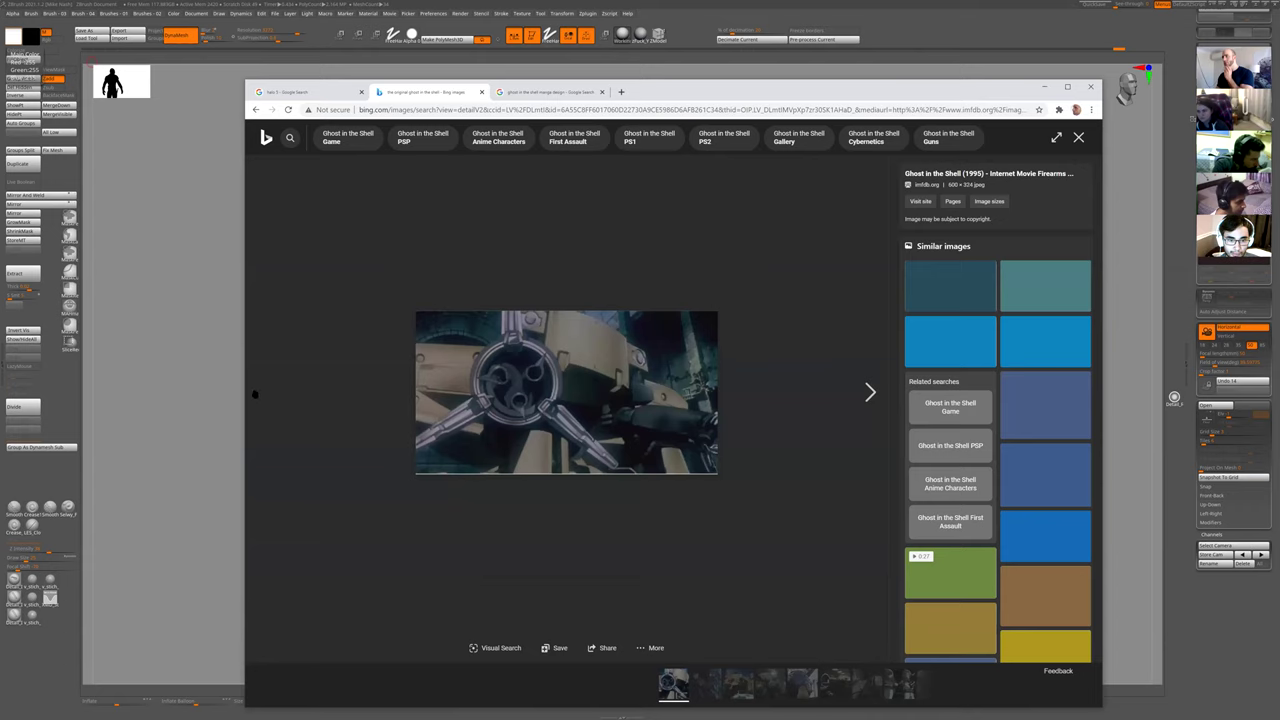
# - Switch back to ZBrush and inspect the character's shoulder and chest armour
pyautogui.click(217, 408)
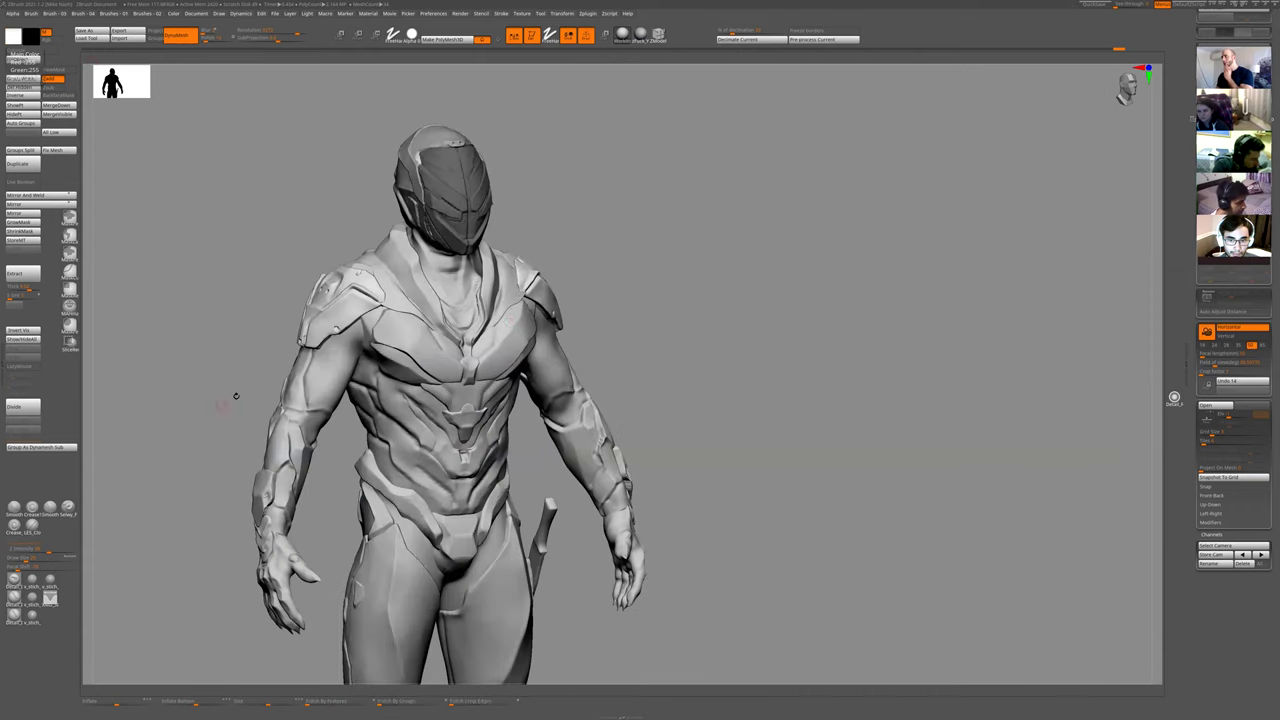
pyautogui.moveTo(696, 305); pyautogui.dragTo(393, 317)
pyautogui.moveTo(641, 316)
pyautogui.keyDown('alt'); pyautogui.mouseDown()
pyautogui.moveTo(885, 271)
pyautogui.moveTo(883, 297)
pyautogui.moveTo(1023, 258)
pyautogui.moveTo(514, 243)
pyautogui.mouseUp(); pyautogui.keyUp('alt')
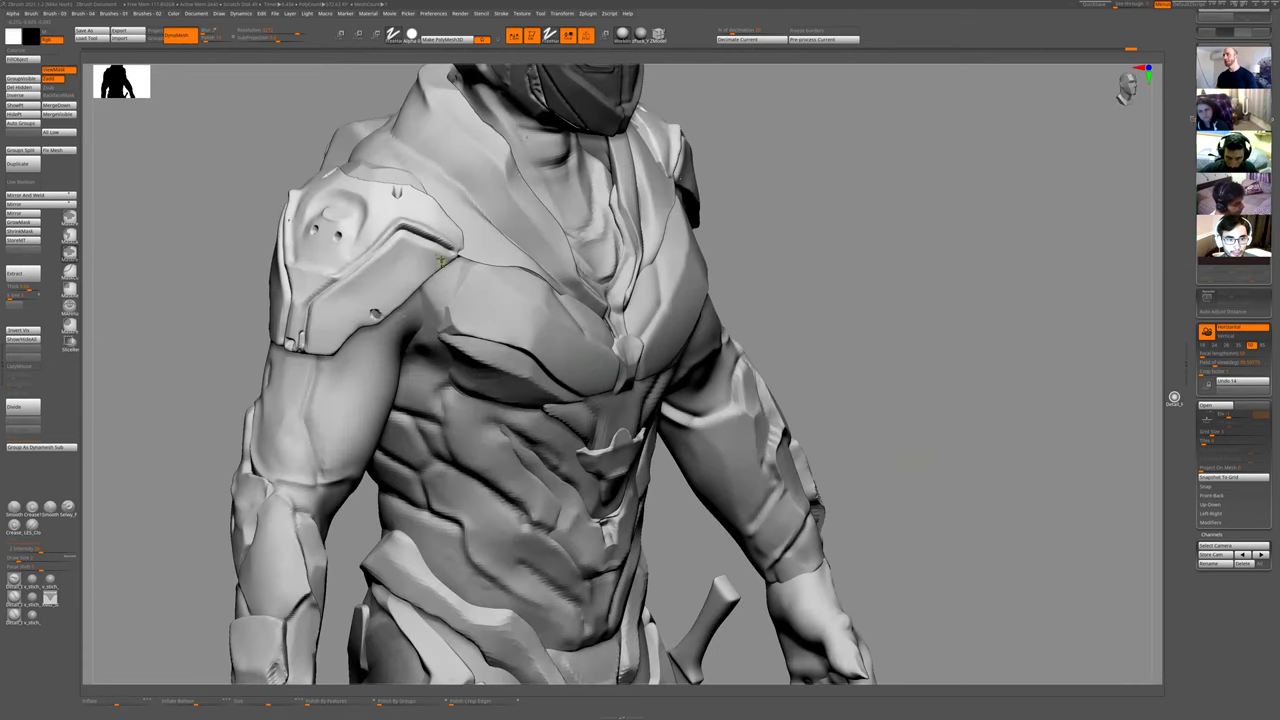
pyautogui.keyDown('alt'); pyautogui.moveTo(917, 320); pyautogui.dragTo(900, 346); pyautogui.keyUp('alt')
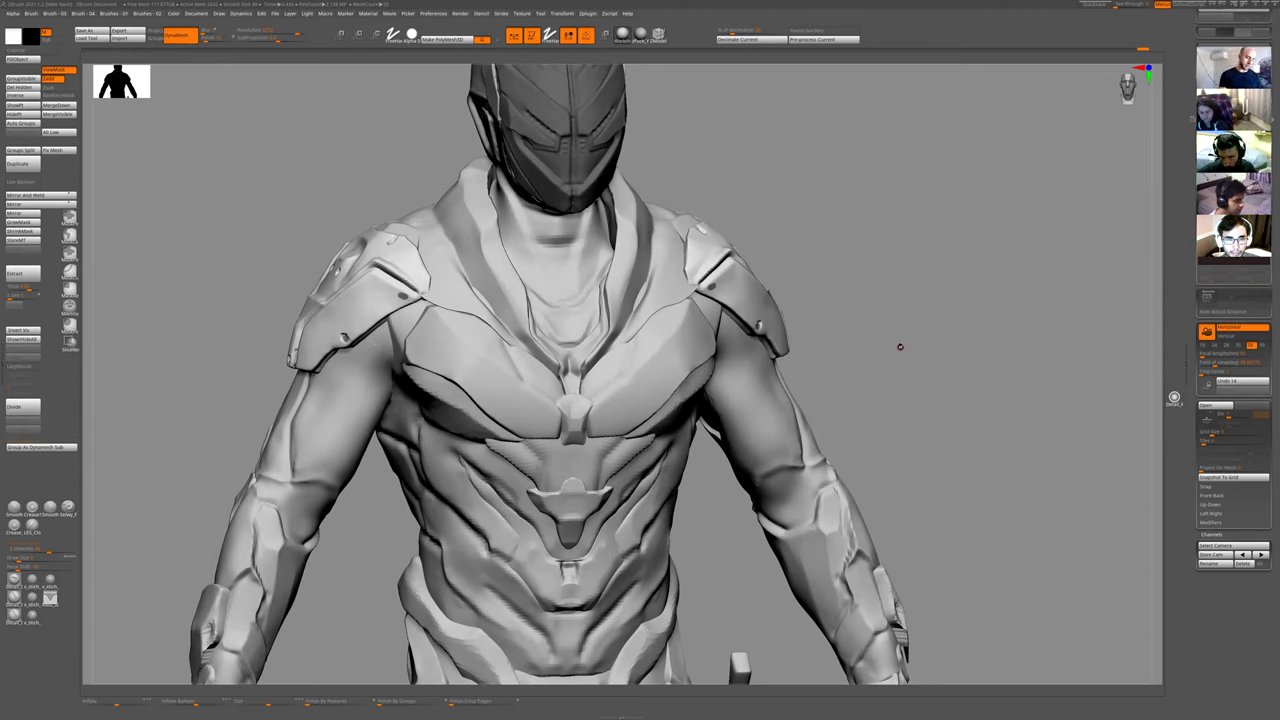
pyautogui.press('alt')
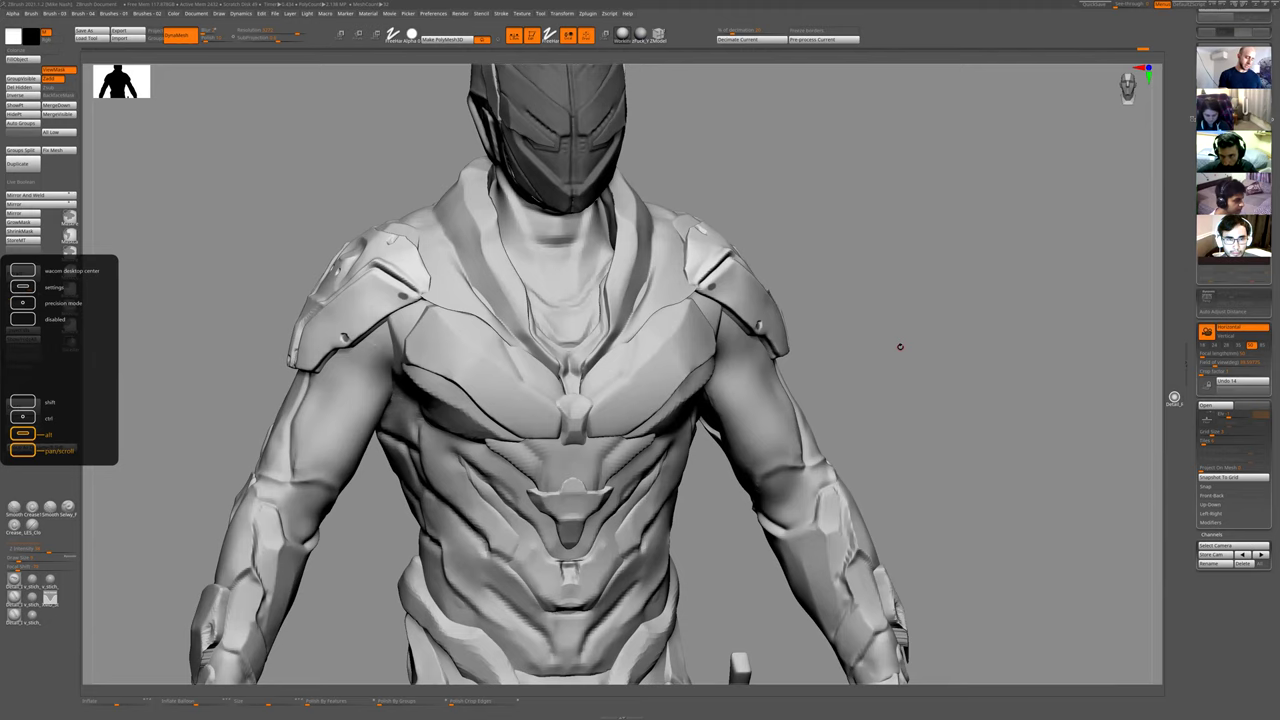
pyautogui.press('ctrl')
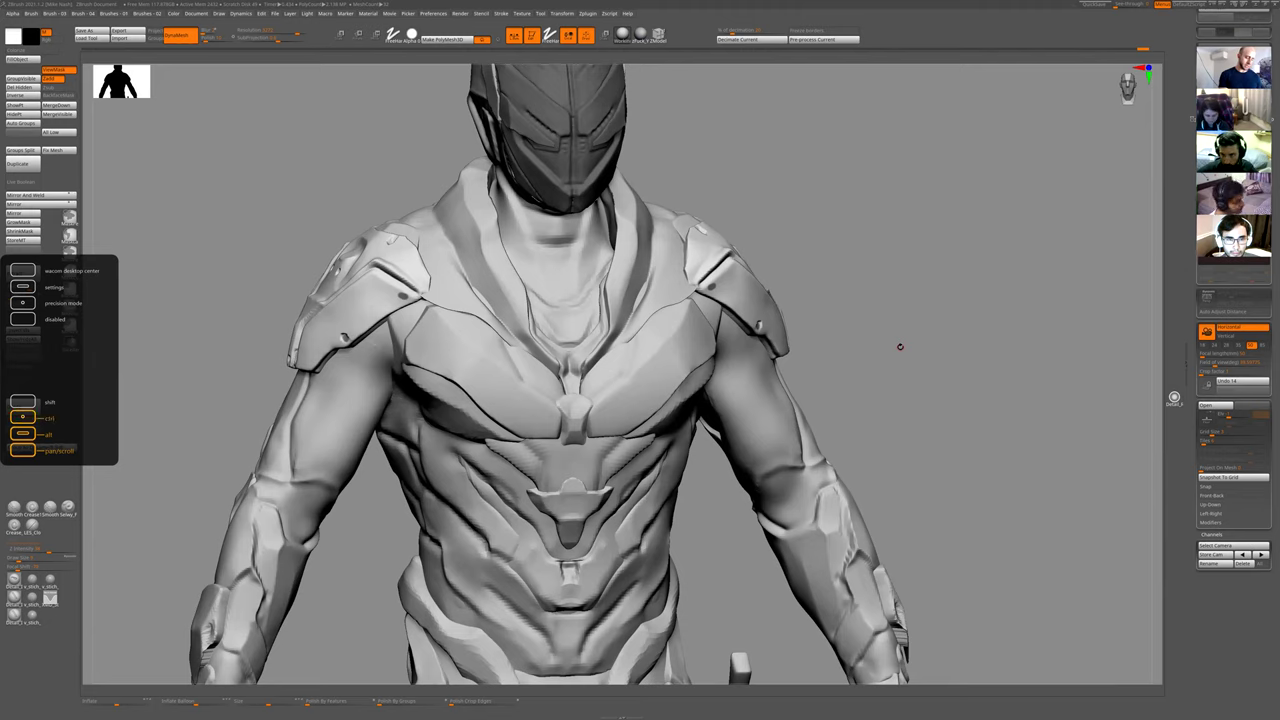
pyautogui.press('shift')
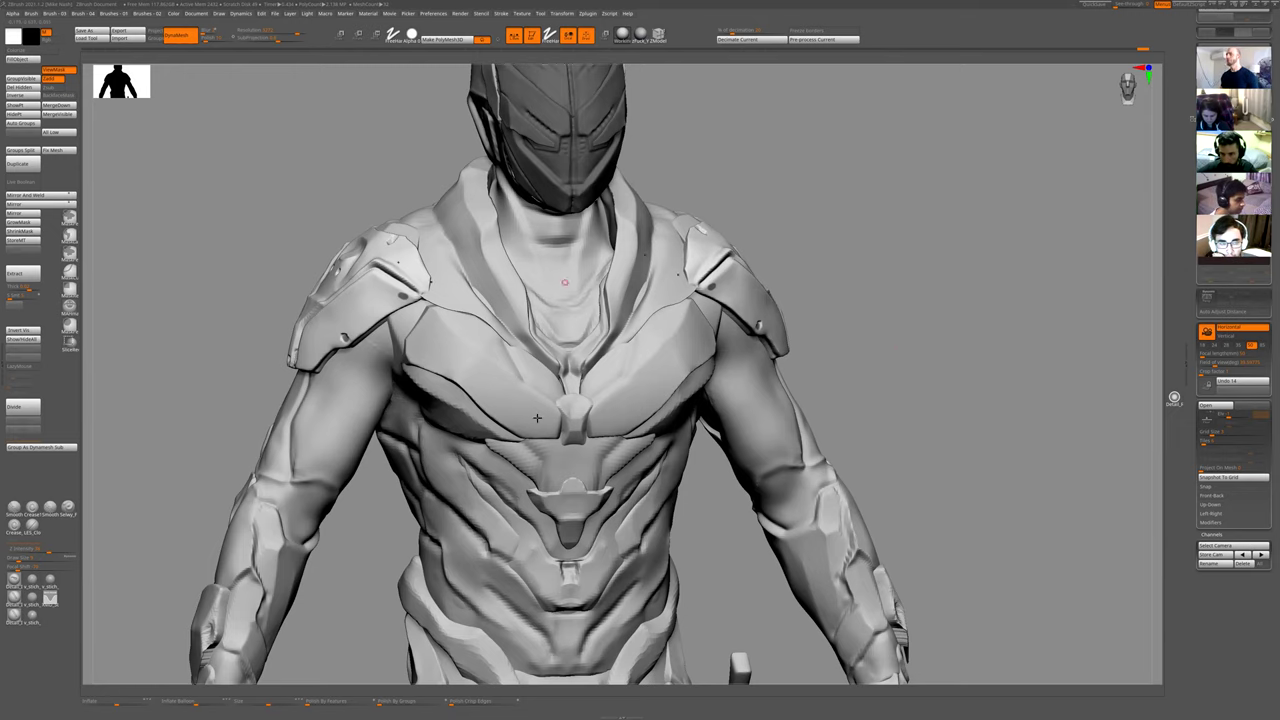
# - Review the armour from the front, side and back, and select the upper back plate
pyautogui.keyDown('alt'); pyautogui.moveTo(856, 214); pyautogui.dragTo(836, 430); pyautogui.keyUp('alt')
pyautogui.scroll(-5, 880, 140)
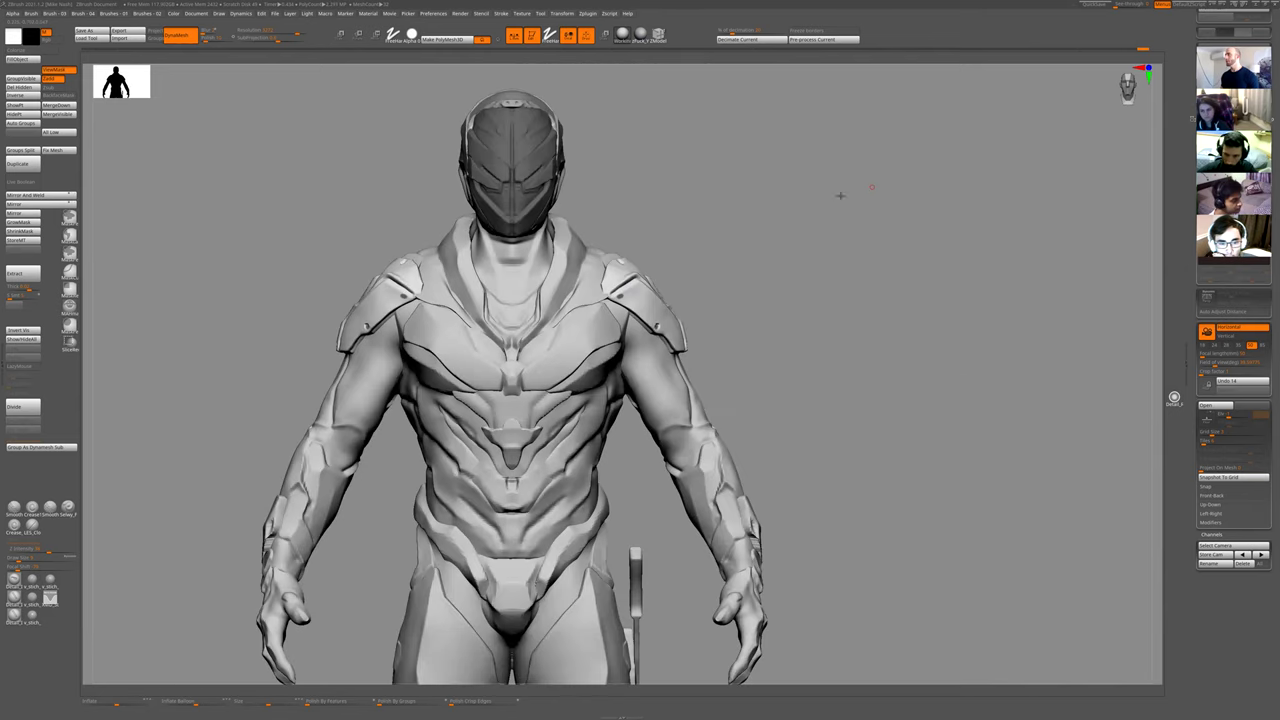
pyautogui.moveTo(840, 194); pyautogui.dragTo(806, 237)
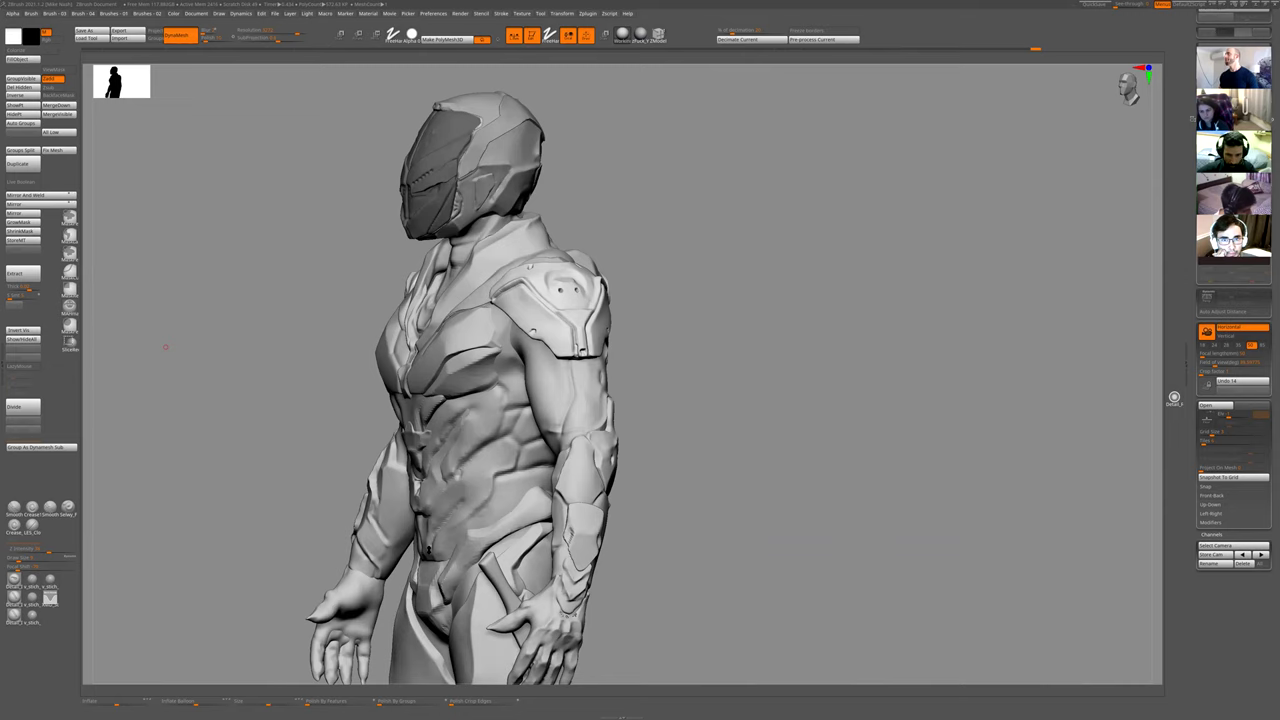
pyautogui.moveTo(776, 320); pyautogui.dragTo(566, 209)
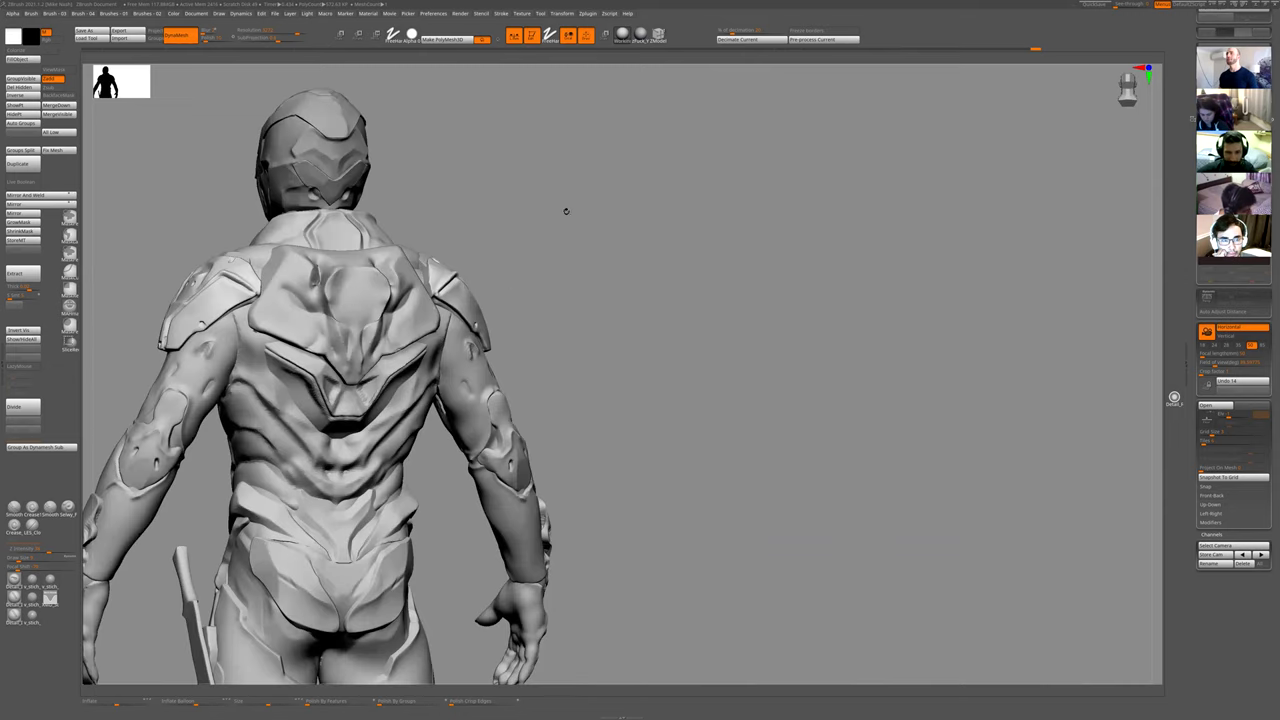
pyautogui.keyDown('alt'); pyautogui.moveTo(654, 283); pyautogui.dragTo(780, 291); pyautogui.keyUp('alt')
pyautogui.moveTo(483, 325); pyautogui.dragTo(520, 320)
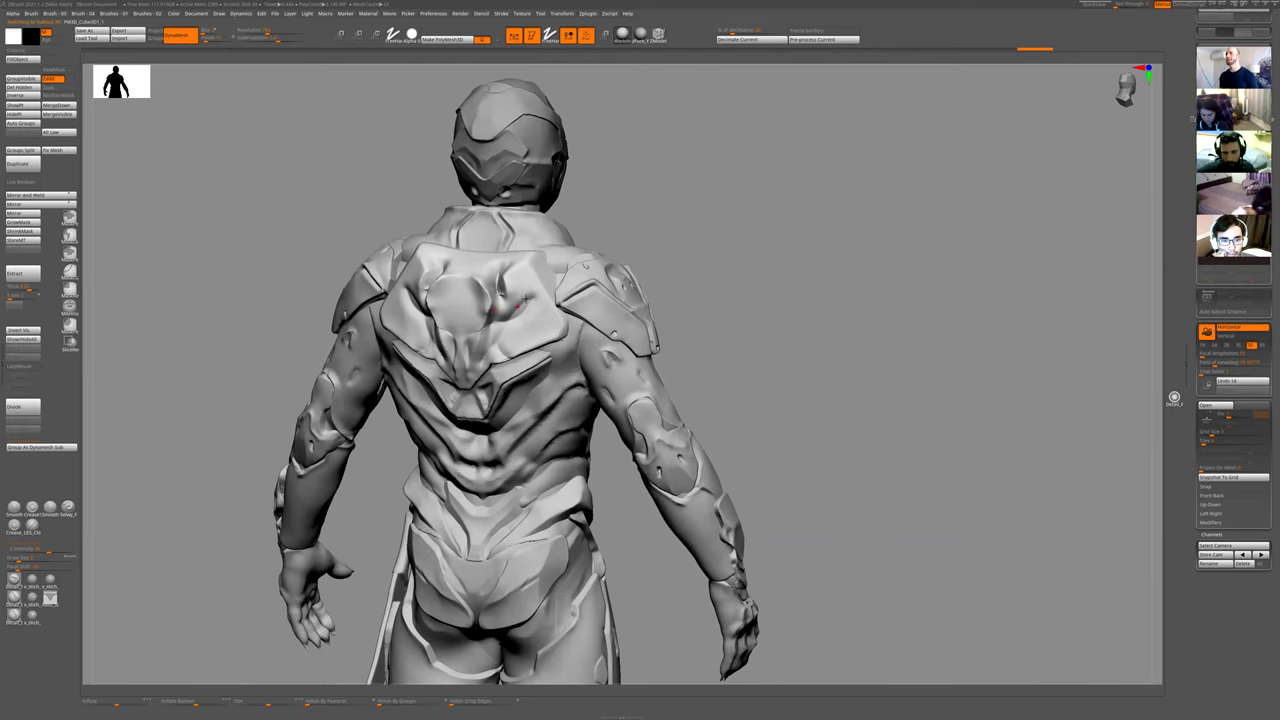
# - Isolate the upper back plate to check its shape, and bring the rest of the character back into view
pyautogui.press('space')
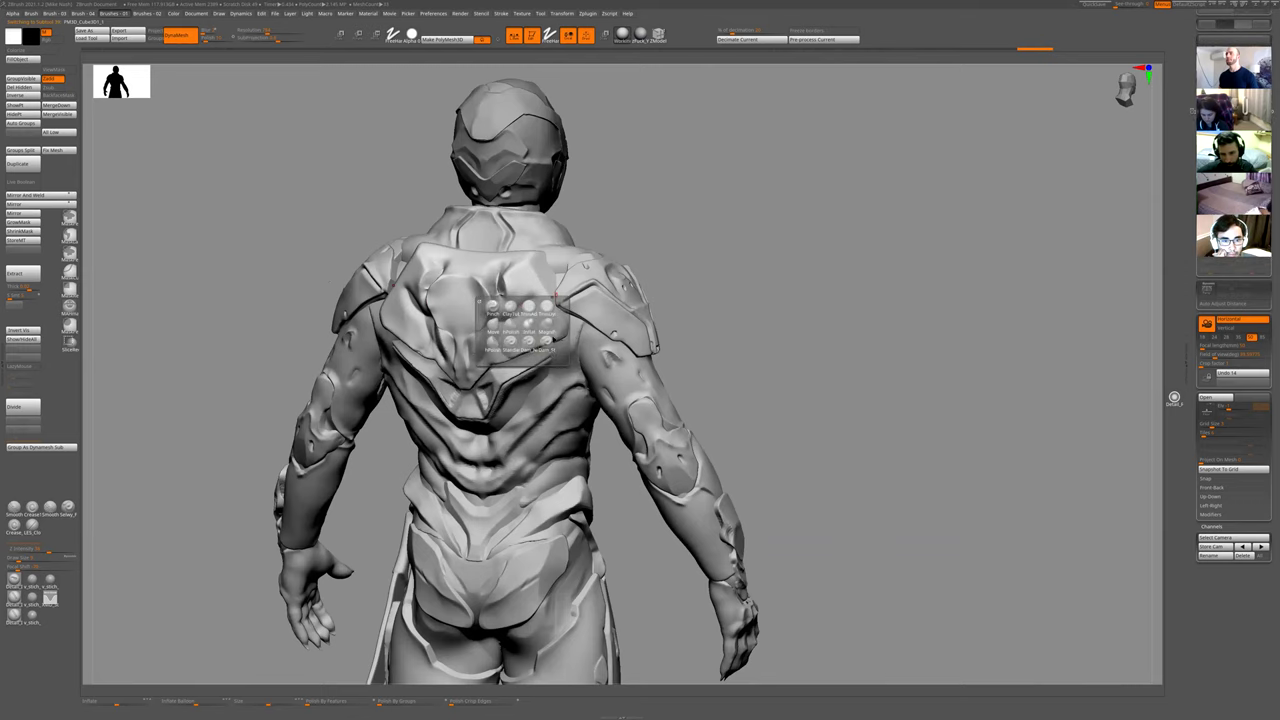
pyautogui.moveTo(686, 194); pyautogui.dragTo(412, 306)
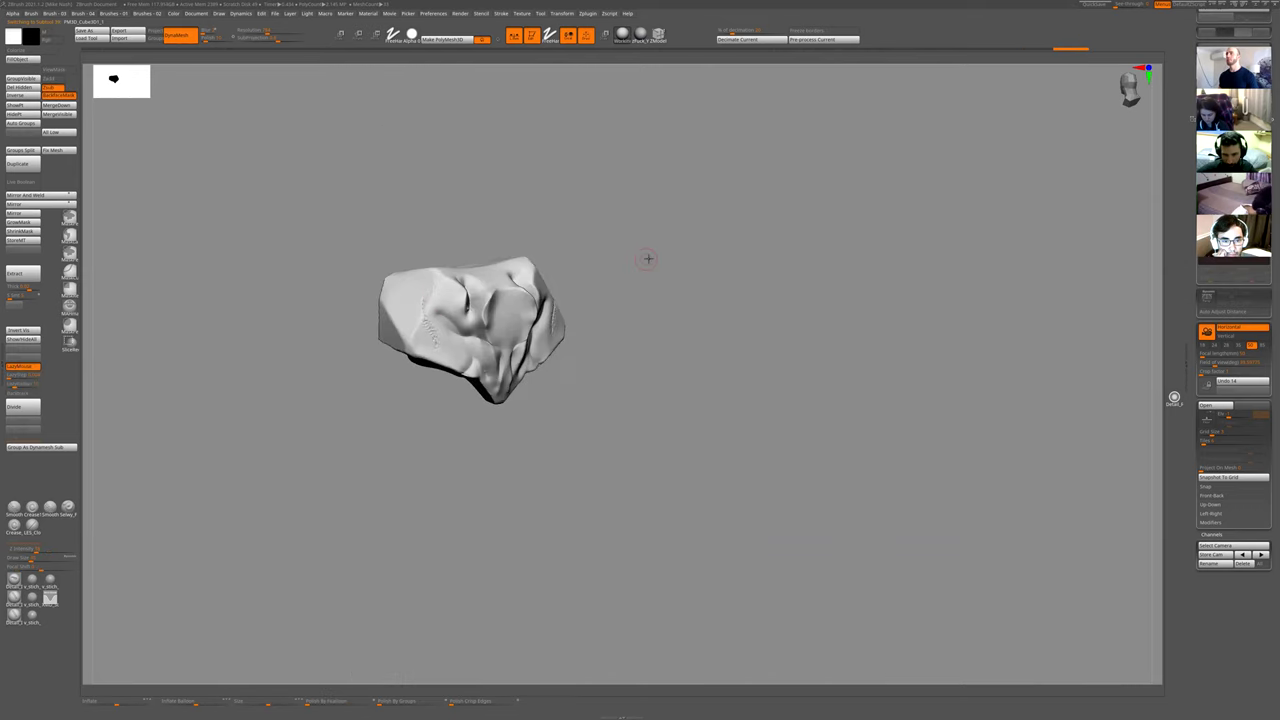
pyautogui.moveTo(649, 257); pyautogui.dragTo(586, 334)
pyautogui.press('space')
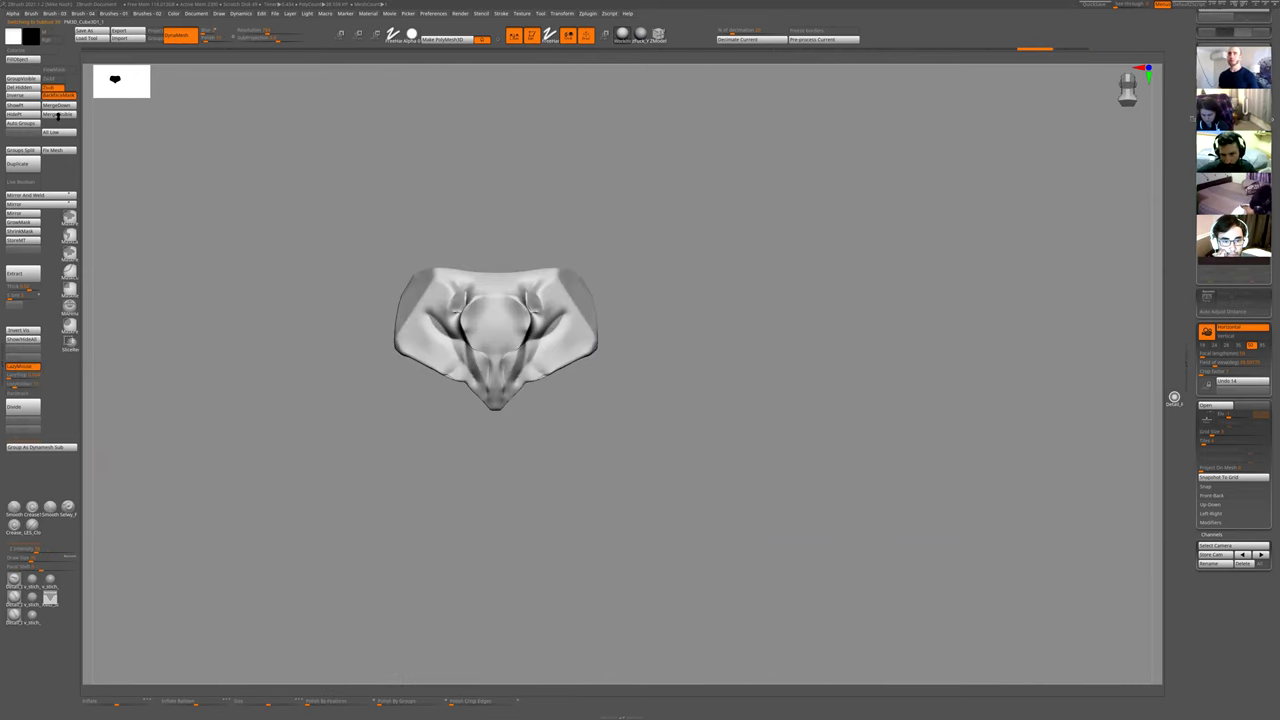
pyautogui.click(14, 13)
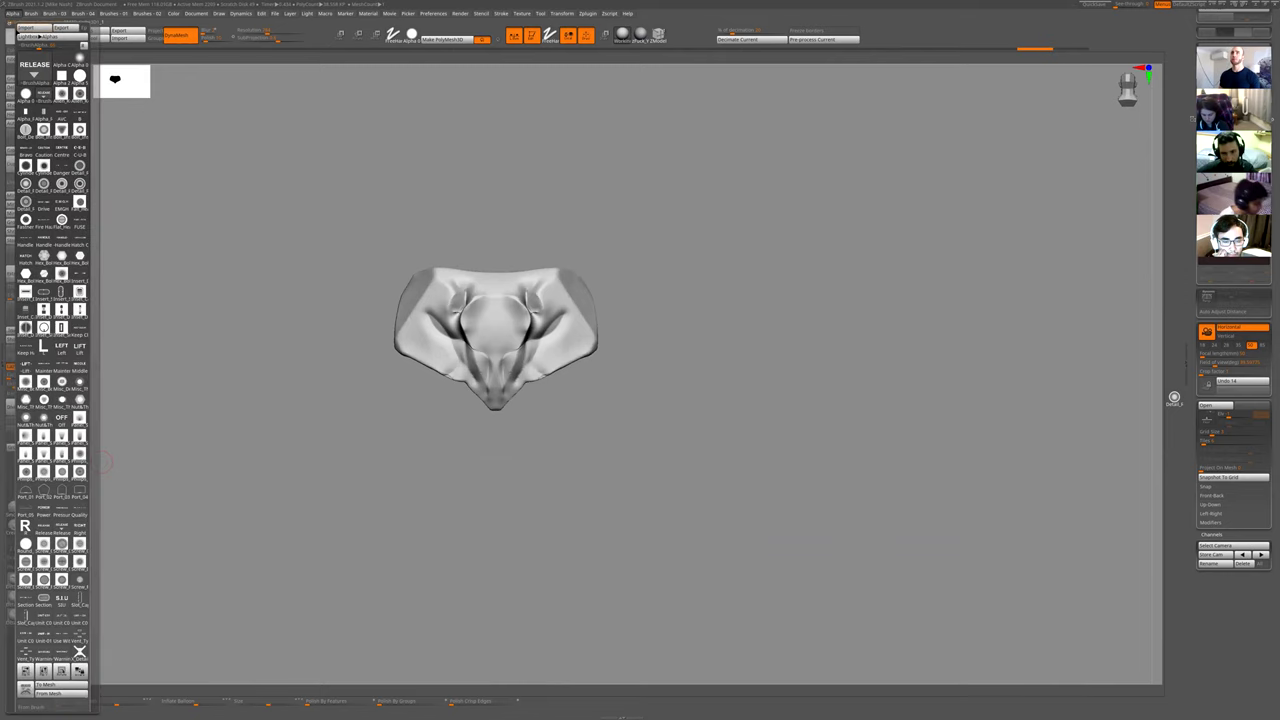
pyautogui.click(14, 13)
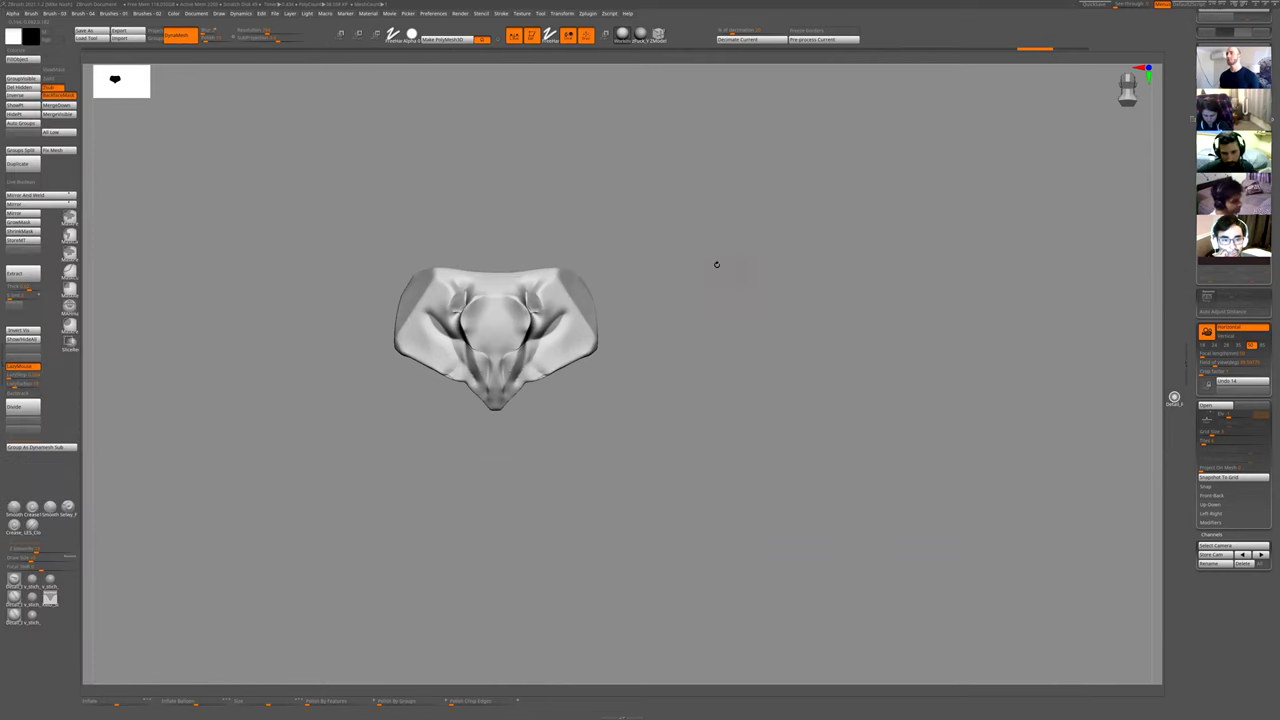
pyautogui.moveTo(714, 266); pyautogui.dragTo(545, 362)
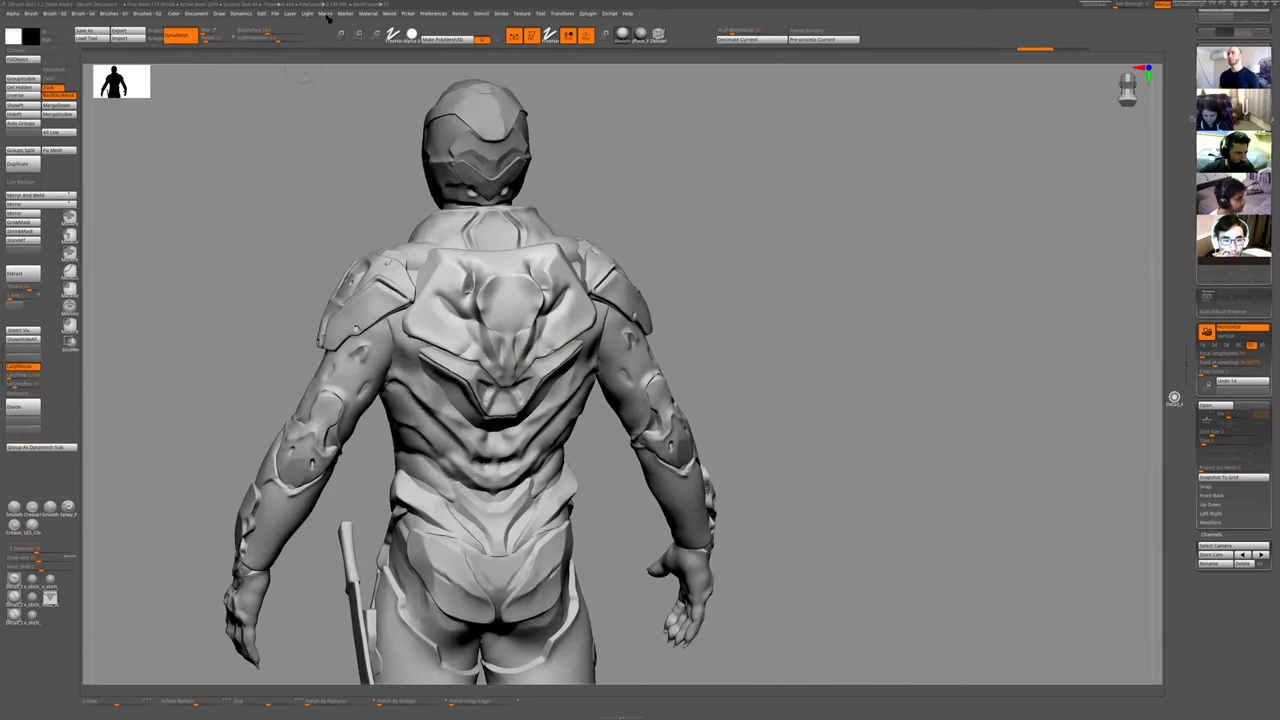
# - Reshape the lower outer edges of the upper back plate into notched contours on both sides
pyautogui.click(68, 508)
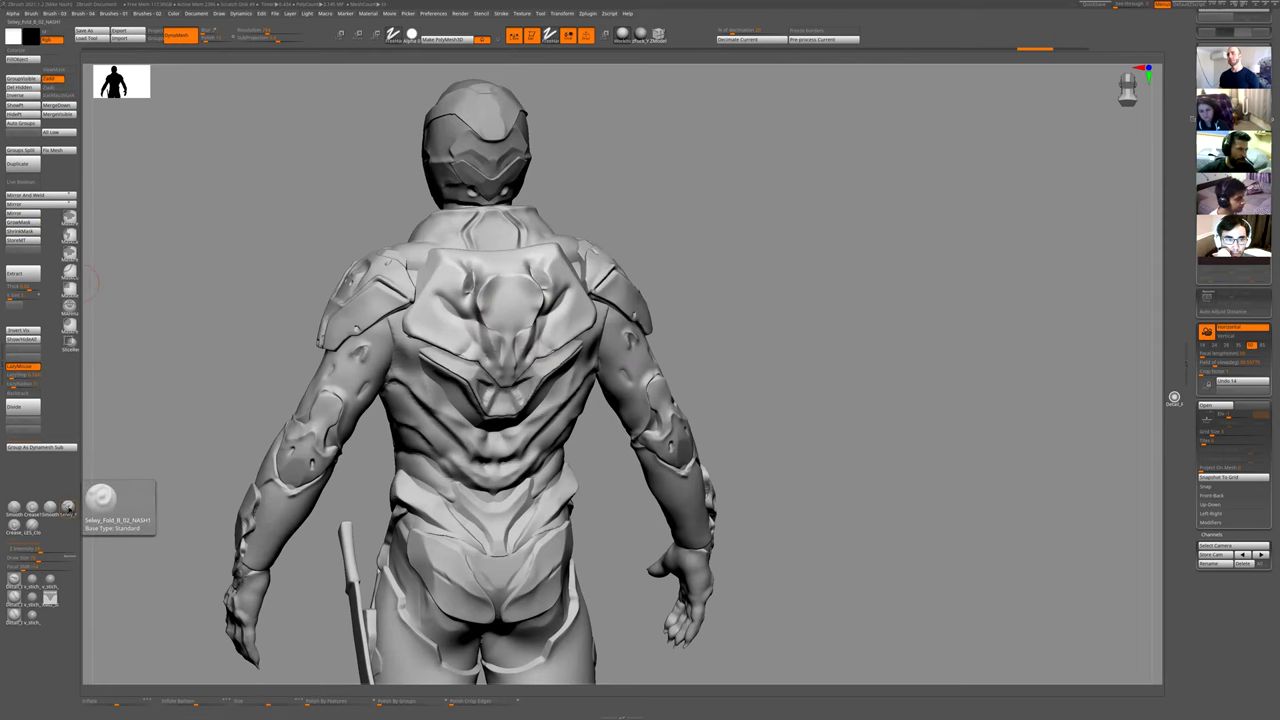
pyautogui.click(68, 506)
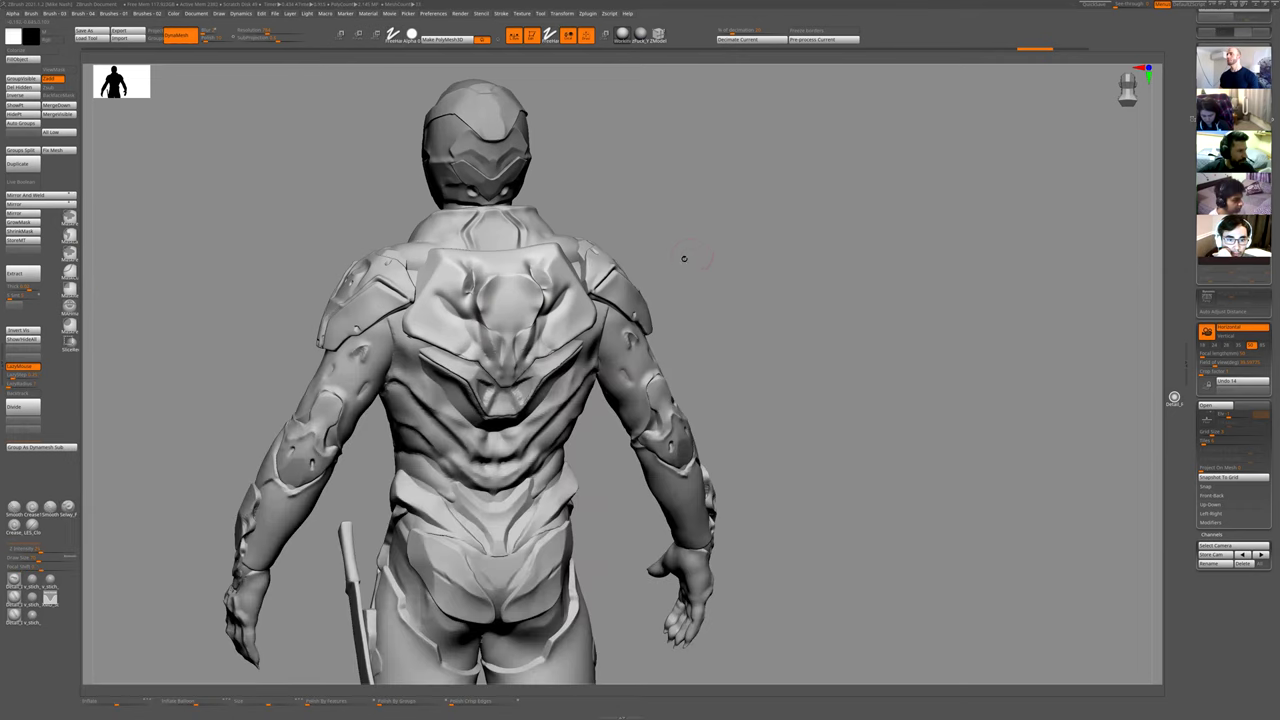
pyautogui.moveTo(684, 258); pyautogui.dragTo(560, 322)
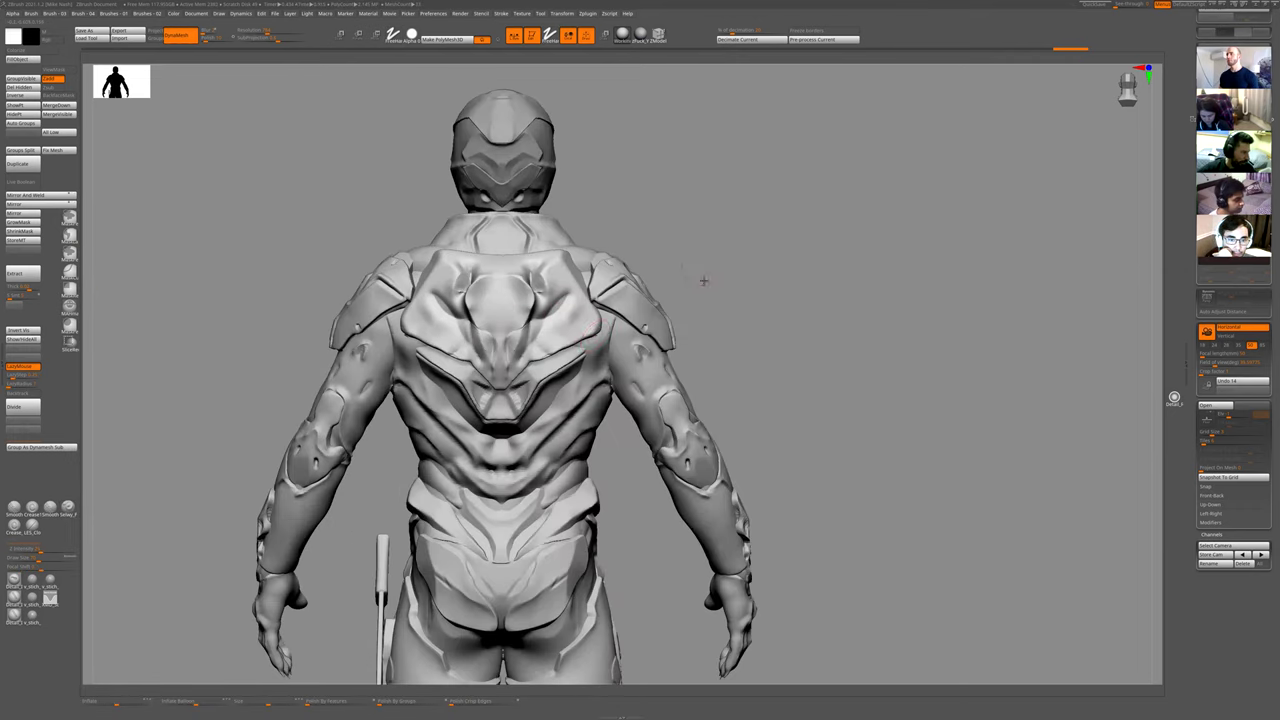
pyautogui.moveTo(703, 280); pyautogui.dragTo(636, 290)
pyautogui.moveTo(690, 234); pyautogui.dragTo(597, 336)
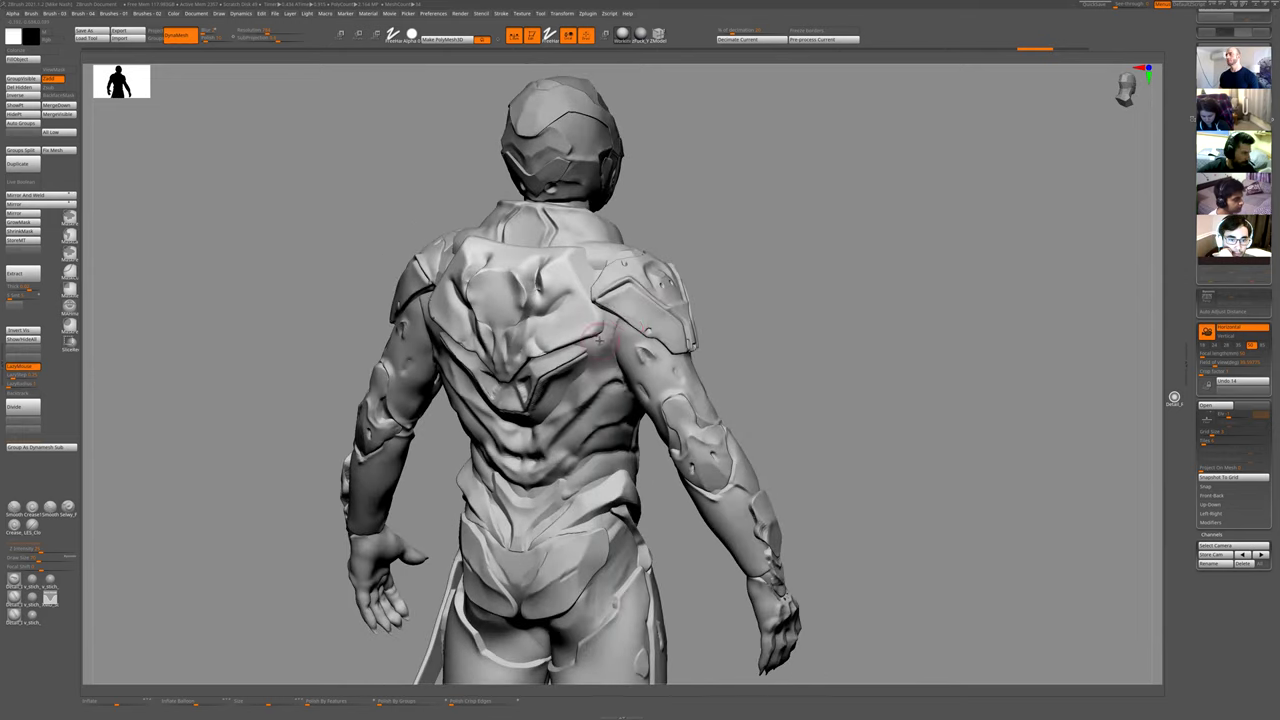
pyautogui.moveTo(702, 234); pyautogui.dragTo(590, 330)
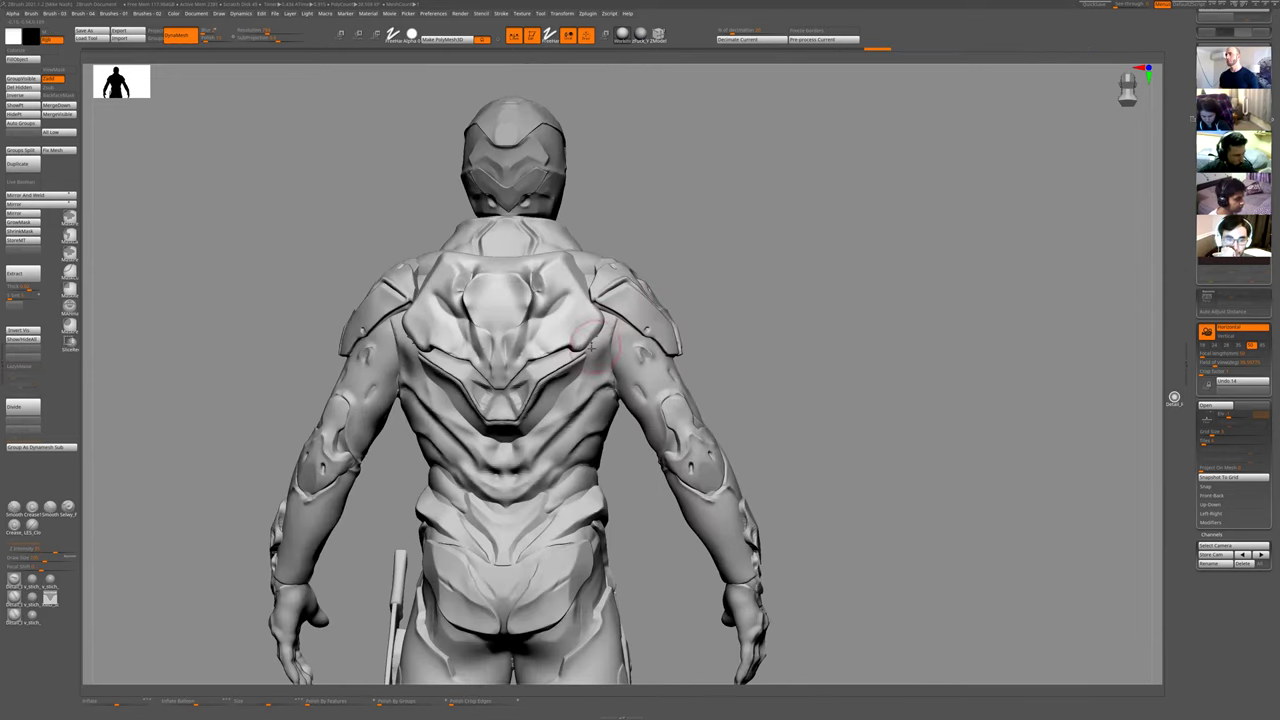
pyautogui.scroll(-2, 695, 306)
pyautogui.scroll(-4, 673, 371)
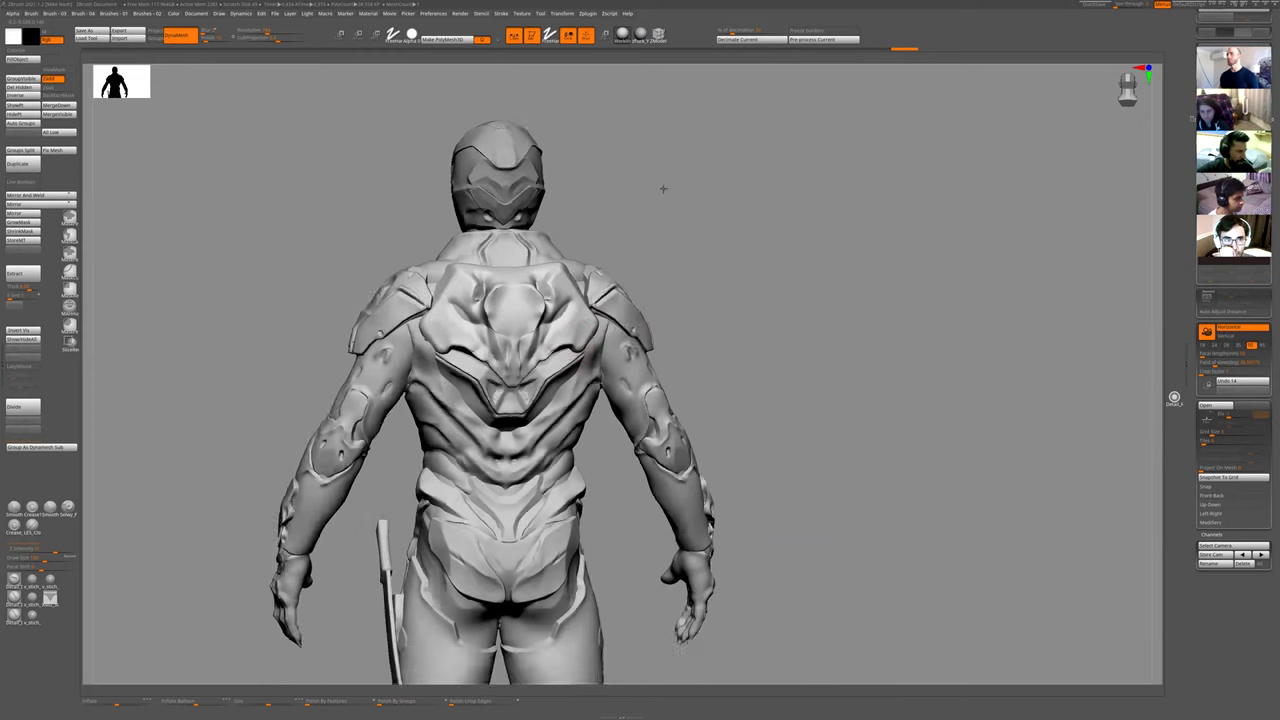
pyautogui.scroll(5, 673, 371)
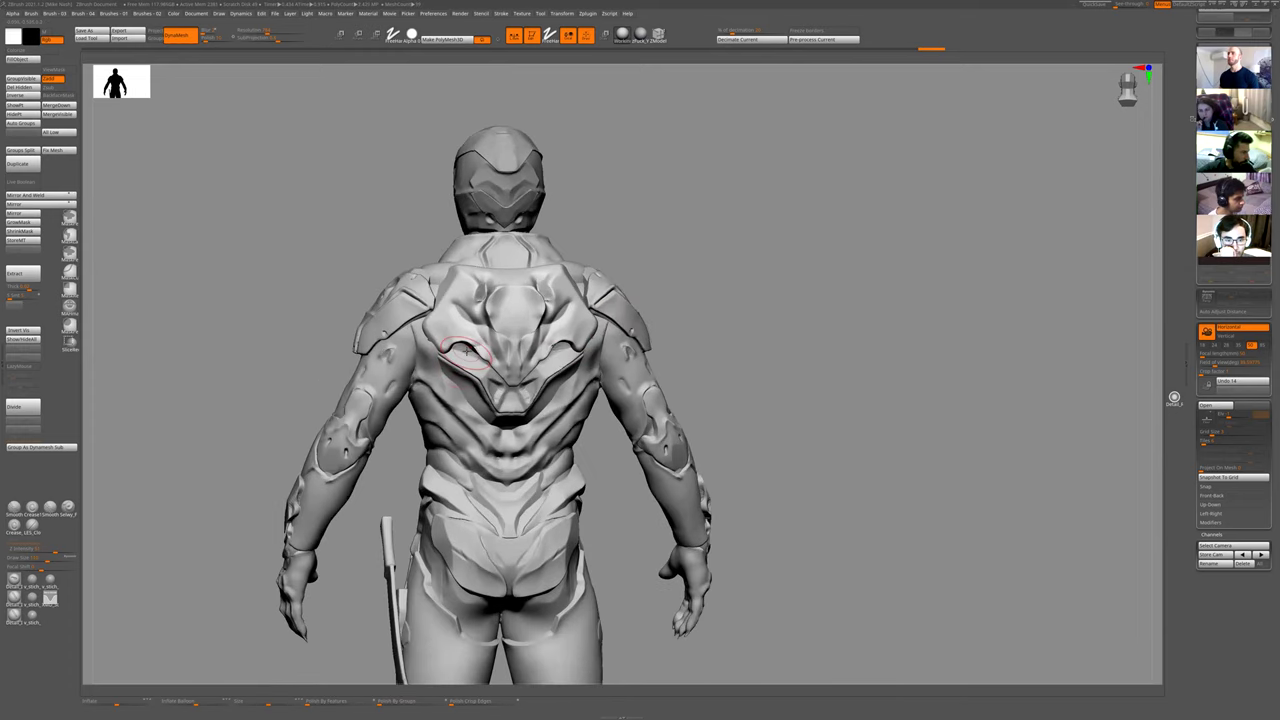
# - Enlarge the brush and pull the top of the upper back plate up into raised peaks behind the neck
pyautogui.keyDown('alt'); pyautogui.moveTo(774, 325); pyautogui.dragTo(560, 420); pyautogui.keyUp('alt')
pyautogui.moveTo(560, 420); pyautogui.dragTo(427, 371)
pyautogui.moveTo(617, 171)
pyautogui.mouseDown()
pyautogui.moveTo(425, 295)
pyautogui.moveTo(468, 280)
pyautogui.mouseUp()
pyautogui.moveTo(611, 225); pyautogui.dragTo(509, 271)
pyautogui.press(']')
pyautogui.moveTo(626, 220); pyautogui.dragTo(530, 252)
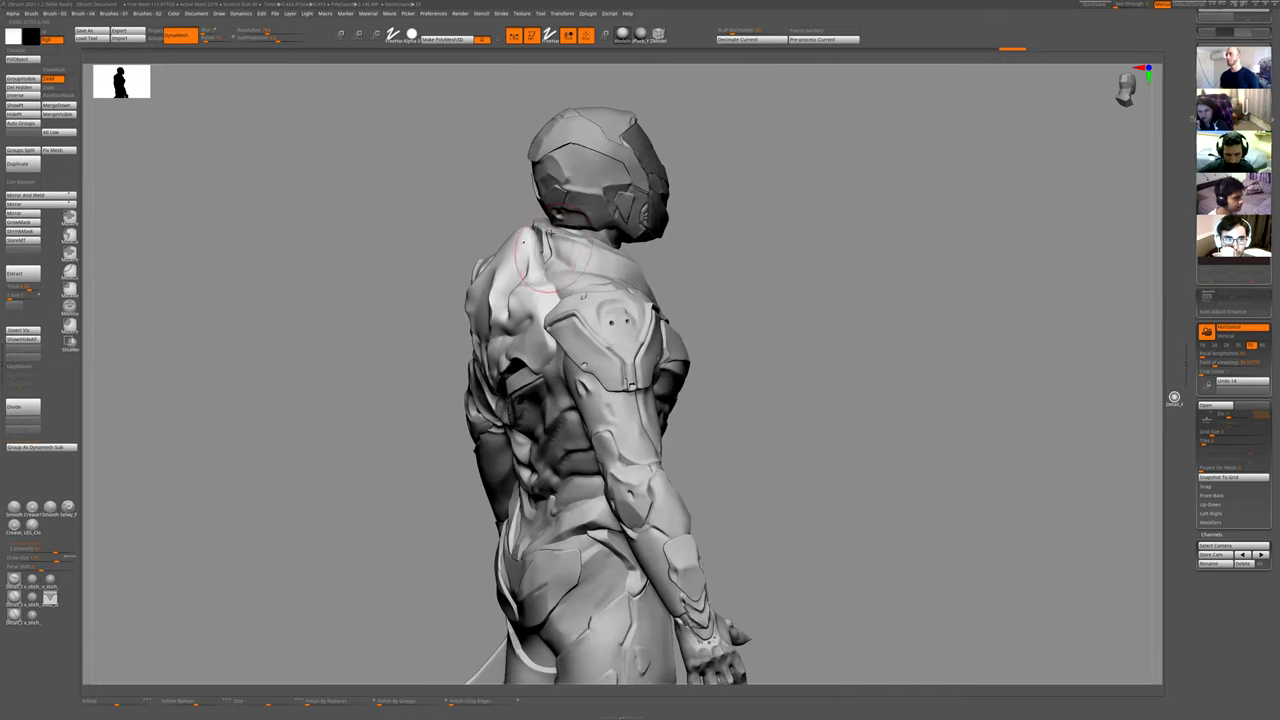
# - Refine the raised upper back plate's volume behind the neck and shoulders, checking its silhouette from both sides and the rear
pyautogui.hotkey('ctrl', 'shift', 'z')
pyautogui.hotkey('ctrl', 'shift', 'z')
pyautogui.moveTo(746, 258)
pyautogui.mouseDown()
pyautogui.moveTo(711, 246)
pyautogui.moveTo(746, 263)
pyautogui.moveTo(729, 274)
pyautogui.mouseUp()
pyautogui.keyDown('alt'); pyautogui.moveTo(628, 224); pyautogui.dragTo(600, 440); pyautogui.keyUp('alt')
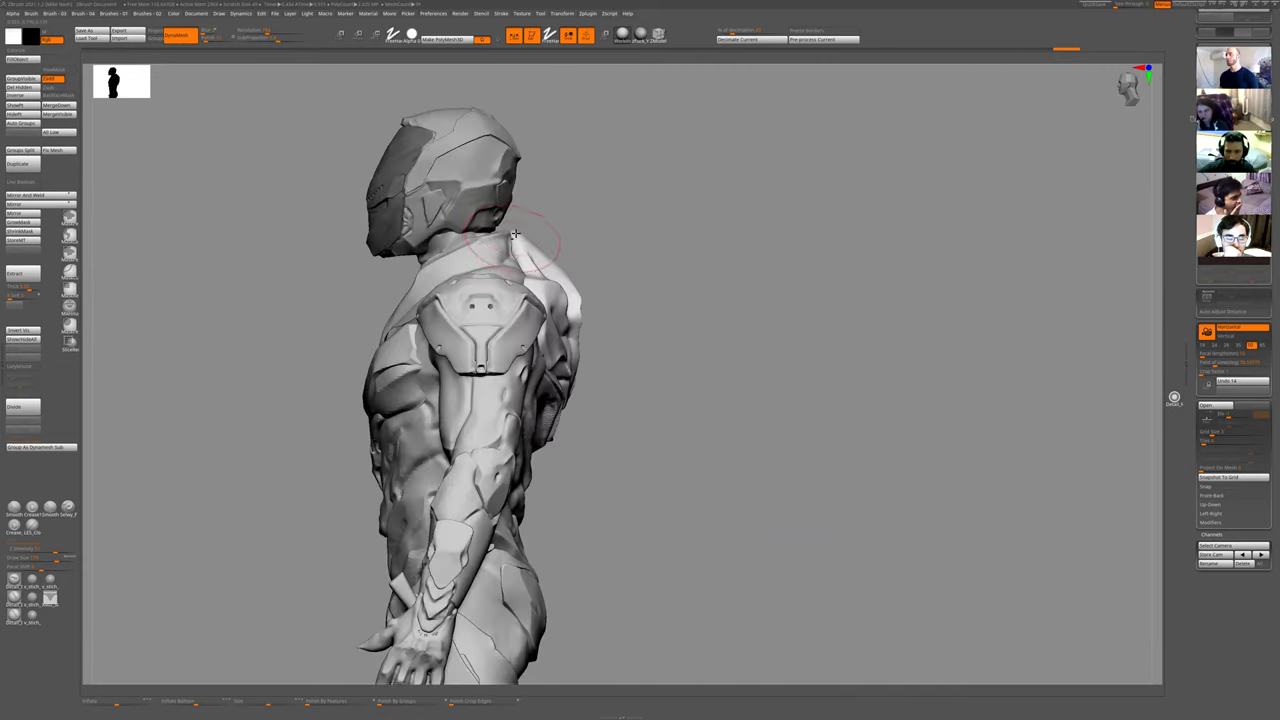
pyautogui.moveTo(636, 282); pyautogui.dragTo(754, 551)
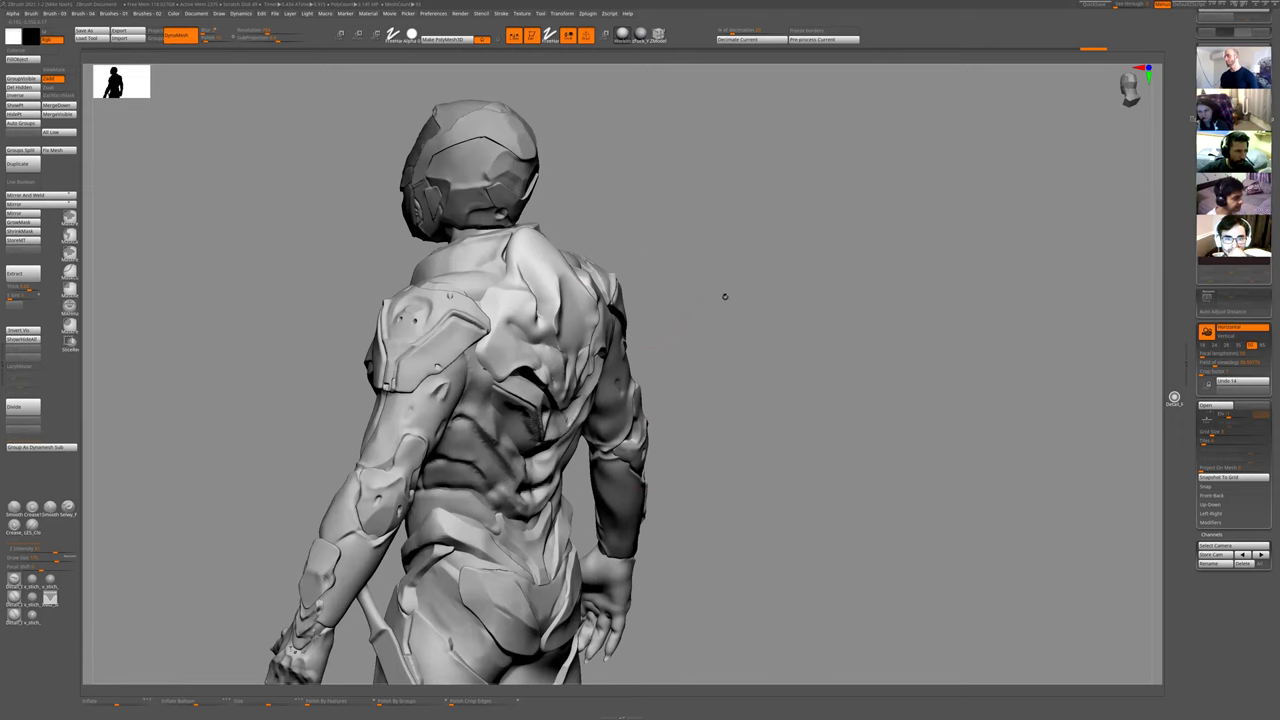
pyautogui.moveTo(728, 339); pyautogui.dragTo(645, 300)
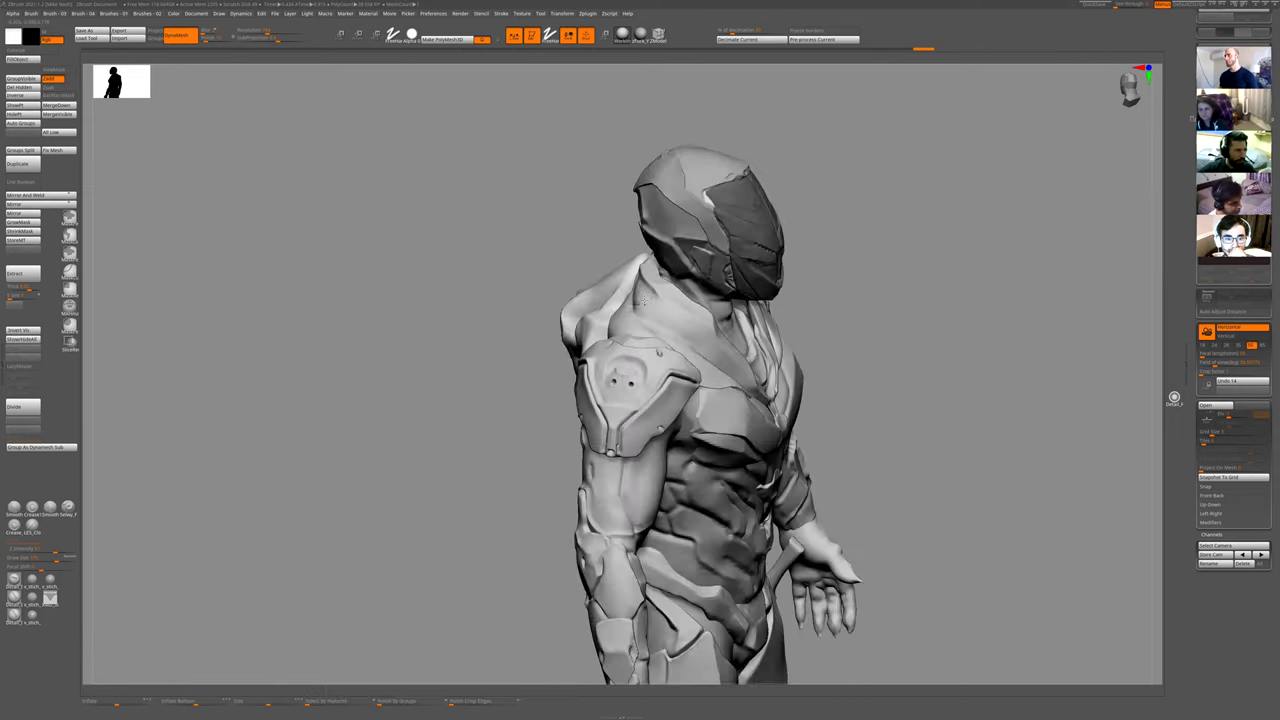
pyautogui.moveTo(644, 301); pyautogui.dragTo(600, 427, button='right')
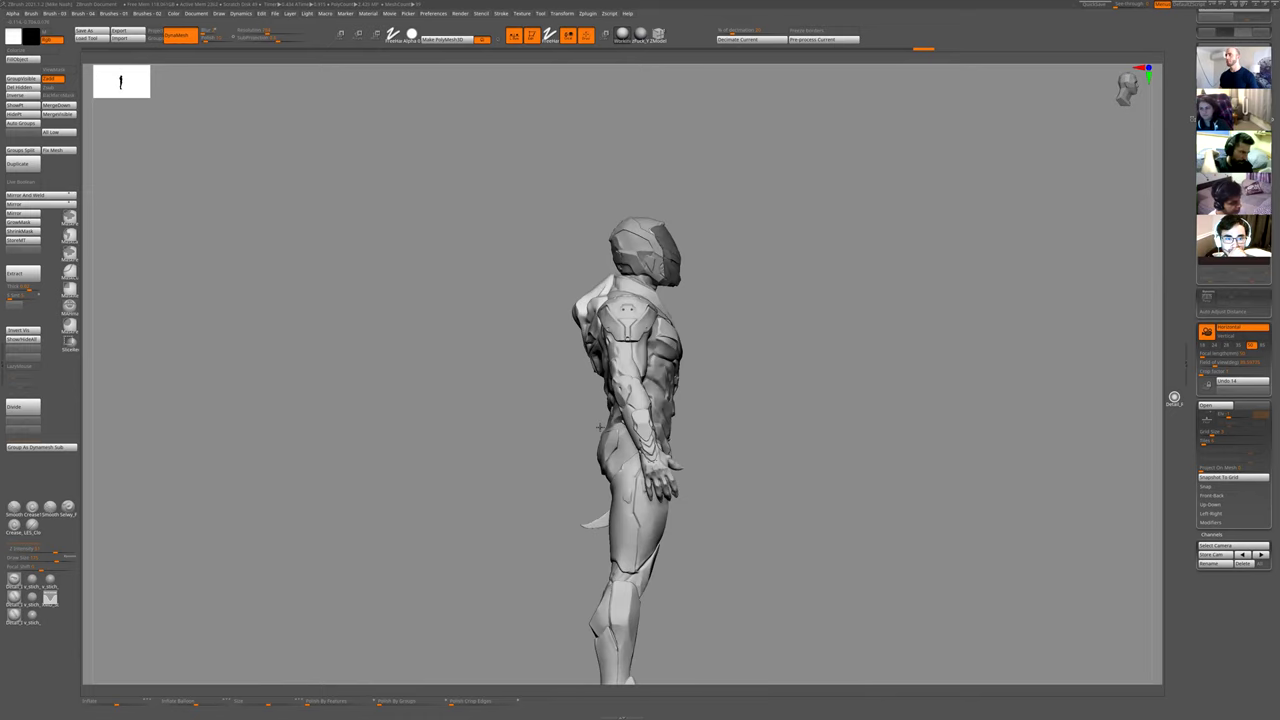
pyautogui.moveTo(599, 427); pyautogui.dragTo(610, 300)
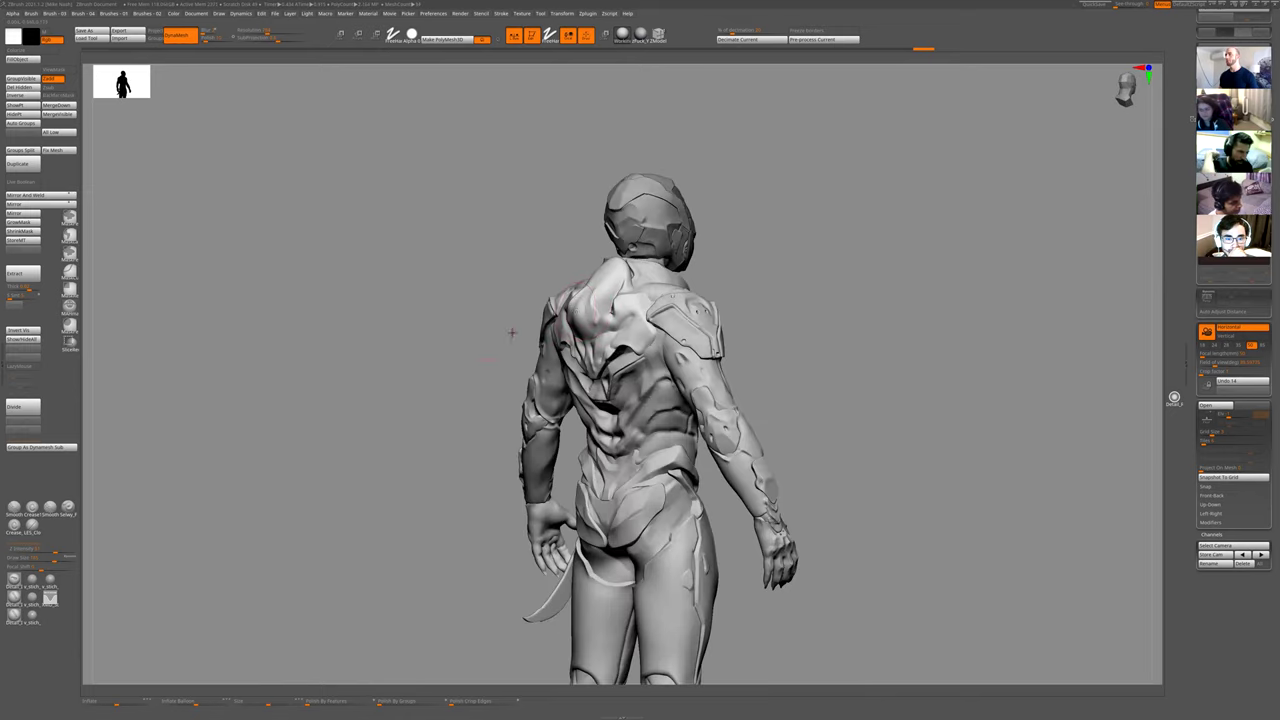
# - Round out the raised central hump of the upper back plate below the neck, shaping it from the side and rear
pyautogui.moveTo(511, 333); pyautogui.dragTo(586, 294)
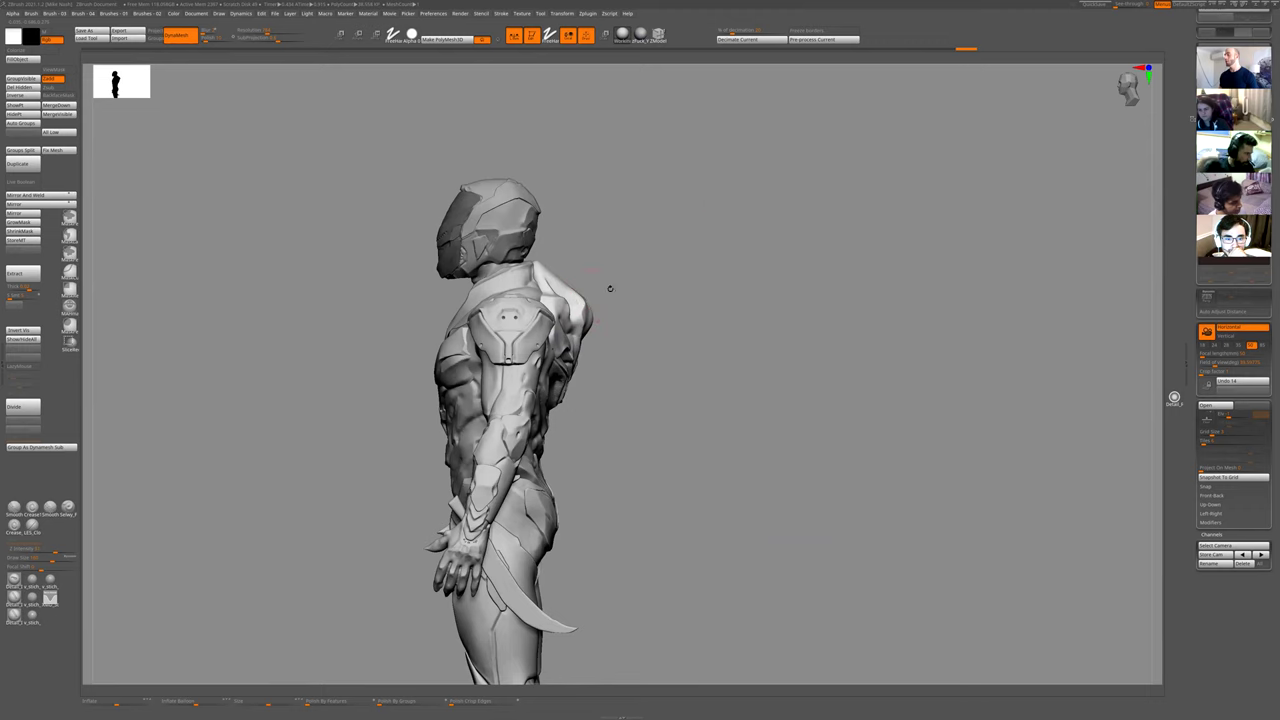
pyautogui.keyDown('ctrl'); pyautogui.moveTo(655, 260); pyautogui.dragTo(685, 281, button='right'); pyautogui.keyUp('ctrl')
pyautogui.moveTo(594, 312); pyautogui.dragTo(565, 270)
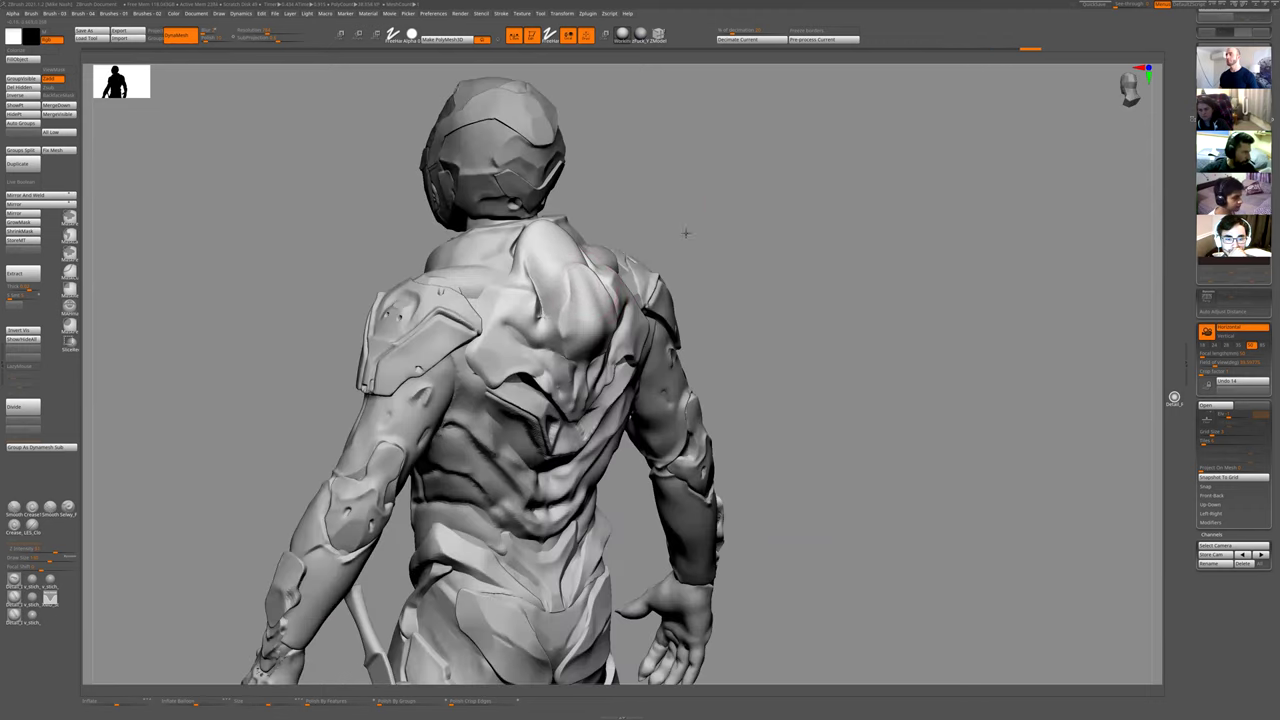
pyautogui.moveTo(686, 233); pyautogui.dragTo(640, 275)
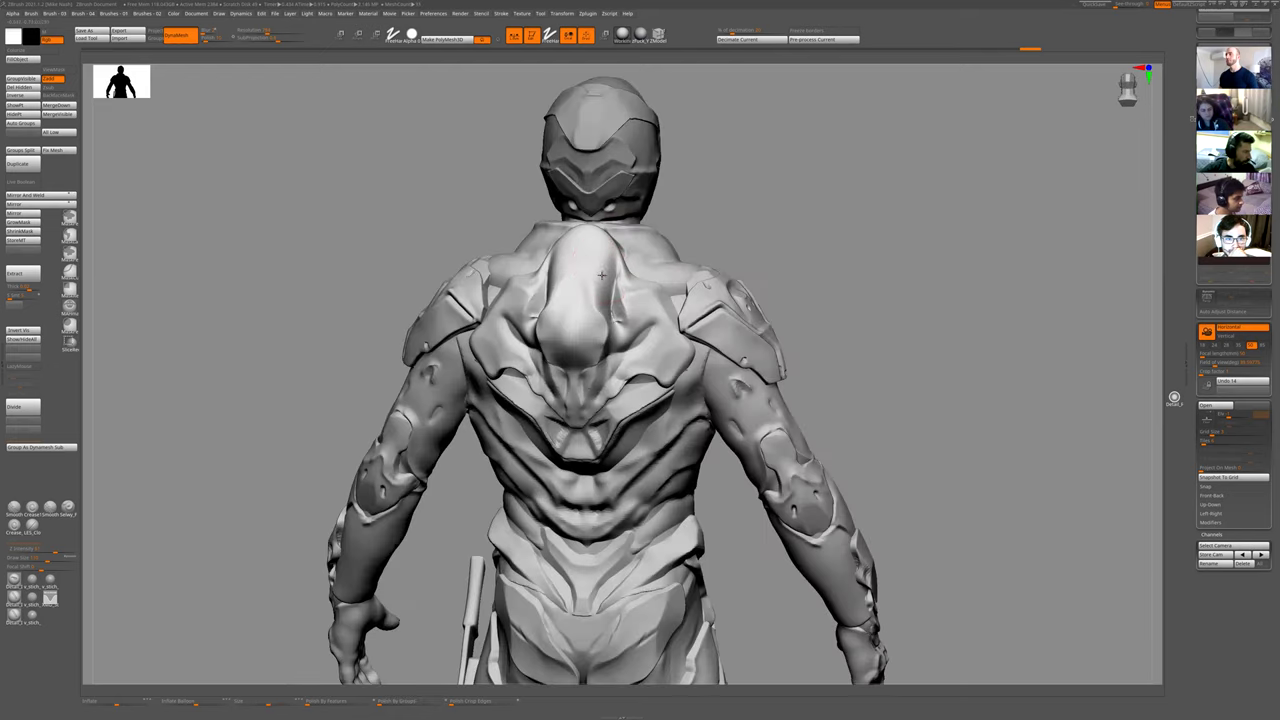
pyautogui.moveTo(823, 277); pyautogui.dragTo(872, 226)
pyautogui.moveTo(712, 283); pyautogui.dragTo(648, 285)
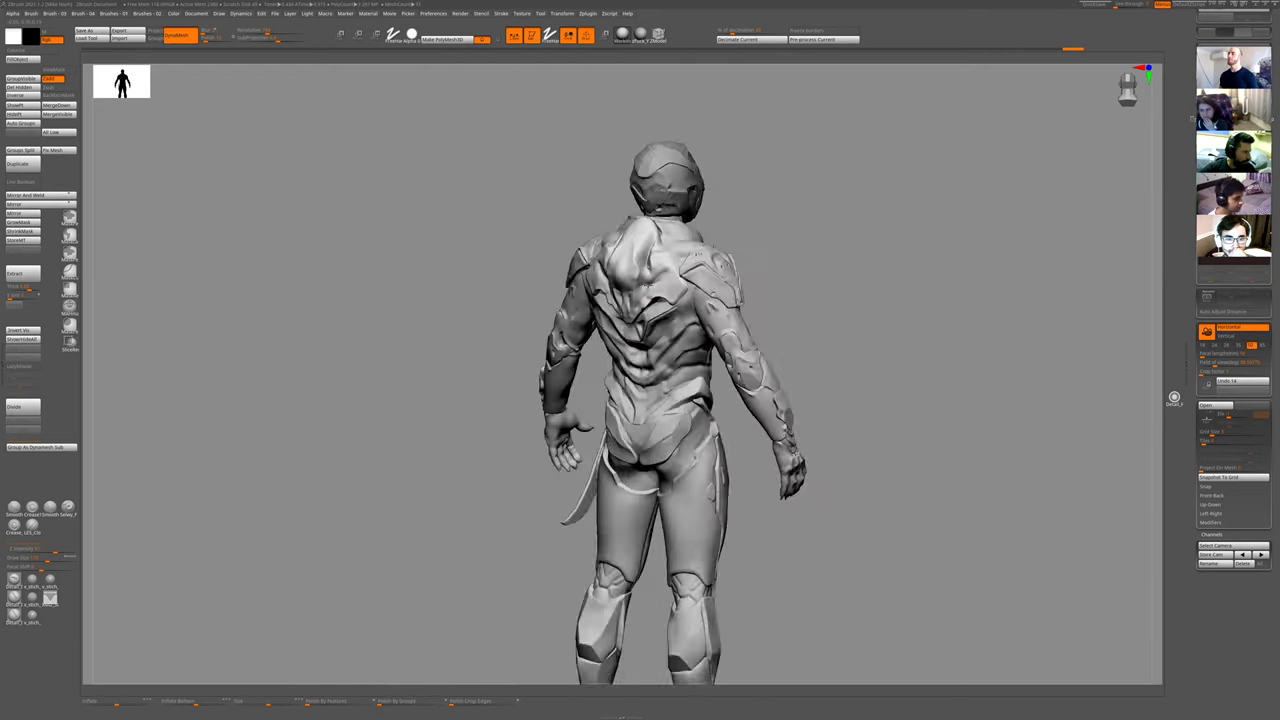
pyautogui.moveTo(628, 220); pyautogui.dragTo(640, 271)
# - Check the back hump against the full figure's proportions from behind and touch up its volume
pyautogui.moveTo(780, 214)
pyautogui.mouseDown()
pyautogui.moveTo(829, 274)
pyautogui.moveTo(806, 293)
pyautogui.moveTo(771, 234)
pyautogui.mouseUp()
pyautogui.press('f')
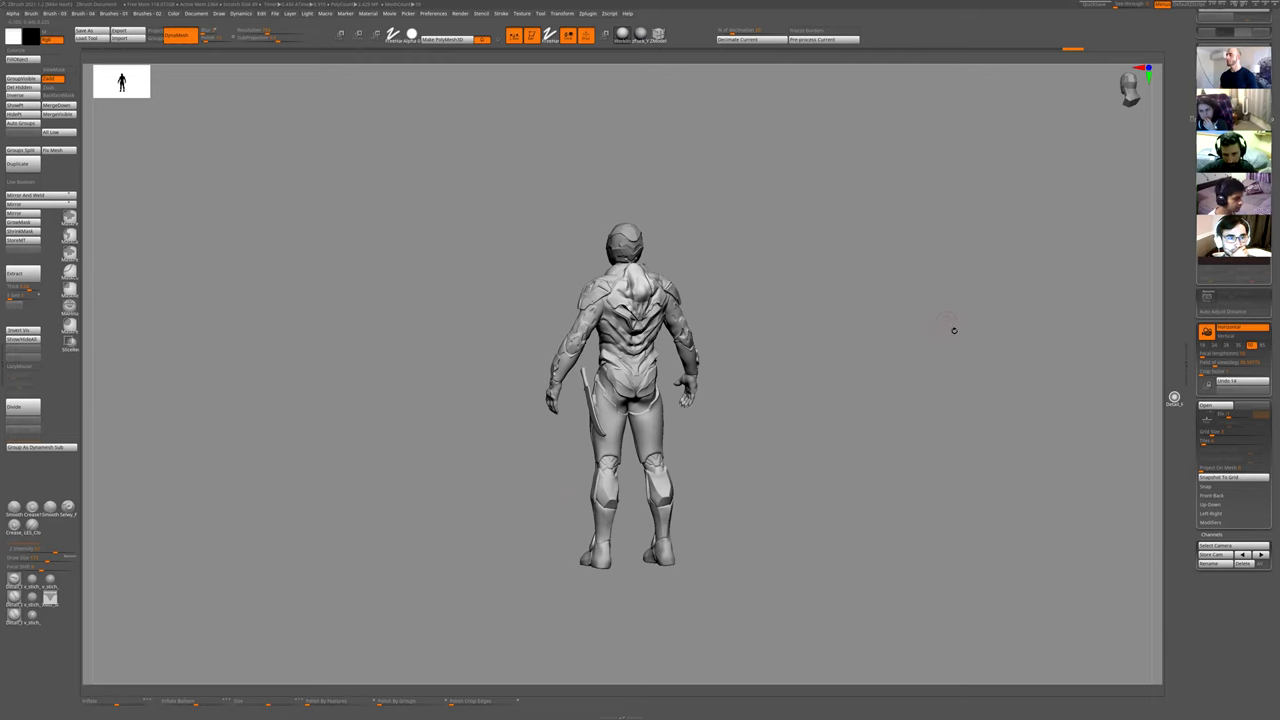
pyautogui.keyDown('ctrl'); pyautogui.moveTo(906, 361); pyautogui.dragTo(824, 464, button='right'); pyautogui.keyUp('ctrl')
pyautogui.keyDown('alt'); pyautogui.moveTo(851, 236); pyautogui.dragTo(769, 278, button='right'); pyautogui.keyUp('alt')
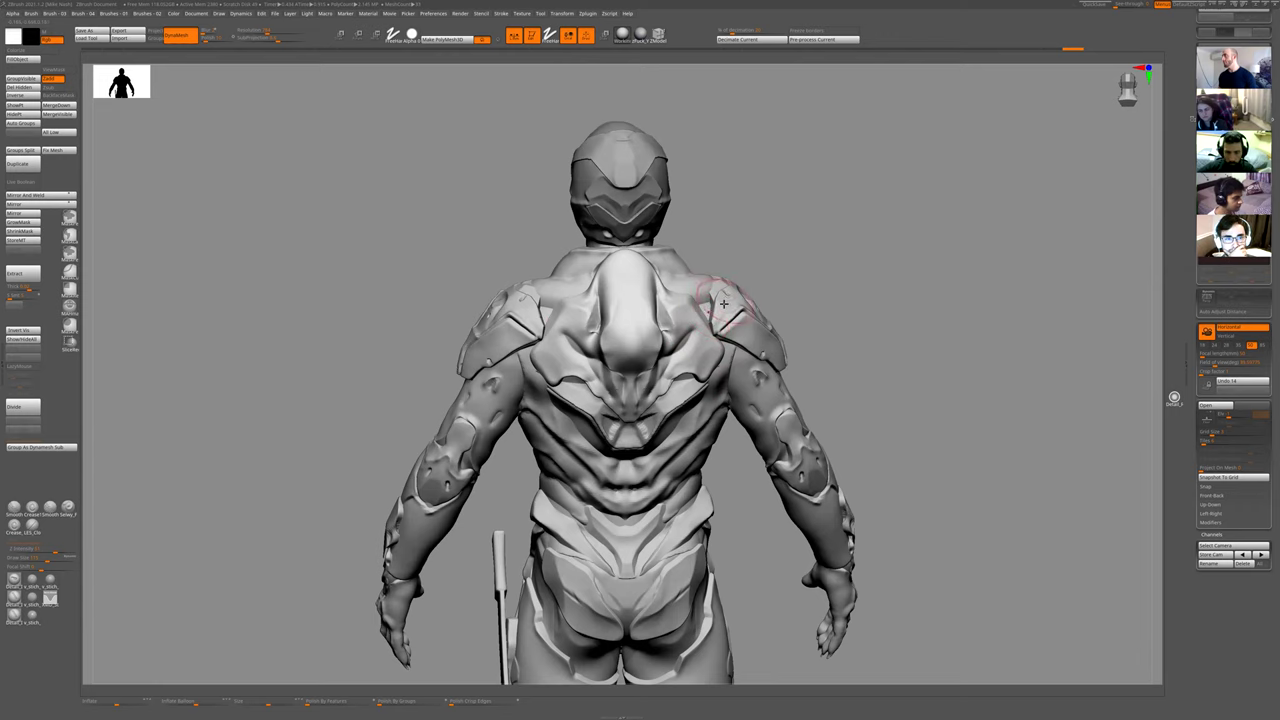
pyautogui.moveTo(867, 268); pyautogui.dragTo(780, 197)
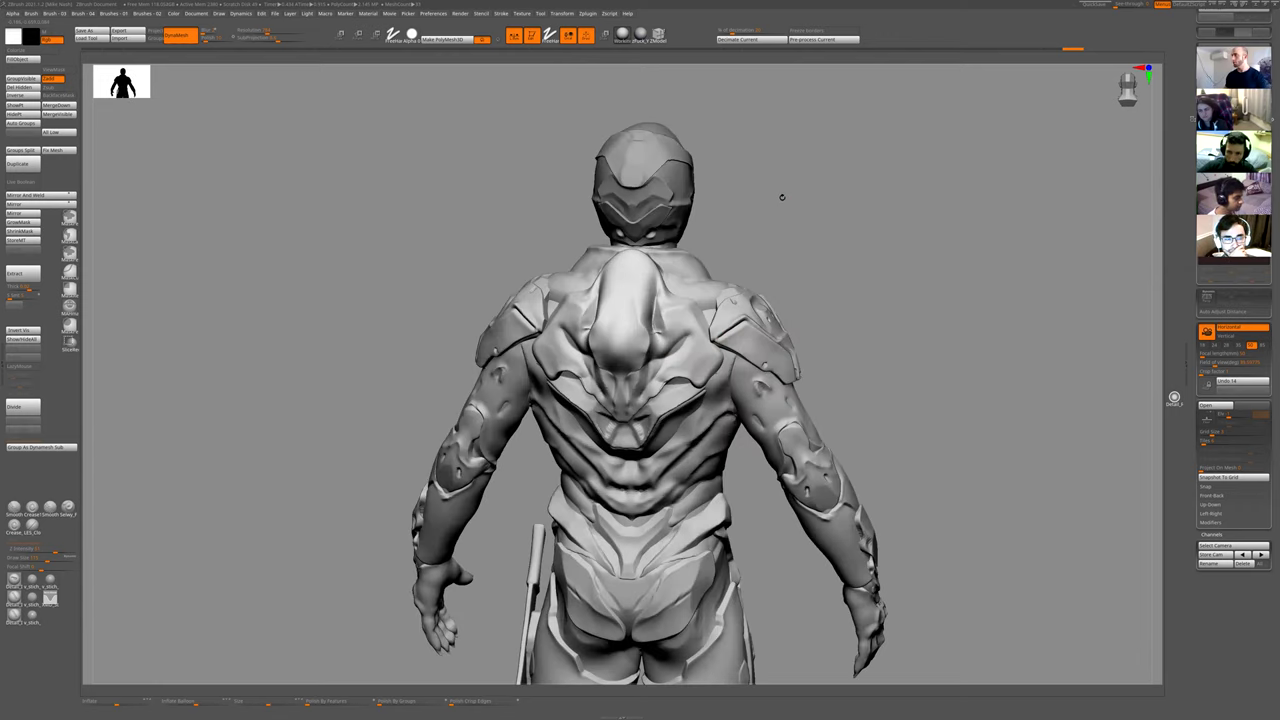
pyautogui.moveTo(758, 241); pyautogui.dragTo(700, 312)
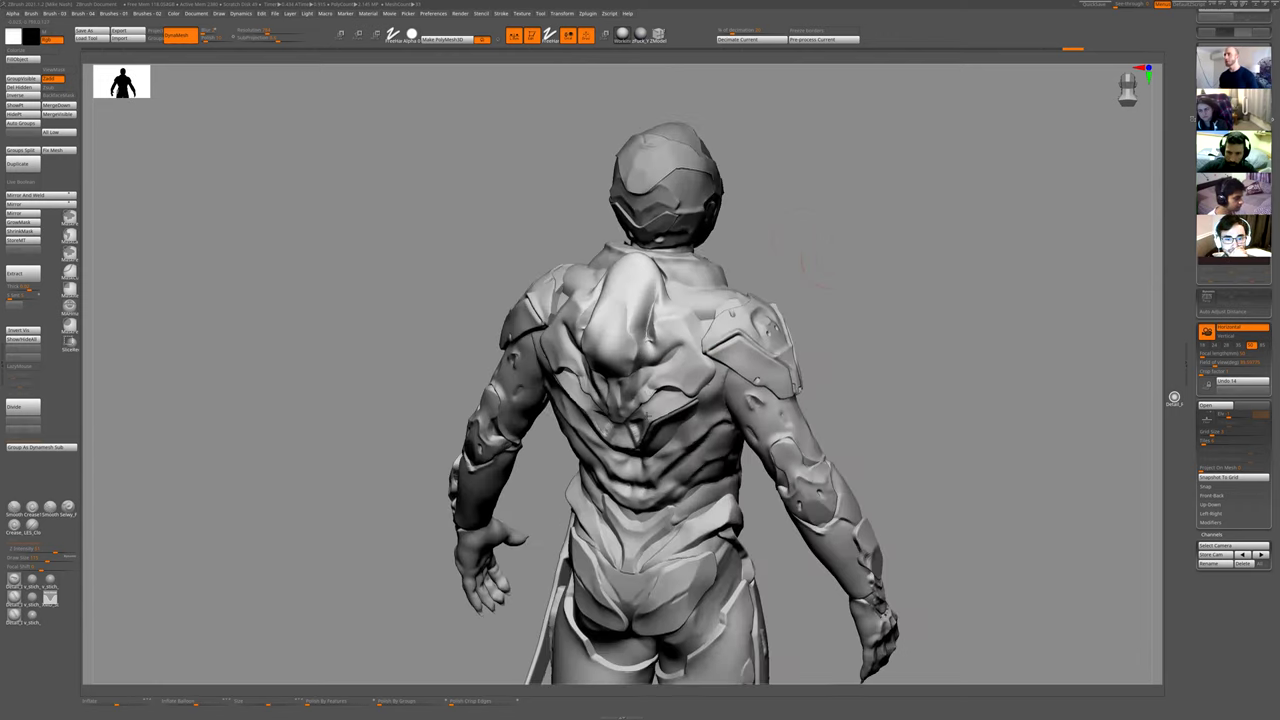
pyautogui.moveTo(840, 262)
pyautogui.mouseDown()
pyautogui.moveTo(826, 229)
pyautogui.moveTo(818, 243)
pyautogui.mouseUp()
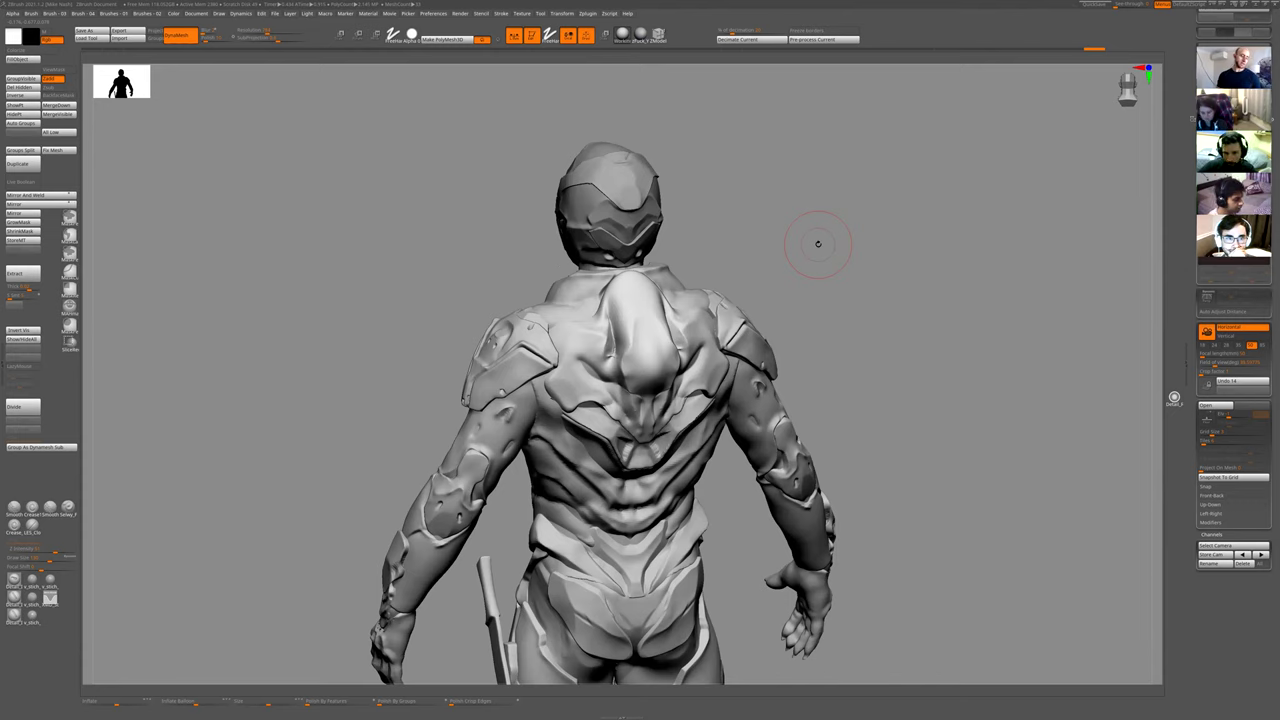
pyautogui.hotkey('ctrl', 'alt')
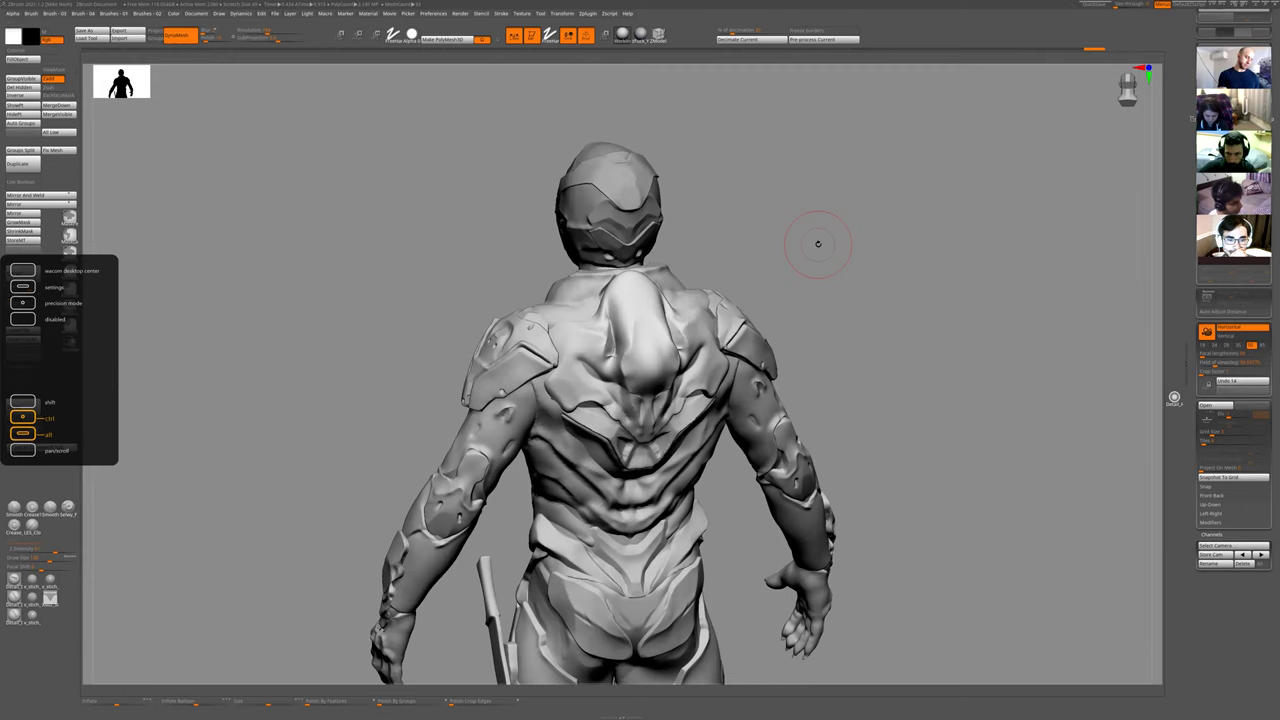
pyautogui.press('alt')
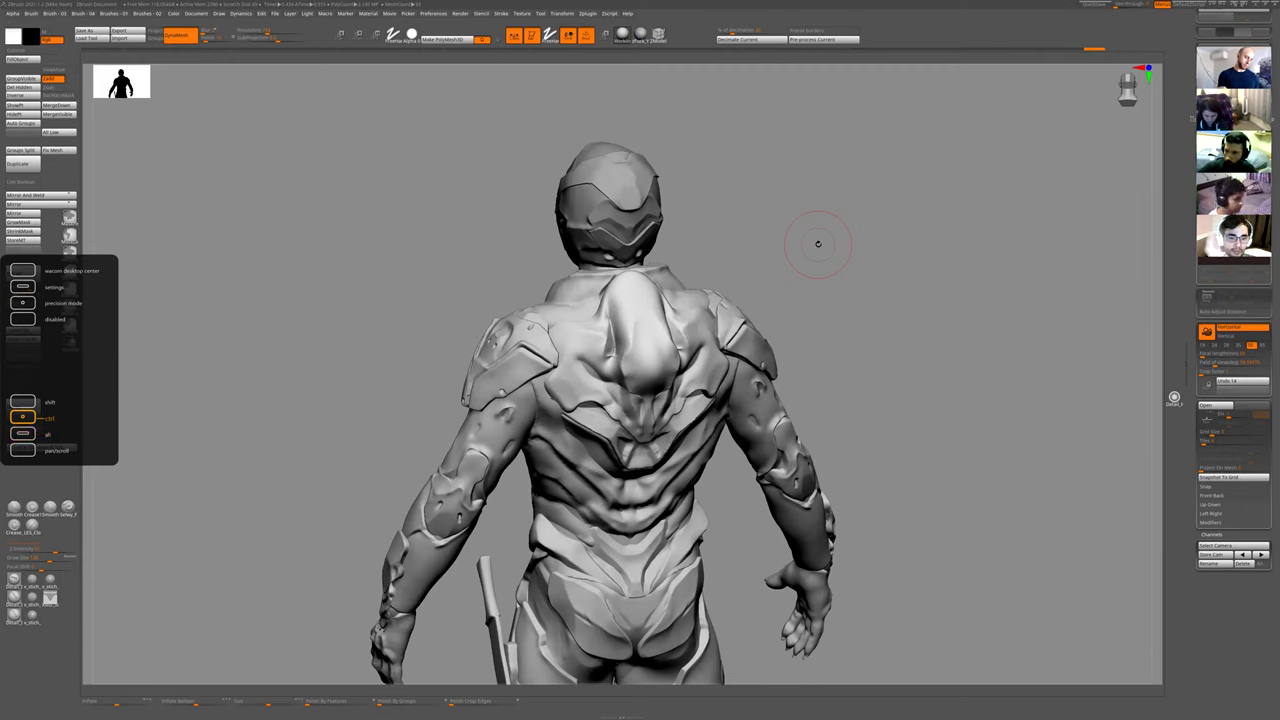
pyautogui.press('shift')
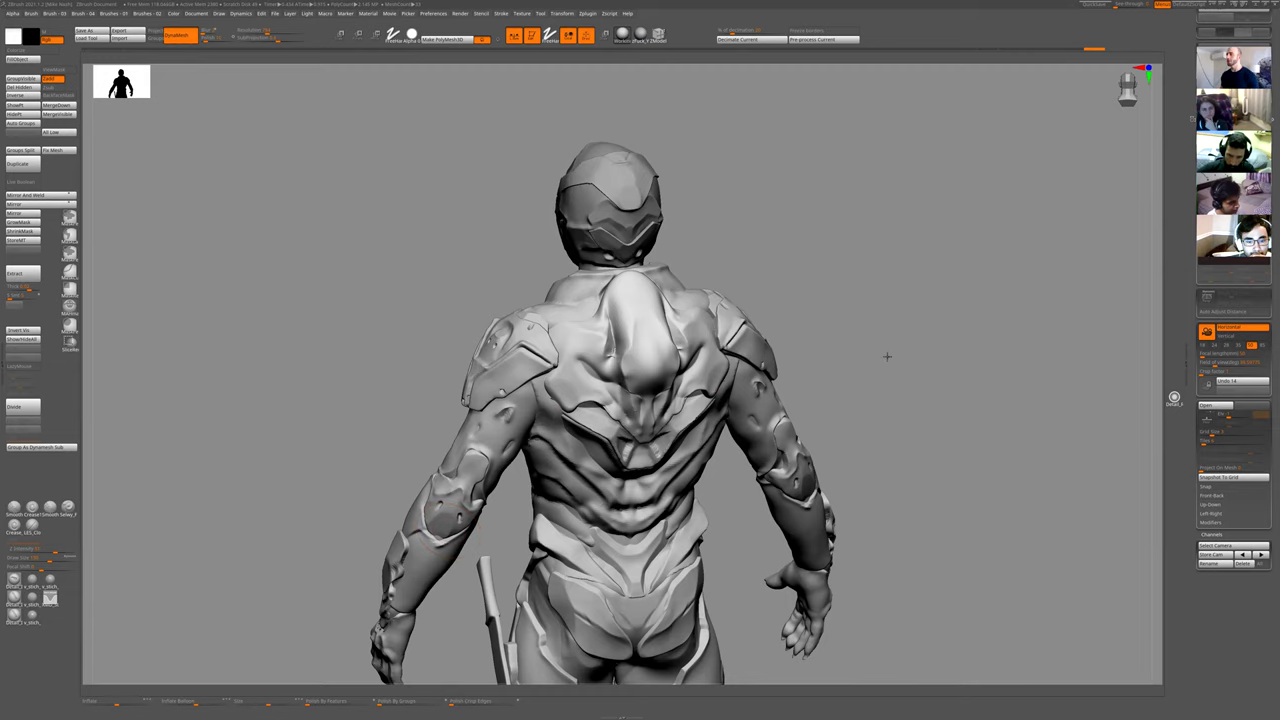
# - Compare the upper back plate with earlier states in the undo history, restore the latest version, and check it from the rear and side
pyautogui.moveTo(886, 356); pyautogui.dragTo(672, 259)
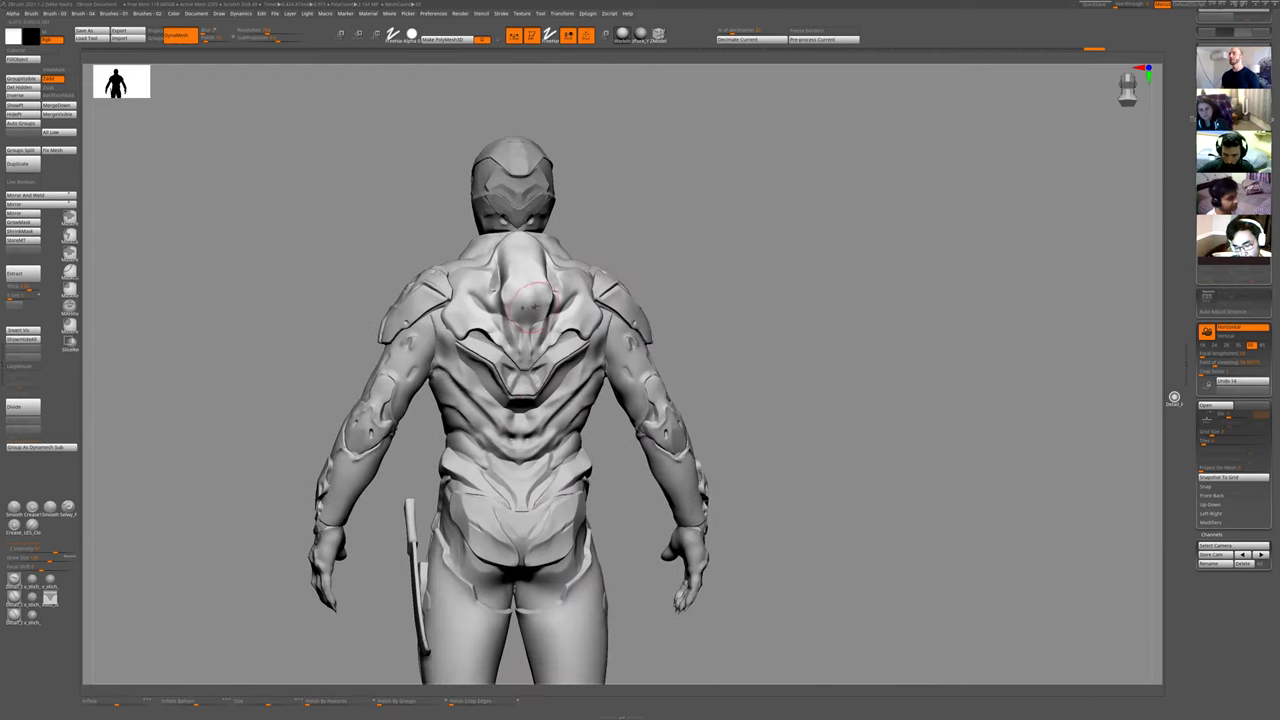
pyautogui.moveTo(655, 205); pyautogui.dragTo(560, 258)
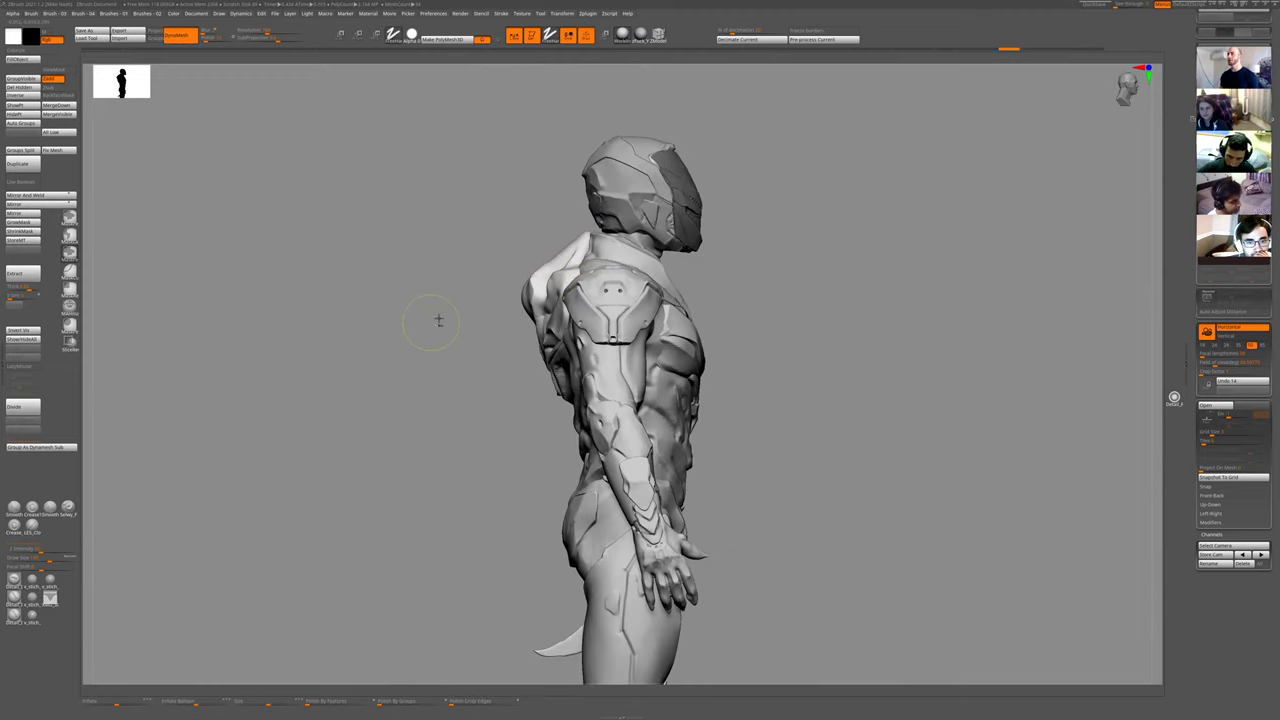
pyautogui.moveTo(426, 323); pyautogui.dragTo(580, 288)
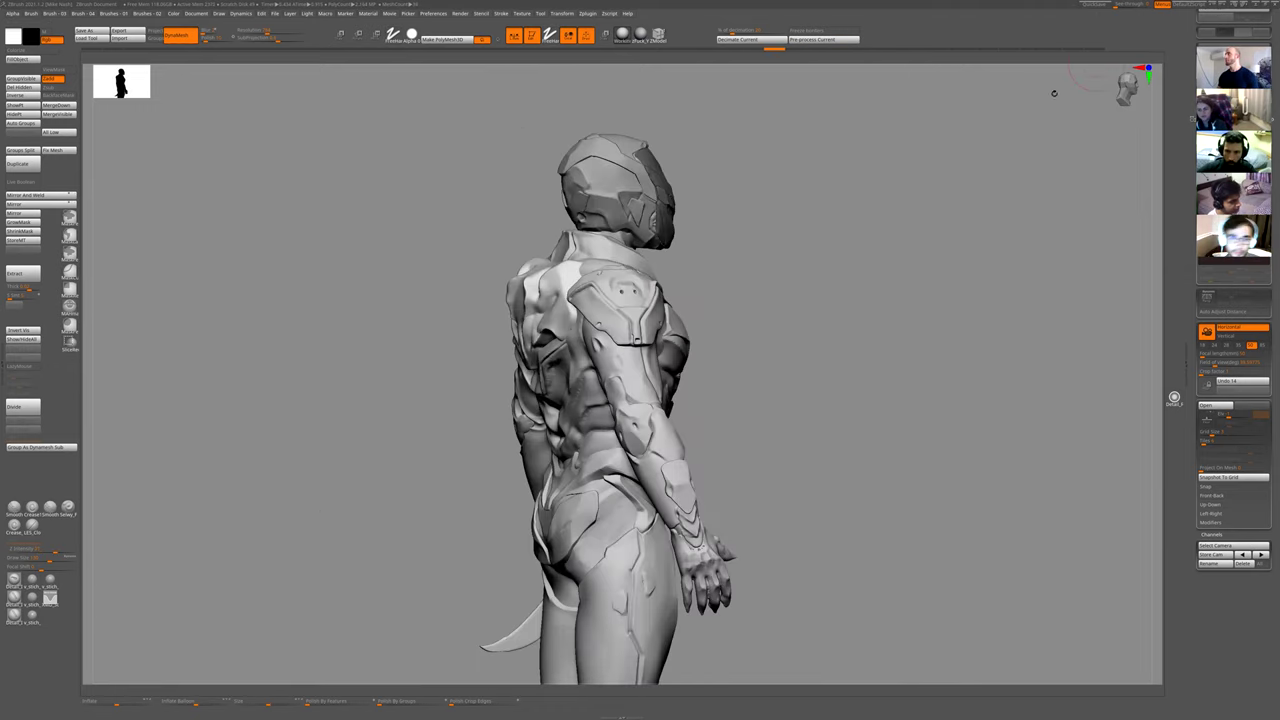
pyautogui.click(1094, 48)
pyautogui.moveTo(897, 386)
pyautogui.mouseDown()
pyautogui.moveTo(948, 384)
pyautogui.moveTo(726, 316)
pyautogui.moveTo(743, 371)
pyautogui.moveTo(714, 308)
pyautogui.moveTo(754, 257)
pyautogui.moveTo(772, 340)
pyautogui.mouseUp()
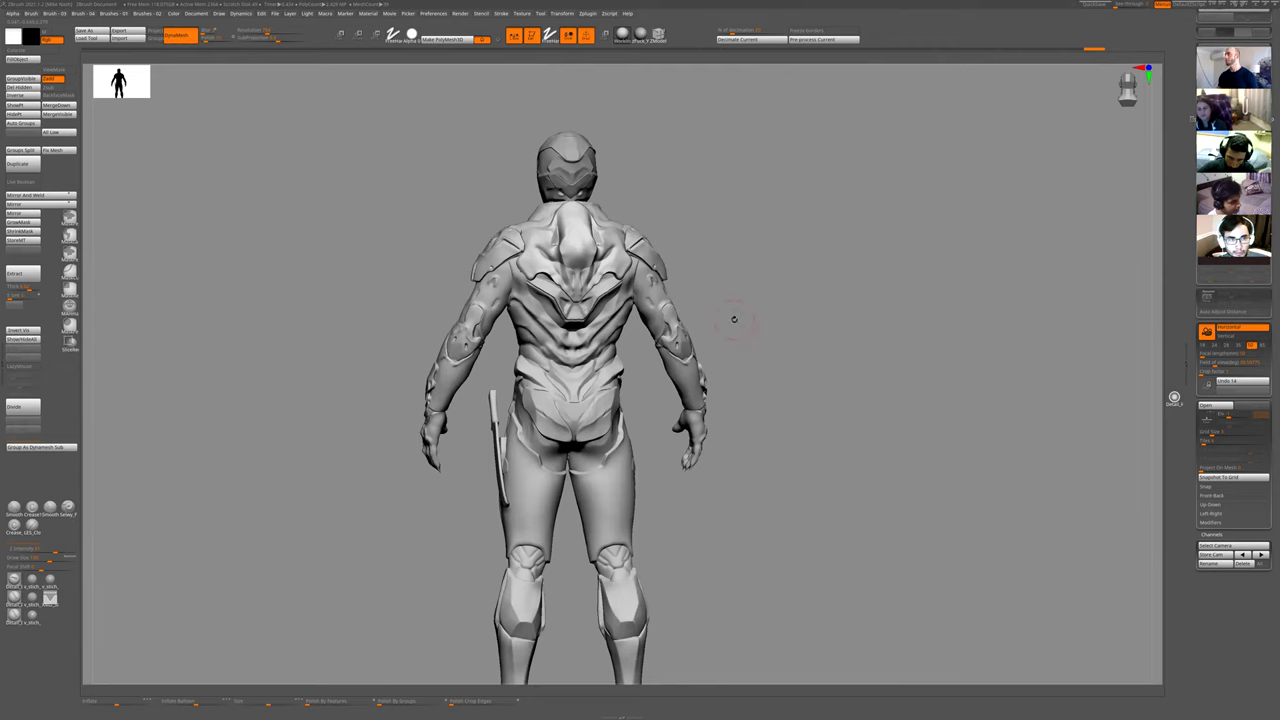
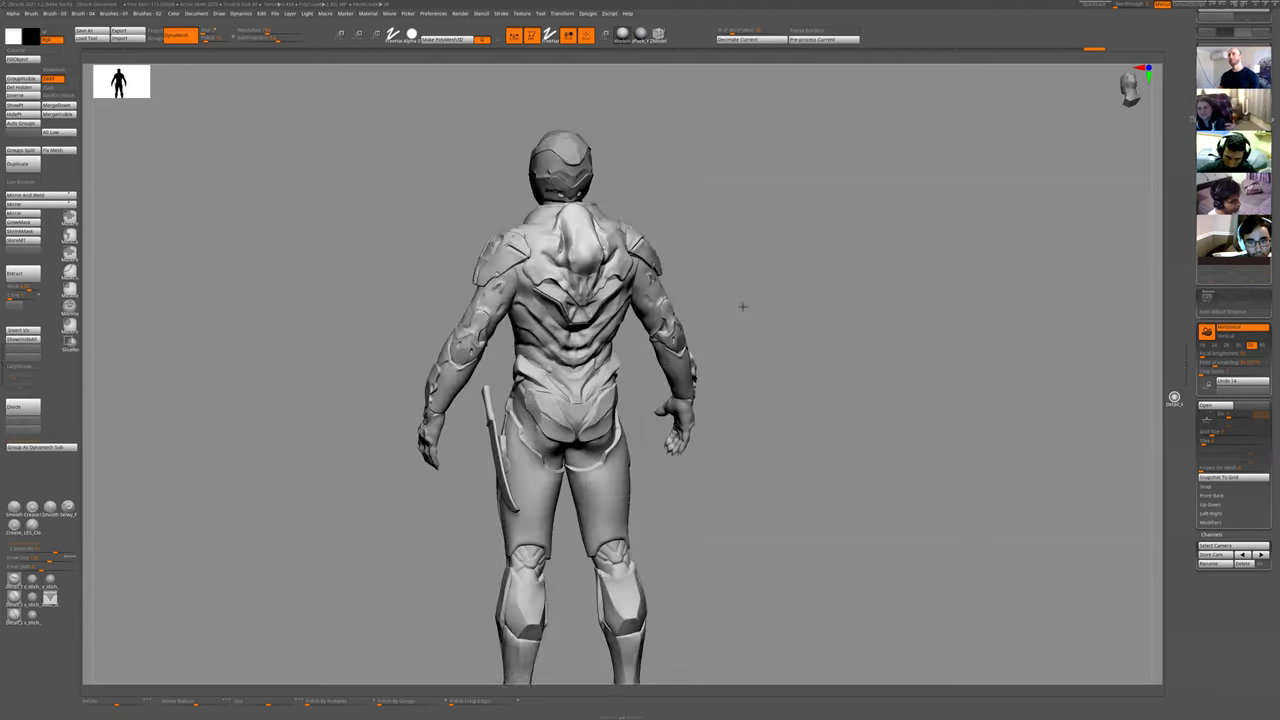
pyautogui.keyDown('alt'); pyautogui.moveTo(752, 229); pyautogui.dragTo(720, 240); pyautogui.keyUp('alt')
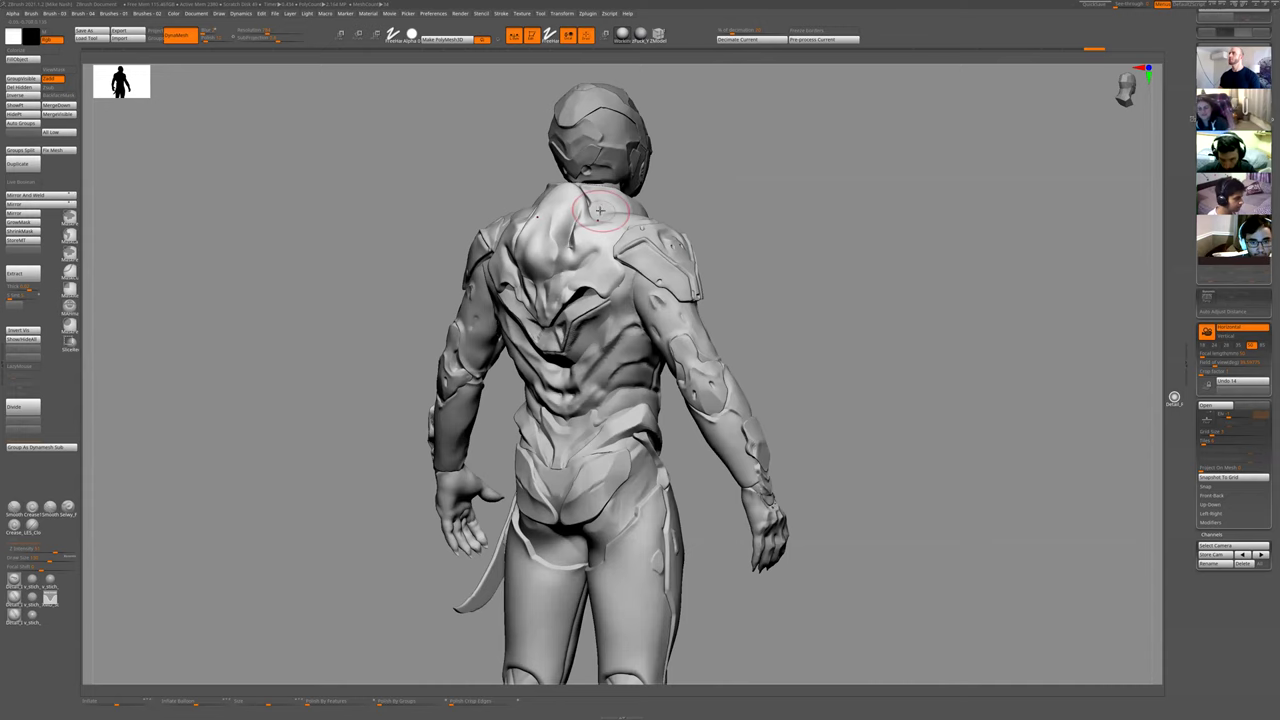
pyautogui.moveTo(766, 263); pyautogui.dragTo(688, 266)
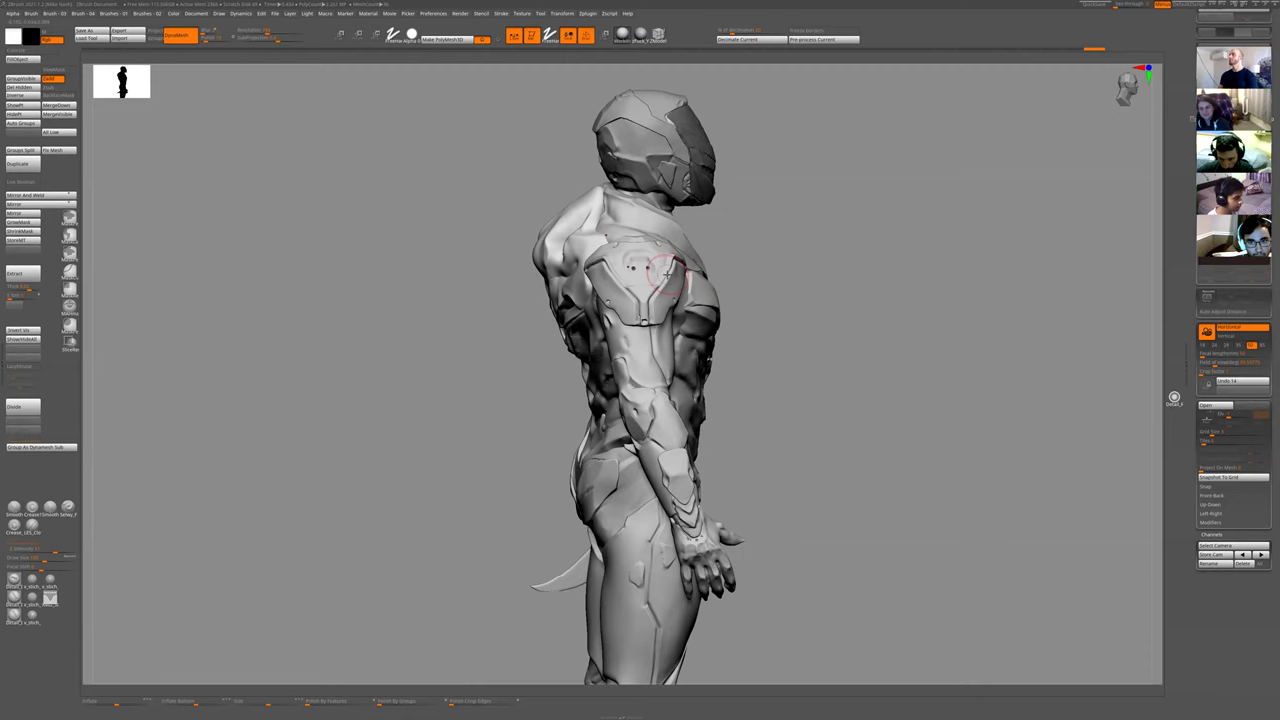
pyautogui.moveTo(796, 184)
pyautogui.keyDown('alt'); pyautogui.mouseDown()
pyautogui.moveTo(751, 334)
pyautogui.moveTo(797, 331)
pyautogui.moveTo(831, 285)
pyautogui.moveTo(790, 318)
pyautogui.moveTo(814, 306)
pyautogui.moveTo(603, 333)
pyautogui.moveTo(749, 314)
pyautogui.moveTo(668, 325)
pyautogui.moveTo(654, 366)
pyautogui.moveTo(507, 475)
pyautogui.mouseUp(); pyautogui.keyUp('alt')
# - Select the helmet pieces and refine the cheek recess beside the visor's lower edge, checking it from both sides
pyautogui.keyDown('alt'); pyautogui.click(535, 357); pyautogui.keyUp('alt')
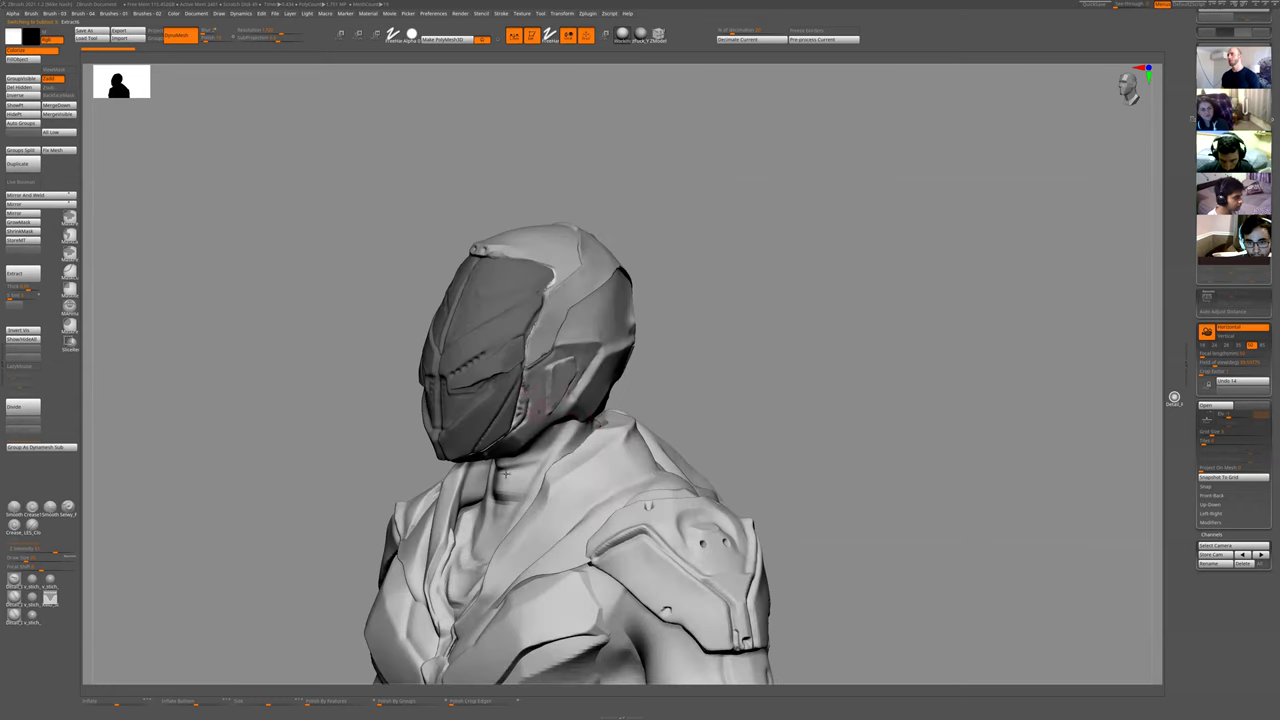
pyautogui.moveTo(663, 331); pyautogui.dragTo(547, 354)
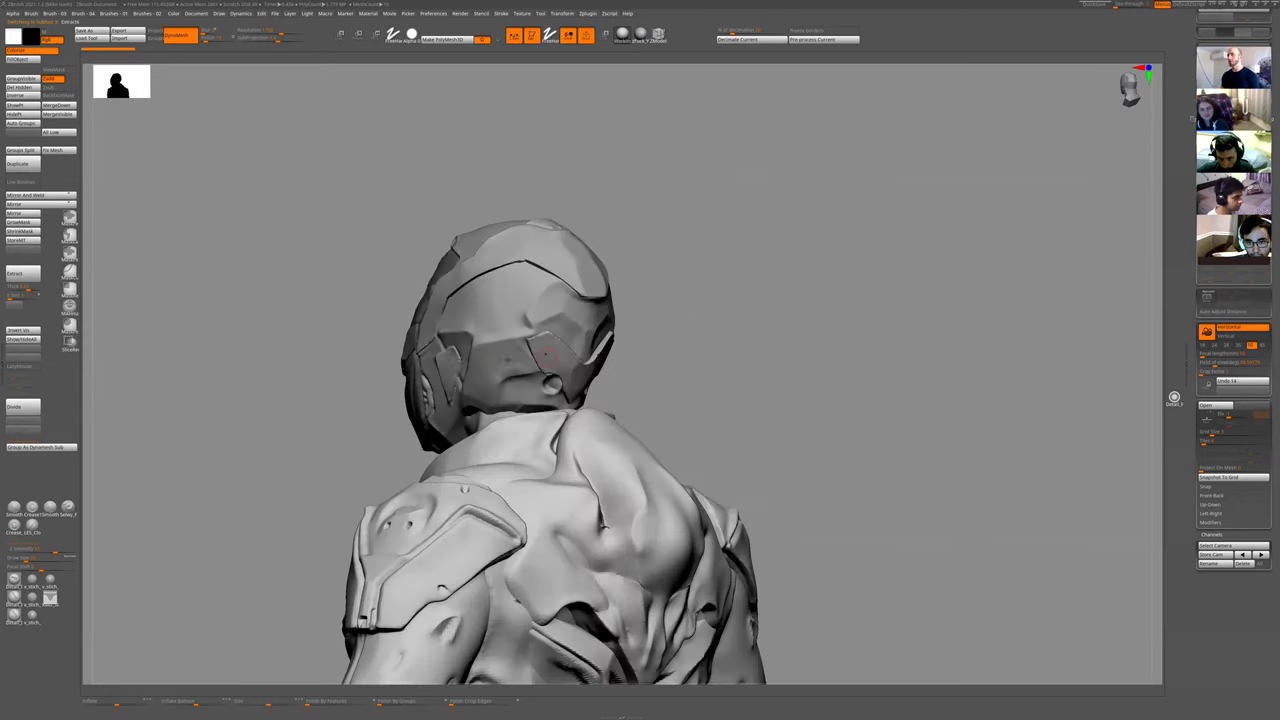
pyautogui.moveTo(640, 345); pyautogui.dragTo(690, 440)
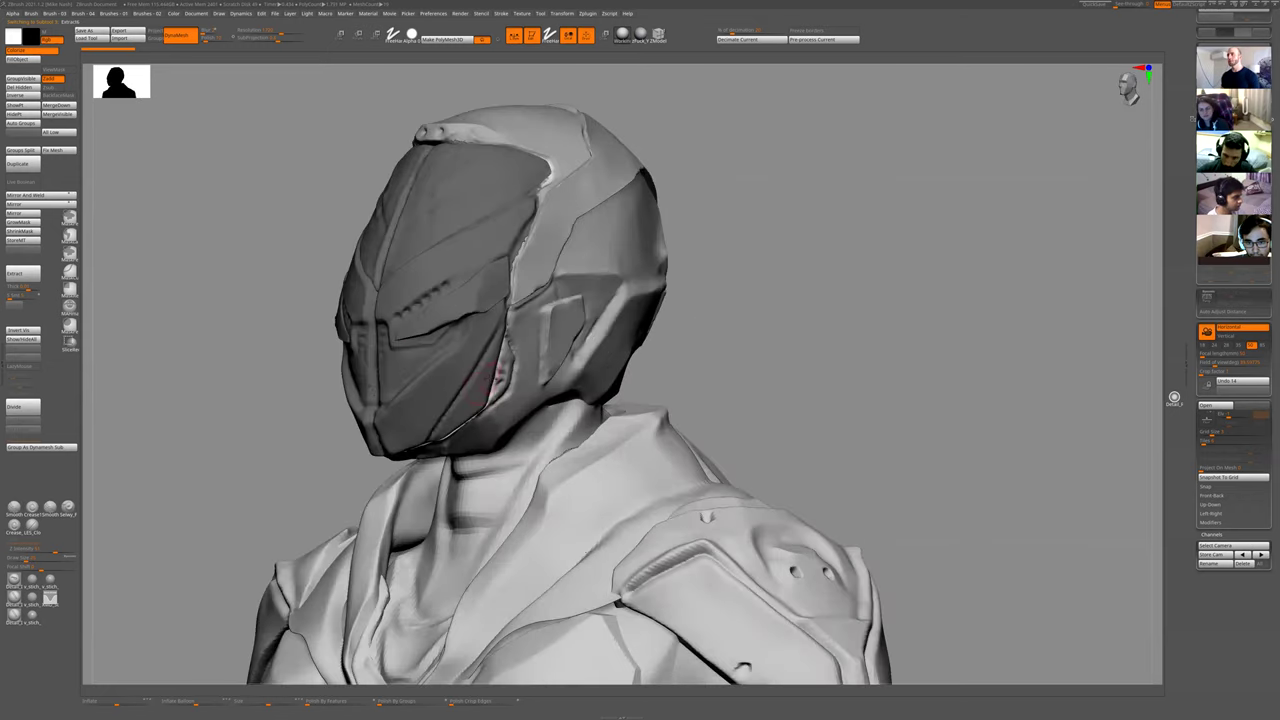
pyautogui.moveTo(663, 354)
pyautogui.mouseDown()
pyautogui.moveTo(743, 354)
pyautogui.moveTo(404, 349)
pyautogui.mouseUp()
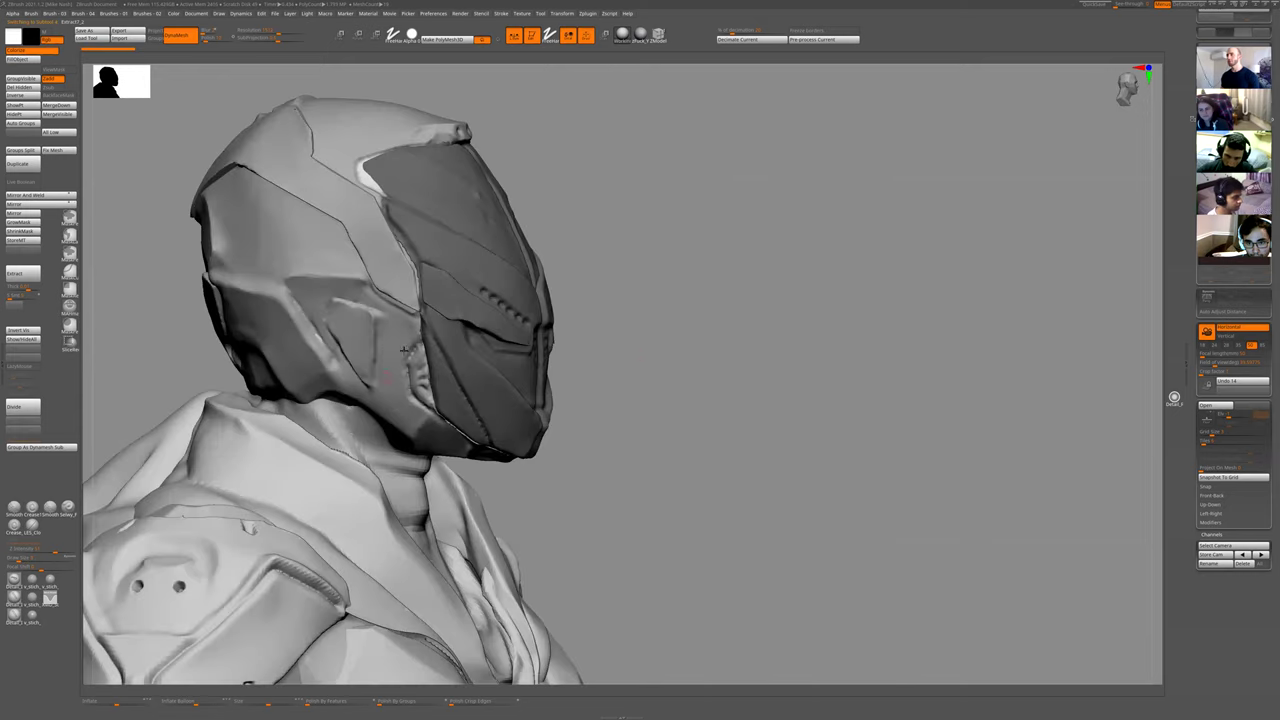
pyautogui.keyDown('alt'); pyautogui.moveTo(796, 348); pyautogui.dragTo(902, 362); pyautogui.keyUp('alt')
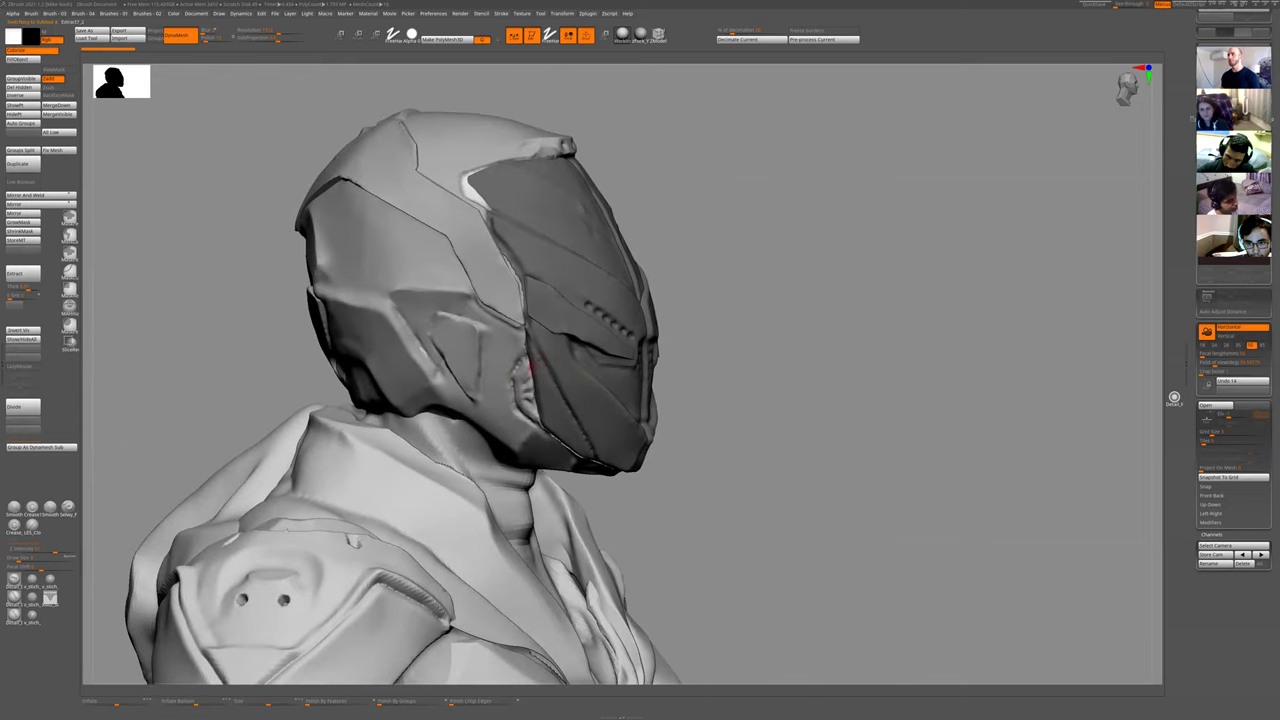
pyautogui.moveTo(707, 293)
pyautogui.mouseDown()
pyautogui.moveTo(680, 300)
pyautogui.moveTo(610, 365)
pyautogui.mouseUp()
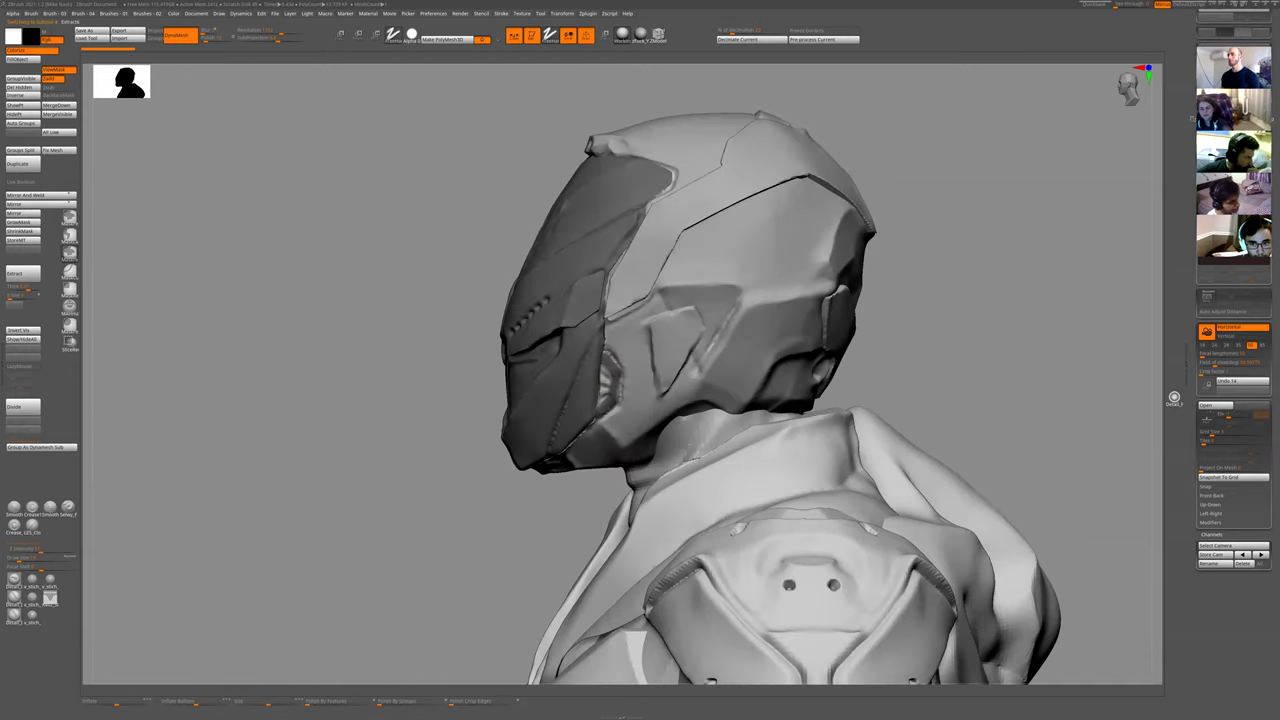
pyautogui.moveTo(926, 211)
pyautogui.keyDown('alt'); pyautogui.mouseDown()
pyautogui.moveTo(838, 323)
pyautogui.moveTo(794, 349)
pyautogui.mouseUp(); pyautogui.keyUp('alt')
pyautogui.press('d')
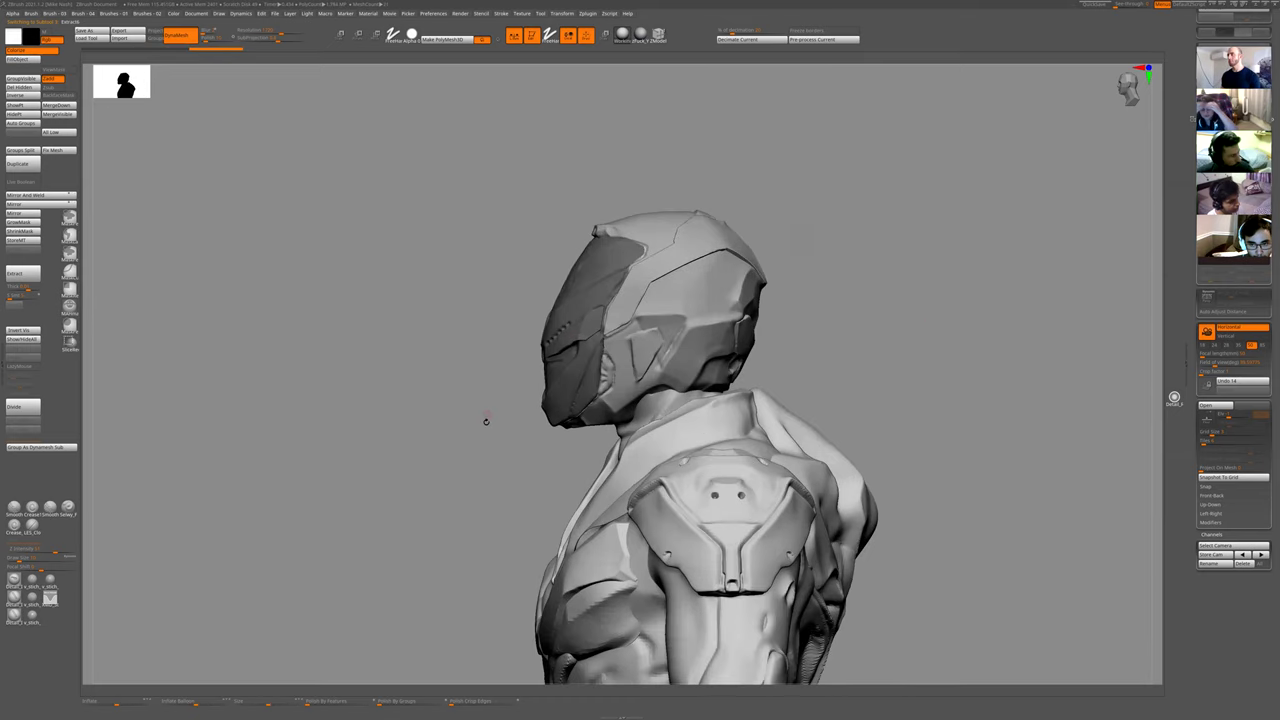
# - Select the visor piece, enlarge the brush and adjust the visor's lower side edge from the front
pyautogui.moveTo(486, 420); pyautogui.dragTo(714, 311)
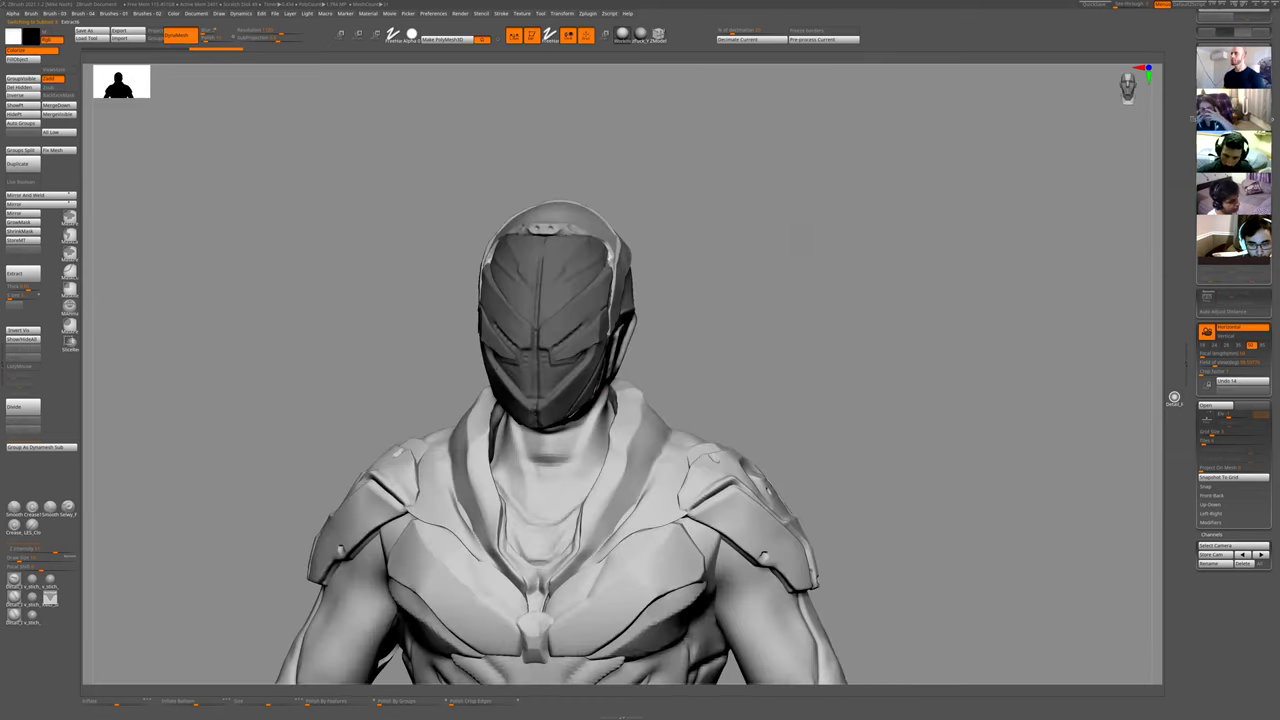
pyautogui.keyDown('alt'); pyautogui.click(593, 356); pyautogui.keyUp('alt')
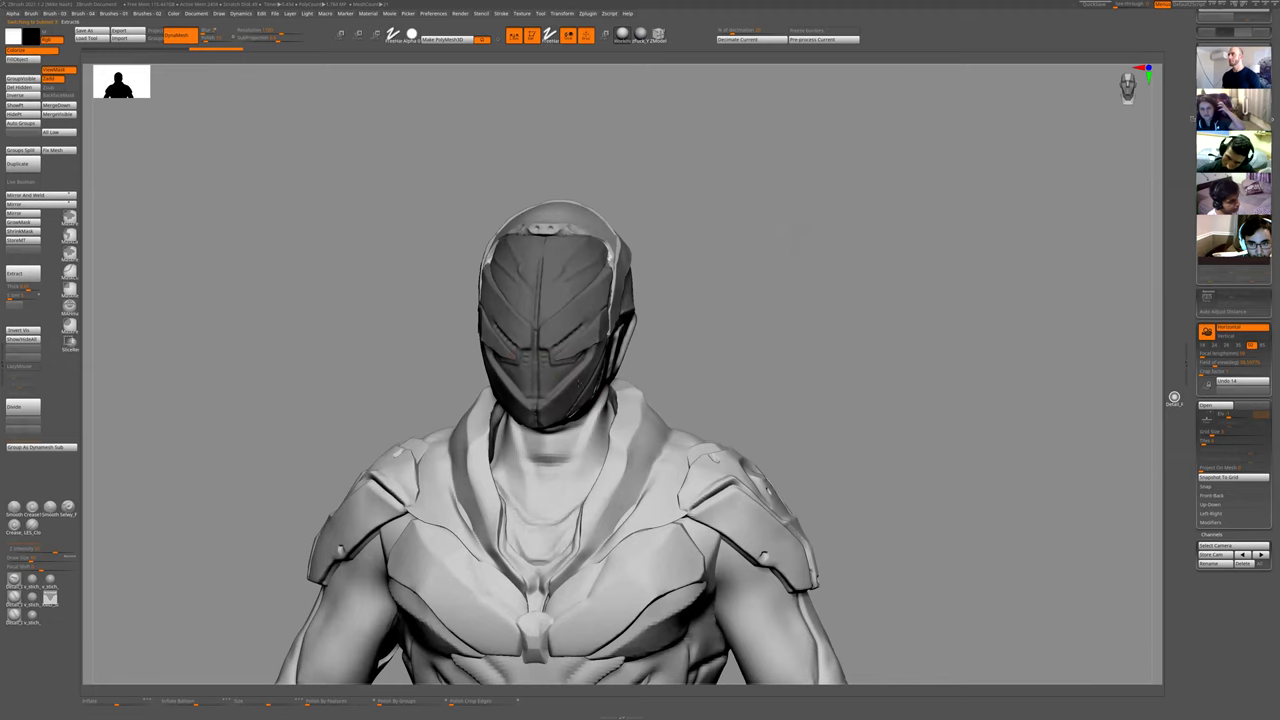
pyautogui.moveTo(587, 361); pyautogui.dragTo(585, 365, button='right')
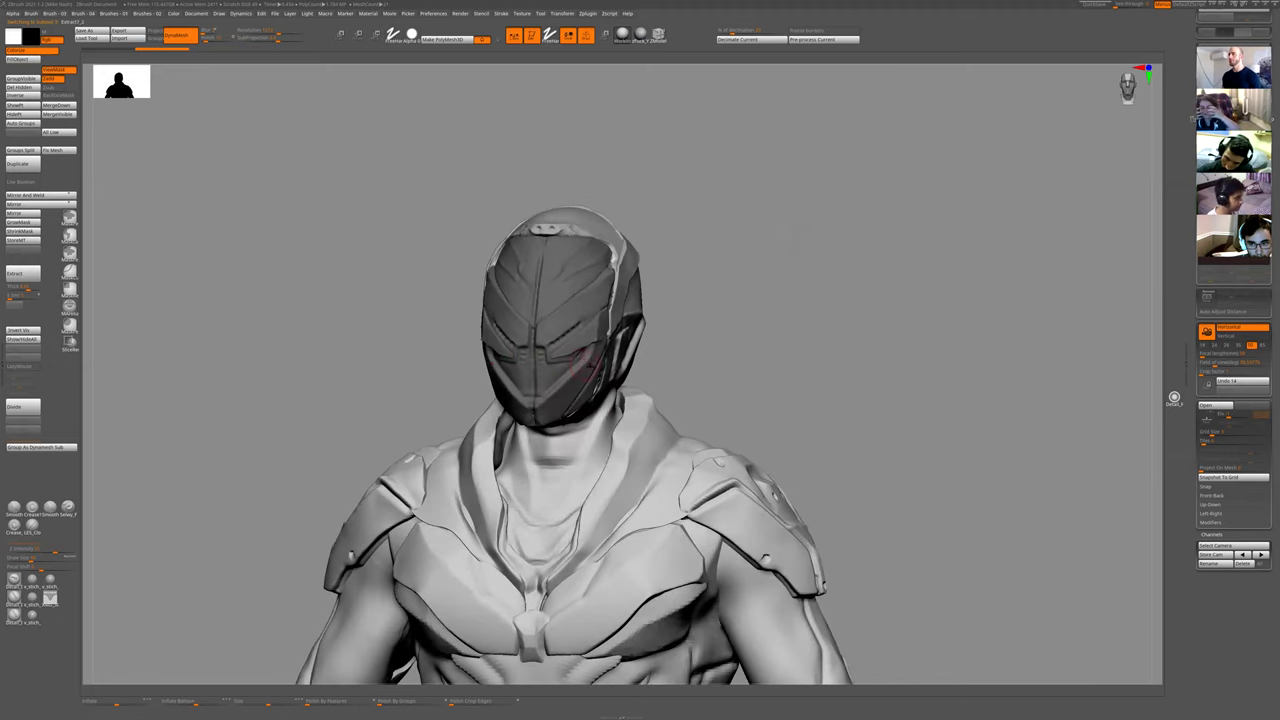
# - Examine the helmet, visor and shoulder armour from the side and three-quarter front, near and at a distance
pyautogui.moveTo(745, 300); pyautogui.dragTo(629, 360)
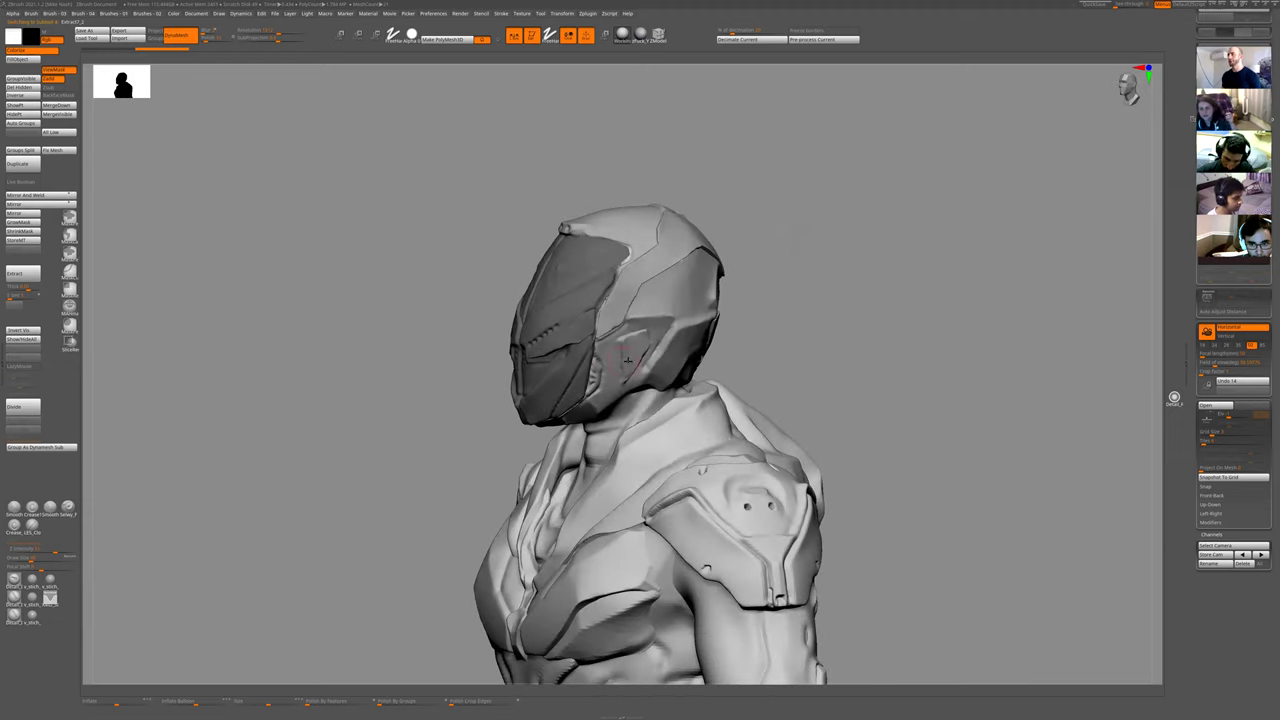
pyautogui.keyDown('alt'); pyautogui.moveTo(752, 344); pyautogui.dragTo(651, 391); pyautogui.keyUp('alt')
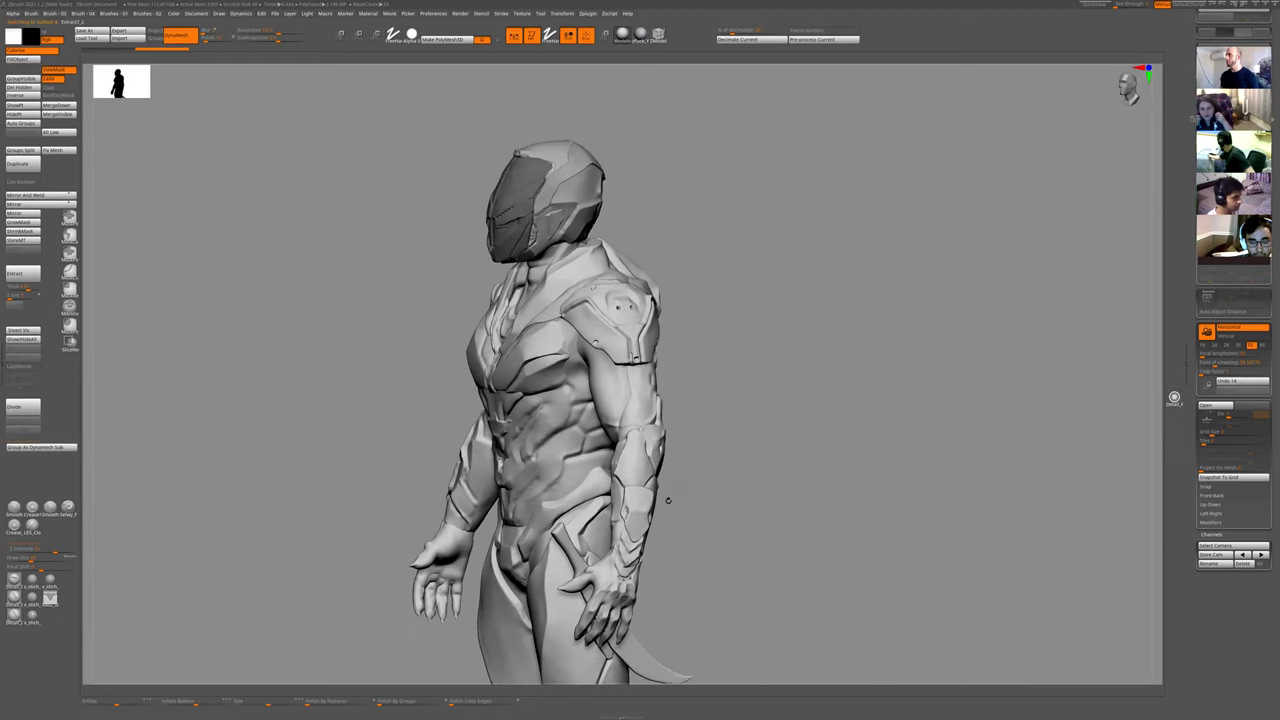
pyautogui.moveTo(760, 414); pyautogui.dragTo(692, 554)
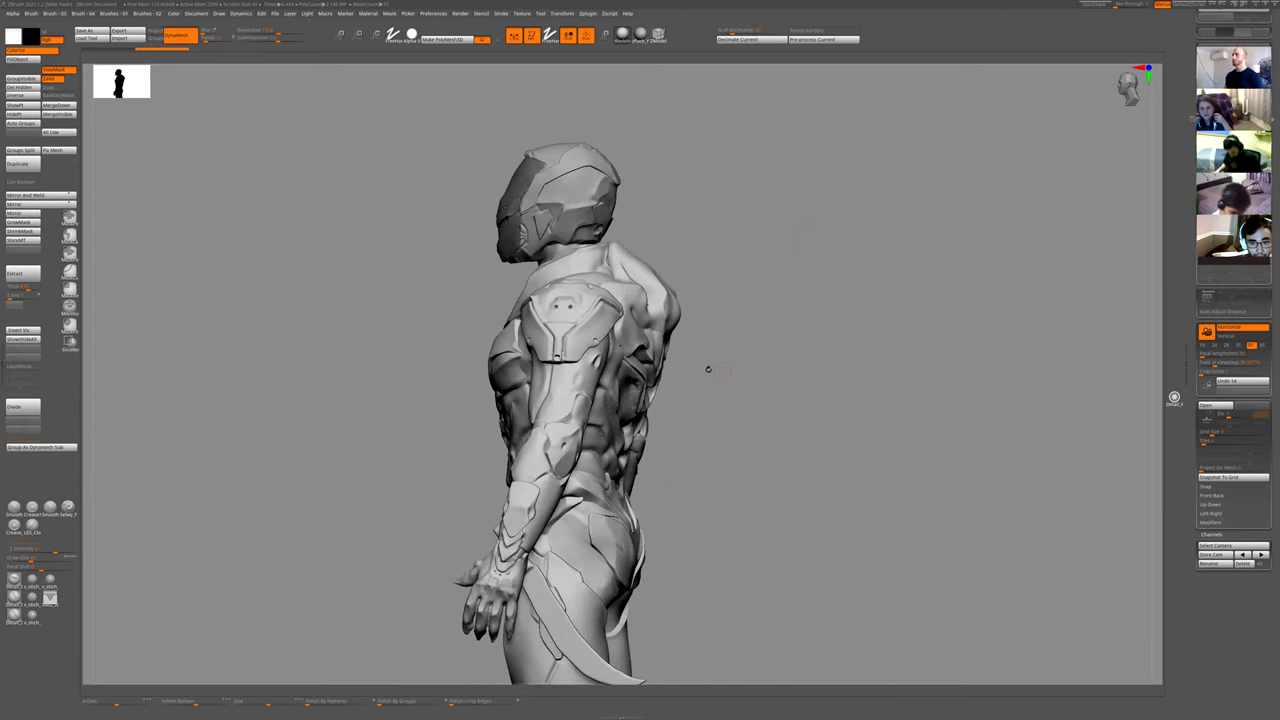
pyautogui.moveTo(780, 389); pyautogui.dragTo(763, 326)
pyautogui.keyDown('alt'); pyautogui.moveTo(803, 260); pyautogui.dragTo(793, 305); pyautogui.keyUp('alt')
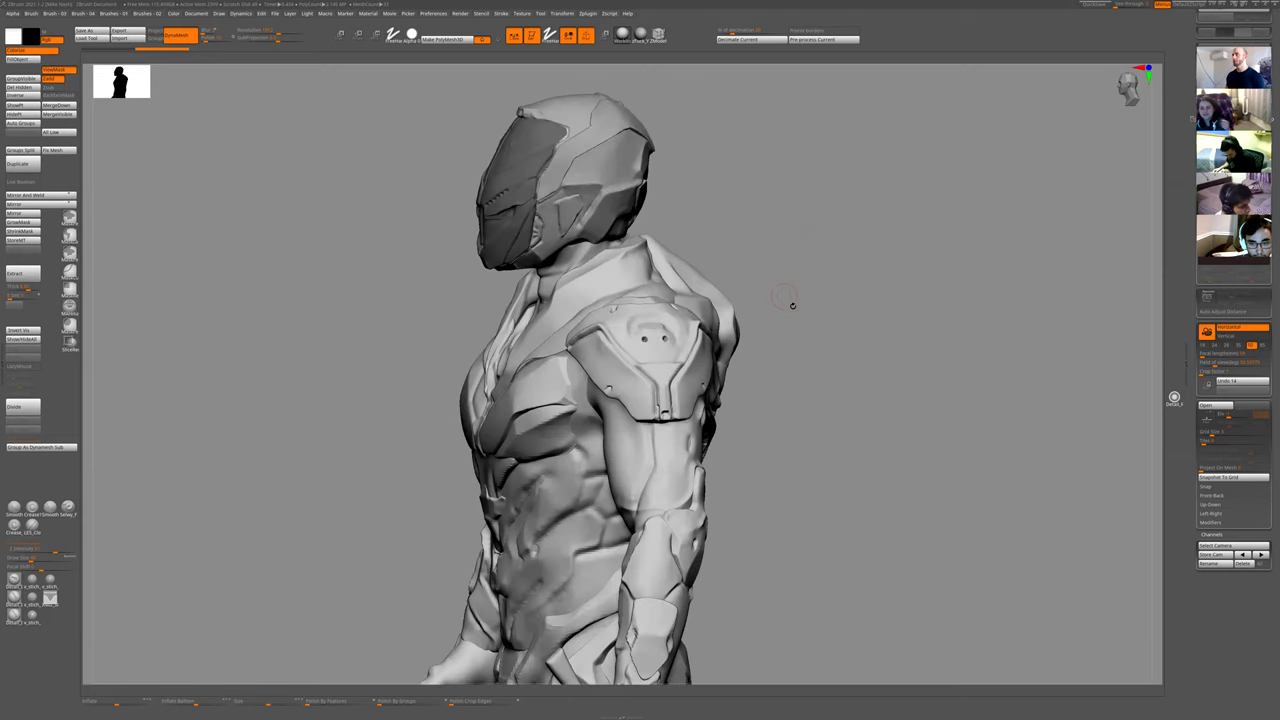
pyautogui.keyDown('alt'); pyautogui.moveTo(804, 215); pyautogui.dragTo(733, 332); pyautogui.keyUp('alt')
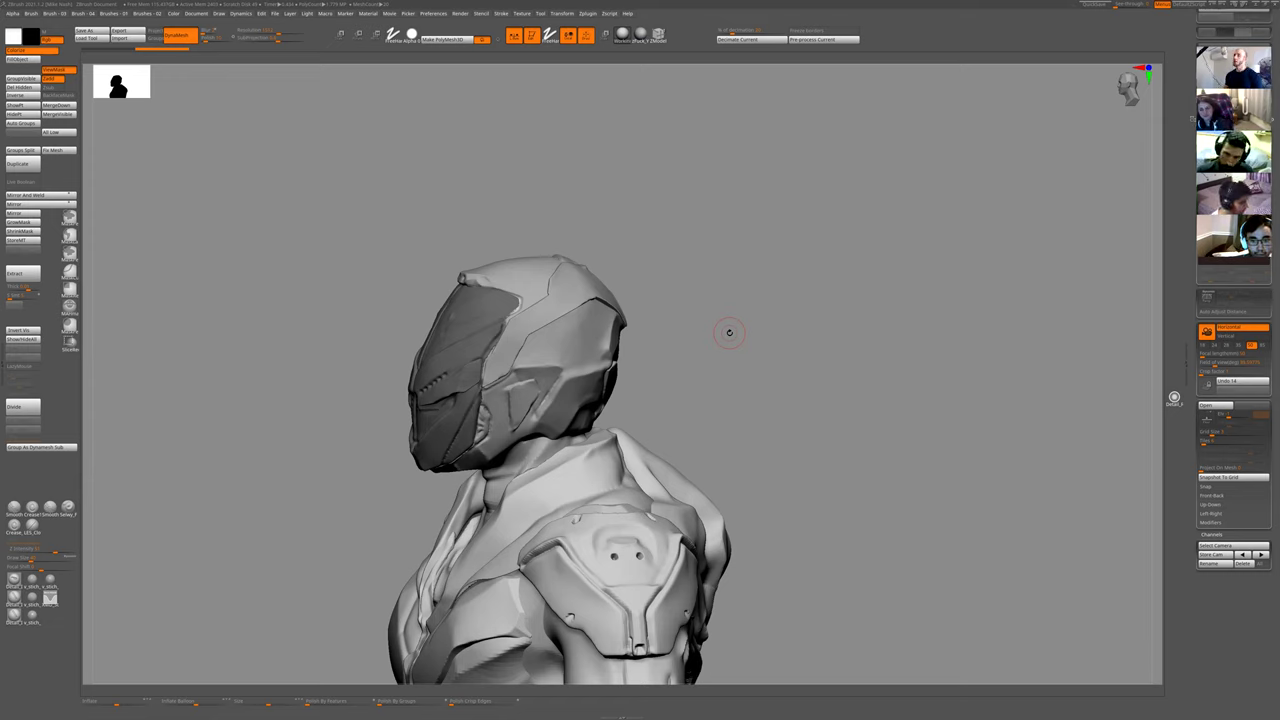
pyautogui.moveTo(795, 418); pyautogui.dragTo(814, 434)
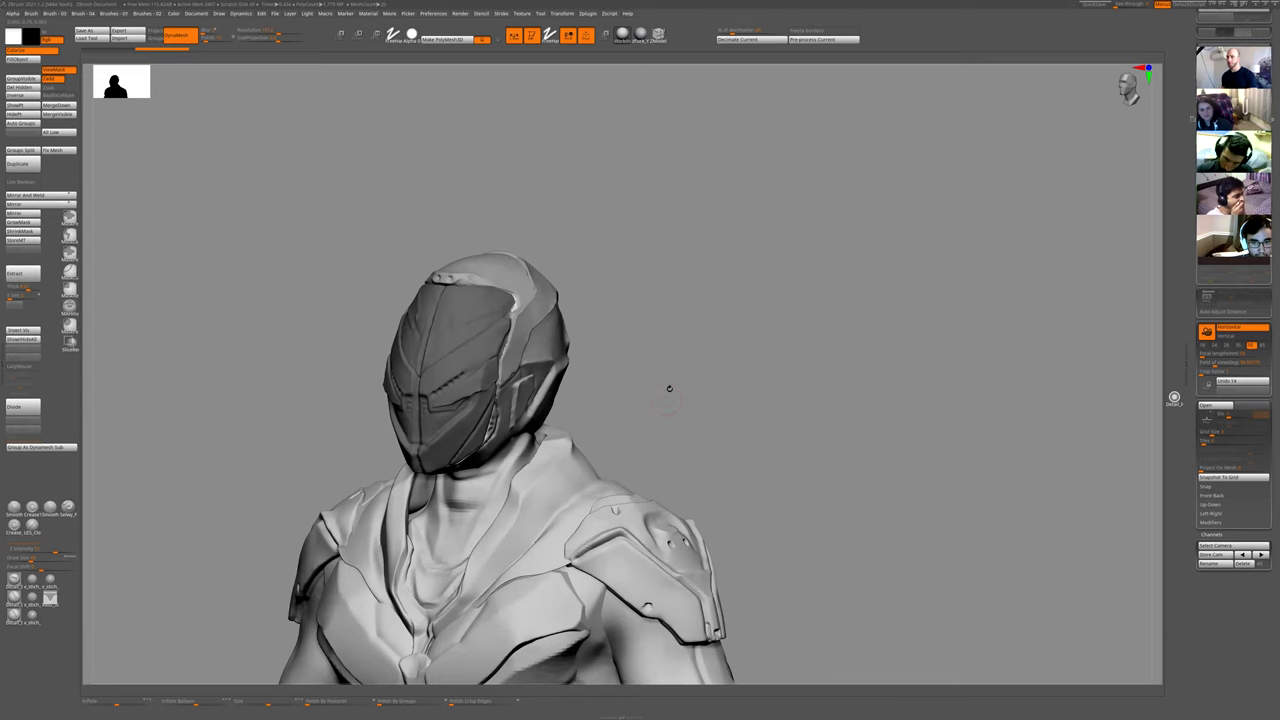
# - Examine the helmet, upper back plate and shoulder armour from the side, both rear three-quarter angles and straight behind
pyautogui.moveTo(670, 256)
pyautogui.mouseDown()
pyautogui.moveTo(691, 286)
pyautogui.moveTo(586, 400)
pyautogui.moveTo(707, 368)
pyautogui.moveTo(548, 292)
pyautogui.mouseUp()
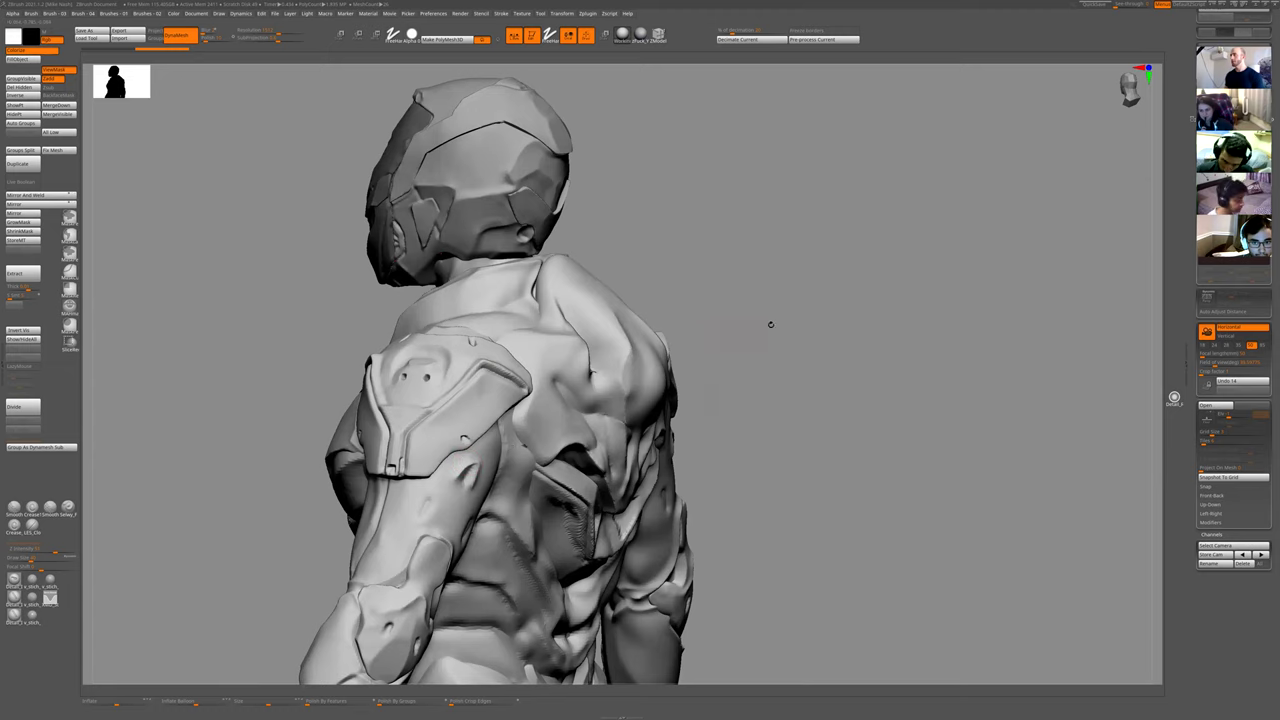
pyautogui.moveTo(764, 432)
pyautogui.keyDown('alt'); pyautogui.mouseDown()
pyautogui.moveTo(749, 391)
pyautogui.moveTo(616, 439)
pyautogui.mouseUp(); pyautogui.keyUp('alt')
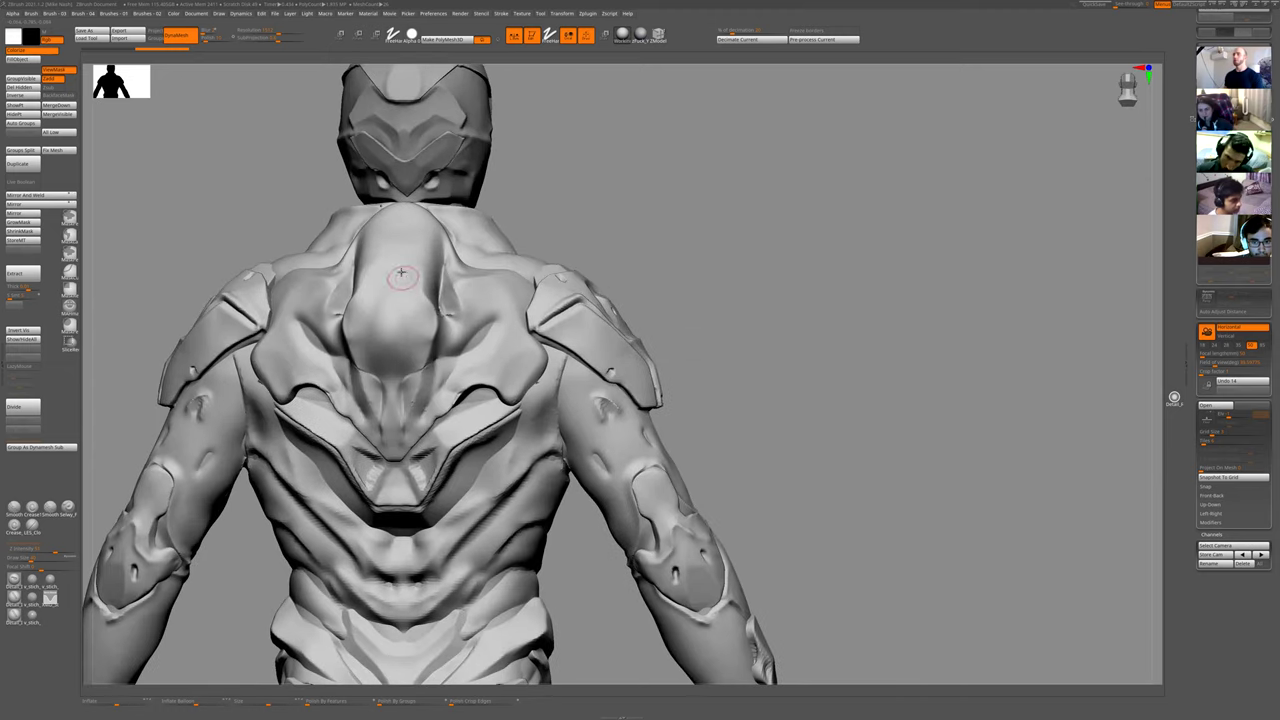
pyautogui.moveTo(620, 255)
pyautogui.mouseDown()
pyautogui.moveTo(654, 251)
pyautogui.moveTo(706, 203)
pyautogui.moveTo(698, 192)
pyautogui.moveTo(295, 244)
pyautogui.moveTo(713, 245)
pyautogui.mouseUp()
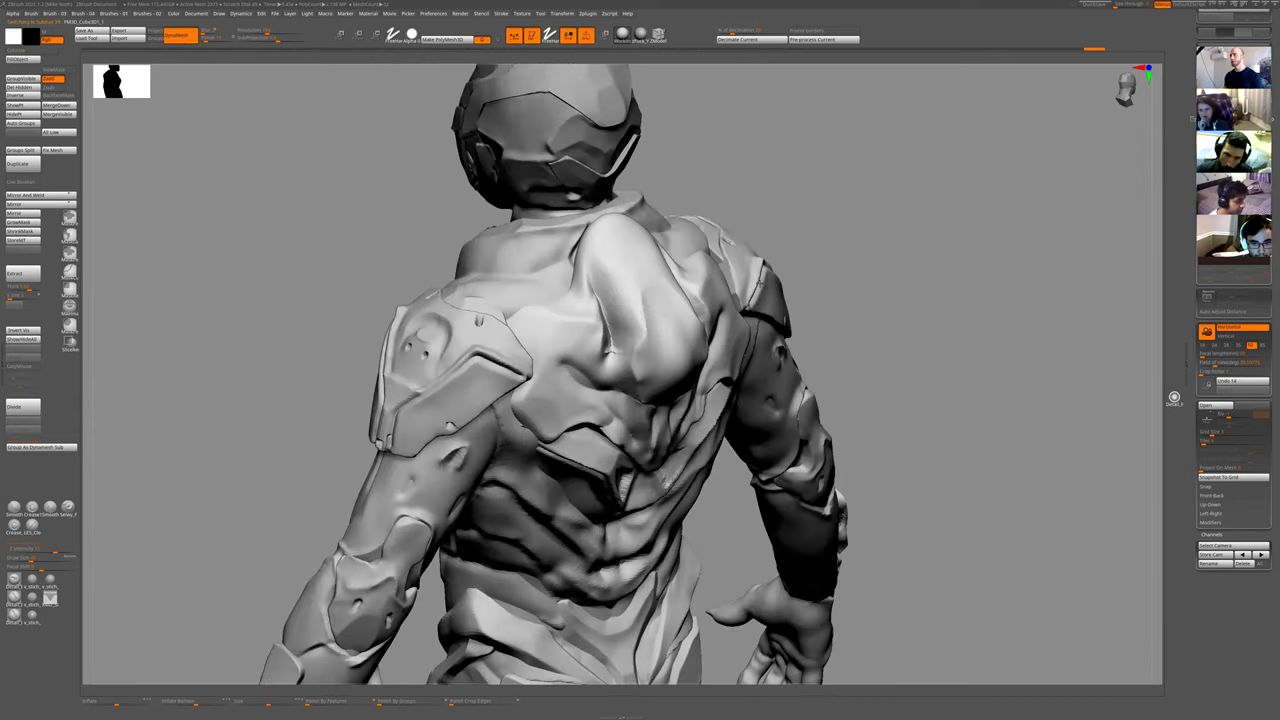
pyautogui.moveTo(760, 284)
pyautogui.mouseDown()
pyautogui.moveTo(772, 283)
pyautogui.moveTo(694, 269)
pyautogui.moveTo(686, 197)
pyautogui.moveTo(703, 271)
pyautogui.moveTo(413, 293)
pyautogui.mouseUp()
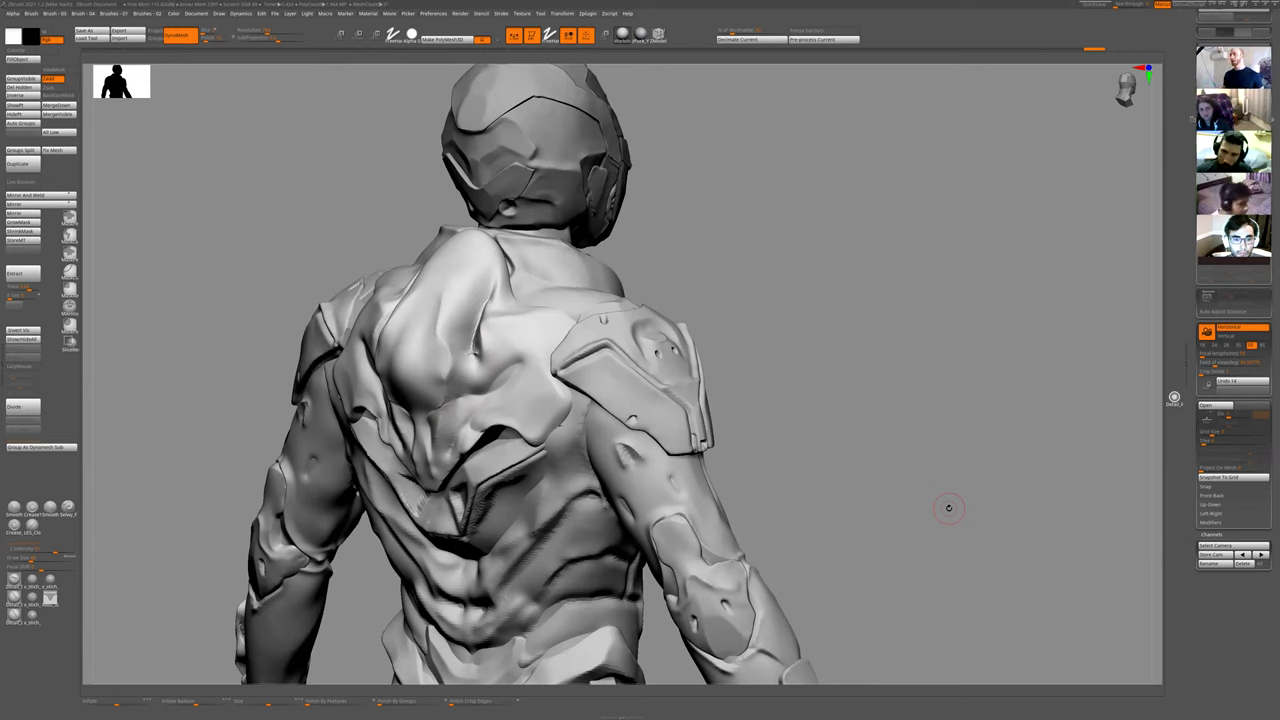
pyautogui.moveTo(714, 303); pyautogui.dragTo(602, 334)
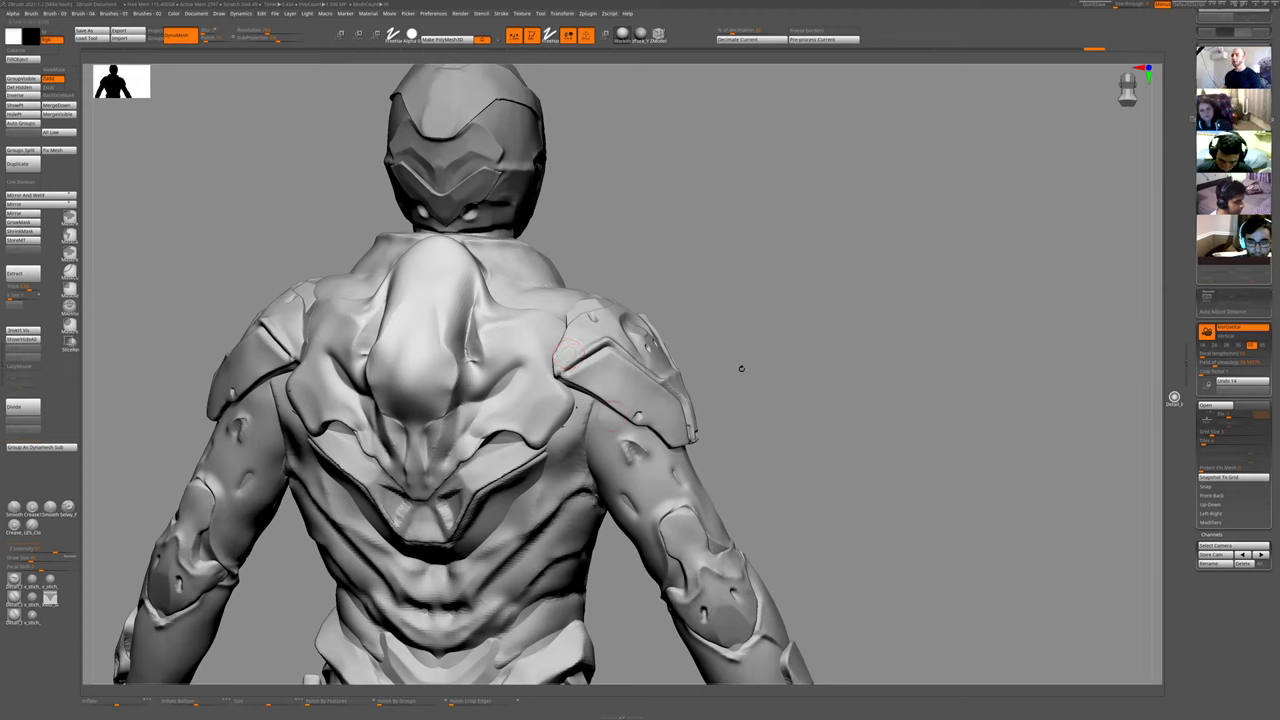
pyautogui.moveTo(819, 295)
pyautogui.mouseDown()
pyautogui.moveTo(817, 322)
pyautogui.moveTo(850, 300)
pyautogui.mouseUp()
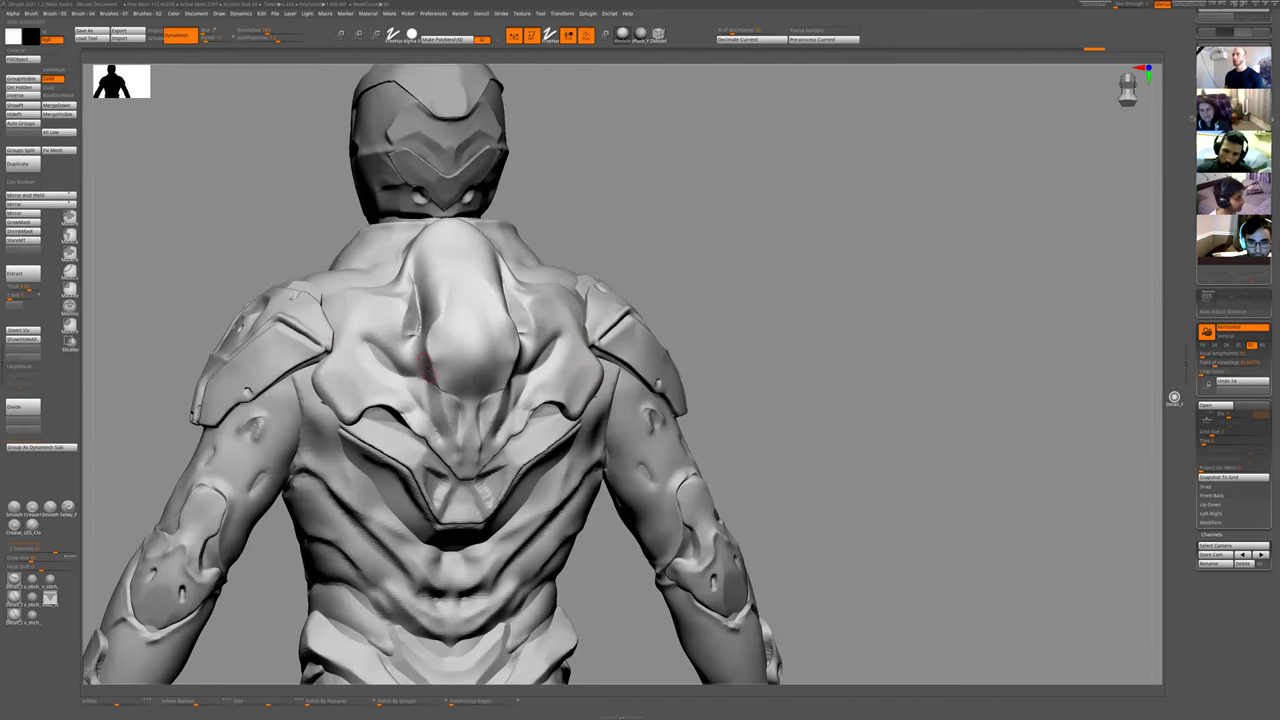
pyautogui.keyDown('ctrl'); pyautogui.moveTo(482, 350); pyautogui.dragTo(476, 372); pyautogui.keyUp('ctrl')
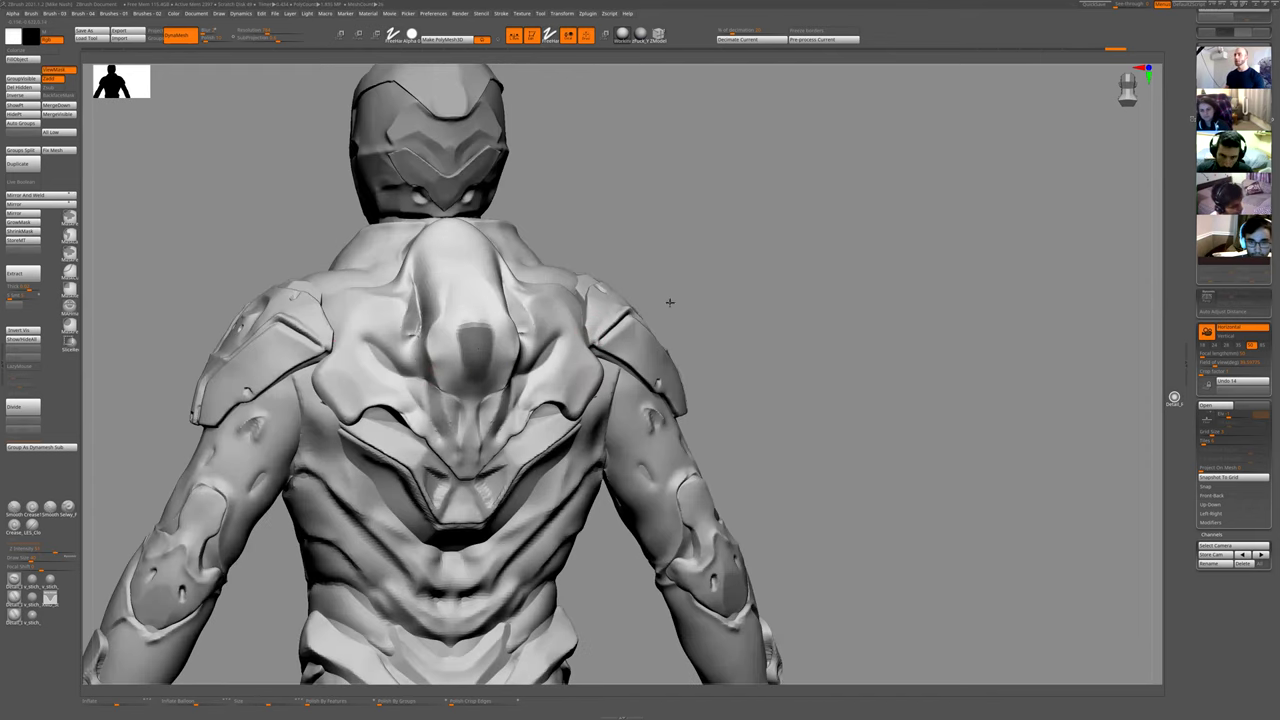
pyautogui.keyDown('shift'); pyautogui.moveTo(668, 300); pyautogui.dragTo(690, 302); pyautogui.keyUp('shift')
pyautogui.keyDown('ctrl'); pyautogui.moveTo(745, 252); pyautogui.dragTo(712, 271); pyautogui.keyUp('ctrl')
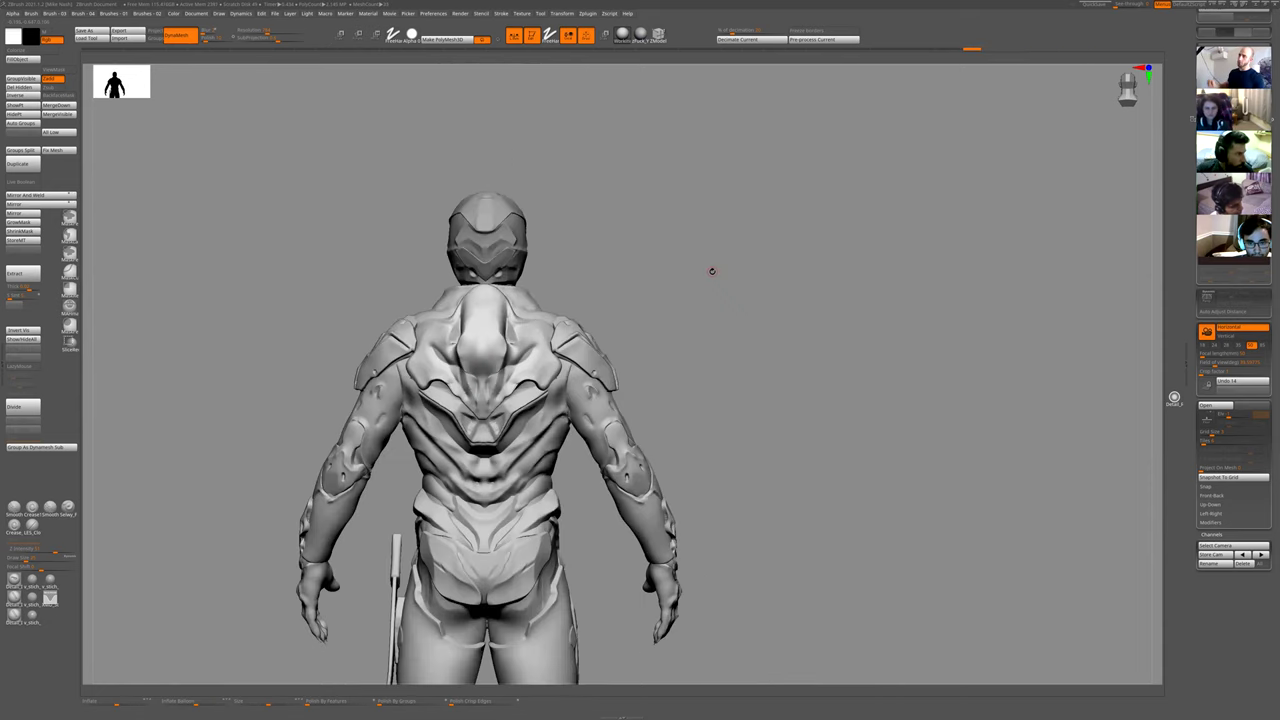
# - Mask a small rounded patch on both outer panels of the upper back and extract it as raised pads, adjusting the extraction thickness
pyautogui.moveTo(789, 276)
pyautogui.keyDown('alt'); pyautogui.mouseDown()
pyautogui.moveTo(700, 345)
pyautogui.moveTo(676, 322)
pyautogui.mouseUp(); pyautogui.keyUp('alt')
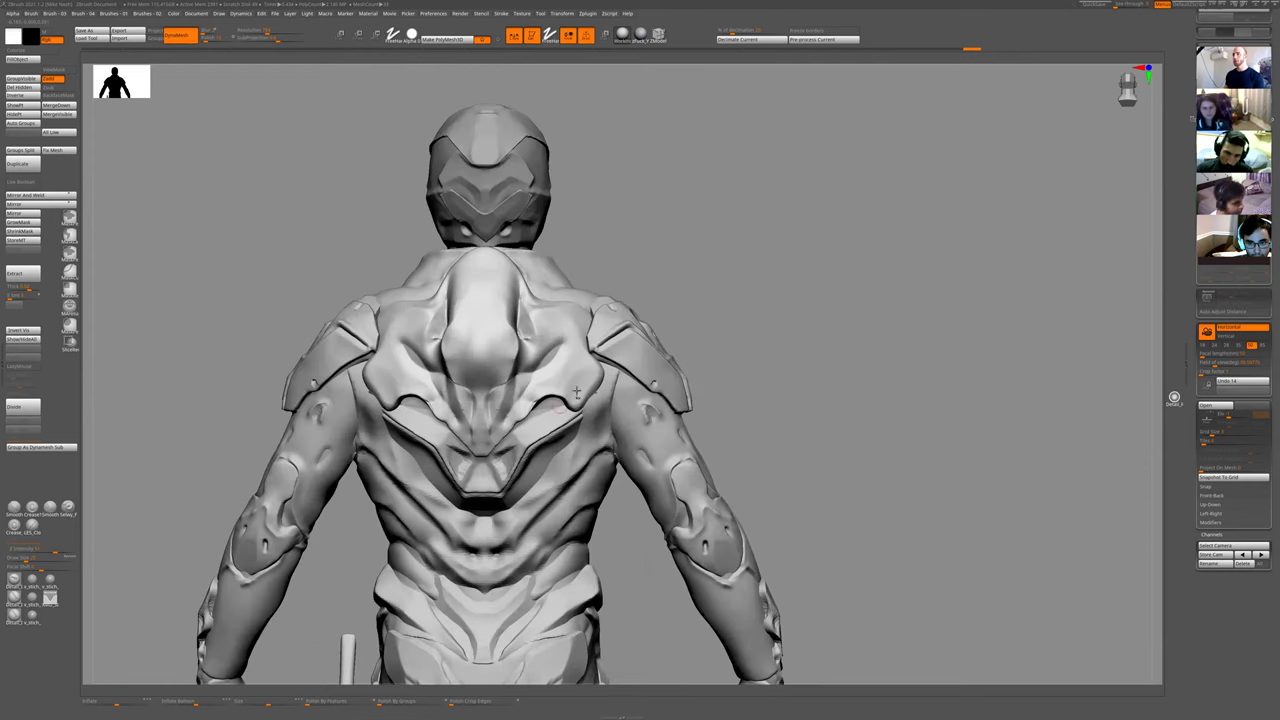
pyautogui.keyDown('ctrl'); pyautogui.moveTo(580, 376); pyautogui.dragTo(574, 380); pyautogui.keyUp('ctrl')
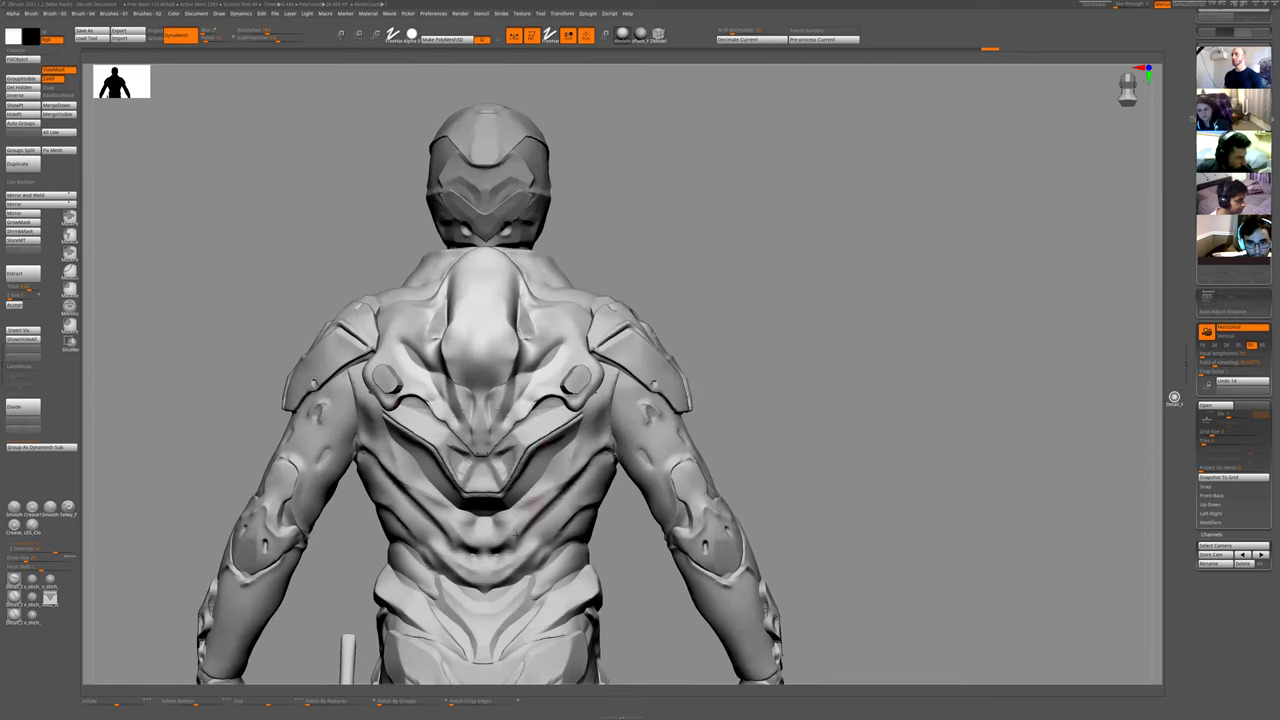
pyautogui.click(24, 286)
pyautogui.write('0')
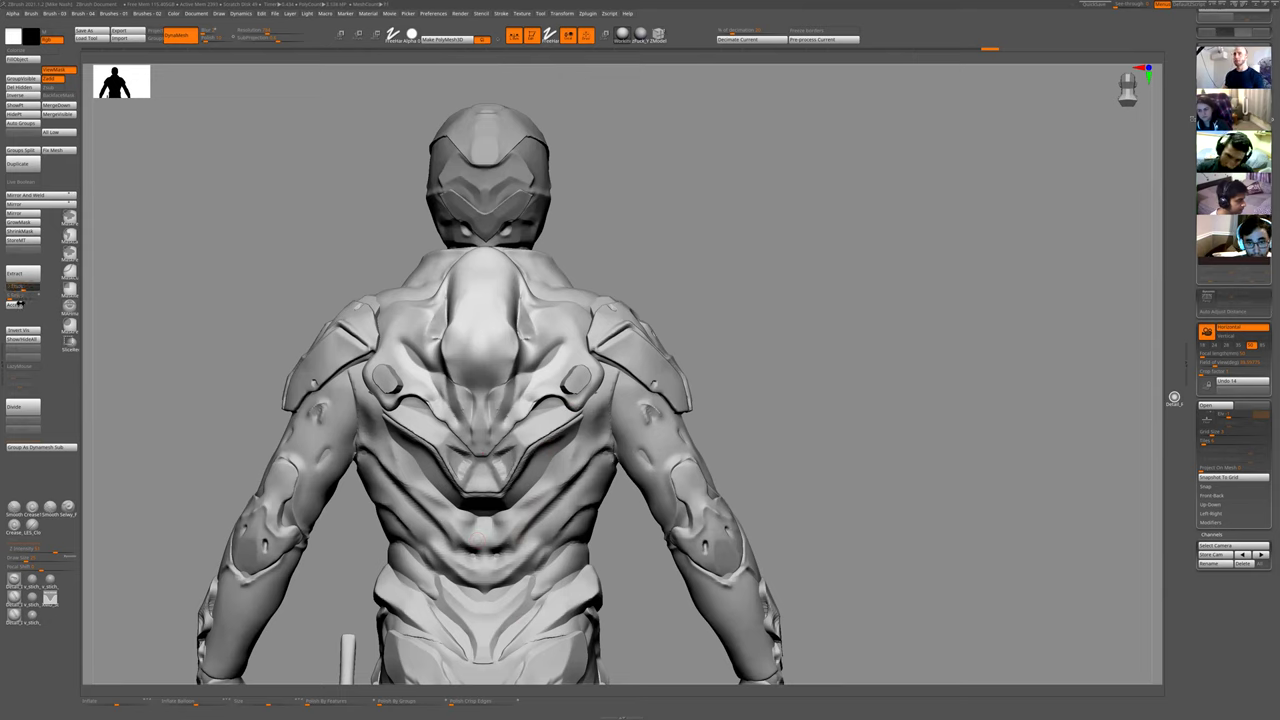
pyautogui.press('Return')
pyautogui.click(18, 306)
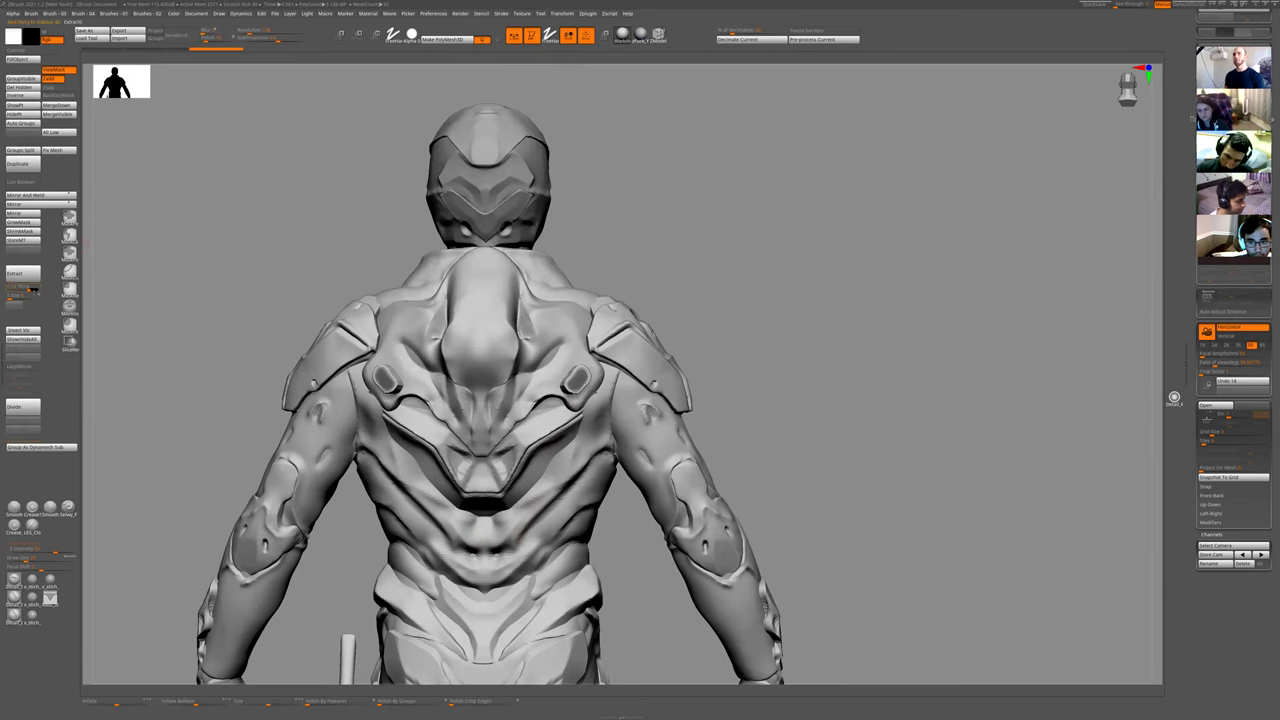
pyautogui.click(34, 289)
pyautogui.click(16, 305)
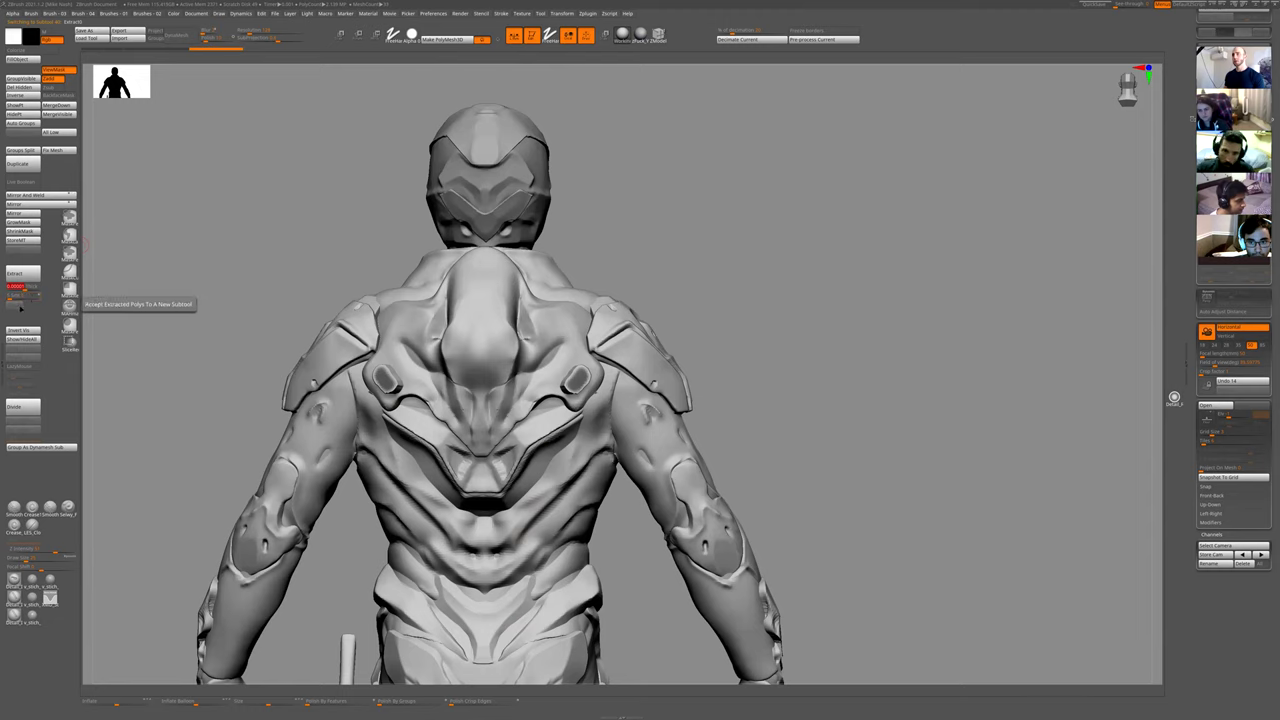
pyautogui.moveTo(177, 314); pyautogui.dragTo(106, 340)
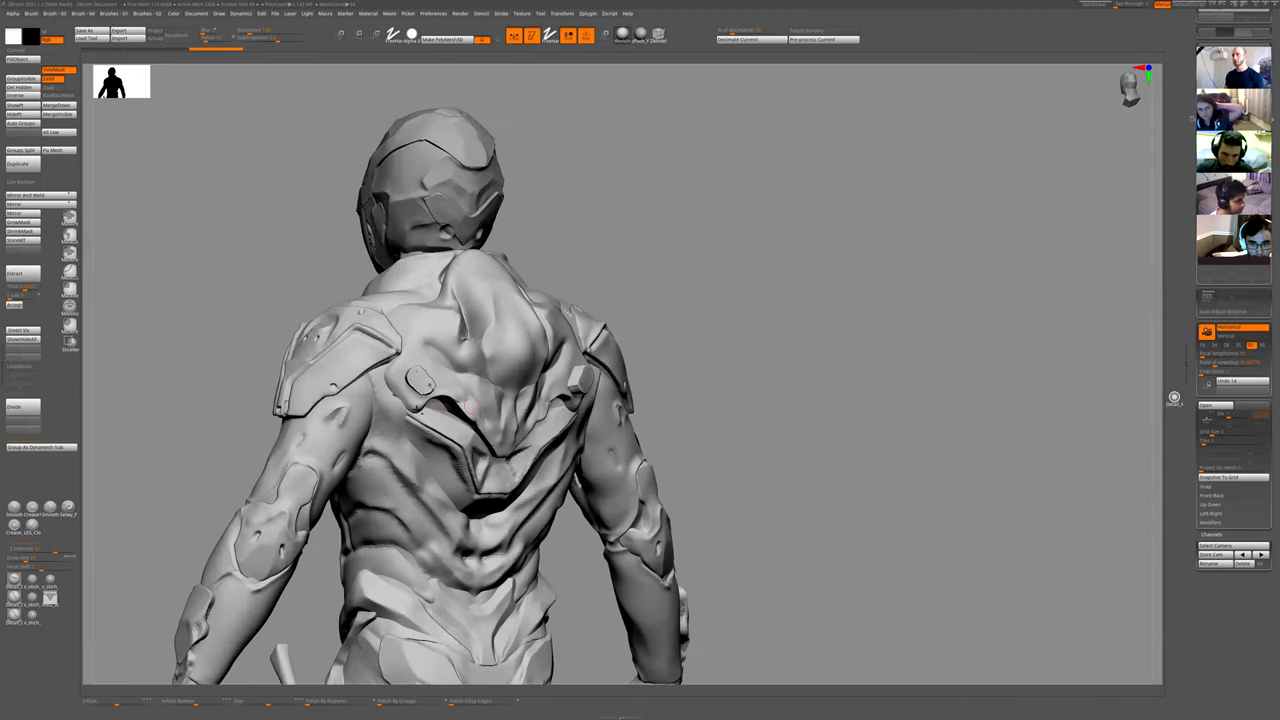
# - Select the extracted rounded pads on the back, isolate them and choose a brush for shaping them
pyautogui.keyDown('alt'); pyautogui.click(425, 384); pyautogui.keyUp('alt')
pyautogui.moveTo(525, 370); pyautogui.dragTo(525, 309, button='right')
pyautogui.moveTo(525, 309)
pyautogui.mouseDown()
pyautogui.moveTo(463, 409)
pyautogui.moveTo(443, 409)
pyautogui.moveTo(427, 362)
pyautogui.moveTo(436, 402)
pyautogui.moveTo(432, 352)
pyautogui.mouseUp()
pyautogui.press('b')
pyautogui.click(405, 417)
pyautogui.moveTo(468, 401); pyautogui.dragTo(480, 404)
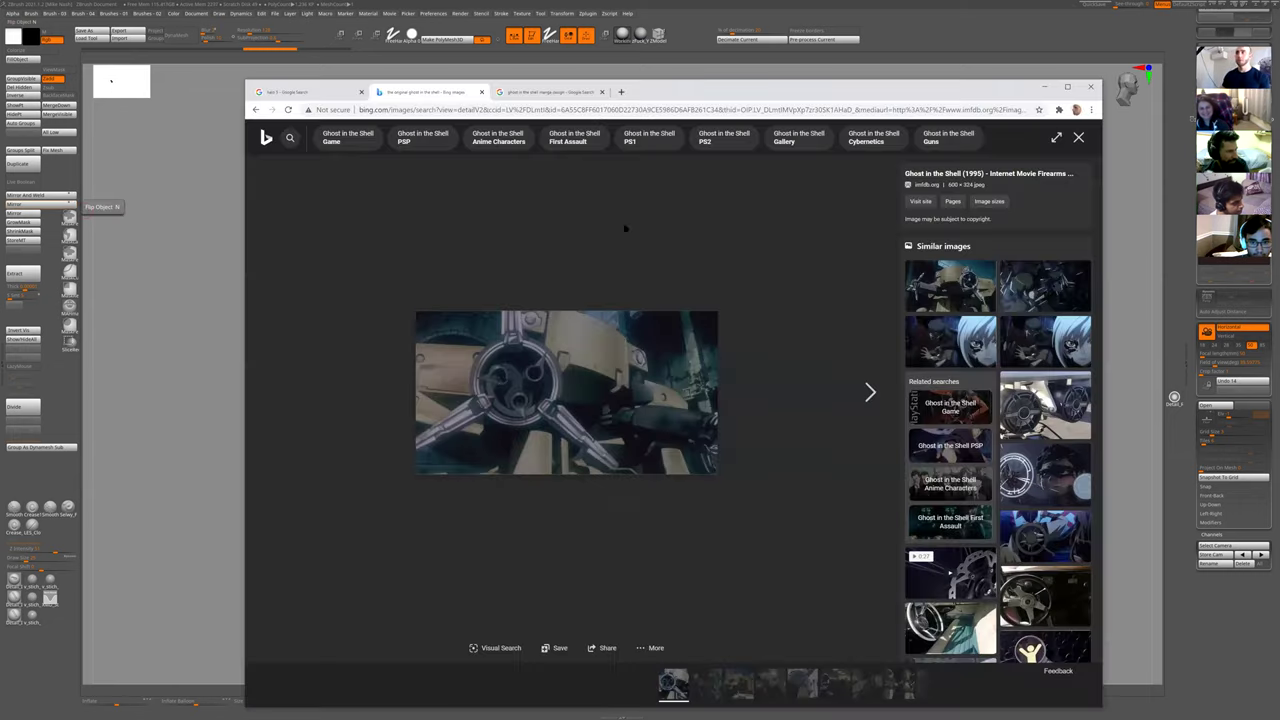
# - Switch to the web browser and search Google Images for "mass effect 1"
pyautogui.hotkey('alt', 'Tab')
pyautogui.click(603, 112)
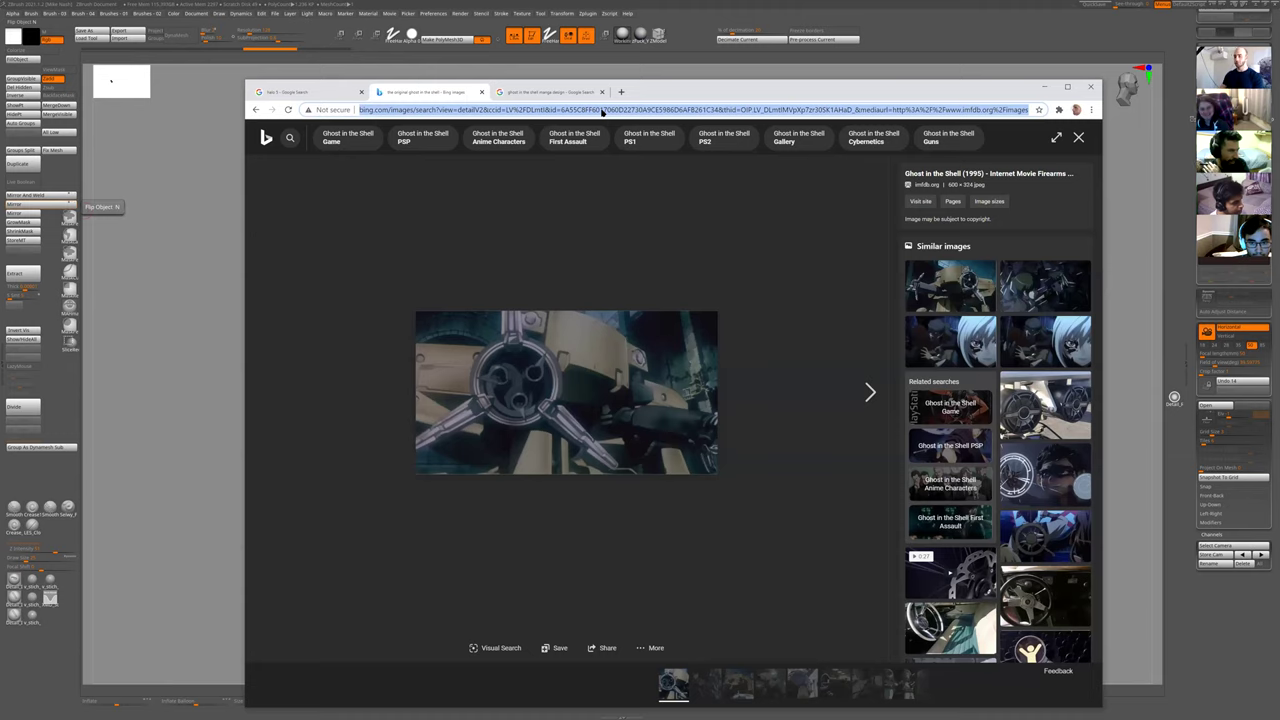
pyautogui.write('mass effe')
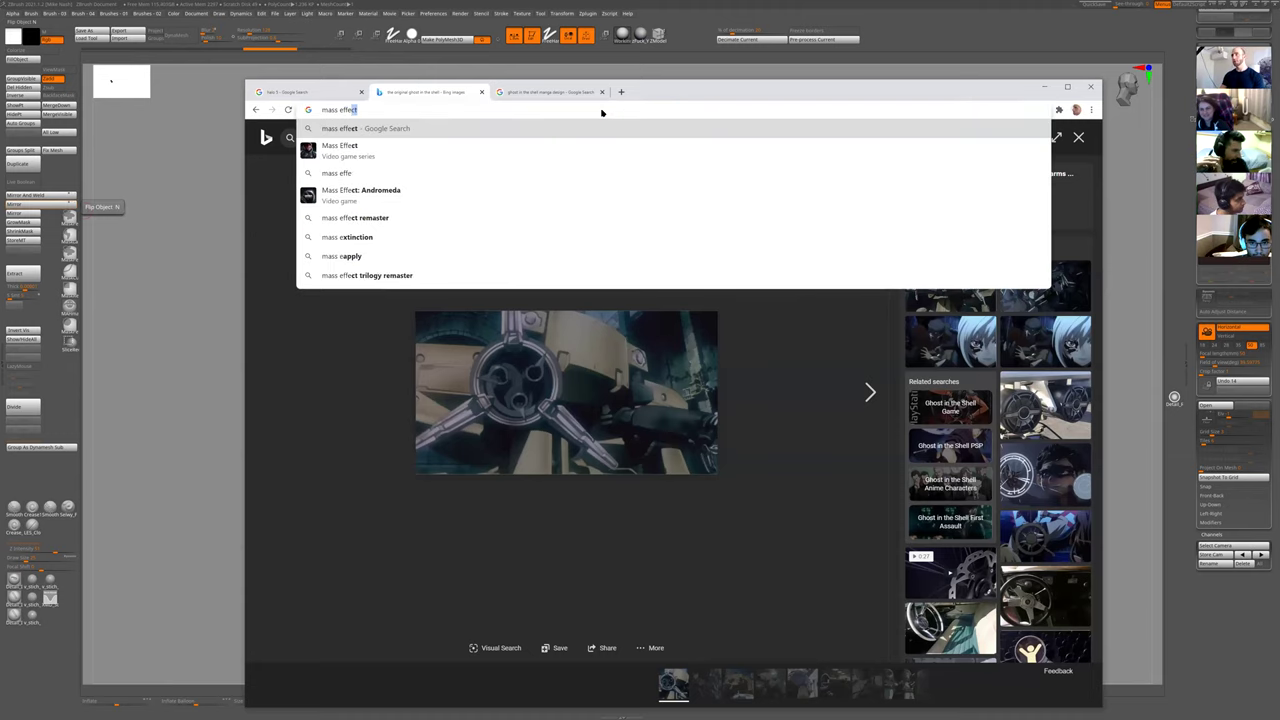
pyautogui.write('ct 1')
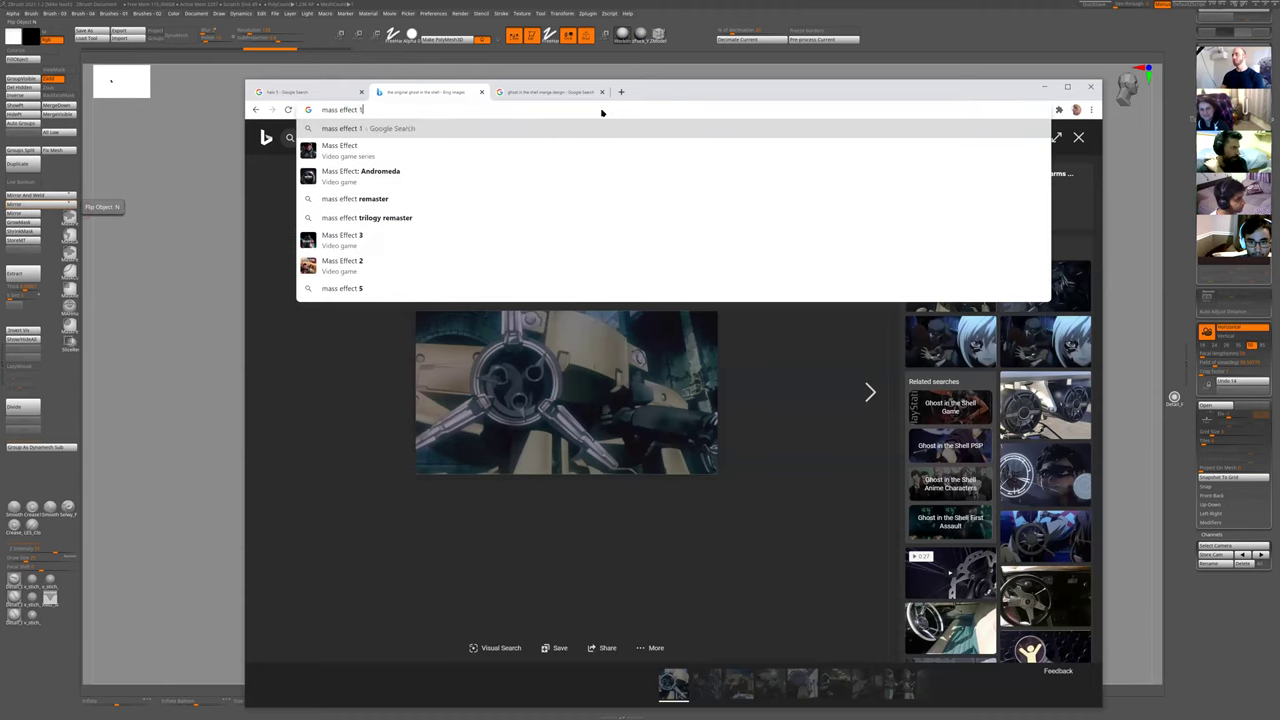
pyautogui.press('Return')
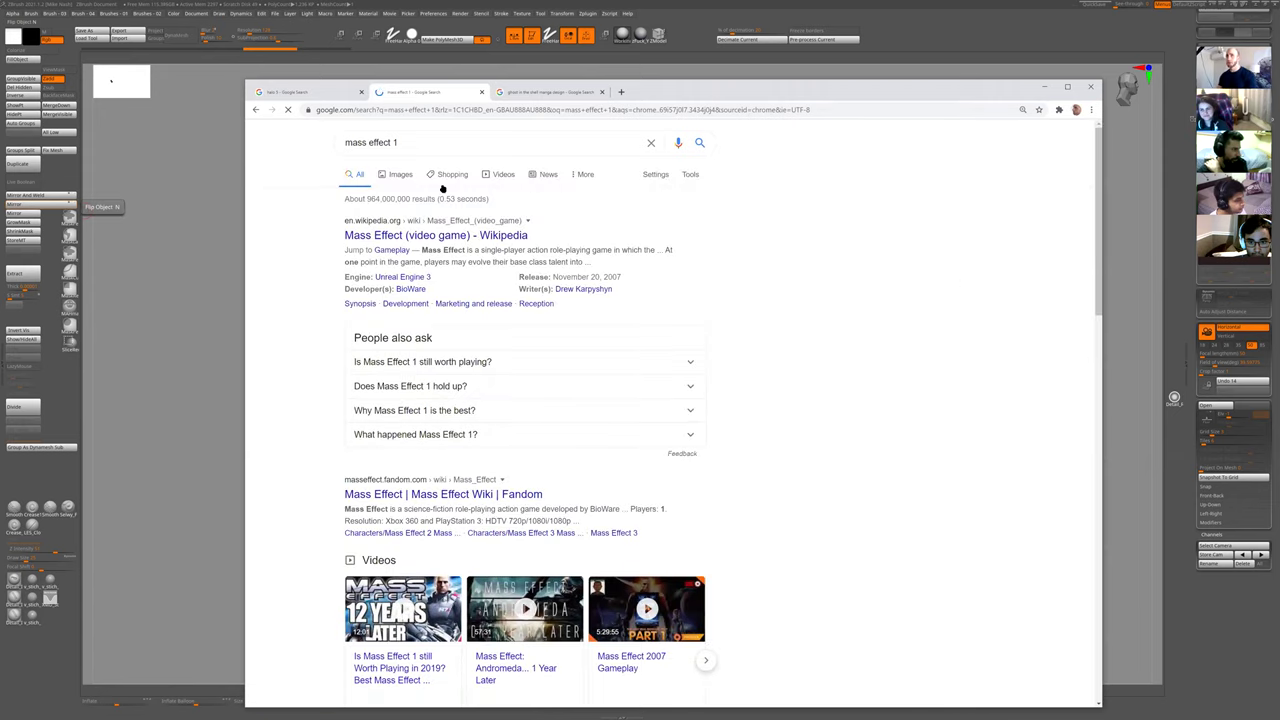
pyautogui.click(399, 175)
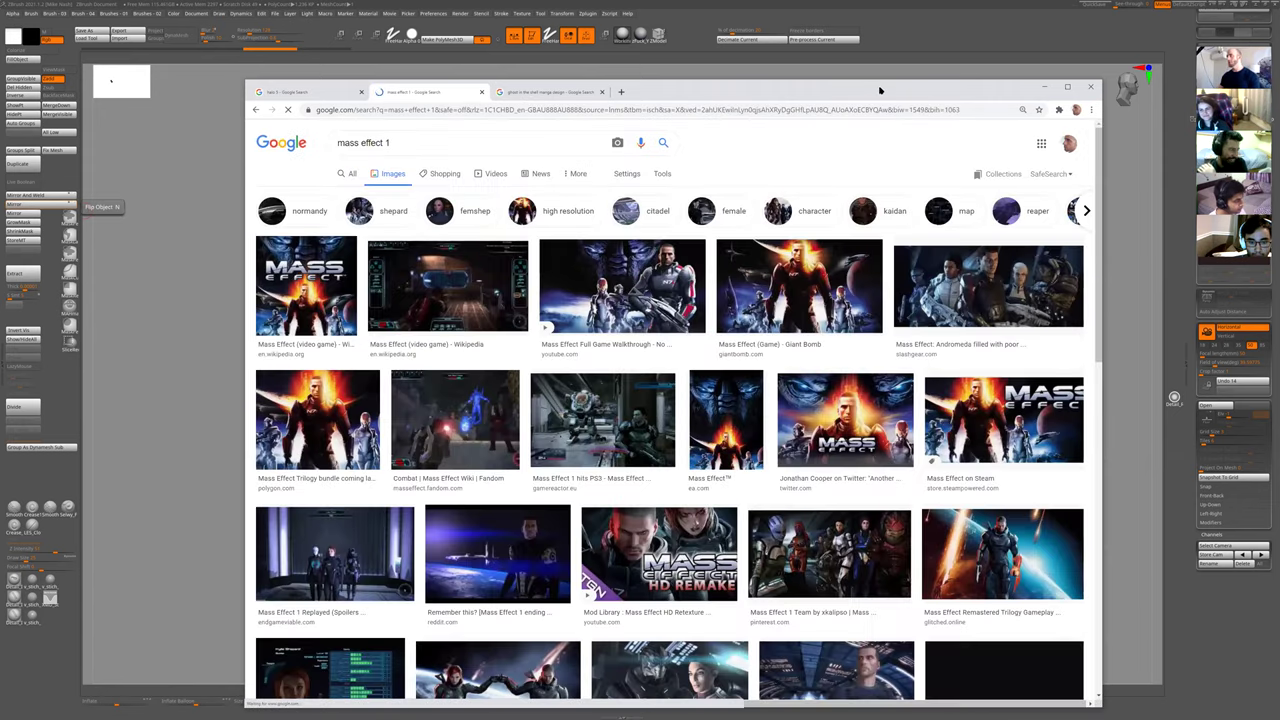
pyautogui.moveTo(881, 85); pyautogui.dragTo(877, 49)
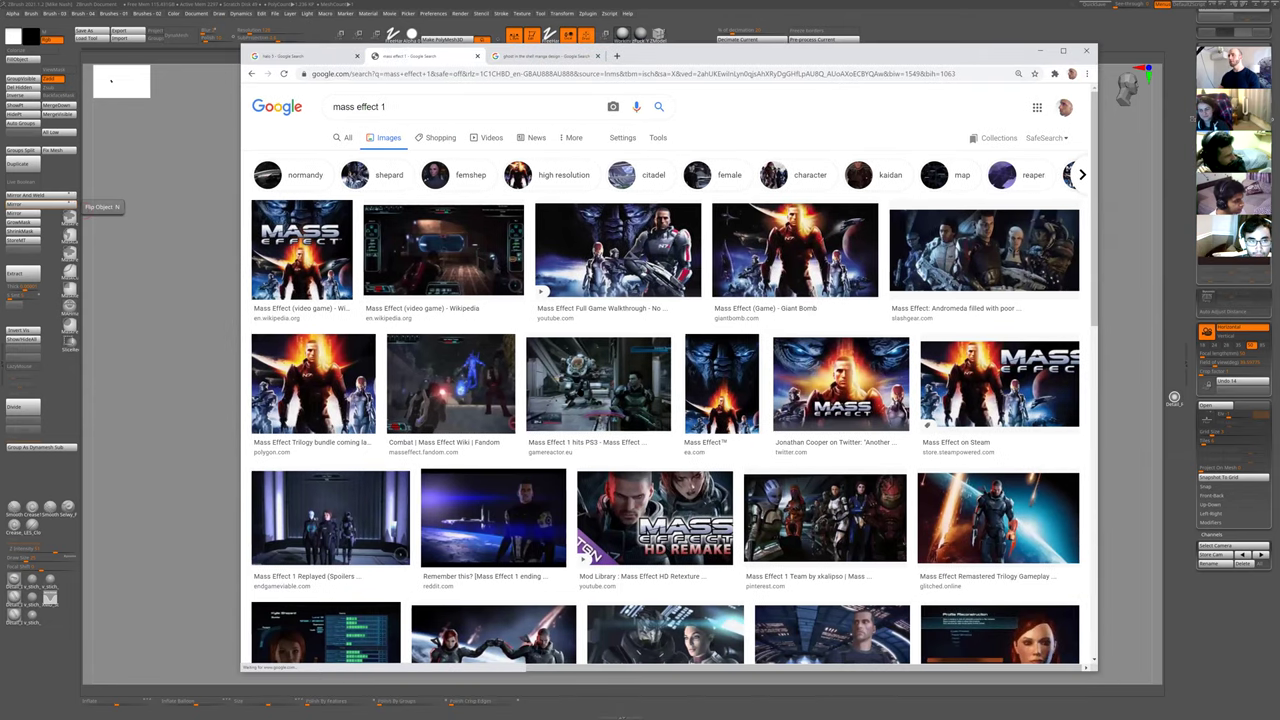
# - Browse the Mass Effect image results for armour references and open the Polygon image of the character in N7 armour
pyautogui.scroll(-1, 700, 300)
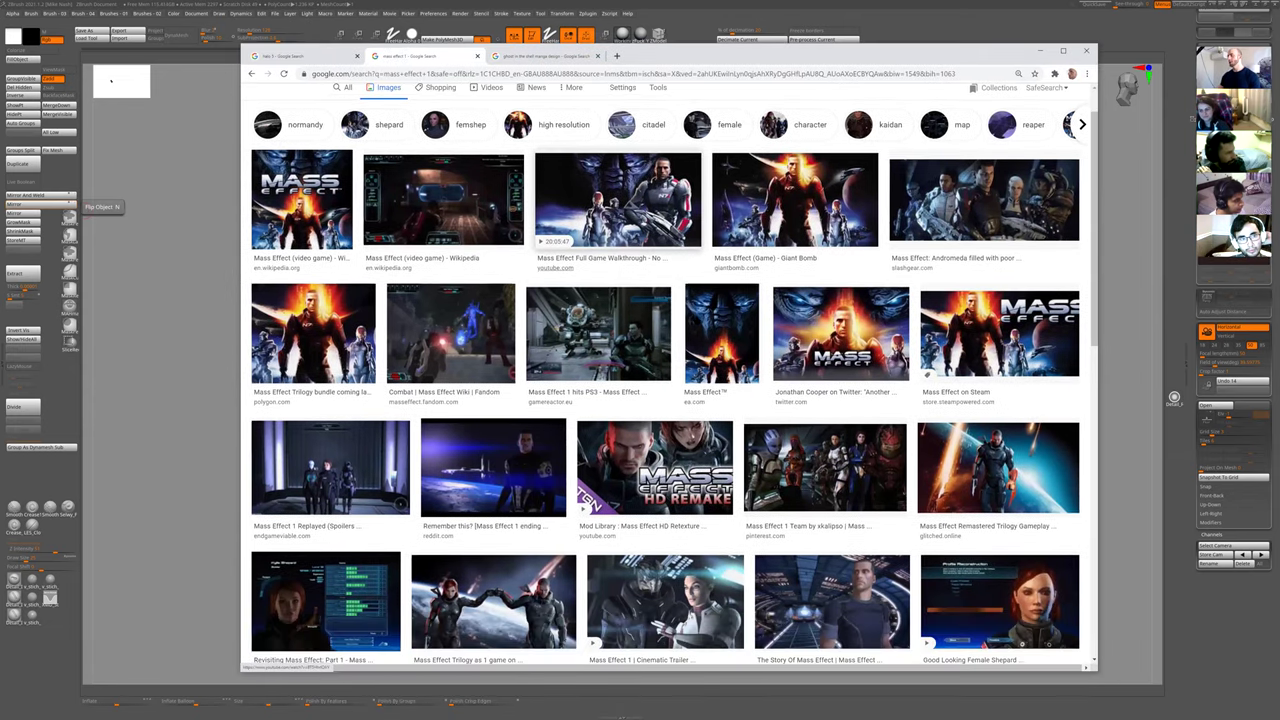
pyautogui.scroll(-2, 620, 250)
pyautogui.scroll(-4, 560, 300)
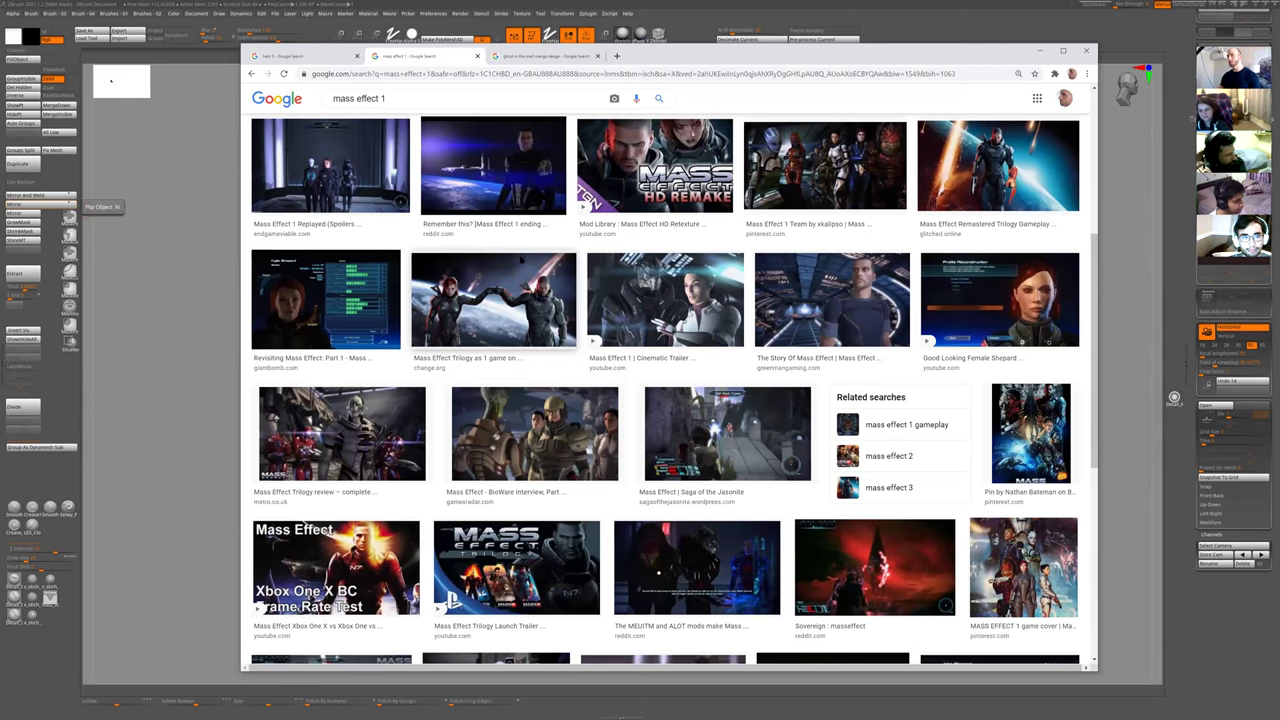
pyautogui.scroll(-2, 447, 326)
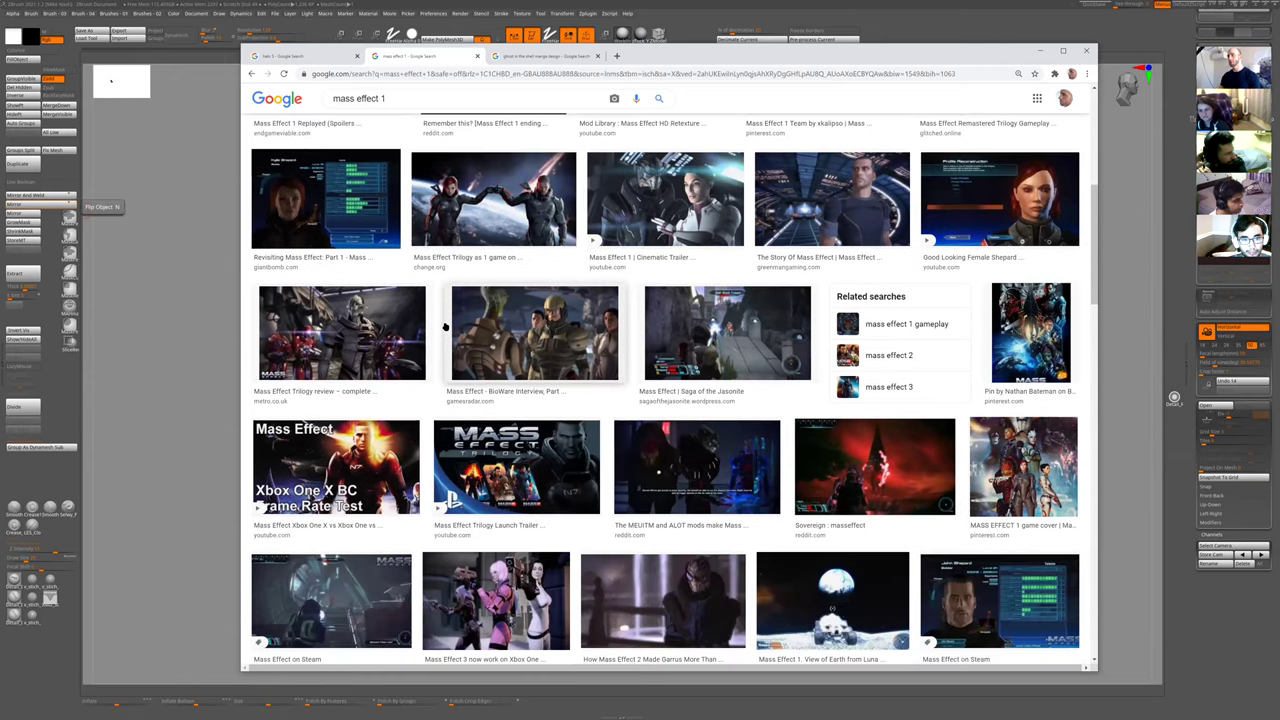
pyautogui.scroll(-2, 445, 326)
pyautogui.scroll(-1, 443, 320)
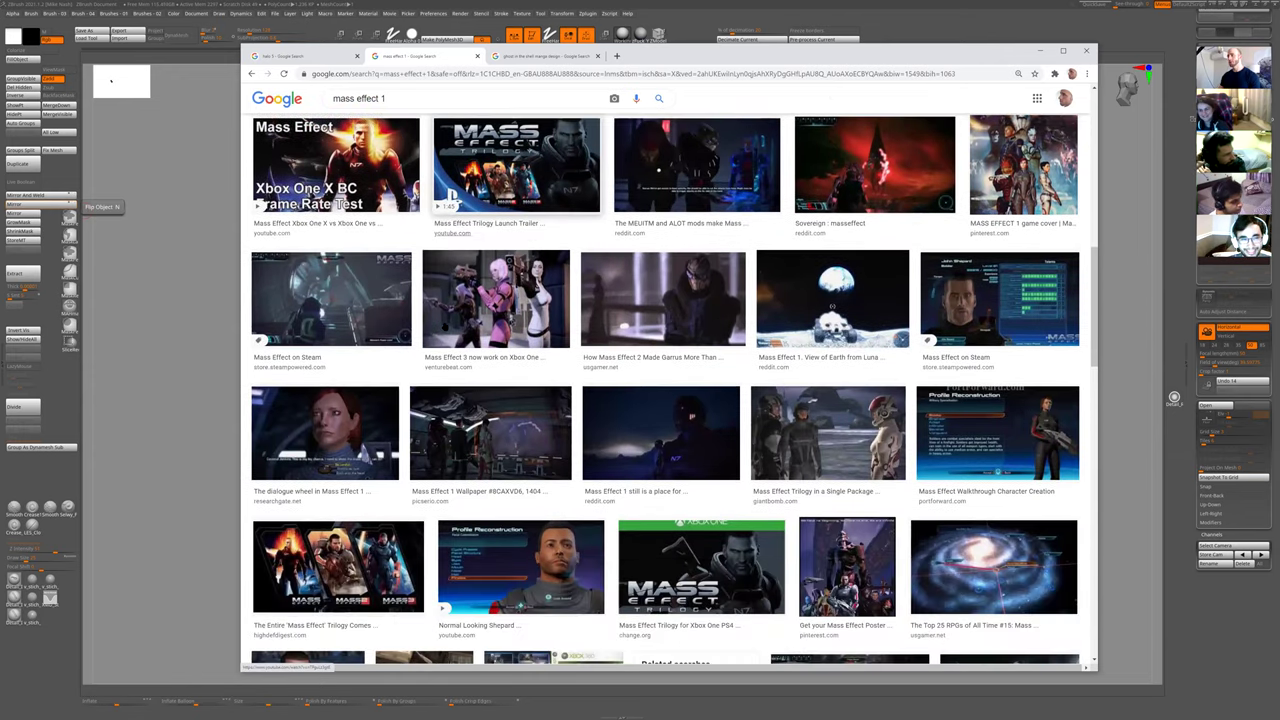
pyautogui.scroll(-2, 437, 345)
pyautogui.scroll(-1, 437, 345)
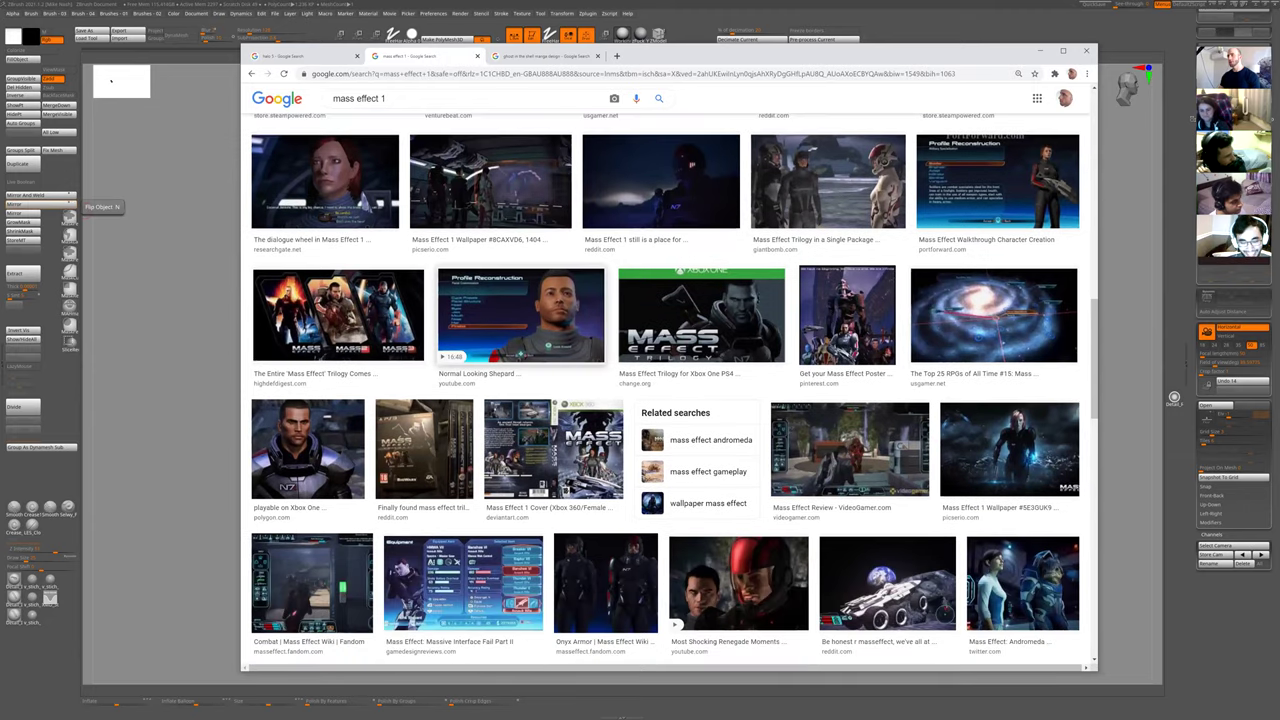
pyautogui.scroll(-1, 437, 345)
pyautogui.click(308, 358)
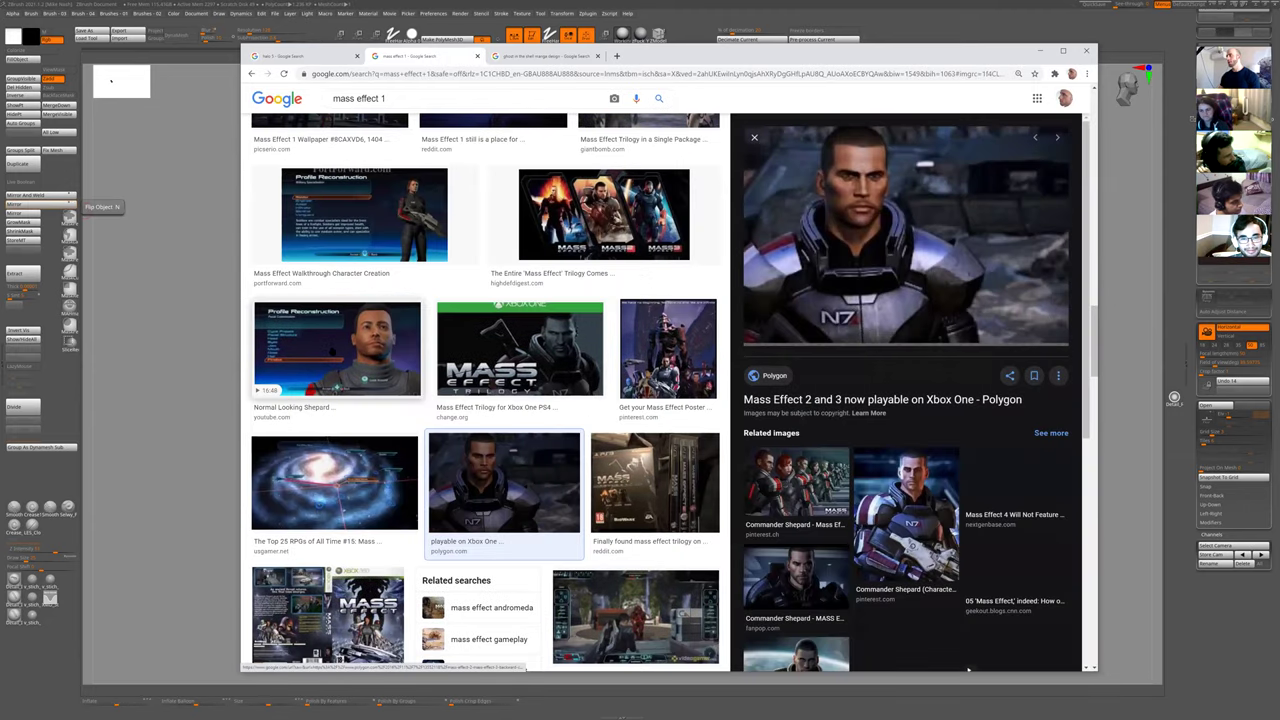
# - Look further through the image results and open the KitGuru picture of the armoured soldier seen from behind
pyautogui.scroll(-1, 525, 290)
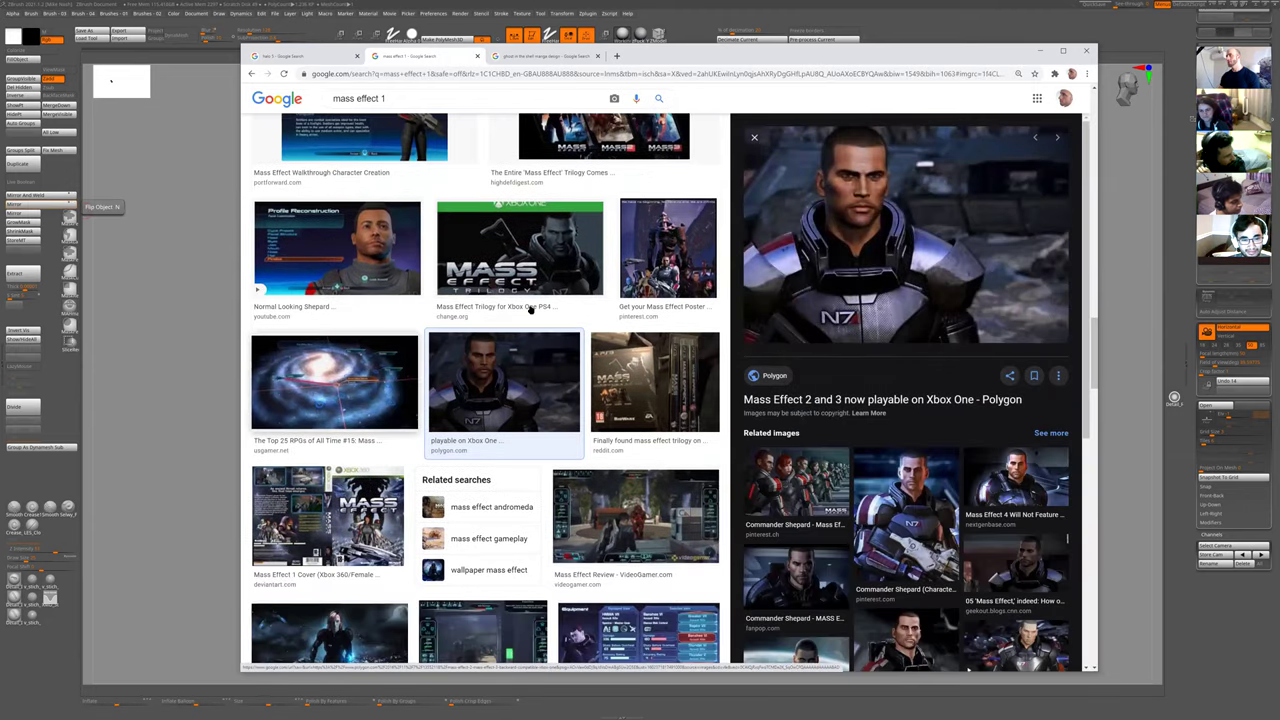
pyautogui.scroll(-6, 531, 310)
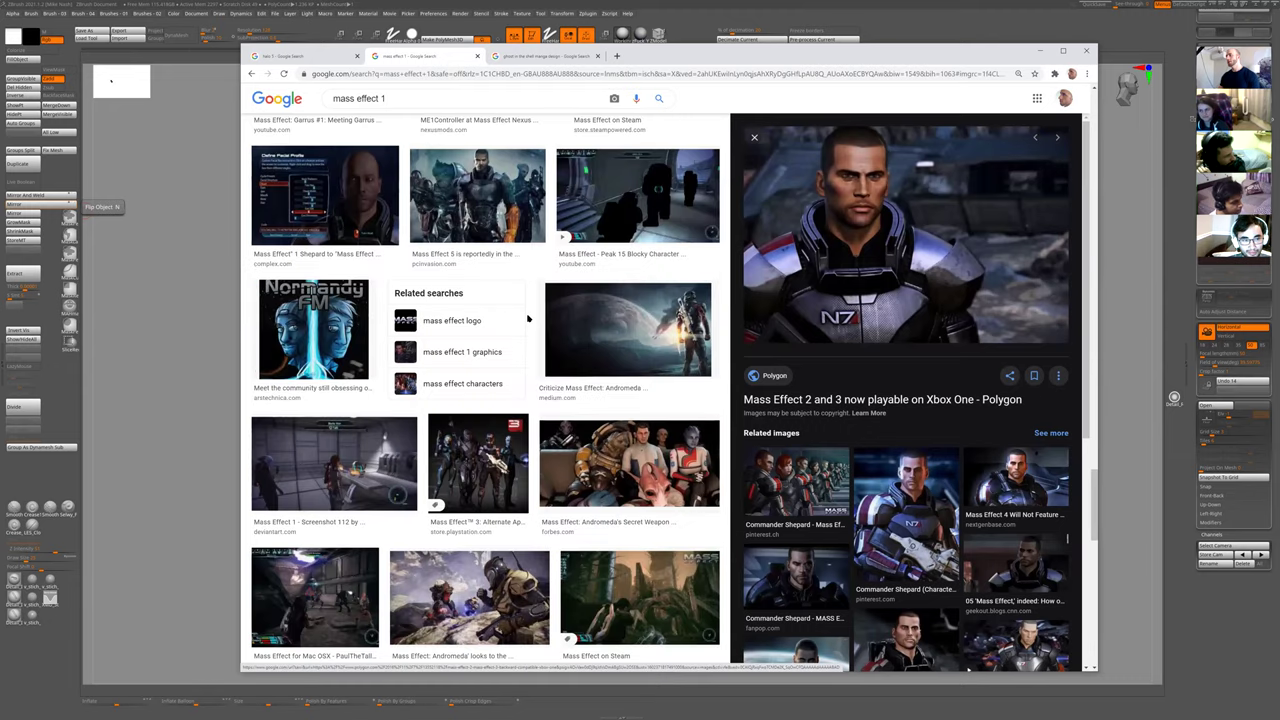
pyautogui.scroll(-1, 543, 348)
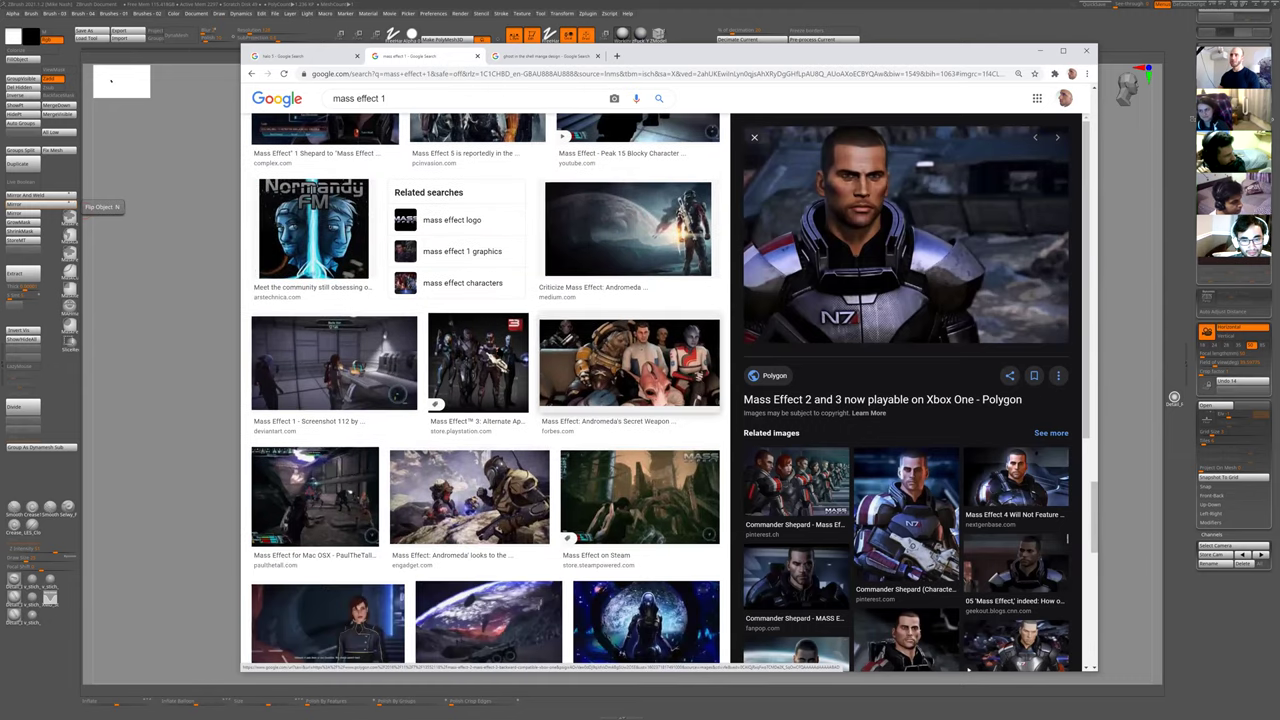
pyautogui.scroll(5, 495, 353)
pyautogui.scroll(-5, 485, 390)
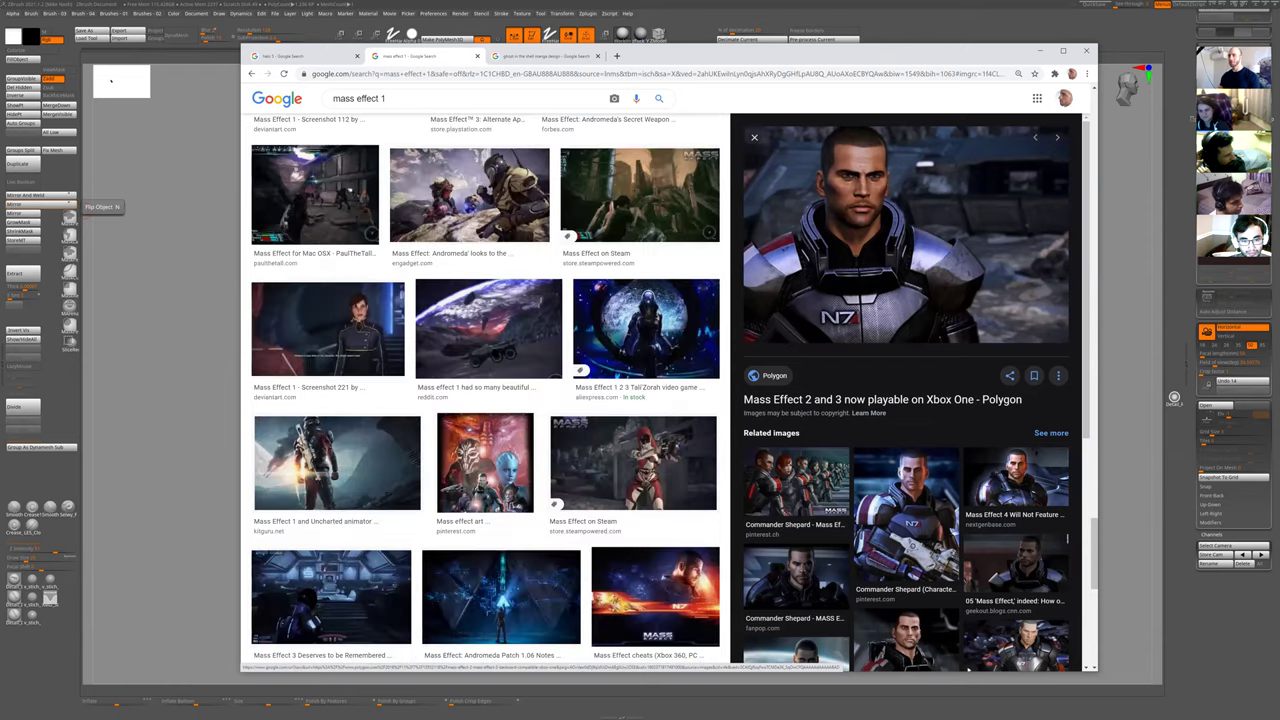
pyautogui.scroll(-1, 322, 262)
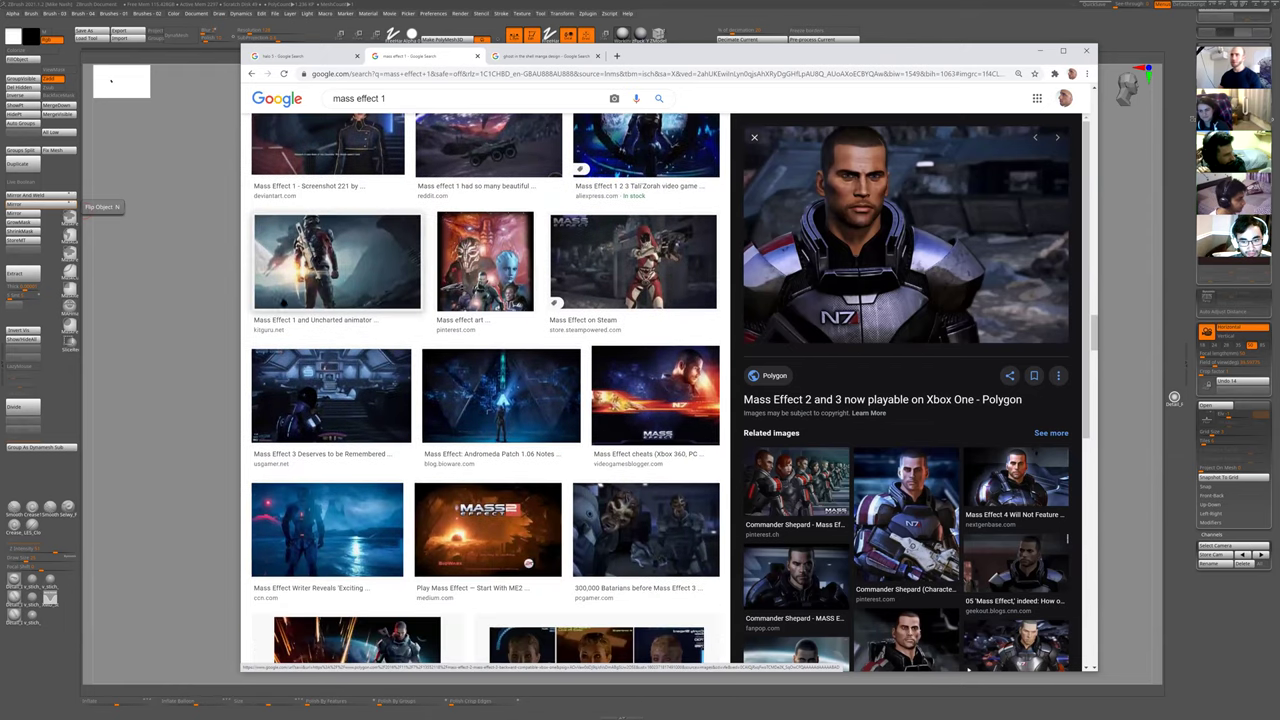
pyautogui.click(322, 262)
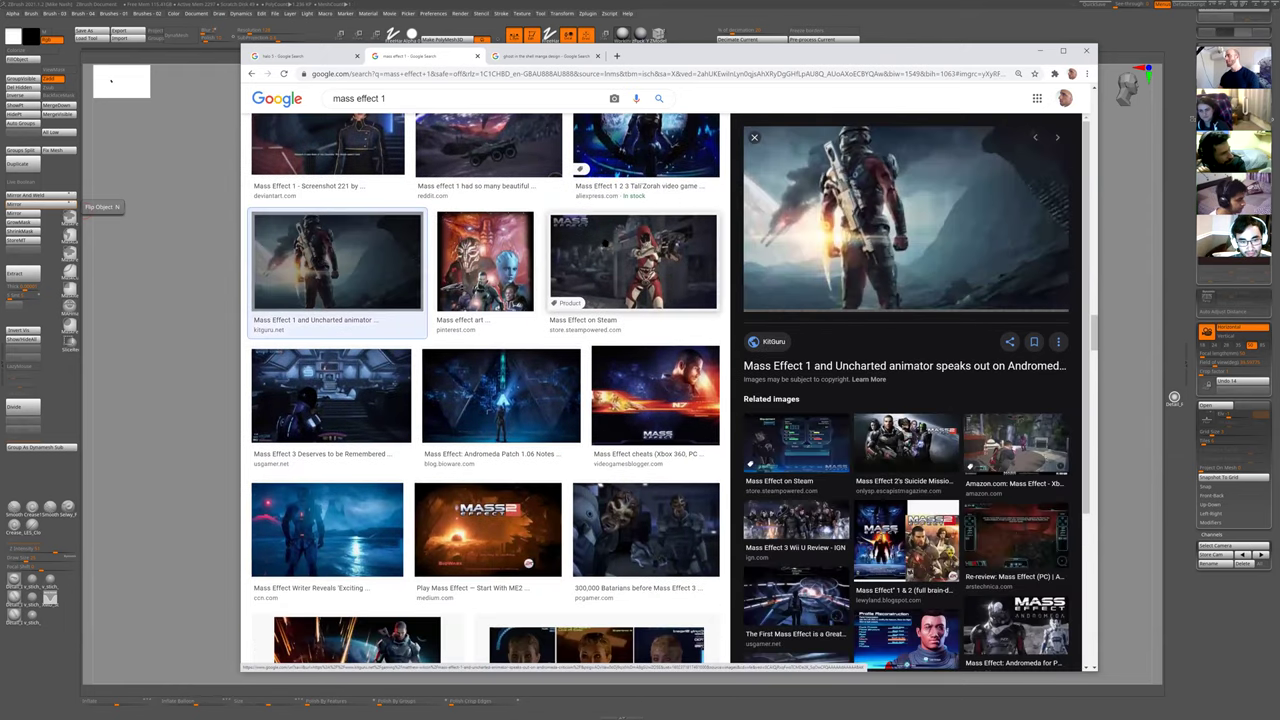
# - Look through the "mass effect 1" image results for armour references and open the Common Sense Media picture from the Mass Effect 3 review
pyautogui.scroll(-3, 582, 335)
pyautogui.scroll(-6, 582, 335)
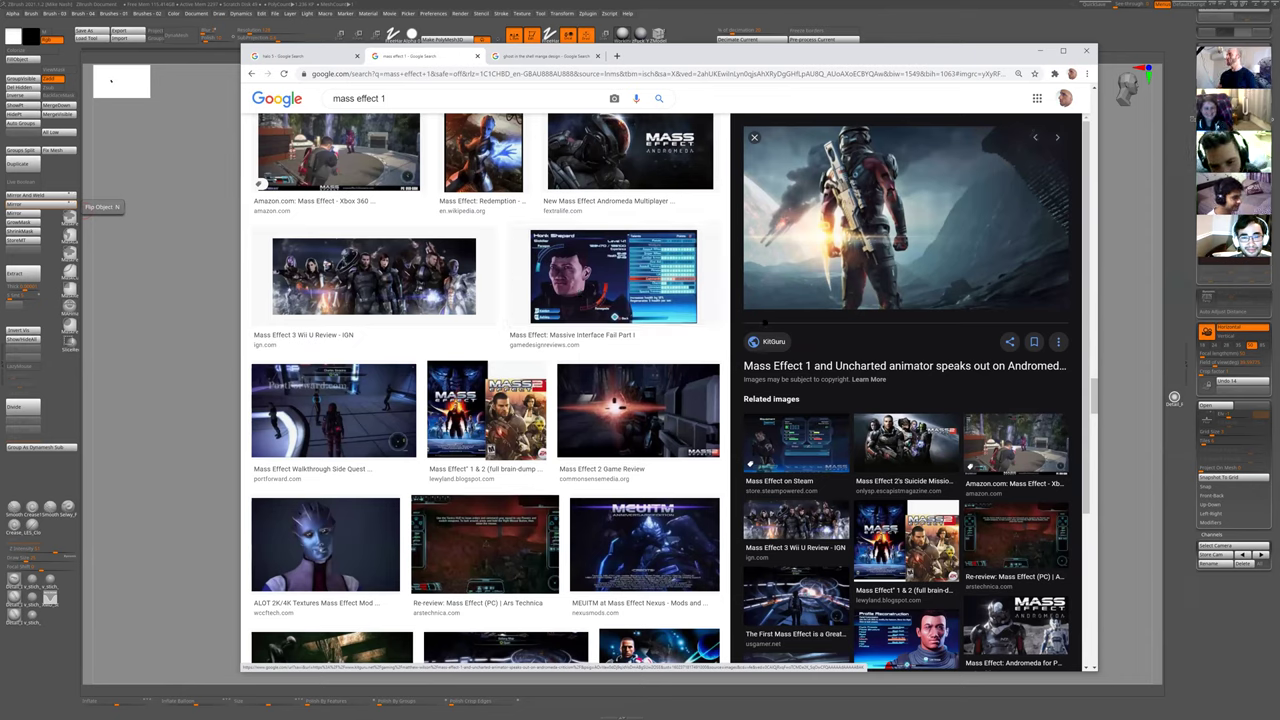
pyautogui.scroll(-2, 768, 465)
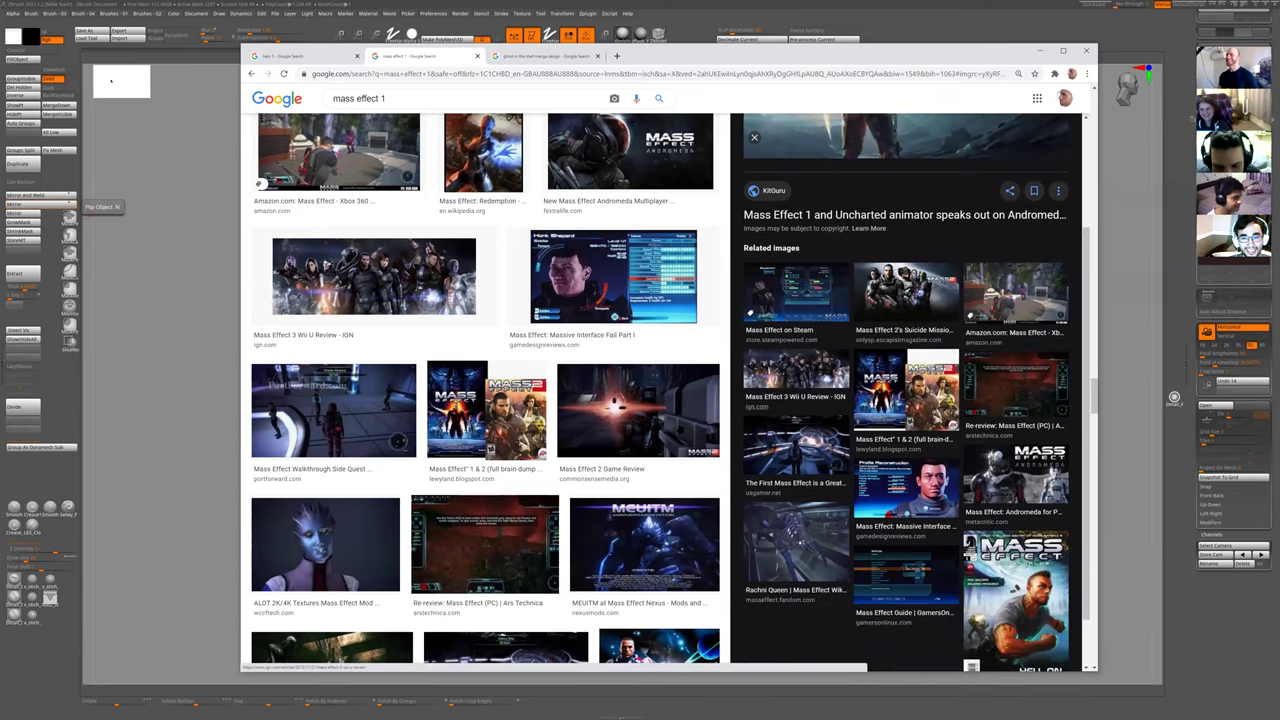
pyautogui.scroll(-2, 680, 430)
pyautogui.scroll(-2, 646, 459)
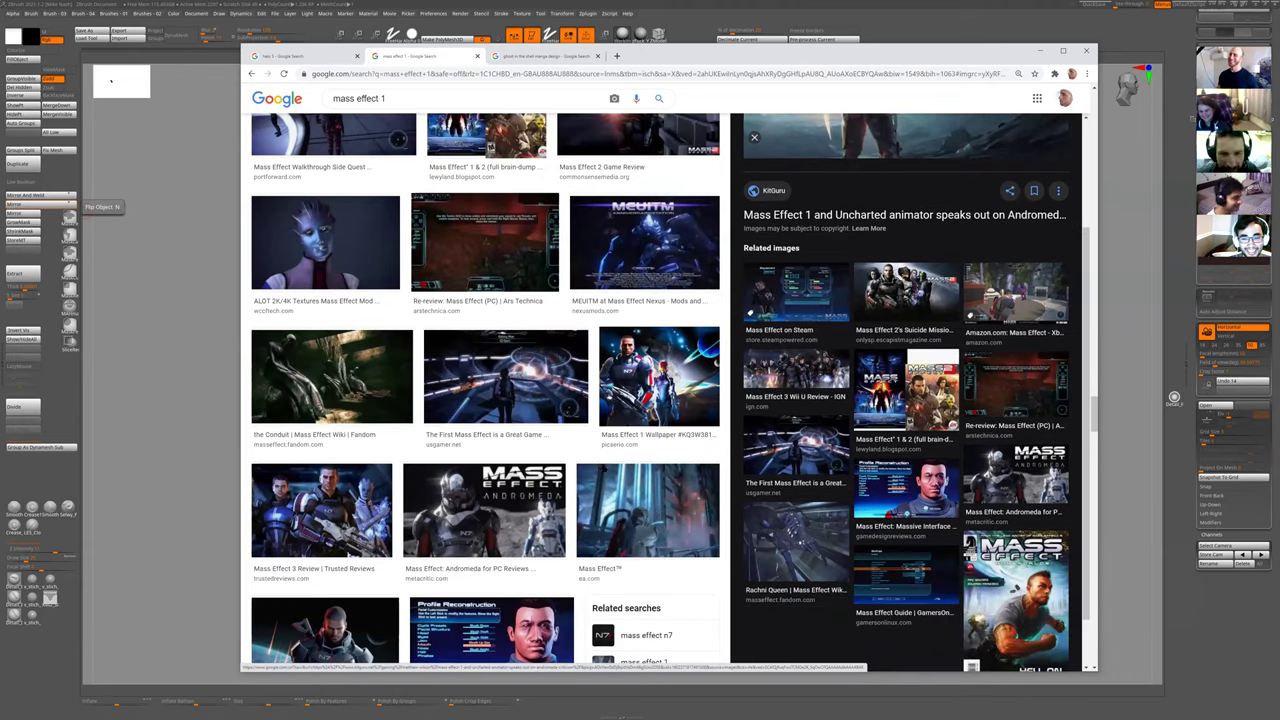
pyautogui.scroll(-3, 494, 436)
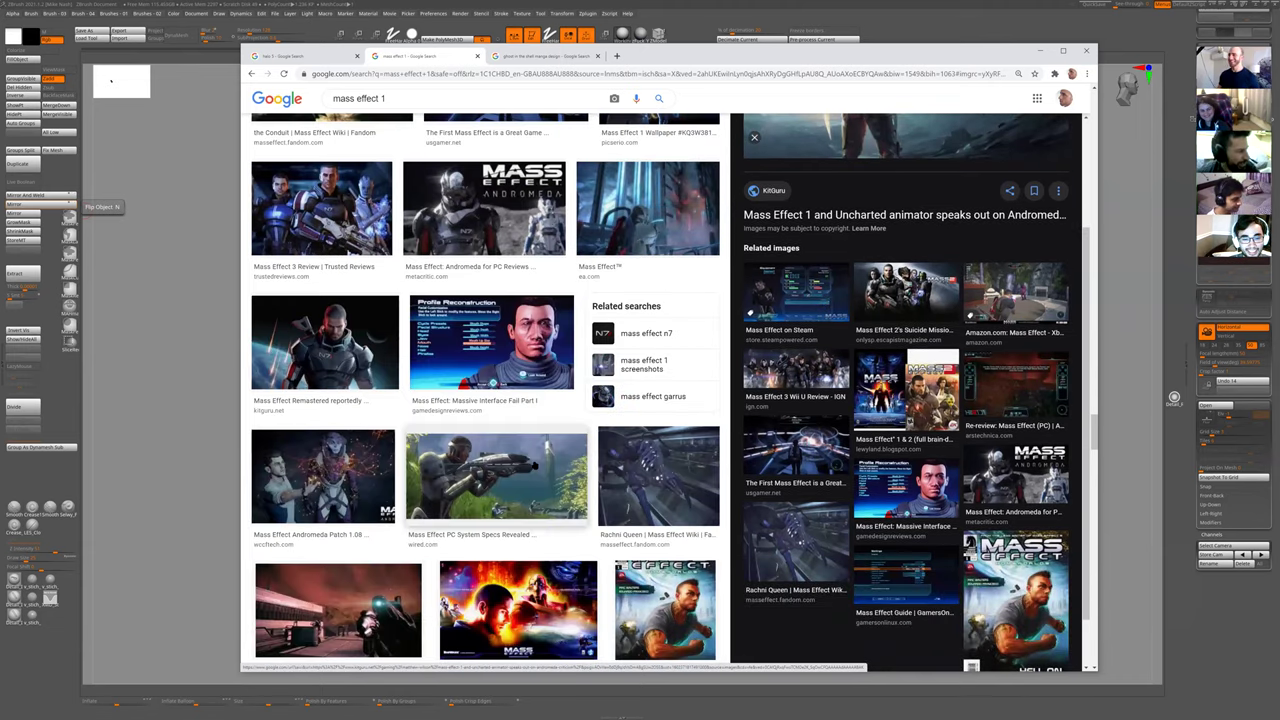
pyautogui.scroll(-3, 534, 462)
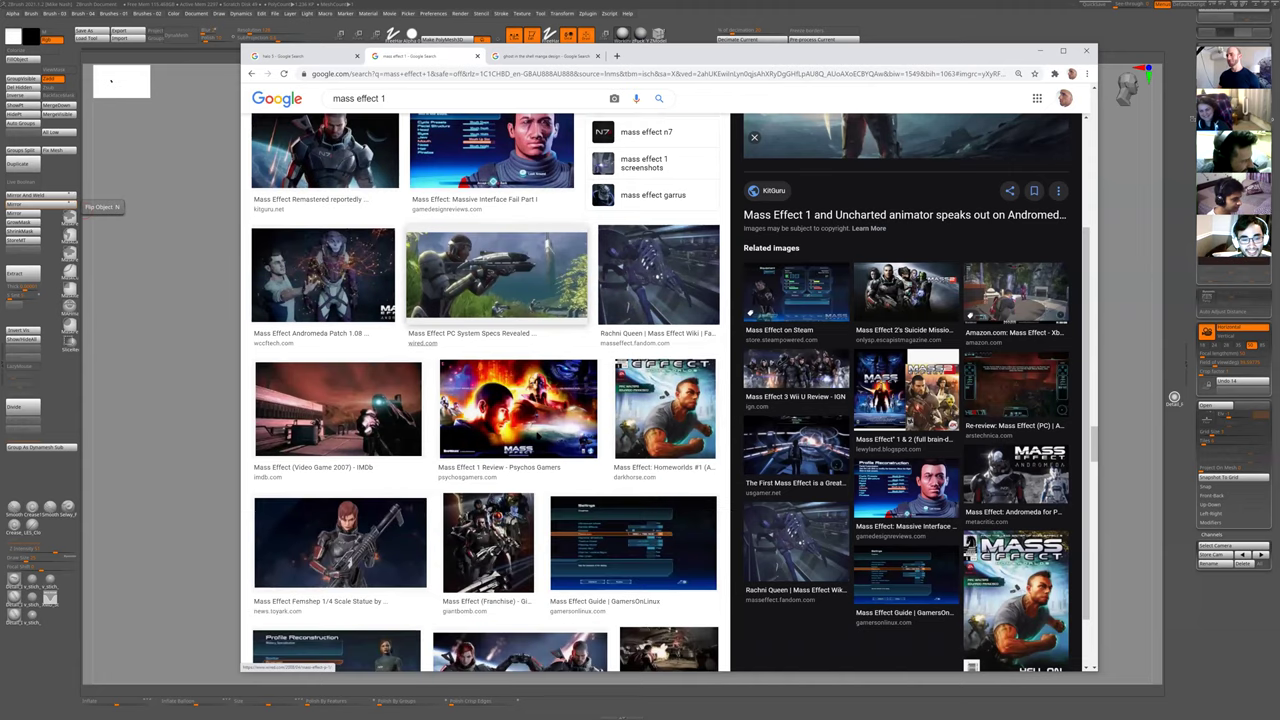
pyautogui.scroll(-3, 490, 400)
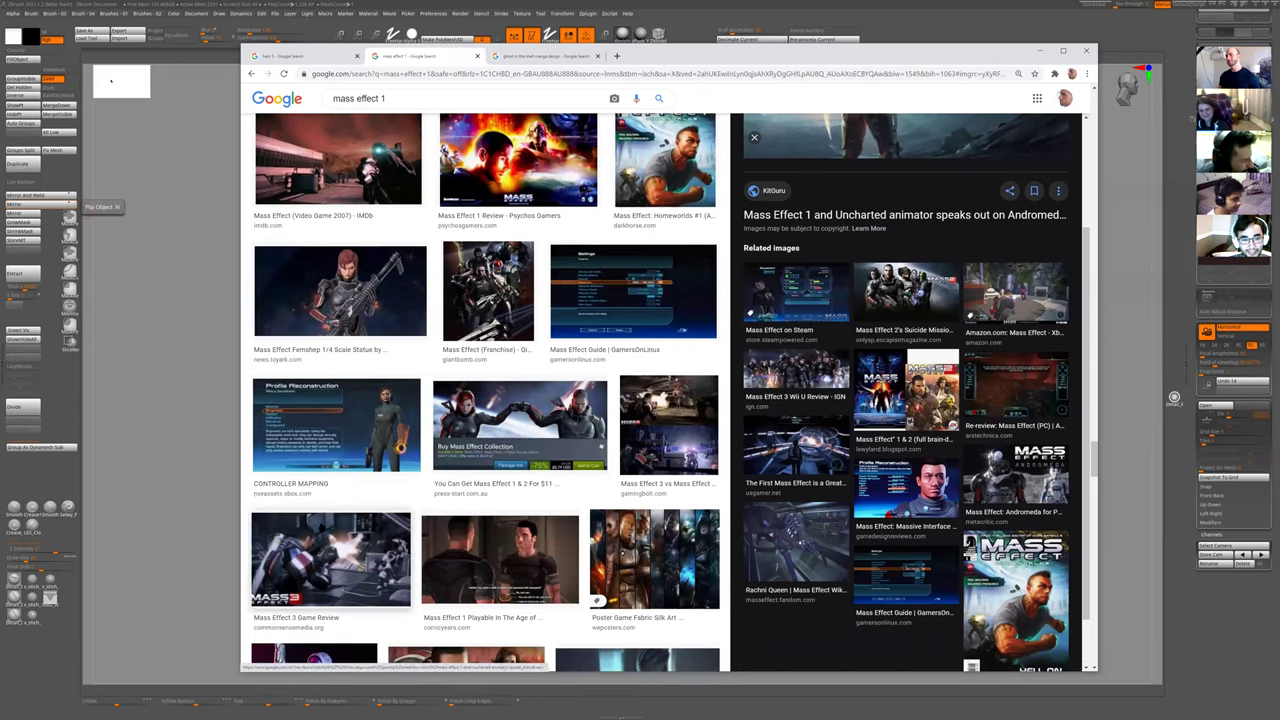
pyautogui.click(330, 558)
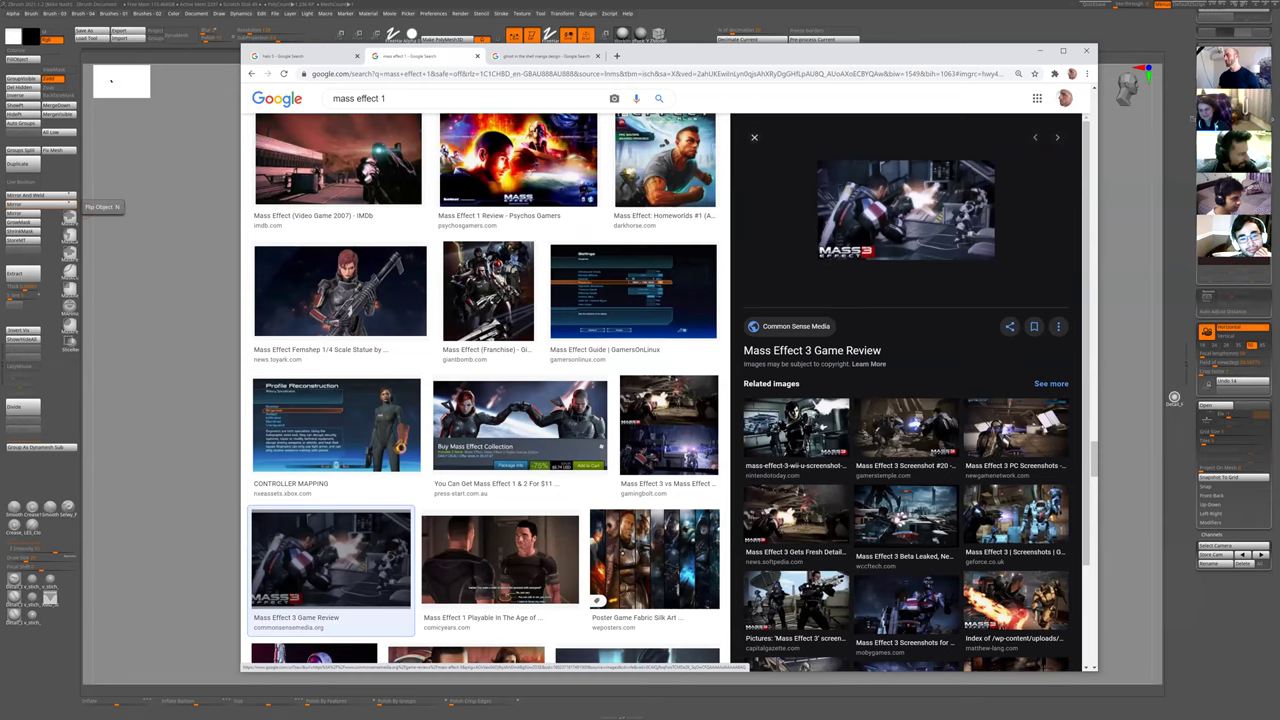
# - Browse more of the image results and open the GLITCHED picture of the armoured hero from the Mass Effect Remastered Trilogy article
pyautogui.scroll(-3, 485, 390)
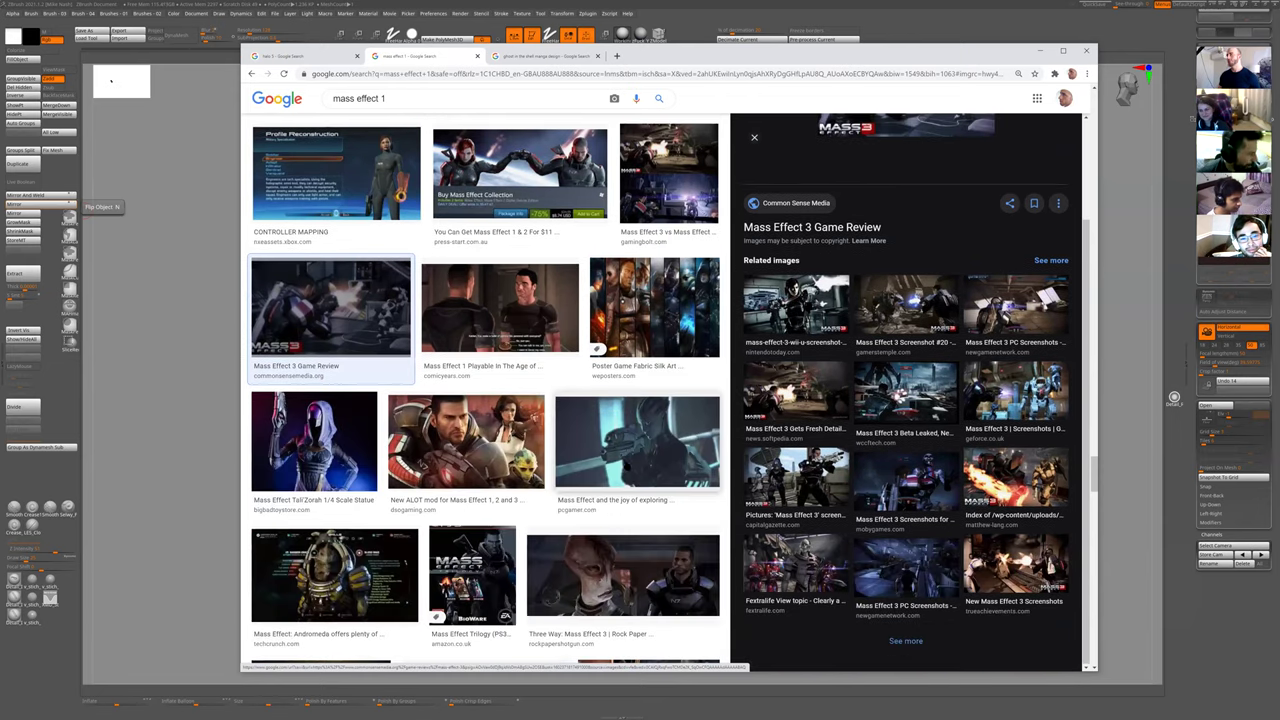
pyautogui.scroll(-5, 592, 376)
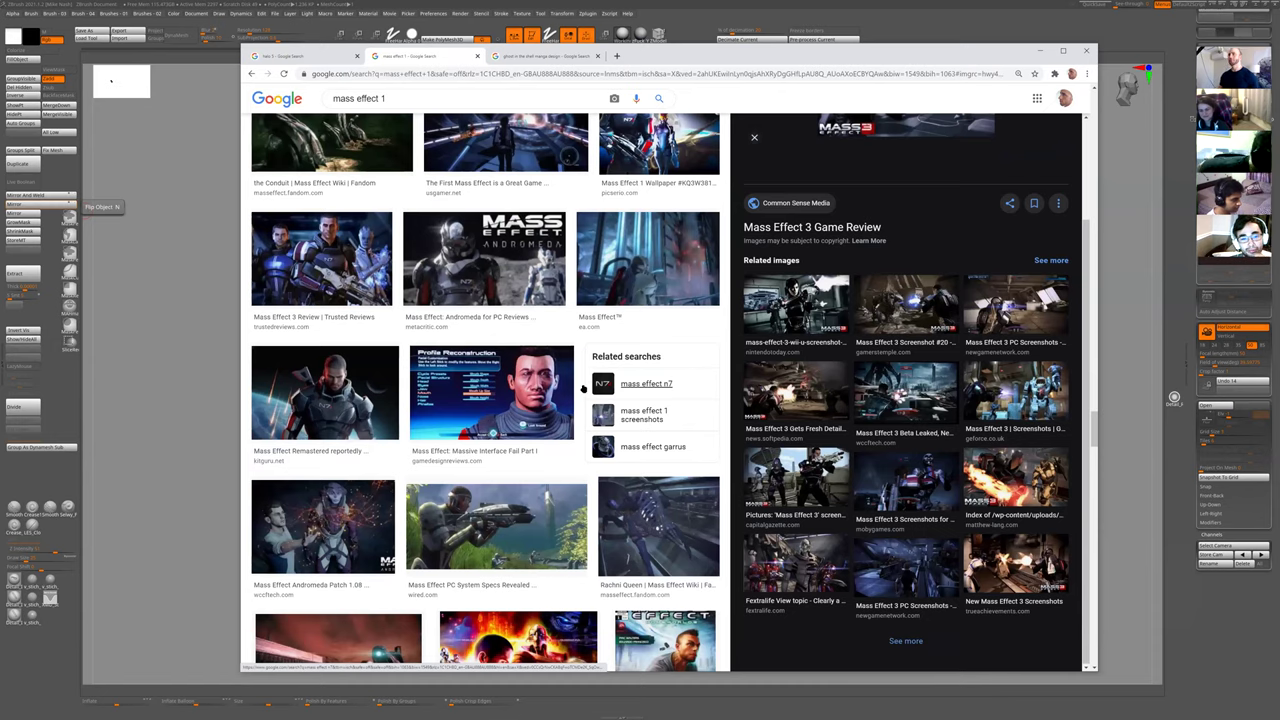
pyautogui.scroll(-8, 588, 405)
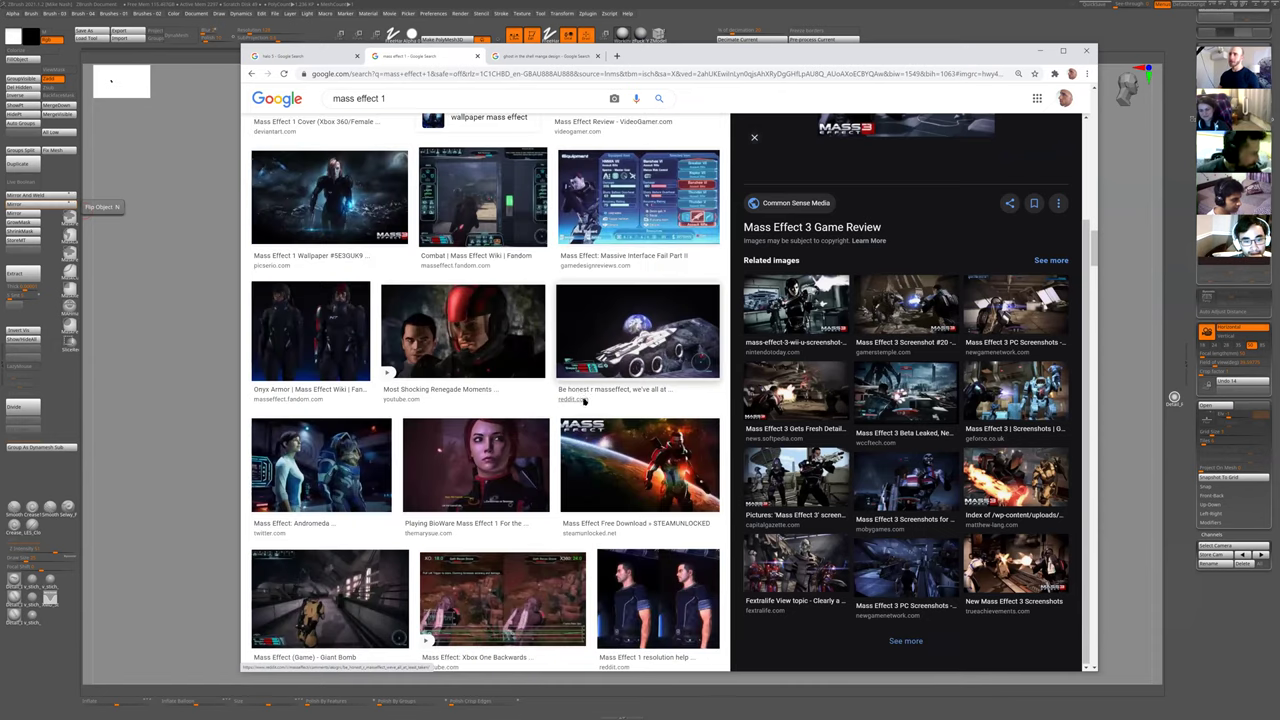
pyautogui.scroll(-6, 587, 392)
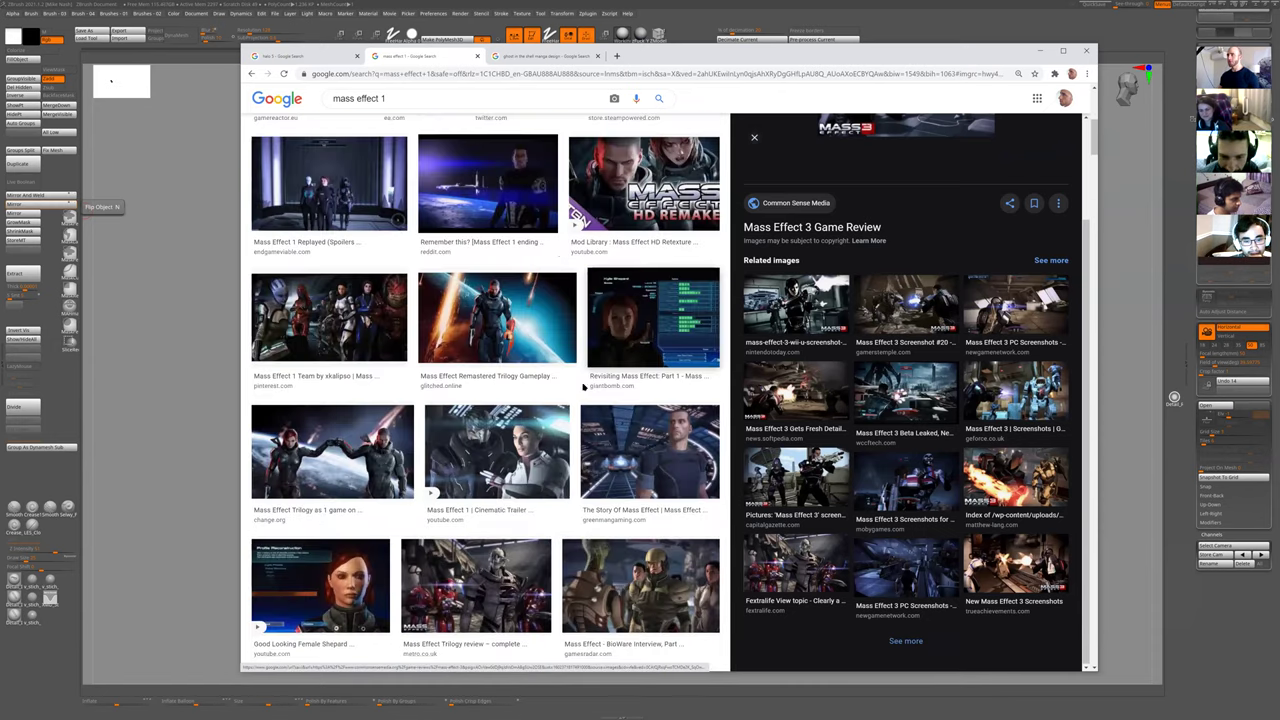
pyautogui.click(510, 600)
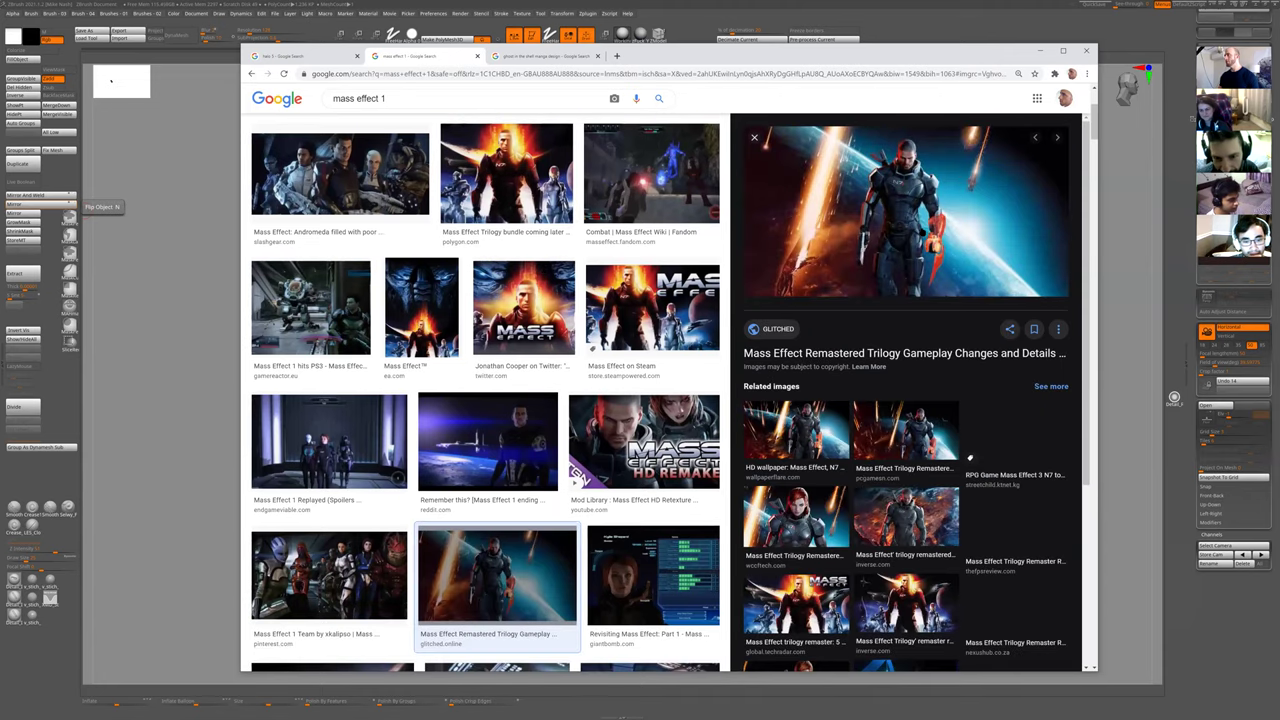
# - Return to the first image results and preview the YouTube full-game walkthrough picture and the SlashGear Andromeda group picture
pyautogui.scroll(3, 524, 310)
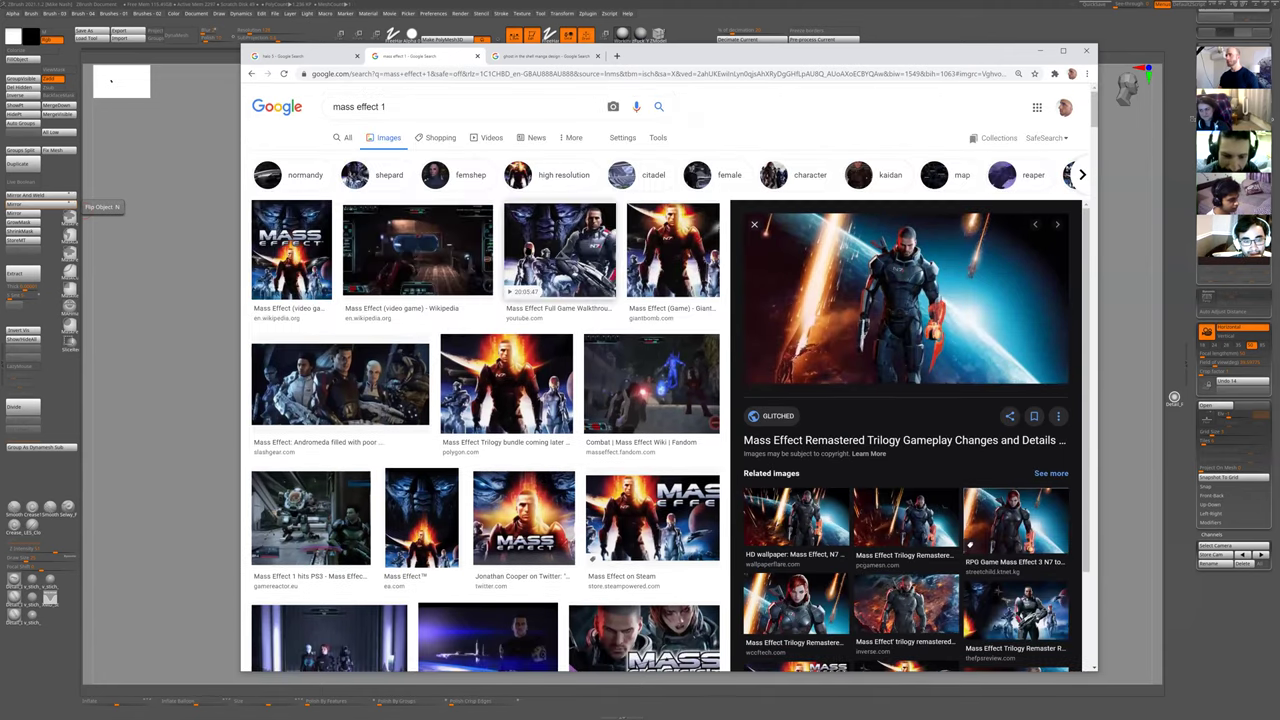
pyautogui.click(574, 260)
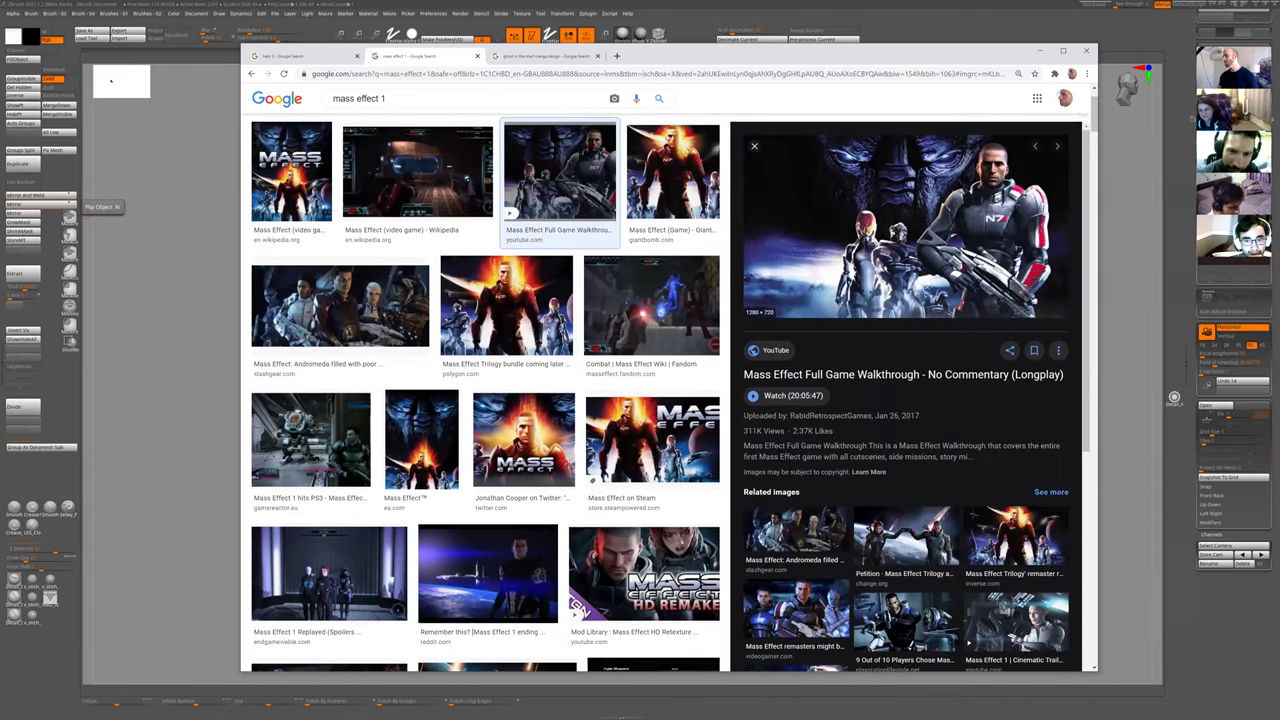
pyautogui.scroll(1, 574, 260)
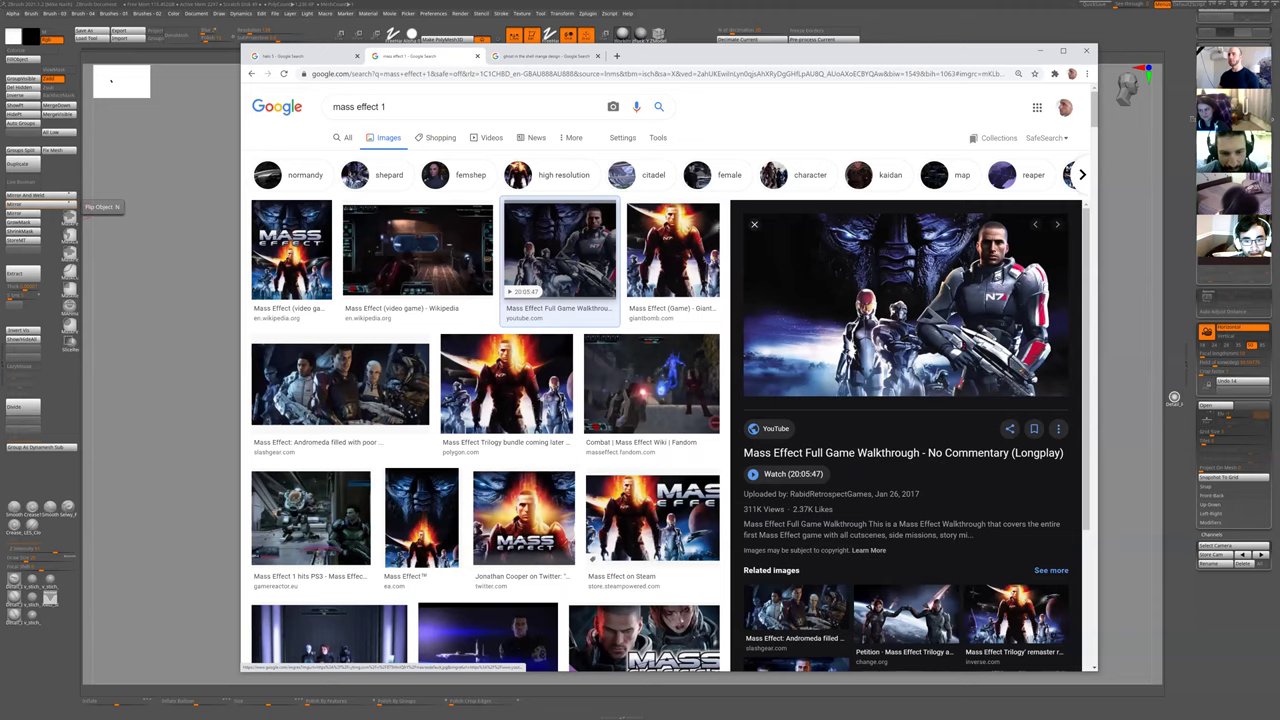
pyautogui.click(332, 430)
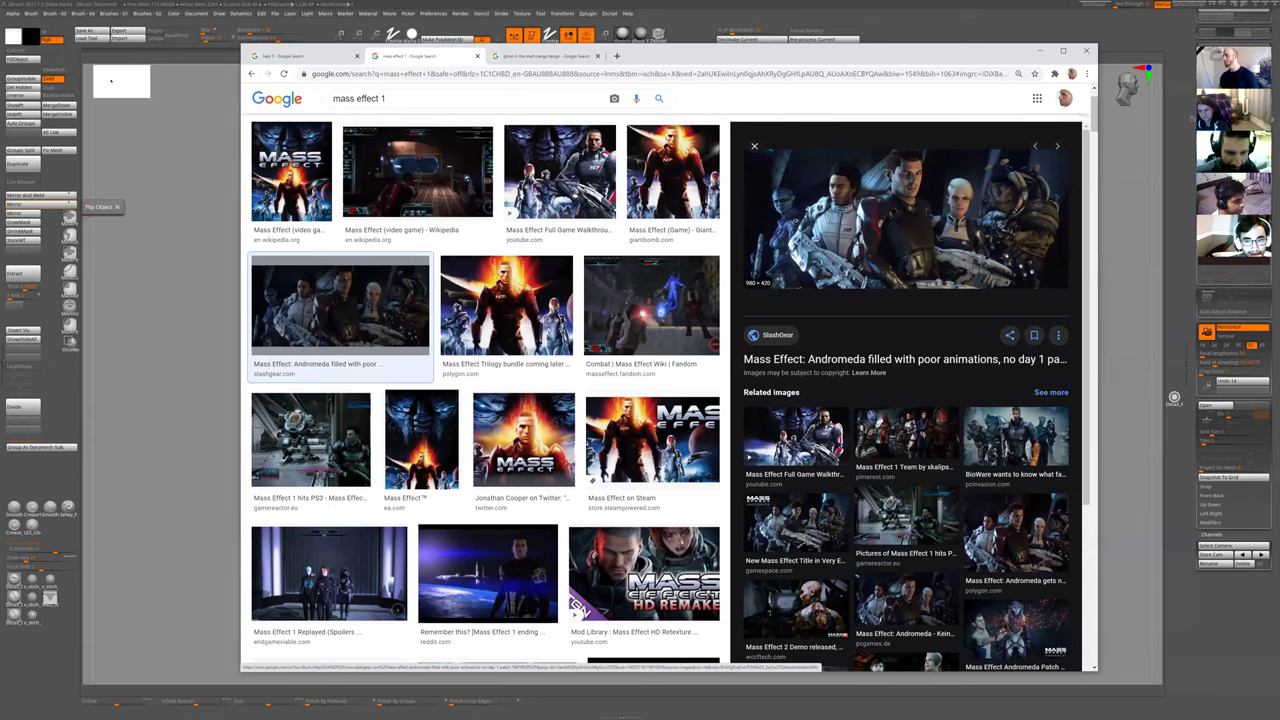
pyautogui.scroll(1, 489, 280)
pyautogui.scroll(1, 400, 105)
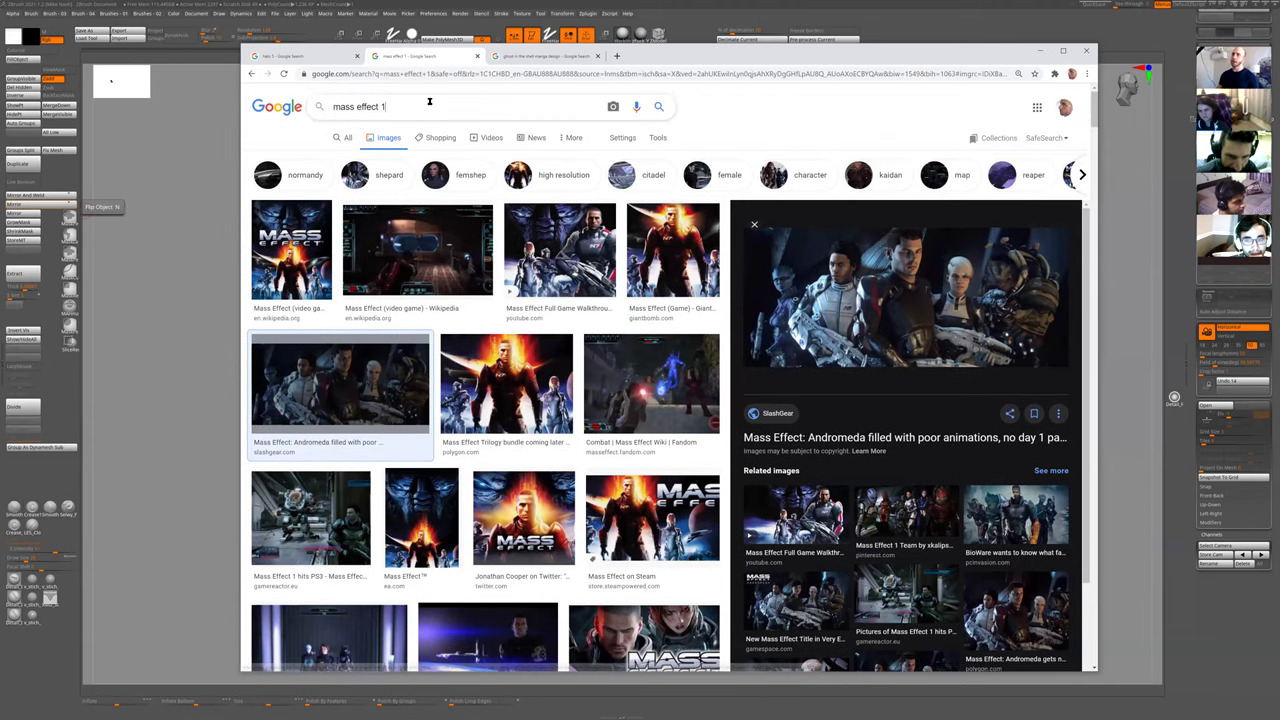
# - Change the Google Images search to "mass effect 4"
pyautogui.click(429, 101)
pyautogui.press('BackSpace')
pyautogui.write('4')
pyautogui.press('Return')
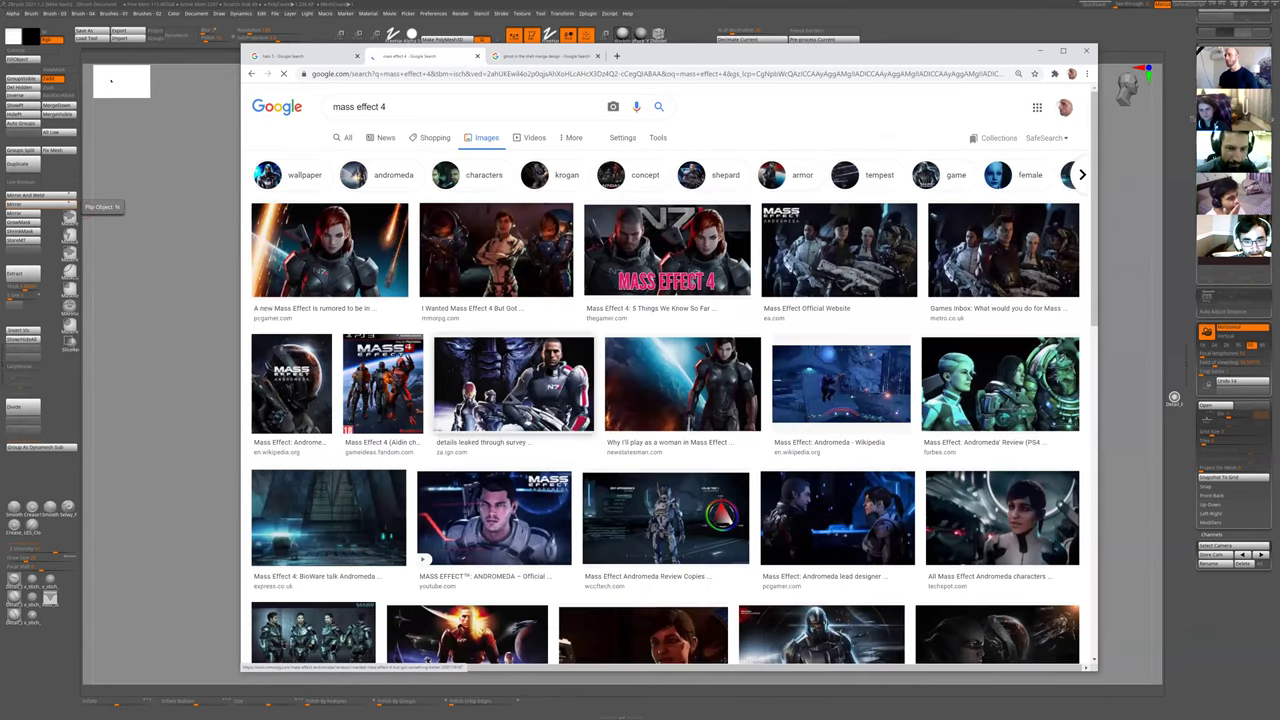
# - Browse the "mass effect 4" image results and open the WhatCulture "10 Sci-Fi Games" image in a new tab
pyautogui.scroll(-3, 508, 362)
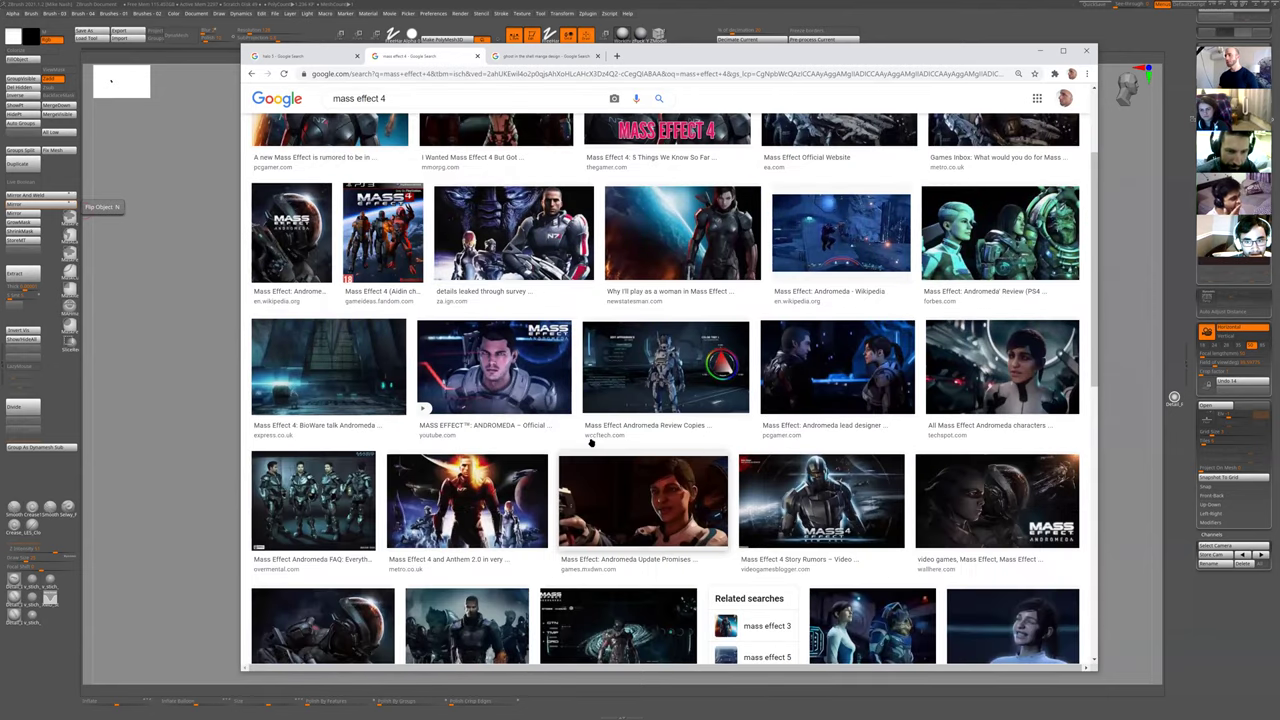
pyautogui.scroll(-3, 591, 440)
pyautogui.scroll(-4, 431, 497)
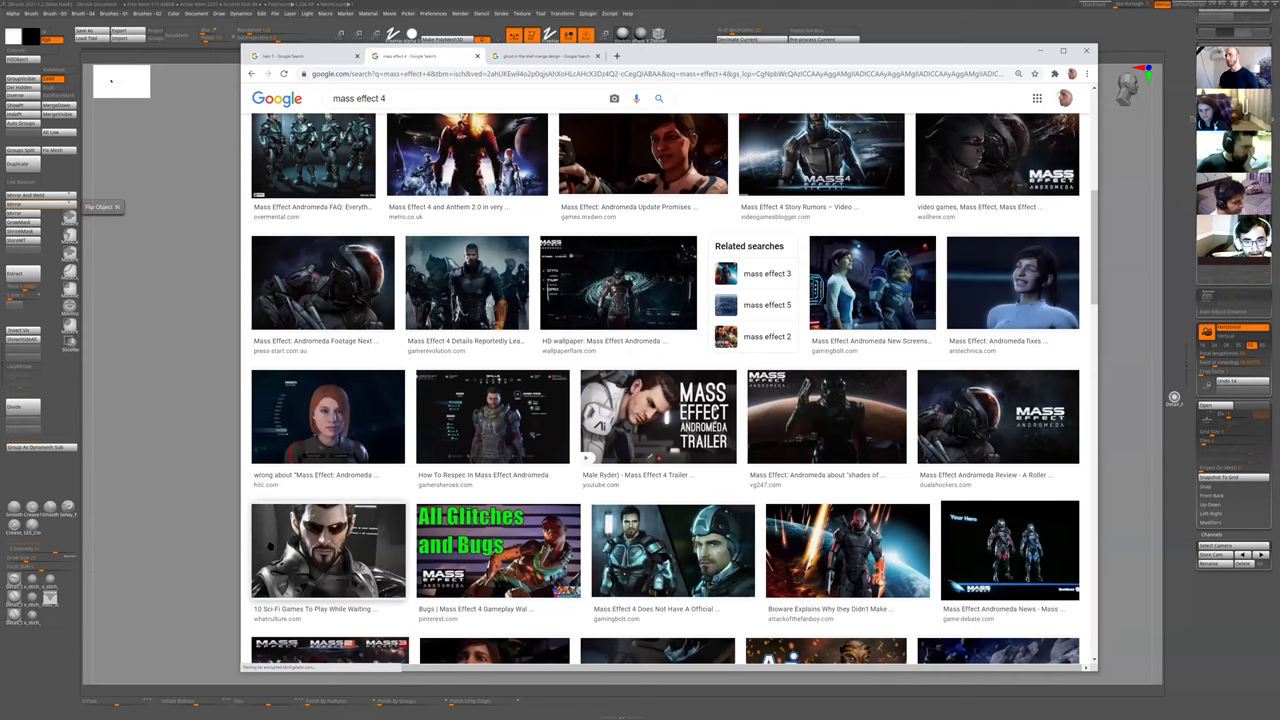
pyautogui.middleClick(310, 545)
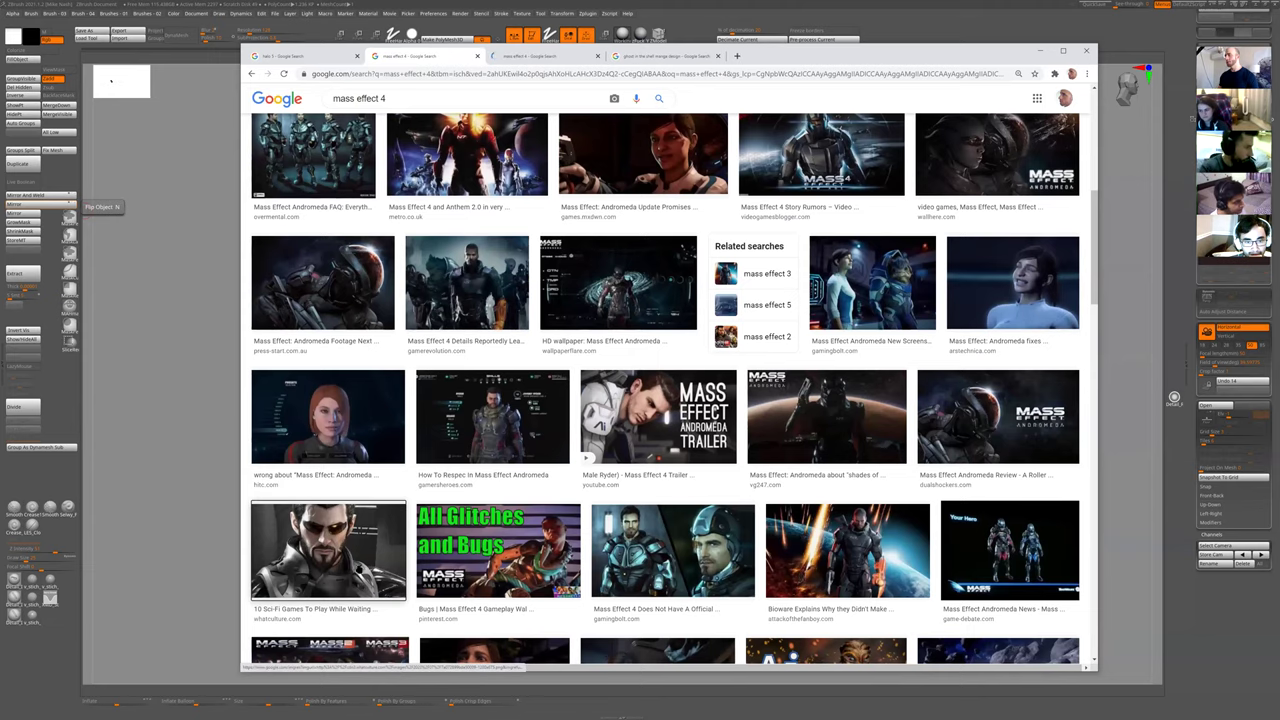
# - Preview the NDTV Gadgets 360 Andromeda armour image and the related OnlySP N7 soldier picture, opening the latter's source page in a new tab
pyautogui.scroll(-3, 310, 545)
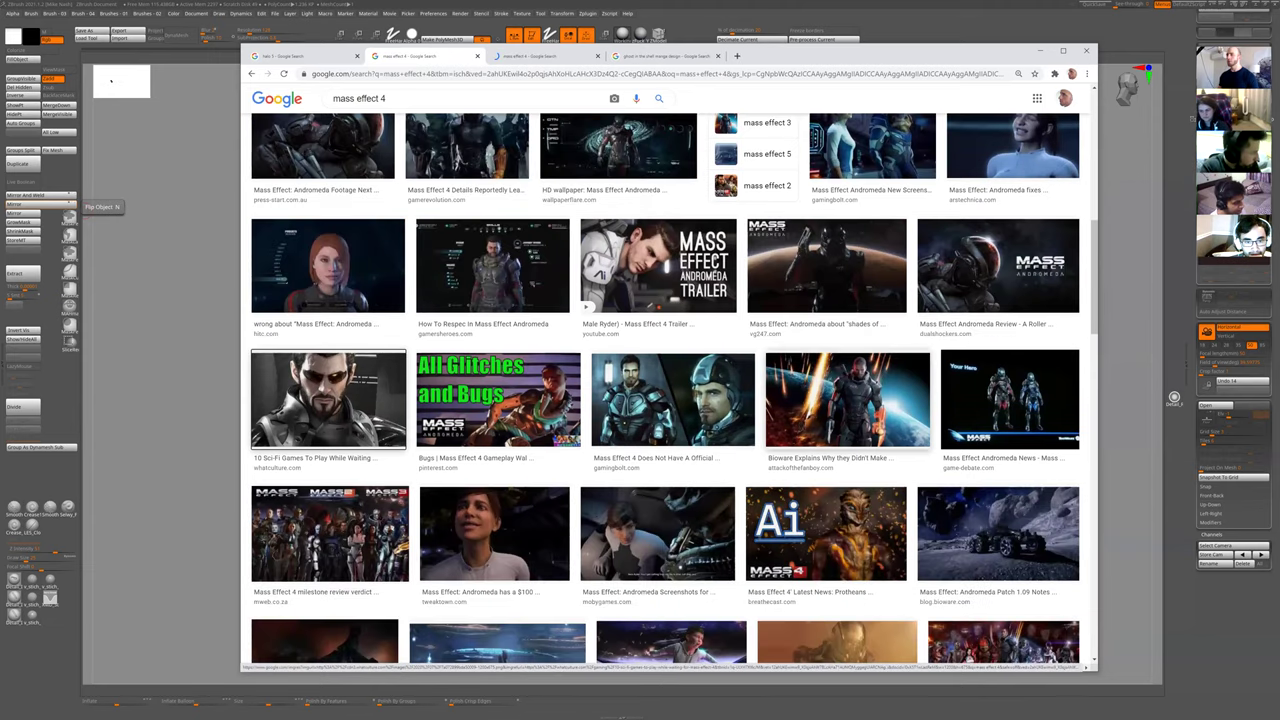
pyautogui.scroll(-5, 826, 410)
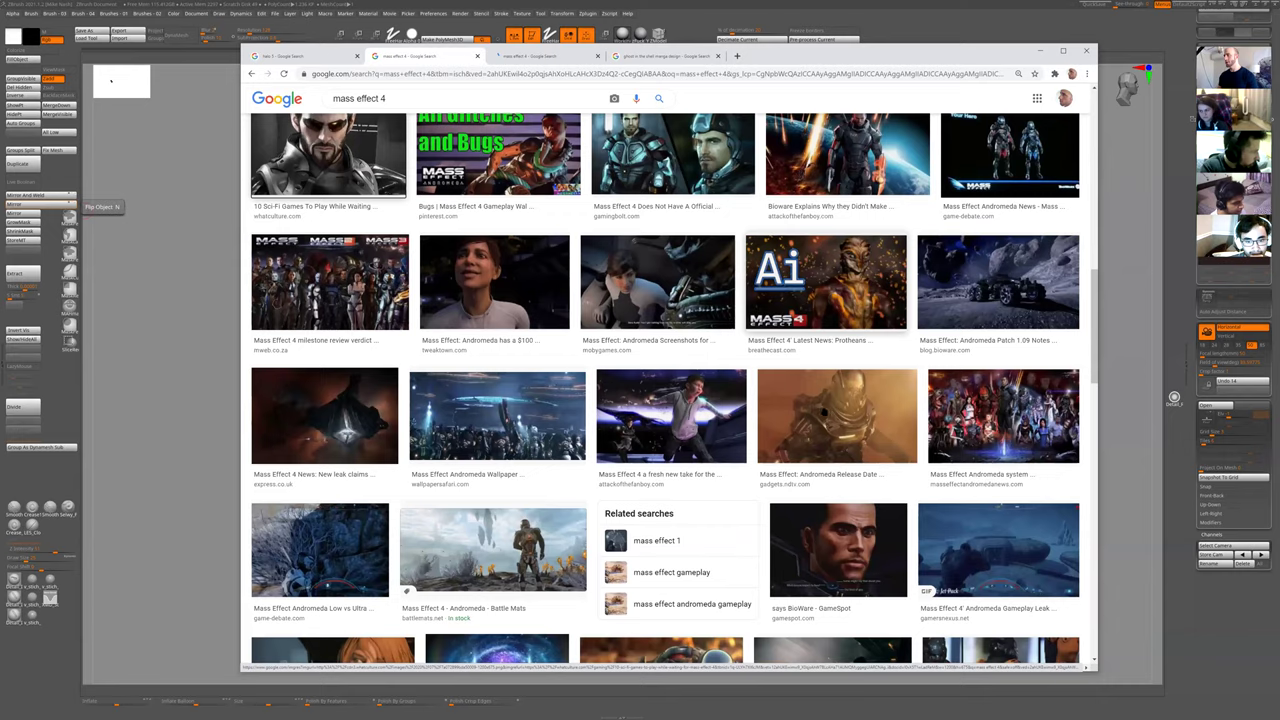
pyautogui.click(826, 410)
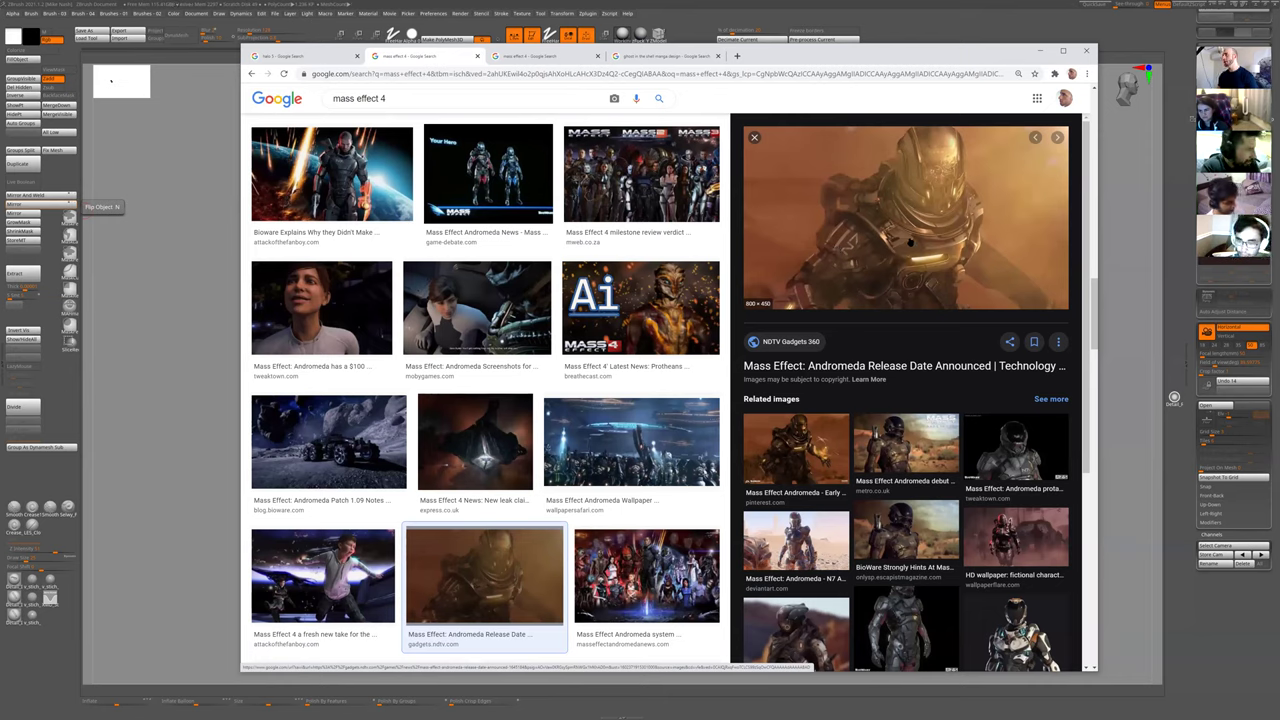
pyautogui.click(934, 530)
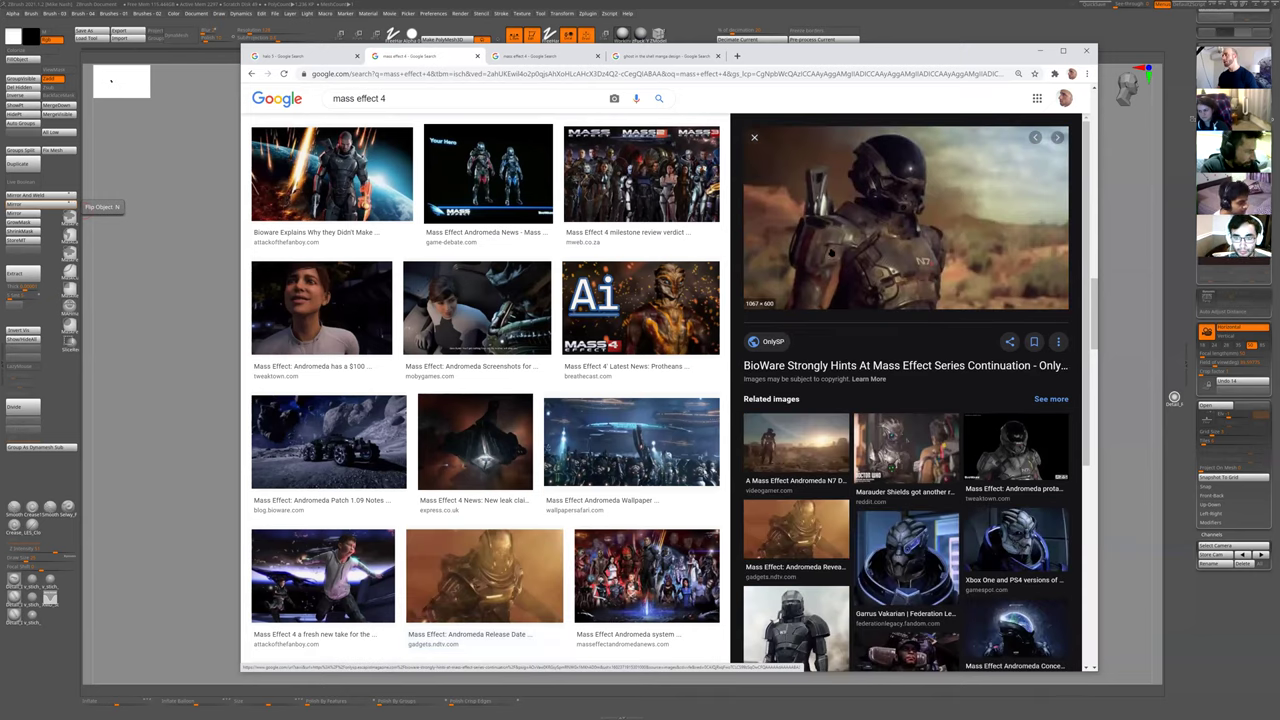
pyautogui.middleClick(890, 263)
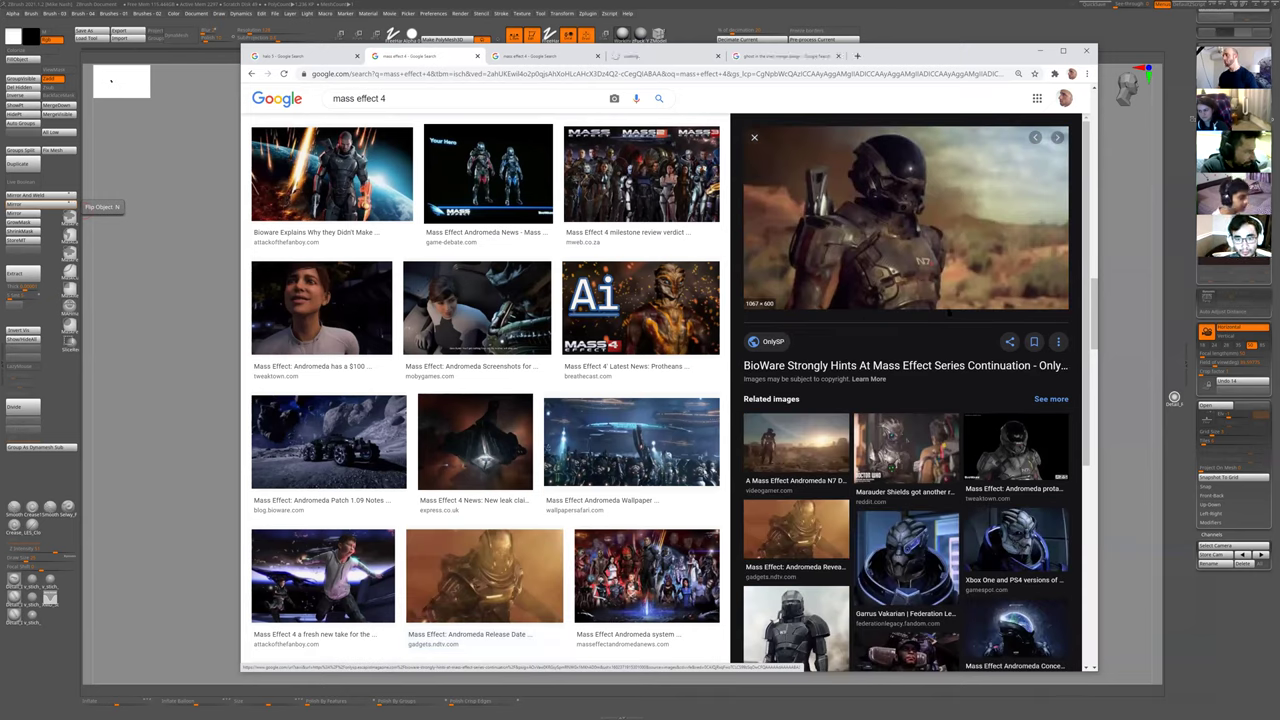
# - Preview the related TweakTown image of the Andromeda protagonist concept art and view its source article in a new tab
pyautogui.scroll(-1, 890, 263)
pyautogui.scroll(-1, 905, 390)
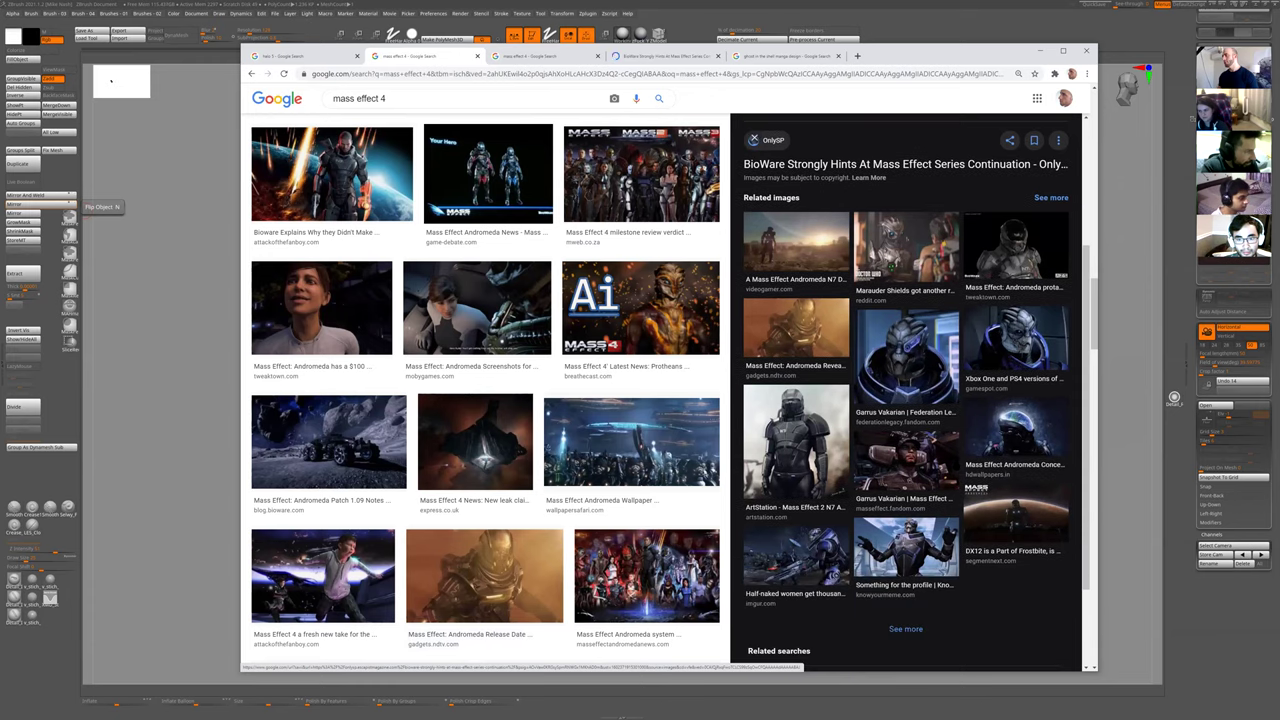
pyautogui.scroll(2, 905, 390)
pyautogui.click(1020, 345)
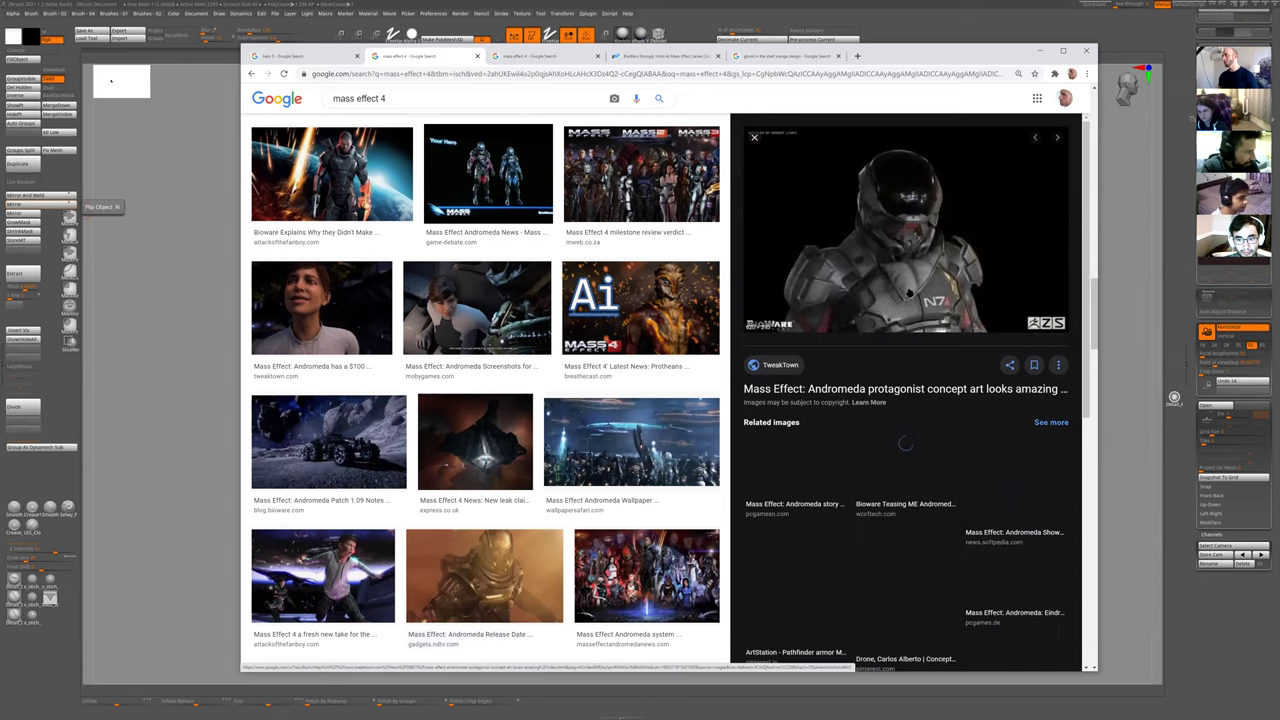
pyautogui.middleClick(907, 273)
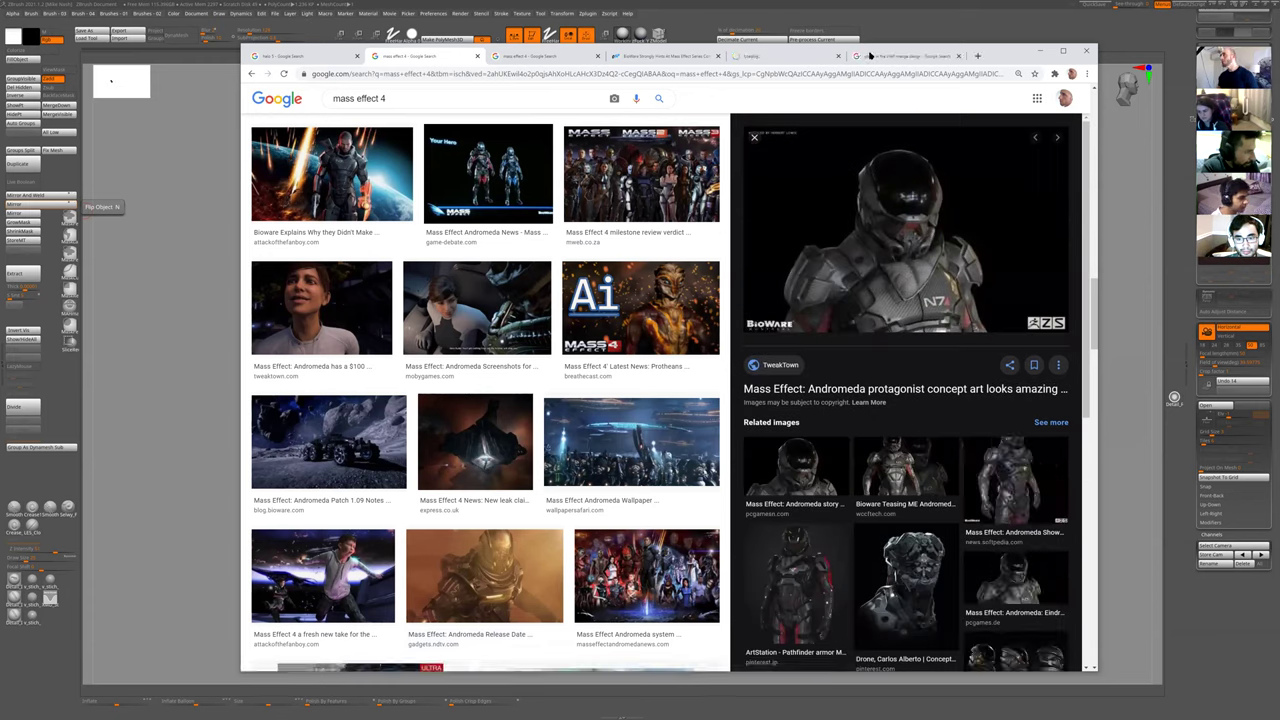
pyautogui.click(788, 56)
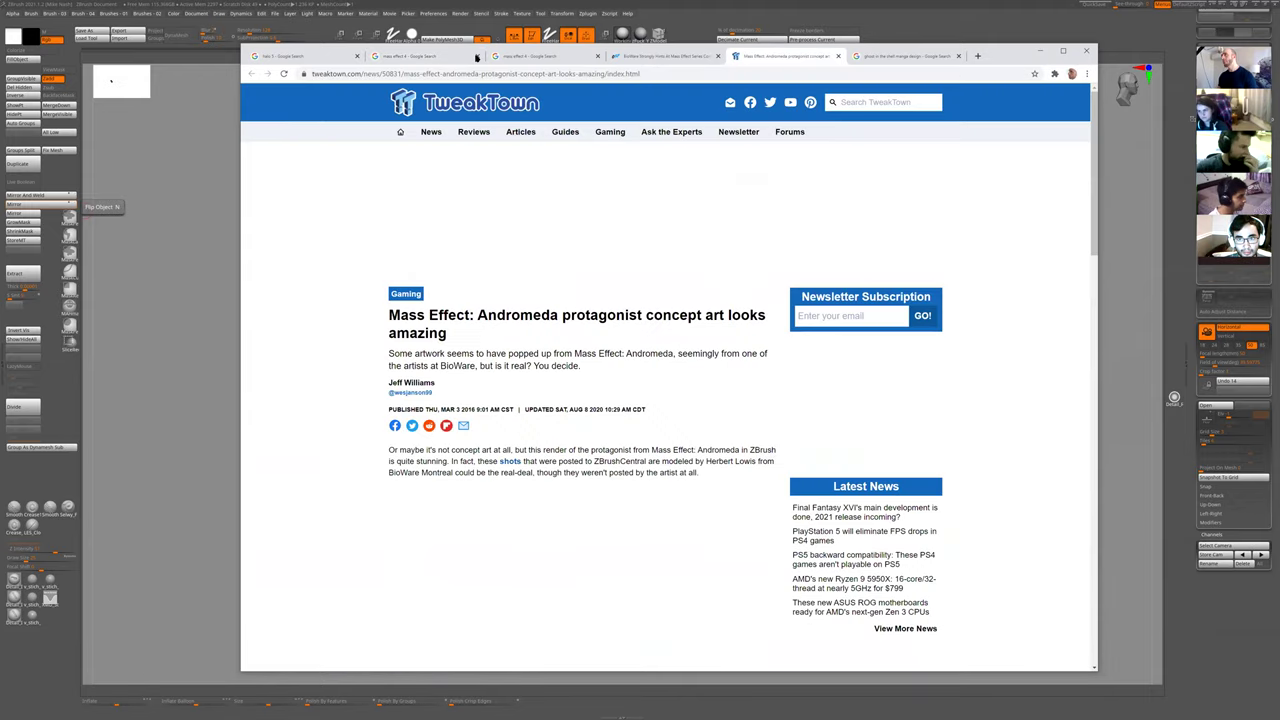
# - Go back to the "halo 5" image search, replace it with a search for "bioware anthem" and look through the results
pyautogui.click(440, 56)
pyautogui.click(300, 57)
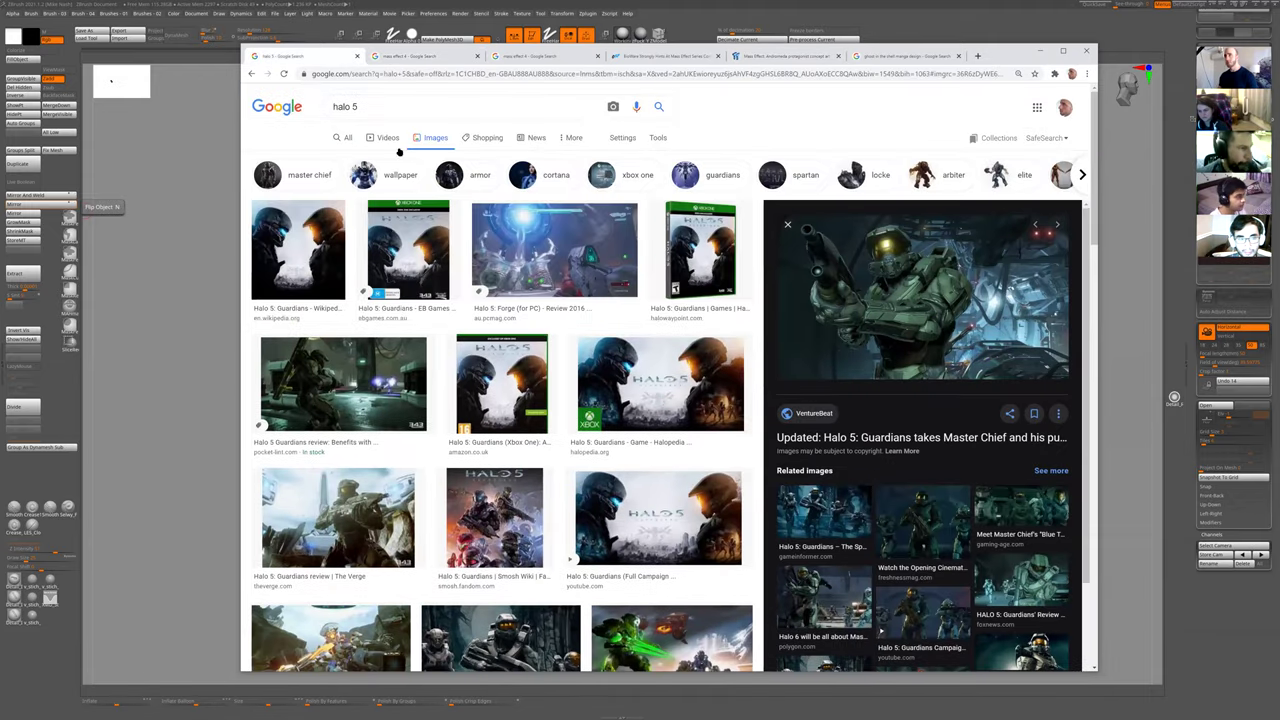
pyautogui.tripleClick(345, 106)
pyautogui.write('bi')
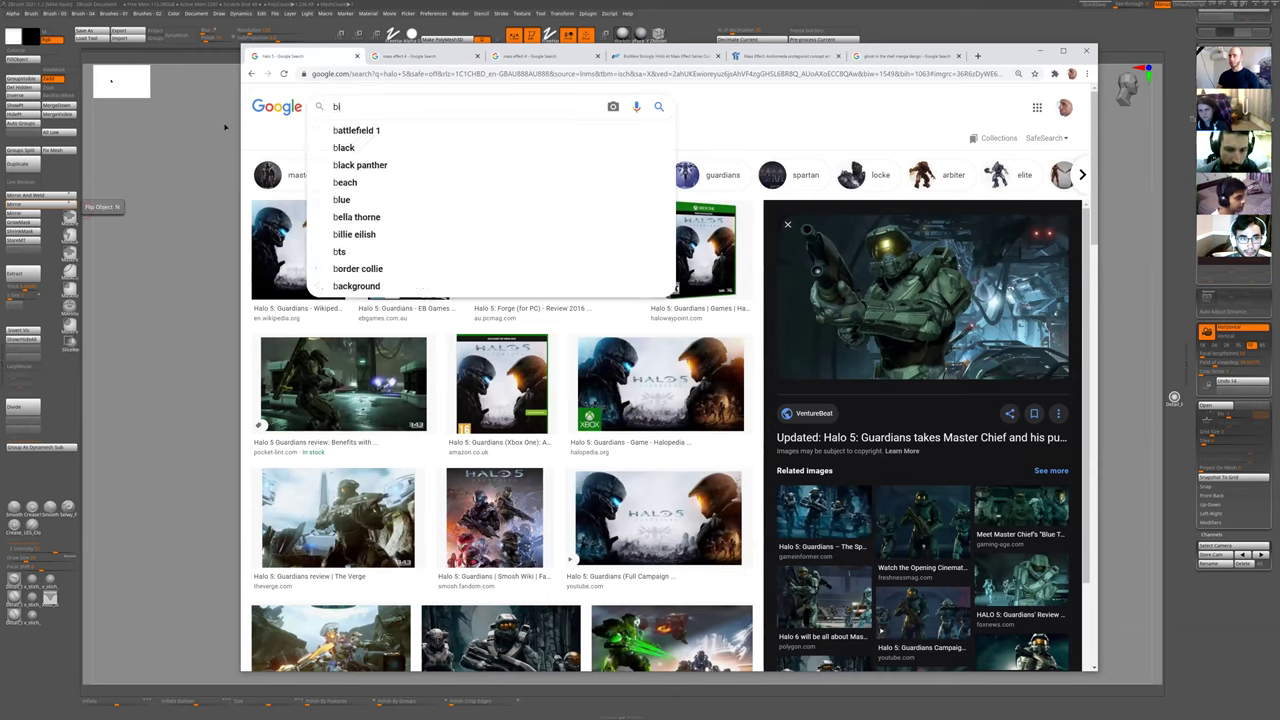
pyautogui.write('oware anthem')
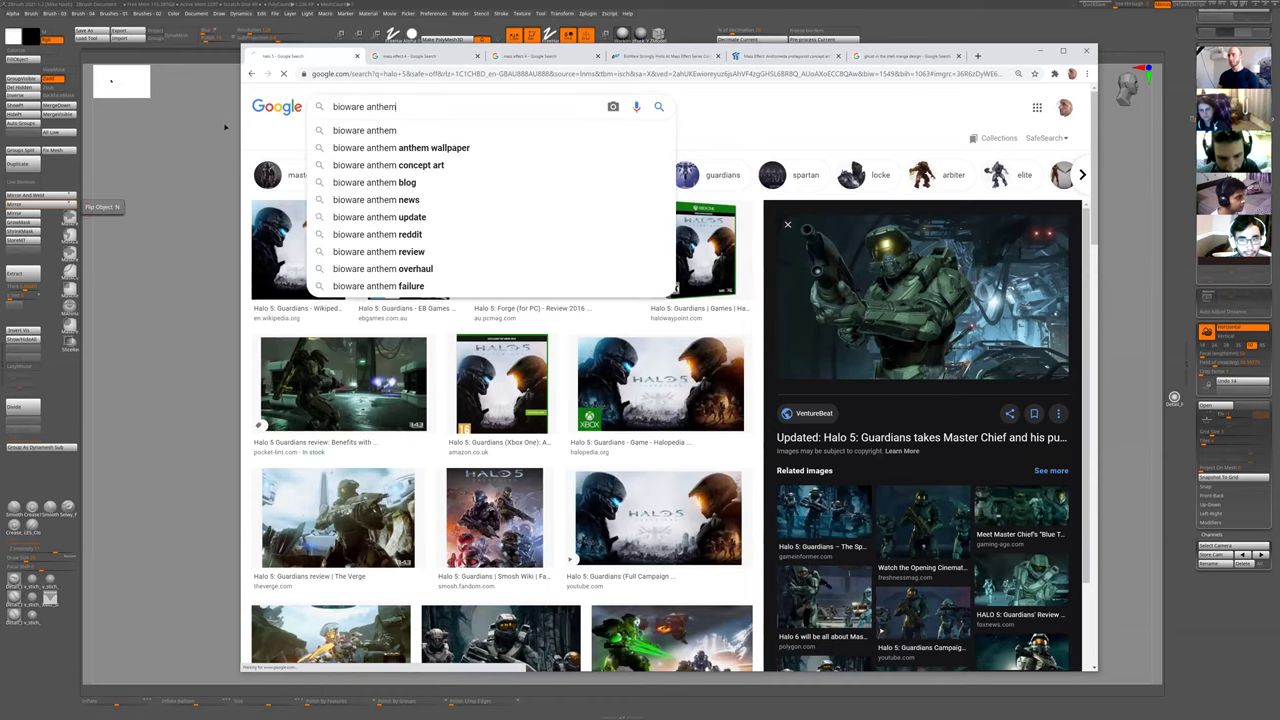
pyautogui.press('Return')
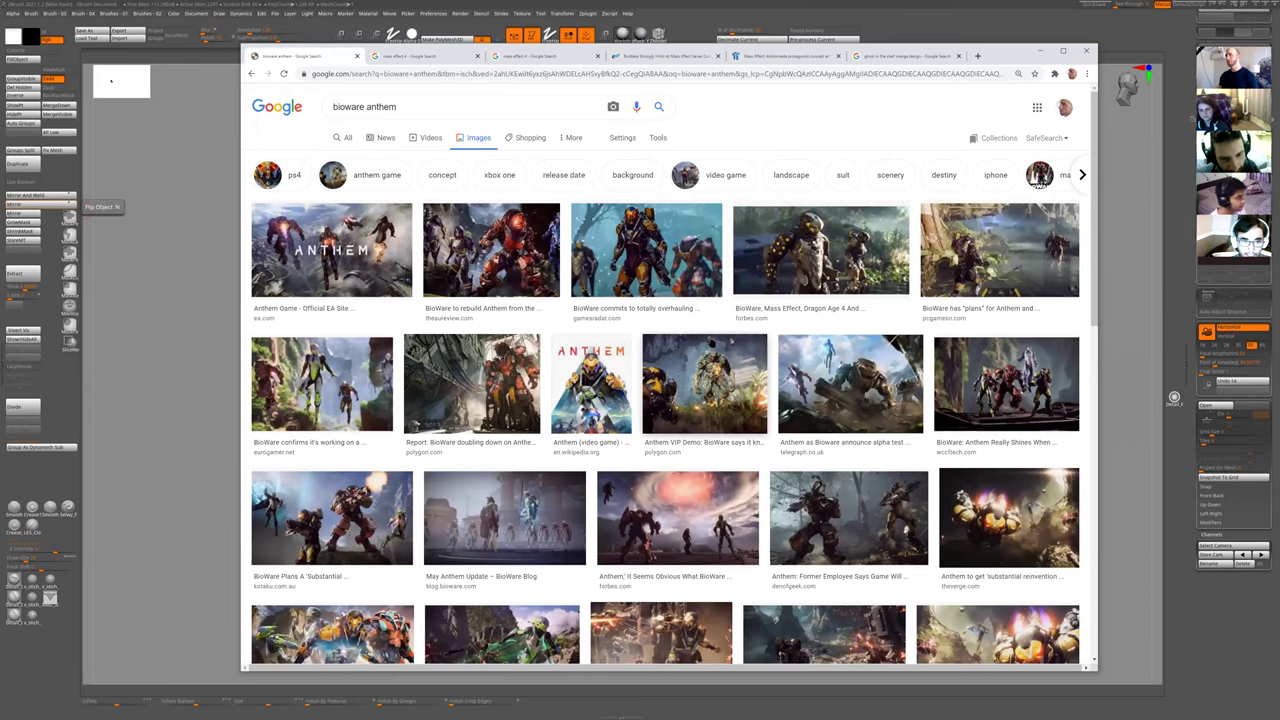
pyautogui.scroll(-1, 711, 342)
pyautogui.scroll(-2, 708, 345)
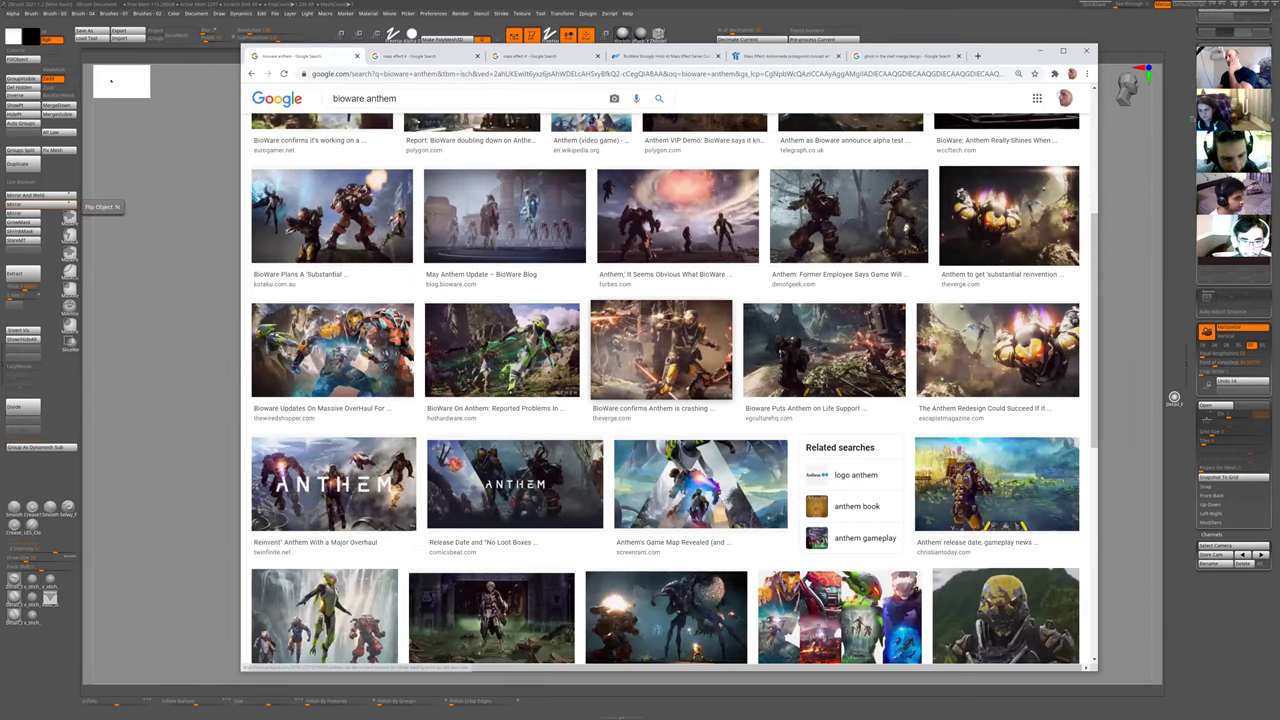
# - Look through the "bioware anthem" image results and open the USgamer "Anthem as Game Slips Into 2019" image in a new tab
pyautogui.scroll(-2, 666, 400)
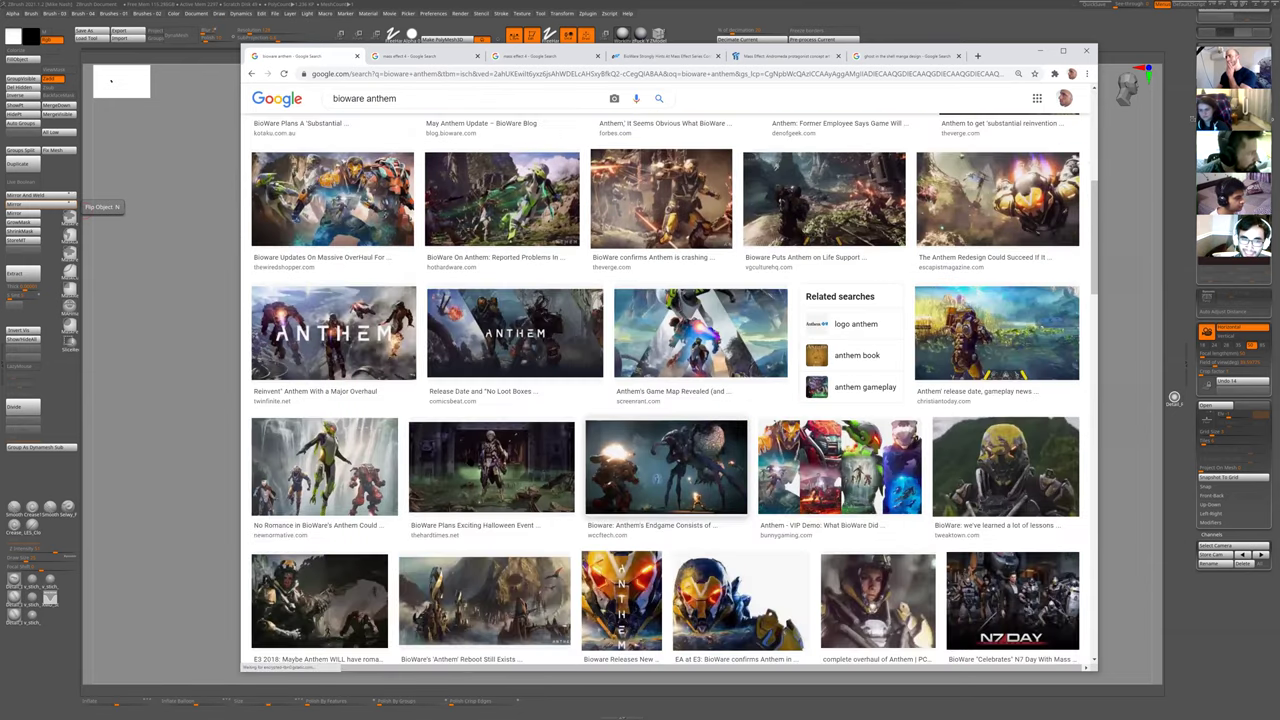
pyautogui.scroll(-2, 666, 460)
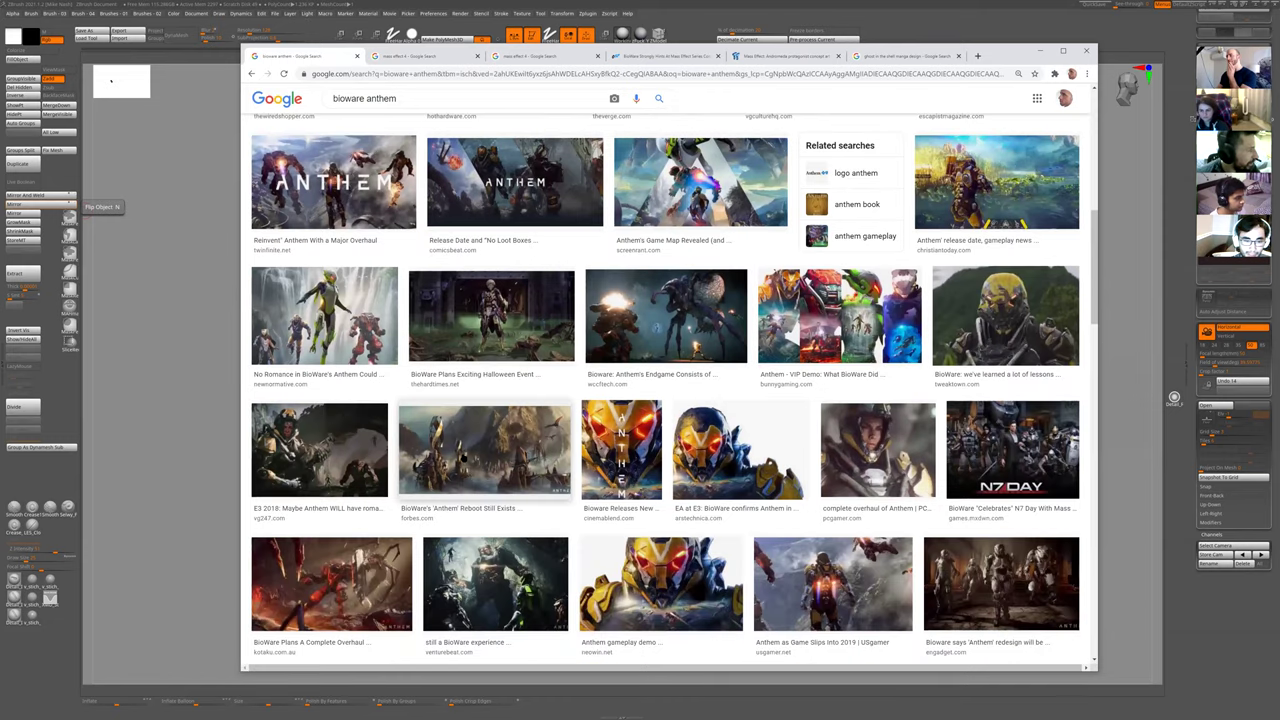
pyautogui.scroll(-1, 468, 457)
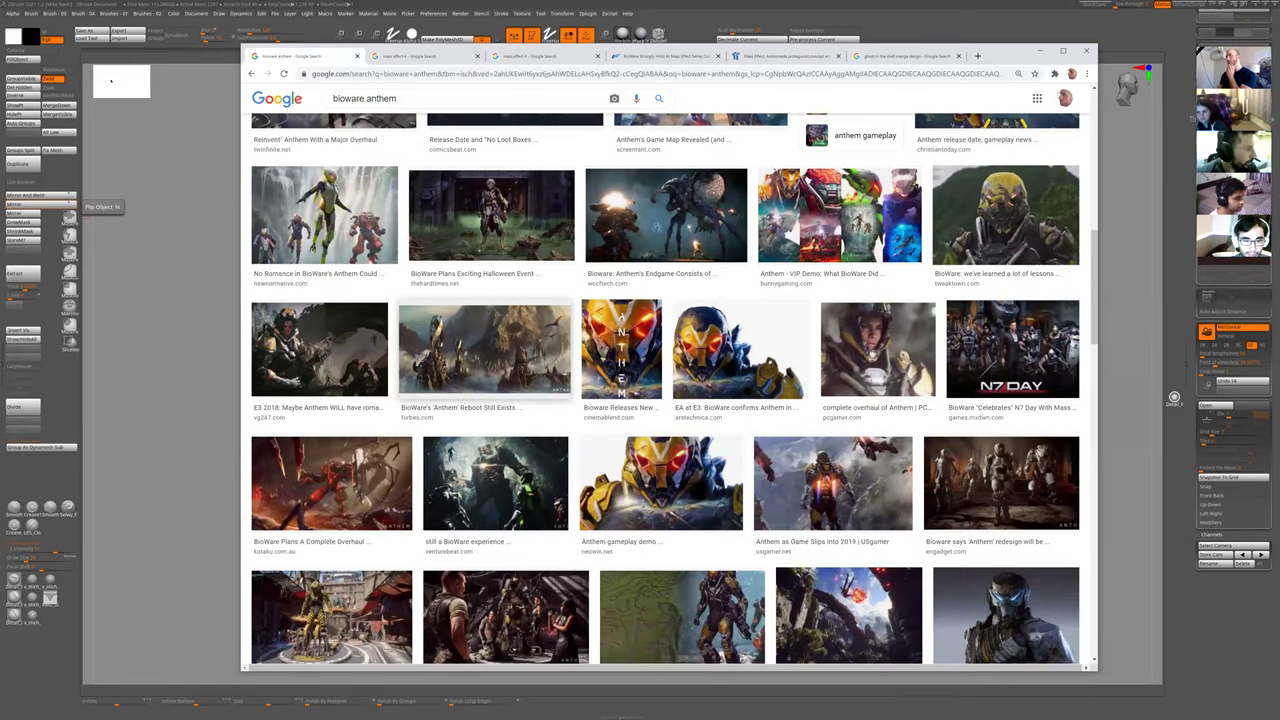
pyautogui.scroll(-2, 833, 330)
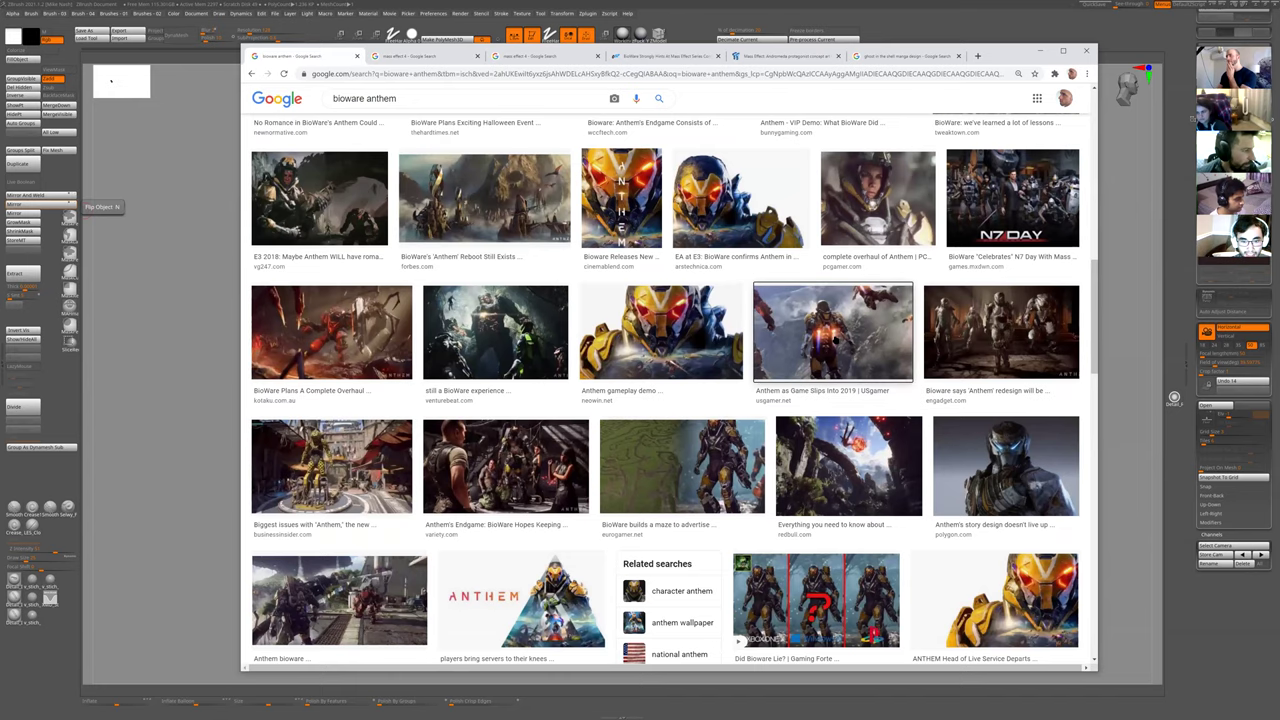
pyautogui.scroll(1, 460, 355)
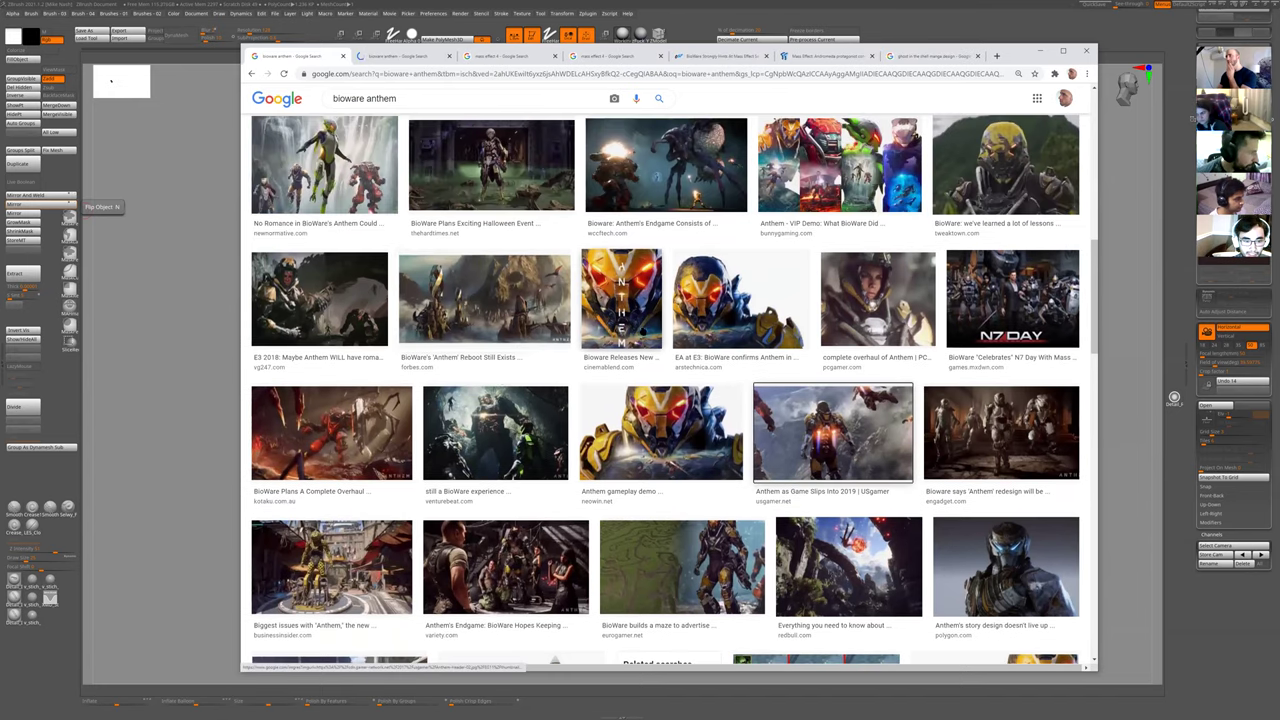
pyautogui.scroll(3, 578, 314)
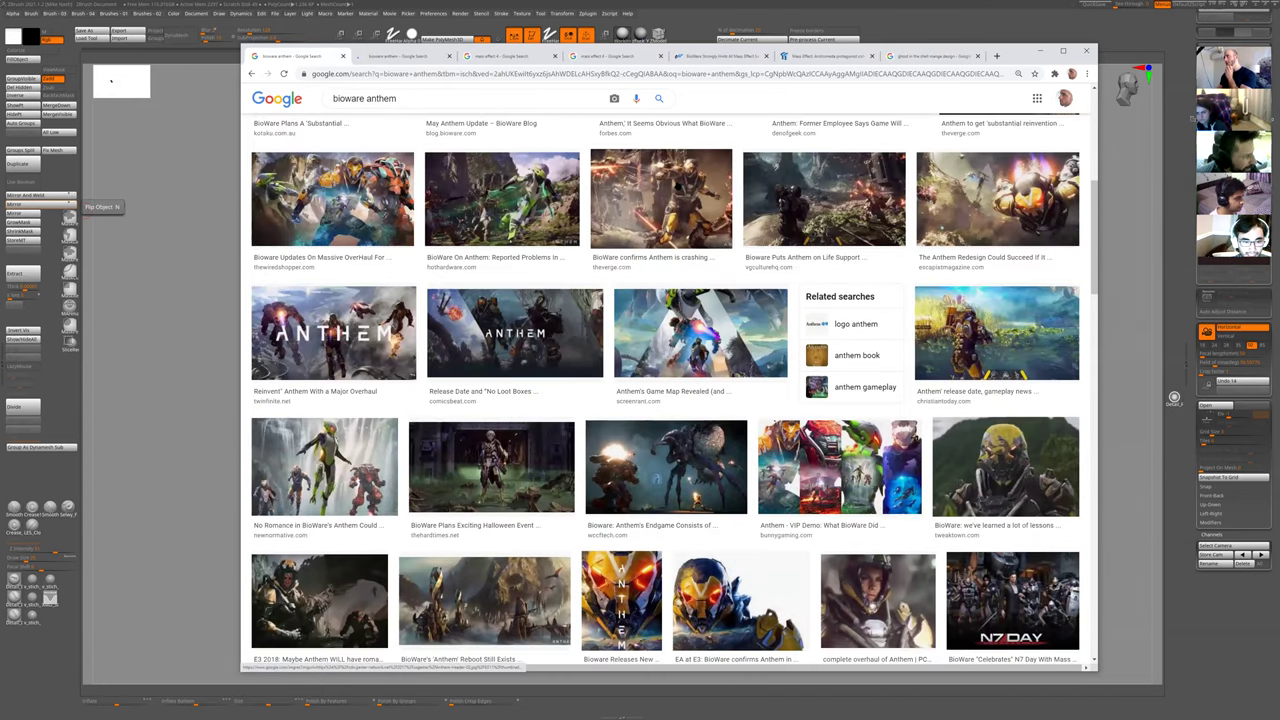
# - Preview The Verge's yellow-armoured Anthem image and the Kotaku Australia "Substantial Reinvention" image, and look over the latter's related images
pyautogui.click(682, 195)
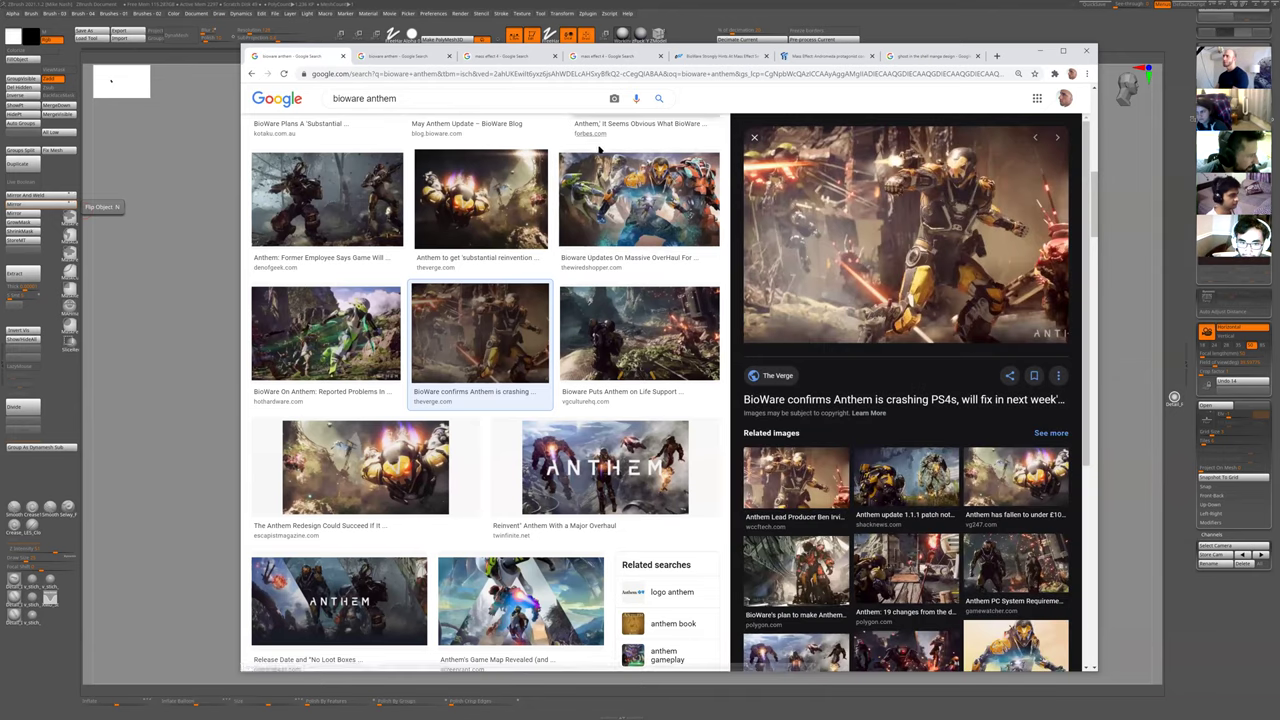
pyautogui.scroll(2, 590, 200)
pyautogui.scroll(1, 514, 399)
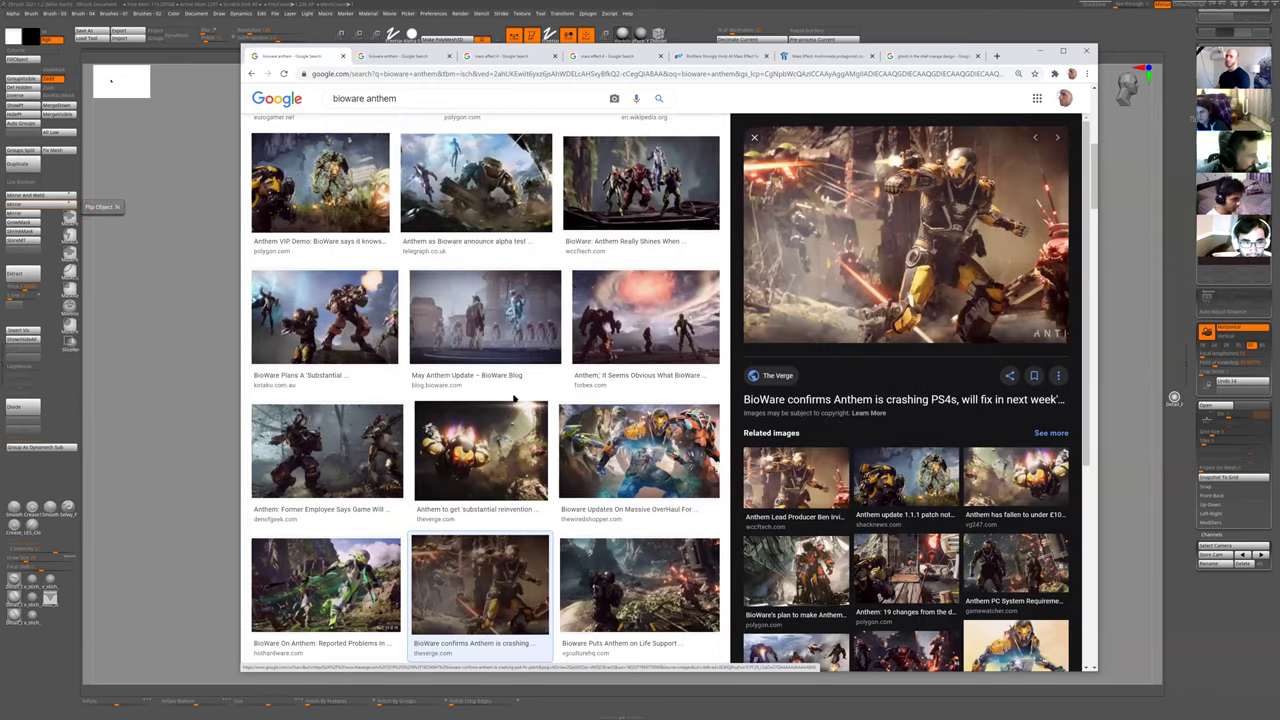
pyautogui.scroll(1, 514, 399)
pyautogui.click(346, 372)
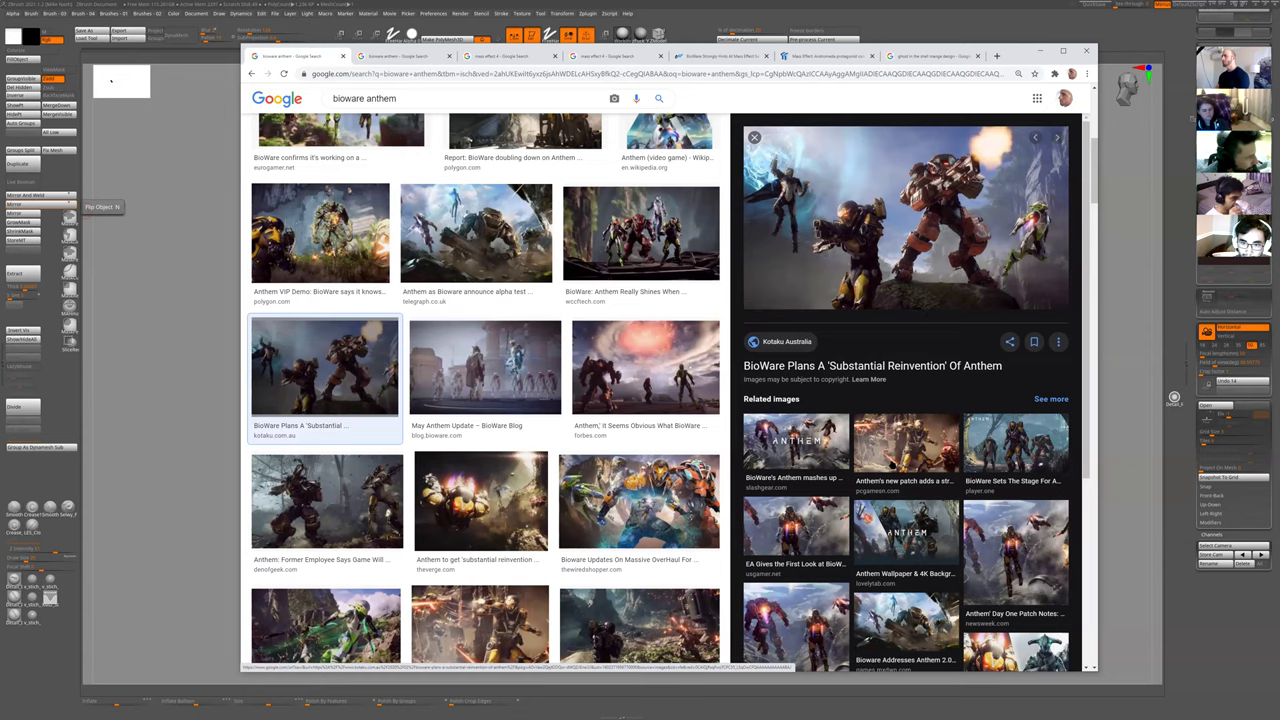
pyautogui.scroll(-3, 870, 496)
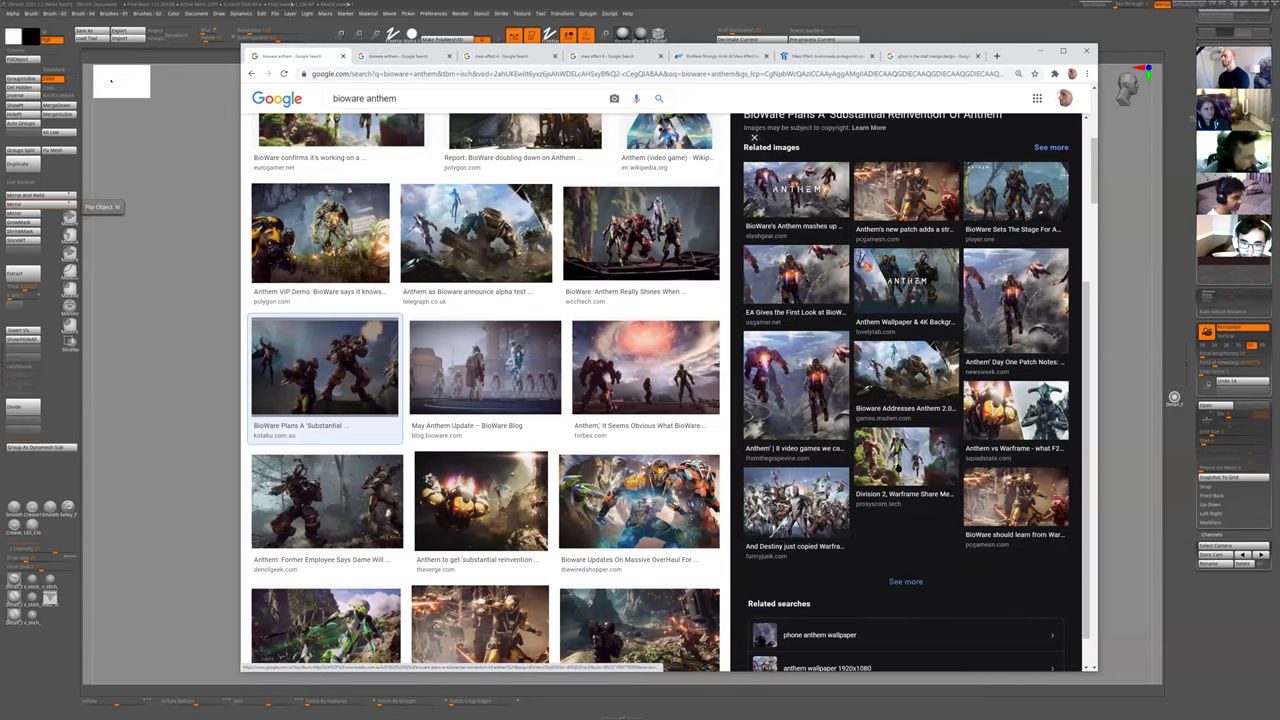
# - Find and preview the PC Gamer "complete overhaul of Anthem" image of the helmeted pilot
pyautogui.scroll(-5, 640, 485)
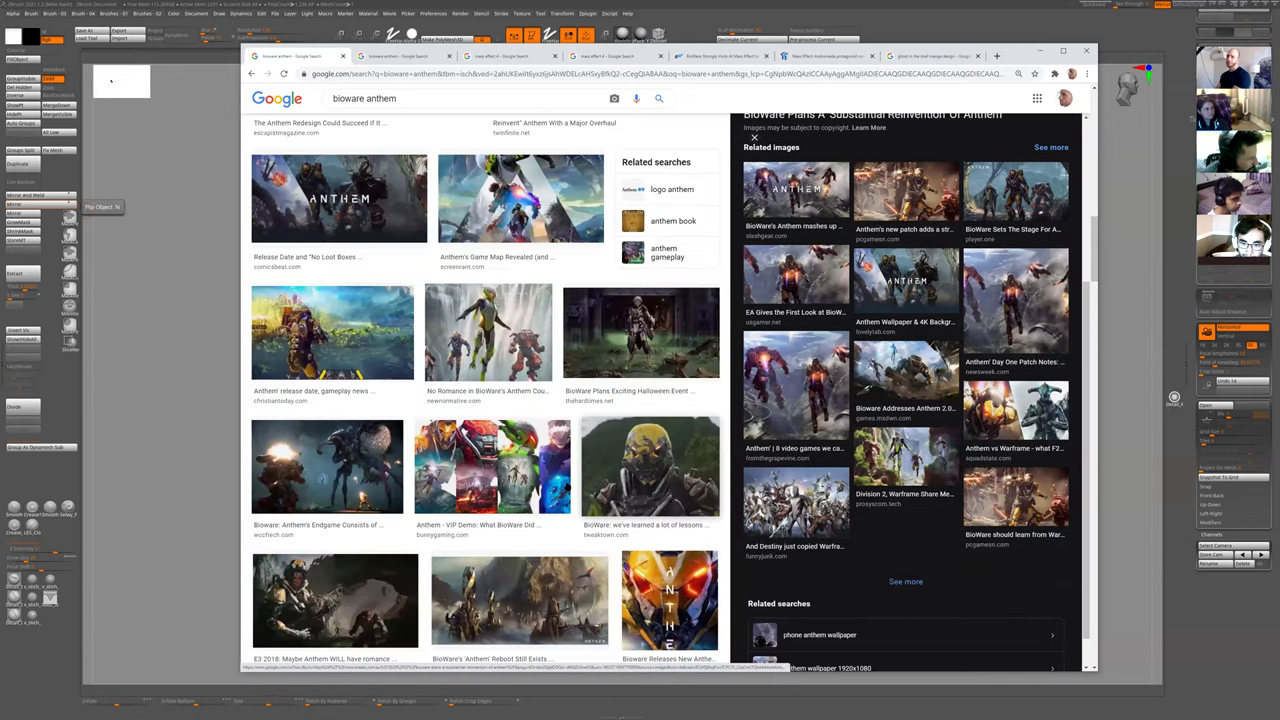
pyautogui.scroll(-2, 576, 516)
pyautogui.scroll(-3, 492, 375)
pyautogui.click(490, 378)
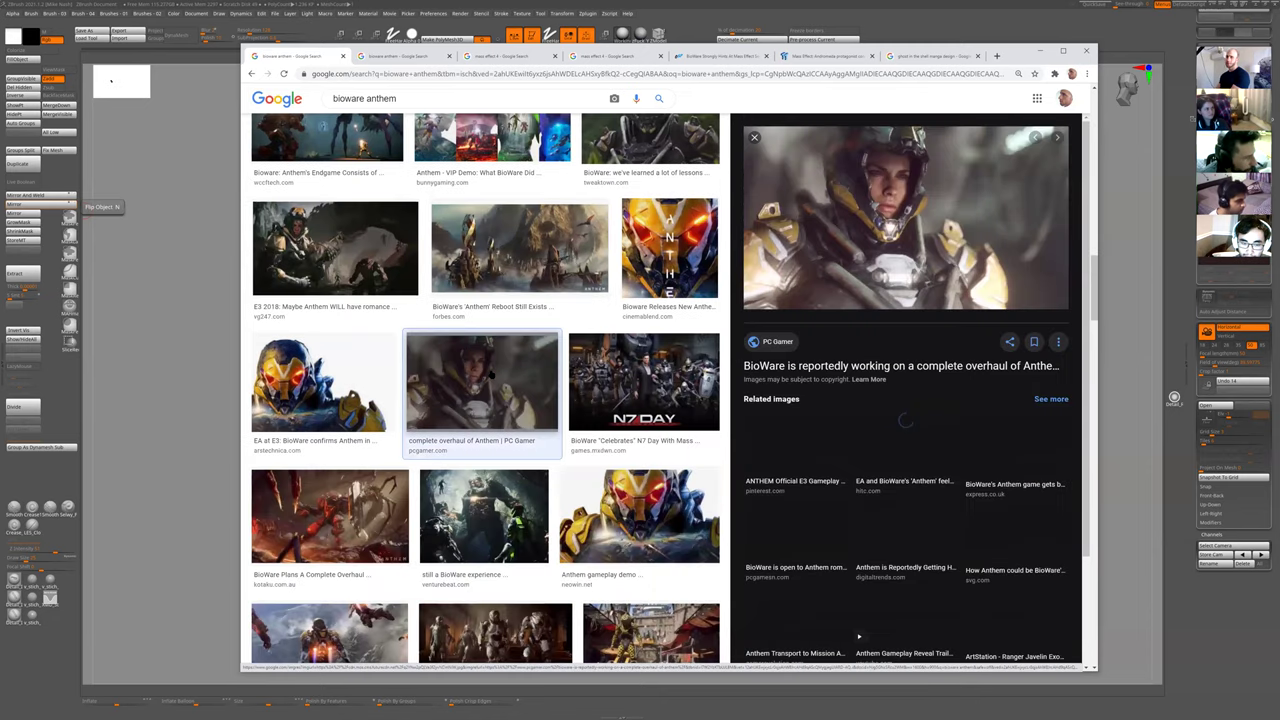
# - Examine the rest of the Anthem image results for further armour and helmet references
pyautogui.scroll(-2, 485, 388)
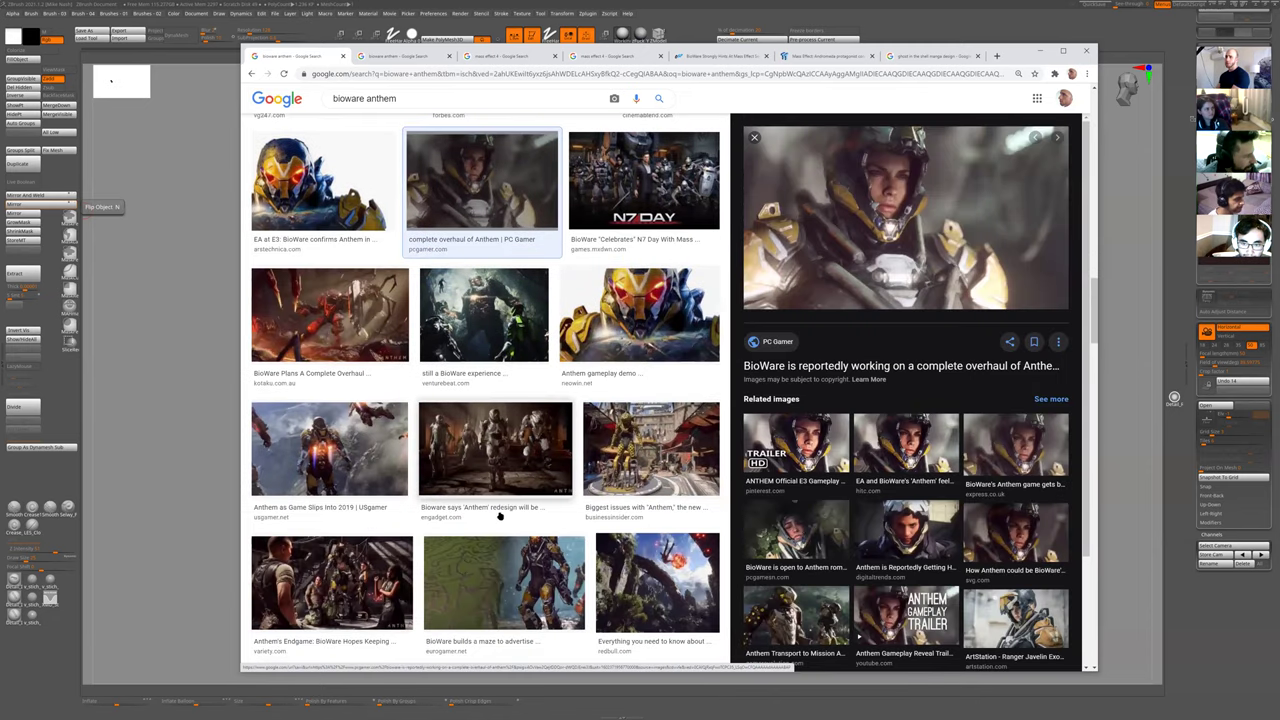
pyautogui.scroll(-5, 500, 516)
pyautogui.scroll(-5, 512, 523)
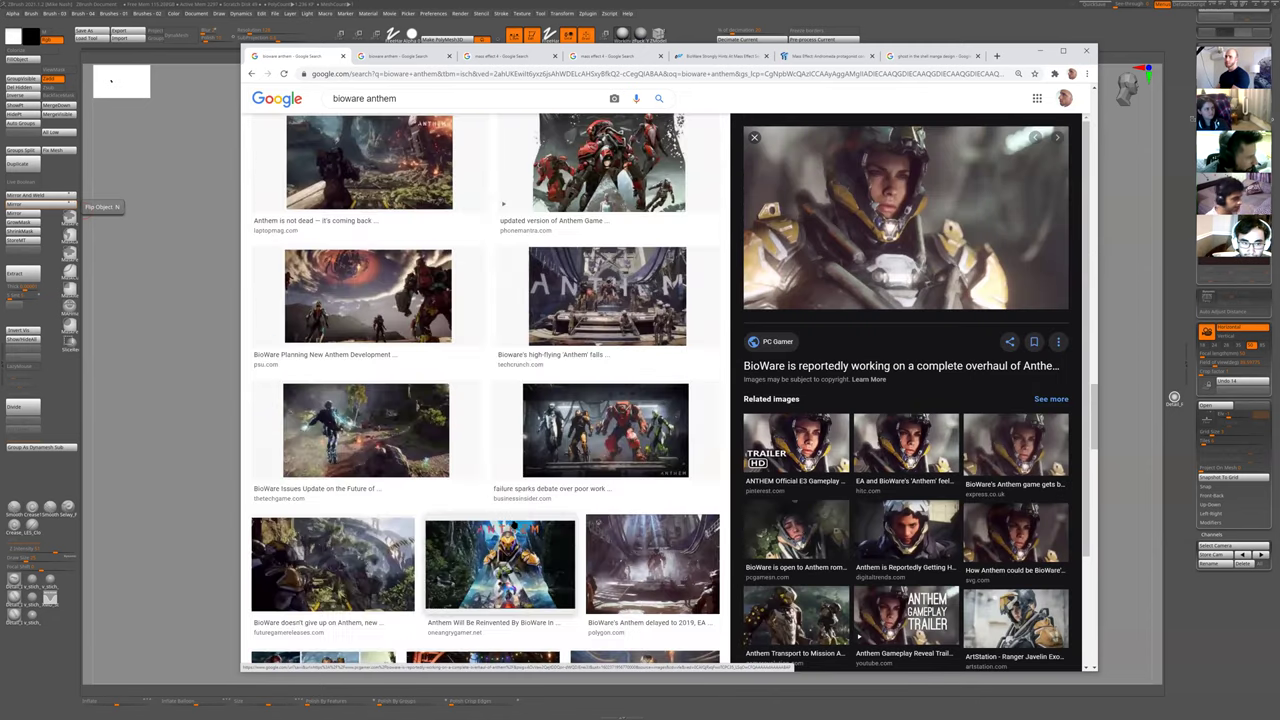
pyautogui.scroll(-10, 512, 518)
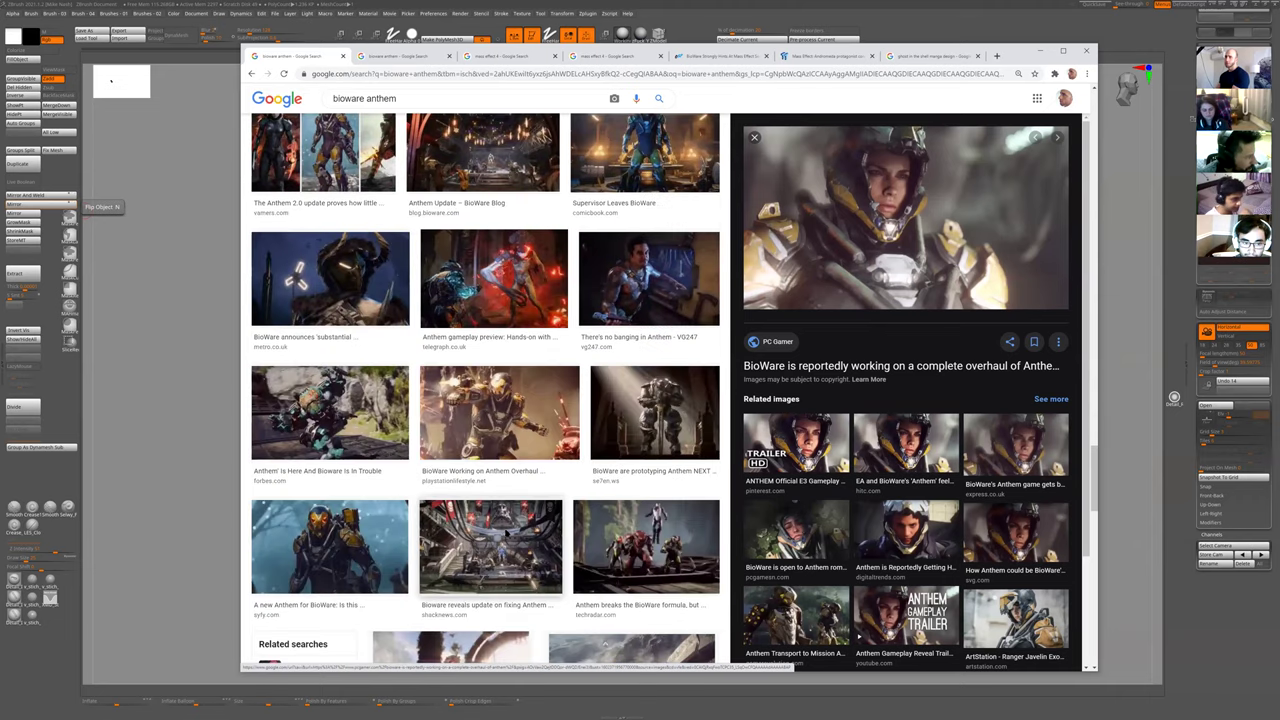
pyautogui.scroll(-3, 505, 530)
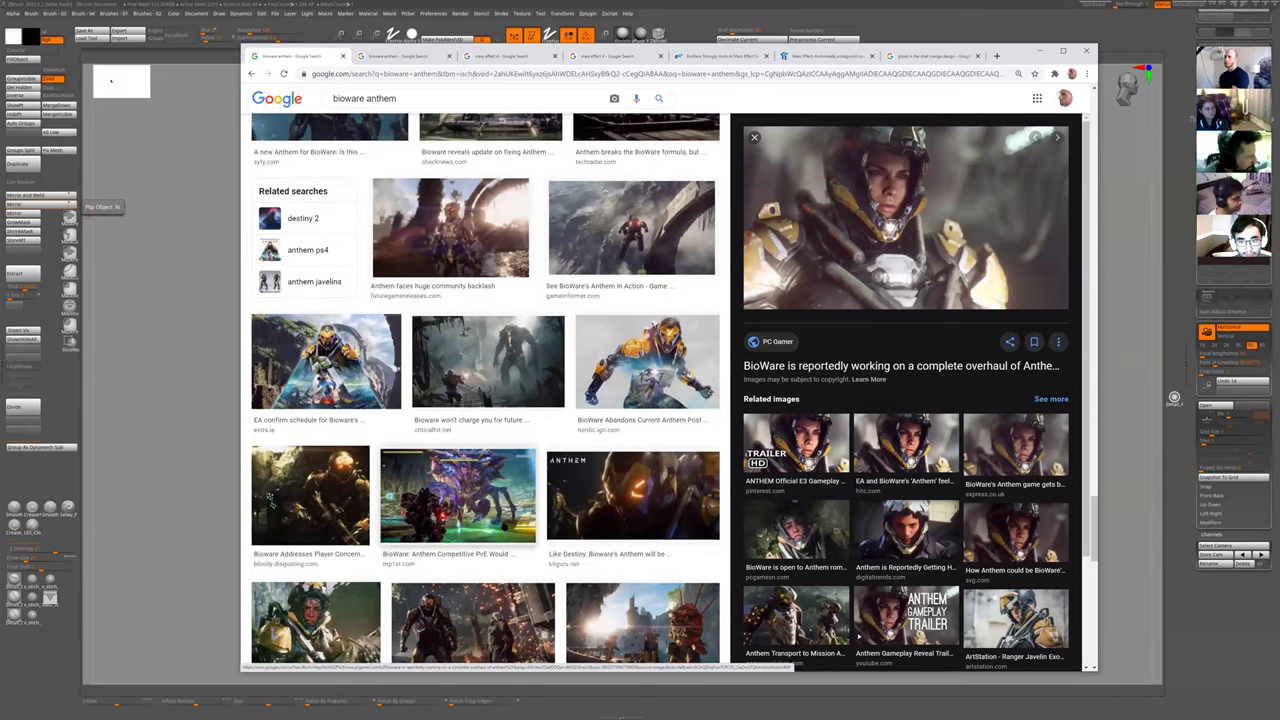
pyautogui.scroll(-2, 503, 522)
pyautogui.scroll(1, 504, 521)
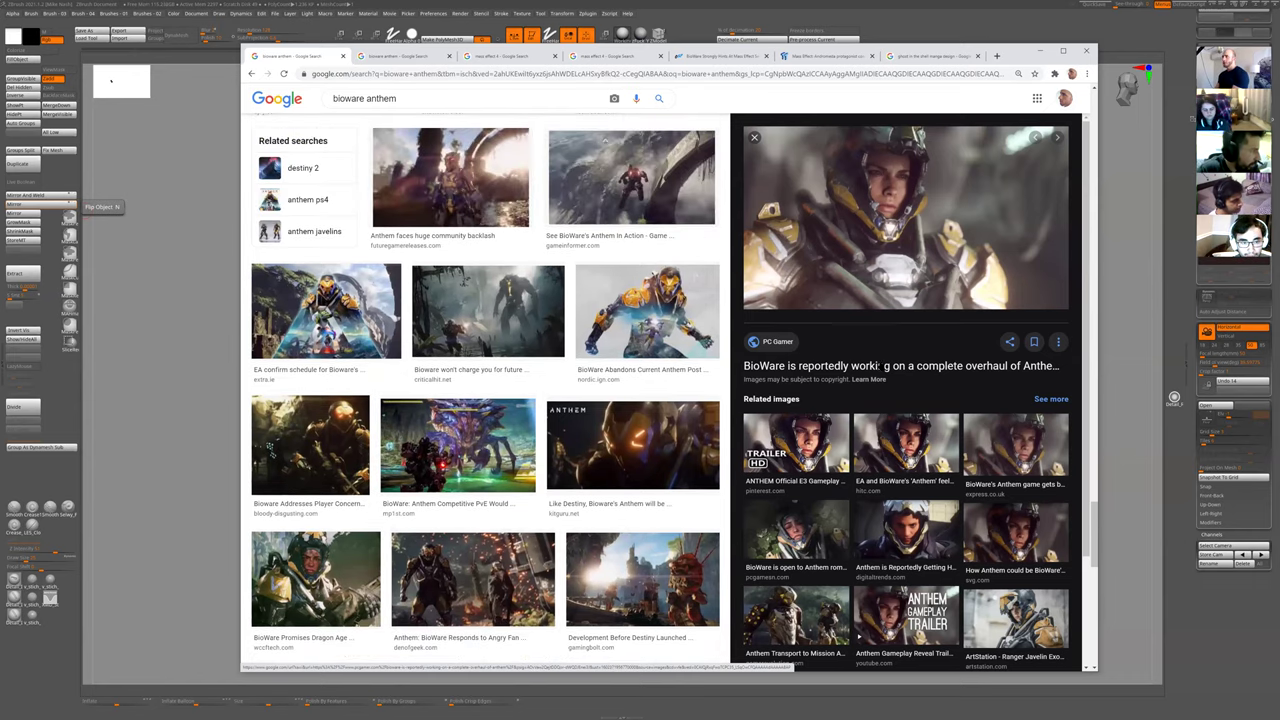
pyautogui.scroll(-2, 578, 422)
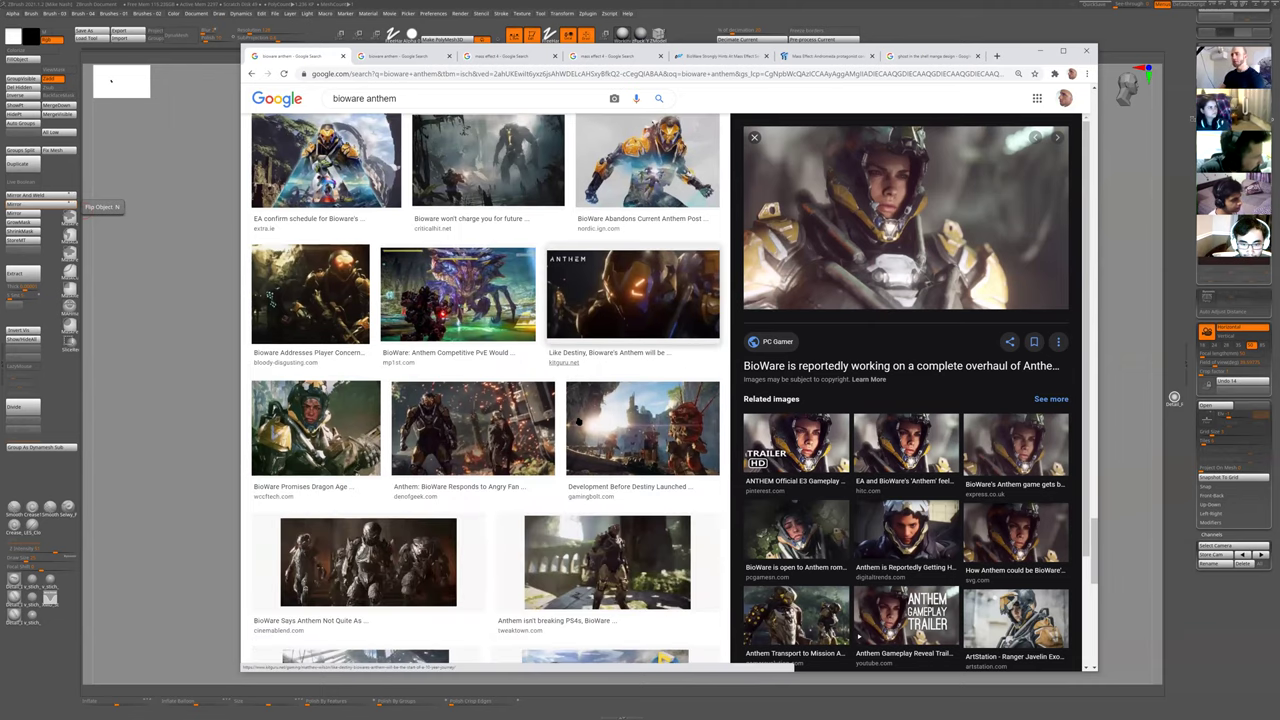
pyautogui.scroll(-2, 579, 421)
pyautogui.scroll(-3, 575, 430)
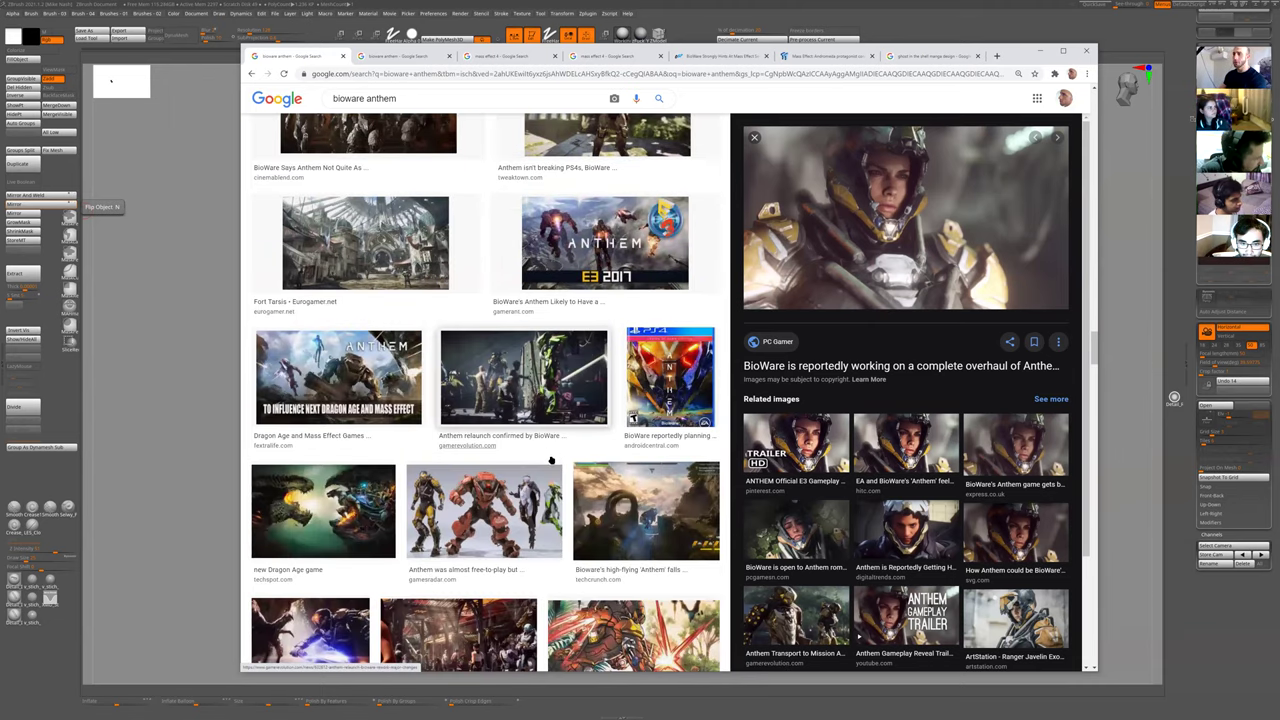
pyautogui.scroll(5, 551, 460)
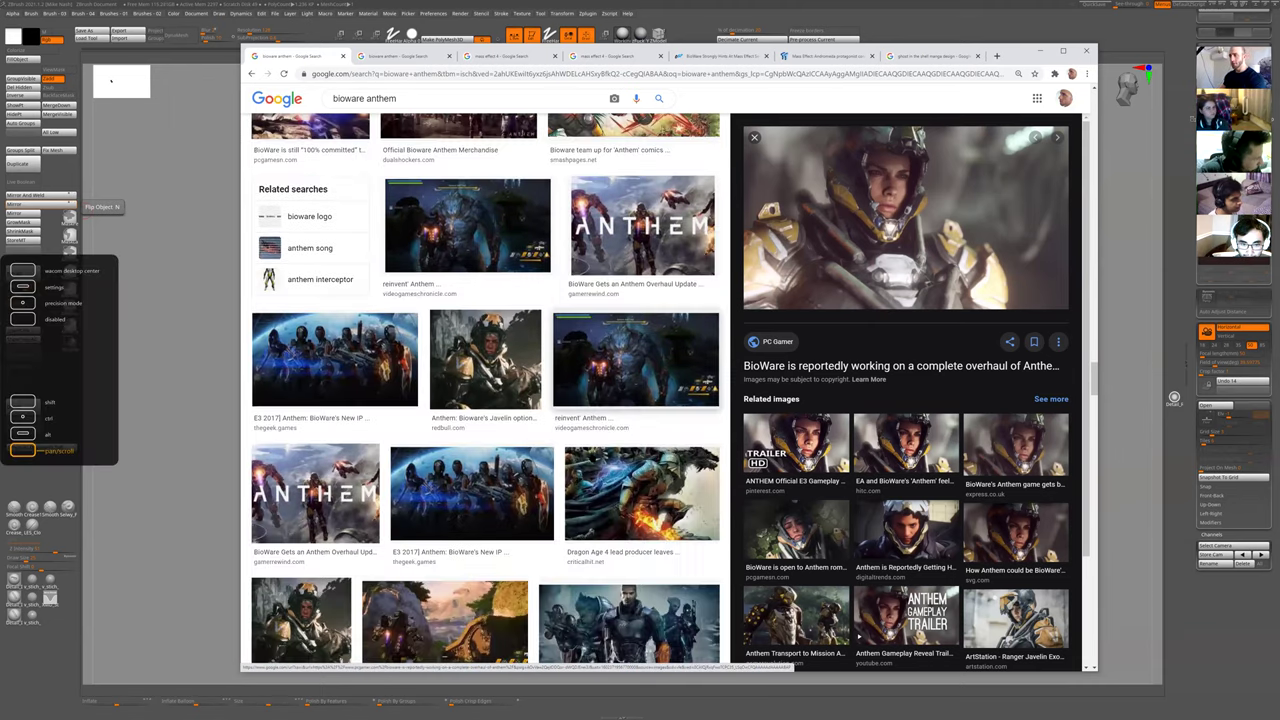
# - Preview the Red Bull "Bioware's Javelin options" image at a larger page size and look over the neighbouring results
pyautogui.scroll(-2, 580, 472)
pyautogui.click(485, 208)
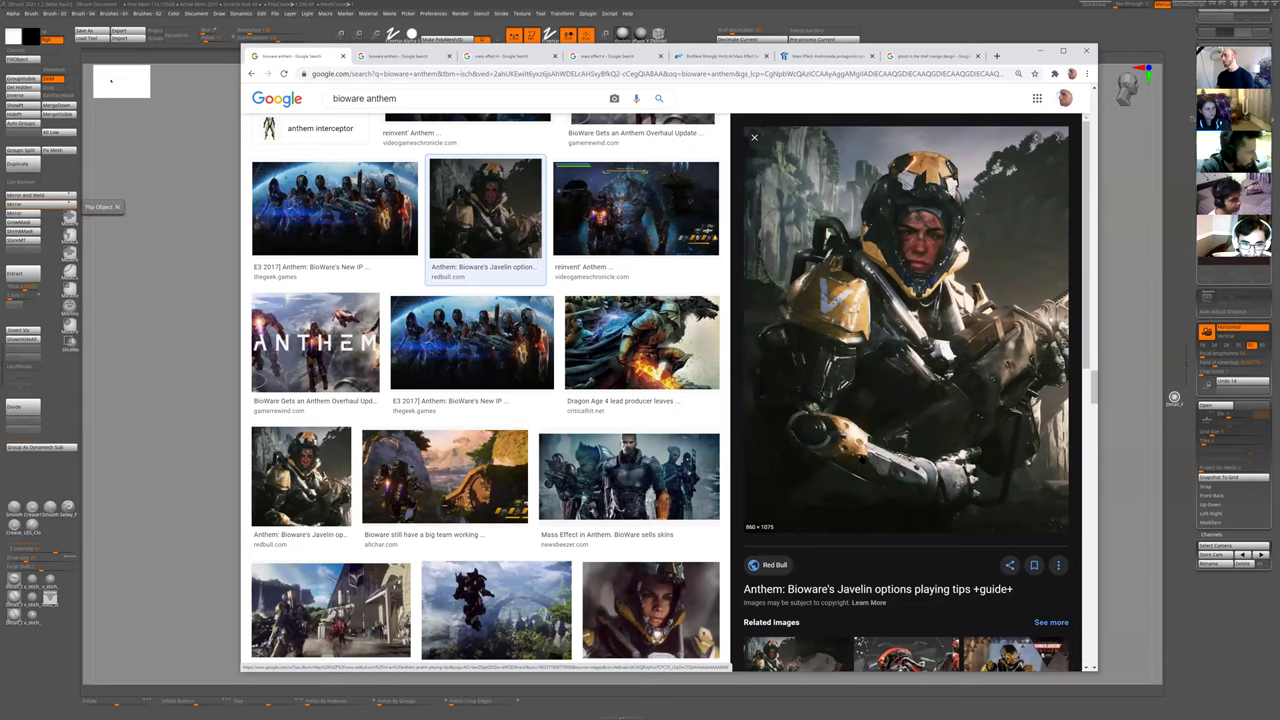
pyautogui.keyDown('ctrl'); pyautogui.scroll(4, 864, 462); pyautogui.keyUp('ctrl')
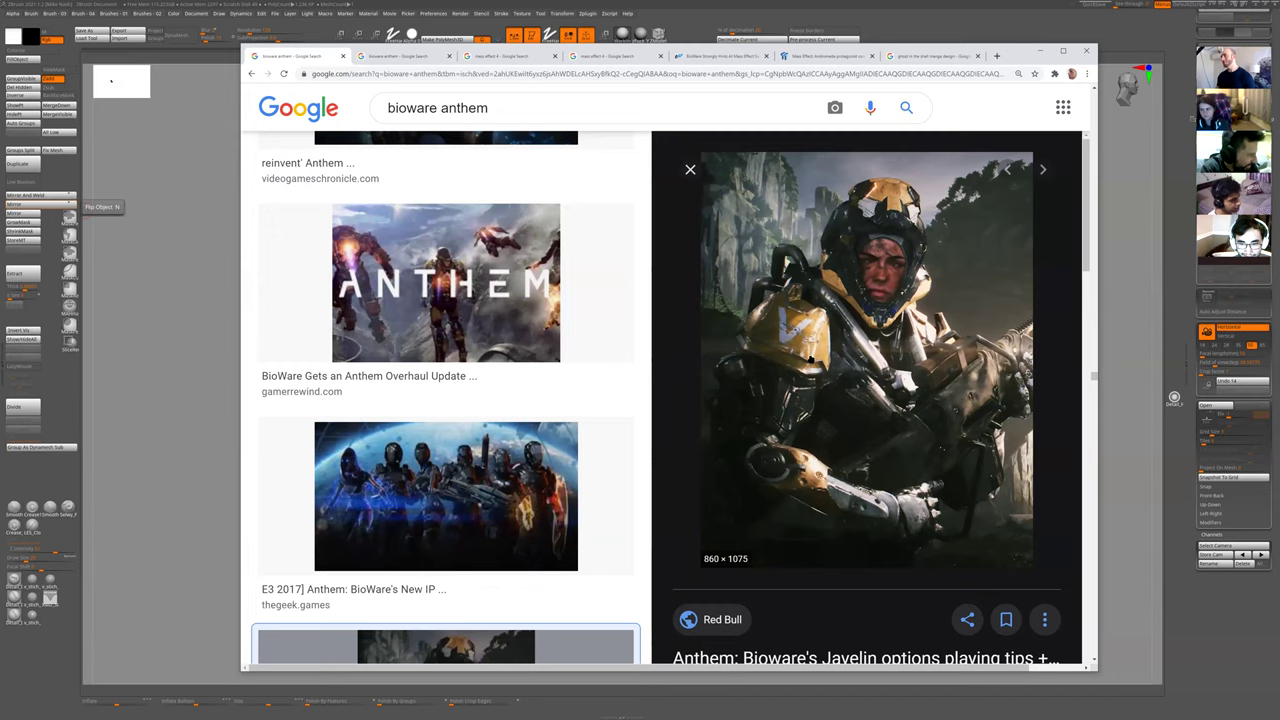
pyautogui.scroll(-5, 445, 490)
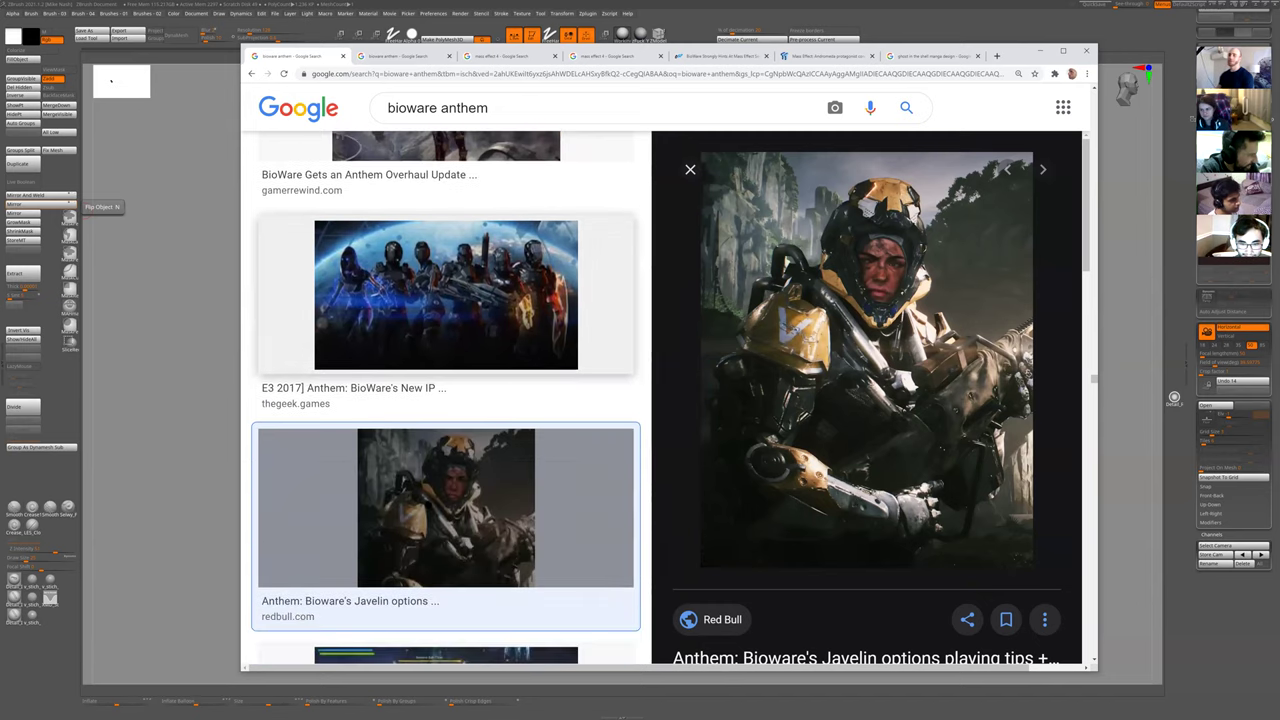
pyautogui.scroll(-3, 474, 549)
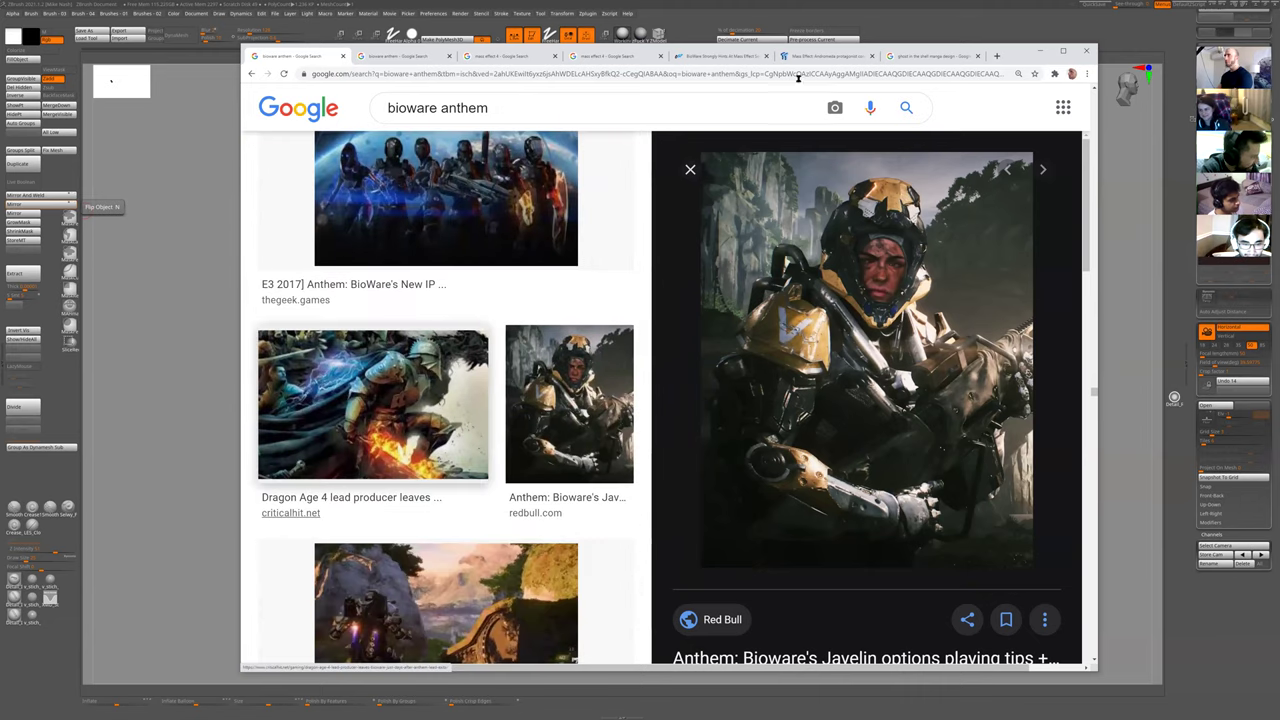
# - Review the TweakTown Andromeda concept art article and view its second, torso armour image enlarged in a new tab
pyautogui.click(746, 57)
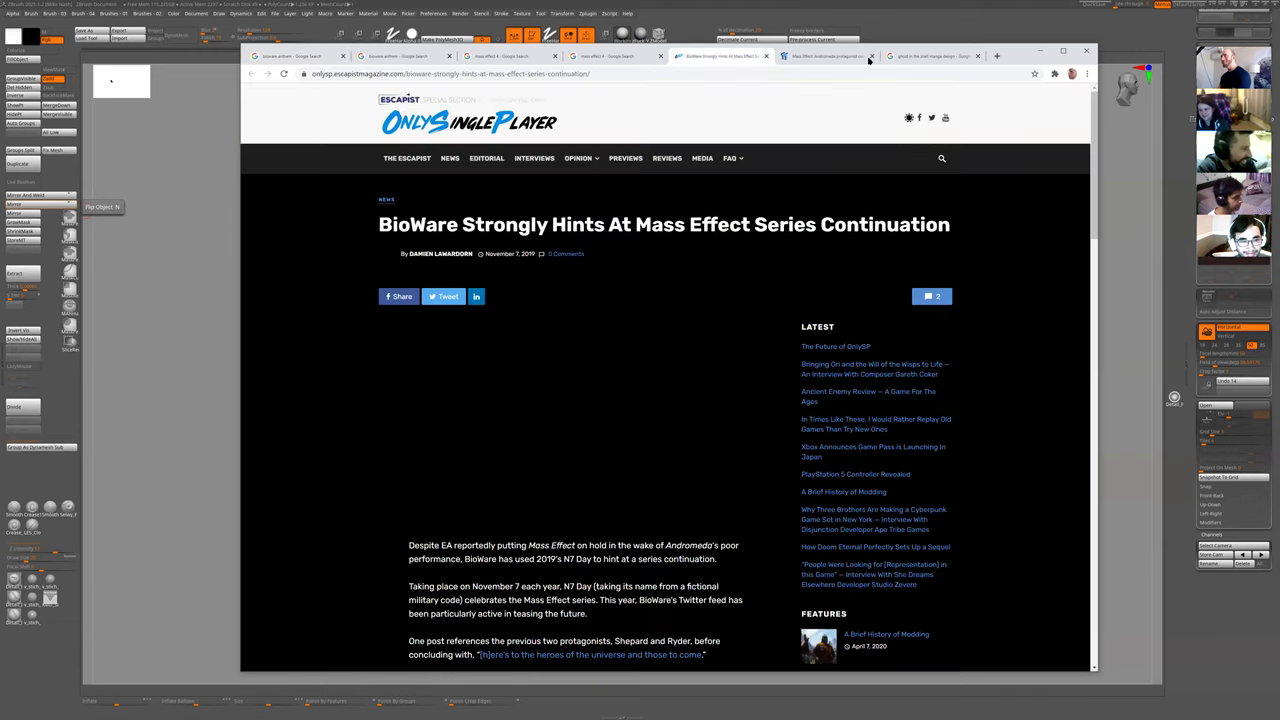
pyautogui.click(801, 58)
pyautogui.scroll(-2, 554, 445)
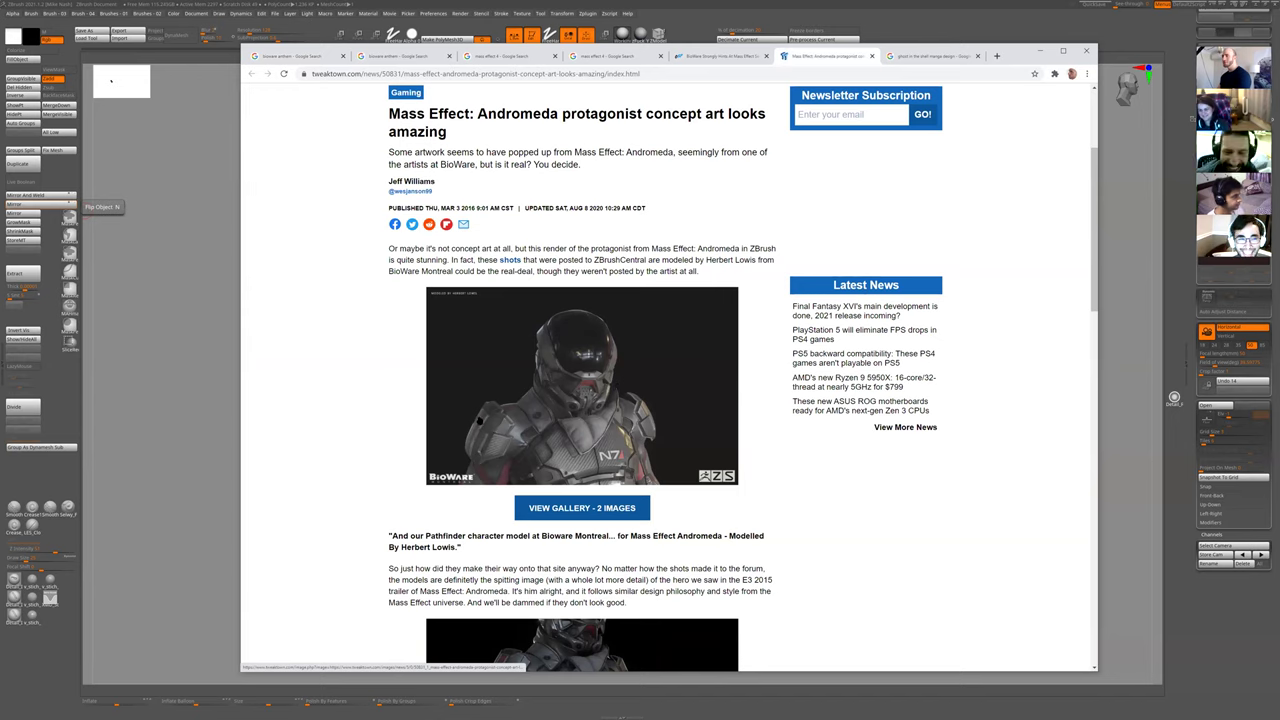
pyautogui.scroll(-4, 576, 402)
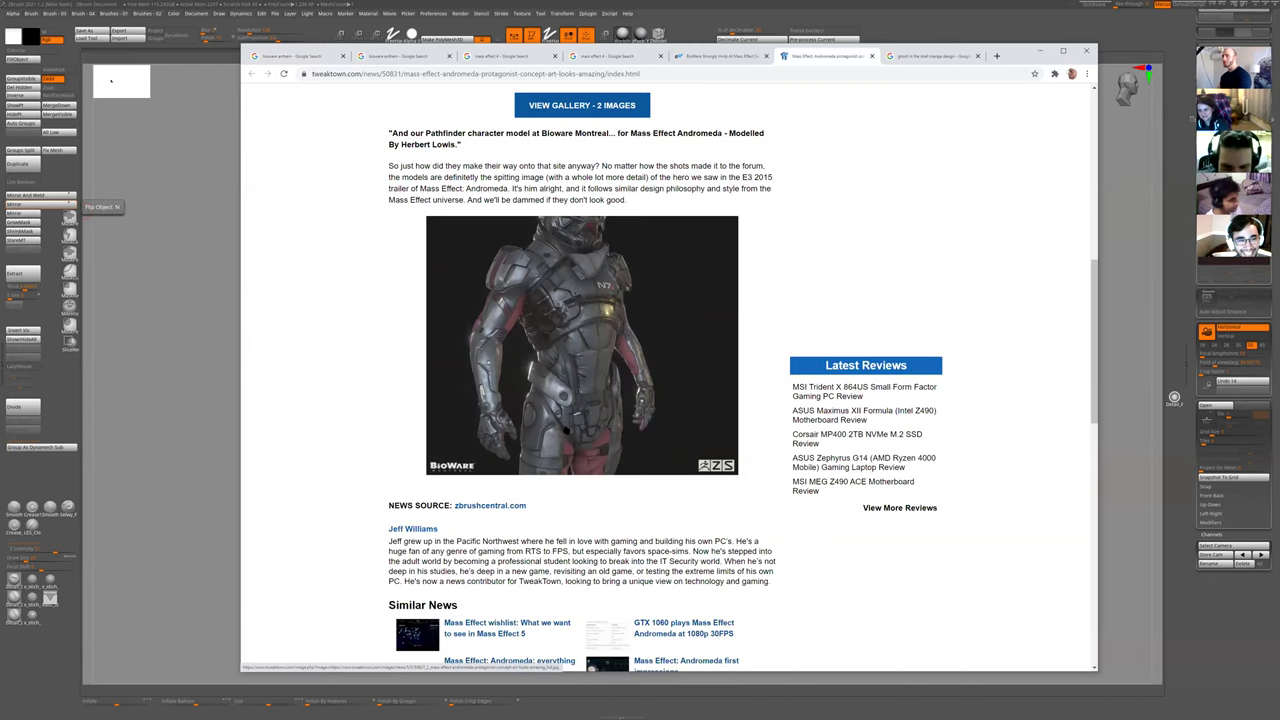
pyautogui.middleClick(572, 378)
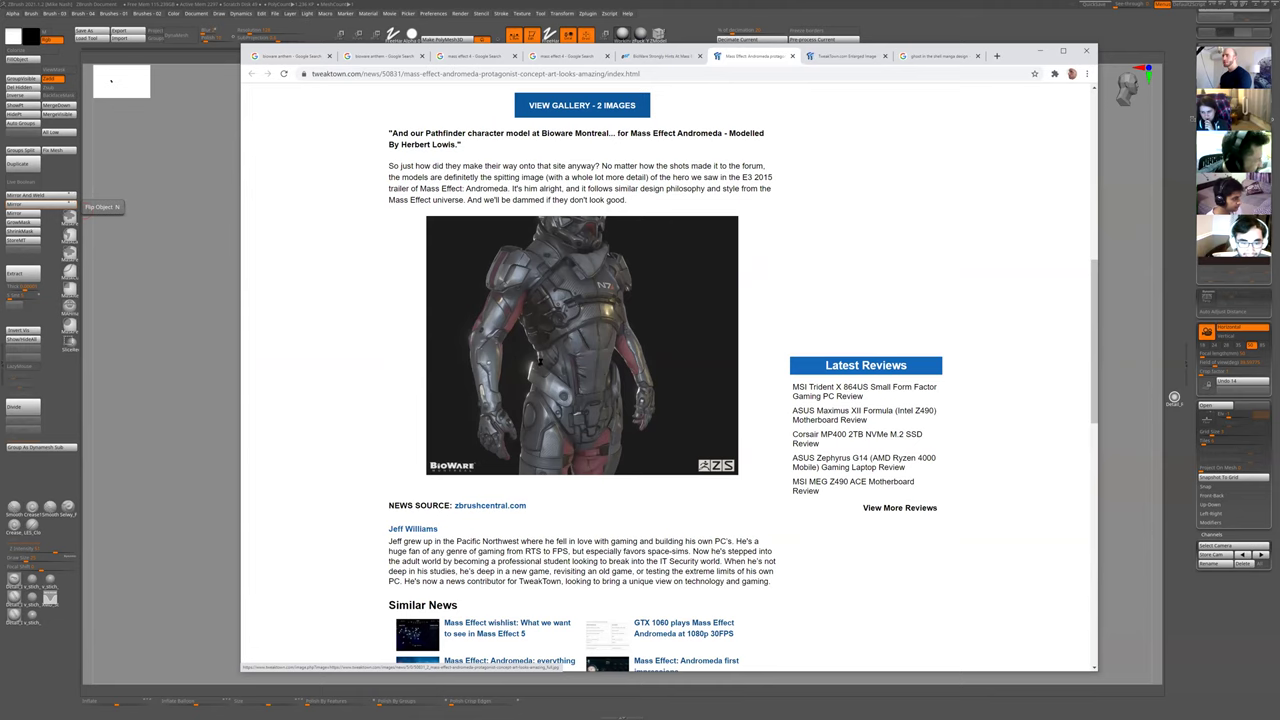
pyautogui.scroll(-3, 581, 380)
pyautogui.click(825, 56)
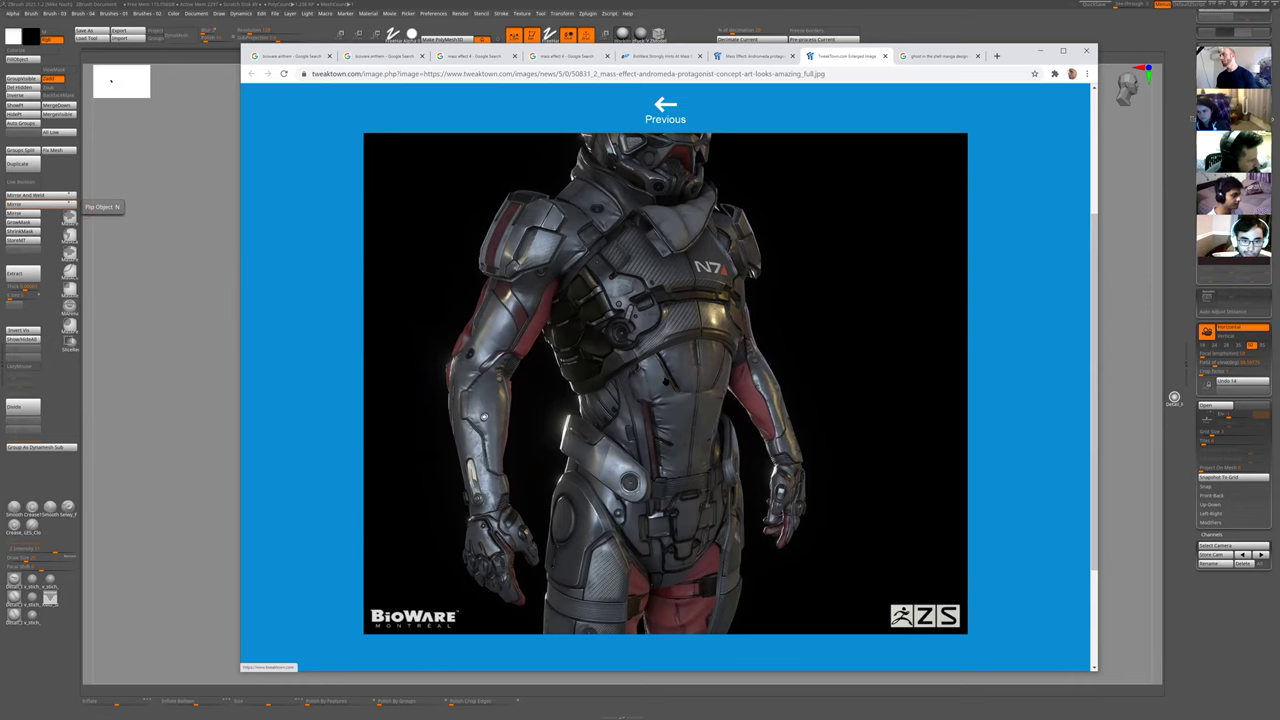
# - Return to the rest of the TweakTown article, and view the N7 soldier picture in the OnlySP article
pyautogui.click(768, 57)
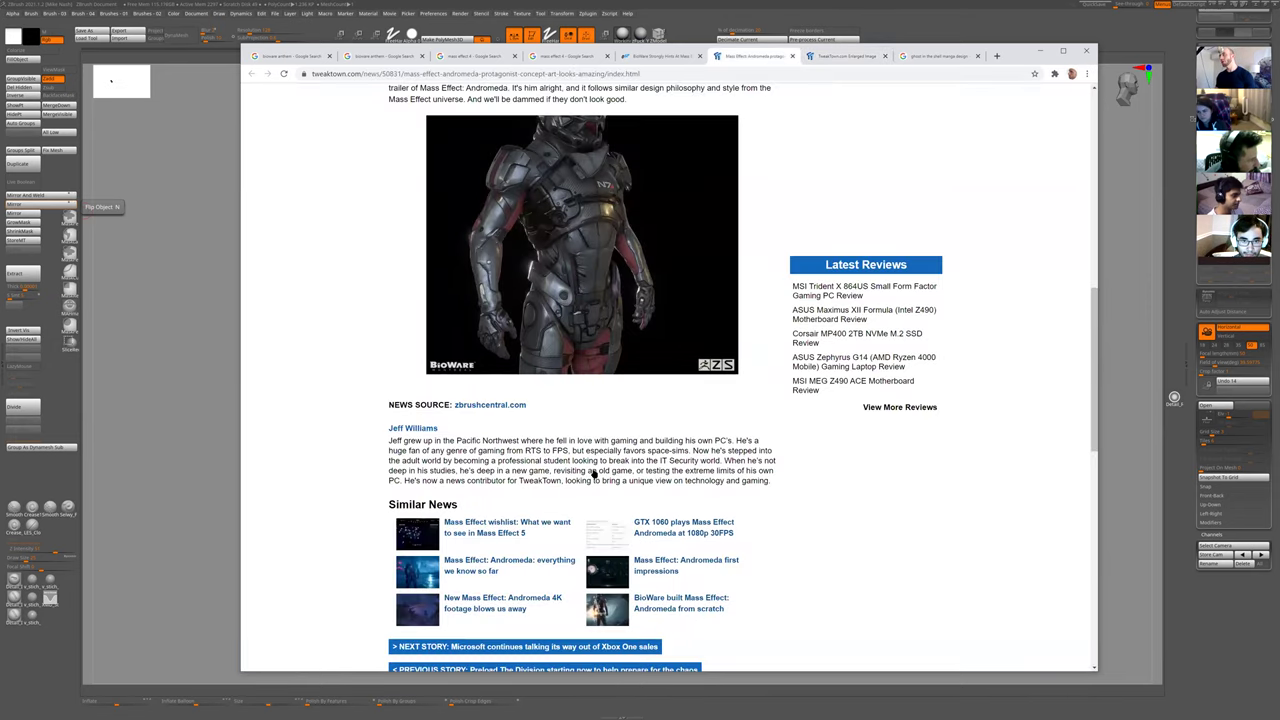
pyautogui.scroll(-4, 594, 474)
pyautogui.click(655, 58)
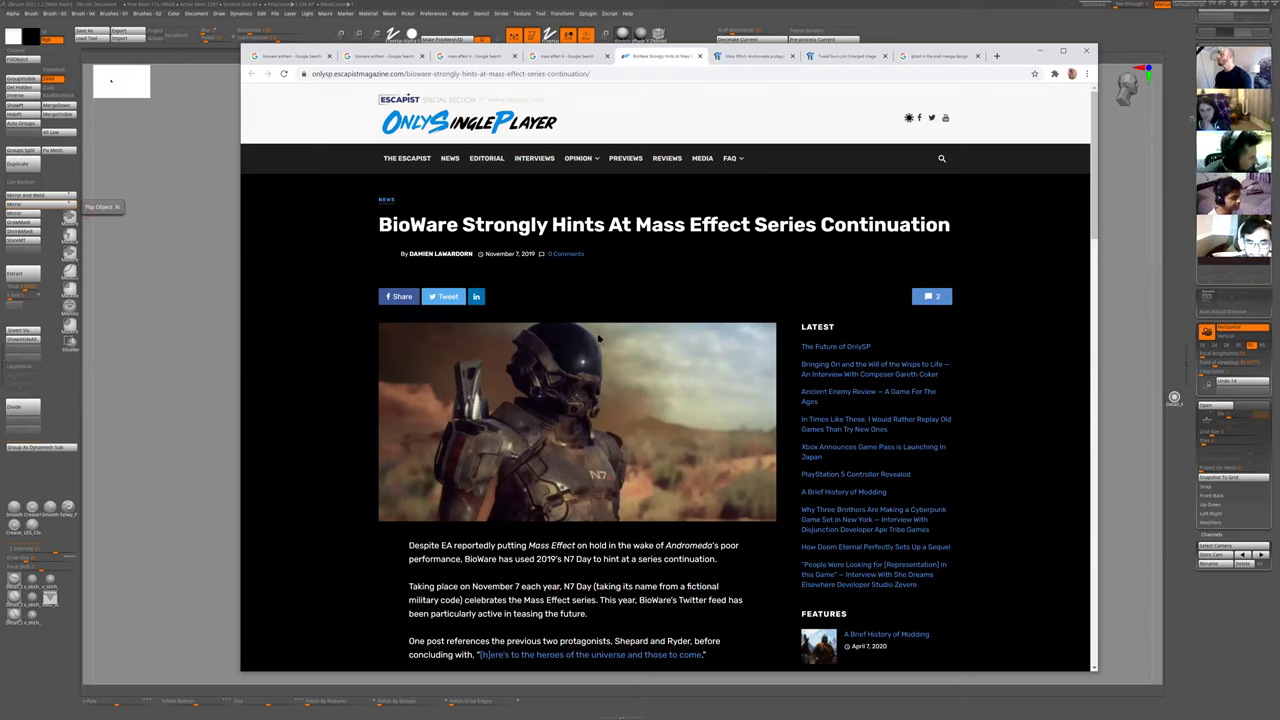
# - Return to the WhatCulture "10 Sci-Fi Games" image, preview the related ArtStation Commander portrait and look through its related images
pyautogui.click(568, 57)
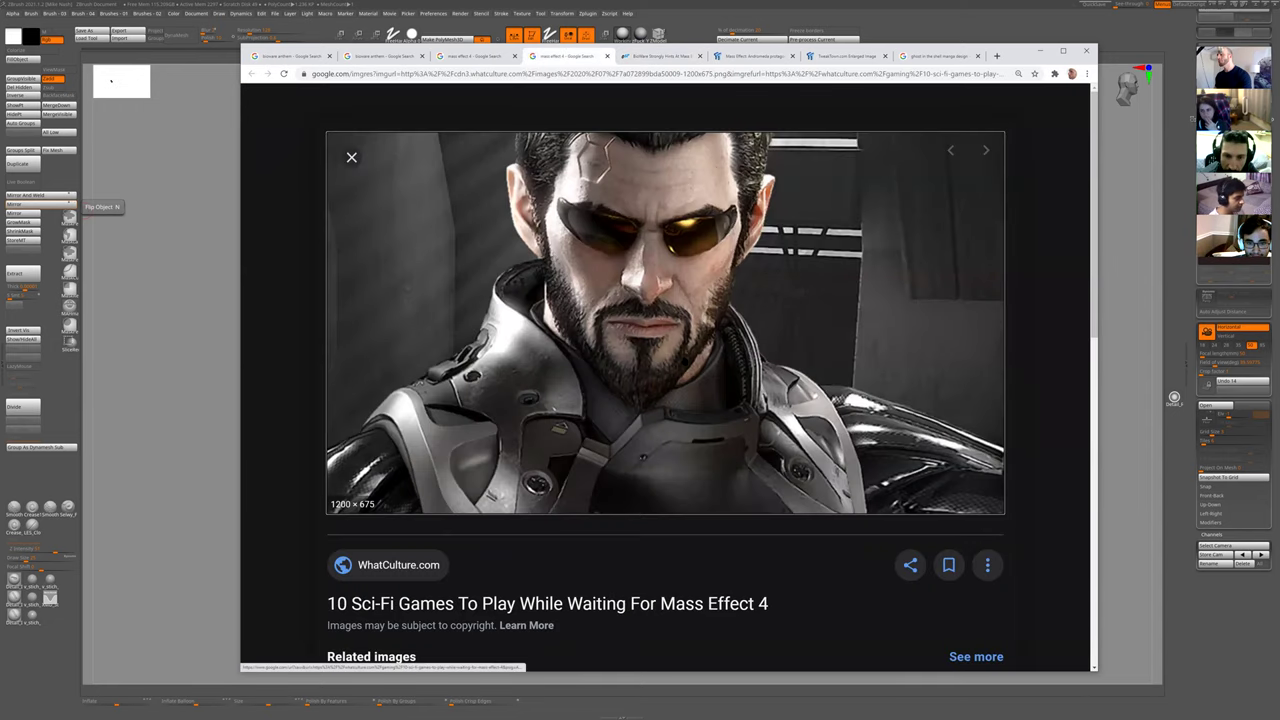
pyautogui.scroll(-3, 690, 364)
pyautogui.scroll(-2, 617, 413)
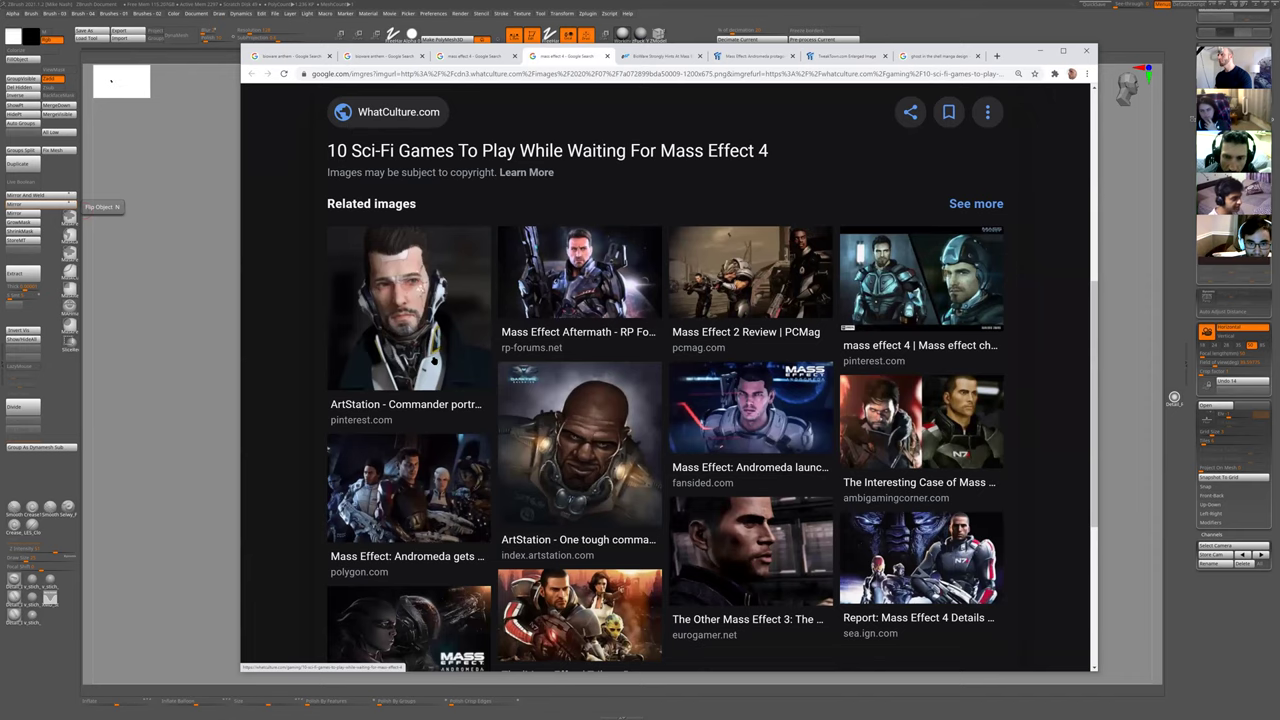
pyautogui.click(408, 310)
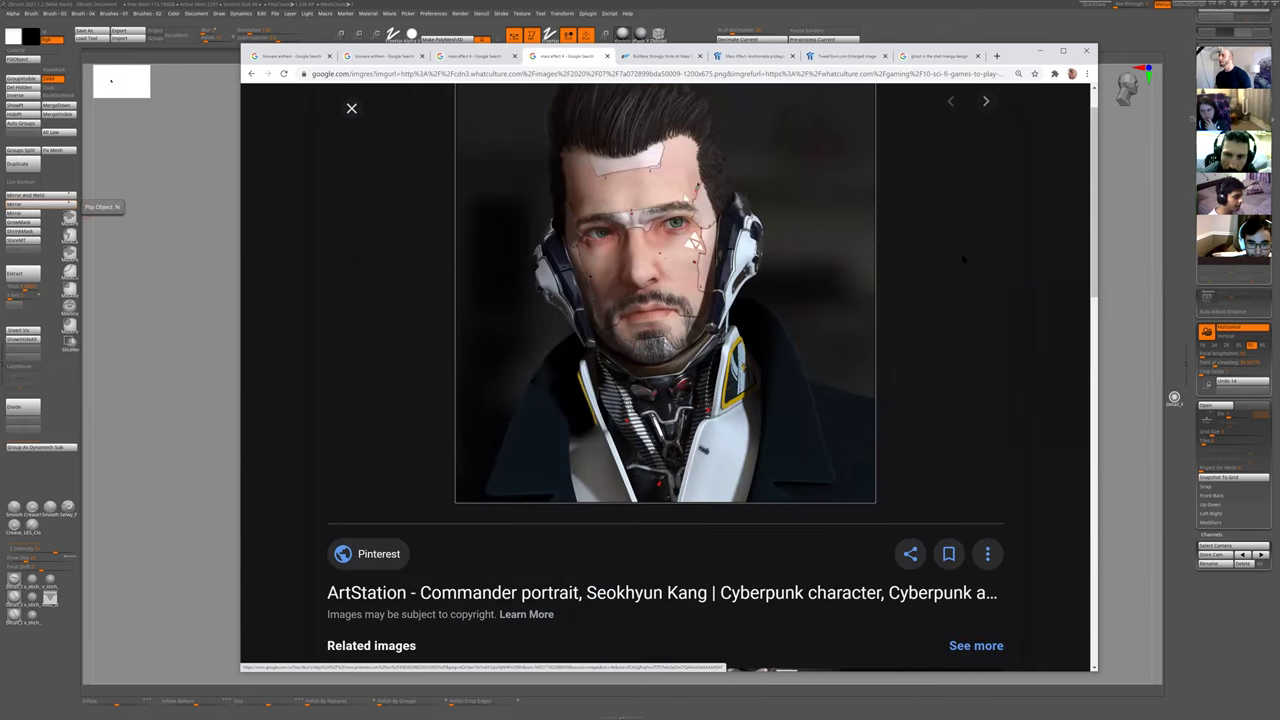
pyautogui.scroll(-2, 928, 218)
pyautogui.scroll(-2, 928, 218)
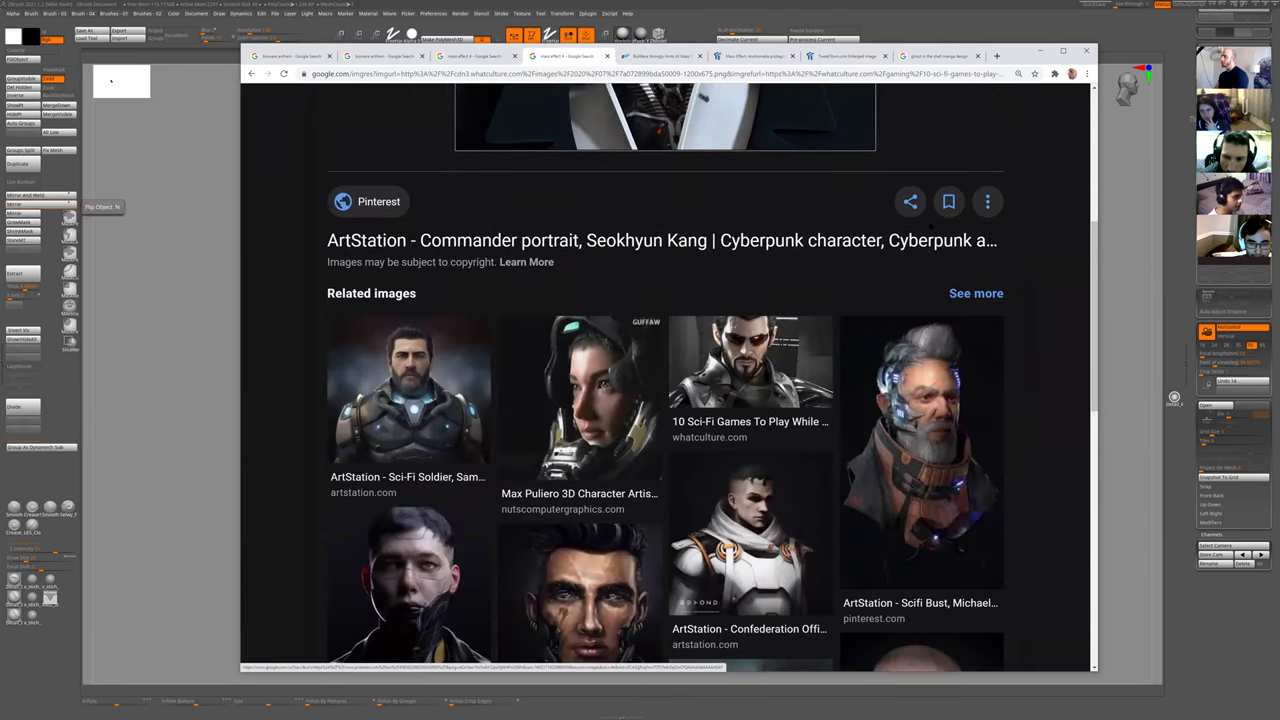
# - Look through more of the related sci-fi portraits and return to the enlarged TweakTown torso armour image
pyautogui.scroll(-2, 928, 218)
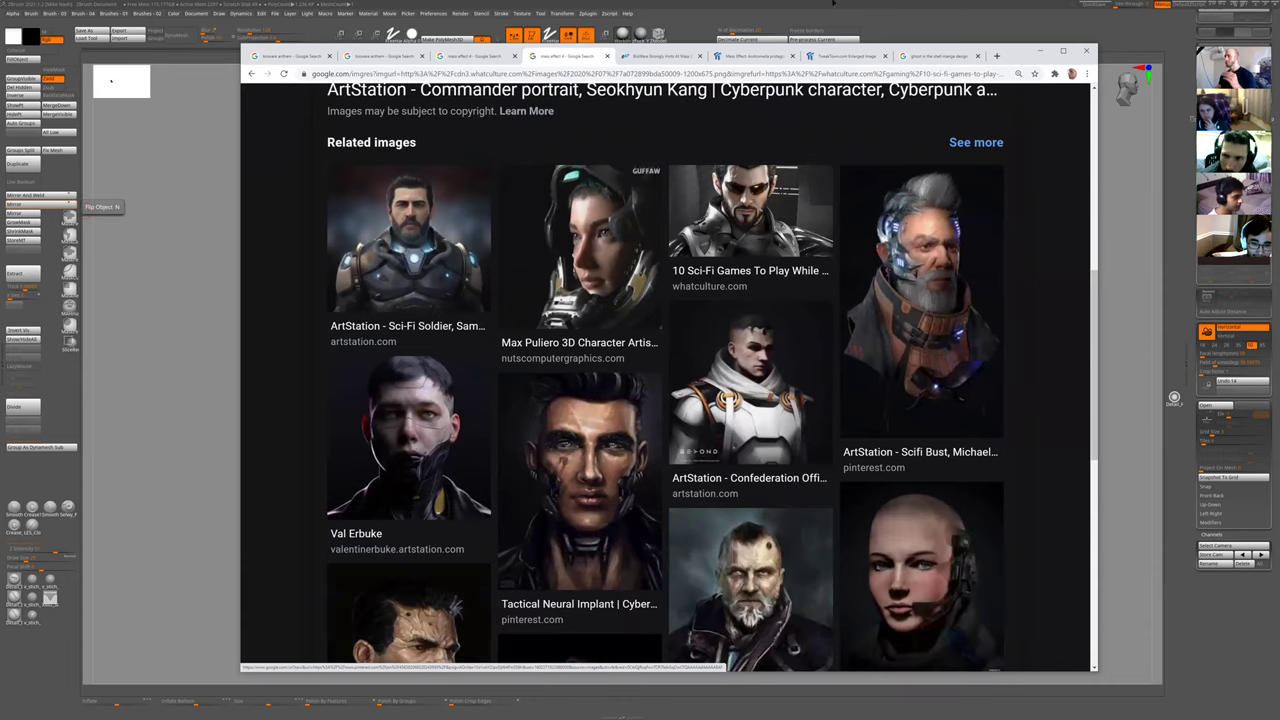
pyautogui.click(831, 66)
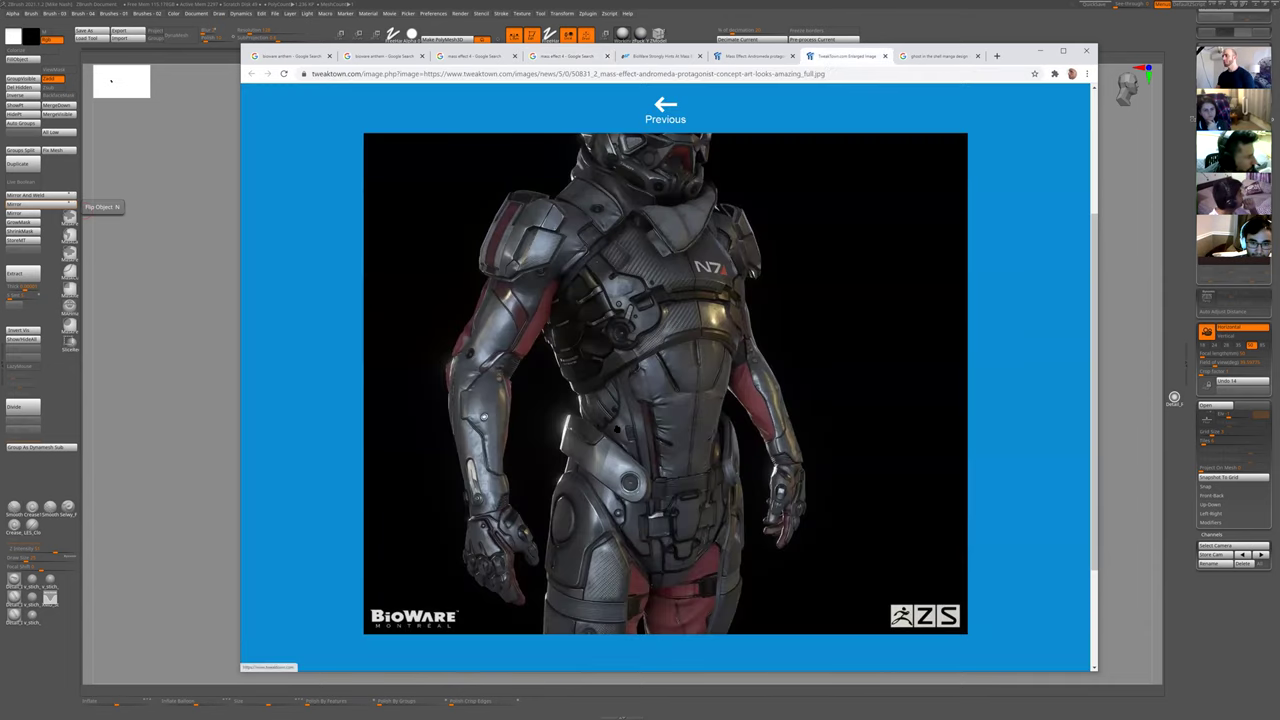
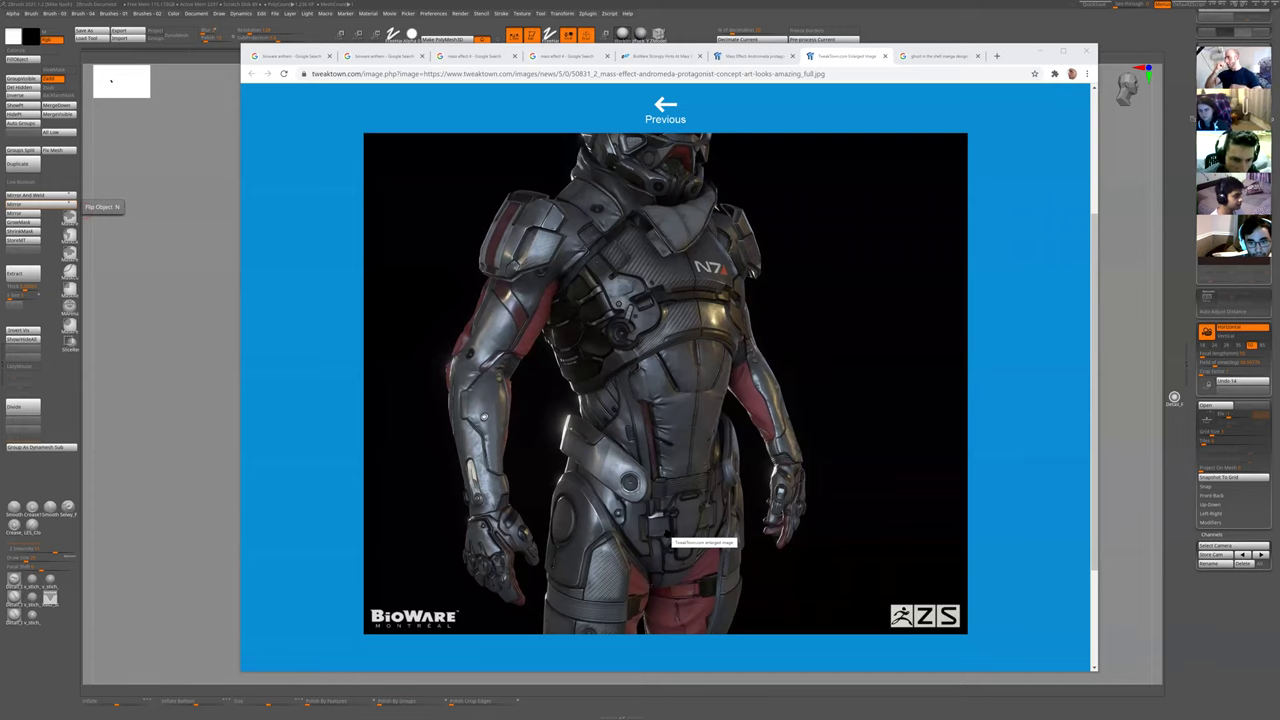
# - Switch back to ZBrush, isolate the upper chest plates and choose a carving brush from the first custom brush set
pyautogui.click(208, 210)
pyautogui.moveTo(760, 369); pyautogui.dragTo(740, 400)
pyautogui.keyDown('alt'); pyautogui.moveTo(650, 410); pyautogui.dragTo(750, 301); pyautogui.keyUp('alt')
pyautogui.keyDown('alt'); pyautogui.click(551, 298); pyautogui.keyUp('alt')
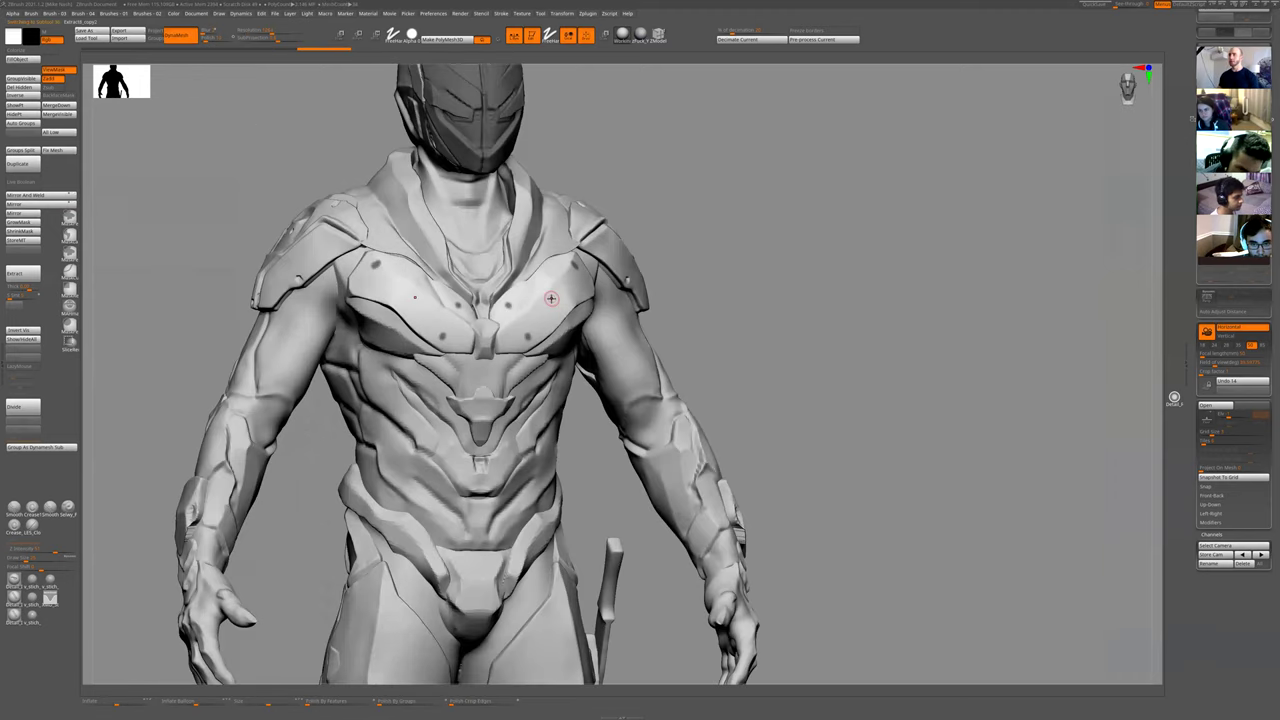
pyautogui.hotkey('shift', 's')
pyautogui.moveTo(783, 418); pyautogui.dragTo(731, 453)
pyautogui.keyDown('ctrl'); pyautogui.moveTo(731, 453); pyautogui.dragTo(700, 420); pyautogui.keyUp('ctrl')
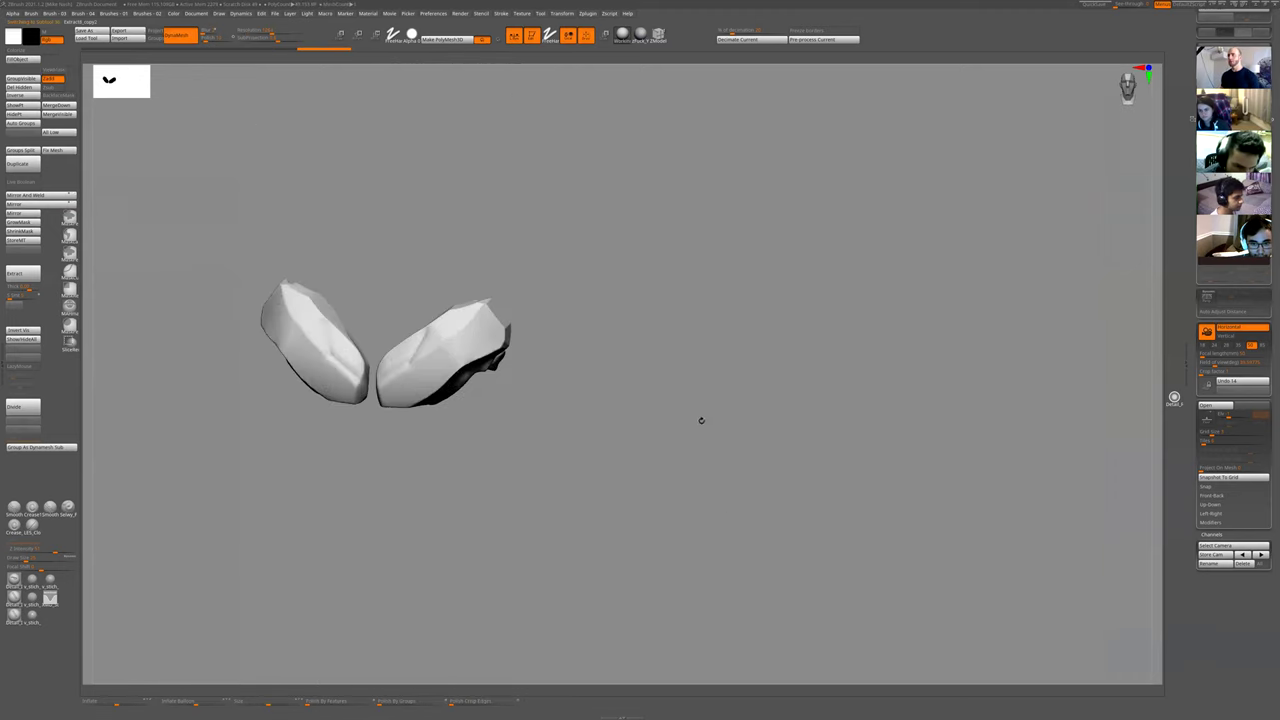
pyautogui.moveTo(654, 459); pyautogui.dragTo(612, 318)
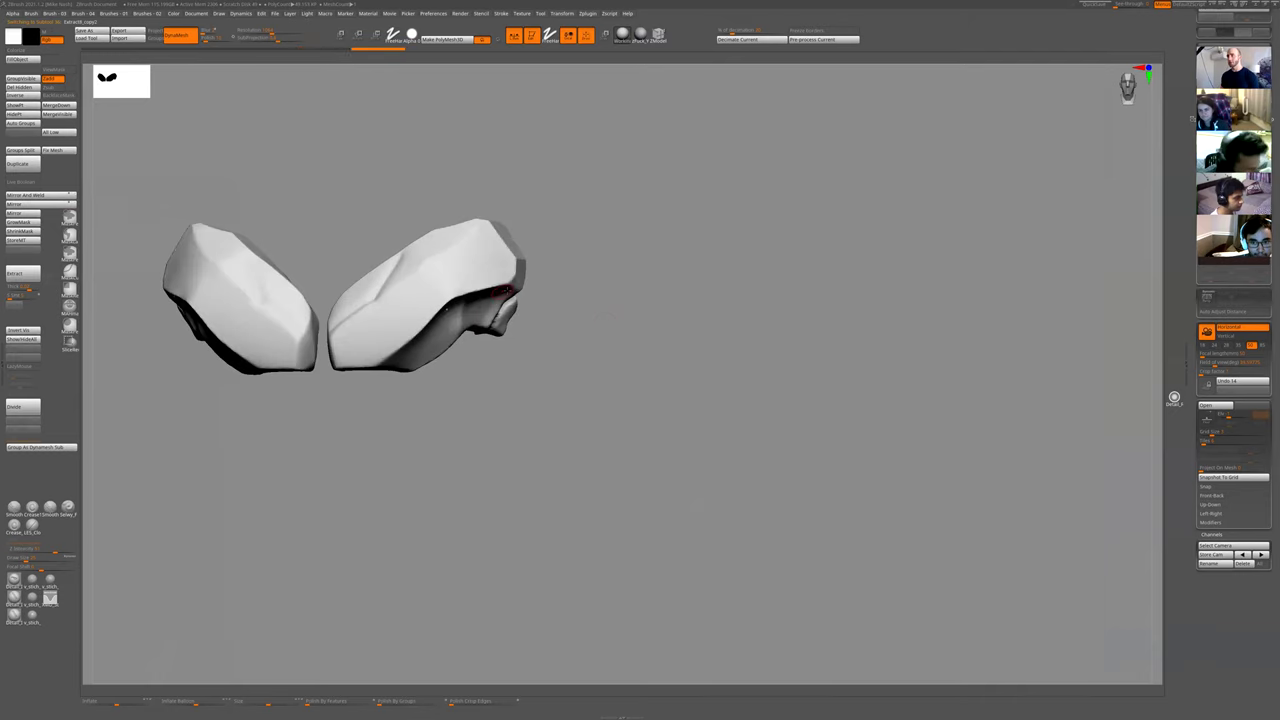
pyautogui.press('1')
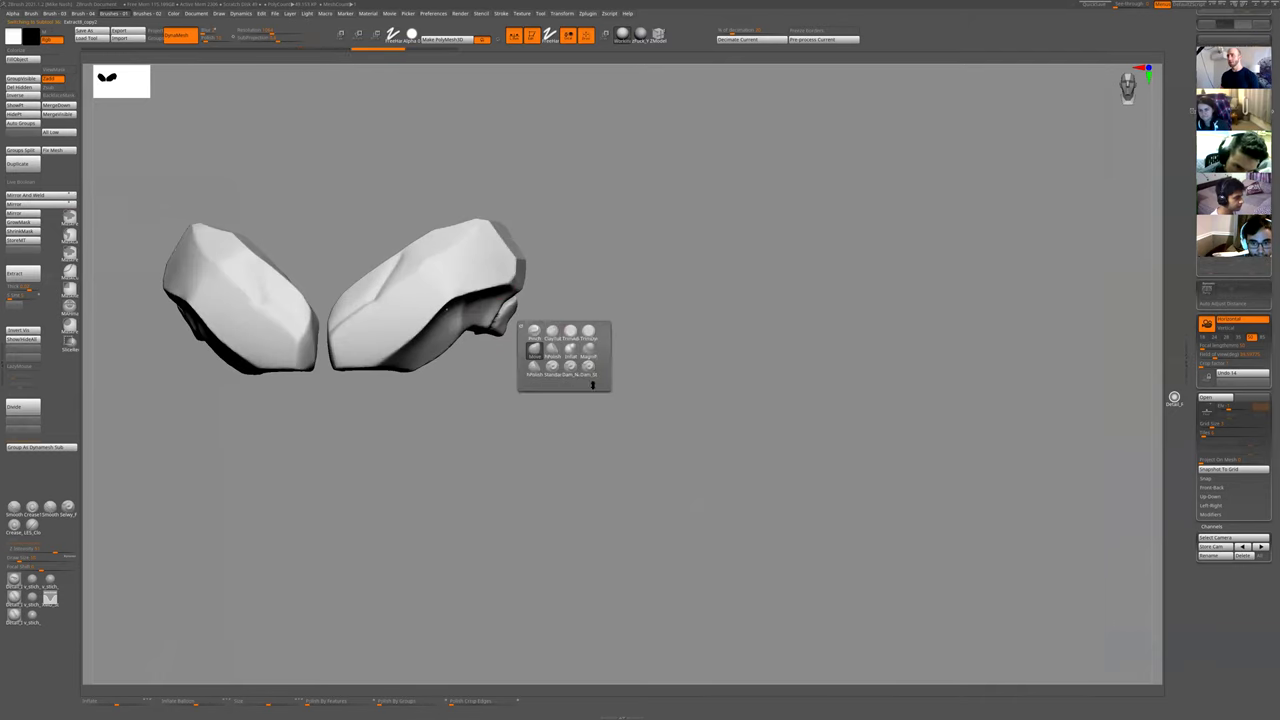
pyautogui.click(540, 349)
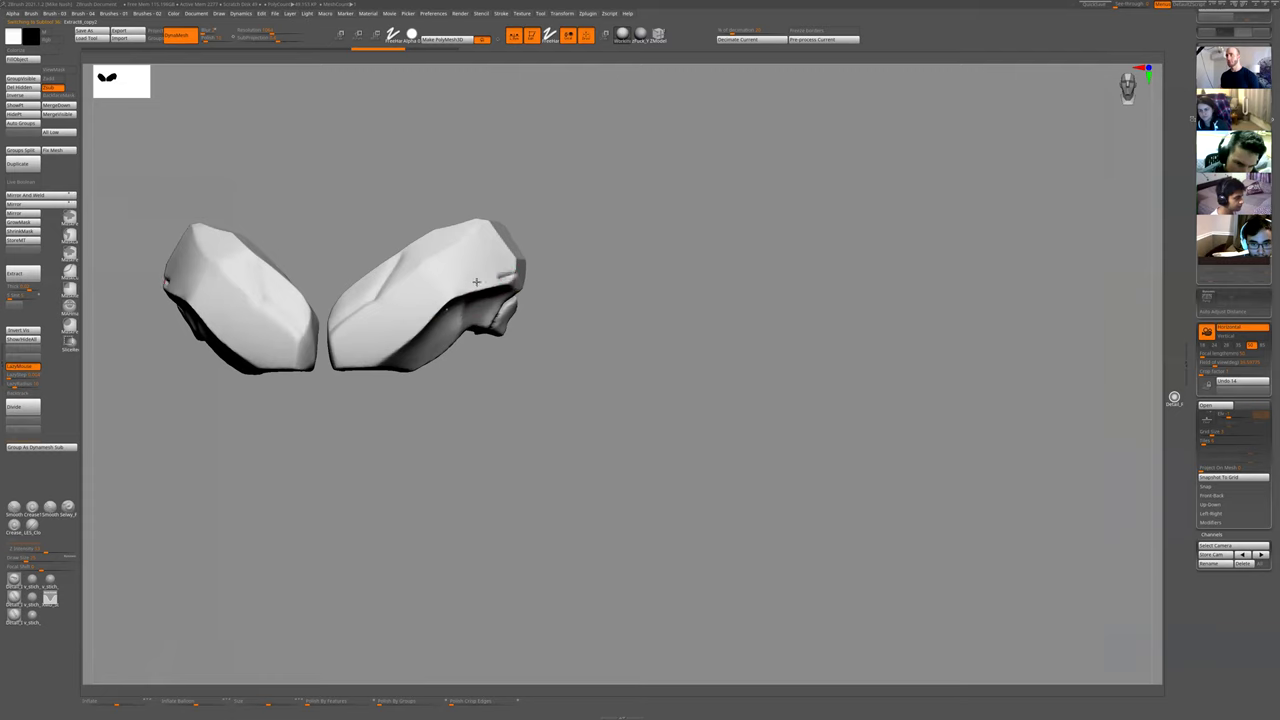
# - Try carving a diagonal line across the isolated chest plates and undo it
pyautogui.moveTo(476, 282); pyautogui.dragTo(382, 347)
pyautogui.moveTo(403, 396)
pyautogui.keyDown('alt'); pyautogui.mouseDown()
pyautogui.moveTo(397, 427)
pyautogui.moveTo(415, 433)
pyautogui.mouseUp(); pyautogui.keyUp('alt')
pyautogui.hotkey('shift', 's')
pyautogui.hotkey('shift', 's')
pyautogui.keyDown('alt'); pyautogui.moveTo(623, 240); pyautogui.dragTo(606, 337); pyautogui.keyUp('alt')
pyautogui.hotkey('ctrl', 'z')
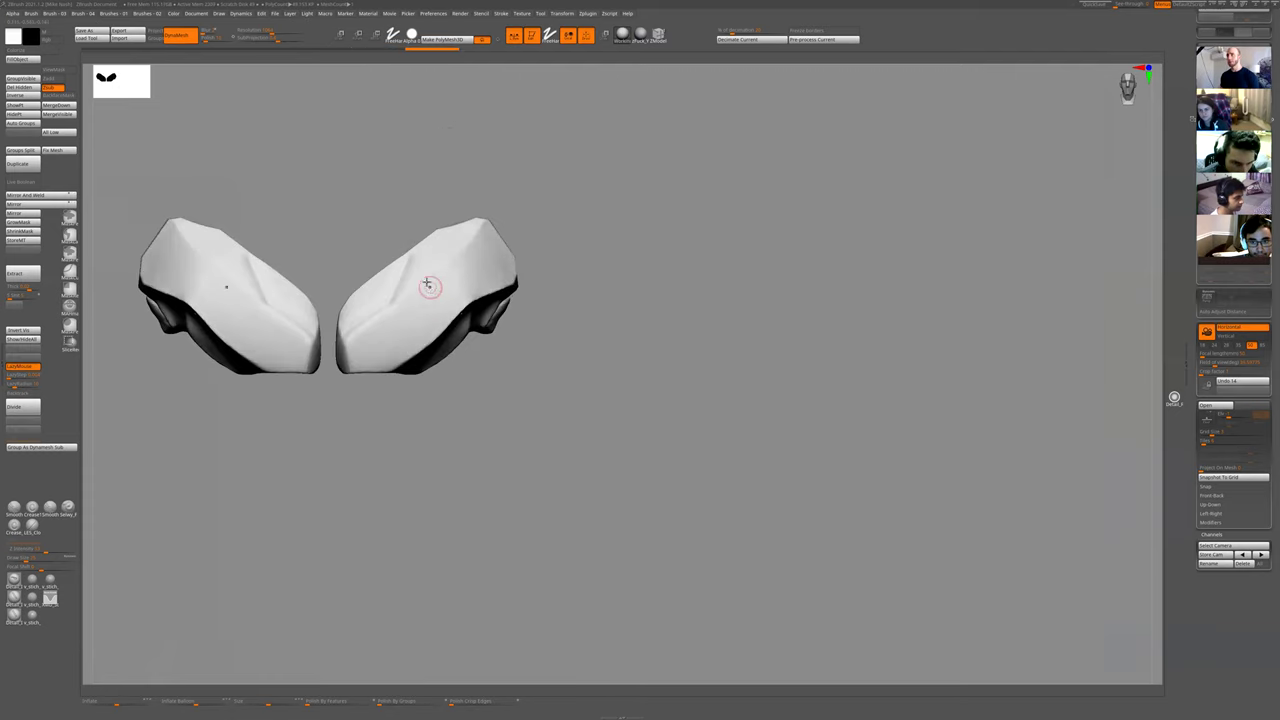
# - Try a kinked groove running down each chest plate from its upper corner, check it on the full figure and undo it
pyautogui.moveTo(429, 317)
pyautogui.mouseDown()
pyautogui.moveTo(432, 262)
pyautogui.moveTo(545, 241)
pyautogui.moveTo(536, 360)
pyautogui.mouseUp()
pyautogui.hotkey('shift', 's')
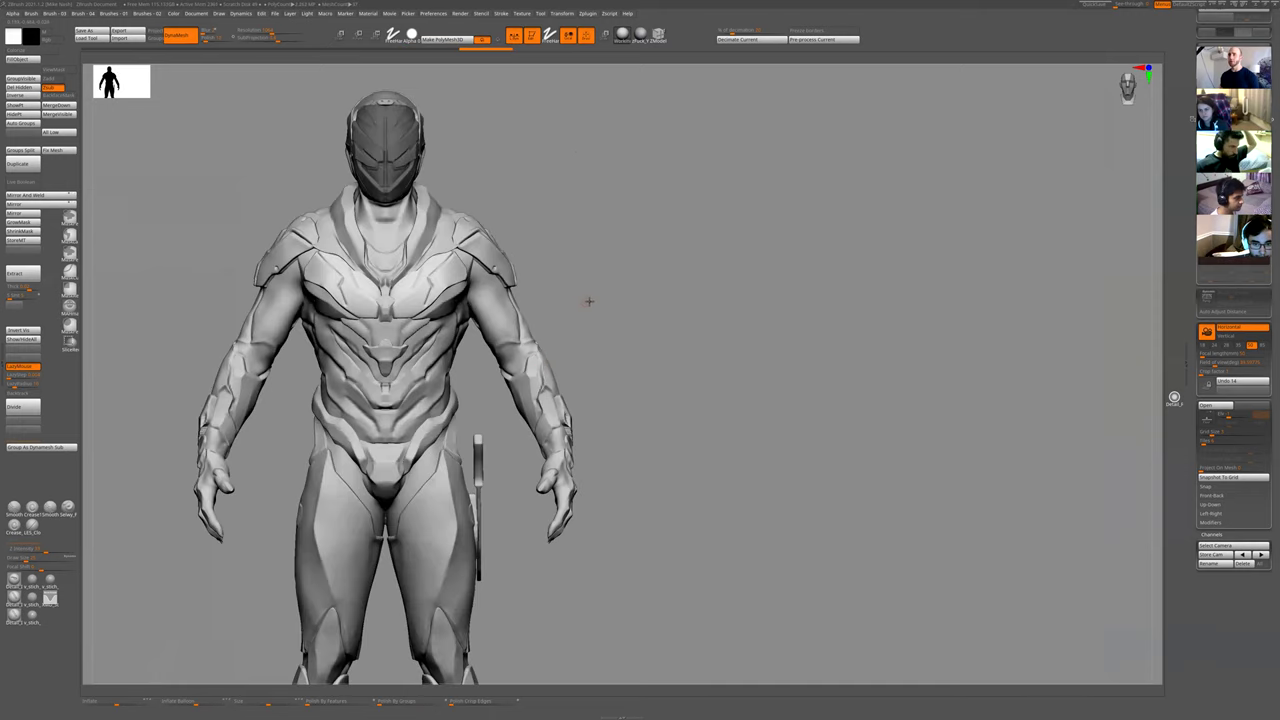
pyautogui.hotkey('ctrl', 'z')
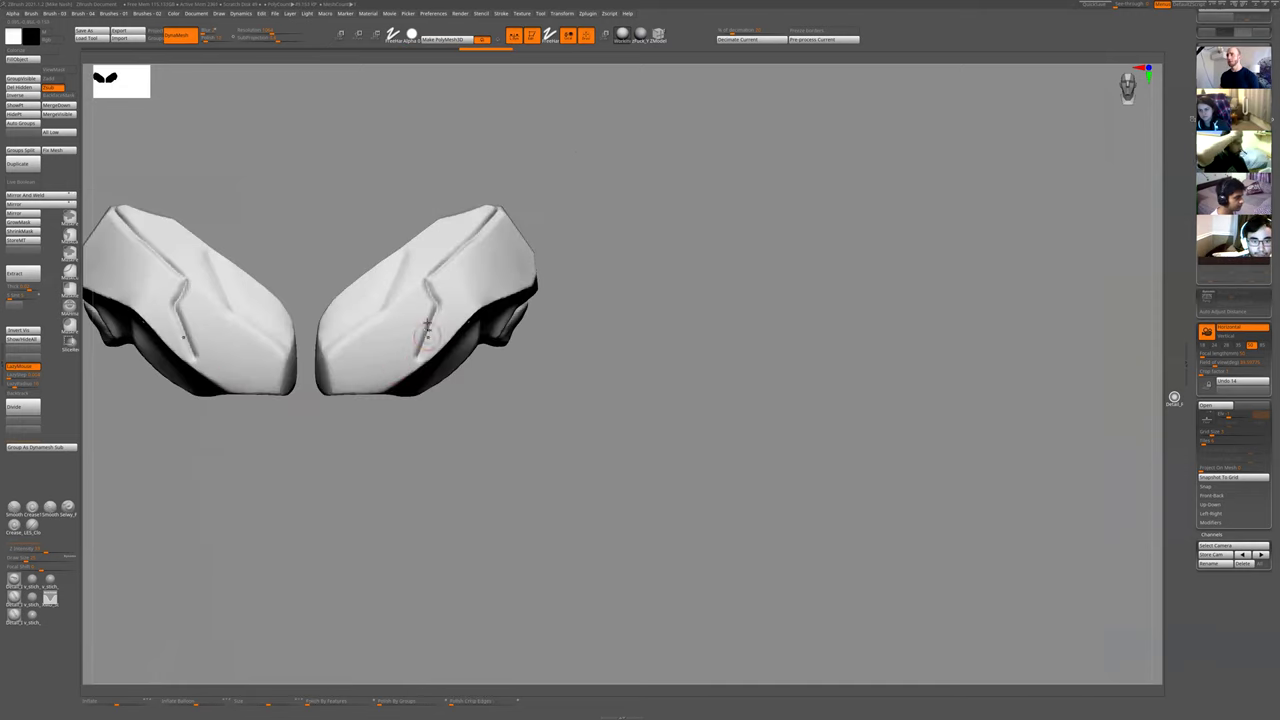
pyautogui.hotkey('ctrl', 'z')
pyautogui.hotkey('ctrl', 'z')
pyautogui.keyDown('alt'); pyautogui.moveTo(571, 177); pyautogui.dragTo(540, 310); pyautogui.keyUp('alt')
pyautogui.hotkey('shift', 's')
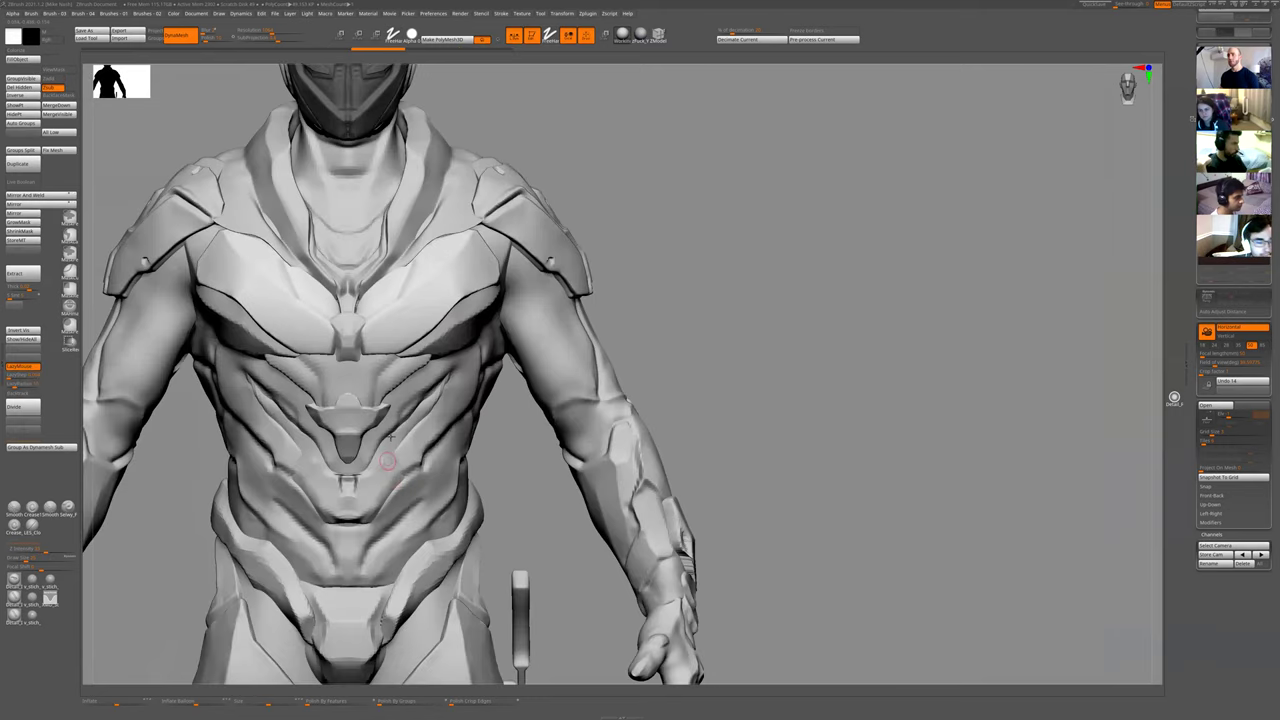
# - Isolate the torso body and try a carved line beside its abdomen grooves, undoing the stroke
pyautogui.hotkey('shift', 's')
pyautogui.keyDown('alt'); pyautogui.moveTo(525, 482); pyautogui.dragTo(546, 408); pyautogui.keyUp('alt')
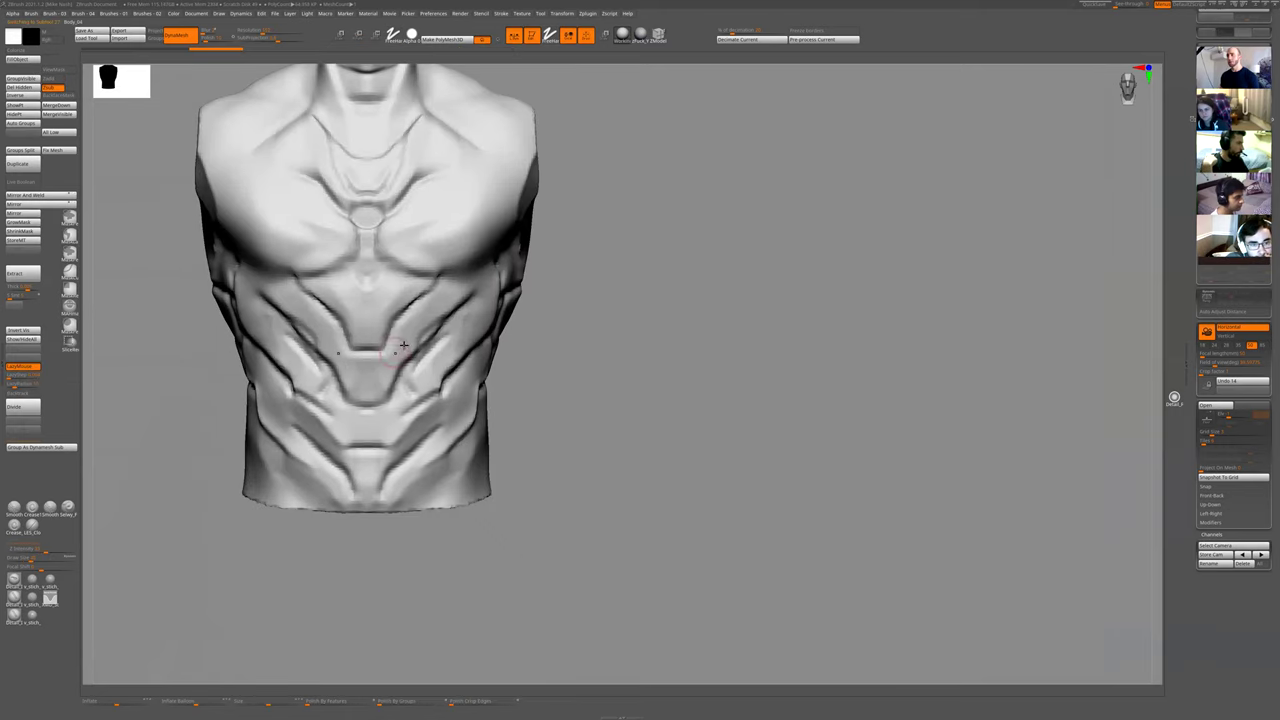
pyautogui.moveTo(416, 305); pyautogui.dragTo(438, 336)
pyautogui.moveTo(548, 220)
pyautogui.keyDown('alt'); pyautogui.mouseDown()
pyautogui.moveTo(503, 323)
pyautogui.moveTo(566, 326)
pyautogui.mouseUp(); pyautogui.keyUp('alt')
pyautogui.hotkey('shift', 's')
pyautogui.hotkey('shift', 's')
pyautogui.hotkey('ctrl', 'z')
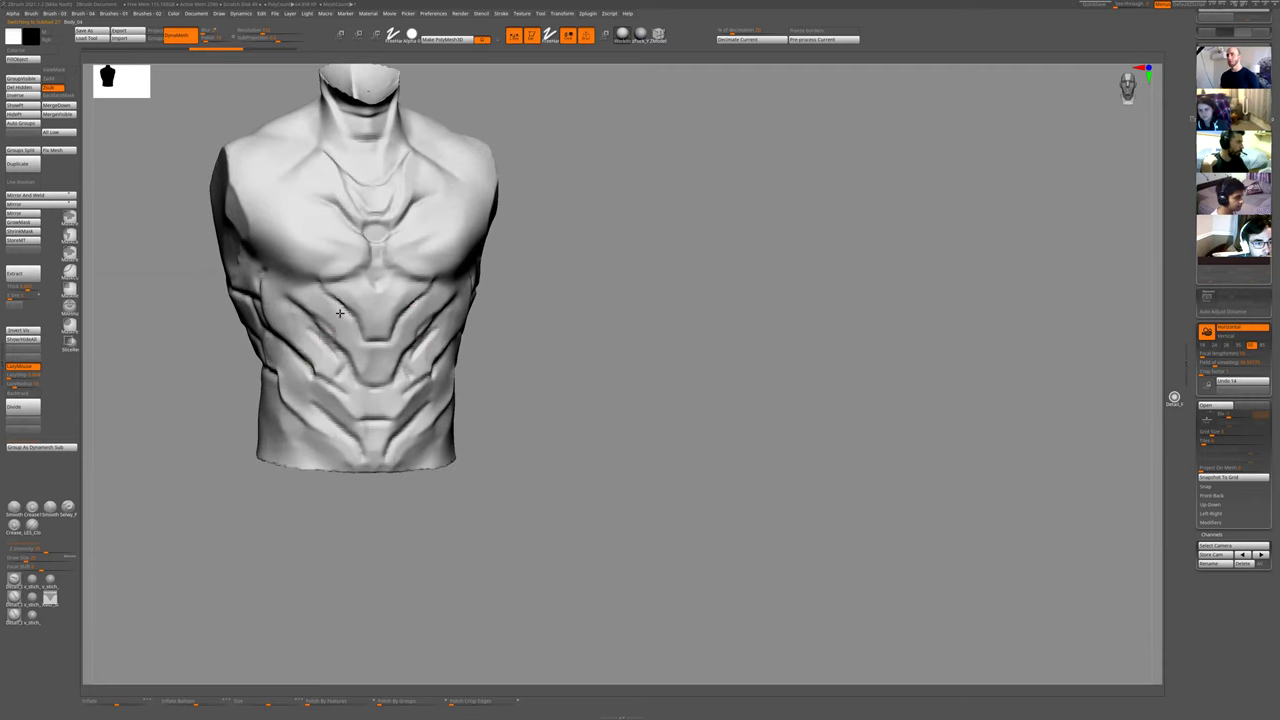
pyautogui.hotkey('ctrl', 'shift', 'z')
pyautogui.hotkey('ctrl', 'shift', 'z')
pyautogui.hotkey('ctrl', 'shift', 'z')
pyautogui.hotkey('ctrl', 'shift', 'z')
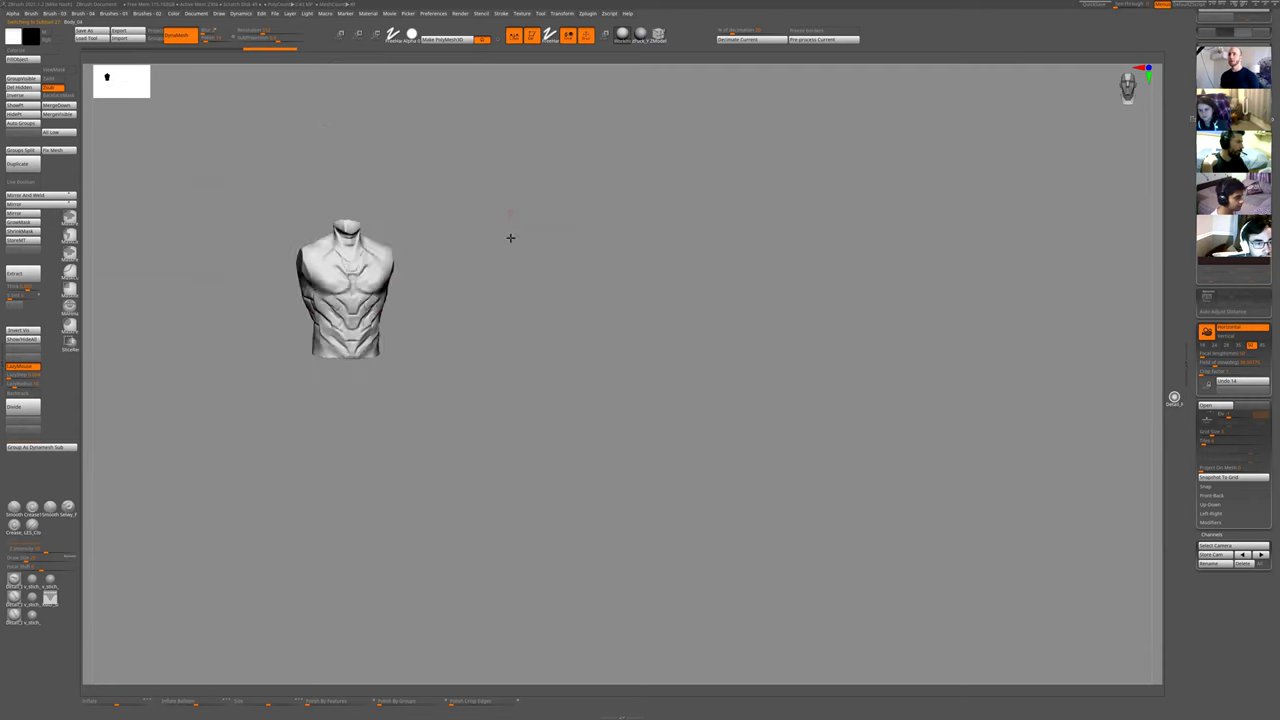
# - Carve a short angled groove into both upper chest plates and check it against the full figure
pyautogui.hotkey('ctrl', 'shift', 'z')
pyautogui.hotkey('ctrl', 'shift', 'z')
pyautogui.hotkey('ctrl', 'shift', 'z')
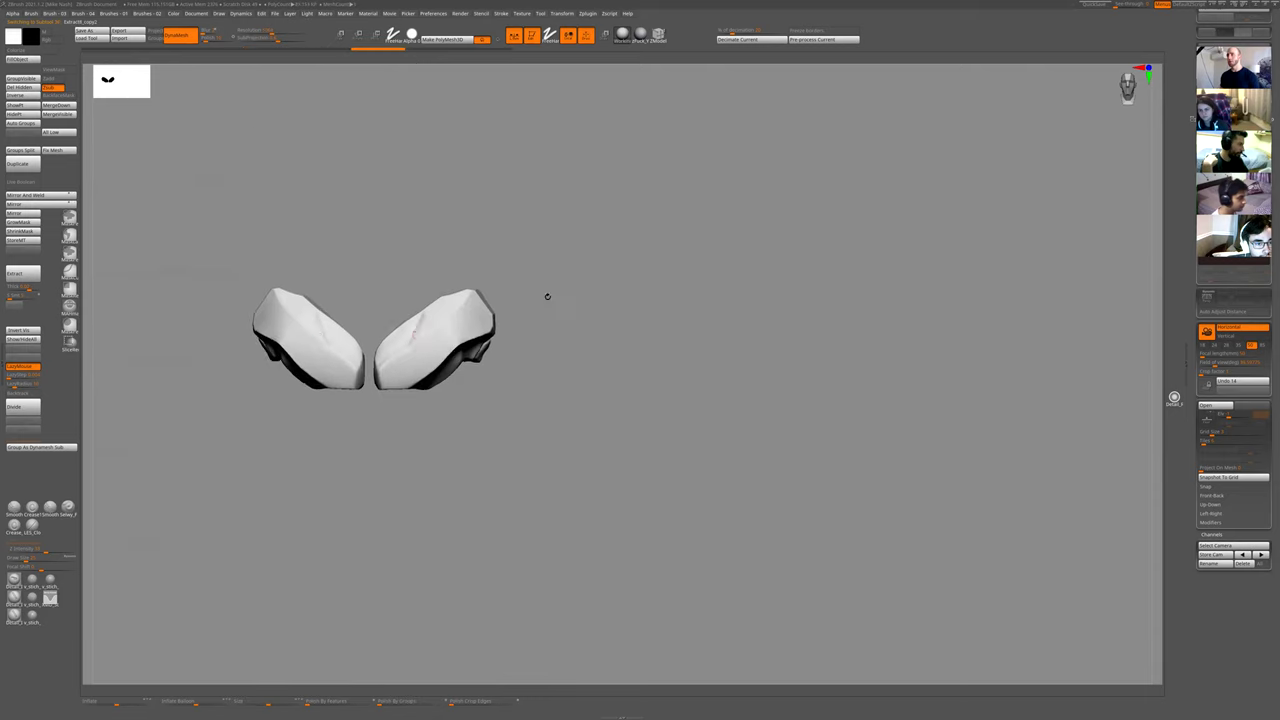
pyautogui.hotkey('ctrl', 'shift', 'z')
pyautogui.hotkey('ctrl', 'shift', 'z')
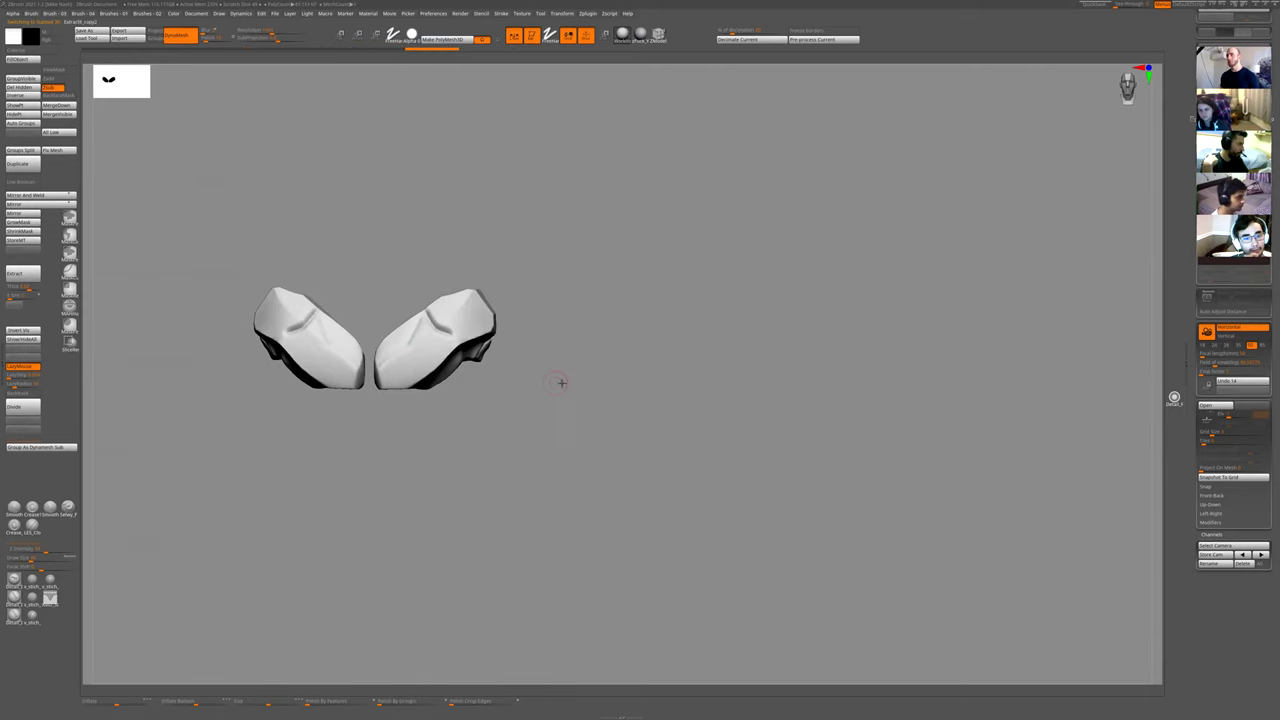
pyautogui.hotkey('ctrl', 'shift', 'z')
pyautogui.hotkey('ctrl', 'shift', 'z')
pyautogui.hotkey('ctrl', 'shift', 'z')
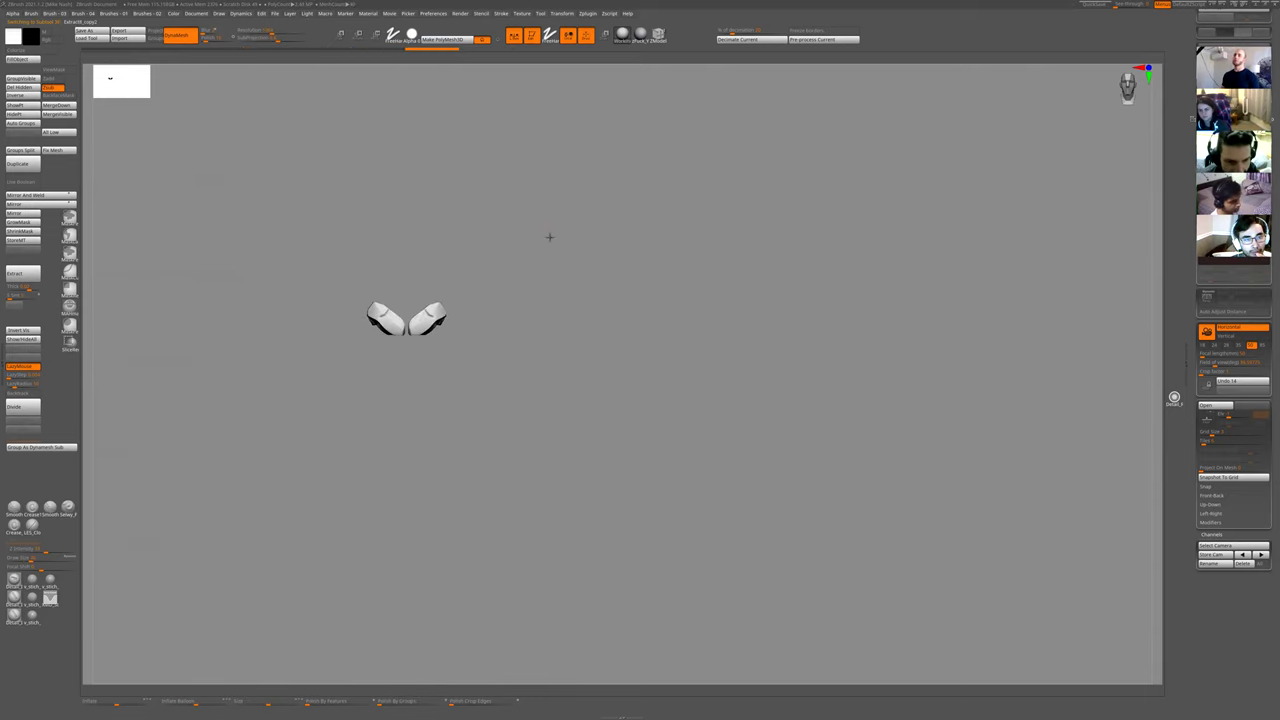
pyautogui.moveTo(454, 338); pyautogui.dragTo(476, 356)
pyautogui.keyDown('ctrl'); pyautogui.moveTo(534, 417); pyautogui.dragTo(557, 374, button='right'); pyautogui.keyUp('ctrl')
pyautogui.hotkey('shift', 's')
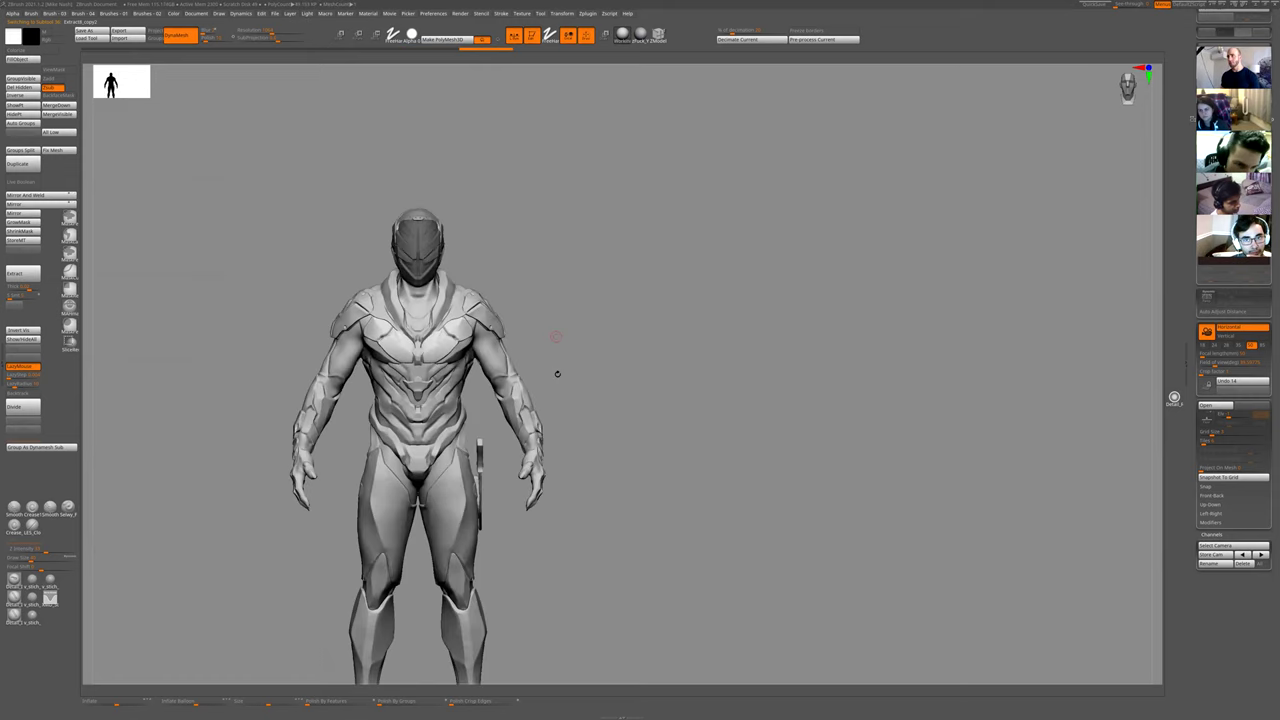
pyautogui.moveTo(557, 374); pyautogui.dragTo(597, 368)
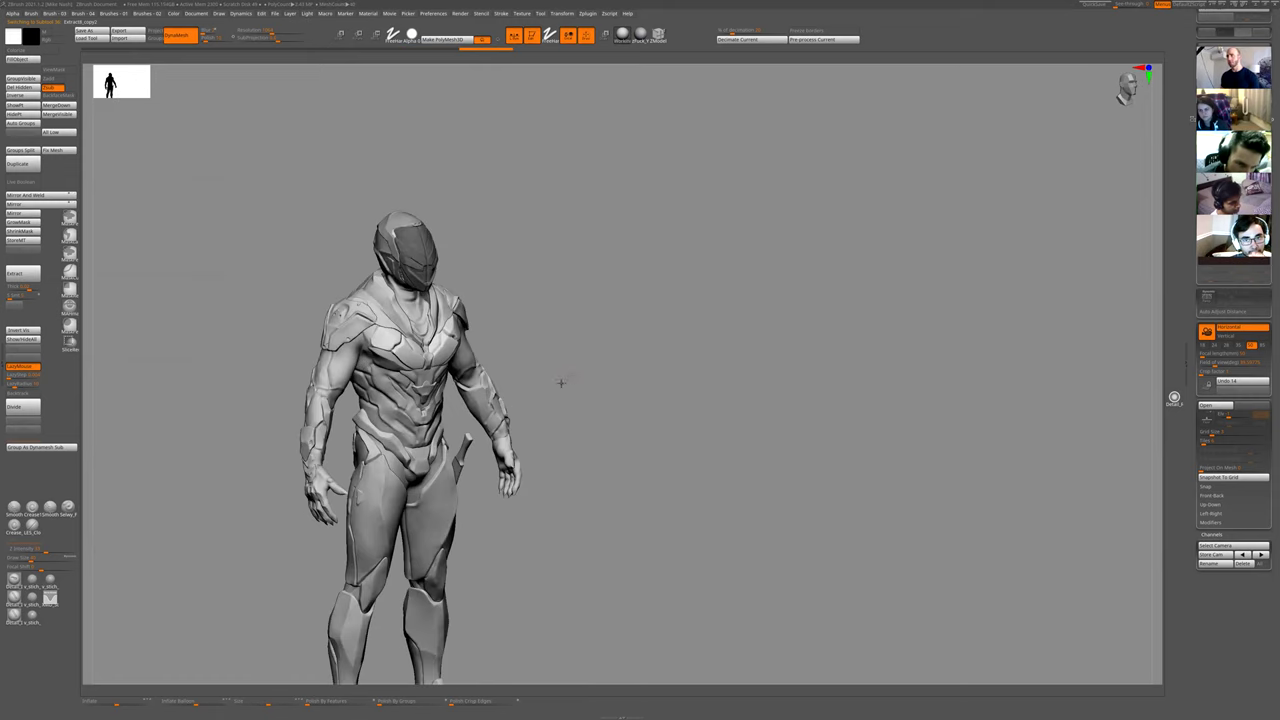
pyautogui.hotkey('ctrl', 'shift', 'z')
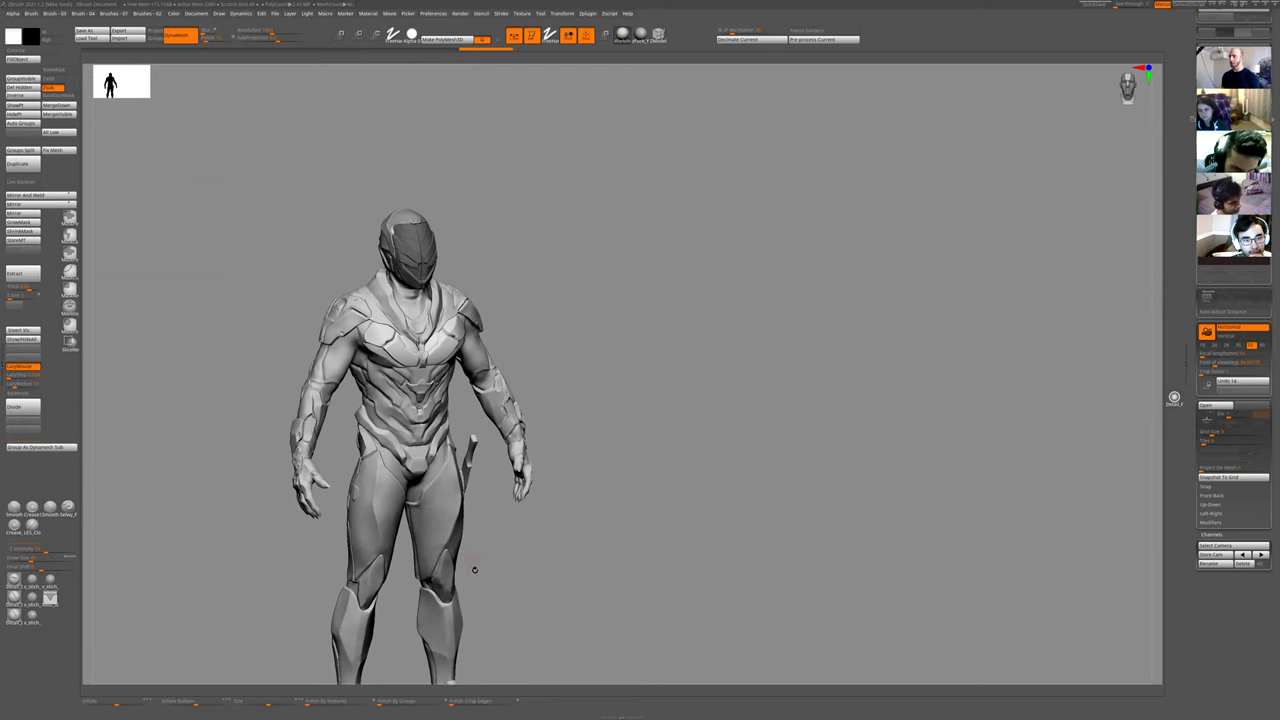
# - Select the thigh armour and isolate it in a straight front view
pyautogui.keyDown('alt'); pyautogui.click(372, 502); pyautogui.keyUp('alt')
pyautogui.keyDown('ctrl'); pyautogui.moveTo(600, 471); pyautogui.dragTo(613, 443, button='right'); pyautogui.keyUp('ctrl')
pyautogui.keyDown('shift'); pyautogui.moveTo(613, 443); pyautogui.dragTo(451, 534); pyautogui.keyUp('shift')
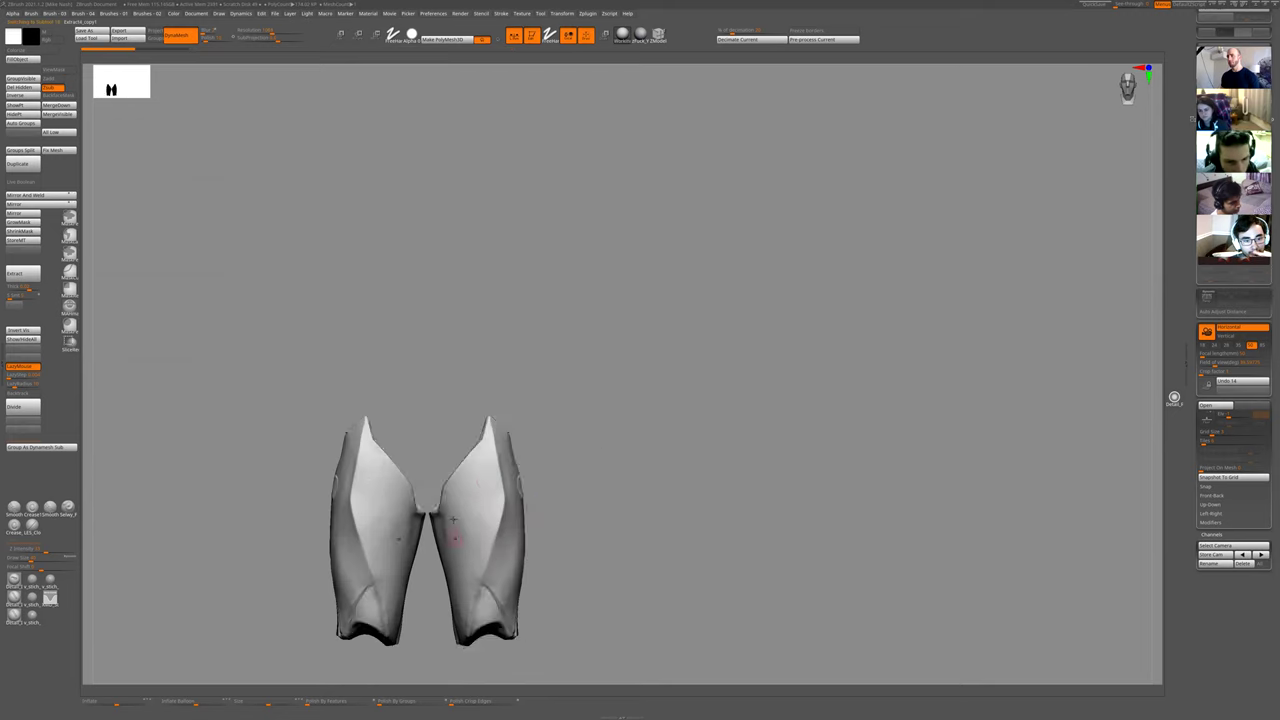
# - Try carving a line along the front ridge of both thigh plates, judge it on the full figure and undo it
pyautogui.moveTo(484, 434); pyautogui.dragTo(491, 477)
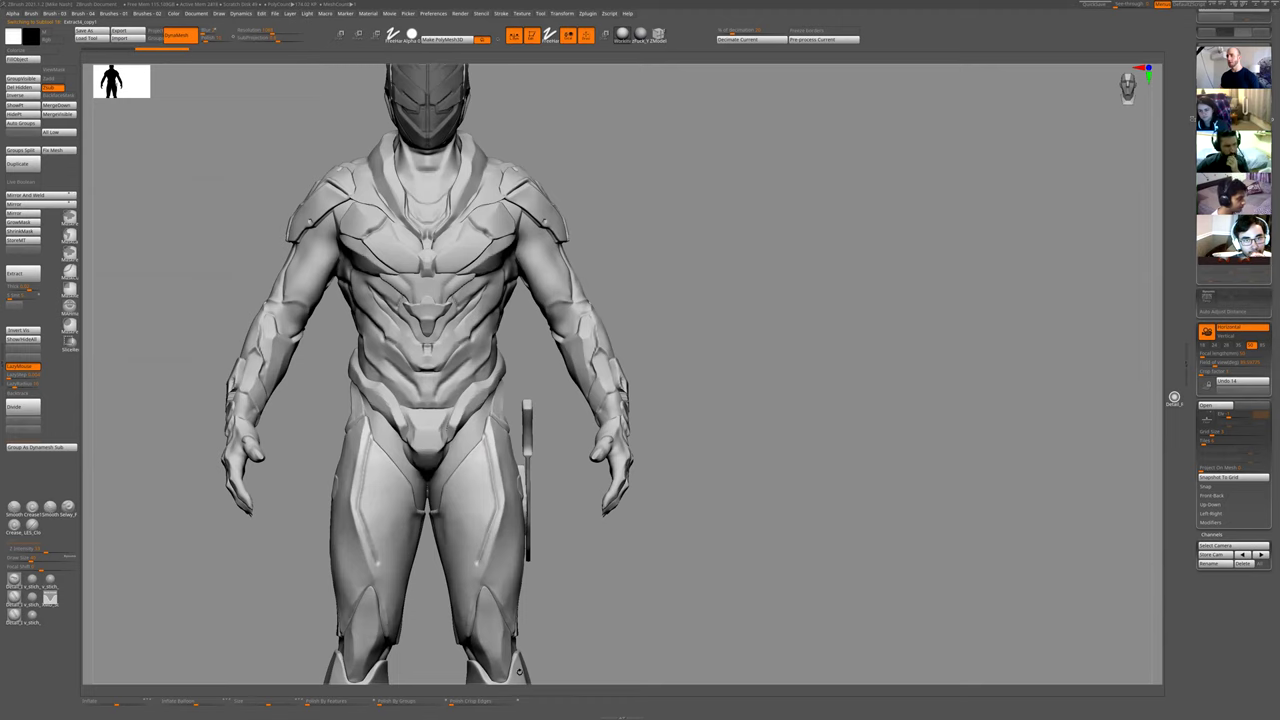
pyautogui.keyDown('alt'); pyautogui.moveTo(653, 488); pyautogui.dragTo(660, 330, button='right'); pyautogui.keyUp('alt')
pyautogui.moveTo(626, 577); pyautogui.dragTo(551, 559, button='right')
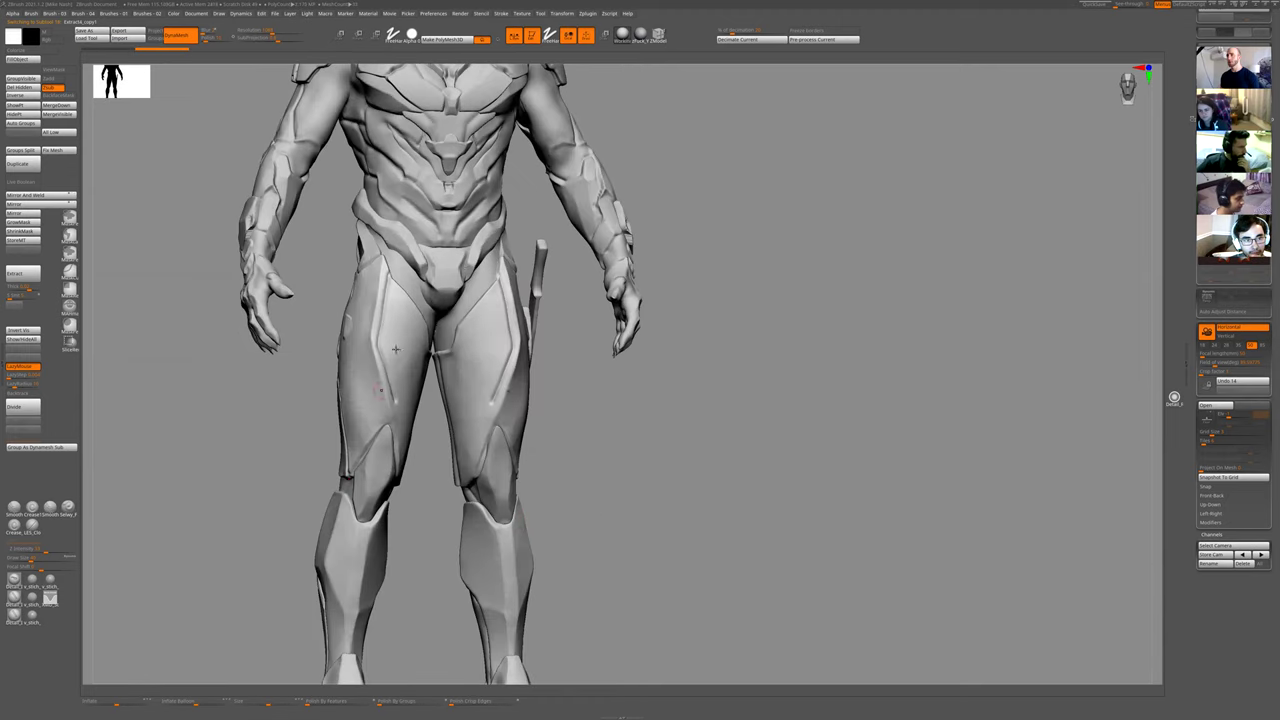
pyautogui.hotkey('shift', 's')
pyautogui.keyDown('ctrl'); pyautogui.moveTo(606, 426); pyautogui.dragTo(474, 309, button='right'); pyautogui.keyUp('ctrl')
pyautogui.hotkey('ctrl', 'z')
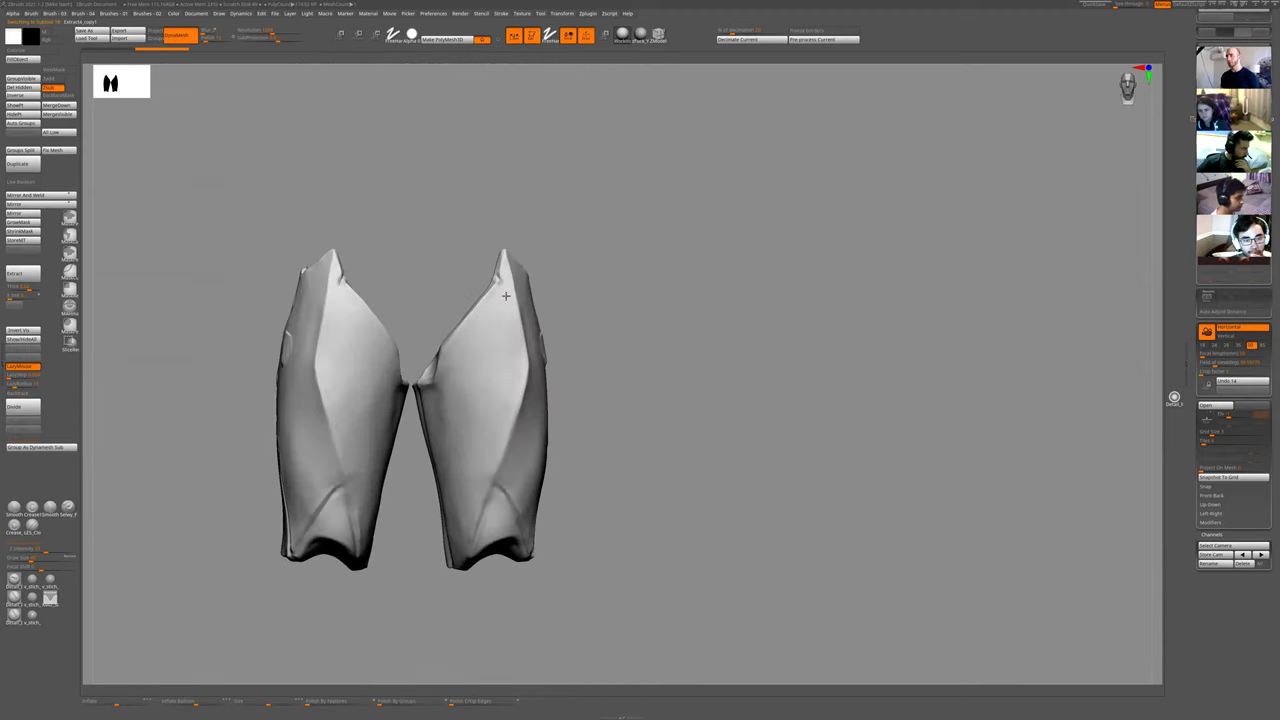
# - Try a longer groove following the thigh plates' front ridge down towards the knee and undo it
pyautogui.moveTo(505, 296)
pyautogui.mouseDown()
pyautogui.moveTo(518, 364)
pyautogui.moveTo(467, 528)
pyautogui.mouseUp()
pyautogui.keyDown('ctrl'); pyautogui.moveTo(462, 567); pyautogui.dragTo(522, 512, button='right'); pyautogui.keyUp('ctrl')
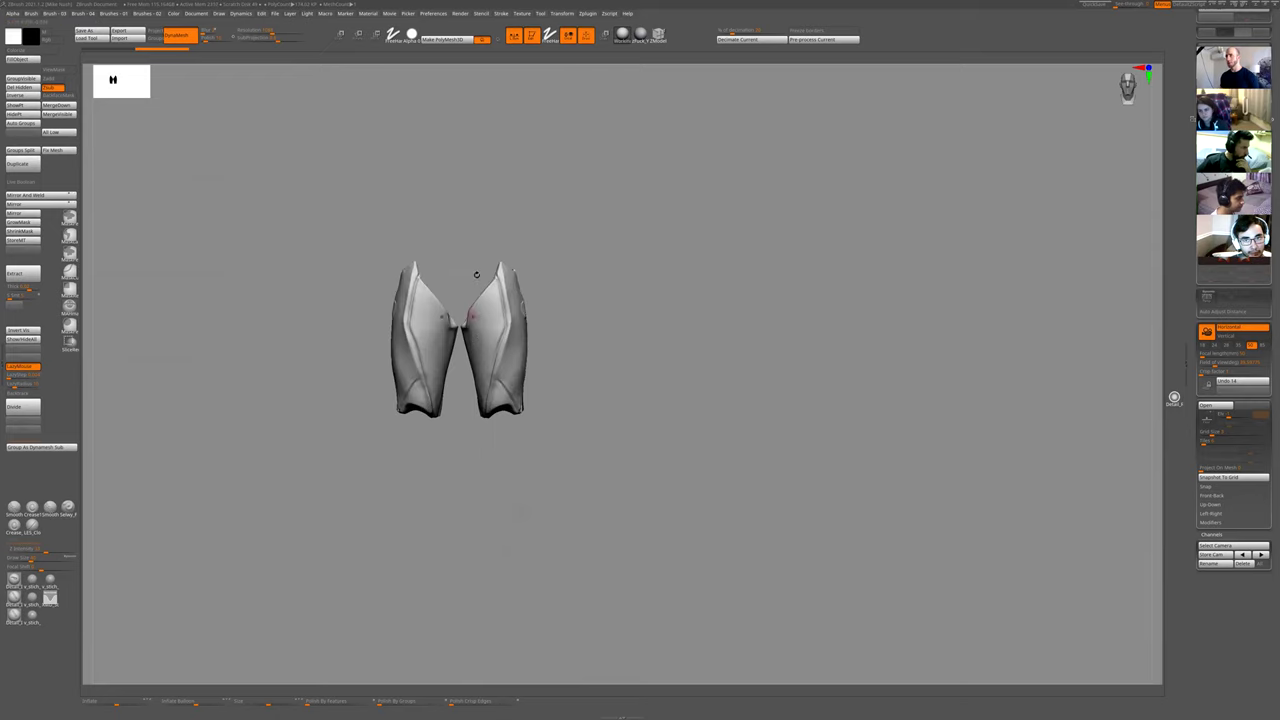
pyautogui.moveTo(617, 331)
pyautogui.keyDown('ctrl'); pyautogui.mouseDown(button='right')
pyautogui.moveTo(609, 431)
pyautogui.moveTo(489, 611)
pyautogui.moveTo(484, 585)
pyautogui.mouseUp(button='right'); pyautogui.keyUp('ctrl')
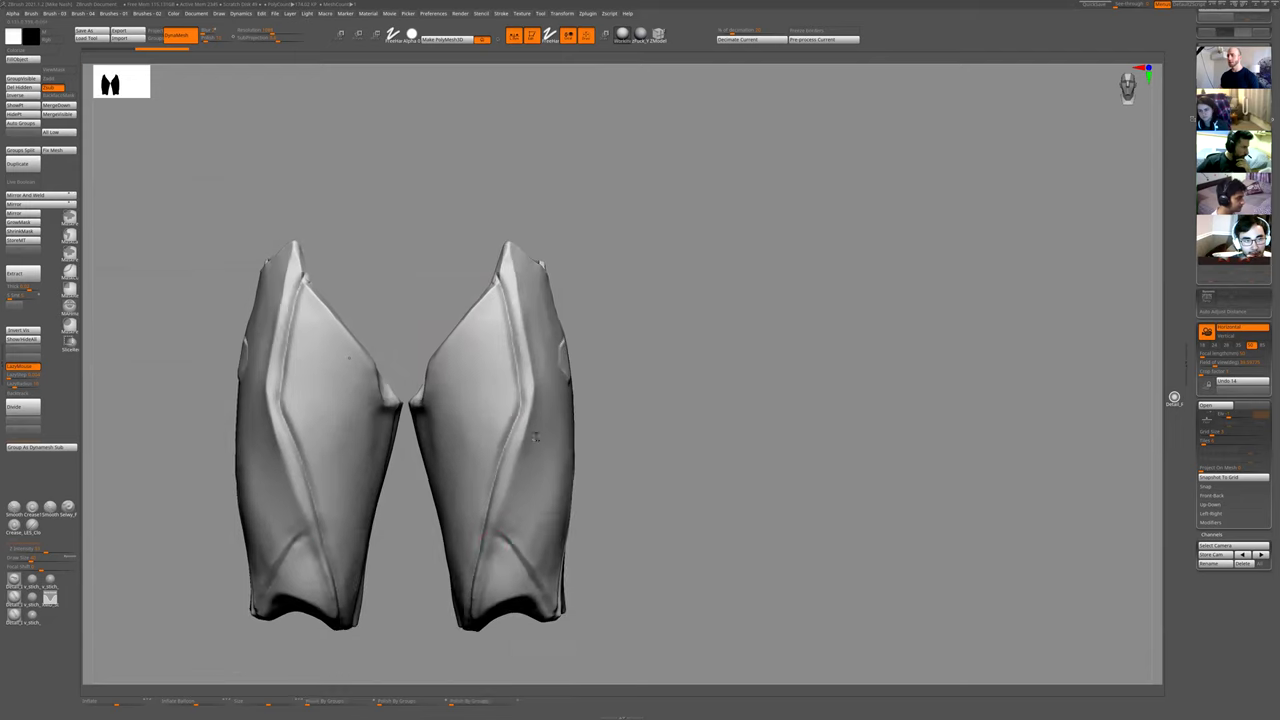
pyautogui.hotkey('ctrl', 'z')
# - Try a short diagonal groove brushed onto the upper front of both thigh plates and undo it
pyautogui.moveTo(524, 348)
pyautogui.mouseDown()
pyautogui.moveTo(488, 380)
pyautogui.moveTo(489, 430)
pyautogui.mouseUp()
pyautogui.keyDown('ctrl'); pyautogui.moveTo(603, 297); pyautogui.dragTo(571, 384, button='right'); pyautogui.keyUp('ctrl')
pyautogui.moveTo(571, 384); pyautogui.dragTo(540, 471, button='right')
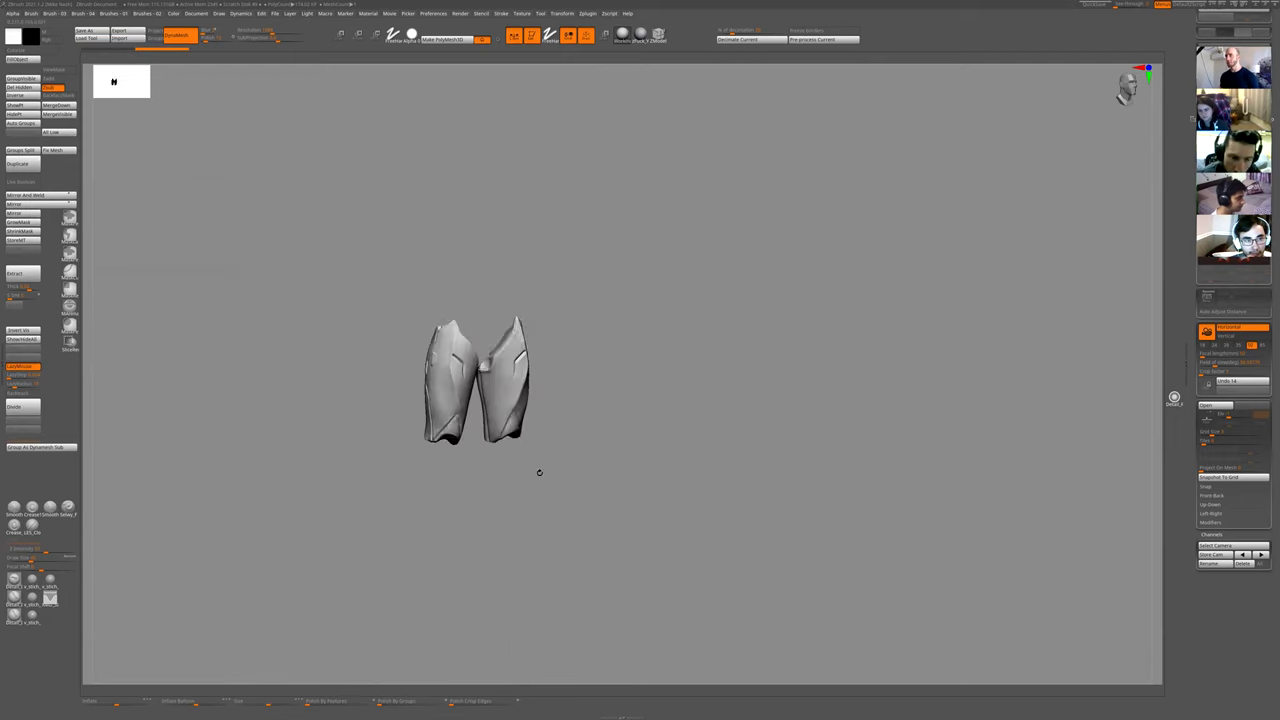
pyautogui.hotkey('shift', 's')
pyautogui.moveTo(572, 392)
pyautogui.keyDown('ctrl'); pyautogui.mouseDown(button='right')
pyautogui.moveTo(449, 429)
pyautogui.moveTo(486, 396)
pyautogui.mouseUp(button='right'); pyautogui.keyUp('ctrl')
pyautogui.hotkey('ctrl', 'z')
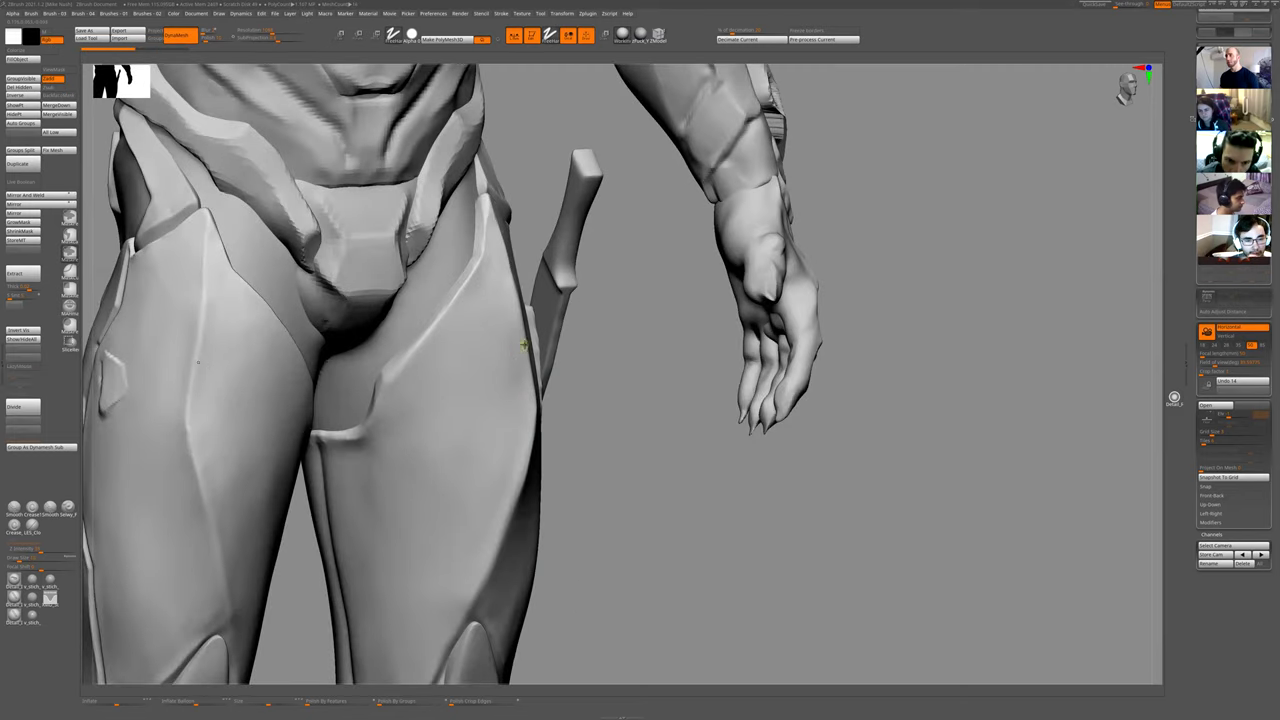
# - Mask a short diagonal strip on the upper front of both thigh plates and invert the mask
pyautogui.keyDown('ctrl'); pyautogui.moveTo(525, 345); pyautogui.dragTo(489, 381); pyautogui.keyUp('ctrl')
pyautogui.hotkey('alt', 's')
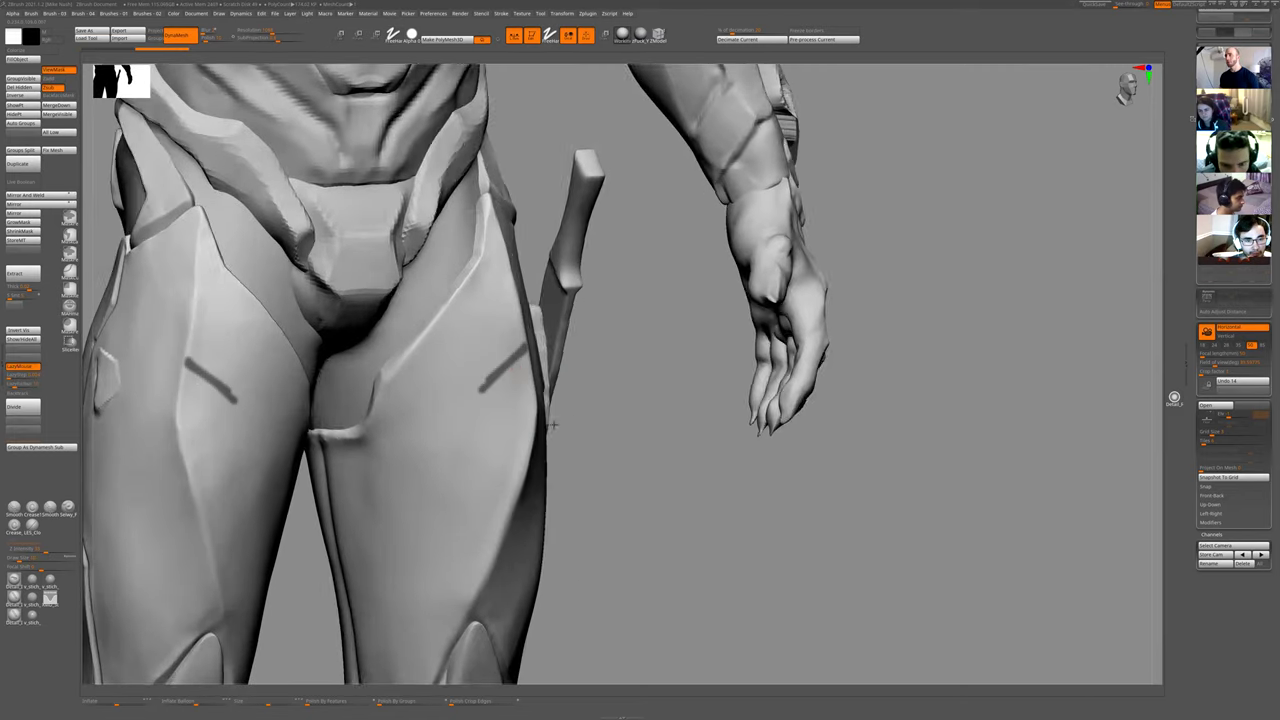
pyautogui.keyDown('ctrl'); pyautogui.click(538, 363); pyautogui.keyUp('ctrl')
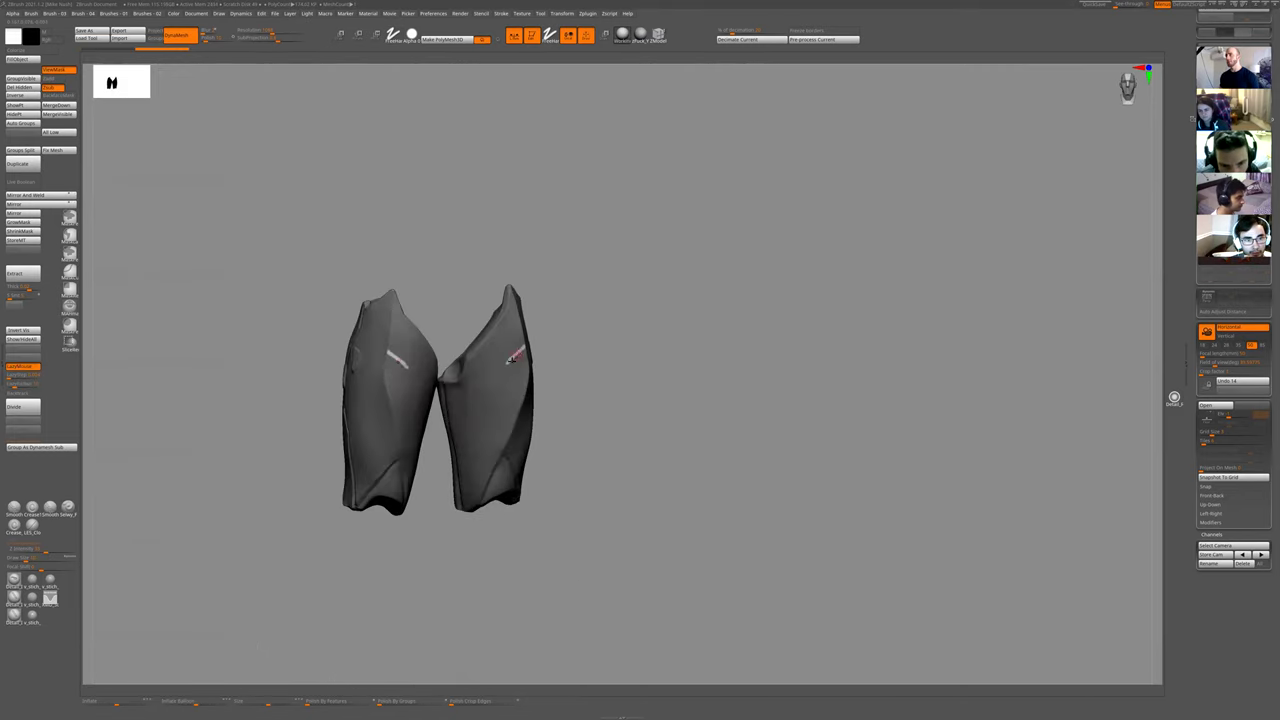
pyautogui.hotkey('ctrl', 'h')
# - Sink the unmasked diagonal strips into the thigh plates as sharp slits and bring back the full figure
pyautogui.keyDown('shift'); pyautogui.moveTo(599, 436); pyautogui.dragTo(537, 344, button='right'); pyautogui.keyUp('shift')
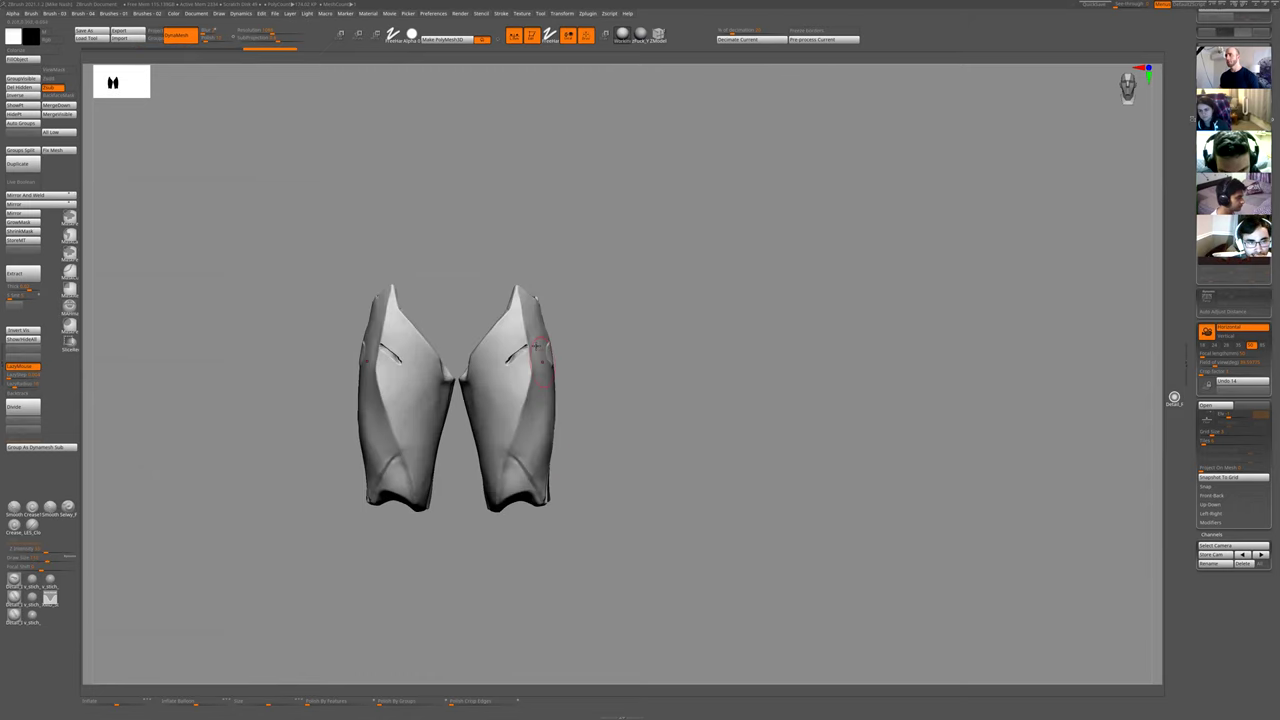
pyautogui.hotkey('ctrl', 'h')
pyautogui.keyDown('ctrl'); pyautogui.moveTo(628, 281); pyautogui.dragTo(595, 392, button='right'); pyautogui.keyUp('ctrl')
pyautogui.moveTo(594, 392)
pyautogui.keyDown('alt'); pyautogui.mouseDown()
pyautogui.moveTo(526, 346)
pyautogui.moveTo(540, 360)
pyautogui.mouseUp(); pyautogui.keyUp('alt')
pyautogui.keyDown('ctrl'); pyautogui.moveTo(680, 390); pyautogui.dragTo(660, 240, button='right'); pyautogui.keyUp('ctrl')
pyautogui.hotkey('ctrl', 'h')
pyautogui.hotkey('shift', 's')
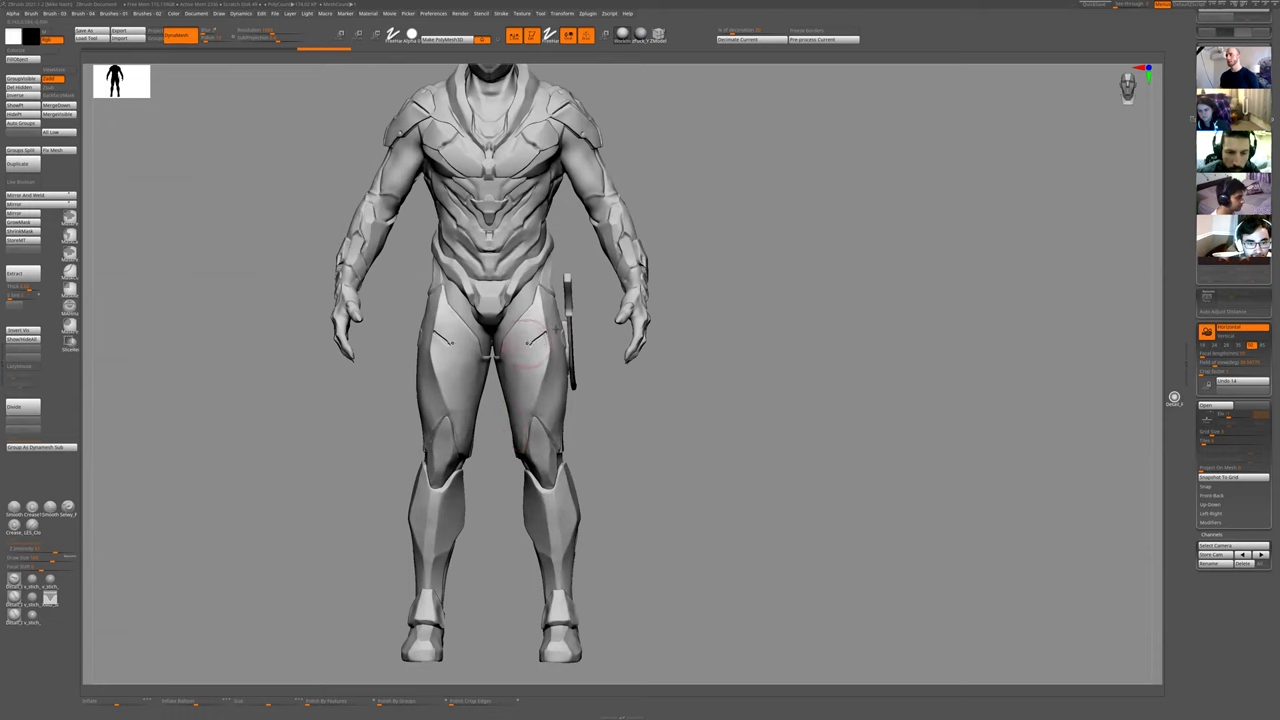
# - Mask a long narrow band down the front ridge of both thigh plates towards the knee armour
pyautogui.keyDown('alt'); pyautogui.moveTo(577, 434); pyautogui.dragTo(544, 302); pyautogui.keyUp('alt')
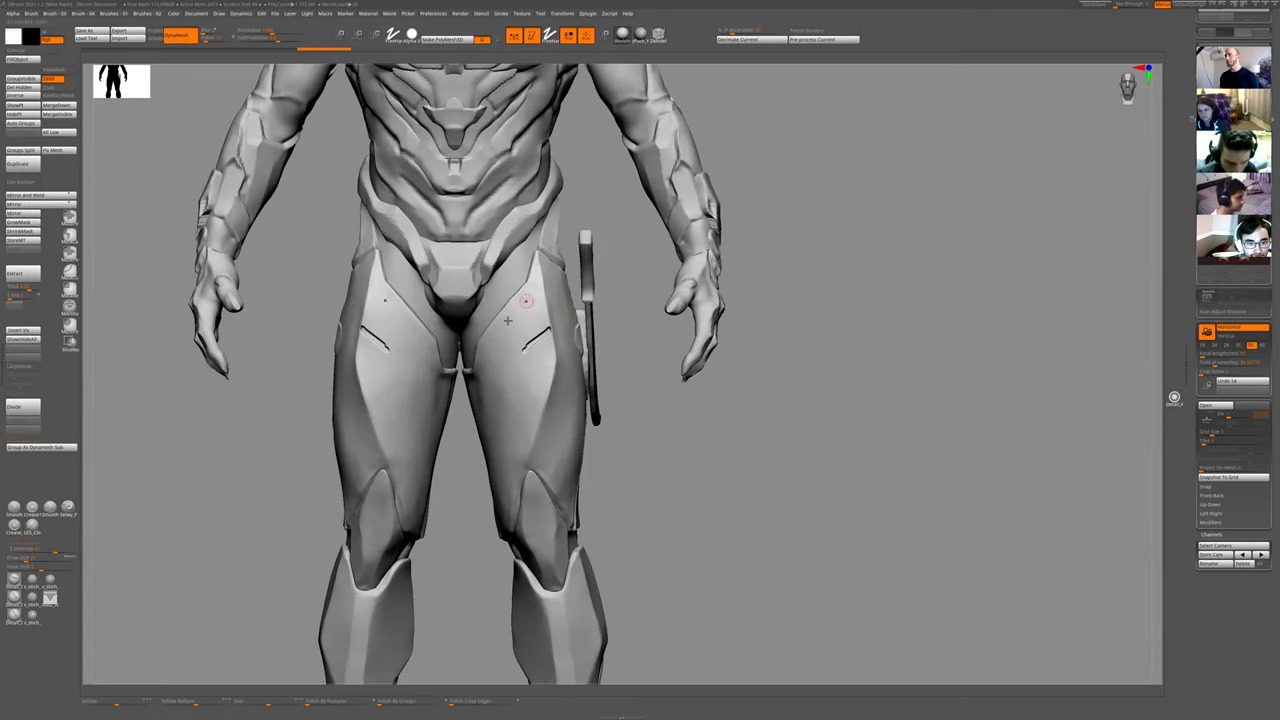
pyautogui.moveTo(640, 400); pyautogui.dragTo(712, 406)
pyautogui.moveTo(377, 259)
pyautogui.keyDown('ctrl'); pyautogui.mouseDown()
pyautogui.moveTo(363, 366)
pyautogui.moveTo(398, 491)
pyautogui.mouseUp(); pyautogui.keyUp('ctrl')
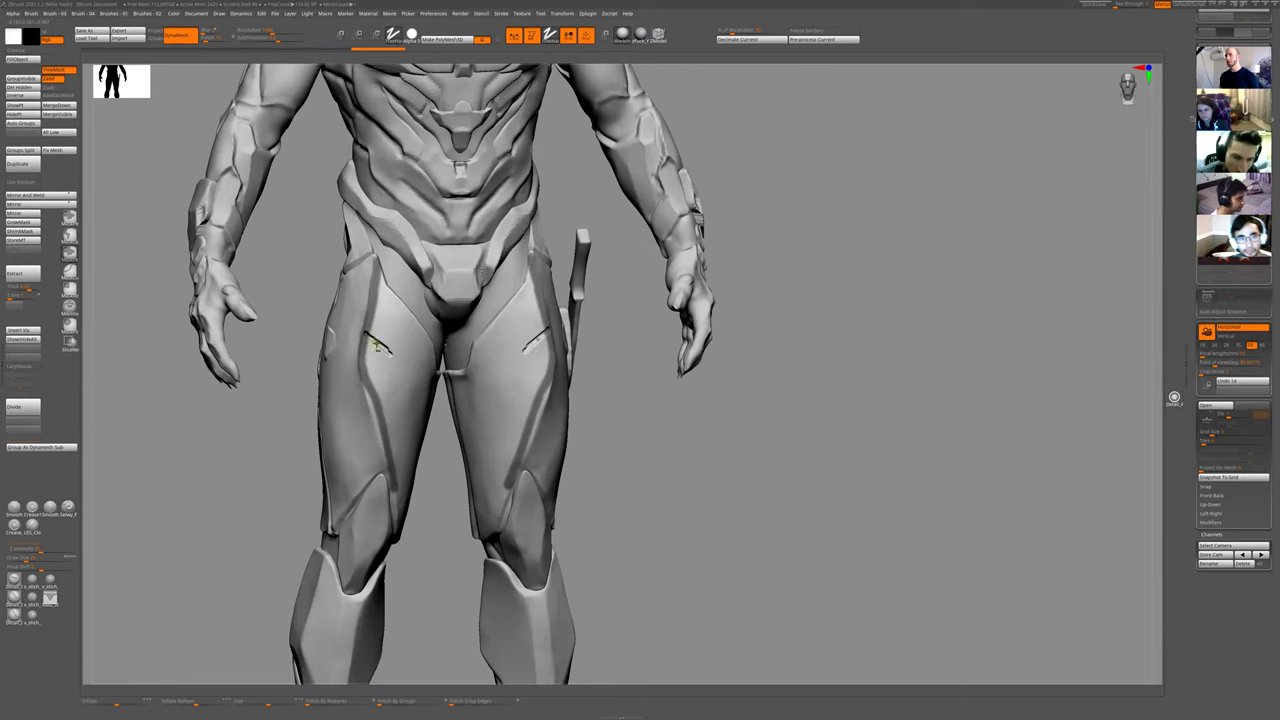
# - Mask along the diagonal slits on the upper front of both thigh plates and review them on the full figure
pyautogui.moveTo(378, 347); pyautogui.dragTo(395, 365)
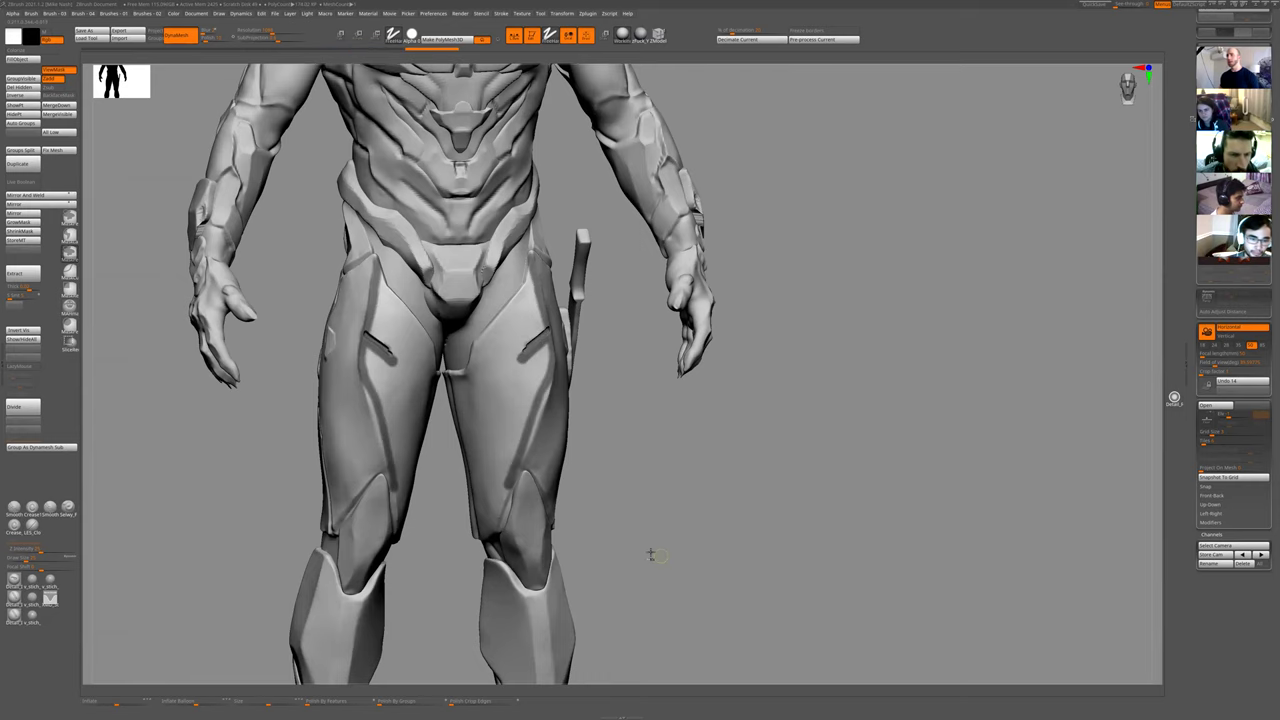
pyautogui.keyDown('alt'); pyautogui.moveTo(660, 451); pyautogui.dragTo(601, 532); pyautogui.keyUp('alt')
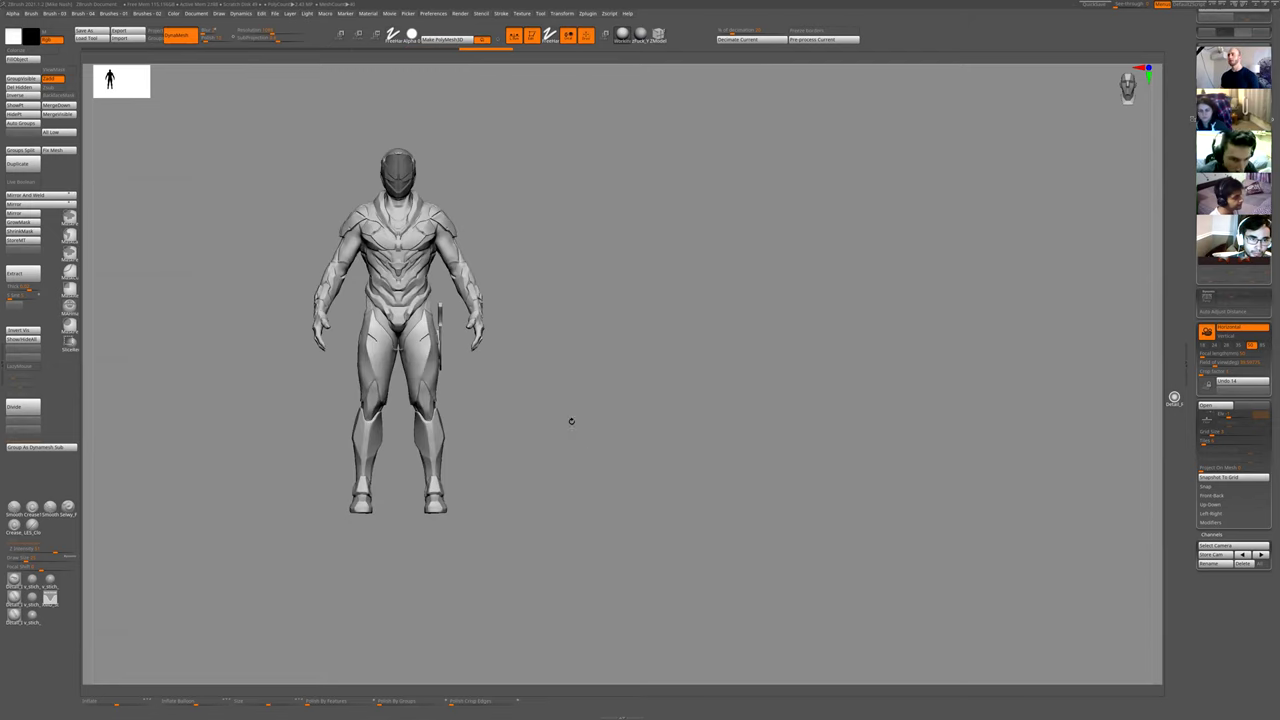
pyautogui.moveTo(571, 421); pyautogui.dragTo(576, 444)
pyautogui.moveTo(587, 354)
pyautogui.keyDown('alt'); pyautogui.mouseDown()
pyautogui.moveTo(612, 415)
pyautogui.moveTo(546, 435)
pyautogui.mouseUp(); pyautogui.keyUp('alt')
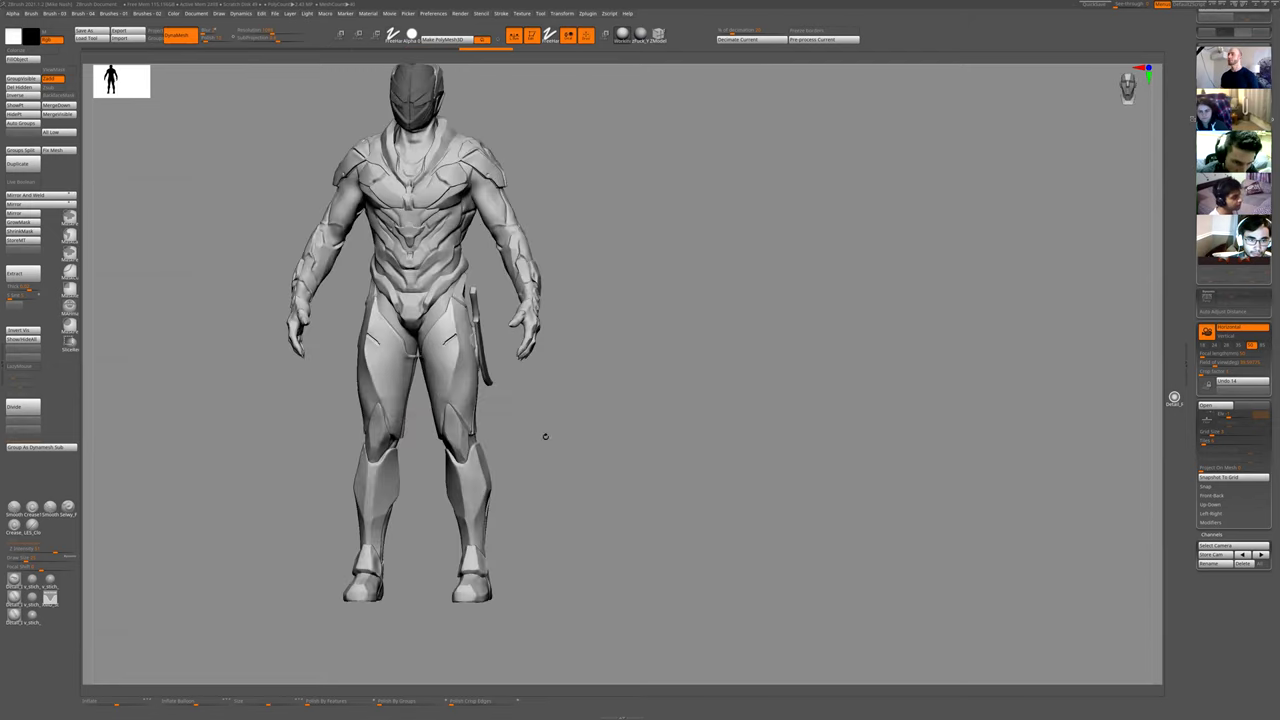
pyautogui.hotkey('shift', 's')
pyautogui.keyDown('alt'); pyautogui.moveTo(566, 354); pyautogui.dragTo(550, 392); pyautogui.keyUp('alt')
# - Undo the diagonal slits cut into both thigh plates and clear the remaining mask
pyautogui.hotkey('ctrl', 'h')
pyautogui.hotkey('ctrl', 'z')
pyautogui.hotkey('ctrl', 'z')
pyautogui.hotkey('ctrl', 'z')
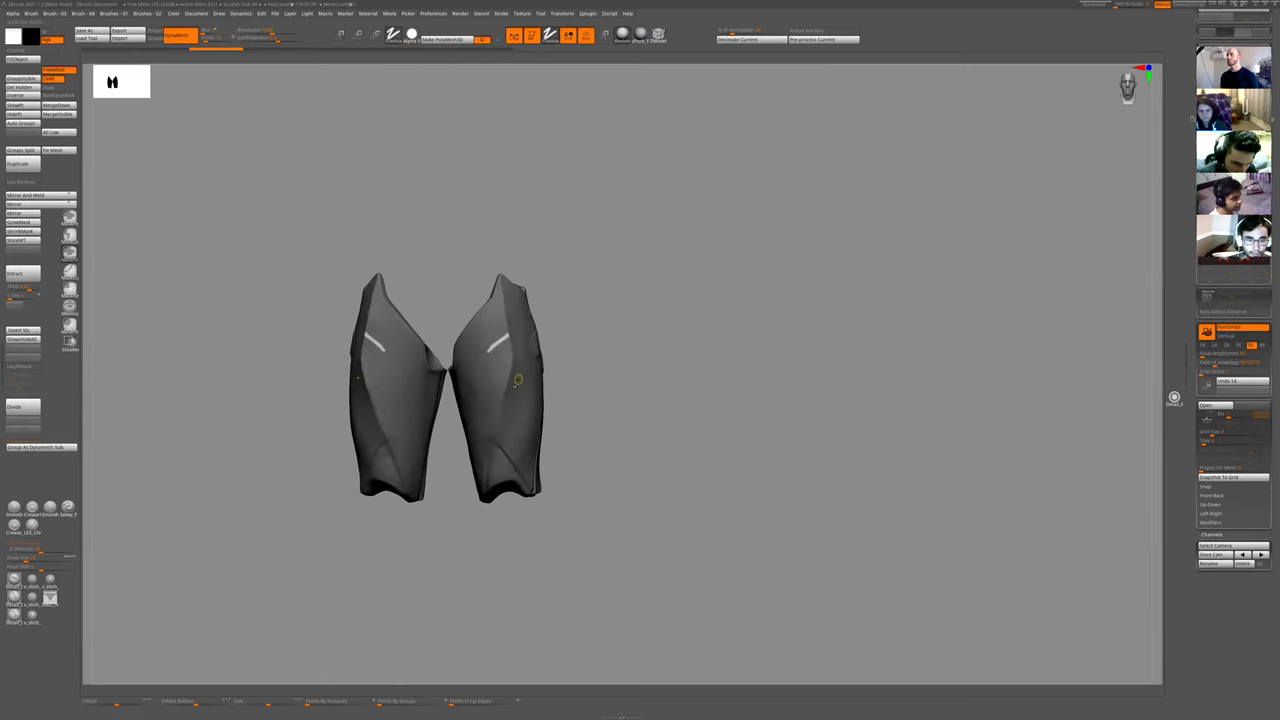
pyautogui.keyDown('ctrl'); pyautogui.moveTo(673, 282); pyautogui.dragTo(650, 312); pyautogui.keyUp('ctrl')
pyautogui.keyDown('alt'); pyautogui.moveTo(632, 350); pyautogui.dragTo(580, 440); pyautogui.keyUp('alt')
pyautogui.hotkey('shift', 's')
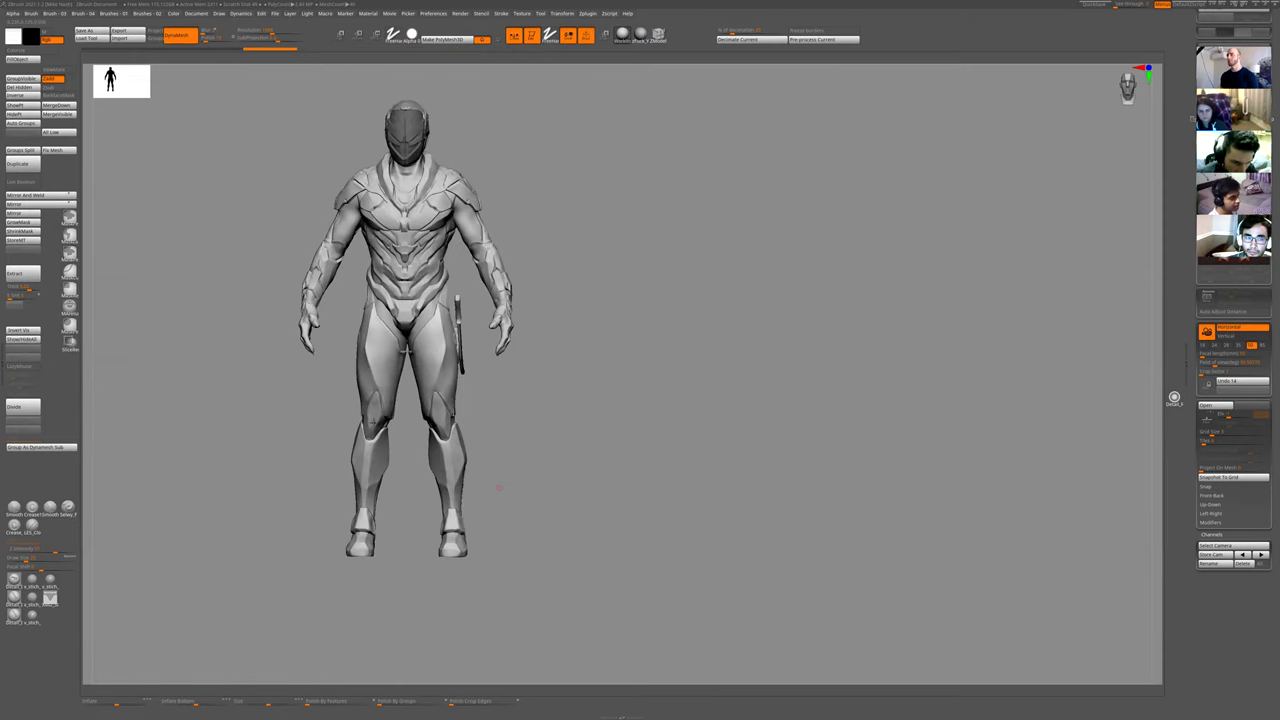
# - Mask a short, straight diagonal strip on the upper front of both isolated thigh plates and review its placement on the full figure
pyautogui.hotkey('shift', 's')
pyautogui.keyDown('alt'); pyautogui.moveTo(545, 383); pyautogui.dragTo(581, 455); pyautogui.keyUp('alt')
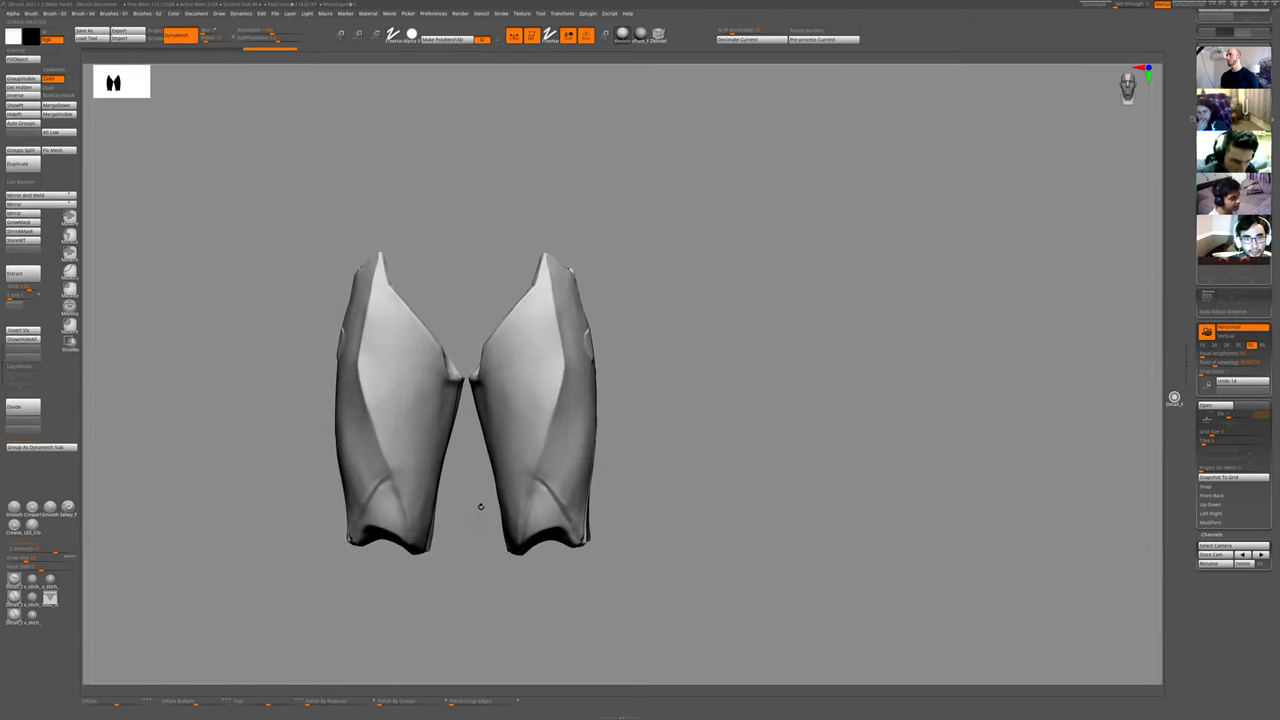
pyautogui.keyDown('ctrl'); pyautogui.moveTo(563, 354); pyautogui.dragTo(536, 381); pyautogui.keyUp('ctrl')
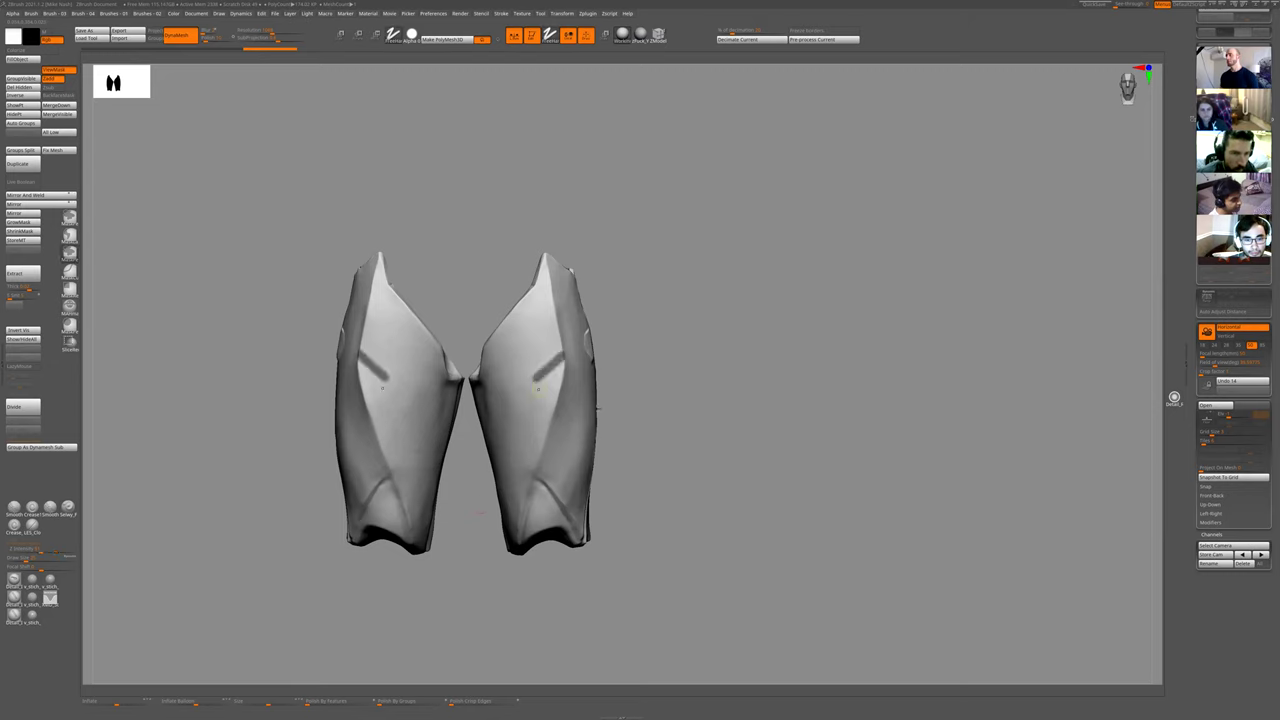
pyautogui.keyDown('ctrl'); pyautogui.moveTo(536, 381); pyautogui.dragTo(540, 300, button='right'); pyautogui.keyUp('ctrl')
pyautogui.hotkey('shift', 's')
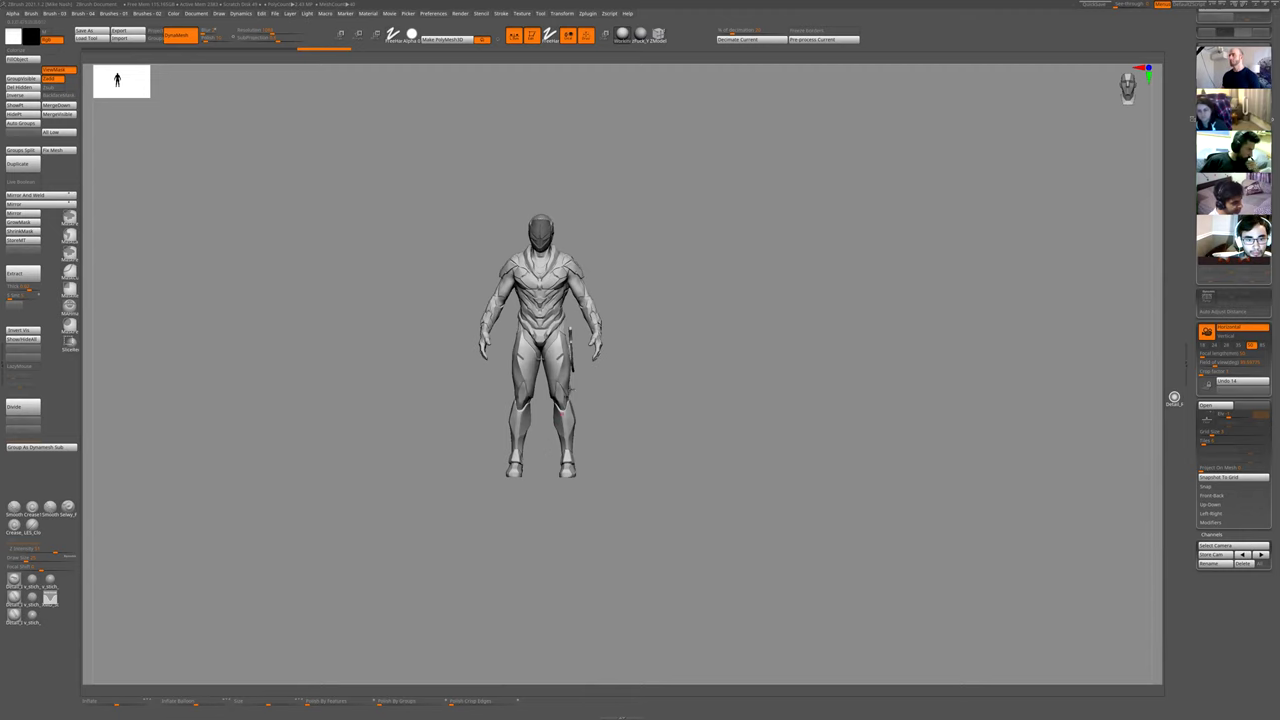
pyautogui.keyDown('ctrl'); pyautogui.moveTo(643, 272); pyautogui.dragTo(666, 380, button='right'); pyautogui.keyUp('ctrl')
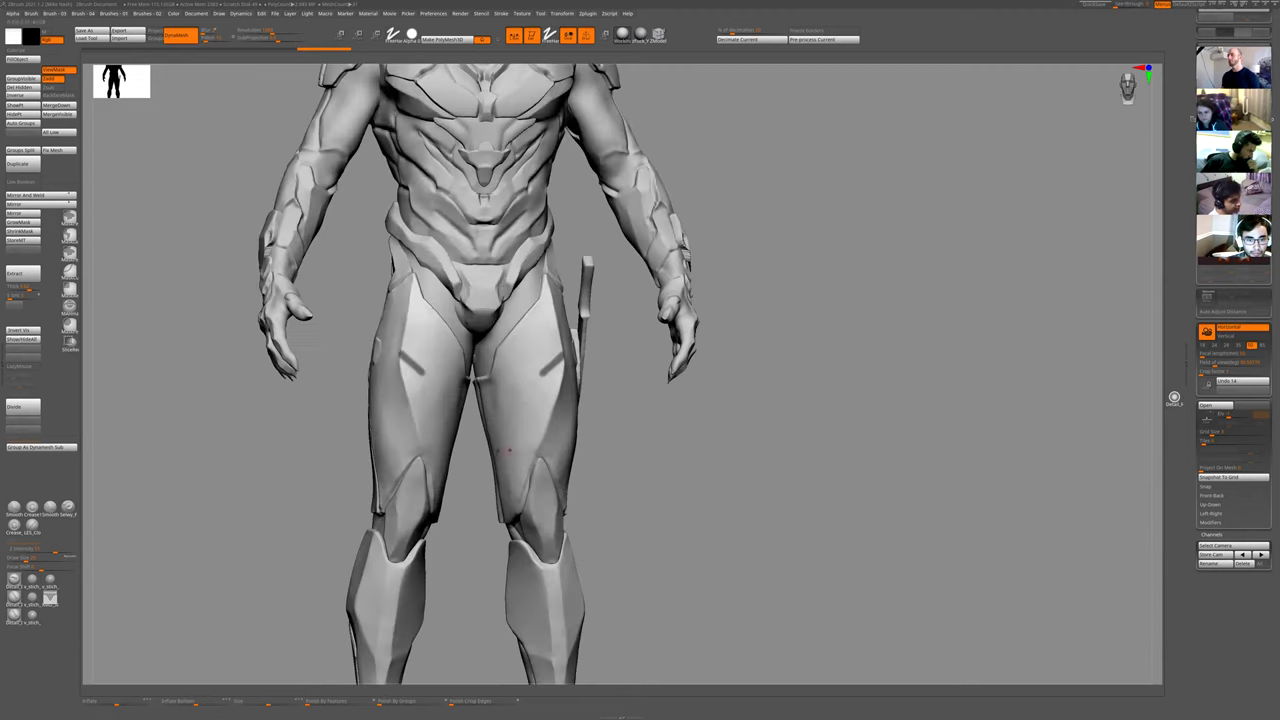
pyautogui.keyDown('alt'); pyautogui.moveTo(719, 427); pyautogui.dragTo(705, 373); pyautogui.keyUp('alt')
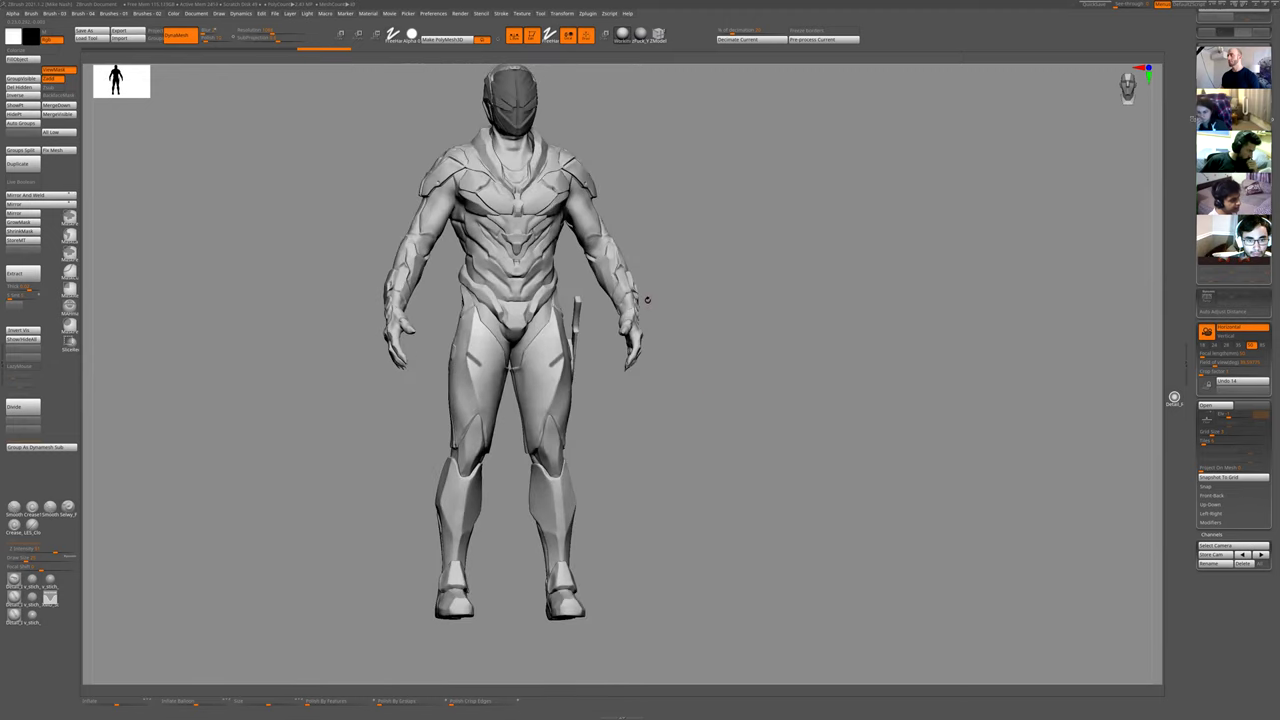
pyautogui.moveTo(611, 455); pyautogui.dragTo(604, 438)
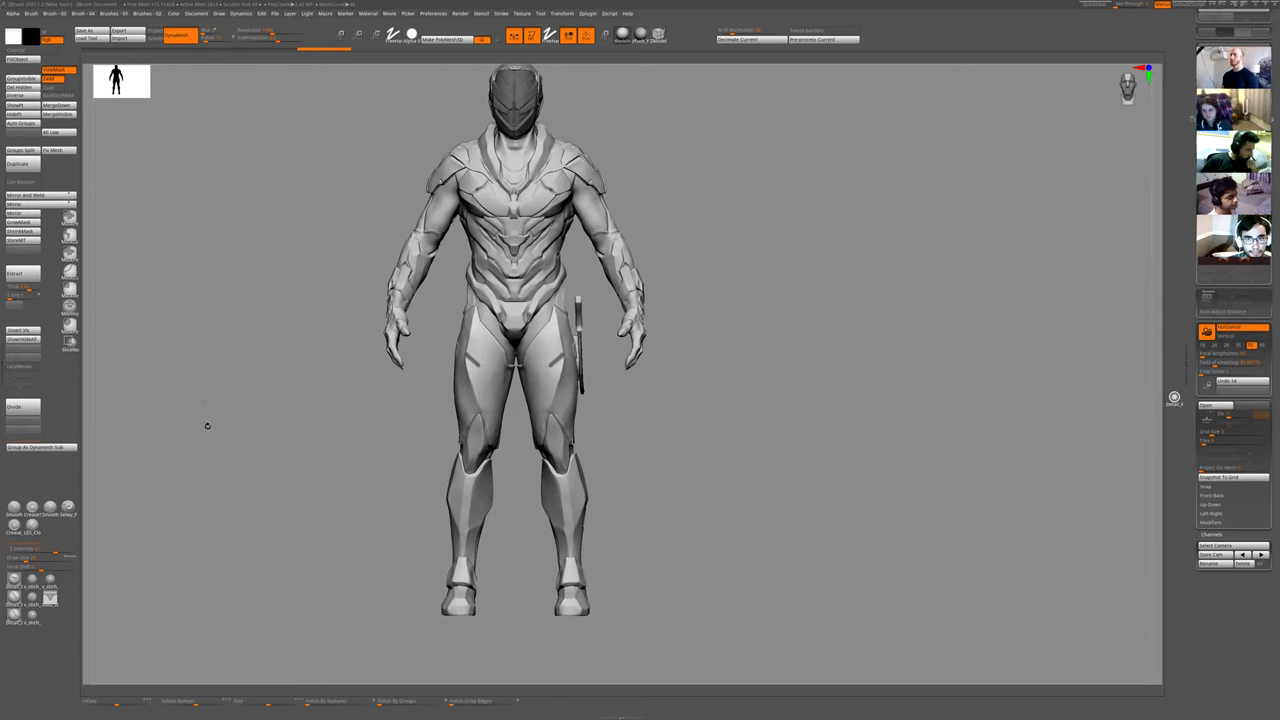
# - Select the pointed knee plates above the shin armour, check them in isolation, and activate the Move gizmo on them
pyautogui.moveTo(682, 410); pyautogui.dragTo(629, 325)
pyautogui.keyDown('alt'); pyautogui.moveTo(822, 169); pyautogui.dragTo(842, 422); pyautogui.keyUp('alt')
pyautogui.moveTo(786, 200)
pyautogui.keyDown('alt'); pyautogui.mouseDown()
pyautogui.moveTo(706, 360)
pyautogui.moveTo(717, 346)
pyautogui.moveTo(765, 346)
pyautogui.moveTo(754, 312)
pyautogui.moveTo(746, 357)
pyautogui.moveTo(714, 231)
pyautogui.moveTo(715, 330)
pyautogui.moveTo(791, 514)
pyautogui.moveTo(766, 434)
pyautogui.moveTo(822, 428)
pyautogui.mouseUp(); pyautogui.keyUp('alt')
pyautogui.keyDown('alt'); pyautogui.click(544, 403); pyautogui.keyUp('alt')
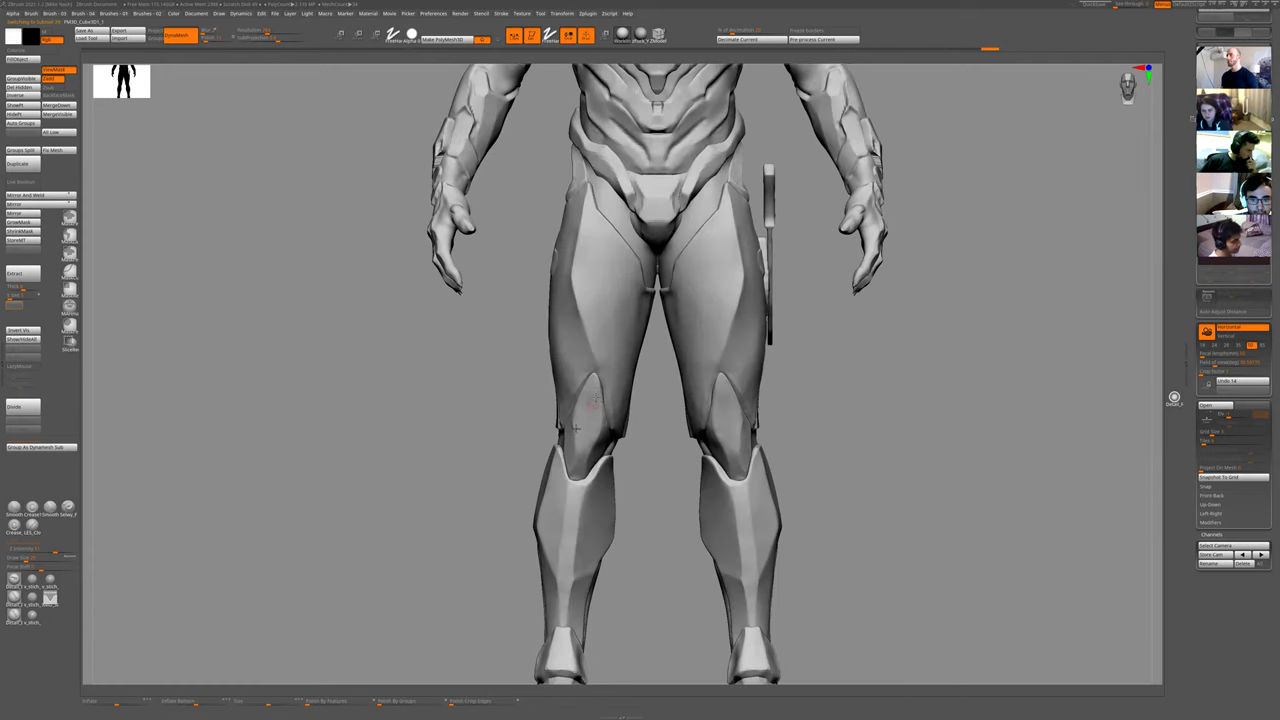
pyautogui.keyDown('alt'); pyautogui.moveTo(643, 528); pyautogui.dragTo(634, 449); pyautogui.keyUp('alt')
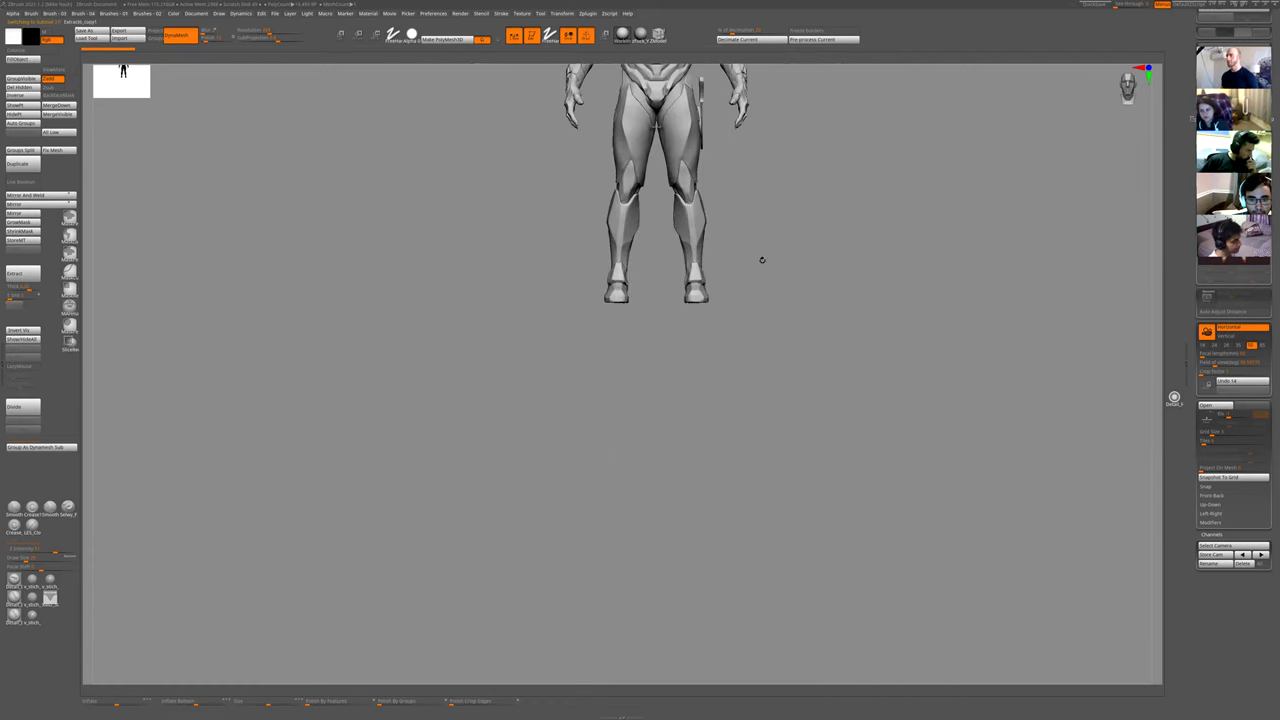
pyautogui.keyDown('alt'); pyautogui.moveTo(762, 260); pyautogui.dragTo(817, 389); pyautogui.keyUp('alt')
pyautogui.keyDown('alt'); pyautogui.moveTo(702, 602); pyautogui.dragTo(632, 392); pyautogui.keyUp('alt')
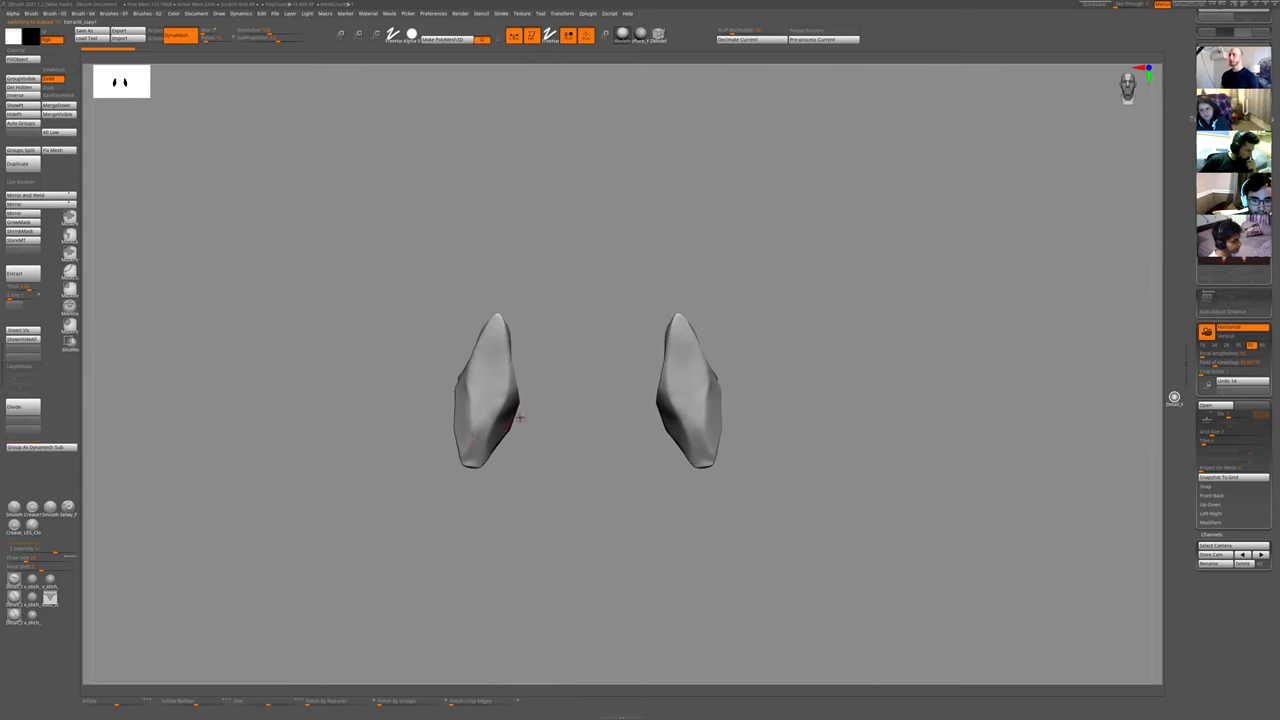
pyautogui.keyDown('alt'); pyautogui.moveTo(786, 411); pyautogui.dragTo(566, 314); pyautogui.keyUp('alt')
pyautogui.keyDown('alt'); pyautogui.moveTo(697, 366); pyautogui.dragTo(683, 457); pyautogui.keyUp('alt')
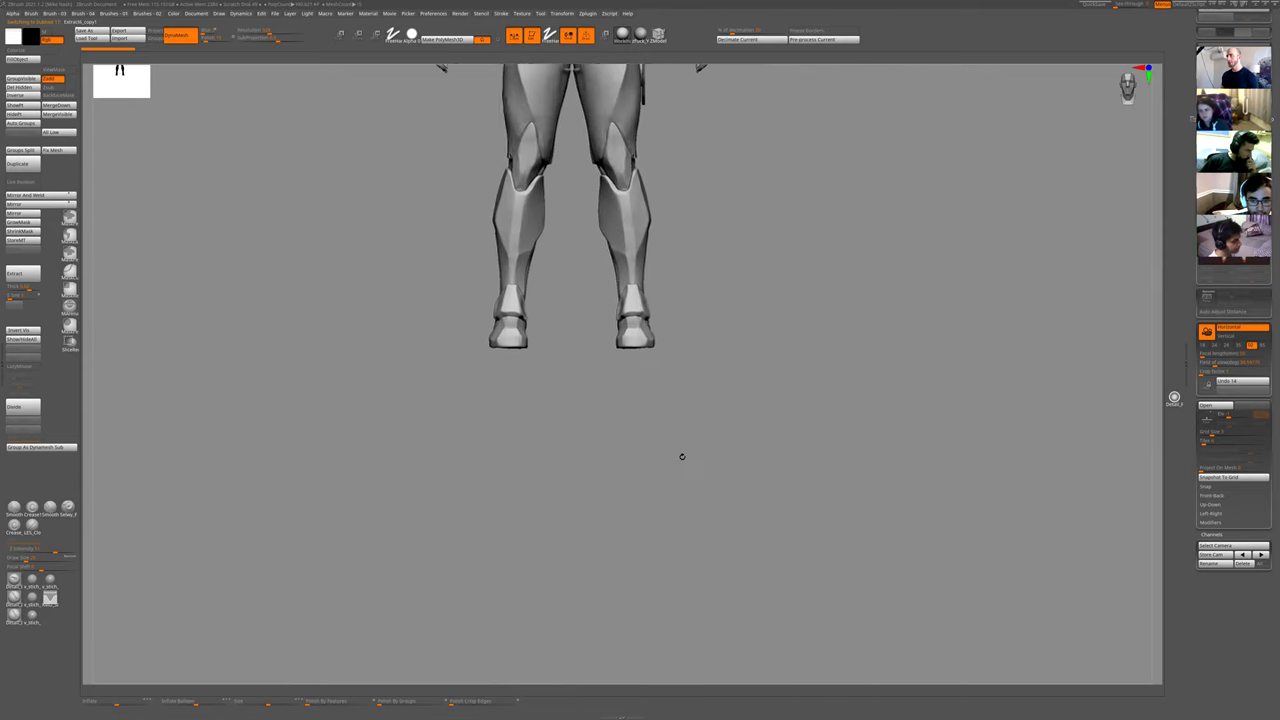
pyautogui.keyDown('alt'); pyautogui.moveTo(682, 282); pyautogui.dragTo(632, 438); pyautogui.keyUp('alt')
pyautogui.press('w')
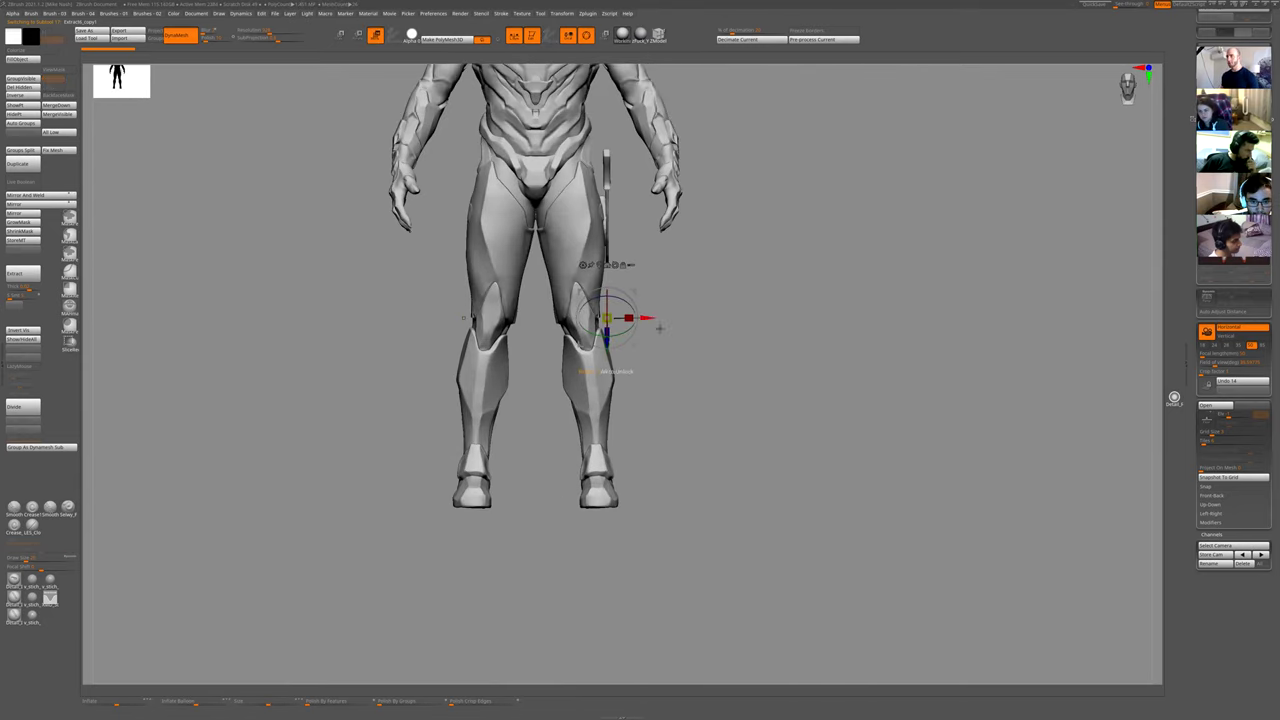
# - Isolate the pair of knee guards and slide them inward to form a single symmetrical piece at the centre
pyautogui.hotkey('shift', 's')
pyautogui.keyDown('alt'); pyautogui.moveTo(689, 366); pyautogui.dragTo(519, 401); pyautogui.keyUp('alt')
pyautogui.keyDown('alt'); pyautogui.click(566, 326); pyautogui.keyUp('alt')
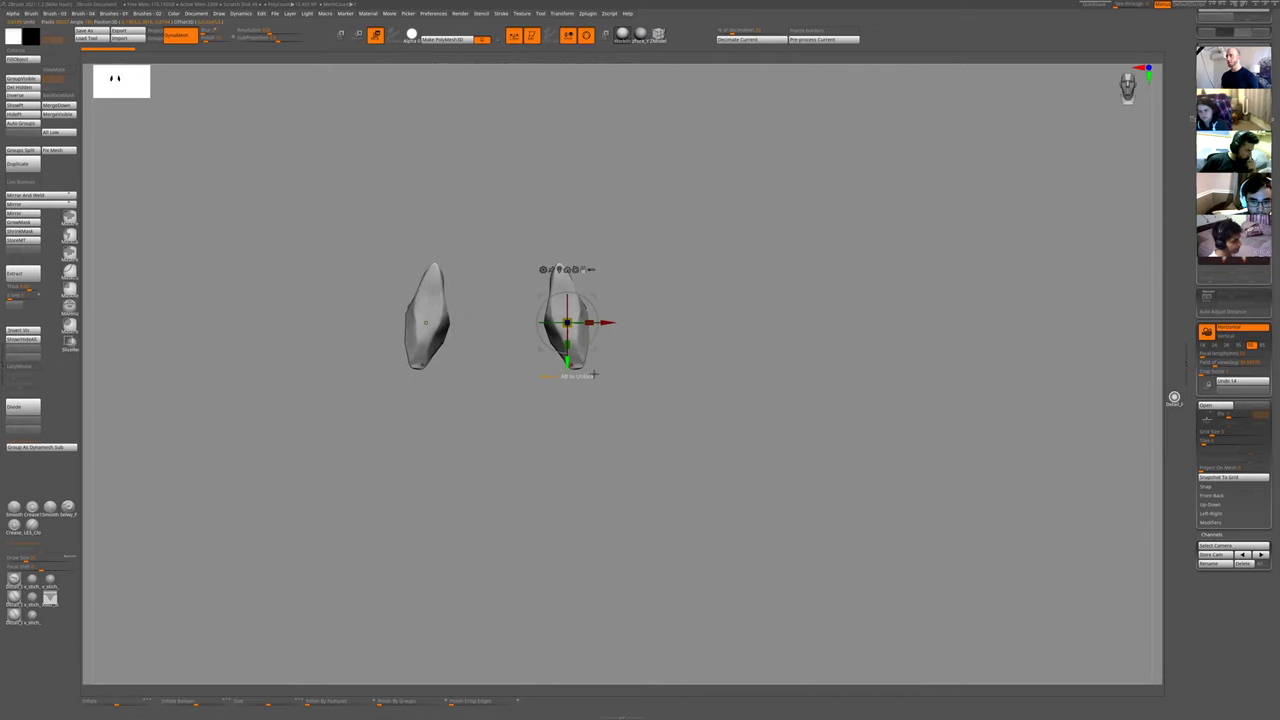
pyautogui.moveTo(599, 338); pyautogui.dragTo(535, 330)
pyautogui.hotkey('shift', 's')
pyautogui.press('q')
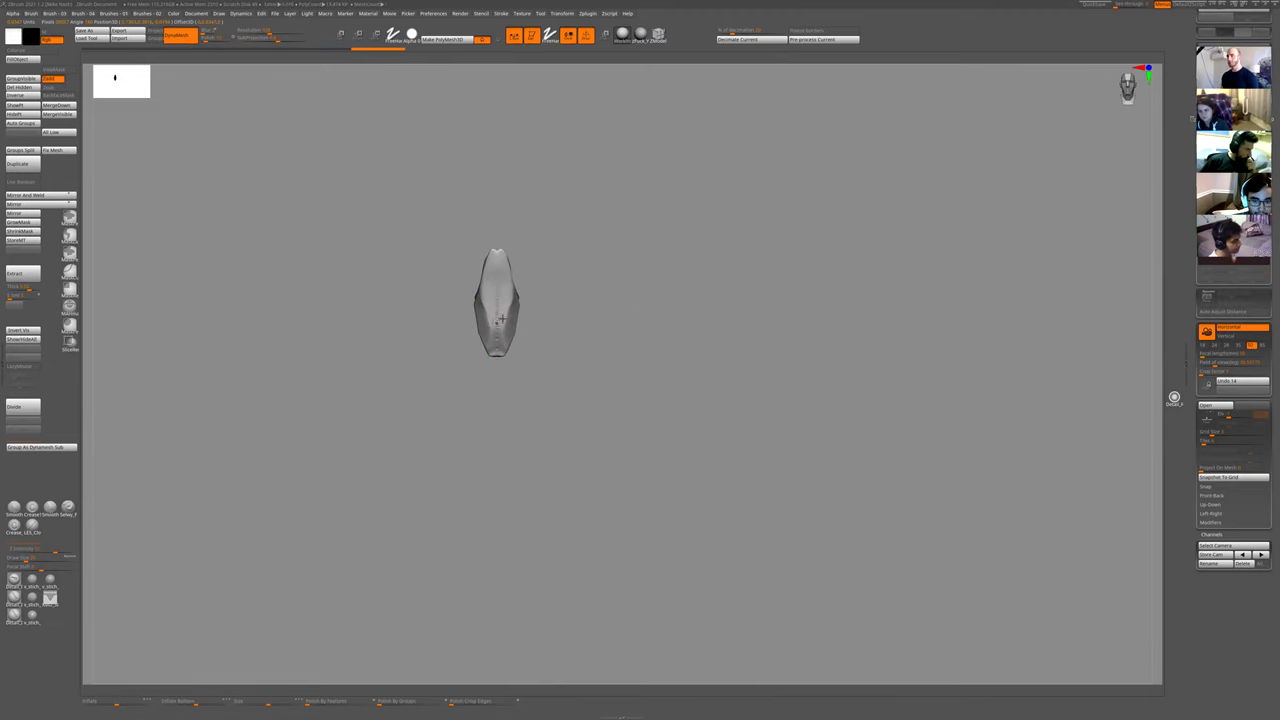
# - Move the single knee guard over the character's right knee and fit its position from the front and side
pyautogui.press('w')
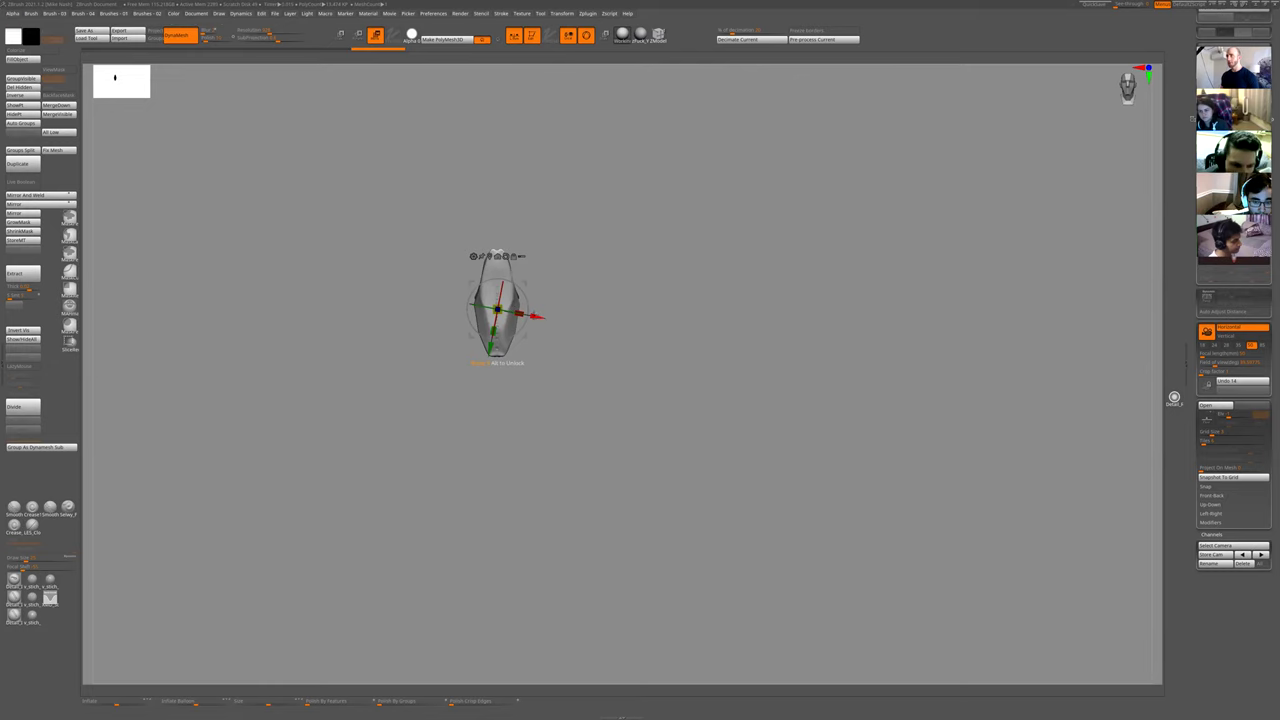
pyautogui.moveTo(537, 316); pyautogui.dragTo(412, 353)
pyautogui.moveTo(330, 362); pyautogui.dragTo(444, 366)
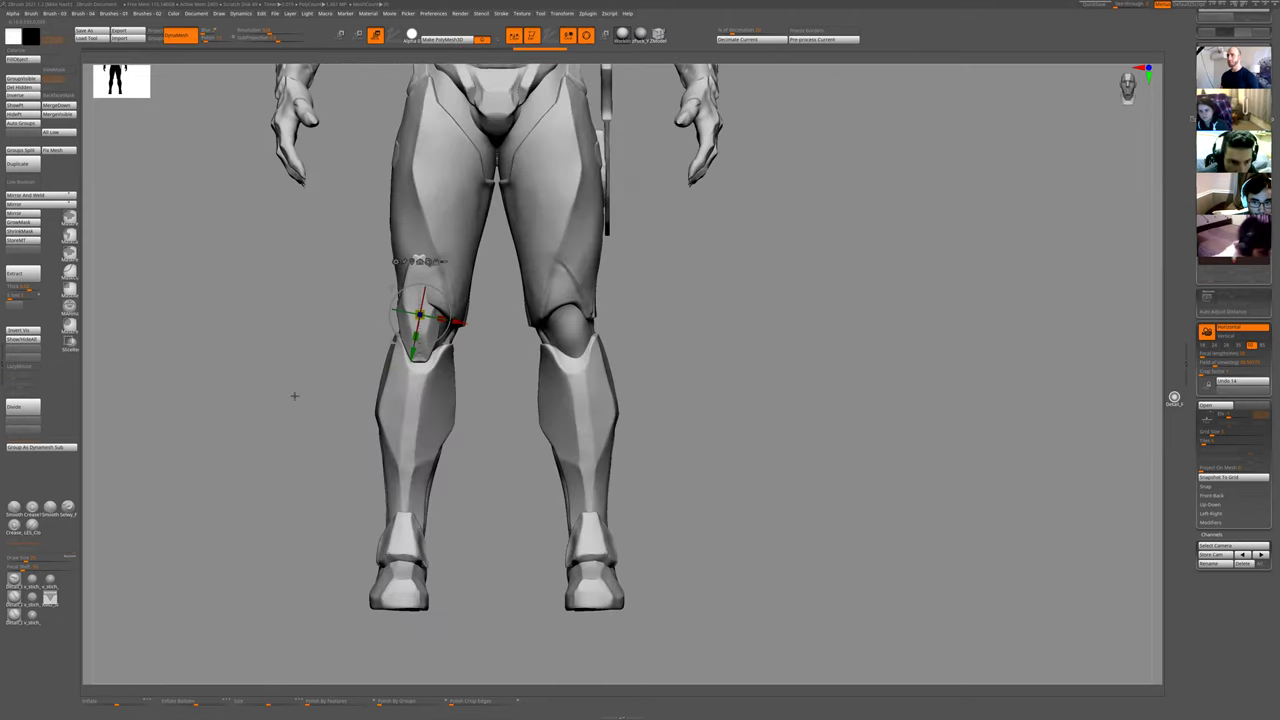
pyautogui.moveTo(294, 395); pyautogui.dragTo(372, 397)
pyautogui.moveTo(455, 316); pyautogui.dragTo(467, 319)
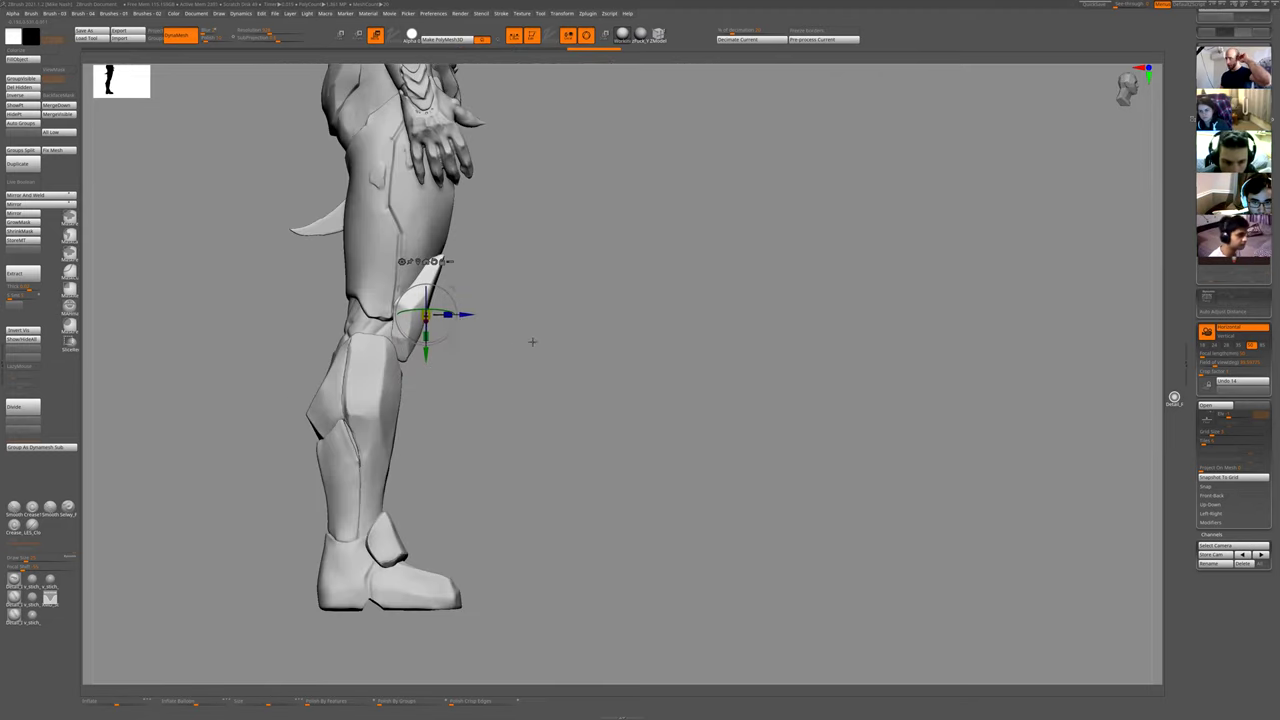
pyautogui.moveTo(531, 343); pyautogui.dragTo(457, 345)
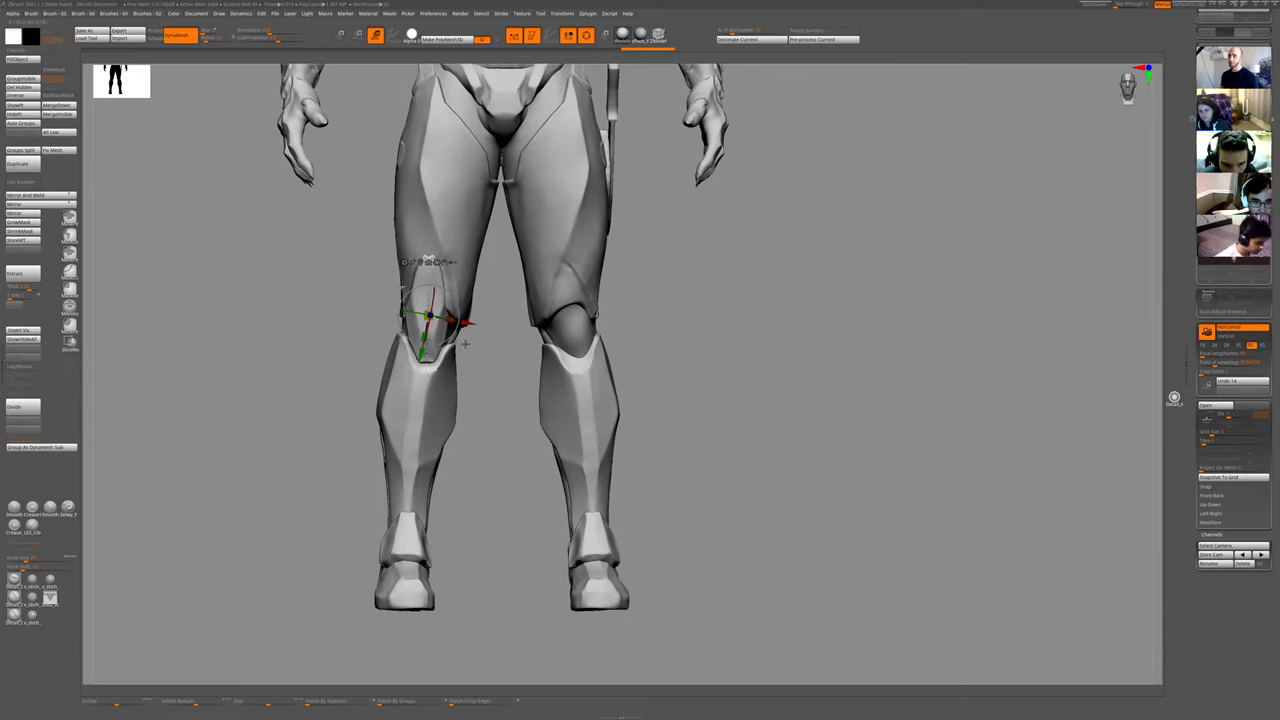
# - Isolate the knee guard and widen it slightly with a larger brush to fit the knee
pyautogui.press('q')
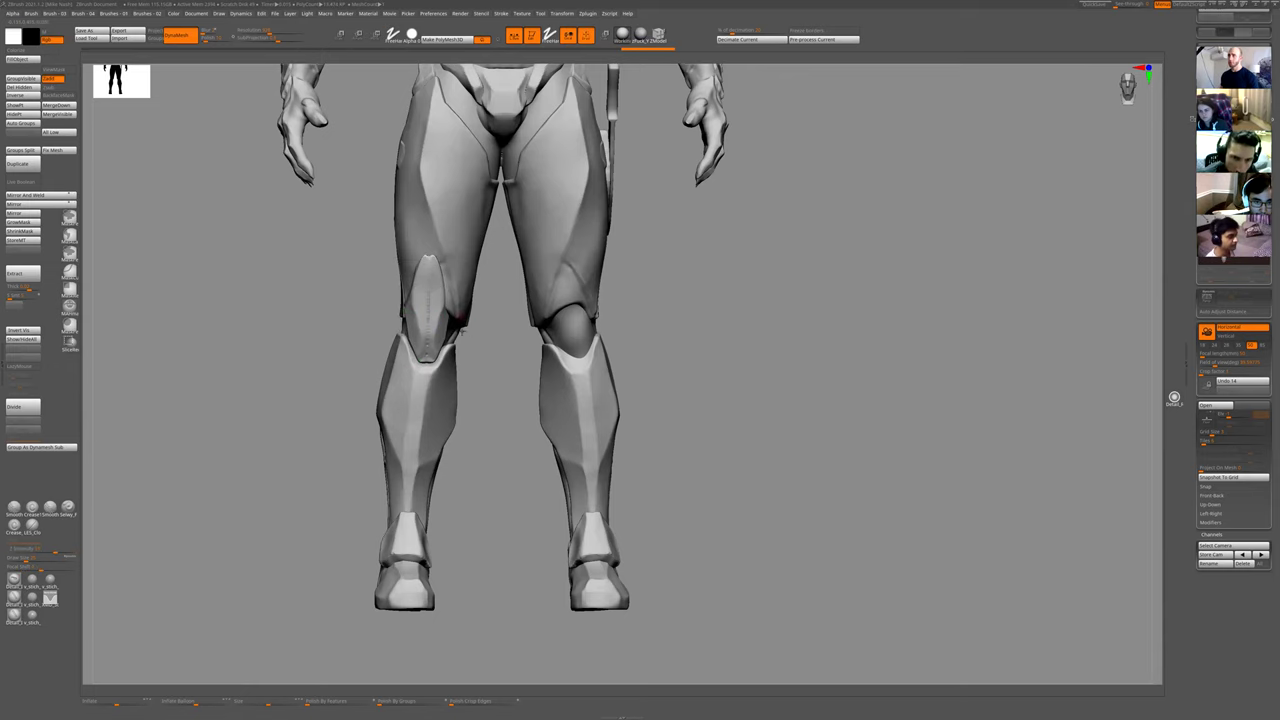
pyautogui.hotkey('alt', 's')
pyautogui.moveTo(514, 360); pyautogui.dragTo(571, 360)
pyautogui.press(']')
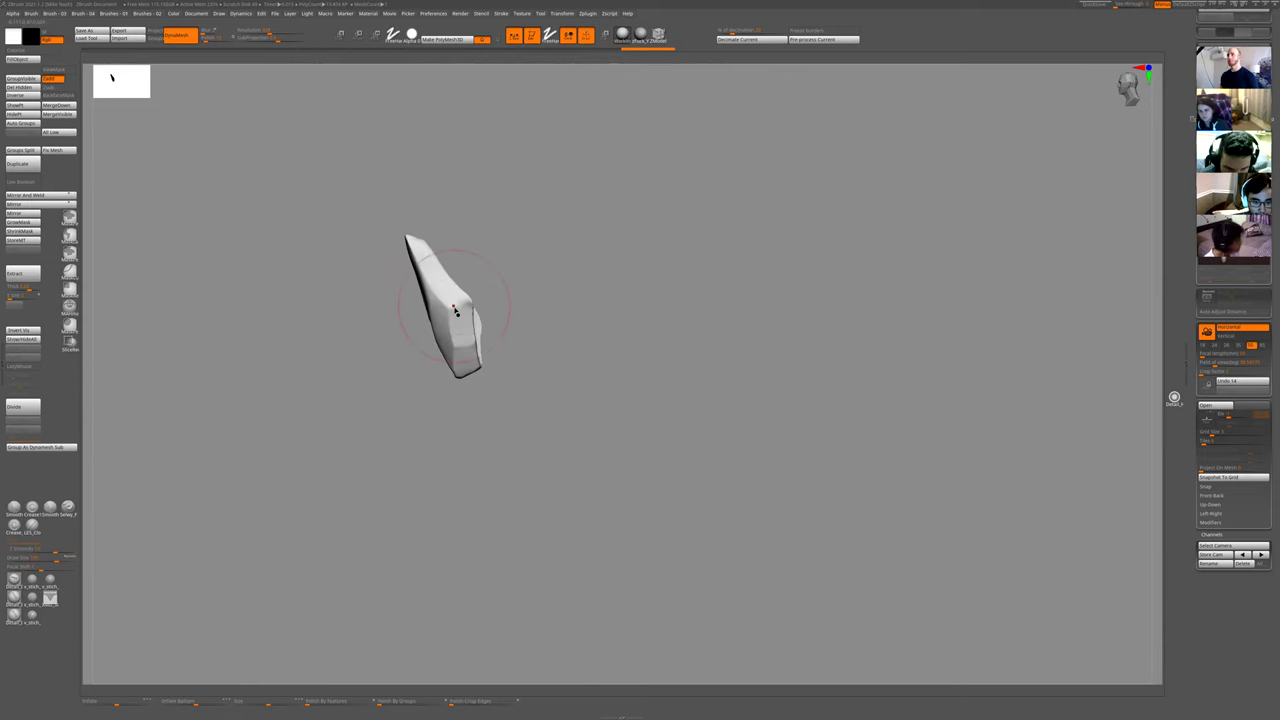
pyautogui.moveTo(472, 326); pyautogui.dragTo(446, 334)
pyautogui.hotkey('alt', 's')
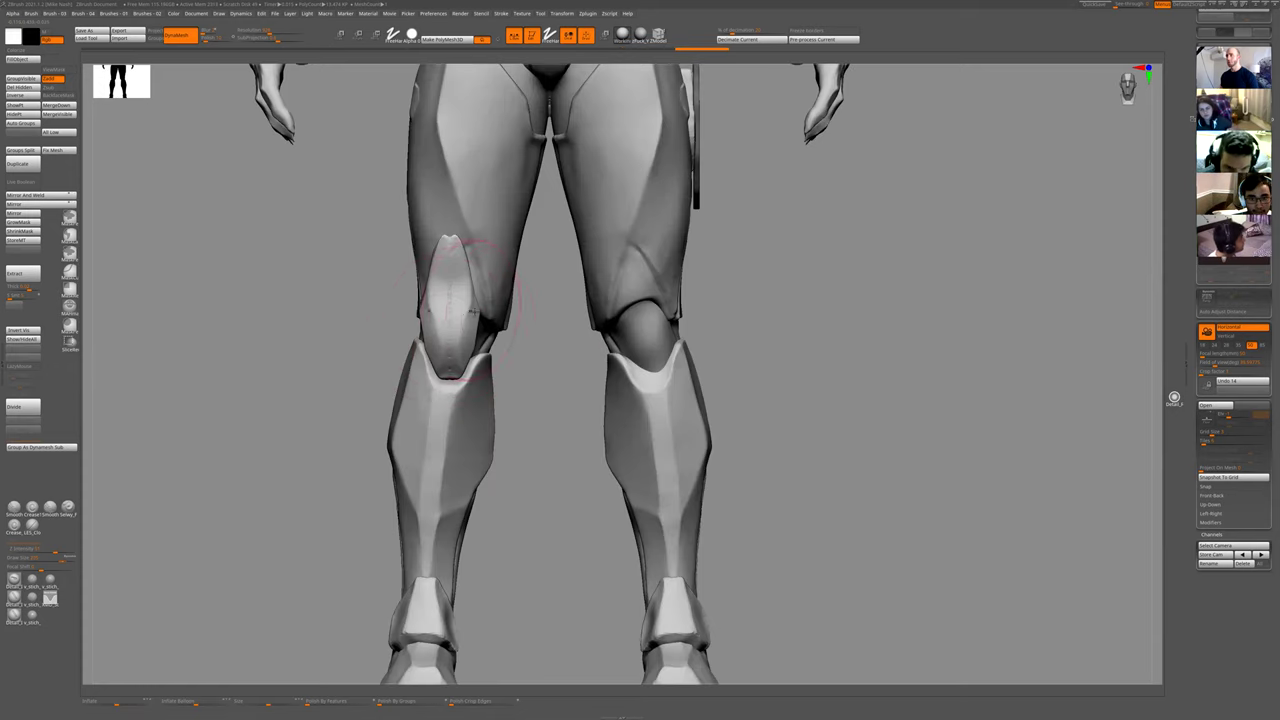
pyautogui.keyDown('alt'); pyautogui.moveTo(495, 368); pyautogui.dragTo(474, 384); pyautogui.keyUp('alt')
pyautogui.moveTo(660, 360)
pyautogui.keyDown('alt'); pyautogui.mouseDown()
pyautogui.moveTo(646, 243)
pyautogui.moveTo(540, 510)
pyautogui.mouseUp(); pyautogui.keyUp('alt')
pyautogui.moveTo(458, 395)
pyautogui.mouseDown()
pyautogui.moveTo(517, 434)
pyautogui.moveTo(480, 330)
pyautogui.mouseUp()
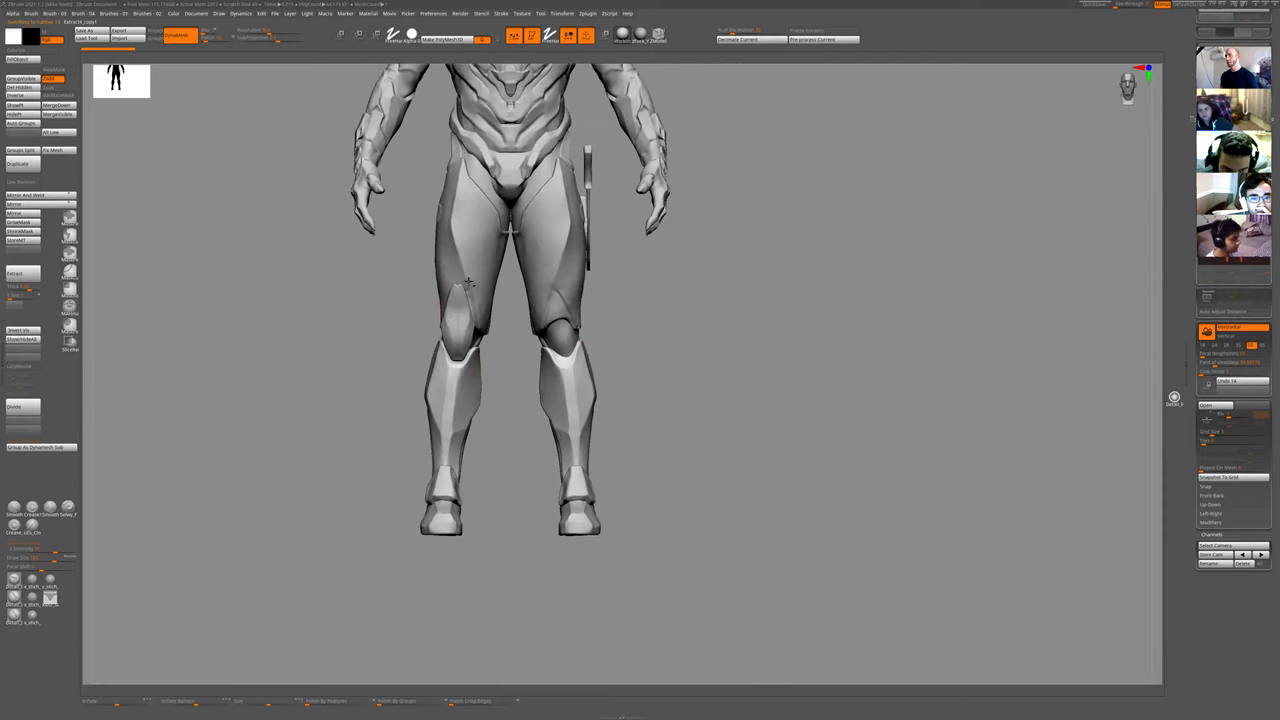
# - Isolate the thigh armour, mask its lower half on both legs and split that part off as a separate subtool
pyautogui.keyDown('alt'); pyautogui.moveTo(683, 343); pyautogui.dragTo(626, 363); pyautogui.keyUp('alt')
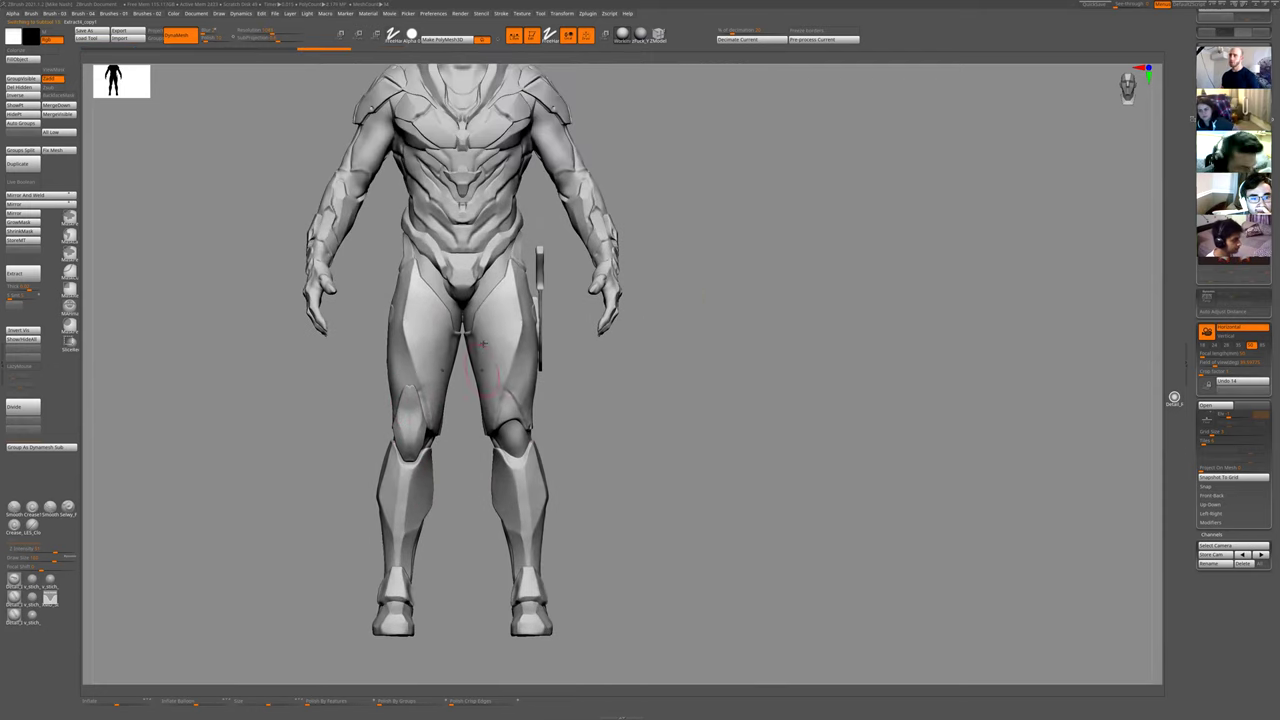
pyautogui.keyDown('alt'); pyautogui.moveTo(482, 343); pyautogui.dragTo(514, 336); pyautogui.keyUp('alt')
pyautogui.moveTo(678, 272)
pyautogui.keyDown('alt'); pyautogui.mouseDown()
pyautogui.moveTo(694, 311)
pyautogui.moveTo(610, 385)
pyautogui.mouseUp(); pyautogui.keyUp('alt')
pyautogui.hotkey('shift', 's')
pyautogui.moveTo(414, 505)
pyautogui.keyDown('ctrl'); pyautogui.mouseDown()
pyautogui.moveTo(392, 492)
pyautogui.moveTo(400, 466)
pyautogui.mouseUp(); pyautogui.keyUp('ctrl')
pyautogui.moveTo(315, 497); pyautogui.dragTo(340, 515)
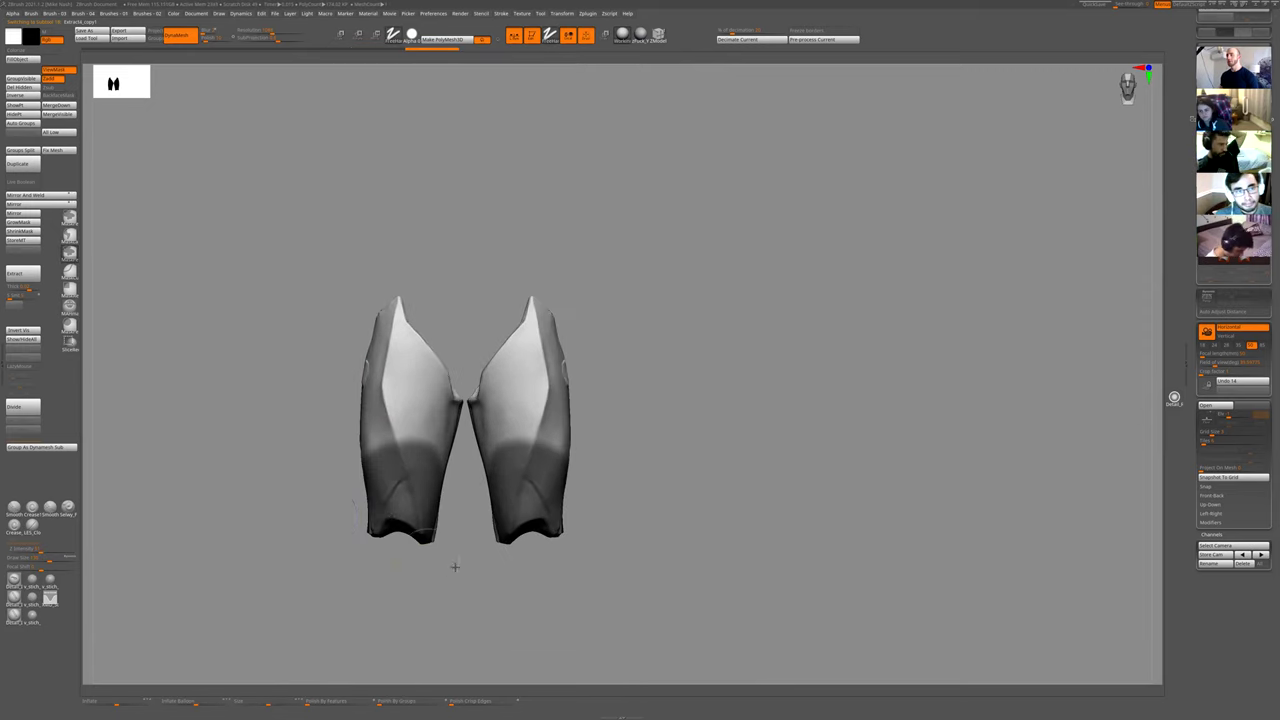
pyautogui.keyDown('ctrl'); pyautogui.moveTo(444, 565); pyautogui.dragTo(280, 506); pyautogui.keyUp('ctrl')
pyautogui.hotkey('shift', 's')
# - Select the lower thigh sections, clear their mask and isolate them from the rest of the body
pyautogui.moveTo(674, 406); pyautogui.dragTo(770, 414)
pyautogui.moveTo(466, 495); pyautogui.dragTo(489, 495)
pyautogui.moveTo(540, 505)
pyautogui.mouseDown()
pyautogui.moveTo(440, 516)
pyautogui.moveTo(489, 519)
pyautogui.mouseUp()
pyautogui.keyDown('alt'); pyautogui.moveTo(697, 534); pyautogui.dragTo(712, 433); pyautogui.keyUp('alt')
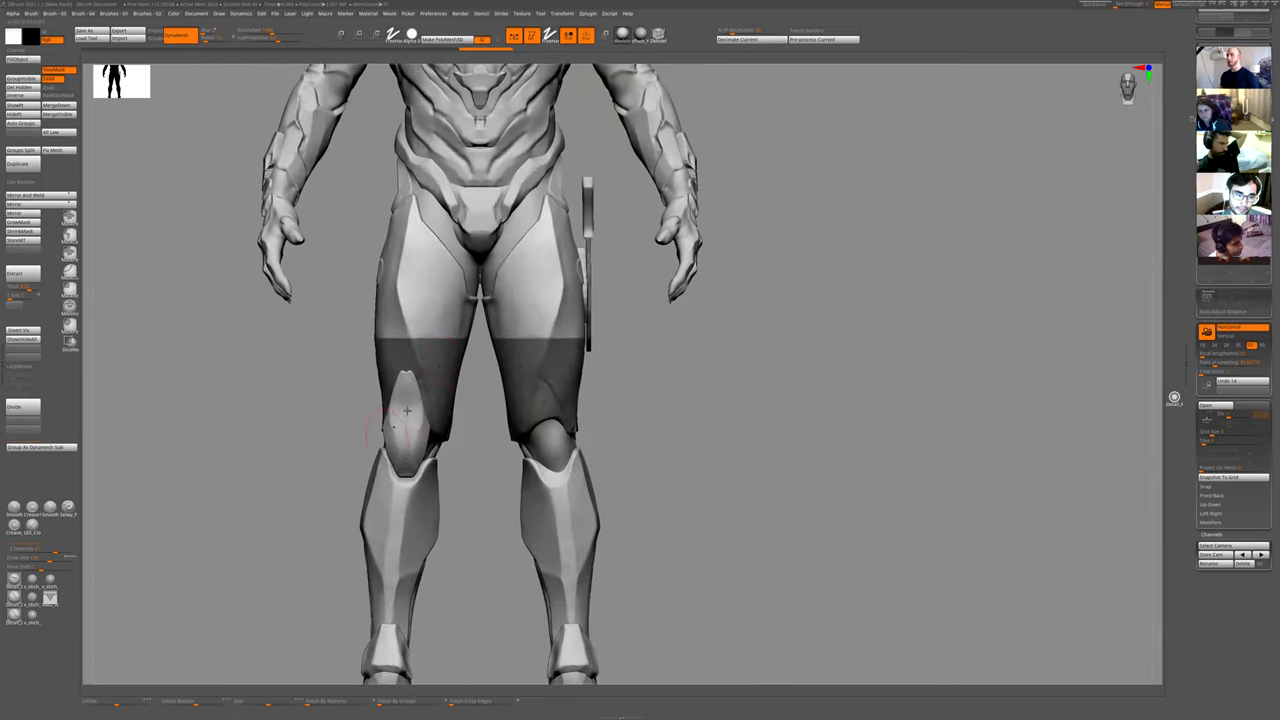
pyautogui.keyDown('alt'); pyautogui.click(428, 398); pyautogui.keyUp('alt')
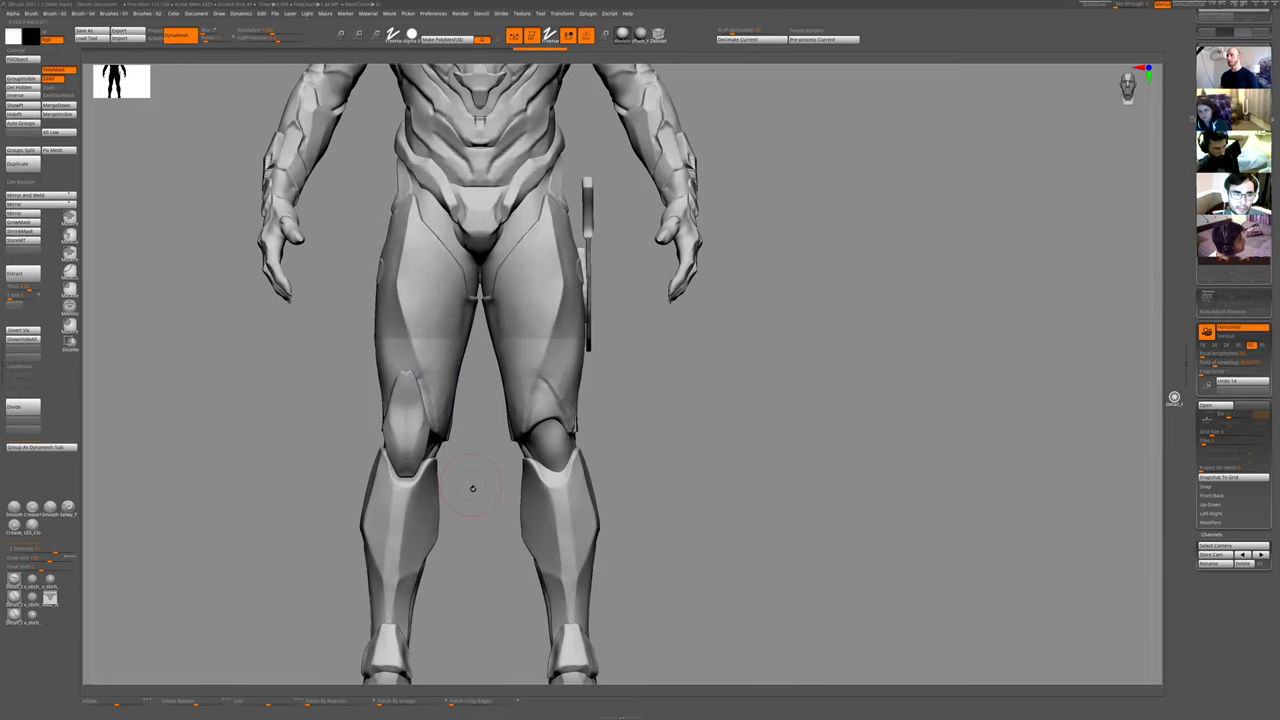
pyautogui.hotkey('alt', 'shift', 's')
pyautogui.keyDown('ctrl'); pyautogui.moveTo(497, 489); pyautogui.dragTo(412, 607); pyautogui.keyUp('ctrl')
pyautogui.hotkey('alt', 'shift', 's')
pyautogui.hotkey('alt', 'shift', 's')
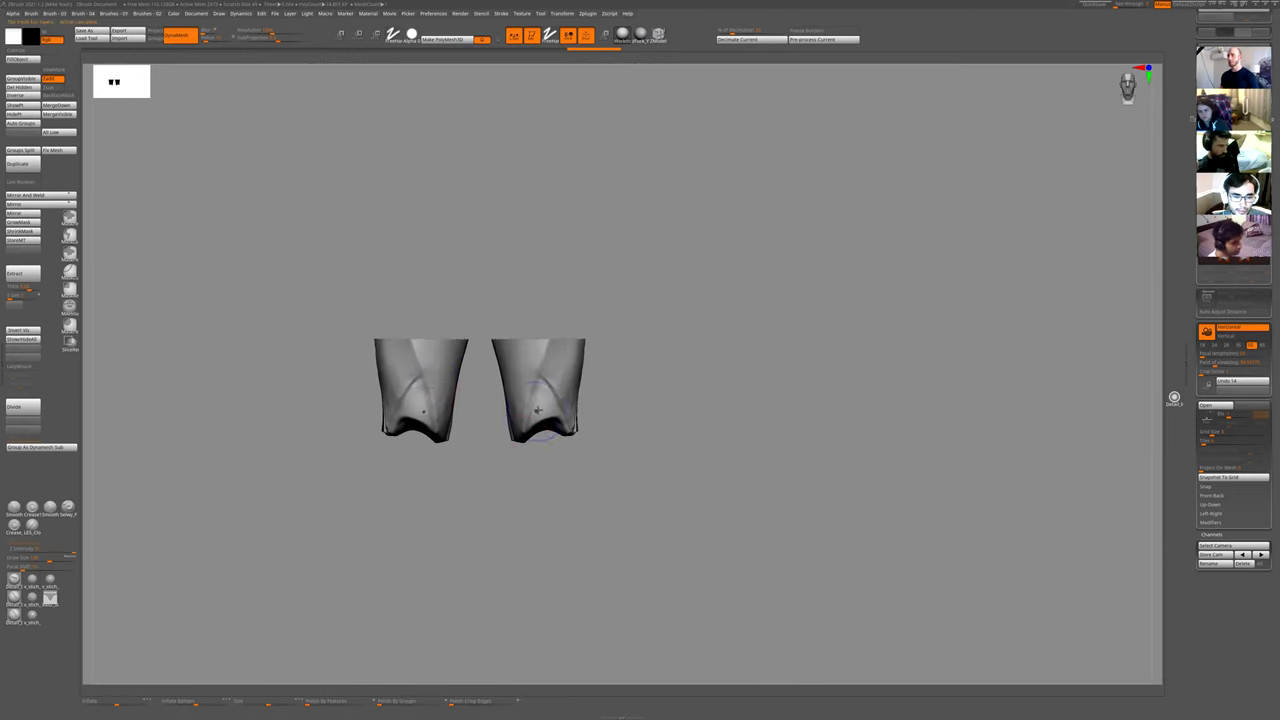
# - Shift both lower thigh sections sideways together with the gizmo, undoing and redoing the move
pyautogui.press('w')
pyautogui.moveTo(440, 234); pyautogui.dragTo(478, 238)
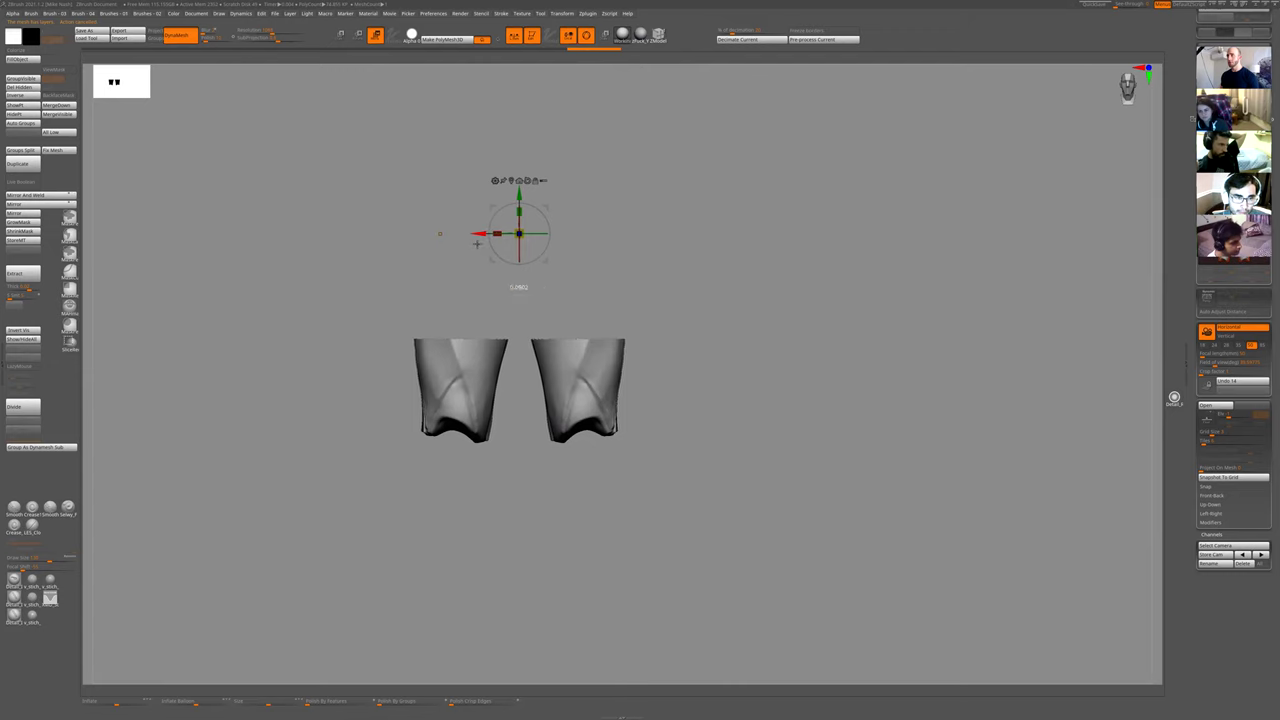
pyautogui.hotkey('ctrl', 'z')
pyautogui.hotkey('ctrl', 'shift', 'z')
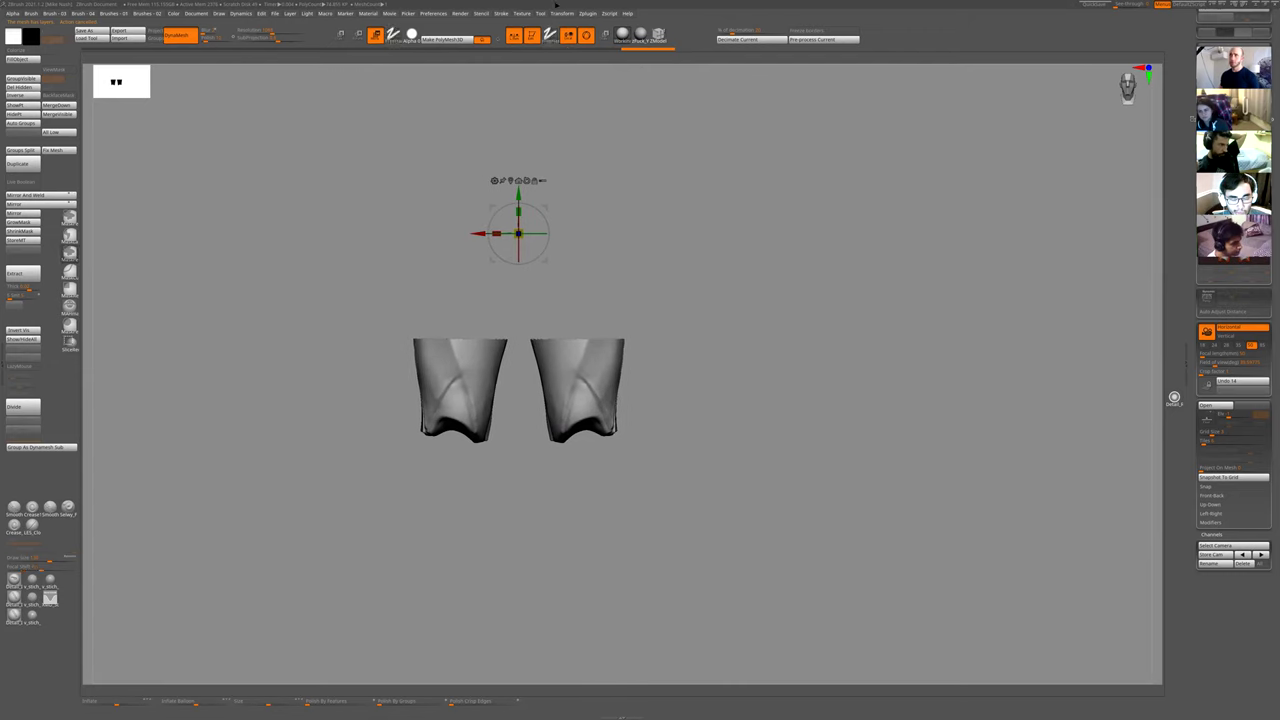
# - Activate symmetry, test sideways moves of the two lower thigh sections and undo each test
pyautogui.click(566, 13)
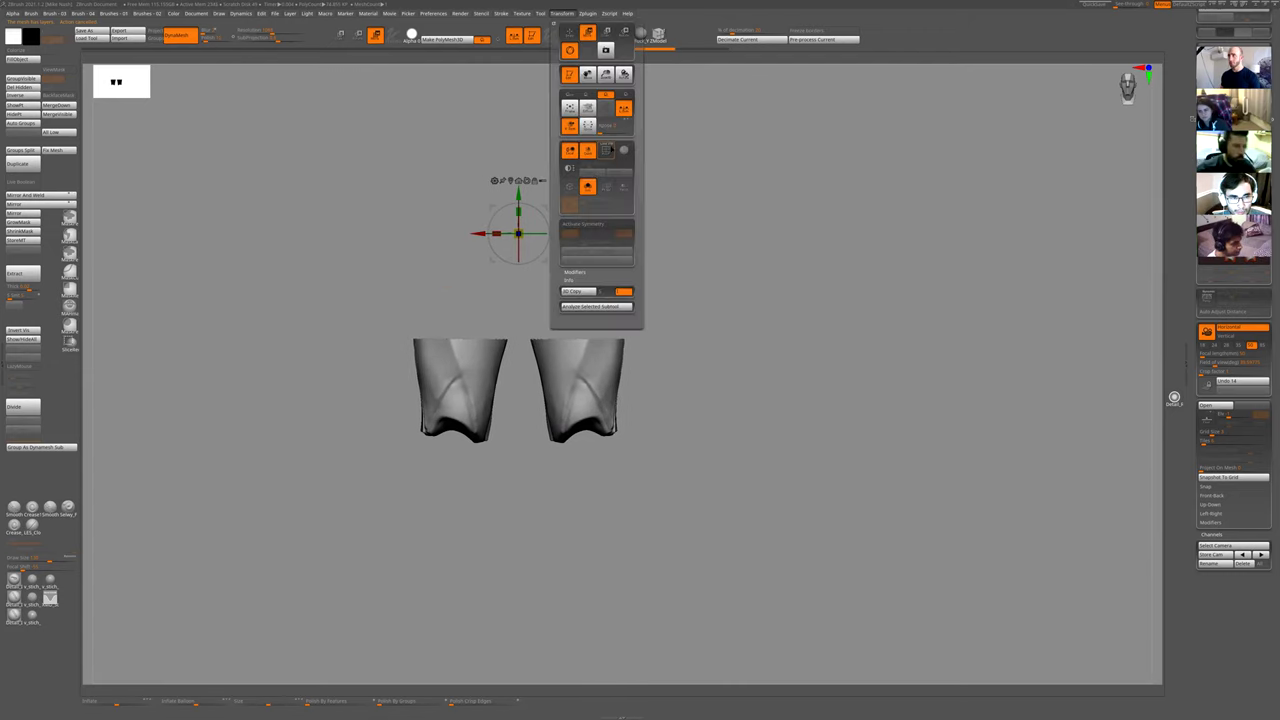
pyautogui.click(598, 226)
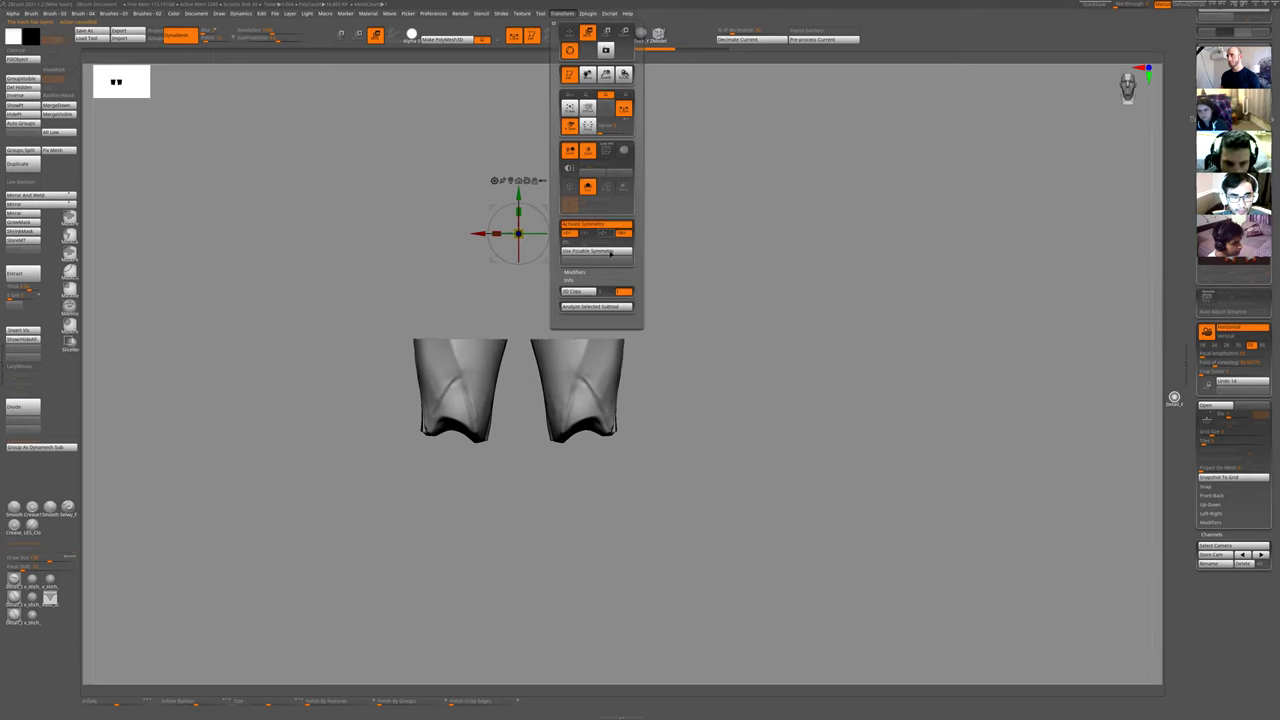
pyautogui.moveTo(481, 234); pyautogui.dragTo(556, 247)
pyautogui.hotkey('ctrl', 'z')
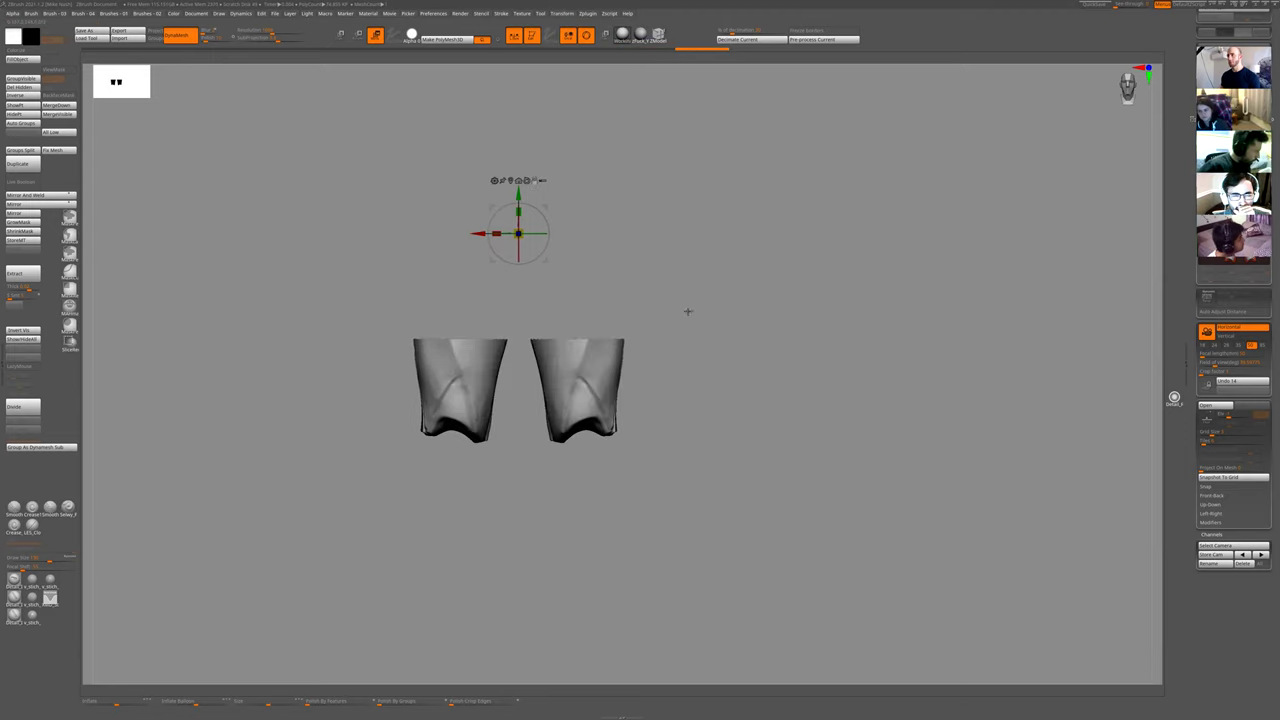
pyautogui.keyDown('ctrl'); pyautogui.moveTo(689, 311); pyautogui.dragTo(783, 274, button='right'); pyautogui.keyUp('ctrl')
pyautogui.keyDown('ctrl'); pyautogui.moveTo(783, 274); pyautogui.dragTo(734, 357); pyautogui.keyUp('ctrl')
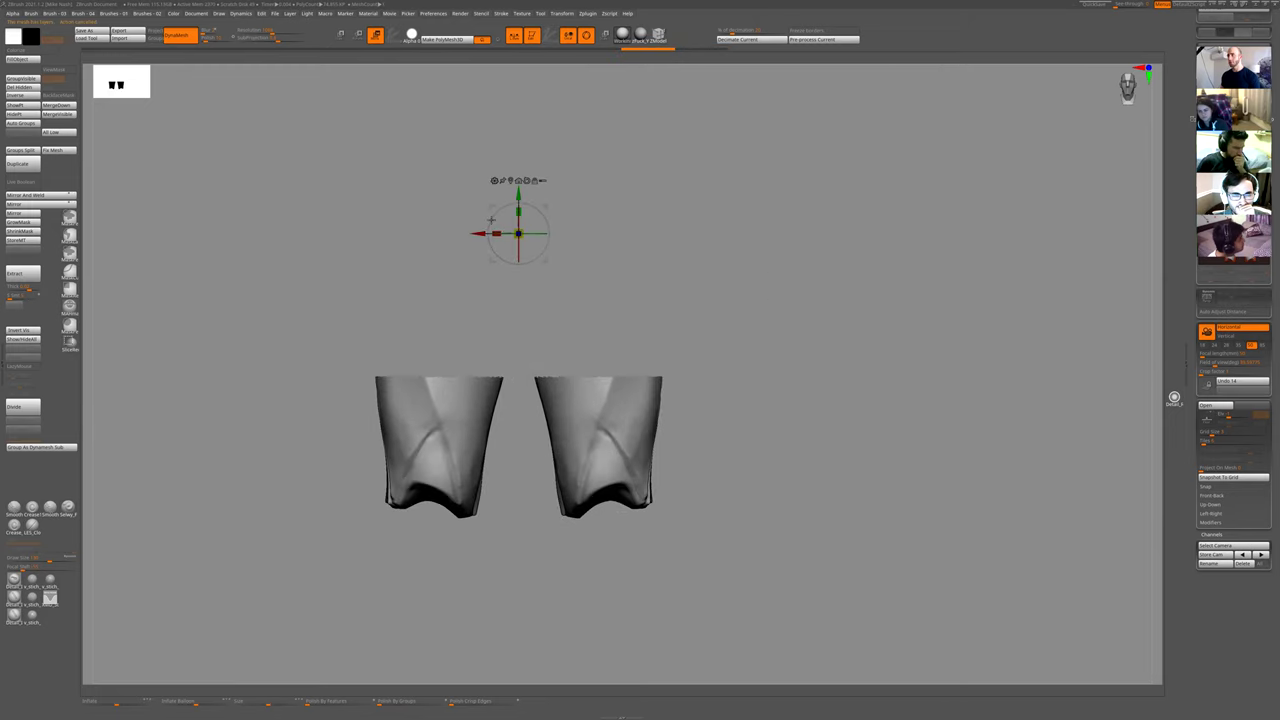
pyautogui.moveTo(481, 233); pyautogui.dragTo(590, 247)
pyautogui.hotkey('ctrl', 'z')
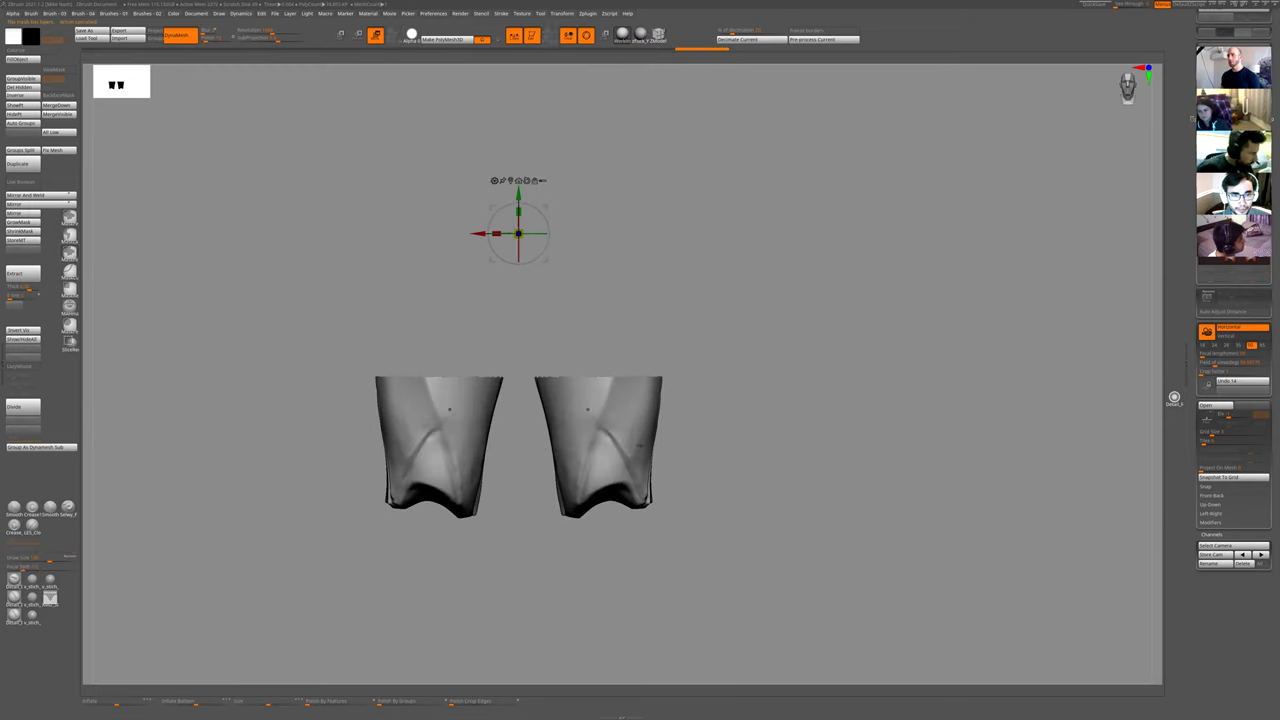
# - Mask the lower thigh section of the character's left leg, give it its own polygroup and show only that section
pyautogui.click(561, 14)
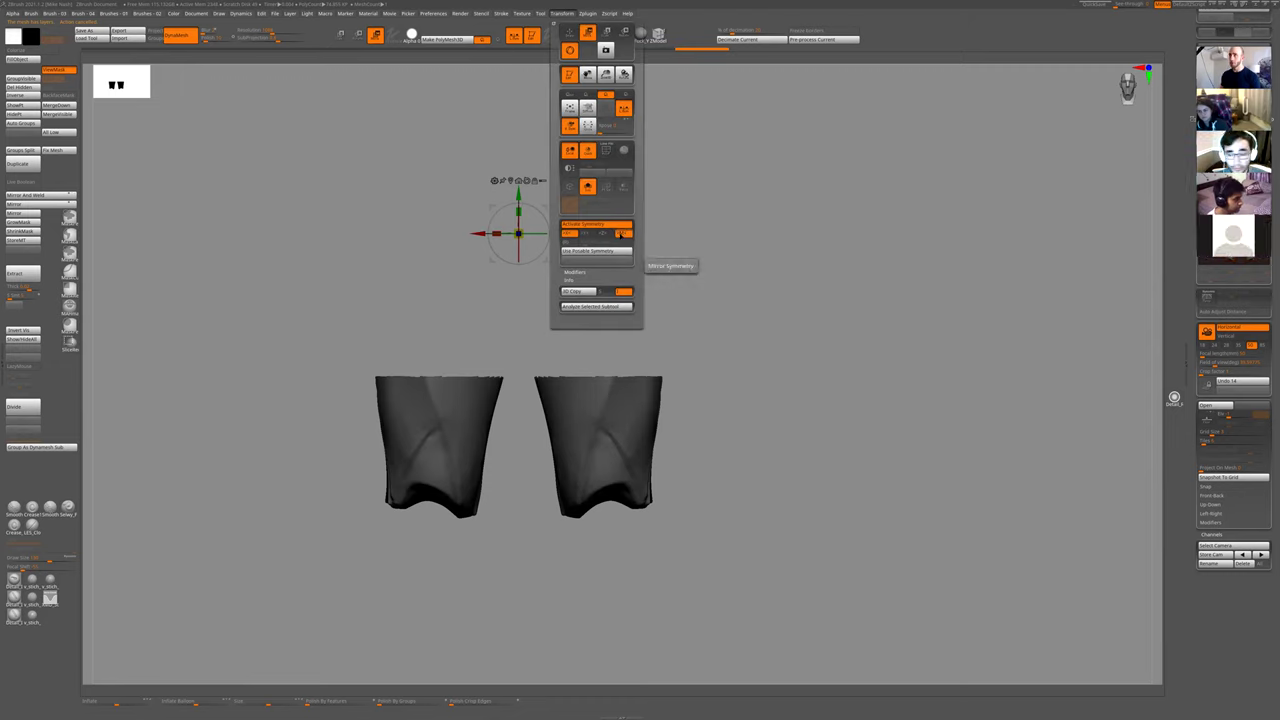
pyautogui.moveTo(726, 272)
pyautogui.keyDown('ctrl'); pyautogui.mouseDown()
pyautogui.moveTo(680, 358)
pyautogui.moveTo(526, 558)
pyautogui.mouseUp(); pyautogui.keyUp('ctrl')
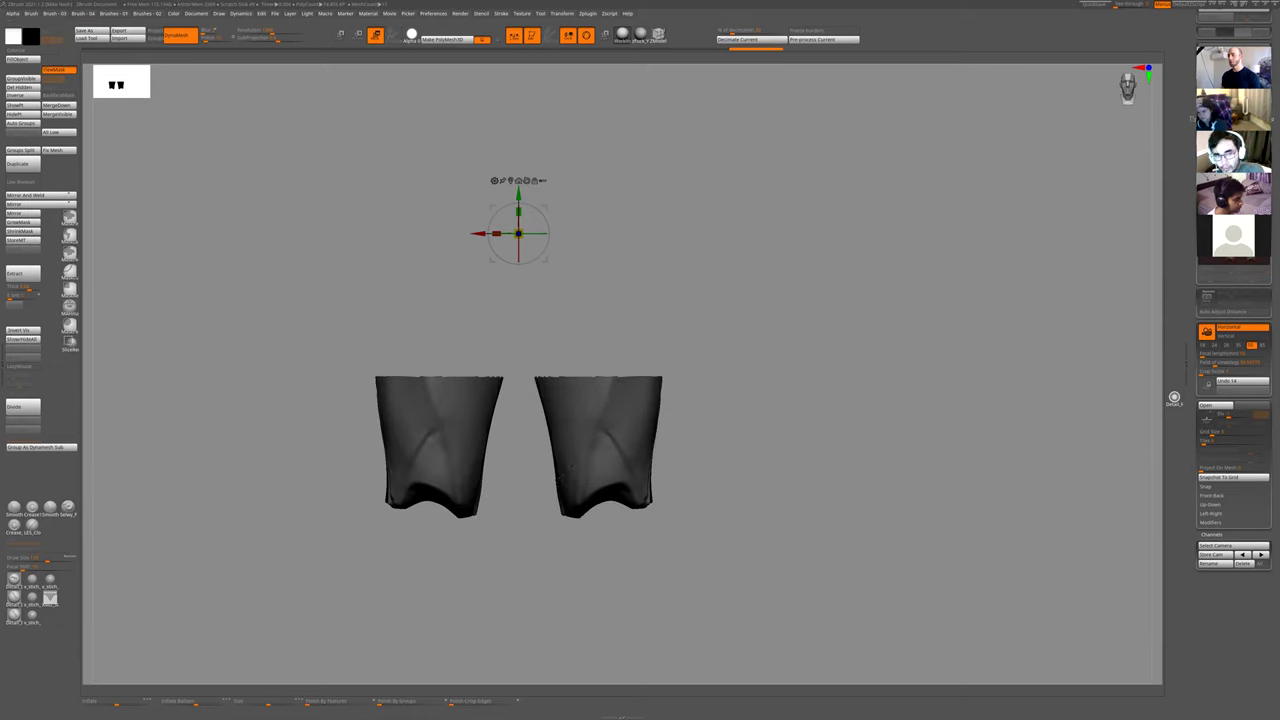
pyautogui.keyDown('ctrl'); pyautogui.moveTo(724, 294); pyautogui.dragTo(513, 562); pyautogui.keyUp('ctrl')
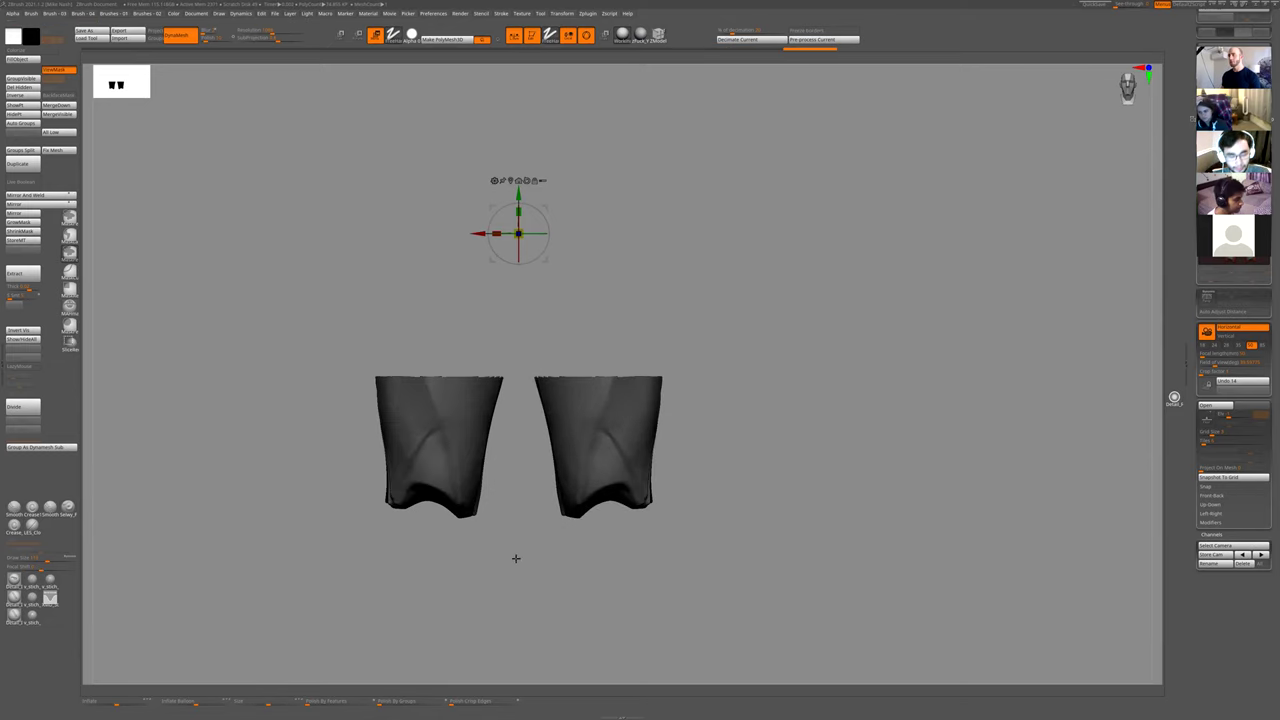
pyautogui.keyDown('ctrl'); pyautogui.moveTo(700, 346); pyautogui.dragTo(542, 540); pyautogui.keyUp('ctrl')
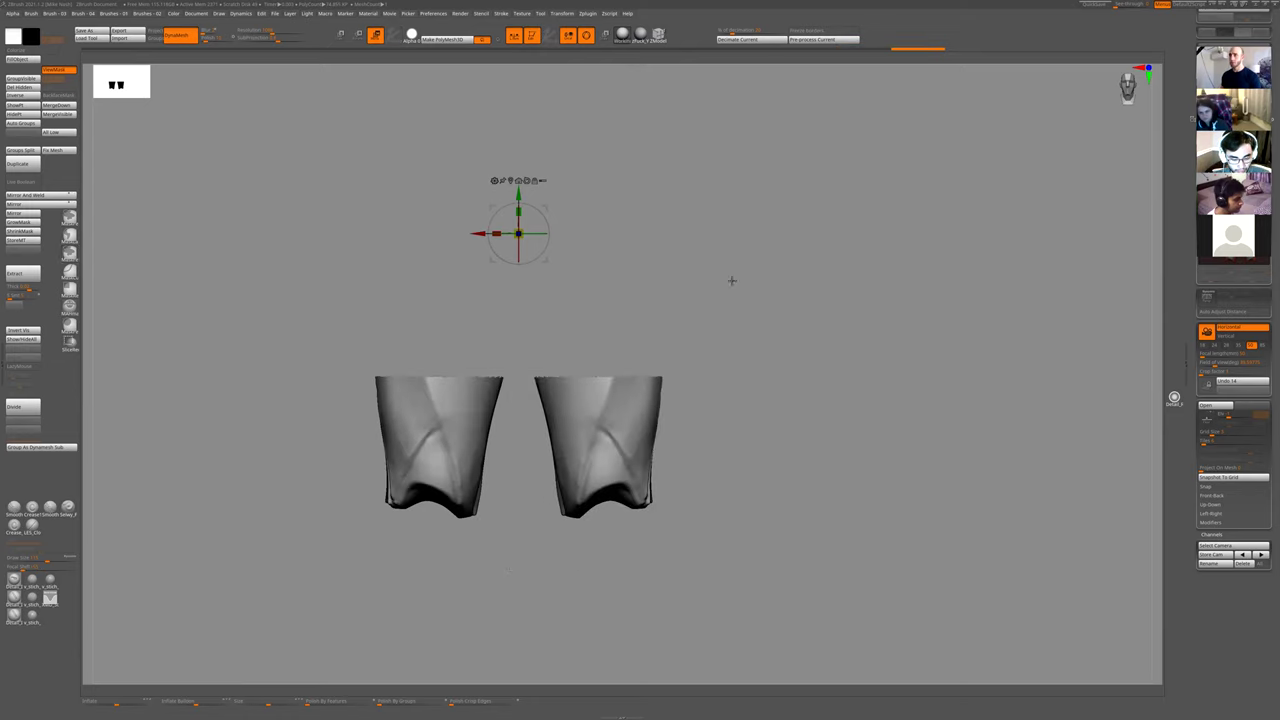
pyautogui.keyDown('ctrl'); pyautogui.moveTo(731, 280); pyautogui.dragTo(518, 548); pyautogui.keyUp('ctrl')
pyautogui.hotkey('ctrl', 'w')
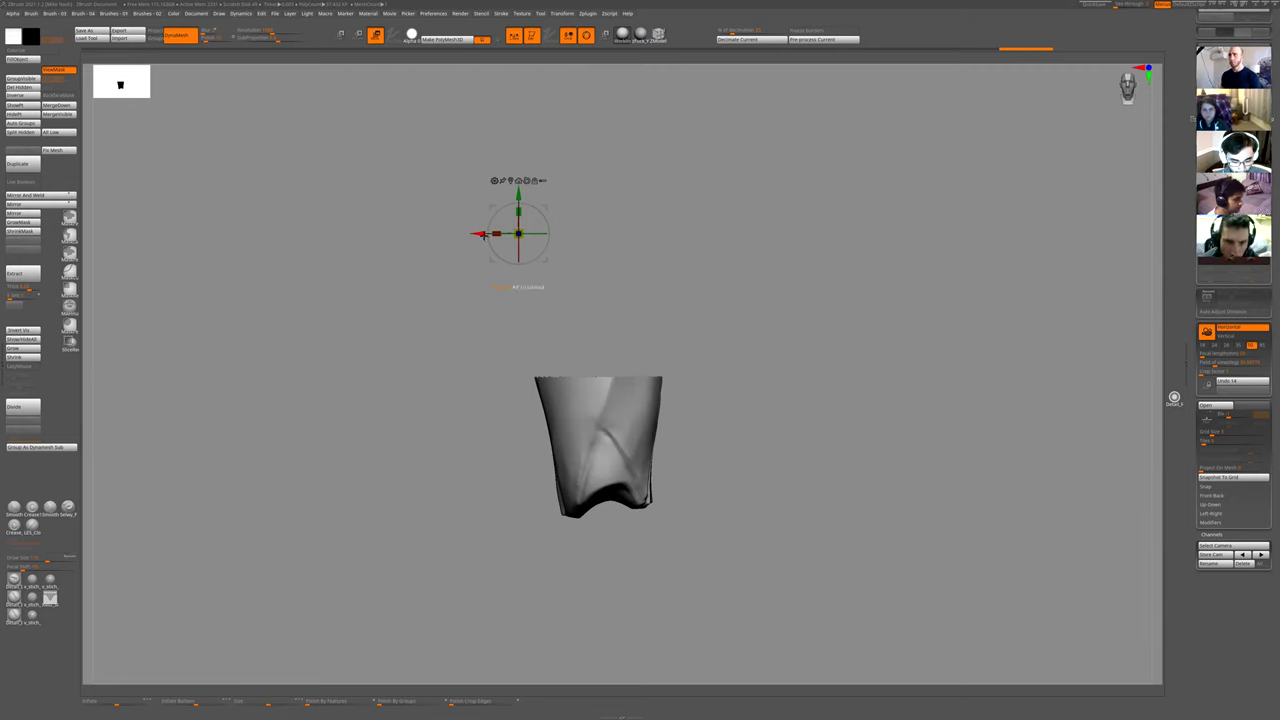
# - Move the isolated thigh section toward the centre line and try Mirror And Weld on it
pyautogui.moveTo(480, 234); pyautogui.dragTo(411, 234)
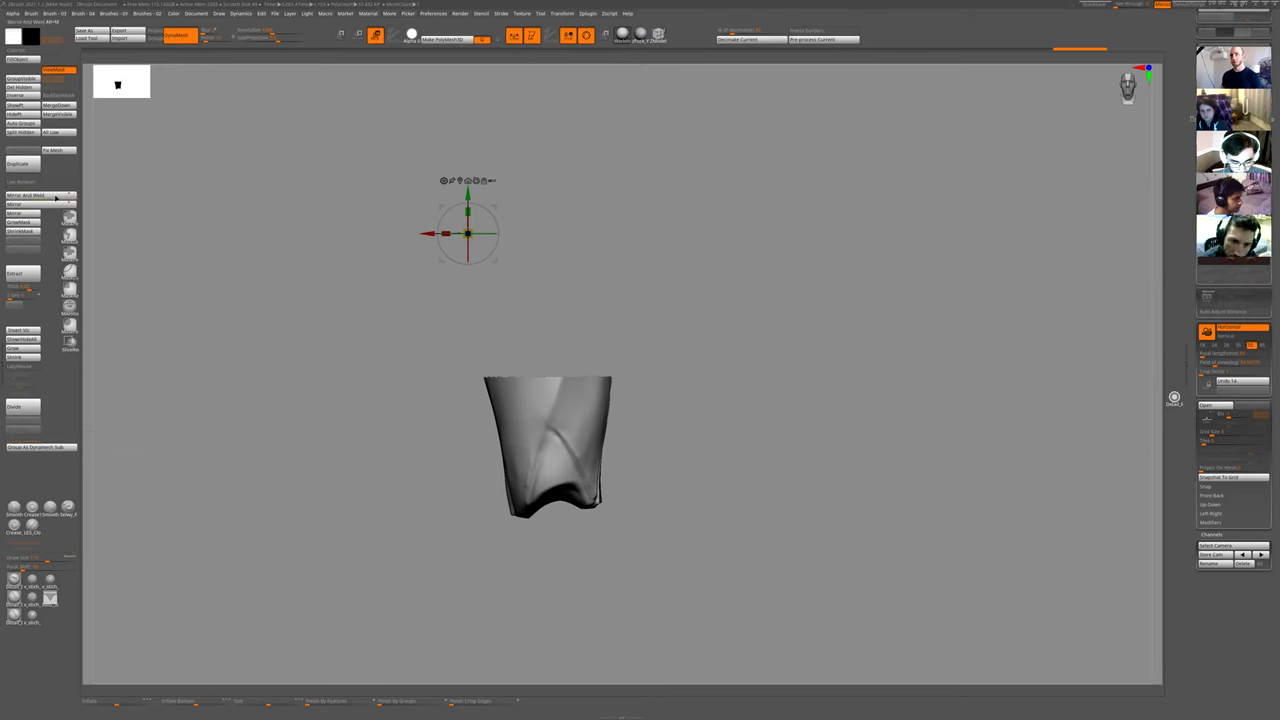
pyautogui.click(56, 197)
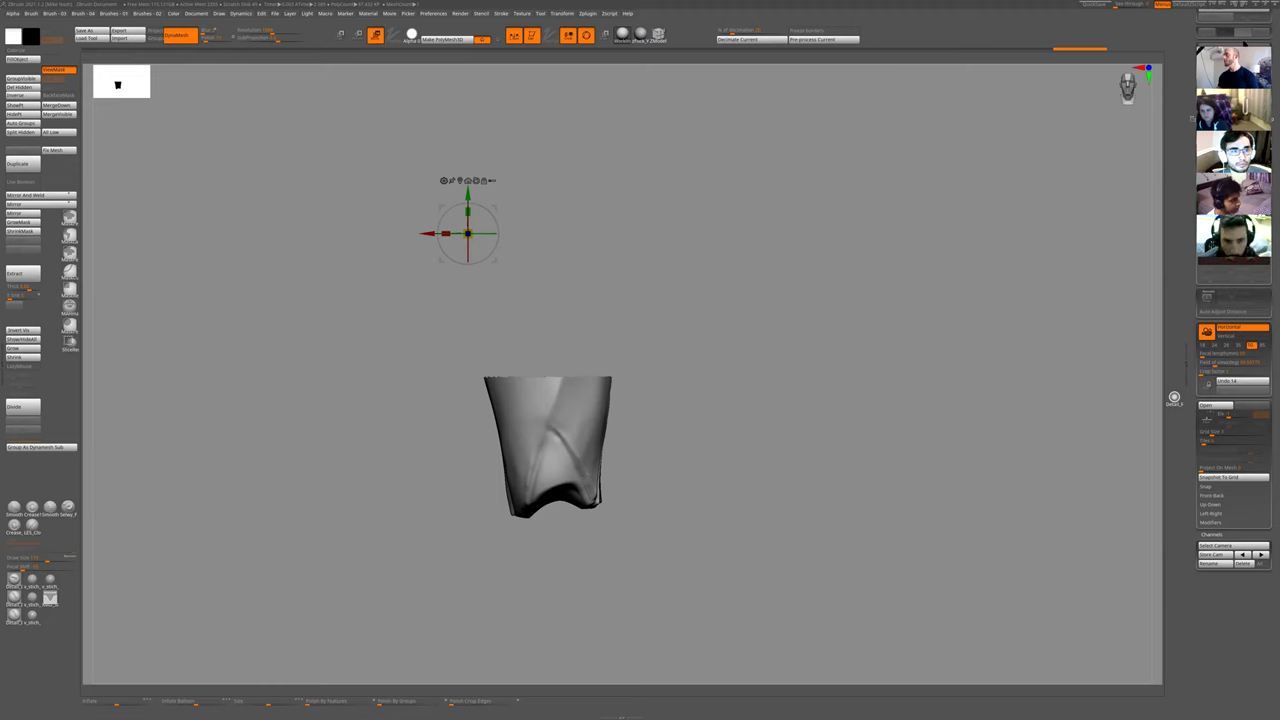
# - Uncover the tool settings, expand the Layers options and turn off DynaMesh for the thigh section
pyautogui.moveTo(1244, 44); pyautogui.dragTo(1104, 56)
pyautogui.moveTo(1228, 60); pyautogui.dragTo(1228, 190)
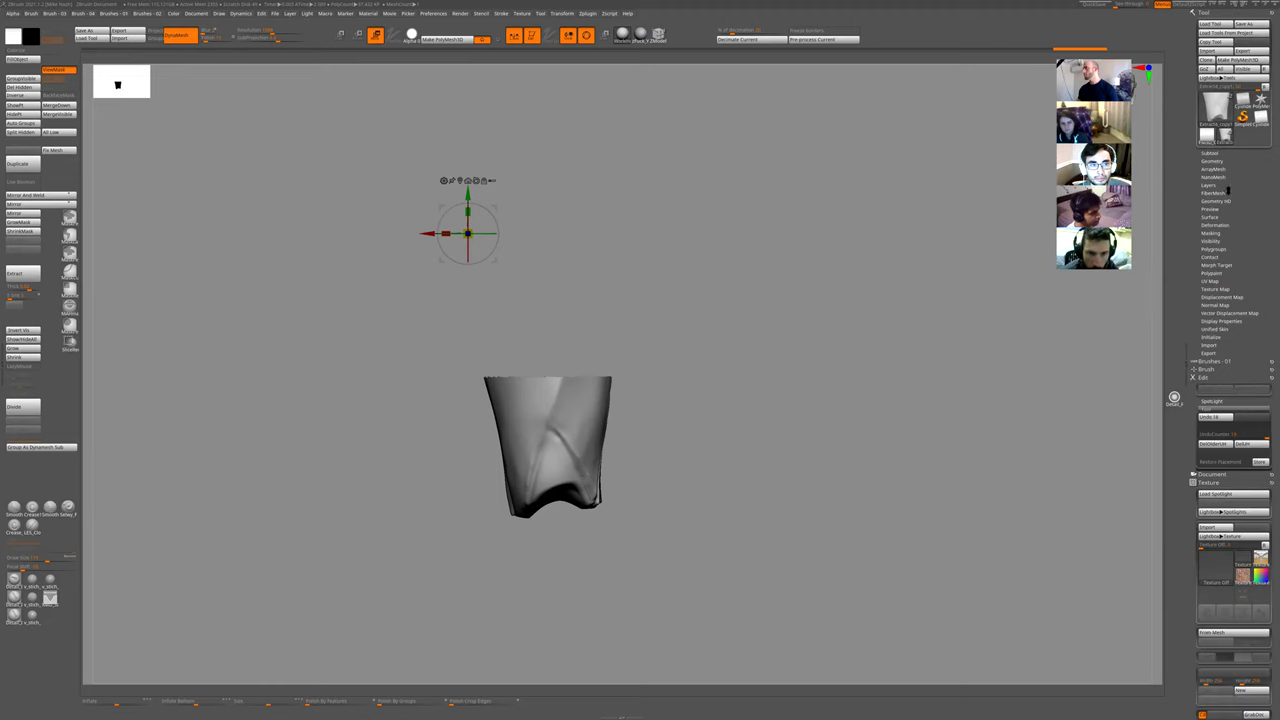
pyautogui.click(1226, 186)
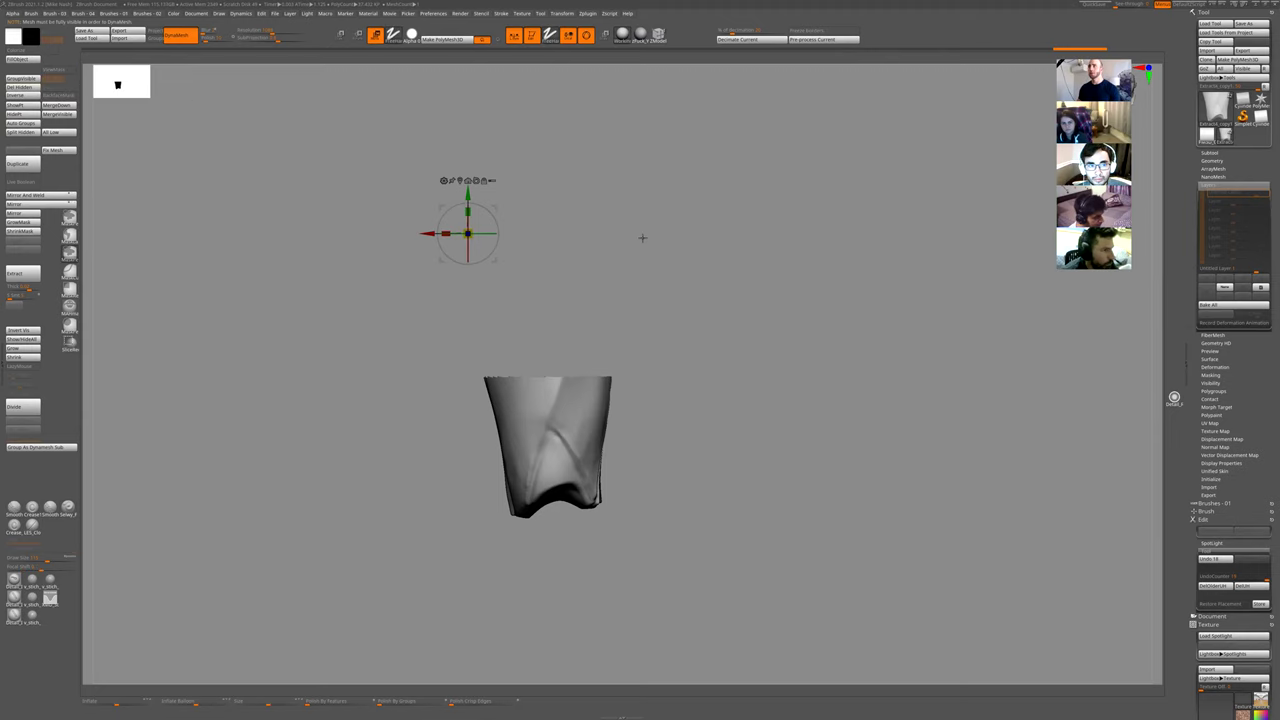
pyautogui.press('q')
pyautogui.moveTo(663, 420)
pyautogui.mouseDown()
pyautogui.moveTo(670, 405)
pyautogui.moveTo(672, 438)
pyautogui.mouseUp()
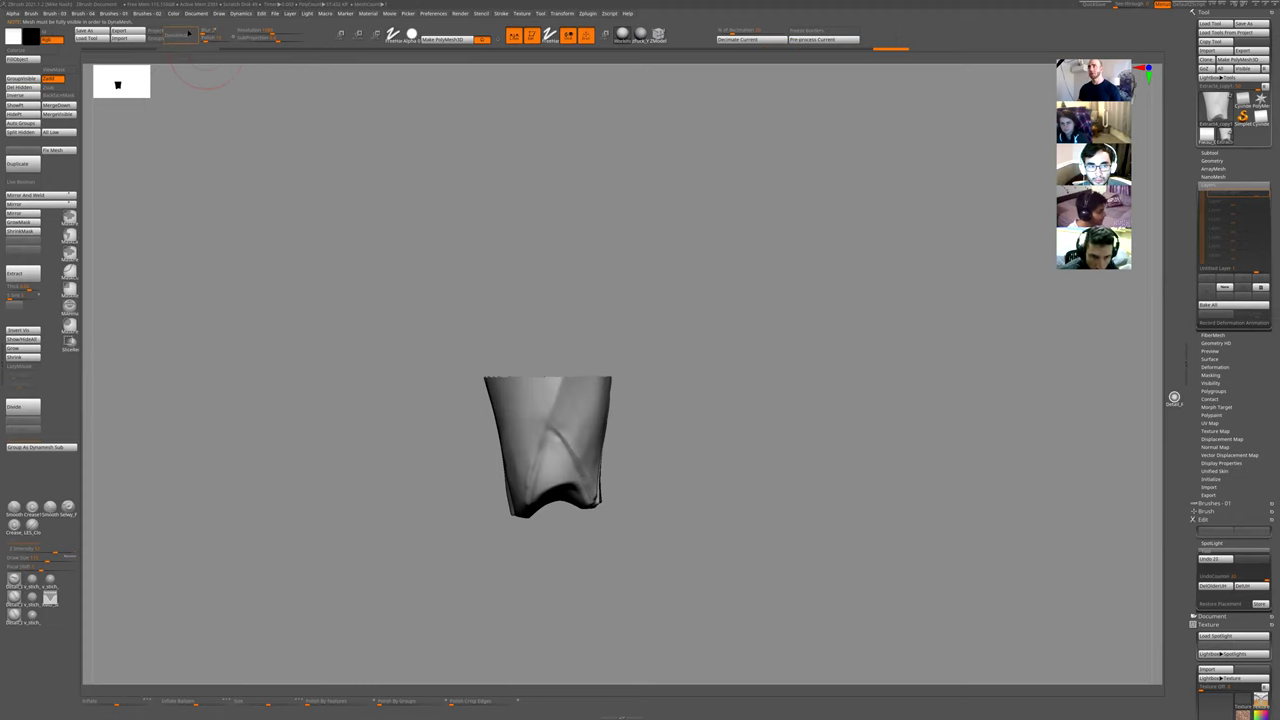
# - Open the SubTool list to examine the entry for the lower thigh section
pyautogui.click(1214, 153)
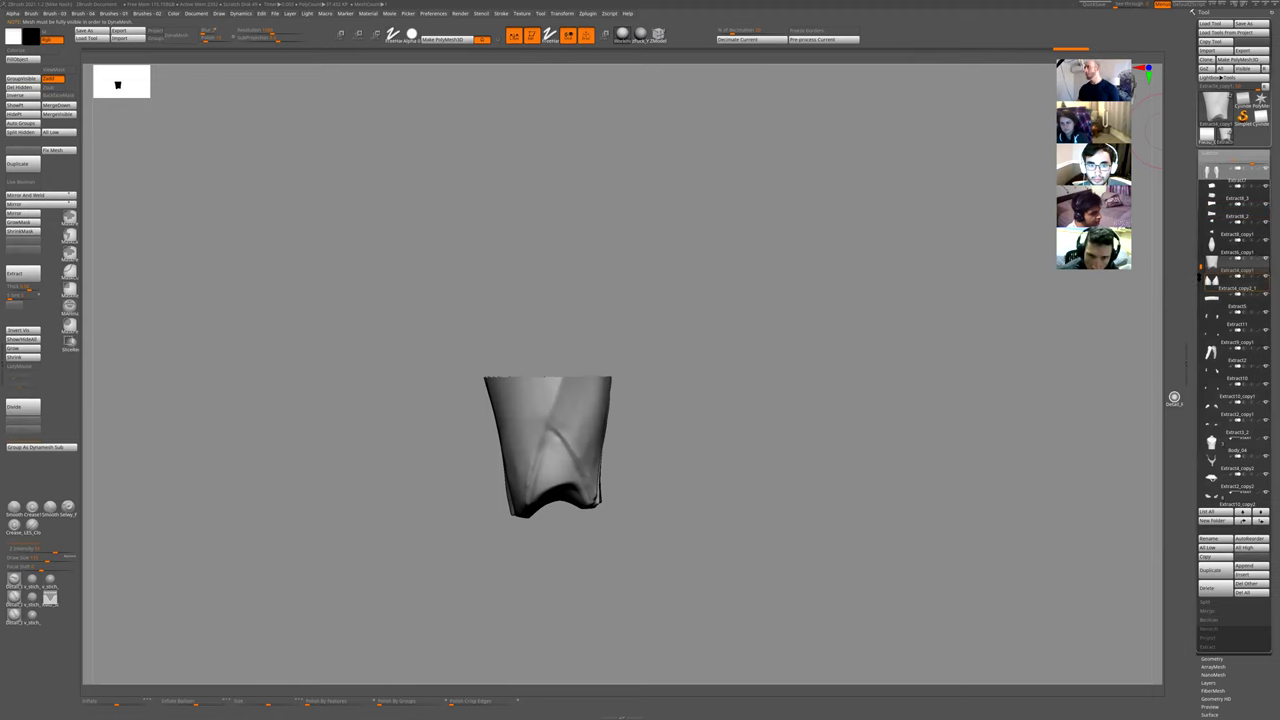
pyautogui.moveTo(623, 33)
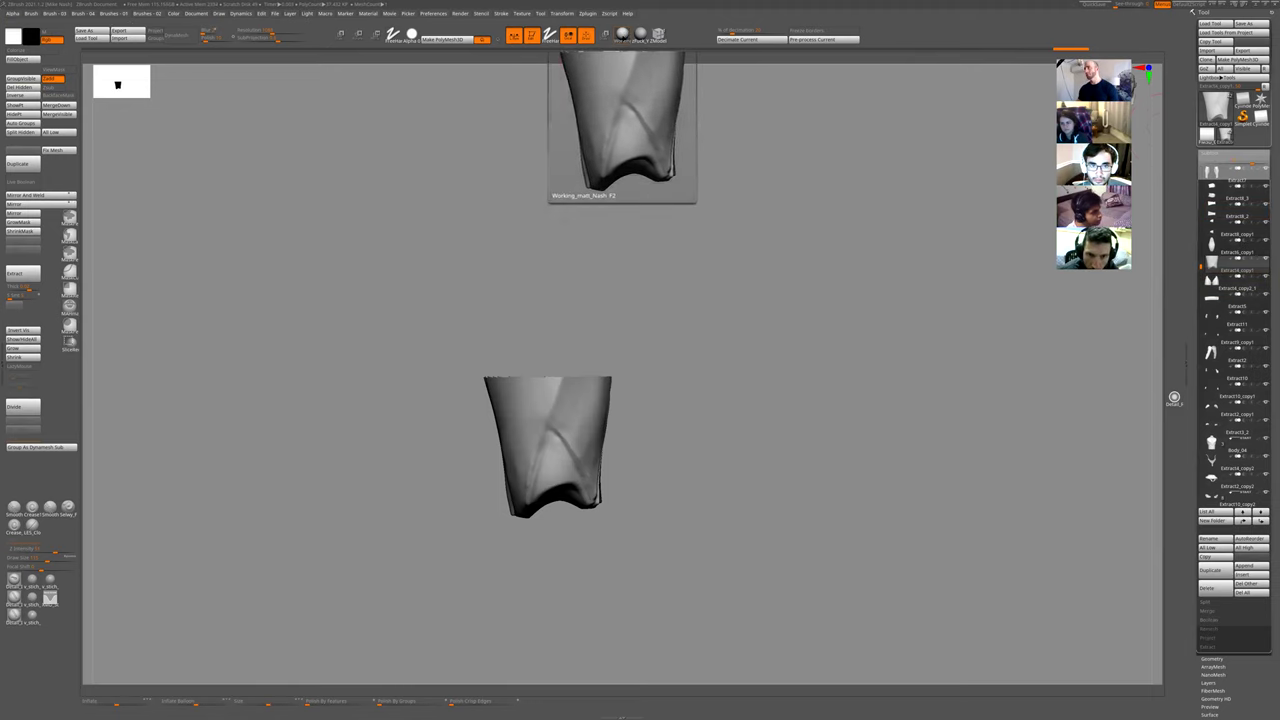
pyautogui.click(622, 33)
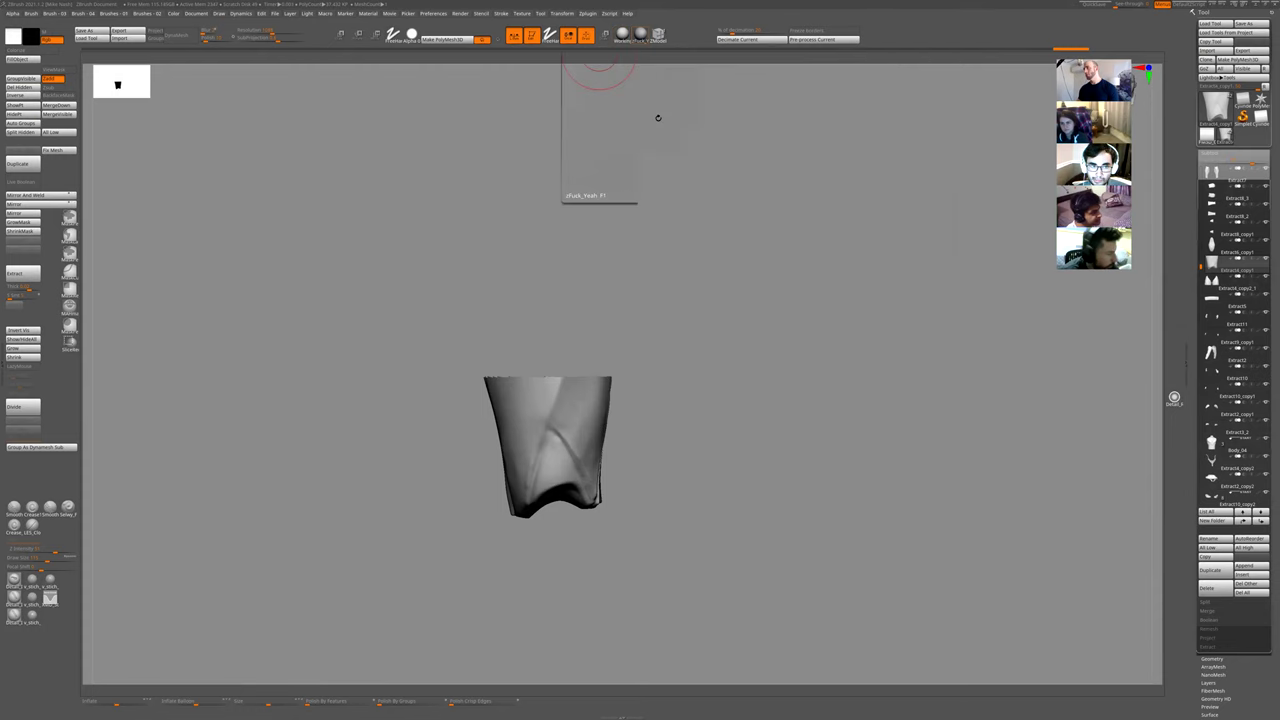
# - Examine the lower thigh section against the rest of the character and return to showing only that section
pyautogui.keyDown('ctrl'); pyautogui.keyDown('shift'); pyautogui.click(693, 426); pyautogui.keyUp('shift'); pyautogui.keyUp('ctrl')
pyautogui.keyDown('ctrl'); pyautogui.moveTo(692, 424); pyautogui.dragTo(661, 348, button='right'); pyautogui.keyUp('ctrl')
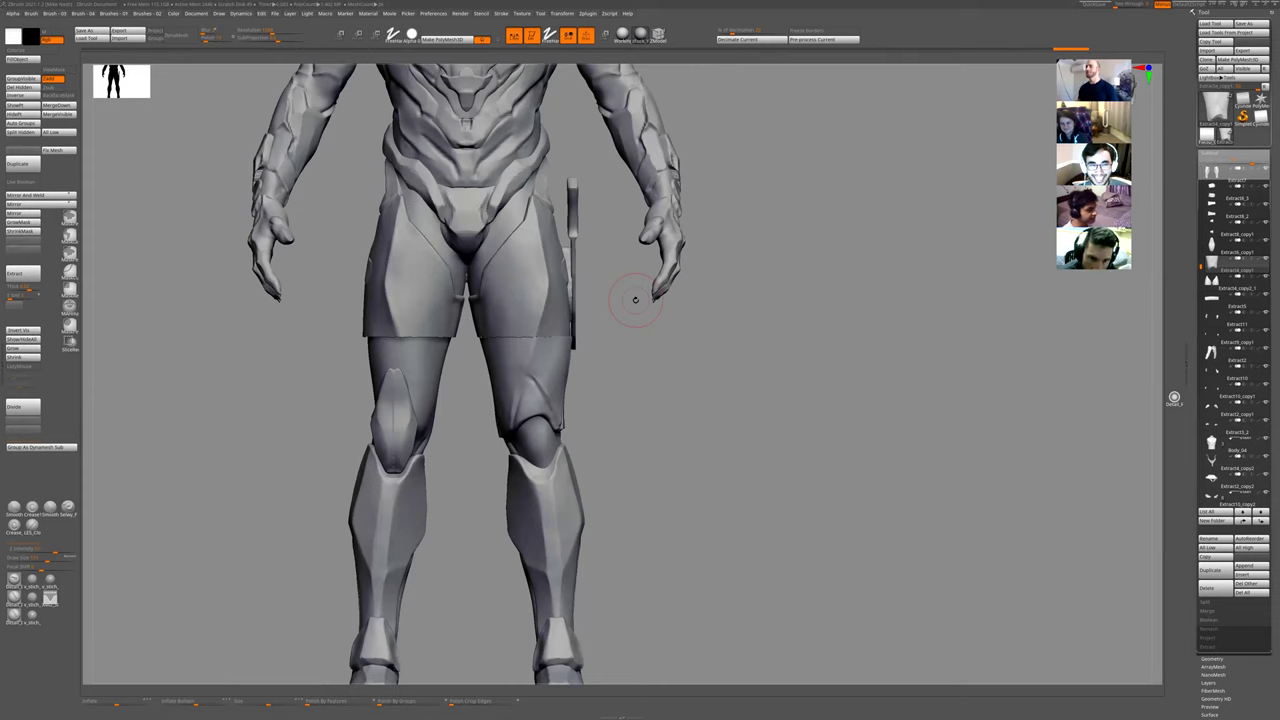
pyautogui.keyDown('alt'); pyautogui.moveTo(677, 369); pyautogui.dragTo(809, 549); pyautogui.keyUp('alt')
pyautogui.keyDown('alt'); pyautogui.moveTo(734, 283); pyautogui.dragTo(783, 296); pyautogui.keyUp('alt')
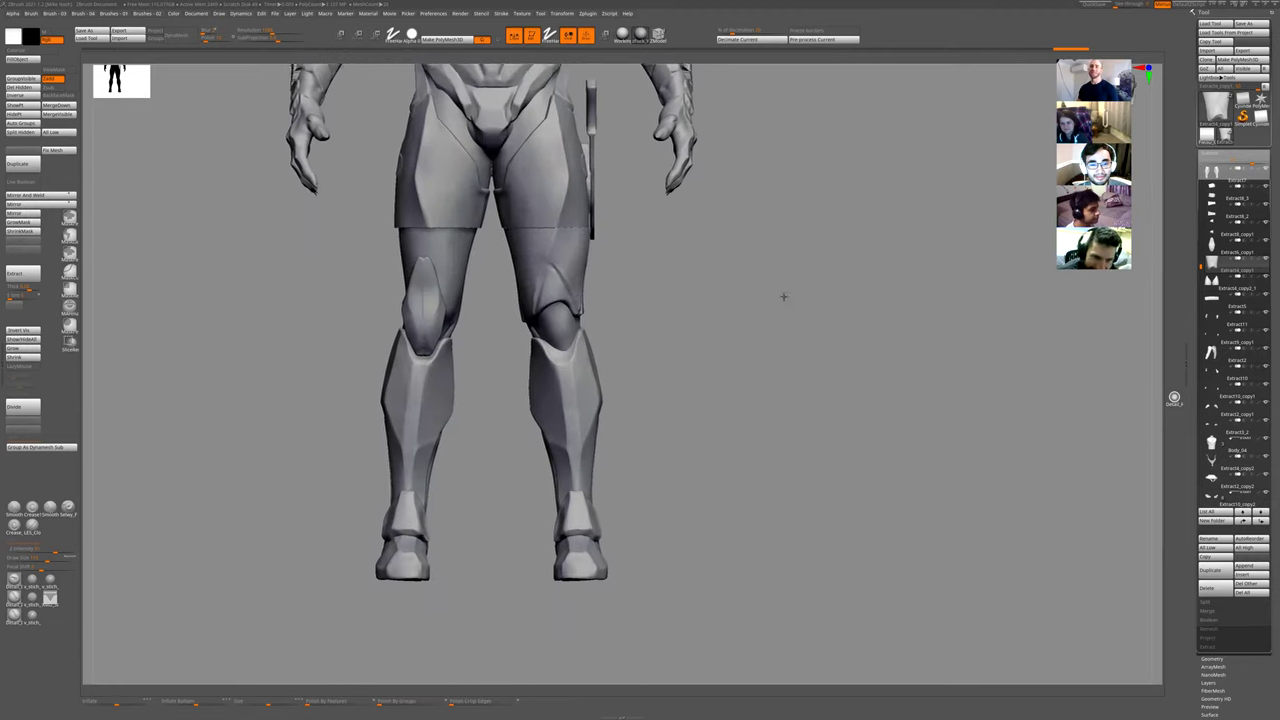
pyautogui.hotkey('alt', 's')
pyautogui.keyDown('alt'); pyautogui.moveTo(700, 208); pyautogui.dragTo(657, 280); pyautogui.keyUp('alt')
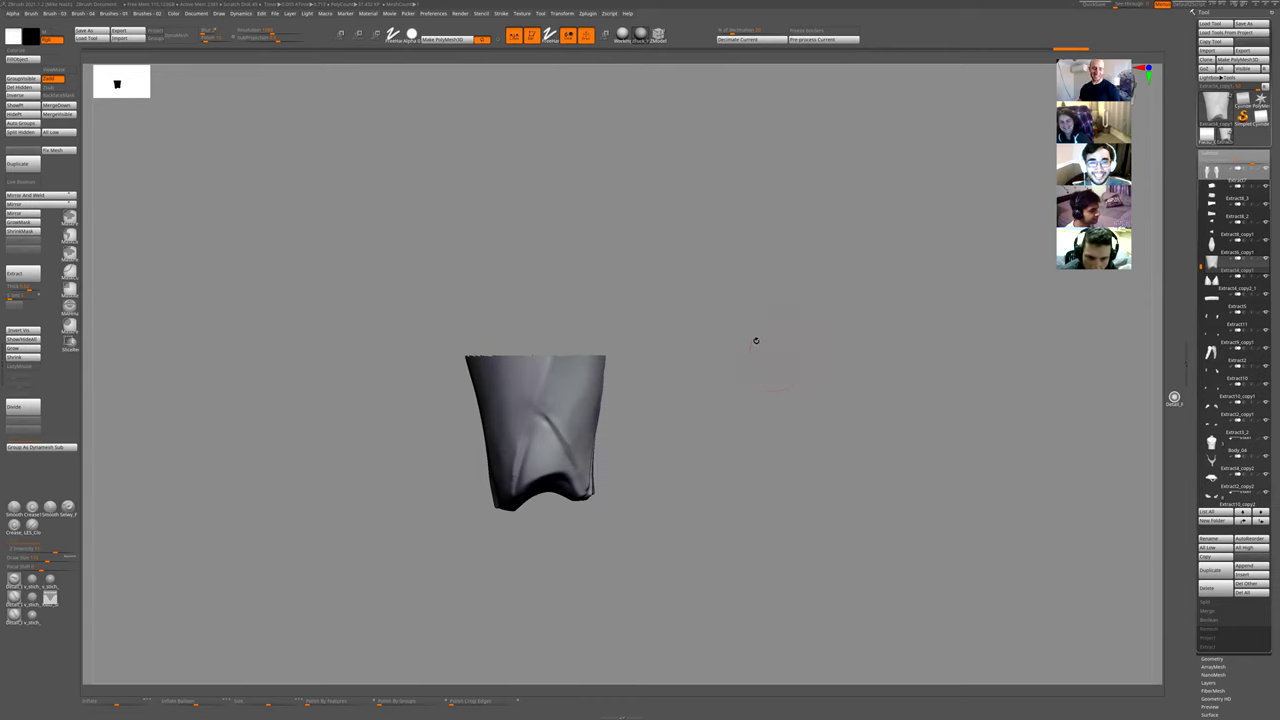
pyautogui.moveTo(774, 366); pyautogui.dragTo(731, 363, button='right')
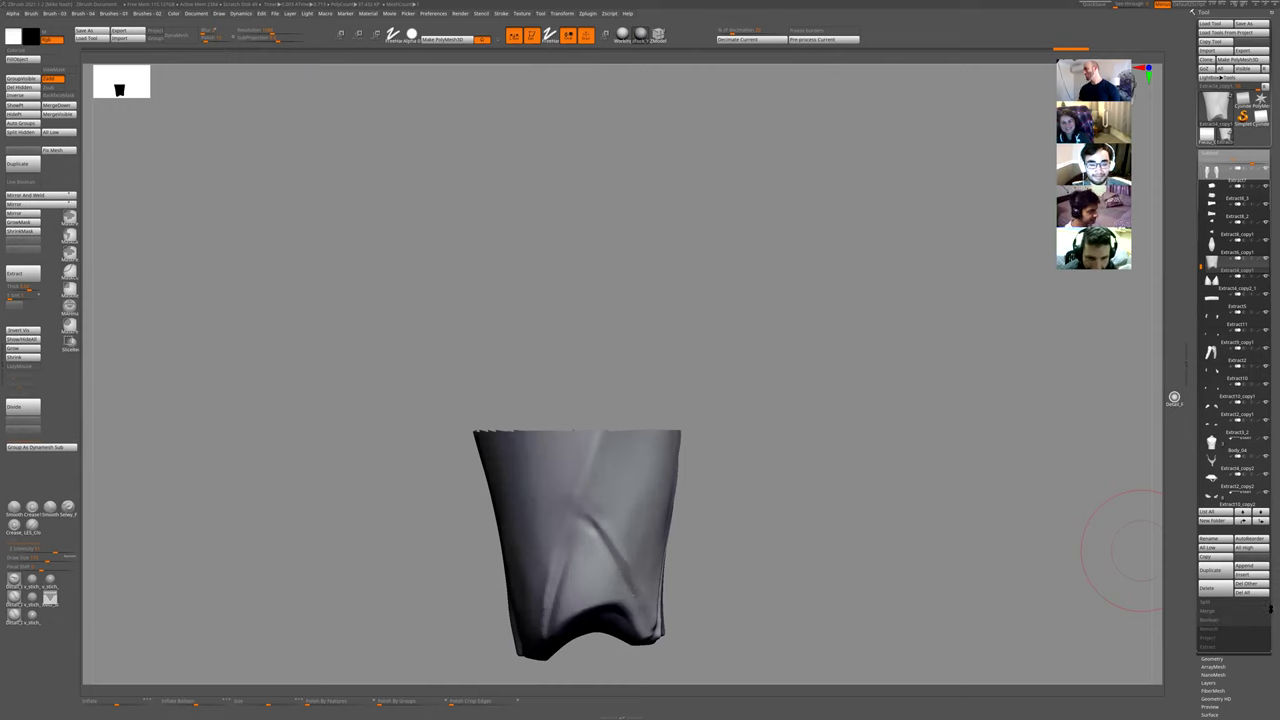
pyautogui.scroll(-2, 1240, 565)
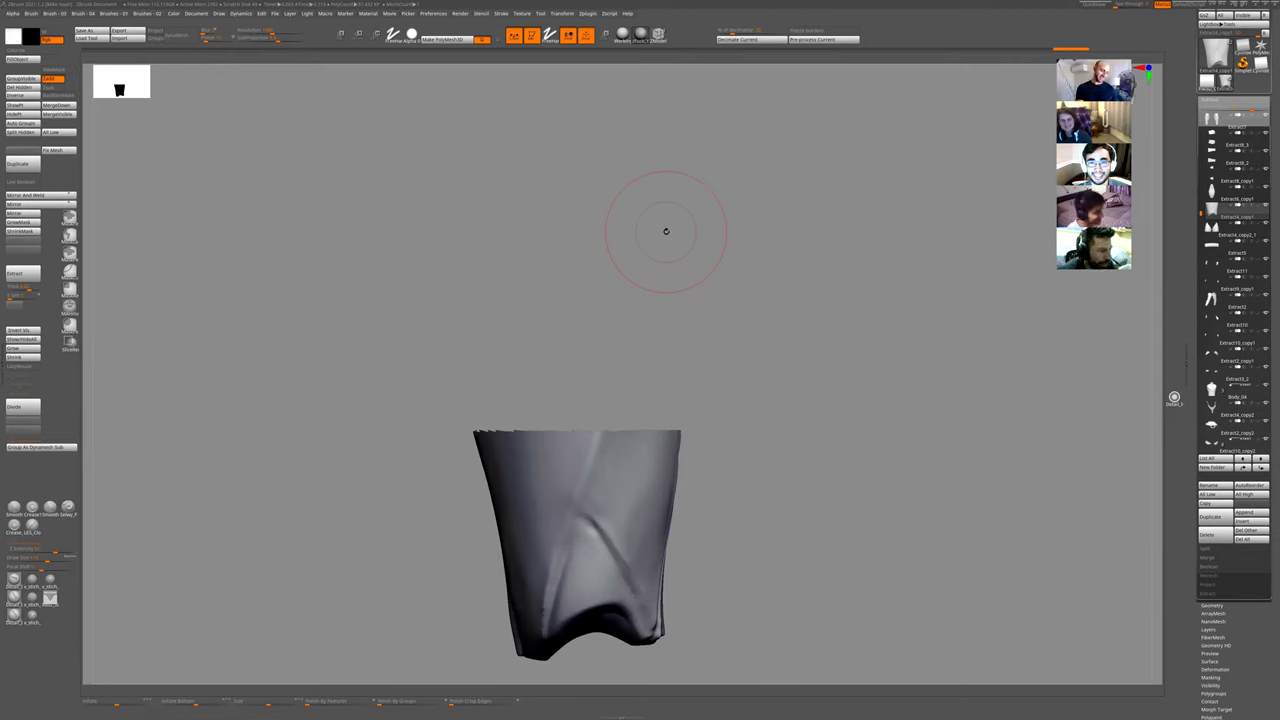
pyautogui.hotkey('ctrl', 'shift')
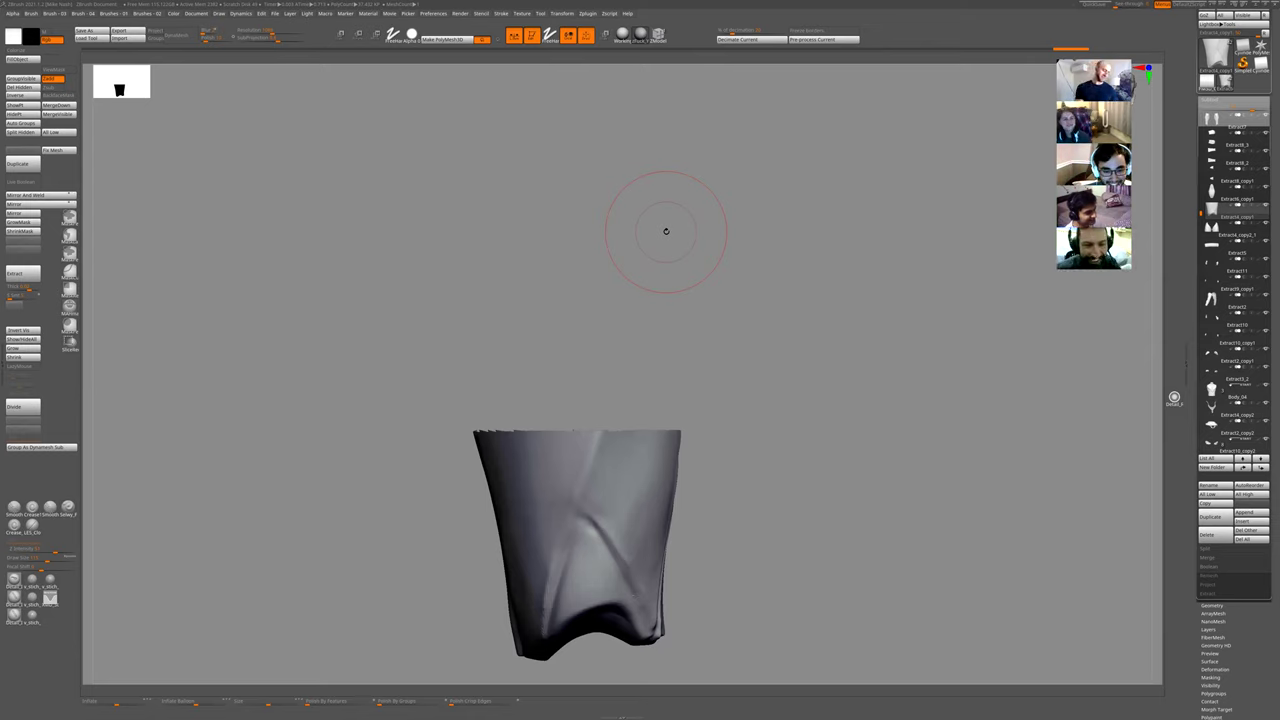
pyautogui.hotkey('ctrl', 'alt')
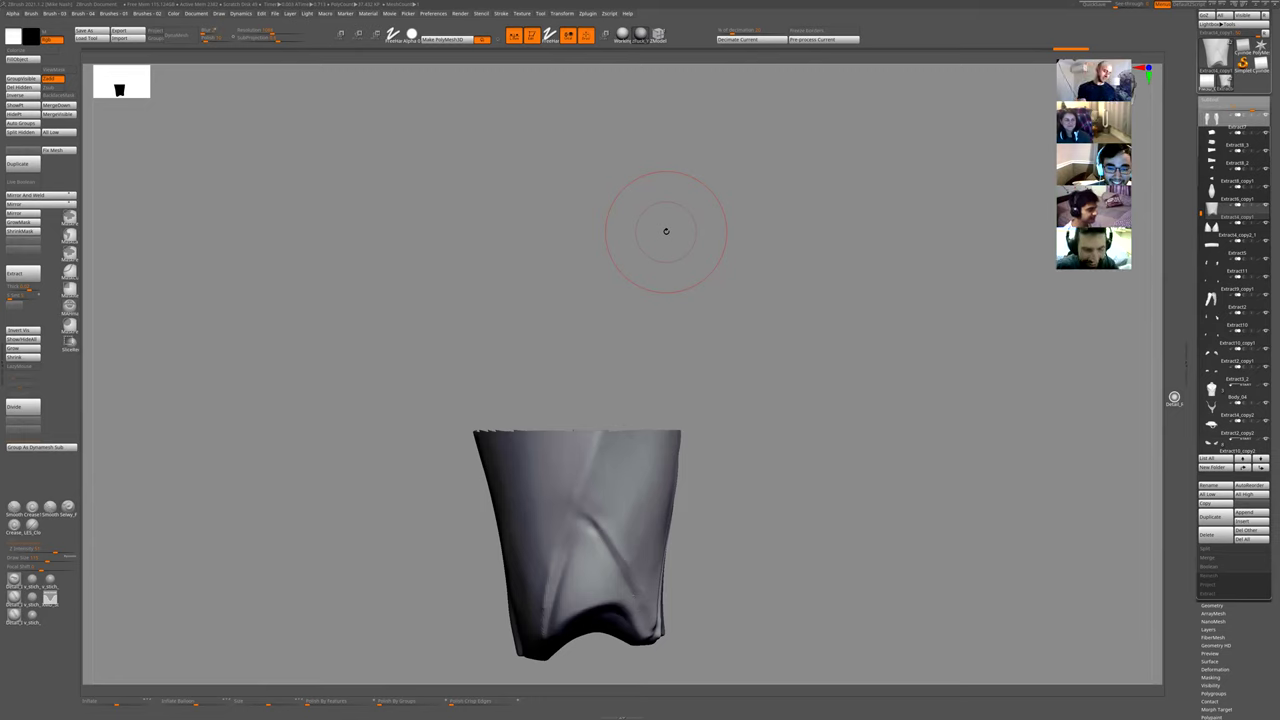
pyautogui.hotkey('ctrl', 'alt')
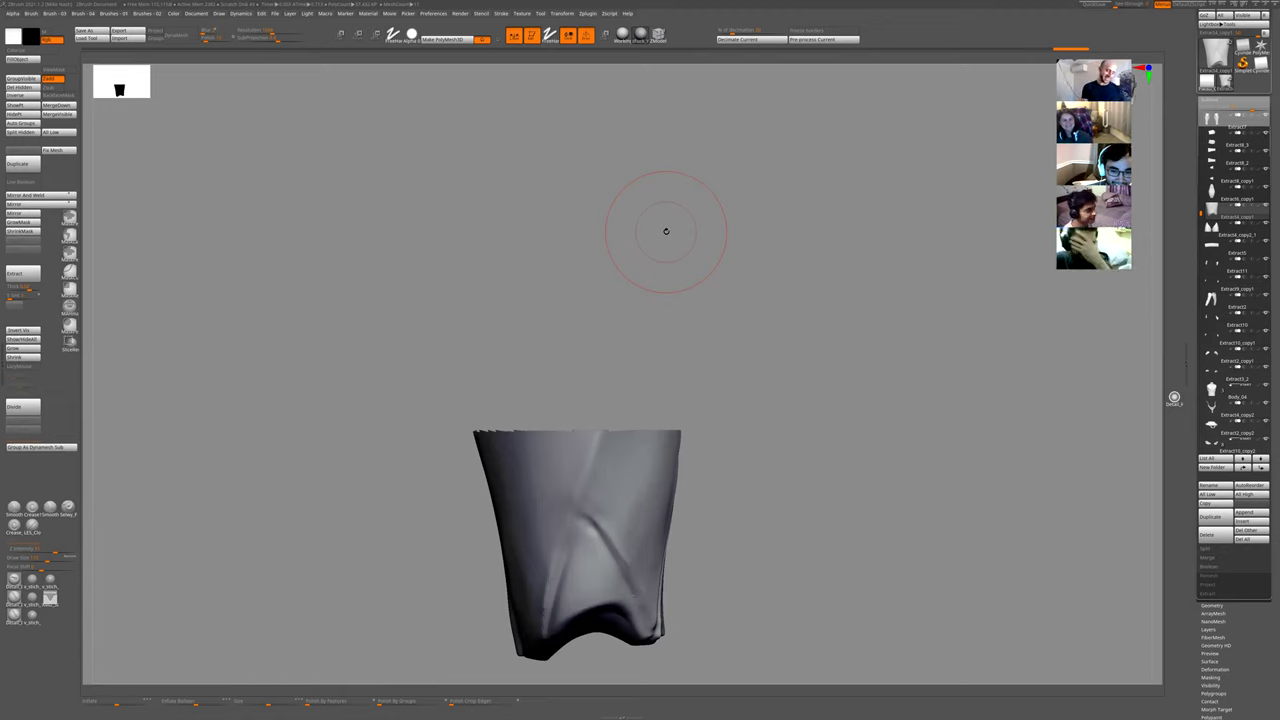
pyautogui.hotkey('ctrl', 'shift')
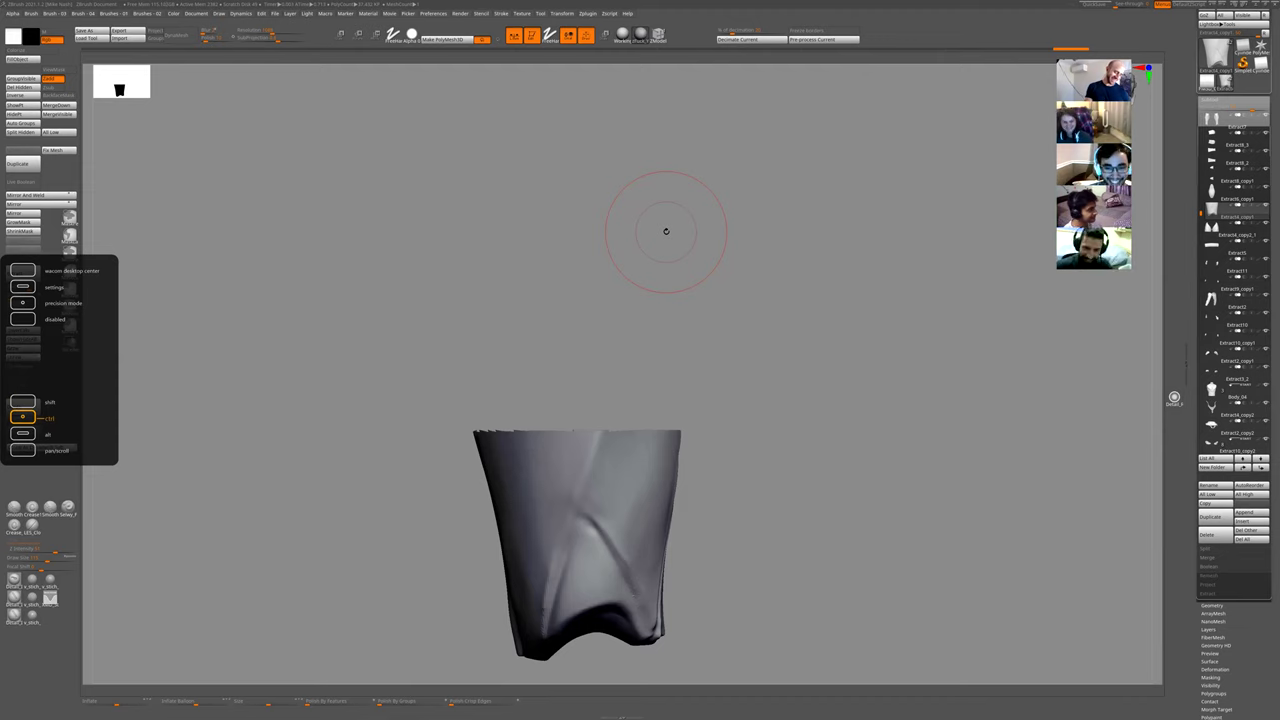
pyautogui.press('alt')
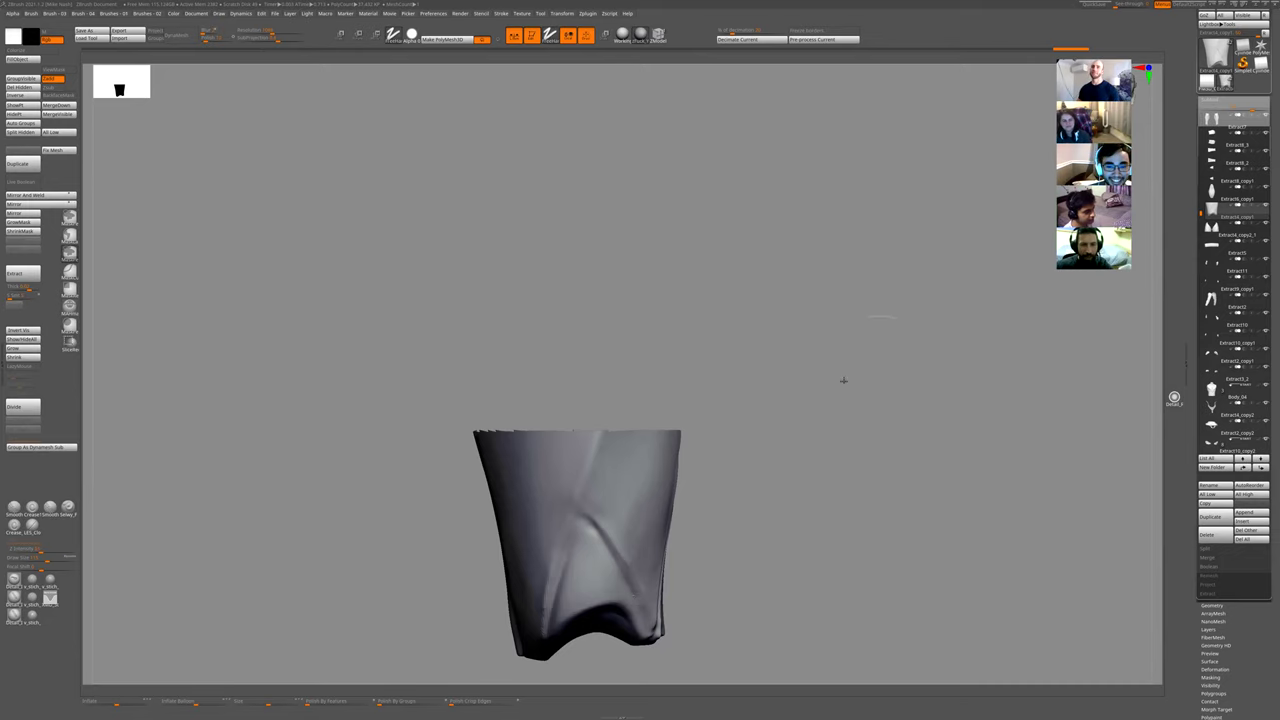
# - Mask the whole lower thigh section and extract it with an adjusted thickness as a new SubTool
pyautogui.keyDown('ctrl'); pyautogui.moveTo(871, 358); pyautogui.dragTo(376, 696); pyautogui.keyUp('ctrl')
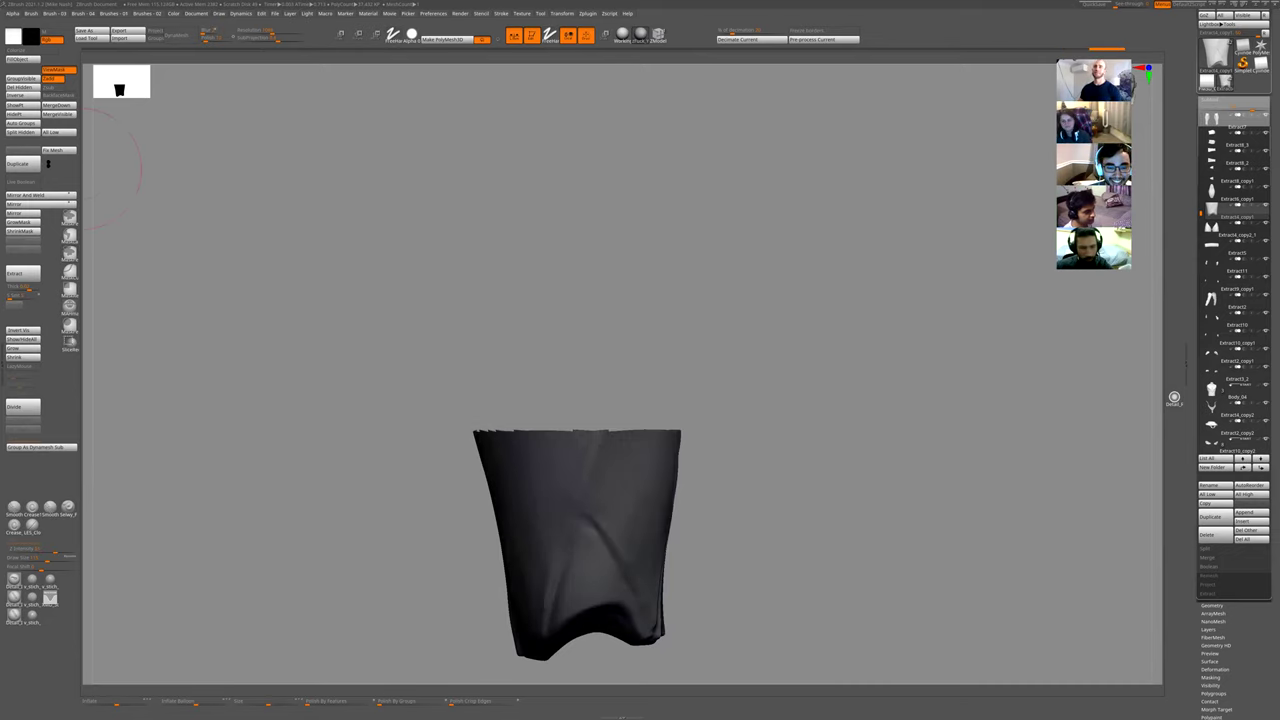
pyautogui.click(31, 272)
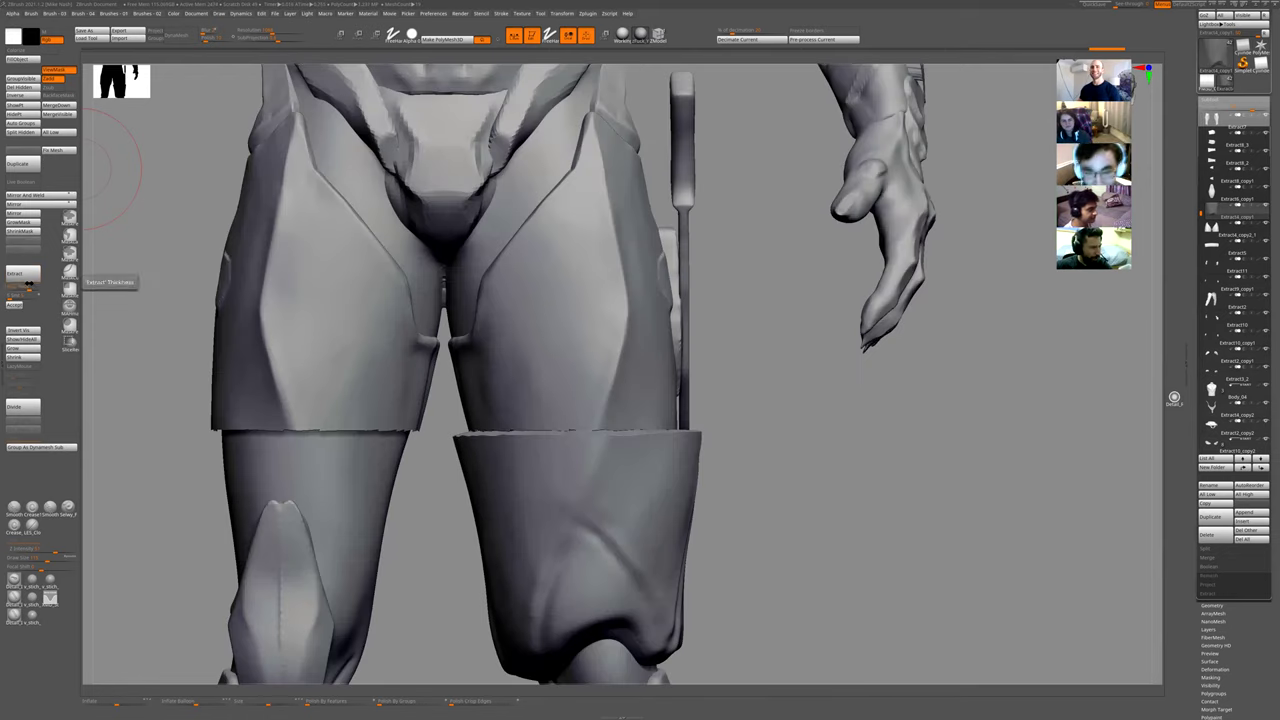
pyautogui.click(29, 286)
pyautogui.click(23, 274)
pyautogui.click(17, 305)
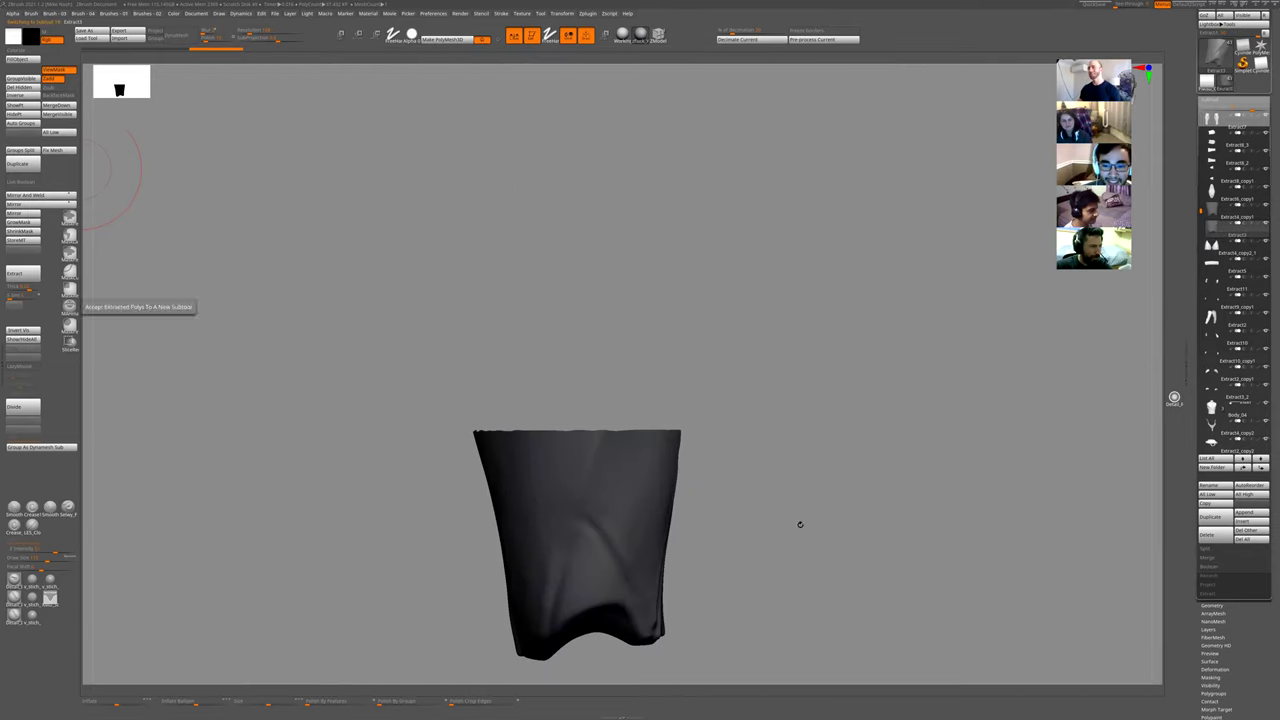
# - Turn on the polygroup wireframe display and rebuild the extracted thigh section with DynaMesh
pyautogui.moveTo(800, 524); pyautogui.dragTo(840, 449)
pyautogui.hotkey('shift', 'f')
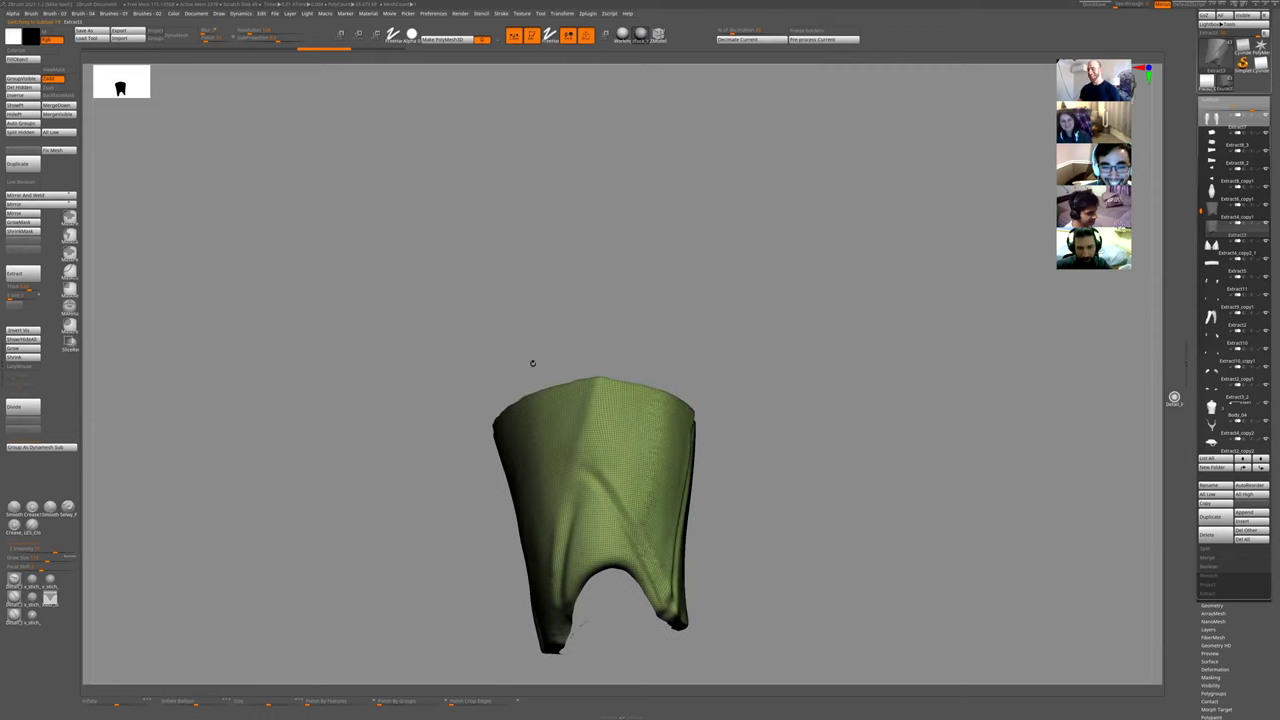
pyautogui.hotkey('shift', 'd')
pyautogui.moveTo(754, 477); pyautogui.dragTo(757, 497)
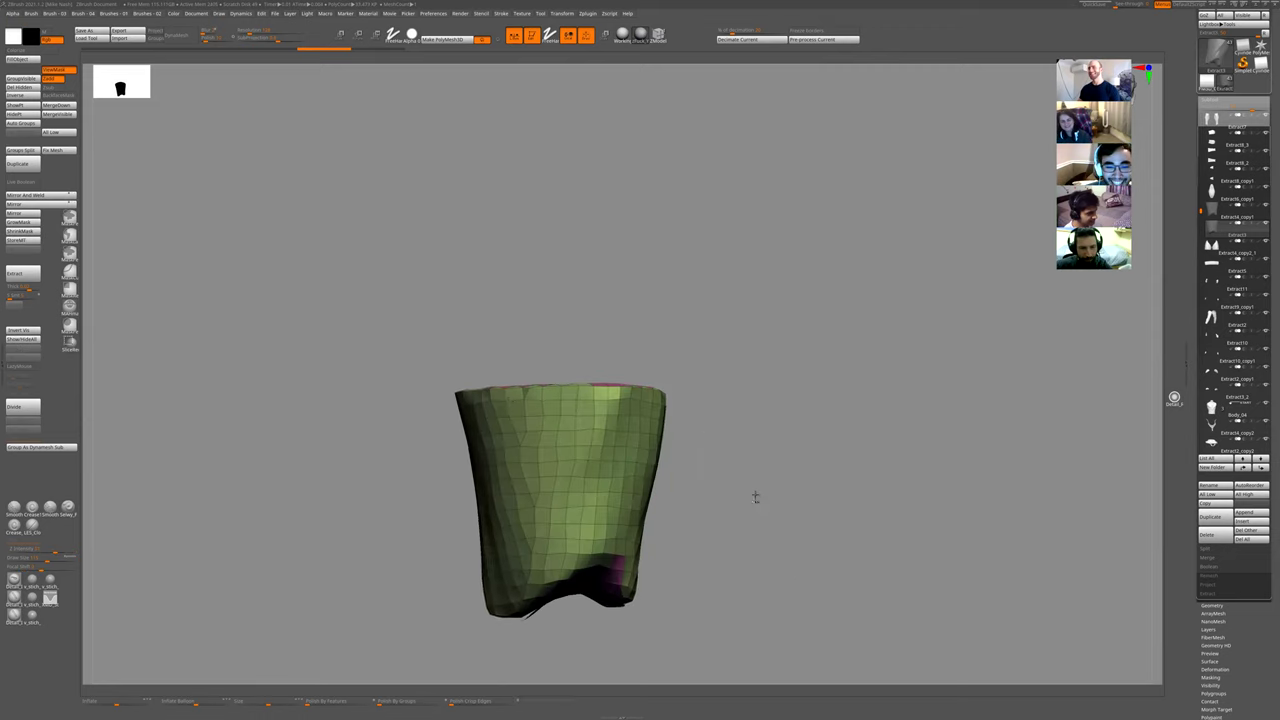
pyautogui.press('d')
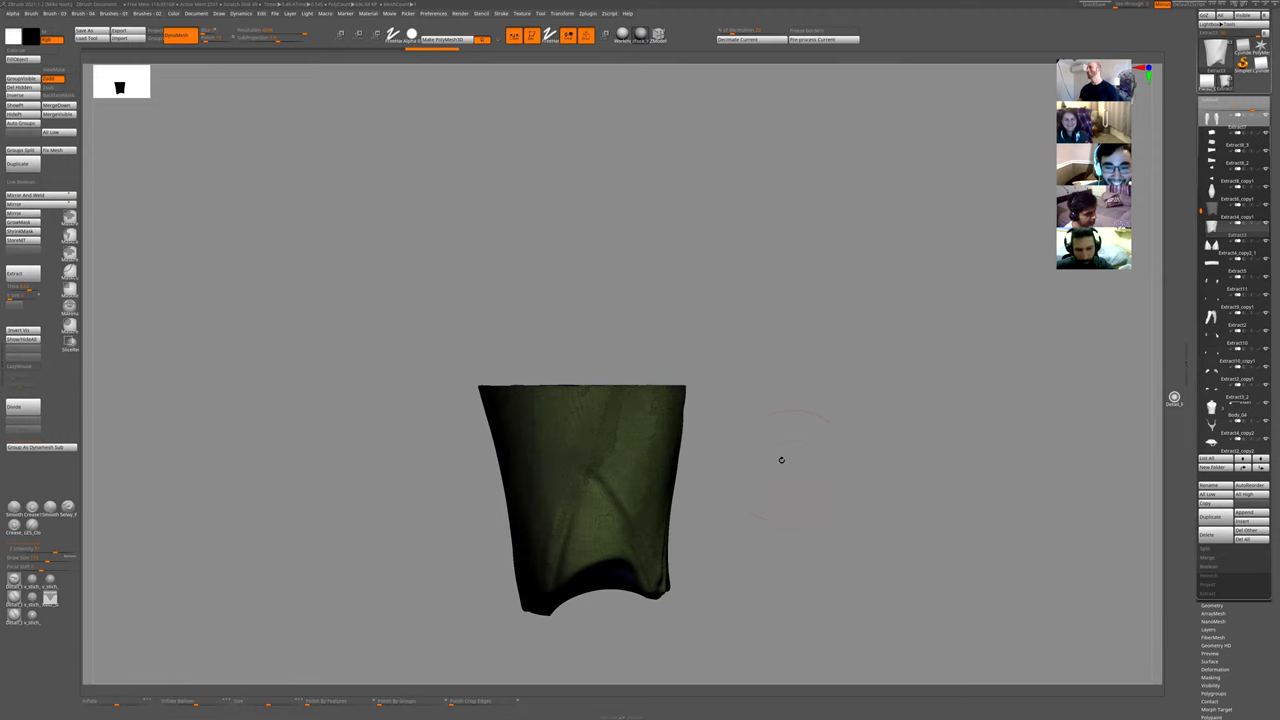
# - Delete the original lower thigh SubTool, keep the extracted copy and show the whole character again
pyautogui.hotkey('alt', 's')
pyautogui.keyDown('alt'); pyautogui.moveTo(684, 527); pyautogui.dragTo(751, 414); pyautogui.keyUp('alt')
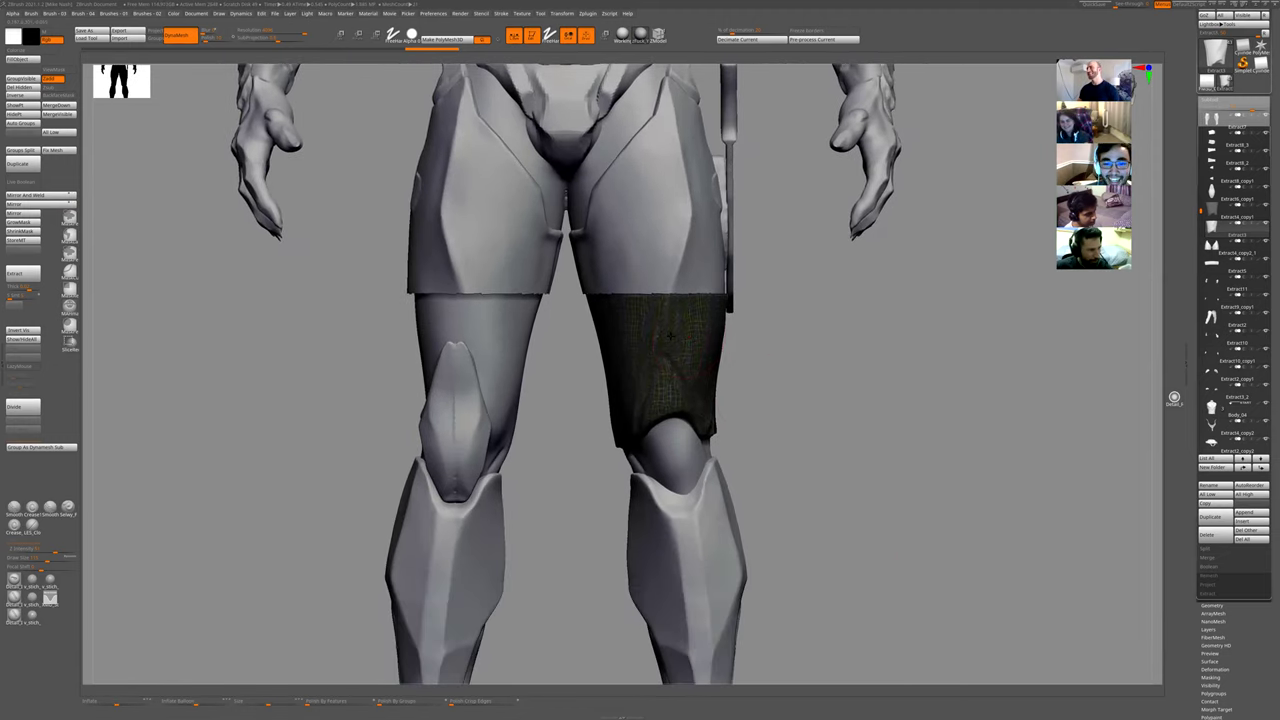
pyautogui.keyDown('alt'); pyautogui.moveTo(830, 362); pyautogui.dragTo(851, 411); pyautogui.keyUp('alt')
pyautogui.press('Up')
pyautogui.hotkey('alt', 's')
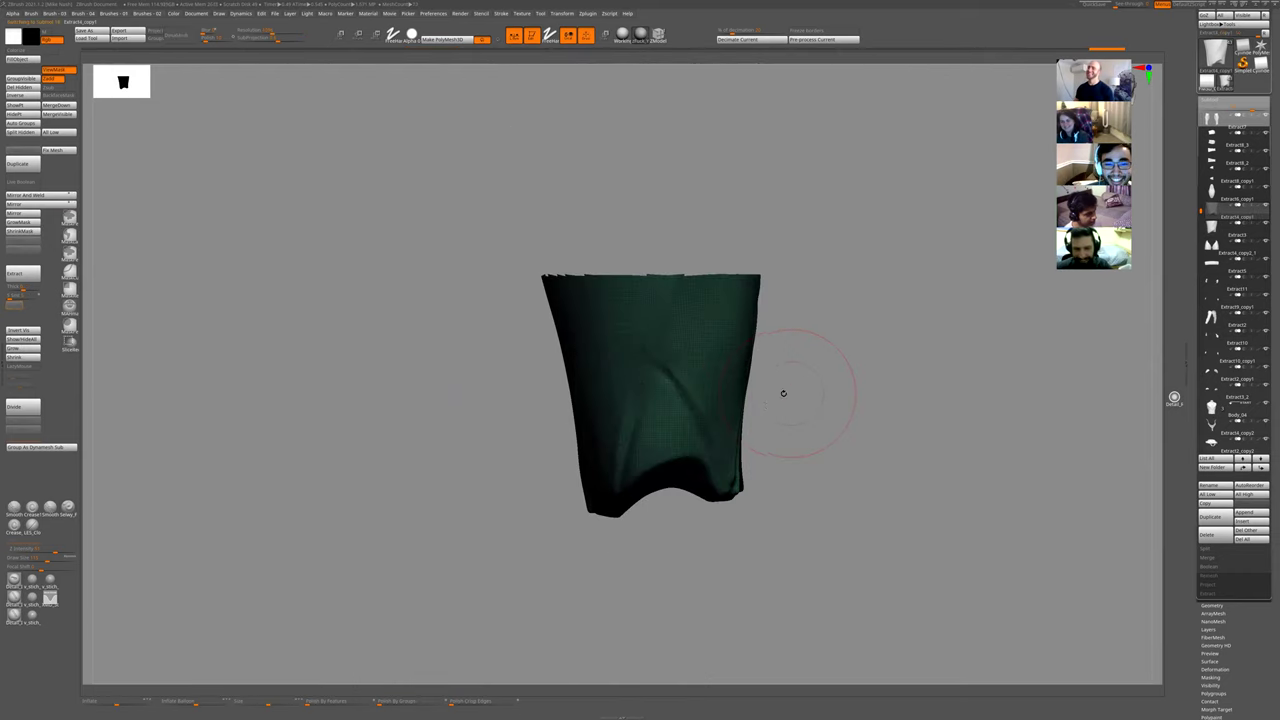
pyautogui.press('Delete')
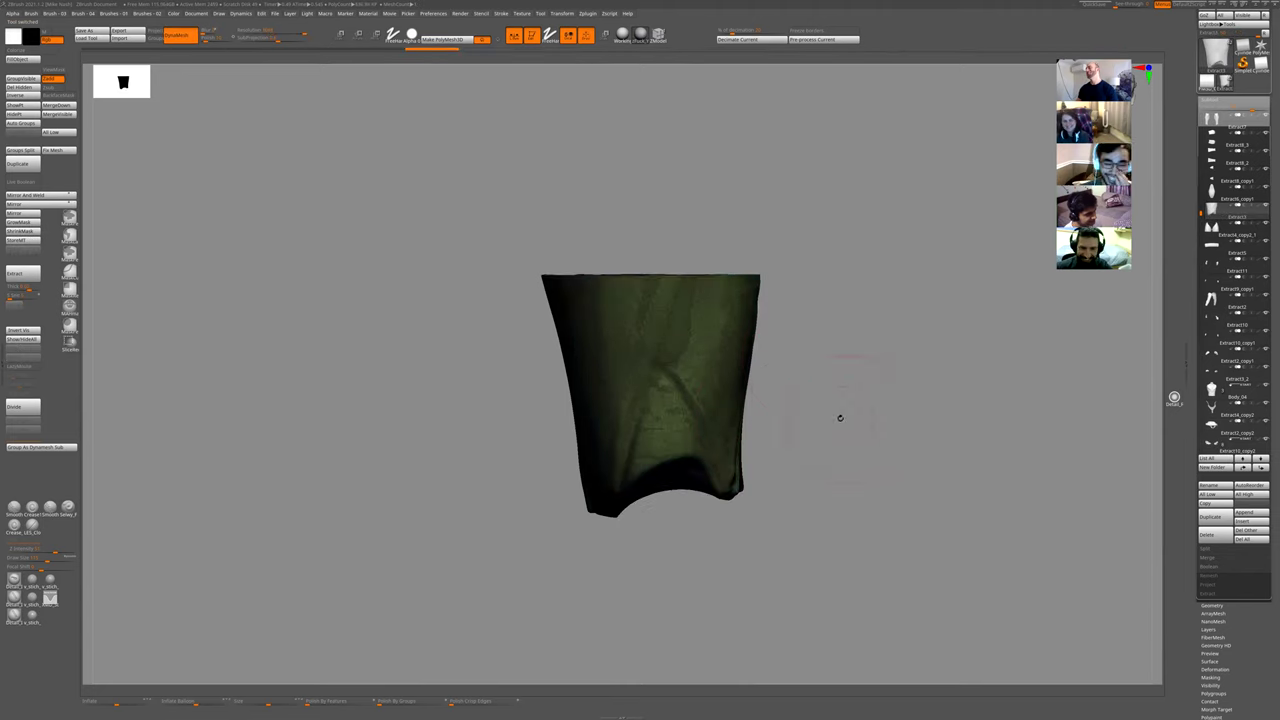
pyautogui.hotkey('alt', 's')
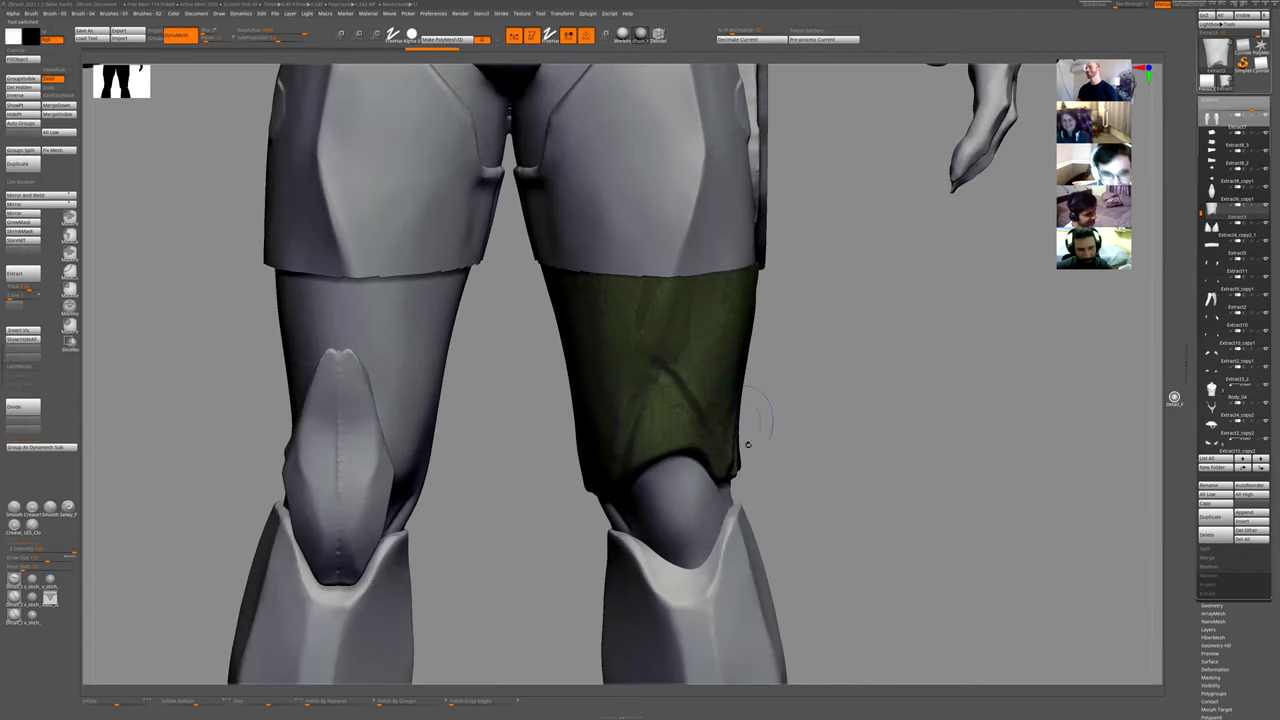
# - Switch to the web browser, search Google for "the render brush" and show only video results
pyautogui.click(562, 13)
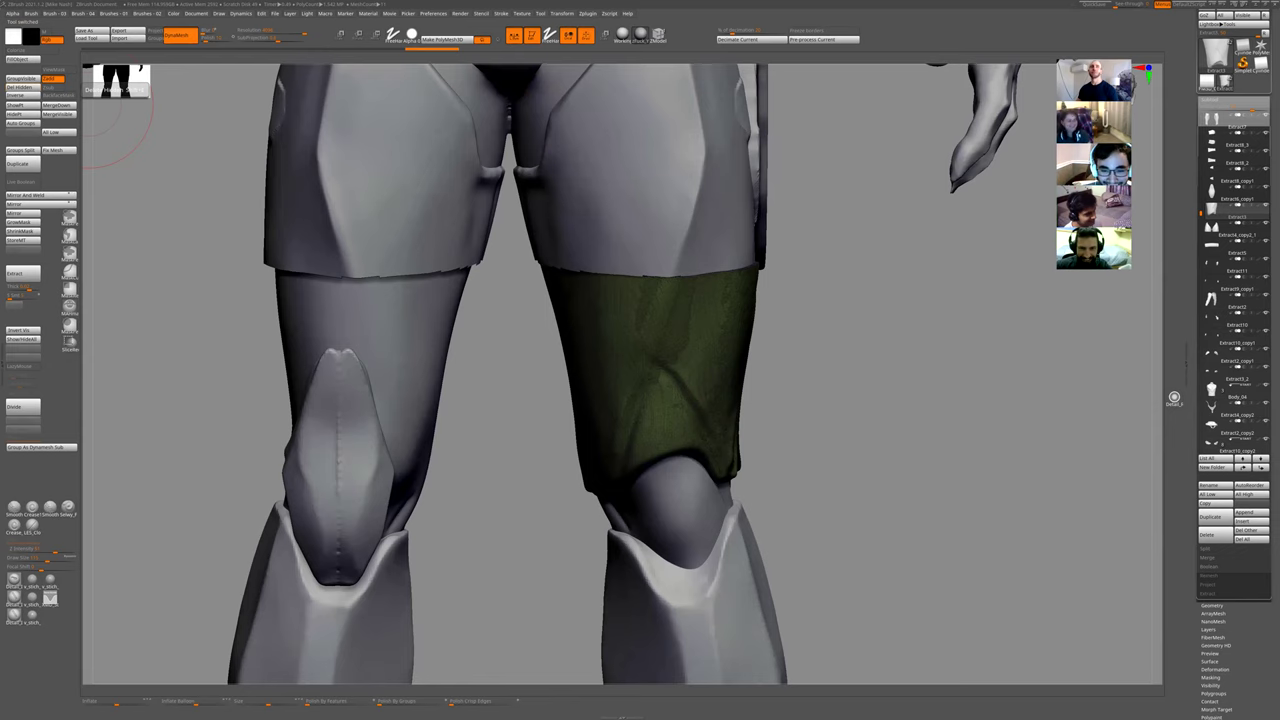
pyautogui.hotkey('alt', 'Tab')
pyautogui.click(553, 72)
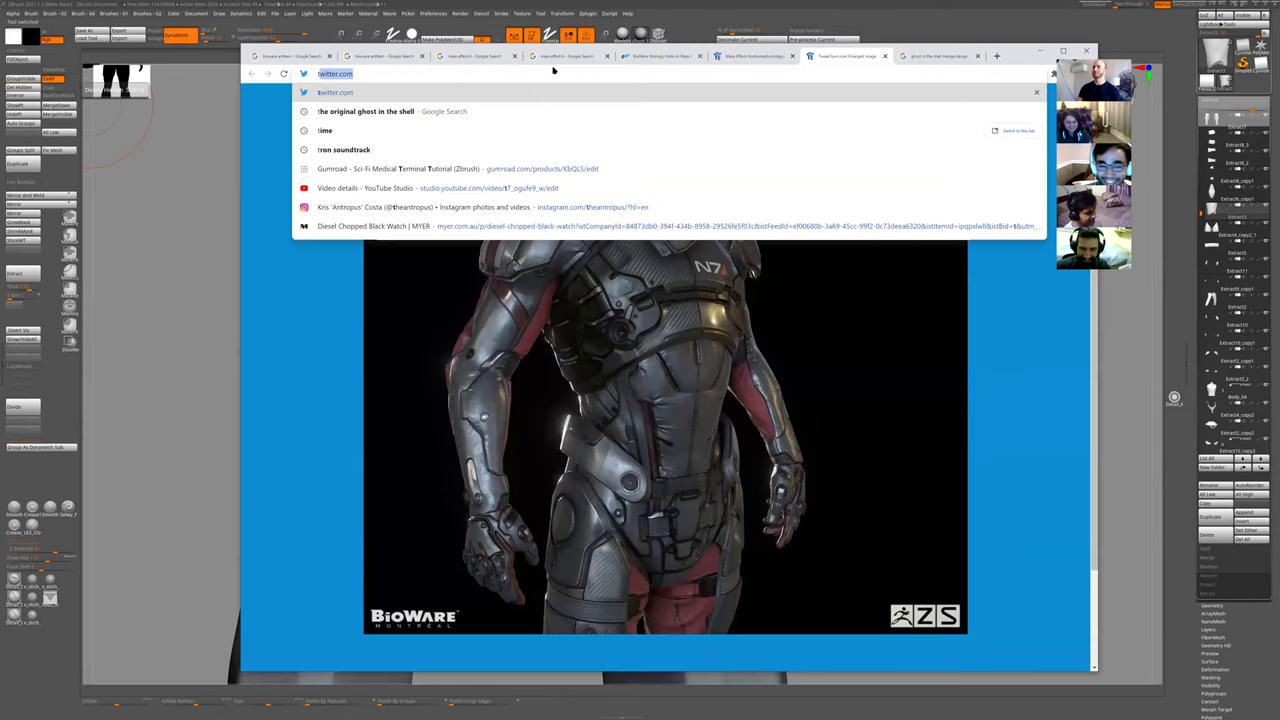
pyautogui.write('the render brush')
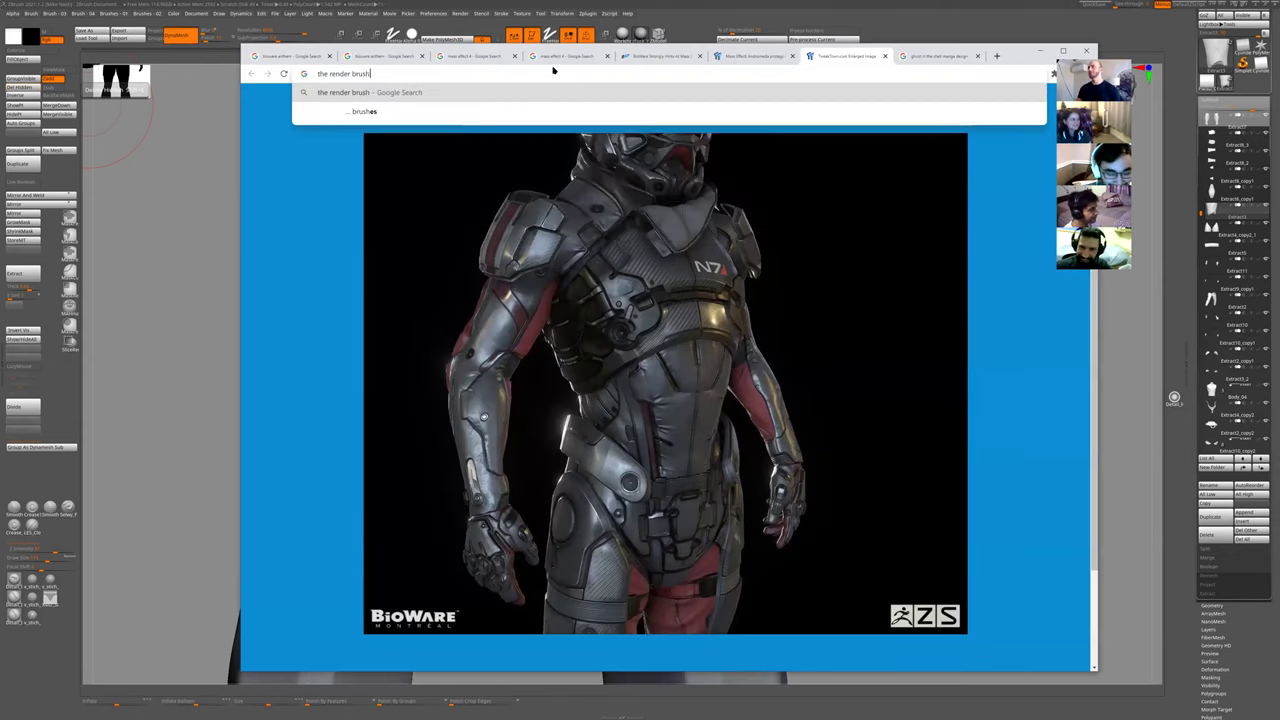
pyautogui.press('Return')
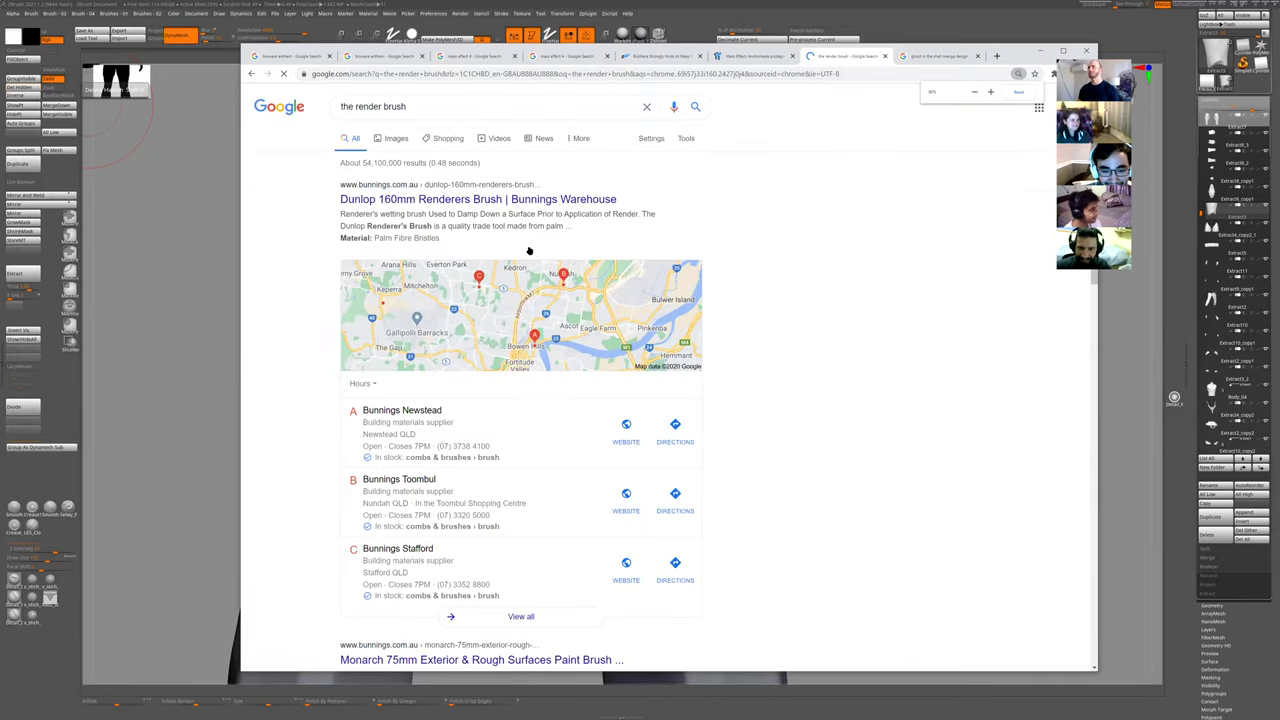
pyautogui.hotkey('ctrl', '-')
pyautogui.hotkey('ctrl', '-')
pyautogui.hotkey('ctrl', '-')
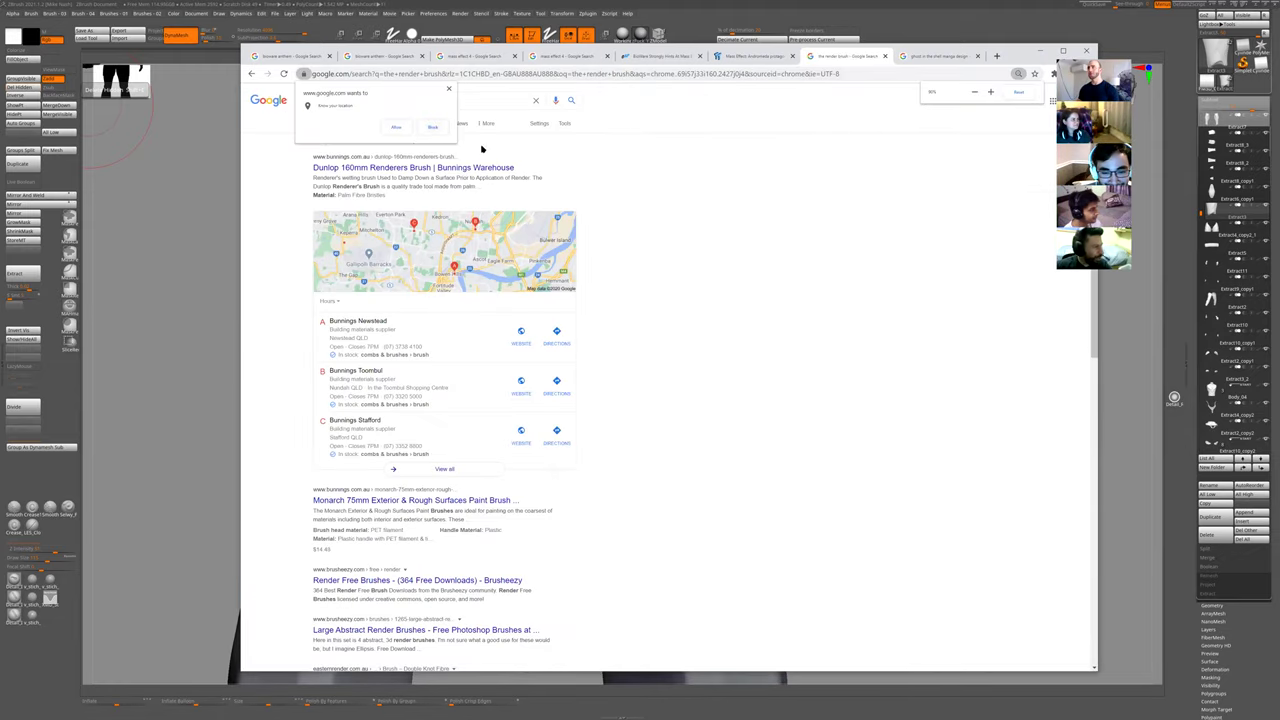
pyautogui.click(448, 88)
pyautogui.click(424, 122)
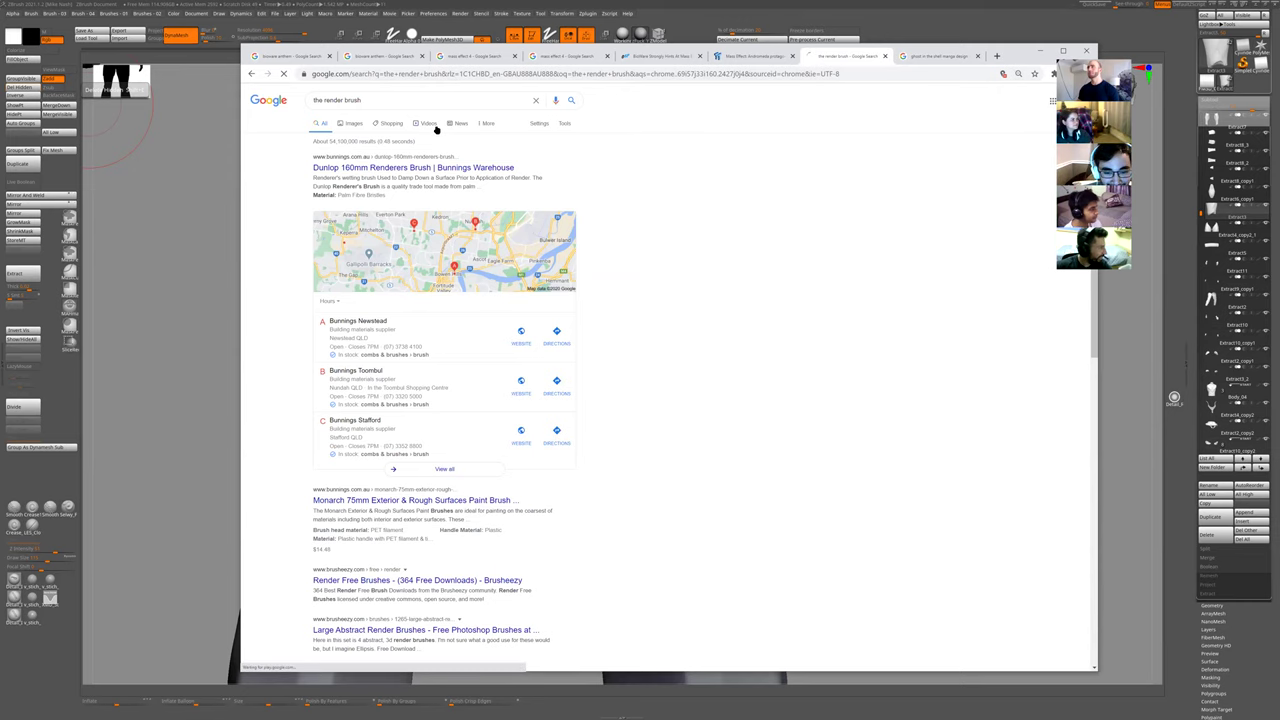
pyautogui.hotkey('ctrl', '+')
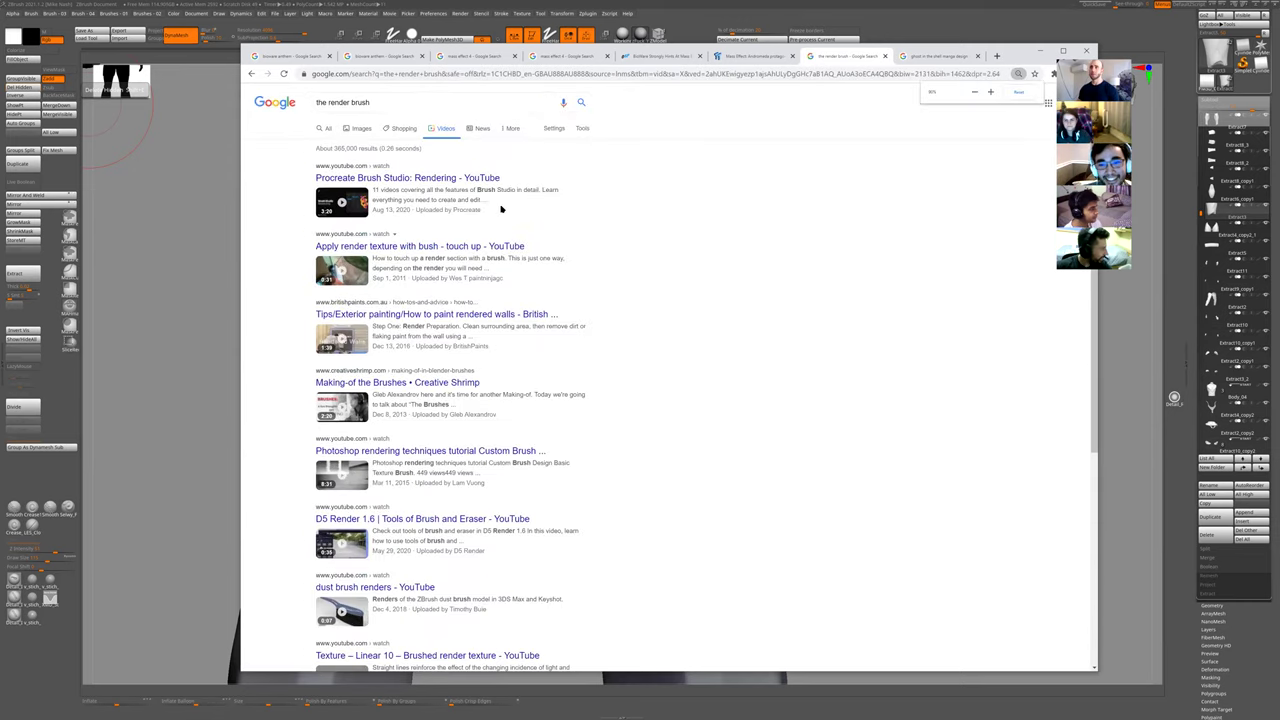
# - Refine the video search to "the render brush anthony jones" and return to ZBrush
pyautogui.click(380, 107)
pyautogui.write('brush')
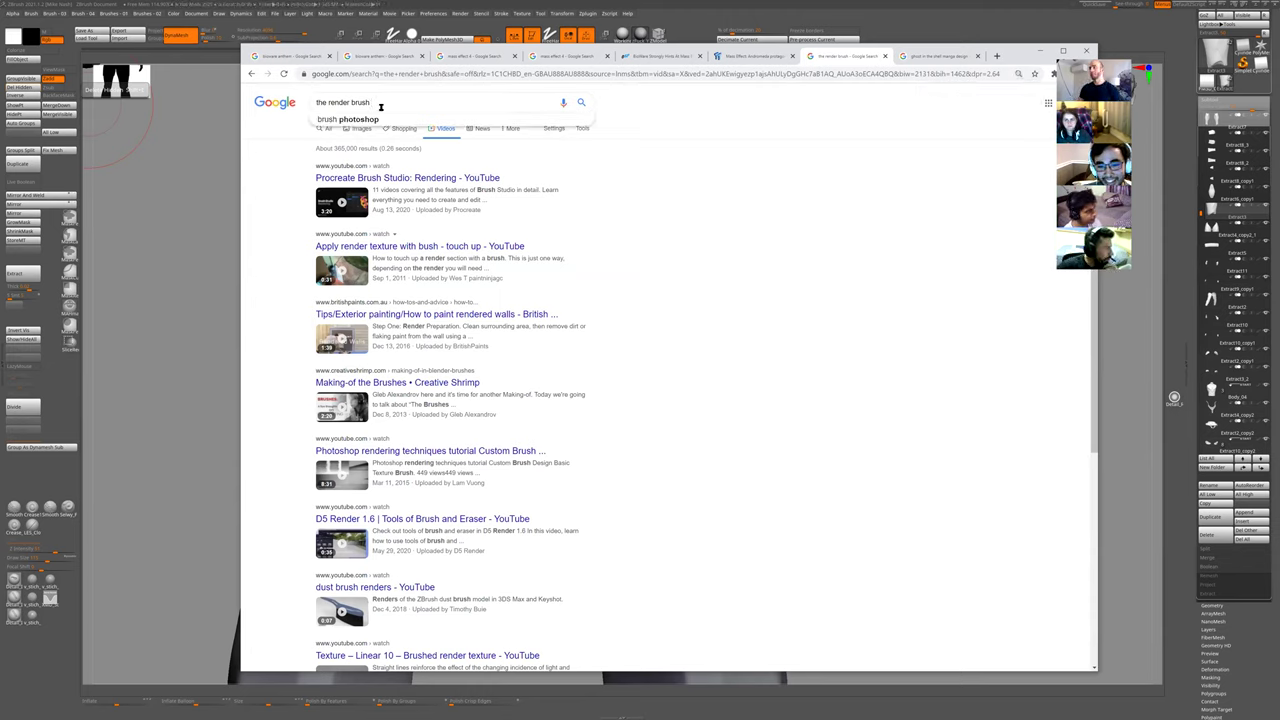
pyautogui.write(' anthon')
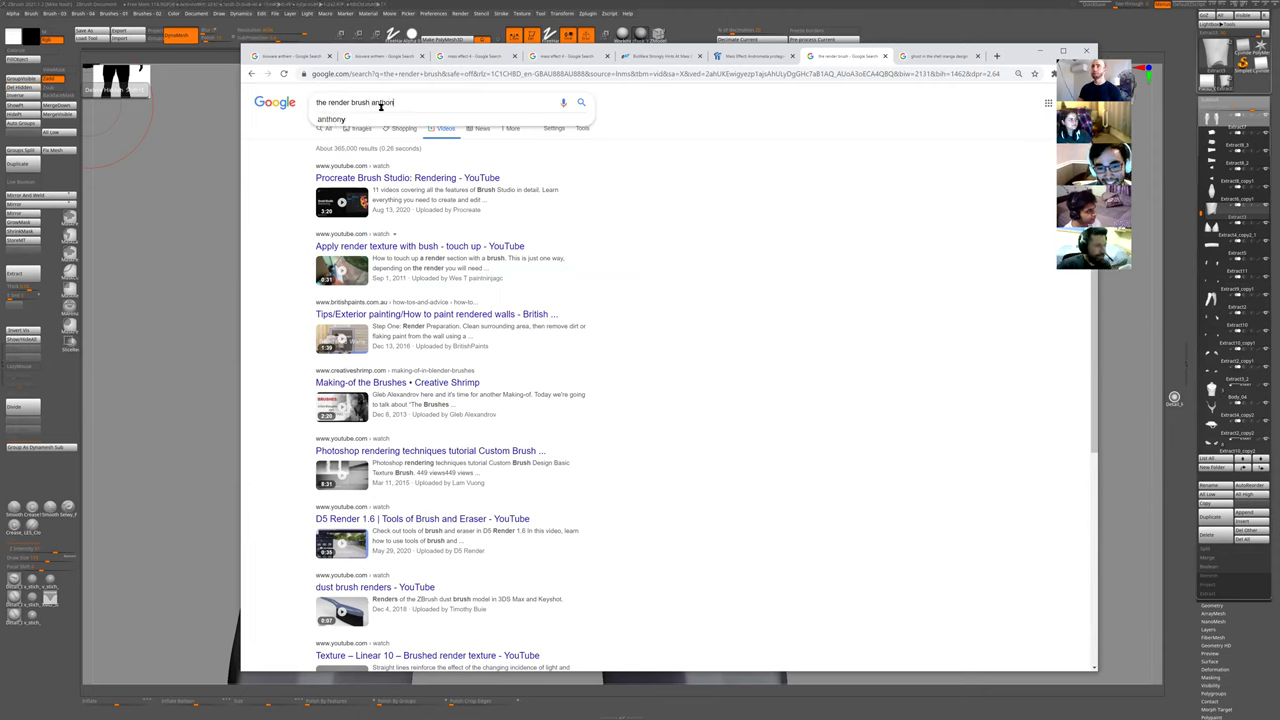
pyautogui.write('y jones')
pyautogui.press('Return')
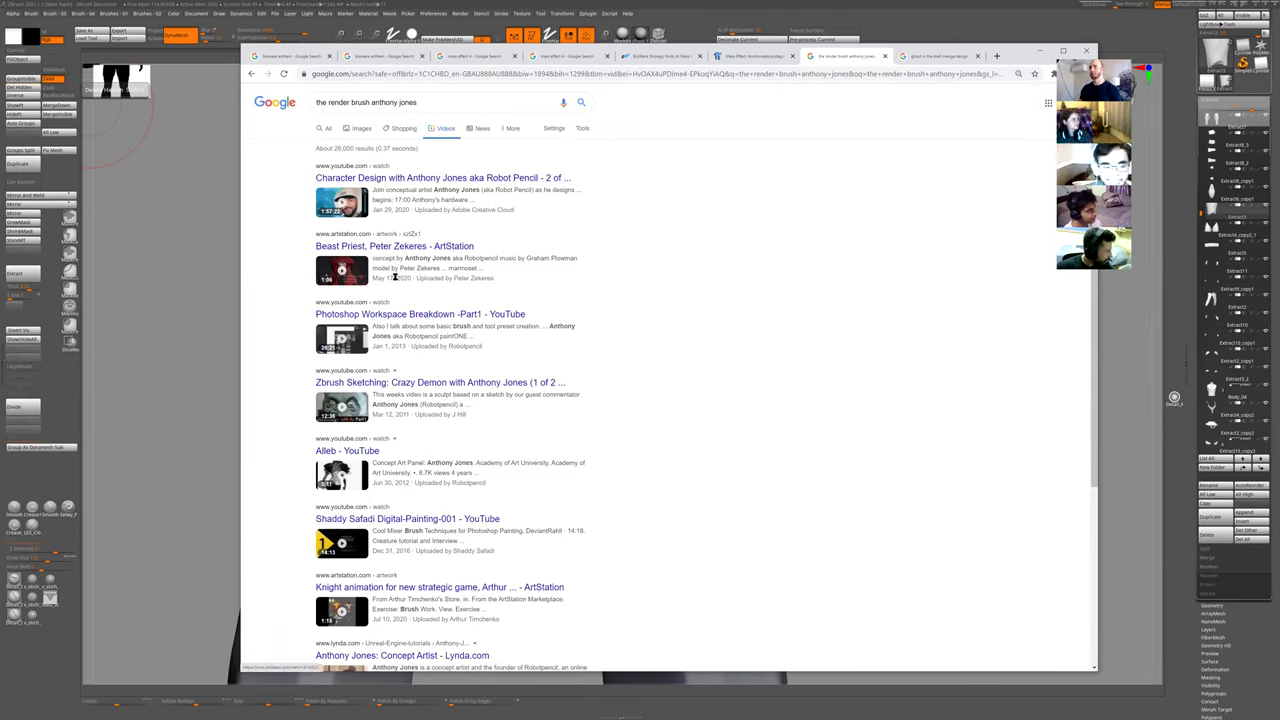
pyautogui.click(205, 347)
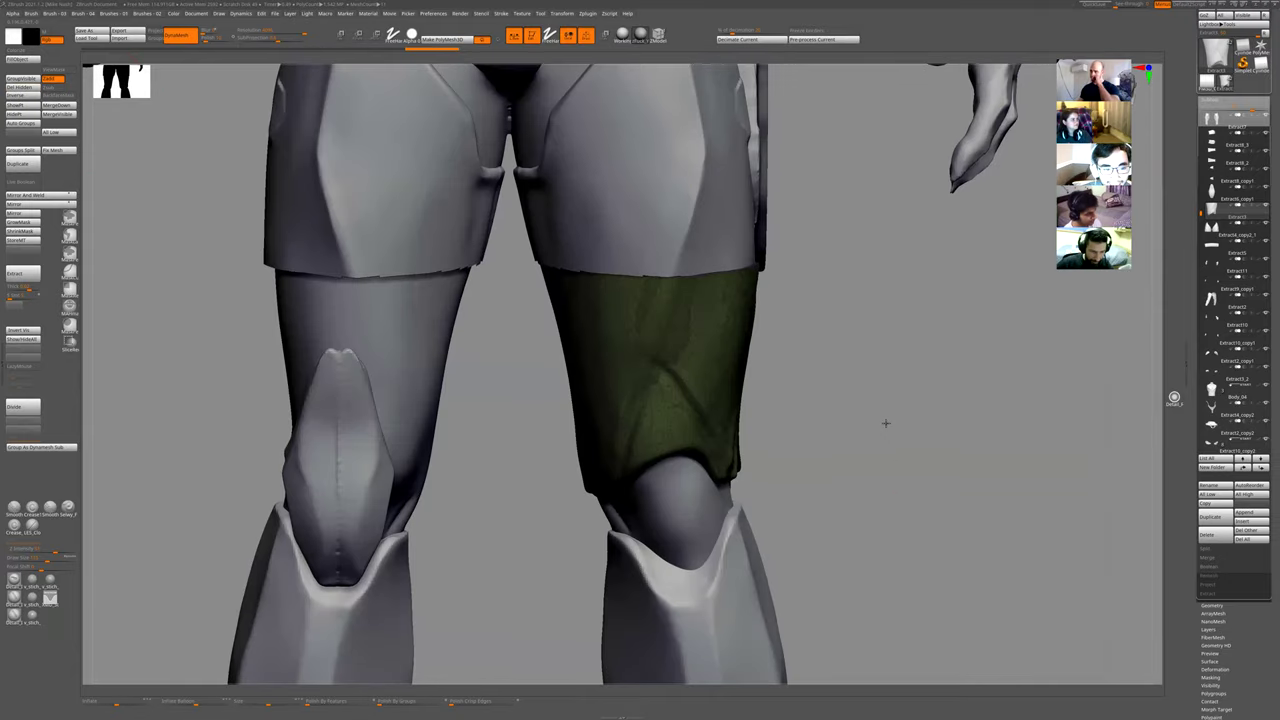
# - Hide the wireframe and reshape the lower edge of the new thigh section just above the knee
pyautogui.moveTo(886, 423); pyautogui.dragTo(866, 466)
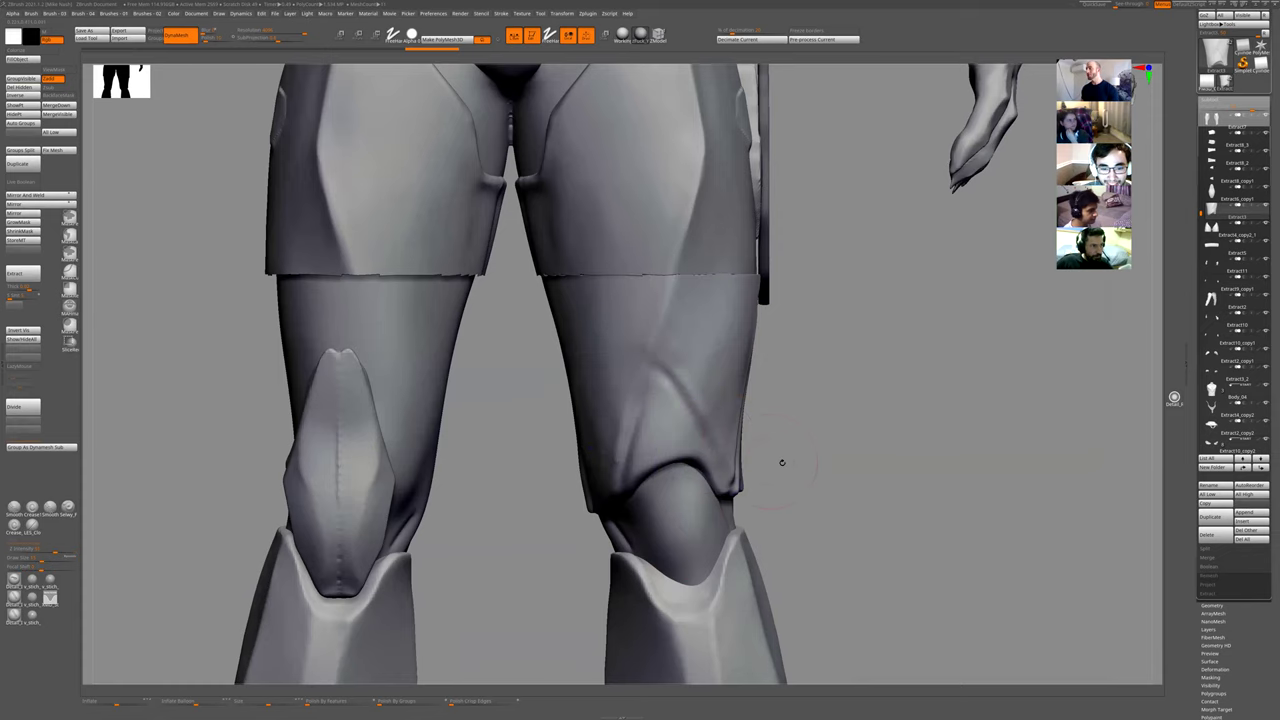
pyautogui.press('f')
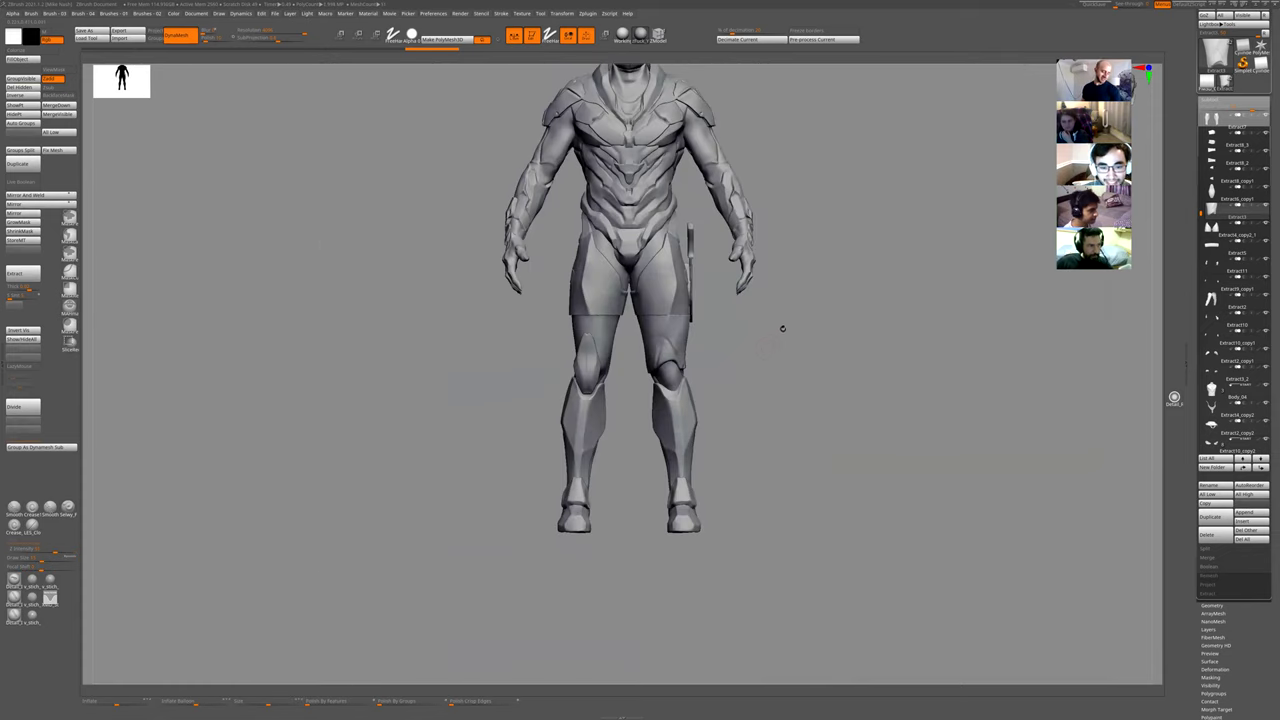
pyautogui.keyDown('ctrl'); pyautogui.moveTo(829, 326); pyautogui.dragTo(768, 525, button='right'); pyautogui.keyUp('ctrl')
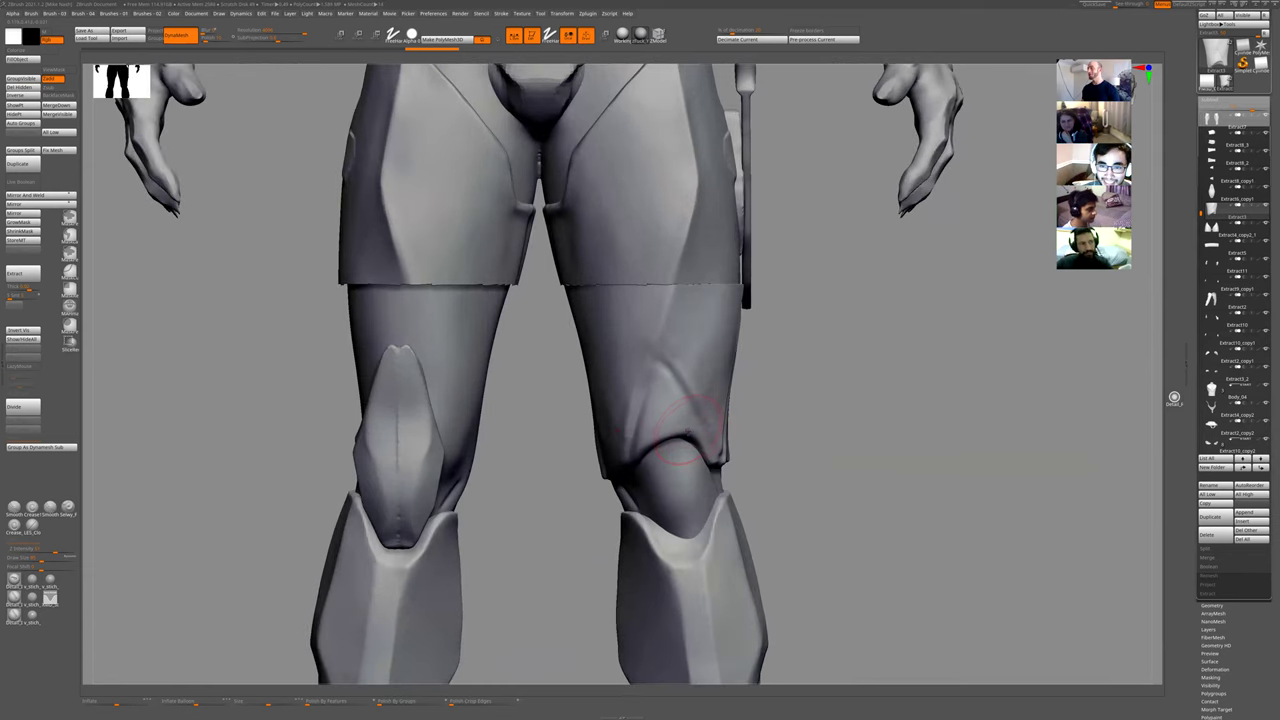
pyautogui.moveTo(688, 434)
pyautogui.mouseDown()
pyautogui.moveTo(705, 459)
pyautogui.moveTo(673, 450)
pyautogui.moveTo(700, 462)
pyautogui.mouseUp()
pyautogui.moveTo(794, 420); pyautogui.dragTo(760, 422)
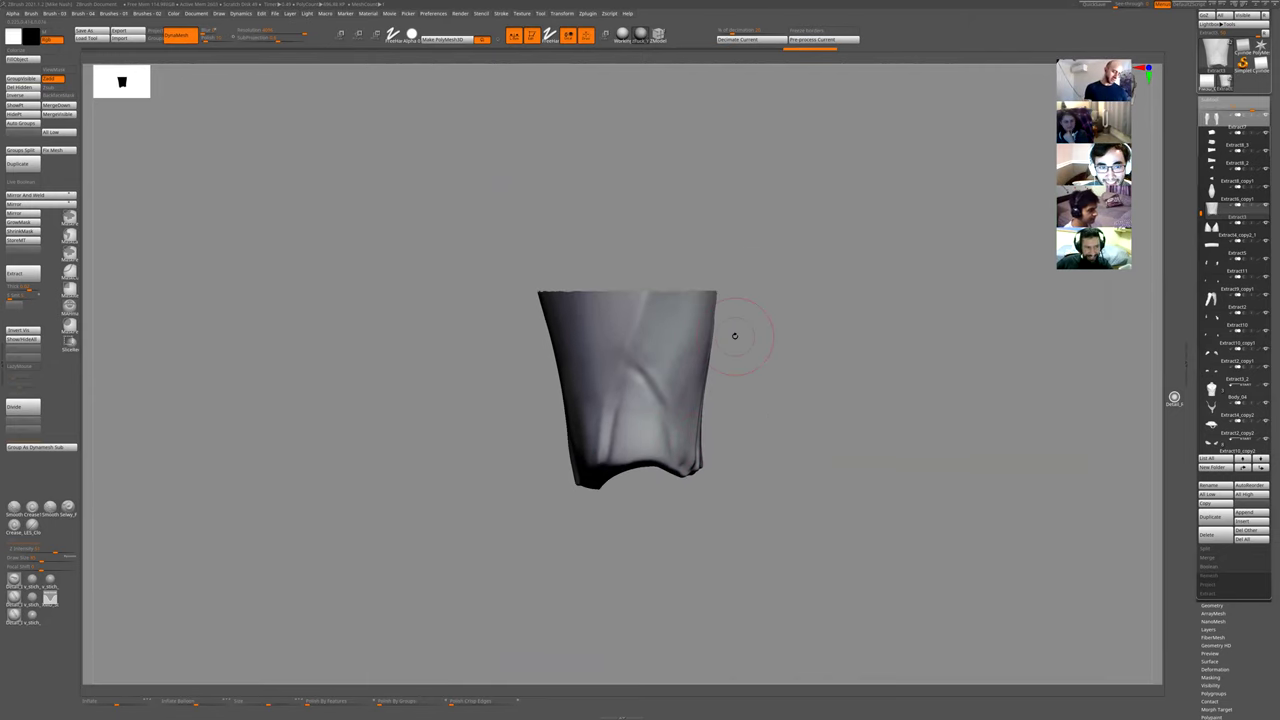
# - Bring the sci-fi design competition poster fully into view and minimise the browser window with the video search
pyautogui.rightClick(734, 335)
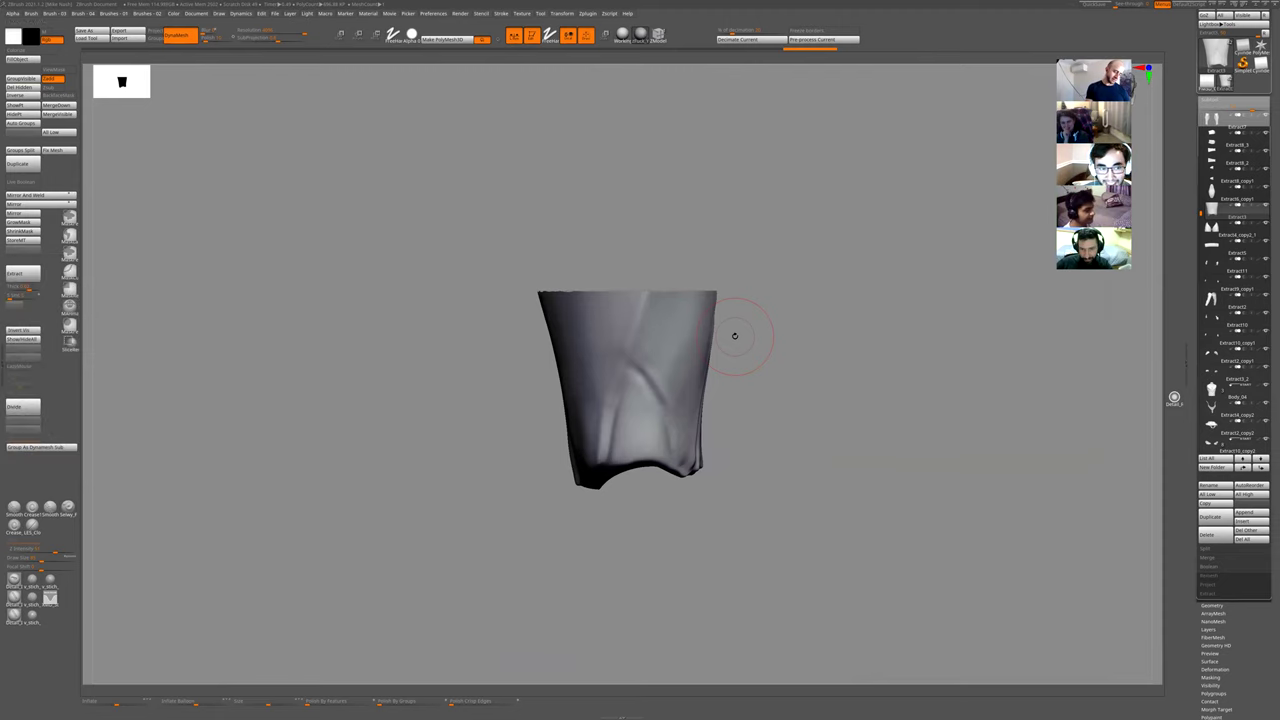
pyautogui.press('alt')
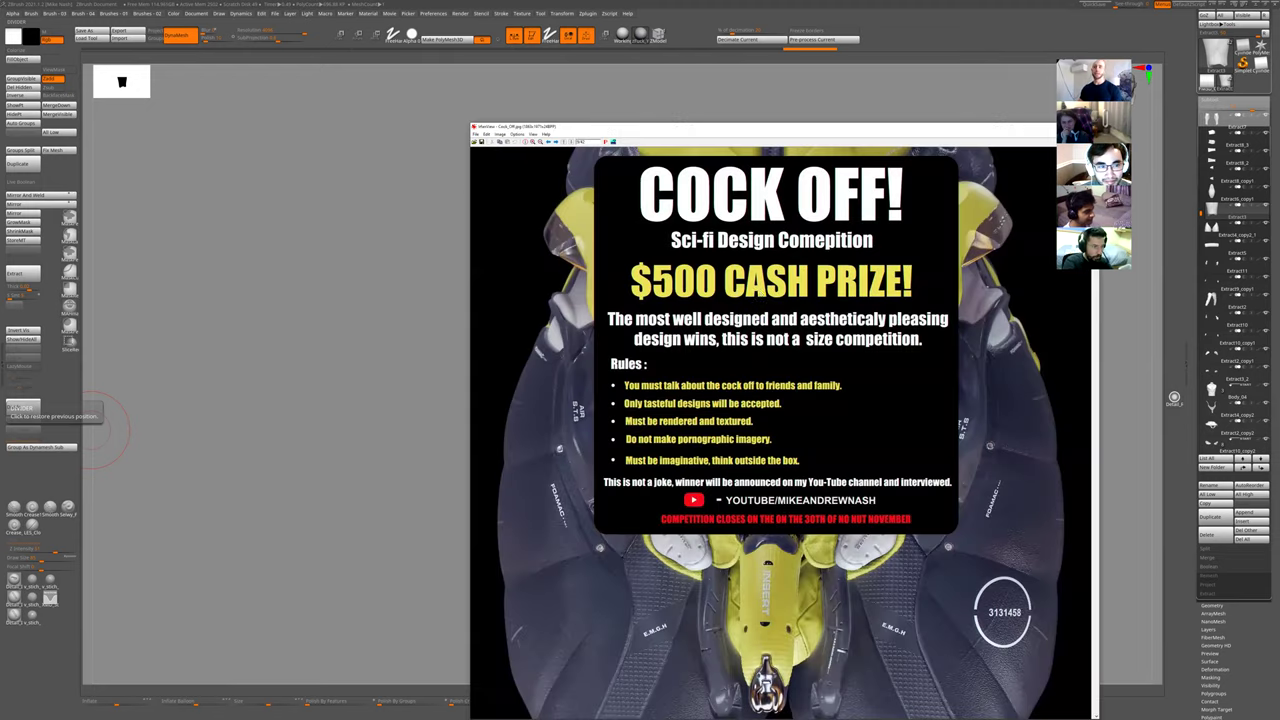
pyautogui.moveTo(782, 128); pyautogui.dragTo(575, 60)
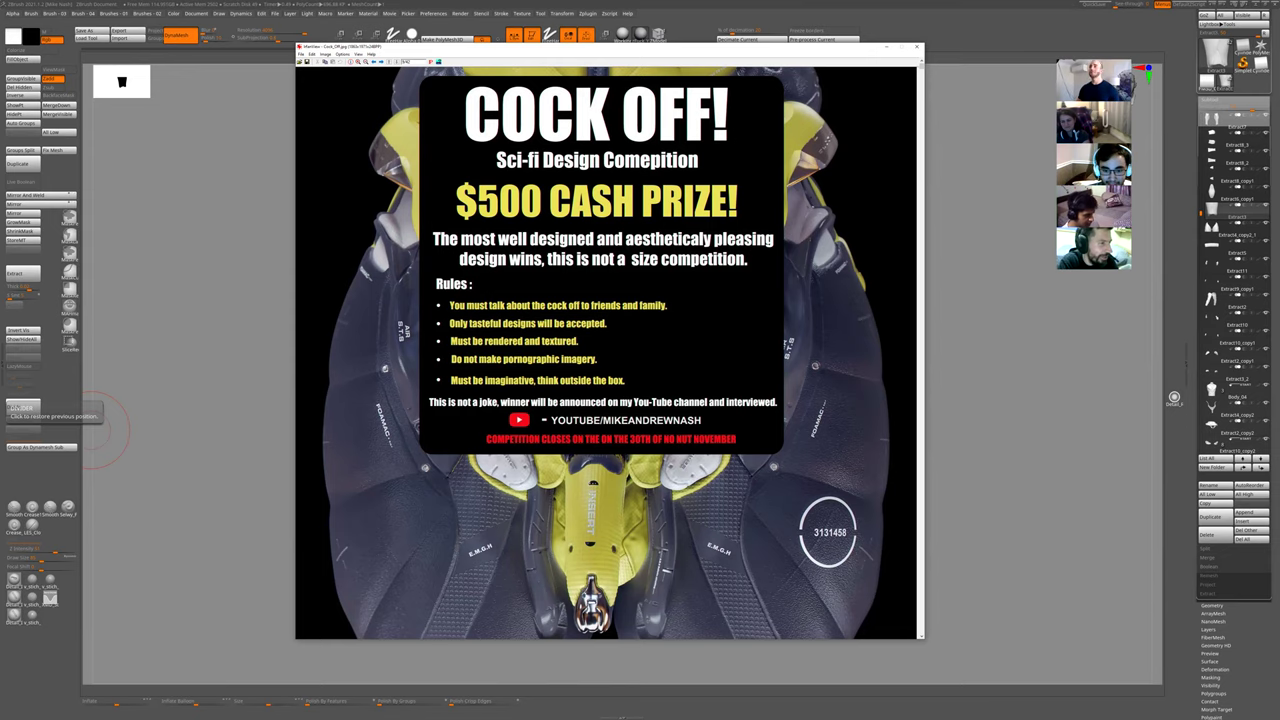
pyautogui.hotkey('alt', 'Tab')
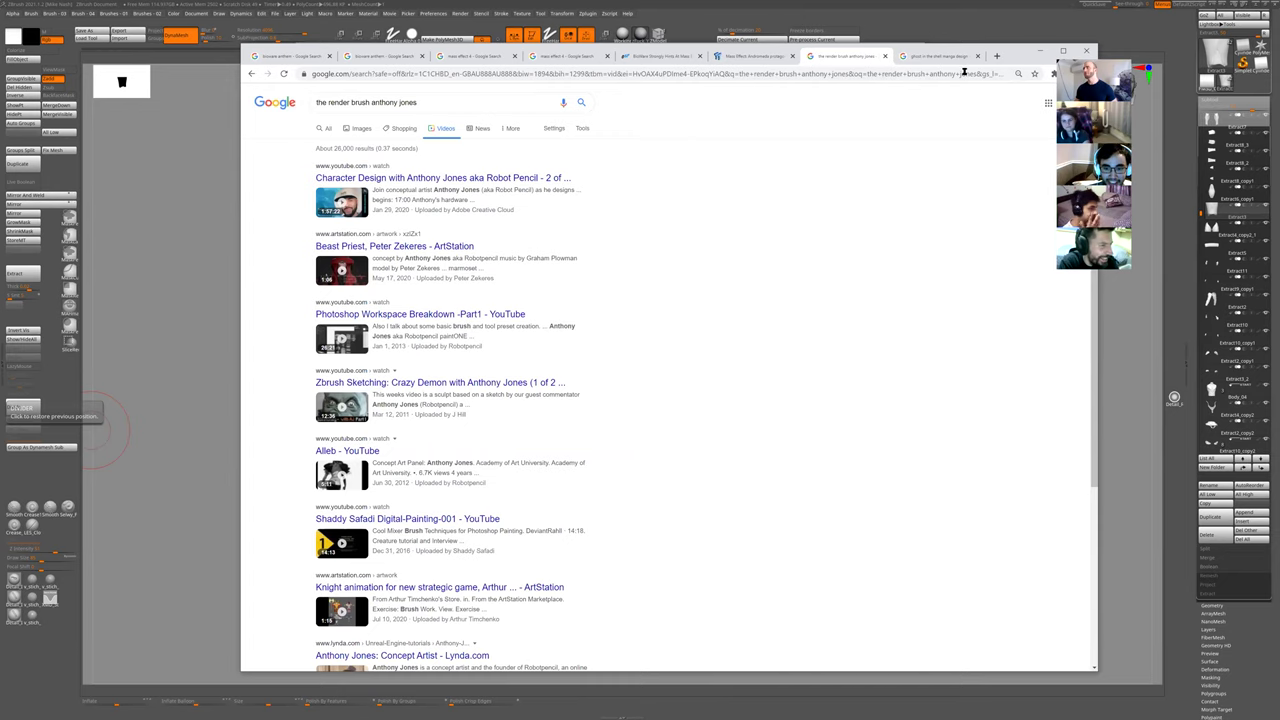
pyautogui.click(1040, 50)
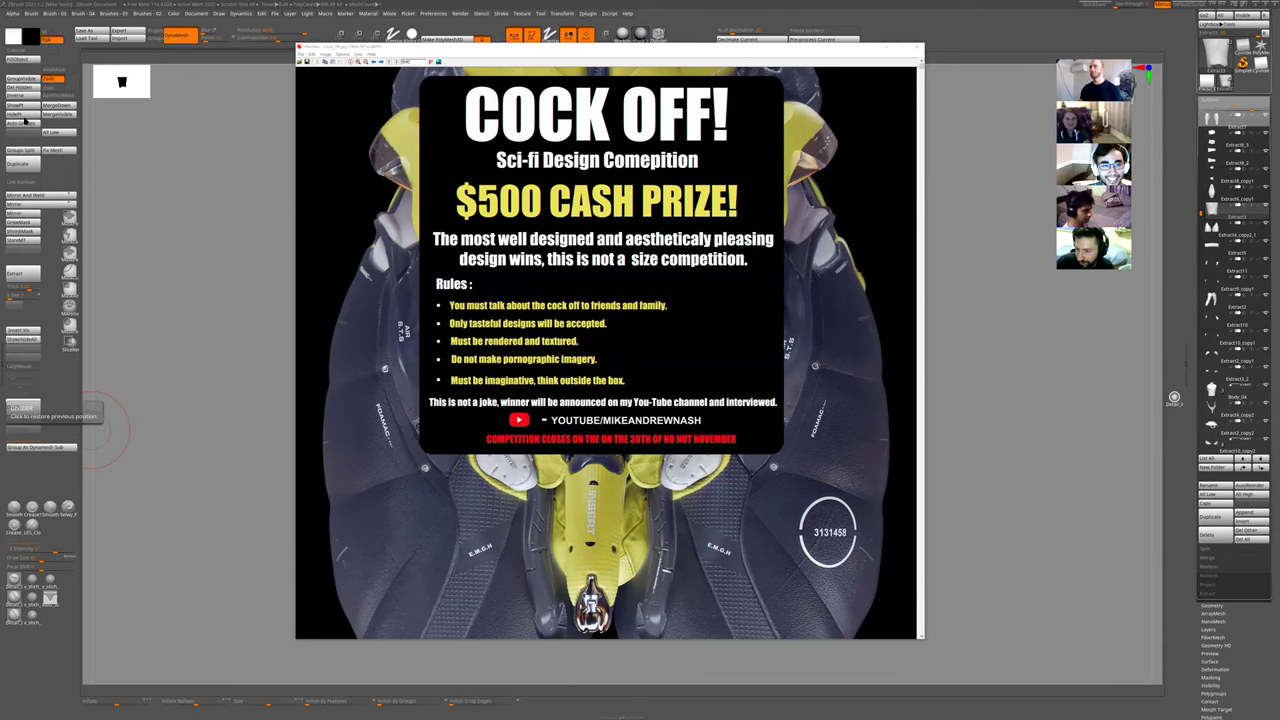
# - Switch to the other browser window and look through its image results for "mid it up cyberpunk"
pyautogui.hotkey('alt', 'Tab')
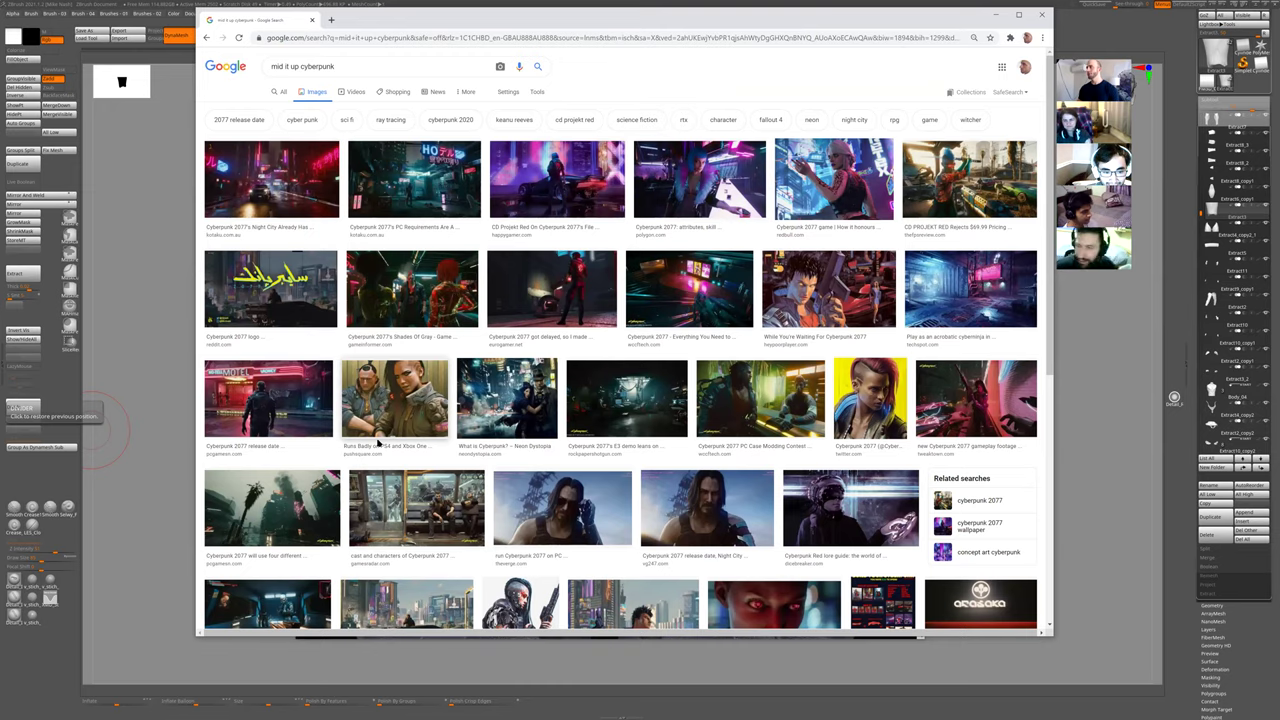
pyautogui.scroll(-3, 378, 443)
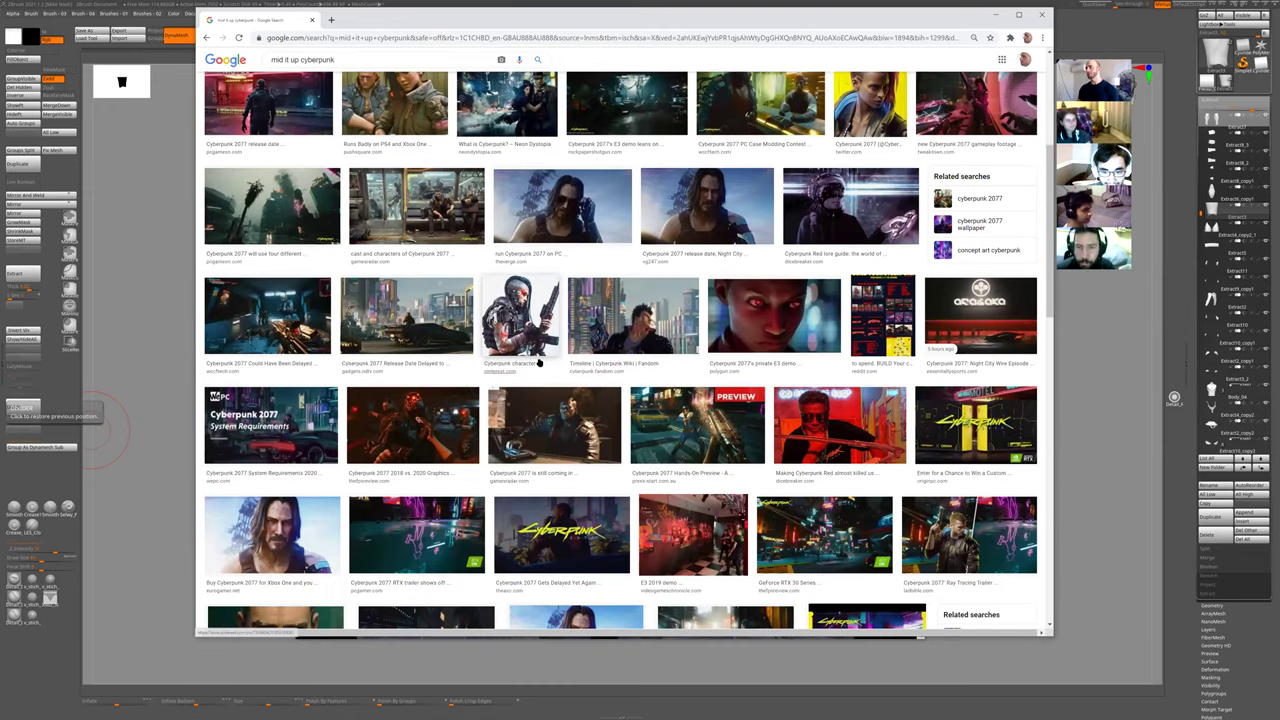
pyautogui.scroll(-1, 538, 365)
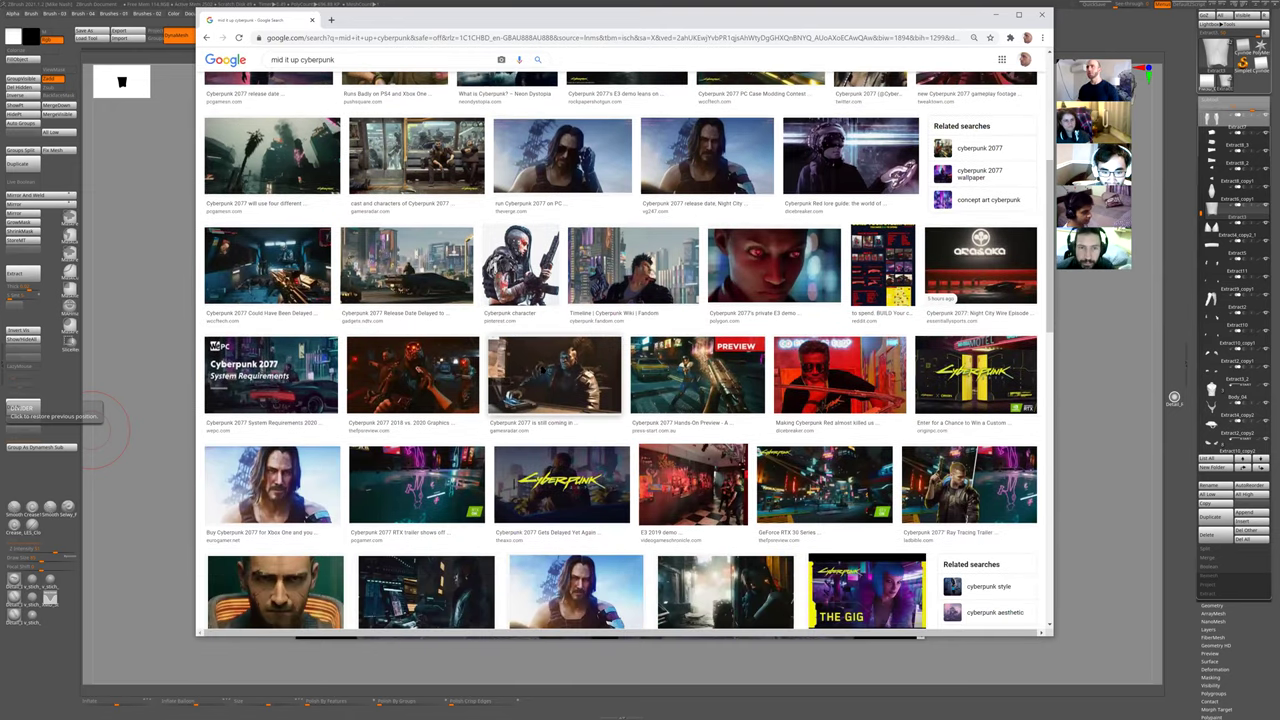
pyautogui.scroll(2, 538, 365)
pyautogui.scroll(2, 600, 242)
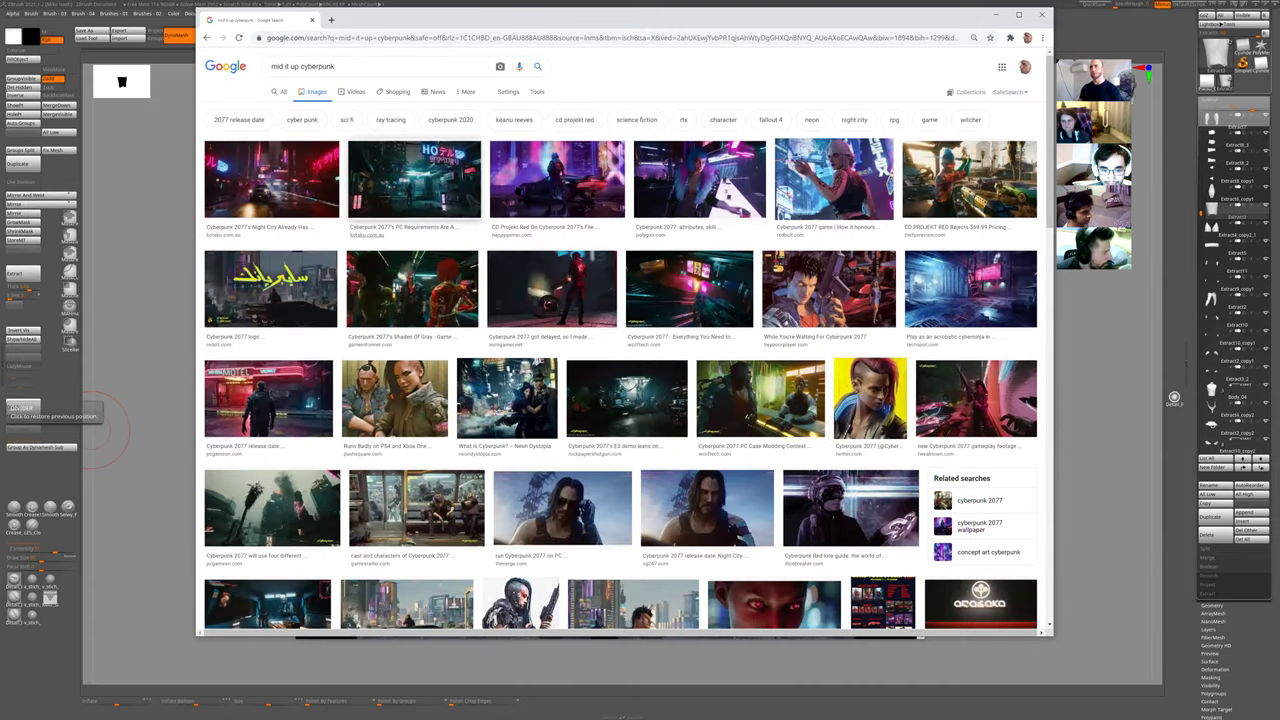
pyautogui.scroll(-2, 600, 242)
pyautogui.scroll(-5, 600, 242)
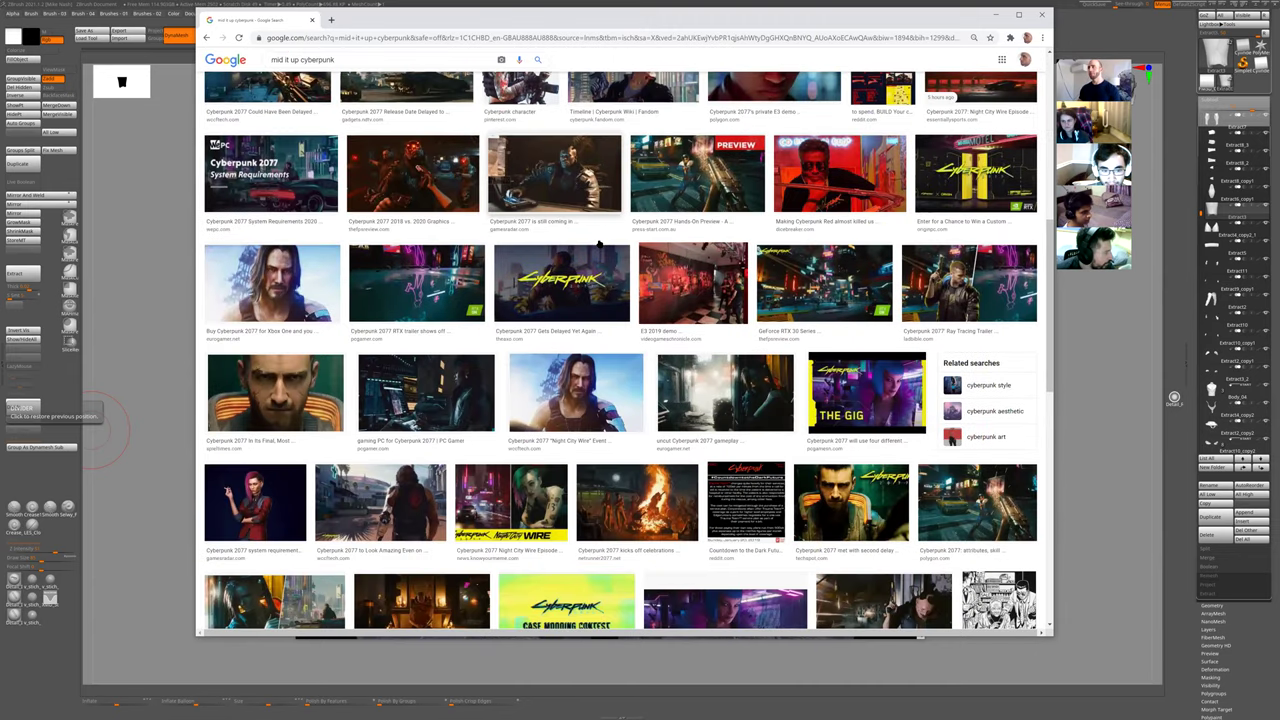
pyautogui.scroll(-2, 600, 242)
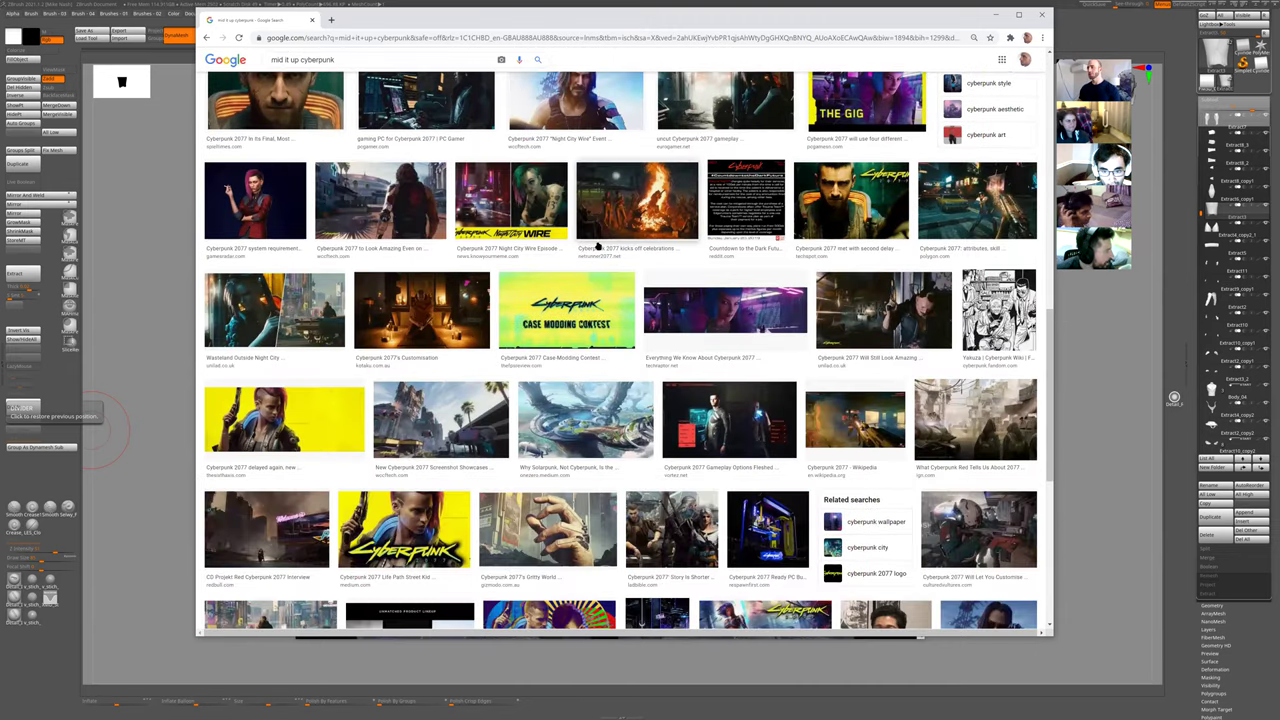
pyautogui.scroll(-2, 600, 249)
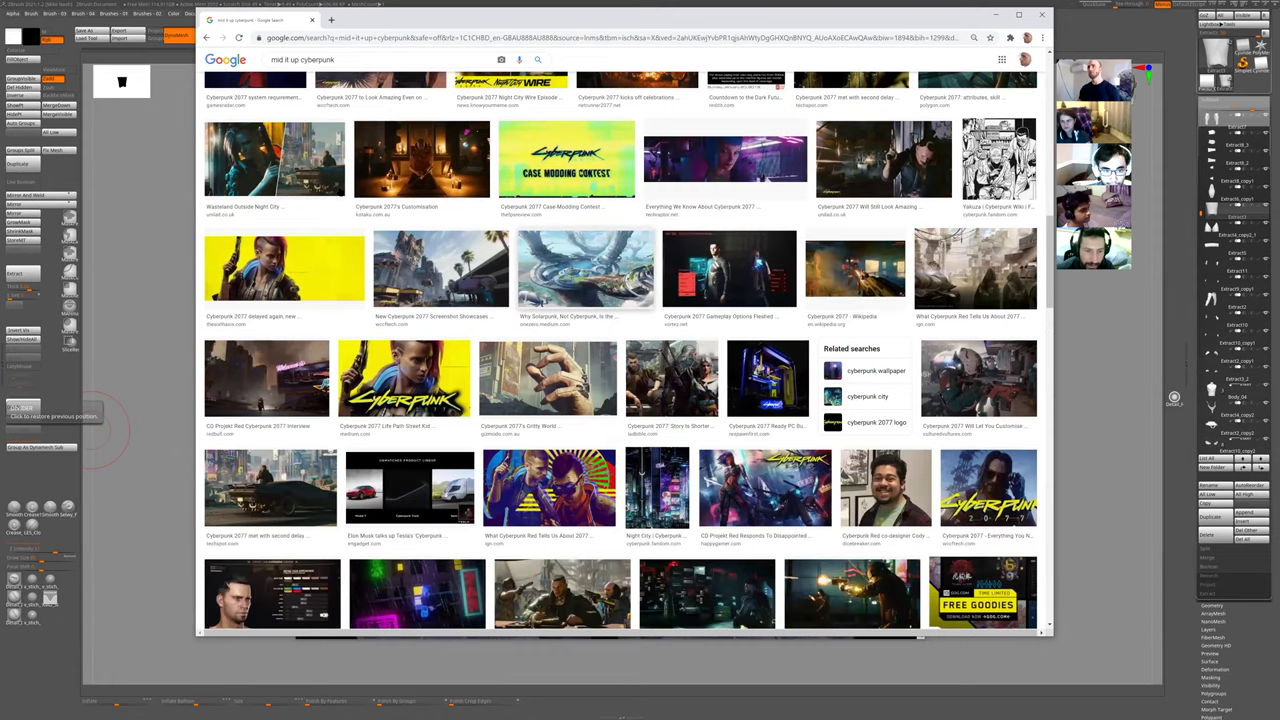
pyautogui.scroll(-5, 600, 249)
# - Correct the image search to "mix it up cyberpunk" and preview the purple Mix It Up poster photo
pyautogui.click(284, 60)
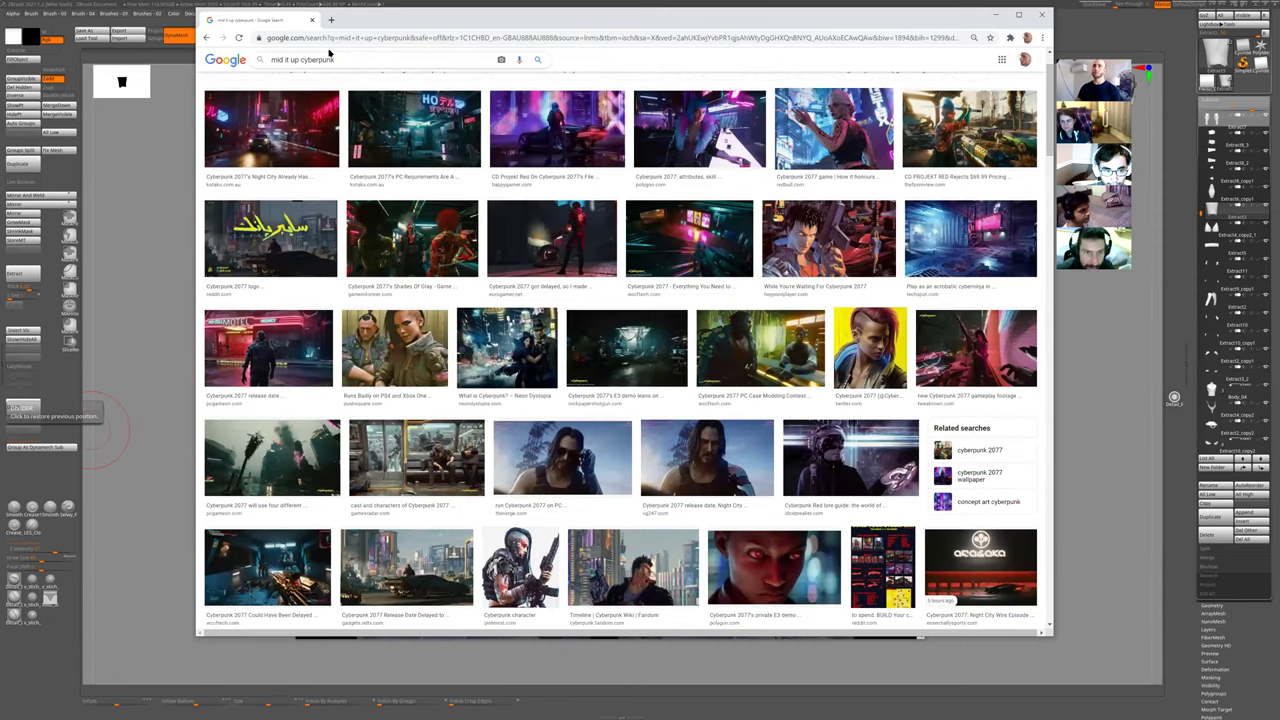
pyautogui.write('it')
pyautogui.press('Return')
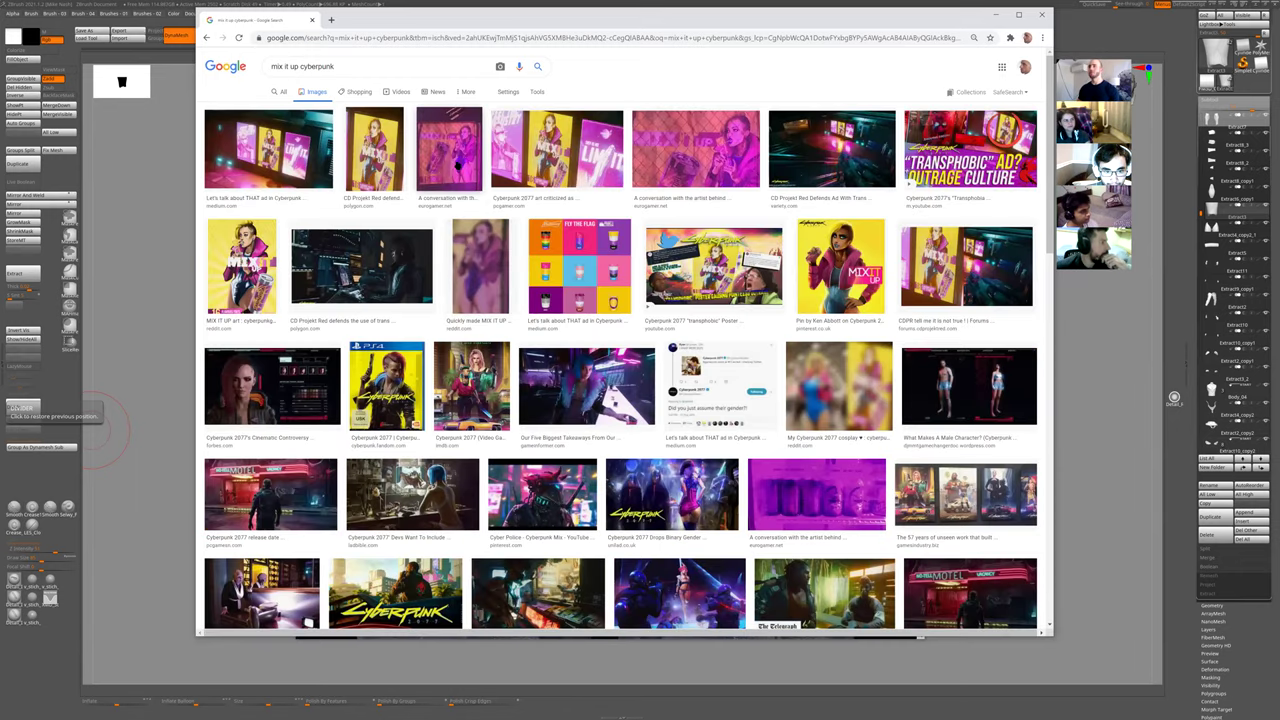
pyautogui.click(462, 170)
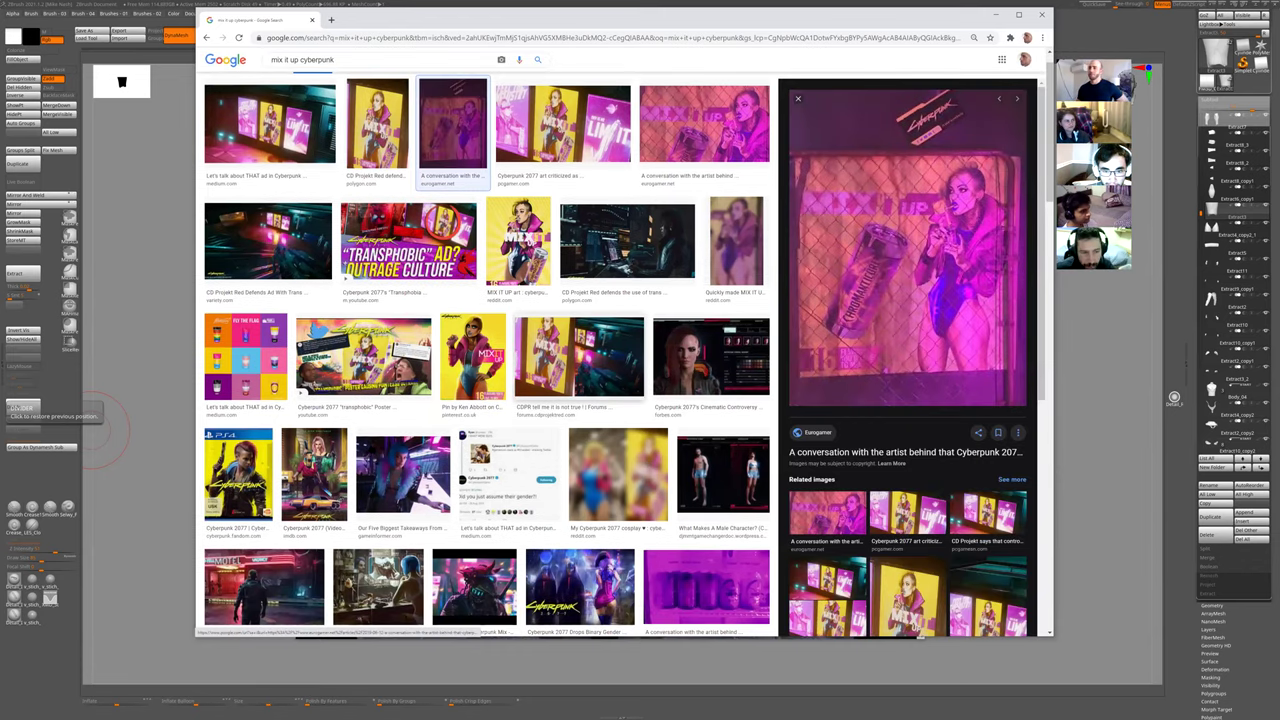
# - Preview the image of the blue-haired character at a mirror and the male and female character comparison
pyautogui.scroll(-1, 396, 437)
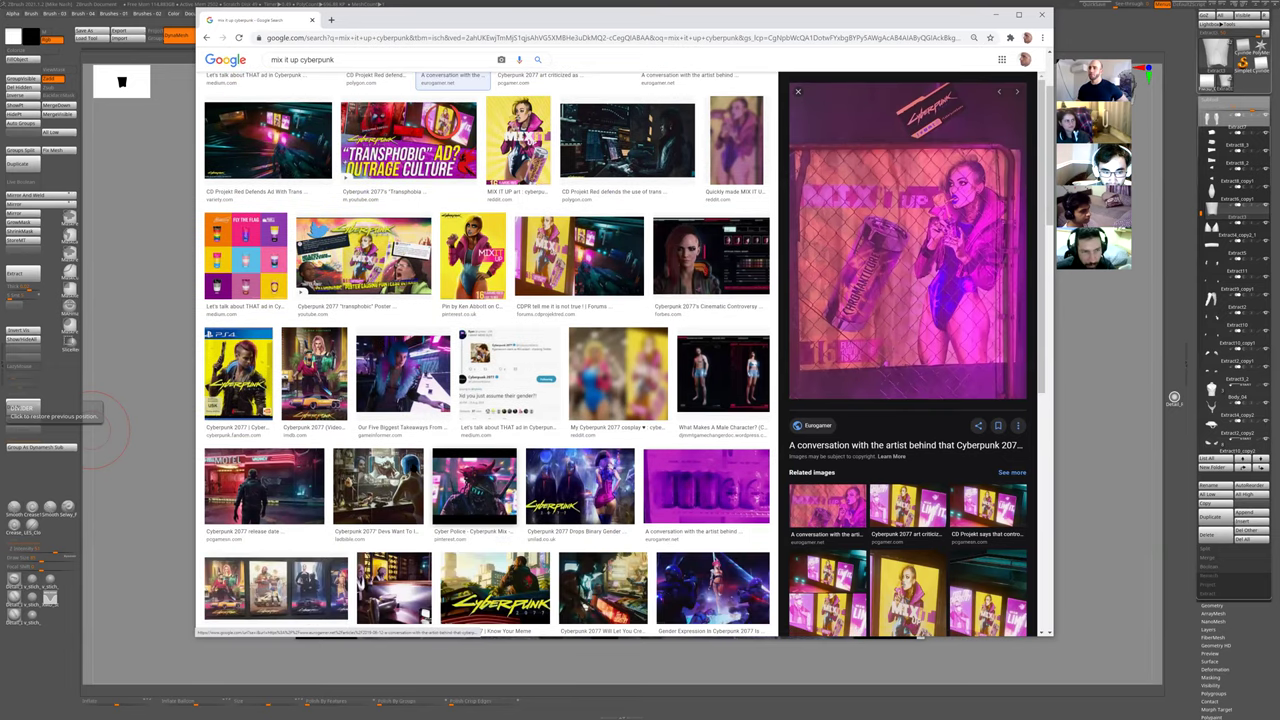
pyautogui.click(378, 485)
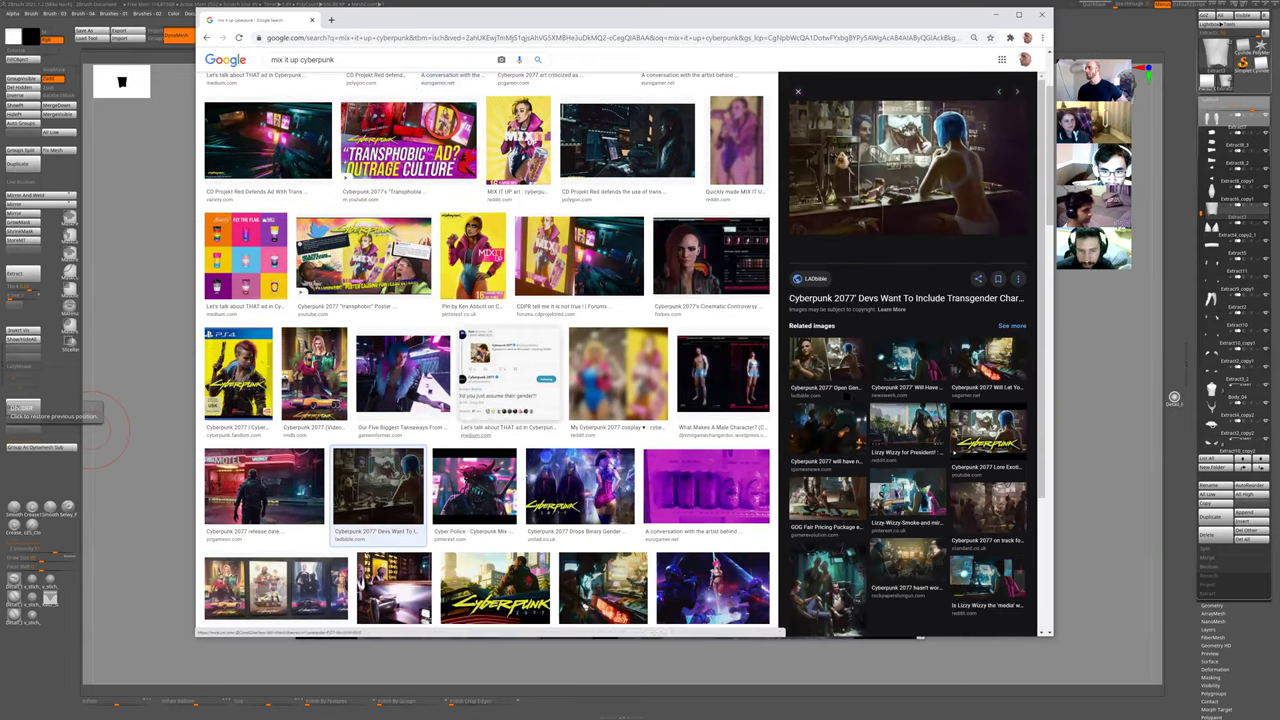
pyautogui.scroll(-1, 722, 370)
pyautogui.click(722, 270)
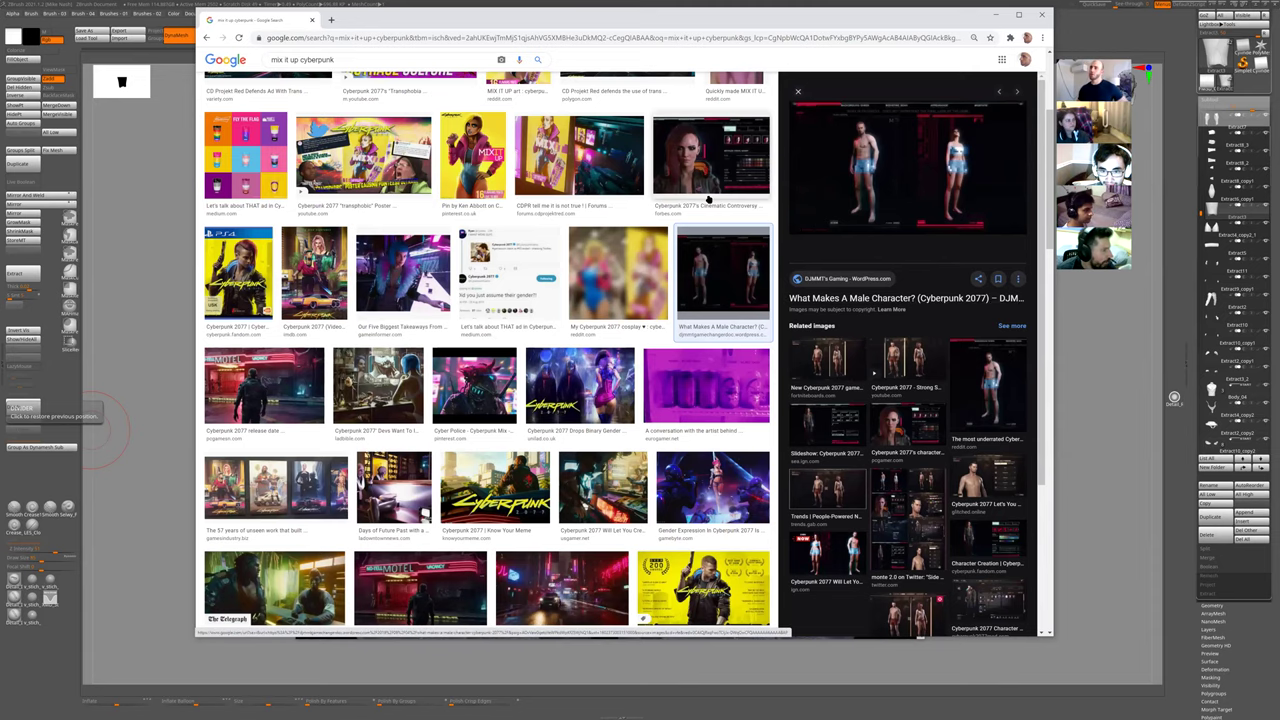
# - Look further through the Cyberpunk image results and preview the yellow GOLD announcement image
pyautogui.scroll(-1, 700, 305)
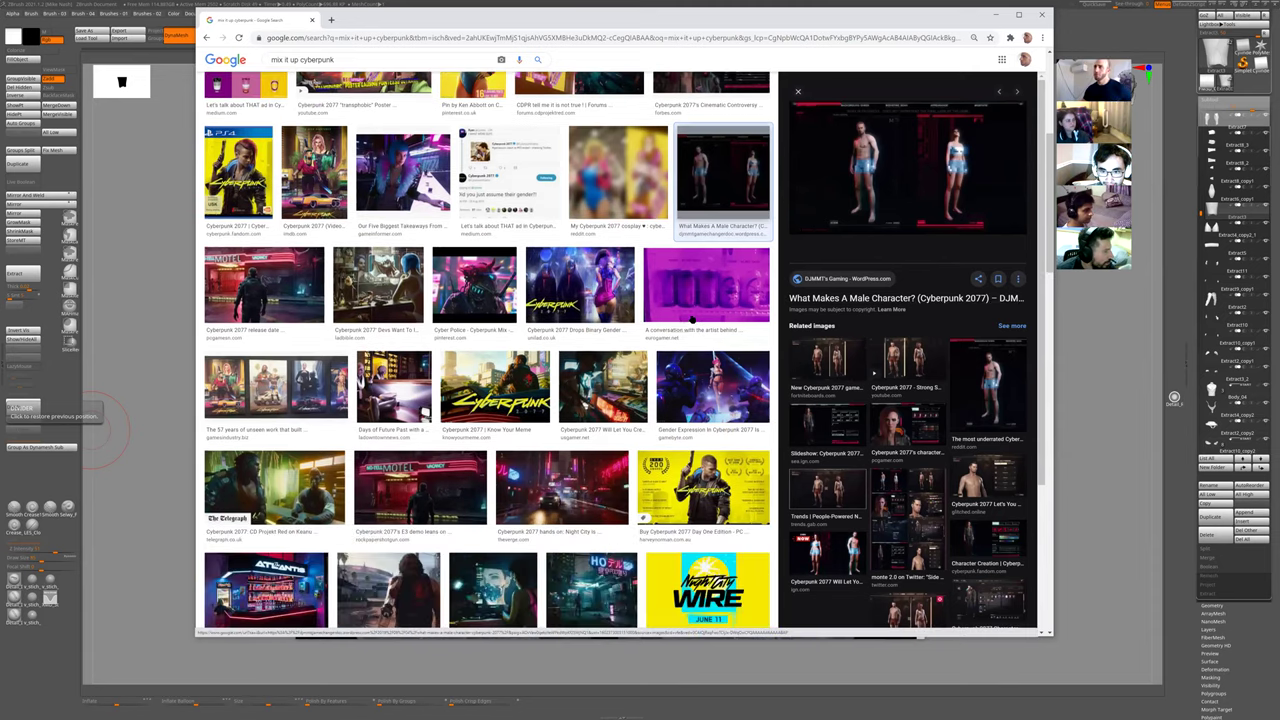
pyautogui.scroll(-3, 688, 326)
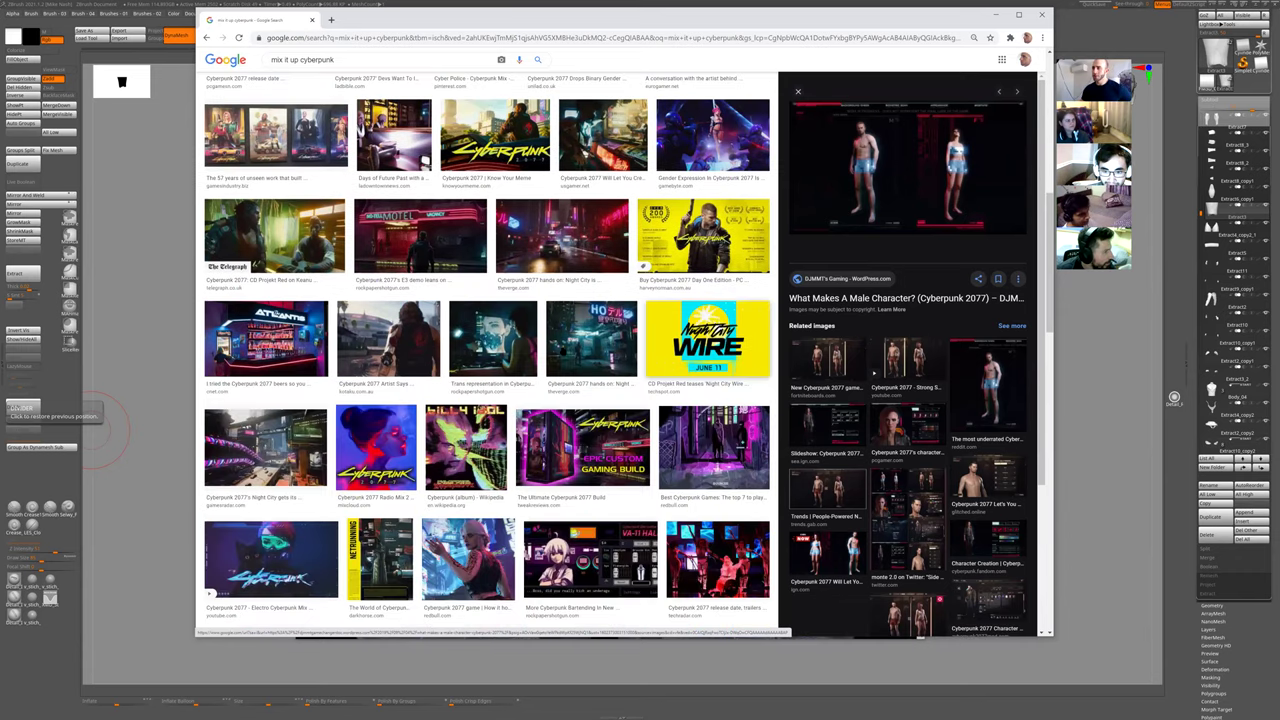
pyautogui.scroll(-2, 585, 365)
pyautogui.scroll(-2, 597, 366)
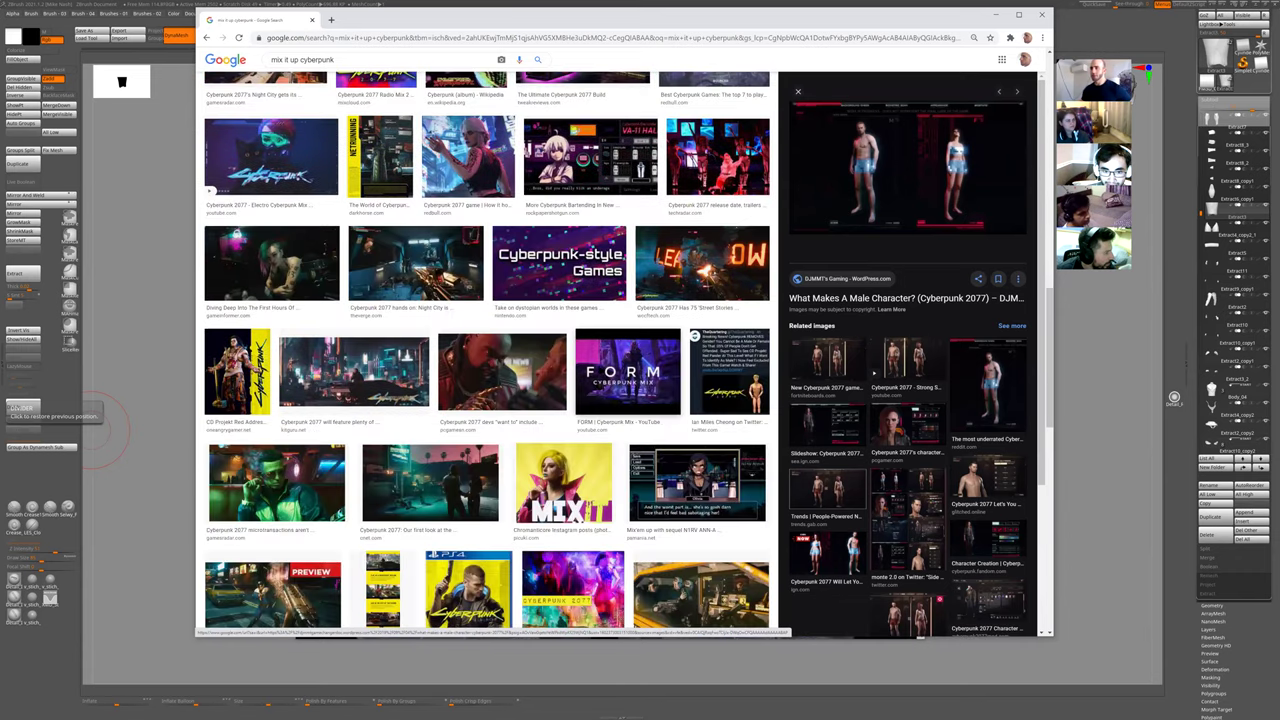
pyautogui.scroll(-3, 595, 393)
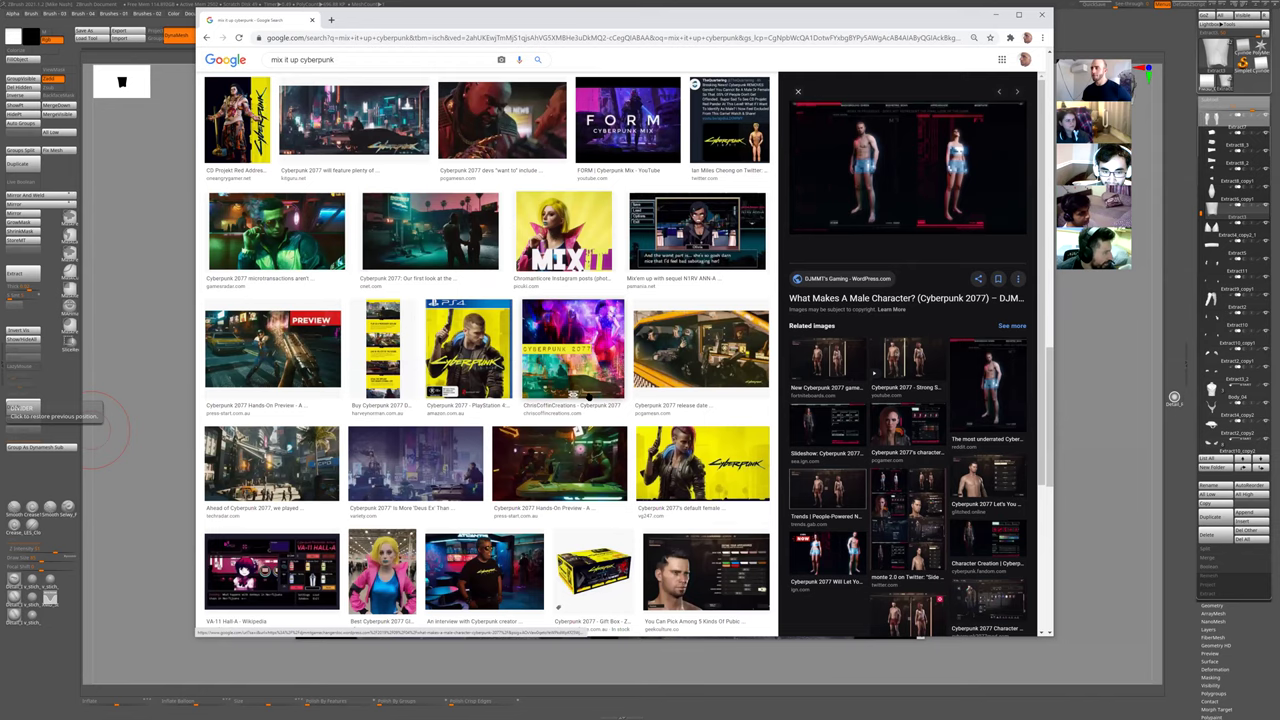
pyautogui.scroll(-1, 588, 396)
pyautogui.scroll(-2, 590, 396)
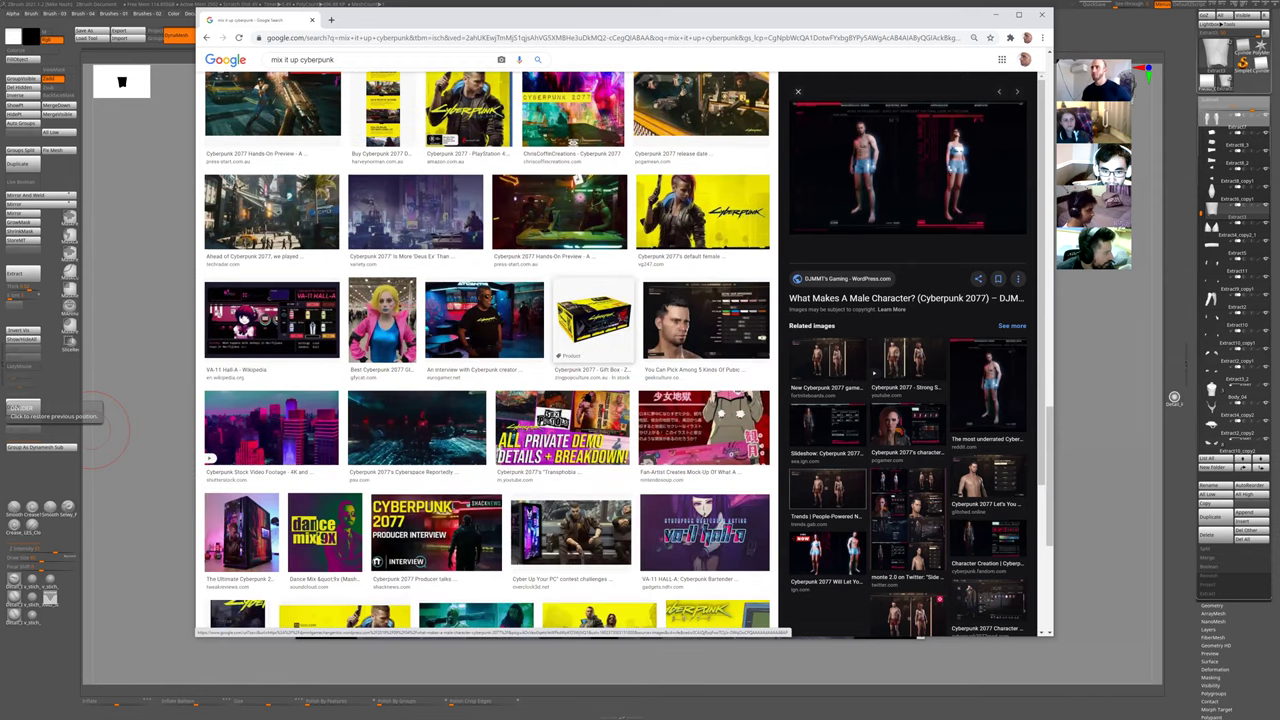
pyautogui.scroll(-1, 590, 396)
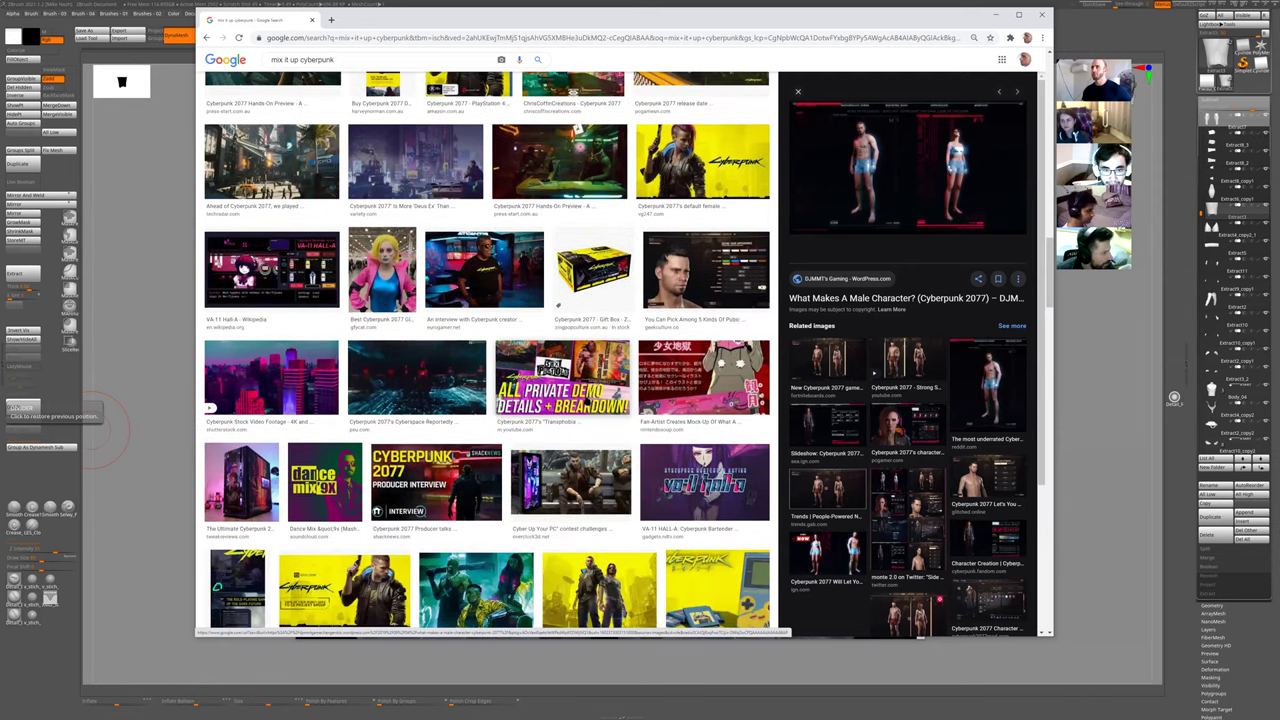
pyautogui.scroll(-2, 575, 300)
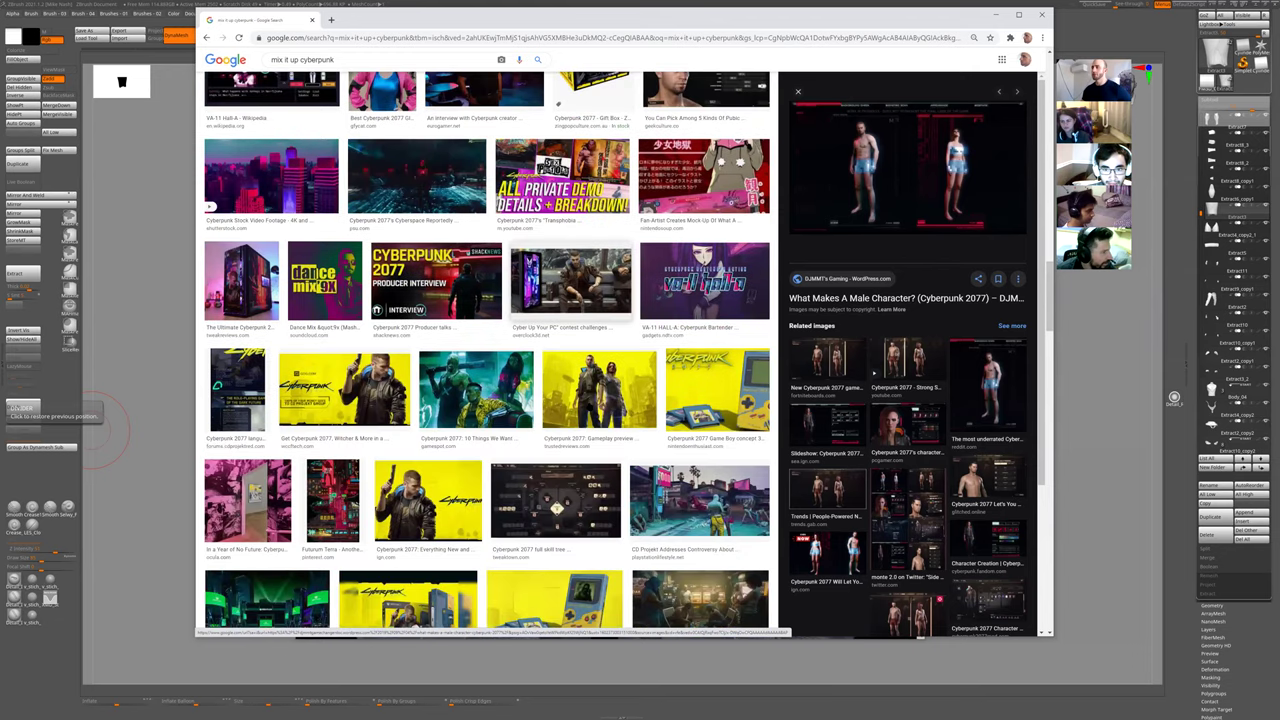
pyautogui.scroll(-3, 585, 350)
pyautogui.scroll(-3, 589, 407)
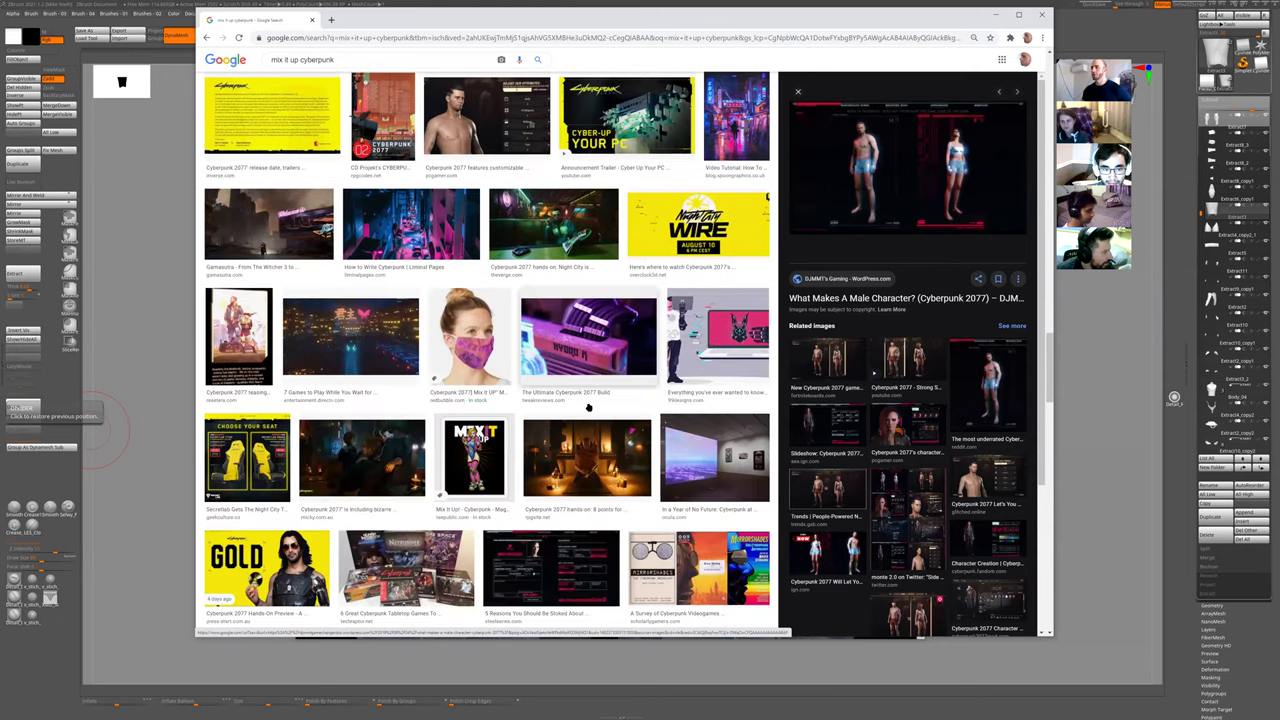
pyautogui.scroll(-2, 589, 407)
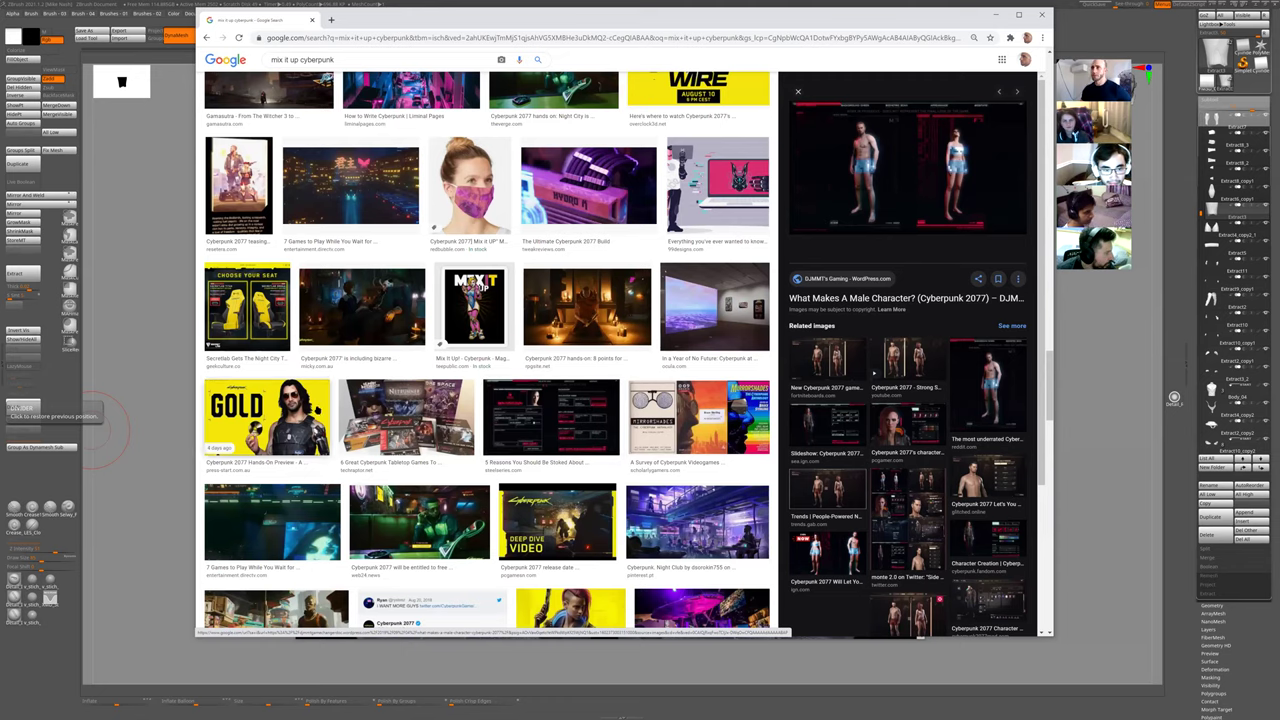
pyautogui.click(316, 412)
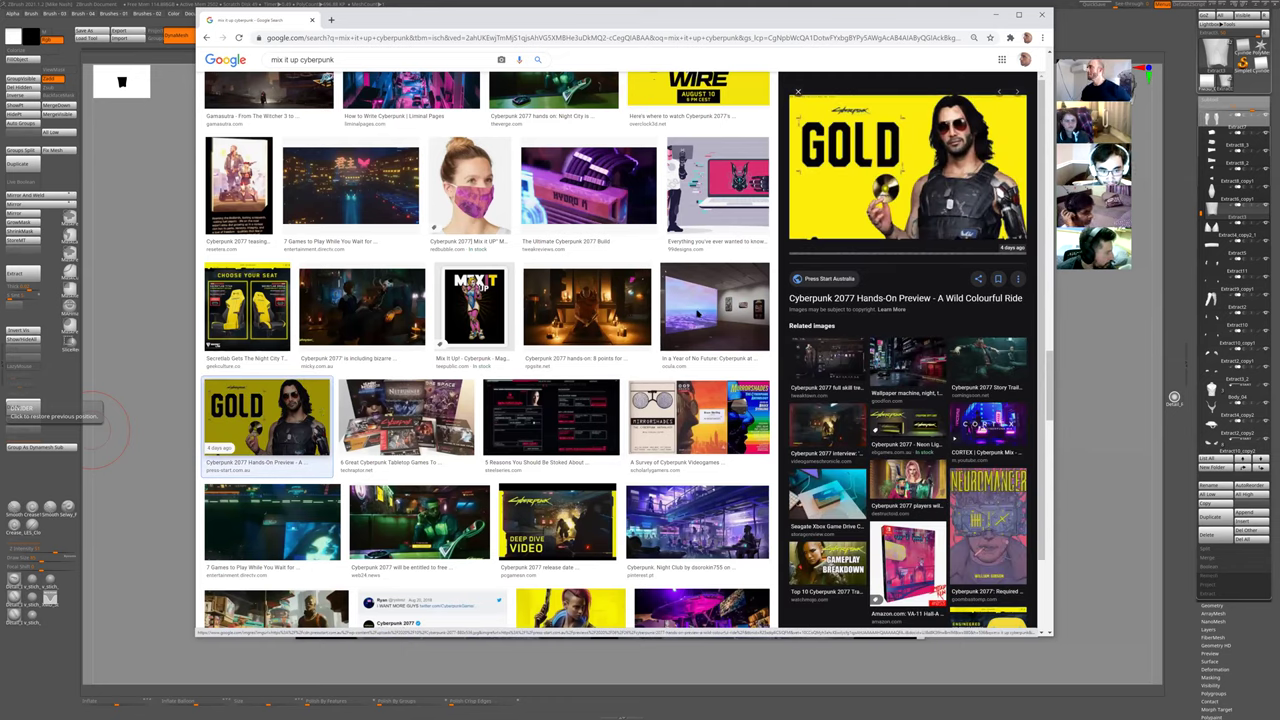
# - Put away the browser and competition poster windows and show the whole character again in ZBrush
pyautogui.click(996, 15)
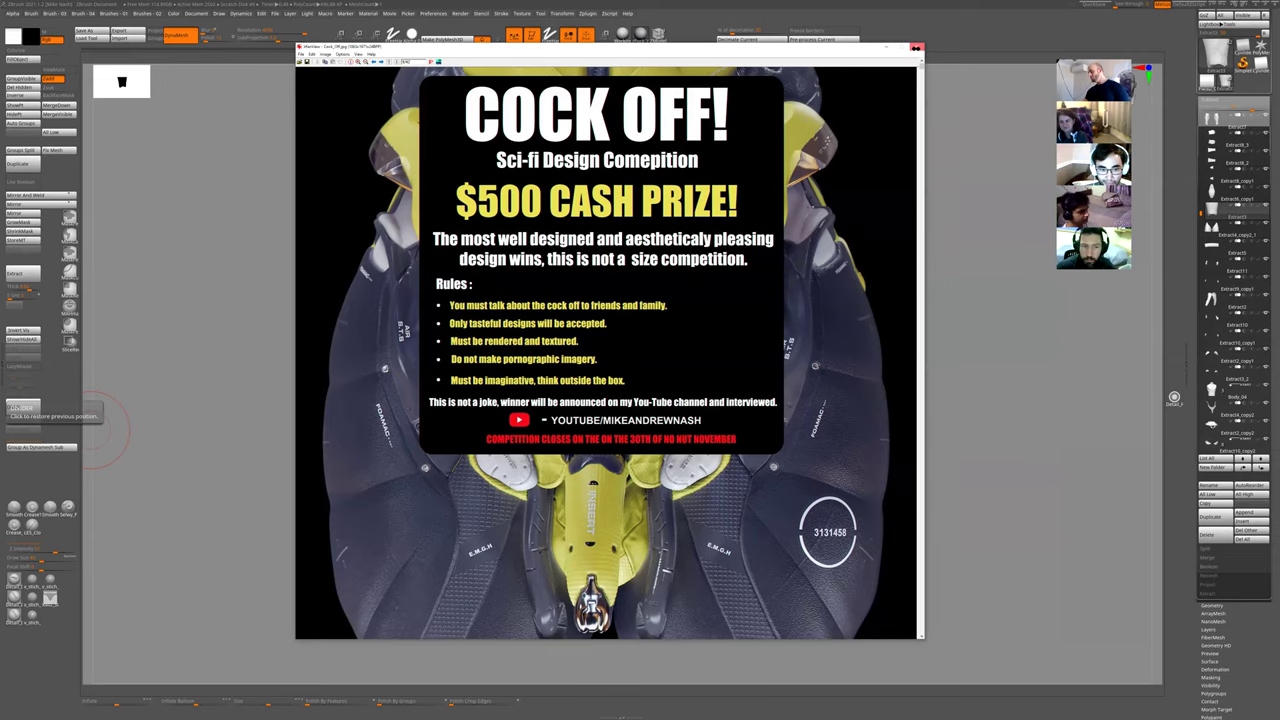
pyautogui.click(915, 47)
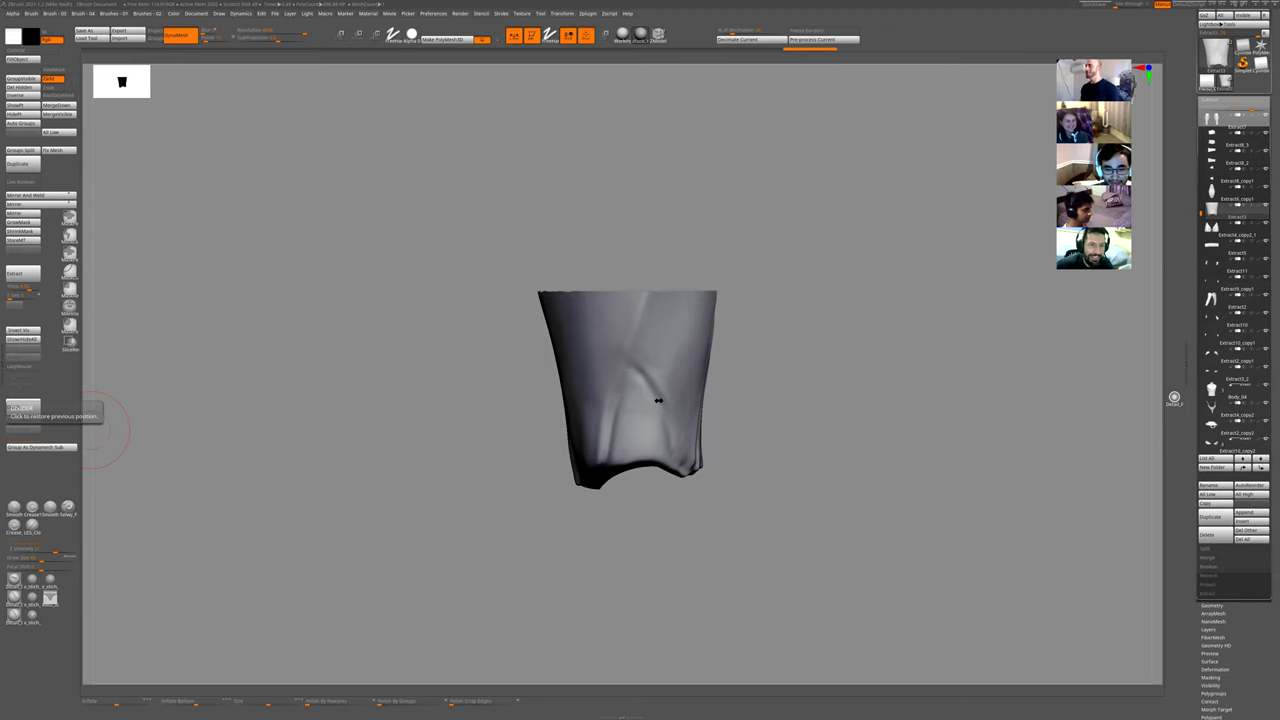
pyautogui.hotkey('shift', 's')
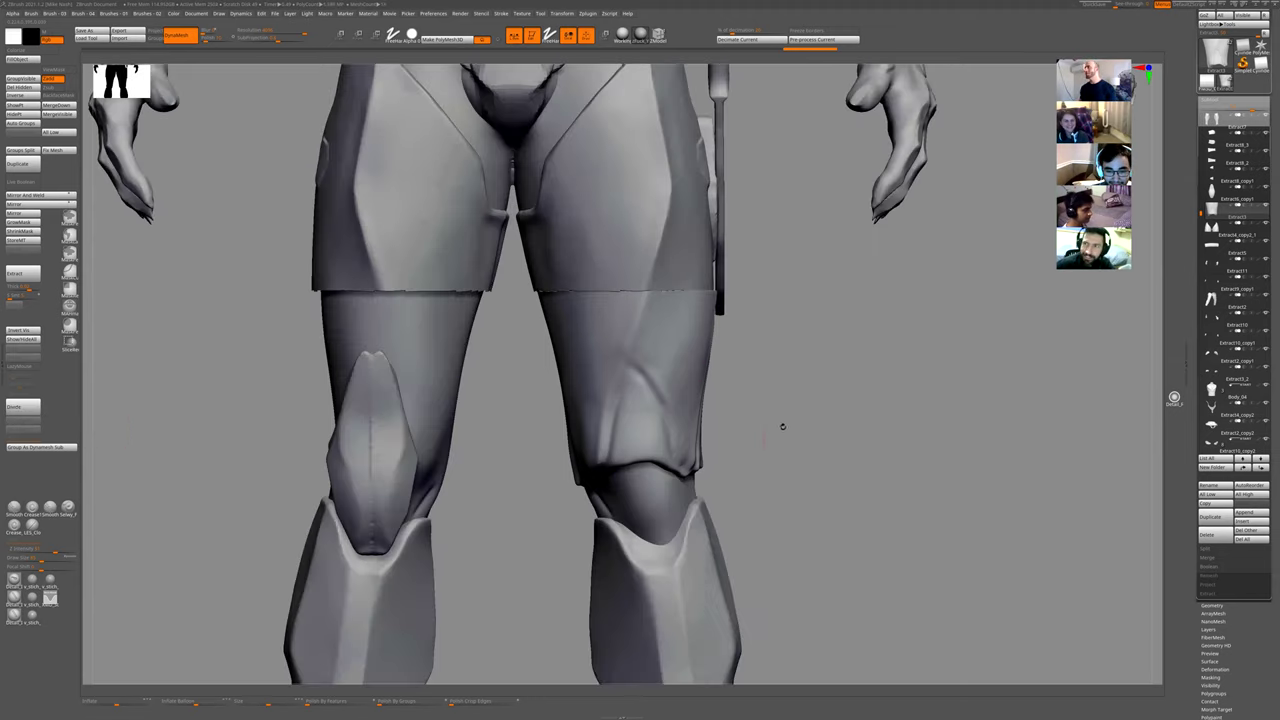
# - Sculpt a fold near the outer lower edge of the thigh section, then isolate the part and apply Mirror And Weld
pyautogui.press('1')
pyautogui.click(662, 436)
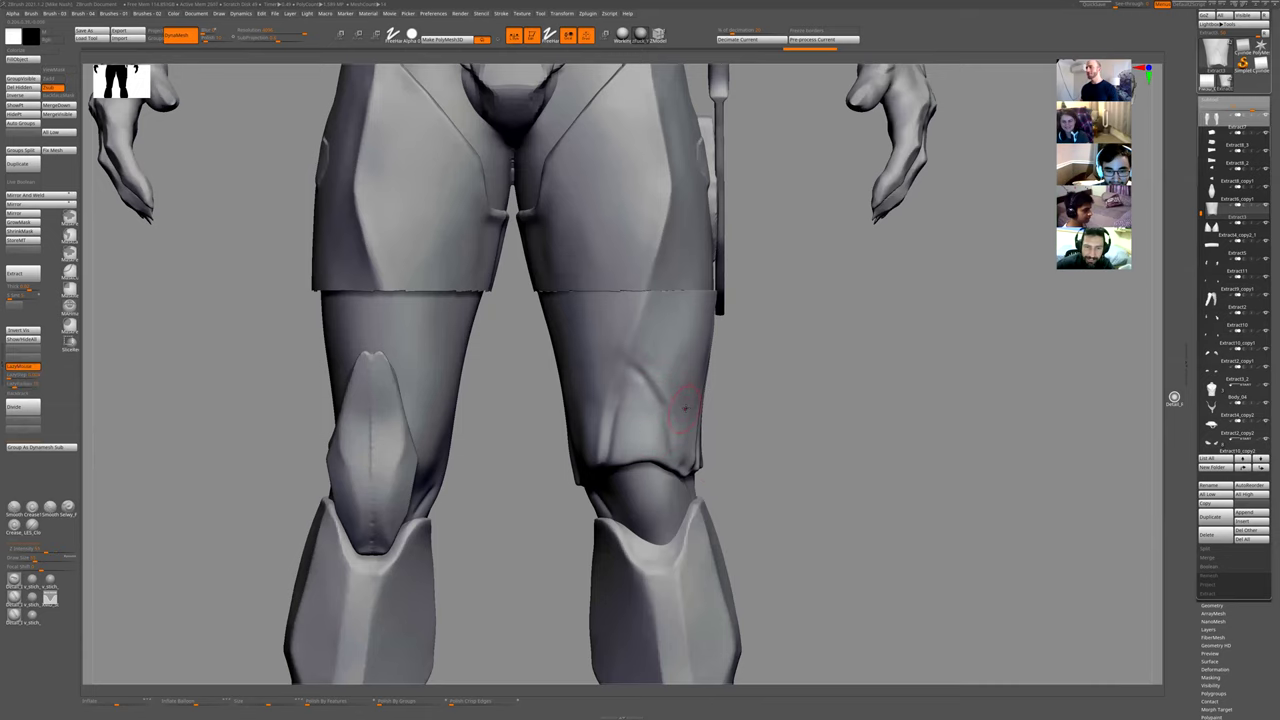
pyautogui.moveTo(688, 402); pyautogui.dragTo(662, 458)
pyautogui.moveTo(754, 309)
pyautogui.keyDown('ctrl'); pyautogui.mouseDown(button='right')
pyautogui.moveTo(740, 397)
pyautogui.moveTo(771, 460)
pyautogui.moveTo(746, 403)
pyautogui.moveTo(780, 415)
pyautogui.mouseUp(button='right'); pyautogui.keyUp('ctrl')
pyautogui.hotkey('alt', 's')
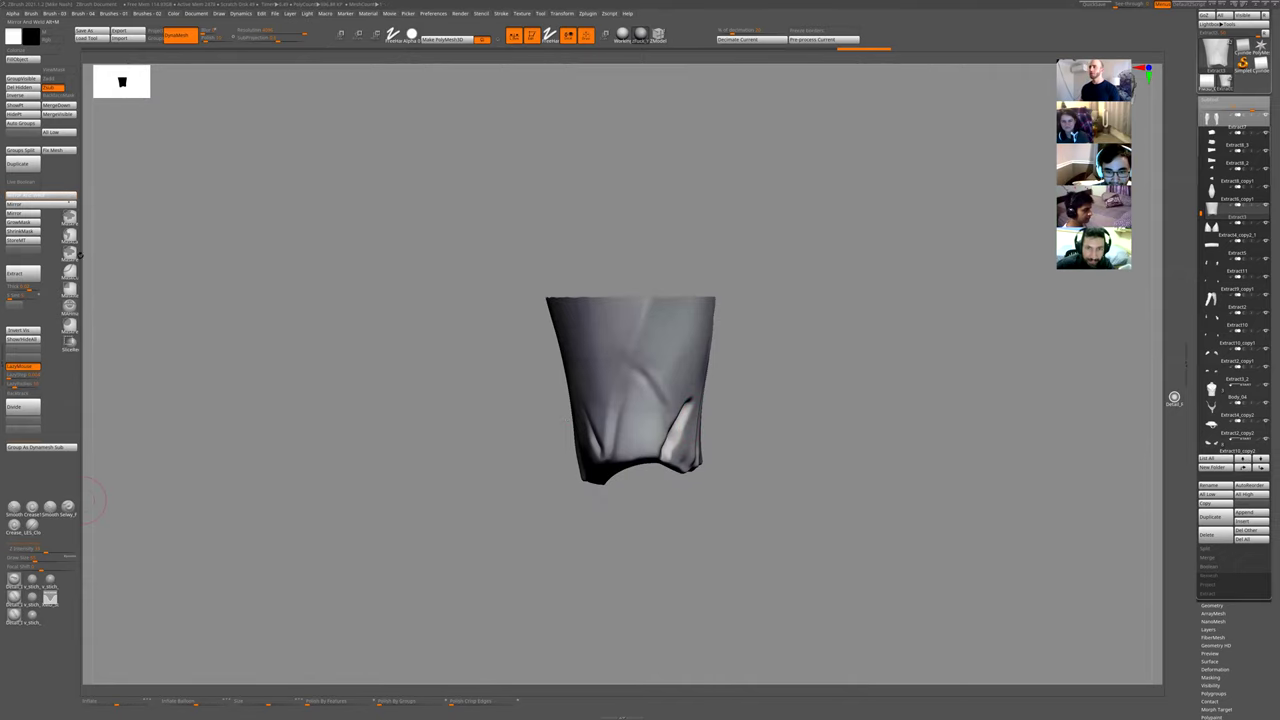
pyautogui.hotkey('alt', 's')
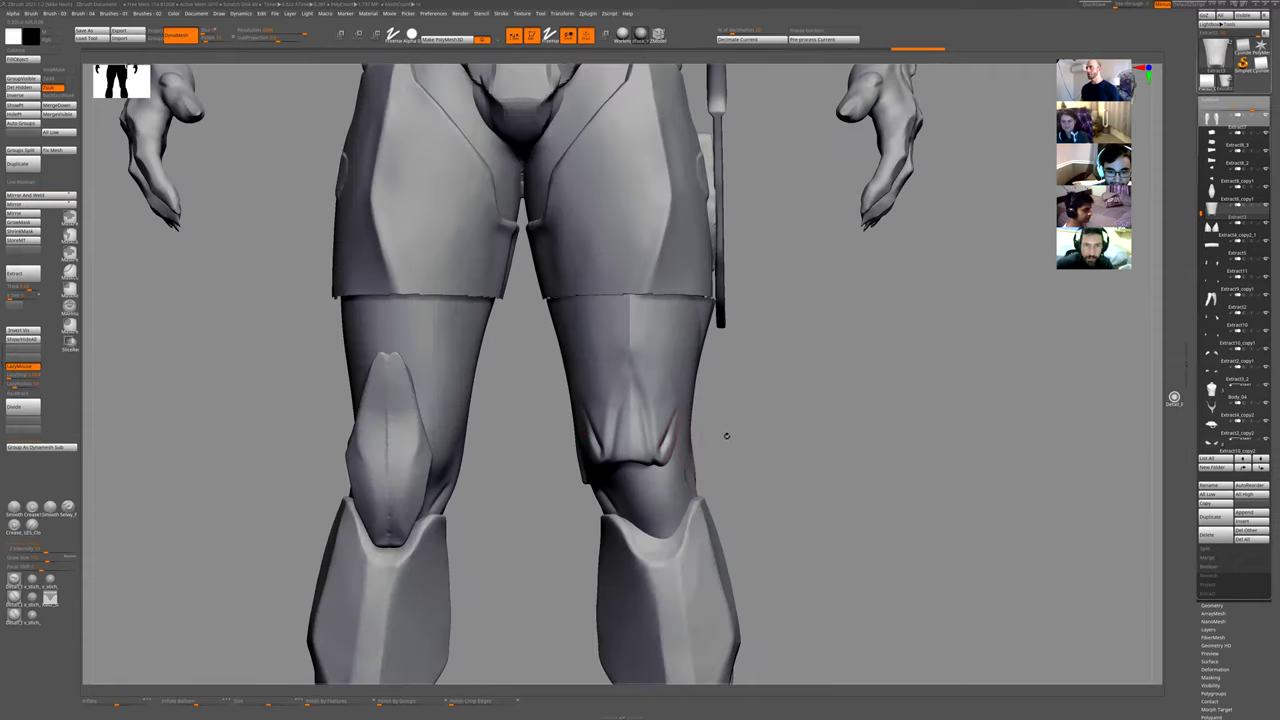
# - Reshape the outer side and lower contour of the lower thigh section with the Move brush
pyautogui.press('b')
pyautogui.press('m')
pyautogui.press('v')
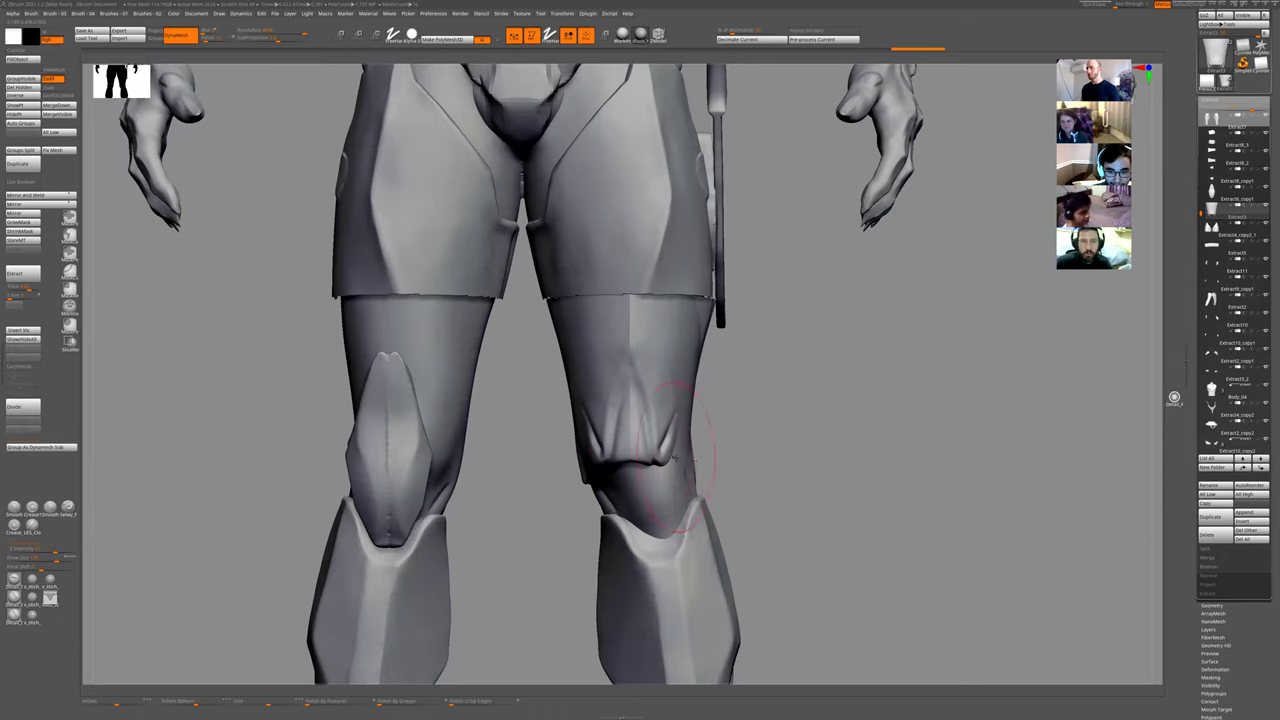
pyautogui.moveTo(672, 448); pyautogui.dragTo(704, 312)
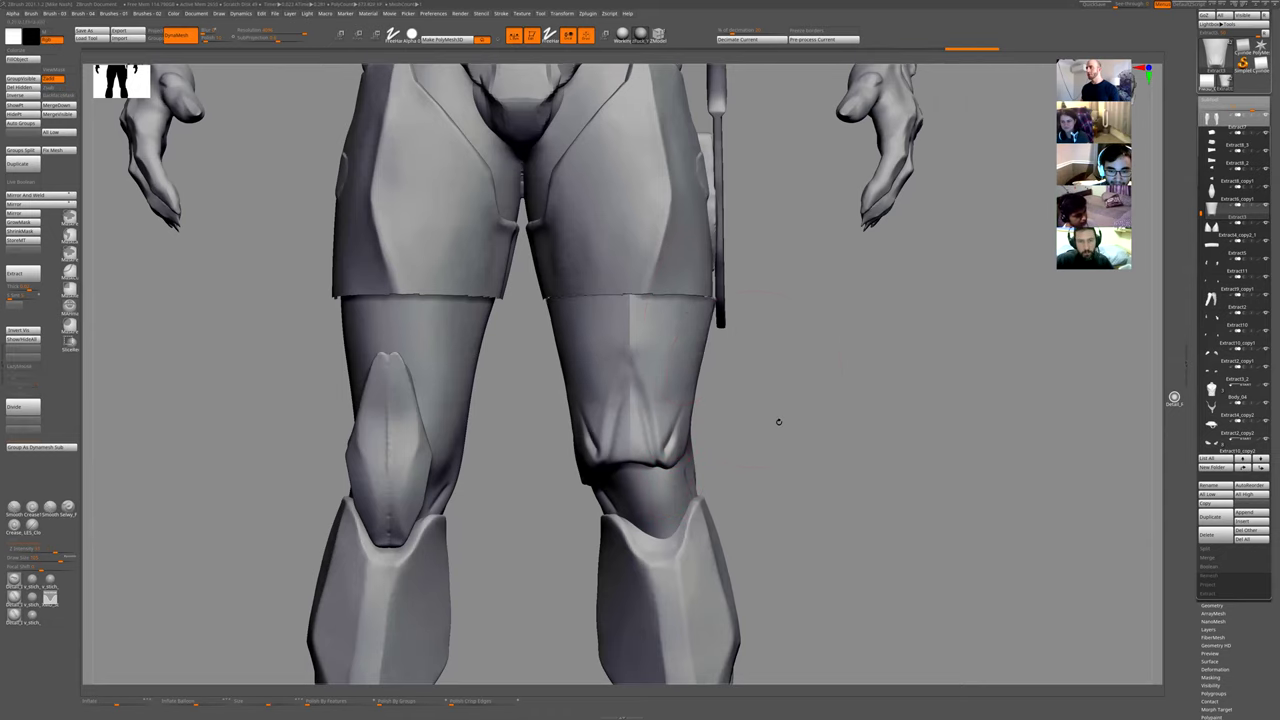
pyautogui.moveTo(777, 423)
pyautogui.keyDown('alt'); pyautogui.mouseDown()
pyautogui.moveTo(797, 426)
pyautogui.moveTo(766, 421)
pyautogui.mouseUp(); pyautogui.keyUp('alt')
pyautogui.keyDown('alt'); pyautogui.moveTo(880, 330); pyautogui.dragTo(806, 436); pyautogui.keyUp('alt')
pyautogui.moveTo(711, 445); pyautogui.dragTo(732, 442)
pyautogui.moveTo(806, 423); pyautogui.dragTo(801, 398)
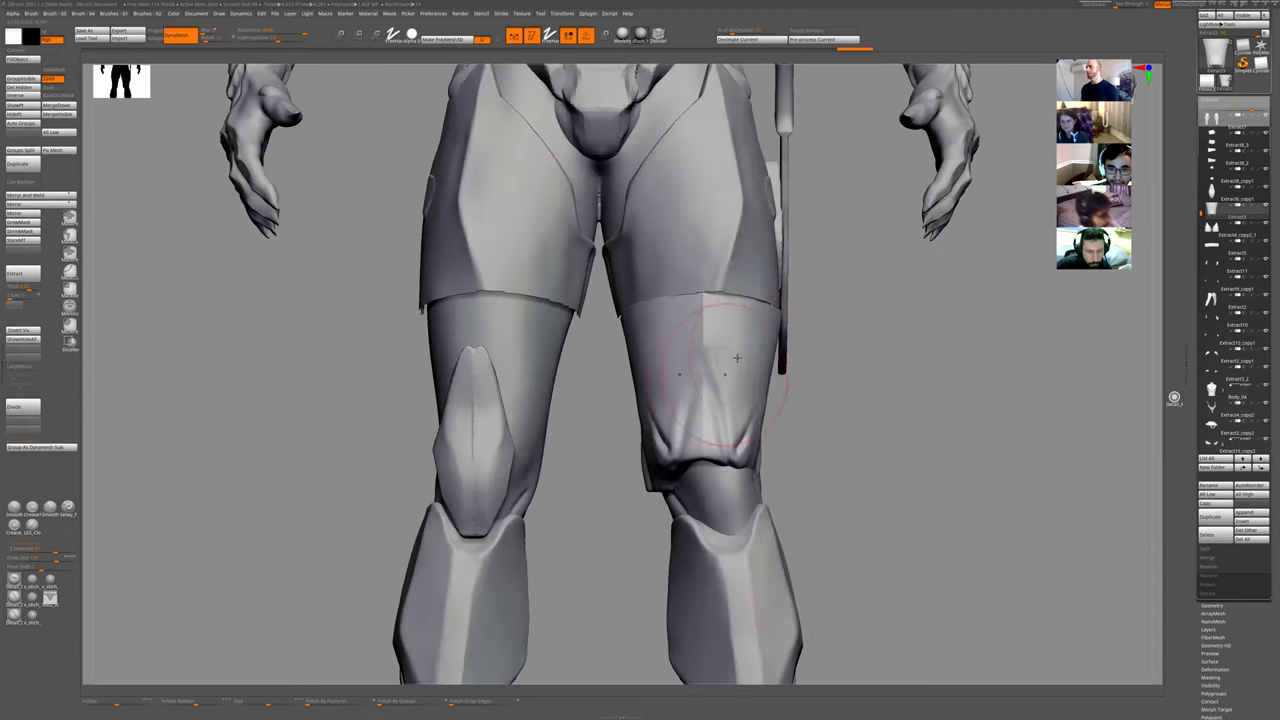
pyautogui.moveTo(737, 357); pyautogui.dragTo(743, 354)
# - Refine the form along the central ridge at the upper front of the lower thigh section
pyautogui.press('1')
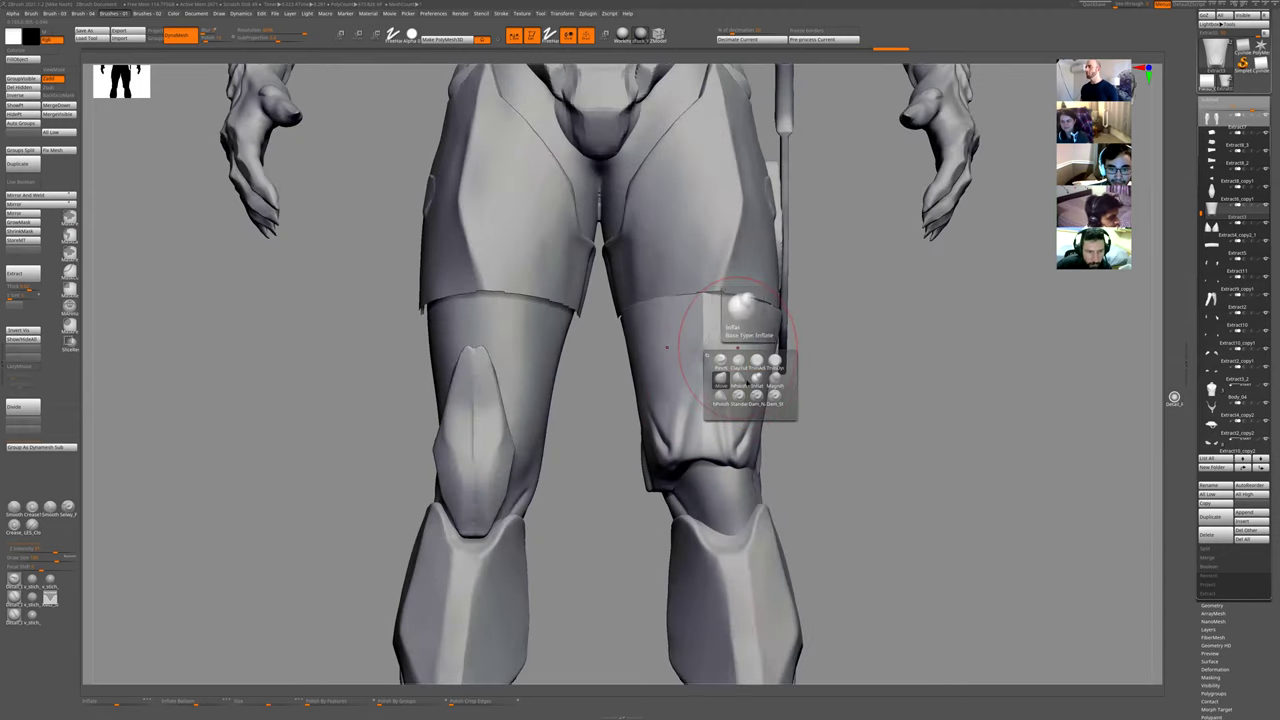
pyautogui.click(732, 364)
pyautogui.moveTo(706, 321)
pyautogui.mouseDown()
pyautogui.moveTo(700, 312)
pyautogui.moveTo(717, 309)
pyautogui.moveTo(692, 330)
pyautogui.mouseUp()
pyautogui.moveTo(797, 351)
pyautogui.mouseDown()
pyautogui.moveTo(707, 334)
pyautogui.moveTo(794, 471)
pyautogui.mouseUp()
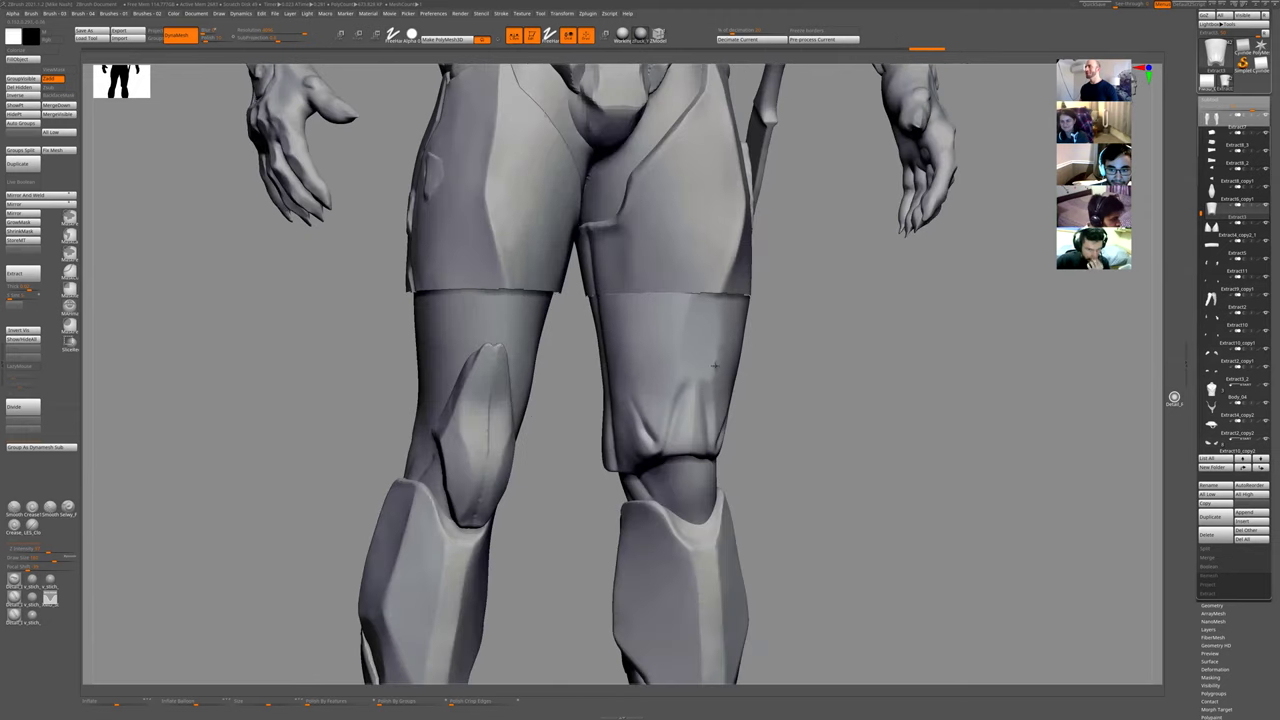
pyautogui.press('f')
pyautogui.moveTo(768, 589)
pyautogui.keyDown('alt'); pyautogui.mouseDown()
pyautogui.moveTo(763, 603)
pyautogui.moveTo(735, 445)
pyautogui.moveTo(800, 432)
pyautogui.moveTo(719, 413)
pyautogui.moveTo(800, 410)
pyautogui.moveTo(708, 400)
pyautogui.mouseUp(); pyautogui.keyUp('alt')
pyautogui.moveTo(703, 334); pyautogui.dragTo(738, 382)
# - Sculpt the planes on the upper outer front of the thigh section down towards the folds
pyautogui.press('b')
pyautogui.click(753, 377)
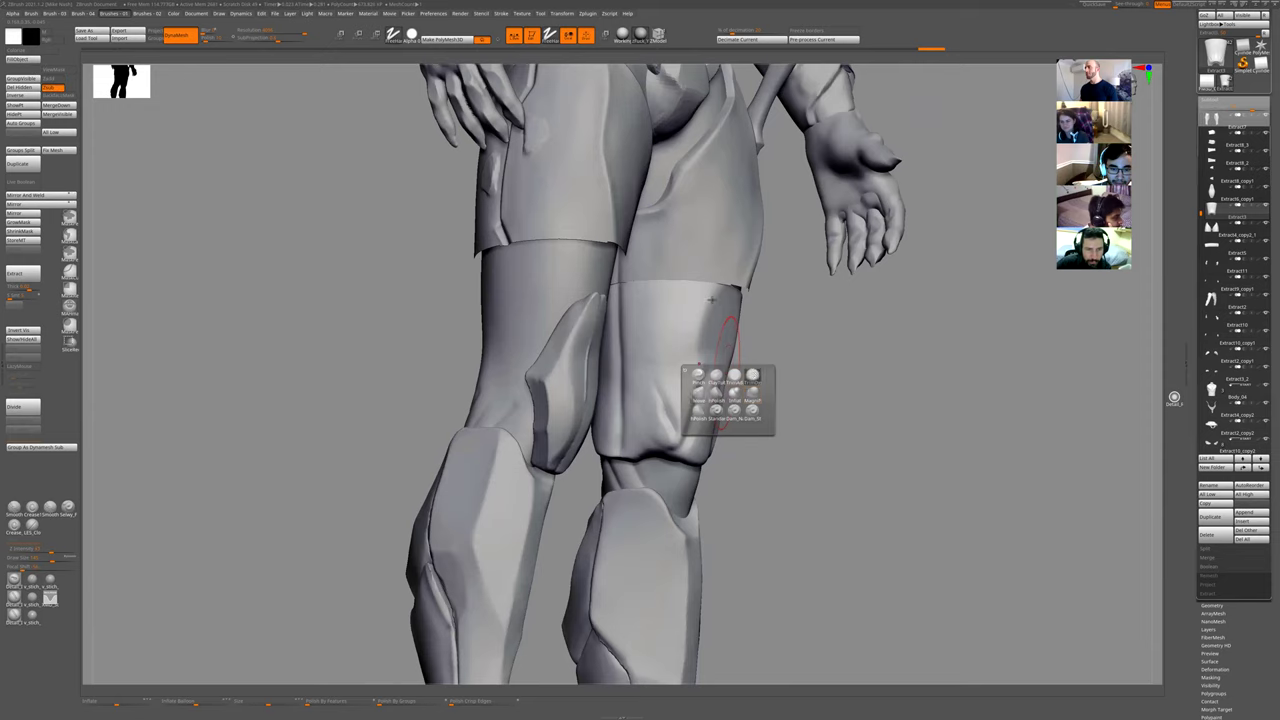
pyautogui.moveTo(705, 325); pyautogui.dragTo(661, 346)
pyautogui.moveTo(695, 292); pyautogui.dragTo(698, 388)
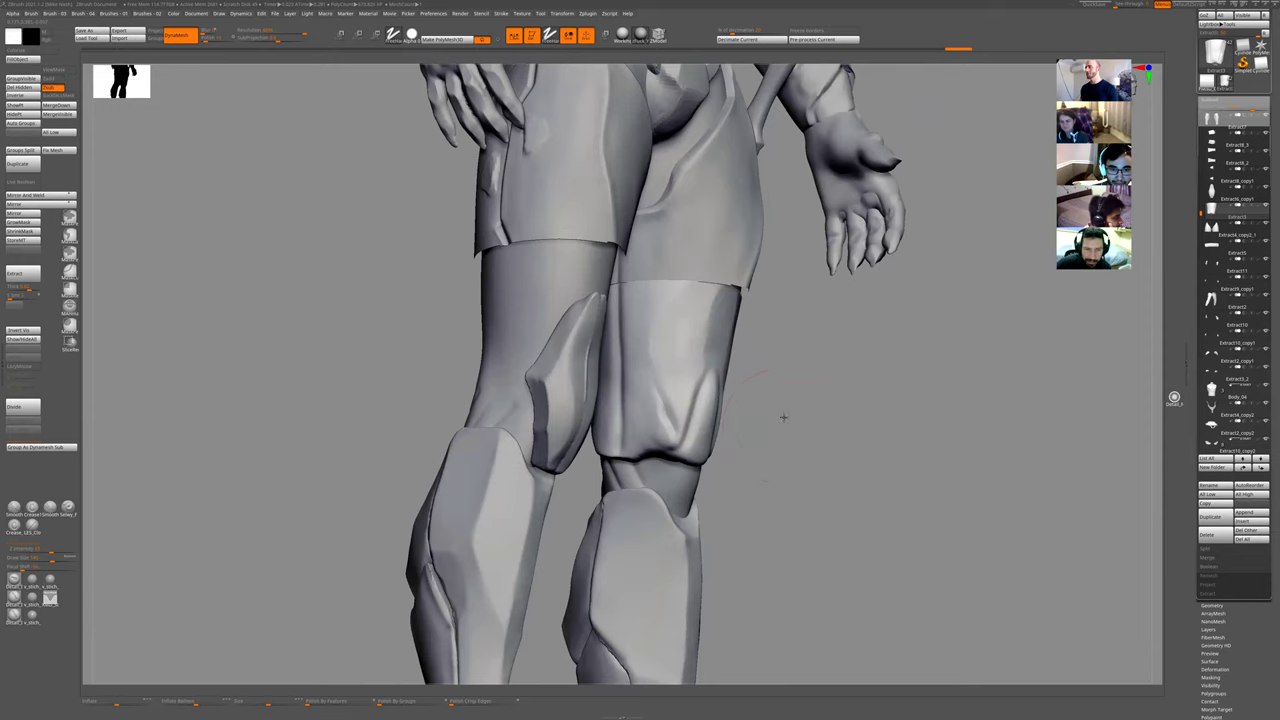
# - Adjust the thigh section's lower back edge above the knee pit, checking it isolated and on the whole character
pyautogui.moveTo(783, 417)
pyautogui.mouseDown()
pyautogui.moveTo(712, 350)
pyautogui.moveTo(720, 404)
pyautogui.mouseUp()
pyautogui.keyDown('alt'); pyautogui.moveTo(860, 462); pyautogui.dragTo(780, 458); pyautogui.keyUp('alt')
pyautogui.keyDown('shift'); pyautogui.moveTo(829, 555); pyautogui.dragTo(806, 432); pyautogui.keyUp('shift')
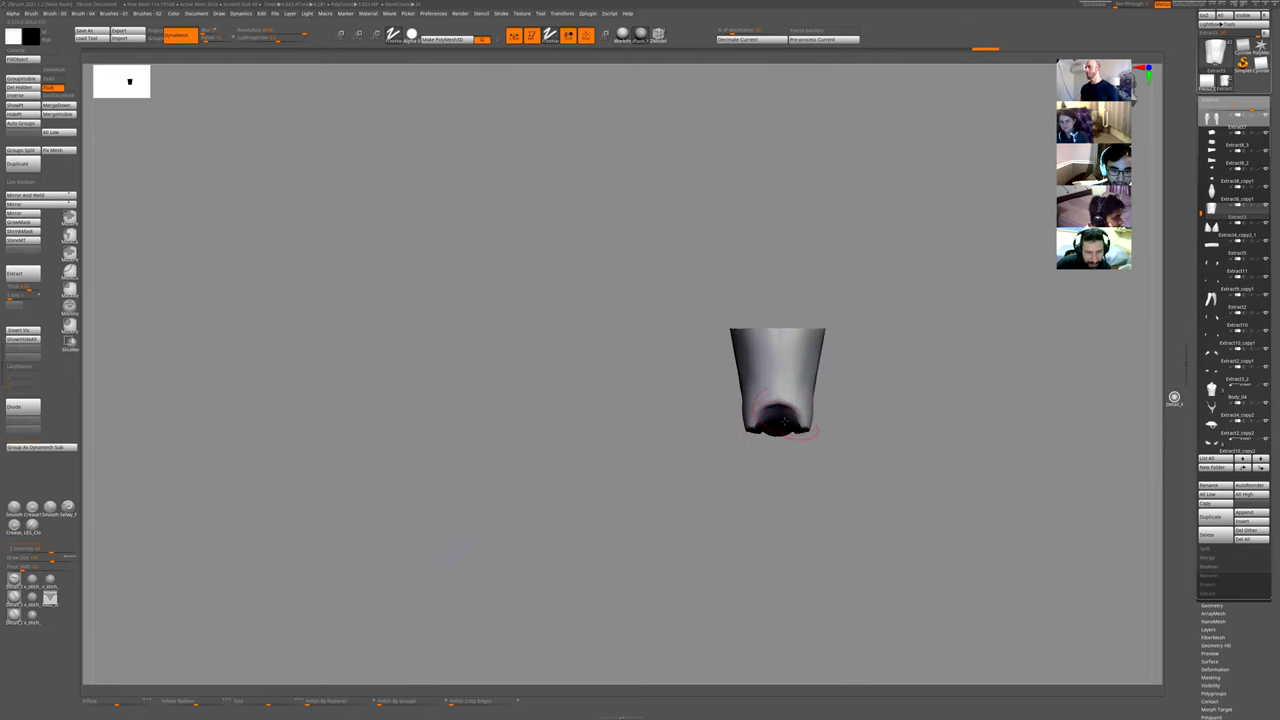
pyautogui.hotkey('ctrl', 'shift', 'z')
pyautogui.hotkey('ctrl', 'shift', 'z')
pyautogui.keyDown('alt'); pyautogui.moveTo(787, 400); pyautogui.dragTo(751, 389, button='right'); pyautogui.keyUp('alt')
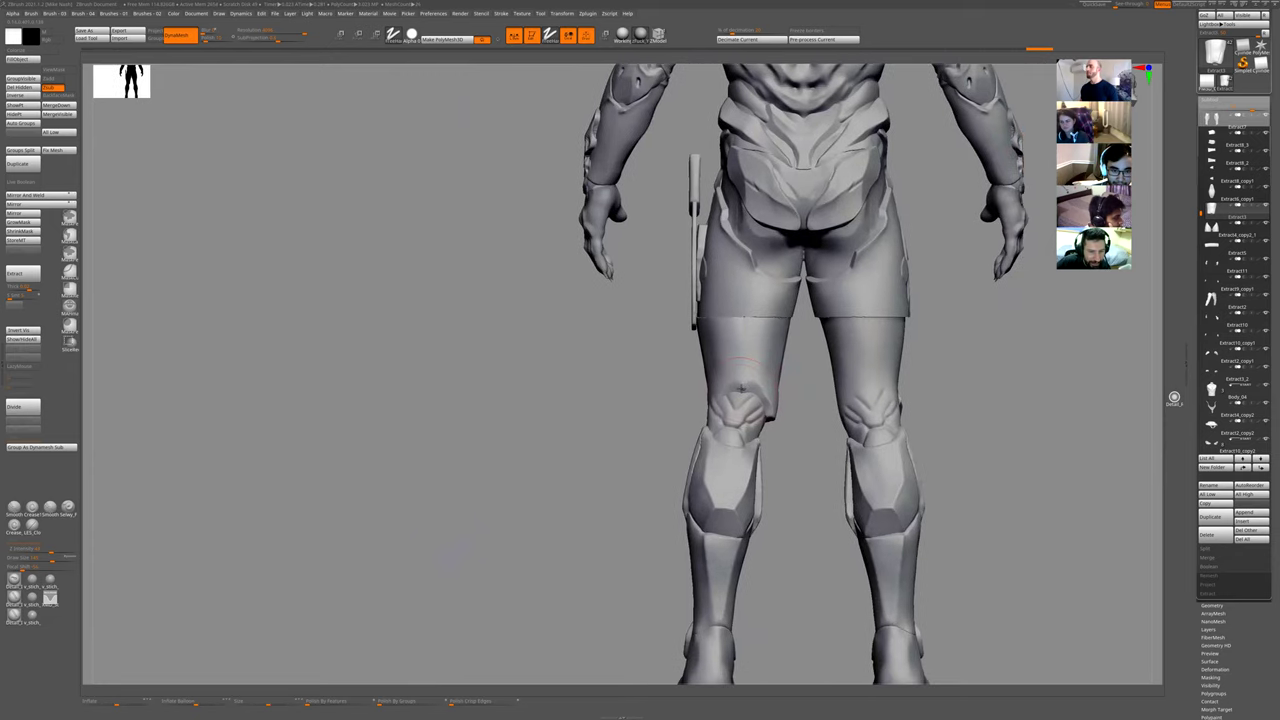
pyautogui.moveTo(743, 376)
pyautogui.mouseDown()
pyautogui.moveTo(741, 359)
pyautogui.moveTo(783, 523)
pyautogui.moveTo(929, 381)
pyautogui.moveTo(991, 391)
pyautogui.moveTo(879, 403)
pyautogui.mouseUp()
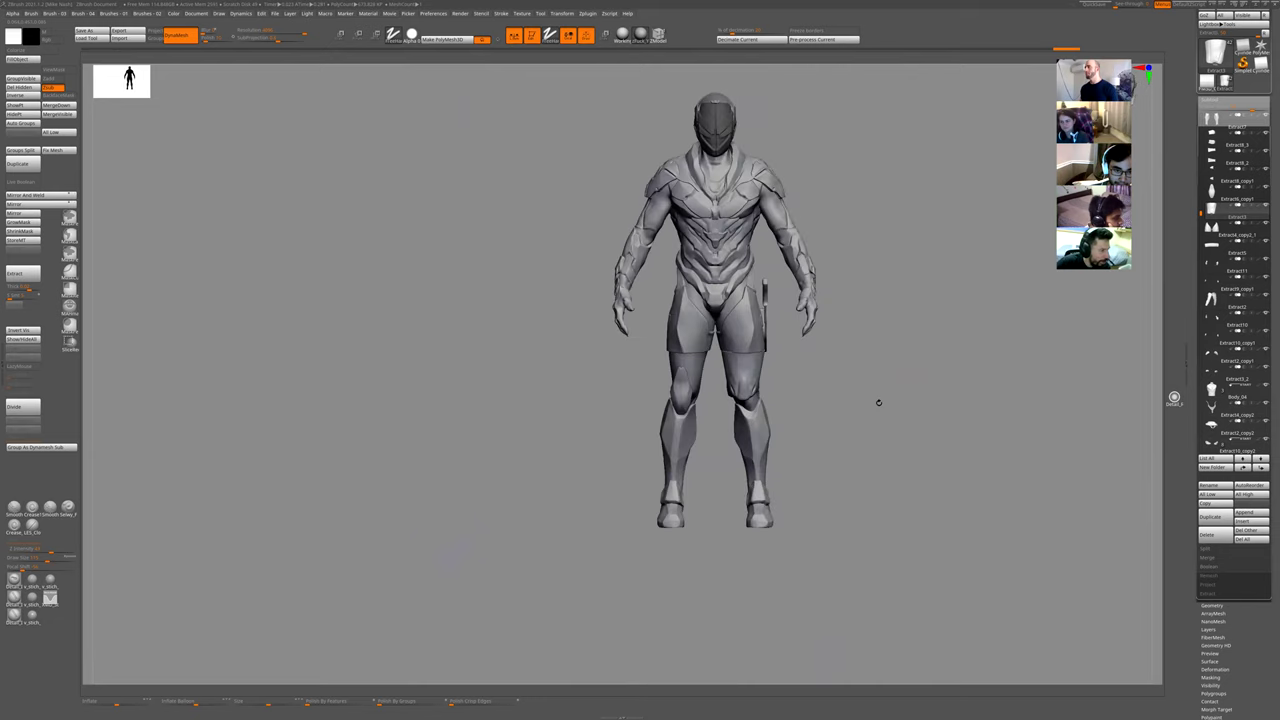
# - Shift the lower thigh section slightly outward from the body's centre line with the gizmo
pyautogui.moveTo(782, 435)
pyautogui.keyDown('alt'); pyautogui.mouseDown()
pyautogui.moveTo(780, 449)
pyautogui.moveTo(762, 408)
pyautogui.mouseUp(); pyautogui.keyUp('alt')
pyautogui.keyDown('alt'); pyautogui.moveTo(837, 391); pyautogui.dragTo(736, 369); pyautogui.keyUp('alt')
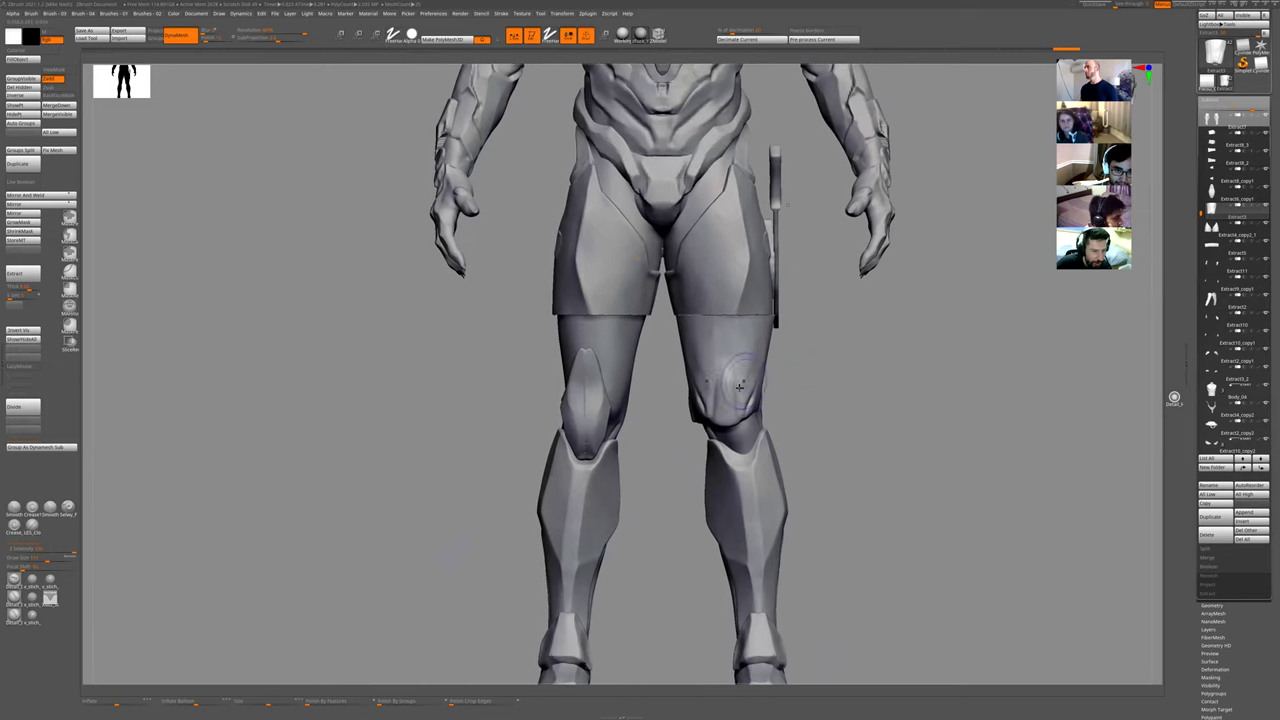
pyautogui.press('w')
pyautogui.hotkey('shift', 's')
pyautogui.hotkey('shift', 's')
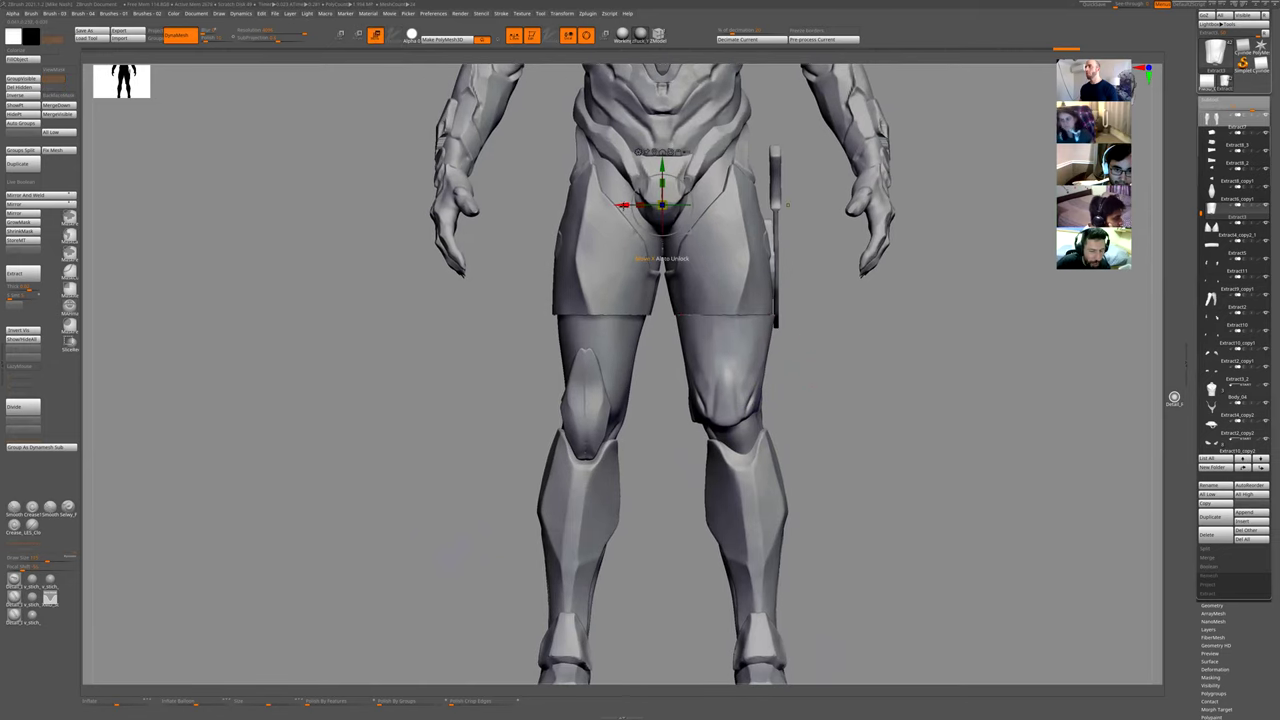
pyautogui.moveTo(623, 205); pyautogui.dragTo(632, 206)
pyautogui.hotkey('ctrl', 'z')
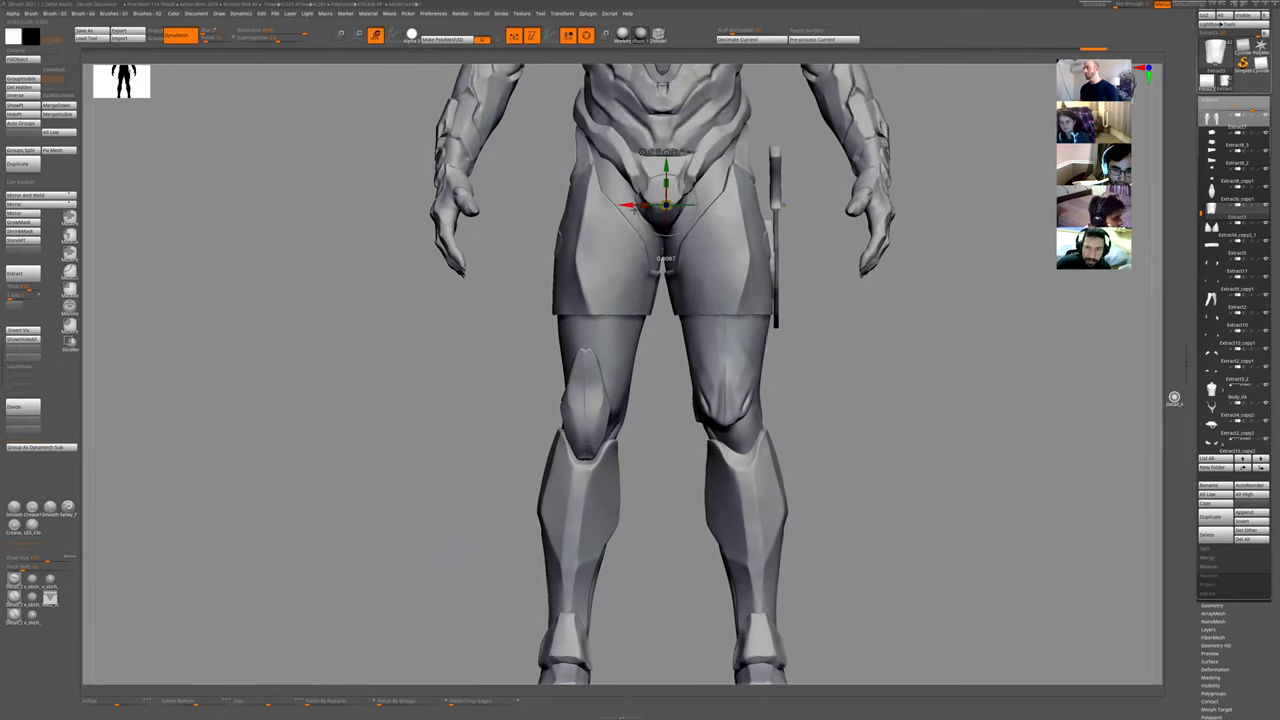
pyautogui.moveTo(623, 205); pyautogui.dragTo(632, 205)
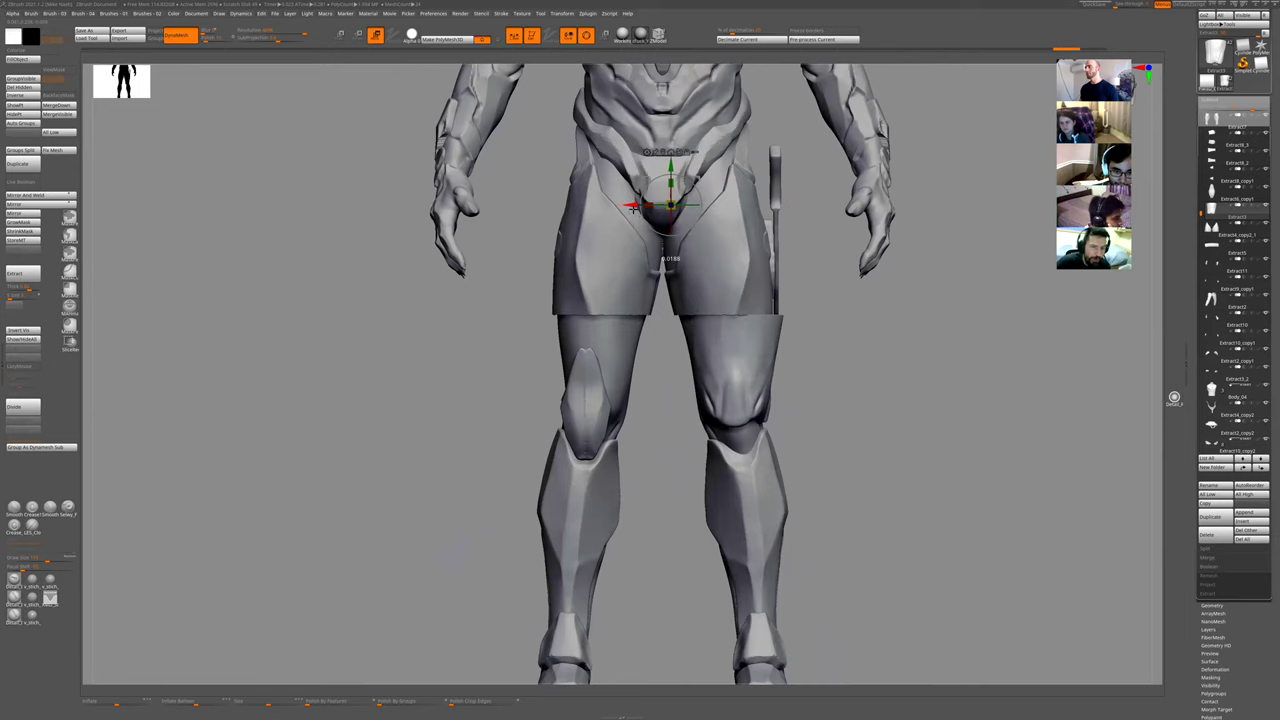
pyautogui.press('q')
pyautogui.hotkey('shift', 's')
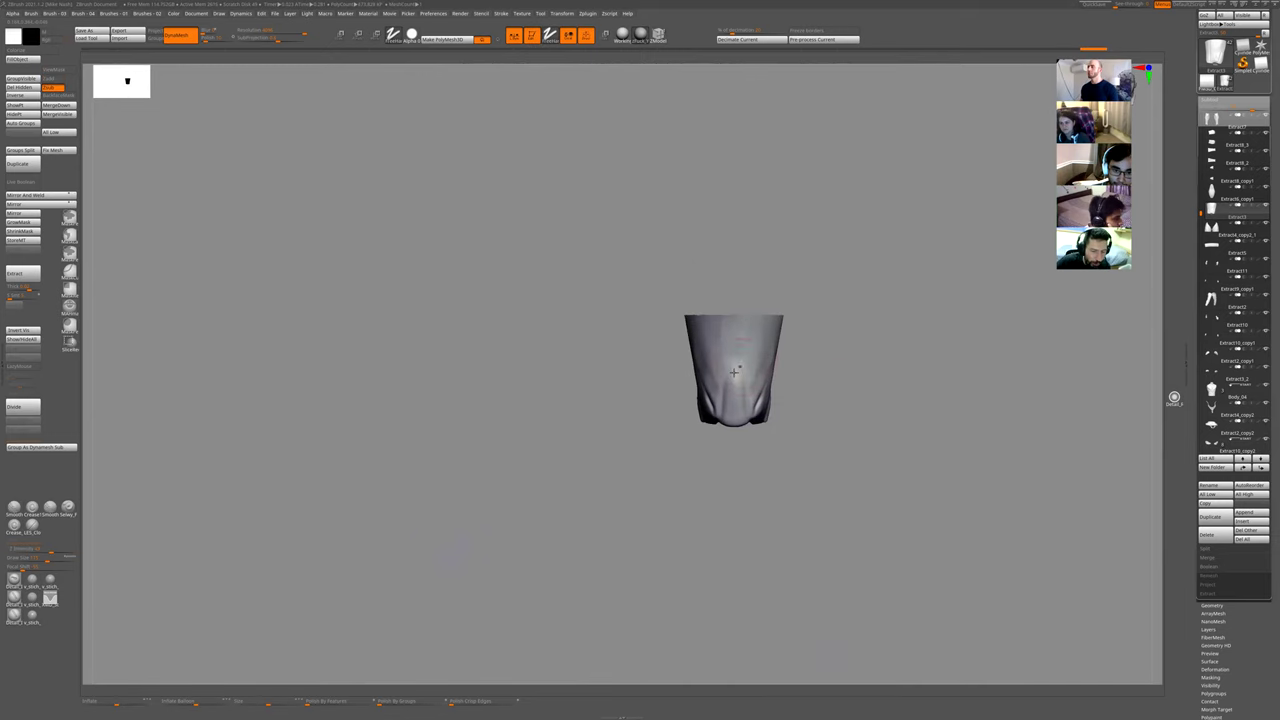
pyautogui.keyDown('ctrl'); pyautogui.click(681, 320); pyautogui.keyUp('ctrl')
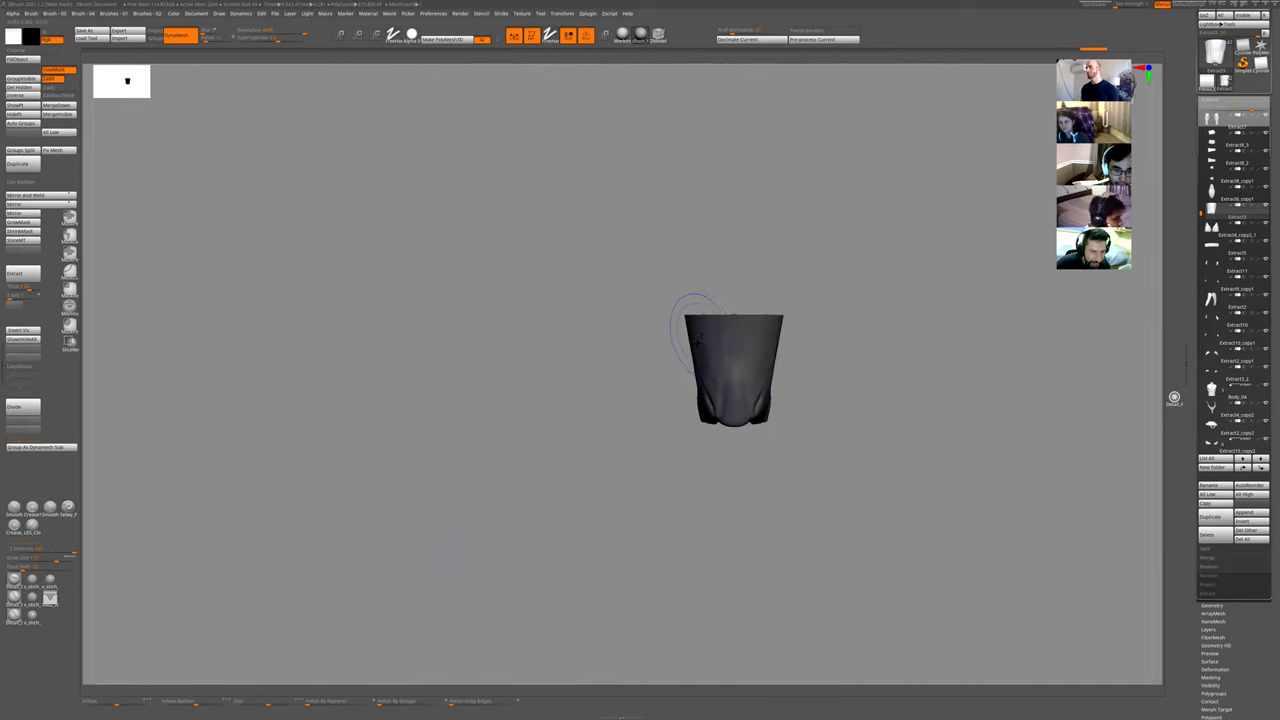
pyautogui.hotkey('ctrl', 'z')
pyautogui.moveTo(820, 340)
pyautogui.mouseDown()
pyautogui.moveTo(823, 389)
pyautogui.moveTo(820, 369)
pyautogui.mouseUp()
pyautogui.hotkey('shift', 's')
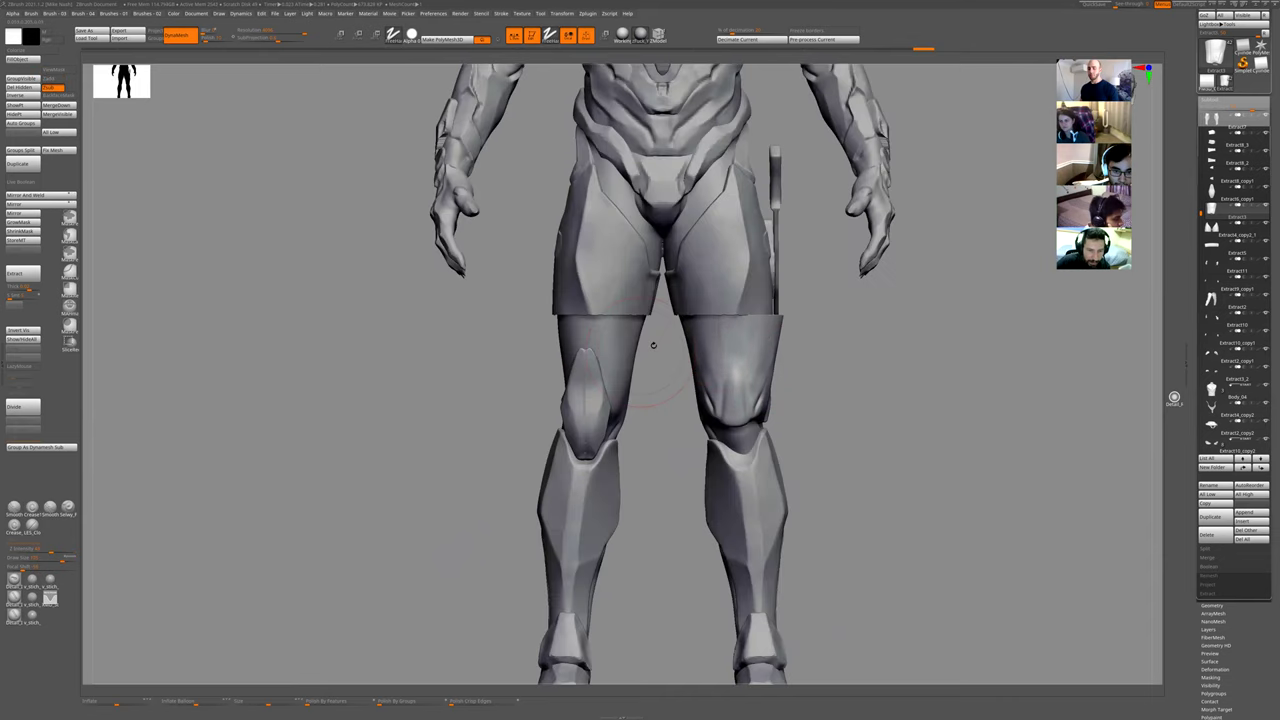
# - Pull the upper inner edge of the thigh section inward with the Move brush to fit beneath the upper thigh armour
pyautogui.press('w')
pyautogui.press('q')
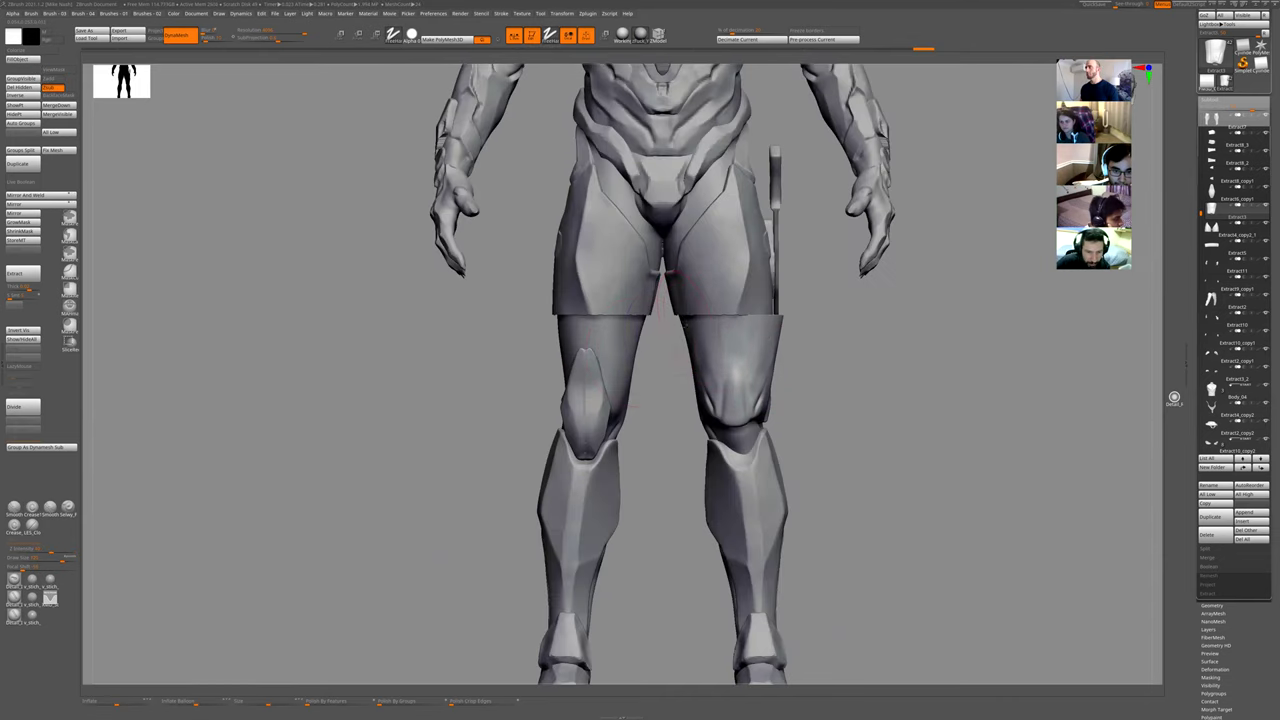
pyautogui.press('b')
pyautogui.press('m')
pyautogui.press('v')
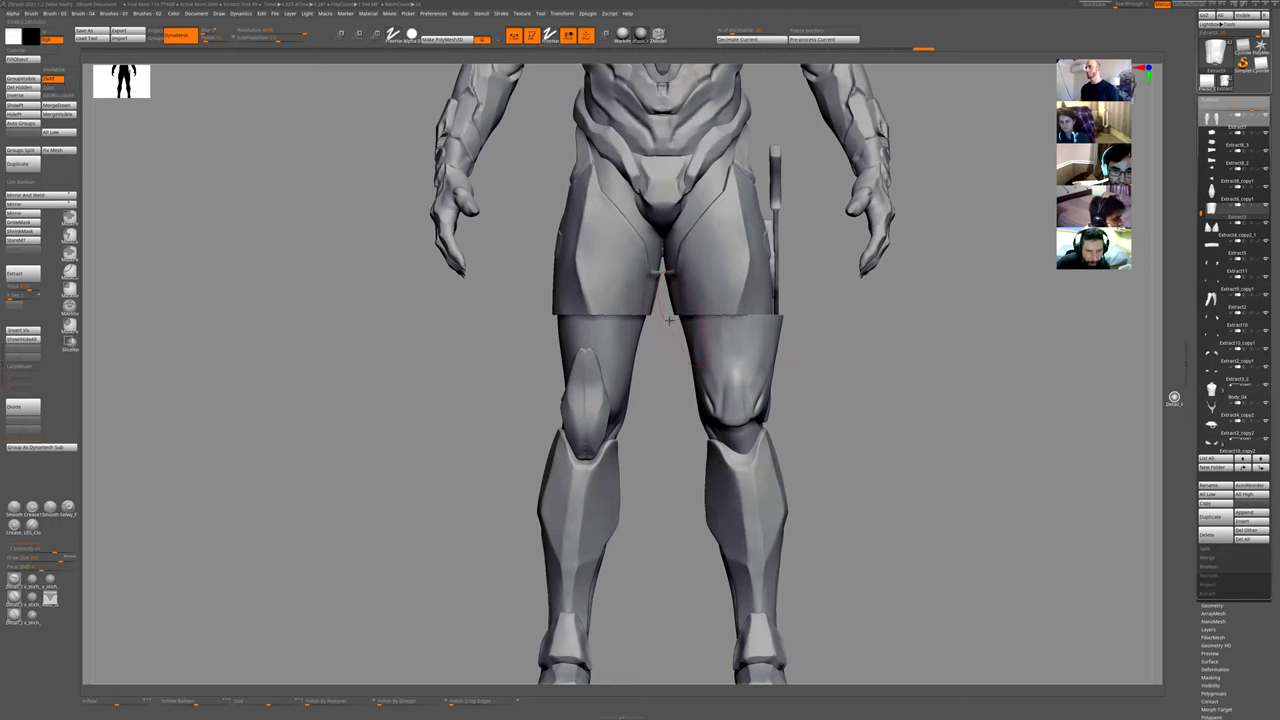
pyautogui.moveTo(671, 320); pyautogui.dragTo(665, 322)
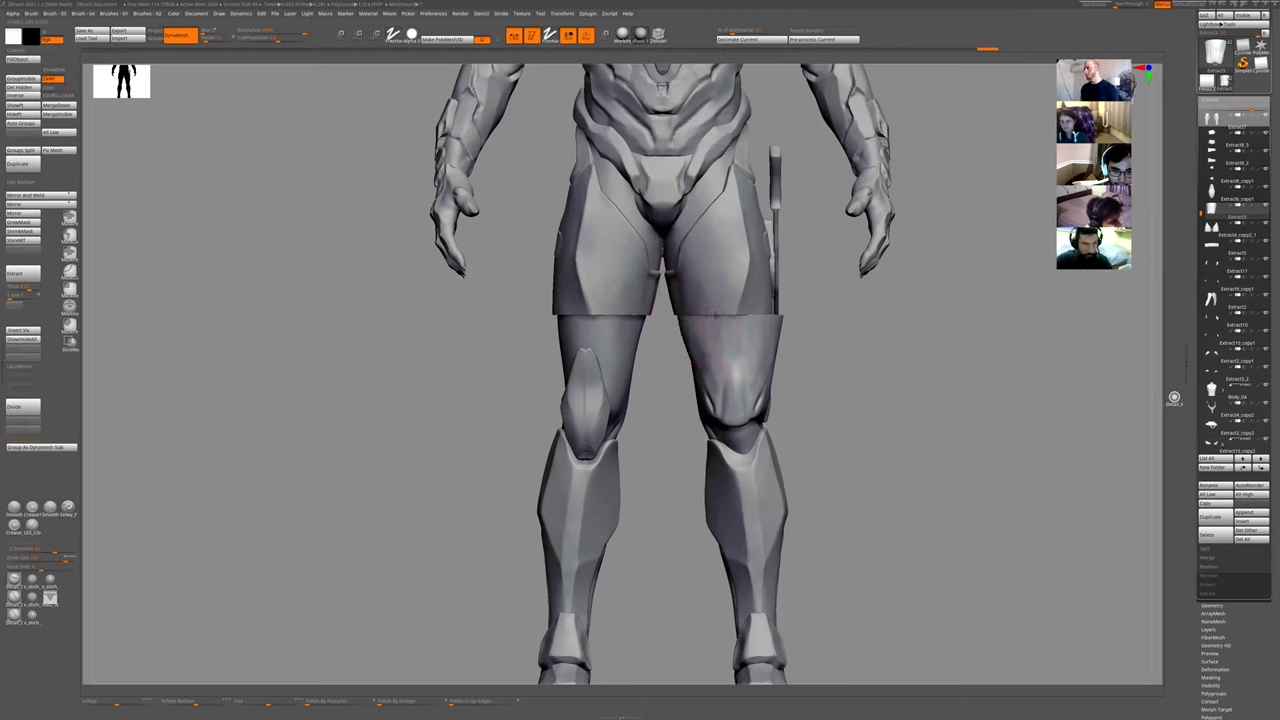
pyautogui.moveTo(824, 340)
pyautogui.mouseDown()
pyautogui.moveTo(720, 334)
pyautogui.moveTo(820, 326)
pyautogui.mouseUp()
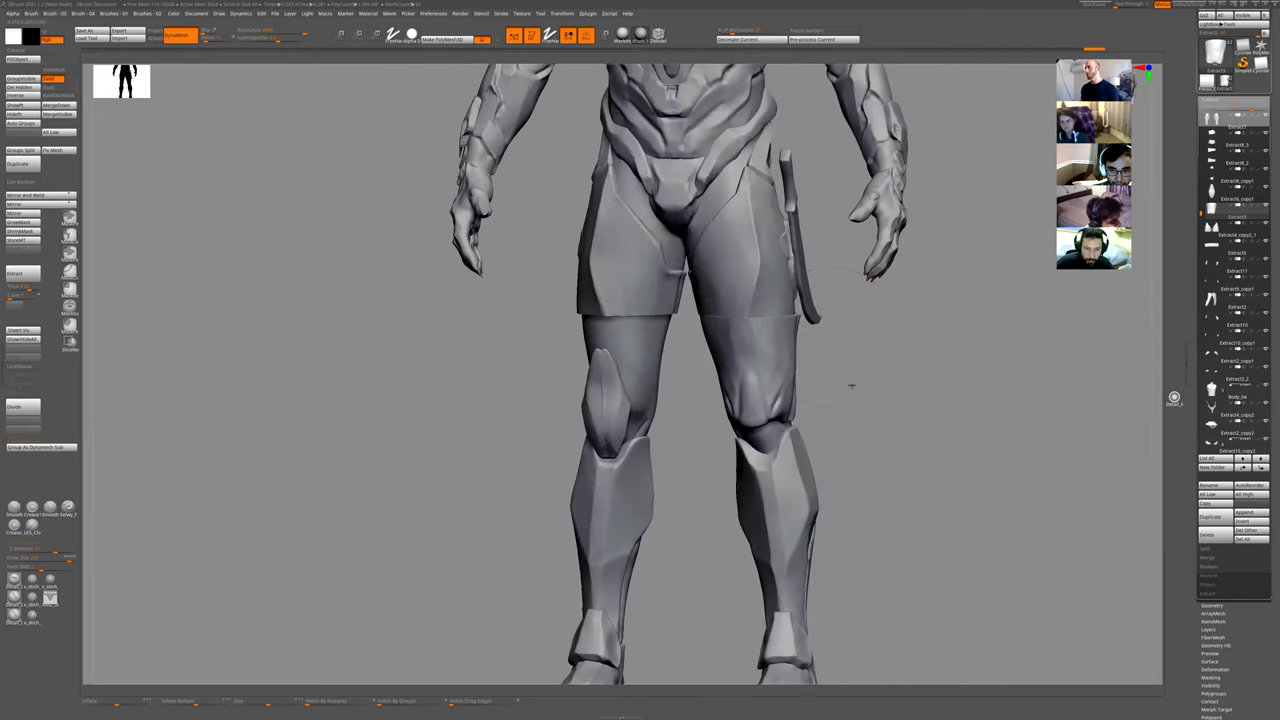
# - Adjust the upper back of the thigh section with the Move brush and check the figure from the front
pyautogui.moveTo(849, 380); pyautogui.dragTo(550, 382)
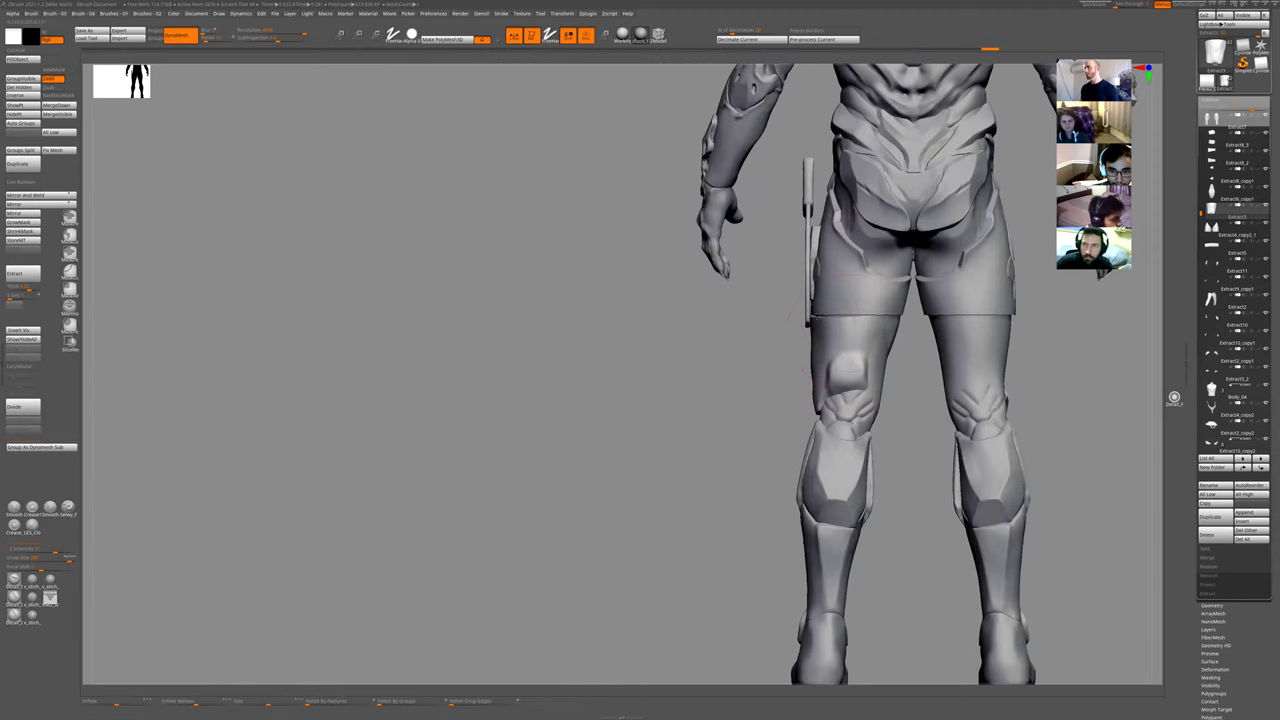
pyautogui.keyDown('alt'); pyautogui.moveTo(904, 451); pyautogui.dragTo(880, 364); pyautogui.keyUp('alt')
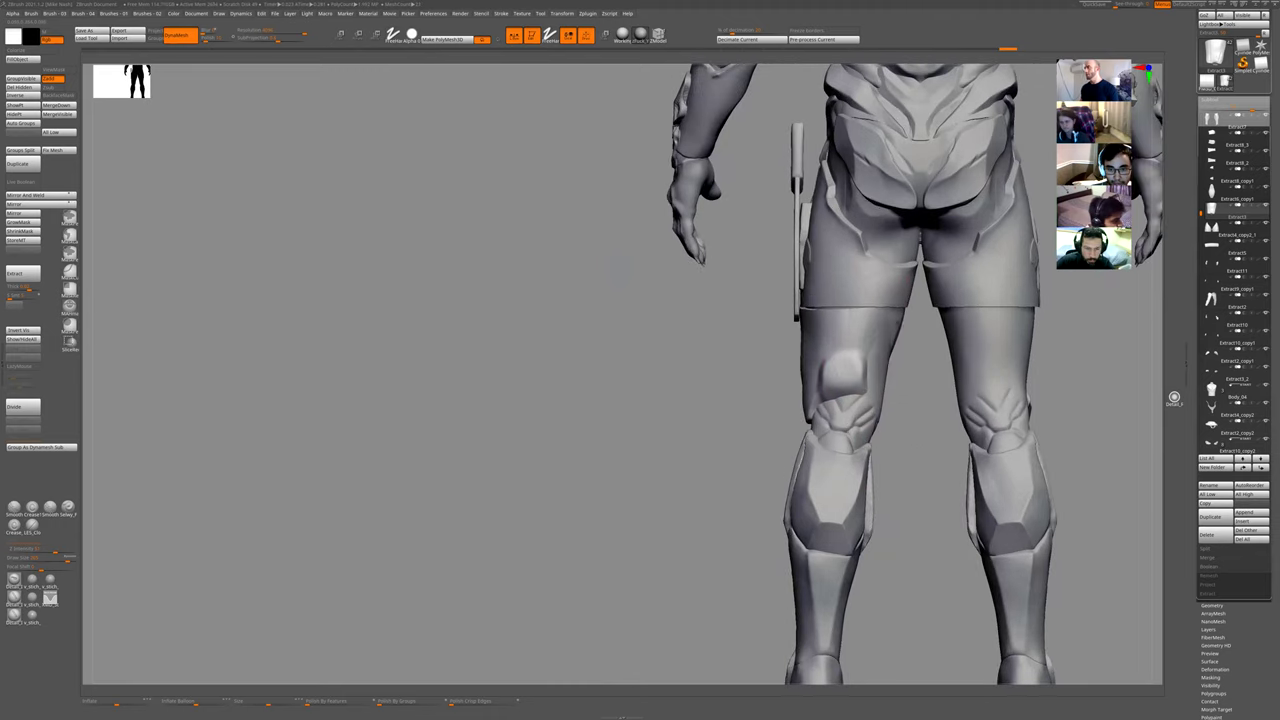
pyautogui.click(843, 333)
pyautogui.hotkey('ctrl', 'shift', 'z')
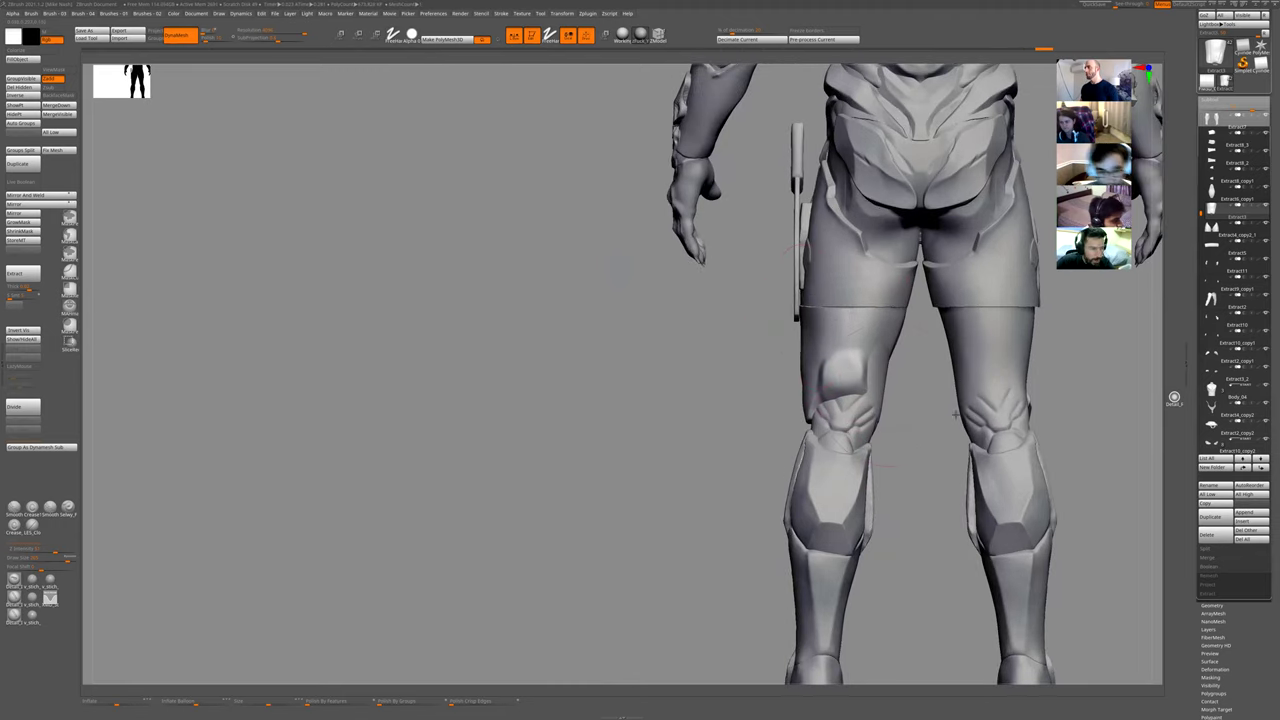
pyautogui.moveTo(924, 404)
pyautogui.mouseDown()
pyautogui.moveTo(954, 414)
pyautogui.moveTo(888, 384)
pyautogui.moveTo(917, 420)
pyautogui.mouseUp()
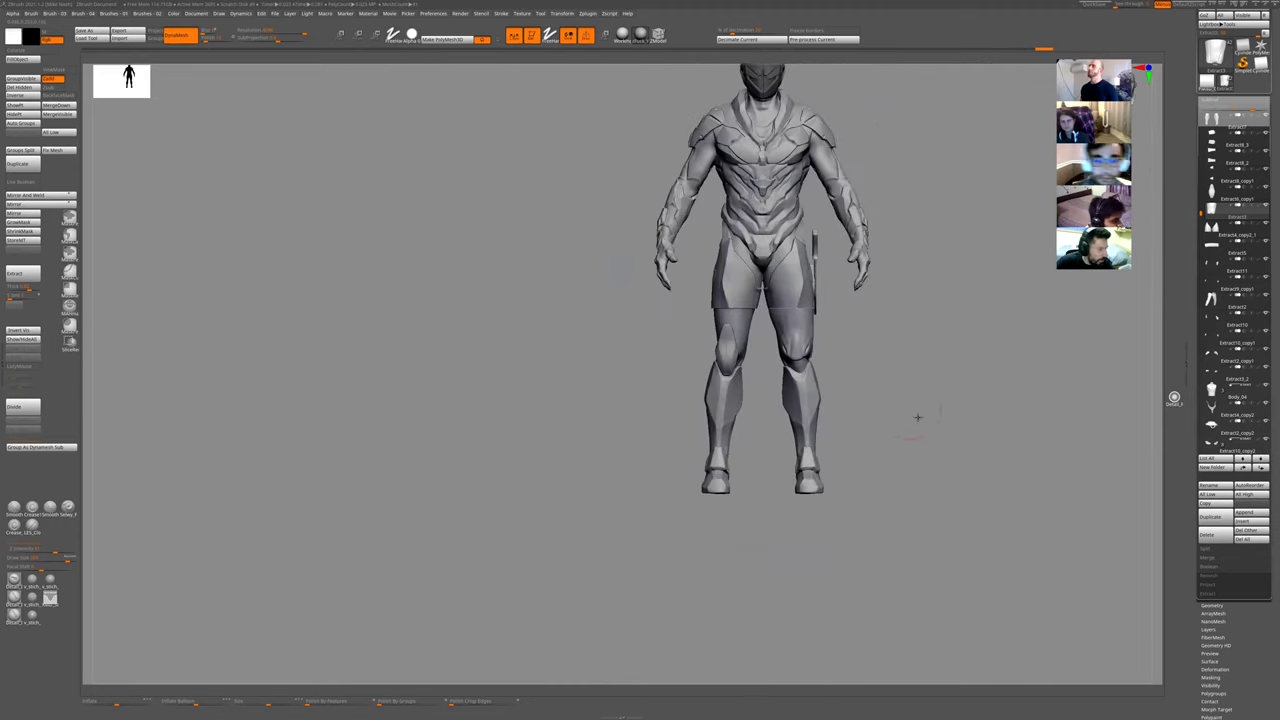
# - Try a DamStandard crease running down the front of the knee area on the thigh section
pyautogui.scroll(4, 889, 437)
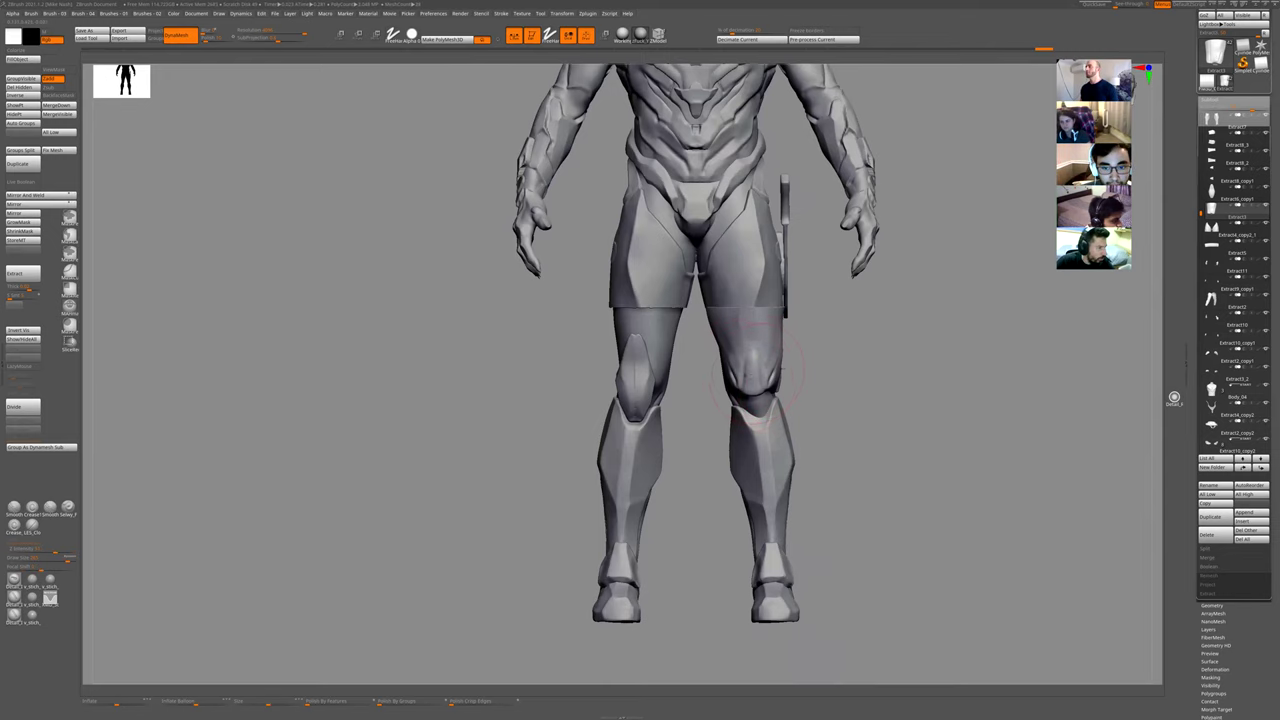
pyautogui.scroll(4, 740, 375)
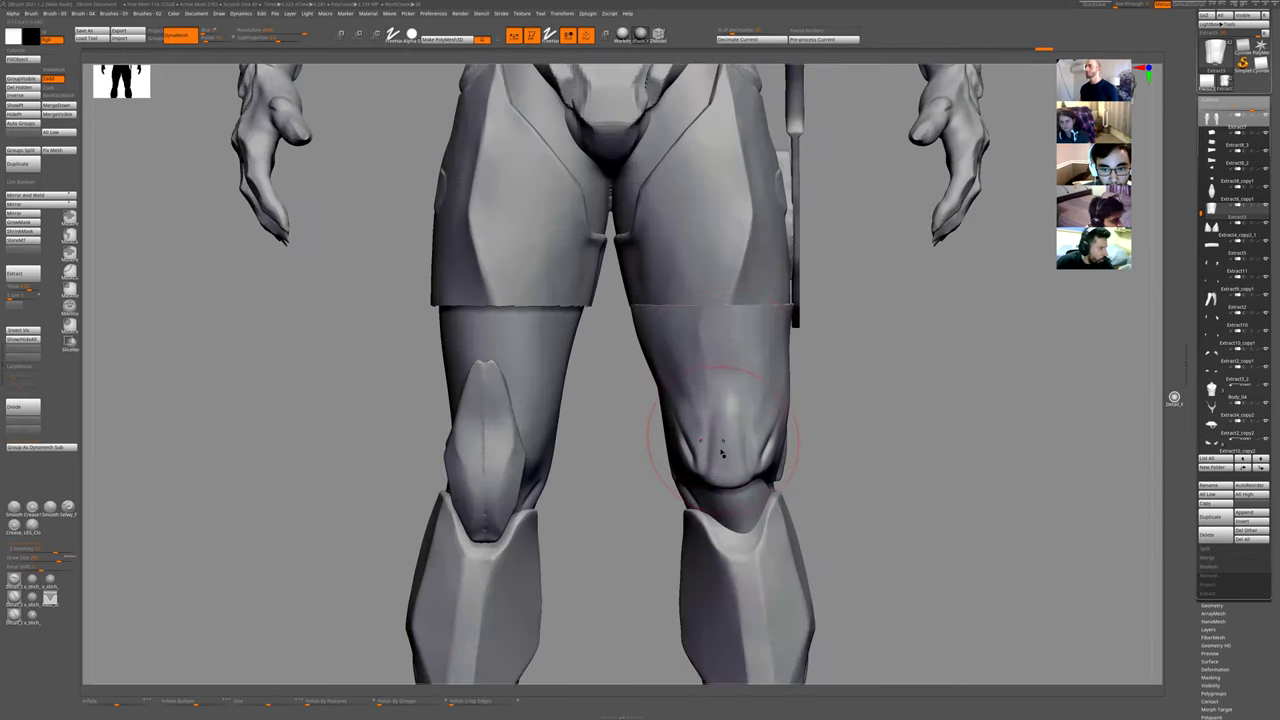
pyautogui.press('b')
pyautogui.press('d')
pyautogui.press('s')
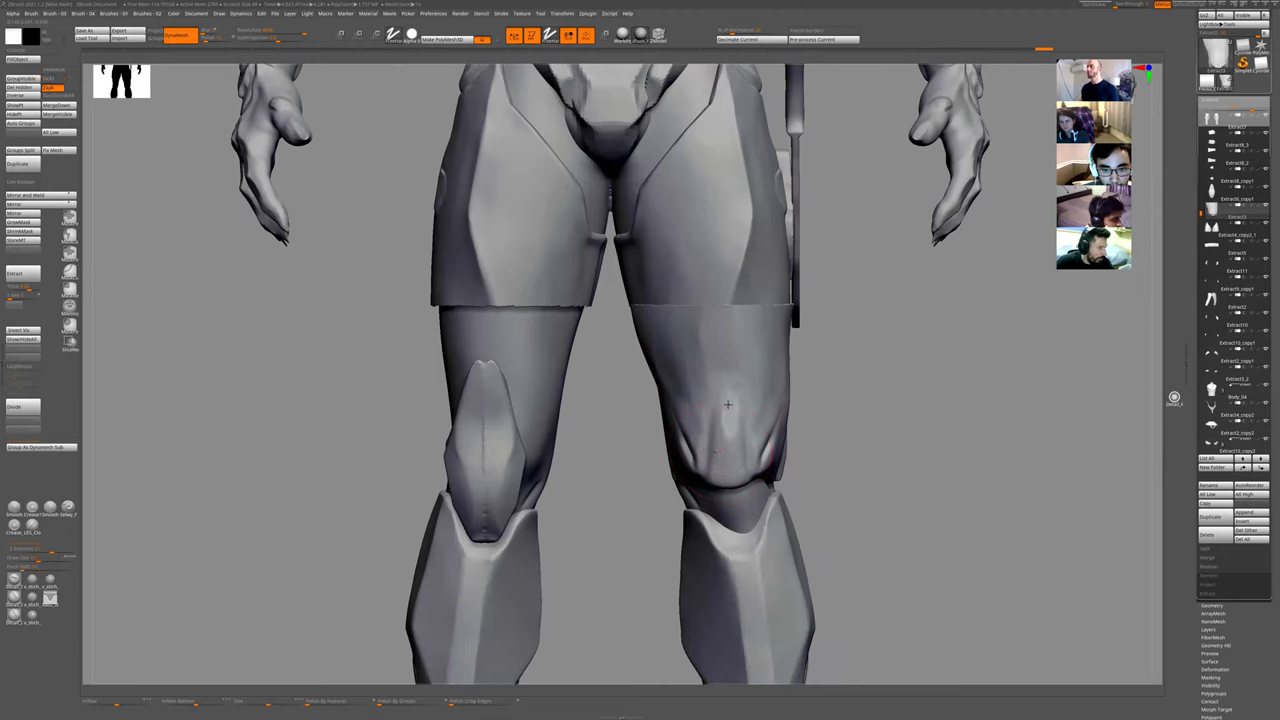
pyautogui.moveTo(728, 404); pyautogui.dragTo(728, 440)
pyautogui.hotkey('ctrl', 'z')
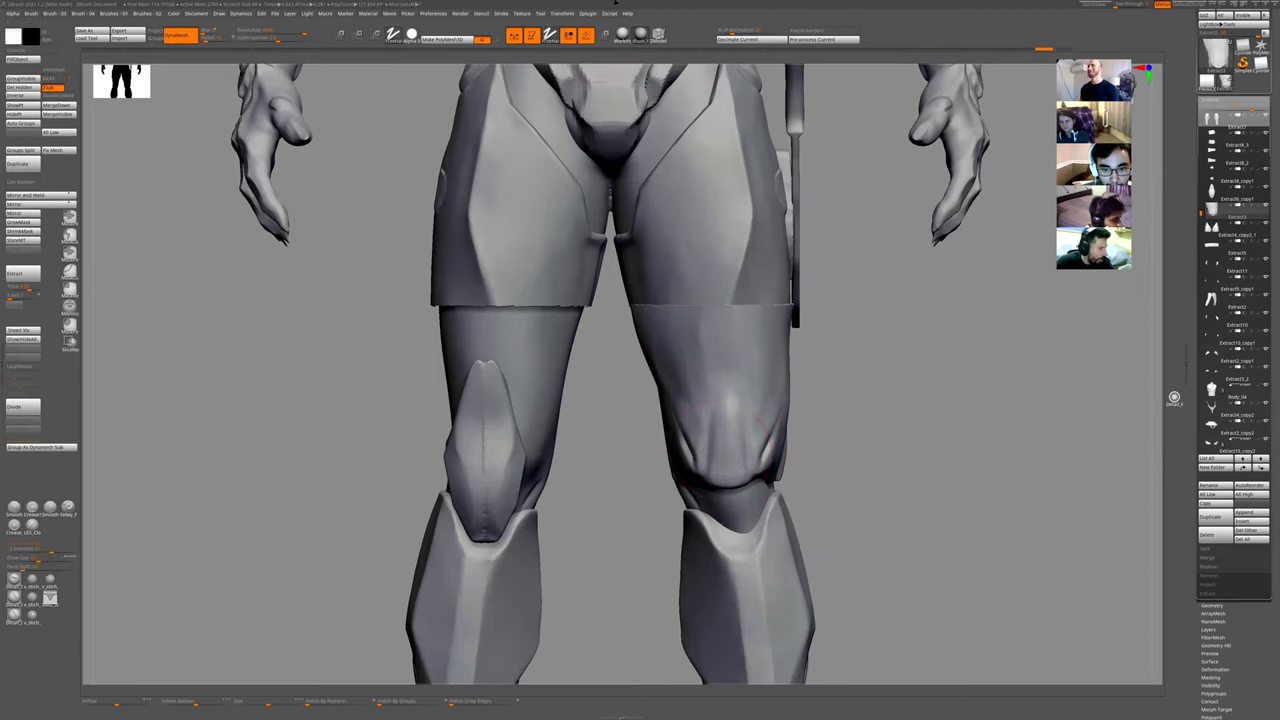
# - Turn off local symmetry and isolate the lower thigh section
pyautogui.click(590, 13)
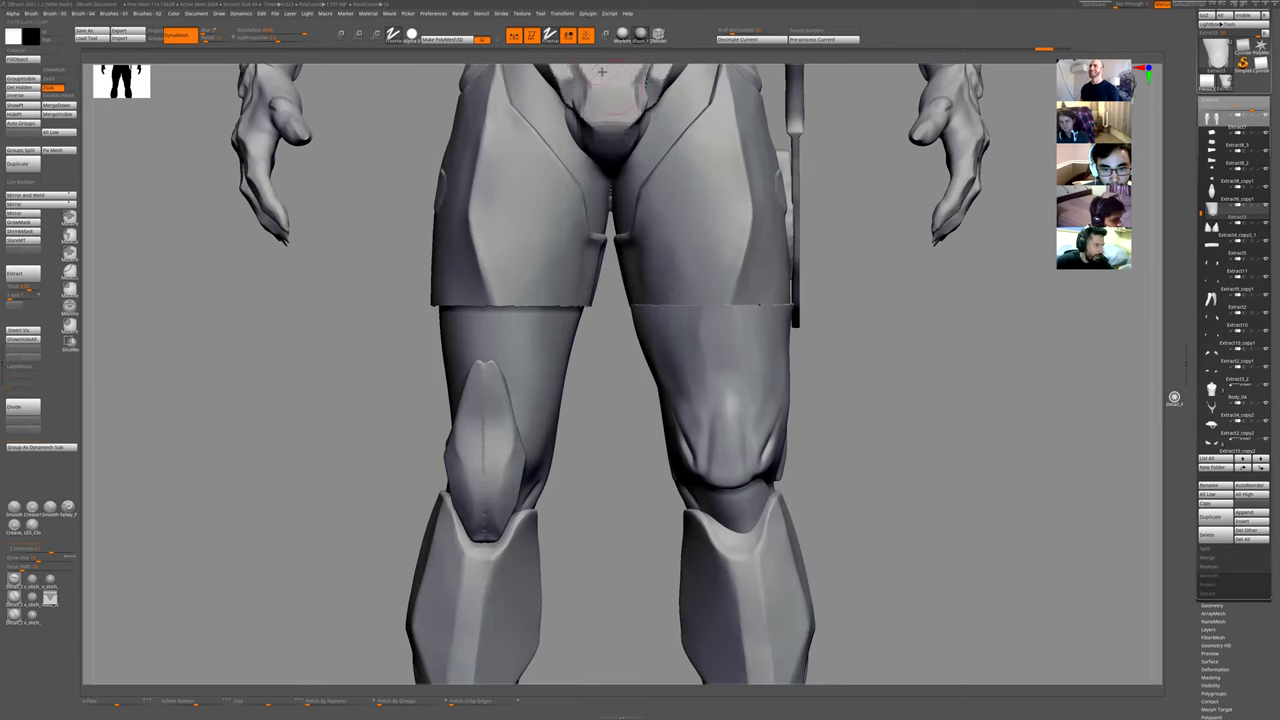
pyautogui.click(514, 36)
pyautogui.hotkey('shift', 's')
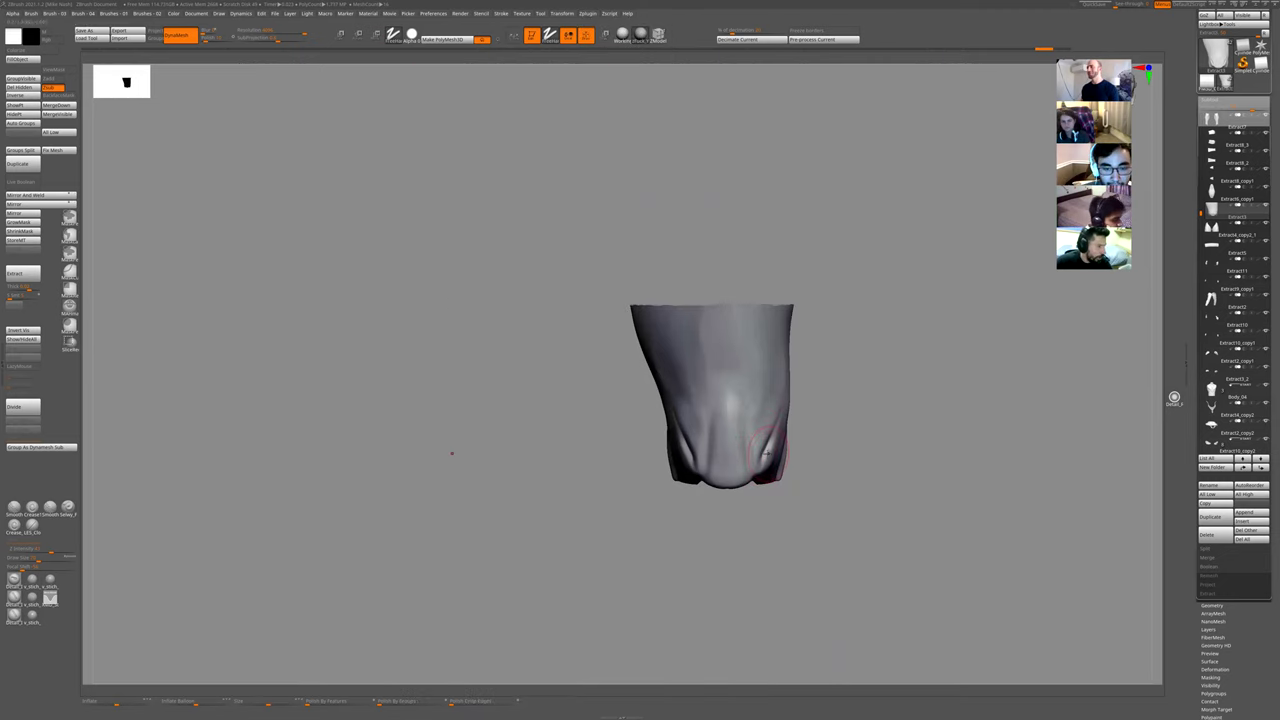
pyautogui.click(566, 15)
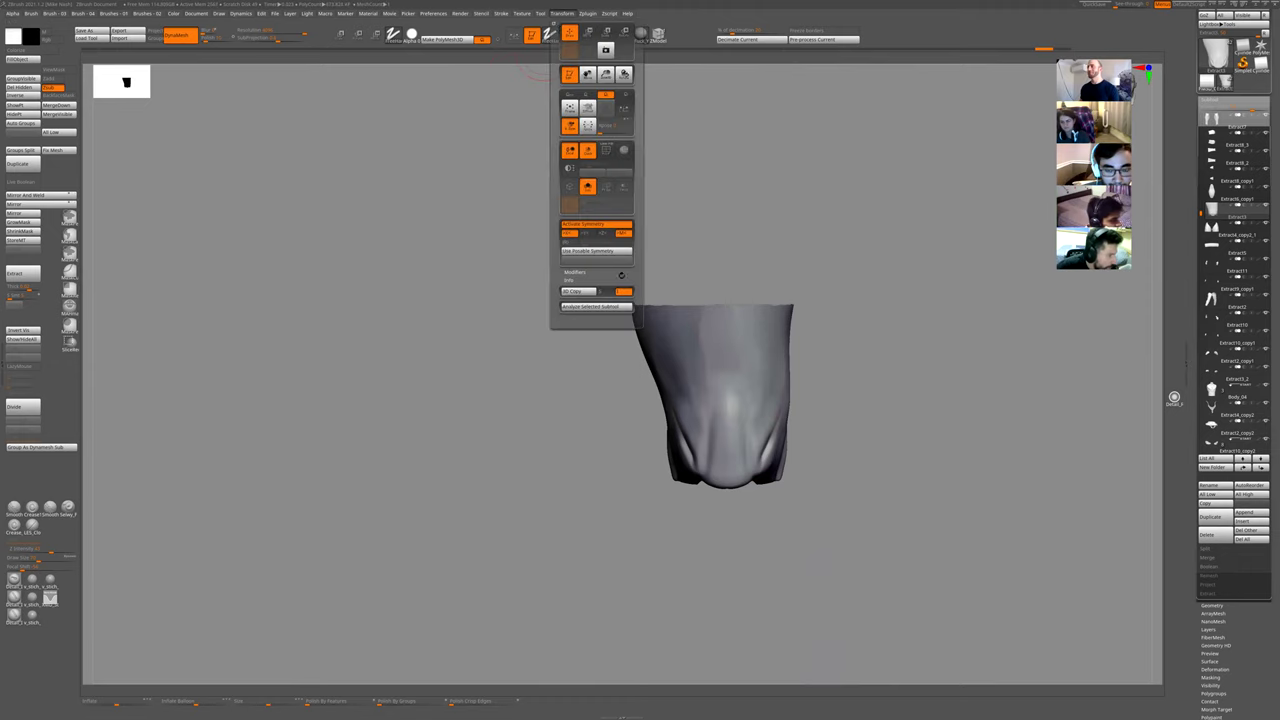
# - Mask the lower two-thirds of the thigh section, turn it into its own polygroup, and show only that group
pyautogui.keyDown('ctrl'); pyautogui.moveTo(819, 382); pyautogui.dragTo(610, 516); pyautogui.keyUp('ctrl')
pyautogui.moveTo(804, 478); pyautogui.dragTo(835, 500)
pyautogui.keyDown('ctrl'); pyautogui.moveTo(924, 363); pyautogui.dragTo(603, 558); pyautogui.keyUp('ctrl')
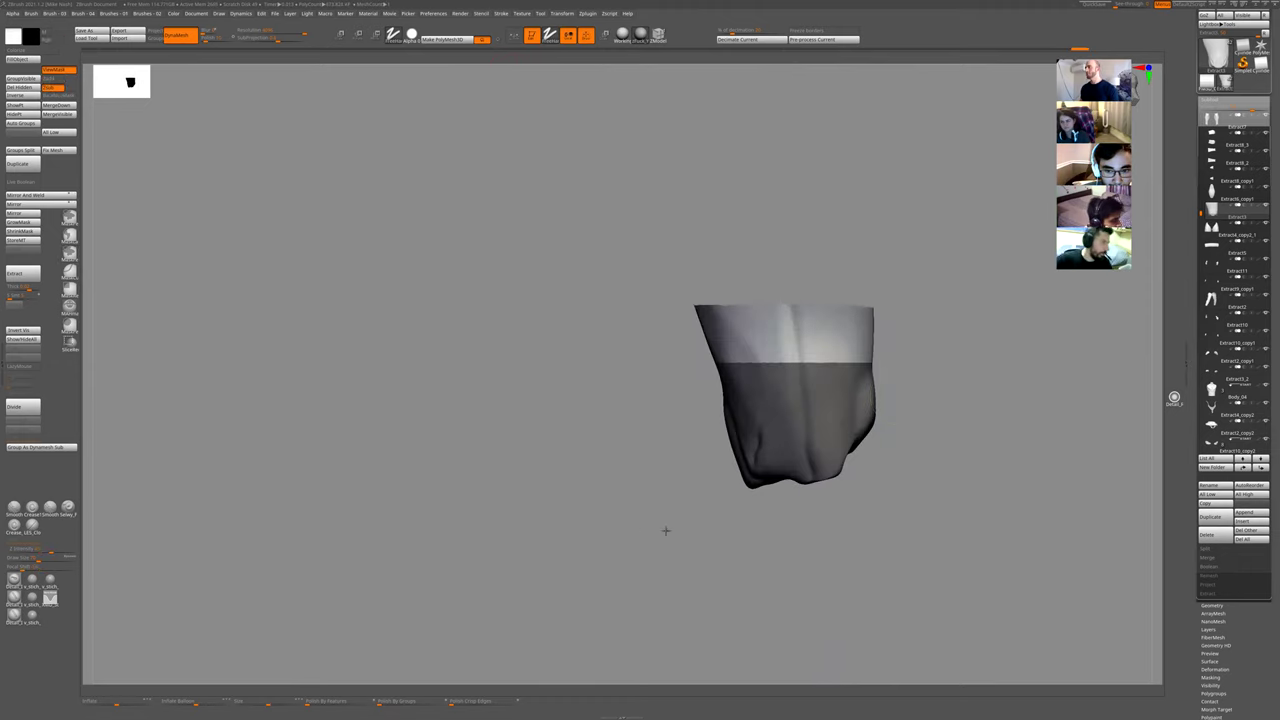
pyautogui.moveTo(666, 529); pyautogui.dragTo(809, 483)
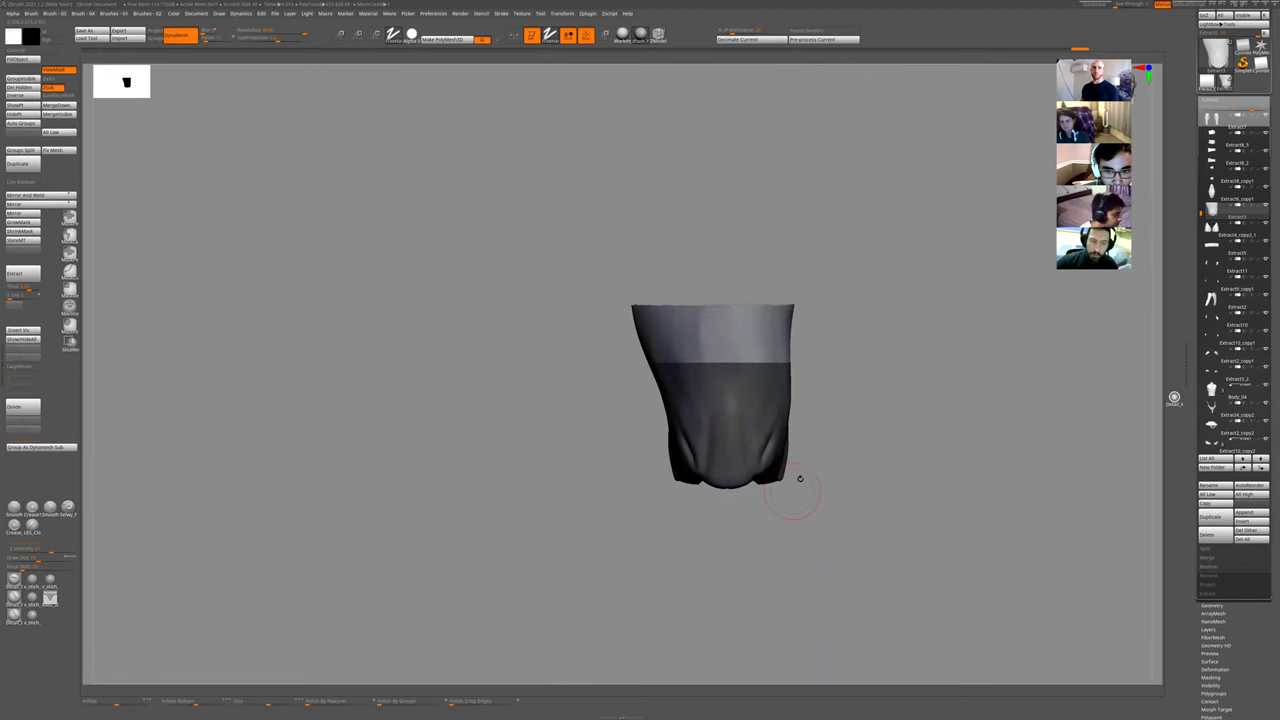
pyautogui.hotkey('ctrl', 'w')
pyautogui.keyDown('ctrl'); pyautogui.keyDown('shift'); pyautogui.click(773, 408); pyautogui.keyUp('shift'); pyautogui.keyUp('ctrl')
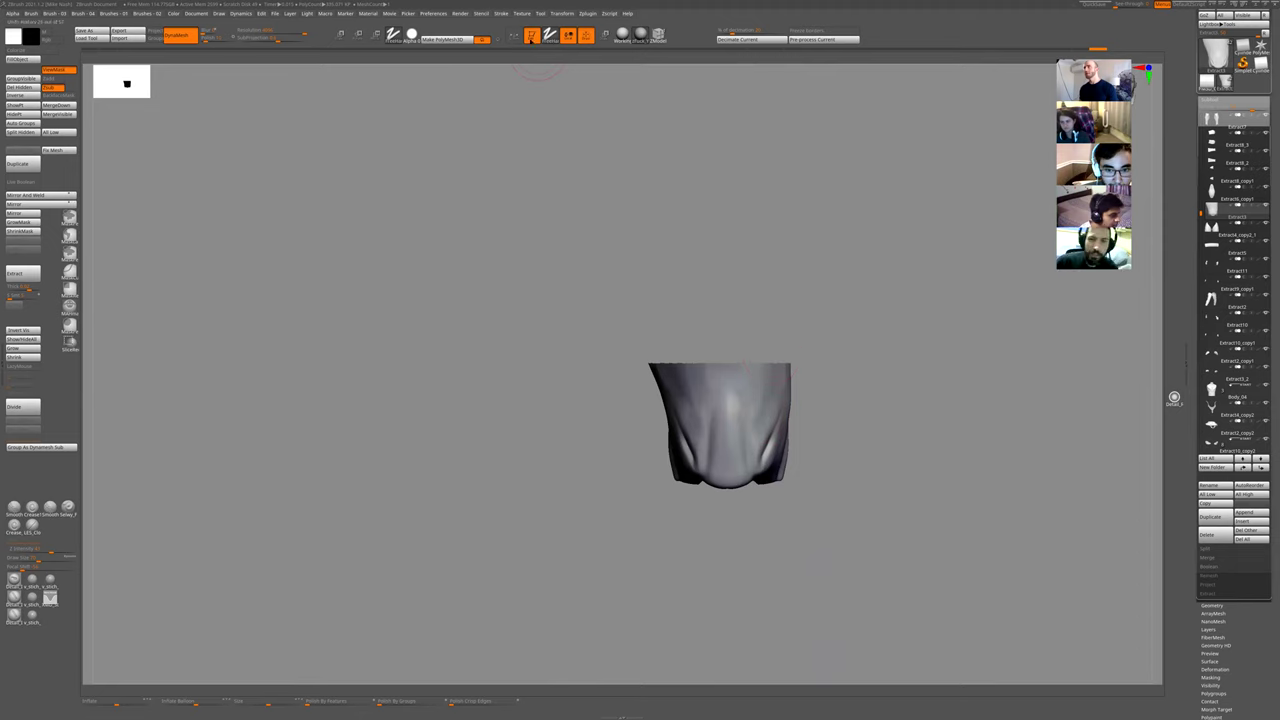
# - Turn local symmetry back on and try to DynaMesh the visible lower part of the thigh section
pyautogui.click(568, 14)
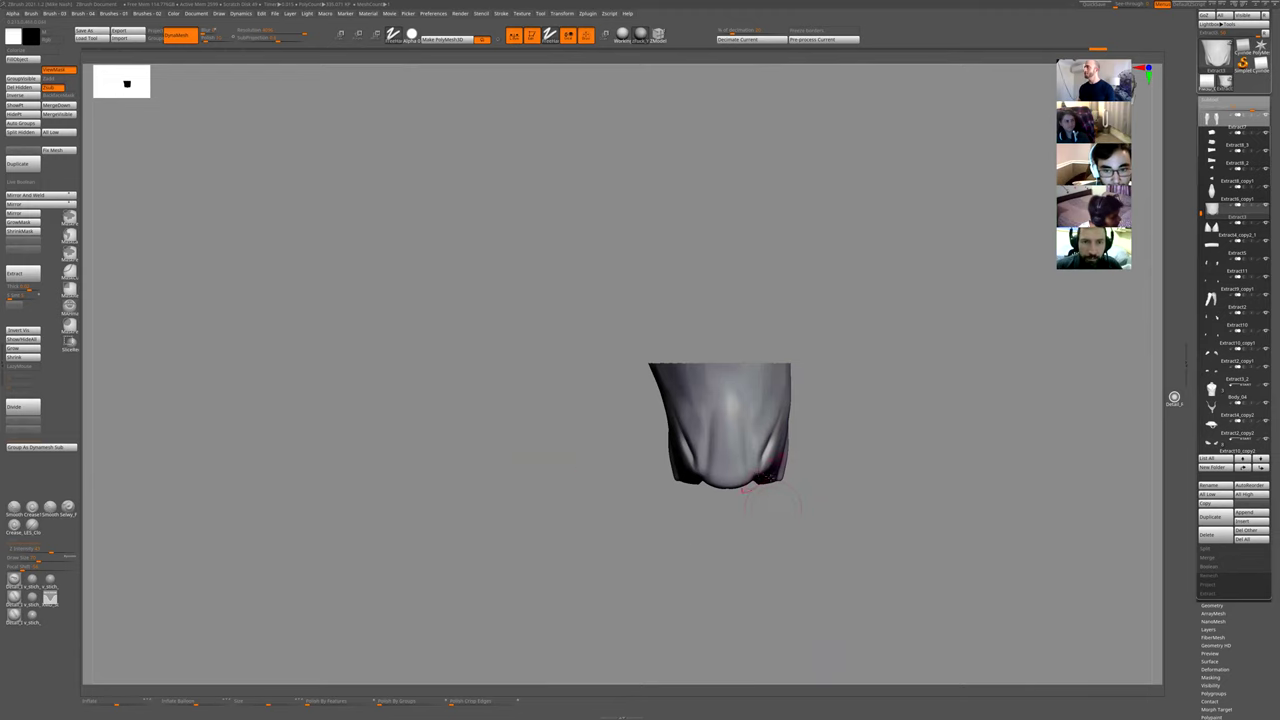
pyautogui.keyDown('ctrl'); pyautogui.moveTo(843, 489); pyautogui.dragTo(866, 508); pyautogui.keyUp('ctrl')
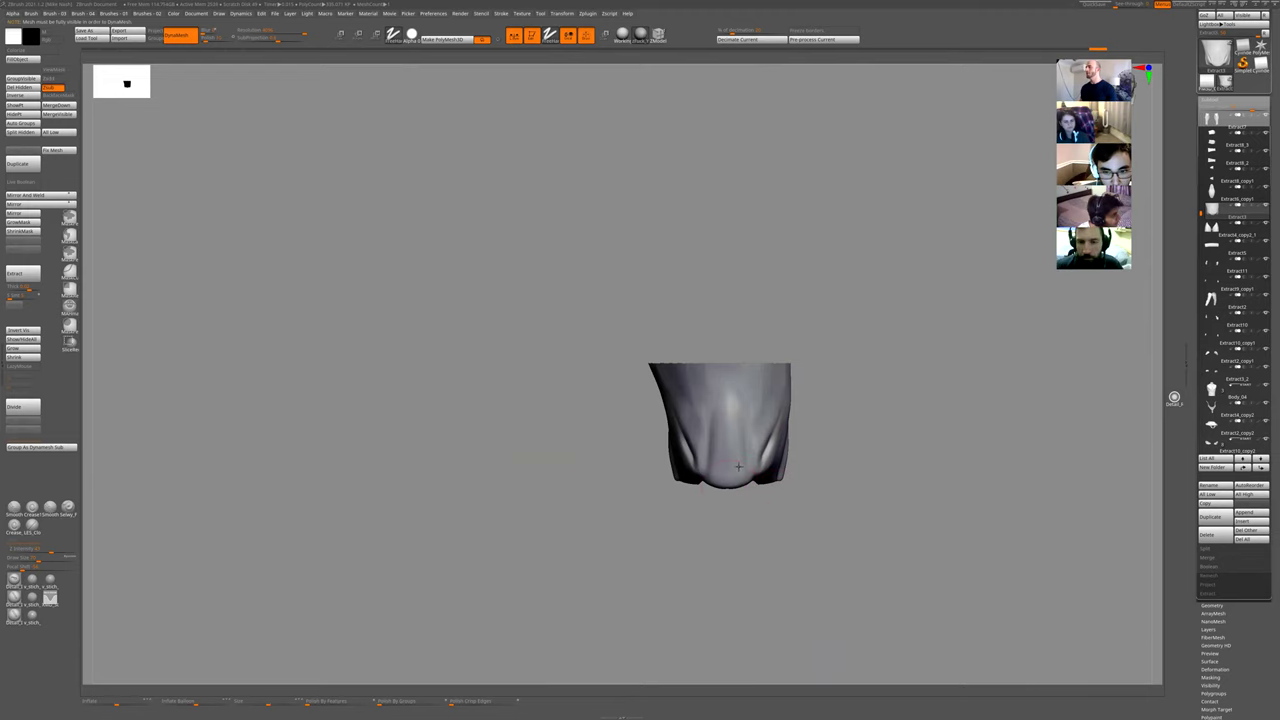
pyautogui.hotkey('shift', 's')
pyautogui.moveTo(813, 467); pyautogui.dragTo(714, 486)
pyautogui.hotkey('shift', 's')
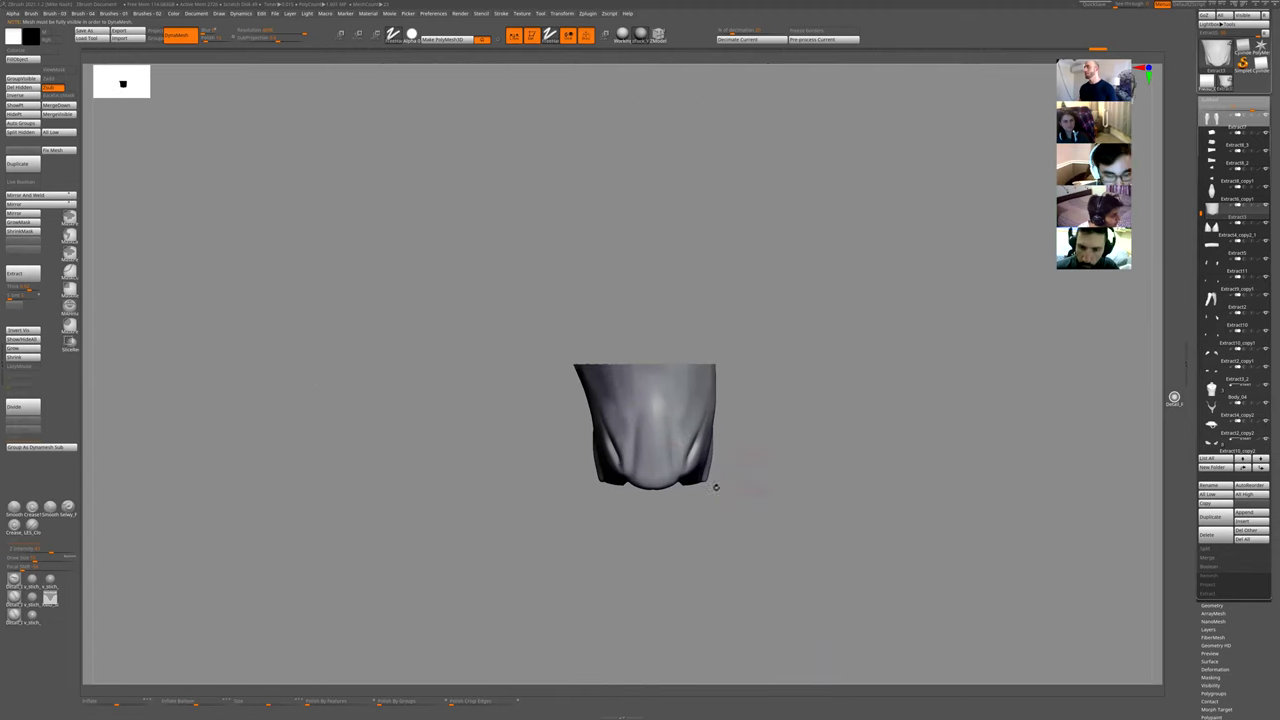
pyautogui.keyDown('alt'); pyautogui.moveTo(738, 438); pyautogui.dragTo(756, 460); pyautogui.keyUp('alt')
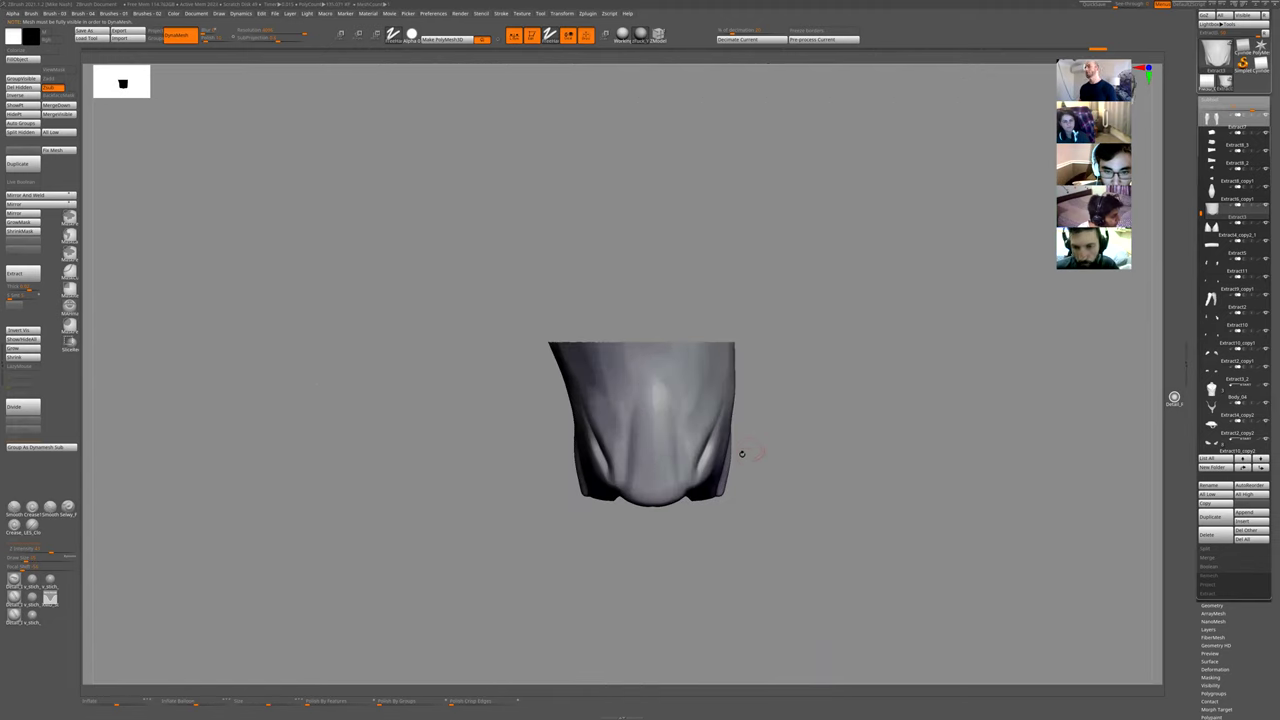
pyautogui.press('b')
pyautogui.click(741, 459)
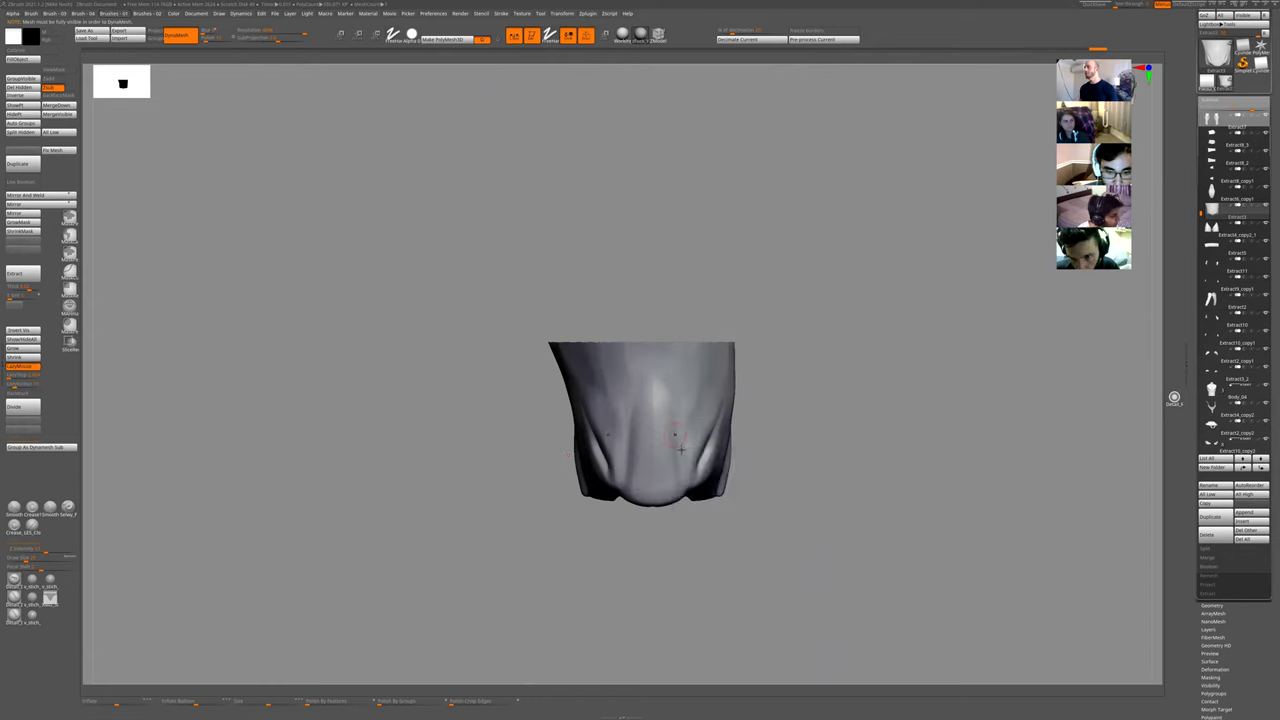
pyautogui.moveTo(723, 401)
pyautogui.mouseDown()
pyautogui.moveTo(686, 478)
pyautogui.moveTo(722, 389)
pyautogui.mouseUp()
pyautogui.hotkey('ctrl', 'z')
pyautogui.hotkey('ctrl', 'z')
pyautogui.hotkey('ctrl', 'z')
pyautogui.hotkey('ctrl', 'z')
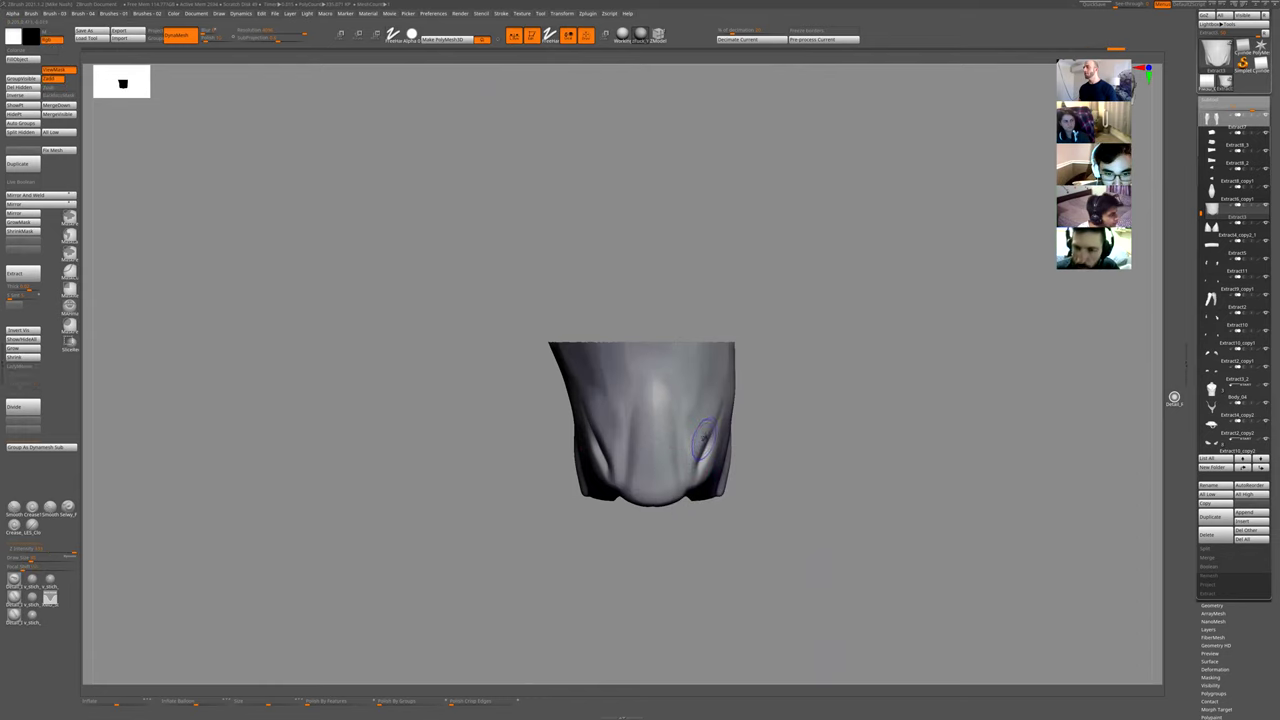
# - Show the full figure and bring back the hidden upper part of the thigh section
pyautogui.moveTo(768, 352); pyautogui.dragTo(711, 390)
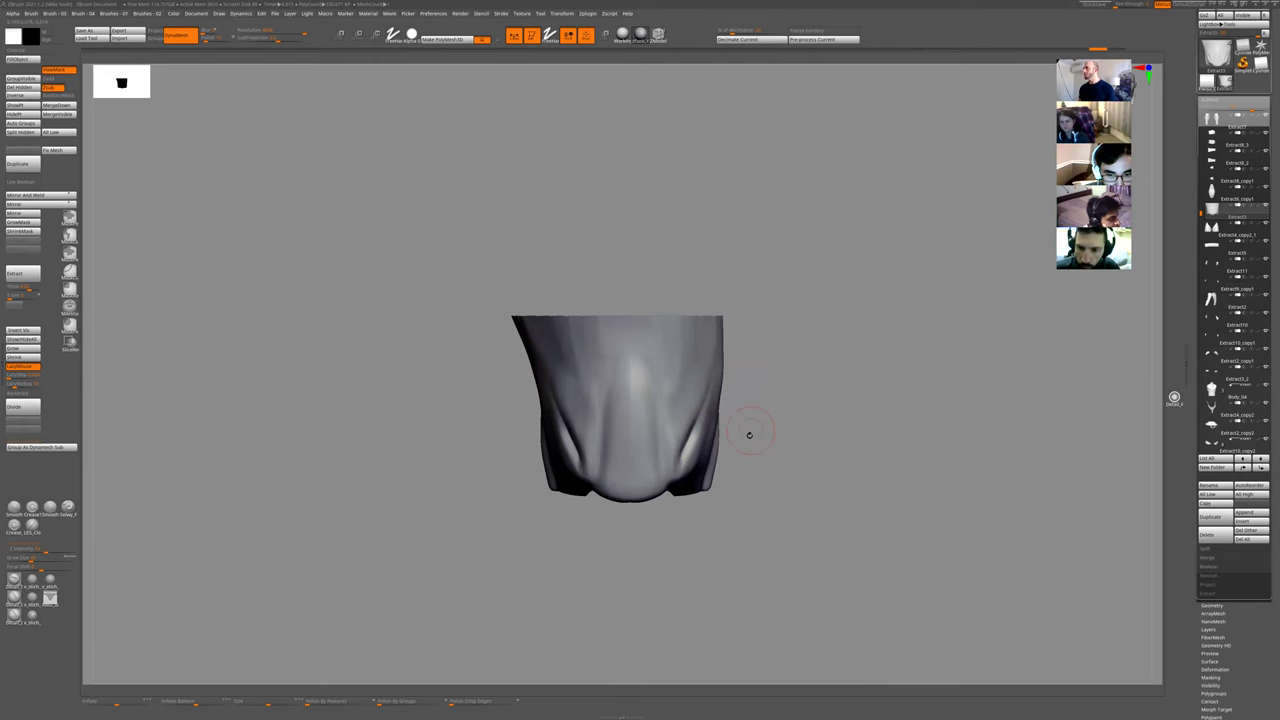
pyautogui.keyDown('shift'); pyautogui.moveTo(750, 442); pyautogui.dragTo(634, 442); pyautogui.keyUp('shift')
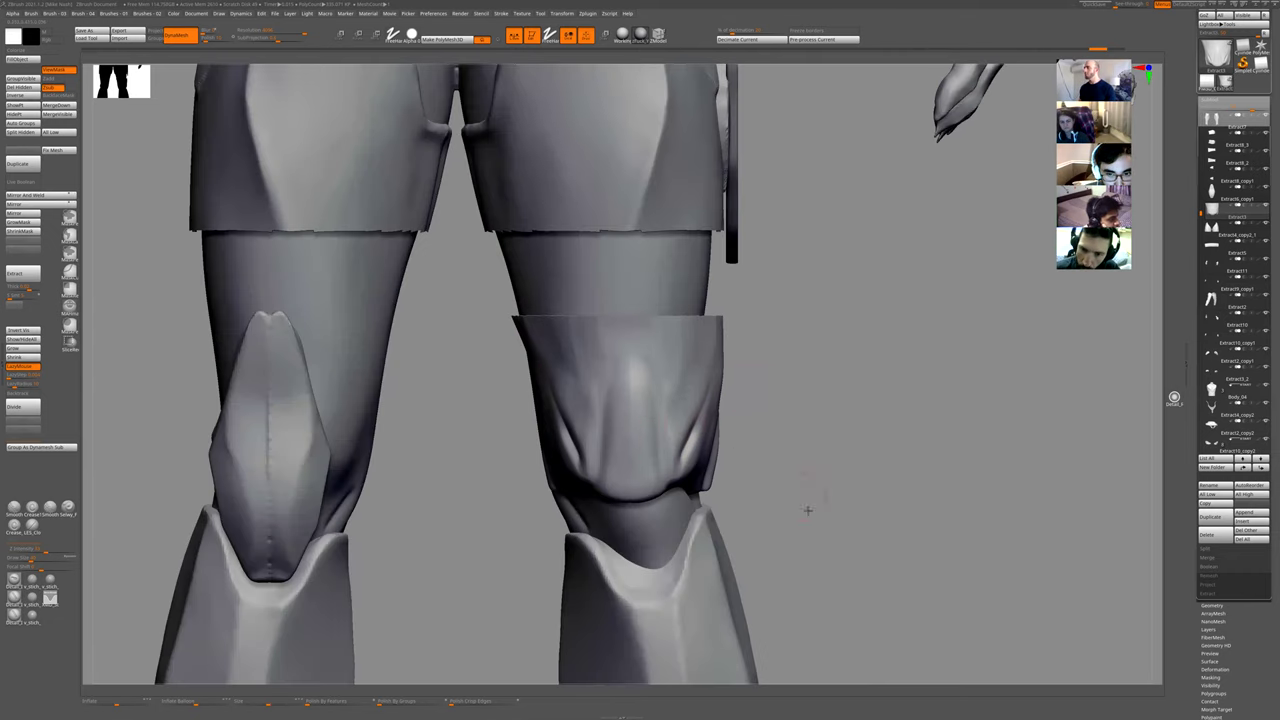
pyautogui.press('f')
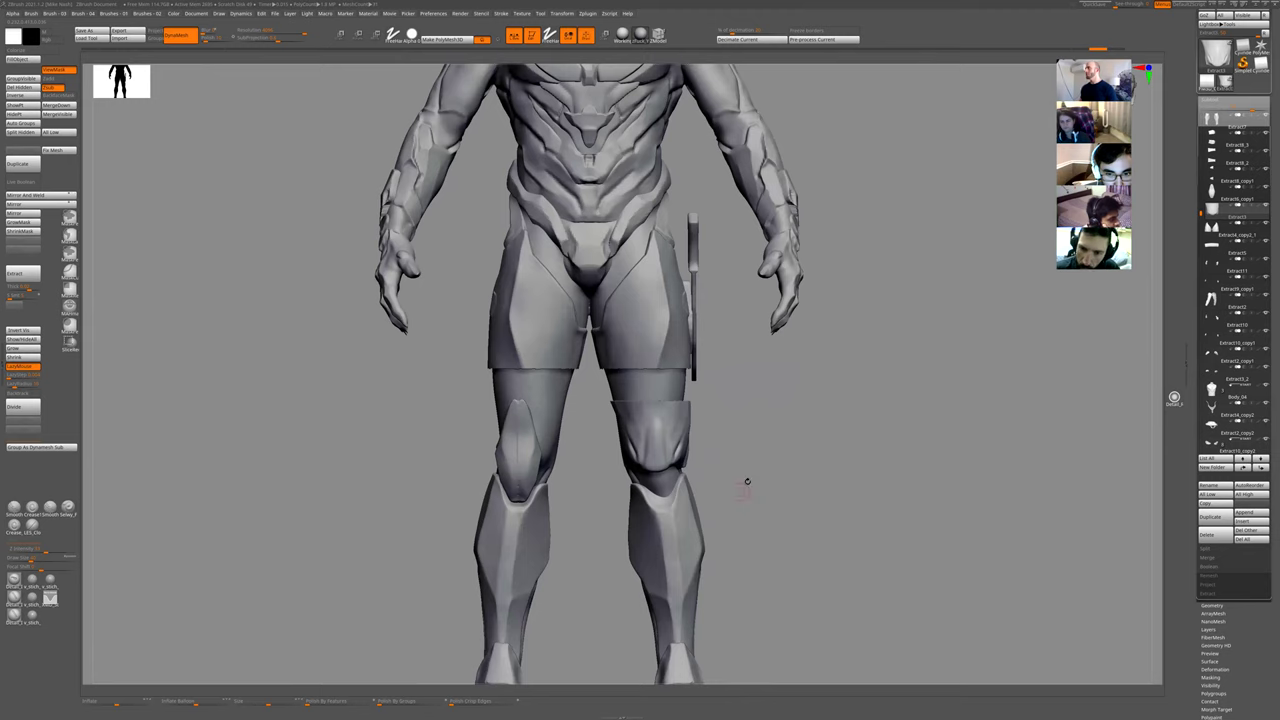
pyautogui.scroll(5, 747, 481)
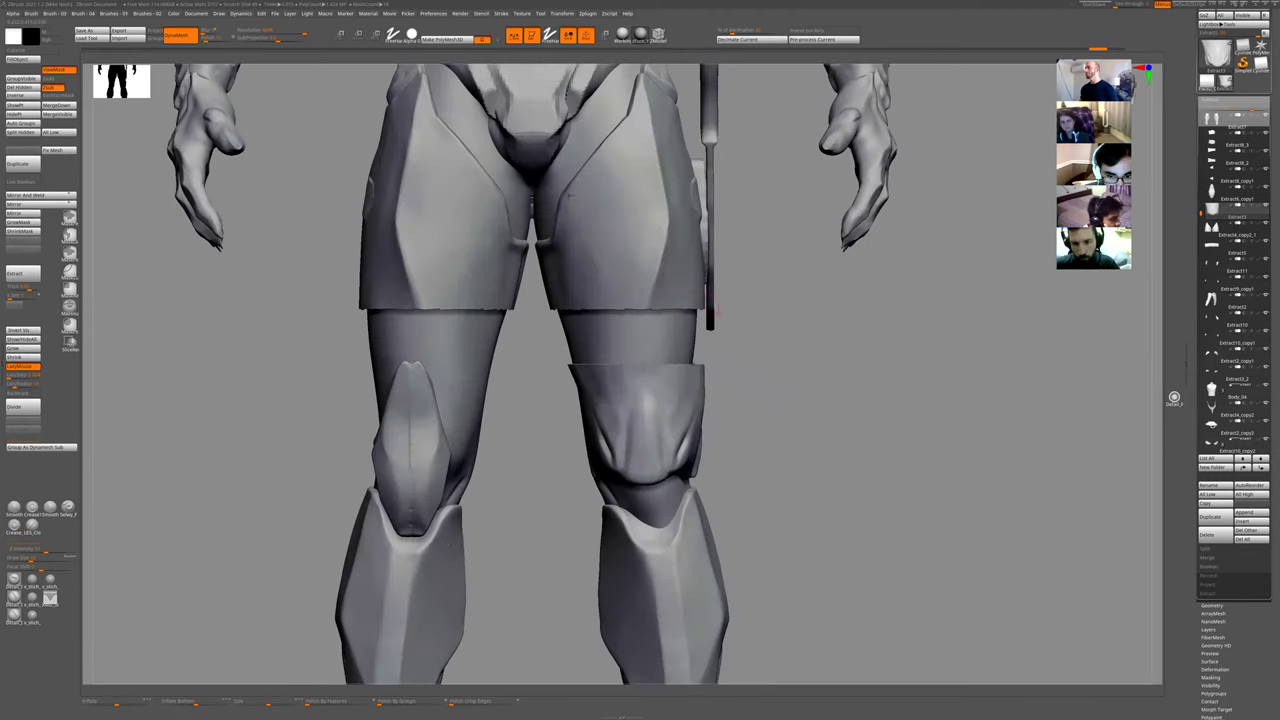
pyautogui.scroll(-2, 528, 508)
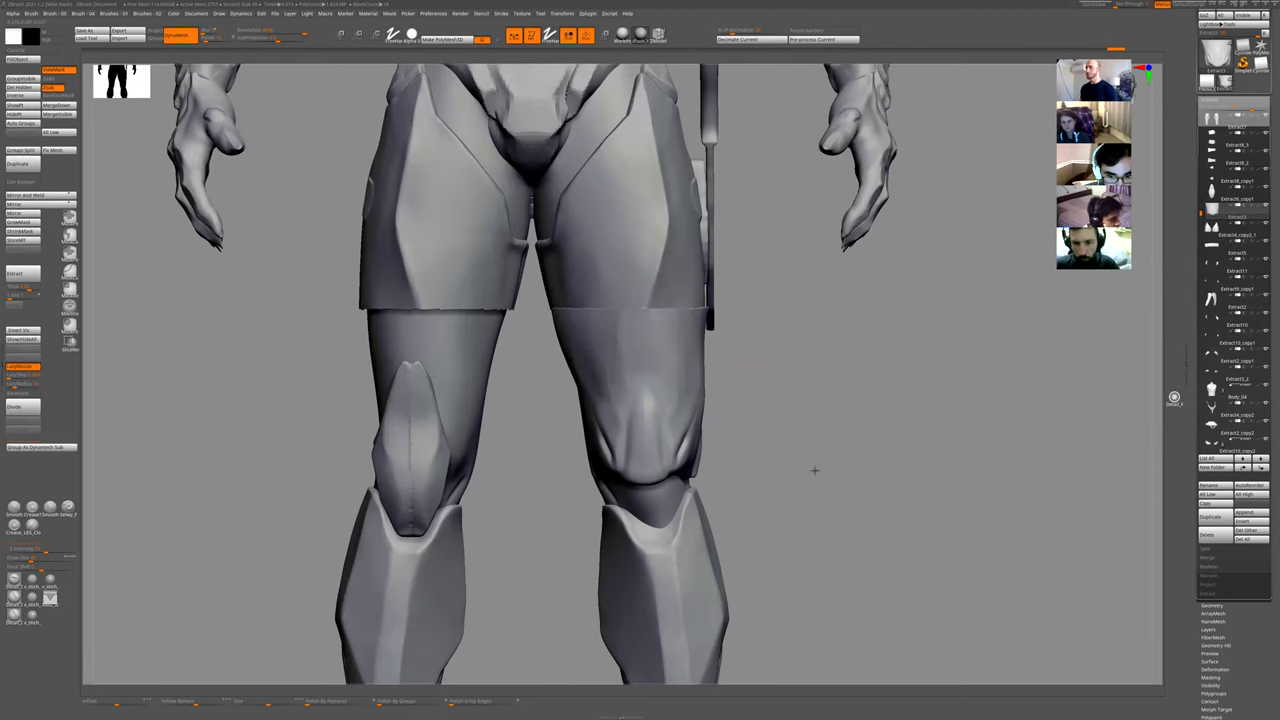
# - Examine the thigh section from front and back, both isolated and together with the rest of the armour
pyautogui.press('f')
pyautogui.scroll(2, 774, 468)
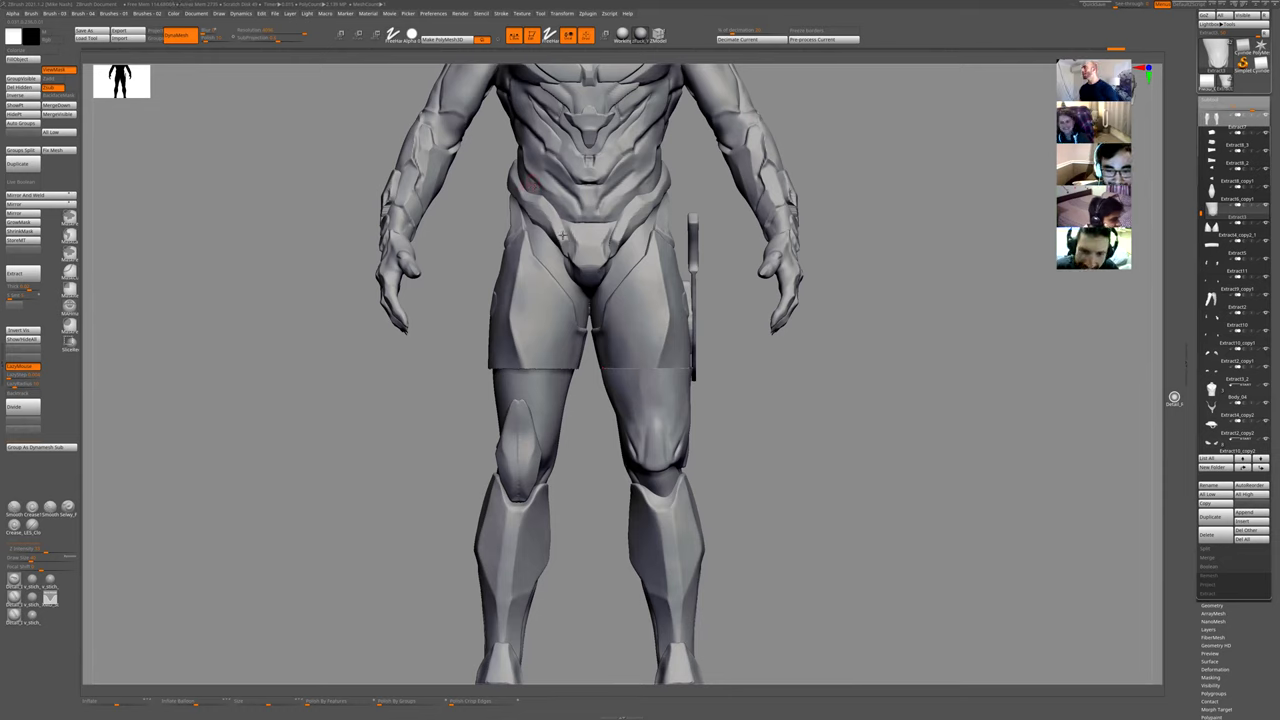
pyautogui.moveTo(604, 50)
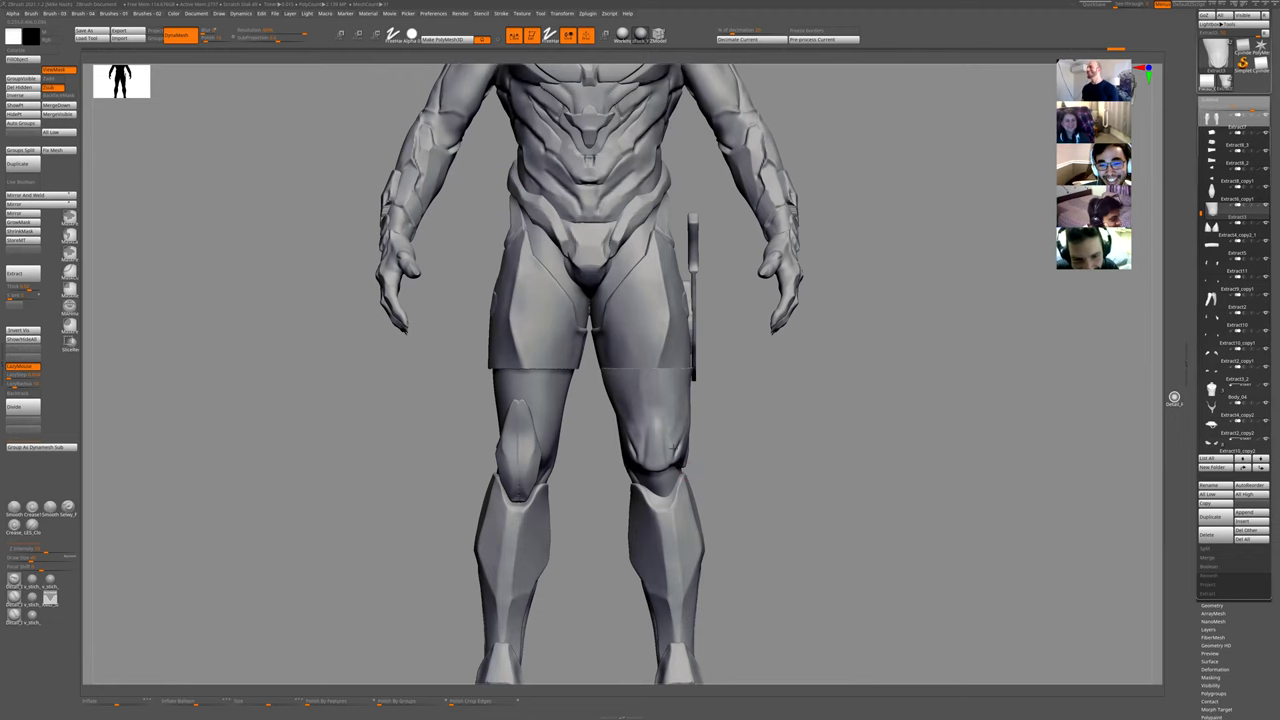
pyautogui.moveTo(794, 436); pyautogui.dragTo(733, 438)
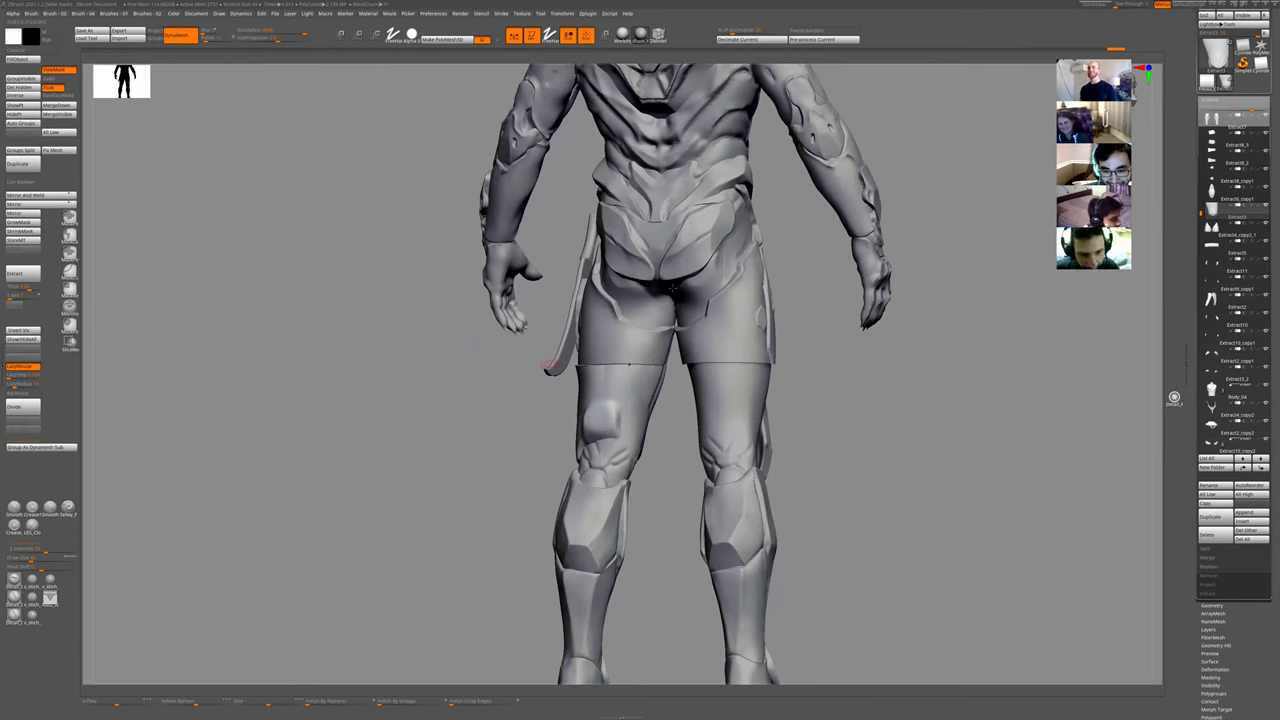
pyautogui.keyDown('alt'); pyautogui.moveTo(871, 517); pyautogui.dragTo(800, 591); pyautogui.keyUp('alt')
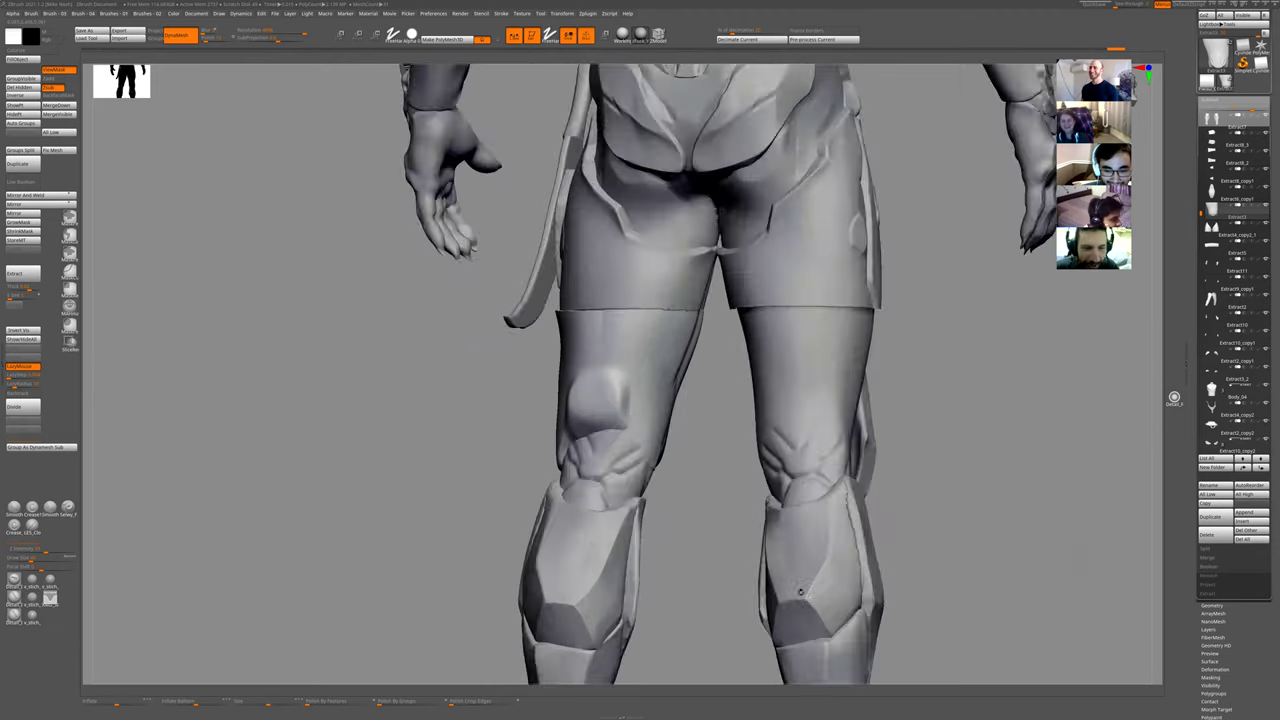
pyautogui.hotkey('shift', 's')
pyautogui.keyDown('shift'); pyautogui.moveTo(774, 511); pyautogui.dragTo(733, 486); pyautogui.keyUp('shift')
pyautogui.keyDown('alt'); pyautogui.moveTo(749, 425); pyautogui.dragTo(711, 403, button='right'); pyautogui.keyUp('alt')
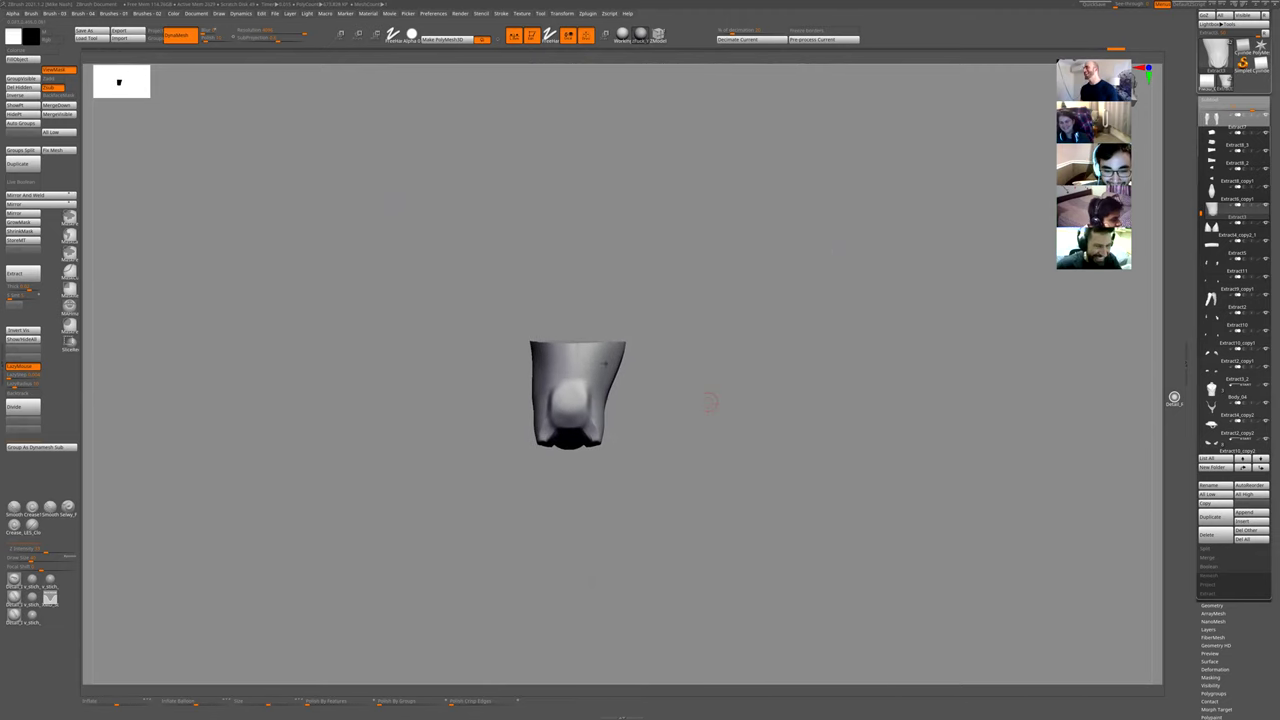
pyautogui.keyDown('ctrl'); pyautogui.moveTo(575, 407); pyautogui.dragTo(643, 512, button='right'); pyautogui.keyUp('ctrl')
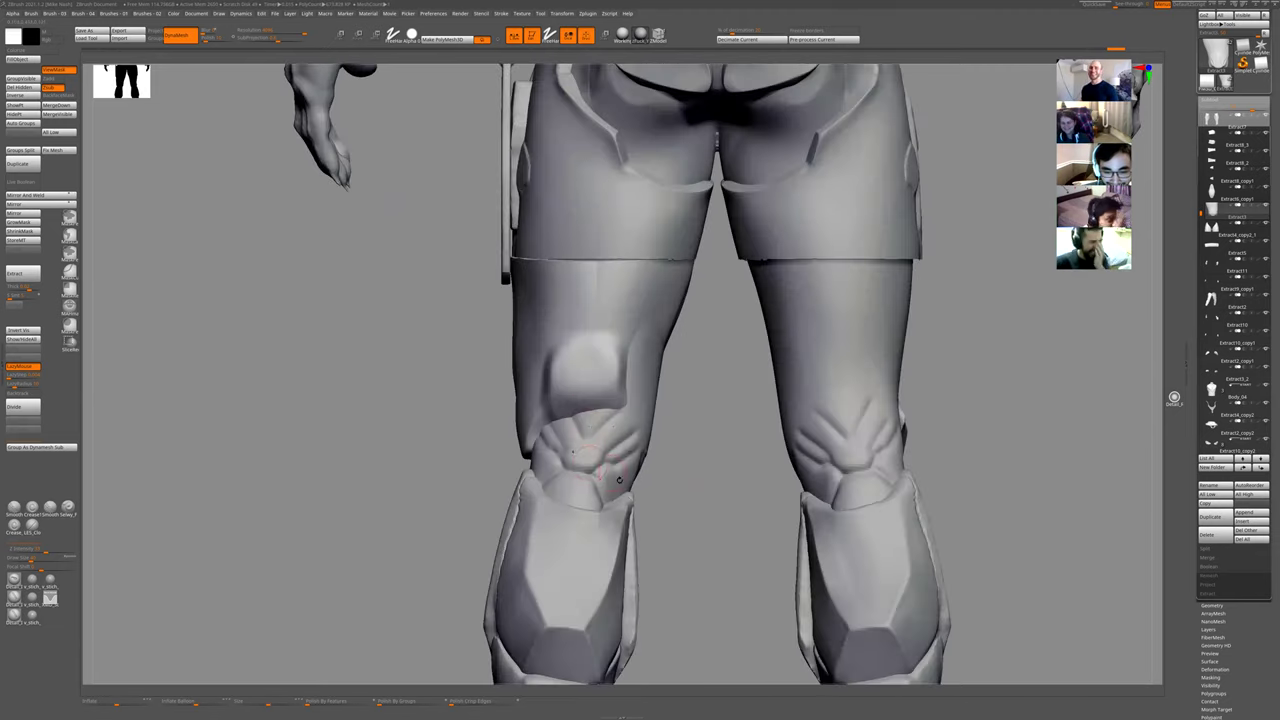
pyautogui.hotkey('shift', 'alt', 's')
pyautogui.keyDown('shift'); pyautogui.moveTo(434, 503); pyautogui.dragTo(625, 432, button='right'); pyautogui.keyUp('shift')
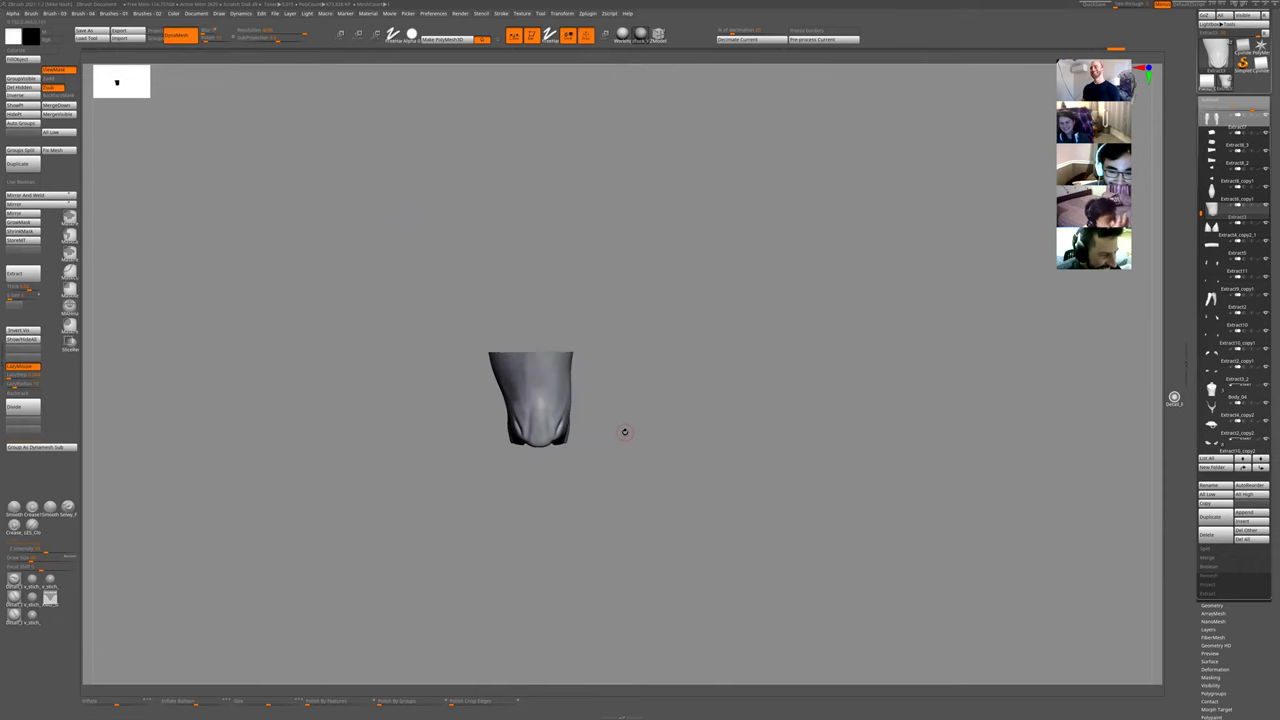
pyautogui.moveTo(694, 334); pyautogui.dragTo(674, 503)
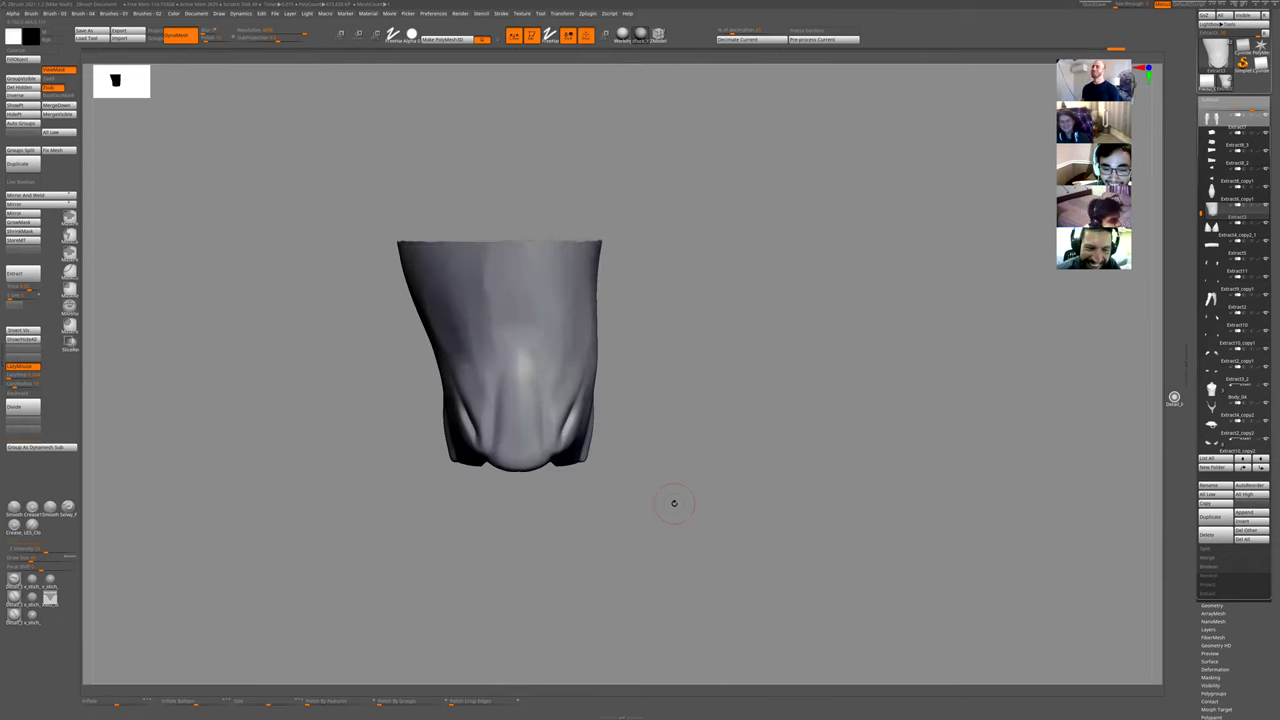
pyautogui.hotkey('shift', 'alt', 's')
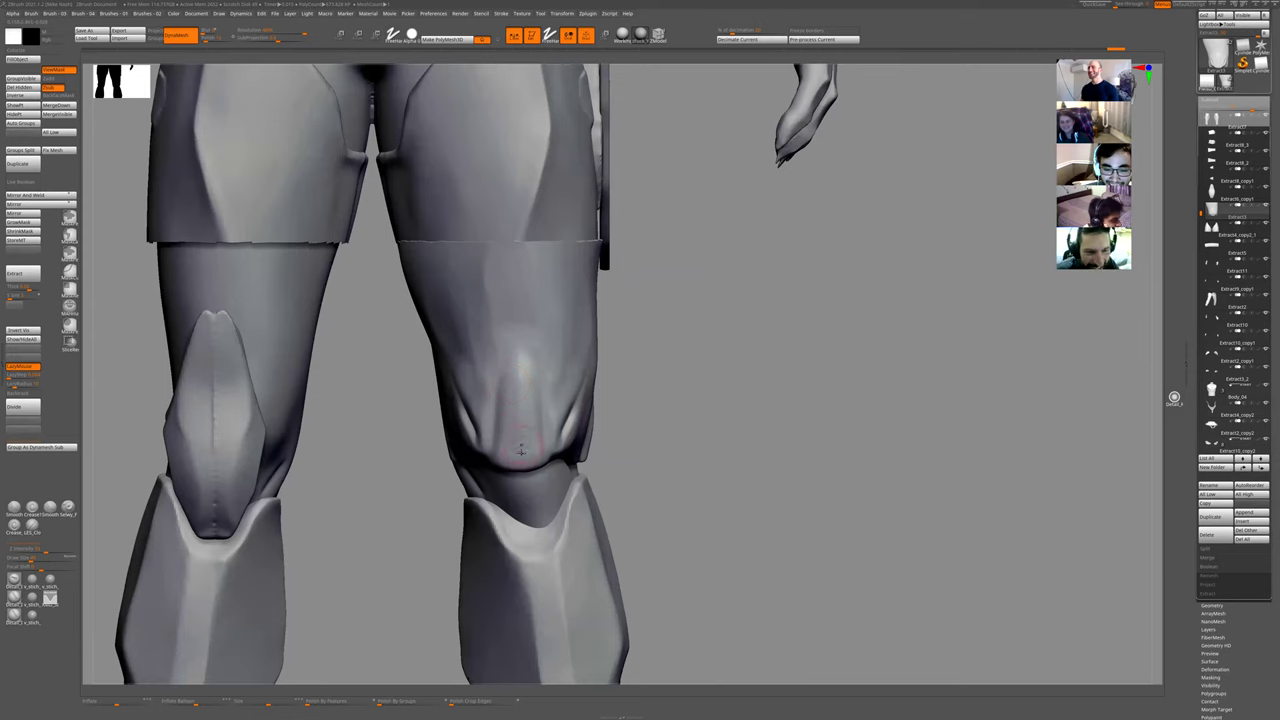
pyautogui.moveTo(678, 507); pyautogui.dragTo(631, 497)
pyautogui.hotkey('shift', 'alt', 's')
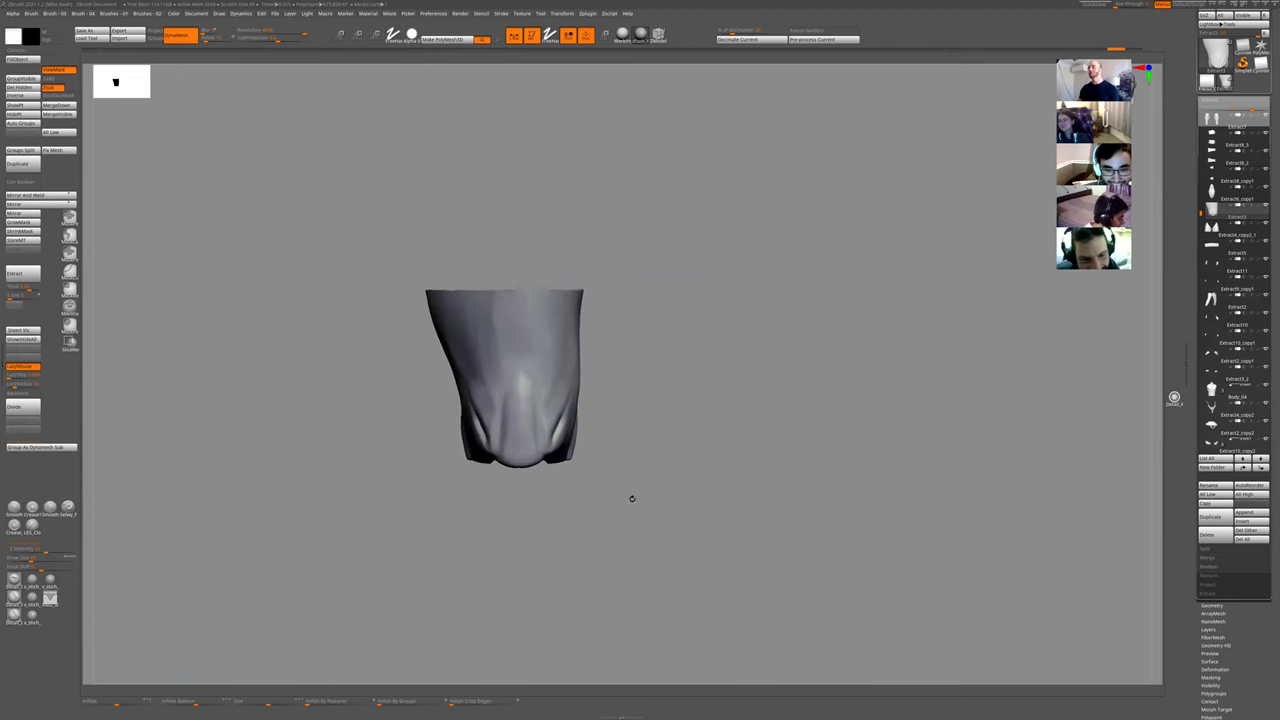
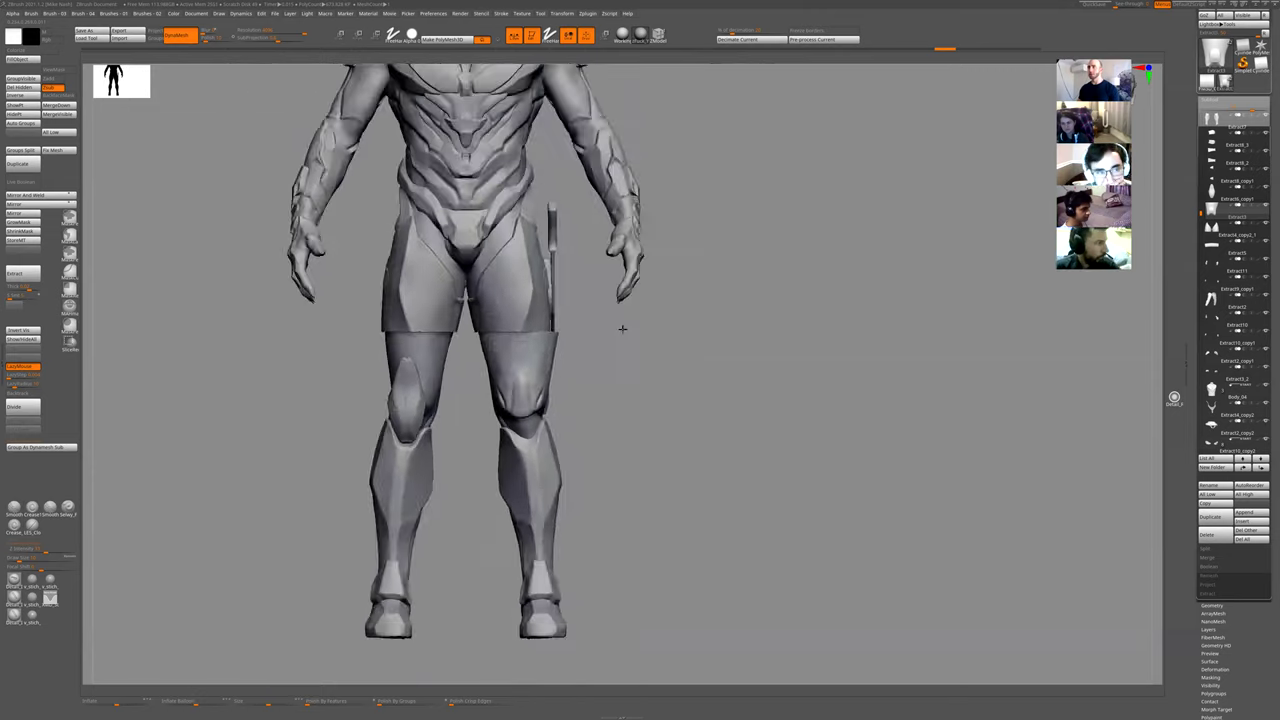
# - Check the thigh section from behind, then select the base body mesh and isolate it
pyautogui.keyDown('alt'); pyautogui.moveTo(714, 403); pyautogui.dragTo(557, 318); pyautogui.keyUp('alt')
pyautogui.hotkey('shift', 's')
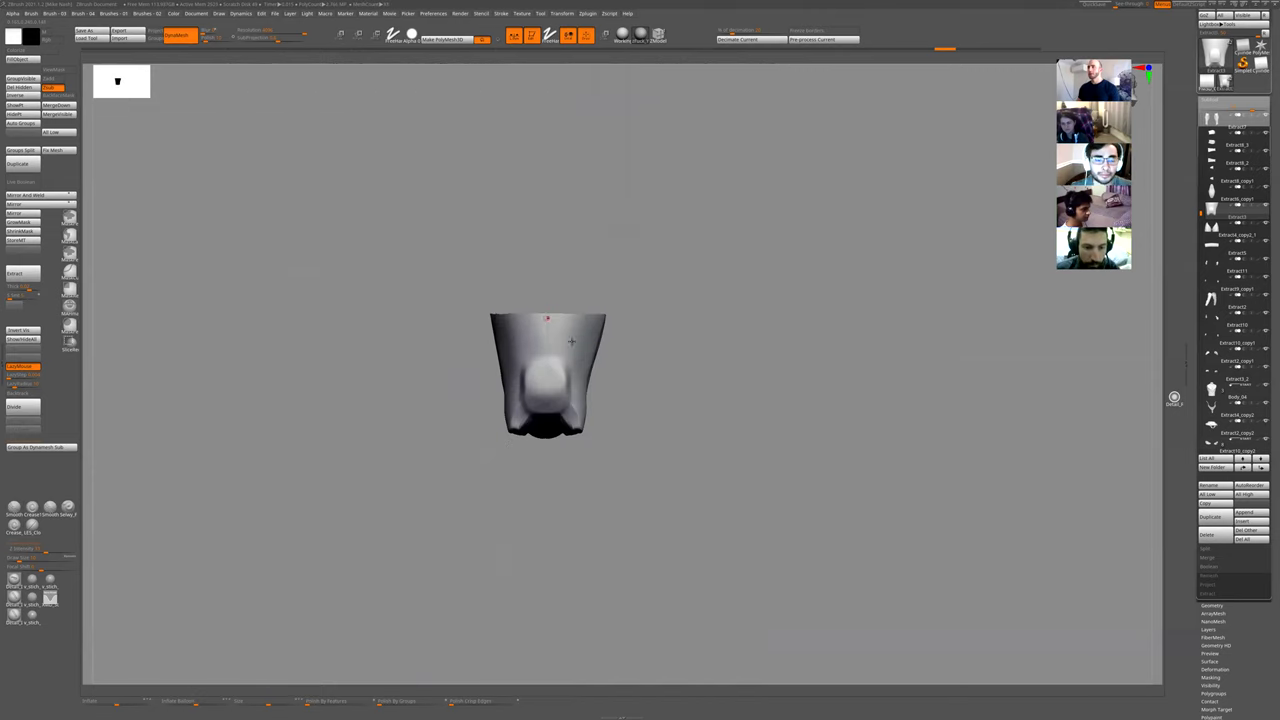
pyautogui.hotkey('shift', 's')
pyautogui.keyDown('alt'); pyautogui.click(580, 420); pyautogui.keyUp('alt')
pyautogui.hotkey('shift', 's')
pyautogui.keyDown('alt'); pyautogui.moveTo(606, 440); pyautogui.dragTo(595, 411); pyautogui.keyUp('alt')
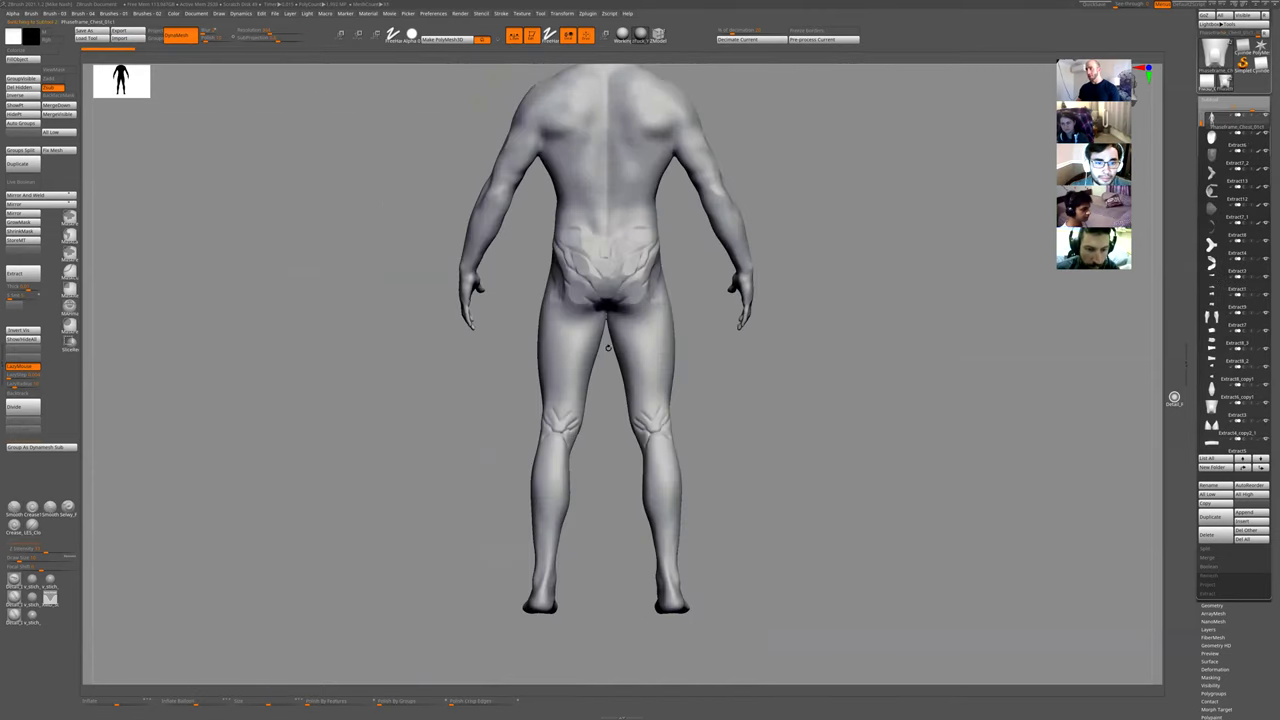
# - Mask both legs of the base body from just below the hips down to the feet
pyautogui.keyDown('ctrl'); pyautogui.keyDown('shift'); pyautogui.moveTo(452, 658); pyautogui.dragTo(608, 318); pyautogui.keyUp('shift'); pyautogui.keyUp('ctrl')
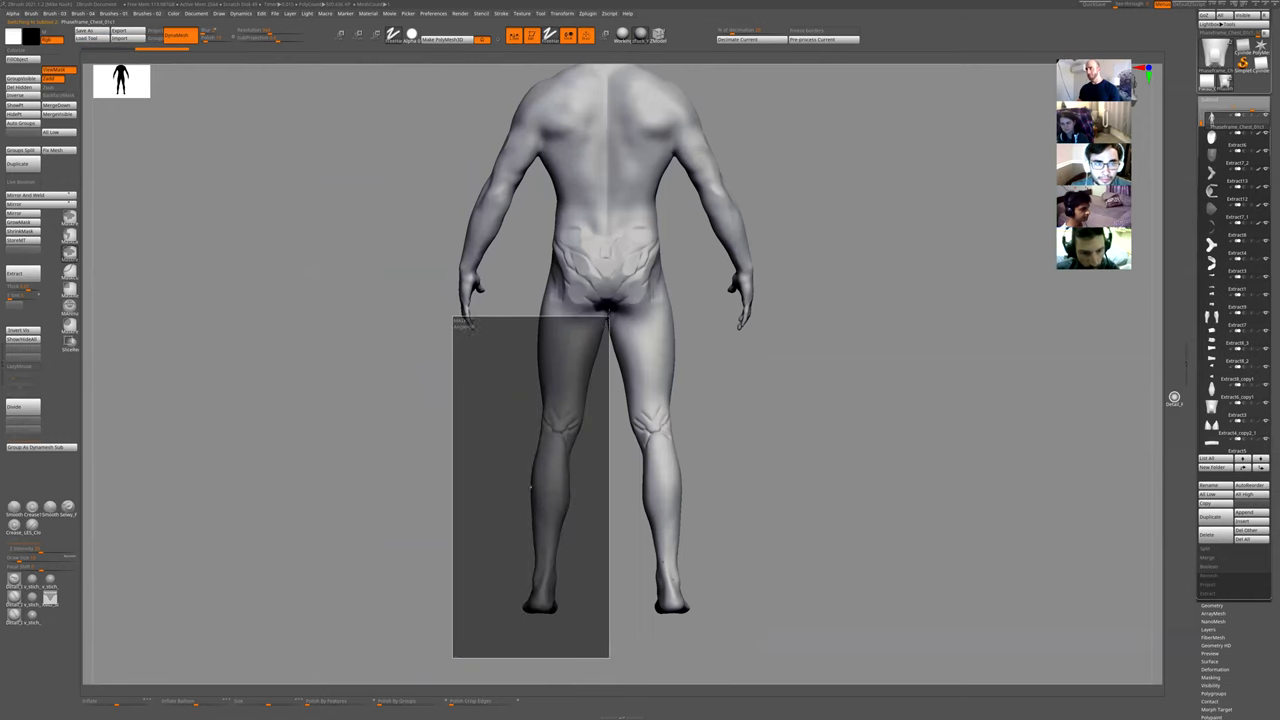
pyautogui.keyDown('ctrl'); pyautogui.keyDown('shift'); pyautogui.moveTo(453, 318); pyautogui.dragTo(453, 342); pyautogui.keyUp('shift'); pyautogui.keyUp('ctrl')
pyautogui.keyDown('ctrl'); pyautogui.keyDown('shift'); pyautogui.moveTo(605, 390); pyautogui.dragTo(513, 313); pyautogui.keyUp('shift'); pyautogui.keyUp('ctrl')
pyautogui.press('b')
pyautogui.click(560, 314)
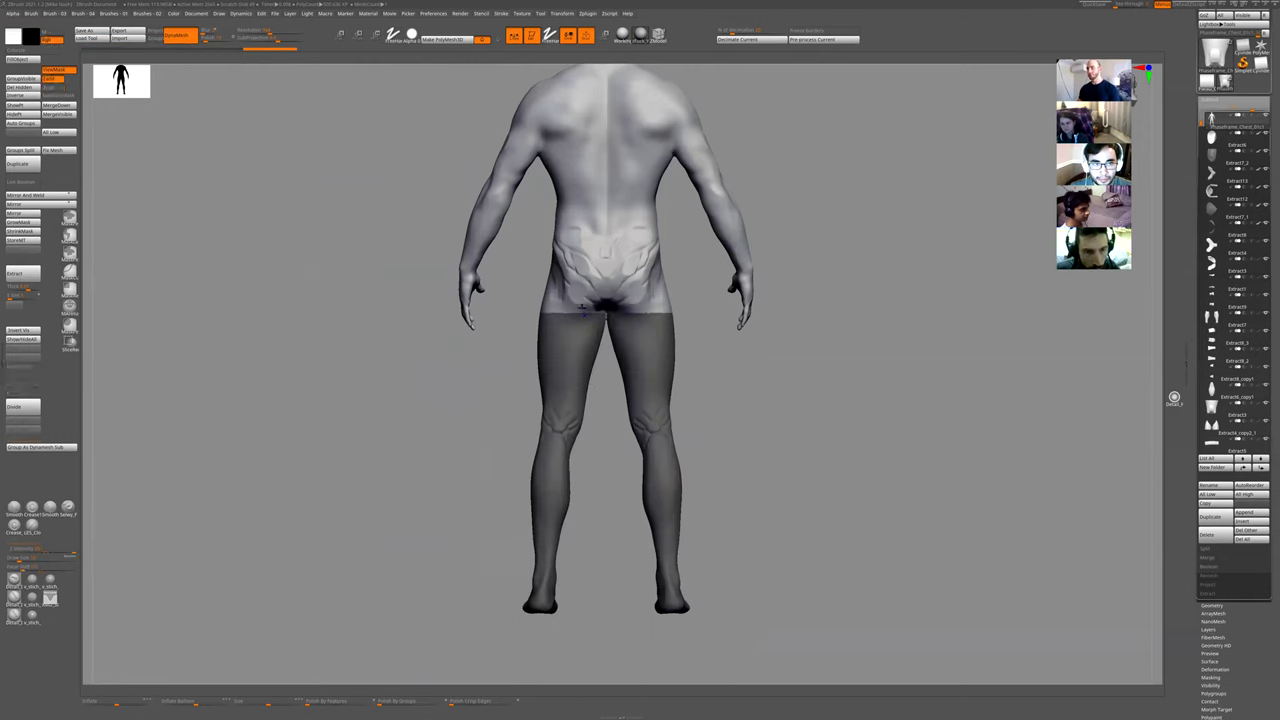
# - Invert the mask, rotate both legs slightly inward about the hip joints, and show the armour again
pyautogui.press('w')
pyautogui.hotkey('ctrl', 'i')
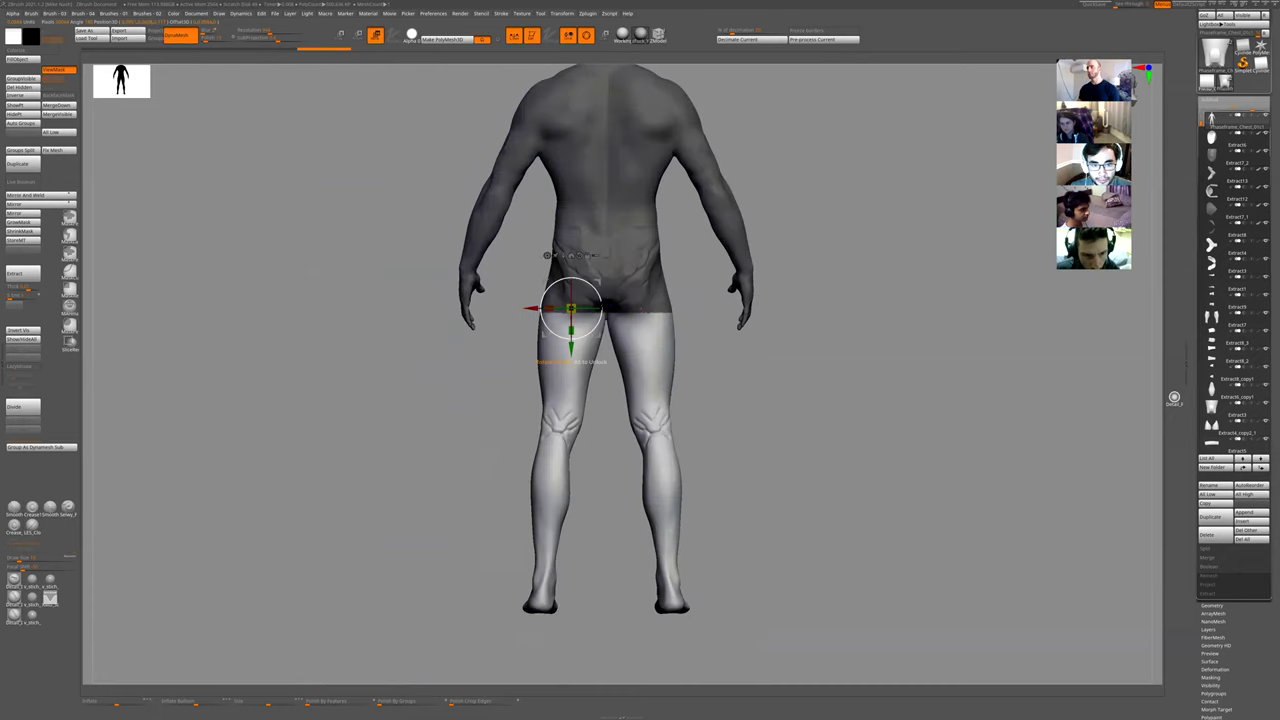
pyautogui.moveTo(603, 318); pyautogui.dragTo(603, 312)
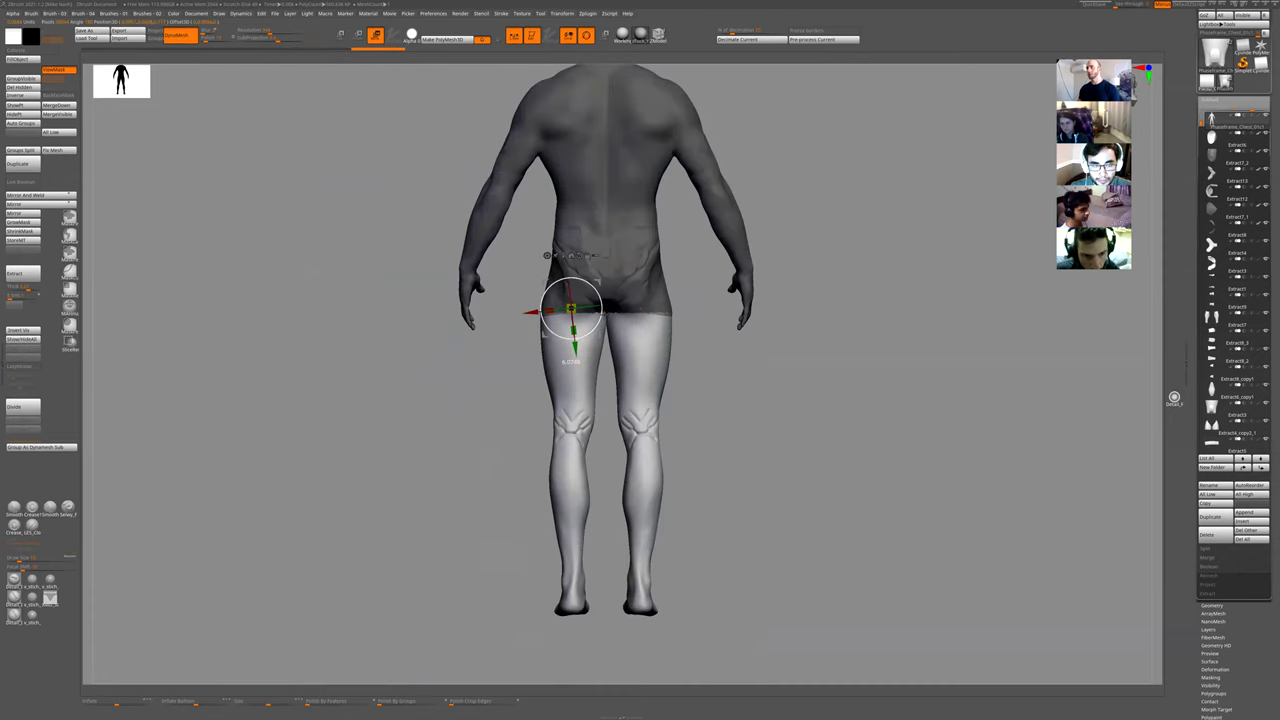
pyautogui.hotkey('shift', 's')
pyautogui.moveTo(840, 451); pyautogui.dragTo(566, 483)
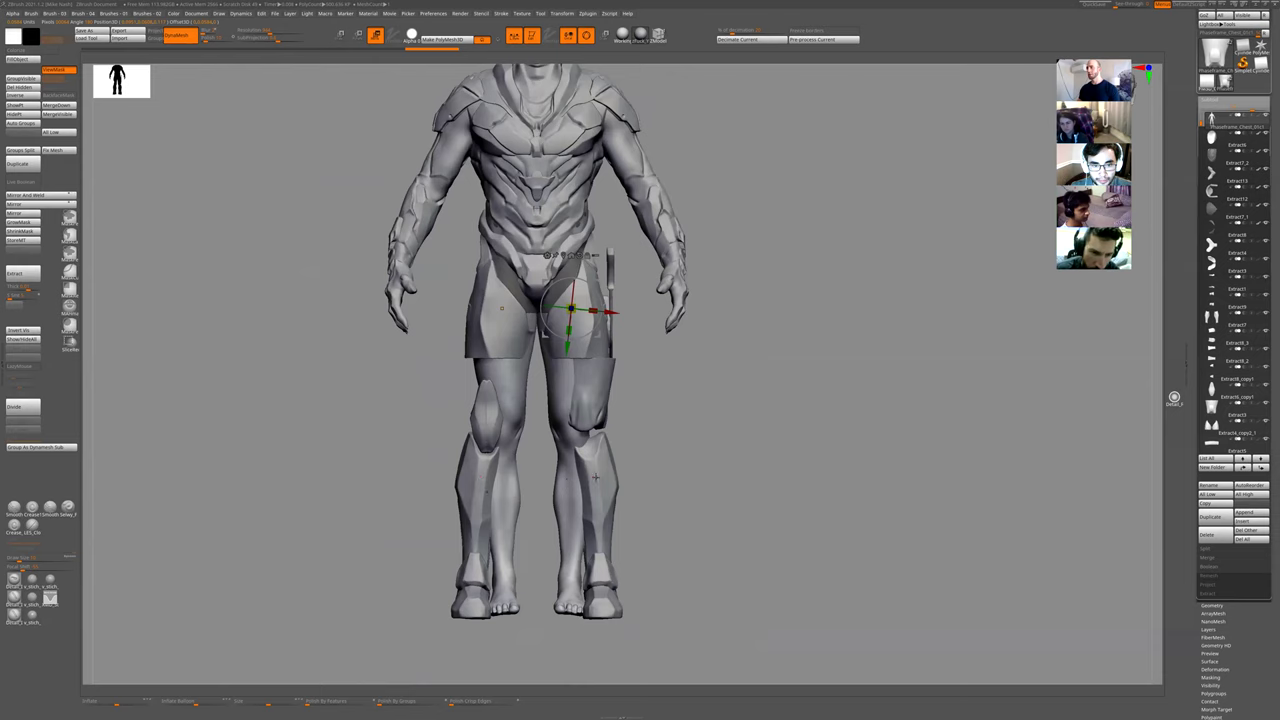
# - Select the shin guards, try rotating them inward to follow the legs, and undo the rotations
pyautogui.keyDown('alt'); pyautogui.click(596, 477); pyautogui.keyUp('alt')
pyautogui.hotkey('shift', 's')
pyautogui.hotkey('shift', 's')
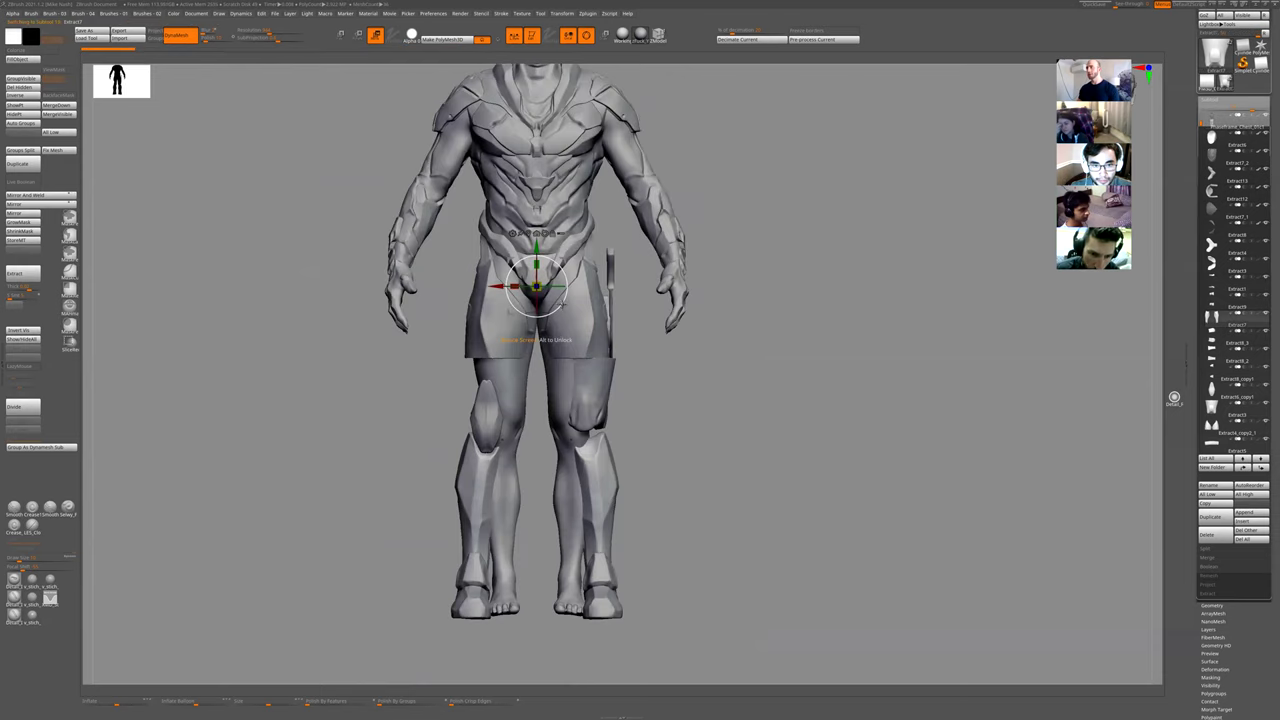
pyautogui.moveTo(563, 308); pyautogui.dragTo(561, 307)
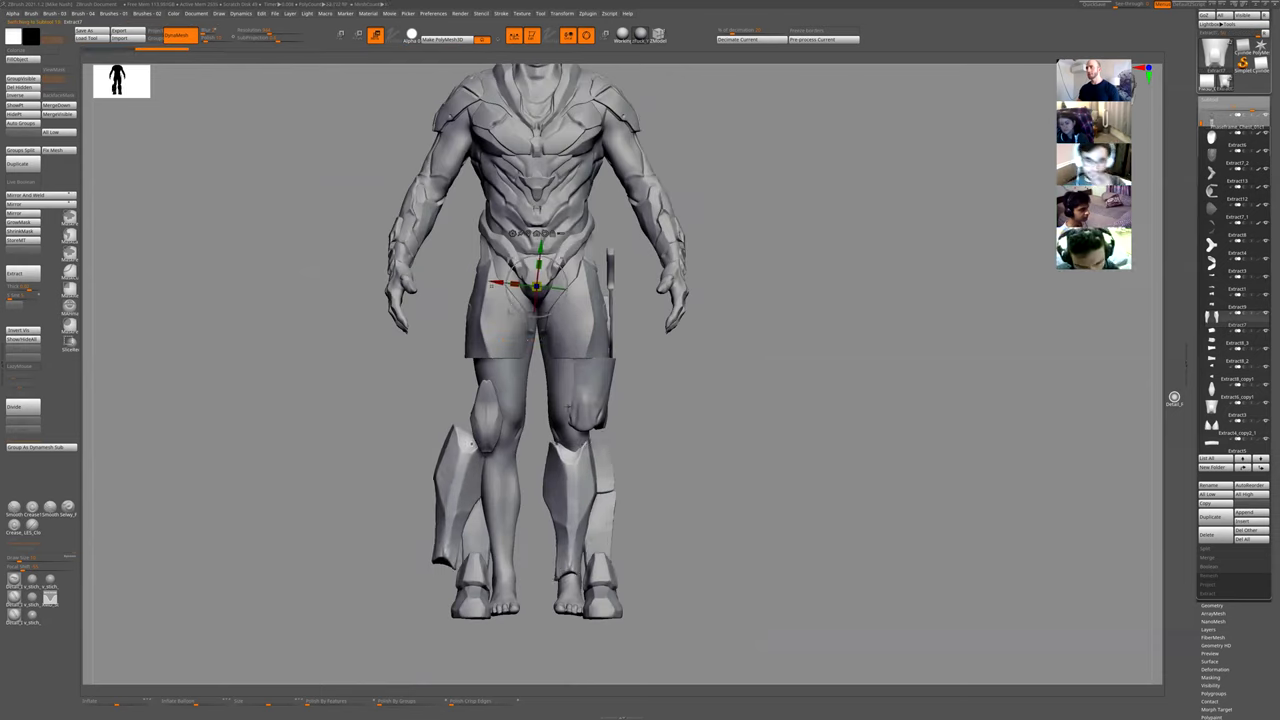
pyautogui.hotkey('ctrl', 'z')
pyautogui.moveTo(563, 303); pyautogui.dragTo(557, 314)
pyautogui.hotkey('ctrl', 'z')
pyautogui.hotkey('ctrl', 'z')
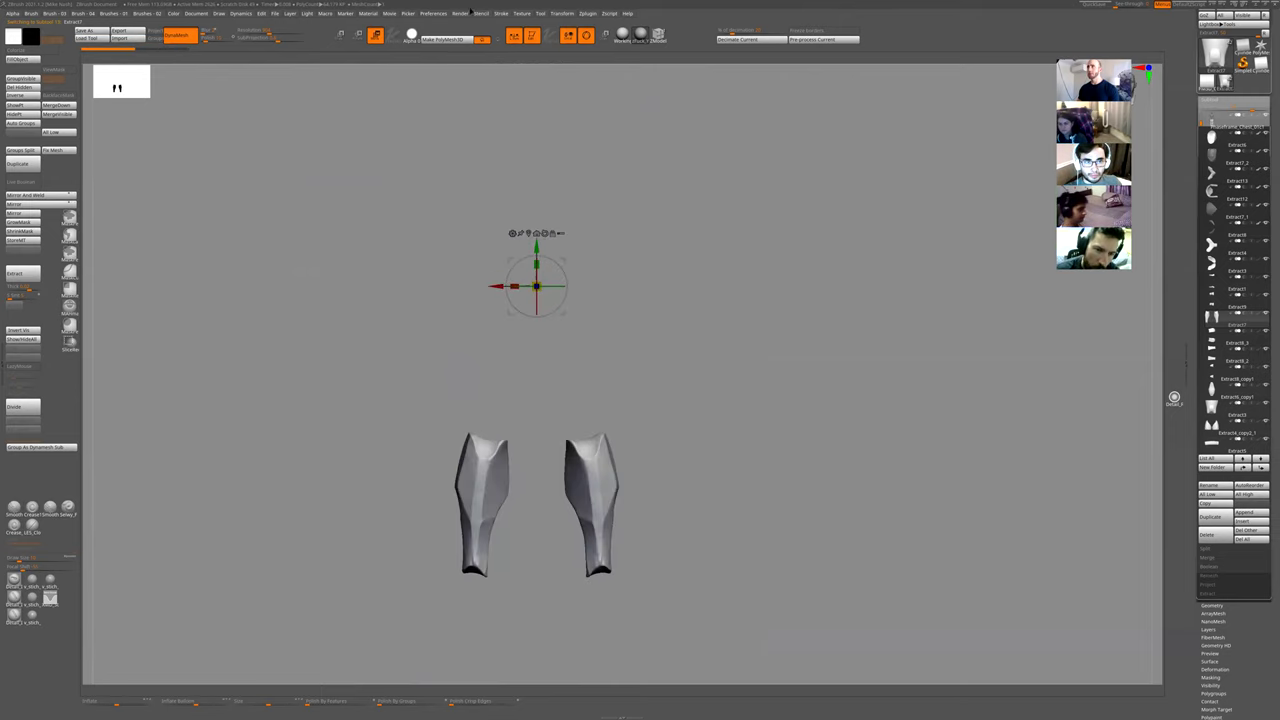
pyautogui.click(561, 14)
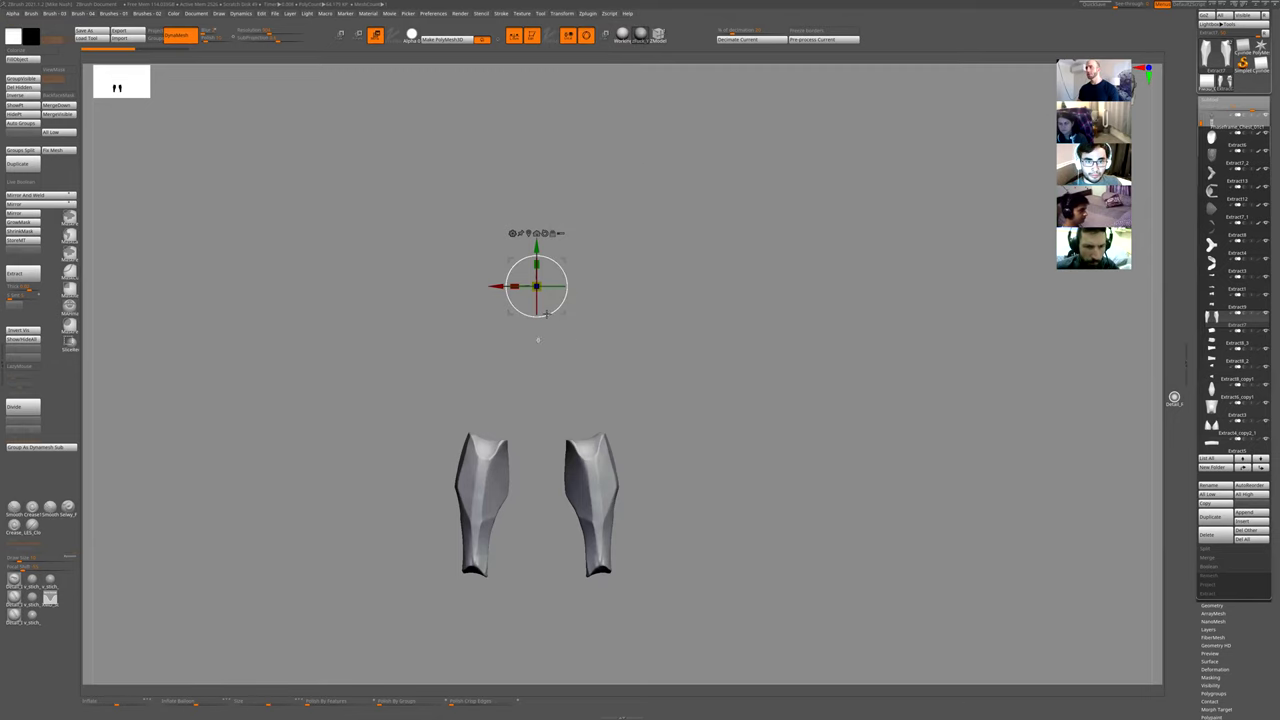
pyautogui.moveTo(547, 313); pyautogui.dragTo(534, 337)
pyautogui.hotkey('ctrl', 'z')
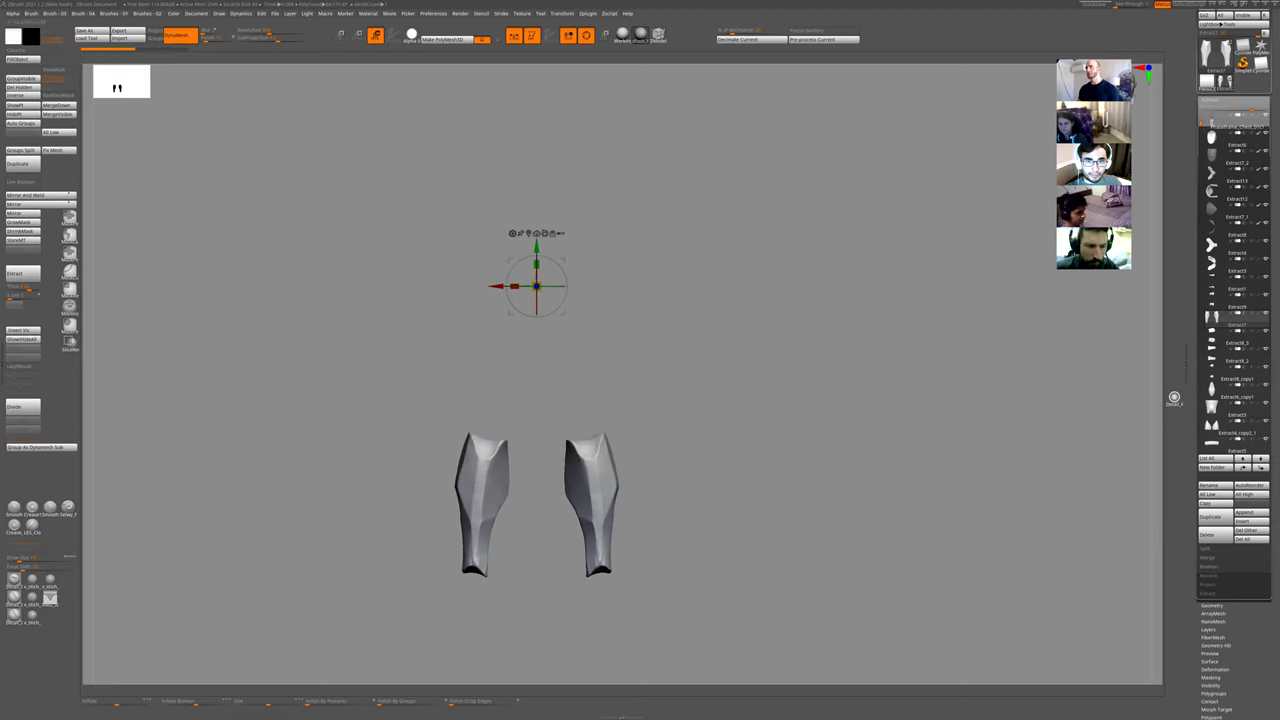
pyautogui.moveTo(563, 311); pyautogui.dragTo(563, 334)
pyautogui.hotkey('ctrl', 'z')
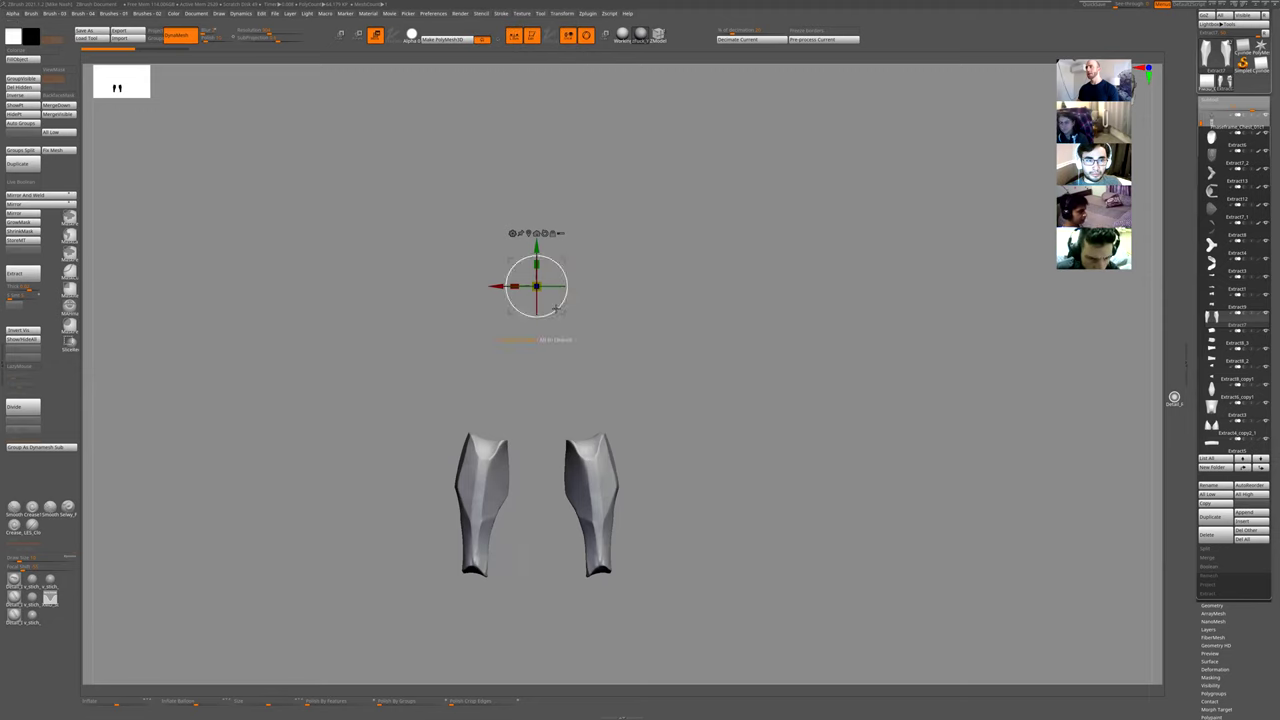
pyautogui.moveTo(522, 336); pyautogui.dragTo(544, 332)
pyautogui.hotkey('ctrl', 'z')
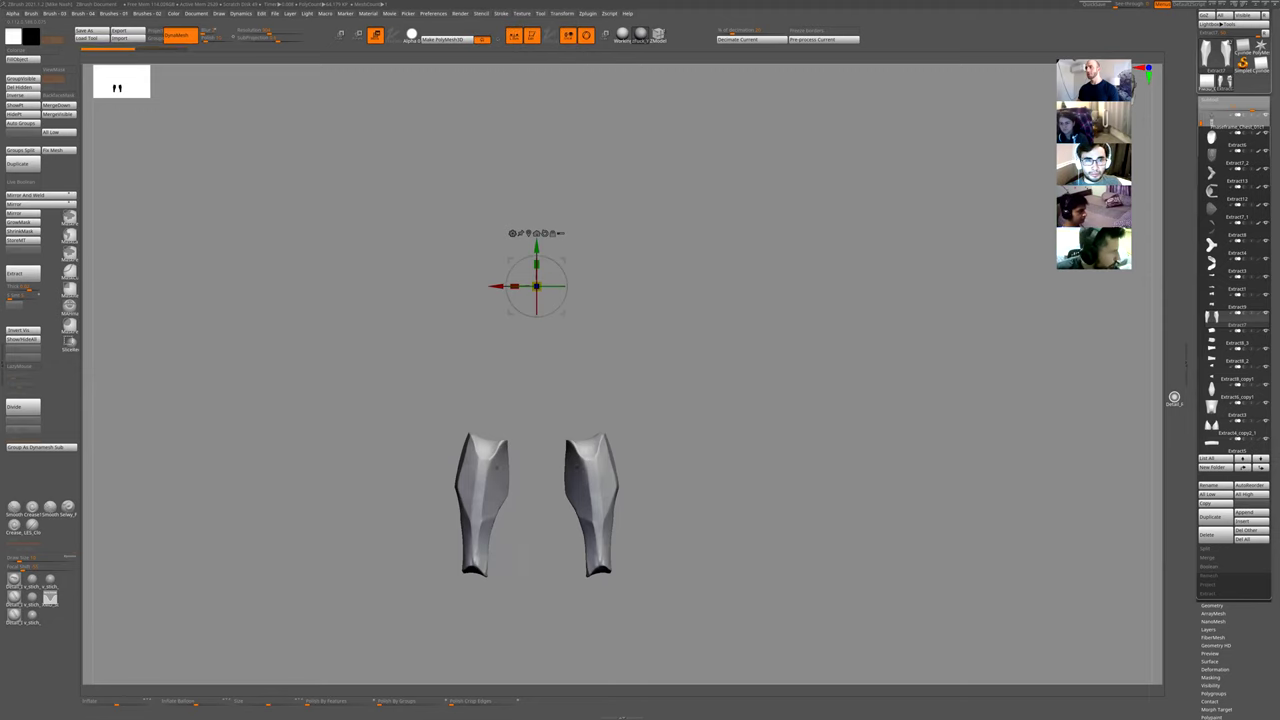
pyautogui.press('q')
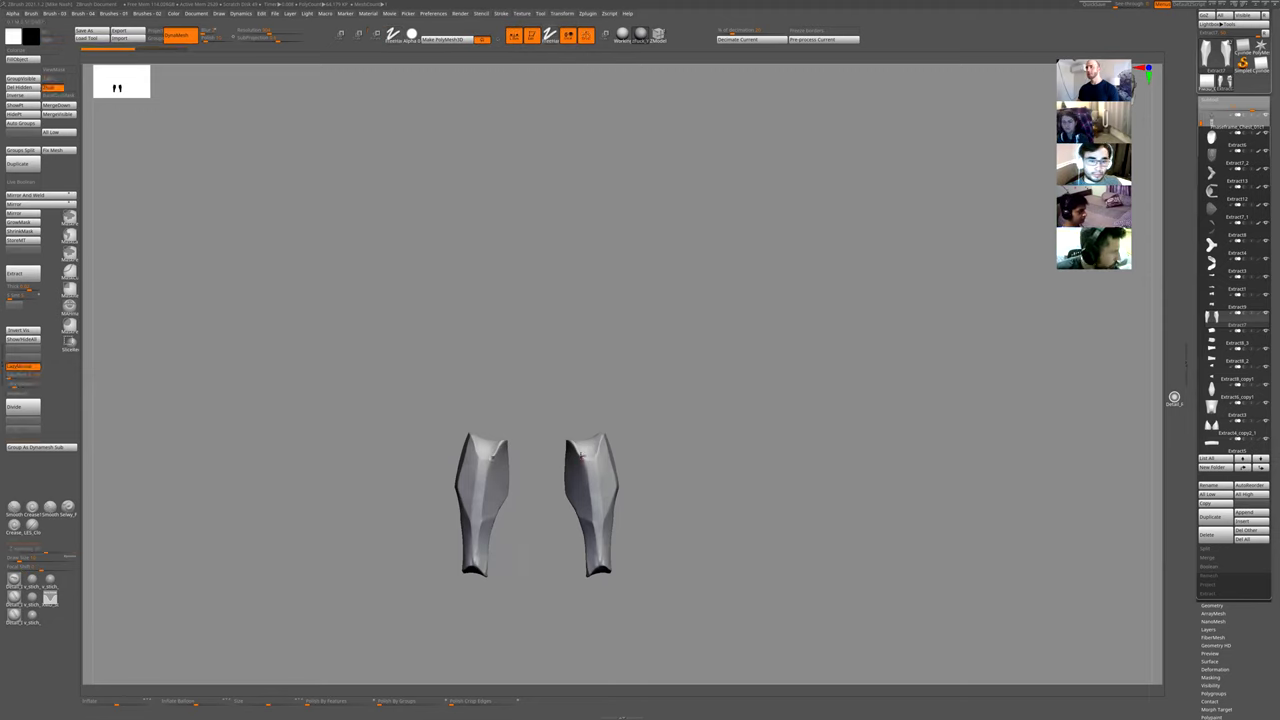
pyautogui.press('w')
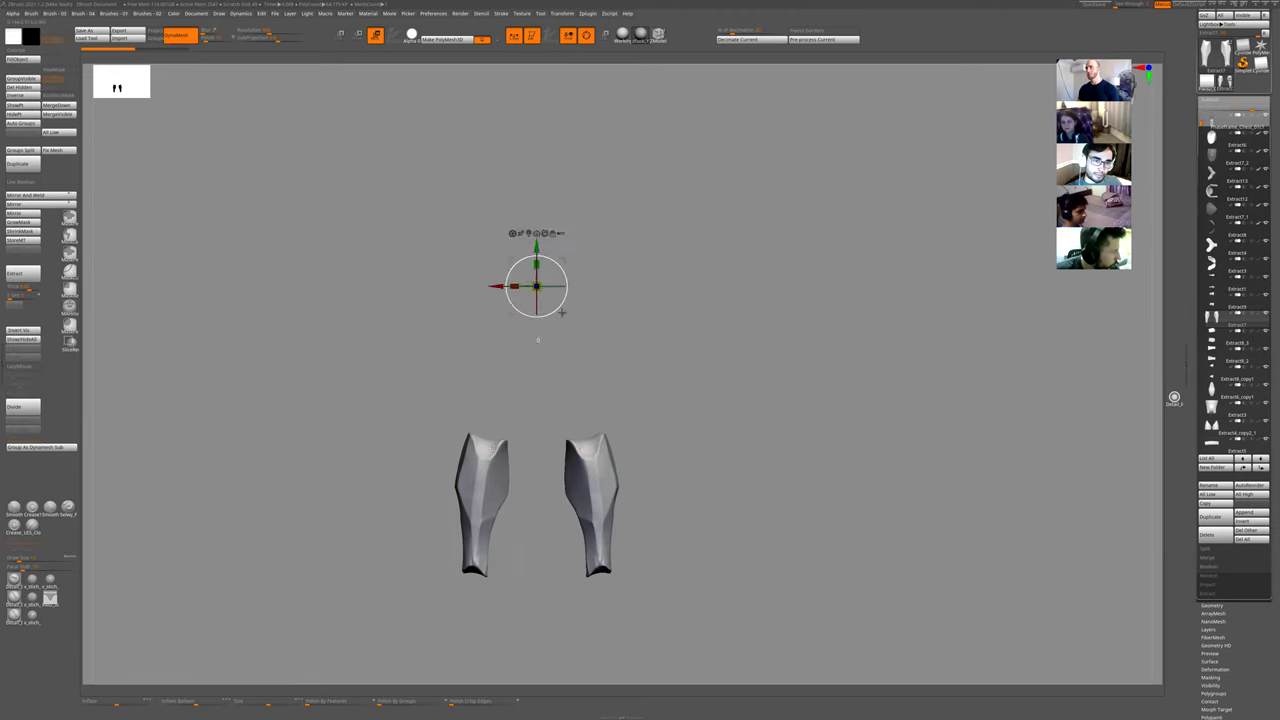
pyautogui.moveTo(562, 312); pyautogui.dragTo(565, 315)
pyautogui.hotkey('ctrl', 'z')
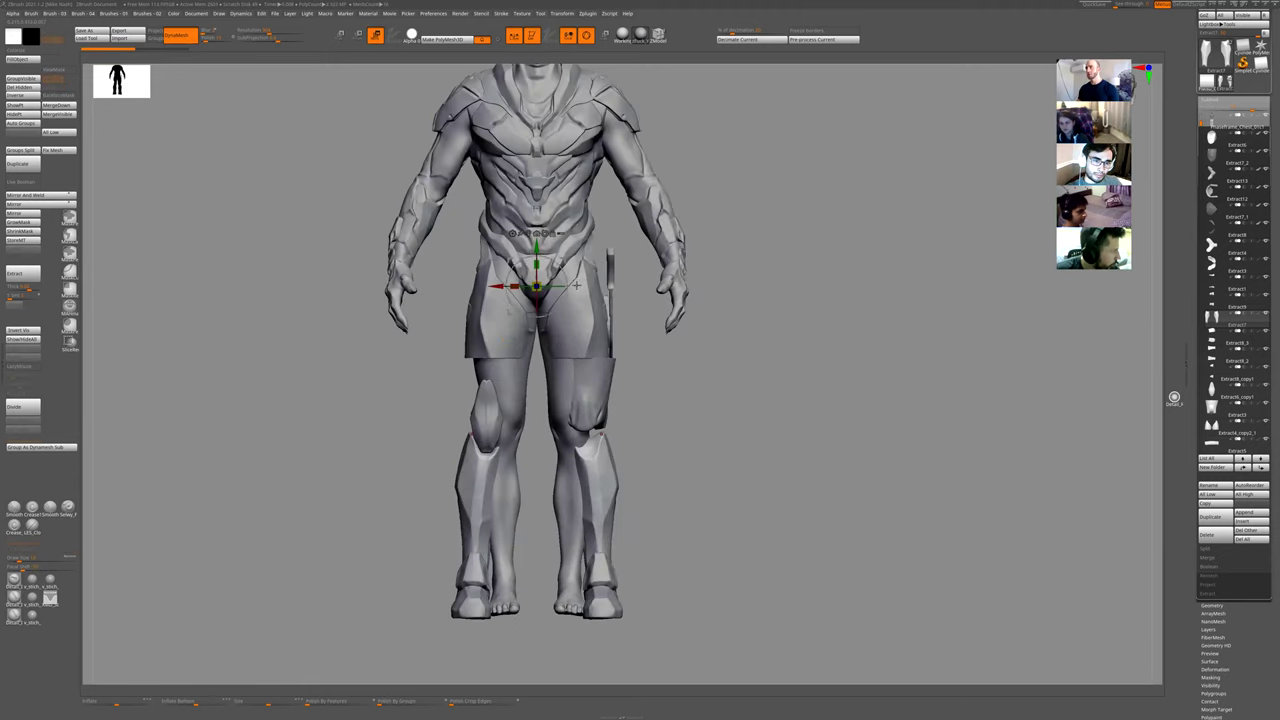
# - Reposition the shin guards' pivot at the hip joint and rotate both guards inward to follow the legs
pyautogui.press('q')
pyautogui.press('w')
pyautogui.hotkey('alt', 's')
pyautogui.keyDown('alt'); pyautogui.click(595, 446); pyautogui.keyUp('alt')
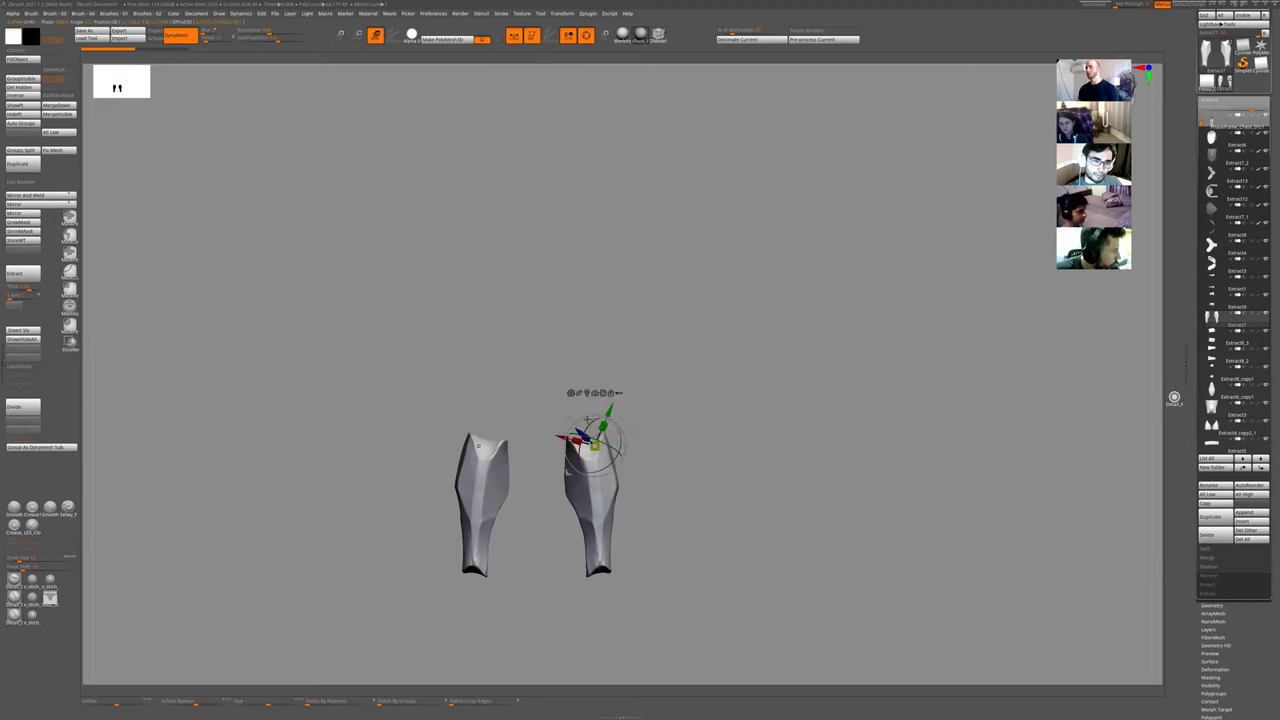
pyautogui.click(603, 393)
pyautogui.keyDown('alt'); pyautogui.moveTo(596, 483); pyautogui.dragTo(583, 323); pyautogui.keyUp('alt')
pyautogui.hotkey('alt', 's')
pyautogui.moveTo(632, 263)
pyautogui.keyDown('alt'); pyautogui.mouseDown()
pyautogui.moveTo(605, 262)
pyautogui.moveTo(577, 292)
pyautogui.moveTo(589, 284)
pyautogui.mouseUp(); pyautogui.keyUp('alt')
pyautogui.hotkey('alt', 's')
pyautogui.hotkey('ctrl', 'z')
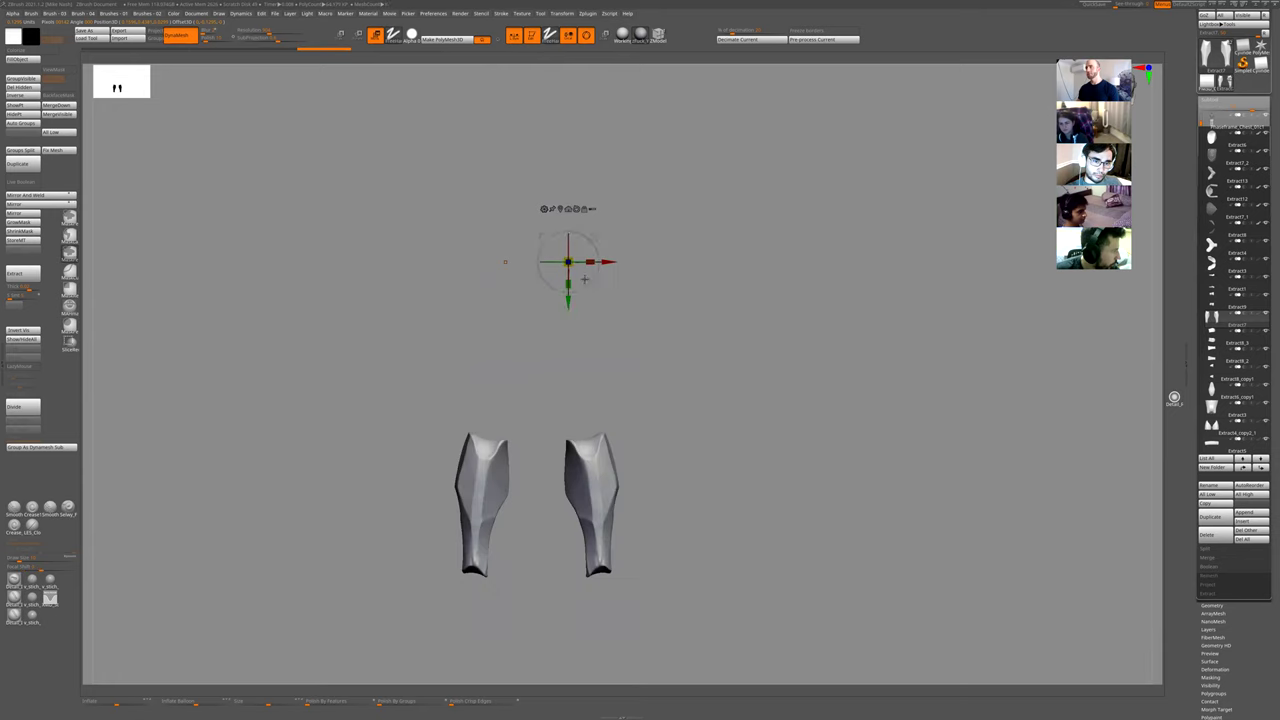
pyautogui.hotkey('ctrl', 'z')
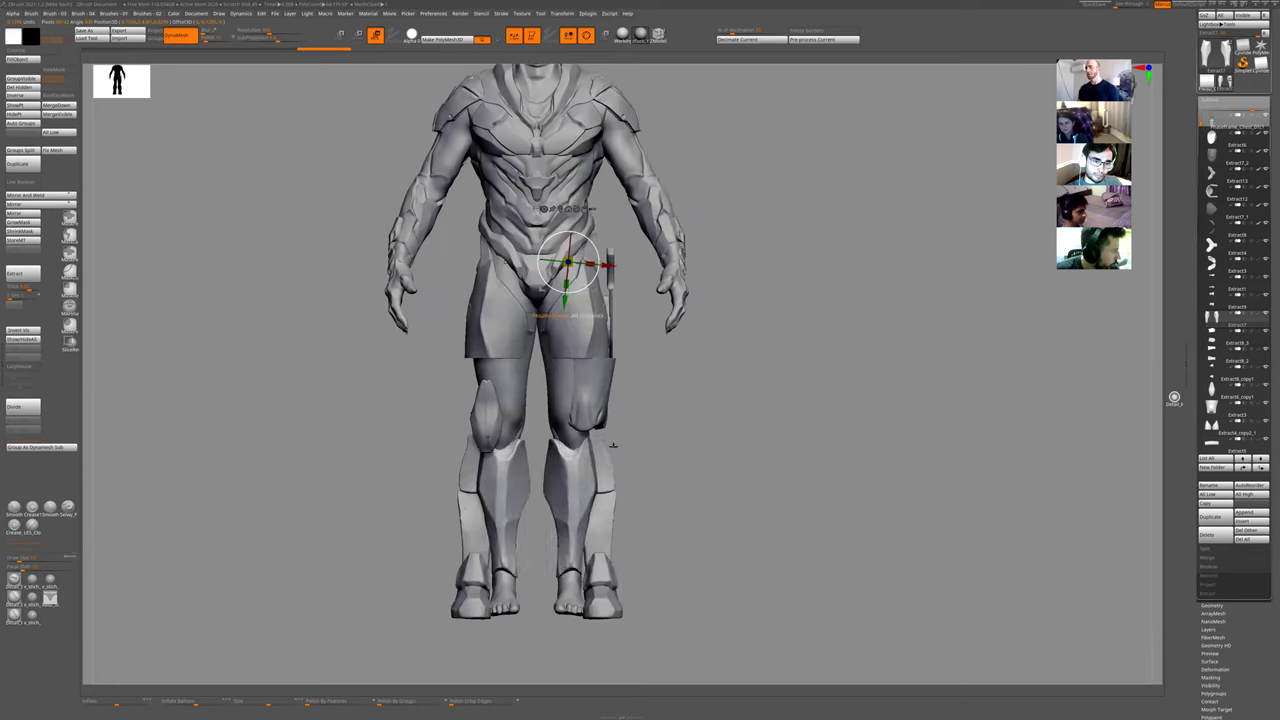
pyautogui.hotkey('ctrl', 'shift', 'z')
pyautogui.hotkey('ctrl', 'z')
pyautogui.hotkey('ctrl', 'shift', 'z')
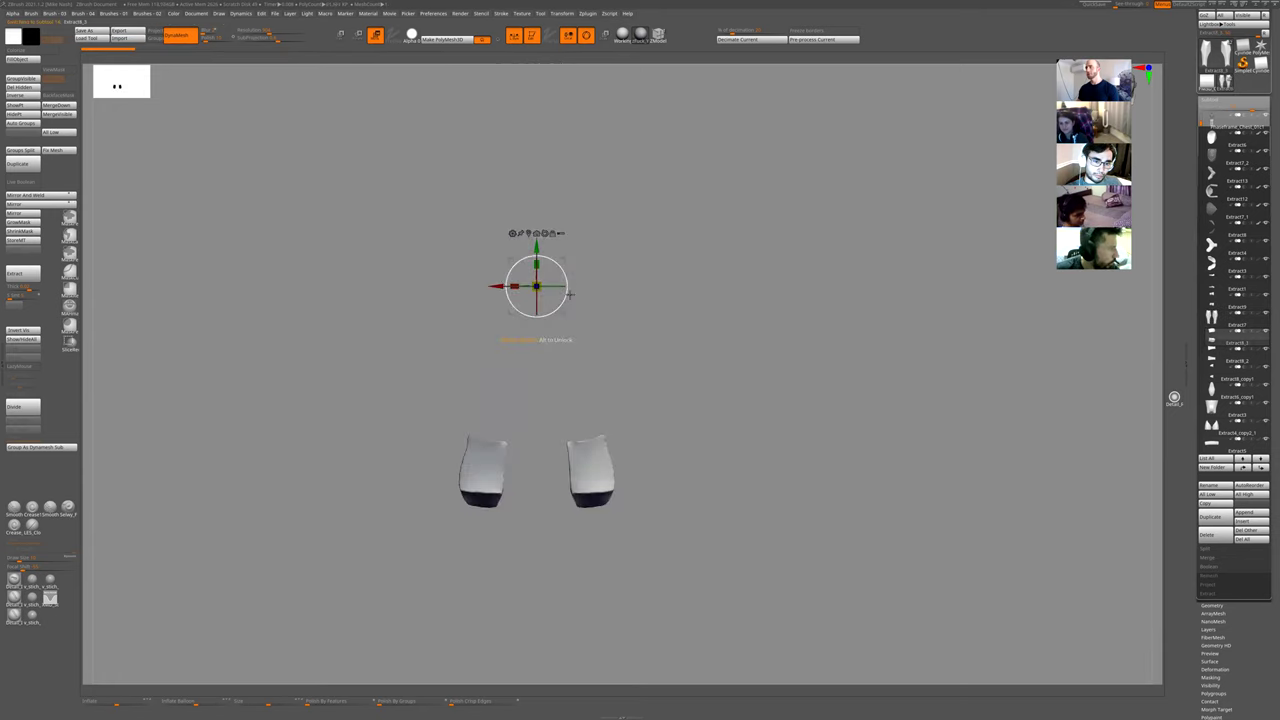
# - Switch from the Gizmo to the transpose line and rotate the upper calf plates inward about the hip onto the legs
pyautogui.hotkey('ctrl', 'z')
pyautogui.click(561, 13)
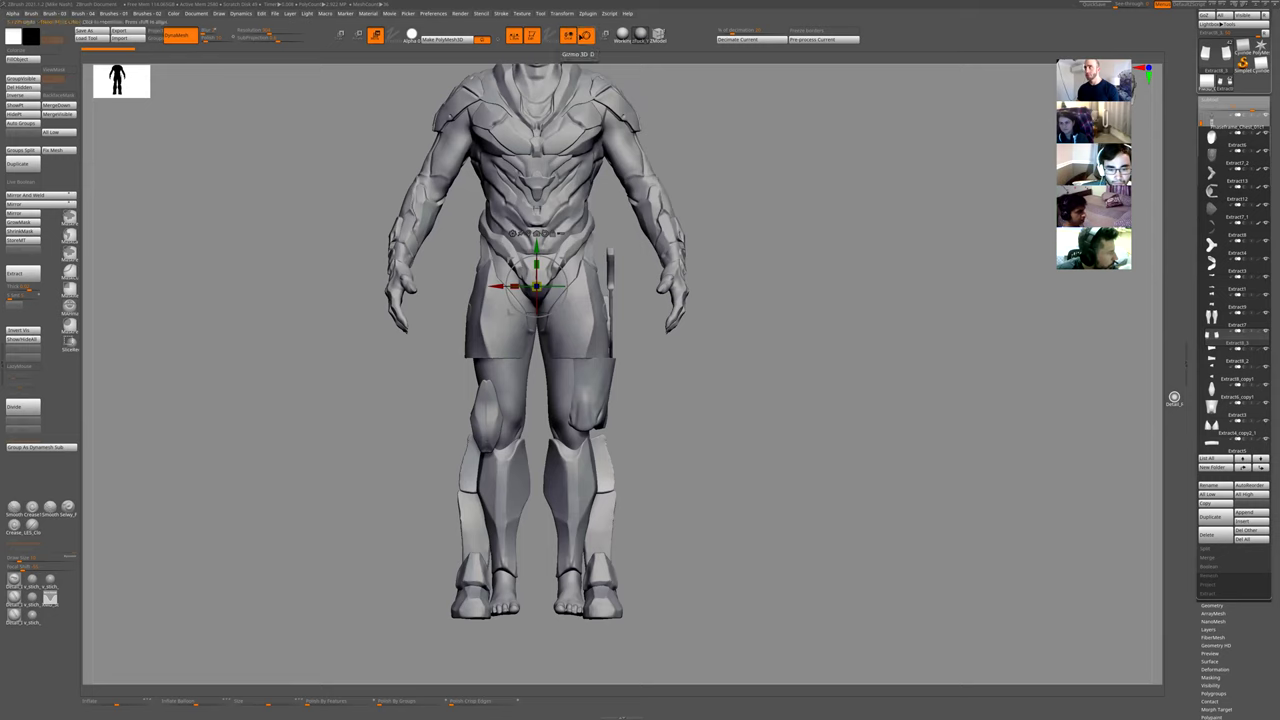
pyautogui.click(586, 36)
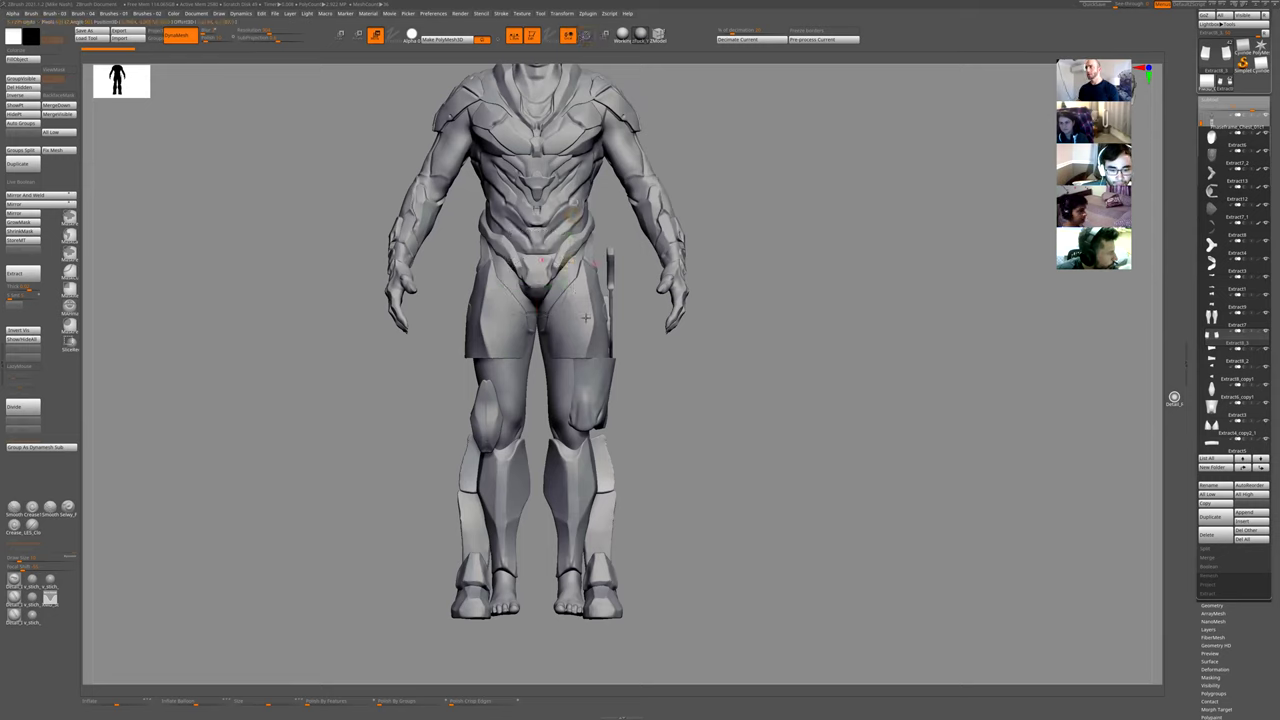
pyautogui.hotkey('ctrl', 'z')
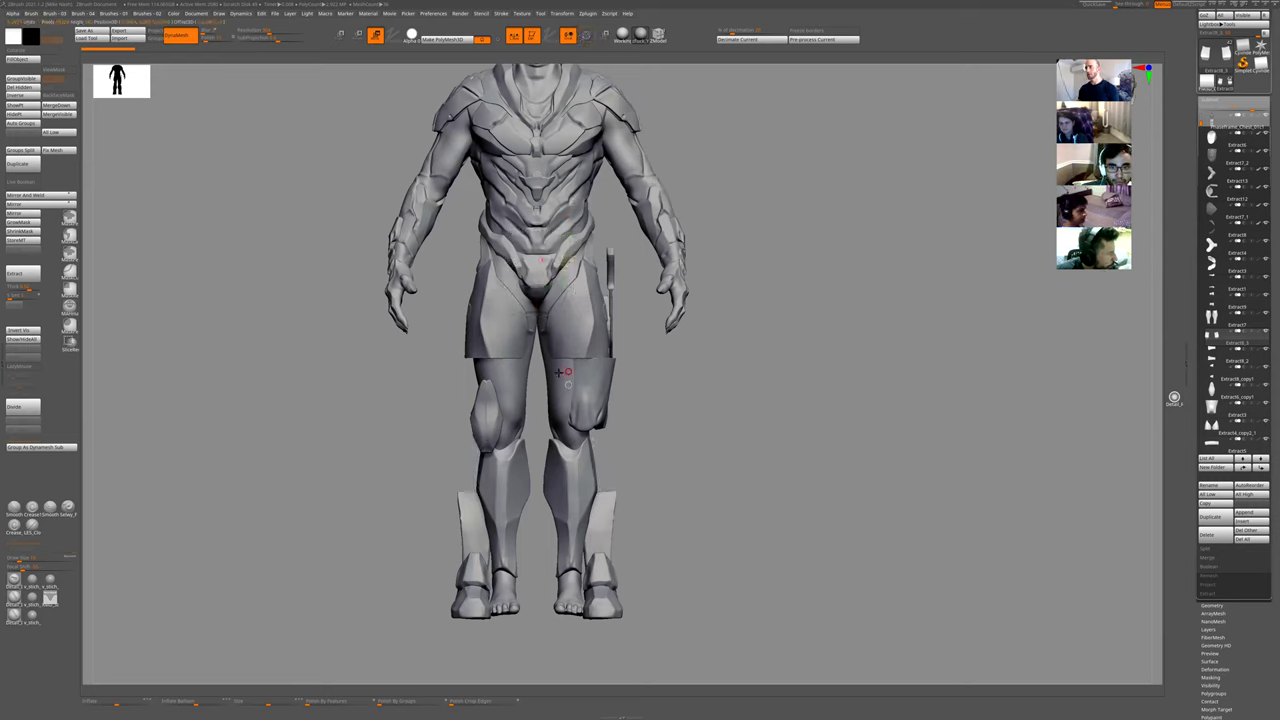
# - Rotate the lower calf plates and the ankle guards inward about the hip to match the shin guards
pyautogui.keyDown('alt'); pyautogui.click(605, 508); pyautogui.keyUp('alt')
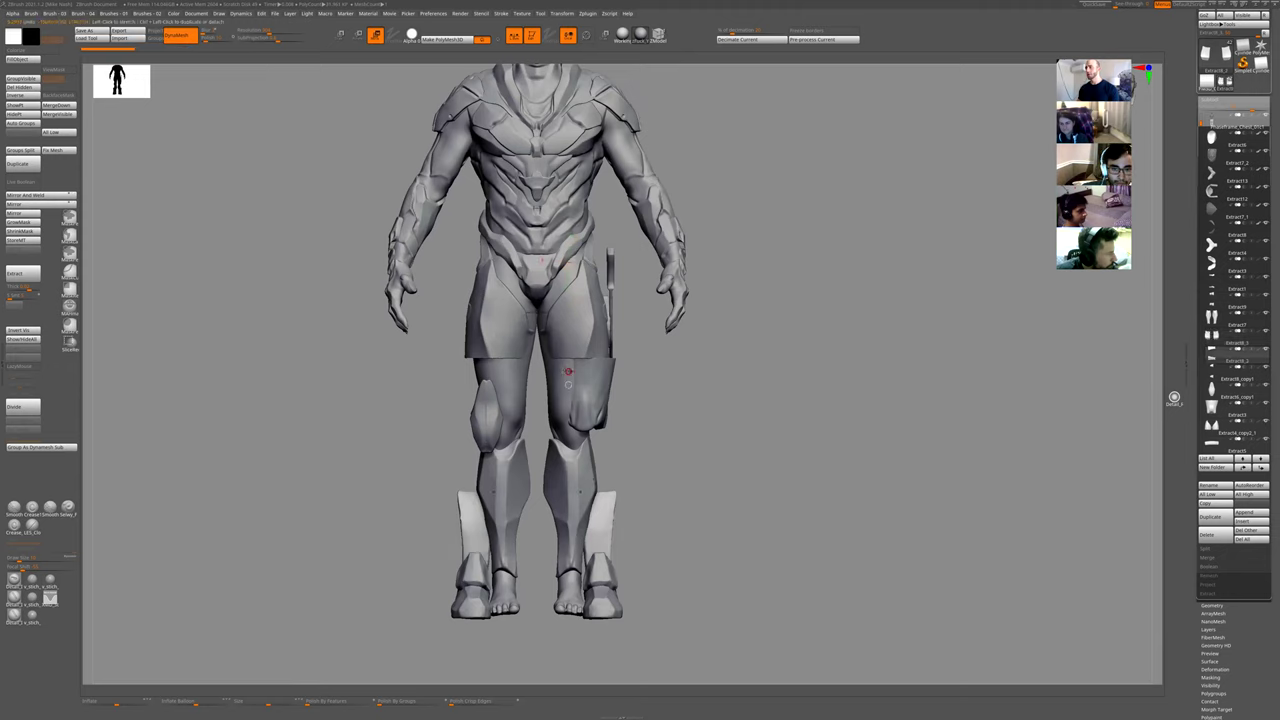
pyautogui.moveTo(568, 371); pyautogui.dragTo(564, 372)
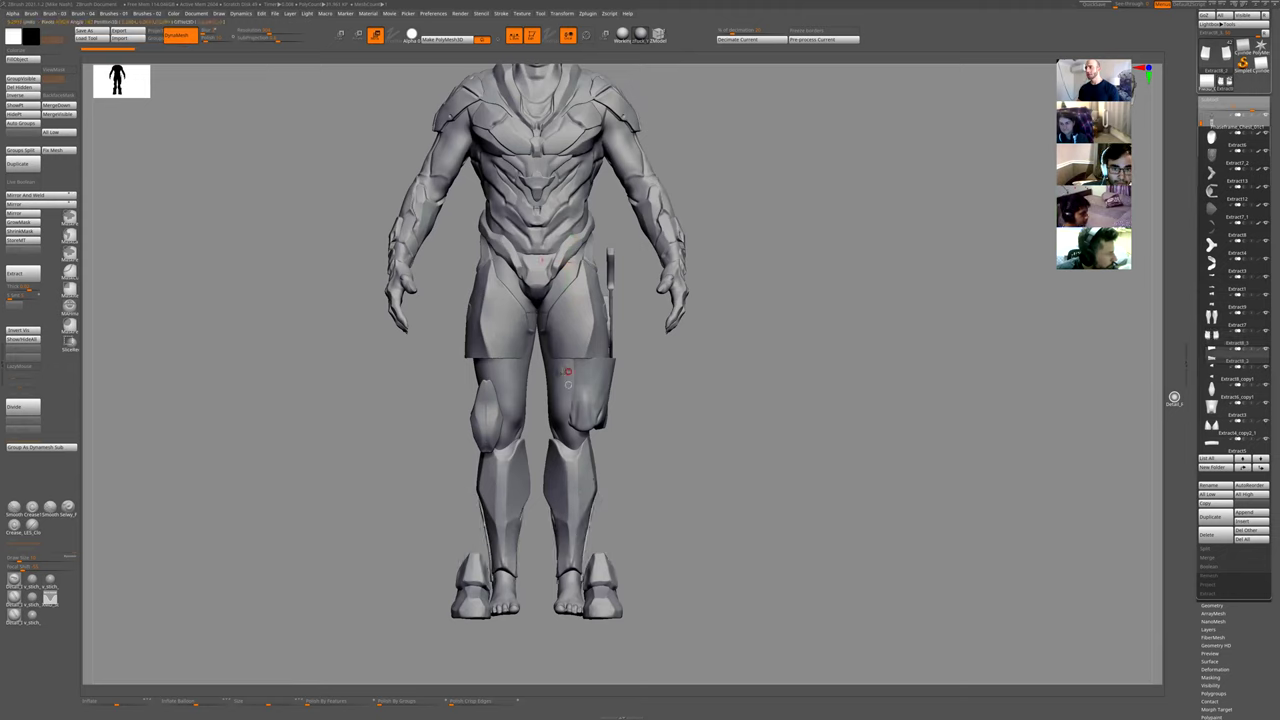
pyautogui.press('Down')
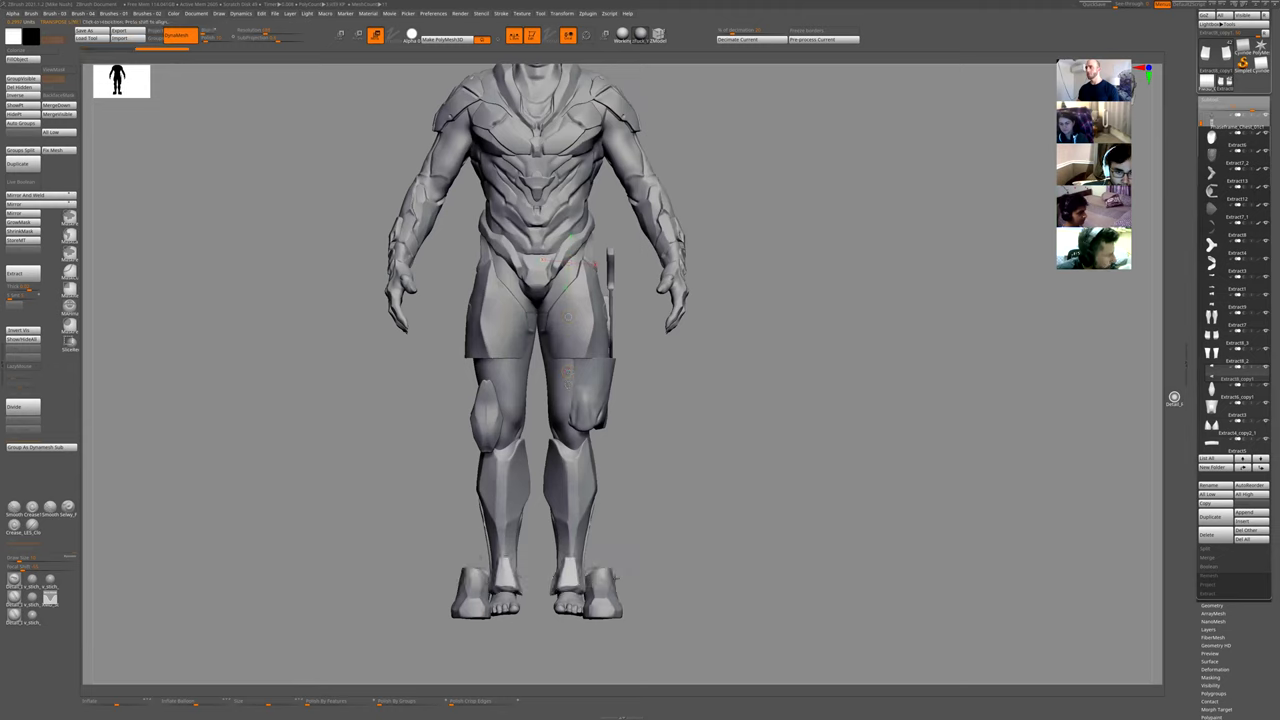
# - Select the foot armour and try rotating it inward about the hip with the transpose line
pyautogui.keyDown('alt'); pyautogui.click(611, 588); pyautogui.keyUp('alt')
pyautogui.hotkey('shift', 's')
pyautogui.hotkey('ctrl', 'shift', 'f')
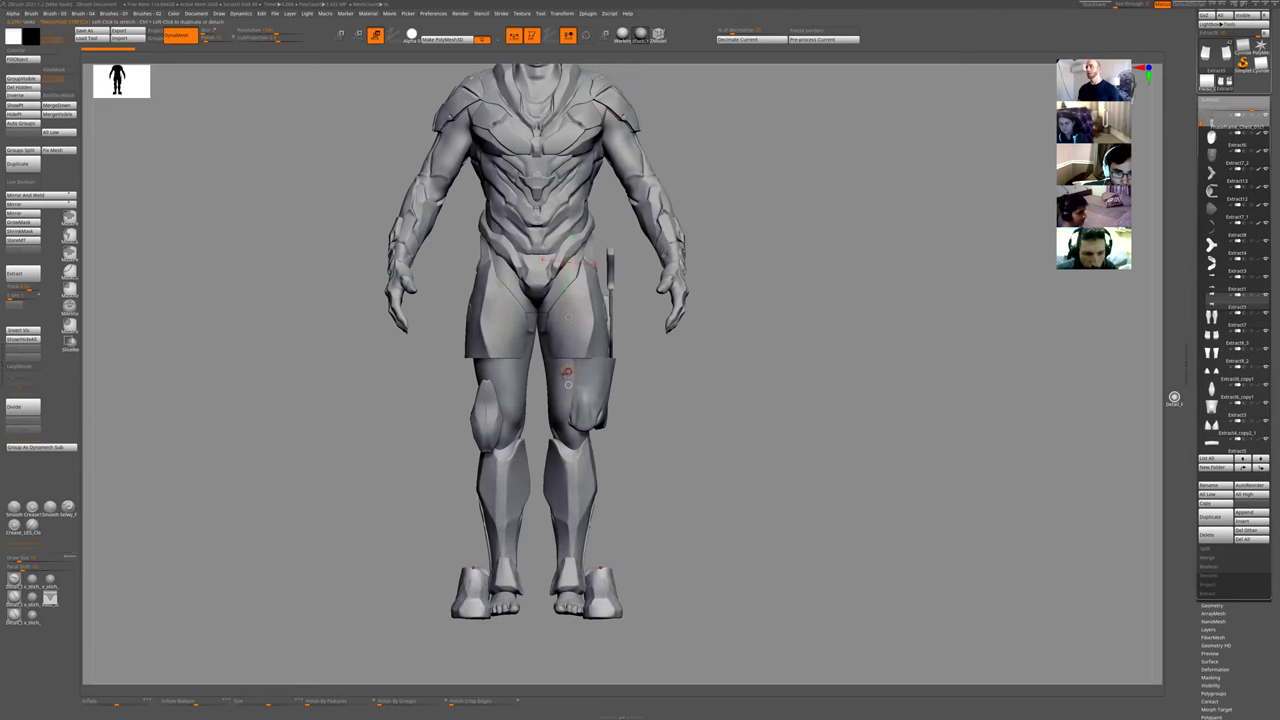
pyautogui.hotkey('ctrl', 'shift', 'f')
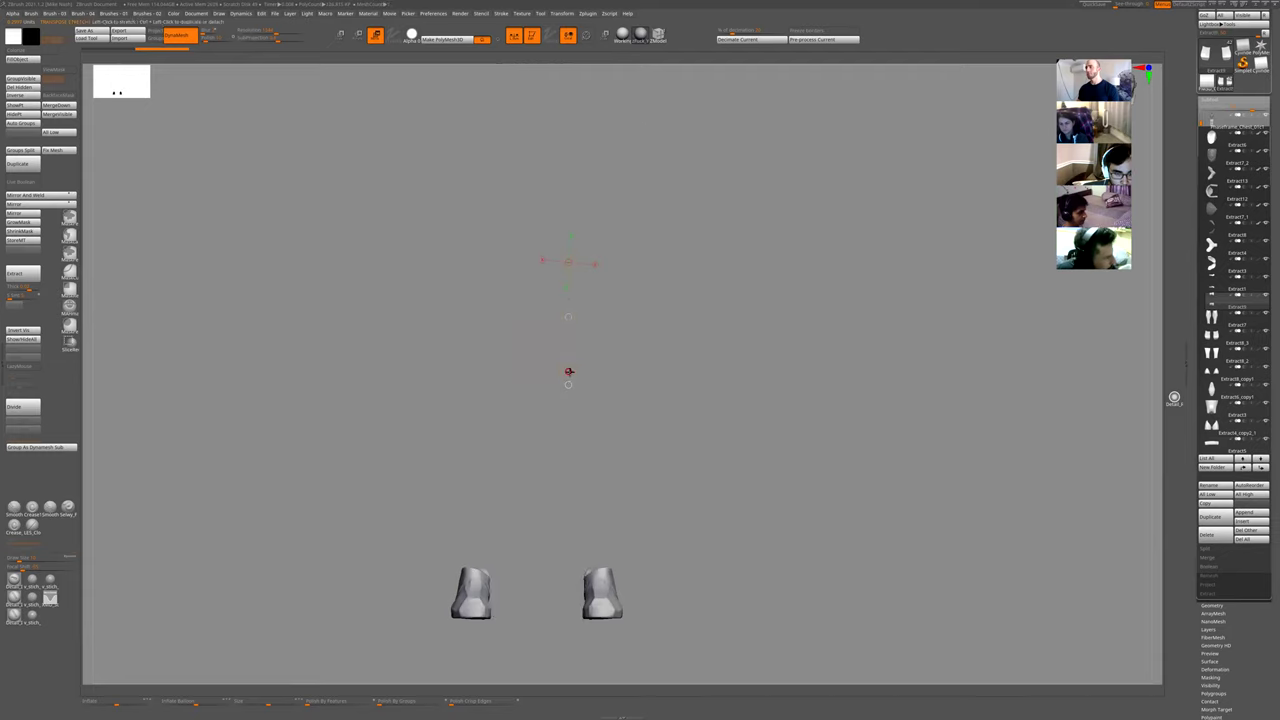
pyautogui.moveTo(568, 371); pyautogui.dragTo(564, 372)
pyautogui.hotkey('ctrl', 'shift', 'f')
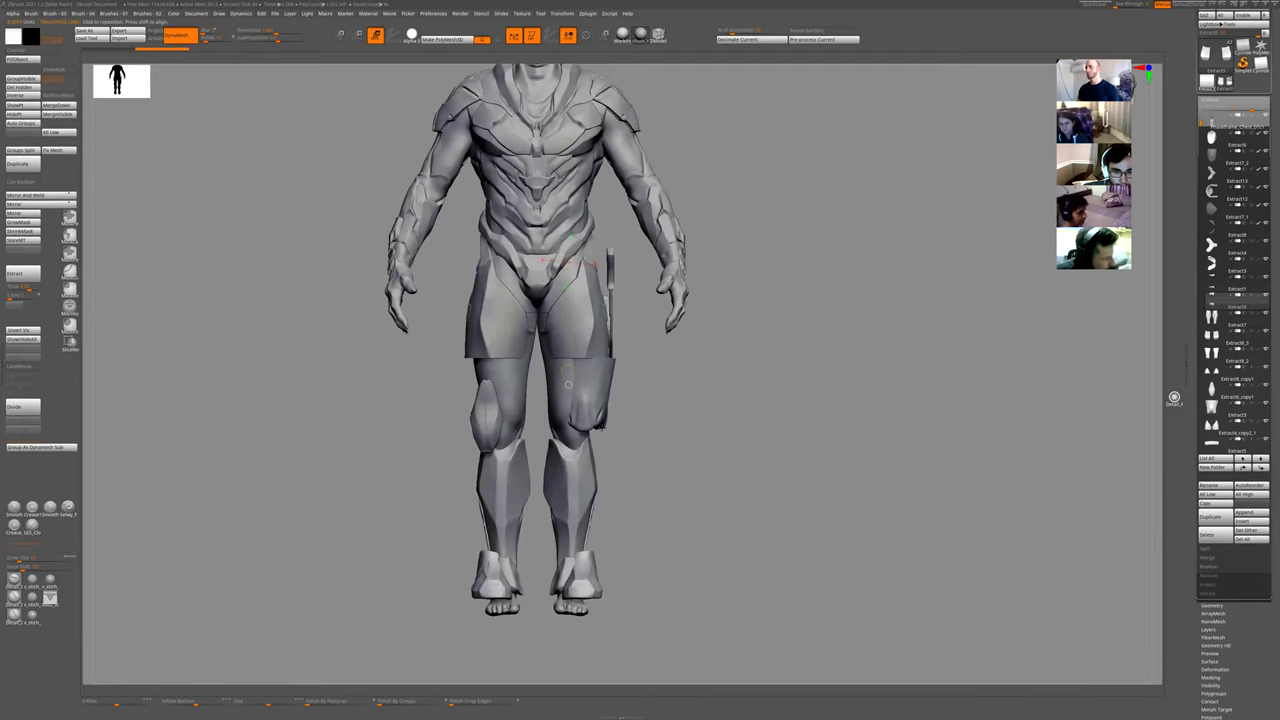
pyautogui.press('q')
pyautogui.moveTo(630, 449); pyautogui.dragTo(644, 447)
pyautogui.press('y')
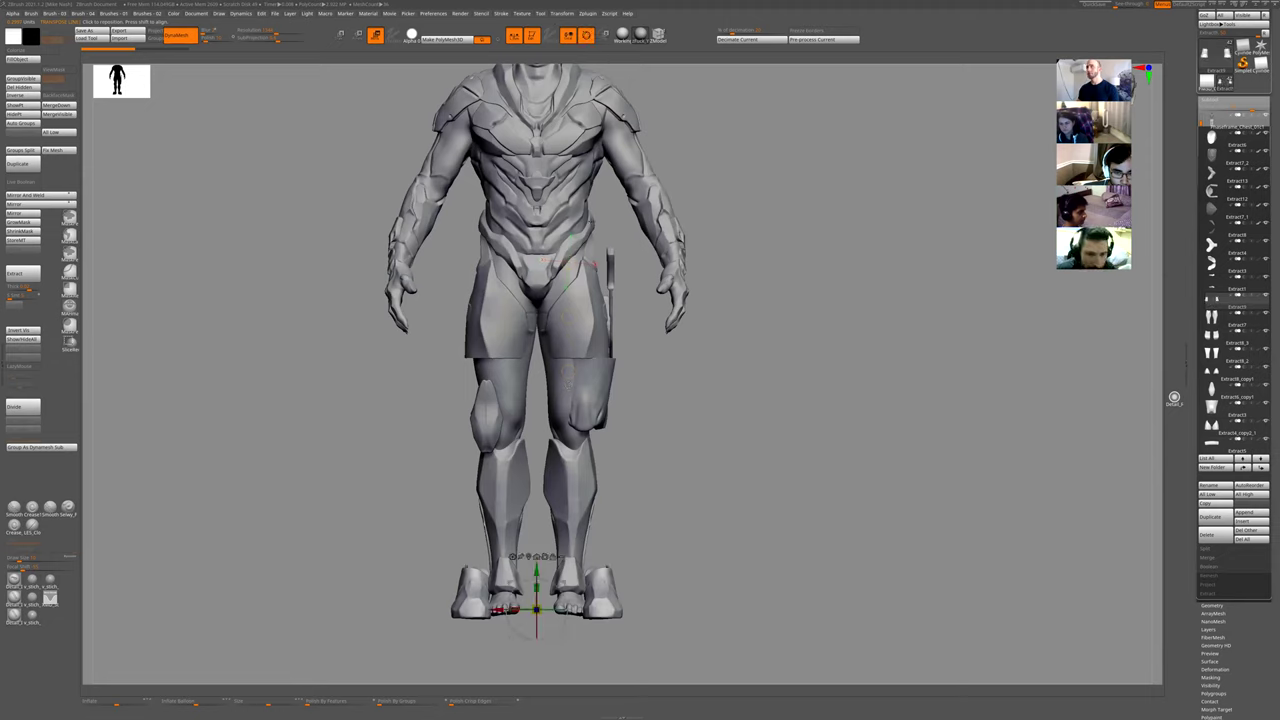
# - Isolate the foot armour and reposition its Gizmo pivot at the ankle of the character's left foot
pyautogui.hotkey('ctrl', 'shift', 'f')
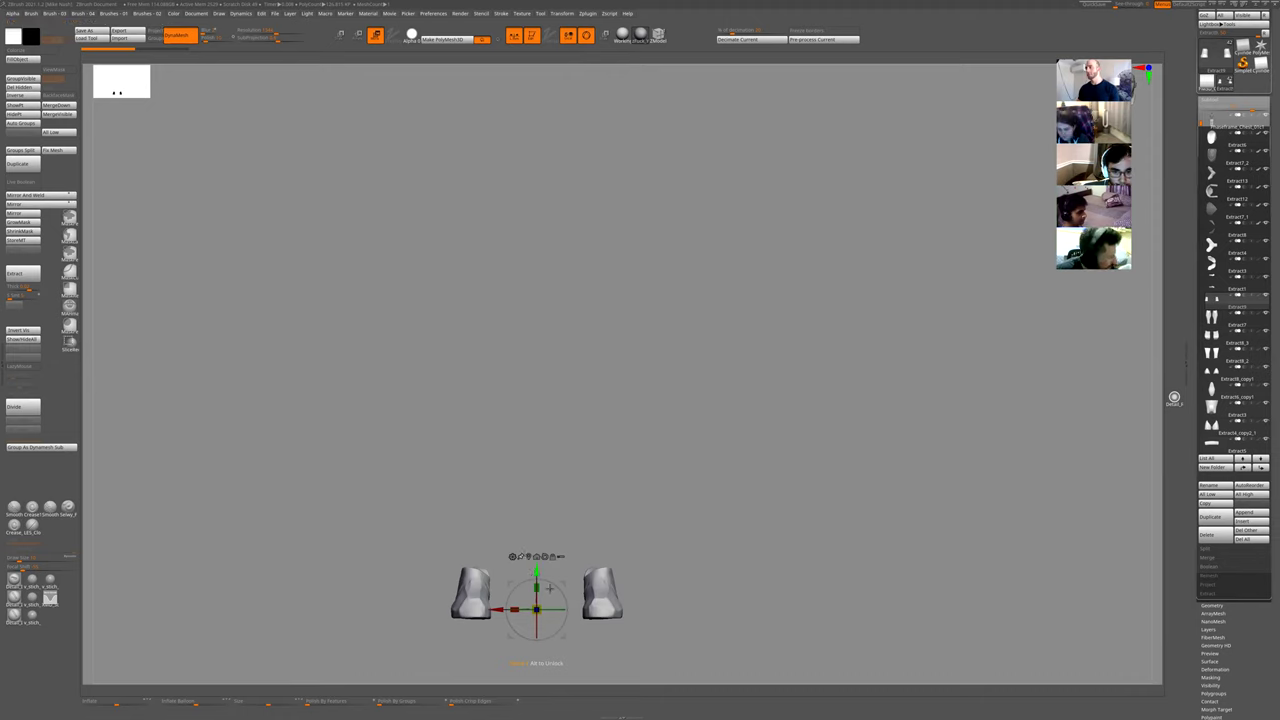
pyautogui.keyDown('alt'); pyautogui.click(593, 579); pyautogui.keyUp('alt')
pyautogui.keyDown('alt'); pyautogui.click(601, 525); pyautogui.keyUp('alt')
pyautogui.moveTo(593, 617)
pyautogui.keyDown('alt'); pyautogui.mouseDown()
pyautogui.moveTo(558, 346)
pyautogui.moveTo(593, 617)
pyautogui.mouseUp(); pyautogui.keyUp('alt')
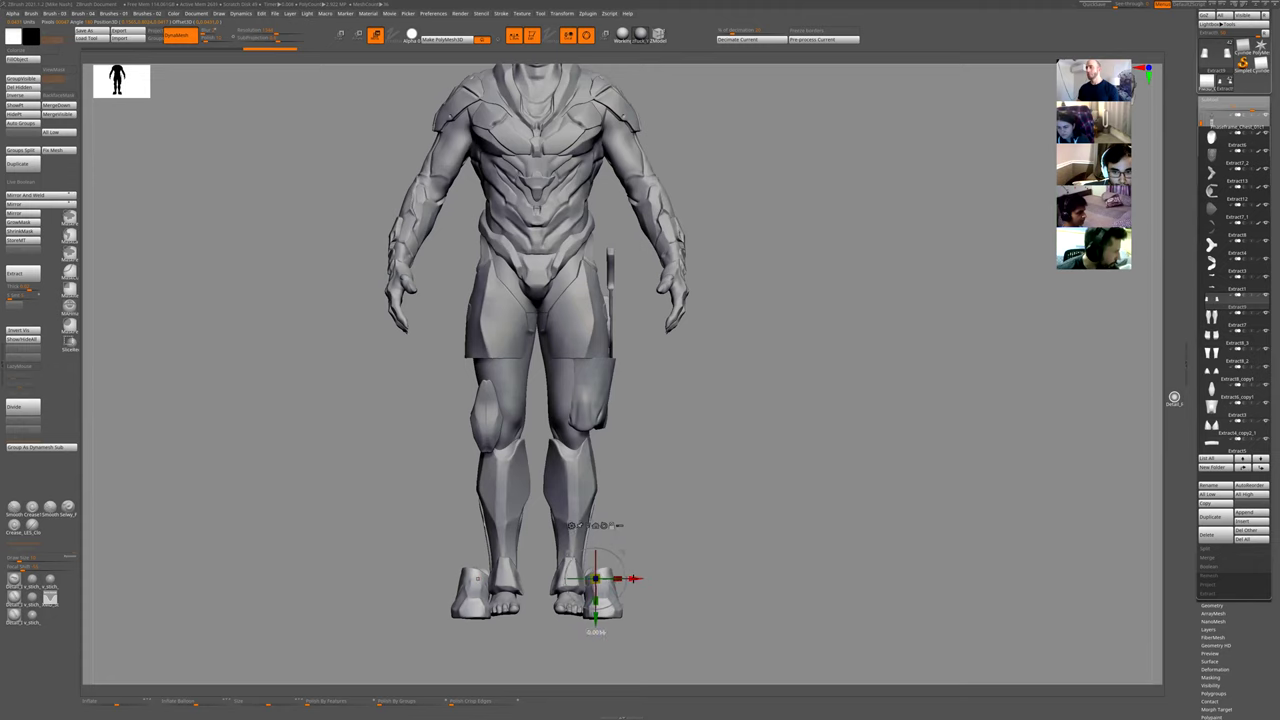
pyautogui.keyDown('alt'); pyautogui.moveTo(630, 578); pyautogui.dragTo(871, 578); pyautogui.keyUp('alt')
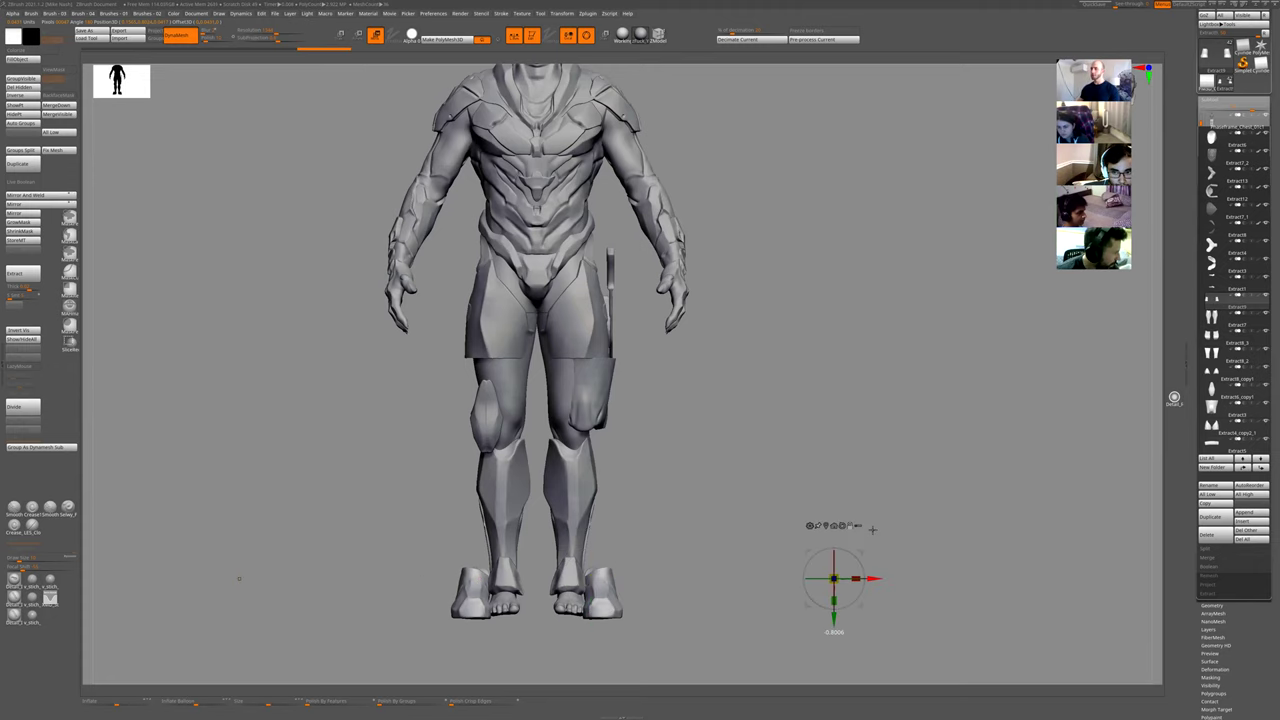
pyautogui.hotkey('ctrl', 'z')
pyautogui.moveTo(632, 580); pyautogui.dragTo(743, 579)
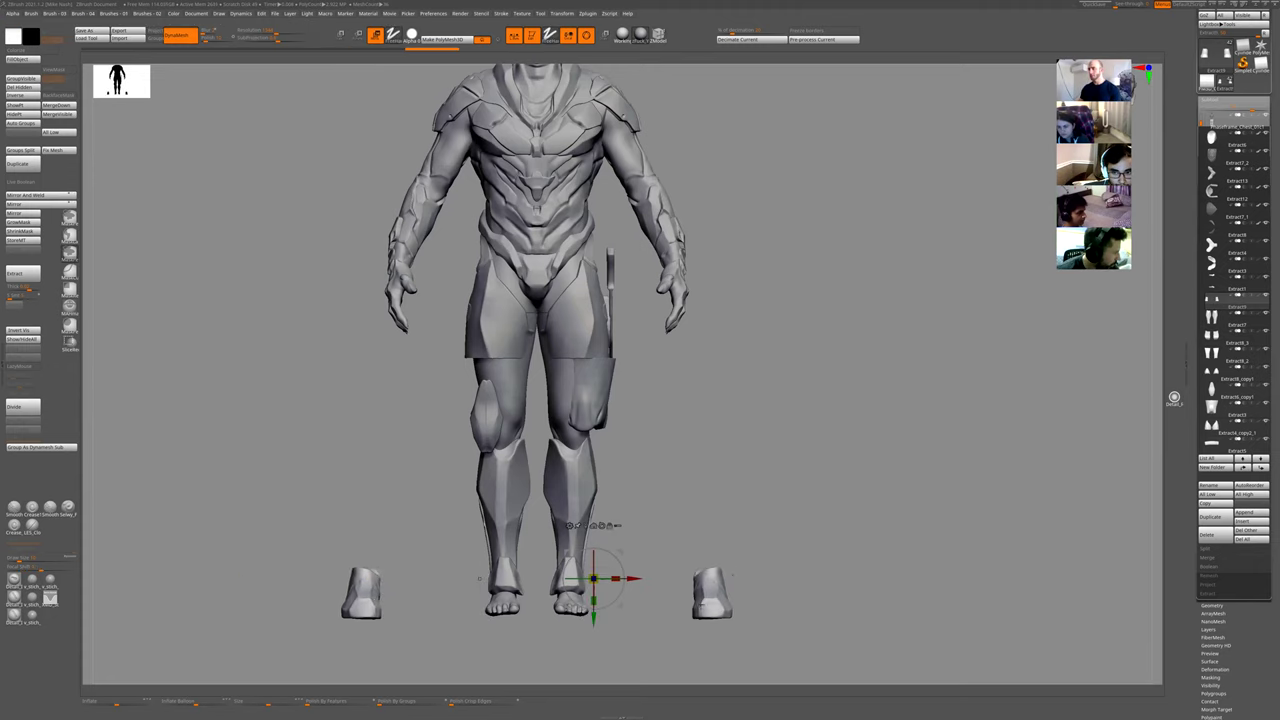
pyautogui.hotkey('ctrl', 'z')
pyautogui.keyDown('alt'); pyautogui.moveTo(631, 578); pyautogui.dragTo(885, 578); pyautogui.keyUp('alt')
pyautogui.hotkey('ctrl', 'z')
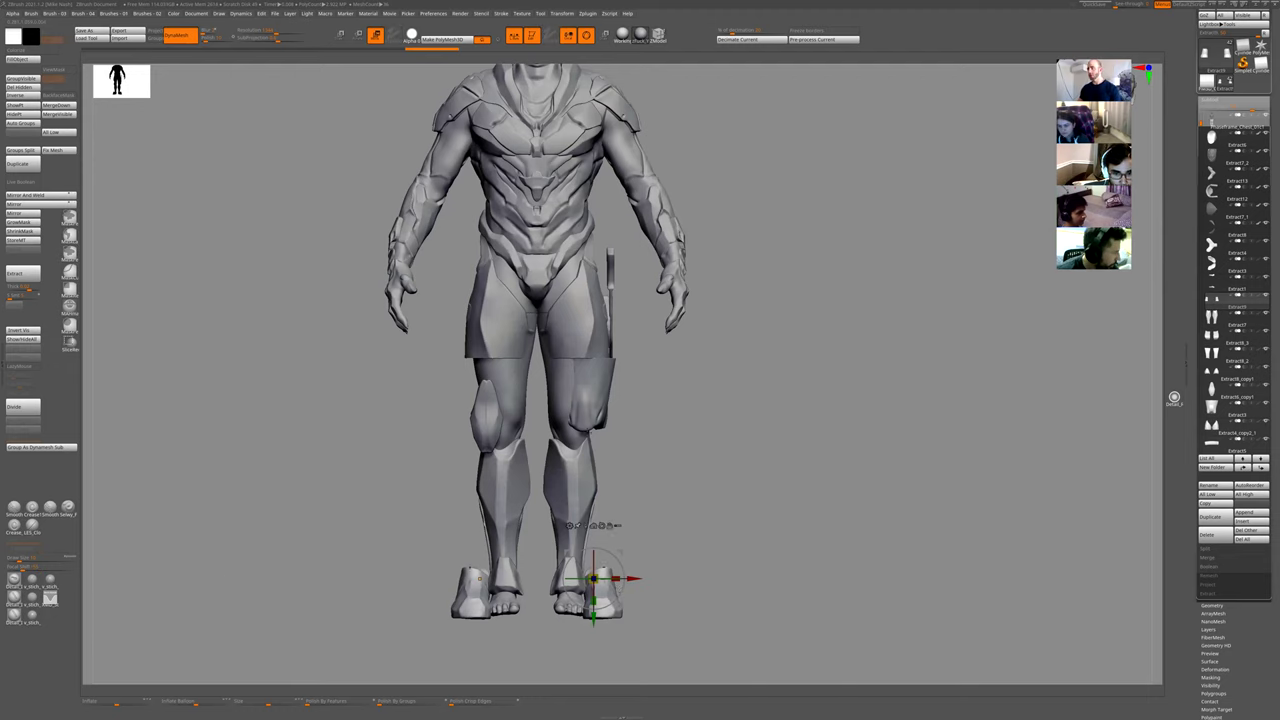
# - Reselect the foot armour, move both pieces inward over the feet, and check the fit from the side and front
pyautogui.keyDown('alt'); pyautogui.click(585, 425); pyautogui.keyUp('alt')
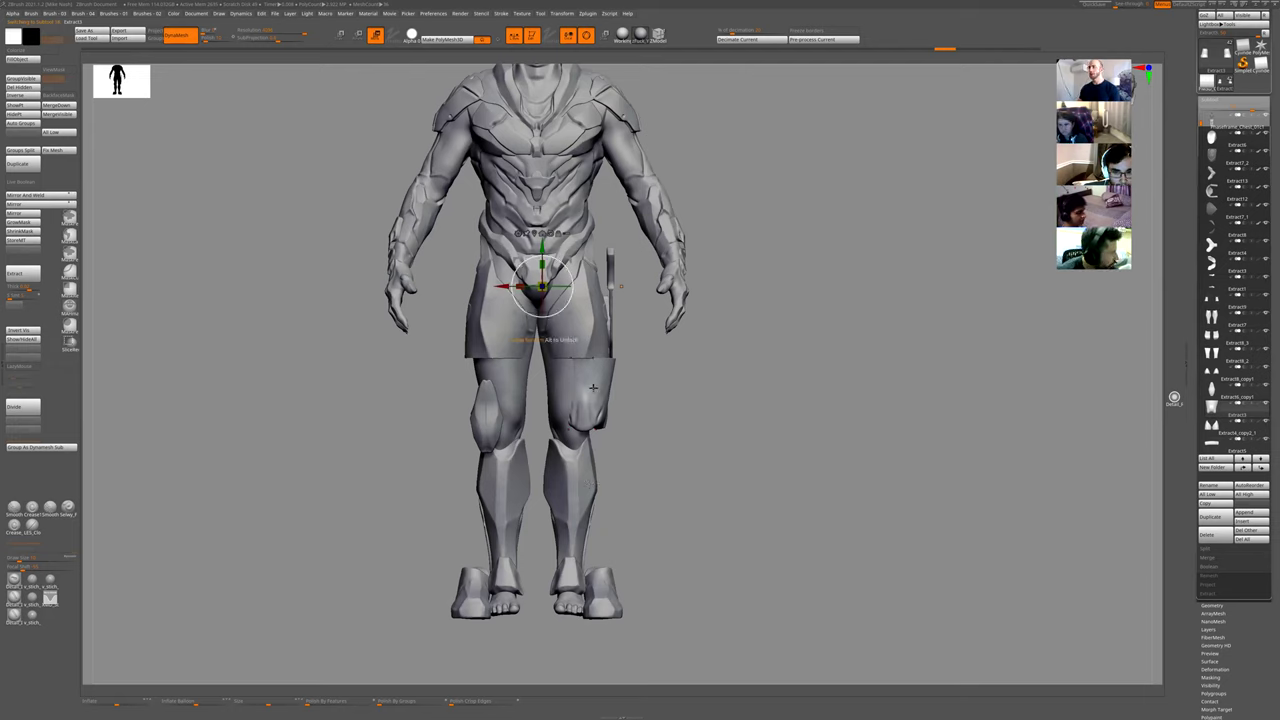
pyautogui.keyDown('alt'); pyautogui.click(608, 609); pyautogui.keyUp('alt')
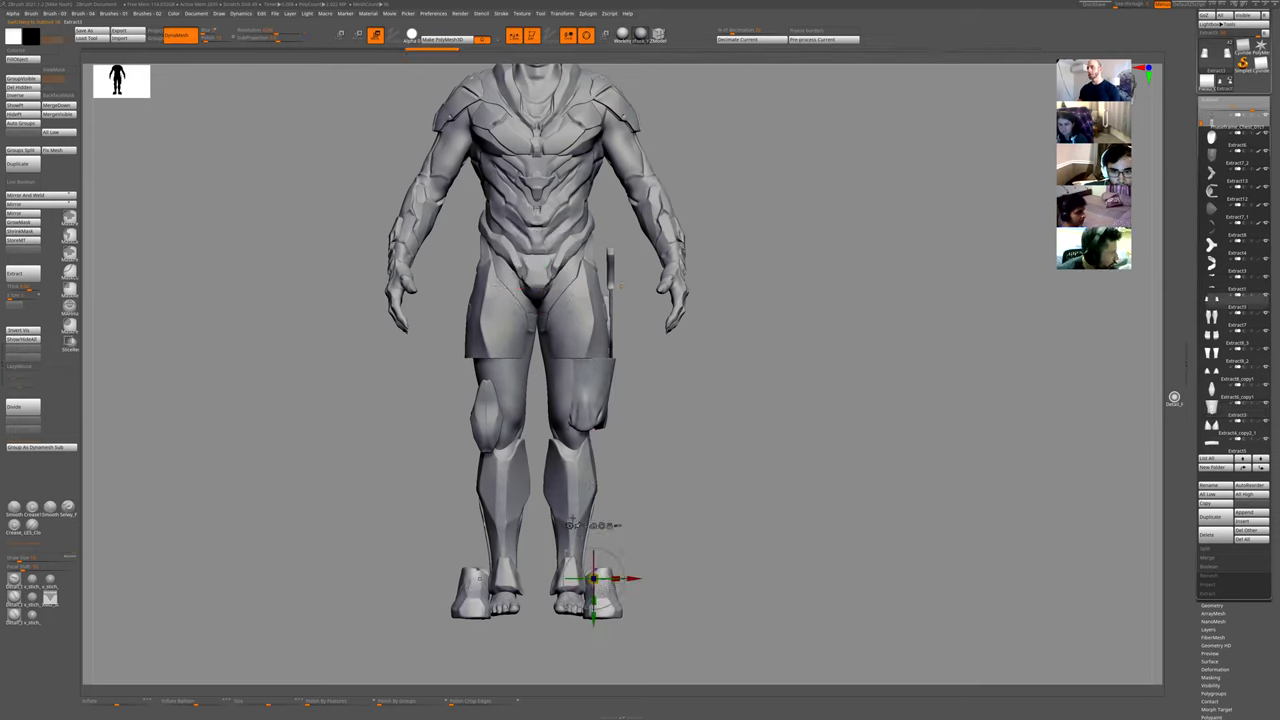
pyautogui.moveTo(622, 578); pyautogui.dragTo(595, 578)
pyautogui.moveTo(688, 576); pyautogui.dragTo(629, 577)
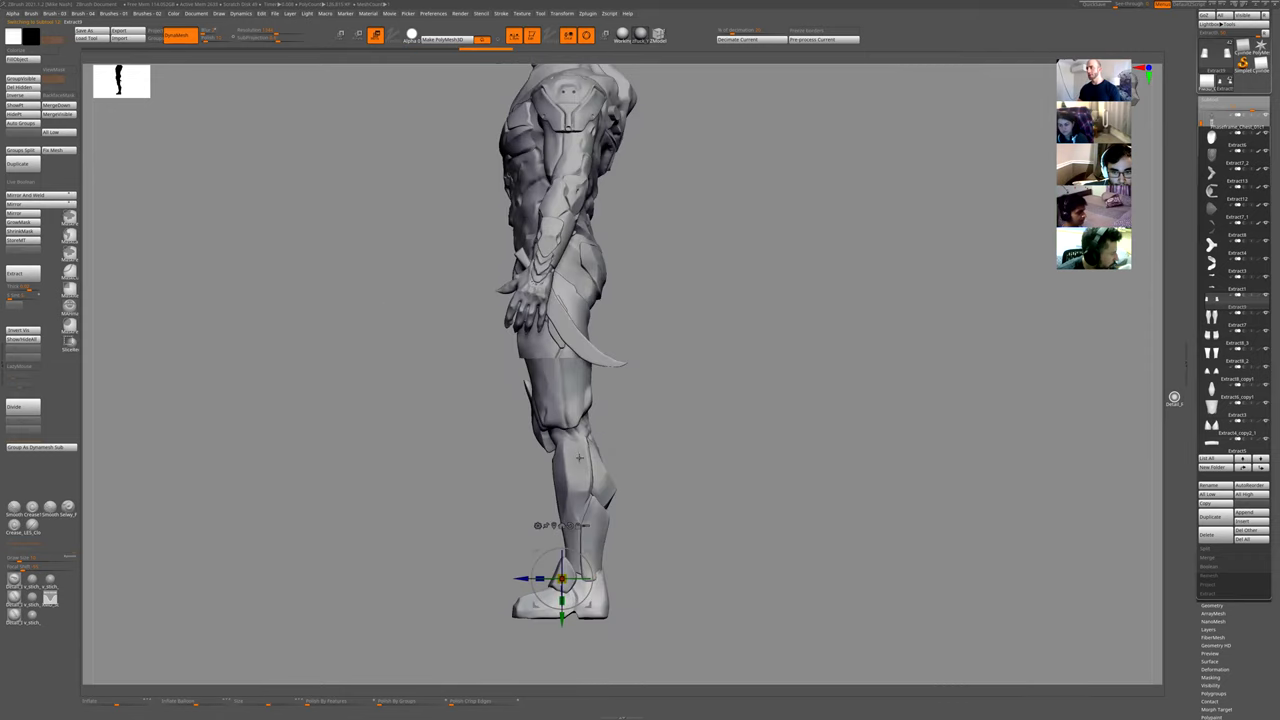
pyautogui.press('q')
pyautogui.keyDown('shift'); pyautogui.moveTo(693, 476); pyautogui.dragTo(640, 418); pyautogui.keyUp('shift')
# - Select the lower thigh and knee armour on the character's left leg and shift and rotate it inward with the transpose line
pyautogui.keyDown('alt'); pyautogui.click(606, 388); pyautogui.keyUp('alt')
pyautogui.hotkey('shift', 's')
pyautogui.press('w')
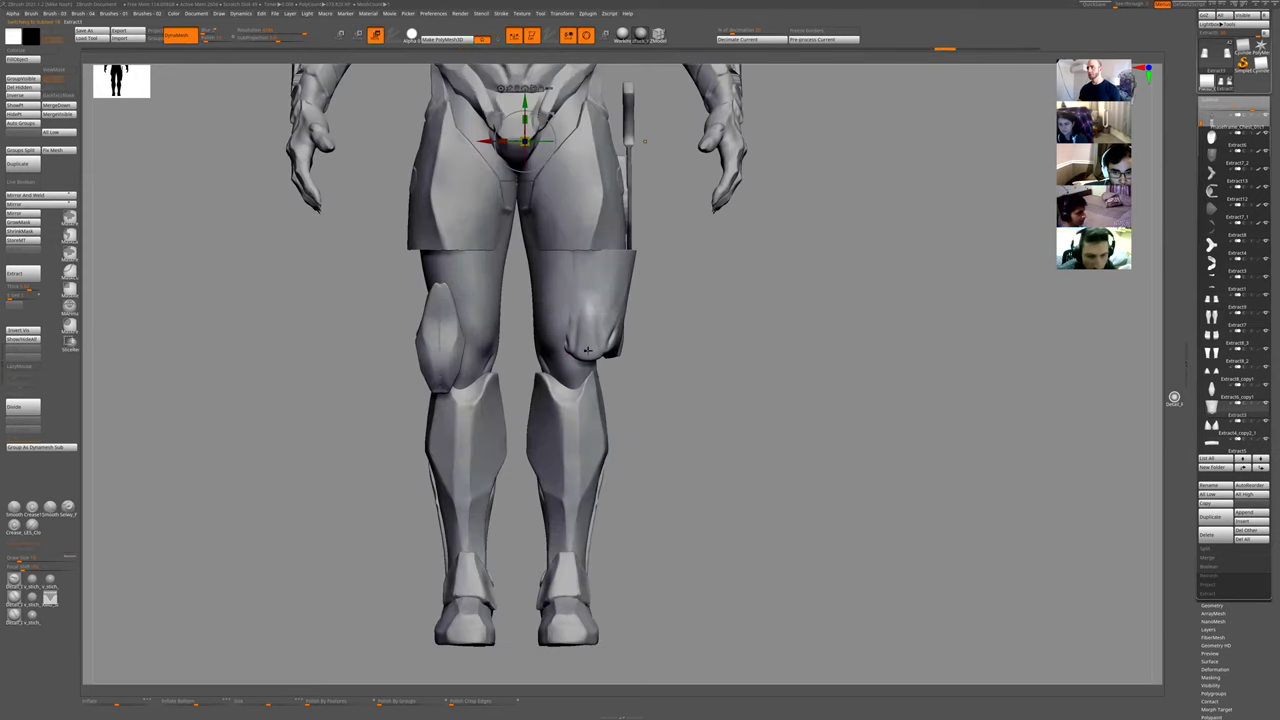
pyautogui.hotkey('shift', 's')
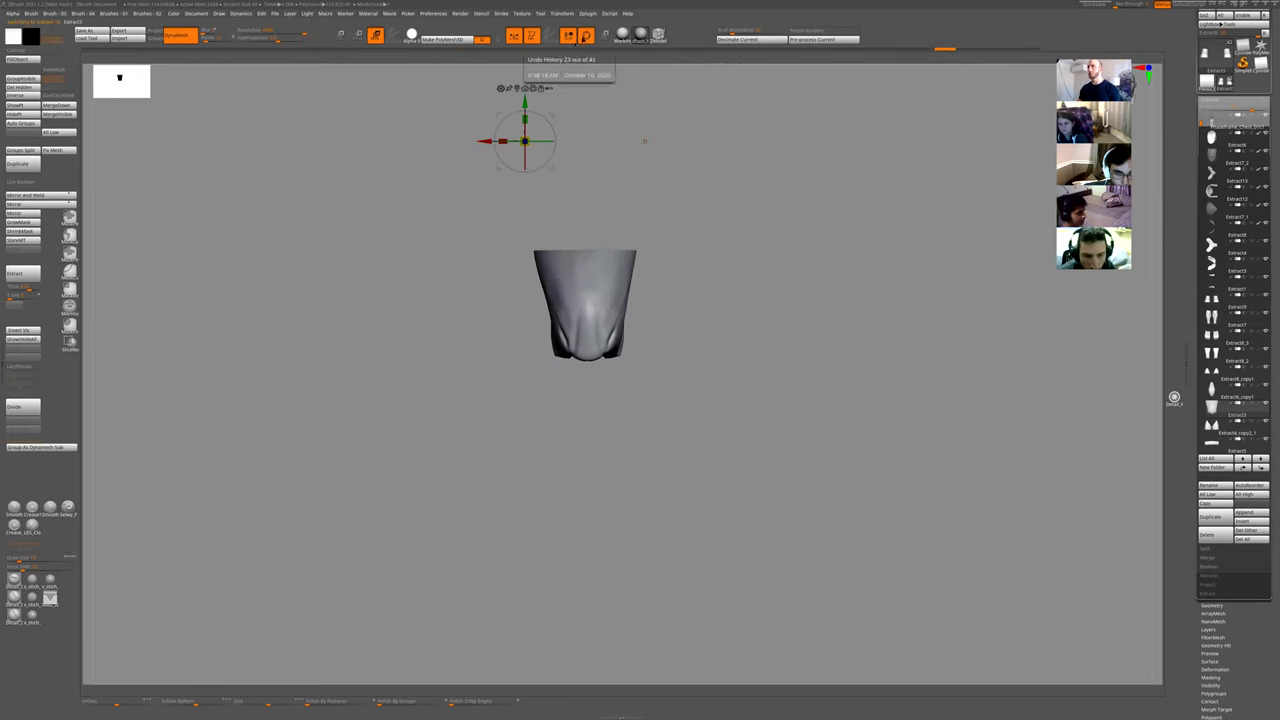
pyautogui.click(586, 35)
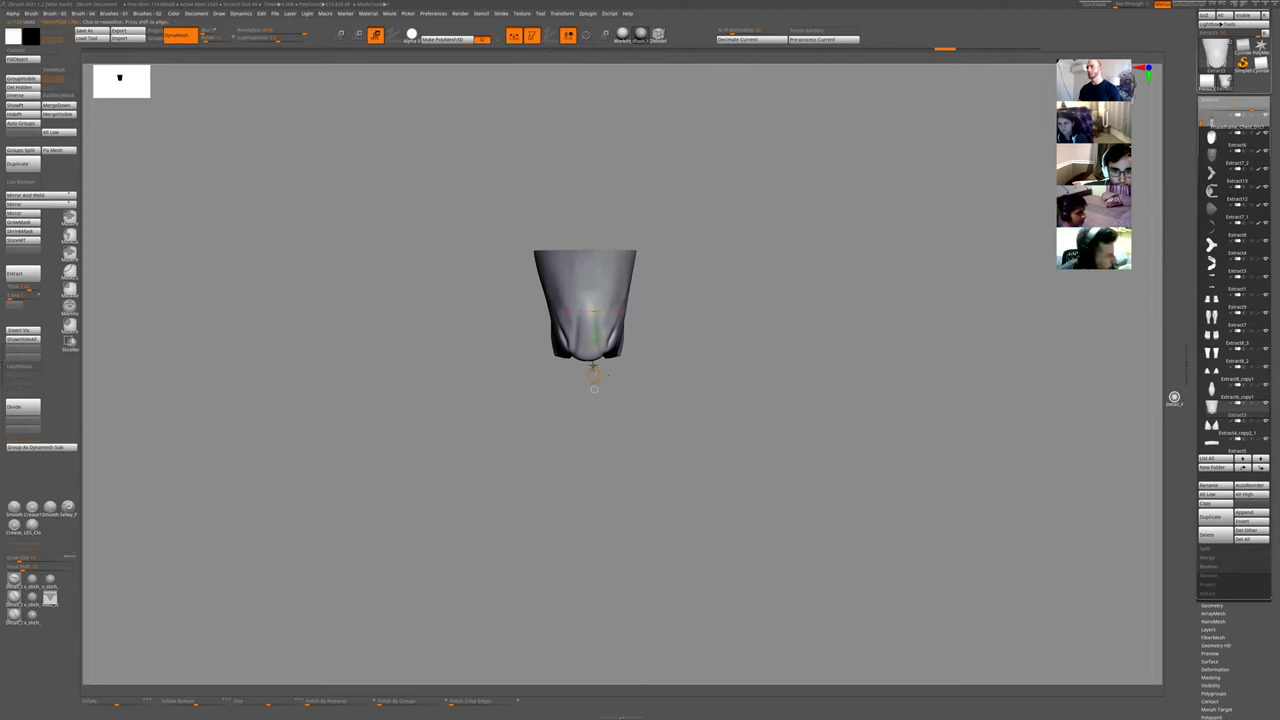
pyautogui.hotkey('shift', 's')
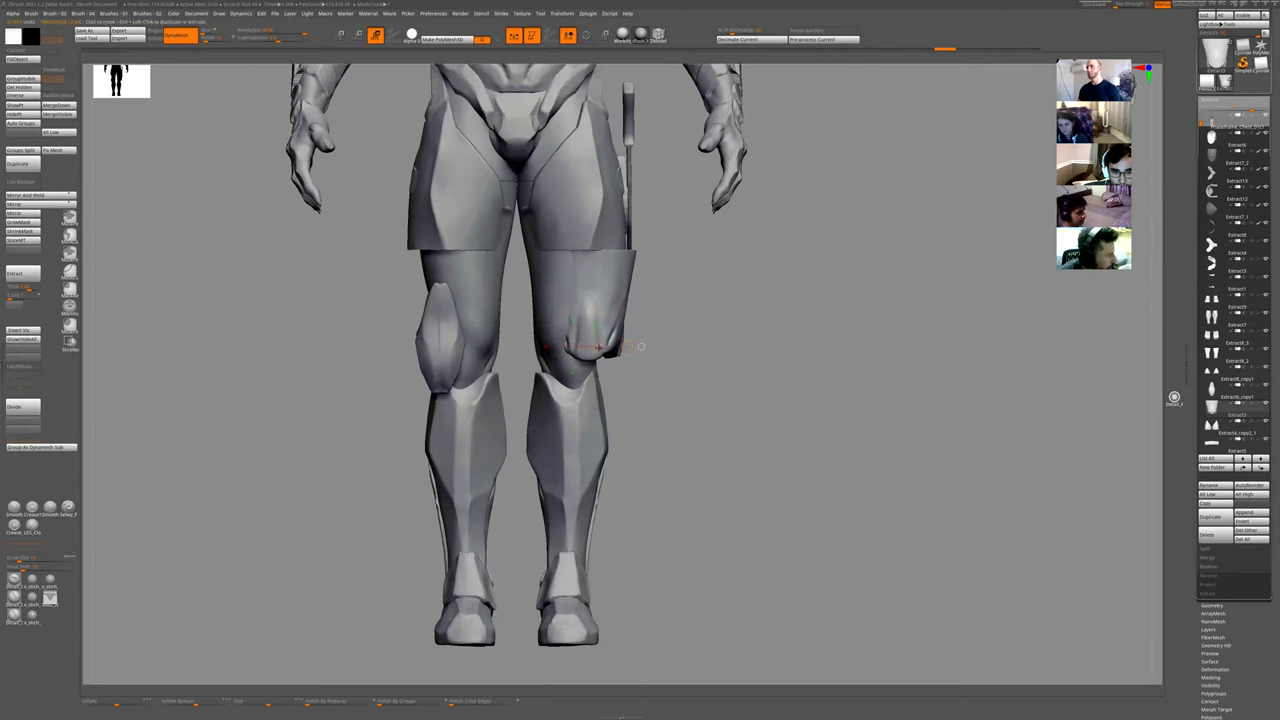
pyautogui.moveTo(598, 347); pyautogui.dragTo(584, 344)
pyautogui.press('q')
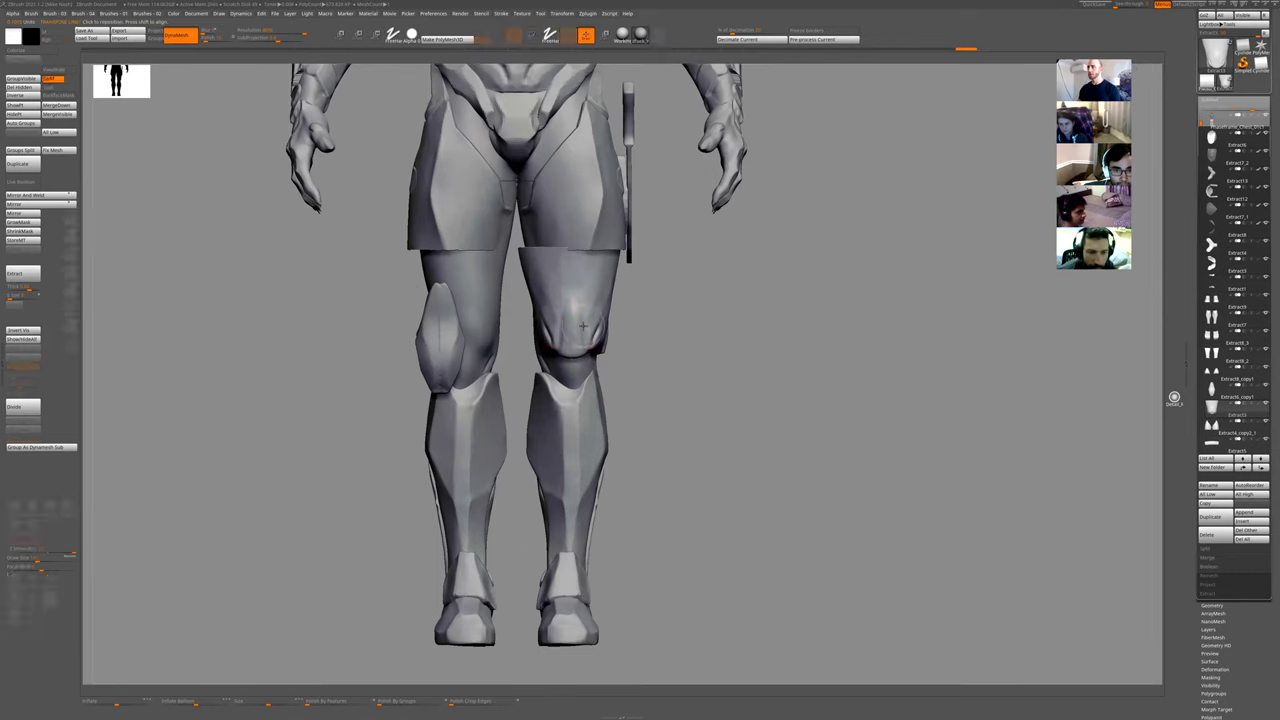
# - Select the knee guard on the character's right leg and move it onto the left knee, fitting it from the side and front
pyautogui.moveTo(746, 508)
pyautogui.keyDown('alt'); pyautogui.mouseDown()
pyautogui.moveTo(703, 431)
pyautogui.moveTo(751, 337)
pyautogui.moveTo(794, 426)
pyautogui.moveTo(851, 414)
pyautogui.mouseUp(); pyautogui.keyUp('alt')
pyautogui.keyDown('alt'); pyautogui.click(466, 331); pyautogui.keyUp('alt')
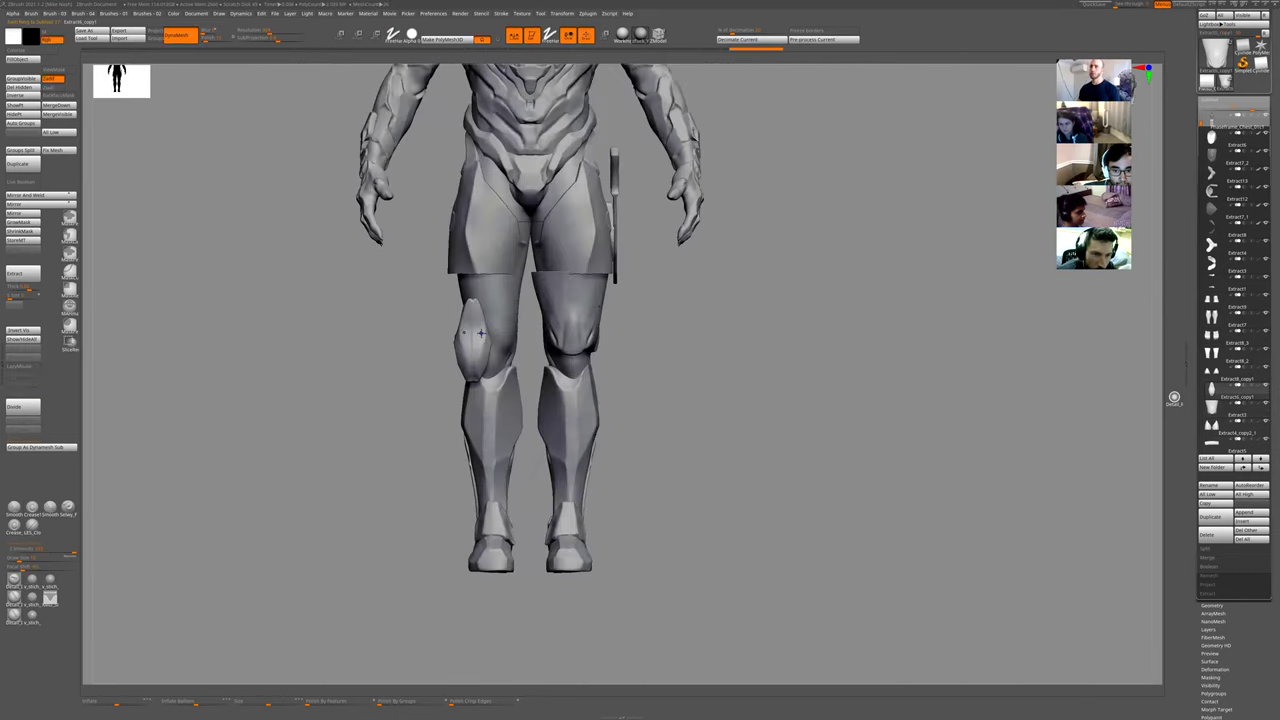
pyautogui.press('w')
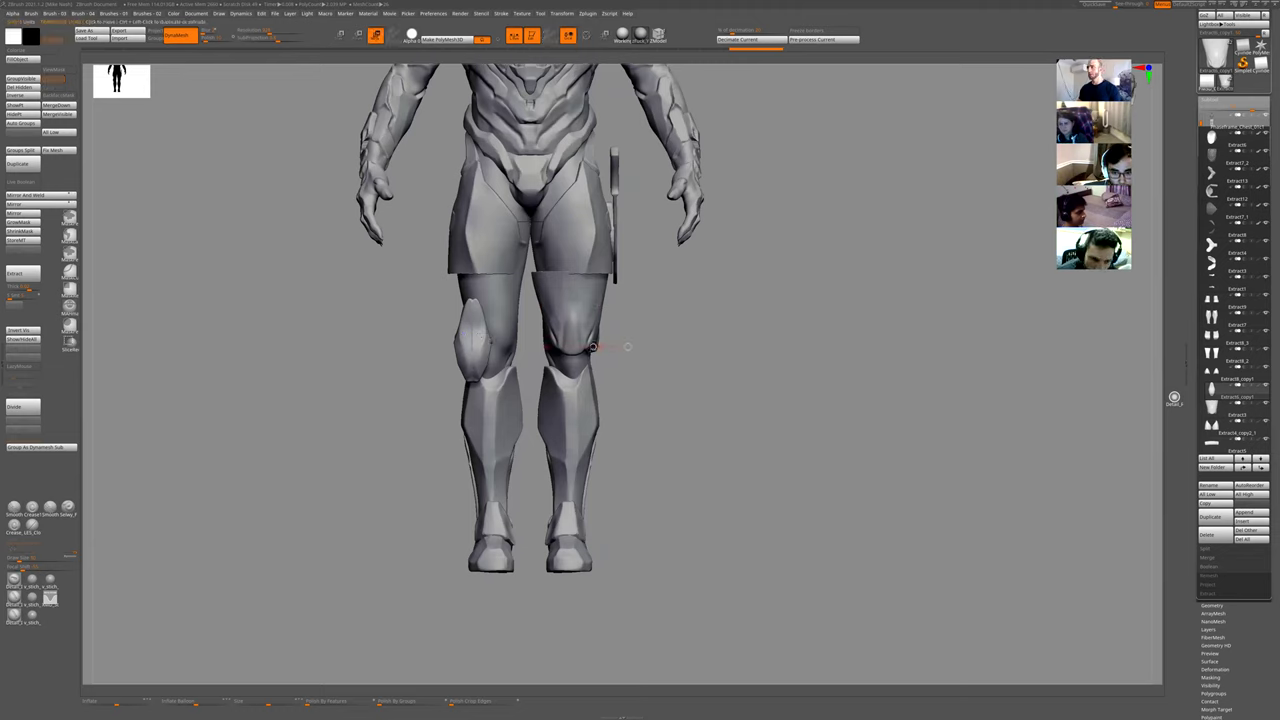
pyautogui.moveTo(593, 347); pyautogui.dragTo(686, 354)
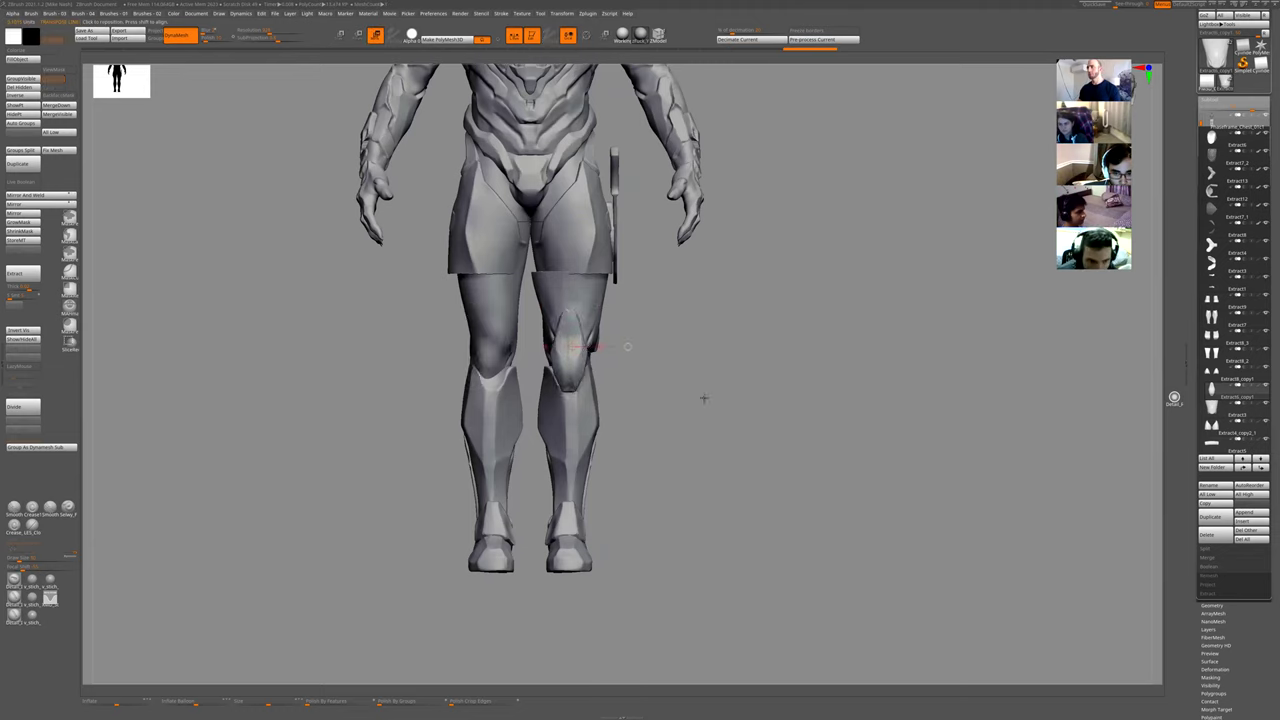
pyautogui.keyDown('ctrl'); pyautogui.keyDown('shift'); pyautogui.click(589, 358); pyautogui.keyUp('shift'); pyautogui.keyUp('ctrl')
pyautogui.keyDown('ctrl'); pyautogui.keyDown('shift'); pyautogui.click(612, 375); pyautogui.keyUp('shift'); pyautogui.keyUp('ctrl')
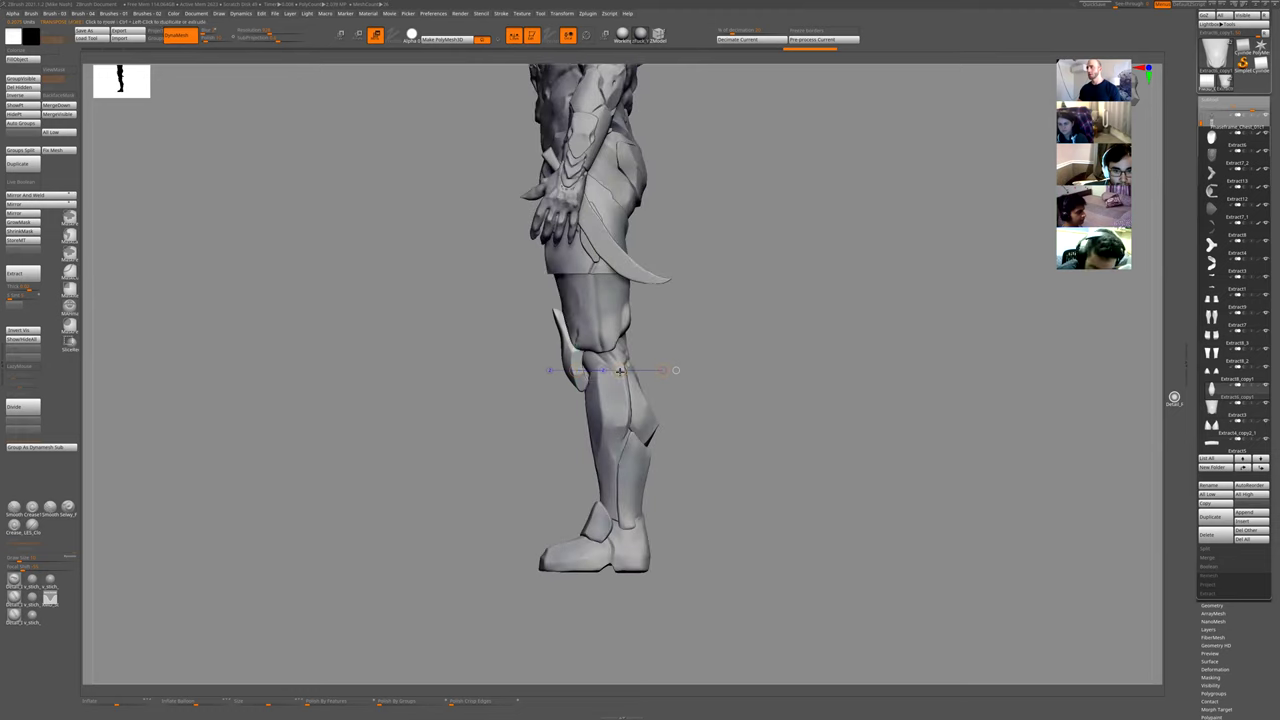
pyautogui.moveTo(760, 285); pyautogui.dragTo(880, 283)
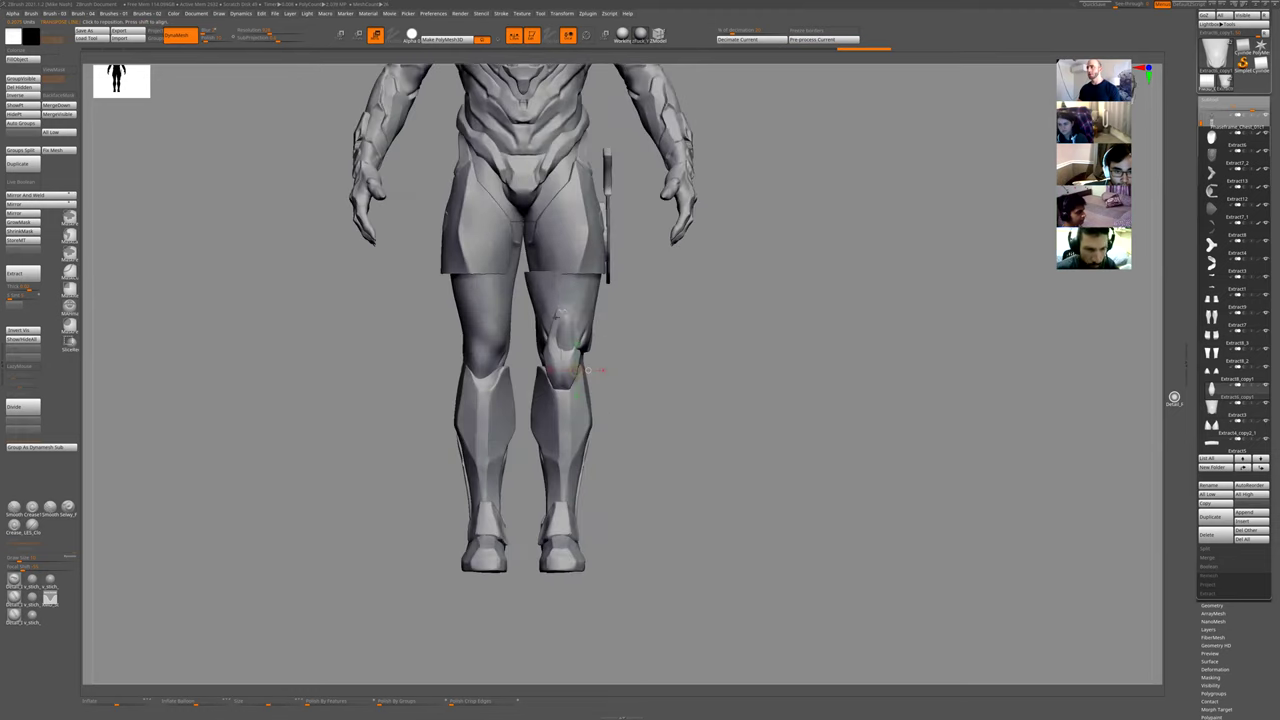
pyautogui.keyDown('ctrl'); pyautogui.keyDown('shift'); pyautogui.click(558, 351); pyautogui.keyUp('shift'); pyautogui.keyUp('ctrl')
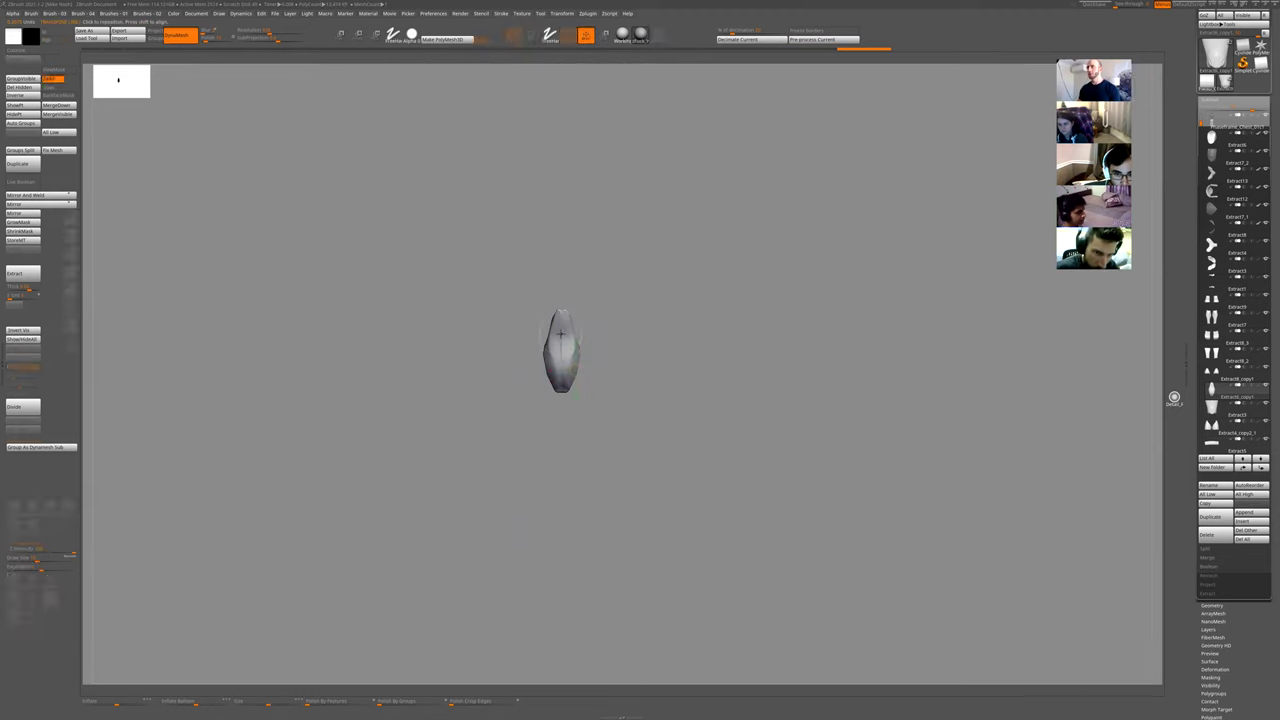
pyautogui.keyDown('ctrl'); pyautogui.keyDown('shift'); pyautogui.click(617, 303); pyautogui.keyUp('shift'); pyautogui.keyUp('ctrl')
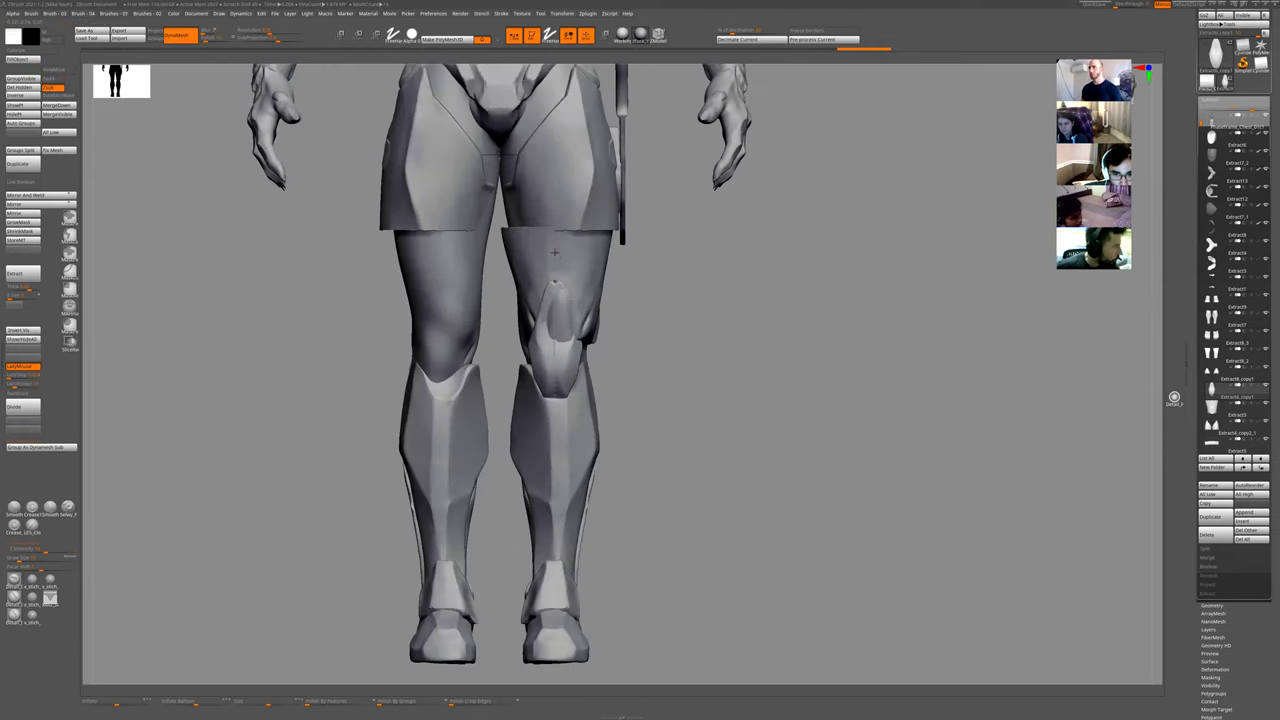
# - Select the left lower thigh armour and adjust its lower edges around the knee, working from the front and side
pyautogui.moveTo(663, 338); pyautogui.dragTo(565, 317)
pyautogui.keyDown('alt'); pyautogui.click(584, 272); pyautogui.keyUp('alt')
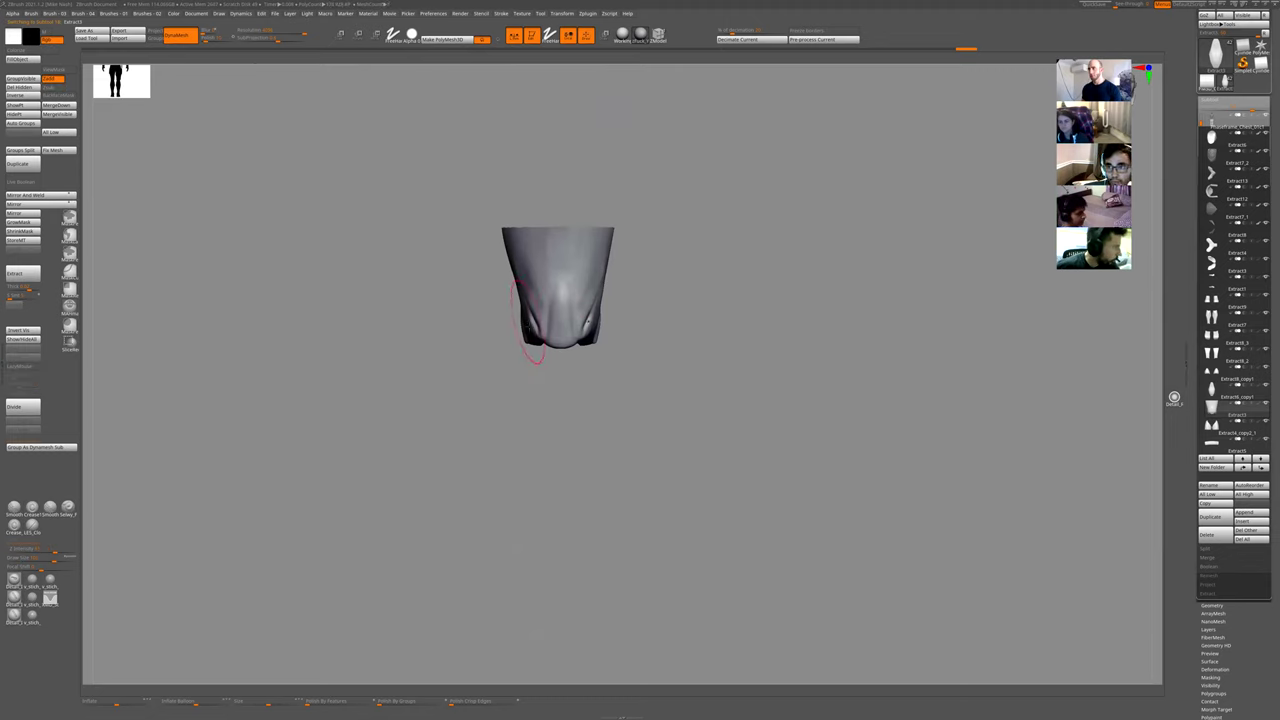
pyautogui.keyDown('shift'); pyautogui.moveTo(543, 318); pyautogui.dragTo(531, 322); pyautogui.keyUp('shift')
pyautogui.moveTo(634, 381); pyautogui.dragTo(565, 355)
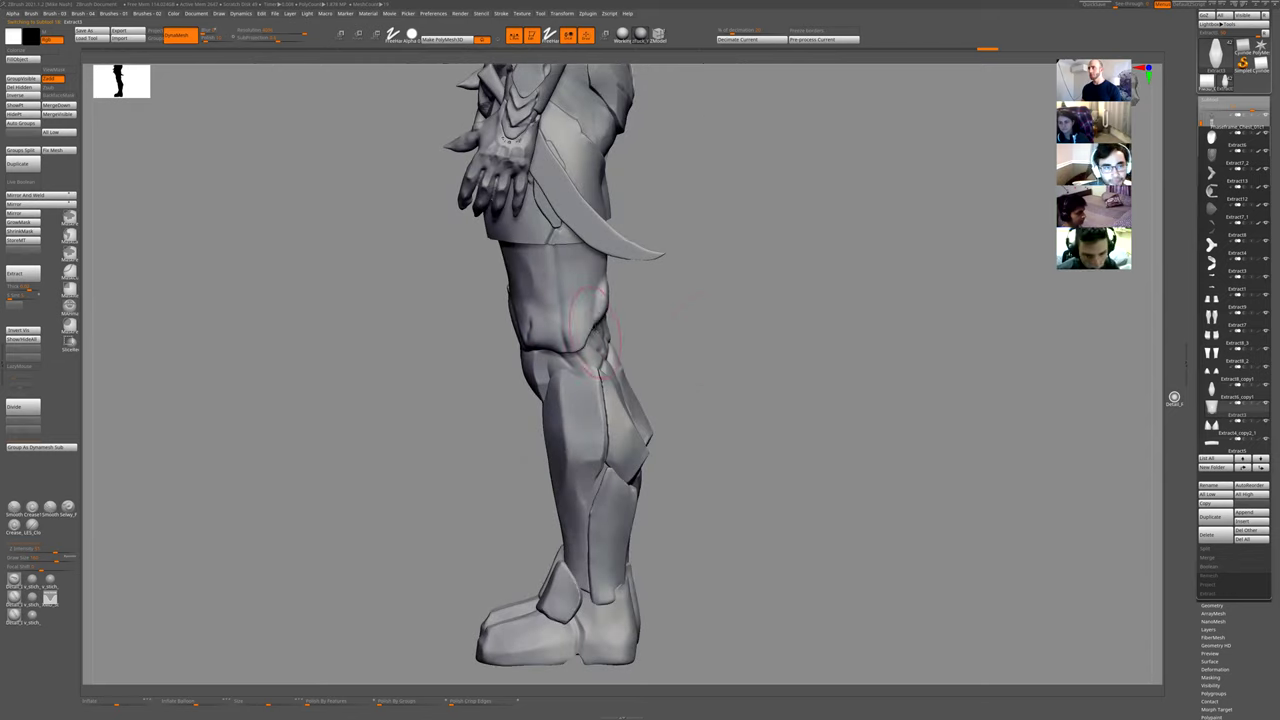
pyautogui.moveTo(700, 337); pyautogui.dragTo(656, 354)
# - Select the body and smooth the back of the left knee beneath the lower thigh armour
pyautogui.keyDown('alt'); pyautogui.click(622, 348); pyautogui.keyUp('alt')
pyautogui.moveTo(494, 376); pyautogui.dragTo(538, 380)
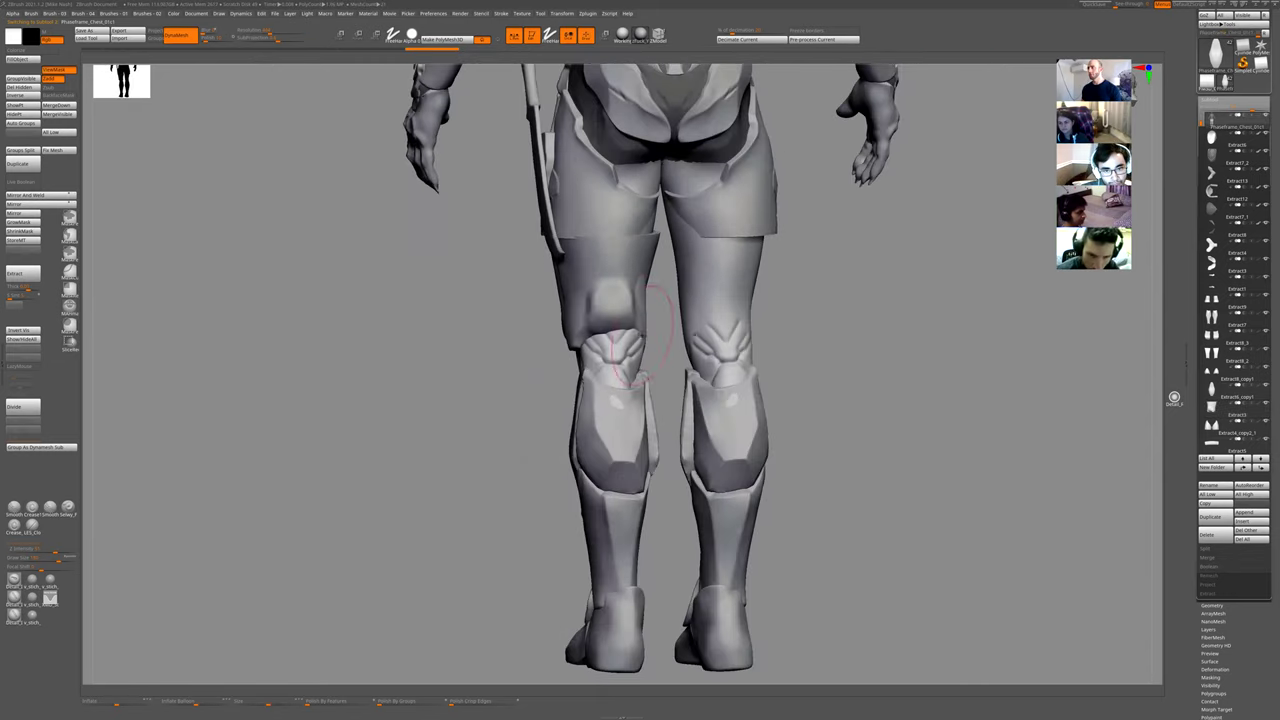
pyautogui.moveTo(630, 346)
pyautogui.keyDown('shift'); pyautogui.mouseDown()
pyautogui.moveTo(612, 376)
pyautogui.moveTo(606, 360)
pyautogui.mouseUp(); pyautogui.keyUp('shift')
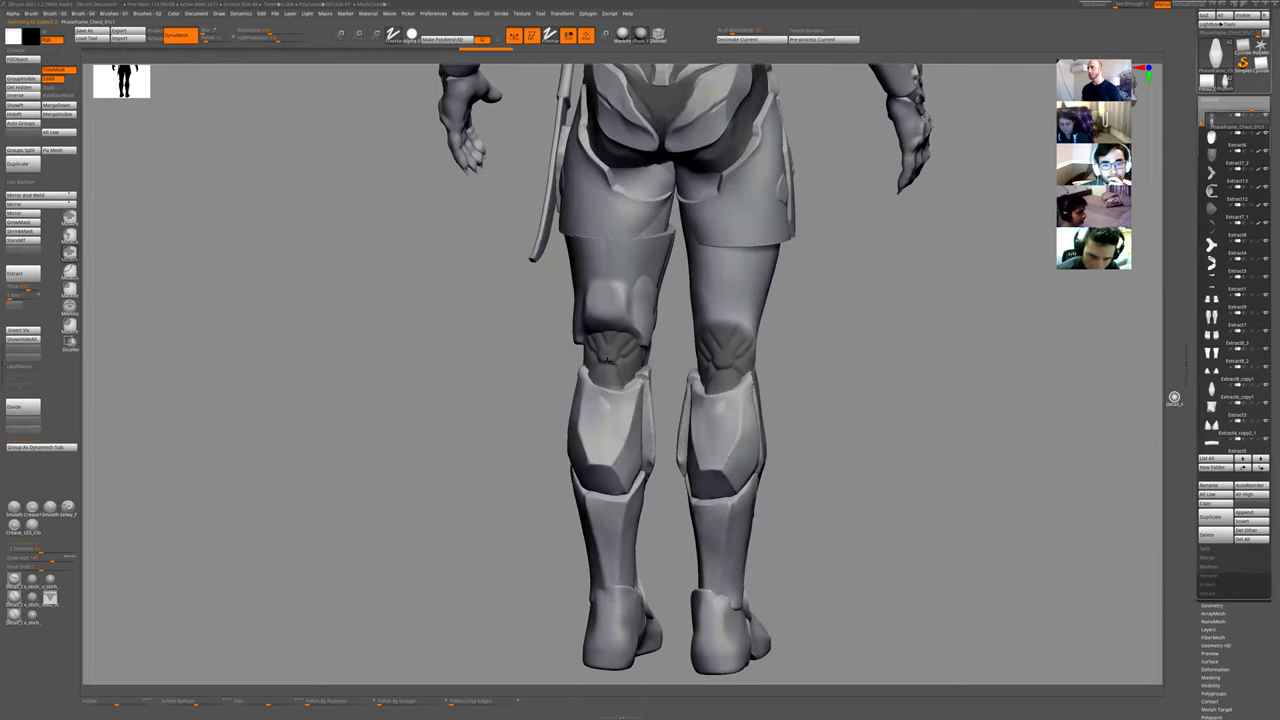
pyautogui.moveTo(496, 392)
pyautogui.mouseDown()
pyautogui.moveTo(534, 397)
pyautogui.moveTo(486, 391)
pyautogui.moveTo(483, 403)
pyautogui.moveTo(485, 386)
pyautogui.mouseUp()
# - Reshape the lower rim of the left upper thigh armour so it lines up with the lower thigh armour all around the leg
pyautogui.keyDown('alt'); pyautogui.click(622, 292); pyautogui.keyUp('alt')
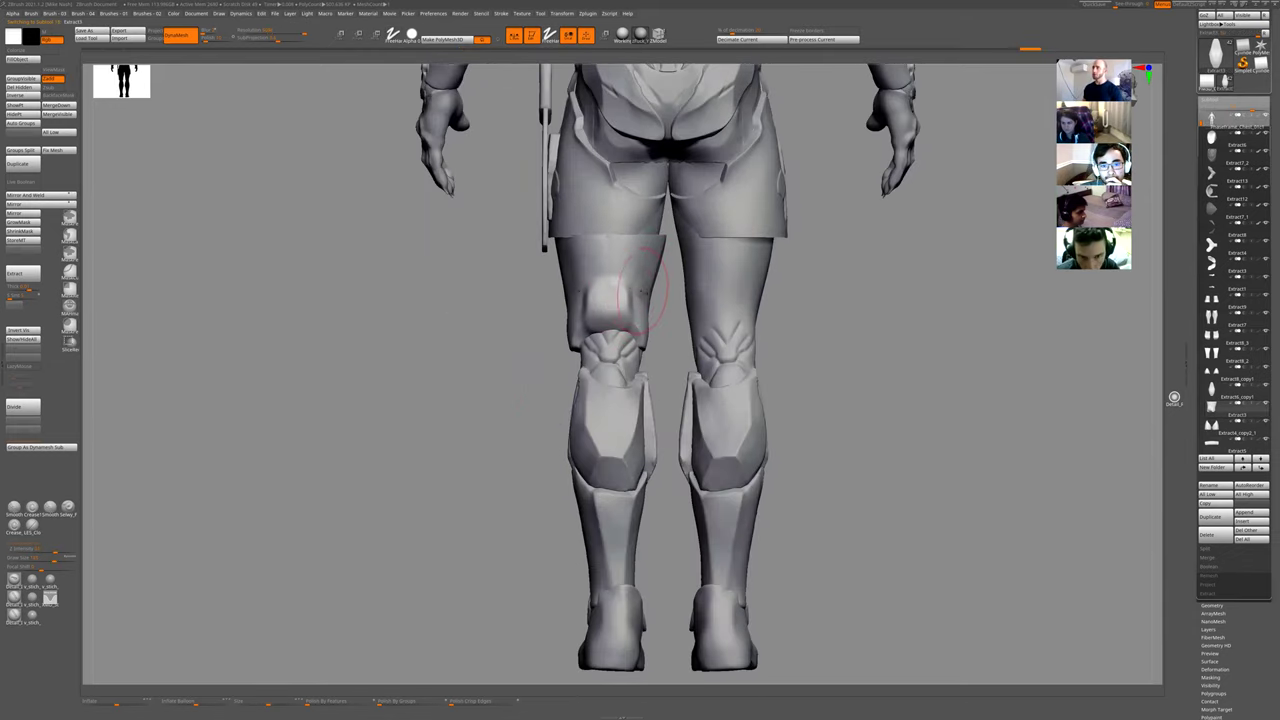
pyautogui.keyDown('alt'); pyautogui.click(629, 221); pyautogui.keyUp('alt')
pyautogui.moveTo(881, 365); pyautogui.dragTo(1022, 366)
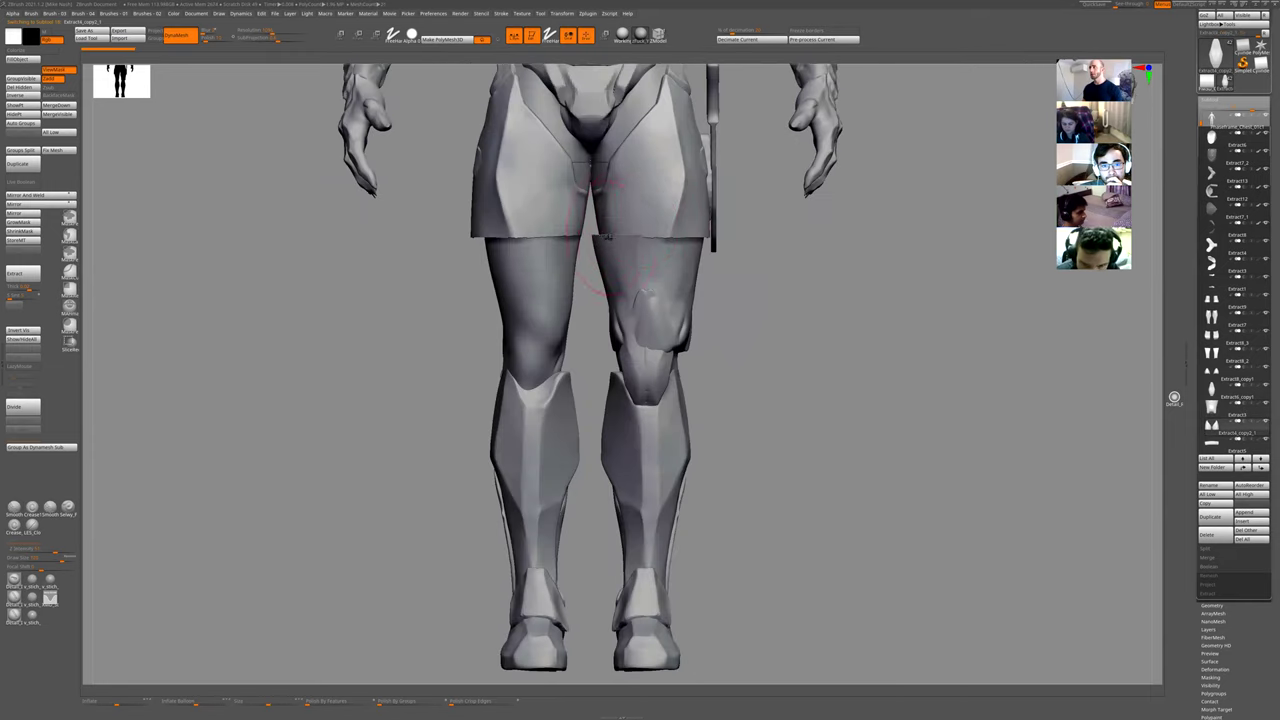
pyautogui.moveTo(651, 297); pyautogui.dragTo(626, 243, button='right')
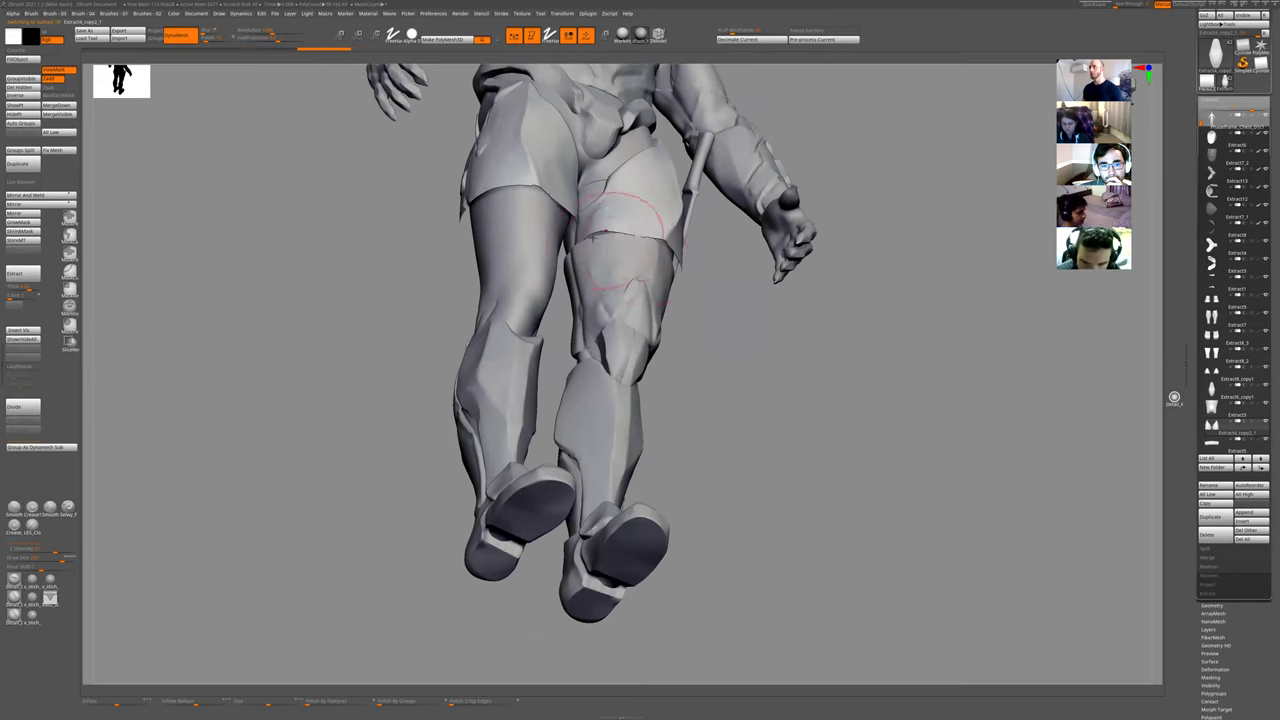
pyautogui.moveTo(718, 359); pyautogui.dragTo(778, 397)
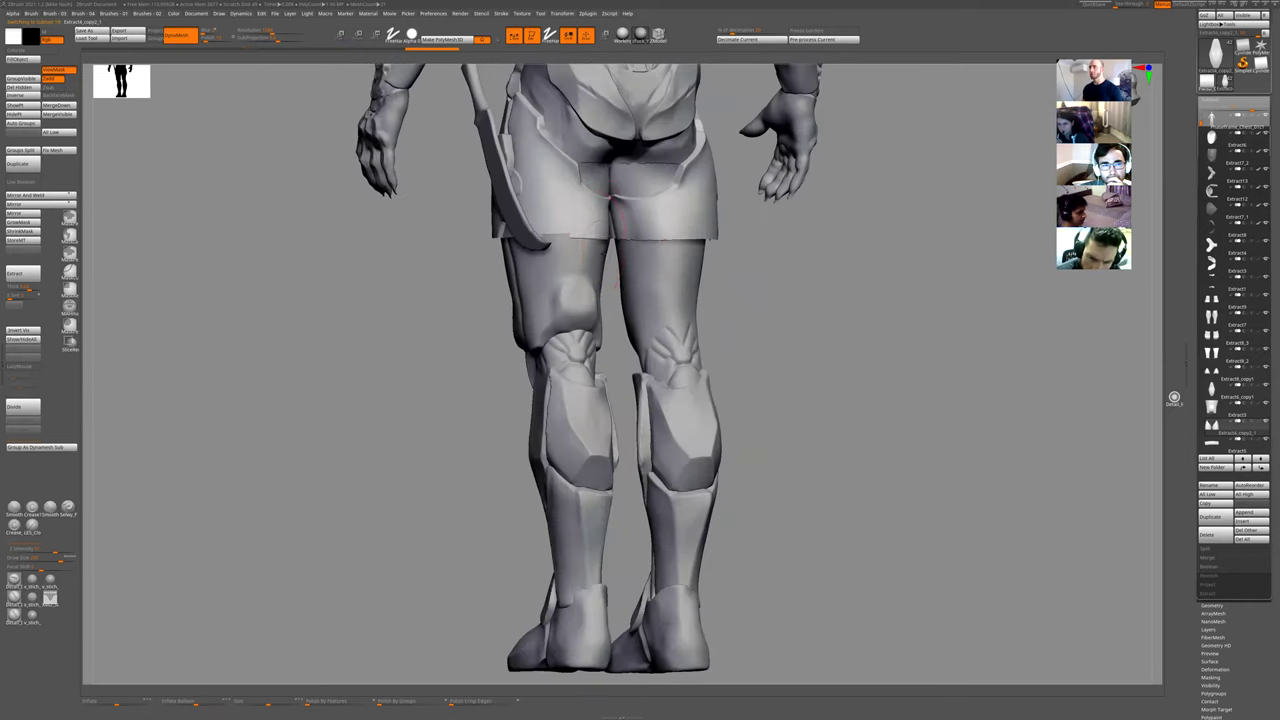
pyautogui.moveTo(436, 296); pyautogui.dragTo(630, 256)
pyautogui.moveTo(652, 226)
pyautogui.mouseDown(button='right')
pyautogui.moveTo(674, 297)
pyautogui.moveTo(648, 228)
pyautogui.mouseUp(button='right')
pyautogui.moveTo(686, 289); pyautogui.dragTo(643, 245)
# - Select the left knee guard and bring it forward so it sits in front of the lower thigh armour
pyautogui.keyDown('ctrl'); pyautogui.moveTo(689, 287); pyautogui.dragTo(615, 331, button='right'); pyautogui.keyUp('ctrl')
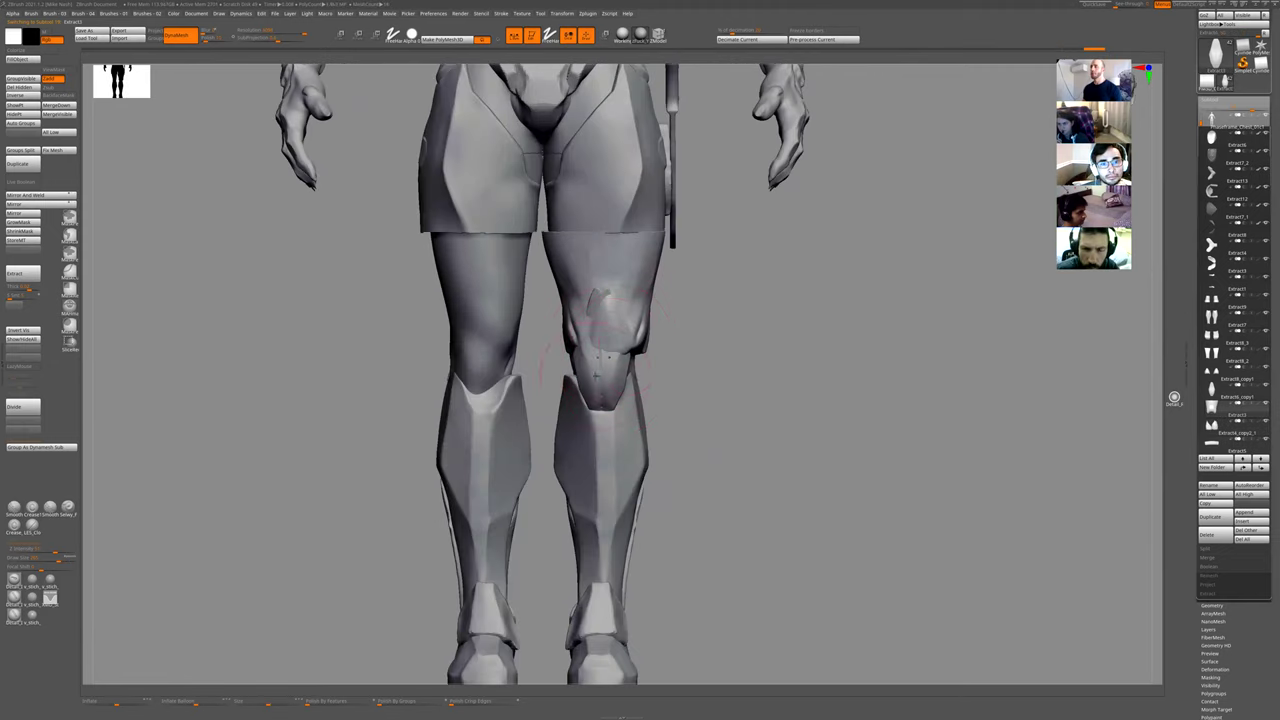
pyautogui.moveTo(597, 377); pyautogui.dragTo(571, 320)
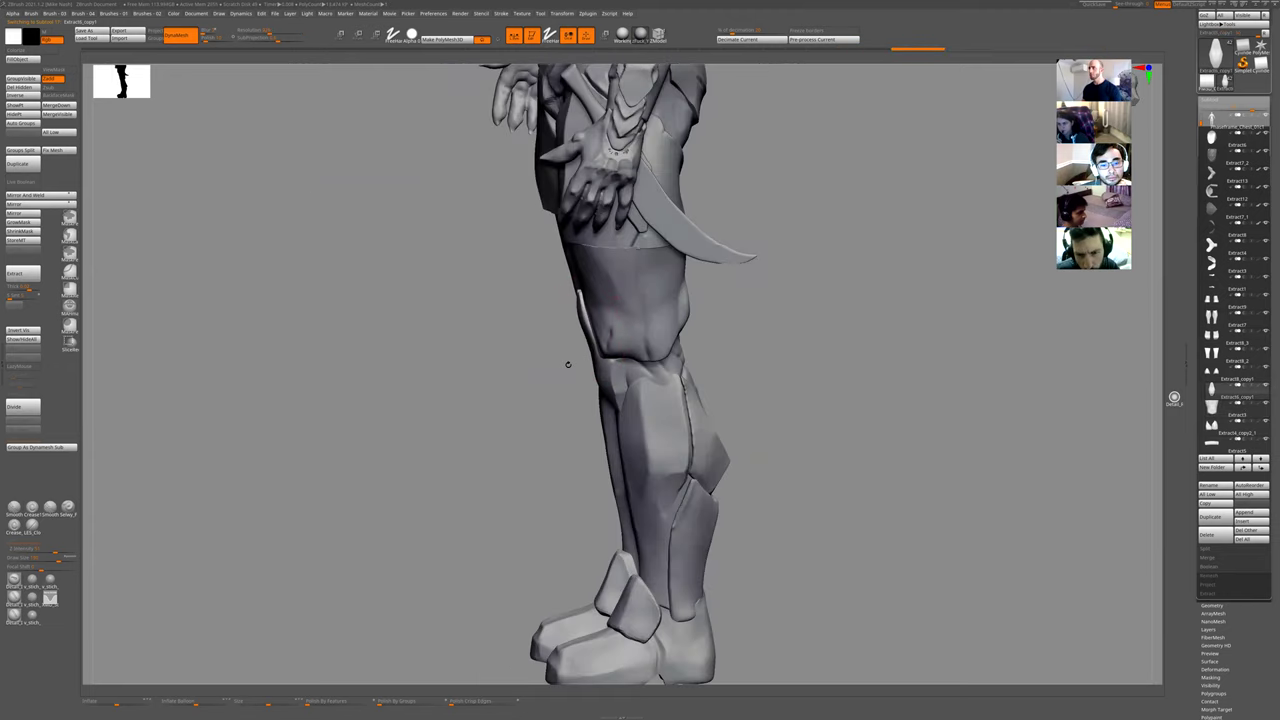
pyautogui.moveTo(567, 364); pyautogui.dragTo(613, 308)
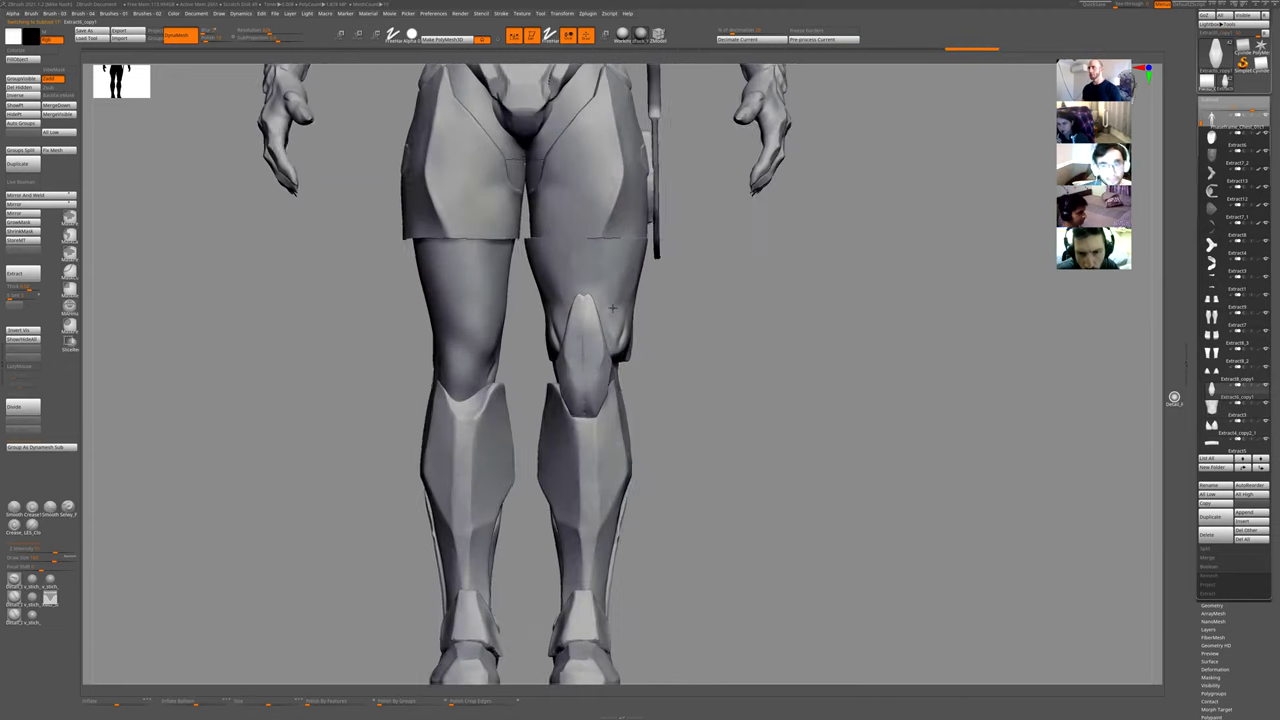
# - Select the left lower thigh armour and try adjusting it with a transpose line across the knee
pyautogui.keyDown('alt'); pyautogui.click(614, 313); pyautogui.keyUp('alt')
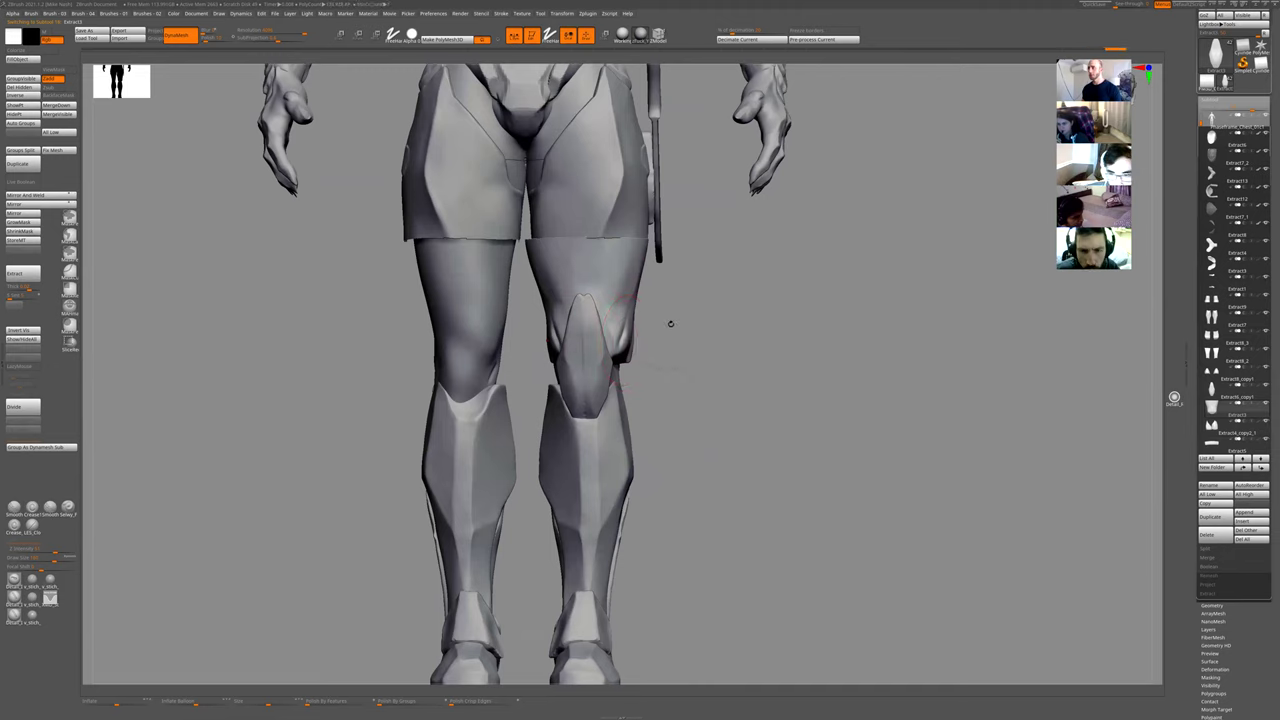
pyautogui.press('w')
pyautogui.keyDown('shift'); pyautogui.moveTo(670, 319); pyautogui.dragTo(616, 319); pyautogui.keyUp('shift')
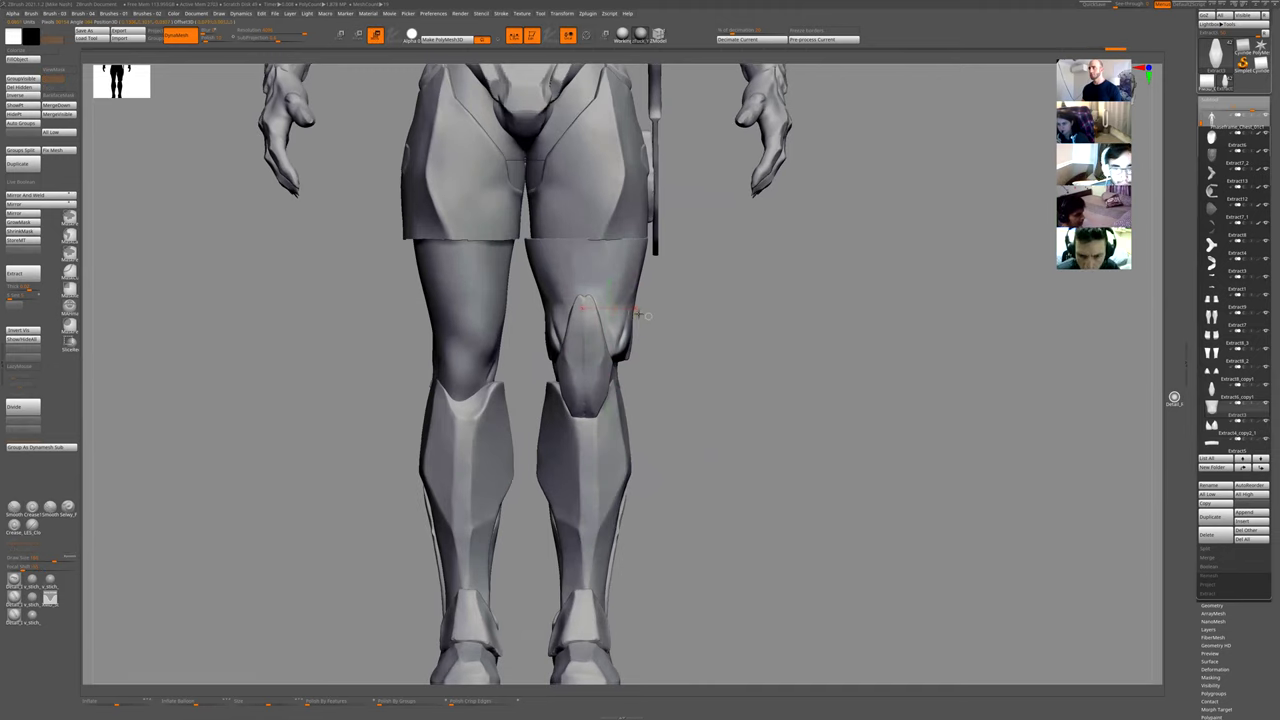
pyautogui.press('q')
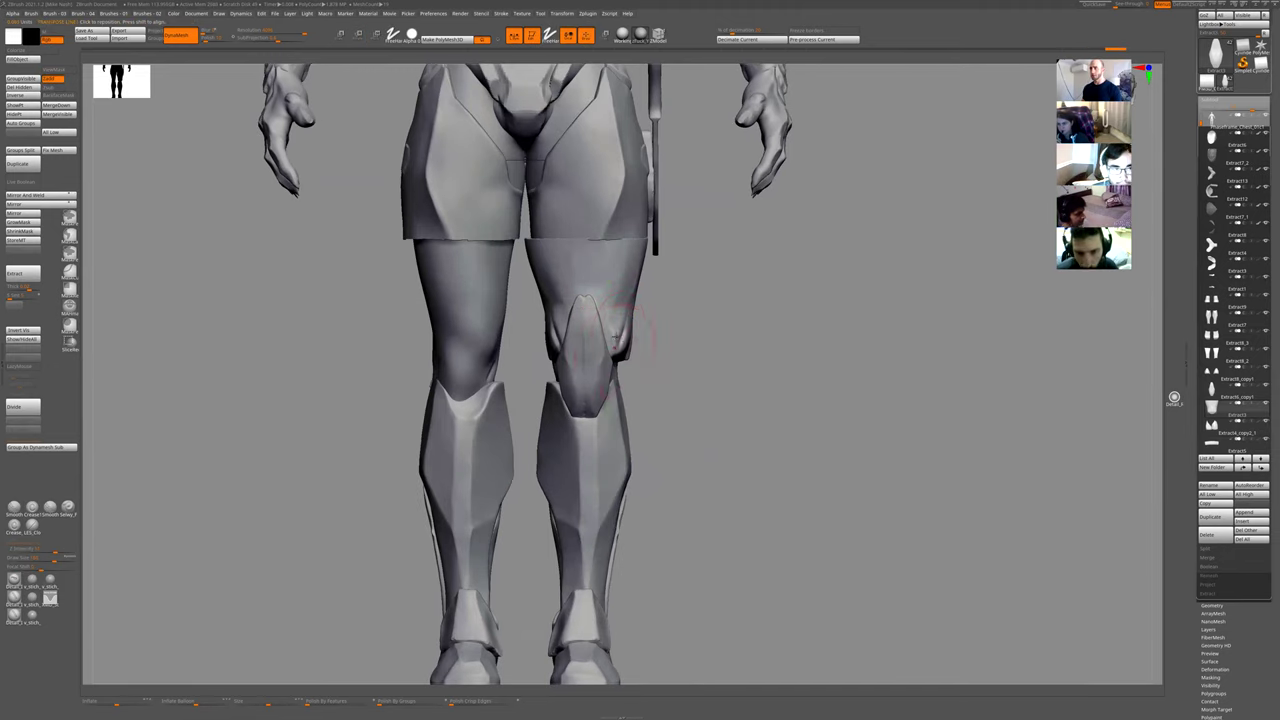
# - Sculpt raised ridges on the lower thigh armour around the knee guard's upper tip, undoing unwanted strokes and using a smaller brush
pyautogui.press('1')
pyautogui.click(660, 398)
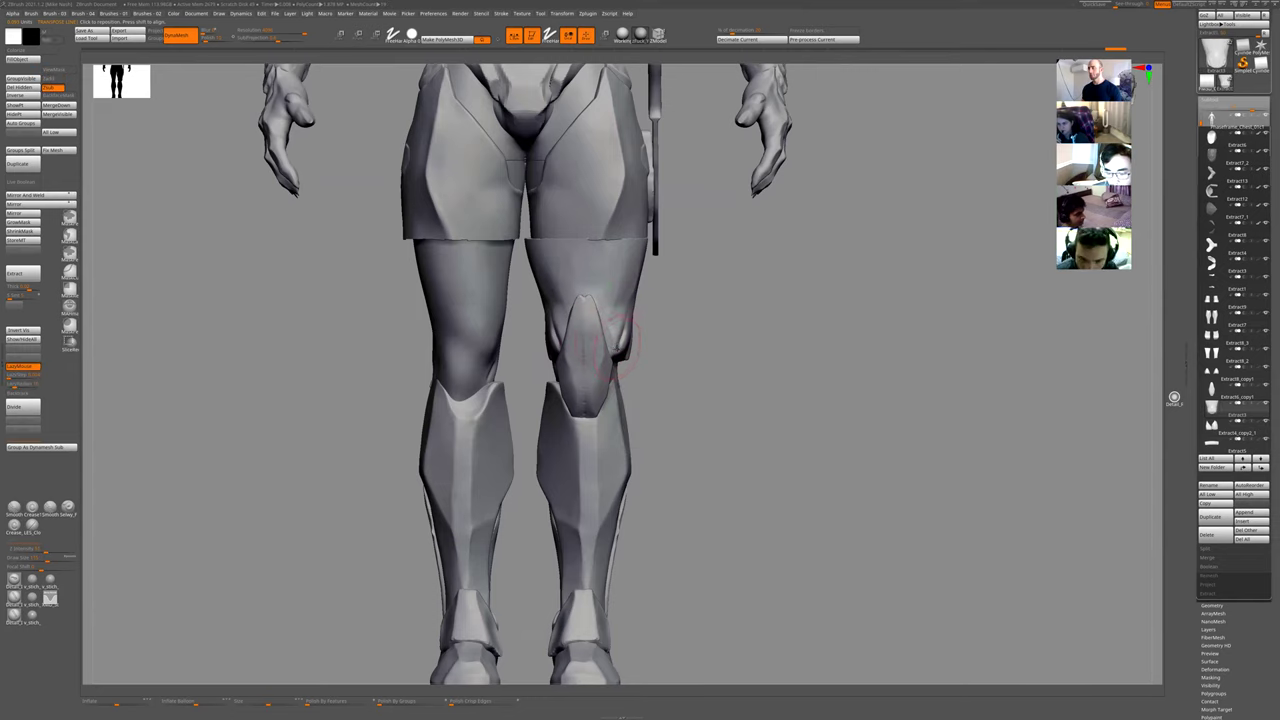
pyautogui.moveTo(618, 346); pyautogui.dragTo(612, 317)
pyautogui.hotkey('ctrl', 'z')
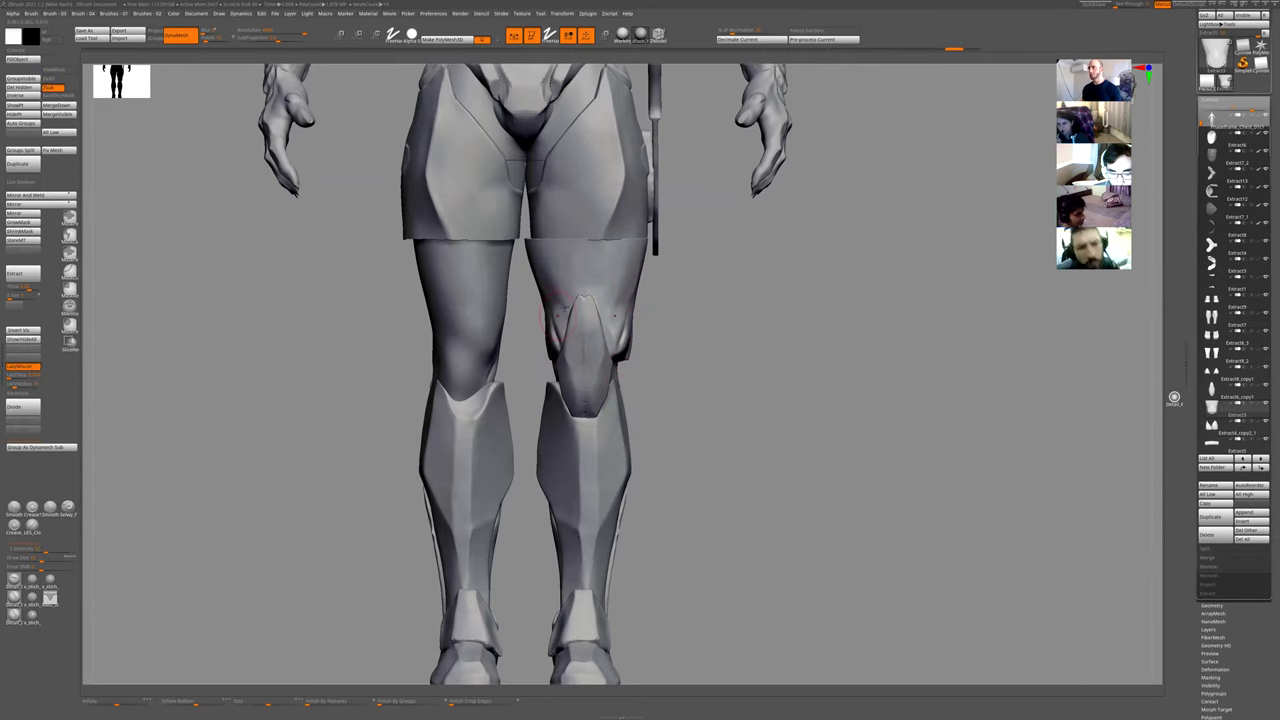
pyautogui.moveTo(569, 303)
pyautogui.mouseDown()
pyautogui.moveTo(549, 348)
pyautogui.moveTo(605, 380)
pyautogui.mouseUp()
pyautogui.keyDown('alt'); pyautogui.moveTo(559, 348); pyautogui.dragTo(578, 282); pyautogui.keyUp('alt')
pyautogui.hotkey('ctrl', 'z')
pyautogui.press('[')
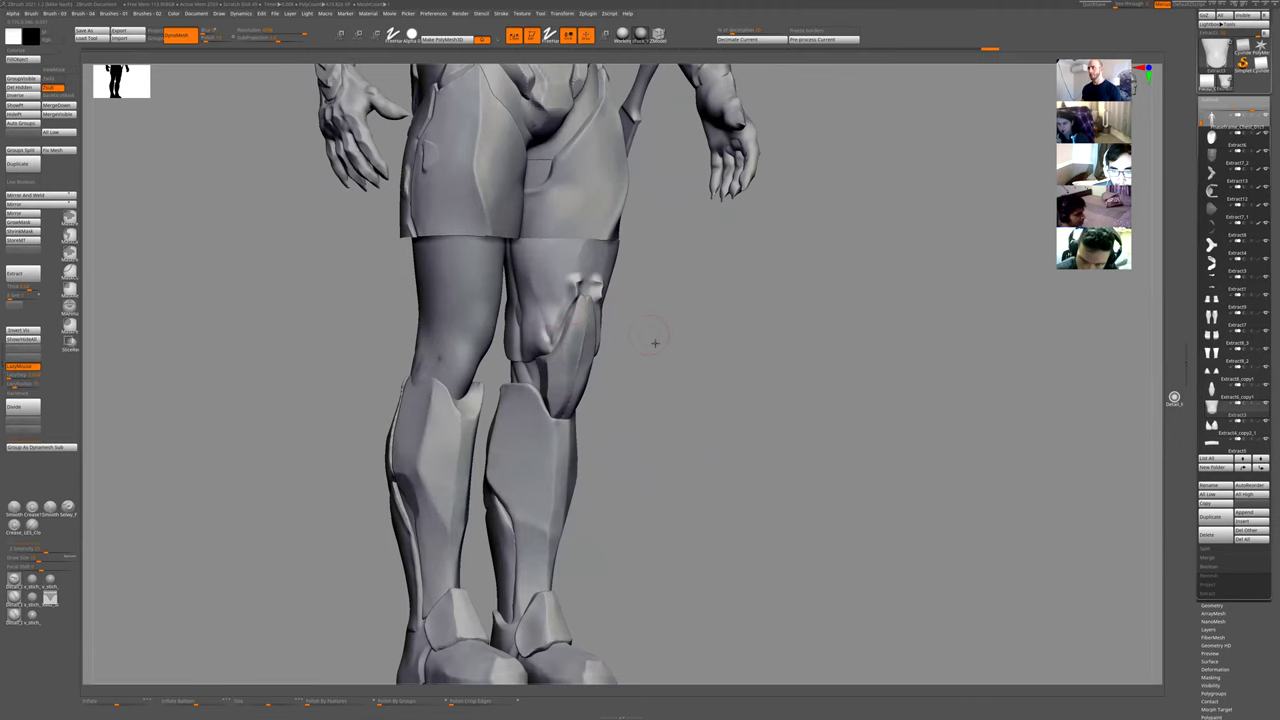
pyautogui.keyDown('shift'); pyautogui.moveTo(654, 343); pyautogui.dragTo(610, 343); pyautogui.keyUp('shift')
pyautogui.press('l')
pyautogui.press('alt')
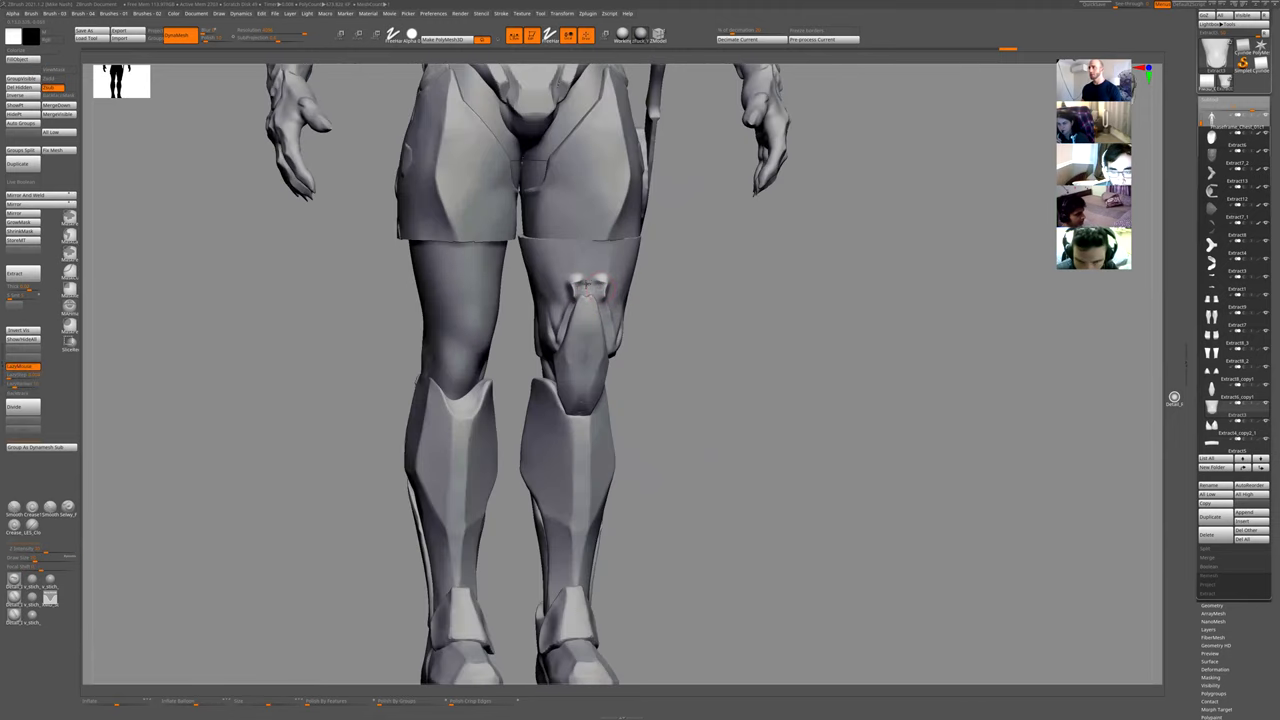
pyautogui.moveTo(671, 371); pyautogui.dragTo(636, 332)
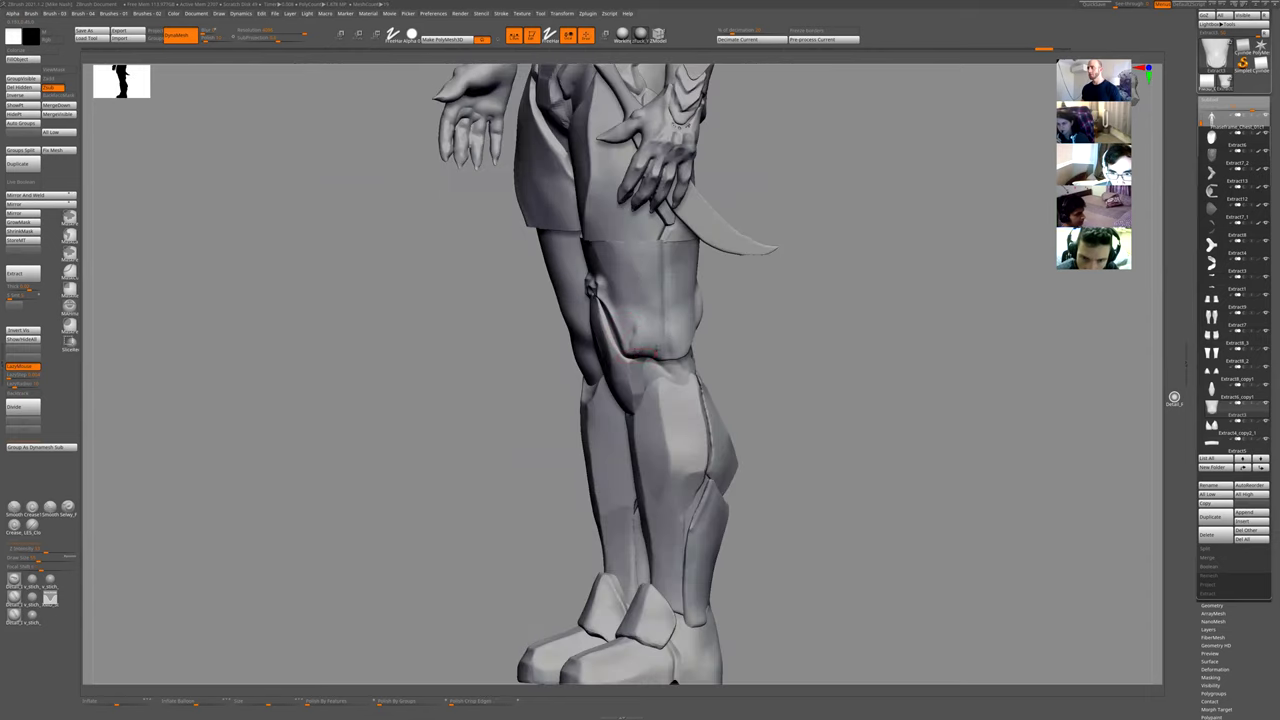
# - Sculpt a vertical crease down the outer side of the left lower thigh armour
pyautogui.moveTo(783, 413)
pyautogui.keyDown('alt'); pyautogui.mouseDown()
pyautogui.moveTo(766, 340)
pyautogui.moveTo(760, 416)
pyautogui.mouseUp(); pyautogui.keyUp('alt')
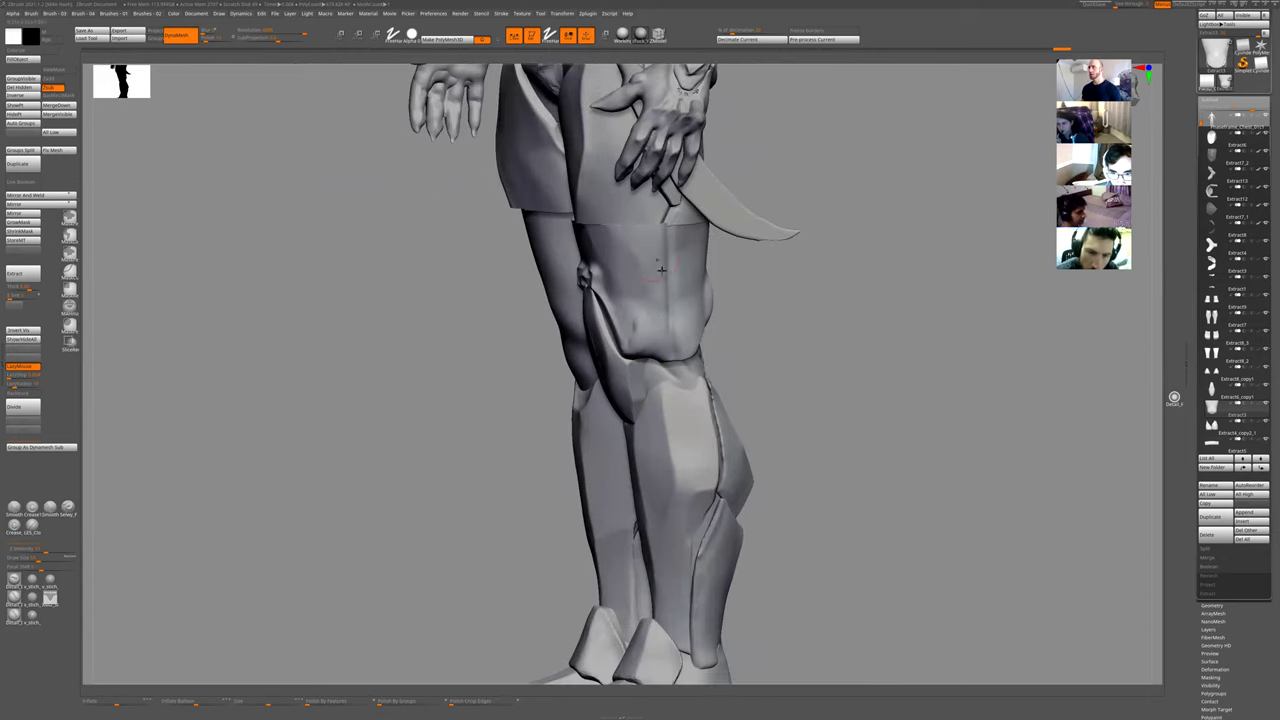
pyautogui.press('b')
pyautogui.click(672, 306)
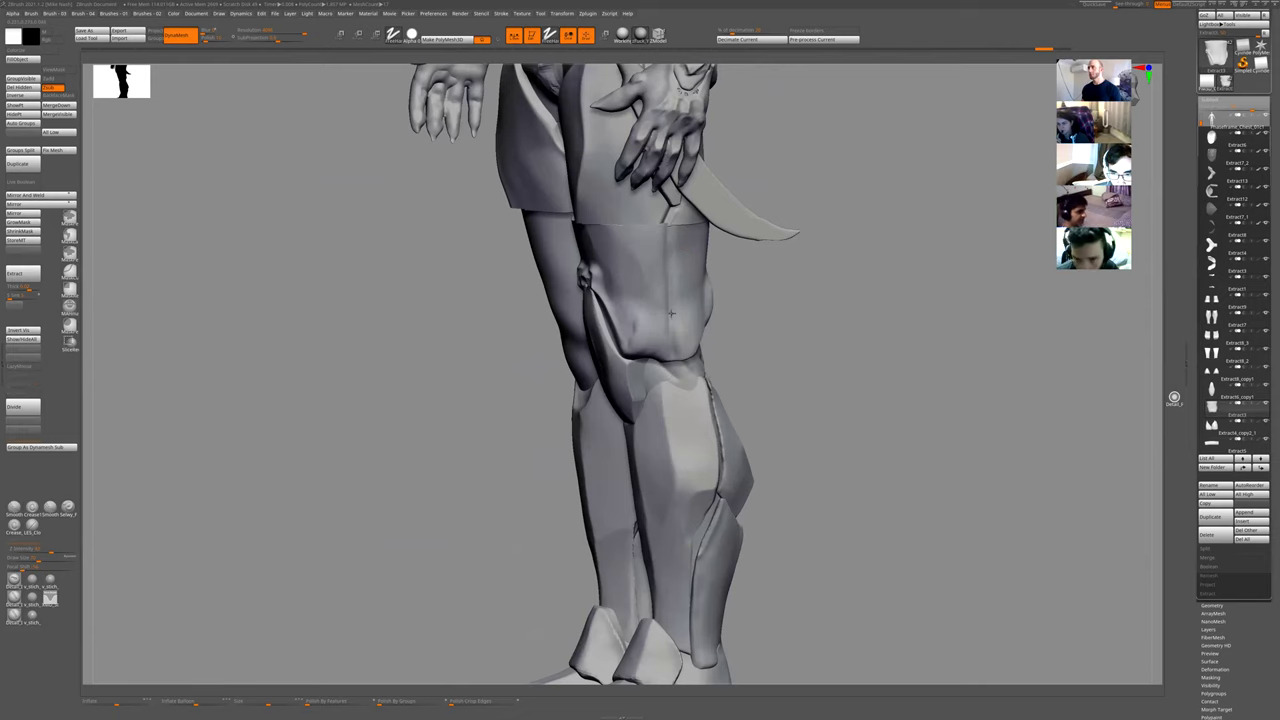
pyautogui.moveTo(671, 313)
pyautogui.mouseDown()
pyautogui.moveTo(664, 360)
pyautogui.moveTo(690, 279)
pyautogui.moveTo(687, 314)
pyautogui.mouseUp()
# - Mask an arch-shaped strip on the rear pad of the lower thigh armour, invert the mask, and sculpt the exposed strip
pyautogui.hotkey('alt', 's')
pyautogui.moveTo(937, 311); pyautogui.dragTo(895, 305)
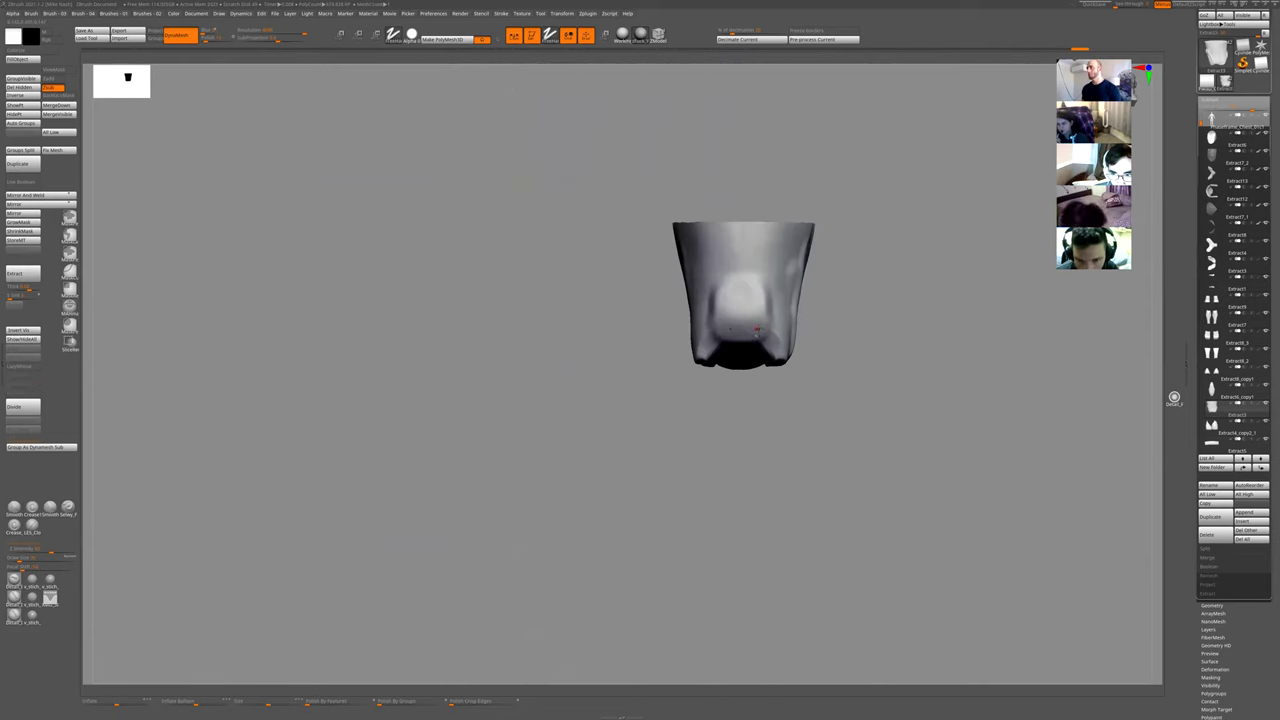
pyautogui.keyDown('ctrl'); pyautogui.moveTo(757, 329); pyautogui.dragTo(755, 306); pyautogui.keyUp('ctrl')
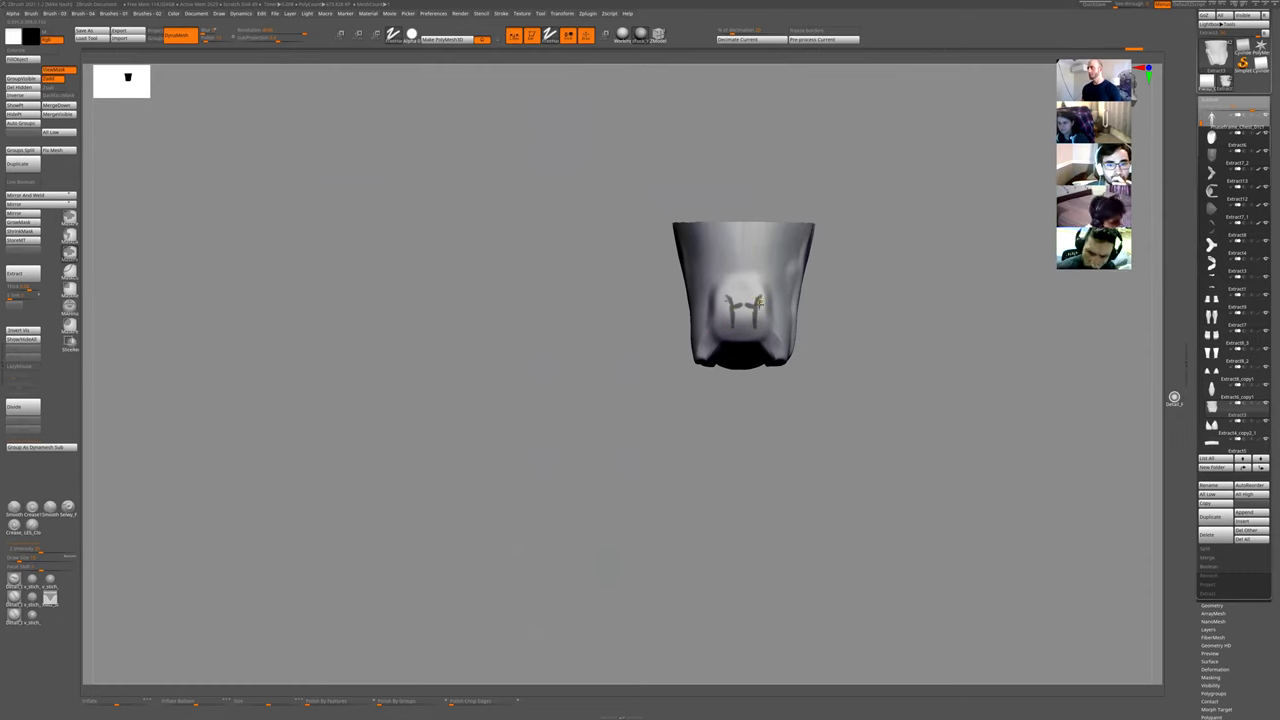
pyautogui.hotkey('ctrl', 'i')
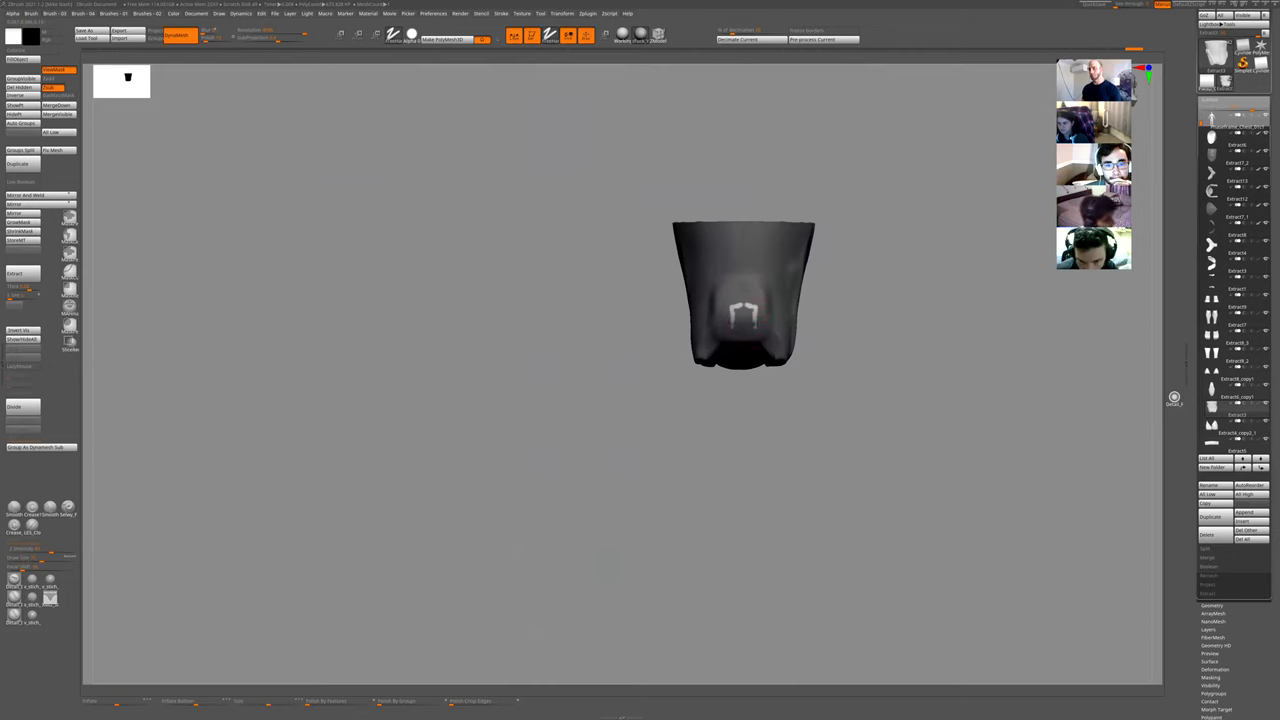
pyautogui.moveTo(745, 312); pyautogui.dragTo(848, 415)
pyautogui.keyDown('ctrl'); pyautogui.moveTo(846, 415); pyautogui.dragTo(763, 315, button='right'); pyautogui.keyUp('ctrl')
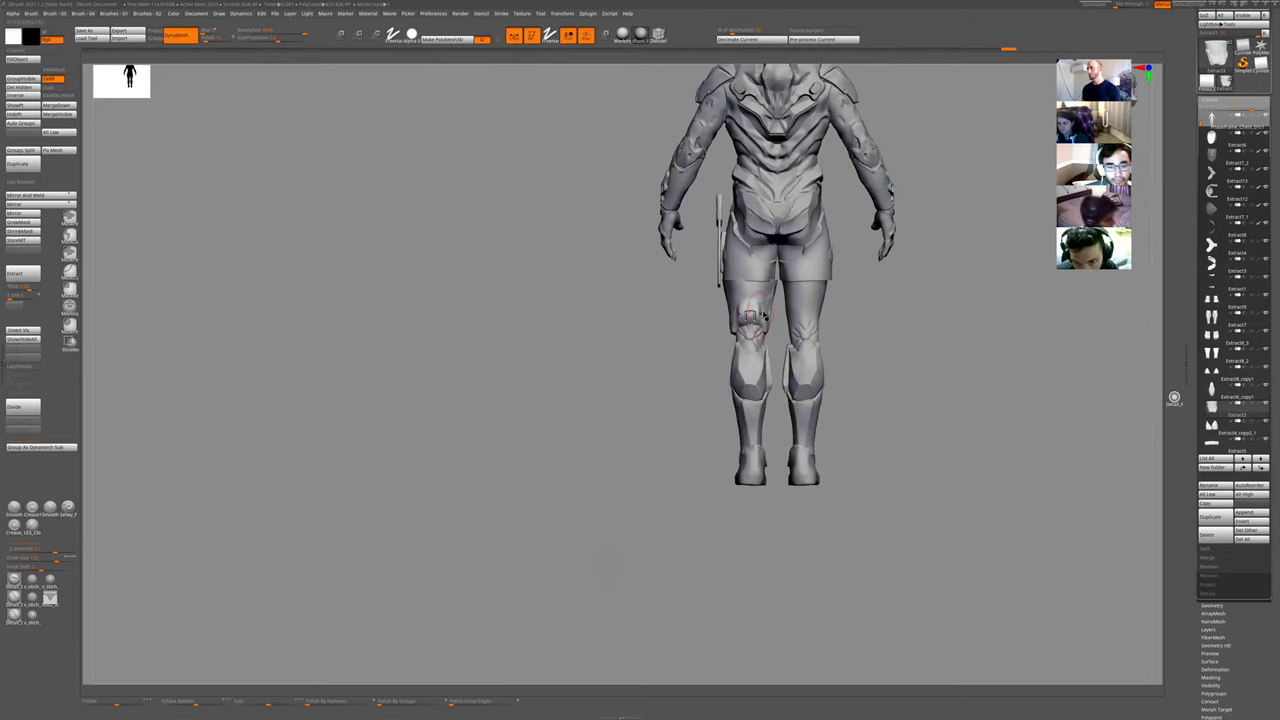
# - Pull the outer lower edge of the left lower thigh armour down into a rounded point beside the knee
pyautogui.moveTo(657, 353); pyautogui.dragTo(817, 363, button='right')
pyautogui.keyDown('ctrl'); pyautogui.moveTo(817, 363); pyautogui.dragTo(751, 339, button='right'); pyautogui.keyUp('ctrl')
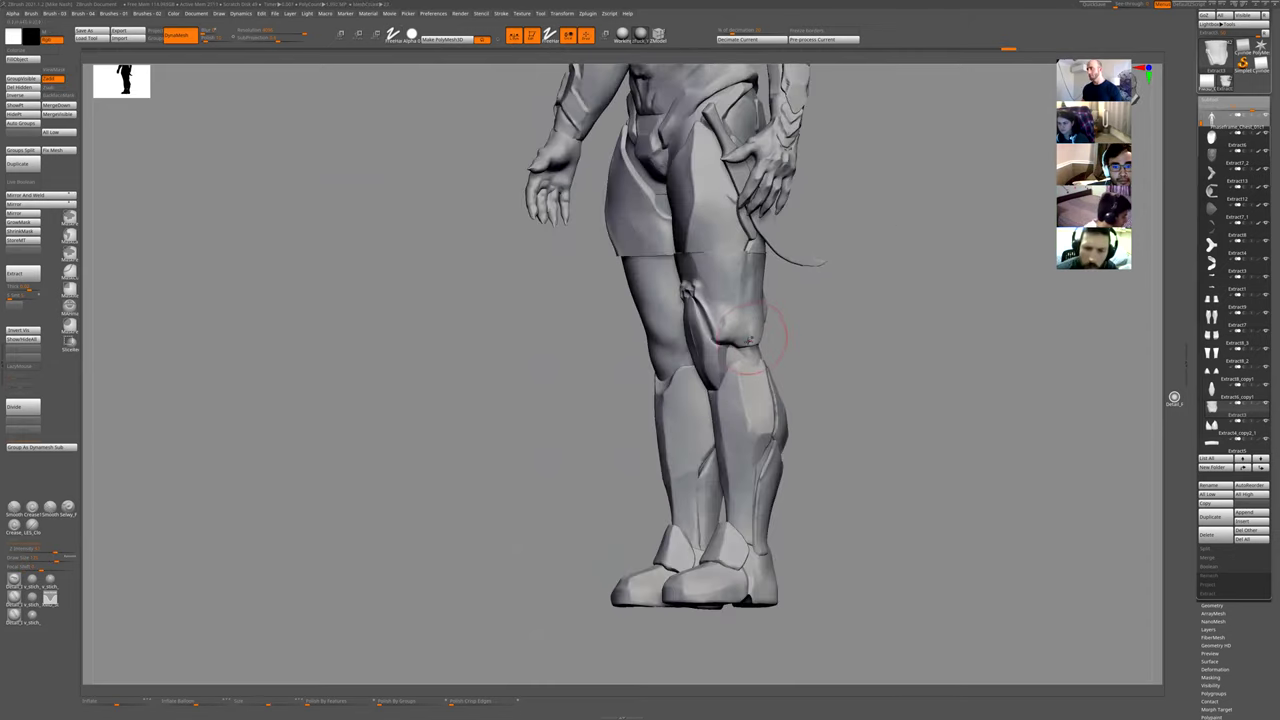
pyautogui.moveTo(793, 350); pyautogui.dragTo(748, 340)
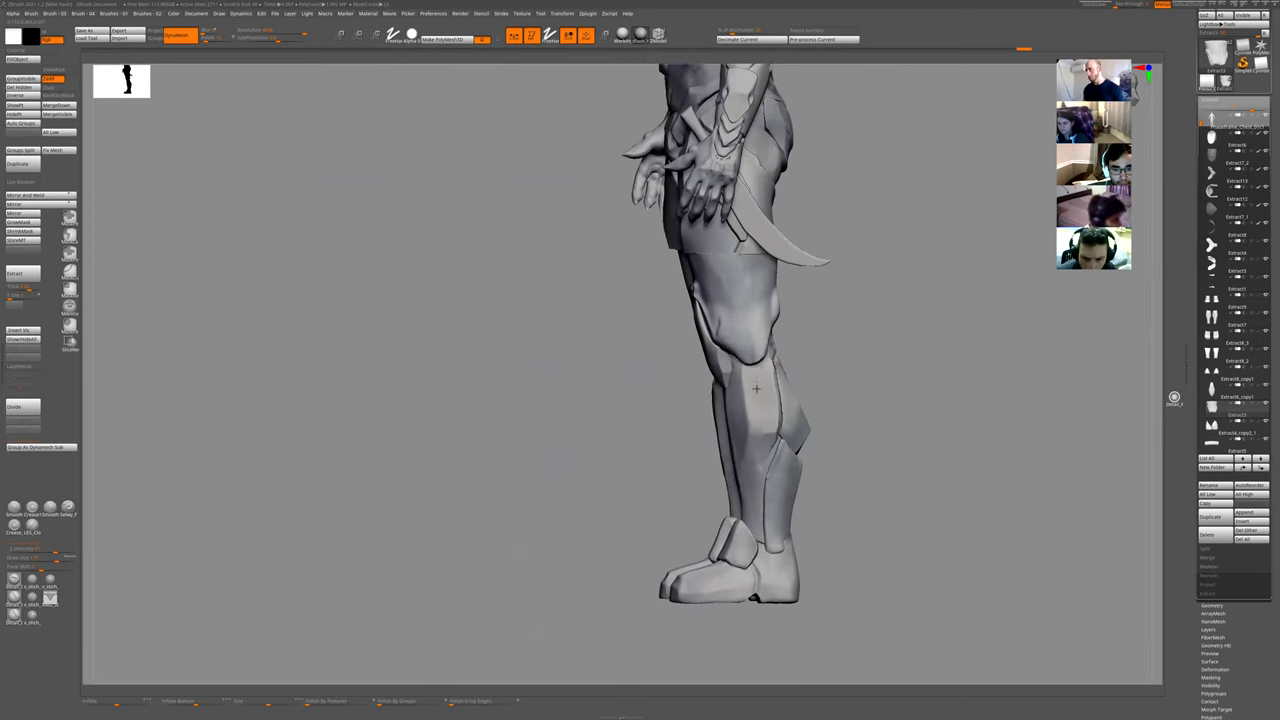
pyautogui.keyDown('ctrl'); pyautogui.moveTo(829, 394); pyautogui.dragTo(785, 511, button='right'); pyautogui.keyUp('ctrl')
pyautogui.hotkey('shift', 's')
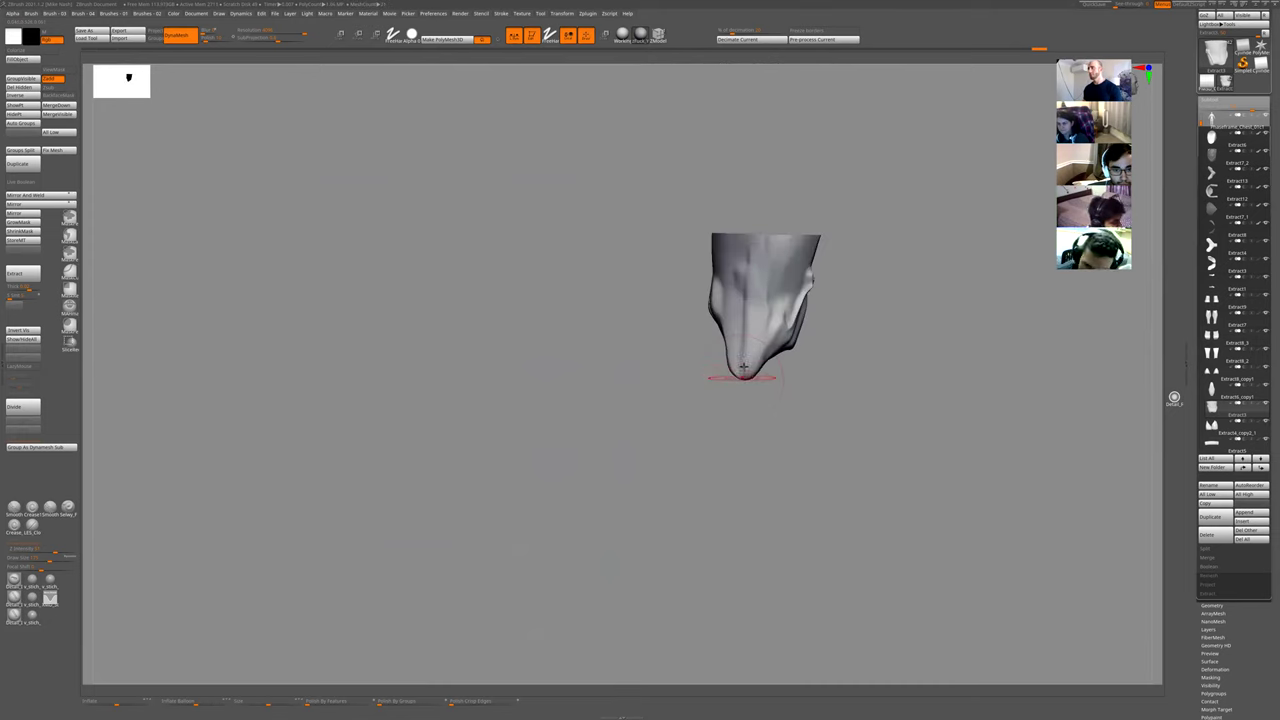
# - Sculpt a small round hole near the rounded lower point of the left lower thigh armour
pyautogui.moveTo(744, 367); pyautogui.dragTo(739, 365)
pyautogui.press('[')
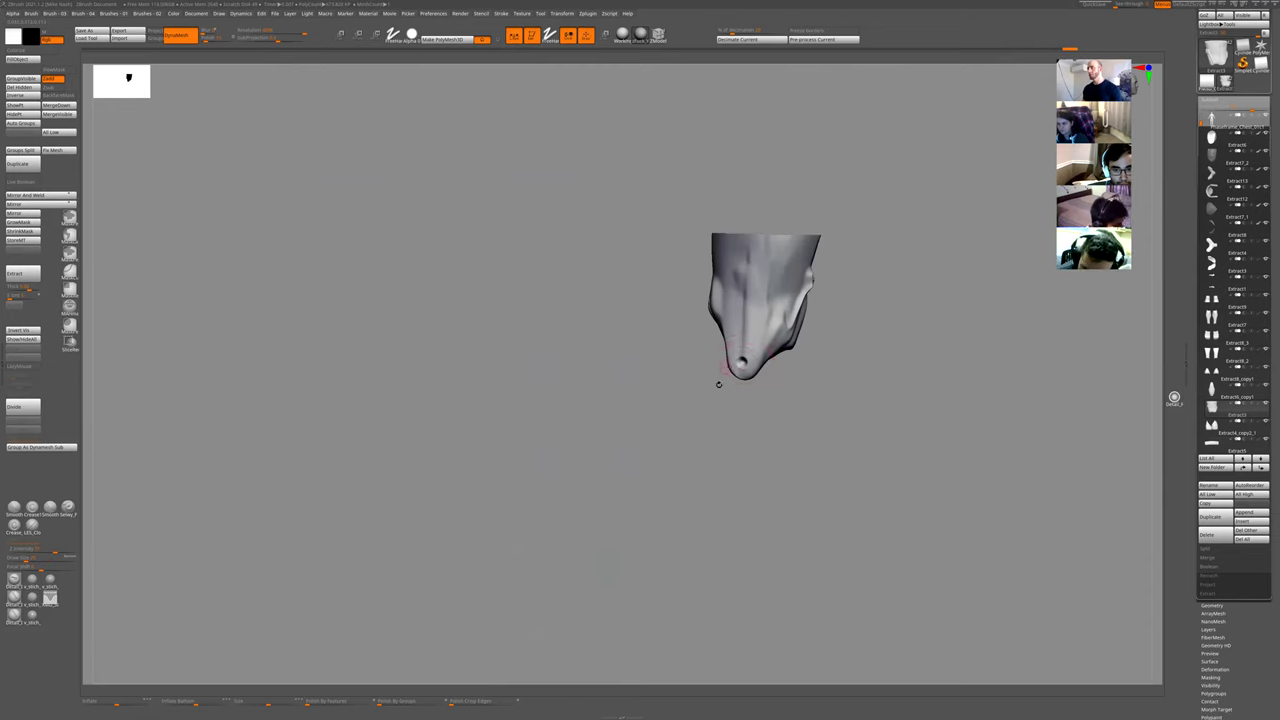
pyautogui.moveTo(701, 411); pyautogui.dragTo(745, 411, button='right')
pyautogui.hotkey('shift', 's')
pyautogui.hotkey('ctrl', 'z')
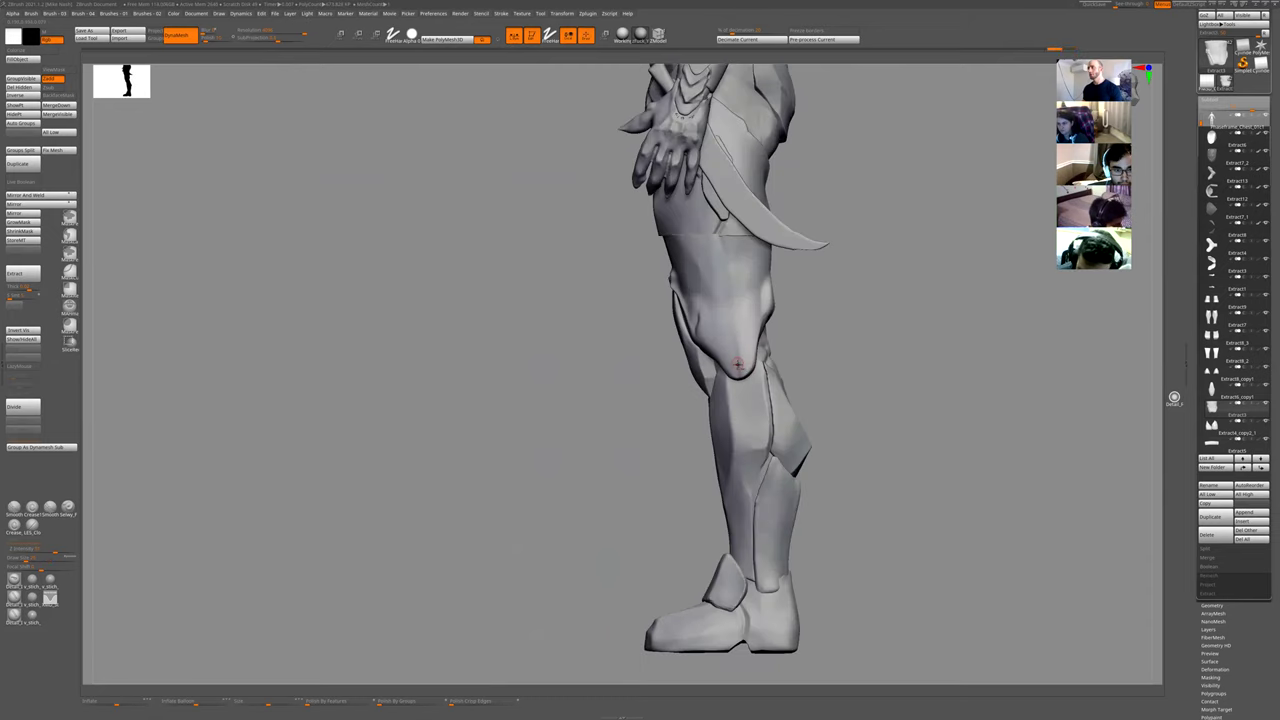
pyautogui.moveTo(808, 283)
pyautogui.keyDown('ctrl'); pyautogui.mouseDown(button='right')
pyautogui.moveTo(811, 343)
pyautogui.moveTo(809, 305)
pyautogui.mouseUp(button='right'); pyautogui.keyUp('ctrl')
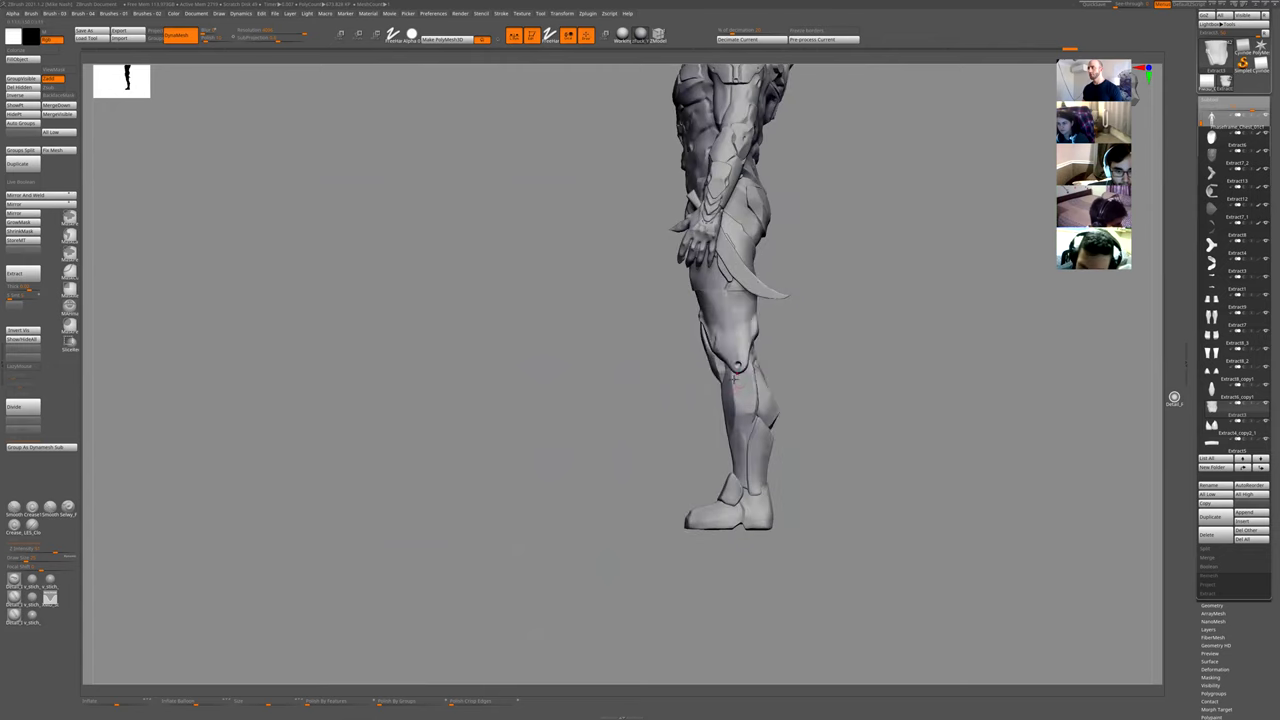
pyautogui.keyDown('alt'); pyautogui.click(742, 382); pyautogui.keyUp('alt')
pyautogui.moveTo(803, 383); pyautogui.dragTo(753, 337, button='right')
pyautogui.keyDown('shift'); pyautogui.moveTo(706, 415); pyautogui.dragTo(756, 349, button='right'); pyautogui.keyUp('shift')
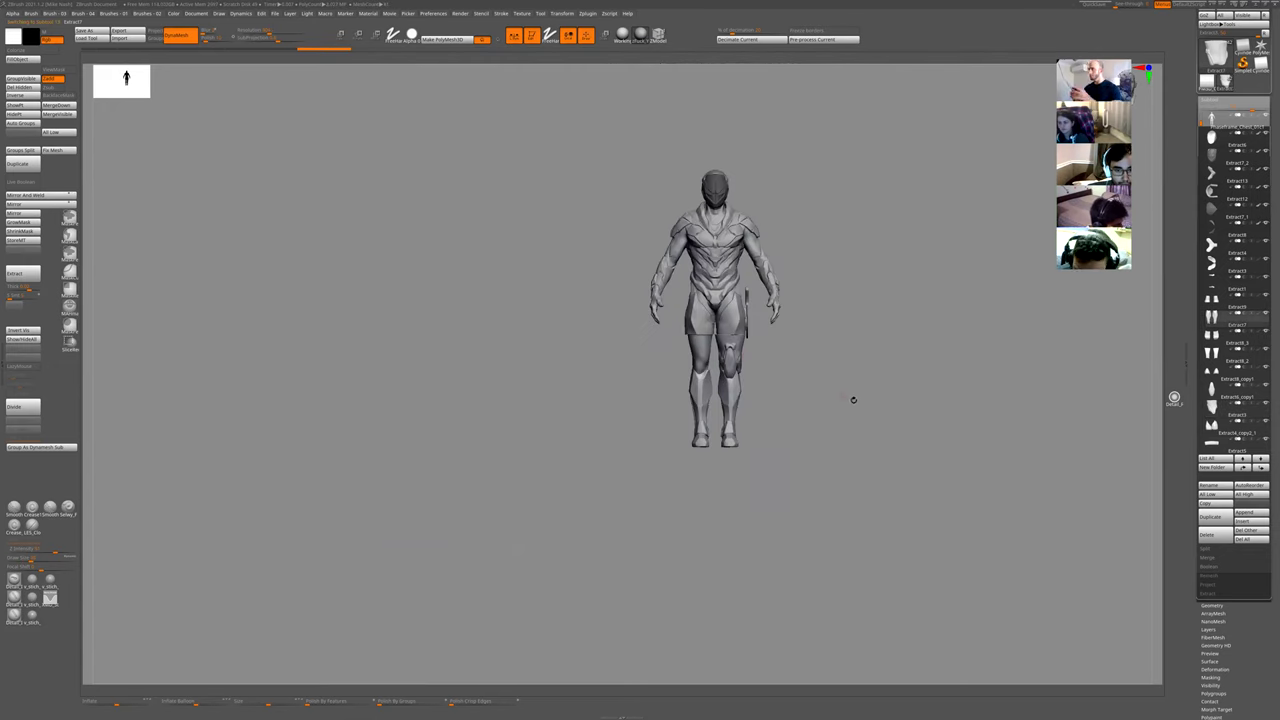
# - Sculpt recessed notches with raised rims into the left lower thigh armour on both sides of the knee guard
pyautogui.press('space')
pyautogui.keyDown('ctrl'); pyautogui.moveTo(796, 572); pyautogui.dragTo(729, 386, button='right'); pyautogui.keyUp('ctrl')
pyautogui.keyDown('alt'); pyautogui.click(727, 368); pyautogui.keyUp('alt')
pyautogui.press('space')
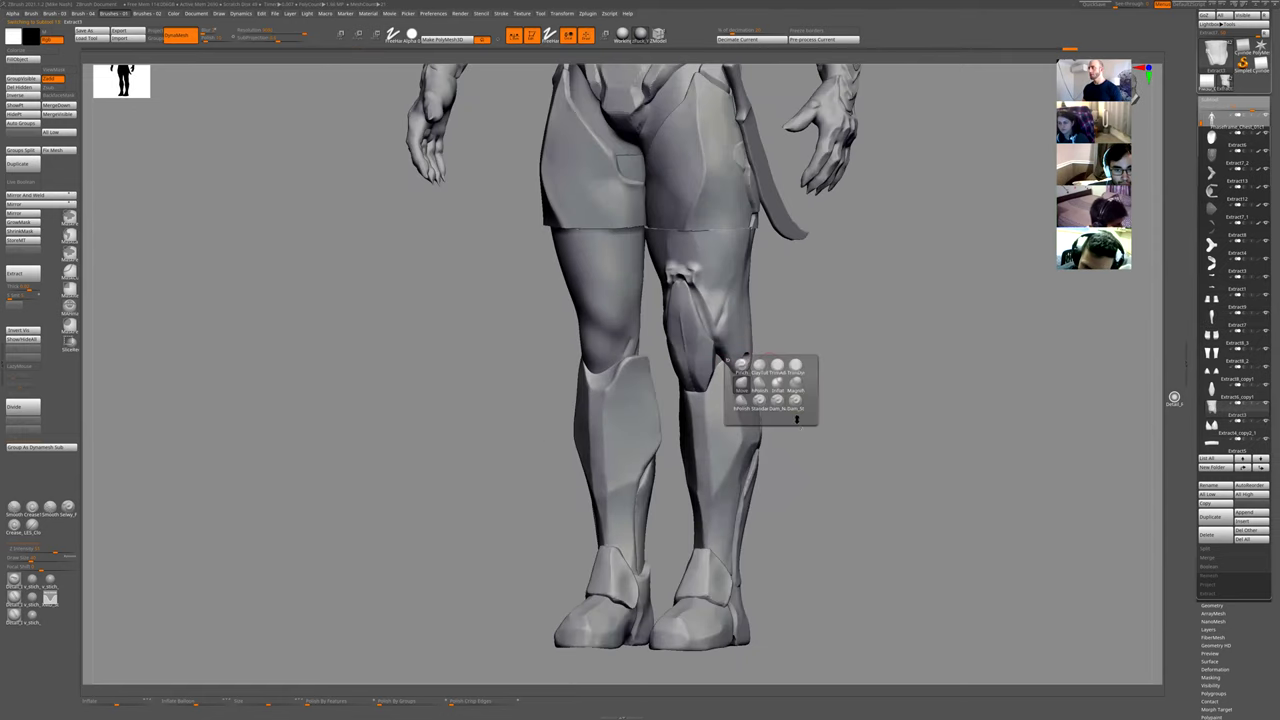
pyautogui.press('1')
pyautogui.click(814, 437)
pyautogui.moveTo(817, 291); pyautogui.dragTo(860, 280, button='right')
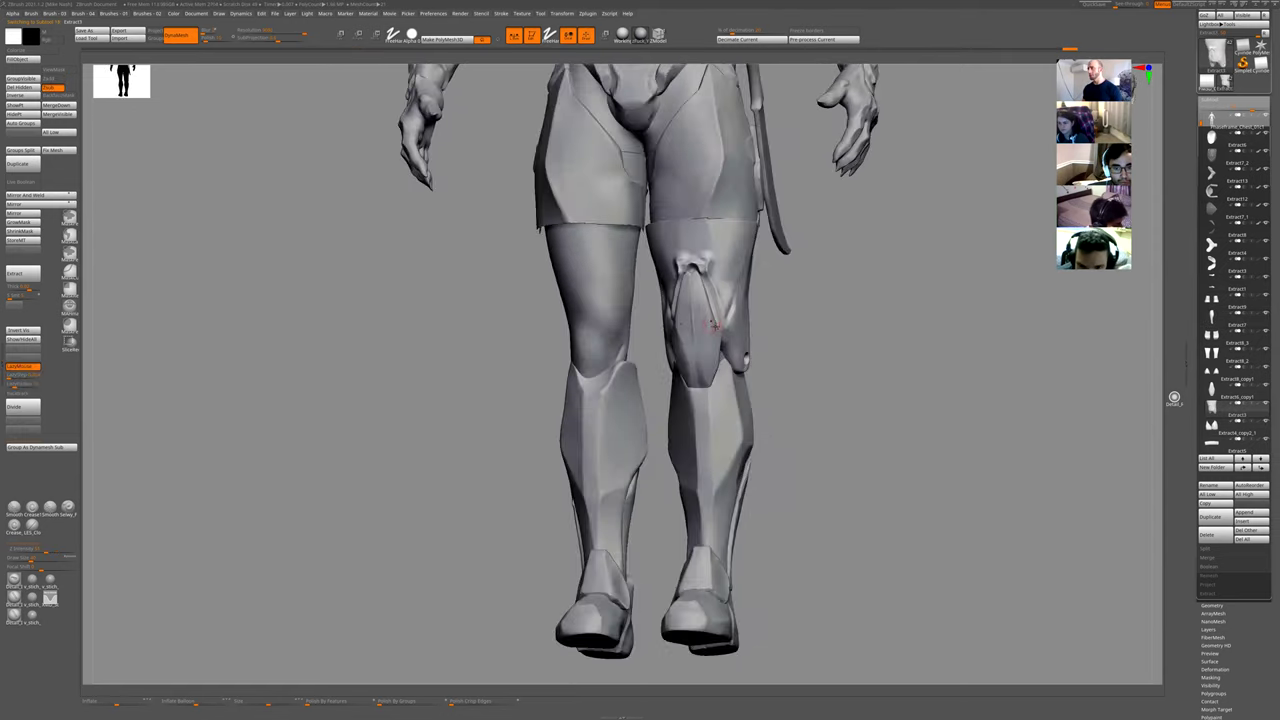
pyautogui.moveTo(791, 386); pyautogui.dragTo(651, 372)
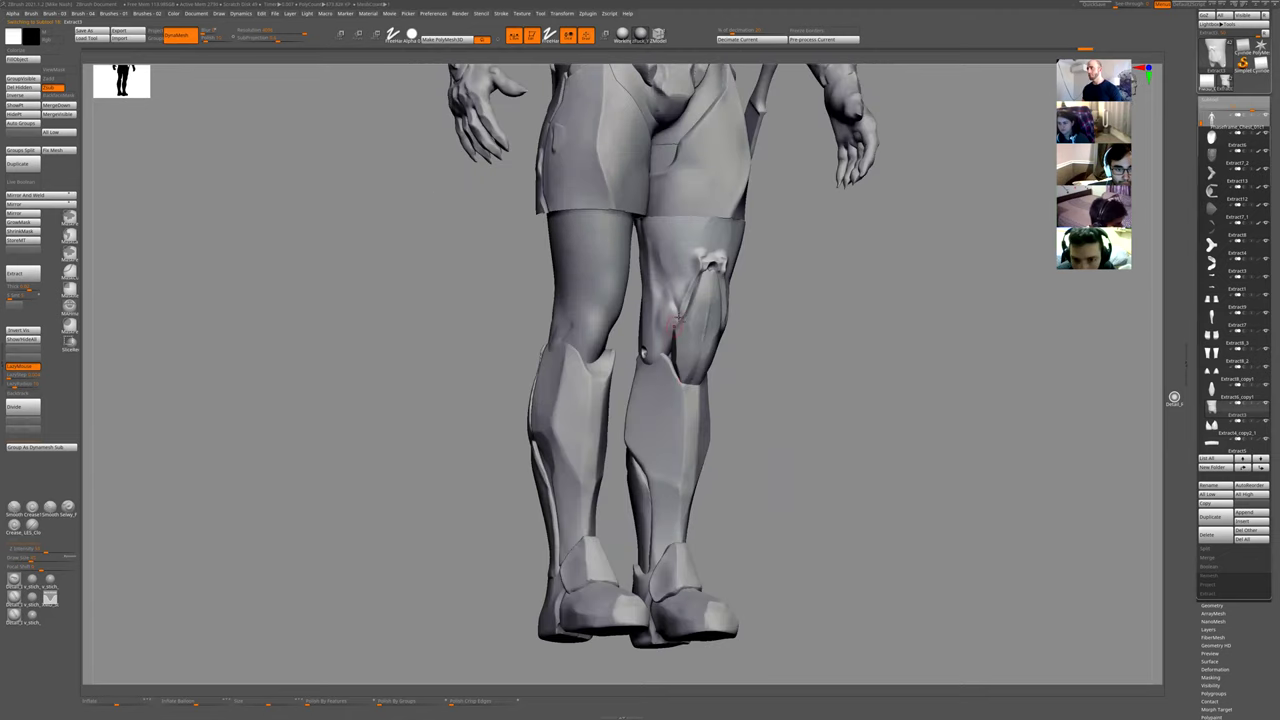
pyautogui.moveTo(679, 318); pyautogui.dragTo(676, 318, button='right')
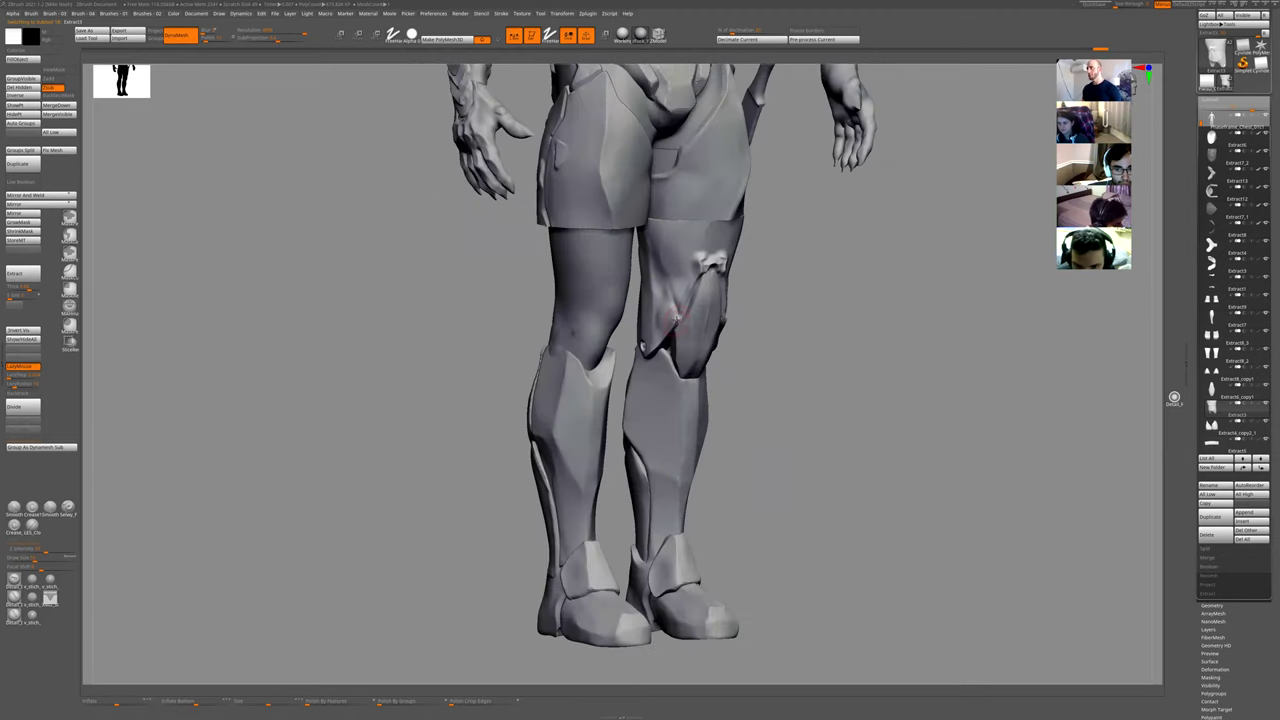
pyautogui.moveTo(676, 318); pyautogui.dragTo(678, 302)
pyautogui.moveTo(830, 391)
pyautogui.mouseDown()
pyautogui.moveTo(840, 346)
pyautogui.moveTo(757, 307)
pyautogui.mouseUp()
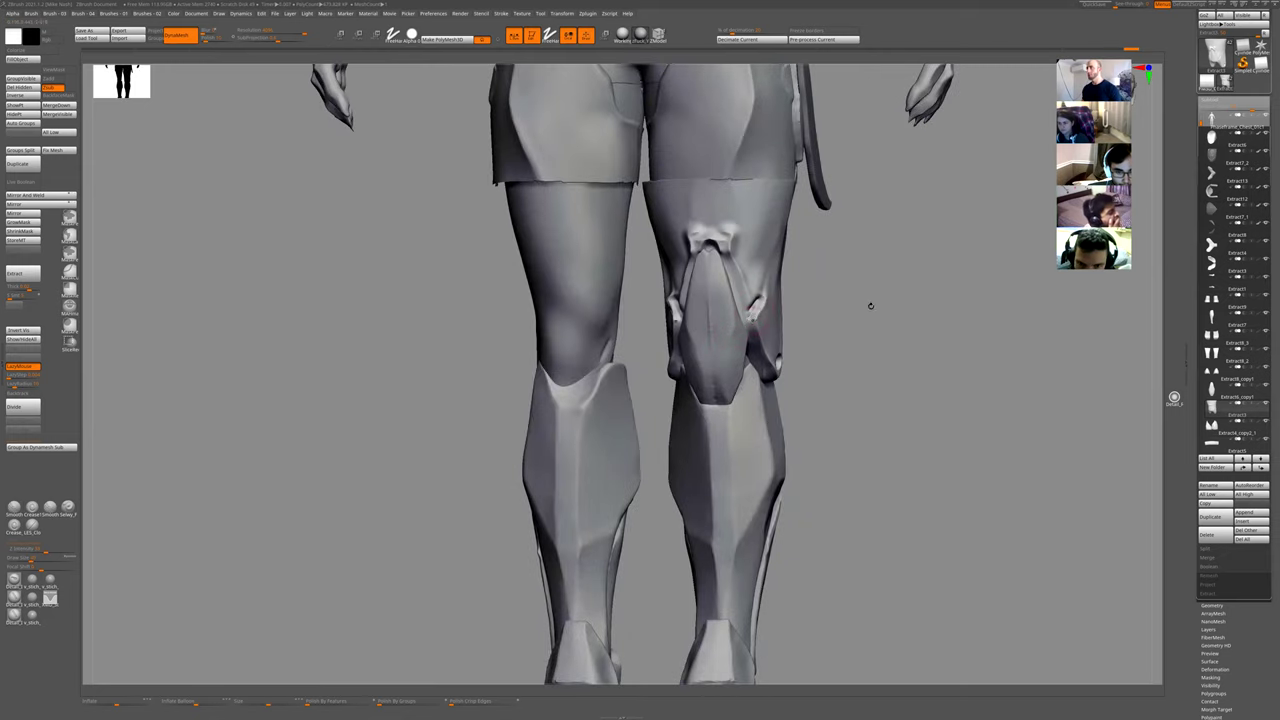
pyautogui.moveTo(868, 349)
pyautogui.keyDown('alt'); pyautogui.mouseDown()
pyautogui.moveTo(854, 383)
pyautogui.moveTo(786, 440)
pyautogui.moveTo(708, 370)
pyautogui.mouseUp(); pyautogui.keyUp('alt')
pyautogui.press('f')
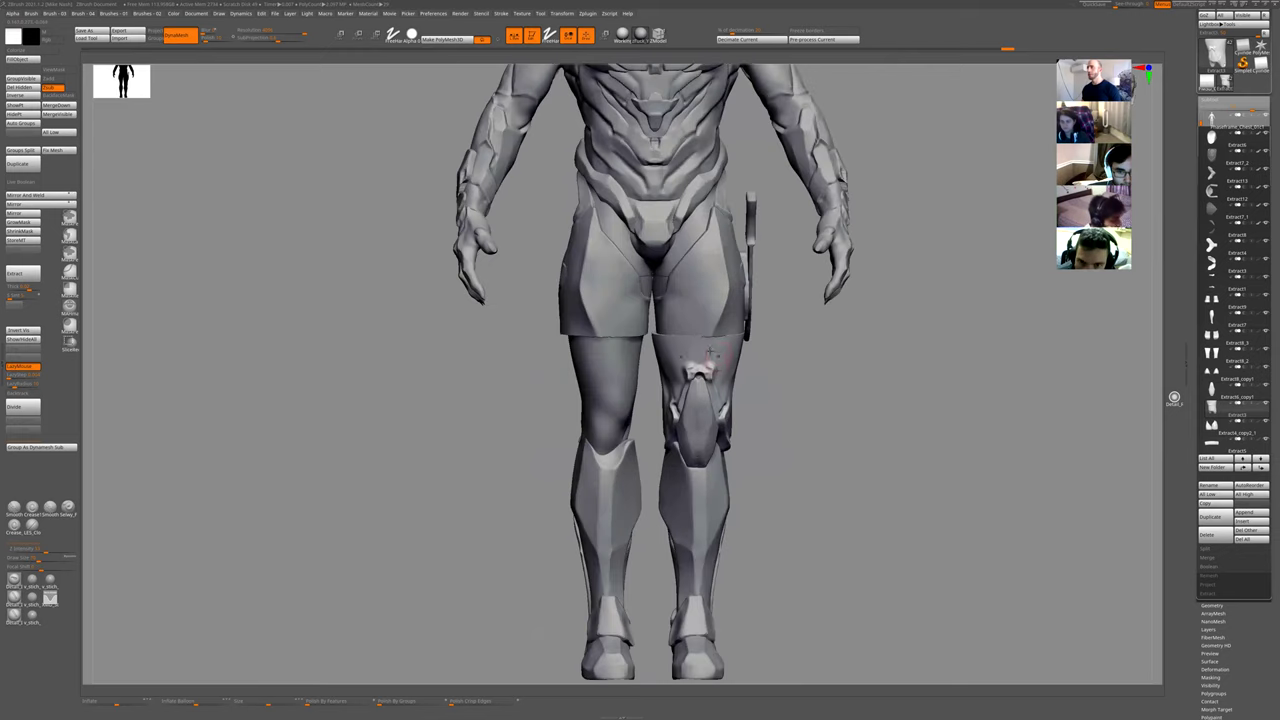
# - Sculpt an arched ridge and recessed details into the middle and lower part of the left knee guard
pyautogui.moveTo(798, 384)
pyautogui.mouseDown()
pyautogui.moveTo(760, 386)
pyautogui.moveTo(798, 386)
pyautogui.mouseUp()
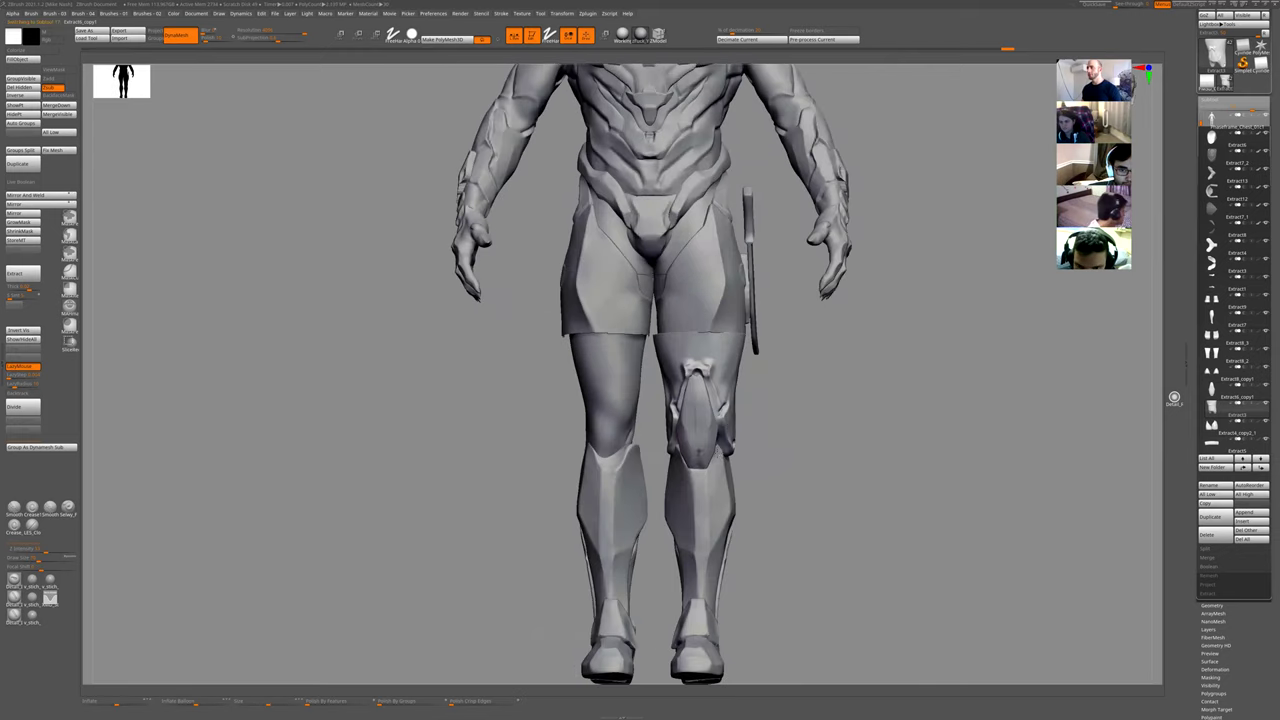
pyautogui.keyDown('alt'); pyautogui.click(695, 436); pyautogui.keyUp('alt')
pyautogui.hotkey('shift', 's')
pyautogui.keyDown('ctrl'); pyautogui.keyDown('shift'); pyautogui.click(704, 426); pyautogui.keyUp('shift'); pyautogui.keyUp('ctrl')
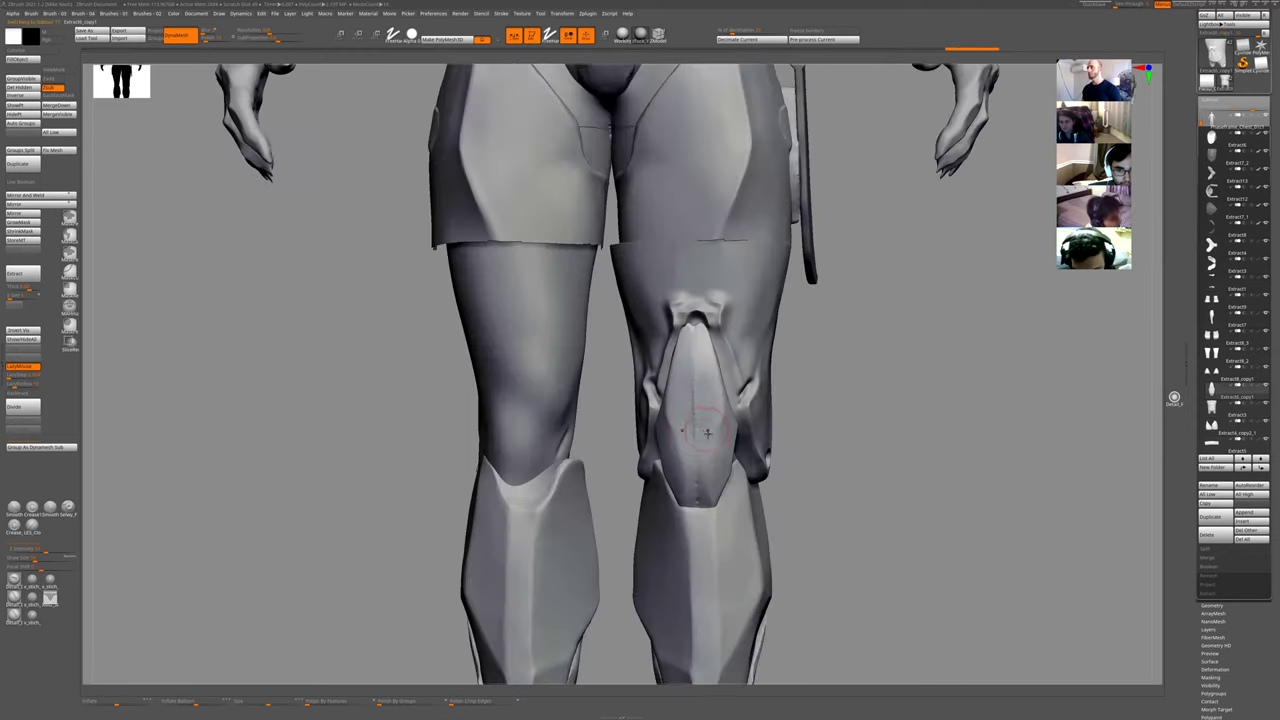
pyautogui.moveTo(684, 434)
pyautogui.mouseDown()
pyautogui.moveTo(694, 400)
pyautogui.moveTo(710, 425)
pyautogui.moveTo(697, 423)
pyautogui.moveTo(706, 457)
pyautogui.moveTo(720, 451)
pyautogui.mouseUp()
pyautogui.press('1')
pyautogui.keyDown('ctrl'); pyautogui.moveTo(873, 300); pyautogui.dragTo(859, 355, button='right'); pyautogui.keyUp('ctrl')
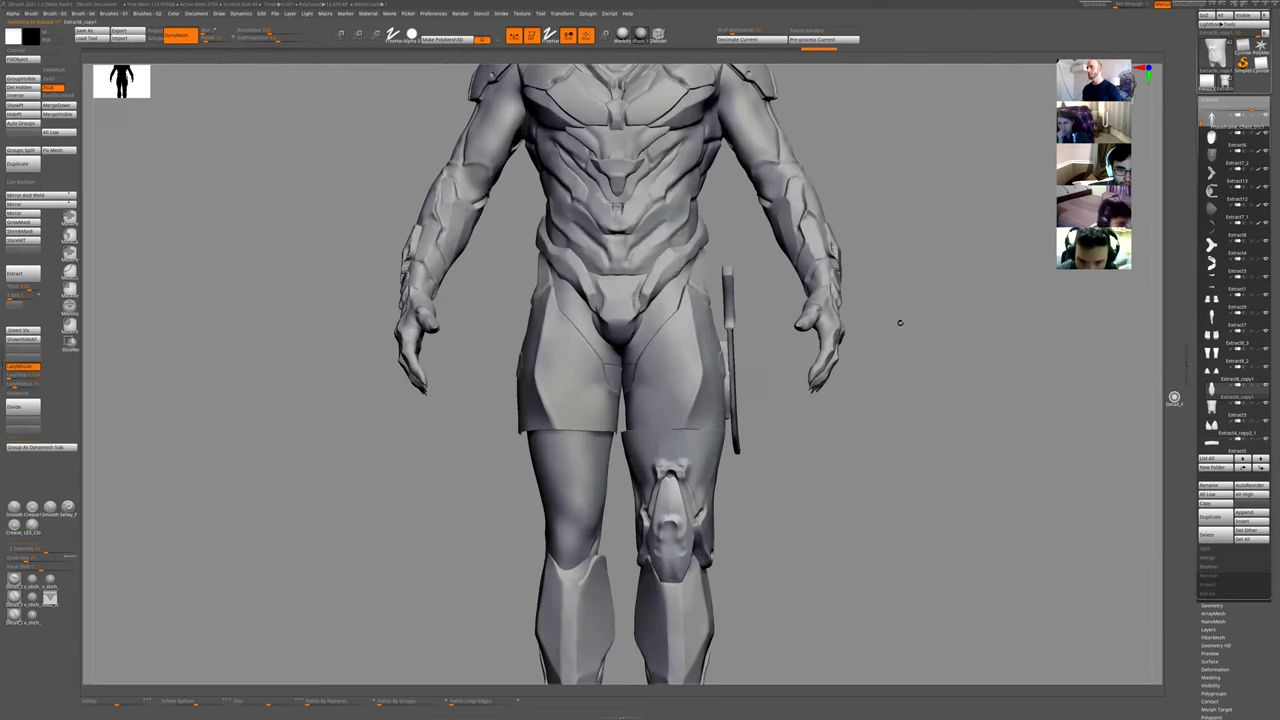
# - Select the pair of elbow armour pads and move them down to knee height beside the legs
pyautogui.moveTo(900, 320); pyautogui.dragTo(643, 177)
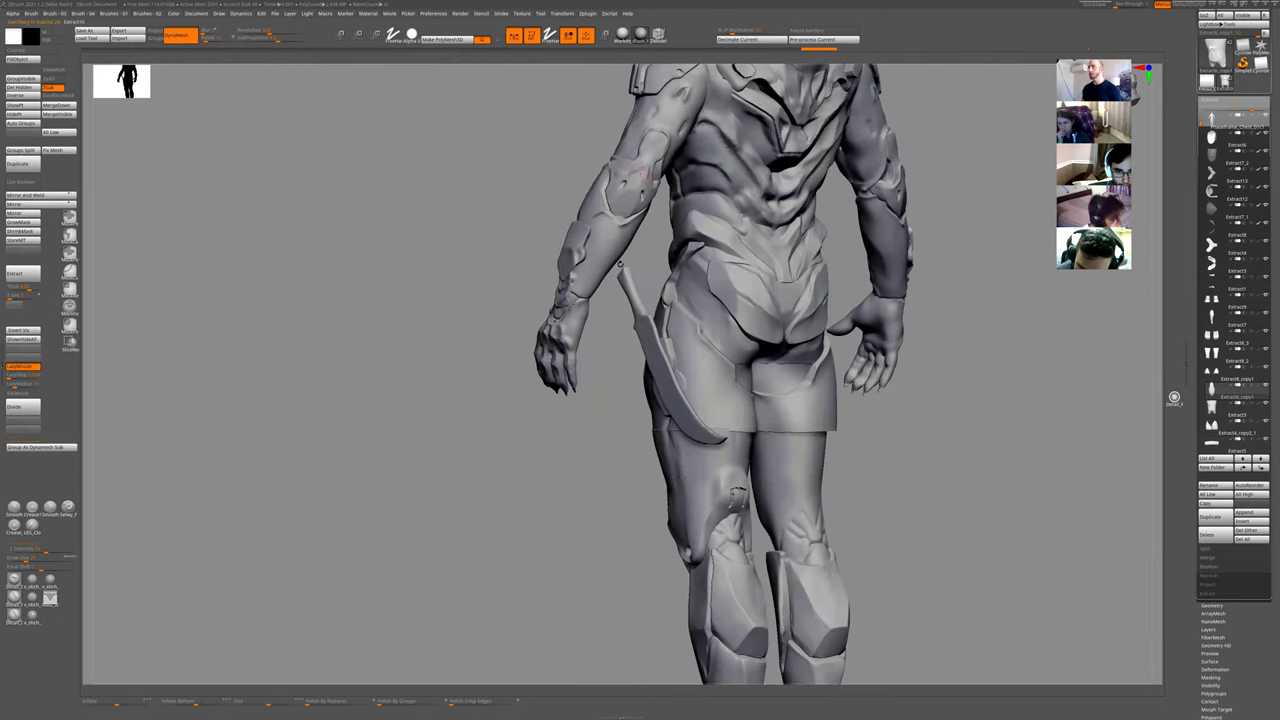
pyautogui.moveTo(514, 363); pyautogui.dragTo(754, 309)
pyautogui.keyDown('ctrl'); pyautogui.moveTo(754, 309); pyautogui.dragTo(772, 295, button='right'); pyautogui.keyUp('ctrl')
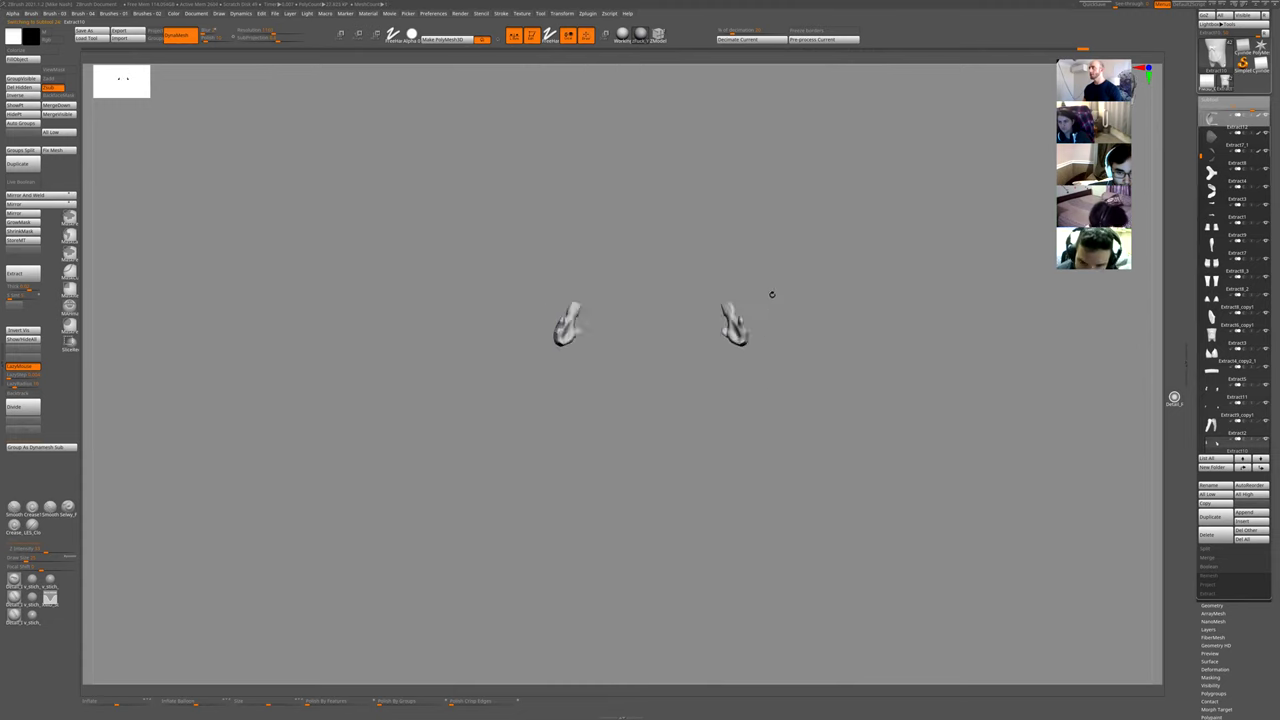
pyautogui.hotkey('alt', 's')
pyautogui.moveTo(774, 331); pyautogui.dragTo(652, 310)
pyautogui.keyDown('shift'); pyautogui.moveTo(840, 274); pyautogui.dragTo(763, 392); pyautogui.keyUp('shift')
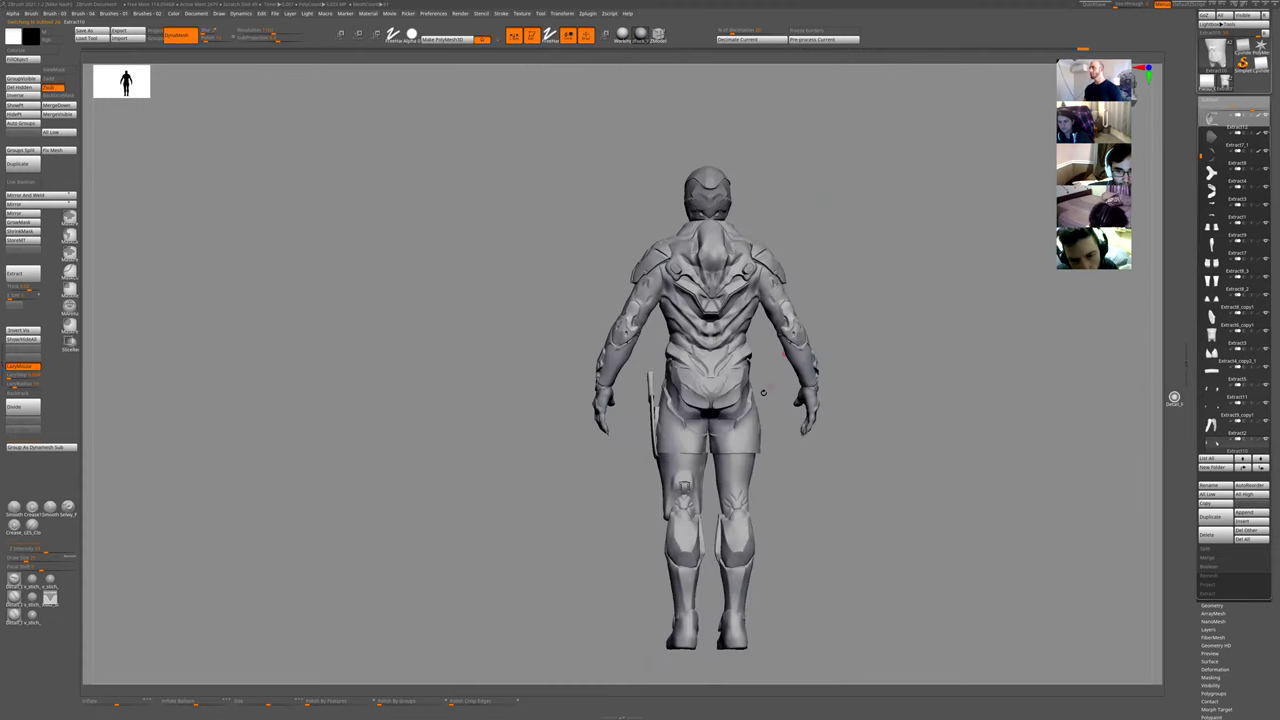
pyautogui.moveTo(837, 514); pyautogui.dragTo(843, 483)
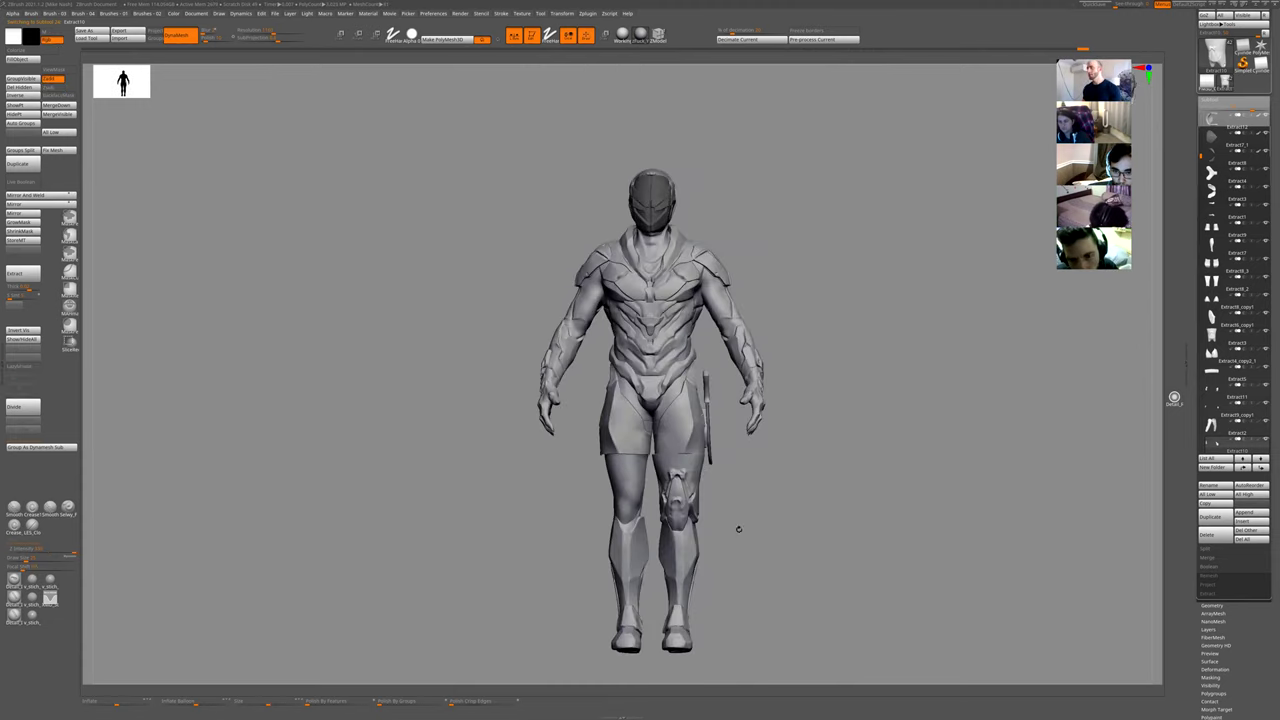
pyautogui.keyDown('alt'); pyautogui.moveTo(759, 521); pyautogui.dragTo(814, 431); pyautogui.keyUp('alt')
pyautogui.press('w')
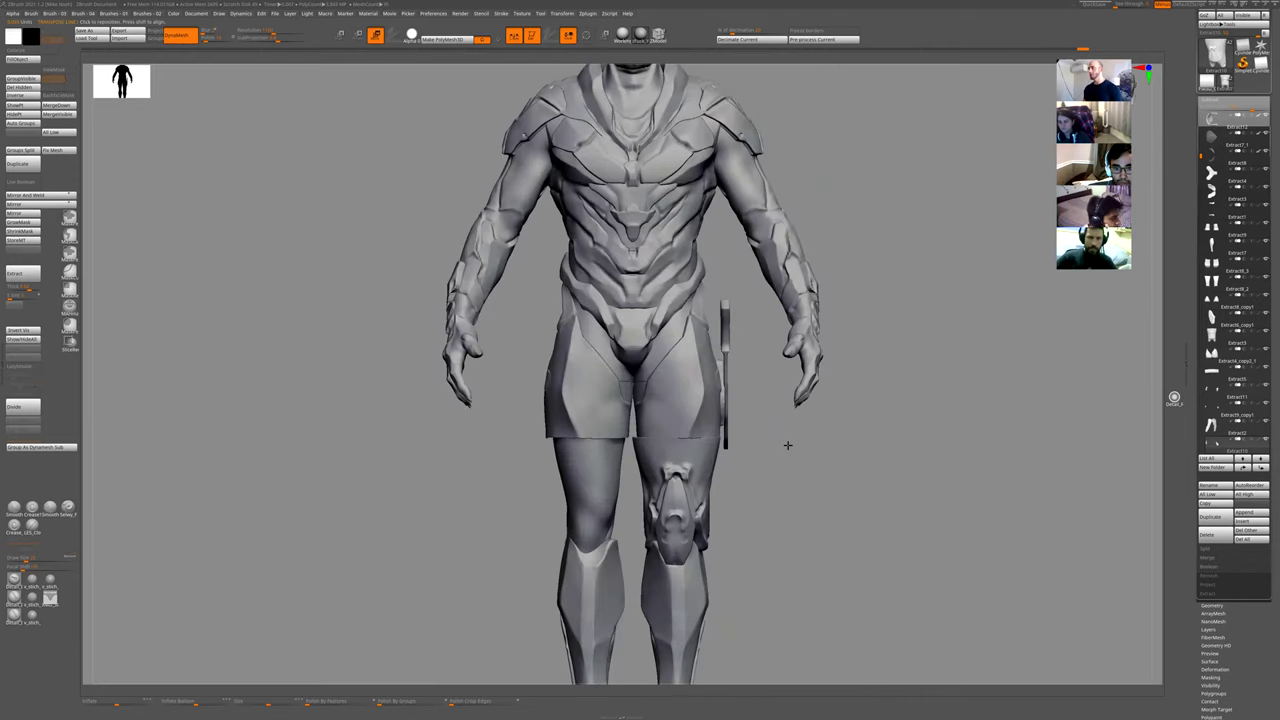
pyautogui.hotkey('alt', 's')
pyautogui.keyDown('shift'); pyautogui.moveTo(732, 403); pyautogui.dragTo(732, 524); pyautogui.keyUp('shift')
pyautogui.keyDown('ctrl'); pyautogui.keyDown('shift'); pyautogui.click(732, 523); pyautogui.keyUp('shift'); pyautogui.keyUp('ctrl')
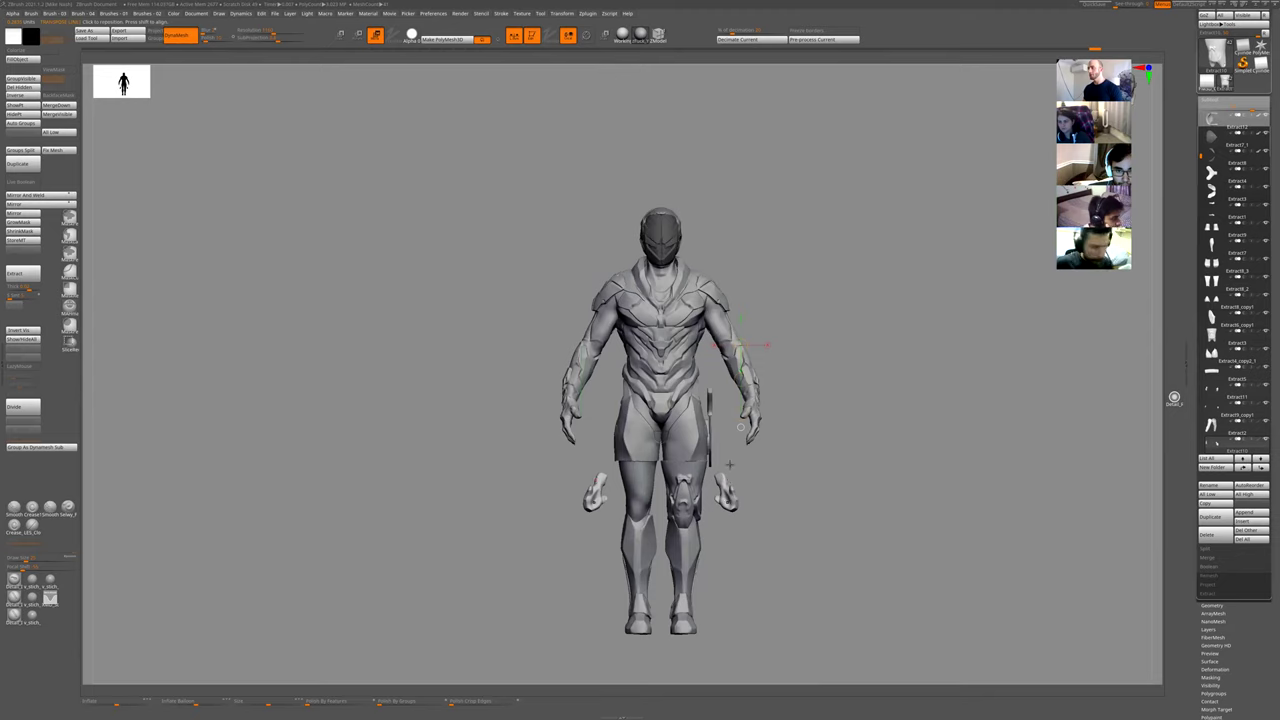
pyautogui.hotkey('ctrl', 'z')
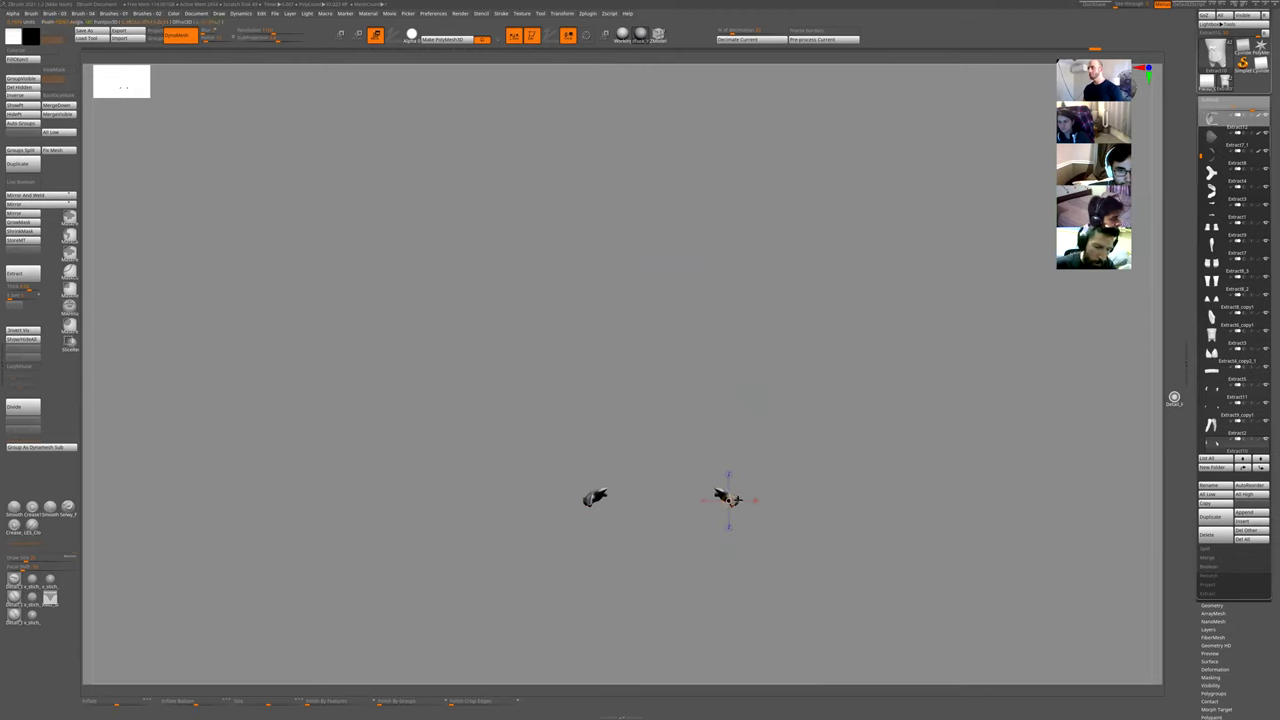
# - Rotate the moved elbow pads so their outer faces point forward, undoing unwanted transforms
pyautogui.moveTo(737, 547); pyautogui.dragTo(713, 431)
pyautogui.press('e')
pyautogui.hotkey('ctrl', 'z')
pyautogui.hotkey('ctrl', 'z')
pyautogui.keyDown('ctrl'); pyautogui.moveTo(882, 437); pyautogui.dragTo(771, 486, button='right'); pyautogui.keyUp('ctrl')
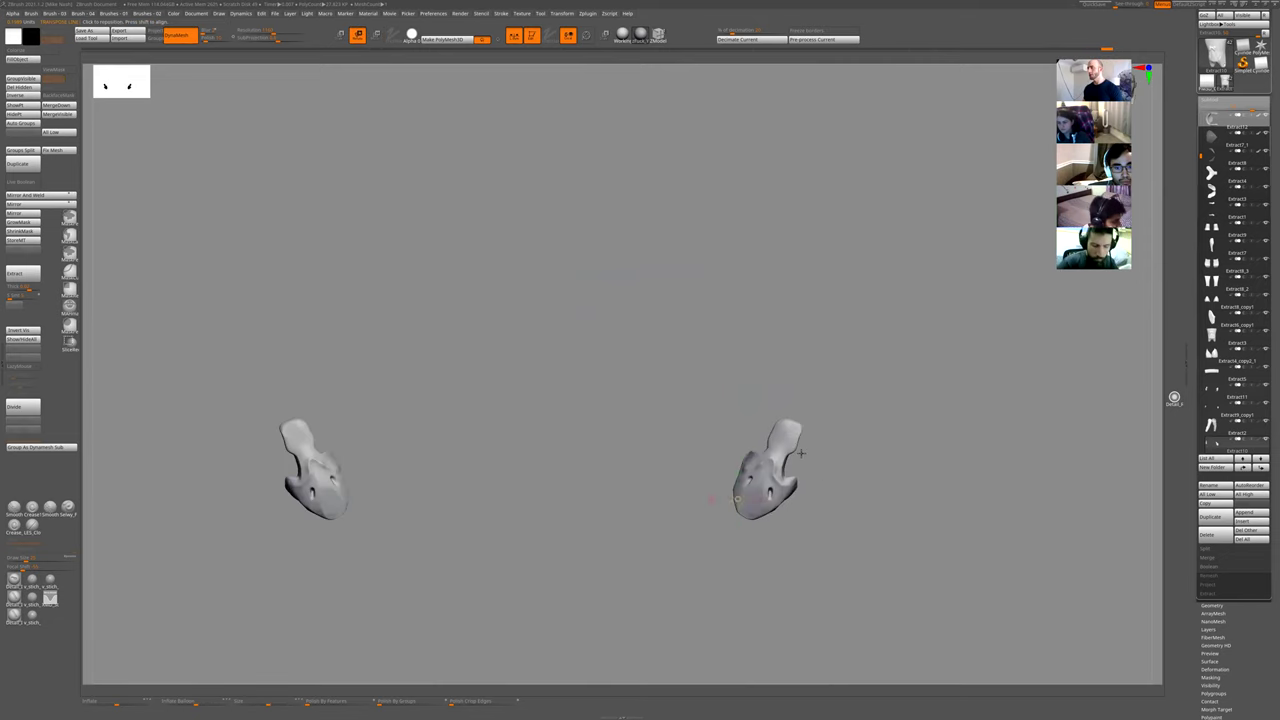
# - Examine the knee, shin and calf armour against the repositioned pads from the front and back
pyautogui.press('q')
pyautogui.keyDown('alt'); pyautogui.moveTo(889, 420); pyautogui.dragTo(928, 306, button='right'); pyautogui.keyUp('alt')
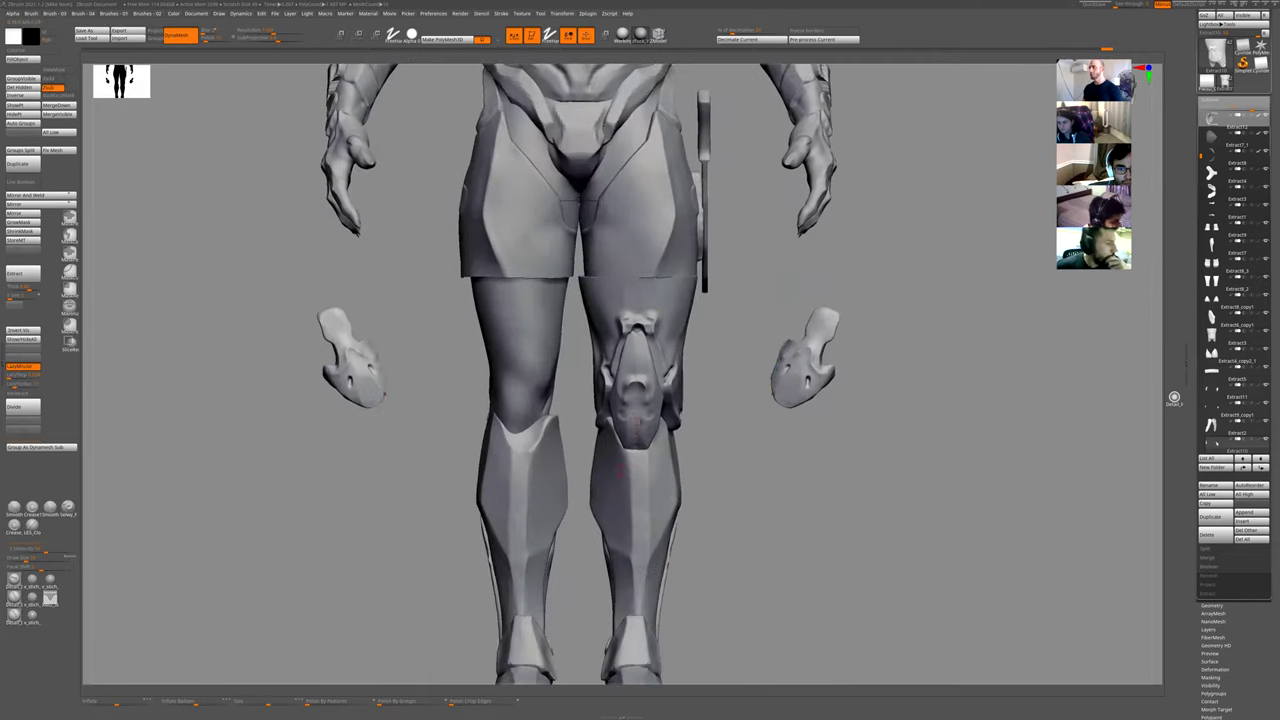
pyautogui.moveTo(749, 481); pyautogui.dragTo(694, 600, button='right')
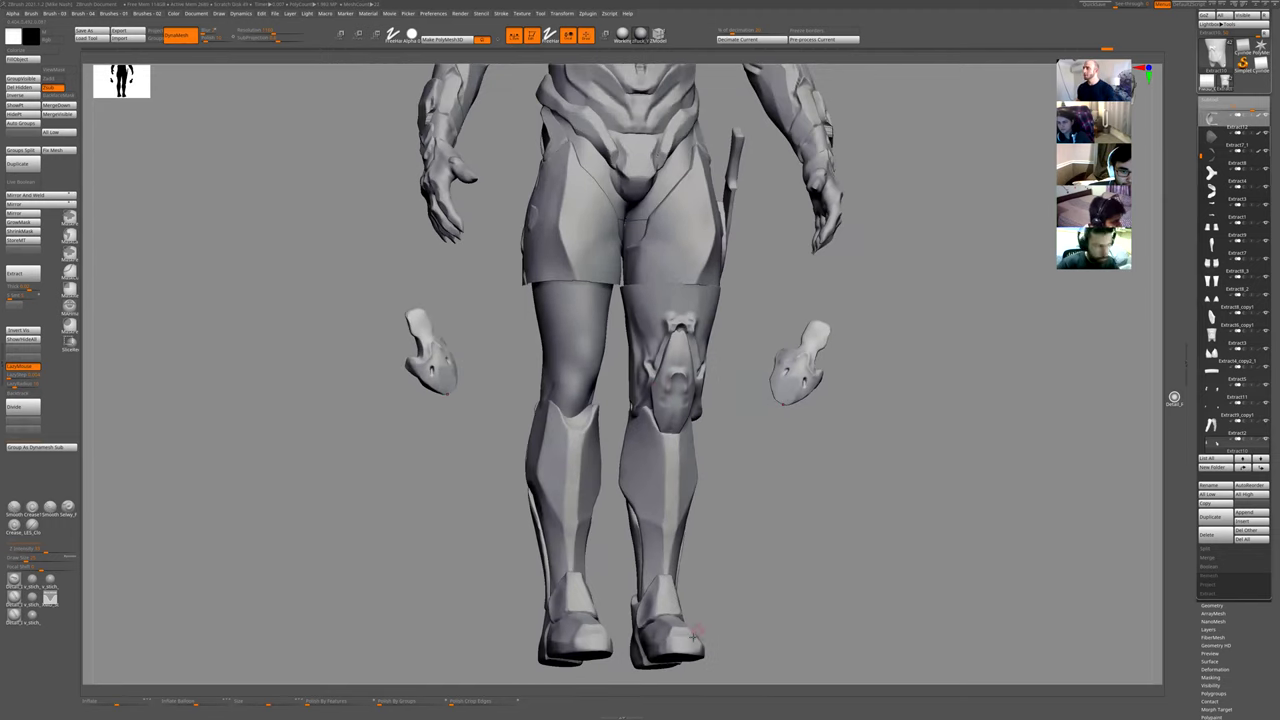
pyautogui.moveTo(843, 506)
pyautogui.mouseDown()
pyautogui.moveTo(861, 499)
pyautogui.moveTo(820, 529)
pyautogui.moveTo(794, 411)
pyautogui.moveTo(668, 481)
pyautogui.moveTo(734, 480)
pyautogui.moveTo(689, 460)
pyautogui.mouseUp()
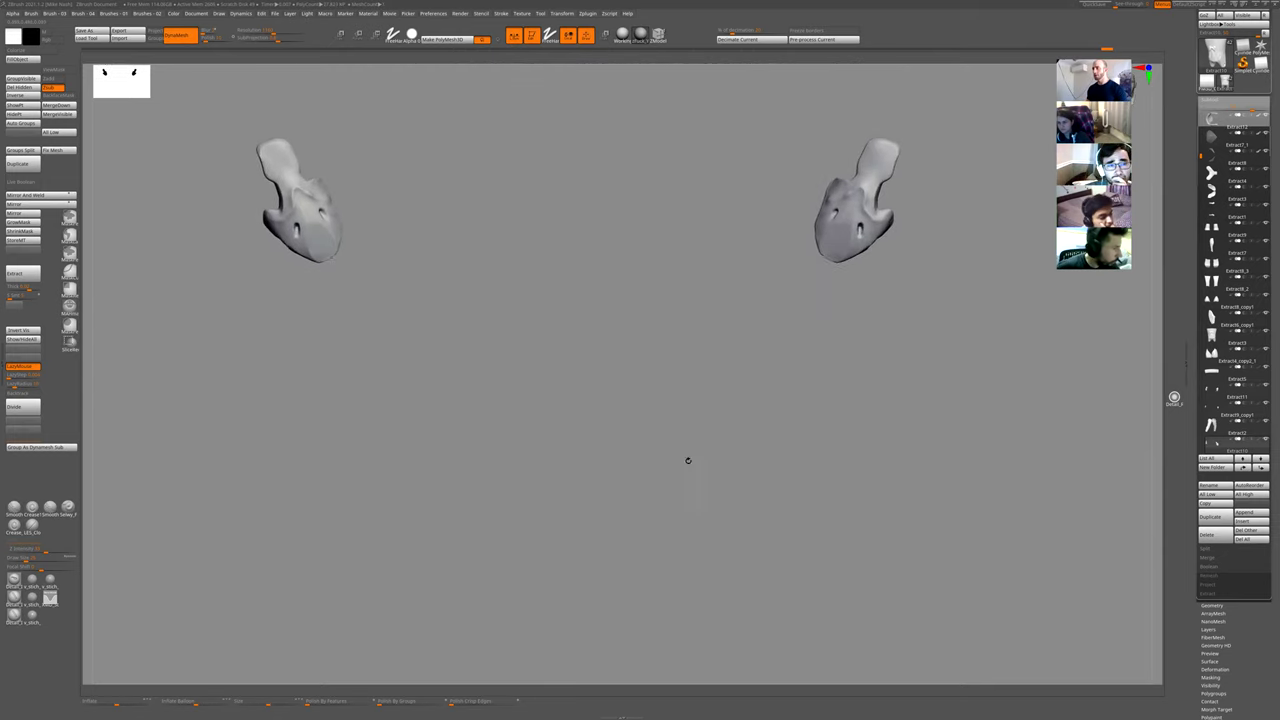
pyautogui.keyDown('alt'); pyautogui.click(659, 366); pyautogui.keyUp('alt')
pyautogui.click(717, 403)
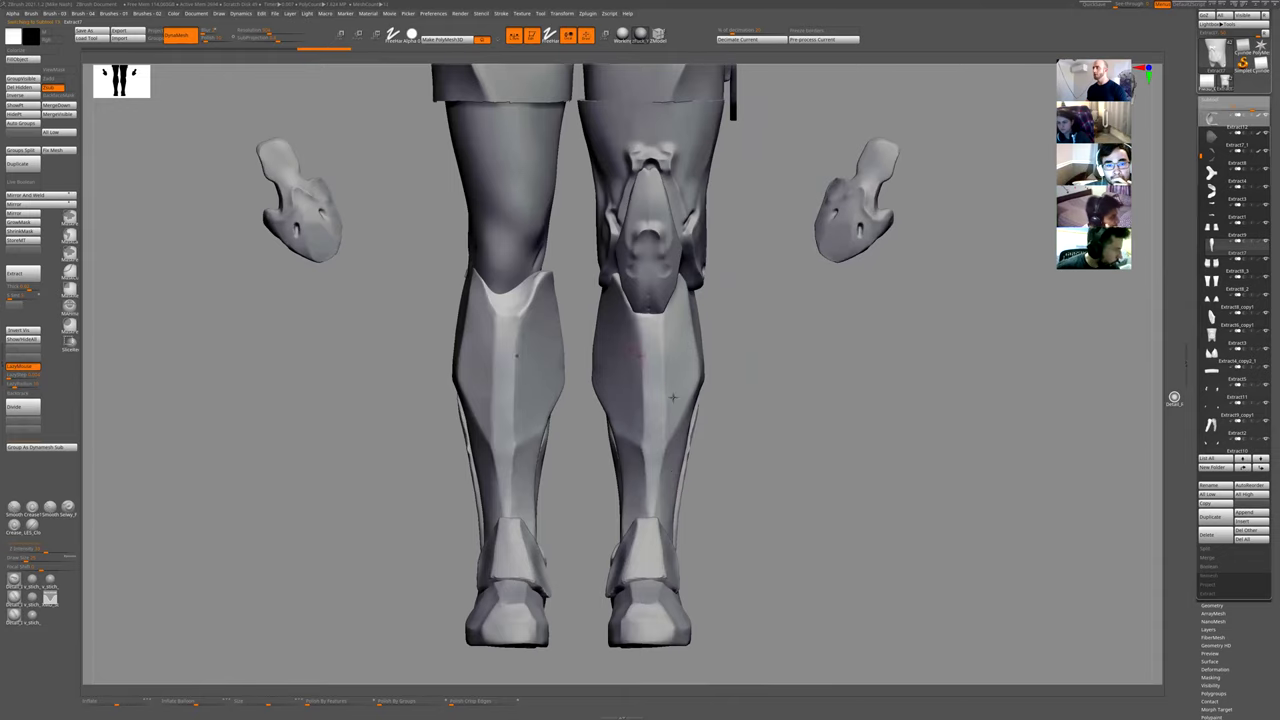
pyautogui.keyDown('alt'); pyautogui.moveTo(717, 403); pyautogui.dragTo(807, 323); pyautogui.keyUp('alt')
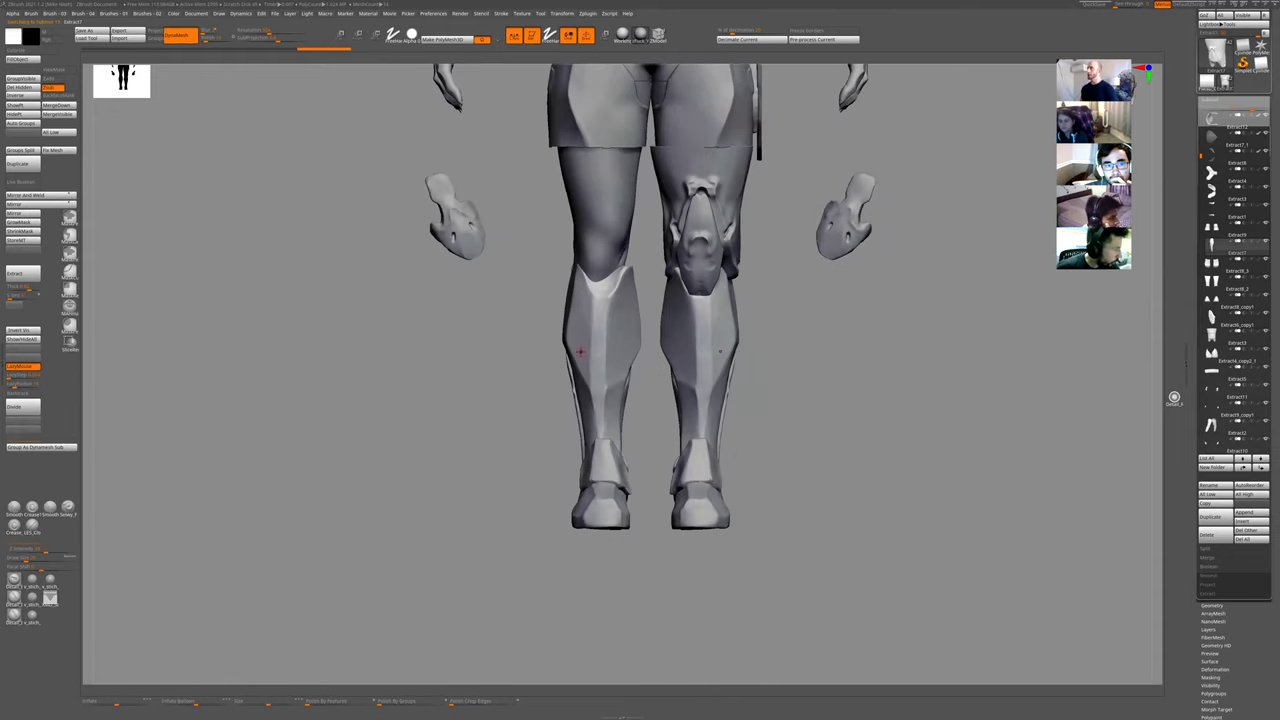
pyautogui.moveTo(845, 489)
pyautogui.mouseDown()
pyautogui.moveTo(806, 471)
pyautogui.moveTo(1066, 434)
pyautogui.moveTo(820, 485)
pyautogui.moveTo(846, 485)
pyautogui.mouseUp()
pyautogui.keyDown('alt'); pyautogui.click(687, 407); pyautogui.keyUp('alt')
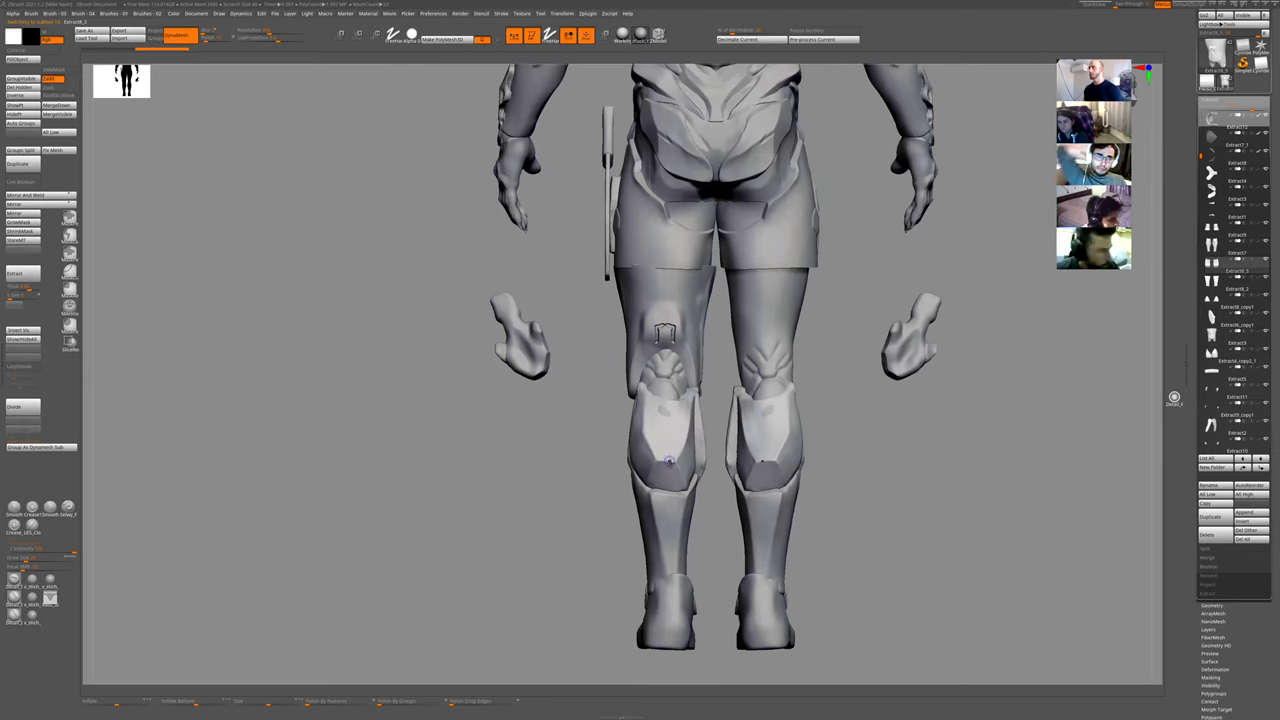
# - Examine the whole armoured figure from the front, side and back, including a close look at the upper back
pyautogui.keyDown('alt'); pyautogui.moveTo(871, 497); pyautogui.dragTo(821, 634); pyautogui.keyUp('alt')
pyautogui.keyDown('alt'); pyautogui.moveTo(910, 441); pyautogui.dragTo(808, 349); pyautogui.keyUp('alt')
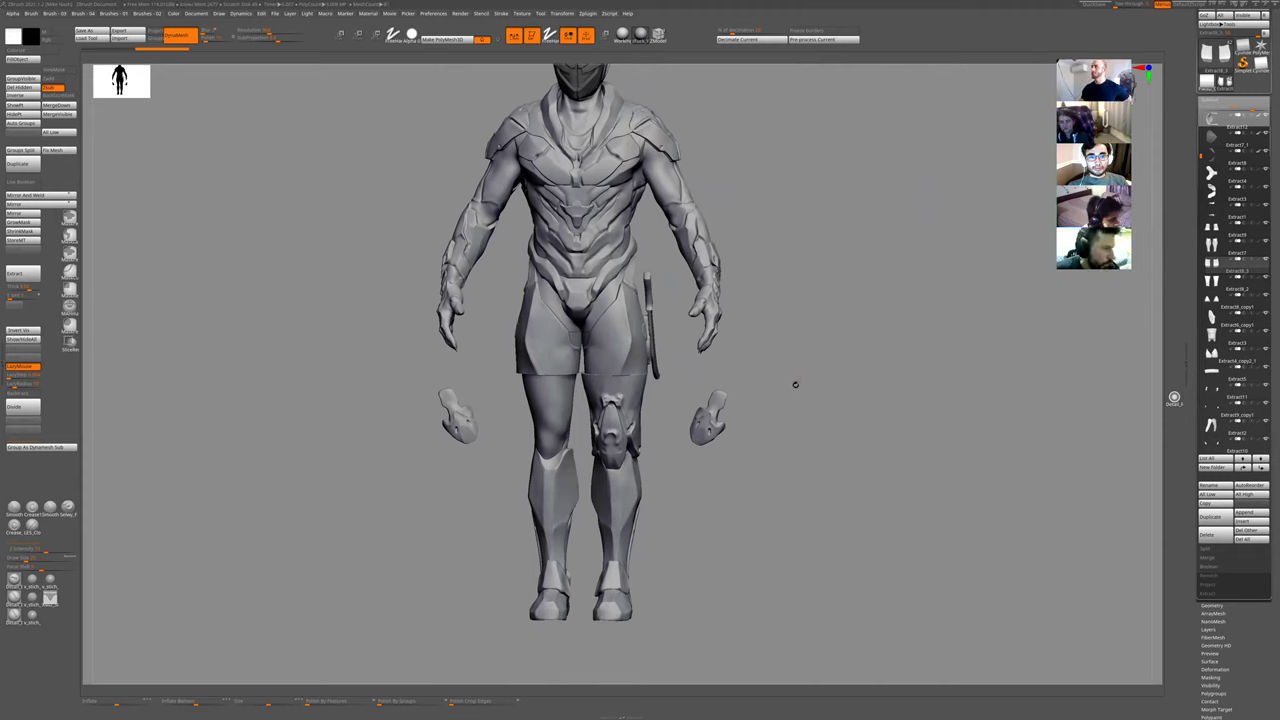
pyautogui.moveTo(791, 393); pyautogui.dragTo(706, 97)
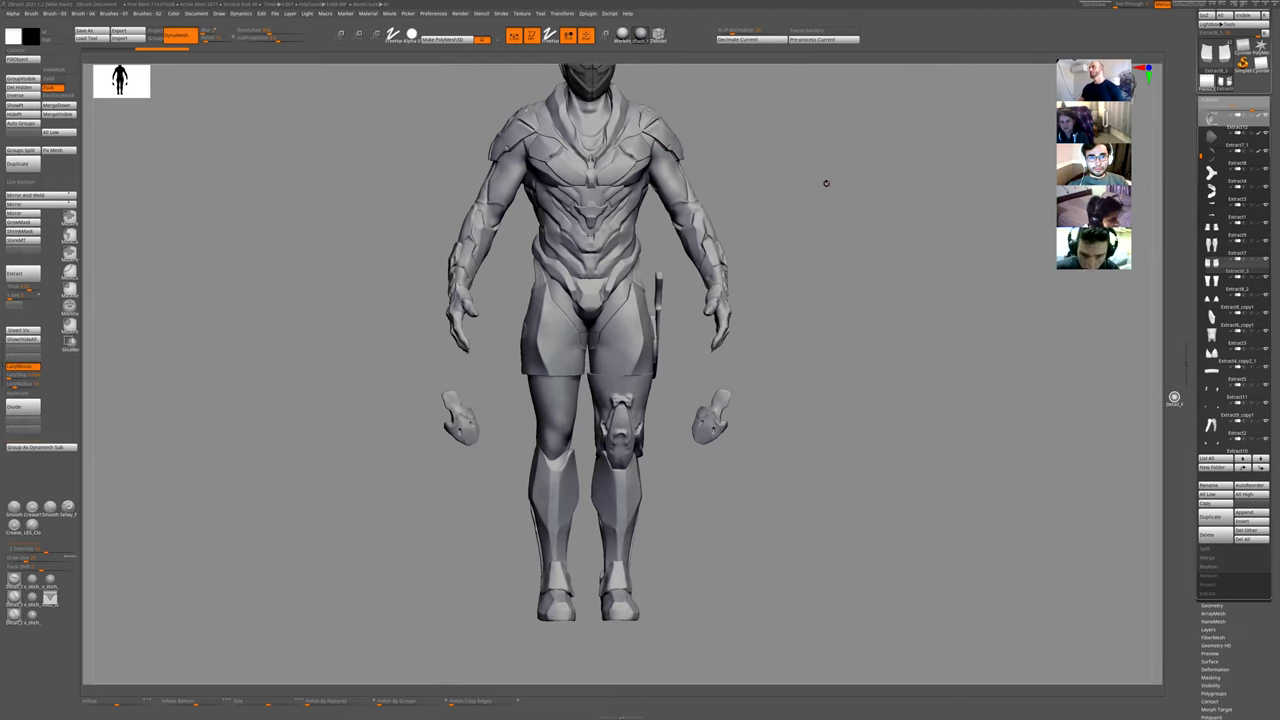
pyautogui.moveTo(838, 209); pyautogui.dragTo(858, 467)
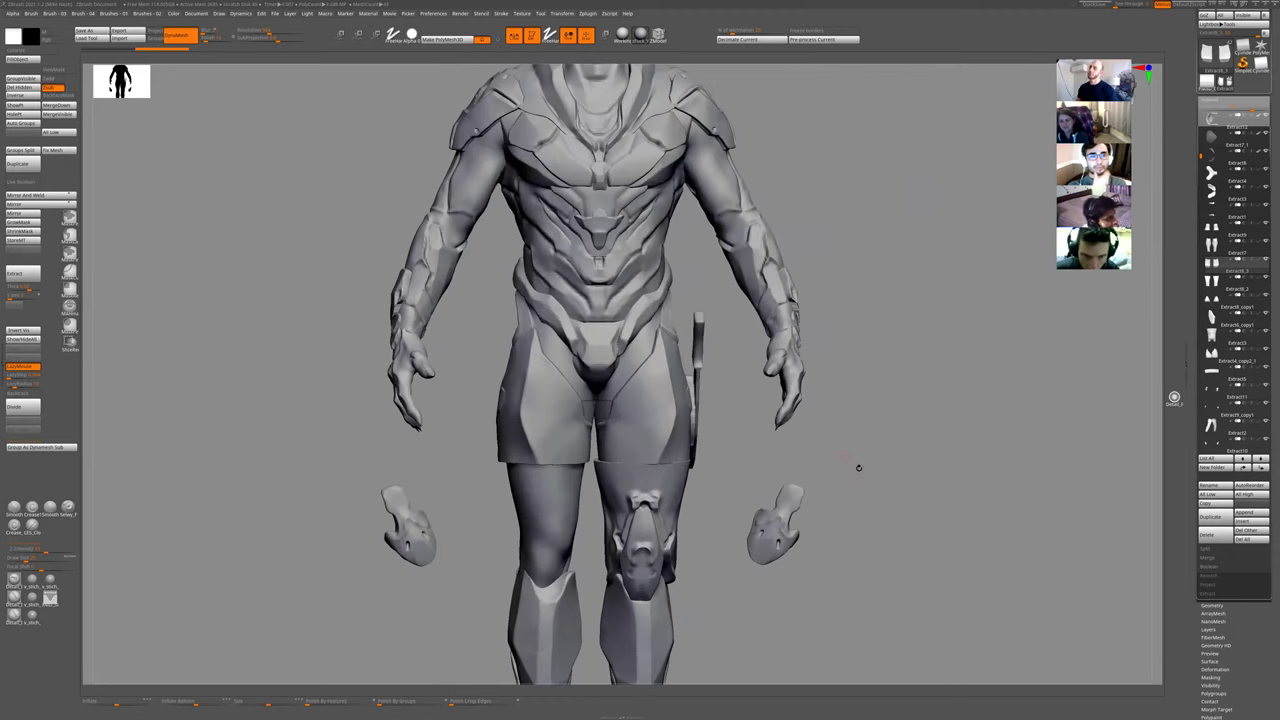
pyautogui.moveTo(821, 184); pyautogui.dragTo(819, 266)
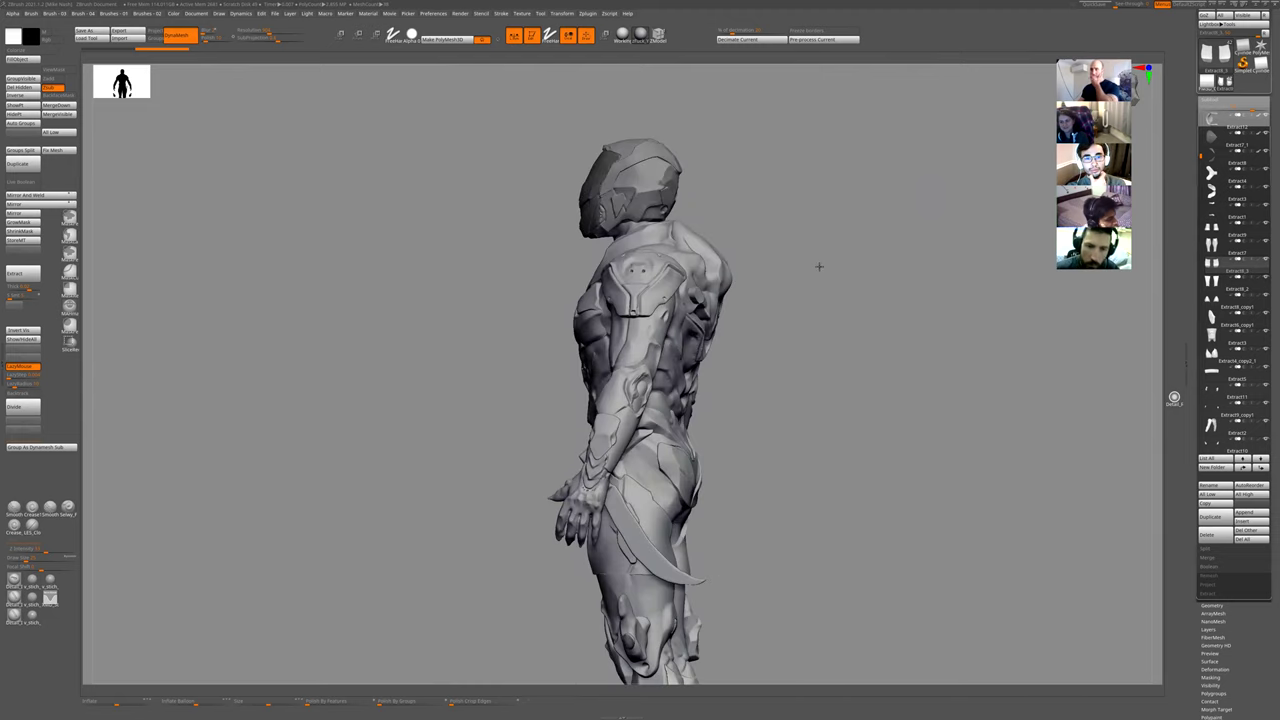
pyautogui.moveTo(826, 314); pyautogui.dragTo(904, 376)
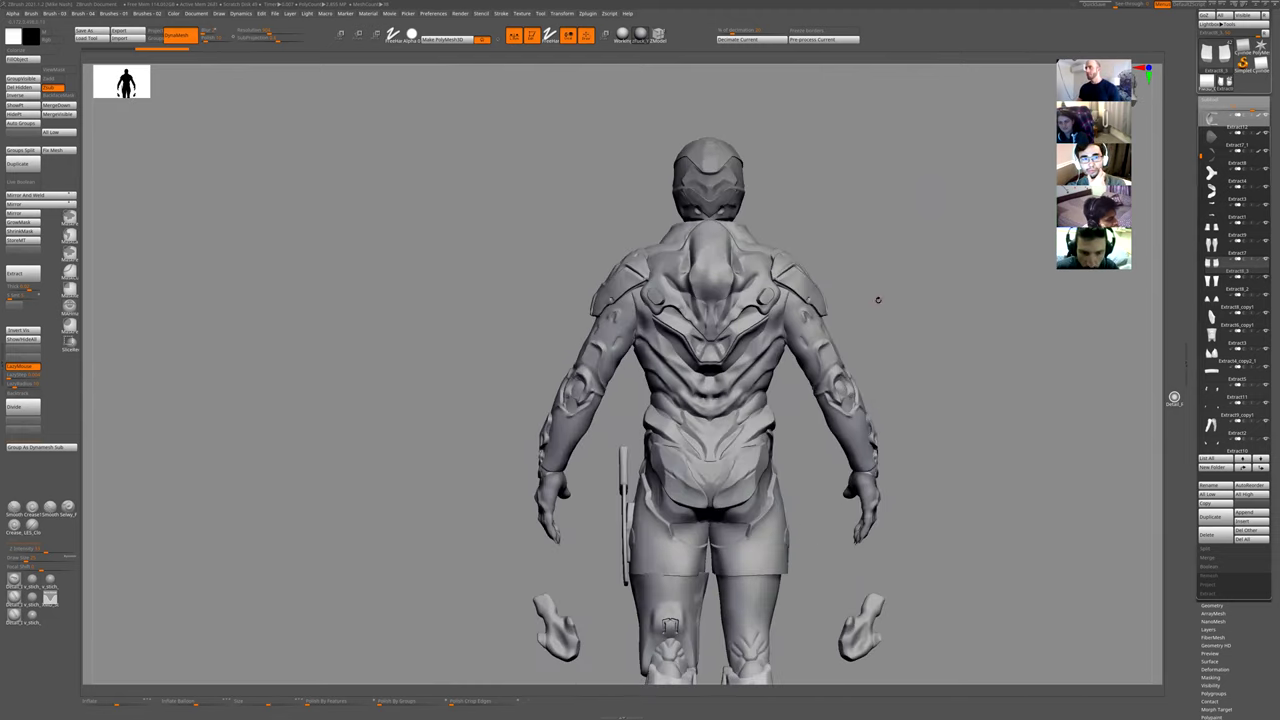
pyautogui.moveTo(878, 299); pyautogui.dragTo(824, 336)
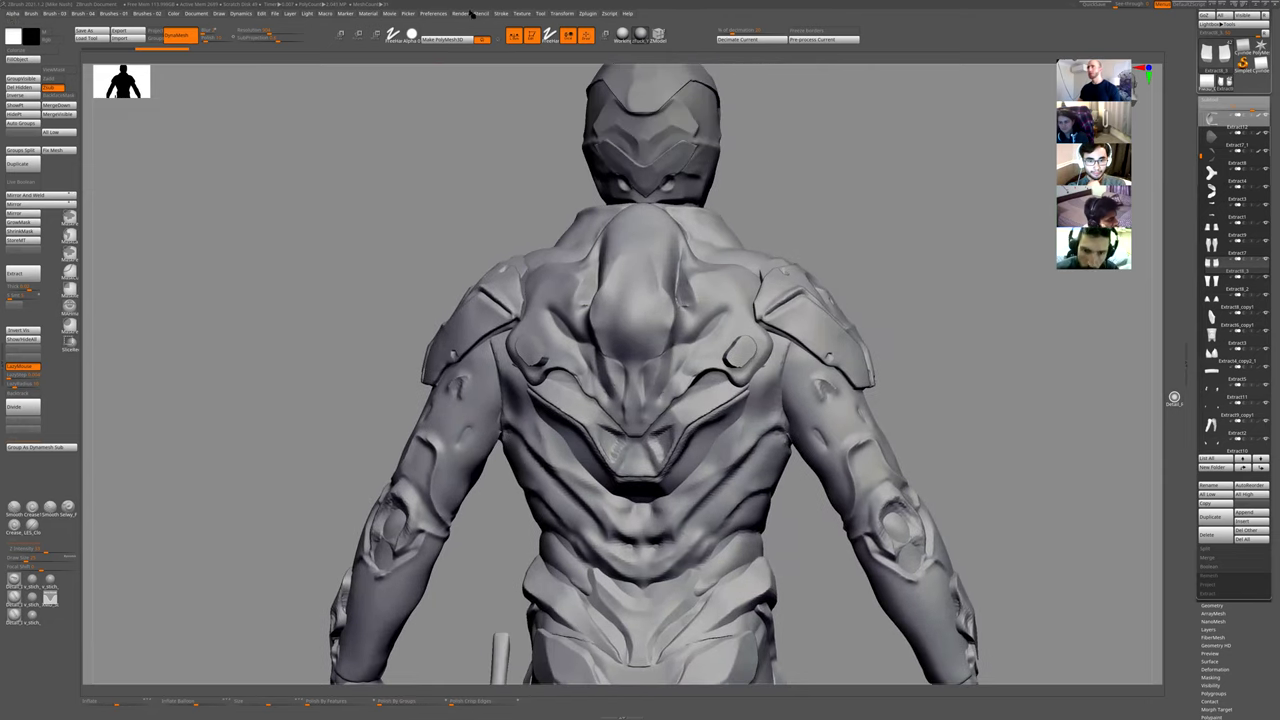
# - Switch to the other version of the figure with simpler armour and isolate its pointed elbow guards
pyautogui.click(545, 13)
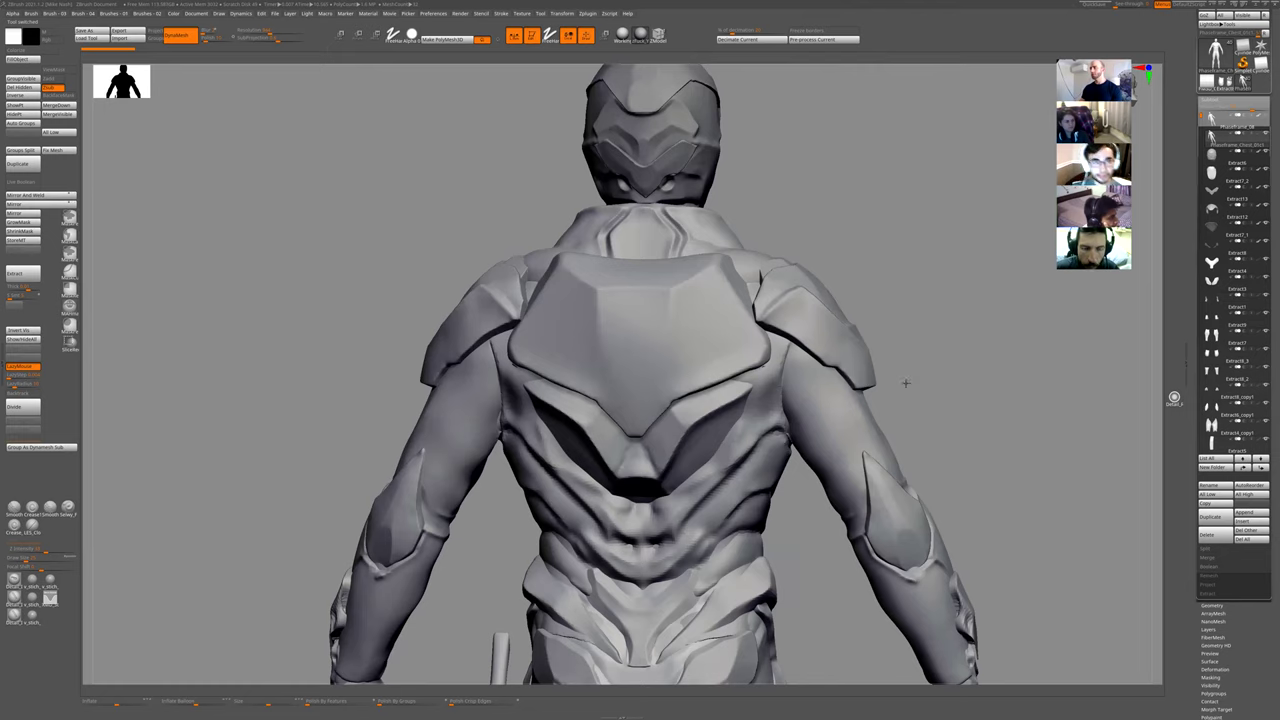
pyautogui.moveTo(906, 383); pyautogui.dragTo(876, 359)
pyautogui.keyDown('alt'); pyautogui.click(826, 566); pyautogui.keyUp('alt')
pyautogui.hotkey('shift', 's')
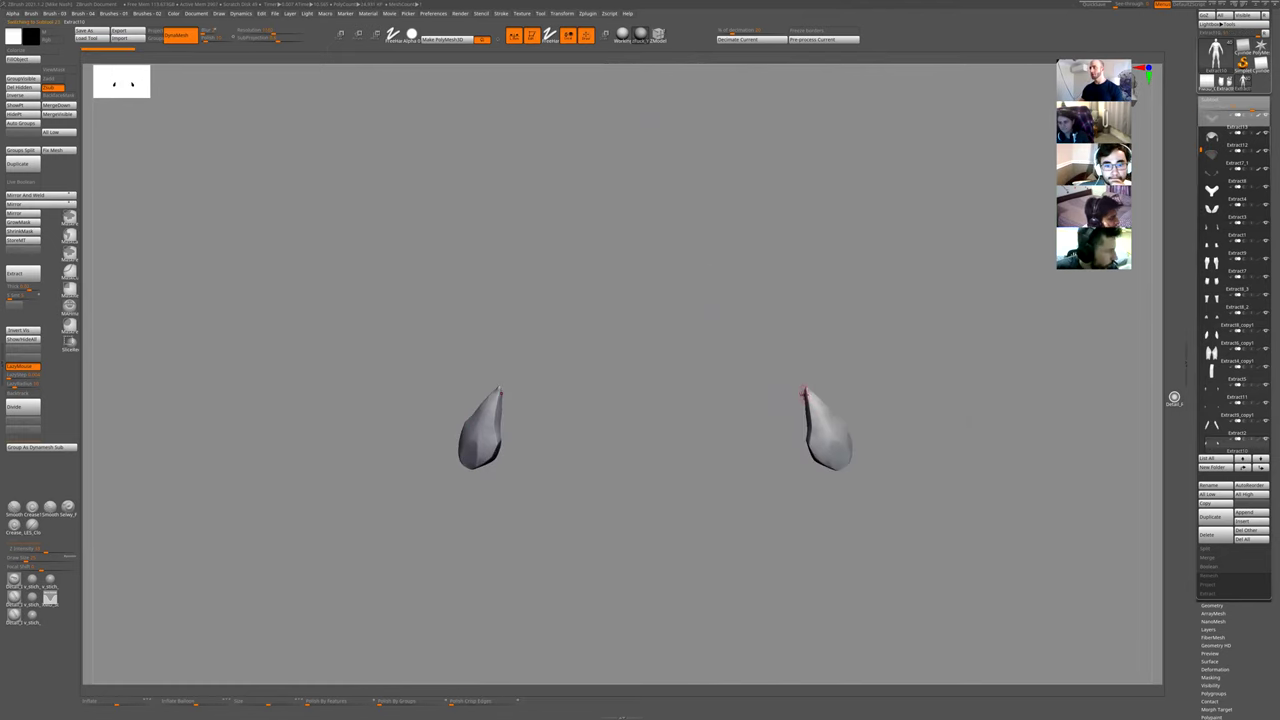
# - Show the whole armoured figure again and examine the elbow guards, arms and torso from the front and side
pyautogui.hotkey('shift', 's')
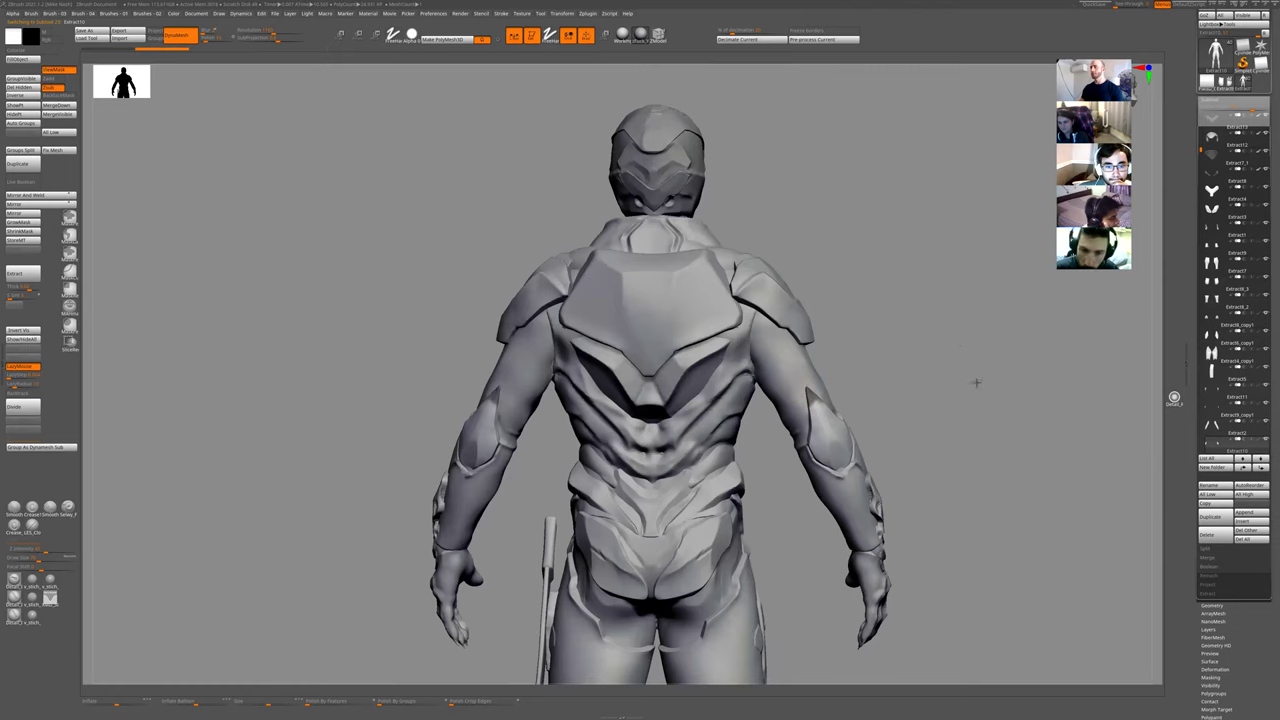
pyautogui.keyDown('alt'); pyautogui.moveTo(977, 383); pyautogui.dragTo(645, 345); pyautogui.keyUp('alt')
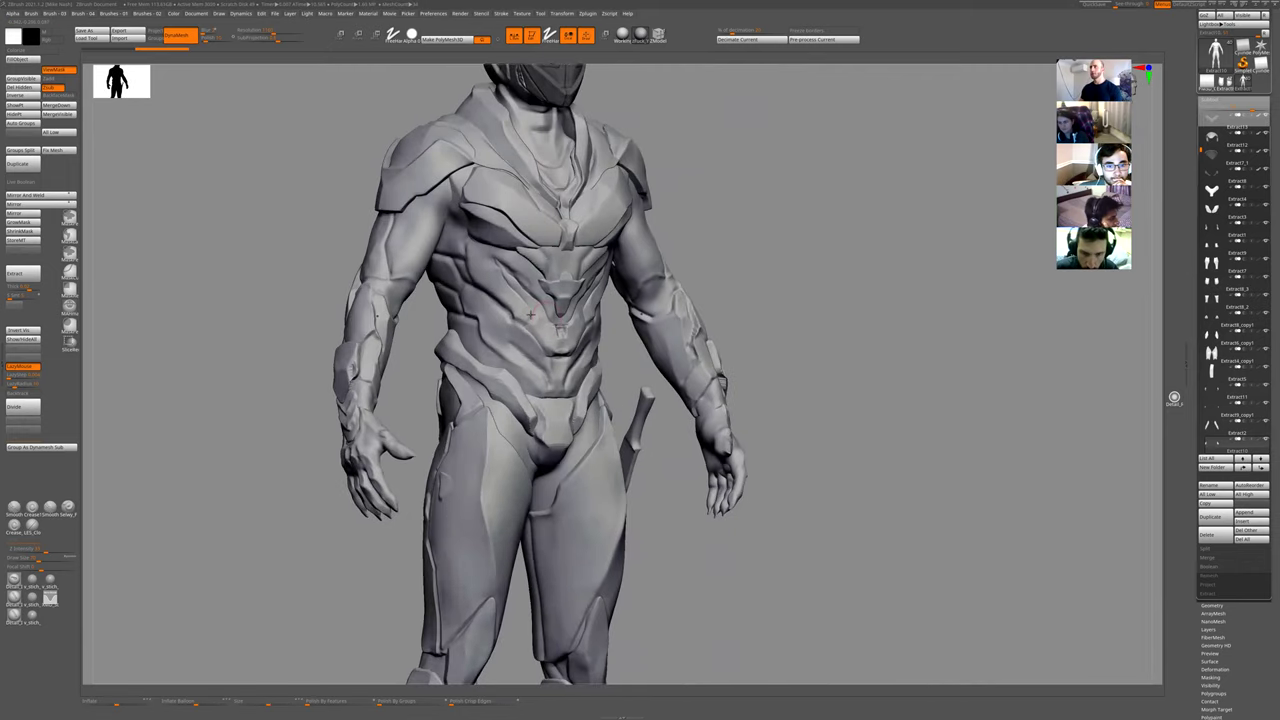
pyautogui.moveTo(770, 313); pyautogui.dragTo(413, 308)
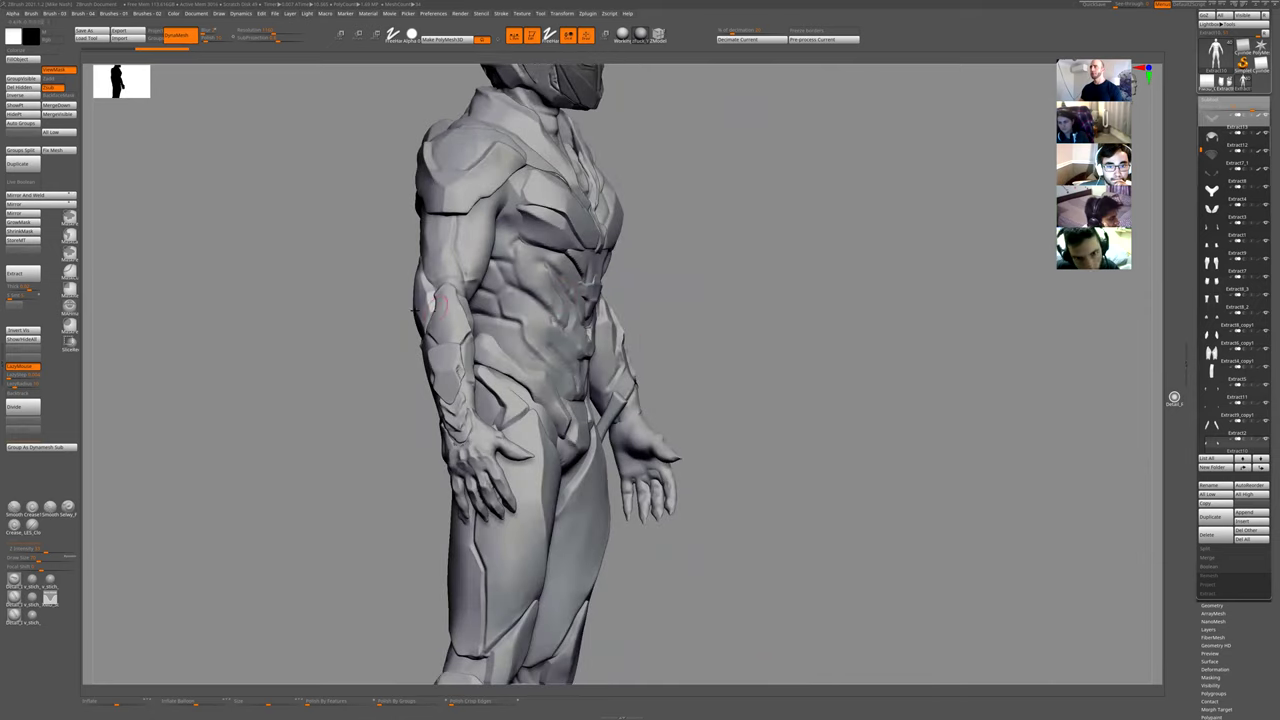
pyautogui.moveTo(741, 316); pyautogui.dragTo(518, 296)
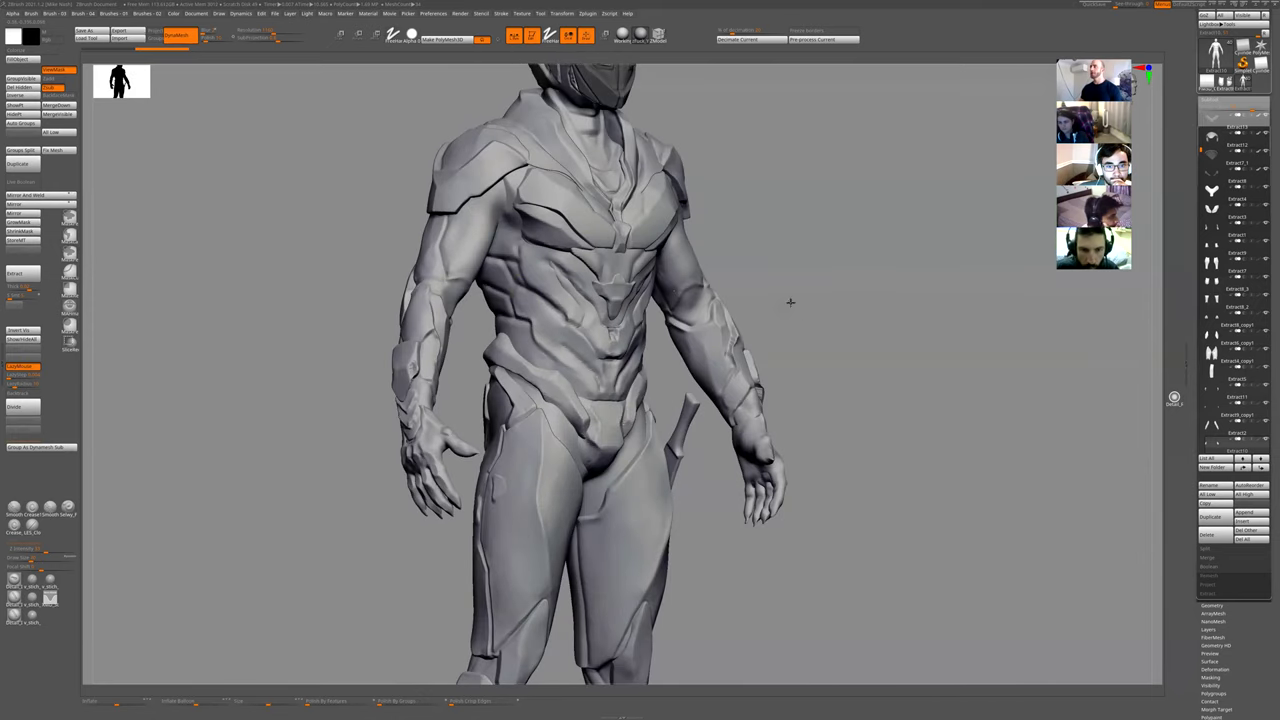
pyautogui.keyDown('alt'); pyautogui.moveTo(789, 301); pyautogui.dragTo(766, 331); pyautogui.keyUp('alt')
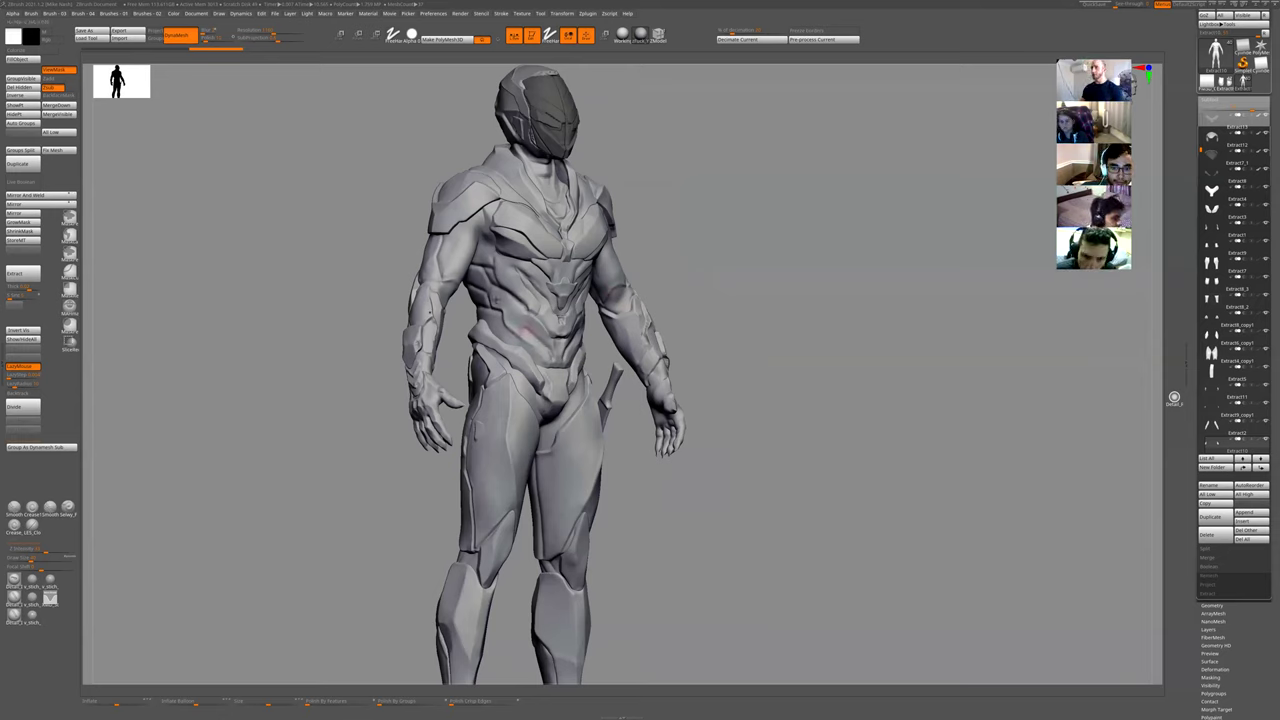
# - Select the body mesh and subtly adjust its upper arm and side torso forms, checking them from front and back
pyautogui.keyDown('alt'); pyautogui.click(481, 264); pyautogui.keyUp('alt')
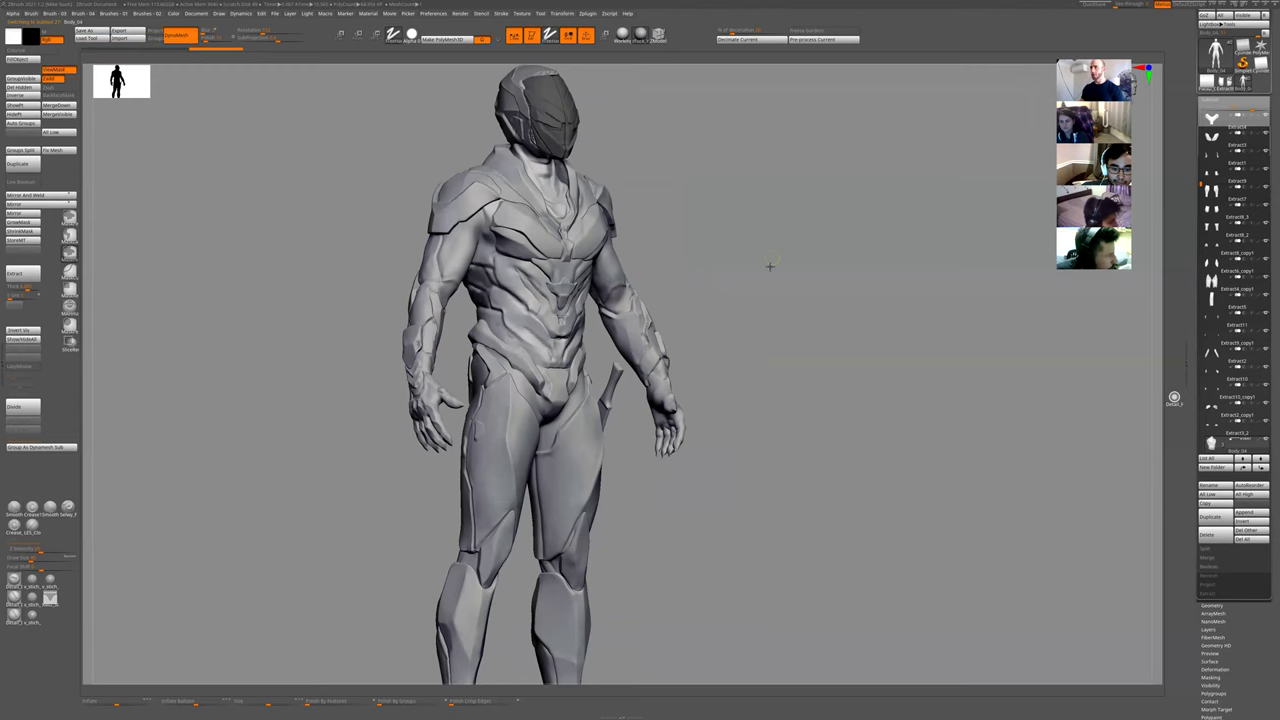
pyautogui.keyDown('alt'); pyautogui.moveTo(754, 269); pyautogui.dragTo(770, 267); pyautogui.keyUp('alt')
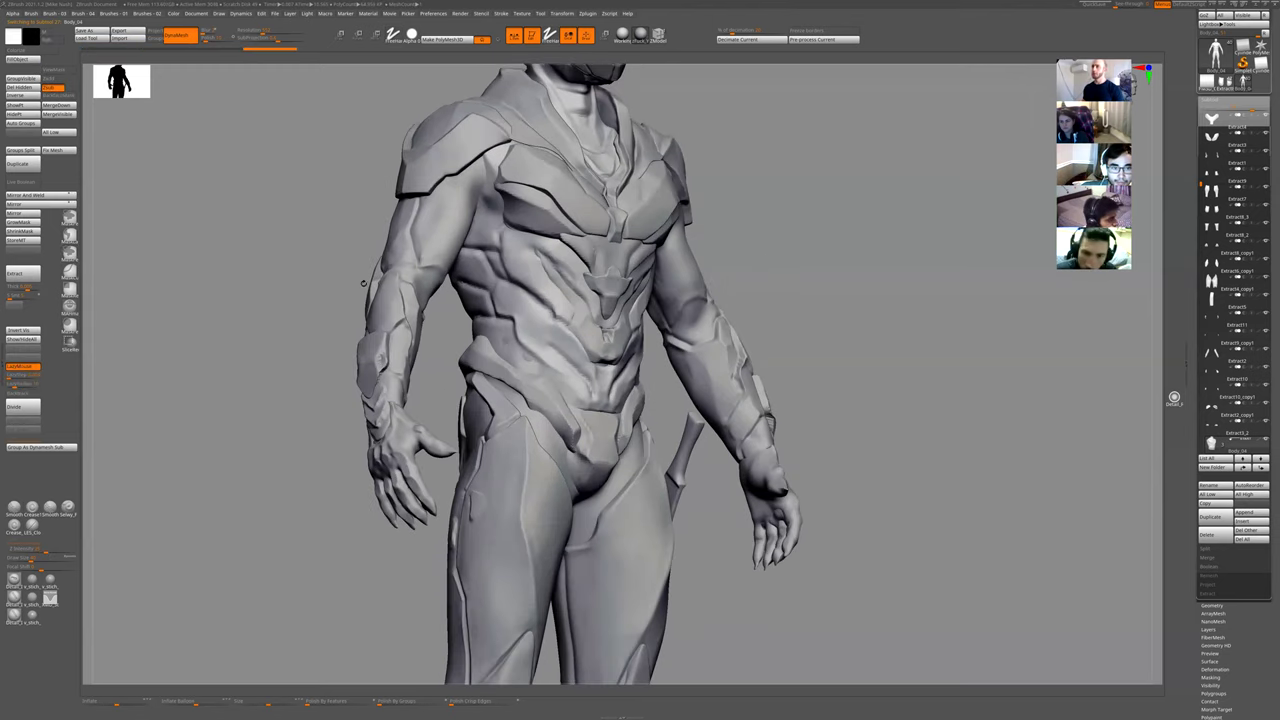
pyautogui.press('1')
pyautogui.click(463, 328)
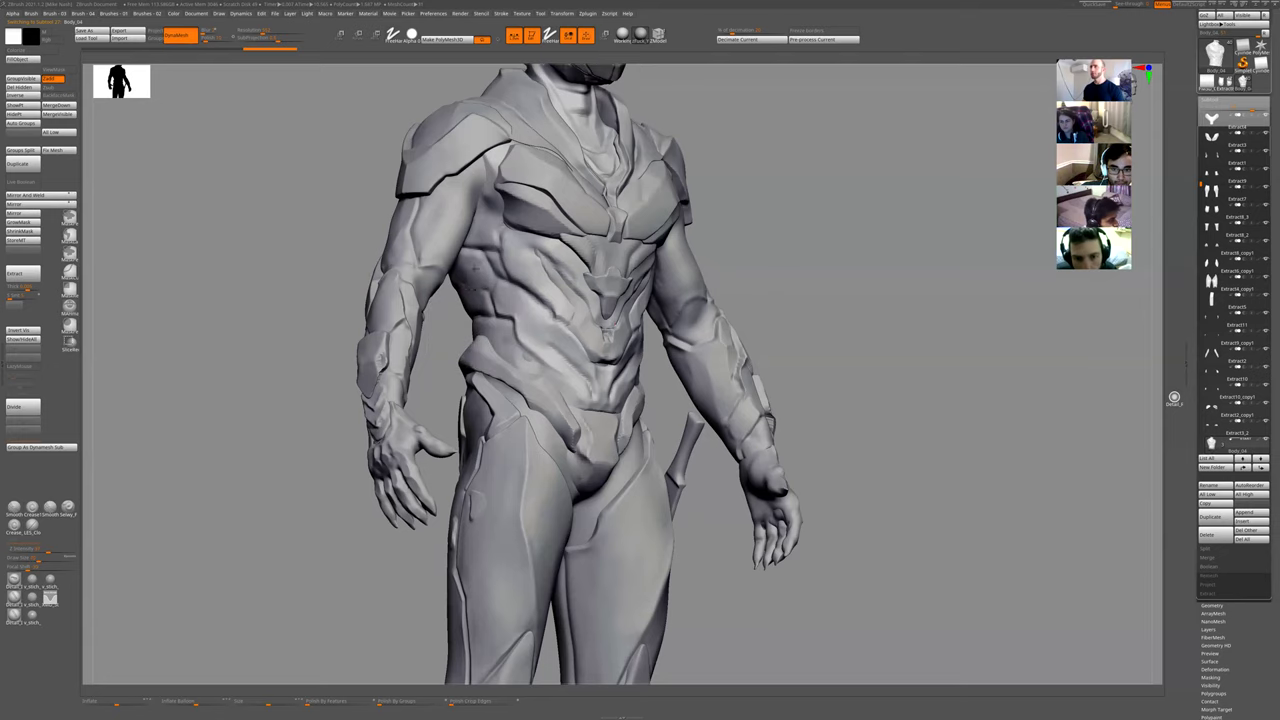
pyautogui.click(482, 278)
pyautogui.moveTo(783, 251)
pyautogui.keyDown('ctrl'); pyautogui.mouseDown(button='right')
pyautogui.moveTo(742, 355)
pyautogui.moveTo(757, 297)
pyautogui.moveTo(723, 334)
pyautogui.mouseUp(button='right'); pyautogui.keyUp('ctrl')
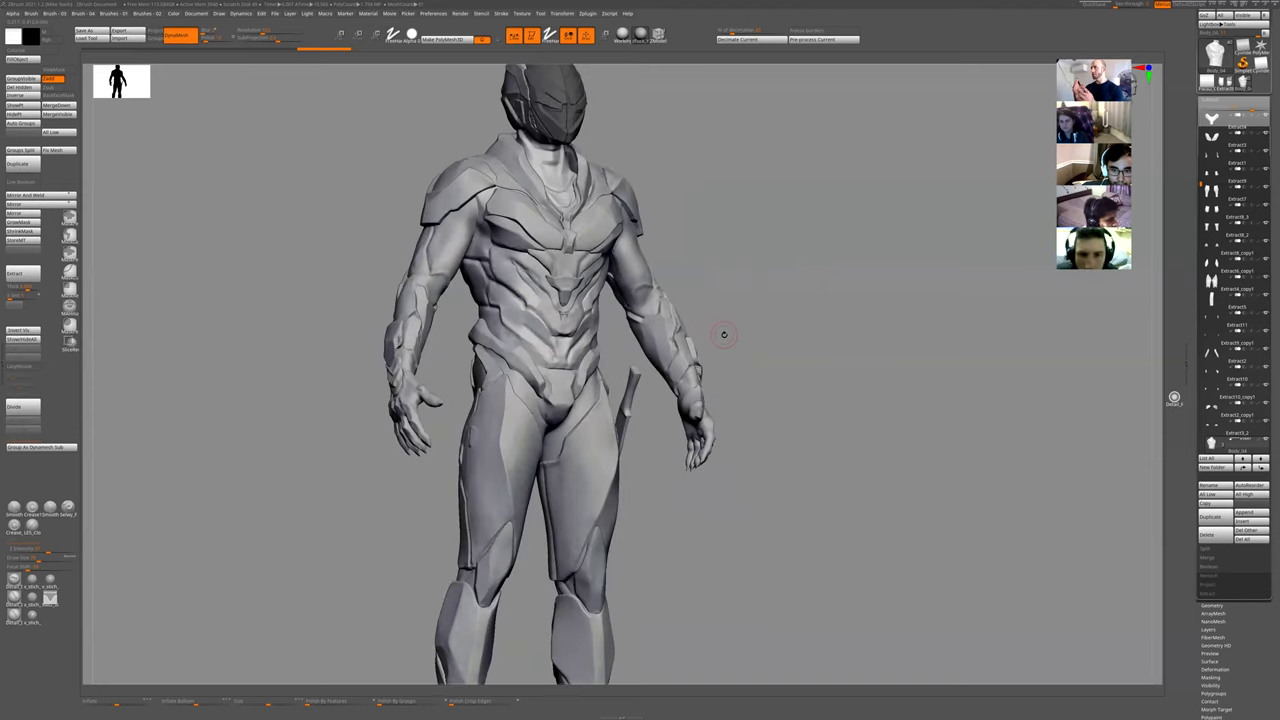
pyautogui.moveTo(723, 303); pyautogui.dragTo(900, 305, button='right')
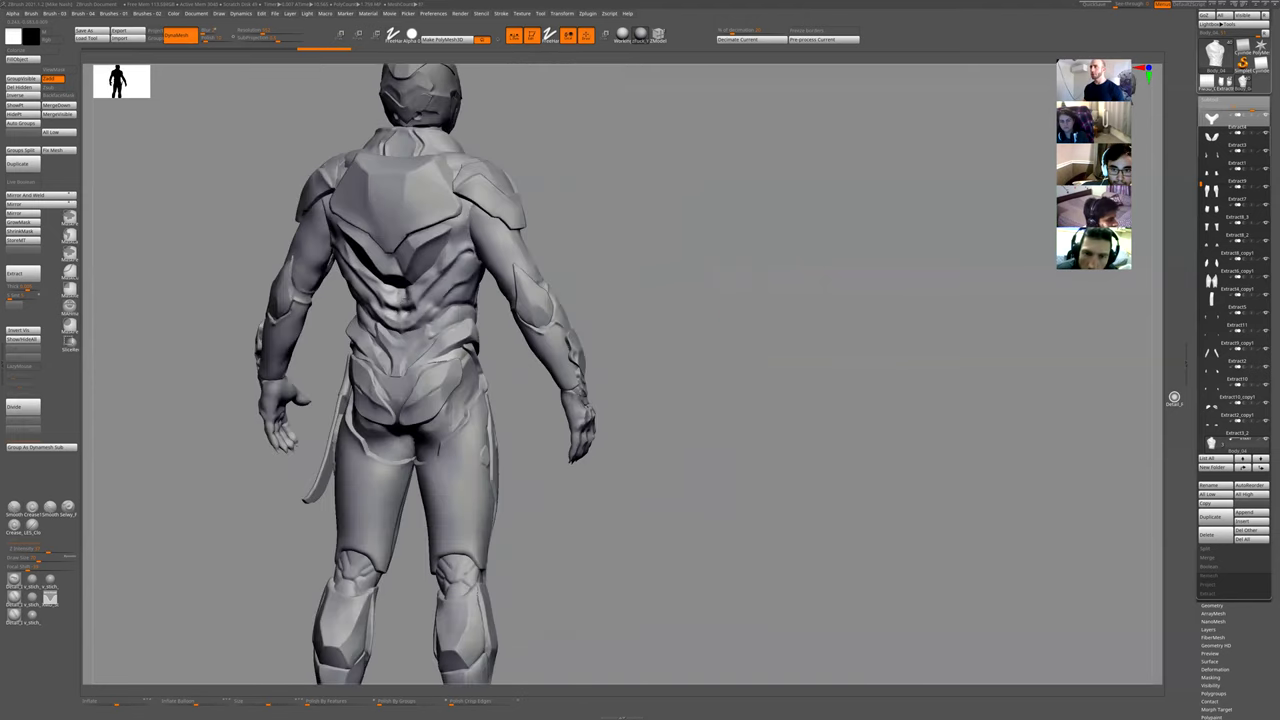
pyautogui.moveTo(670, 258); pyautogui.dragTo(611, 256, button='right')
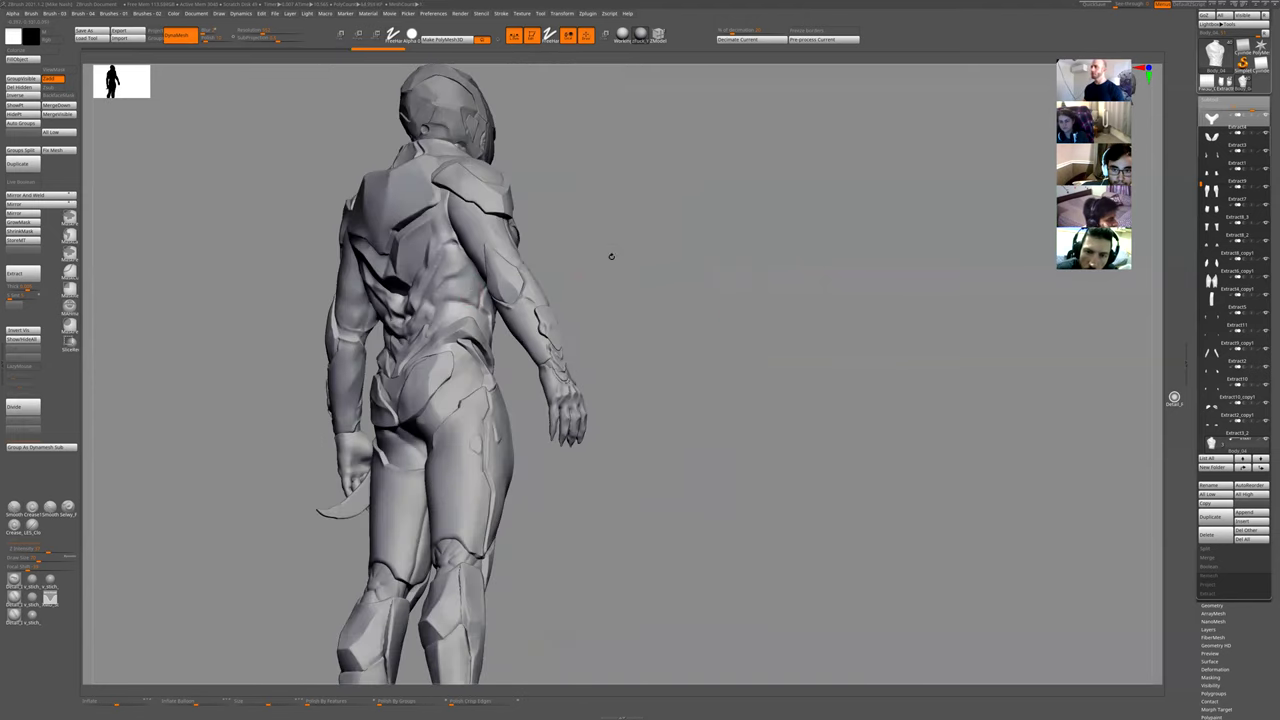
pyautogui.moveTo(611, 256); pyautogui.dragTo(521, 311)
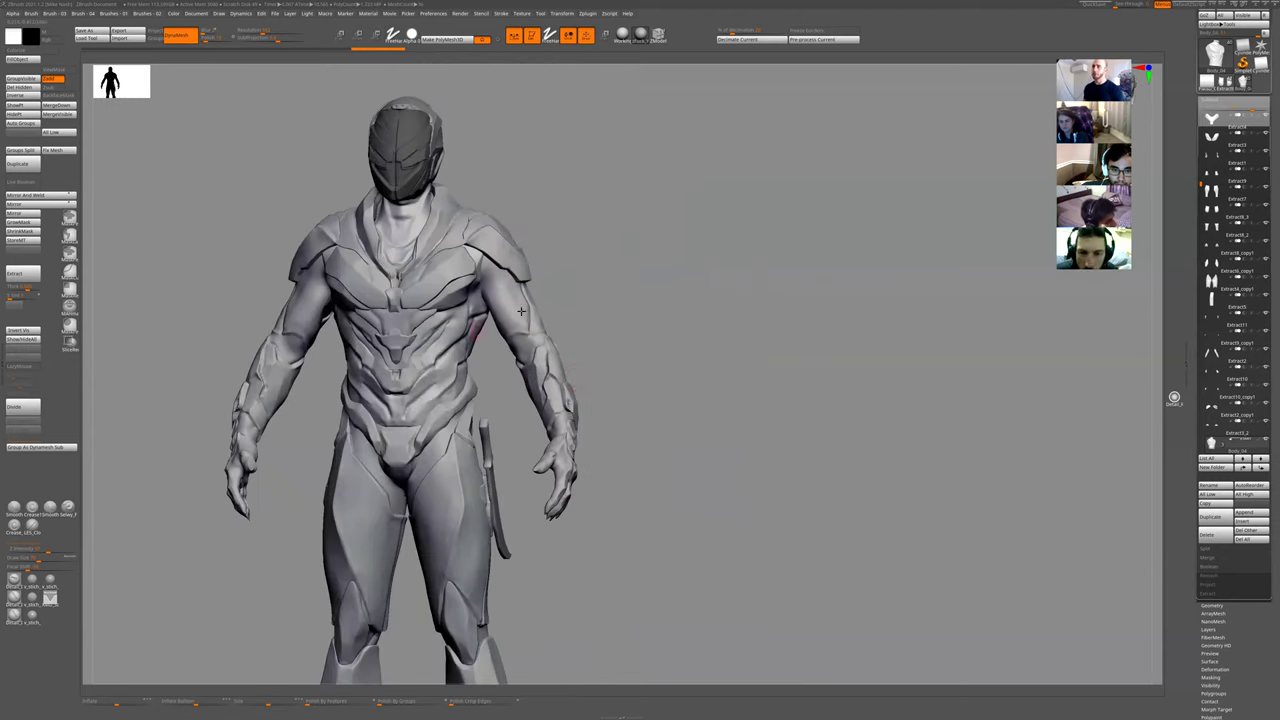
# - Select the chest plates and reshape their lower edges along the pectorals
pyautogui.moveTo(669, 297); pyautogui.dragTo(594, 351)
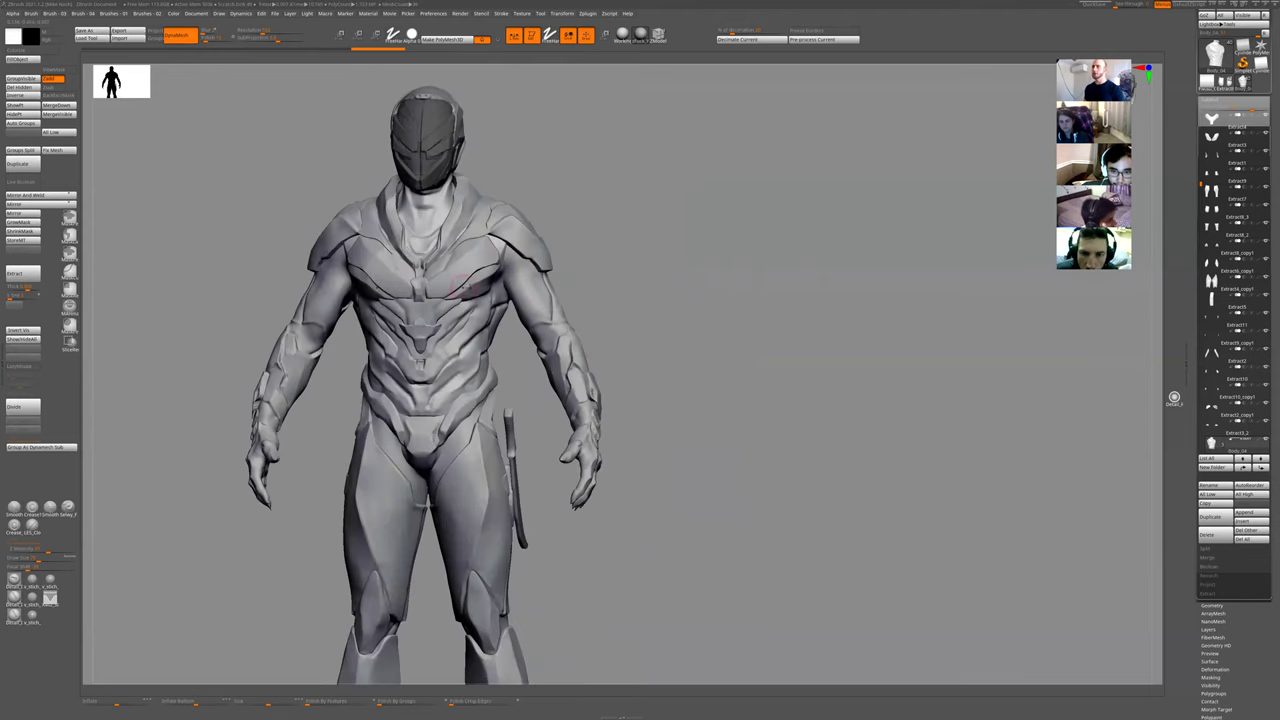
pyautogui.moveTo(466, 264); pyautogui.dragTo(540, 225)
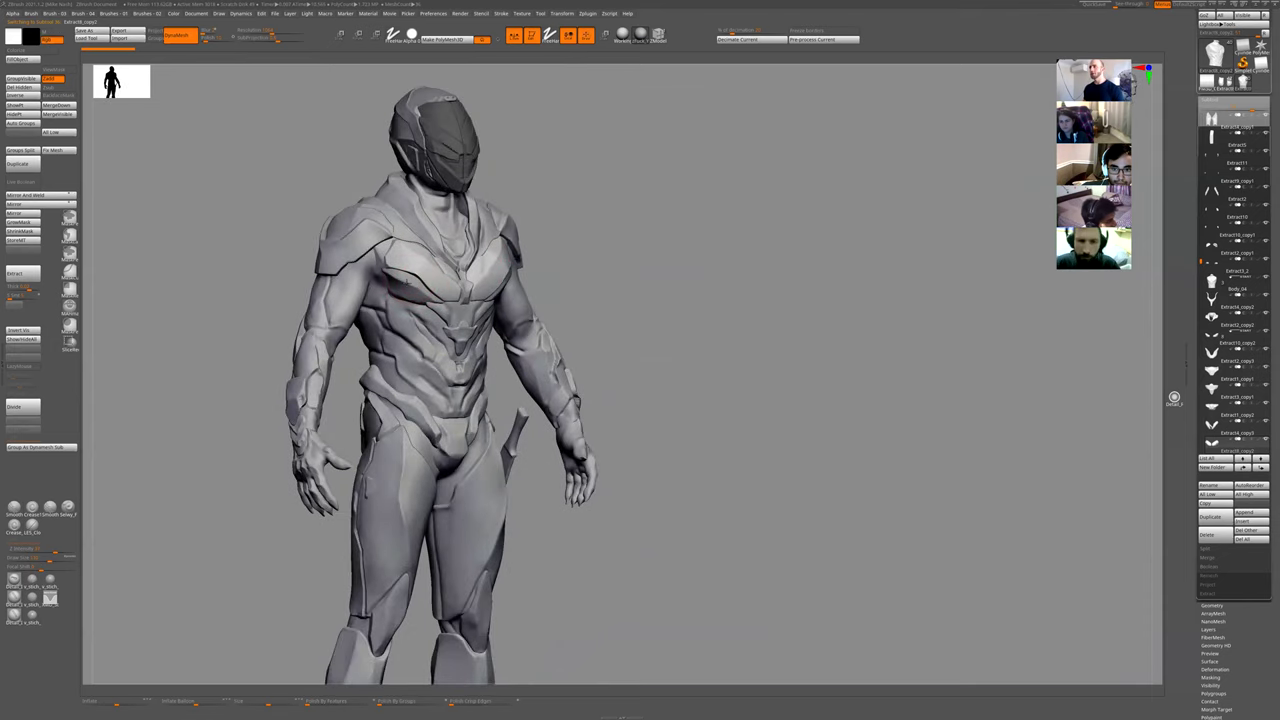
pyautogui.moveTo(601, 265); pyautogui.dragTo(412, 285)
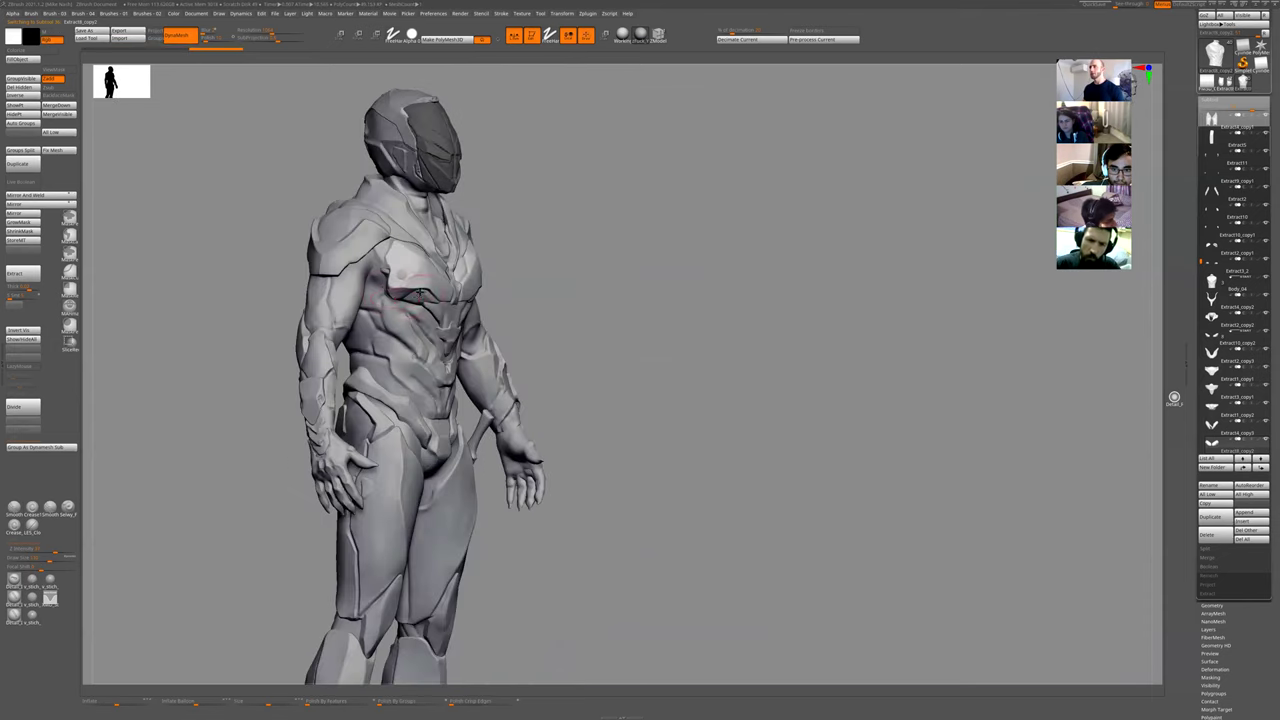
pyautogui.keyDown('shift'); pyautogui.moveTo(571, 271); pyautogui.dragTo(646, 283); pyautogui.keyUp('shift')
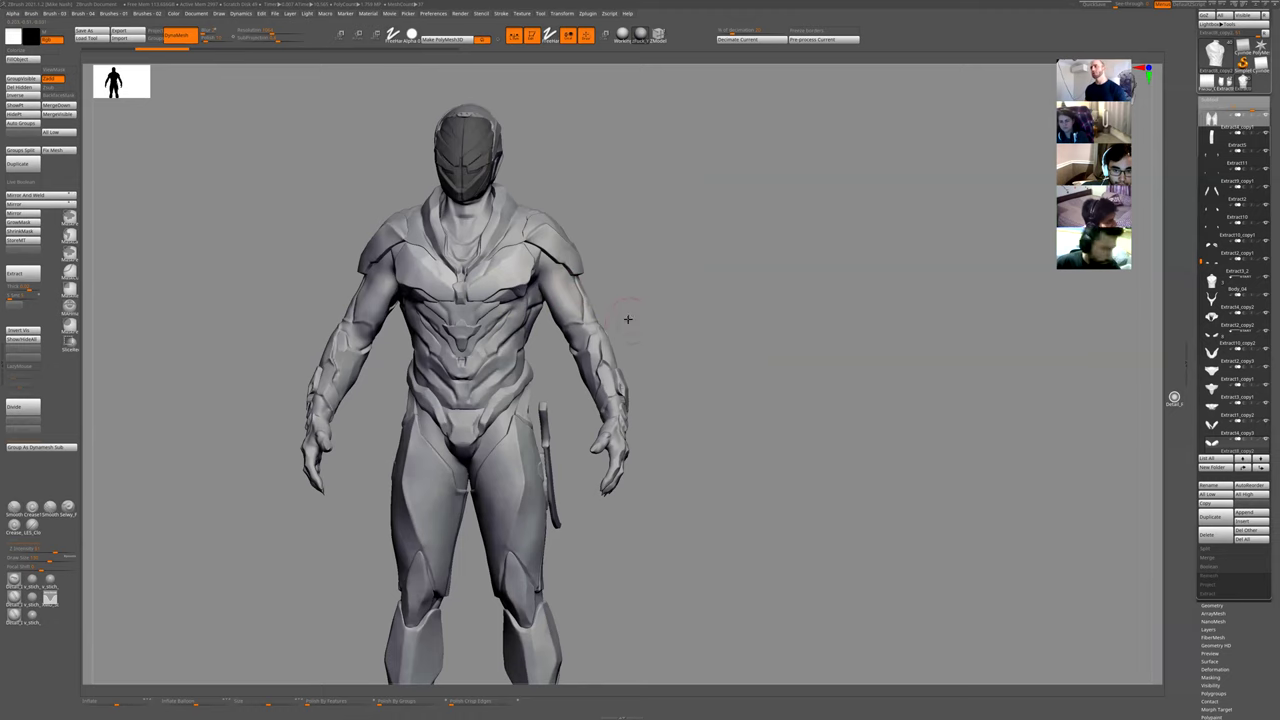
# - Select the curved blade at the hip and reshape it to be straighter and lie closer along the thigh
pyautogui.moveTo(628, 319); pyautogui.dragTo(846, 449)
pyautogui.keyDown('alt'); pyautogui.moveTo(751, 550); pyautogui.dragTo(851, 463); pyautogui.keyUp('alt')
pyautogui.press('f')
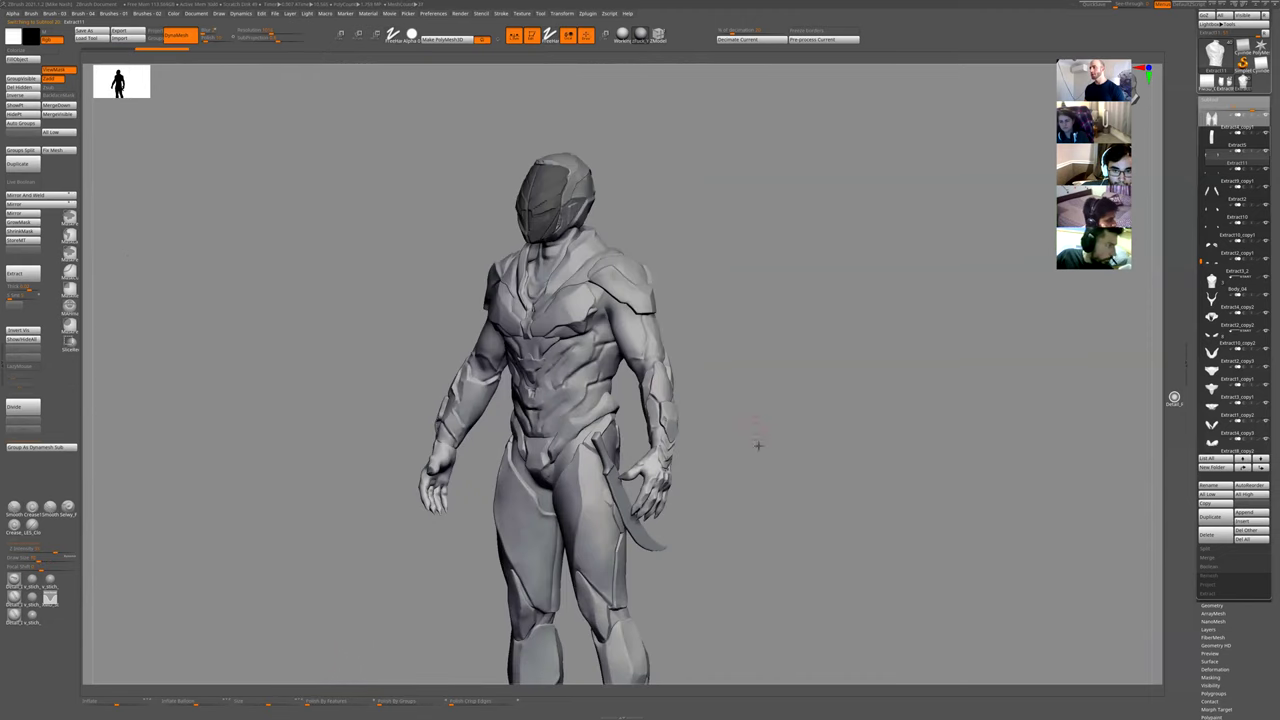
pyautogui.keyDown('alt'); pyautogui.moveTo(757, 445); pyautogui.dragTo(724, 448); pyautogui.keyUp('alt')
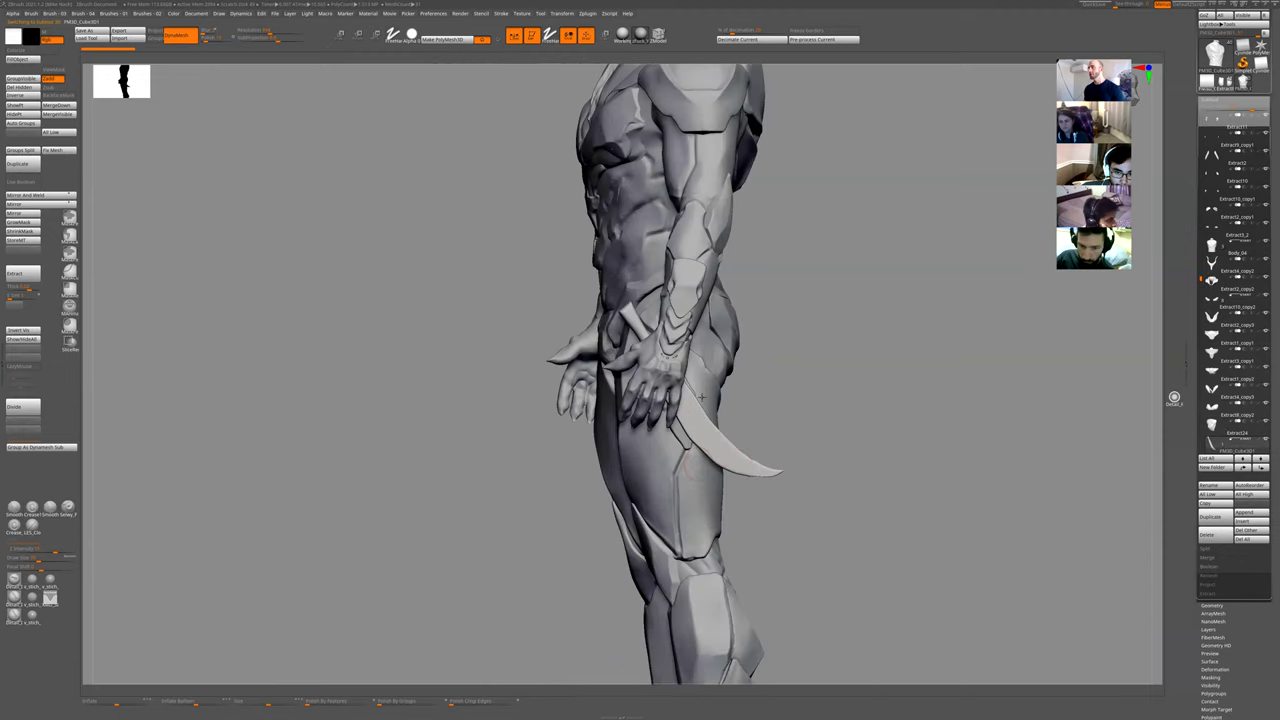
pyautogui.keyDown('alt'); pyautogui.moveTo(874, 403); pyautogui.dragTo(682, 419); pyautogui.keyUp('alt')
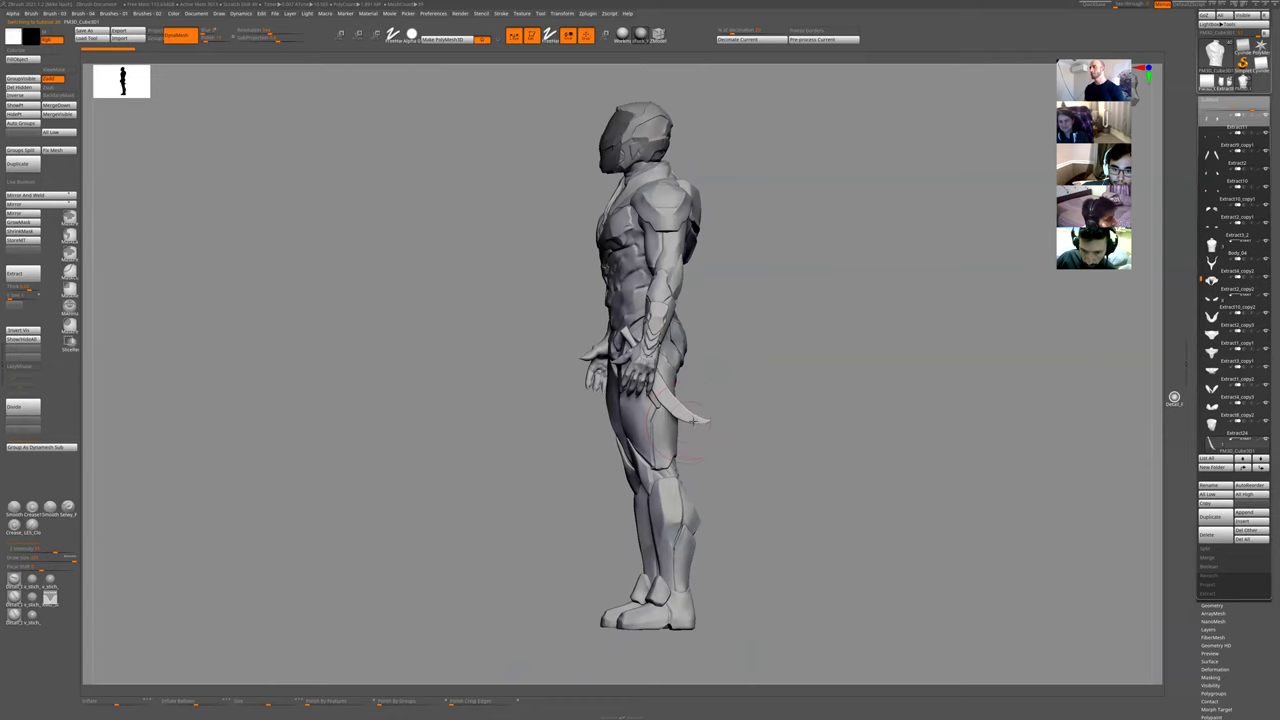
pyautogui.moveTo(746, 446); pyautogui.dragTo(610, 405)
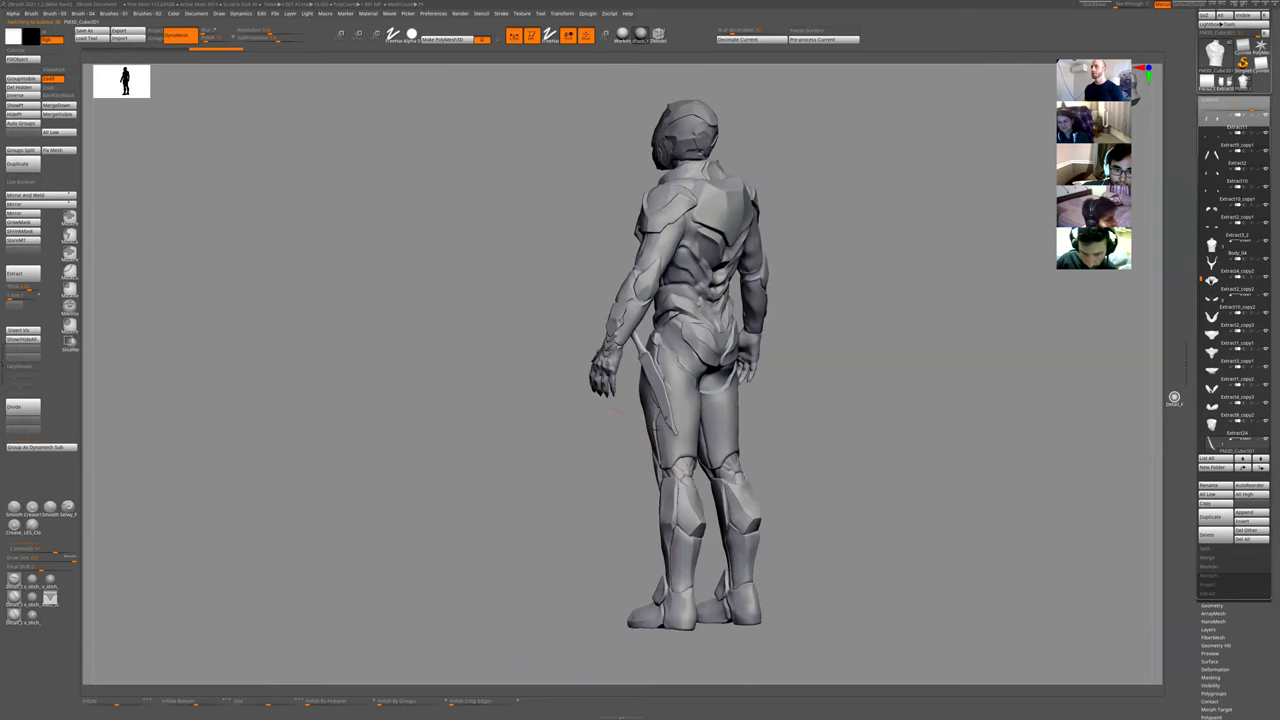
pyautogui.moveTo(614, 449); pyautogui.dragTo(674, 409)
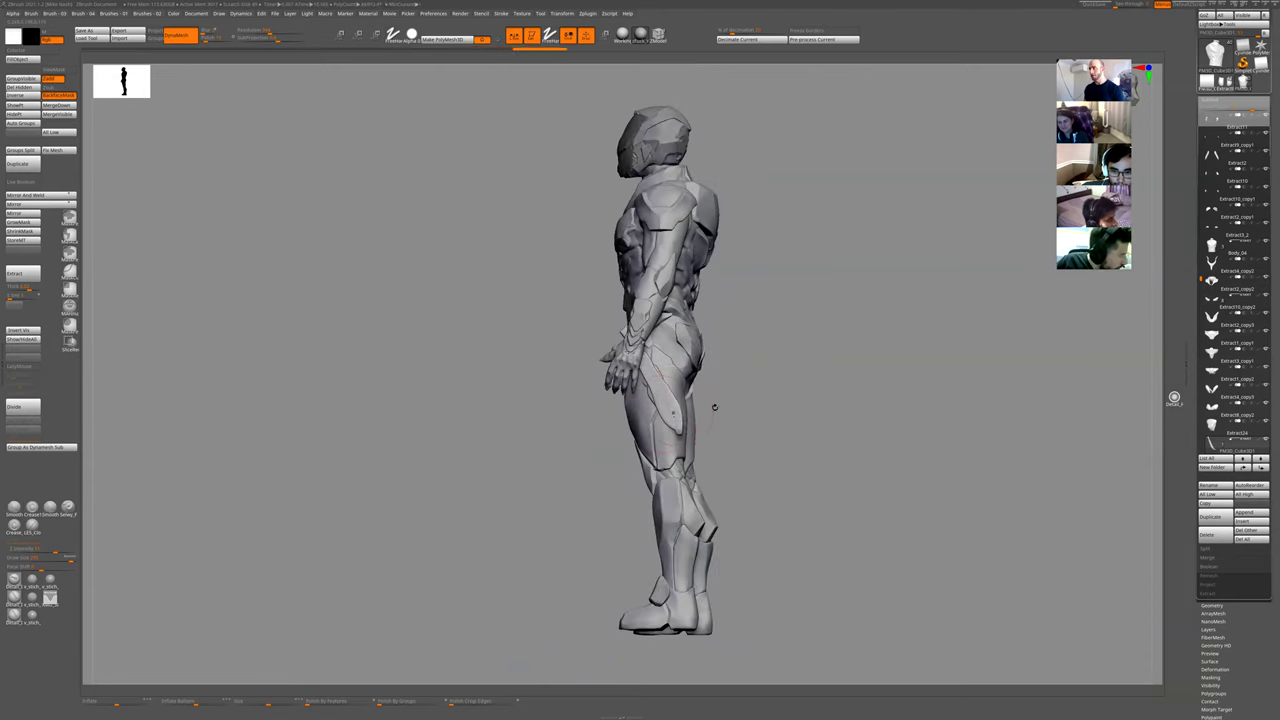
pyautogui.moveTo(712, 408); pyautogui.dragTo(735, 412)
pyautogui.hotkey('alt', 's')
pyautogui.moveTo(642, 340)
pyautogui.keyDown('ctrl'); pyautogui.keyDown('shift'); pyautogui.mouseDown()
pyautogui.moveTo(706, 456)
pyautogui.moveTo(686, 449)
pyautogui.moveTo(723, 443)
pyautogui.mouseUp(); pyautogui.keyUp('shift'); pyautogui.keyUp('ctrl')
pyautogui.moveTo(803, 417); pyautogui.dragTo(665, 395)
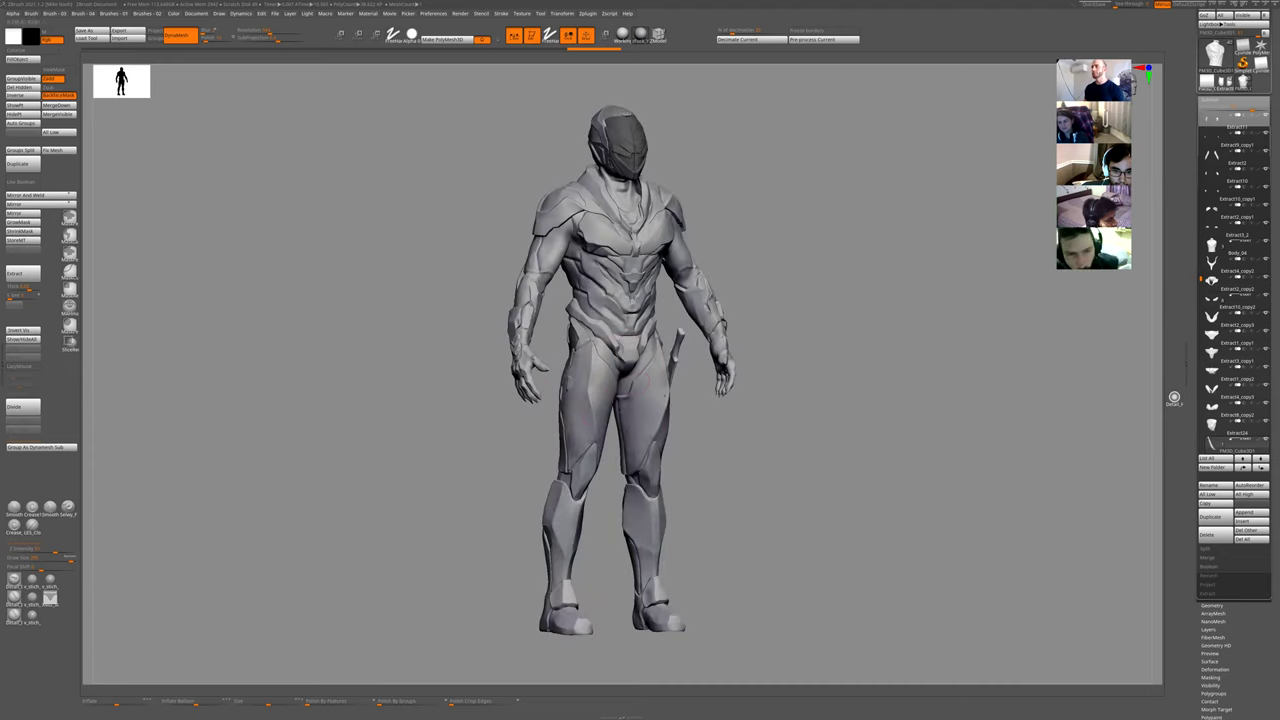
# - Switch to the web browser, browse the power ranger image results and open the Time Magazine page on the new movie suits
pyautogui.keyDown('ctrl'); pyautogui.moveTo(854, 254); pyautogui.dragTo(448, 423, button='right'); pyautogui.keyUp('ctrl')
pyautogui.keyDown('alt'); pyautogui.moveTo(733, 383); pyautogui.dragTo(677, 614, button='right'); pyautogui.keyUp('alt')
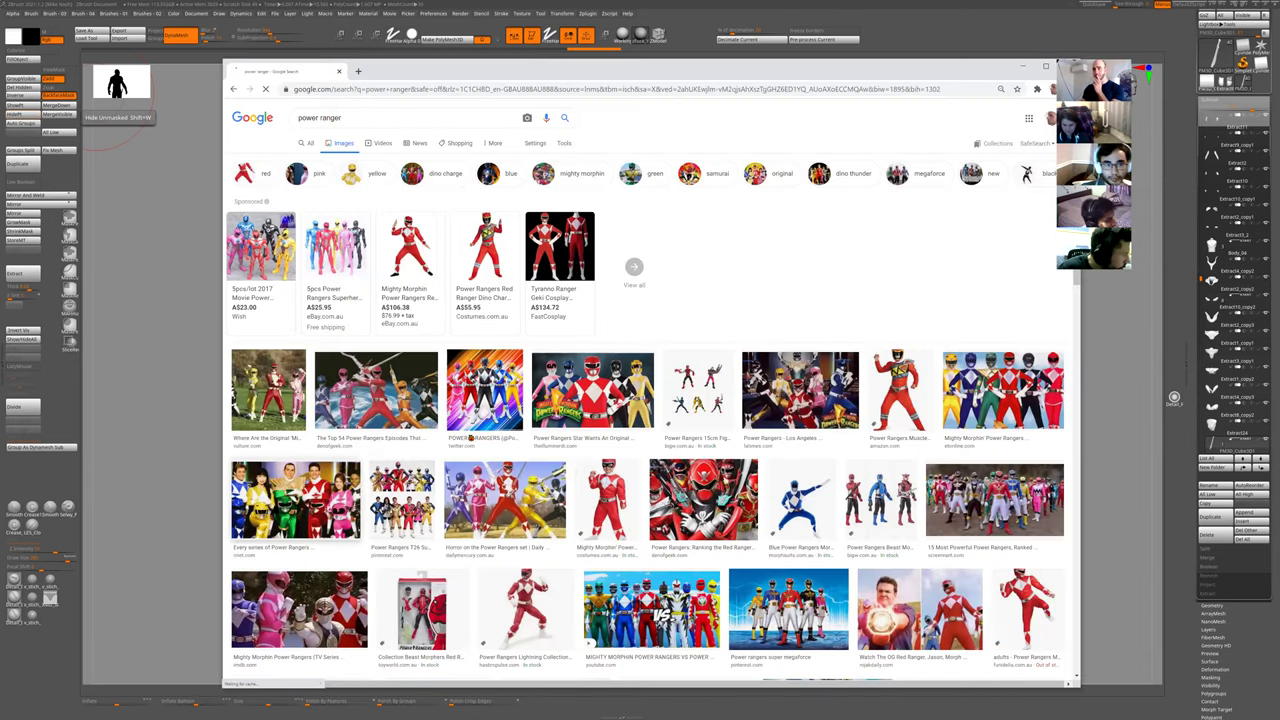
pyautogui.scroll(-5, 650, 400)
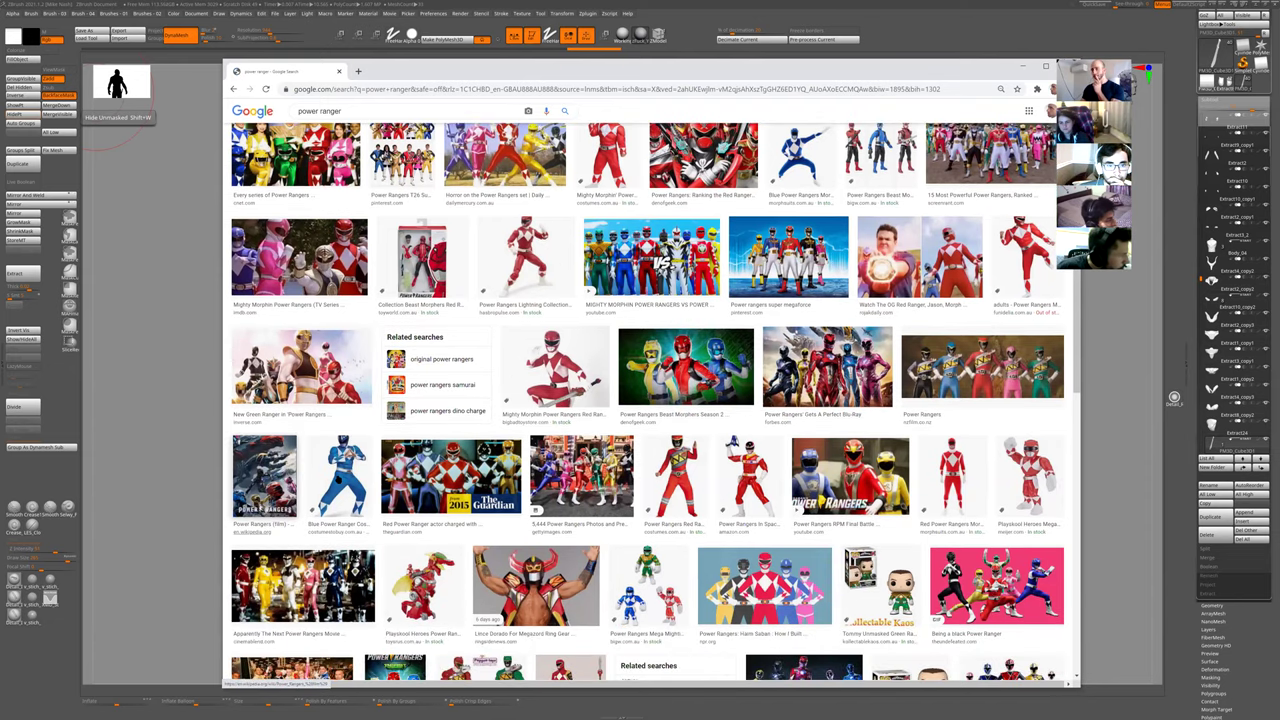
pyautogui.scroll(-3, 800, 497)
pyautogui.click(800, 497)
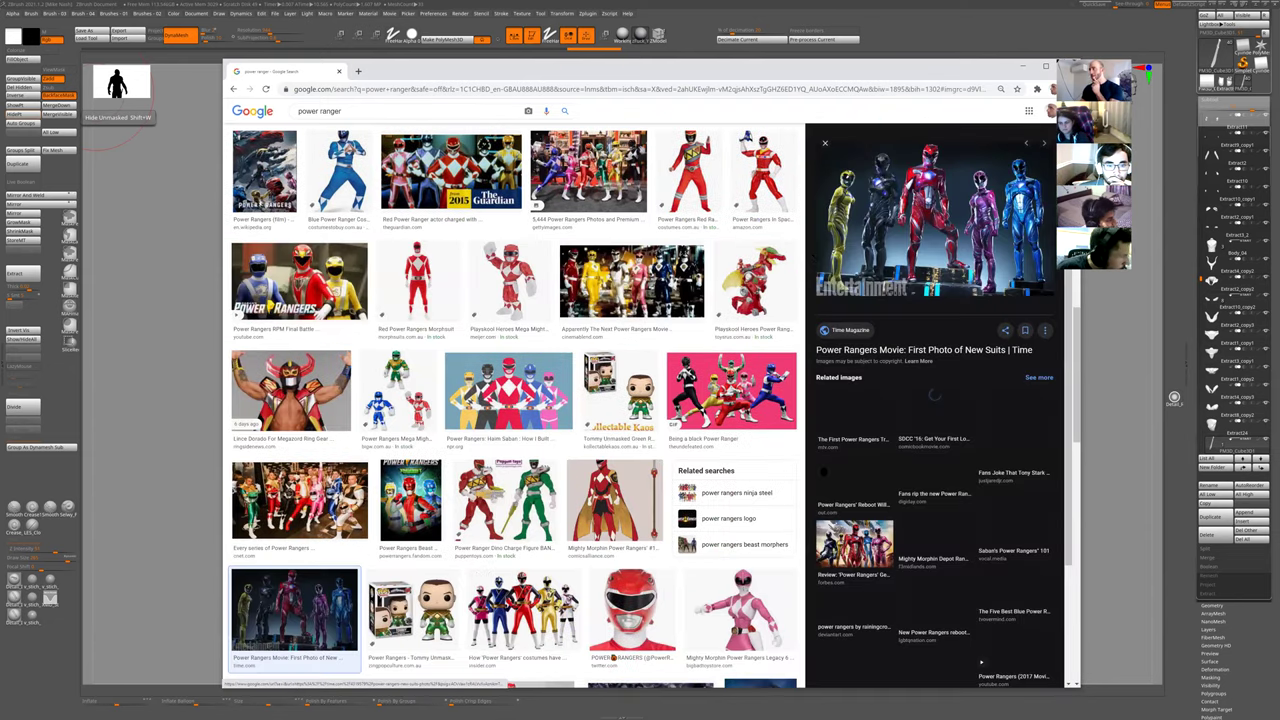
pyautogui.click(899, 210)
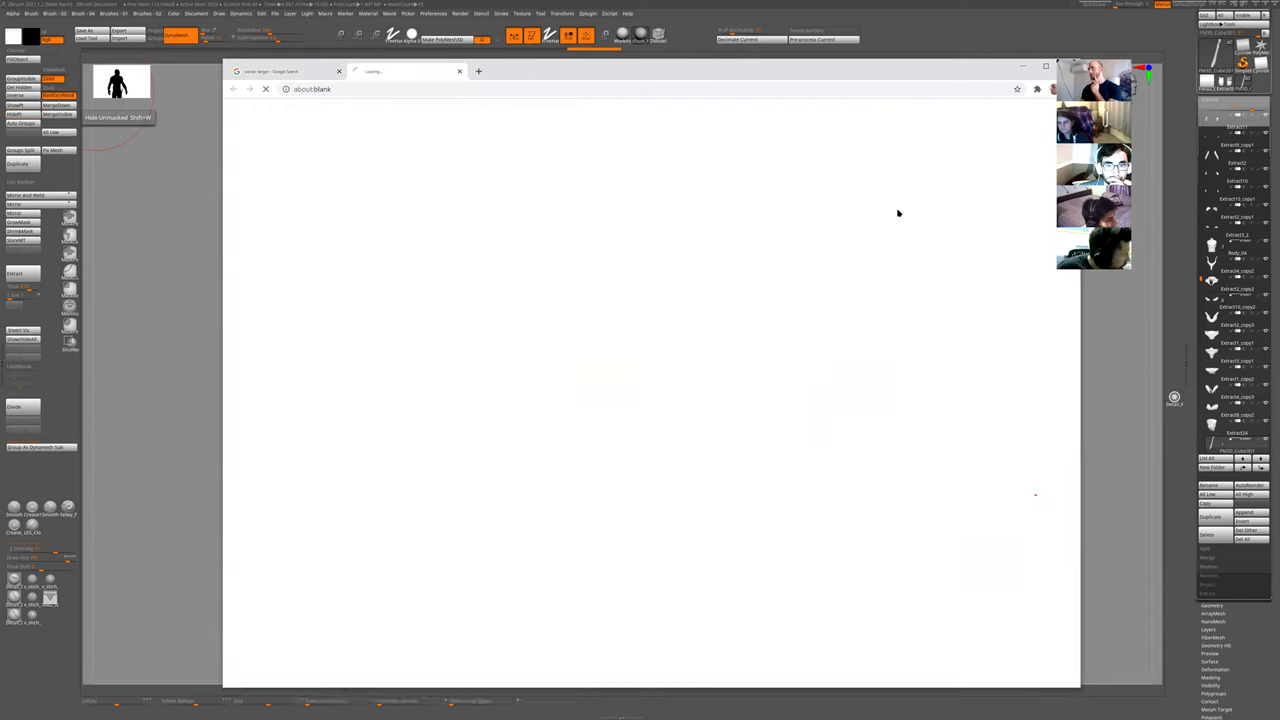
pyautogui.click(285, 71)
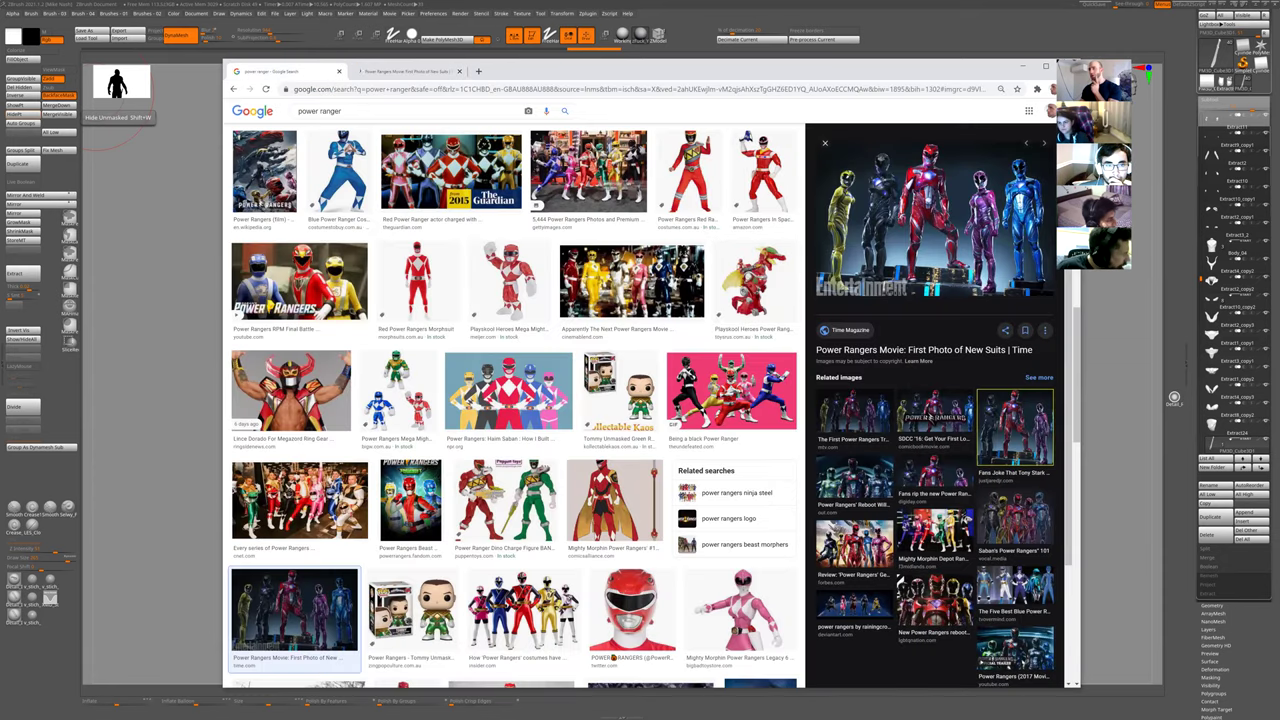
pyautogui.scroll(-3, 377, 384)
pyautogui.scroll(-2, 377, 384)
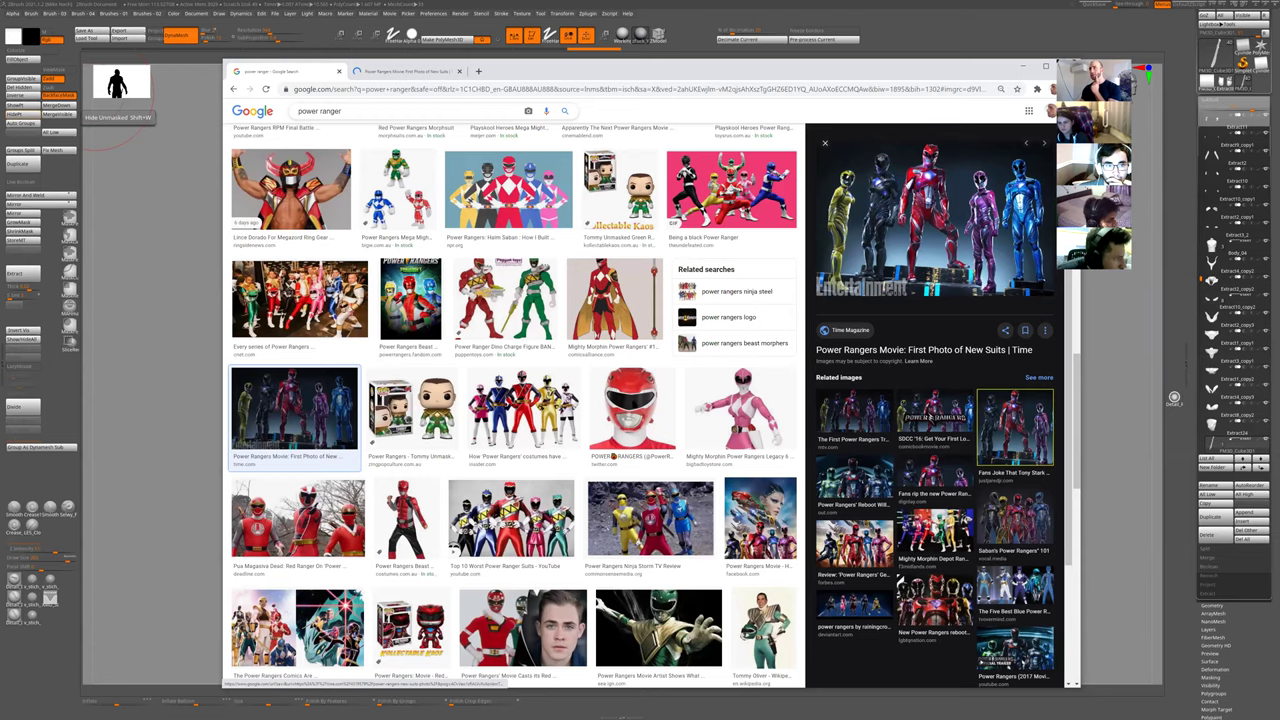
# - Examine the group photo of the Power Rangers suits in the Time article as armour reference
pyautogui.click(403, 71)
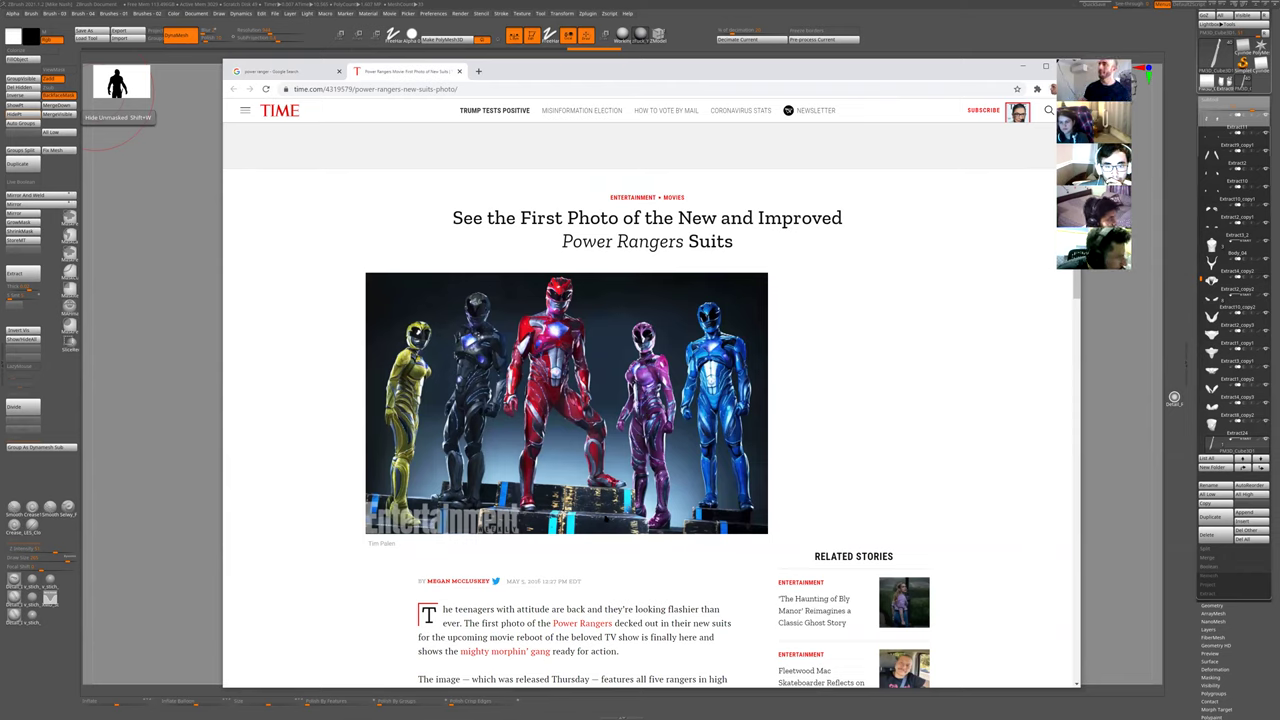
pyautogui.scroll(-1, 650, 400)
pyautogui.scroll(-5, 449, 457)
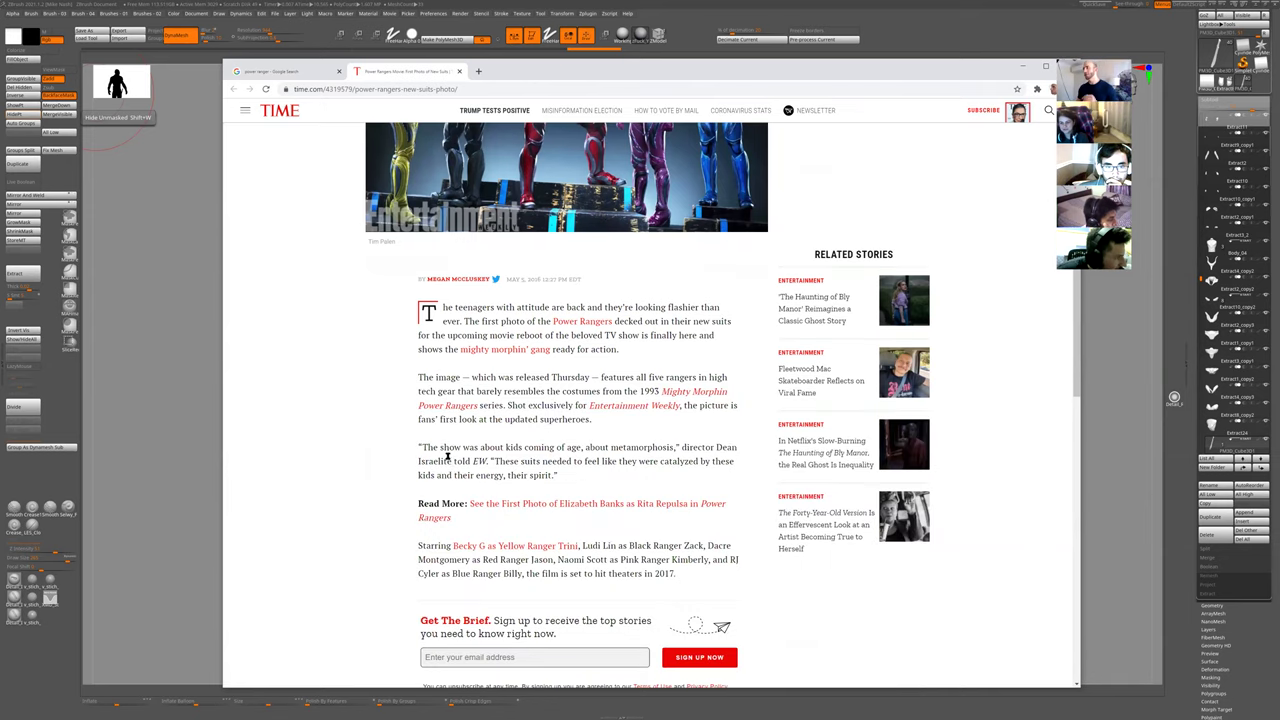
pyautogui.scroll(4, 540, 492)
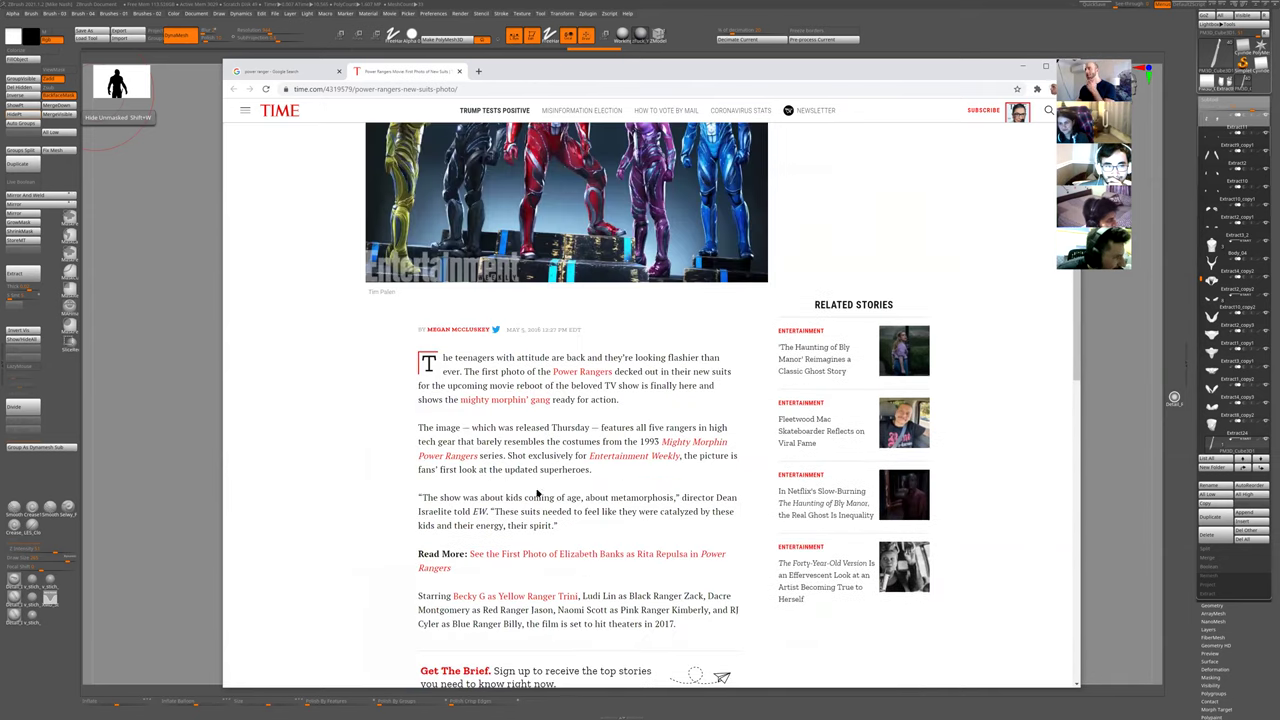
pyautogui.scroll(2, 517, 491)
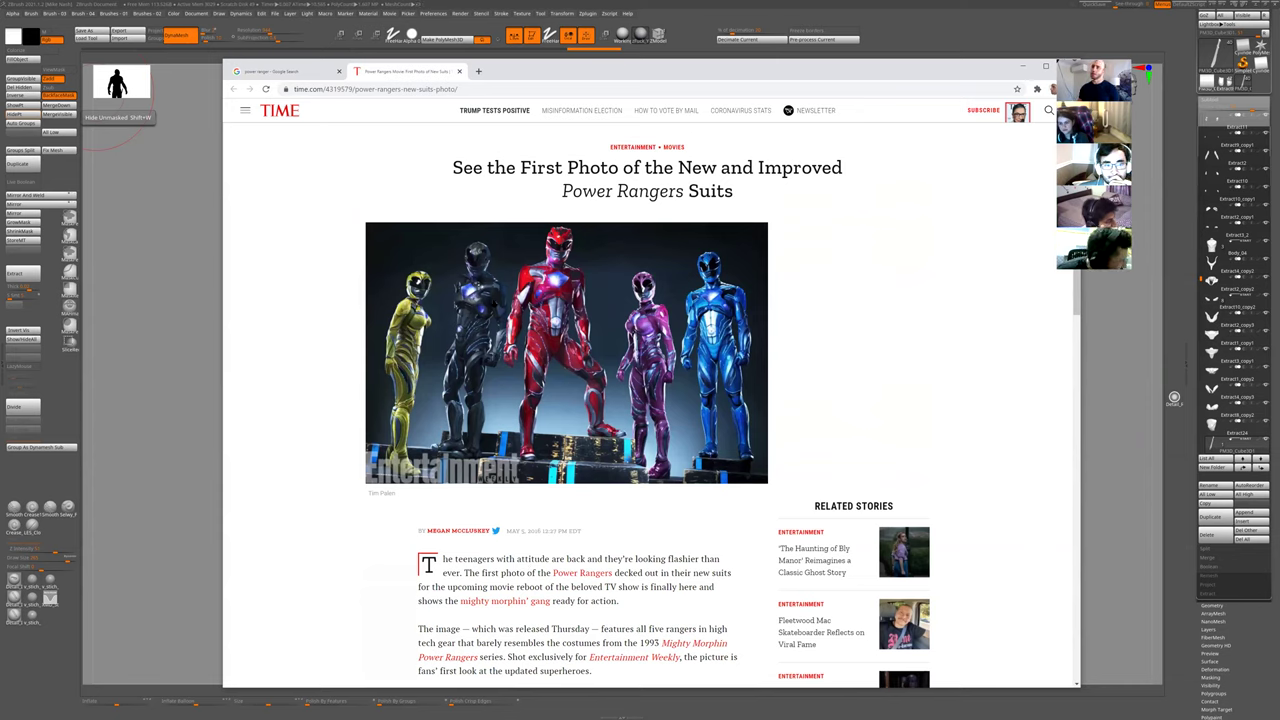
# - Compare the figure's upper-body armour in ZBrush with the Power Rangers suits photo in the browser
pyautogui.click(215, 290)
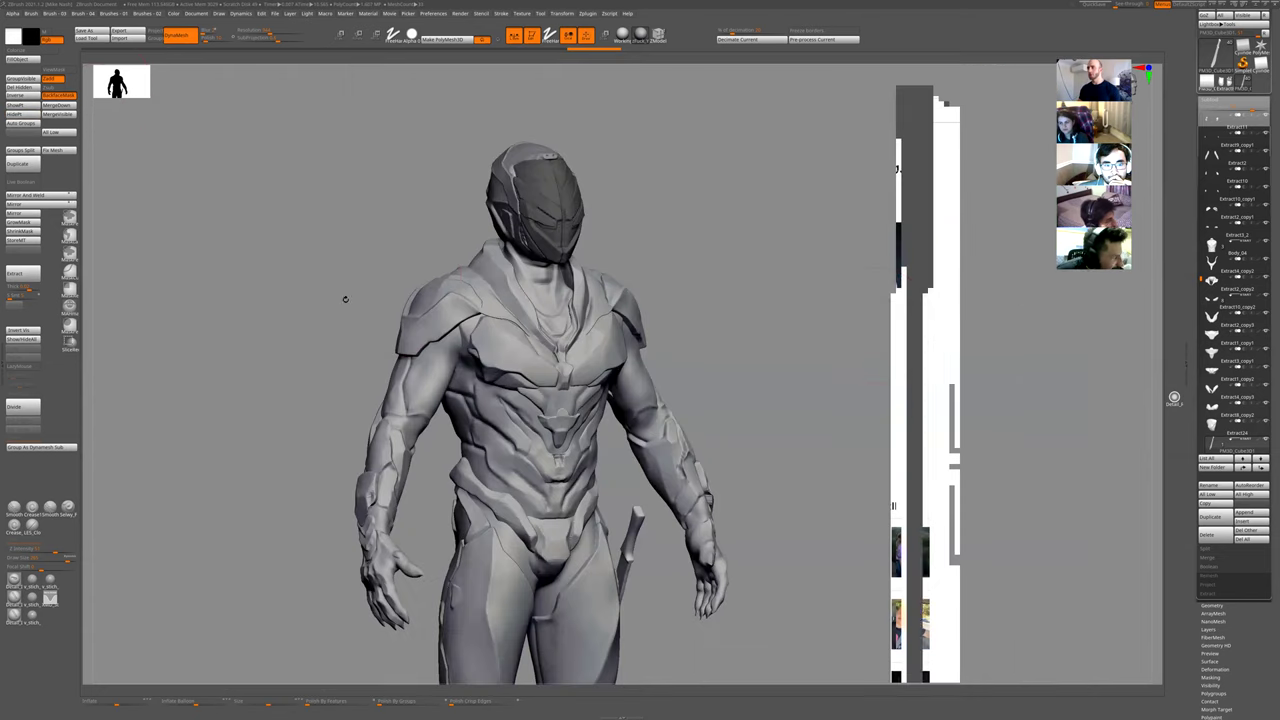
pyautogui.keyDown('alt'); pyautogui.moveTo(785, 350); pyautogui.dragTo(817, 280); pyautogui.keyUp('alt')
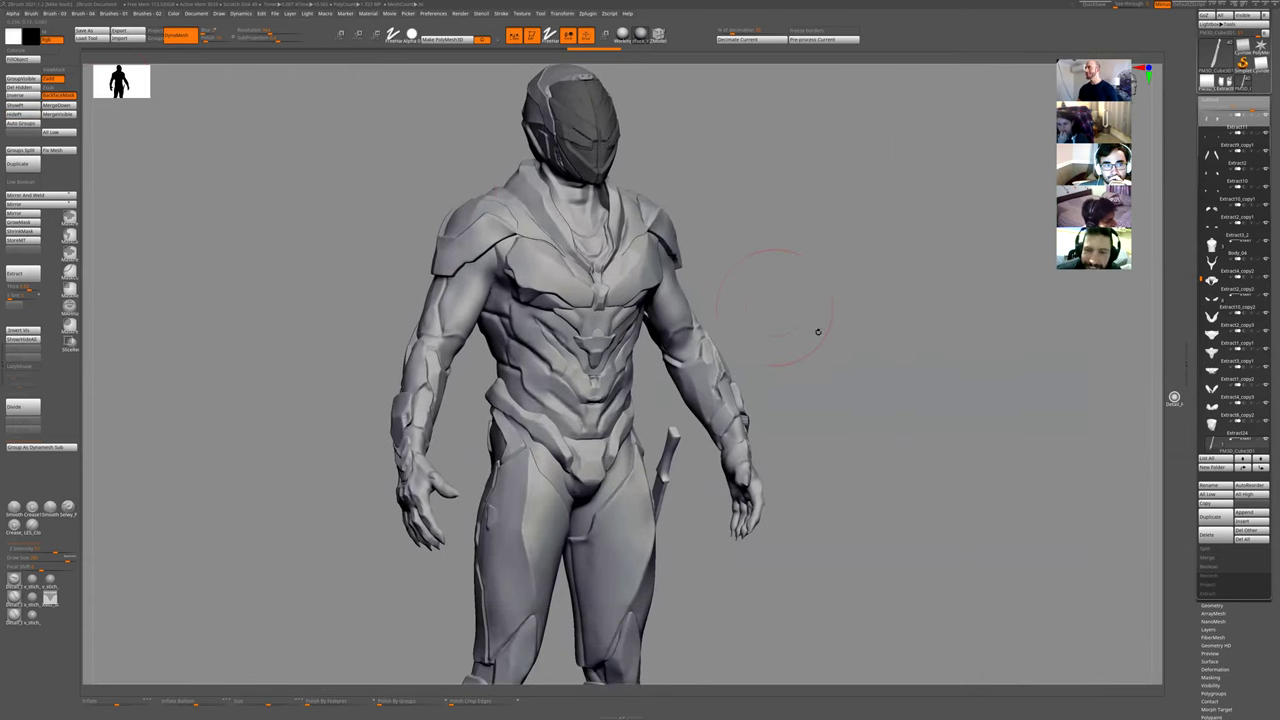
pyautogui.hotkey('alt', 'Tab')
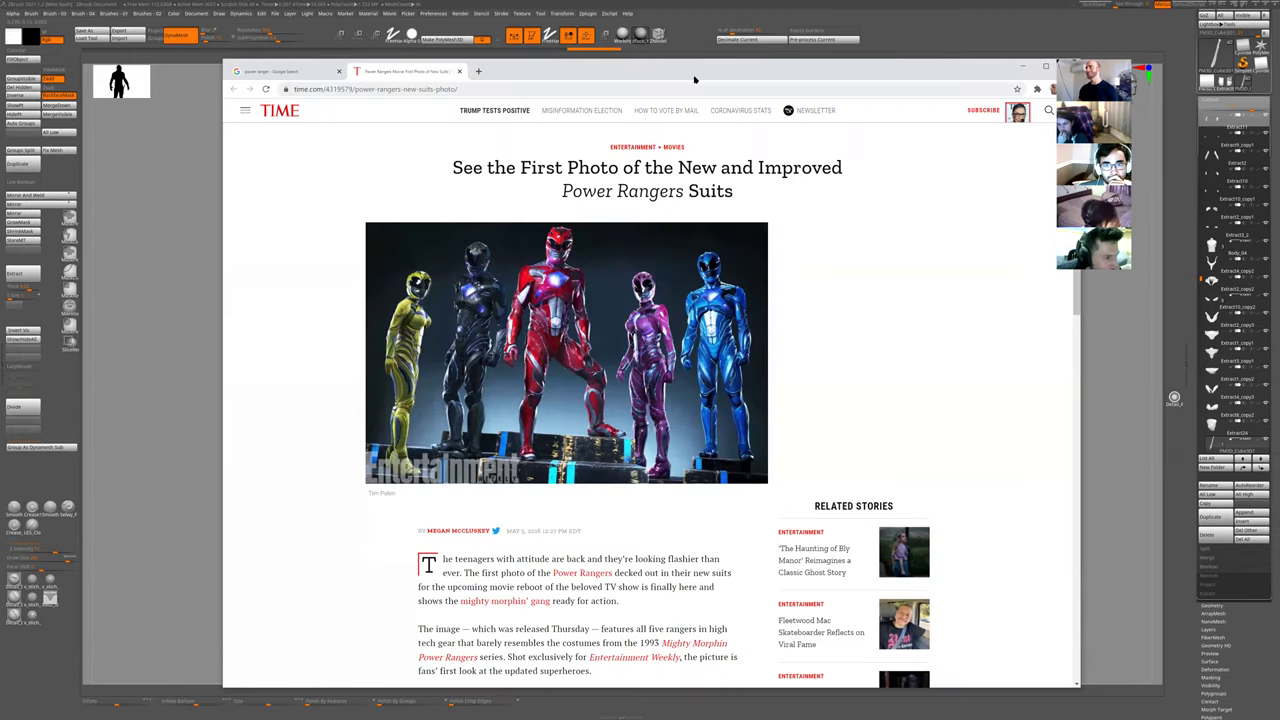
# - Move the Power Rangers article aside, return to ZBrush and load the figure version with the detailed shoulder and knee armour
pyautogui.moveTo(270, 65); pyautogui.dragTo(714, 79)
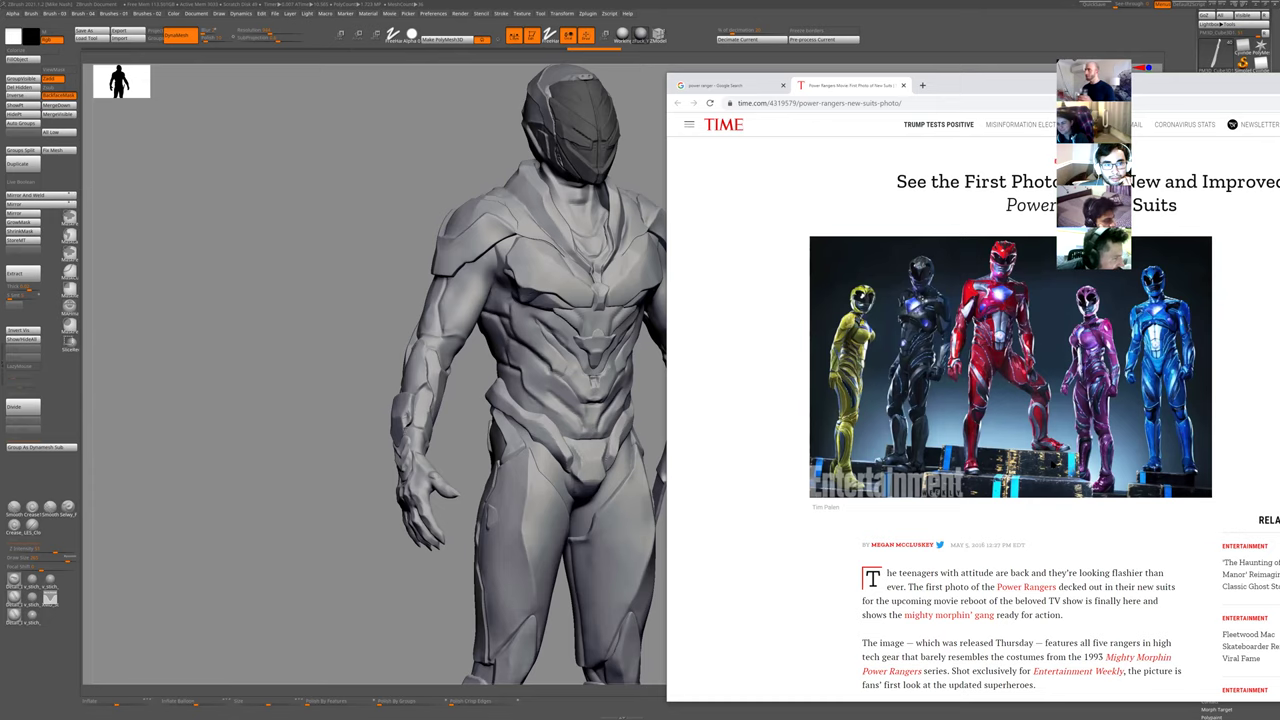
pyautogui.click(968, 15)
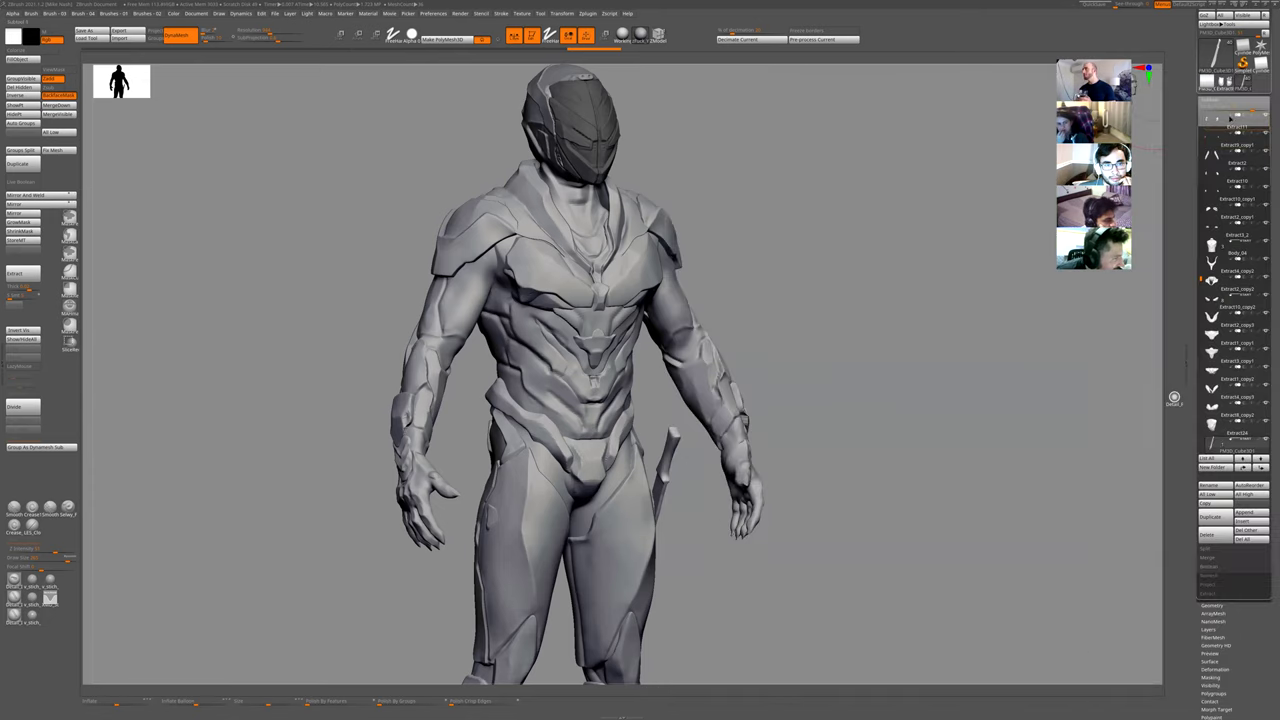
pyautogui.click(1226, 82)
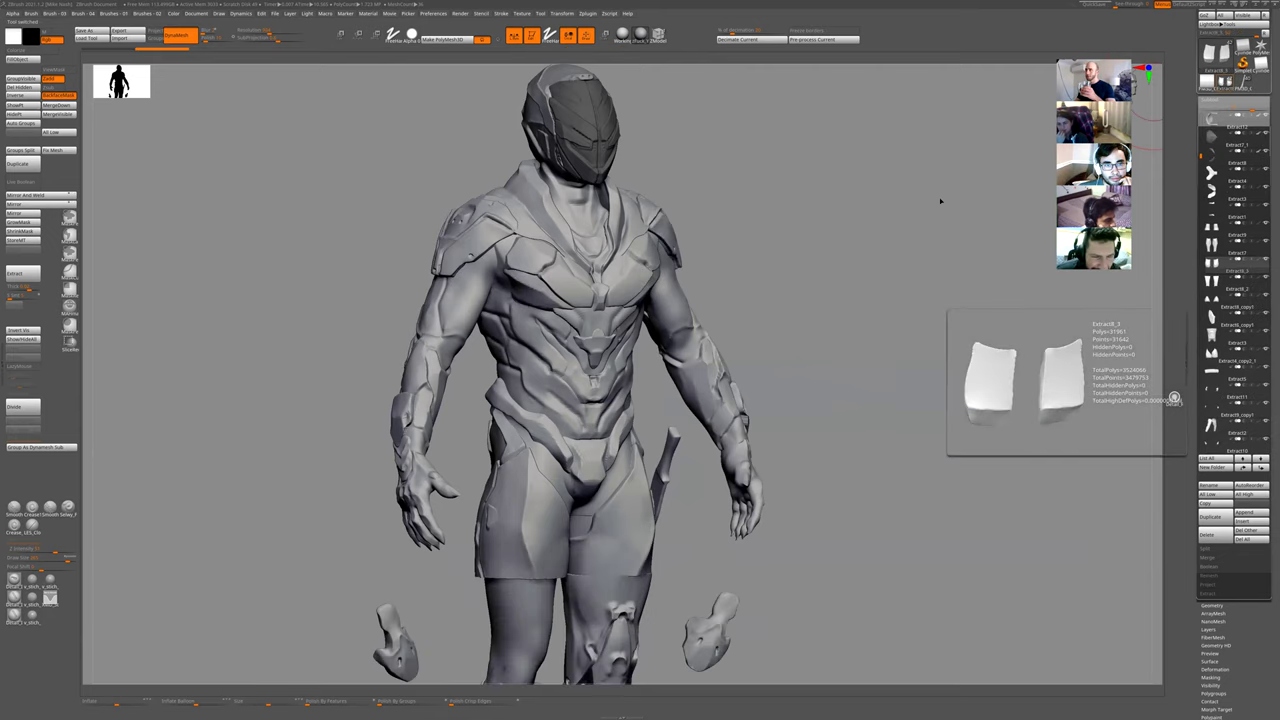
# - Examine the detailed figure version from the front and both sides, checking the shoulder, chest and arm armour and the hip blade
pyautogui.moveTo(940, 201); pyautogui.dragTo(921, 234)
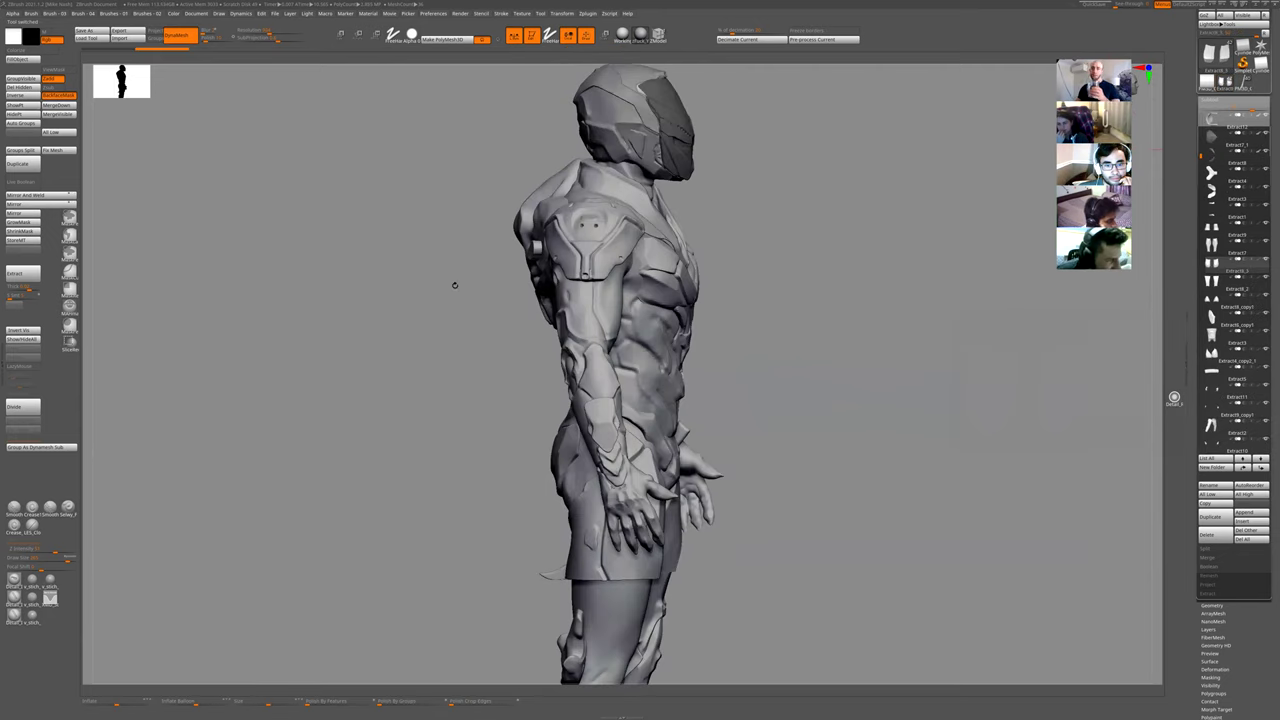
pyautogui.moveTo(821, 371); pyautogui.dragTo(806, 347)
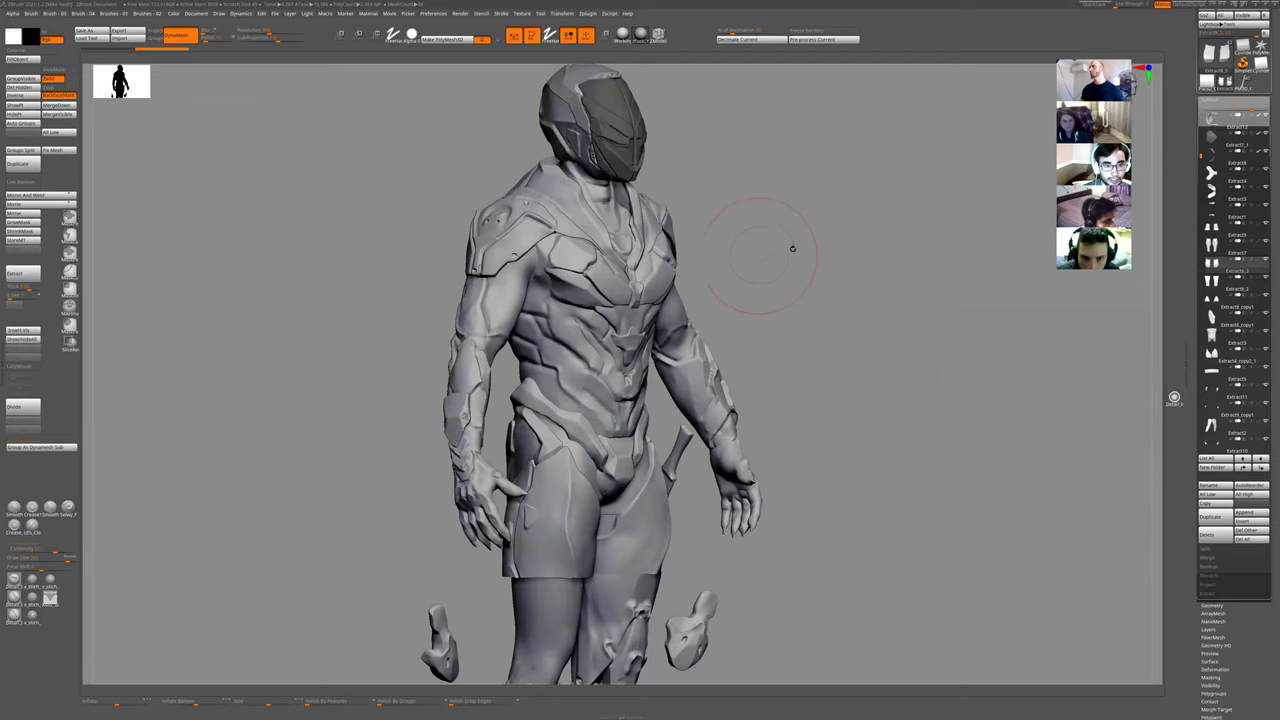
pyautogui.moveTo(869, 296); pyautogui.dragTo(857, 294)
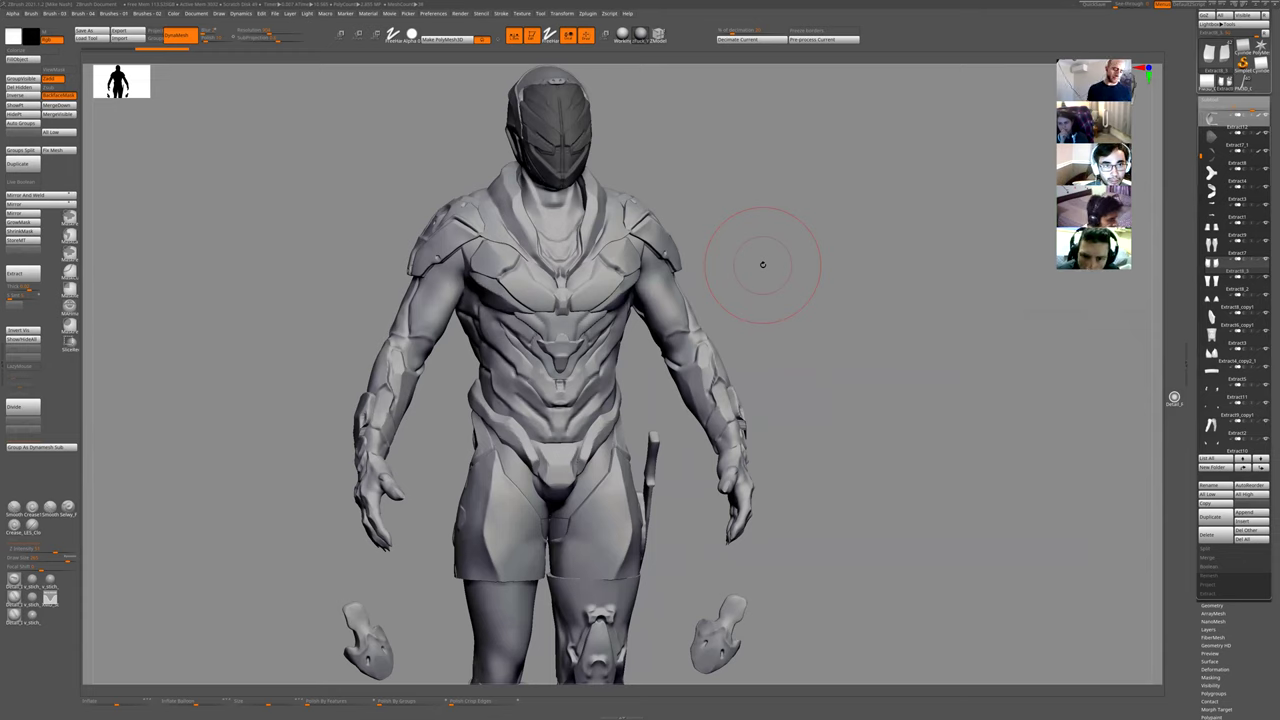
pyautogui.hotkey('shift', 'ctrl')
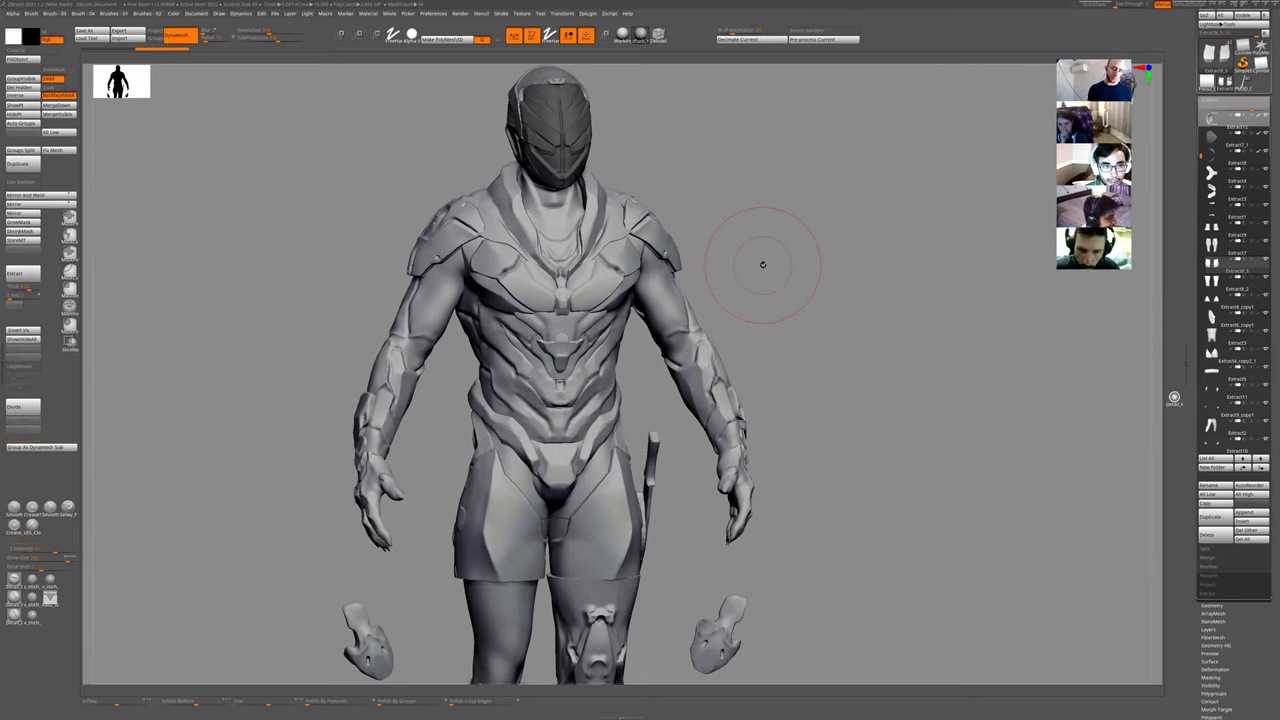
pyautogui.press('shift')
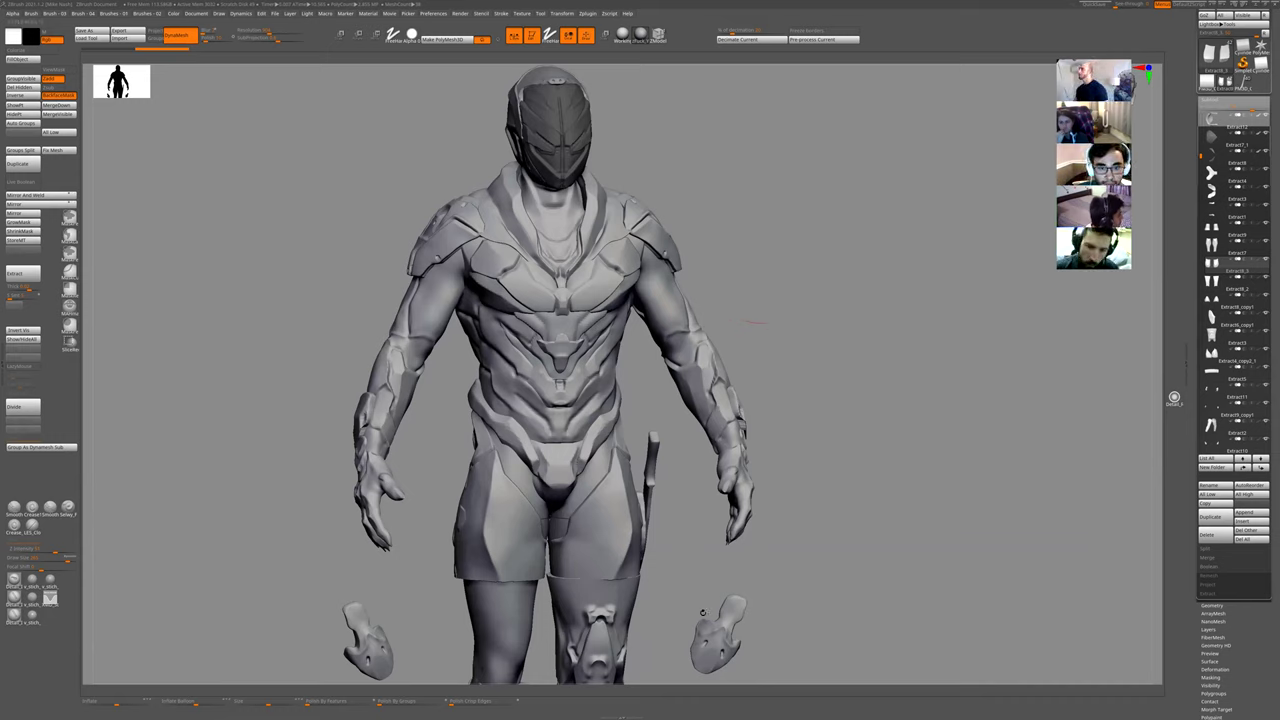
pyautogui.moveTo(770, 305); pyautogui.dragTo(766, 294)
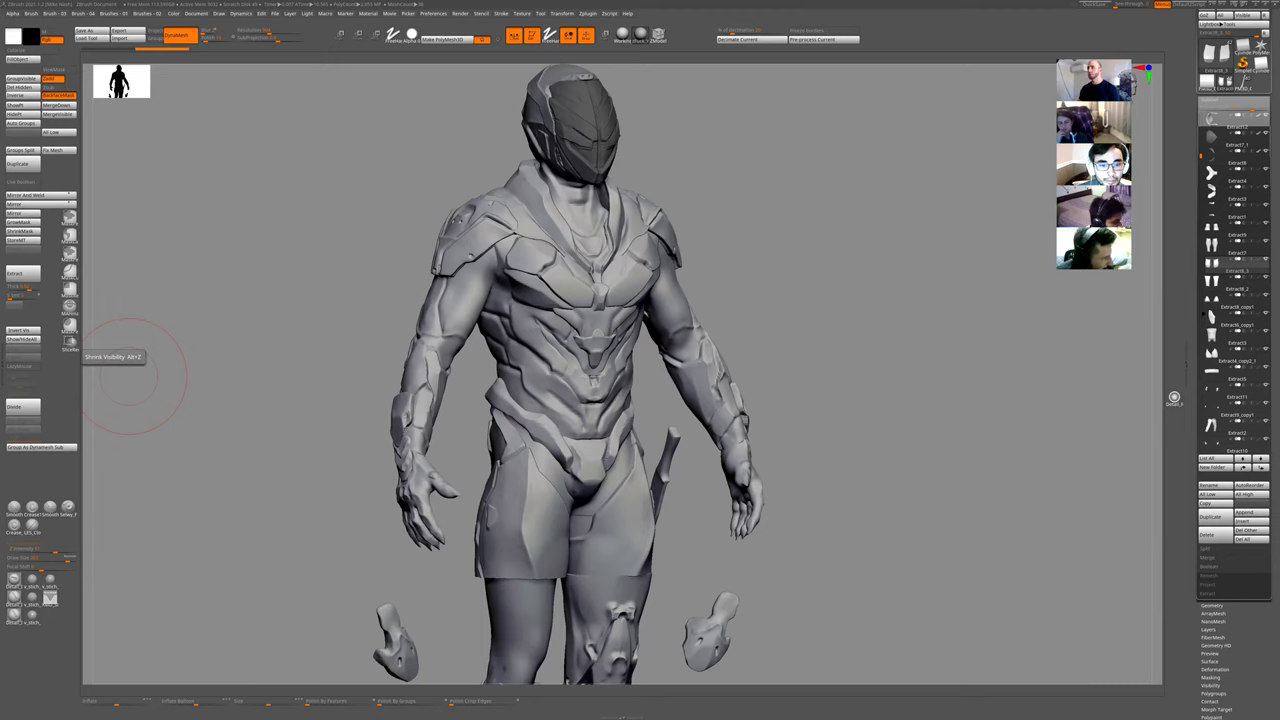
pyautogui.moveTo(911, 357); pyautogui.dragTo(850, 355)
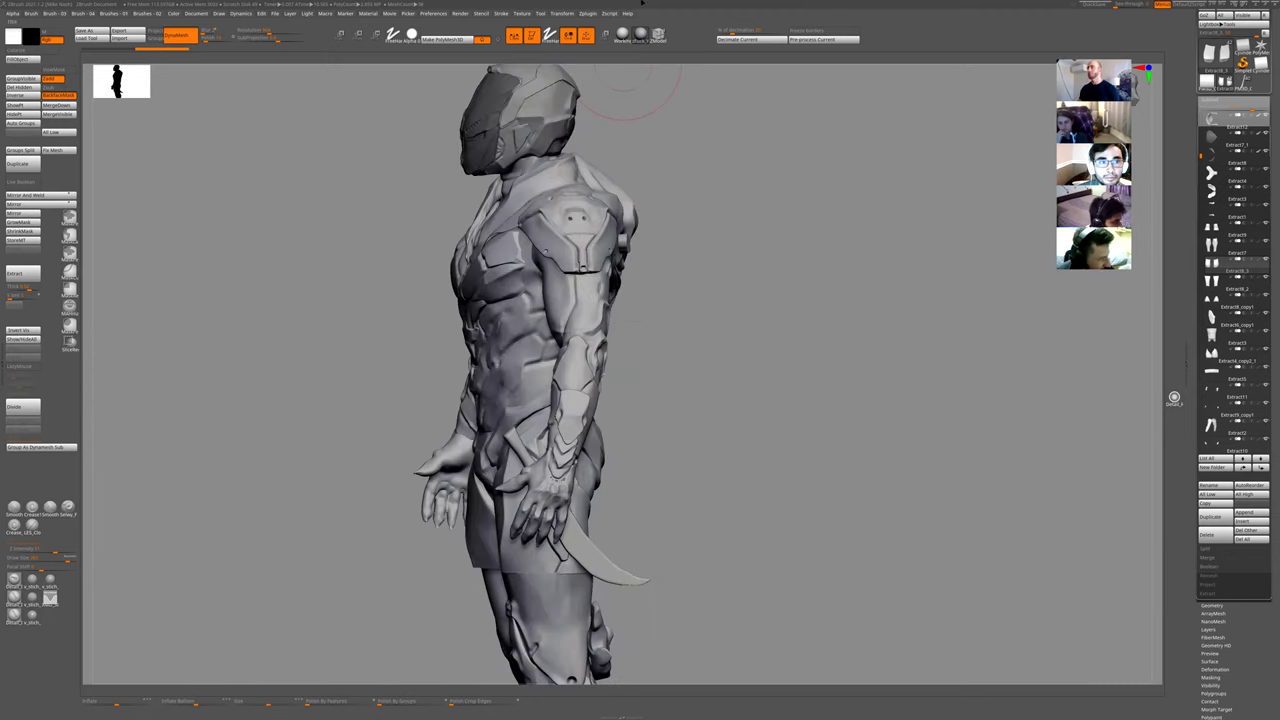
pyautogui.moveTo(686, 310); pyautogui.dragTo(765, 314)
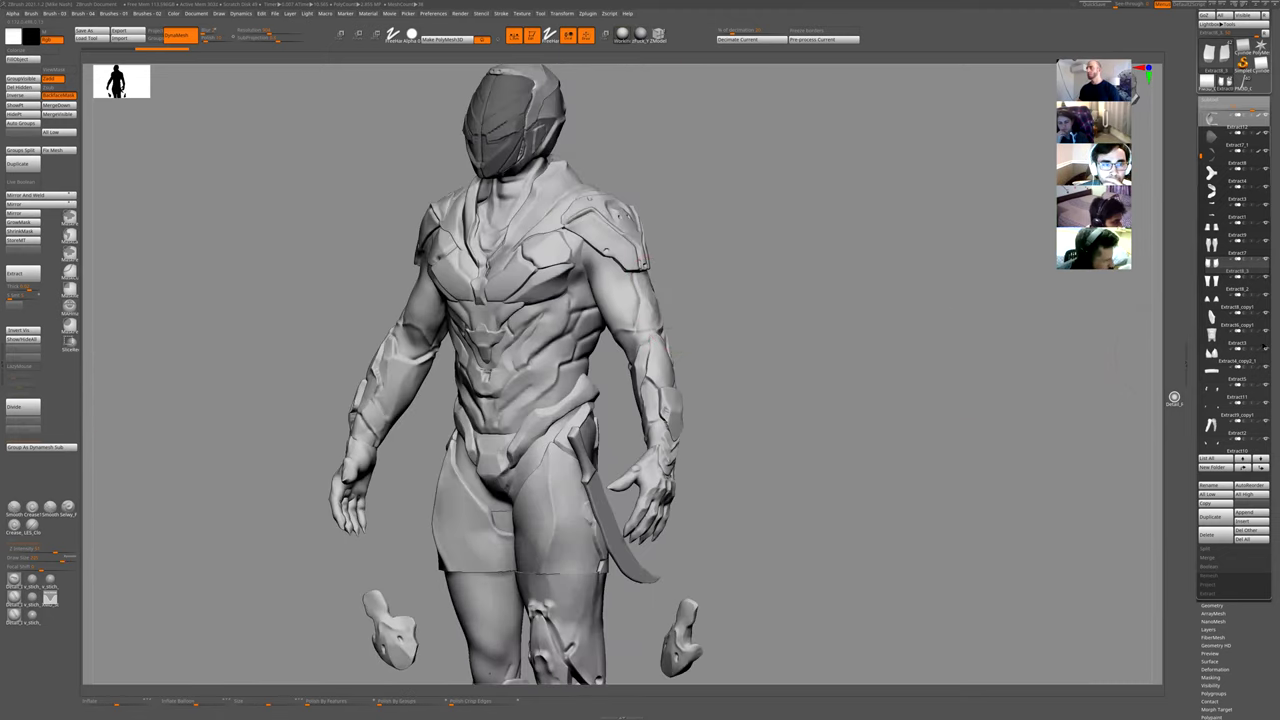
pyautogui.keyDown('alt'); pyautogui.moveTo(820, 520); pyautogui.dragTo(805, 446); pyautogui.keyUp('alt')
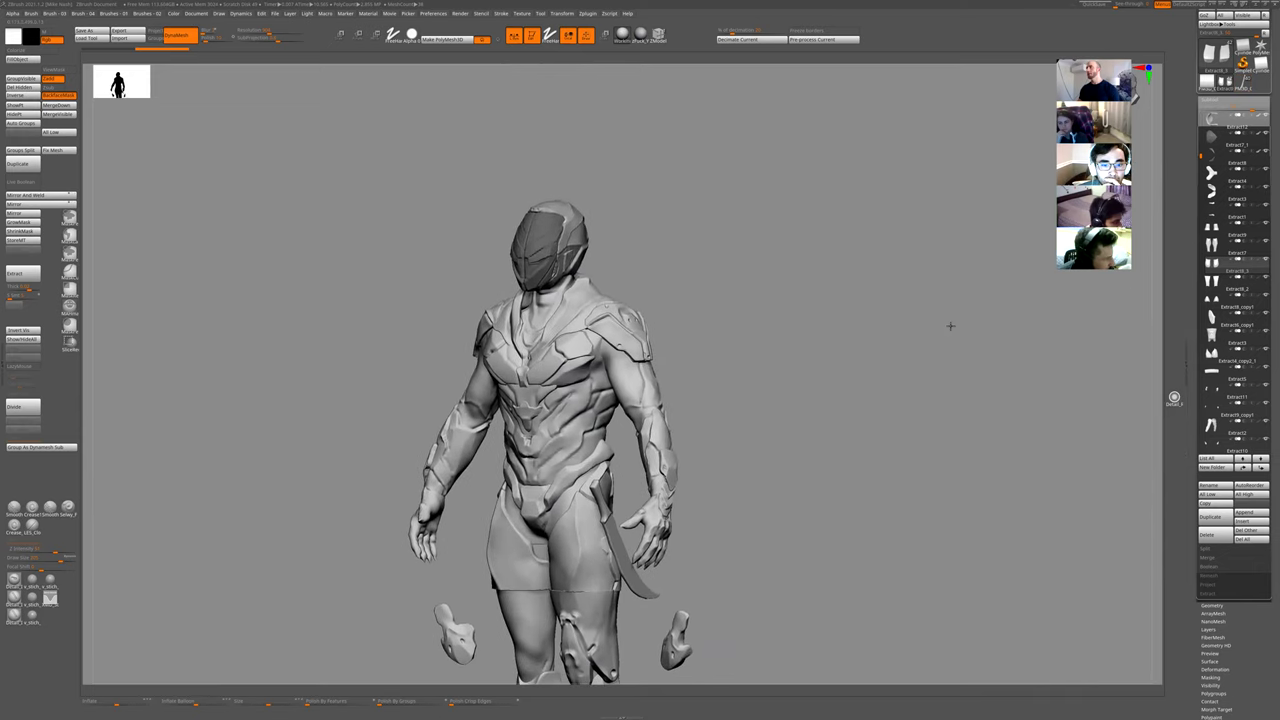
pyautogui.keyDown('alt'); pyautogui.moveTo(951, 326); pyautogui.dragTo(955, 226); pyautogui.keyUp('alt')
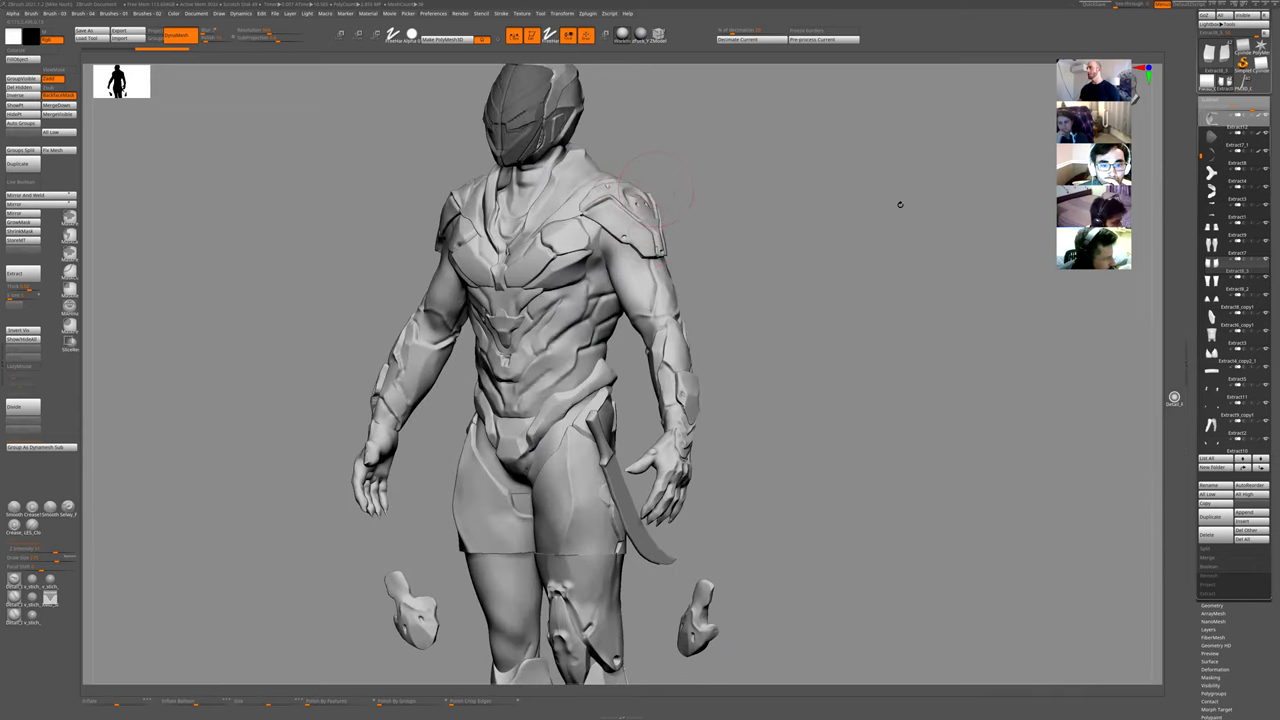
pyautogui.moveTo(900, 204)
pyautogui.mouseDown()
pyautogui.moveTo(774, 530)
pyautogui.moveTo(775, 377)
pyautogui.moveTo(811, 346)
pyautogui.mouseUp()
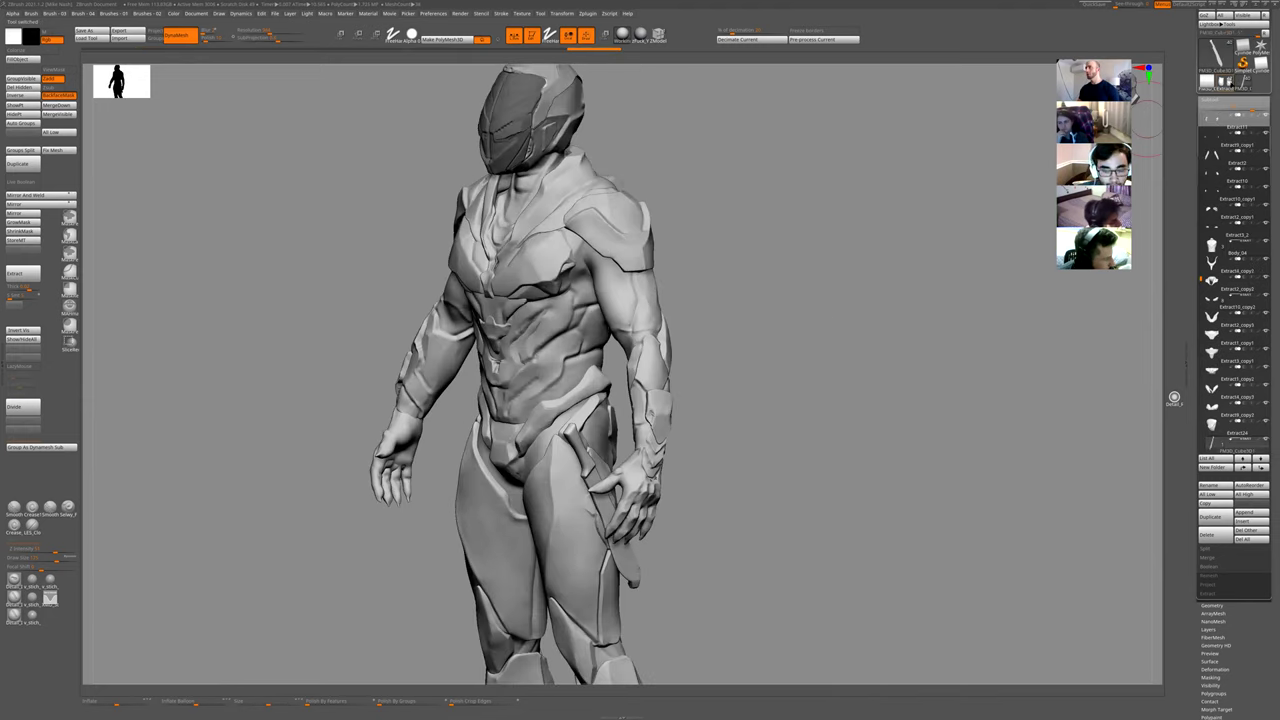
# - Compare the simpler and detailed figure versions by alternating between them in front and back views
pyautogui.click(1243, 80)
pyautogui.click(1224, 82)
pyautogui.click(1243, 80)
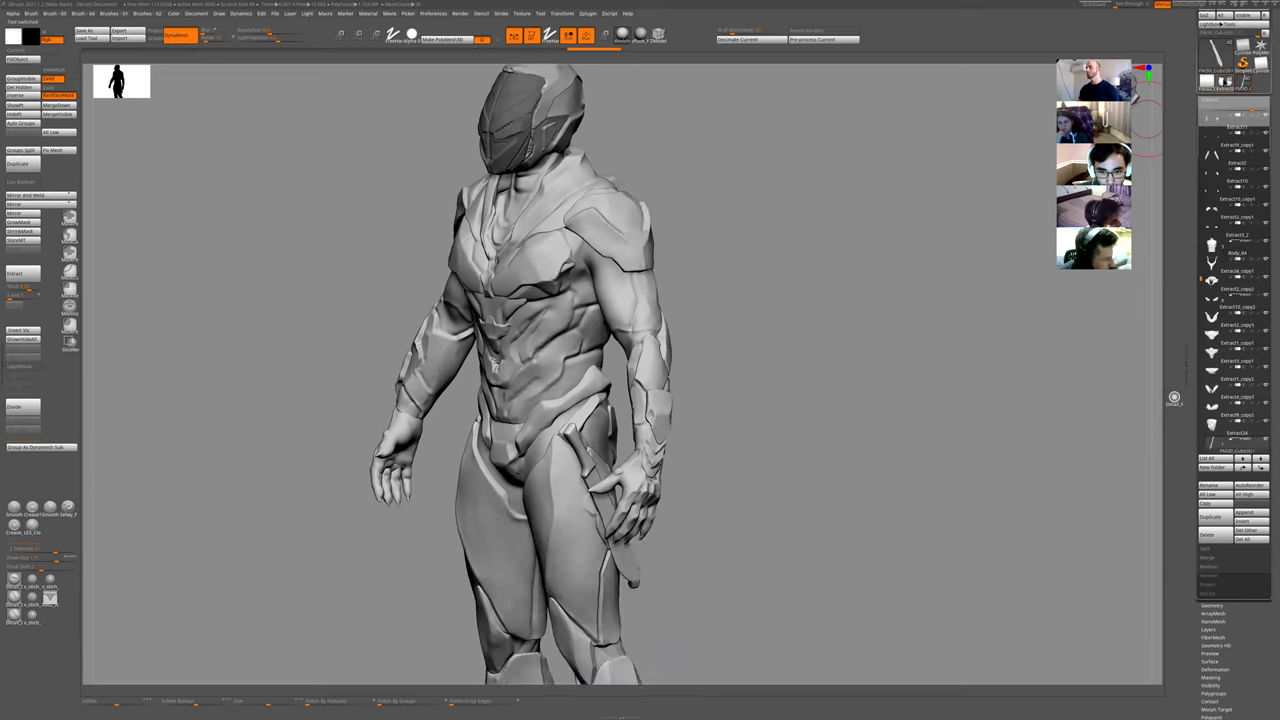
pyautogui.click(1224, 82)
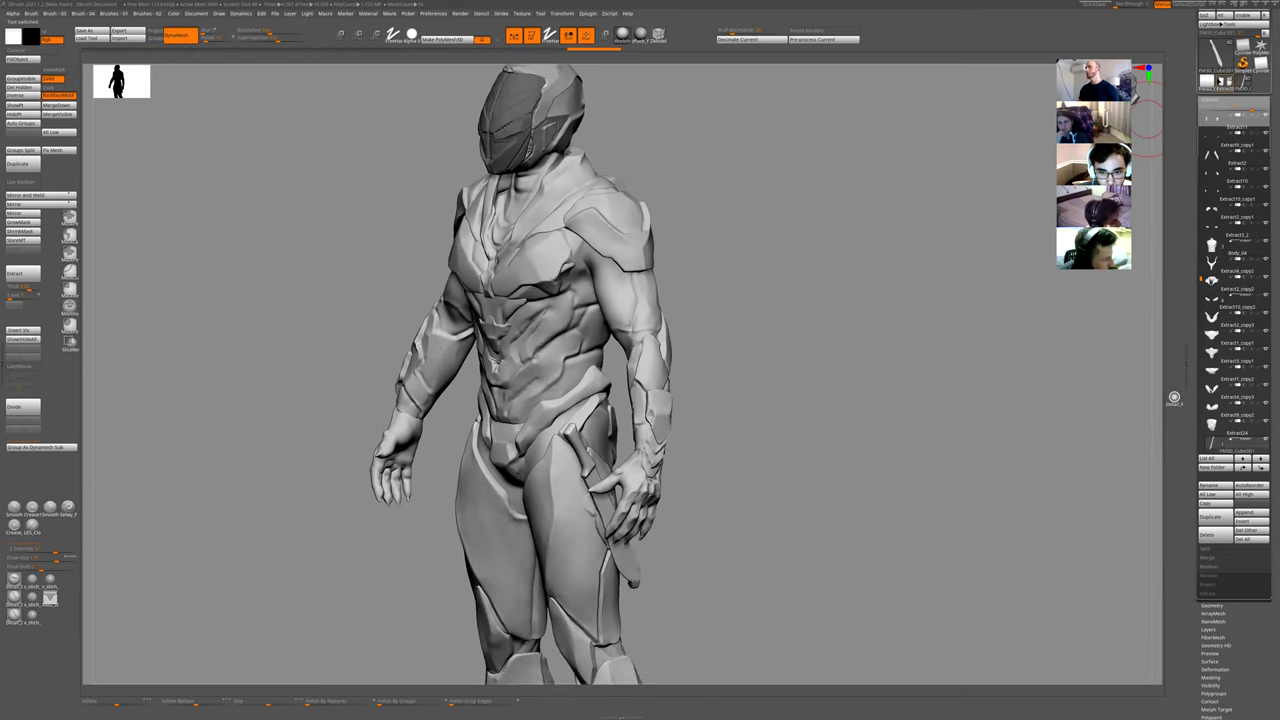
pyautogui.moveTo(1148, 120)
pyautogui.mouseDown()
pyautogui.moveTo(880, 243)
pyautogui.moveTo(912, 228)
pyautogui.mouseUp()
pyautogui.click(1243, 81)
pyautogui.click(1226, 81)
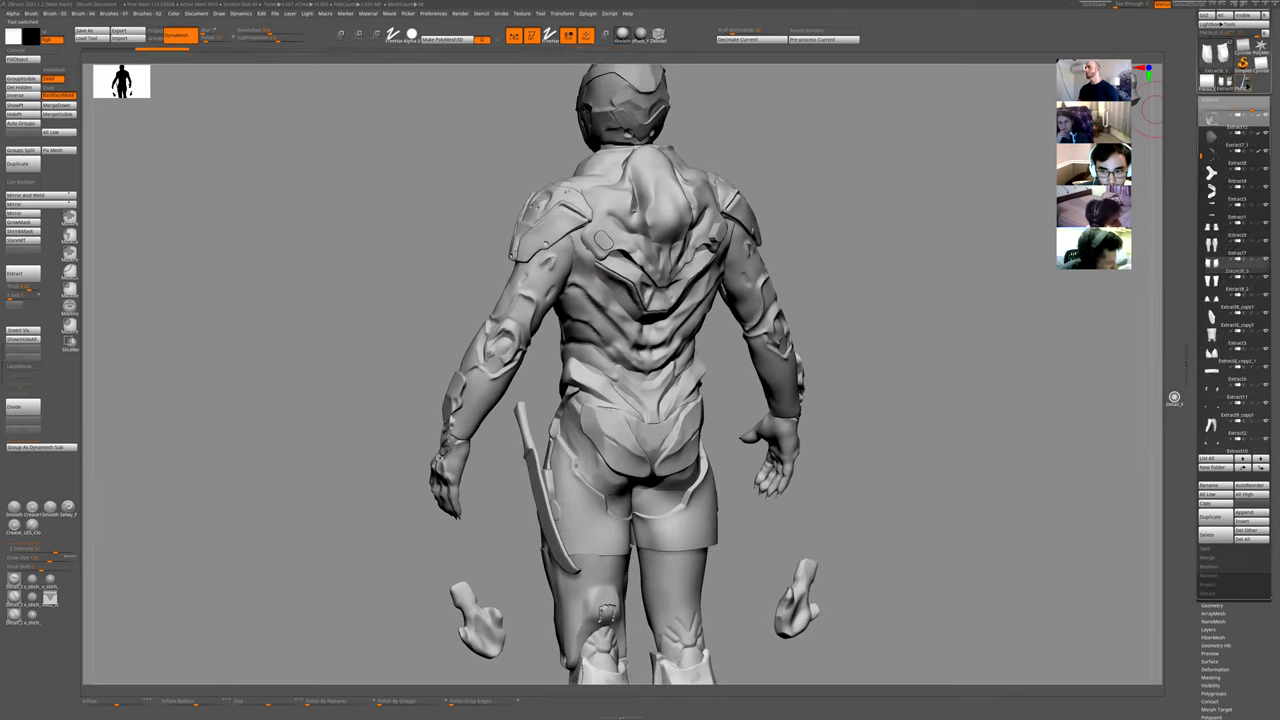
pyautogui.click(1243, 81)
pyautogui.click(1228, 81)
pyautogui.click(1245, 83)
pyautogui.click(1226, 81)
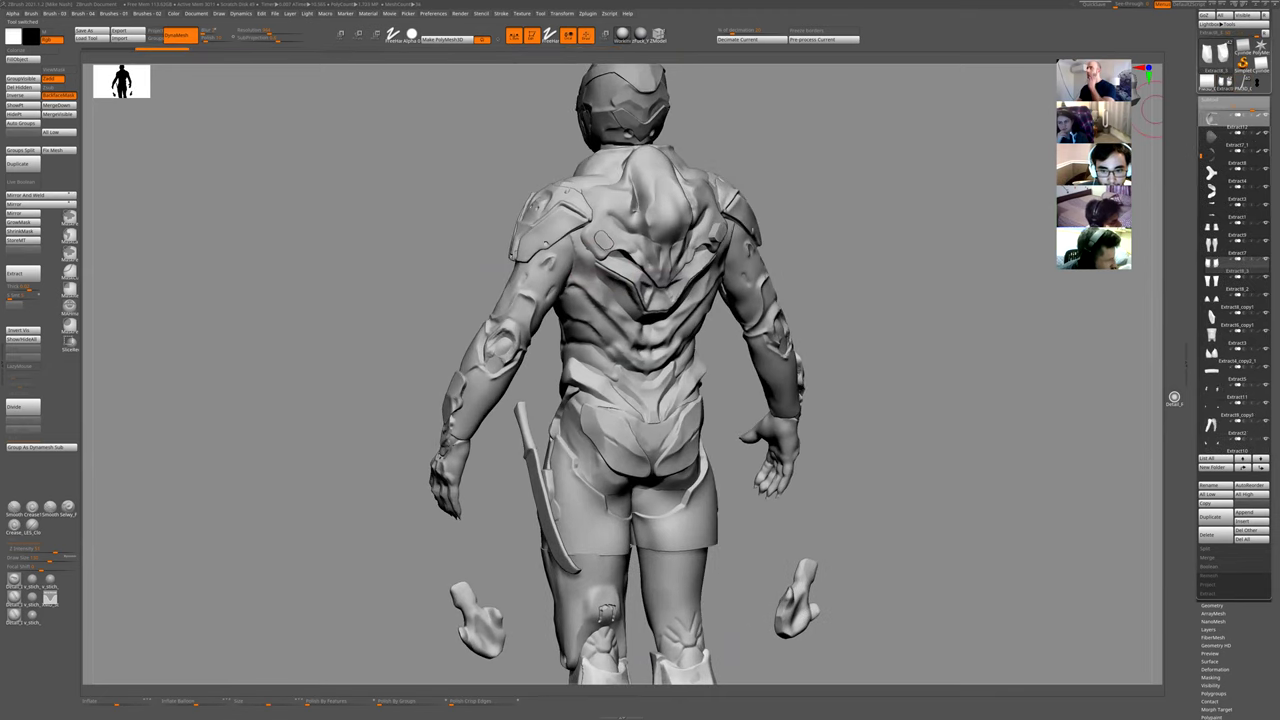
pyautogui.click(1245, 83)
pyautogui.click(1226, 82)
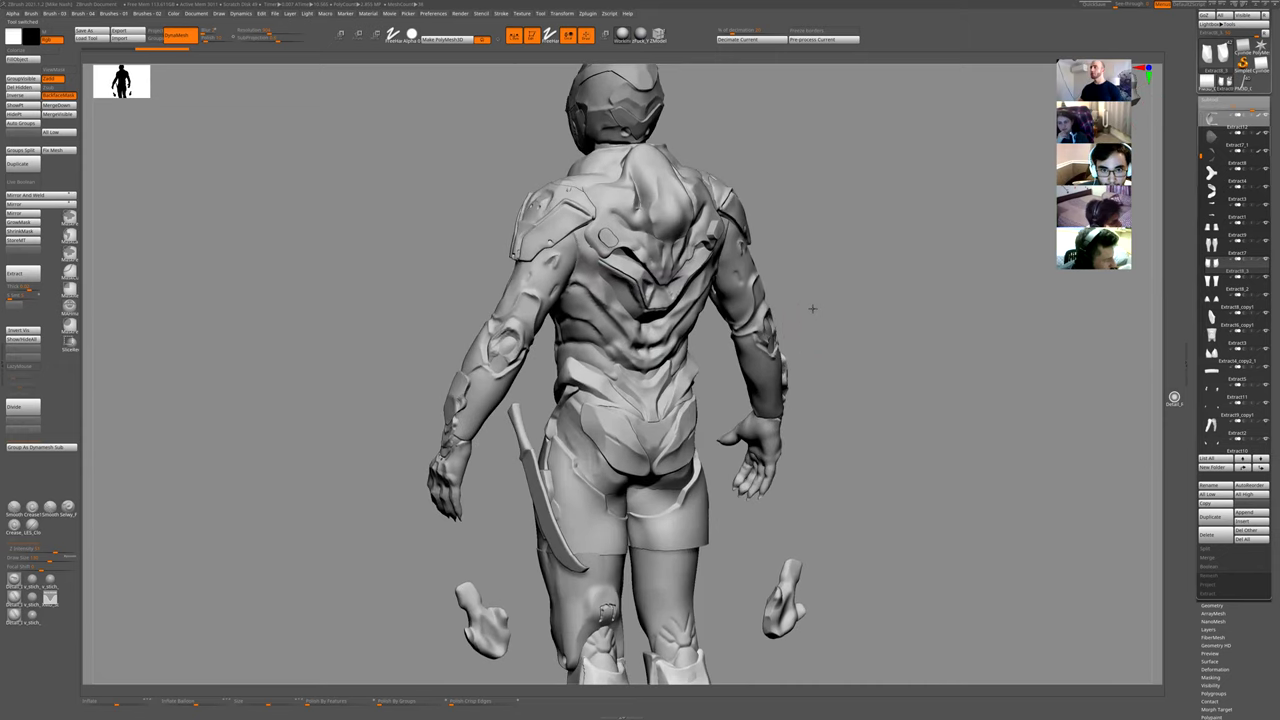
pyautogui.moveTo(811, 309)
pyautogui.mouseDown()
pyautogui.moveTo(671, 284)
pyautogui.moveTo(813, 285)
pyautogui.mouseUp()
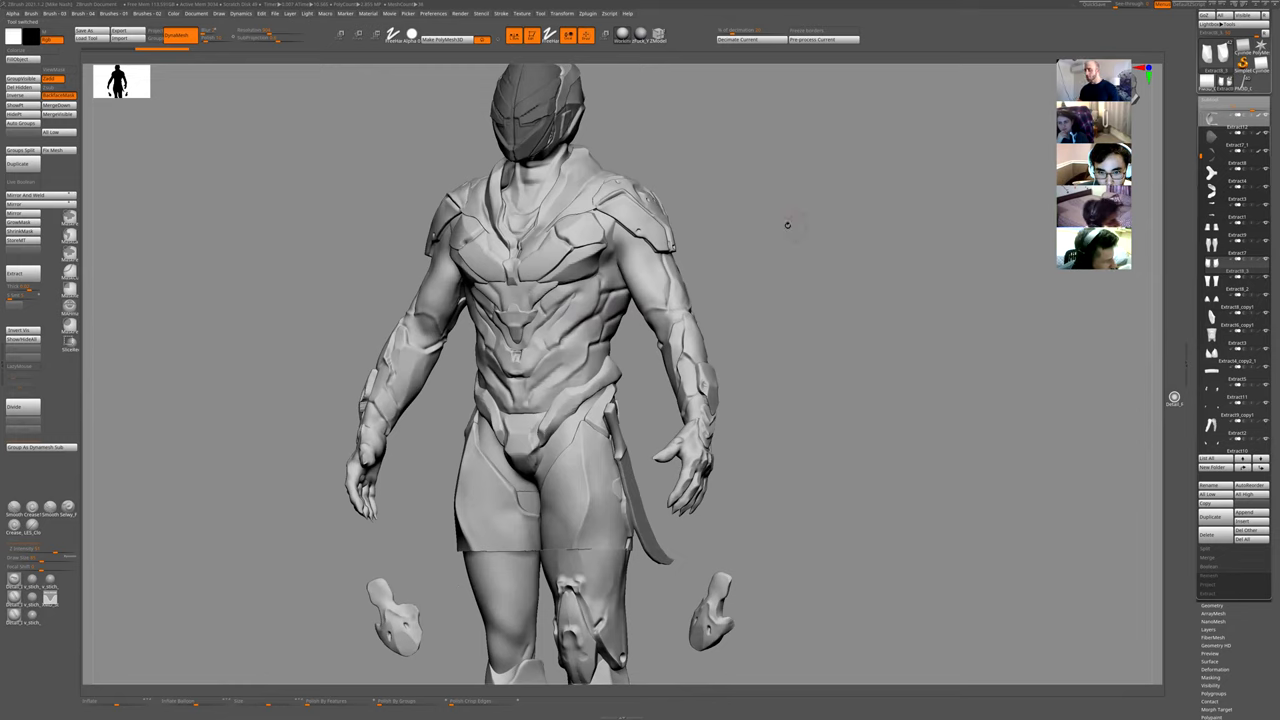
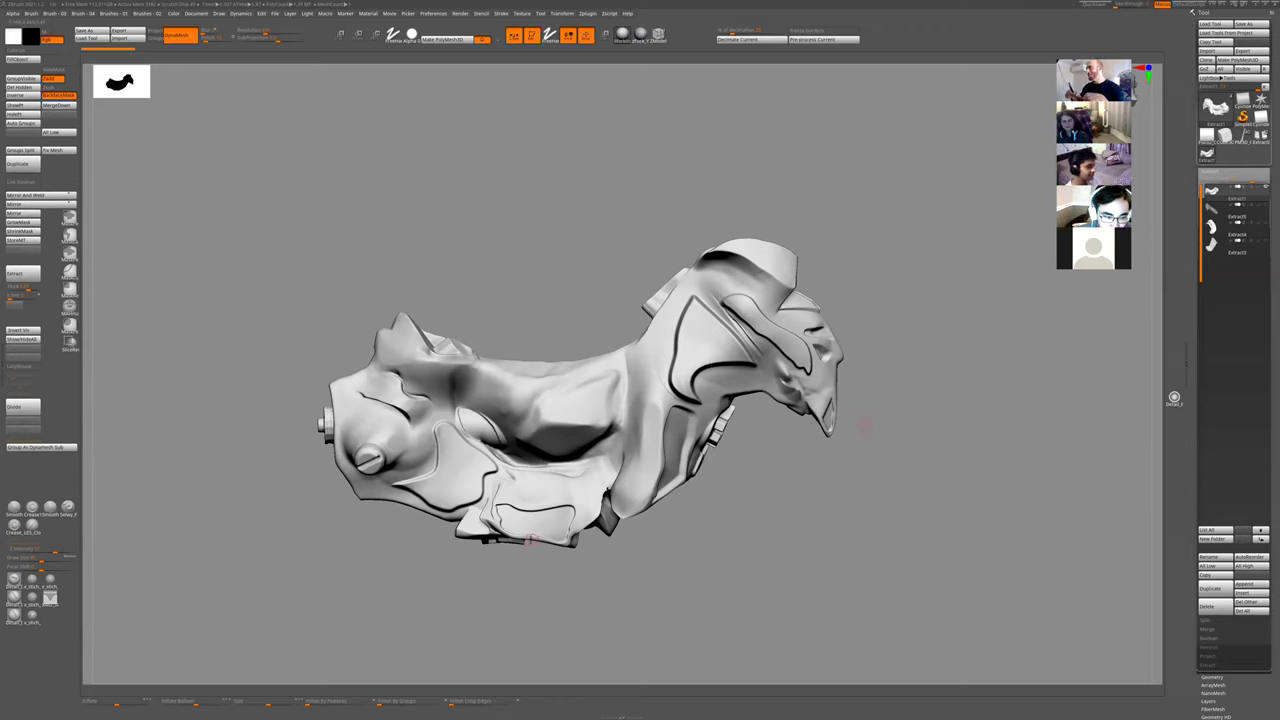
# - Mask the long curved panel on the side of the creature-like model's beaked head and extract it as a separate subtool
pyautogui.moveTo(841, 518); pyautogui.dragTo(858, 393)
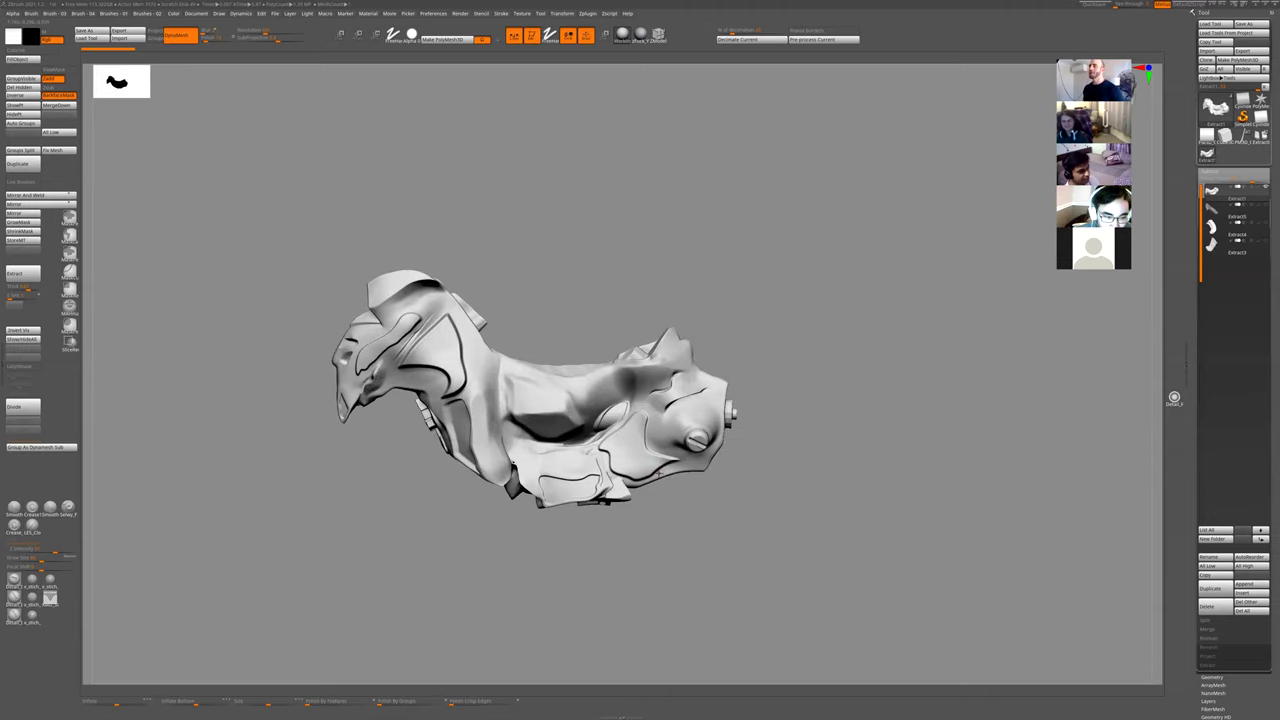
pyautogui.moveTo(446, 362)
pyautogui.mouseDown(button='right')
pyautogui.moveTo(518, 371)
pyautogui.moveTo(459, 363)
pyautogui.mouseUp(button='right')
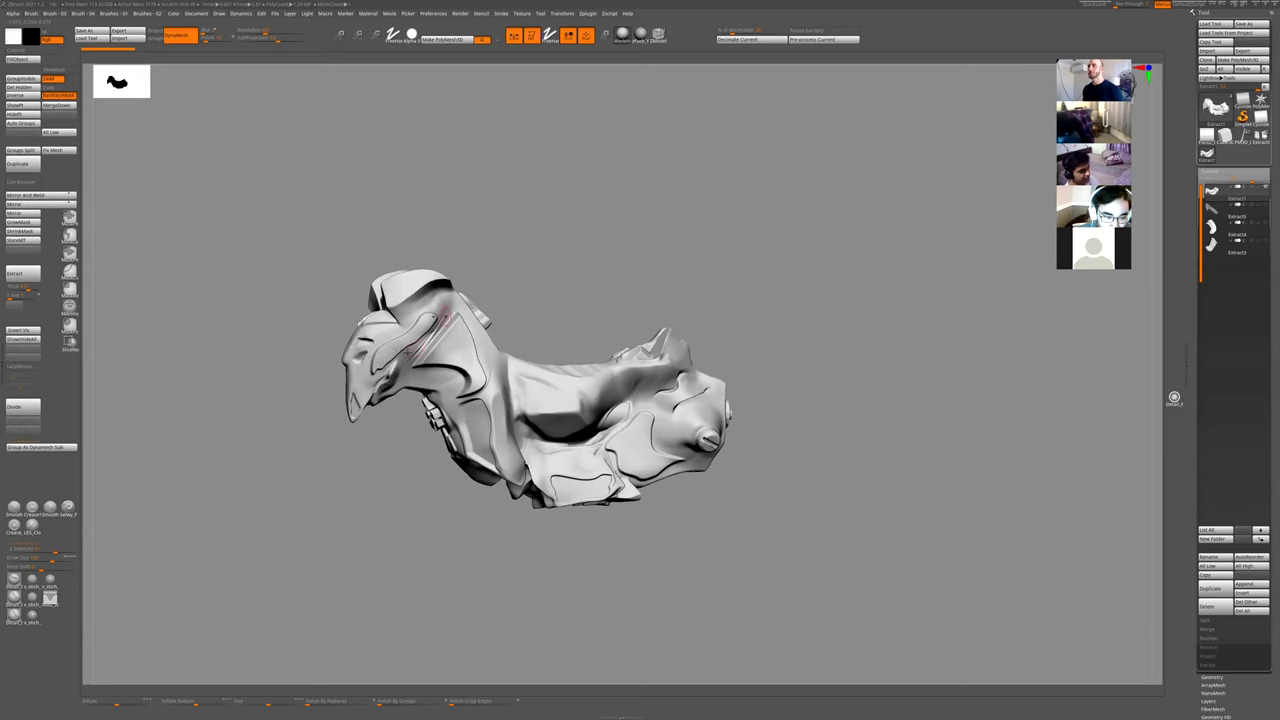
pyautogui.moveTo(477, 257); pyautogui.dragTo(425, 318)
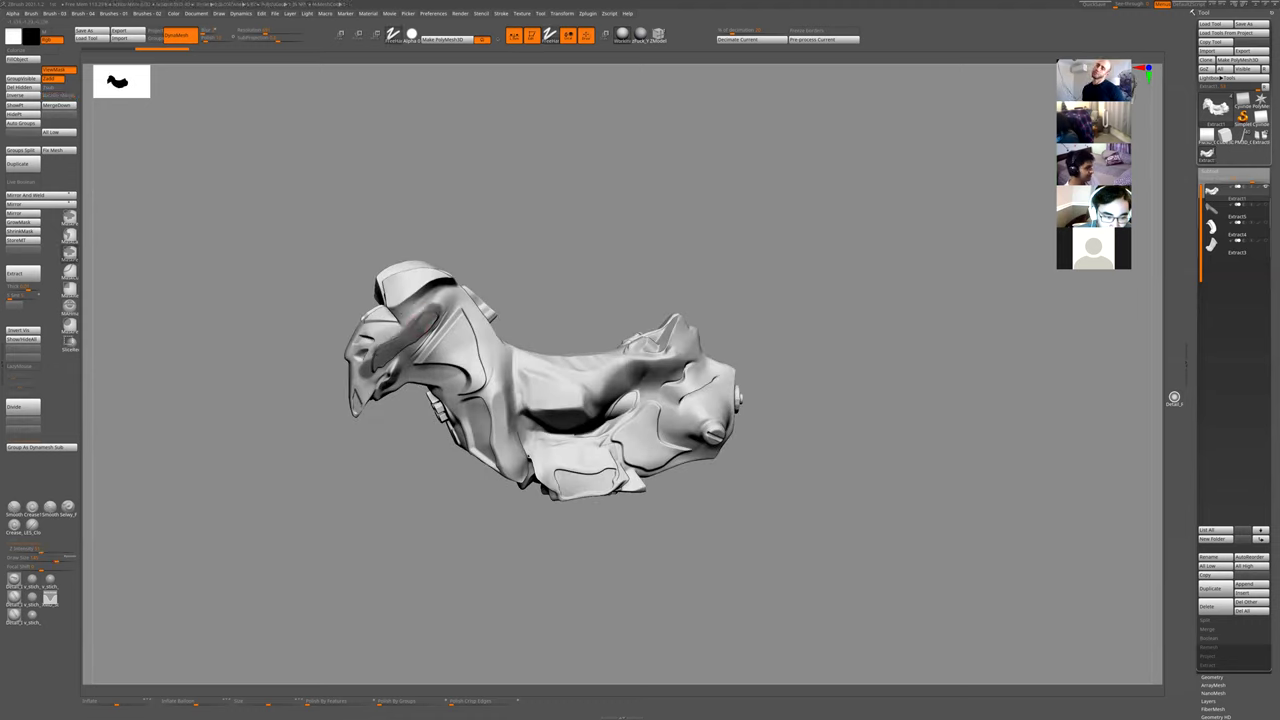
pyautogui.moveTo(499, 248); pyautogui.dragTo(458, 316)
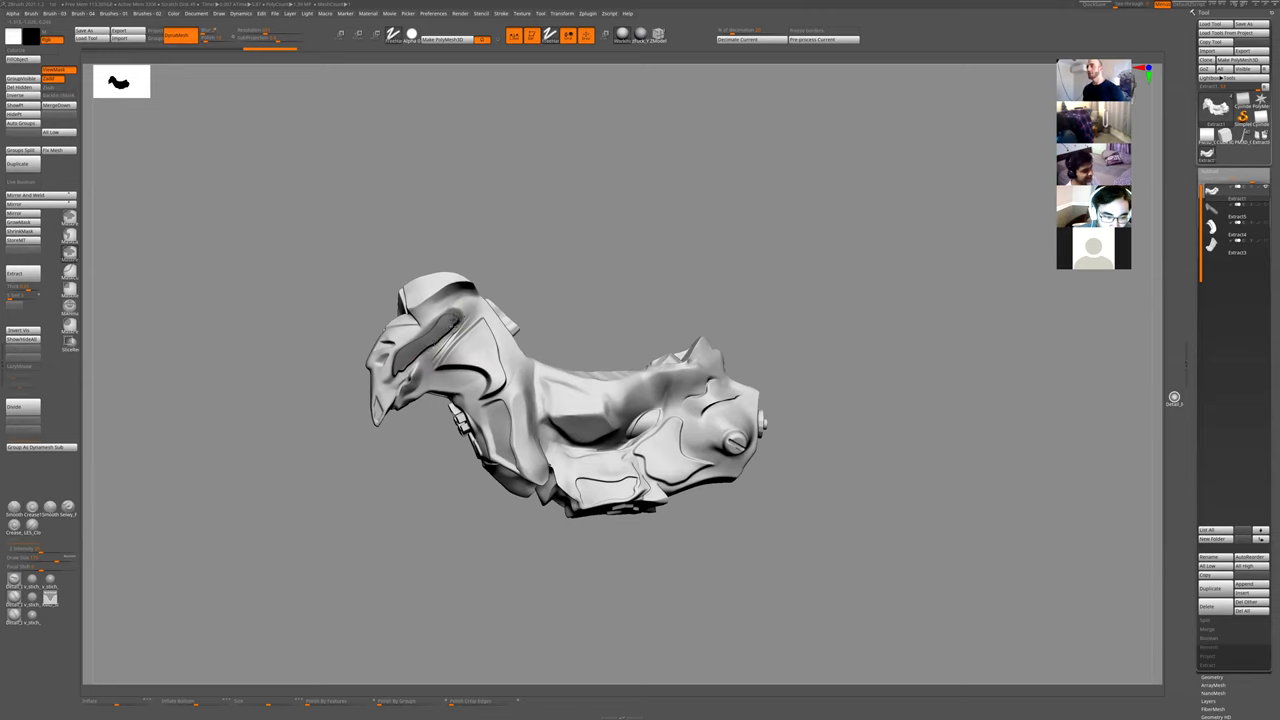
pyautogui.moveTo(526, 254); pyautogui.dragTo(510, 296)
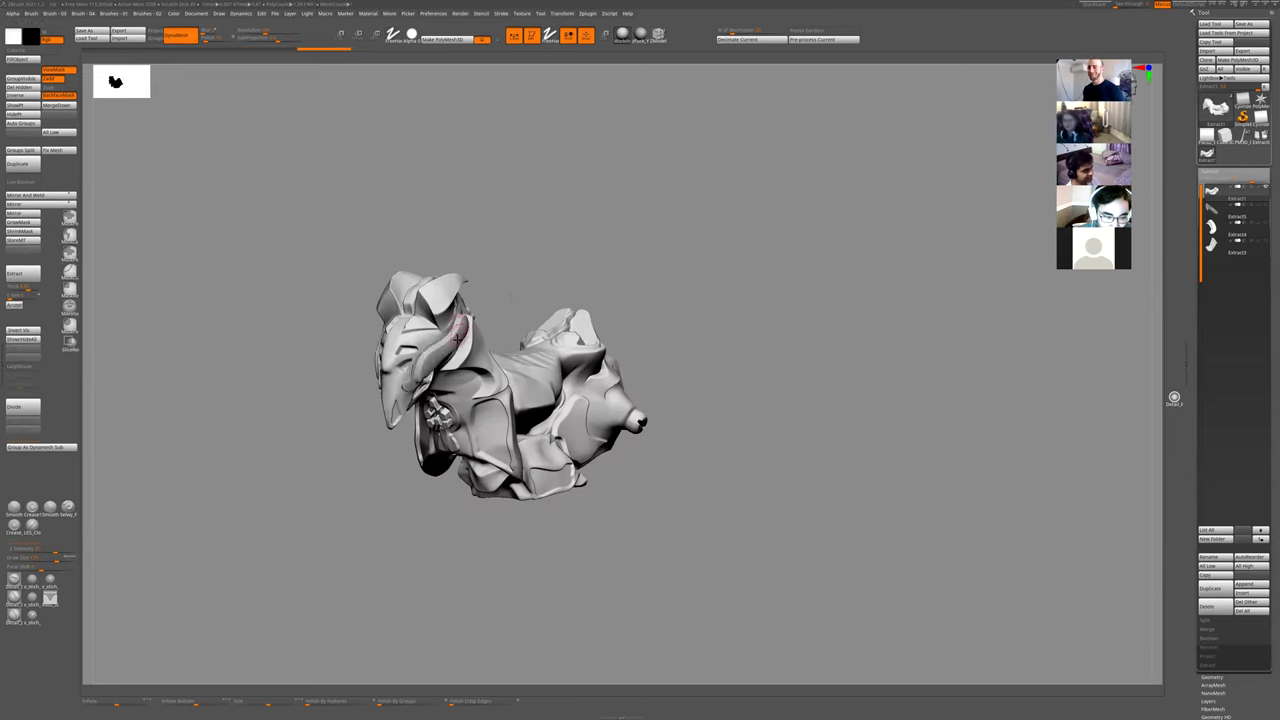
pyautogui.click(16, 306)
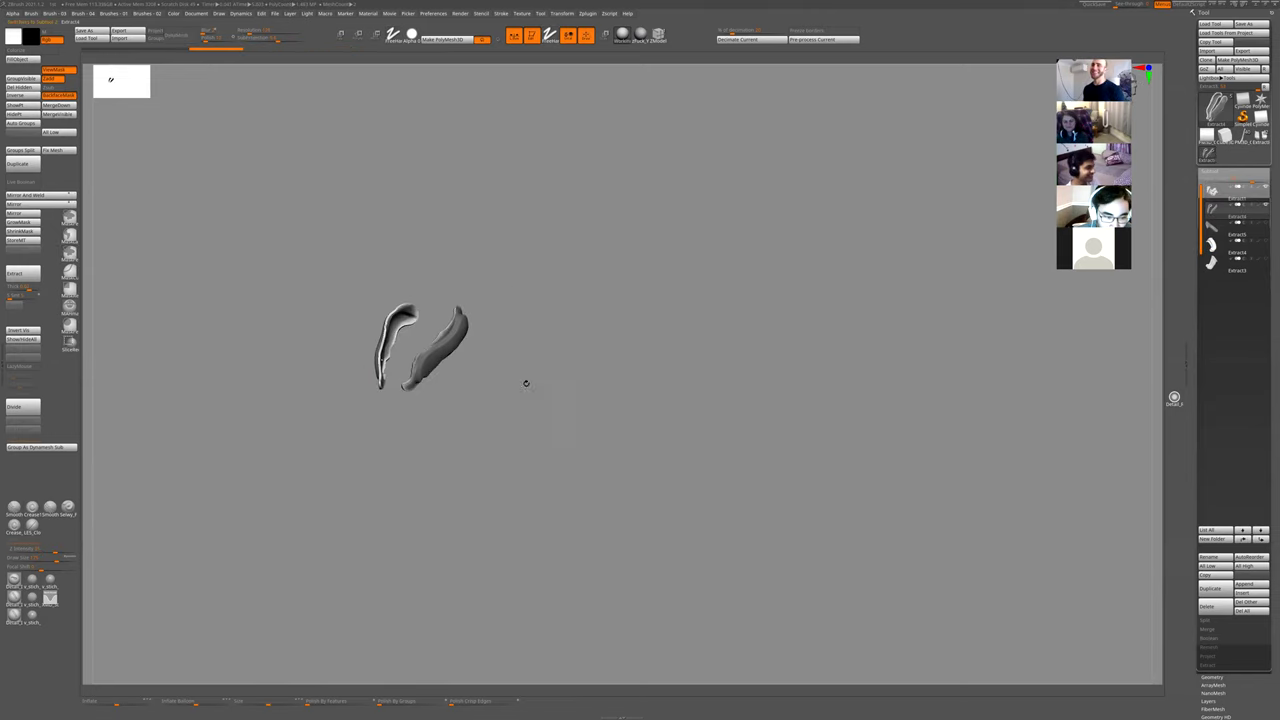
# - Isolate the extracted head strips, hide their unneeded surfaces and check the mirrored pair from the front
pyautogui.keyDown('ctrl'); pyautogui.keyDown('shift'); pyautogui.click(314, 325); pyautogui.keyUp('shift'); pyautogui.keyUp('ctrl')
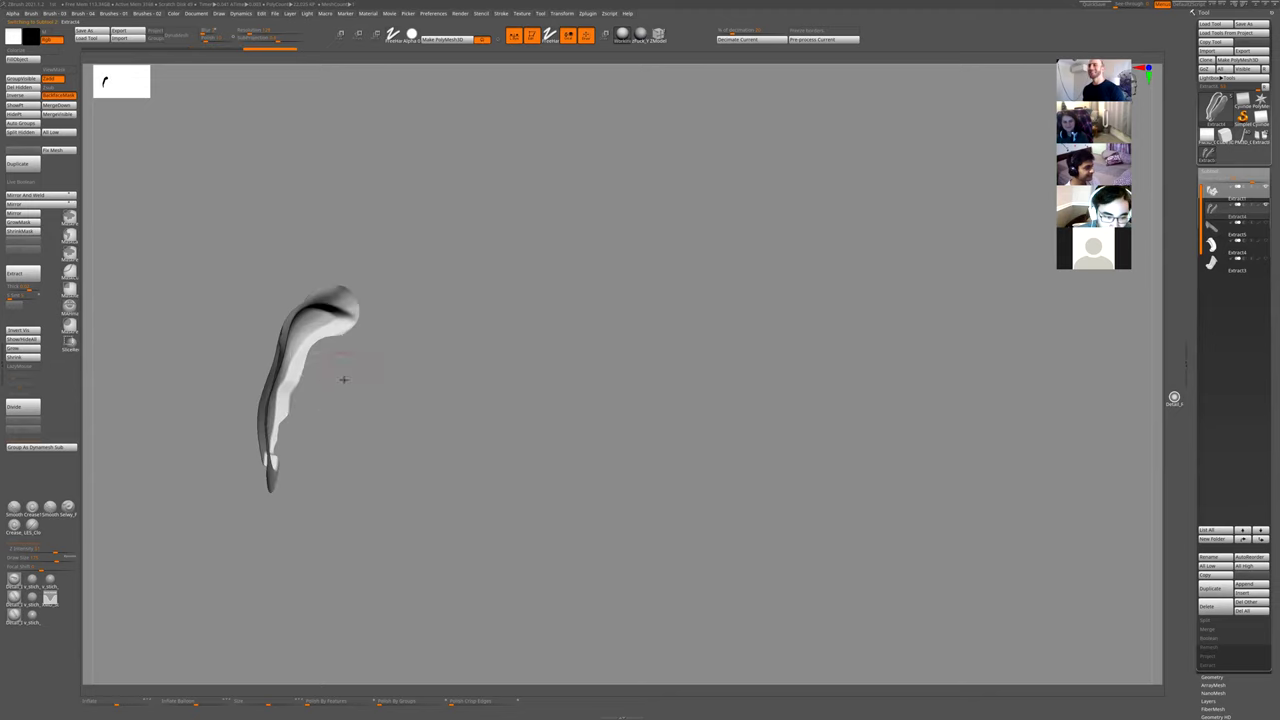
pyautogui.moveTo(343, 380); pyautogui.dragTo(349, 331)
pyautogui.keyDown('ctrl'); pyautogui.keyDown('shift'); pyautogui.click(338, 318); pyautogui.keyUp('shift'); pyautogui.keyUp('ctrl')
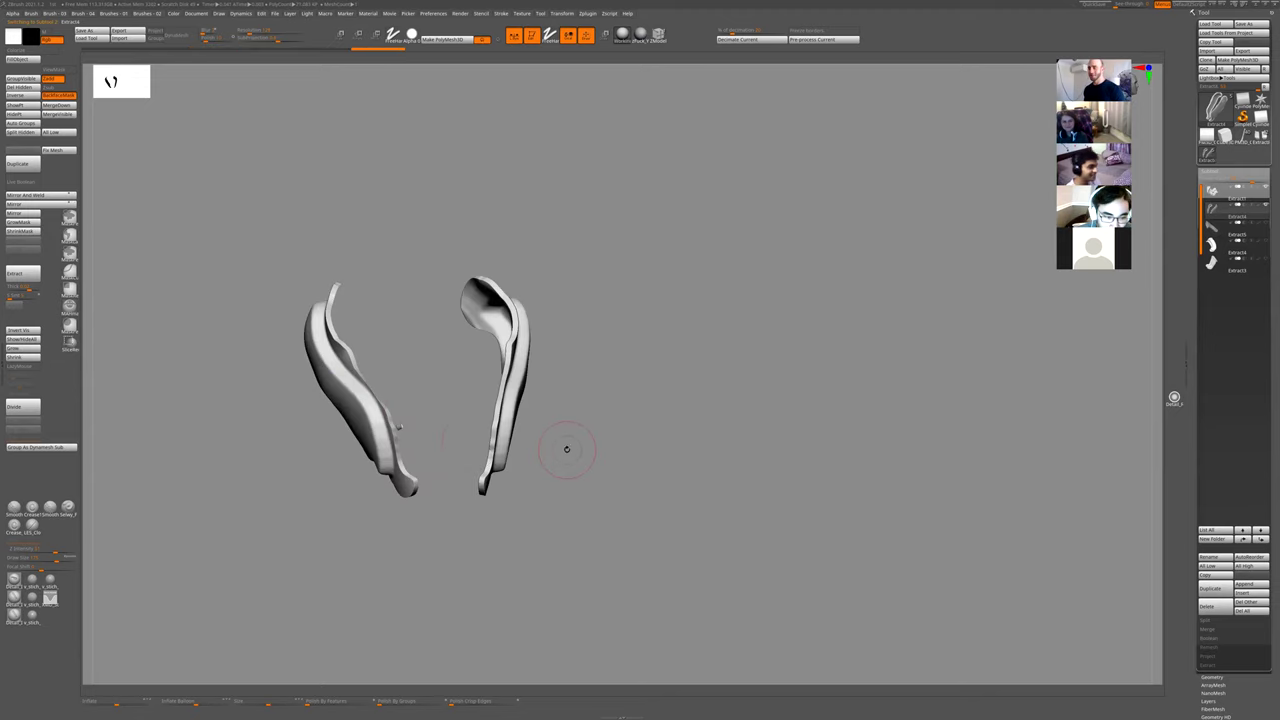
pyautogui.keyDown('shift'); pyautogui.moveTo(727, 357); pyautogui.dragTo(680, 369); pyautogui.keyUp('shift')
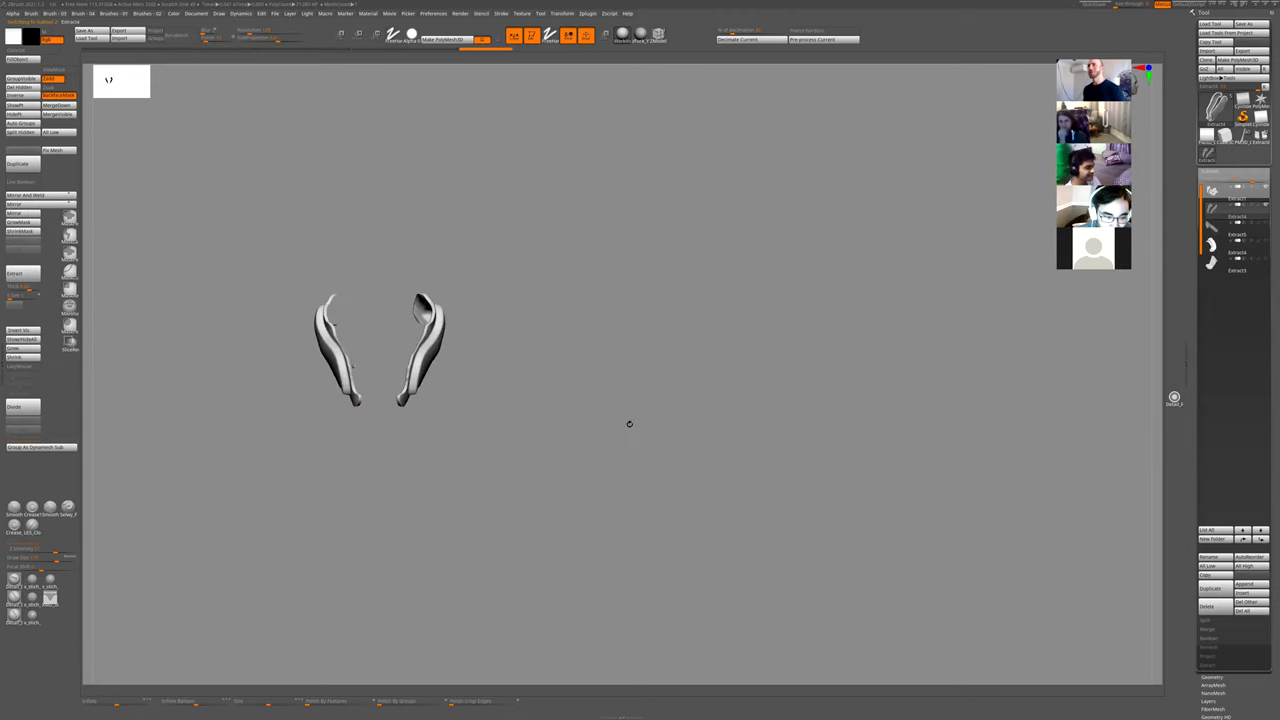
# - Show the full beaked model again and try DynaMesh on the extracted head strips with an adjusted resolution
pyautogui.hotkey('shift', 's')
pyautogui.click(256, 30)
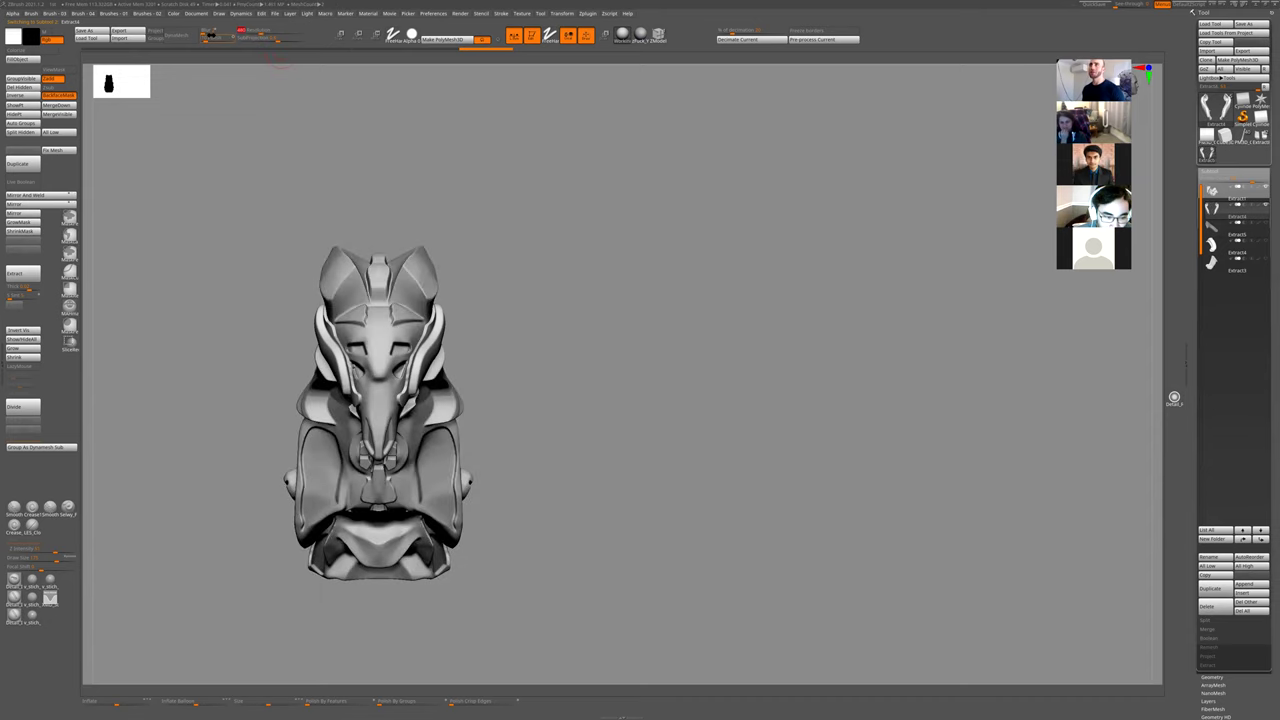
pyautogui.moveTo(563, 323); pyautogui.dragTo(257, 126)
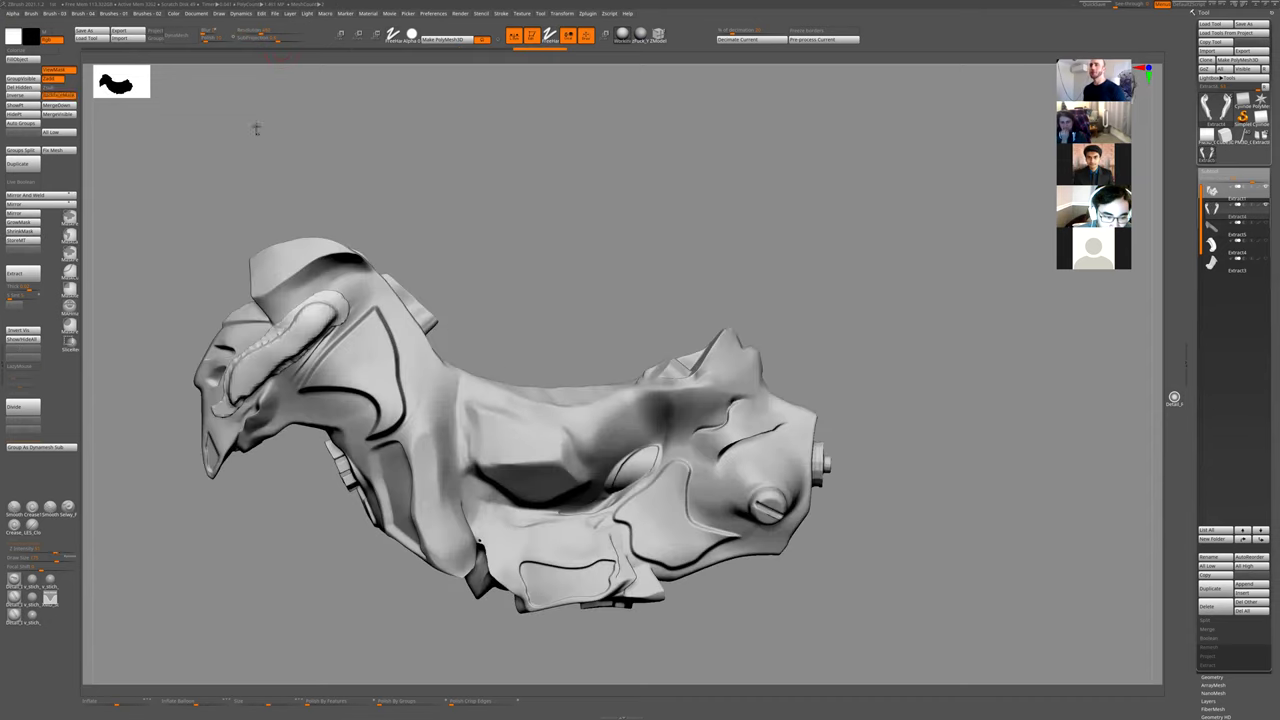
pyautogui.click(247, 28)
pyautogui.hotkey('ctrl', 'shift', 'z')
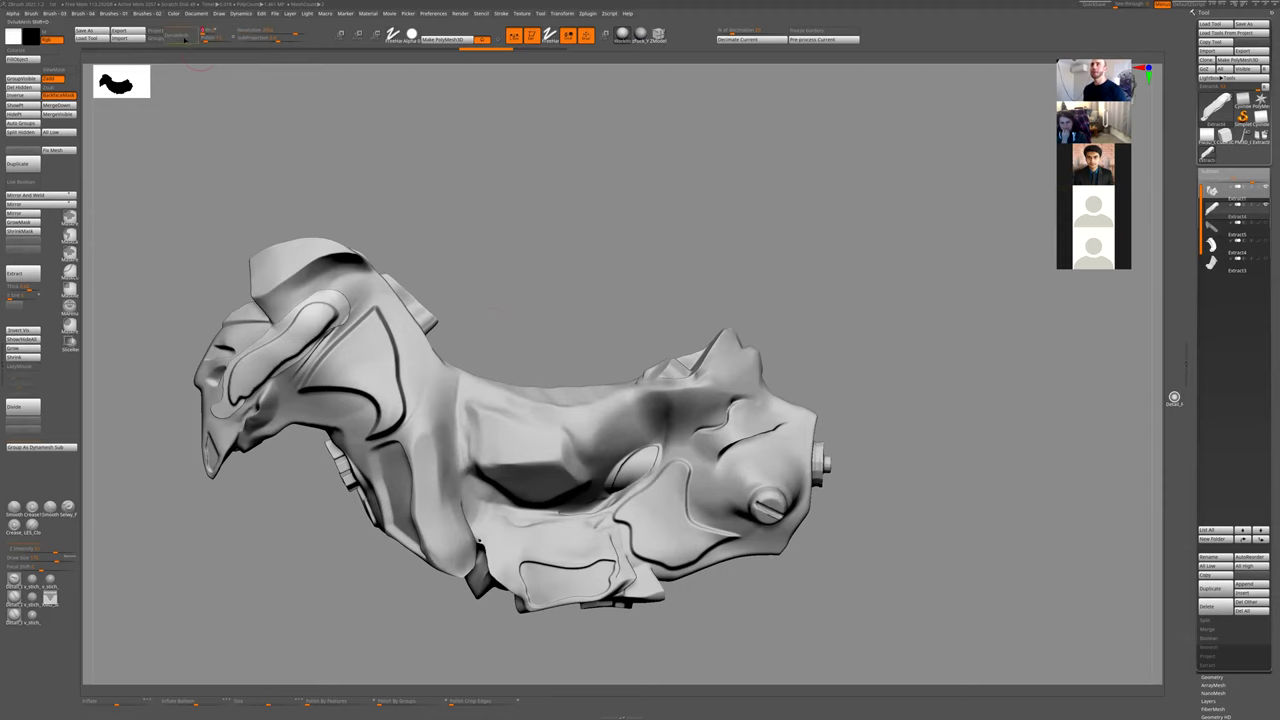
# - Open the Draw preferences
pyautogui.keyDown('alt'); pyautogui.moveTo(538, 264); pyautogui.dragTo(343, 331); pyautogui.keyUp('alt')
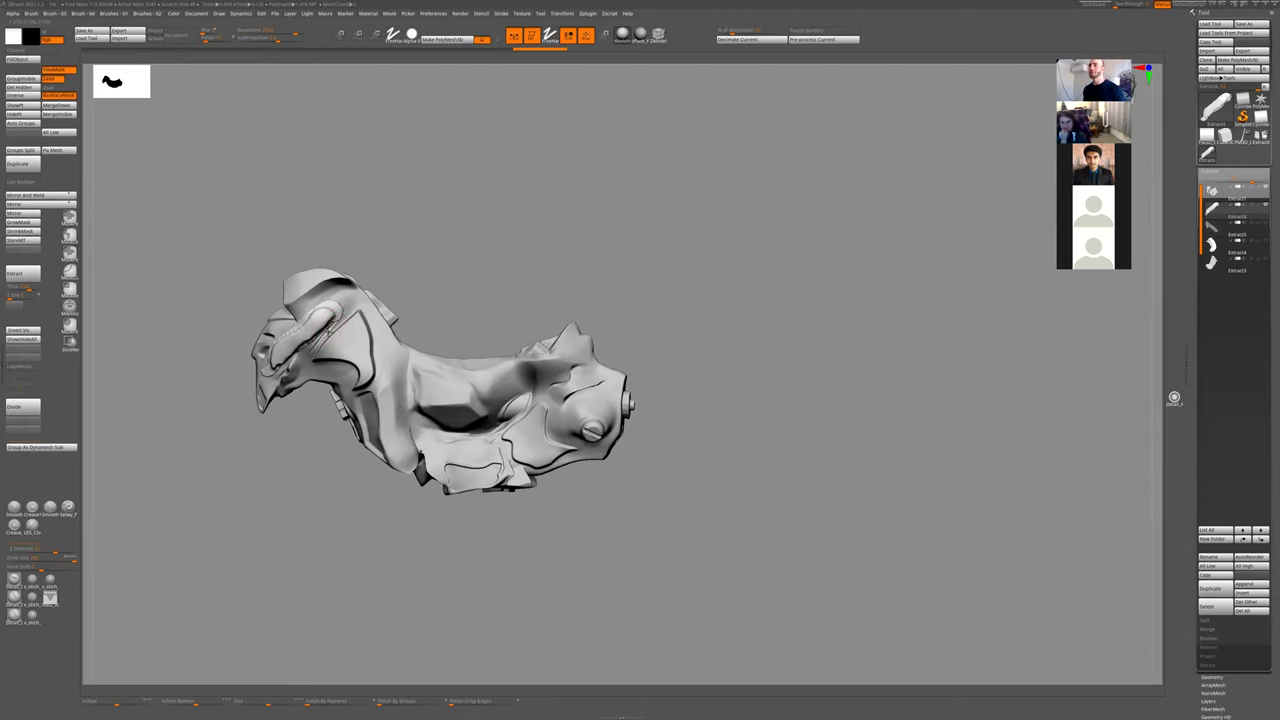
pyautogui.click(432, 15)
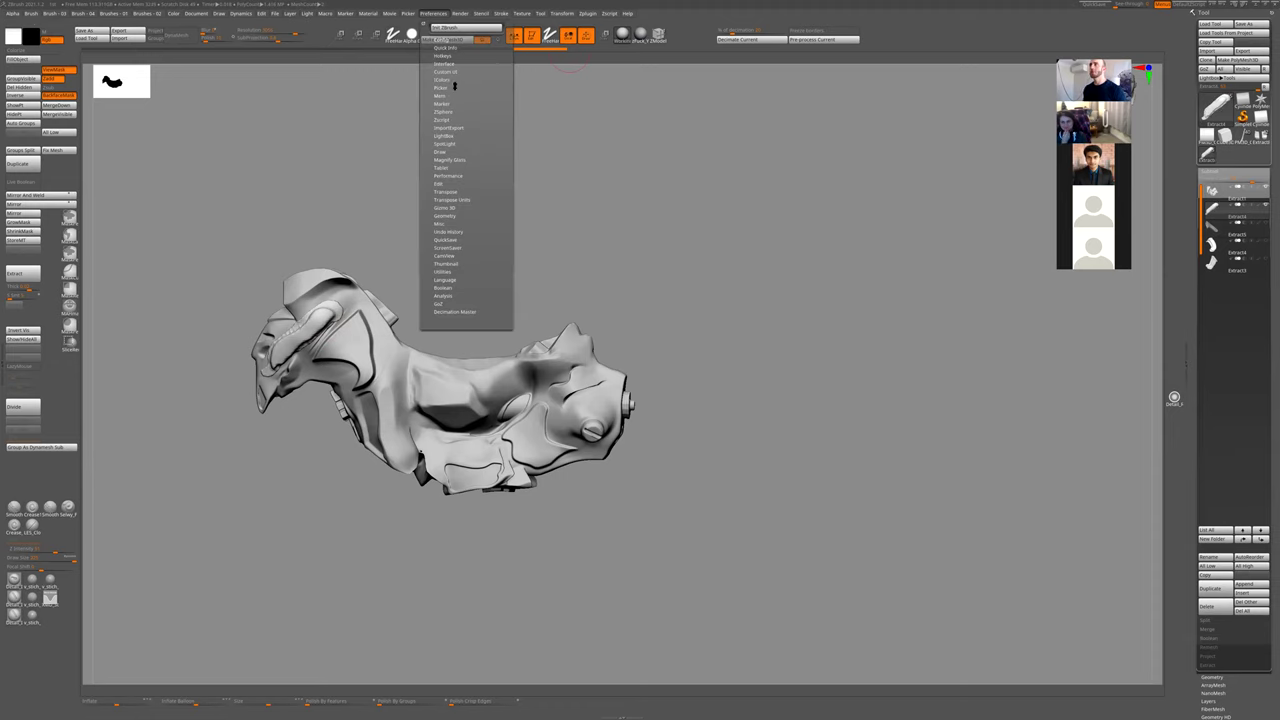
pyautogui.click(443, 151)
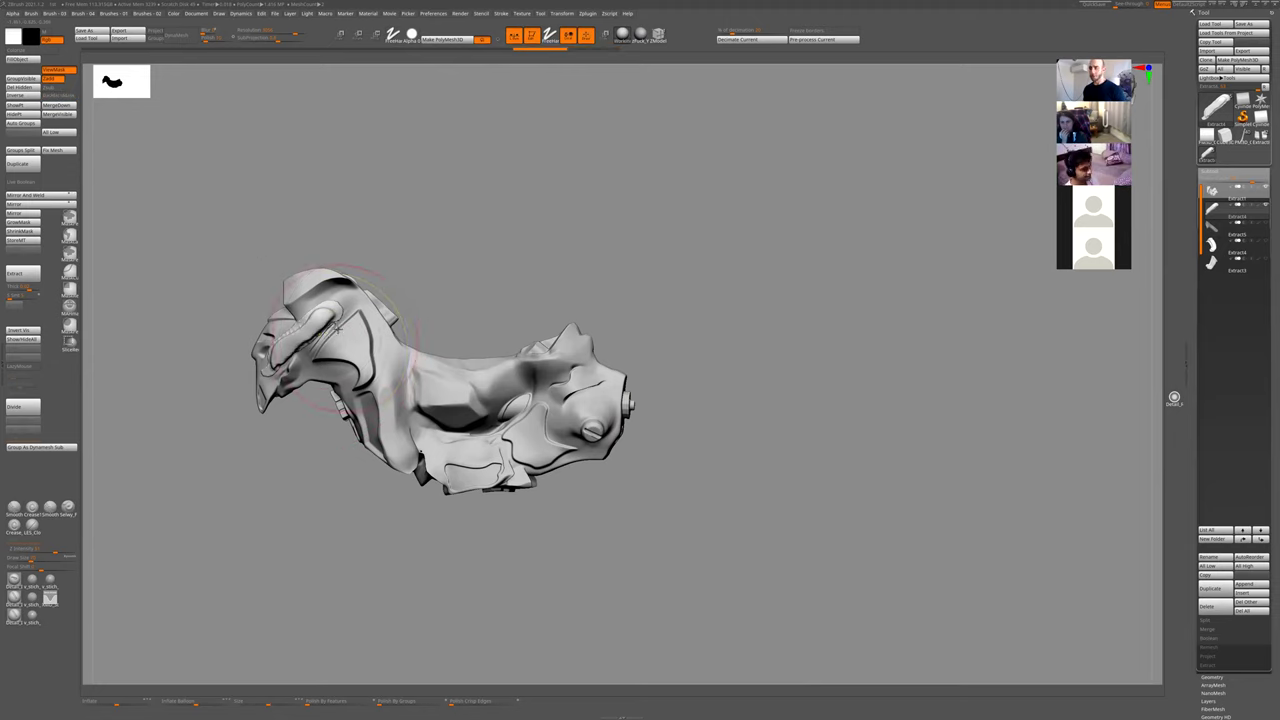
# - Select the main body and examine the beaked model from both sides, the front and underneath
pyautogui.moveTo(347, 334); pyautogui.dragTo(308, 323, button='right')
pyautogui.moveTo(360, 231)
pyautogui.mouseDown(button='right')
pyautogui.moveTo(400, 328)
pyautogui.moveTo(440, 337)
pyautogui.moveTo(369, 326)
pyautogui.moveTo(330, 390)
pyautogui.moveTo(297, 403)
pyautogui.moveTo(342, 323)
pyautogui.moveTo(366, 226)
pyautogui.moveTo(423, 251)
pyautogui.moveTo(414, 320)
pyautogui.moveTo(375, 306)
pyautogui.moveTo(434, 323)
pyautogui.moveTo(345, 335)
pyautogui.mouseUp(button='right')
pyautogui.keyDown('ctrl'); pyautogui.moveTo(438, 274); pyautogui.dragTo(440, 258, button='right'); pyautogui.keyUp('ctrl')
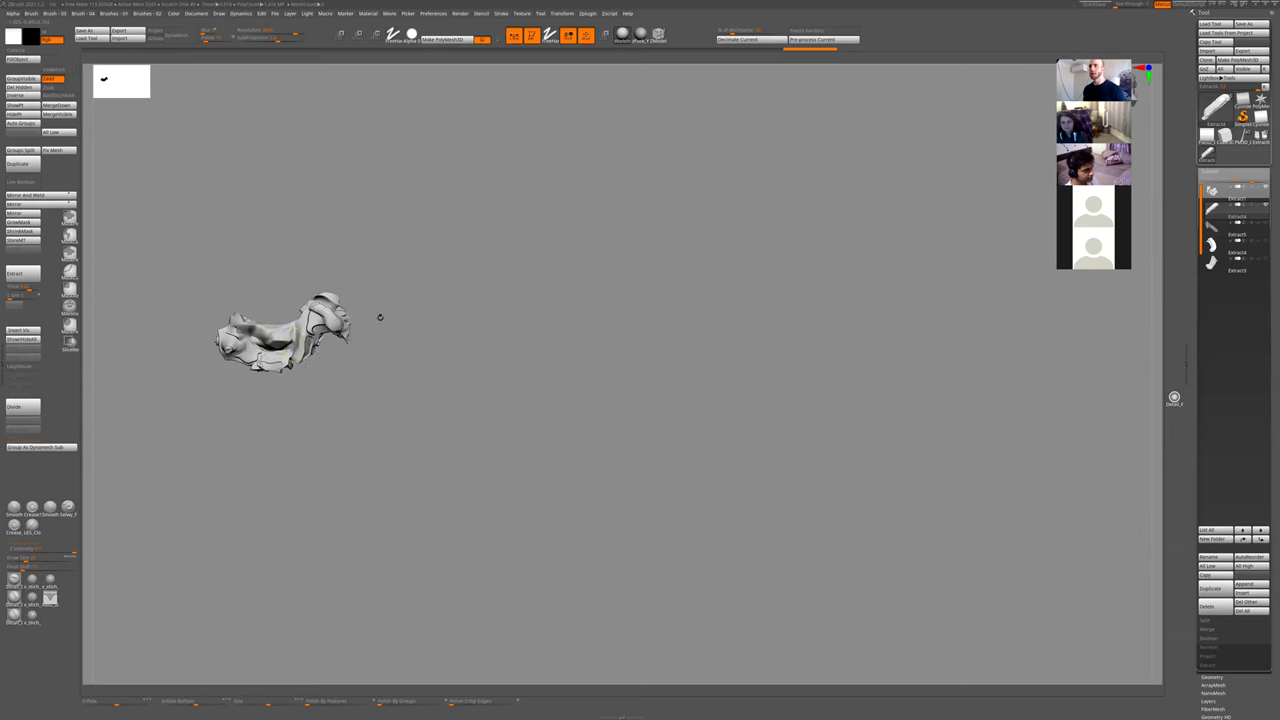
pyautogui.moveTo(380, 317); pyautogui.dragTo(318, 301, button='right')
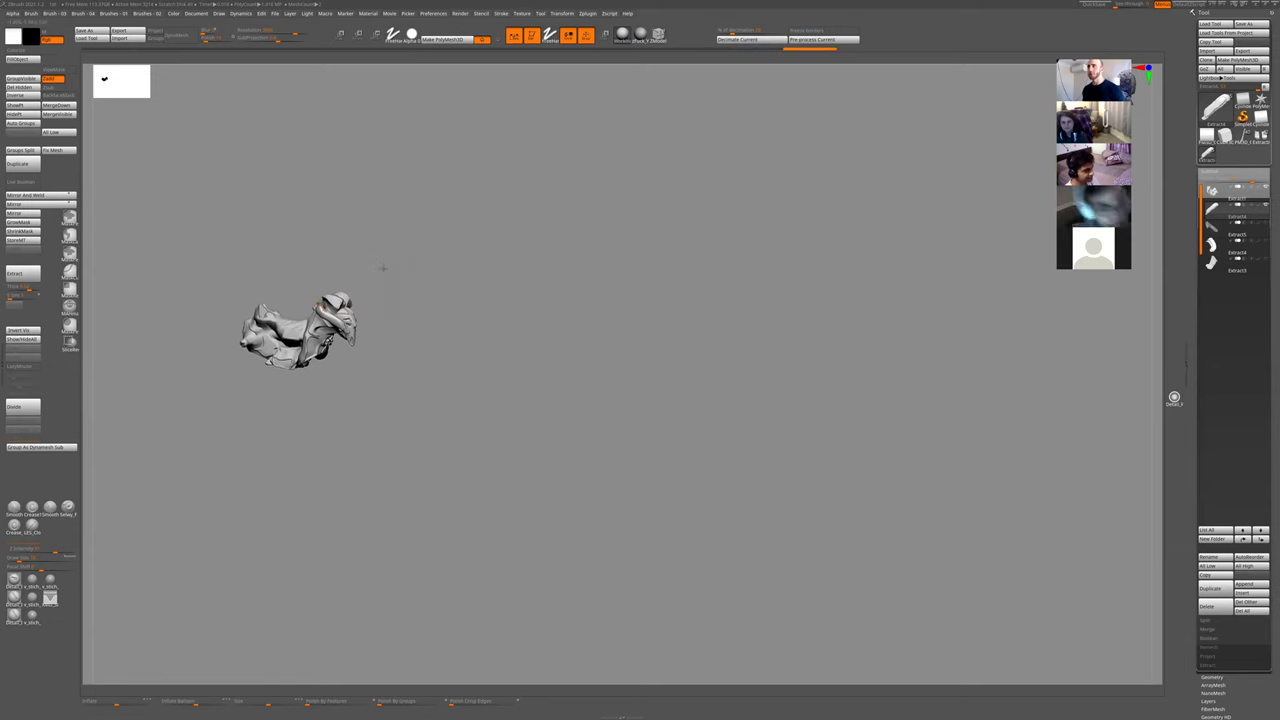
pyautogui.keyDown('ctrl'); pyautogui.moveTo(383, 268); pyautogui.dragTo(354, 386, button='right'); pyautogui.keyUp('ctrl')
pyautogui.keyDown('alt'); pyautogui.click(330, 368); pyautogui.keyUp('alt')
pyautogui.moveTo(343, 431)
pyautogui.mouseDown(button='right')
pyautogui.moveTo(368, 398)
pyautogui.moveTo(389, 434)
pyautogui.moveTo(403, 417)
pyautogui.moveTo(395, 405)
pyautogui.mouseUp(button='right')
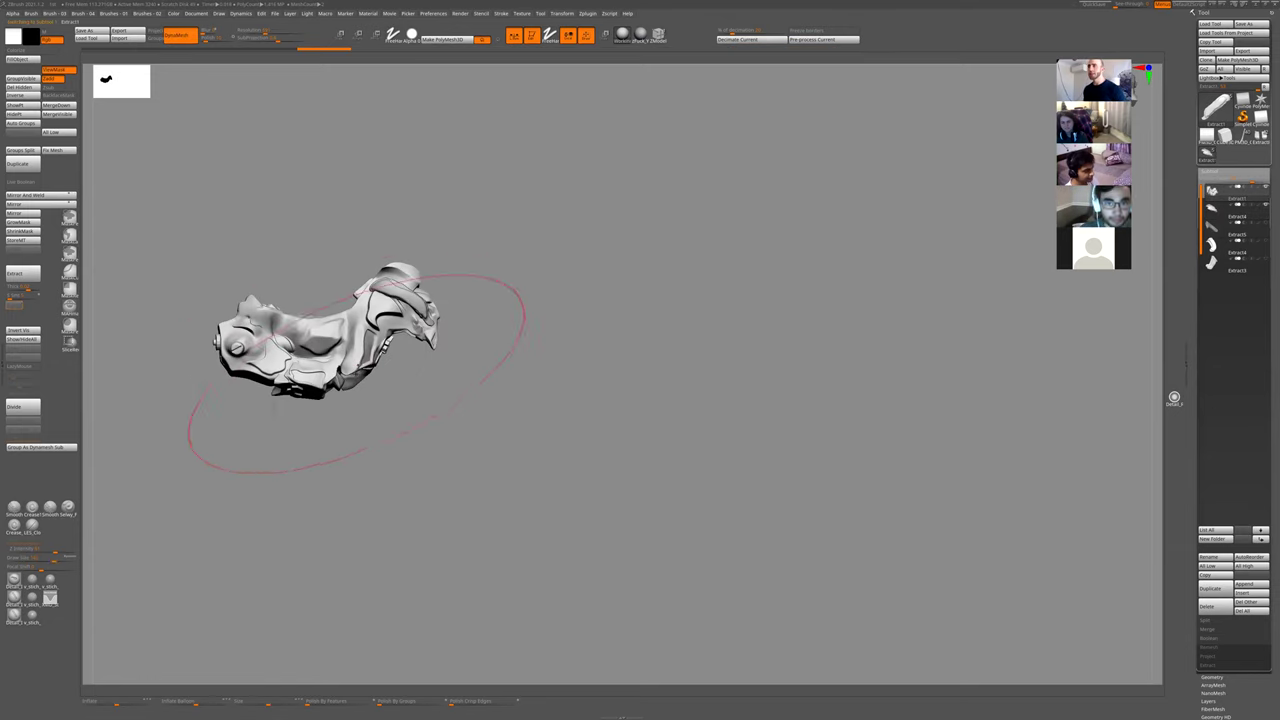
pyautogui.moveTo(436, 404)
pyautogui.mouseDown()
pyautogui.moveTo(306, 489)
pyautogui.moveTo(263, 554)
pyautogui.moveTo(268, 520)
pyautogui.mouseUp()
pyautogui.moveTo(372, 488)
pyautogui.mouseDown(button='right')
pyautogui.moveTo(337, 500)
pyautogui.moveTo(345, 390)
pyautogui.mouseUp(button='right')
pyautogui.moveTo(320, 443); pyautogui.dragTo(345, 408, button='right')
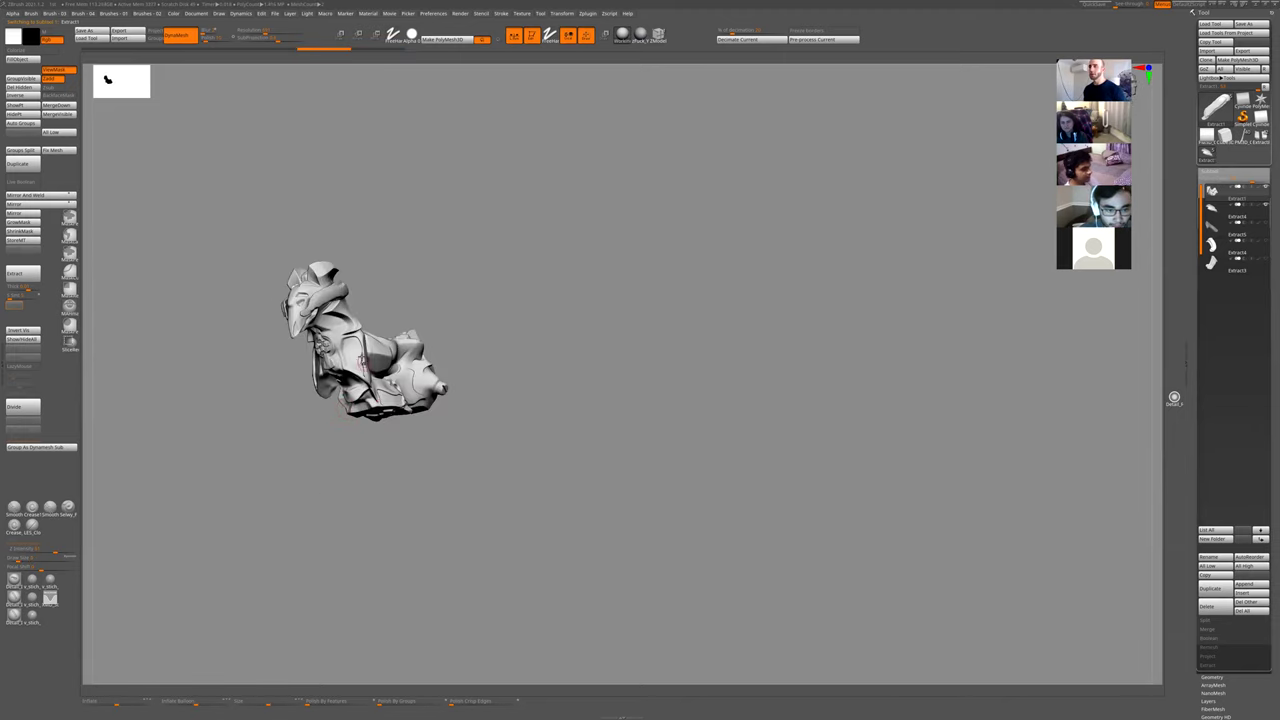
pyautogui.moveTo(363, 357)
pyautogui.mouseDown(button='right')
pyautogui.moveTo(406, 249)
pyautogui.moveTo(325, 483)
pyautogui.moveTo(477, 294)
pyautogui.moveTo(412, 332)
pyautogui.mouseUp(button='right')
pyautogui.moveTo(321, 427)
pyautogui.mouseDown(button='right')
pyautogui.moveTo(326, 466)
pyautogui.moveTo(371, 437)
pyautogui.moveTo(310, 444)
pyautogui.mouseUp(button='right')
pyautogui.moveTo(384, 289); pyautogui.dragTo(591, 342, button='right')
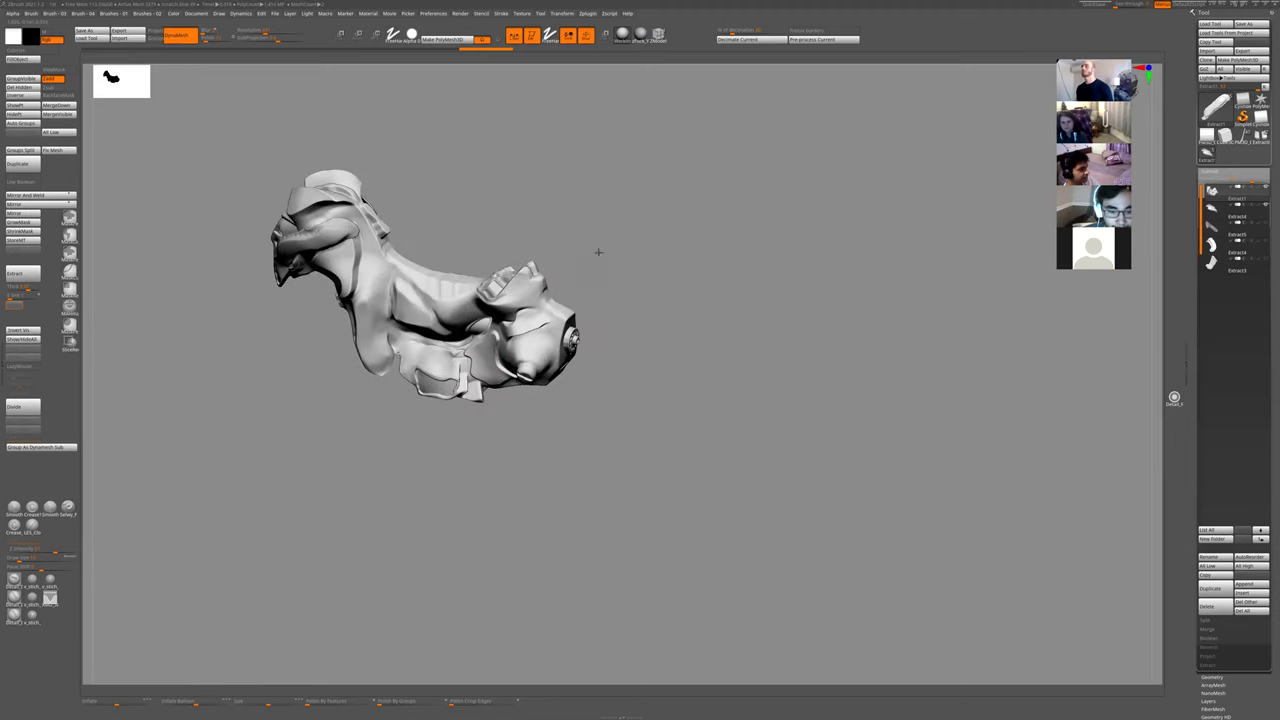
pyautogui.moveTo(598, 252)
pyautogui.mouseDown(button='right')
pyautogui.moveTo(474, 403)
pyautogui.moveTo(315, 460)
pyautogui.moveTo(360, 420)
pyautogui.mouseUp(button='right')
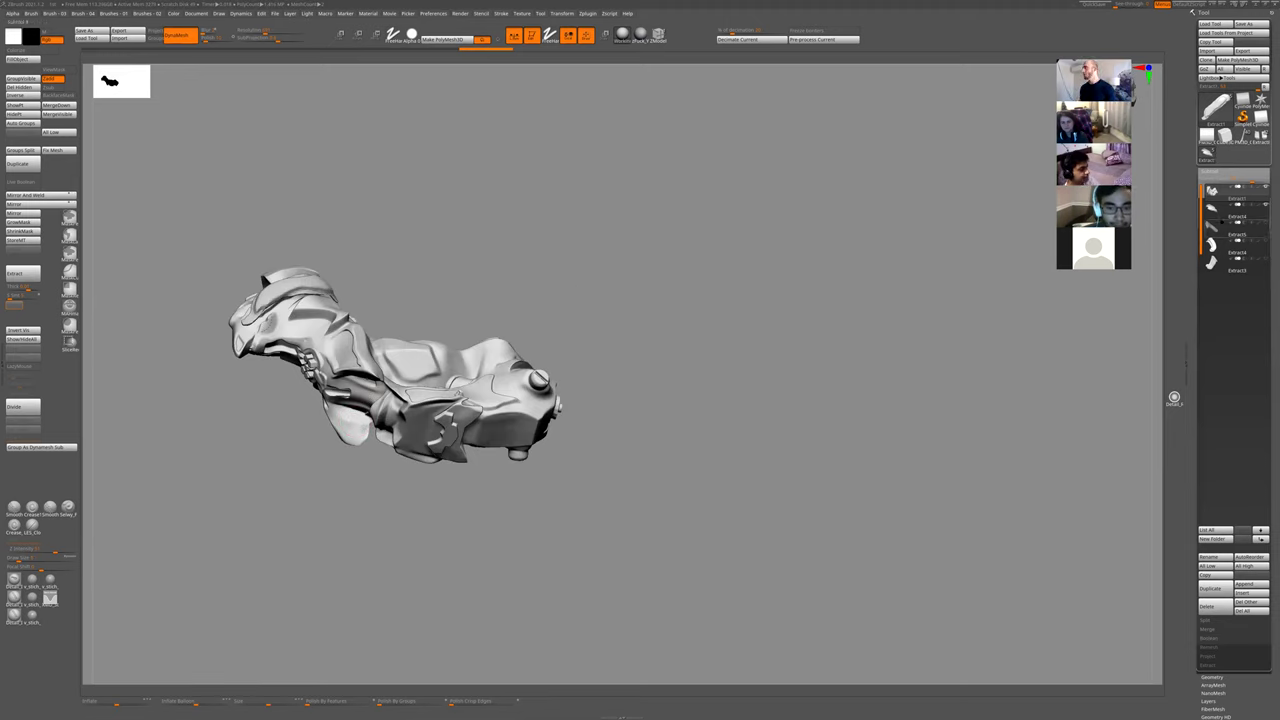
# - Show the hidden leg and tail subtools and view the complete four-legged creature
pyautogui.click(1265, 224)
pyautogui.click(1265, 241)
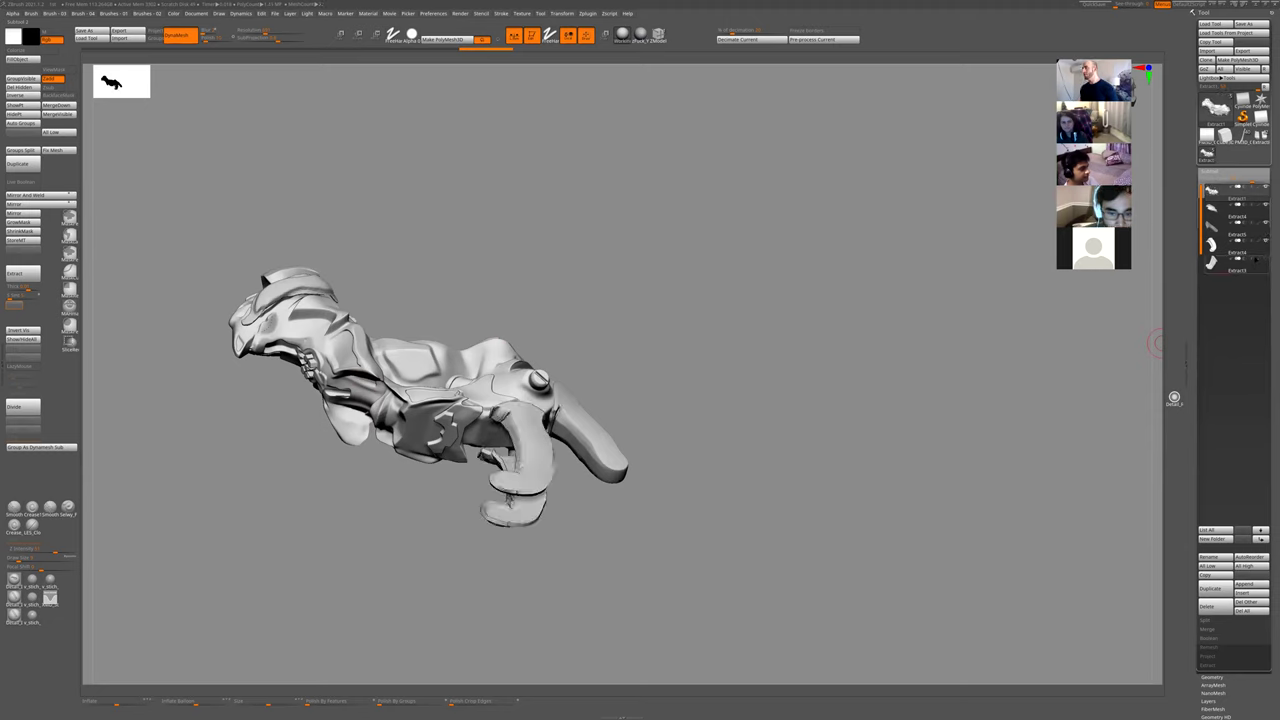
pyautogui.click(1264, 262)
pyautogui.moveTo(624, 282); pyautogui.dragTo(481, 533, button='right')
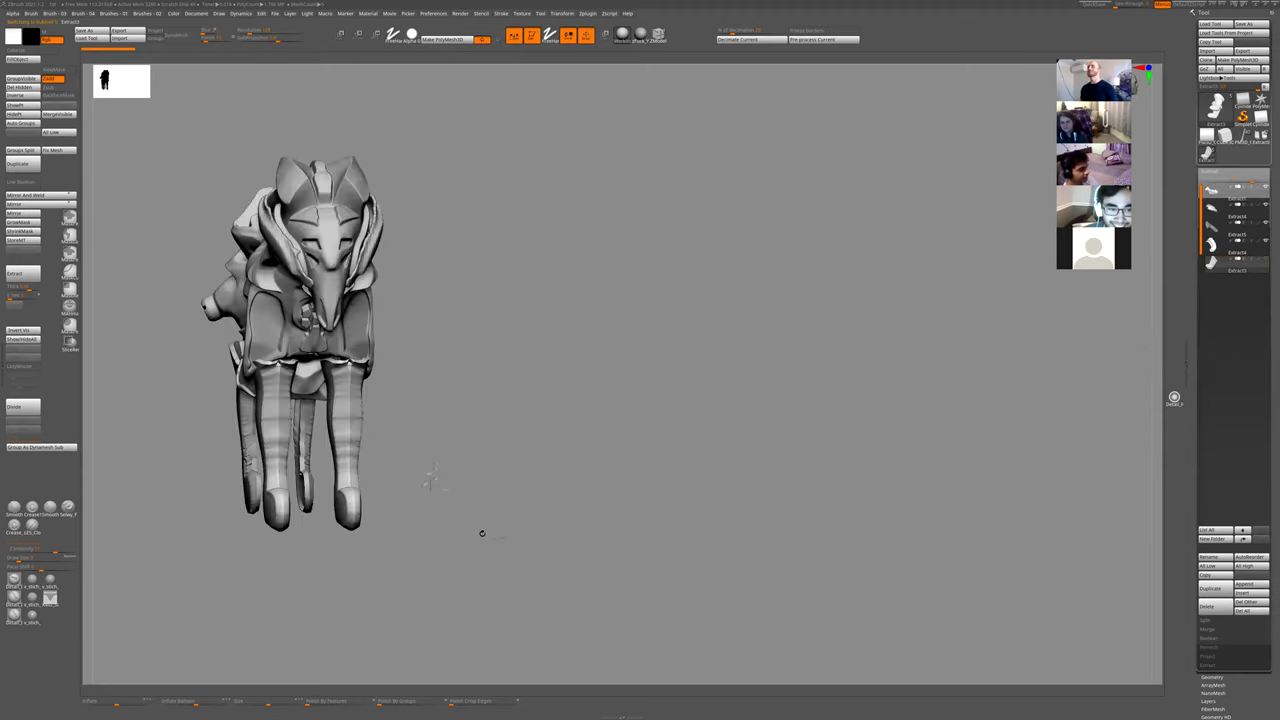
pyautogui.moveTo(473, 436)
pyautogui.mouseDown(button='right')
pyautogui.moveTo(458, 442)
pyautogui.moveTo(476, 444)
pyautogui.mouseUp(button='right')
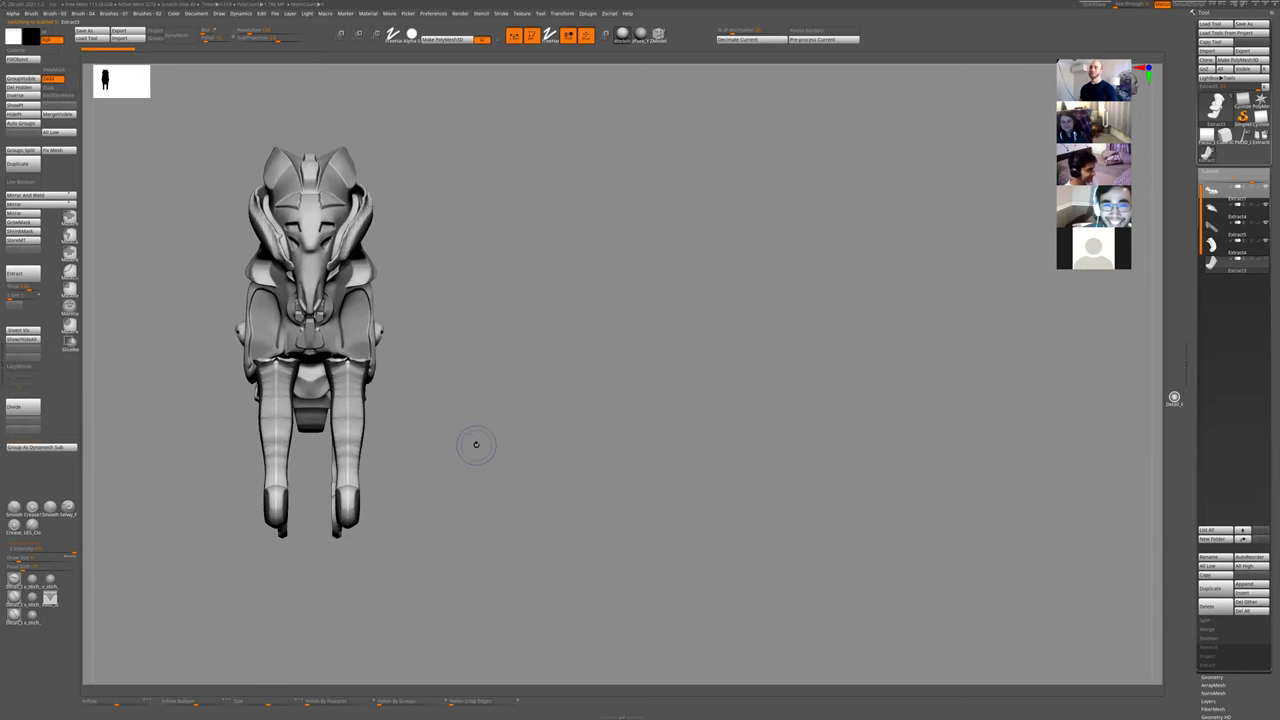
pyautogui.moveTo(408, 409); pyautogui.dragTo(367, 395, button='right')
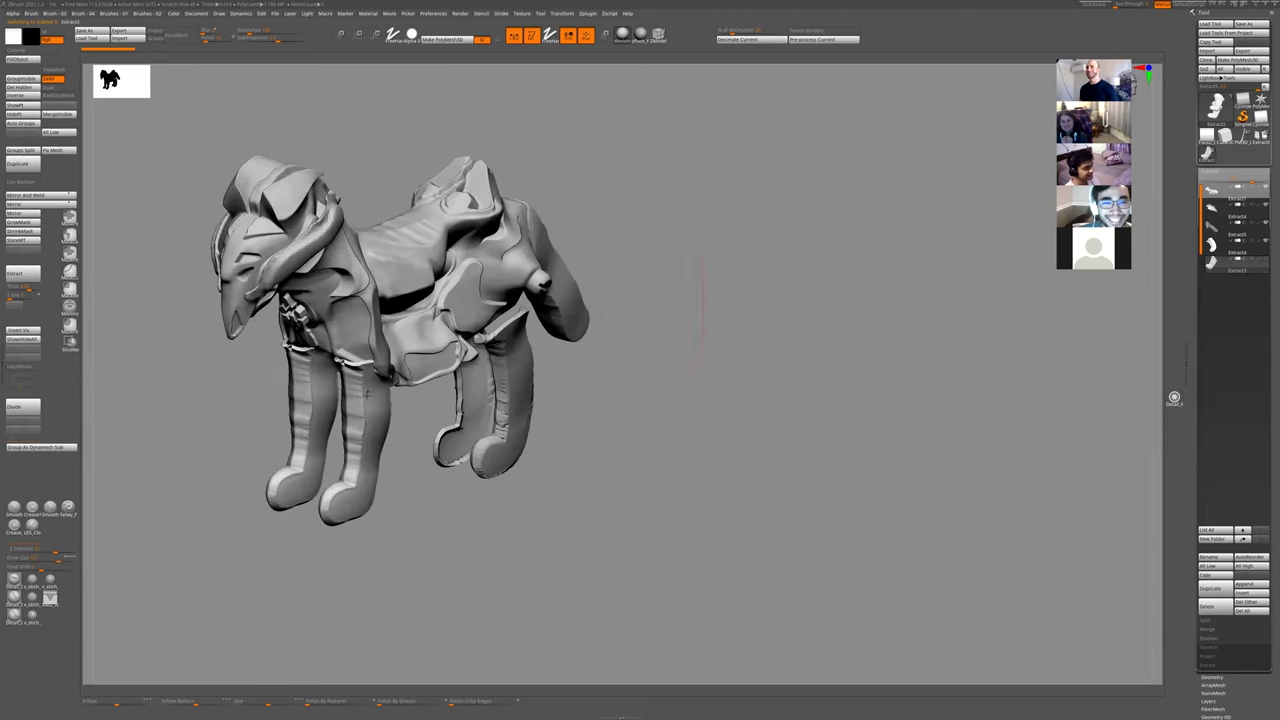
# - Pull the creature's front legs outward symmetrically to widen their stance
pyautogui.moveTo(392, 533); pyautogui.dragTo(376, 420, button='right')
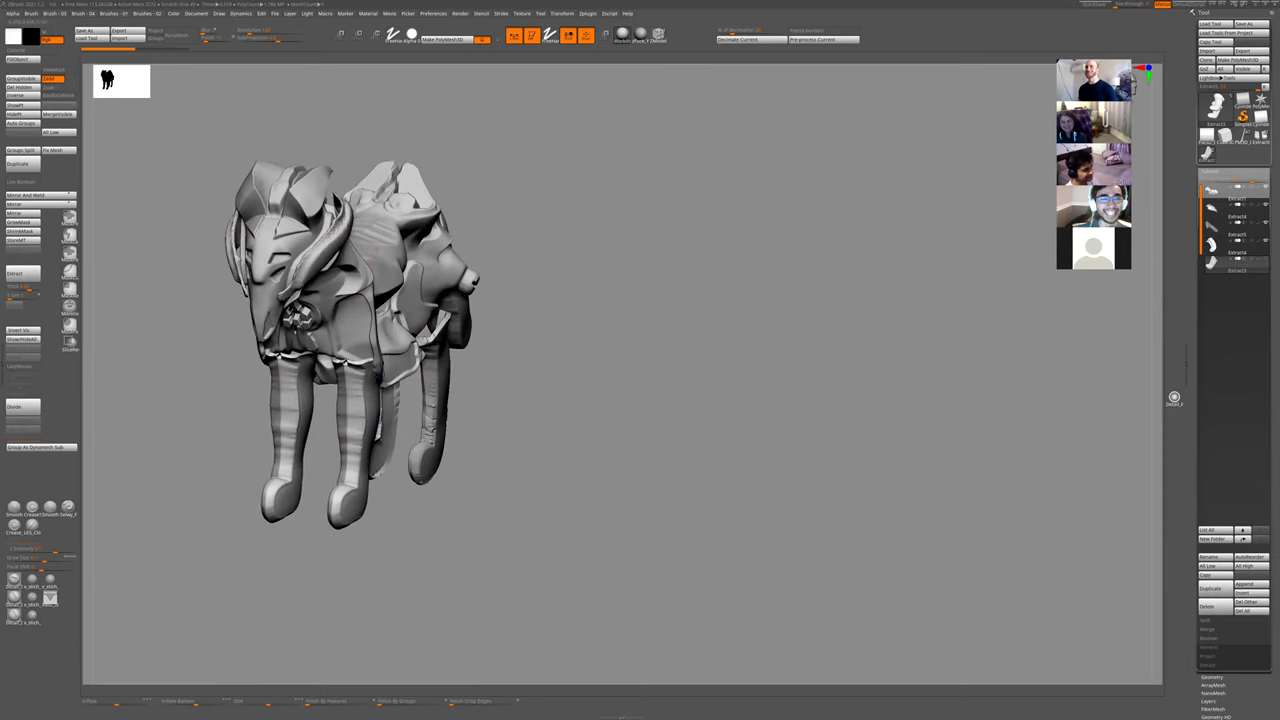
pyautogui.moveTo(316, 378); pyautogui.dragTo(356, 364, button='right')
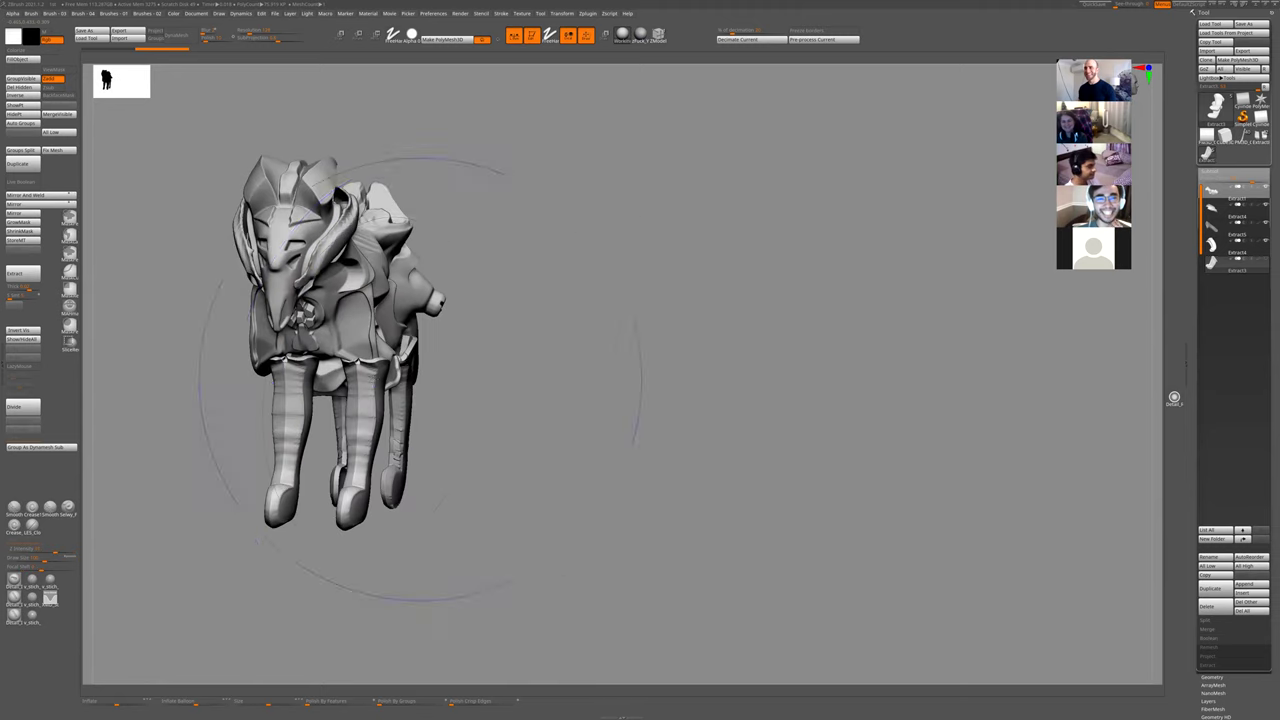
pyautogui.moveTo(374, 380); pyautogui.dragTo(420, 372)
pyautogui.moveTo(500, 369); pyautogui.dragTo(640, 385, button='right')
pyautogui.moveTo(500, 440); pyautogui.dragTo(383, 480, button='right')
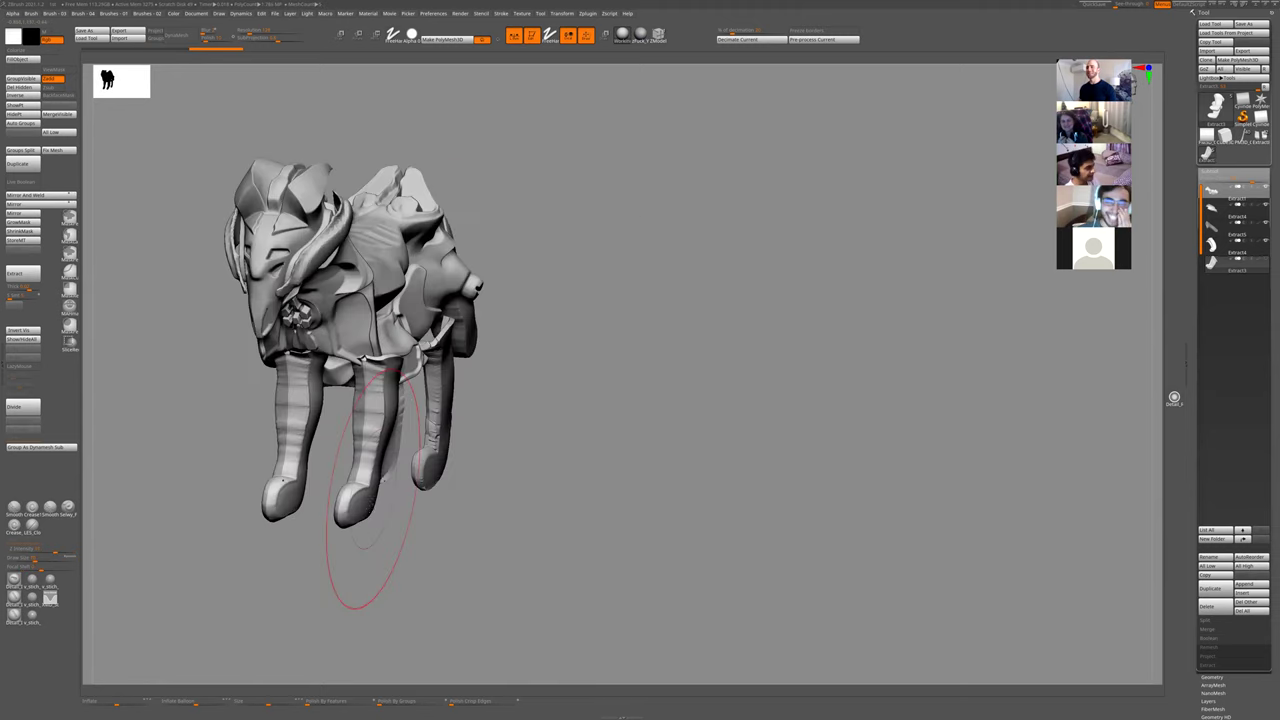
pyautogui.moveTo(404, 550); pyautogui.dragTo(352, 505, button='right')
pyautogui.moveTo(340, 500); pyautogui.dragTo(416, 511)
pyautogui.moveTo(376, 420); pyautogui.dragTo(437, 420)
pyautogui.moveTo(392, 402); pyautogui.dragTo(409, 417, button='right')
pyautogui.moveTo(376, 418); pyautogui.dragTo(431, 418)
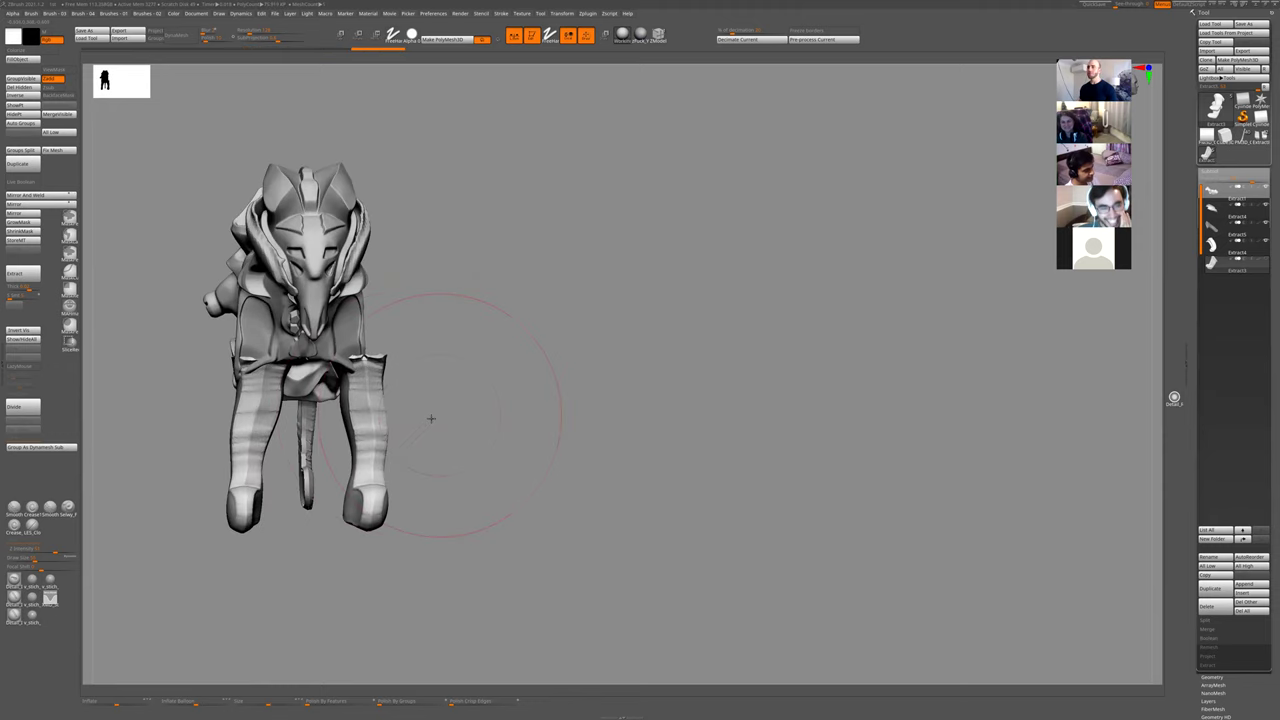
# - Mask the upper part of the front leg and extract it as a separate shoulder plate subtool
pyautogui.moveTo(431, 418)
pyautogui.mouseDown(button='right')
pyautogui.moveTo(405, 440)
pyautogui.moveTo(434, 508)
pyautogui.mouseUp(button='right')
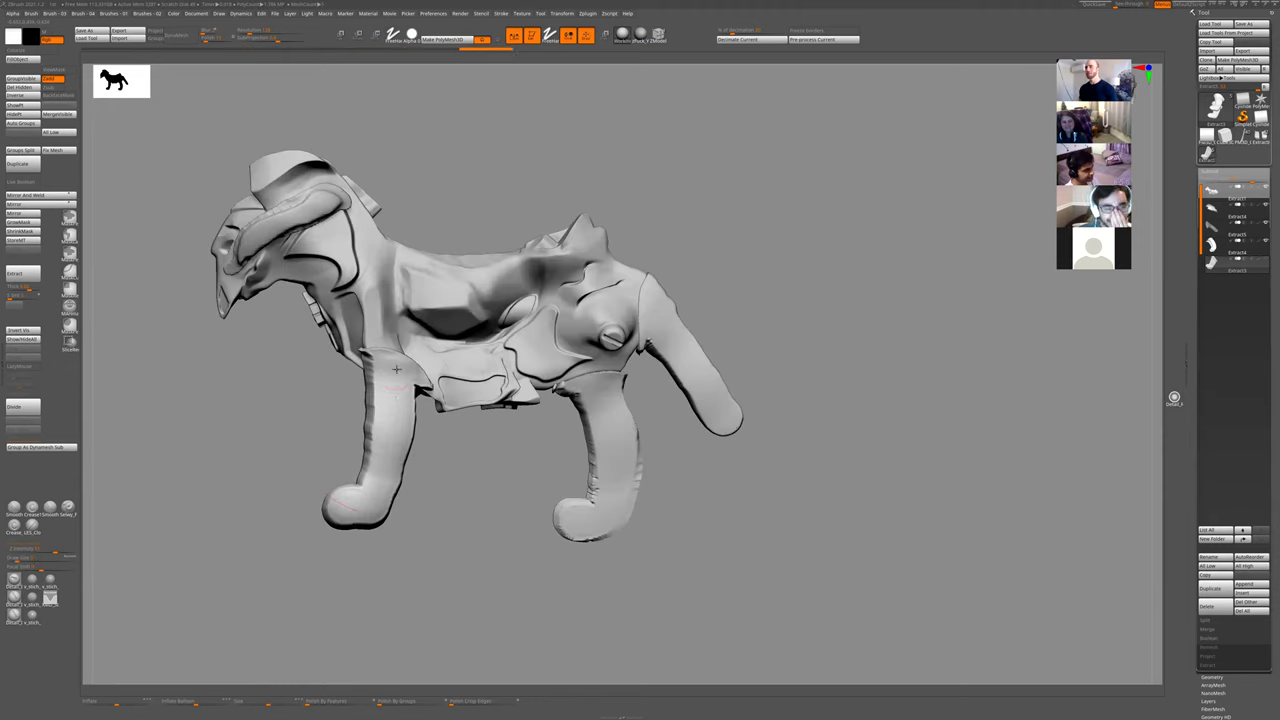
pyautogui.moveTo(392, 362)
pyautogui.mouseDown()
pyautogui.moveTo(386, 384)
pyautogui.moveTo(412, 368)
pyautogui.moveTo(395, 390)
pyautogui.moveTo(398, 410)
pyautogui.moveTo(413, 407)
pyautogui.mouseUp()
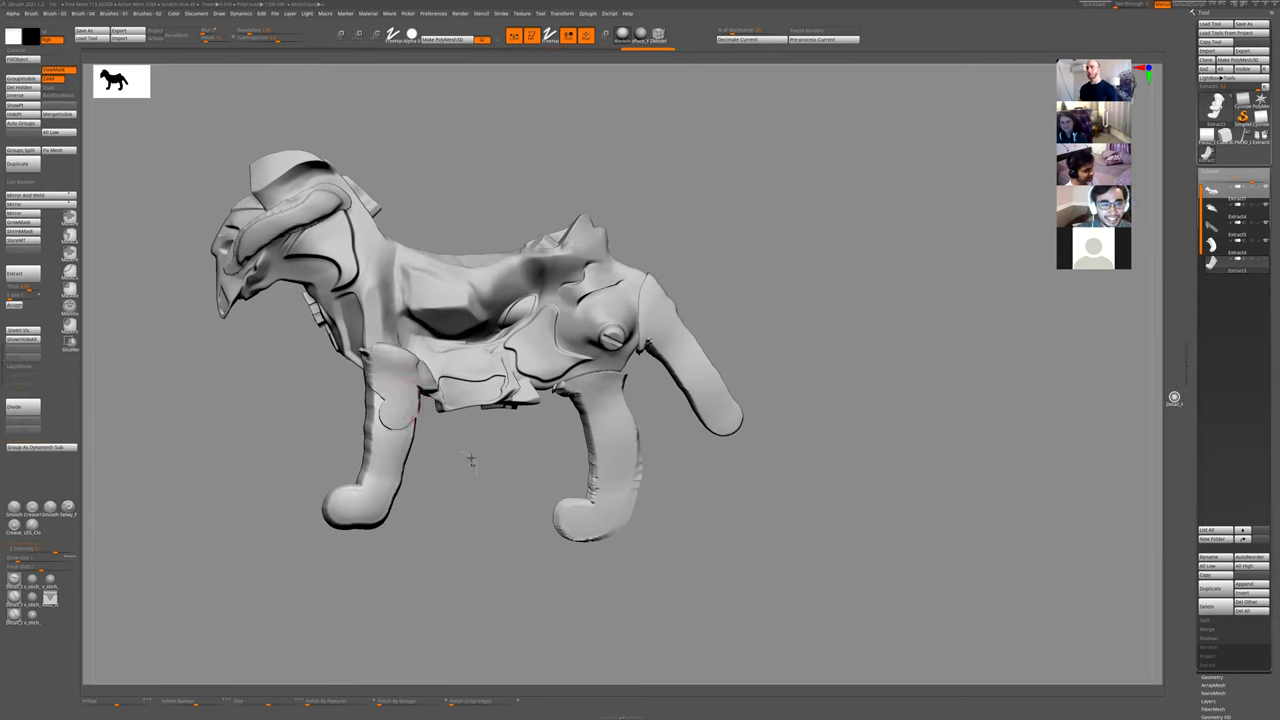
pyautogui.keyDown('ctrl'); pyautogui.keyDown('shift'); pyautogui.click(406, 397); pyautogui.keyUp('shift'); pyautogui.keyUp('ctrl')
pyautogui.moveTo(407, 390)
pyautogui.keyDown('ctrl'); pyautogui.mouseDown()
pyautogui.moveTo(395, 370)
pyautogui.moveTo(398, 405)
pyautogui.mouseUp(); pyautogui.keyUp('ctrl')
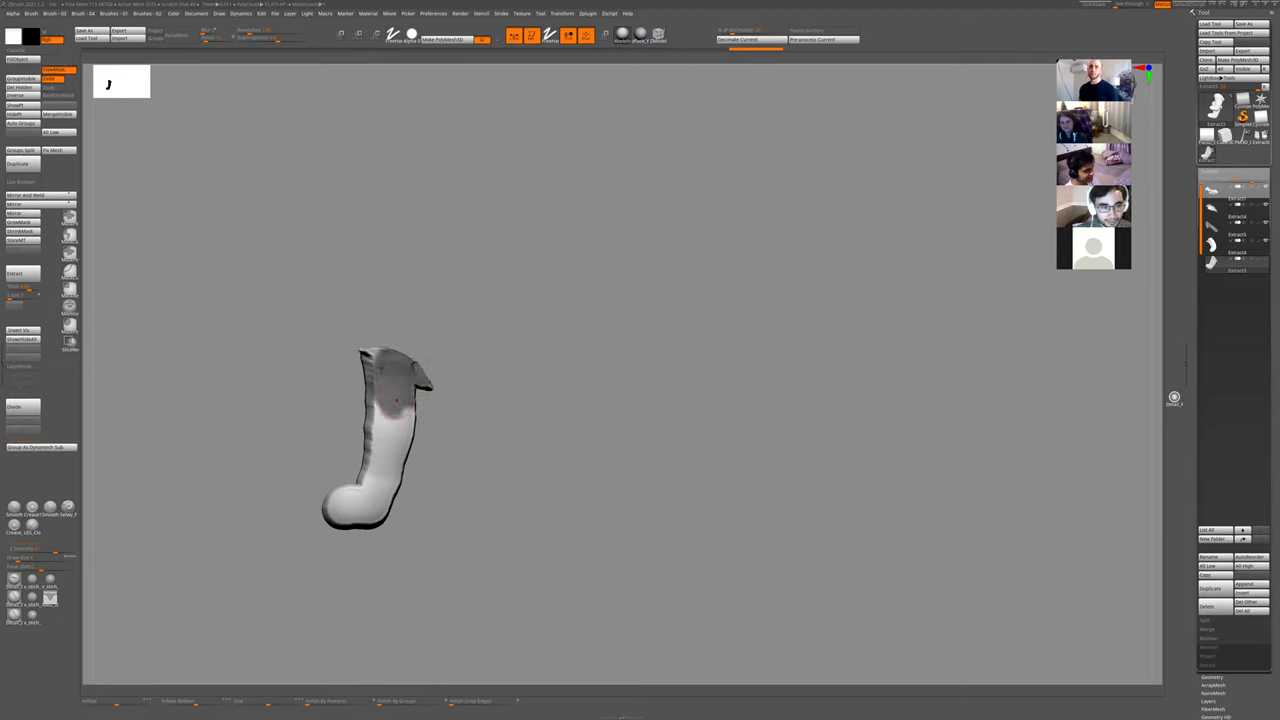
pyautogui.click(27, 274)
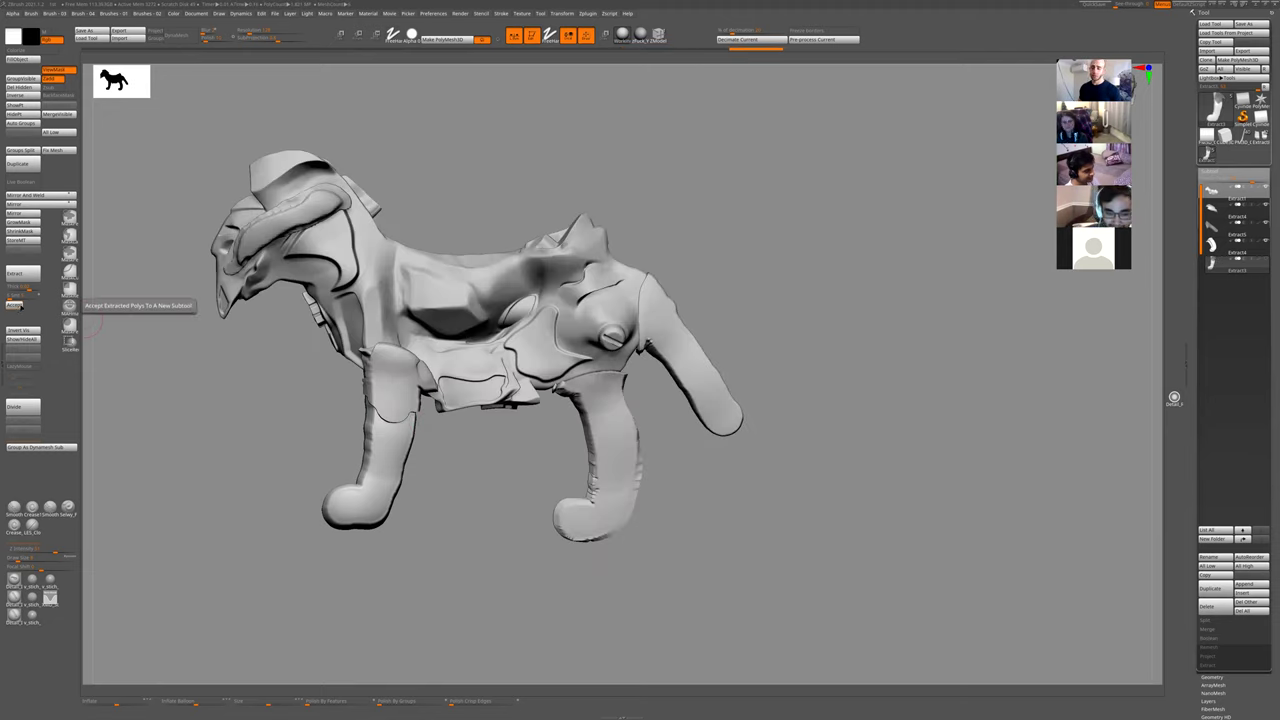
pyautogui.click(20, 305)
# - Select the extracted shoulder plates, clear their mask and move them up against the sides of the torso
pyautogui.keyDown('alt'); pyautogui.click(392, 400); pyautogui.keyUp('alt')
pyautogui.keyDown('ctrl'); pyautogui.moveTo(469, 503); pyautogui.dragTo(530, 540); pyautogui.keyUp('ctrl')
pyautogui.moveTo(400, 462); pyautogui.dragTo(410, 460)
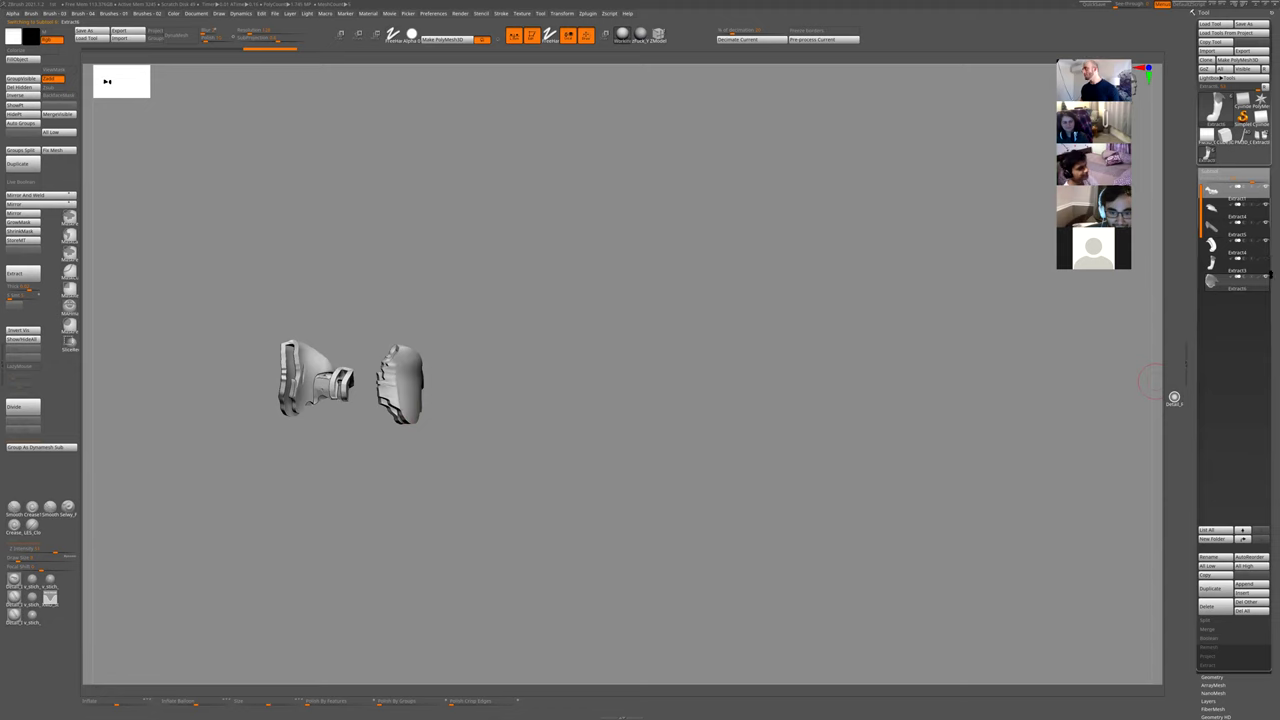
pyautogui.hotkey('shift', 's')
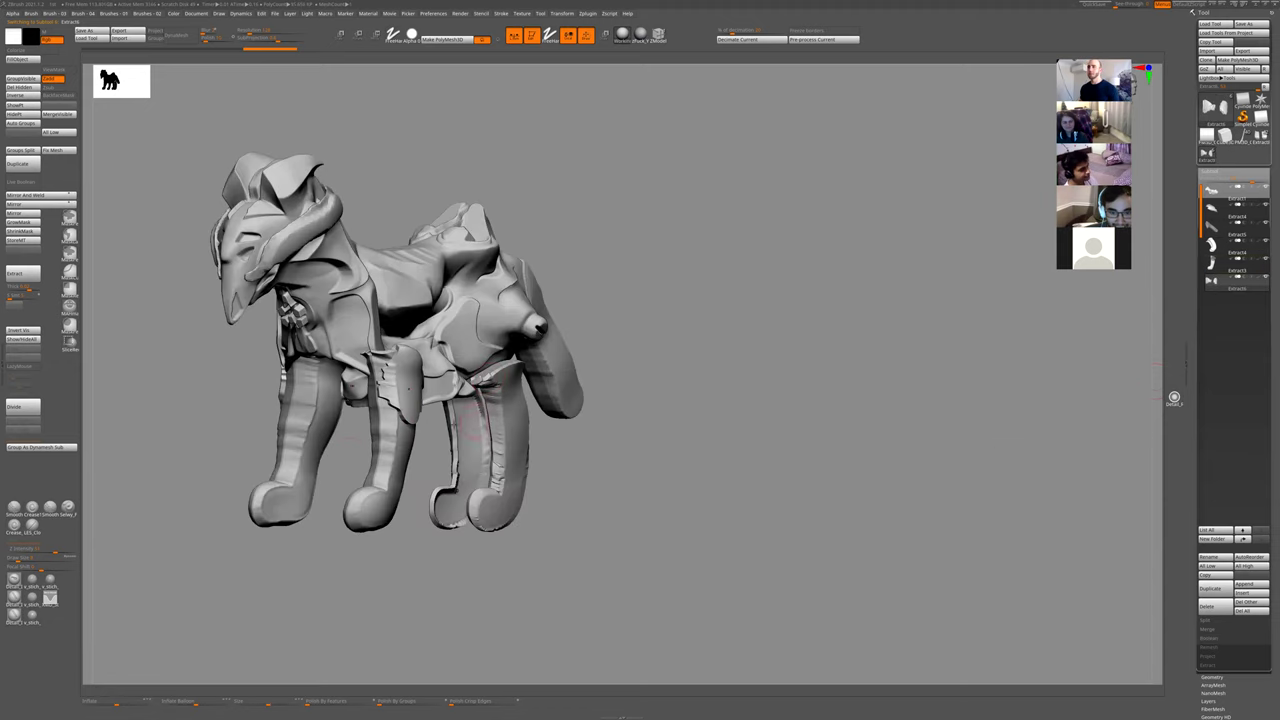
pyautogui.moveTo(388, 548); pyautogui.dragTo(320, 565)
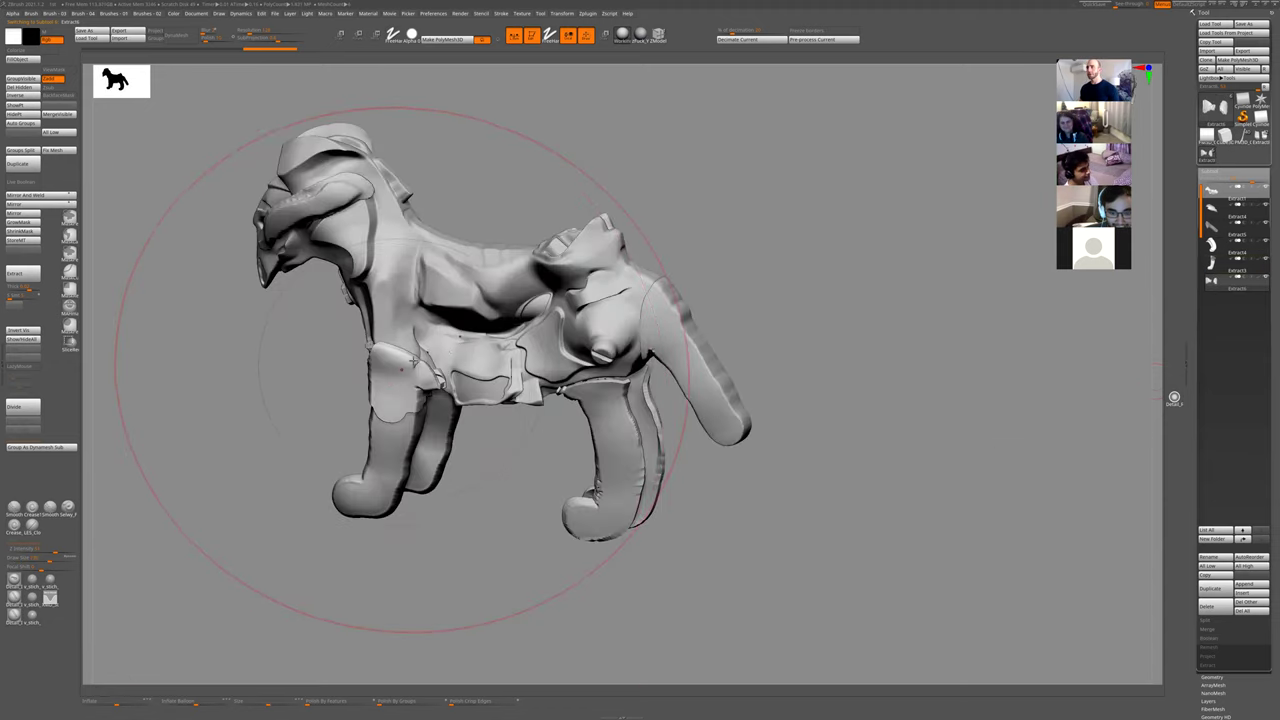
pyautogui.moveTo(399, 391); pyautogui.dragTo(420, 328)
pyautogui.moveTo(474, 489); pyautogui.dragTo(520, 475)
pyautogui.press('[')
pyautogui.press('[')
pyautogui.press('[')
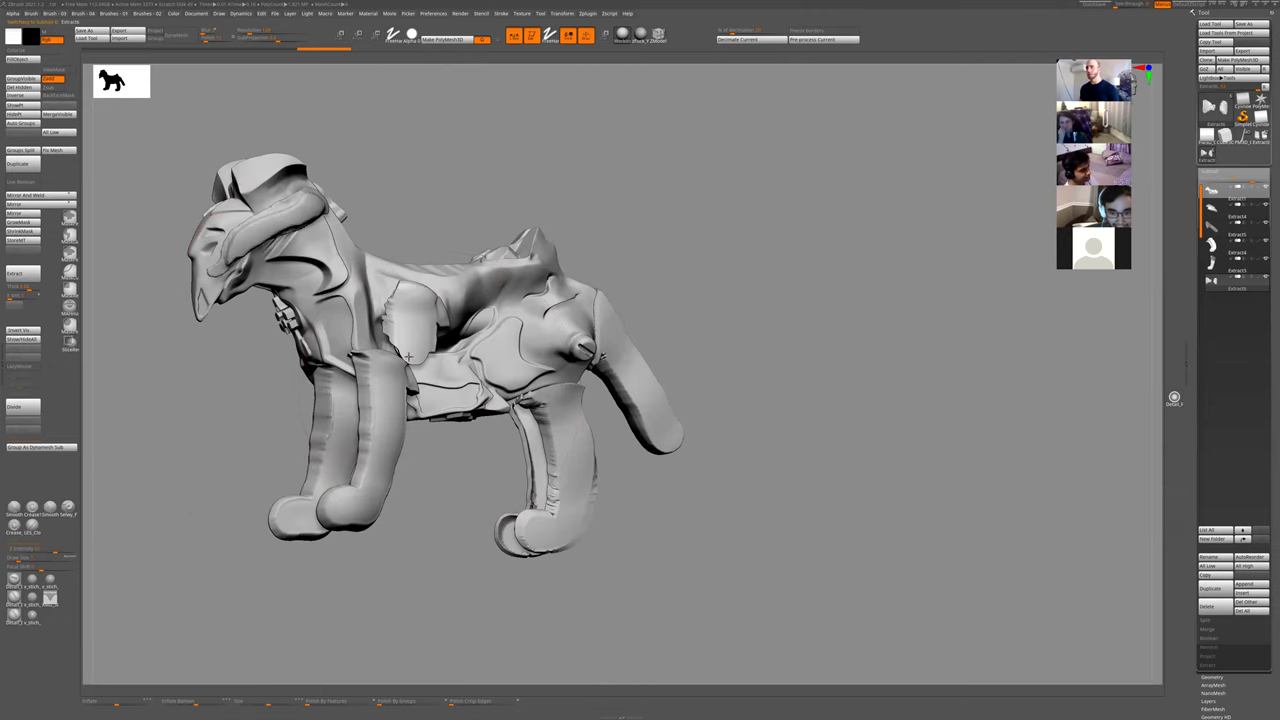
pyautogui.moveTo(426, 497)
pyautogui.keyDown('alt'); pyautogui.mouseDown()
pyautogui.moveTo(427, 475)
pyautogui.moveTo(440, 490)
pyautogui.moveTo(404, 482)
pyautogui.moveTo(431, 443)
pyautogui.mouseUp(); pyautogui.keyUp('alt')
# - Duplicate the shoulder plate subtool and reposition the copy along the creature's shoulder
pyautogui.hotkey('ctrl', 'w')
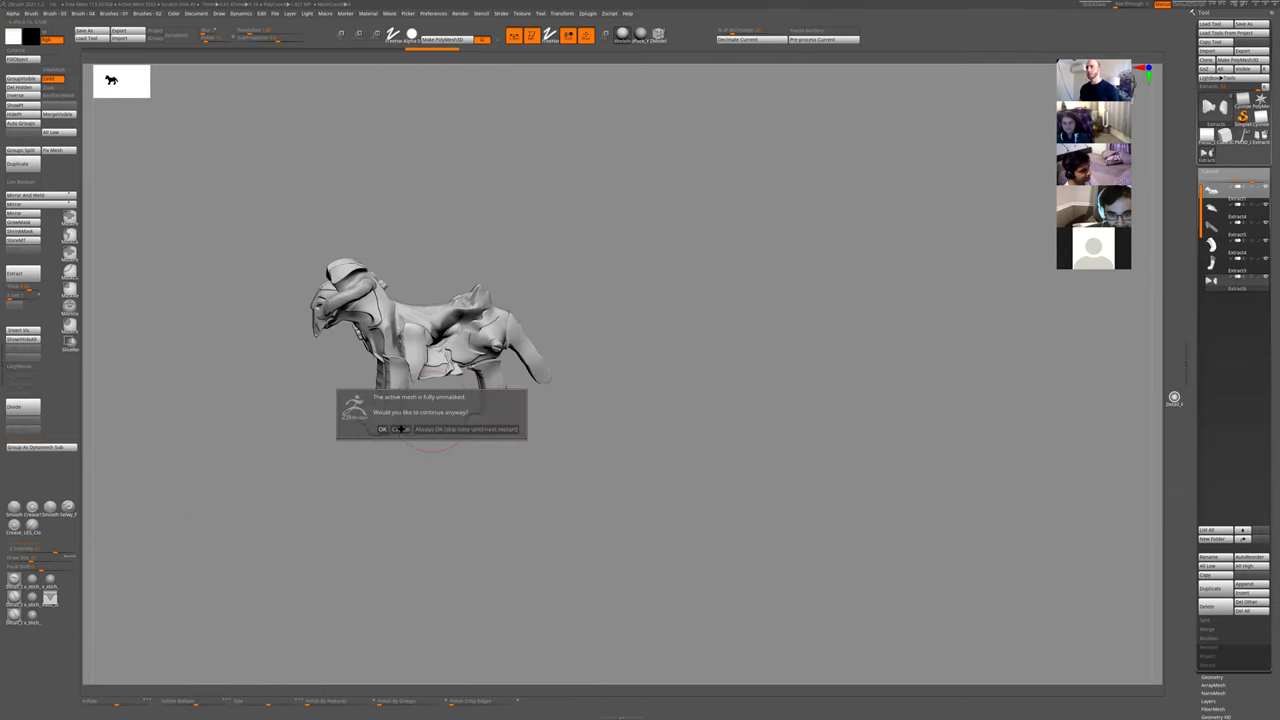
pyautogui.click(400, 429)
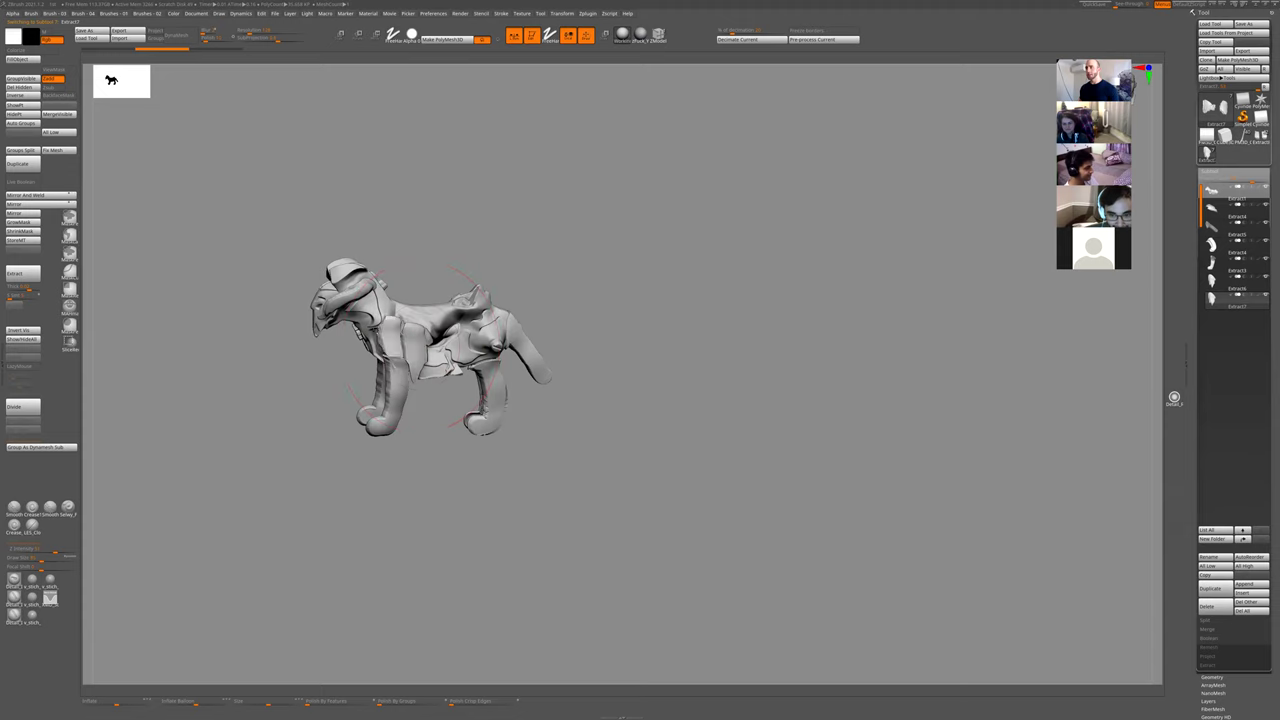
pyautogui.moveTo(425, 348)
pyautogui.mouseDown(button='right')
pyautogui.moveTo(470, 330)
pyautogui.moveTo(355, 315)
pyautogui.mouseUp(button='right')
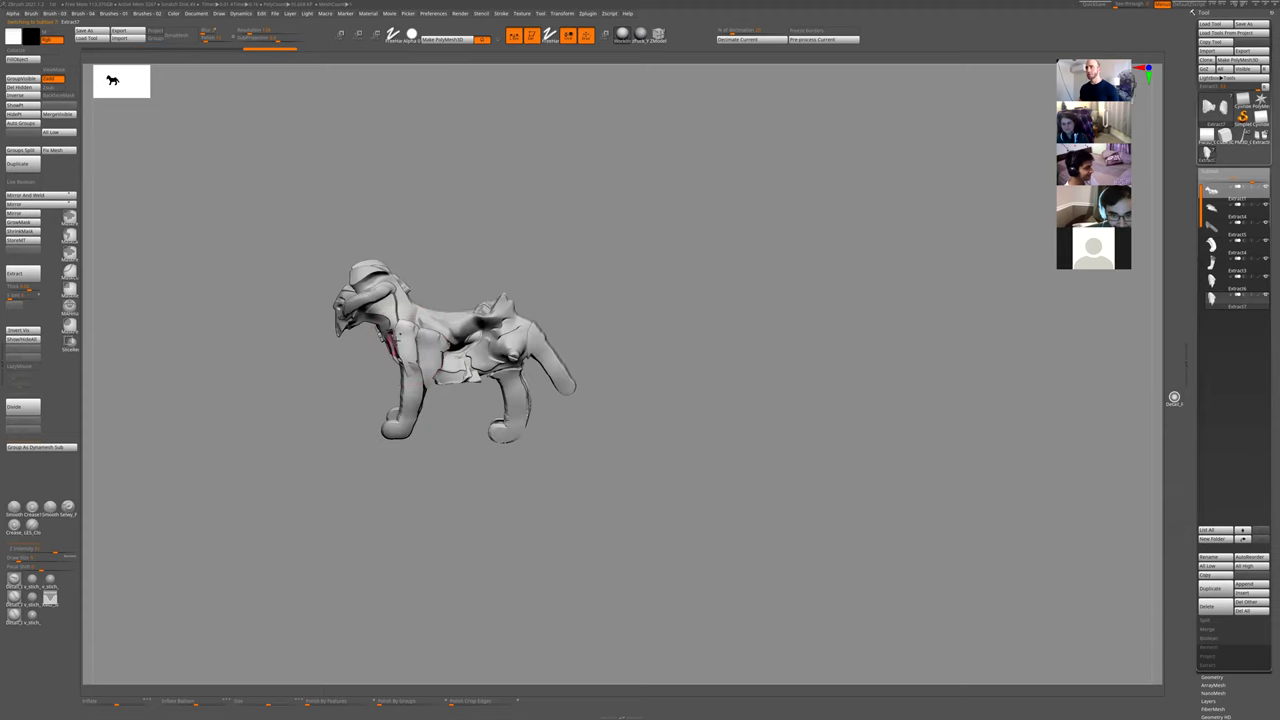
pyautogui.moveTo(443, 286); pyautogui.dragTo(418, 318)
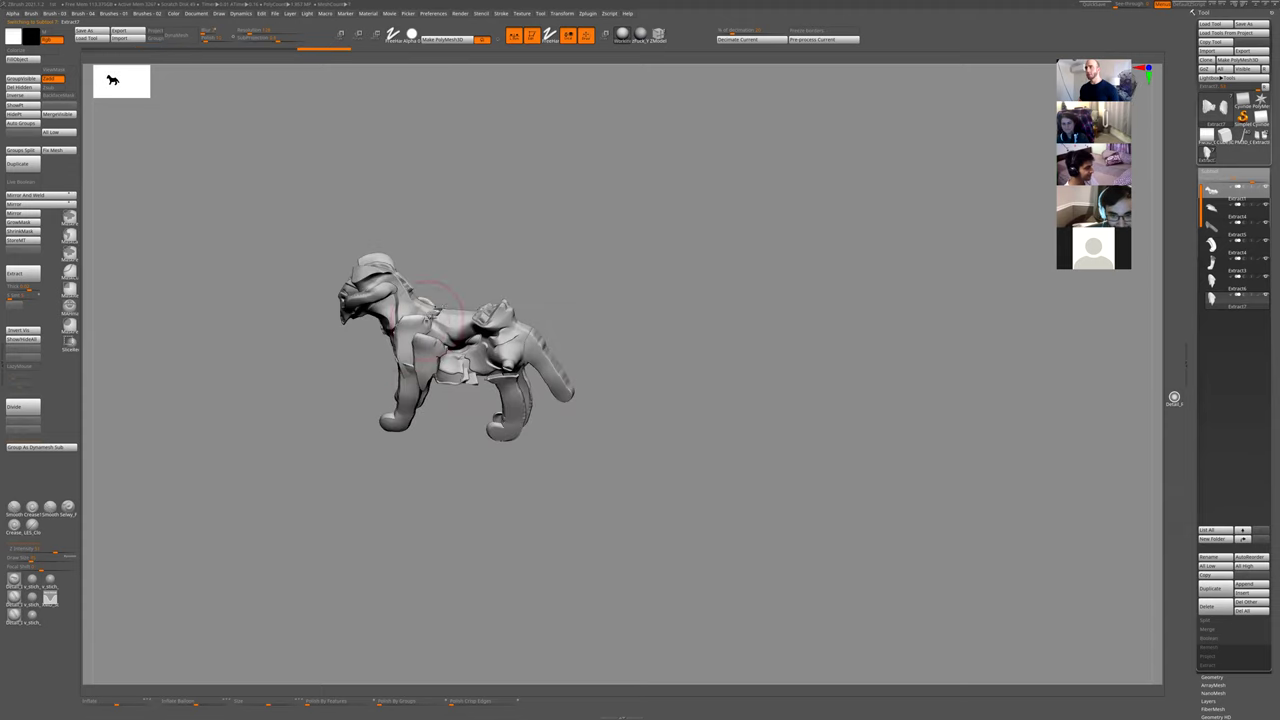
pyautogui.moveTo(457, 266); pyautogui.dragTo(408, 330)
pyautogui.moveTo(474, 224); pyautogui.dragTo(450, 300)
pyautogui.moveTo(447, 346); pyautogui.dragTo(425, 383)
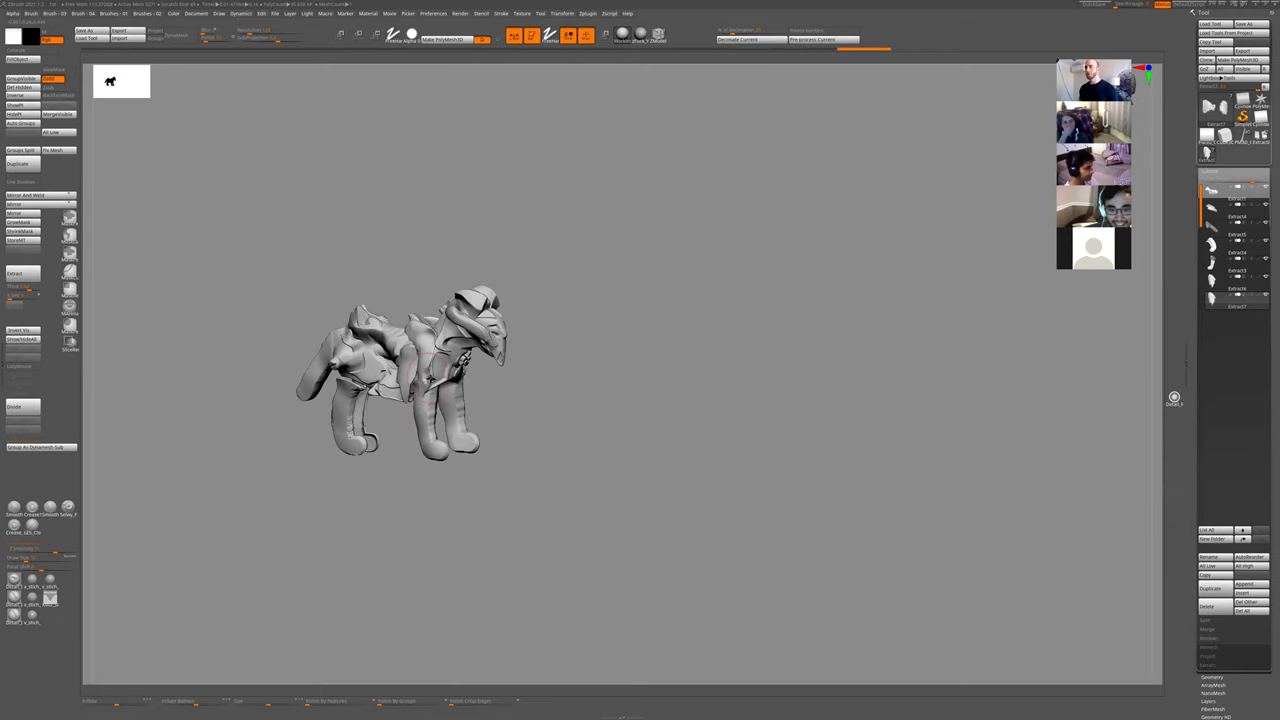
# - Examine the layered shoulder plates from the front and the opposite side of the creature
pyautogui.moveTo(519, 404)
pyautogui.mouseDown()
pyautogui.moveTo(440, 398)
pyautogui.moveTo(440, 410)
pyautogui.moveTo(462, 380)
pyautogui.moveTo(483, 377)
pyautogui.mouseUp()
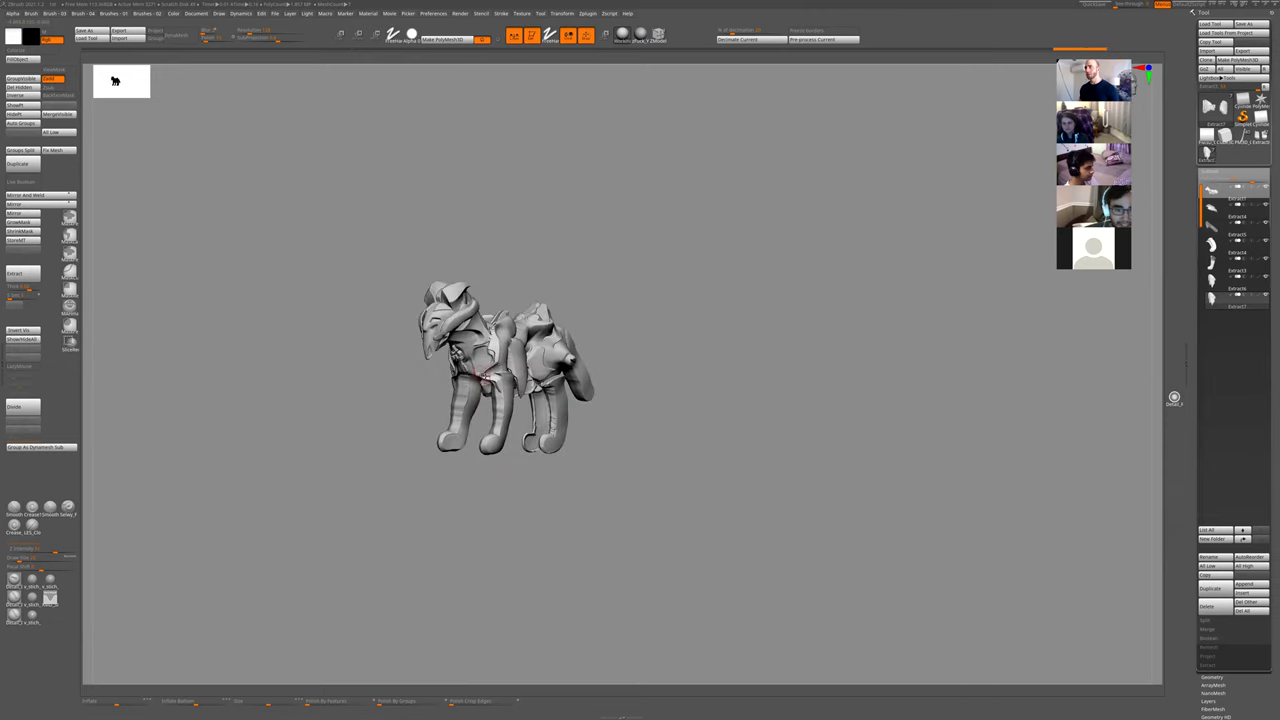
pyautogui.moveTo(483, 371)
pyautogui.keyDown('ctrl'); pyautogui.mouseDown(button='right')
pyautogui.moveTo(606, 283)
pyautogui.moveTo(500, 370)
pyautogui.mouseUp(button='right'); pyautogui.keyUp('ctrl')
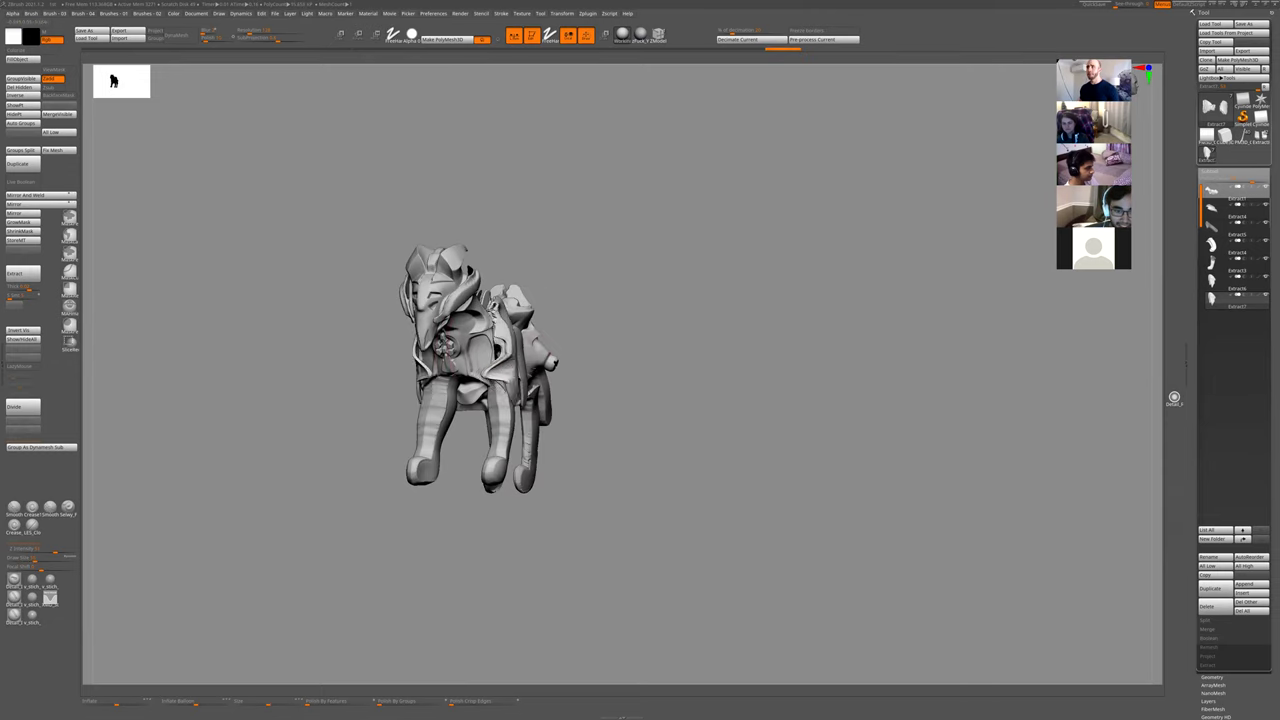
pyautogui.moveTo(606, 251); pyautogui.dragTo(510, 372)
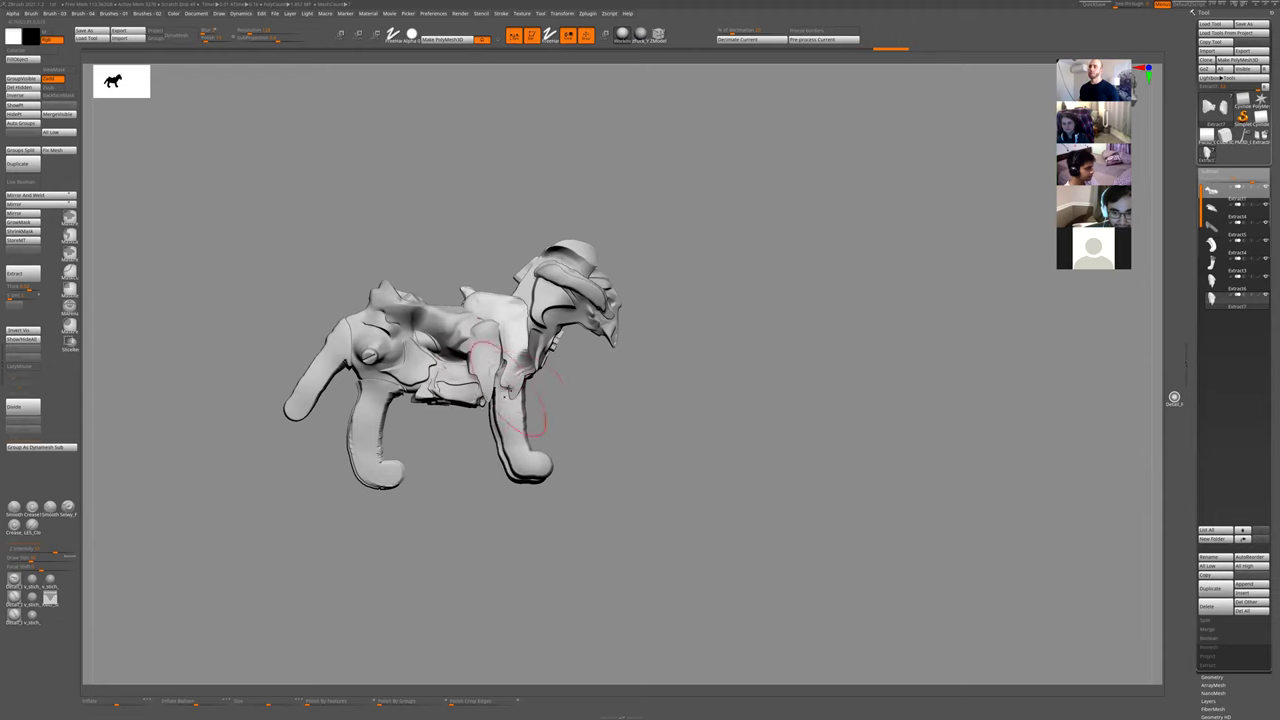
pyautogui.hotkey('ctrl', 'shift', 'z')
pyautogui.hotkey('ctrl', 'shift', 'z')
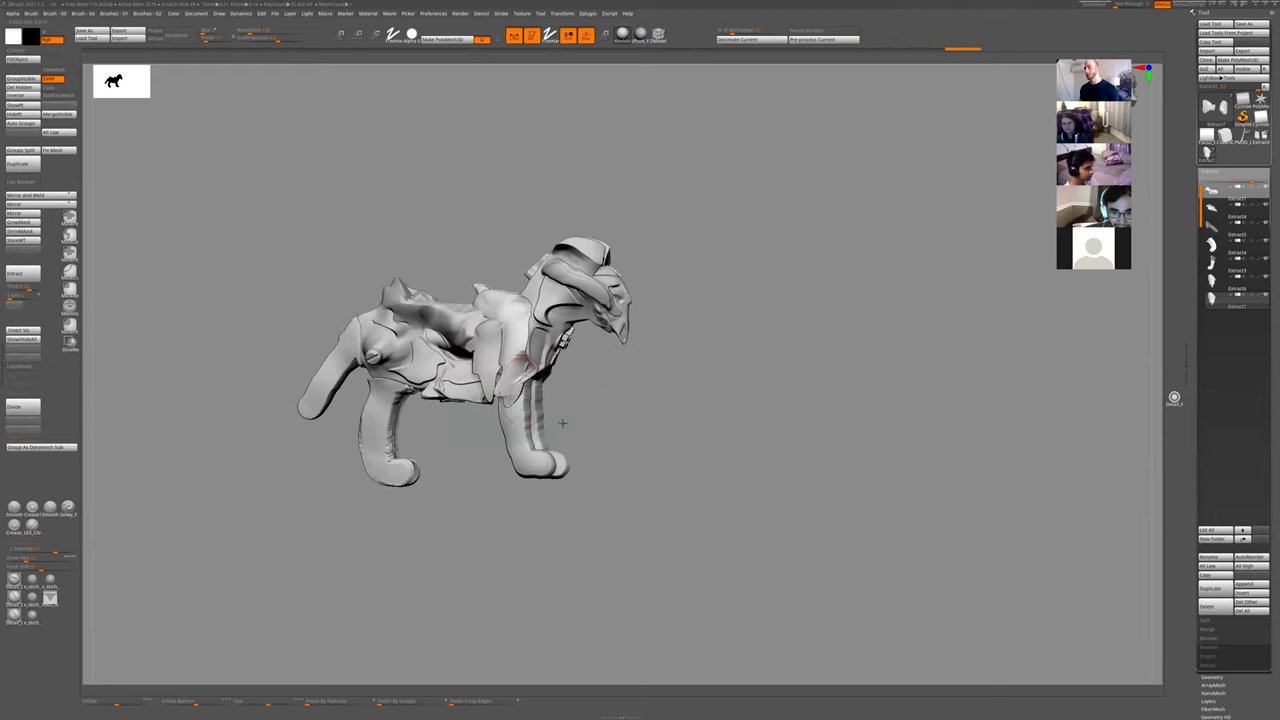
pyautogui.moveTo(704, 366); pyautogui.dragTo(493, 420)
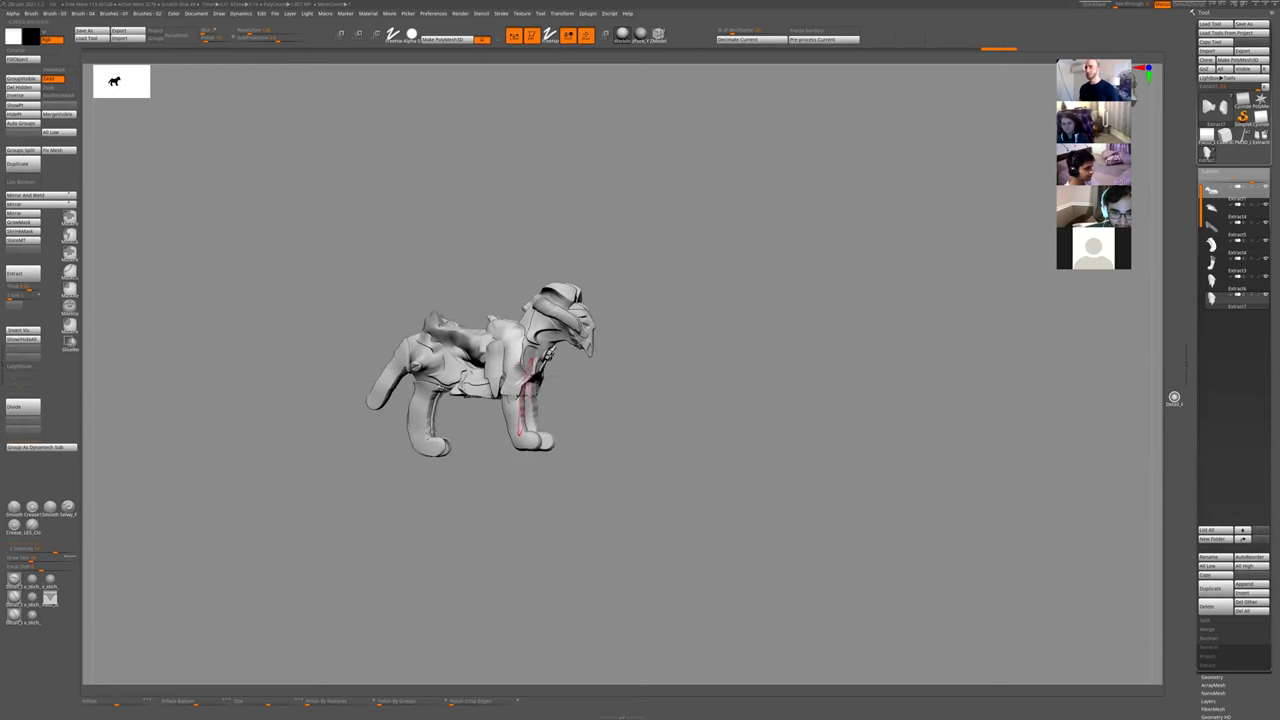
# - Select the torso subtool and frame the creature from the side
pyautogui.moveTo(566, 406); pyautogui.dragTo(526, 382)
pyautogui.moveTo(543, 262); pyautogui.dragTo(630, 300)
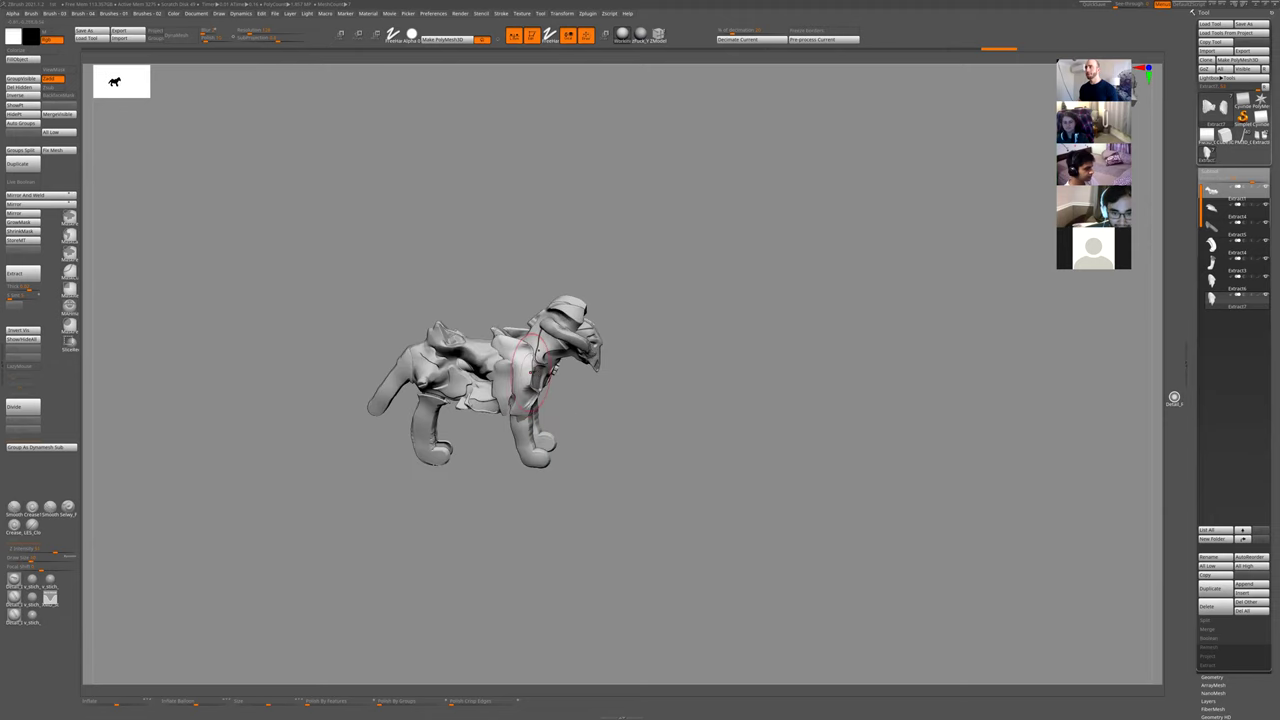
pyautogui.keyDown('alt'); pyautogui.click(526, 343); pyautogui.keyUp('alt')
pyautogui.keyDown('alt'); pyautogui.moveTo(609, 411); pyautogui.dragTo(489, 450); pyautogui.keyUp('alt')
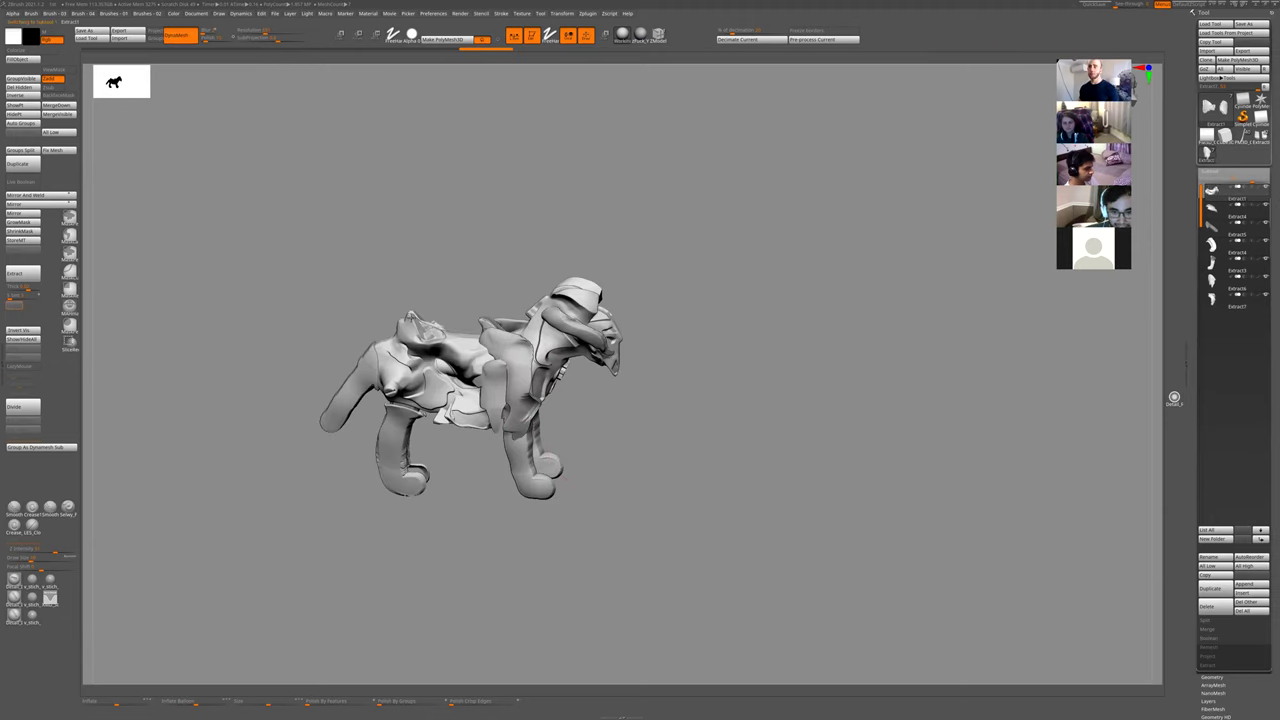
pyautogui.press('1')
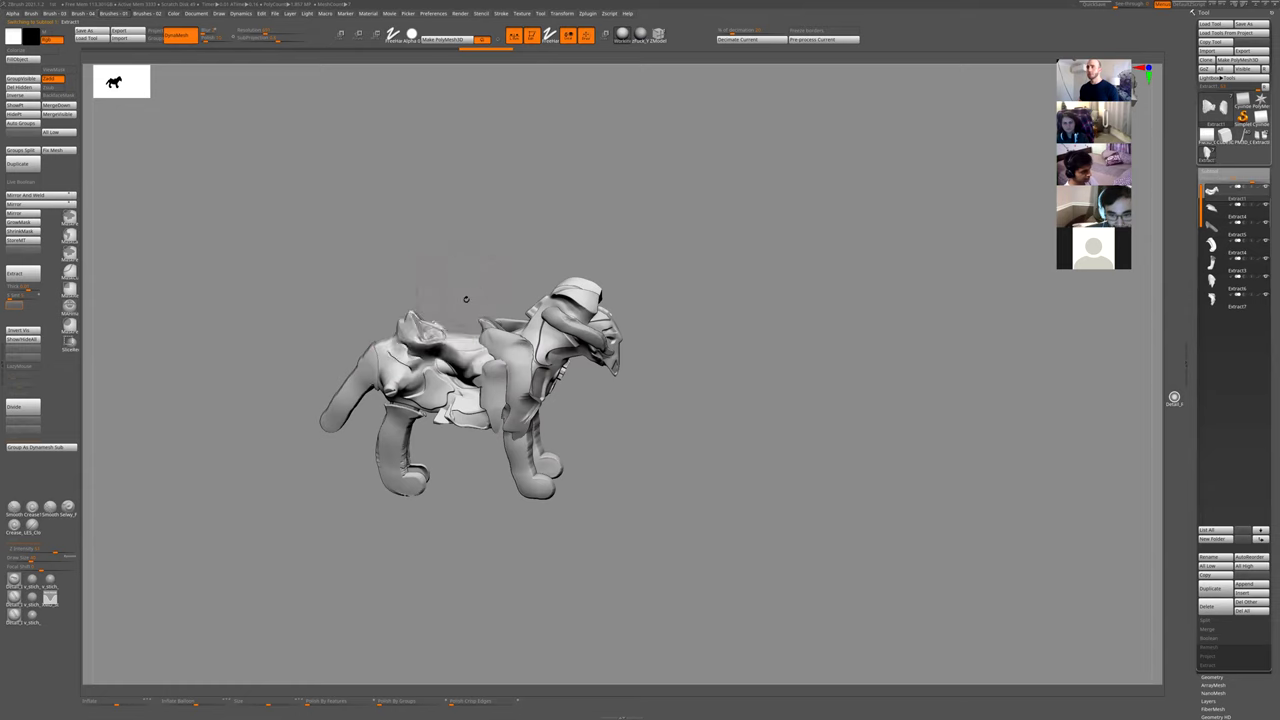
pyautogui.press('b')
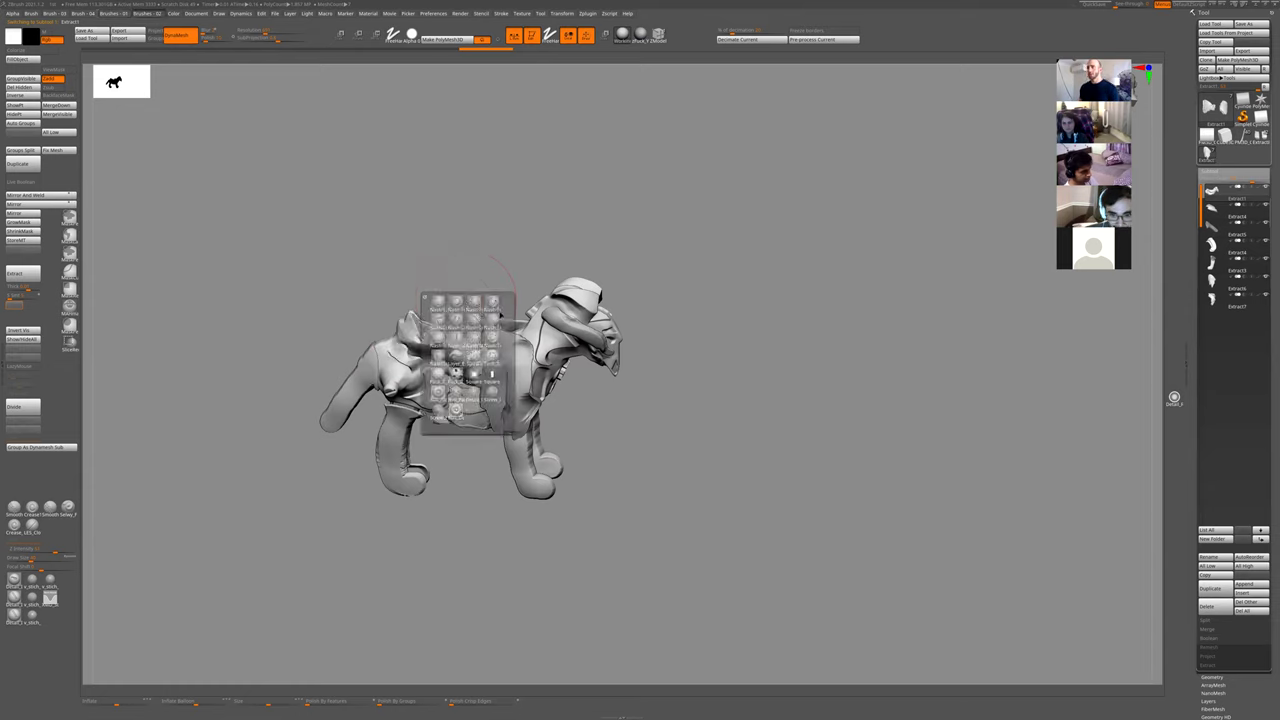
pyautogui.click(499, 314)
pyautogui.click(506, 312)
pyautogui.click(453, 314)
pyautogui.press('2')
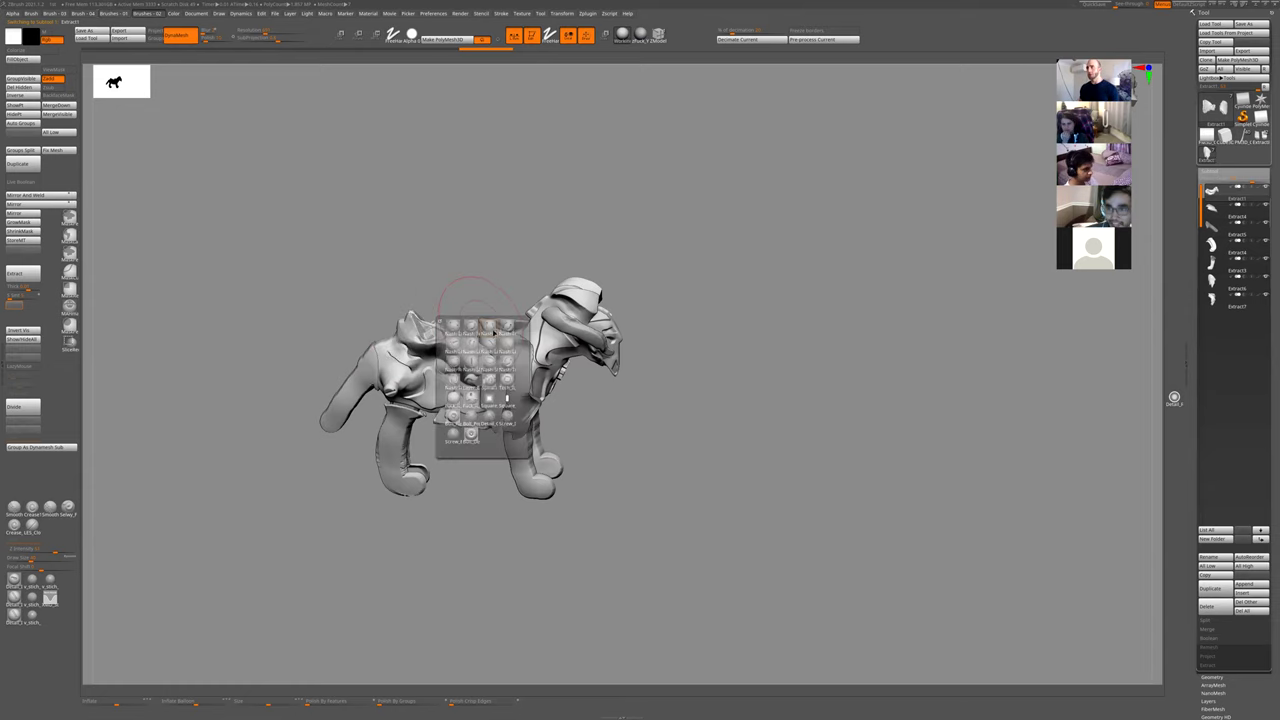
pyautogui.click(493, 333)
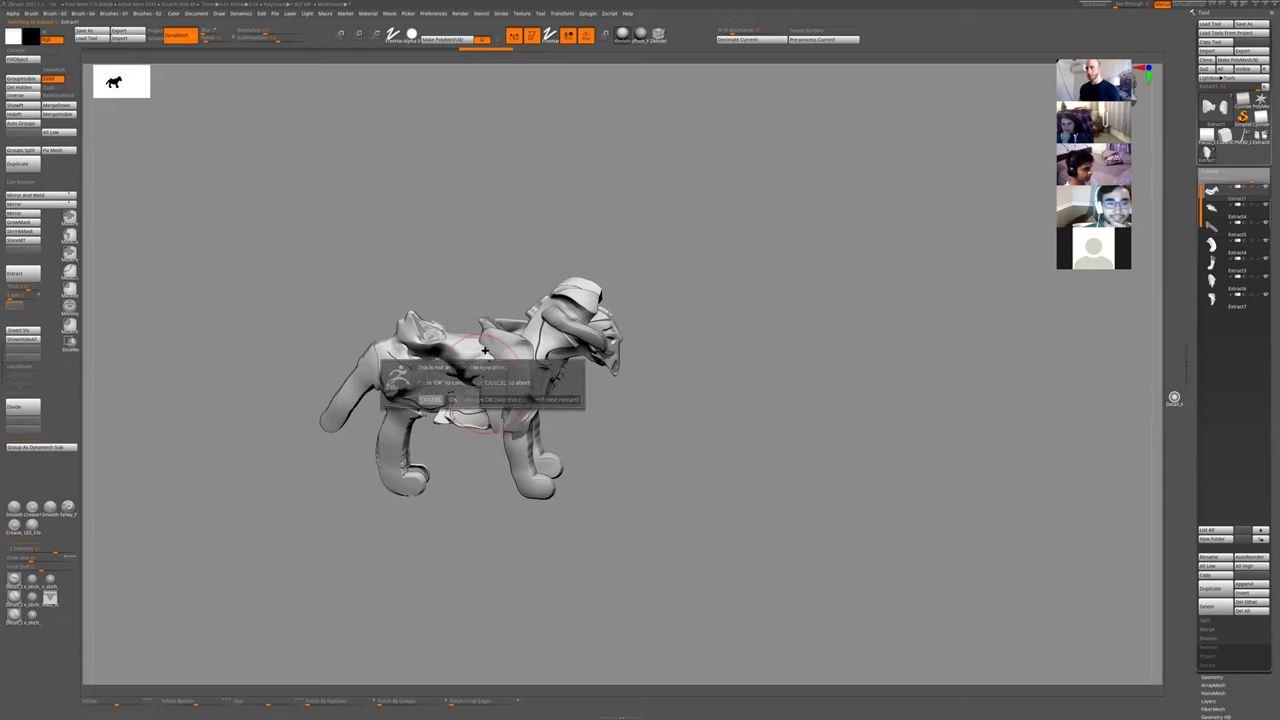
pyautogui.press('b')
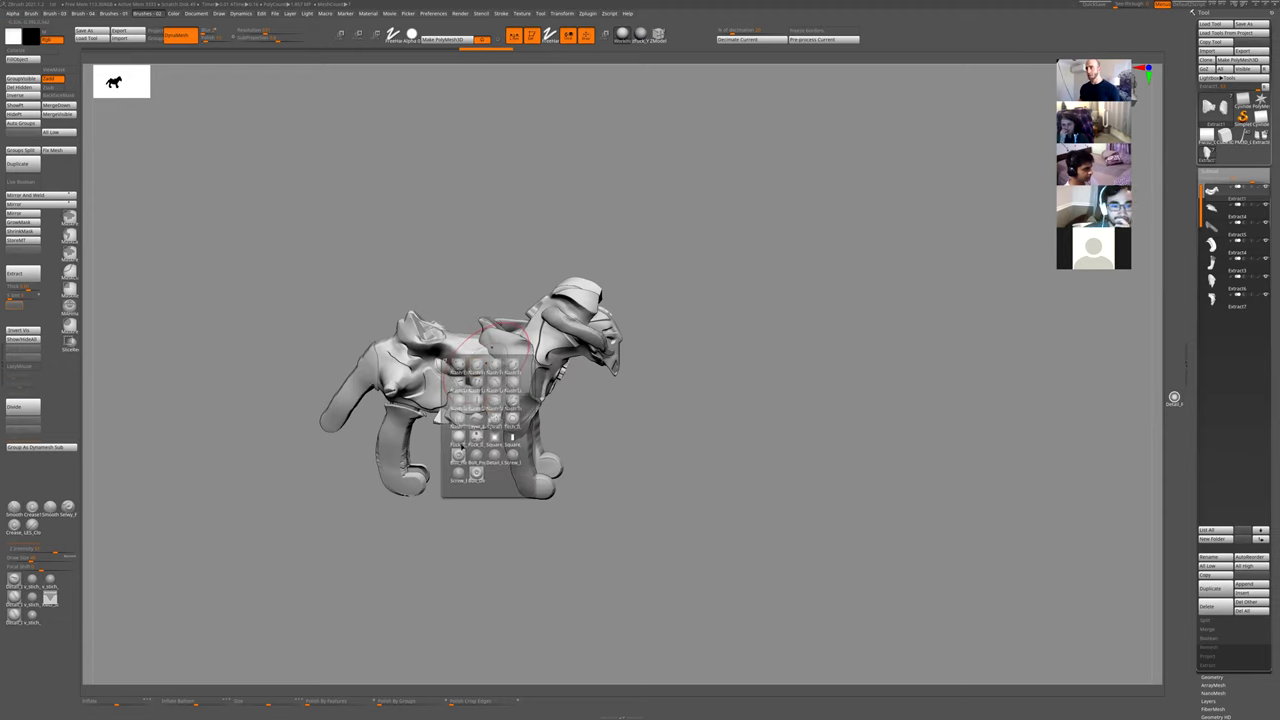
pyautogui.click(511, 435)
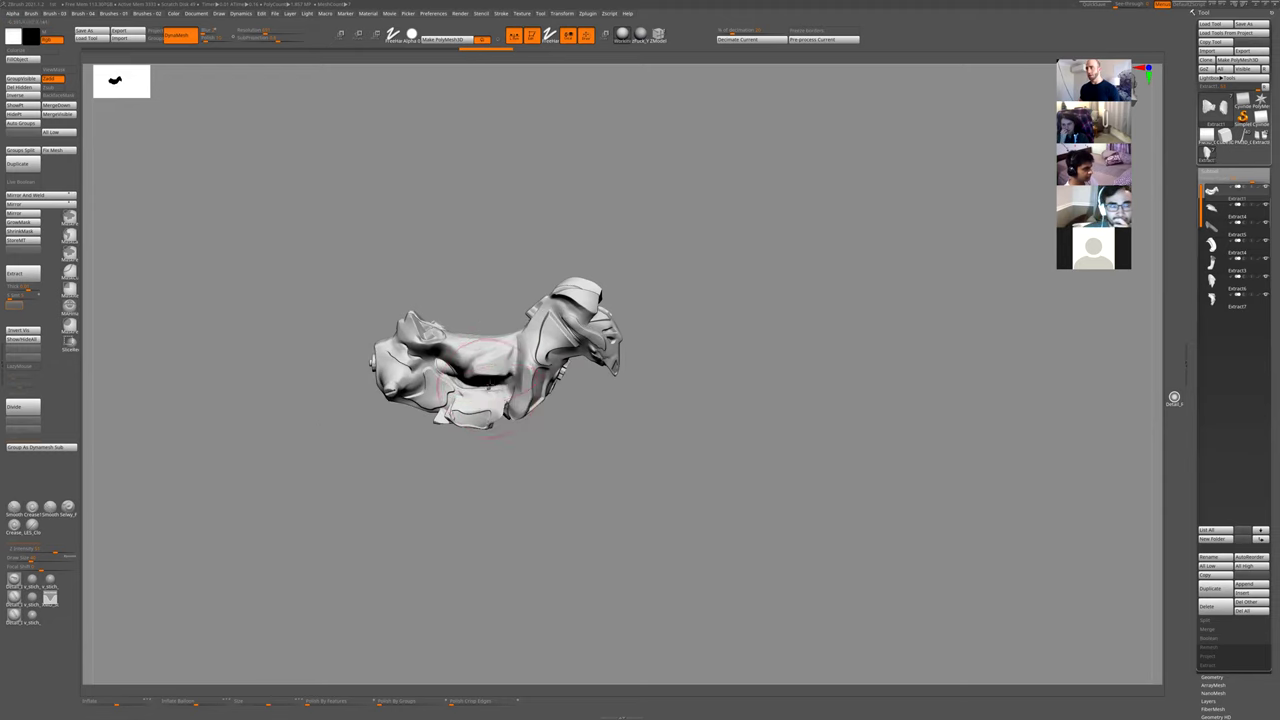
pyautogui.press('1')
pyautogui.press('1')
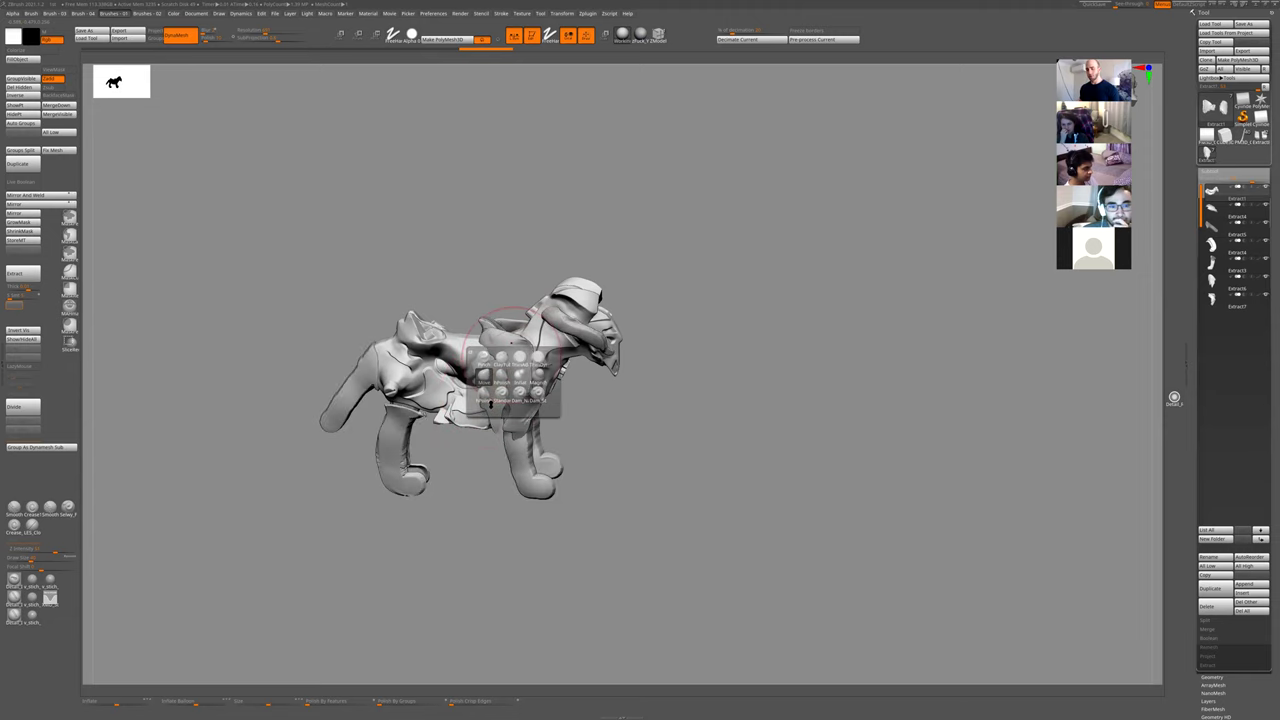
pyautogui.press('2')
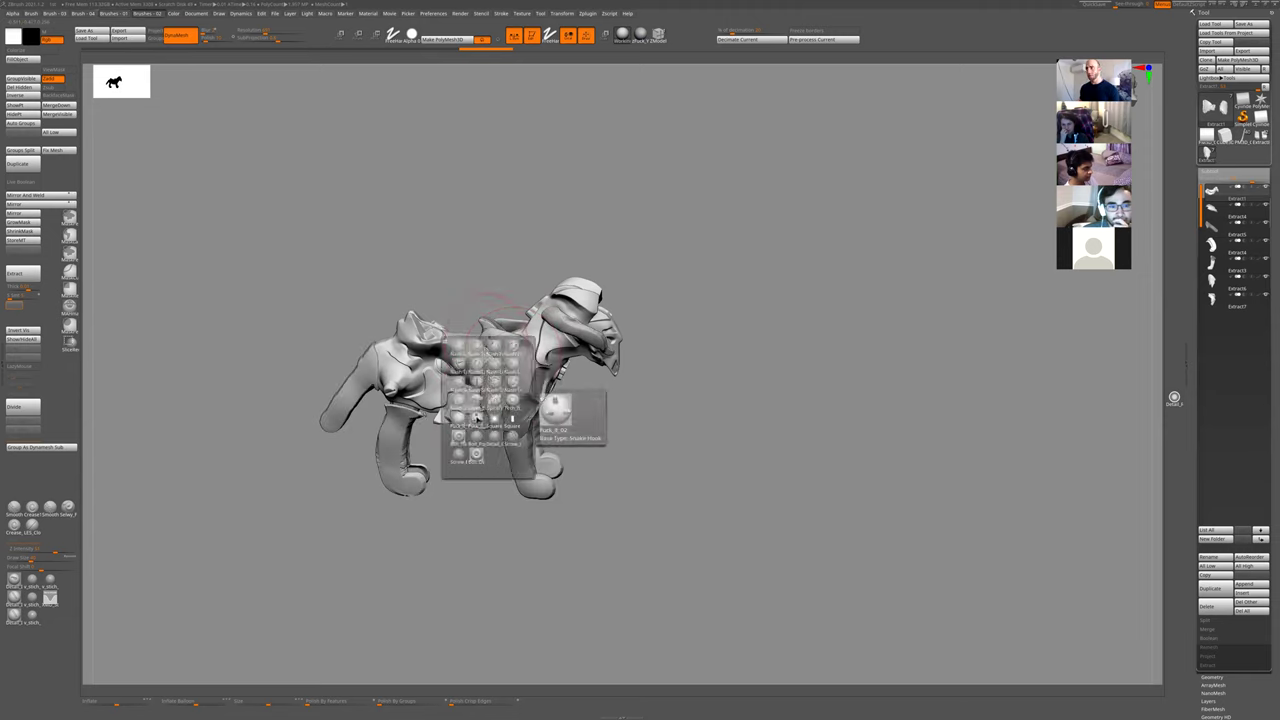
pyautogui.click(512, 417)
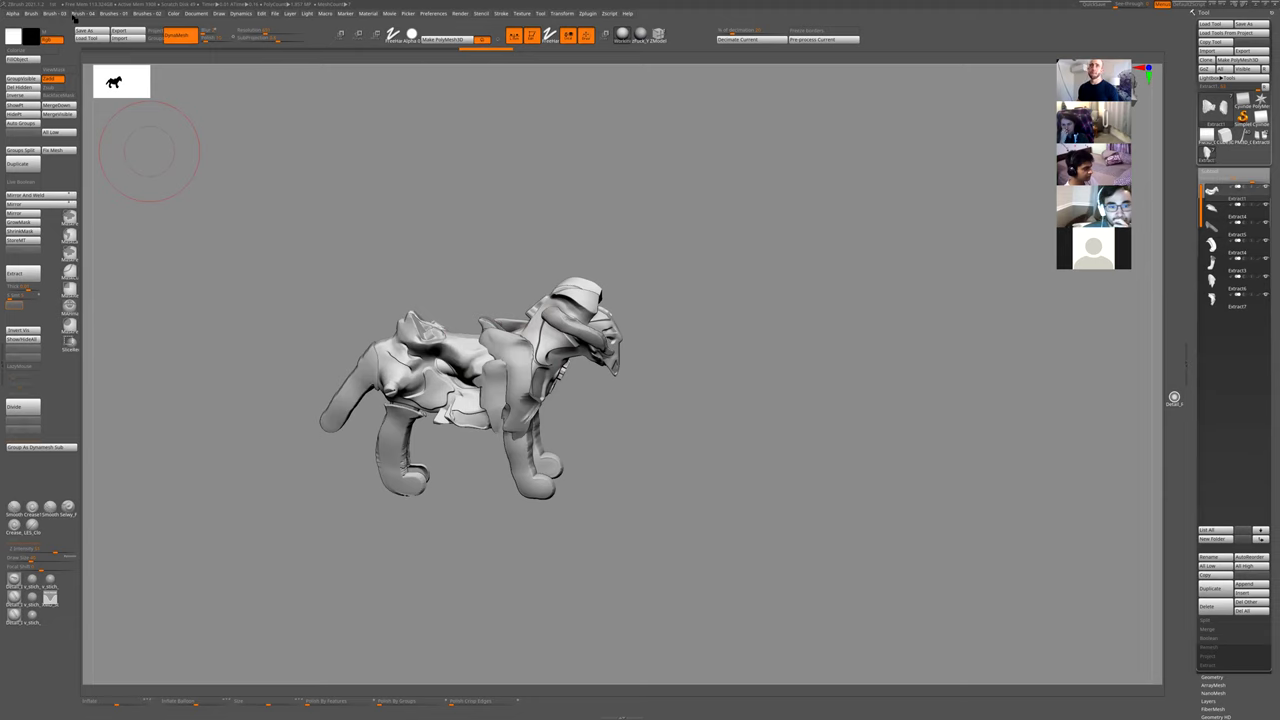
# - Insert a curved tube with a curve tube brush along the lower side of the torso towards the chest
pyautogui.click(79, 18)
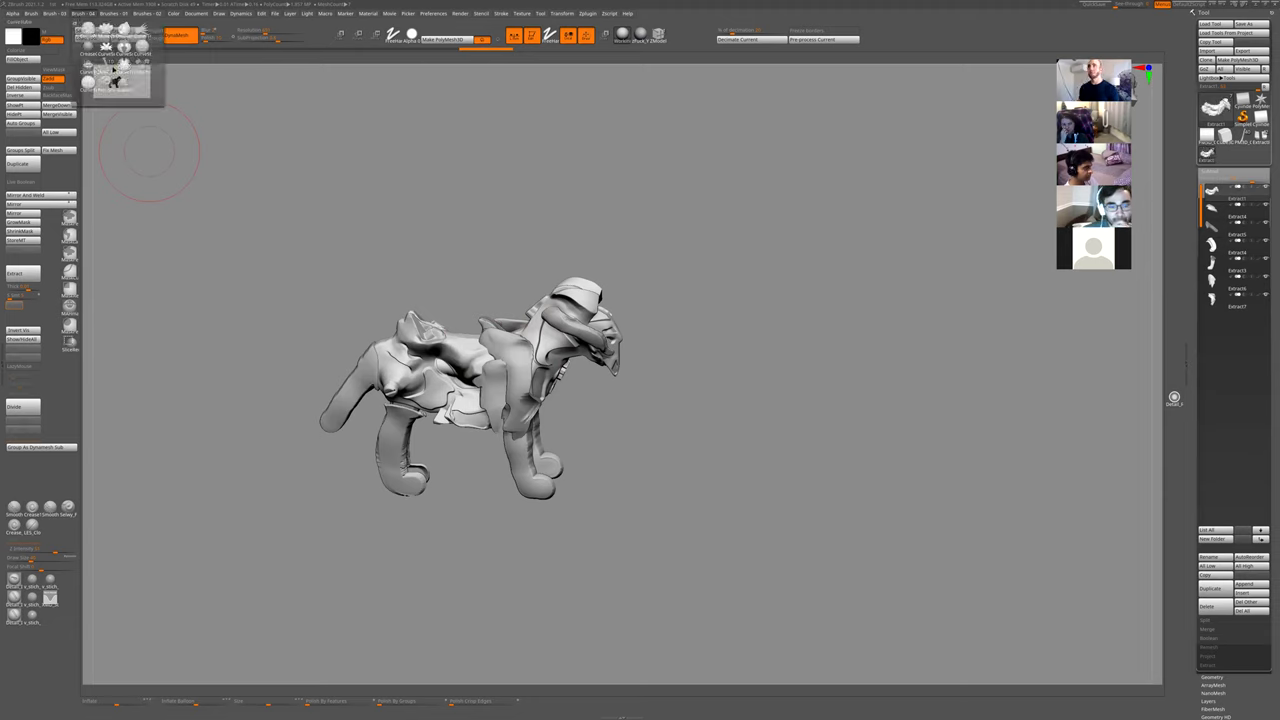
pyautogui.click(115, 82)
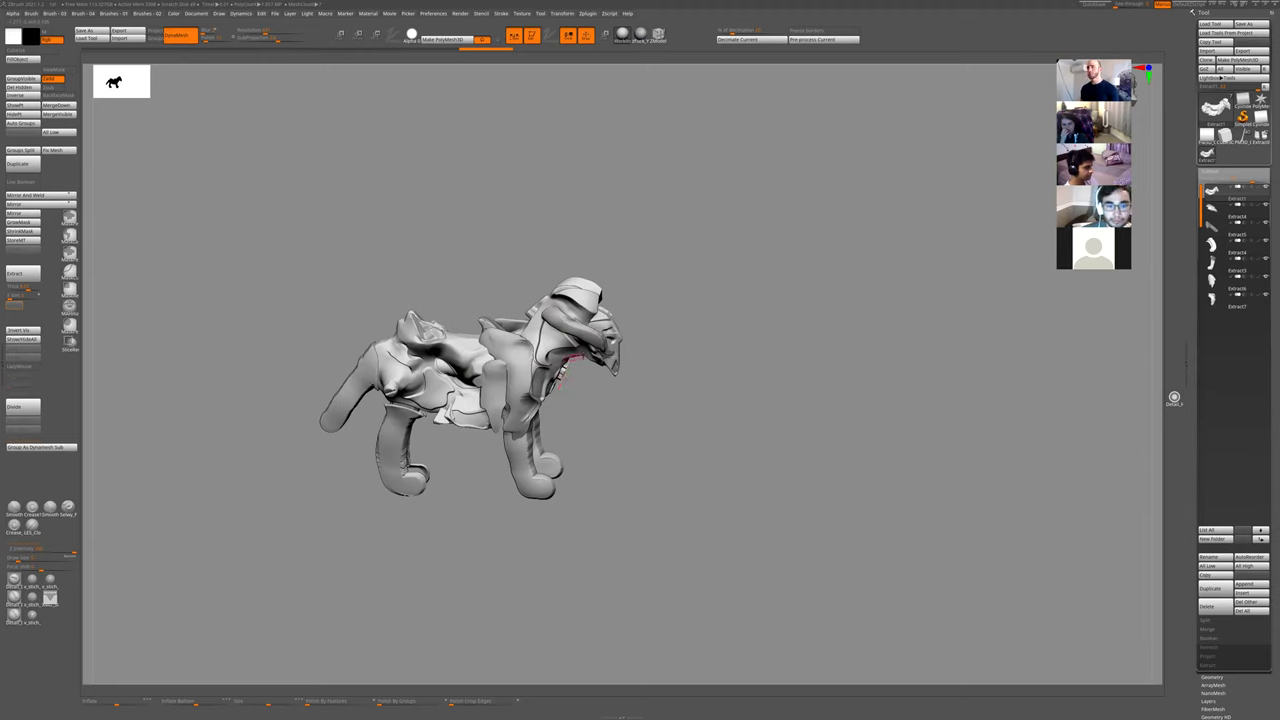
pyautogui.moveTo(465, 401); pyautogui.dragTo(606, 409)
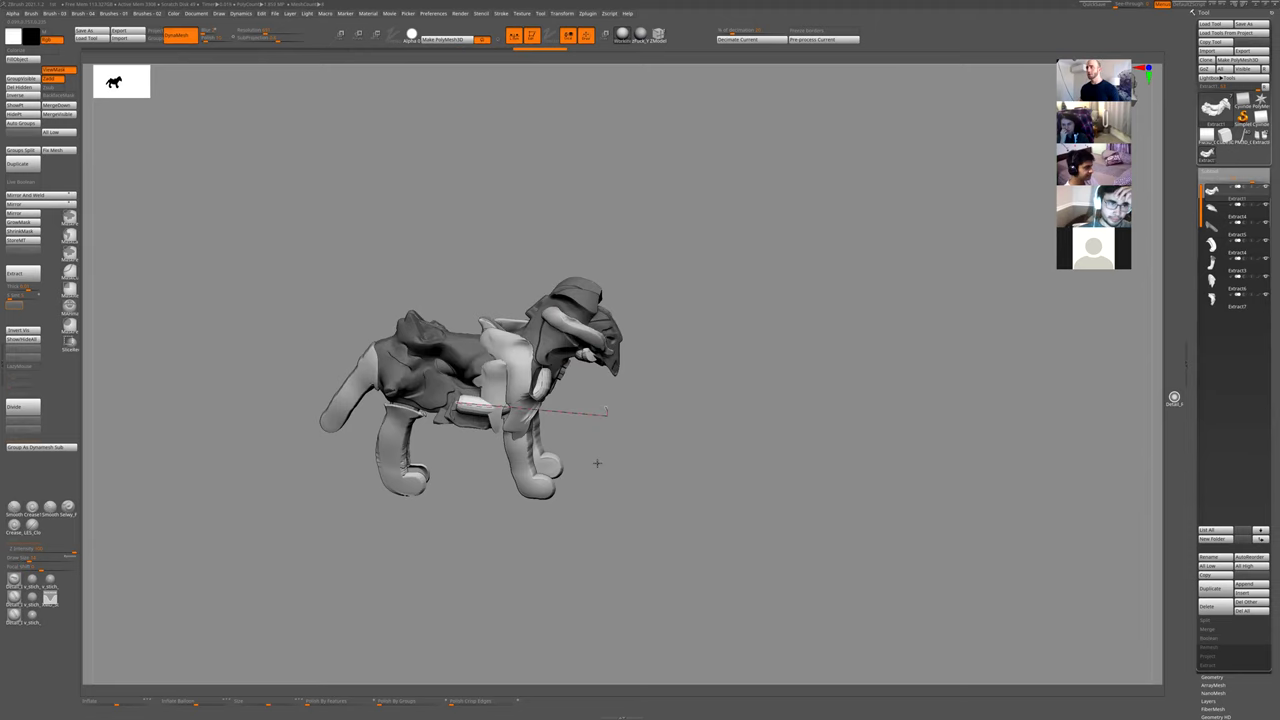
pyautogui.hotkey('ctrl', 'z')
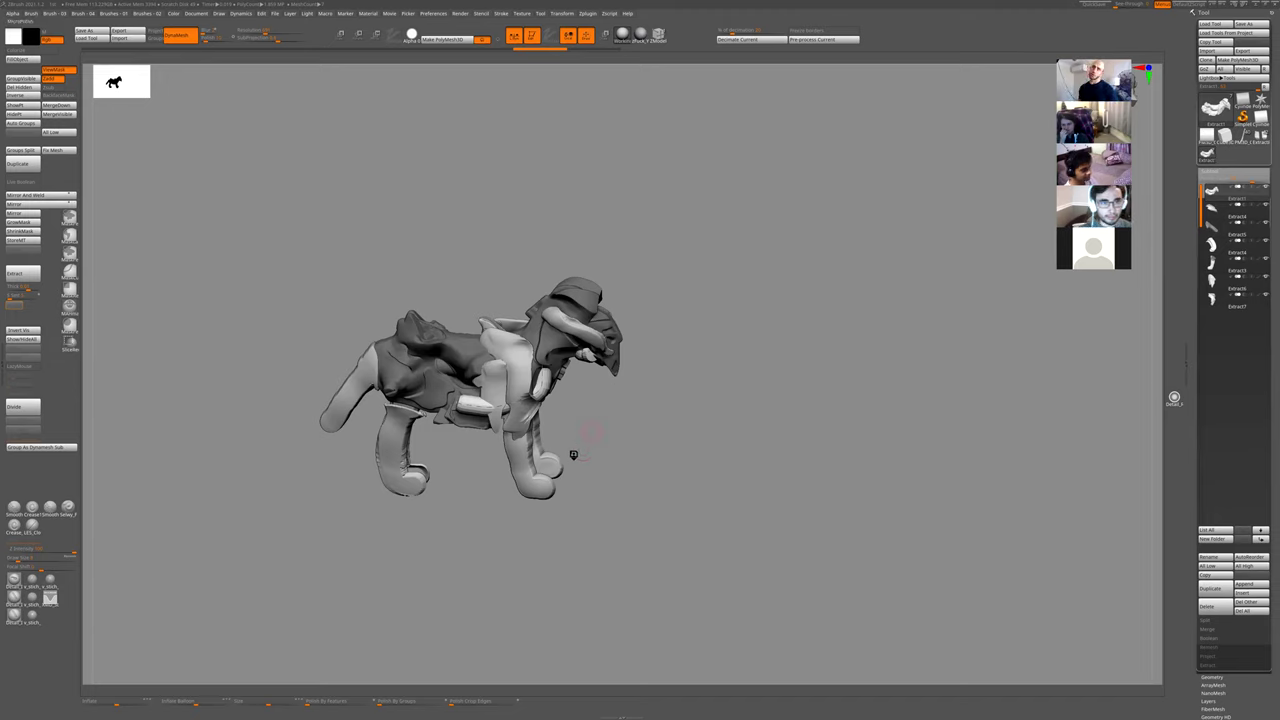
pyautogui.keyDown('ctrl'); pyautogui.moveTo(586, 452); pyautogui.dragTo(604, 424); pyautogui.keyUp('ctrl')
pyautogui.hotkey('ctrl', 'z')
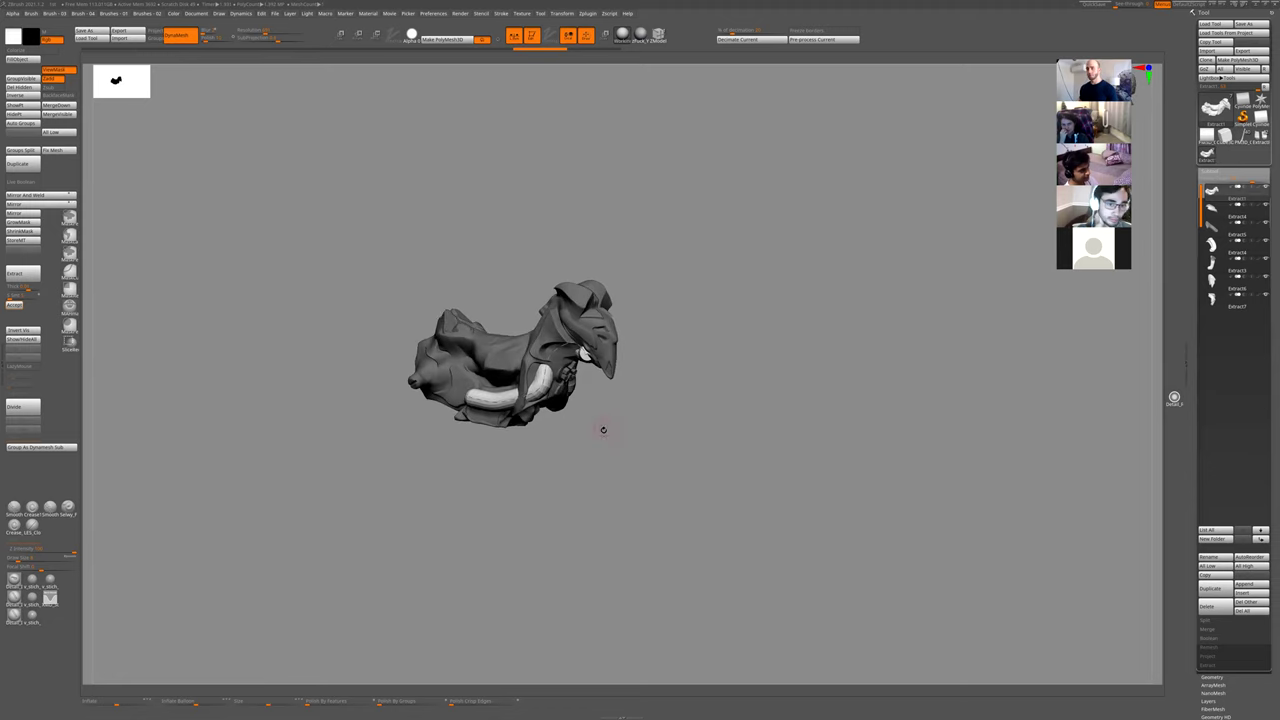
# - Split the inserted tube from the torso into its own subtool and select it
pyautogui.hotkey('ctrl', 'shift', 'z')
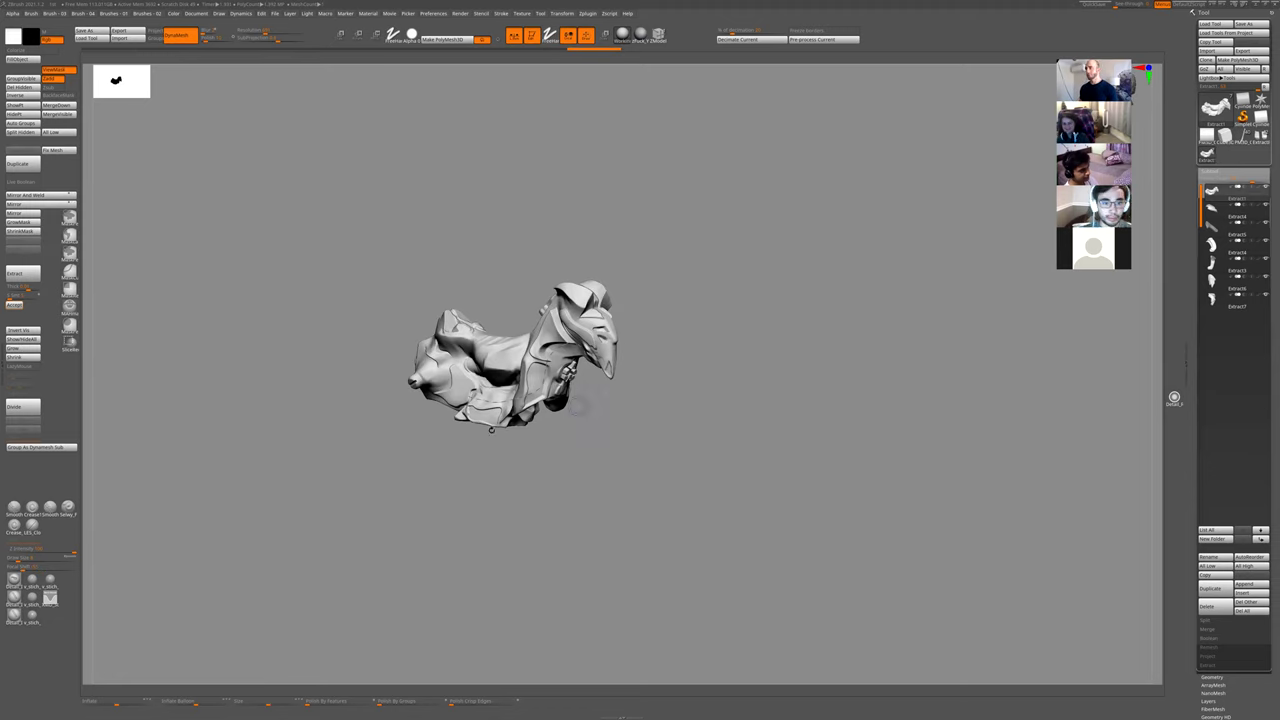
pyautogui.hotkey('ctrl', 'shift', 'z')
pyautogui.hotkey('ctrl', 'shift', 'z')
pyautogui.keyDown('alt'); pyautogui.click(544, 384); pyautogui.keyUp('alt')
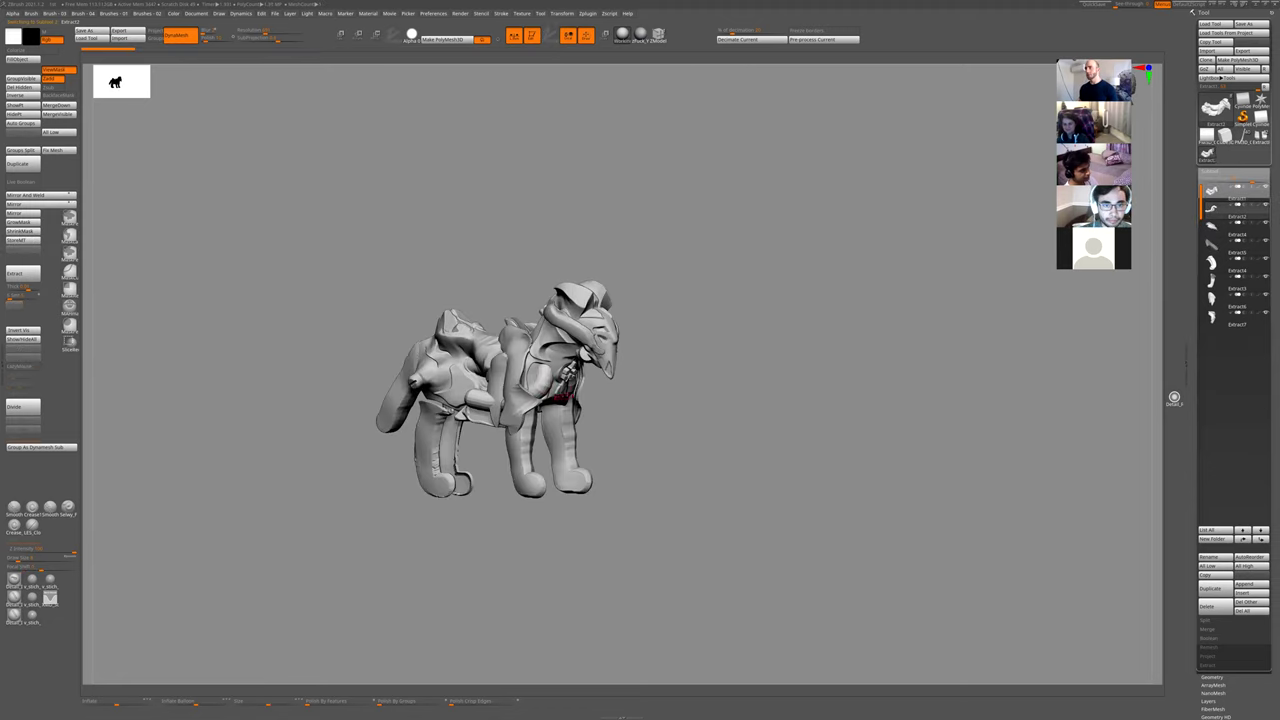
# - Isolate the split tube subtool and adjust the brush size for shaping it
pyautogui.moveTo(609, 427); pyautogui.dragTo(586, 383)
pyautogui.hotkey('shift', 's')
pyautogui.press('[')
pyautogui.press('[')
pyautogui.press('[')
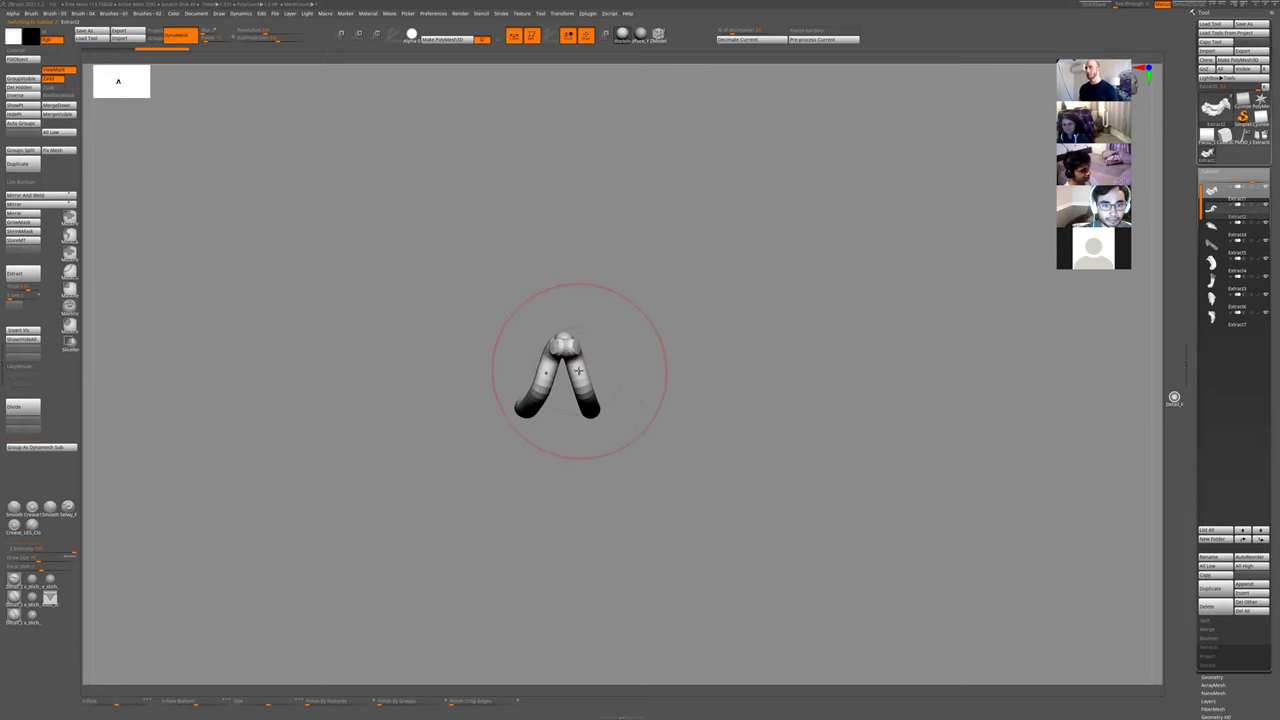
# - Reshape the unmasked upper part of the paired neck tubes and show the rest of the creature again
pyautogui.moveTo(602, 350)
pyautogui.mouseDown()
pyautogui.moveTo(626, 360)
pyautogui.moveTo(606, 348)
pyautogui.moveTo(620, 363)
pyautogui.moveTo(609, 305)
pyautogui.moveTo(574, 350)
pyautogui.moveTo(606, 338)
pyautogui.moveTo(602, 326)
pyautogui.moveTo(612, 382)
pyautogui.moveTo(650, 418)
pyautogui.mouseUp()
pyautogui.press('[')
pyautogui.moveTo(668, 460); pyautogui.dragTo(626, 434)
pyautogui.hotkey('shift', 's')
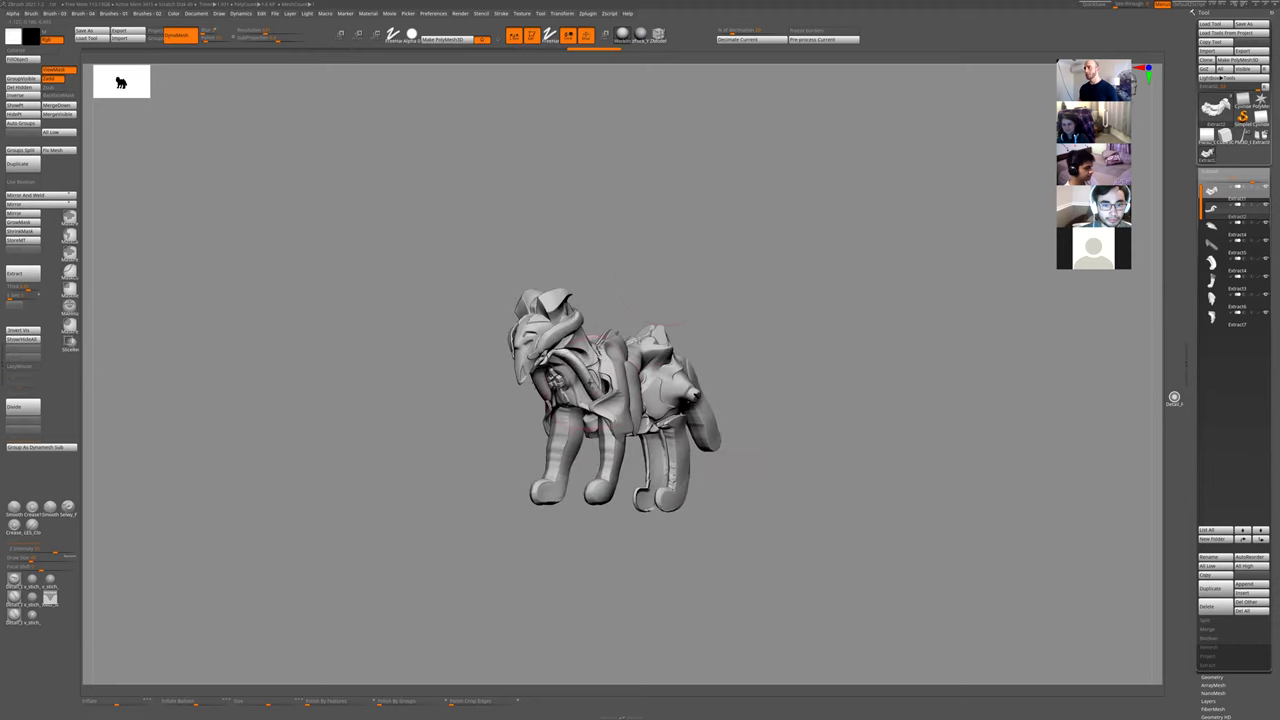
# - Pull the paired neck tubes into a curve running from the jaw toward the chest, working from both sides
pyautogui.moveTo(637, 289)
pyautogui.mouseDown()
pyautogui.moveTo(582, 352)
pyautogui.moveTo(556, 348)
pyautogui.mouseUp()
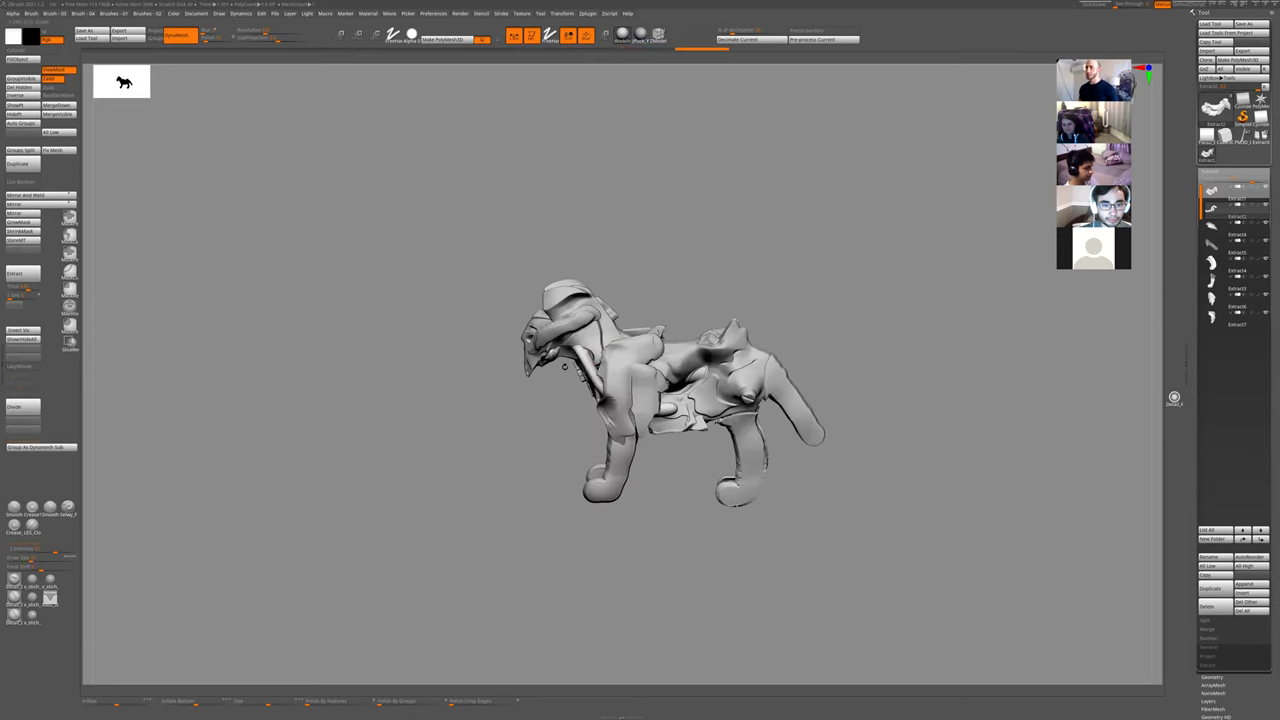
pyautogui.moveTo(560, 262); pyautogui.dragTo(640, 290)
pyautogui.moveTo(550, 372); pyautogui.dragTo(546, 412)
pyautogui.moveTo(640, 312)
pyautogui.mouseDown()
pyautogui.moveTo(683, 320)
pyautogui.moveTo(600, 420)
pyautogui.moveTo(560, 398)
pyautogui.moveTo(604, 392)
pyautogui.moveTo(690, 430)
pyautogui.mouseUp()
pyautogui.moveTo(600, 330)
pyautogui.mouseDown()
pyautogui.moveTo(556, 380)
pyautogui.moveTo(592, 380)
pyautogui.moveTo(578, 384)
pyautogui.moveTo(600, 372)
pyautogui.moveTo(606, 342)
pyautogui.mouseUp()
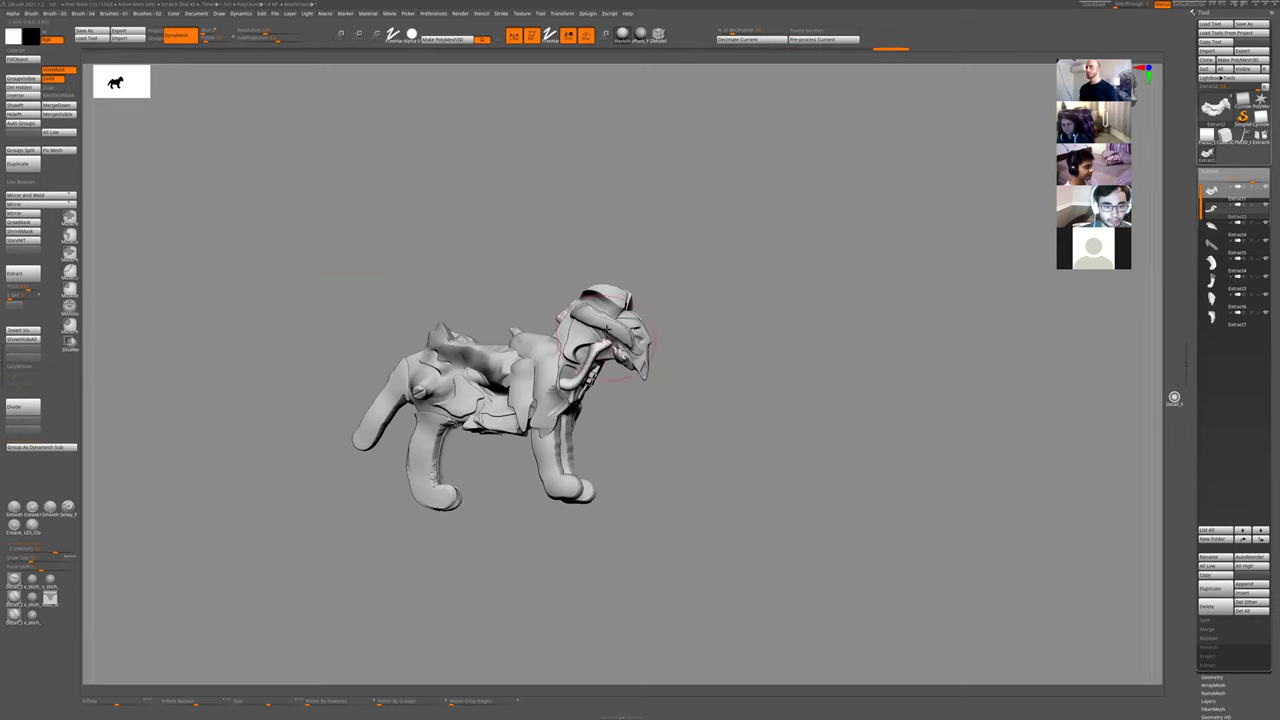
pyautogui.moveTo(610, 386); pyautogui.dragTo(654, 430)
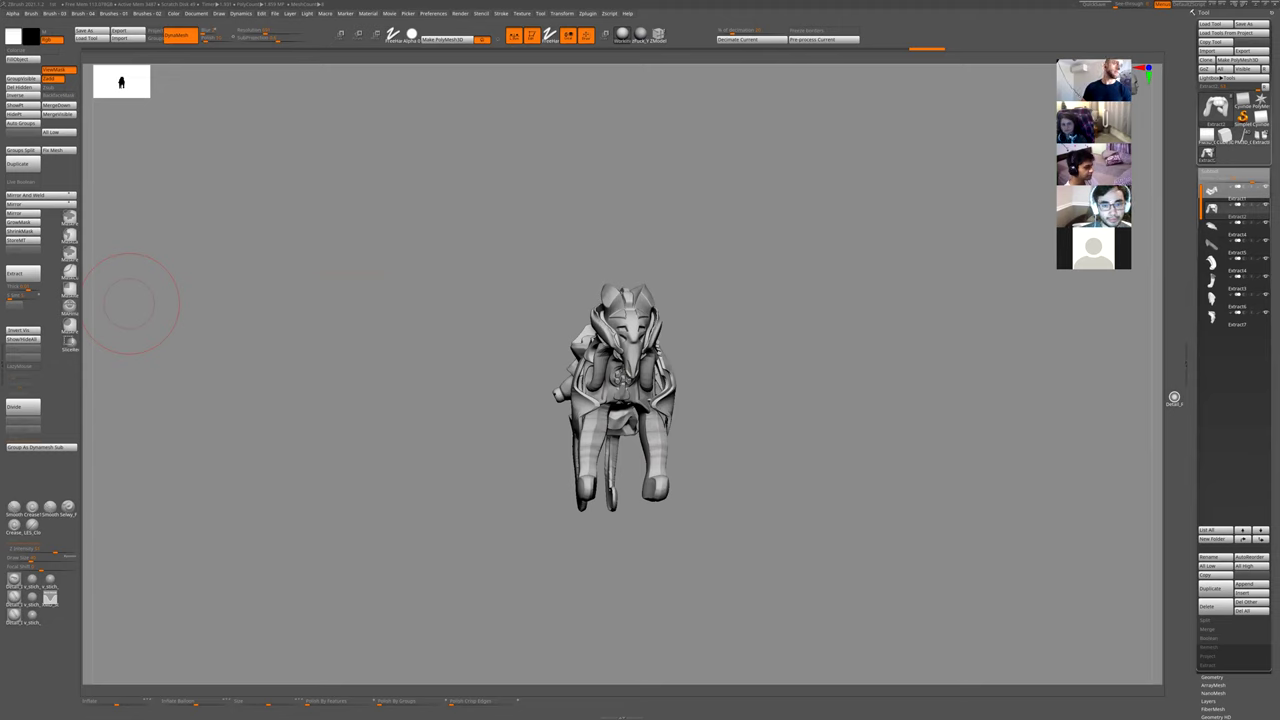
# - Bend the lower ends of the neck tubes into the chest plates and make the Extract1 body the active subtool
pyautogui.moveTo(941, 422); pyautogui.dragTo(877, 420)
pyautogui.hotkey('shift', 's')
pyautogui.moveTo(651, 351); pyautogui.dragTo(648, 302, button='right')
pyautogui.hotkey('shift', 's')
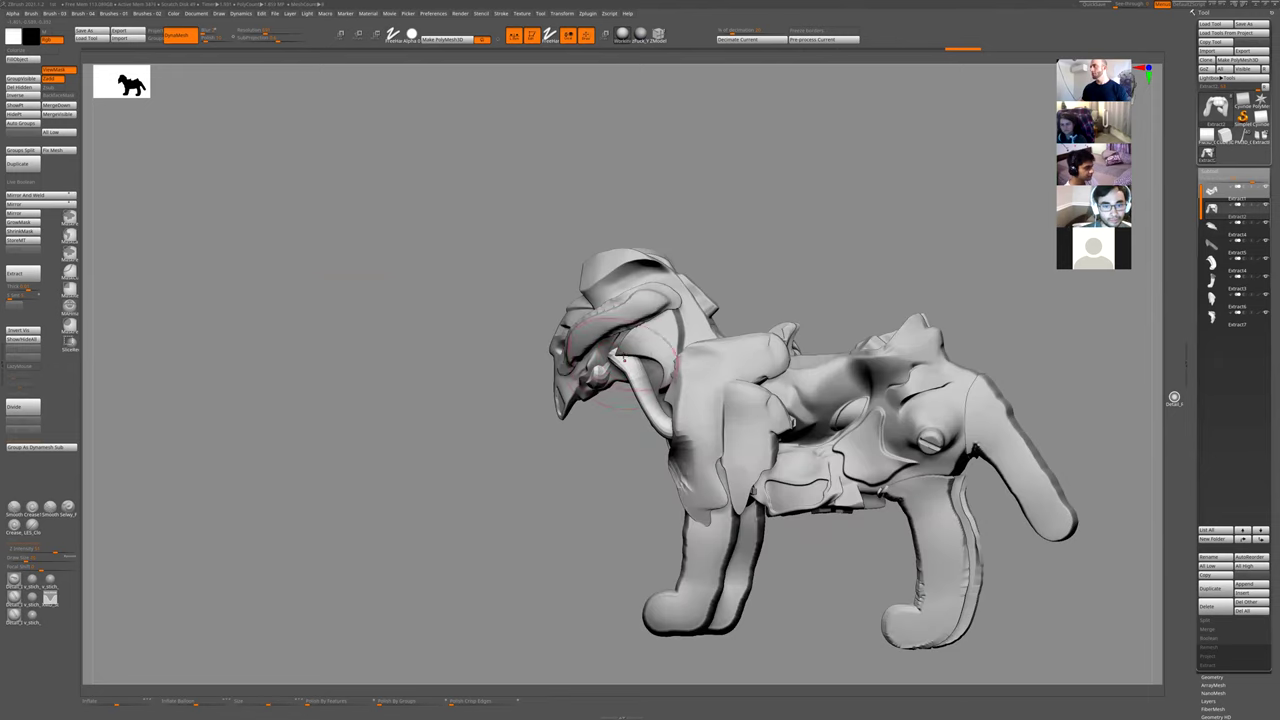
pyautogui.keyDown('shift'); pyautogui.moveTo(757, 229); pyautogui.dragTo(880, 245); pyautogui.keyUp('shift')
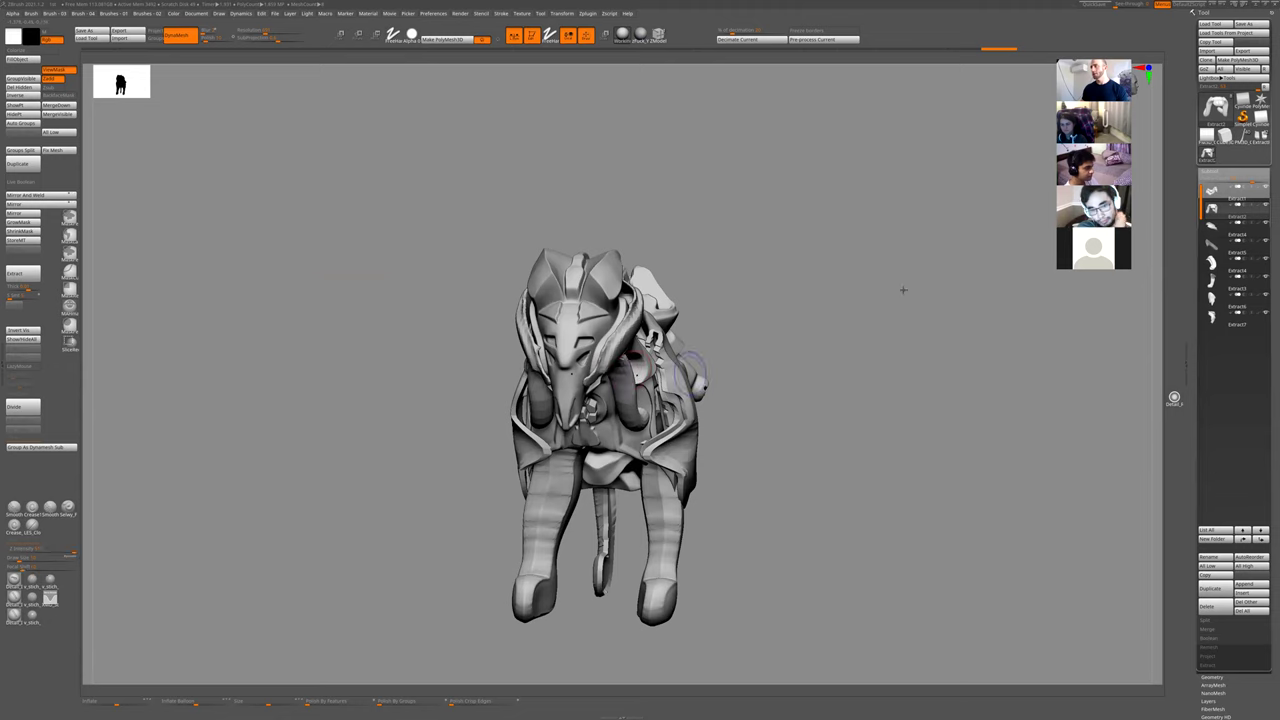
pyautogui.moveTo(903, 289); pyautogui.dragTo(664, 384)
pyautogui.moveTo(664, 384); pyautogui.dragTo(640, 398, button='right')
pyautogui.press(']')
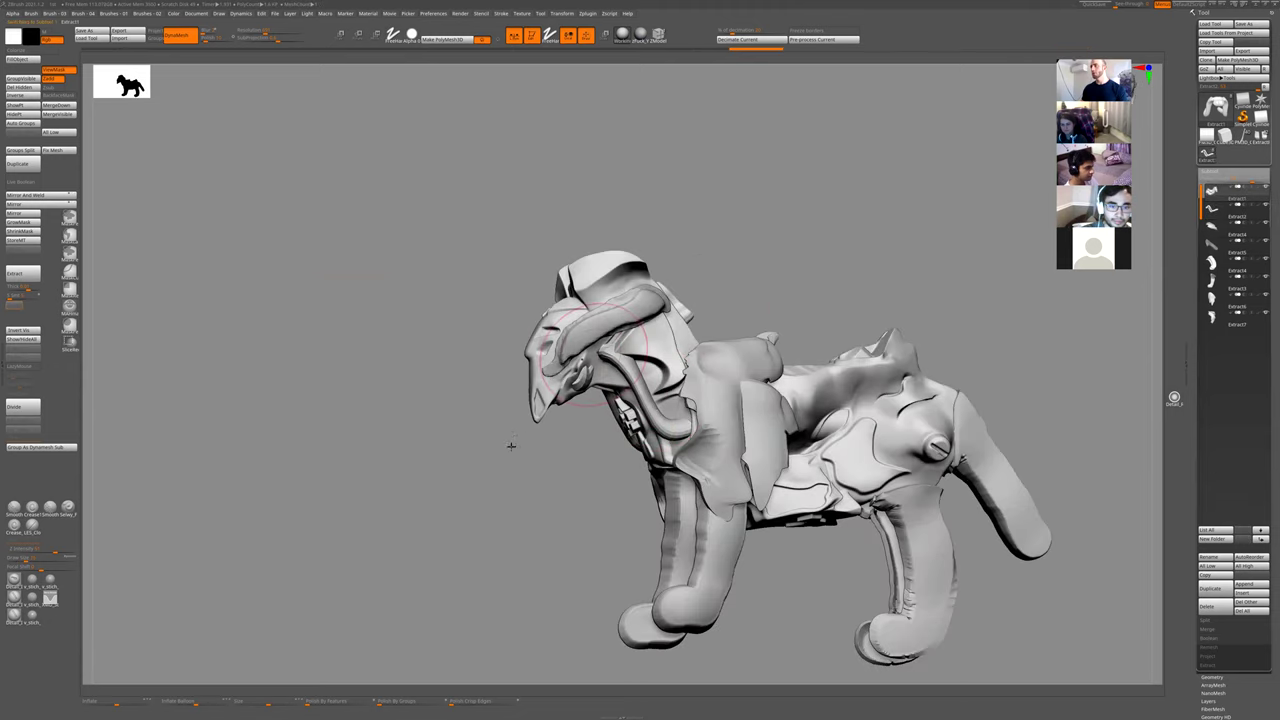
pyautogui.click(712, 394)
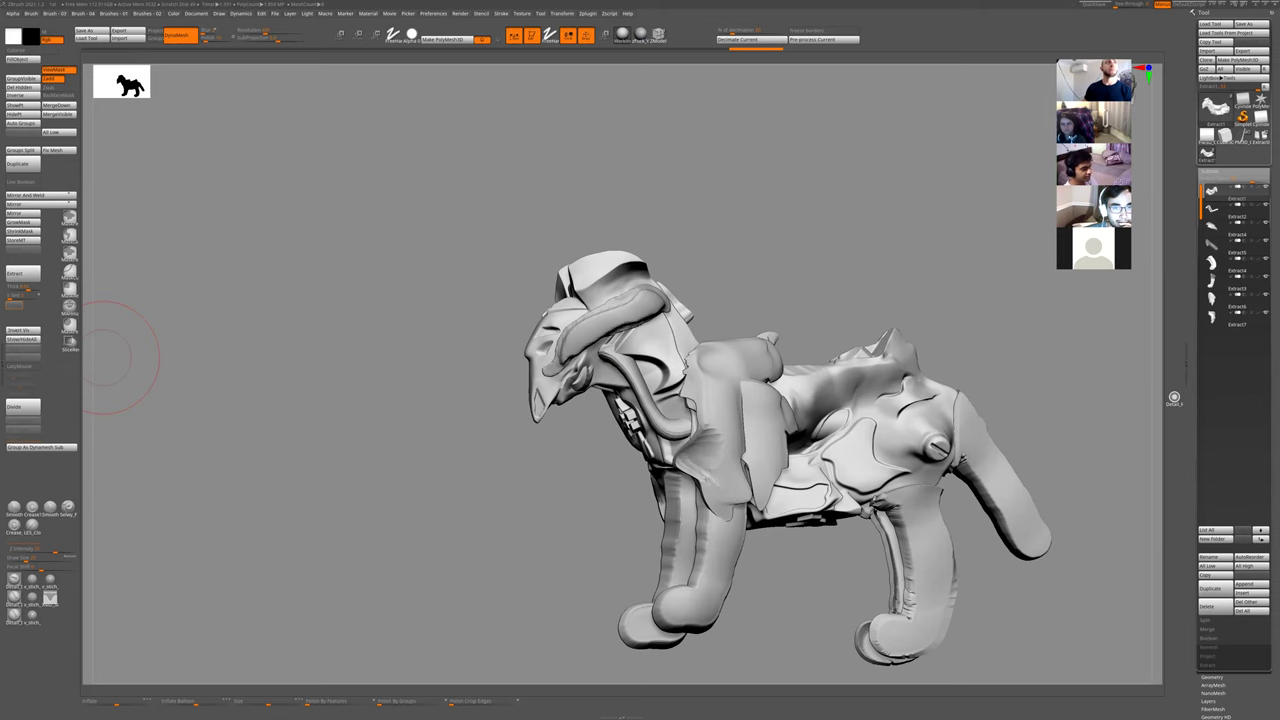
# - Switch to the image viewer and examine the reference renders of the four-legged machine, focusing on how its neck cables hang
pyautogui.hotkey('alt', 'Tab')
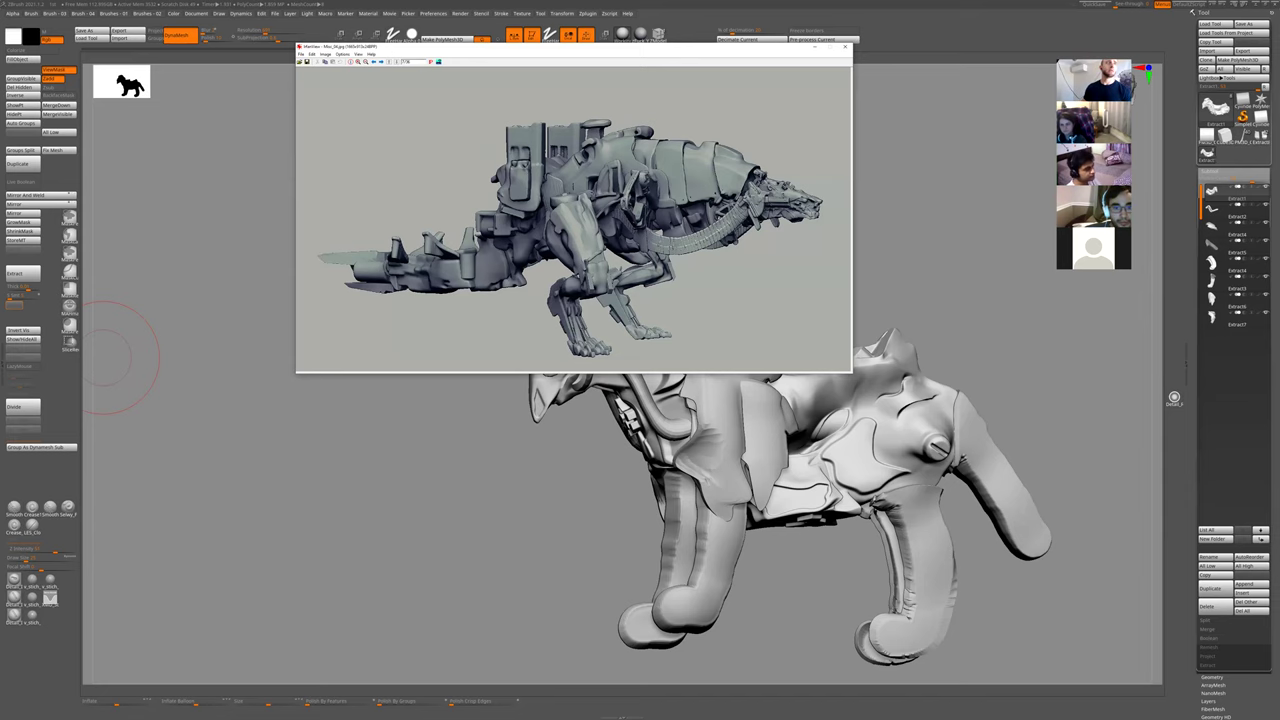
pyautogui.press('Left')
pyautogui.press('Left')
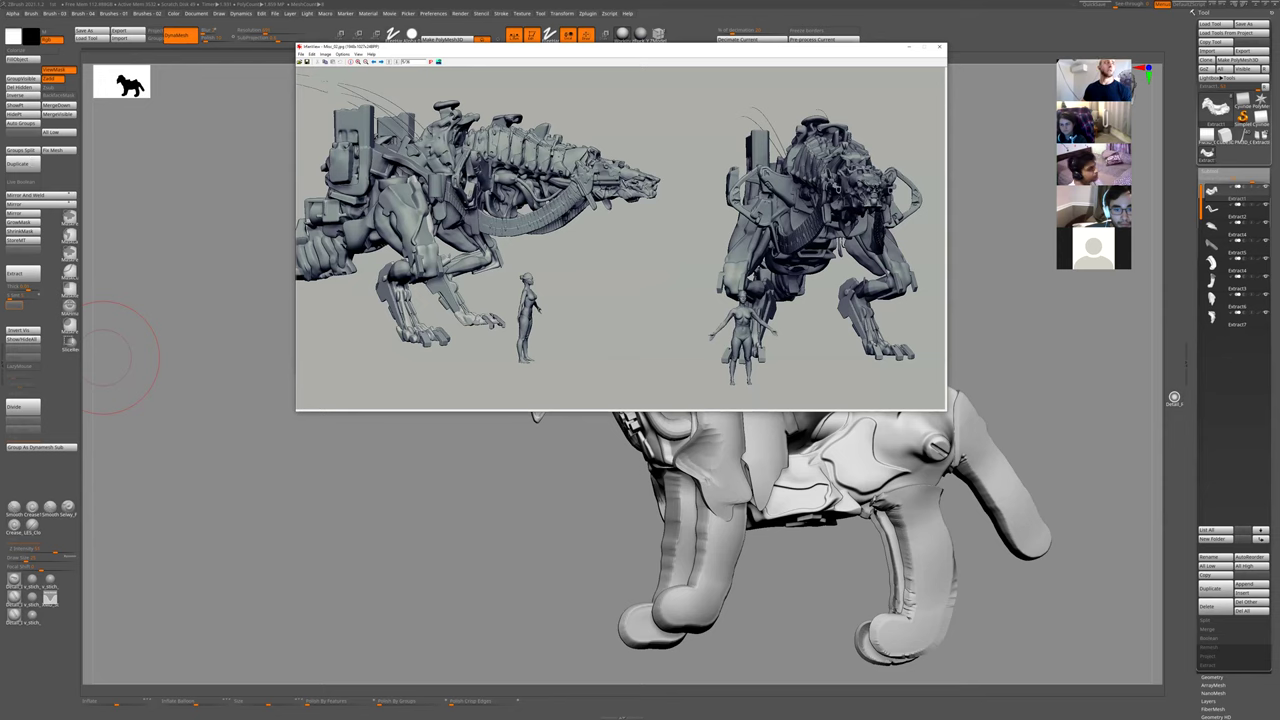
pyautogui.press('Right')
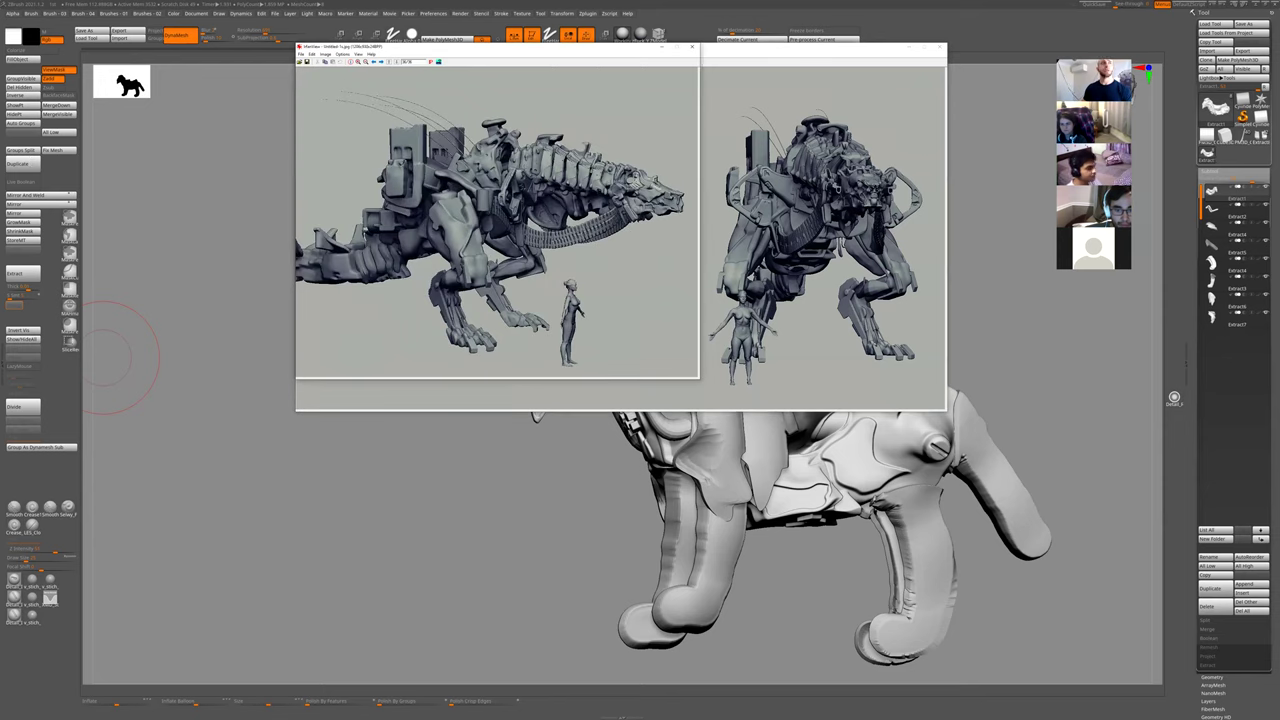
pyautogui.press('Right')
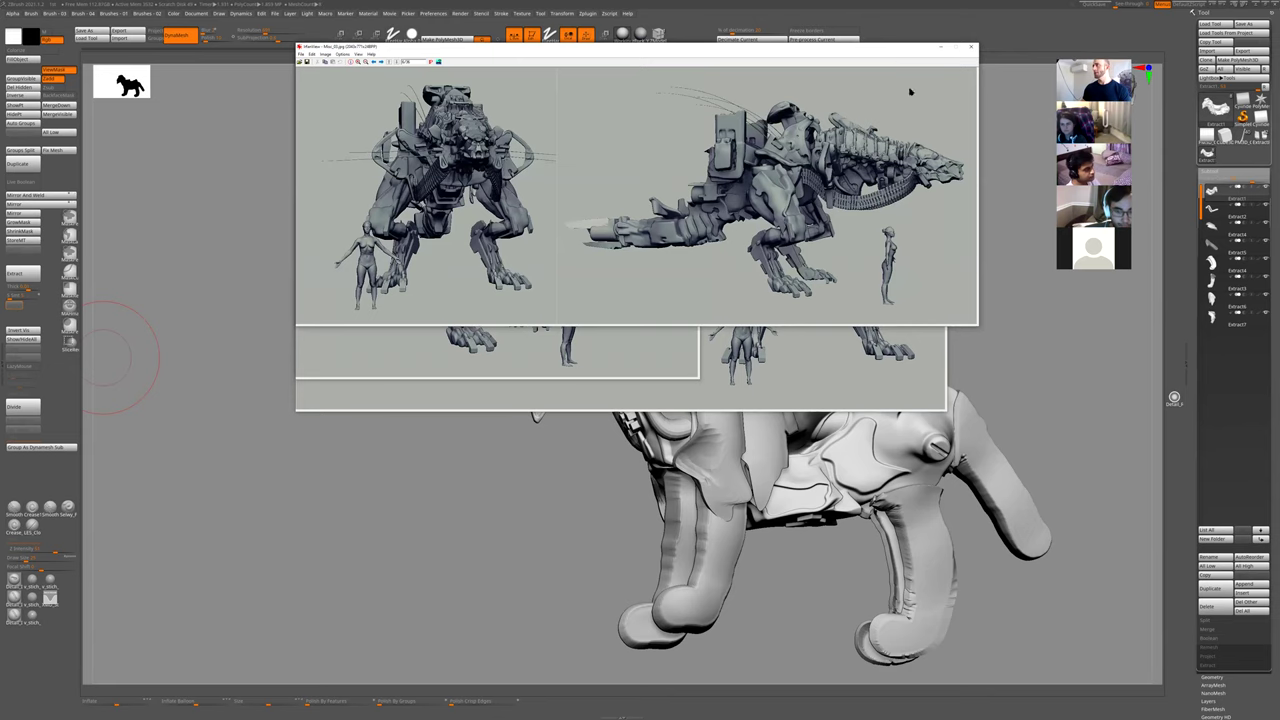
pyautogui.press('Right')
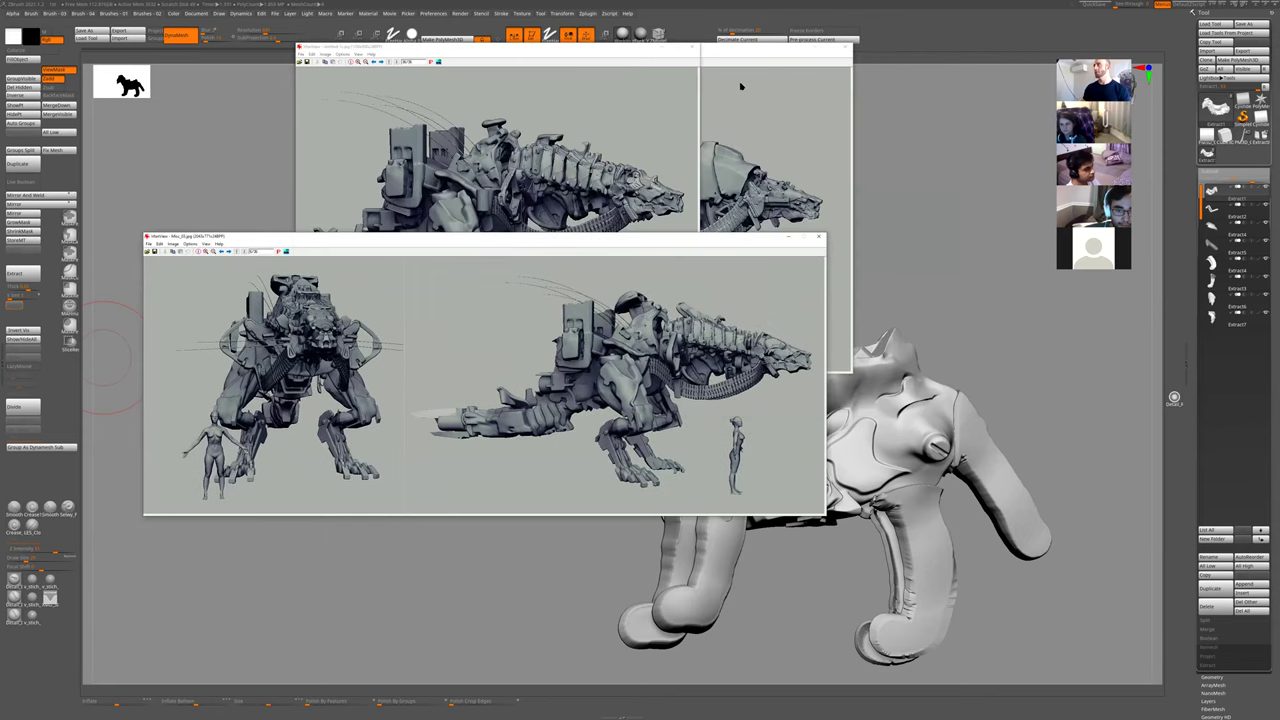
pyautogui.click(692, 47)
pyautogui.click(845, 47)
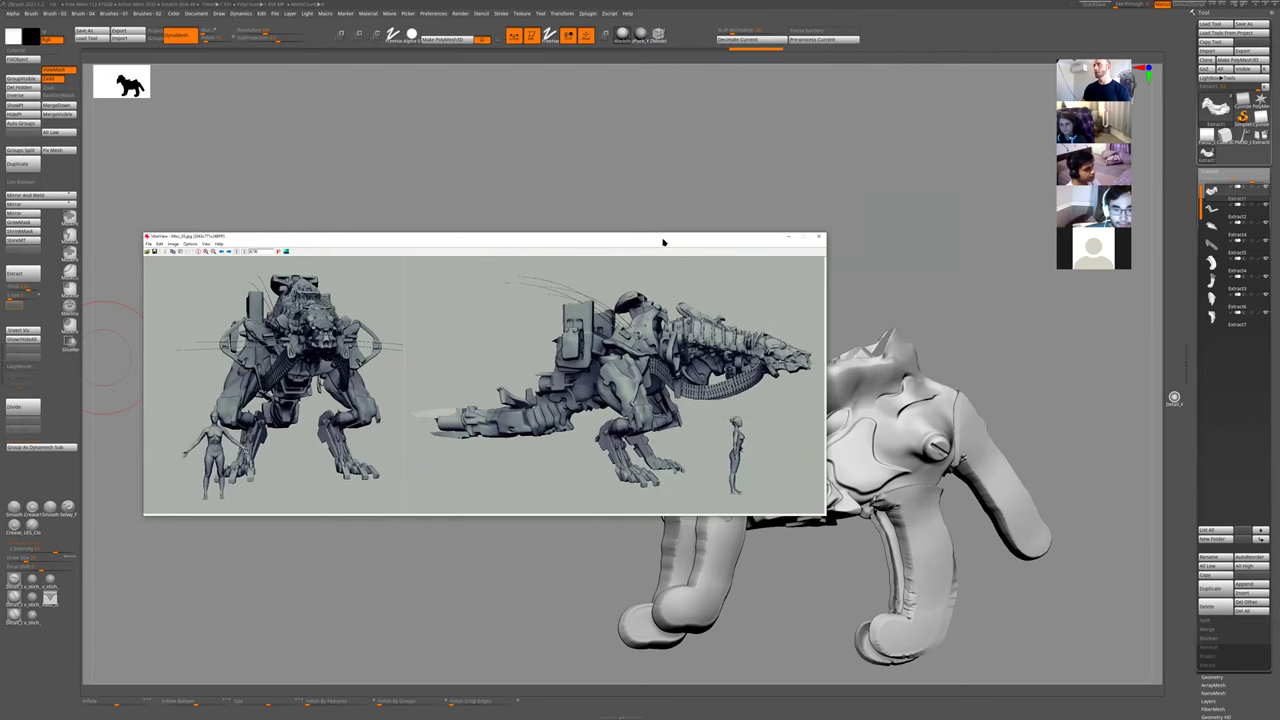
pyautogui.moveTo(665, 240); pyautogui.dragTo(735, 123)
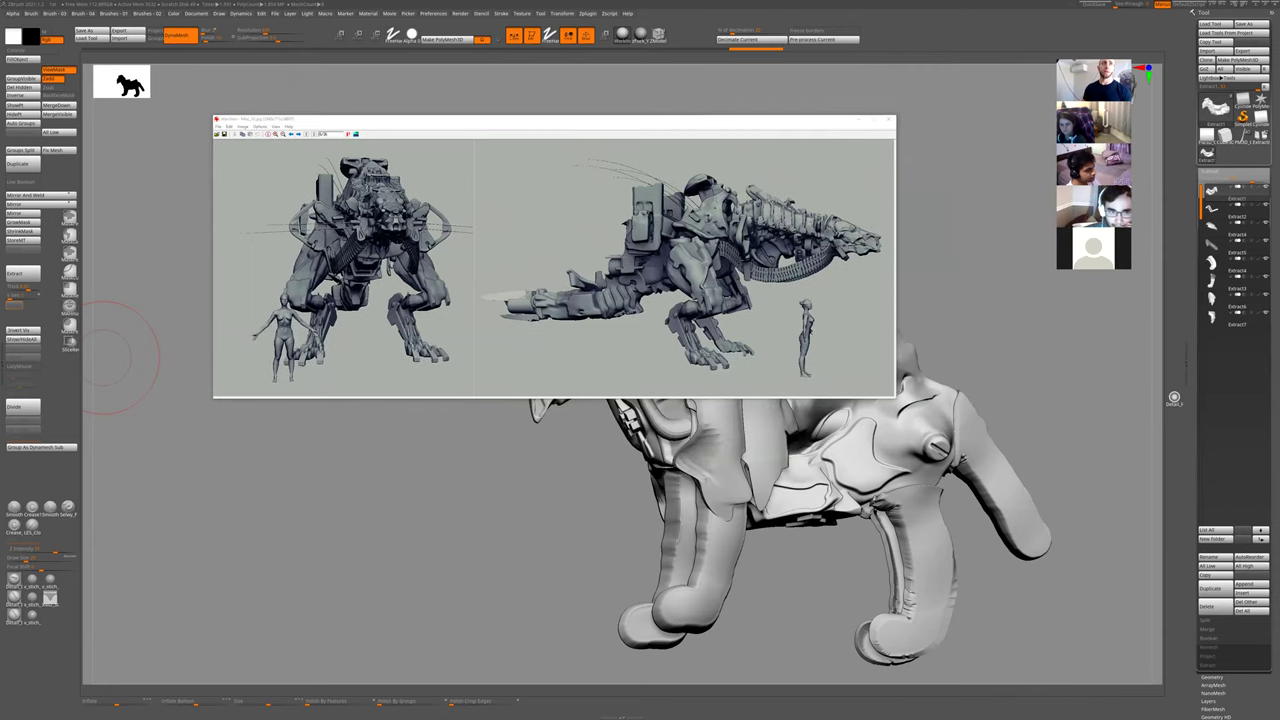
pyautogui.press('Right')
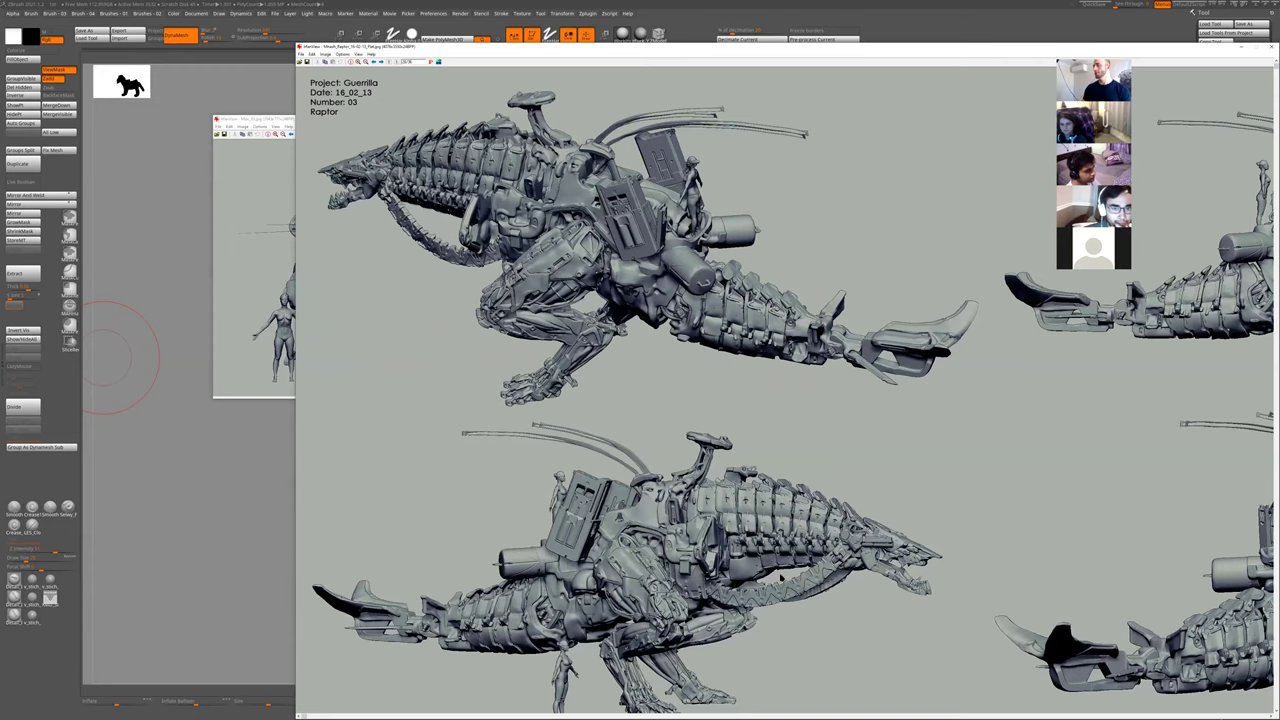
pyautogui.press('Left')
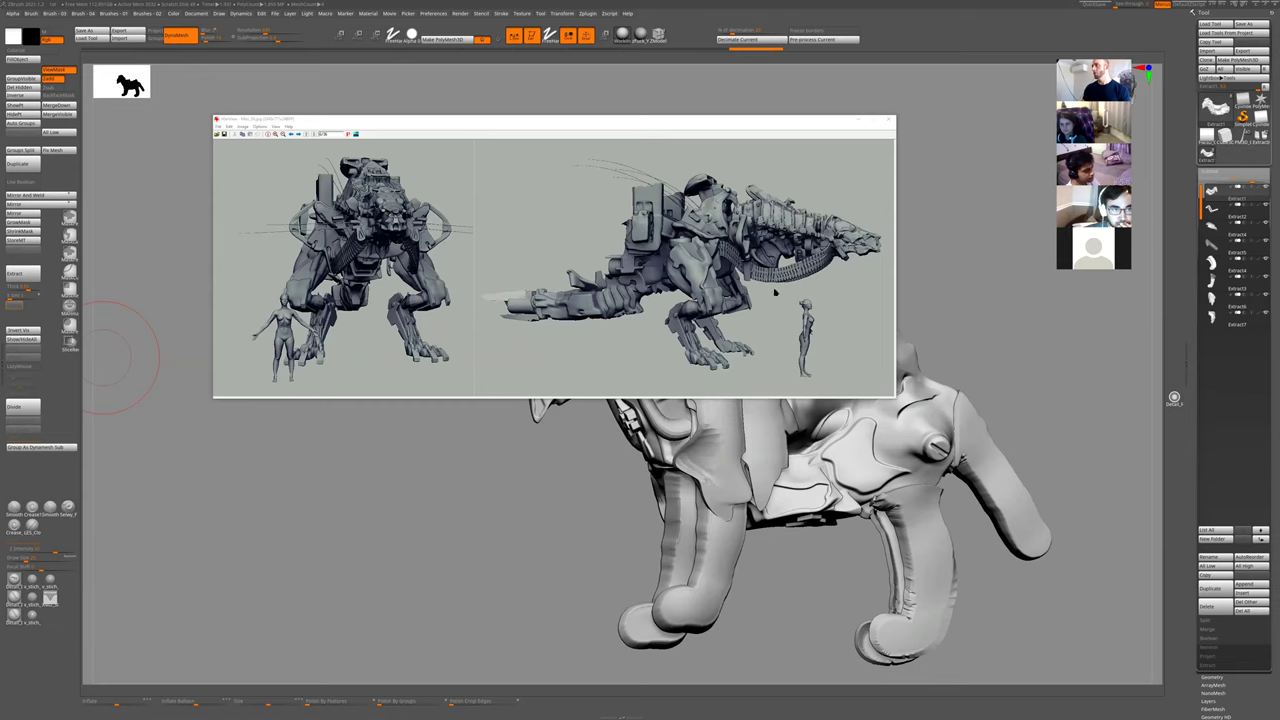
pyautogui.click(889, 122)
# - Make the neck tube the active subtool and isolate it from the body
pyautogui.moveTo(903, 214); pyautogui.dragTo(565, 442)
pyautogui.moveTo(637, 320); pyautogui.dragTo(514, 423)
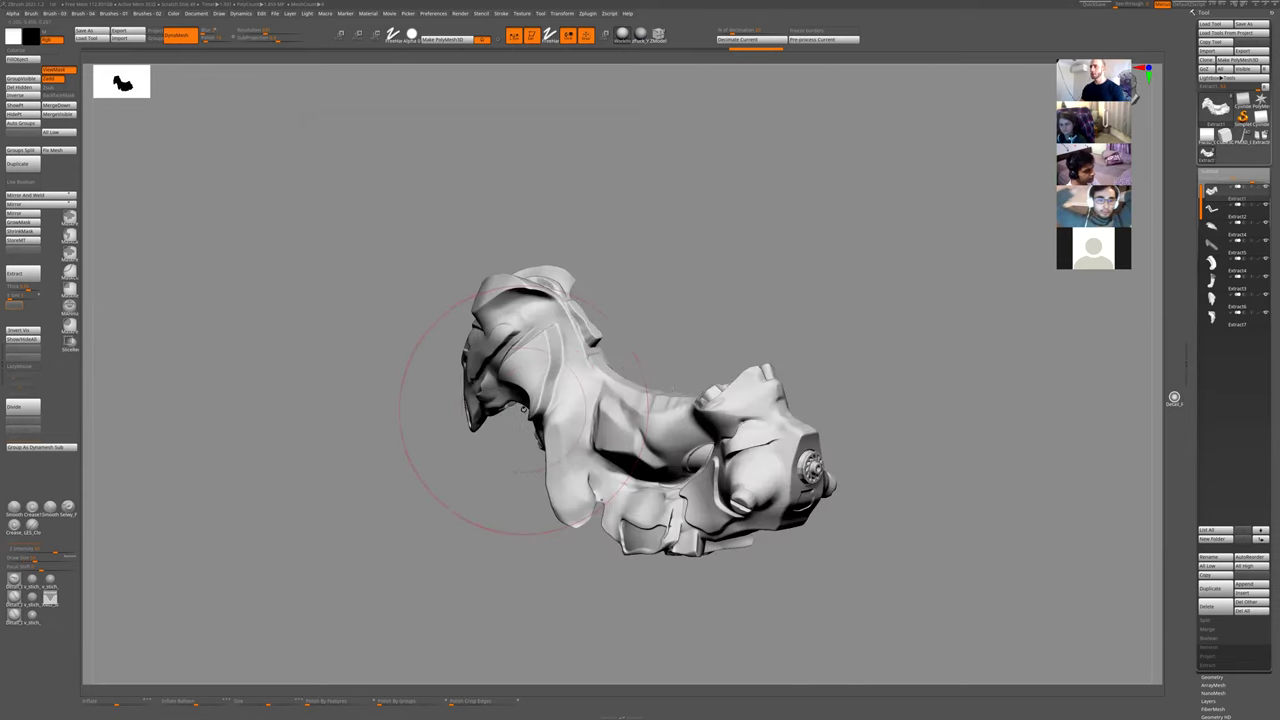
pyautogui.hotkey('shift', 's')
pyautogui.keyDown('alt'); pyautogui.click(523, 409); pyautogui.keyUp('alt')
pyautogui.hotkey('shift', 's')
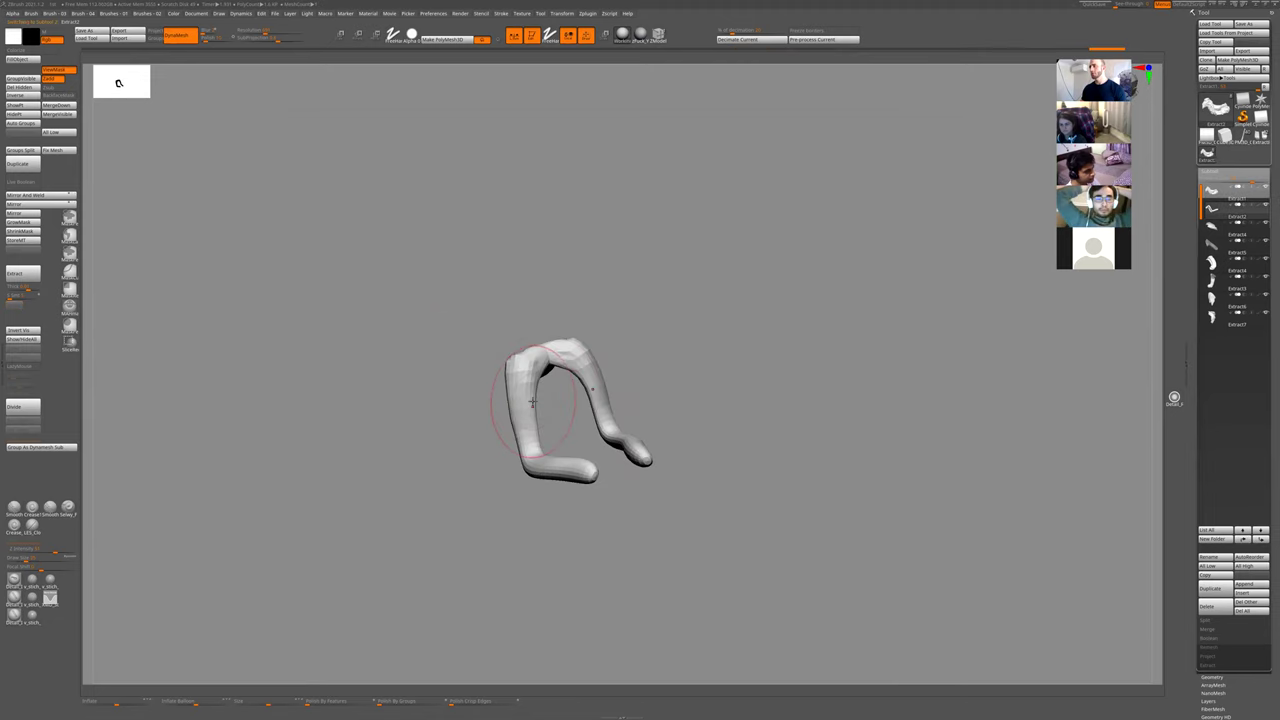
# - Undo the smoothing stroke on the neck tube and adjust its rounded lower end against the chest plate
pyautogui.keyDown('shift'); pyautogui.moveTo(525, 405); pyautogui.dragTo(500, 450); pyautogui.keyUp('shift')
pyautogui.hotkey('ctrl', 'z')
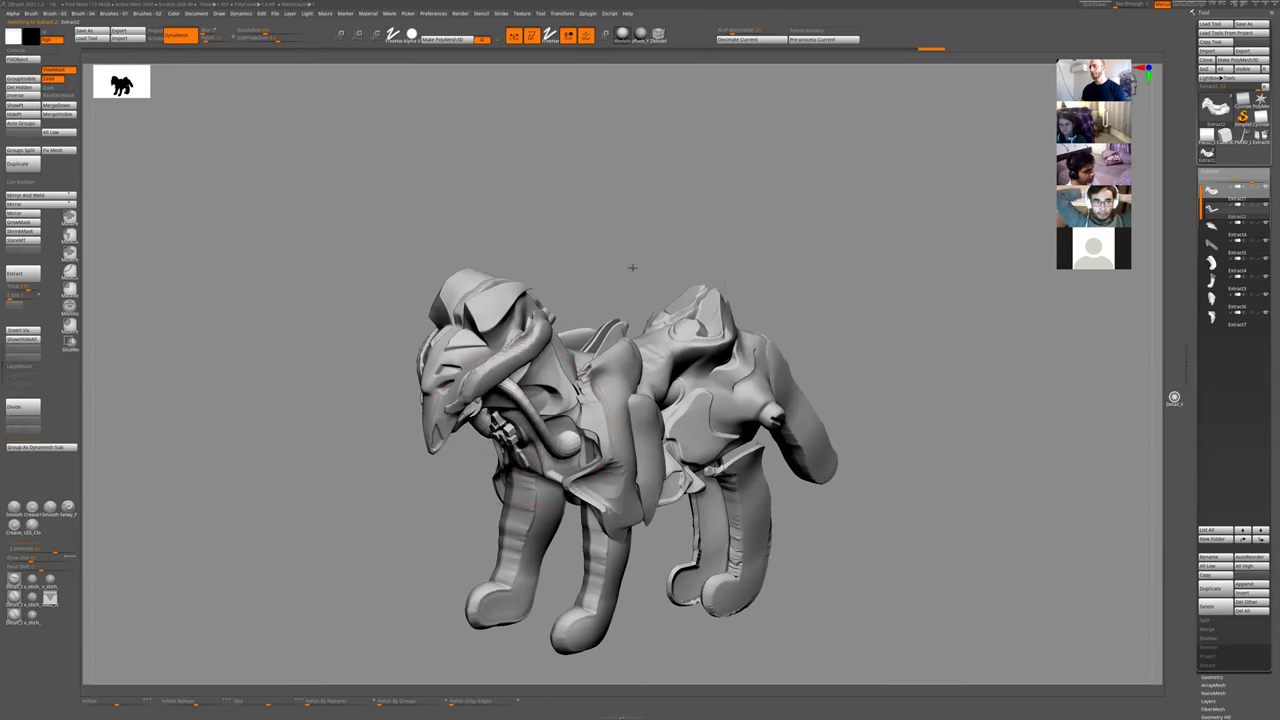
pyautogui.moveTo(631, 266); pyautogui.dragTo(690, 380)
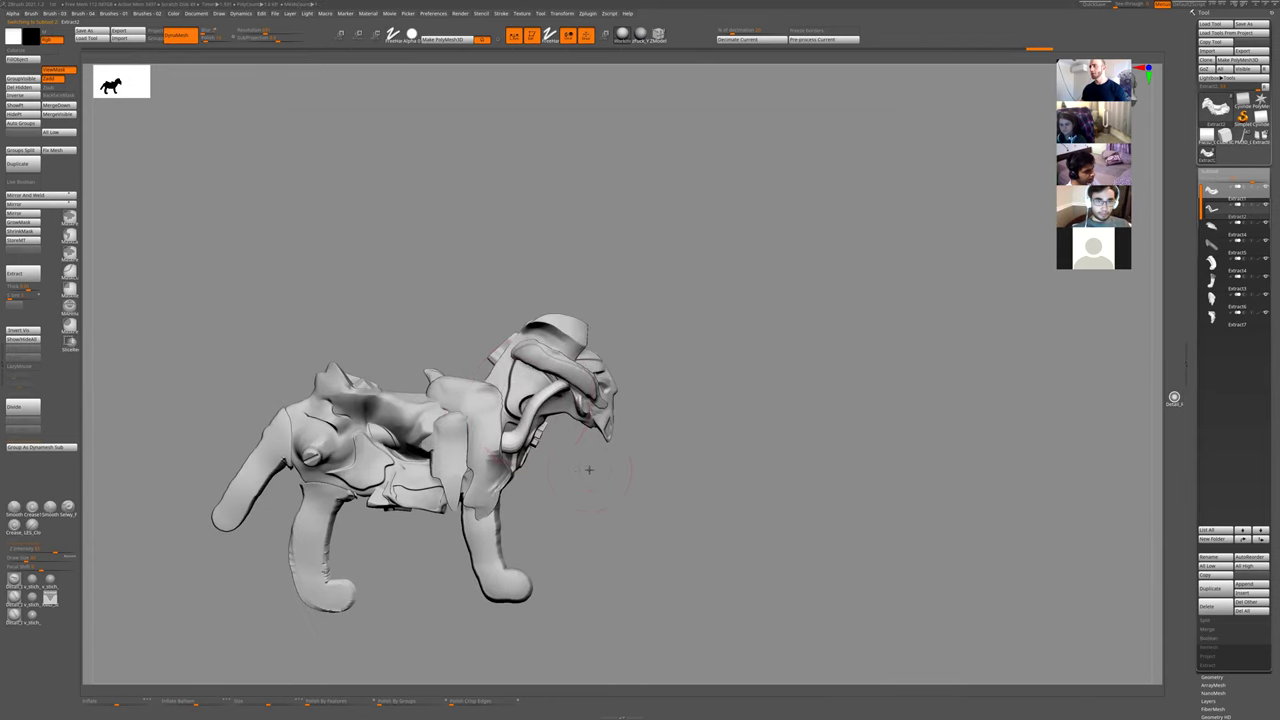
pyautogui.moveTo(589, 469); pyautogui.dragTo(565, 397)
pyautogui.moveTo(766, 394); pyautogui.dragTo(603, 423)
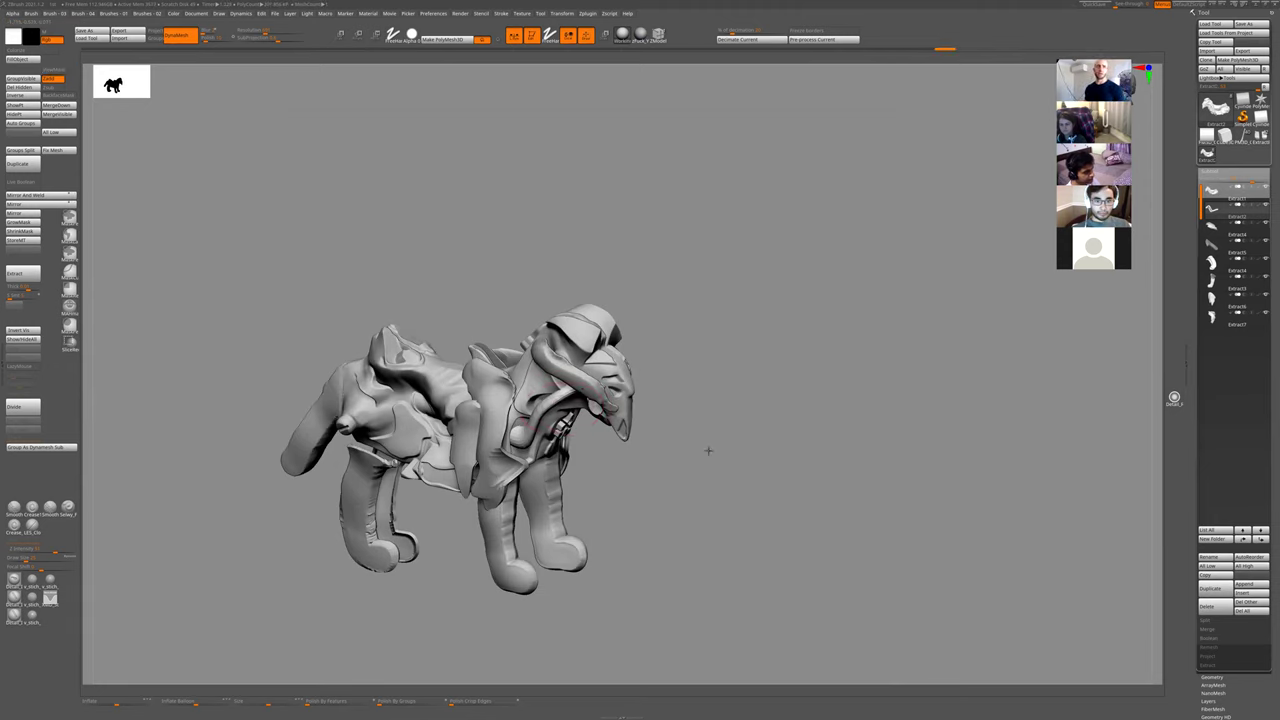
pyautogui.keyDown('alt'); pyautogui.moveTo(717, 397); pyautogui.dragTo(626, 367); pyautogui.keyUp('alt')
pyautogui.scroll(-3, 750, 350)
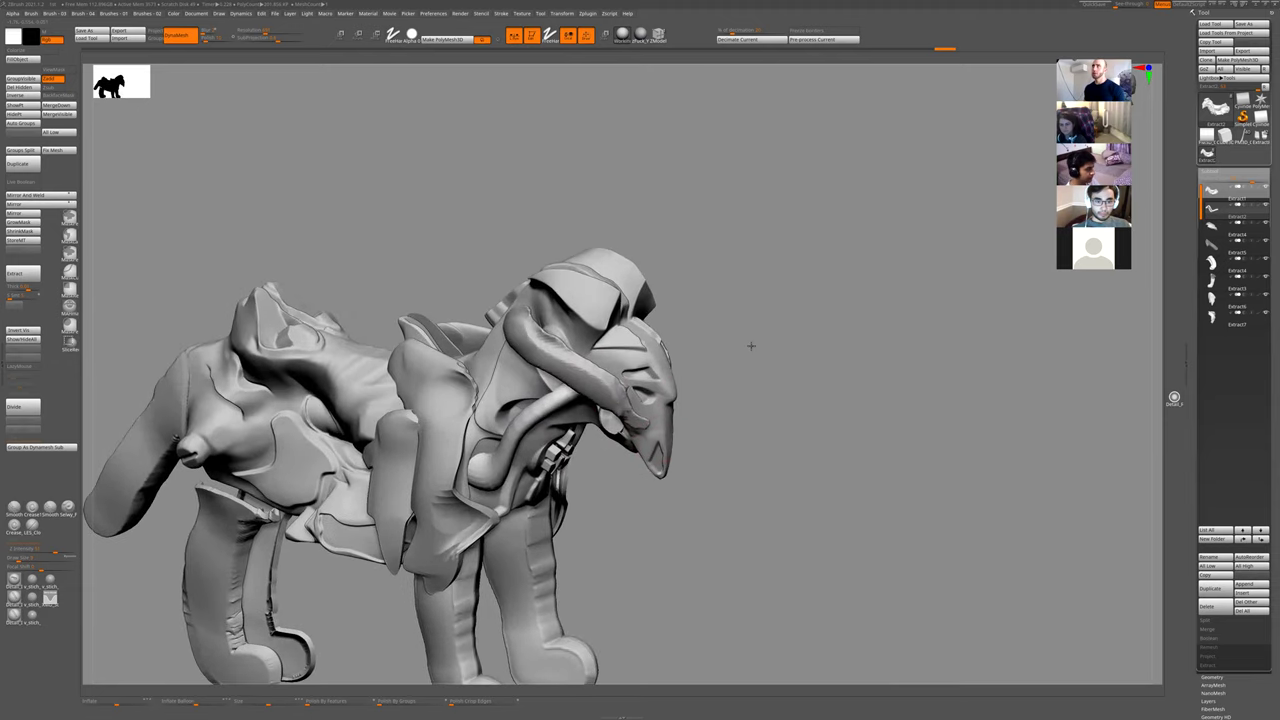
pyautogui.keyDown('shift'); pyautogui.moveTo(718, 371); pyautogui.dragTo(680, 372); pyautogui.keyUp('shift')
# - Activate the Extract1 body and carve a line along the side of the neck behind the tube
pyautogui.keyDown('alt'); pyautogui.click(514, 386); pyautogui.keyUp('alt')
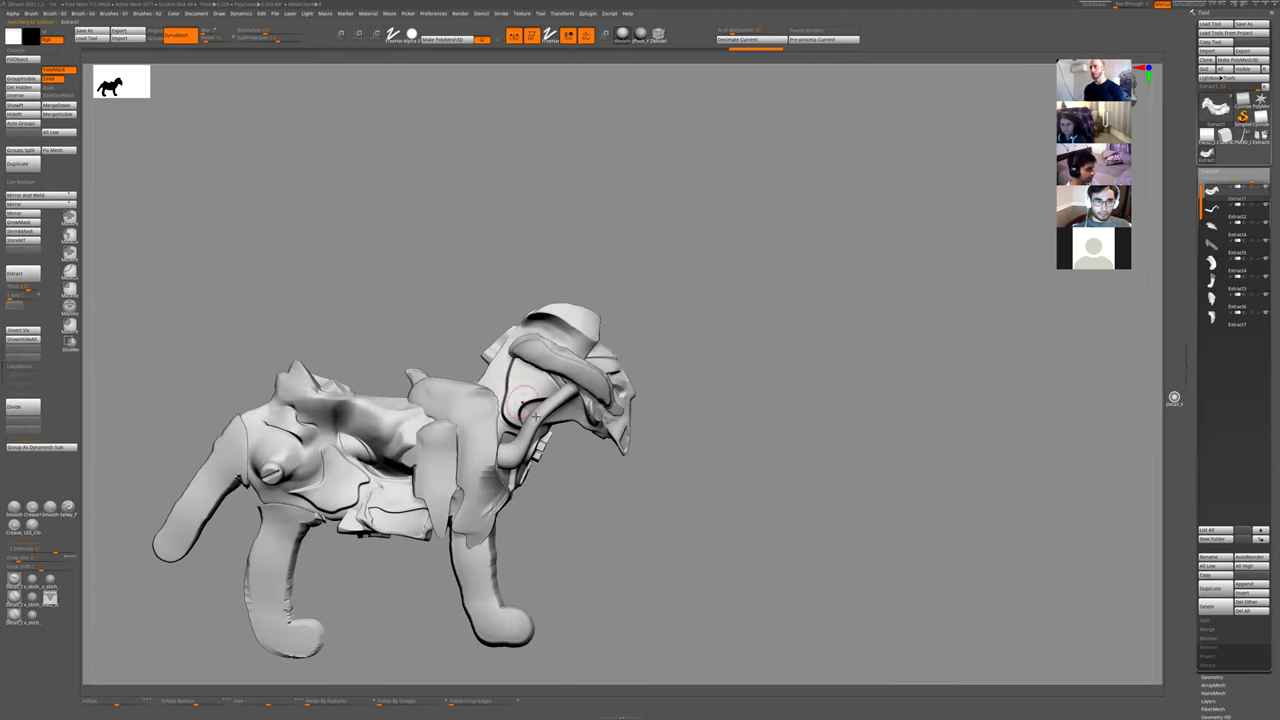
pyautogui.press('1')
pyautogui.click(567, 456)
pyautogui.moveTo(617, 271); pyautogui.dragTo(672, 322)
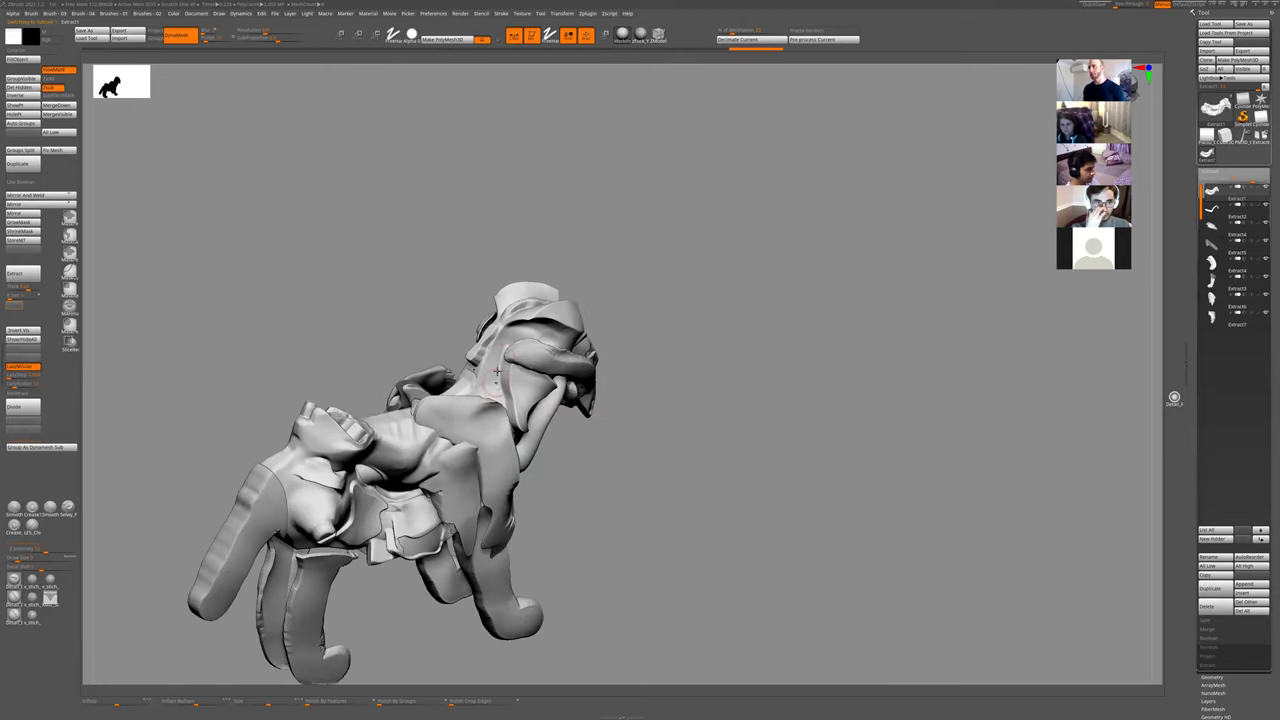
pyautogui.moveTo(600, 423); pyautogui.dragTo(690, 423)
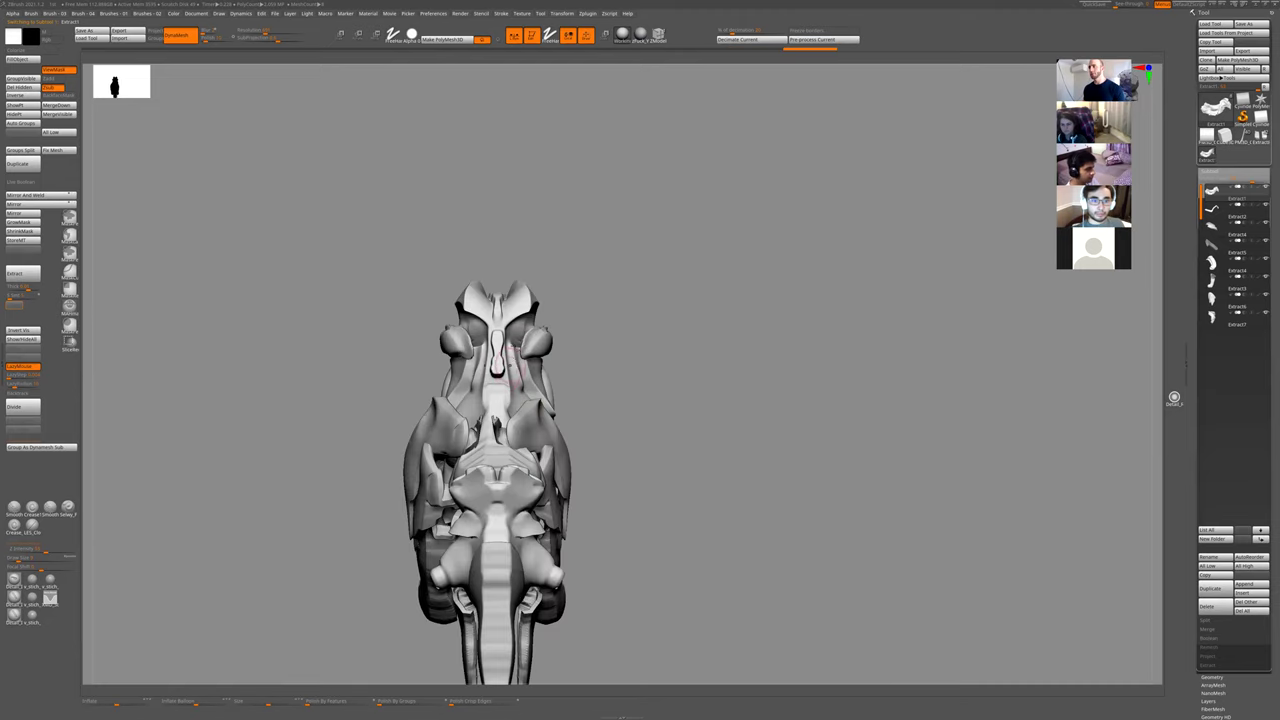
pyautogui.moveTo(586, 337); pyautogui.dragTo(676, 340)
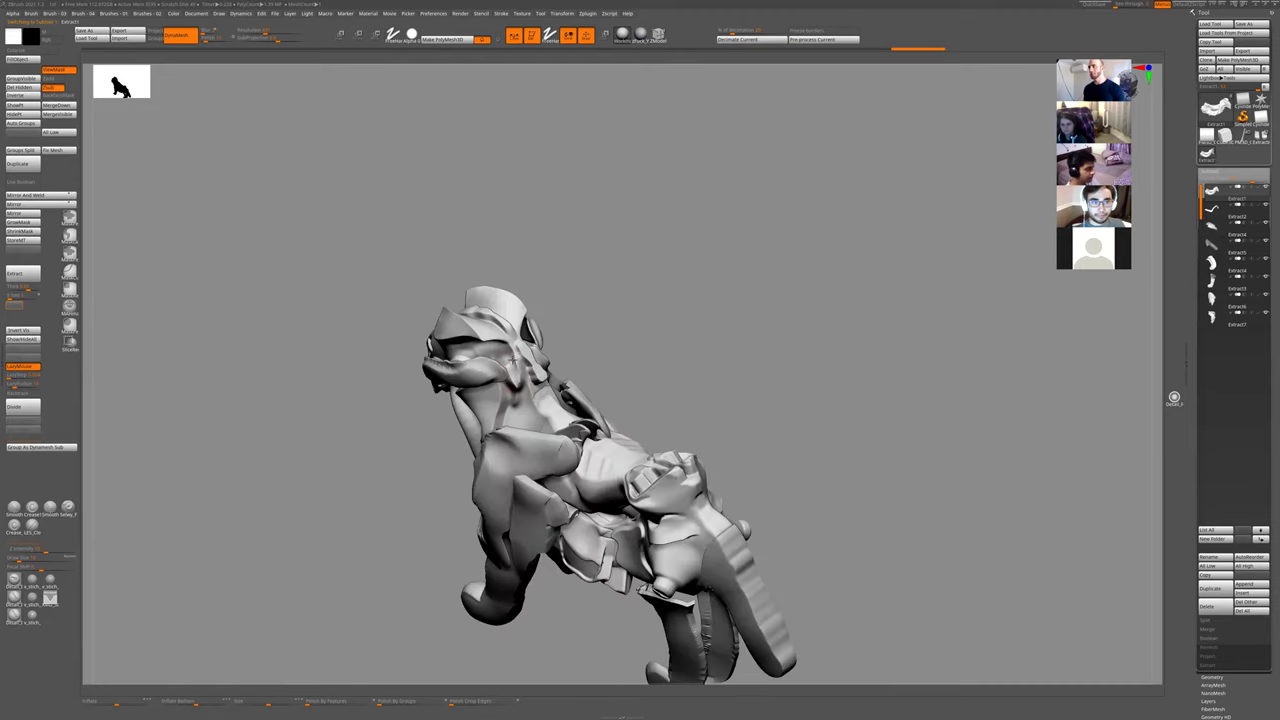
# - Sculpt a raised ledge on the body where the back of the neck meets the shoulder, and smooth around it
pyautogui.moveTo(520, 365)
pyautogui.mouseDown()
pyautogui.moveTo(541, 388)
pyautogui.moveTo(597, 313)
pyautogui.moveTo(532, 405)
pyautogui.moveTo(688, 354)
pyautogui.moveTo(504, 435)
pyautogui.mouseUp()
pyautogui.moveTo(614, 391)
pyautogui.mouseDown()
pyautogui.moveTo(594, 323)
pyautogui.moveTo(474, 460)
pyautogui.moveTo(452, 445)
pyautogui.mouseUp()
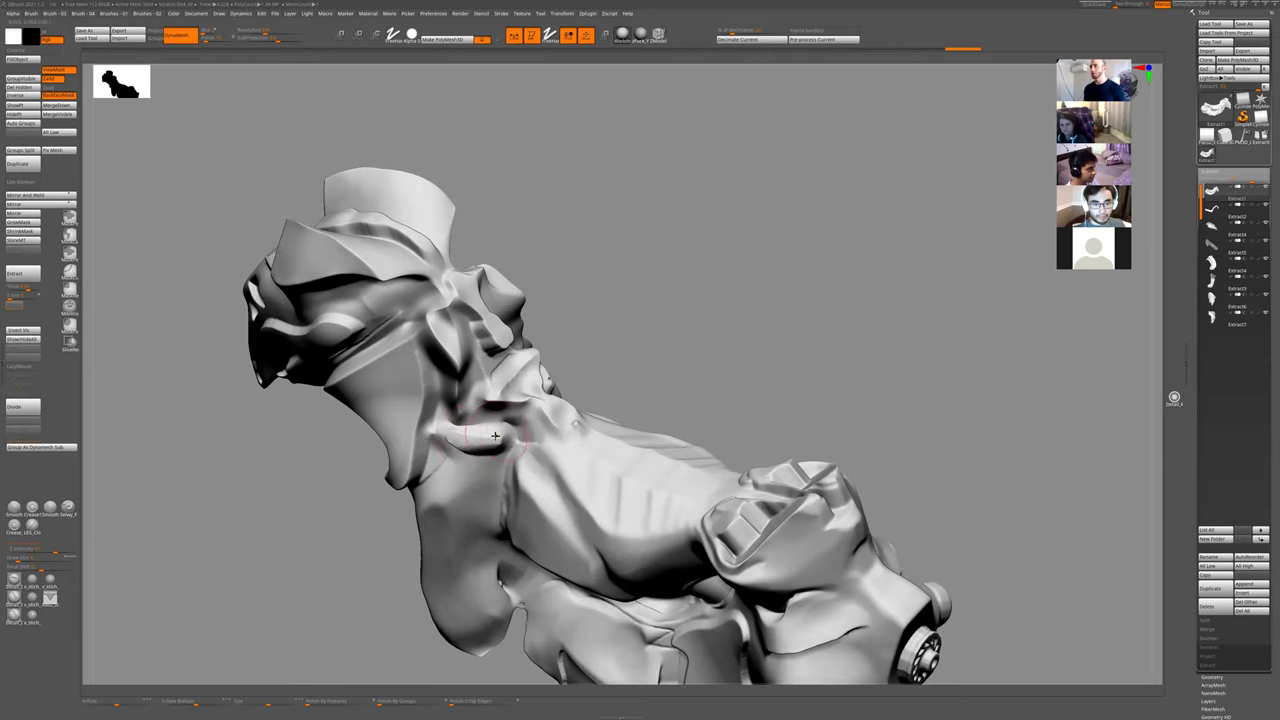
pyautogui.keyDown('shift'); pyautogui.moveTo(657, 329); pyautogui.dragTo(577, 398); pyautogui.keyUp('shift')
pyautogui.moveTo(686, 380); pyautogui.dragTo(548, 375)
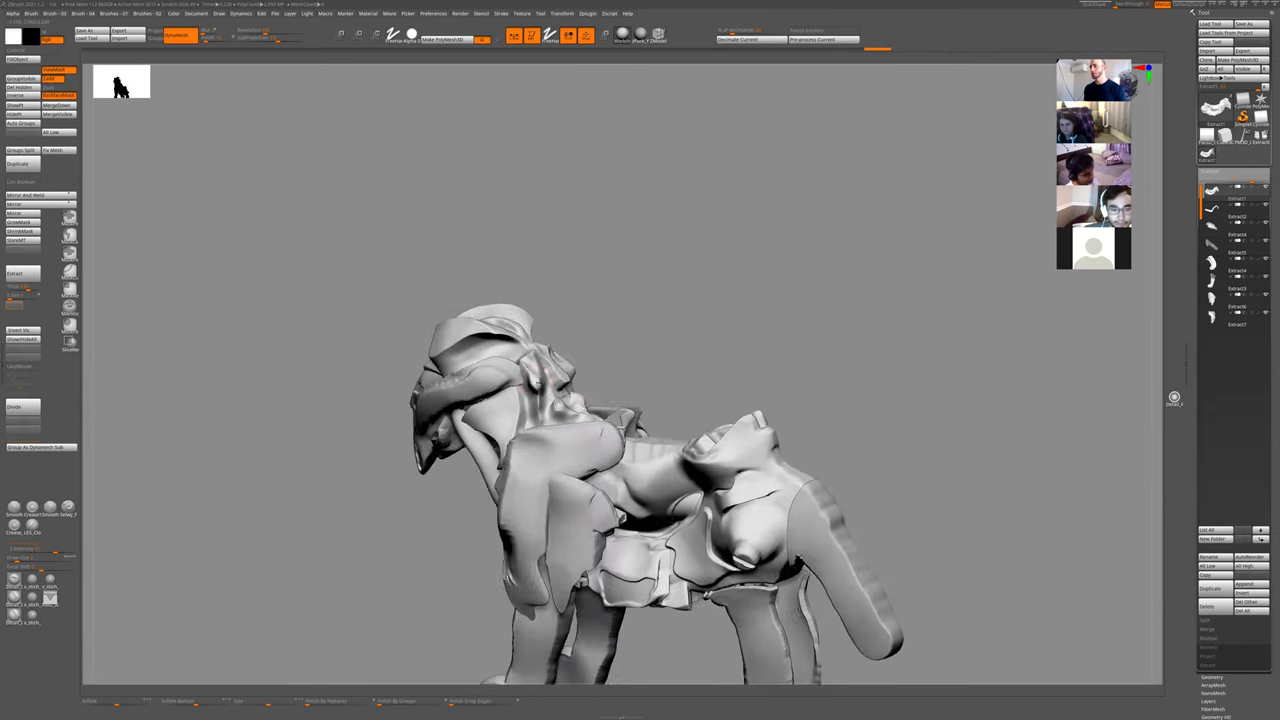
pyautogui.moveTo(623, 334)
pyautogui.mouseDown()
pyautogui.moveTo(640, 318)
pyautogui.moveTo(610, 300)
pyautogui.mouseUp()
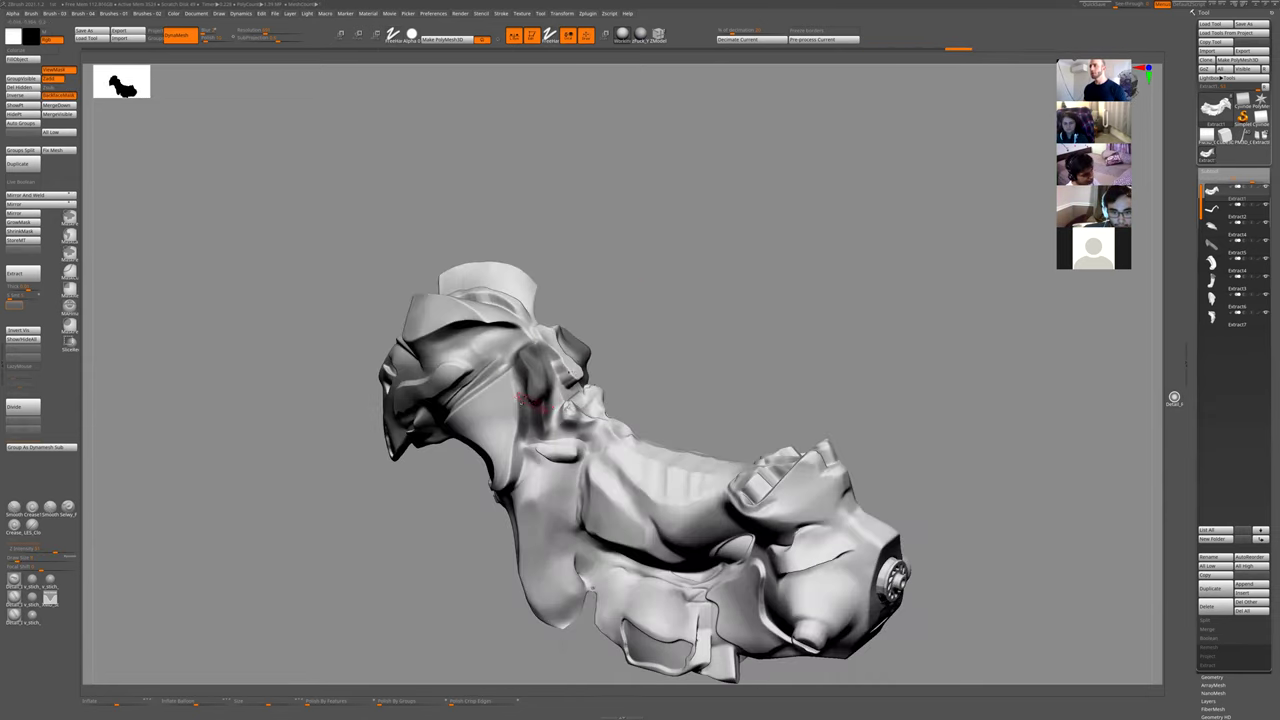
pyautogui.keyDown('shift'); pyautogui.moveTo(529, 455); pyautogui.dragTo(626, 449); pyautogui.keyUp('shift')
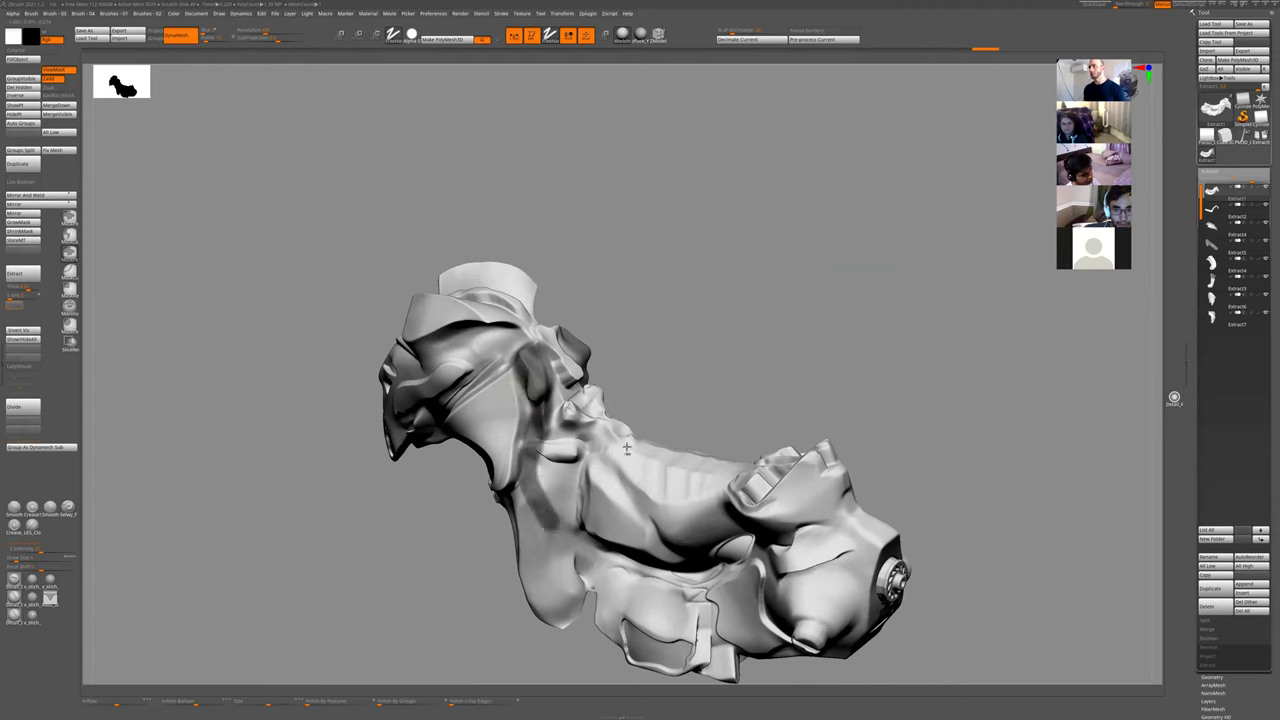
# - Refine the neck and chest surfaces around the mechanical chest detail on the isolated body, and show all subtools again
pyautogui.keyDown('alt'); pyautogui.moveTo(662, 400); pyautogui.dragTo(700, 400); pyautogui.keyUp('alt')
pyautogui.moveTo(559, 491)
pyautogui.mouseDown()
pyautogui.moveTo(640, 517)
pyautogui.moveTo(560, 491)
pyautogui.mouseUp()
pyautogui.moveTo(690, 551); pyautogui.dragTo(543, 518)
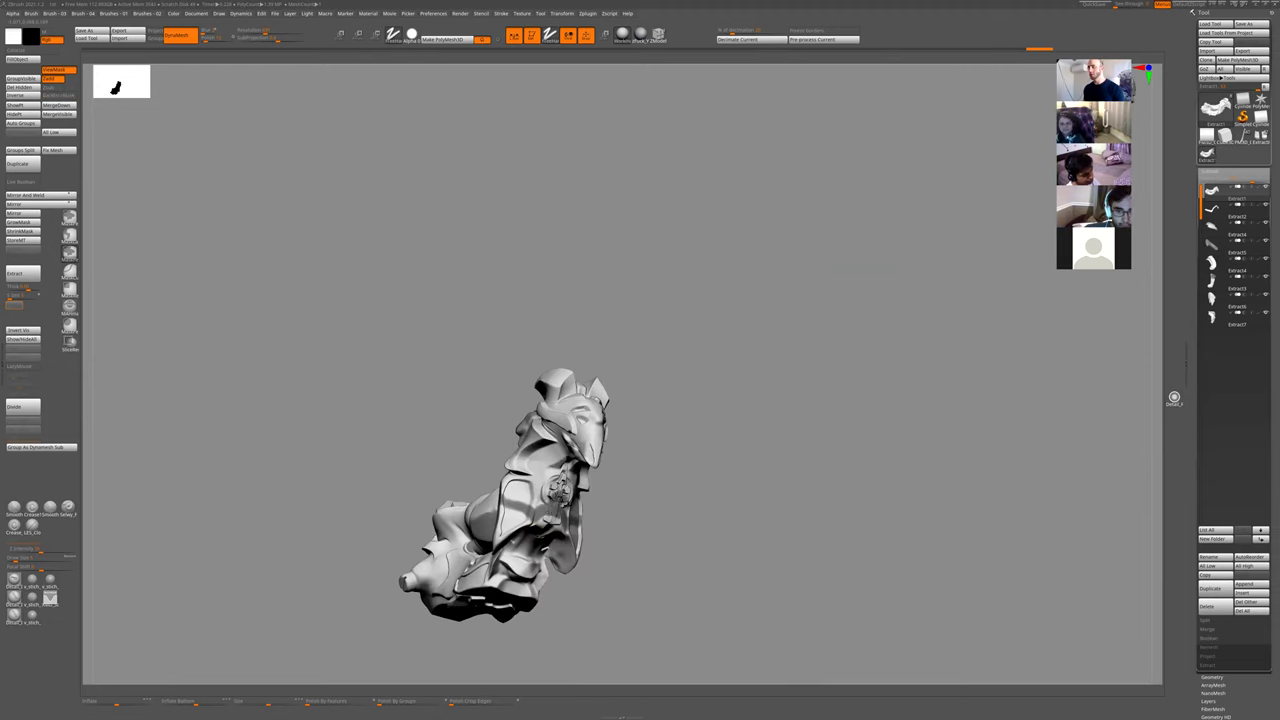
pyautogui.moveTo(540, 510); pyautogui.dragTo(557, 435, button='right')
pyautogui.moveTo(650, 316); pyautogui.dragTo(567, 473, button='right')
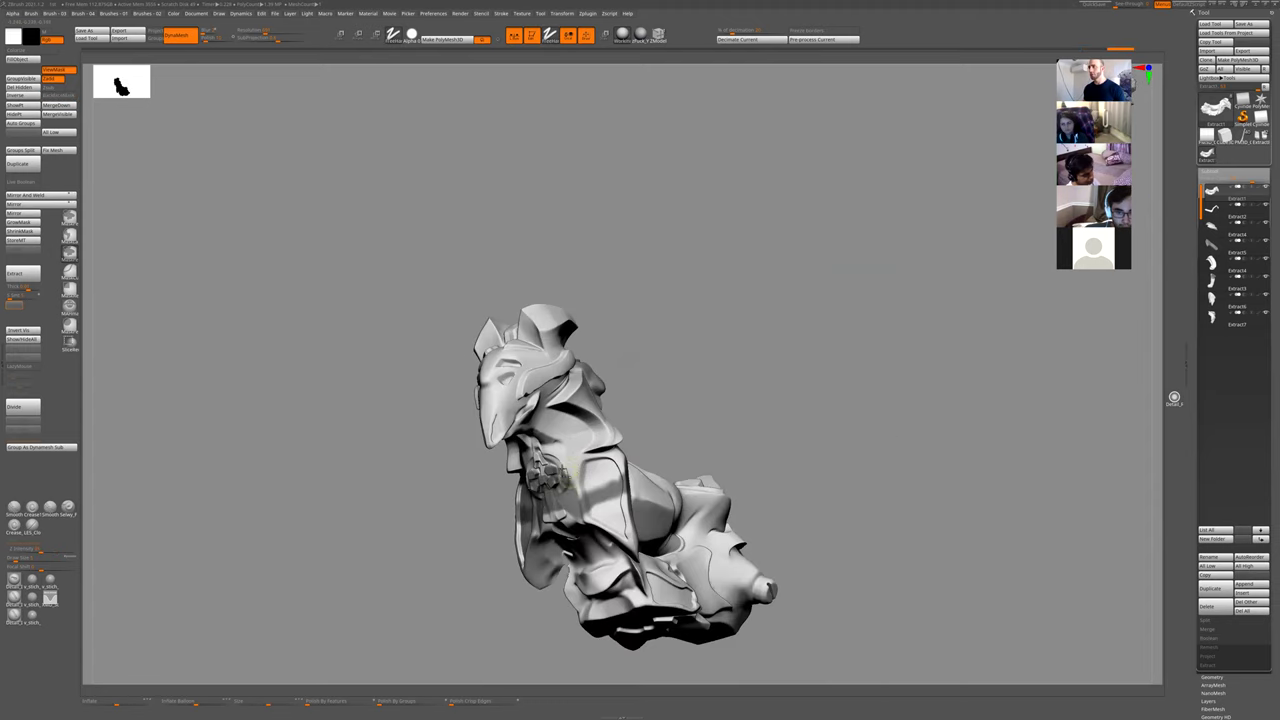
pyautogui.moveTo(553, 420); pyautogui.dragTo(524, 421, button='right')
pyautogui.moveTo(680, 306); pyautogui.dragTo(633, 360, button='right')
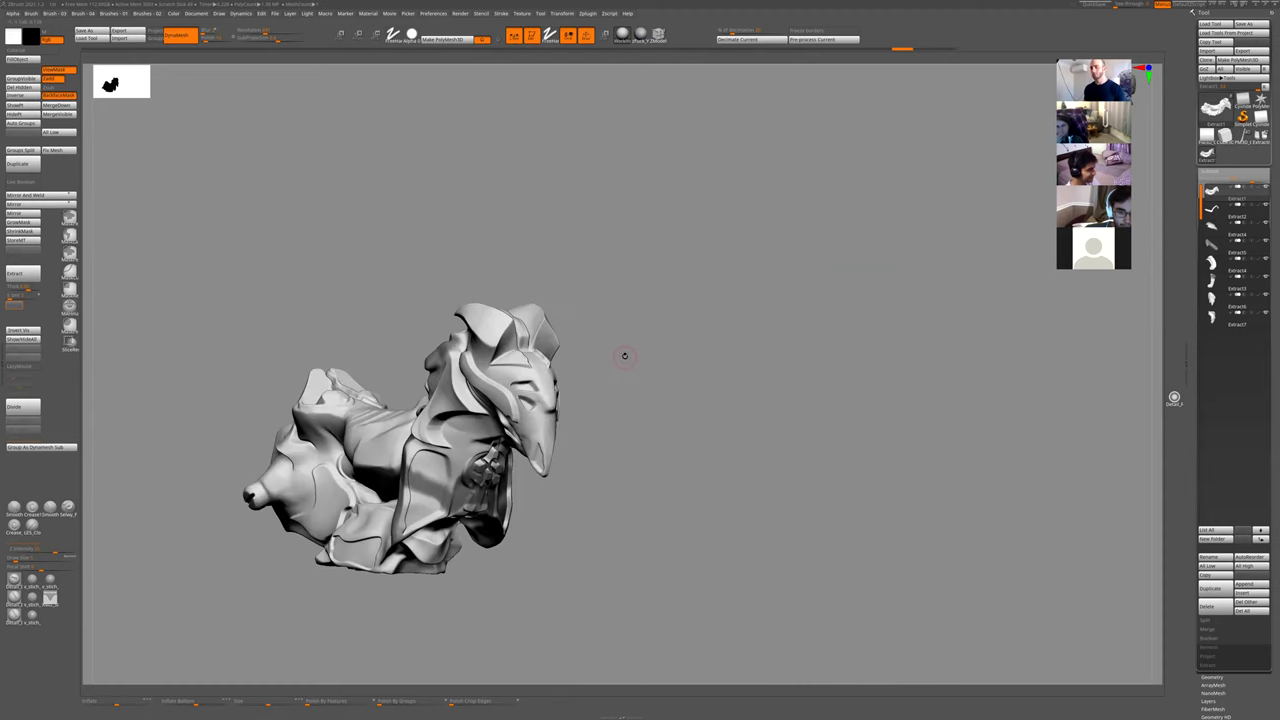
pyautogui.keyDown('ctrl'); pyautogui.keyDown('shift'); pyautogui.click(624, 356); pyautogui.keyUp('shift'); pyautogui.keyUp('ctrl')
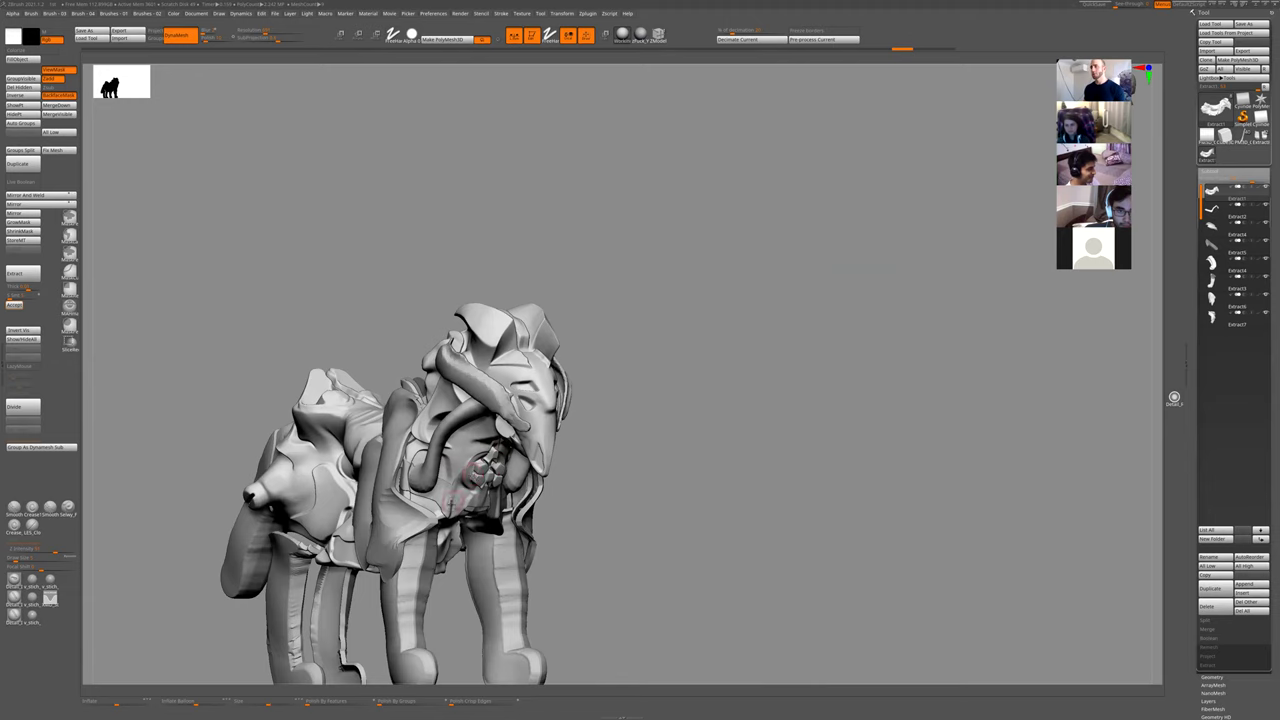
# - Split the neck-and-chest ring off the Extract1 body as its own subtool and inspect it from the front and side
pyautogui.keyDown('alt'); pyautogui.click(452, 502); pyautogui.keyUp('alt')
pyautogui.moveTo(623, 437)
pyautogui.mouseDown(button='right')
pyautogui.moveTo(649, 377)
pyautogui.moveTo(573, 412)
pyautogui.moveTo(603, 390)
pyautogui.moveTo(595, 380)
pyautogui.moveTo(561, 404)
pyautogui.moveTo(568, 507)
pyautogui.moveTo(580, 503)
pyautogui.moveTo(554, 471)
pyautogui.moveTo(589, 372)
pyautogui.mouseUp(button='right')
pyautogui.press(']')
pyautogui.keyDown('ctrl'); pyautogui.keyDown('shift'); pyautogui.click(589, 372); pyautogui.keyUp('shift'); pyautogui.keyUp('ctrl')
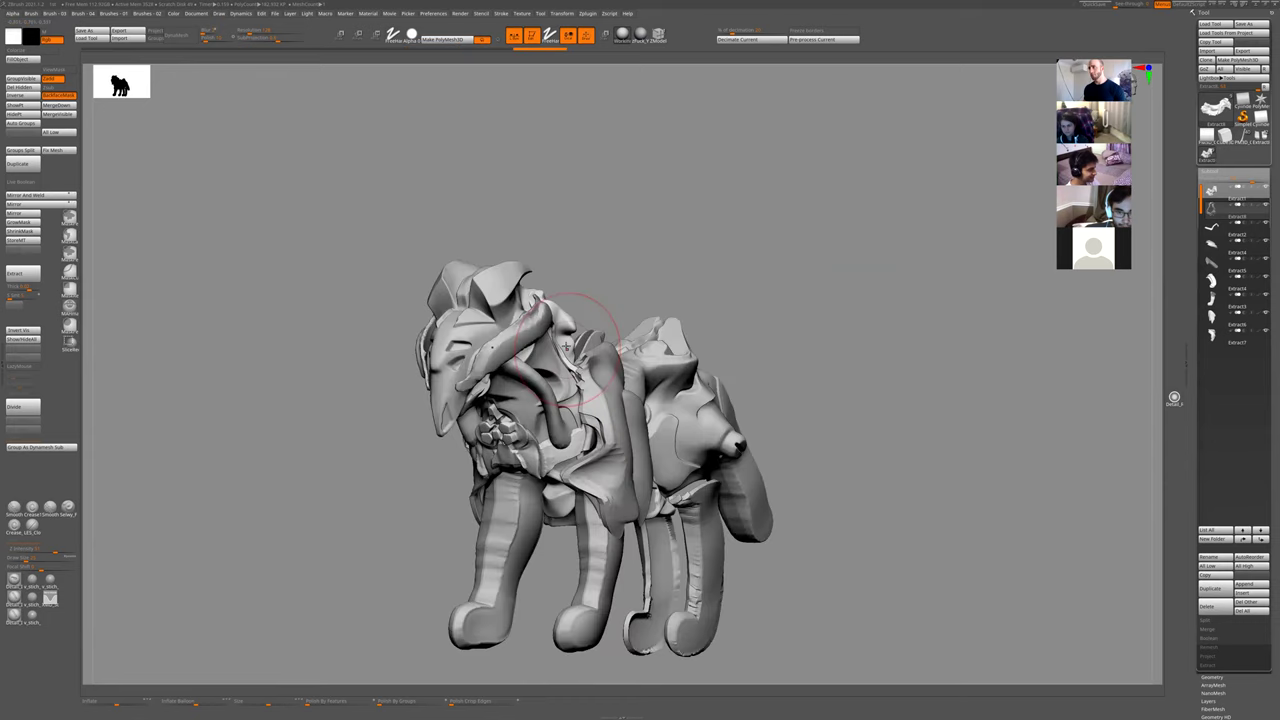
pyautogui.moveTo(580, 281); pyautogui.dragTo(566, 323, button='right')
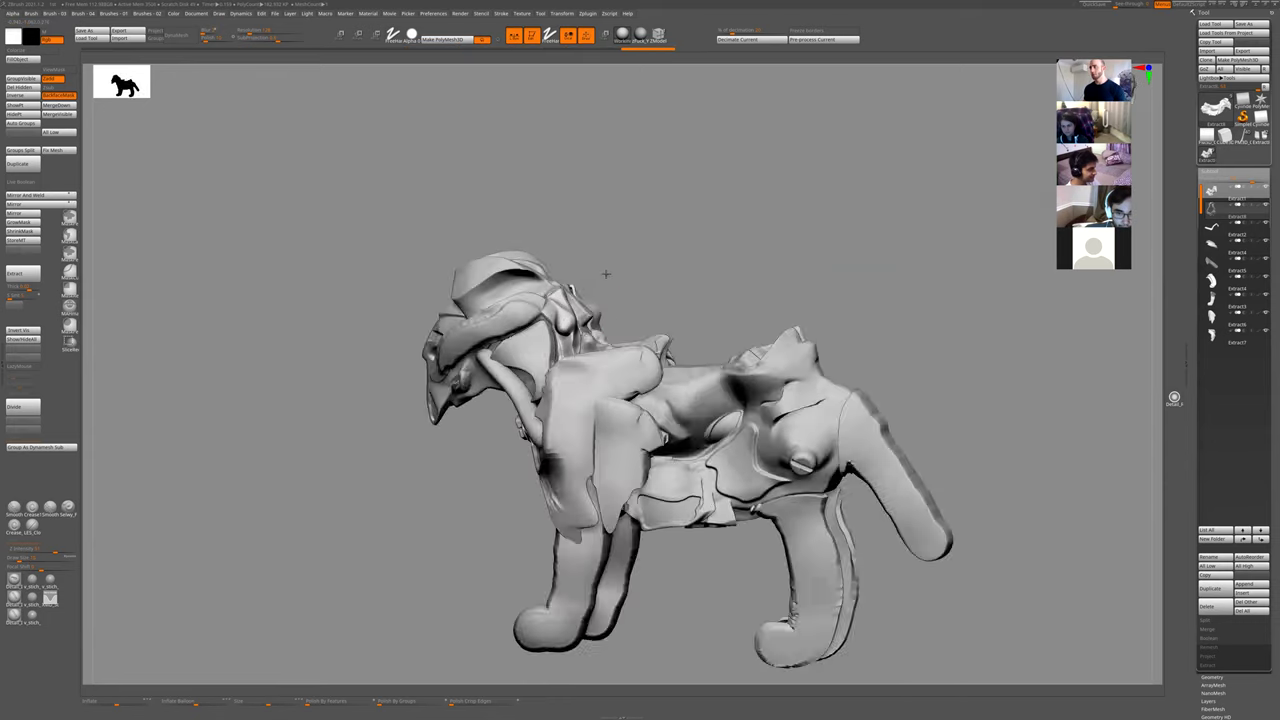
pyautogui.moveTo(606, 275)
pyautogui.mouseDown(button='right')
pyautogui.moveTo(555, 309)
pyautogui.moveTo(586, 286)
pyautogui.mouseUp(button='right')
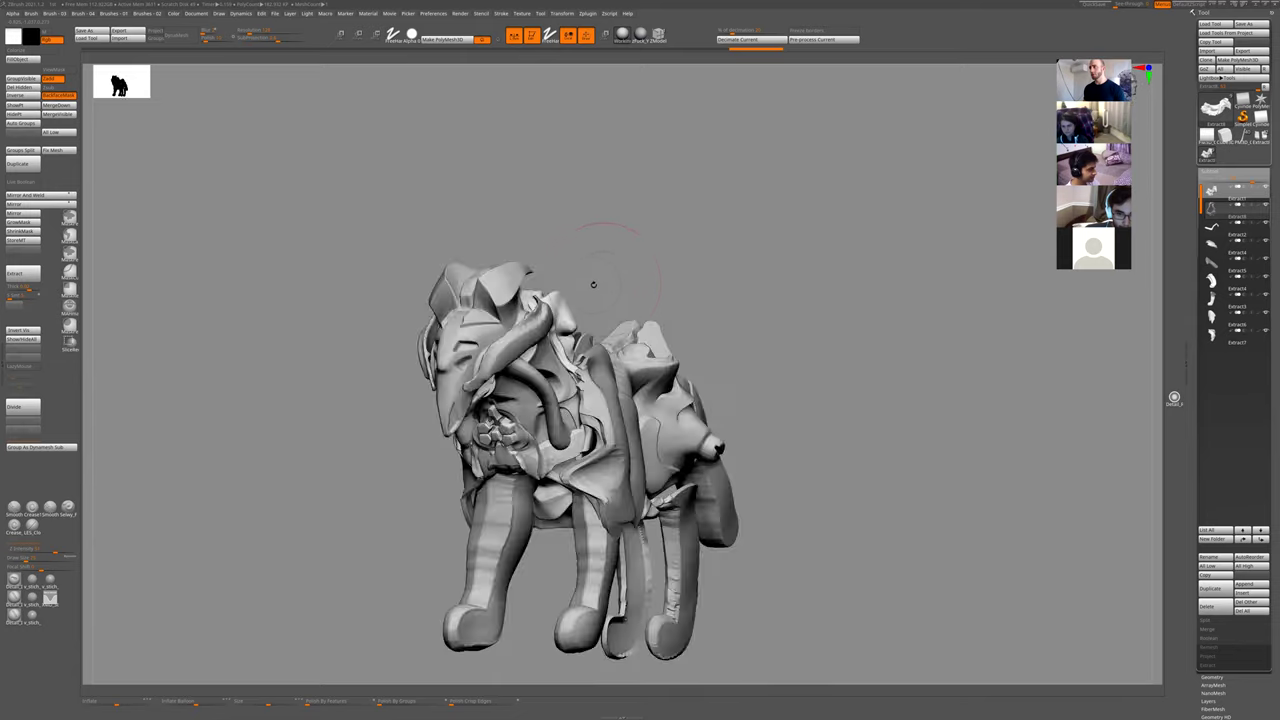
# - Isolate the neck-and-chest ring and sculpt its upper end into a smooth rounded knob behind the head
pyautogui.keyDown('ctrl'); pyautogui.keyDown('shift'); pyautogui.click(600, 285); pyautogui.keyUp('shift'); pyautogui.keyUp('ctrl')
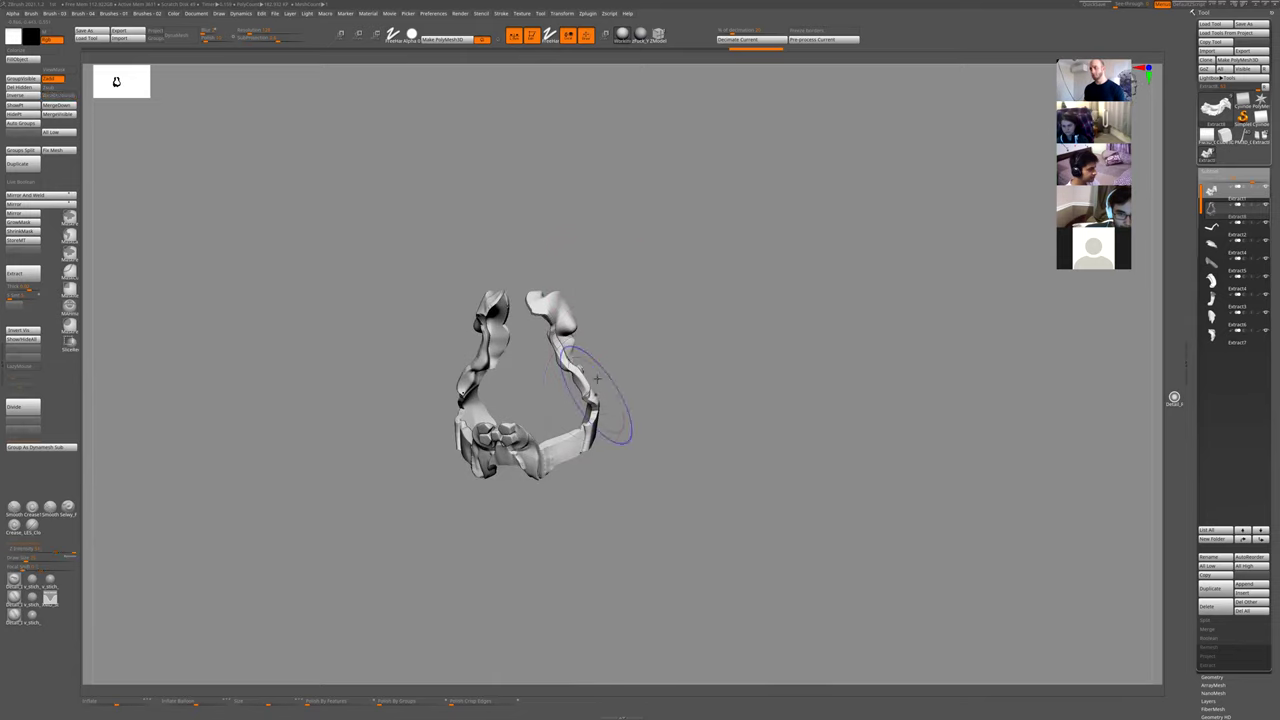
pyautogui.moveTo(596, 378); pyautogui.dragTo(631, 360, button='right')
pyautogui.keyDown('ctrl'); pyautogui.keyDown('shift'); pyautogui.click(631, 360); pyautogui.keyUp('shift'); pyautogui.keyUp('ctrl')
pyautogui.moveTo(572, 315); pyautogui.dragTo(539, 297, button='right')
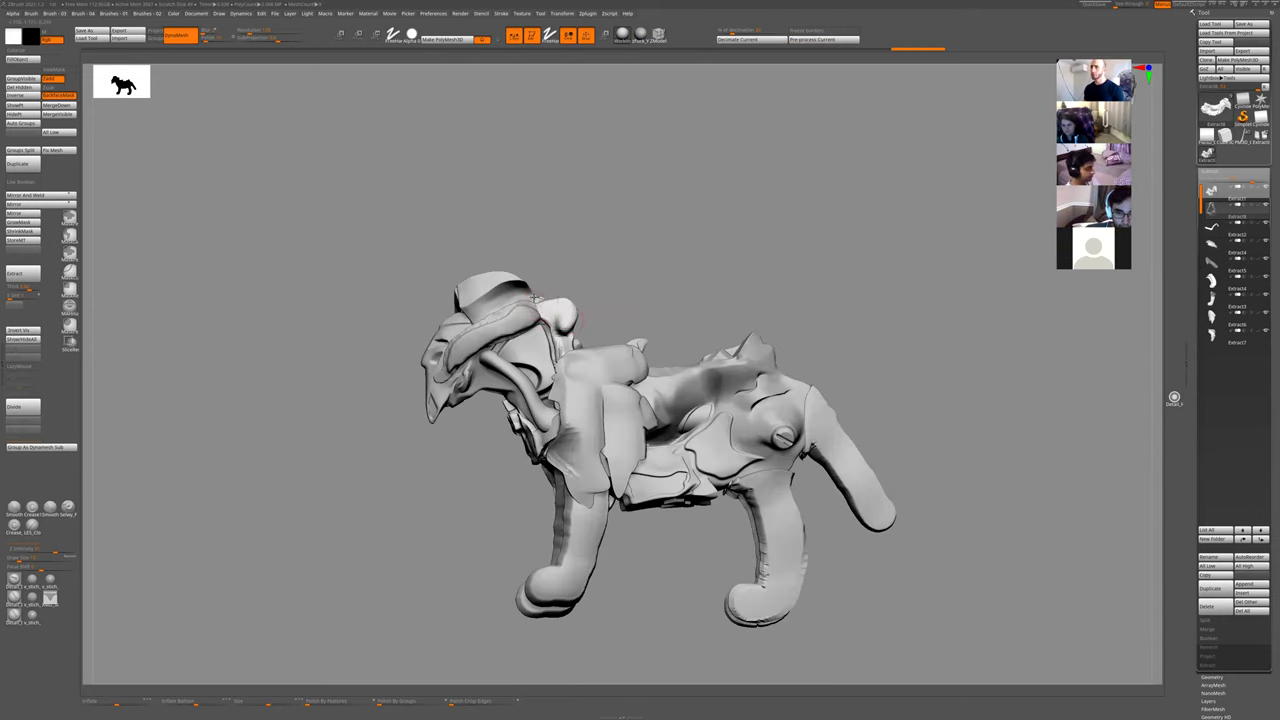
pyautogui.moveTo(583, 289)
pyautogui.mouseDown(button='right')
pyautogui.moveTo(609, 271)
pyautogui.moveTo(560, 340)
pyautogui.moveTo(629, 291)
pyautogui.moveTo(582, 344)
pyautogui.moveTo(648, 375)
pyautogui.moveTo(680, 425)
pyautogui.moveTo(662, 369)
pyautogui.mouseUp(button='right')
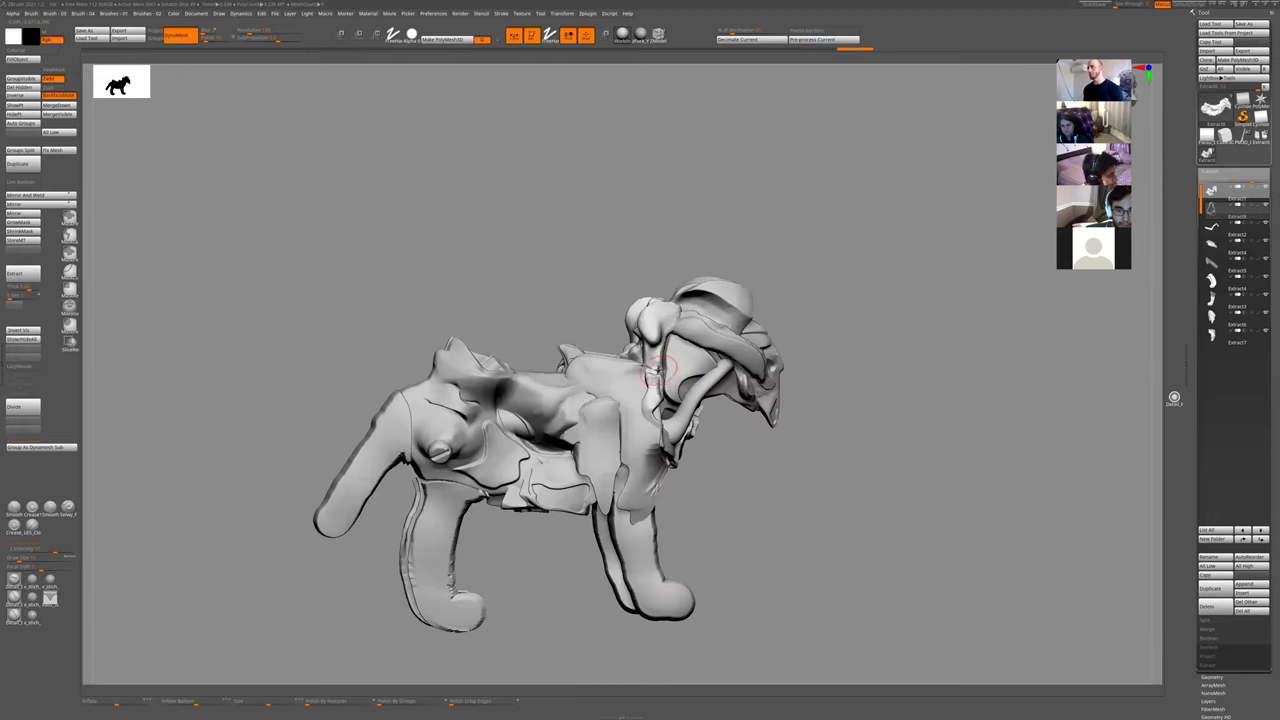
pyautogui.moveTo(736, 475); pyautogui.dragTo(646, 394, button='right')
# - Refine the knob and the neck strip of the ring along the shoulder seam, checking the piece in isolation
pyautogui.hotkey('shift', 's')
pyautogui.moveTo(854, 529); pyautogui.dragTo(593, 456, button='right')
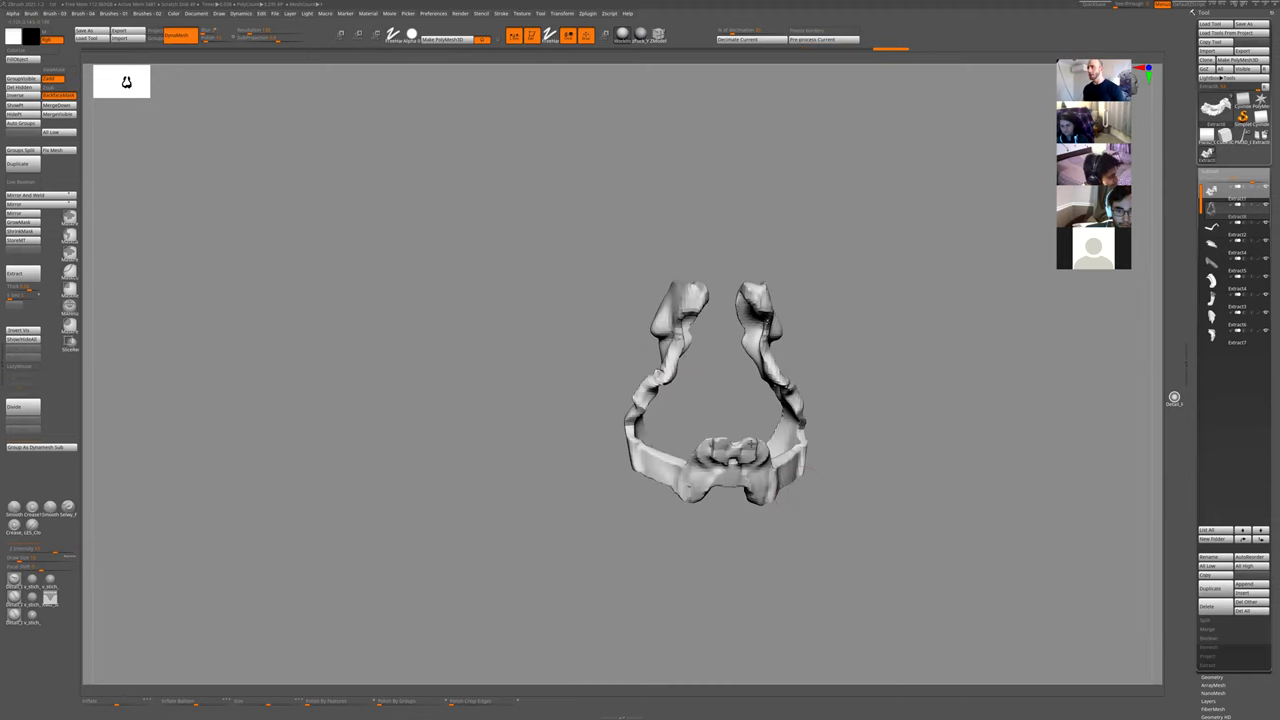
pyautogui.keyDown('ctrl'); pyautogui.keyDown('shift'); pyautogui.moveTo(659, 317); pyautogui.dragTo(659, 317); pyautogui.keyUp('shift'); pyautogui.keyUp('ctrl')
pyautogui.moveTo(563, 329); pyautogui.dragTo(677, 326, button='right')
pyautogui.hotkey('shift', 's')
pyautogui.hotkey('shift', 's')
pyautogui.moveTo(788, 352); pyautogui.dragTo(640, 376, button='right')
pyautogui.keyDown('ctrl'); pyautogui.moveTo(803, 429); pyautogui.dragTo(659, 375, button='right'); pyautogui.keyUp('ctrl')
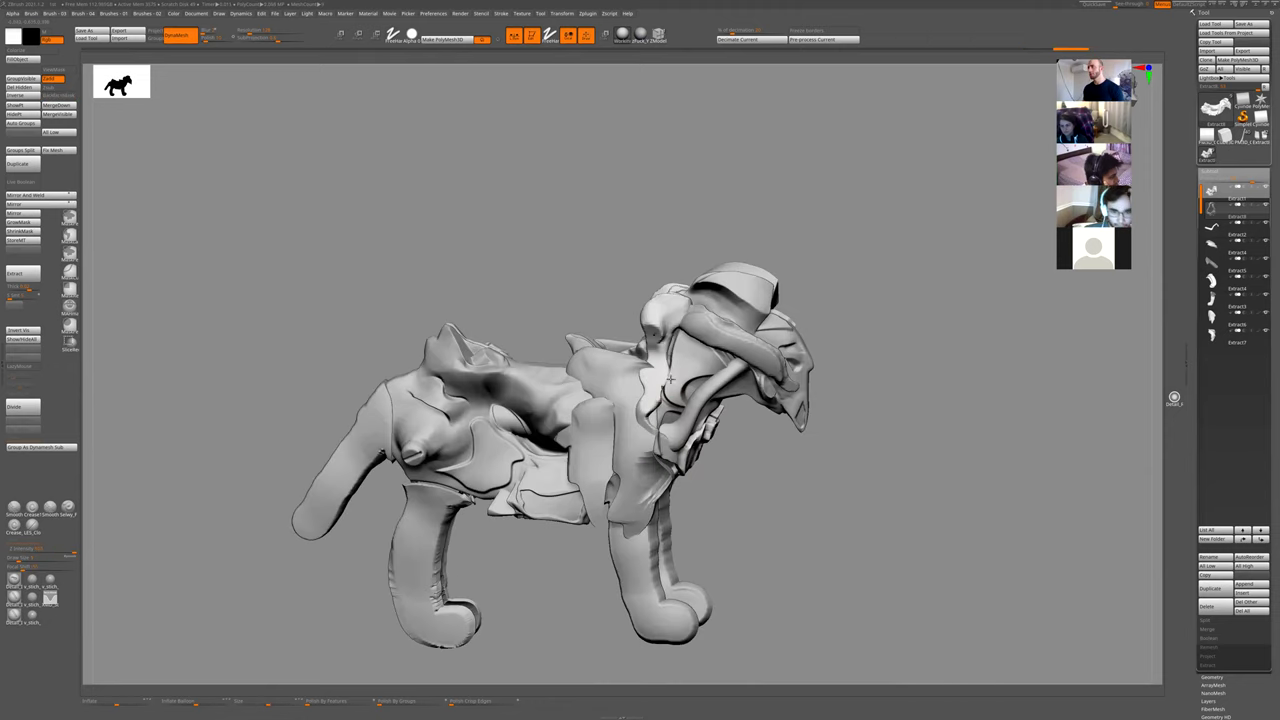
pyautogui.moveTo(768, 446)
pyautogui.keyDown('ctrl'); pyautogui.mouseDown(button='right')
pyautogui.moveTo(854, 394)
pyautogui.moveTo(790, 445)
pyautogui.mouseUp(button='right'); pyautogui.keyUp('ctrl')
pyautogui.moveTo(790, 445); pyautogui.dragTo(668, 428, button='right')
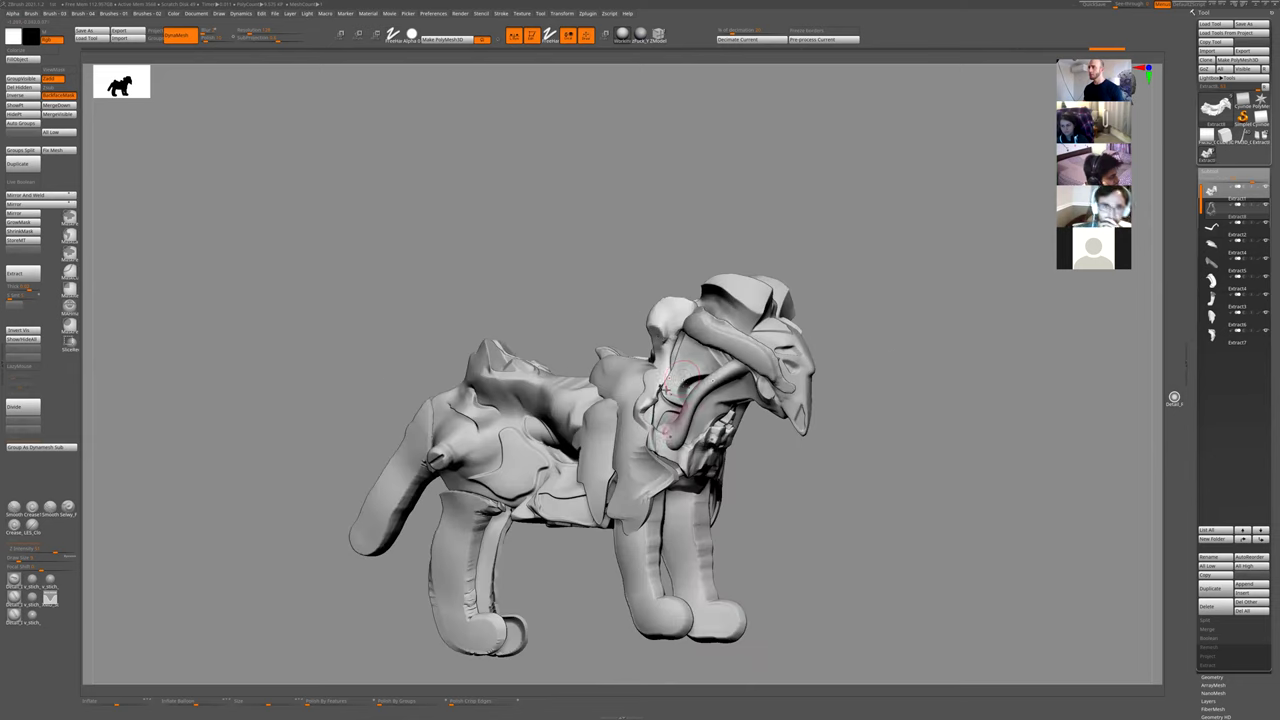
# - Activate the Extract1 body and flatten the side of the neck behind the tube with a trim brush
pyautogui.keyDown('alt'); pyautogui.click(670, 385); pyautogui.keyUp('alt')
pyautogui.keyDown('alt'); pyautogui.moveTo(754, 466); pyautogui.dragTo(680, 428, button='right'); pyautogui.keyUp('alt')
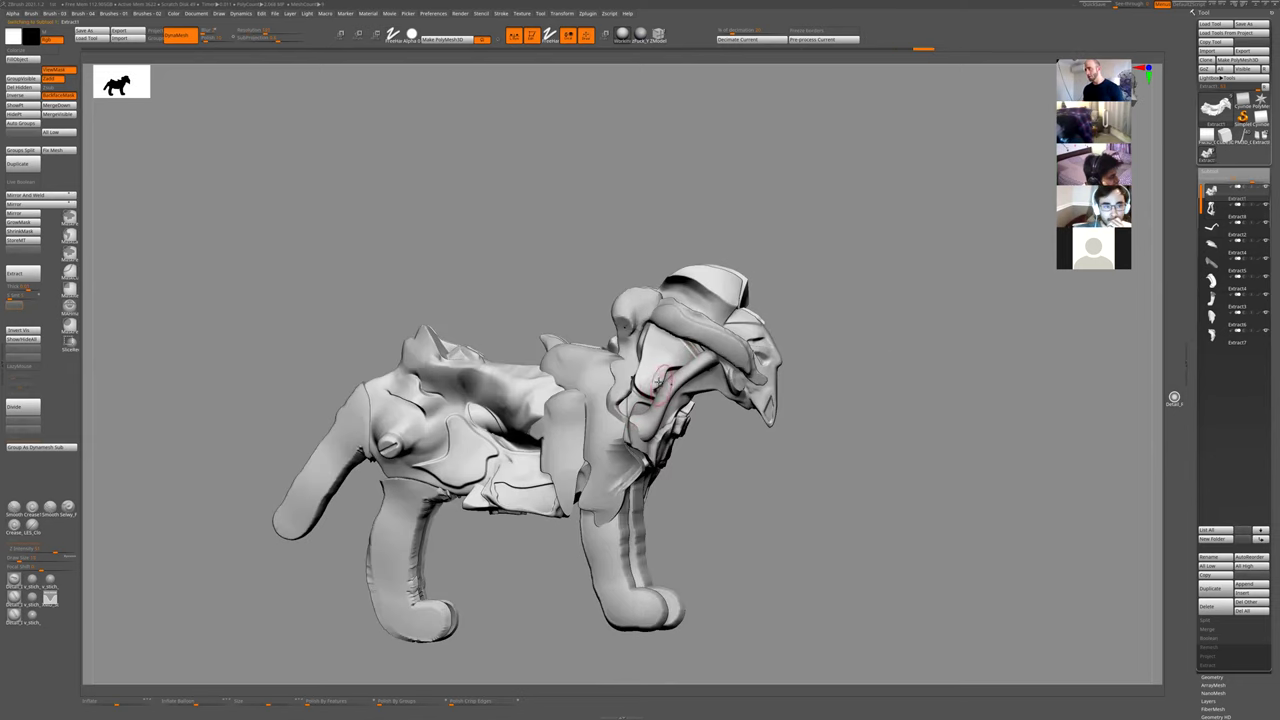
pyautogui.press('1')
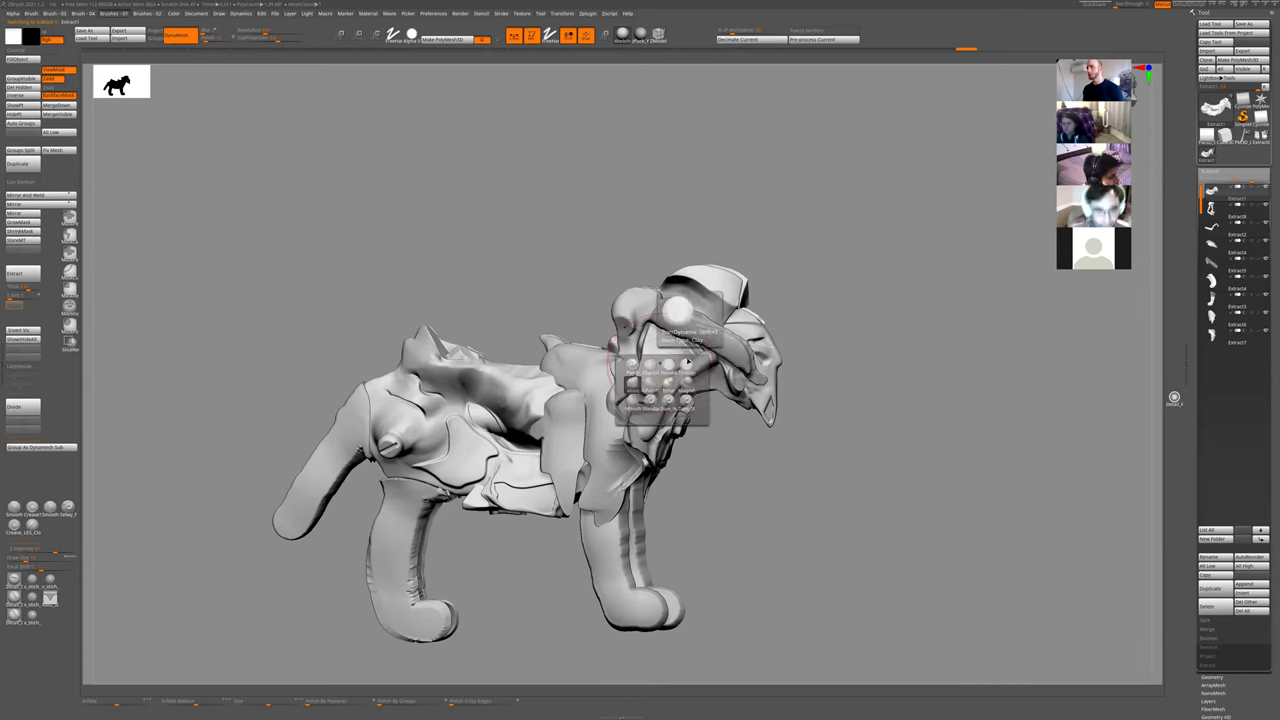
pyautogui.click(672, 372)
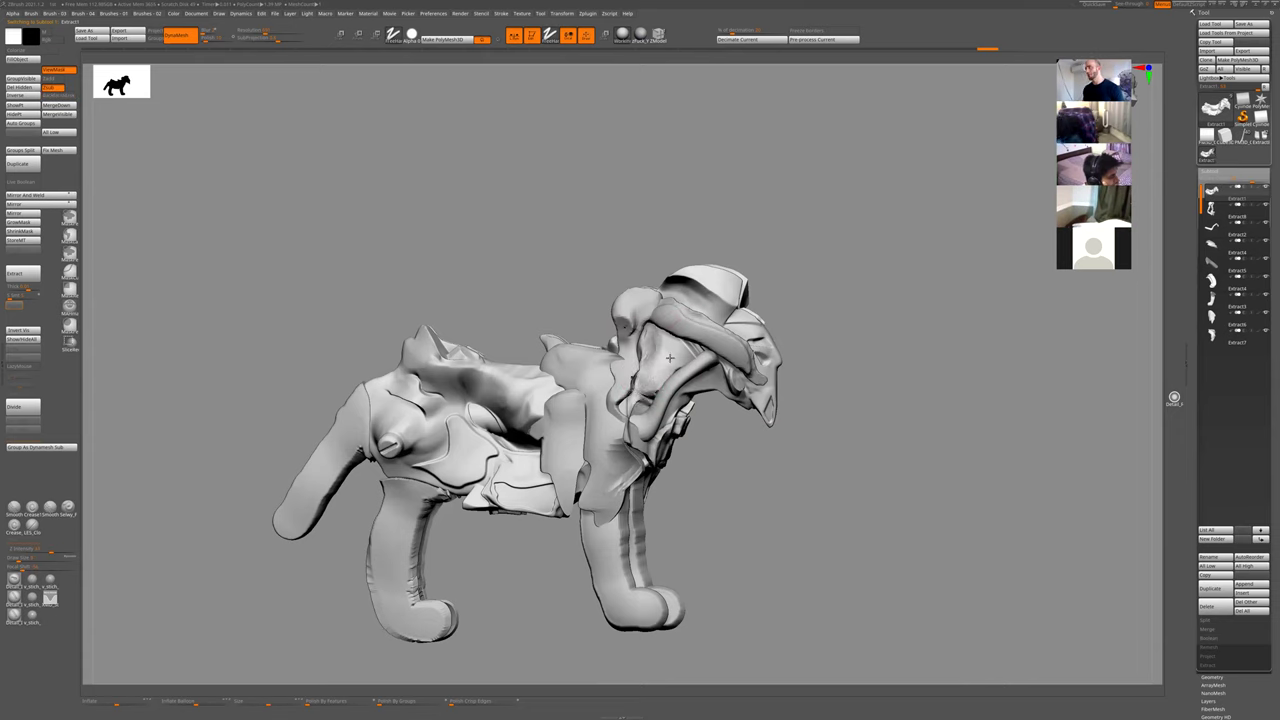
pyautogui.moveTo(716, 452); pyautogui.dragTo(762, 354)
pyautogui.keyDown('alt'); pyautogui.moveTo(819, 385); pyautogui.dragTo(680, 340); pyautogui.keyUp('alt')
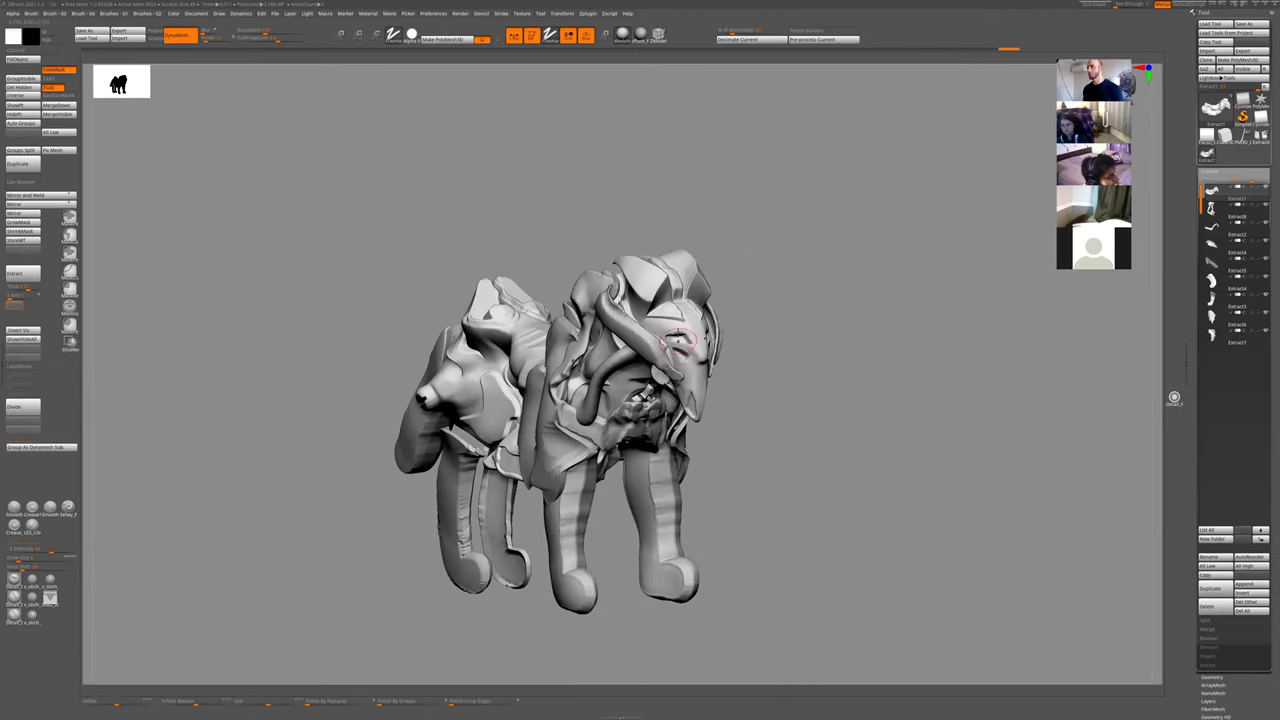
pyautogui.moveTo(733, 376); pyautogui.dragTo(696, 341)
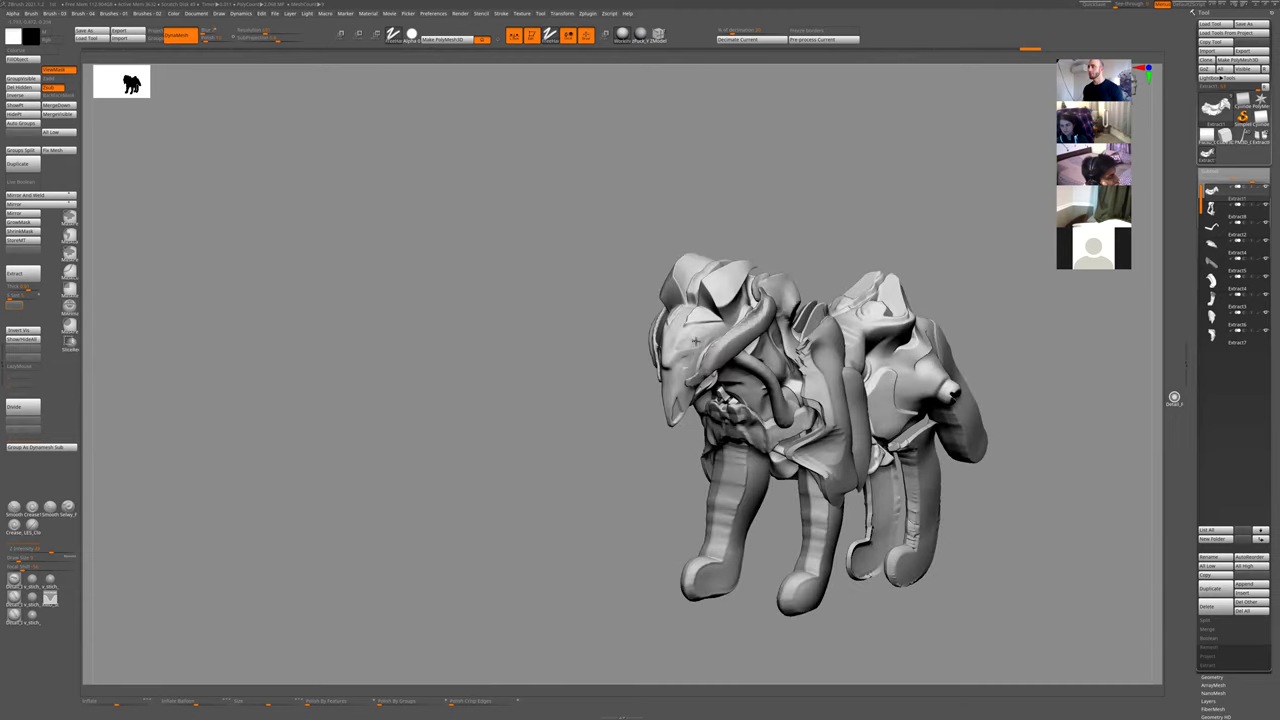
pyautogui.keyDown('alt'); pyautogui.moveTo(530, 393); pyautogui.dragTo(612, 356); pyautogui.keyUp('alt')
# - Activate the Extract4 piece beneath the head, adjust its jaw area, undo the last stroke and smooth the surface
pyautogui.press('1')
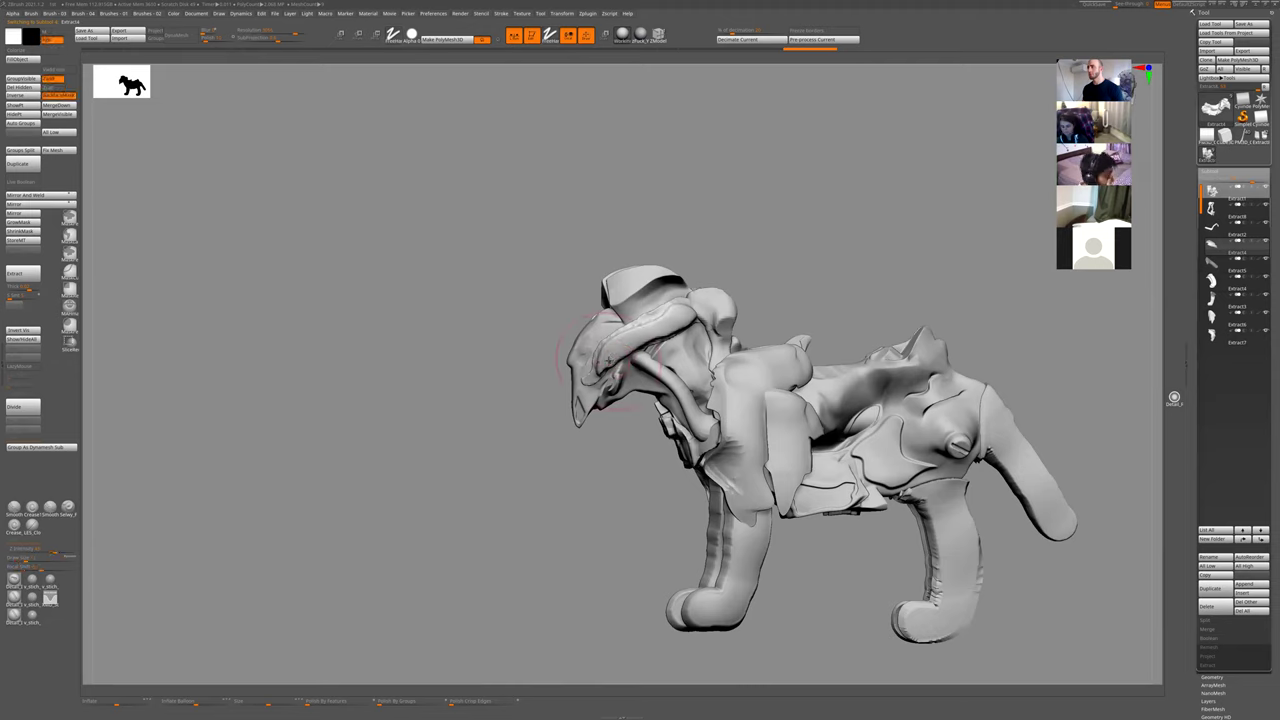
pyautogui.moveTo(605, 365)
pyautogui.mouseDown()
pyautogui.moveTo(626, 440)
pyautogui.moveTo(612, 402)
pyautogui.mouseUp()
pyautogui.keyDown('alt'); pyautogui.moveTo(560, 455); pyautogui.dragTo(530, 420); pyautogui.keyUp('alt')
pyautogui.moveTo(530, 420); pyautogui.dragTo(800, 411)
pyautogui.hotkey('ctrl', 'z')
pyautogui.keyDown('shift'); pyautogui.moveTo(676, 331); pyautogui.dragTo(648, 428); pyautogui.keyUp('shift')
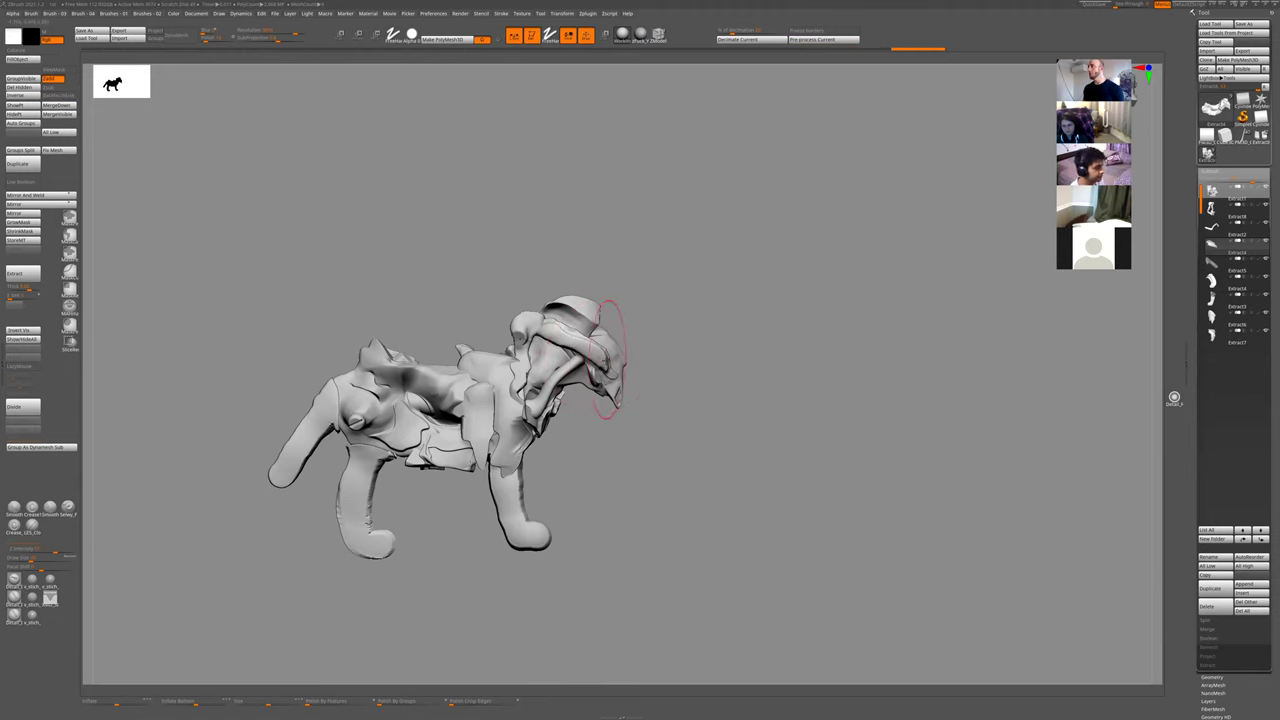
pyautogui.moveTo(643, 367); pyautogui.dragTo(577, 369)
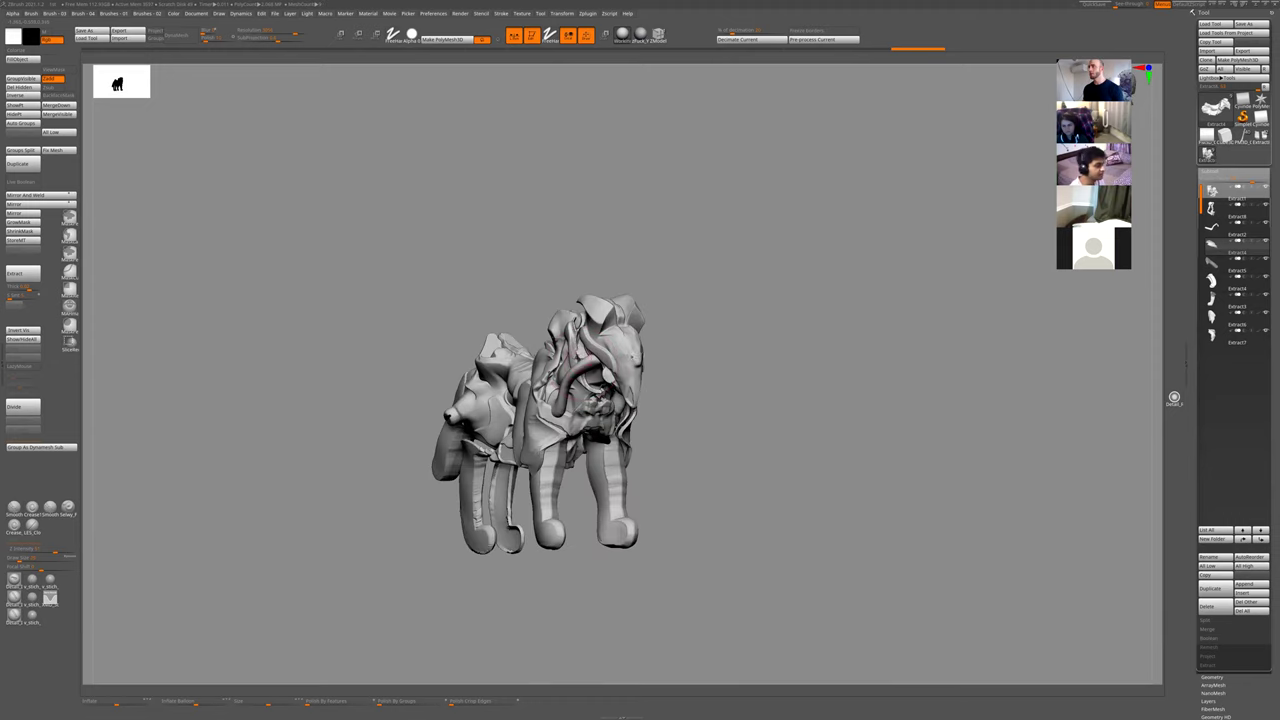
# - Pull the lower ends of the Extract4 piece together beneath the beak into a central bridge, checking it in isolation
pyautogui.moveTo(673, 357)
pyautogui.mouseDown()
pyautogui.moveTo(632, 364)
pyautogui.moveTo(660, 389)
pyautogui.moveTo(720, 360)
pyautogui.moveTo(740, 414)
pyautogui.moveTo(668, 438)
pyautogui.mouseUp()
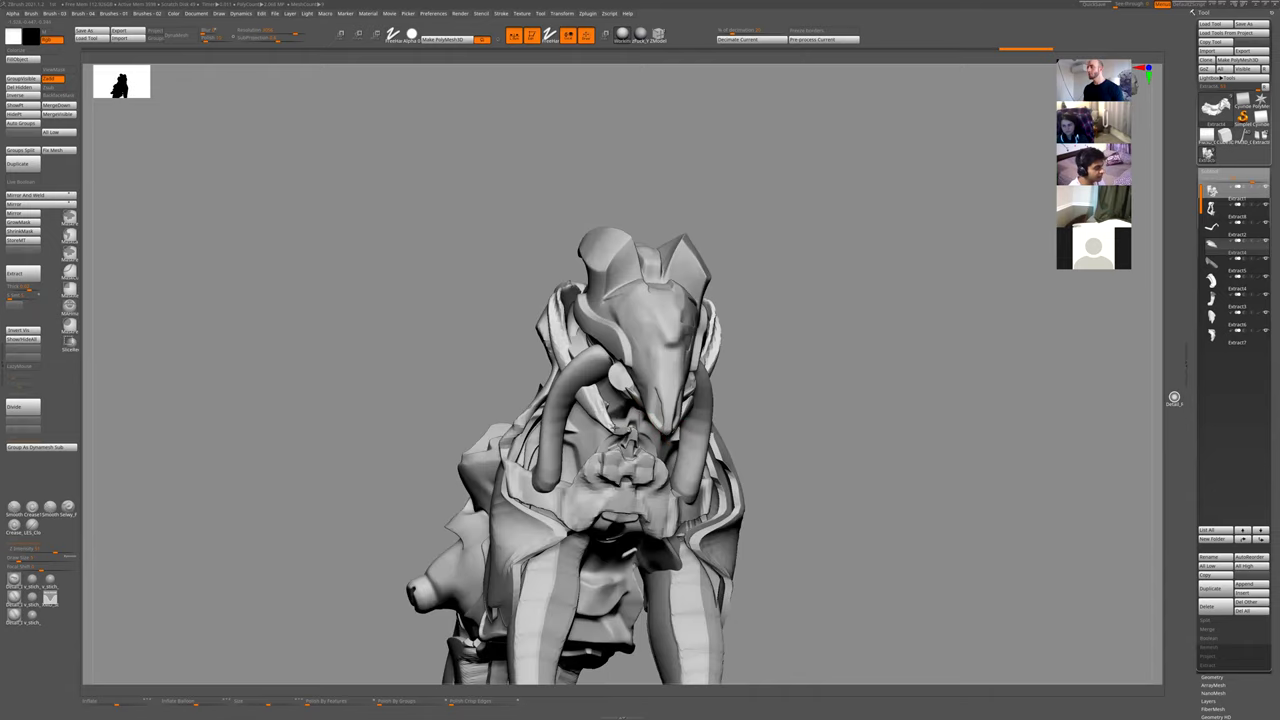
pyautogui.moveTo(668, 424); pyautogui.dragTo(719, 408, button='right')
pyautogui.moveTo(658, 430); pyautogui.dragTo(632, 436)
pyautogui.moveTo(644, 466); pyautogui.dragTo(656, 462, button='right')
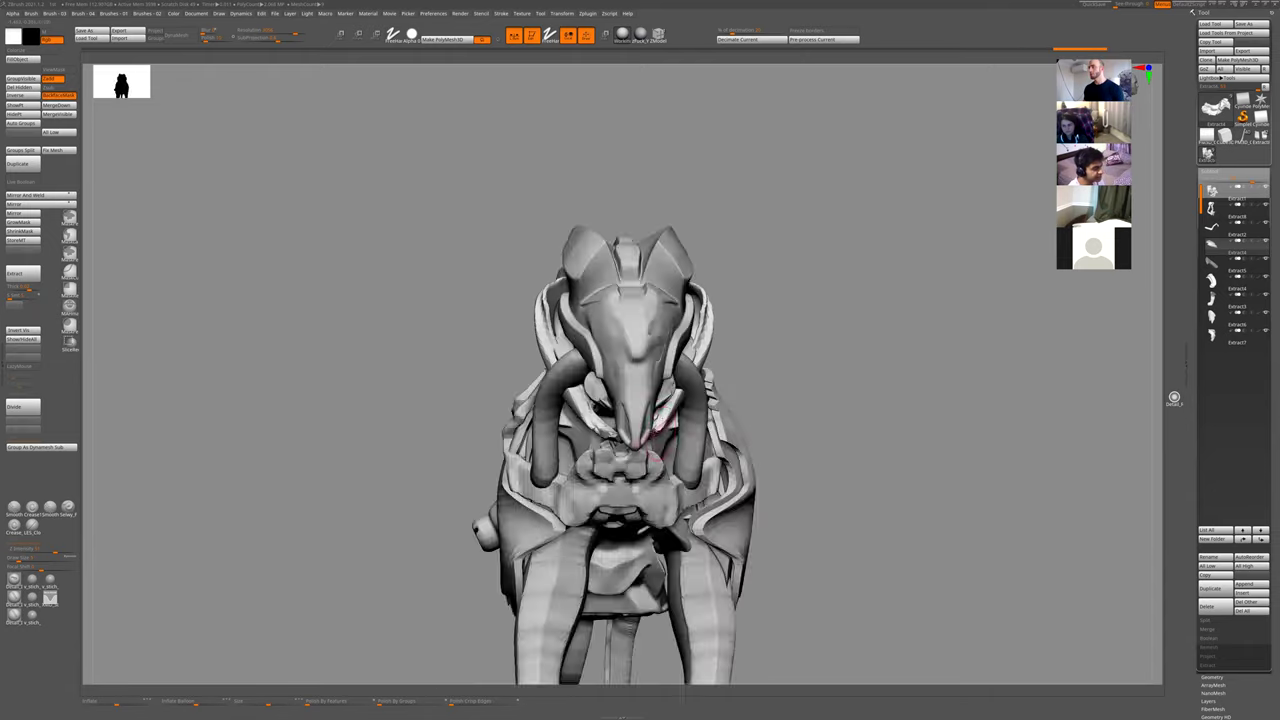
pyautogui.moveTo(660, 428); pyautogui.dragTo(632, 436)
pyautogui.moveTo(668, 460); pyautogui.dragTo(644, 470, button='right')
pyautogui.moveTo(644, 470)
pyautogui.mouseDown()
pyautogui.moveTo(654, 486)
pyautogui.moveTo(646, 440)
pyautogui.mouseUp()
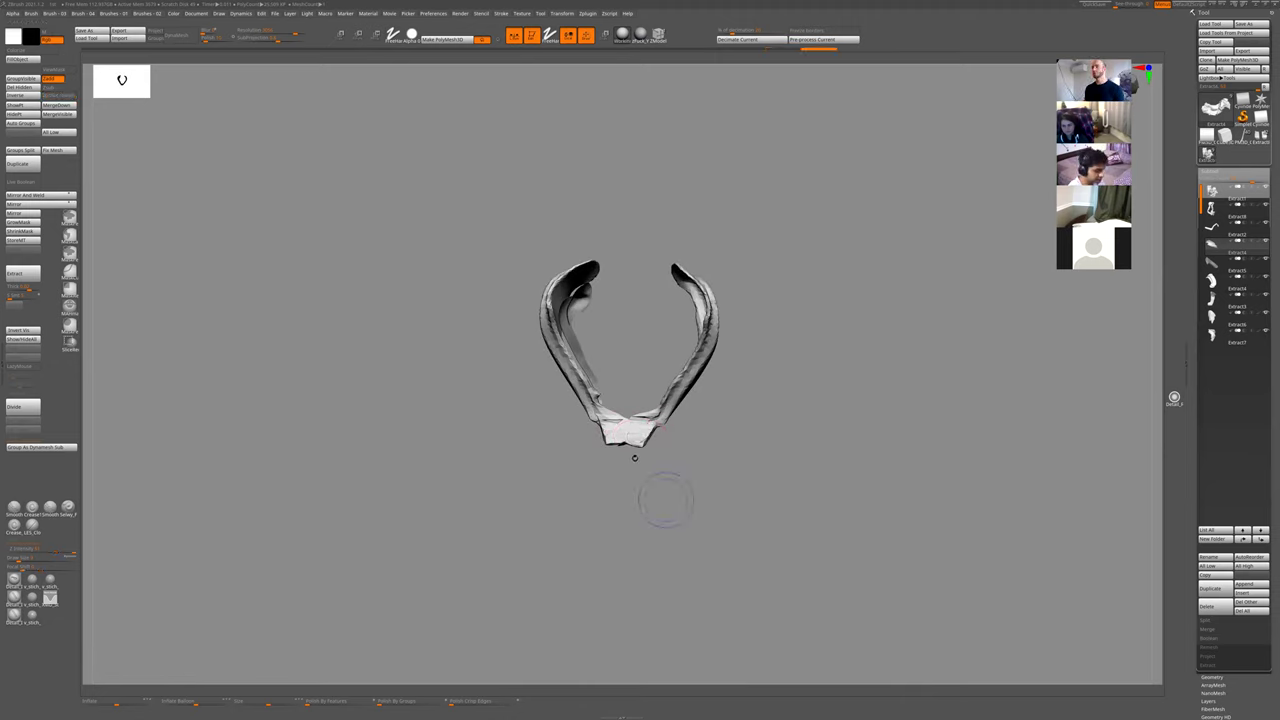
pyautogui.keyDown('ctrl'); pyautogui.moveTo(666, 500); pyautogui.dragTo(634, 427, button='right'); pyautogui.keyUp('ctrl')
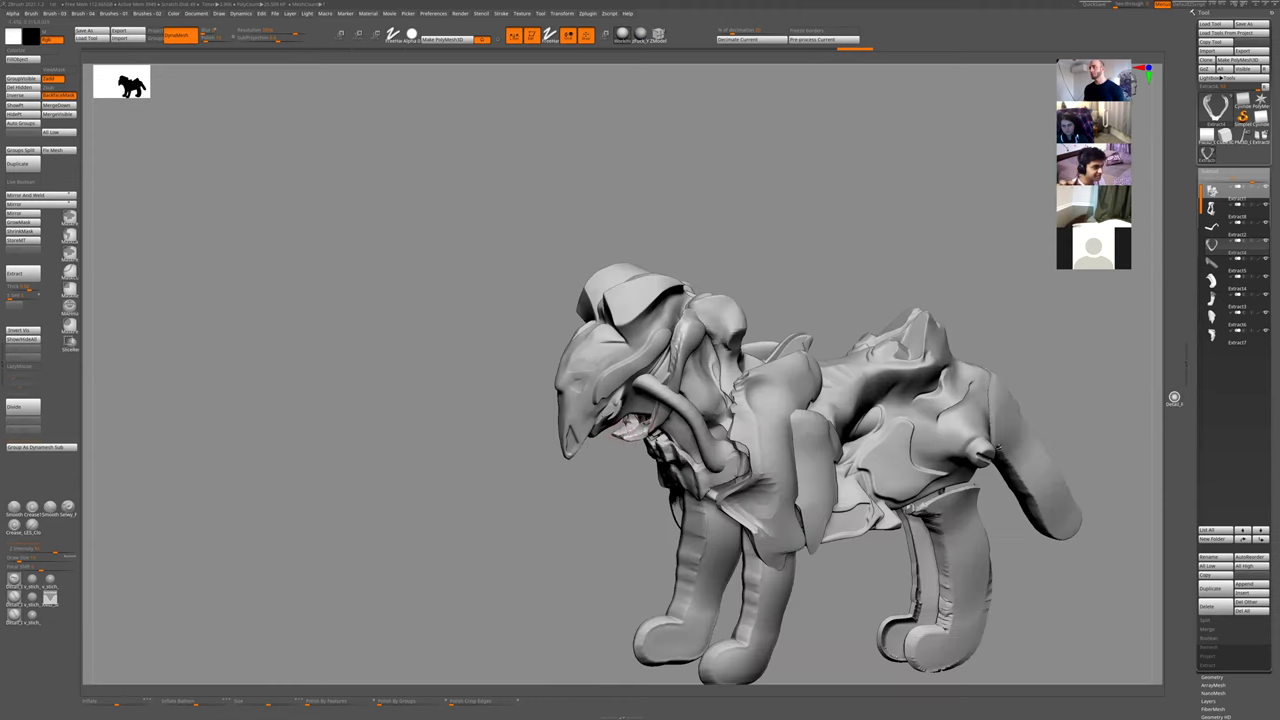
pyautogui.keyDown('ctrl'); pyautogui.moveTo(593, 491); pyautogui.dragTo(580, 486, button='right'); pyautogui.keyUp('ctrl')
pyautogui.keyDown('ctrl'); pyautogui.moveTo(734, 346); pyautogui.dragTo(736, 298, button='right'); pyautogui.keyUp('ctrl')
pyautogui.keyDown('alt'); pyautogui.moveTo(735, 297); pyautogui.dragTo(657, 320); pyautogui.keyUp('alt')
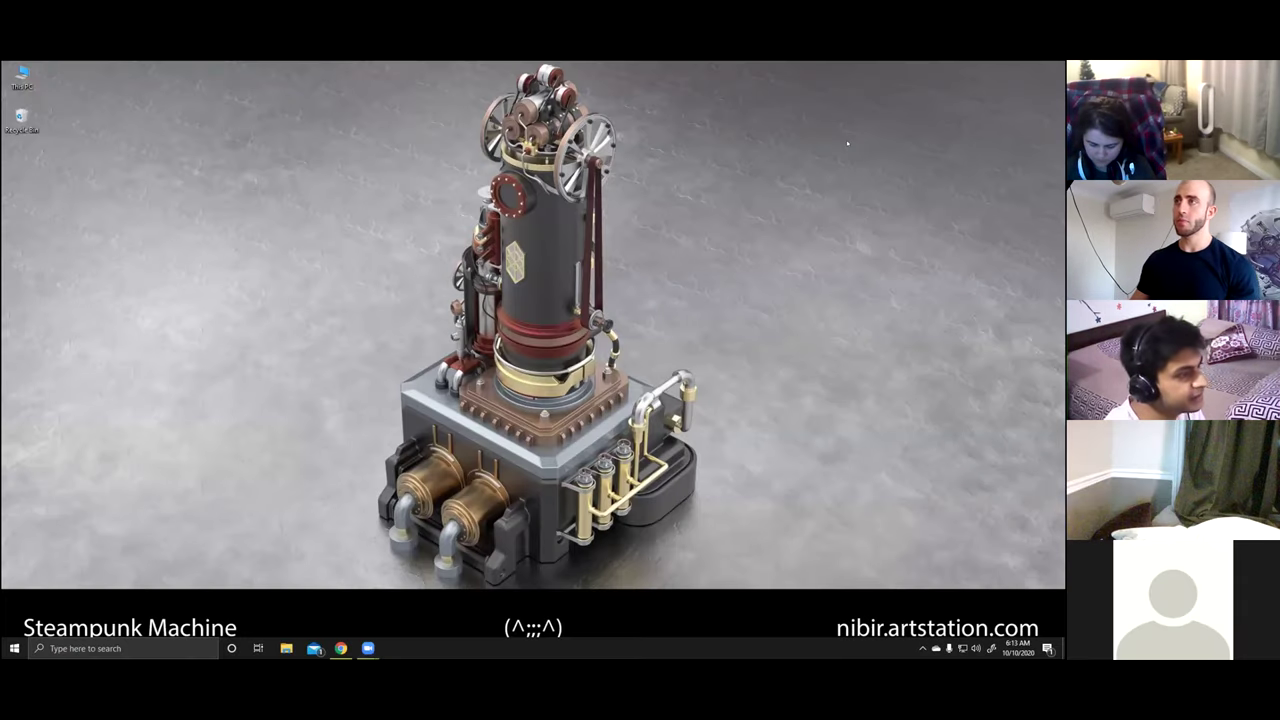
# - Switch to the Windows desktop, refresh it, search for "z" and open a search result
pyautogui.rightClick(160, 329)
pyautogui.click(200, 363)
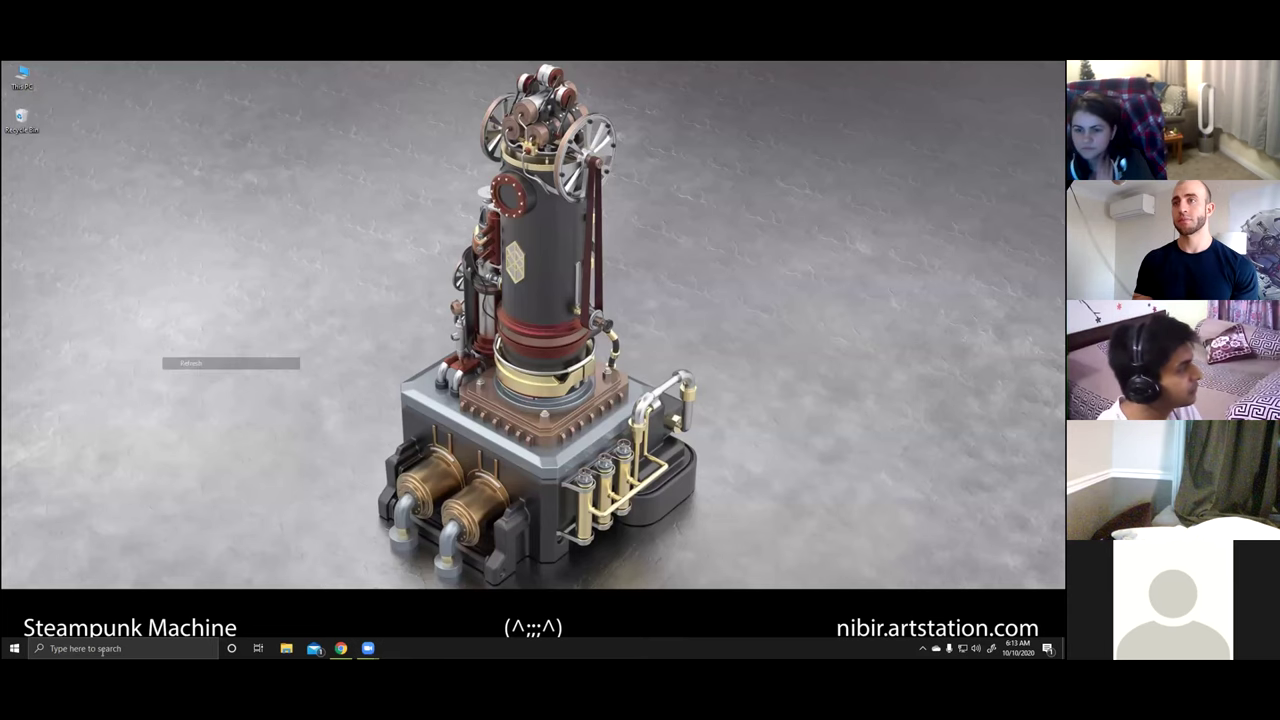
pyautogui.click(102, 650)
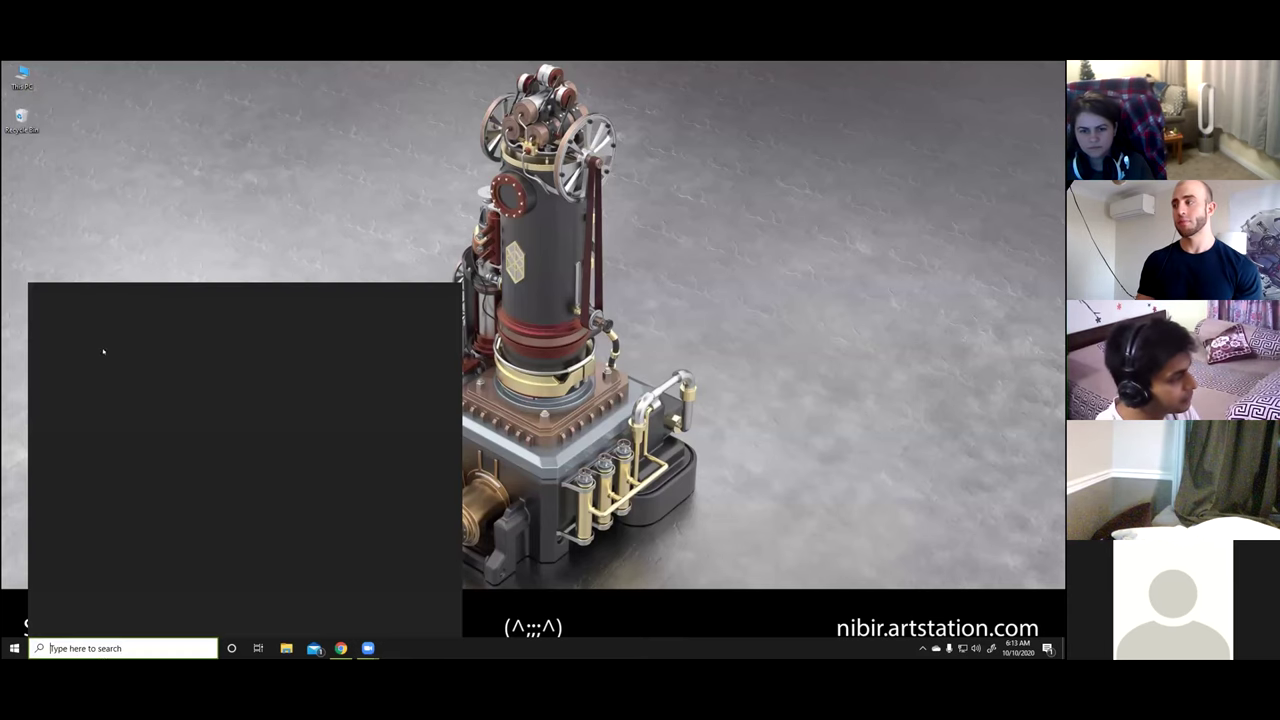
pyautogui.write('z')
pyautogui.click(130, 355)
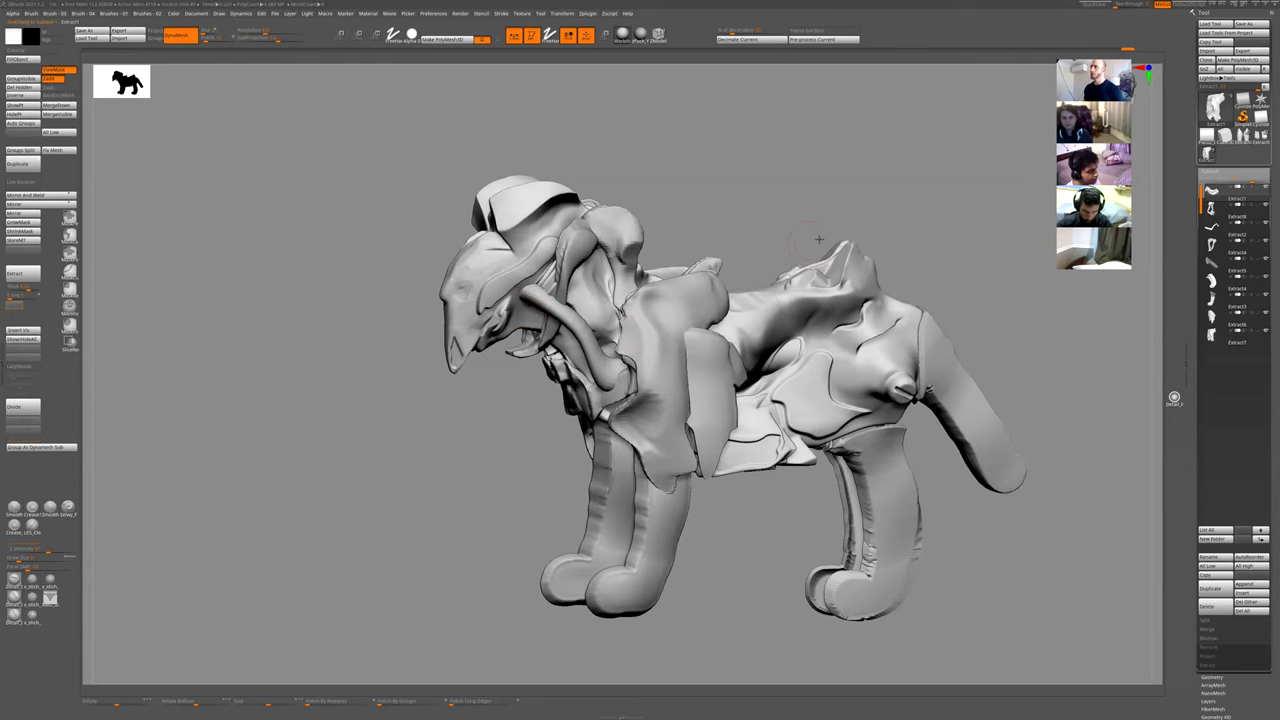
# - Frame the whole creature and choose the hPolish brush for work around the shoulder
pyautogui.keyDown('alt'); pyautogui.moveTo(819, 239); pyautogui.dragTo(771, 272); pyautogui.keyUp('alt')
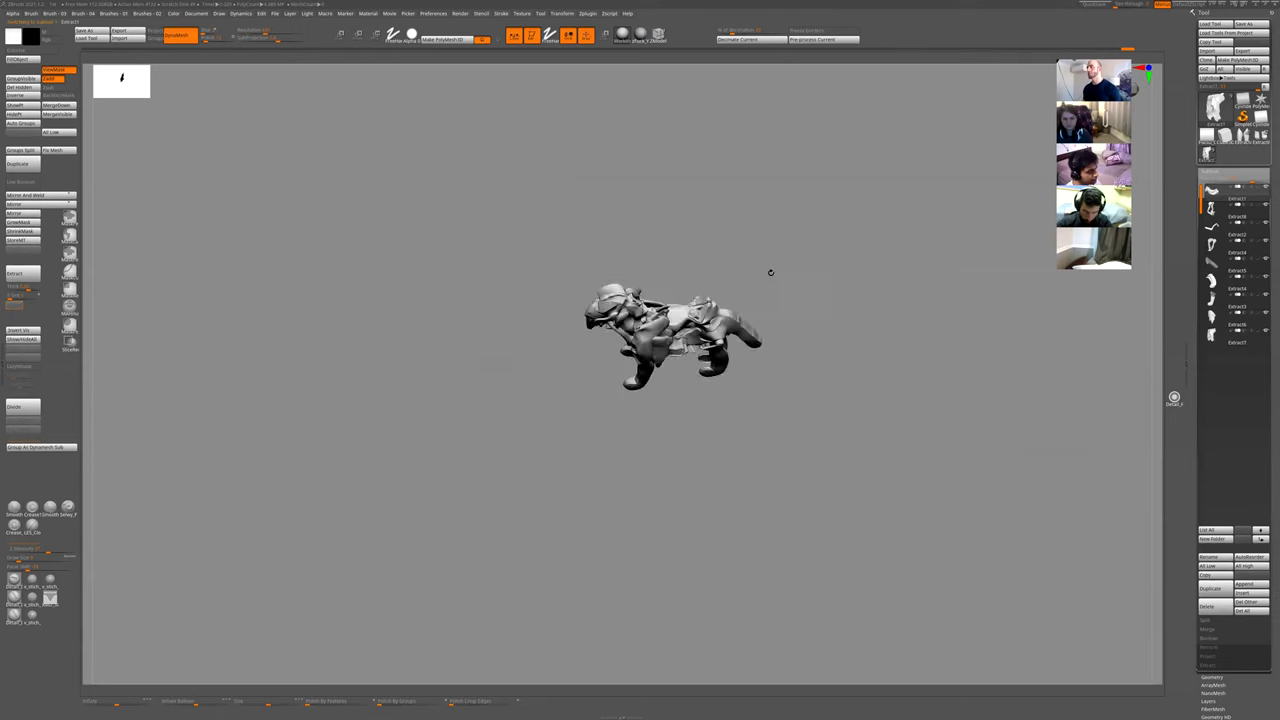
pyautogui.moveTo(770, 272); pyautogui.dragTo(763, 211, button='right')
pyautogui.press('f')
pyautogui.press('space')
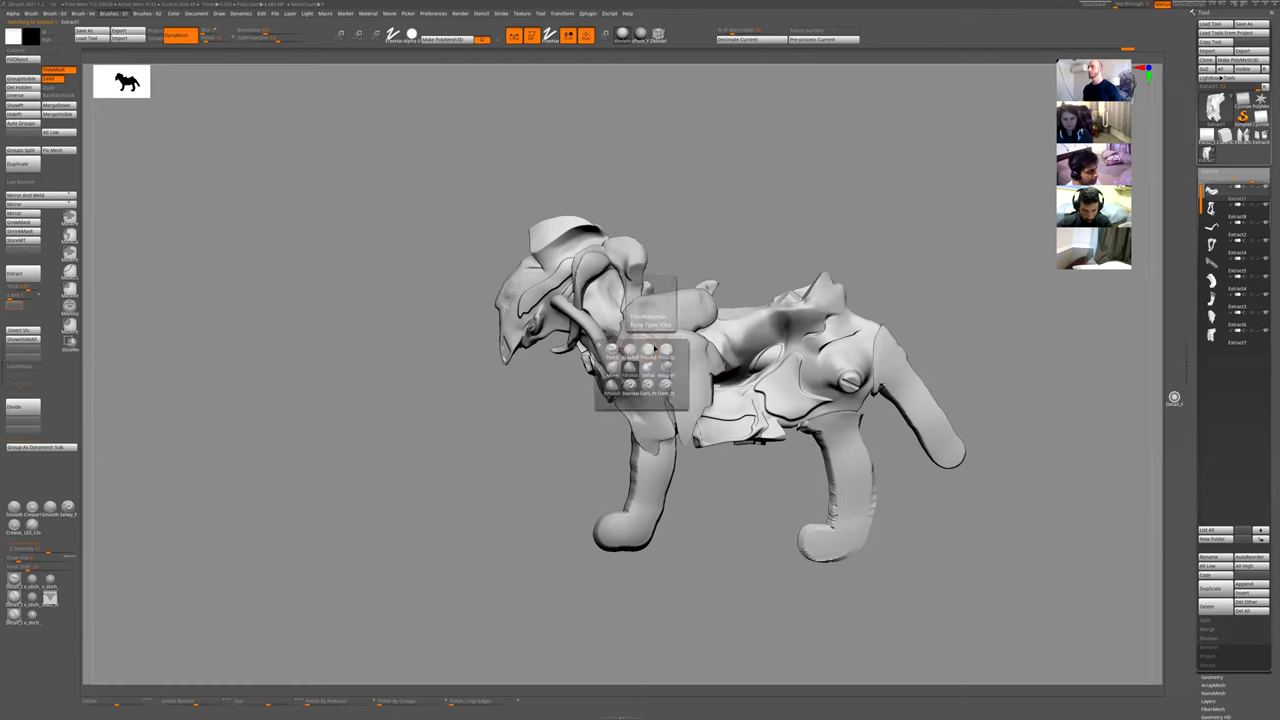
pyautogui.press('space')
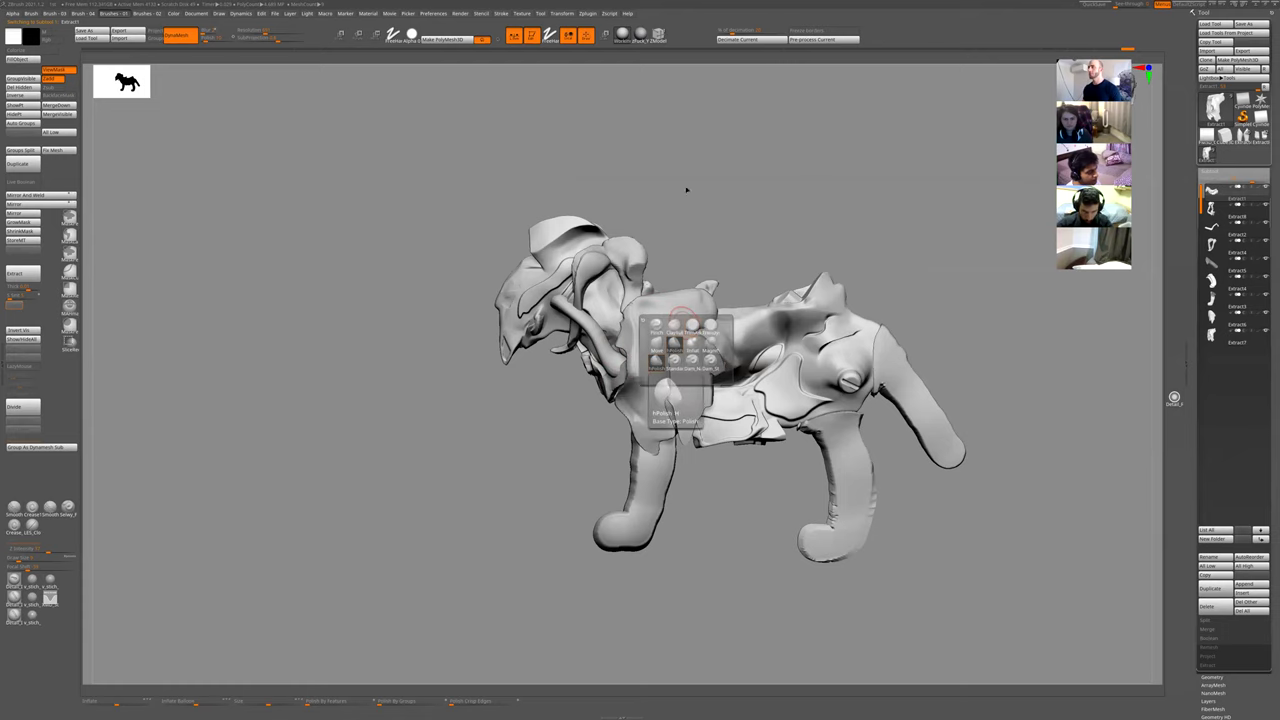
pyautogui.click(672, 343)
pyautogui.moveTo(645, 330); pyautogui.dragTo(657, 325, button='right')
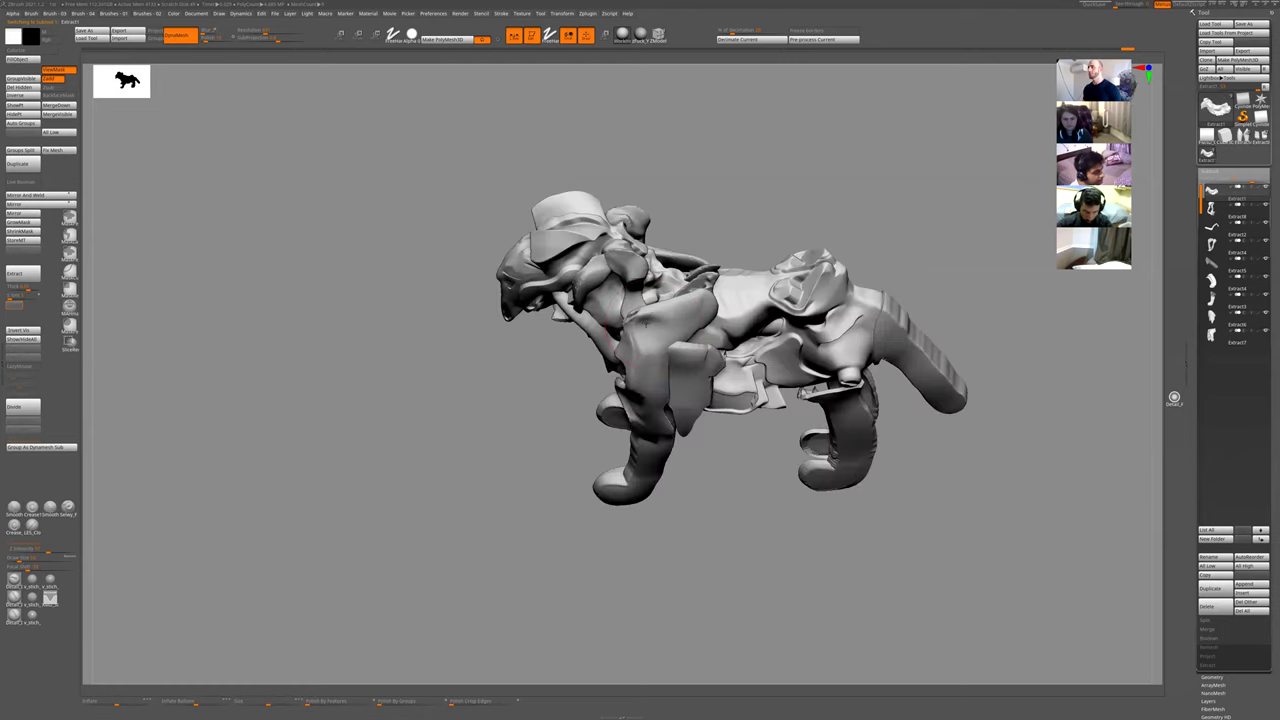
# - Activate the Extract7 shoulder armor, reshape and smooth its upper front edge beside the neck, and undo the last stroke
pyautogui.keyDown('alt'); pyautogui.click(665, 328); pyautogui.keyUp('alt')
pyautogui.rightClick(686, 318)
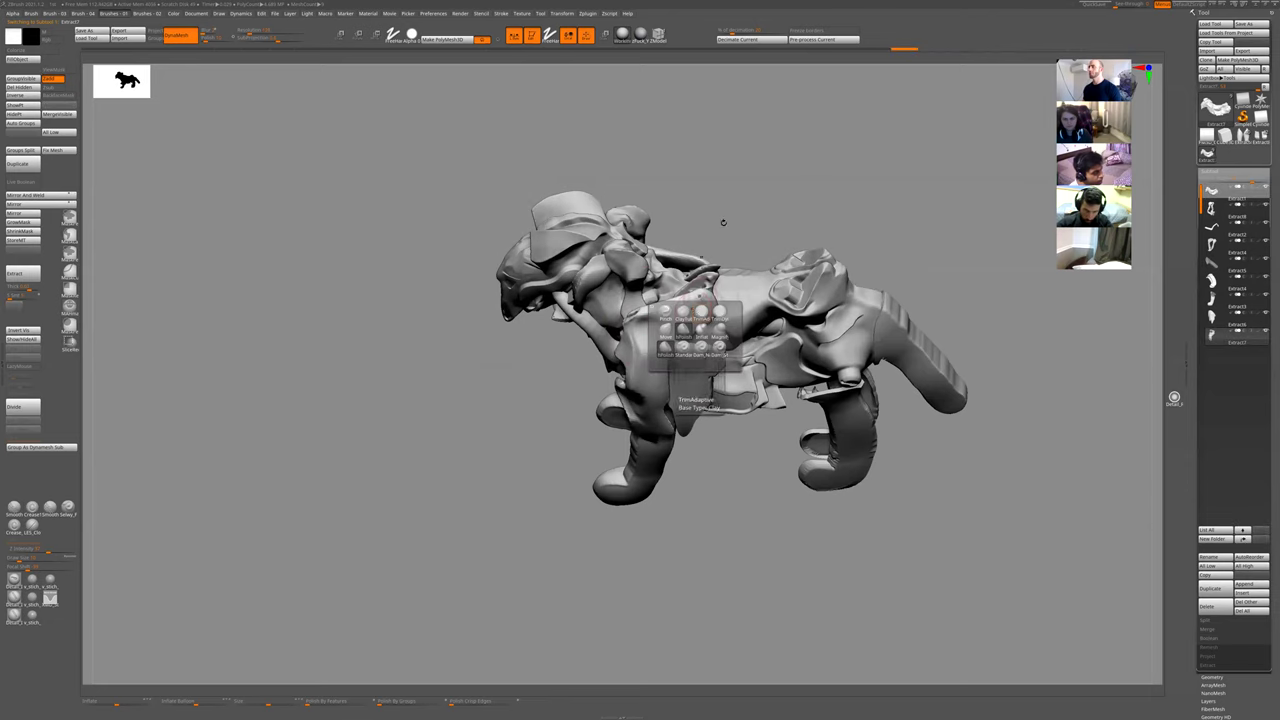
pyautogui.moveTo(723, 223); pyautogui.dragTo(705, 306, button='right')
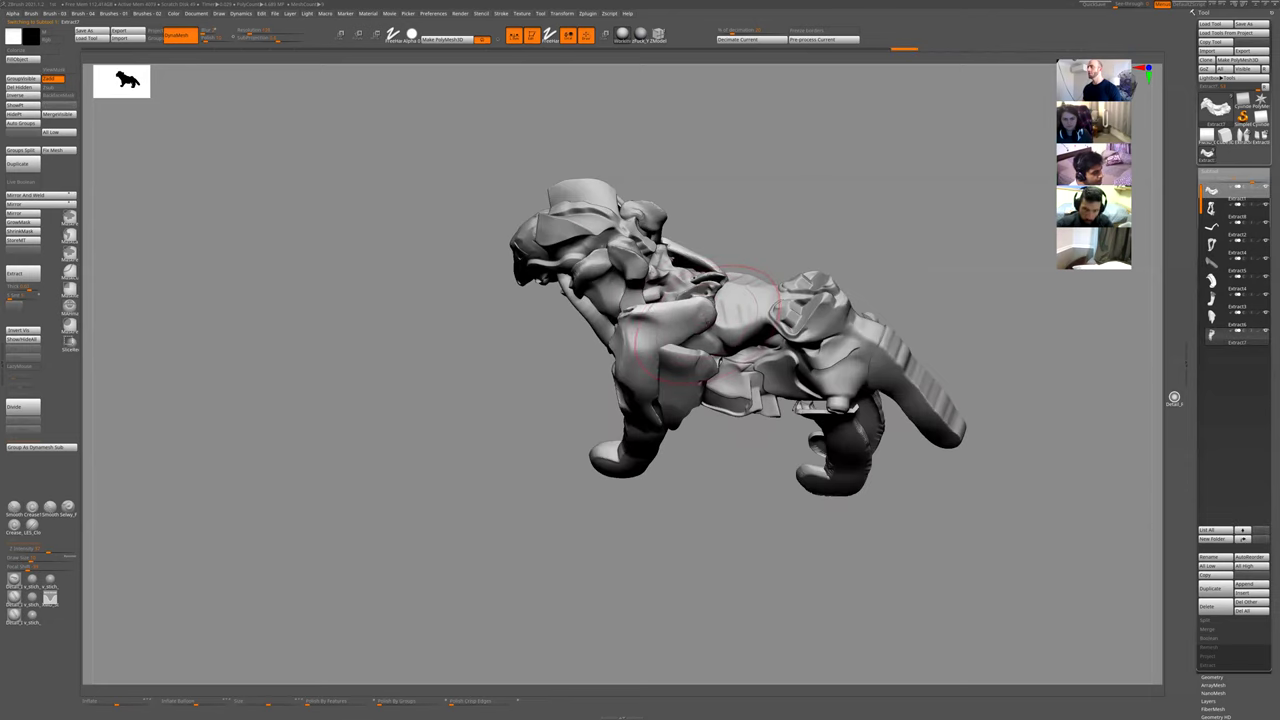
pyautogui.moveTo(687, 329); pyautogui.dragTo(677, 303, button='right')
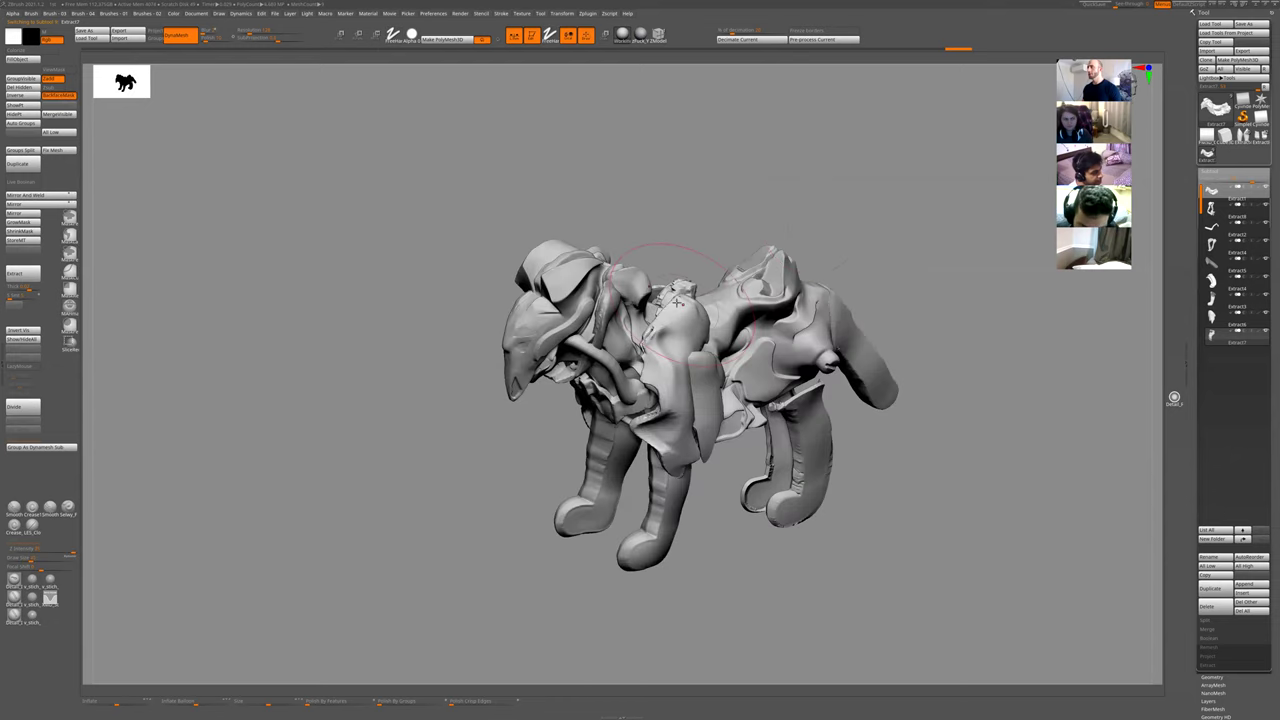
pyautogui.moveTo(681, 219); pyautogui.dragTo(666, 333, button='right')
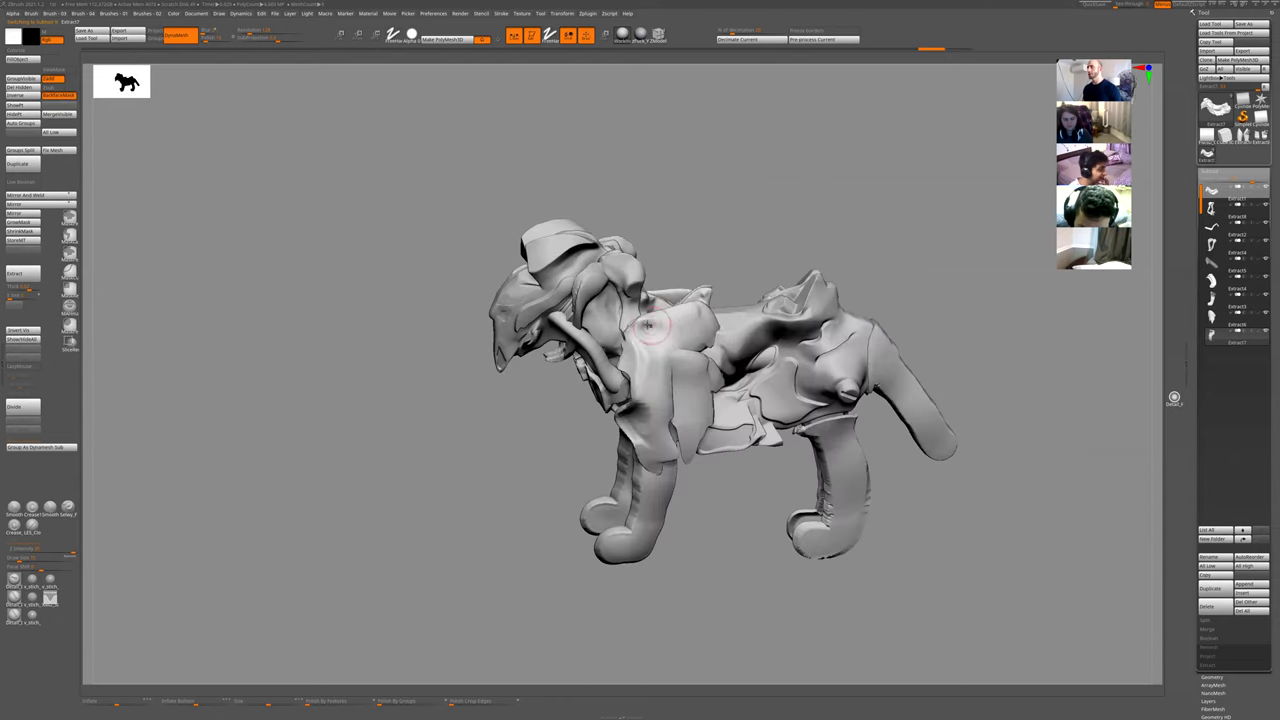
pyautogui.keyDown('shift'); pyautogui.moveTo(622, 330); pyautogui.dragTo(633, 328); pyautogui.keyUp('shift')
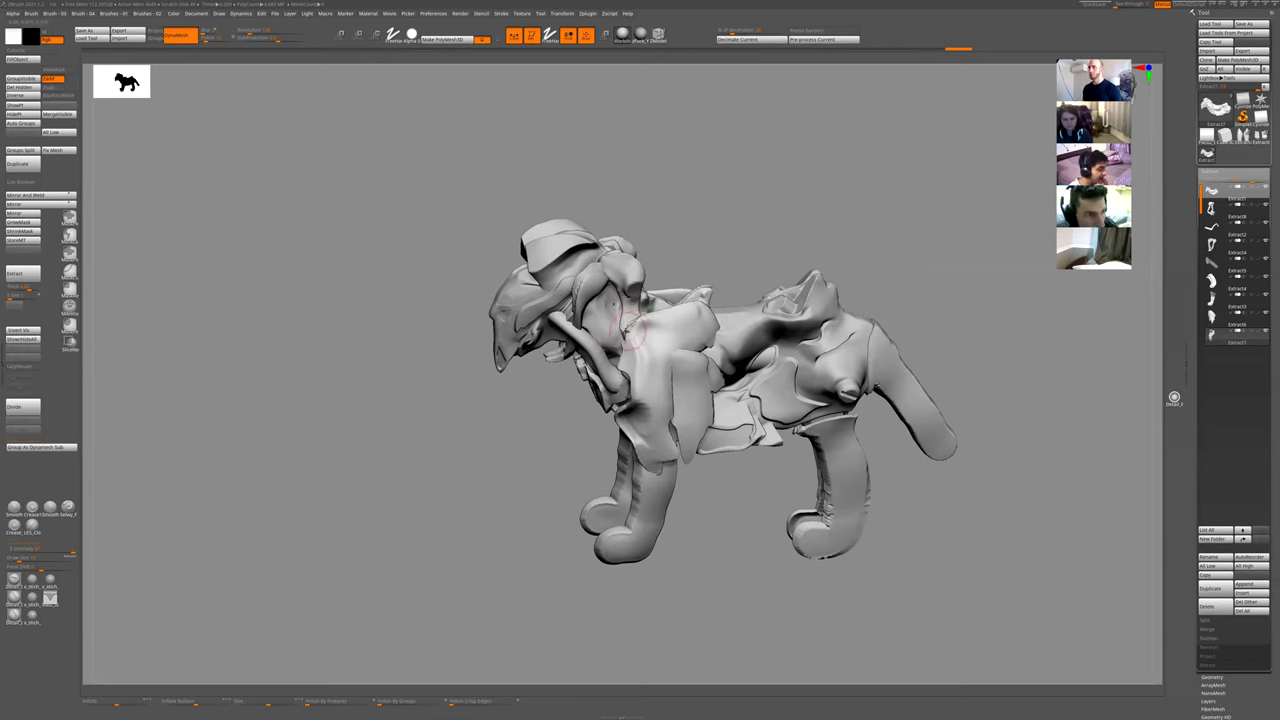
pyautogui.moveTo(519, 413); pyautogui.dragTo(614, 357, button='right')
pyautogui.hotkey('ctrl', 'z')
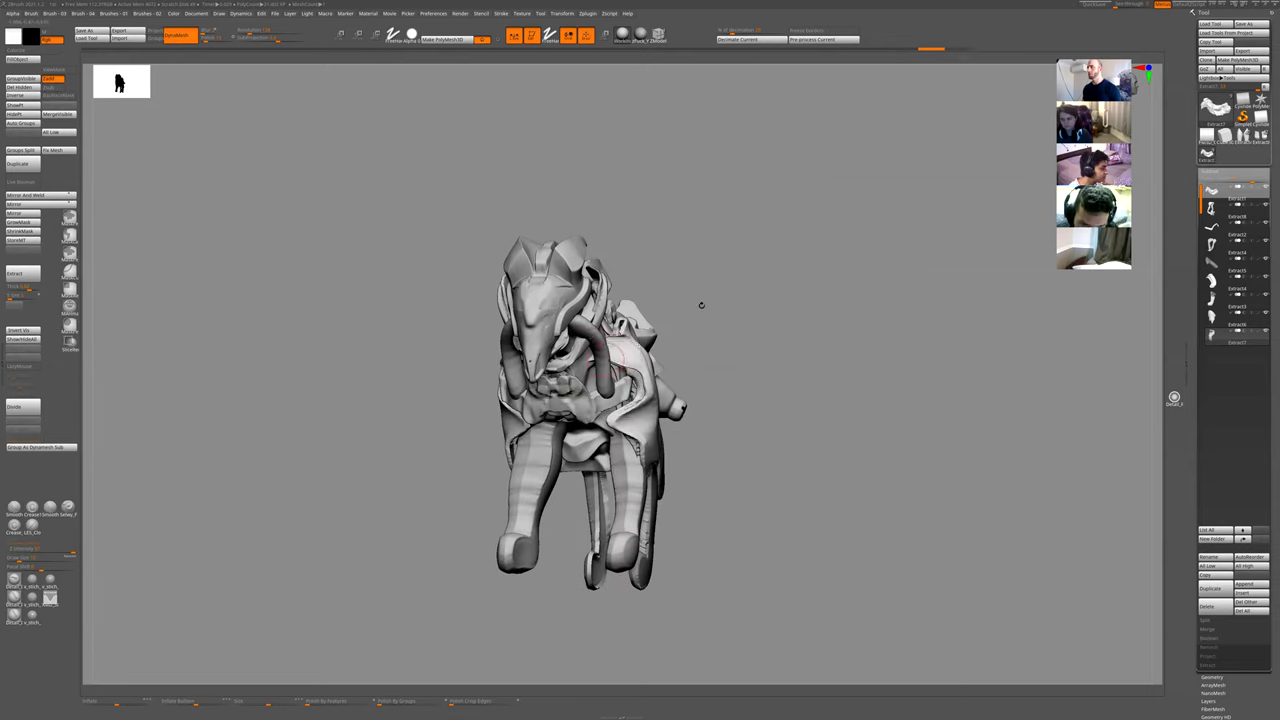
# - Reshape the beak and jaw area from the side with a large brush, undoing three strokes before pulling the shape again
pyautogui.moveTo(701, 304); pyautogui.dragTo(625, 342, button='right')
pyautogui.moveTo(500, 434); pyautogui.dragTo(525, 365, button='right')
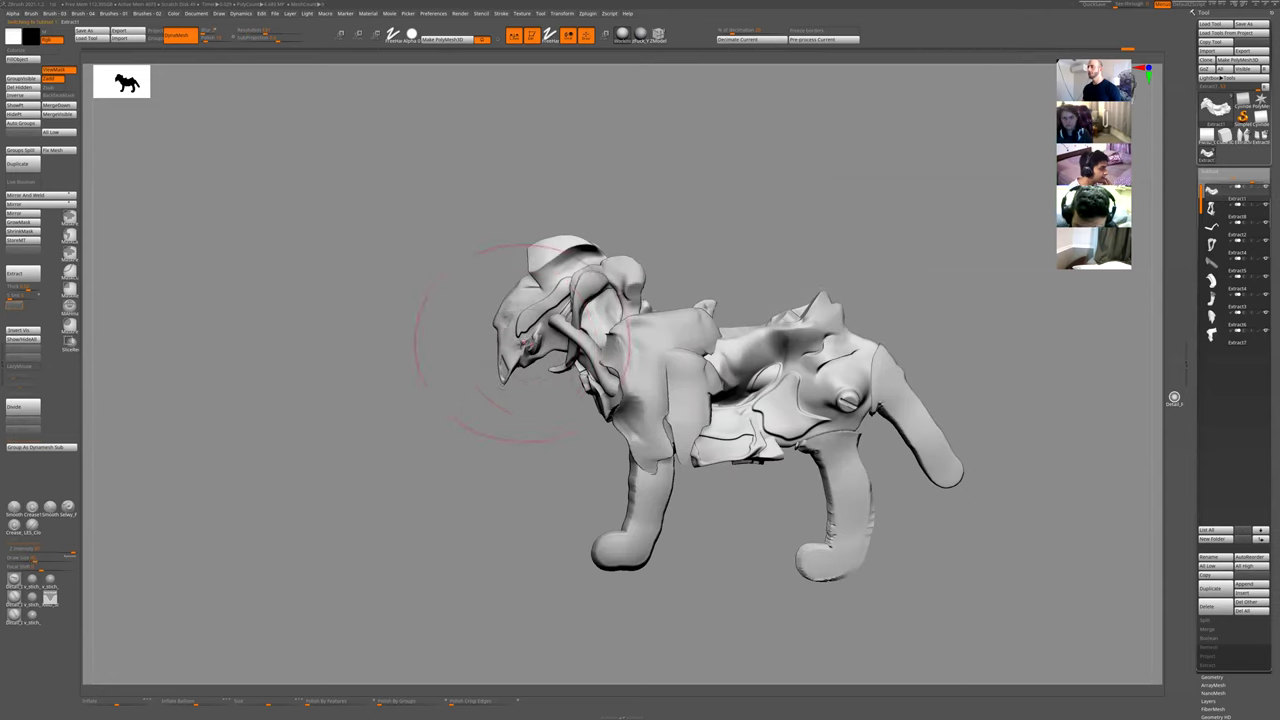
pyautogui.moveTo(525, 343); pyautogui.dragTo(468, 352)
pyautogui.hotkey('ctrl', 'z')
pyautogui.hotkey('ctrl', 'z')
pyautogui.hotkey('ctrl', 'z')
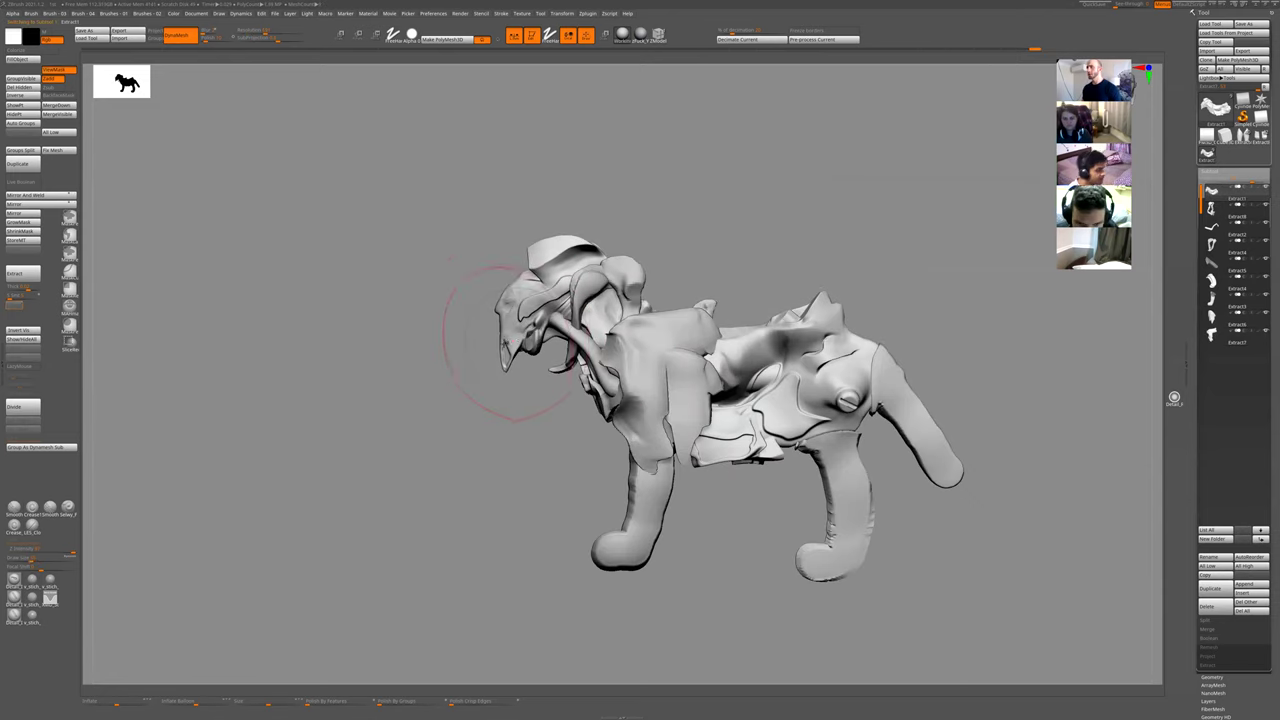
pyautogui.moveTo(482, 380); pyautogui.dragTo(461, 405)
# - Inspect the red body sculpt from several sides and try masking the inset panel on its lower flank with MaskPen
pyautogui.moveTo(724, 352); pyautogui.dragTo(740, 535)
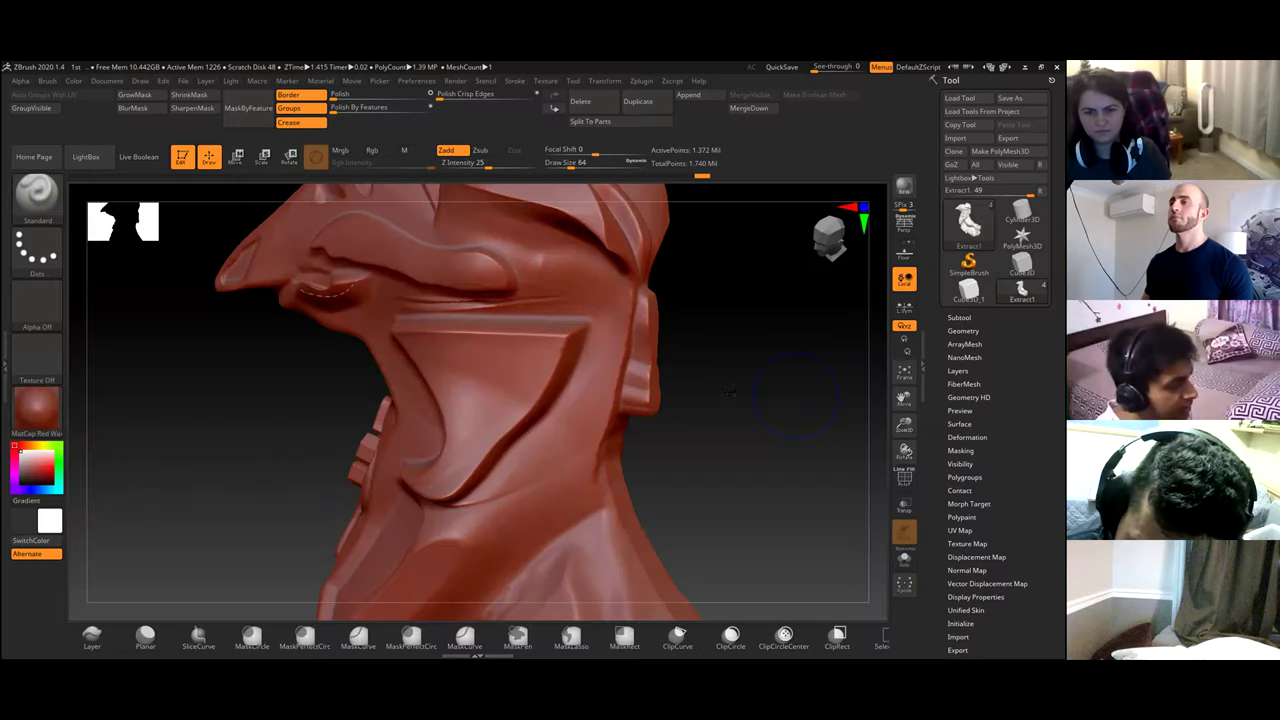
pyautogui.moveTo(820, 420); pyautogui.dragTo(594, 428)
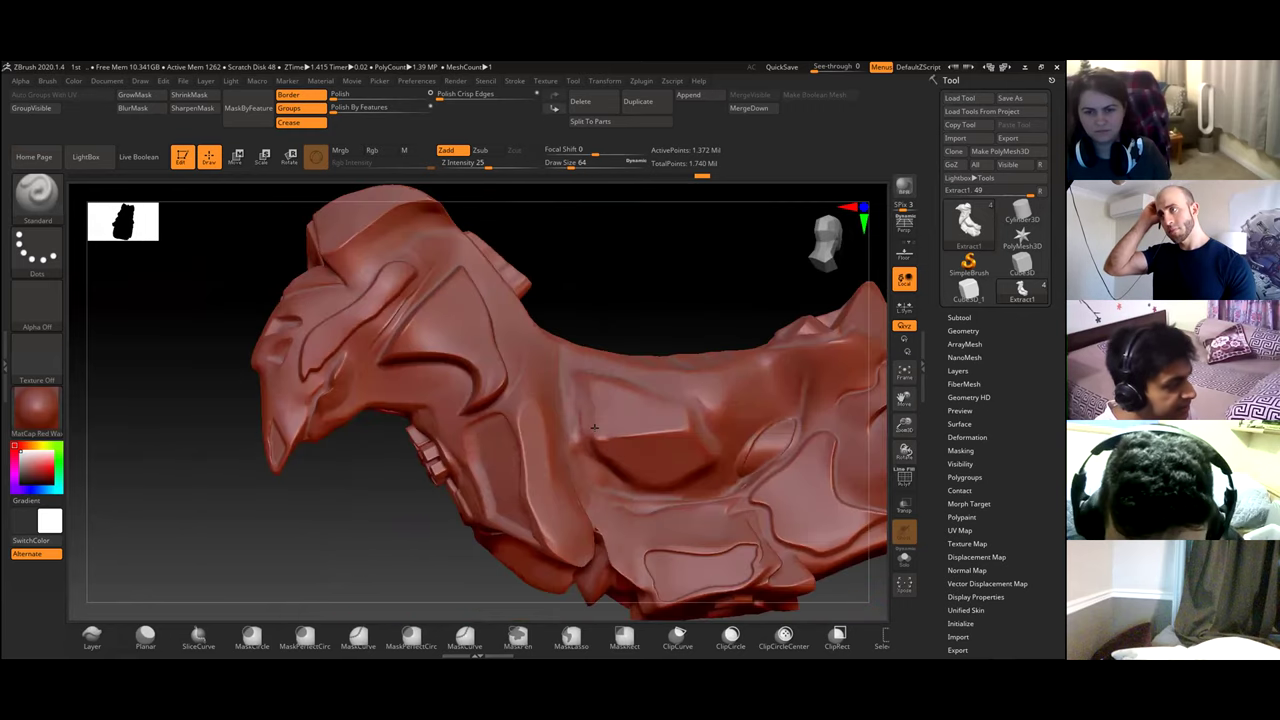
pyautogui.moveTo(480, 379); pyautogui.dragTo(641, 499)
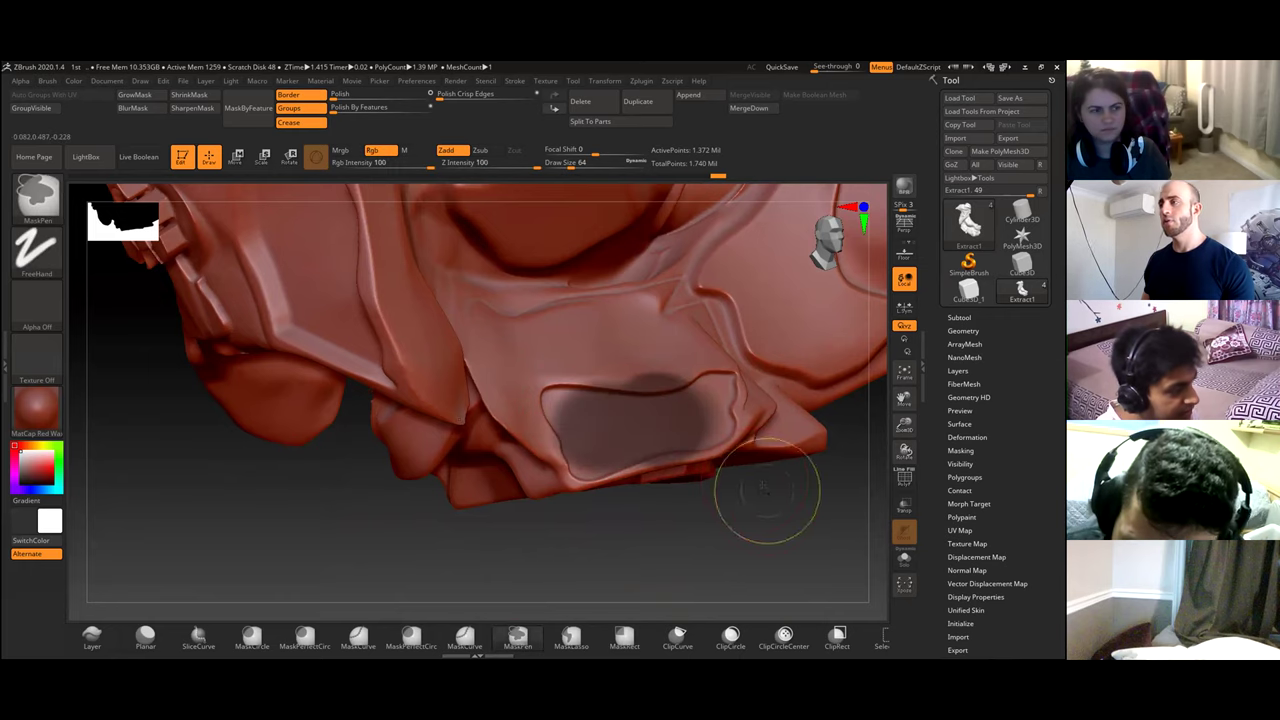
pyautogui.moveTo(766, 486)
pyautogui.mouseDown()
pyautogui.moveTo(749, 509)
pyautogui.moveTo(766, 531)
pyautogui.moveTo(661, 491)
pyautogui.moveTo(697, 474)
pyautogui.moveTo(694, 454)
pyautogui.moveTo(729, 466)
pyautogui.moveTo(745, 492)
pyautogui.moveTo(710, 370)
pyautogui.moveTo(751, 446)
pyautogui.moveTo(763, 448)
pyautogui.moveTo(748, 436)
pyautogui.moveTo(790, 470)
pyautogui.moveTo(762, 570)
pyautogui.moveTo(760, 450)
pyautogui.moveTo(720, 364)
pyautogui.mouseUp()
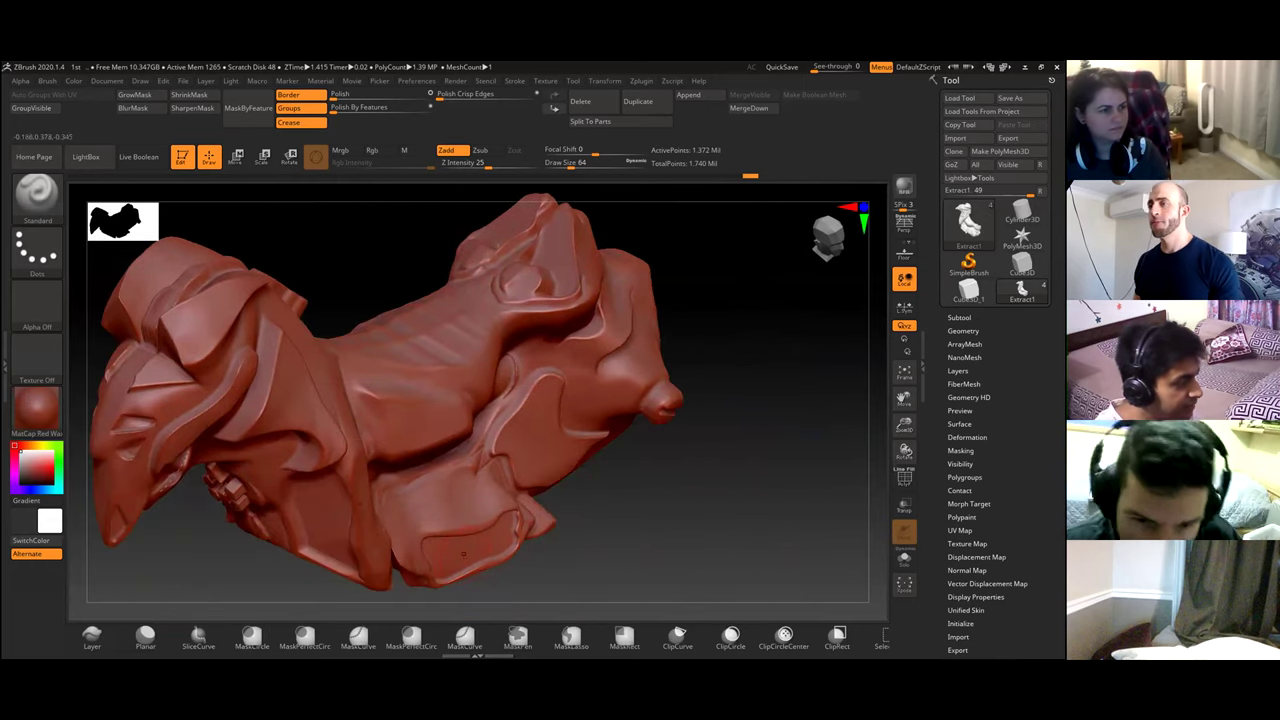
pyautogui.moveTo(663, 501)
pyautogui.mouseDown()
pyautogui.moveTo(652, 532)
pyautogui.moveTo(690, 610)
pyautogui.moveTo(640, 319)
pyautogui.moveTo(790, 225)
pyautogui.moveTo(800, 248)
pyautogui.moveTo(681, 398)
pyautogui.mouseUp()
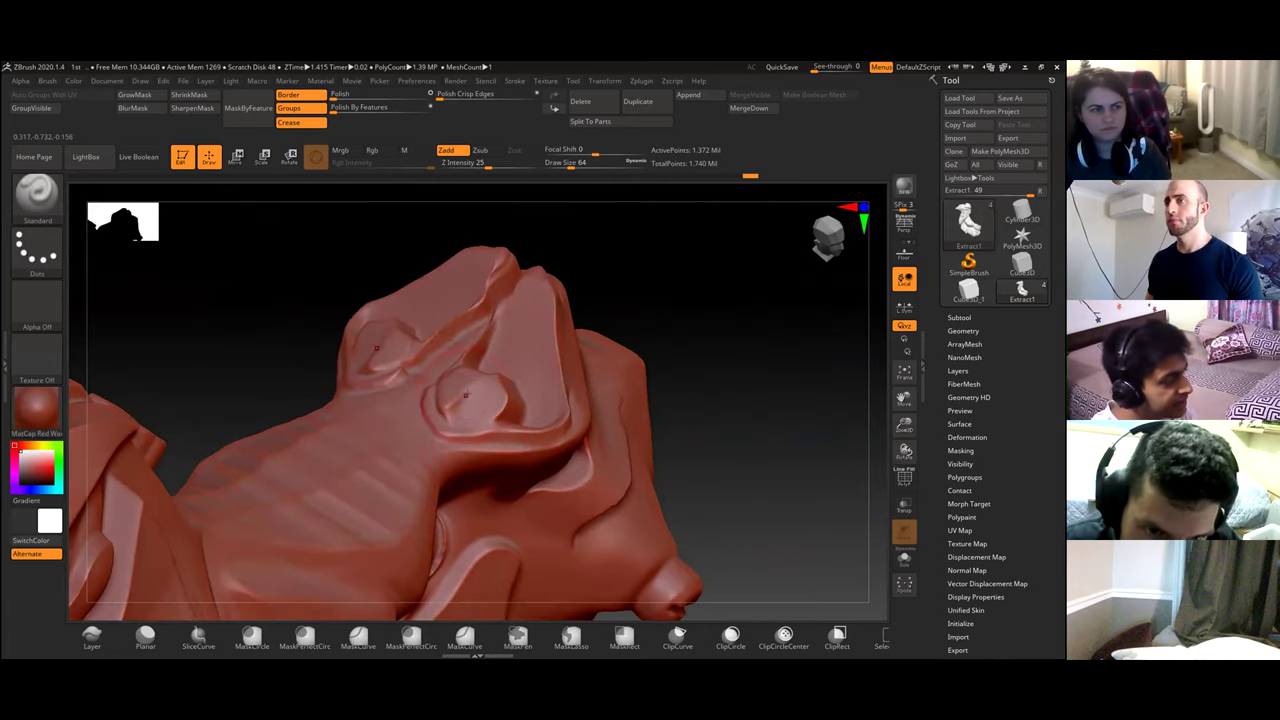
# - Mask the two round bumps on top of the rump and the long inset panels on the chest sides
pyautogui.keyDown('ctrl'); pyautogui.click(459, 389); pyautogui.keyUp('ctrl')
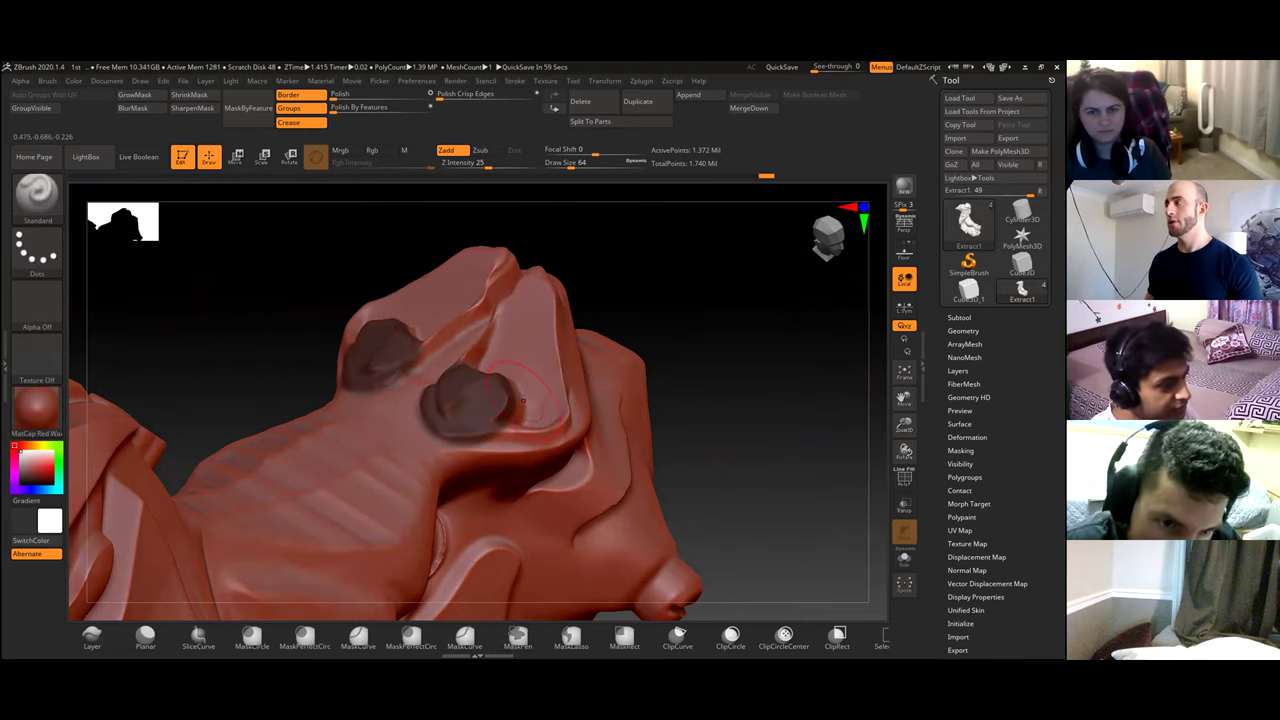
pyautogui.moveTo(717, 377); pyautogui.dragTo(717, 370)
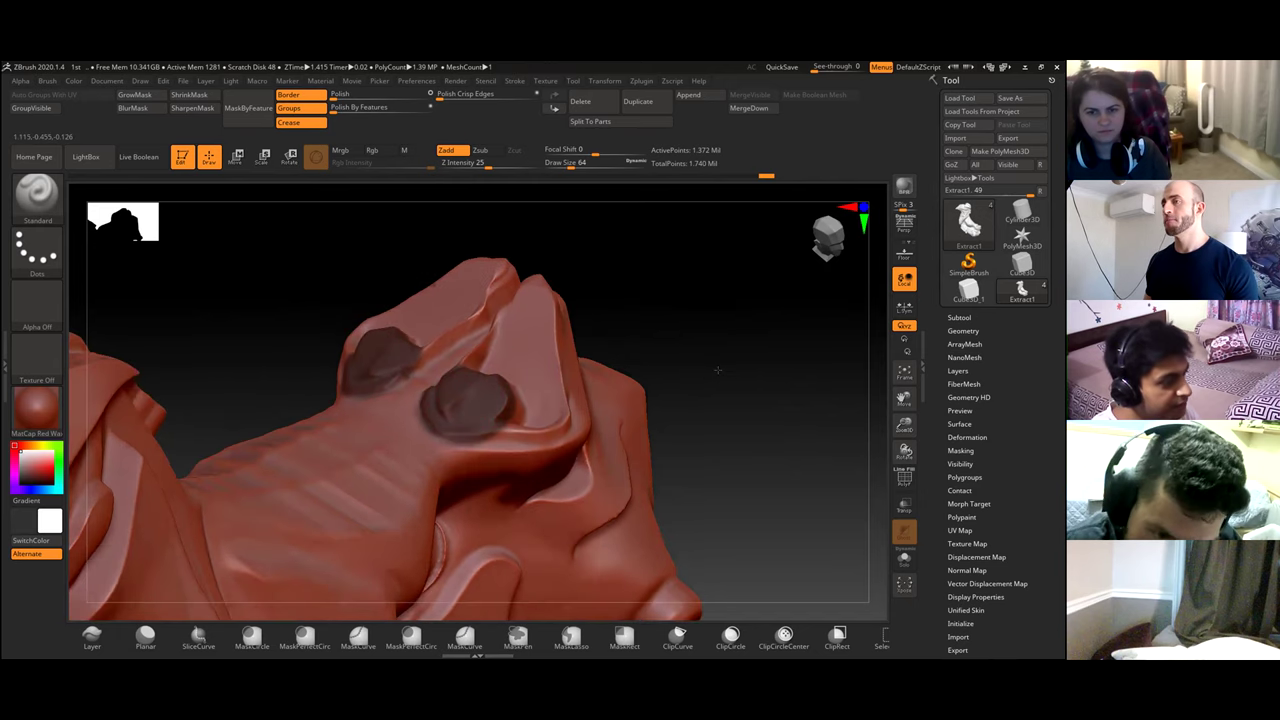
pyautogui.moveTo(678, 418); pyautogui.dragTo(641, 433)
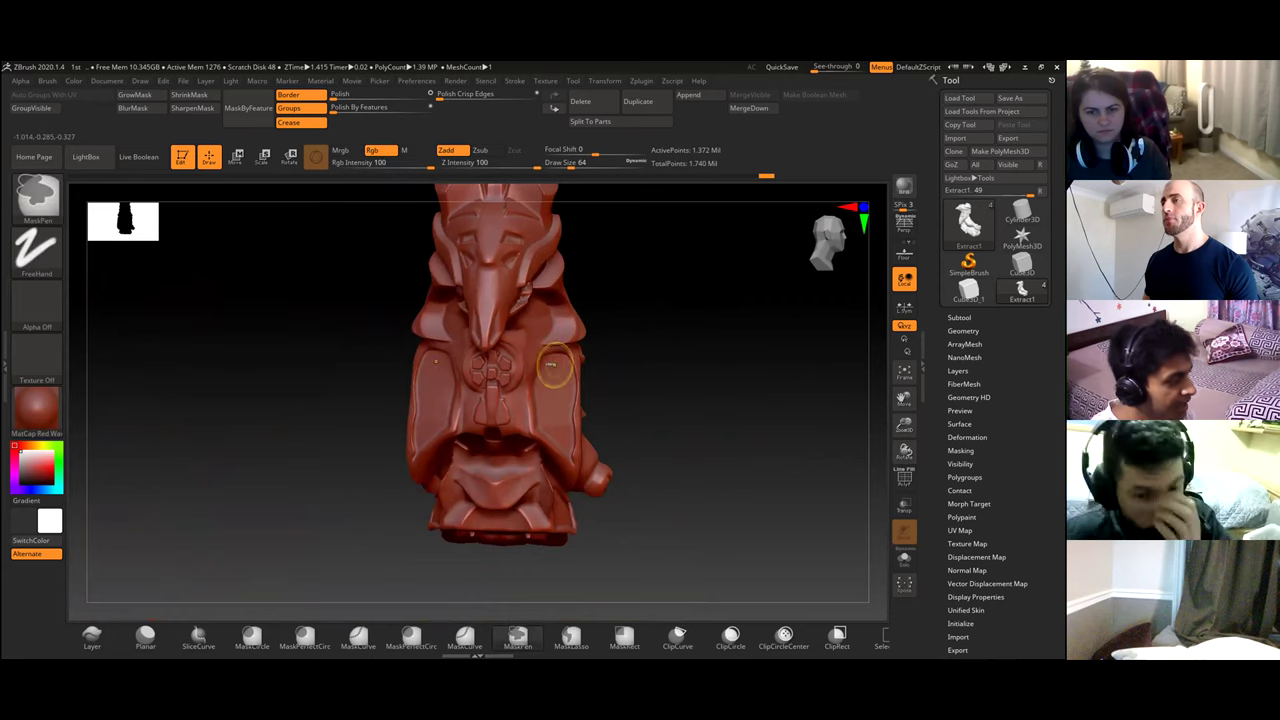
pyautogui.moveTo(557, 371)
pyautogui.keyDown('ctrl'); pyautogui.mouseDown()
pyautogui.moveTo(552, 410)
pyautogui.moveTo(568, 380)
pyautogui.mouseUp(); pyautogui.keyUp('ctrl')
pyautogui.moveTo(666, 430); pyautogui.dragTo(523, 410)
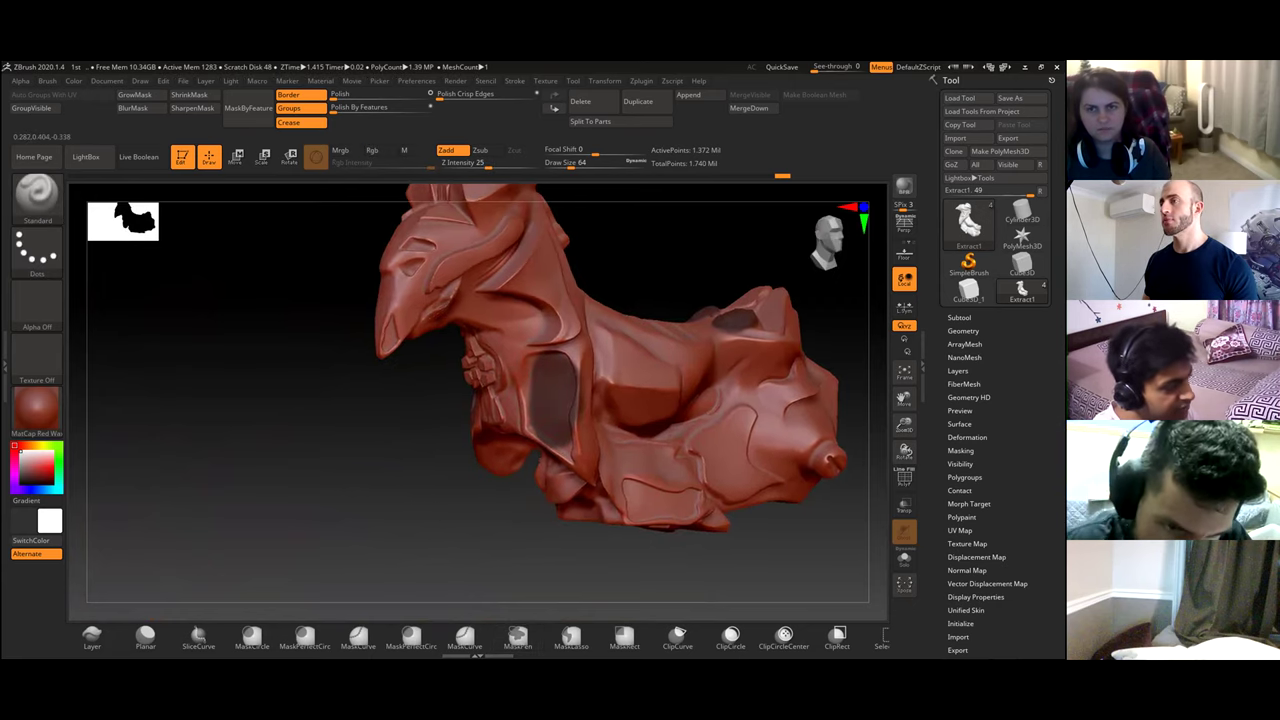
# - Clear the existing mask, then mask the inset panel on the lower flank and the long chest side panels
pyautogui.keyDown('alt'); pyautogui.moveTo(523, 410); pyautogui.dragTo(445, 330, button='right'); pyautogui.keyUp('alt')
pyautogui.keyDown('ctrl'); pyautogui.click(488, 478); pyautogui.keyUp('ctrl')
pyautogui.keyDown('ctrl'); pyautogui.click(470, 485); pyautogui.keyUp('ctrl')
pyautogui.keyDown('ctrl'); pyautogui.moveTo(408, 466); pyautogui.dragTo(446, 512); pyautogui.keyUp('ctrl')
pyautogui.moveTo(600, 415)
pyautogui.keyDown('ctrl'); pyautogui.mouseDown()
pyautogui.moveTo(550, 430)
pyautogui.moveTo(572, 436)
pyautogui.mouseUp(); pyautogui.keyUp('ctrl')
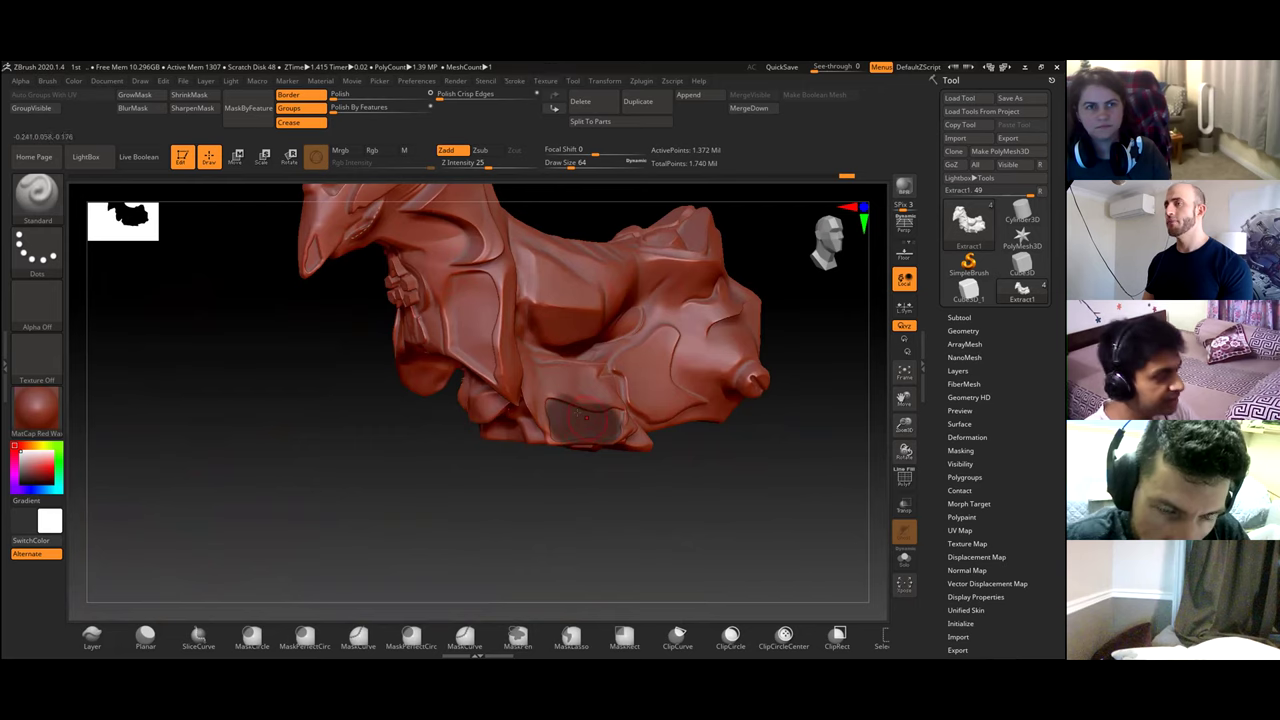
pyautogui.moveTo(639, 457)
pyautogui.mouseDown()
pyautogui.moveTo(693, 438)
pyautogui.moveTo(699, 417)
pyautogui.moveTo(682, 448)
pyautogui.moveTo(650, 440)
pyautogui.mouseUp()
pyautogui.keyDown('ctrl'); pyautogui.moveTo(524, 308); pyautogui.dragTo(523, 343); pyautogui.keyUp('ctrl')
pyautogui.moveTo(566, 463)
pyautogui.mouseDown()
pyautogui.moveTo(616, 429)
pyautogui.moveTo(618, 440)
pyautogui.mouseUp()
pyautogui.moveTo(611, 362); pyautogui.dragTo(132, 272)
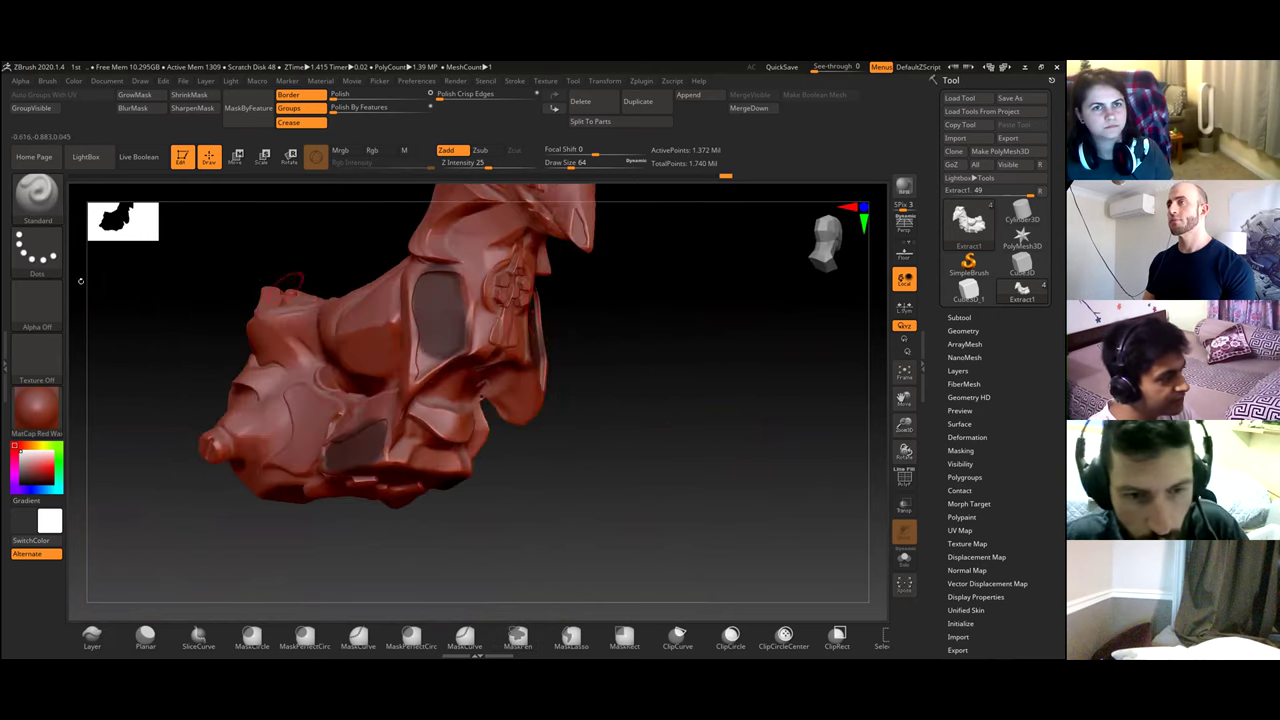
# - Mask the round mechanical detail on the chest, the circular port at the rear, and the cylindrical hip knobs
pyautogui.click(36, 192)
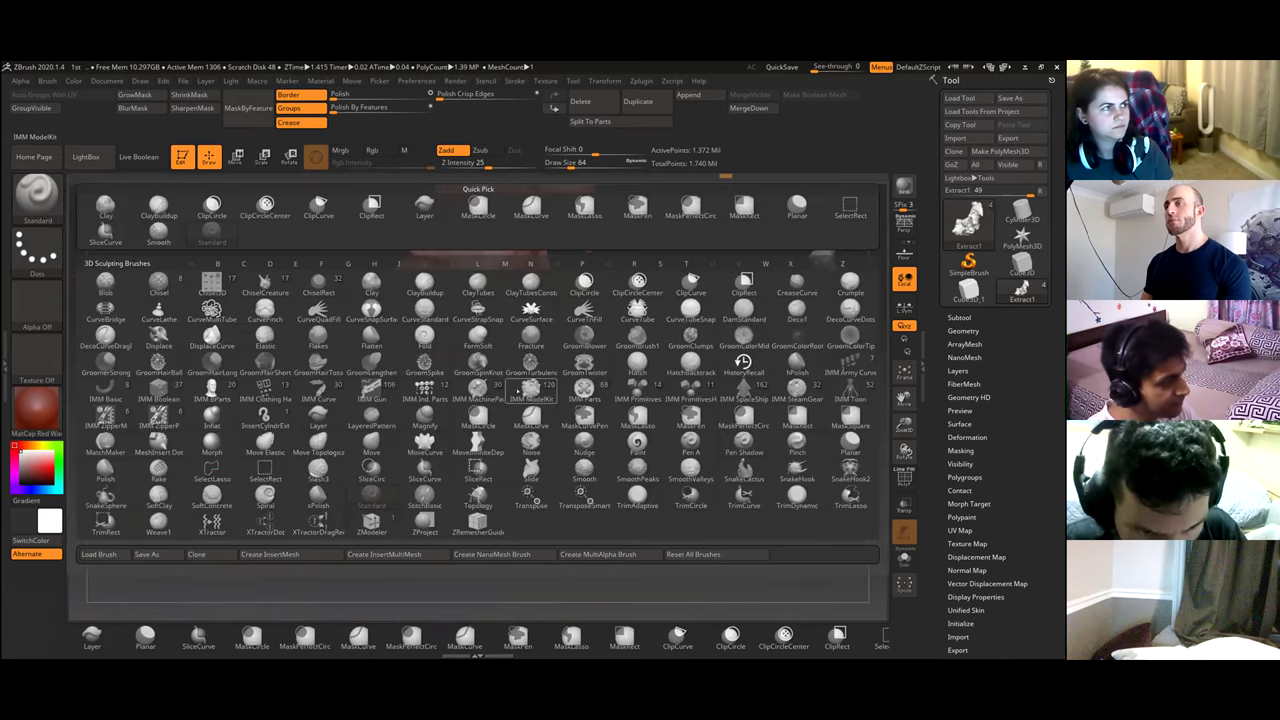
pyautogui.press('Escape')
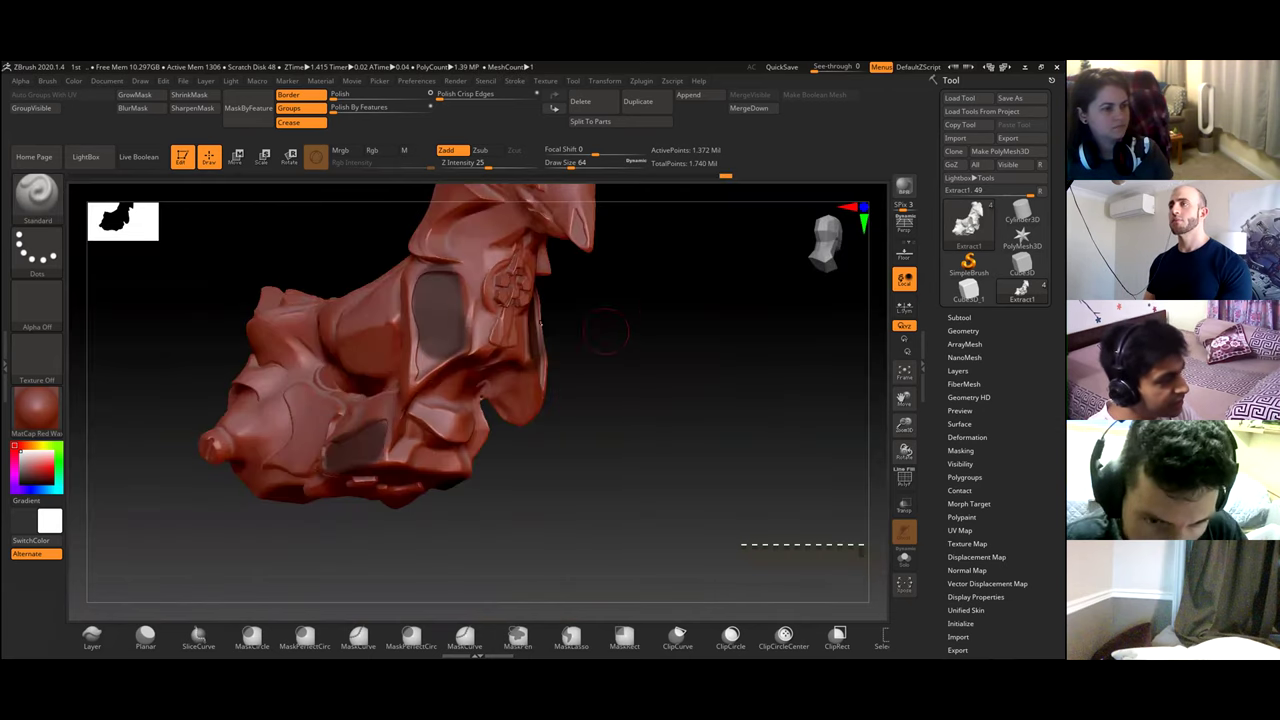
pyautogui.keyDown('ctrl'); pyautogui.moveTo(520, 284); pyautogui.dragTo(502, 310); pyautogui.keyUp('ctrl')
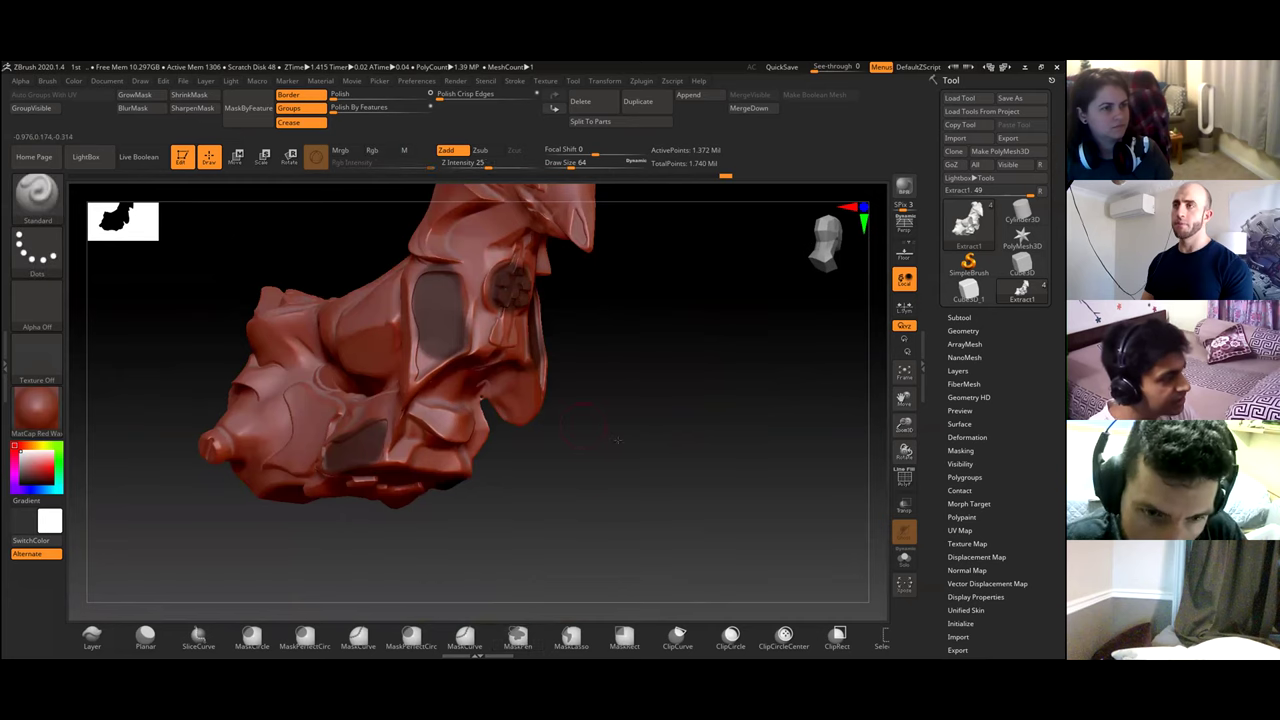
pyautogui.moveTo(600, 400); pyautogui.dragTo(720, 410)
pyautogui.keyDown('ctrl'); pyautogui.moveTo(581, 494); pyautogui.dragTo(592, 474); pyautogui.keyUp('ctrl')
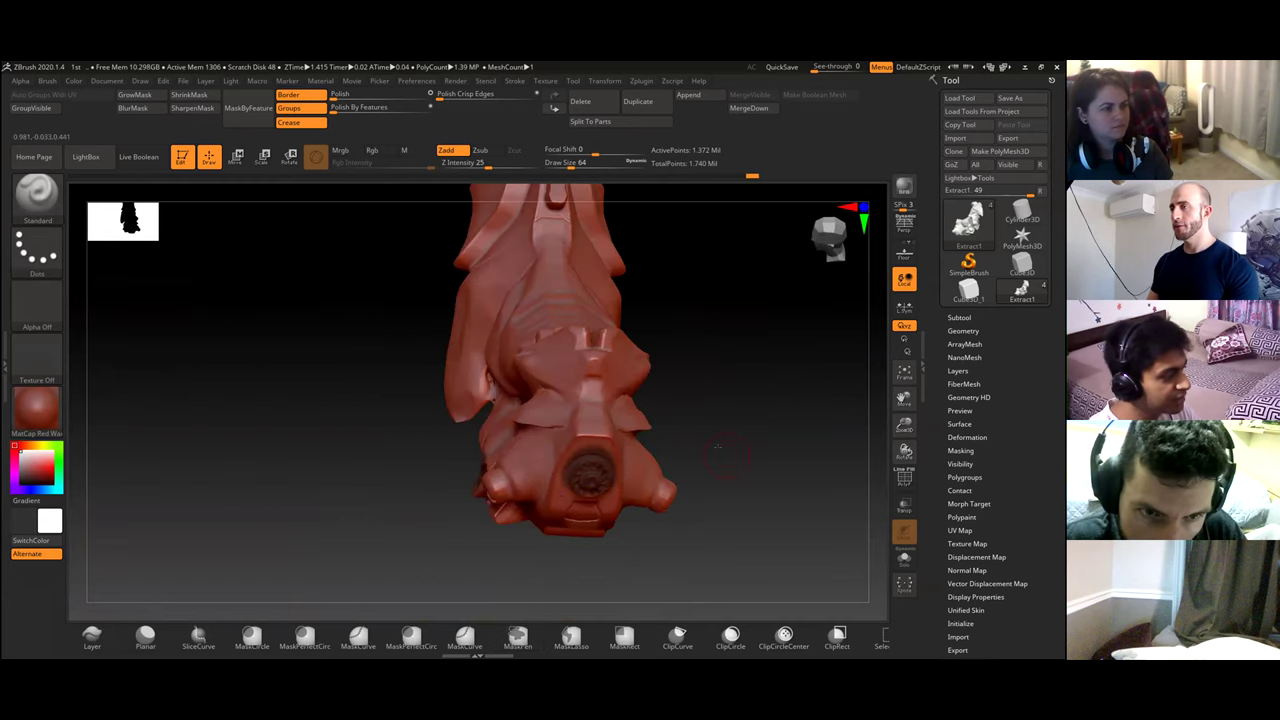
pyautogui.moveTo(780, 420)
pyautogui.mouseDown()
pyautogui.moveTo(687, 388)
pyautogui.moveTo(620, 392)
pyautogui.mouseUp()
pyautogui.keyDown('ctrl'); pyautogui.moveTo(688, 510); pyautogui.dragTo(697, 522); pyautogui.keyUp('ctrl')
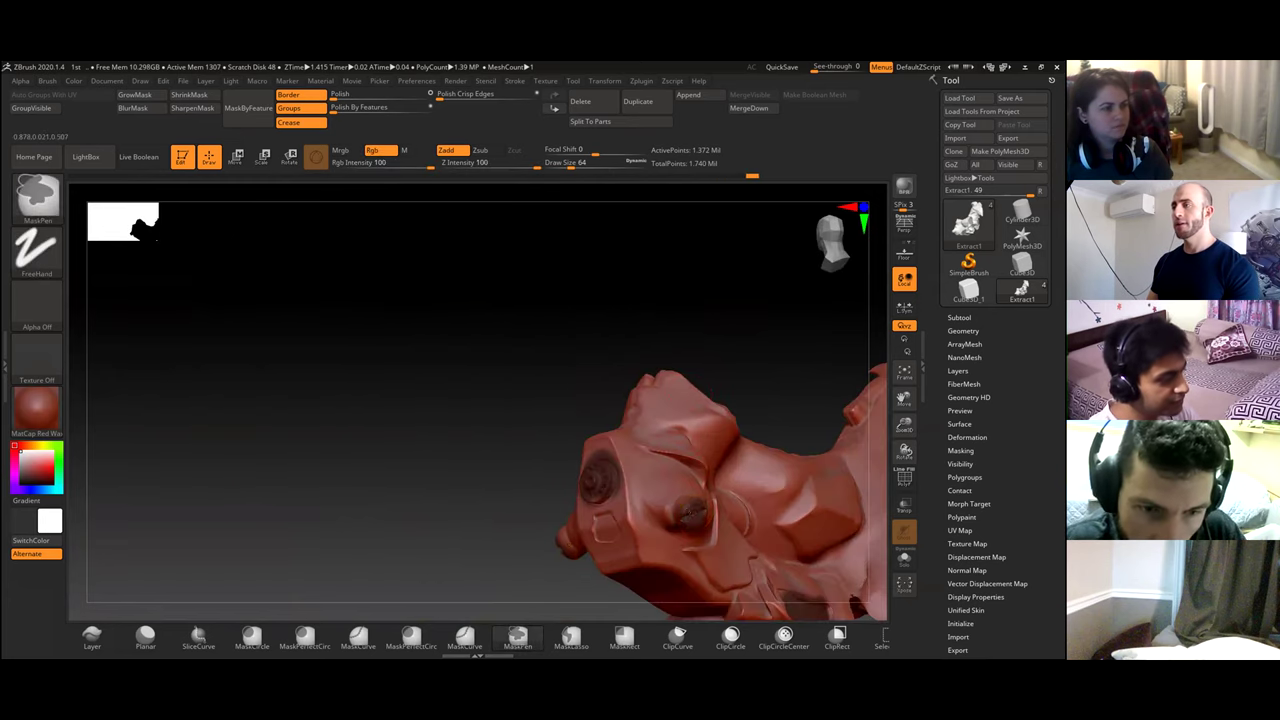
# - Use the MaskLasso brush to mask the large curved panel on the hip, below the cylindrical knob
pyautogui.keyDown('alt'); pyautogui.moveTo(777, 386); pyautogui.dragTo(572, 243); pyautogui.keyUp('alt')
pyautogui.moveTo(640, 513); pyautogui.dragTo(594, 107)
pyautogui.moveTo(551, 405); pyautogui.dragTo(650, 449, button='right')
pyautogui.moveTo(660, 420)
pyautogui.mouseDown()
pyautogui.moveTo(711, 463)
pyautogui.moveTo(646, 491)
pyautogui.moveTo(655, 483)
pyautogui.mouseUp()
pyautogui.press('ctrl')
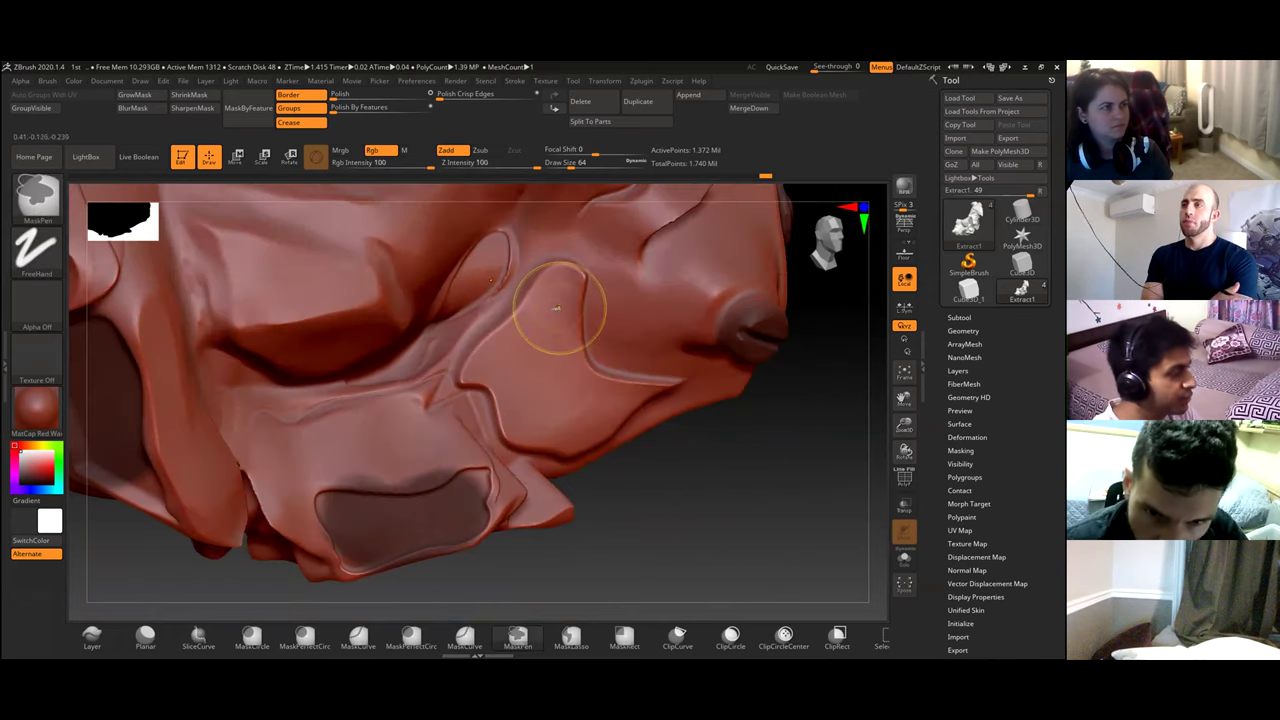
pyautogui.click(571, 636)
pyautogui.click(533, 645)
pyautogui.press('ctrl')
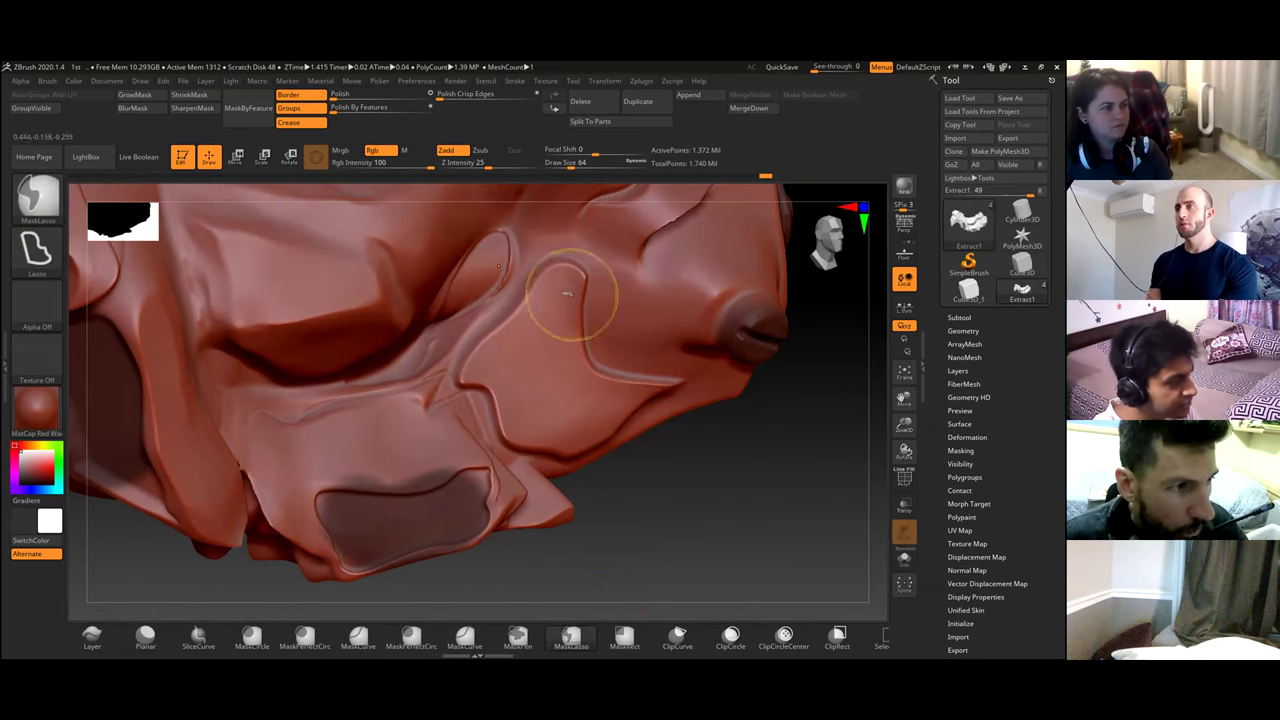
pyautogui.moveTo(522, 328)
pyautogui.keyDown('ctrl'); pyautogui.mouseDown()
pyautogui.moveTo(505, 415)
pyautogui.moveTo(578, 432)
pyautogui.moveTo(600, 335)
pyautogui.moveTo(580, 298)
pyautogui.mouseUp(); pyautogui.keyUp('ctrl')
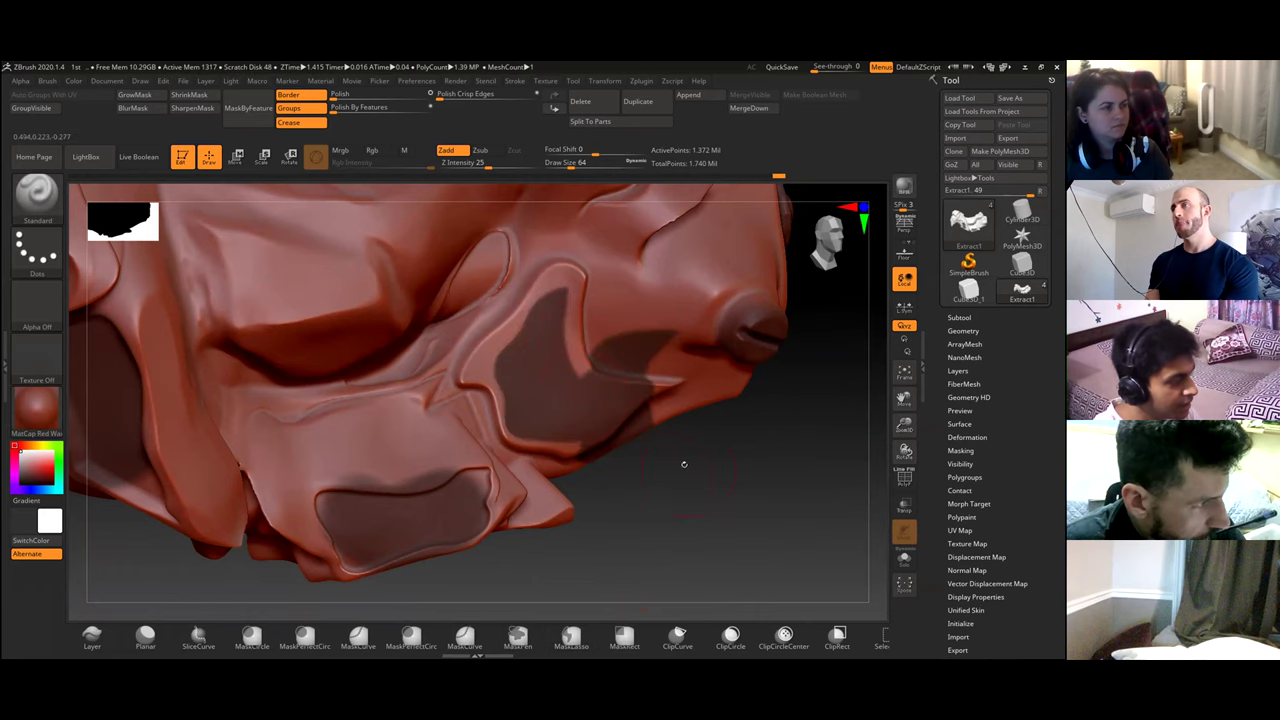
# - Invert the mask, place the move gizmo on the hip panel, toggle the inversion again, clear the mask and frame the model
pyautogui.keyDown('ctrl'); pyautogui.click(740, 474); pyautogui.keyUp('ctrl')
pyautogui.moveTo(740, 474); pyautogui.dragTo(752, 476)
pyautogui.press('w')
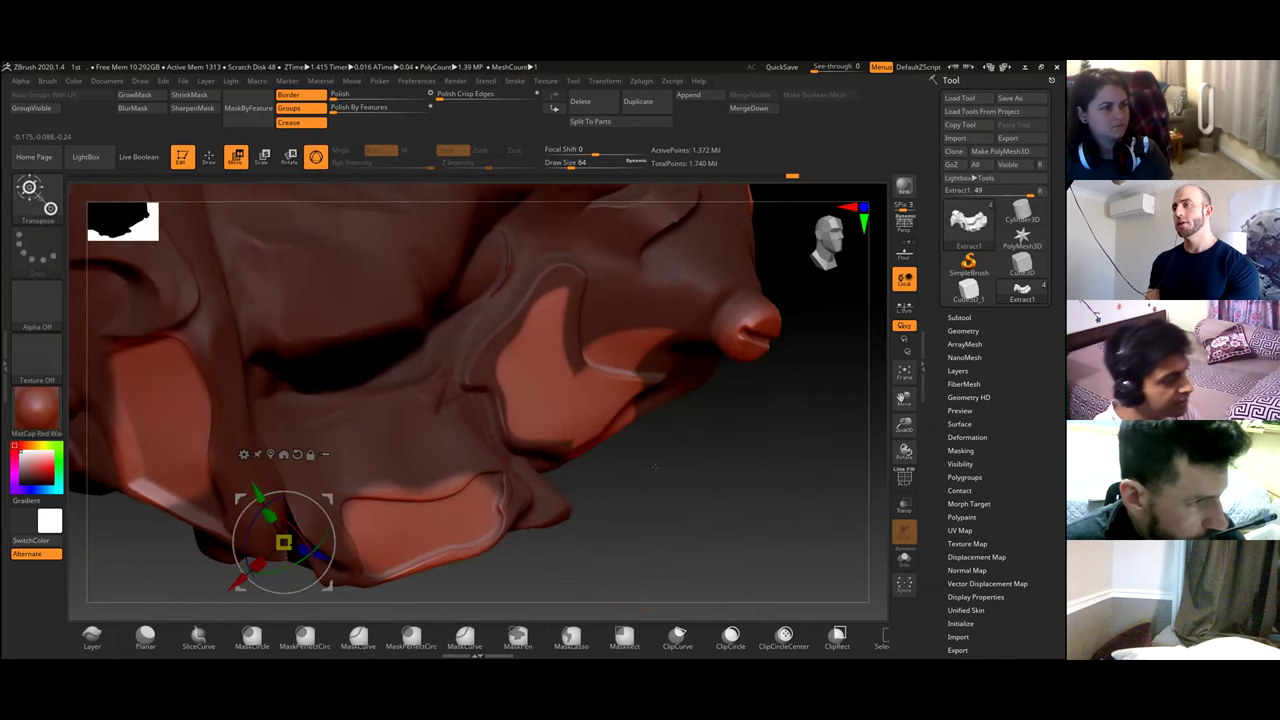
pyautogui.click(557, 406)
pyautogui.moveTo(585, 408)
pyautogui.mouseDown()
pyautogui.moveTo(562, 407)
pyautogui.moveTo(584, 408)
pyautogui.mouseUp()
pyautogui.keyDown('ctrl'); pyautogui.click(727, 463); pyautogui.keyUp('ctrl')
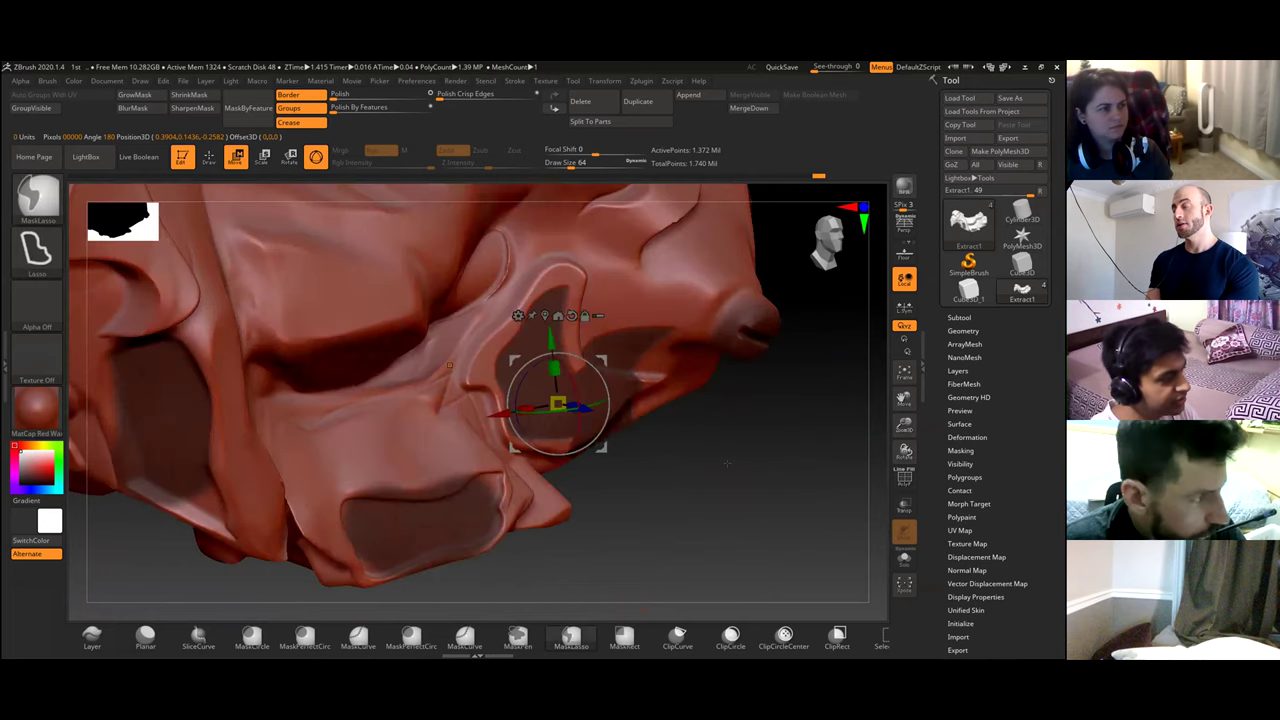
pyautogui.keyDown('ctrl'); pyautogui.click(727, 461); pyautogui.keyUp('ctrl')
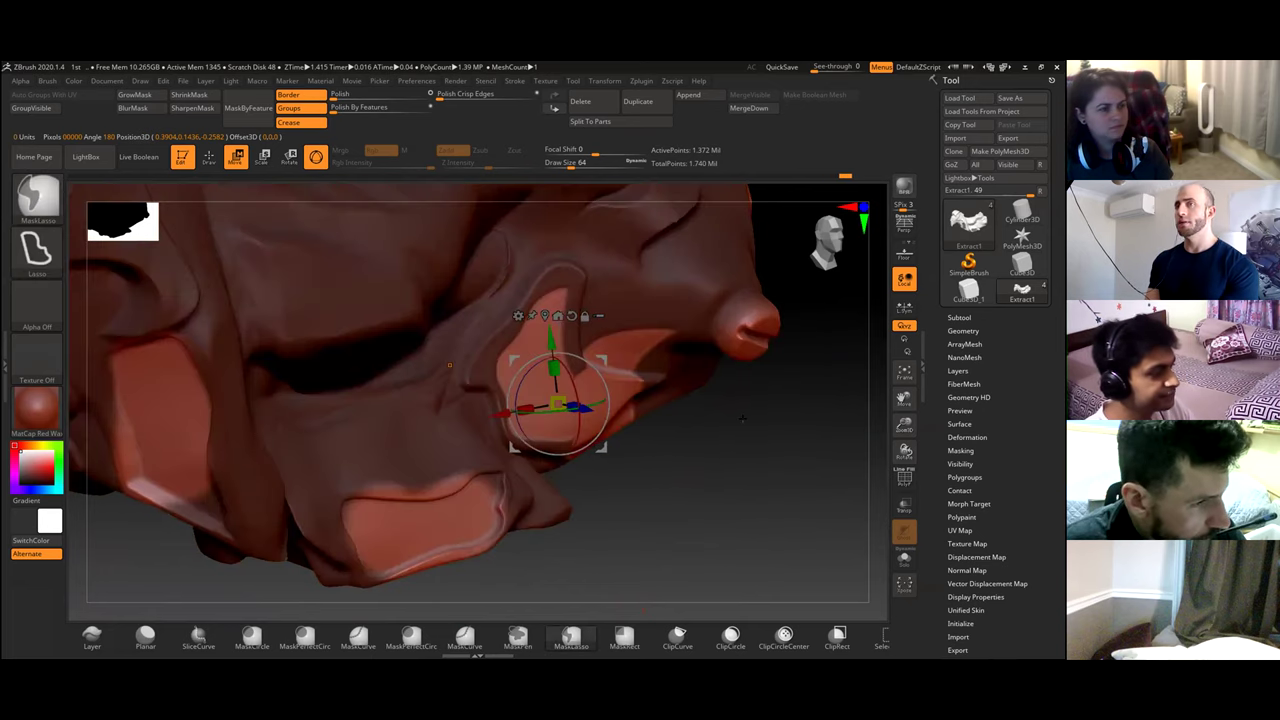
pyautogui.keyDown('ctrl'); pyautogui.click(742, 420); pyautogui.keyUp('ctrl')
pyautogui.keyDown('ctrl'); pyautogui.click(742, 420); pyautogui.keyUp('ctrl')
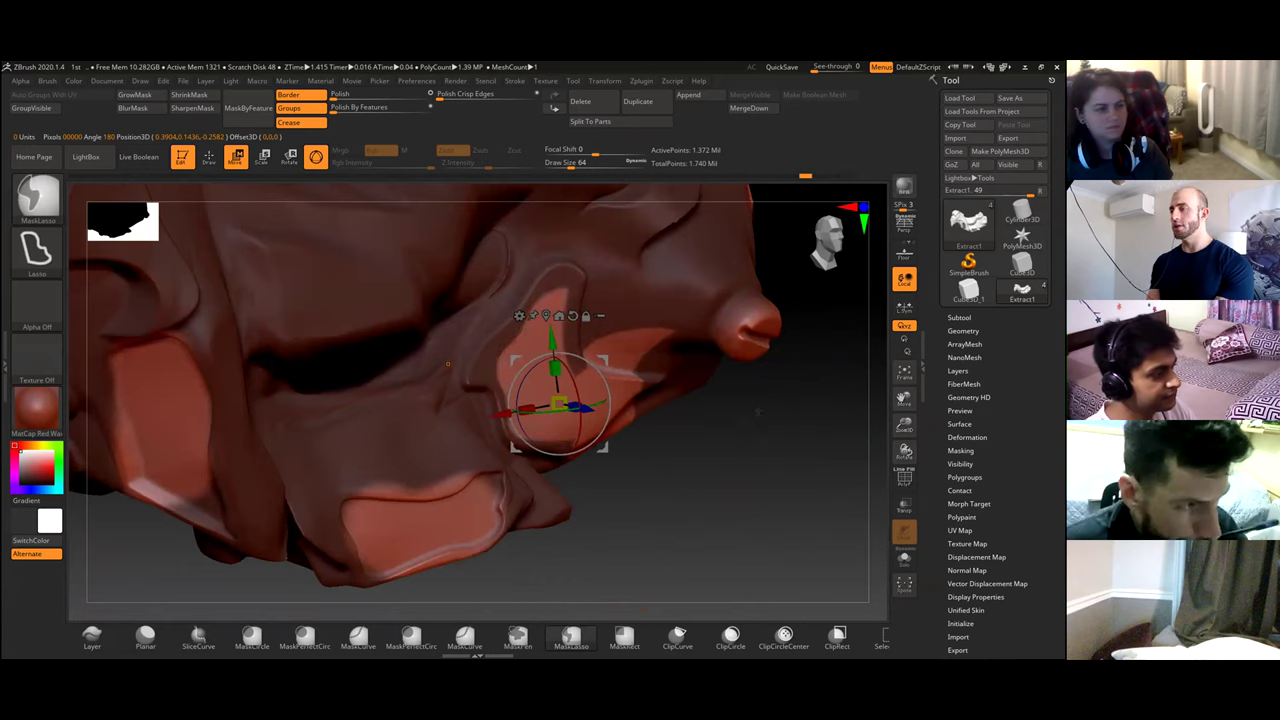
pyautogui.keyDown('ctrl'); pyautogui.moveTo(742, 420); pyautogui.dragTo(758, 465); pyautogui.keyUp('ctrl')
pyautogui.press('f')
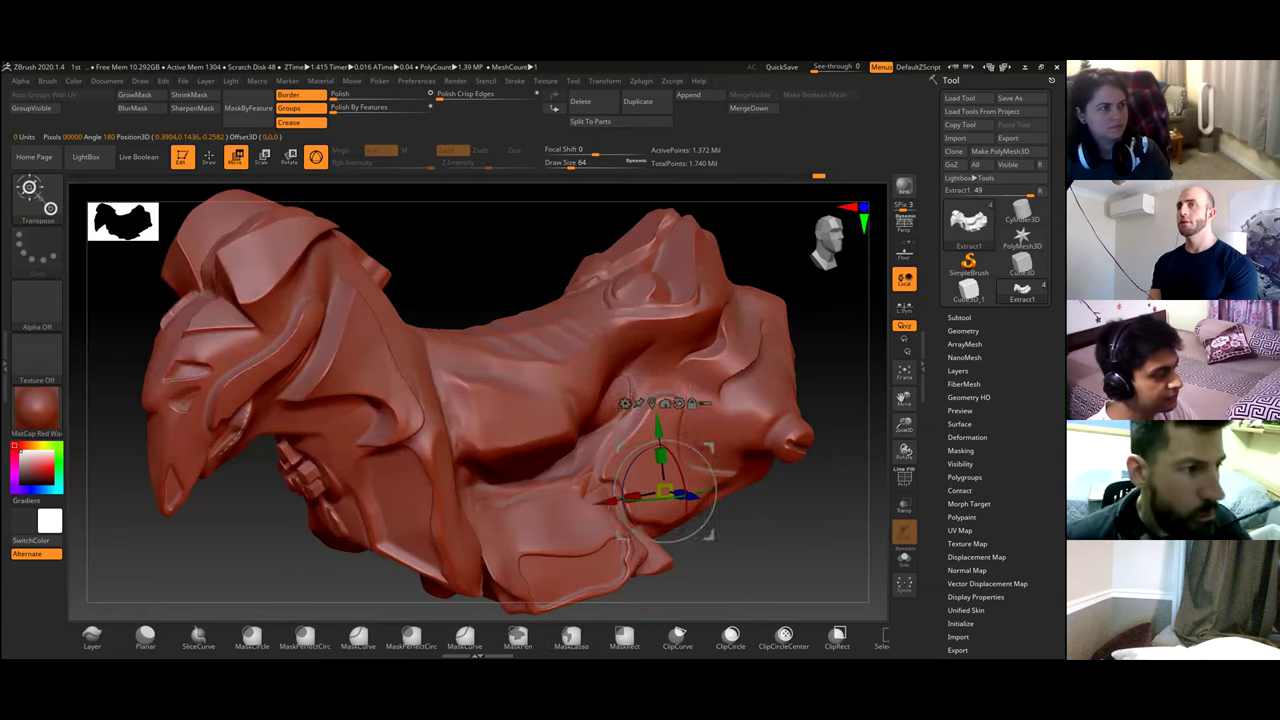
# - Shape the unmasked section of the body's back between neck and rump, checking it against the whole creature
pyautogui.keyDown('ctrl'); pyautogui.moveTo(758, 465); pyautogui.dragTo(574, 372, button='right'); pyautogui.keyUp('ctrl')
pyautogui.moveTo(466, 322); pyautogui.dragTo(492, 314, button='right')
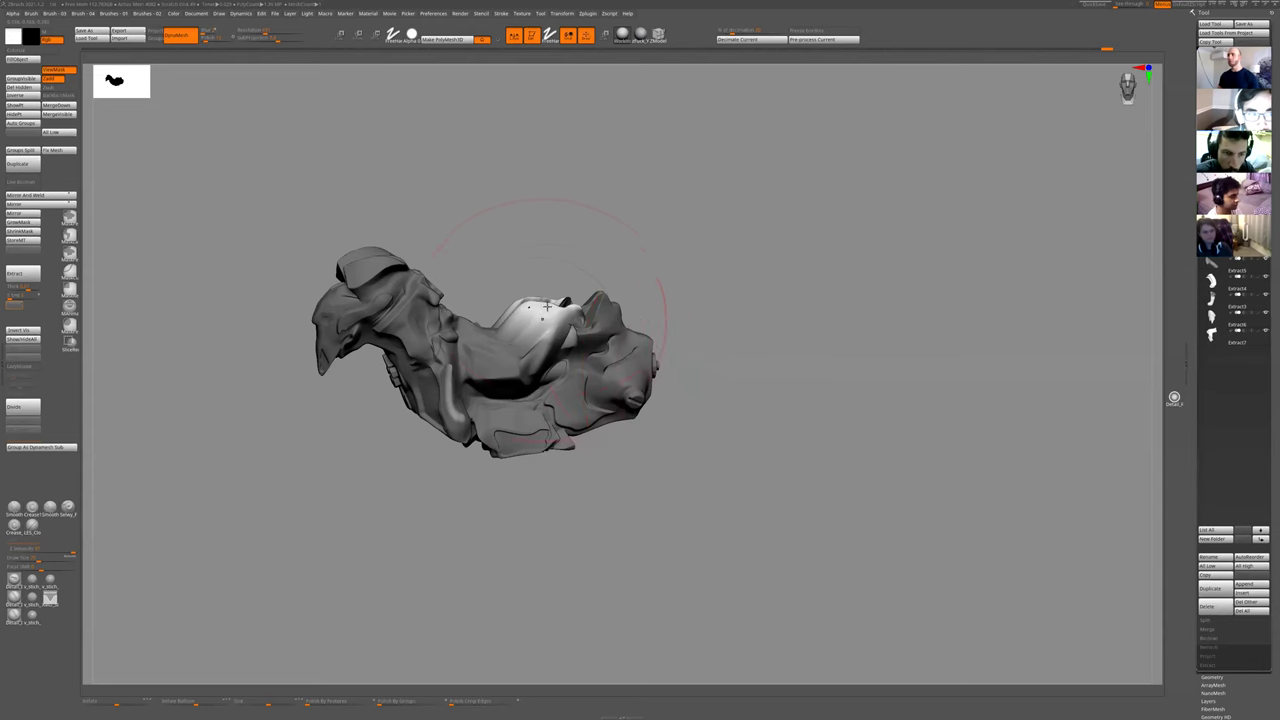
pyautogui.moveTo(577, 254)
pyautogui.mouseDown()
pyautogui.moveTo(551, 300)
pyautogui.moveTo(669, 289)
pyautogui.moveTo(680, 237)
pyautogui.moveTo(624, 241)
pyautogui.mouseUp()
pyautogui.keyDown('ctrl'); pyautogui.moveTo(625, 241); pyautogui.dragTo(503, 324, button='right'); pyautogui.keyUp('ctrl')
pyautogui.moveTo(570, 234); pyautogui.dragTo(505, 335)
pyautogui.moveTo(567, 373); pyautogui.dragTo(410, 318)
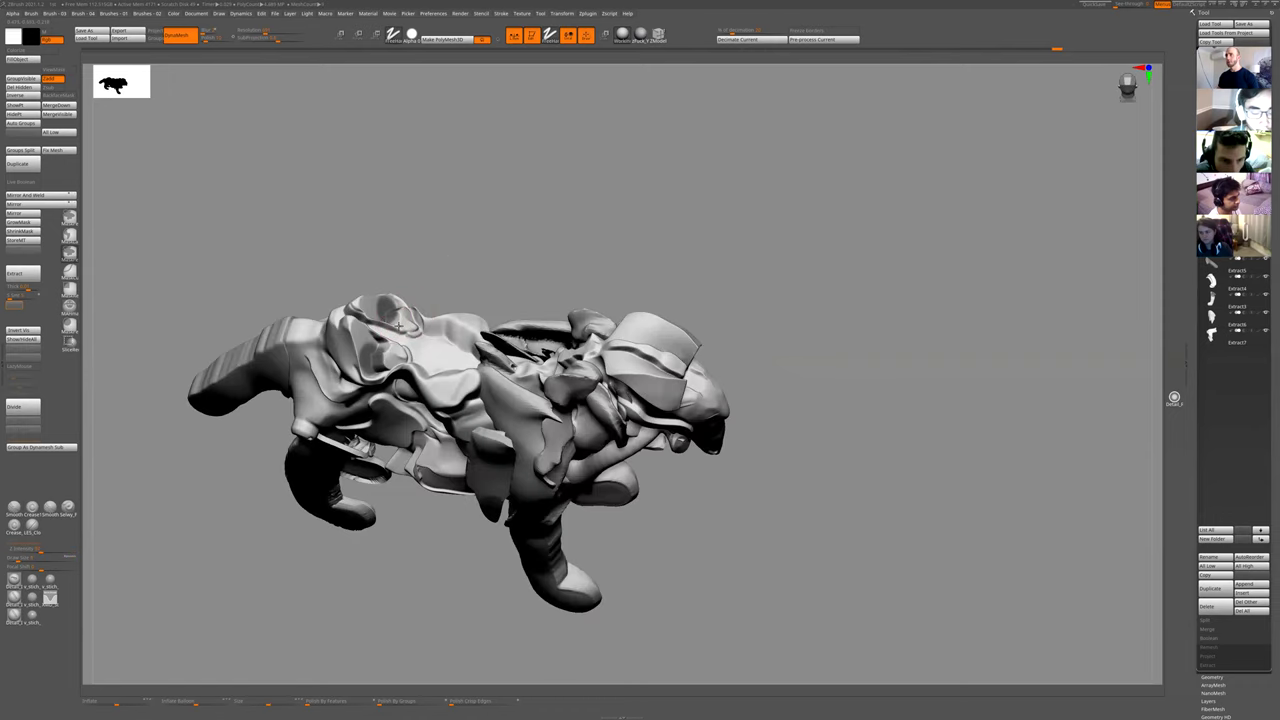
pyautogui.moveTo(514, 243); pyautogui.dragTo(470, 338)
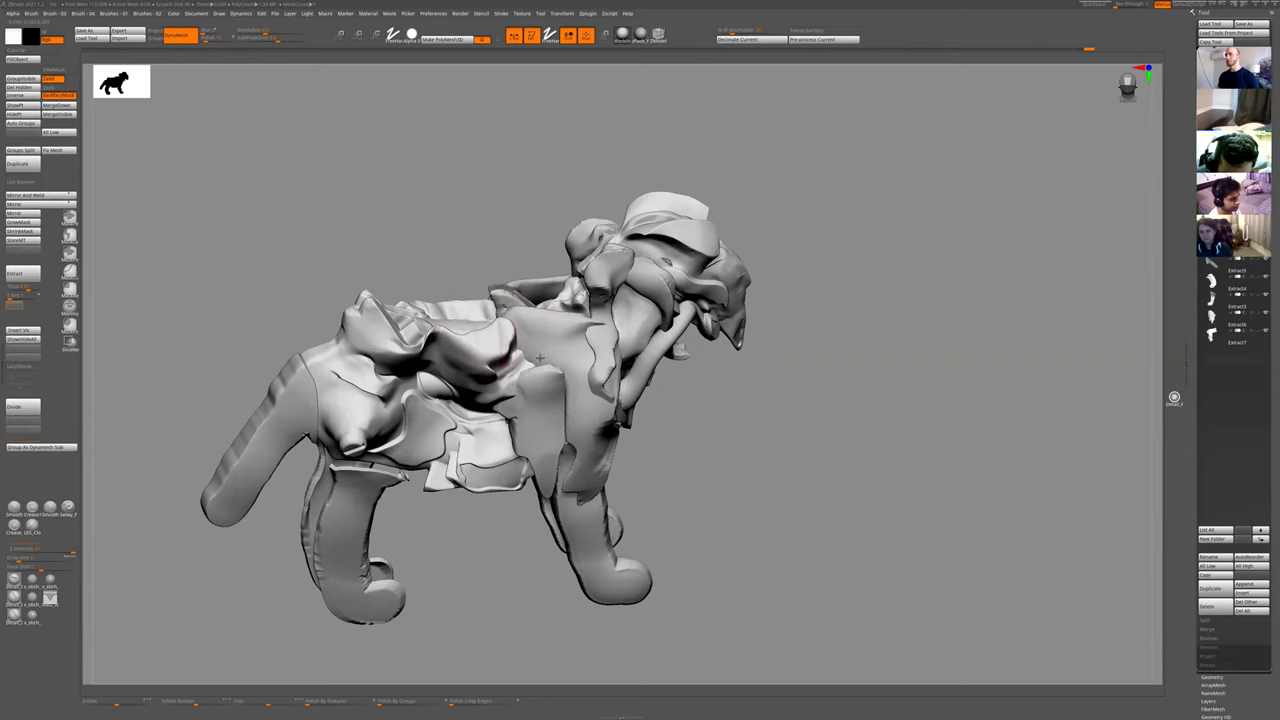
# - Form a flat rounded facet on the side of the back block behind the shoulder, working with the body piece isolated
pyautogui.moveTo(740, 453); pyautogui.dragTo(521, 353)
pyautogui.moveTo(665, 385); pyautogui.dragTo(581, 203)
pyautogui.hotkey('alt', 's')
pyautogui.press('f')
pyautogui.moveTo(551, 345); pyautogui.dragTo(571, 297)
pyautogui.moveTo(511, 399)
pyautogui.mouseDown()
pyautogui.moveTo(530, 335)
pyautogui.moveTo(590, 340)
pyautogui.moveTo(557, 389)
pyautogui.mouseUp()
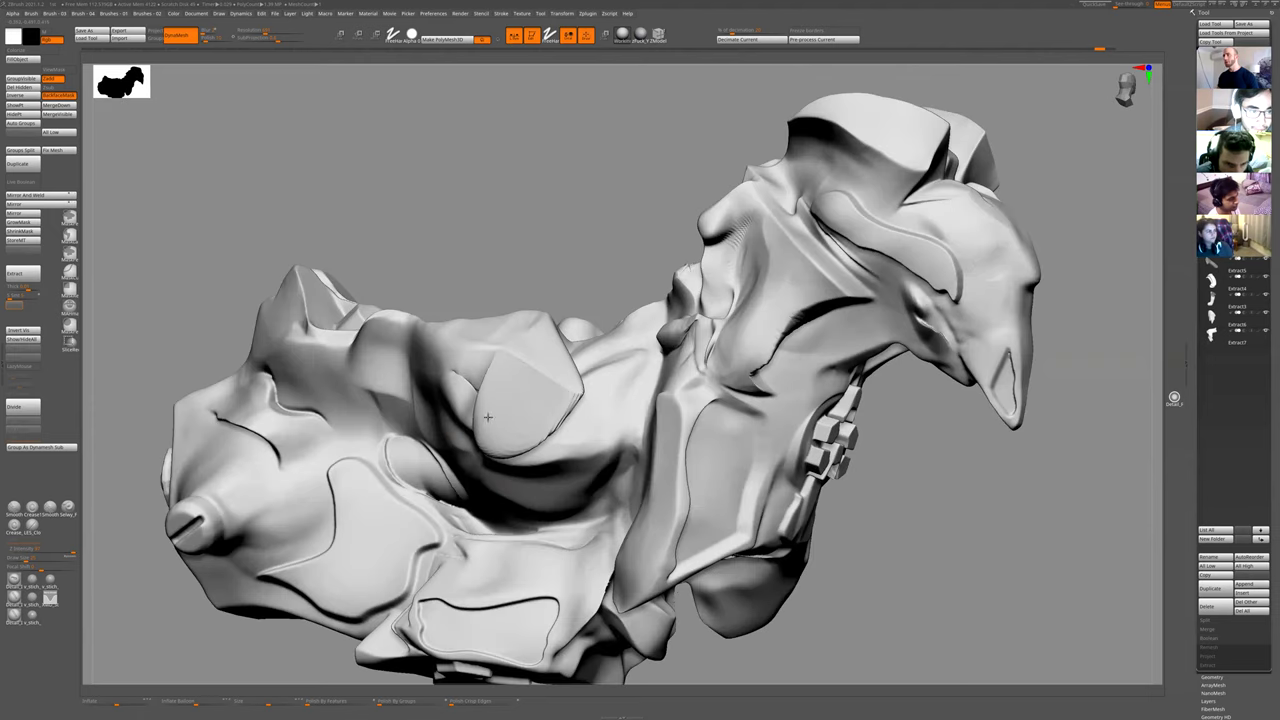
pyautogui.moveTo(520, 346); pyautogui.dragTo(524, 376)
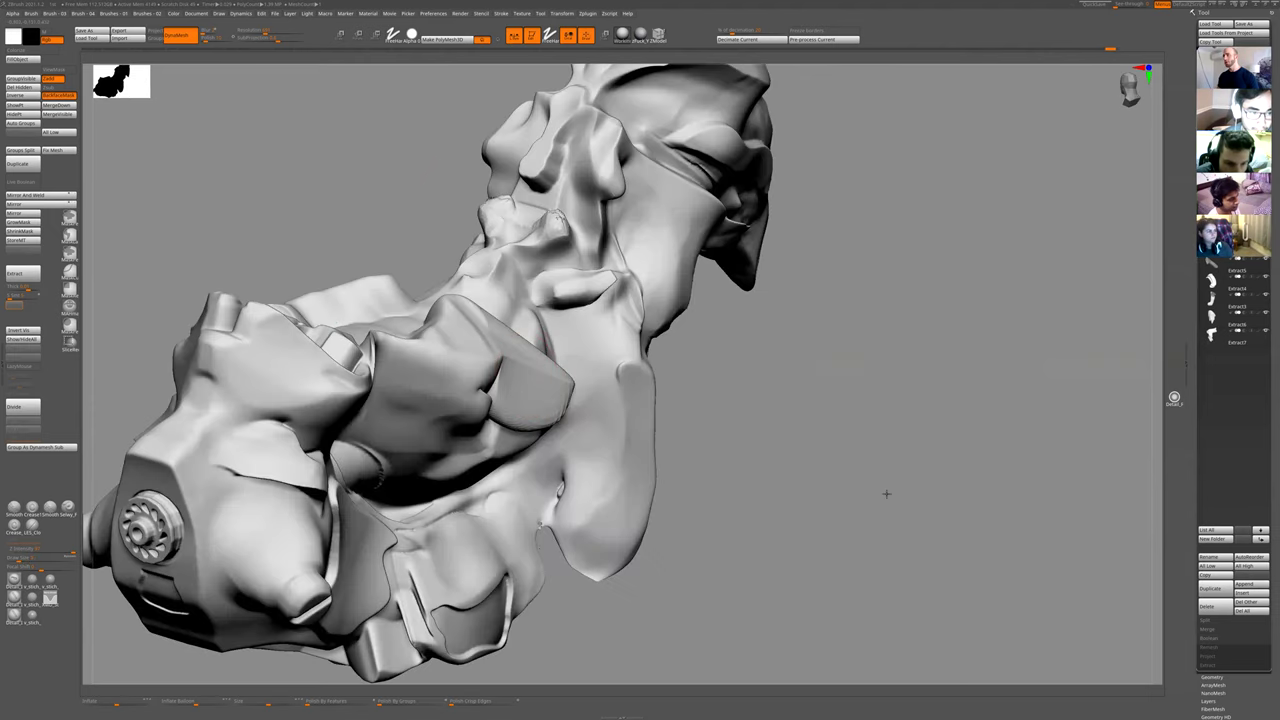
# - Examine the back block and its fit with the shoulder armor on the whole creature from both sides
pyautogui.moveTo(834, 427); pyautogui.dragTo(517, 402)
pyautogui.moveTo(809, 446); pyautogui.dragTo(731, 538)
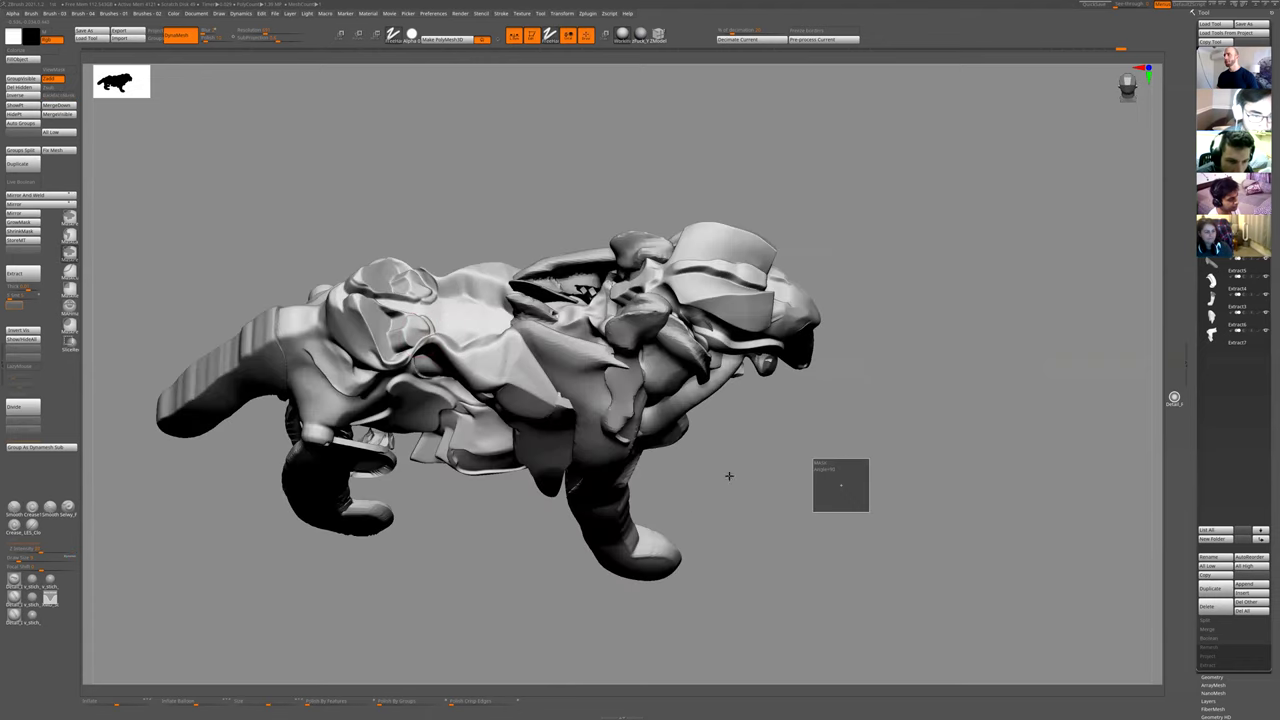
pyautogui.moveTo(803, 491); pyautogui.dragTo(752, 269)
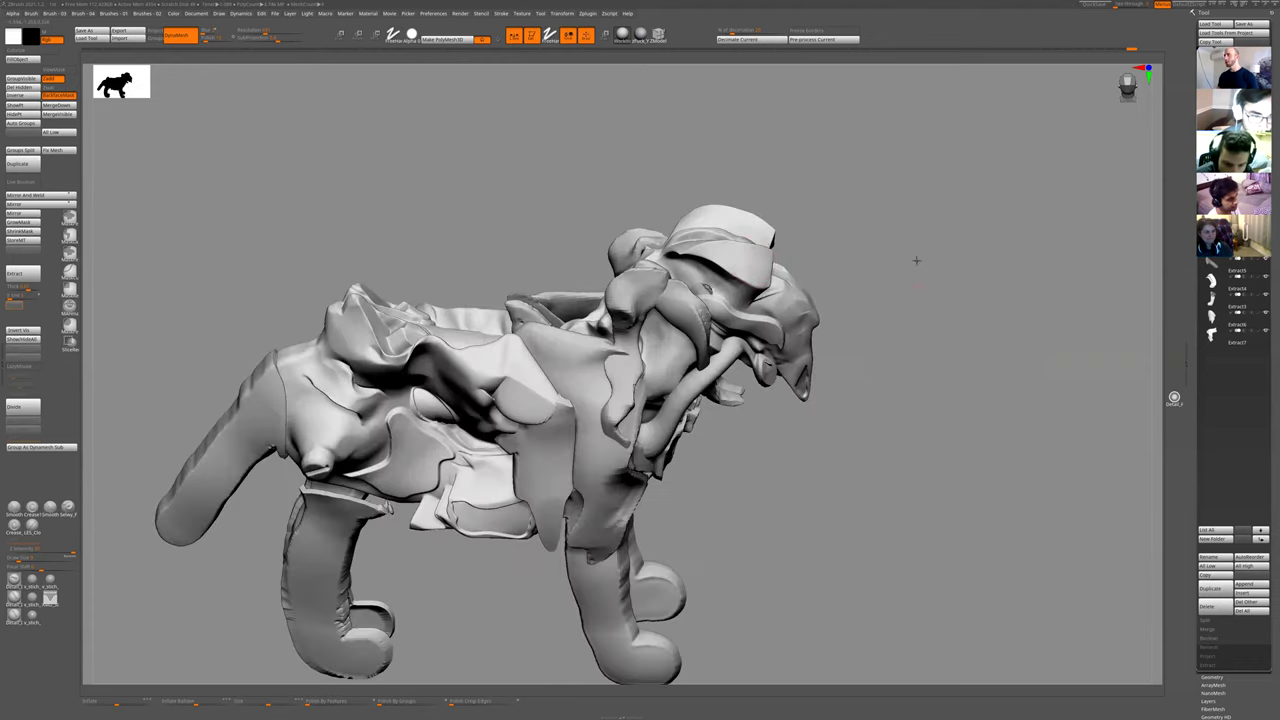
pyautogui.moveTo(916, 260); pyautogui.dragTo(762, 292)
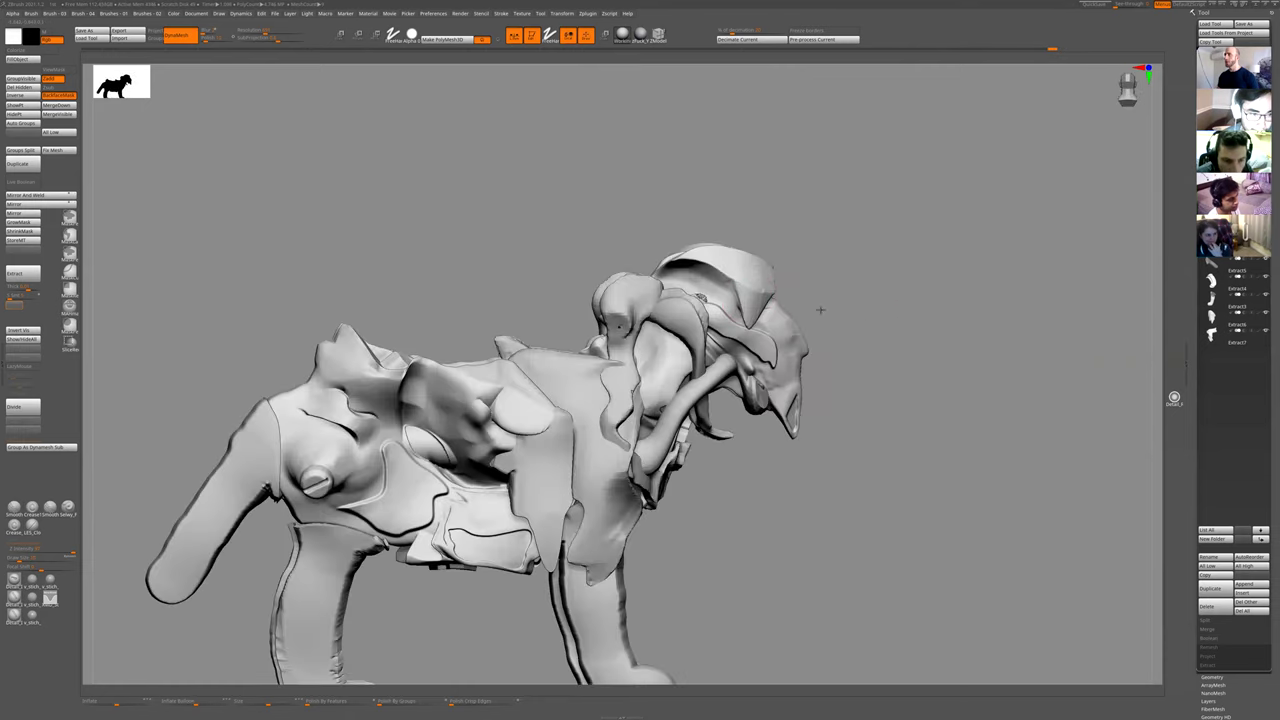
pyautogui.moveTo(834, 312); pyautogui.dragTo(770, 300)
pyautogui.keyDown('alt'); pyautogui.moveTo(971, 257); pyautogui.dragTo(718, 291); pyautogui.keyUp('alt')
pyautogui.moveTo(854, 337); pyautogui.dragTo(493, 241)
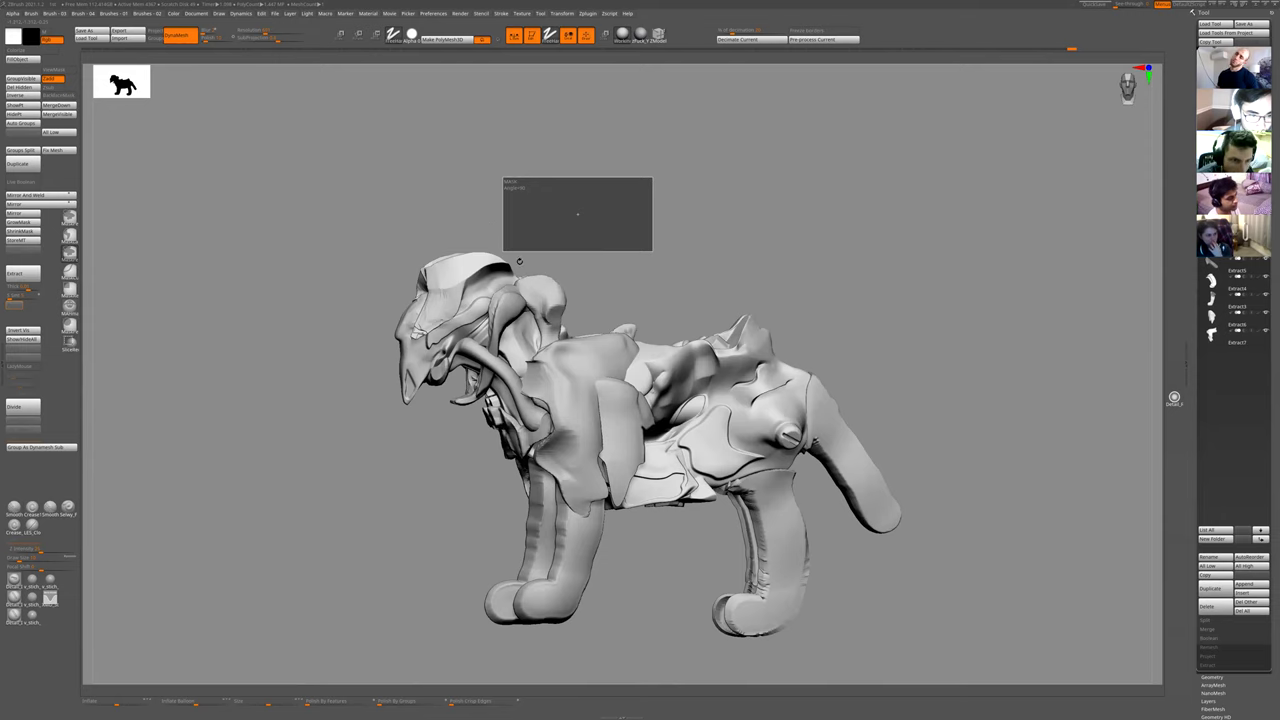
# - Examine the head, chest and shoulder armor of the whole creature from the front and both sides
pyautogui.moveTo(563, 249); pyautogui.dragTo(560, 271)
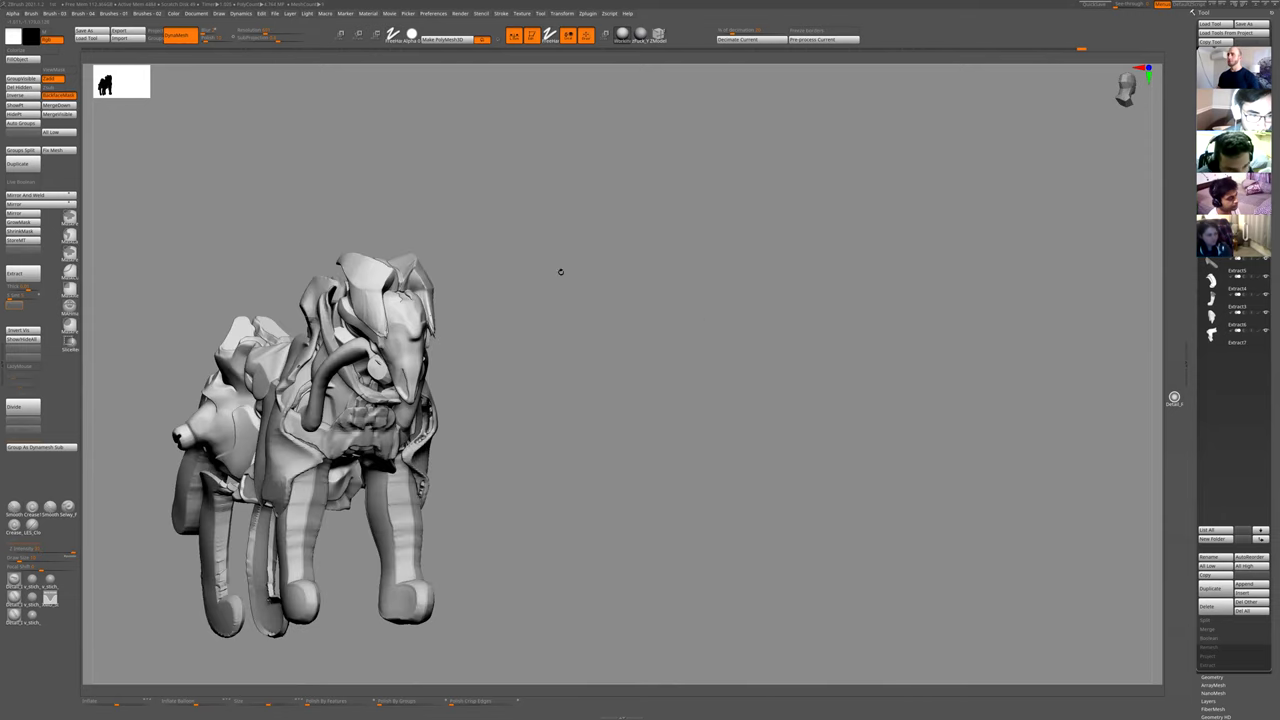
pyautogui.keyDown('ctrl'); pyautogui.moveTo(468, 340); pyautogui.dragTo(405, 320, button='right'); pyautogui.keyUp('ctrl')
pyautogui.moveTo(517, 397)
pyautogui.mouseDown()
pyautogui.moveTo(405, 409)
pyautogui.moveTo(429, 374)
pyautogui.moveTo(414, 374)
pyautogui.moveTo(506, 404)
pyautogui.mouseUp()
pyautogui.keyDown('ctrl'); pyautogui.moveTo(507, 404); pyautogui.dragTo(490, 354, button='right'); pyautogui.keyUp('ctrl')
pyautogui.moveTo(490, 354)
pyautogui.mouseDown()
pyautogui.moveTo(461, 354)
pyautogui.moveTo(554, 277)
pyautogui.mouseUp()
pyautogui.keyDown('ctrl'); pyautogui.moveTo(554, 277); pyautogui.dragTo(457, 488, button='right'); pyautogui.keyUp('ctrl')
pyautogui.hotkey('ctrl', 'z')
pyautogui.moveTo(408, 362); pyautogui.dragTo(410, 383)
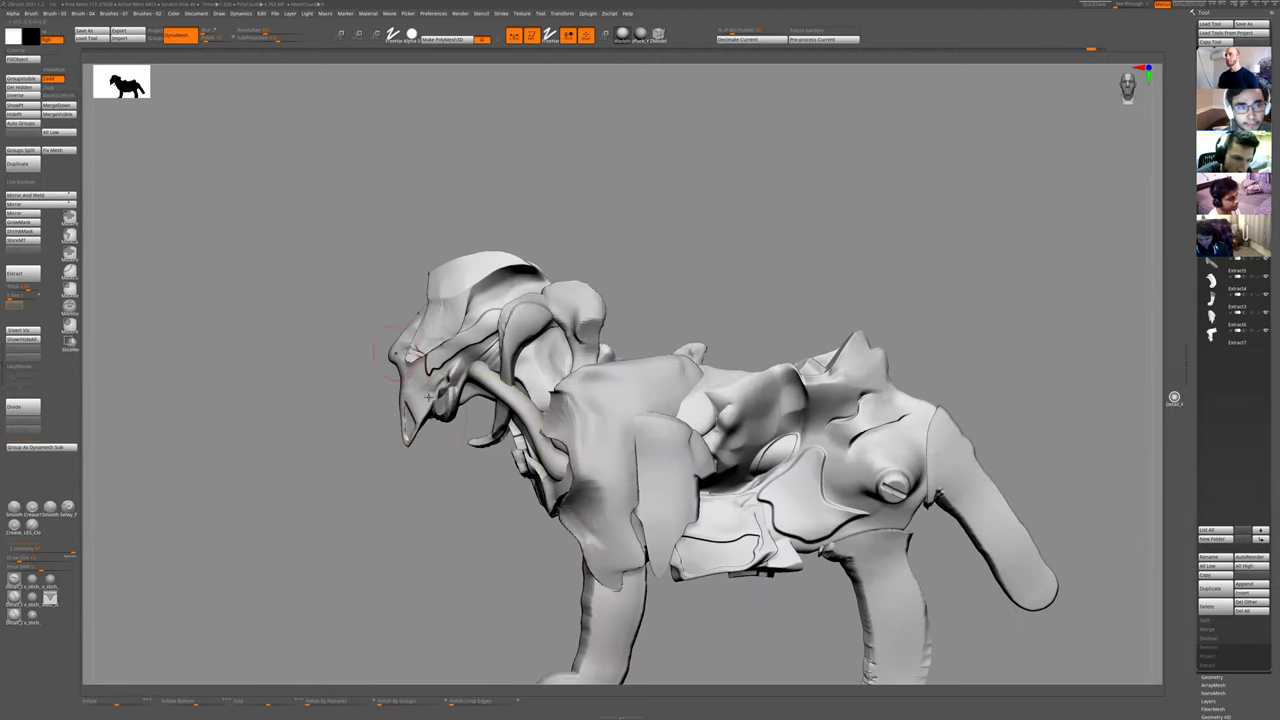
# - Try to pull the curved cheek piece down and forward into a long tusk below the jaw
pyautogui.keyDown('alt'); pyautogui.click(453, 405); pyautogui.keyUp('alt')
pyautogui.keyDown('ctrl'); pyautogui.moveTo(483, 523); pyautogui.dragTo(489, 418, button='right'); pyautogui.keyUp('ctrl')
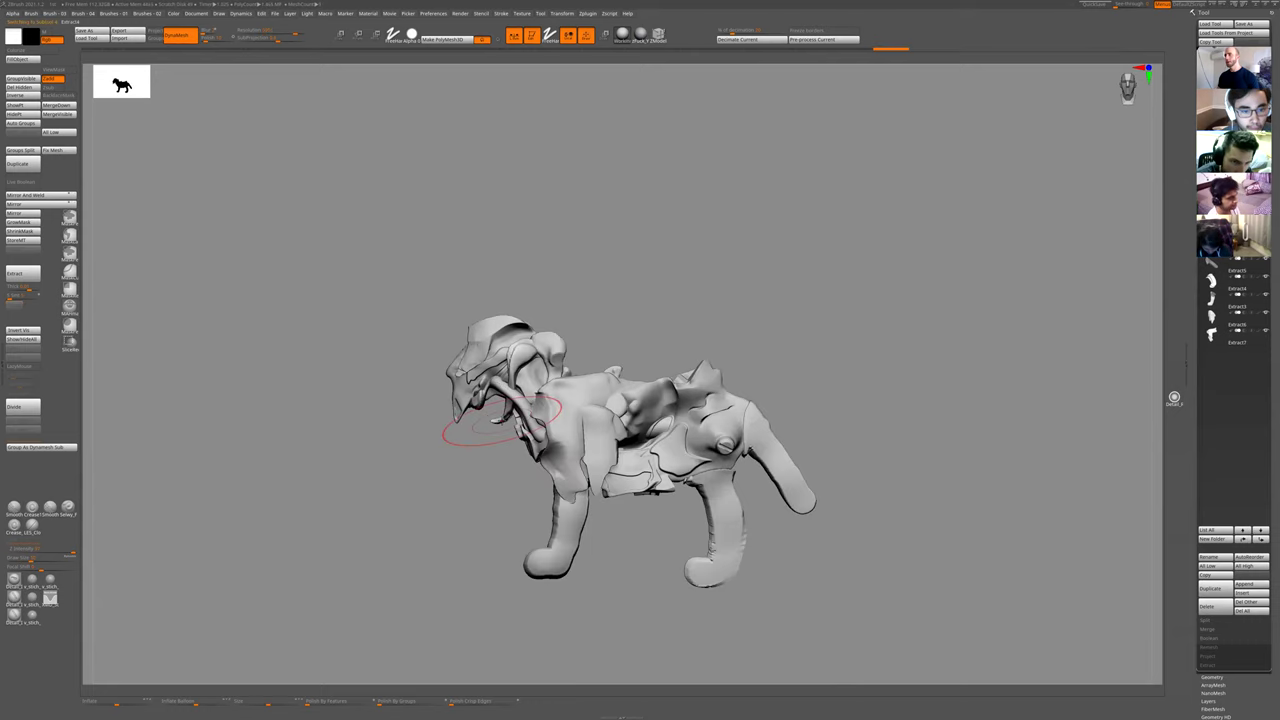
pyautogui.moveTo(494, 409)
pyautogui.mouseDown()
pyautogui.moveTo(470, 440)
pyautogui.moveTo(484, 424)
pyautogui.mouseUp()
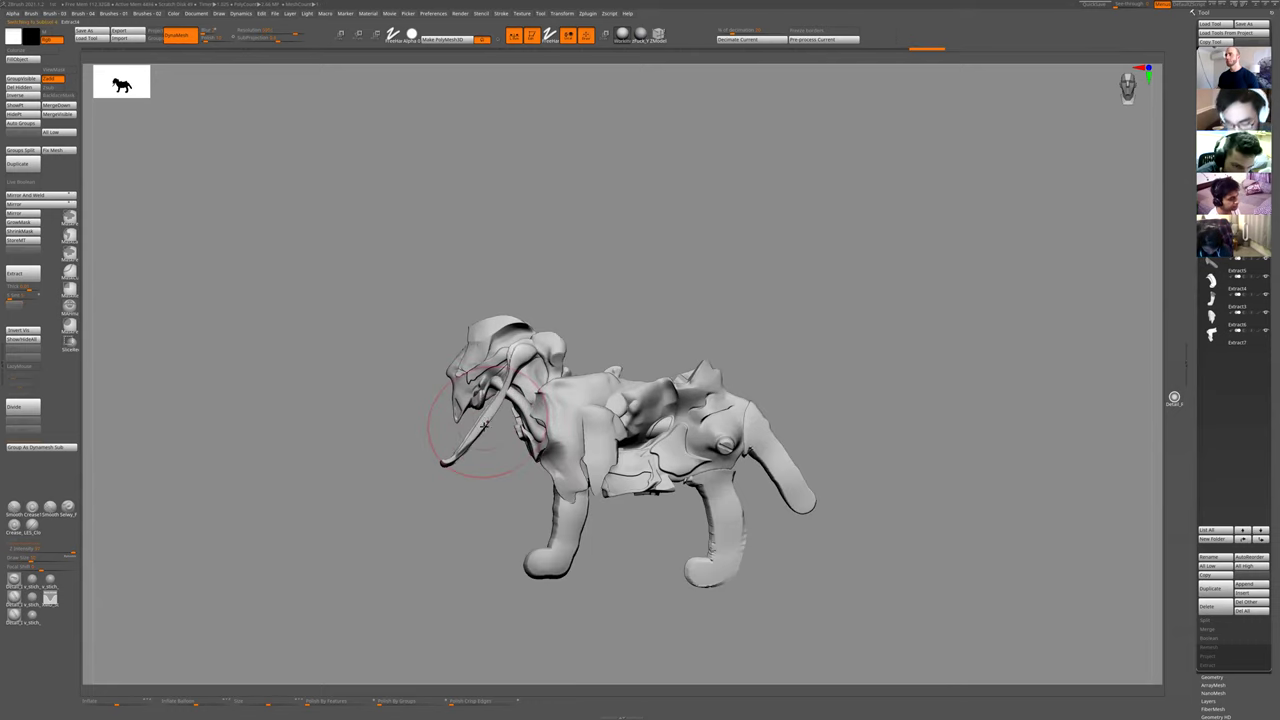
pyautogui.hotkey('ctrl', 'shift', 'z')
pyautogui.moveTo(445, 401); pyautogui.dragTo(540, 420, button='right')
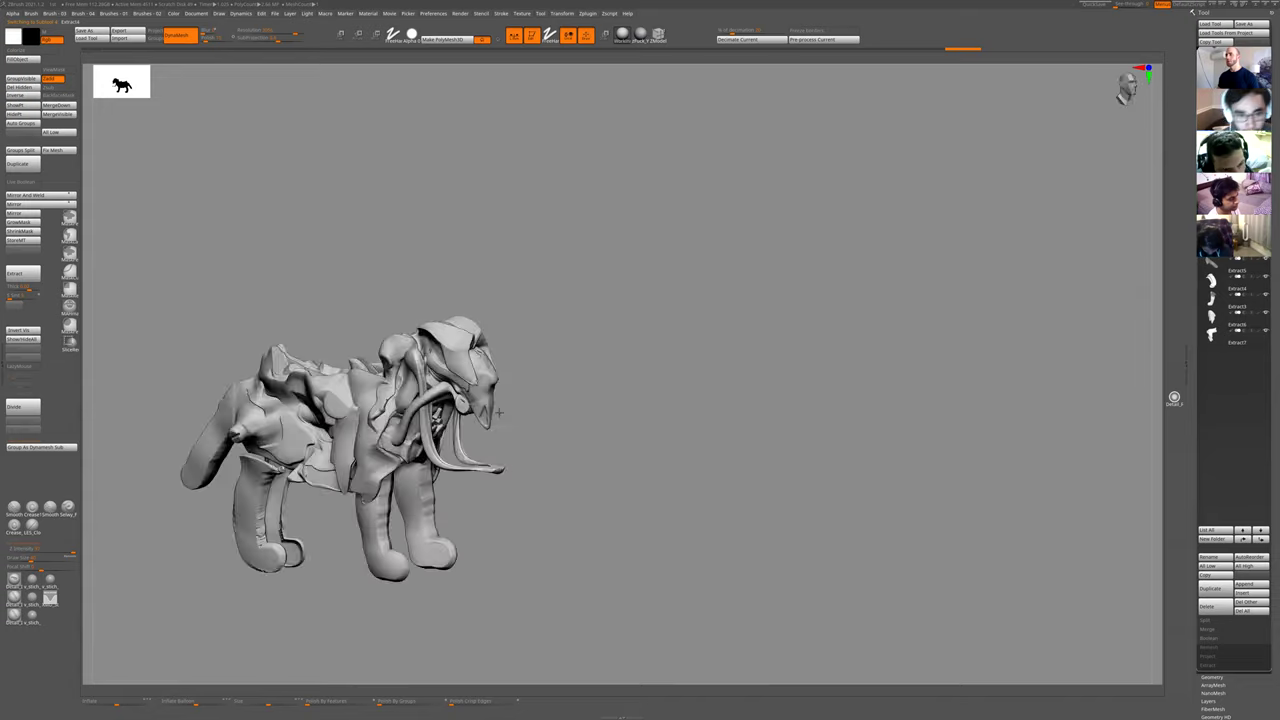
pyautogui.moveTo(540, 484)
pyautogui.keyDown('ctrl'); pyautogui.mouseDown(button='right')
pyautogui.moveTo(543, 337)
pyautogui.moveTo(547, 443)
pyautogui.mouseUp(button='right'); pyautogui.keyUp('ctrl')
pyautogui.hotkey('ctrl', 'z')
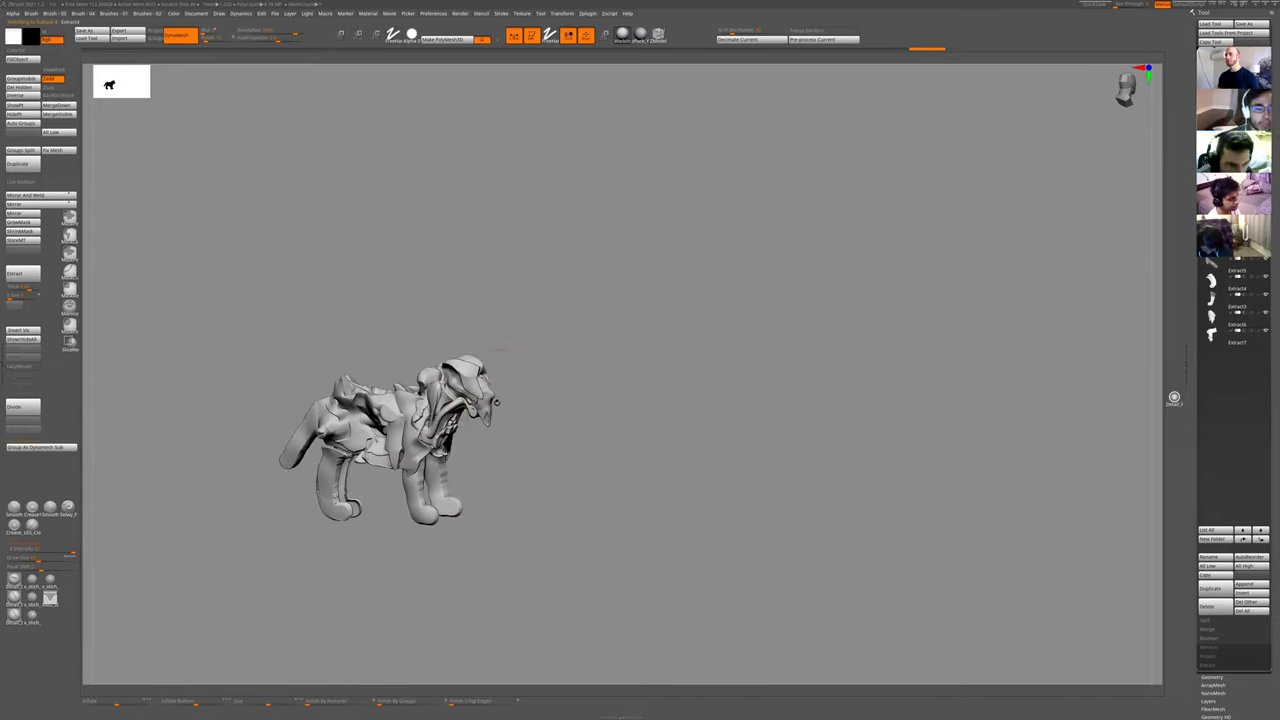
# - Reshape the shoulder armor on both sides into a narrower plate with a rounded top
pyautogui.moveTo(497, 352); pyautogui.dragTo(420, 470)
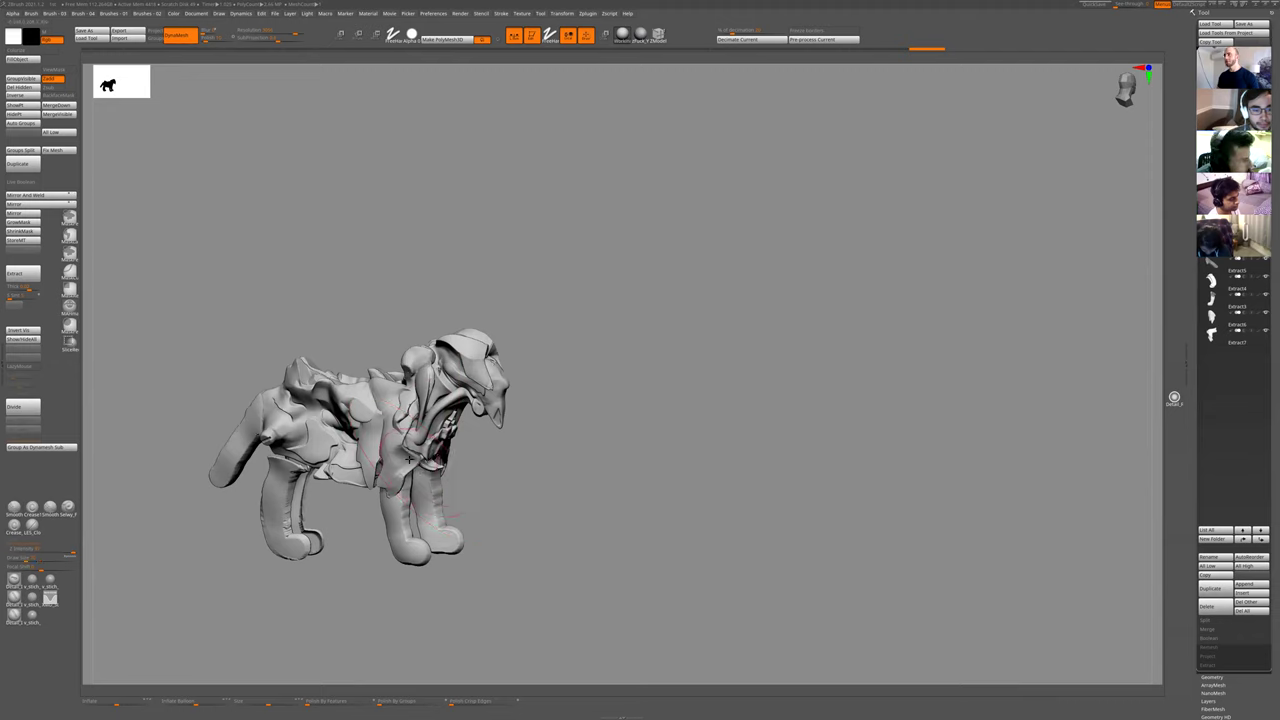
pyautogui.moveTo(484, 444)
pyautogui.mouseDown()
pyautogui.moveTo(514, 449)
pyautogui.moveTo(450, 440)
pyautogui.moveTo(448, 419)
pyautogui.moveTo(524, 368)
pyautogui.mouseUp()
pyautogui.keyDown('alt'); pyautogui.click(450, 431); pyautogui.keyUp('alt')
pyautogui.keyDown('alt'); pyautogui.click(525, 387); pyautogui.keyUp('alt')
pyautogui.moveTo(546, 326)
pyautogui.mouseDown()
pyautogui.moveTo(501, 412)
pyautogui.moveTo(522, 385)
pyautogui.moveTo(523, 406)
pyautogui.moveTo(488, 422)
pyautogui.moveTo(567, 400)
pyautogui.moveTo(540, 405)
pyautogui.mouseUp()
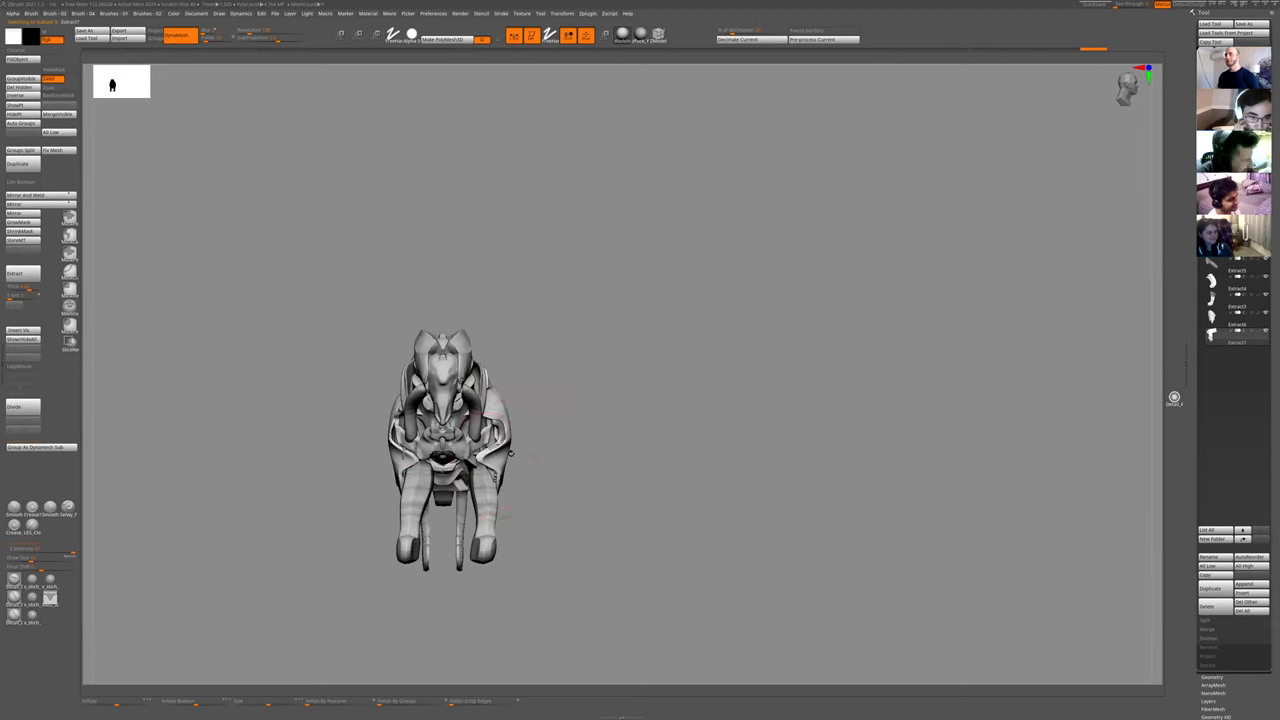
# - Shift the lower front legs and paws slightly back beneath the shoulder armor
pyautogui.moveTo(534, 452); pyautogui.dragTo(486, 558)
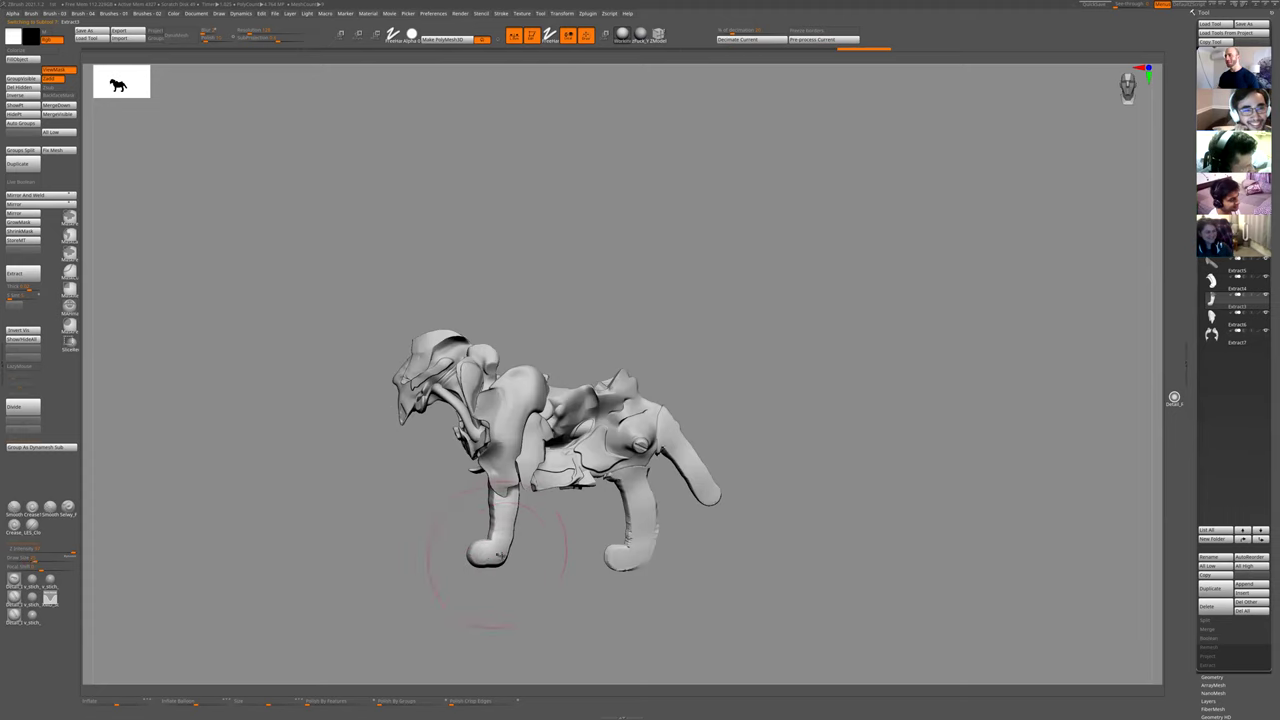
pyautogui.moveTo(491, 554)
pyautogui.mouseDown()
pyautogui.moveTo(543, 546)
pyautogui.moveTo(508, 550)
pyautogui.mouseUp()
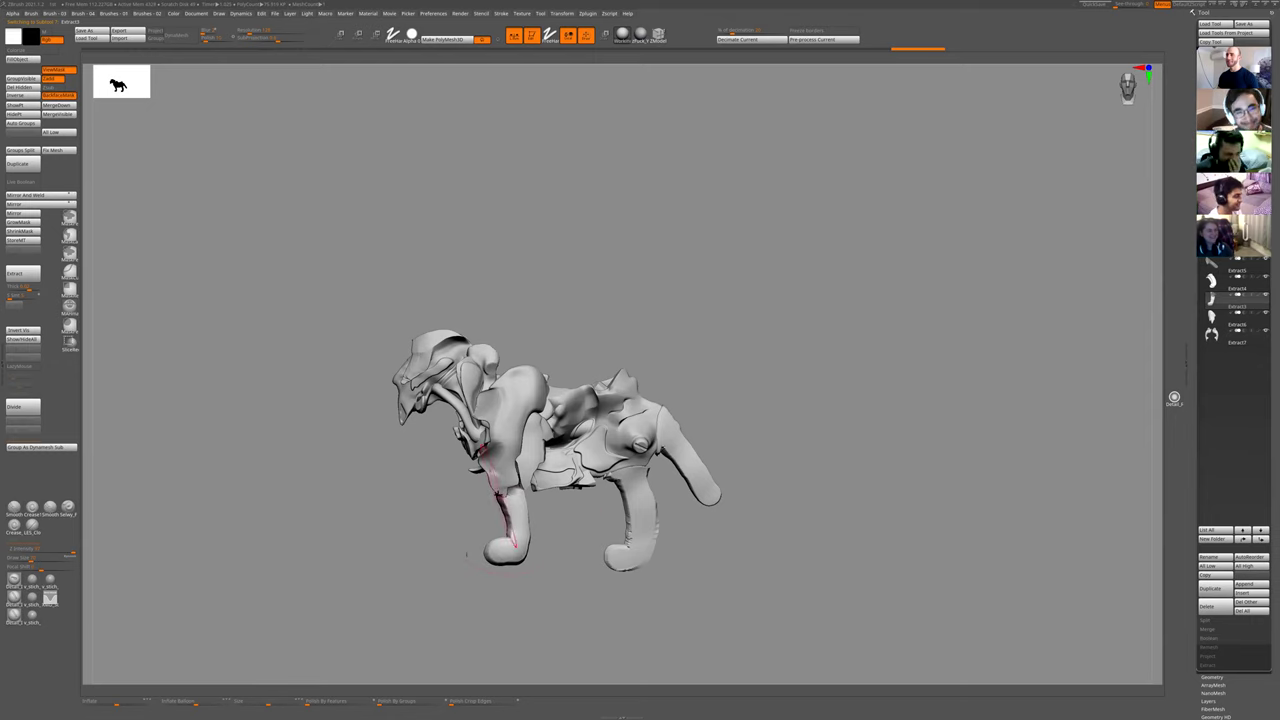
pyautogui.press('d')
pyautogui.press('d')
pyautogui.press('d')
# - Bulk out the front legs and sculpt horizontal banded ridges across their front surfaces
pyautogui.moveTo(464, 493); pyautogui.dragTo(497, 476)
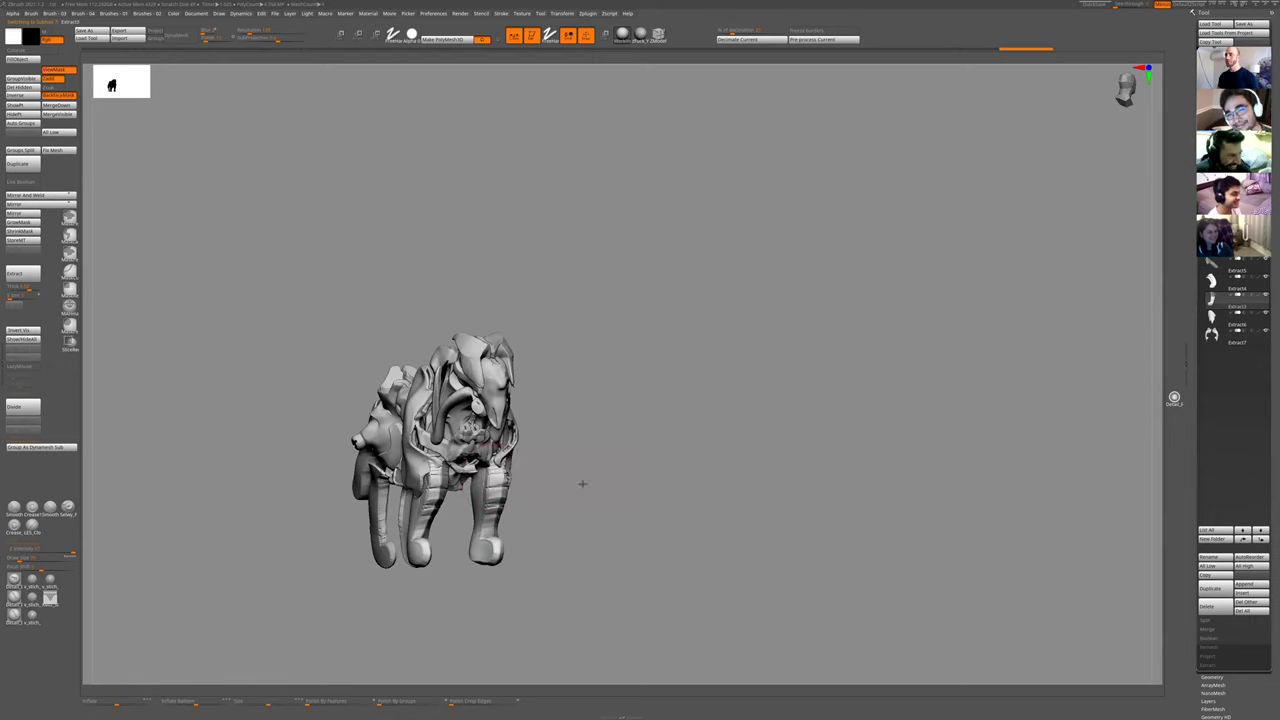
pyautogui.moveTo(582, 484); pyautogui.dragTo(635, 481)
pyautogui.hotkey('ctrl', 'shift', 'z')
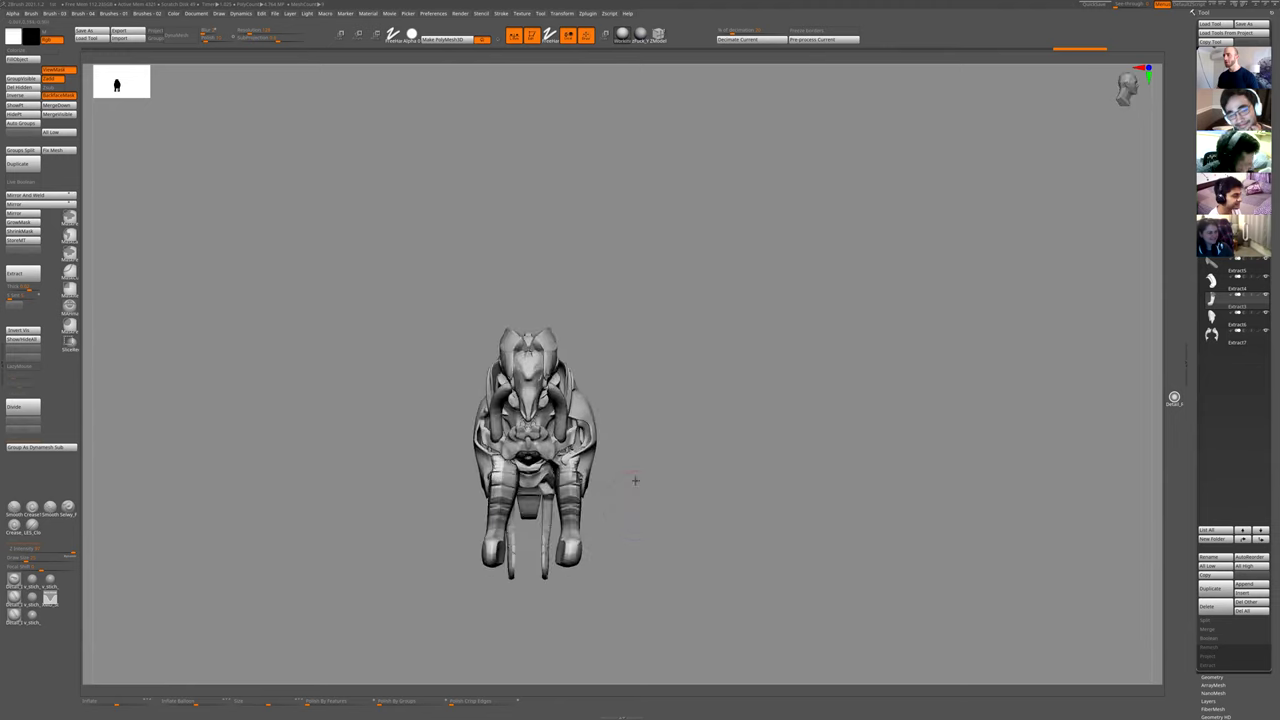
pyautogui.moveTo(635, 480); pyautogui.dragTo(595, 615, button='right')
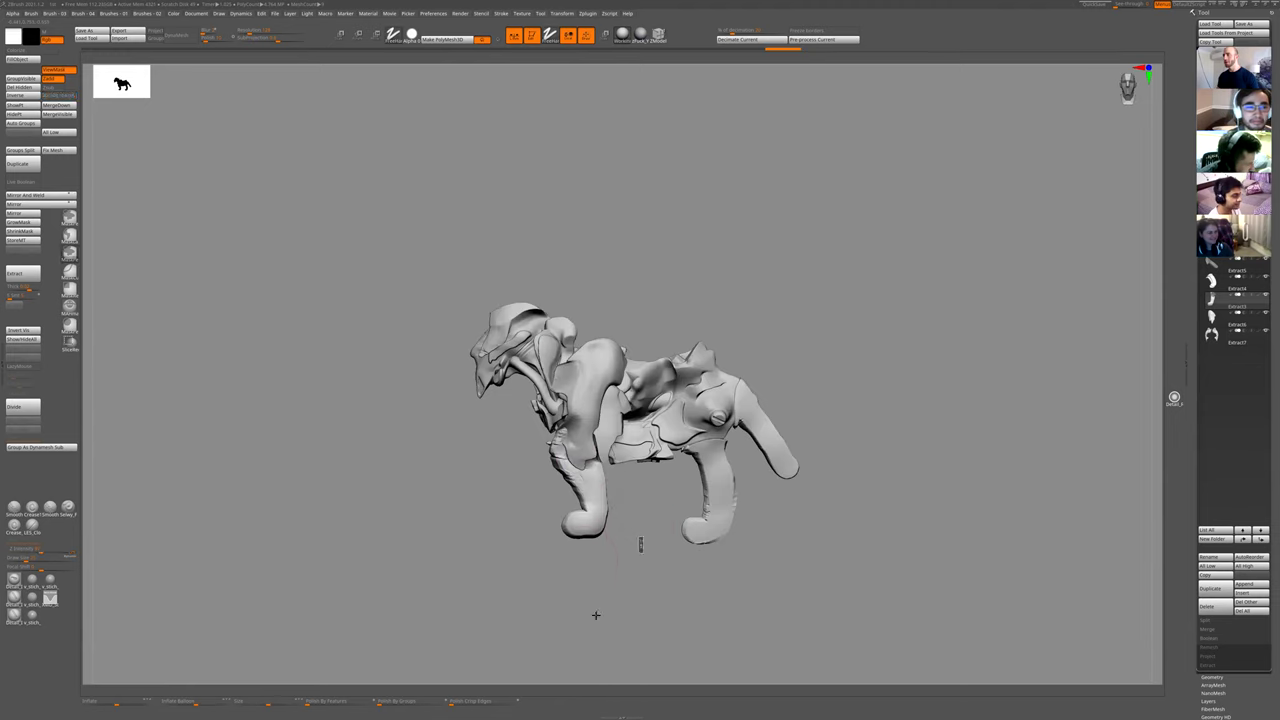
# - Clear the mask on the front legs and refine their shape and paws from the front and side
pyautogui.keyDown('ctrl'); pyautogui.moveTo(596, 615); pyautogui.dragTo(590, 622); pyautogui.keyUp('ctrl')
pyautogui.keyDown('ctrl'); pyautogui.moveTo(489, 562); pyautogui.dragTo(418, 608); pyautogui.keyUp('ctrl')
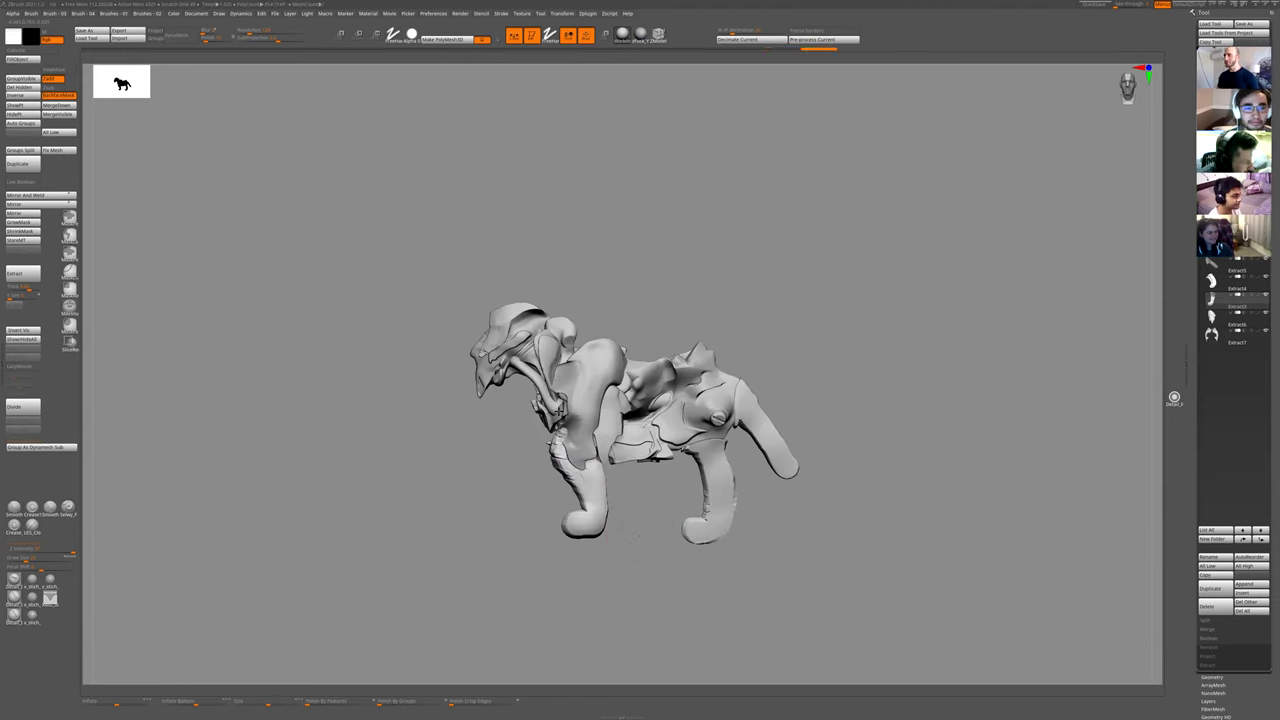
pyautogui.moveTo(480, 466); pyautogui.dragTo(545, 448, button='right')
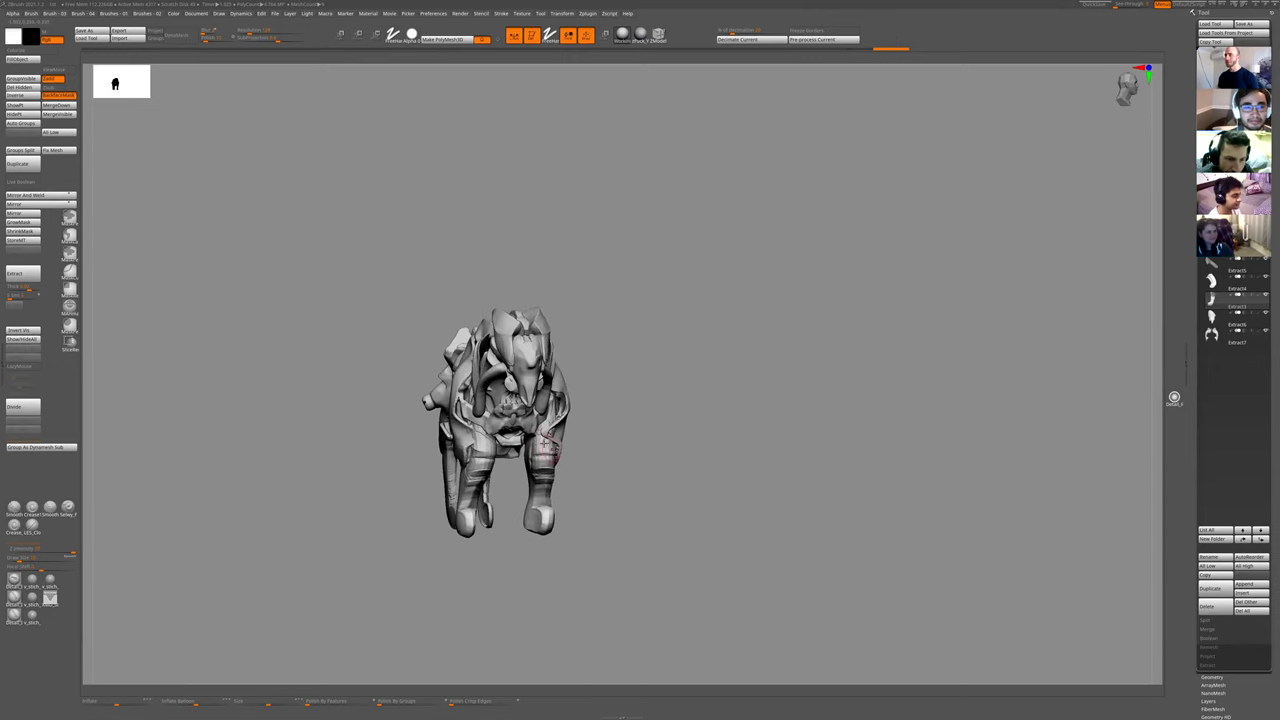
pyautogui.moveTo(606, 477); pyautogui.dragTo(589, 524, button='right')
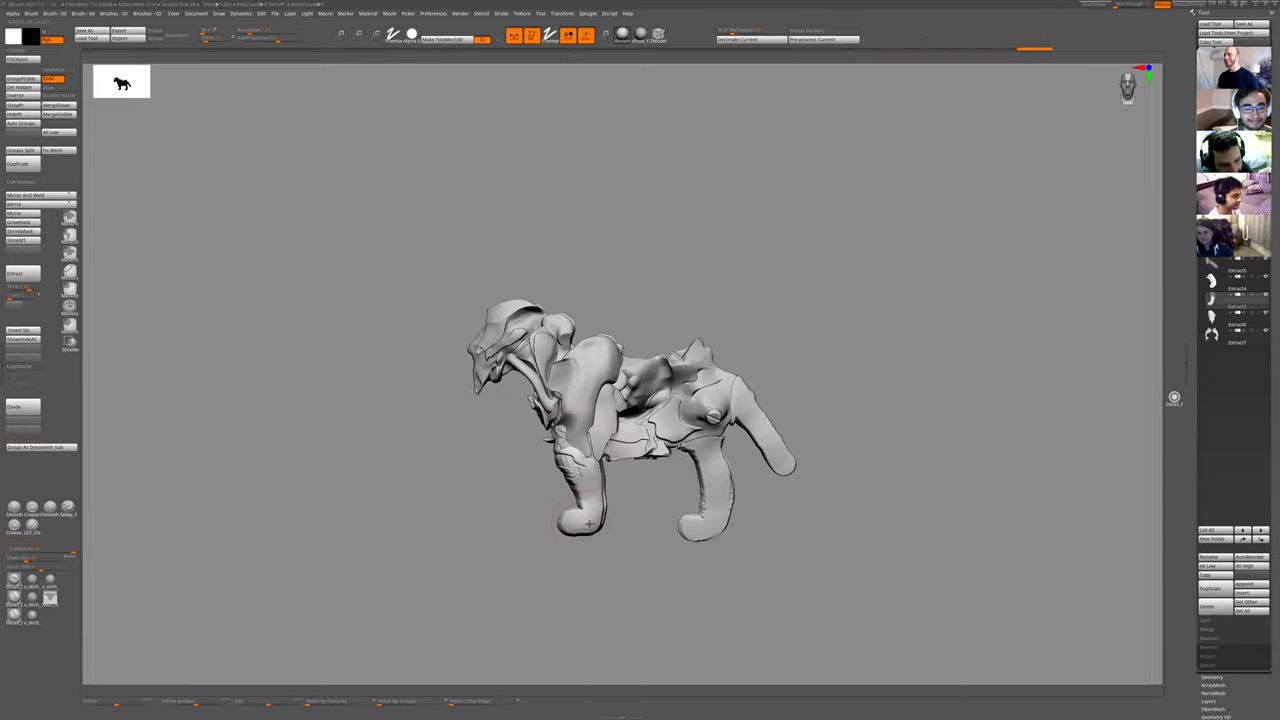
pyautogui.moveTo(625, 567); pyautogui.dragTo(545, 530, button='right')
pyautogui.moveTo(506, 585); pyautogui.dragTo(540, 548, button='right')
# - Mask the front paws, turn them into their own polygroup and split them from the legs
pyautogui.keyDown('ctrl'); pyautogui.moveTo(538, 550); pyautogui.dragTo(617, 508); pyautogui.keyUp('ctrl')
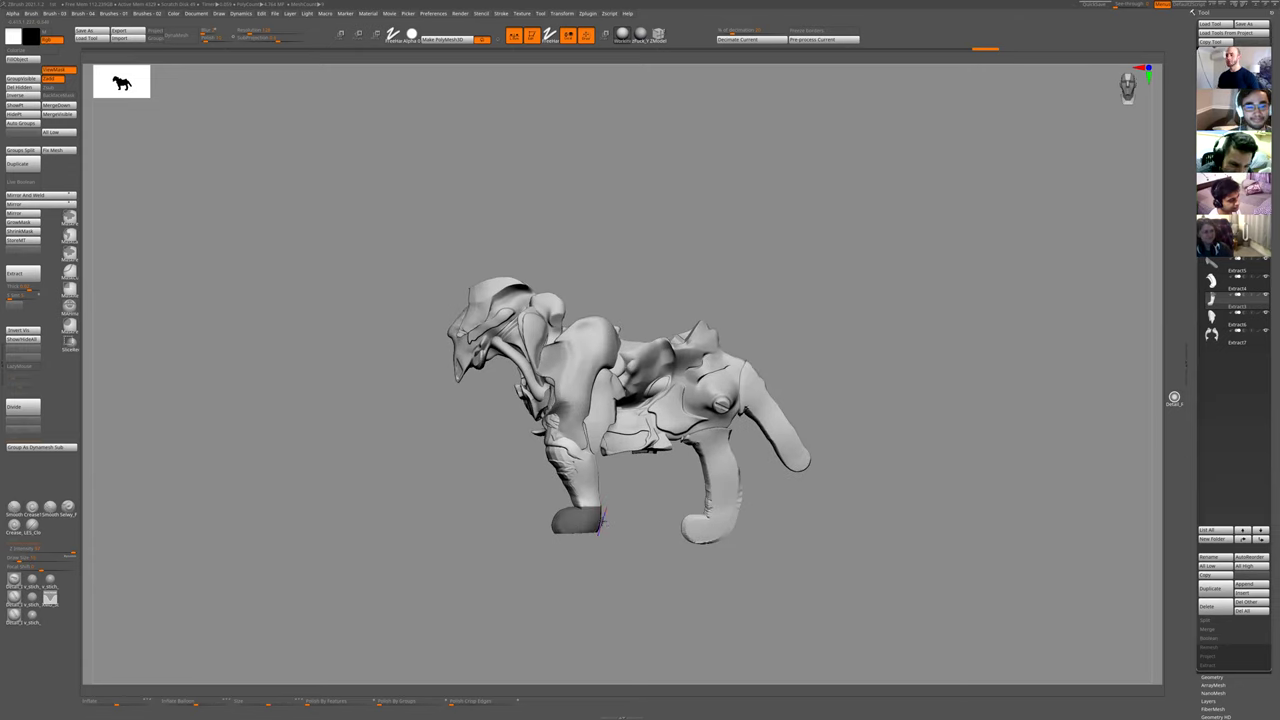
pyautogui.hotkey('ctrl', 'w')
pyautogui.keyDown('ctrl'); pyautogui.keyDown('shift'); pyautogui.click(602, 521); pyautogui.keyUp('shift'); pyautogui.keyUp('ctrl')
pyautogui.keyDown('ctrl'); pyautogui.keyDown('shift'); pyautogui.click(606, 580); pyautogui.keyUp('shift'); pyautogui.keyUp('ctrl')
pyautogui.hotkey('ctrl', 'shift', 'g')
# - Mask part of the remaining front legs and split them into separate upper and lower pieces
pyautogui.moveTo(622, 449)
pyautogui.keyDown('ctrl'); pyautogui.mouseDown()
pyautogui.moveTo(580, 522)
pyautogui.moveTo(562, 458)
pyautogui.mouseUp(); pyautogui.keyUp('ctrl')
pyautogui.moveTo(520, 471); pyautogui.dragTo(600, 475, button='right')
pyautogui.keyDown('ctrl'); pyautogui.moveTo(598, 450); pyautogui.dragTo(549, 508); pyautogui.keyUp('ctrl')
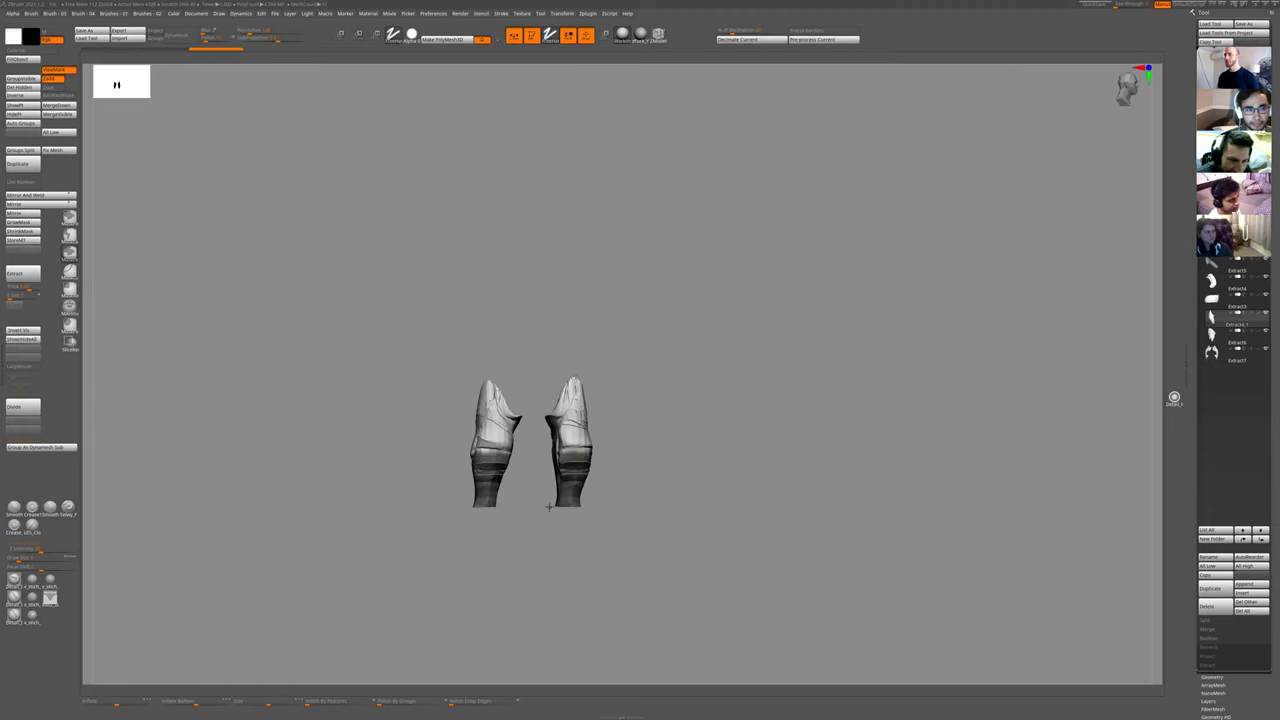
pyautogui.moveTo(629, 497)
pyautogui.mouseDown()
pyautogui.moveTo(554, 466)
pyautogui.moveTo(623, 509)
pyautogui.moveTo(608, 506)
pyautogui.mouseUp()
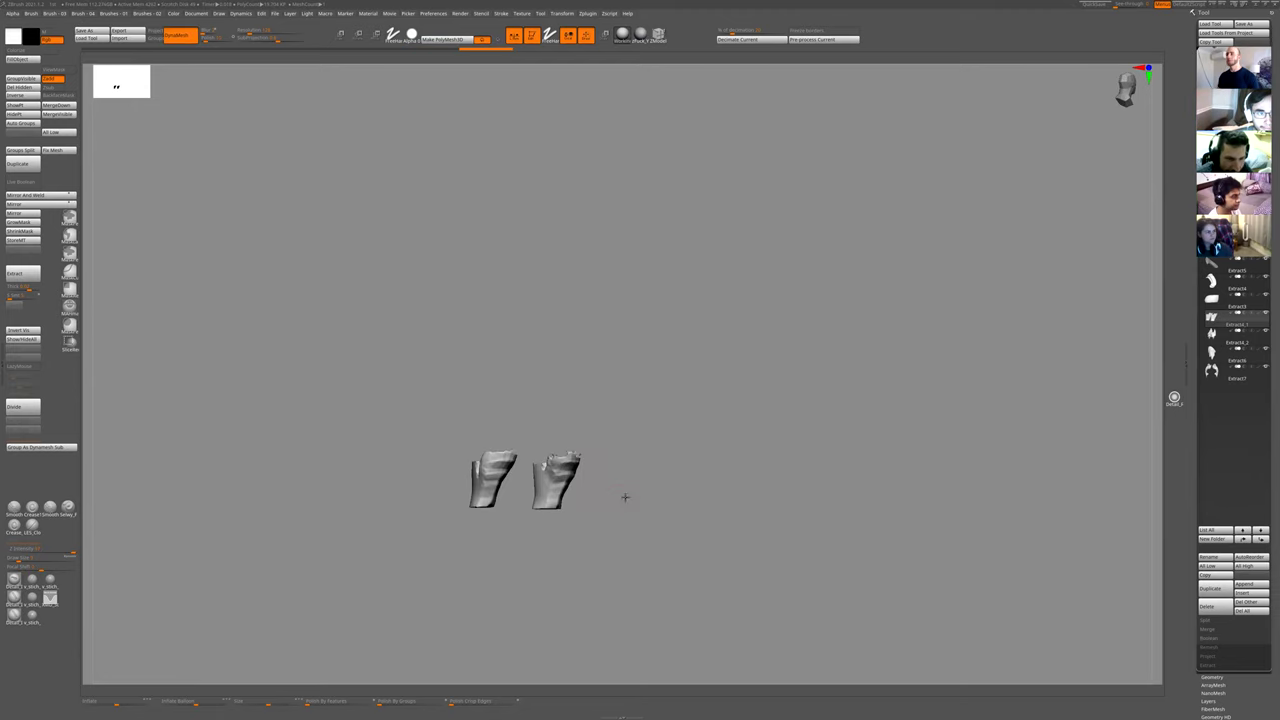
# - Isolate the upper front-leg pieces and DynaMesh them to close their open ends
pyautogui.moveTo(625, 497); pyautogui.dragTo(553, 455)
pyautogui.keyDown('alt'); pyautogui.click(566, 440); pyautogui.keyUp('alt')
pyautogui.hotkey('shift', 's')
pyautogui.moveTo(634, 446); pyautogui.dragTo(510, 420)
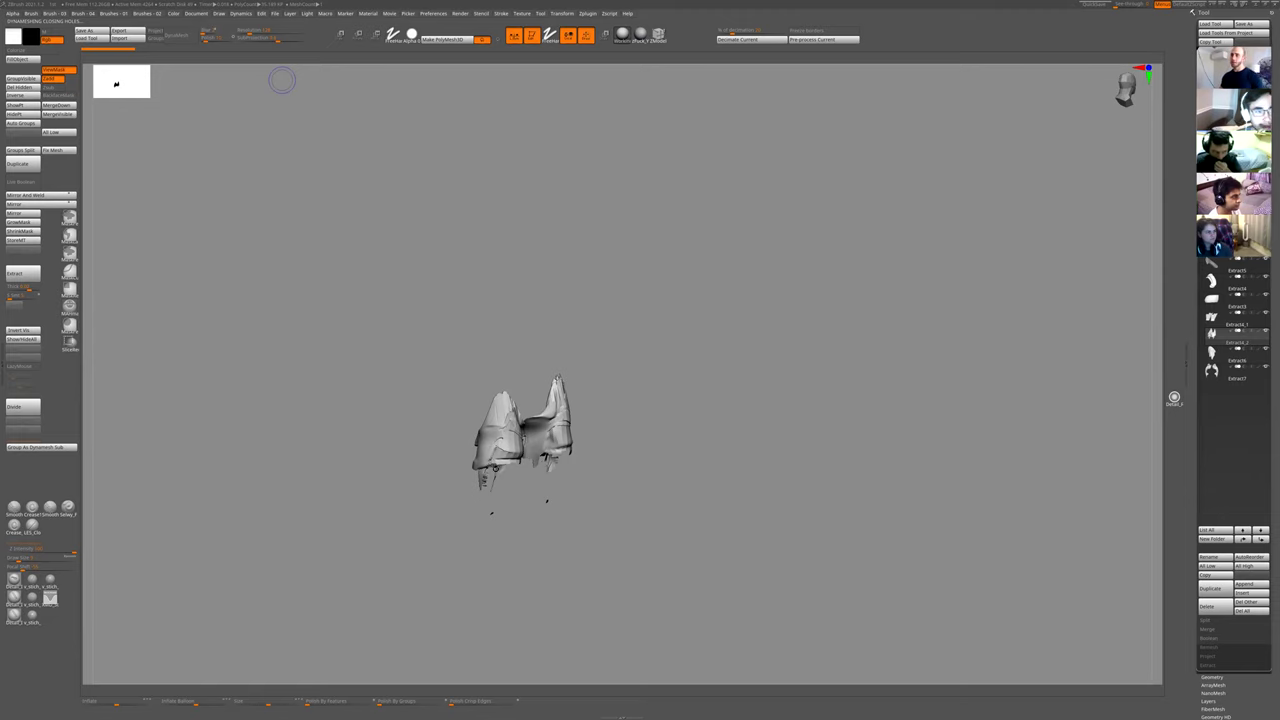
# - Smooth the upper front-leg pieces and pull them outward and back into broad guards under the shoulder armor
pyautogui.moveTo(637, 489); pyautogui.dragTo(572, 487)
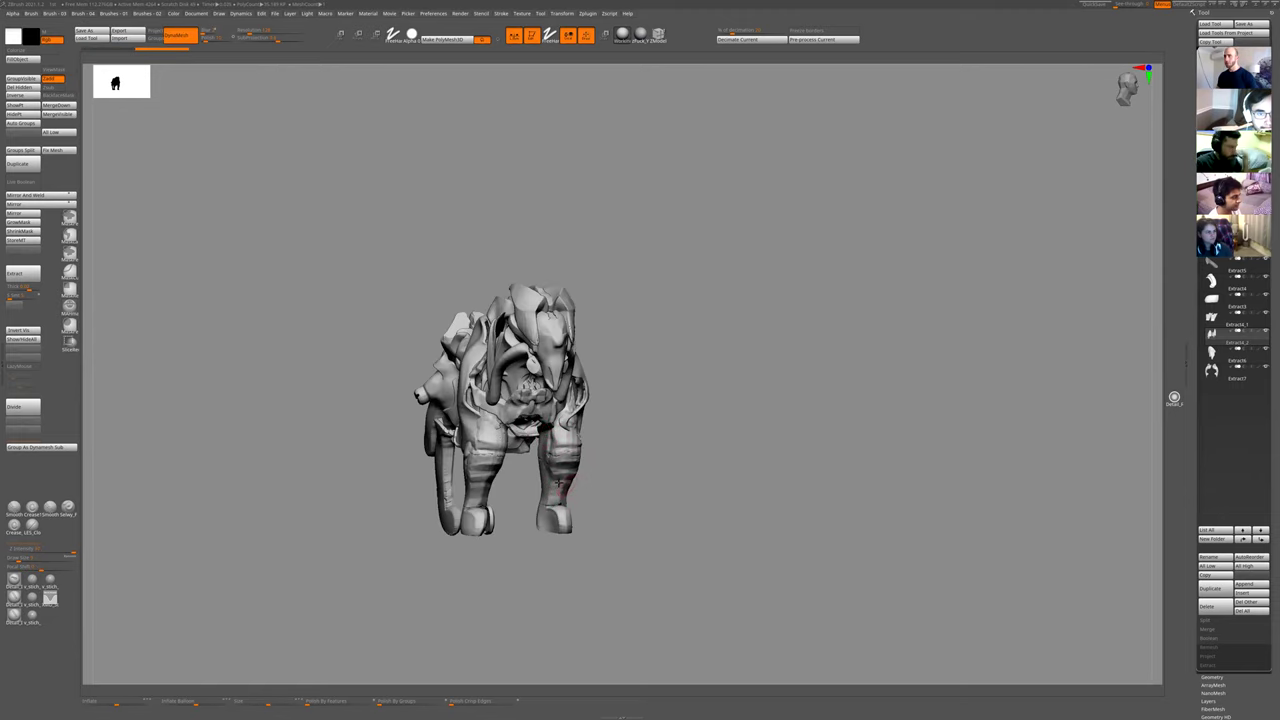
pyautogui.moveTo(690, 510); pyautogui.dragTo(584, 490)
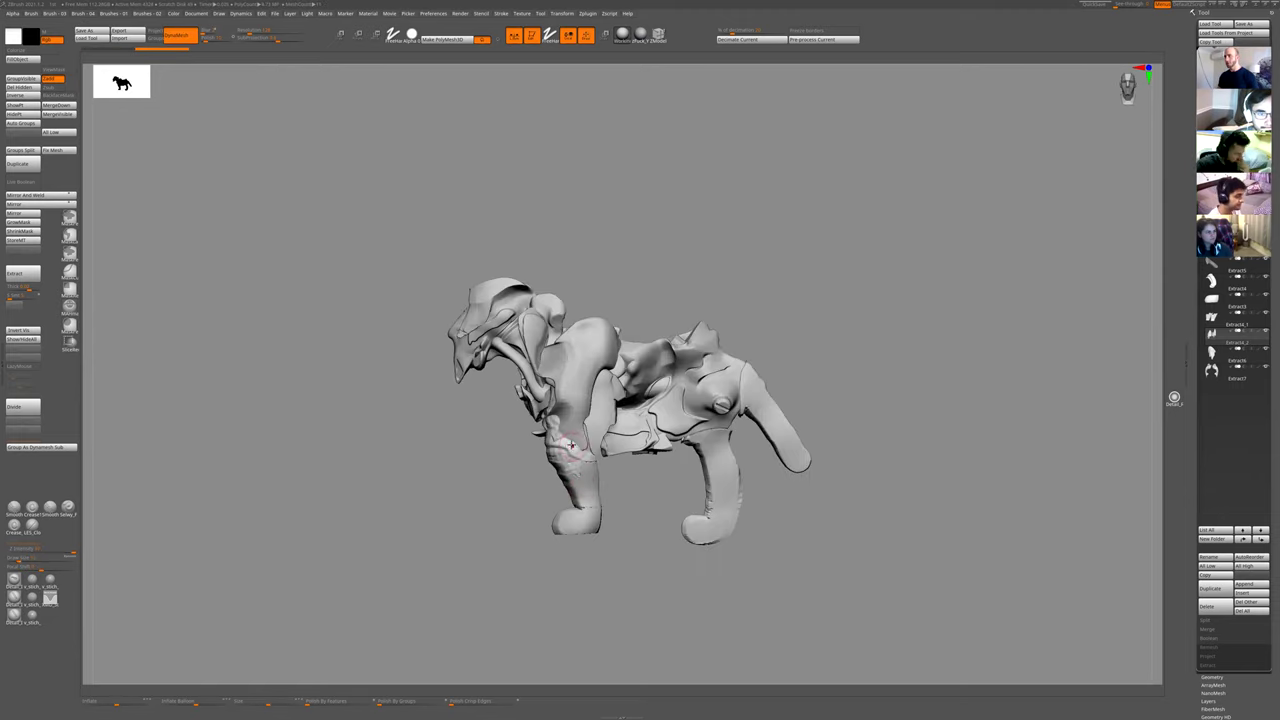
pyautogui.moveTo(531, 449)
pyautogui.keyDown('shift'); pyautogui.mouseDown()
pyautogui.moveTo(586, 440)
pyautogui.moveTo(590, 410)
pyautogui.moveTo(616, 433)
pyautogui.moveTo(579, 449)
pyautogui.moveTo(694, 477)
pyautogui.moveTo(555, 455)
pyautogui.mouseUp(); pyautogui.keyUp('shift')
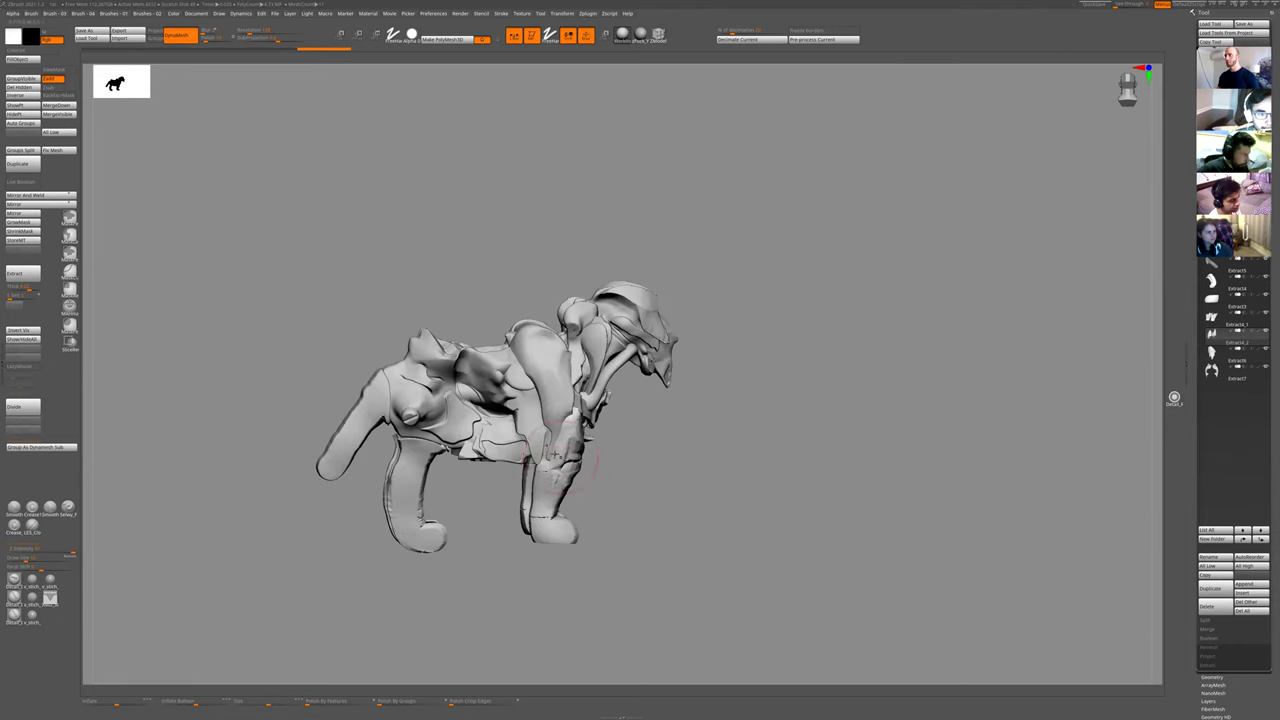
pyautogui.hotkey('ctrl', 'shift', 'z')
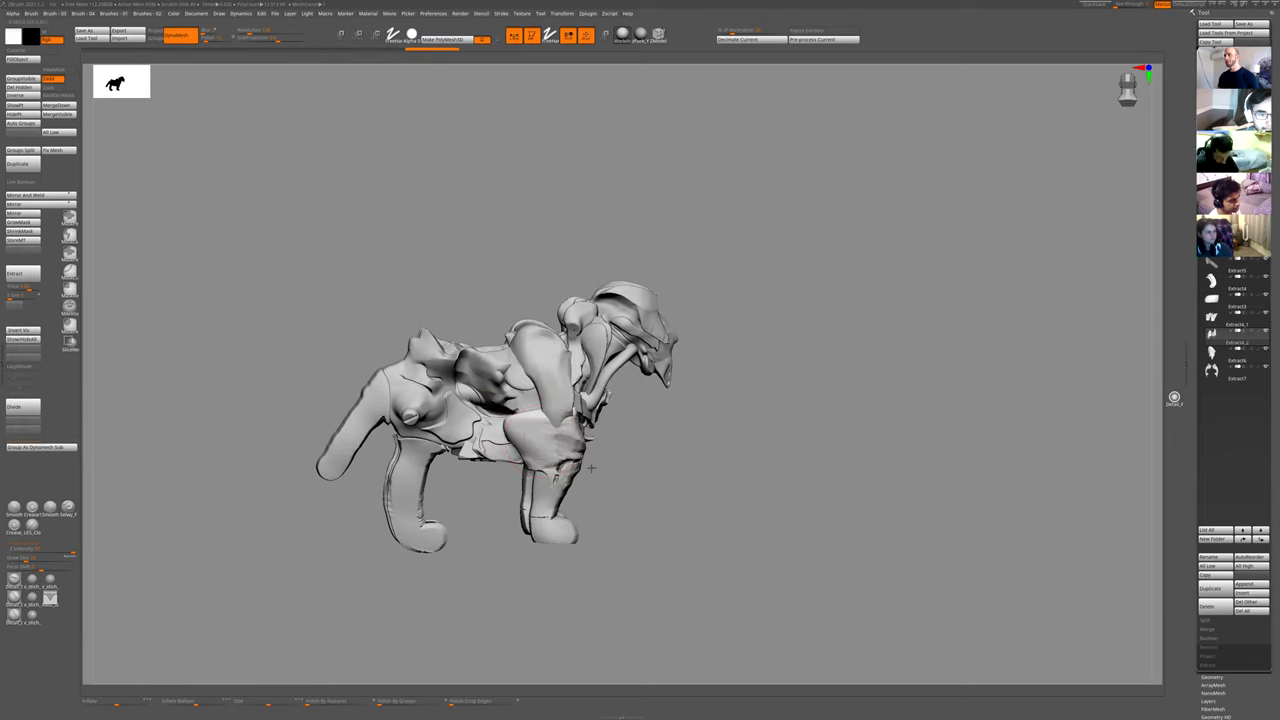
pyautogui.moveTo(484, 522); pyautogui.dragTo(534, 470)
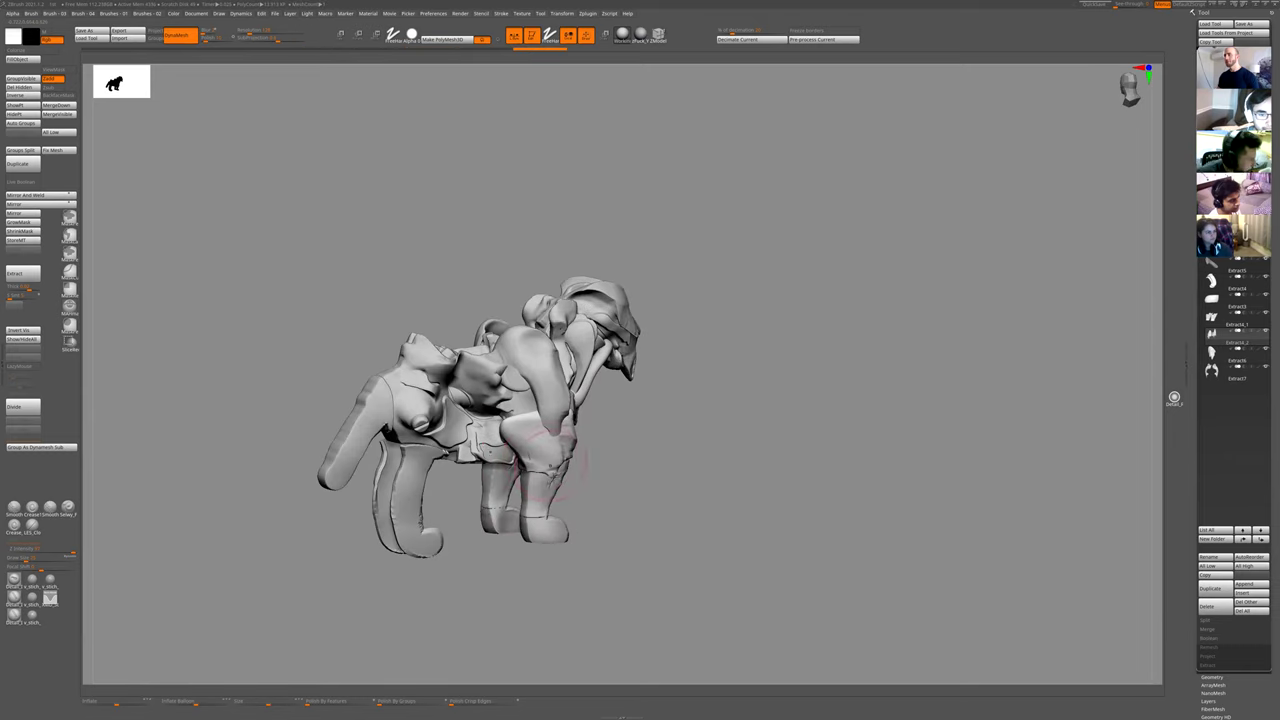
pyautogui.hotkey('ctrl', 'shift', 'z')
pyautogui.hotkey('ctrl', 'shift', 'z')
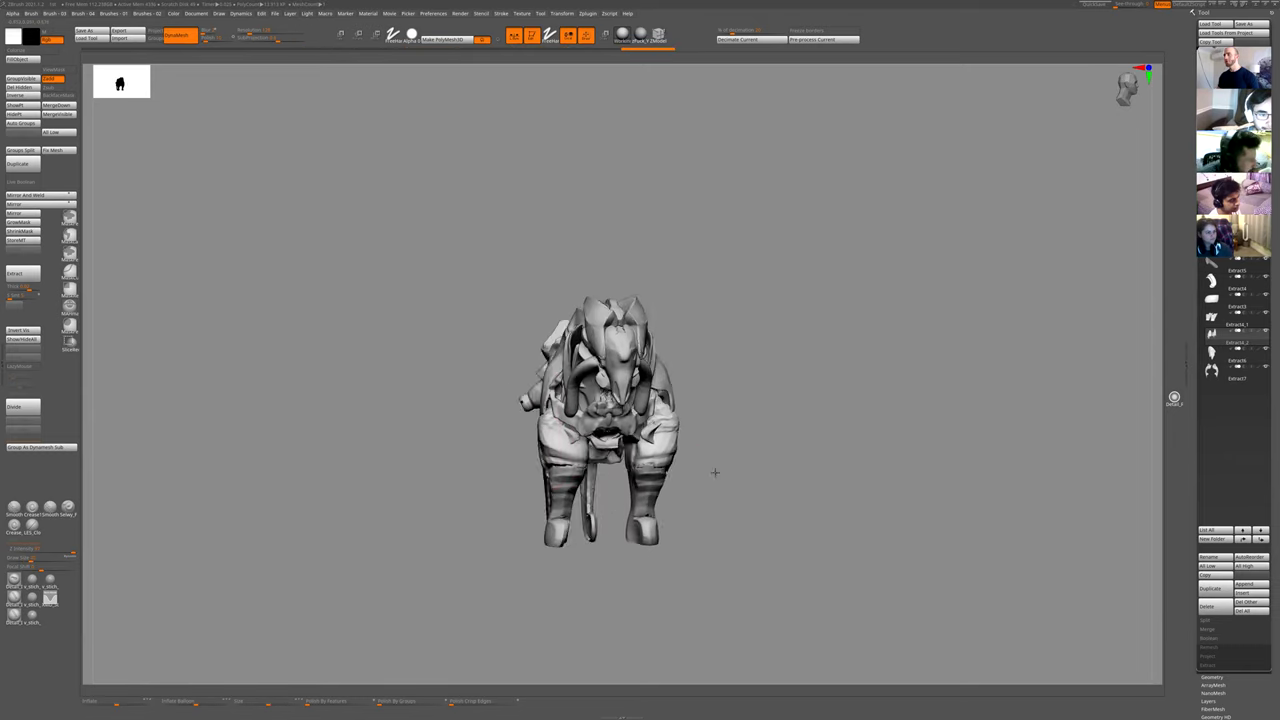
# - Refine the upper front-leg guards and their overlap with the lower legs, checking them from the front and both sides
pyautogui.hotkey('ctrl', 'z')
pyautogui.hotkey('ctrl', 'z')
pyautogui.hotkey('ctrl', 'z')
pyautogui.hotkey('ctrl', 'z')
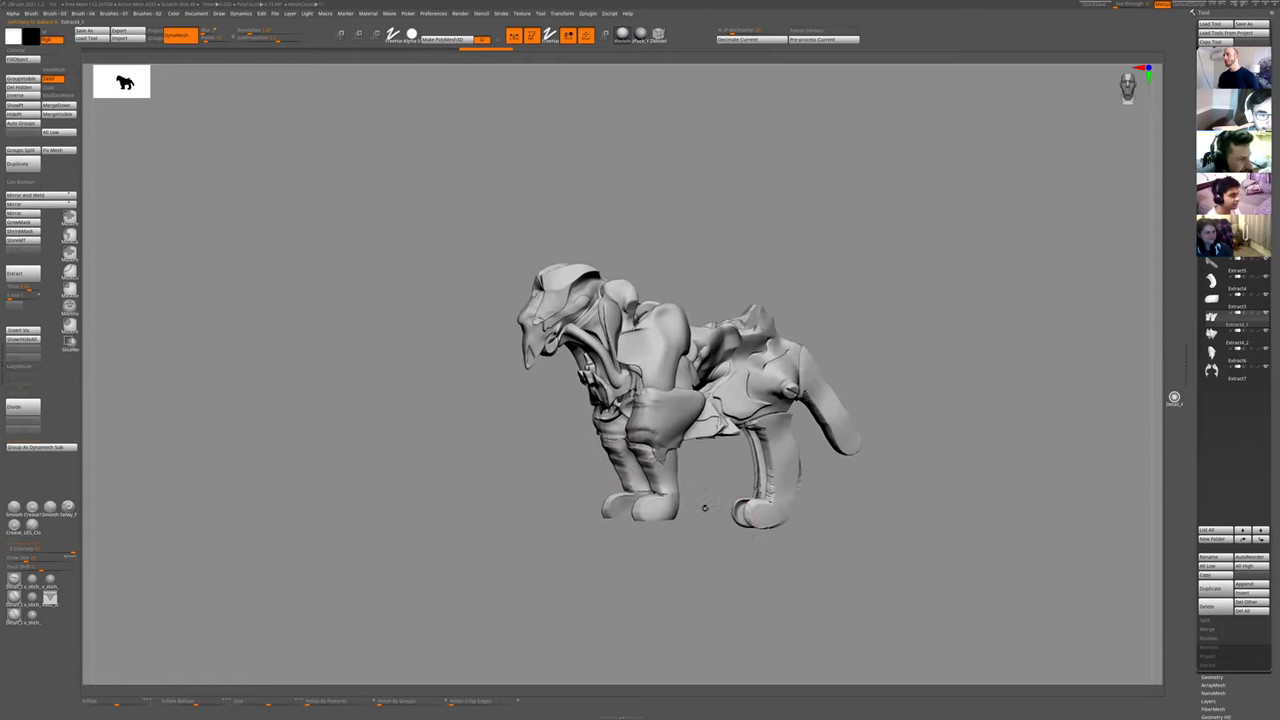
pyautogui.hotkey('ctrl', 'shift', 'z')
pyautogui.hotkey('ctrl', 'shift', 'z')
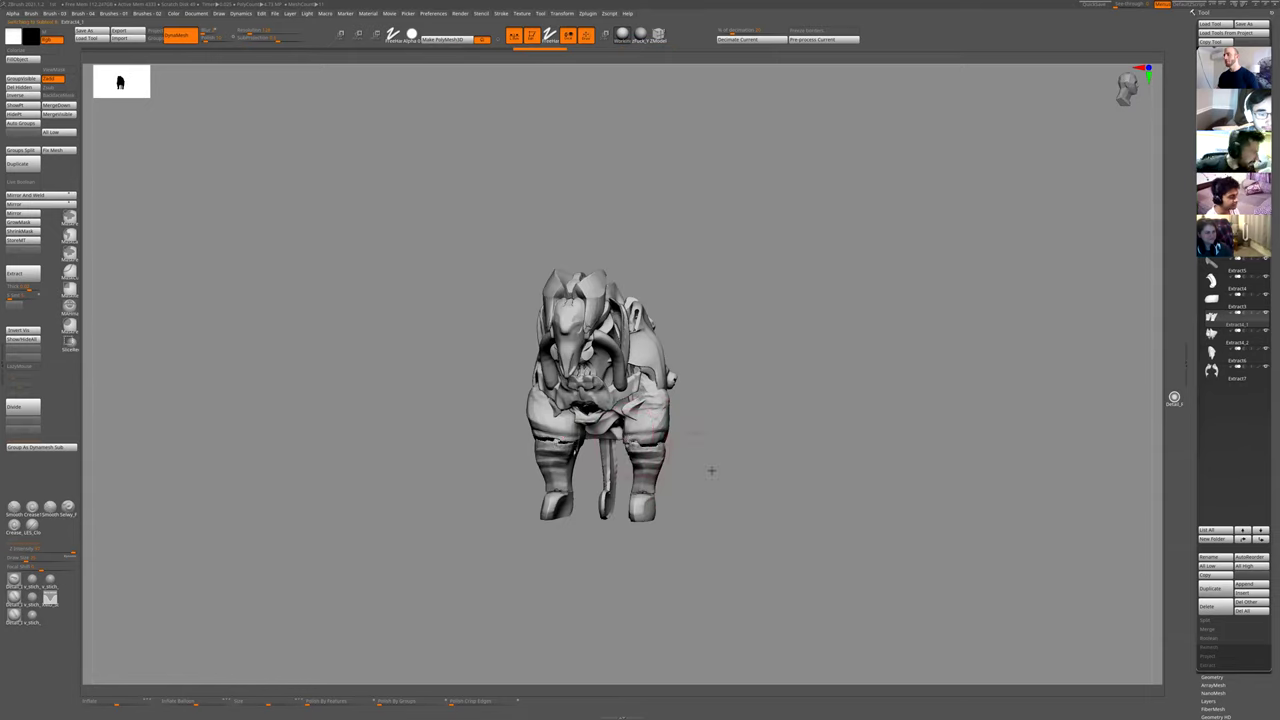
pyautogui.hotkey('ctrl', 'shift', 'z')
pyautogui.hotkey('ctrl', 'shift', 'z')
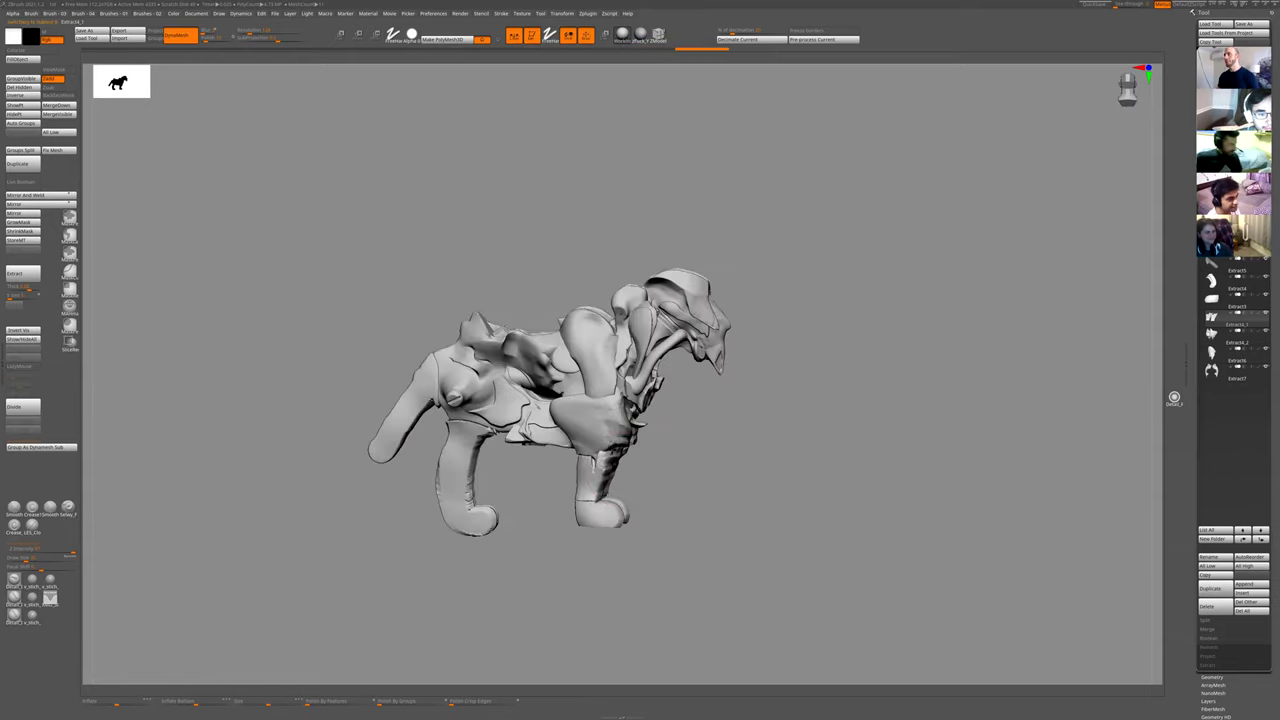
# - Shape the lower front-leg pieces into slimmer shins beneath the guards
pyautogui.hotkey('ctrl', 'z')
pyautogui.hotkey('ctrl', 'z')
pyautogui.hotkey('ctrl', 'z')
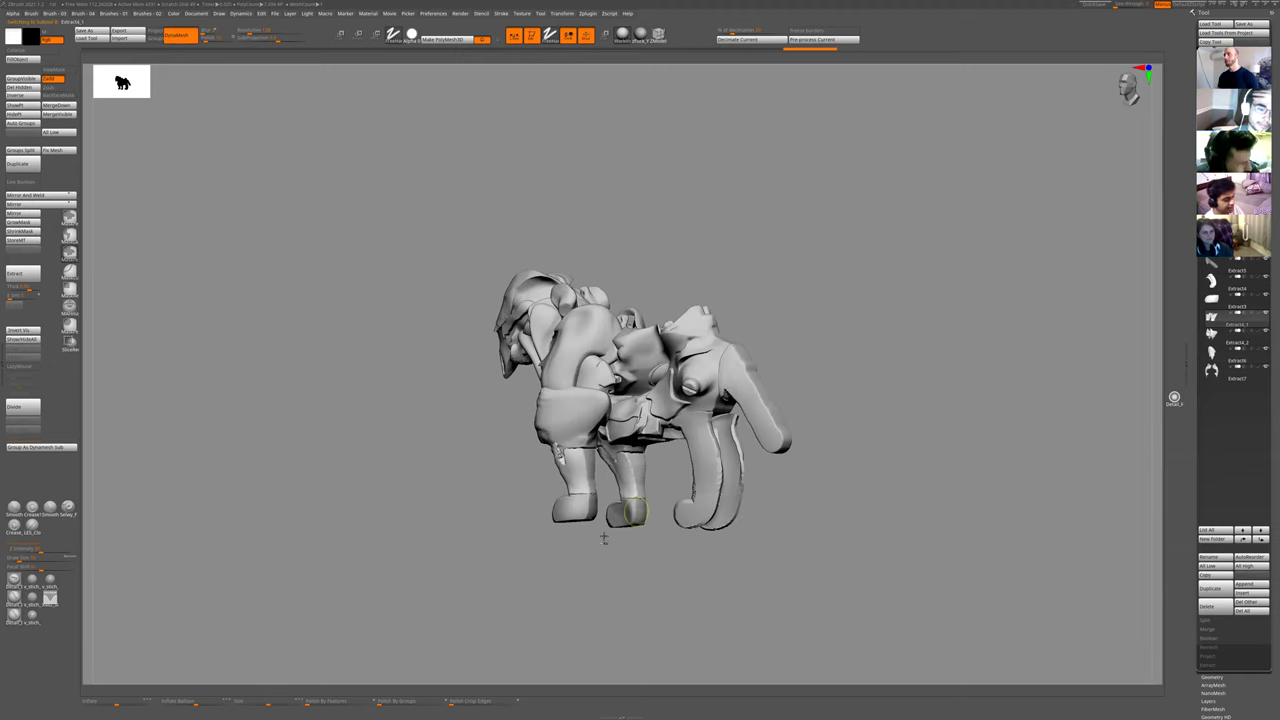
pyautogui.moveTo(531, 460); pyautogui.dragTo(606, 447)
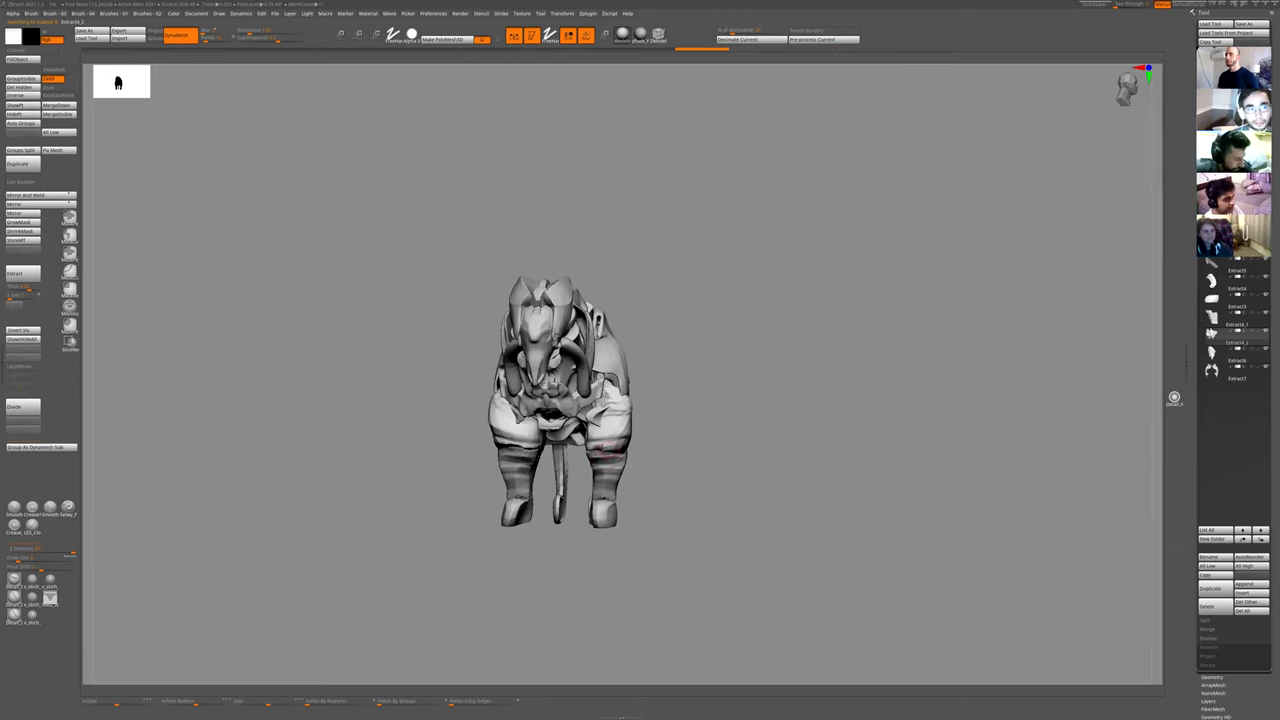
pyautogui.hotkey('ctrl', 'shift', 'z')
# - Bulge the lower part of the upper front-leg guards forward and down over the shins
pyautogui.keyDown('ctrl'); pyautogui.moveTo(677, 494); pyautogui.dragTo(606, 449, button='right'); pyautogui.keyUp('ctrl')
pyautogui.hotkey('ctrl', 'z')
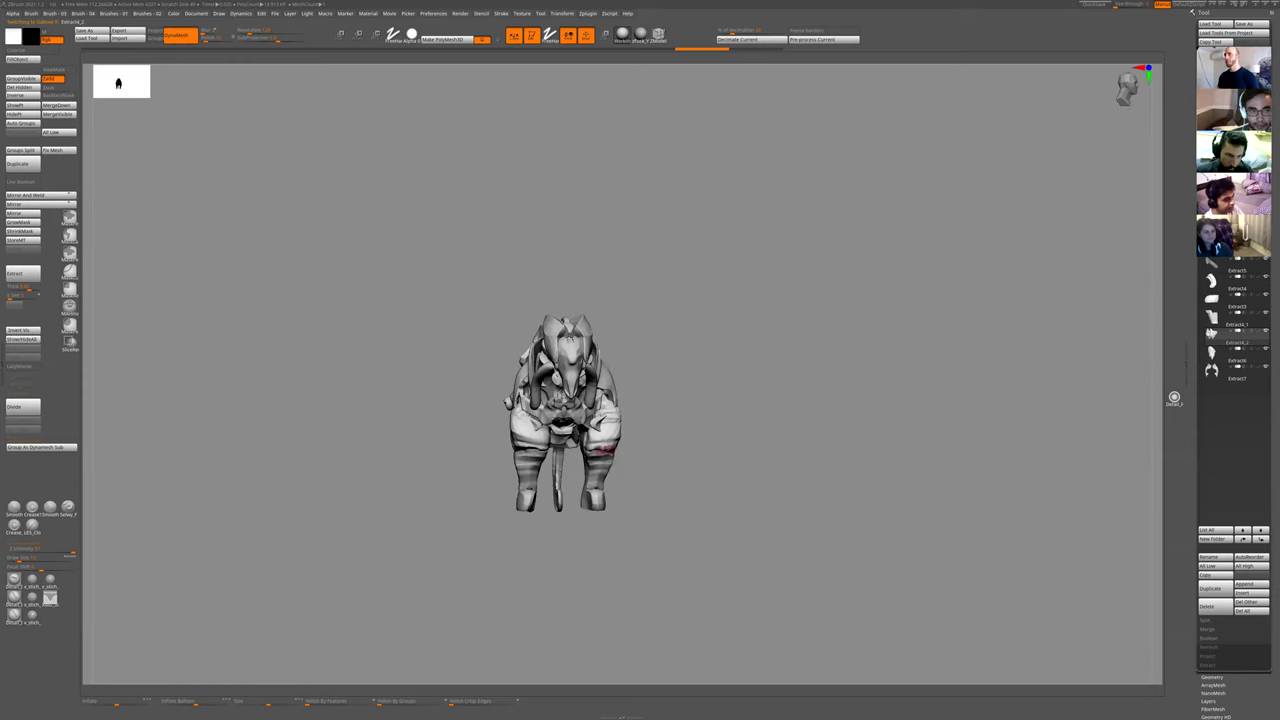
pyautogui.hotkey('ctrl', 'shift', 'z')
pyautogui.hotkey('ctrl', 'shift', 'z')
pyautogui.hotkey('ctrl', 'shift', 'z')
pyautogui.hotkey('ctrl', 'shift', 'z')
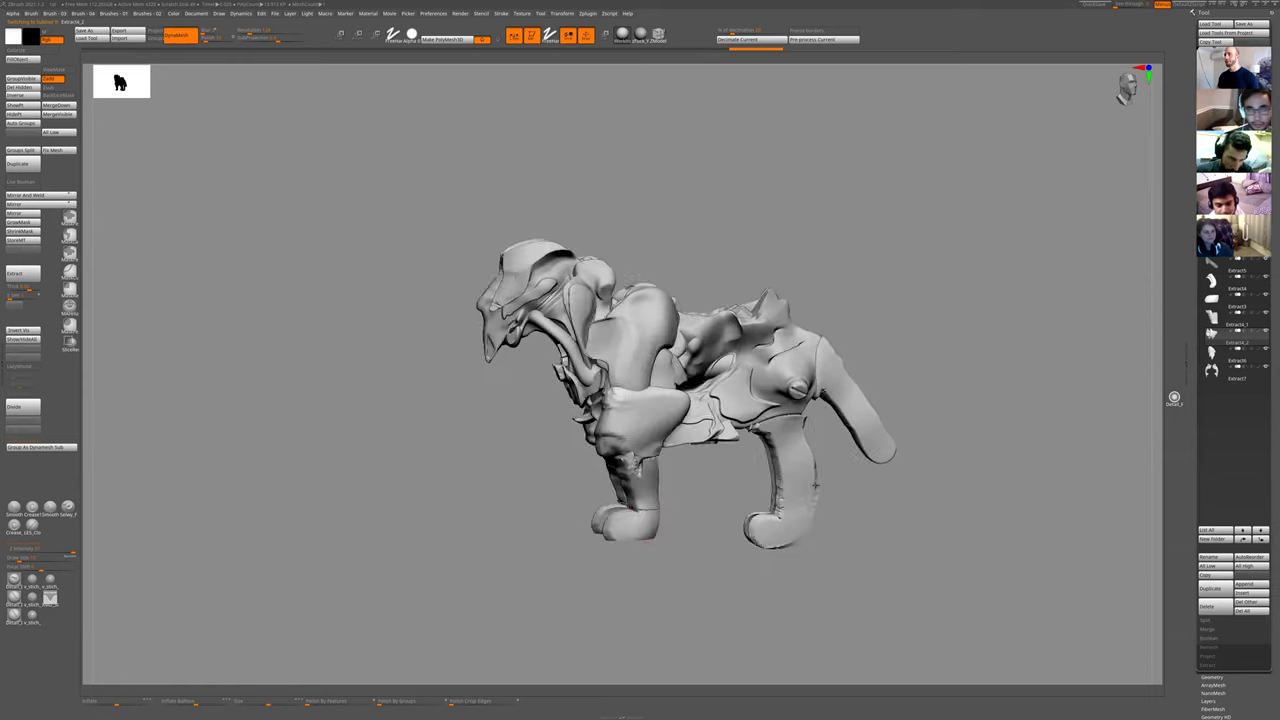
# - Reshape the front paws into low, flat-soled wedges with the heels pulled up to a point
pyautogui.hotkey('ctrl', 'shift', 'z')
pyautogui.hotkey('ctrl', 'shift', 'z')
pyautogui.hotkey('ctrl', 'shift', 'z')
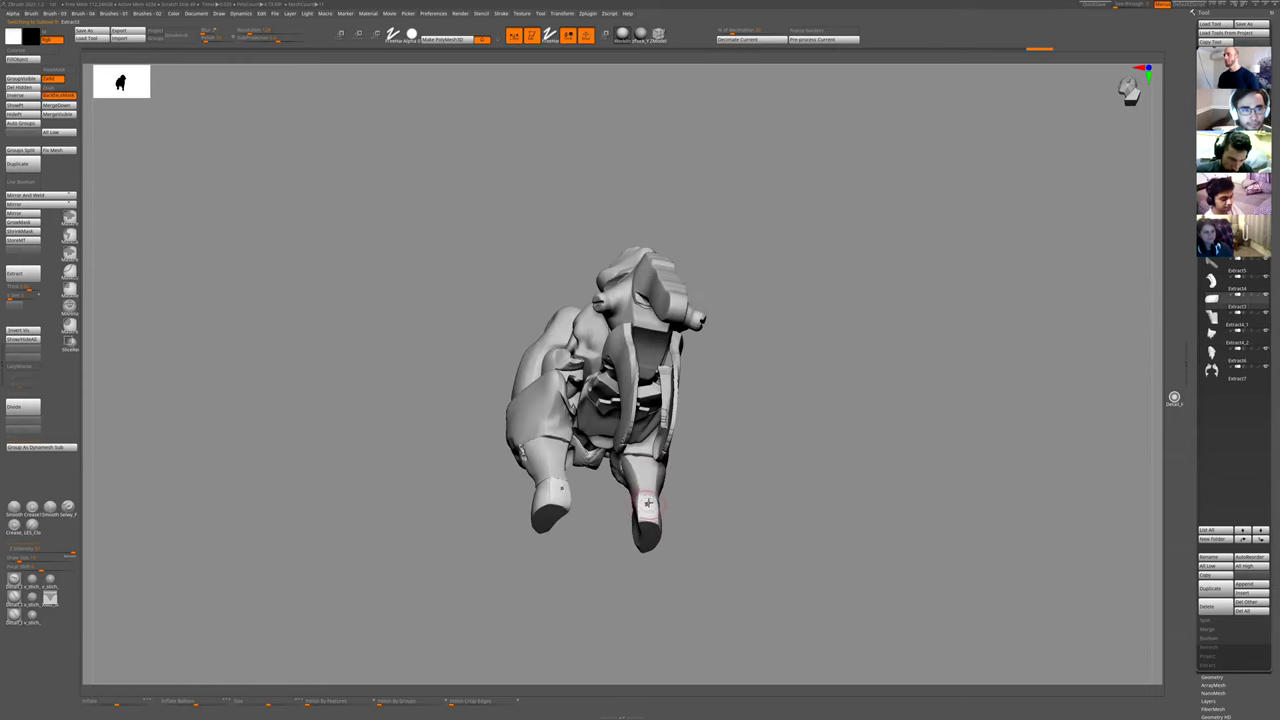
pyautogui.hotkey('ctrl', 'shift', 'z')
pyautogui.hotkey('ctrl', 'shift', 'z')
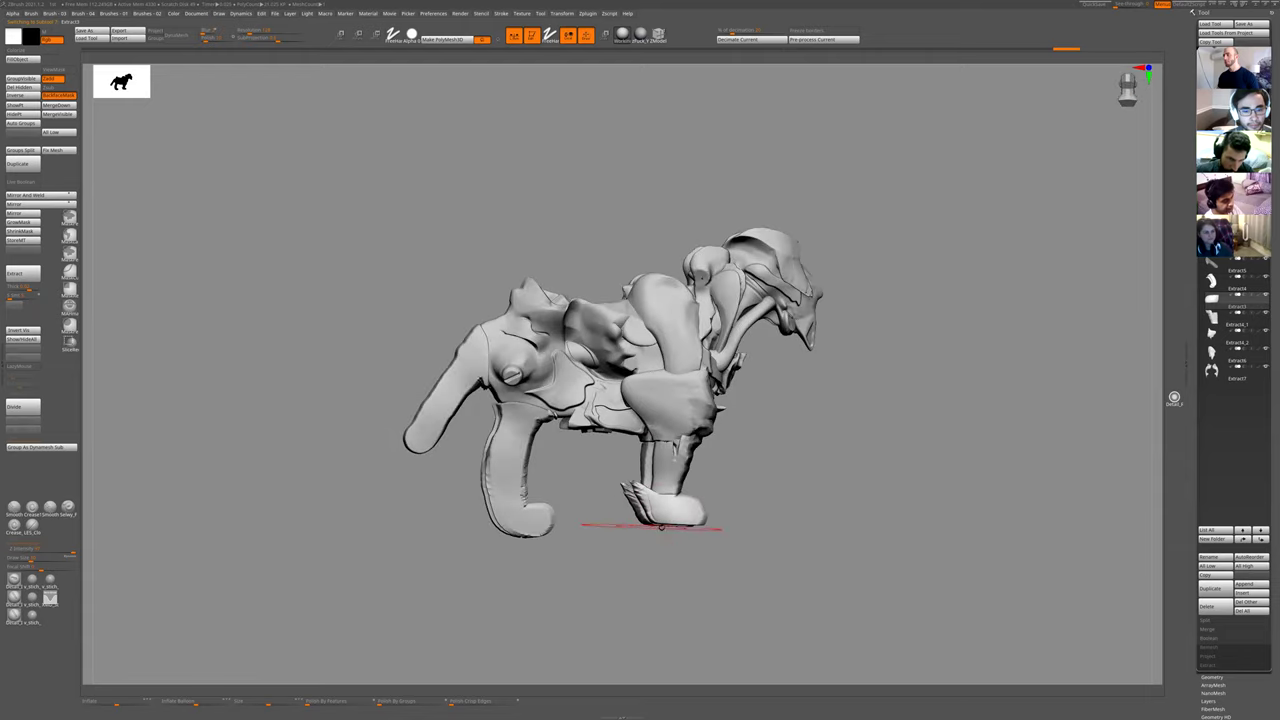
pyautogui.hotkey('ctrl', 'shift', 'z')
pyautogui.hotkey('ctrl', 'shift', 'z')
pyautogui.hotkey('ctrl', 'shift', 'z')
pyautogui.hotkey('ctrl', 'shift', 'z')
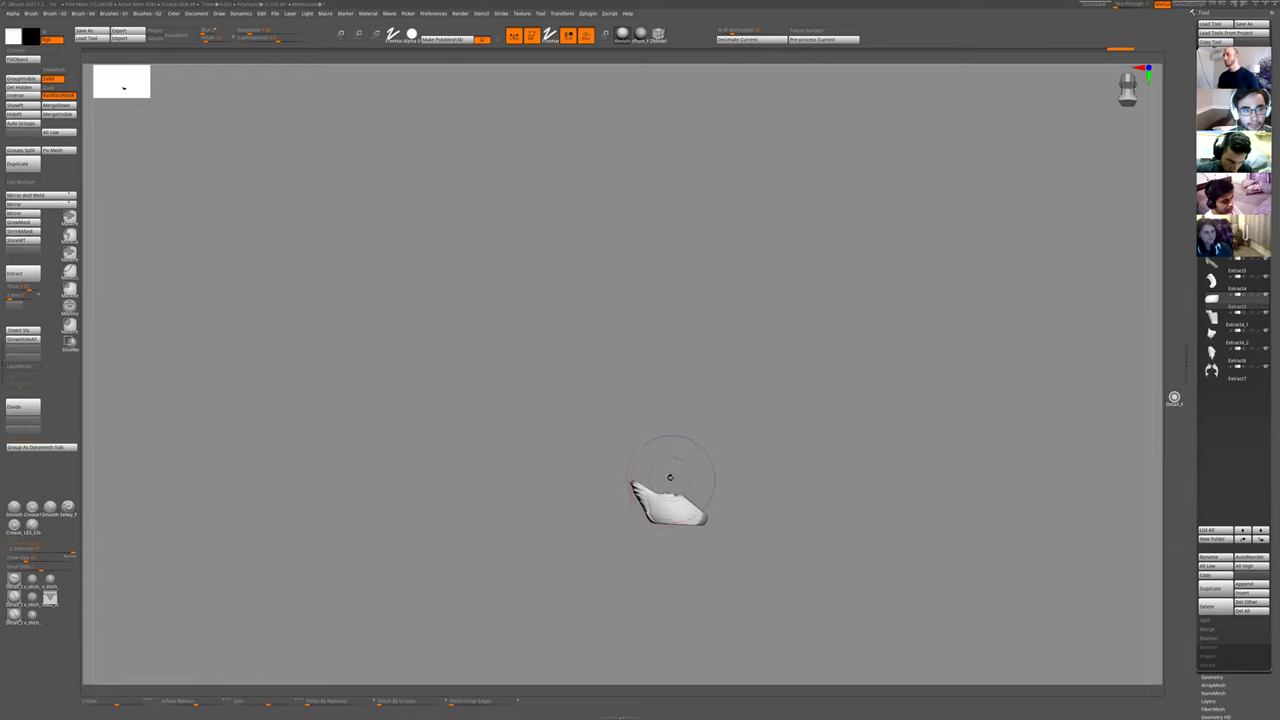
# - Refine the front paws into slender, toe-forward feet with upswept pointed heels, checking them from the front and side
pyautogui.hotkey('ctrl', 'z')
pyautogui.hotkey('ctrl', 'z')
pyautogui.hotkey('ctrl', 'z')
pyautogui.hotkey('ctrl', 'z')
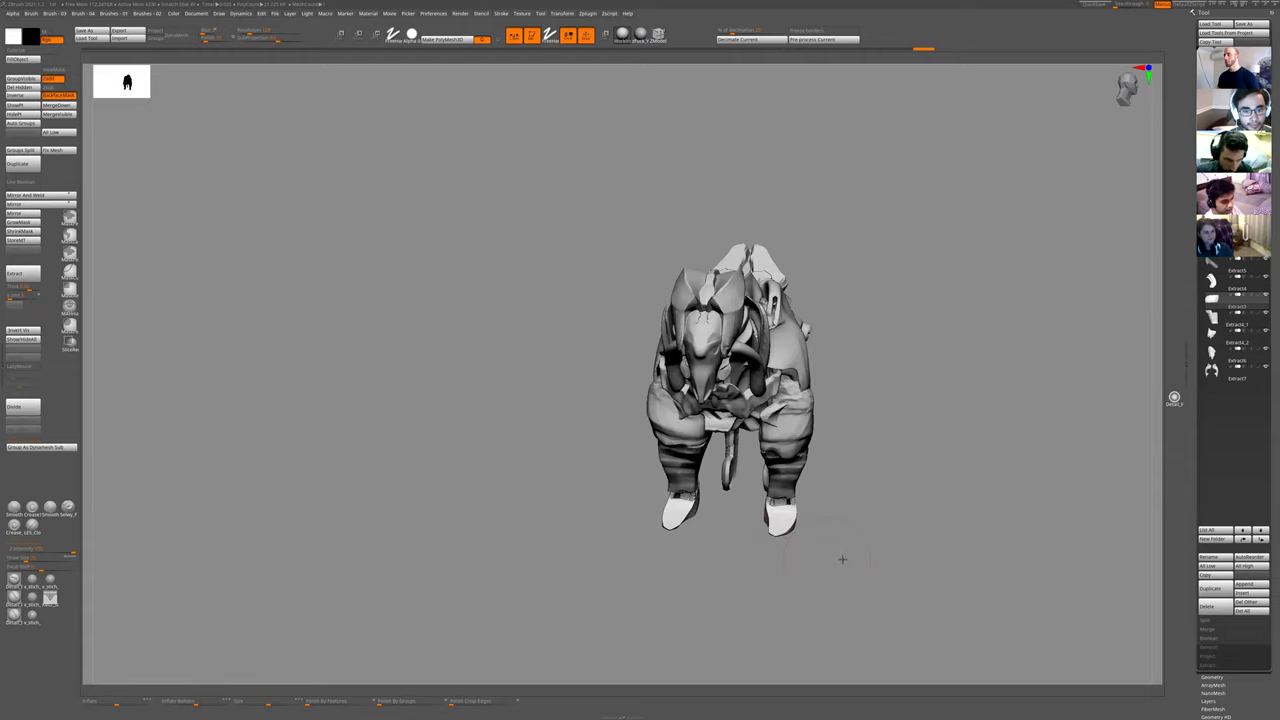
pyautogui.moveTo(695, 518); pyautogui.dragTo(809, 551, button='right')
pyautogui.hotkey('ctrl', 'shift', 'z')
pyautogui.hotkey('ctrl', 'shift', 'z')
pyautogui.hotkey('ctrl', 'z')
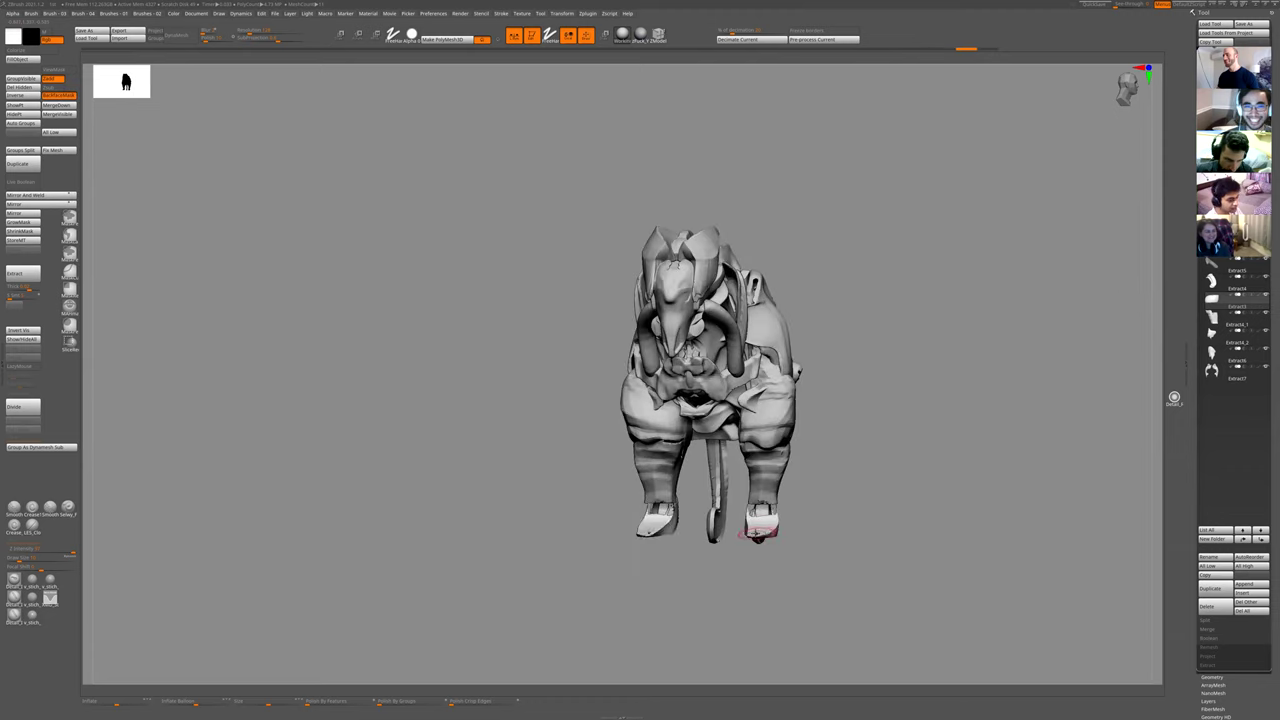
pyautogui.hotkey('ctrl', 'shift', 'z')
pyautogui.hotkey('ctrl', 'shift', 'z')
pyautogui.hotkey('ctrl', 'shift', 'z')
pyautogui.hotkey('ctrl', 'shift', 'z')
pyautogui.hotkey('ctrl', 'shift', 'z')
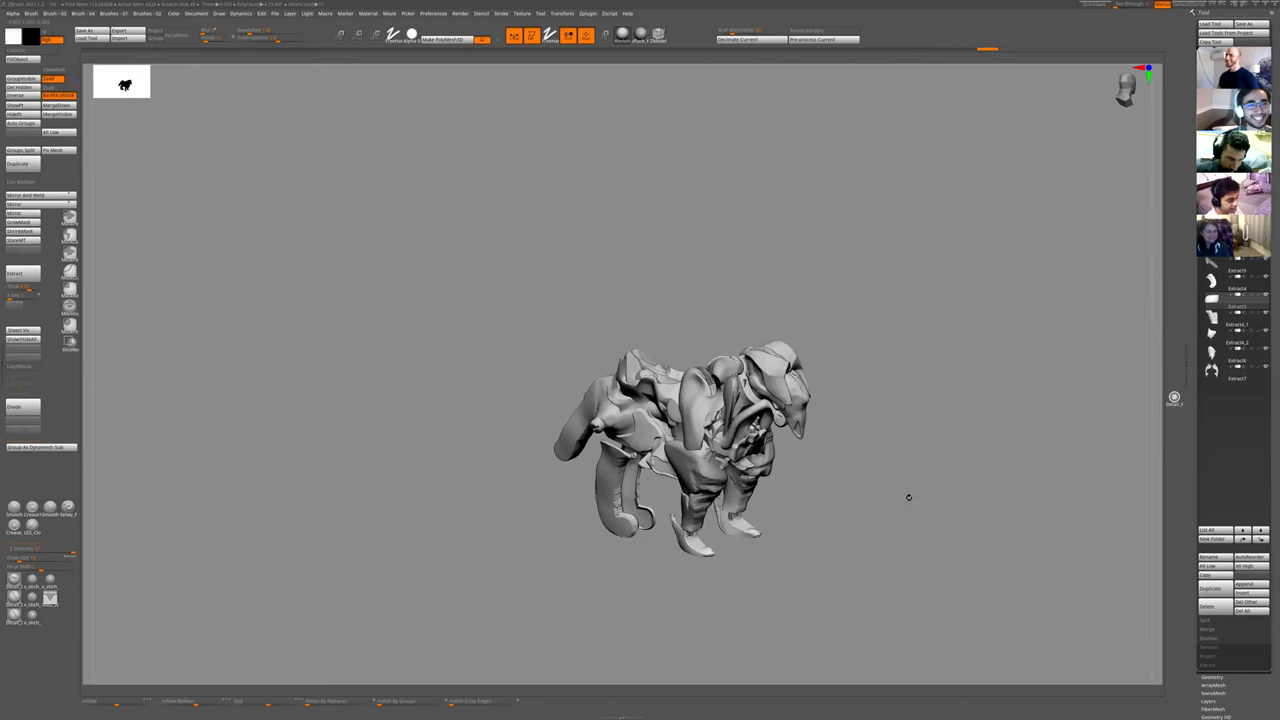
pyautogui.hotkey('ctrl', 'shift', 'z')
pyautogui.hotkey('ctrl', 'shift', 'z')
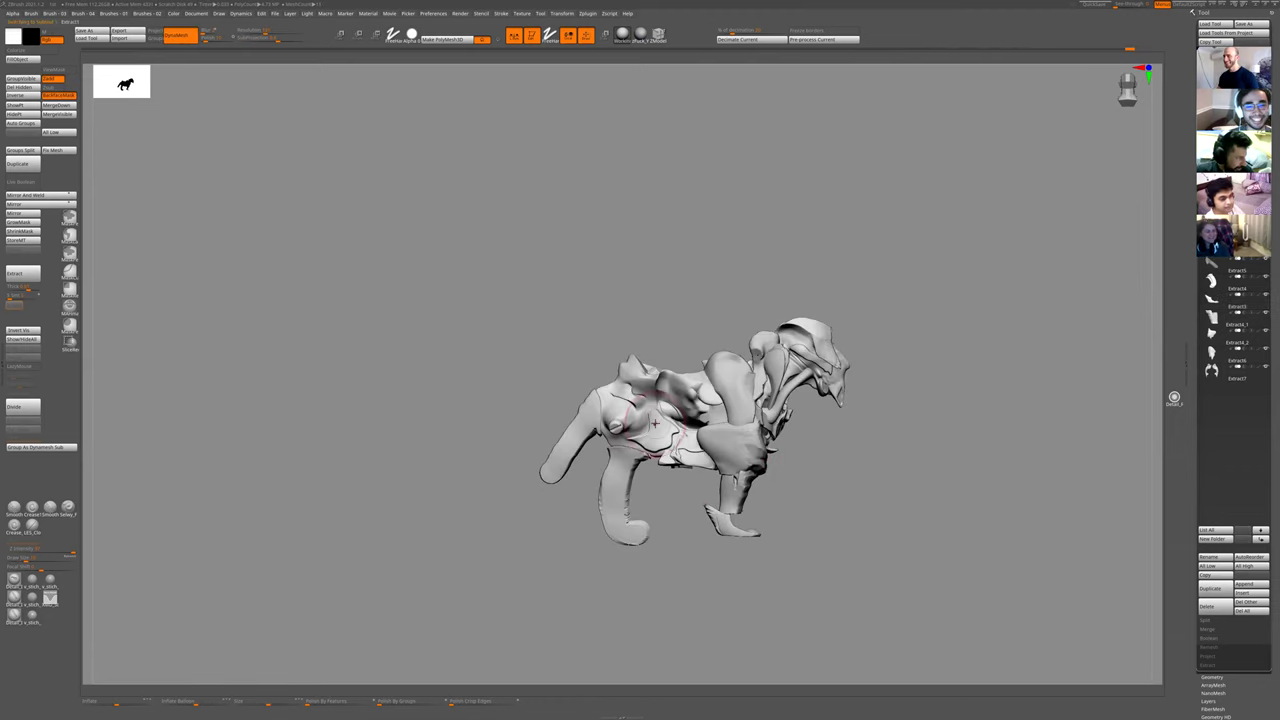
pyautogui.moveTo(599, 422); pyautogui.dragTo(500, 414)
pyautogui.hotkey('ctrl', 'z')
pyautogui.moveTo(602, 410); pyautogui.dragTo(510, 414)
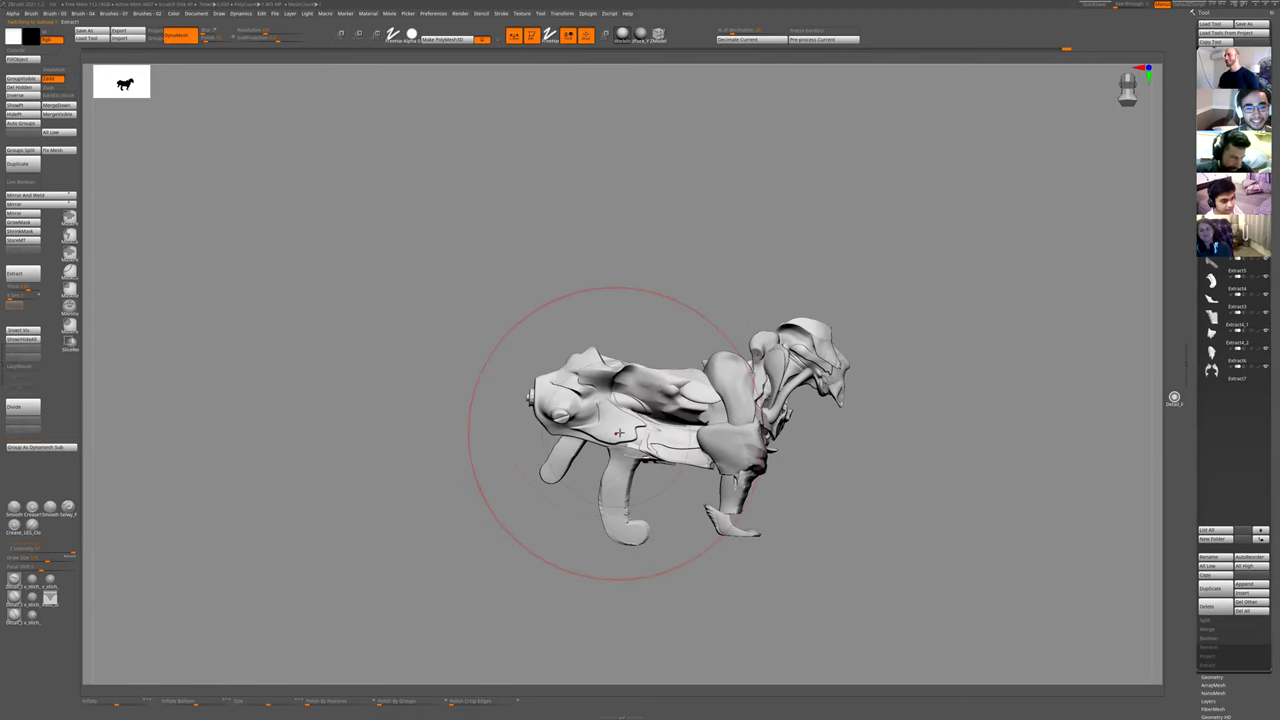
pyautogui.moveTo(1080, 520); pyautogui.dragTo(975, 467)
pyautogui.hotkey('ctrl', 'z')
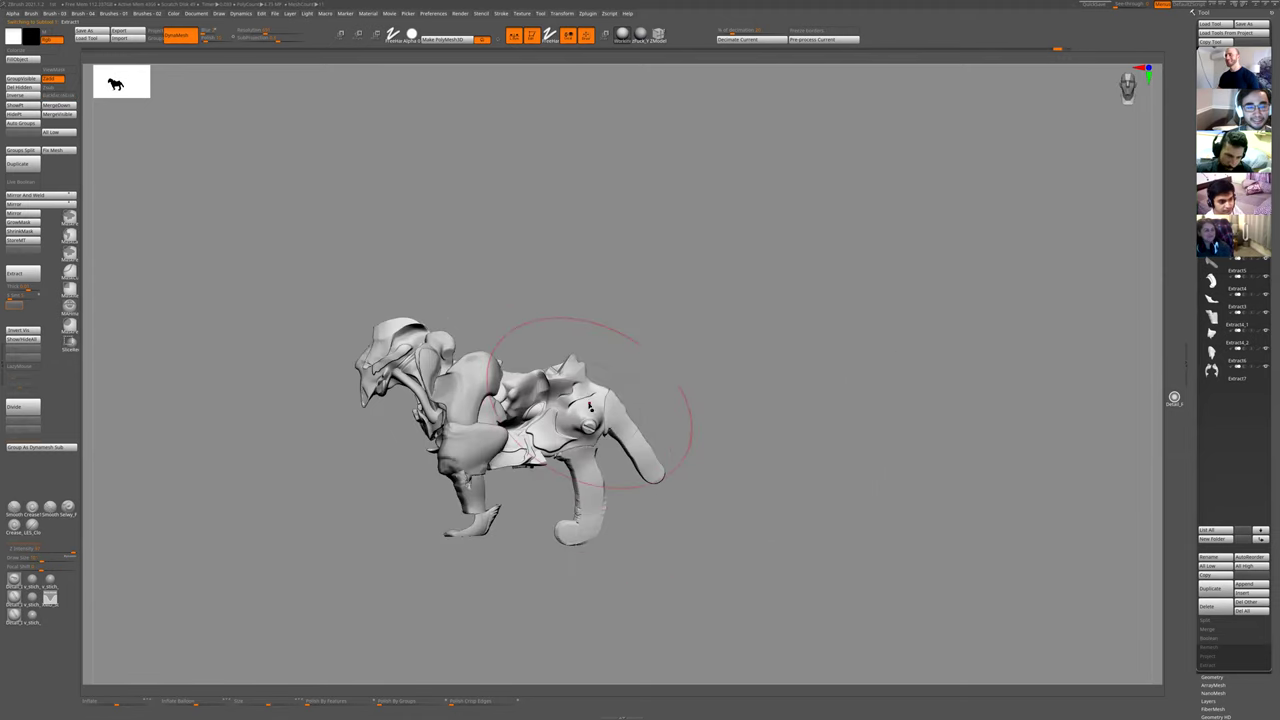
# - Select the hind leg piece and reshape it beneath the hindquarters with broad strokes
pyautogui.keyDown('alt'); pyautogui.click(593, 468); pyautogui.keyUp('alt')
pyautogui.moveTo(603, 468); pyautogui.dragTo(640, 473)
pyautogui.moveTo(720, 494)
pyautogui.keyDown('shift'); pyautogui.mouseDown()
pyautogui.moveTo(746, 498)
pyautogui.moveTo(574, 517)
pyautogui.moveTo(754, 509)
pyautogui.moveTo(764, 496)
pyautogui.mouseUp(); pyautogui.keyUp('shift')
pyautogui.moveTo(440, 462)
pyautogui.mouseDown()
pyautogui.moveTo(385, 442)
pyautogui.moveTo(432, 336)
pyautogui.moveTo(537, 310)
pyautogui.moveTo(560, 334)
pyautogui.moveTo(533, 337)
pyautogui.moveTo(566, 391)
pyautogui.moveTo(521, 429)
pyautogui.mouseUp()
pyautogui.hotkey('ctrl', 'z')
pyautogui.moveTo(561, 517); pyautogui.dragTo(545, 540)
pyautogui.moveTo(527, 397)
pyautogui.mouseDown()
pyautogui.moveTo(874, 534)
pyautogui.moveTo(861, 535)
pyautogui.mouseUp()
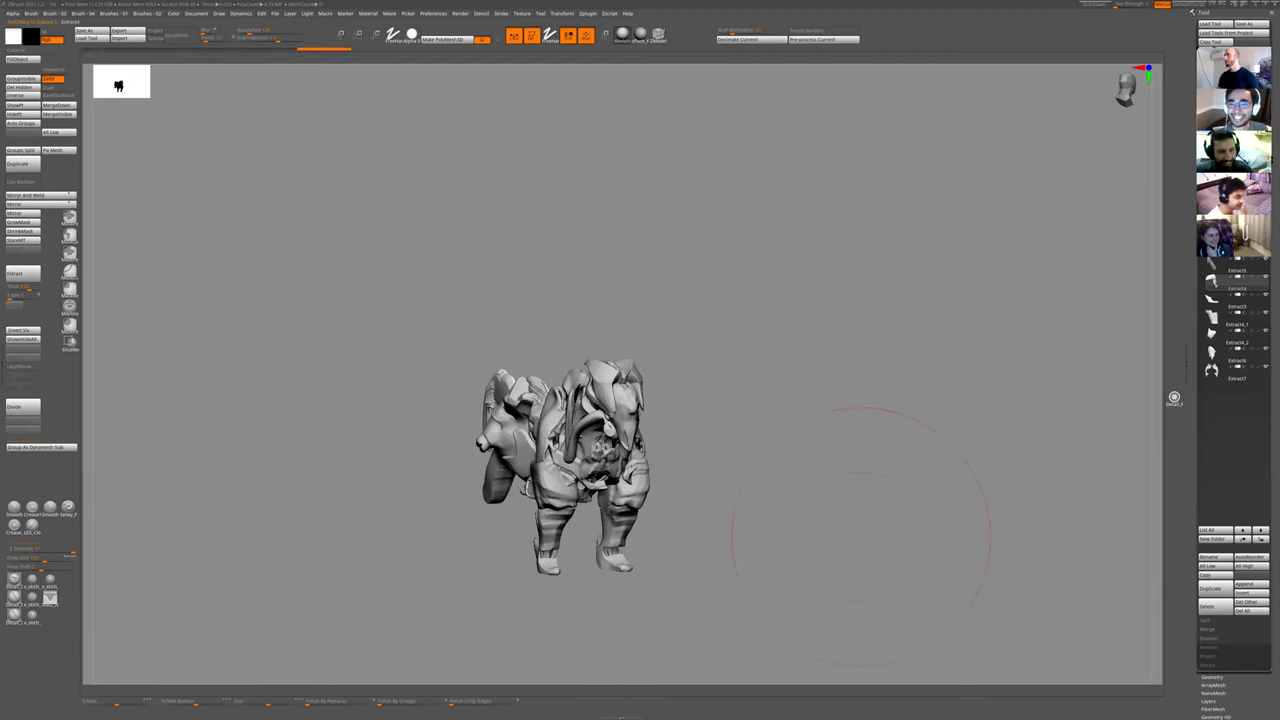
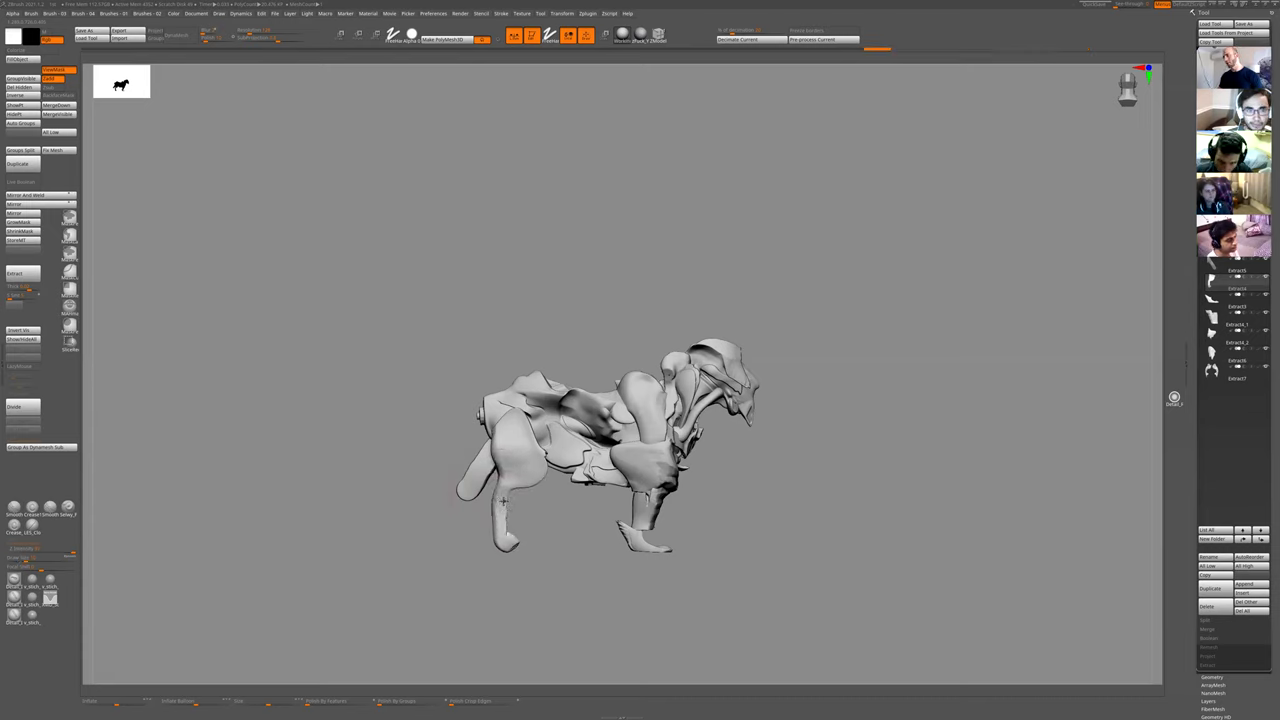
# - Slim the lower hind leg under the thigh and bend it into a curve toward the foot
pyautogui.moveTo(510, 515)
pyautogui.mouseDown()
pyautogui.moveTo(534, 517)
pyautogui.moveTo(534, 531)
pyautogui.moveTo(500, 525)
pyautogui.mouseUp()
pyautogui.hotkey('ctrl', 'z')
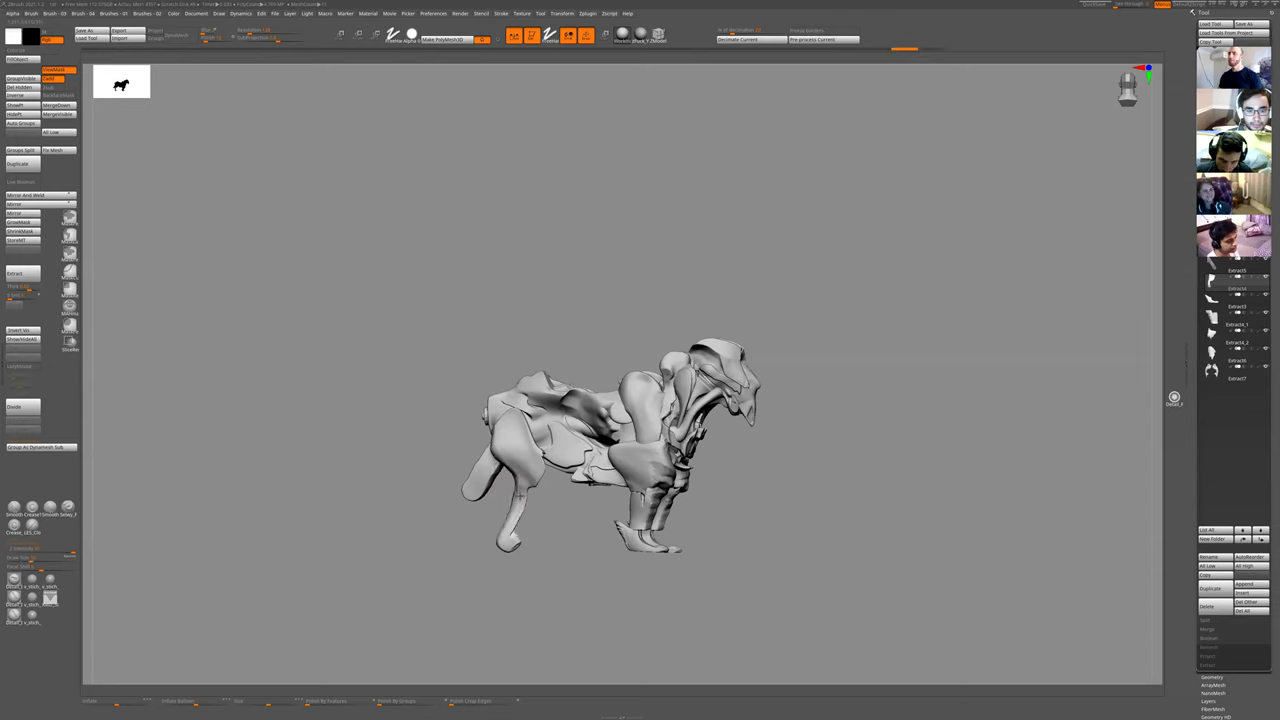
pyautogui.moveTo(503, 472)
pyautogui.mouseDown()
pyautogui.moveTo(446, 497)
pyautogui.moveTo(530, 502)
pyautogui.mouseUp()
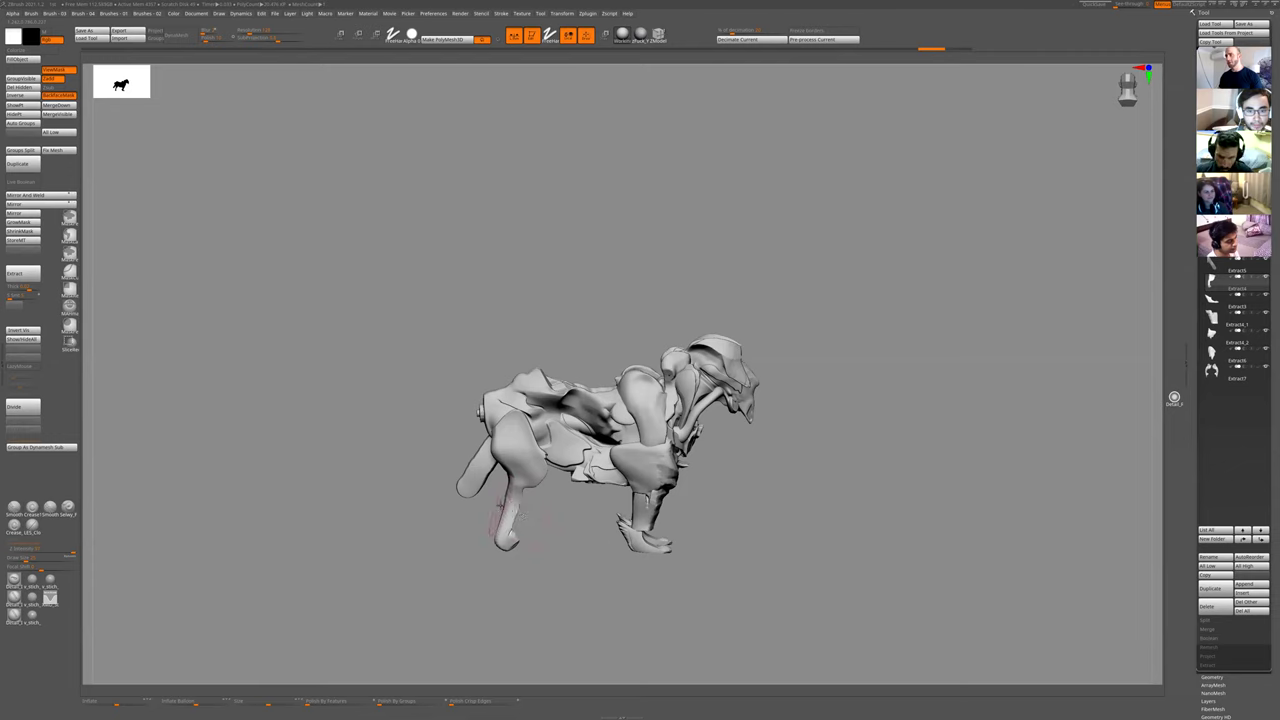
pyautogui.moveTo(500, 505); pyautogui.dragTo(540, 506)
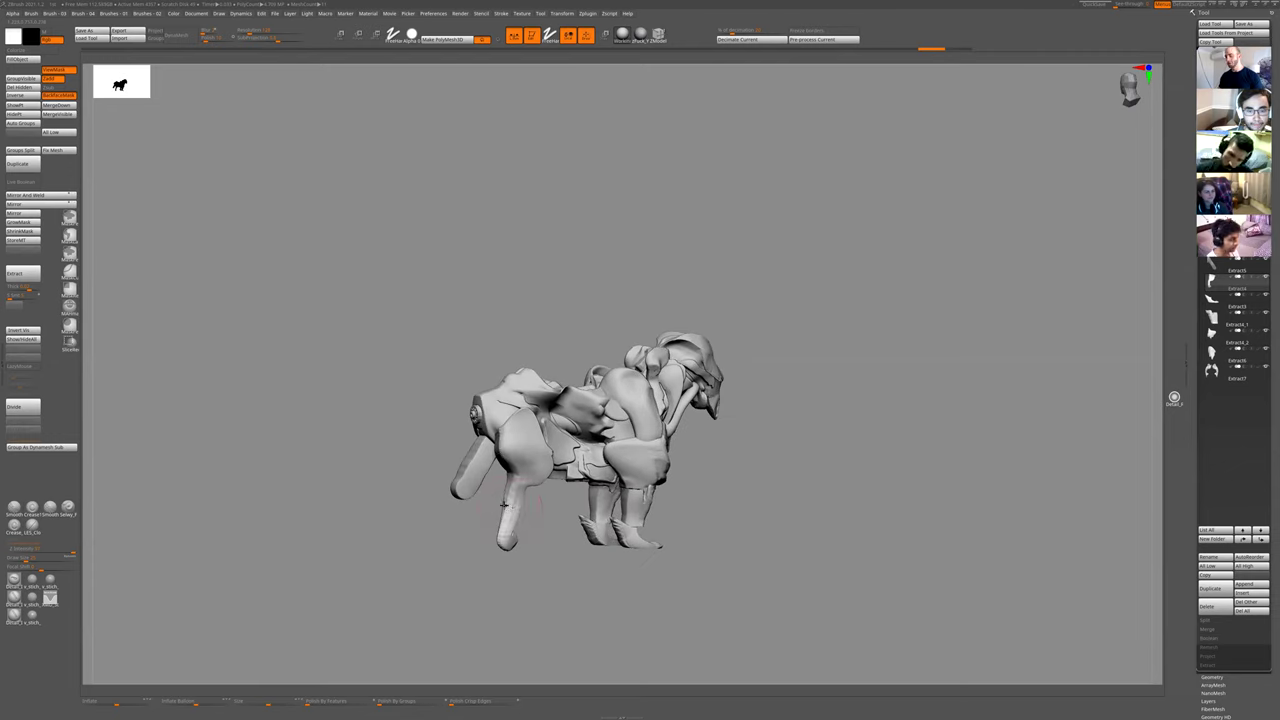
pyautogui.hotkey('ctrl', 'z')
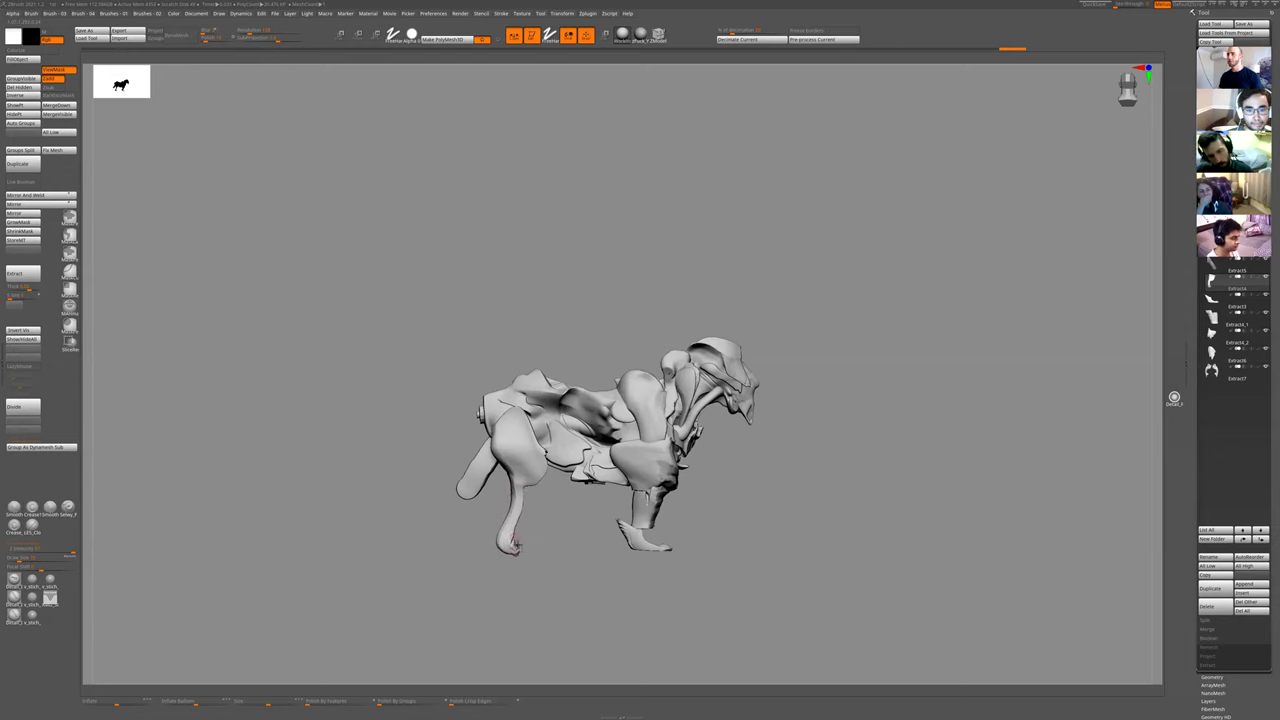
pyautogui.hotkey('ctrl', 'z')
pyautogui.hotkey('ctrl', 'z')
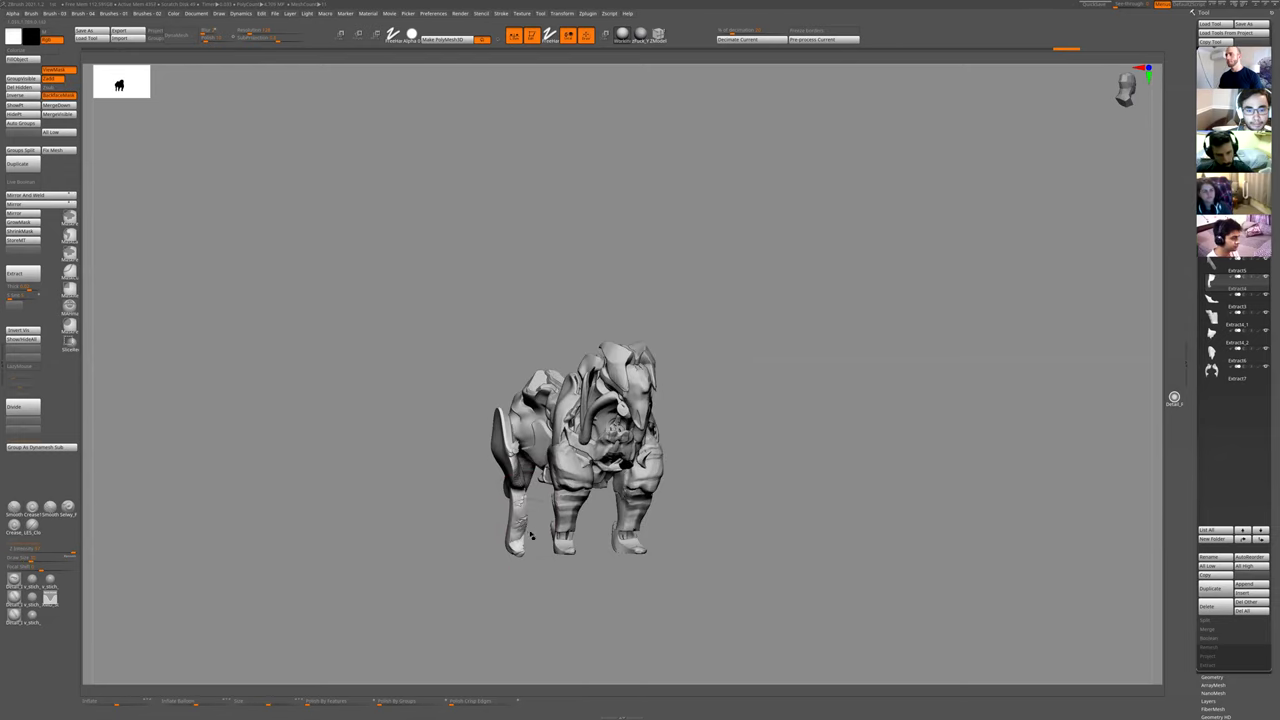
# - Broaden the top of the lower hind leg, taper it downward and pull the foot backward
pyautogui.hotkey('ctrl', 'z')
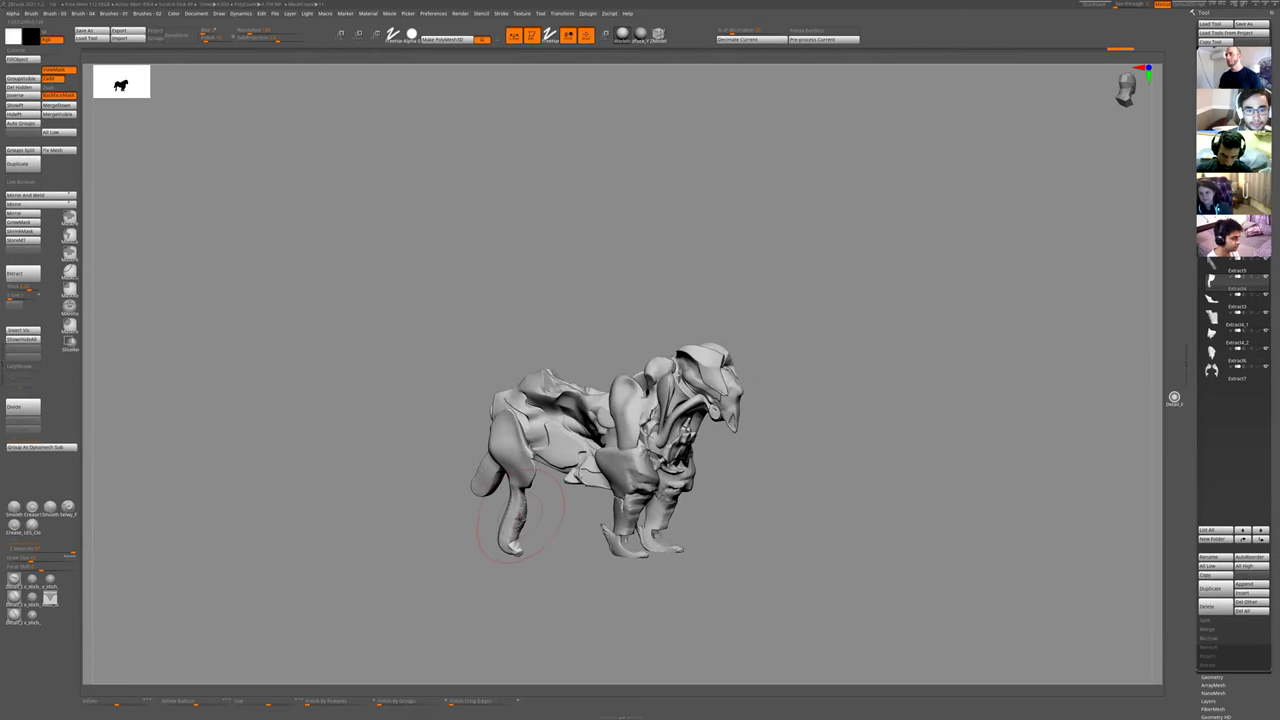
pyautogui.hotkey('ctrl', 'z')
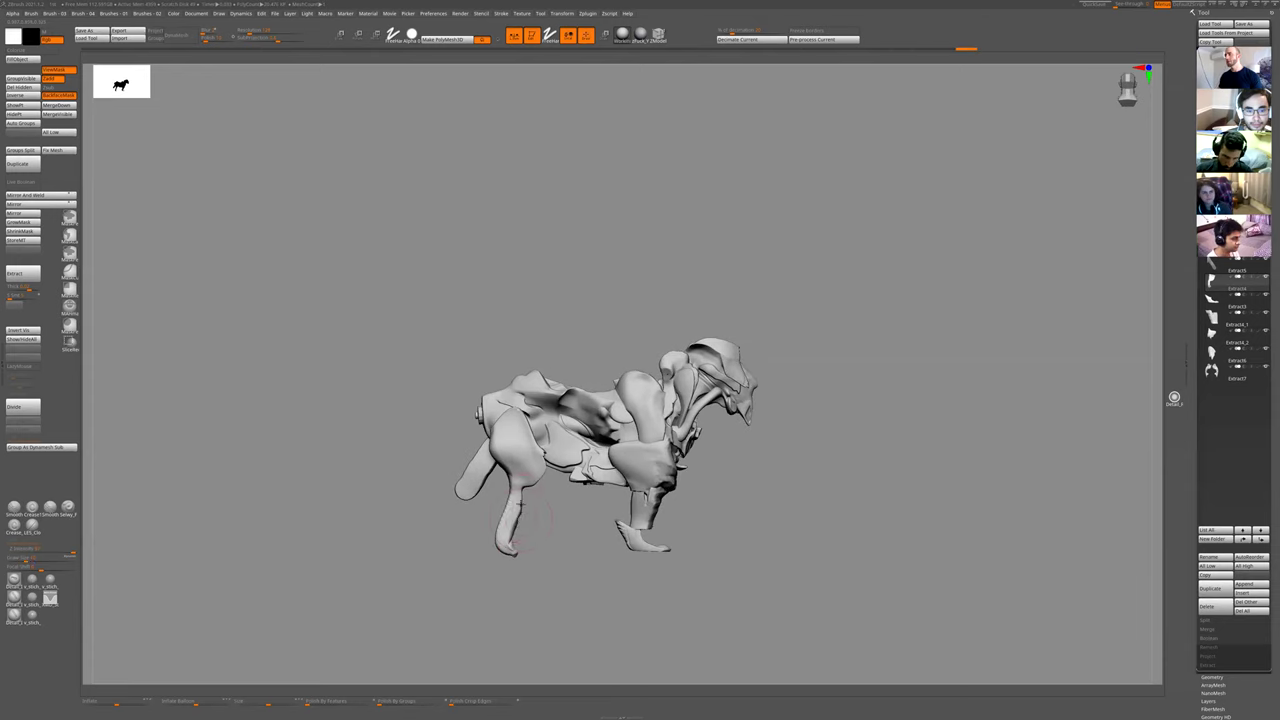
pyautogui.hotkey('ctrl', 'z')
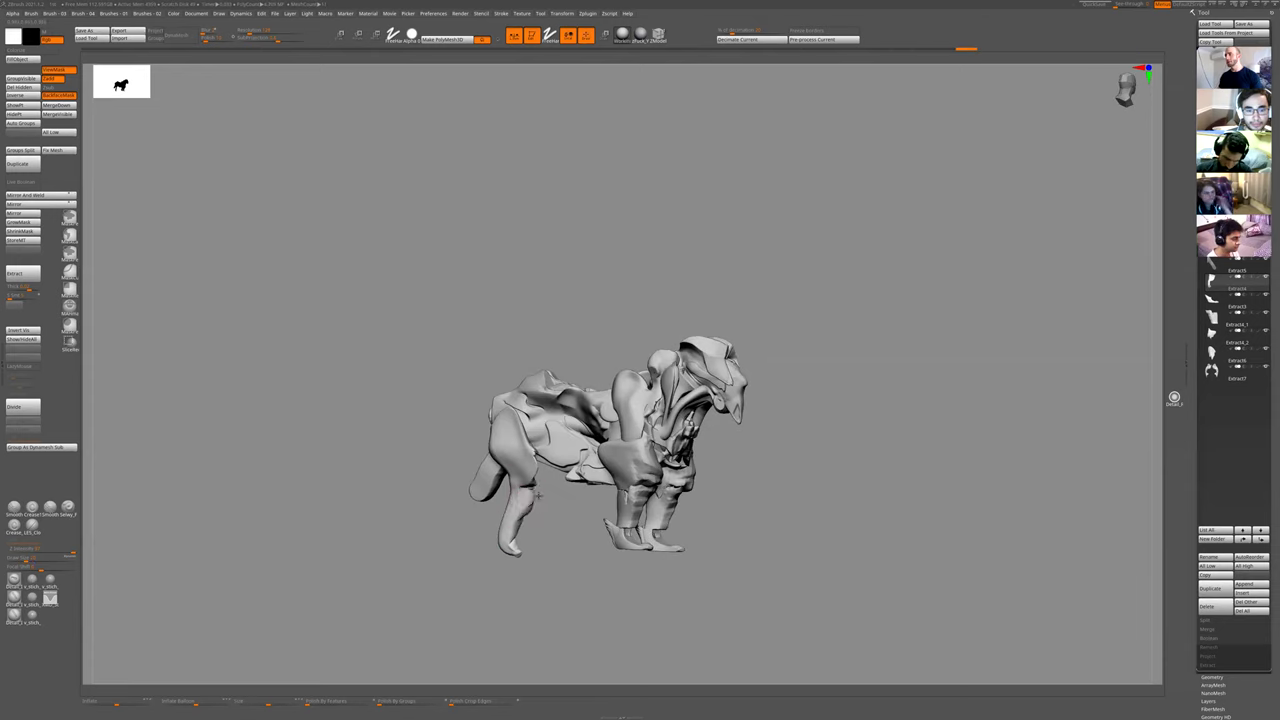
pyautogui.hotkey('ctrl', 'z')
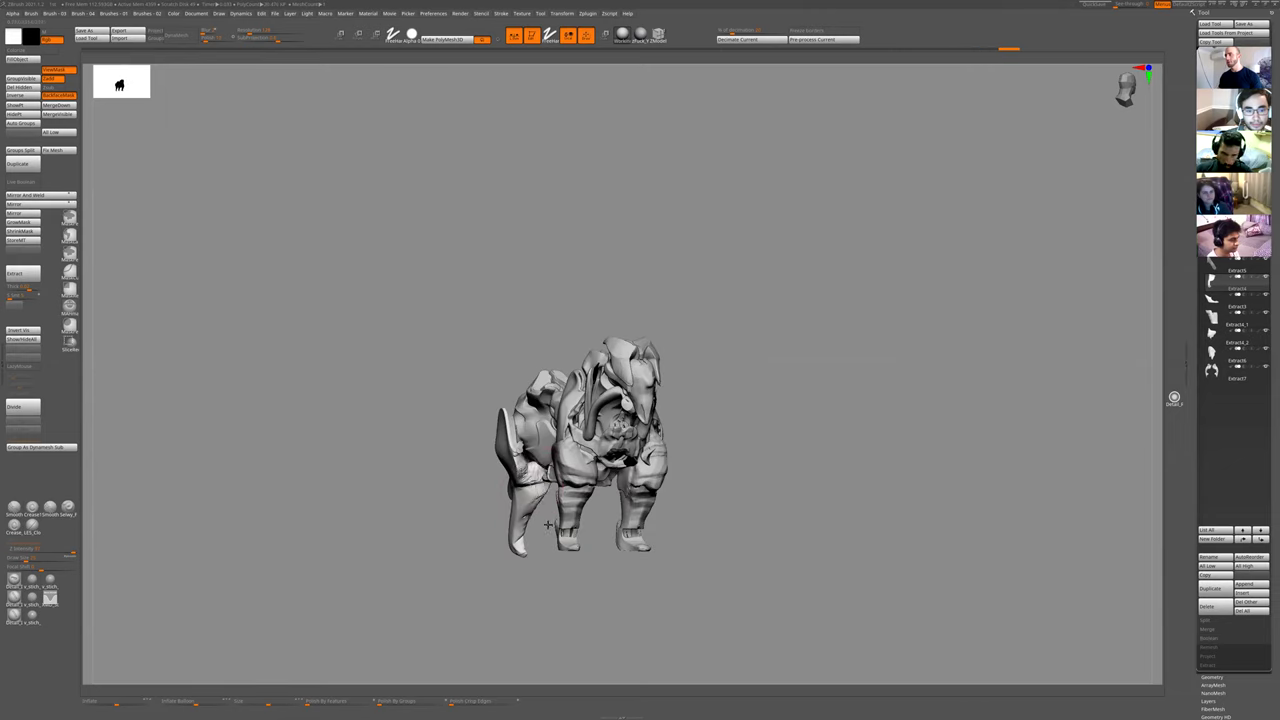
pyautogui.hotkey('ctrl', 'z')
pyautogui.hotkey('ctrl', 'z')
pyautogui.hotkey('ctrl', 'z')
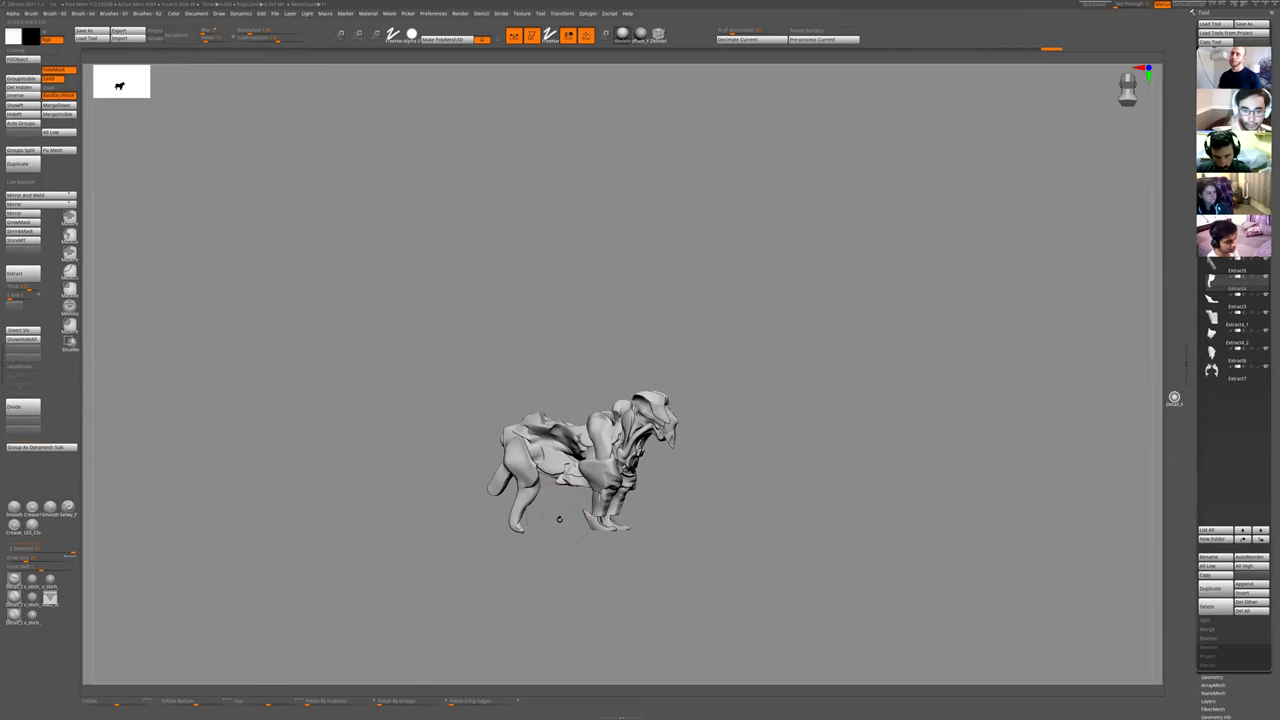
pyautogui.hotkey('ctrl', 'z')
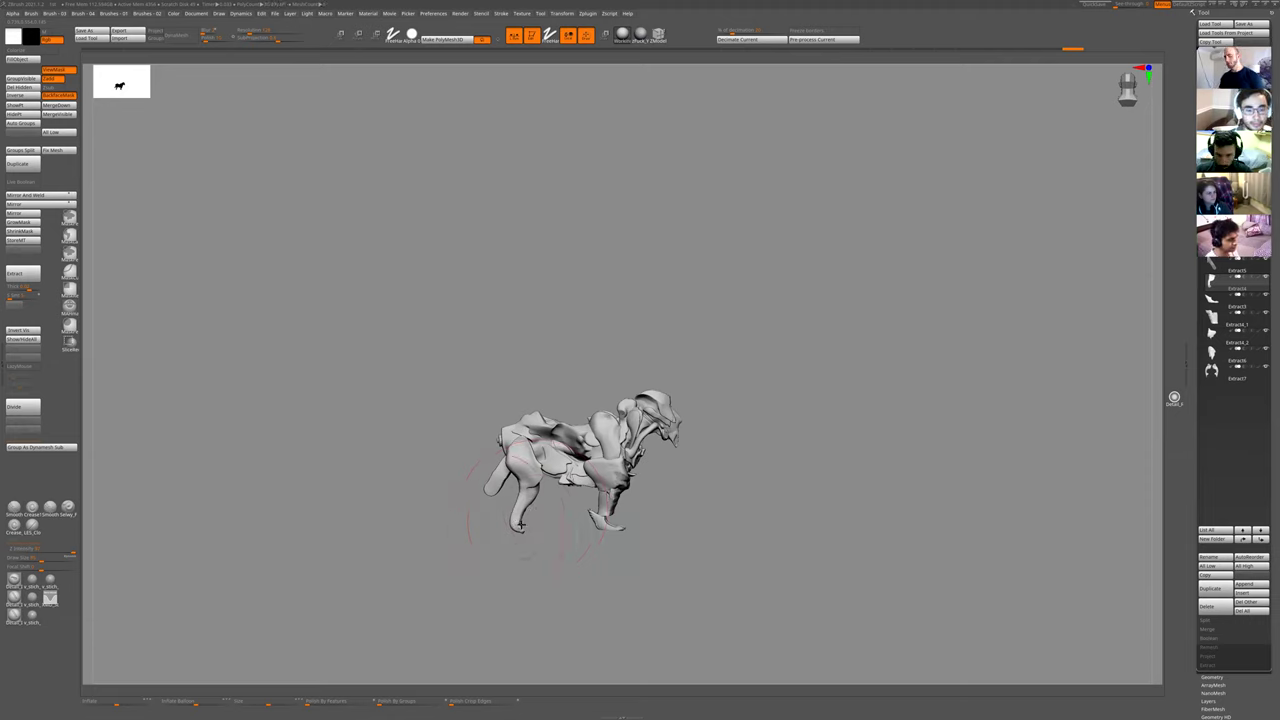
pyautogui.moveTo(523, 525); pyautogui.dragTo(508, 522)
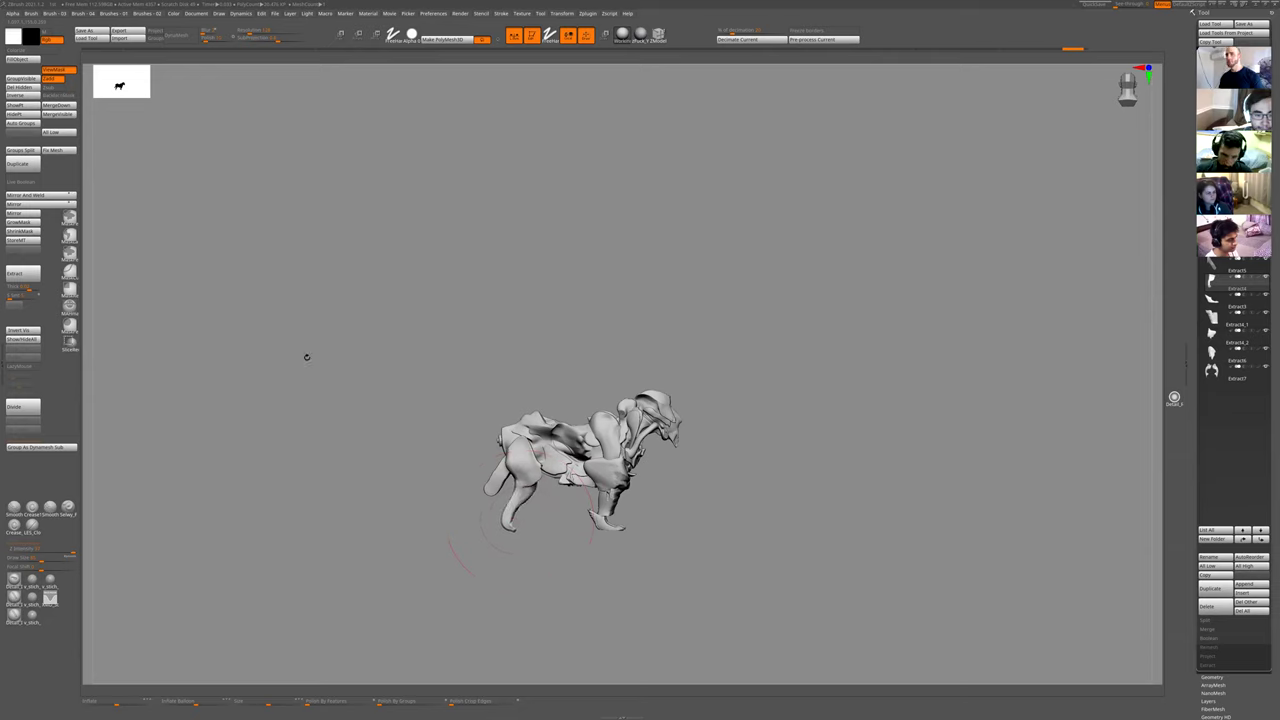
# - Isolate the hind leg and try Mirror And Weld on it
pyautogui.click(22, 339)
pyautogui.click(35, 195)
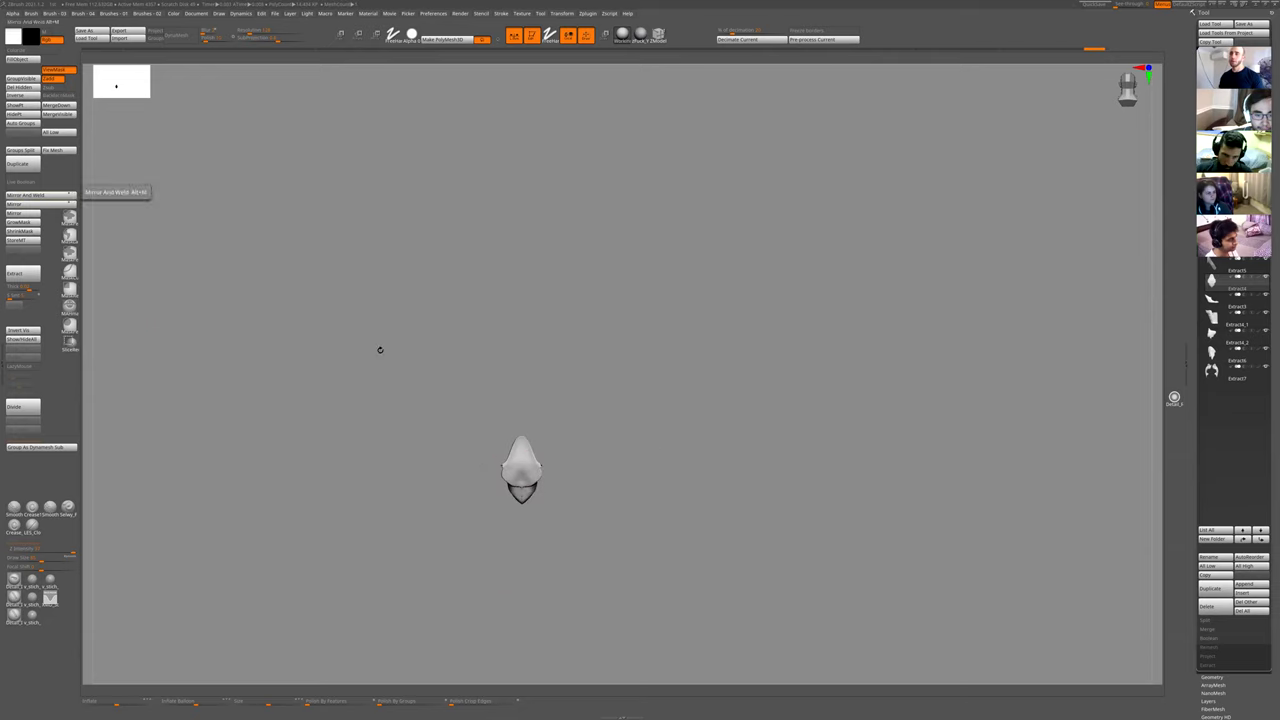
pyautogui.hotkey('ctrl', 'z')
# - Try mirroring the isolated hind leg from one side of the body to the other
pyautogui.click(39, 206)
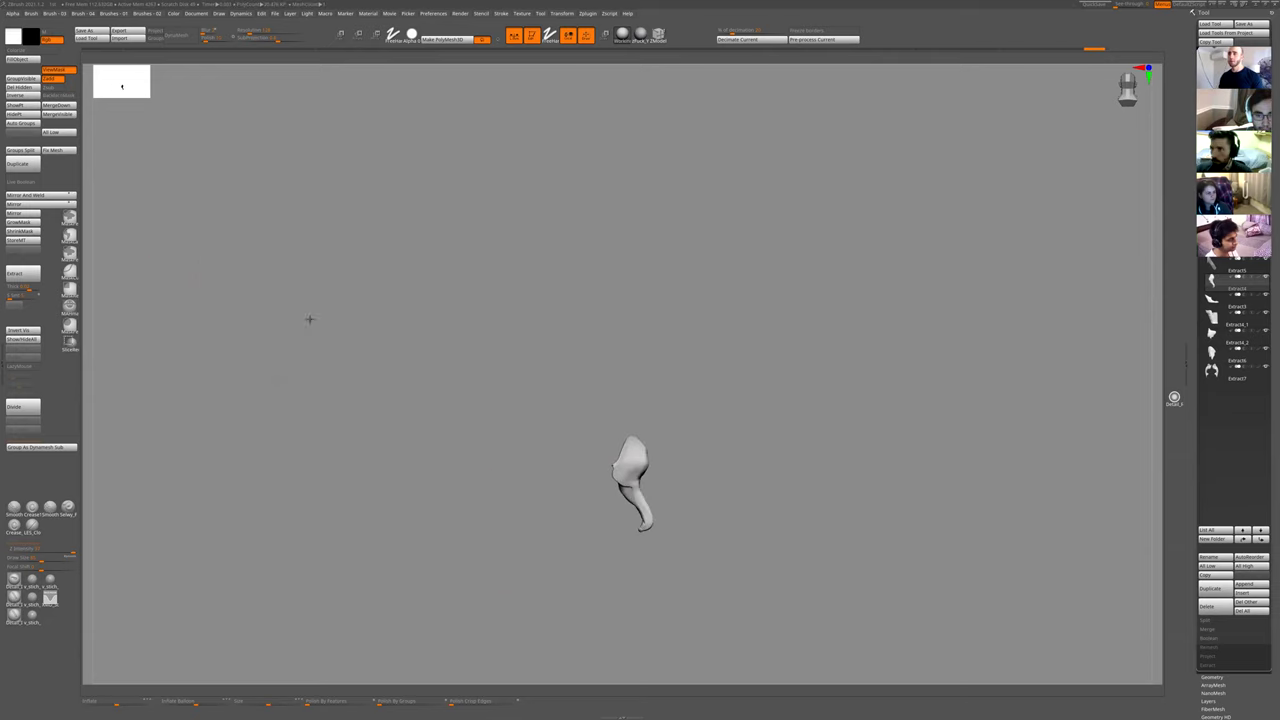
pyautogui.moveTo(309, 320); pyautogui.dragTo(250, 318)
pyautogui.hotkey('ctrl', 'z')
pyautogui.click(72, 205)
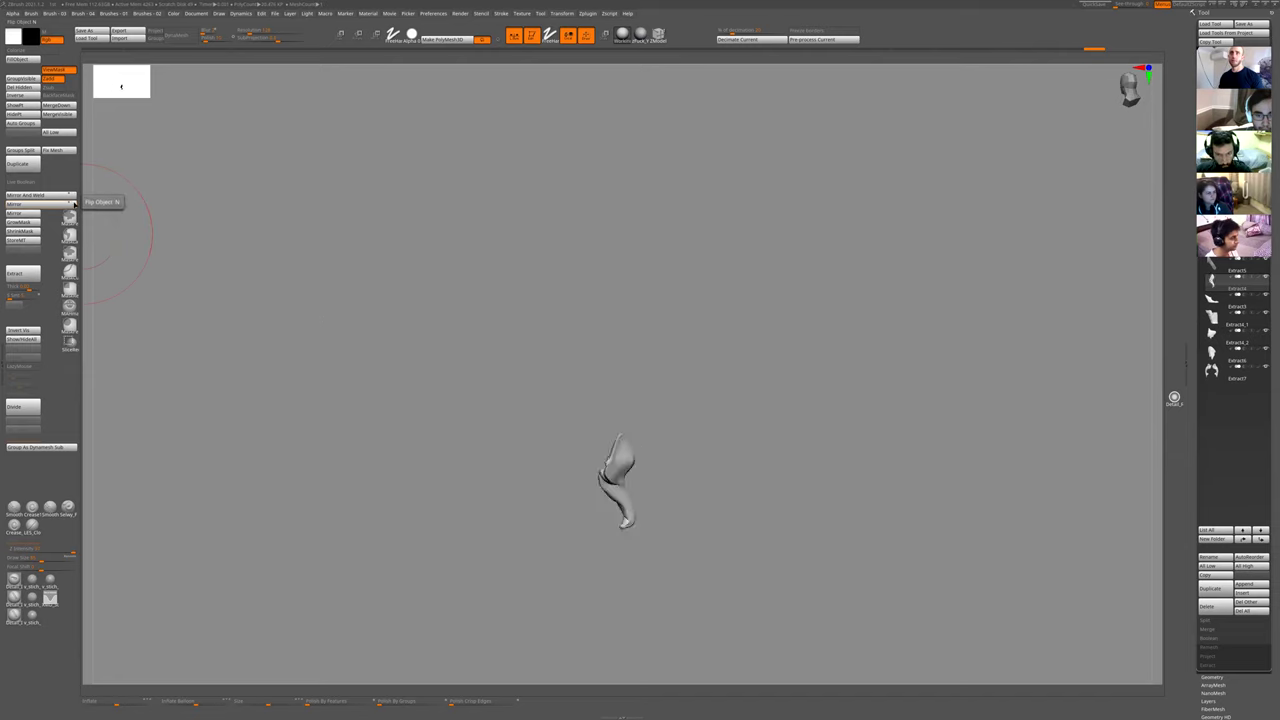
pyautogui.click(72, 205)
pyautogui.click(71, 204)
pyautogui.click(70, 204)
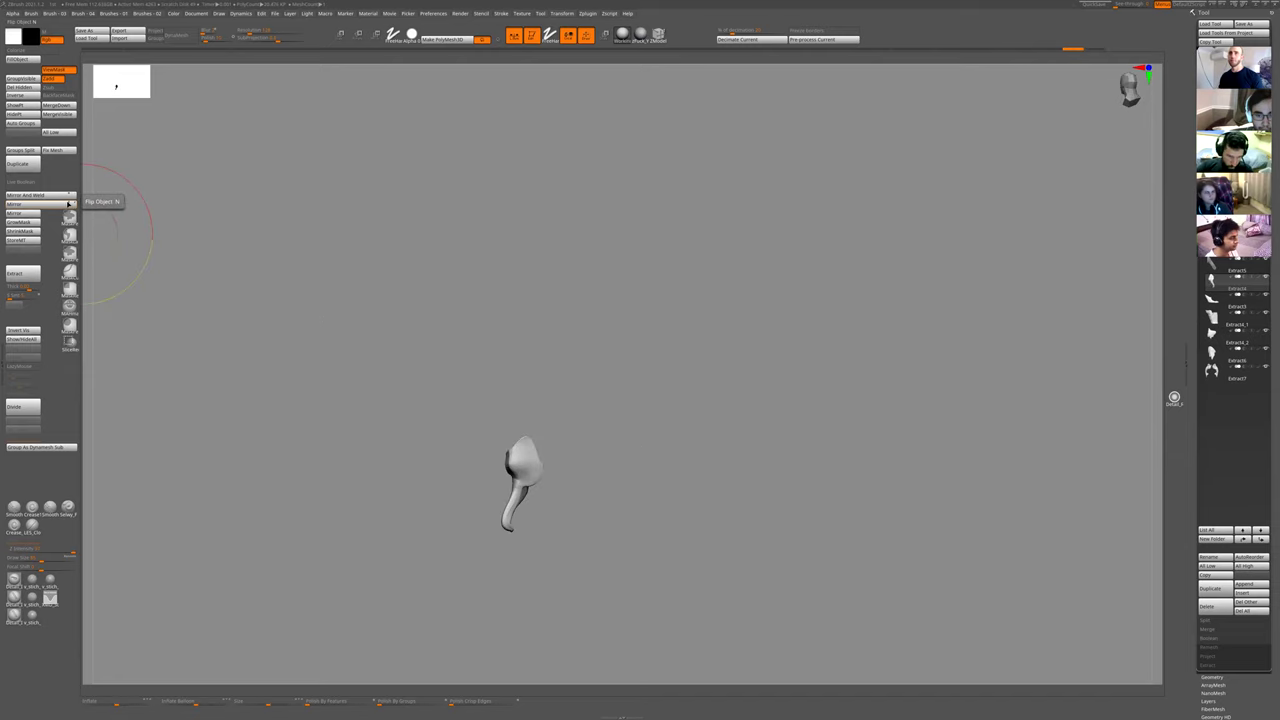
pyautogui.click(70, 204)
pyautogui.click(70, 204)
pyautogui.click(67, 207)
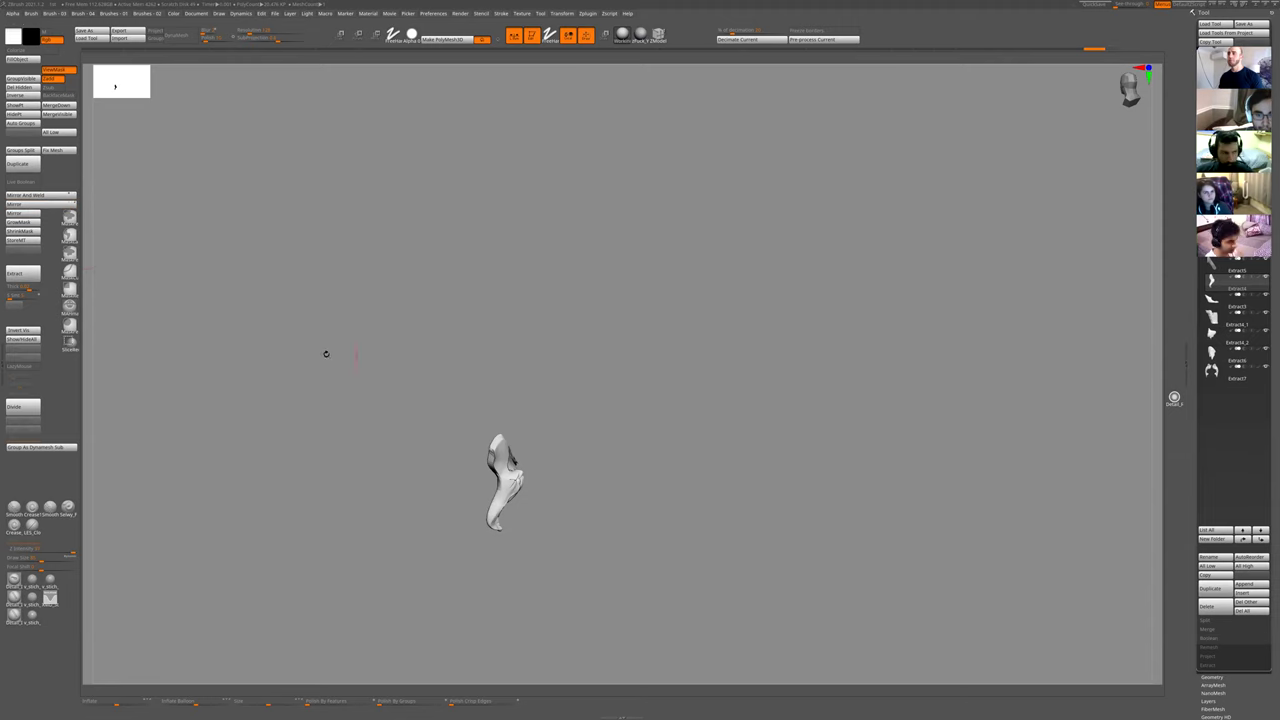
pyautogui.moveTo(540, 405); pyautogui.dragTo(110, 314)
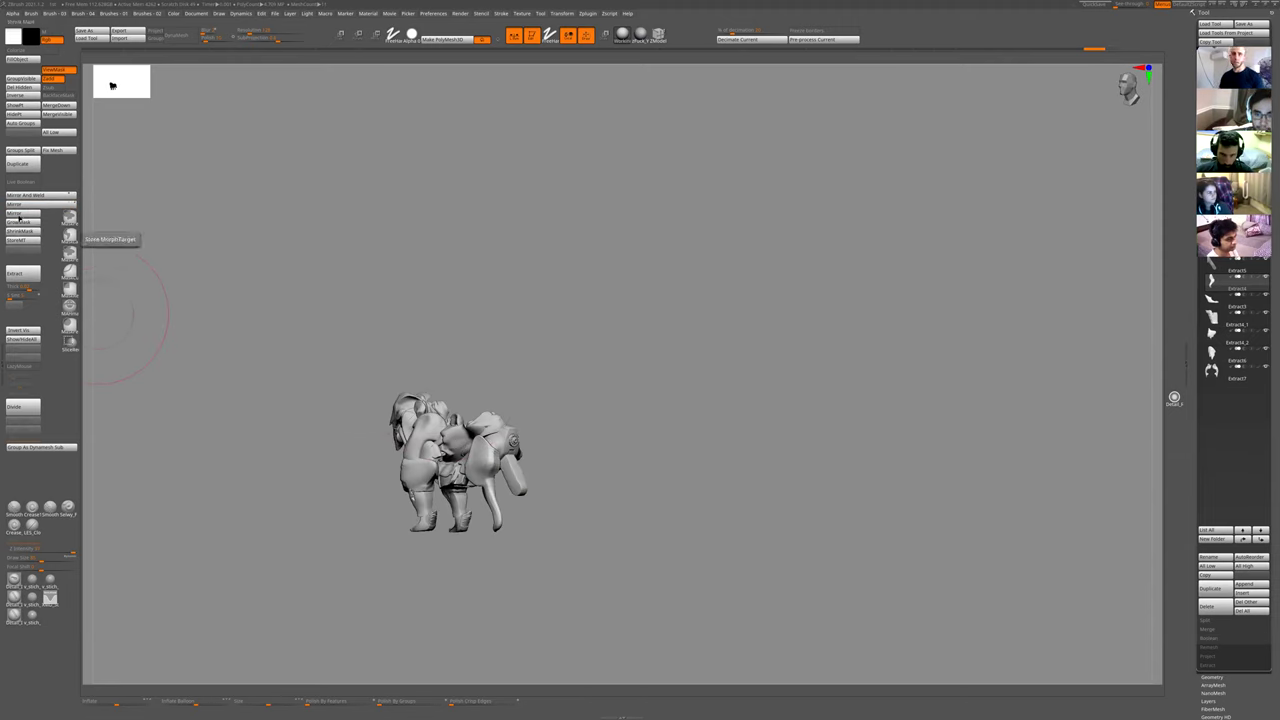
# - Duplicate the hind leg and mirror the copy so that each side of the body has one
pyautogui.hotkey('ctrl', 'shift', 'd')
pyautogui.hotkey('shift', 's')
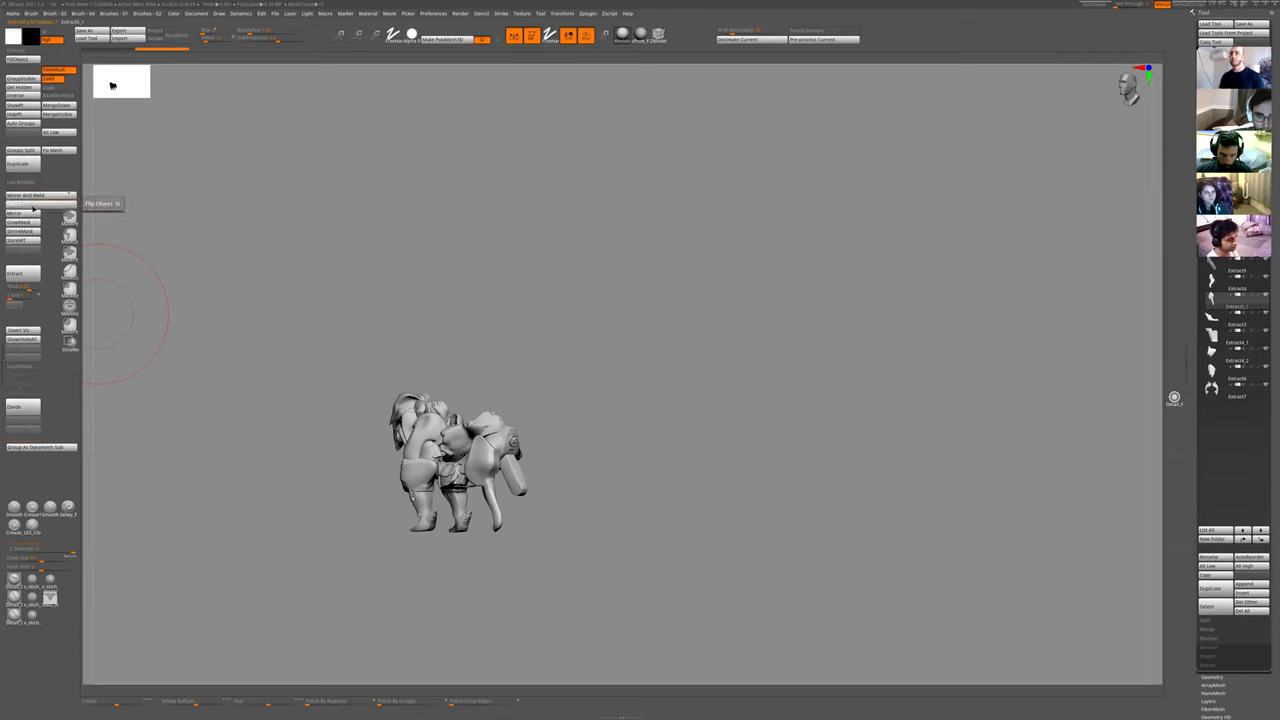
pyautogui.moveTo(596, 347); pyautogui.dragTo(518, 508)
pyautogui.moveTo(739, 458); pyautogui.dragTo(620, 423)
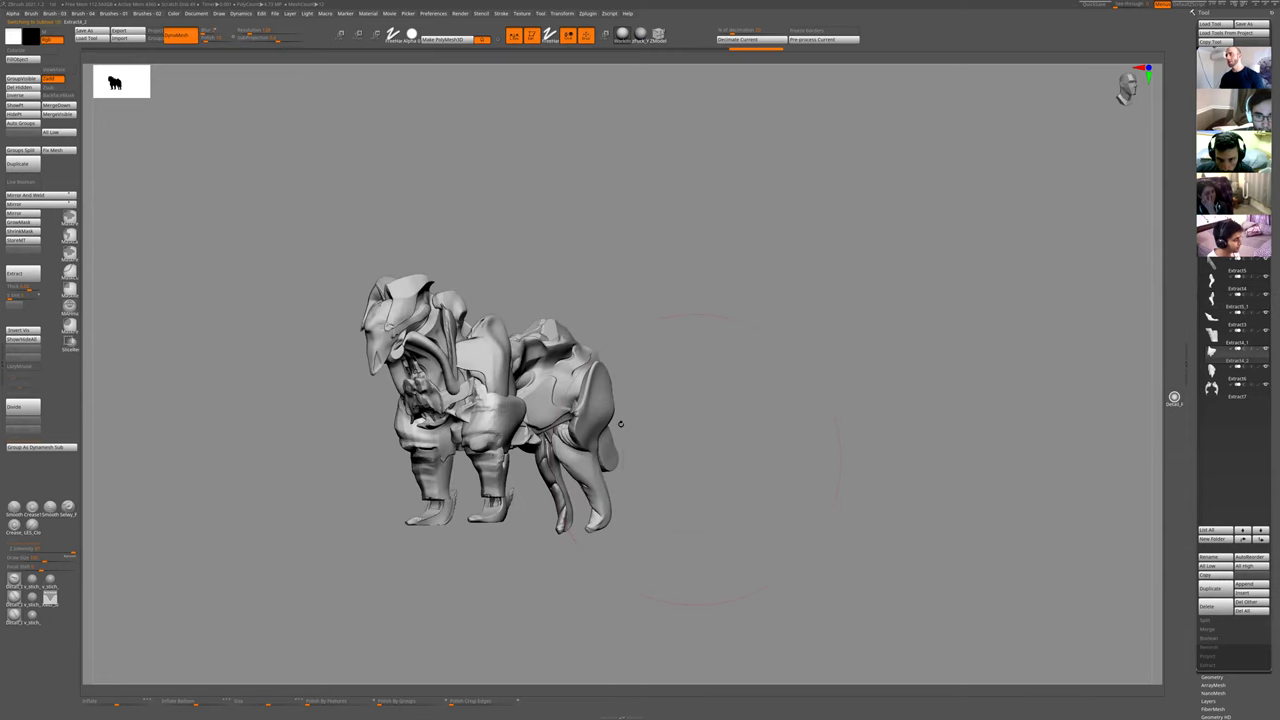
pyautogui.moveTo(677, 474); pyautogui.dragTo(675, 441)
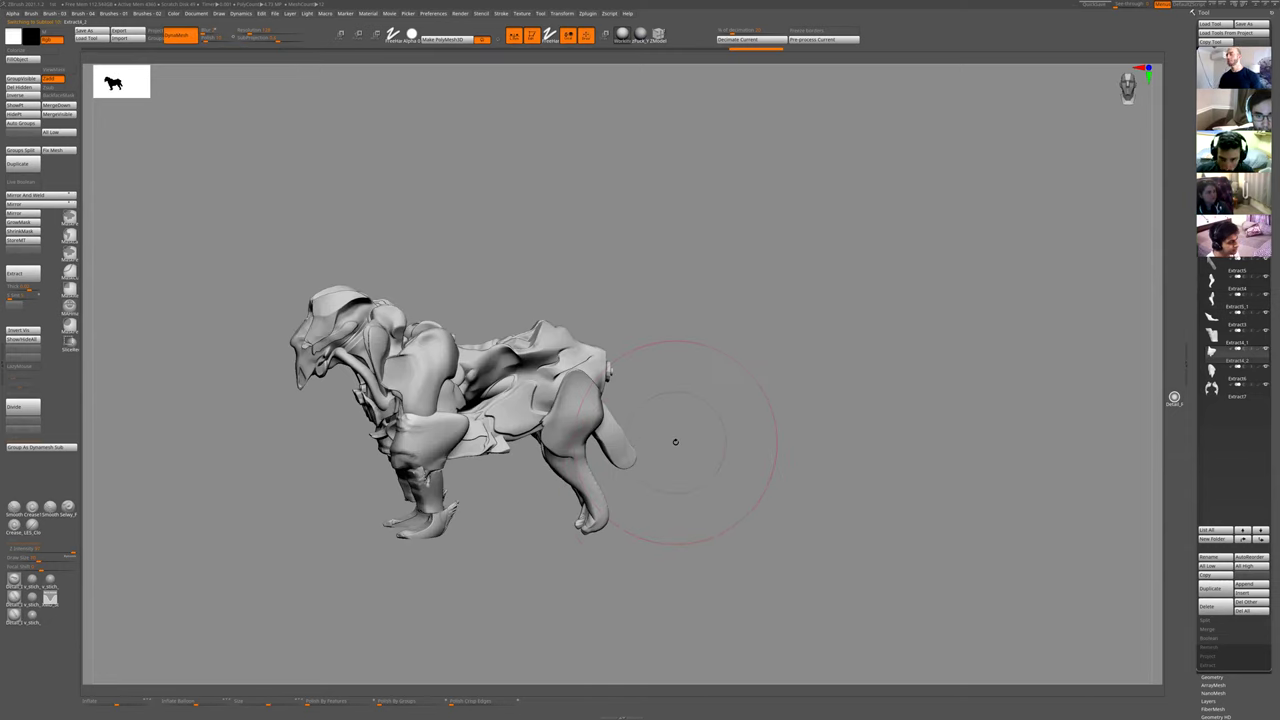
# - Isolate the front-leg guards and cycle upward through the subtools to examine each piece on its own
pyautogui.hotkey('shift', 's')
pyautogui.hotkey('shift', 's')
pyautogui.hotkey('shift', 's')
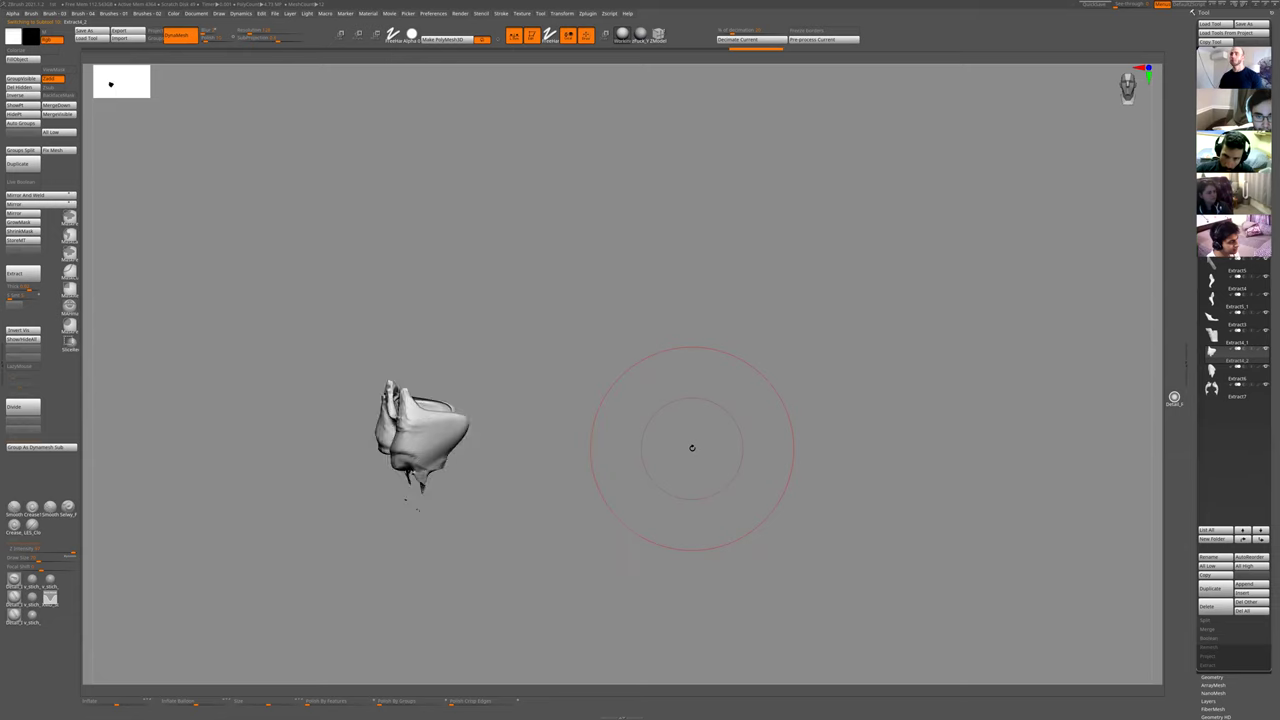
pyautogui.press('Up')
pyautogui.press('Up')
pyautogui.press('Up')
pyautogui.press('Up')
pyautogui.press('Up')
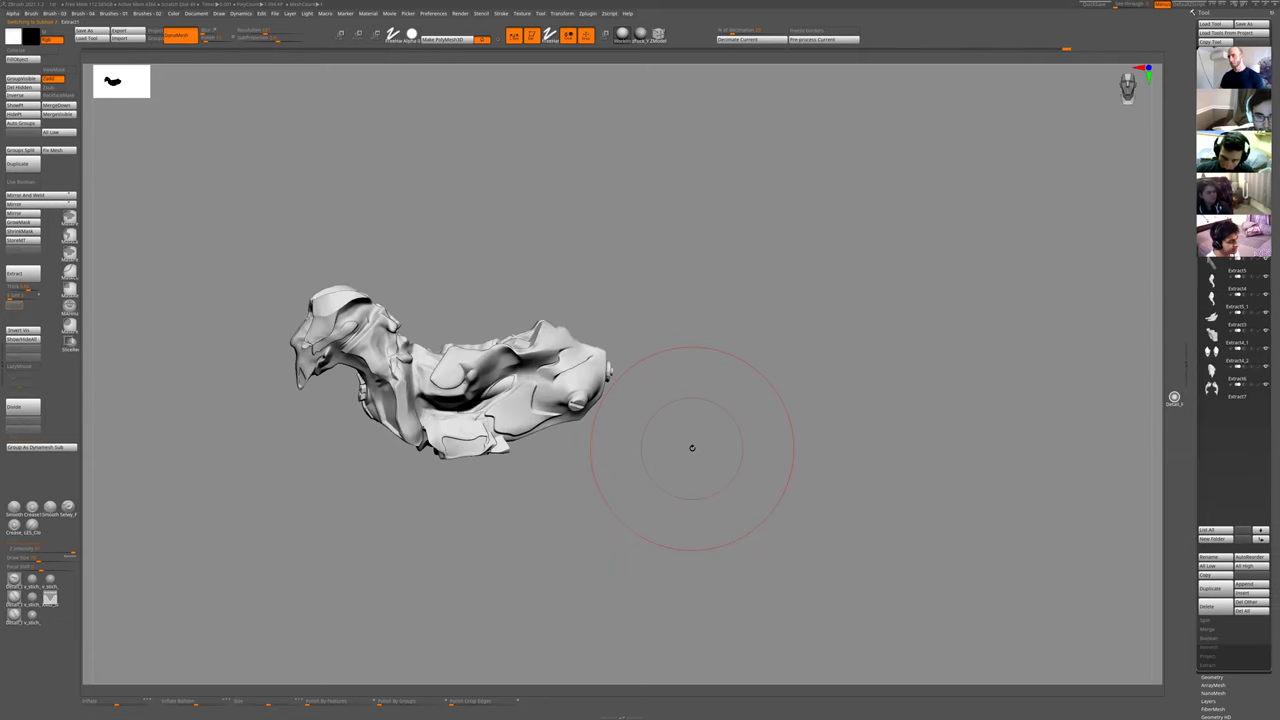
pyautogui.press('Up')
pyautogui.press('Up')
pyautogui.press('Up')
pyautogui.press('Up')
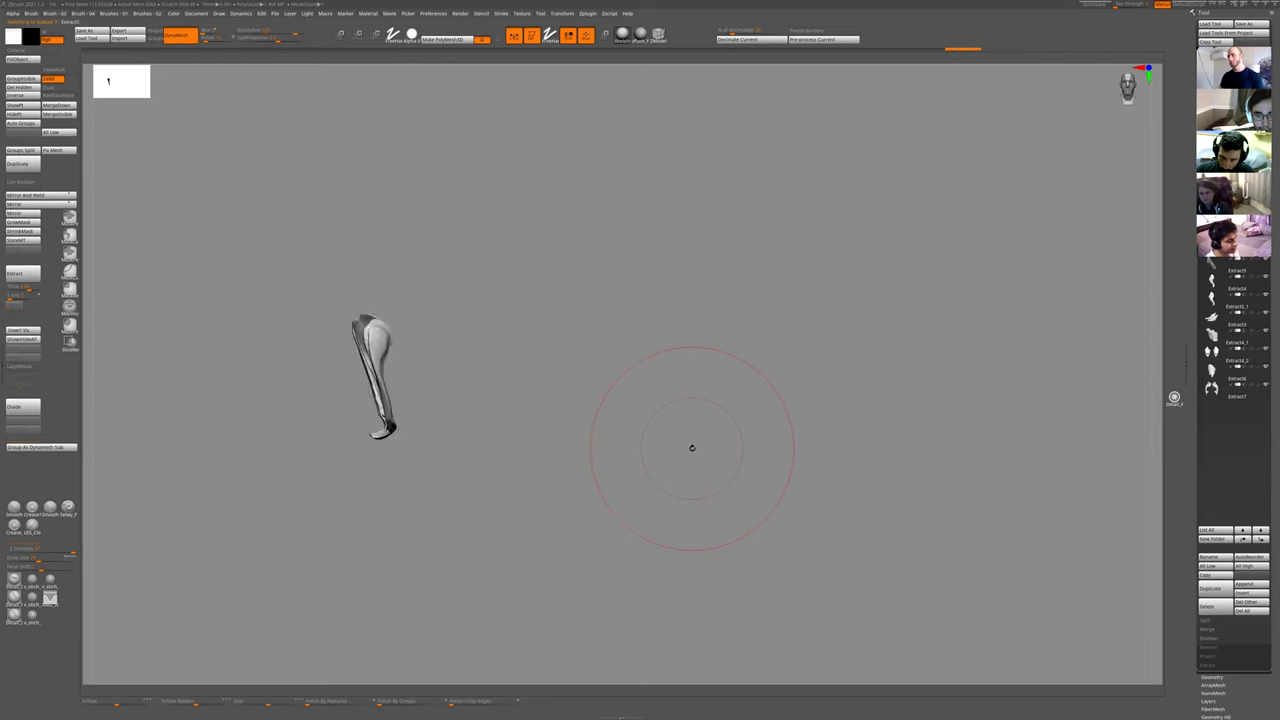
# - Bring back all pieces of the creature and cycle through the subtools from the front-leg armor to the body
pyautogui.press('Up')
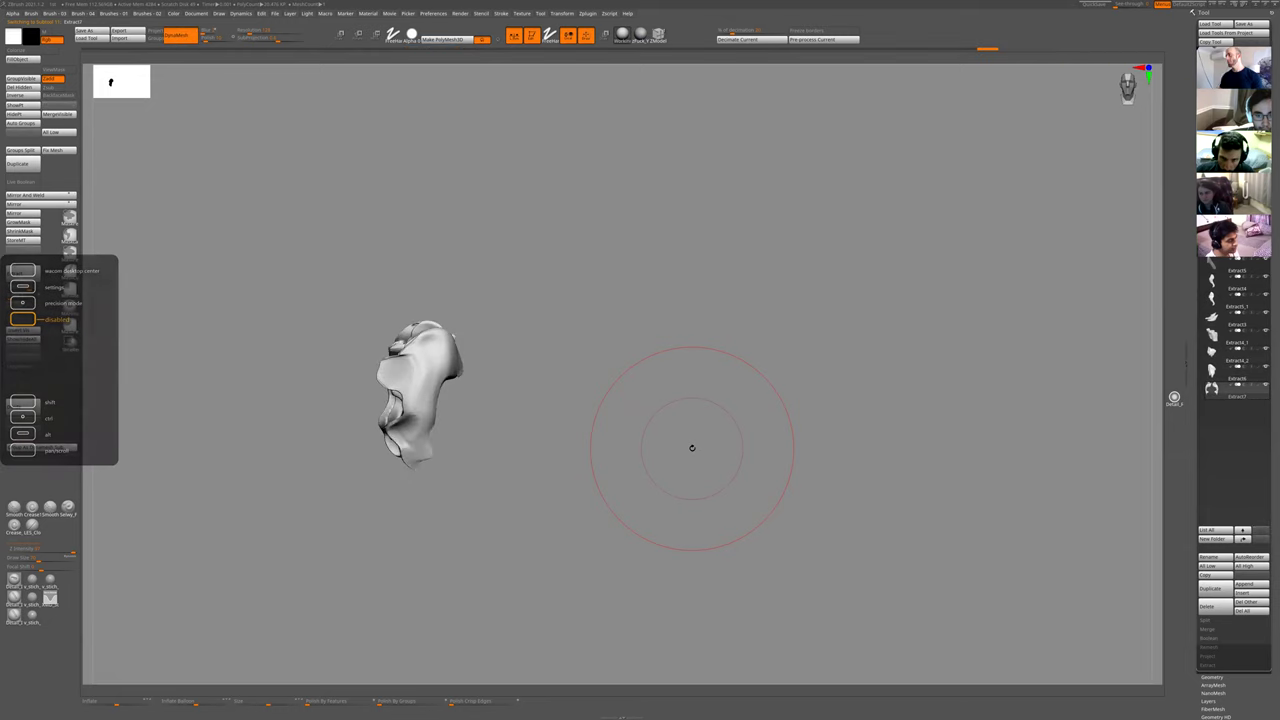
pyautogui.hotkey('shift', 'f')
pyautogui.hotkey('shift', 's')
pyautogui.press('Up')
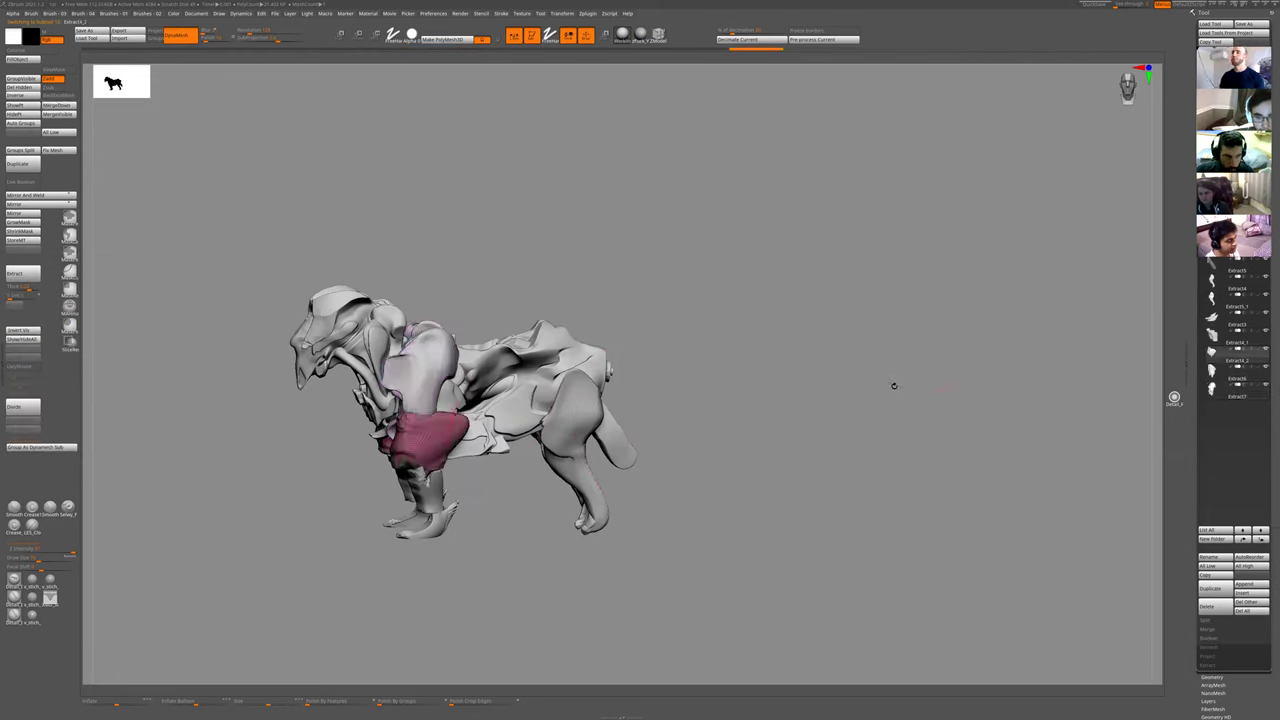
pyautogui.press('Up')
pyautogui.press('Up')
pyautogui.press('Up')
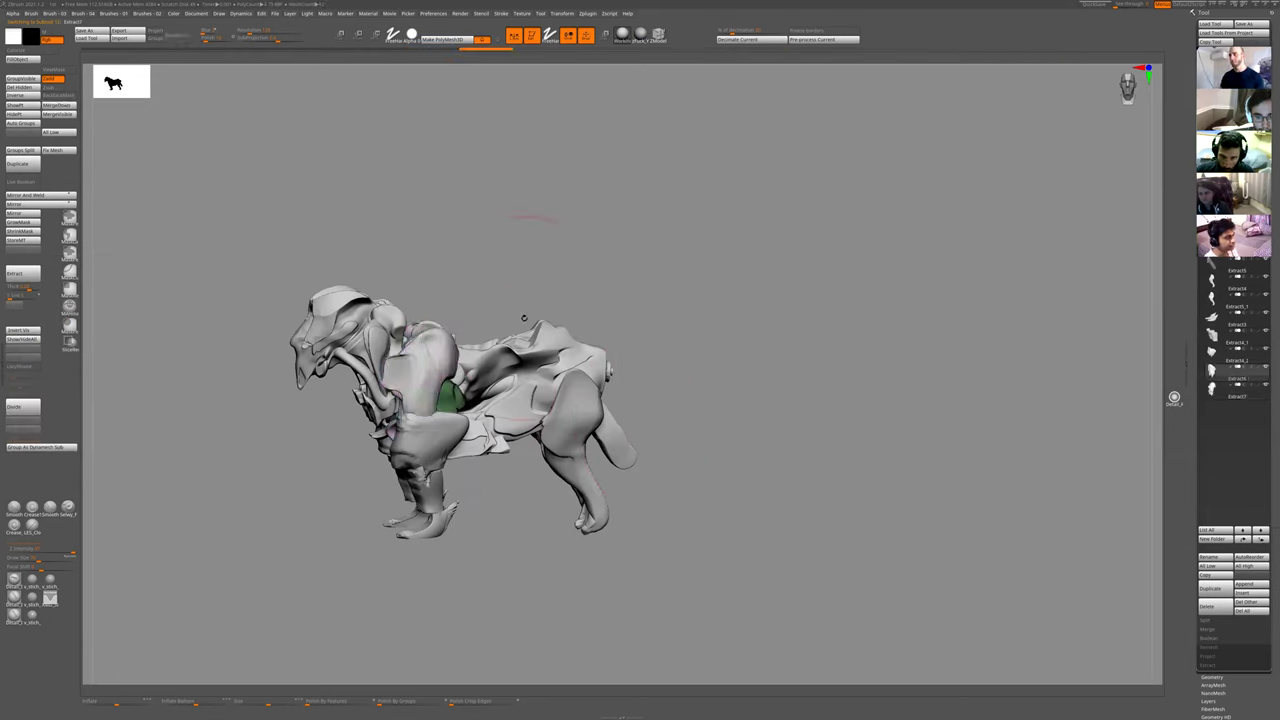
pyautogui.press('Up')
pyautogui.press('Up')
pyautogui.press('Up')
pyautogui.press('Up')
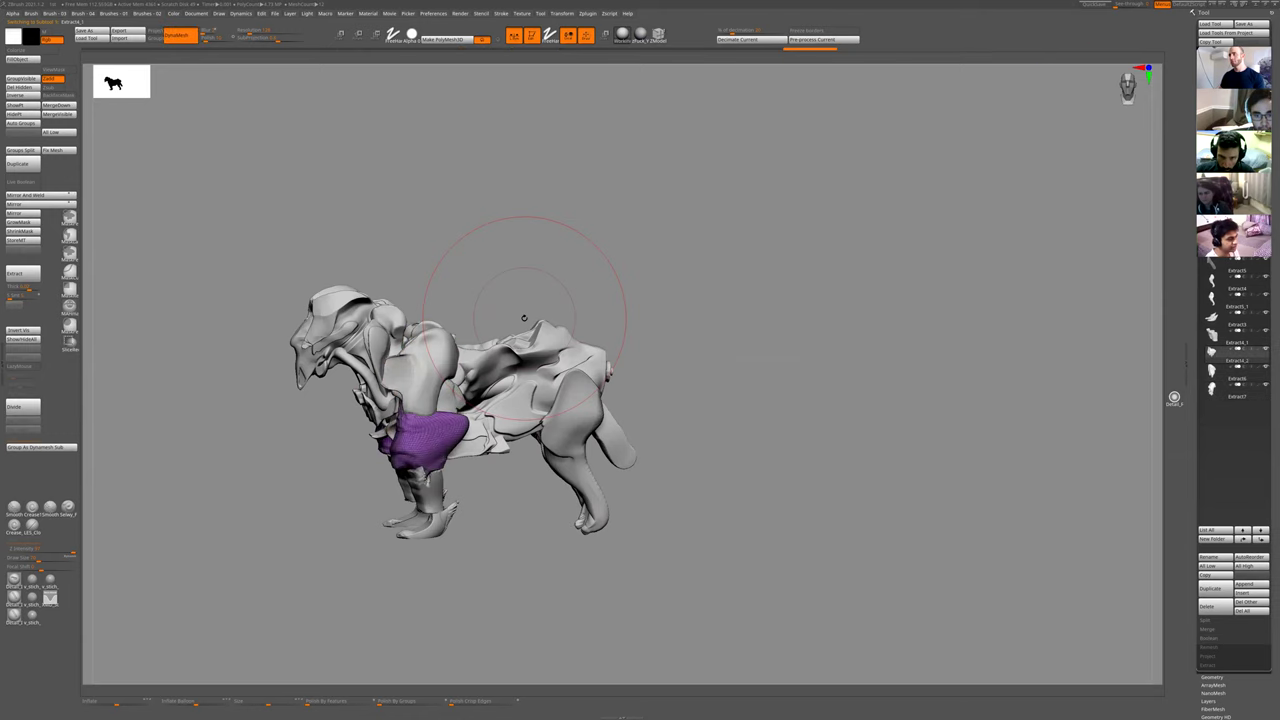
pyautogui.press('Up')
pyautogui.press('Up')
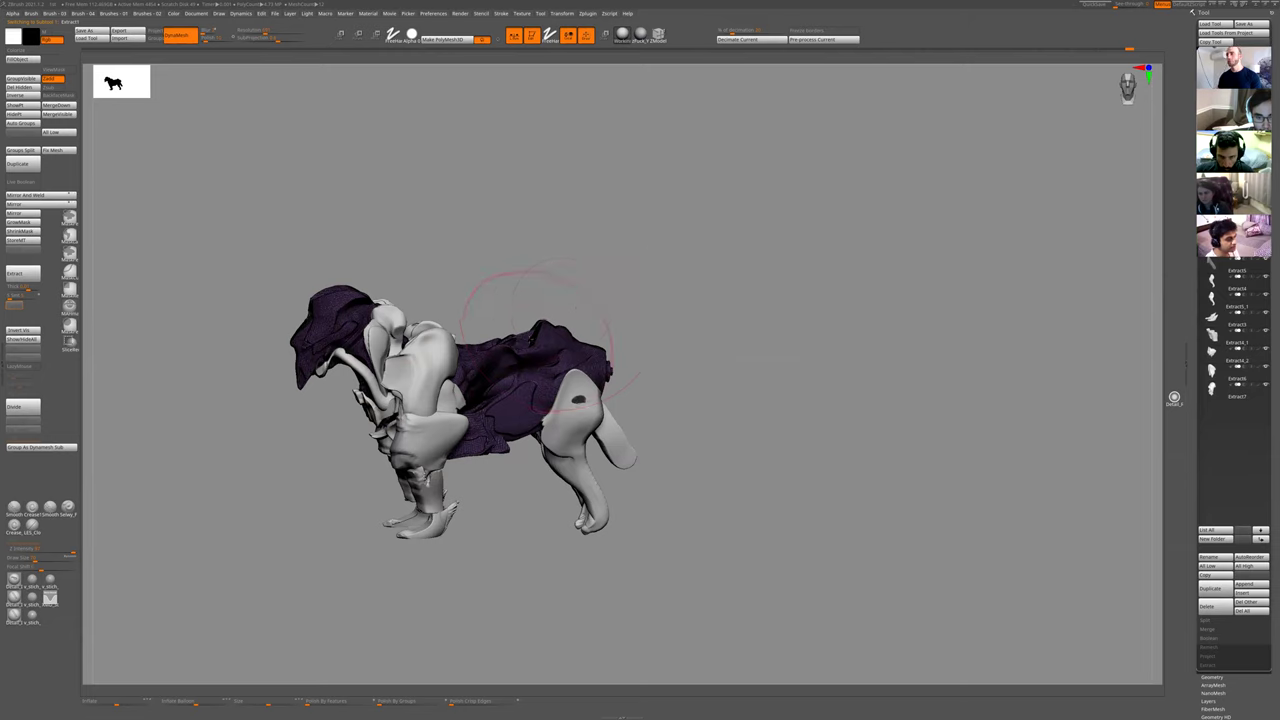
# - Select the upper front-leg guards and stretch their top edges upward over the shoulder armor
pyautogui.moveTo(729, 360); pyautogui.dragTo(418, 456)
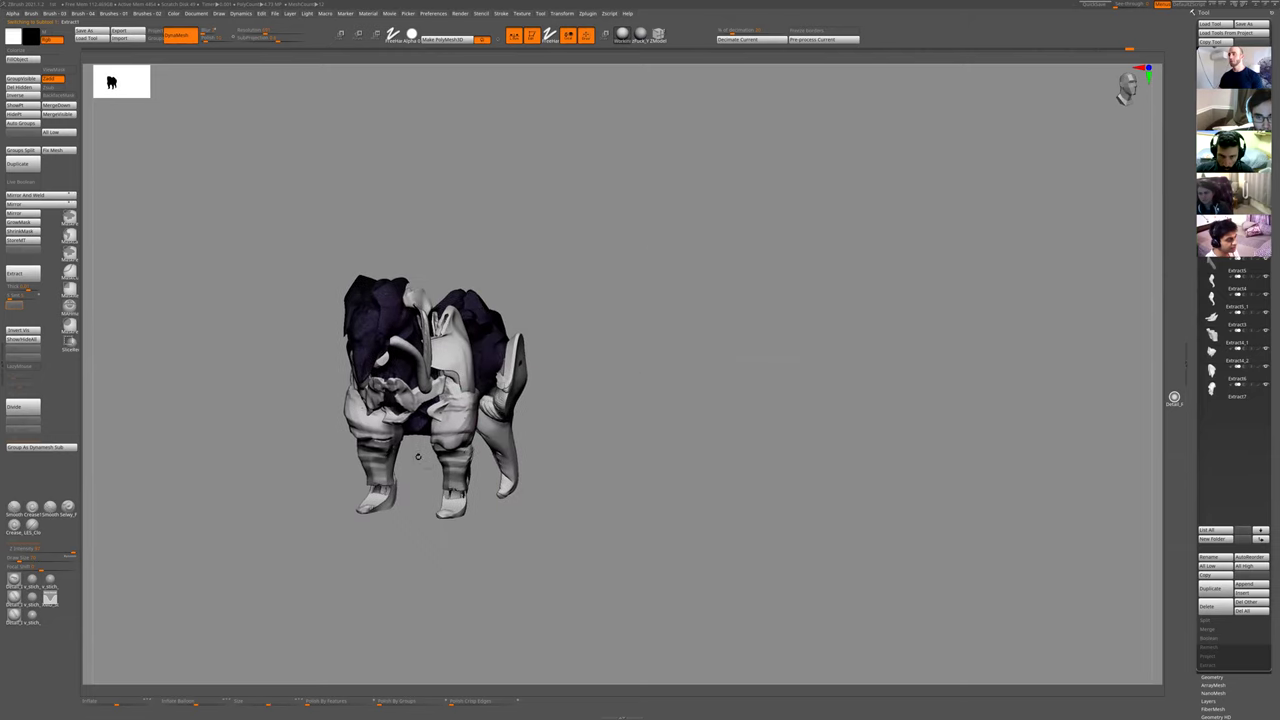
pyautogui.keyDown('shift'); pyautogui.moveTo(519, 436); pyautogui.dragTo(514, 437); pyautogui.keyUp('shift')
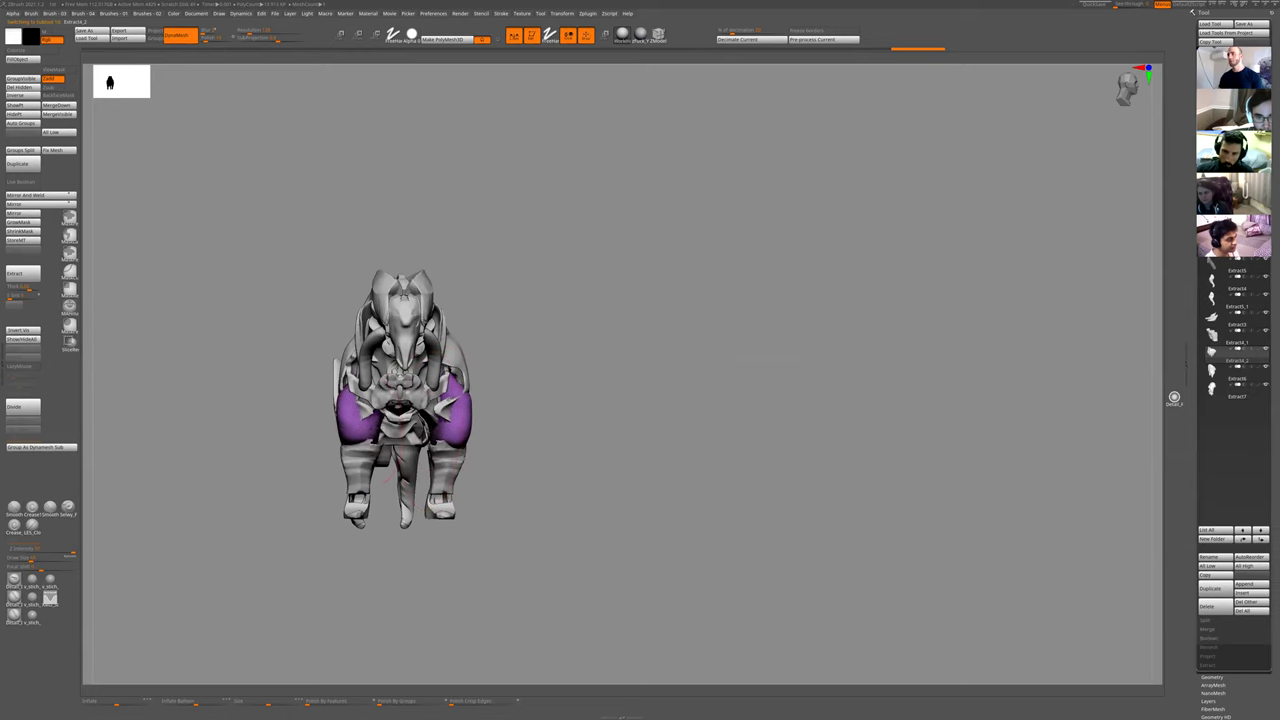
pyautogui.moveTo(527, 412); pyautogui.dragTo(324, 424)
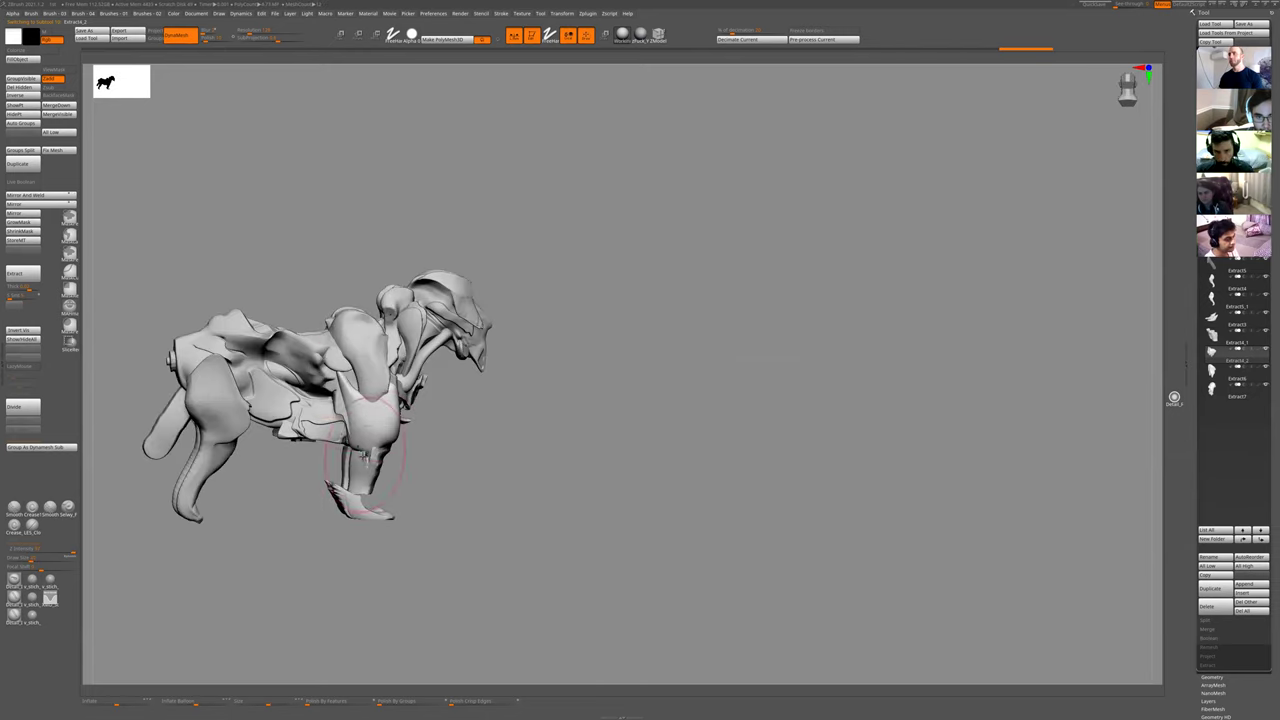
pyautogui.hotkey('shift', 's')
pyautogui.moveTo(357, 443)
pyautogui.mouseDown(button='right')
pyautogui.moveTo(370, 432)
pyautogui.moveTo(349, 425)
pyautogui.mouseUp(button='right')
pyautogui.moveTo(369, 489)
pyautogui.mouseDown()
pyautogui.moveTo(531, 449)
pyautogui.moveTo(454, 463)
pyautogui.mouseUp()
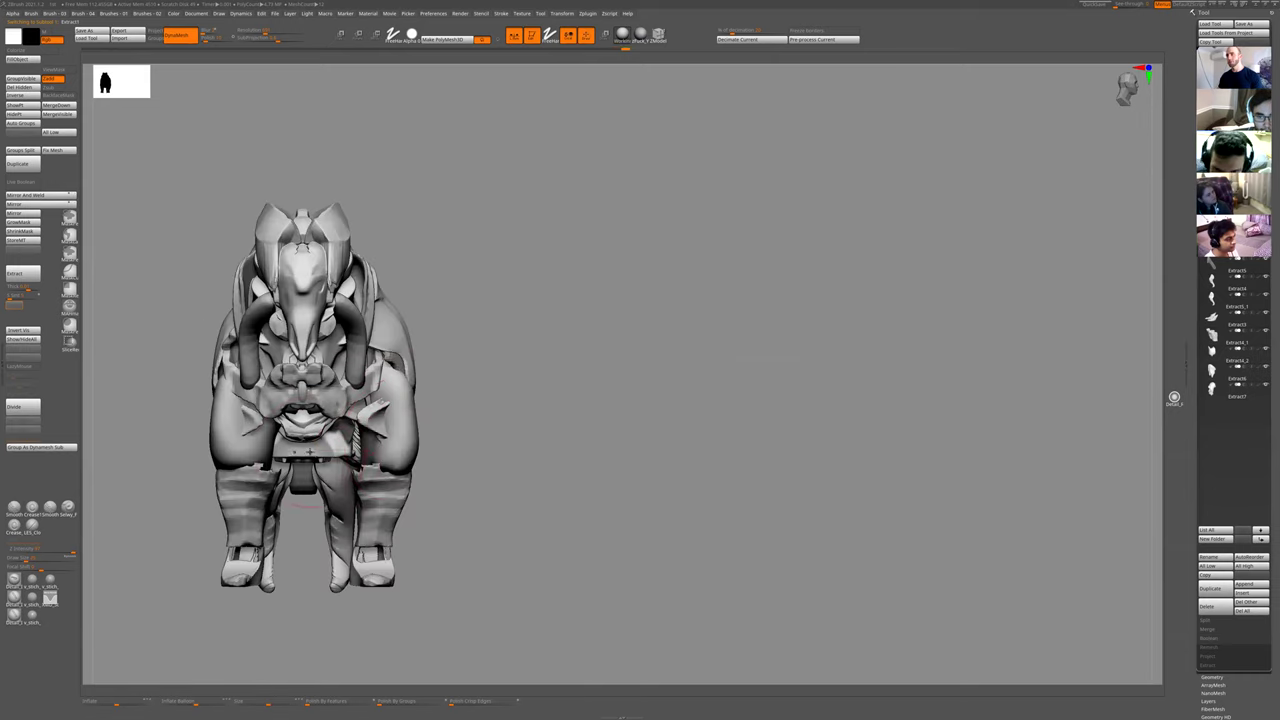
# - Reshape the body's belly armor behind the front legs with a larger brush and backface masking enabled
pyautogui.moveTo(305, 452)
pyautogui.mouseDown()
pyautogui.moveTo(386, 427)
pyautogui.moveTo(425, 451)
pyautogui.moveTo(422, 440)
pyautogui.mouseUp()
pyautogui.press(']')
pyautogui.press(']')
pyautogui.press('b')
pyautogui.hotkey('ctrl', 'z')
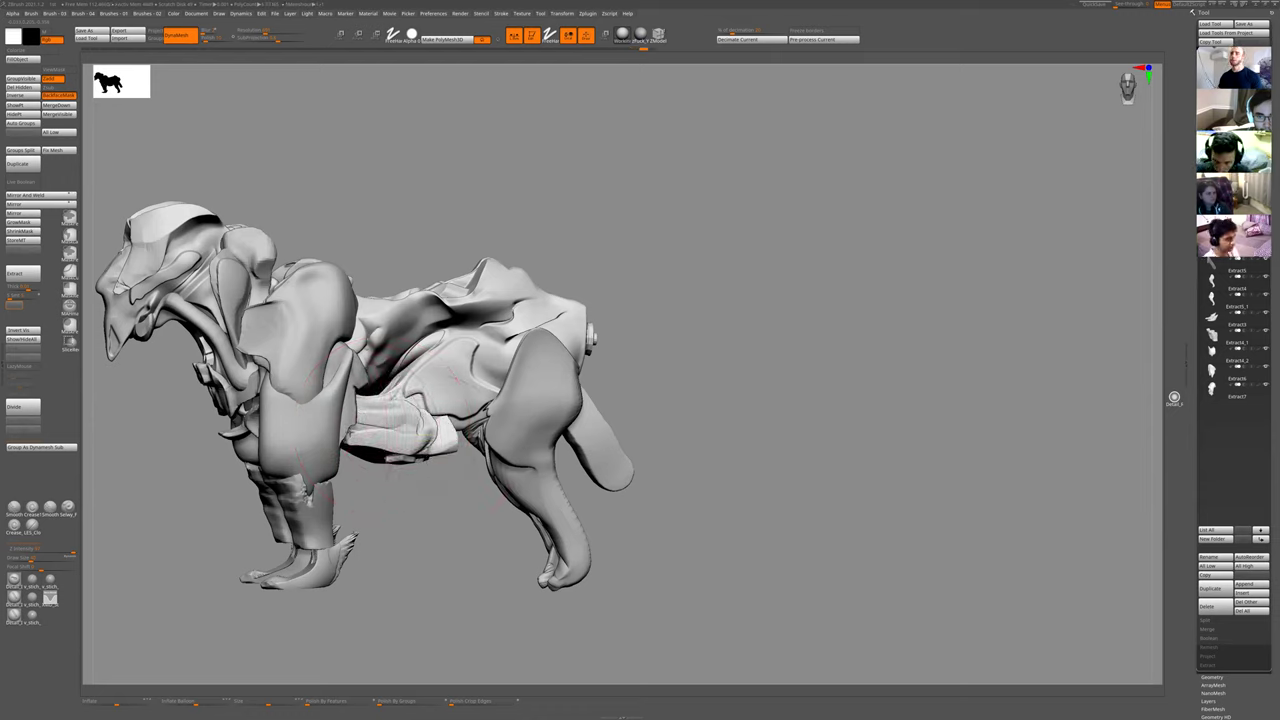
# - Select the upper front-leg guards and frame the whole creature from the side
pyautogui.keyDown('alt'); pyautogui.moveTo(383, 503); pyautogui.dragTo(630, 466); pyautogui.keyUp('alt')
pyautogui.keyDown('alt'); pyautogui.click(300, 410); pyautogui.keyUp('alt')
pyautogui.keyDown('alt'); pyautogui.moveTo(630, 466); pyautogui.dragTo(708, 190); pyautogui.keyUp('alt')
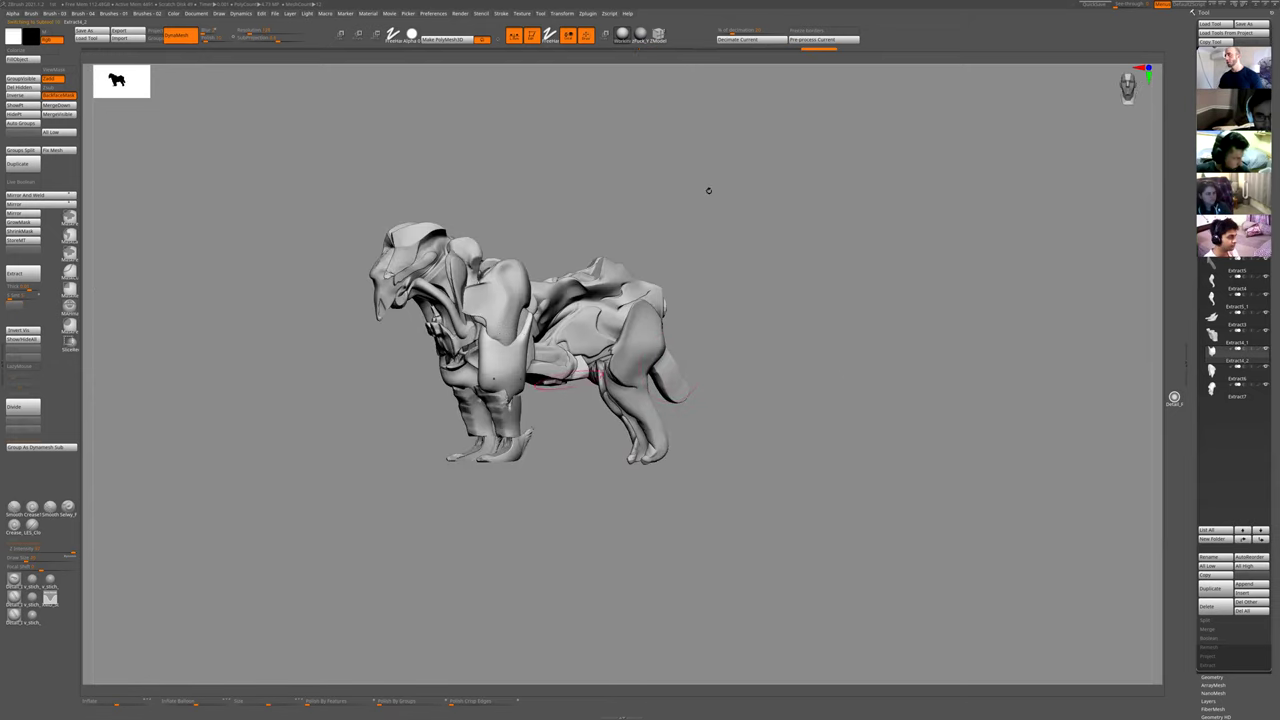
pyautogui.click(540, 13)
pyautogui.hotkey('ctrl', 'o')
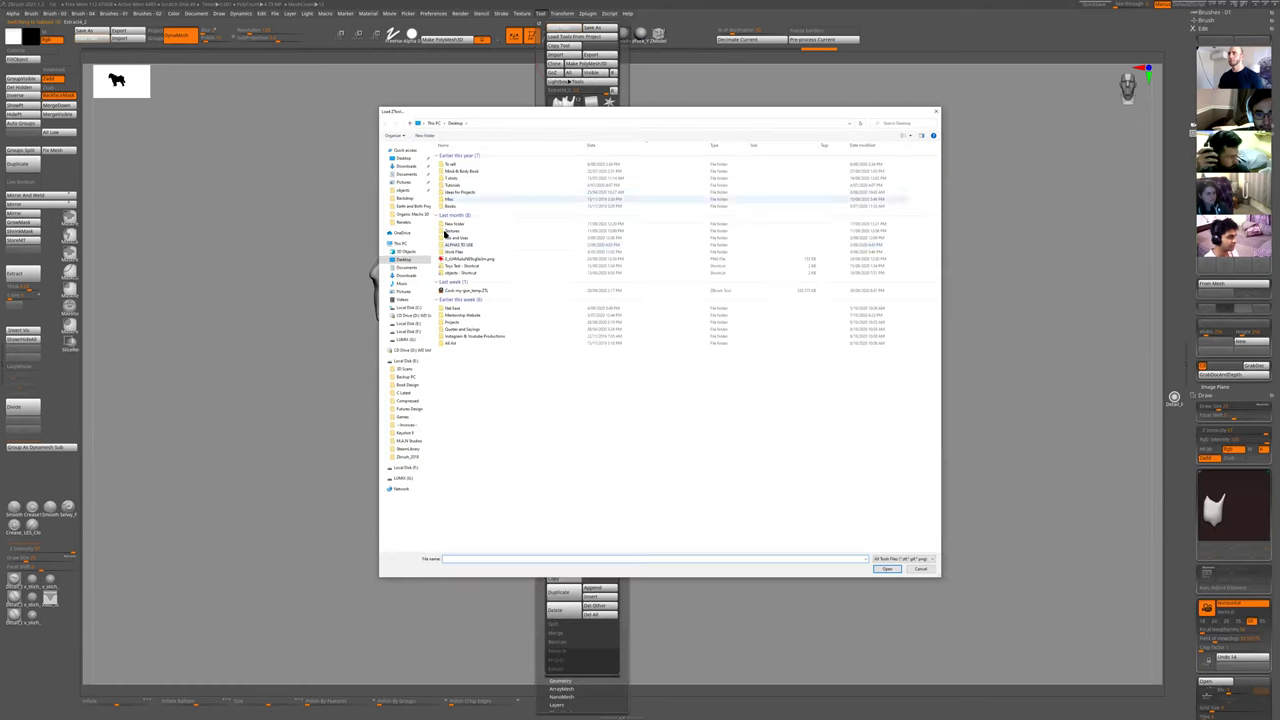
pyautogui.click(919, 567)
# - Isolate the body and mask everything on it except the flank plate in front of the hind leg
pyautogui.moveTo(928, 346); pyautogui.dragTo(895, 346)
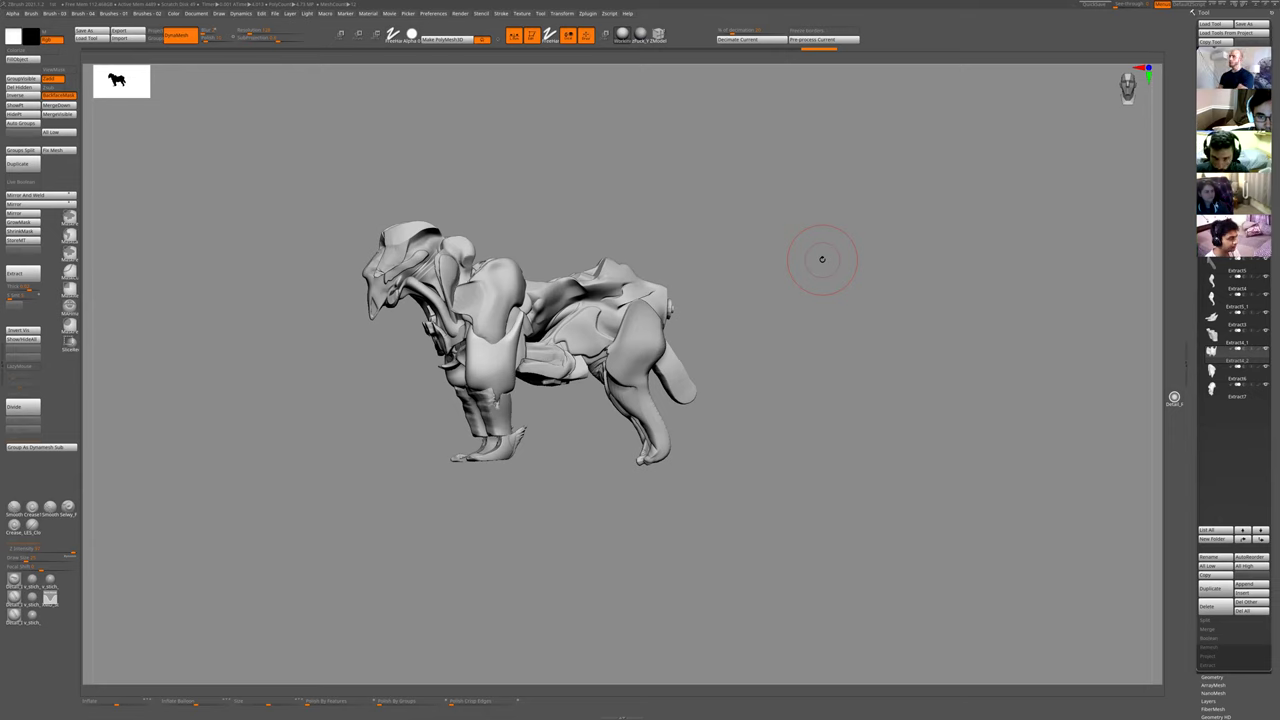
pyautogui.moveTo(703, 287); pyautogui.dragTo(592, 337)
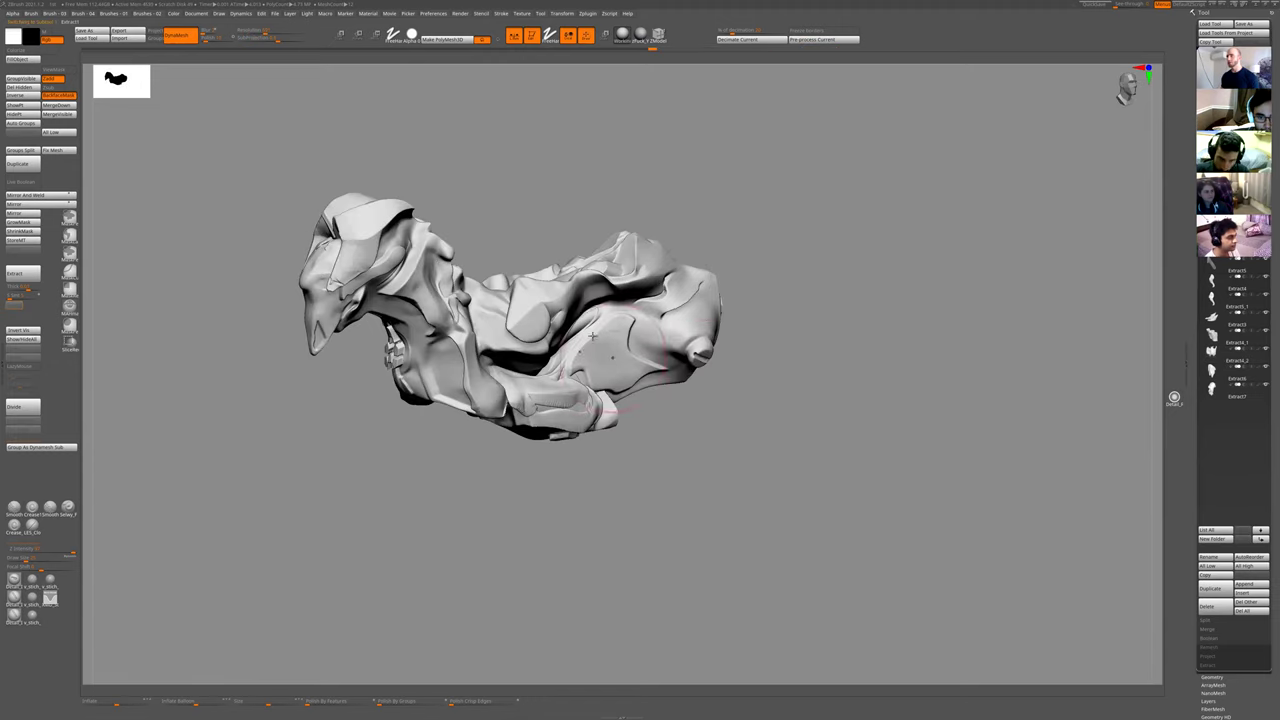
pyautogui.moveTo(663, 447)
pyautogui.mouseDown()
pyautogui.moveTo(780, 306)
pyautogui.moveTo(749, 323)
pyautogui.moveTo(779, 287)
pyautogui.moveTo(711, 249)
pyautogui.moveTo(488, 327)
pyautogui.moveTo(603, 286)
pyautogui.moveTo(540, 312)
pyautogui.moveTo(550, 306)
pyautogui.mouseUp()
pyautogui.press('1')
pyautogui.click(608, 322)
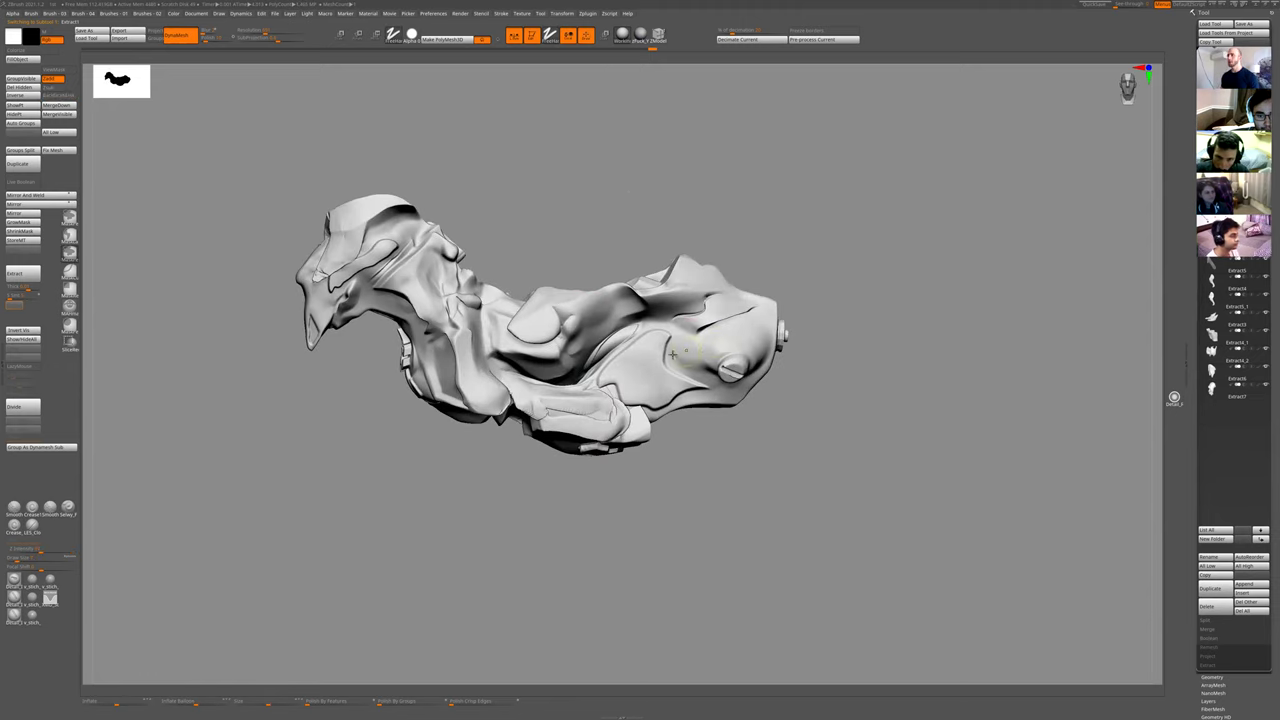
pyautogui.moveTo(660, 341)
pyautogui.keyDown('ctrl'); pyautogui.mouseDown()
pyautogui.moveTo(624, 368)
pyautogui.moveTo(626, 385)
pyautogui.moveTo(674, 380)
pyautogui.mouseUp(); pyautogui.keyUp('ctrl')
pyautogui.keyDown('ctrl'); pyautogui.moveTo(663, 541); pyautogui.dragTo(654, 596); pyautogui.keyUp('ctrl')
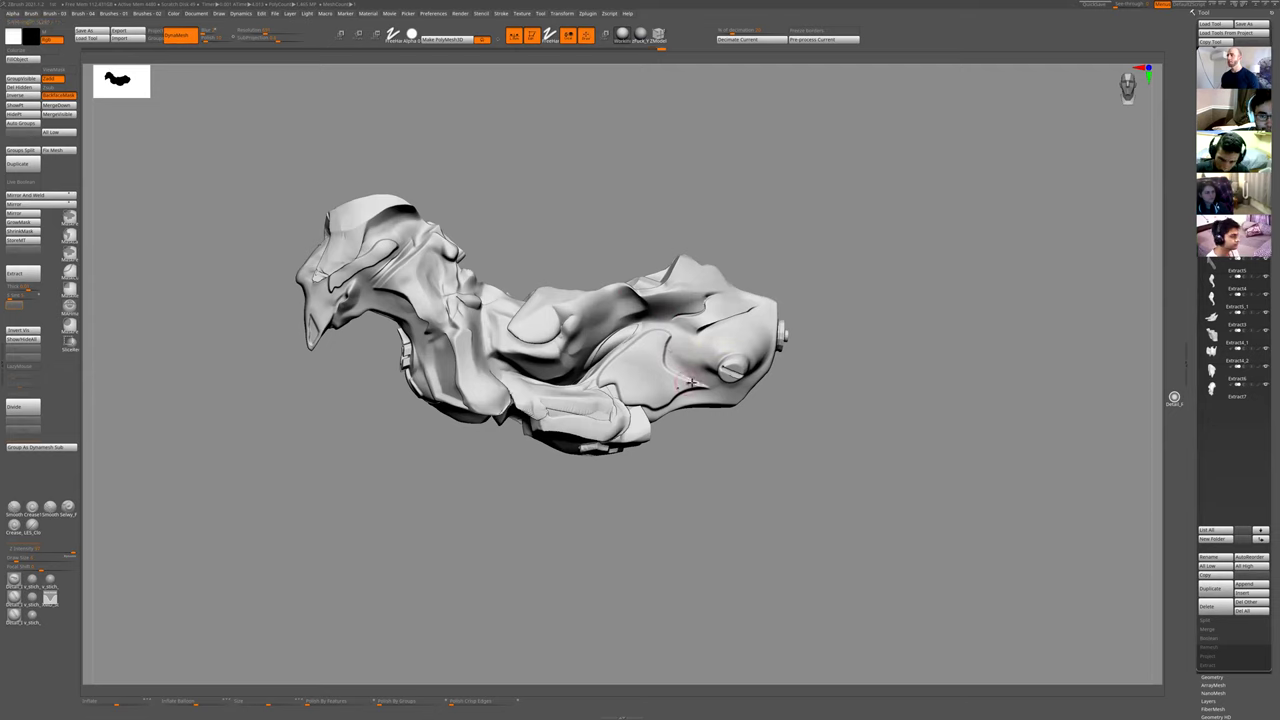
pyautogui.moveTo(690, 382)
pyautogui.keyDown('ctrl'); pyautogui.mouseDown()
pyautogui.moveTo(635, 348)
pyautogui.moveTo(625, 380)
pyautogui.moveTo(655, 379)
pyautogui.moveTo(656, 398)
pyautogui.mouseUp(); pyautogui.keyUp('ctrl')
pyautogui.keyDown('ctrl'); pyautogui.click(663, 449); pyautogui.keyUp('ctrl')
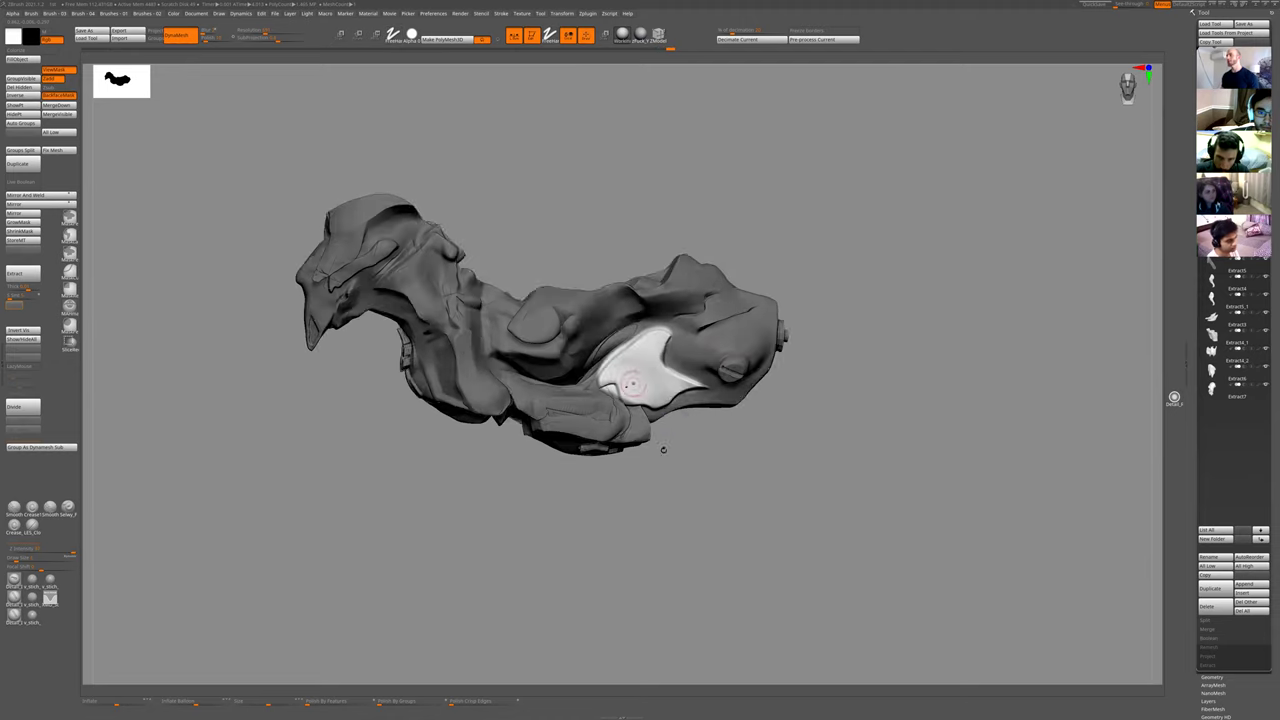
# - Pull the unmasked flank plate outward into a rounded bulge and clear the mask
pyautogui.moveTo(663, 449); pyautogui.dragTo(645, 377)
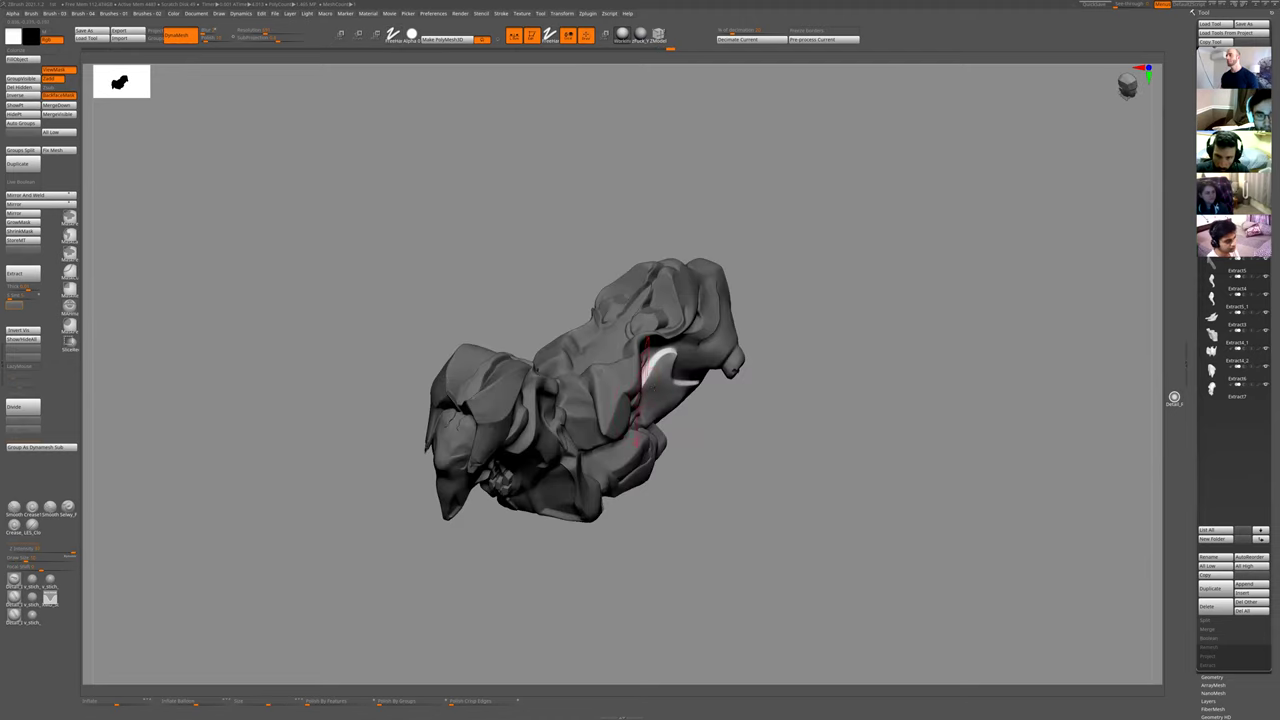
pyautogui.moveTo(697, 449); pyautogui.dragTo(660, 600)
pyautogui.keyDown('ctrl'); pyautogui.moveTo(660, 604); pyautogui.dragTo(731, 466); pyautogui.keyUp('ctrl')
pyautogui.moveTo(756, 376); pyautogui.dragTo(697, 370)
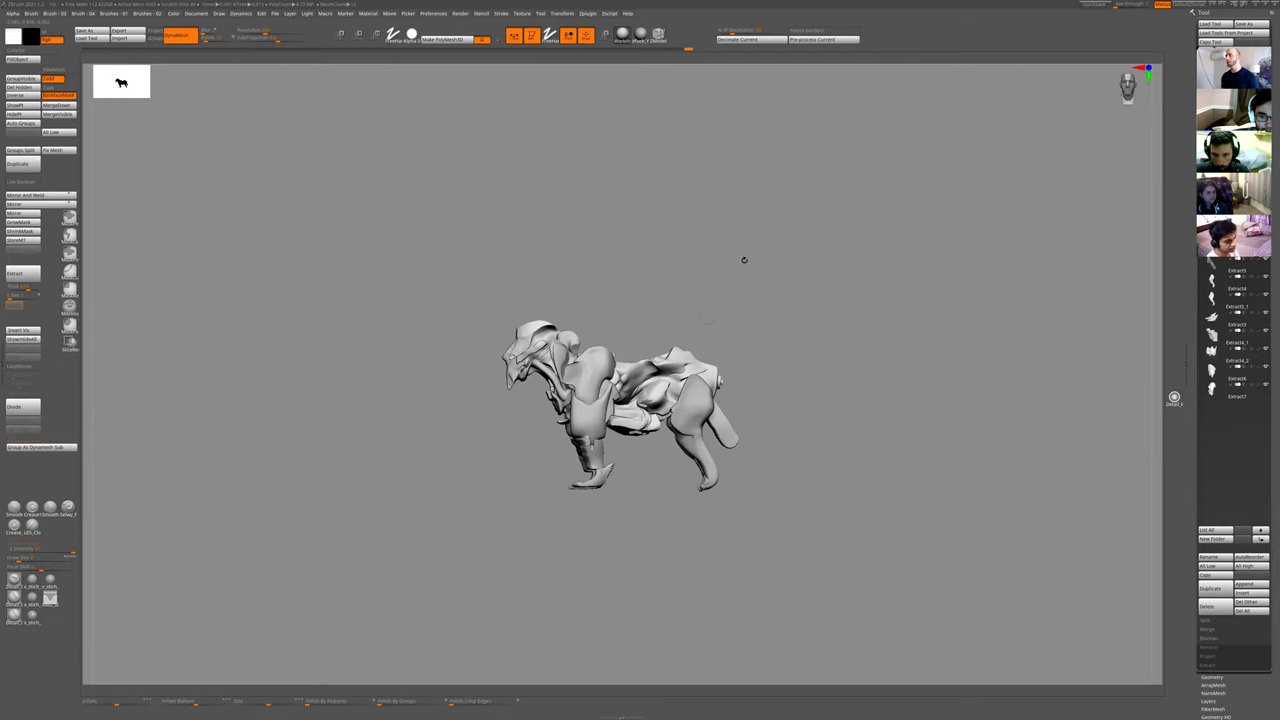
# - Try sculpting a raised ridge around the back of the flank plate with a different brush
pyautogui.keyDown('alt'); pyautogui.moveTo(744, 260); pyautogui.dragTo(654, 391); pyautogui.keyUp('alt')
pyautogui.press('1')
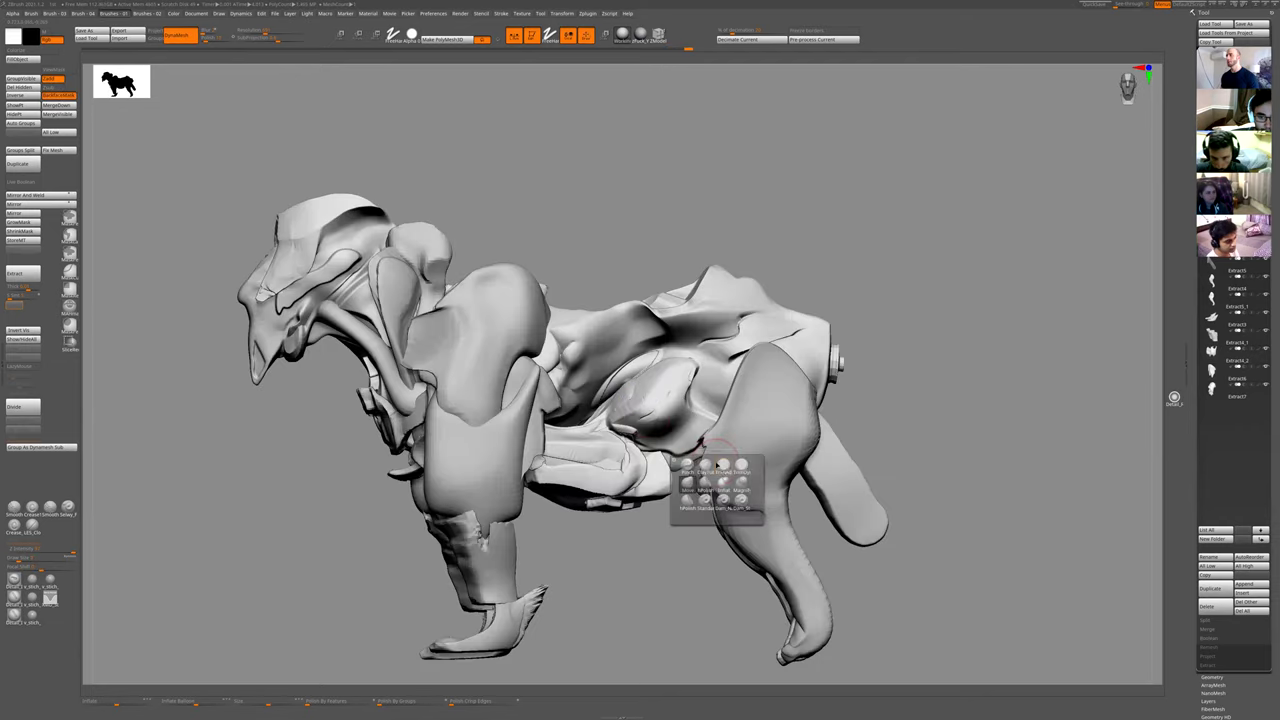
pyautogui.click(723, 500)
pyautogui.moveTo(722, 374); pyautogui.dragTo(610, 410)
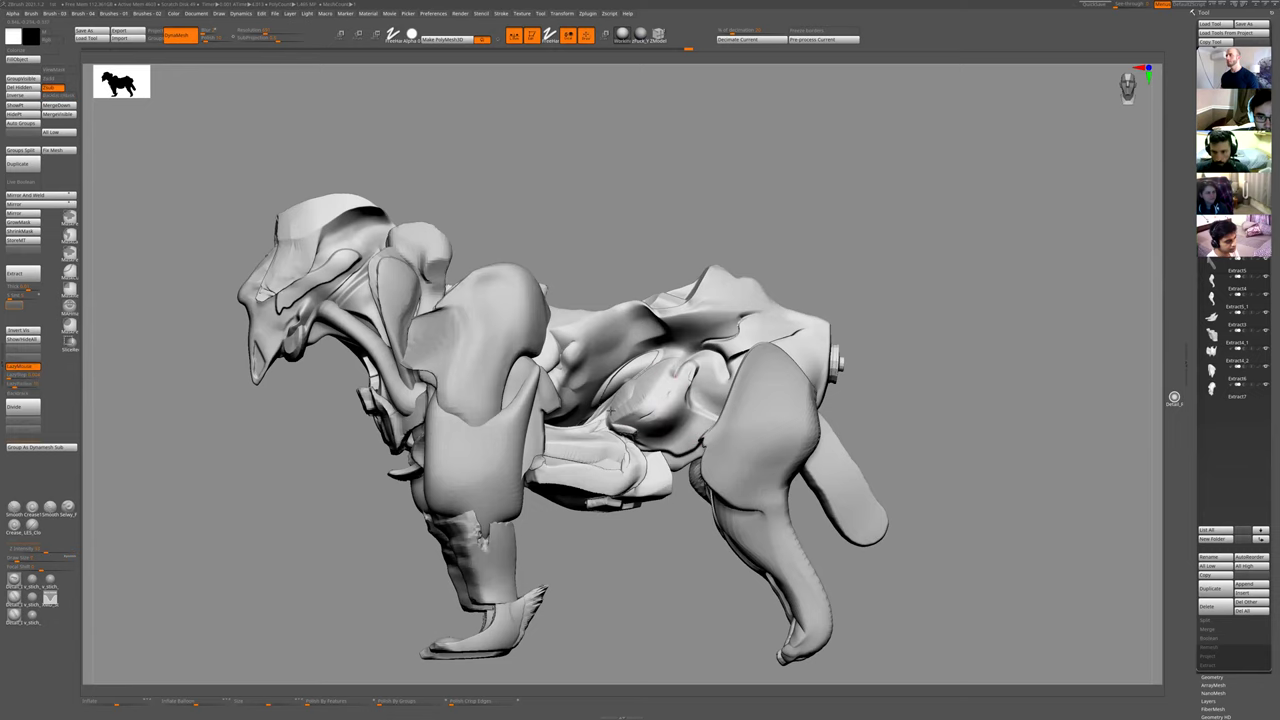
pyautogui.hotkey('ctrl', 'z')
pyautogui.moveTo(683, 394)
pyautogui.mouseDown()
pyautogui.moveTo(690, 374)
pyautogui.moveTo(627, 393)
pyautogui.mouseUp()
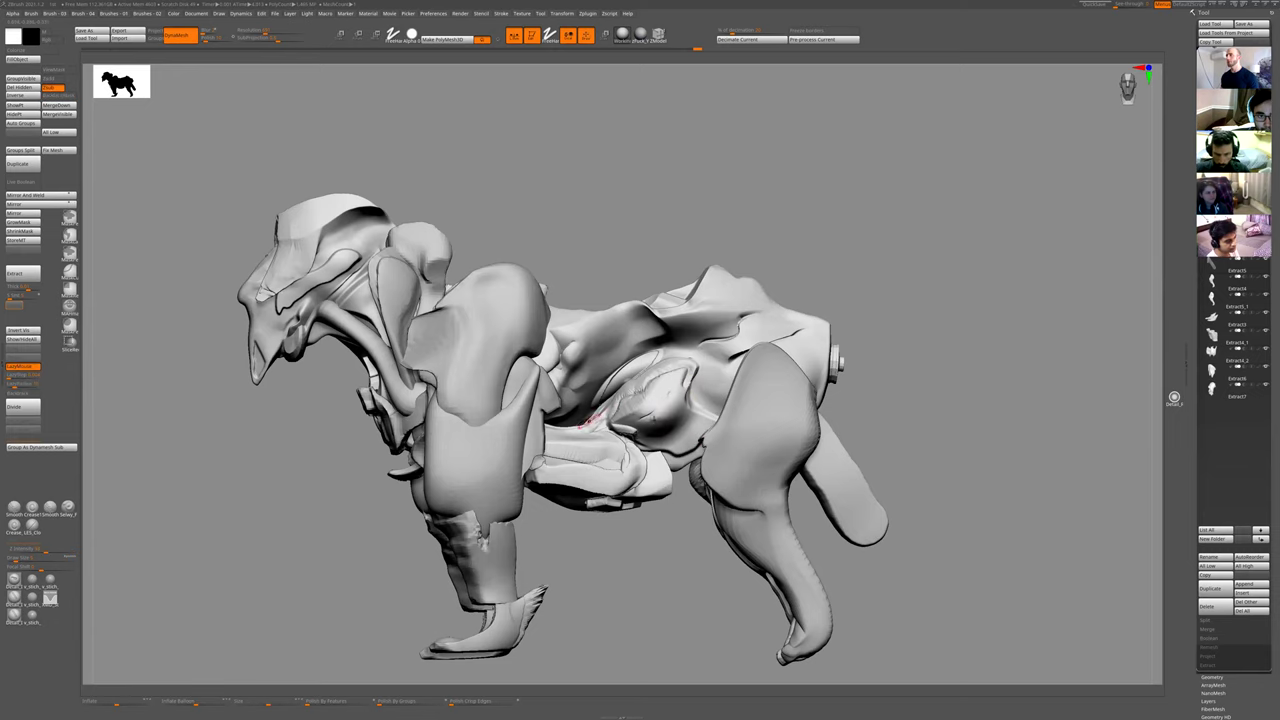
pyautogui.moveTo(590, 421); pyautogui.dragTo(753, 320, button='right')
pyautogui.hotkey('ctrl', 'z')
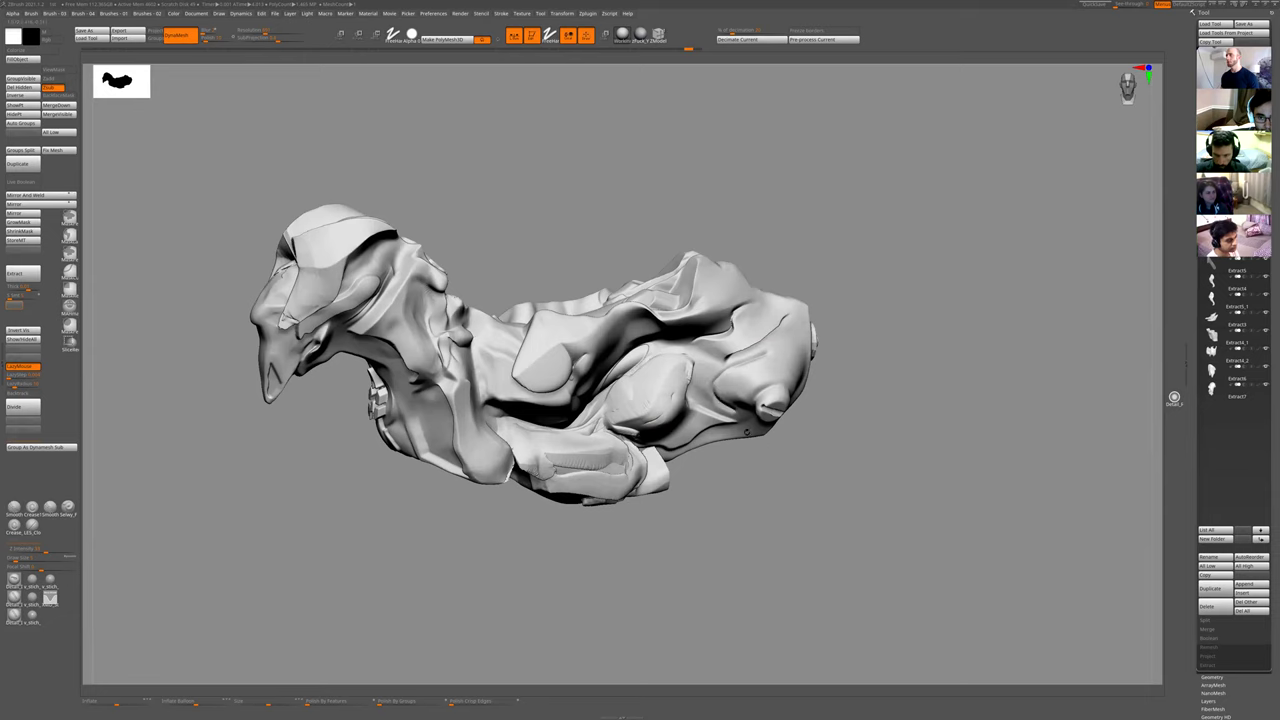
# - Sculpt creases and folds into the body between the flank plate and the hip
pyautogui.keyDown('ctrl'); pyautogui.moveTo(746, 432); pyautogui.dragTo(748, 367, button='right'); pyautogui.keyUp('ctrl')
pyautogui.press('f')
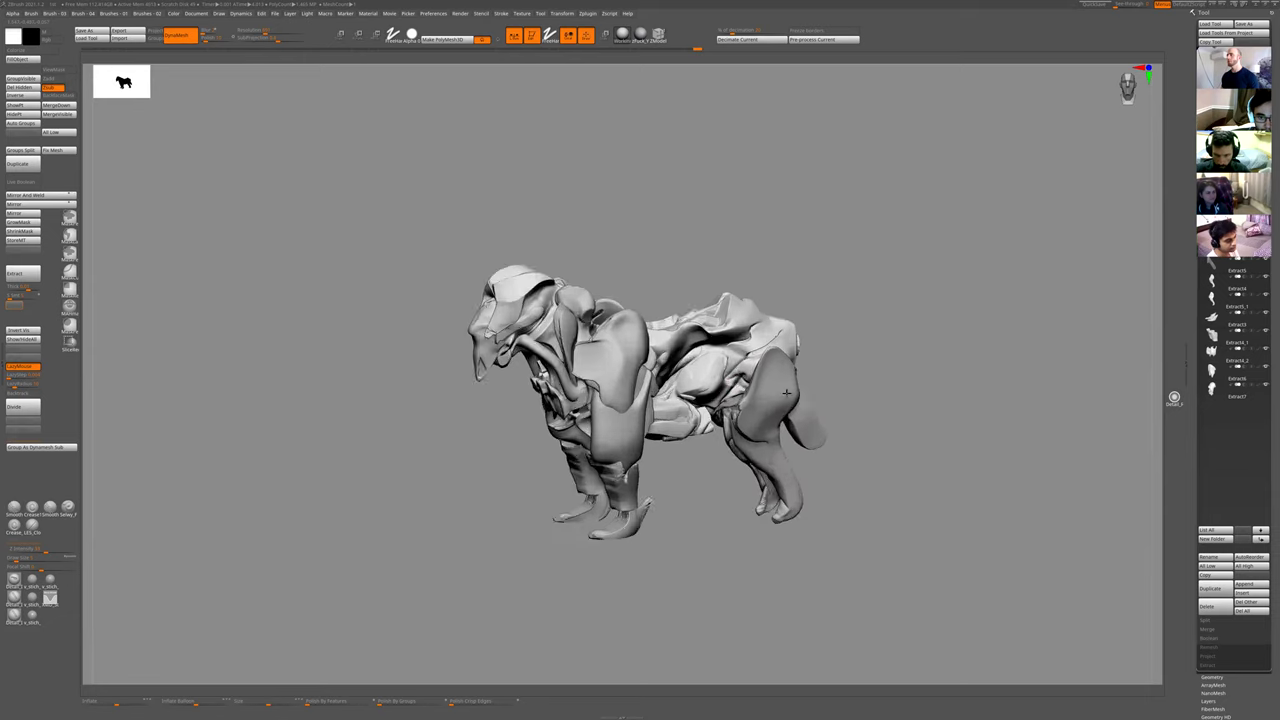
pyautogui.keyDown('ctrl'); pyautogui.keyDown('shift'); pyautogui.click(720, 410); pyautogui.keyUp('shift'); pyautogui.keyUp('ctrl')
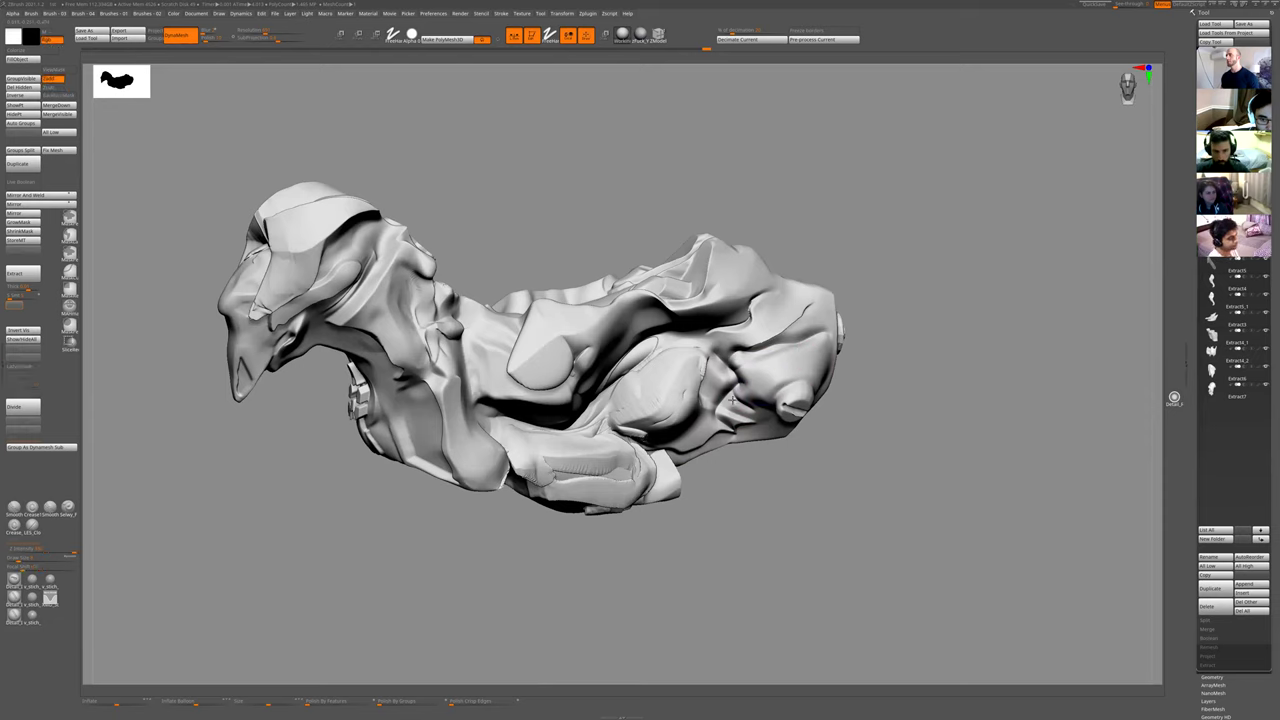
pyautogui.keyDown('alt'); pyautogui.moveTo(826, 444); pyautogui.dragTo(815, 385, button='right'); pyautogui.keyUp('alt')
pyautogui.moveTo(815, 385); pyautogui.dragTo(758, 382, button='right')
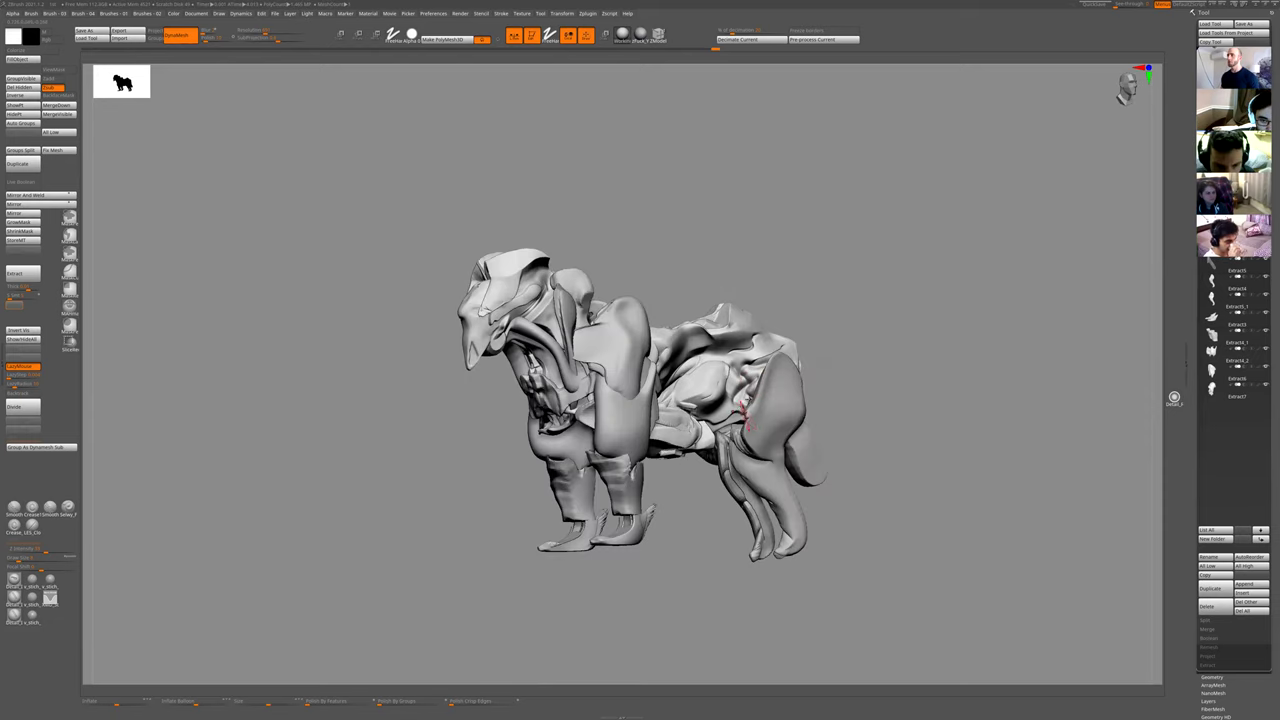
pyautogui.keyDown('shift'); pyautogui.moveTo(786, 269); pyautogui.dragTo(726, 382, button='right'); pyautogui.keyUp('shift')
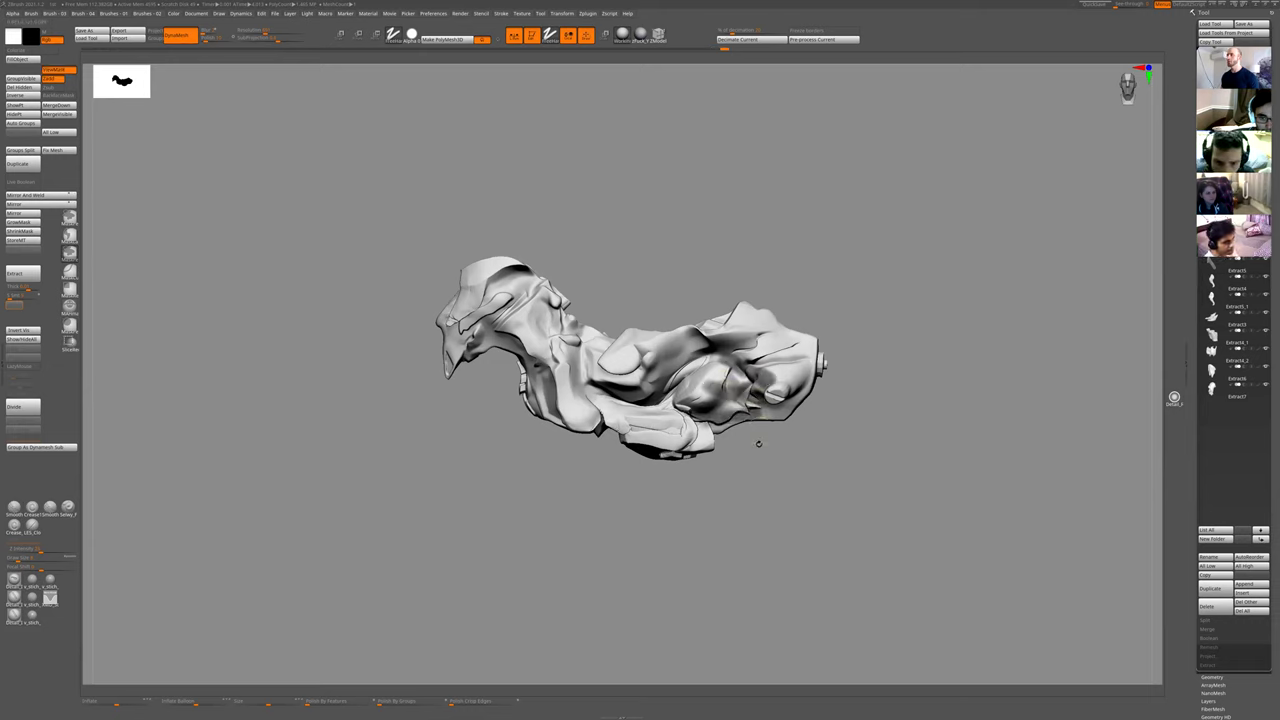
pyautogui.moveTo(759, 444); pyautogui.dragTo(760, 428, button='right')
# - Mask an area of the flank beside the hip and extract it as a separate mirrored pair of pieces
pyautogui.hotkey('ctrl', 'z')
pyautogui.moveTo(732, 376)
pyautogui.mouseDown()
pyautogui.moveTo(724, 364)
pyautogui.moveTo(754, 400)
pyautogui.mouseUp()
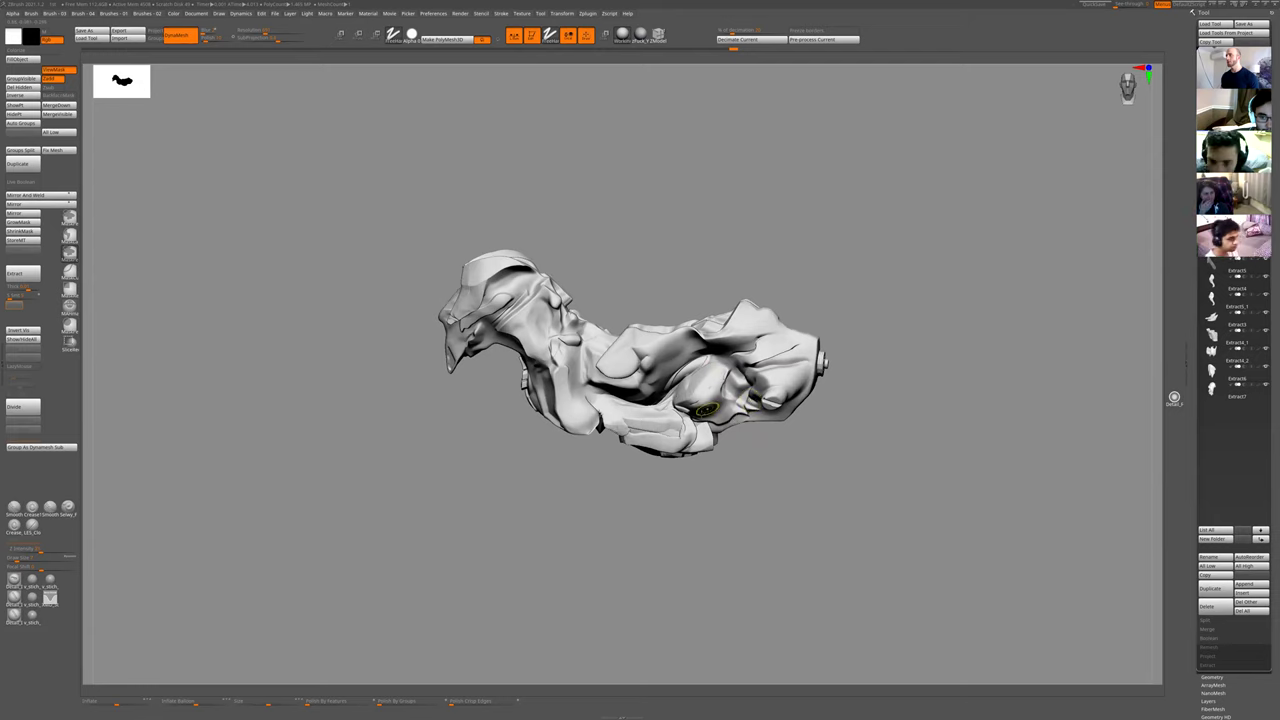
pyautogui.hotkey('ctrl', 'z')
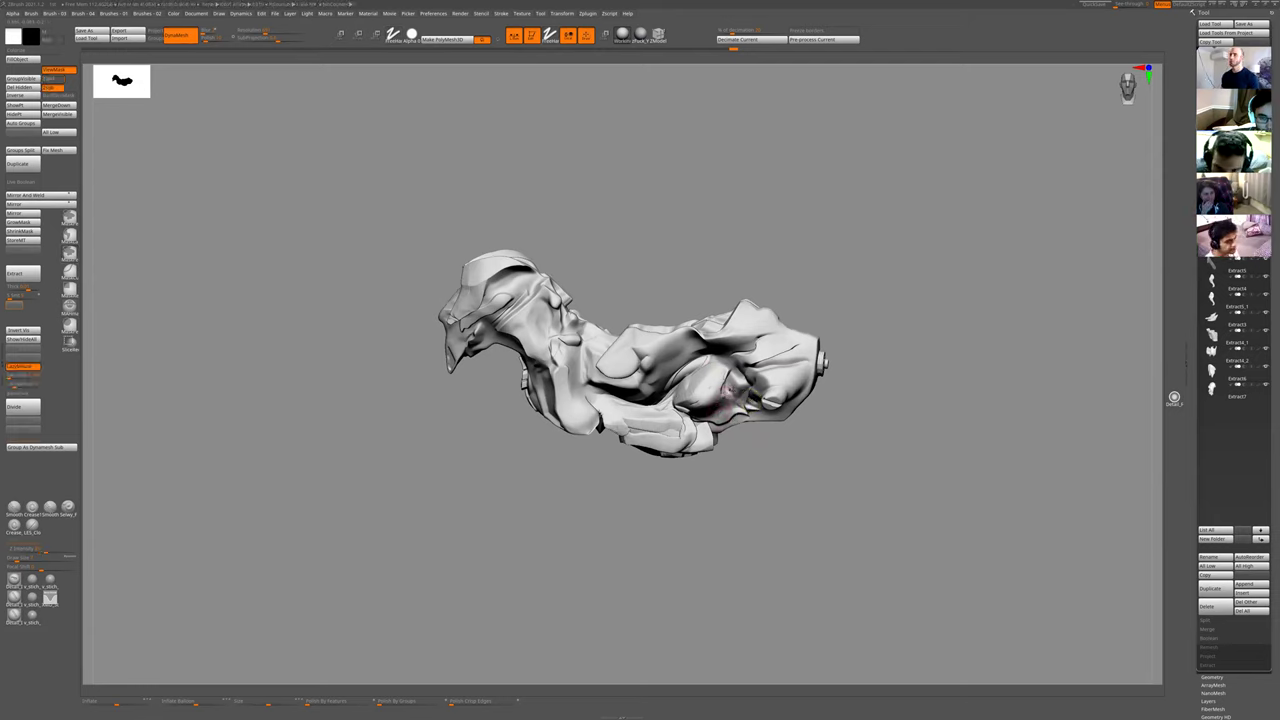
pyautogui.hotkey('shift', 's')
pyautogui.hotkey('ctrl', 'z')
pyautogui.hotkey('ctrl', 'z')
pyautogui.hotkey('ctrl', 'z')
pyautogui.hotkey('ctrl', 'z')
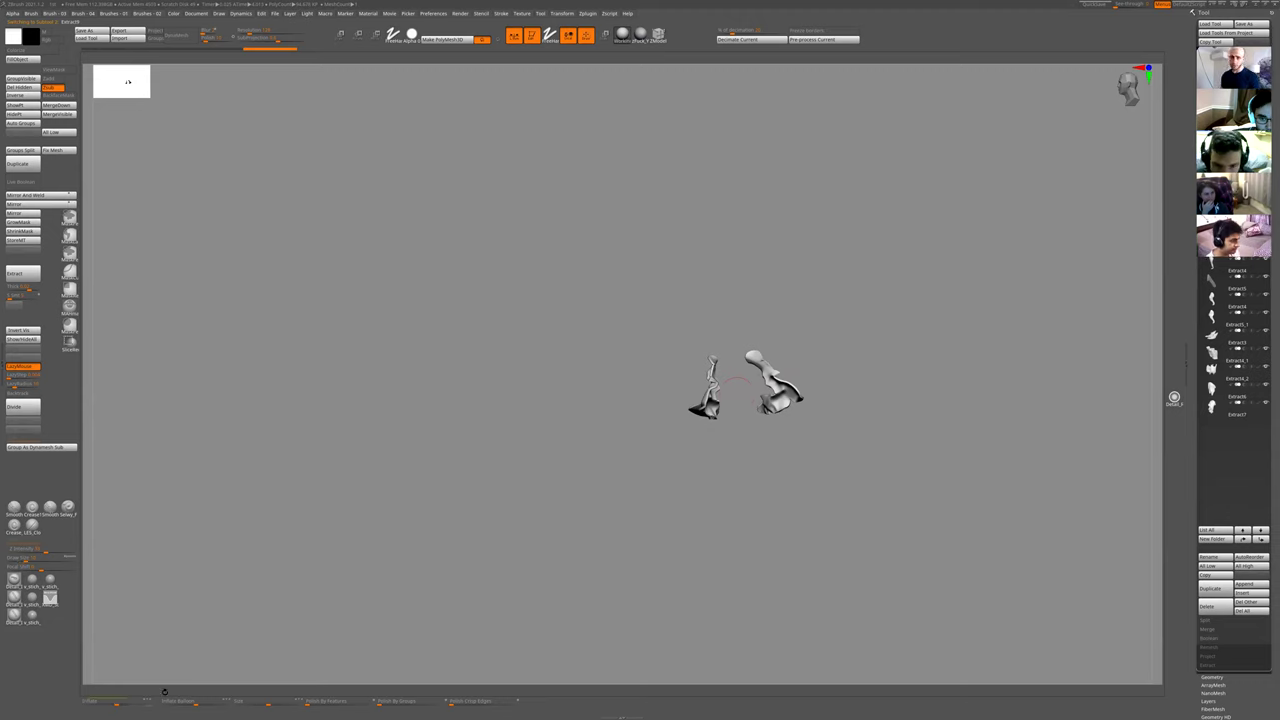
pyautogui.hotkey('ctrl', 'z')
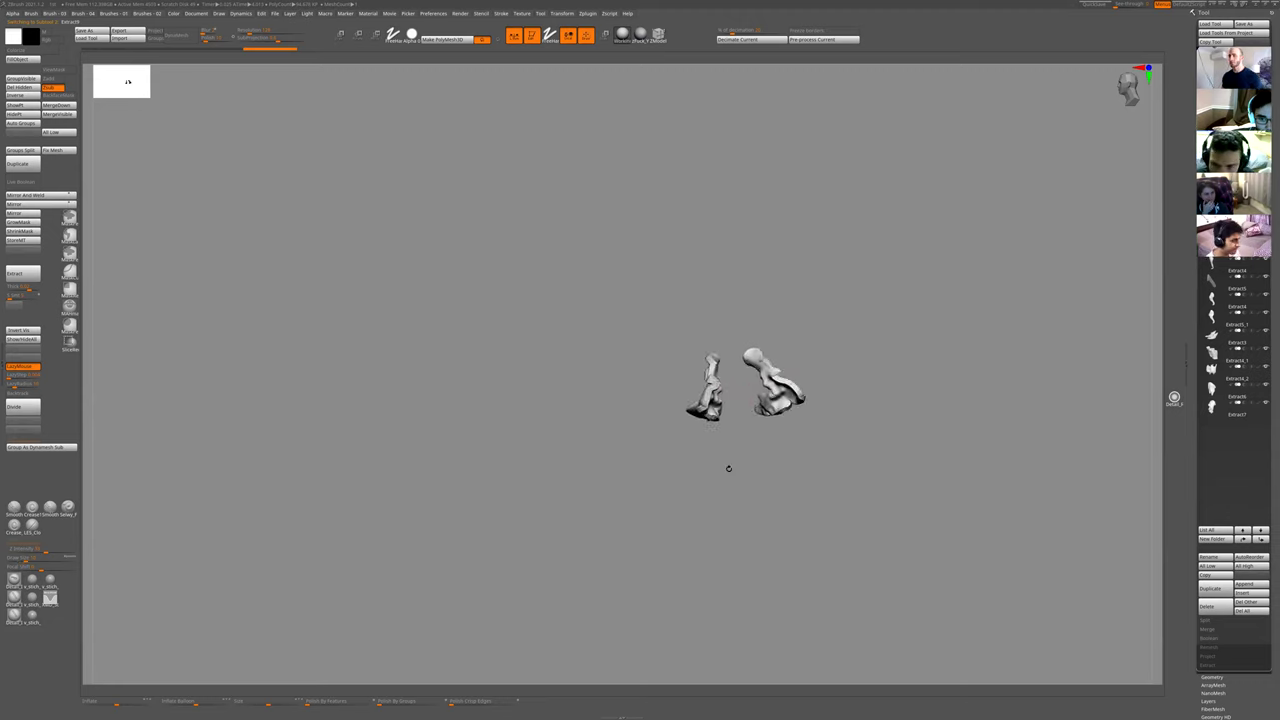
# - Shape the extracted flank pieces into smooth rounded straps running between the flank plate and the hind legs
pyautogui.moveTo(725, 500); pyautogui.dragTo(857, 246)
pyautogui.moveTo(745, 403)
pyautogui.mouseDown()
pyautogui.moveTo(722, 372)
pyautogui.moveTo(712, 402)
pyautogui.mouseUp()
pyautogui.hotkey('shift', 's')
pyautogui.moveTo(845, 293)
pyautogui.mouseDown()
pyautogui.moveTo(837, 269)
pyautogui.moveTo(834, 311)
pyautogui.moveTo(751, 390)
pyautogui.mouseUp()
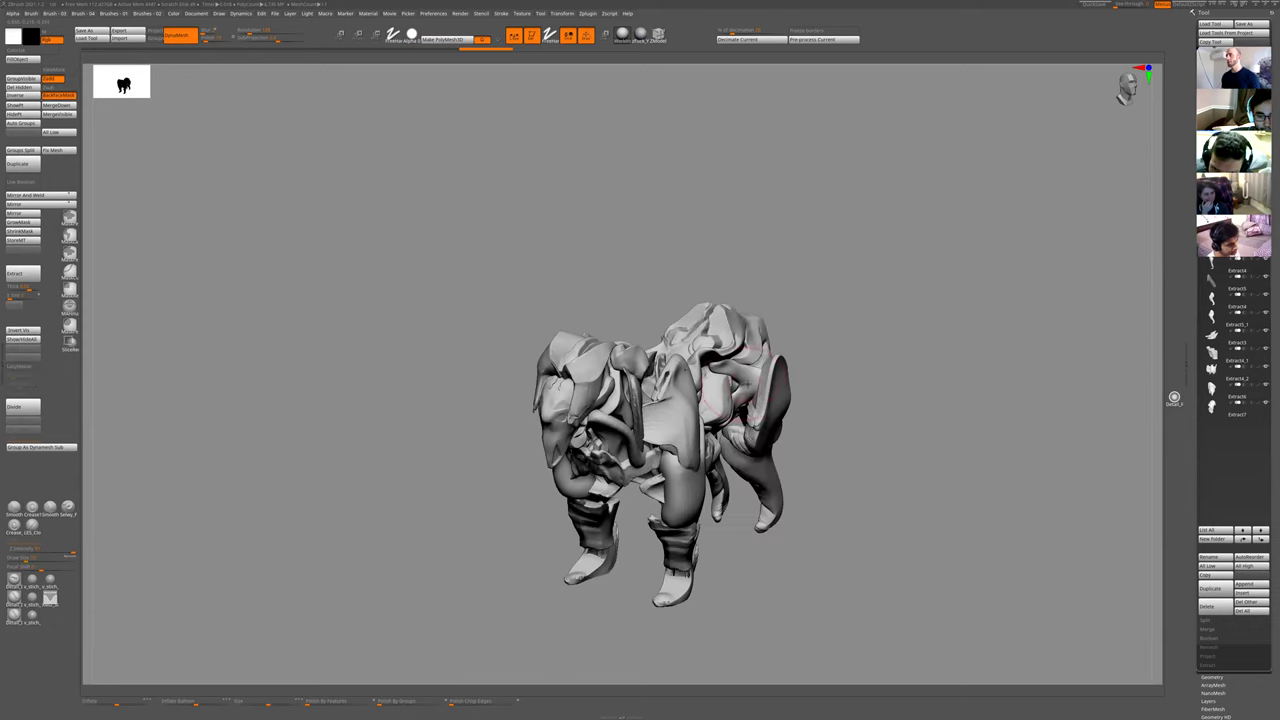
pyautogui.moveTo(834, 366); pyautogui.dragTo(733, 371)
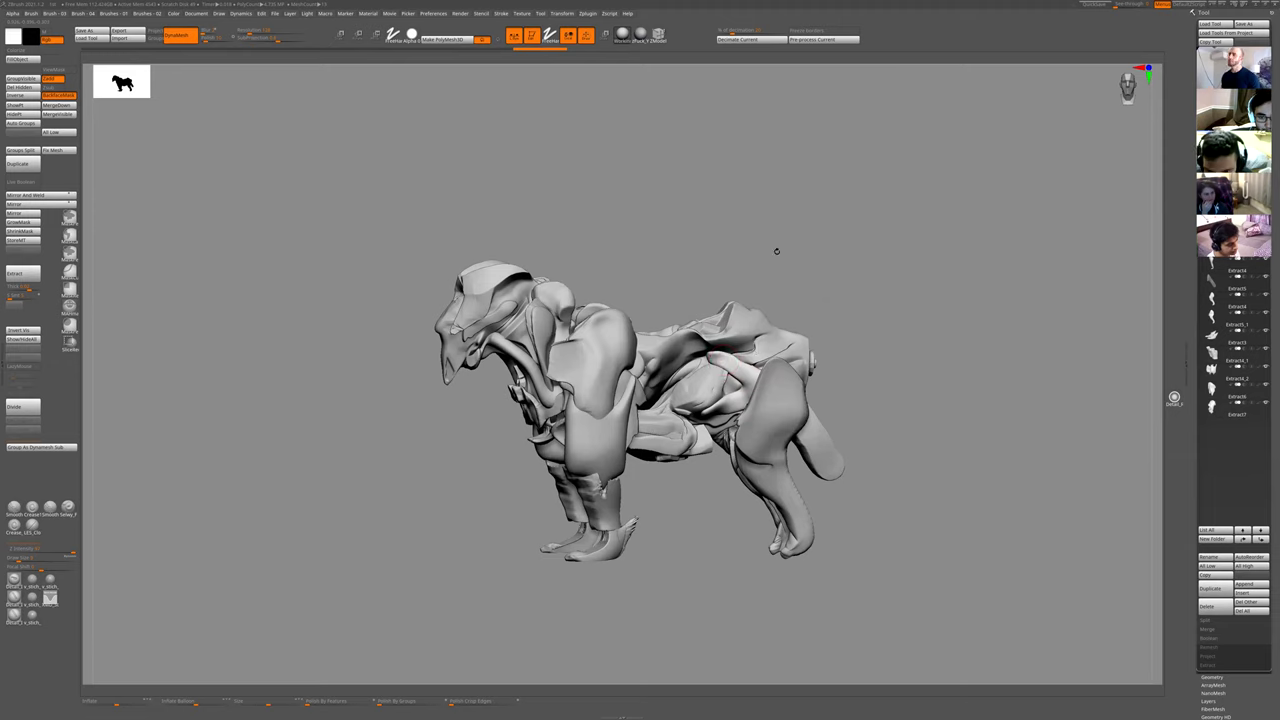
pyautogui.moveTo(777, 251)
pyautogui.keyDown('alt'); pyautogui.mouseDown()
pyautogui.moveTo(814, 314)
pyautogui.moveTo(731, 384)
pyautogui.moveTo(891, 303)
pyautogui.moveTo(767, 266)
pyautogui.moveTo(734, 588)
pyautogui.mouseUp(); pyautogui.keyUp('alt')
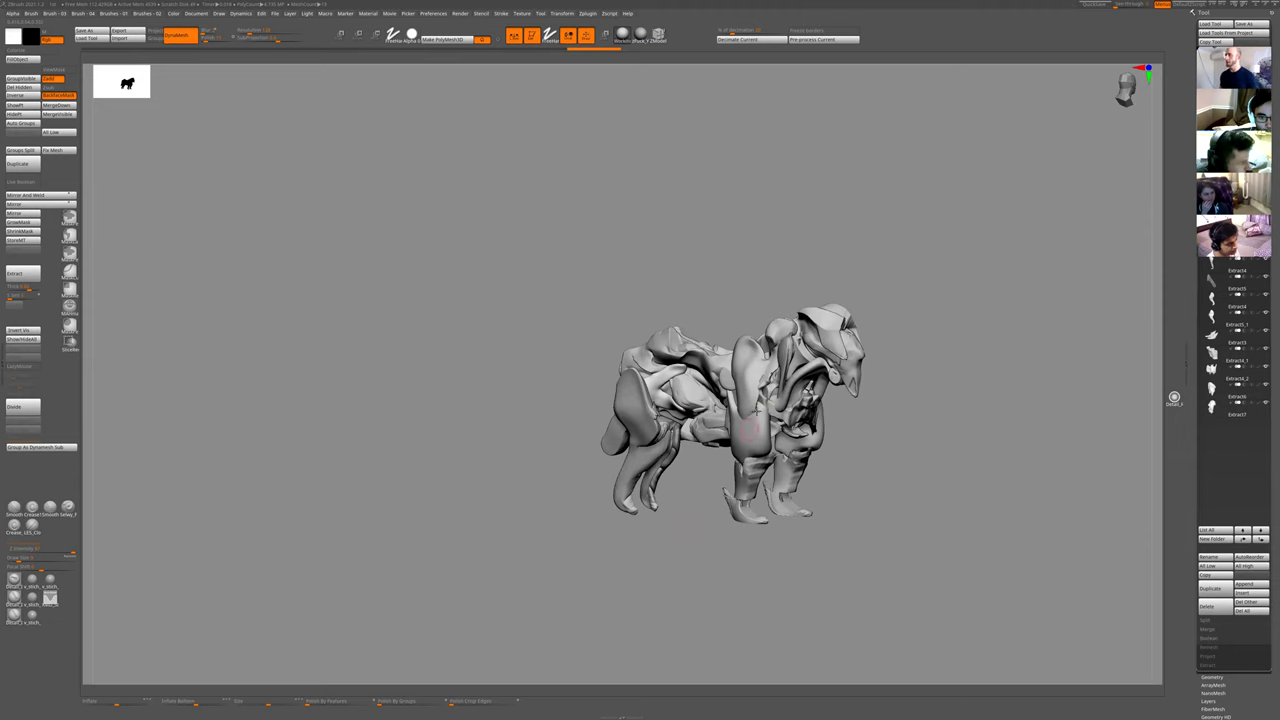
pyautogui.moveTo(843, 426)
pyautogui.mouseDown()
pyautogui.moveTo(886, 406)
pyautogui.moveTo(903, 443)
pyautogui.moveTo(626, 372)
pyautogui.moveTo(652, 372)
pyautogui.moveTo(640, 372)
pyautogui.mouseUp()
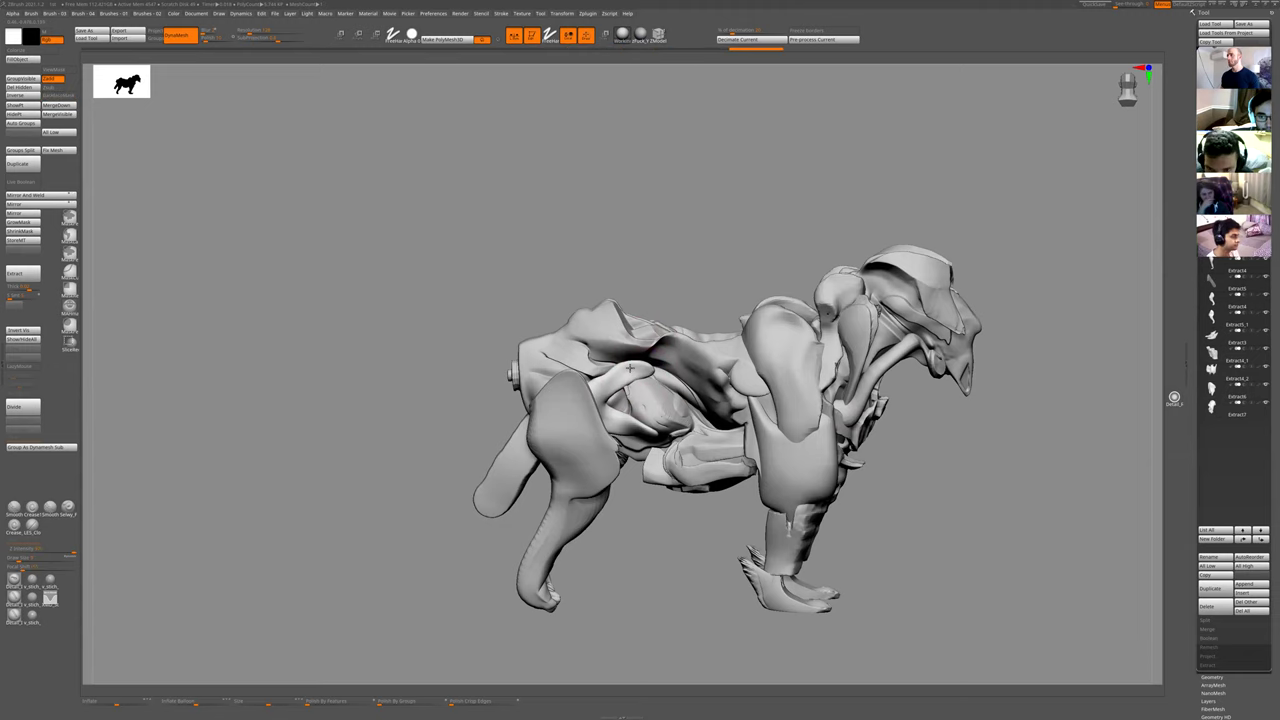
# - Isolate the body and begin masking the hollow on its flank between the hip and the front shoulder
pyautogui.keyDown('alt'); pyautogui.click(634, 373); pyautogui.keyUp('alt')
pyautogui.hotkey('shift', 's')
pyautogui.moveTo(703, 254)
pyautogui.mouseDown()
pyautogui.moveTo(686, 257)
pyautogui.moveTo(644, 356)
pyautogui.moveTo(684, 408)
pyautogui.moveTo(720, 410)
pyautogui.moveTo(760, 380)
pyautogui.moveTo(714, 364)
pyautogui.mouseUp()
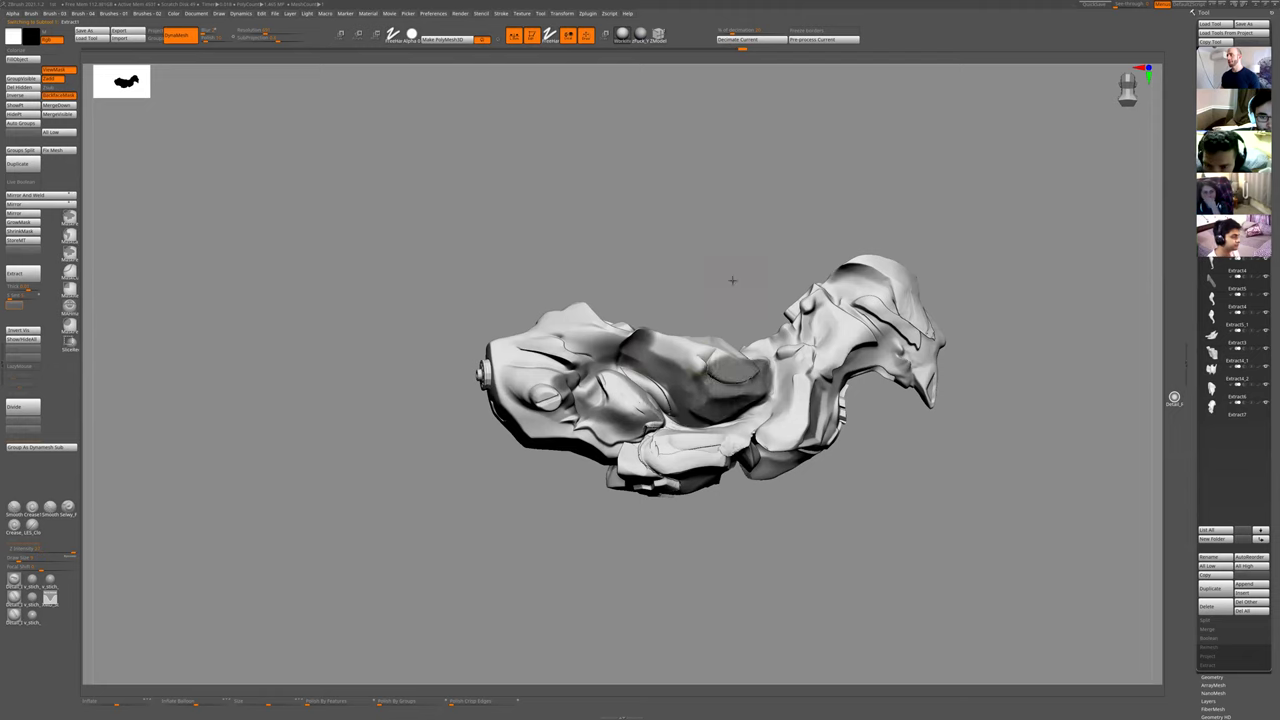
pyautogui.moveTo(731, 280); pyautogui.dragTo(728, 232)
pyautogui.keyDown('ctrl'); pyautogui.moveTo(728, 232); pyautogui.dragTo(742, 257); pyautogui.keyUp('ctrl')
pyautogui.moveTo(738, 375)
pyautogui.mouseDown()
pyautogui.moveTo(695, 350)
pyautogui.moveTo(660, 360)
pyautogui.moveTo(700, 385)
pyautogui.moveTo(748, 383)
pyautogui.mouseUp()
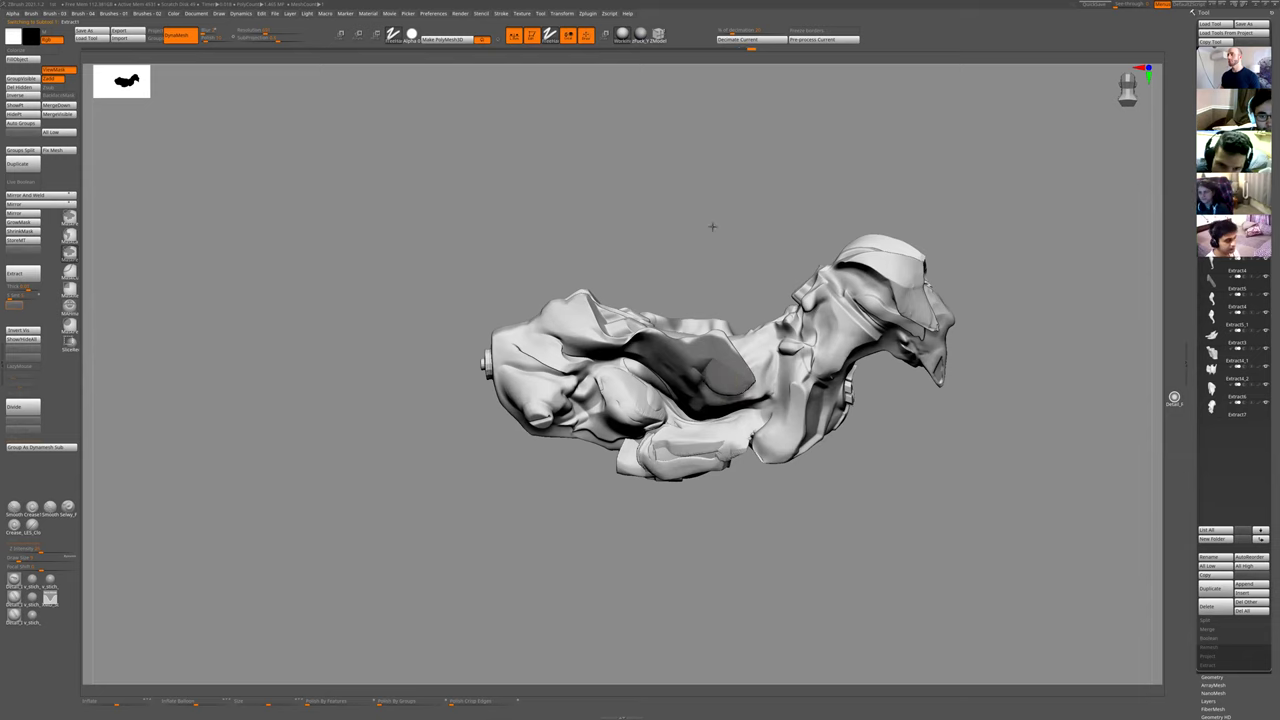
pyautogui.moveTo(712, 227); pyautogui.dragTo(700, 270)
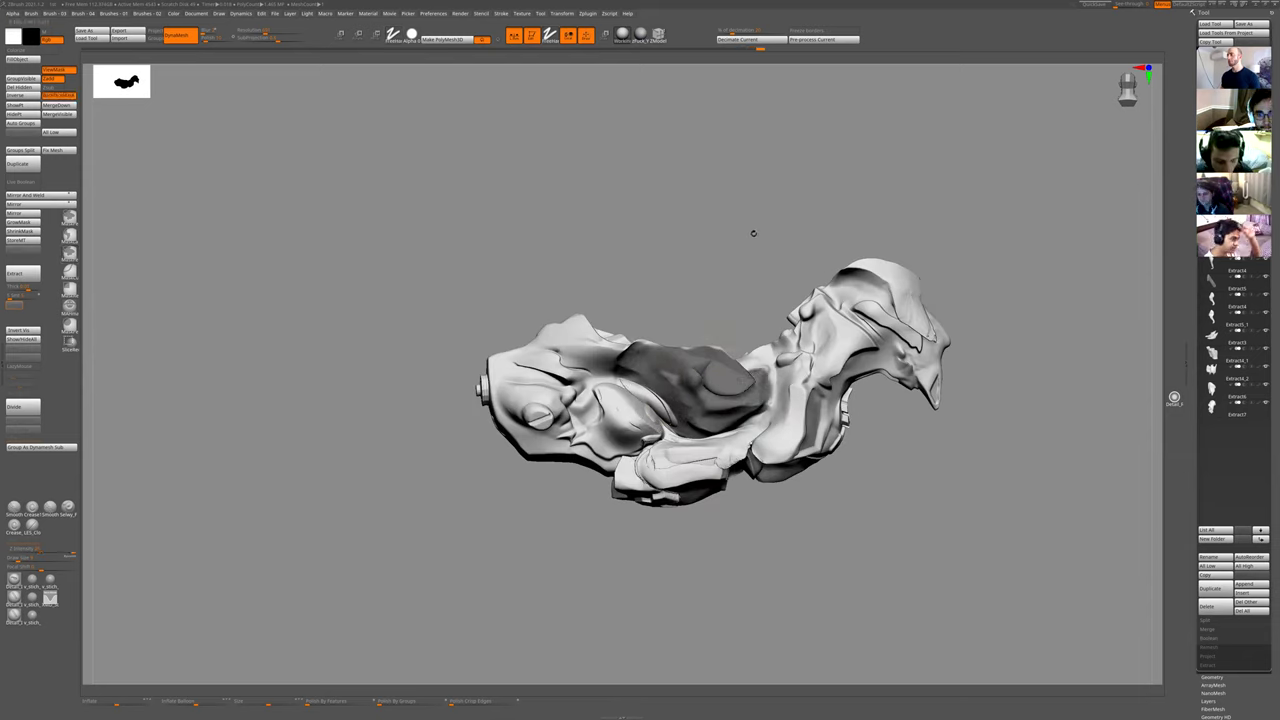
# - Extend and refine the mask over the body's flank, from the hip folds to the front shoulder and up to the back
pyautogui.moveTo(751, 234); pyautogui.dragTo(745, 300)
pyautogui.moveTo(740, 383)
pyautogui.mouseDown()
pyautogui.moveTo(729, 359)
pyautogui.moveTo(690, 352)
pyautogui.mouseUp()
pyautogui.moveTo(722, 240); pyautogui.dragTo(732, 300)
pyautogui.keyDown('ctrl'); pyautogui.moveTo(733, 355); pyautogui.dragTo(656, 326); pyautogui.keyUp('ctrl')
pyautogui.moveTo(740, 236); pyautogui.dragTo(734, 320)
pyautogui.moveTo(722, 366)
pyautogui.keyDown('ctrl'); pyautogui.mouseDown()
pyautogui.moveTo(736, 350)
pyautogui.moveTo(732, 314)
pyautogui.moveTo(703, 290)
pyautogui.mouseUp(); pyautogui.keyUp('ctrl')
pyautogui.moveTo(780, 250)
pyautogui.mouseDown()
pyautogui.moveTo(794, 220)
pyautogui.moveTo(786, 236)
pyautogui.mouseUp()
pyautogui.moveTo(734, 291)
pyautogui.mouseDown()
pyautogui.moveTo(750, 268)
pyautogui.moveTo(760, 372)
pyautogui.moveTo(745, 366)
pyautogui.mouseUp()
pyautogui.moveTo(760, 262)
pyautogui.mouseDown()
pyautogui.moveTo(760, 356)
pyautogui.moveTo(788, 336)
pyautogui.mouseUp()
pyautogui.moveTo(811, 260)
pyautogui.mouseDown()
pyautogui.moveTo(783, 241)
pyautogui.moveTo(748, 286)
pyautogui.mouseUp()
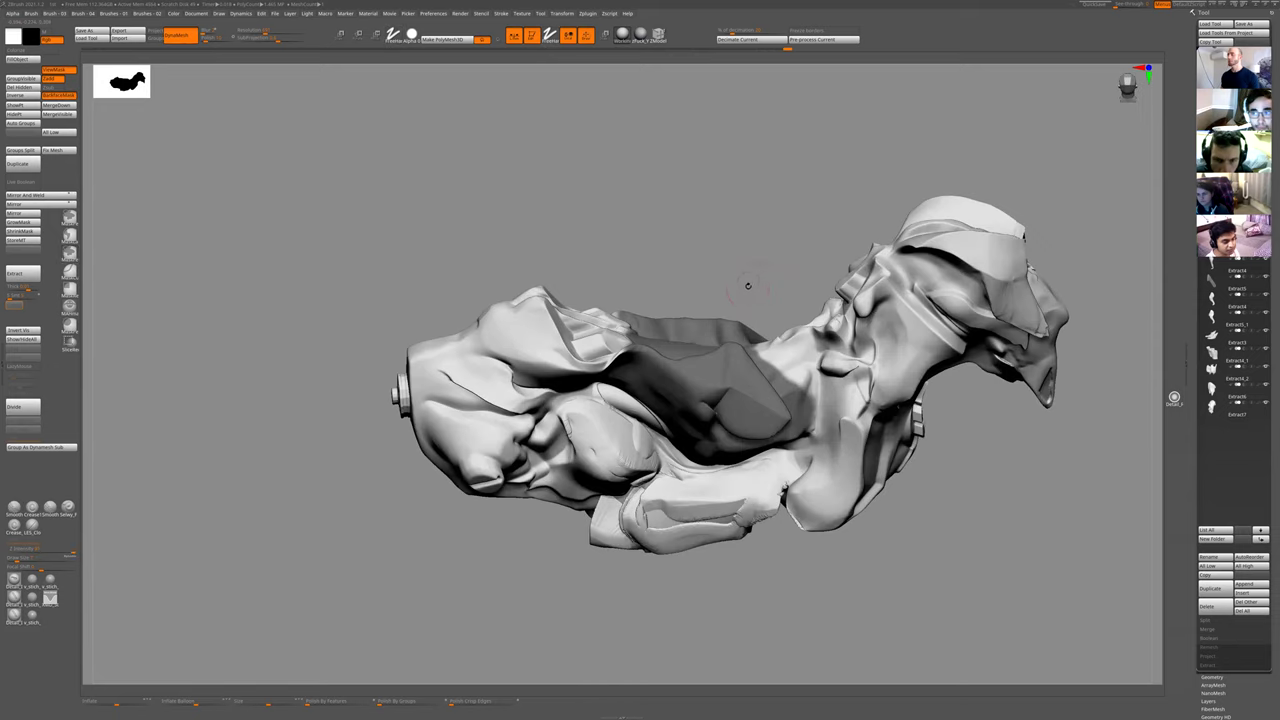
# - Turn the masked flank area into a separate piece, removing its unwanted faces and rebuilding it with DynaMesh
pyautogui.hotkey('shift', 's')
pyautogui.keyDown('alt'); pyautogui.click(686, 330); pyautogui.keyUp('alt')
pyautogui.hotkey('shift', 's')
pyautogui.keyDown('ctrl'); pyautogui.moveTo(700, 256); pyautogui.dragTo(727, 388); pyautogui.keyUp('ctrl')
pyautogui.keyDown('ctrl'); pyautogui.keyDown('shift'); pyautogui.click(721, 410); pyautogui.keyUp('shift'); pyautogui.keyUp('ctrl')
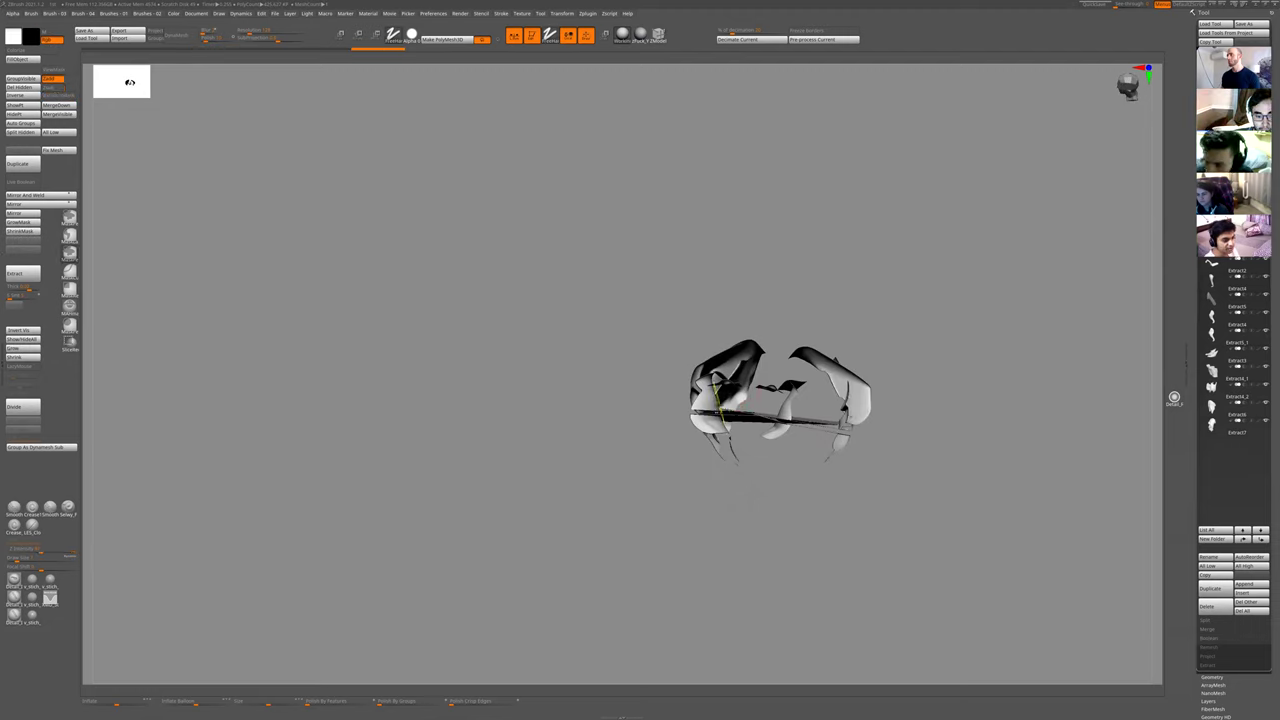
pyautogui.keyDown('ctrl'); pyautogui.keyDown('shift'); pyautogui.click(716, 408); pyautogui.keyUp('shift'); pyautogui.keyUp('ctrl')
pyautogui.moveTo(690, 265); pyautogui.dragTo(776, 280)
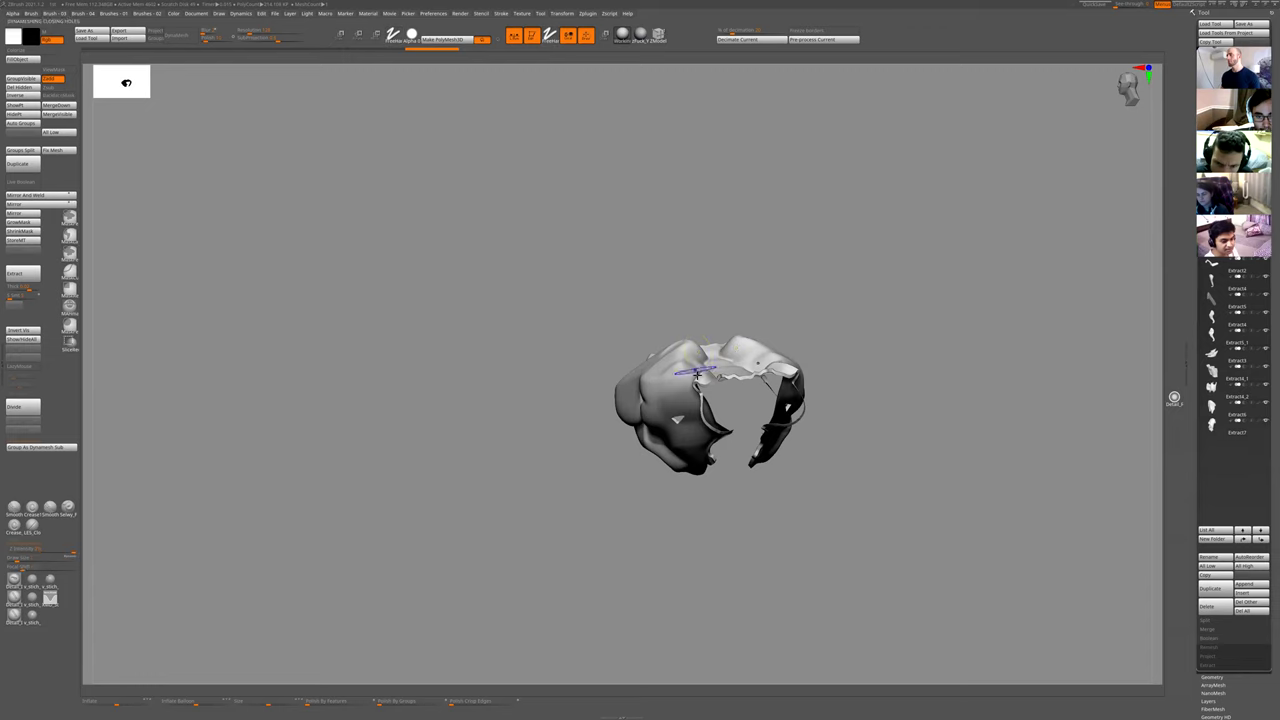
pyautogui.keyDown('ctrl'); pyautogui.keyDown('shift'); pyautogui.click(746, 254); pyautogui.keyUp('shift'); pyautogui.keyUp('ctrl')
pyautogui.keyDown('ctrl'); pyautogui.moveTo(746, 254); pyautogui.dragTo(749, 254, button='right'); pyautogui.keyUp('ctrl')
pyautogui.moveTo(749, 254); pyautogui.dragTo(690, 396)
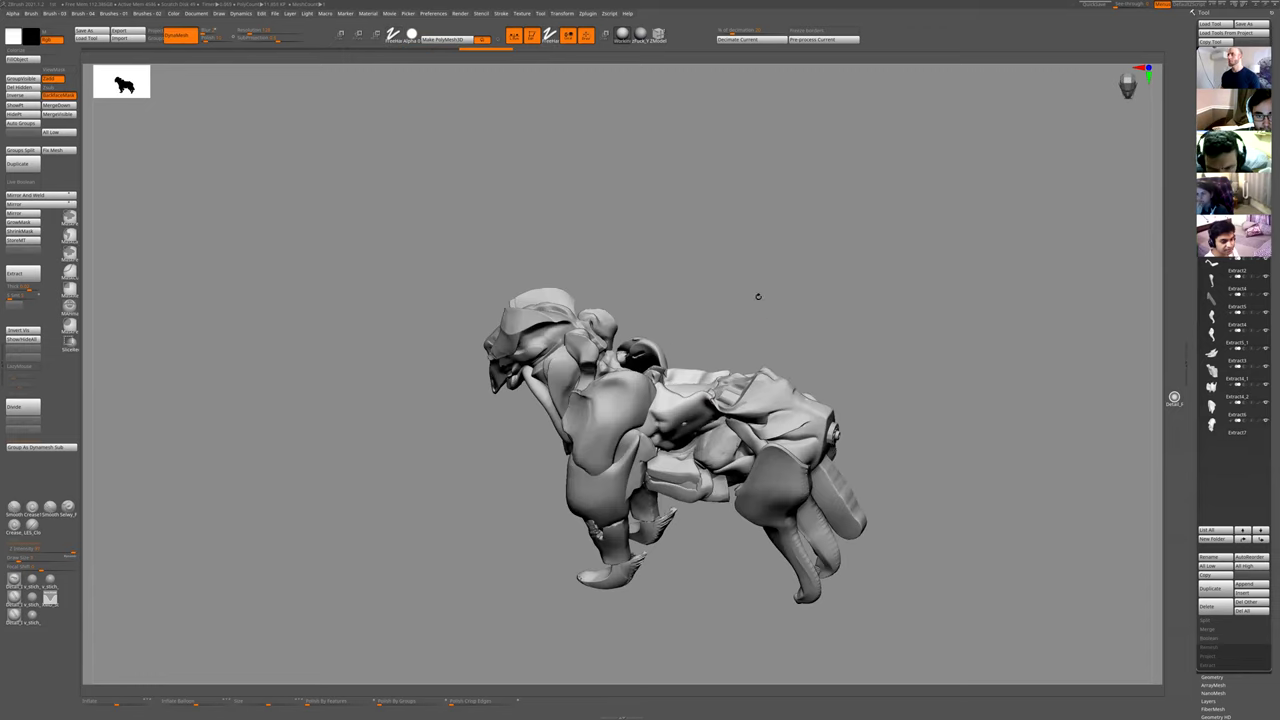
# - Examine how the new flank piece sits on the whole creature from the side and from above
pyautogui.keyDown('ctrl'); pyautogui.moveTo(758, 250); pyautogui.dragTo(769, 266, button='right'); pyautogui.keyUp('ctrl')
pyautogui.moveTo(769, 266); pyautogui.dragTo(834, 280)
pyautogui.keyDown('ctrl'); pyautogui.moveTo(834, 280); pyautogui.dragTo(841, 379, button='right'); pyautogui.keyUp('ctrl')
pyautogui.moveTo(841, 379); pyautogui.dragTo(700, 400)
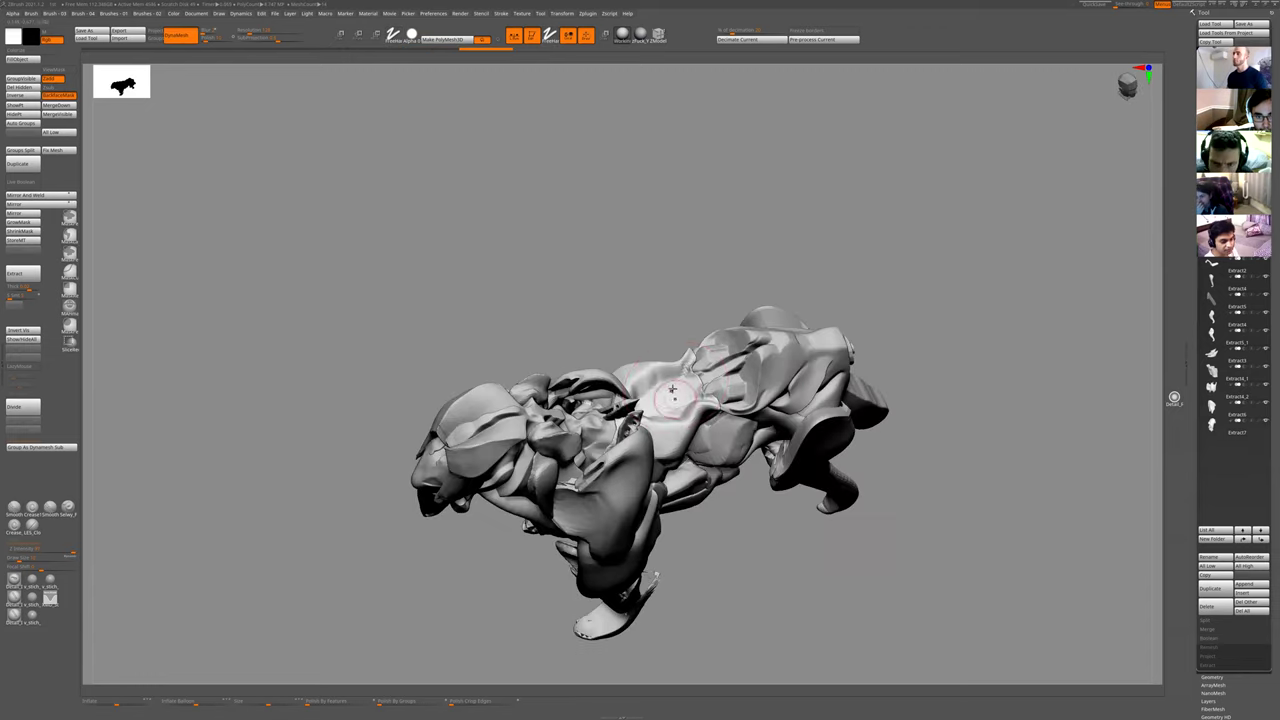
pyautogui.moveTo(683, 254); pyautogui.dragTo(625, 313)
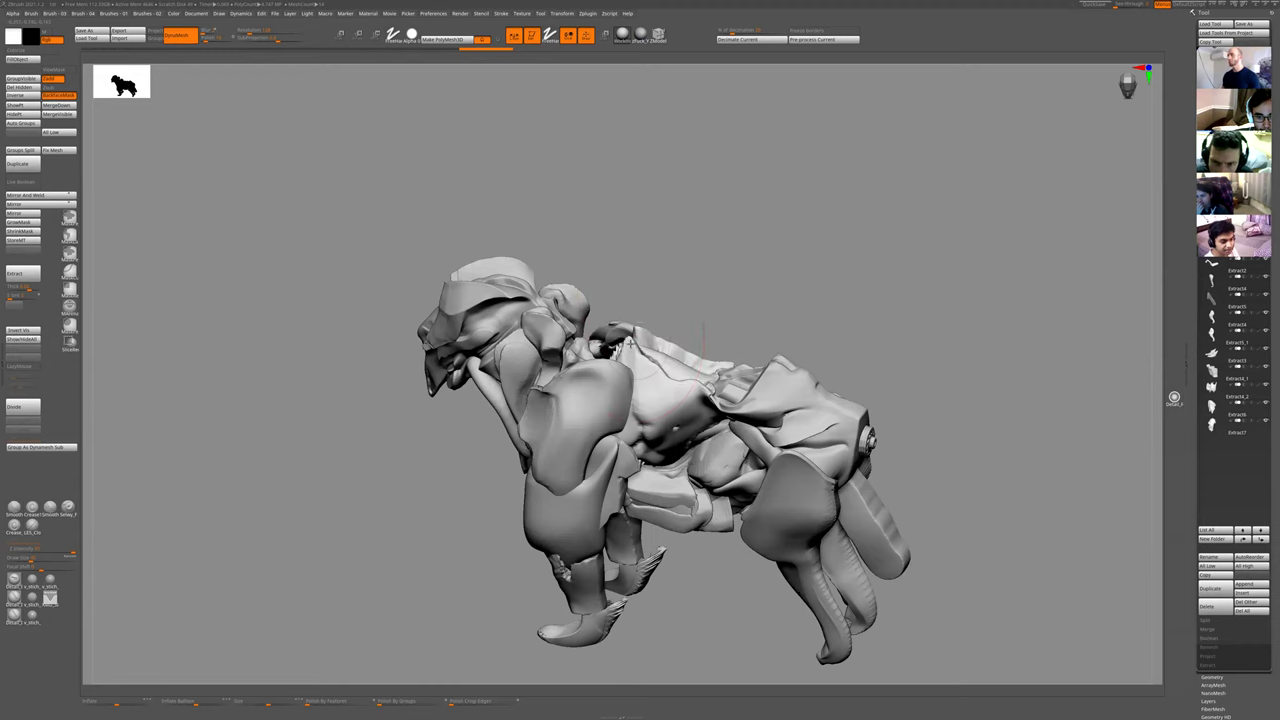
pyautogui.moveTo(630, 344); pyautogui.dragTo(637, 362, button='right')
pyautogui.moveTo(683, 317)
pyautogui.keyDown('ctrl'); pyautogui.mouseDown(button='right')
pyautogui.moveTo(674, 280)
pyautogui.moveTo(696, 272)
pyautogui.moveTo(636, 374)
pyautogui.moveTo(720, 340)
pyautogui.moveTo(746, 294)
pyautogui.moveTo(715, 282)
pyautogui.mouseUp(button='right'); pyautogui.keyUp('ctrl')
# - Switch to the armored humanoid character and examine its isolated shoulder pad with and without the wireframe
pyautogui.hotkey('shift', 'r')
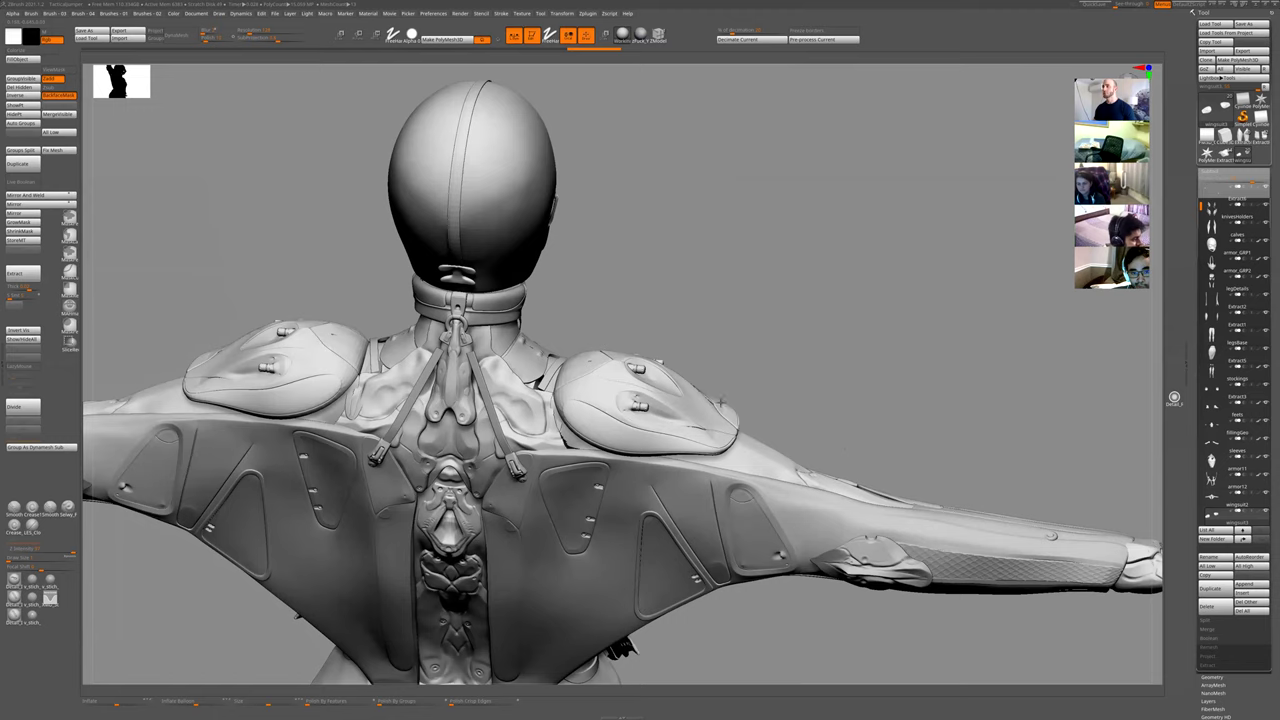
pyautogui.moveTo(480, 311); pyautogui.dragTo(483, 322, button='right')
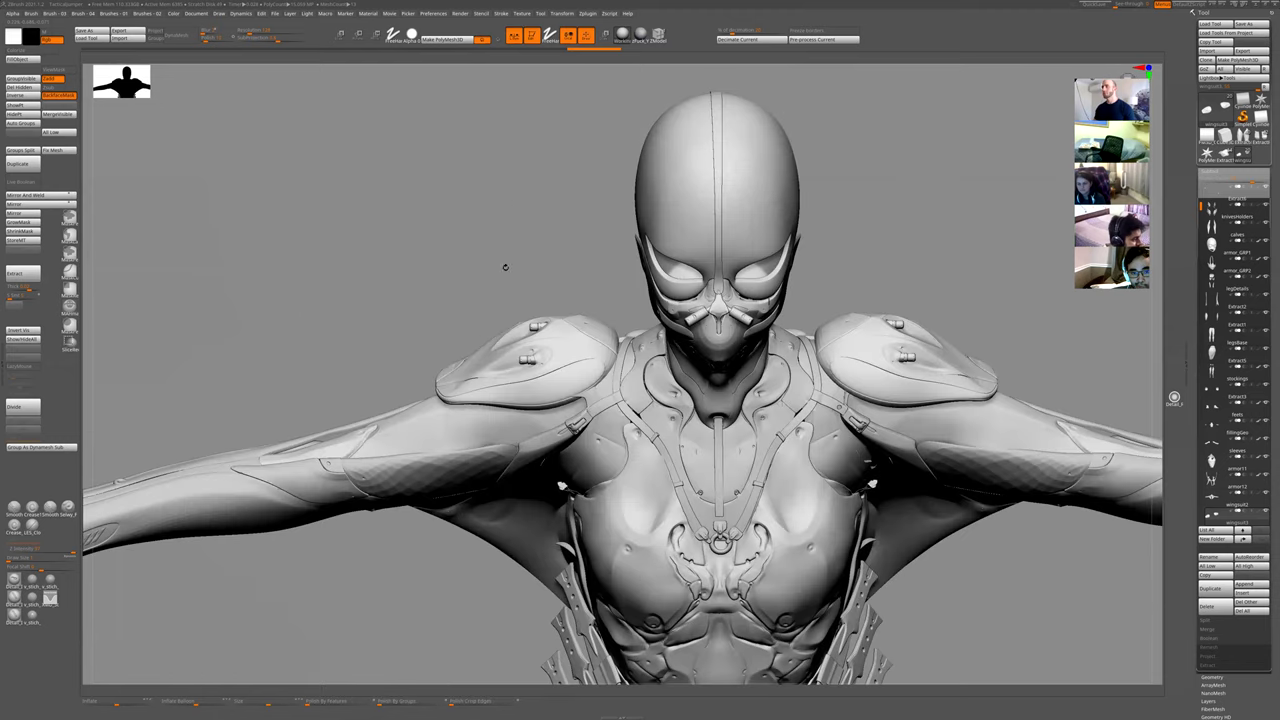
pyautogui.moveTo(541, 190); pyautogui.dragTo(830, 393, button='right')
pyautogui.hotkey('shift', 'f')
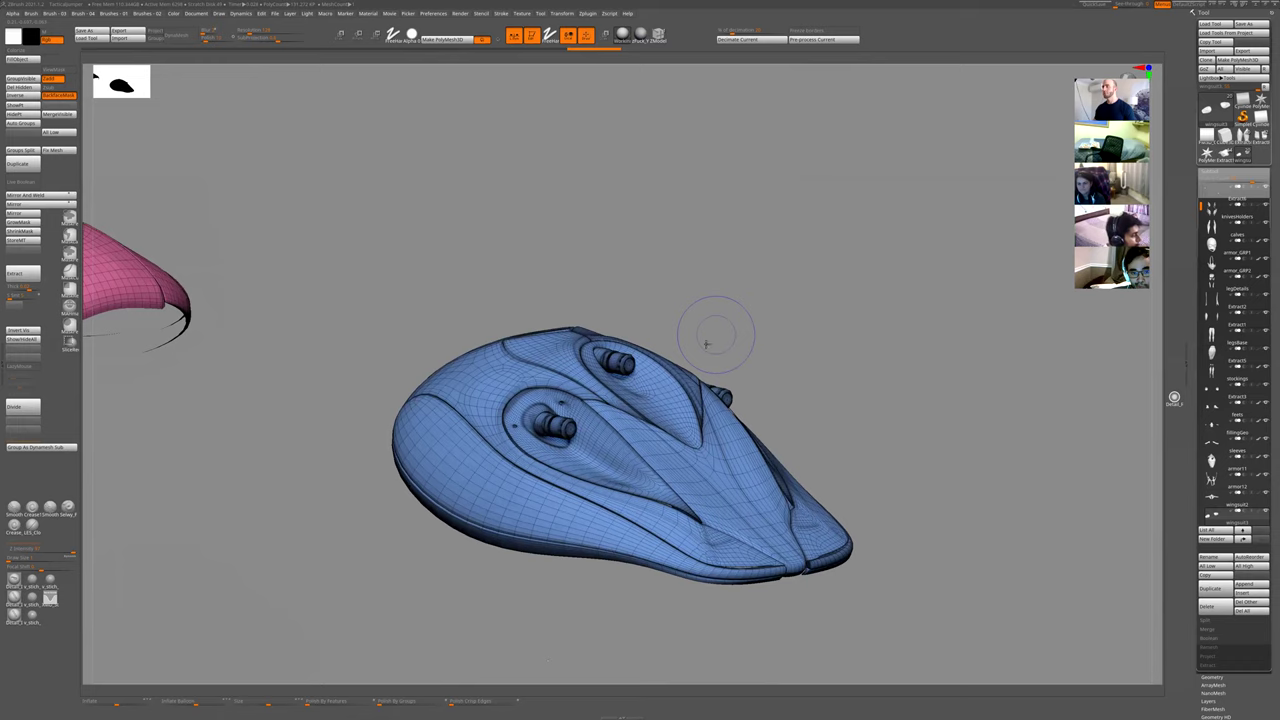
pyautogui.moveTo(706, 344); pyautogui.dragTo(640, 356, button='right')
pyautogui.hotkey('shift', 'f')
pyautogui.moveTo(854, 320)
pyautogui.mouseDown(button='right')
pyautogui.moveTo(838, 188)
pyautogui.moveTo(757, 232)
pyautogui.mouseUp(button='right')
pyautogui.keyDown('ctrl'); pyautogui.moveTo(803, 191); pyautogui.dragTo(803, 250, button='right'); pyautogui.keyUp('ctrl')
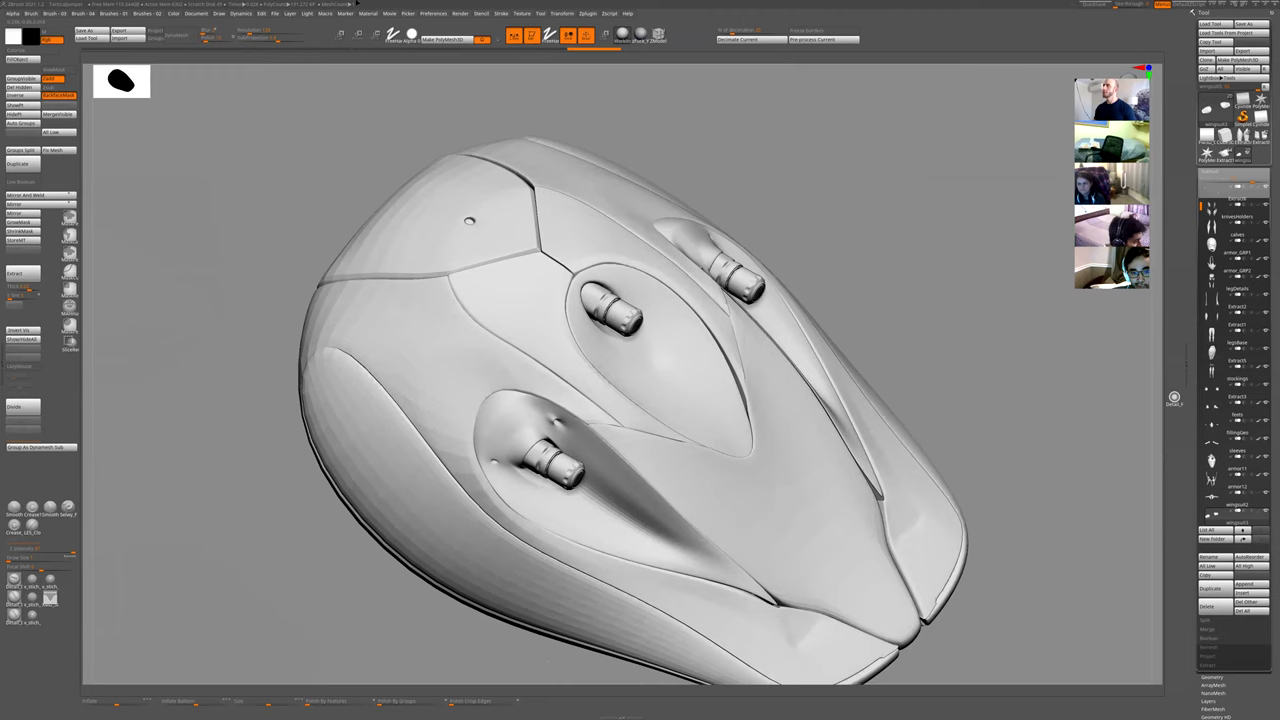
pyautogui.hotkey('shift', 'f')
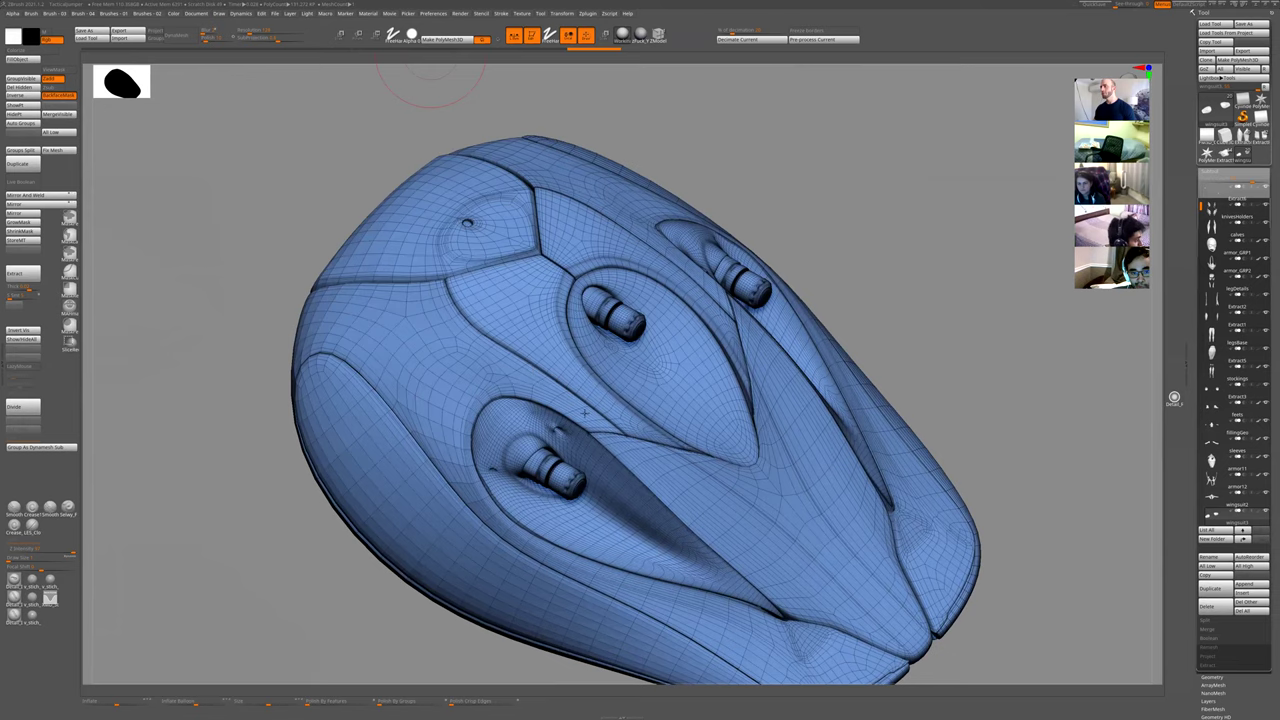
pyautogui.hotkey('shift', 'f')
# - Try painting masks along the shoulder pad's outer side panels, then clear them
pyautogui.moveTo(335, 325)
pyautogui.keyDown('ctrl'); pyautogui.mouseDown()
pyautogui.moveTo(370, 430)
pyautogui.moveTo(470, 540)
pyautogui.moveTo(636, 627)
pyautogui.moveTo(755, 668)
pyautogui.mouseUp(); pyautogui.keyUp('ctrl')
pyautogui.keyDown('alt'); pyautogui.moveTo(1016, 331); pyautogui.dragTo(984, 251); pyautogui.keyUp('alt')
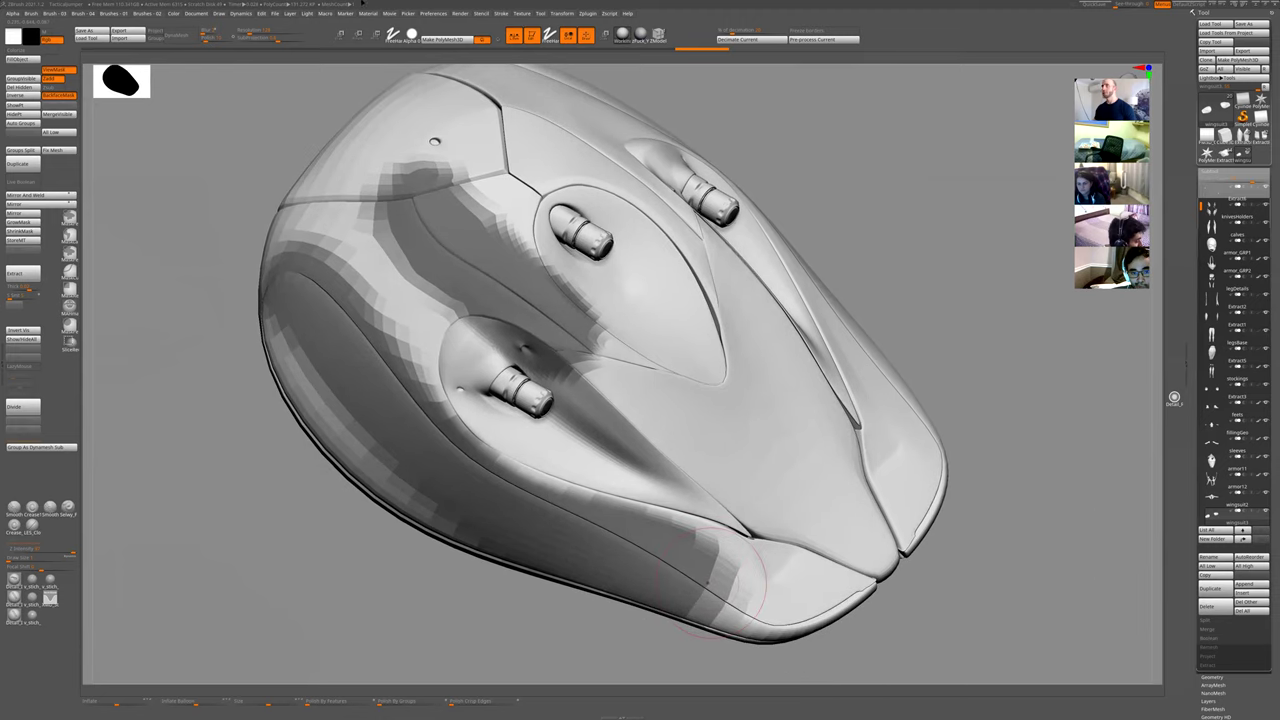
pyautogui.click(433, 13)
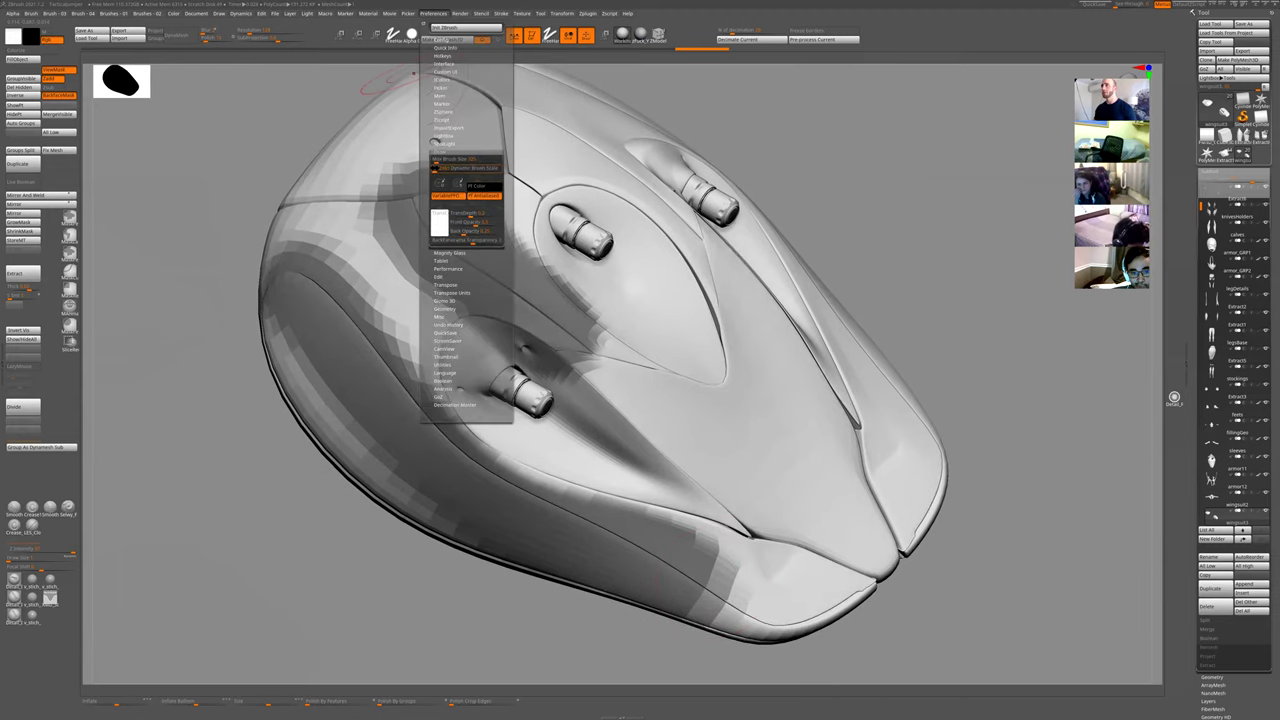
pyautogui.keyDown('ctrl'); pyautogui.moveTo(864, 275); pyautogui.dragTo(890, 300); pyautogui.keyUp('ctrl')
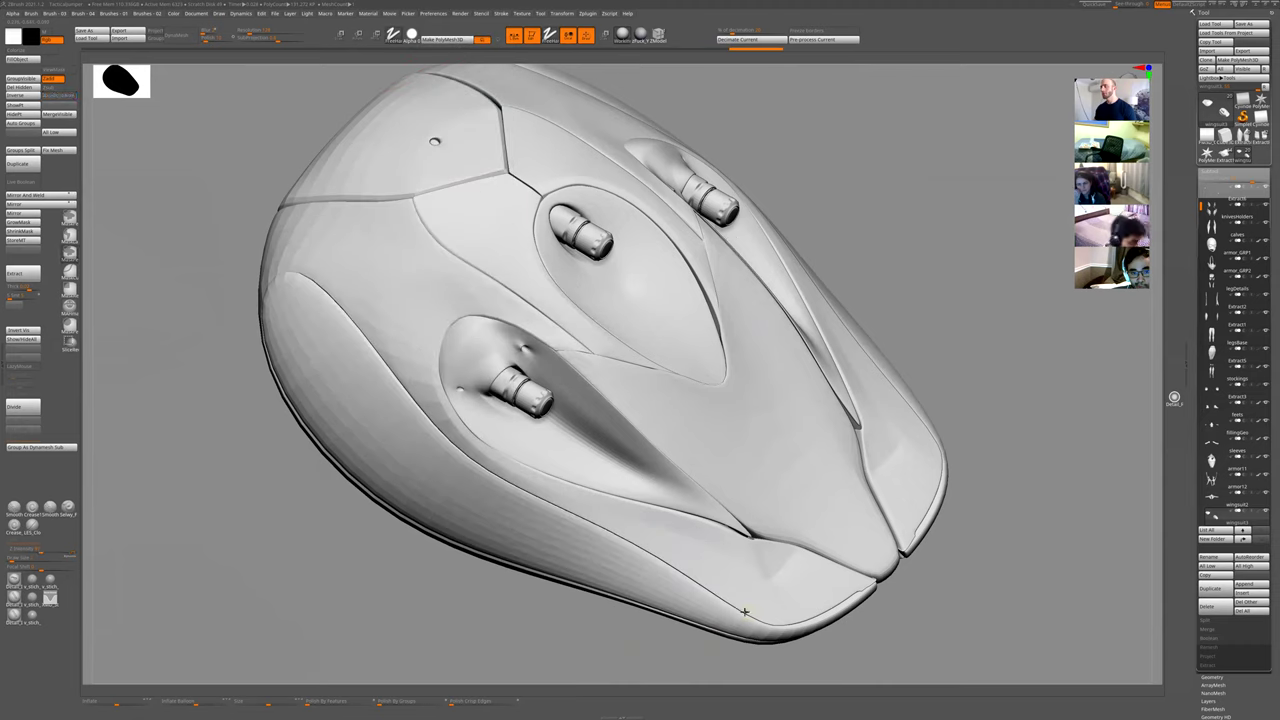
pyautogui.moveTo(750, 610)
pyautogui.keyDown('ctrl'); pyautogui.mouseDown()
pyautogui.moveTo(476, 452)
pyautogui.moveTo(390, 386)
pyautogui.moveTo(298, 275)
pyautogui.moveTo(282, 330)
pyautogui.mouseUp(); pyautogui.keyUp('ctrl')
pyautogui.moveTo(949, 154)
pyautogui.keyDown('alt'); pyautogui.mouseDown()
pyautogui.moveTo(854, 206)
pyautogui.moveTo(838, 503)
pyautogui.moveTo(831, 374)
pyautogui.moveTo(849, 351)
pyautogui.moveTo(835, 407)
pyautogui.moveTo(551, 471)
pyautogui.mouseUp(); pyautogui.keyUp('alt')
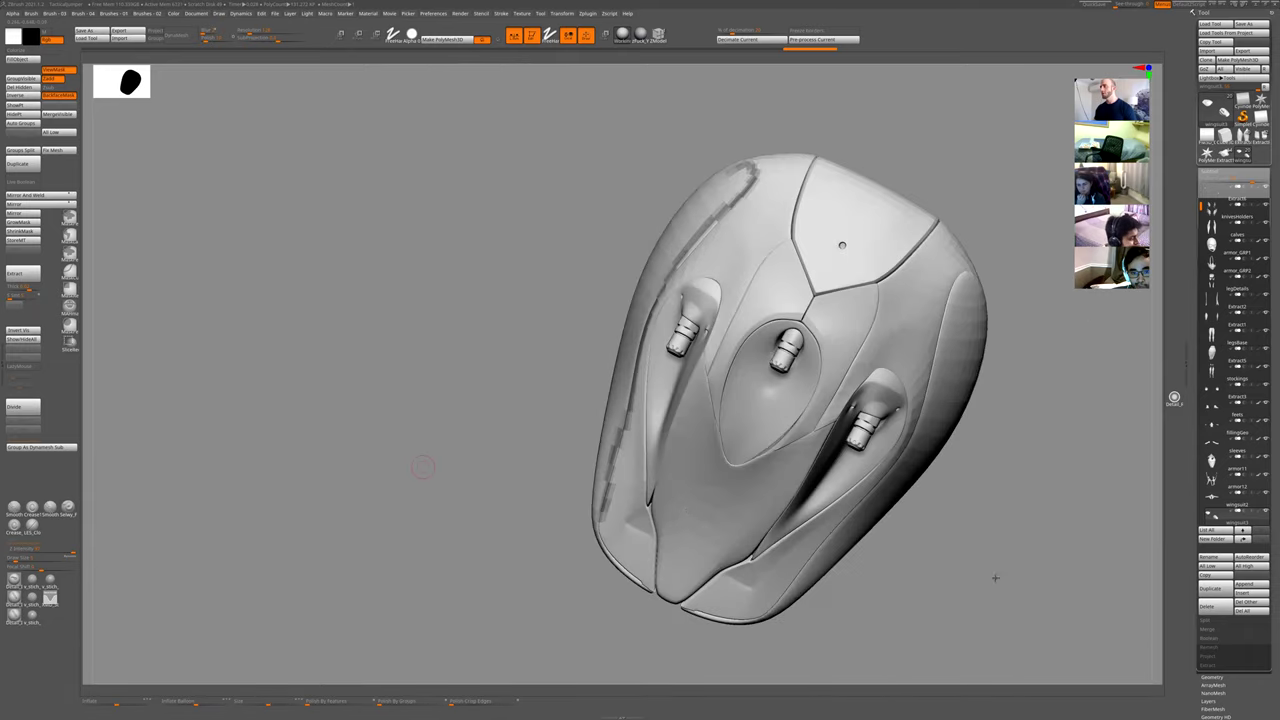
pyautogui.moveTo(423, 467)
pyautogui.mouseDown()
pyautogui.moveTo(863, 511)
pyautogui.moveTo(865, 532)
pyautogui.mouseUp()
pyautogui.keyDown('alt'); pyautogui.moveTo(865, 532); pyautogui.dragTo(948, 485); pyautogui.keyUp('alt')
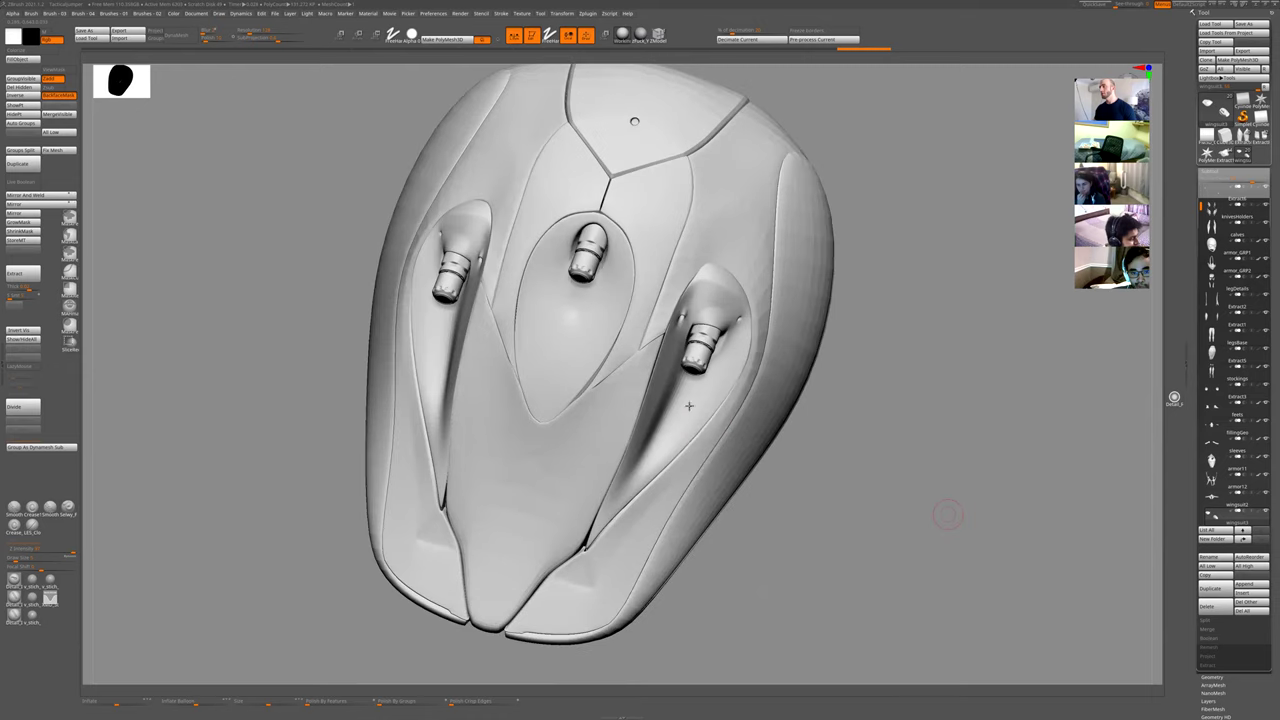
# - Examine the shoulder pad's polygon flow and one of its isolated side strips, comparing them with the smooth surface
pyautogui.moveTo(718, 300); pyautogui.dragTo(684, 348, button='right')
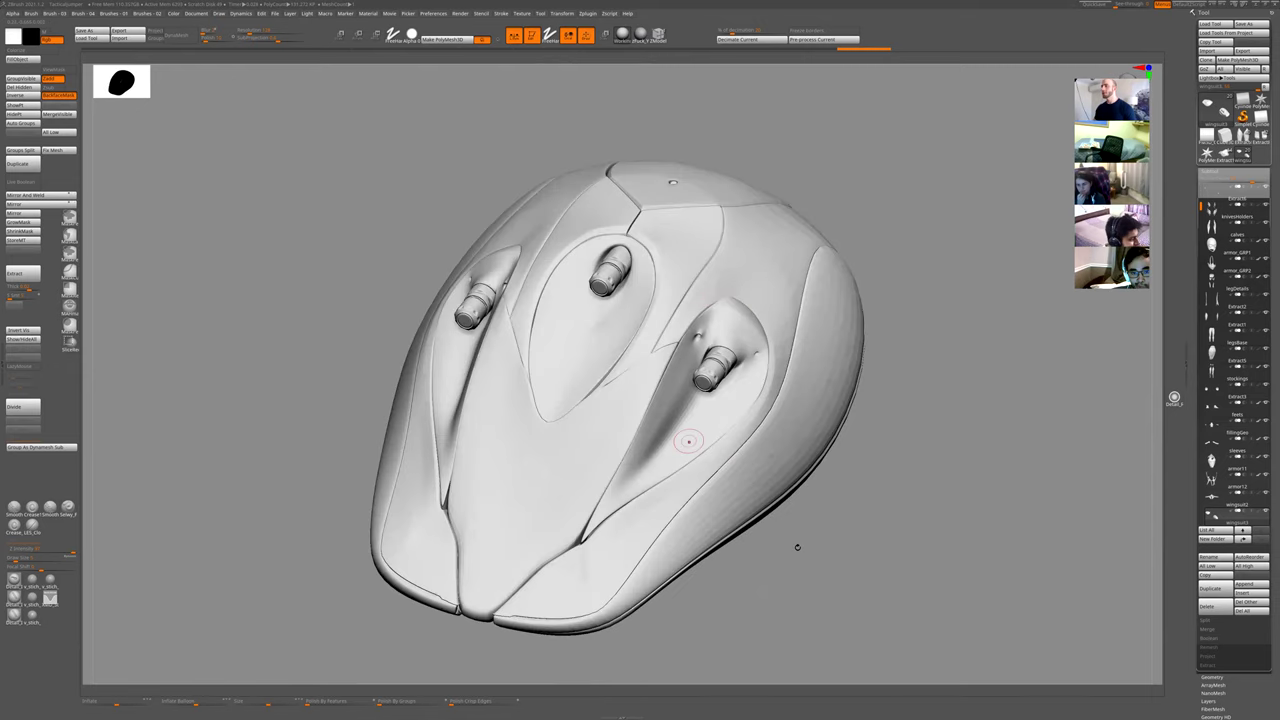
pyautogui.moveTo(797, 547); pyautogui.dragTo(609, 531)
pyautogui.hotkey('shift', 'f')
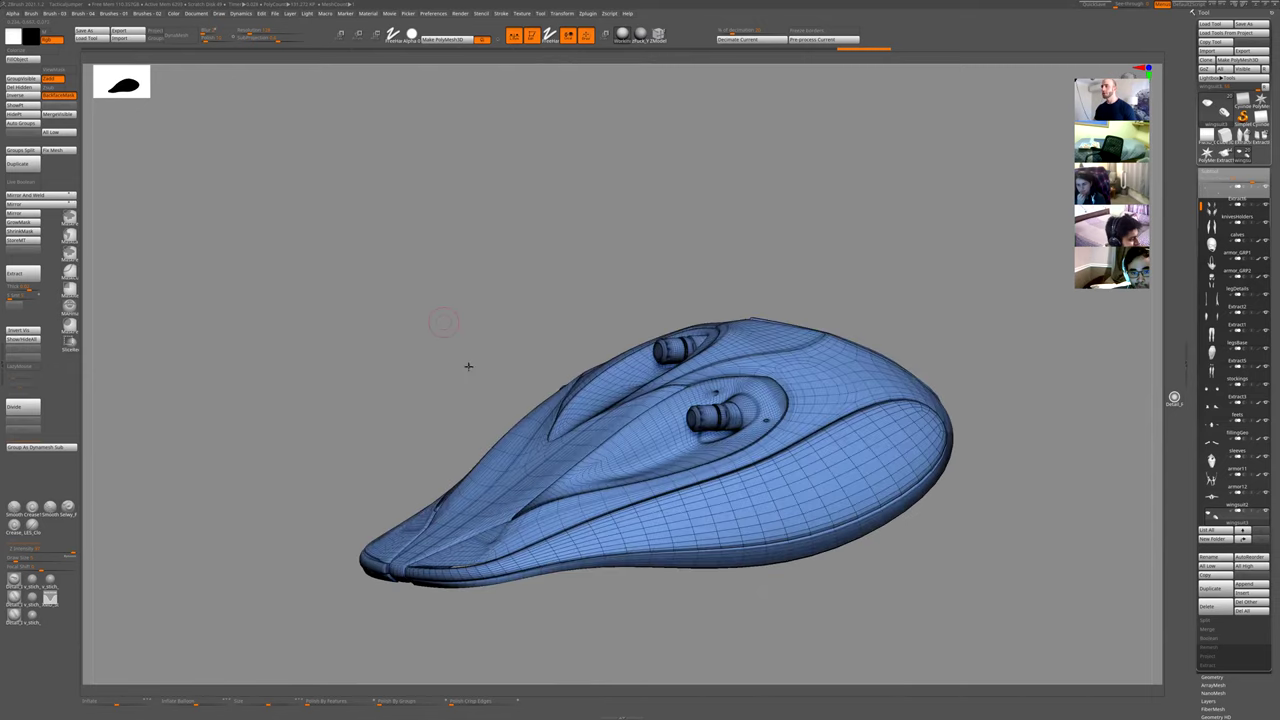
pyautogui.moveTo(443, 322); pyautogui.dragTo(97, 245)
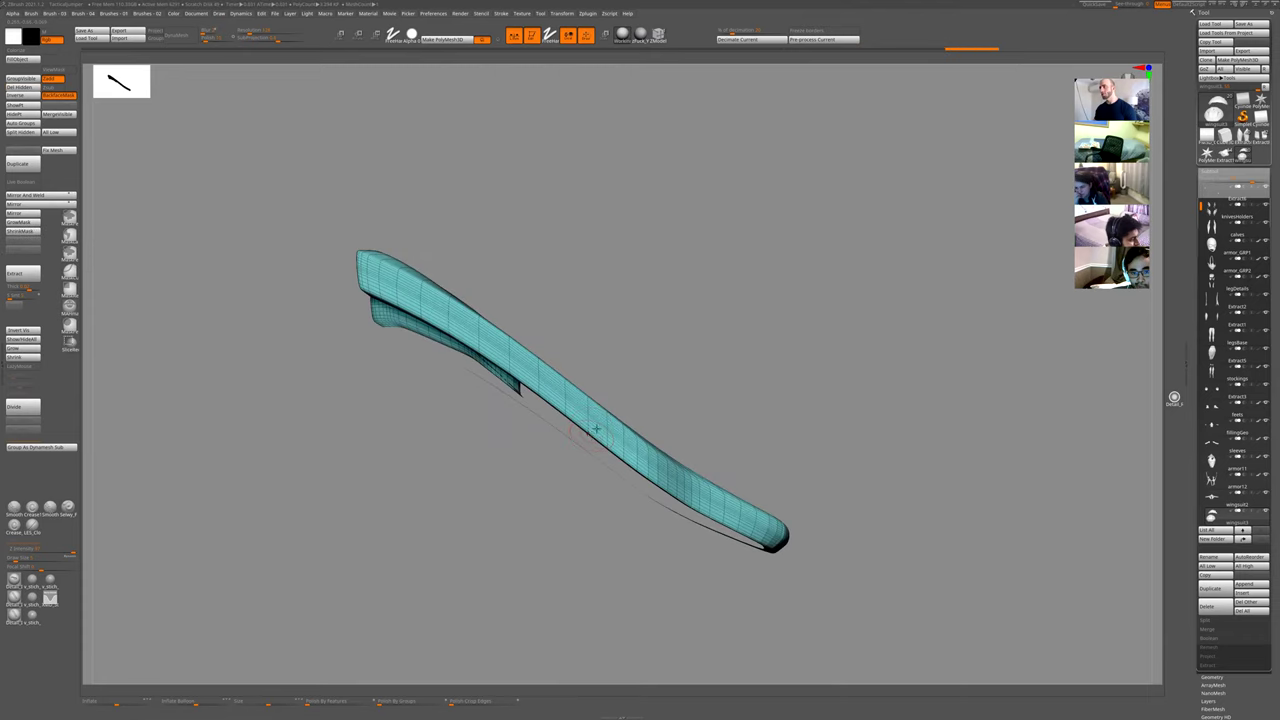
pyautogui.moveTo(689, 356); pyautogui.dragTo(604, 422)
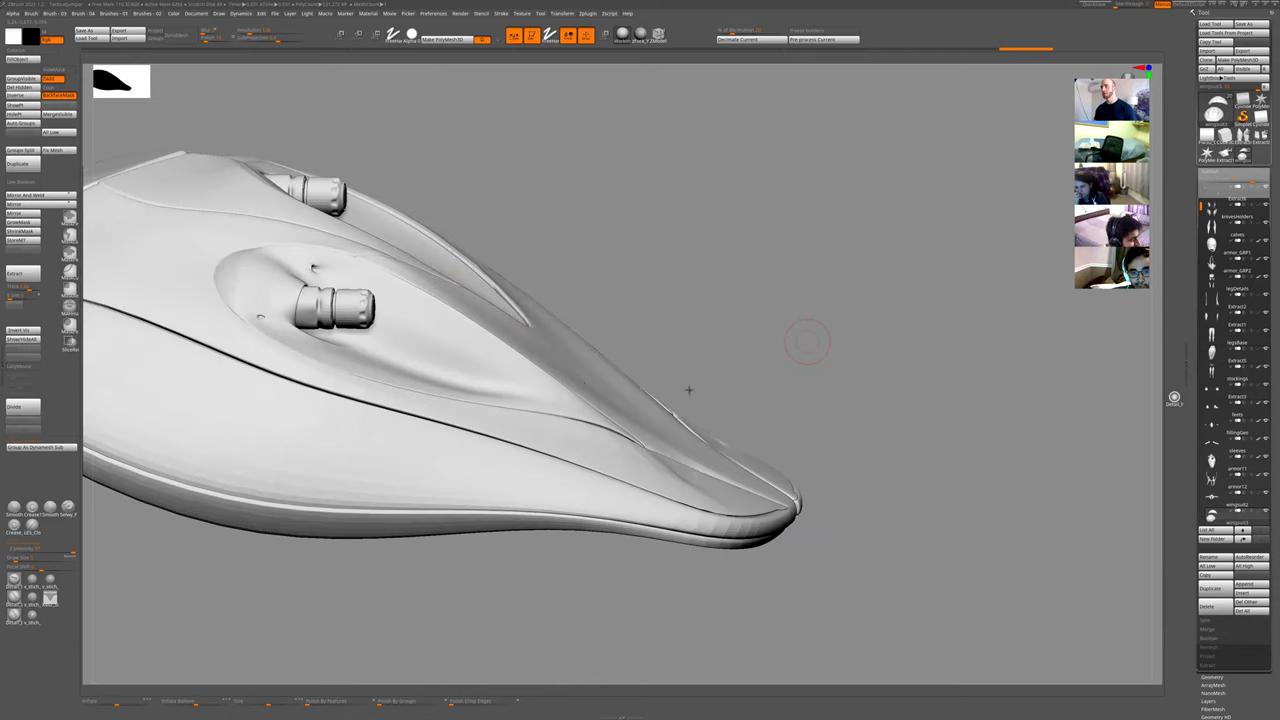
pyautogui.moveTo(776, 338); pyautogui.dragTo(735, 349)
pyautogui.moveTo(588, 295)
pyautogui.mouseDown()
pyautogui.moveTo(600, 331)
pyautogui.moveTo(887, 366)
pyautogui.moveTo(1060, 589)
pyautogui.moveTo(954, 477)
pyautogui.moveTo(942, 483)
pyautogui.moveTo(966, 551)
pyautogui.moveTo(952, 516)
pyautogui.mouseUp()
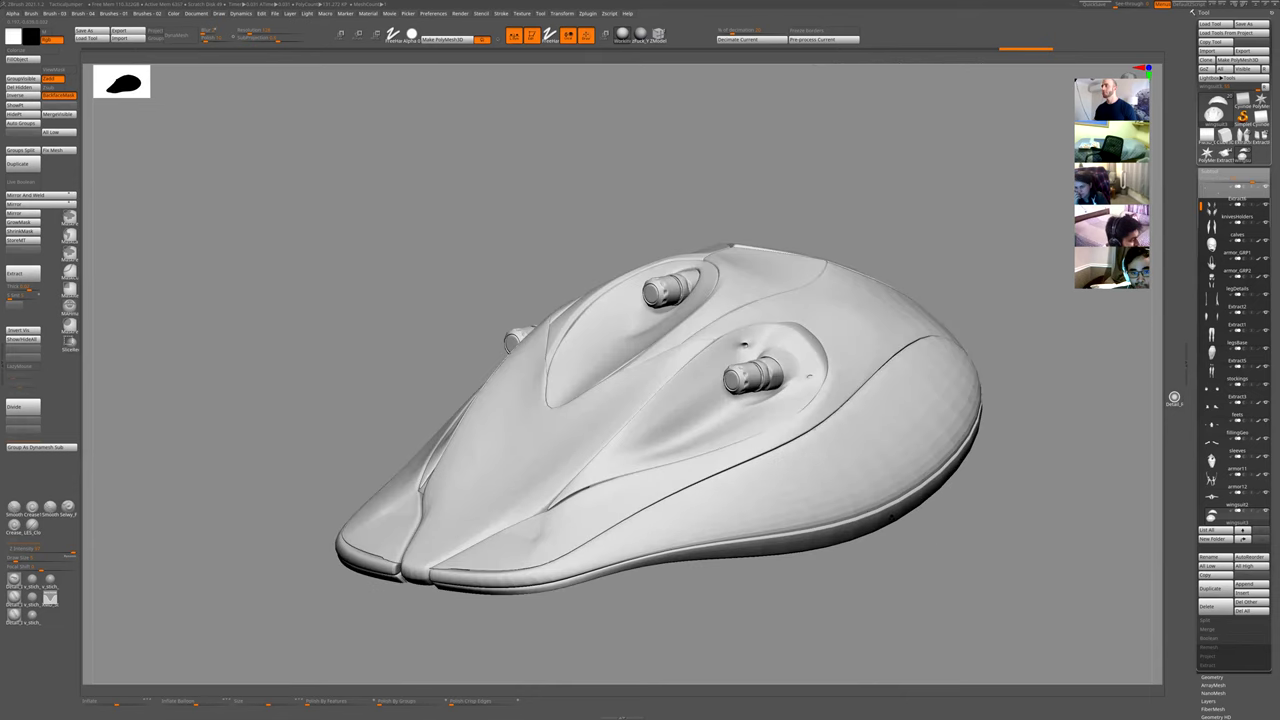
# - Examine the shoulder pad's panel seams, recesses and cylindrical pegs from above, the side and the front
pyautogui.moveTo(875, 537); pyautogui.dragTo(969, 387)
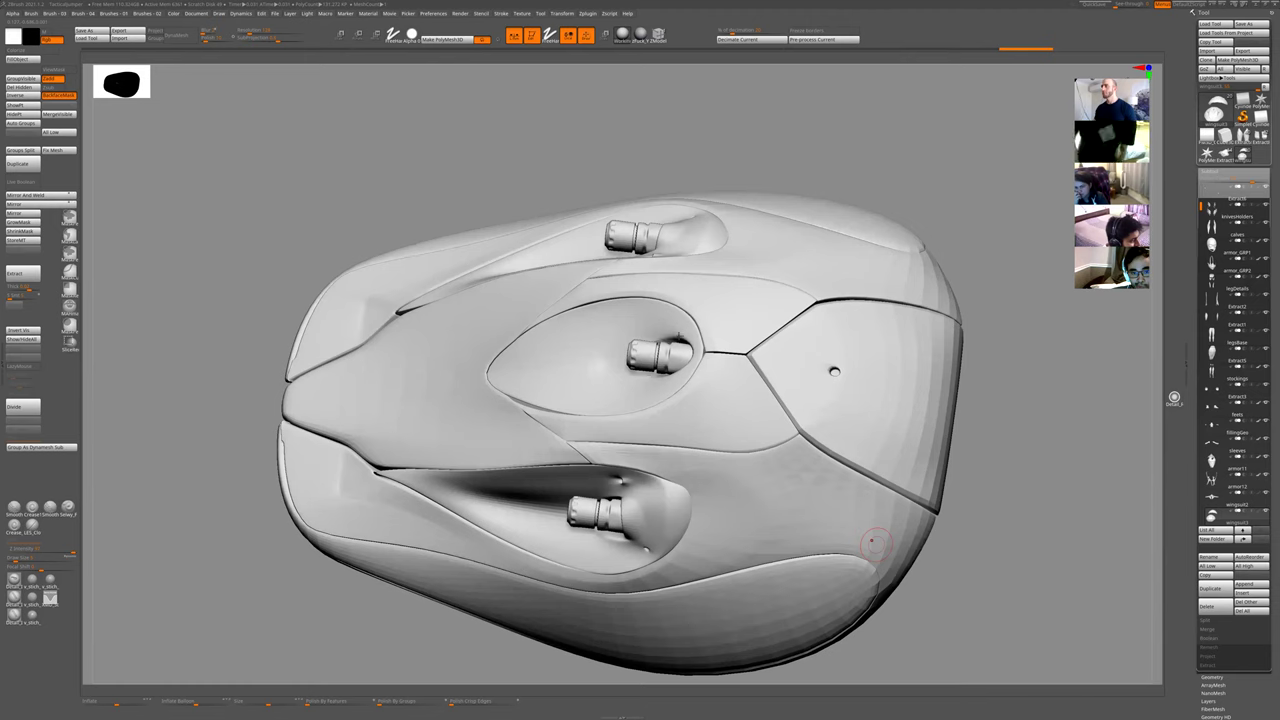
pyautogui.hotkey('shift', 'f')
pyautogui.moveTo(874, 414); pyautogui.dragTo(505, 376, button='right')
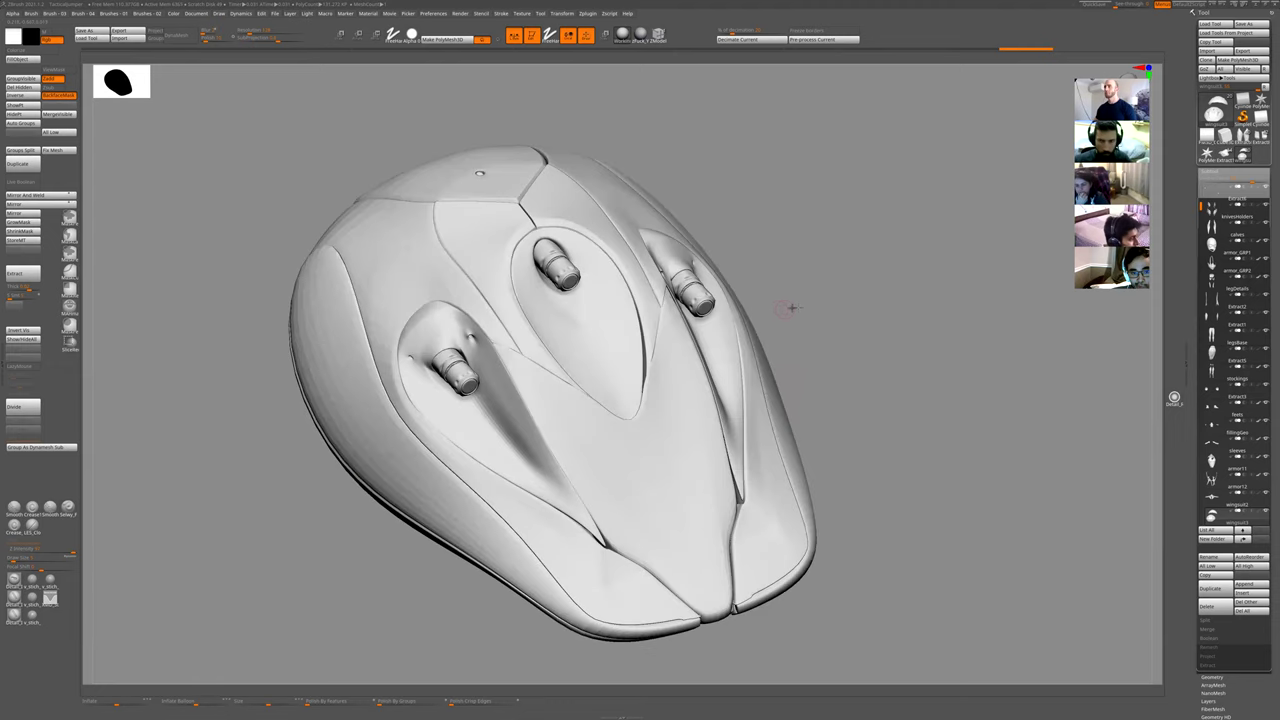
pyautogui.moveTo(794, 312); pyautogui.dragTo(794, 343)
pyautogui.moveTo(869, 322); pyautogui.dragTo(798, 338)
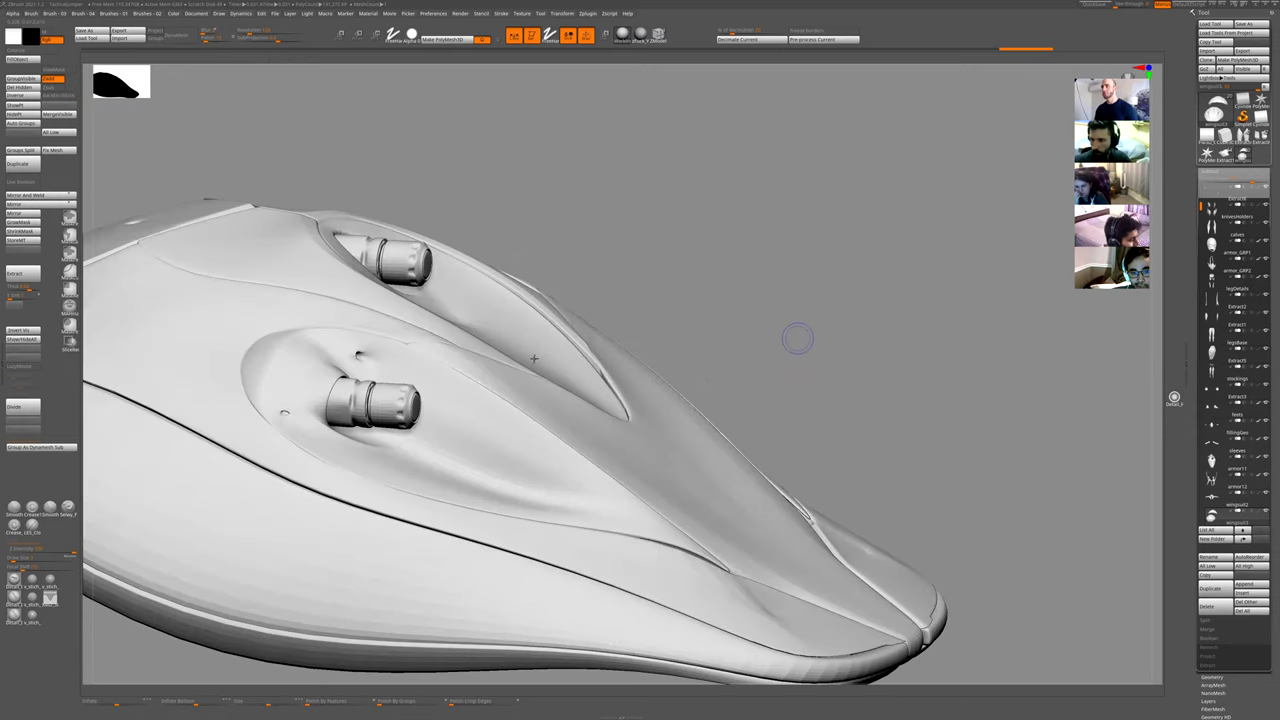
pyautogui.moveTo(723, 314); pyautogui.dragTo(780, 362)
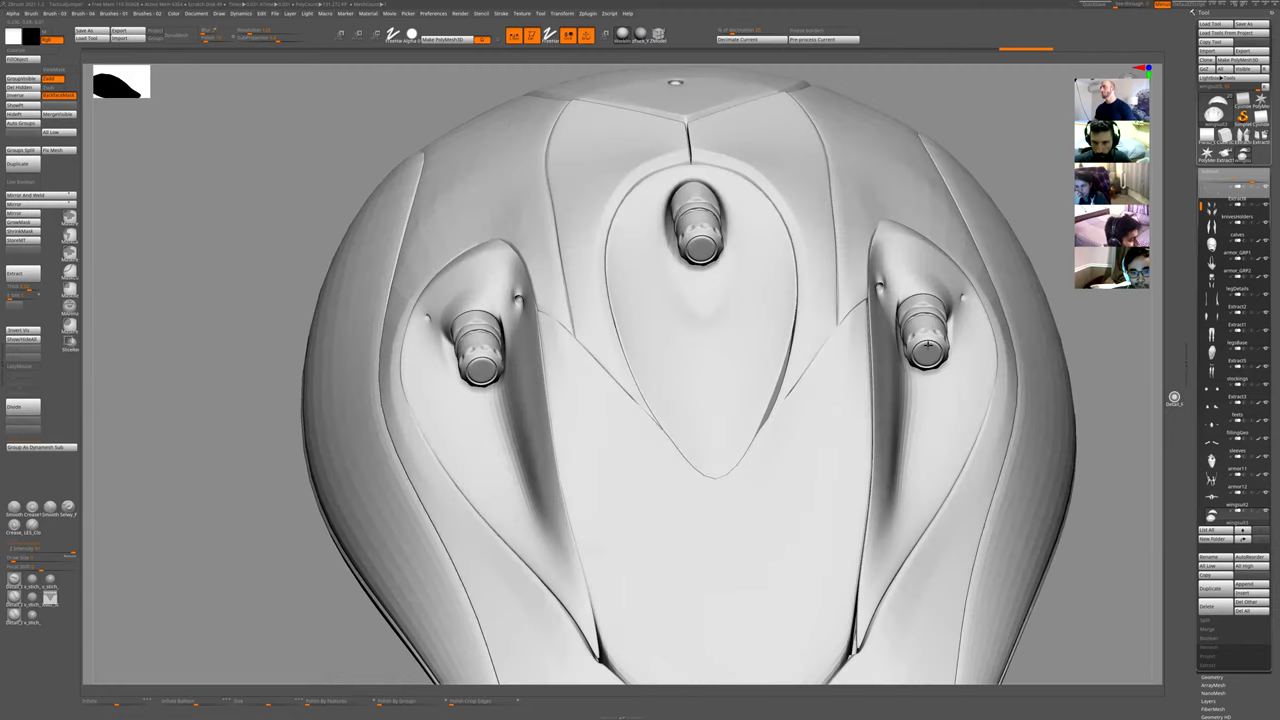
pyautogui.moveTo(928, 346); pyautogui.dragTo(984, 342)
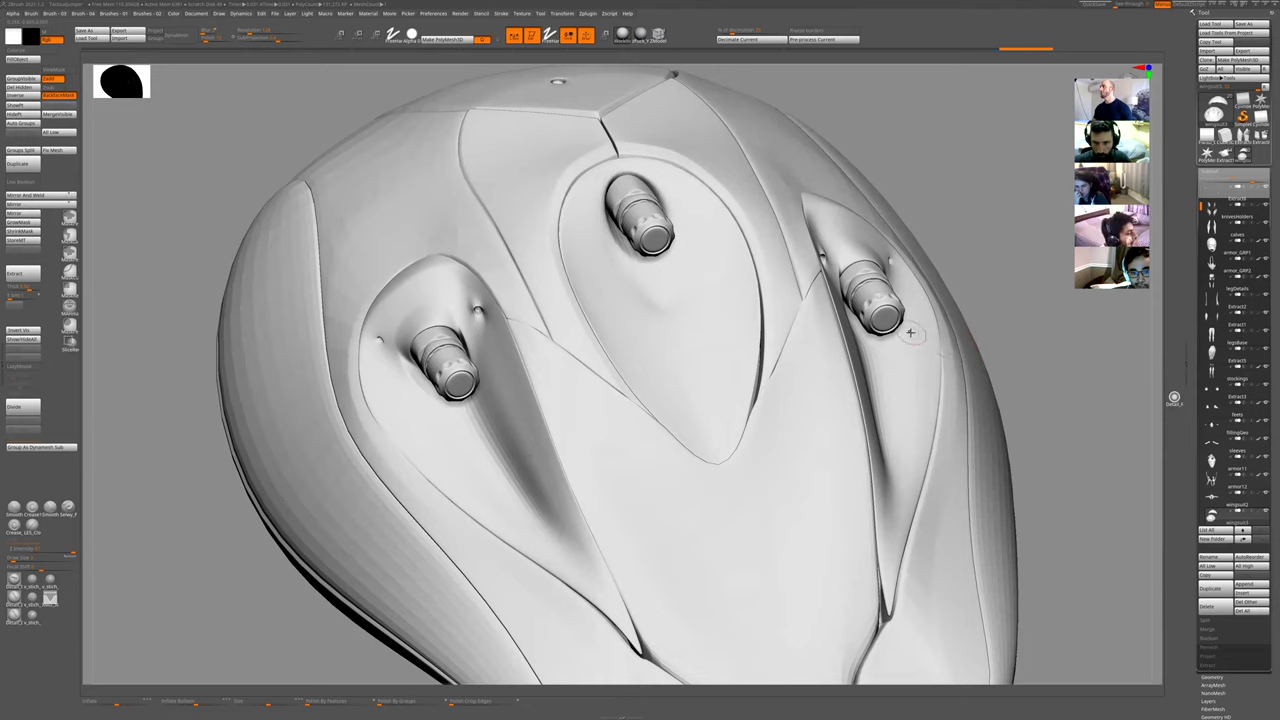
pyautogui.keyDown('alt'); pyautogui.moveTo(1034, 445); pyautogui.dragTo(1009, 411); pyautogui.keyUp('alt')
pyautogui.moveTo(940, 434); pyautogui.dragTo(925, 460)
pyautogui.keyDown('alt'); pyautogui.moveTo(346, 342); pyautogui.dragTo(370, 340); pyautogui.keyUp('alt')
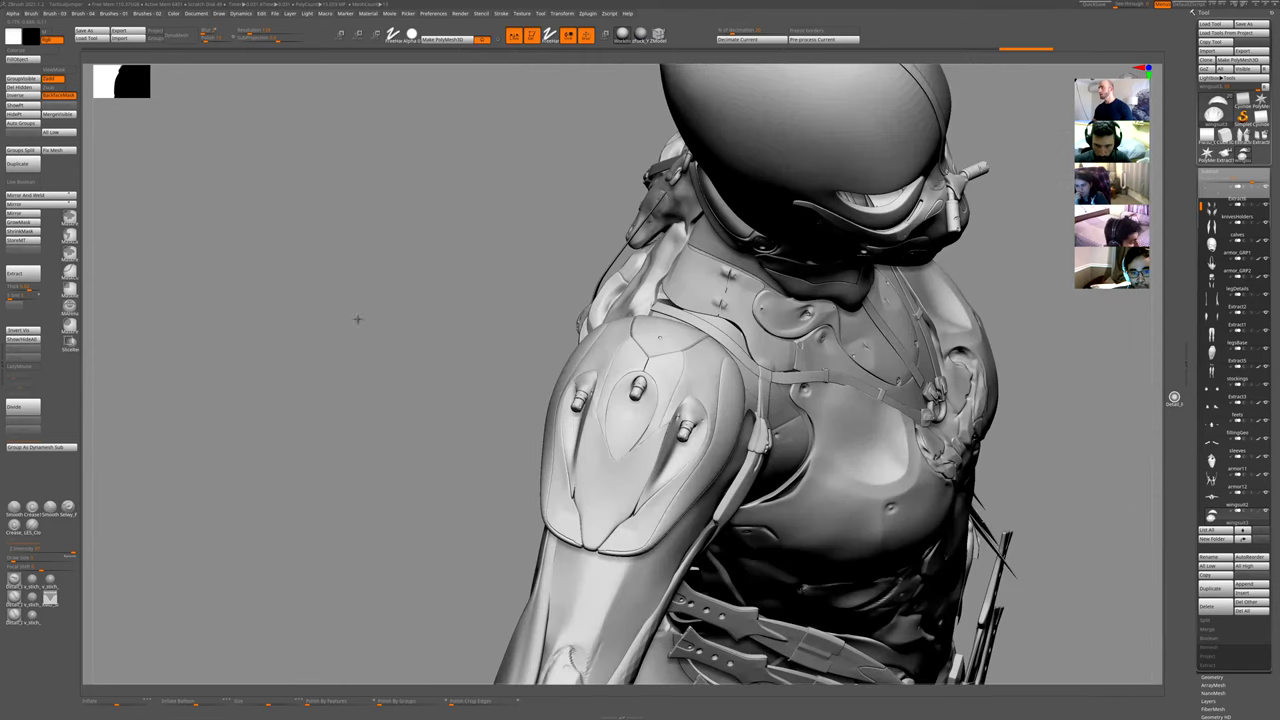
# - Examine the shoulder pads on the full character, then isolate the face mask and inspect its panel details up close
pyautogui.moveTo(354, 234); pyautogui.dragTo(599, 291)
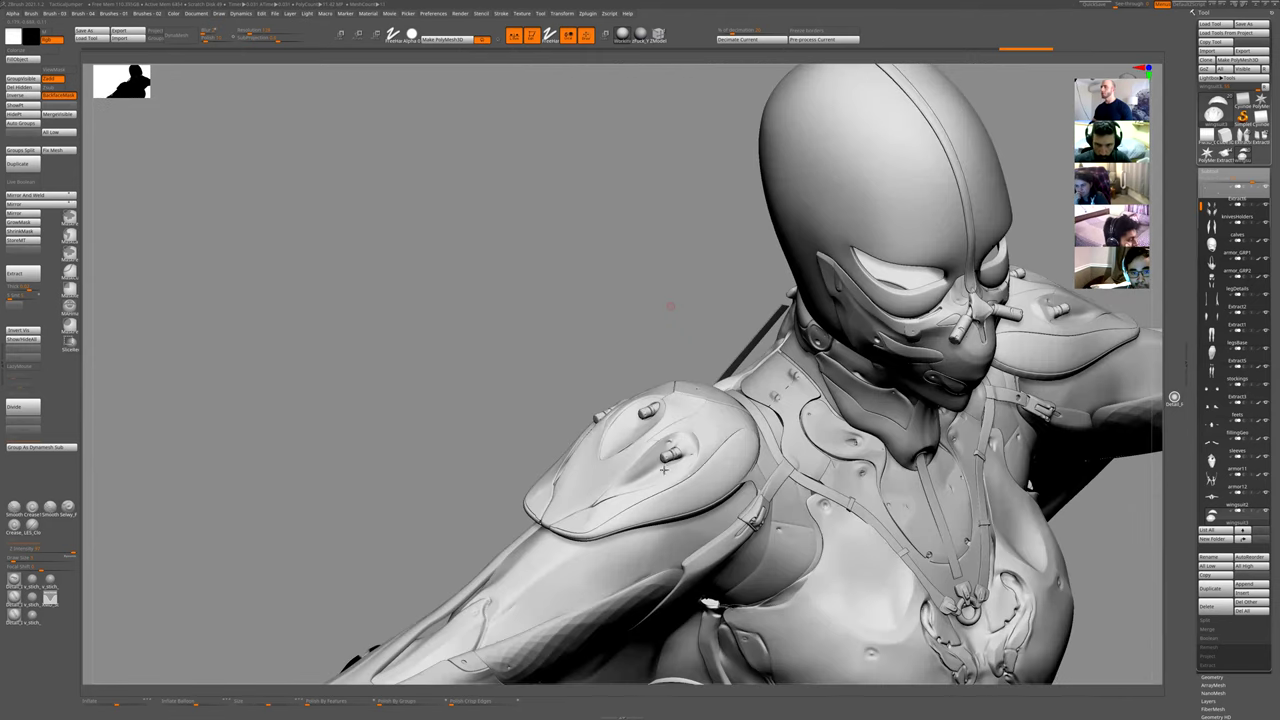
pyautogui.keyDown('alt'); pyautogui.moveTo(664, 469); pyautogui.dragTo(570, 409, button='right'); pyautogui.keyUp('alt')
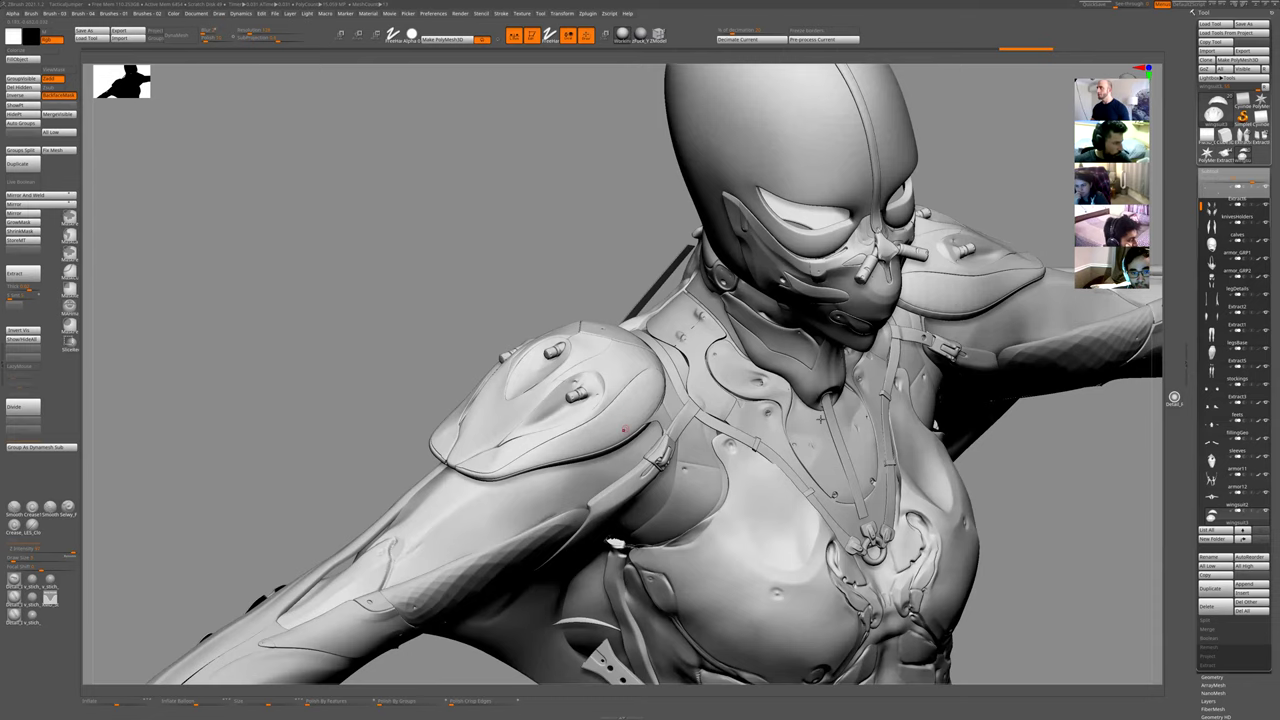
pyautogui.keyDown('alt'); pyautogui.click(877, 263); pyautogui.keyUp('alt')
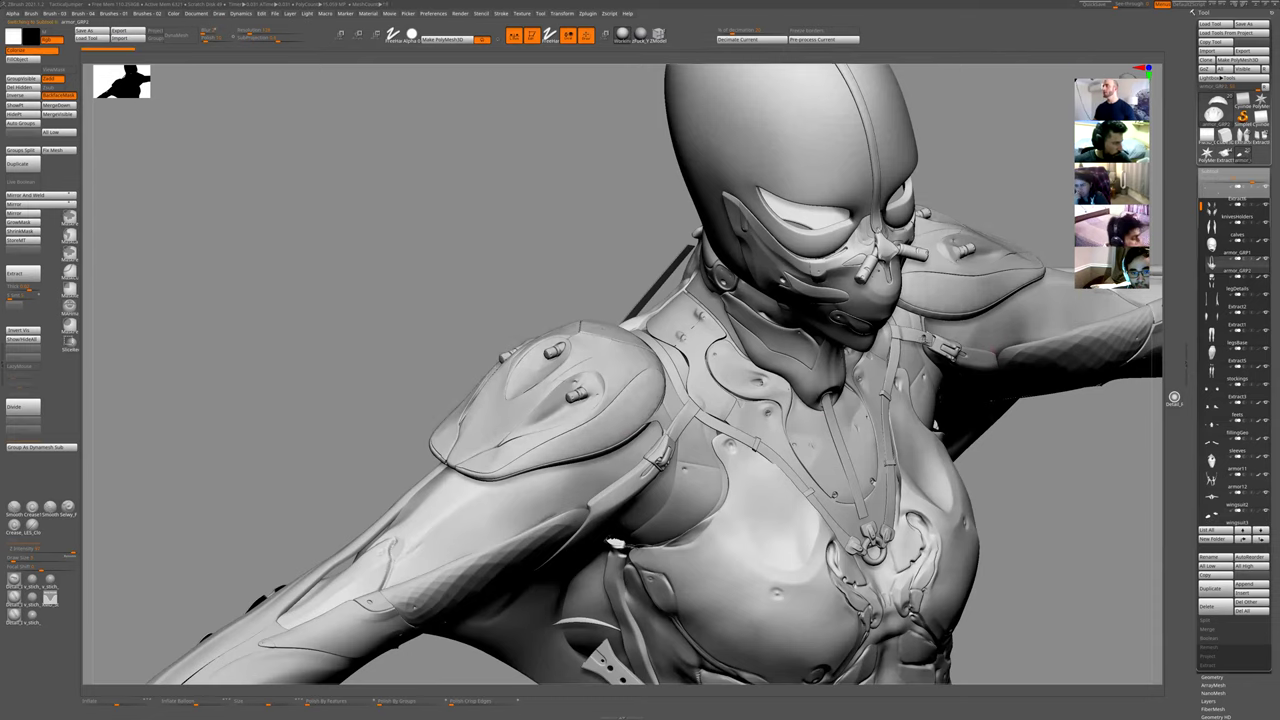
pyautogui.hotkey('shift', 's')
pyautogui.keyDown('ctrl'); pyautogui.moveTo(930, 414); pyautogui.dragTo(408, 562, button='right'); pyautogui.keyUp('ctrl')
pyautogui.moveTo(480, 453); pyautogui.dragTo(714, 554)
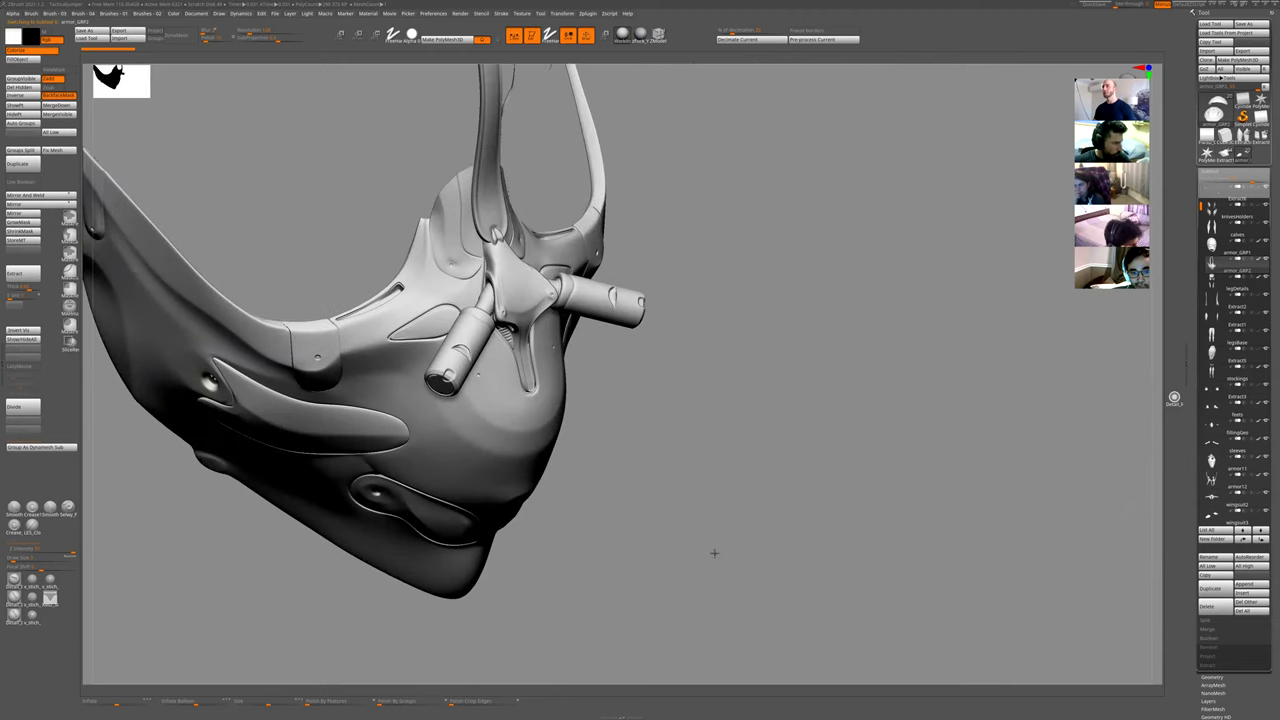
pyautogui.moveTo(774, 414); pyautogui.dragTo(754, 386)
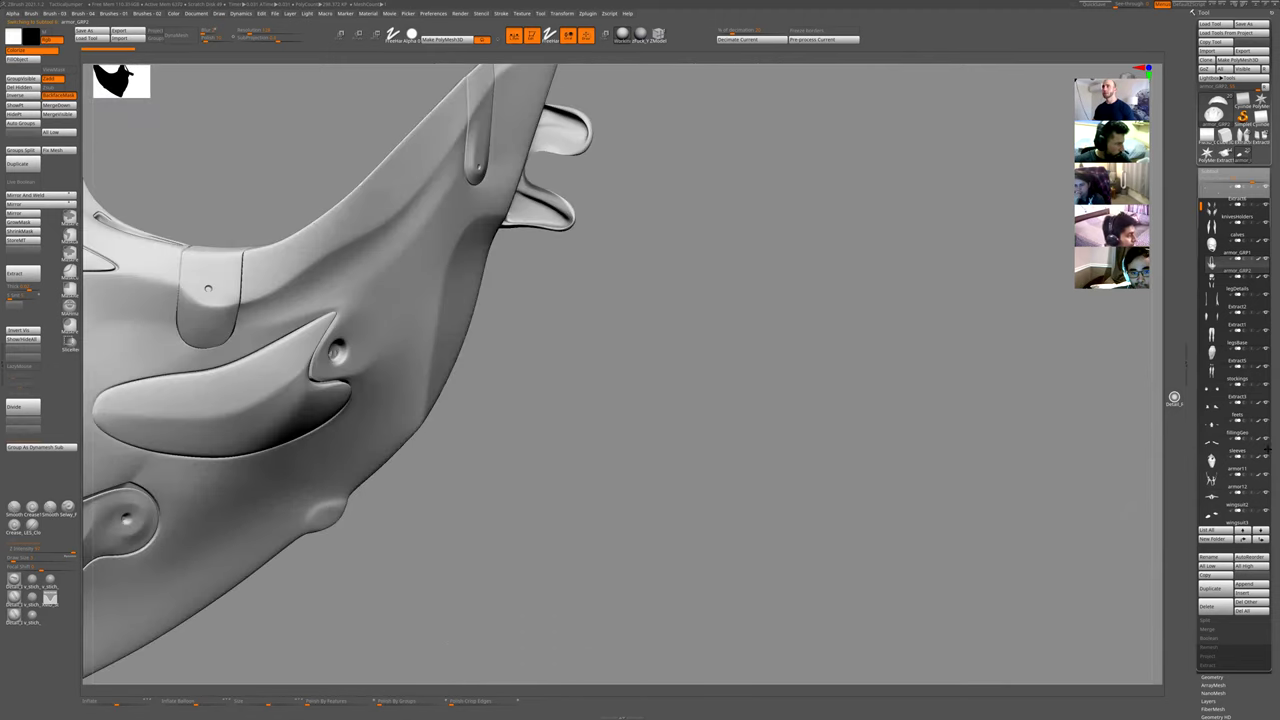
# - Examine the face mask's side recesses and cylindrical filters up close, returning to the full character view
pyautogui.keyDown('alt'); pyautogui.moveTo(420, 300); pyautogui.dragTo(911, 400); pyautogui.keyUp('alt')
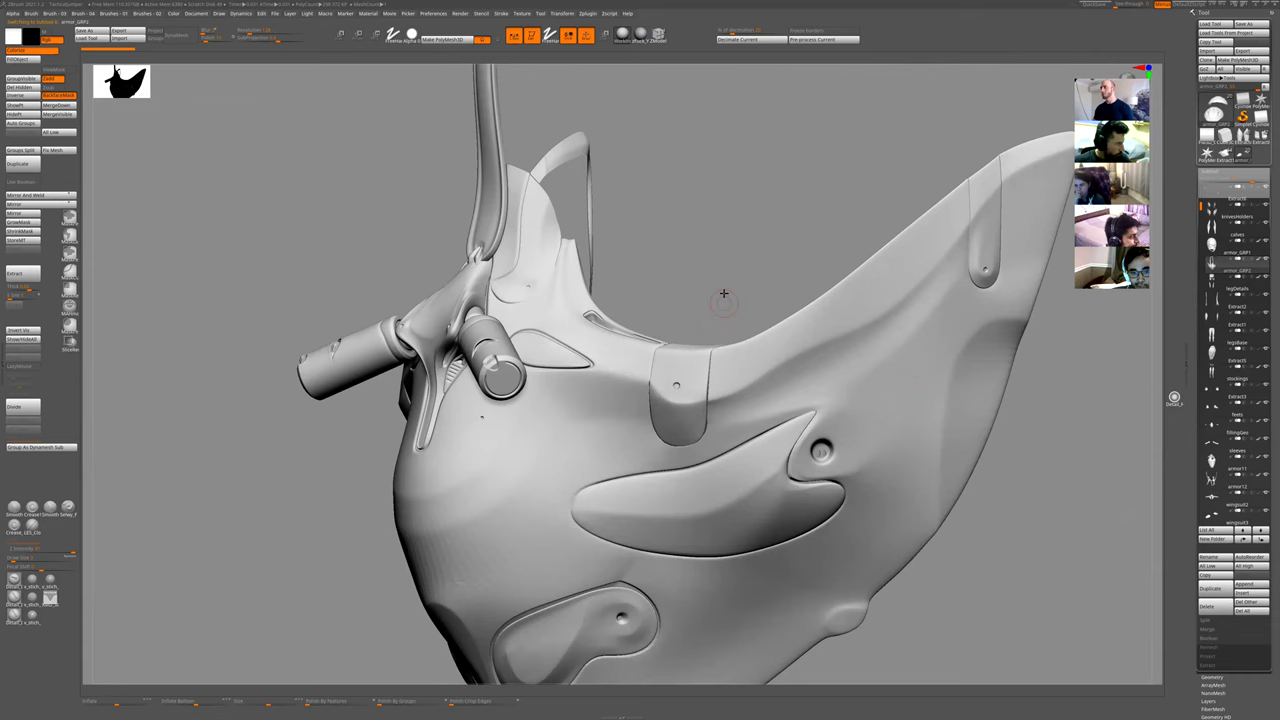
pyautogui.moveTo(723, 294); pyautogui.dragTo(565, 398)
pyautogui.hotkey('shift', 'f')
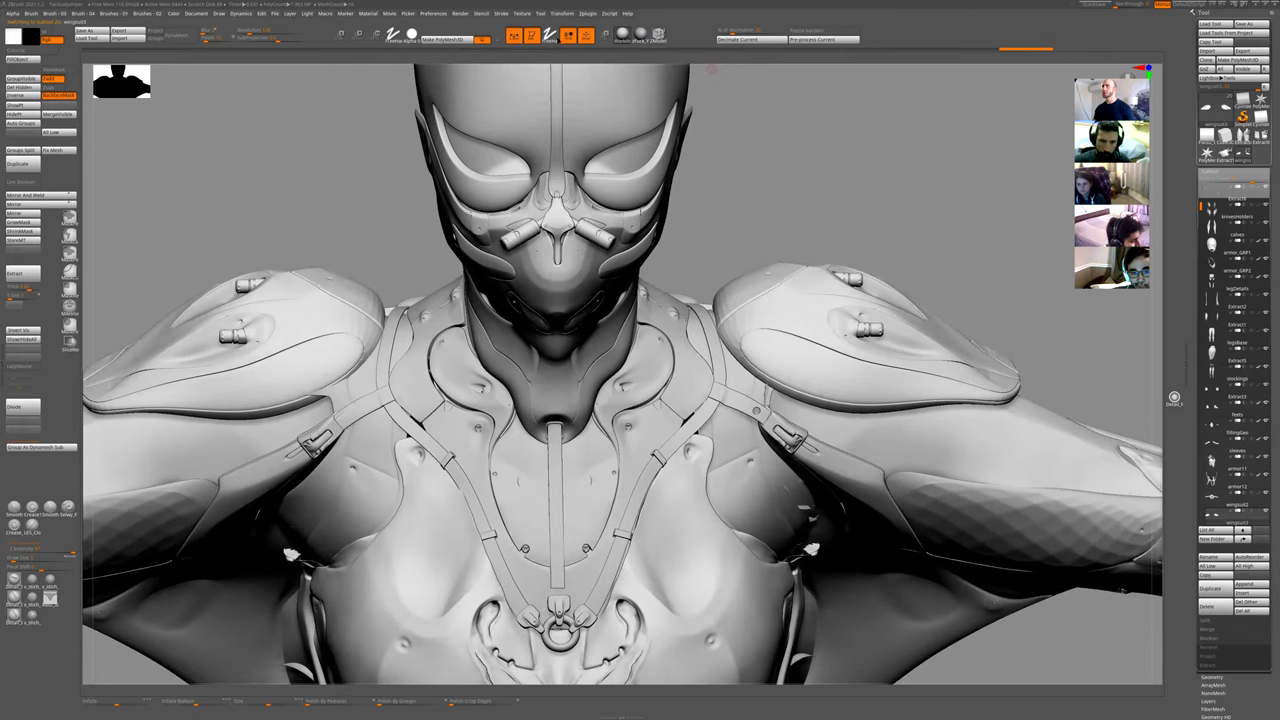
pyautogui.click(540, 13)
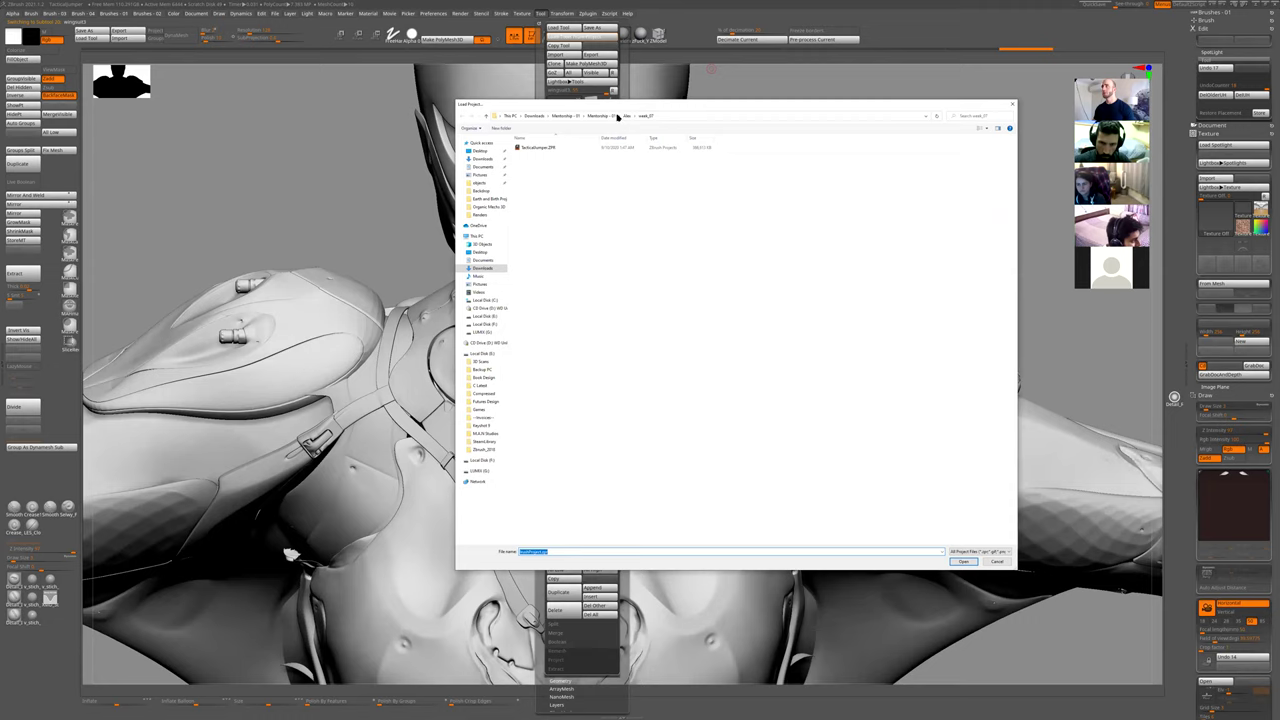
pyautogui.doubleClick(541, 173)
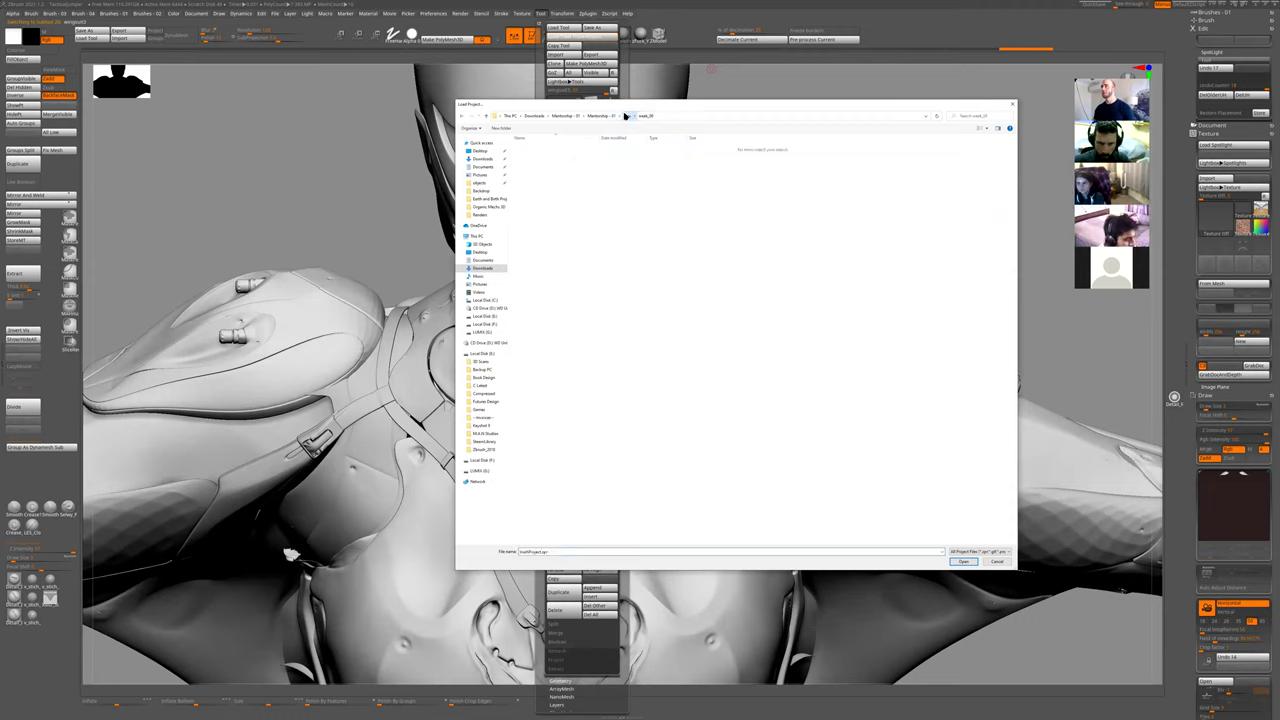
pyautogui.click(627, 116)
pyautogui.doubleClick(550, 168)
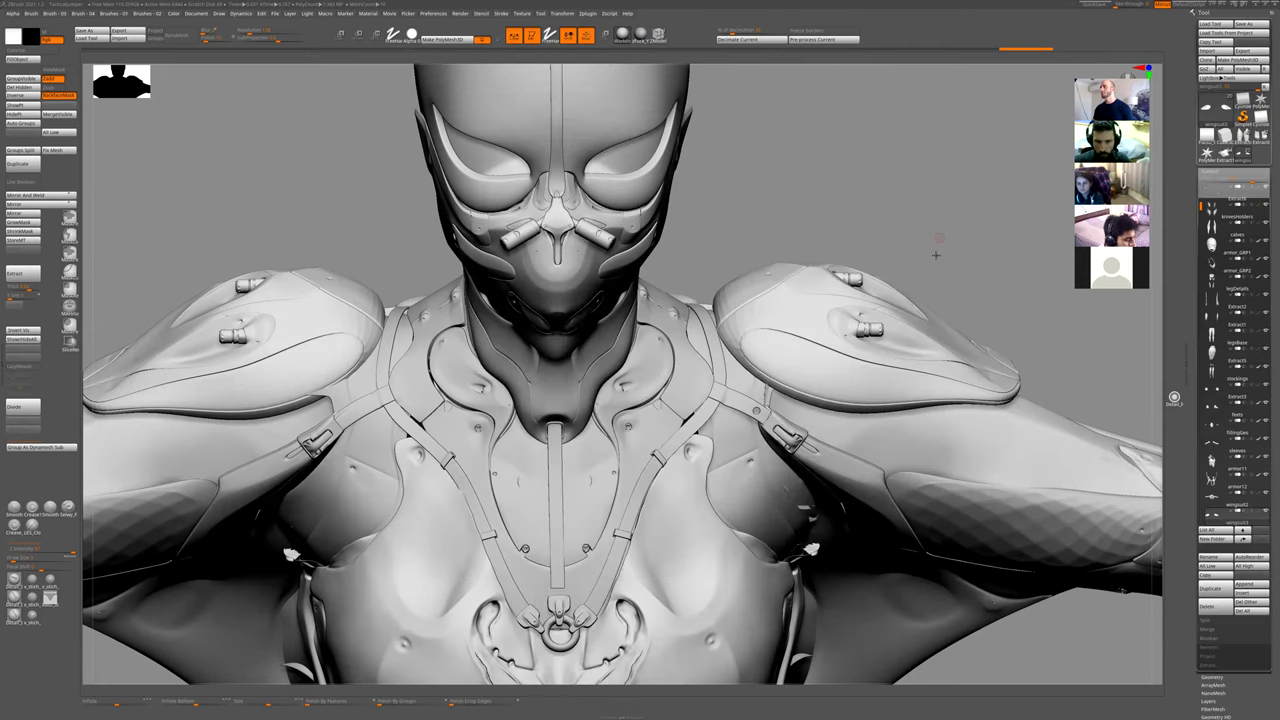
# - Select the chest armor and examine the torso plates and straps from the front and at an angle
pyautogui.moveTo(936, 255); pyautogui.dragTo(924, 260)
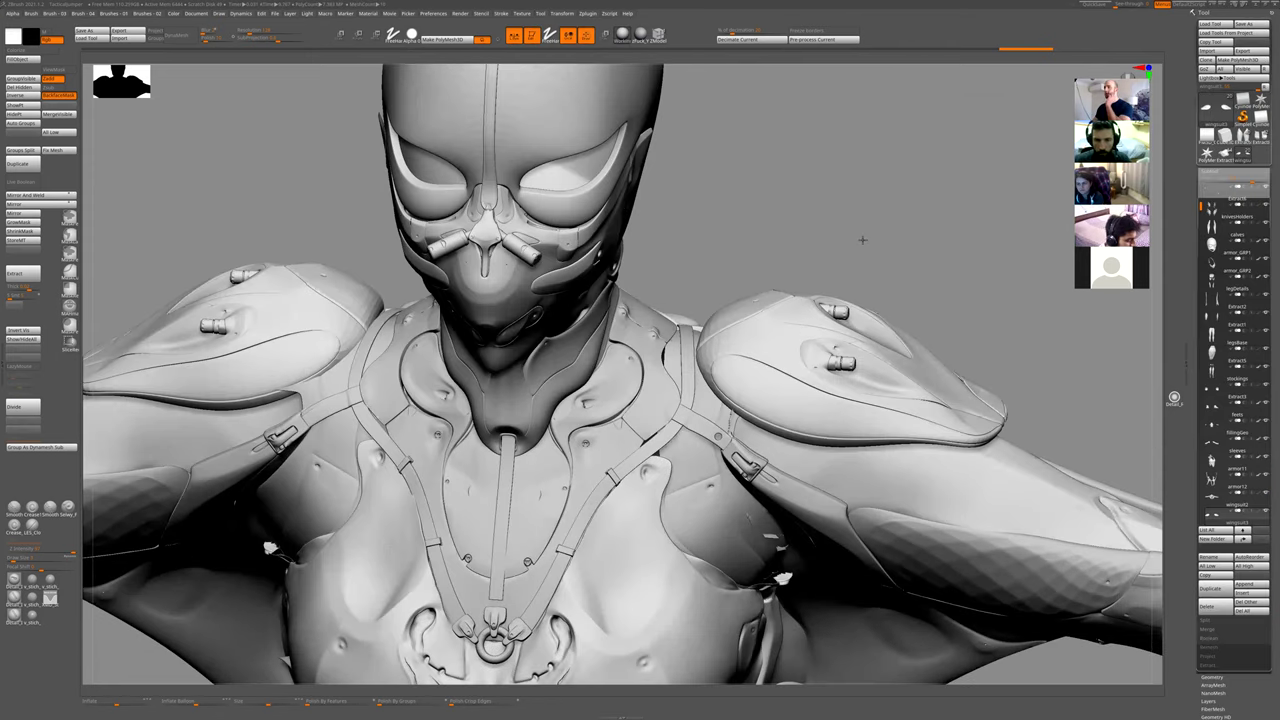
pyautogui.keyDown('shift'); pyautogui.moveTo(862, 241); pyautogui.dragTo(864, 252); pyautogui.keyUp('shift')
pyautogui.keyDown('alt'); pyautogui.click(660, 540); pyautogui.keyUp('alt')
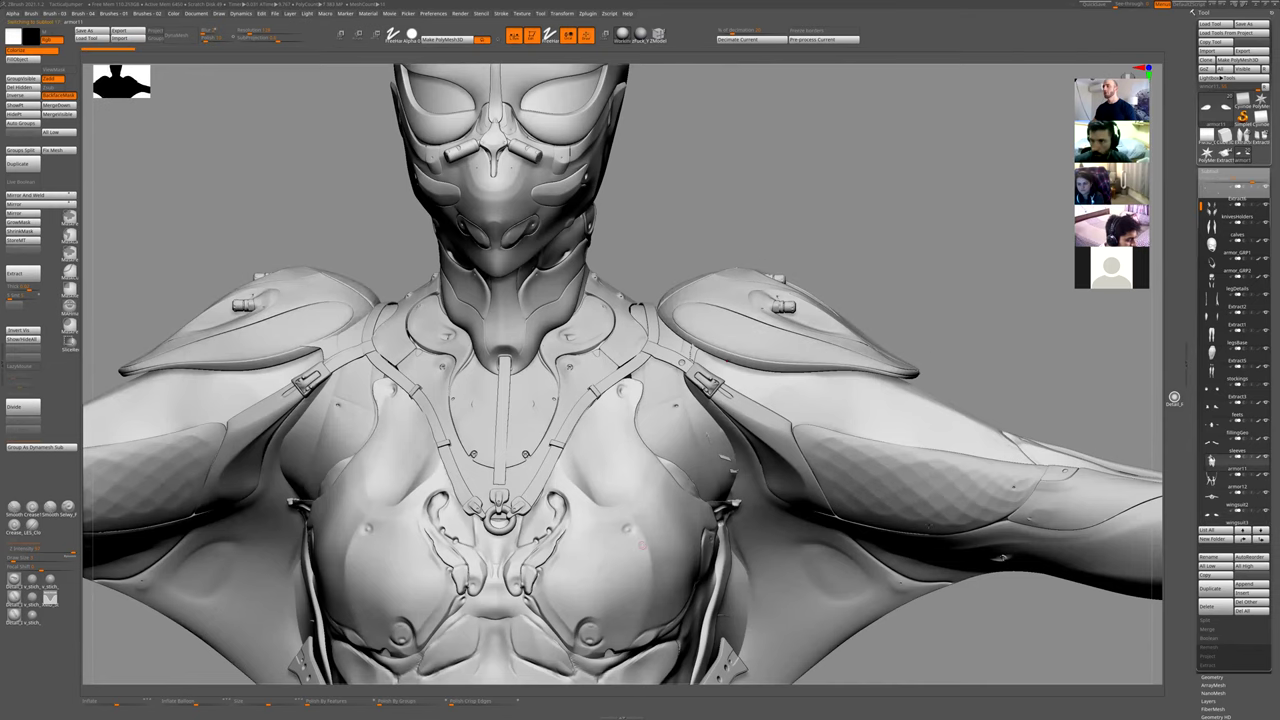
pyautogui.hotkey('shift', 's')
pyautogui.press('f')
pyautogui.moveTo(959, 352); pyautogui.dragTo(878, 427)
pyautogui.hotkey('shift', 'alt', 's')
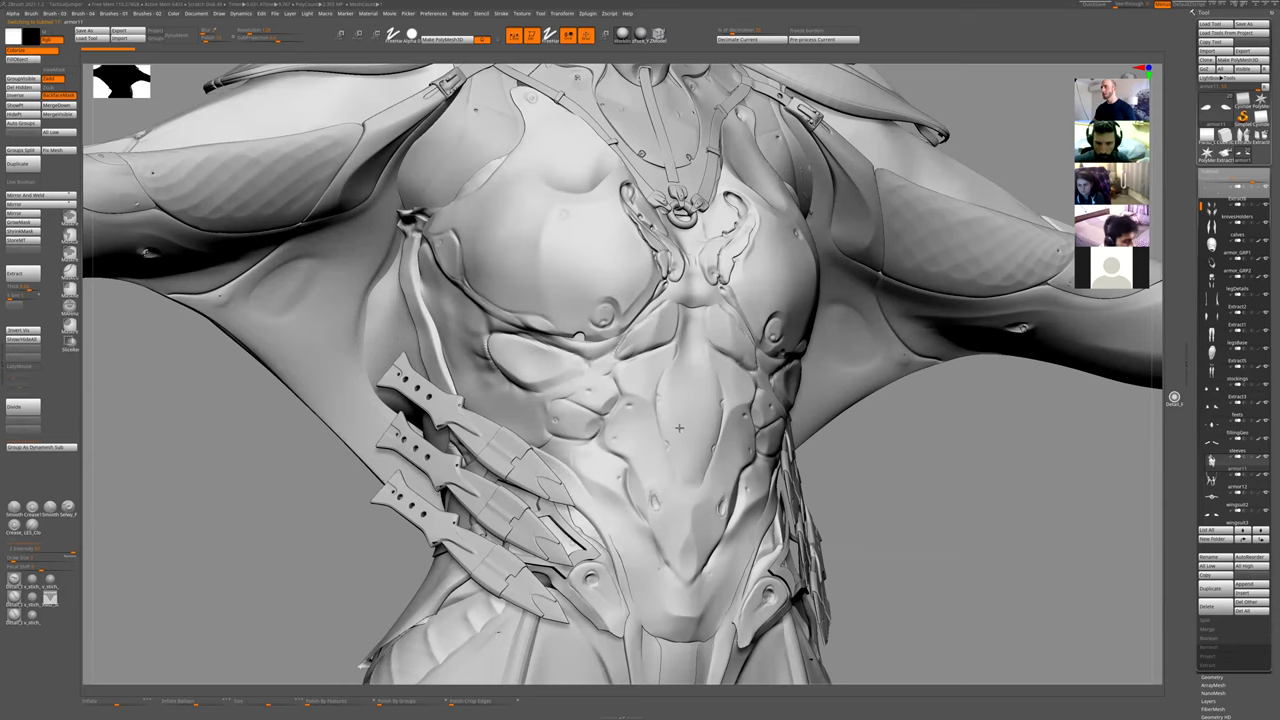
# - Try painting thin symmetrical mask lines along the V-shaped edges of the abdomen plates
pyautogui.hotkey('ctrl', 'shift', 'z')
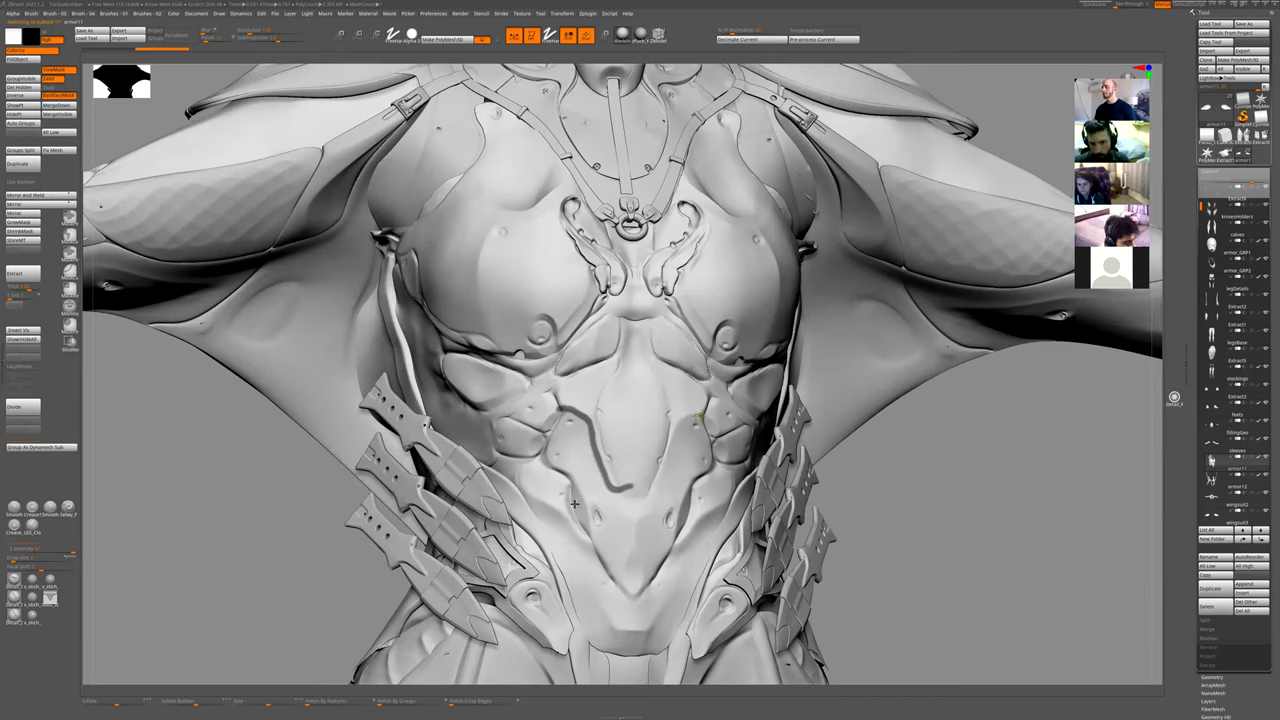
pyautogui.moveTo(572, 504); pyautogui.dragTo(628, 590)
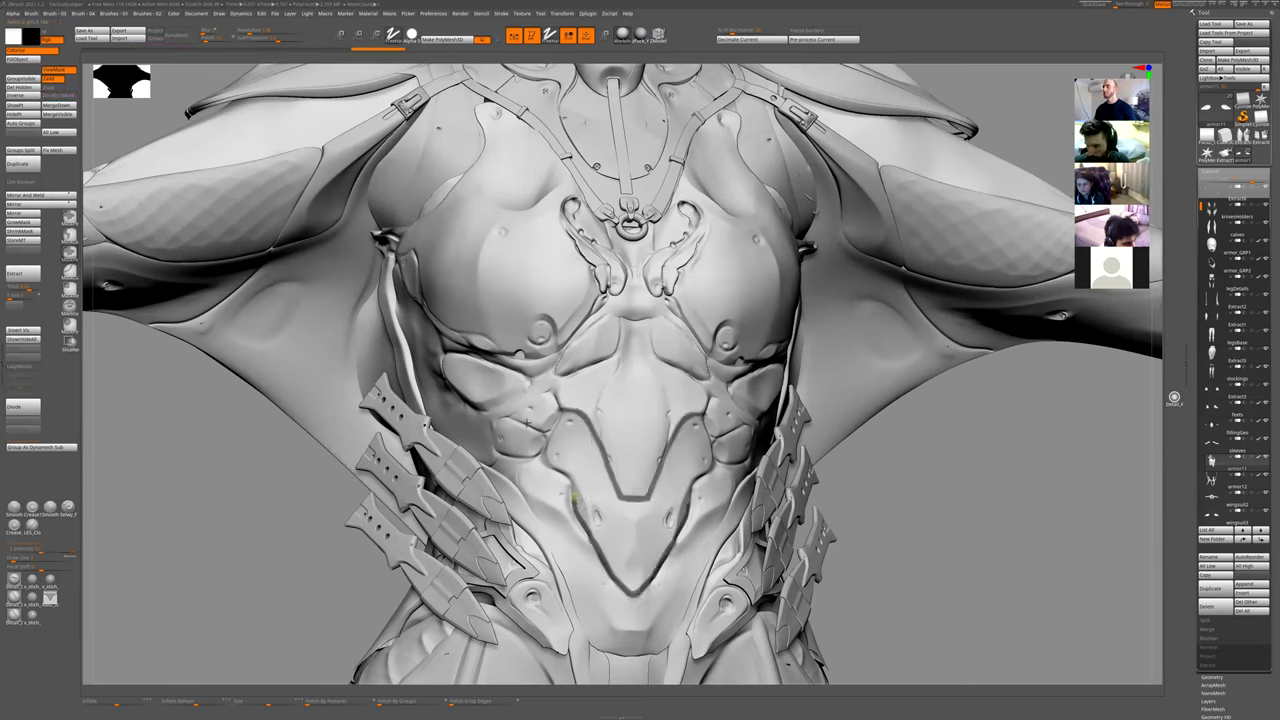
pyautogui.moveTo(515, 428)
pyautogui.mouseDown()
pyautogui.moveTo(560, 407)
pyautogui.moveTo(561, 383)
pyautogui.moveTo(619, 344)
pyautogui.mouseUp()
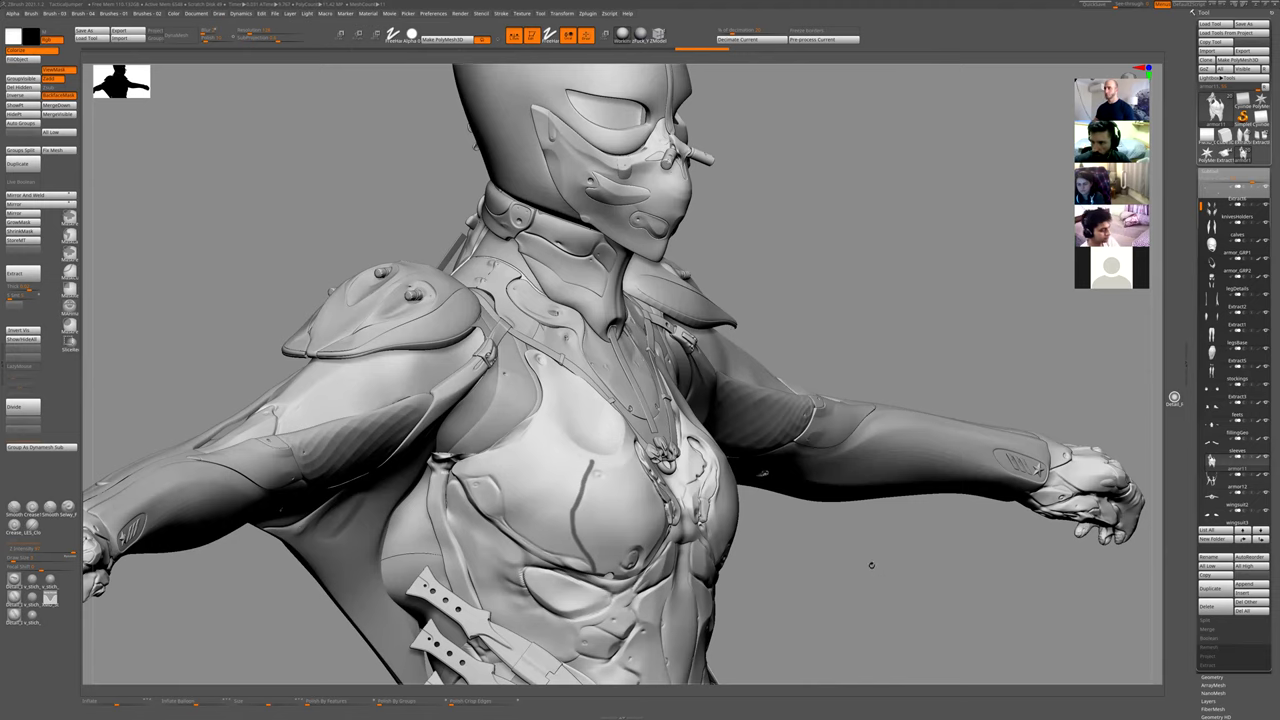
# - Undo the mask line on the chest plates and try a U-shaped mask line across each upper chest plate
pyautogui.moveTo(870, 565); pyautogui.dragTo(857, 560)
pyautogui.moveTo(823, 601); pyautogui.dragTo(783, 612)
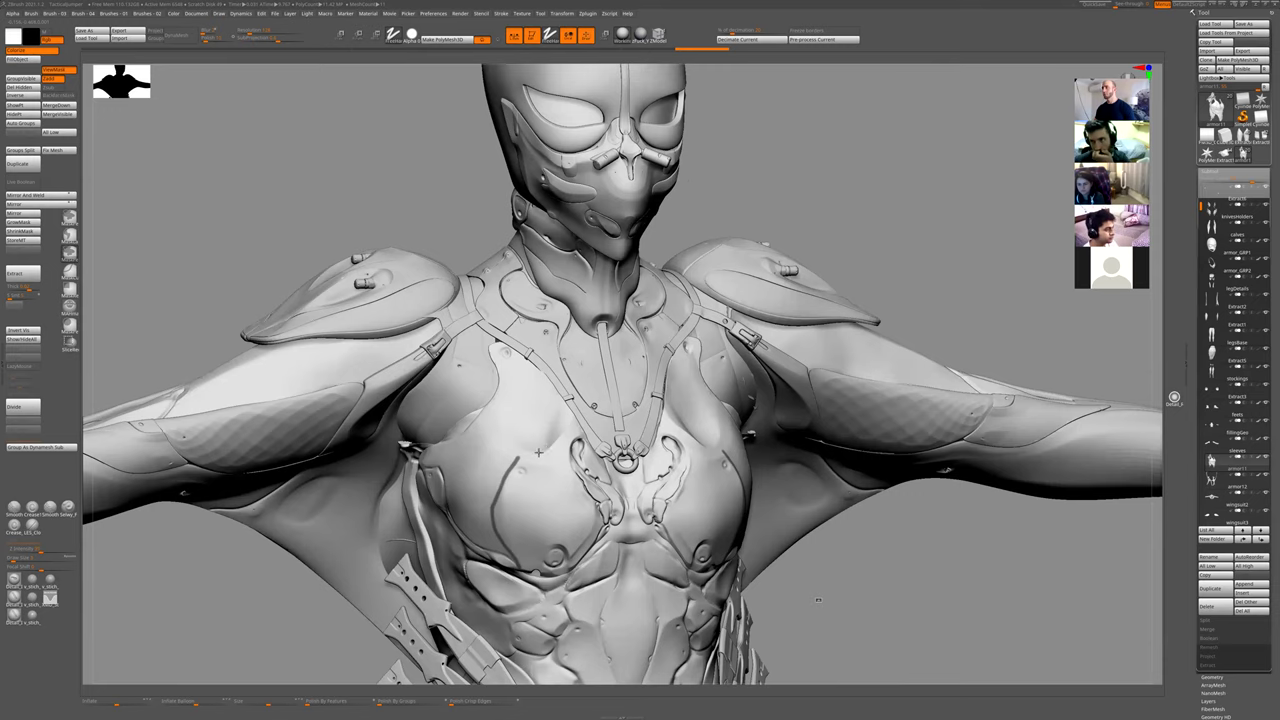
pyautogui.hotkey('ctrl', 'z')
pyautogui.moveTo(570, 418)
pyautogui.keyDown('ctrl'); pyautogui.mouseDown()
pyautogui.moveTo(507, 438)
pyautogui.moveTo(501, 422)
pyautogui.mouseUp(); pyautogui.keyUp('ctrl')
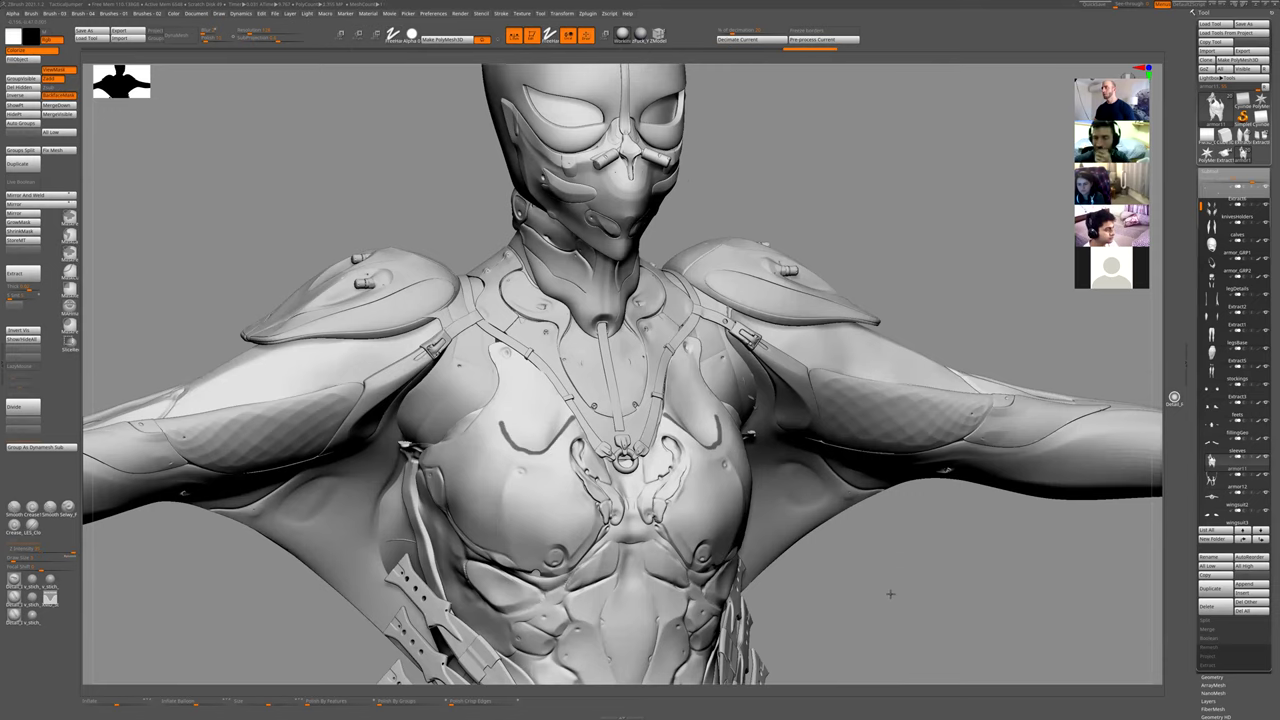
pyautogui.moveTo(891, 594); pyautogui.dragTo(790, 630)
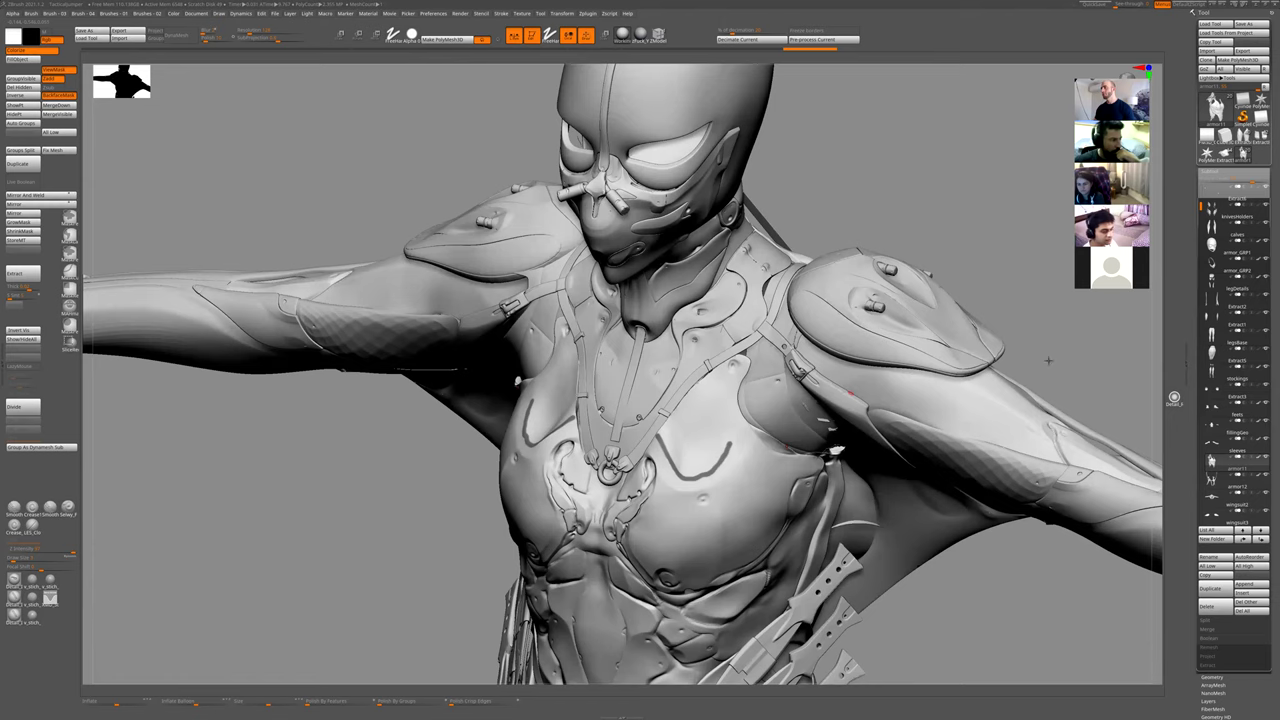
# - Examine the sleeves and back armor from behind, then select and isolate the wingsuit pieces with their straps
pyautogui.keyDown('alt'); pyautogui.click(850, 393); pyautogui.keyUp('alt')
pyautogui.moveTo(1040, 560)
pyautogui.mouseDown()
pyautogui.moveTo(880, 449)
pyautogui.moveTo(663, 475)
pyautogui.mouseUp()
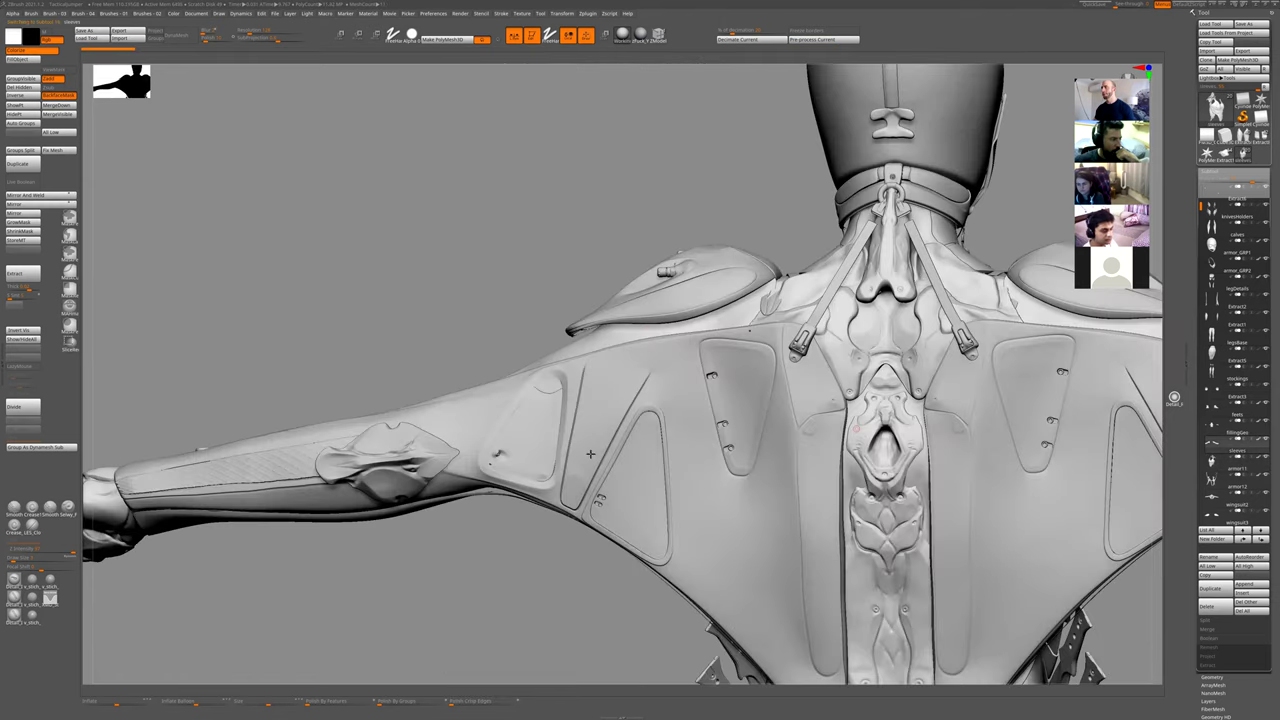
pyautogui.moveTo(391, 171); pyautogui.dragTo(389, 169)
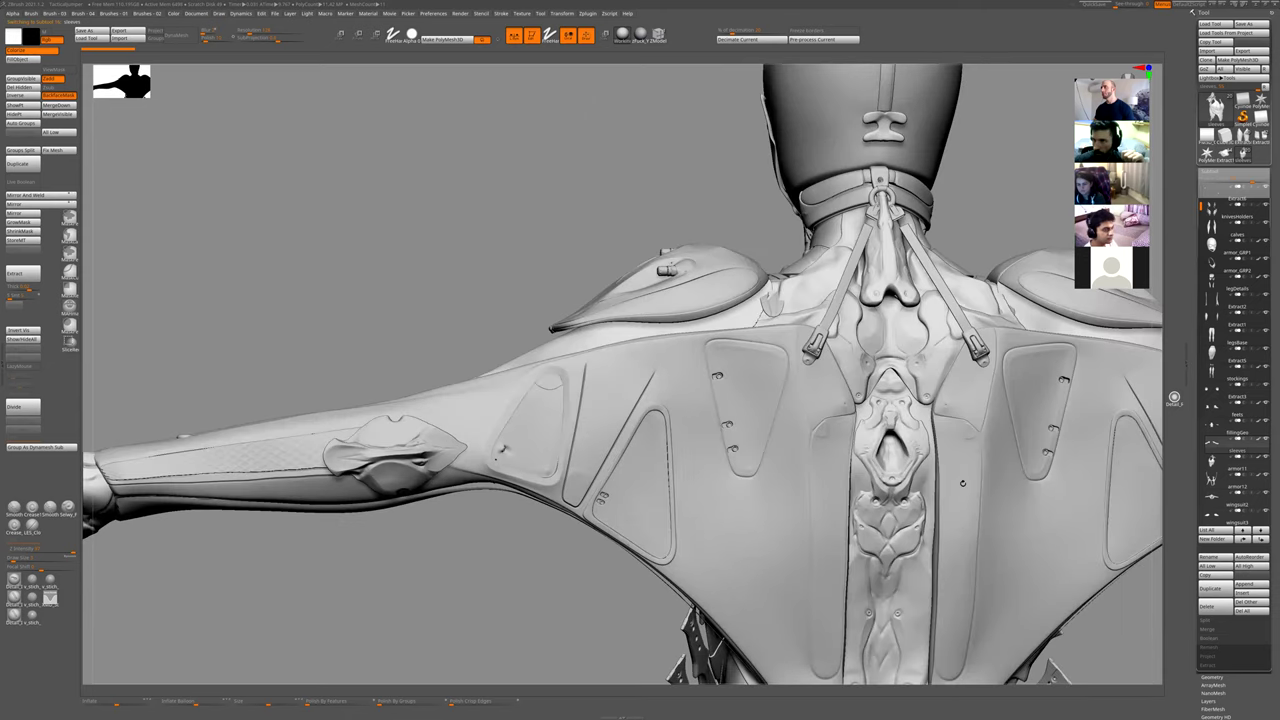
pyautogui.keyDown('alt'); pyautogui.moveTo(1105, 446); pyautogui.dragTo(888, 400, button='right'); pyautogui.keyUp('alt')
pyautogui.keyDown('alt'); pyautogui.click(888, 400); pyautogui.keyUp('alt')
pyautogui.keyDown('ctrl'); pyautogui.moveTo(1014, 508); pyautogui.dragTo(767, 230, button='right'); pyautogui.keyUp('ctrl')
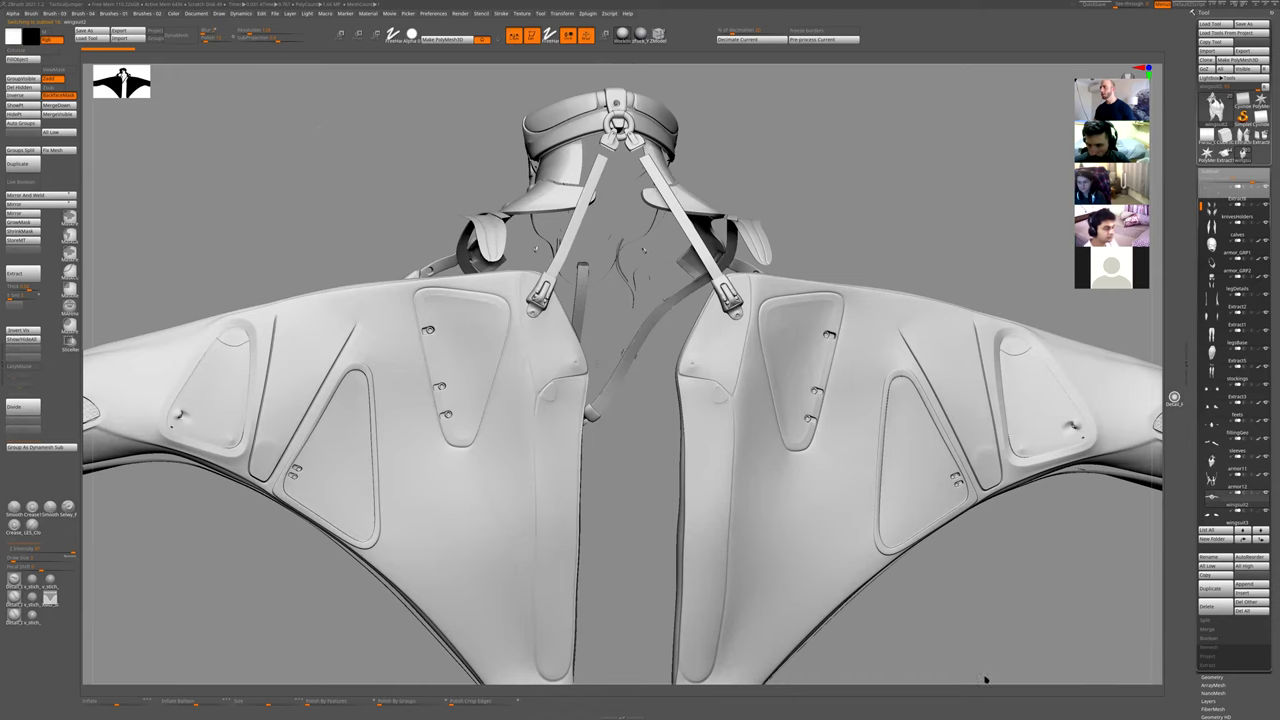
# - Examine the wingsuit's recessed triangular panels and small pegs up close, both isolated and on the full character
pyautogui.keyDown('ctrl'); pyautogui.moveTo(986, 680); pyautogui.dragTo(920, 645, button='right'); pyautogui.keyUp('ctrl')
pyautogui.click(1013, 652)
pyautogui.keyDown('alt'); pyautogui.moveTo(1060, 529); pyautogui.dragTo(1113, 449); pyautogui.keyUp('alt')
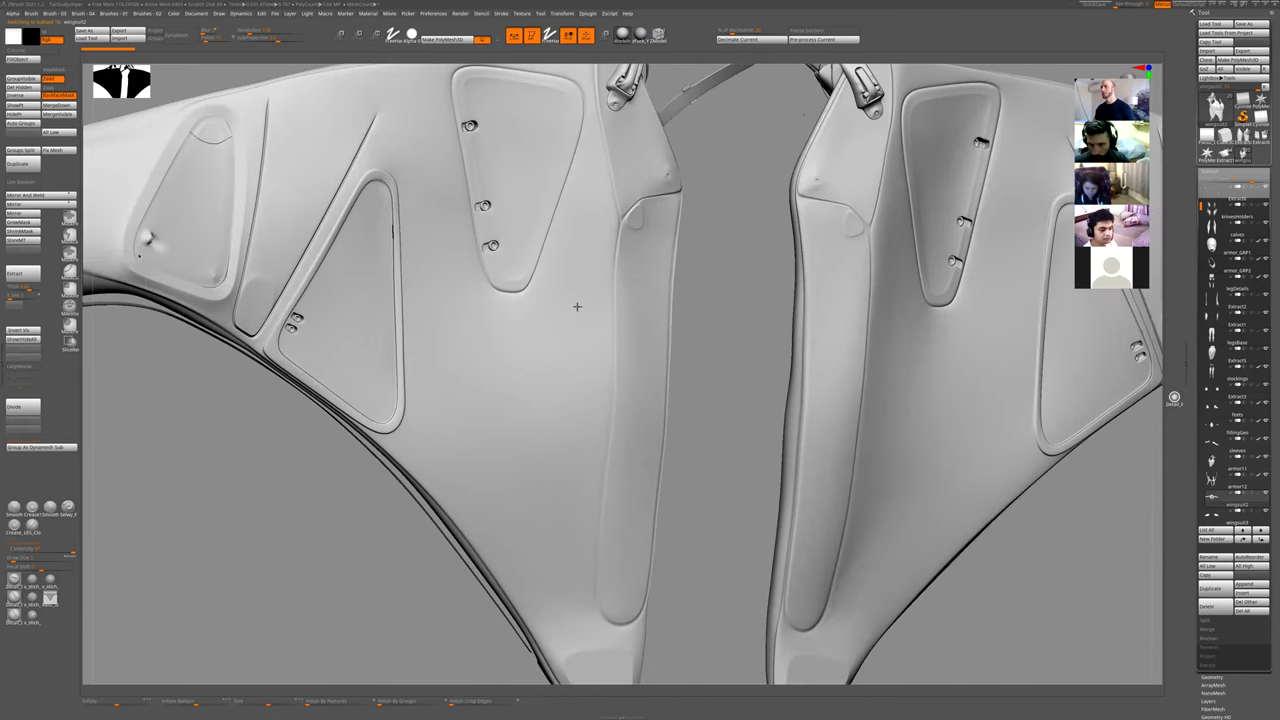
pyautogui.keyDown('alt'); pyautogui.moveTo(347, 328); pyautogui.dragTo(447, 507, button='right'); pyautogui.keyUp('alt')
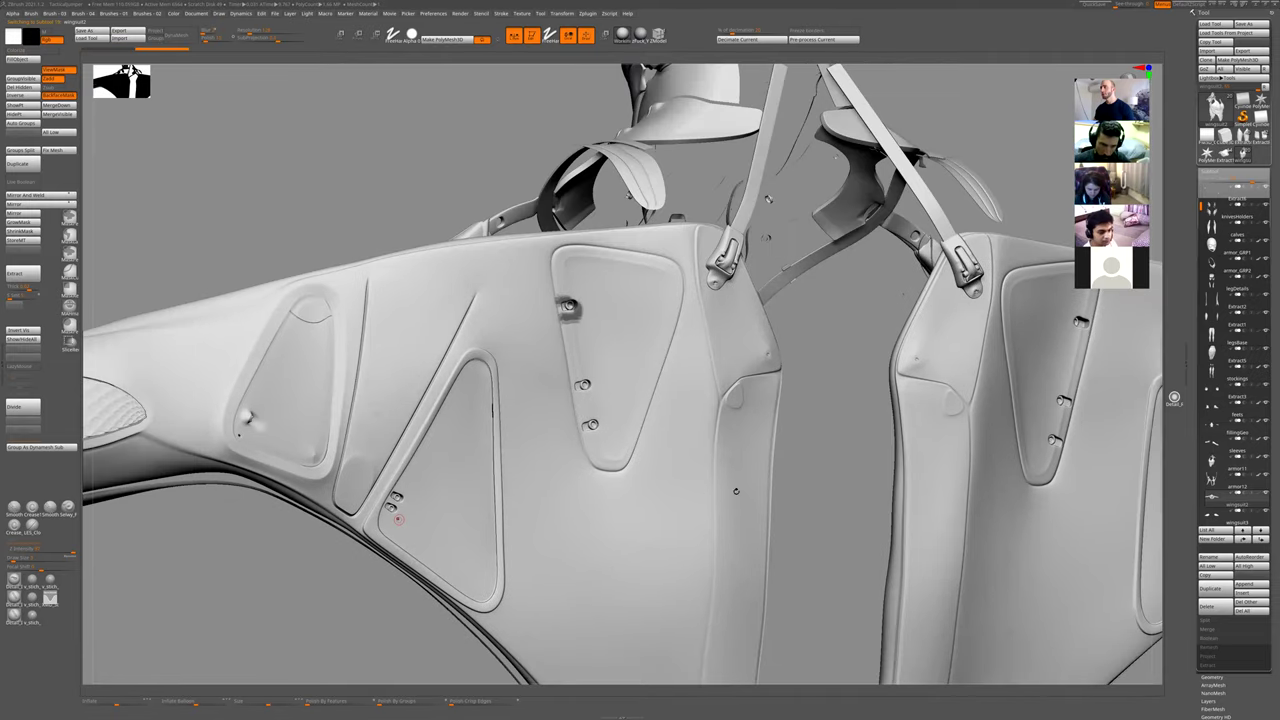
pyautogui.press('f')
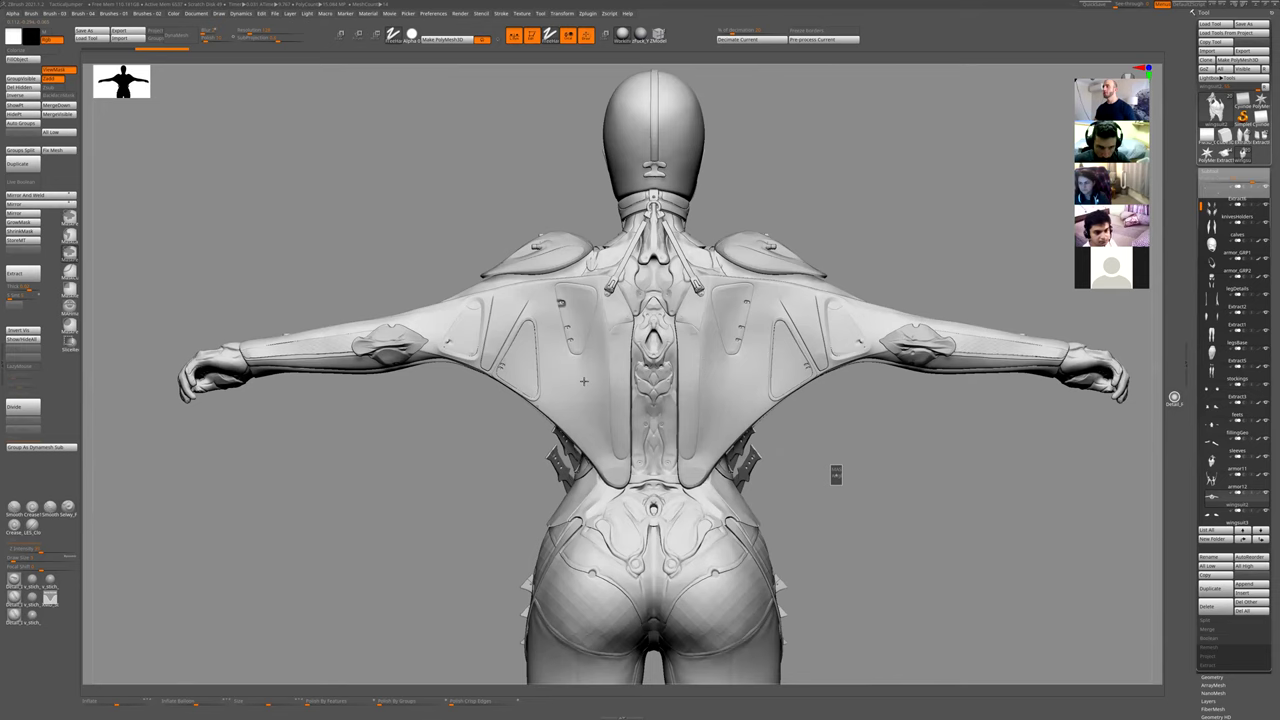
pyautogui.scroll(3, 587, 381)
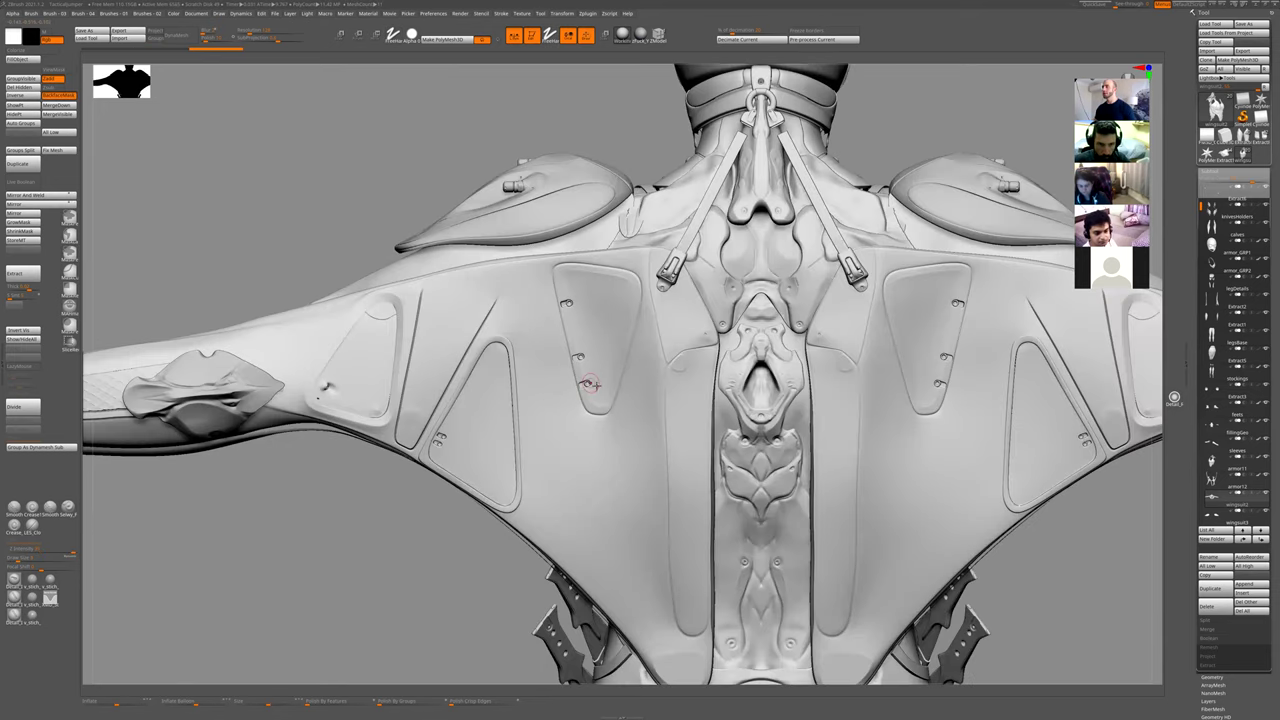
pyautogui.keyDown('ctrl'); pyautogui.moveTo(588, 381); pyautogui.dragTo(589, 384, button='right'); pyautogui.keyUp('ctrl')
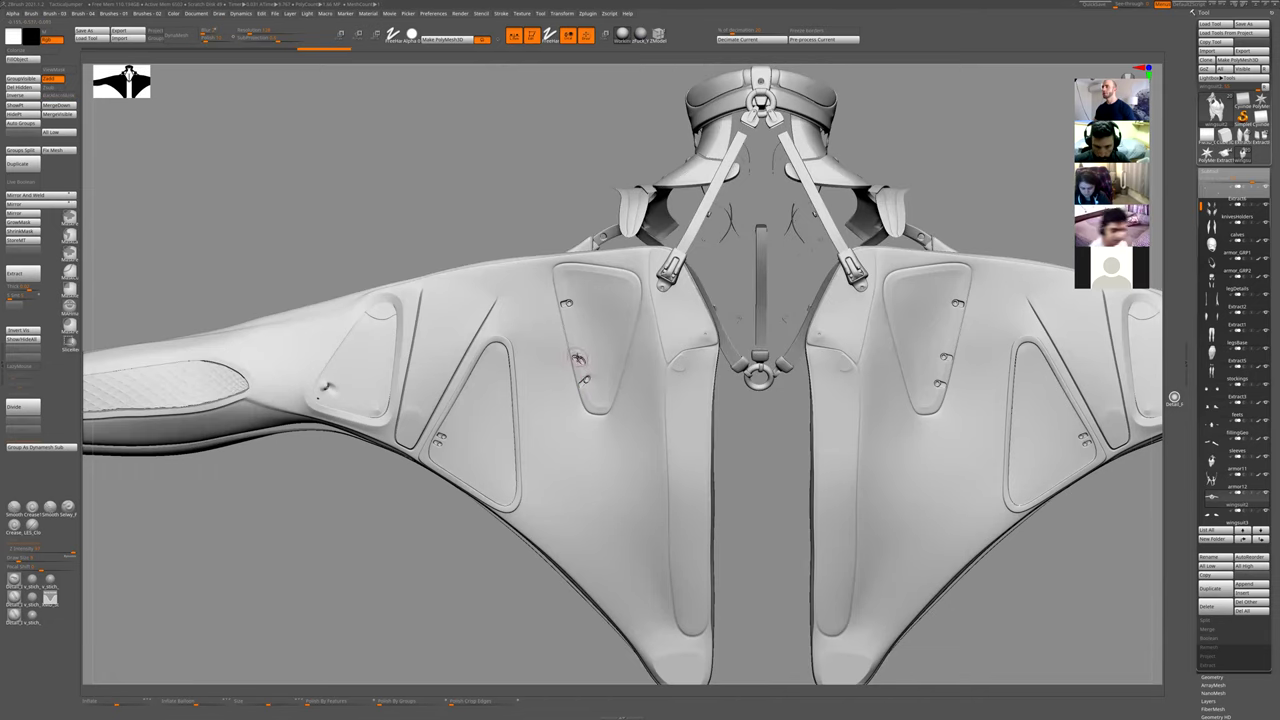
# - Compare the isolated wingsuit's overall shape with the full character's back and the sculpted spine armor
pyautogui.press('f')
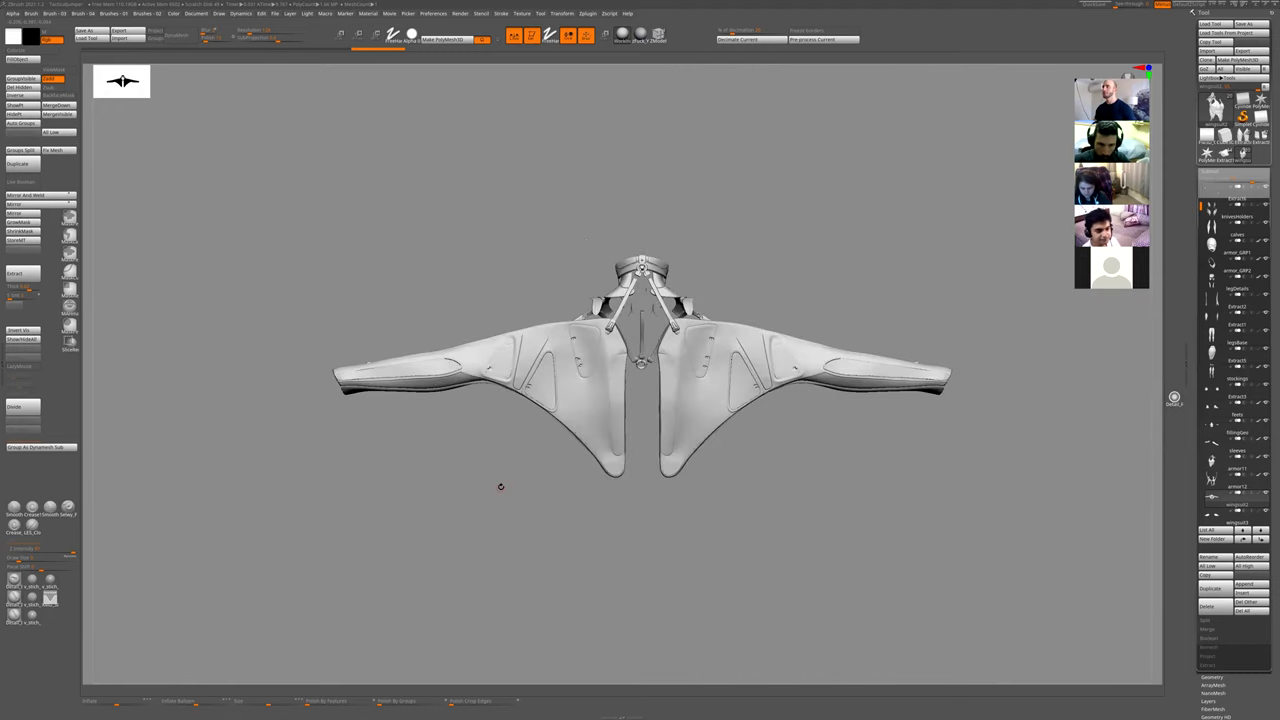
pyautogui.keyDown('ctrl'); pyautogui.moveTo(816, 464); pyautogui.dragTo(800, 660, button='right'); pyautogui.keyUp('ctrl')
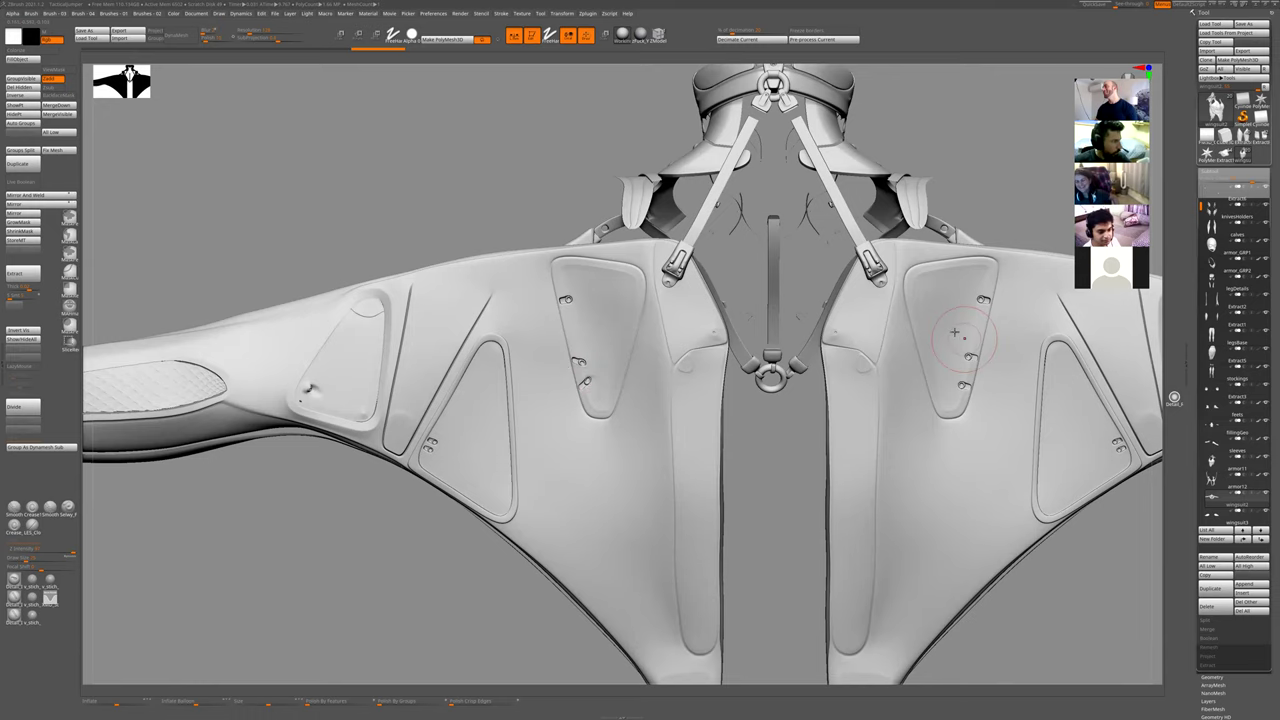
pyautogui.press('[')
pyautogui.keyDown('alt'); pyautogui.moveTo(995, 569); pyautogui.dragTo(961, 557, button='right'); pyautogui.keyUp('alt')
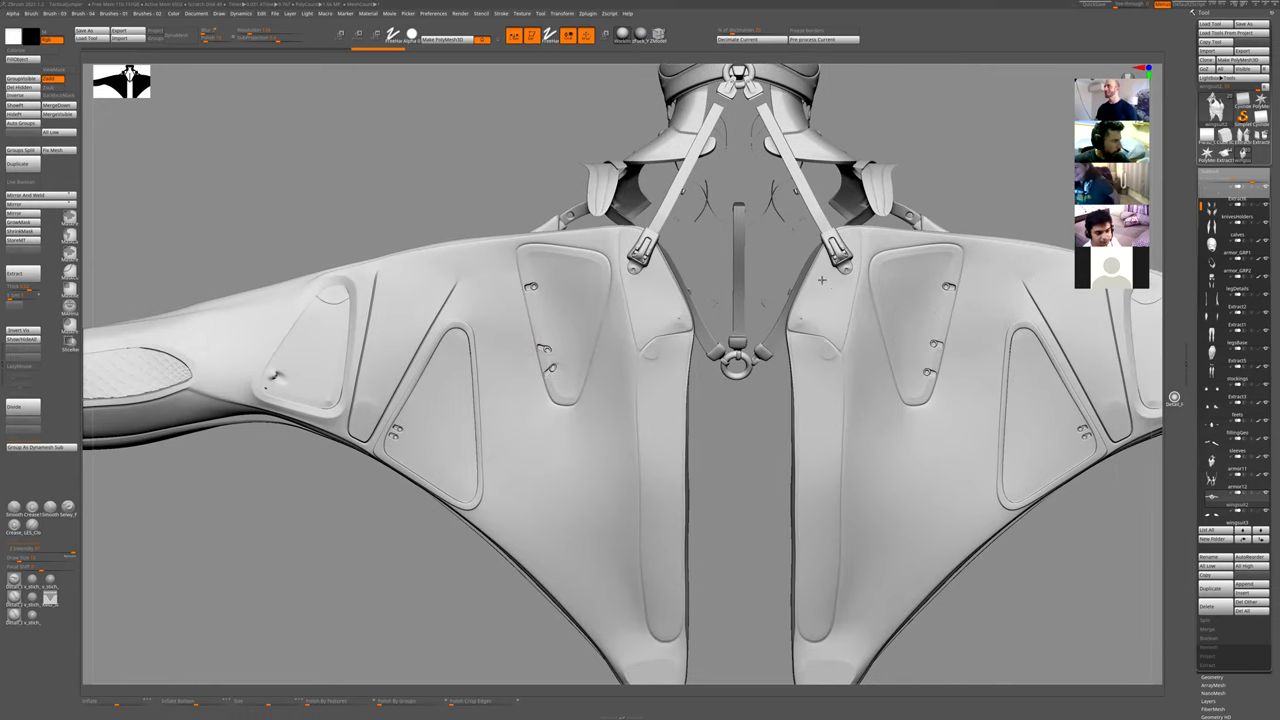
pyautogui.hotkey('shift', 's')
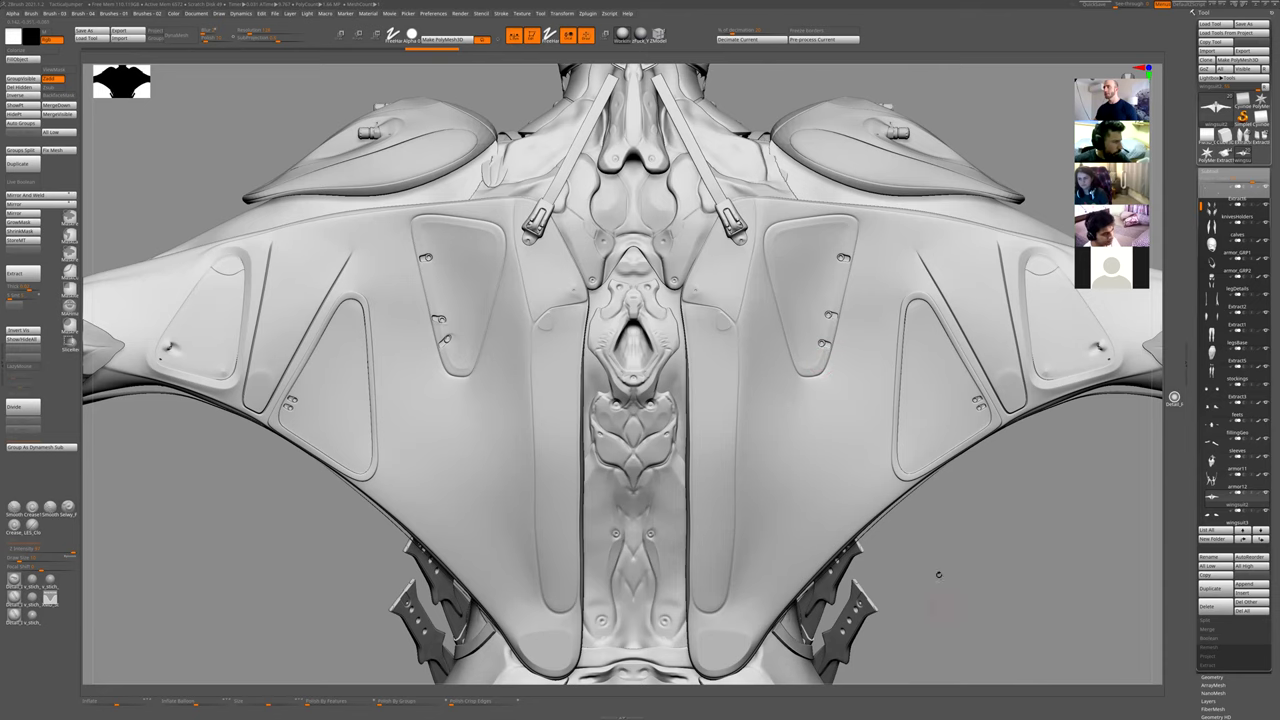
pyautogui.press('f')
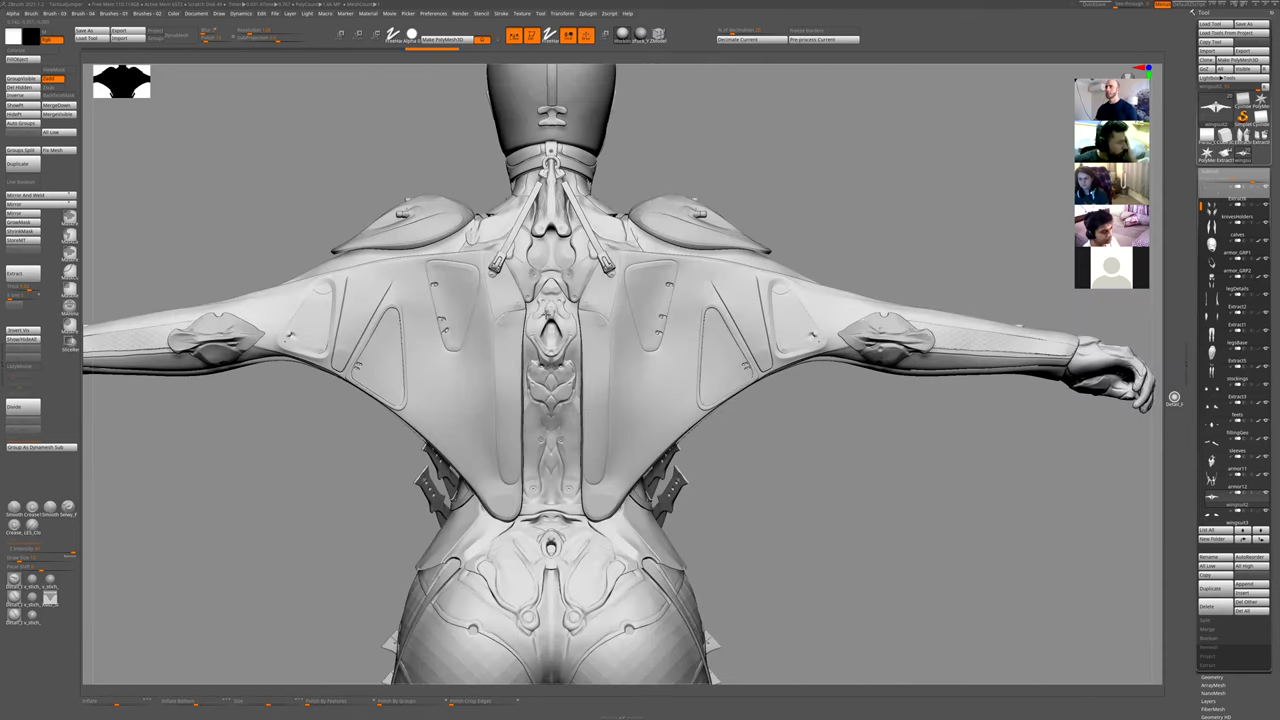
pyautogui.keyDown('alt'); pyautogui.click(541, 317); pyautogui.keyUp('alt')
pyautogui.press('f')
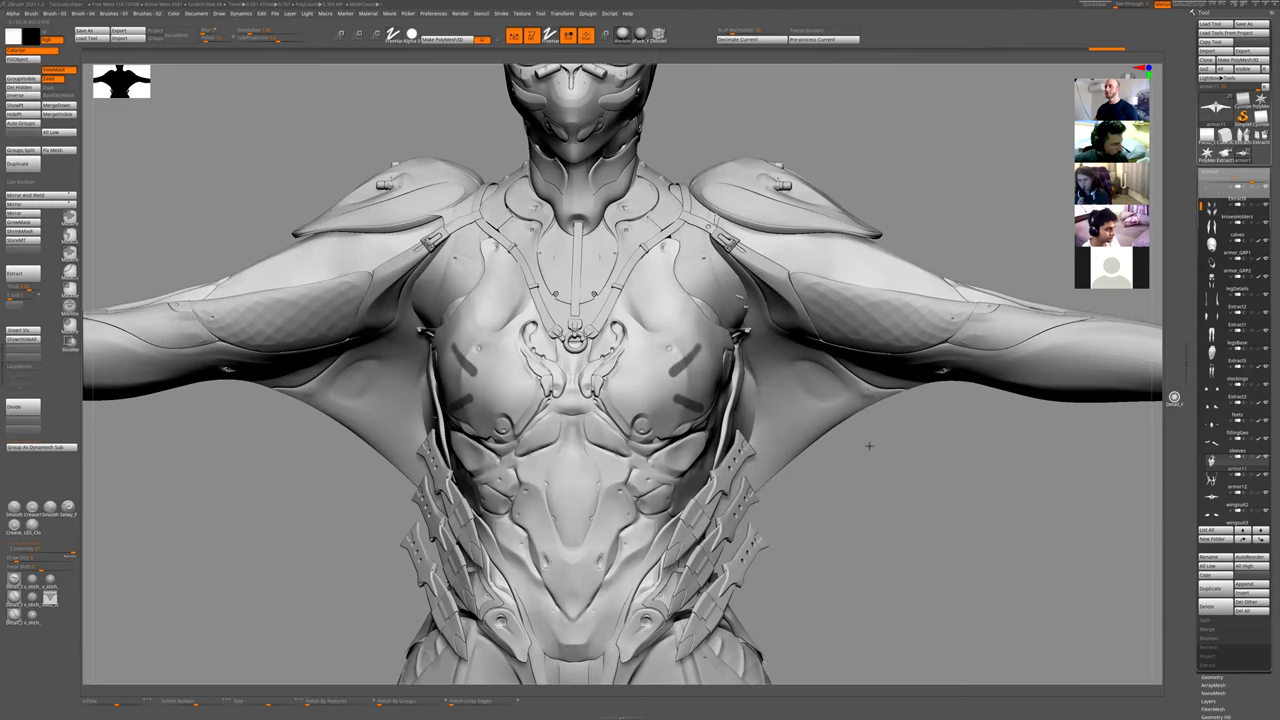
# - Isolate the chest armor and invert its mask, leaving only the short strips on the chest plates unmasked
pyautogui.press('f')
pyautogui.keyDown('alt'); pyautogui.click(680, 378); pyautogui.keyUp('alt')
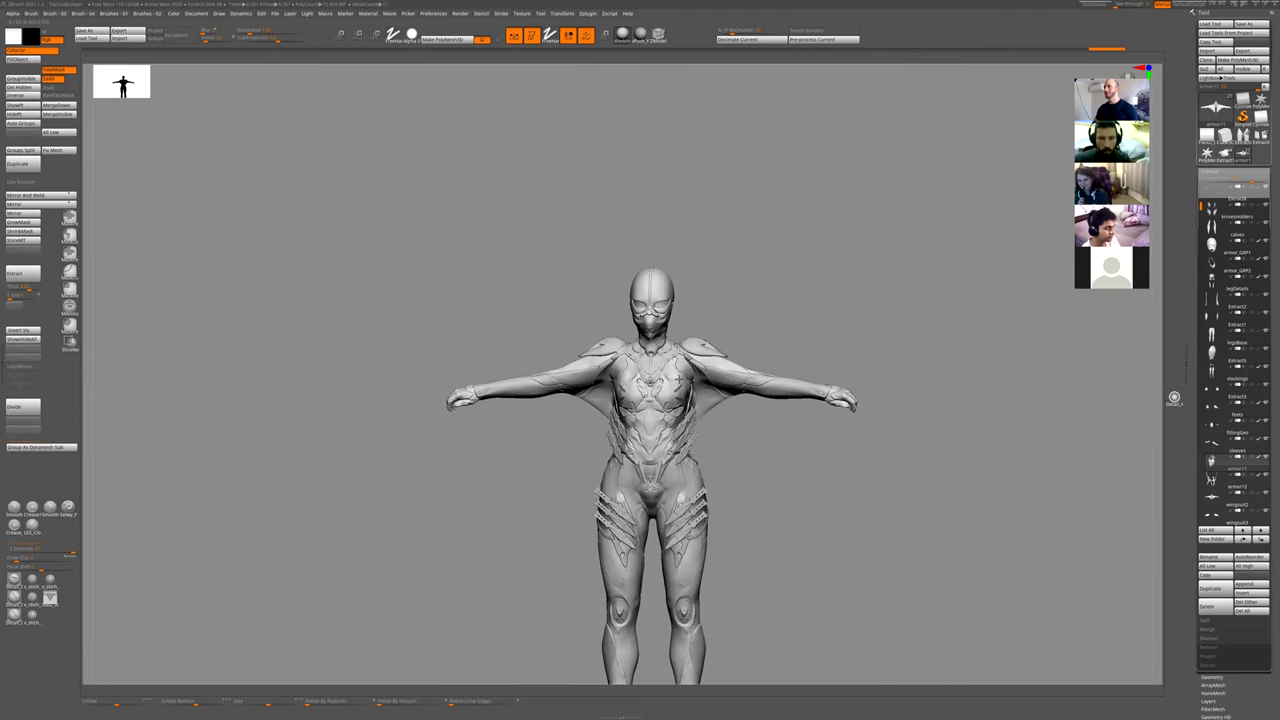
pyautogui.press('f')
pyautogui.press(']')
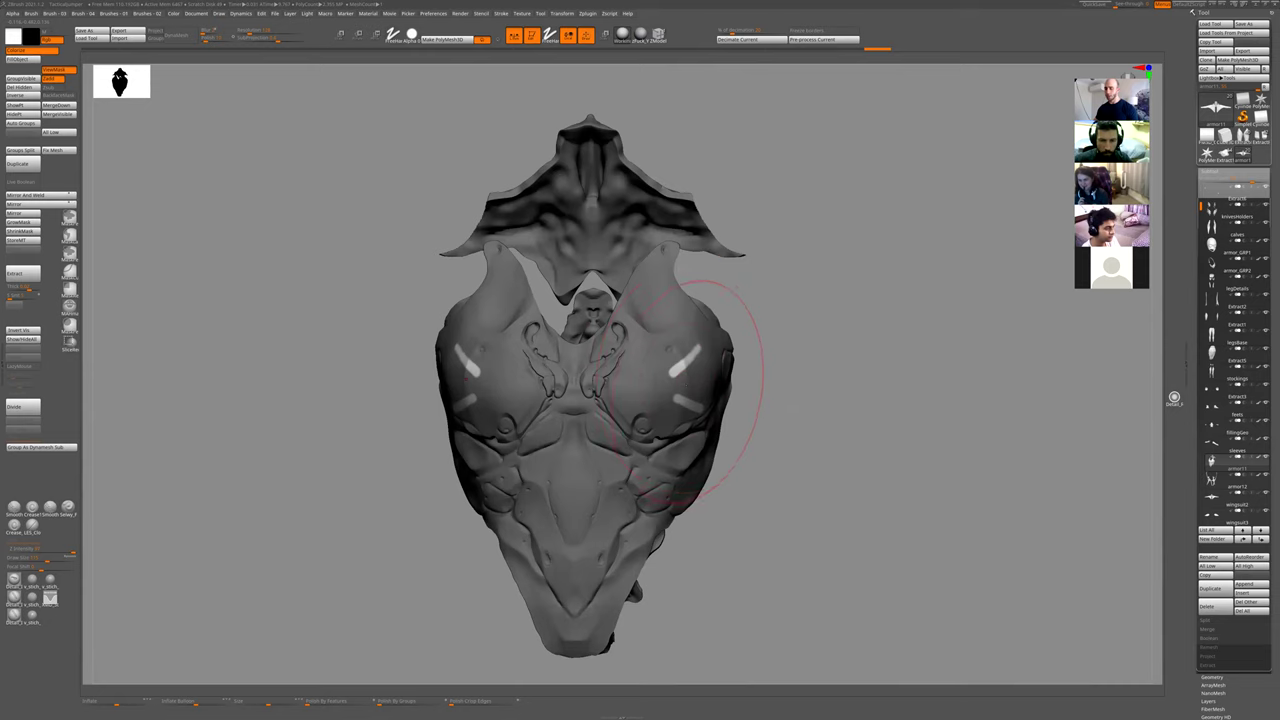
# - Push the unmasked chest strips inward into short grooves, clear the mask and show the full character
pyautogui.click(686, 390)
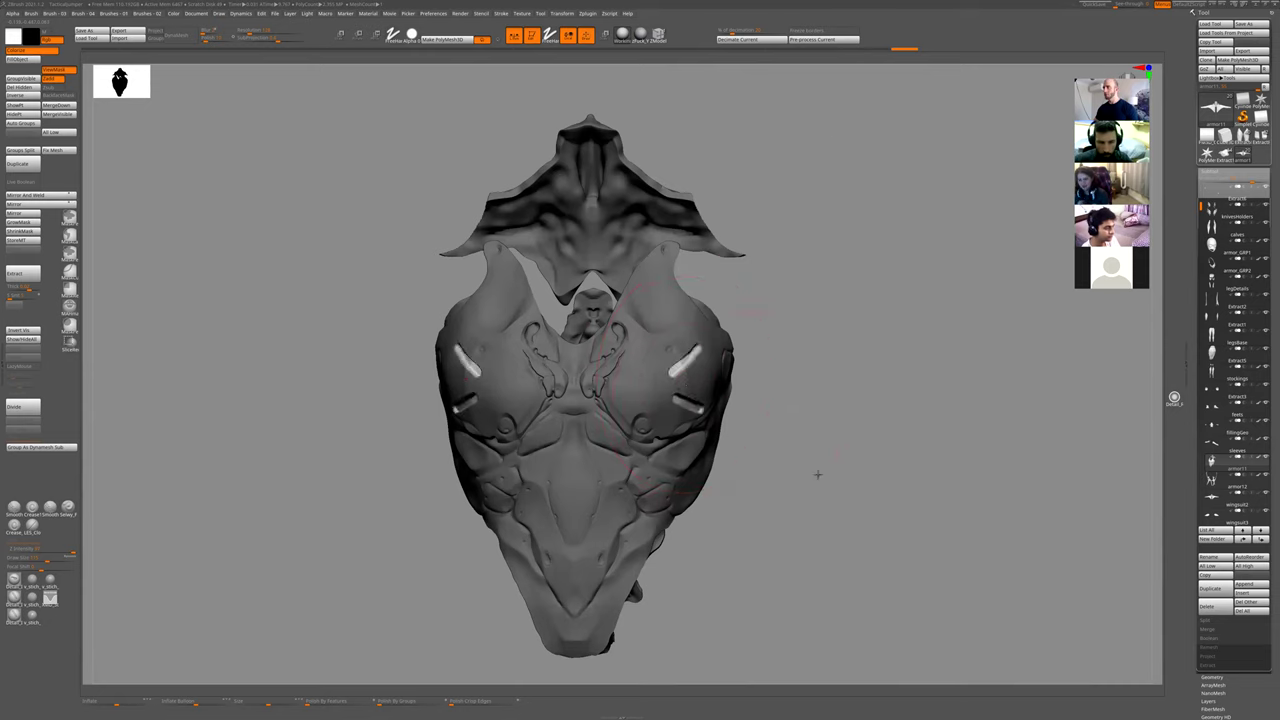
pyautogui.keyDown('shift'); pyautogui.moveTo(819, 475); pyautogui.dragTo(817, 474); pyautogui.keyUp('shift')
pyautogui.keyDown('ctrl'); pyautogui.click(676, 385); pyautogui.keyUp('ctrl')
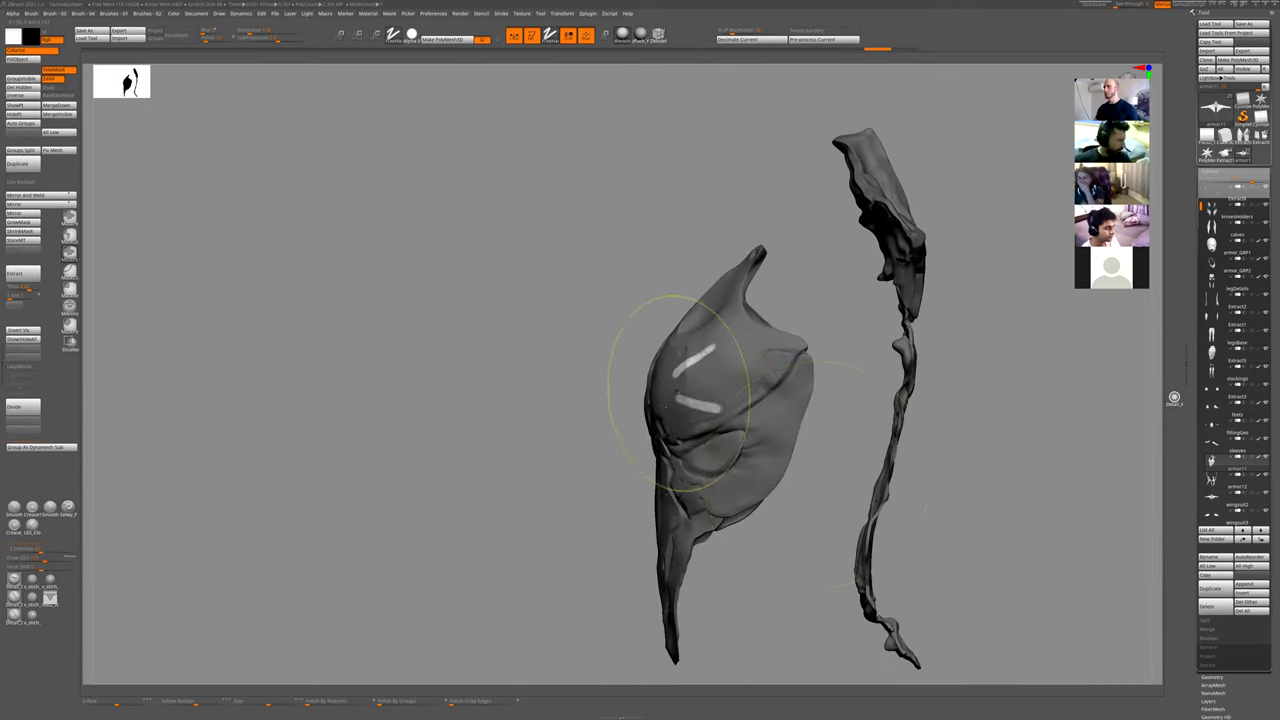
pyautogui.hotkey('ctrl', 'i')
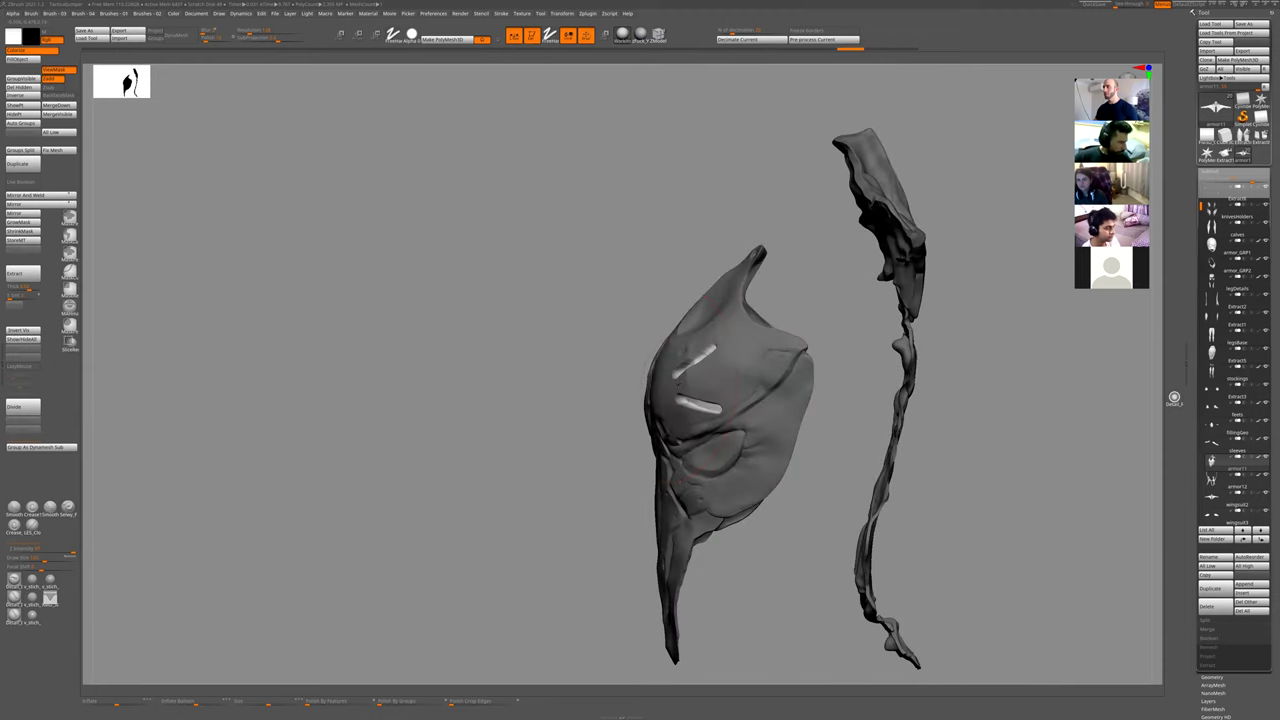
pyautogui.moveTo(517, 449); pyautogui.dragTo(853, 492)
pyautogui.press('Up')
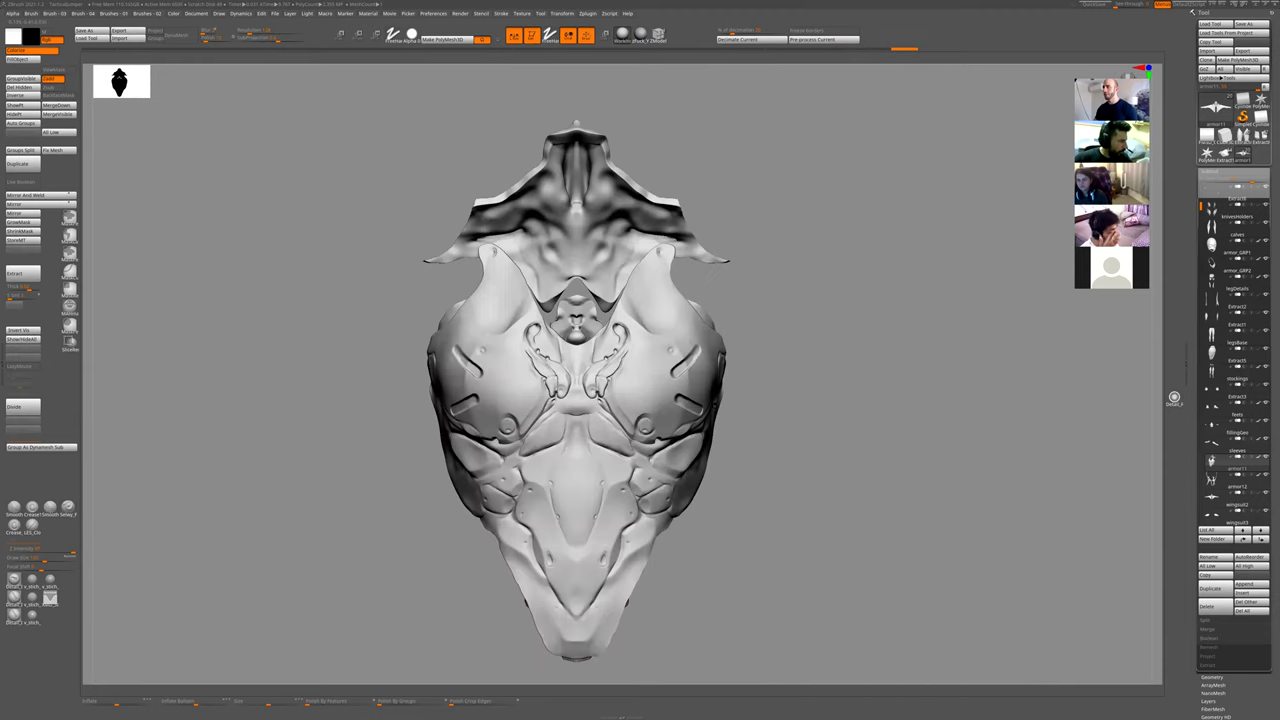
pyautogui.hotkey('ctrl', 'shift', 'z')
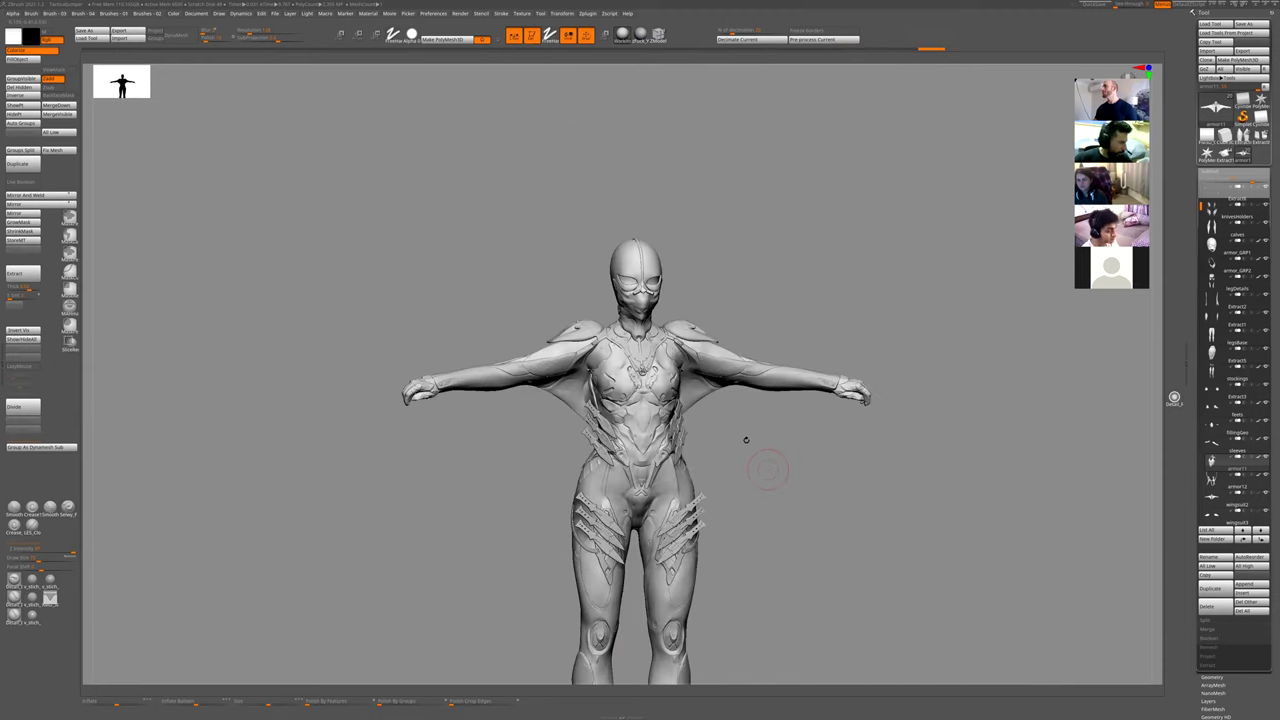
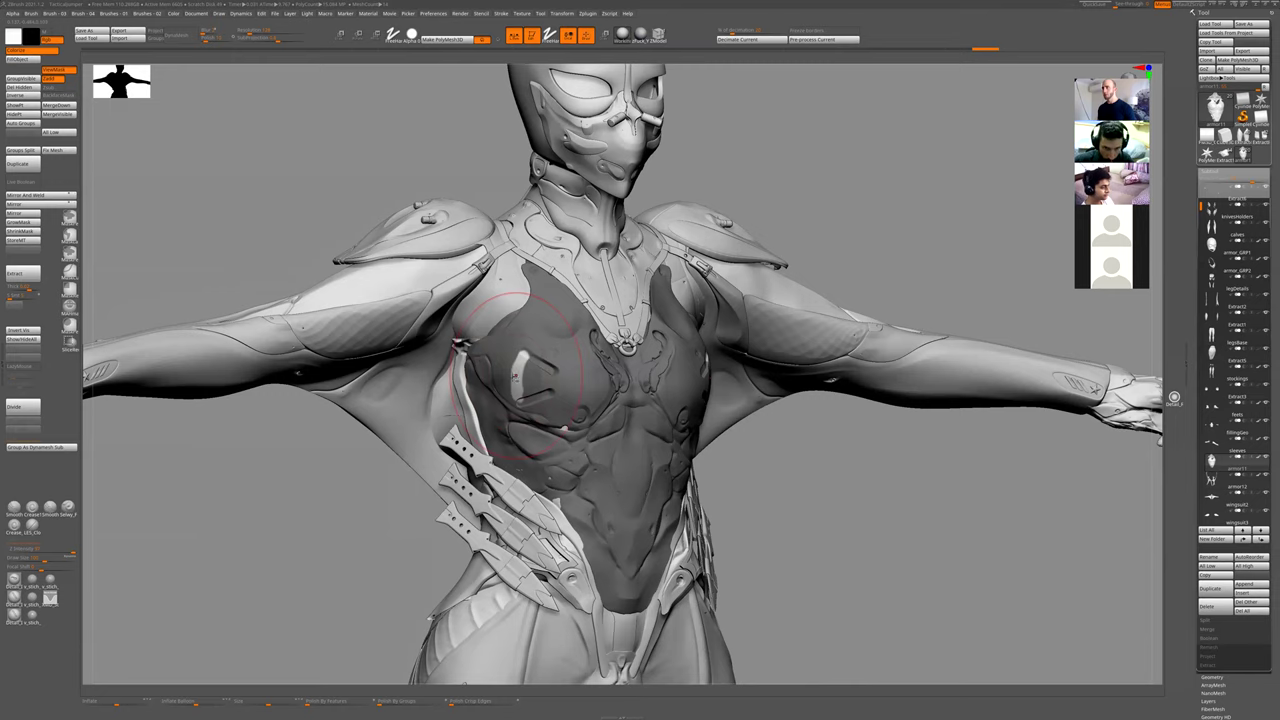
# - Undo the last two strokes, unmask the whole patch between the chest grooves, and sculpt its inner surface slightly inward
pyautogui.hotkey('ctrl', 'z')
pyautogui.hotkey('ctrl', 'z')
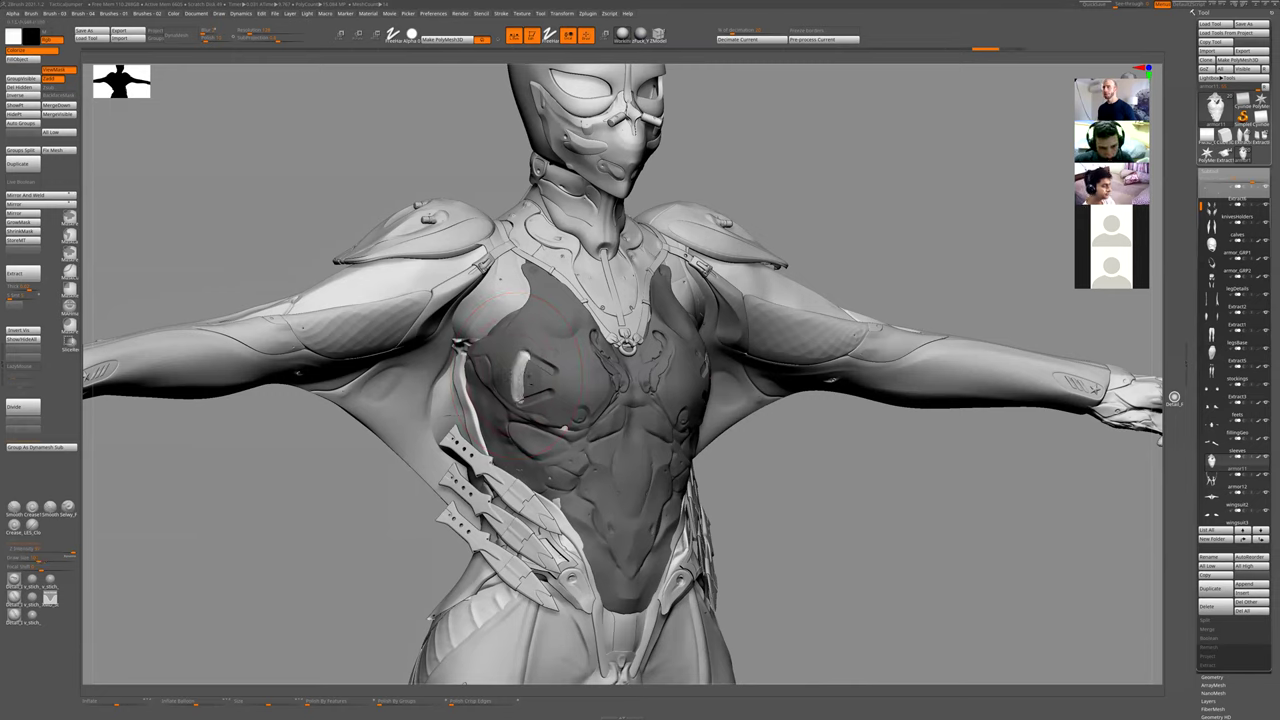
pyautogui.press('ctrl')
pyautogui.moveTo(522, 357)
pyautogui.mouseDown()
pyautogui.moveTo(548, 380)
pyautogui.moveTo(521, 400)
pyautogui.moveTo(540, 388)
pyautogui.mouseUp()
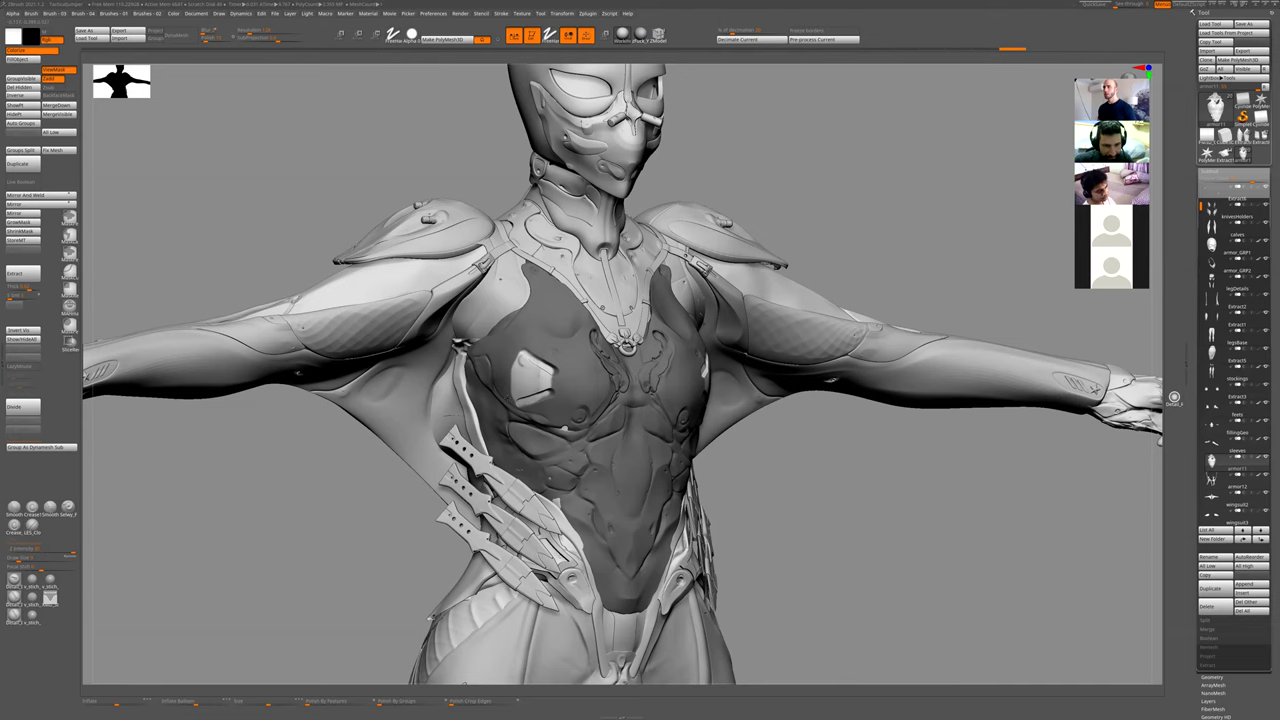
pyautogui.keyDown('shift'); pyautogui.moveTo(808, 491); pyautogui.dragTo(760, 491); pyautogui.keyUp('shift')
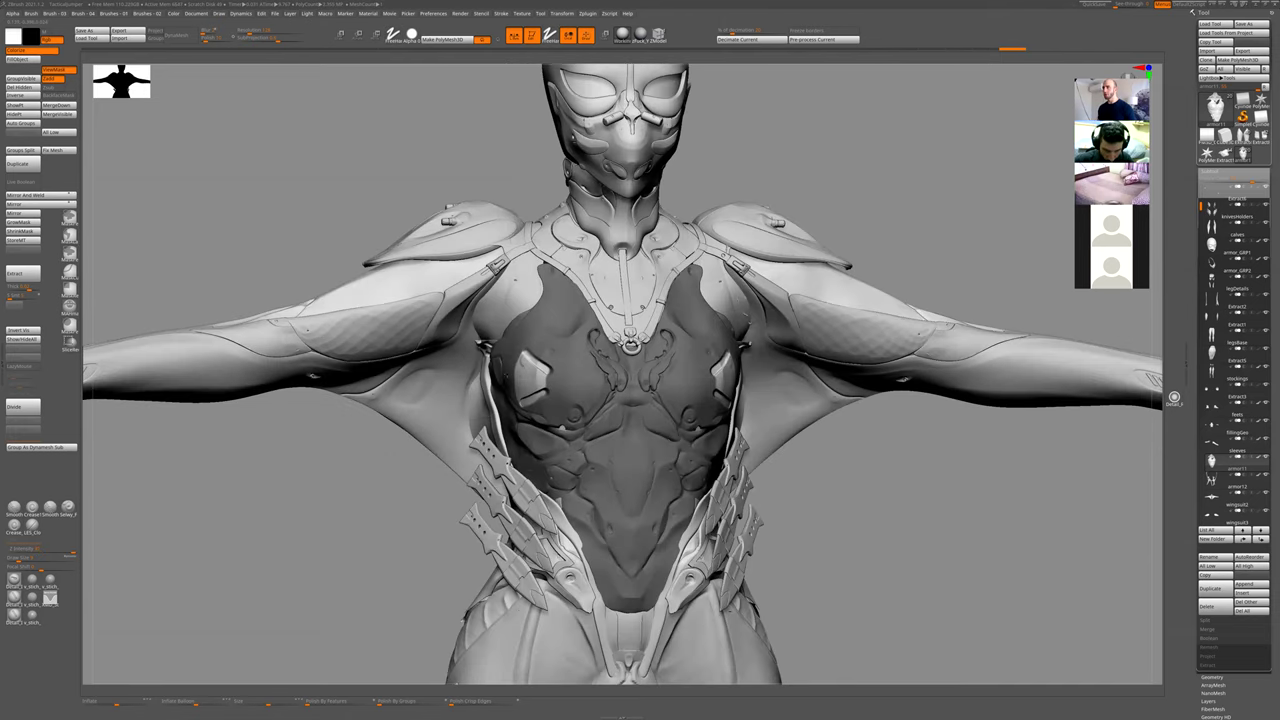
pyautogui.moveTo(530, 365); pyautogui.dragTo(555, 382)
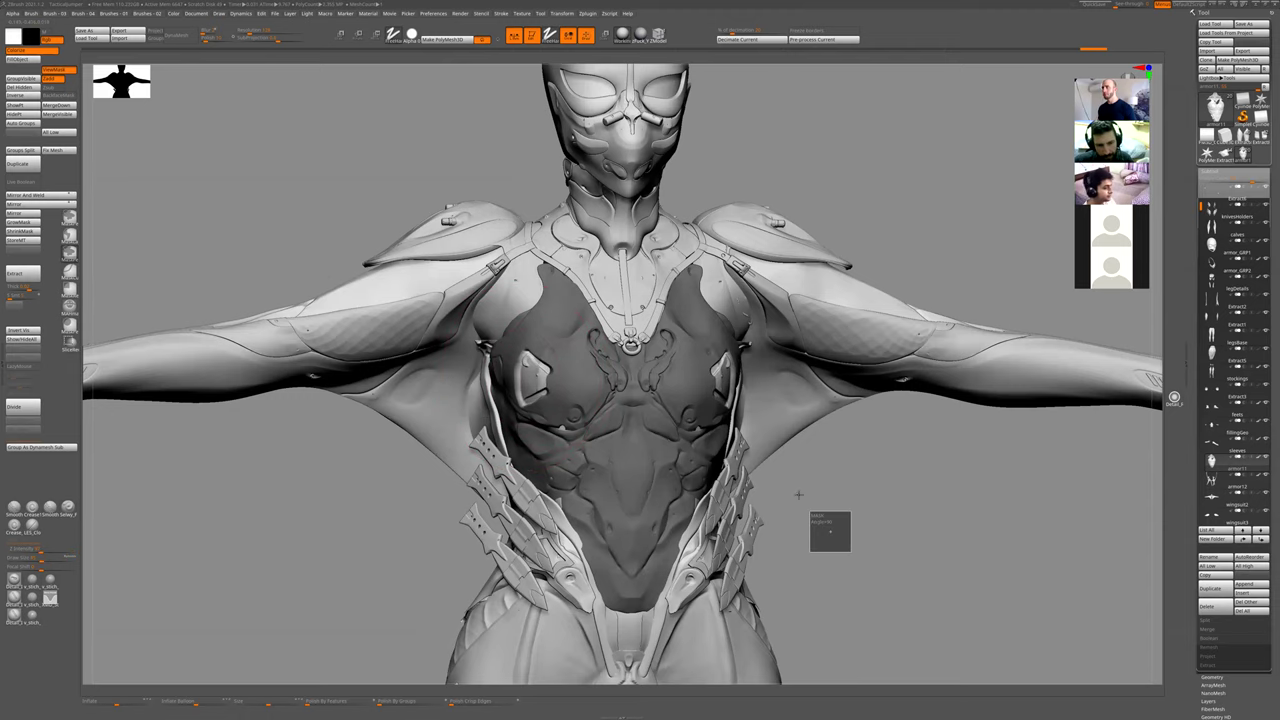
pyautogui.press('f')
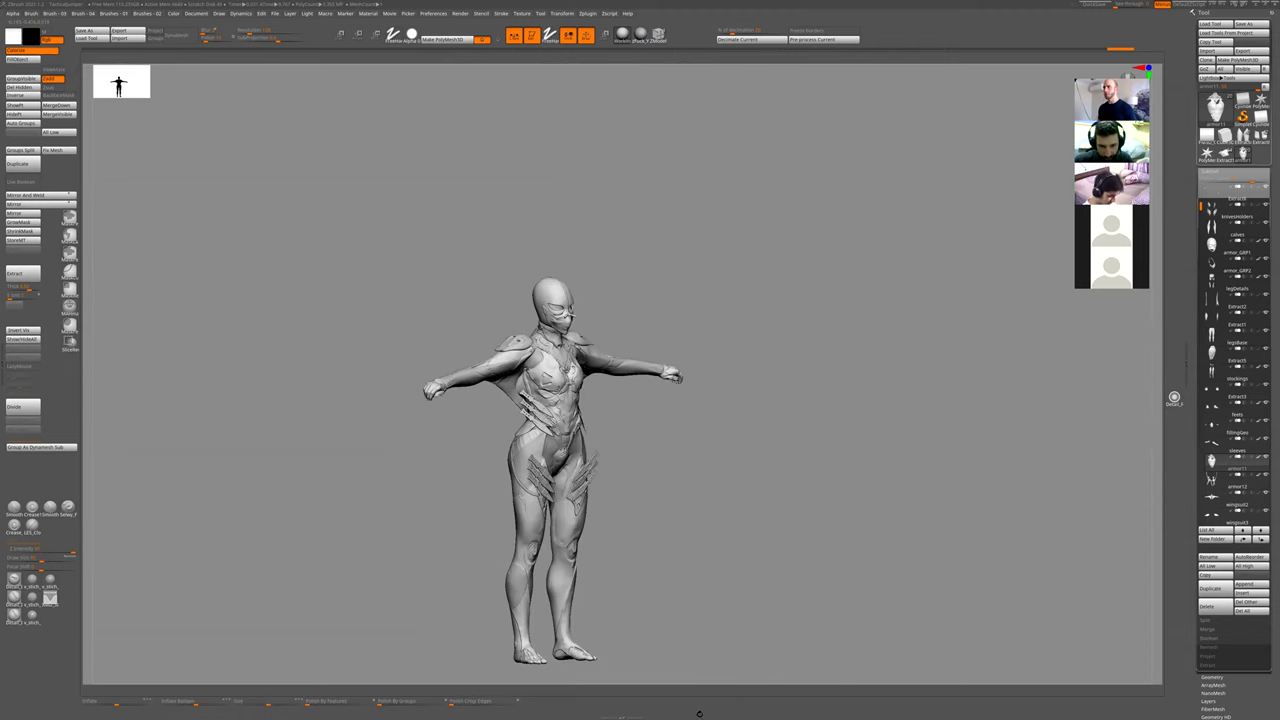
# - Isolate the chest armor, sculpt and smooth the recess between the chest grooves, and show the full character again
pyautogui.keyDown('ctrl'); pyautogui.moveTo(486, 394); pyautogui.dragTo(501, 373, button='right'); pyautogui.keyUp('ctrl')
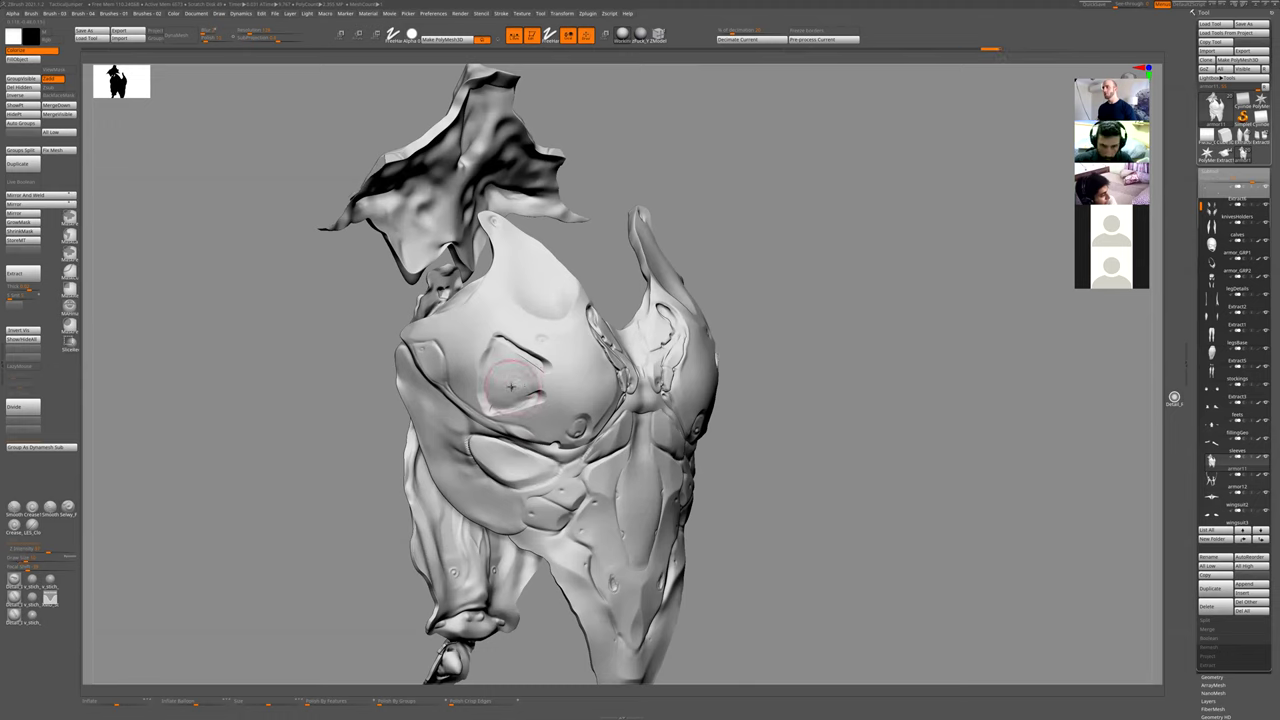
pyautogui.keyDown('ctrl'); pyautogui.moveTo(760, 376); pyautogui.dragTo(710, 486, button='right'); pyautogui.keyUp('ctrl')
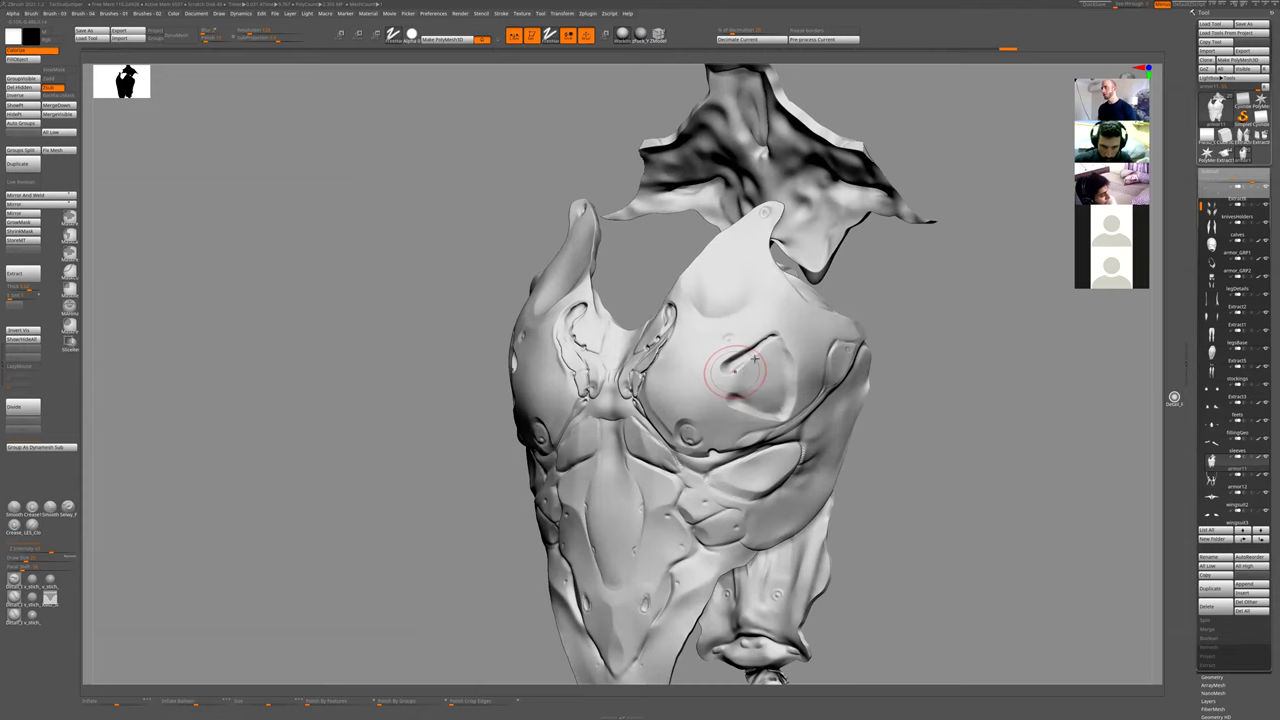
pyautogui.moveTo(733, 376)
pyautogui.mouseDown()
pyautogui.moveTo(759, 358)
pyautogui.moveTo(744, 394)
pyautogui.moveTo(772, 414)
pyautogui.mouseUp()
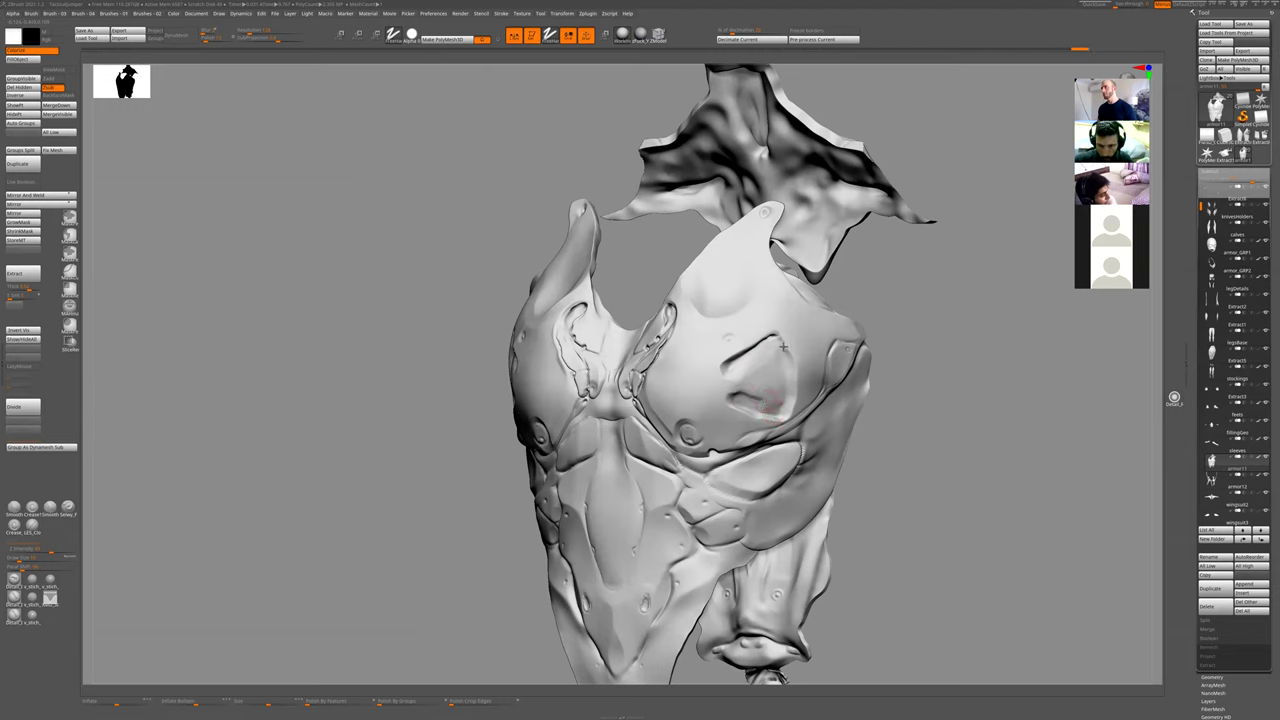
pyautogui.keyDown('shift'); pyautogui.moveTo(778, 349); pyautogui.dragTo(795, 400); pyautogui.keyUp('shift')
pyautogui.moveTo(871, 451)
pyautogui.keyDown('alt'); pyautogui.mouseDown()
pyautogui.moveTo(886, 386)
pyautogui.moveTo(856, 416)
pyautogui.mouseUp(); pyautogui.keyUp('alt')
pyautogui.keyDown('ctrl'); pyautogui.keyDown('shift'); pyautogui.click(876, 451); pyautogui.keyUp('shift'); pyautogui.keyUp('ctrl')
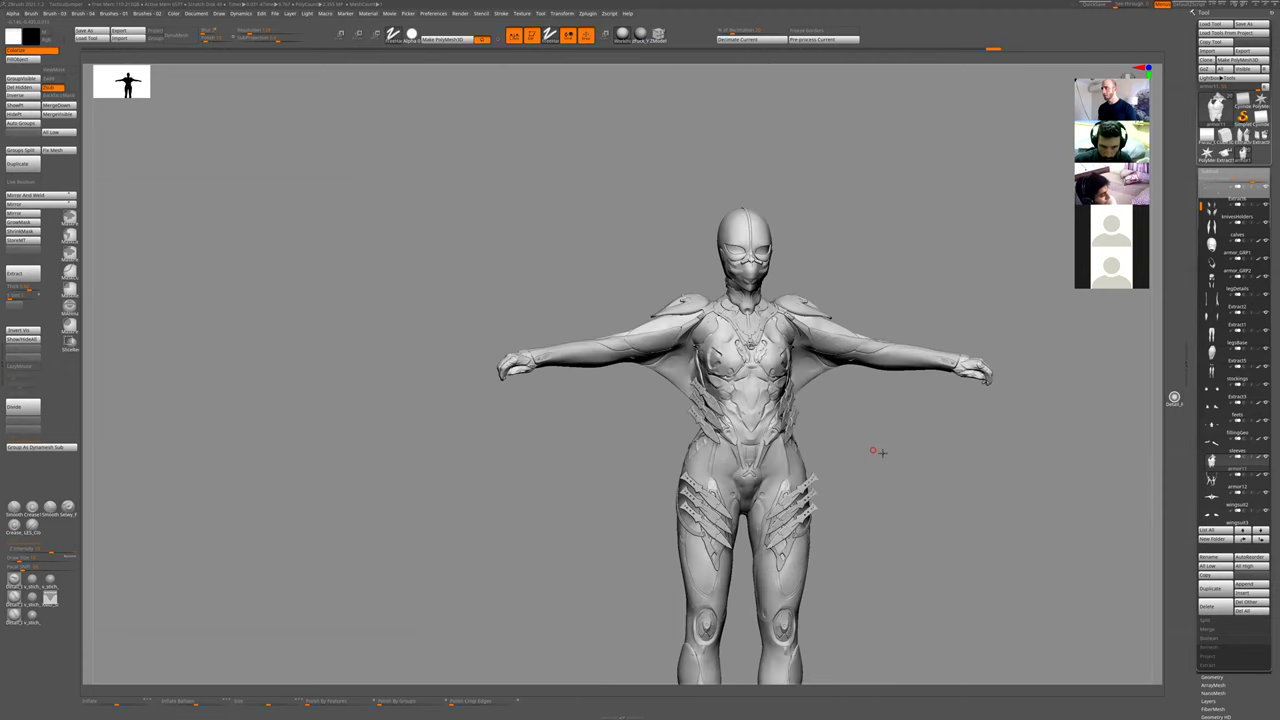
# - Isolate the chest armor again, soften the recessed panel's outer edge on the chest plates, and return to the full character
pyautogui.moveTo(859, 492); pyautogui.dragTo(920, 495)
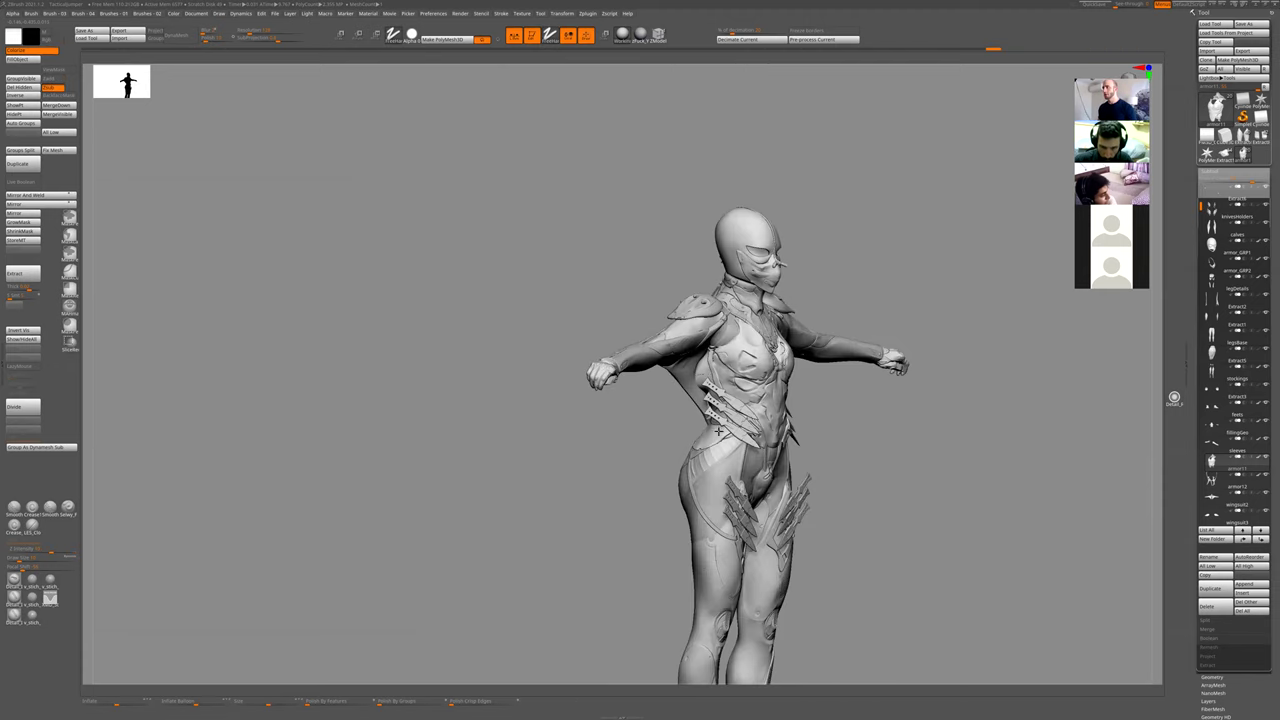
pyautogui.press('f')
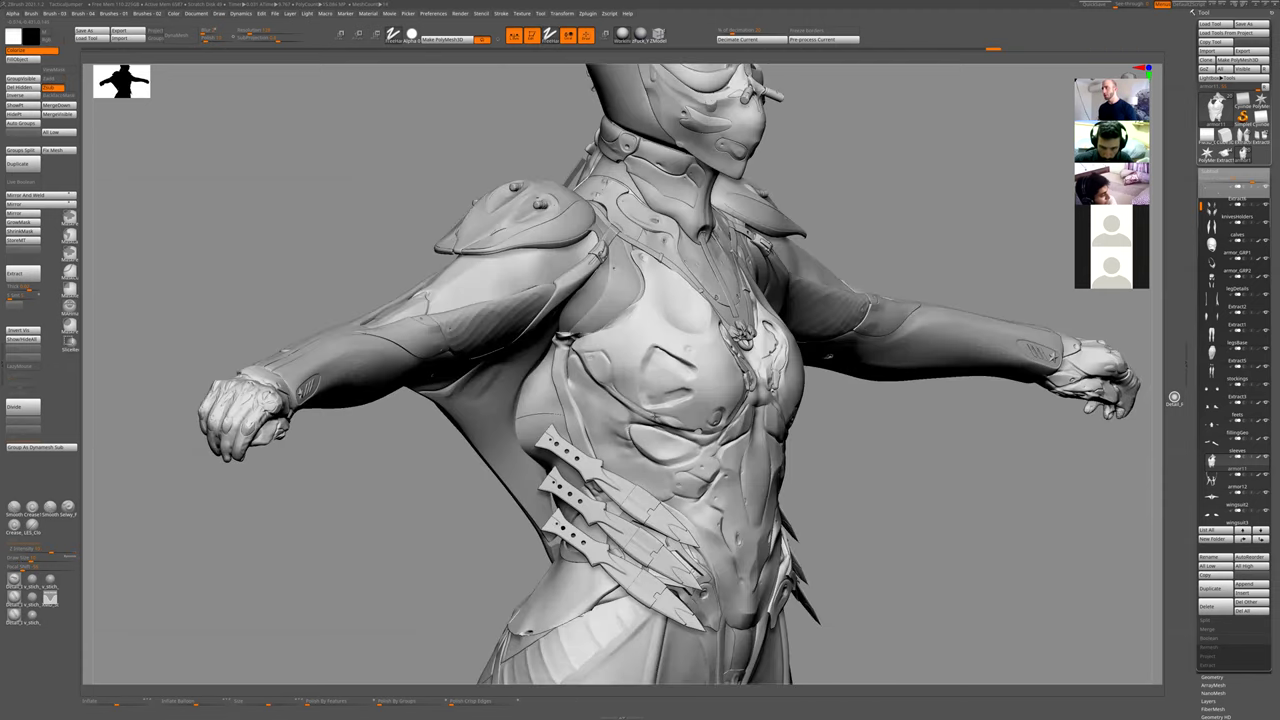
pyautogui.keyDown('ctrl'); pyautogui.keyDown('shift'); pyautogui.click(633, 382); pyautogui.keyUp('shift'); pyautogui.keyUp('ctrl')
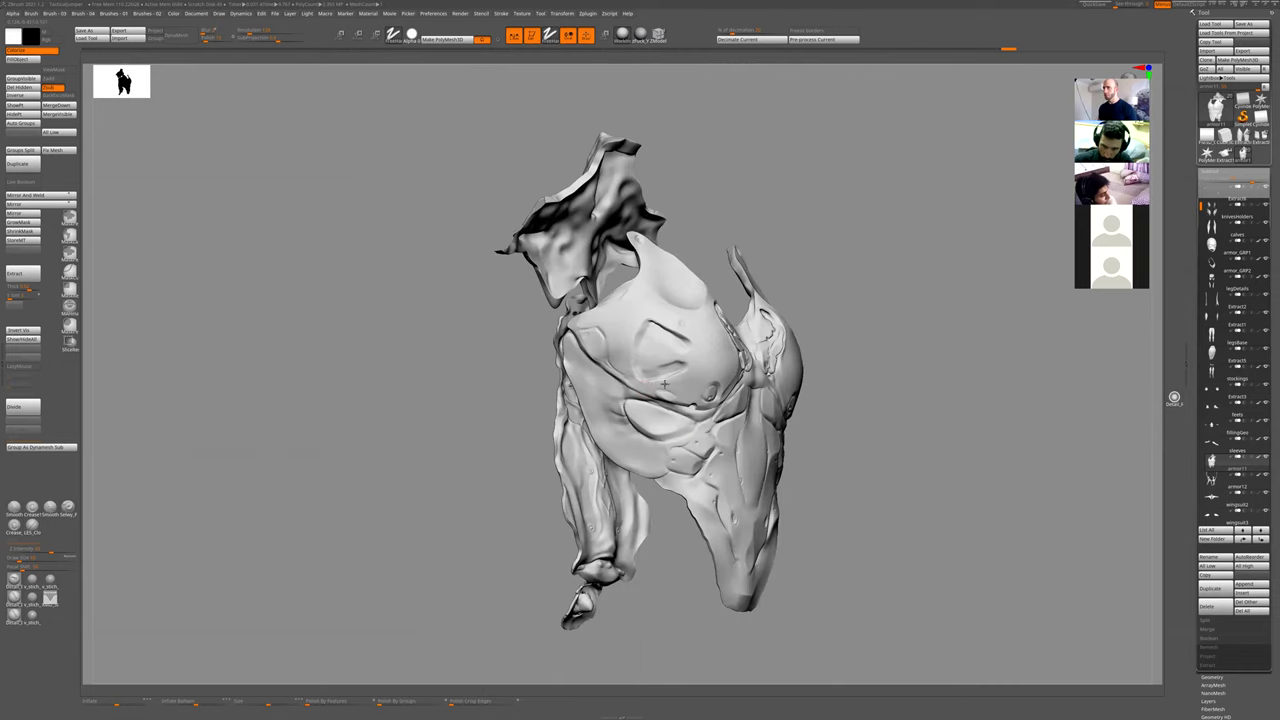
pyautogui.click(660, 347)
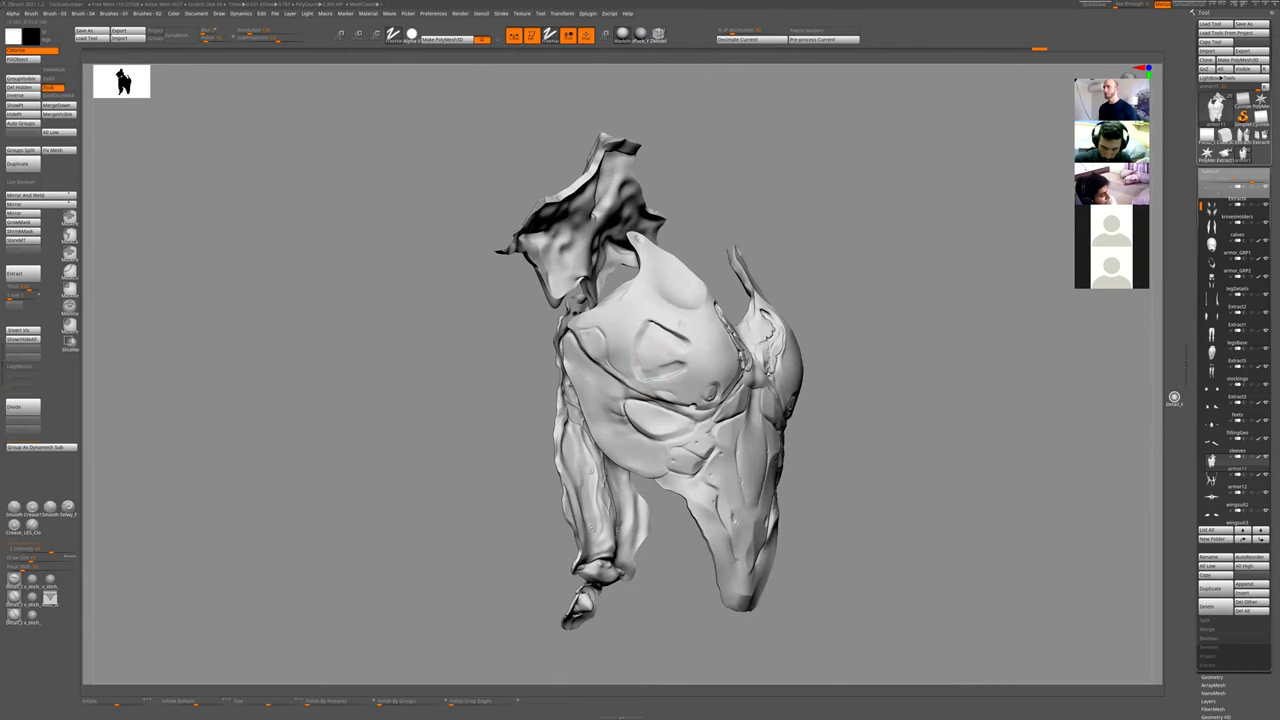
pyautogui.moveTo(882, 352)
pyautogui.mouseDown()
pyautogui.moveTo(637, 355)
pyautogui.moveTo(639, 342)
pyautogui.mouseUp()
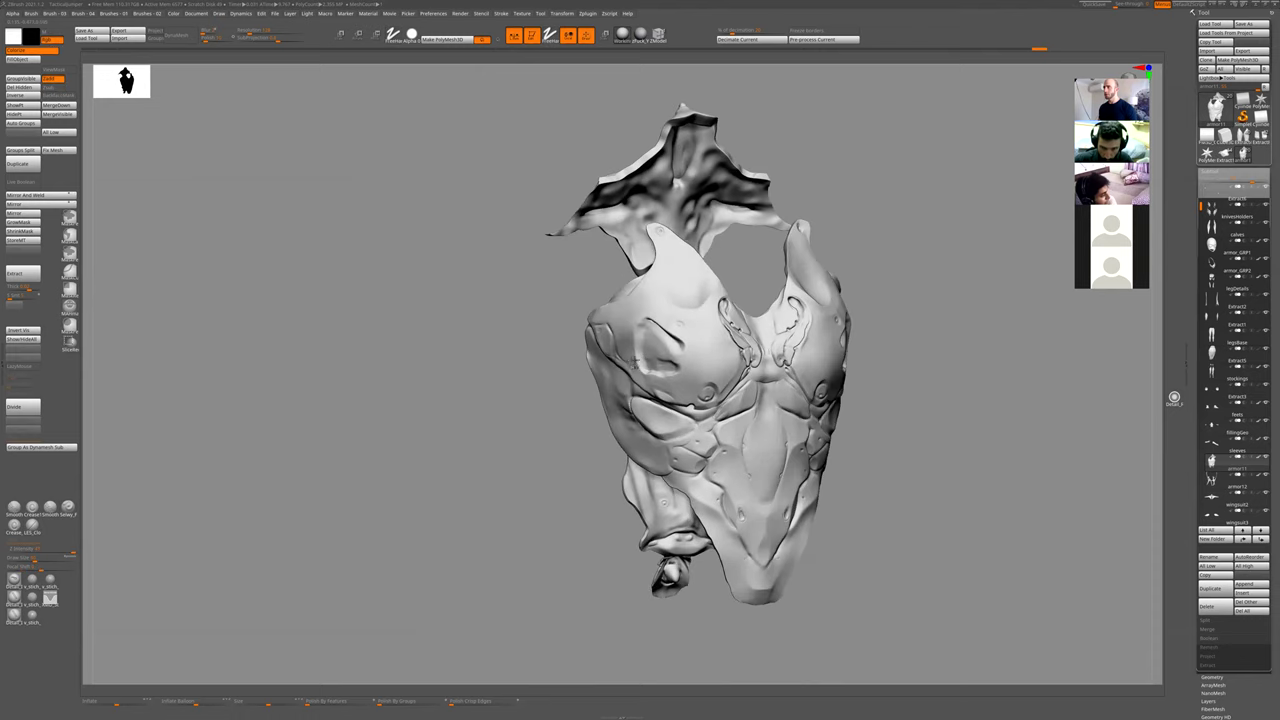
pyautogui.moveTo(650, 352)
pyautogui.keyDown('shift'); pyautogui.mouseDown()
pyautogui.moveTo(668, 342)
pyautogui.moveTo(661, 323)
pyautogui.moveTo(641, 355)
pyautogui.mouseUp(); pyautogui.keyUp('shift')
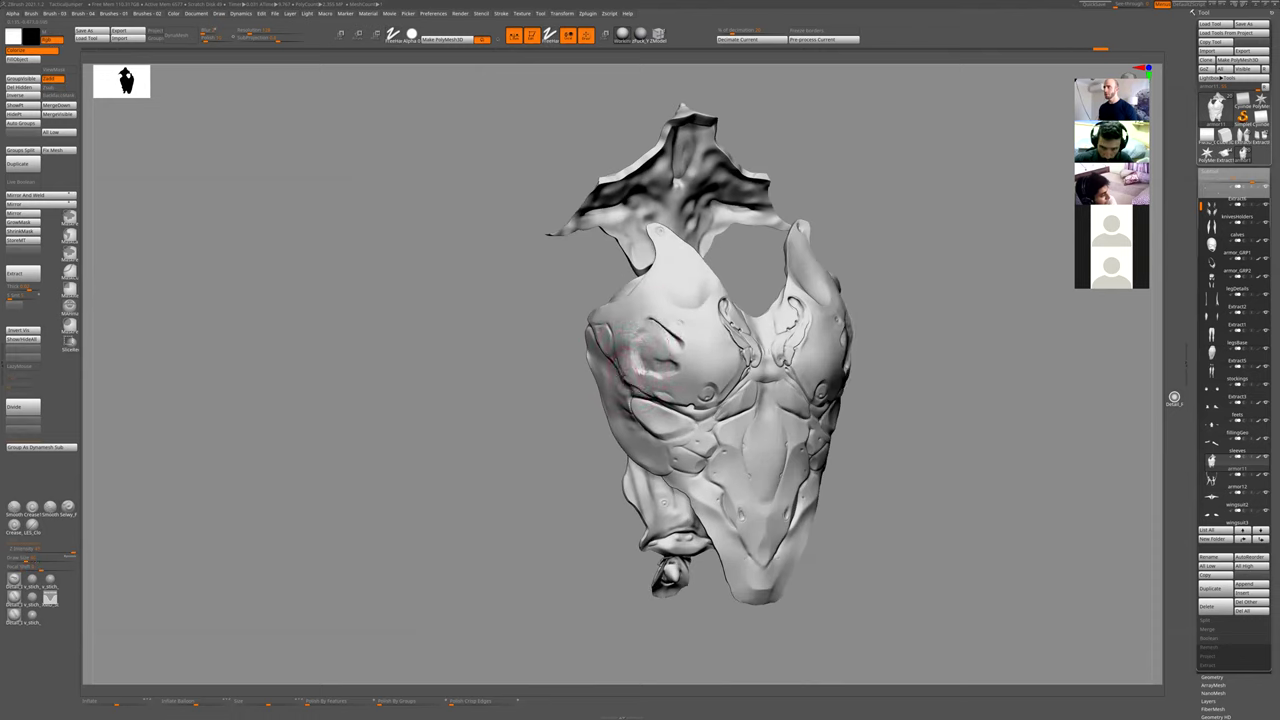
pyautogui.moveTo(548, 461); pyautogui.dragTo(555, 468, button='right')
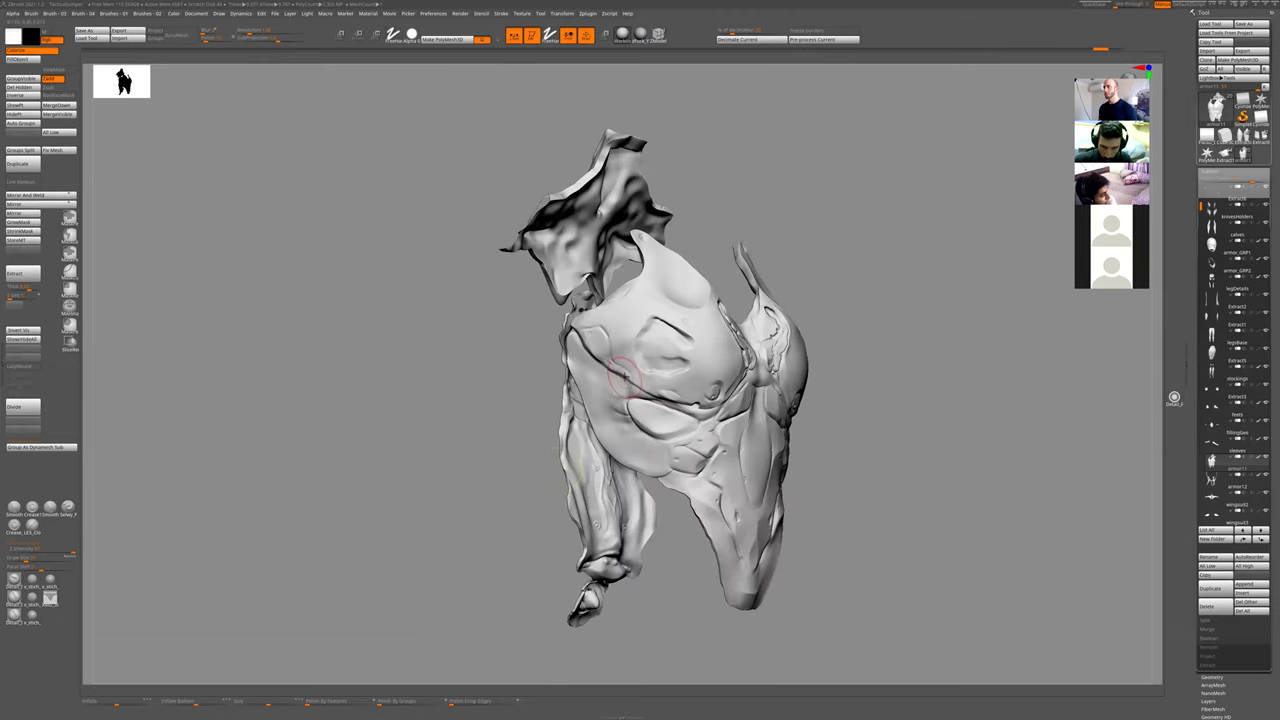
pyautogui.moveTo(877, 335); pyautogui.dragTo(881, 408)
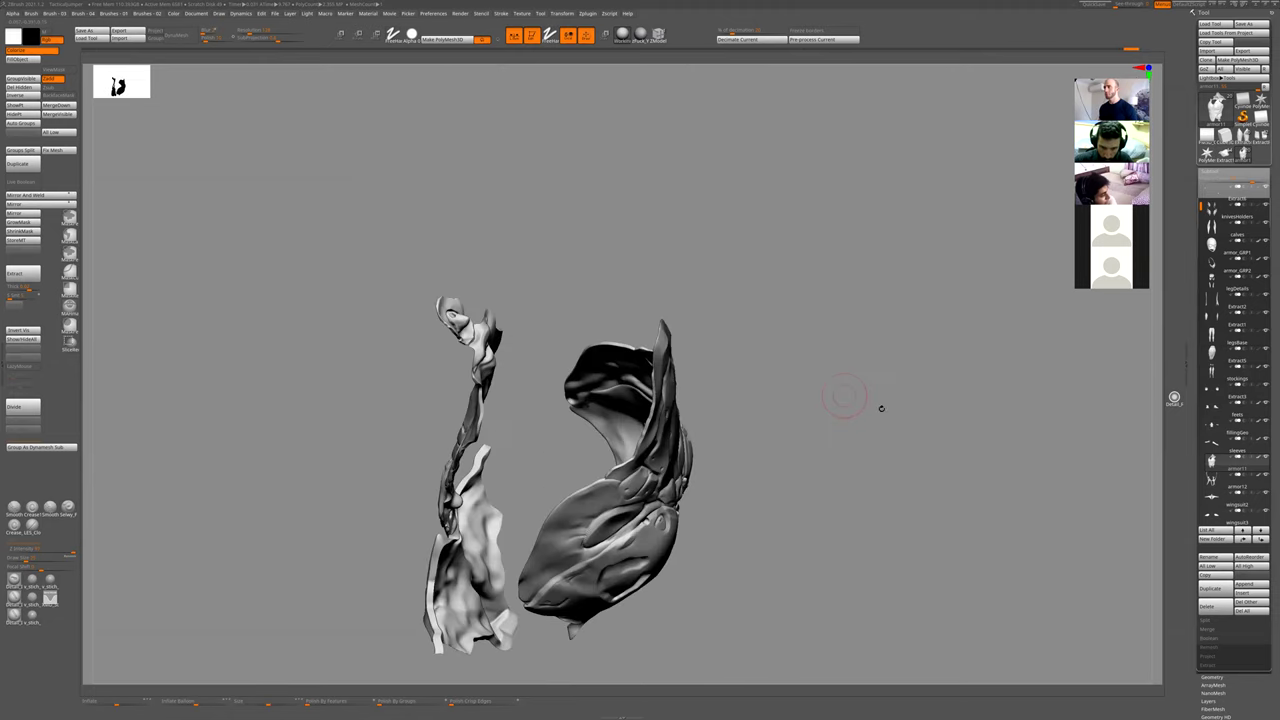
pyautogui.moveTo(847, 454); pyautogui.dragTo(846, 471)
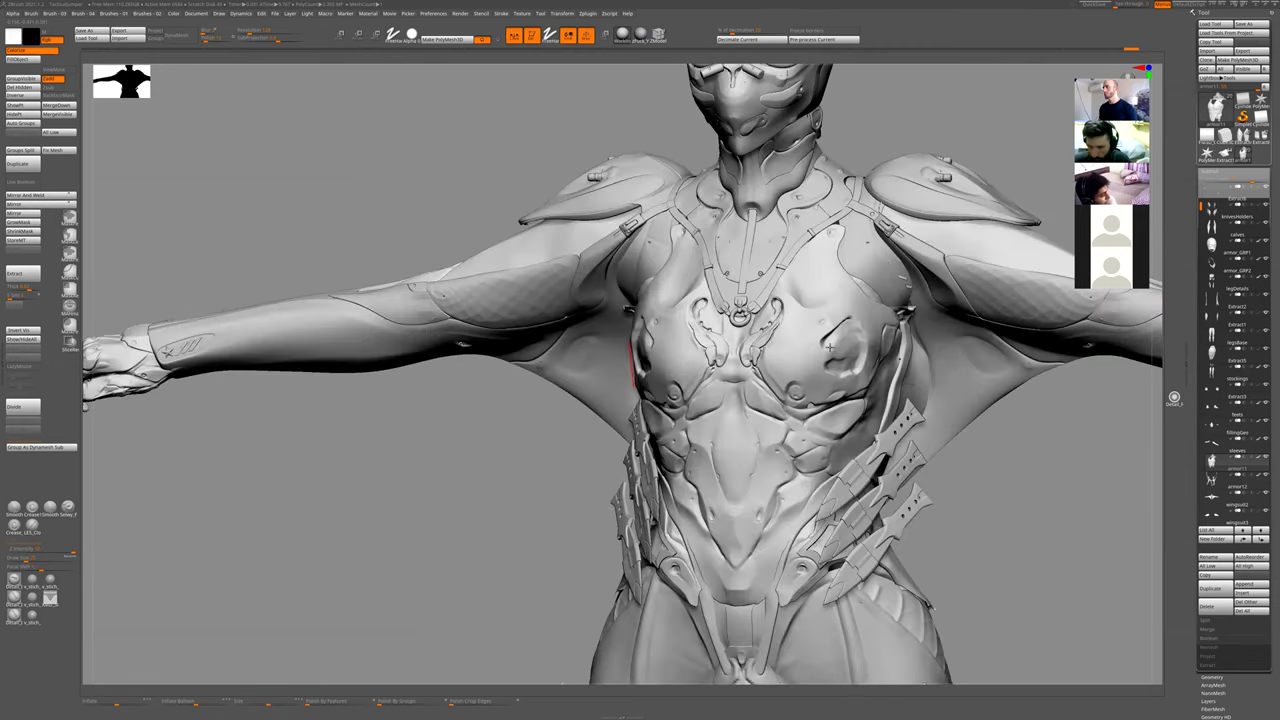
# - Compare the chest plates' recessed detail with an earlier undo-history state, on the full torso and close up
pyautogui.keyDown('ctrl'); pyautogui.moveTo(804, 355); pyautogui.dragTo(802, 367, button='right'); pyautogui.keyUp('ctrl')
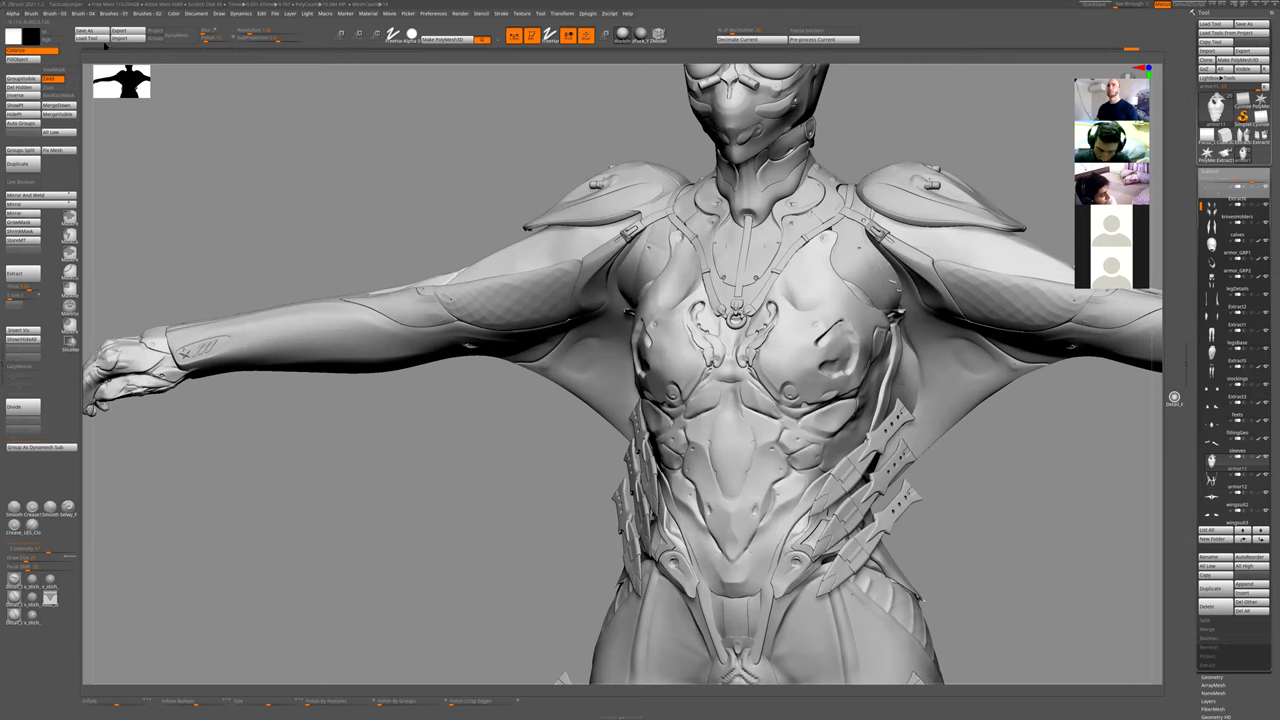
pyautogui.hotkey('ctrl', 'z')
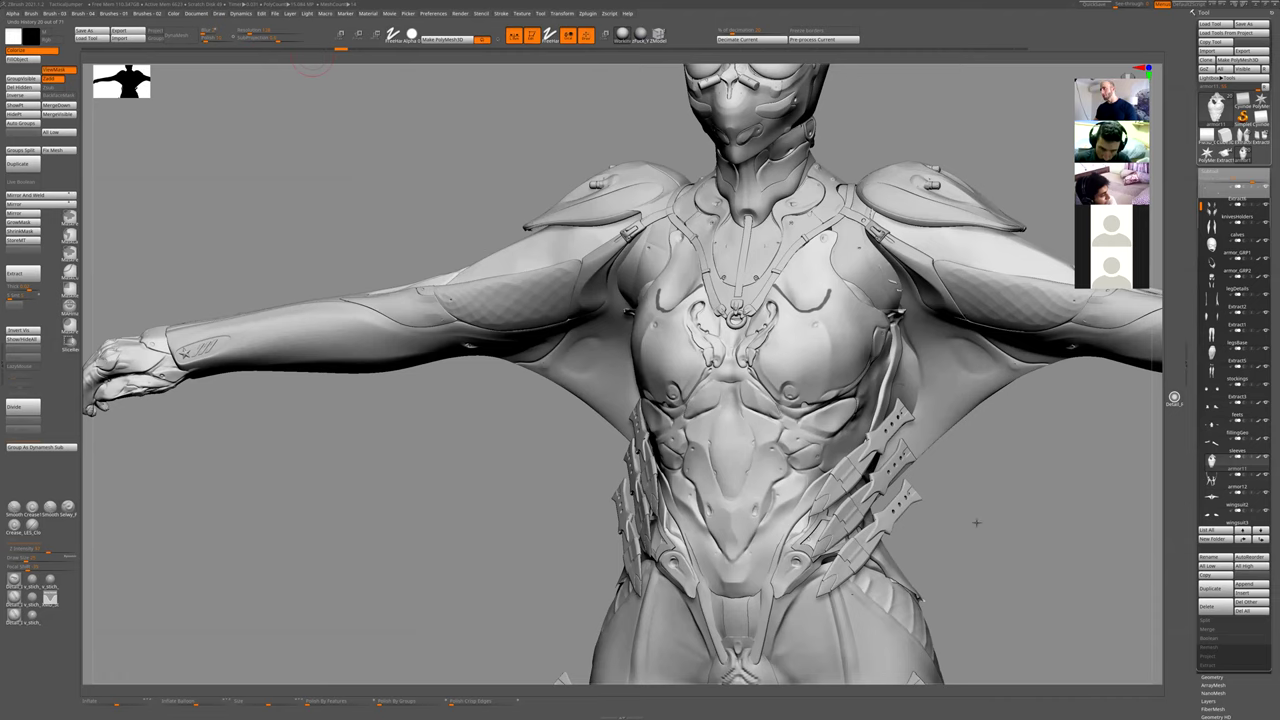
pyautogui.press('f')
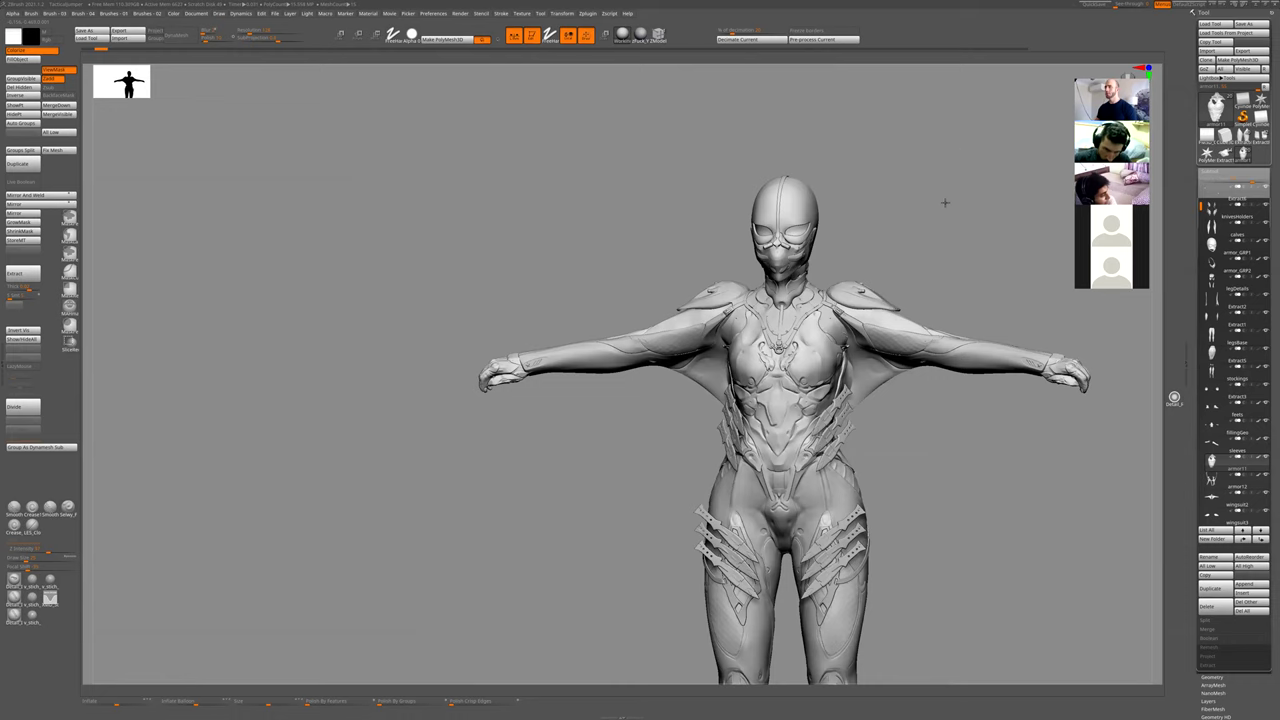
pyautogui.press('f')
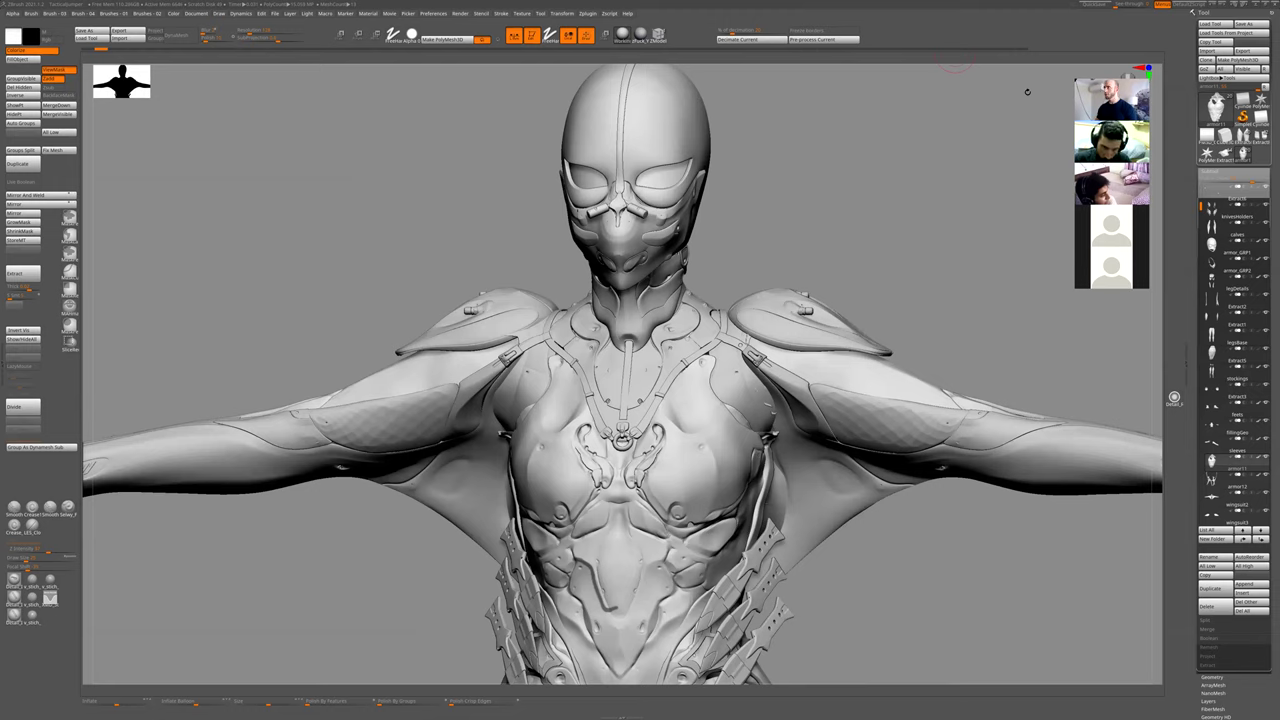
pyautogui.click(1021, 48)
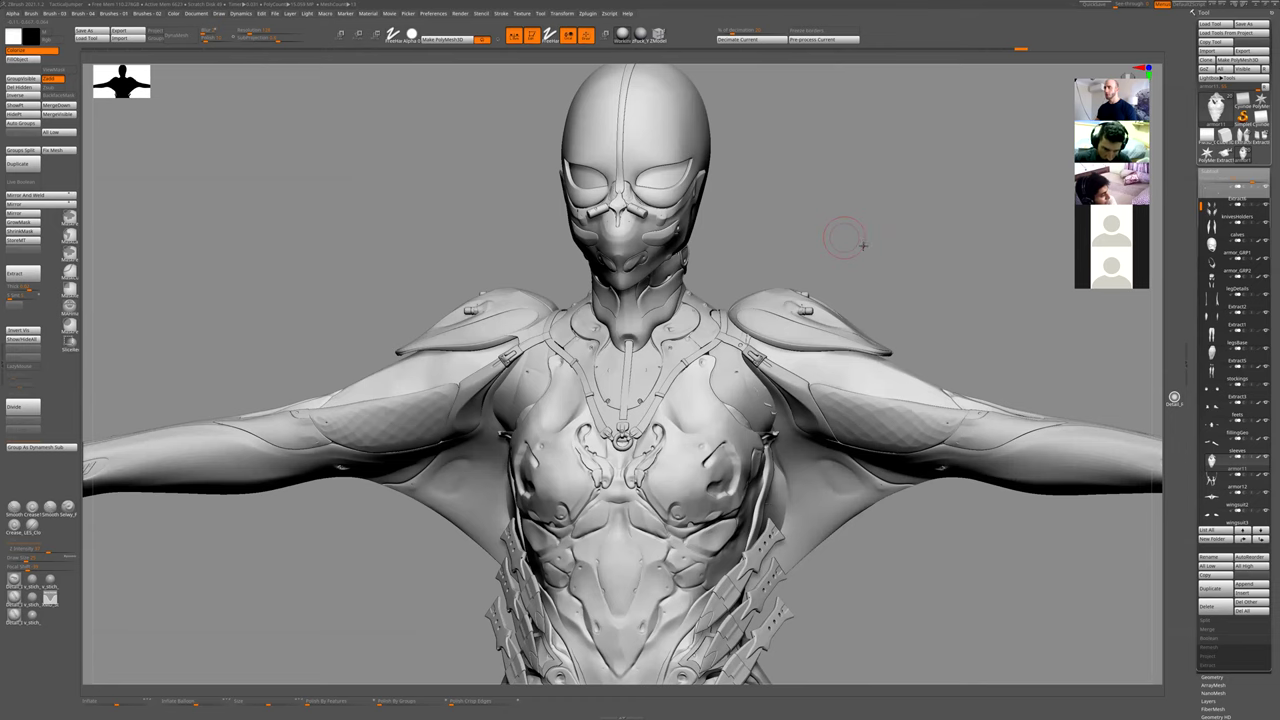
pyautogui.moveTo(845, 238); pyautogui.dragTo(757, 350)
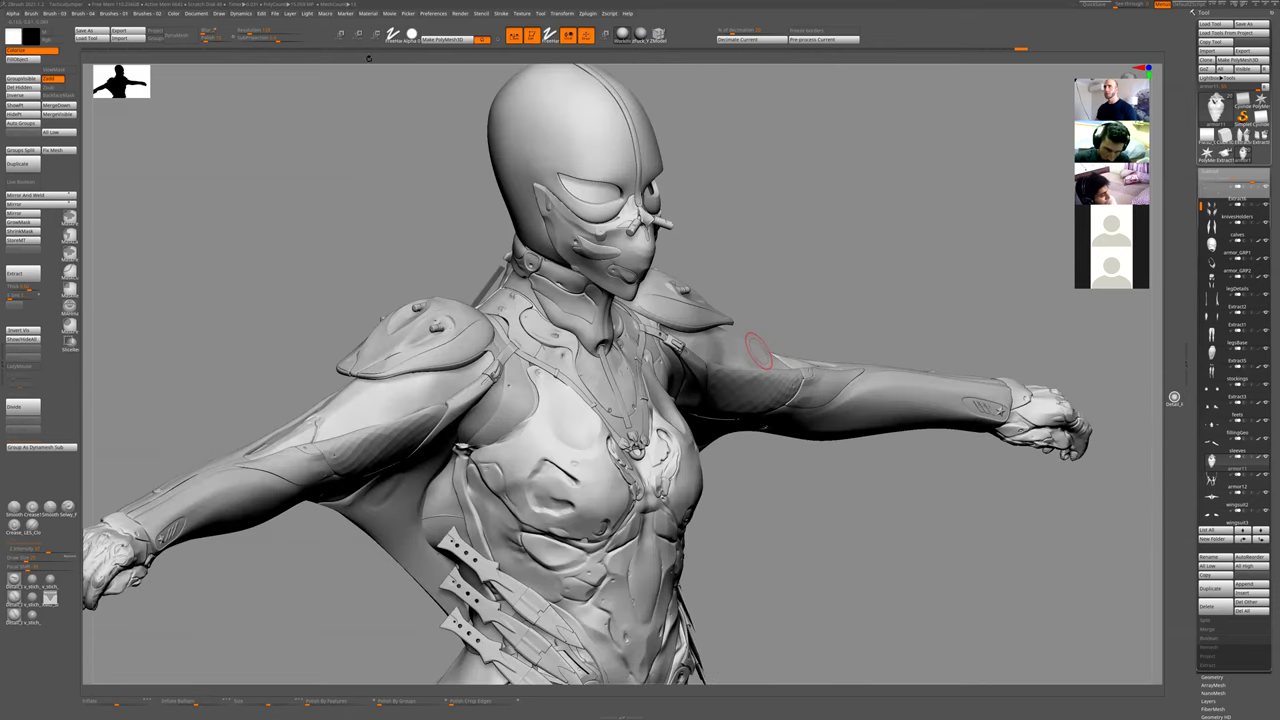
# - Roll the chest armor back through its undo history to the smooth chest plates without grooves
pyautogui.click(365, 49)
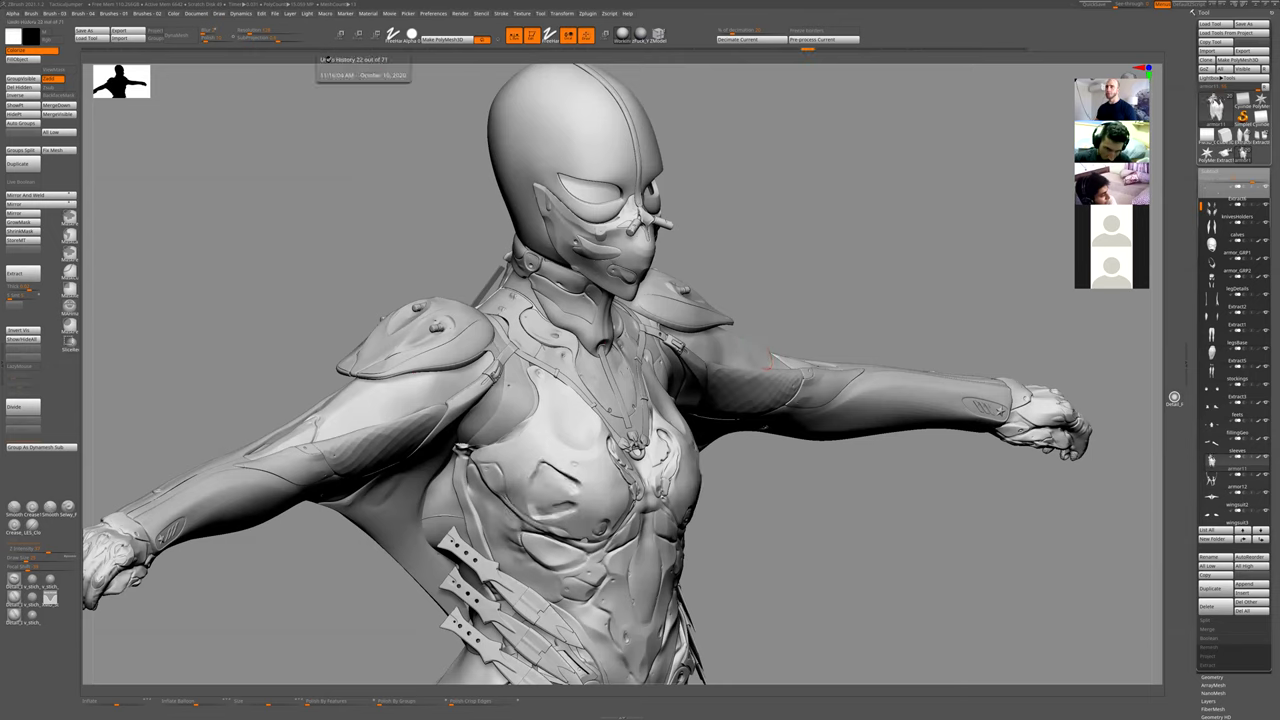
pyautogui.click(310, 46)
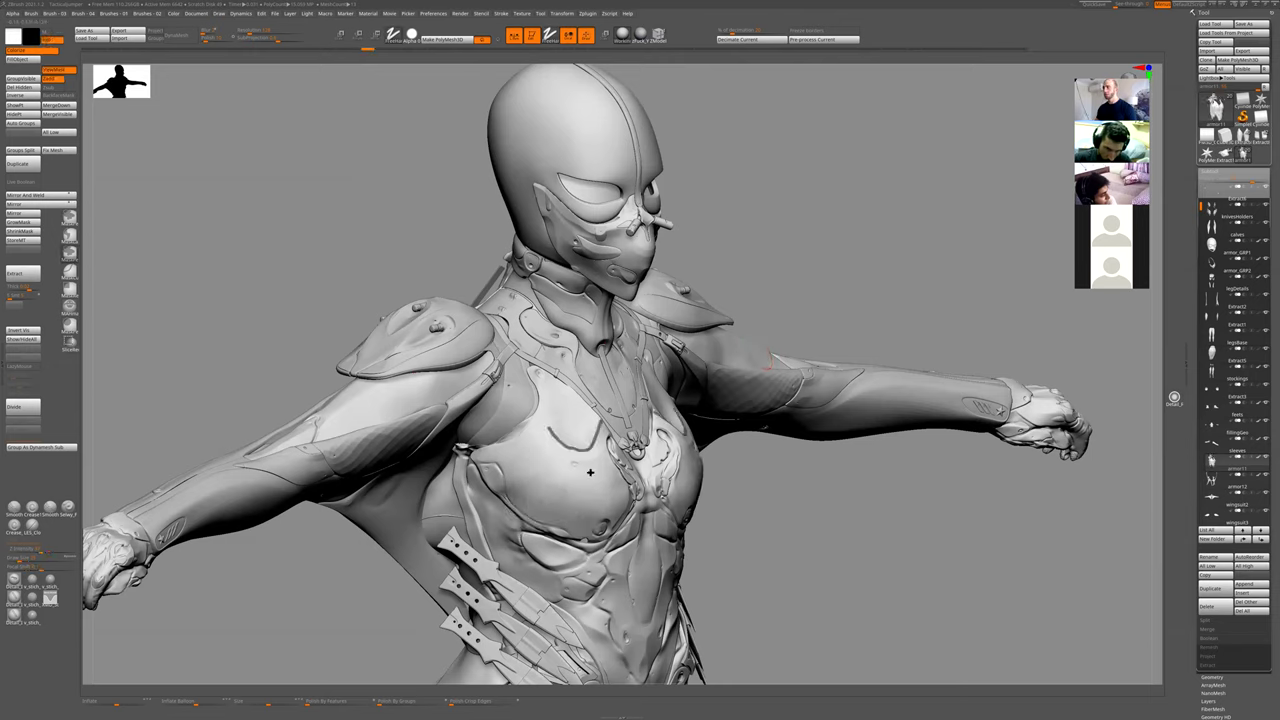
pyautogui.hotkey('ctrl', 'z')
pyautogui.hotkey('ctrl', 'z')
pyautogui.hotkey('ctrl', 'z')
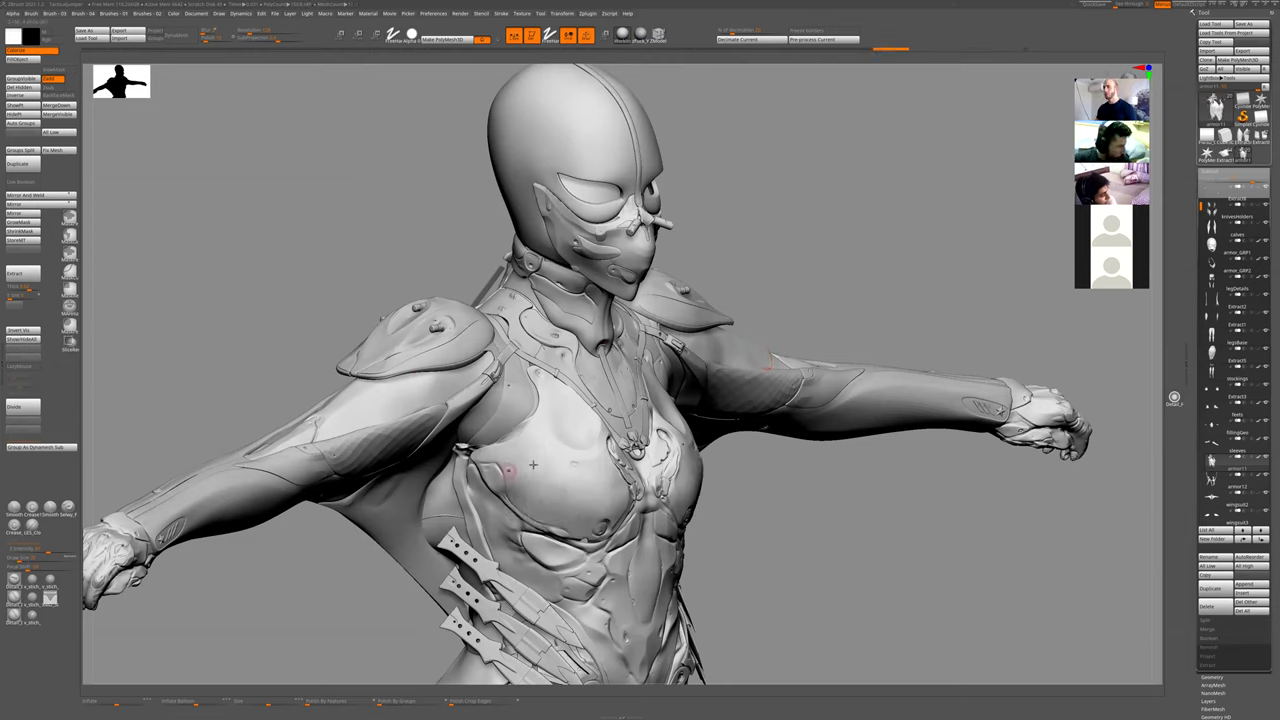
# - Try two closed mask outlines on the chest plates, one triangular and one roughly pentagonal
pyautogui.keyDown('ctrl'); pyautogui.moveTo(566, 513); pyautogui.dragTo(537, 458); pyautogui.keyUp('ctrl')
pyautogui.hotkey('ctrl', 'shift', 'z')
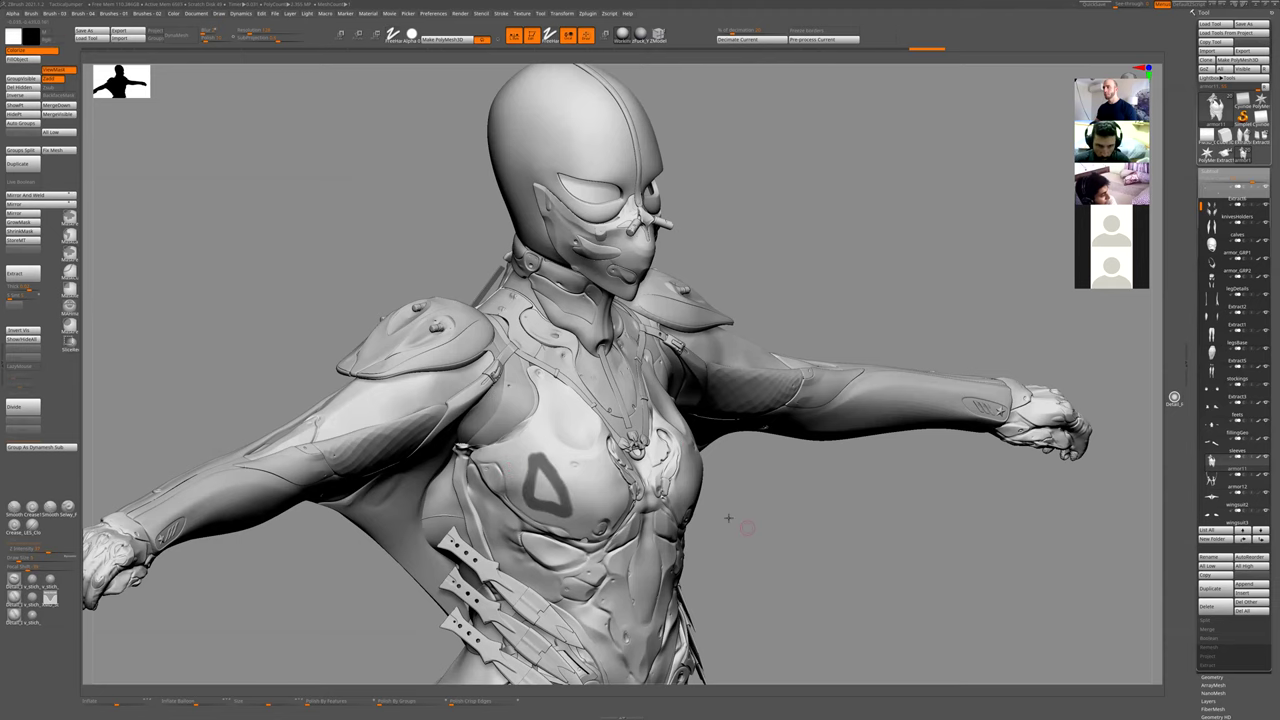
pyautogui.moveTo(725, 516); pyautogui.dragTo(705, 515)
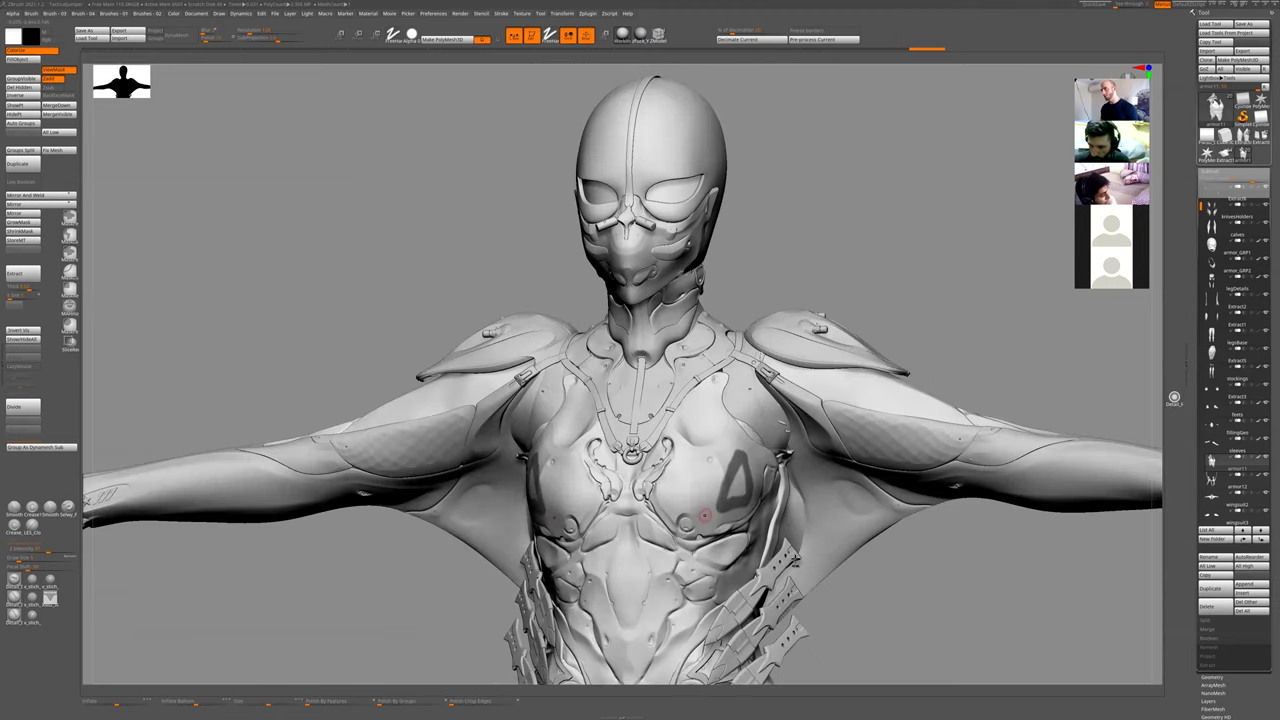
pyautogui.hotkey('ctrl', 'shift', 'a')
pyautogui.moveTo(734, 463)
pyautogui.keyDown('ctrl'); pyautogui.mouseDown()
pyautogui.moveTo(748, 485)
pyautogui.moveTo(750, 454)
pyautogui.moveTo(729, 459)
pyautogui.moveTo(741, 467)
pyautogui.mouseUp(); pyautogui.keyUp('ctrl')
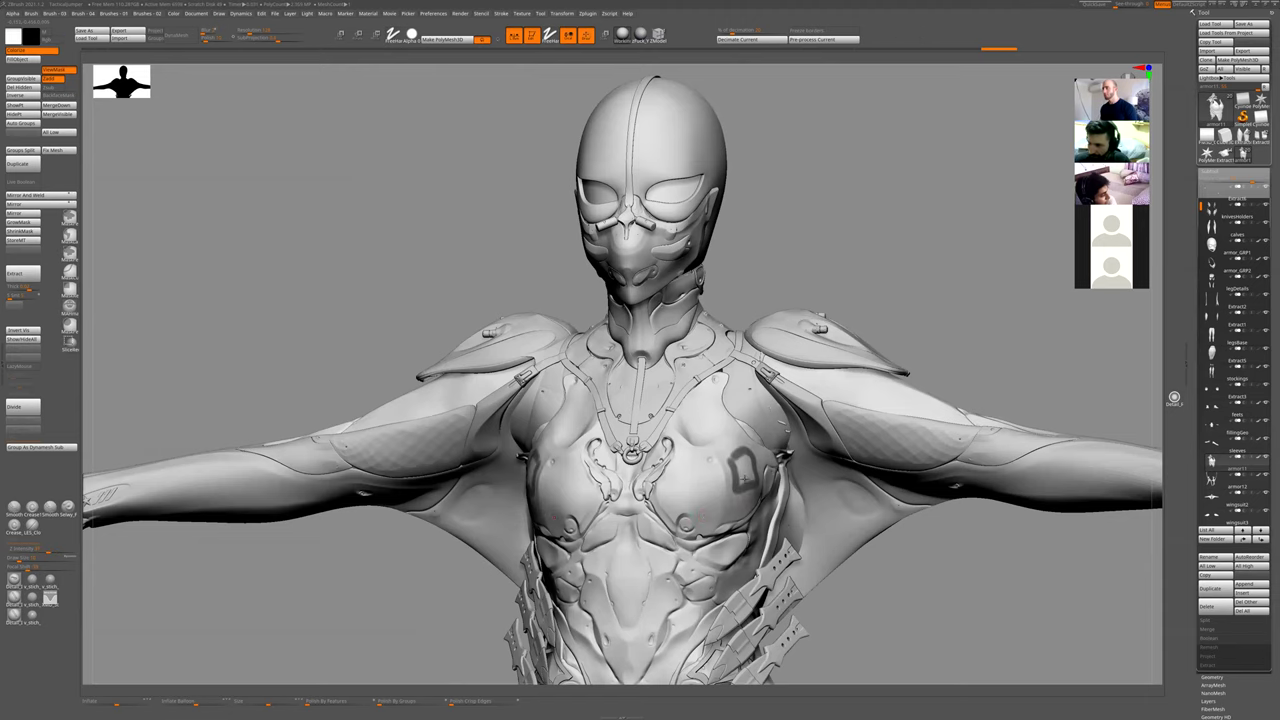
pyautogui.moveTo(739, 459); pyautogui.dragTo(731, 461, button='right')
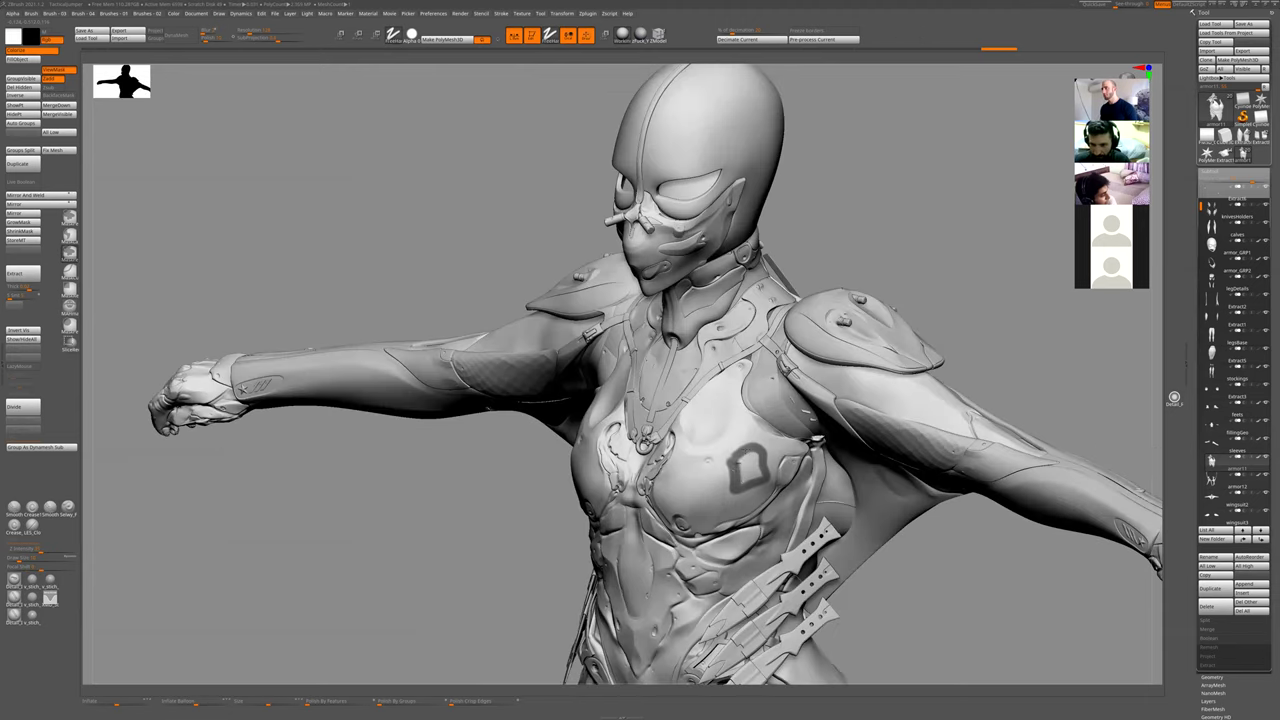
# - Replace the mask outline with a solid C-shaped mask on the chest plates and check it from both sides
pyautogui.moveTo(744, 460); pyautogui.dragTo(752, 488)
pyautogui.hotkey('ctrl', 'z')
pyautogui.hotkey('ctrl', 'z')
pyautogui.hotkey('ctrl', 'z')
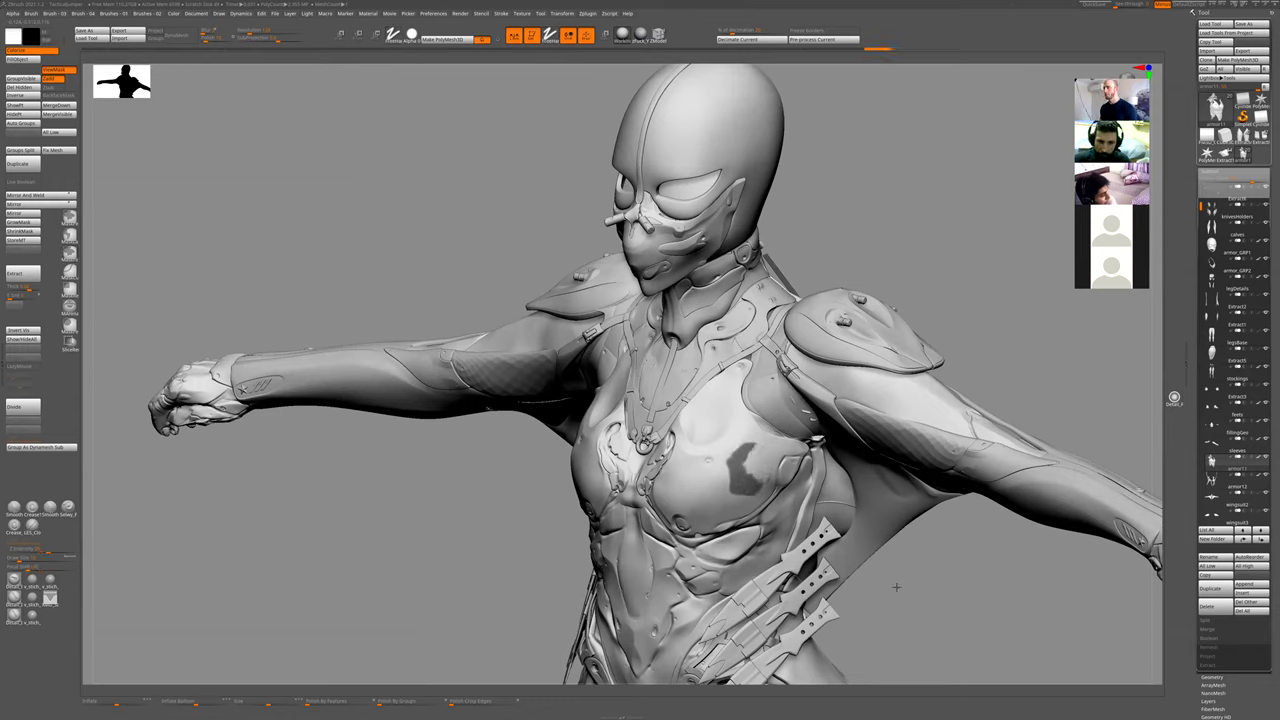
pyautogui.moveTo(911, 583); pyautogui.dragTo(945, 583)
pyautogui.moveTo(629, 475); pyautogui.dragTo(646, 469, button='right')
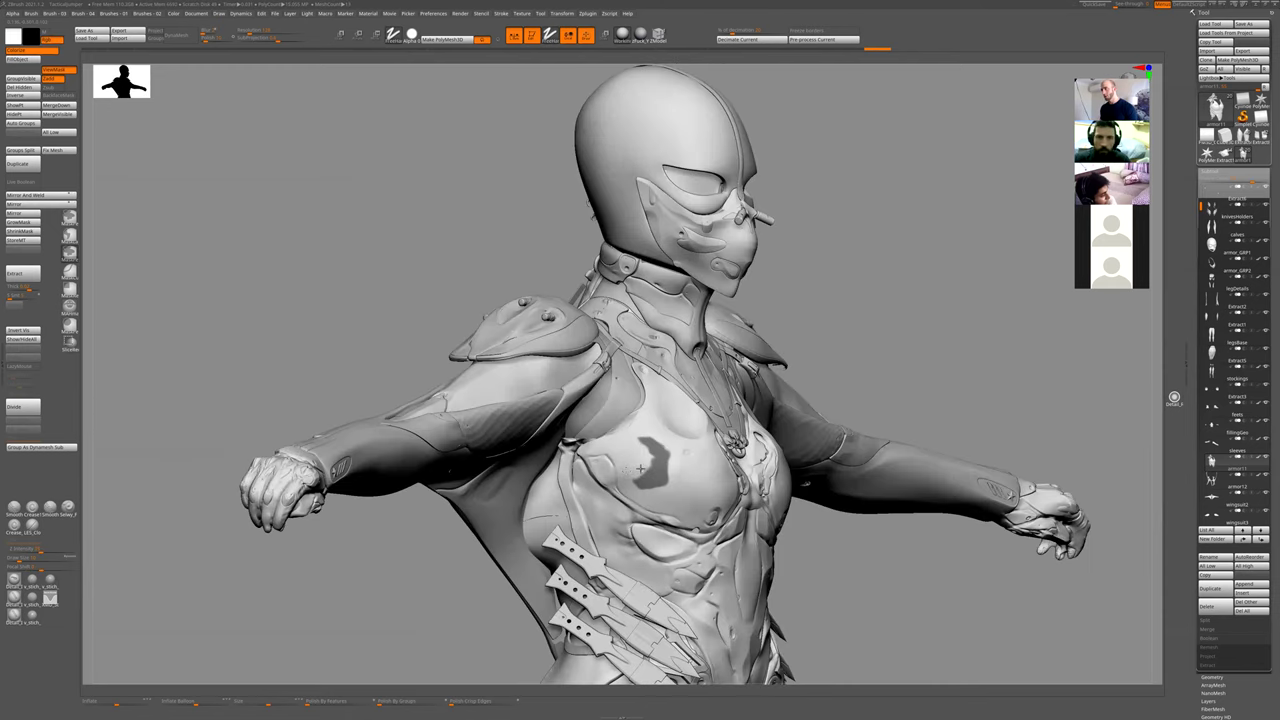
pyautogui.hotkey('ctrl', 'shift', 'z')
pyautogui.hotkey('ctrl', 'shift', 'z')
pyautogui.hotkey('ctrl', 'shift', 'z')
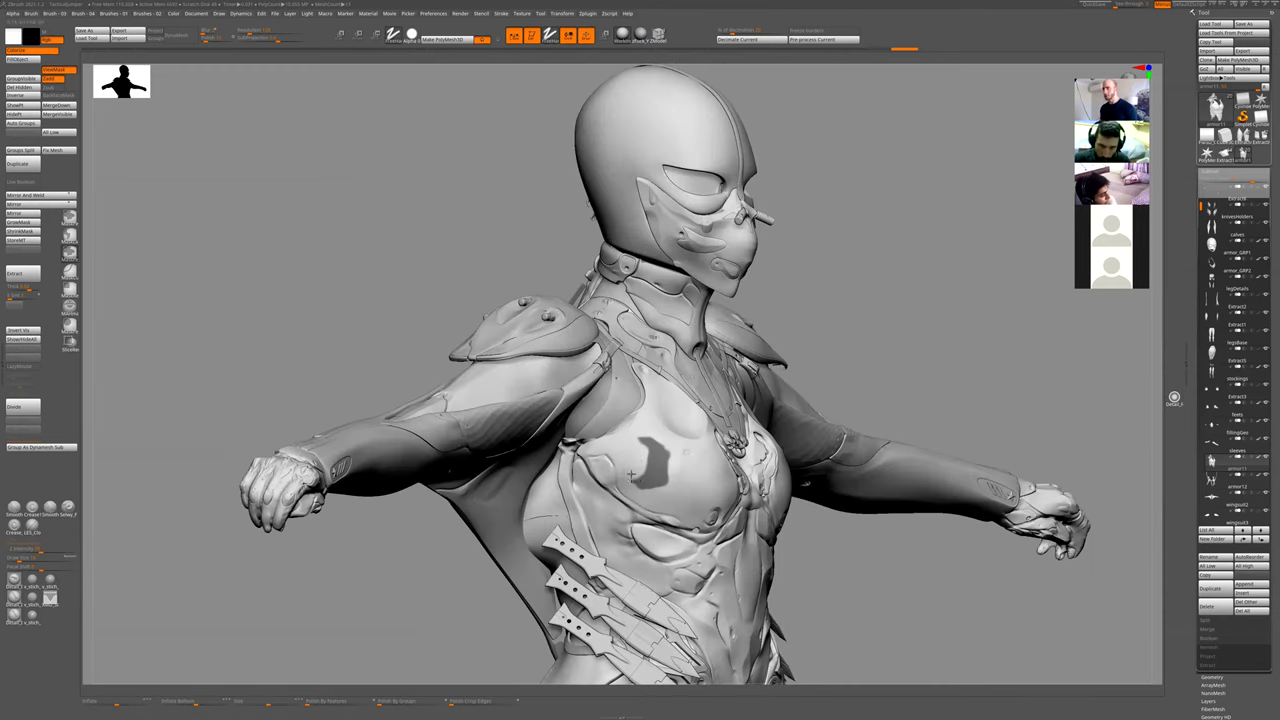
# - Invert the C-shaped mask on the chest plates, trying and undoing a large-brush stroke on the exposed patches
pyautogui.keyDown('shift'); pyautogui.moveTo(580, 500); pyautogui.dragTo(647, 455, button='right'); pyautogui.keyUp('shift')
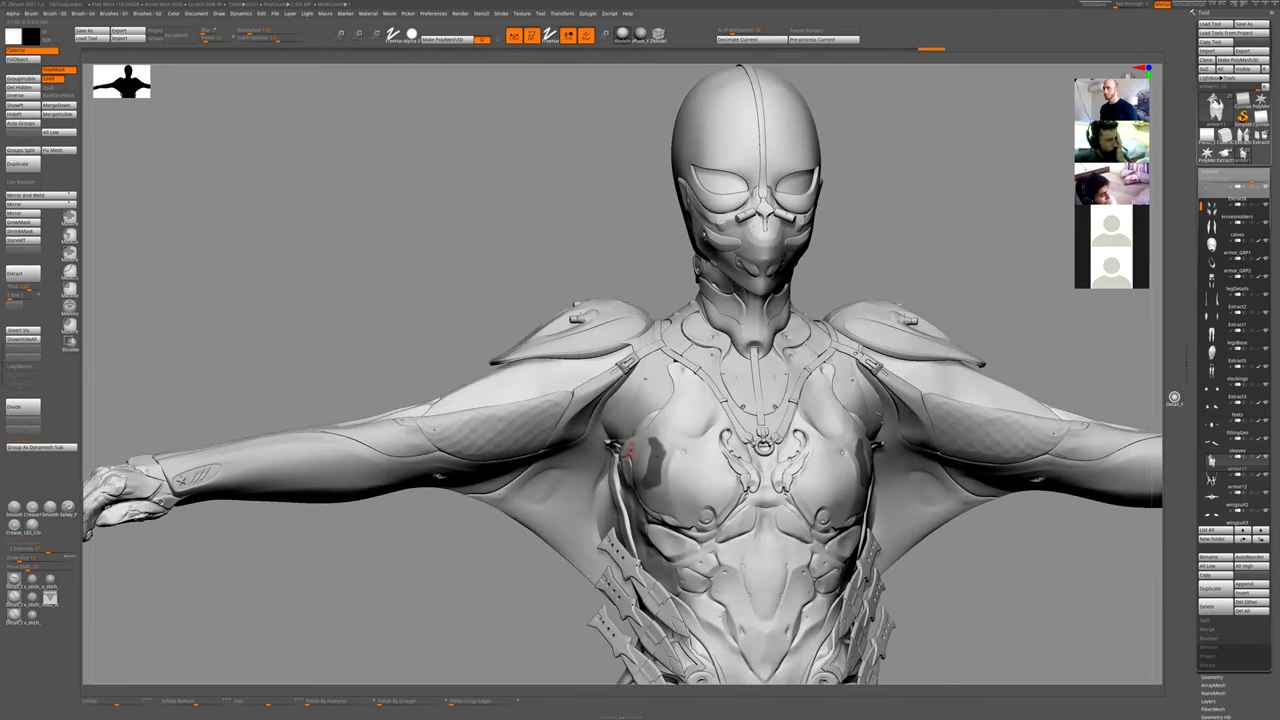
pyautogui.hotkey('ctrl', 'shift', 'z')
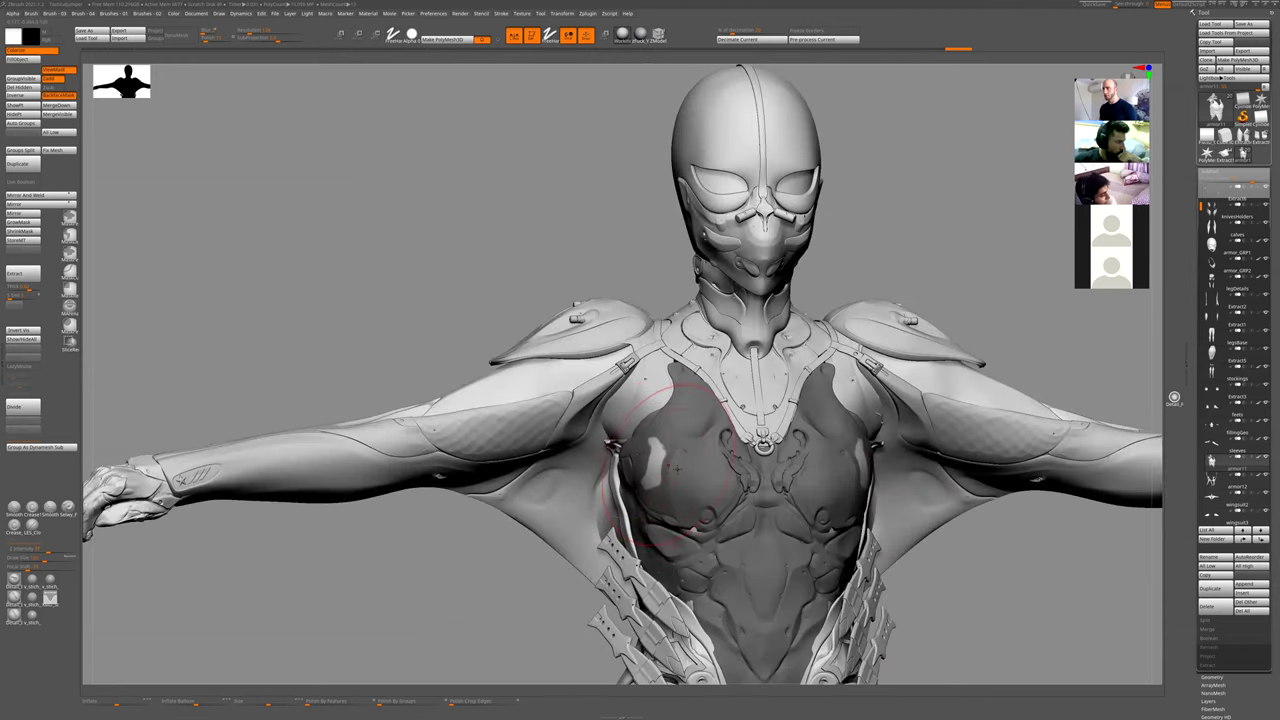
pyautogui.hotkey('ctrl', 'shift', 'z')
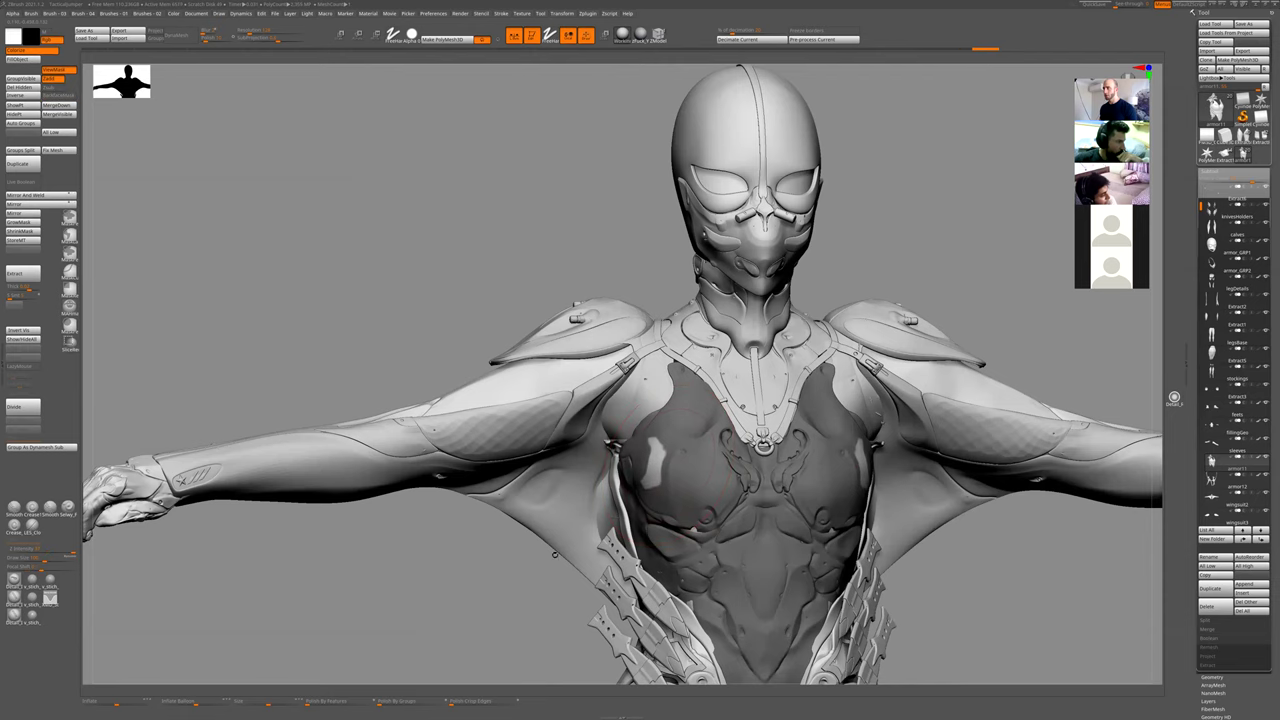
pyautogui.hotkey('ctrl', 'shift', 'z')
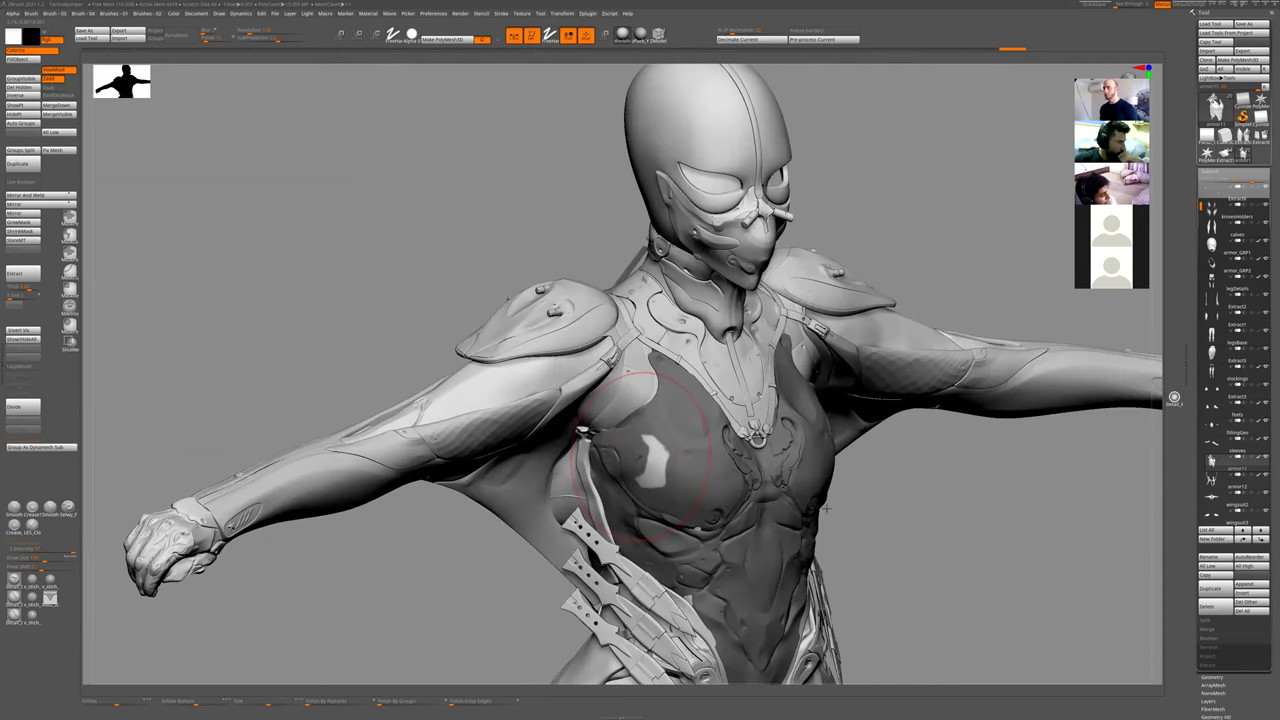
pyautogui.hotkey('ctrl', 'z')
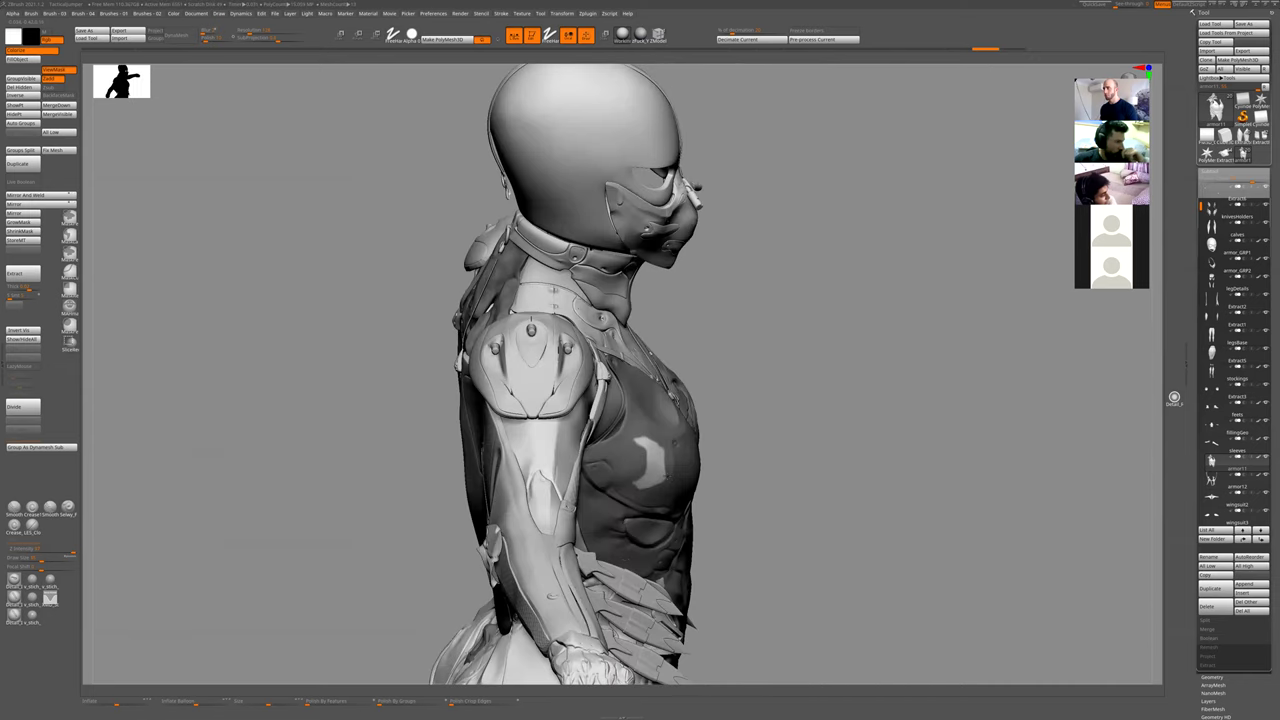
pyautogui.hotkey('ctrl', 'z')
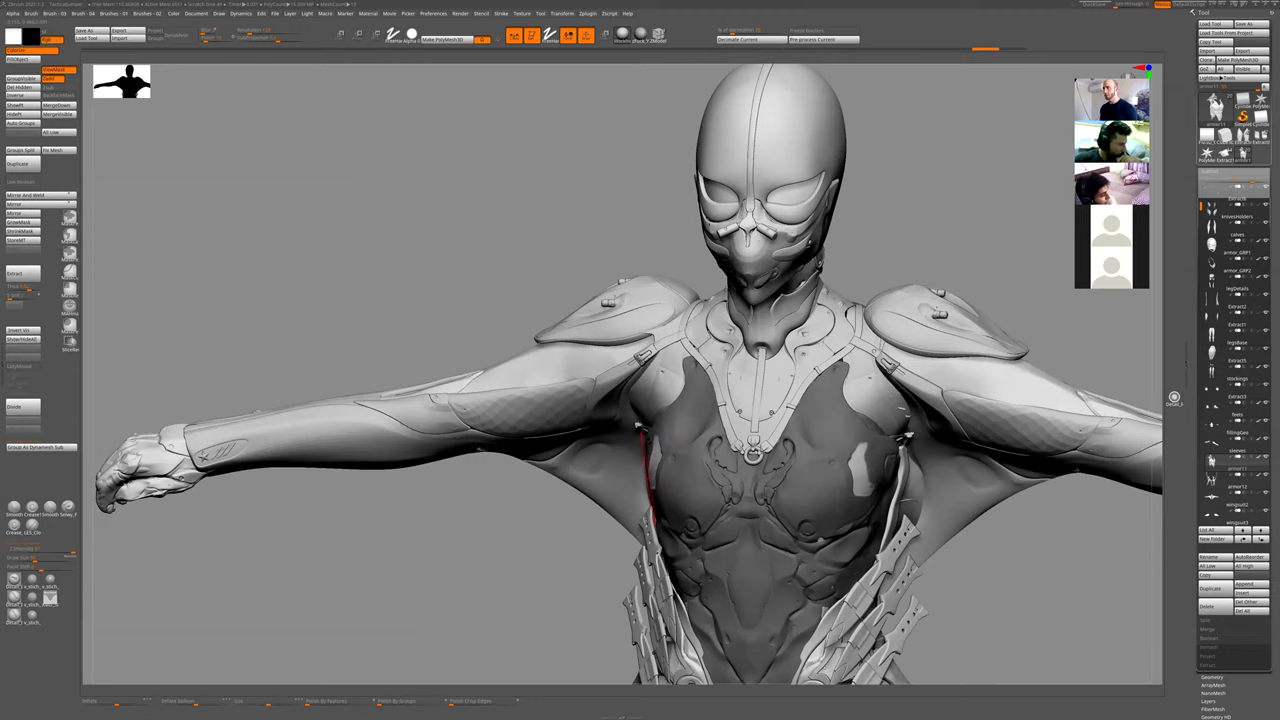
# - Sculpt the exposed C-shaped patches on the chest plates into panel detail and clear the mask
pyautogui.hotkey('ctrl', 'shift', 'z')
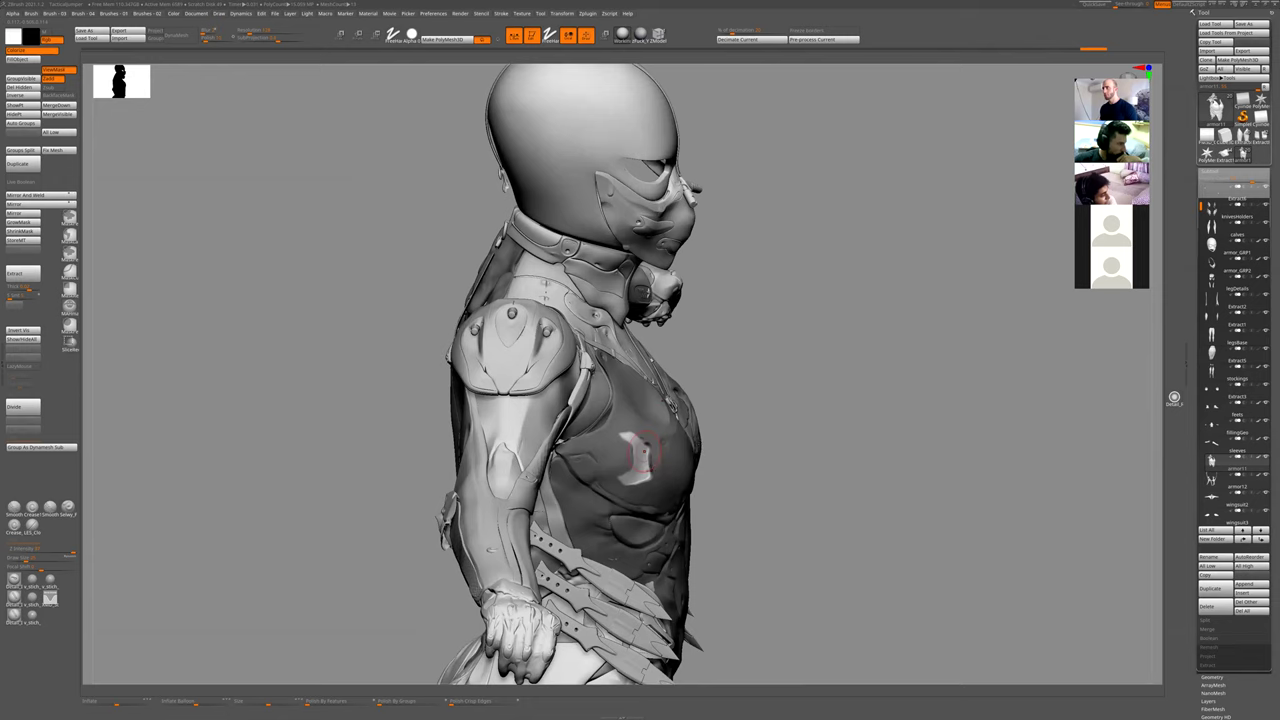
pyautogui.hotkey('ctrl', 'z')
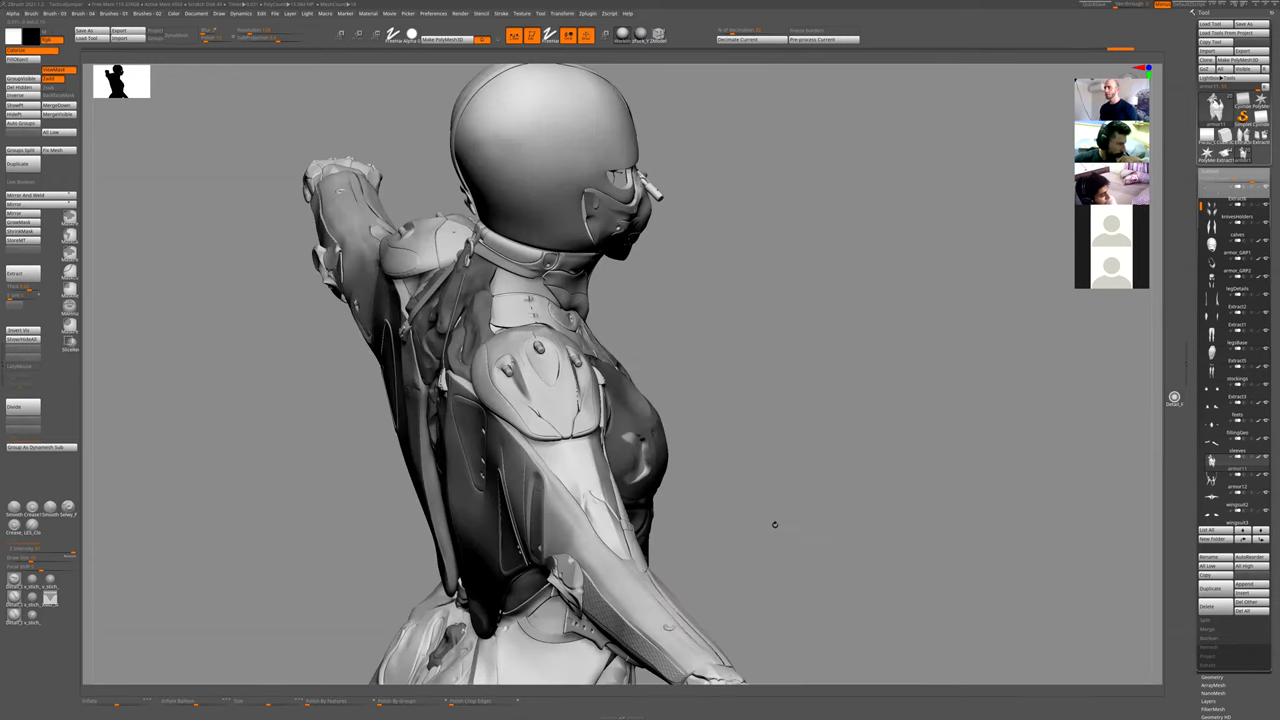
pyautogui.hotkey('ctrl', 'z')
pyautogui.hotkey('ctrl', 'z')
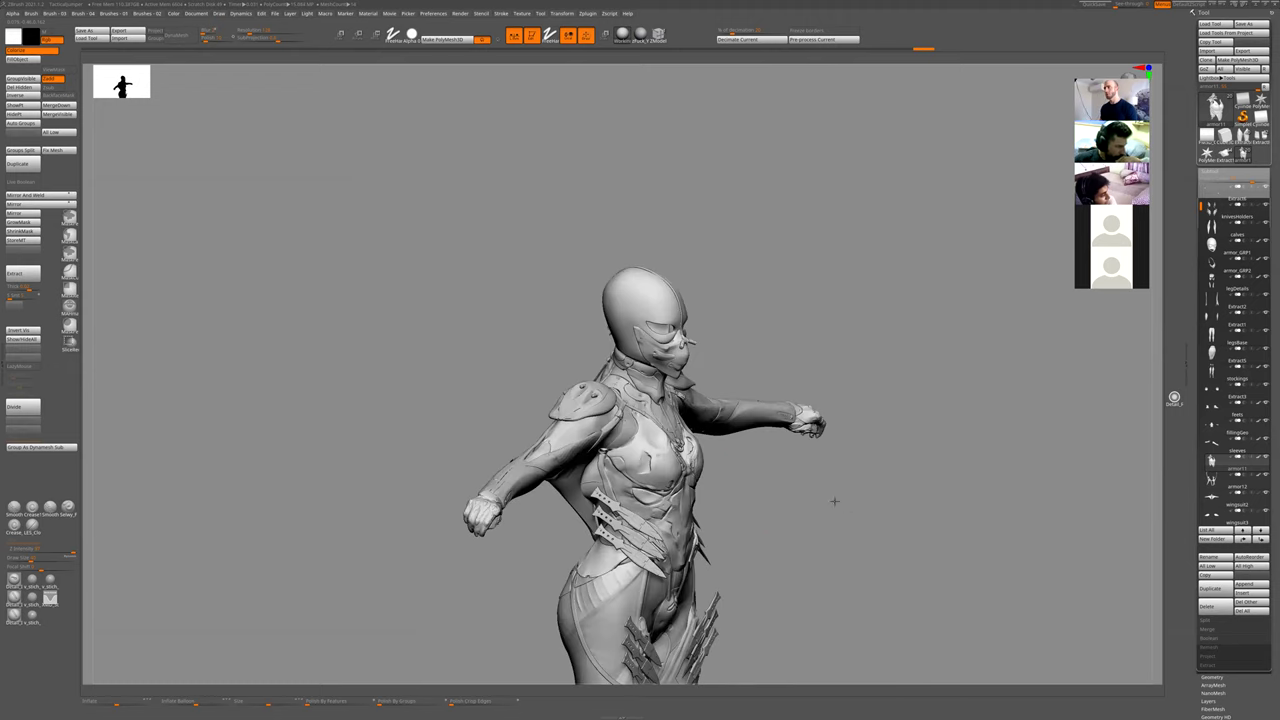
pyautogui.hotkey('ctrl', 'z')
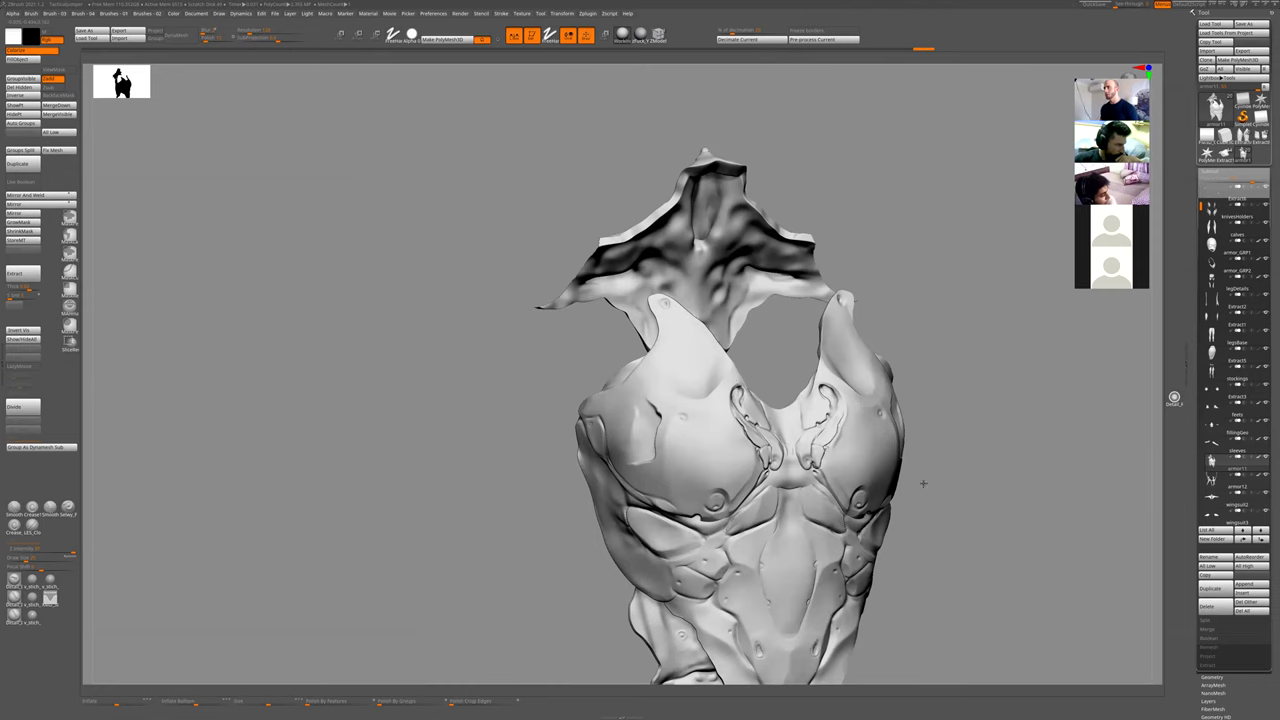
# - Try a C-shaped mask line and an L-shaped mask line on the chest plates, clearing each one
pyautogui.hotkey('ctrl', 'z')
pyautogui.hotkey('ctrl', 'z')
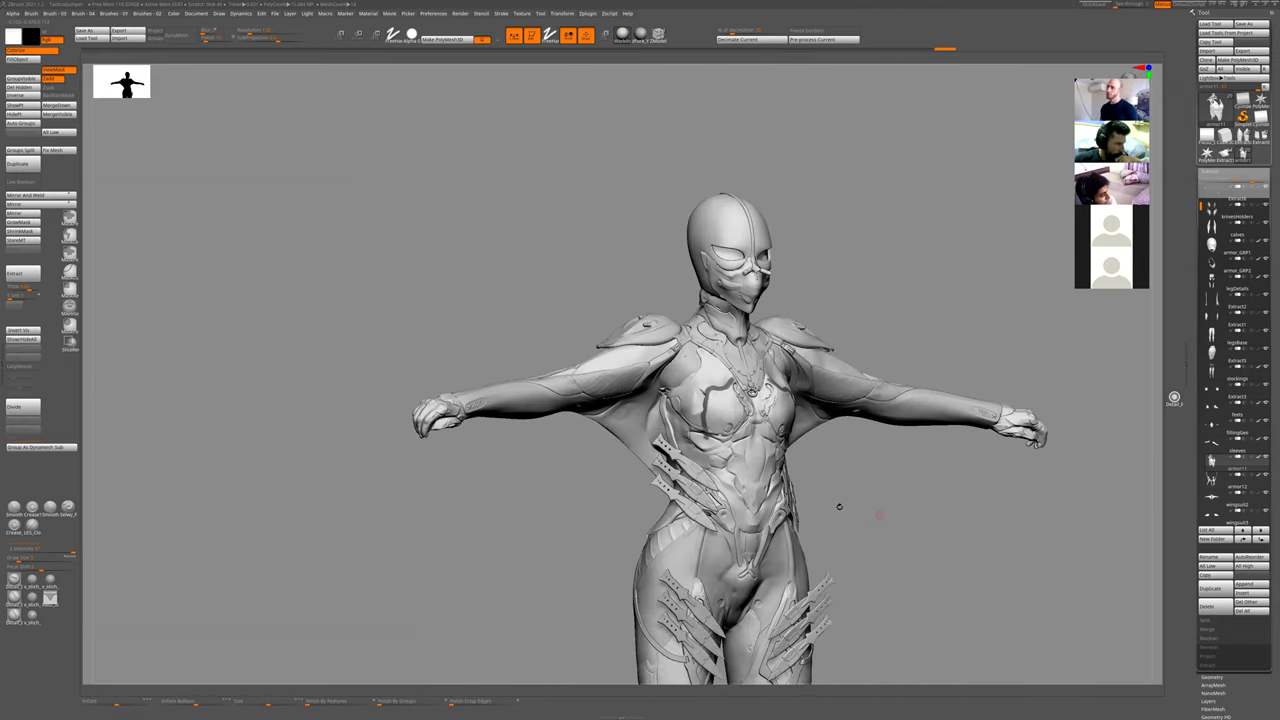
pyautogui.moveTo(841, 516); pyautogui.dragTo(843, 437)
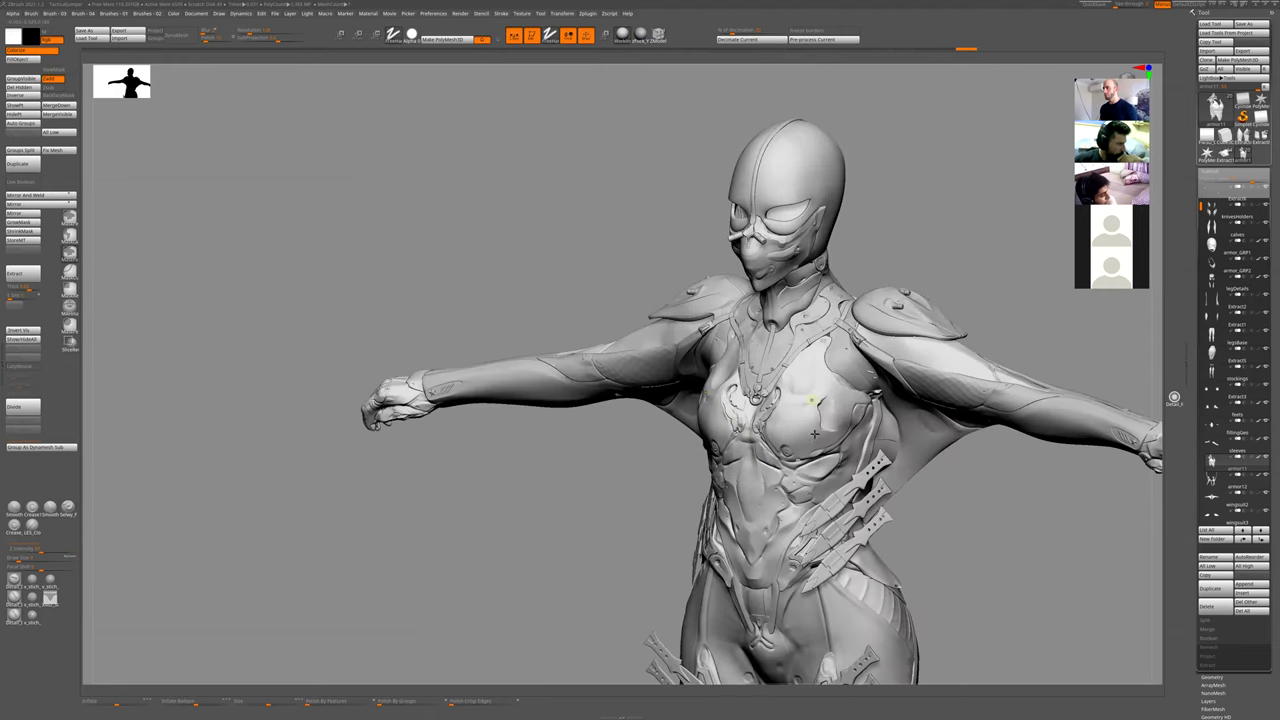
pyautogui.keyDown('ctrl'); pyautogui.moveTo(785, 433); pyautogui.dragTo(813, 450); pyautogui.keyUp('ctrl')
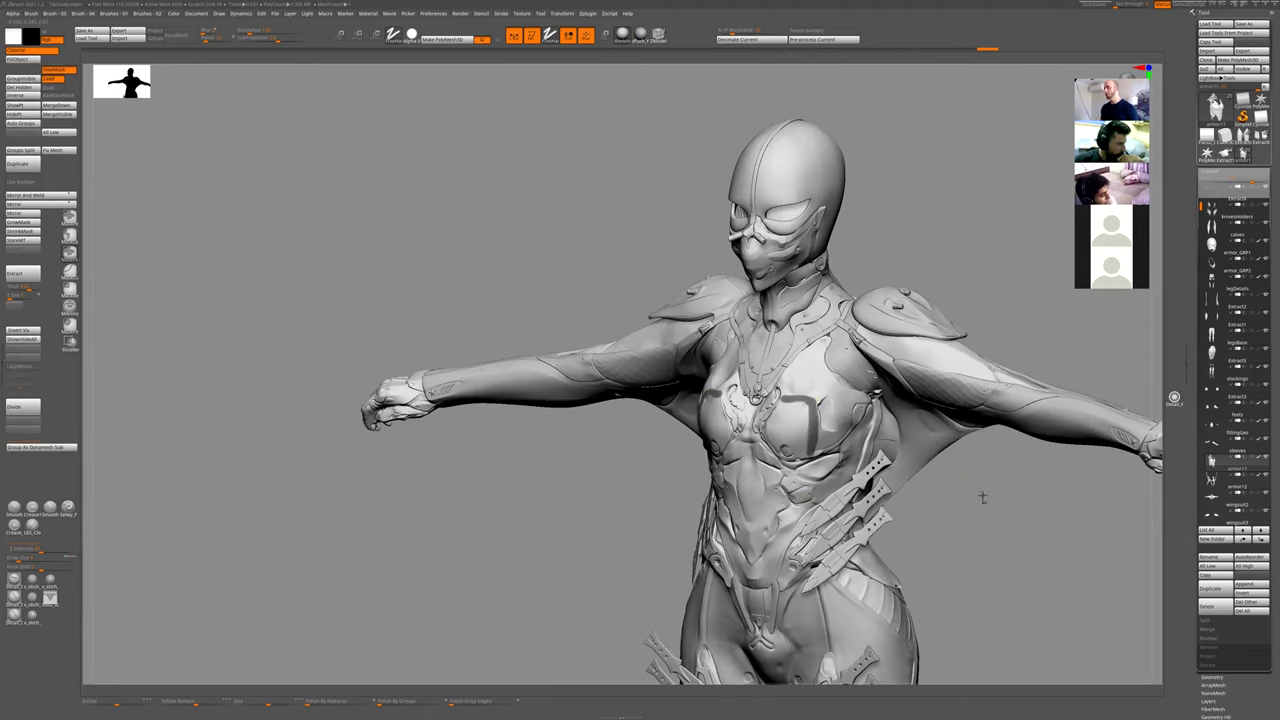
pyautogui.keyDown('ctrl'); pyautogui.moveTo(982, 495); pyautogui.dragTo(949, 543); pyautogui.keyUp('ctrl')
# - Switch brushes, try a curved S-shaped stroke across the chest-plate panel and remove it
pyautogui.press('1')
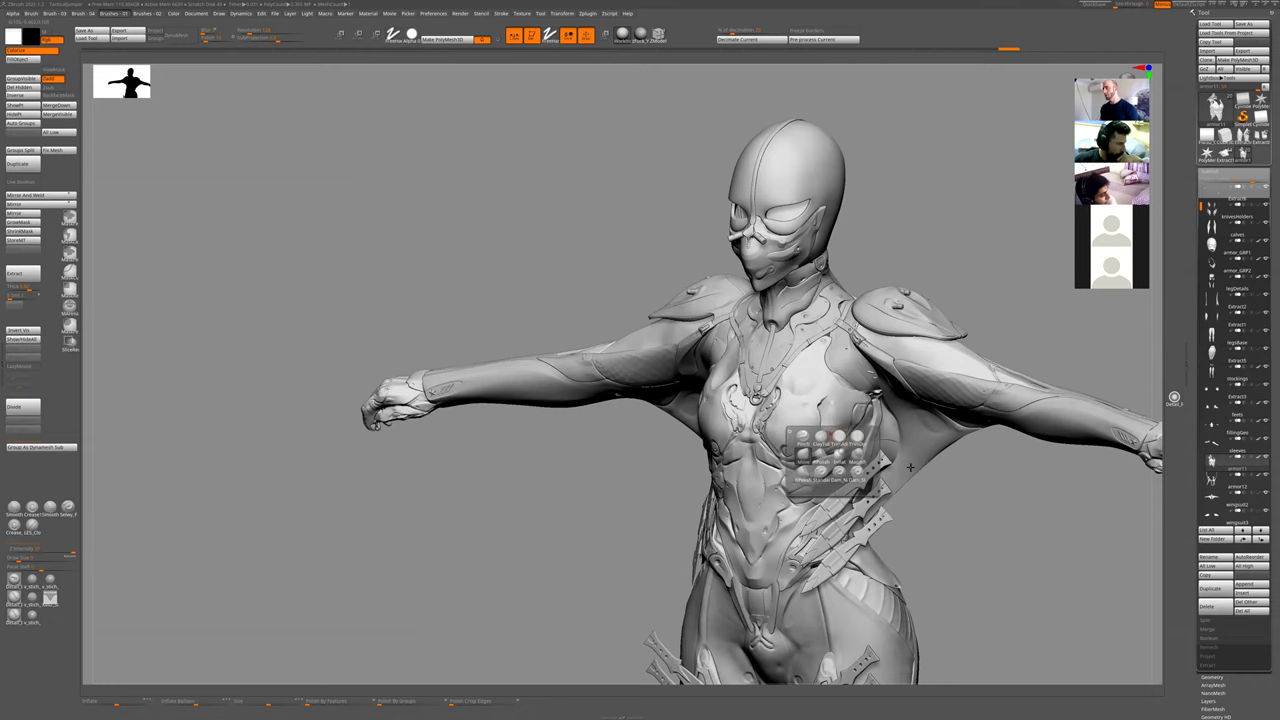
pyautogui.click(830, 434)
pyautogui.moveTo(991, 498); pyautogui.dragTo(1040, 500)
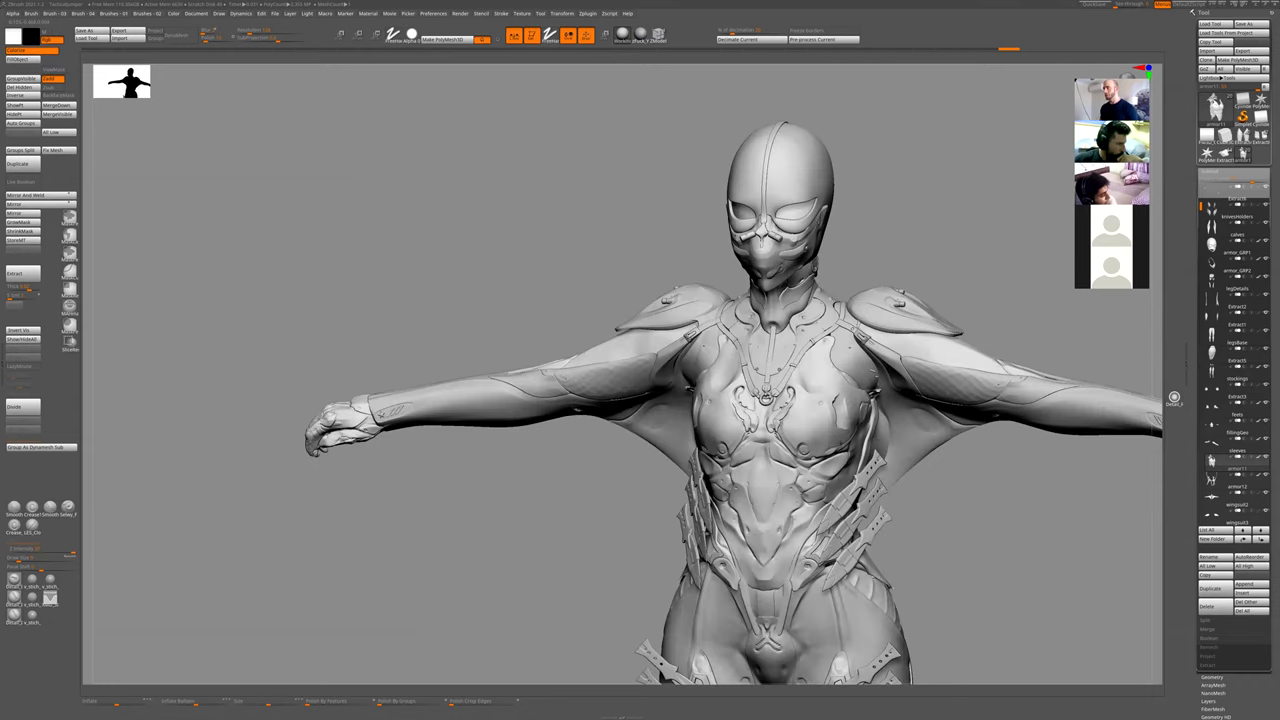
pyautogui.moveTo(680, 408); pyautogui.dragTo(857, 408, button='right')
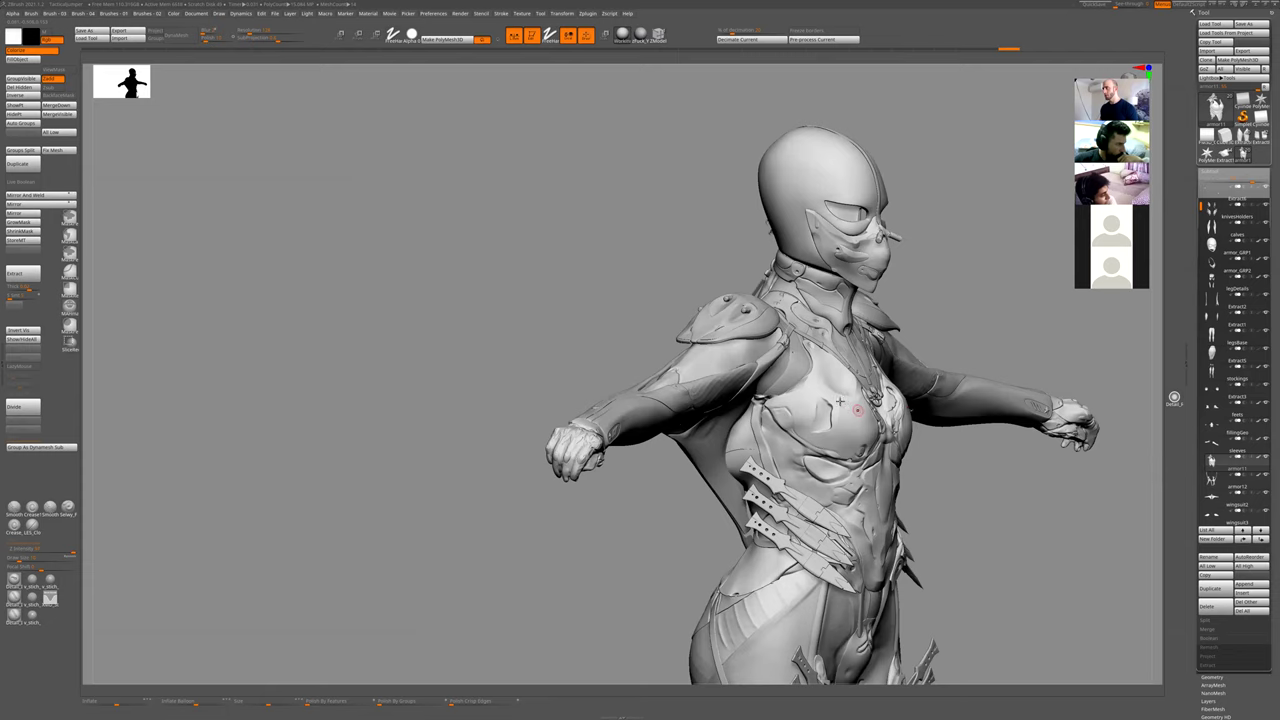
pyautogui.moveTo(845, 403)
pyautogui.mouseDown()
pyautogui.moveTo(818, 440)
pyautogui.moveTo(768, 404)
pyautogui.mouseUp()
pyautogui.moveTo(956, 507); pyautogui.dragTo(865, 421)
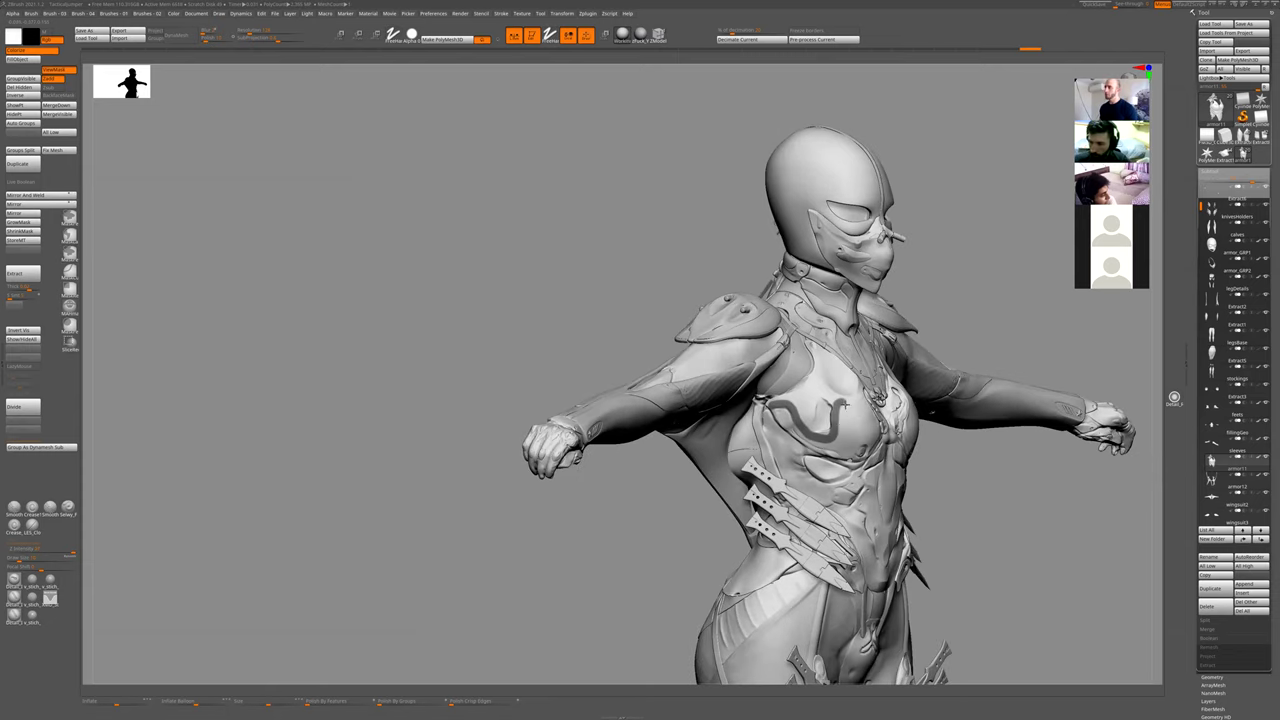
pyautogui.hotkey('ctrl', 'z')
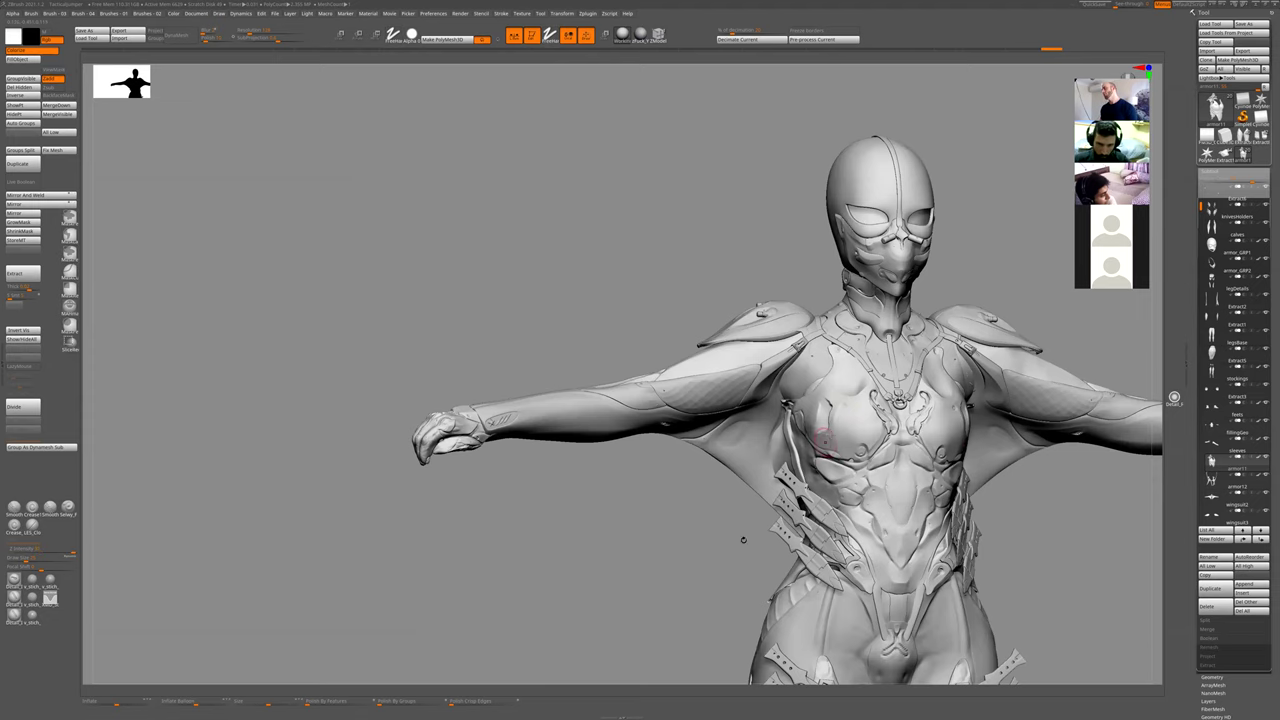
# - Refine the edge of the chest-plate panel with LazyMouse enabled, checking it from the side and front
pyautogui.keyDown('alt'); pyautogui.moveTo(729, 542); pyautogui.dragTo(703, 539); pyautogui.keyUp('alt')
pyautogui.click(853, 518)
pyautogui.moveTo(656, 555)
pyautogui.mouseDown()
pyautogui.moveTo(795, 435)
pyautogui.moveTo(796, 398)
pyautogui.mouseUp()
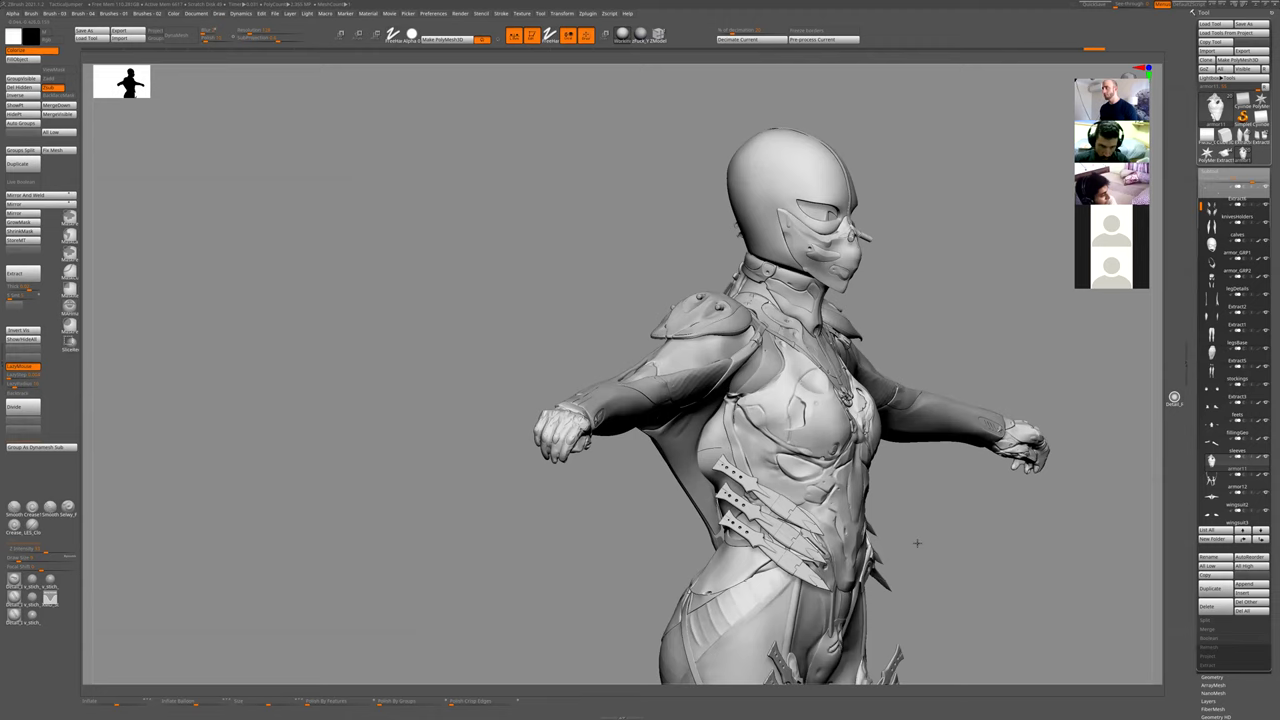
pyautogui.moveTo(917, 543); pyautogui.dragTo(800, 543)
pyautogui.moveTo(1022, 528); pyautogui.dragTo(968, 510, button='right')
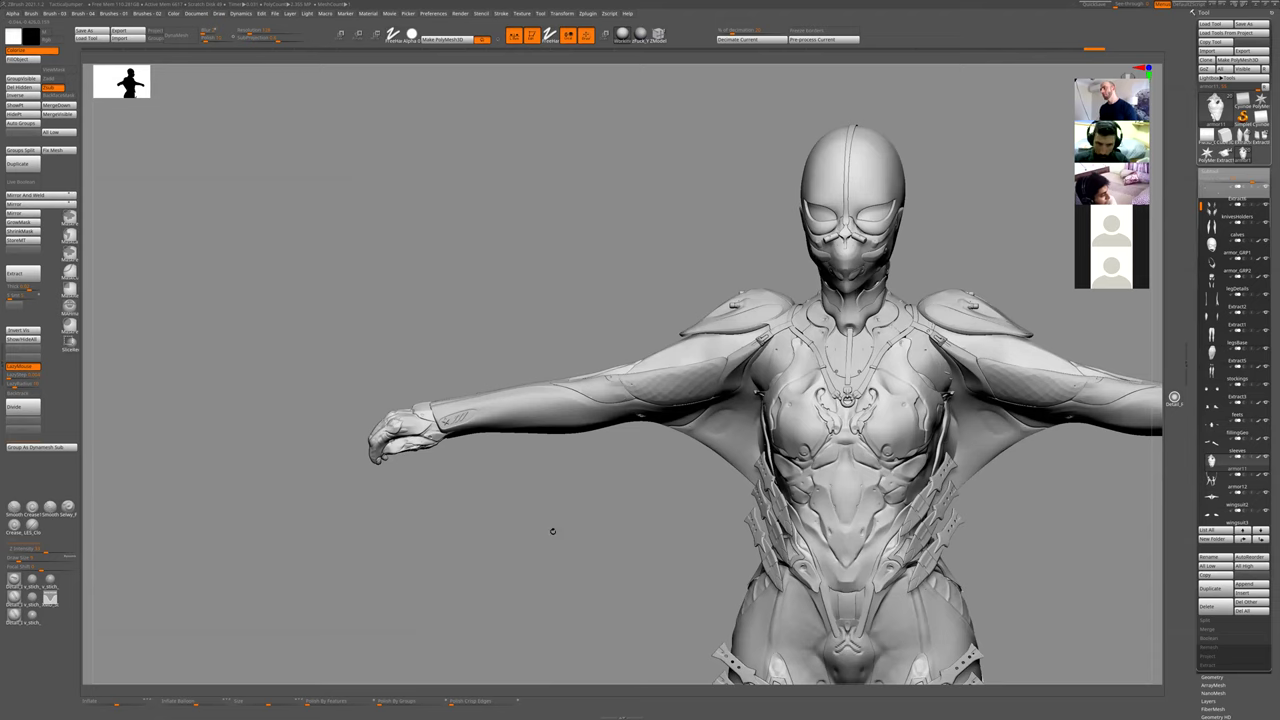
pyautogui.moveTo(590, 410); pyautogui.dragTo(663, 404, button='right')
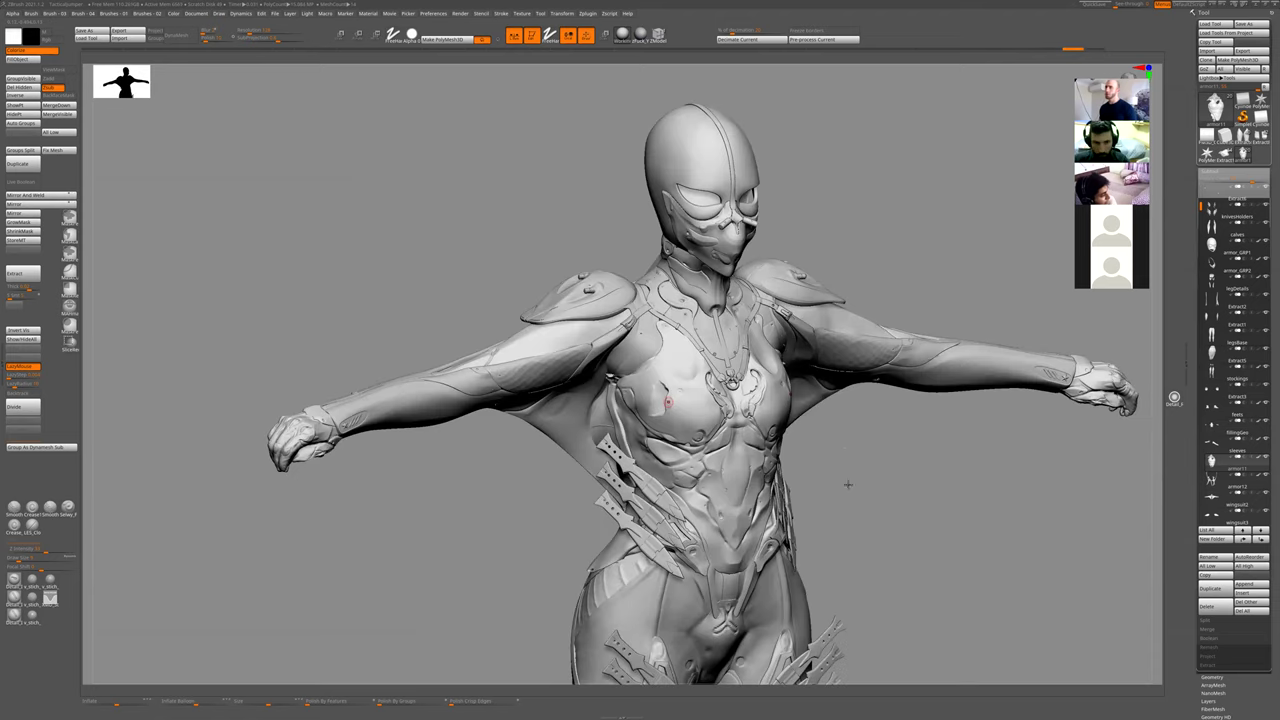
# - Examine the chest-plate panel detail on the whole figure and up close from the front and side
pyautogui.press('f')
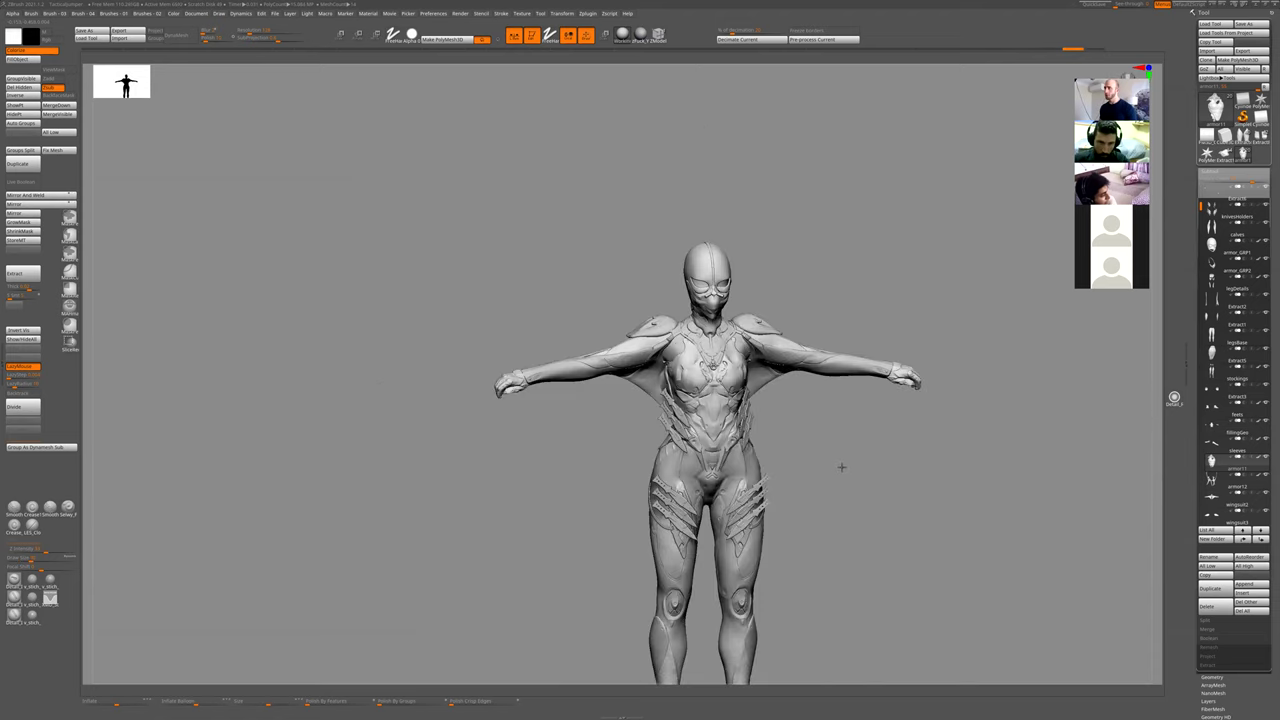
pyautogui.moveTo(832, 478); pyautogui.dragTo(808, 471, button='right')
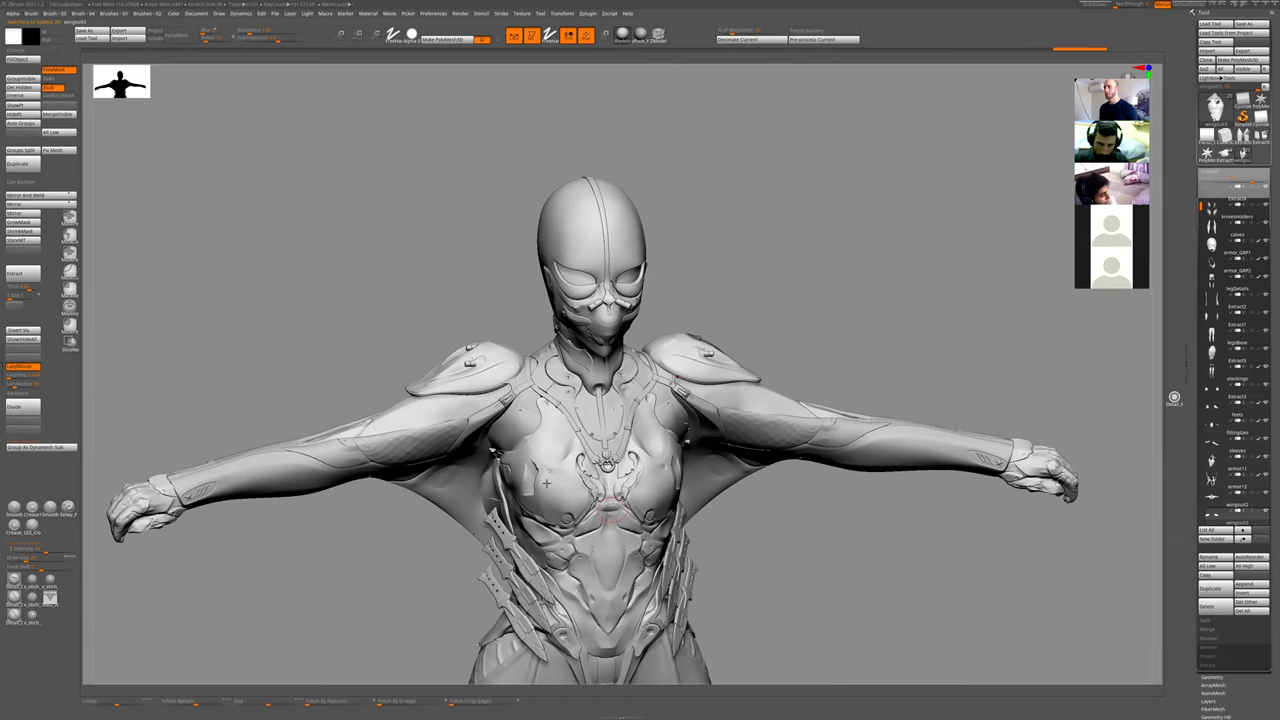
pyautogui.moveTo(546, 481); pyautogui.dragTo(557, 472, button='right')
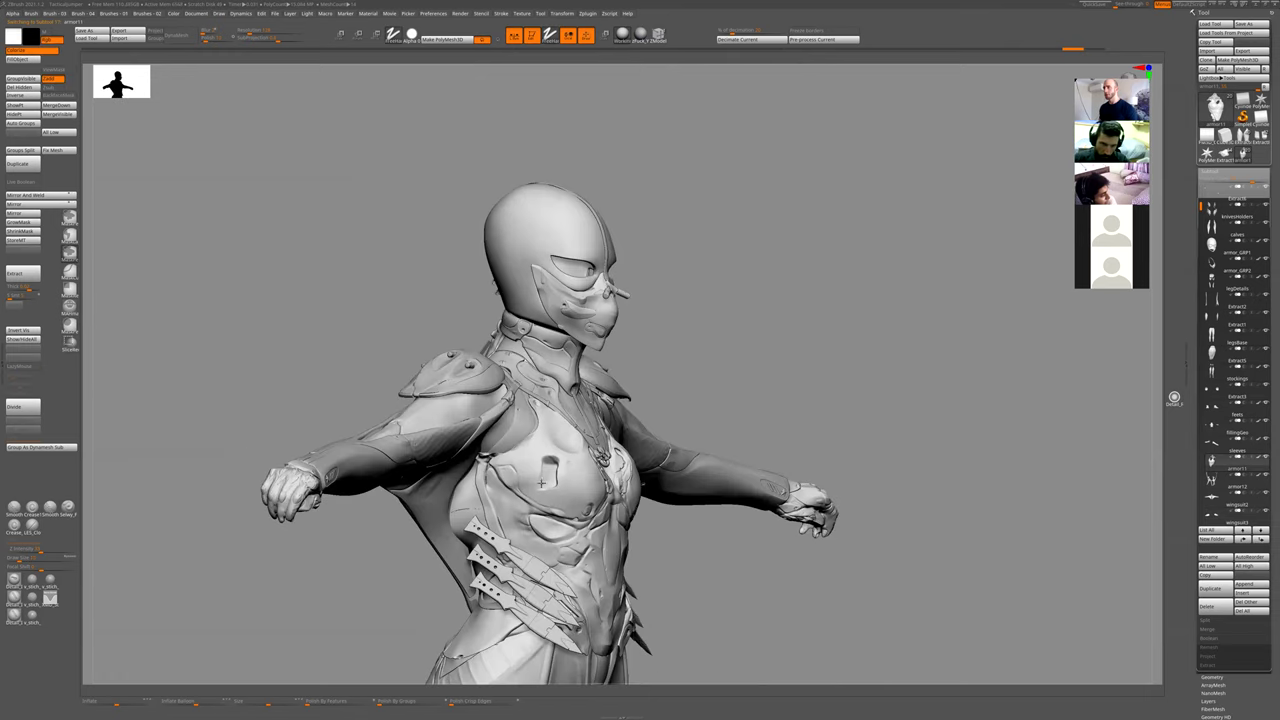
pyautogui.hotkey('ctrl', 'shift', 'z')
pyautogui.moveTo(462, 378); pyautogui.dragTo(470, 372, button='right')
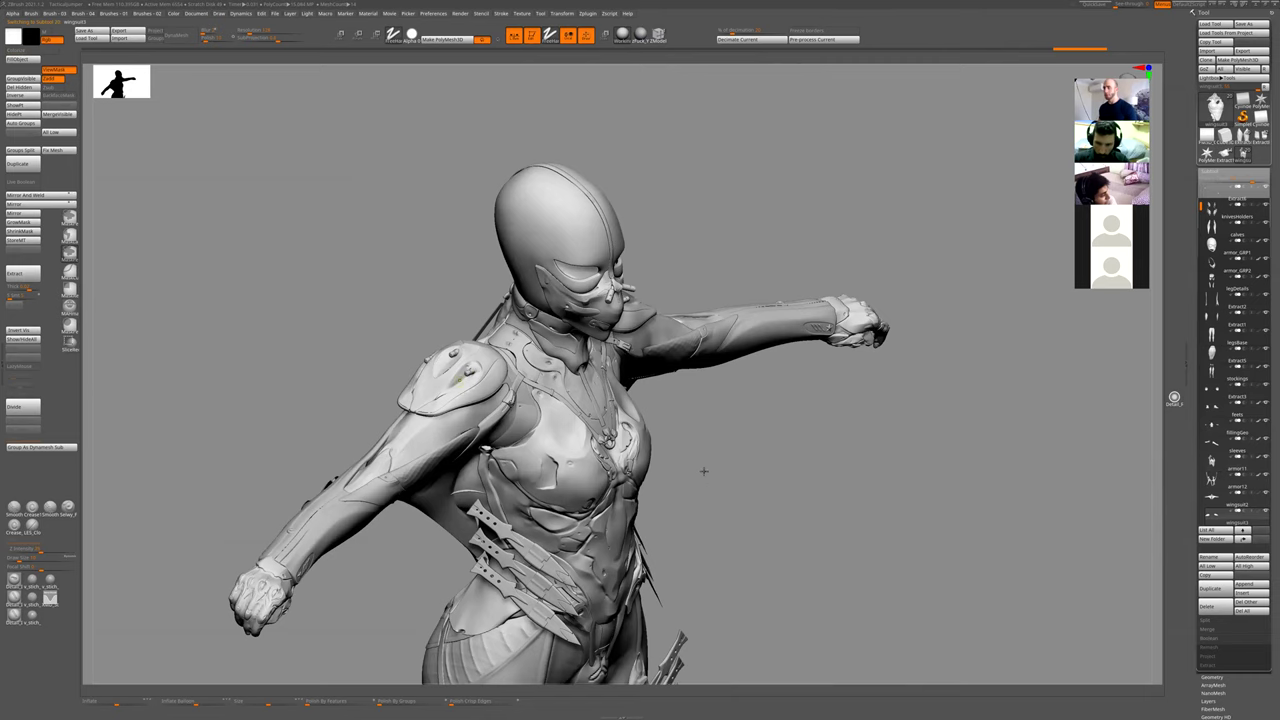
# - Examine the hip, back and leg armor from behind and from the front
pyautogui.keyDown('alt'); pyautogui.moveTo(680, 424); pyautogui.dragTo(731, 346, button='right'); pyautogui.keyUp('alt')
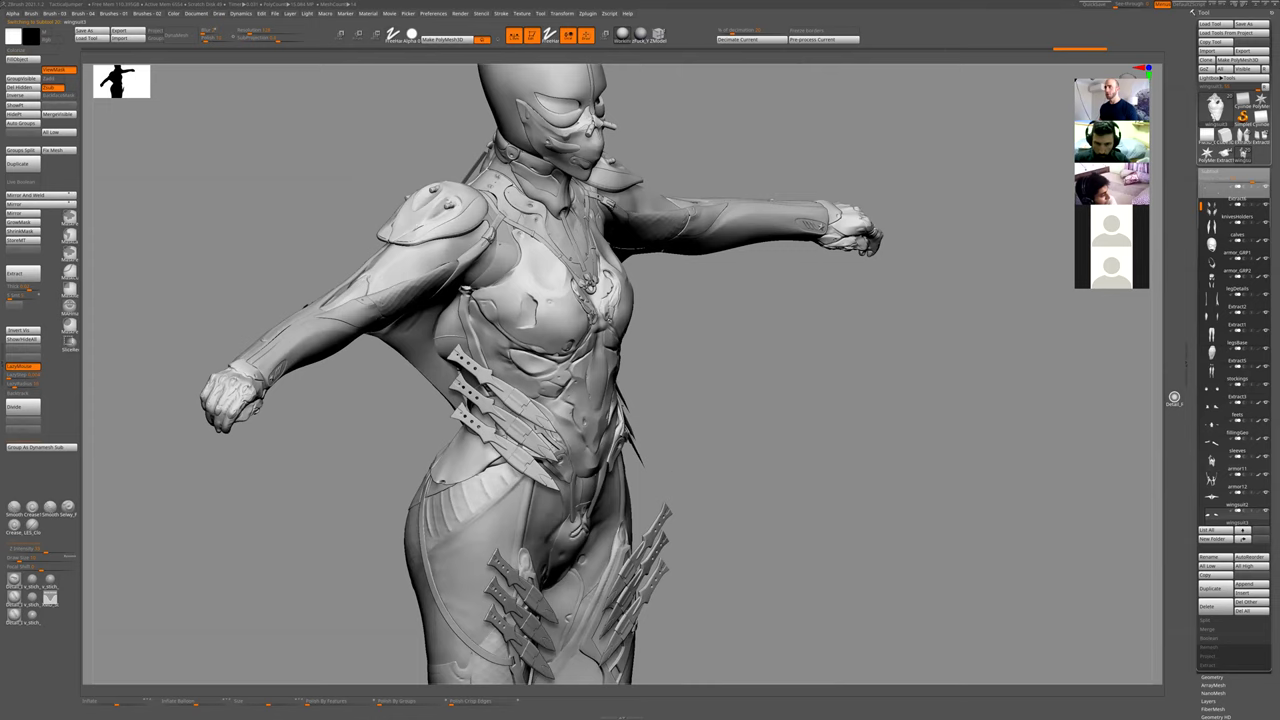
pyautogui.moveTo(700, 434); pyautogui.dragTo(519, 296, button='right')
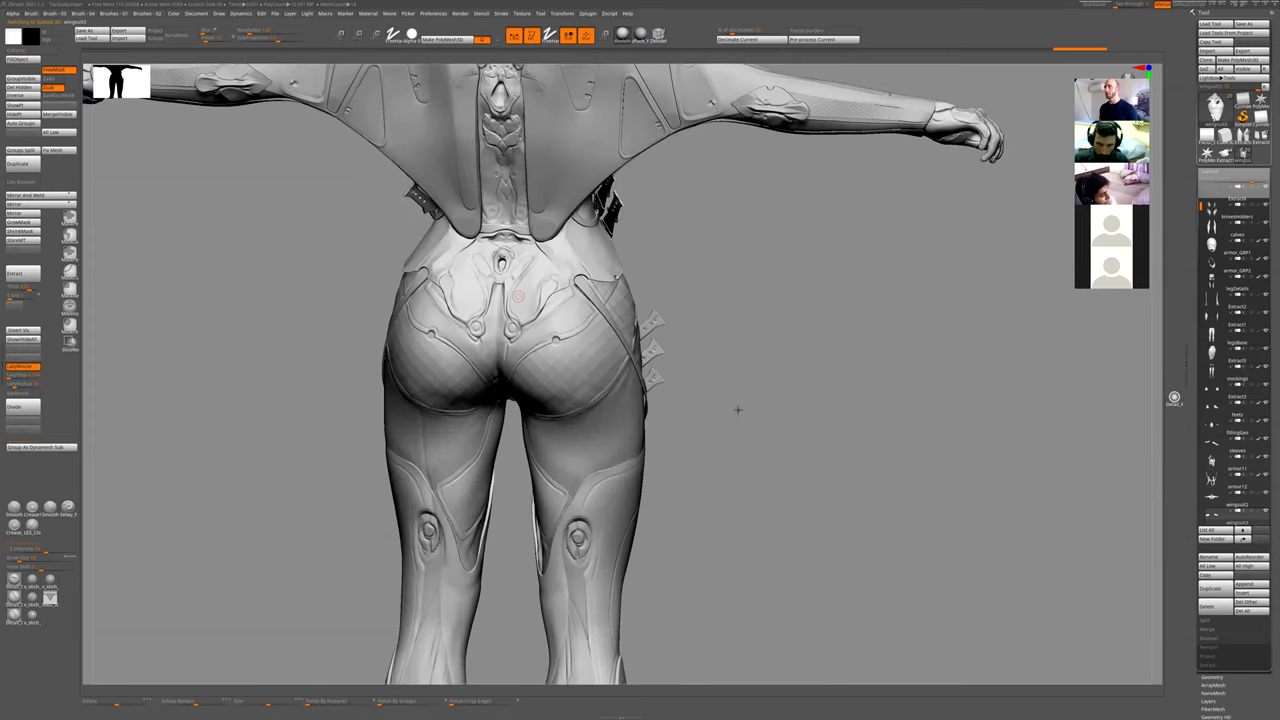
pyautogui.press('f')
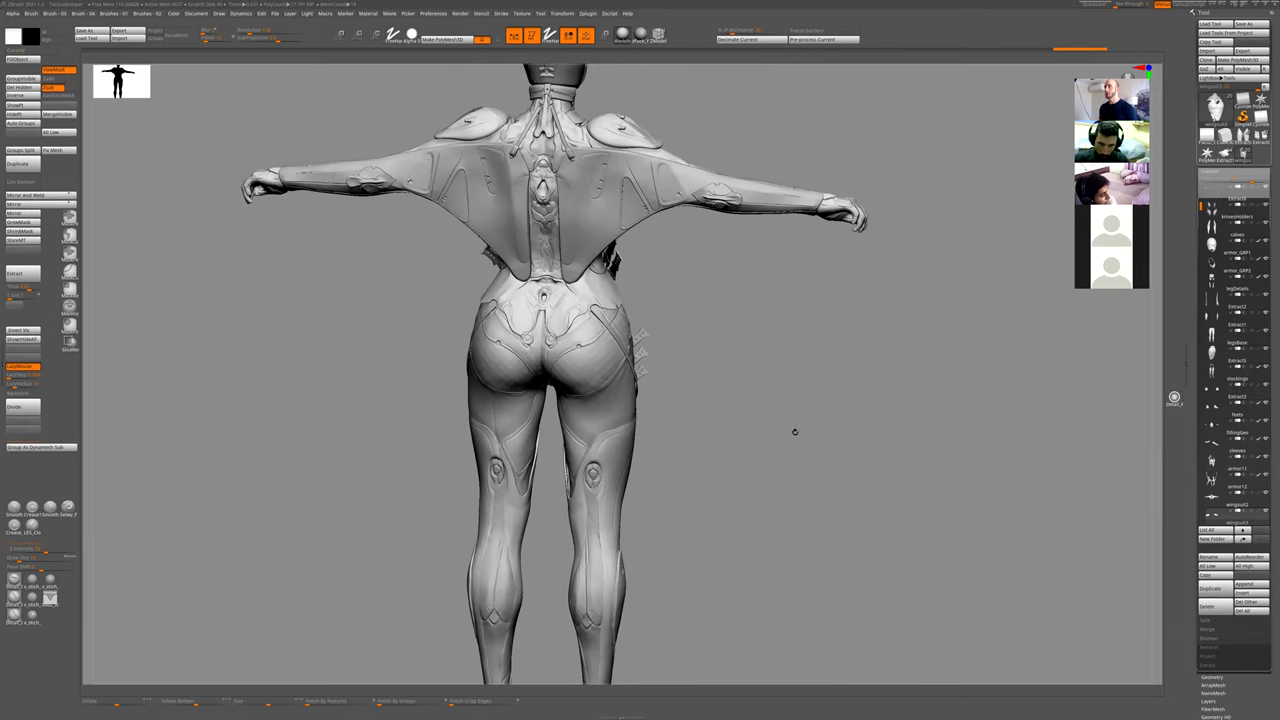
pyautogui.moveTo(796, 442); pyautogui.dragTo(749, 431, button='right')
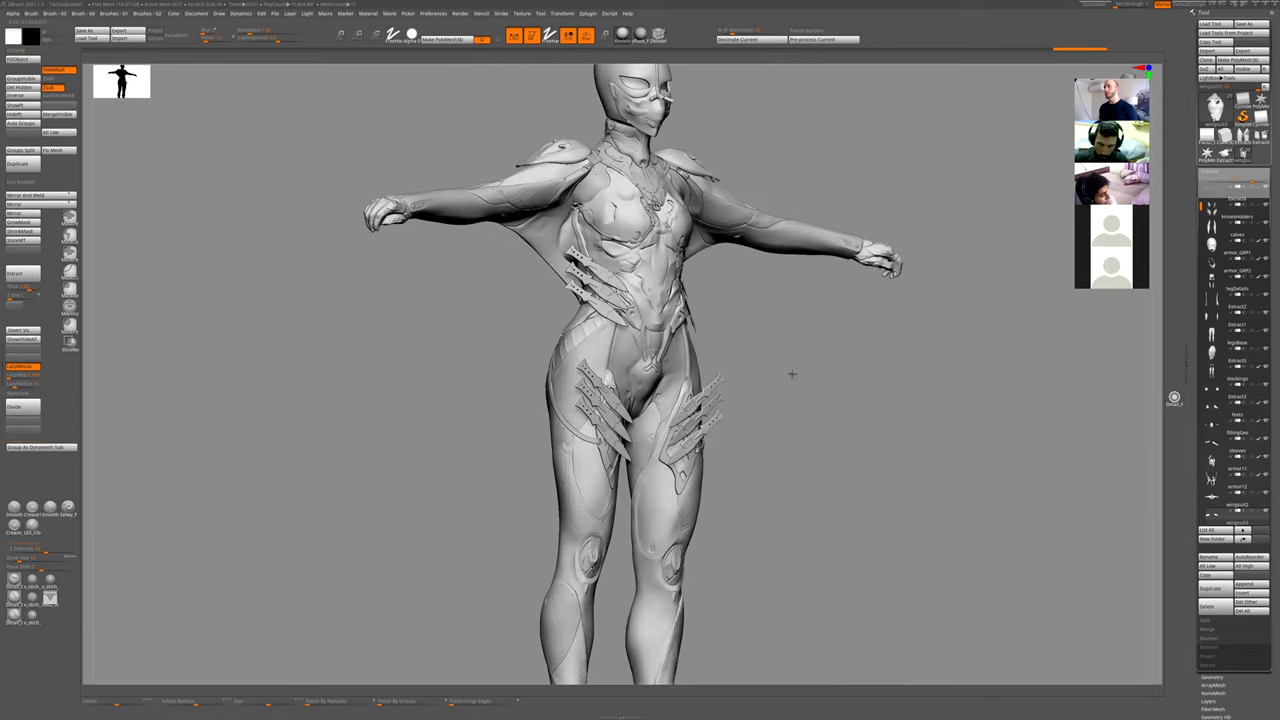
pyautogui.keyDown('shift'); pyautogui.moveTo(741, 392); pyautogui.dragTo(749, 346, button='right'); pyautogui.keyUp('shift')
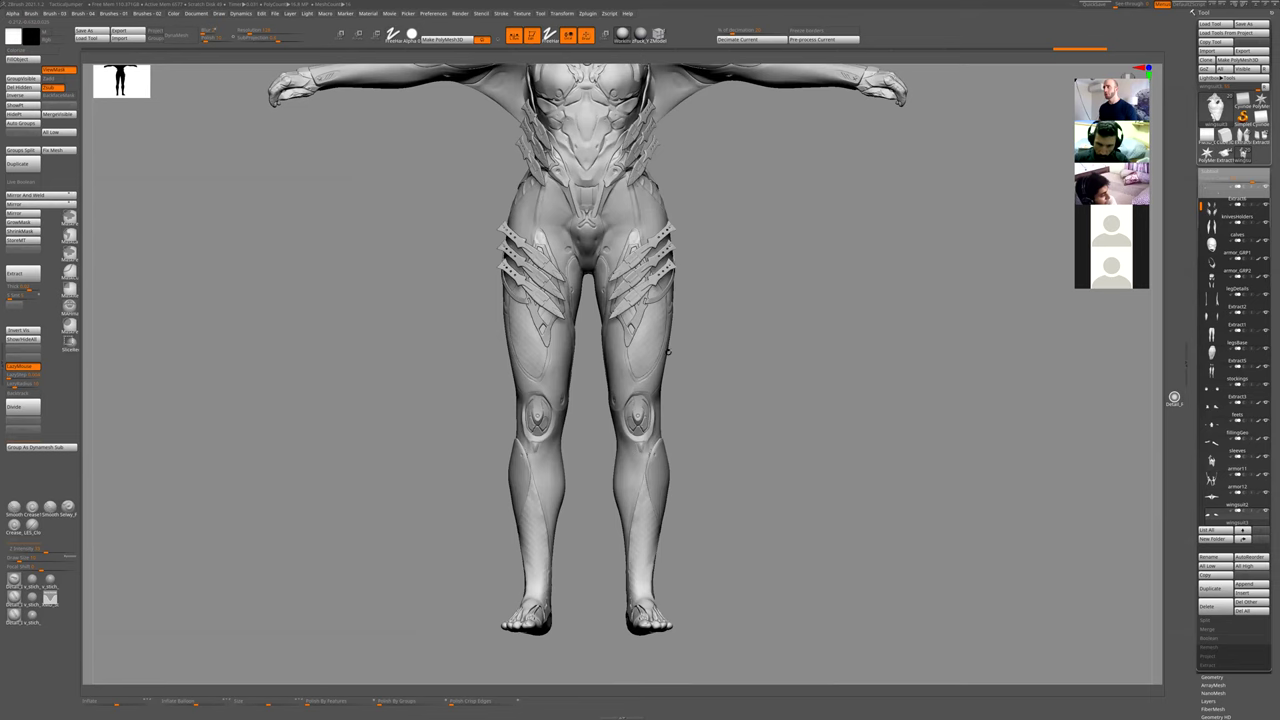
pyautogui.keyDown('ctrl'); pyautogui.moveTo(670, 350); pyautogui.dragTo(625, 351, button='right'); pyautogui.keyUp('ctrl')
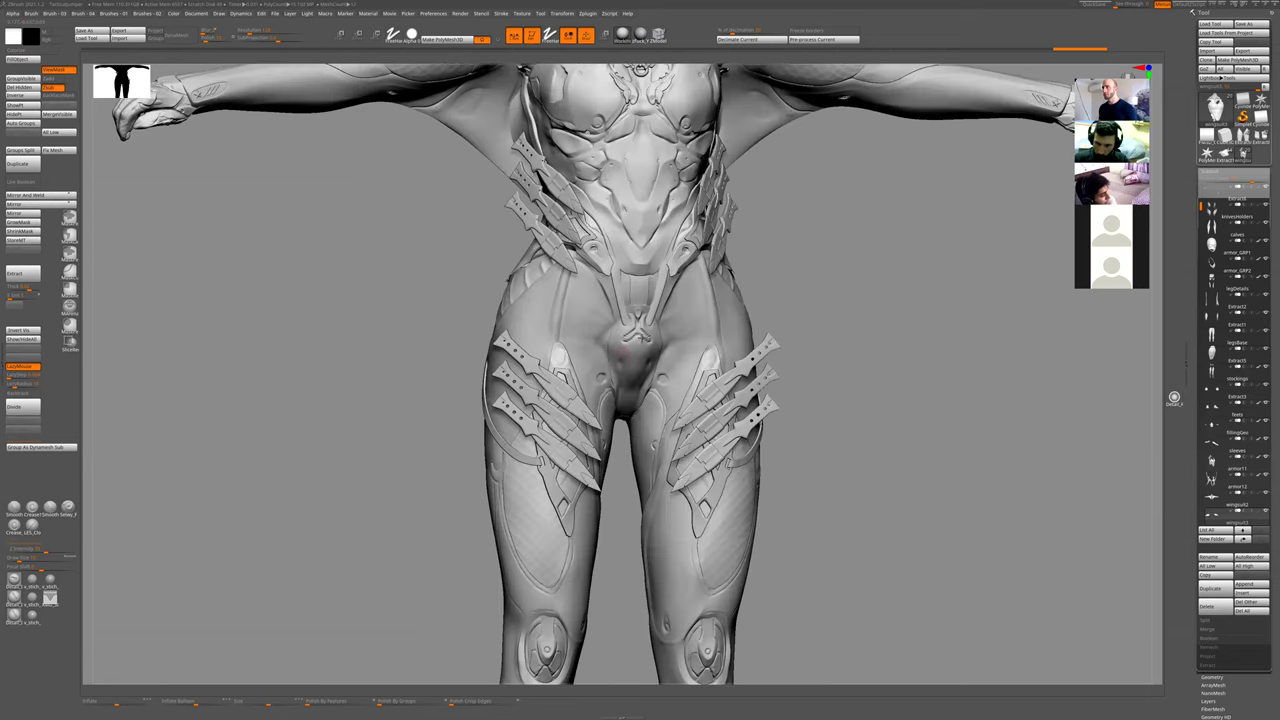
# - Select the pelvis armor piece and step forward through its undo history, checking it on the full figure and up close
pyautogui.keyDown('alt'); pyautogui.click(640, 340); pyautogui.keyUp('alt')
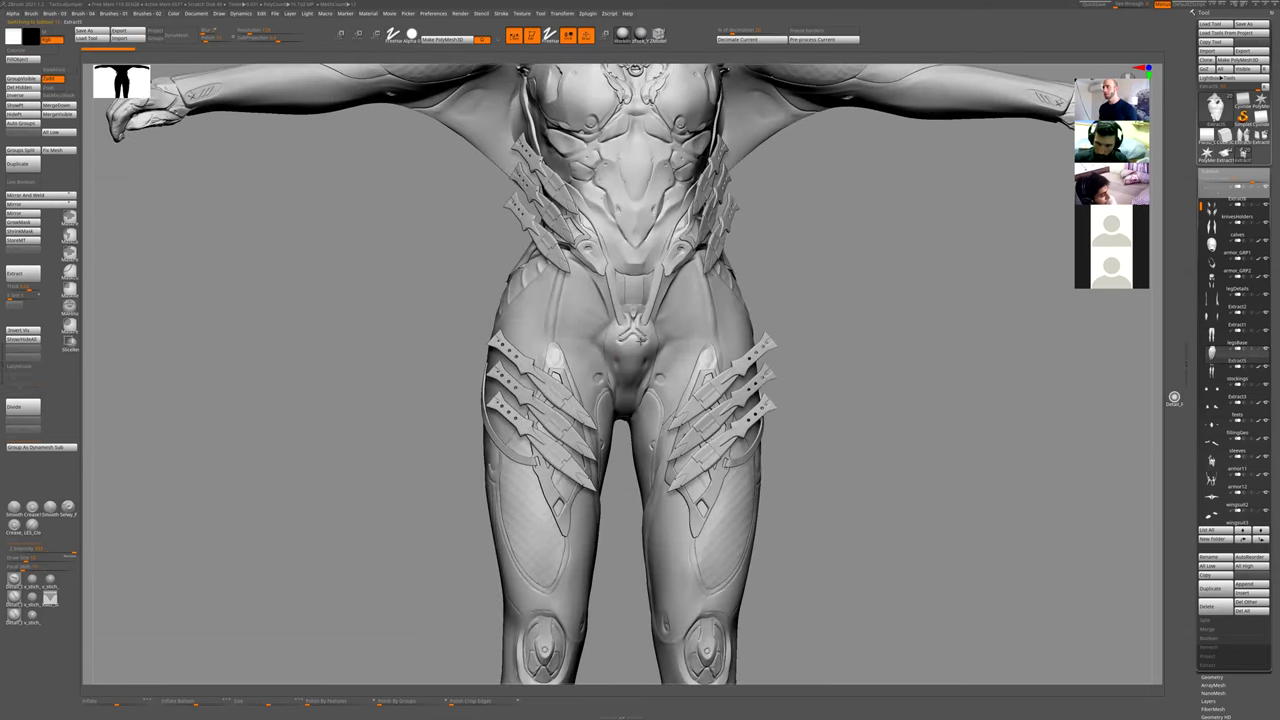
pyautogui.hotkey('ctrl', 'shift', 'z')
pyautogui.hotkey('ctrl', 'shift', 'z')
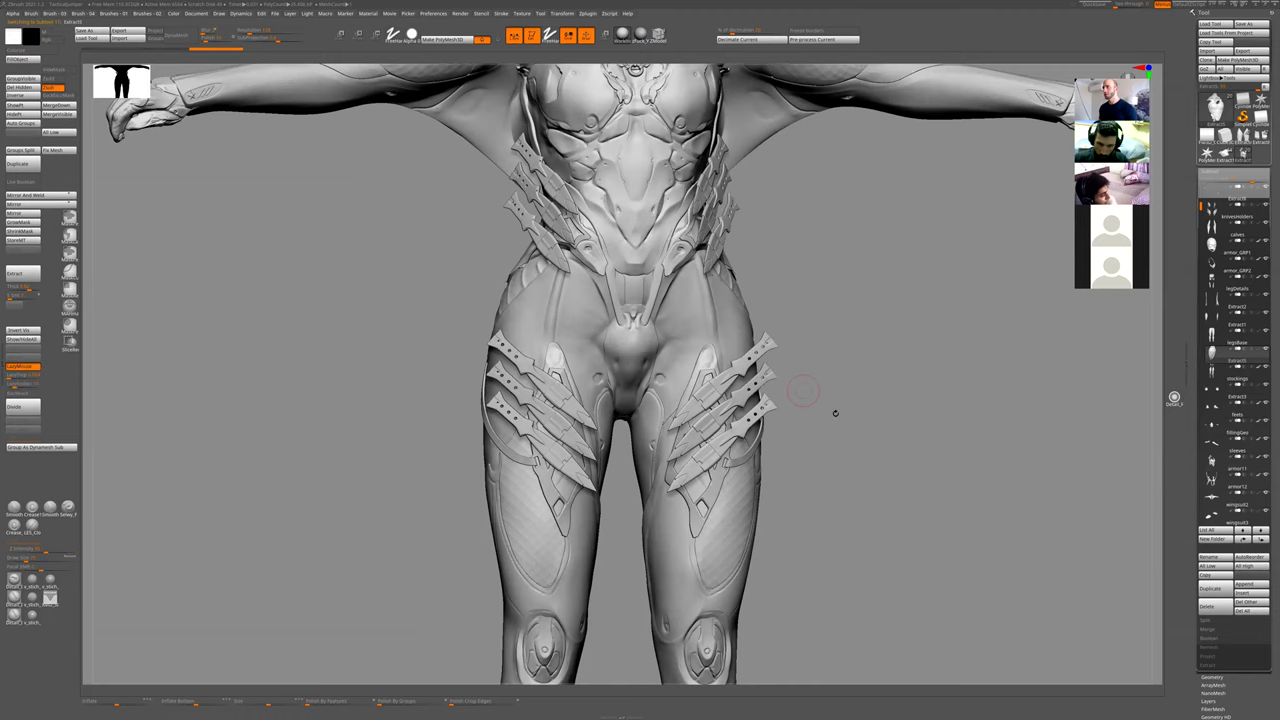
pyautogui.press('f')
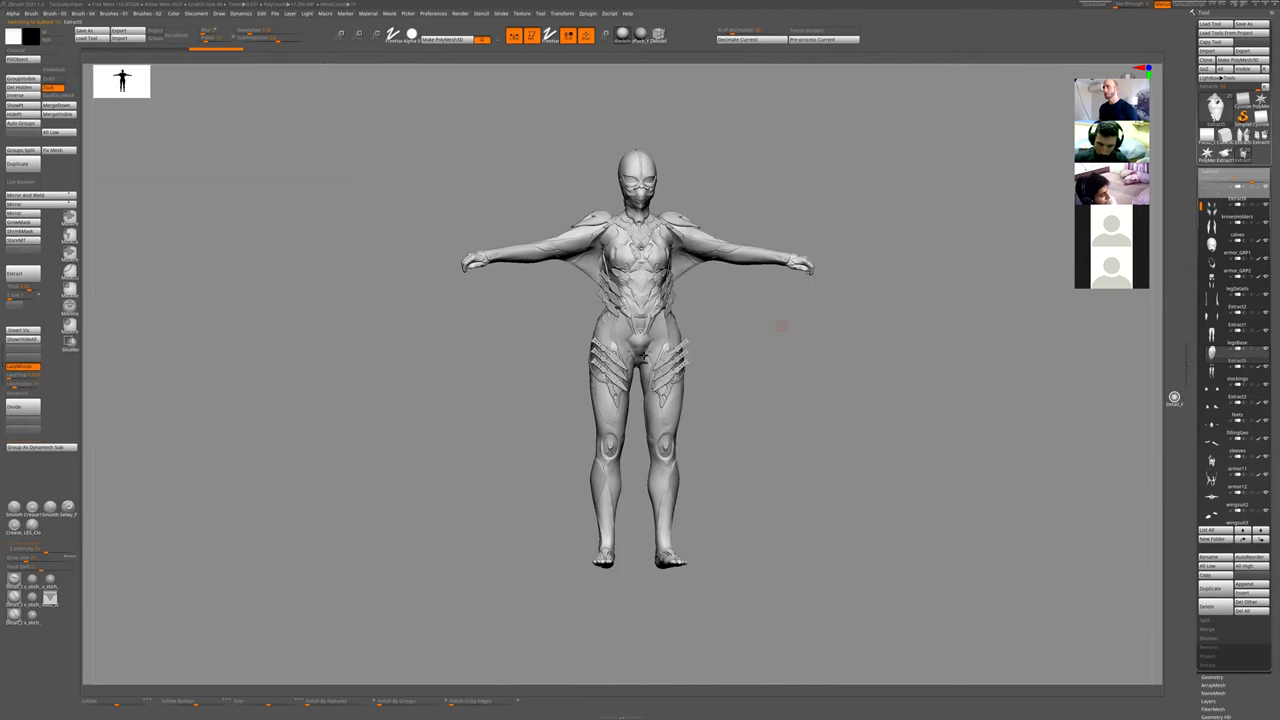
pyautogui.keyDown('ctrl'); pyautogui.moveTo(803, 316); pyautogui.dragTo(835, 302, button='right'); pyautogui.keyUp('ctrl')
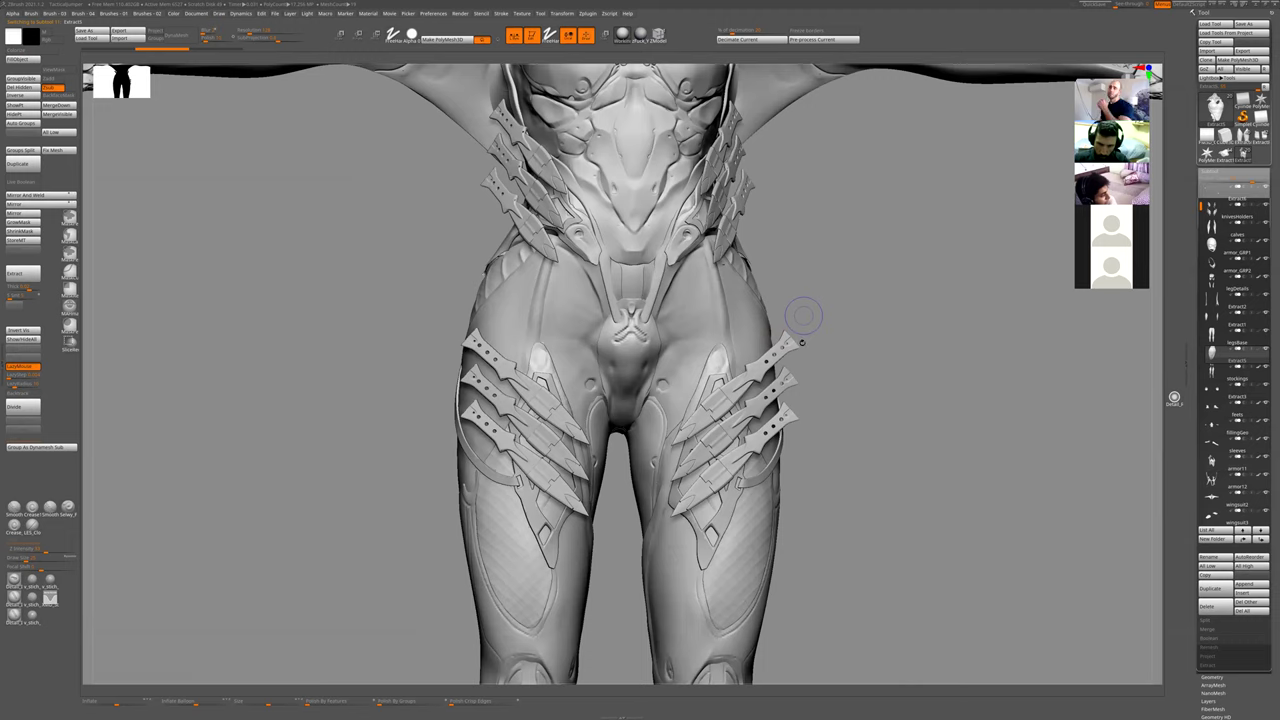
# - Mask the lower arms of the X-shaped ornament on the pelvis armor, carve its detail, and check it on the full figure
pyautogui.press('f')
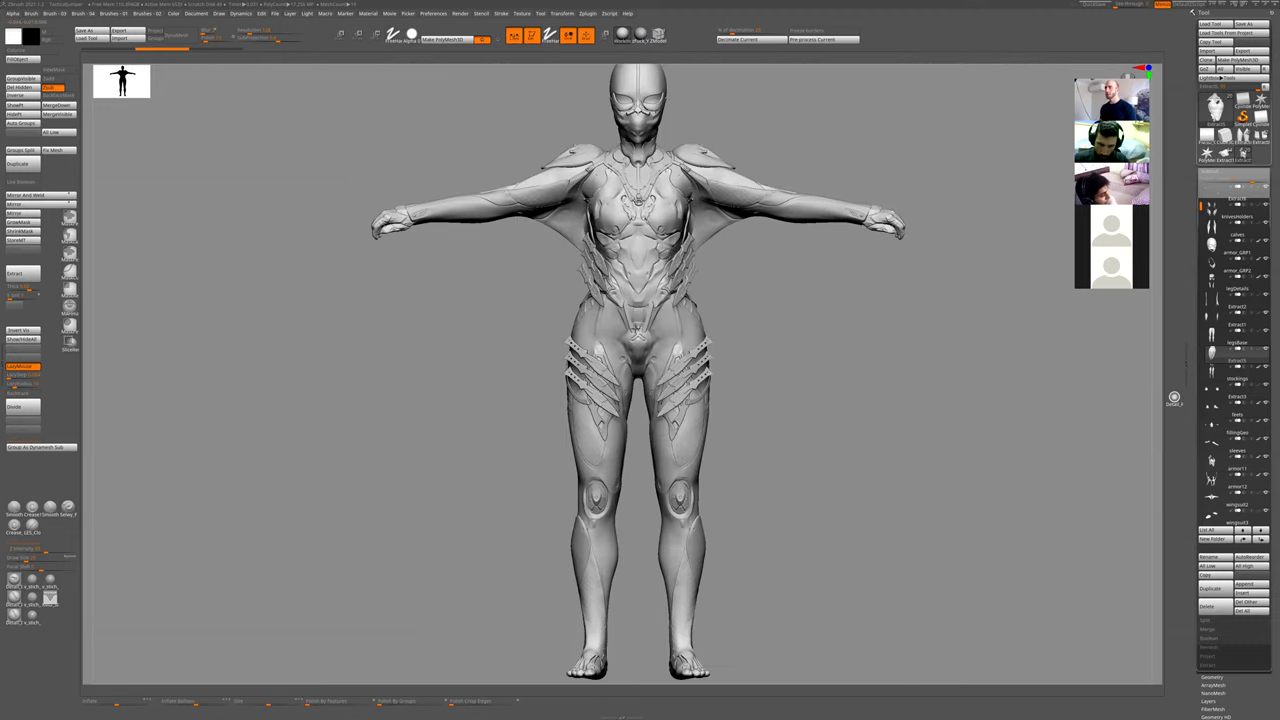
pyautogui.scroll(5, 640, 336)
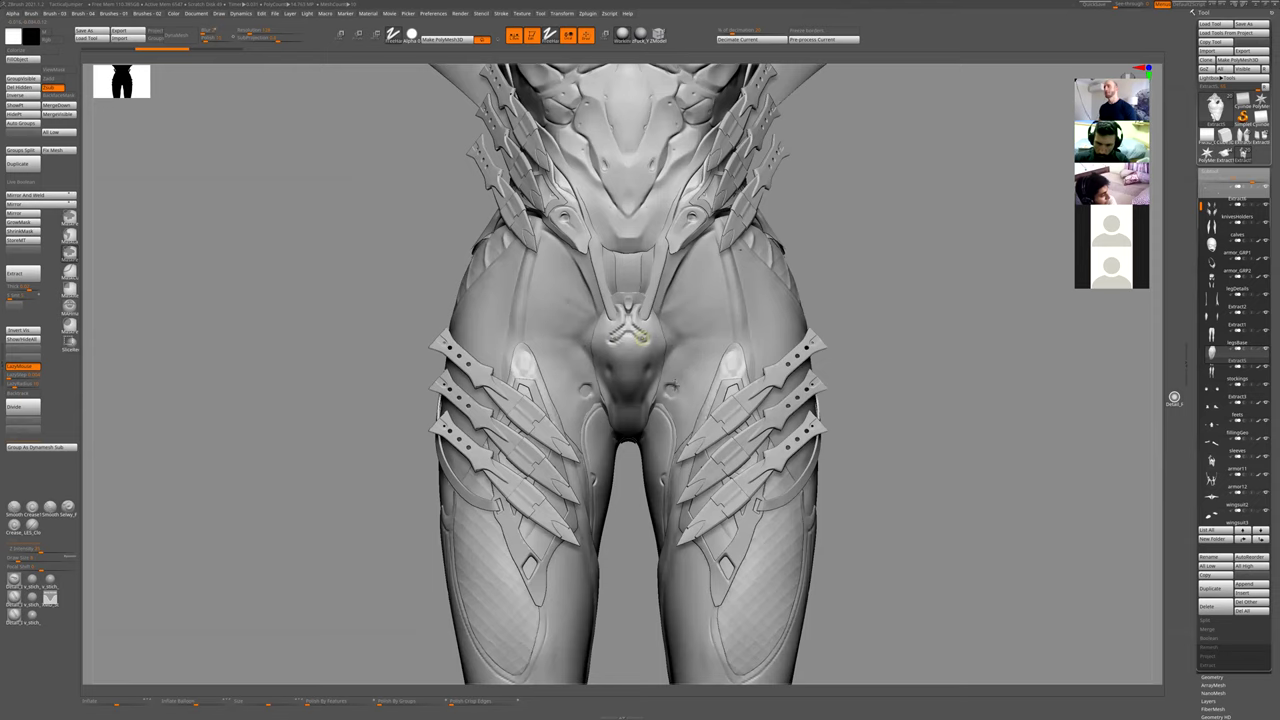
pyautogui.keyDown('ctrl'); pyautogui.moveTo(641, 336); pyautogui.dragTo(619, 339); pyautogui.keyUp('ctrl')
pyautogui.keyDown('ctrl'); pyautogui.moveTo(619, 339); pyautogui.dragTo(669, 311, button='right'); pyautogui.keyUp('ctrl')
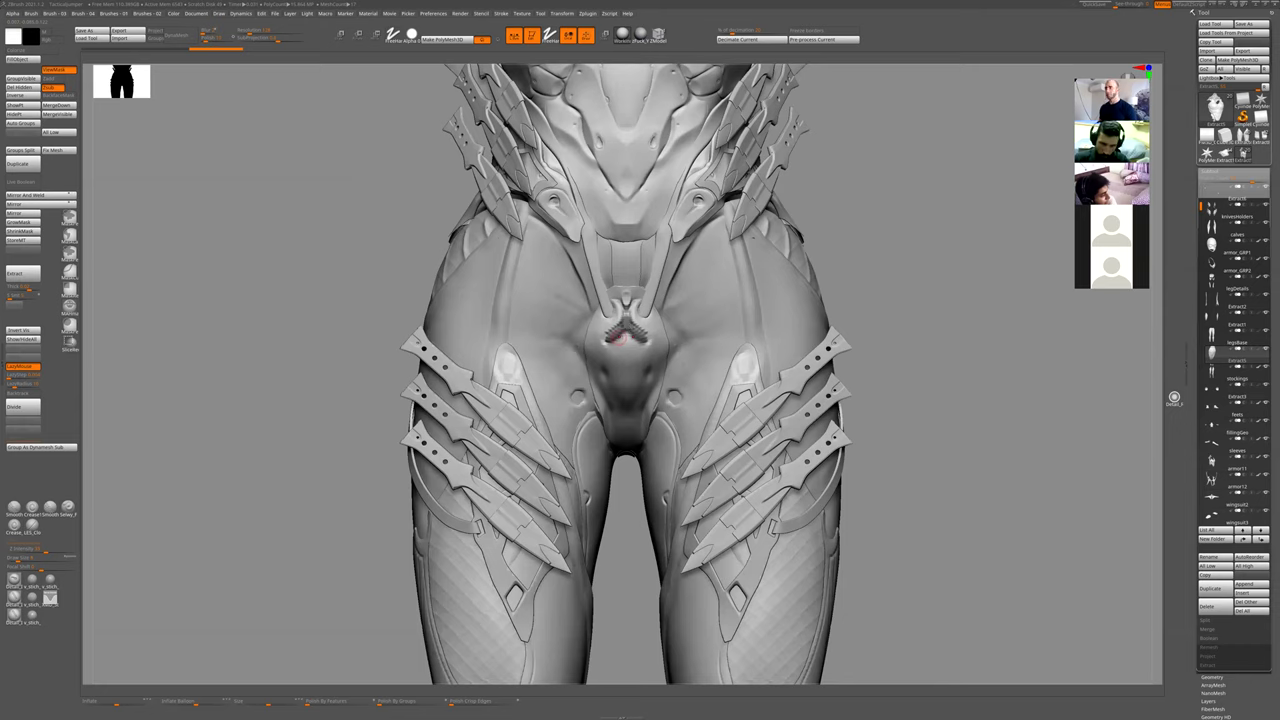
pyautogui.hotkey('ctrl', 'shift', 'z')
pyautogui.hotkey('ctrl', 'shift', 'z')
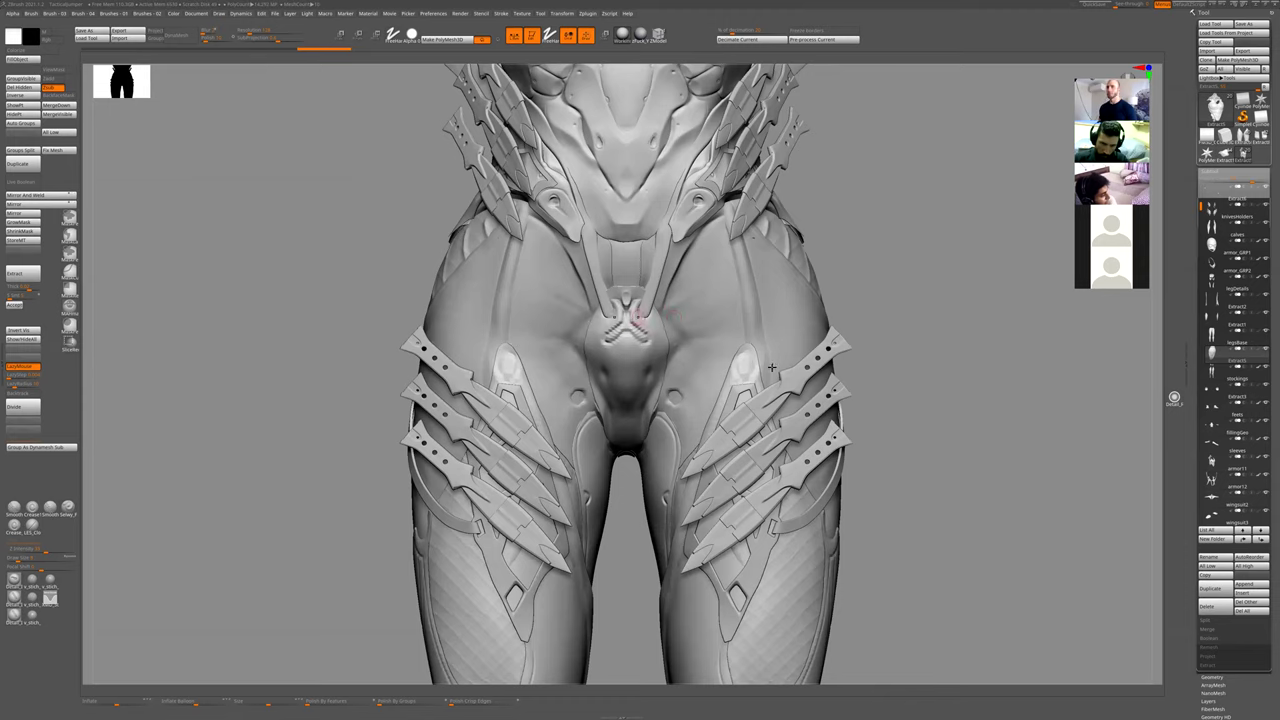
pyautogui.hotkey('ctrl', 'z')
pyautogui.press('f')
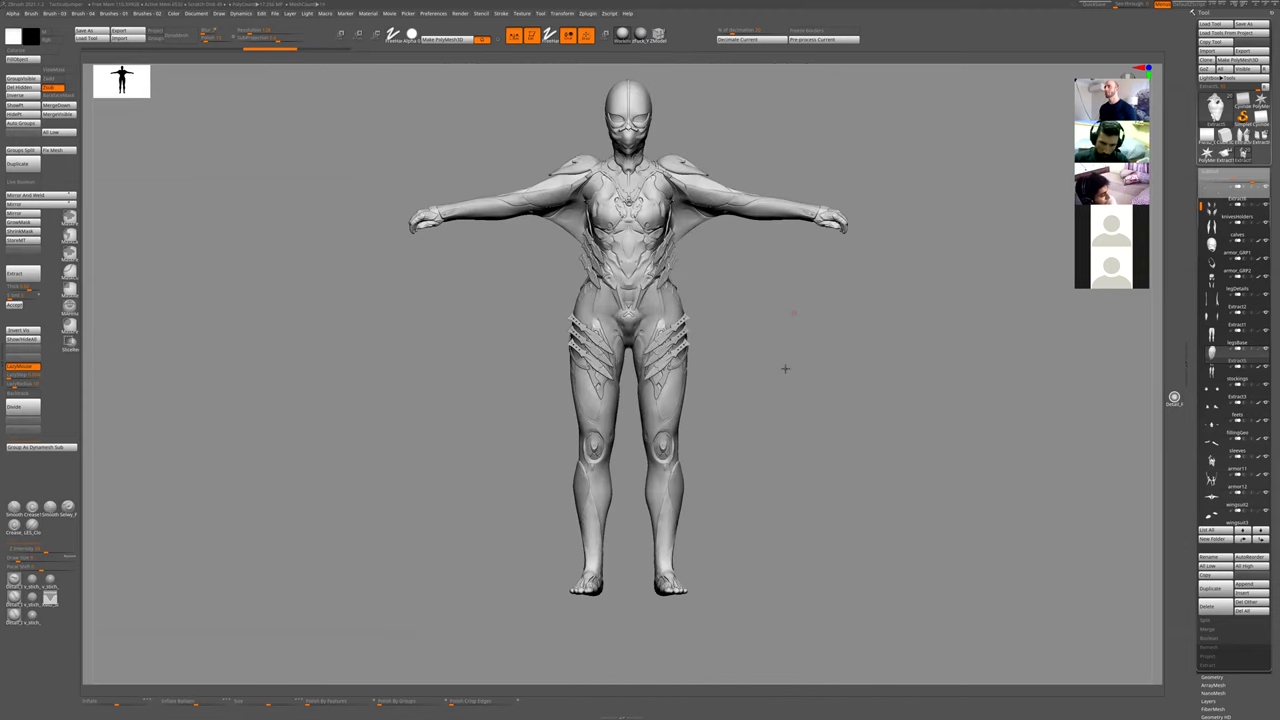
# - Try a vertical center crease on the pelvis armor below the ornament, viewed from an angle and from the front
pyautogui.moveTo(785, 422); pyautogui.dragTo(866, 391)
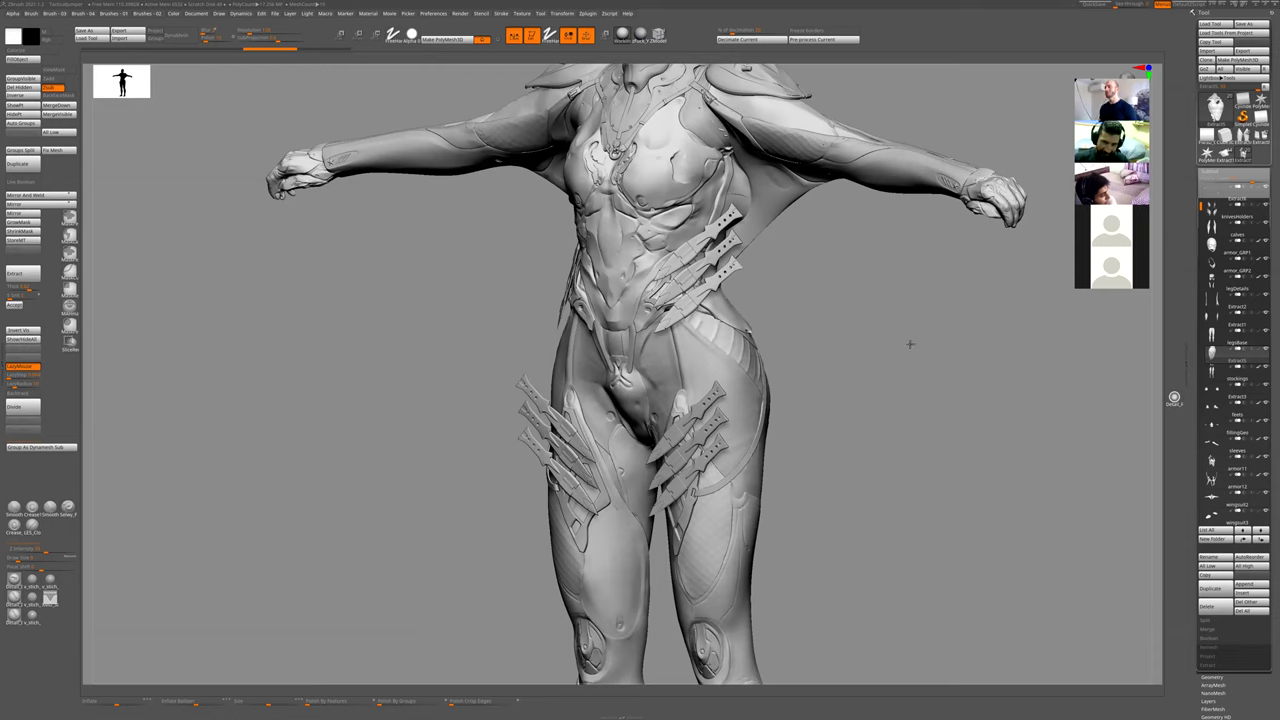
pyautogui.scroll(3, 813, 410)
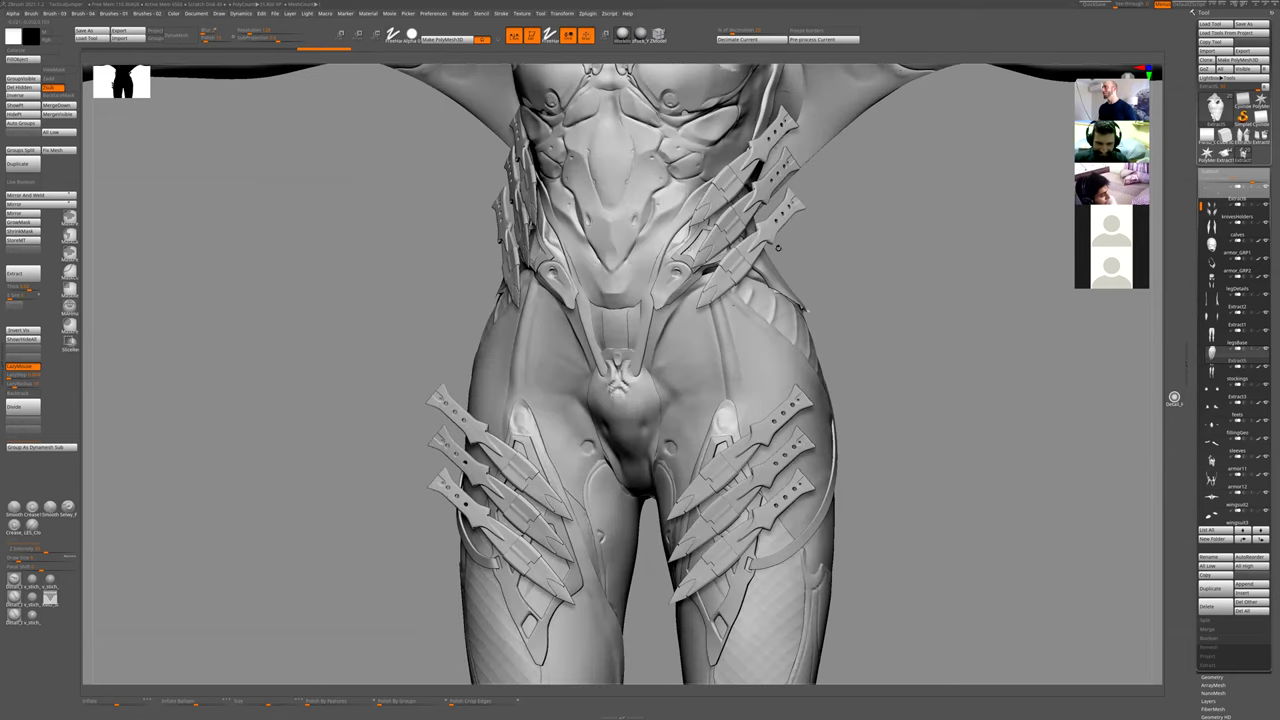
pyautogui.keyDown('shift'); pyautogui.moveTo(778, 248); pyautogui.dragTo(756, 292); pyautogui.keyUp('shift')
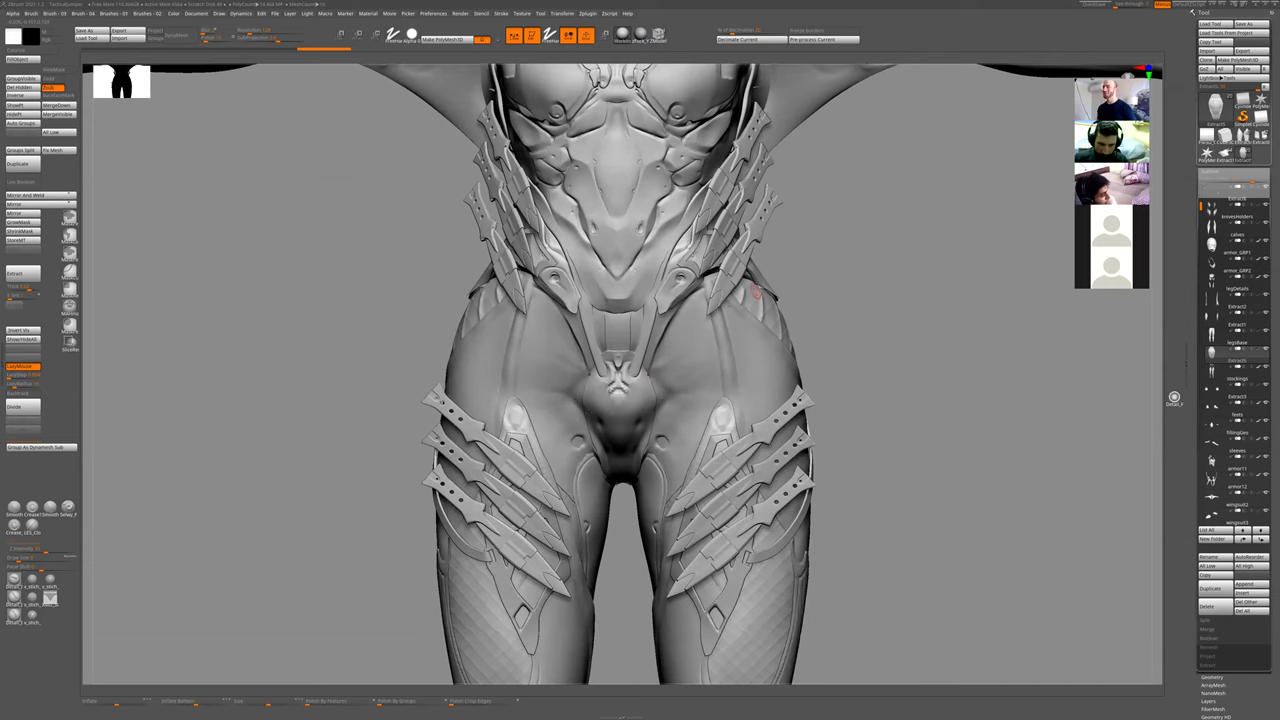
pyautogui.keyDown('ctrl'); pyautogui.moveTo(617, 448); pyautogui.dragTo(617, 480, button='right'); pyautogui.keyUp('ctrl')
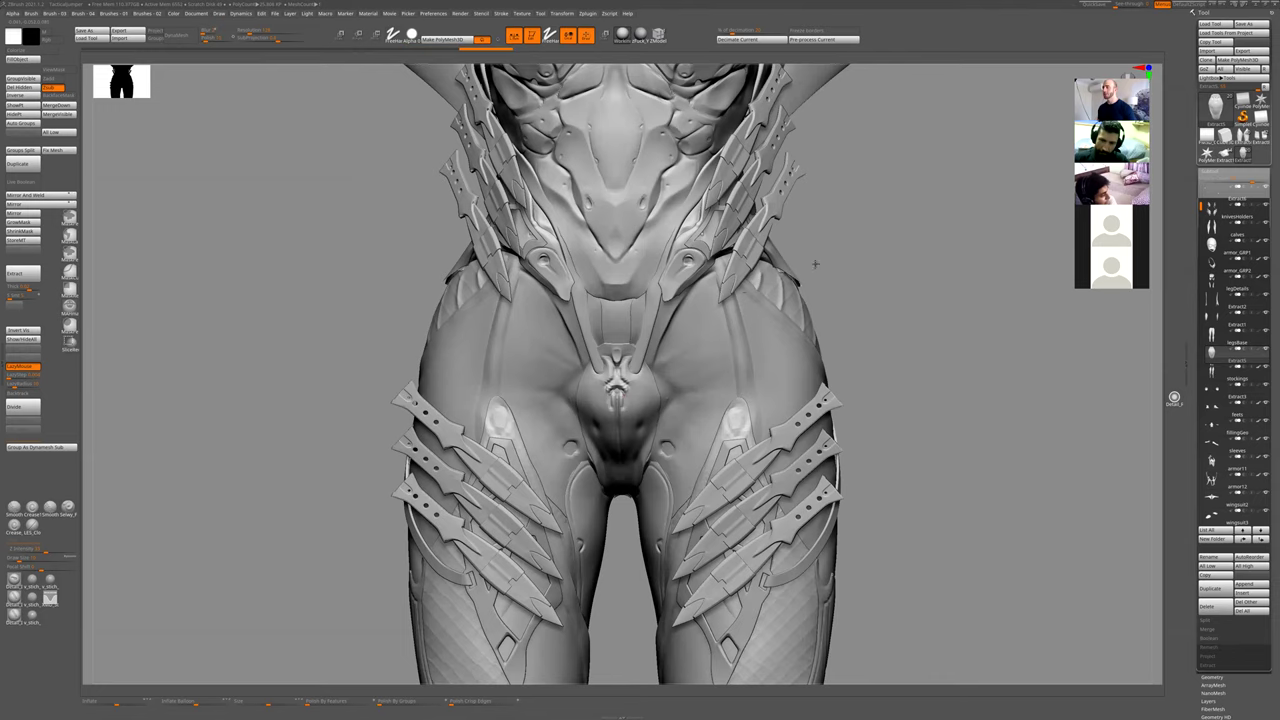
# - Examine the pelvis armor's center crease on the full figure and up close
pyautogui.press('f')
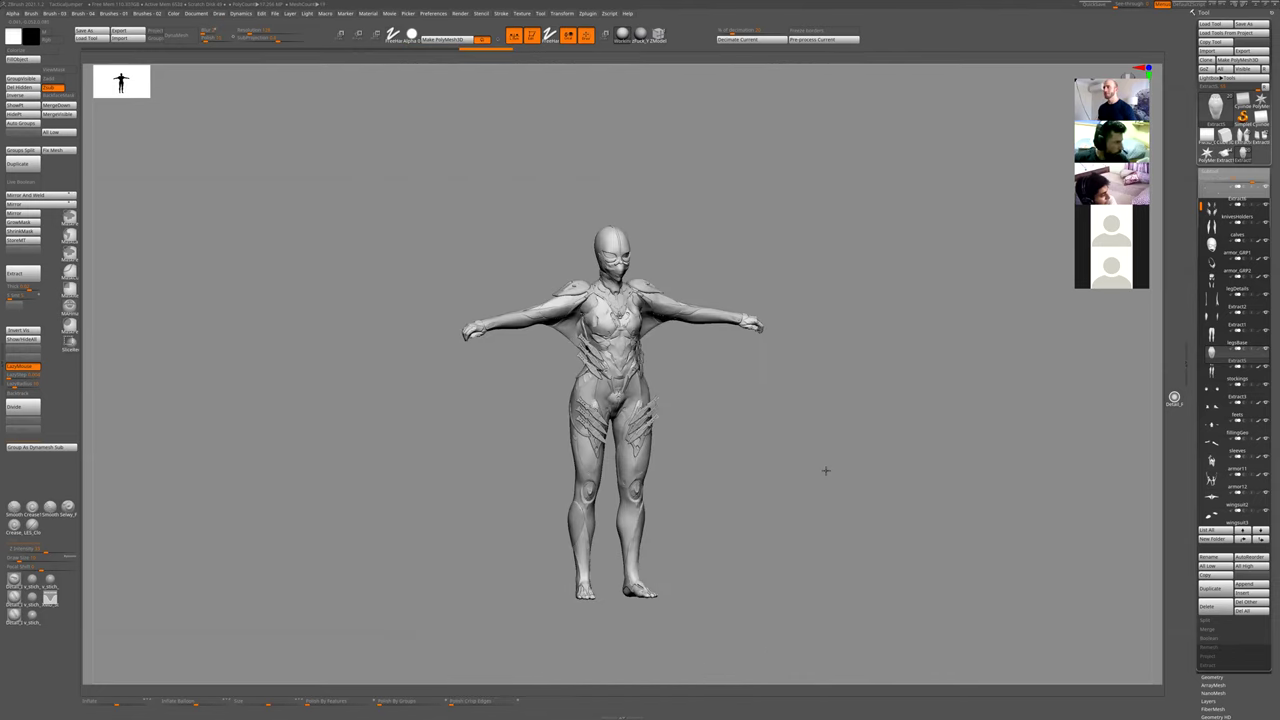
pyautogui.keyDown('shift'); pyautogui.moveTo(817, 429); pyautogui.dragTo(764, 372); pyautogui.keyUp('shift')
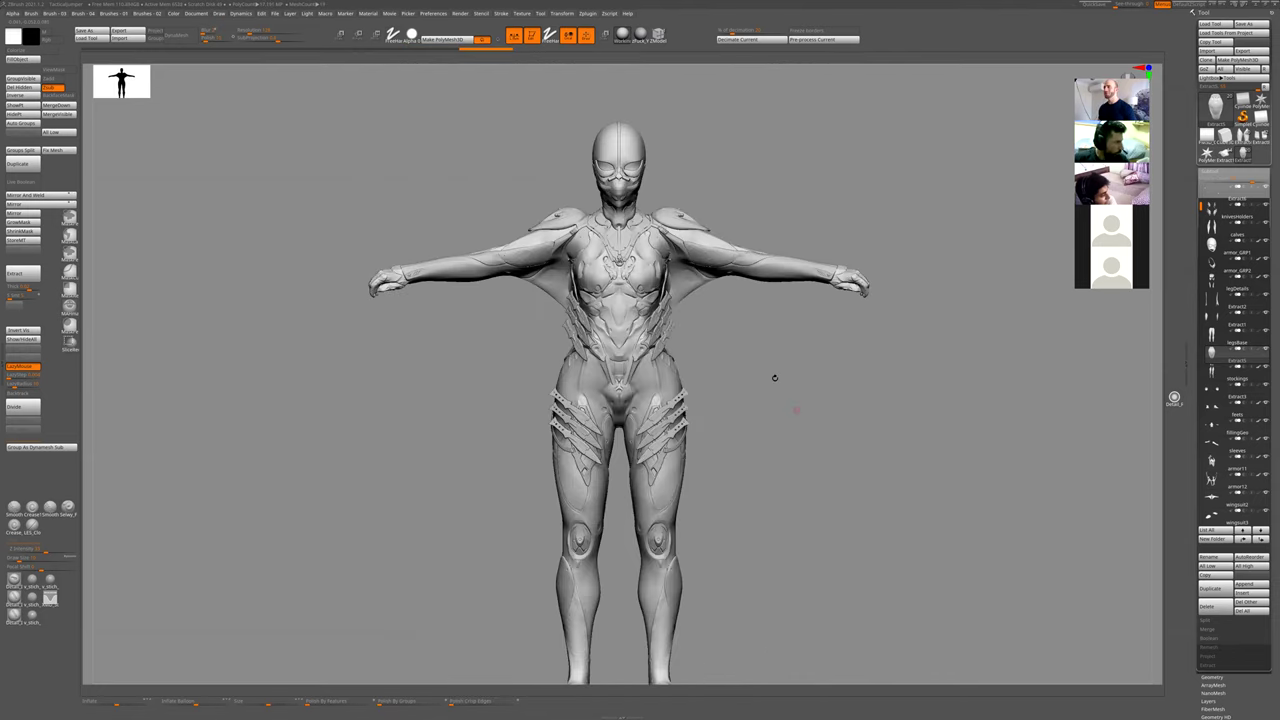
pyautogui.keyDown('alt'); pyautogui.moveTo(712, 502); pyautogui.dragTo(617, 386); pyautogui.keyUp('alt')
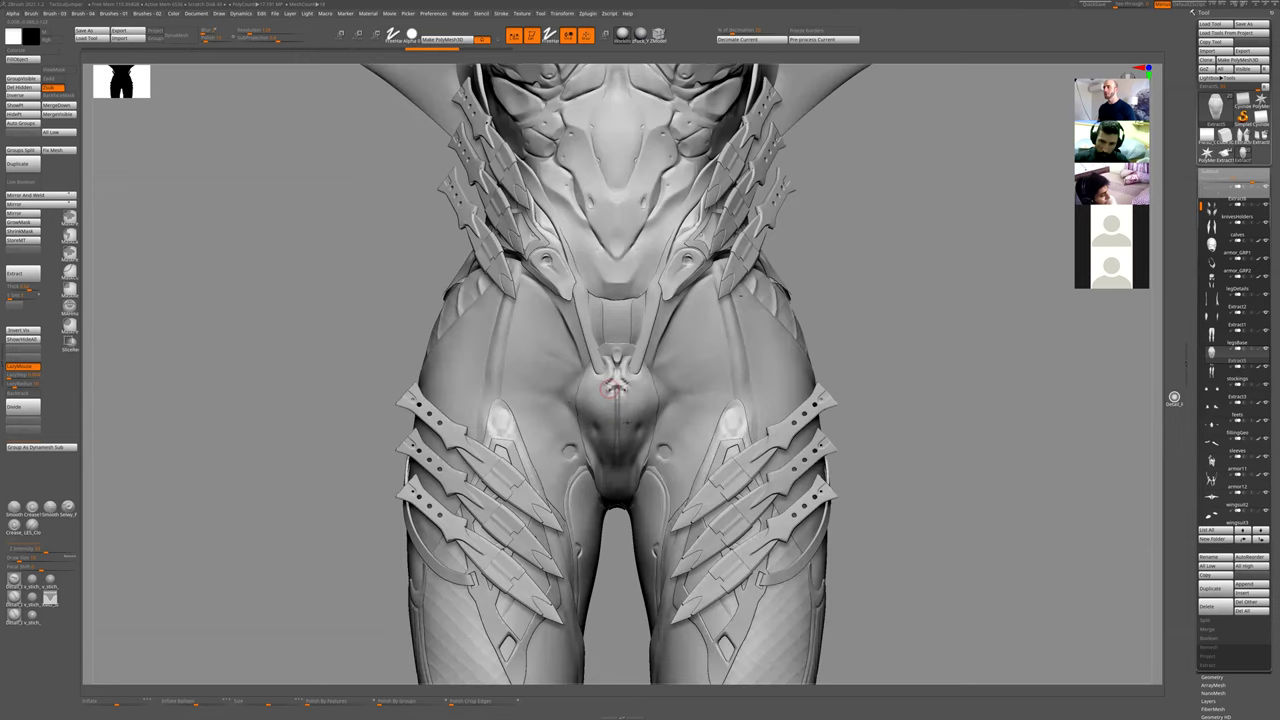
pyautogui.scroll(-1, 857, 400)
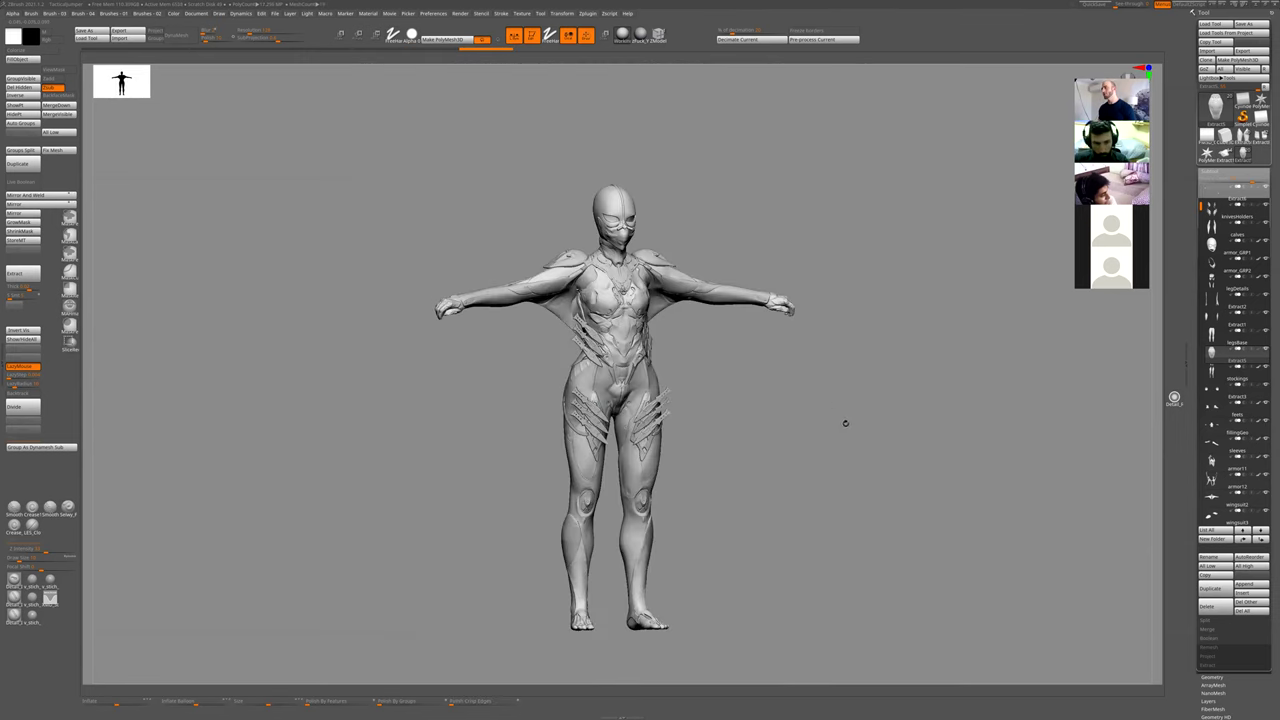
pyautogui.press('f')
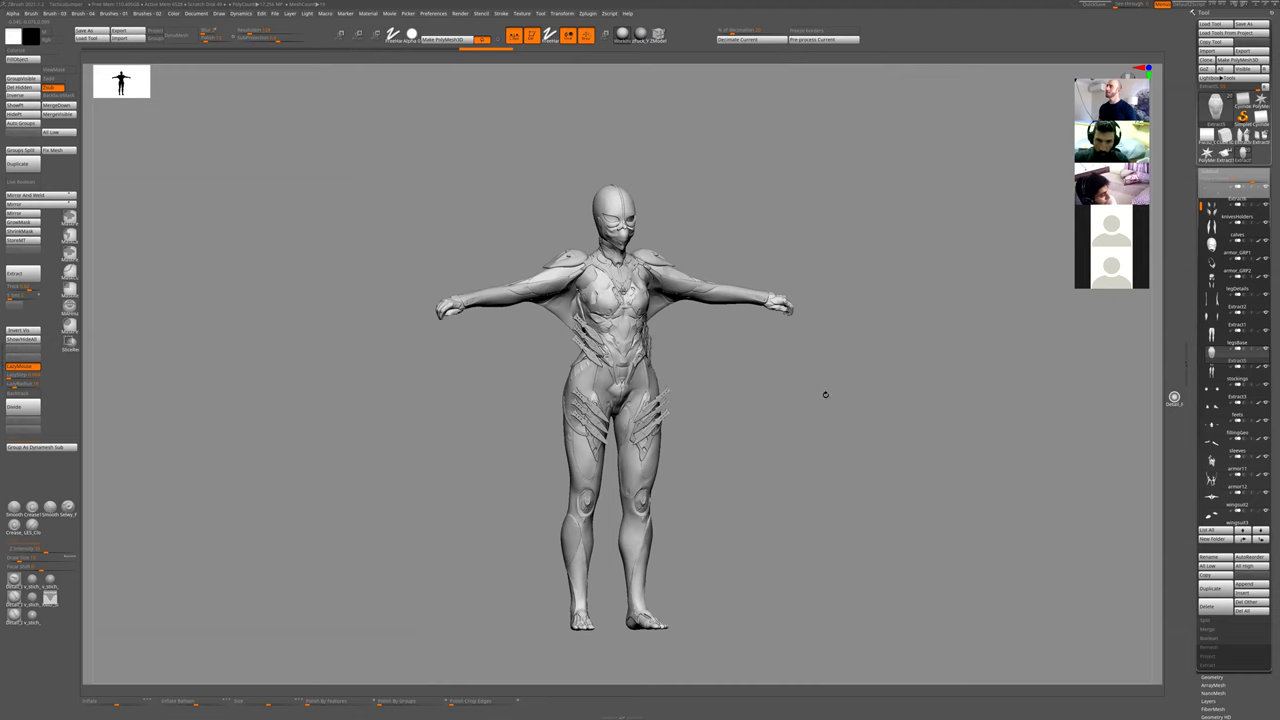
pyautogui.scroll(3, 840, 430)
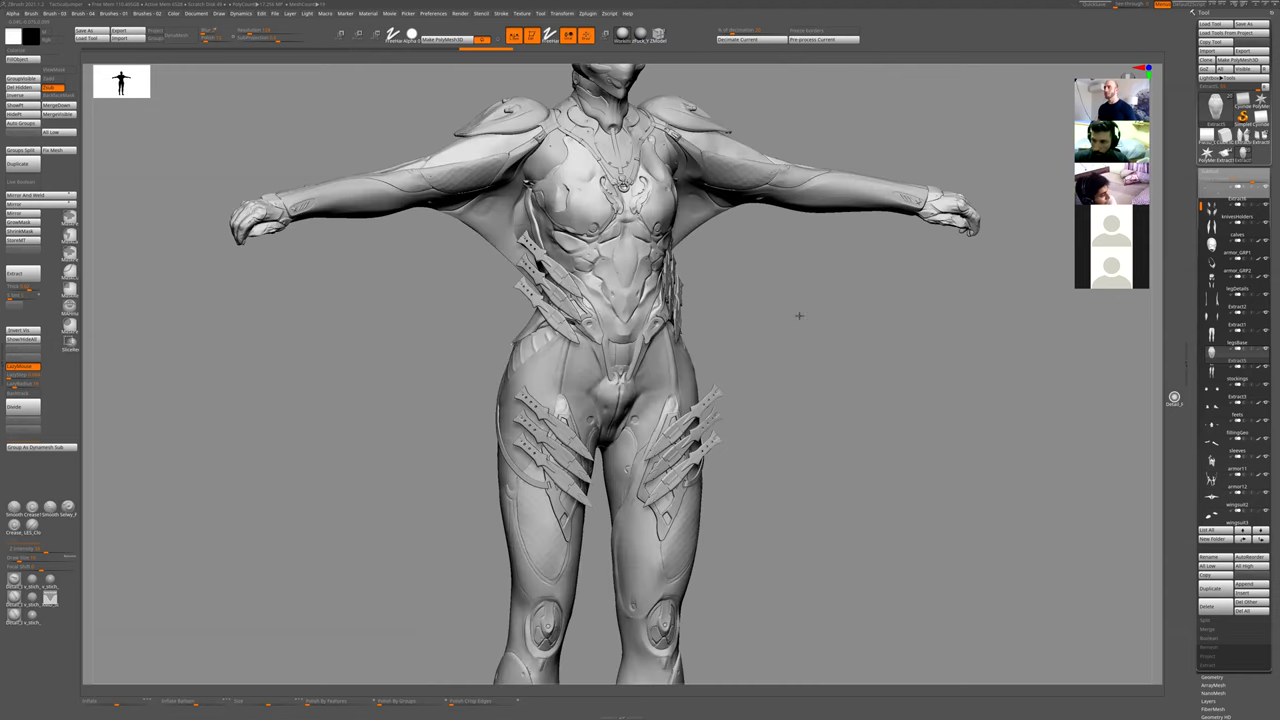
pyautogui.scroll(2, 797, 314)
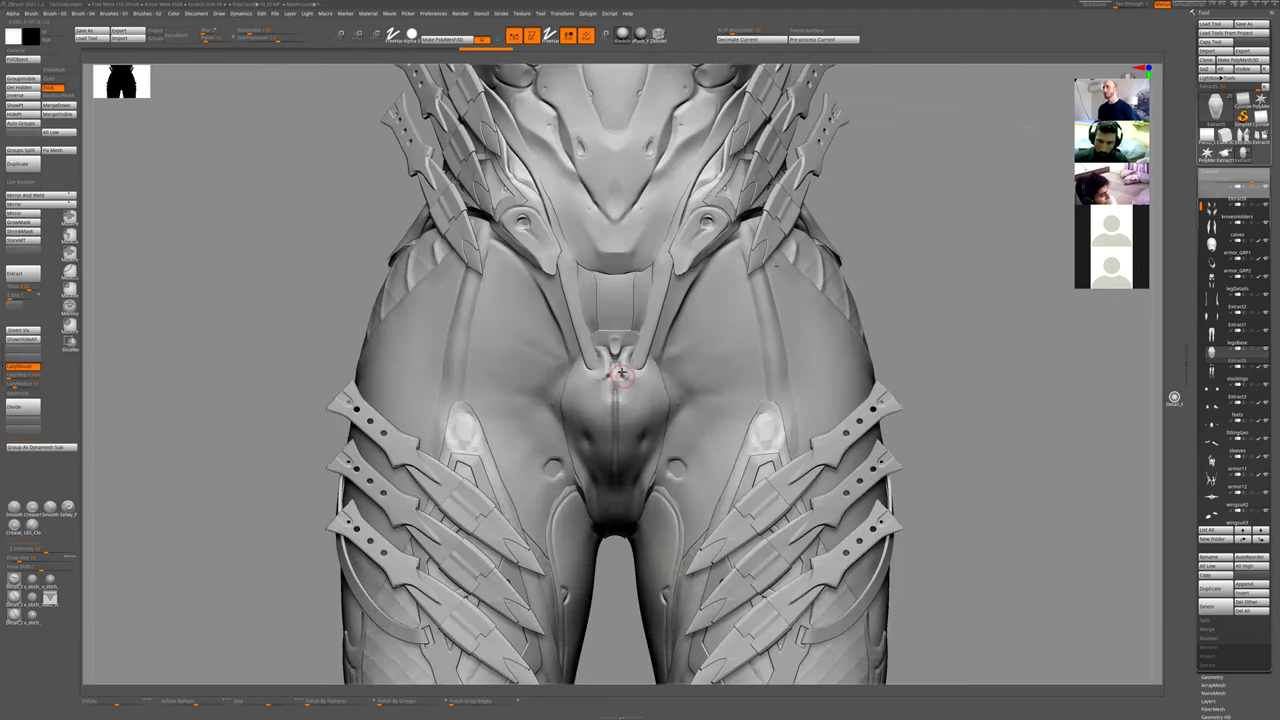
# - Bring back the carved X-shaped ornament on the pelvis armor without the center crease, checking it on the full figure and up close
pyautogui.scroll(2, 622, 376)
pyautogui.press('w')
pyautogui.keyDown('alt'); pyautogui.moveTo(614, 371); pyautogui.dragTo(621, 385); pyautogui.keyUp('alt')
pyautogui.keyDown('alt'); pyautogui.click(615, 390); pyautogui.keyUp('alt')
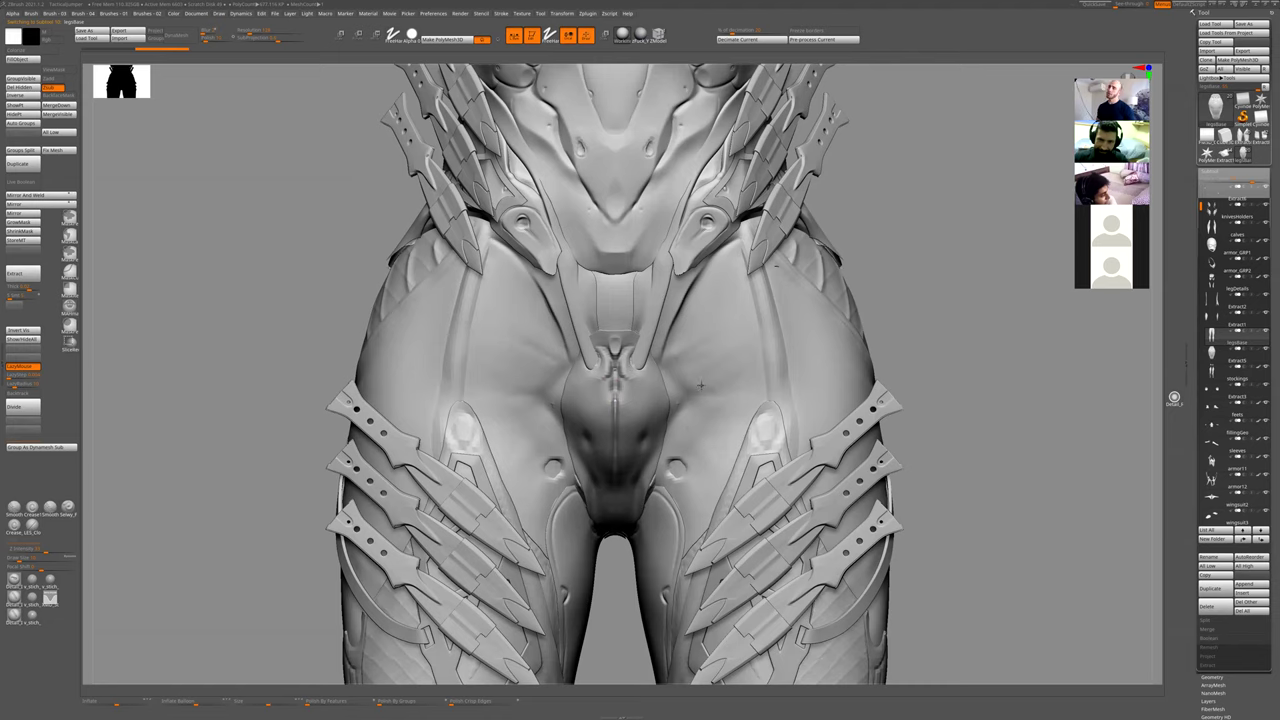
pyautogui.press('f')
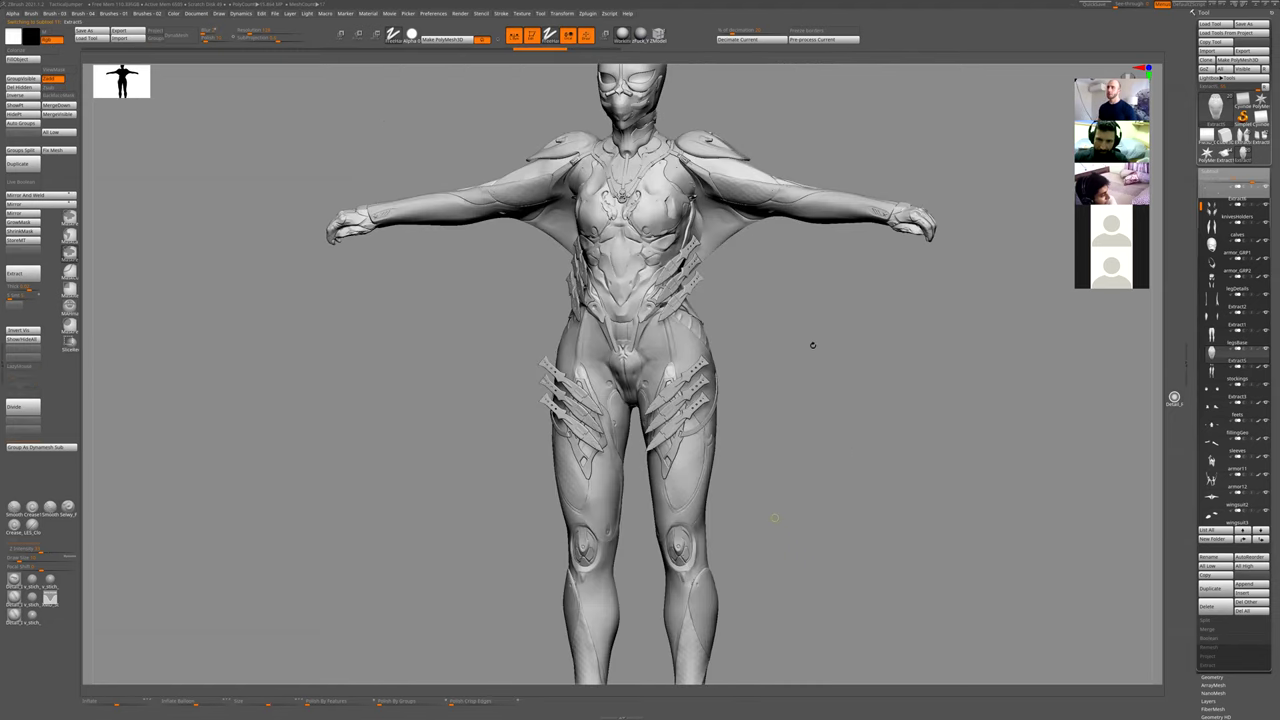
pyautogui.keyDown('shift'); pyautogui.moveTo(828, 335); pyautogui.dragTo(831, 332); pyautogui.keyUp('shift')
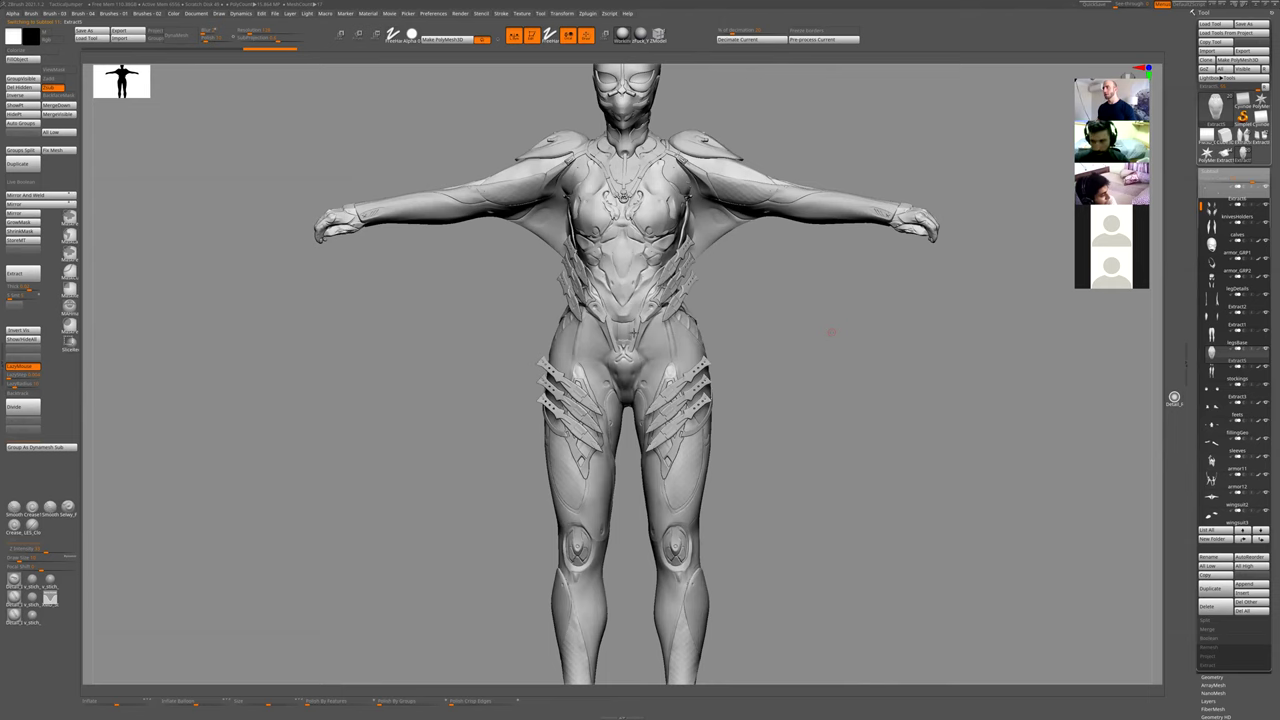
pyautogui.press('f')
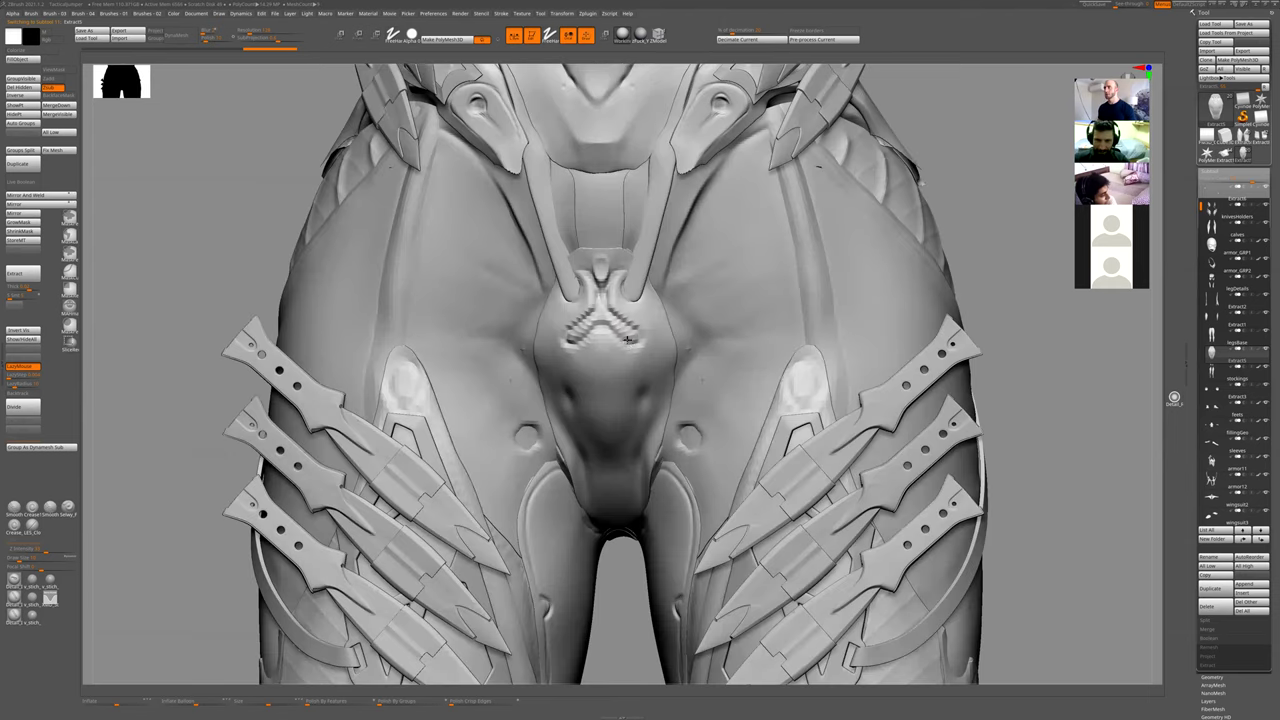
# - Select the legsBase subtool and examine the X-shaped pelvis ornament on the full figure and at the hips
pyautogui.keyDown('alt'); pyautogui.click(563, 349); pyautogui.keyUp('alt')
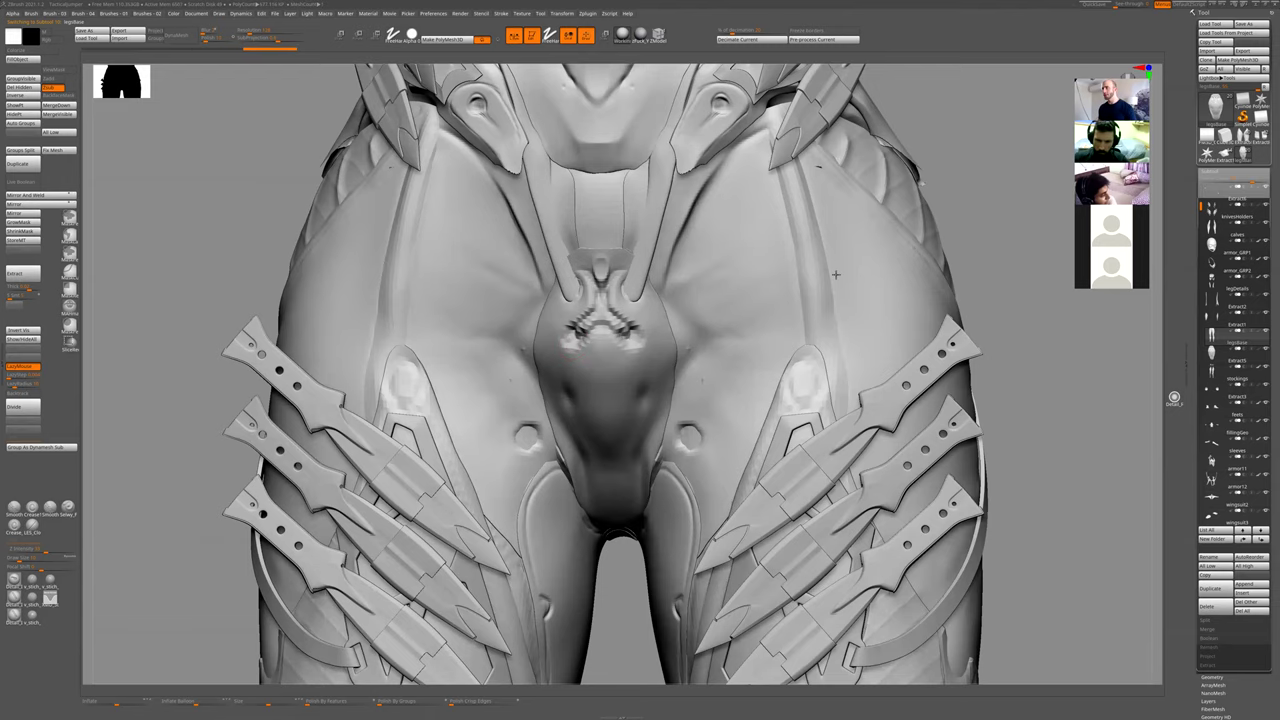
pyautogui.press('f')
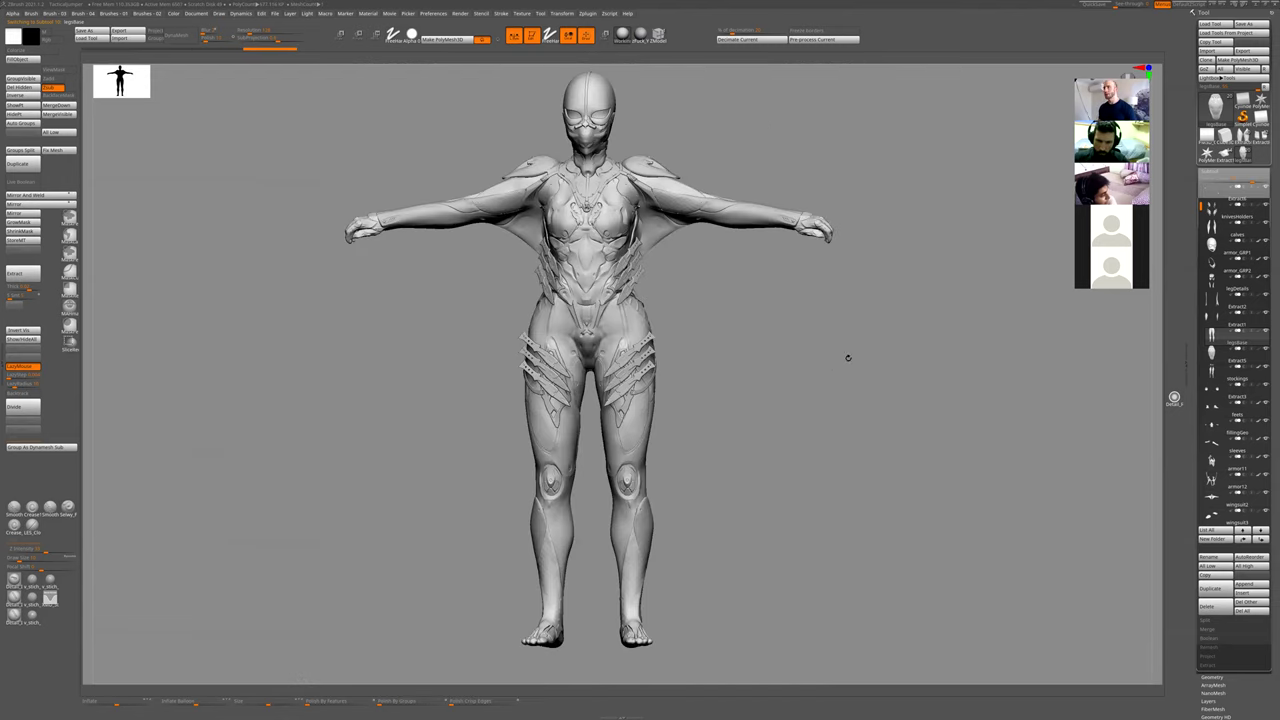
pyautogui.keyDown('shift'); pyautogui.moveTo(819, 379); pyautogui.dragTo(800, 337); pyautogui.keyUp('shift')
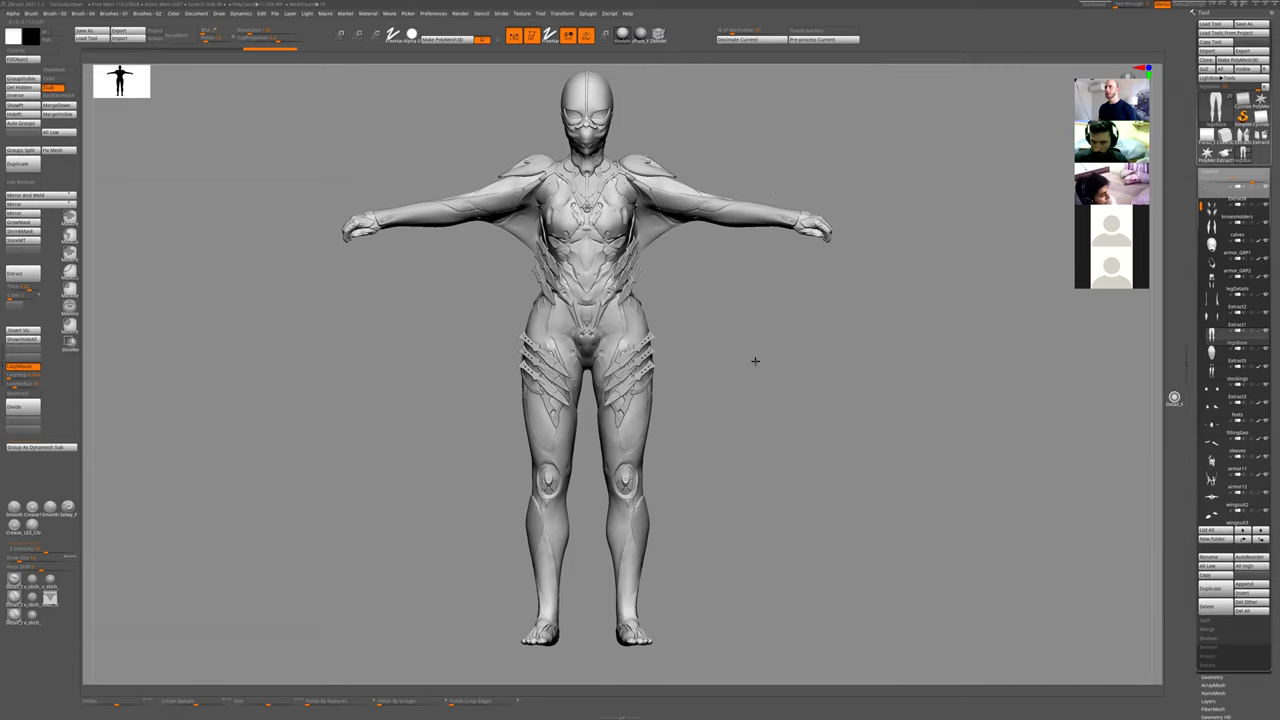
pyautogui.keyDown('alt'); pyautogui.moveTo(750, 520); pyautogui.dragTo(691, 410); pyautogui.keyUp('alt')
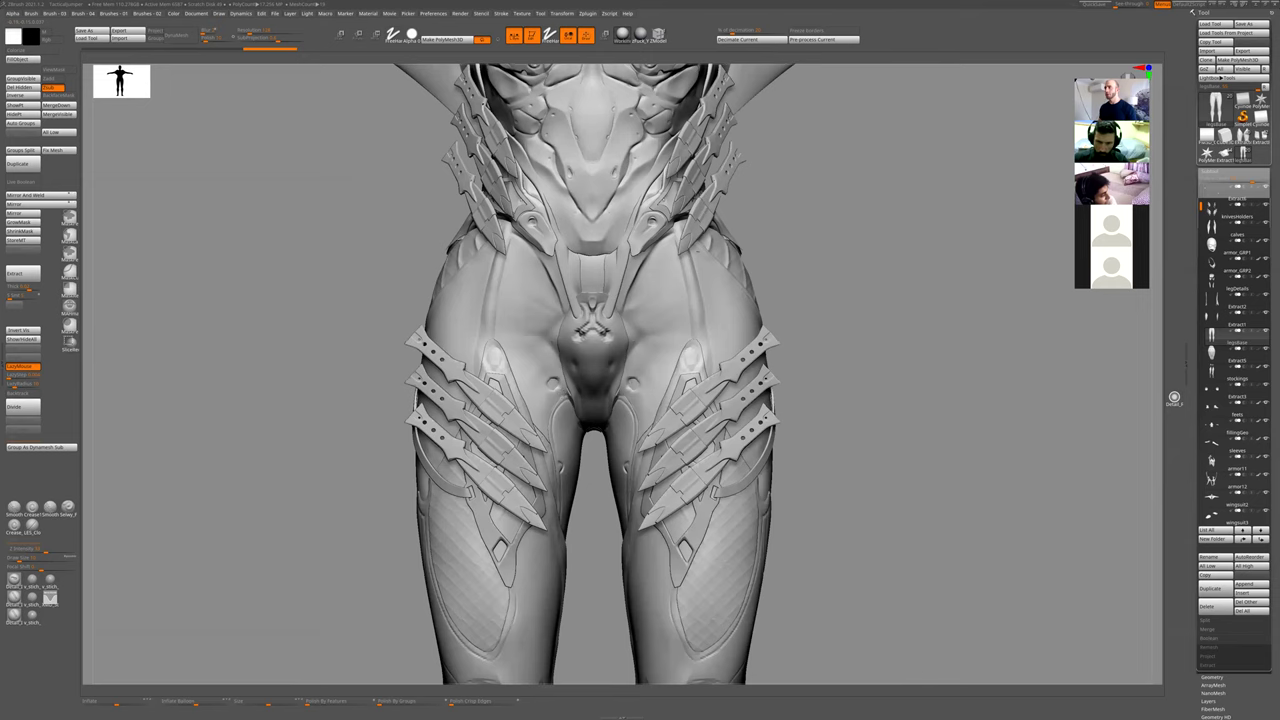
# - Select the pelvis armor piece and try sinking a small masked round dent into its side
pyautogui.keyDown('alt'); pyautogui.click(564, 376); pyautogui.keyUp('alt')
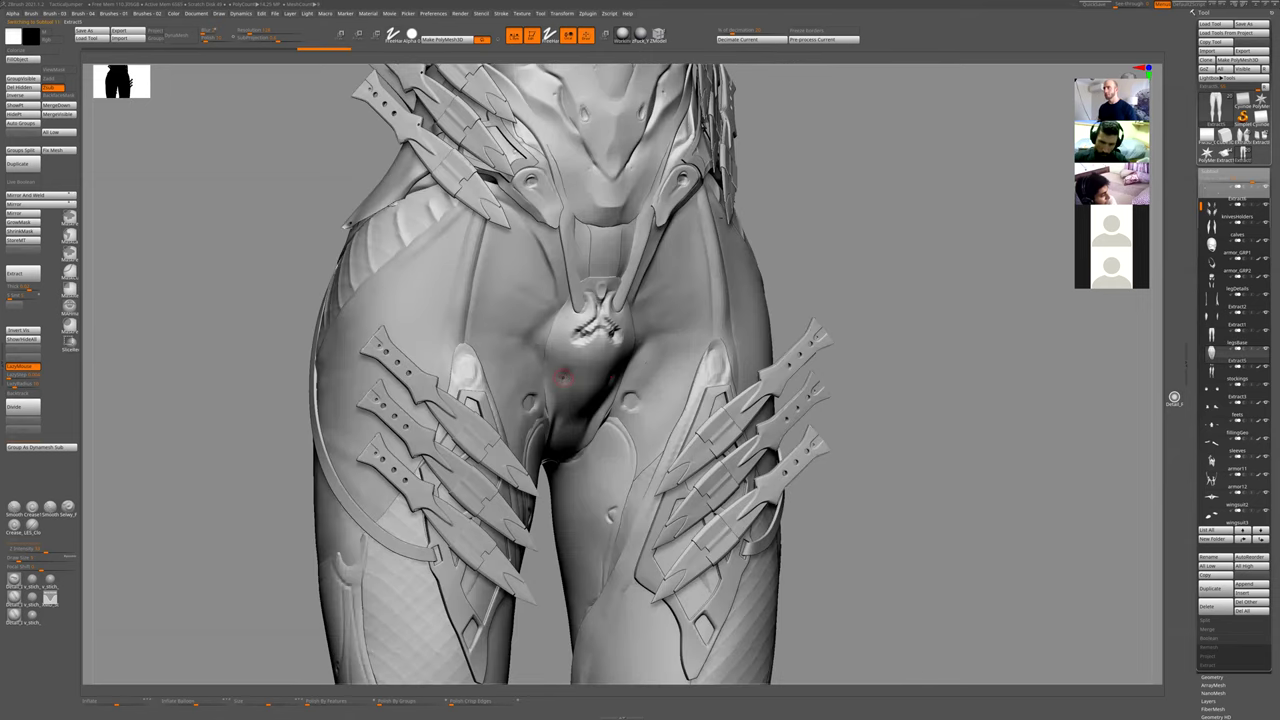
pyautogui.keyDown('alt'); pyautogui.click(563, 376); pyautogui.keyUp('alt')
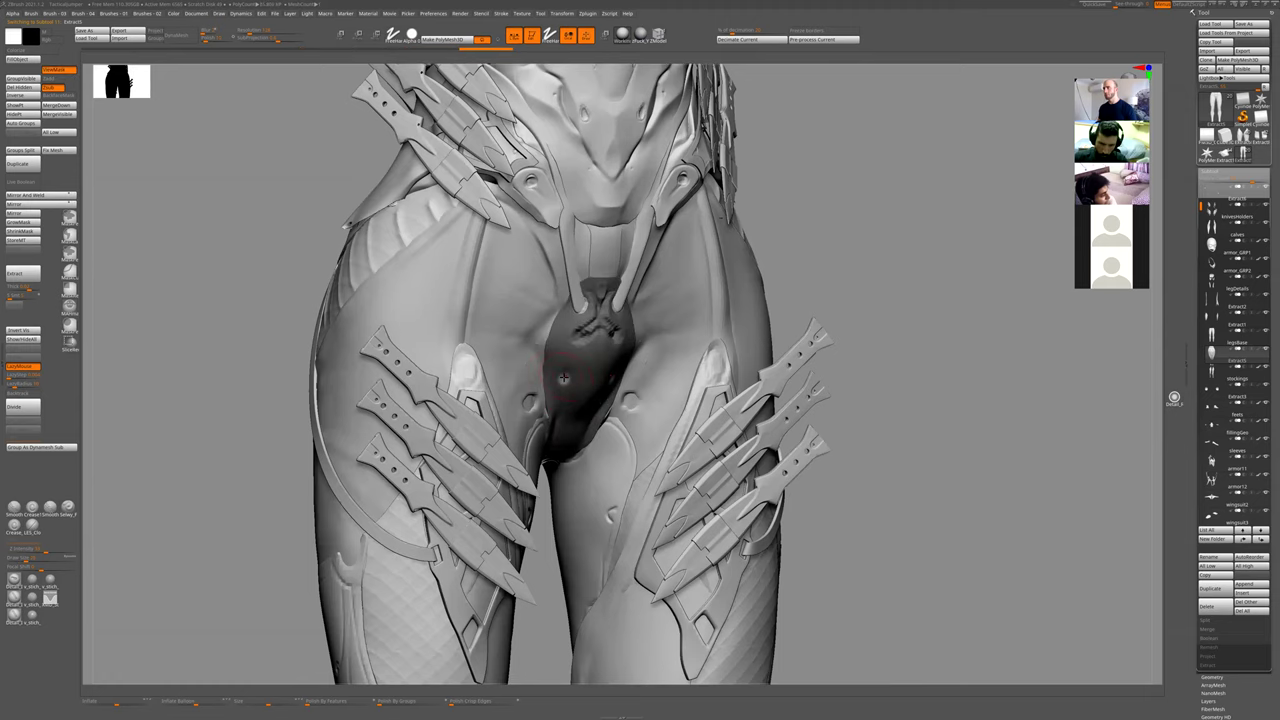
pyautogui.keyDown('ctrl'); pyautogui.moveTo(790, 240); pyautogui.dragTo(810, 260); pyautogui.keyUp('ctrl')
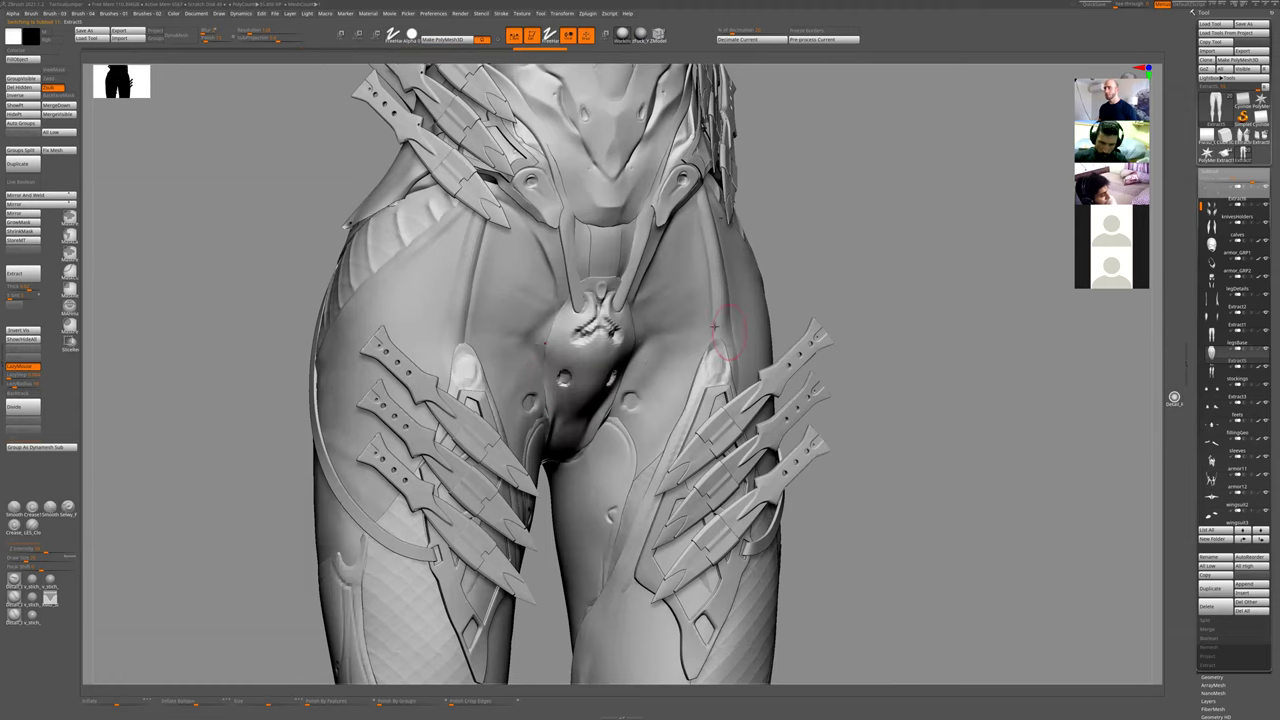
pyautogui.keyDown('shift'); pyautogui.moveTo(729, 330); pyautogui.dragTo(771, 291, button='right'); pyautogui.keyUp('shift')
pyautogui.hotkey('ctrl', 'z')
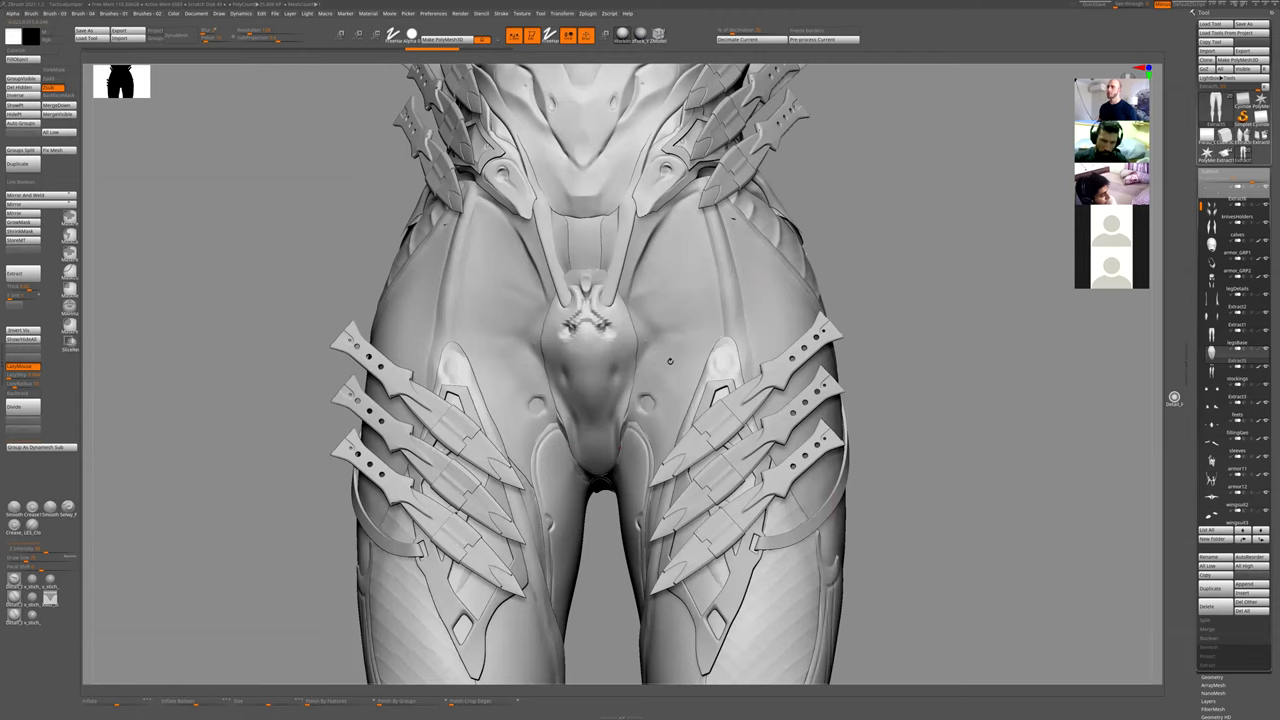
# - Examine the pelvis armor and the rest of the armored figure from the front and from behind
pyautogui.press('f')
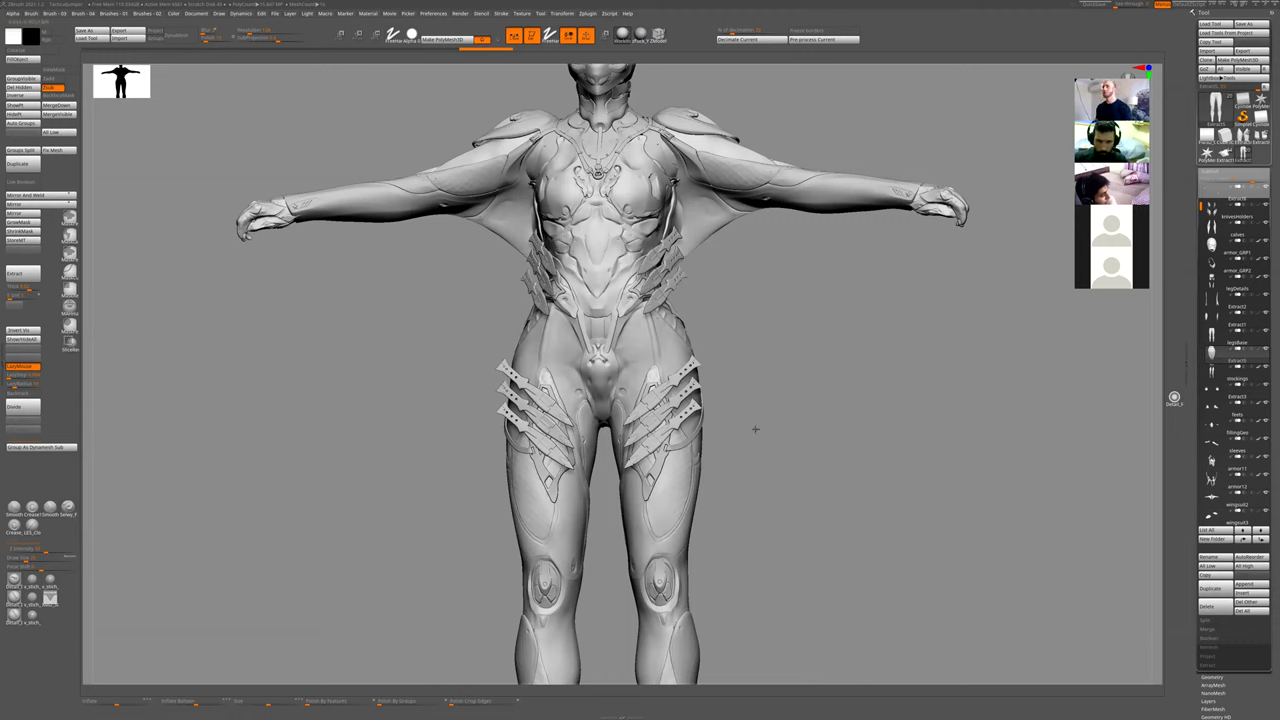
pyautogui.keyDown('ctrl'); pyautogui.moveTo(768, 435); pyautogui.dragTo(756, 355, button='right'); pyautogui.keyUp('ctrl')
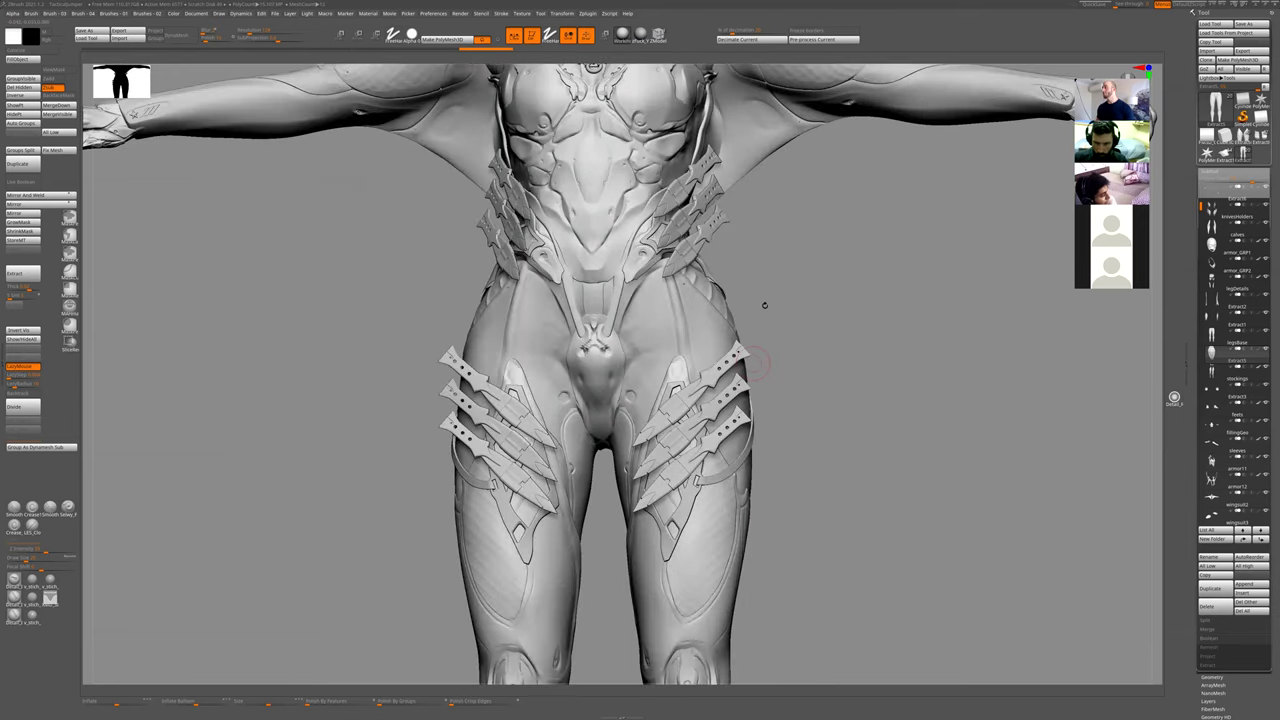
pyautogui.keyDown('alt'); pyautogui.moveTo(754, 306); pyautogui.dragTo(743, 340, button='right'); pyautogui.keyUp('alt')
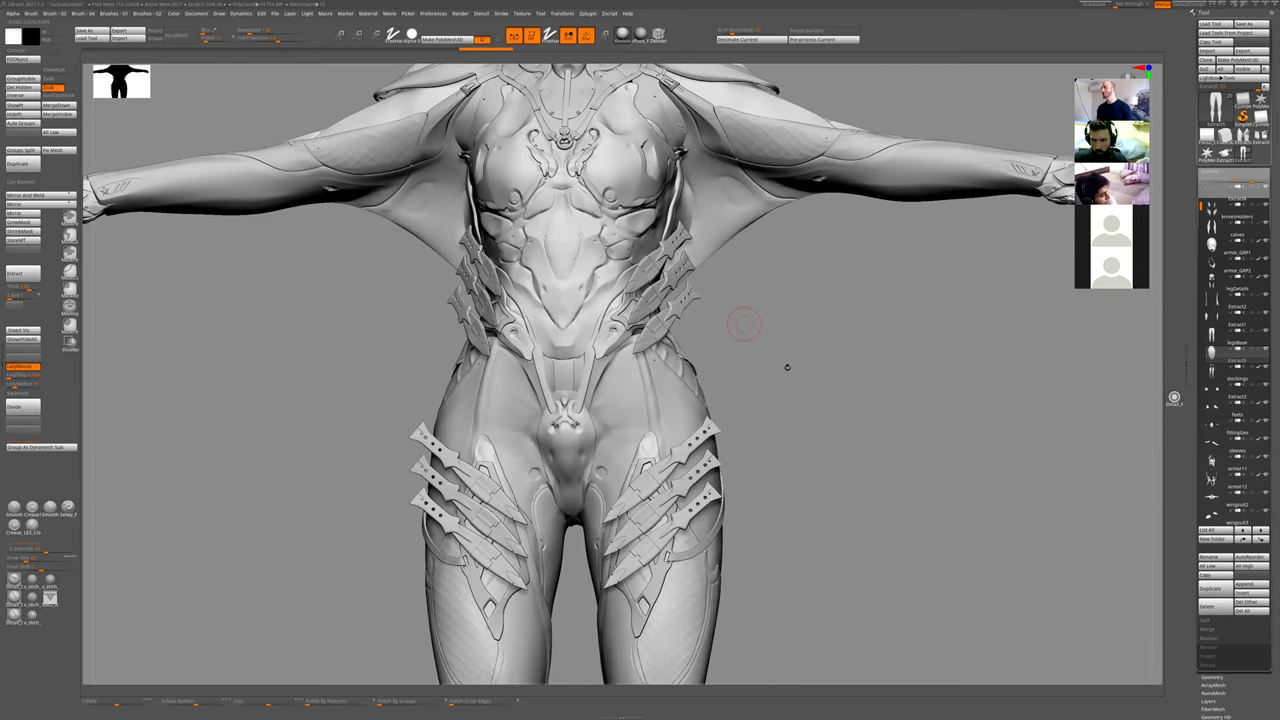
pyautogui.moveTo(793, 331); pyautogui.dragTo(600, 350, button='right')
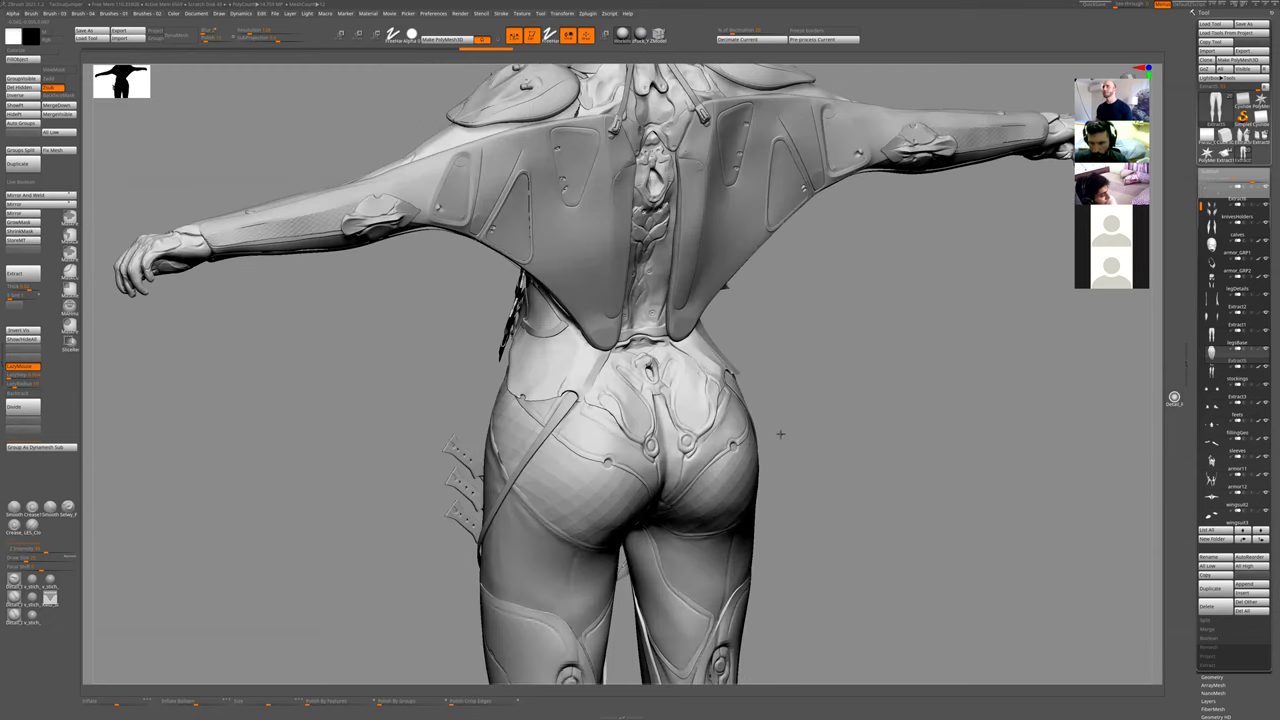
pyautogui.moveTo(714, 389); pyautogui.dragTo(743, 413, button='right')
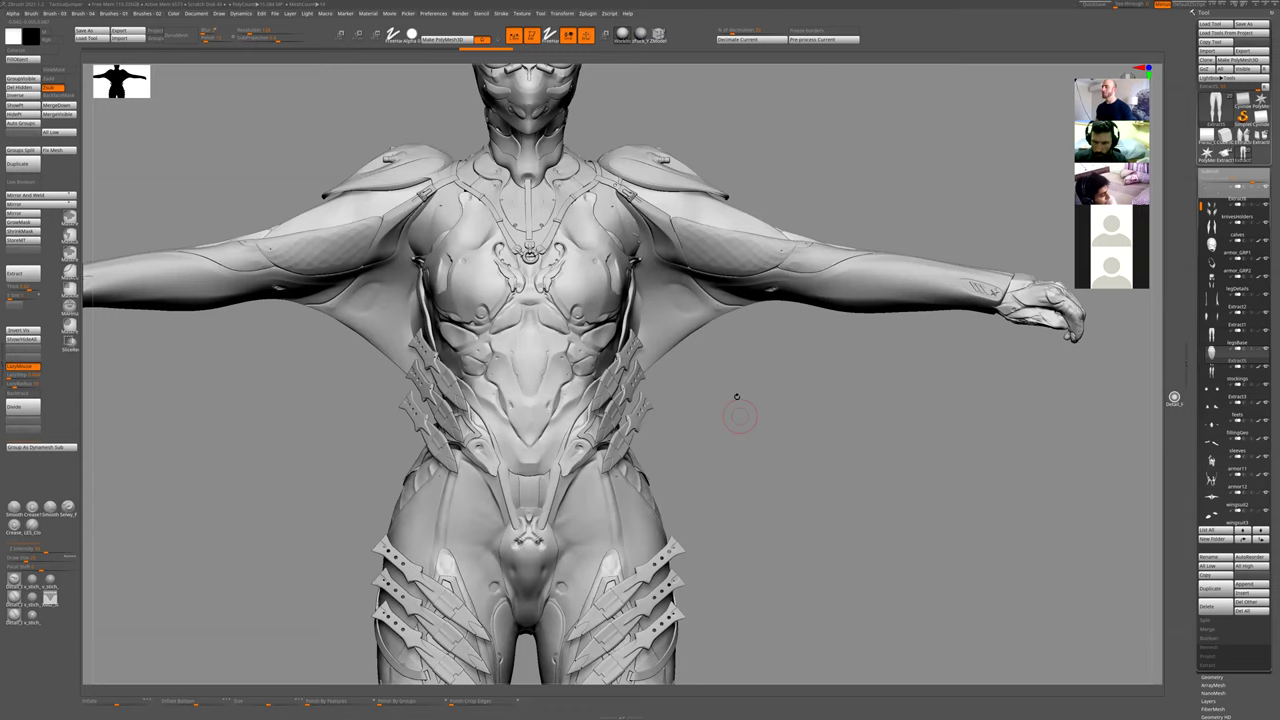
pyautogui.press('f')
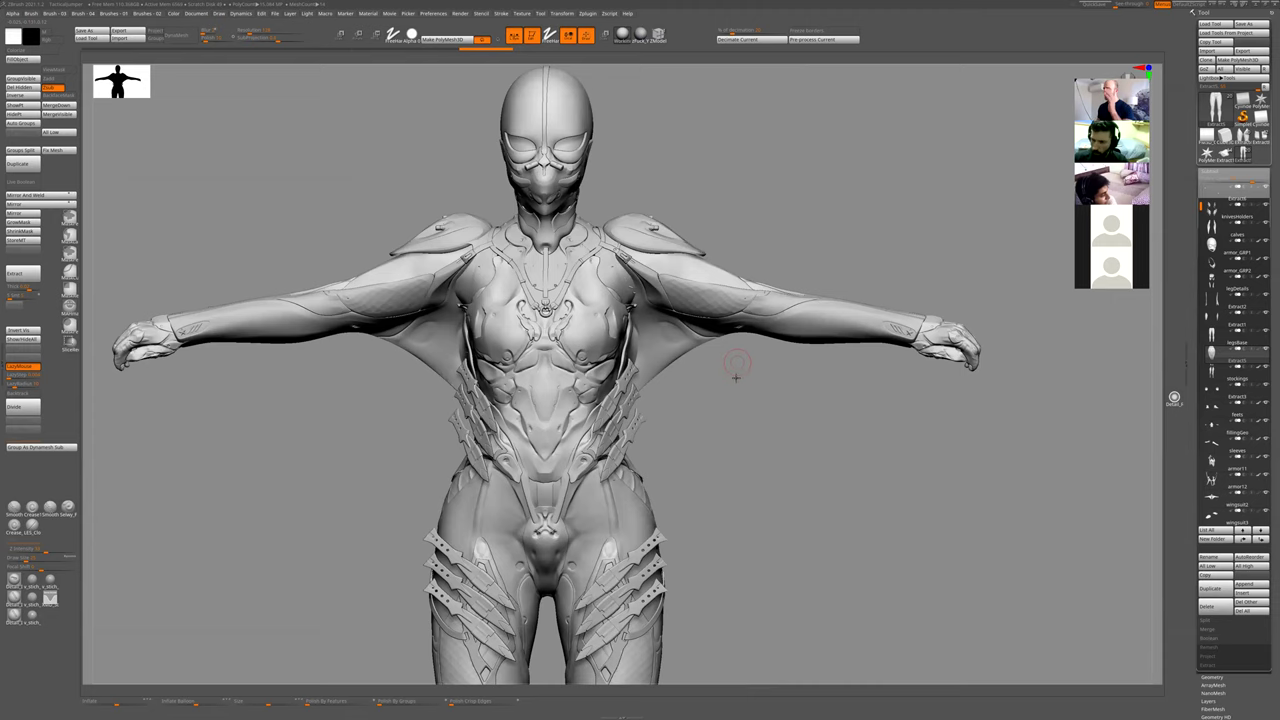
pyautogui.moveTo(723, 397); pyautogui.dragTo(716, 440)
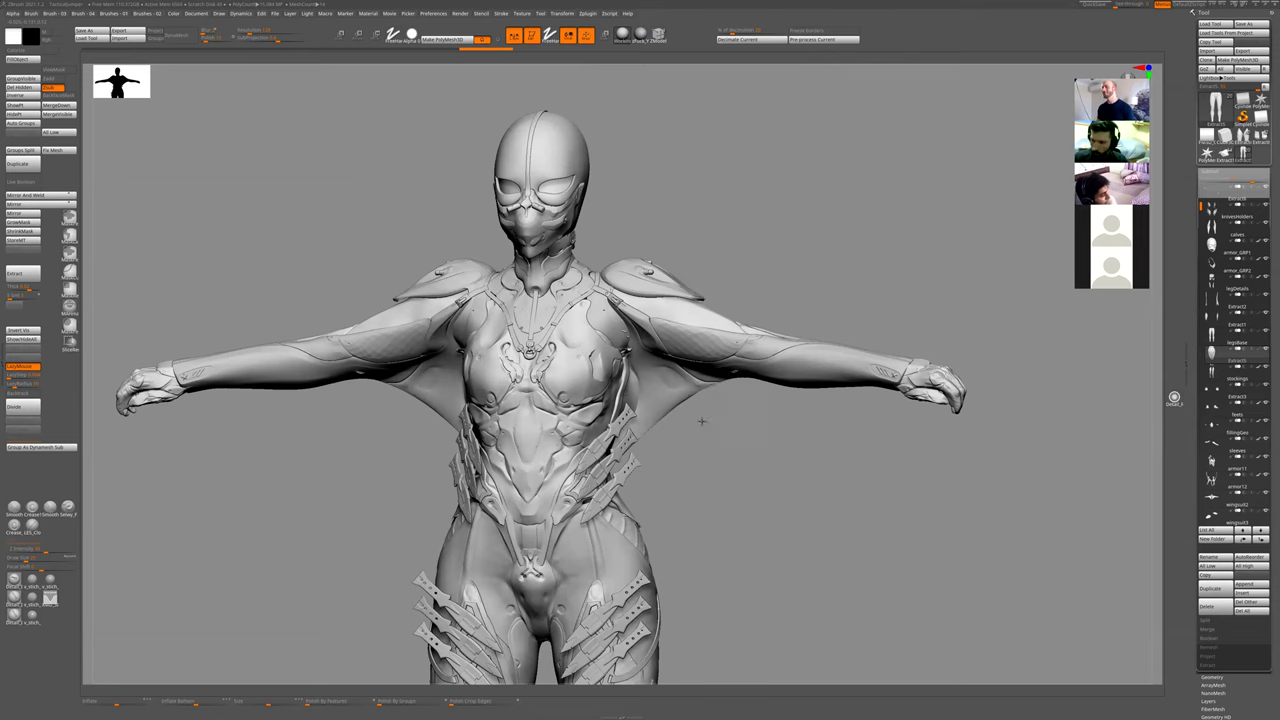
# - Examine the torso, hip blades and X-shaped pelvis ornament from the front and at an angle, both close up and from farther away
pyautogui.keyDown('alt'); pyautogui.moveTo(736, 400); pyautogui.dragTo(738, 285); pyautogui.keyUp('alt')
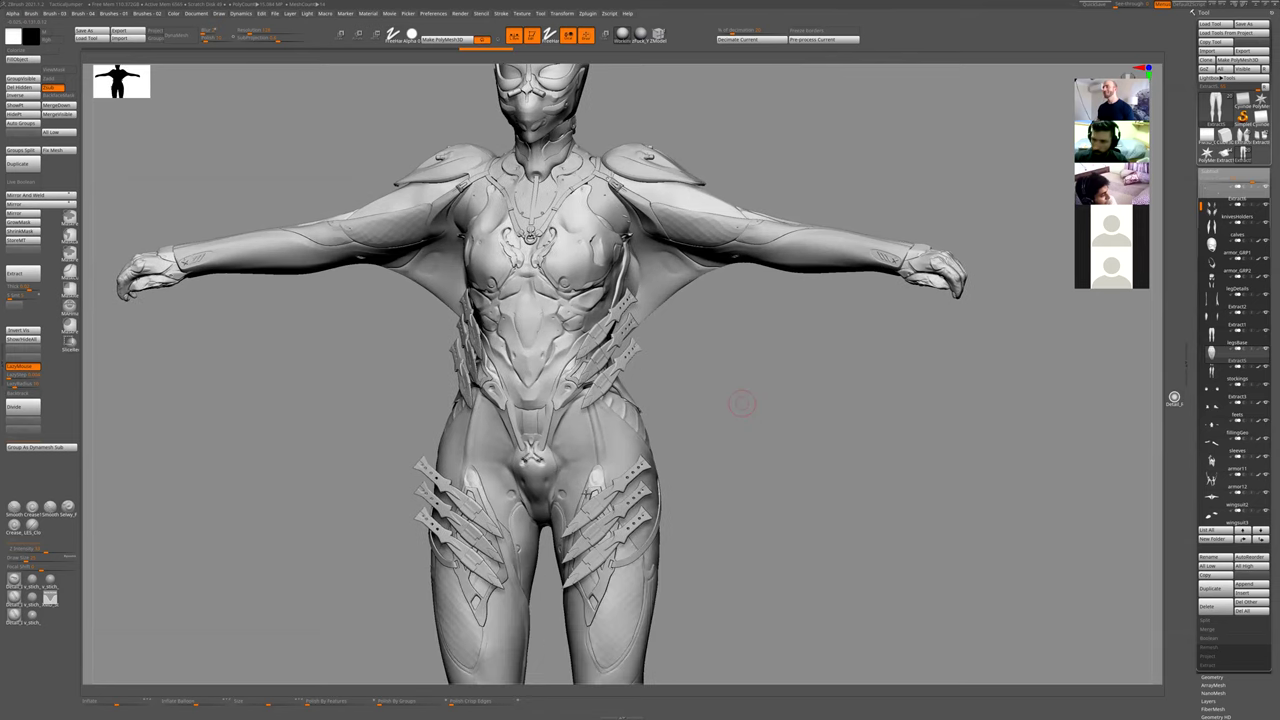
pyautogui.keyDown('alt'); pyautogui.moveTo(742, 403); pyautogui.dragTo(533, 483); pyautogui.keyUp('alt')
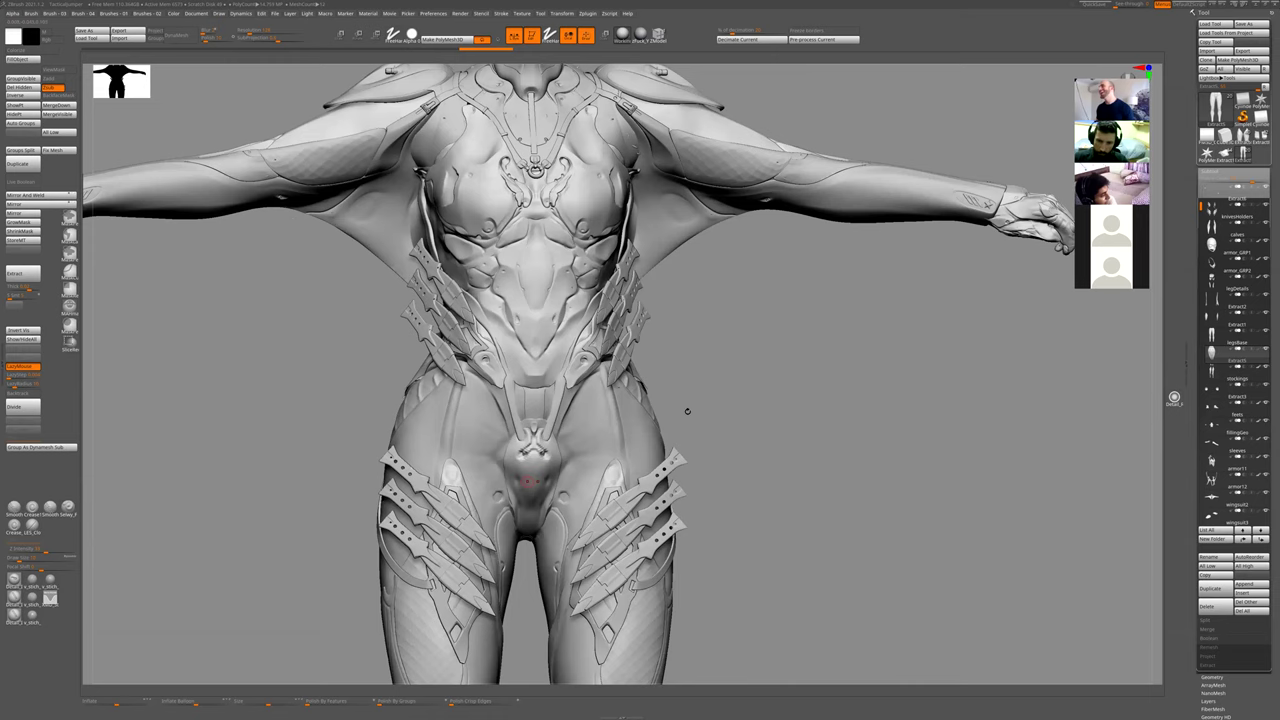
pyautogui.moveTo(686, 409); pyautogui.dragTo(658, 440)
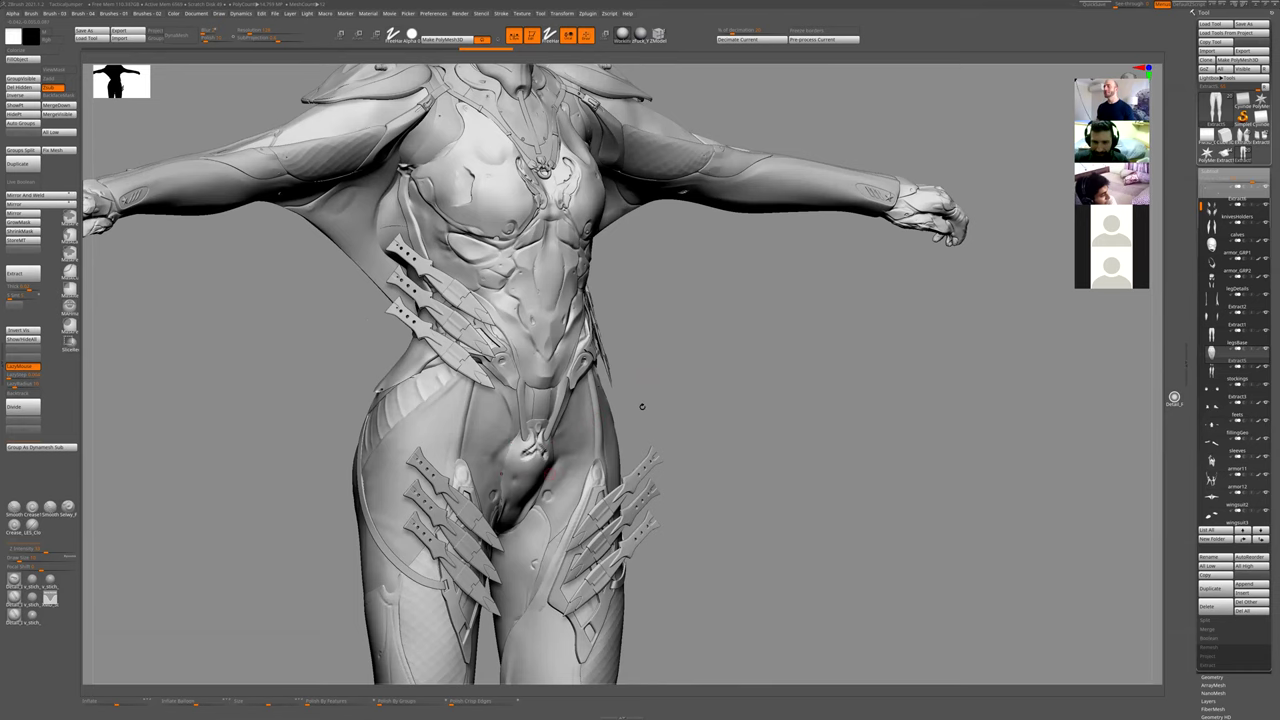
pyautogui.moveTo(643, 406); pyautogui.dragTo(620, 408)
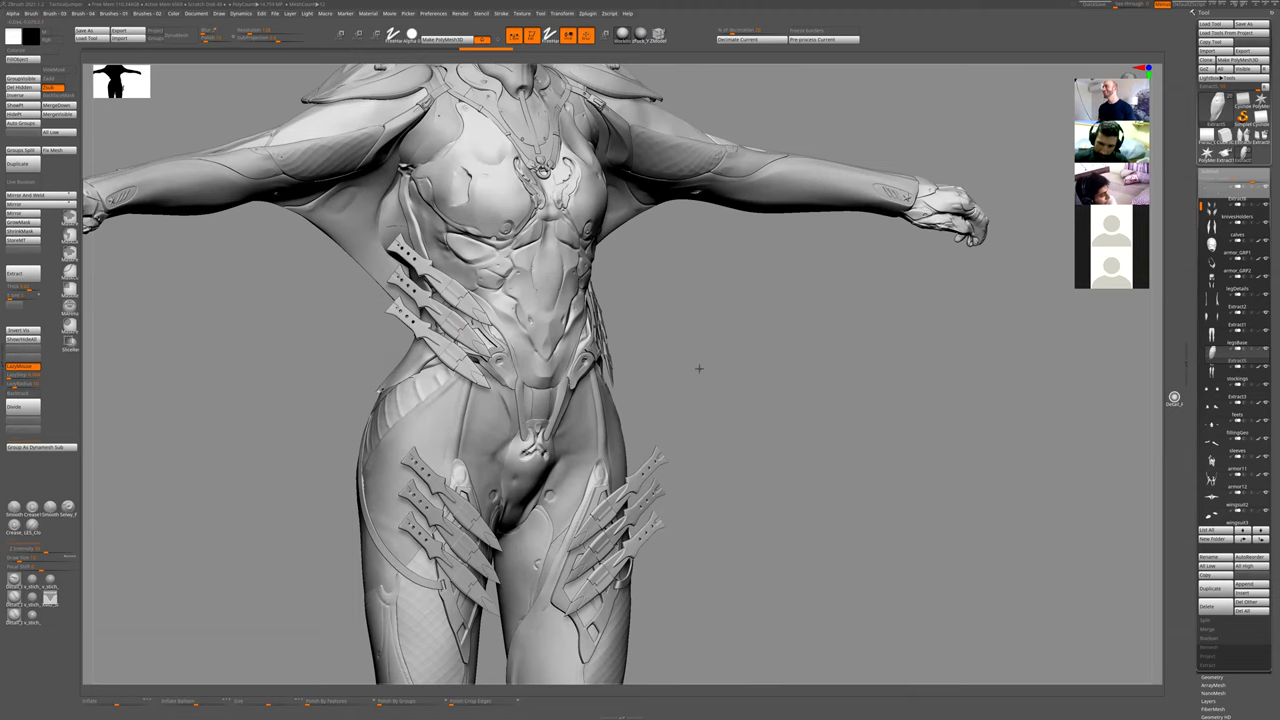
pyautogui.keyDown('ctrl'); pyautogui.moveTo(699, 369); pyautogui.dragTo(664, 409, button='right'); pyautogui.keyUp('ctrl')
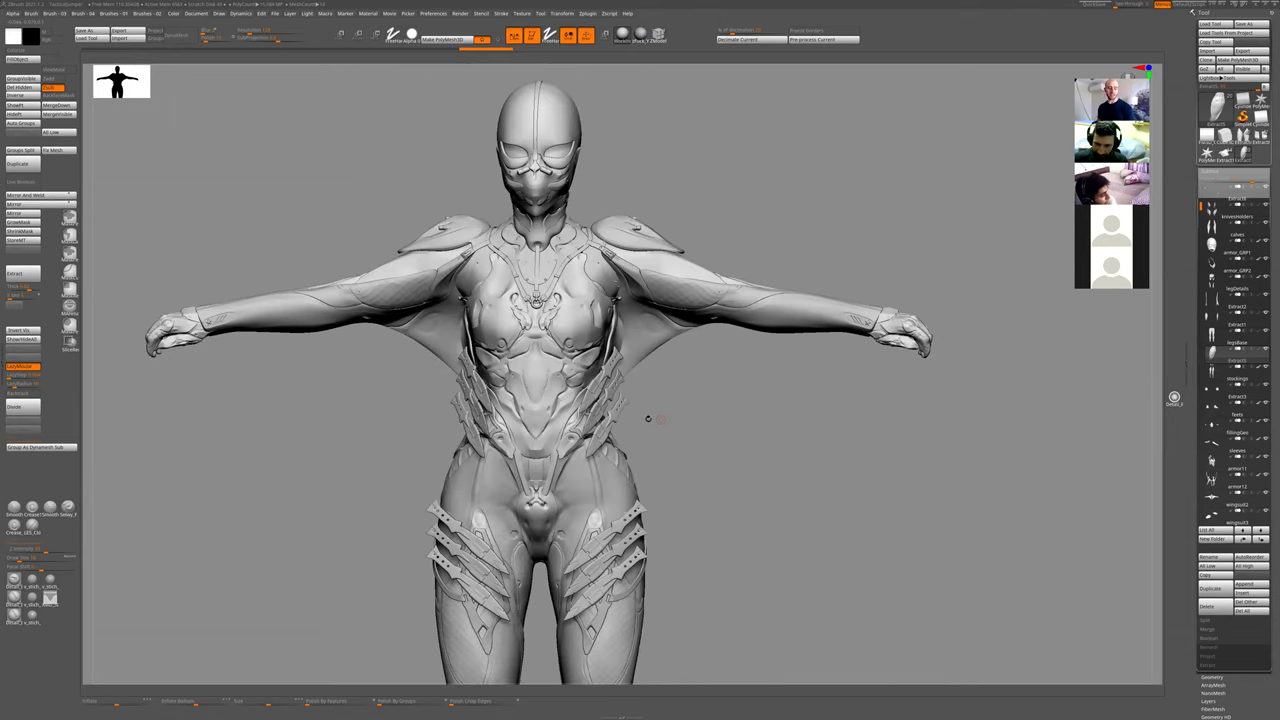
pyautogui.keyDown('ctrl'); pyautogui.moveTo(704, 436); pyautogui.dragTo(788, 368, button='right'); pyautogui.keyUp('ctrl')
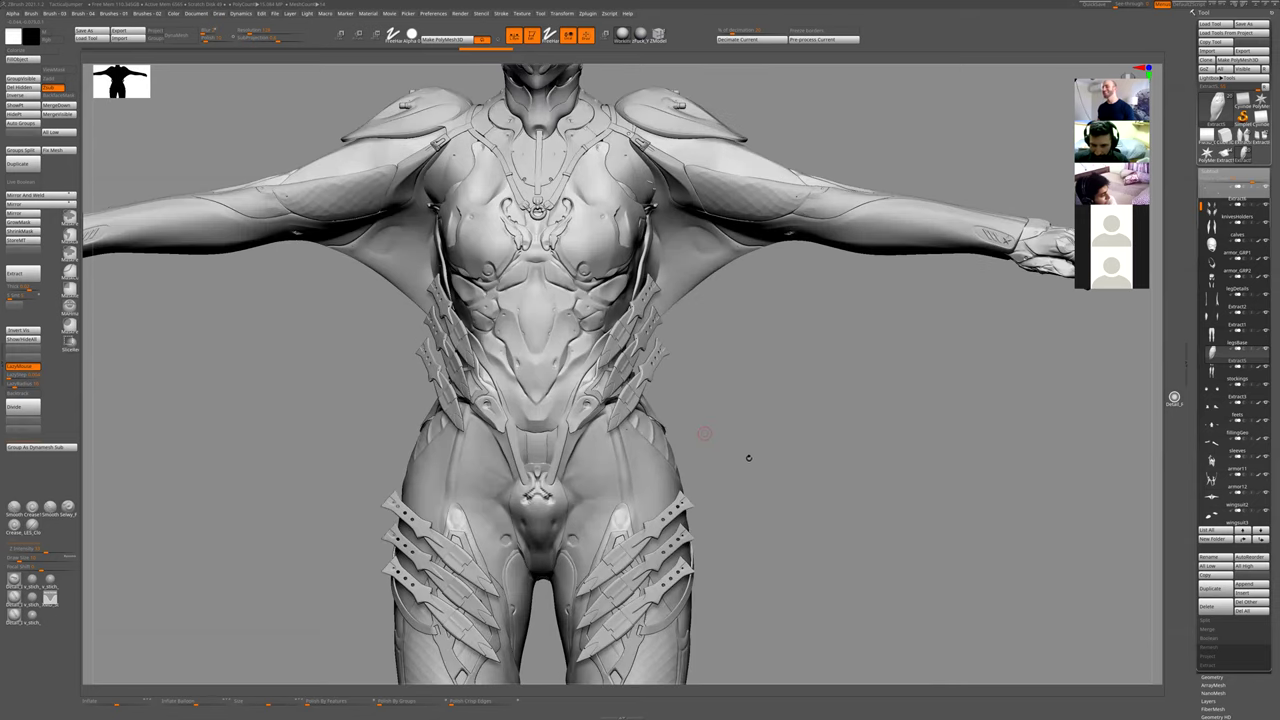
pyautogui.scroll(2, 780, 387)
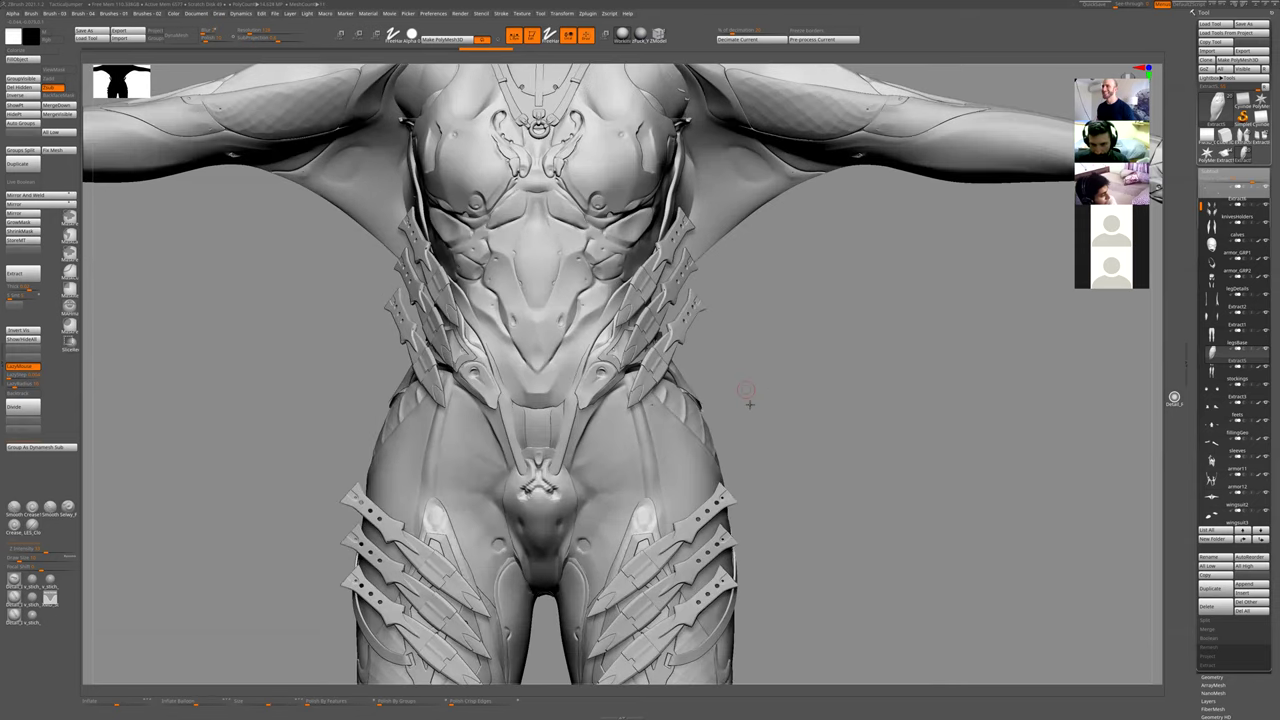
pyautogui.scroll(-3, 724, 426)
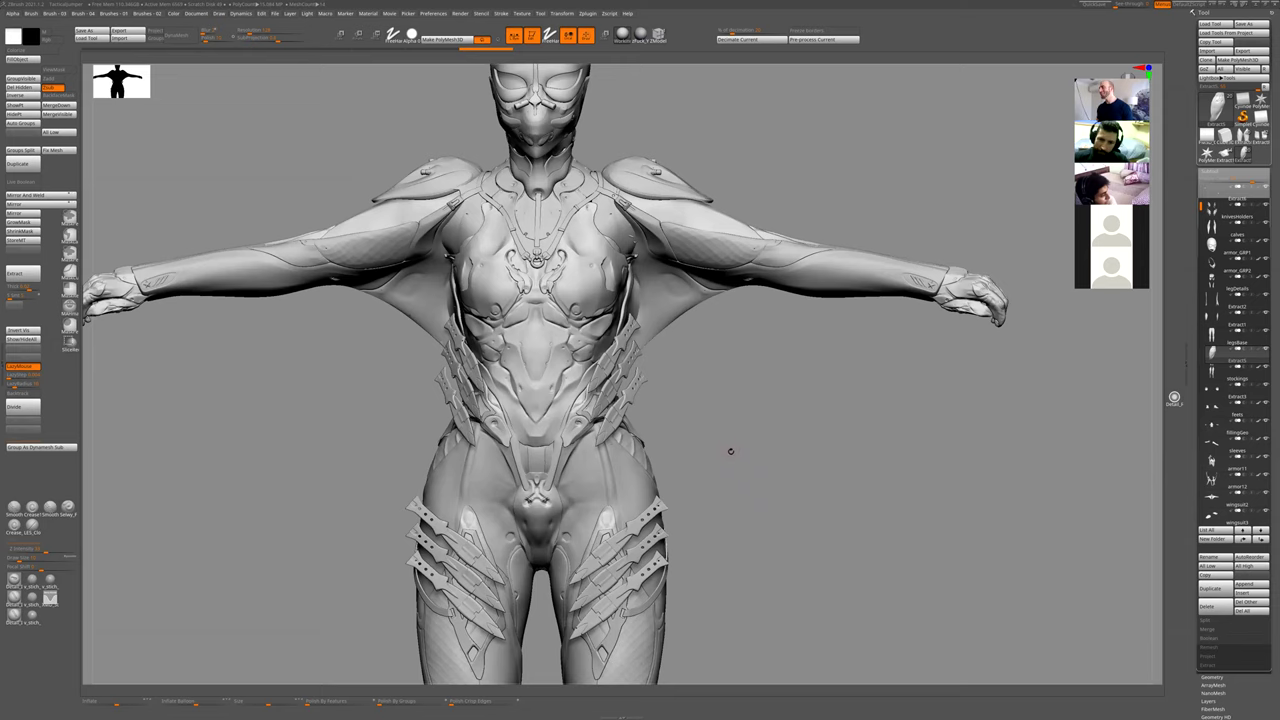
# - Inspect the back plates, spine and rear pelvis armor from behind and the side, and review the figure's front
pyautogui.moveTo(731, 483)
pyautogui.mouseDown()
pyautogui.moveTo(707, 480)
pyautogui.moveTo(737, 477)
pyautogui.mouseUp()
pyautogui.scroll(1, 737, 420)
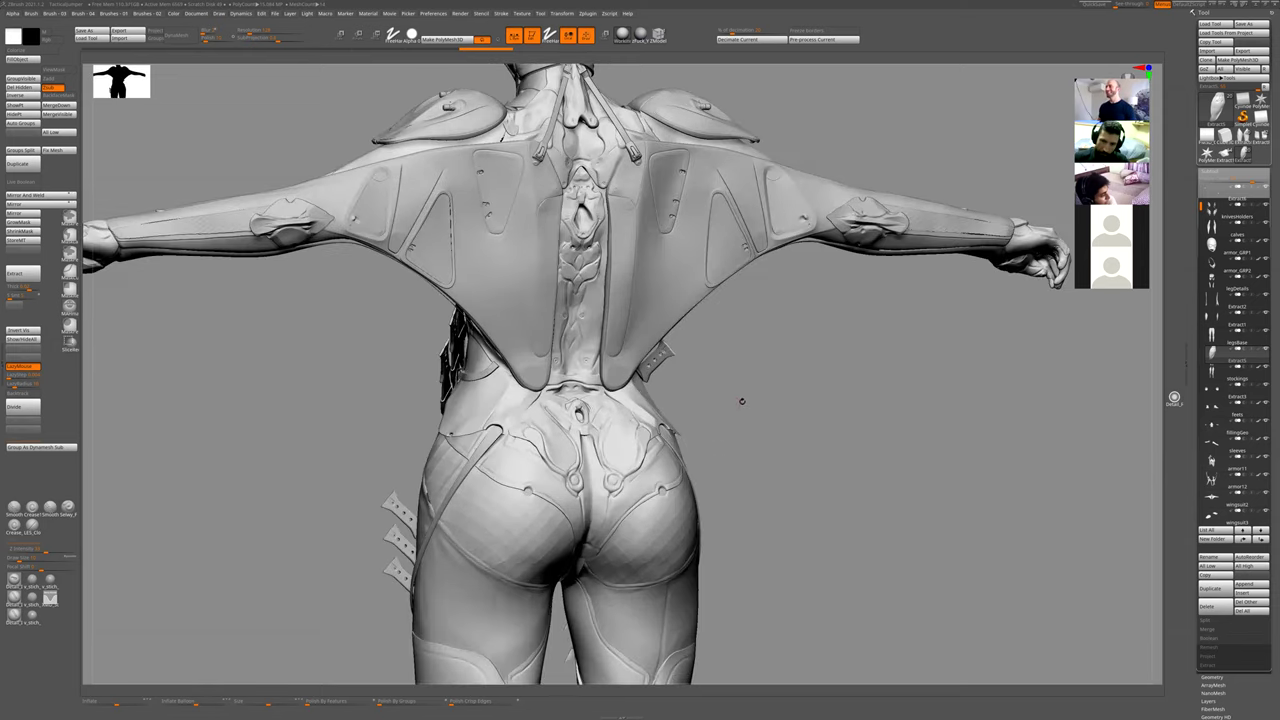
pyautogui.scroll(2, 721, 398)
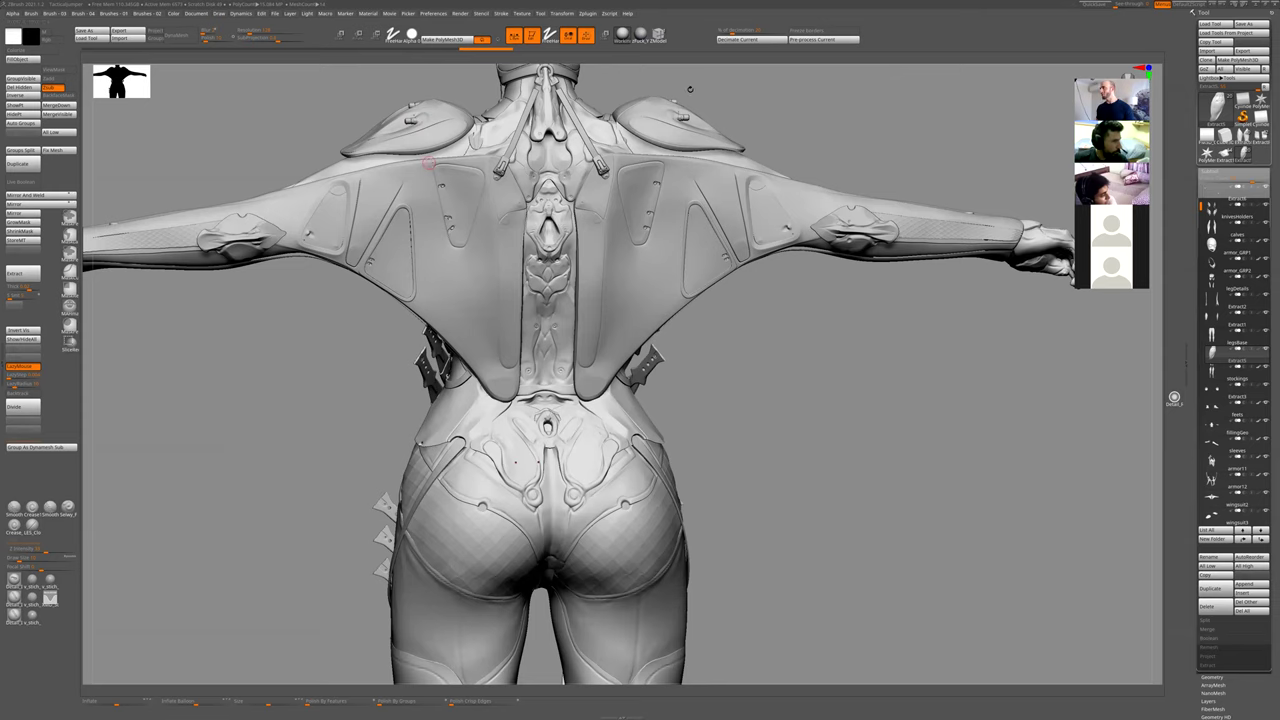
pyautogui.moveTo(747, 404); pyautogui.dragTo(802, 434)
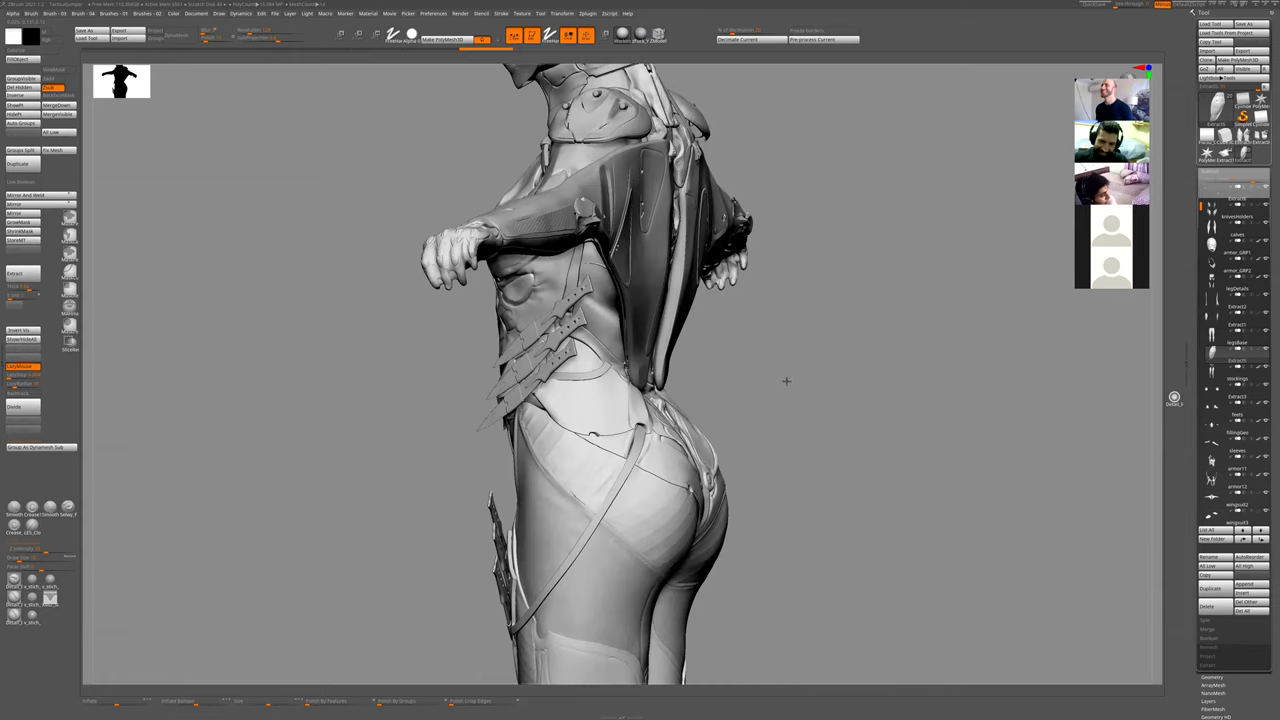
pyautogui.moveTo(787, 381); pyautogui.dragTo(785, 410)
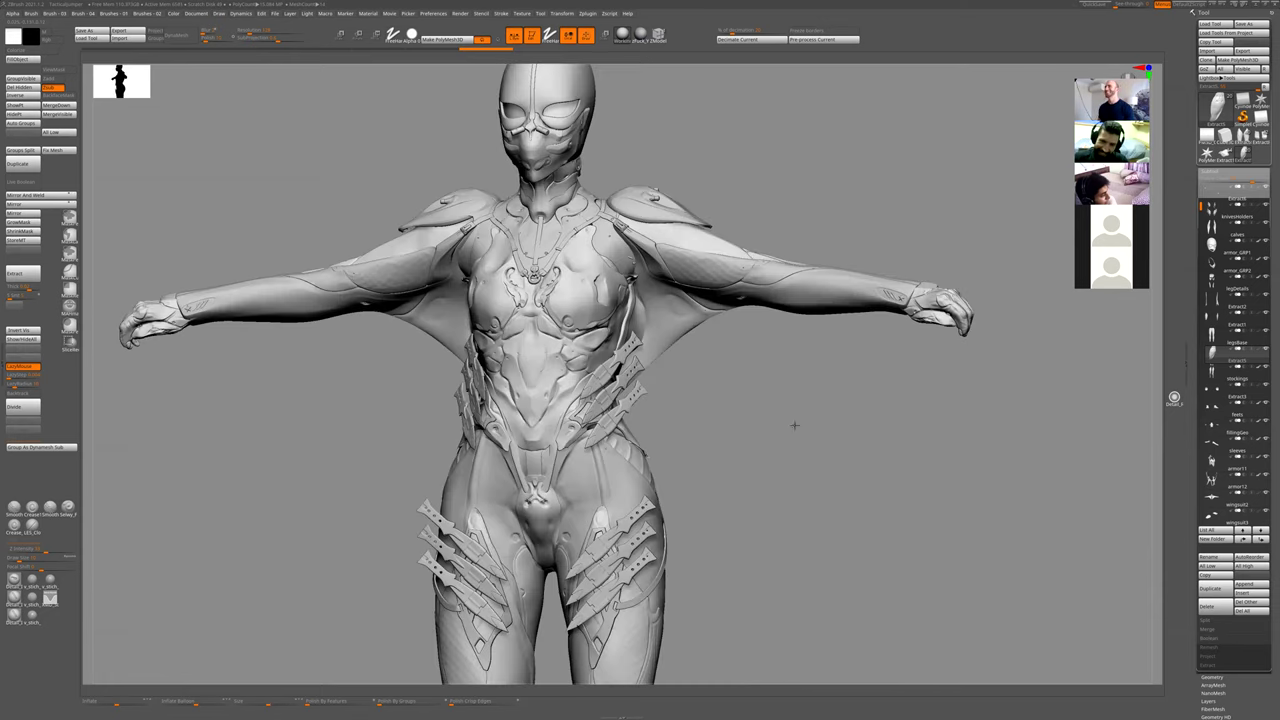
pyautogui.moveTo(769, 460); pyautogui.dragTo(831, 264)
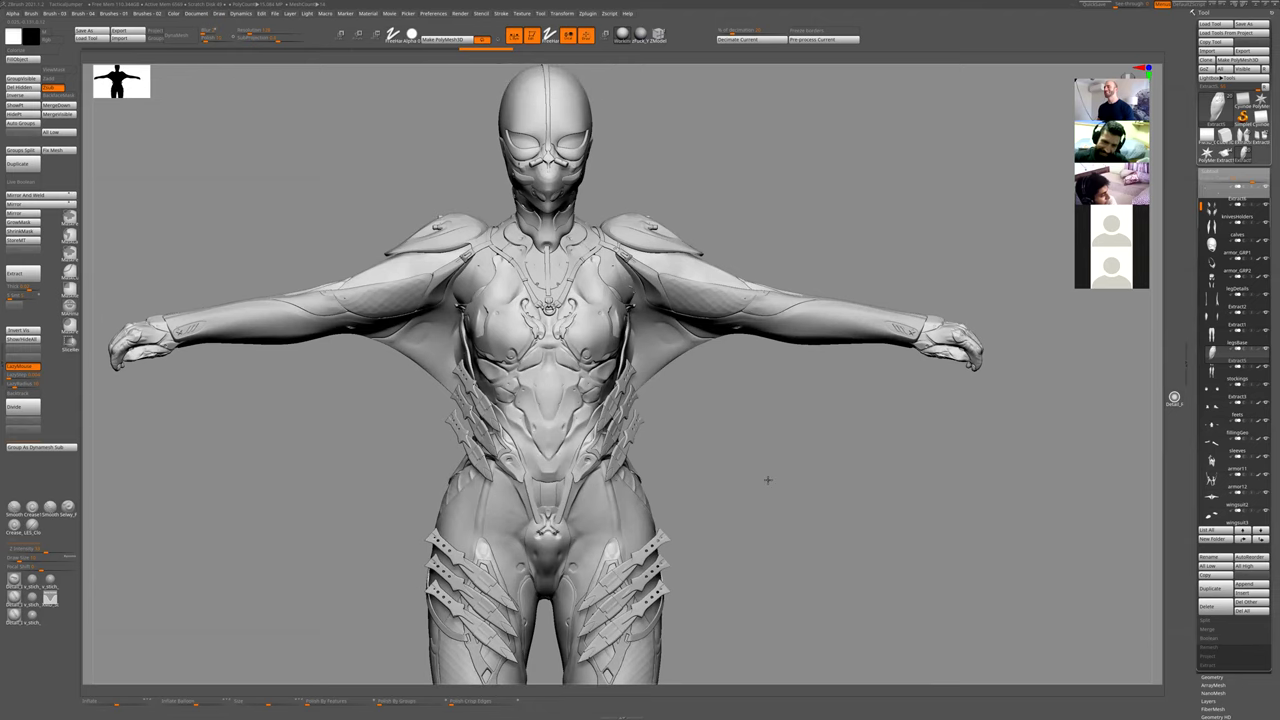
pyautogui.moveTo(766, 469); pyautogui.dragTo(736, 408)
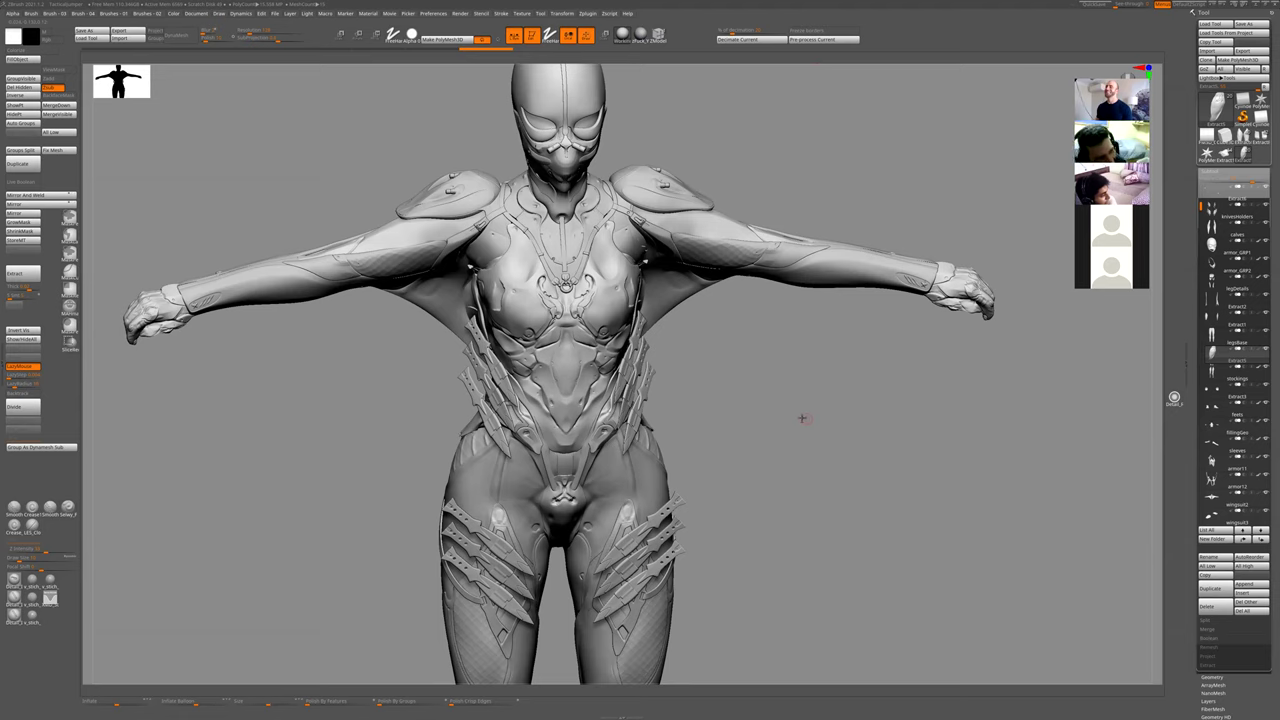
# - Examine the armored character's torso, shoulders and upper-arm panel from several angles, up close and at a distance
pyautogui.moveTo(791, 404); pyautogui.dragTo(780, 314)
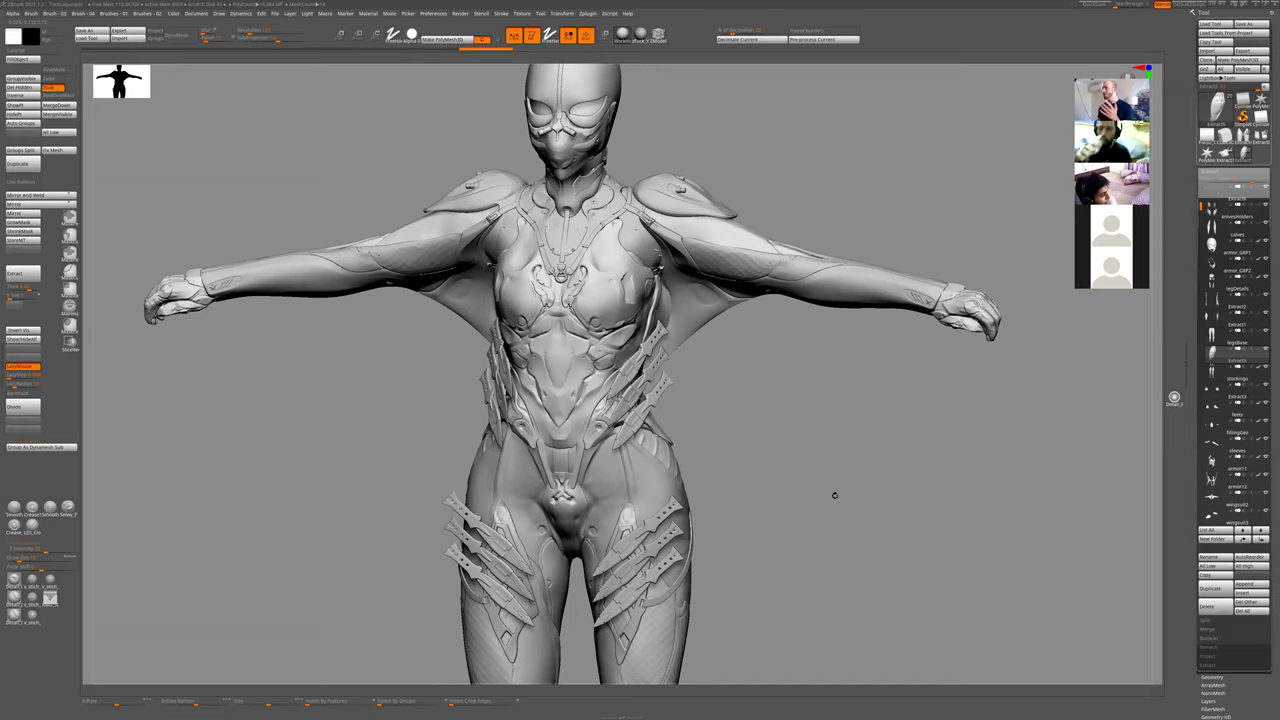
pyautogui.moveTo(823, 420); pyautogui.dragTo(716, 326)
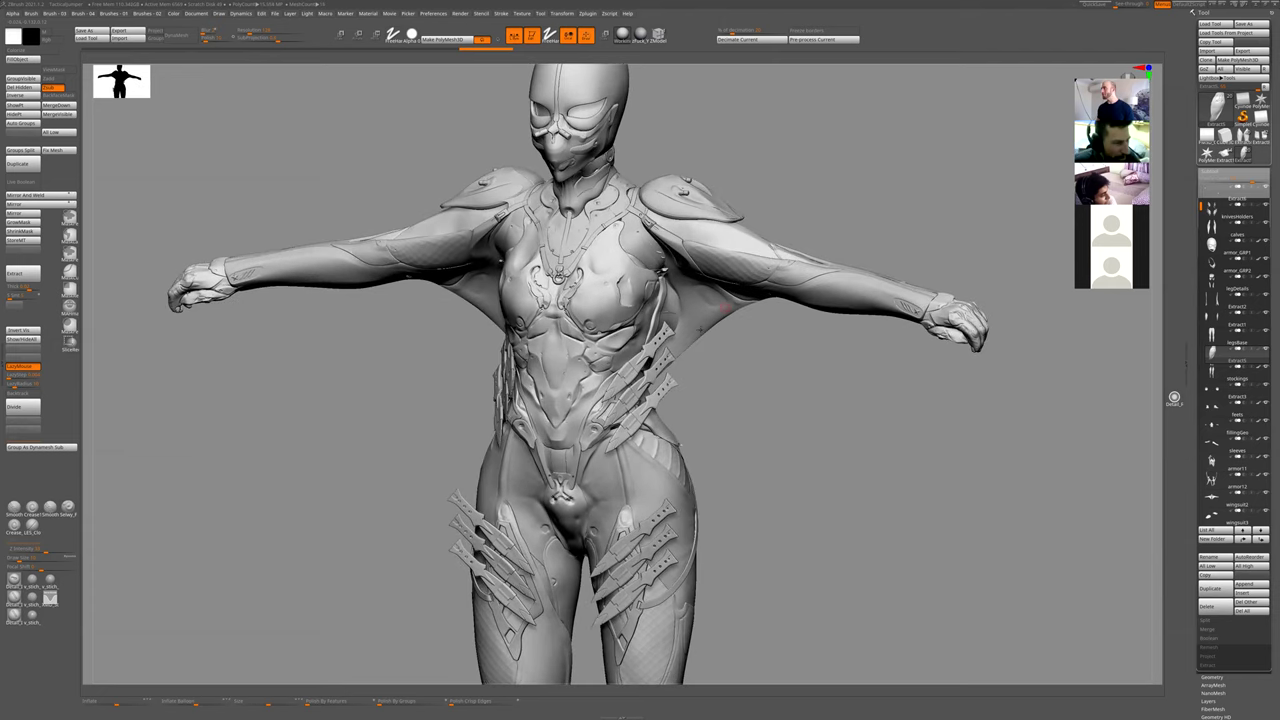
pyautogui.moveTo(789, 434); pyautogui.dragTo(766, 391)
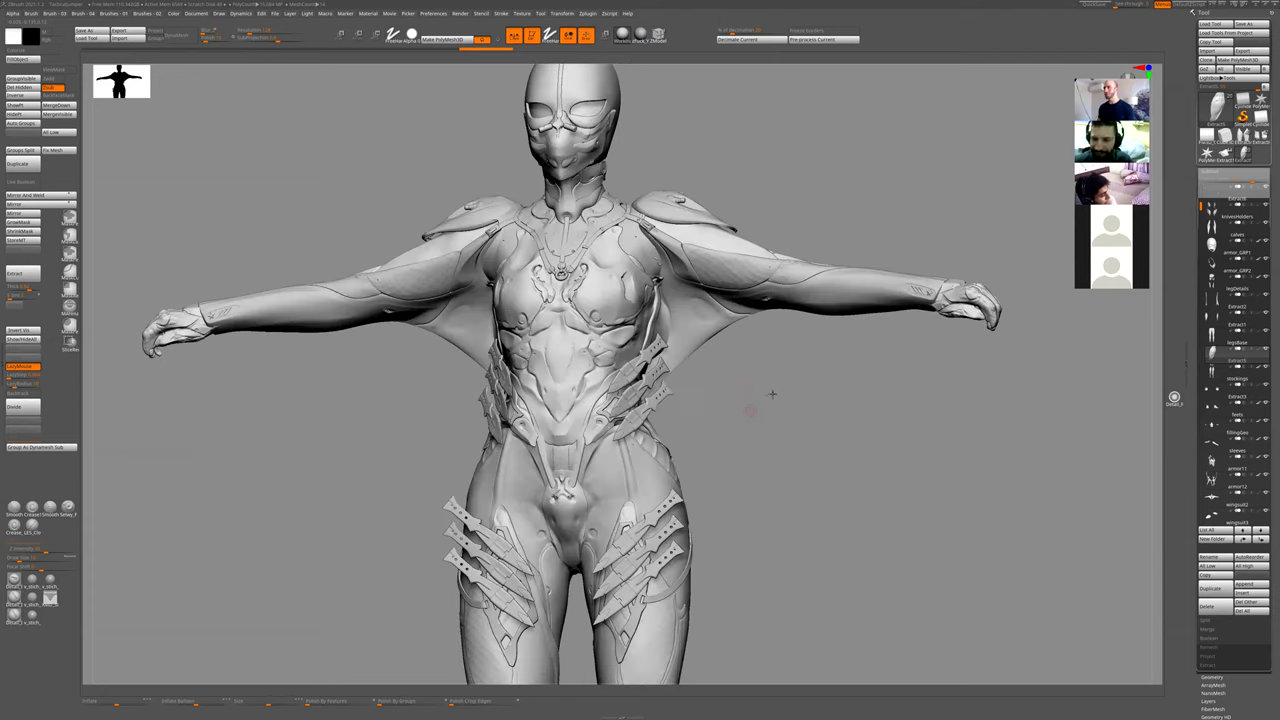
pyautogui.moveTo(791, 225); pyautogui.dragTo(845, 264)
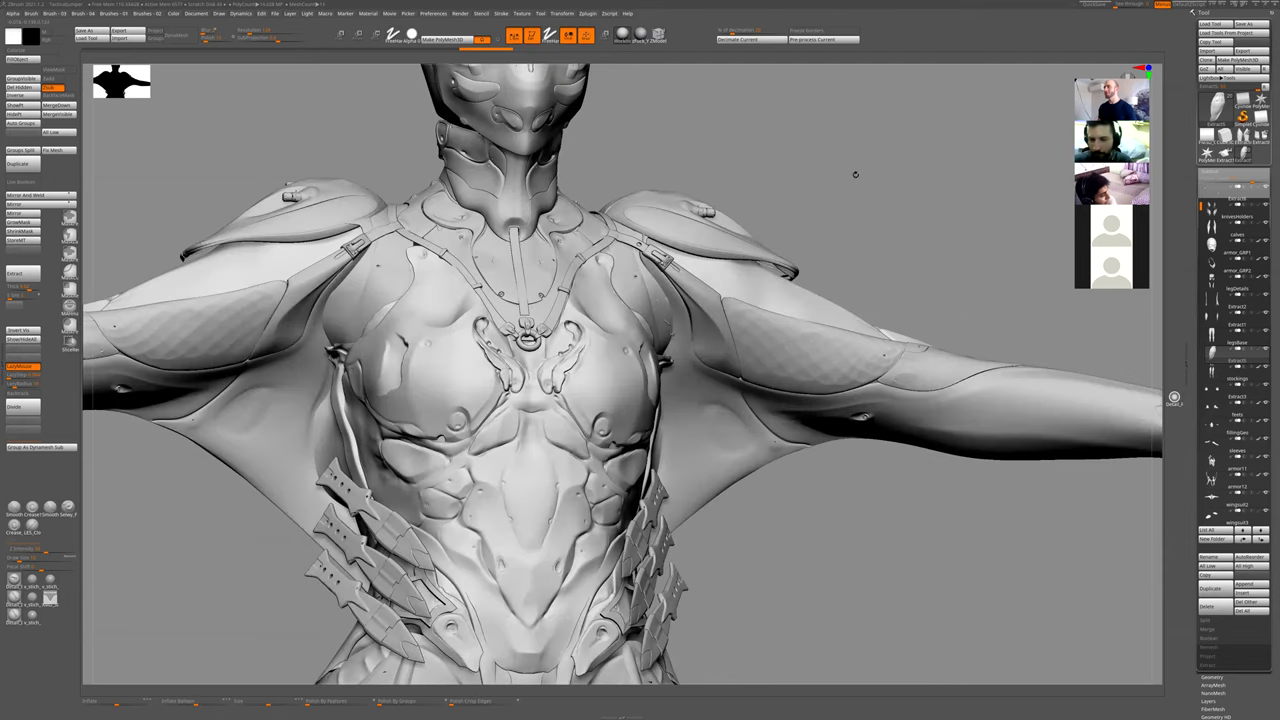
pyautogui.moveTo(857, 151); pyautogui.dragTo(846, 151)
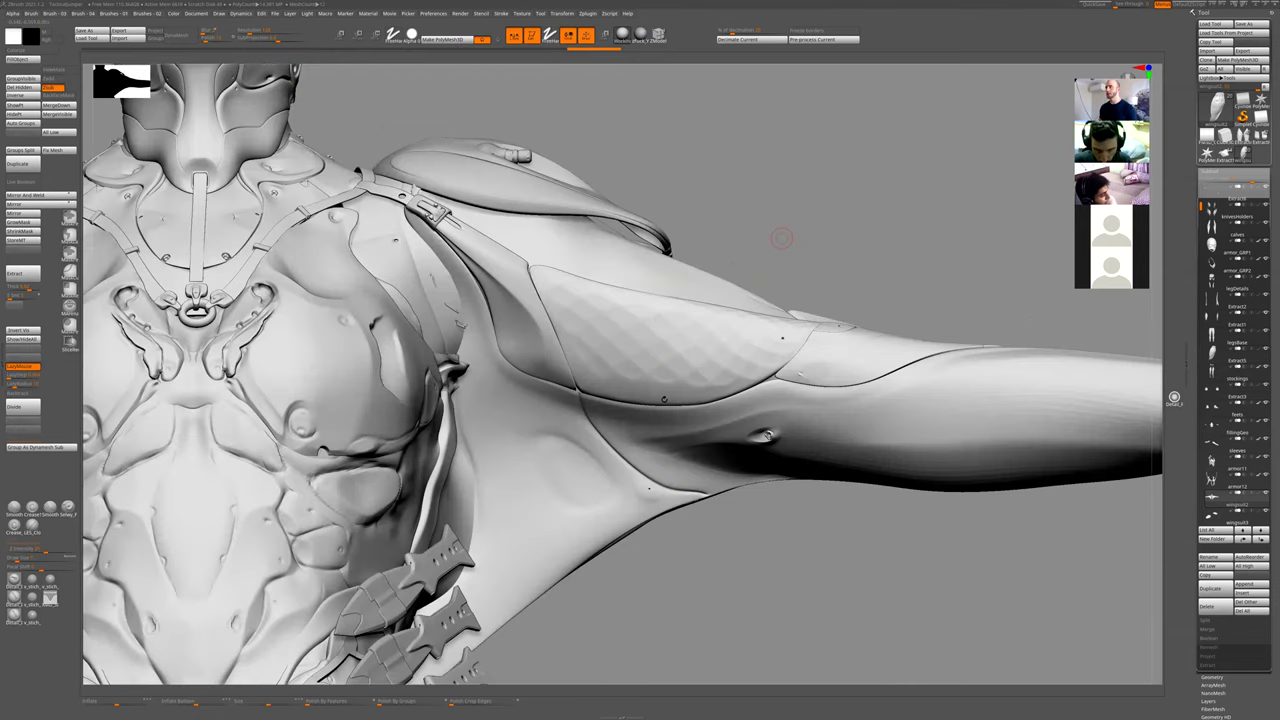
pyautogui.press('f')
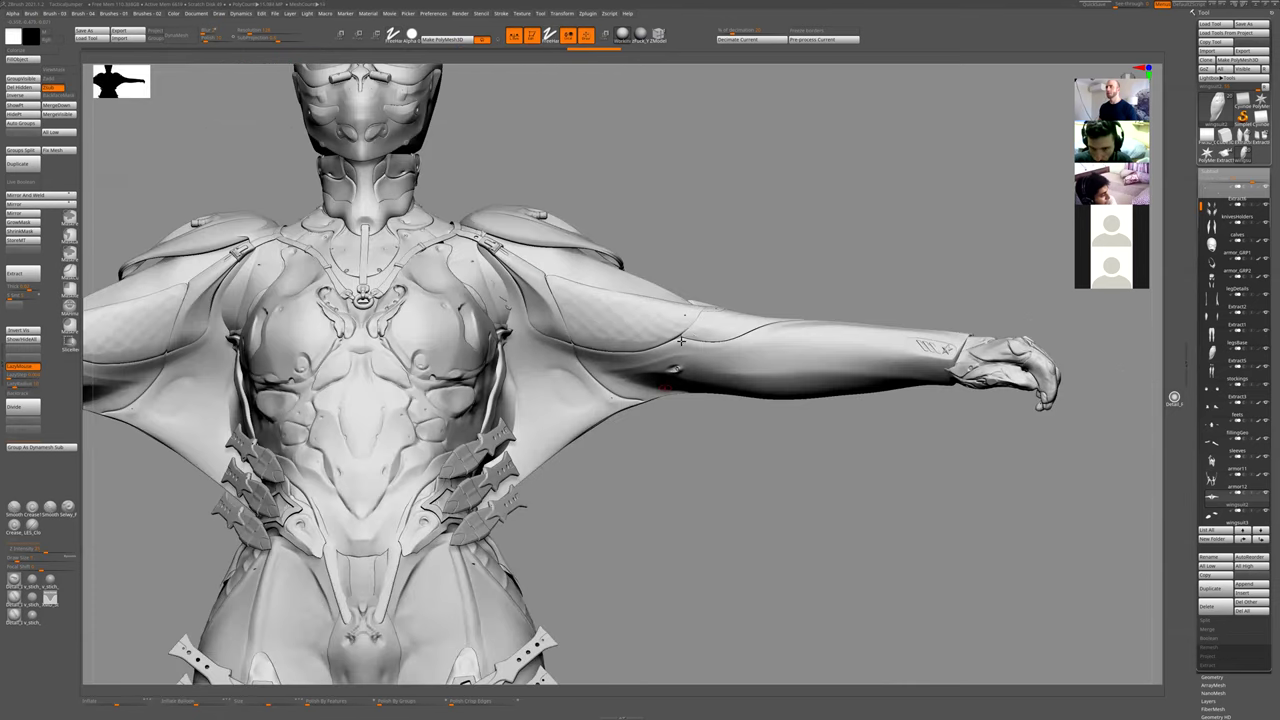
pyautogui.keyDown('alt'); pyautogui.moveTo(723, 273); pyautogui.dragTo(668, 354); pyautogui.keyUp('alt')
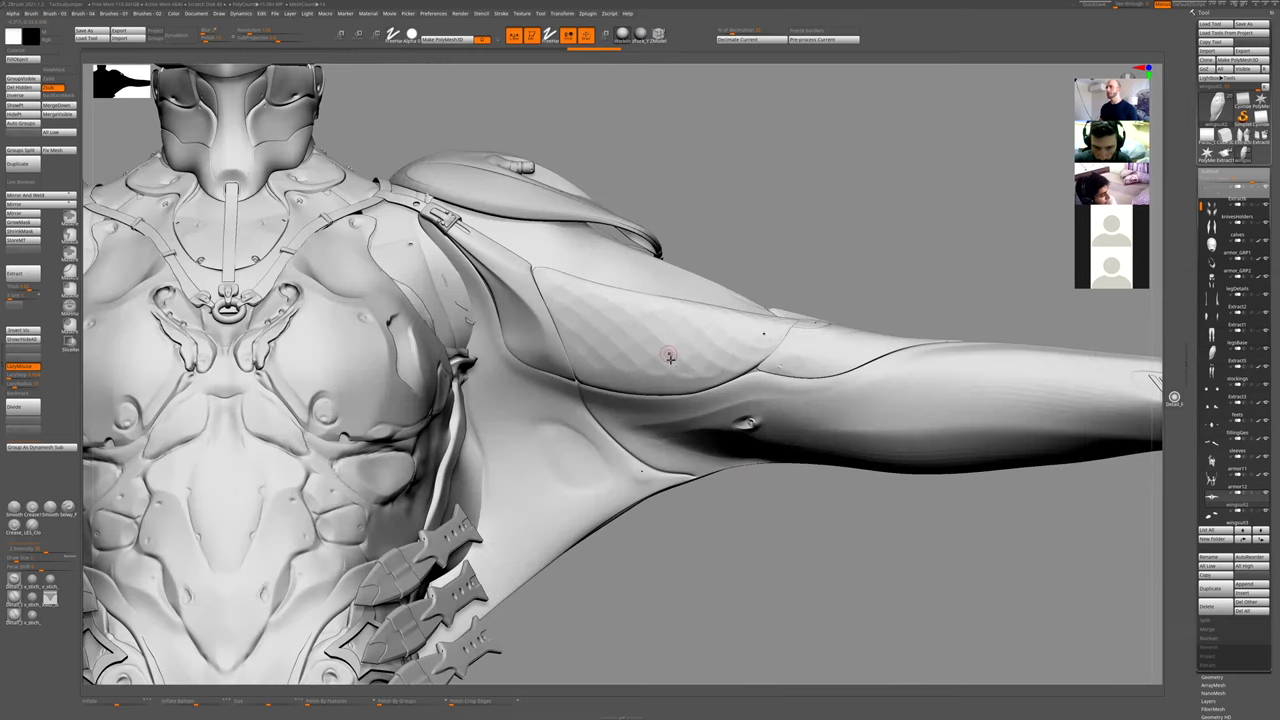
# - Redo the later edits to the wingsuit's upper-arm scale pattern through the undo history, and review the upper body
pyautogui.hotkey('ctrl', 'shift', 'z')
pyautogui.hotkey('ctrl', 'shift', 'z')
pyautogui.hotkey('ctrl', 'shift', 'z')
pyautogui.hotkey('ctrl', 'shift', 'z')
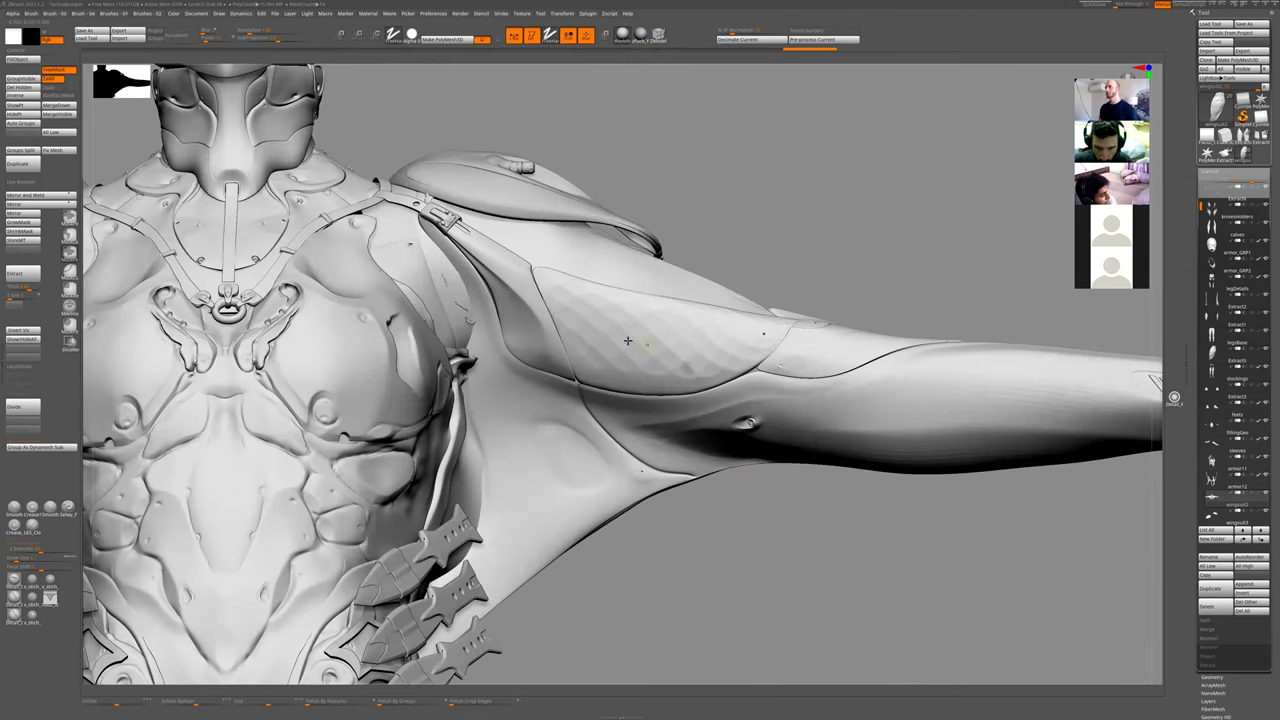
pyautogui.hotkey('ctrl', 'shift', 'z')
pyautogui.hotkey('ctrl', 'shift', 'z')
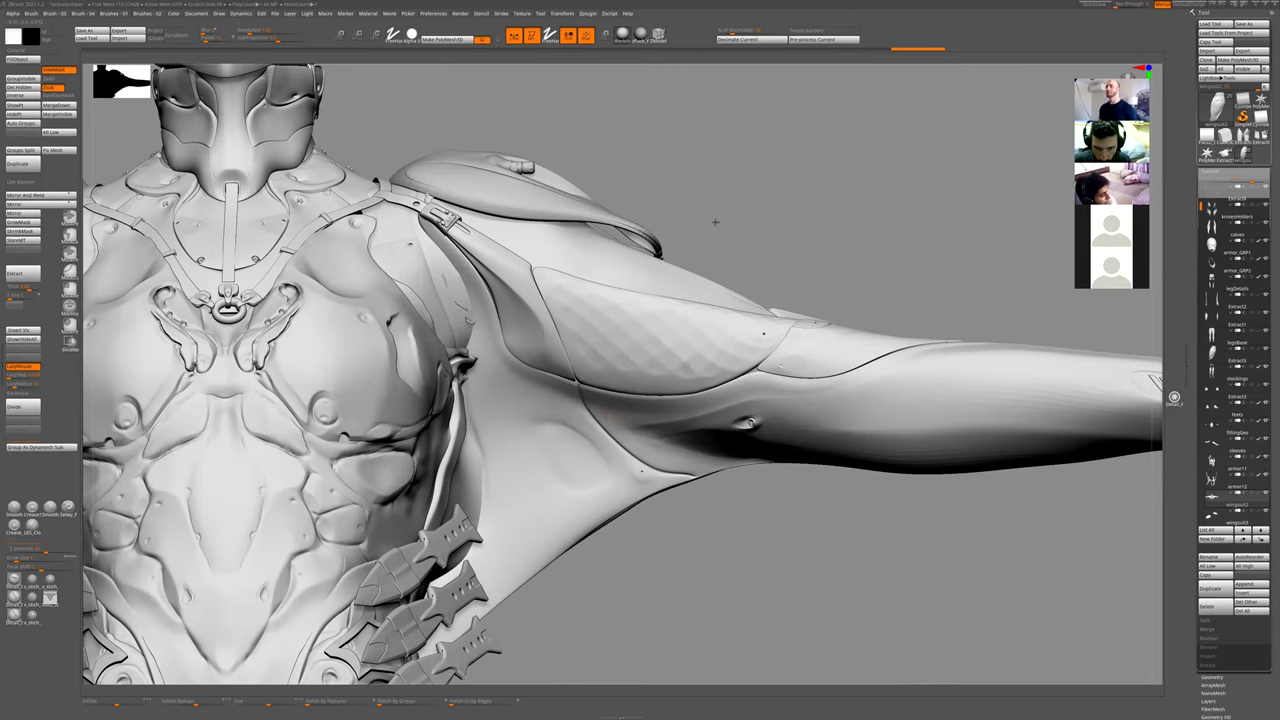
pyautogui.press('f')
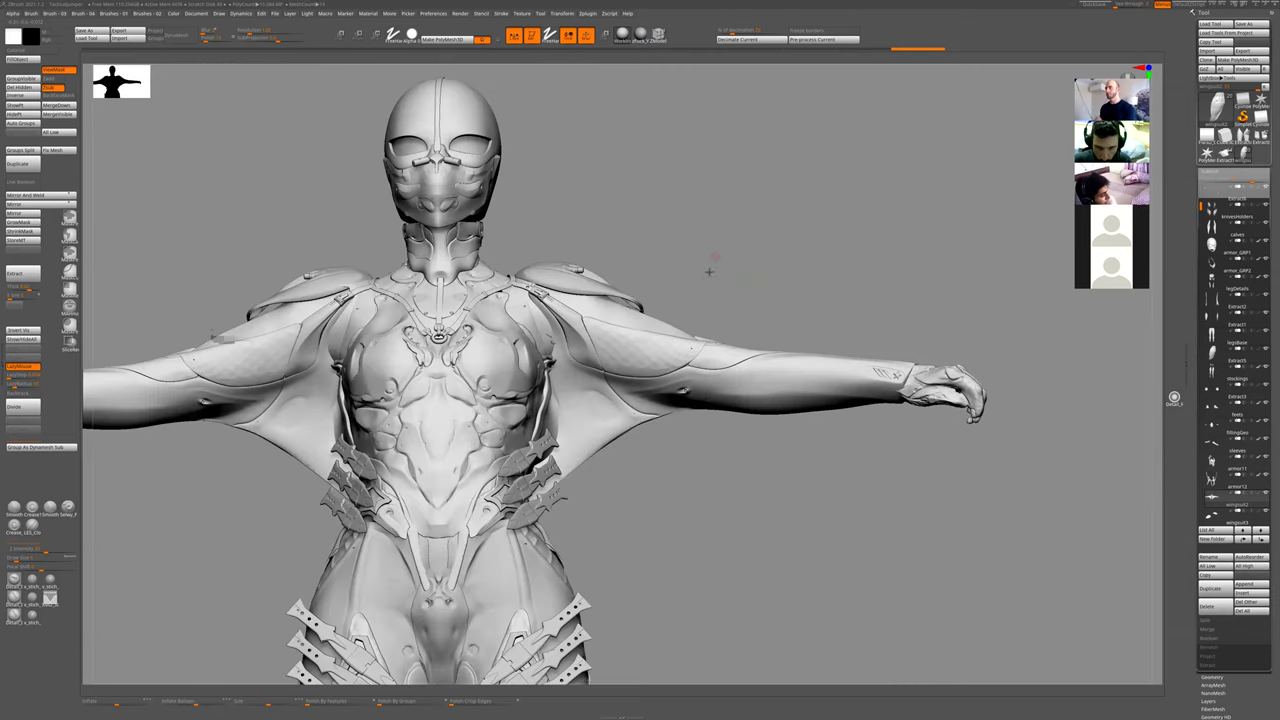
pyautogui.moveTo(709, 272); pyautogui.dragTo(708, 278)
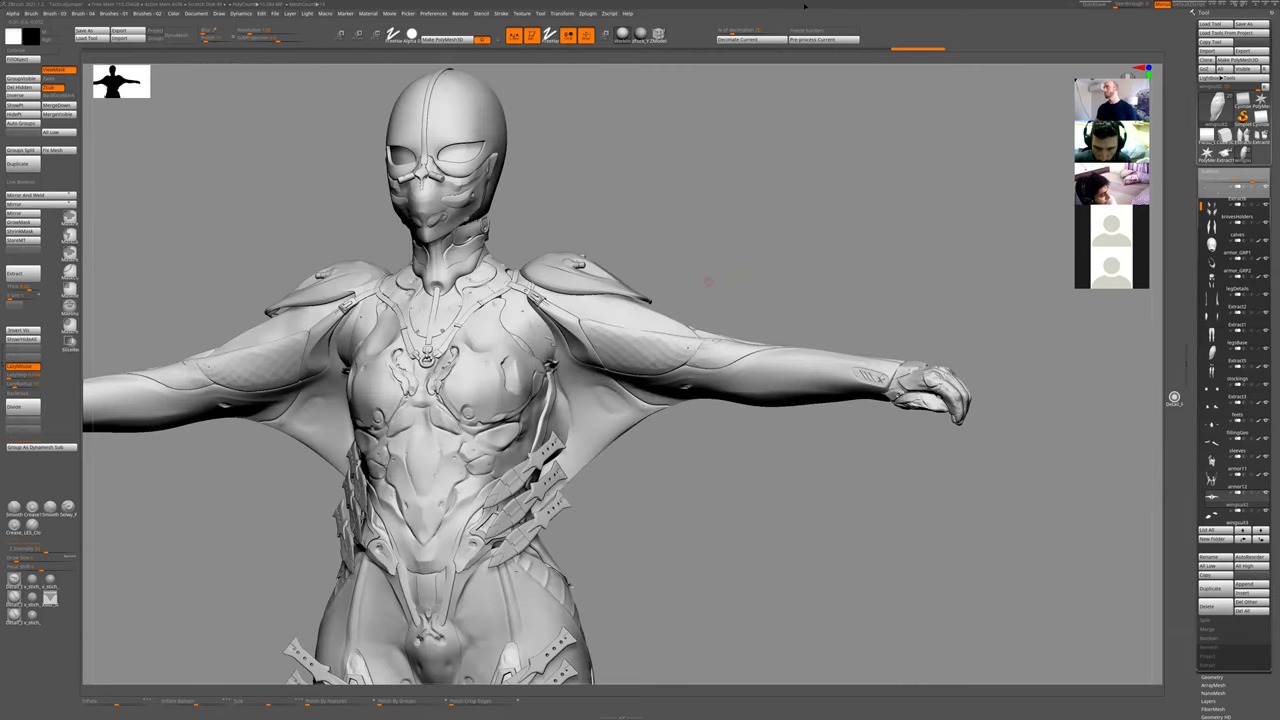
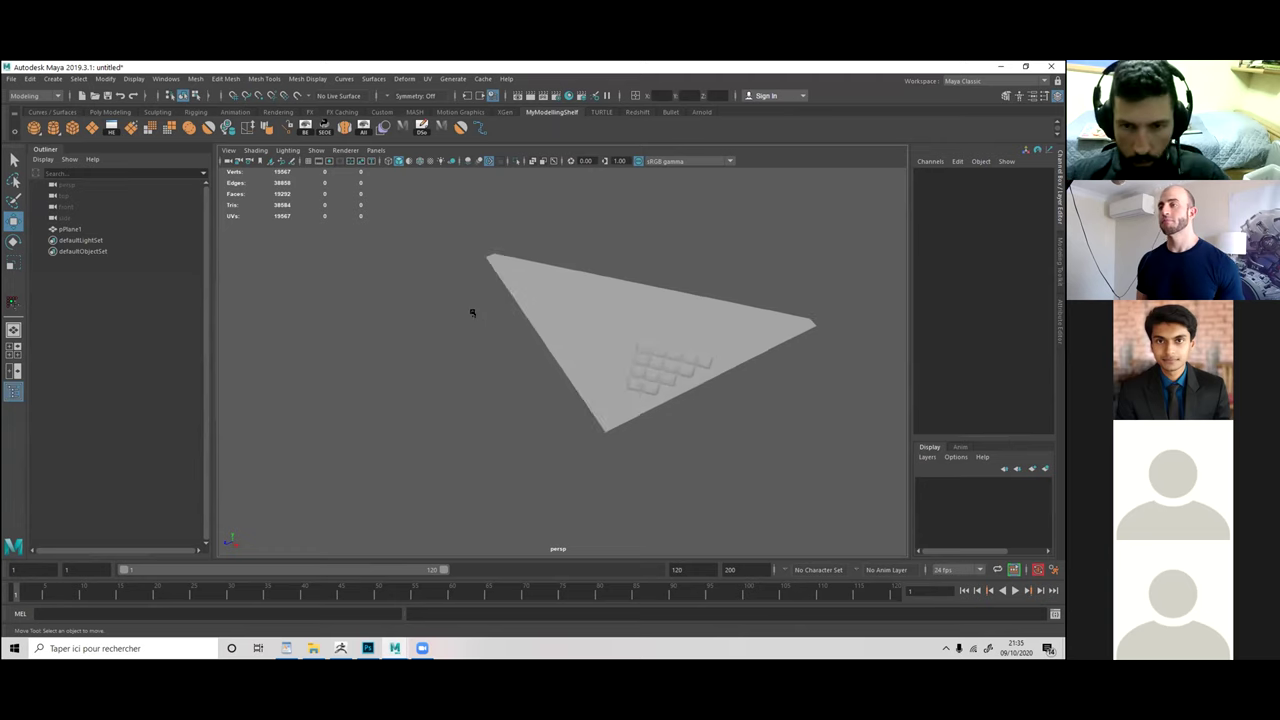
# - Create a polygon plane, enlarge it uniformly, and move it along Z to sit beside the triangular mesh
pyautogui.click(92, 128)
pyautogui.scroll(-6, 480, 340)
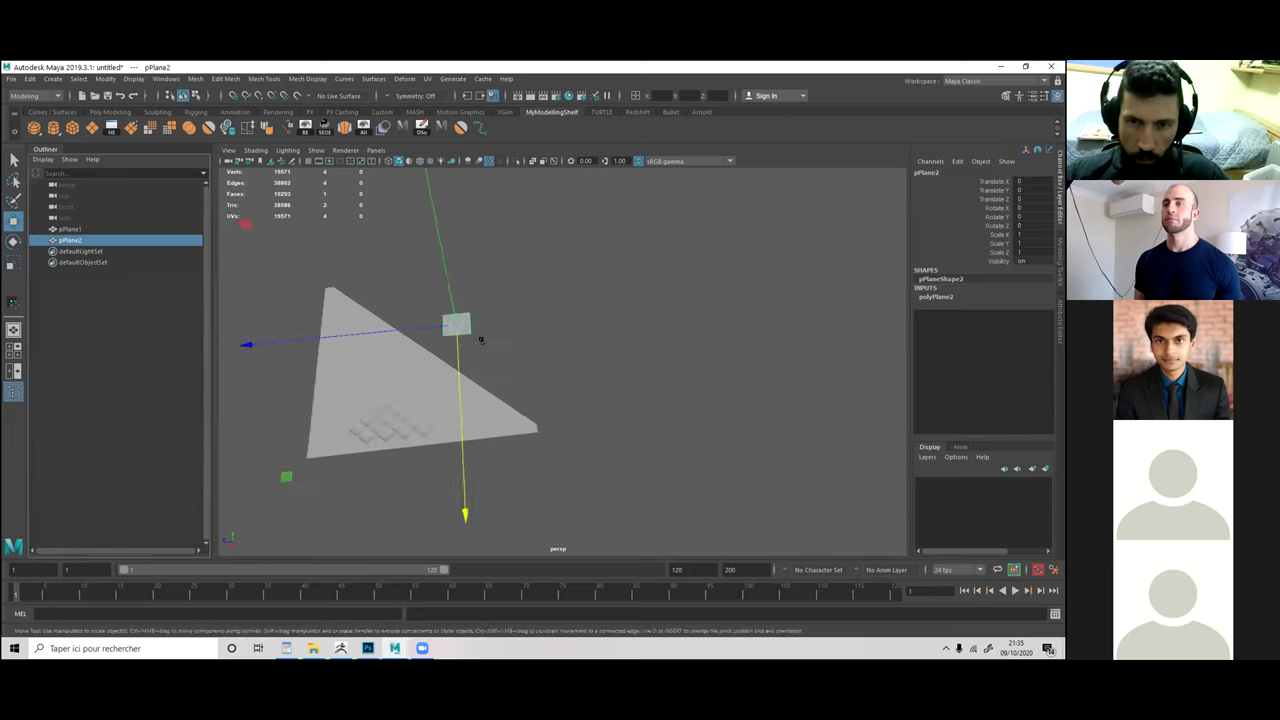
pyautogui.press('r')
pyautogui.moveTo(420, 325); pyautogui.dragTo(640, 412, button='middle')
pyautogui.press('w')
pyautogui.keyDown('shift'); pyautogui.moveTo(533, 430); pyautogui.dragTo(654, 432, button='middle'); pyautogui.keyUp('shift')
pyautogui.scroll(4, 651, 433)
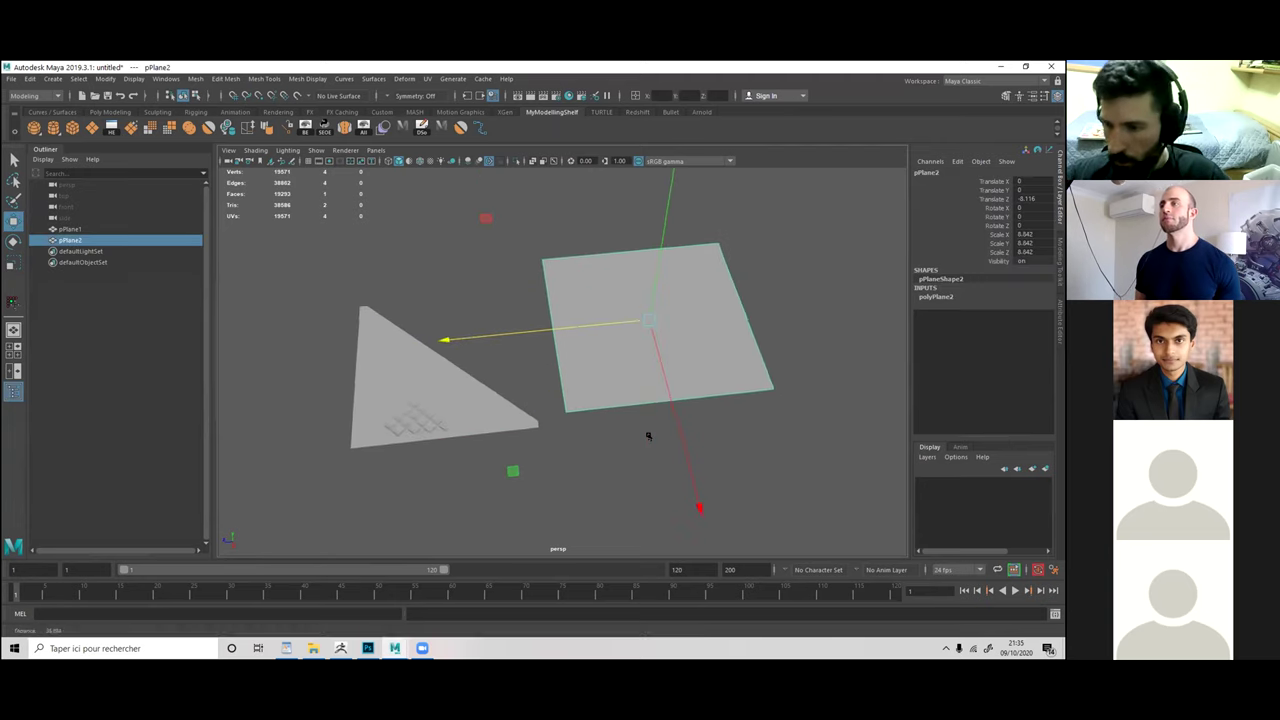
# - Smooth the square plane three times to subdivide it into an 8 by 8 grid of faces
pyautogui.press('g')
pyautogui.press('g')
pyautogui.press('g')
pyautogui.press('w')
pyautogui.click(750, 440)
pyautogui.keyDown('alt'); pyautogui.moveTo(755, 440); pyautogui.dragTo(637, 463, button='middle'); pyautogui.keyUp('alt')
# - Extrude all vertices of the square plane and delete the original center vertices to form a diamond pattern
pyautogui.click(600, 410)
pyautogui.press('F9')
pyautogui.moveTo(374, 241); pyautogui.dragTo(696, 463)
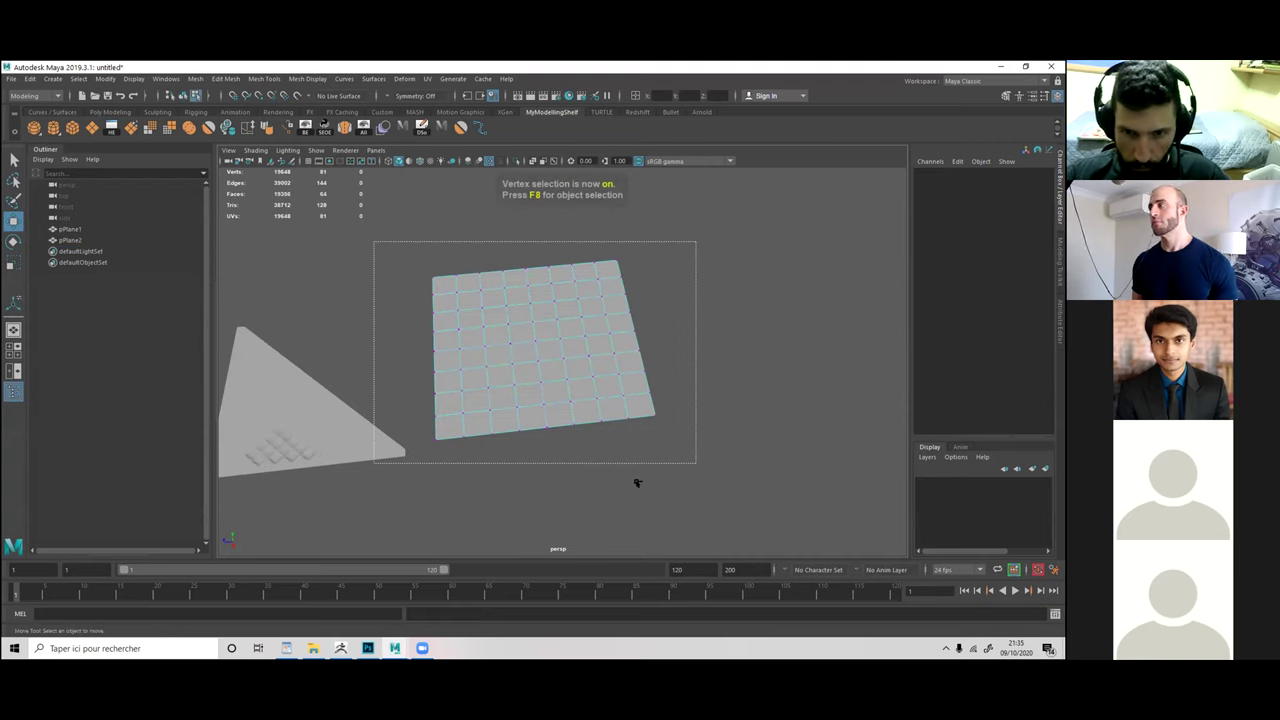
pyautogui.press('f')
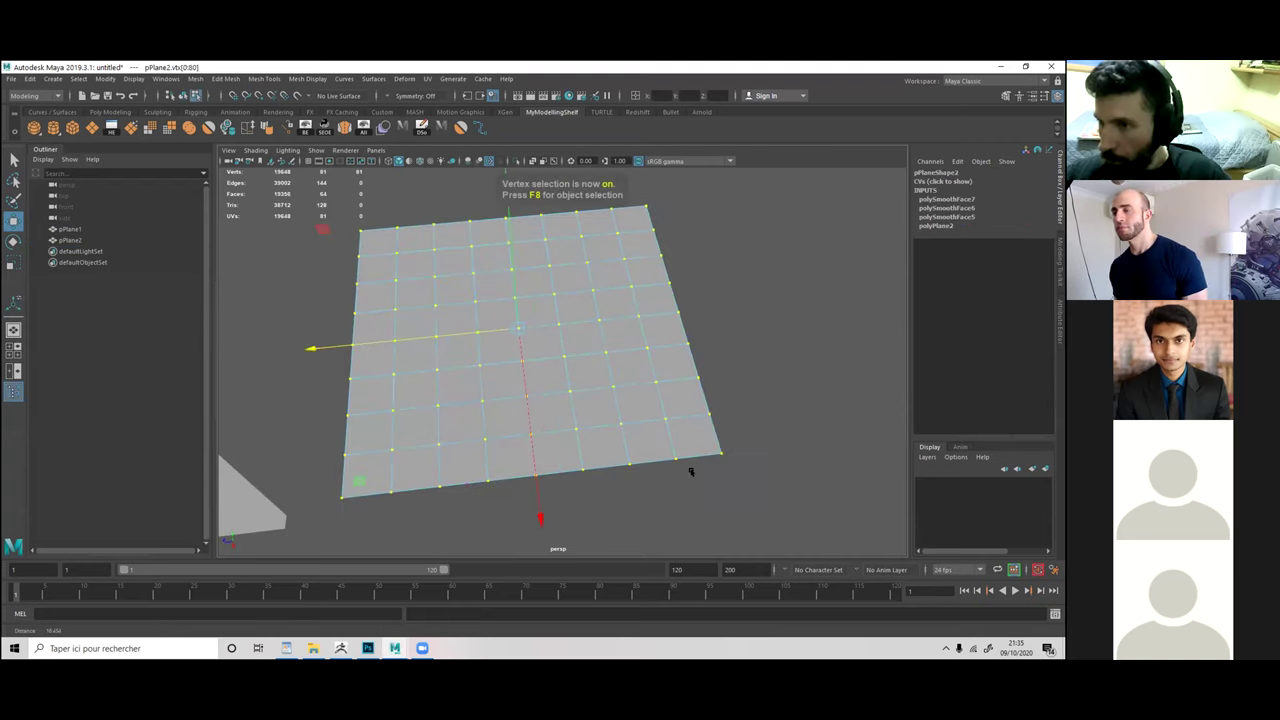
pyautogui.keyDown('ctrl'); pyautogui.click(583, 469); pyautogui.keyUp('ctrl')
pyautogui.scroll(2, 587, 375)
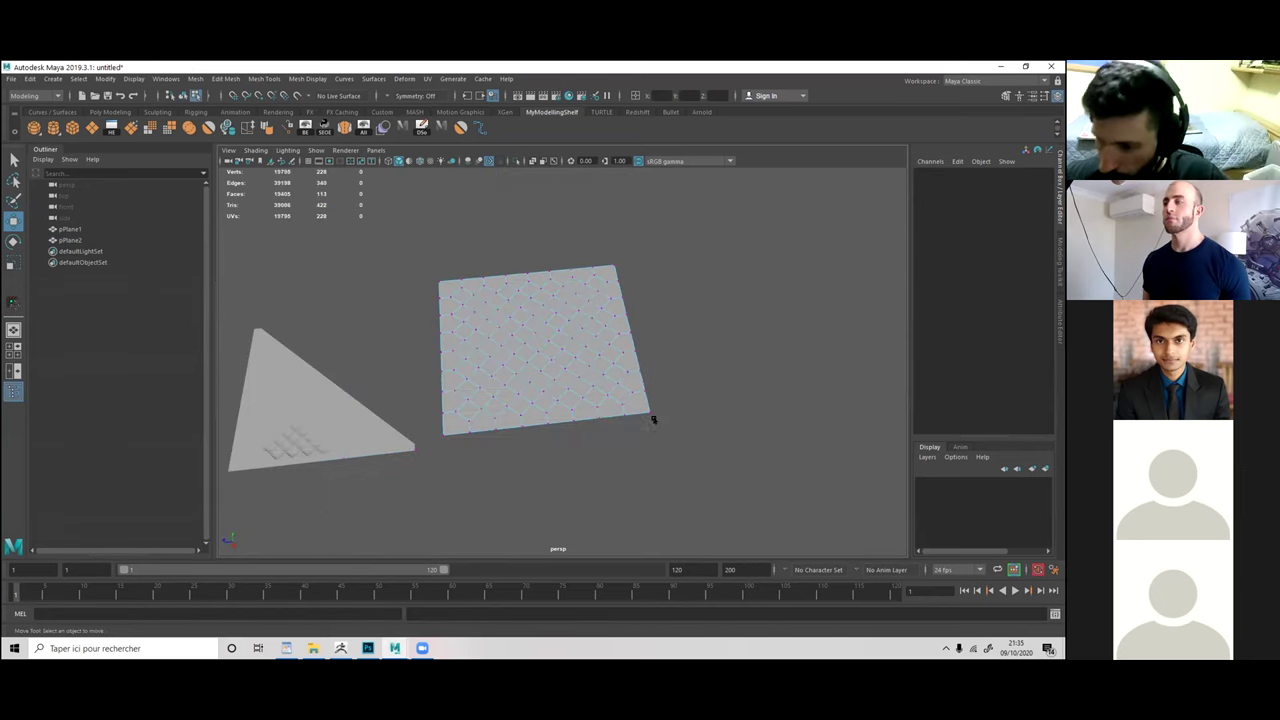
# - Merge all overlapping vertices of the diamond-patterned plane and switch to its edges
pyautogui.scroll(-2, 645, 400)
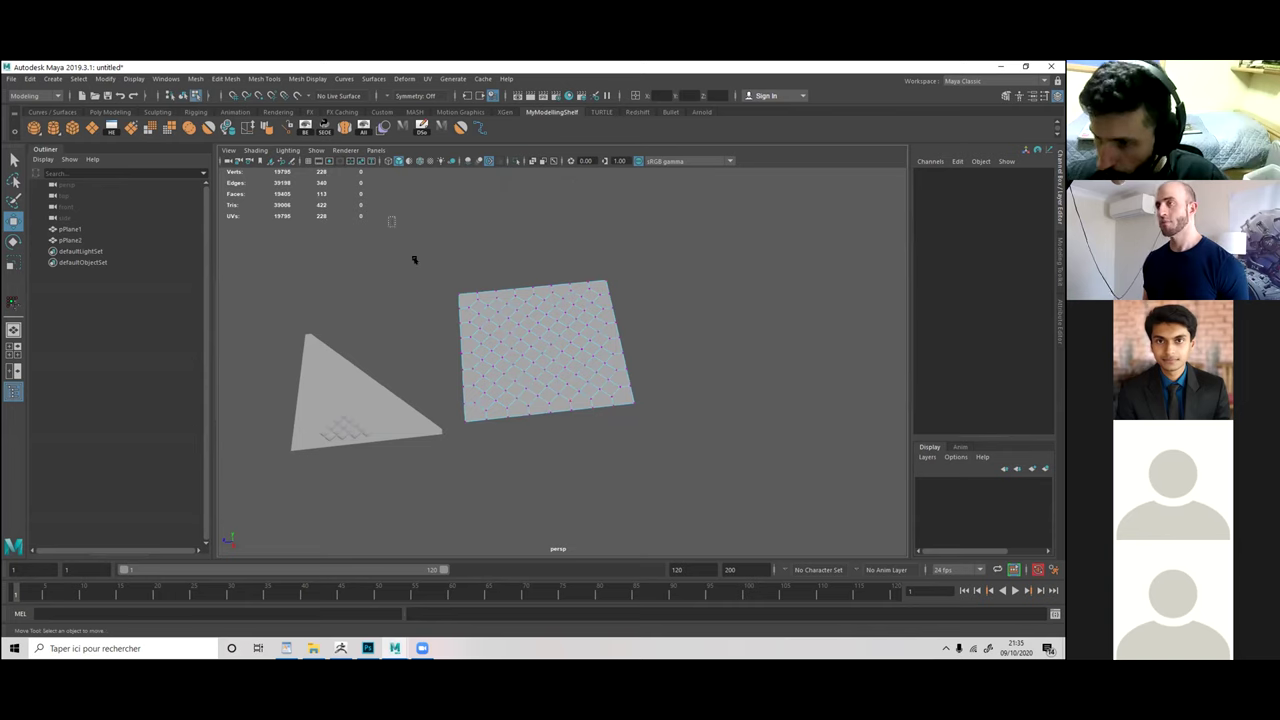
pyautogui.moveTo(414, 260); pyautogui.dragTo(700, 449)
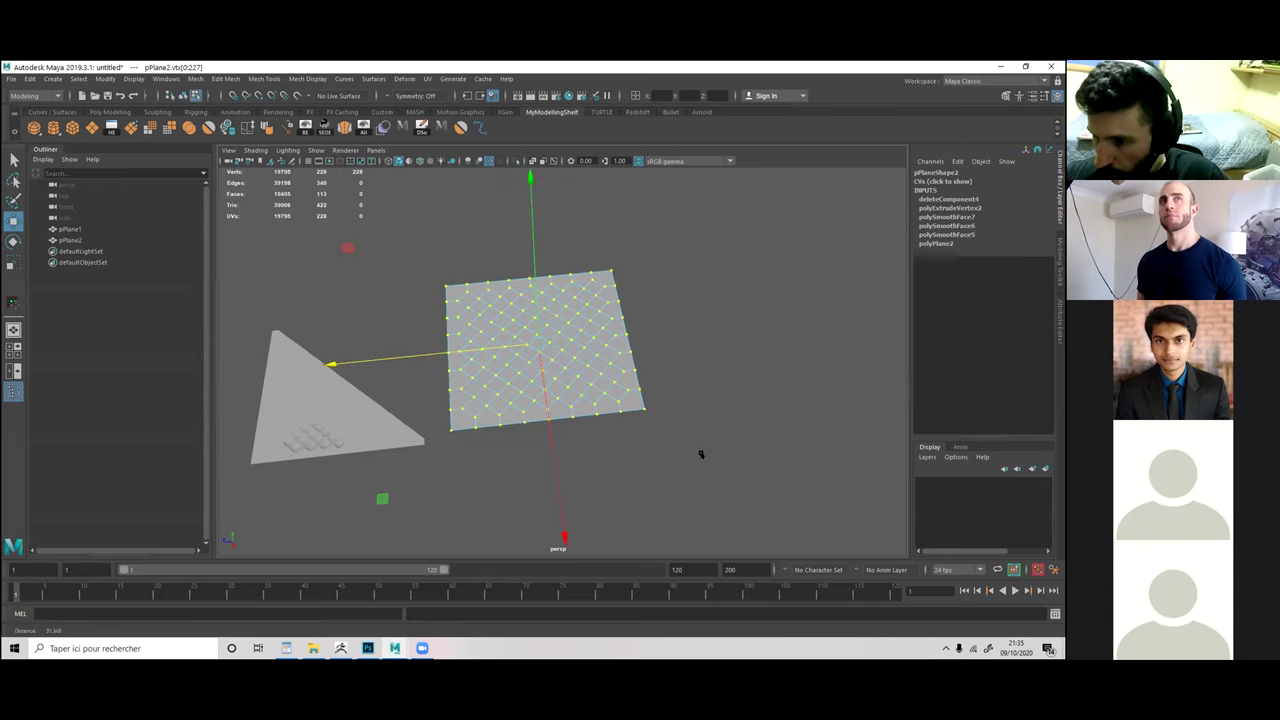
pyautogui.scroll(2, 622, 460)
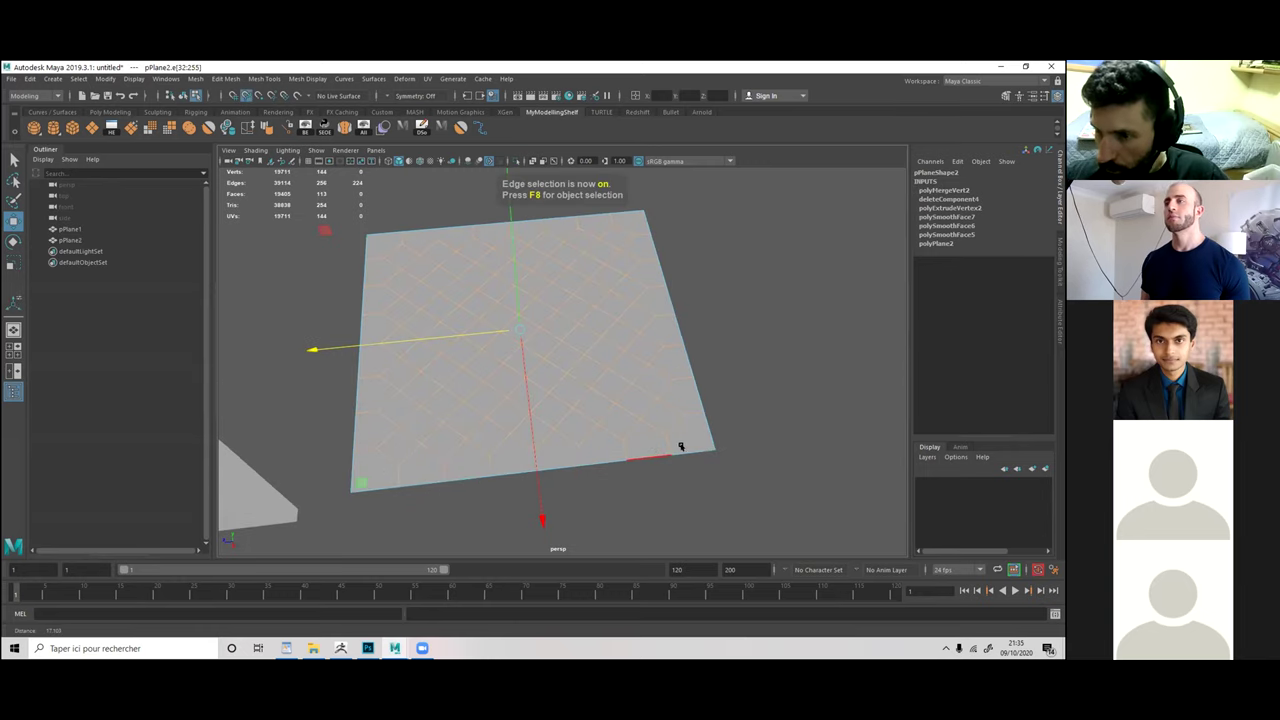
# - Try to bevel the interior edges of the diamond pattern, and undo the bevel
pyautogui.scroll(3, 463, 280)
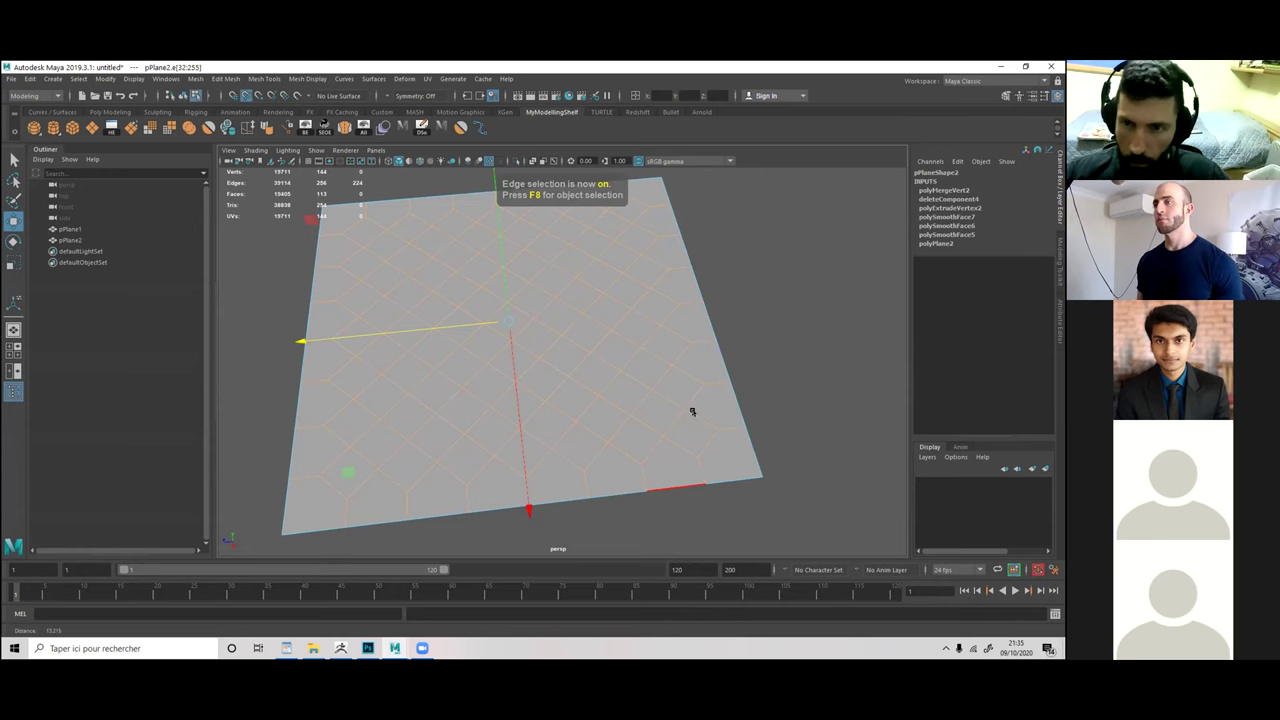
pyautogui.hotkey('ctrl', 'b')
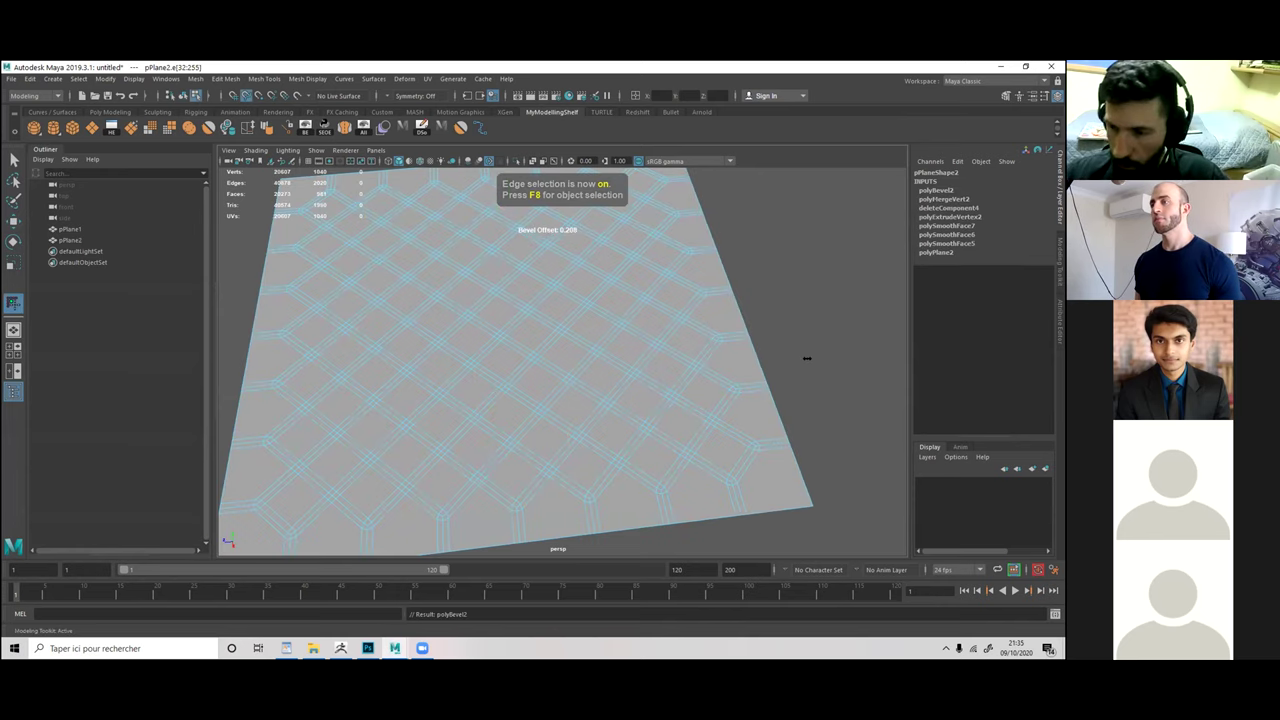
pyautogui.hotkey('ctrl', 'z')
pyautogui.hotkey('ctrl', 'z')
pyautogui.hotkey('ctrl', 'z')
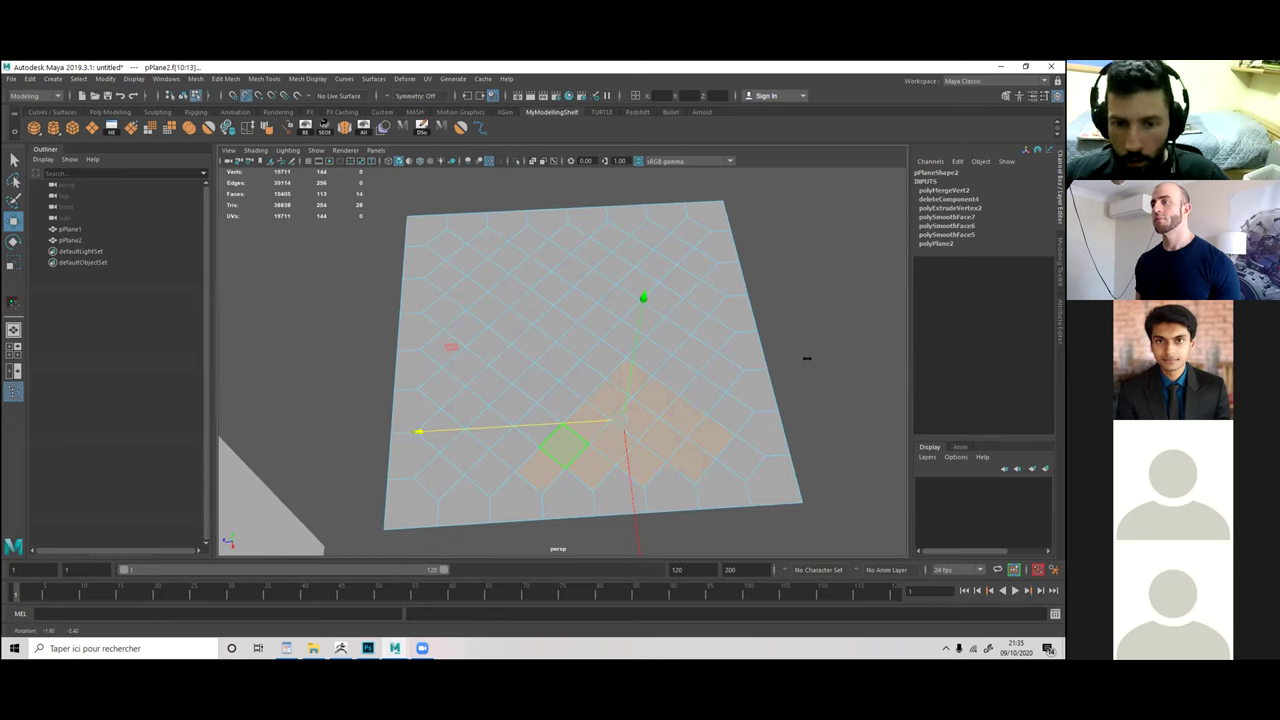
# - Extrude the selected block of diamond faces individually, with Keep Faces Together off and an offset of about 0.08
pyautogui.keyDown('alt'); pyautogui.moveTo(604, 387); pyautogui.dragTo(673, 378); pyautogui.keyUp('alt')
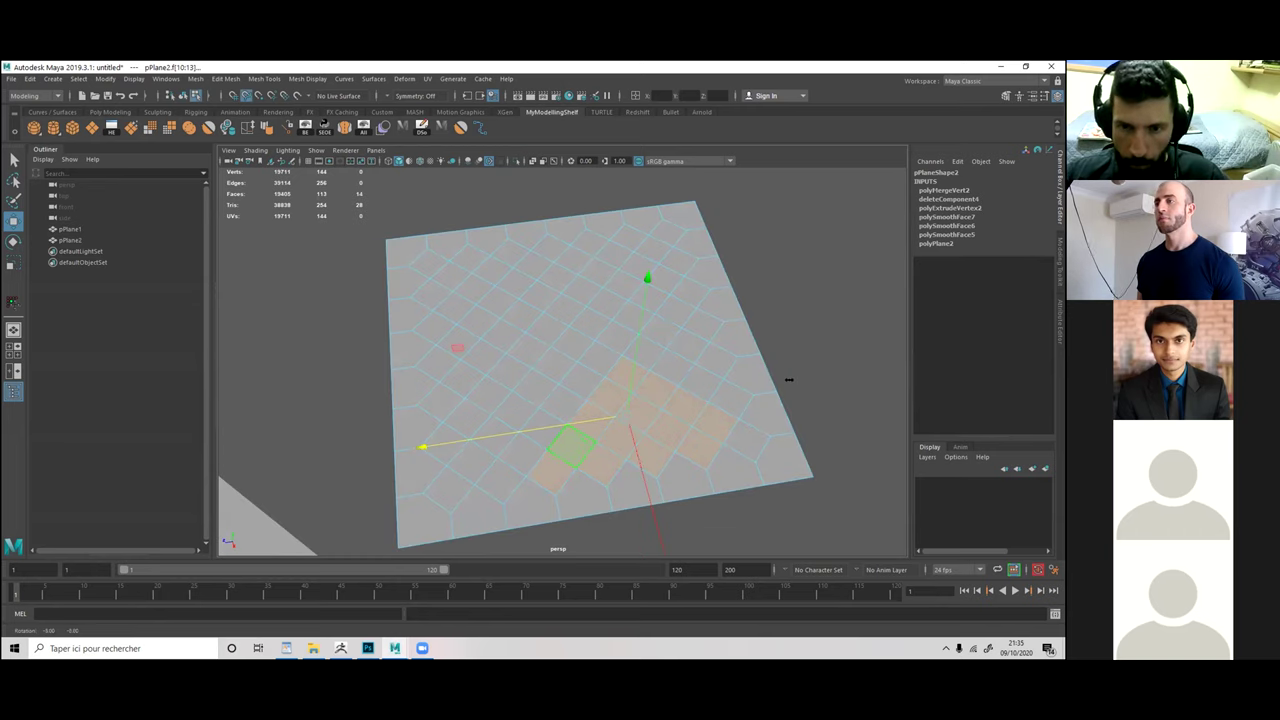
pyautogui.keyDown('alt'); pyautogui.moveTo(805, 379); pyautogui.dragTo(812, 444); pyautogui.keyUp('alt')
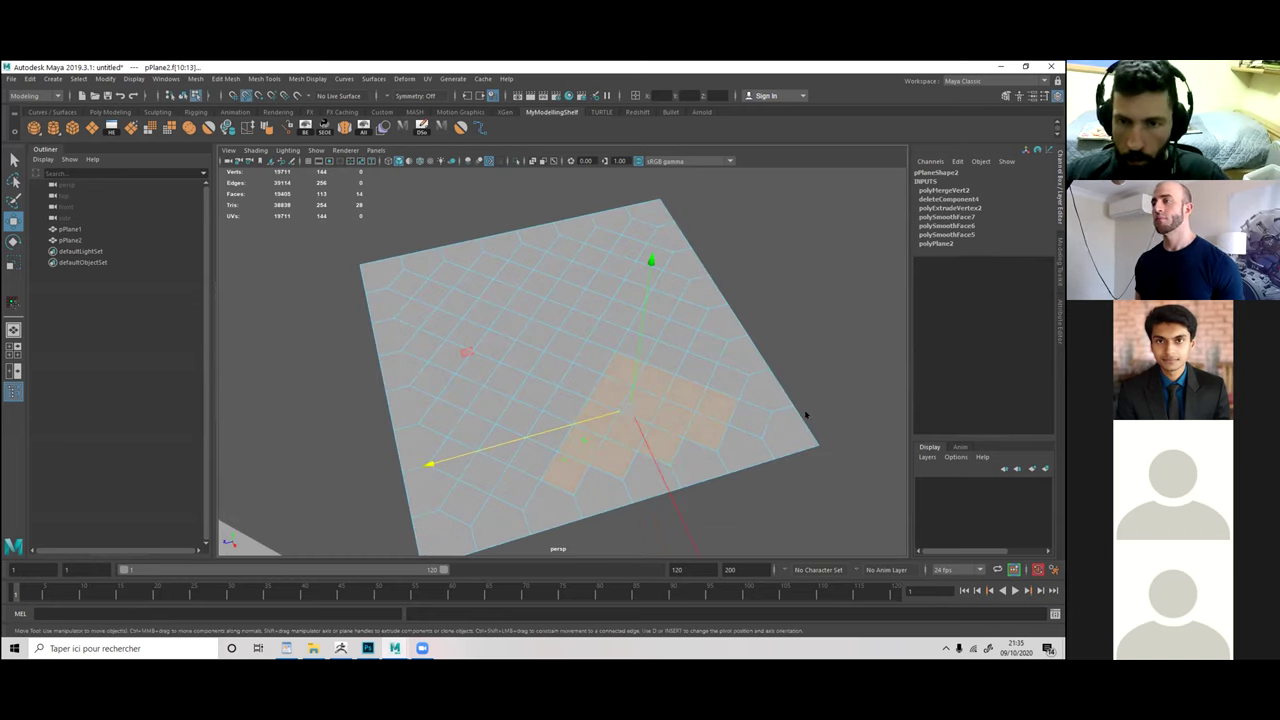
pyautogui.press('f')
pyautogui.hotkey('ctrl', 'e')
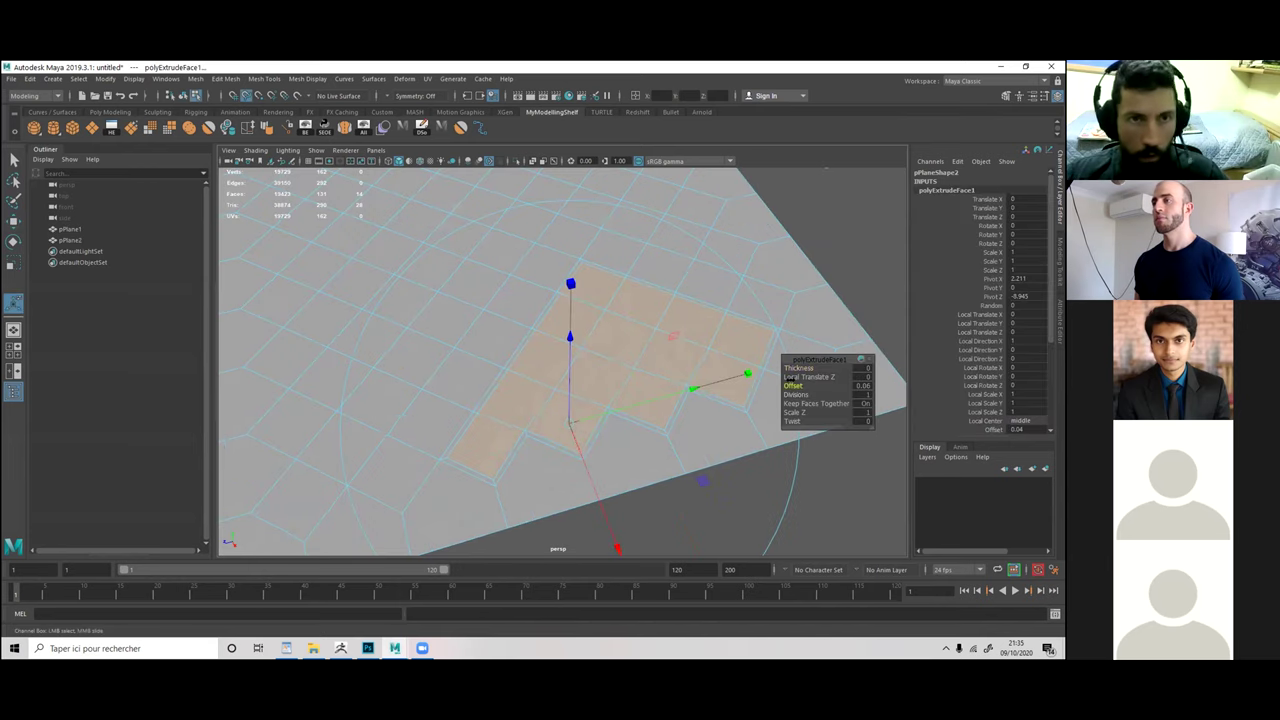
pyautogui.click(796, 386)
pyautogui.moveTo(541, 411); pyautogui.dragTo(531, 391, button='middle')
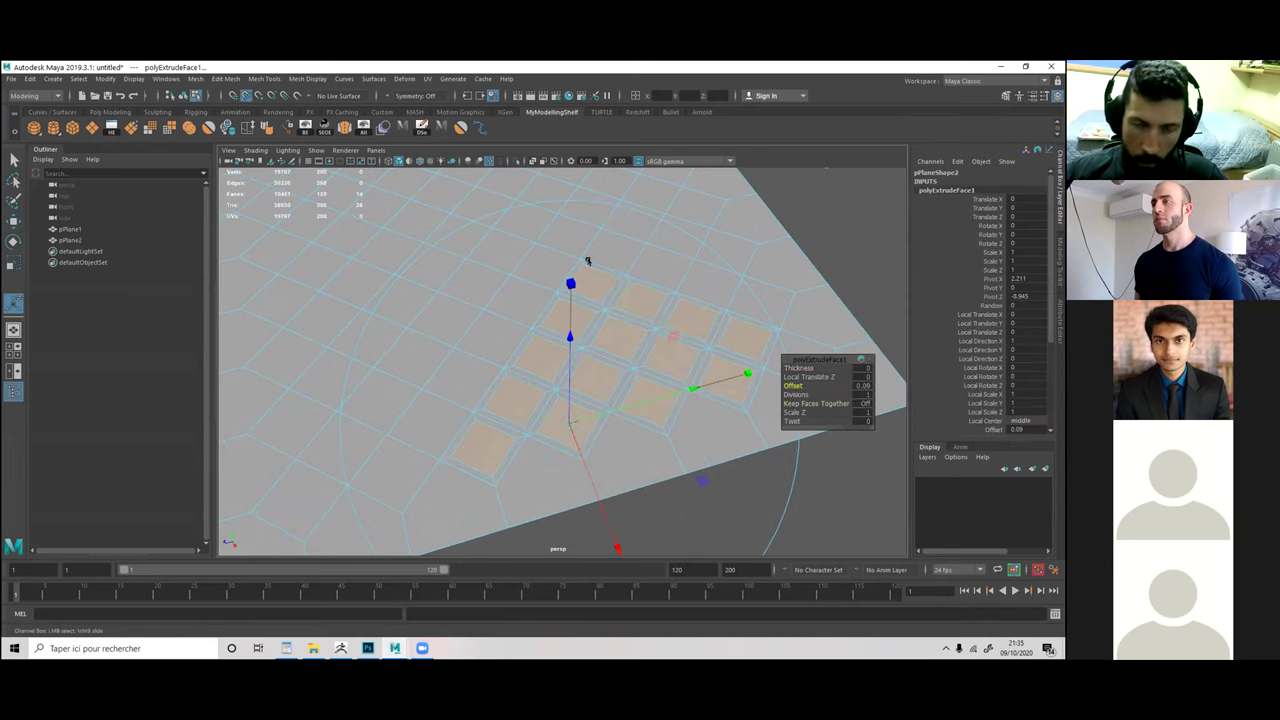
# - Move the inset diamond faces upward along Y to raise them above the plane
pyautogui.press('w')
pyautogui.scroll(-3, 595, 256)
pyautogui.scroll(-3, 622, 376)
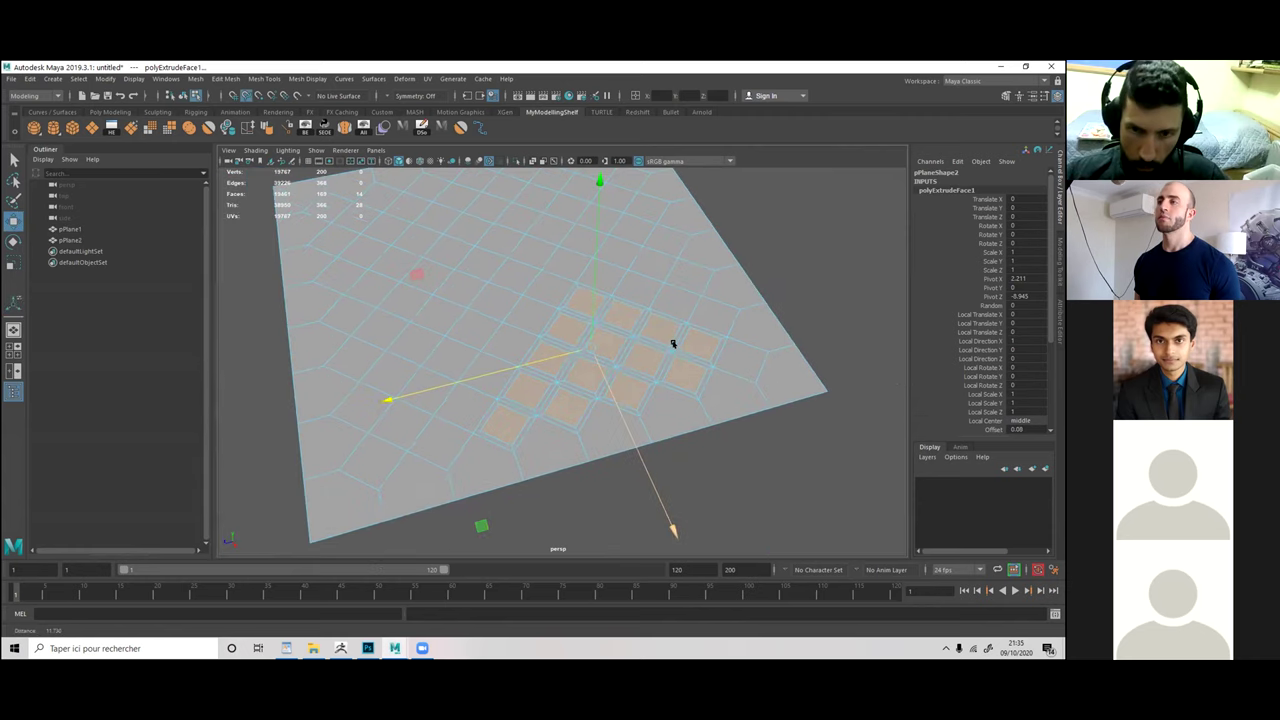
pyautogui.keyDown('alt'); pyautogui.moveTo(648, 360); pyautogui.dragTo(601, 366); pyautogui.keyUp('alt')
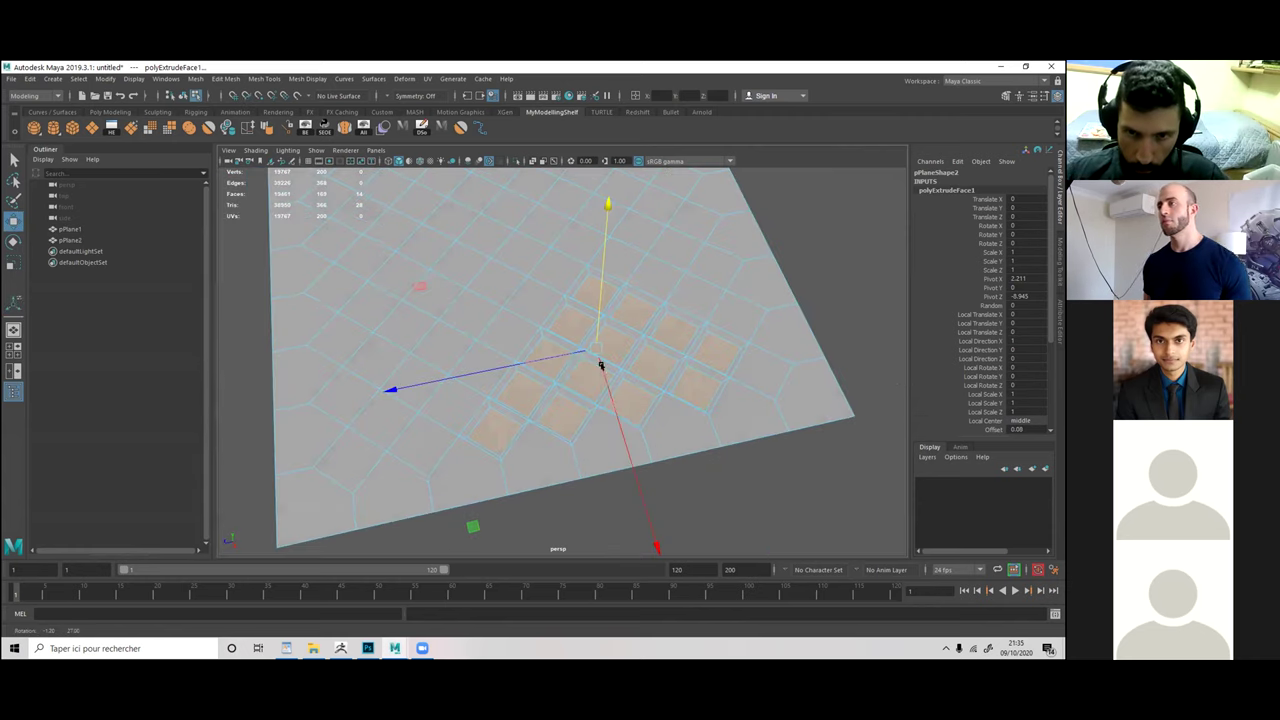
pyautogui.keyDown('alt'); pyautogui.moveTo(638, 494); pyautogui.dragTo(682, 501); pyautogui.keyUp('alt')
# - Return to object mode and inspect the raised faces of the square plane with smooth mesh preview on
pyautogui.press('F8')
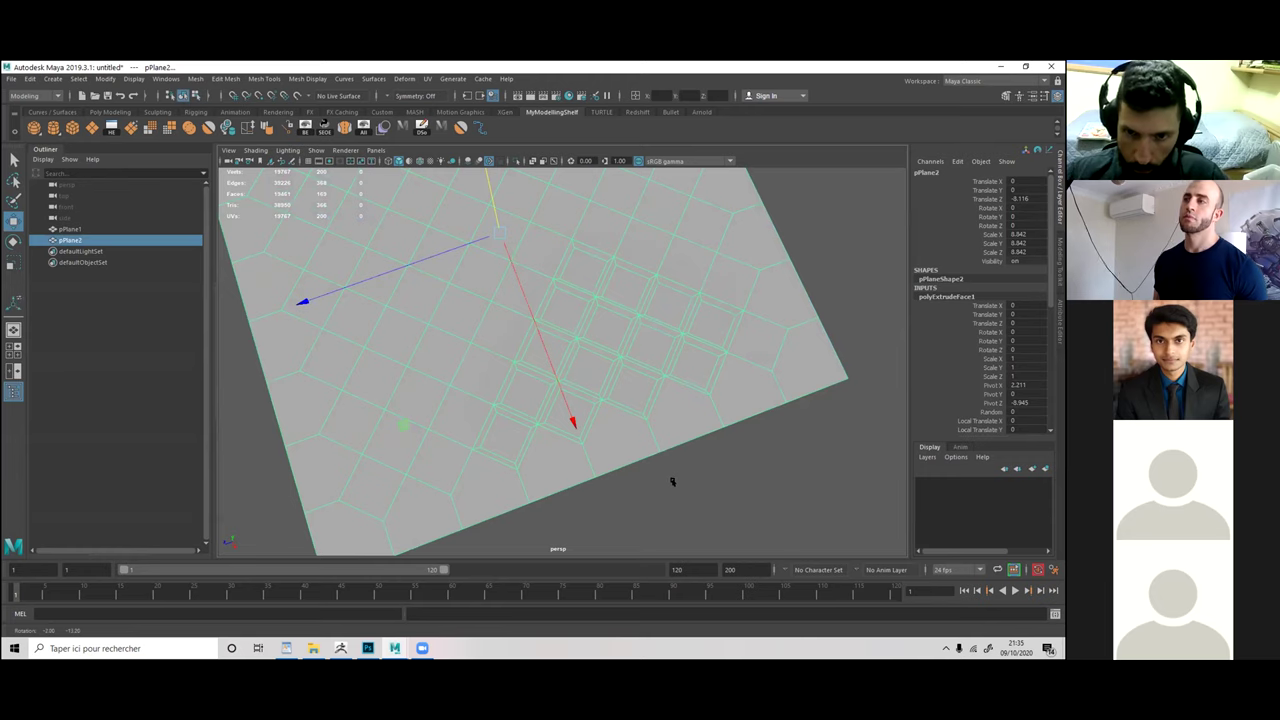
pyautogui.keyDown('alt'); pyautogui.moveTo(672, 457); pyautogui.dragTo(704, 386); pyautogui.keyUp('alt')
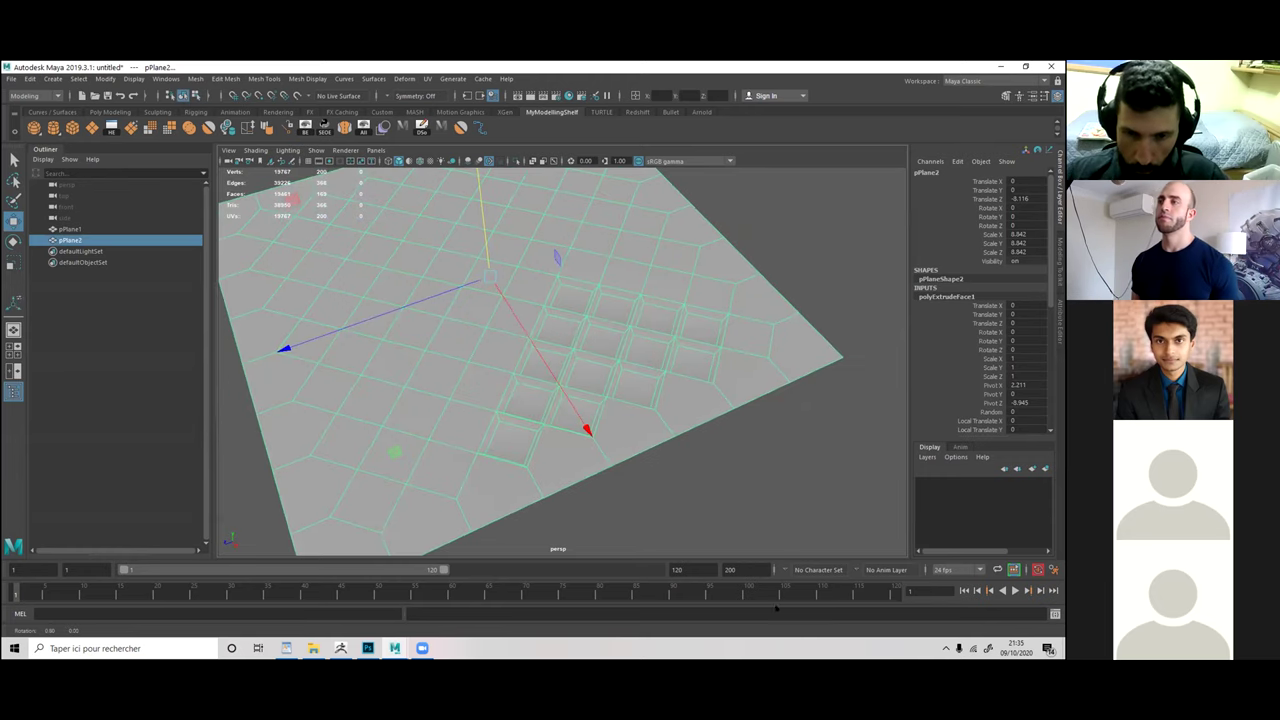
pyautogui.keyDown('alt'); pyautogui.moveTo(830, 505); pyautogui.dragTo(773, 555); pyautogui.keyUp('alt')
pyautogui.press('3')
pyautogui.click(683, 497)
pyautogui.keyDown('alt'); pyautogui.moveTo(683, 497); pyautogui.dragTo(672, 508); pyautogui.keyUp('alt')
# - Open the attributes of the Blinn material and bring both the triangular mesh and the square plane into view
pyautogui.click(531, 439)
pyautogui.hotkey('ctrl', 'a')
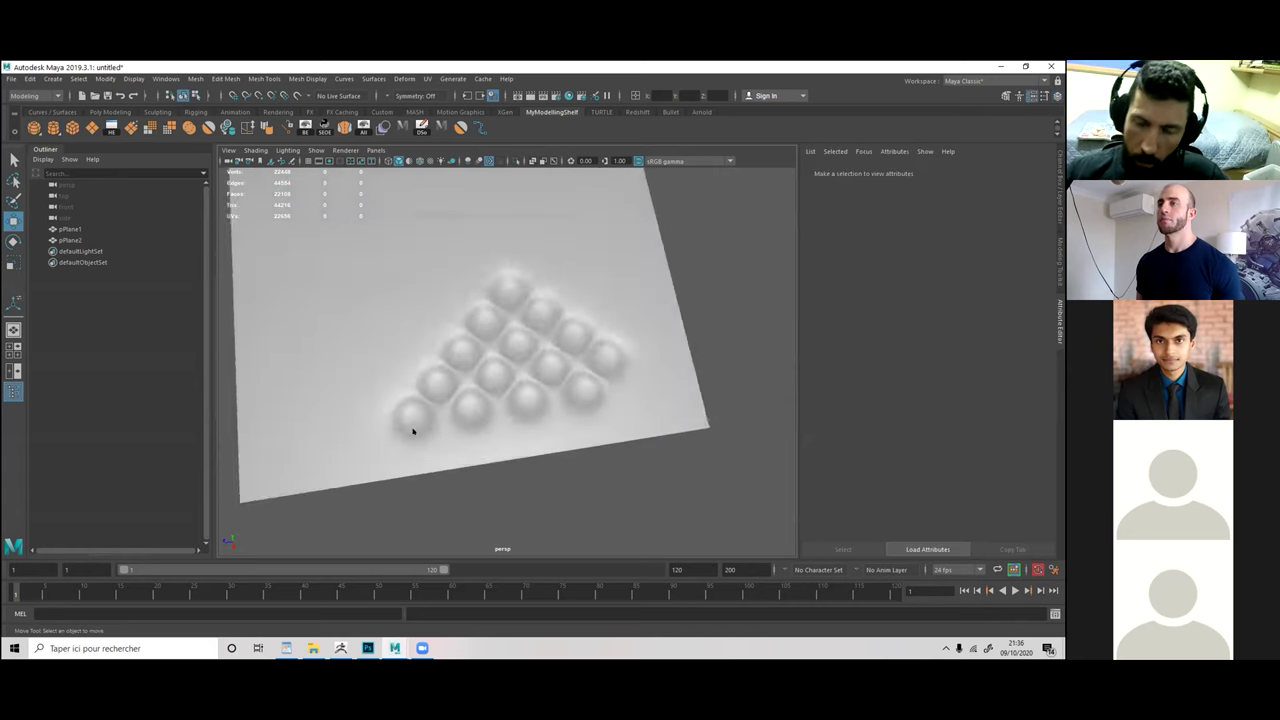
pyautogui.scroll(-6, 411, 431)
pyautogui.hotkey('ctrl', 'z')
pyautogui.moveTo(414, 342); pyautogui.dragTo(490, 557, button='right')
pyautogui.keyDown('alt'); pyautogui.moveTo(295, 431); pyautogui.dragTo(382, 422, button='middle'); pyautogui.keyUp('alt')
pyautogui.scroll(2, 382, 422)
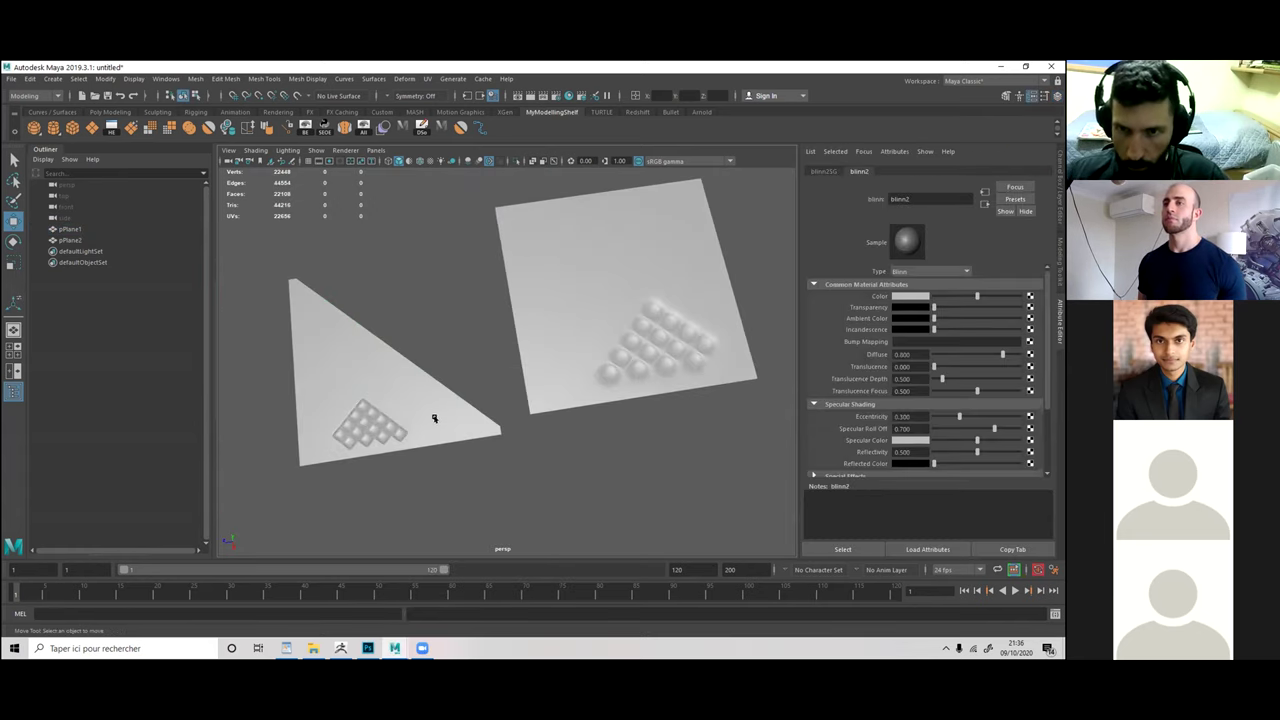
# - Select the square plane and turn off its smooth mesh preview to inspect the raised faces' wireframe
pyautogui.keyDown('alt'); pyautogui.moveTo(647, 375); pyautogui.dragTo(568, 409, button='middle'); pyautogui.keyUp('alt')
pyautogui.keyDown('alt'); pyautogui.moveTo(590, 430); pyautogui.dragTo(680, 457, button='right'); pyautogui.keyUp('alt')
pyautogui.click(629, 451)
pyautogui.keyDown('alt'); pyautogui.moveTo(580, 456); pyautogui.dragTo(576, 456, button='middle'); pyautogui.keyUp('alt')
pyautogui.keyDown('alt'); pyautogui.moveTo(568, 440); pyautogui.dragTo(560, 466); pyautogui.keyUp('alt')
pyautogui.press('1')
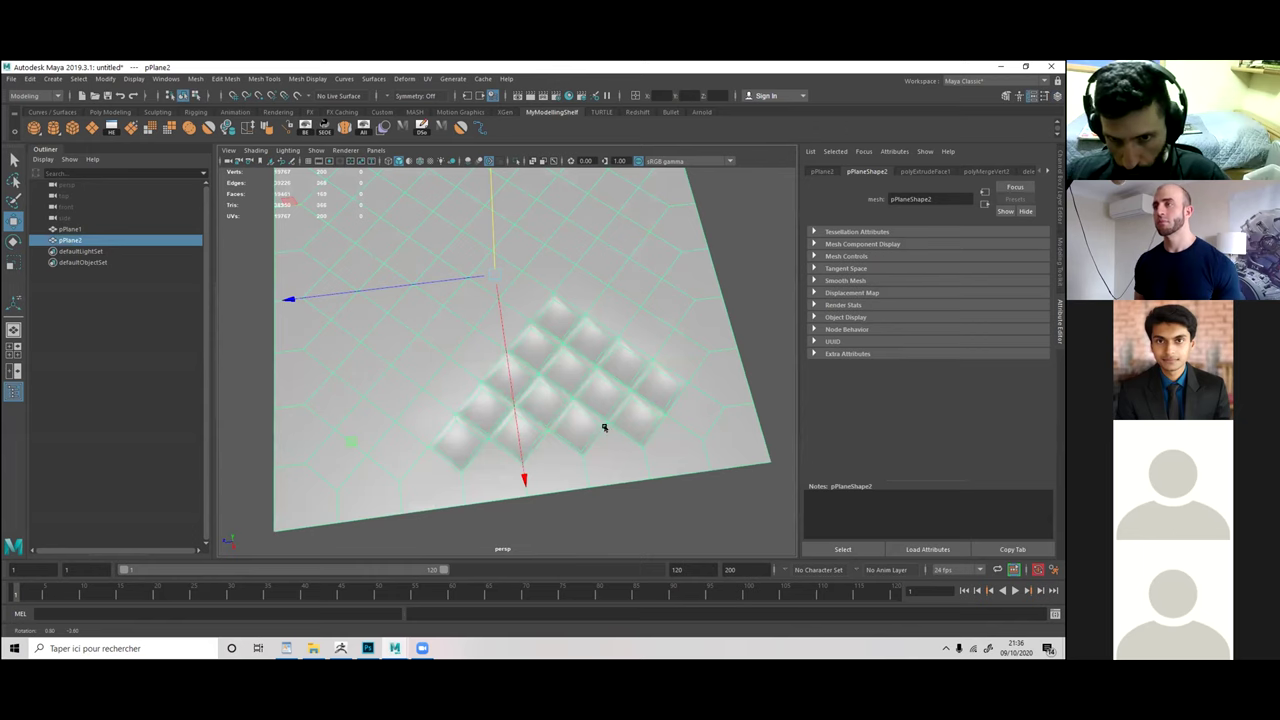
pyautogui.keyDown('alt'); pyautogui.moveTo(600, 423); pyautogui.dragTo(580, 417); pyautogui.keyUp('alt')
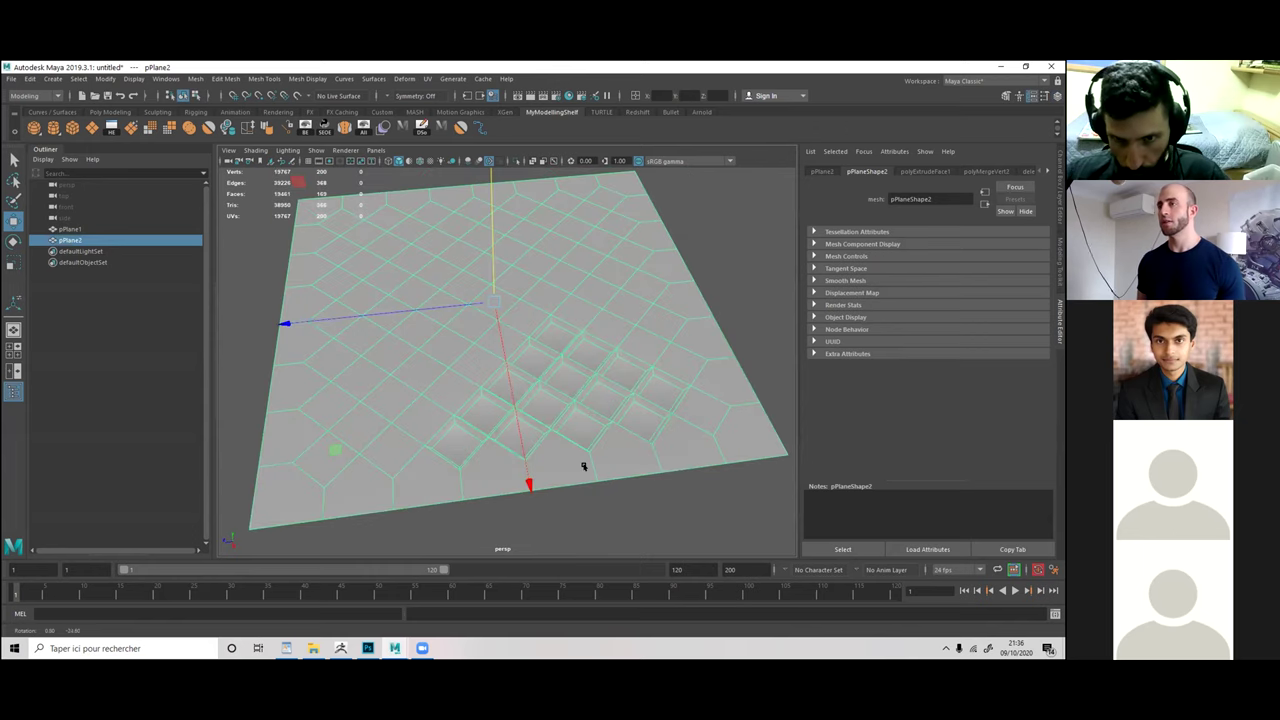
# - Inspect the square plane's raised diamonds up close, comparing the unsmoothed mesh with the smooth mesh preview
pyautogui.scroll(5, 584, 466)
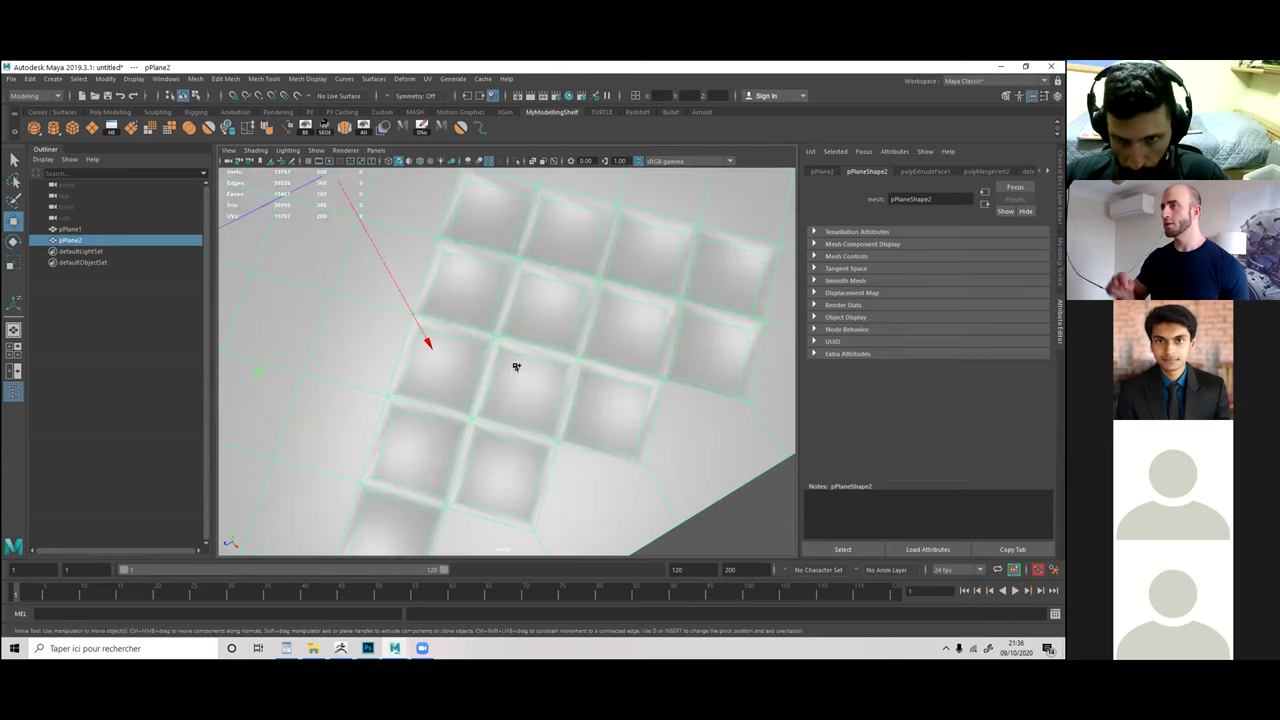
pyautogui.press('1')
pyautogui.keyDown('alt'); pyautogui.moveTo(636, 428); pyautogui.dragTo(596, 375); pyautogui.keyUp('alt')
pyautogui.press('3')
pyautogui.press('f')
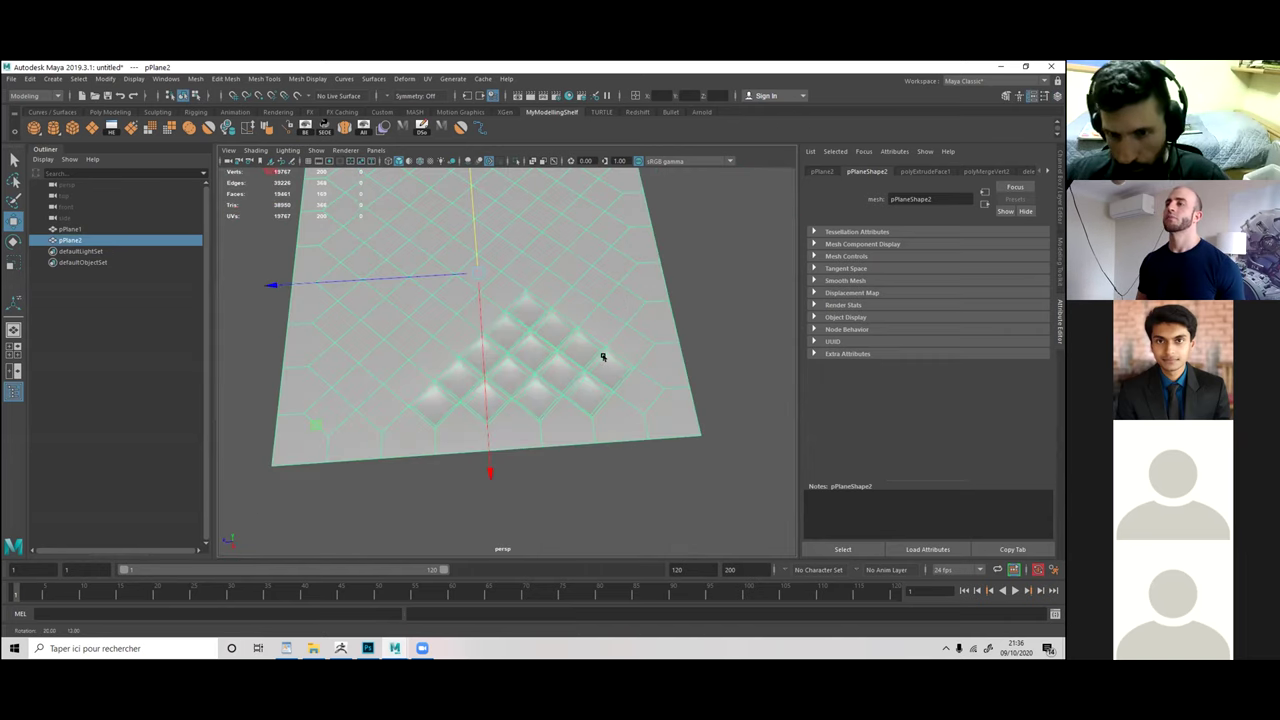
# - Undo back to the edge selection across the raised diamond rows and inspect those edges on the square plane
pyautogui.hotkey('ctrl', 'z')
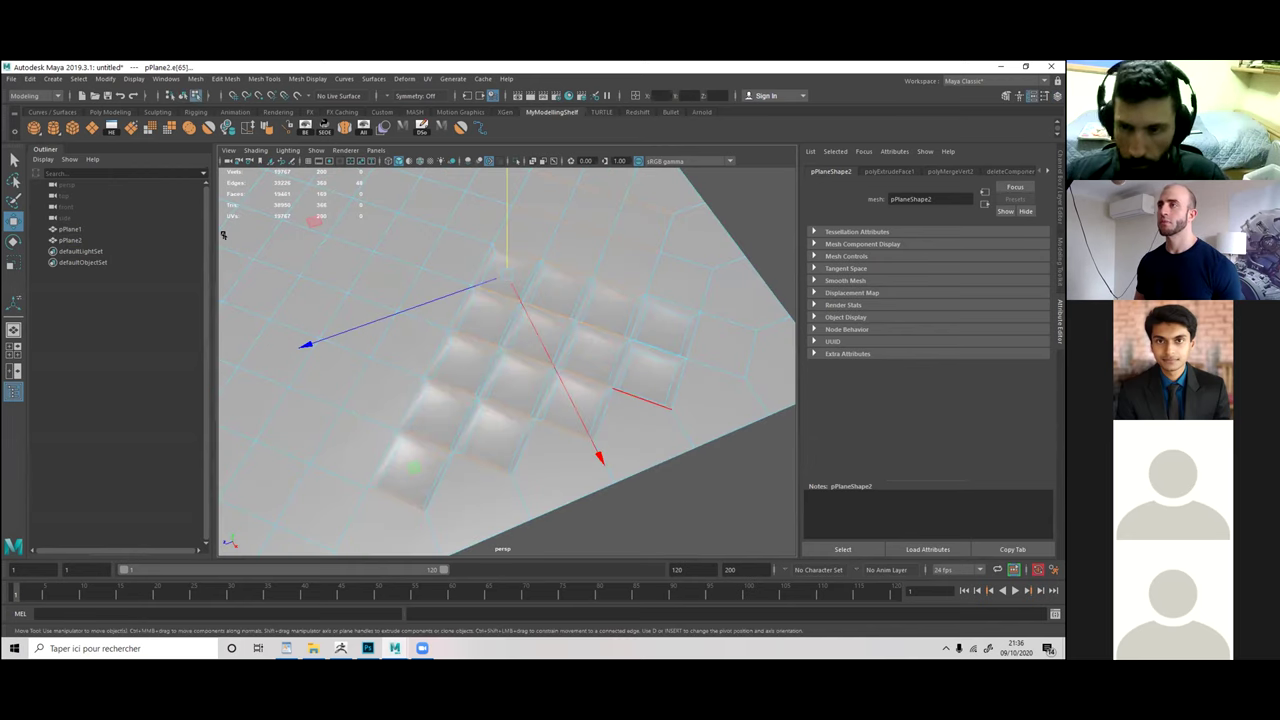
pyautogui.keyDown('alt'); pyautogui.moveTo(556, 493); pyautogui.dragTo(540, 465); pyautogui.keyUp('alt')
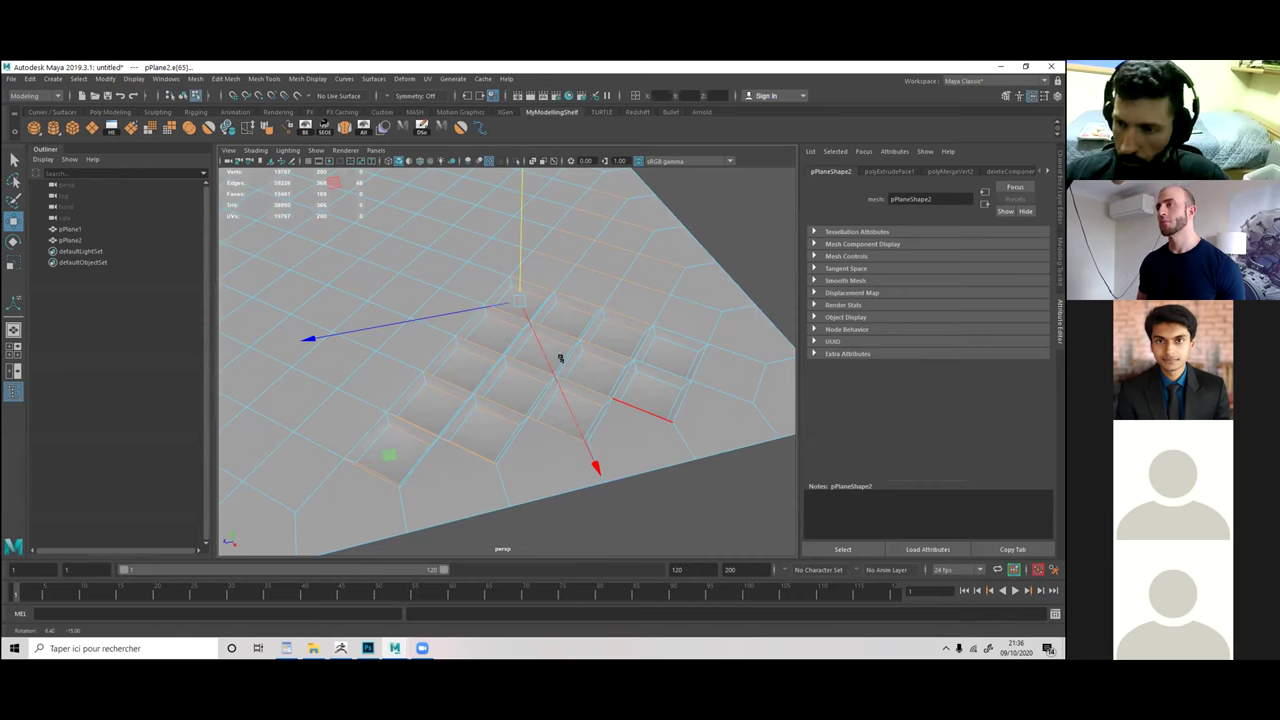
pyautogui.press('3')
pyautogui.press('a')
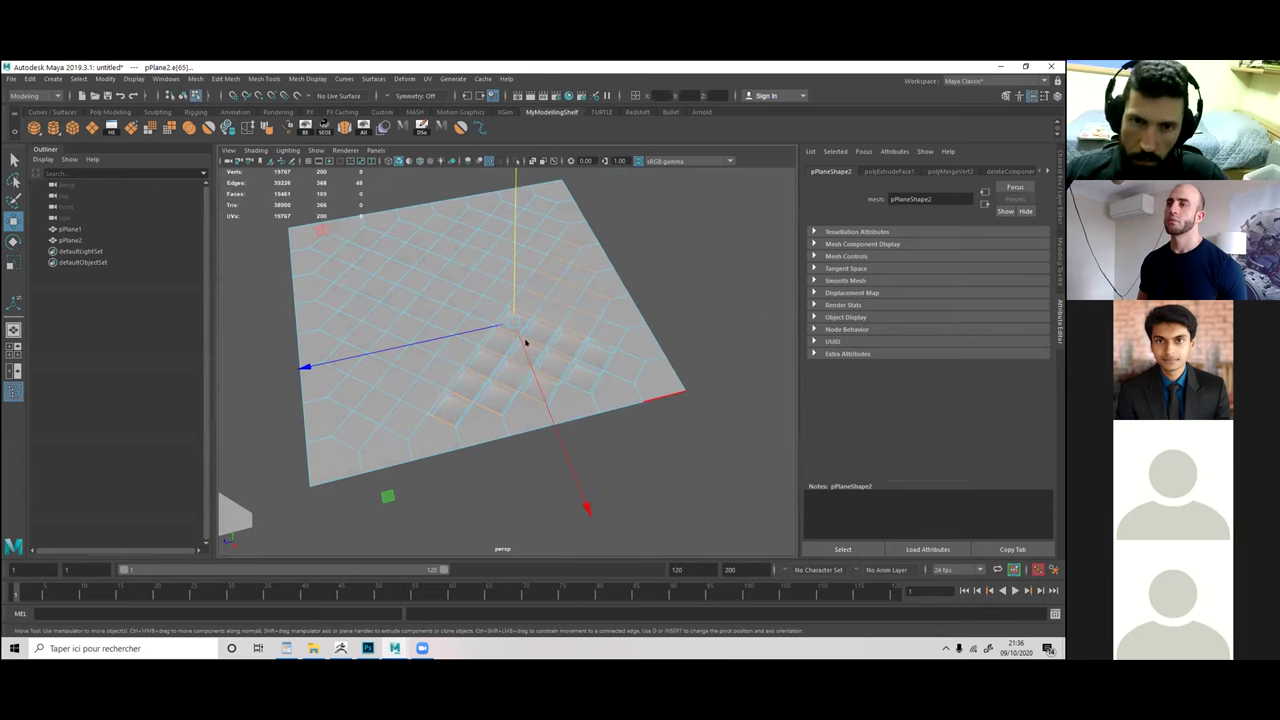
pyautogui.scroll(1, 523, 342)
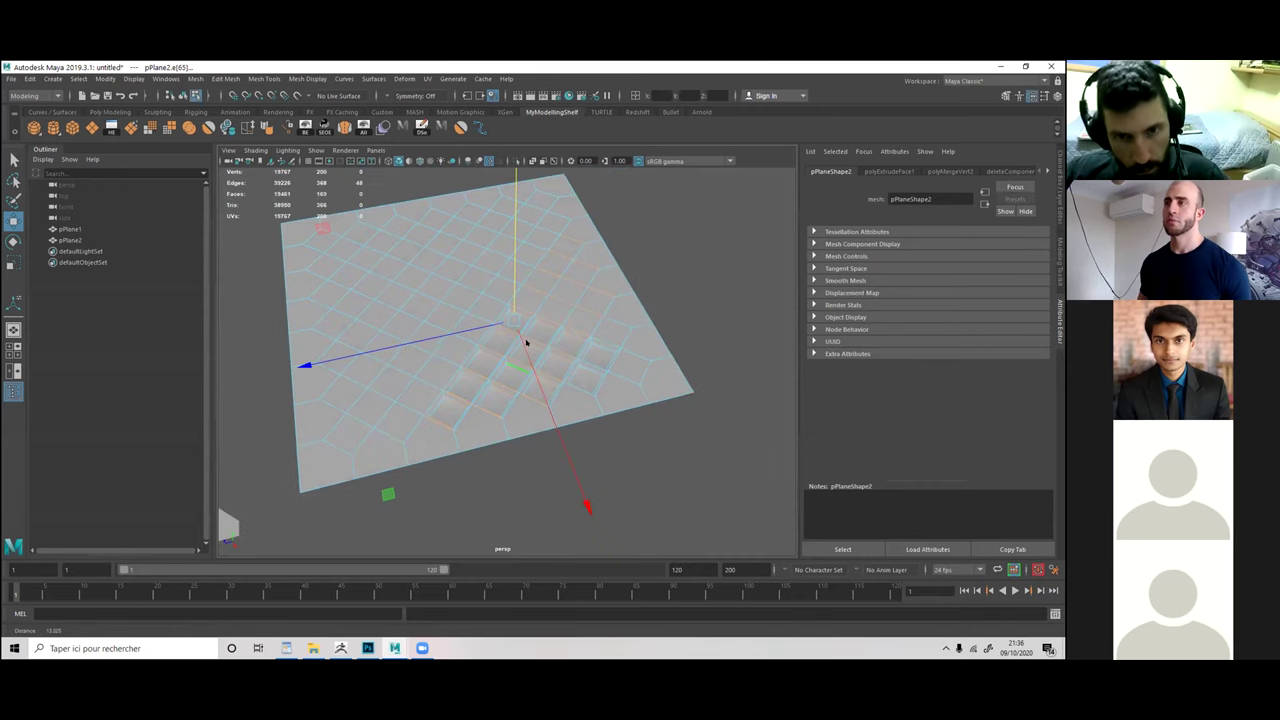
pyautogui.scroll(4, 526, 342)
pyautogui.keyDown('alt'); pyautogui.moveTo(513, 358); pyautogui.dragTo(526, 342); pyautogui.keyUp('alt')
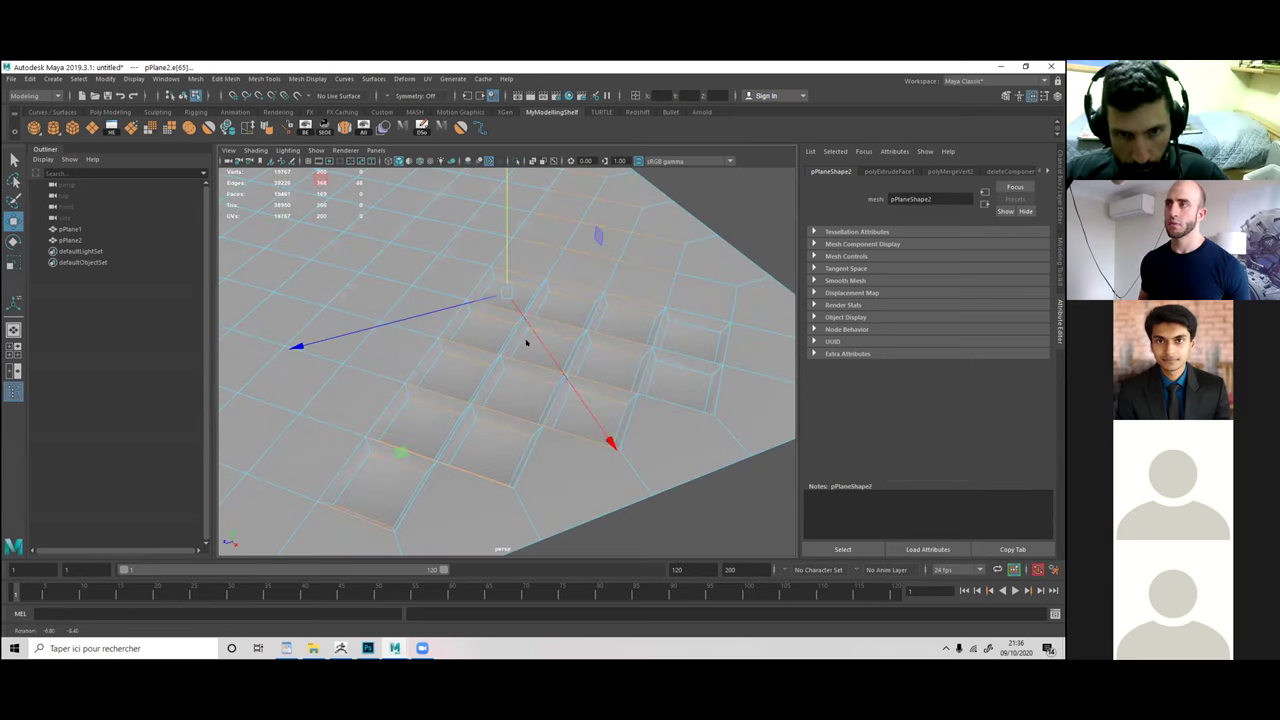
# - Try connecting the selected edges across the raised diamonds with two segments, preview the smoothing, and undo the connection
pyautogui.rightClick(528, 342)
pyautogui.keyDown('shift'); pyautogui.moveTo(603, 402); pyautogui.dragTo(638, 428, button='right'); pyautogui.keyUp('shift')
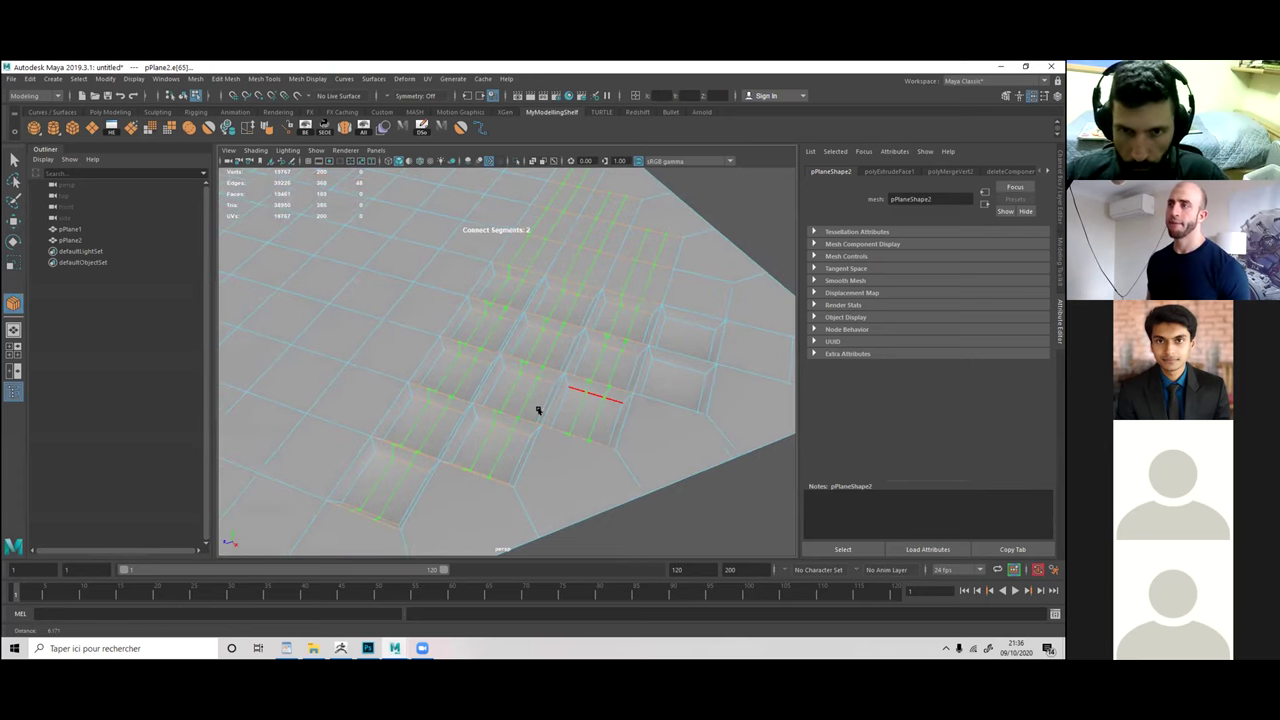
pyautogui.keyDown('alt'); pyautogui.moveTo(620, 429); pyautogui.dragTo(592, 404); pyautogui.keyUp('alt')
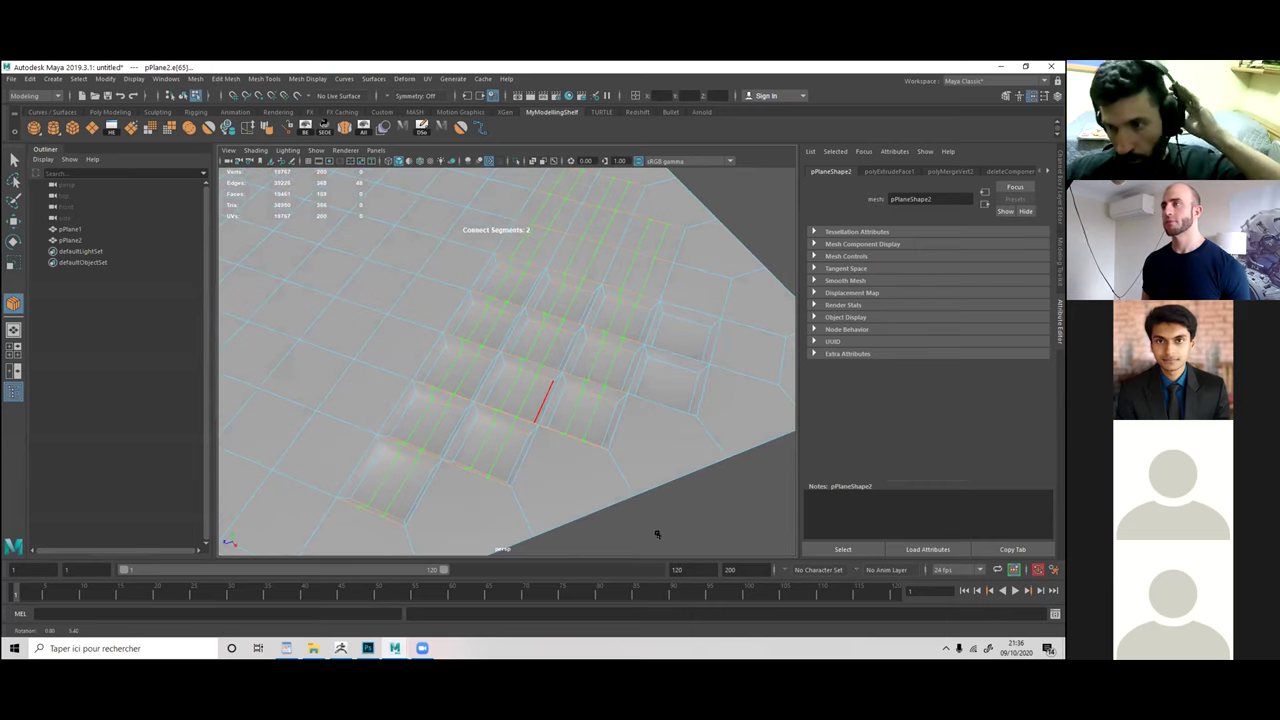
pyautogui.press('w')
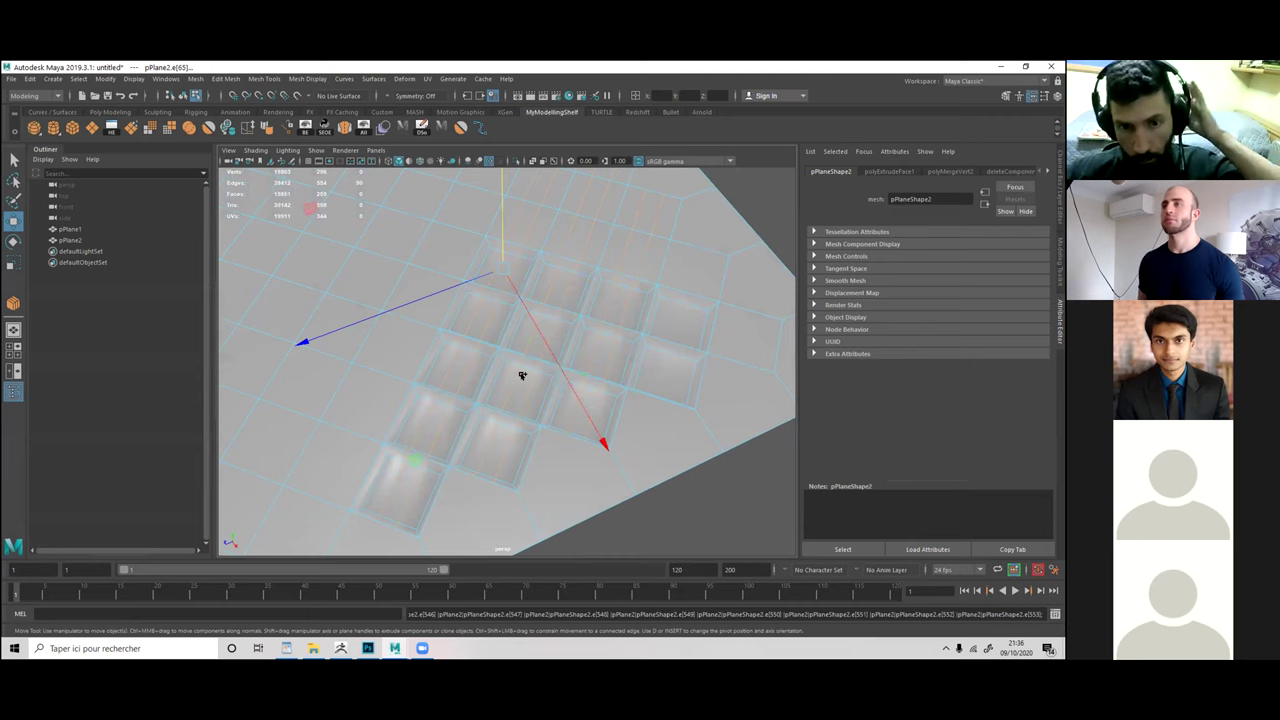
pyautogui.press('3')
pyautogui.press('1')
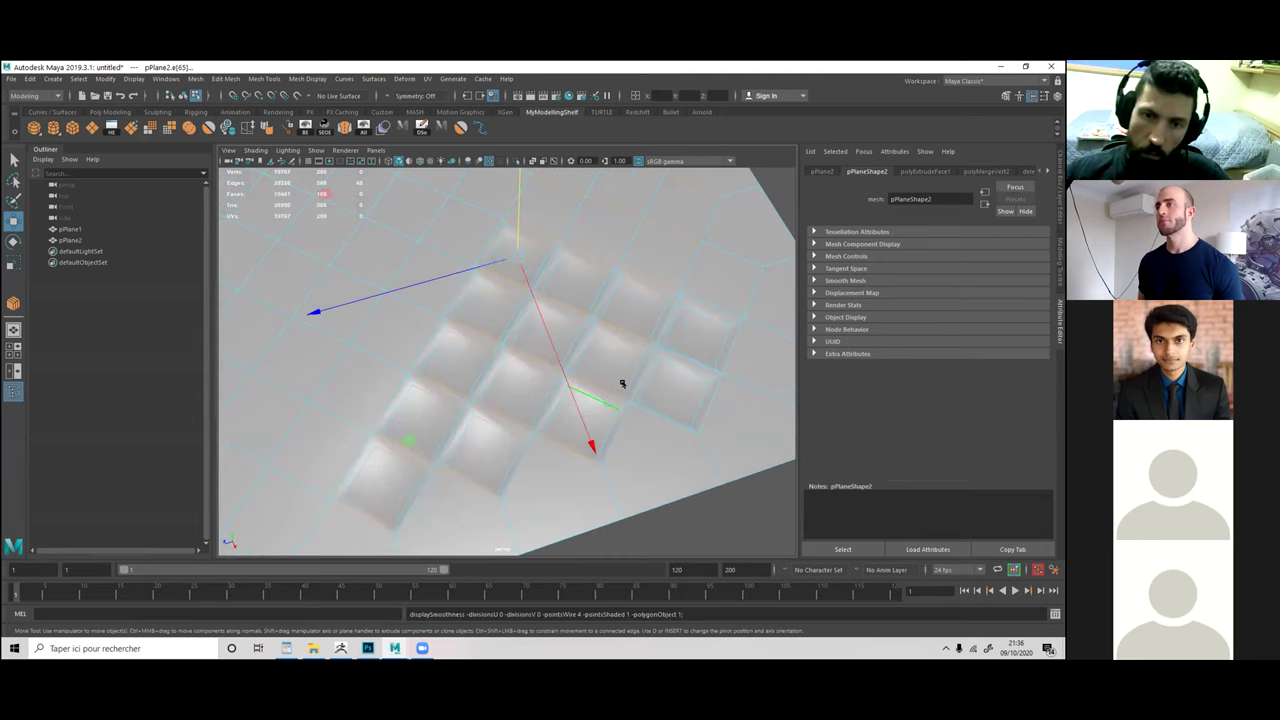
pyautogui.keyDown('alt'); pyautogui.moveTo(628, 384); pyautogui.dragTo(629, 384); pyautogui.keyUp('alt')
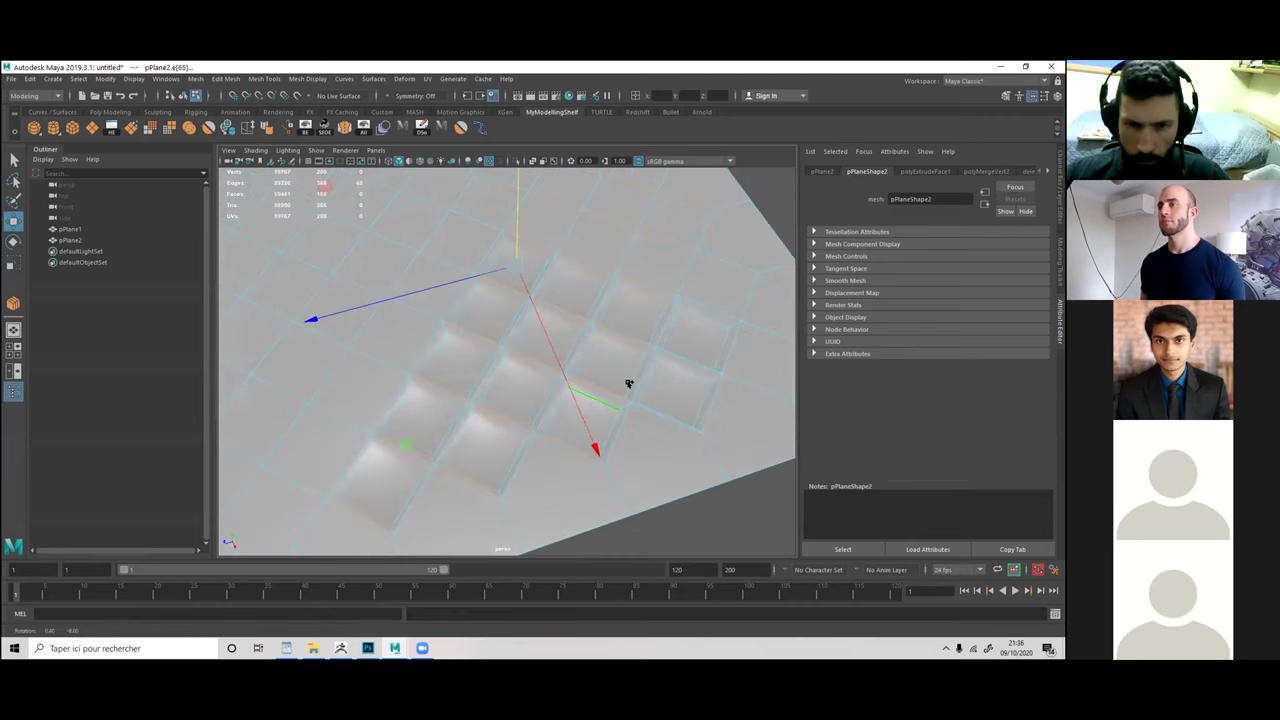
pyautogui.hotkey('ctrl', 'z')
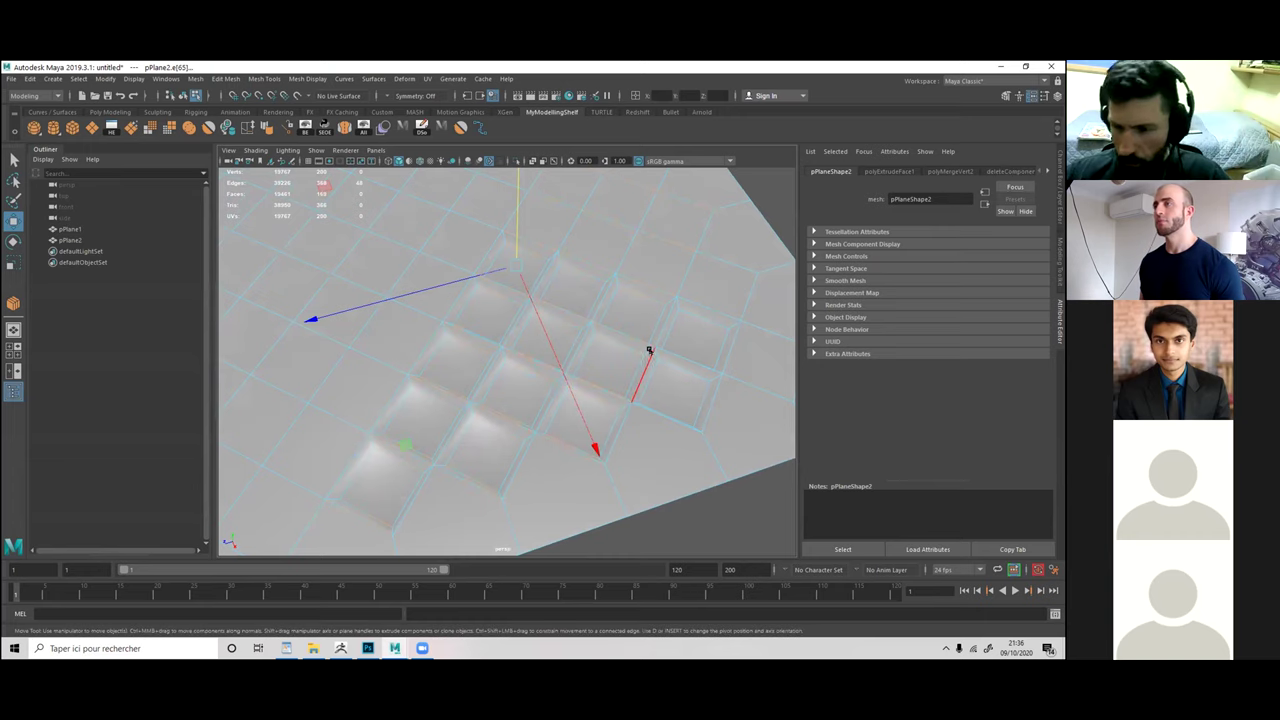
# - Connect the selected edges across the raised diamond rows of the square plane with two segments
pyautogui.keyDown('alt'); pyautogui.moveTo(649, 349); pyautogui.dragTo(647, 341); pyautogui.keyUp('alt')
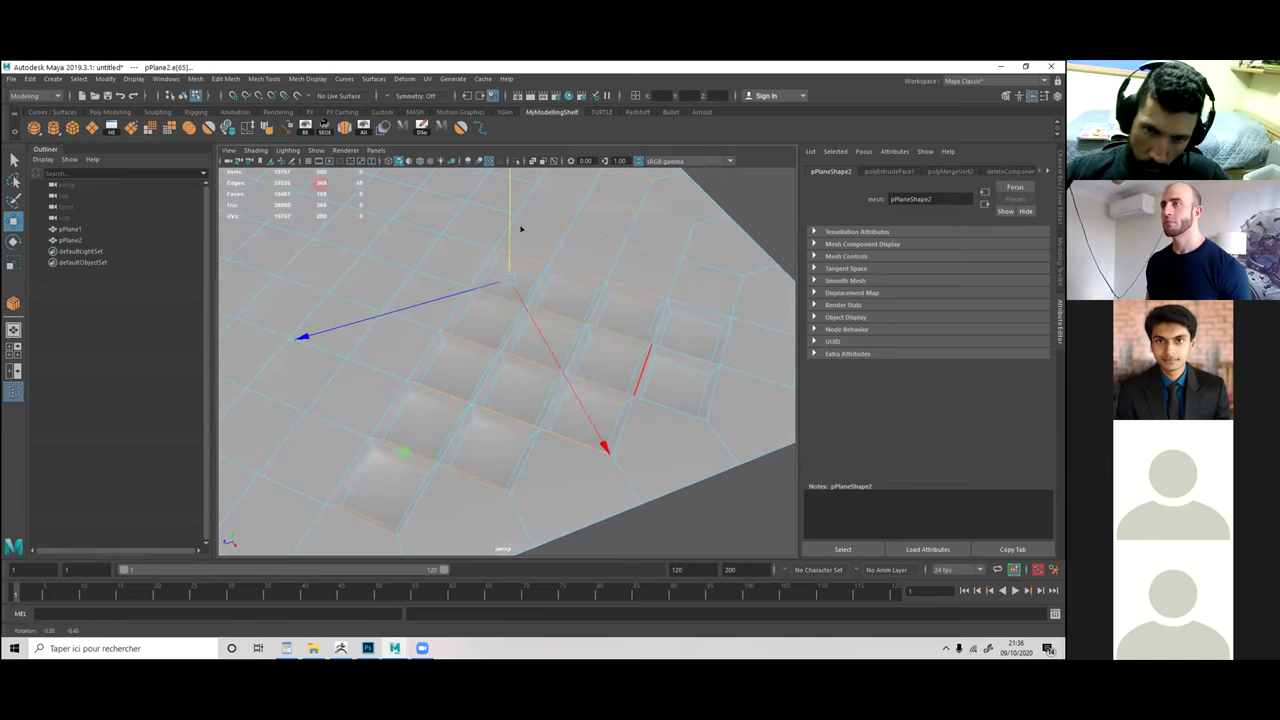
pyautogui.keyDown('alt'); pyautogui.moveTo(520, 228); pyautogui.dragTo(523, 229); pyautogui.keyUp('alt')
pyautogui.press('g')
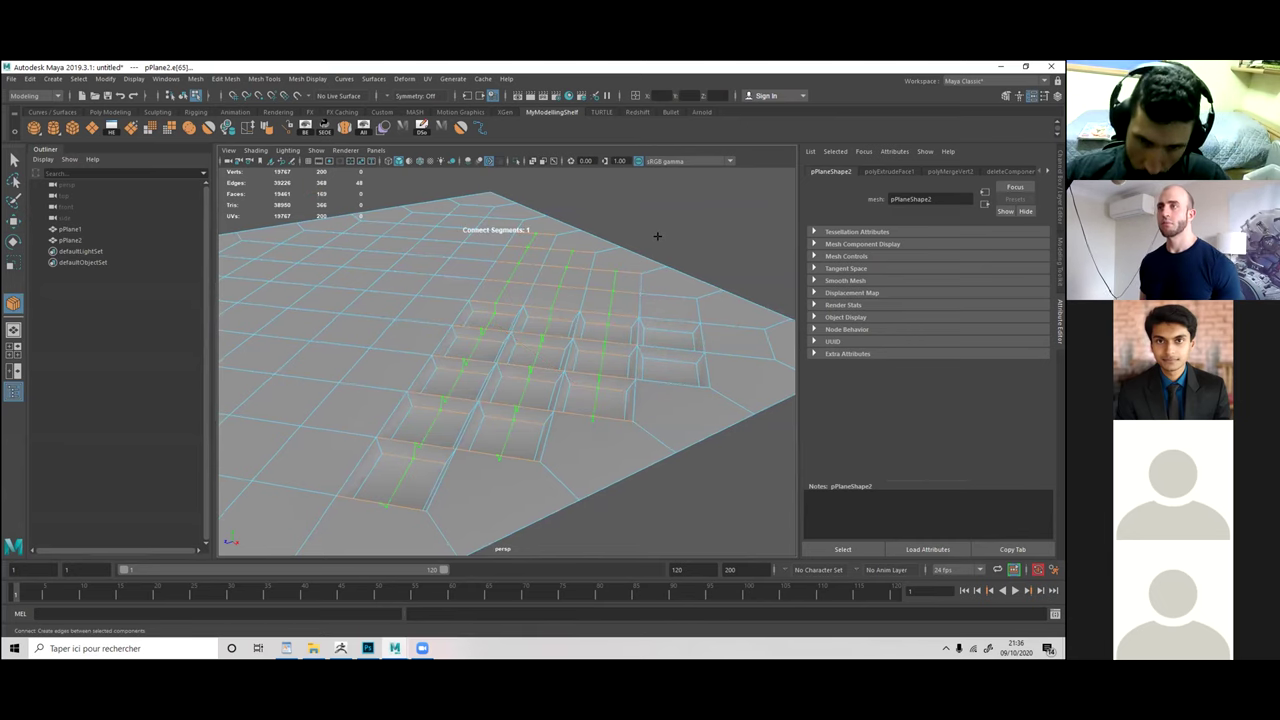
pyautogui.rightClick(662, 270)
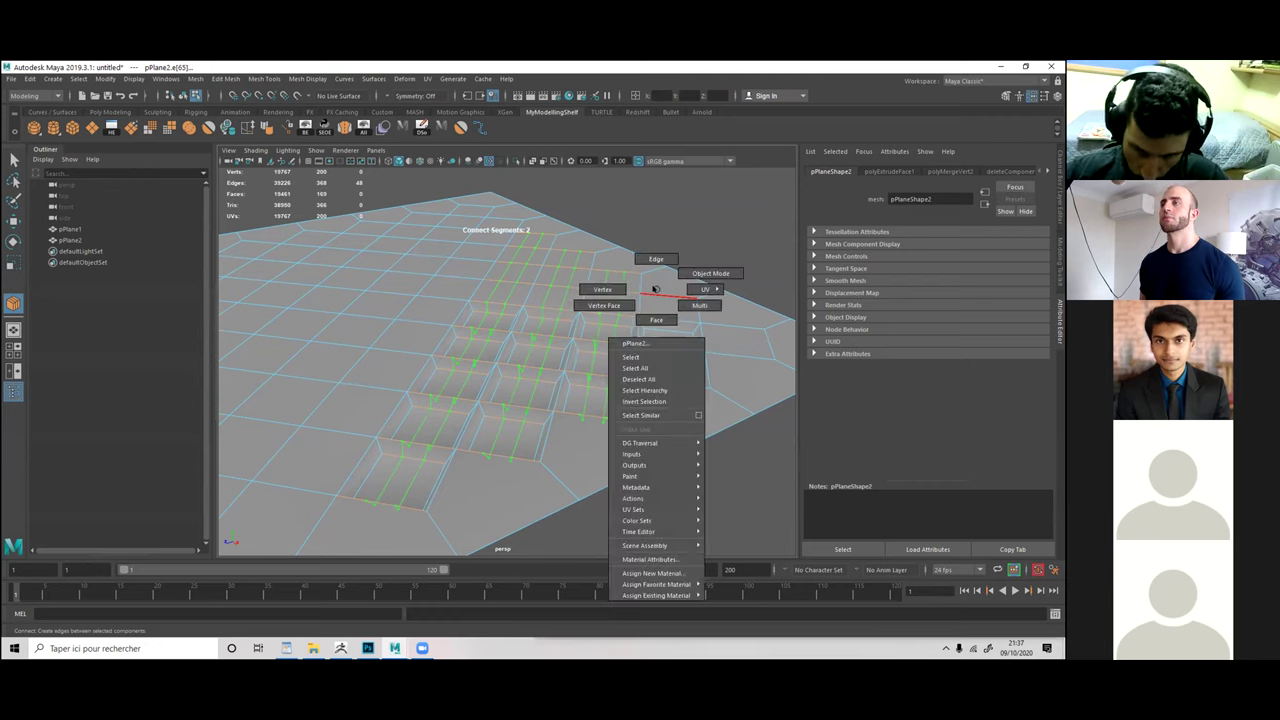
pyautogui.moveTo(651, 295)
pyautogui.keyDown('alt'); pyautogui.mouseDown()
pyautogui.moveTo(652, 308)
pyautogui.moveTo(660, 300)
pyautogui.mouseUp(); pyautogui.keyUp('alt')
pyautogui.rightClick(660, 300)
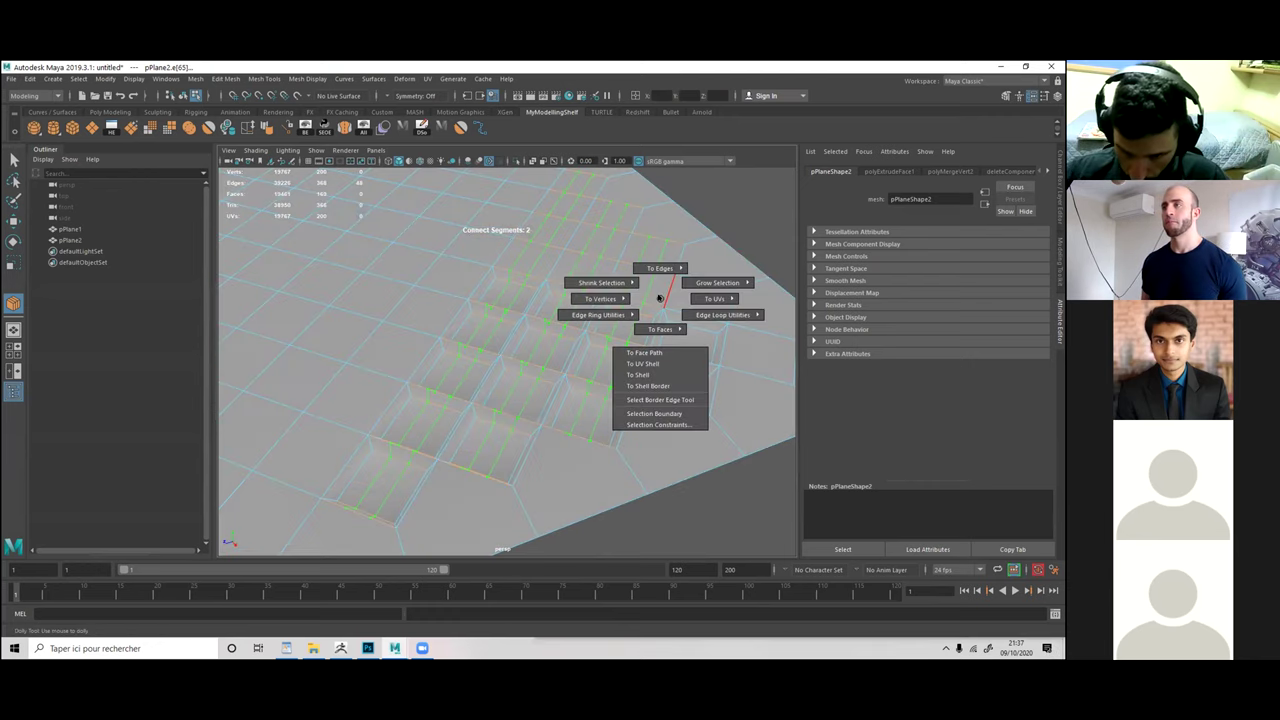
pyautogui.moveTo(660, 298); pyautogui.dragTo(675, 262, button='right')
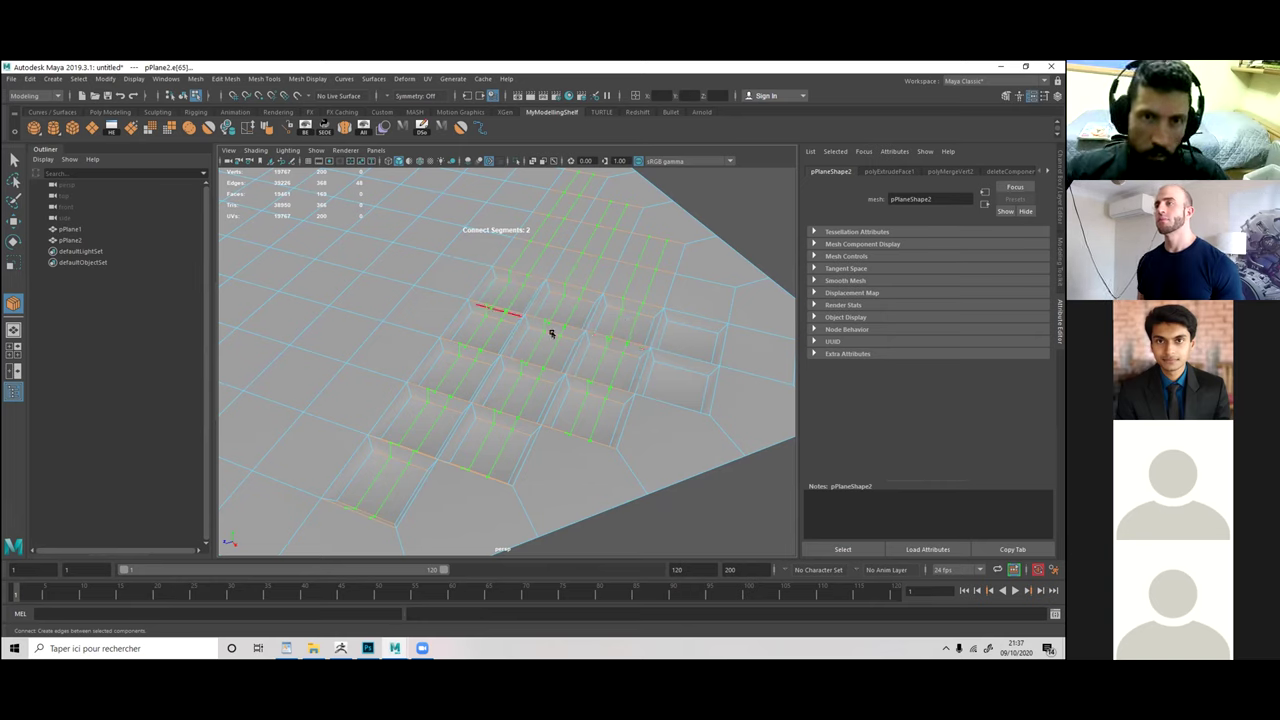
pyautogui.keyDown('alt'); pyautogui.moveTo(586, 334); pyautogui.dragTo(505, 378); pyautogui.keyUp('alt')
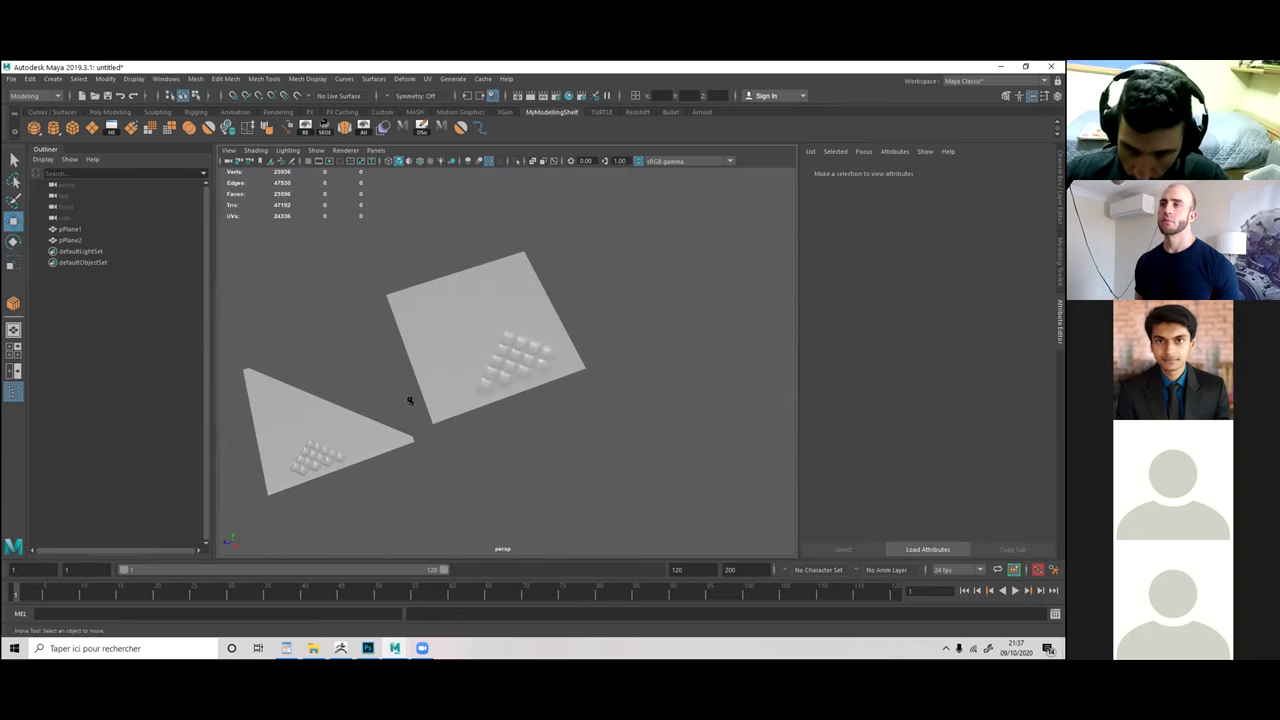
# - Select the square plane and inspect the wireframe of its smoothed raised tiles up close
pyautogui.scroll(1, 409, 397)
pyautogui.scroll(2, 409, 396)
pyautogui.keyDown('alt'); pyautogui.moveTo(409, 396); pyautogui.dragTo(611, 280); pyautogui.keyUp('alt')
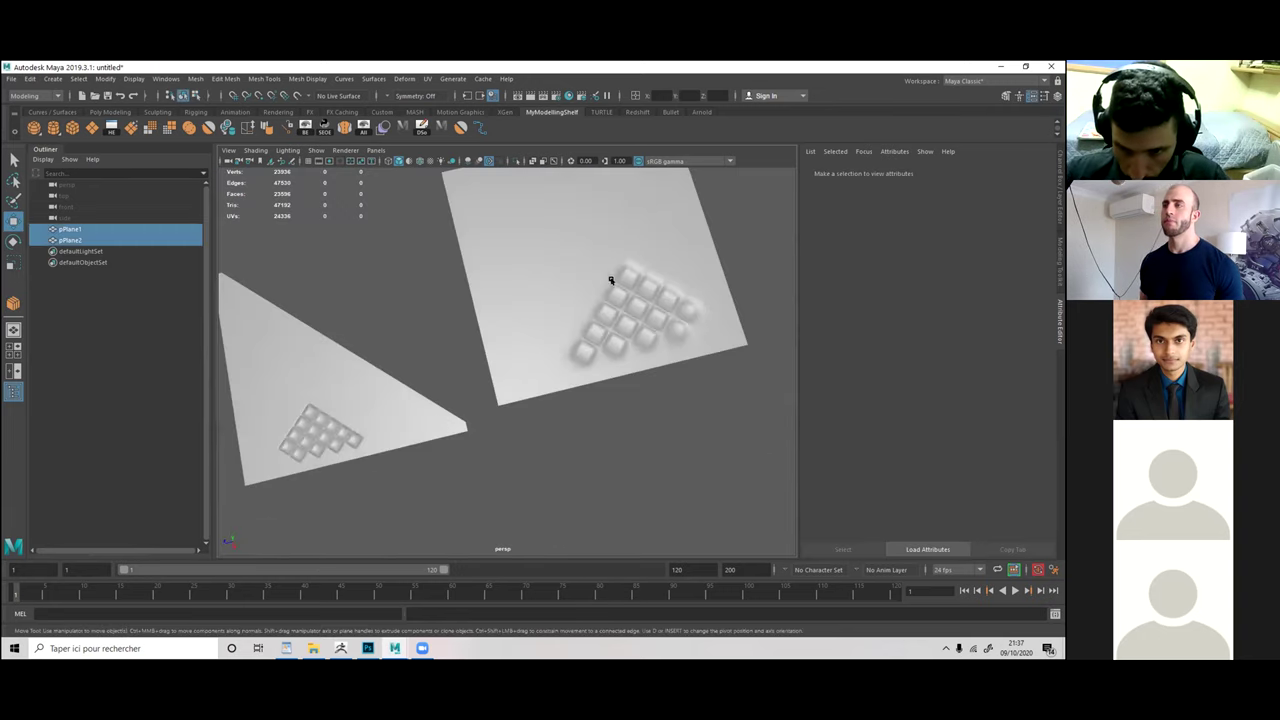
pyautogui.click(593, 348)
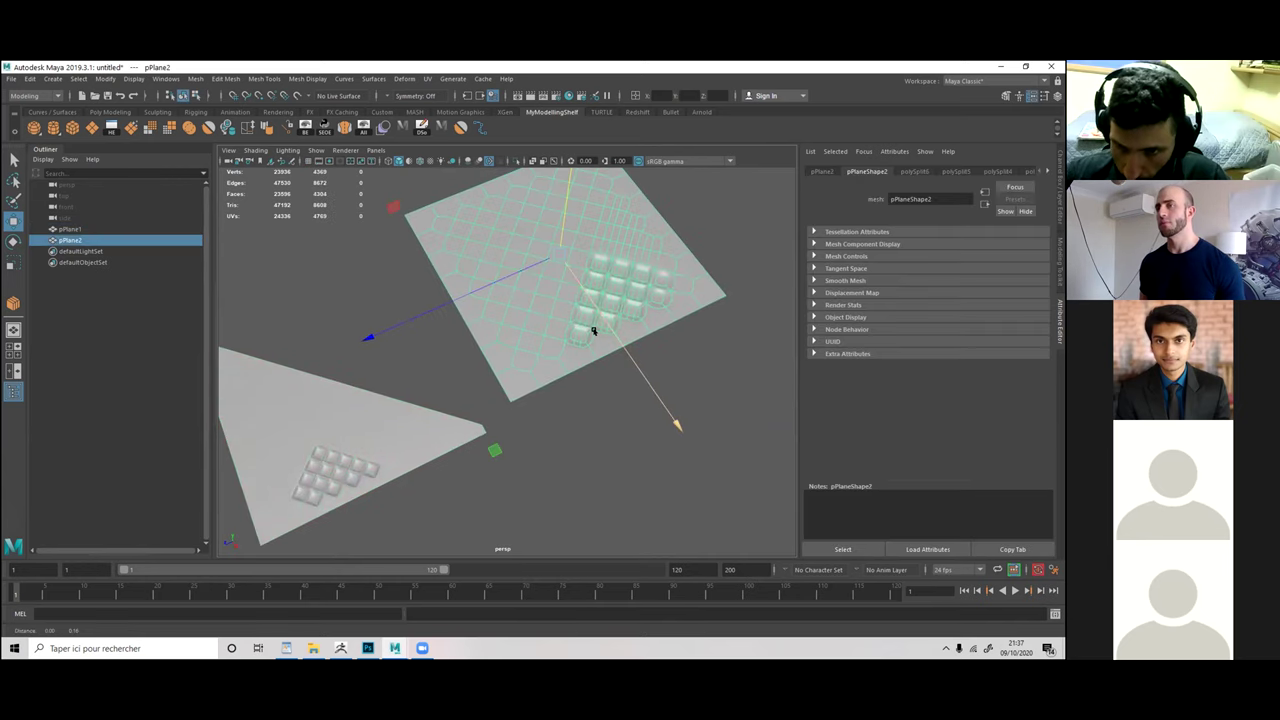
pyautogui.scroll(1, 596, 356)
pyautogui.scroll(2, 557, 337)
pyautogui.scroll(3, 584, 289)
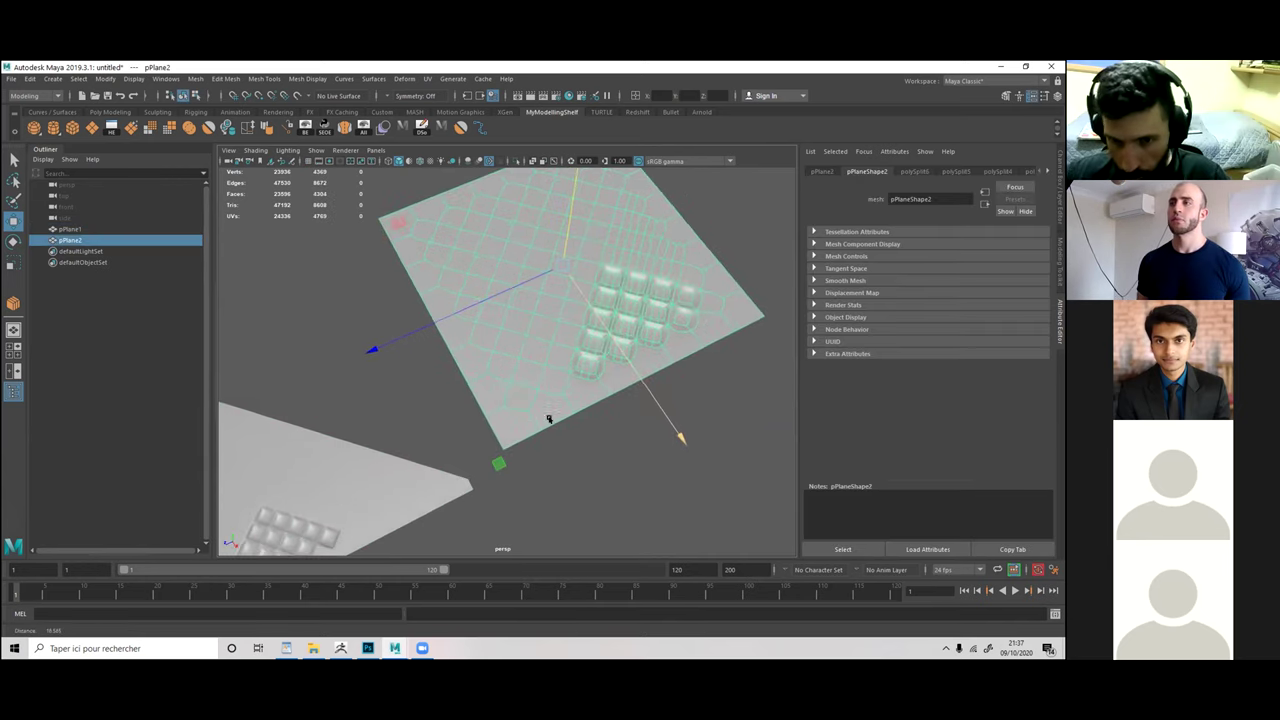
# - Select the triangular mesh to examine the wireframe of its raised diamond tiles
pyautogui.click(692, 395)
pyautogui.keyDown('alt'); pyautogui.moveTo(692, 395); pyautogui.dragTo(640, 340); pyautogui.keyUp('alt')
pyautogui.keyDown('alt'); pyautogui.moveTo(250, 434); pyautogui.dragTo(468, 397, button='middle'); pyautogui.keyUp('alt')
pyautogui.click(455, 396)
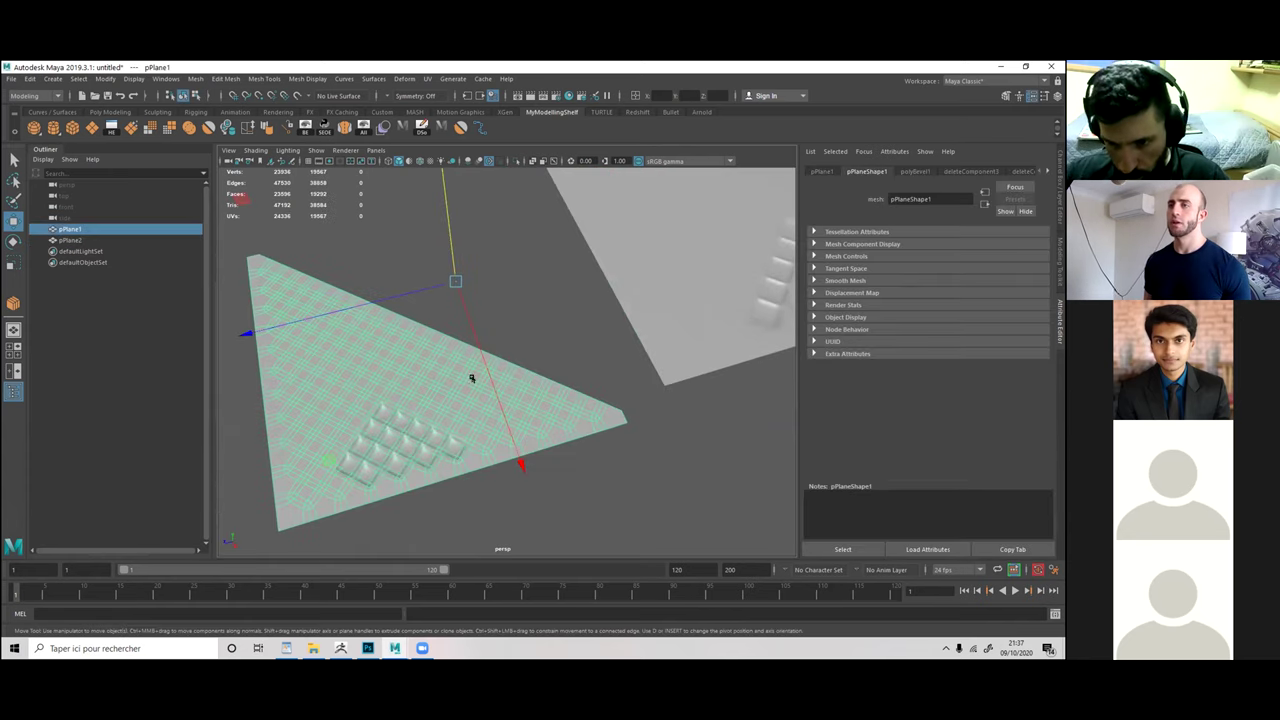
pyautogui.scroll(-1, 590, 403)
pyautogui.scroll(-1, 594, 456)
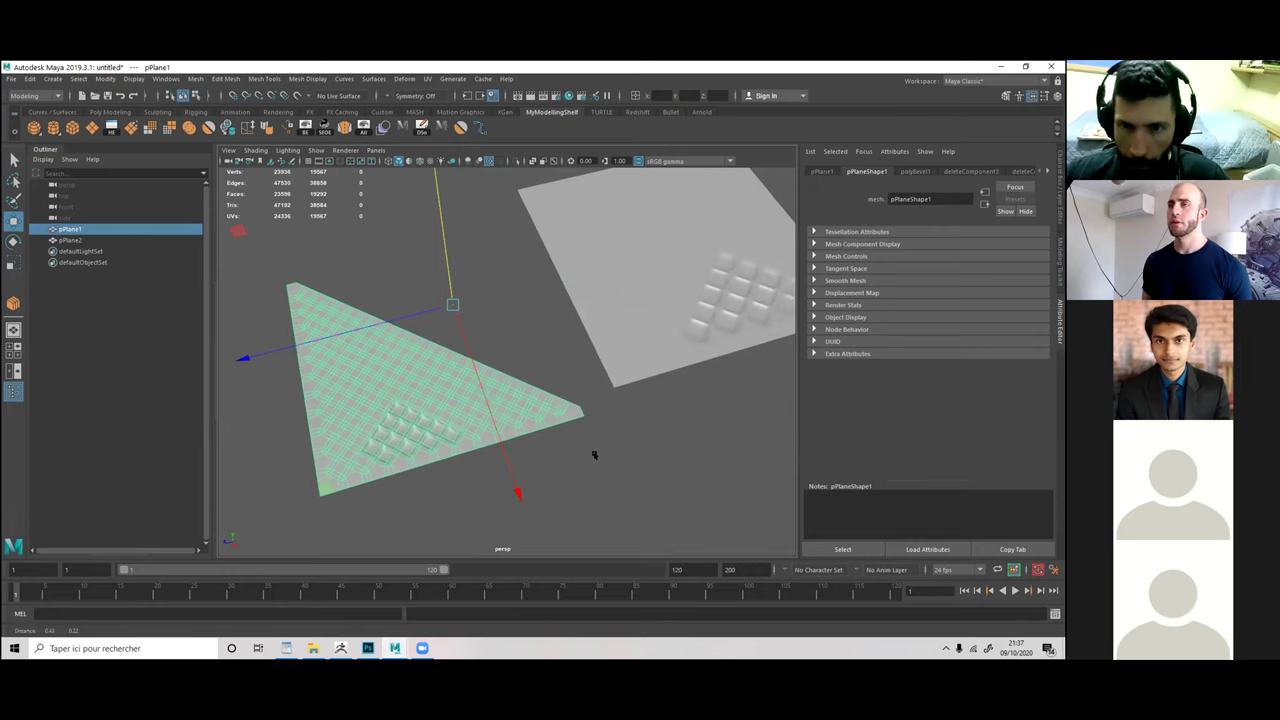
pyautogui.keyDown('alt'); pyautogui.moveTo(428, 420); pyautogui.dragTo(408, 425, button='middle'); pyautogui.keyUp('alt')
# - Select the square plane and the triangular mesh together to compare their wireframes, and clear the selection
pyautogui.press('Right')
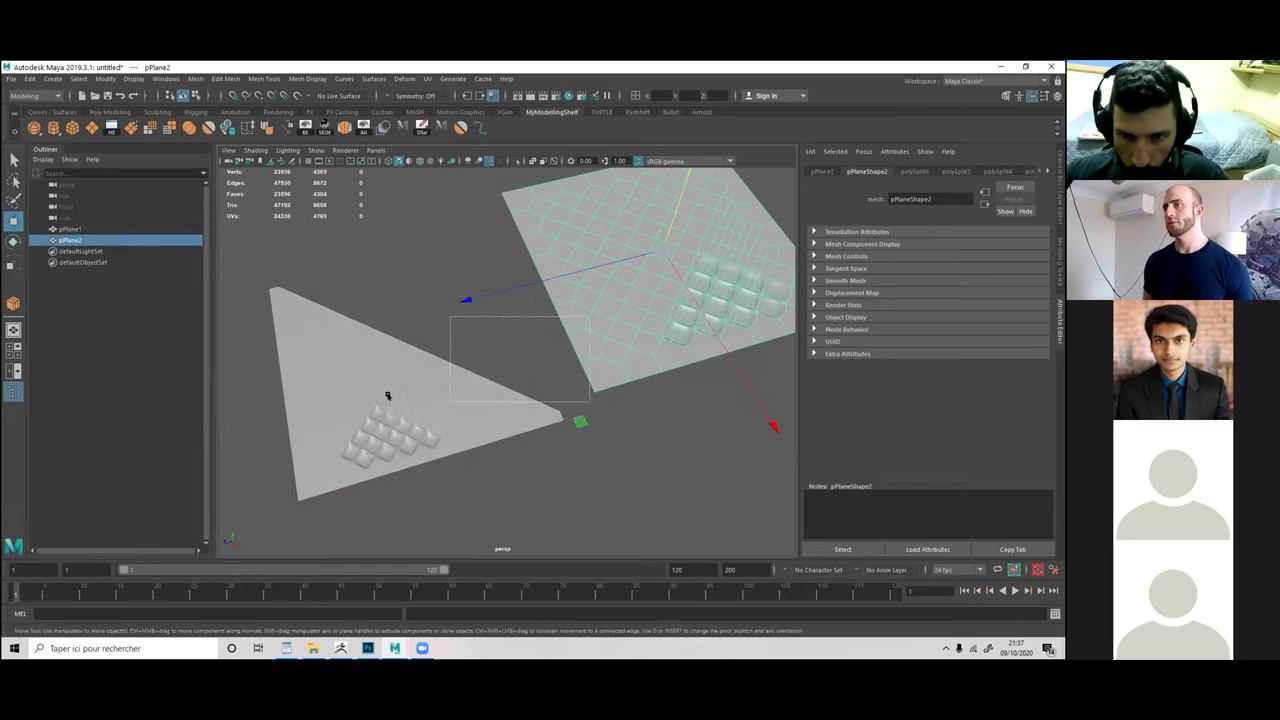
pyautogui.keyDown('shift'); pyautogui.click(397, 388); pyautogui.keyUp('shift')
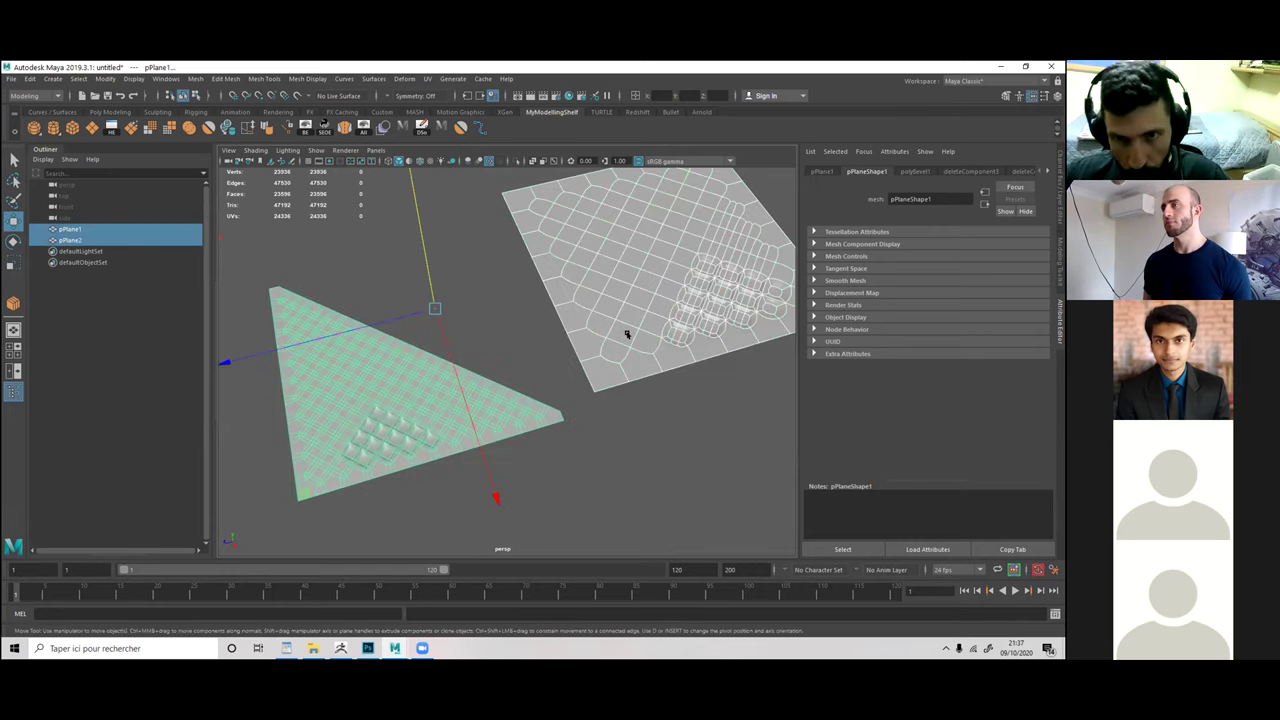
pyautogui.click(623, 421)
pyautogui.keyDown('alt'); pyautogui.moveTo(614, 430); pyautogui.dragTo(630, 437, button='middle'); pyautogui.keyUp('alt')
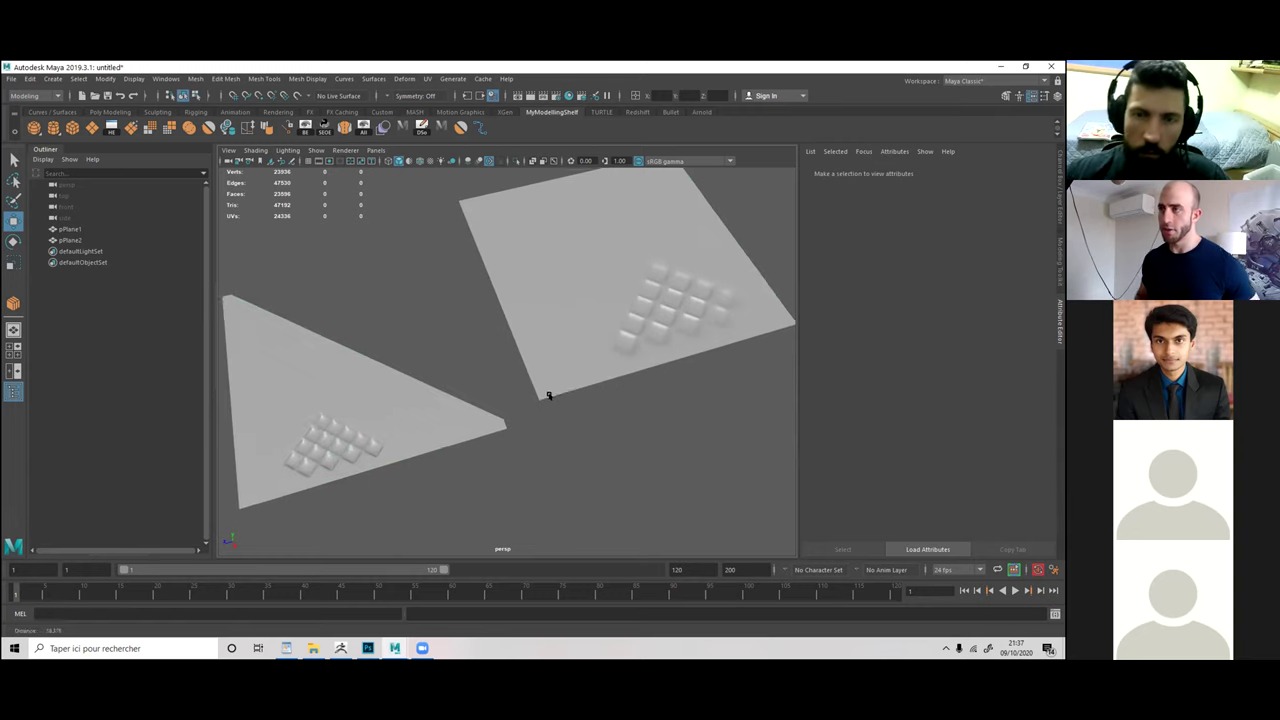
pyautogui.scroll(-3, 570, 413)
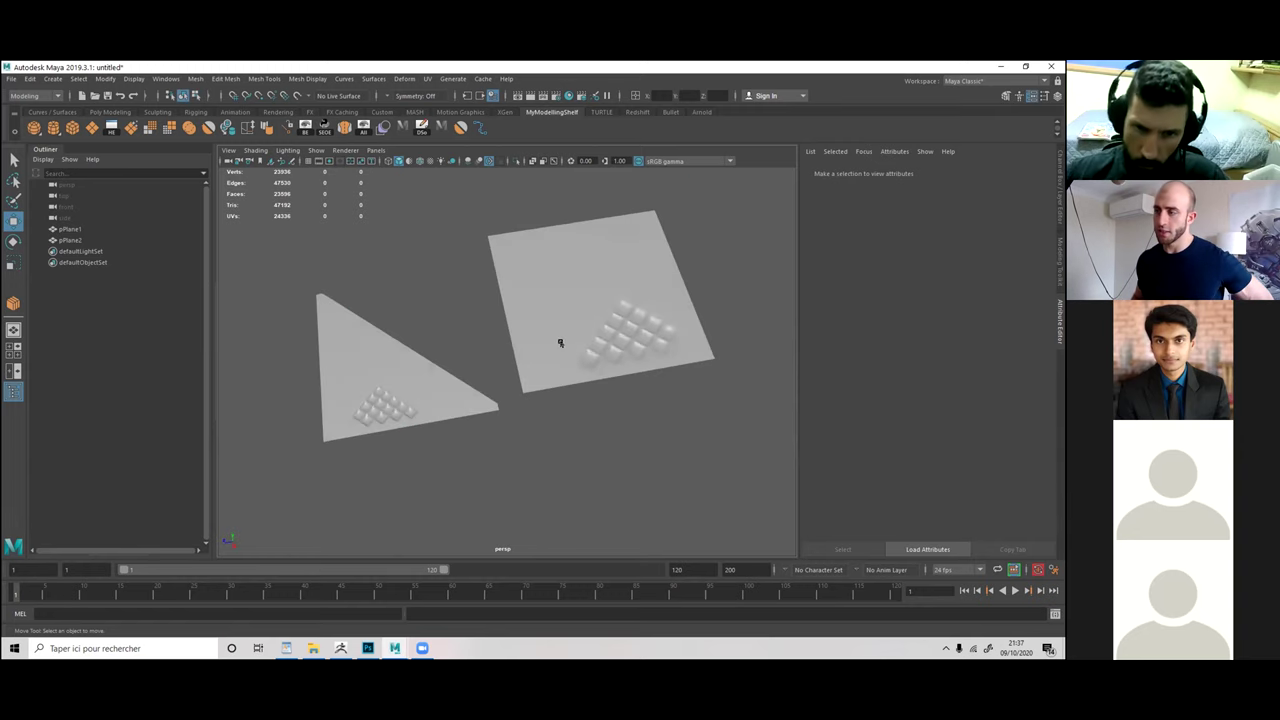
# - Examine the square plane's wireframe and faces around the raised tiles, and return to object mode with nothing selected
pyautogui.click(622, 341)
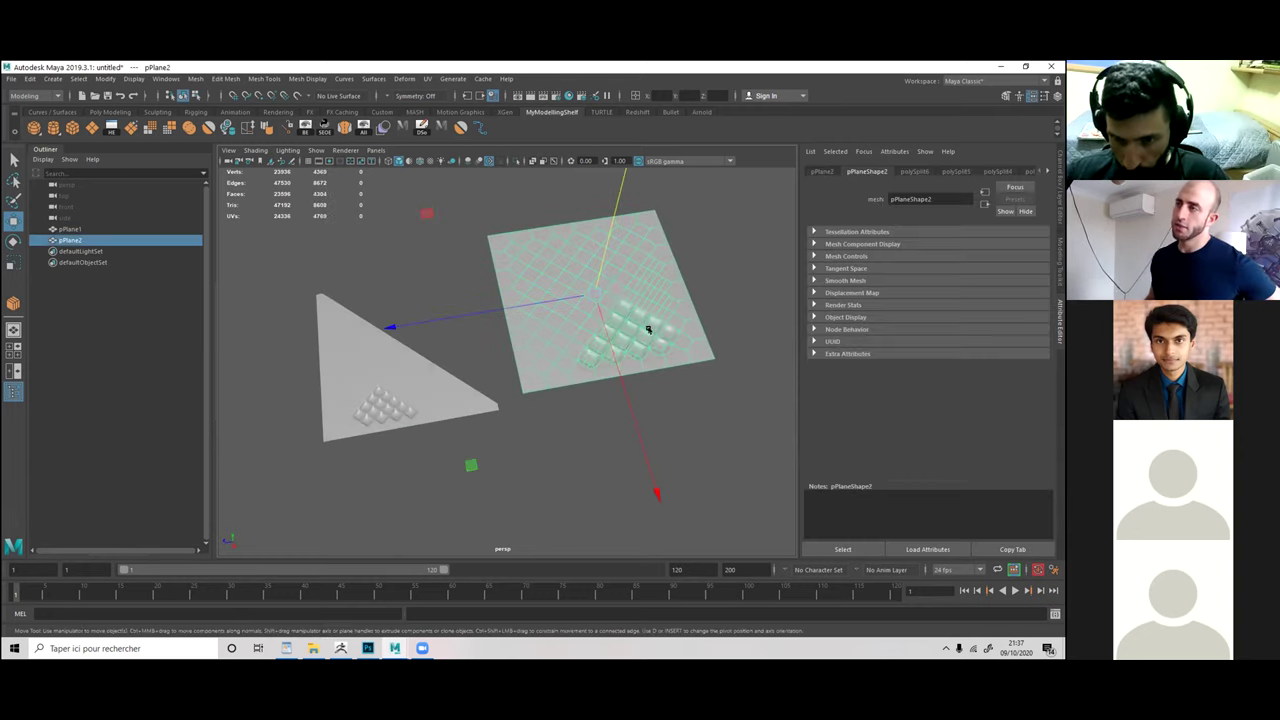
pyautogui.click(575, 461)
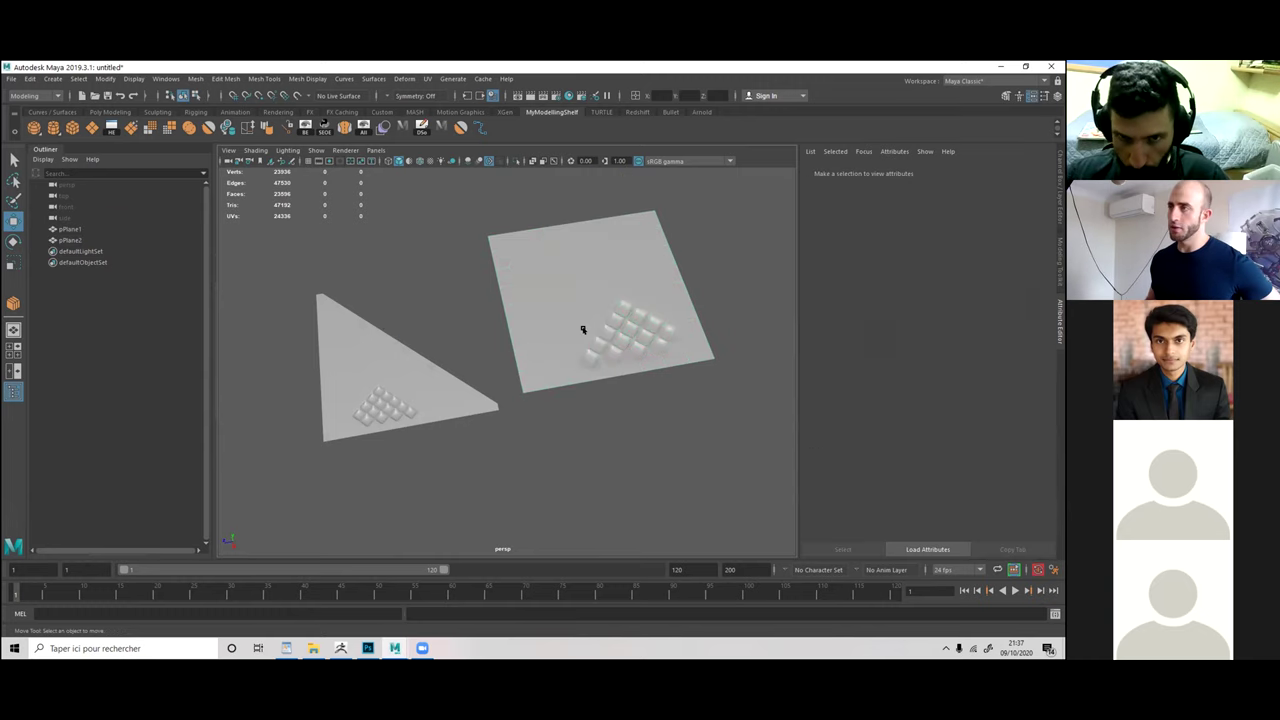
pyautogui.scroll(5, 560, 354)
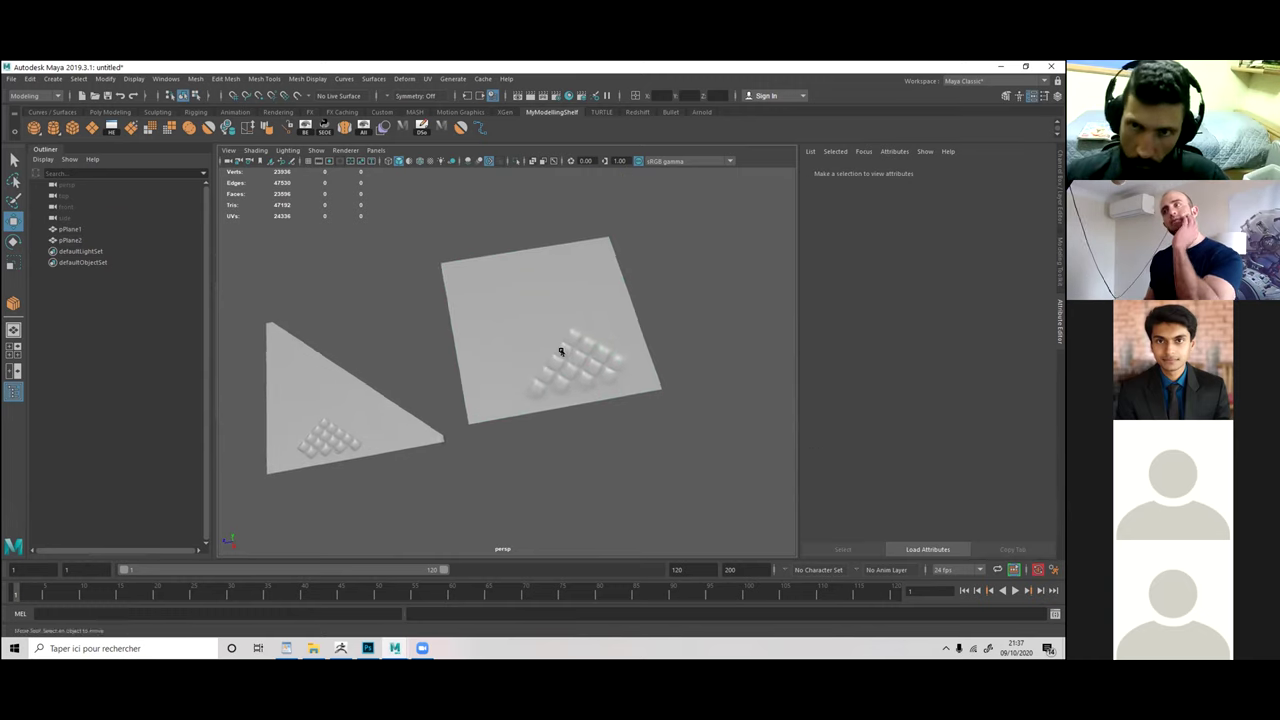
pyautogui.click(583, 297)
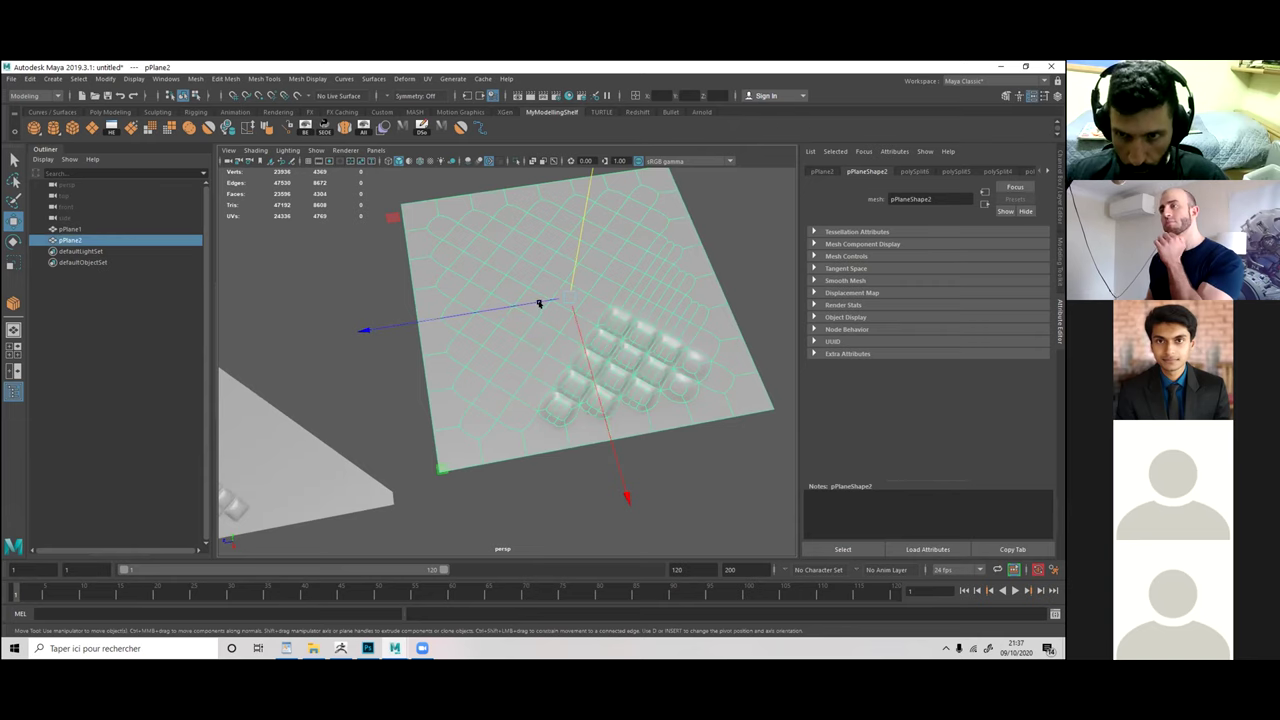
pyautogui.keyDown('alt'); pyautogui.moveTo(538, 303); pyautogui.dragTo(523, 394); pyautogui.keyUp('alt')
pyautogui.press('F11')
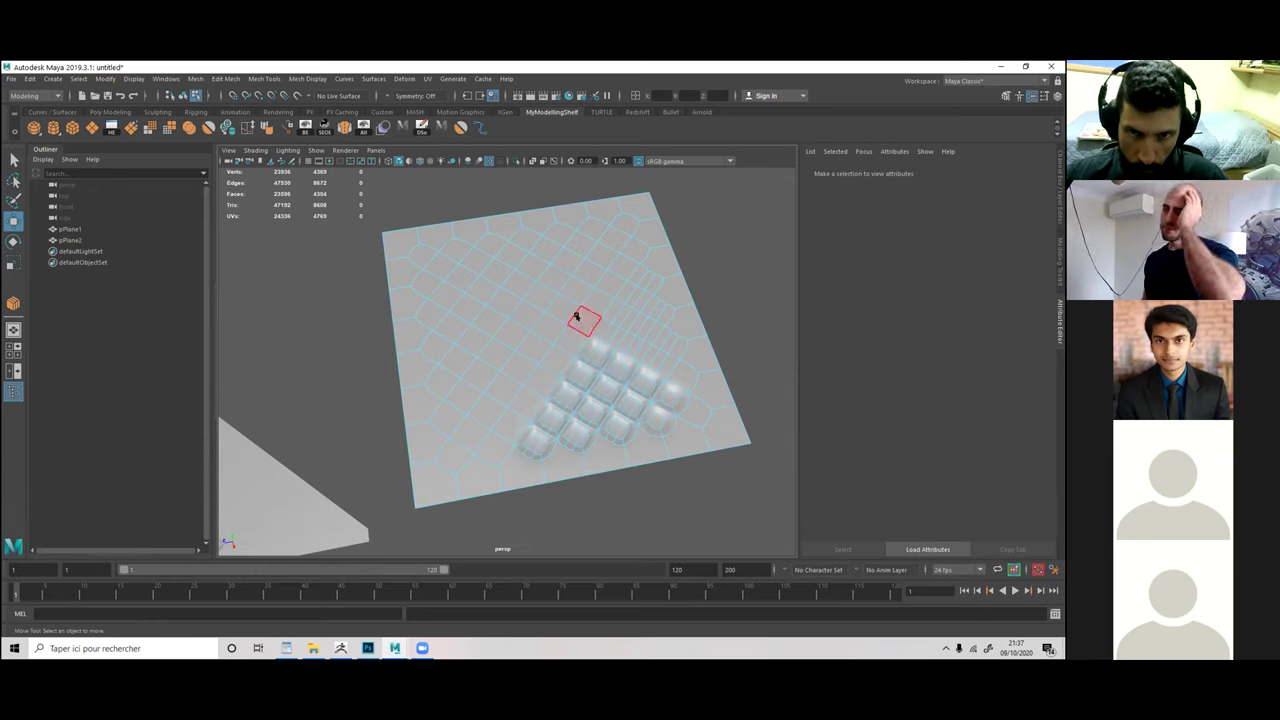
pyautogui.keyDown('alt'); pyautogui.moveTo(576, 317); pyautogui.dragTo(416, 330, button='right'); pyautogui.keyUp('alt')
pyautogui.press('F8')
pyautogui.keyDown('alt'); pyautogui.moveTo(354, 329); pyautogui.dragTo(460, 280, button='middle'); pyautogui.keyUp('alt')
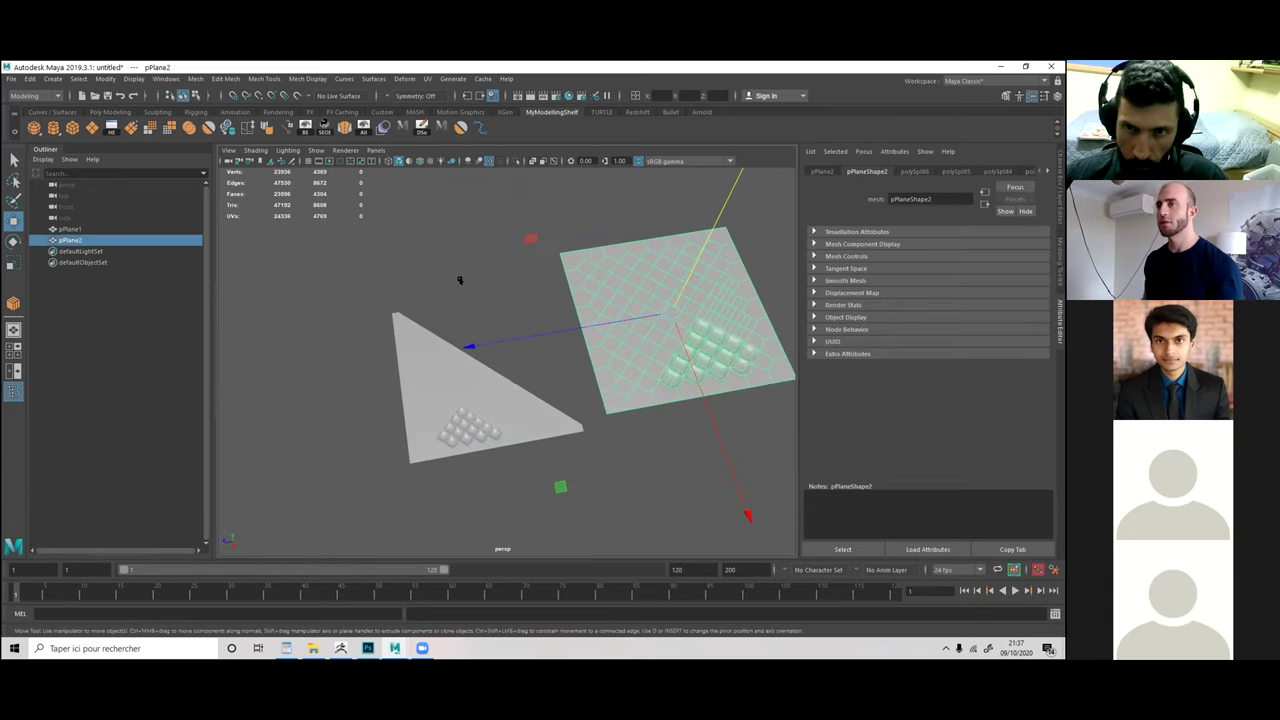
pyautogui.click(460, 290)
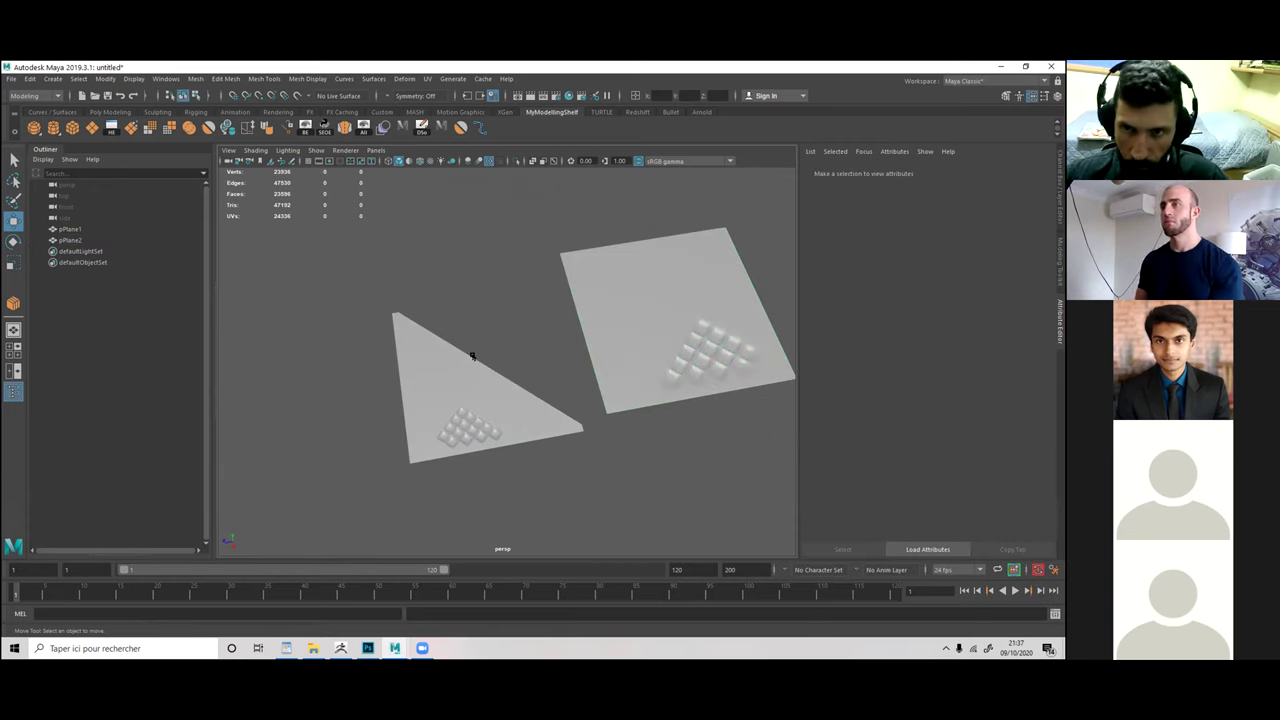
# - Compare the raised diamond tiles on the triangular mesh and the square plane from several angles
pyautogui.keyDown('alt'); pyautogui.moveTo(455, 376); pyautogui.dragTo(520, 366, button='right'); pyautogui.keyUp('alt')
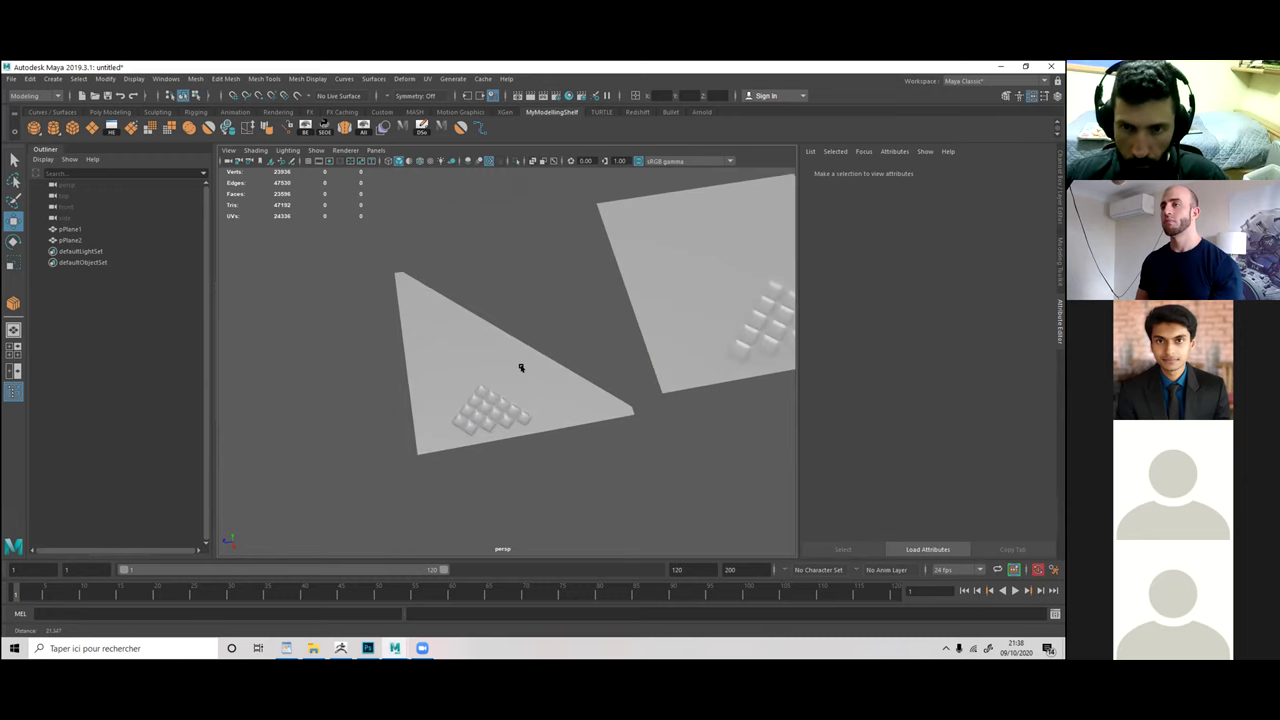
pyautogui.keyDown('alt'); pyautogui.moveTo(520, 366); pyautogui.dragTo(523, 388); pyautogui.keyUp('alt')
pyautogui.moveTo(315, 382); pyautogui.dragTo(340, 390)
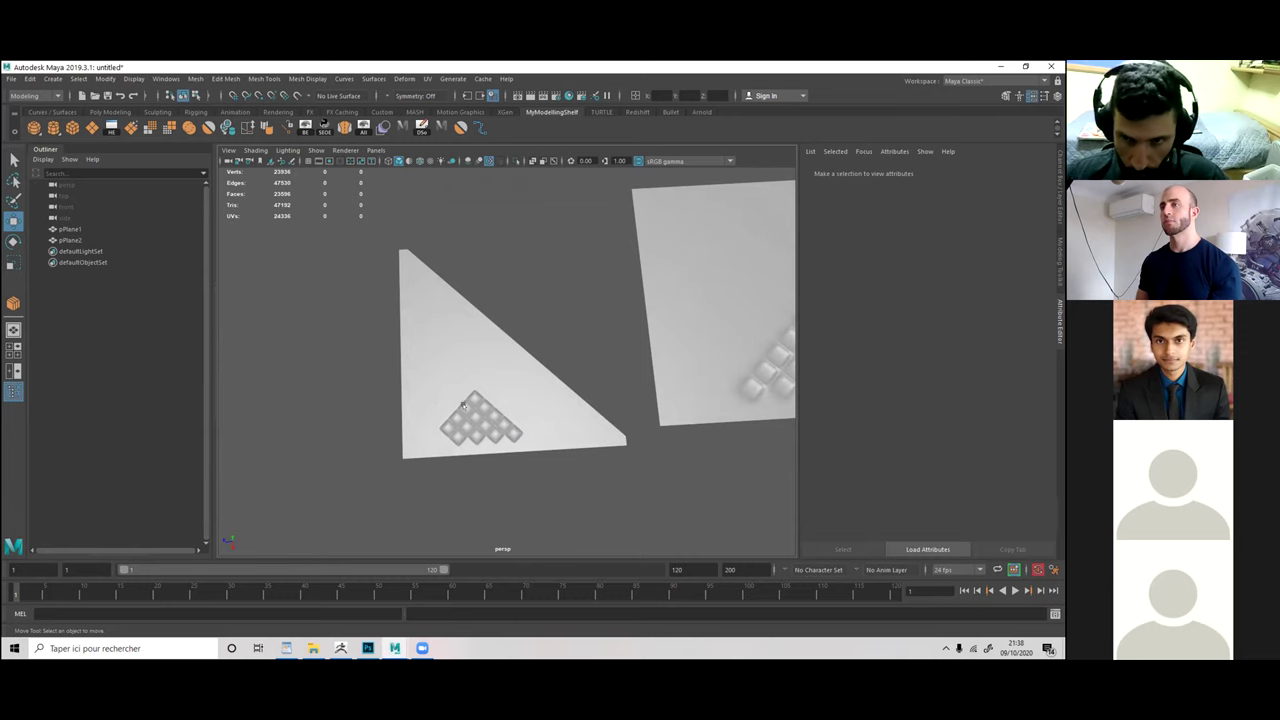
pyautogui.keyDown('alt'); pyautogui.moveTo(553, 393); pyautogui.dragTo(480, 391, button='middle'); pyautogui.keyUp('alt')
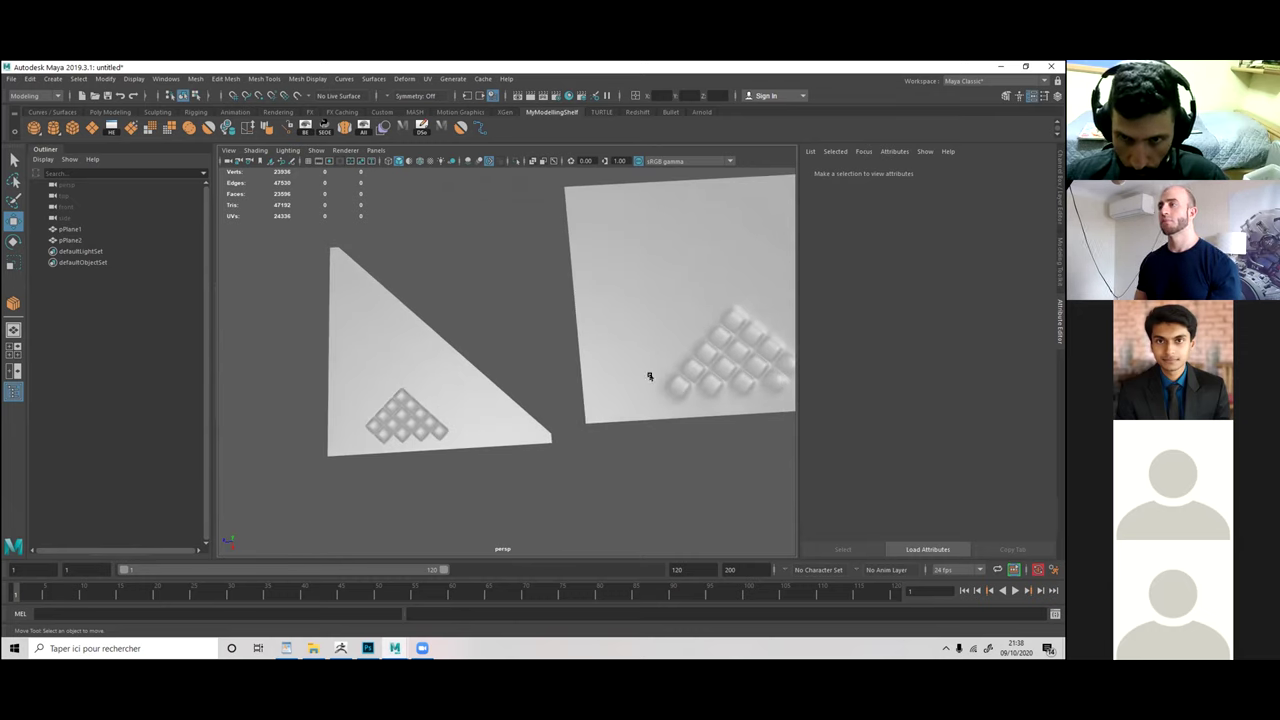
pyautogui.click(443, 360)
pyautogui.click(562, 375)
pyautogui.keyDown('alt'); pyautogui.moveTo(562, 375); pyautogui.dragTo(463, 240); pyautogui.keyUp('alt')
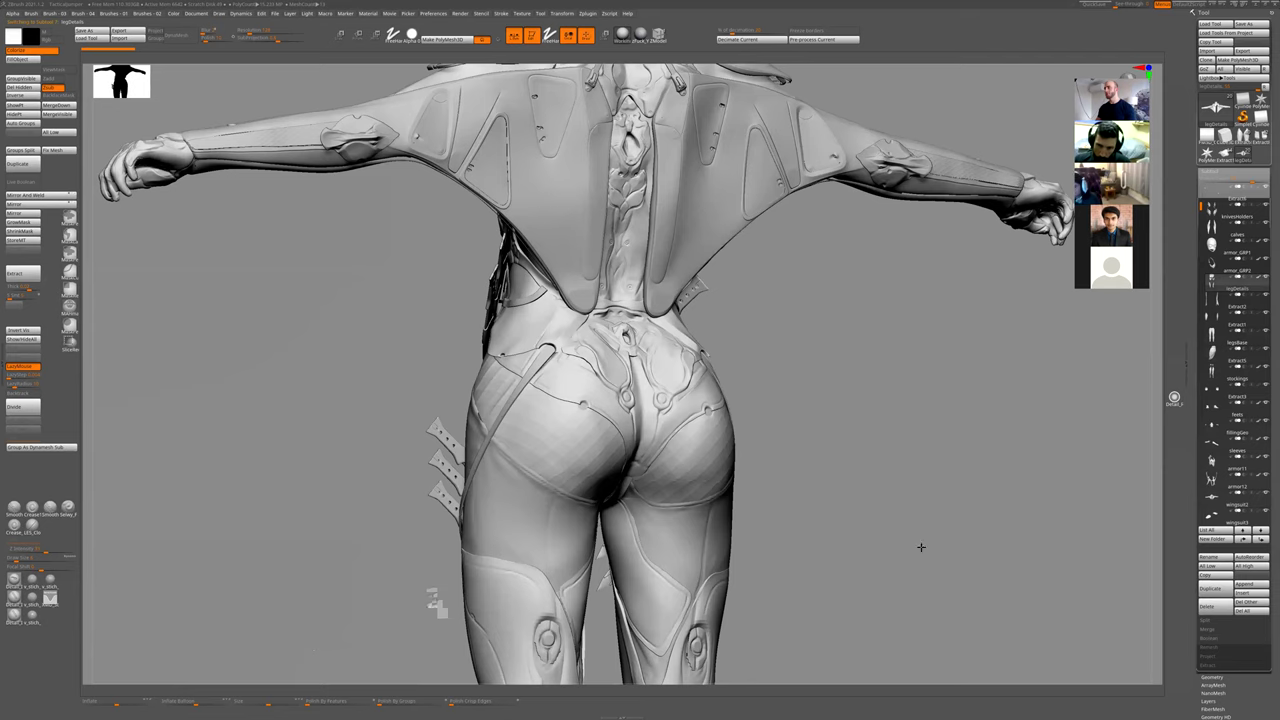
# - Switch to ZBrush and examine the faceted panels around the character's hips, toggling the polyframe display to check their polygroups
pyautogui.keyDown('ctrl'); pyautogui.moveTo(946, 537); pyautogui.dragTo(931, 509, button='right'); pyautogui.keyUp('ctrl')
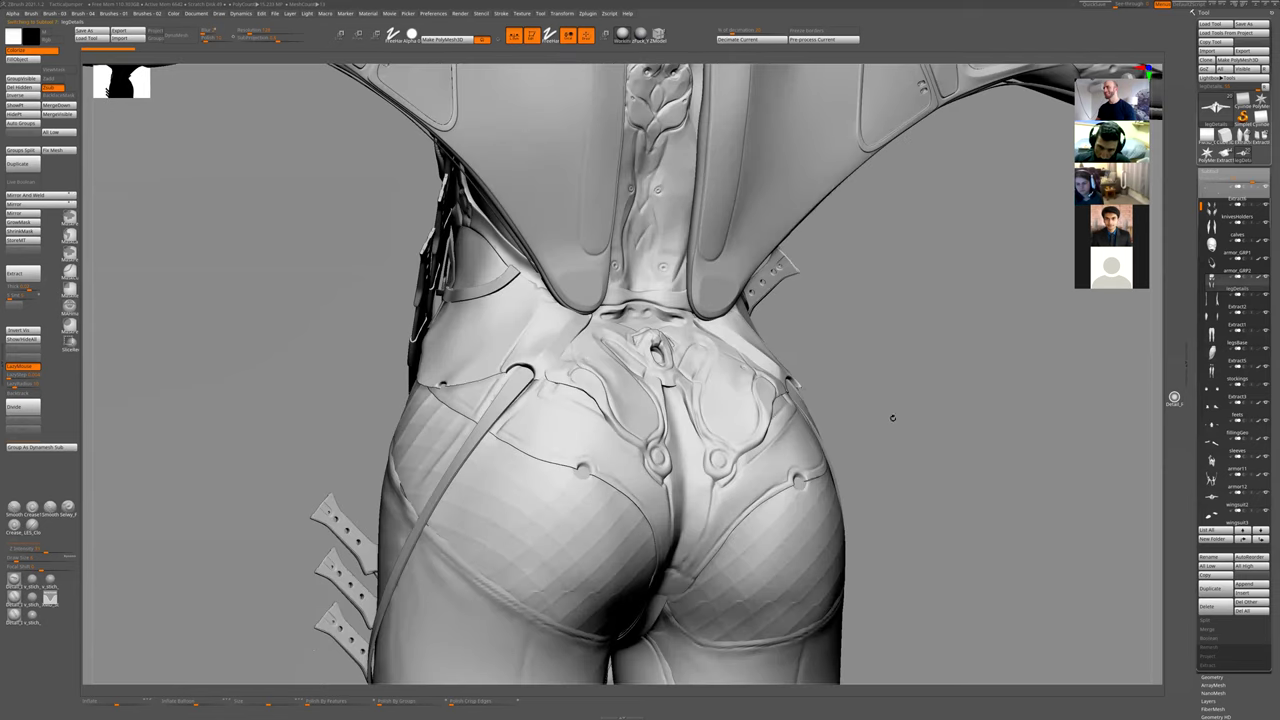
pyautogui.keyDown('shift'); pyautogui.moveTo(891, 417); pyautogui.dragTo(902, 463, button='right'); pyautogui.keyUp('shift')
pyautogui.keyDown('alt'); pyautogui.moveTo(966, 552); pyautogui.dragTo(906, 464, button='right'); pyautogui.keyUp('alt')
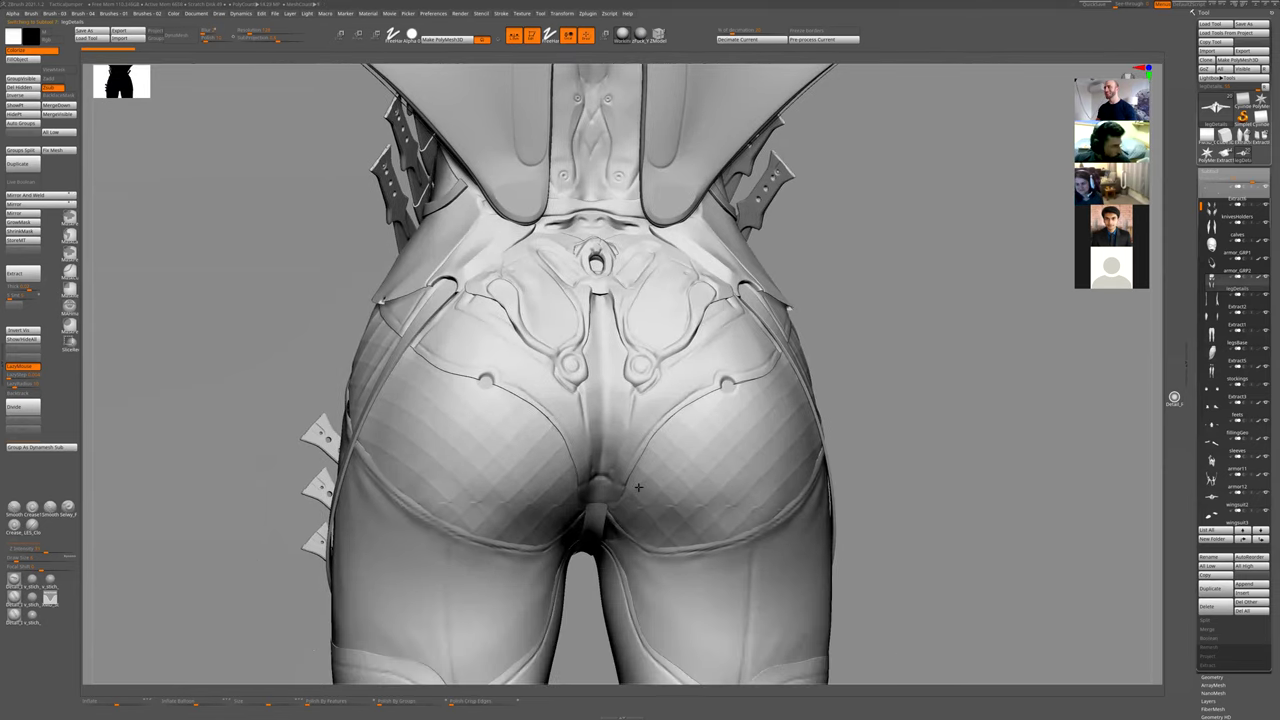
pyautogui.moveTo(638, 487); pyautogui.dragTo(763, 401, button='right')
pyautogui.hotkey('shift', 'f')
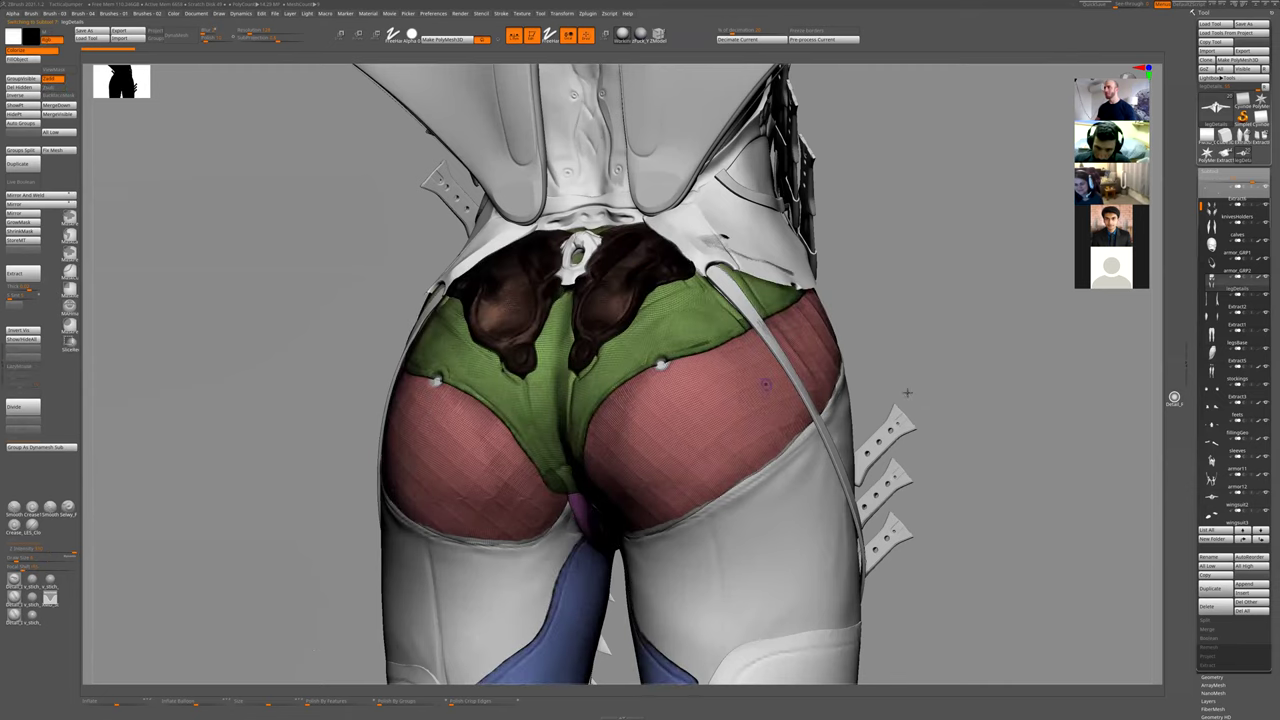
pyautogui.moveTo(900, 403); pyautogui.dragTo(850, 422, button='right')
pyautogui.hotkey('shift', 'f')
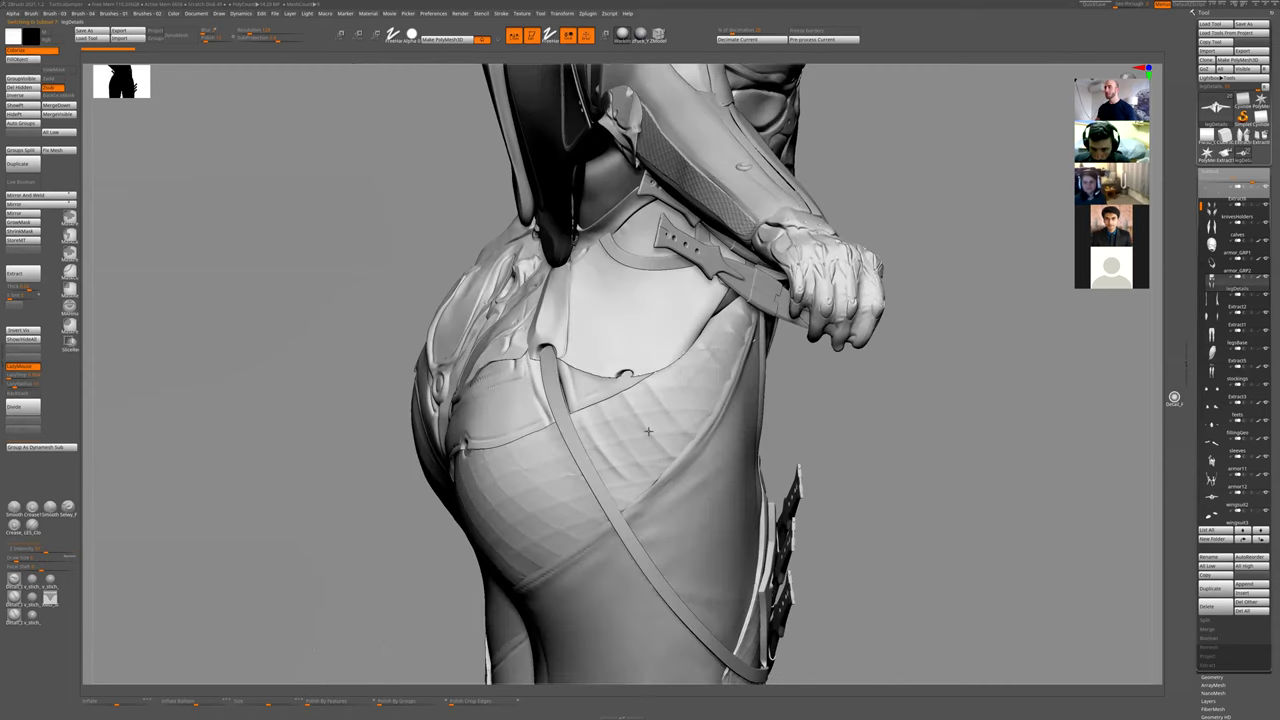
pyautogui.hotkey('shift', 'f')
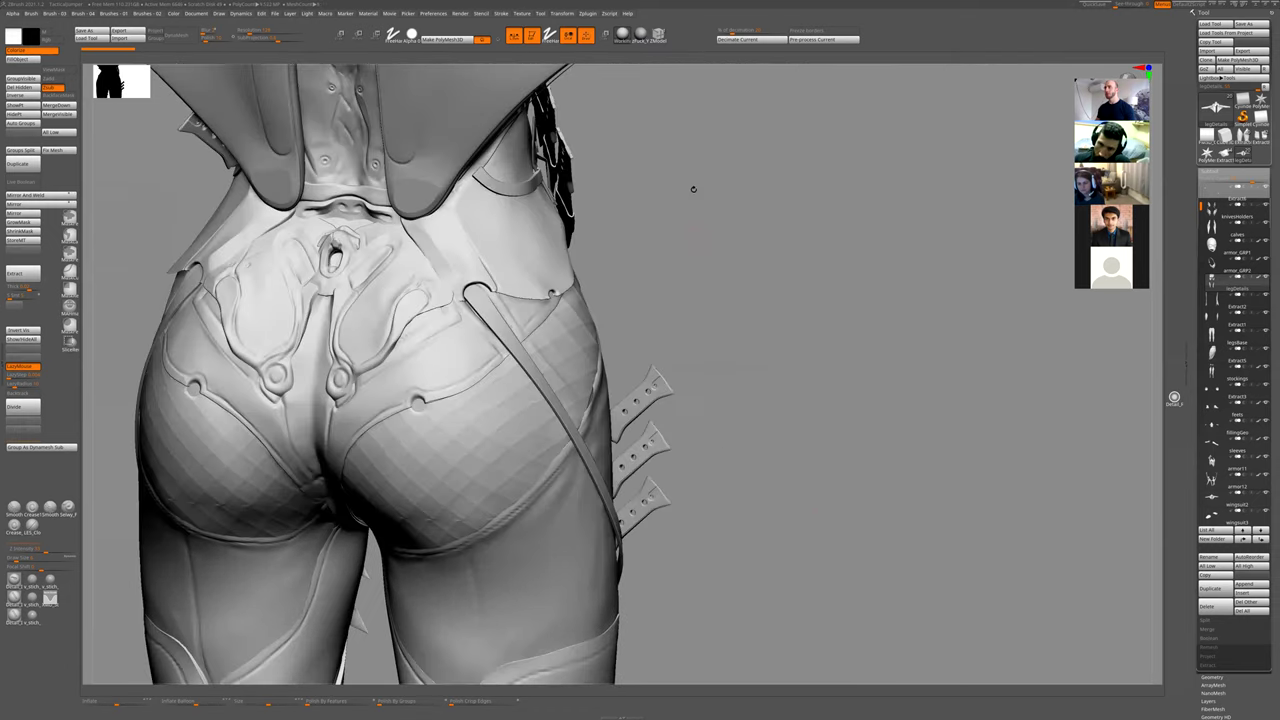
# - Select the wingsuit subtool and inspect the diamond scale strip along its forearm with the polyframe shown and hidden
pyautogui.click(692, 190)
pyautogui.keyDown('alt'); pyautogui.moveTo(693, 441); pyautogui.dragTo(695, 541); pyautogui.keyUp('alt')
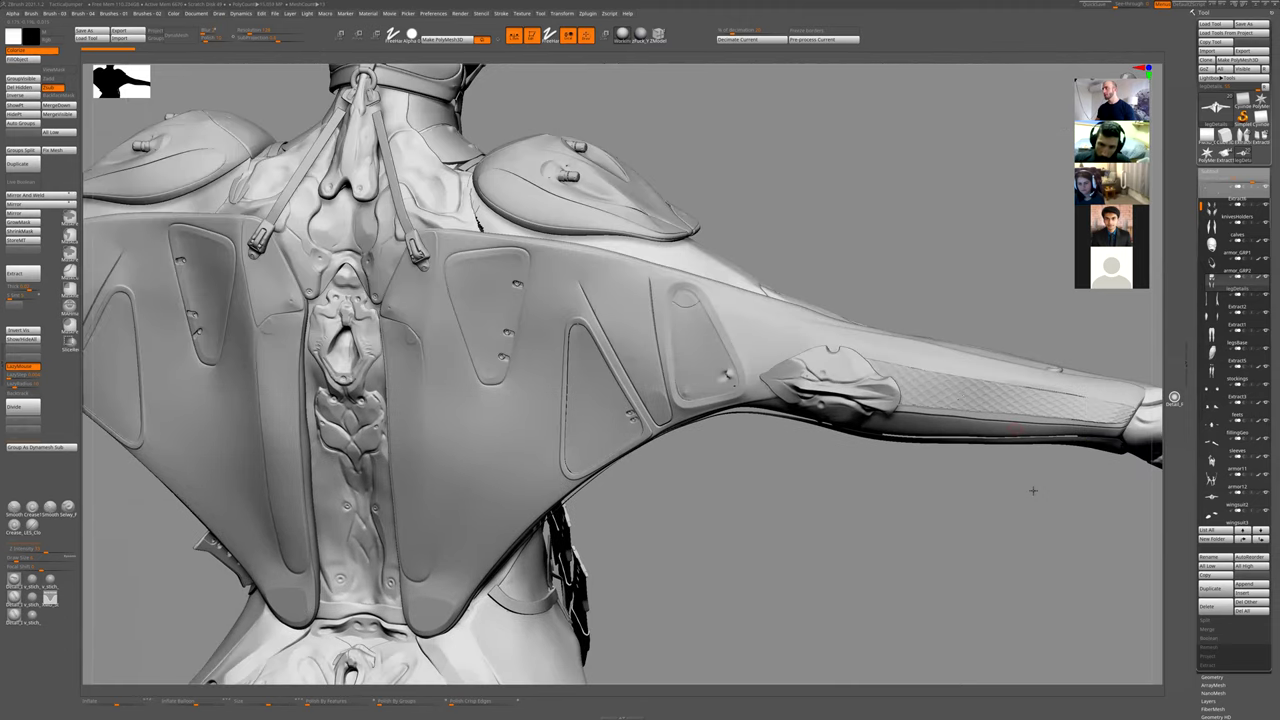
pyautogui.moveTo(1031, 486); pyautogui.dragTo(850, 538)
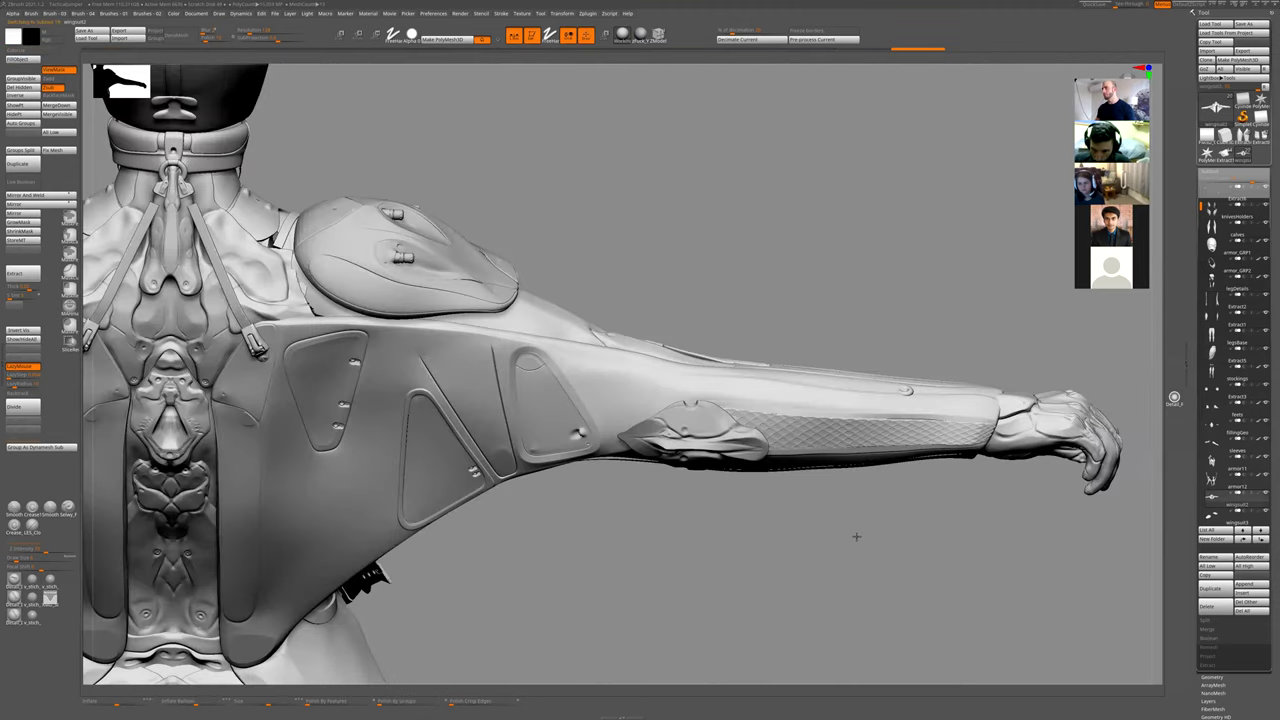
pyautogui.moveTo(851, 534); pyautogui.dragTo(734, 529)
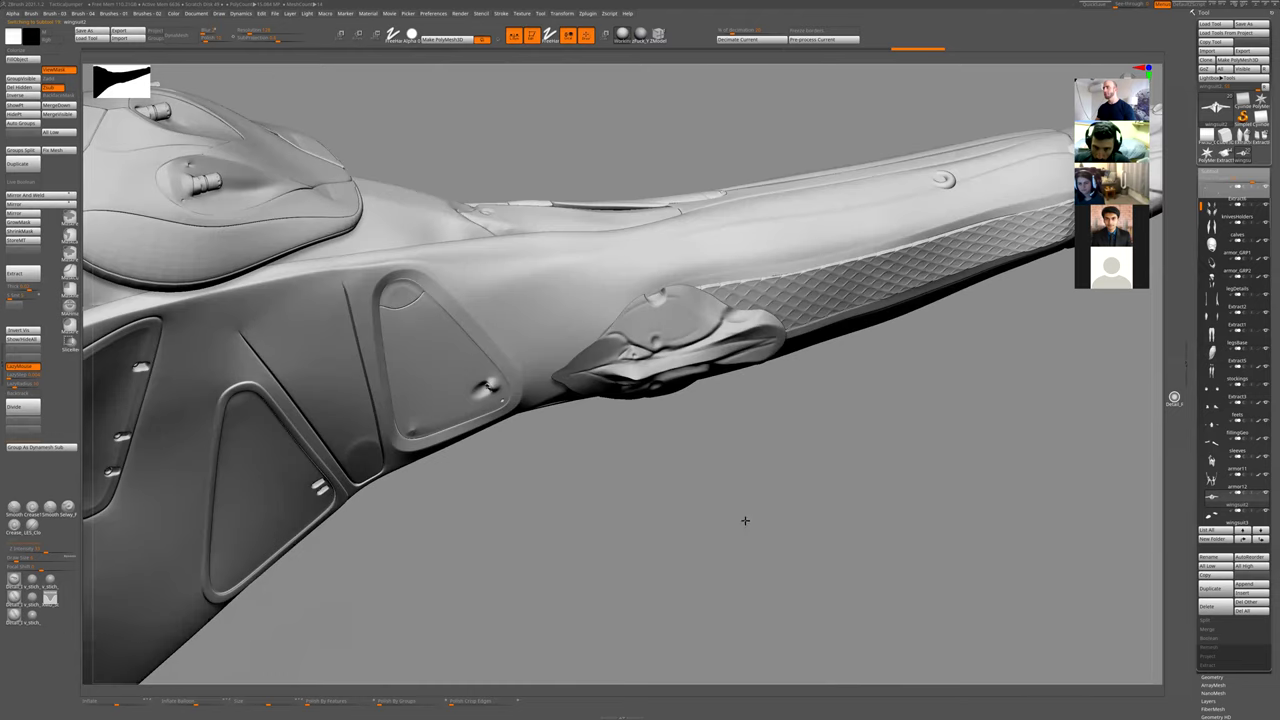
pyautogui.moveTo(729, 571); pyautogui.dragTo(745, 513)
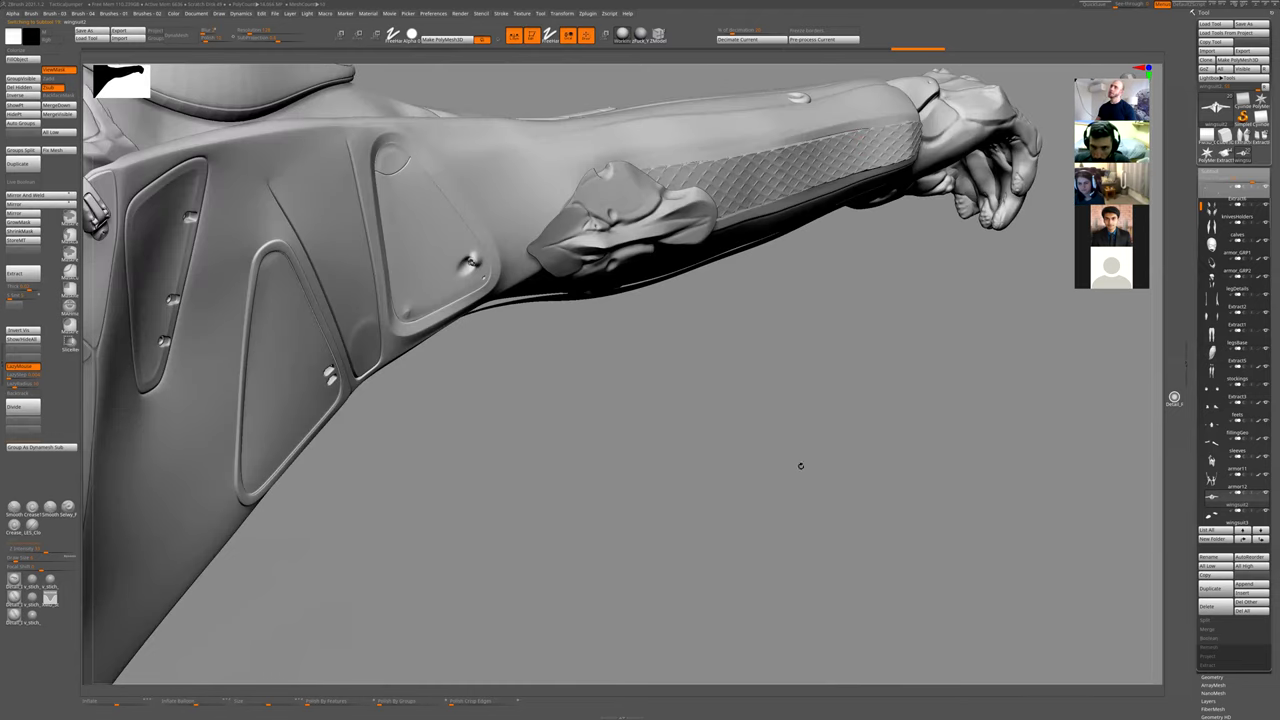
pyautogui.moveTo(783, 466); pyautogui.dragTo(748, 311)
pyautogui.hotkey('shift', 'f')
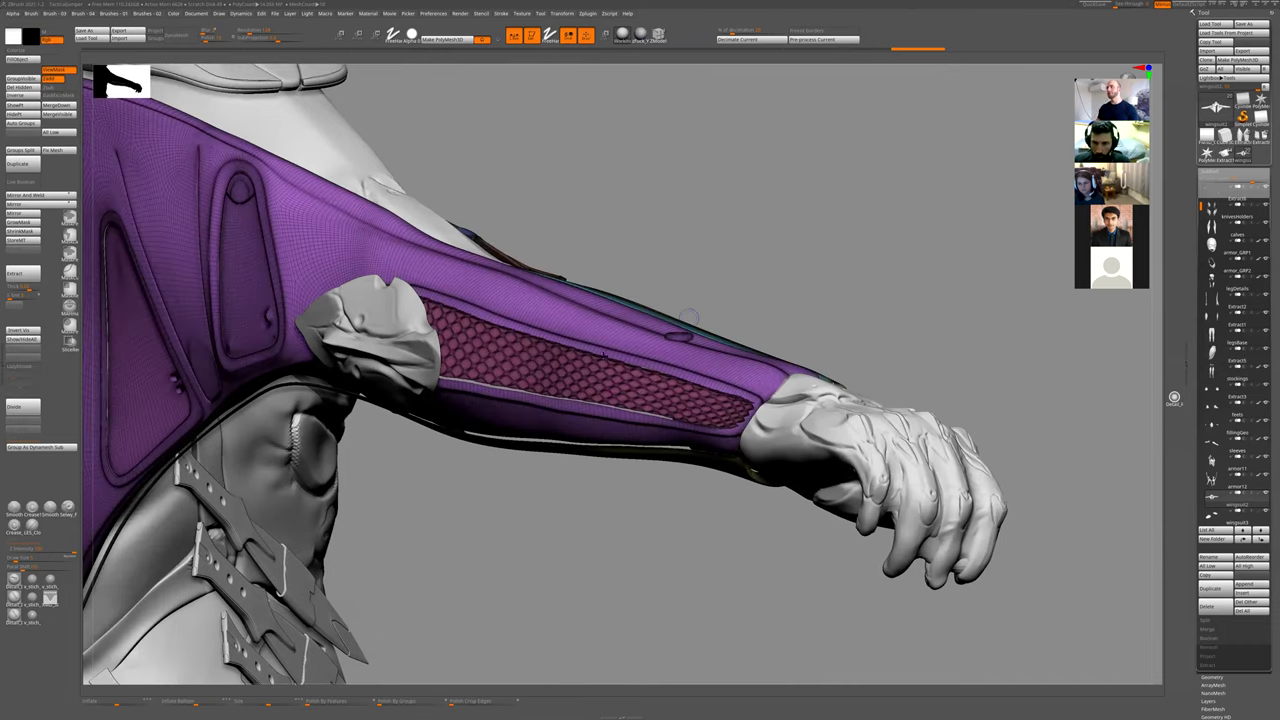
pyautogui.hotkey('shift', 'f')
# - Examine the front of the character's mask, shoulders and chest armour, and frame the model in the view
pyautogui.moveTo(780, 265)
pyautogui.mouseDown()
pyautogui.moveTo(506, 314)
pyautogui.moveTo(889, 194)
pyautogui.moveTo(831, 323)
pyautogui.moveTo(811, 334)
pyautogui.moveTo(791, 314)
pyautogui.mouseUp()
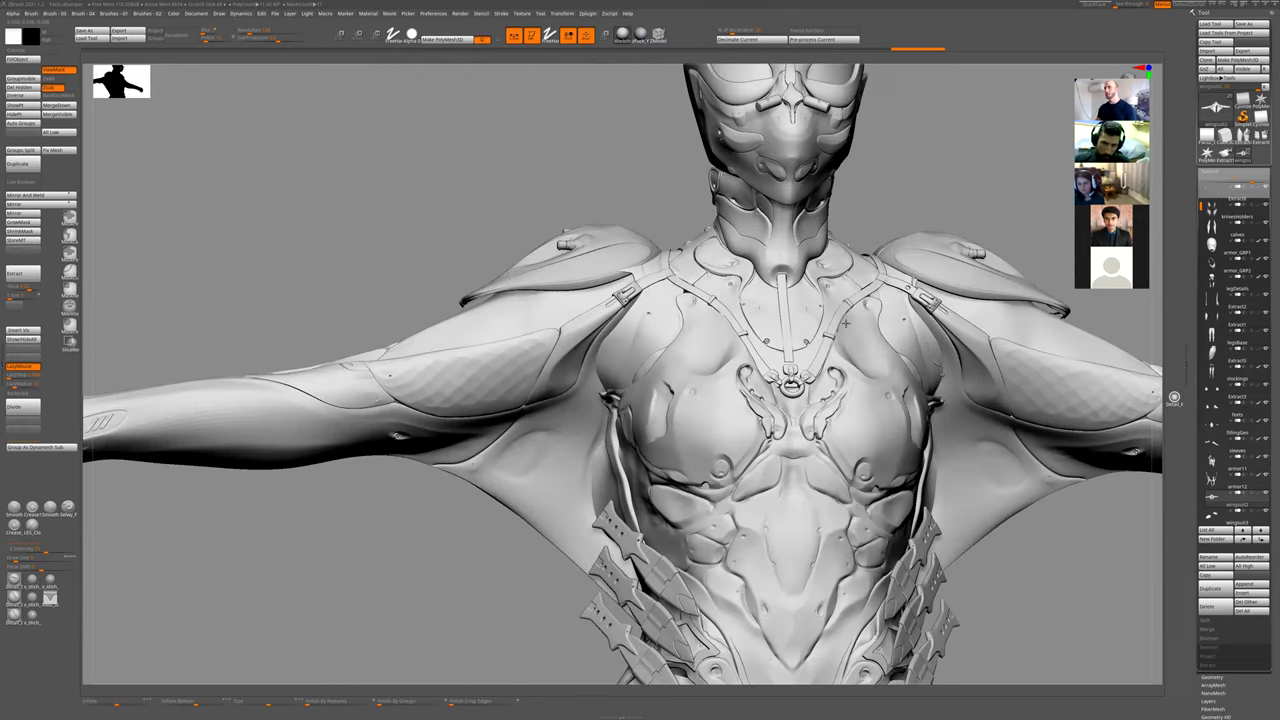
pyautogui.moveTo(846, 323)
pyautogui.mouseDown(button='right')
pyautogui.moveTo(760, 308)
pyautogui.moveTo(776, 318)
pyautogui.mouseUp(button='right')
pyautogui.keyDown('ctrl'); pyautogui.moveTo(1023, 517); pyautogui.dragTo(1024, 581, button='right'); pyautogui.keyUp('ctrl')
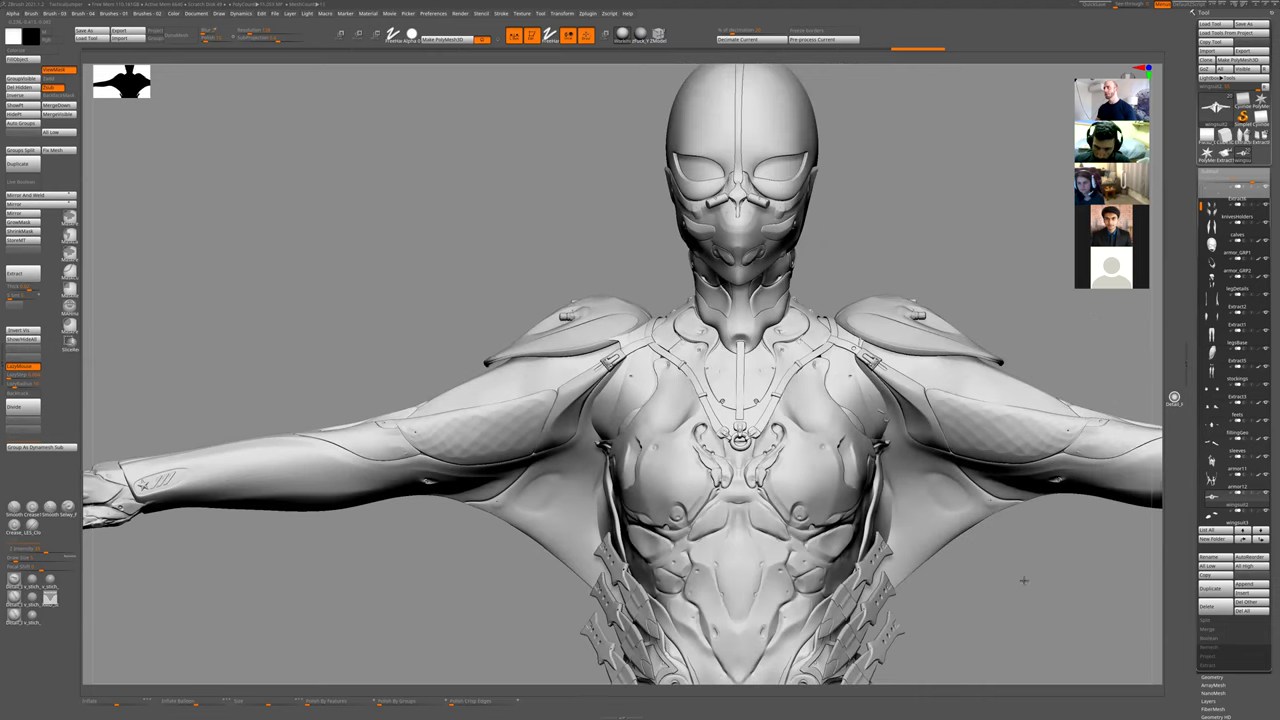
pyautogui.moveTo(1023, 580); pyautogui.dragTo(873, 305)
pyautogui.press('f')
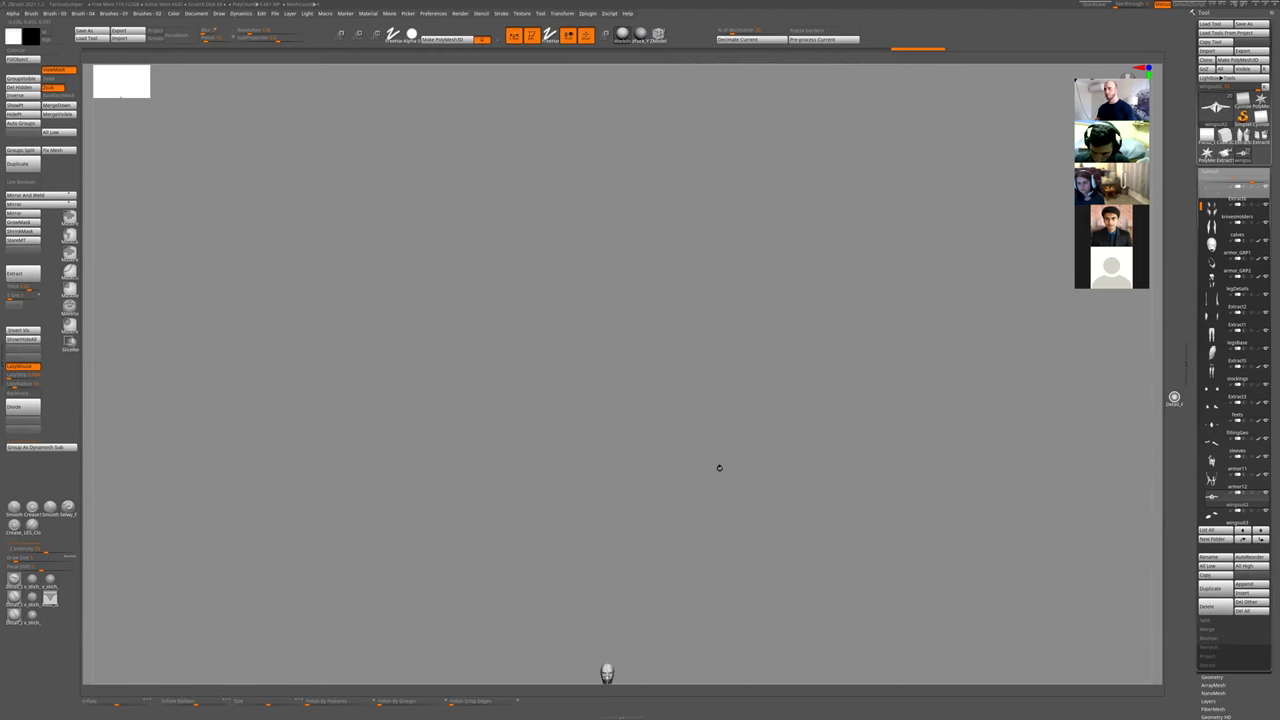
# - Review the full figure from the front, sides and back, including the thigh straps and the knives on the waist and legs
pyautogui.moveTo(776, 366); pyautogui.dragTo(623, 618)
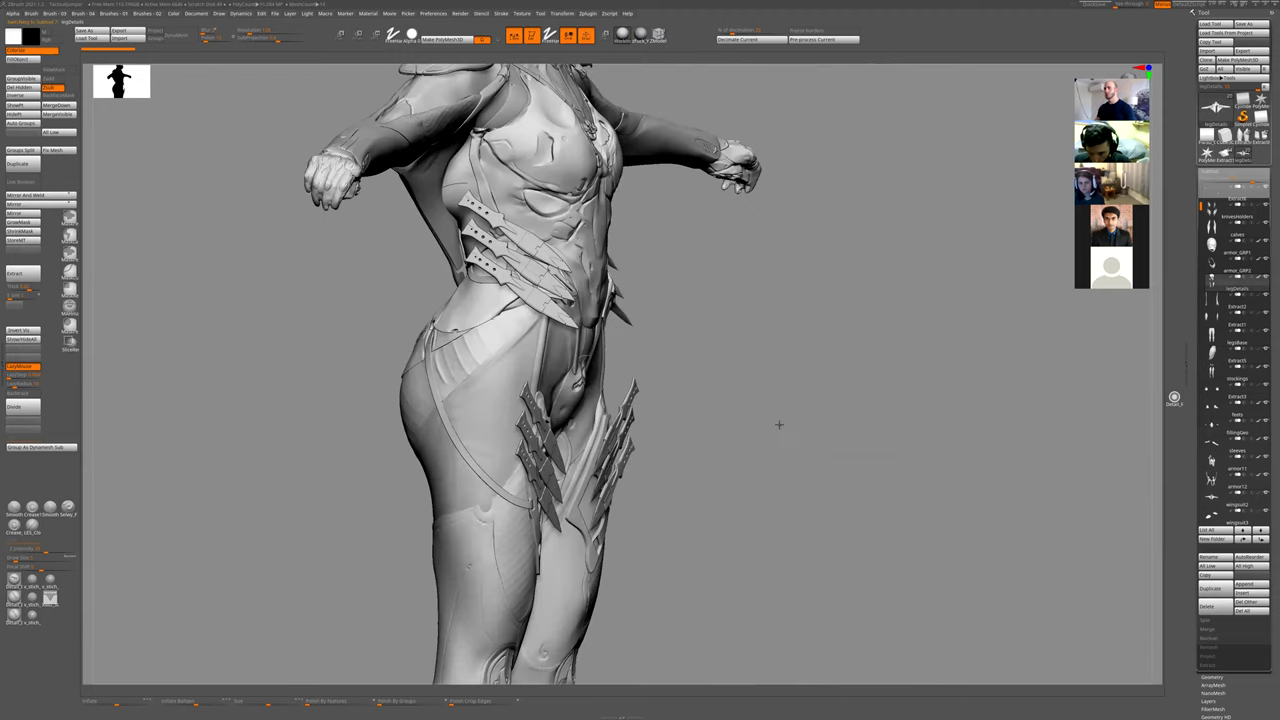
pyautogui.moveTo(779, 425); pyautogui.dragTo(711, 390)
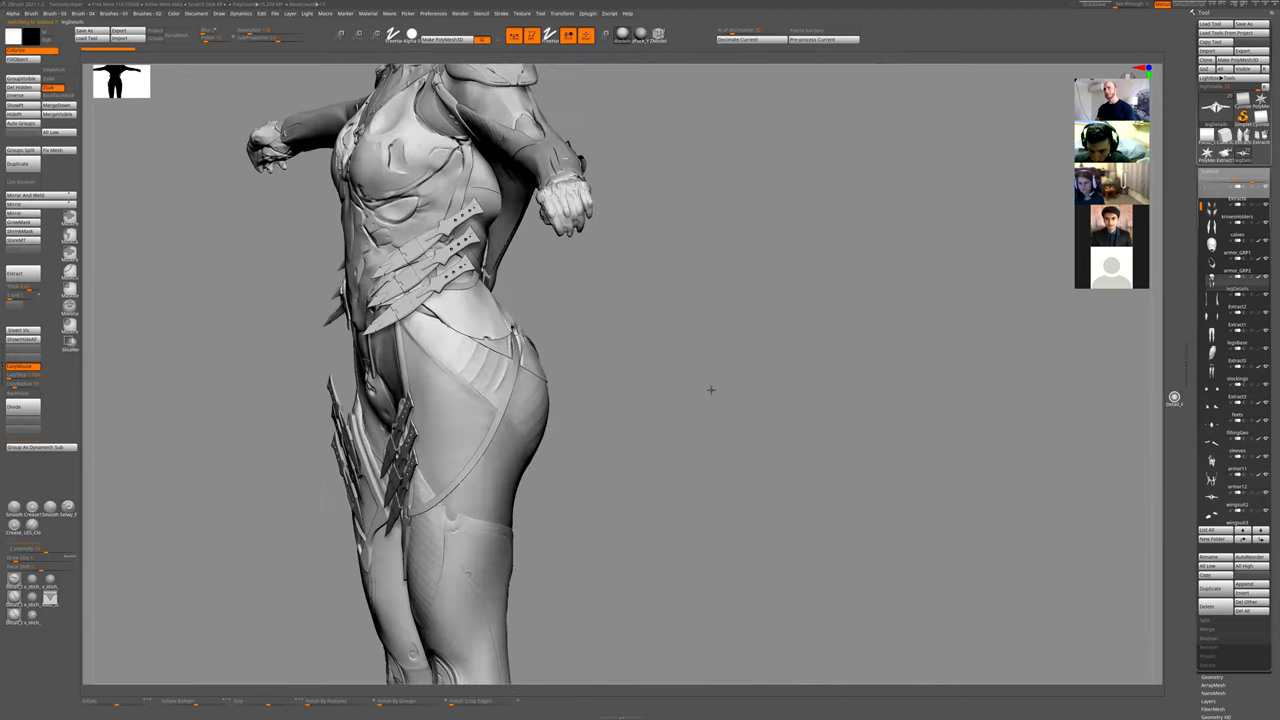
pyautogui.moveTo(621, 352); pyautogui.dragTo(777, 411)
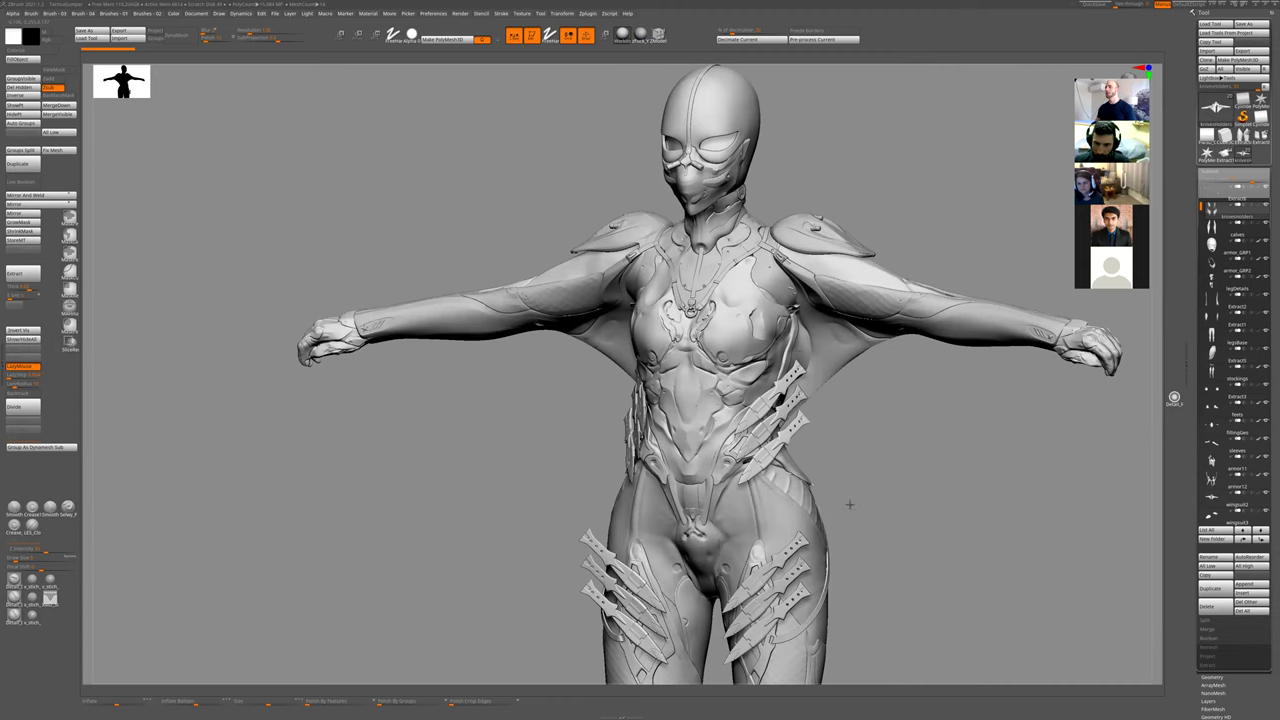
pyautogui.moveTo(850, 505); pyautogui.dragTo(856, 483)
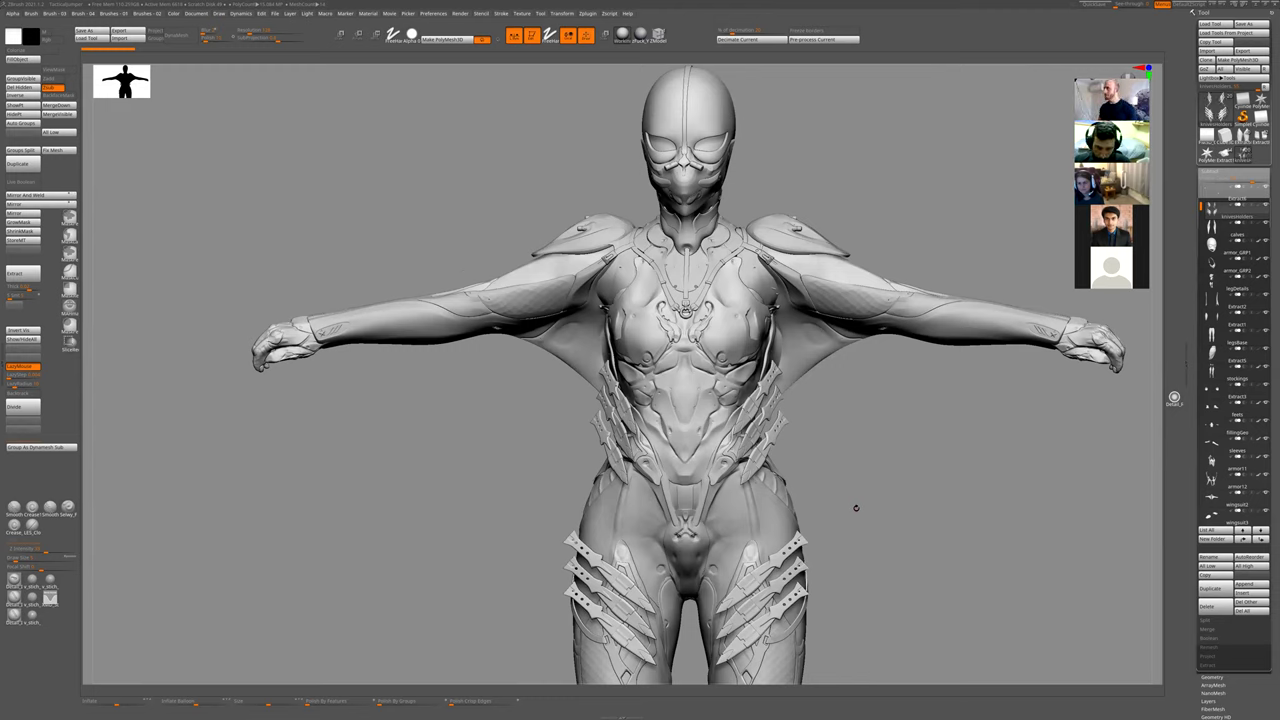
pyautogui.moveTo(812, 525); pyautogui.dragTo(856, 490)
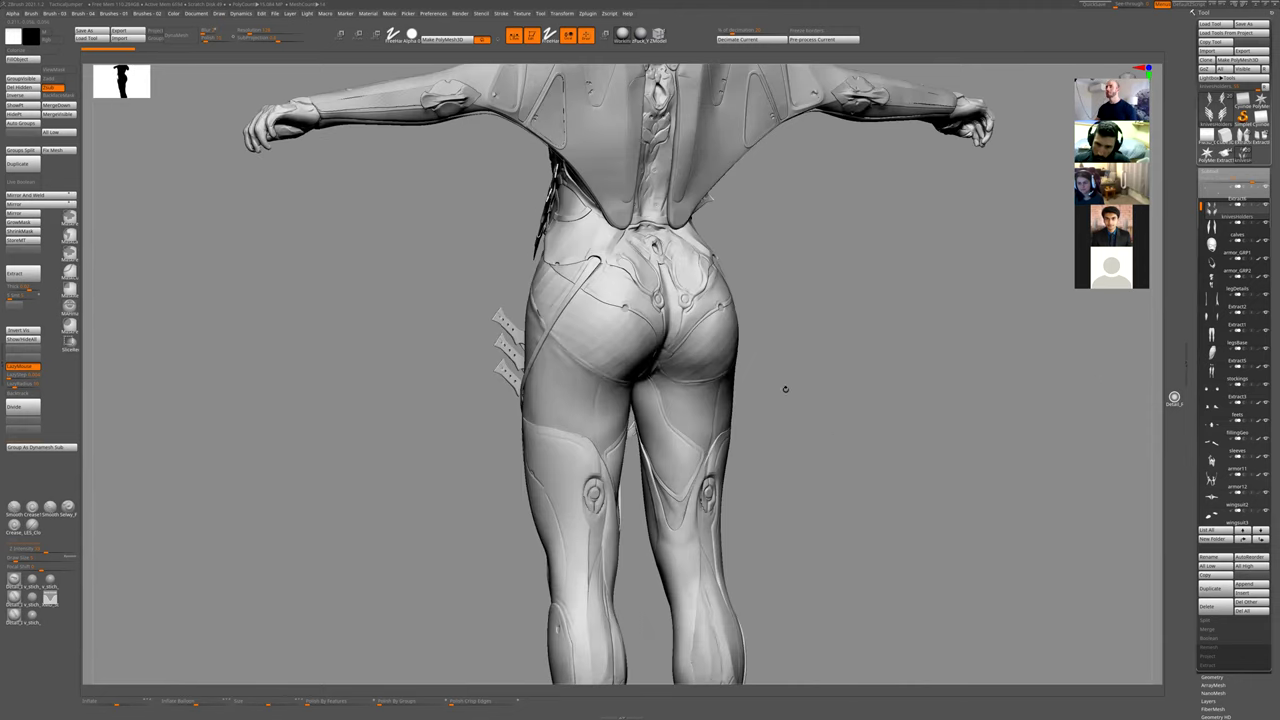
pyautogui.keyDown('alt'); pyautogui.moveTo(785, 389); pyautogui.dragTo(800, 417); pyautogui.keyUp('alt')
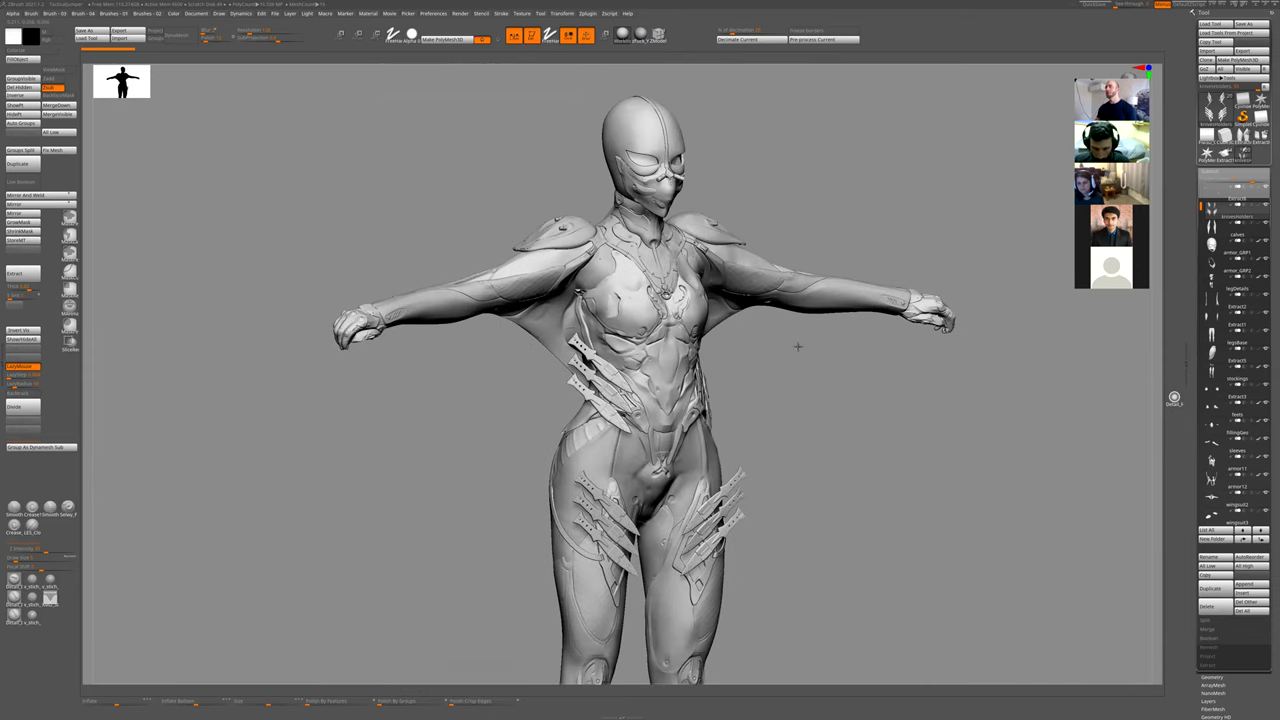
# - Inspect the sculpted details of the gloved hand up close, covering the knuckles, palm, fingers and wrist plates
pyautogui.keyDown('alt'); pyautogui.moveTo(821, 502); pyautogui.dragTo(869, 414); pyautogui.keyUp('alt')
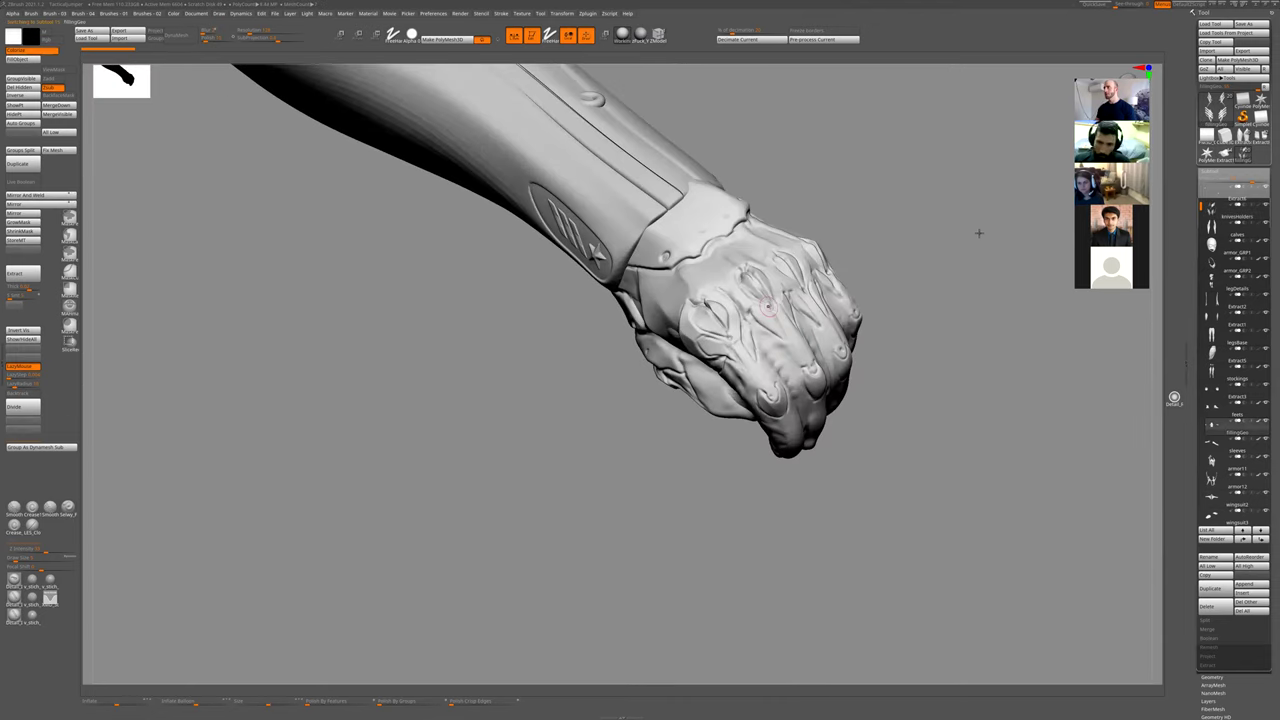
pyautogui.moveTo(979, 233)
pyautogui.keyDown('shift'); pyautogui.mouseDown()
pyautogui.moveTo(950, 229)
pyautogui.moveTo(947, 253)
pyautogui.mouseUp(); pyautogui.keyUp('shift')
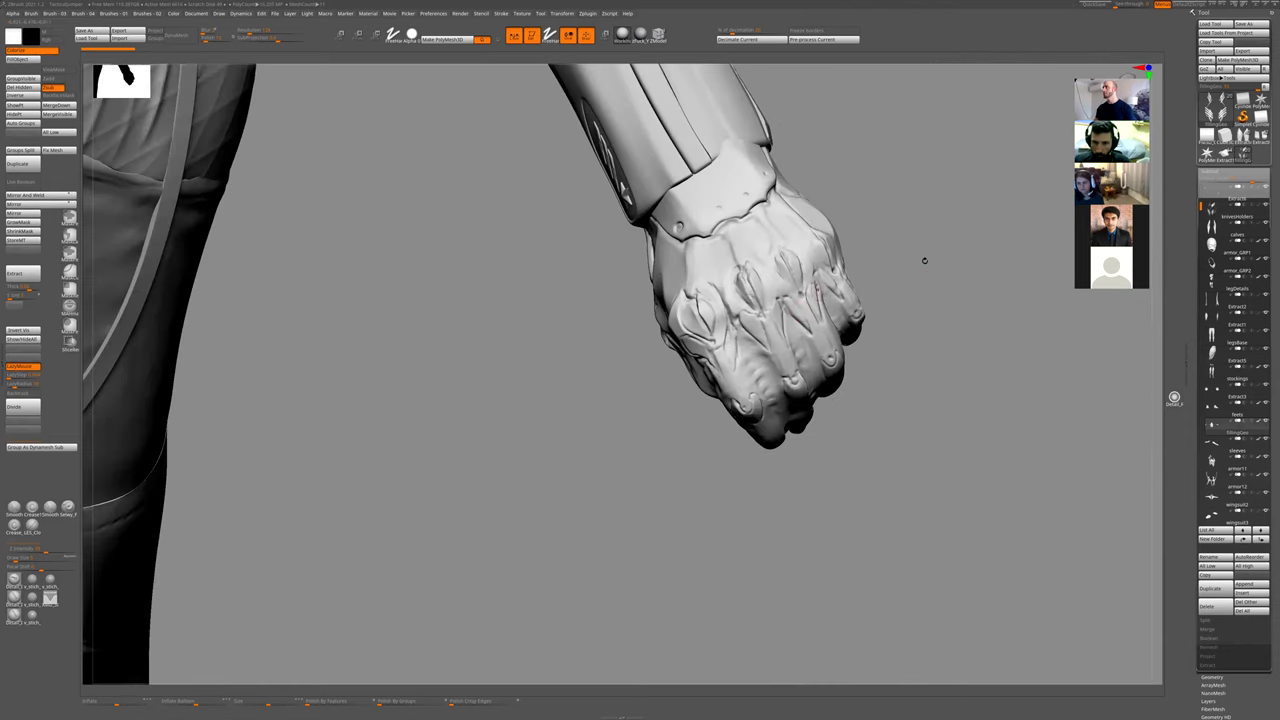
pyautogui.moveTo(921, 230); pyautogui.dragTo(787, 301)
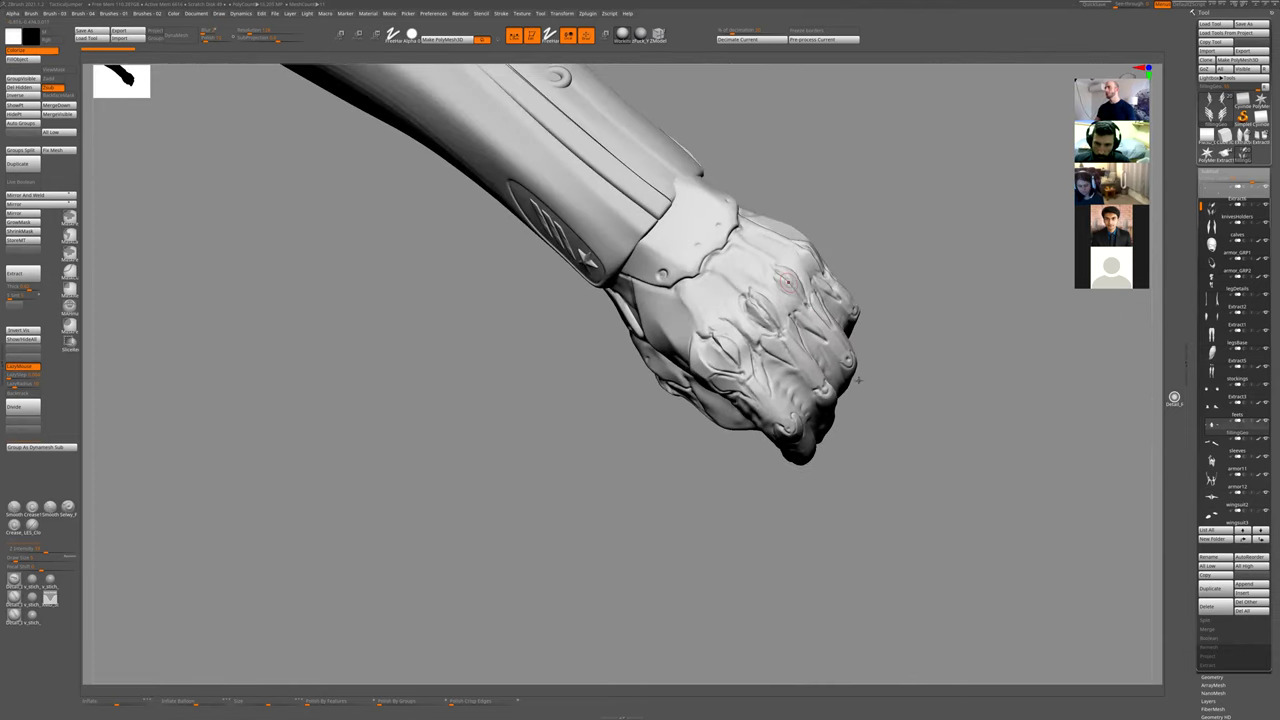
pyautogui.moveTo(823, 359); pyautogui.dragTo(866, 329)
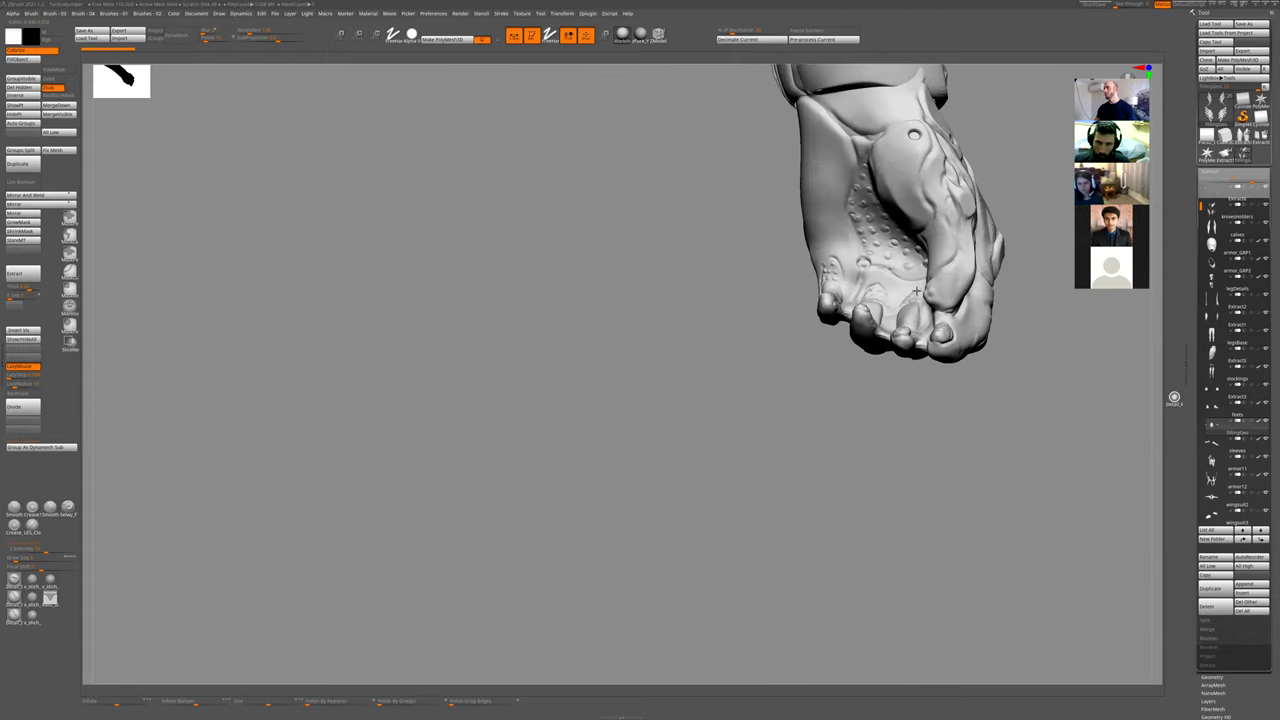
pyautogui.moveTo(931, 294); pyautogui.dragTo(760, 440, button='right')
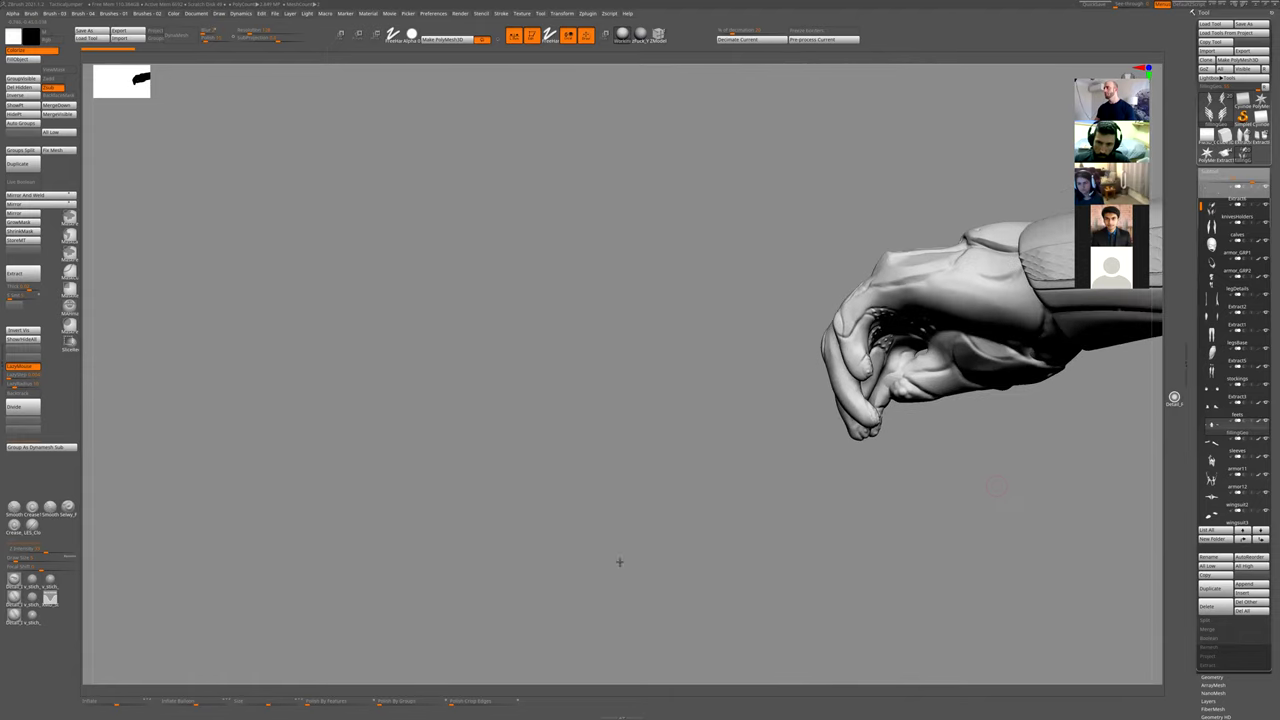
pyautogui.keyDown('alt'); pyautogui.moveTo(873, 517); pyautogui.dragTo(617, 543); pyautogui.keyUp('alt')
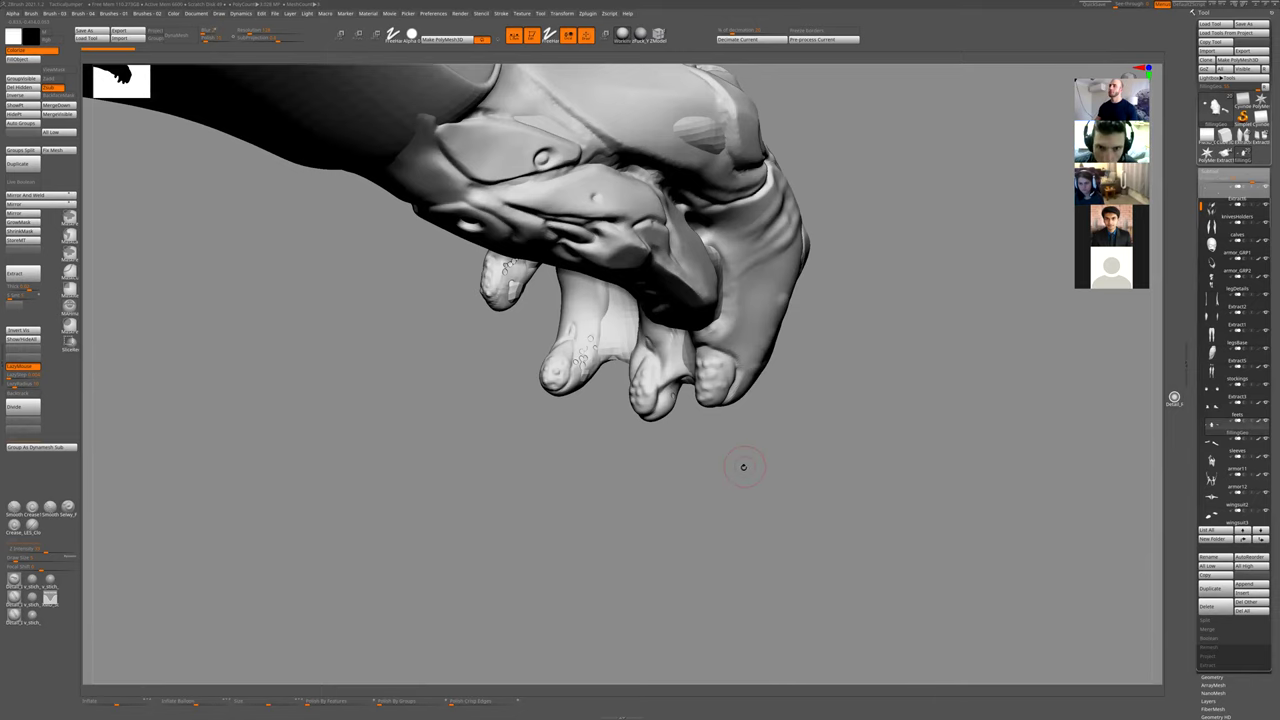
pyautogui.keyDown('ctrl'); pyautogui.moveTo(806, 446); pyautogui.dragTo(728, 384, button='right'); pyautogui.keyUp('ctrl')
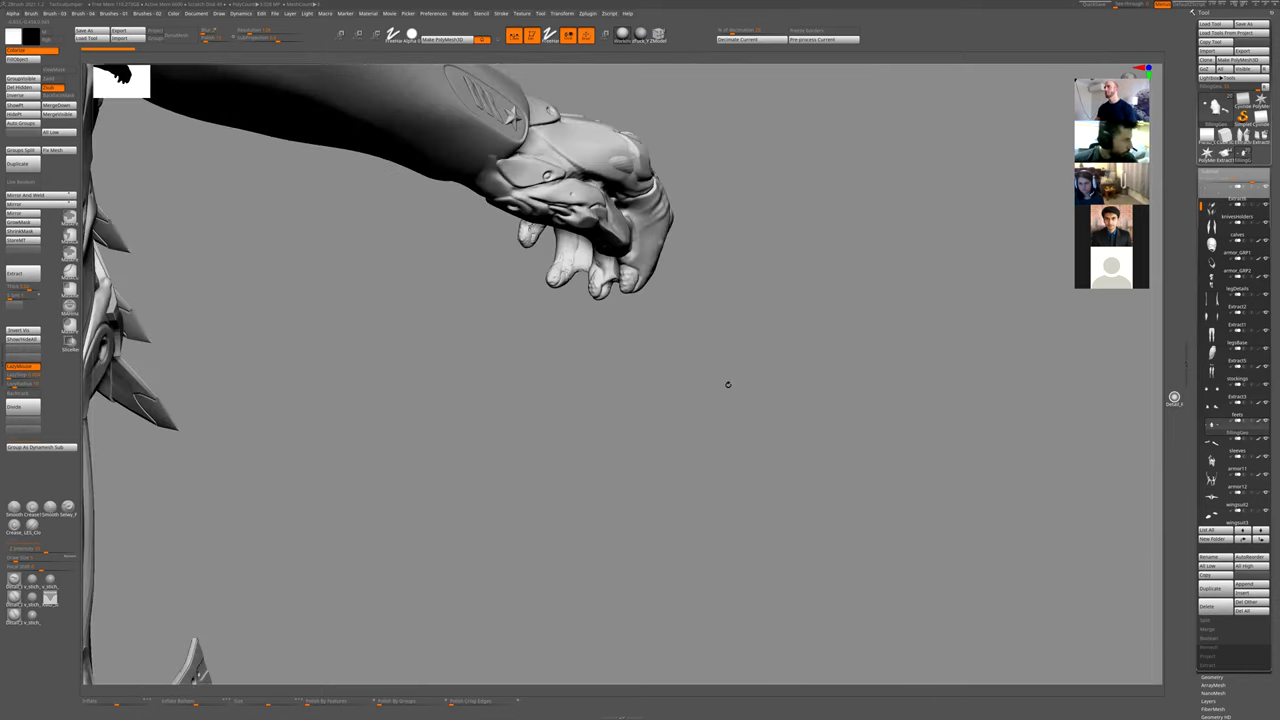
pyautogui.keyDown('alt'); pyautogui.moveTo(720, 282); pyautogui.dragTo(737, 466, button='right'); pyautogui.keyUp('alt')
pyautogui.moveTo(771, 377); pyautogui.dragTo(648, 303, button='right')
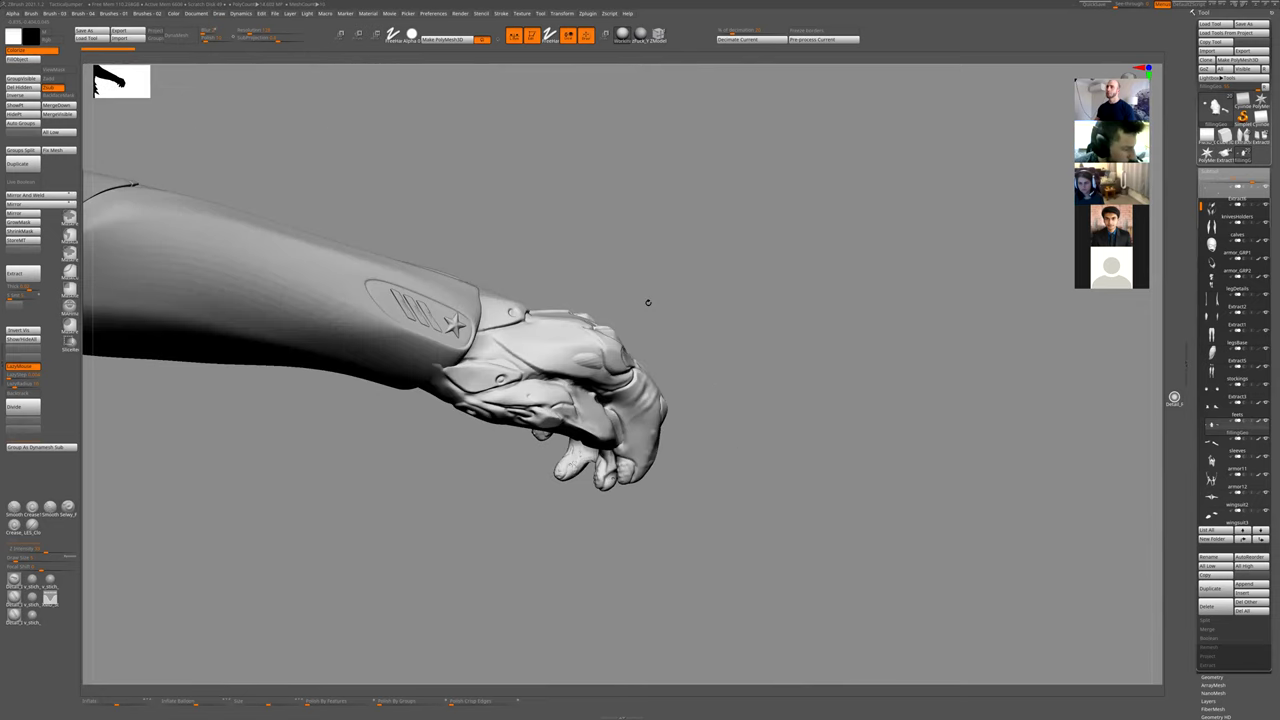
pyautogui.moveTo(719, 329); pyautogui.dragTo(730, 292)
pyautogui.moveTo(820, 334); pyautogui.dragTo(860, 444)
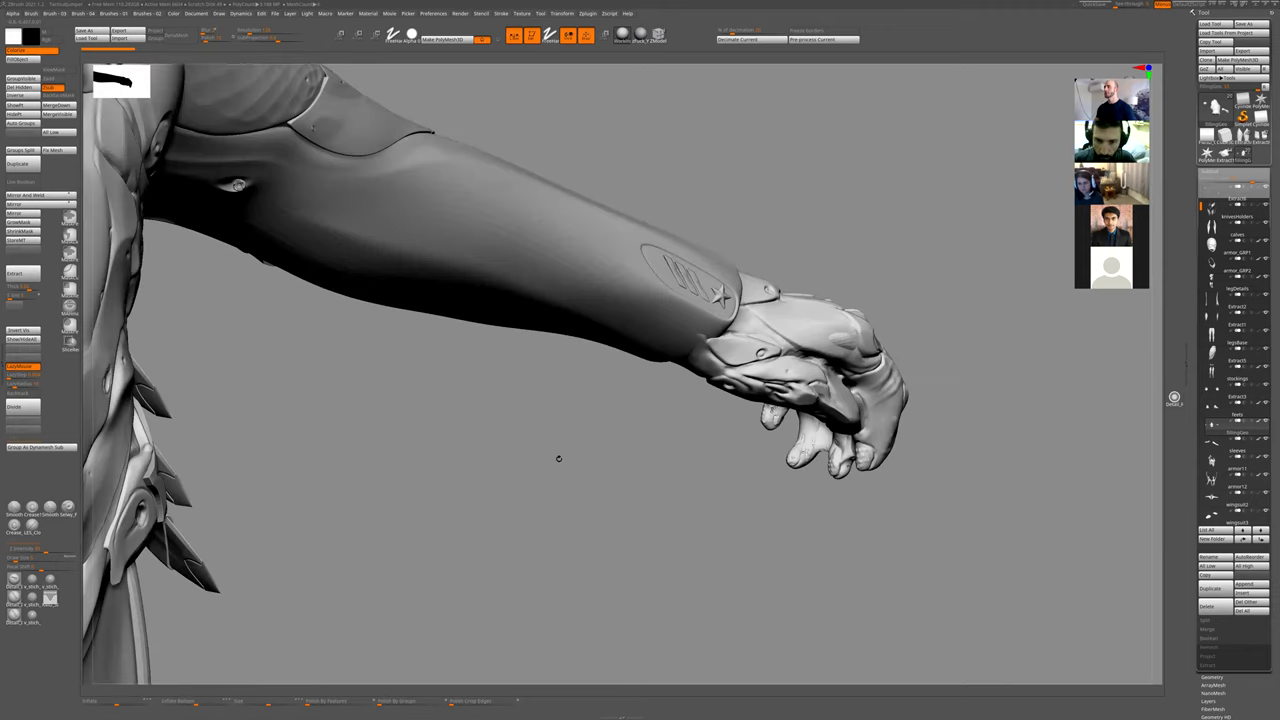
# - Select the wingsuit subtool again and inspect its forearm emblem, round stud and diamond scale strip
pyautogui.keyDown('alt'); pyautogui.click(567, 334); pyautogui.keyUp('alt')
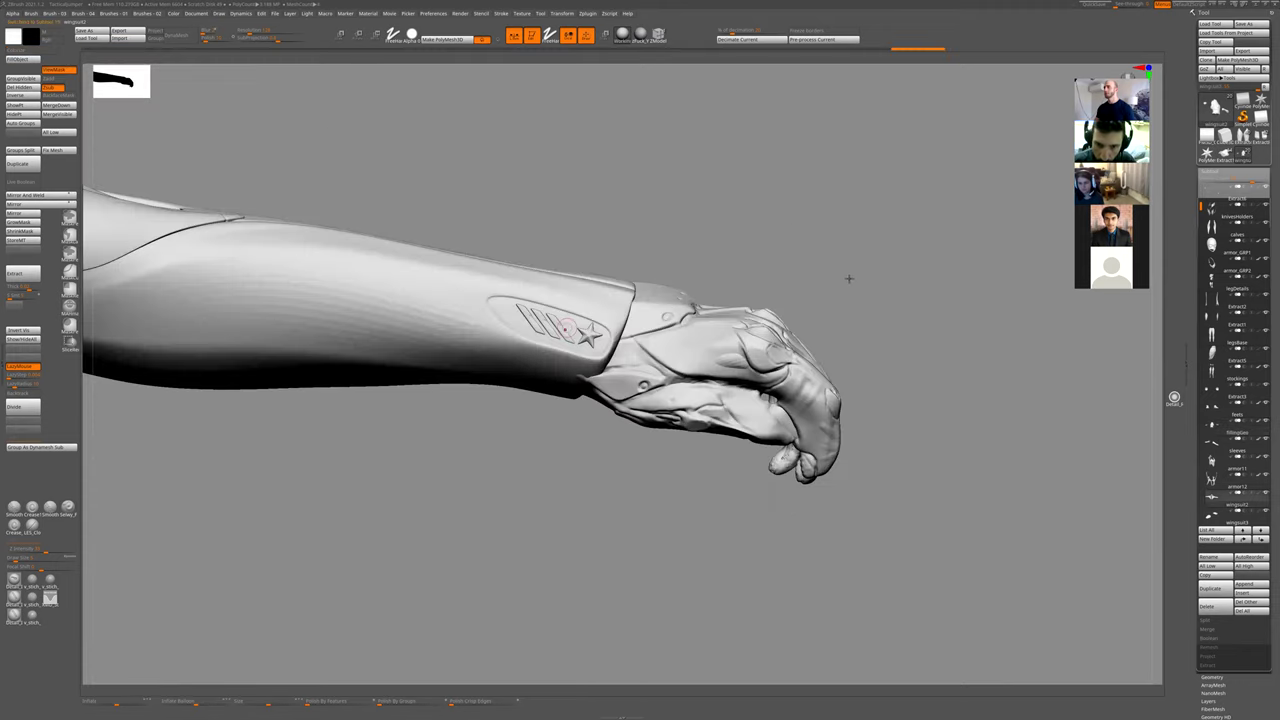
pyautogui.moveTo(765, 180); pyautogui.dragTo(777, 210)
pyautogui.hotkey('shift', 'f')
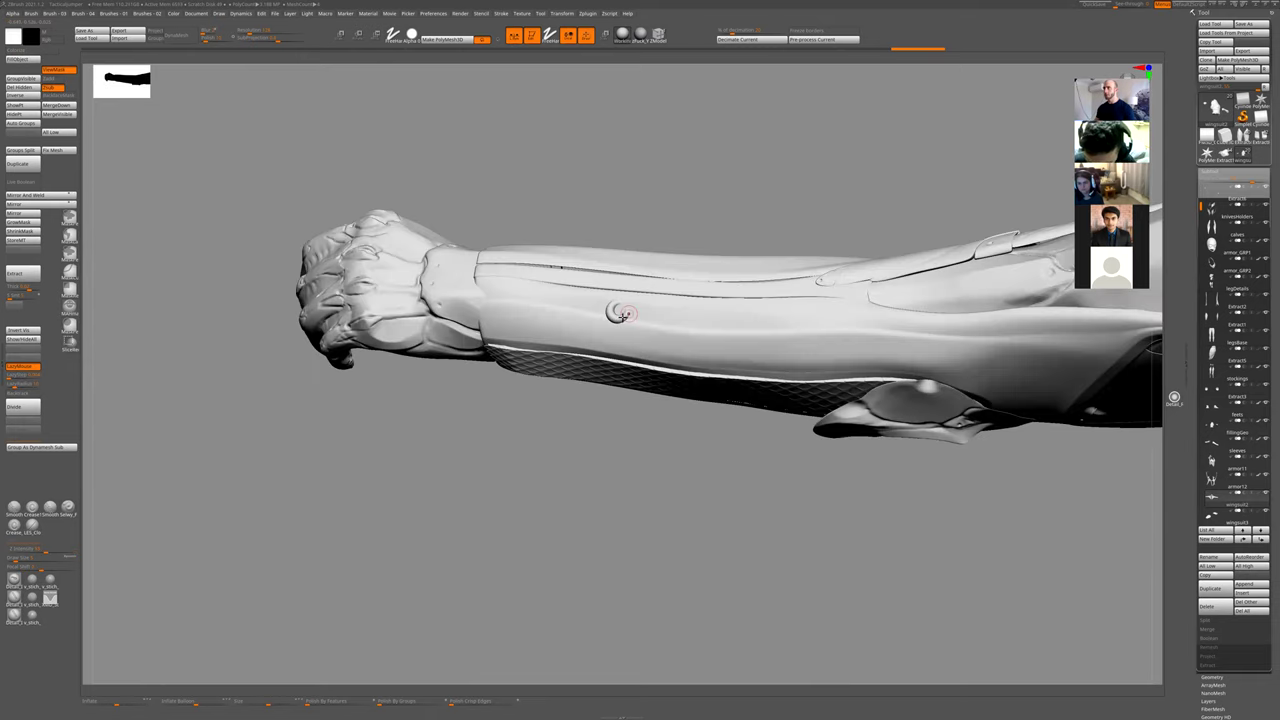
pyautogui.moveTo(908, 352); pyautogui.dragTo(712, 468, button='right')
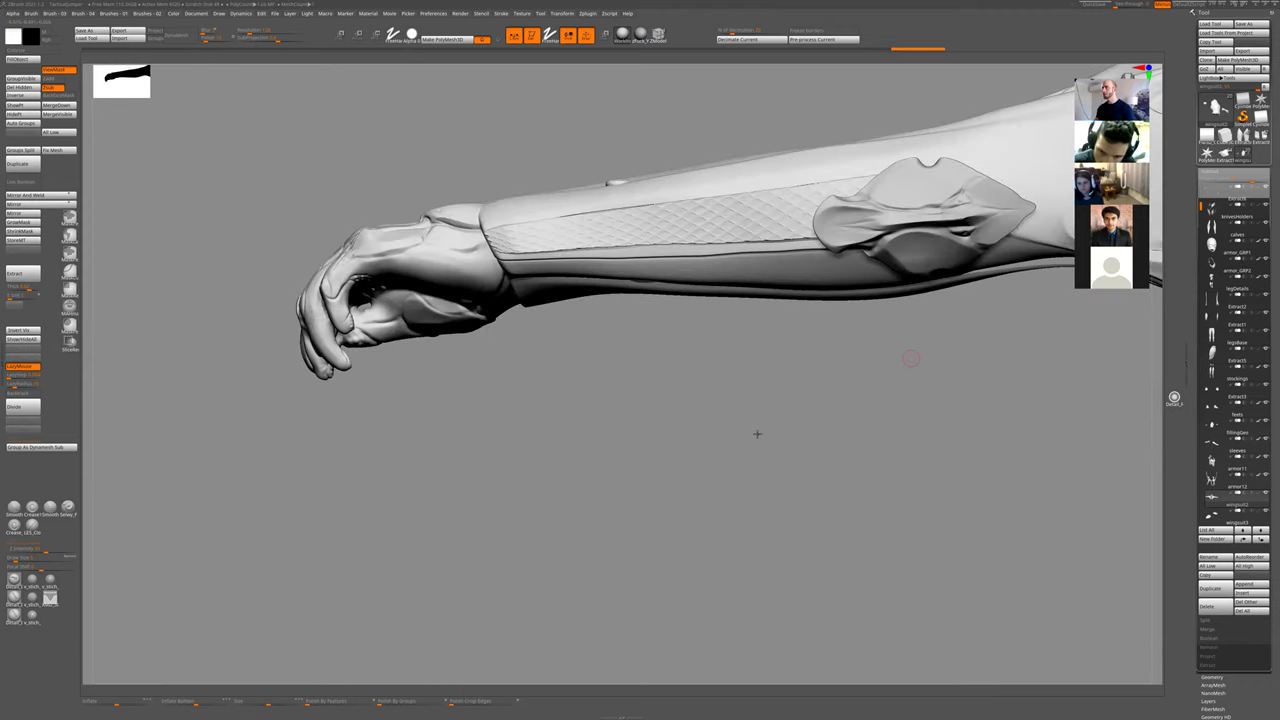
# - Examine the forearm's diamond scale strip, emblem, round stud and wrist from the underside, side and front
pyautogui.hotkey('ctrl', 'z')
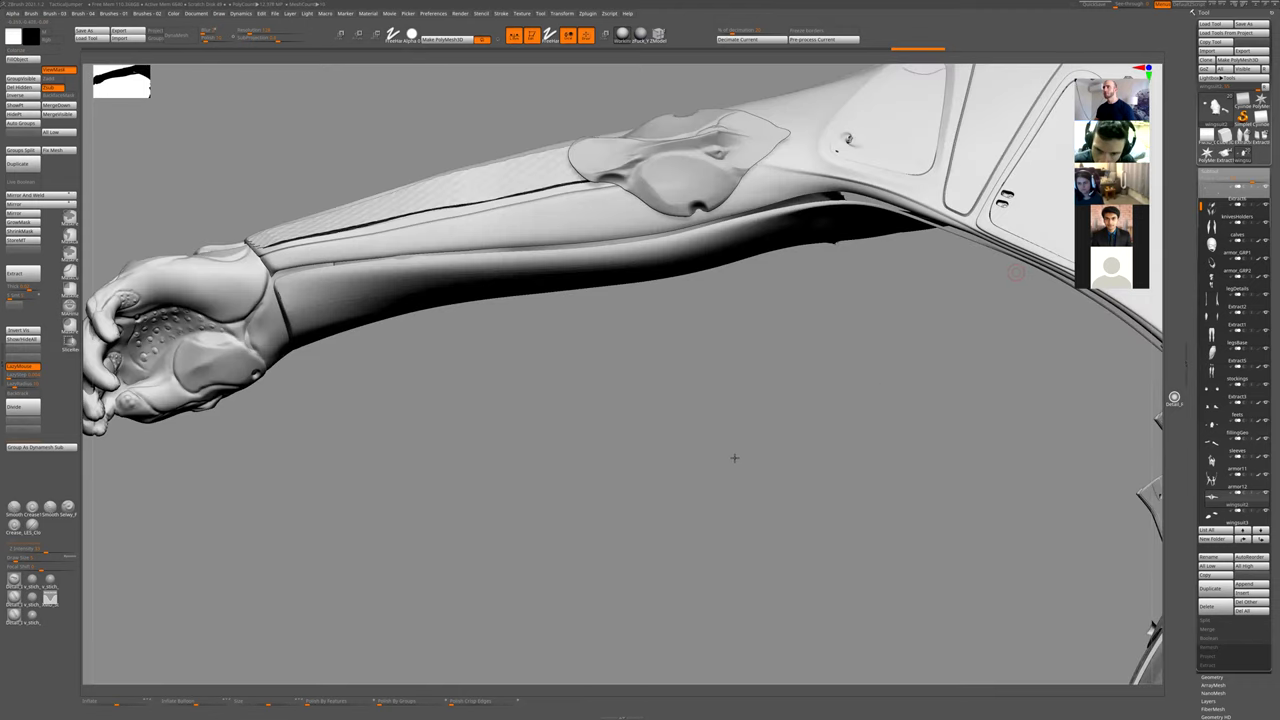
pyautogui.hotkey('ctrl', 'z')
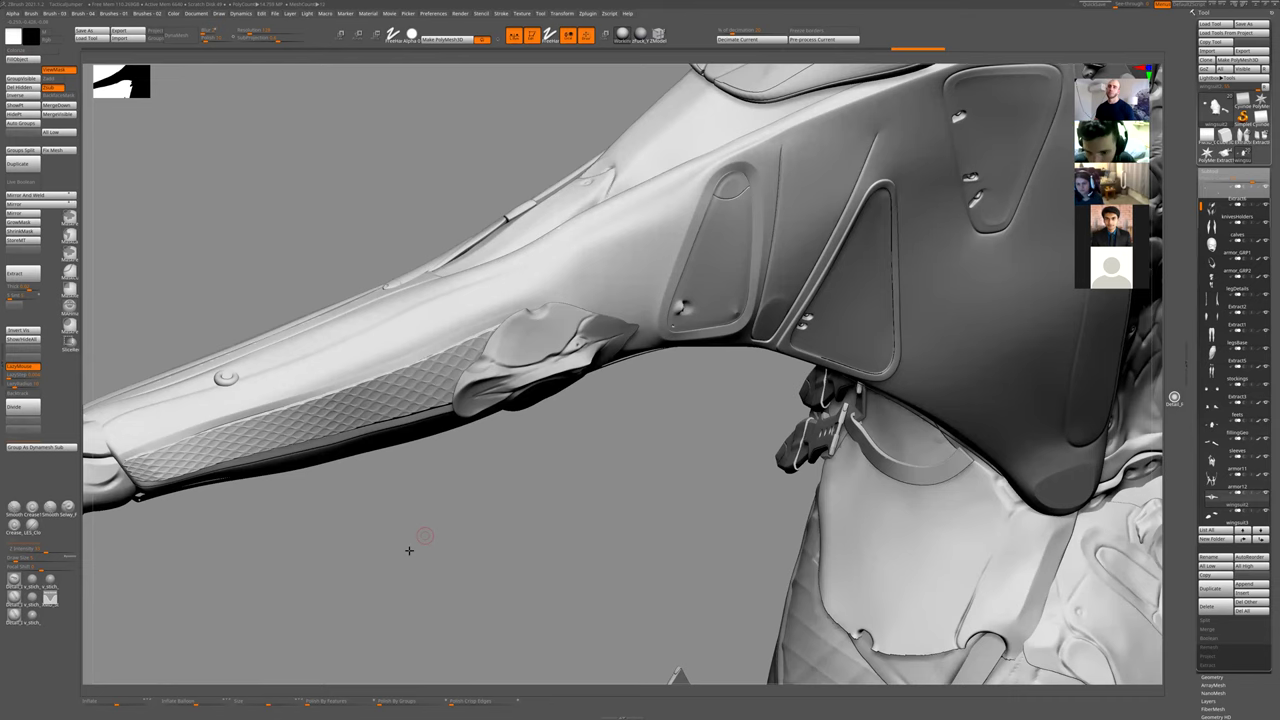
pyautogui.moveTo(352, 502); pyautogui.dragTo(370, 557)
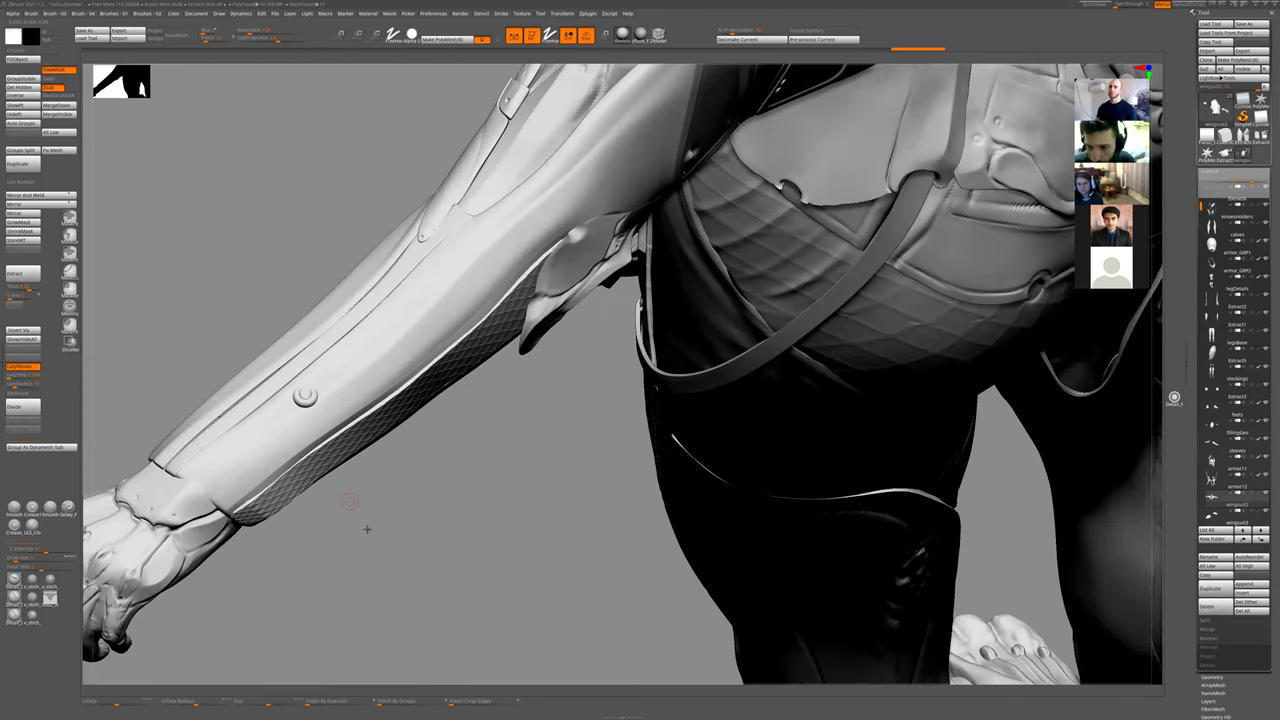
pyautogui.moveTo(348, 500); pyautogui.dragTo(716, 413)
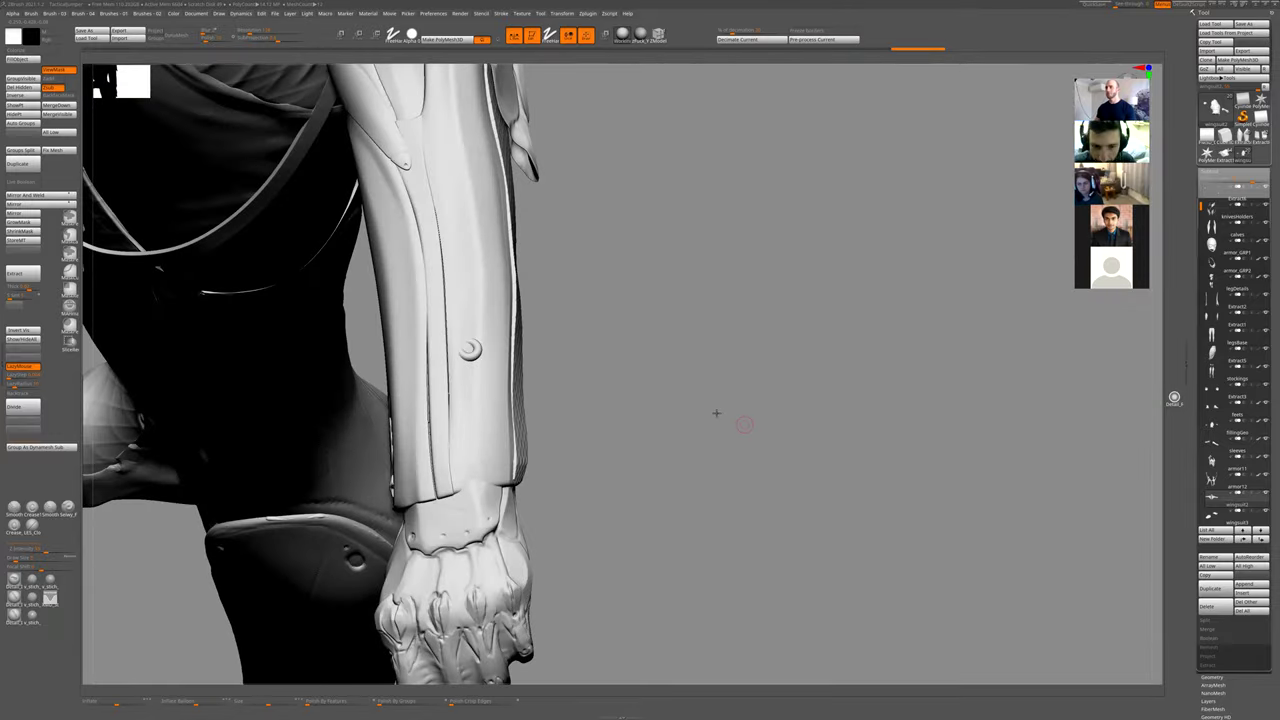
pyautogui.moveTo(752, 594); pyautogui.dragTo(623, 532)
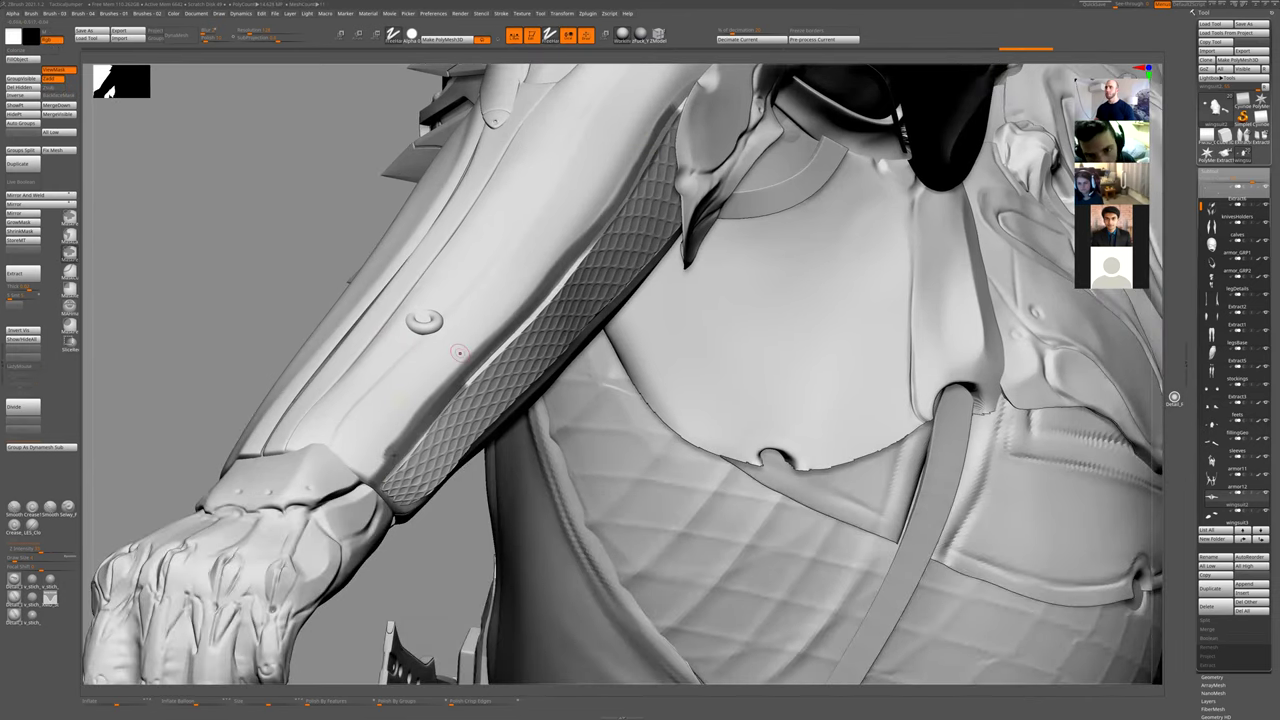
pyautogui.keyDown('ctrl'); pyautogui.moveTo(239, 289); pyautogui.dragTo(248, 322); pyautogui.keyUp('ctrl')
pyautogui.keyDown('ctrl'); pyautogui.moveTo(376, 477); pyautogui.dragTo(521, 319); pyautogui.keyUp('ctrl')
pyautogui.hotkey('ctrl', 'z')
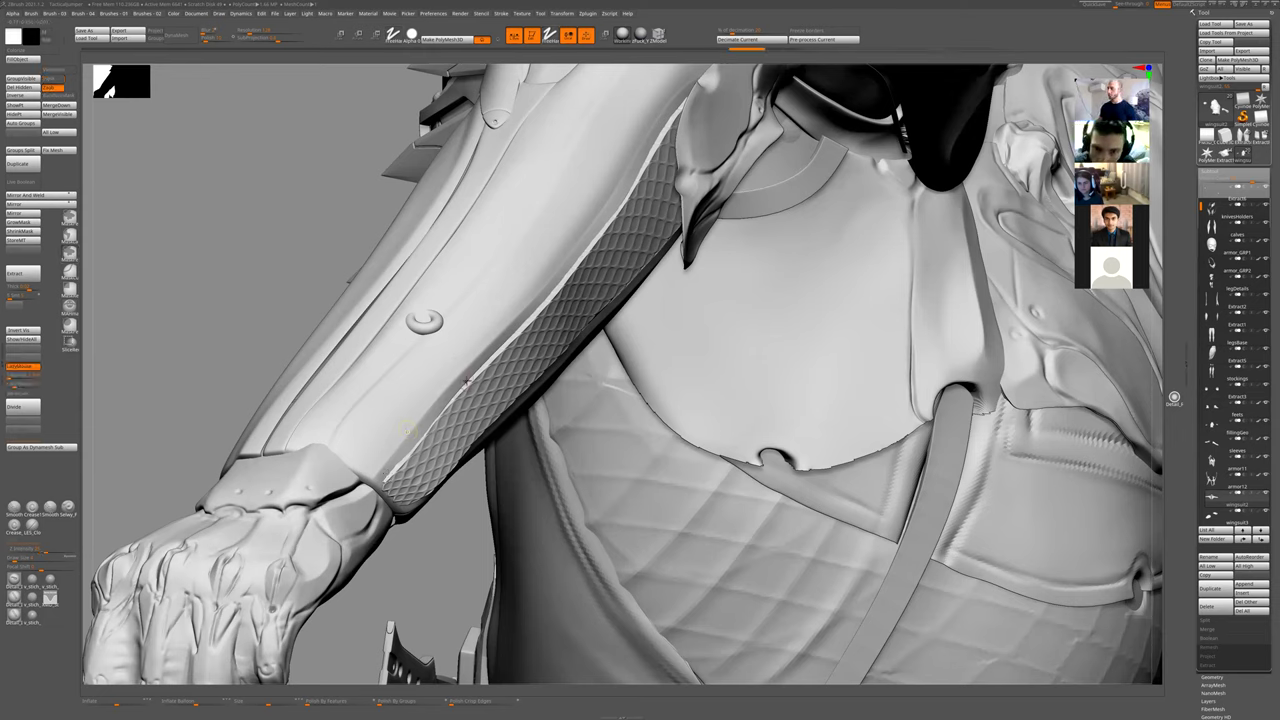
pyautogui.click(373, 481)
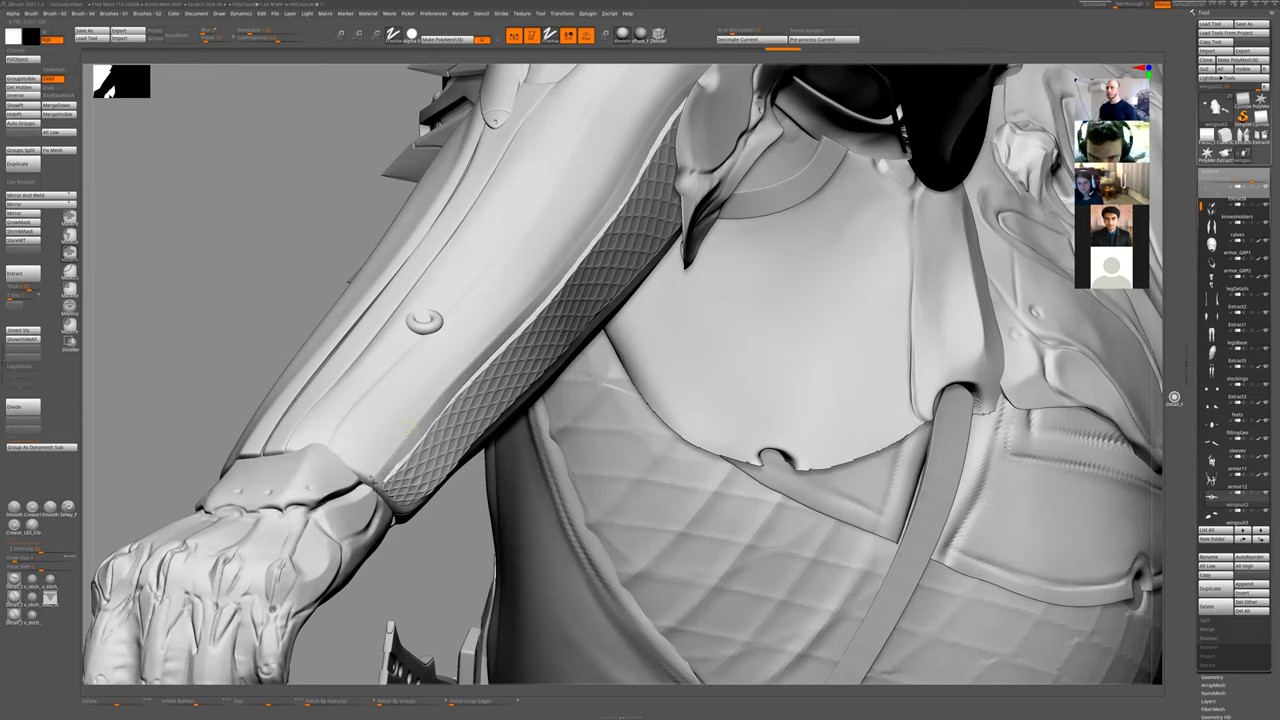
pyautogui.keyDown('ctrl'); pyautogui.moveTo(373, 481); pyautogui.dragTo(406, 434); pyautogui.keyUp('ctrl')
pyautogui.hotkey('ctrl', 'z')
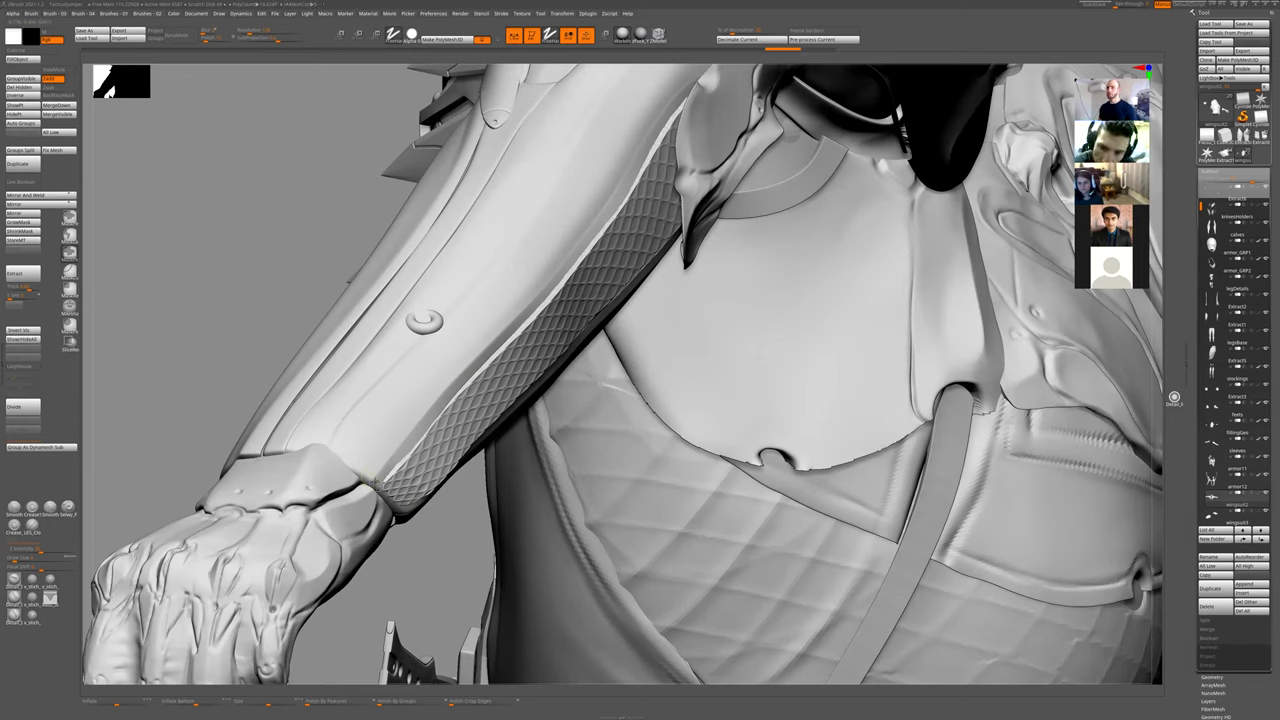
# - Sculpt and smooth a groove on the sleeve along the upper edge of the forearm scale strip, and enable LazyMouse
pyautogui.moveTo(373, 481)
pyautogui.keyDown('ctrl'); pyautogui.mouseDown()
pyautogui.moveTo(555, 277)
pyautogui.moveTo(619, 180)
pyautogui.mouseUp(); pyautogui.keyUp('ctrl')
pyautogui.moveTo(661, 117)
pyautogui.keyDown('shift'); pyautogui.mouseDown()
pyautogui.moveTo(694, 78)
pyautogui.moveTo(584, 251)
pyautogui.mouseUp(); pyautogui.keyUp('shift')
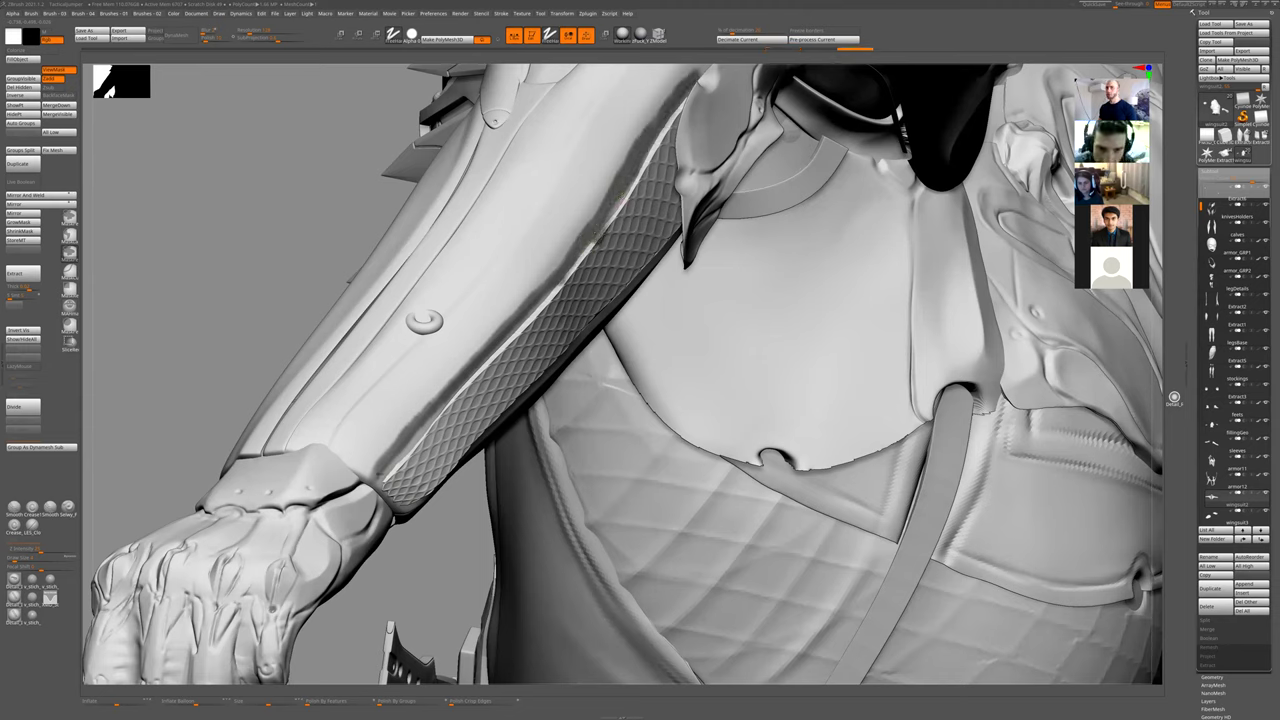
pyautogui.press('l')
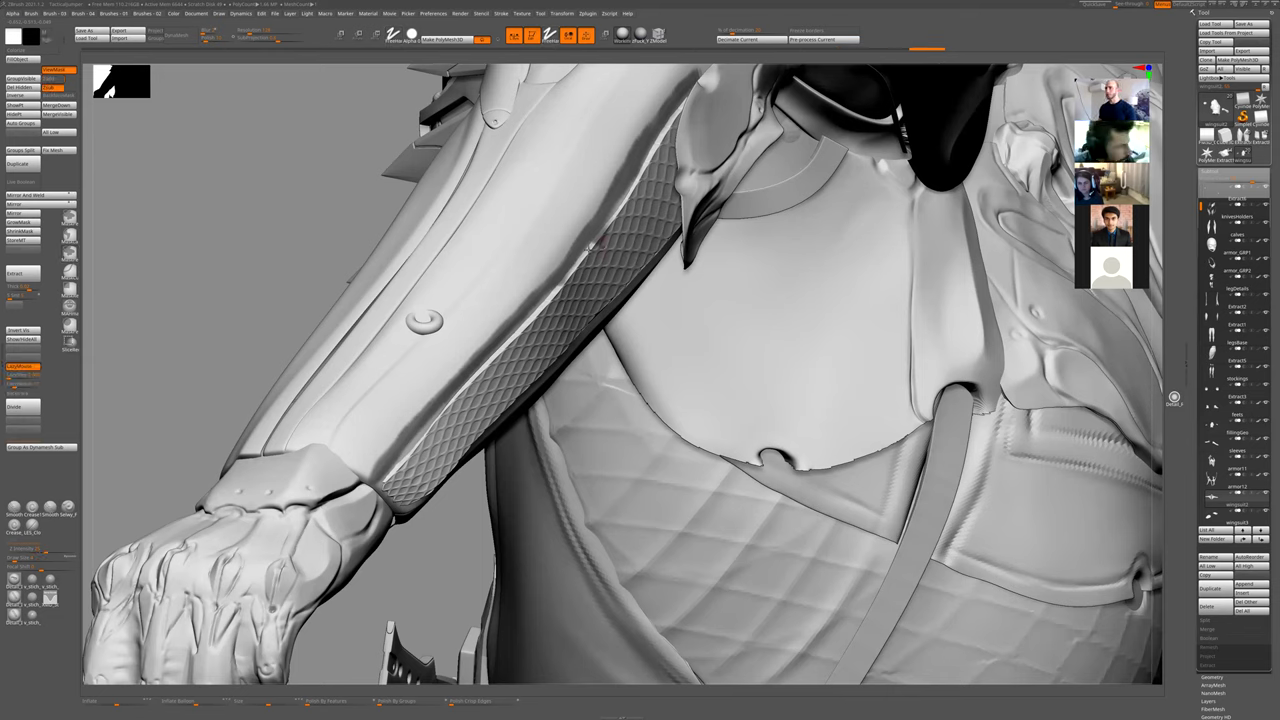
# - Mask the sleeve and scale strip except for the border between them, and build that border up into a raised ridge
pyautogui.keyDown('ctrl'); pyautogui.click(313, 250); pyautogui.keyUp('ctrl')
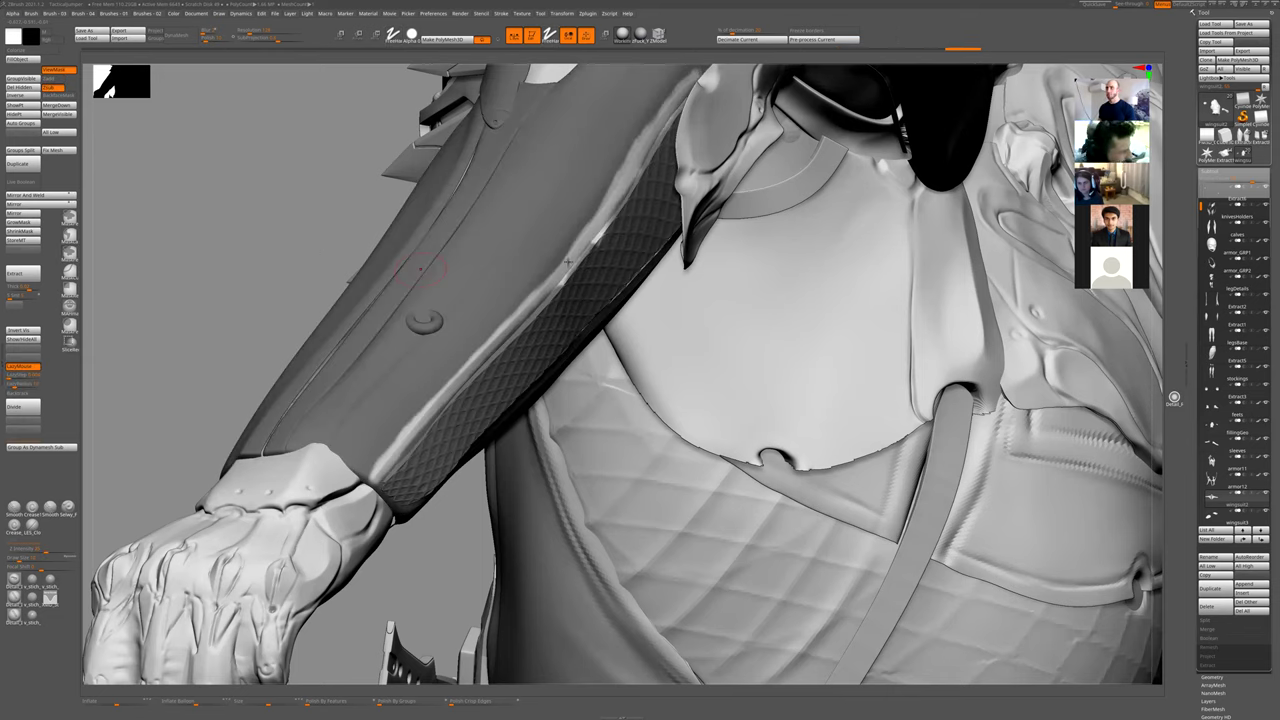
pyautogui.press('ctrl')
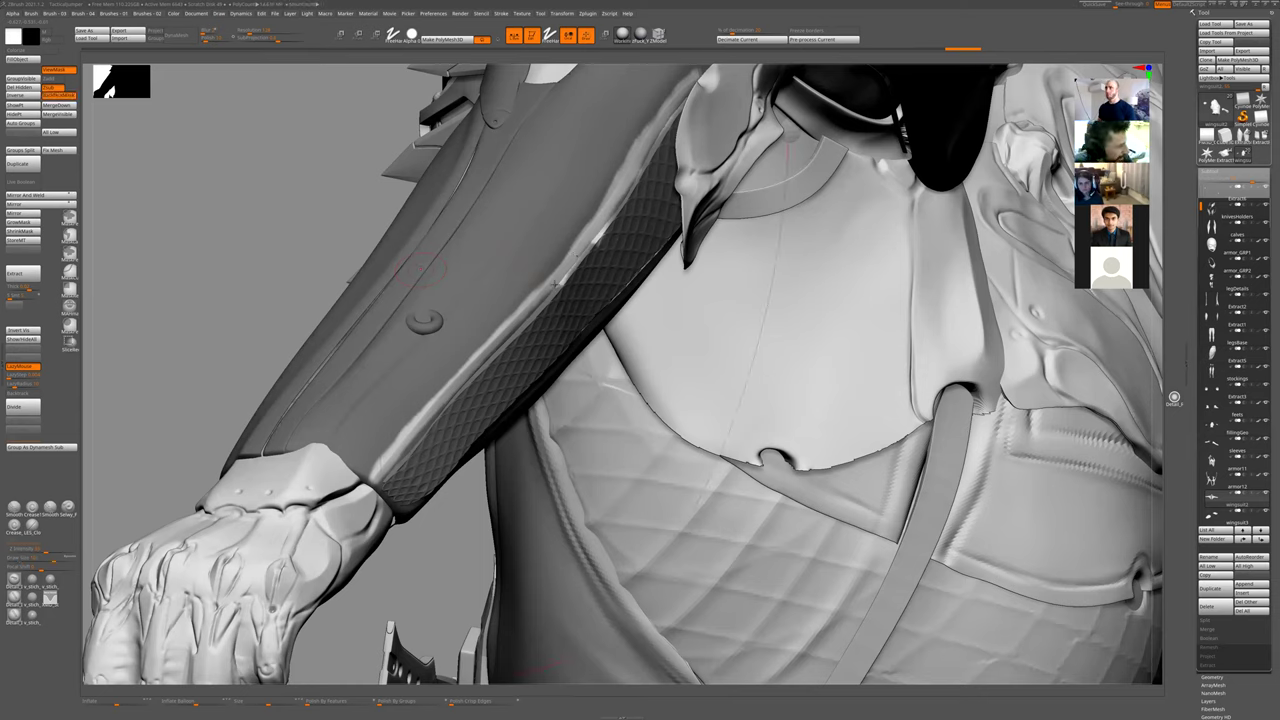
pyautogui.hotkey('ctrl', 'shift', 'z')
pyautogui.hotkey('ctrl', 'shift', 'z')
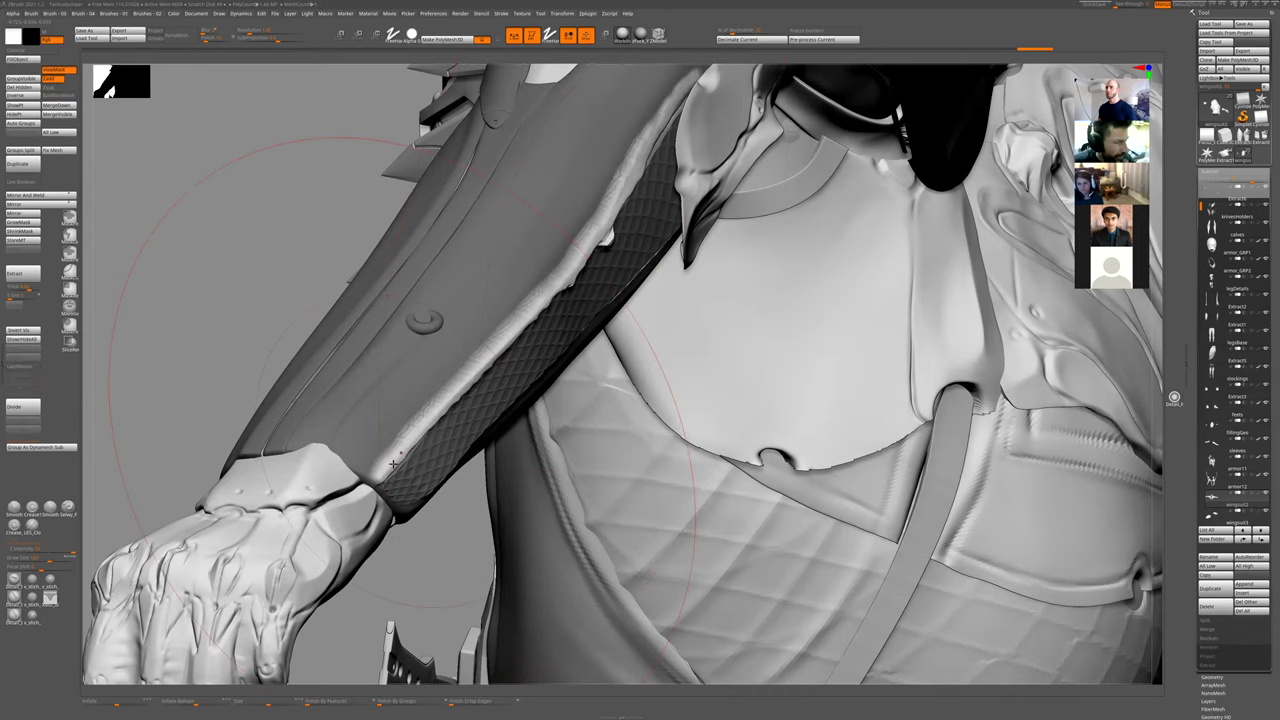
pyautogui.hotkey('ctrl', 'shift', 'z')
pyautogui.hotkey('ctrl', 'shift', 'z')
pyautogui.moveTo(359, 410); pyautogui.dragTo(574, 387, button='right')
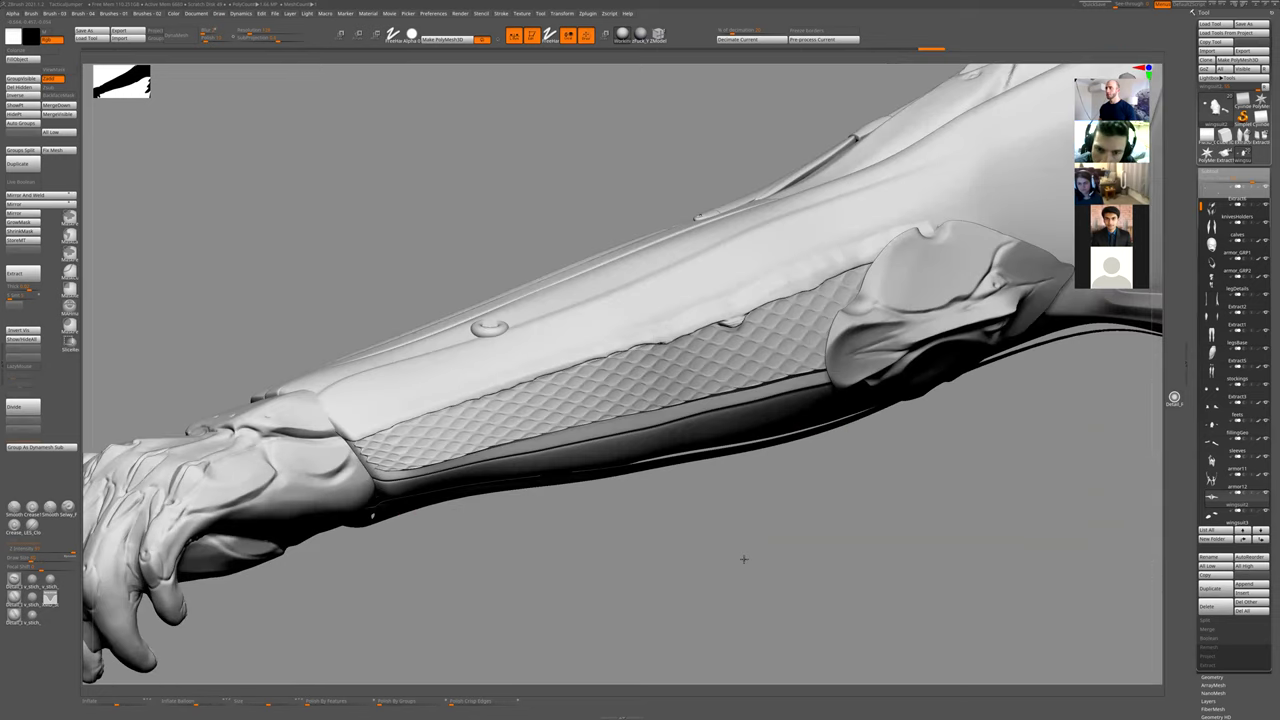
# - Carve a crease on the sleeve beside the raised border, running from the top of the elbow emblem down to the wrist
pyautogui.moveTo(457, 505); pyautogui.dragTo(471, 487, button='right')
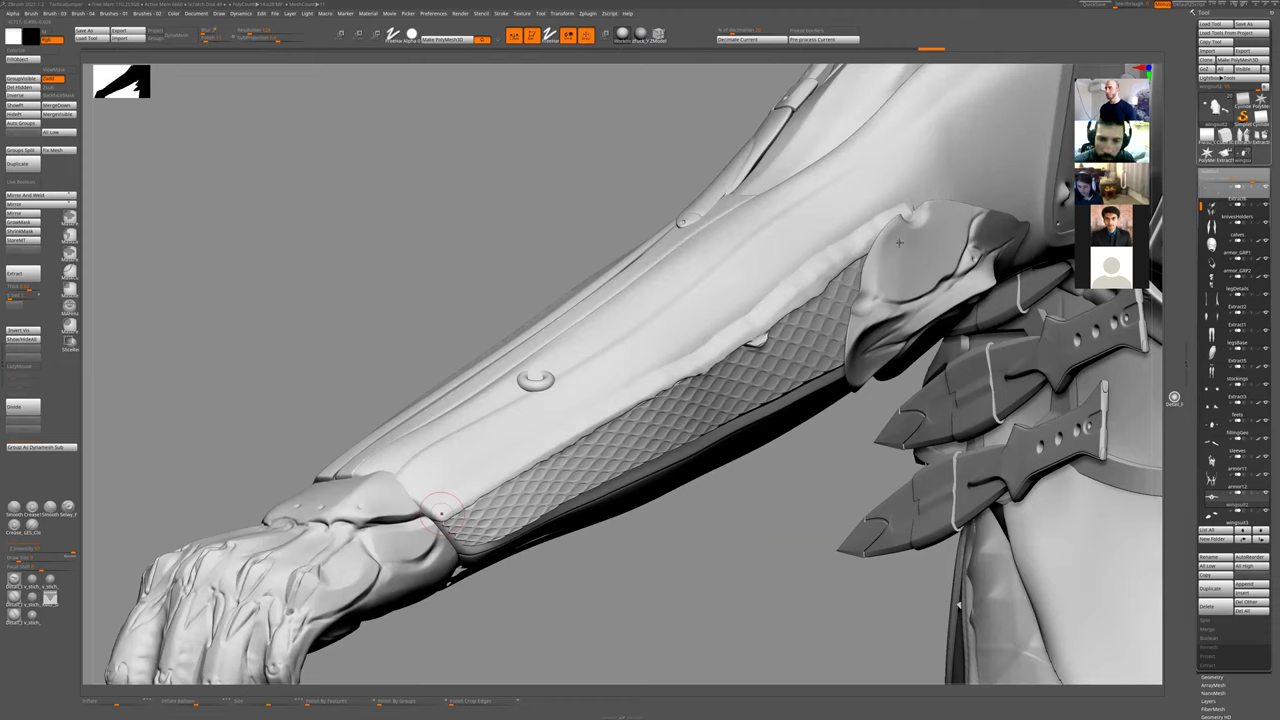
pyautogui.press('1')
pyautogui.click(943, 378)
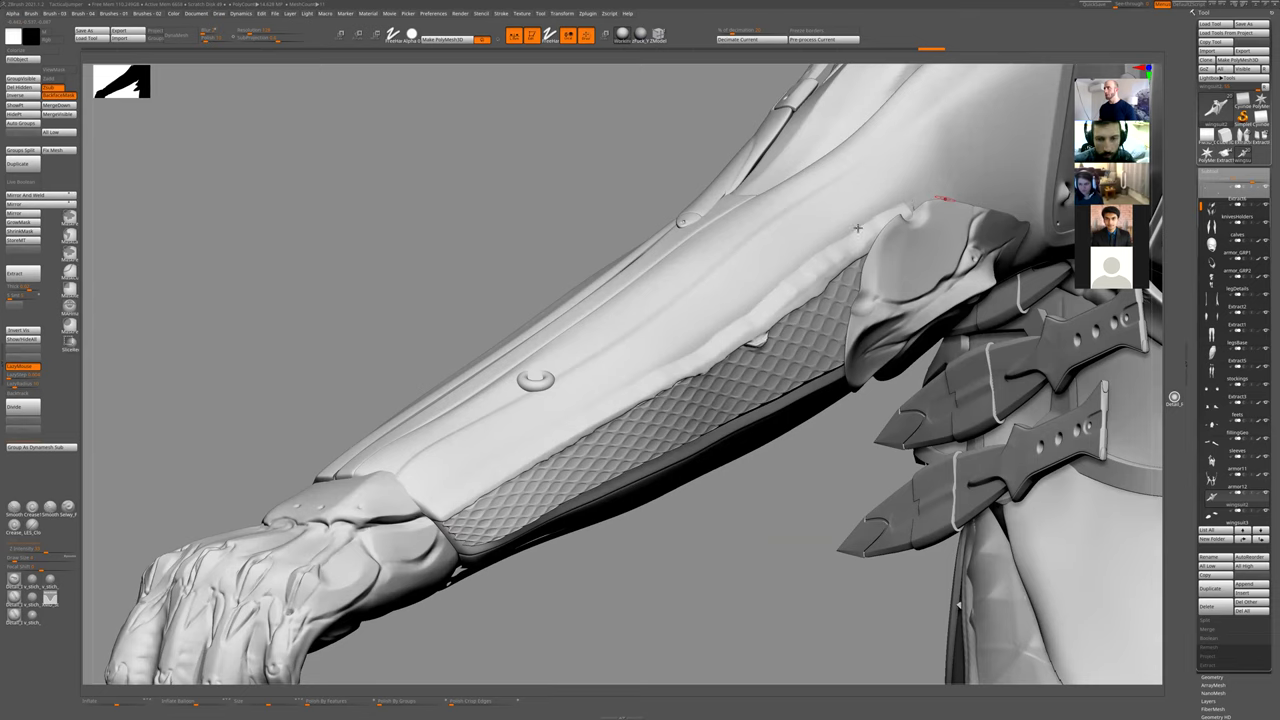
pyautogui.moveTo(808, 180); pyautogui.dragTo(940, 196)
pyautogui.hotkey('ctrl', 'z')
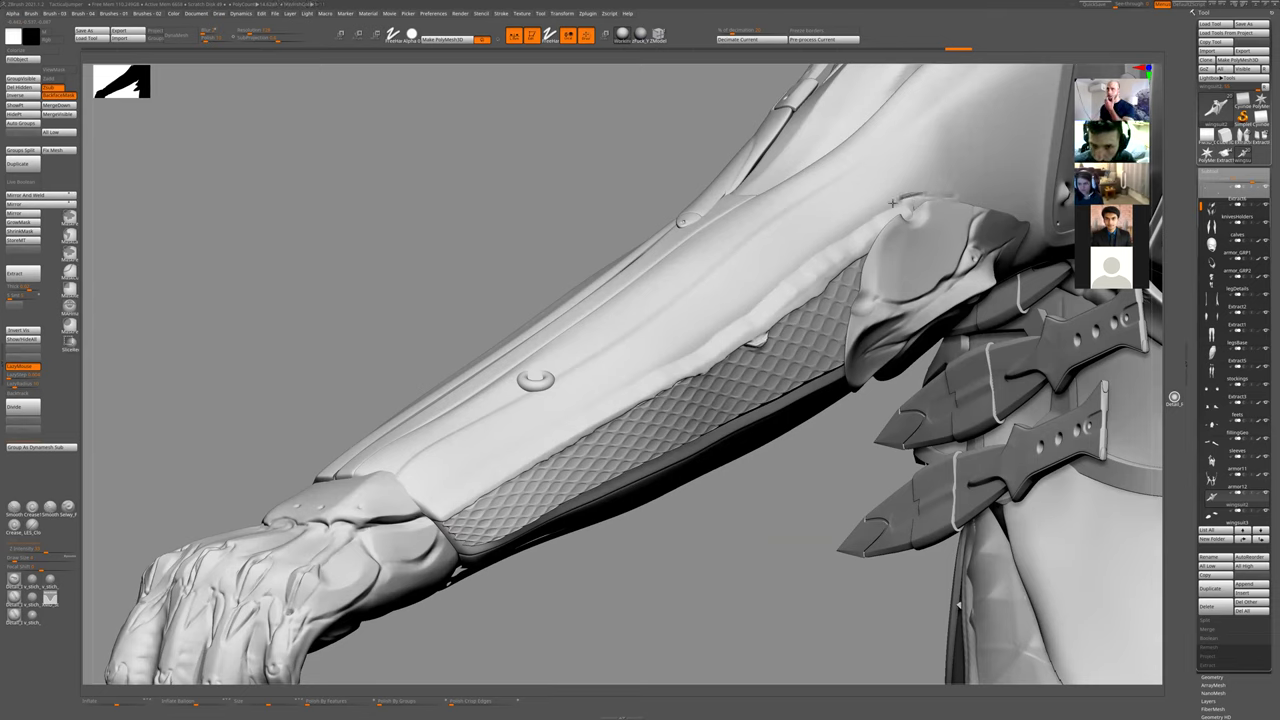
pyautogui.moveTo(812, 247); pyautogui.dragTo(691, 337)
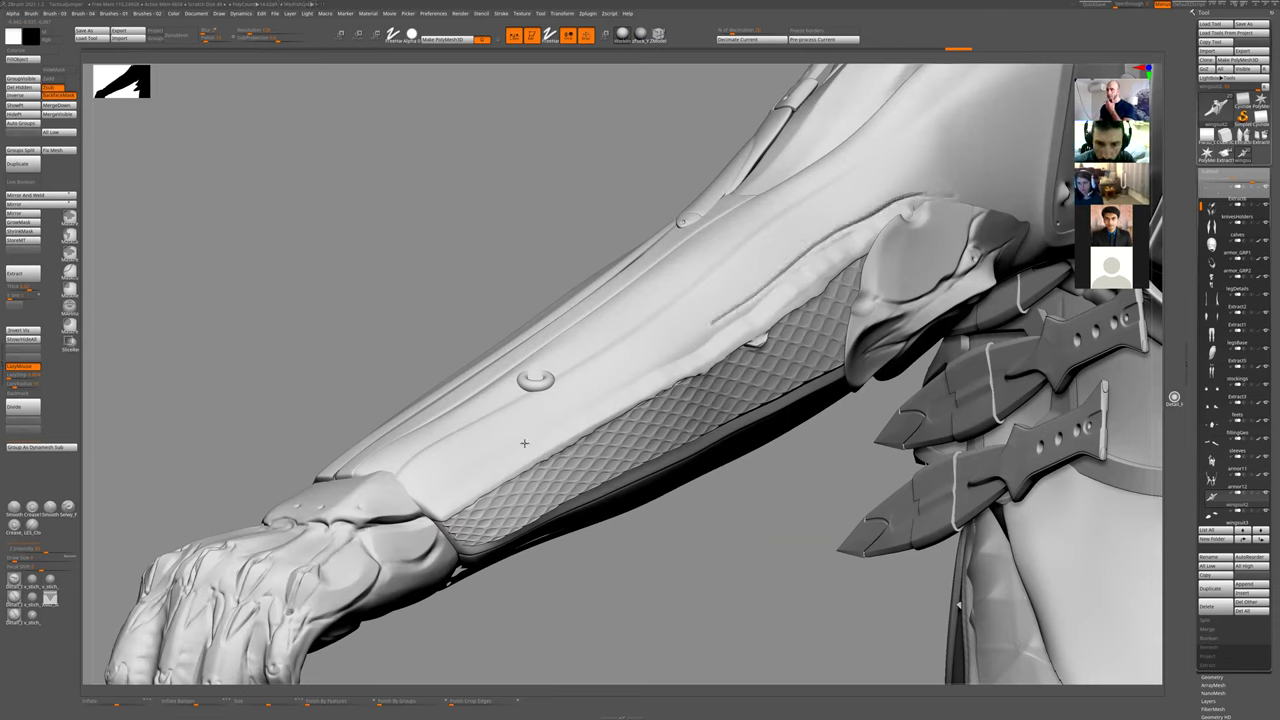
pyautogui.moveTo(443, 498); pyautogui.dragTo(712, 322)
# - Sculpt creases into the sleeve around the back and lower edges of the elbow emblem
pyautogui.moveTo(659, 521); pyautogui.dragTo(649, 277)
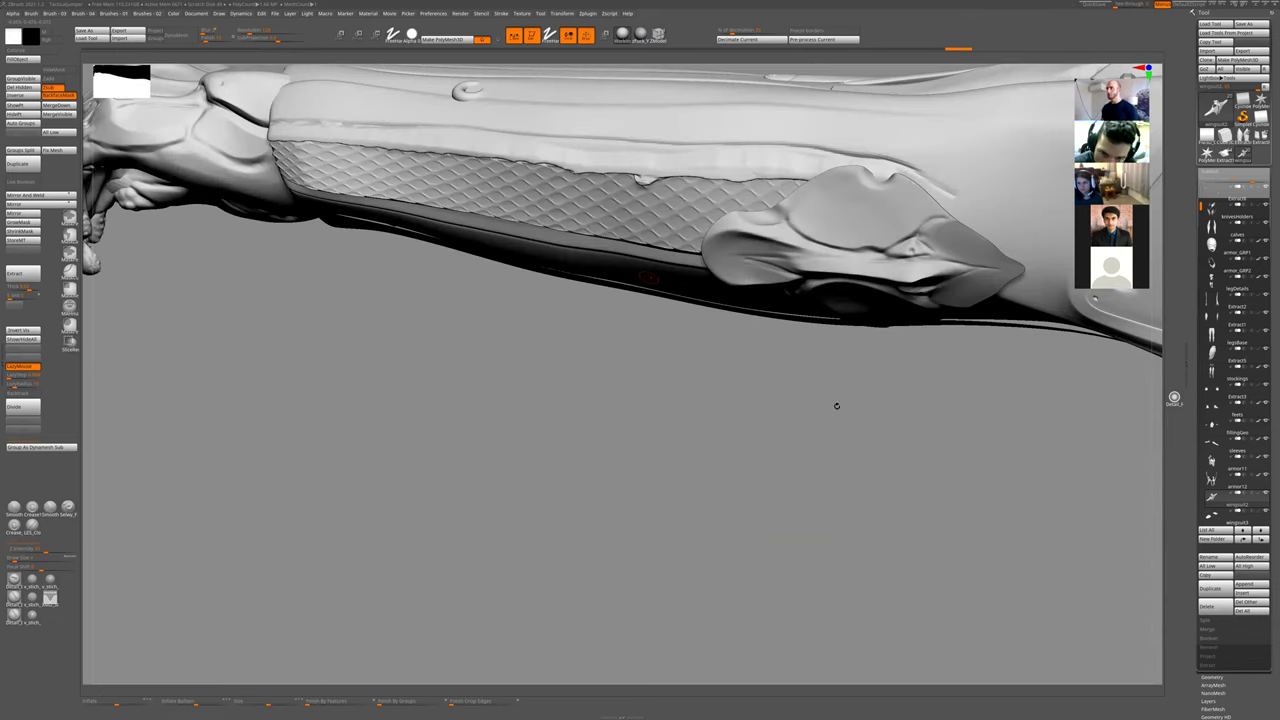
pyautogui.moveTo(752, 277); pyautogui.dragTo(749, 273)
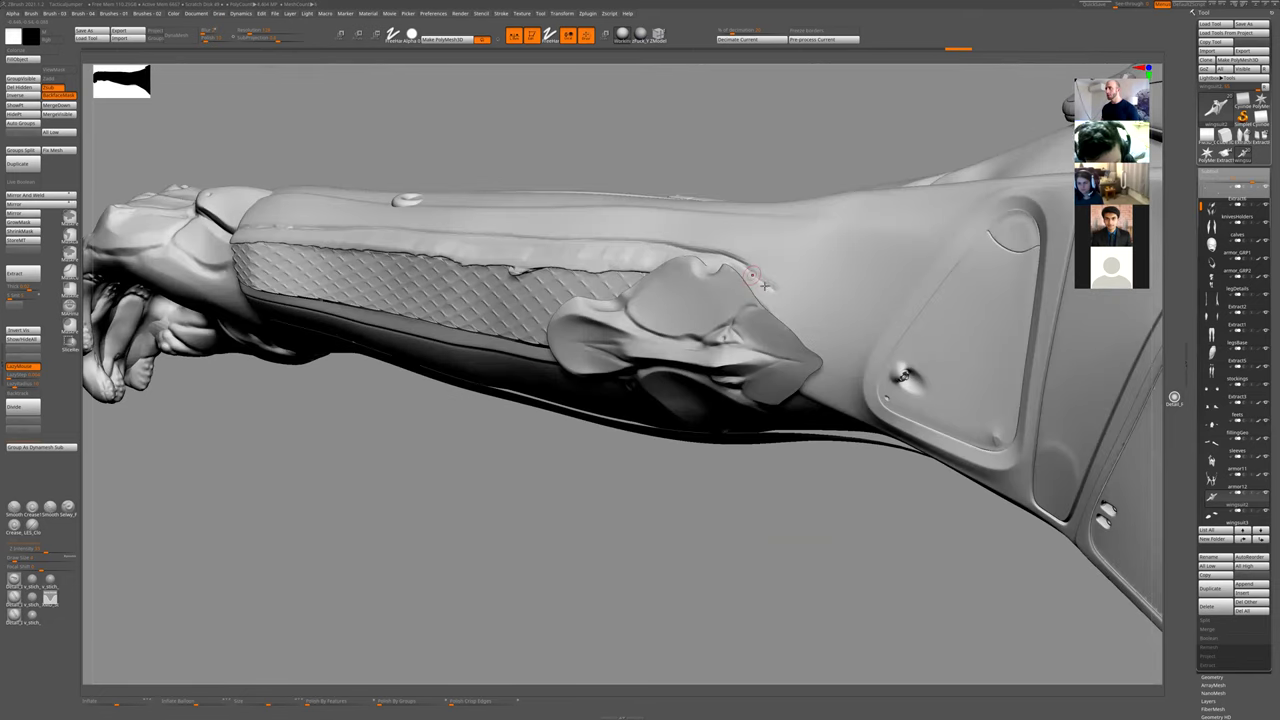
pyautogui.moveTo(829, 355); pyautogui.dragTo(834, 378)
pyautogui.moveTo(744, 278); pyautogui.dragTo(840, 322, button='right')
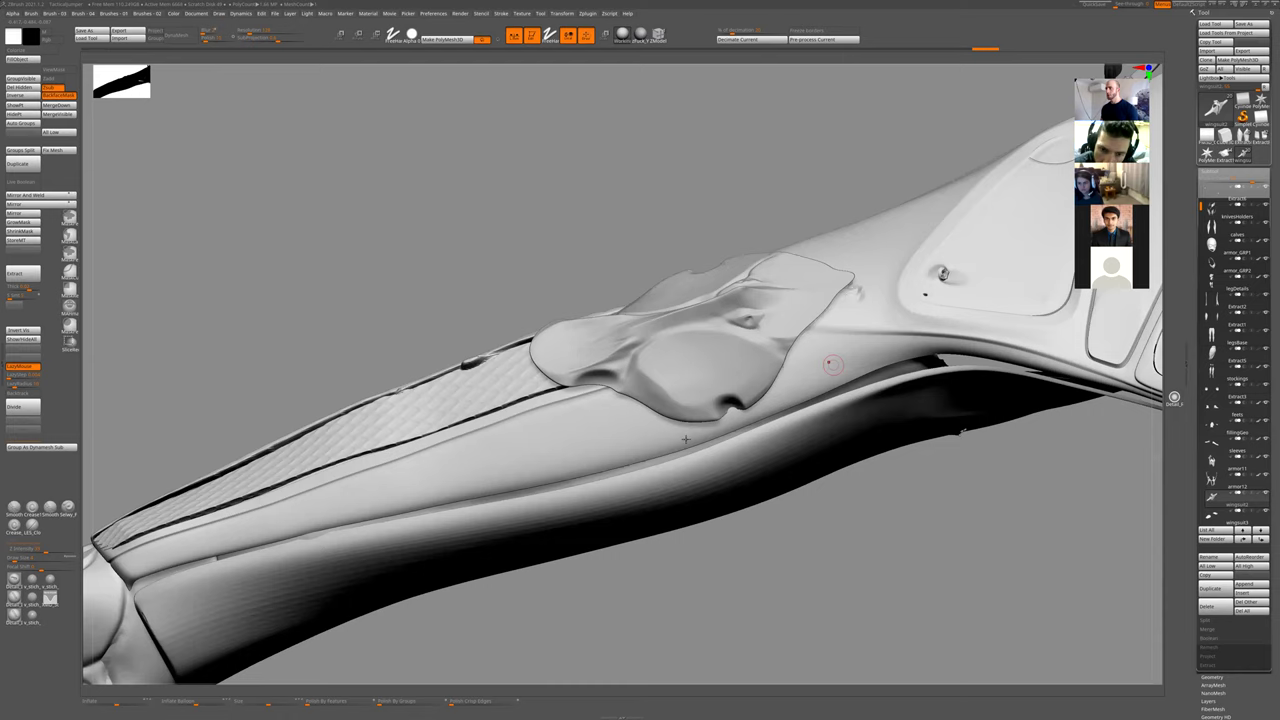
pyautogui.moveTo(686, 439); pyautogui.dragTo(592, 396)
pyautogui.moveTo(637, 434); pyautogui.dragTo(630, 439, button='right')
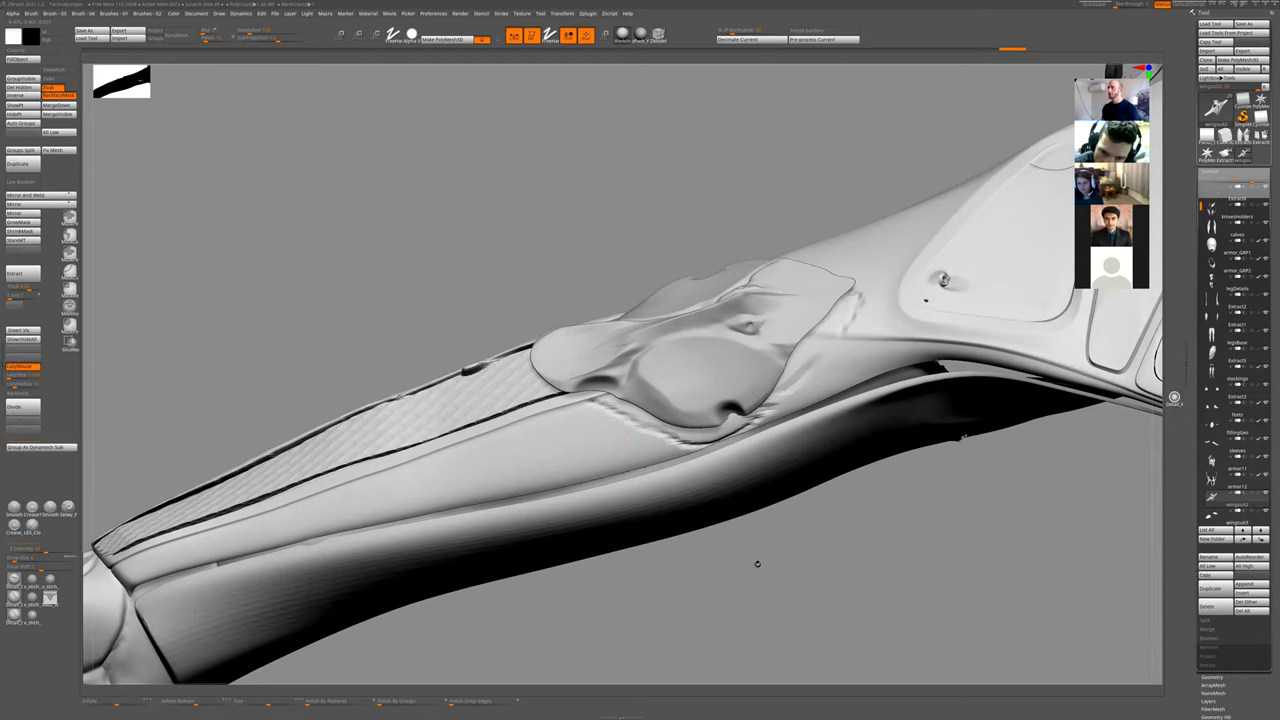
# - Select the elbow emblem subtool and review the sleeve's raised border and creases along the whole arm
pyautogui.keyDown('ctrl'); pyautogui.moveTo(758, 564); pyautogui.dragTo(747, 517, button='right'); pyautogui.keyUp('ctrl')
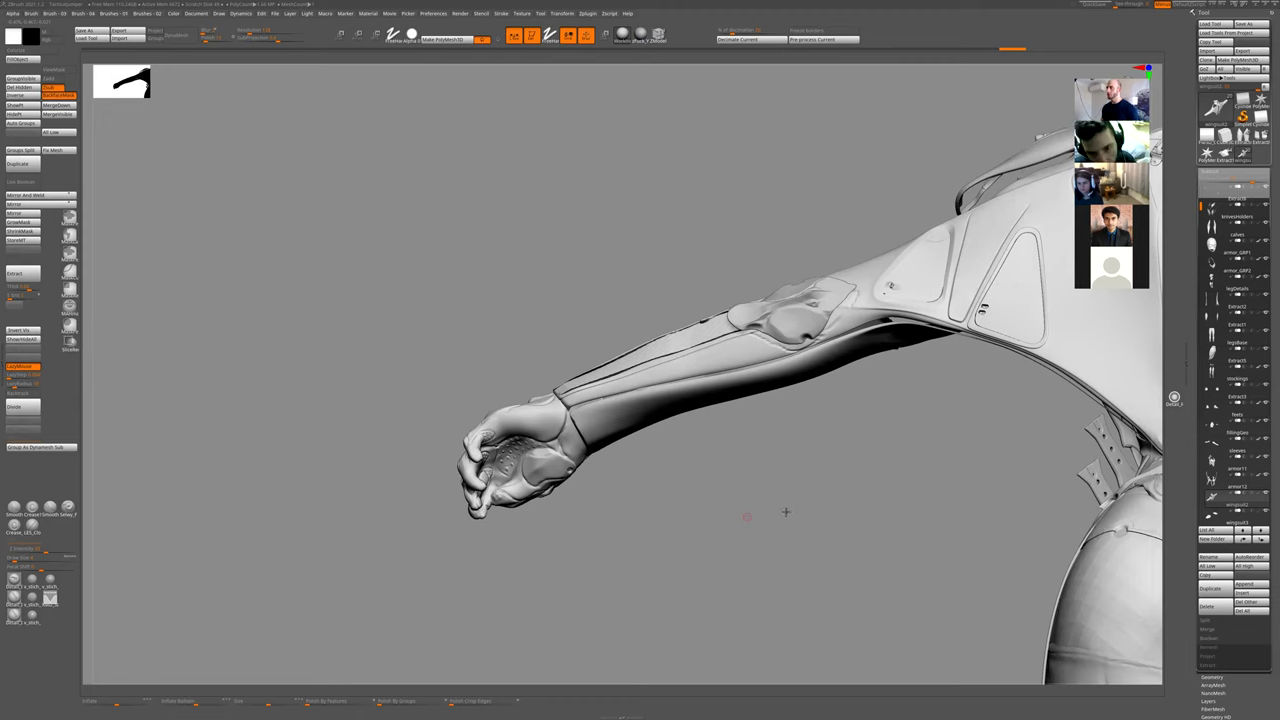
pyautogui.moveTo(785, 512); pyautogui.dragTo(782, 480)
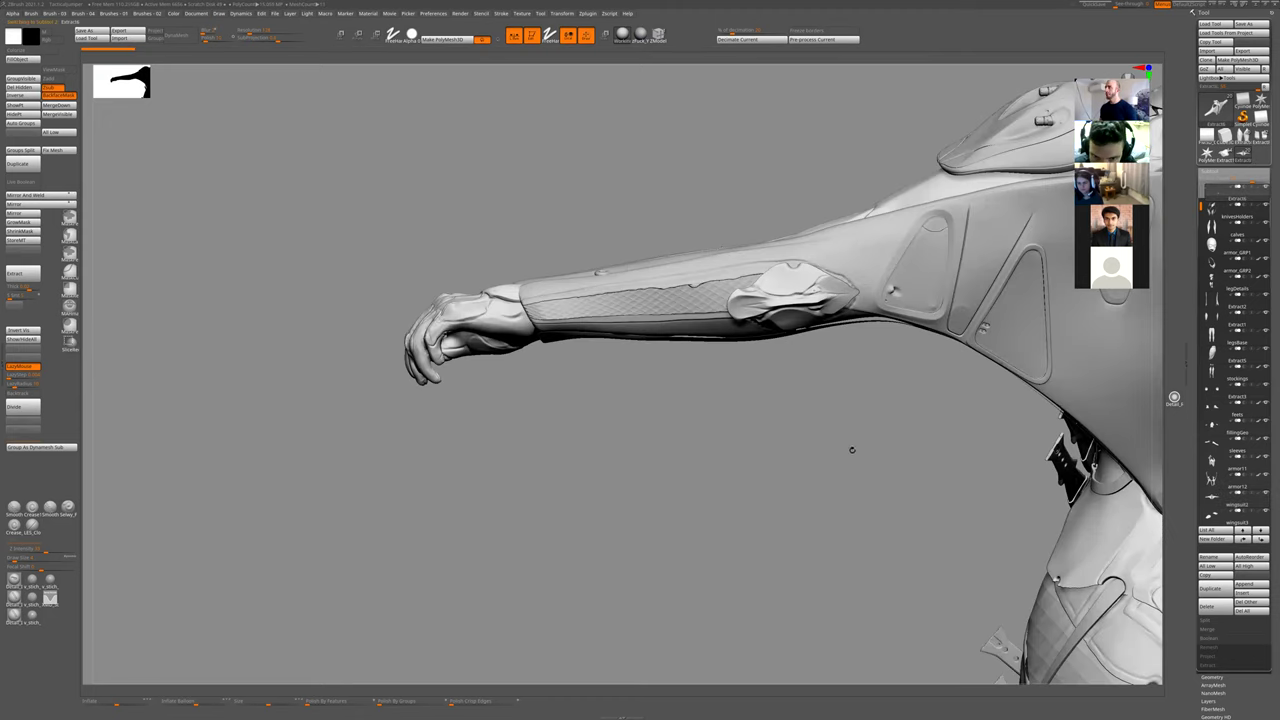
pyautogui.moveTo(851, 446); pyautogui.dragTo(804, 483)
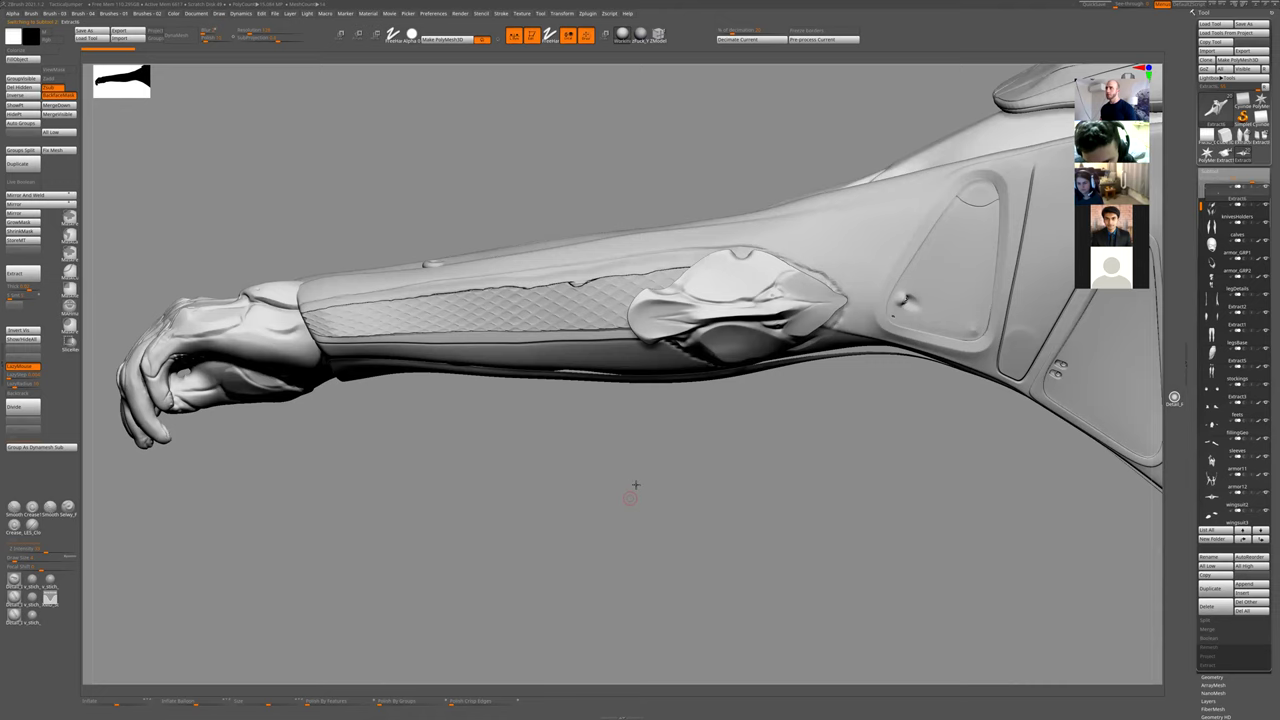
pyautogui.moveTo(635, 485); pyautogui.dragTo(632, 477)
pyautogui.moveTo(694, 526); pyautogui.dragTo(686, 449)
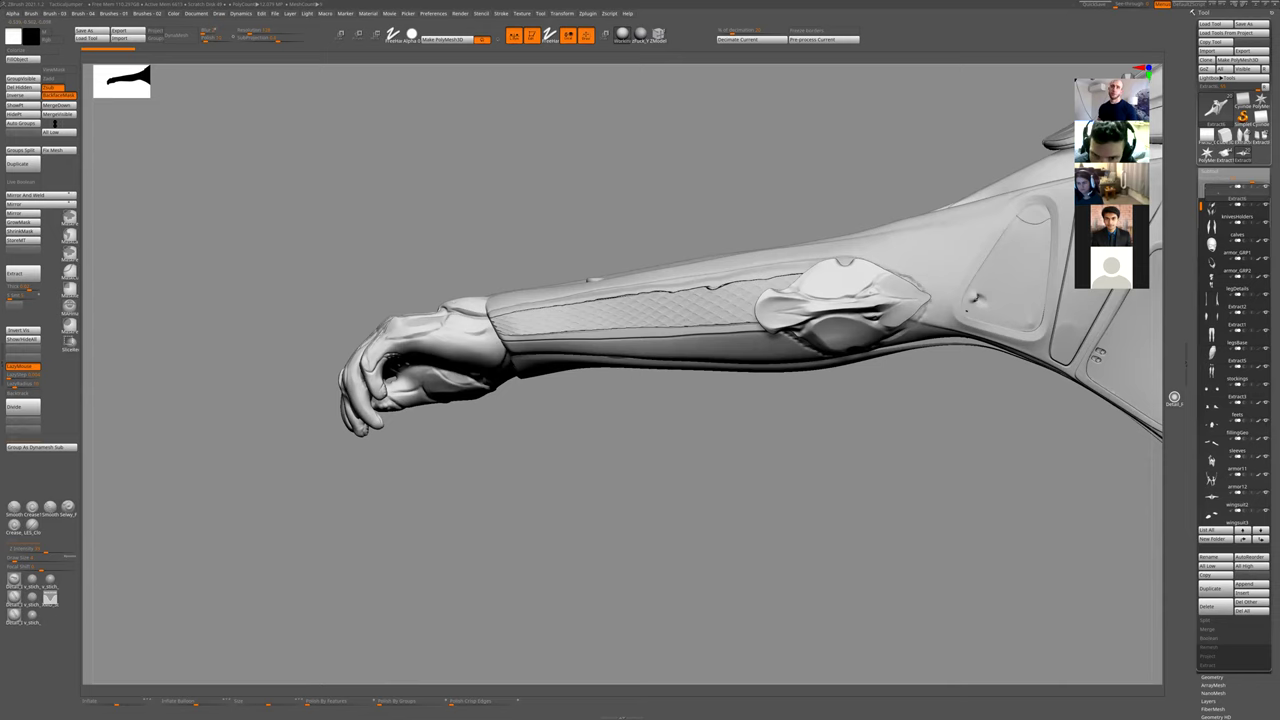
# - Switch to the separate forearm scale strip subtool and mirror it vertically
pyautogui.click(22, 348)
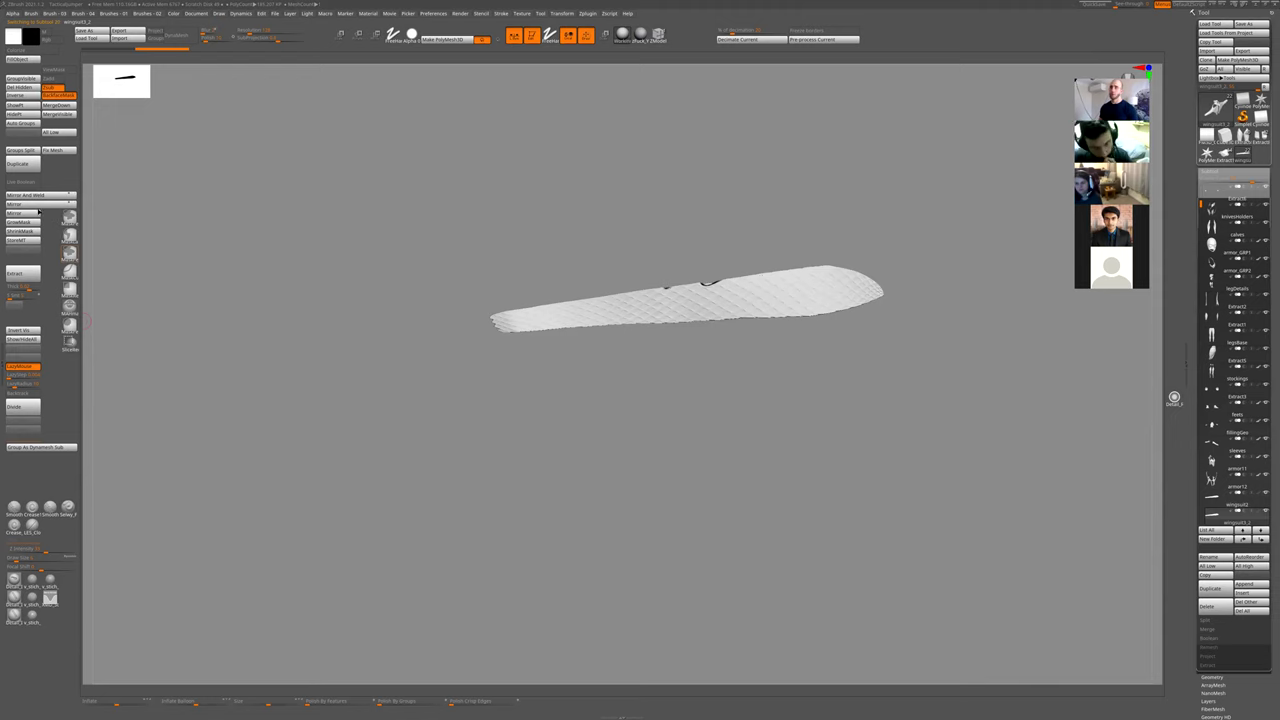
pyautogui.hotkey('ctrl', 'shift', 'z')
pyautogui.hotkey('ctrl', 'z')
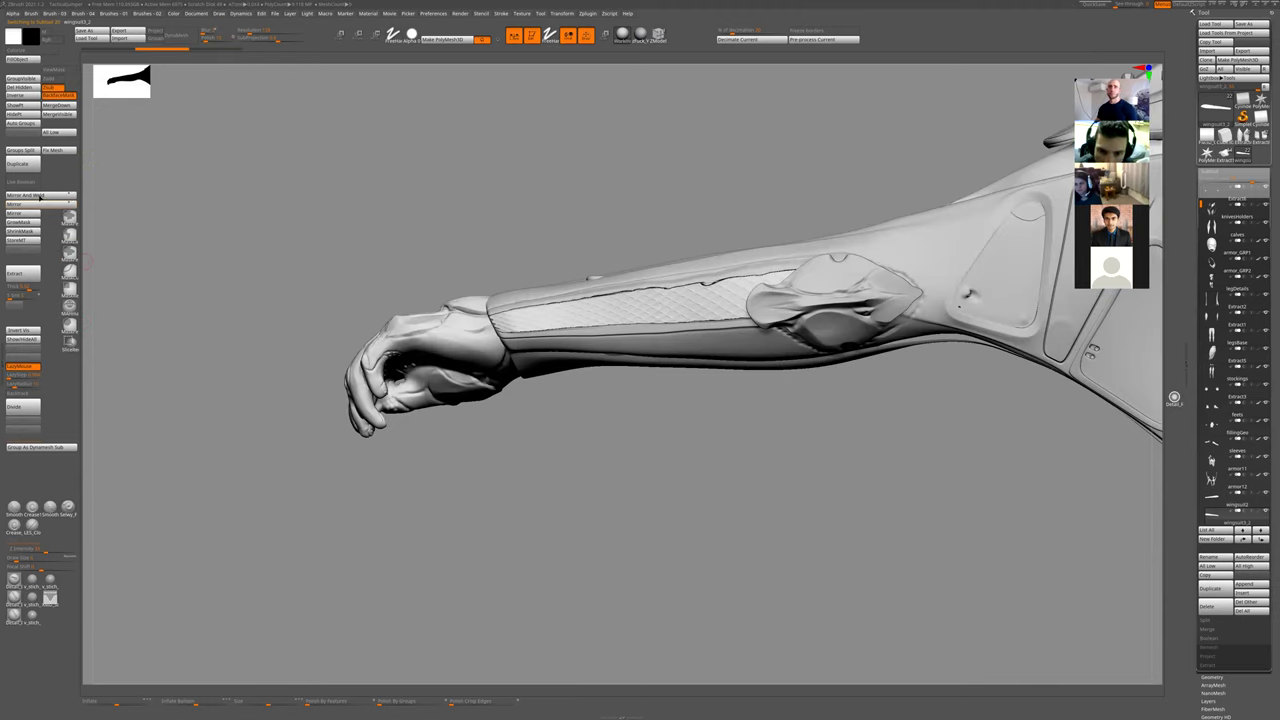
pyautogui.click(65, 205)
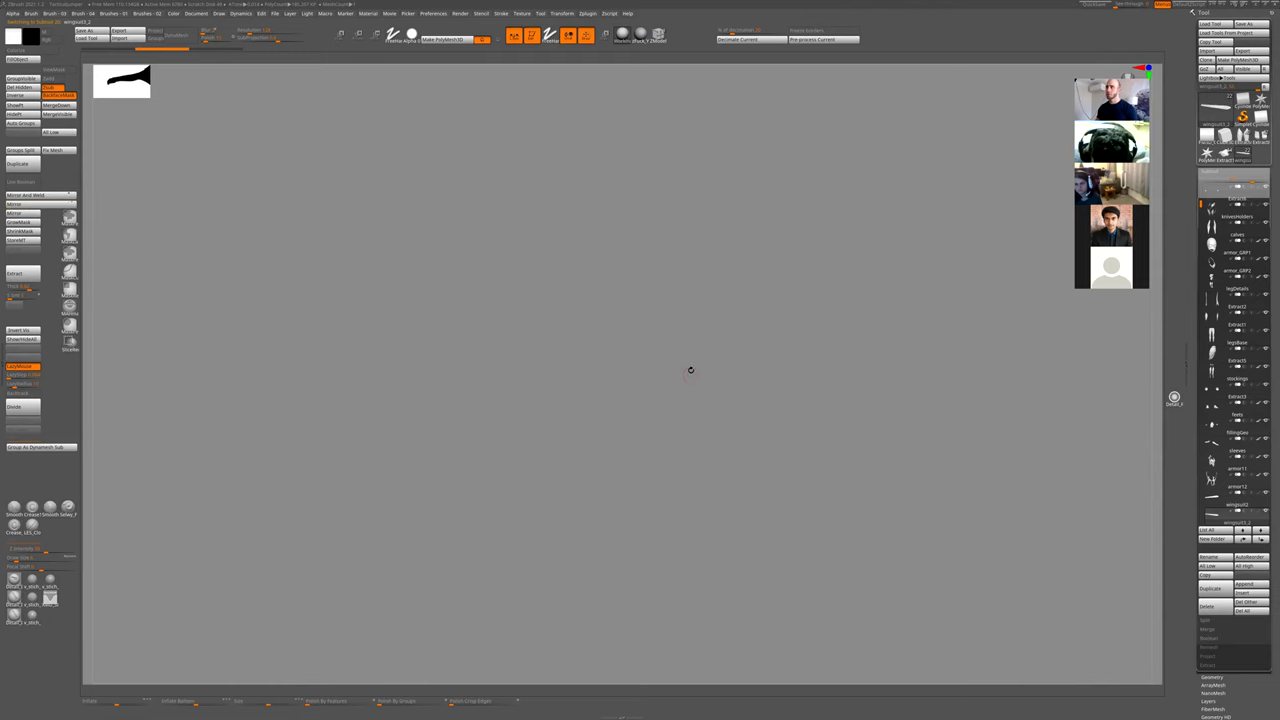
pyautogui.keyDown('ctrl'); pyautogui.moveTo(708, 476); pyautogui.dragTo(665, 250, button='right'); pyautogui.keyUp('ctrl')
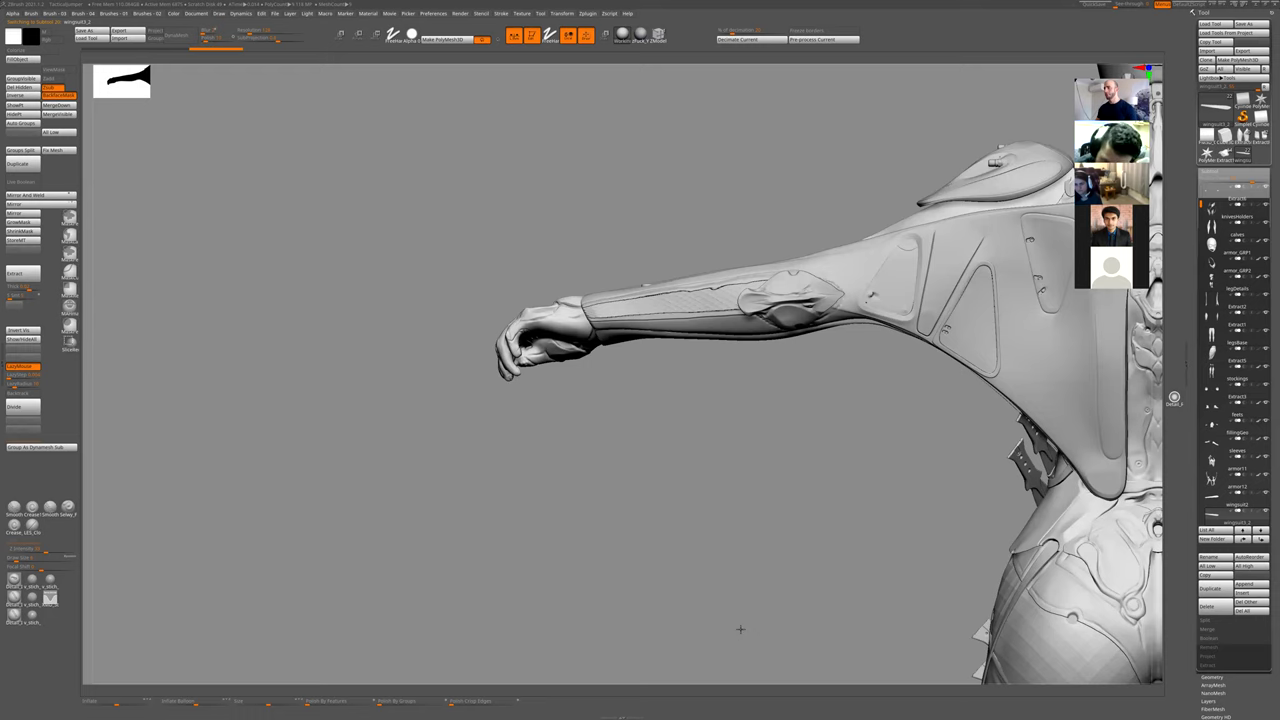
# - Move the mirrored scale strip up from beside the legs to the underside of the forearm, checking its depth from above
pyautogui.hotkey('ctrl', 'shift', 'z')
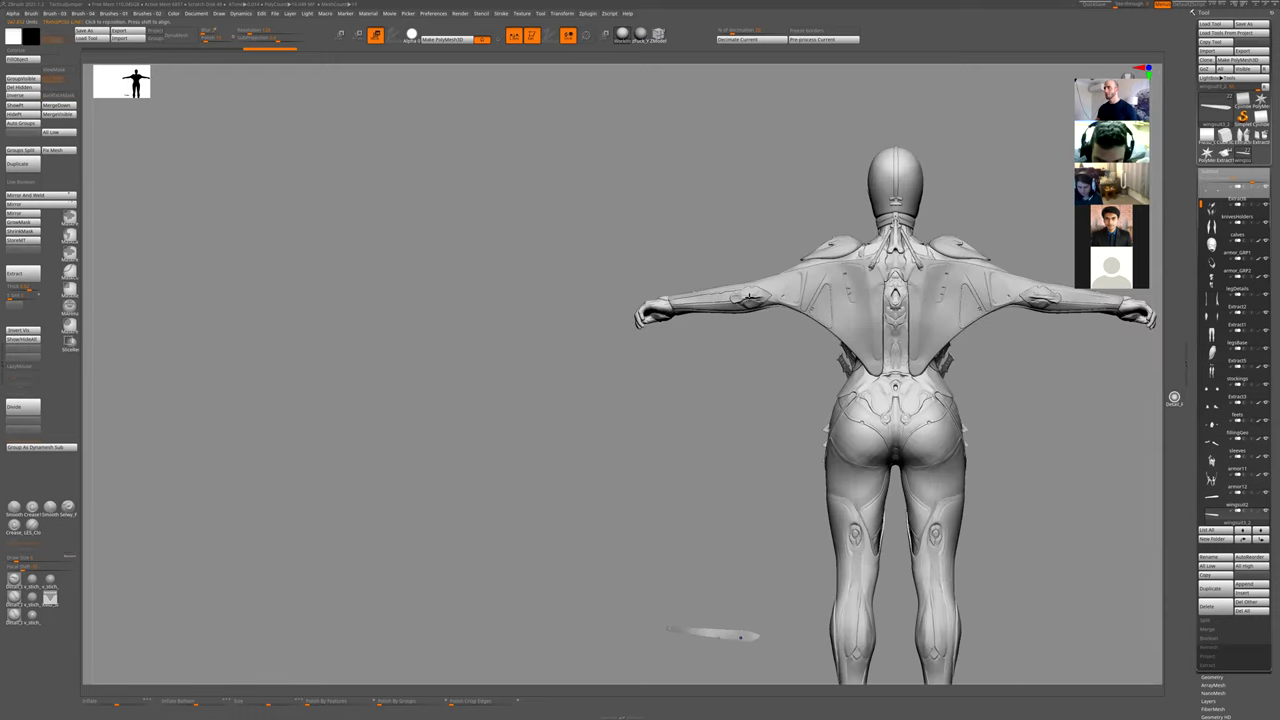
pyautogui.press('super+space')
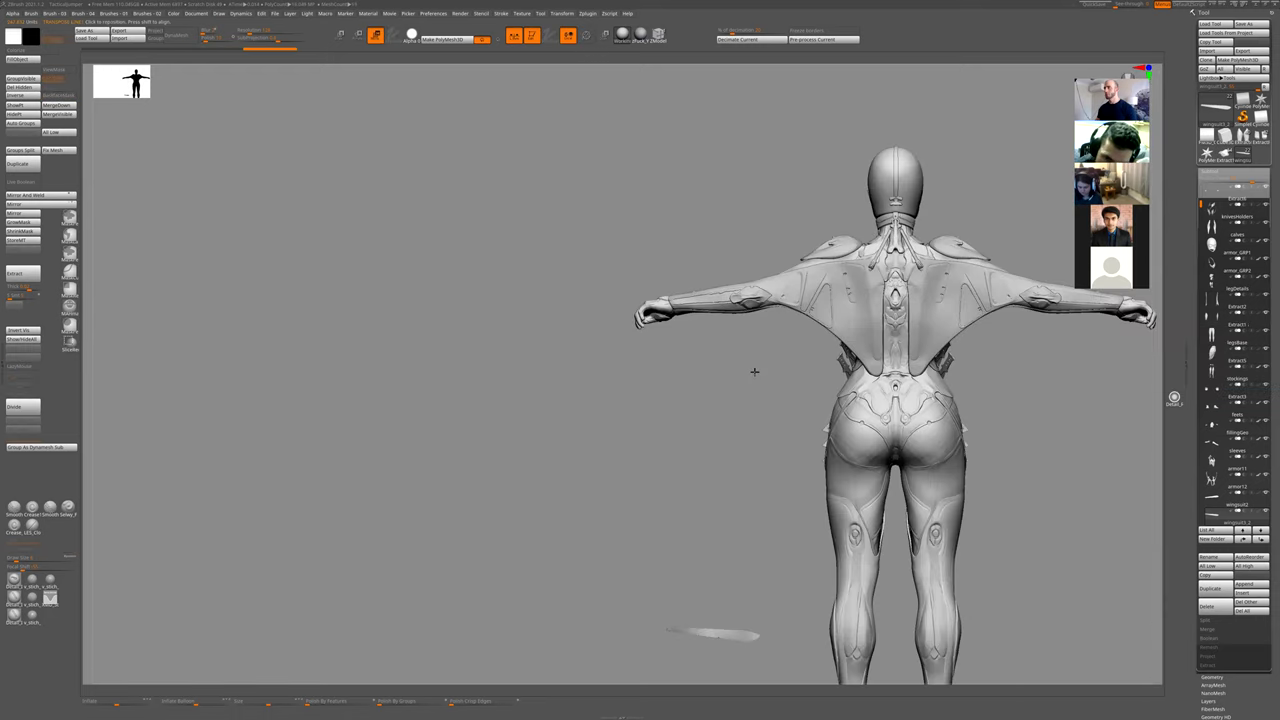
pyautogui.moveTo(732, 350); pyautogui.dragTo(739, 314)
pyautogui.moveTo(751, 235); pyautogui.dragTo(768, 199)
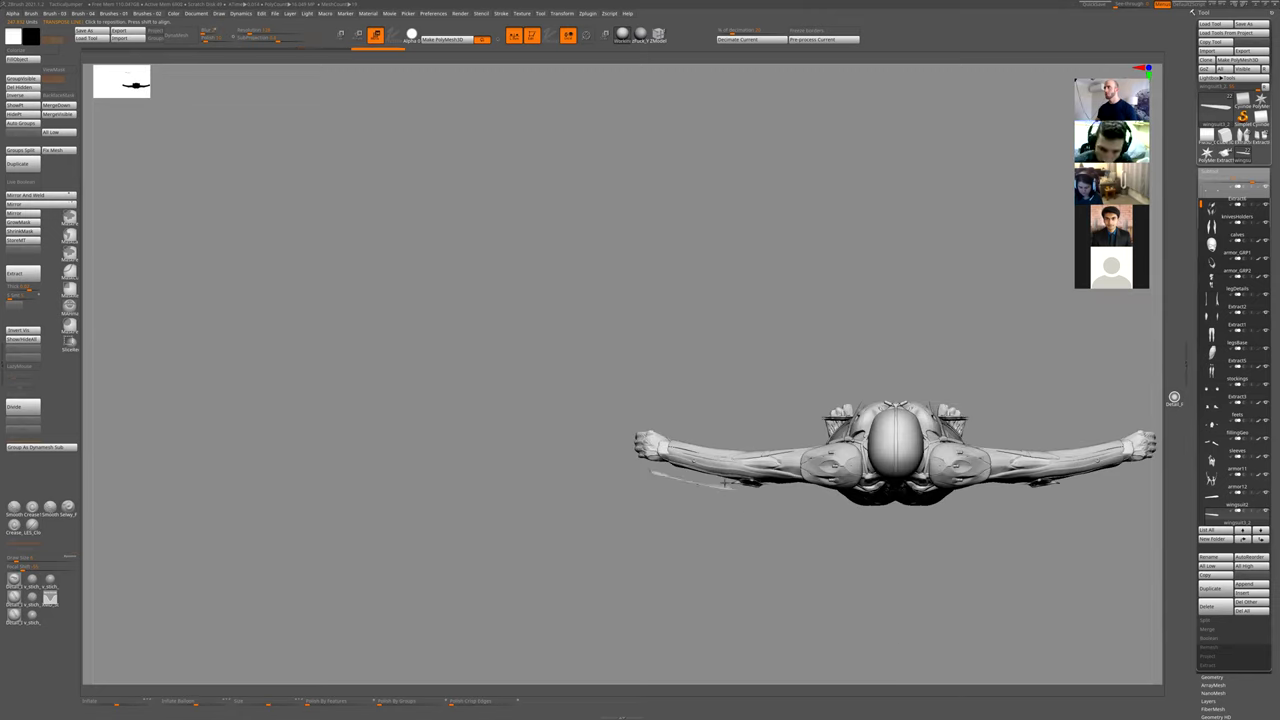
pyautogui.moveTo(731, 574); pyautogui.dragTo(749, 410)
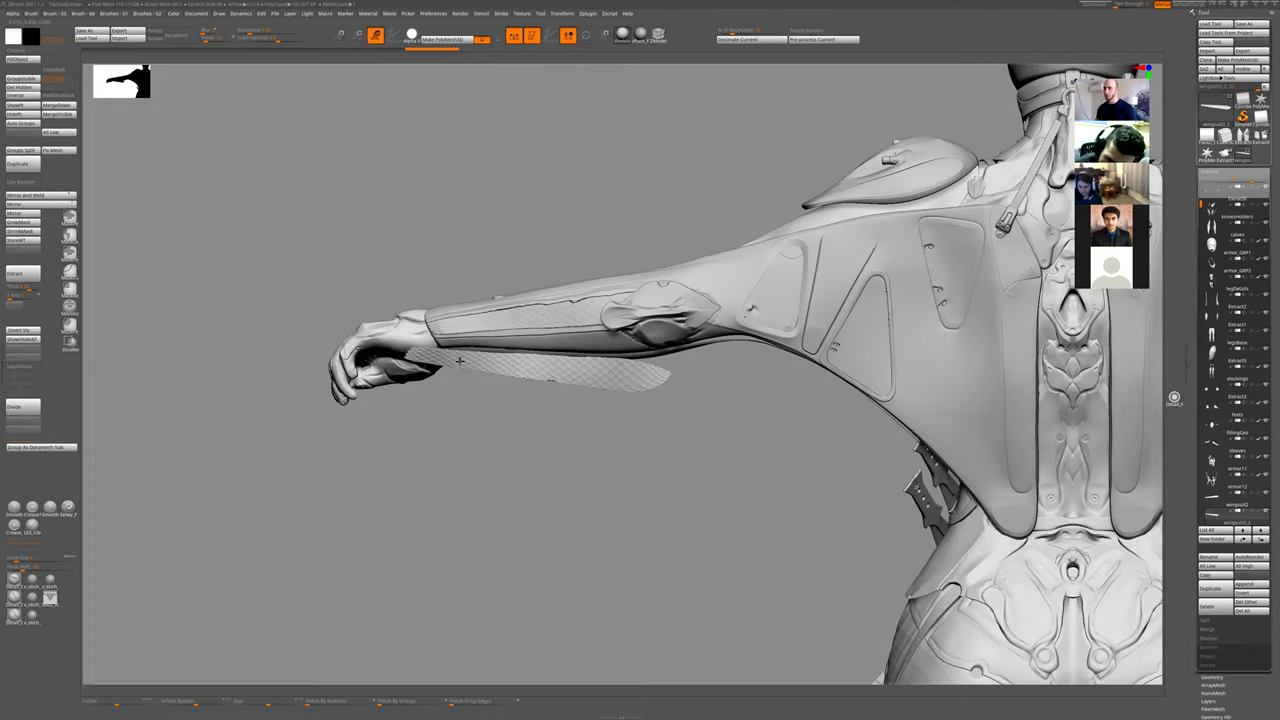
pyautogui.hotkey('ctrl', 'z')
pyautogui.hotkey('ctrl', 'z')
pyautogui.hotkey('ctrl', 'shift', 'z')
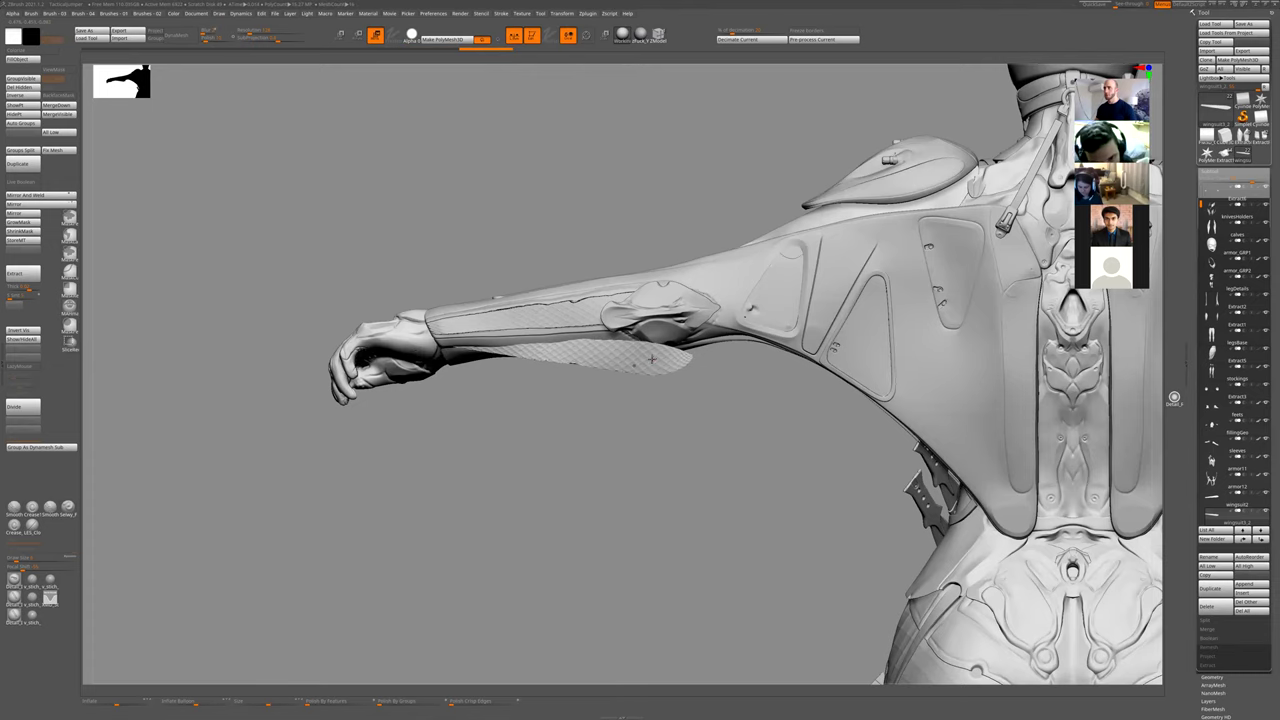
# - Move and rotate the scale strip so it lies against the forearm below the existing strip, between wrist and elbow emblem
pyautogui.press('w')
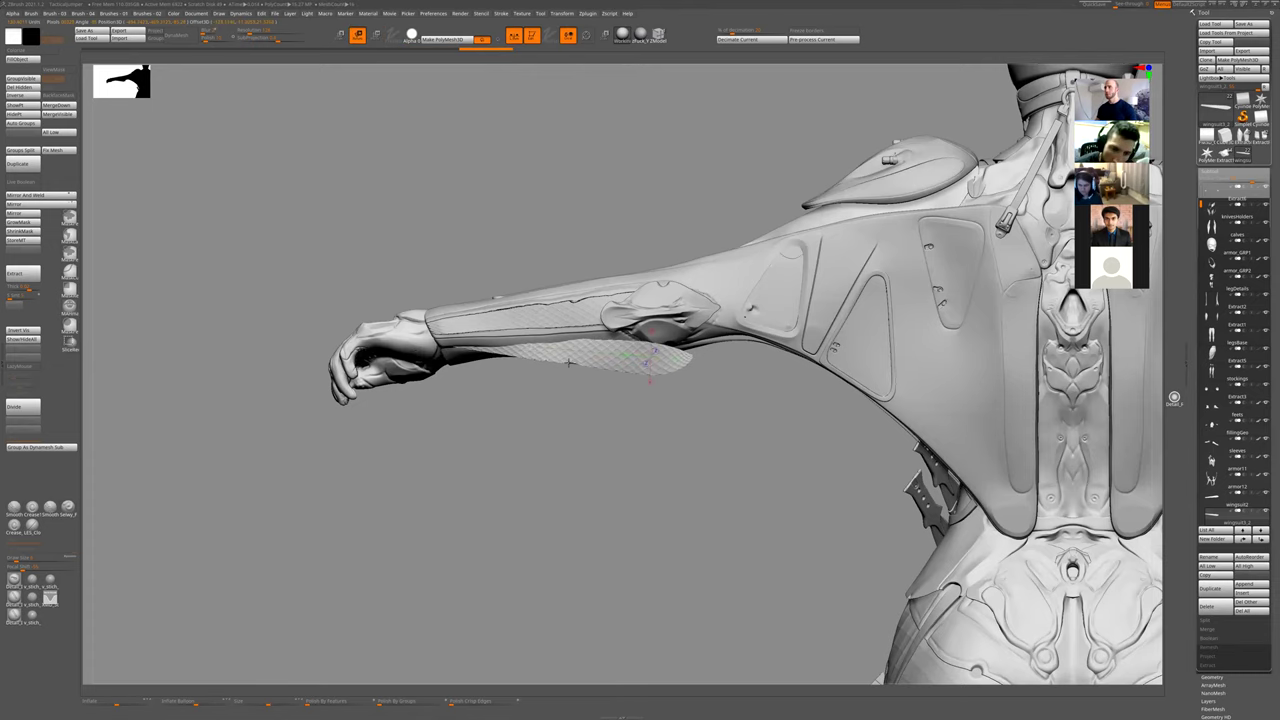
pyautogui.hotkey('alt', 's')
pyautogui.hotkey('alt', 's')
pyautogui.moveTo(575, 352); pyautogui.dragTo(663, 358)
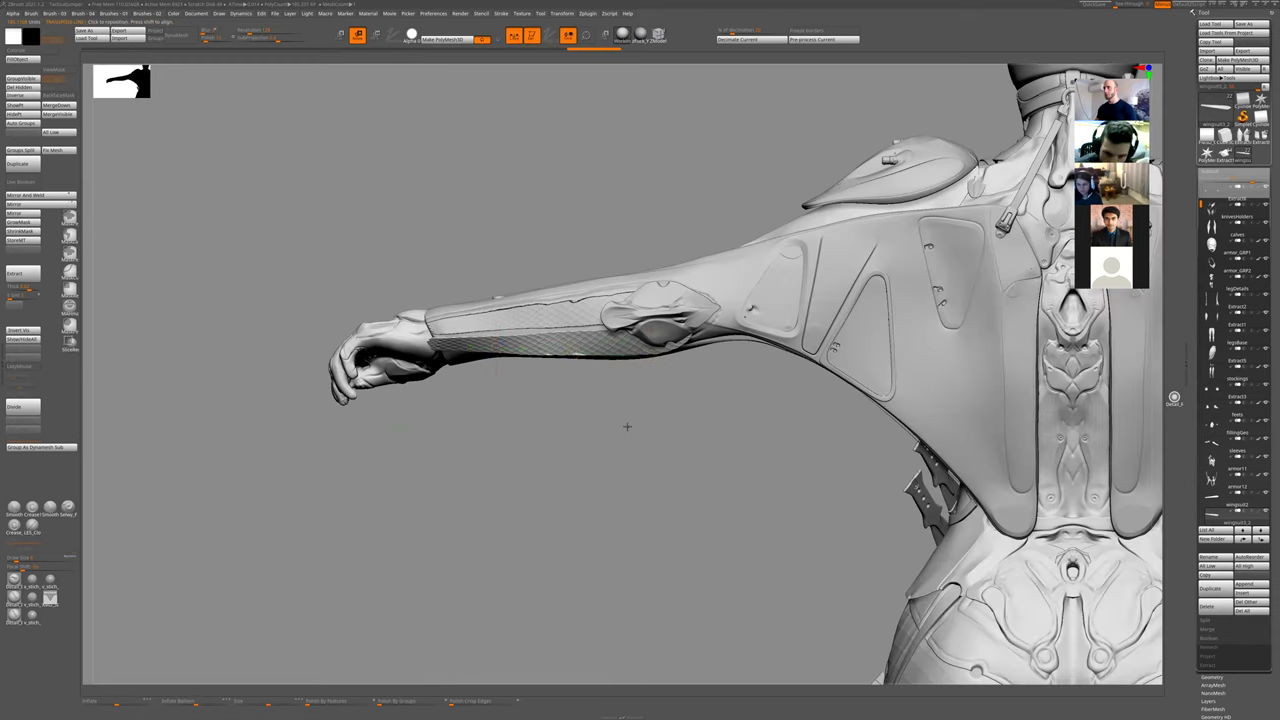
pyautogui.moveTo(628, 428); pyautogui.dragTo(630, 423)
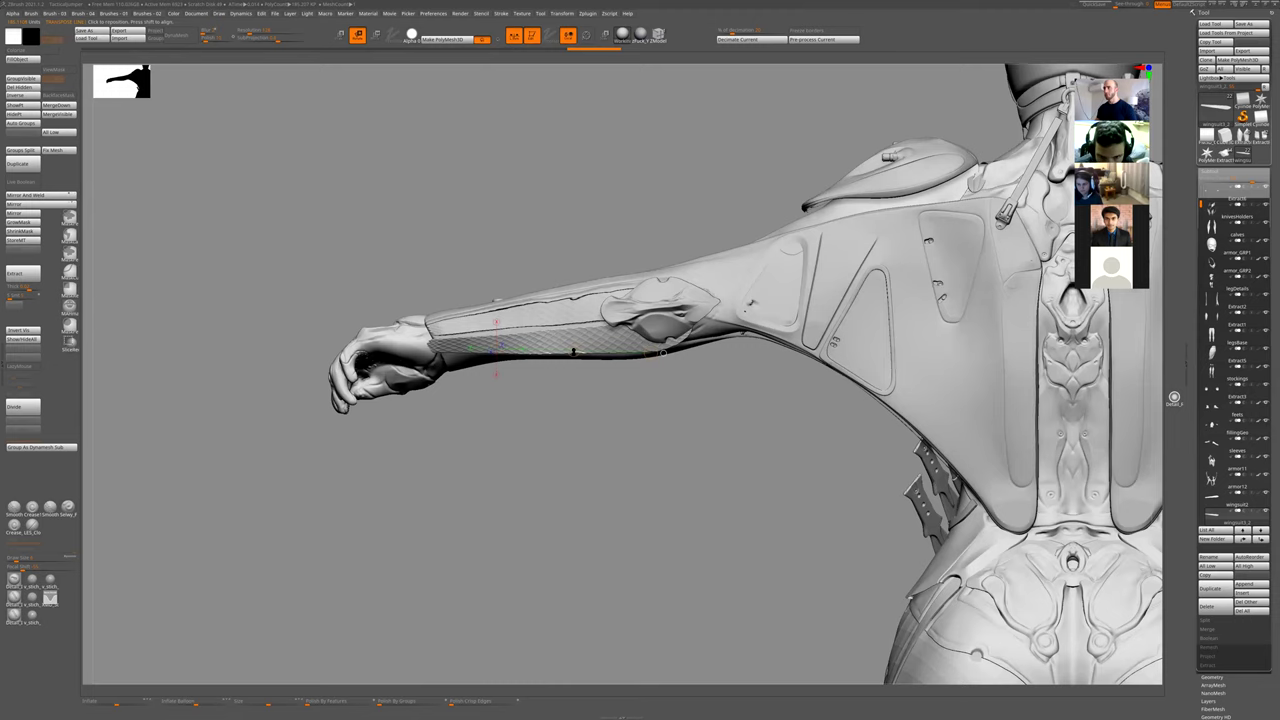
pyautogui.moveTo(574, 337); pyautogui.dragTo(576, 350, button='right')
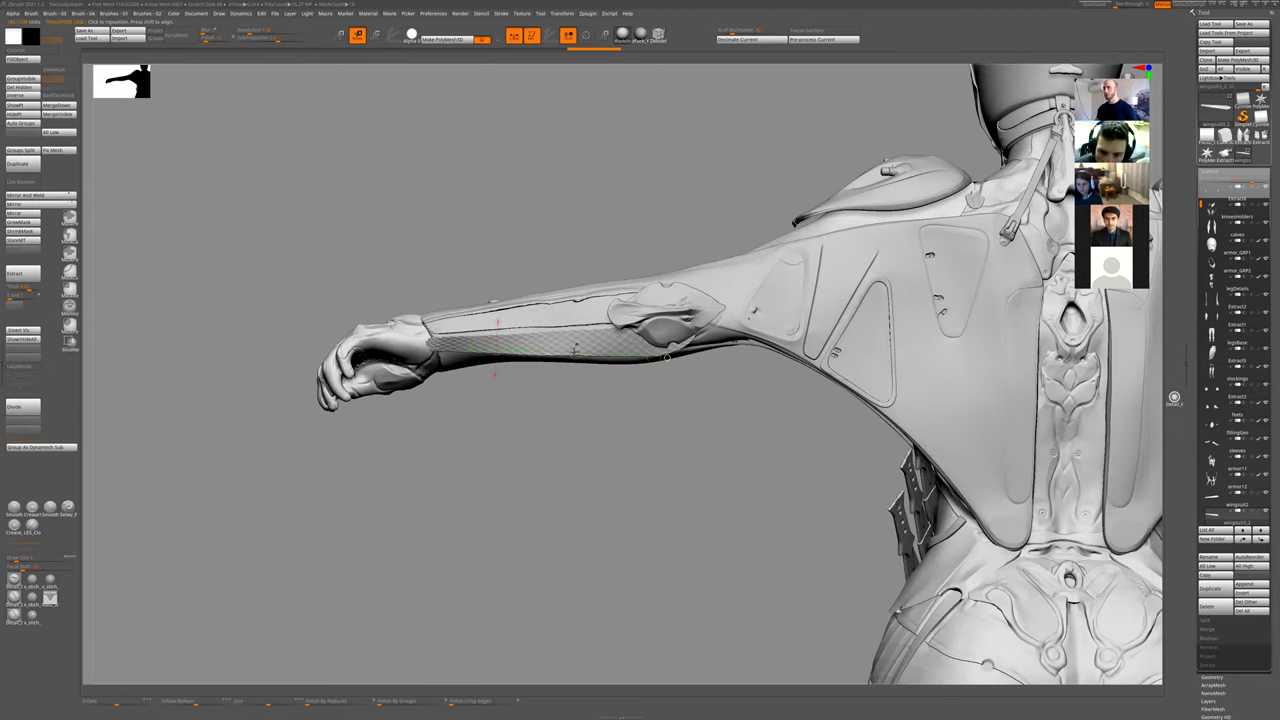
pyautogui.moveTo(575, 348); pyautogui.dragTo(574, 349)
pyautogui.press('y')
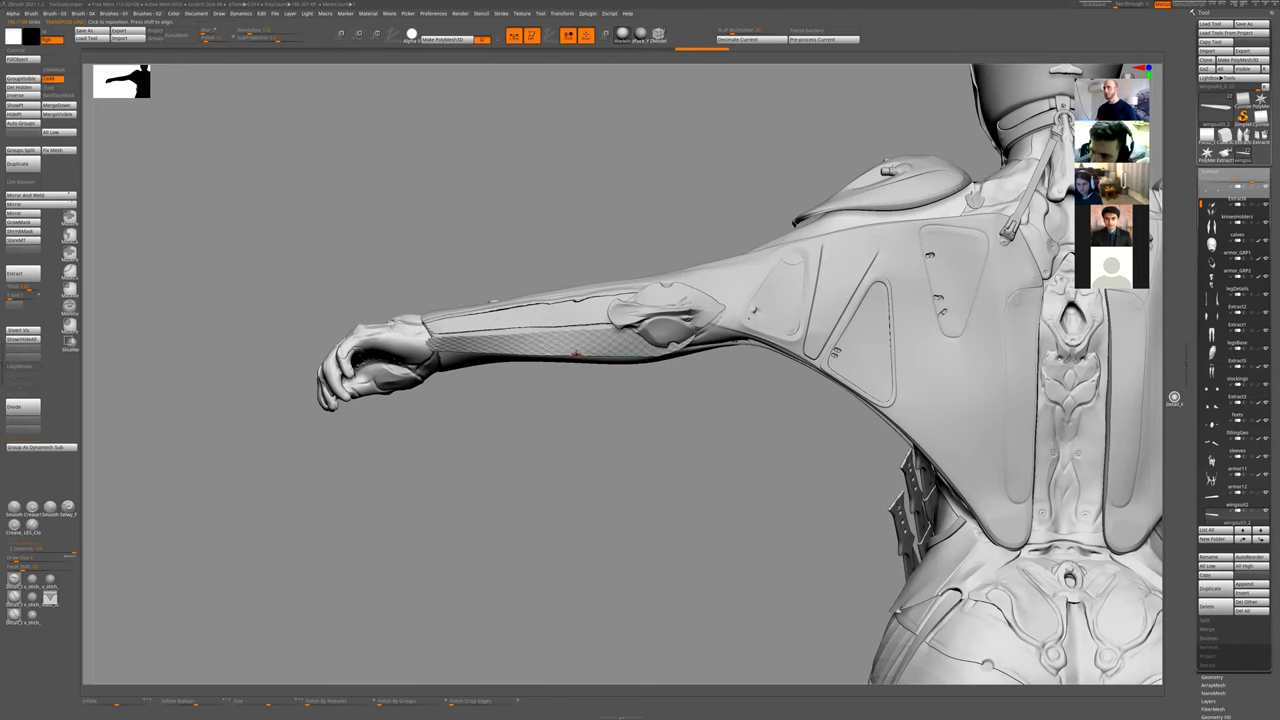
pyautogui.press('q')
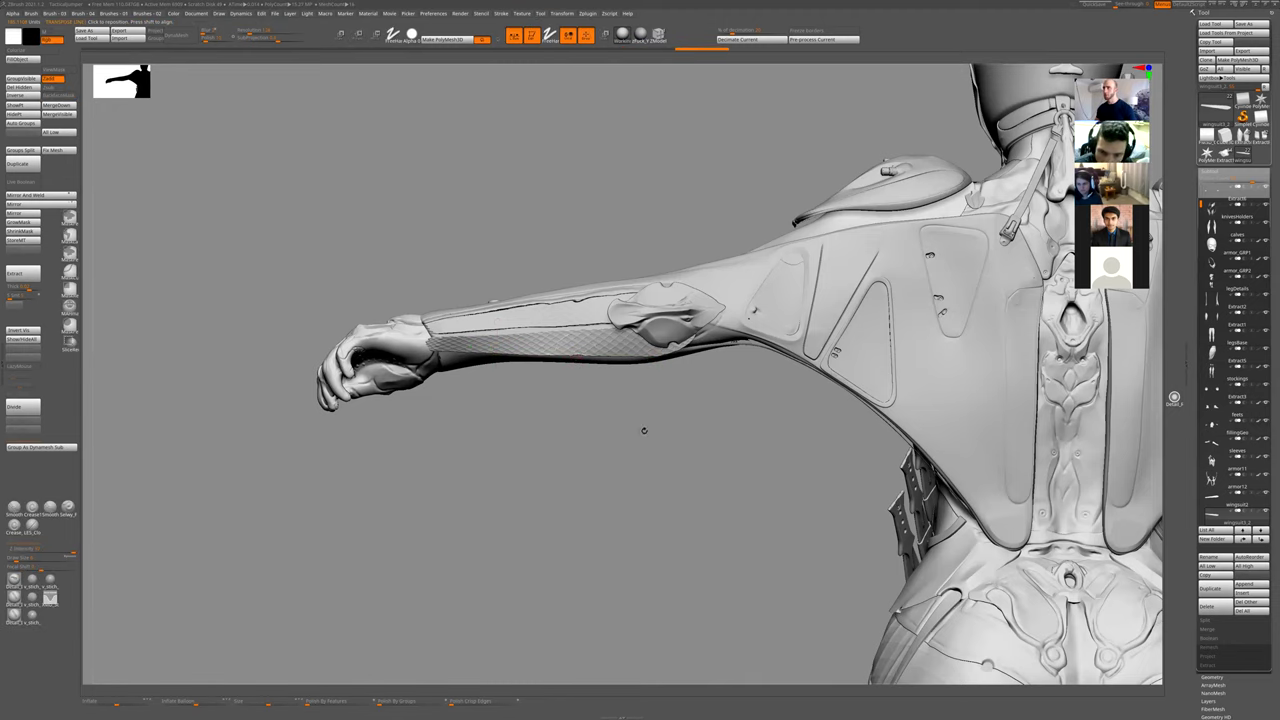
# - Fine-tune the fit of the lower scale strip so its notched edge sits on the forearm's surface
pyautogui.press('f')
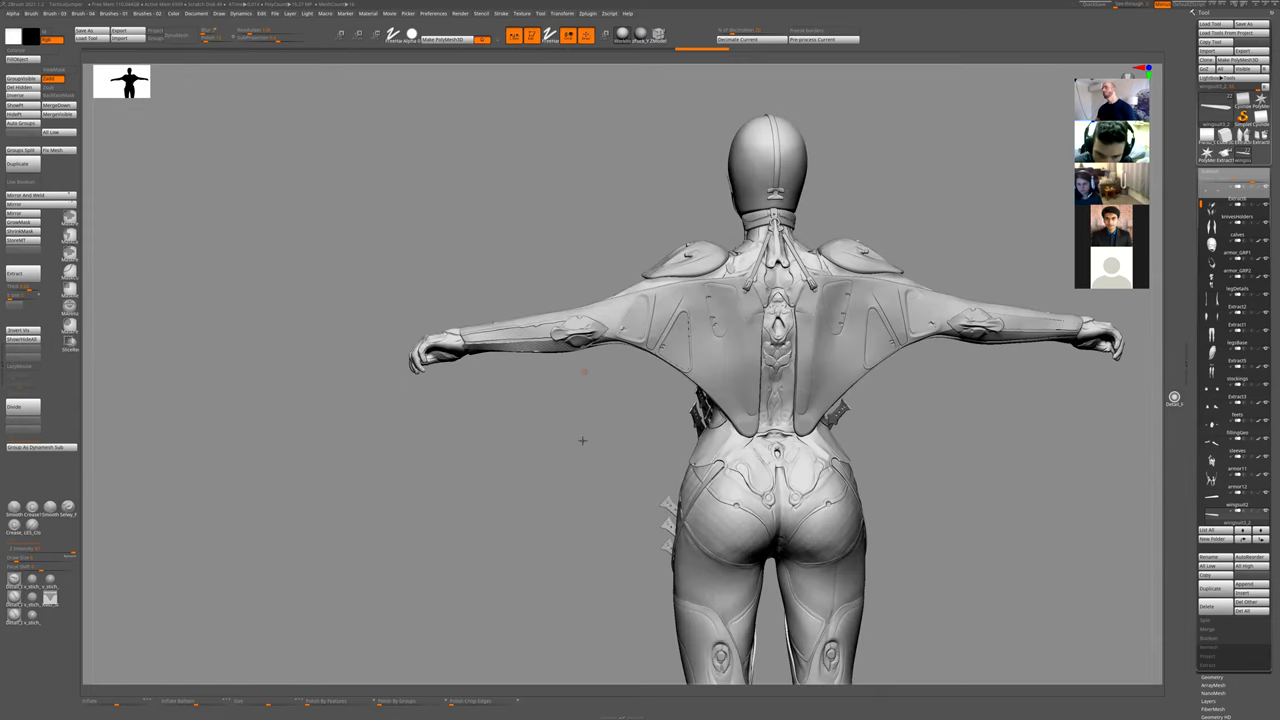
pyautogui.keyDown('shift'); pyautogui.moveTo(579, 440); pyautogui.dragTo(592, 456); pyautogui.keyUp('shift')
pyautogui.moveTo(428, 346)
pyautogui.keyDown('alt'); pyautogui.mouseDown()
pyautogui.moveTo(474, 440)
pyautogui.moveTo(437, 374)
pyautogui.moveTo(474, 350)
pyautogui.mouseUp(); pyautogui.keyUp('alt')
pyautogui.moveTo(560, 356); pyautogui.dragTo(571, 345)
pyautogui.moveTo(685, 336)
pyautogui.mouseDown()
pyautogui.moveTo(620, 343)
pyautogui.moveTo(608, 394)
pyautogui.moveTo(604, 339)
pyautogui.mouseUp()
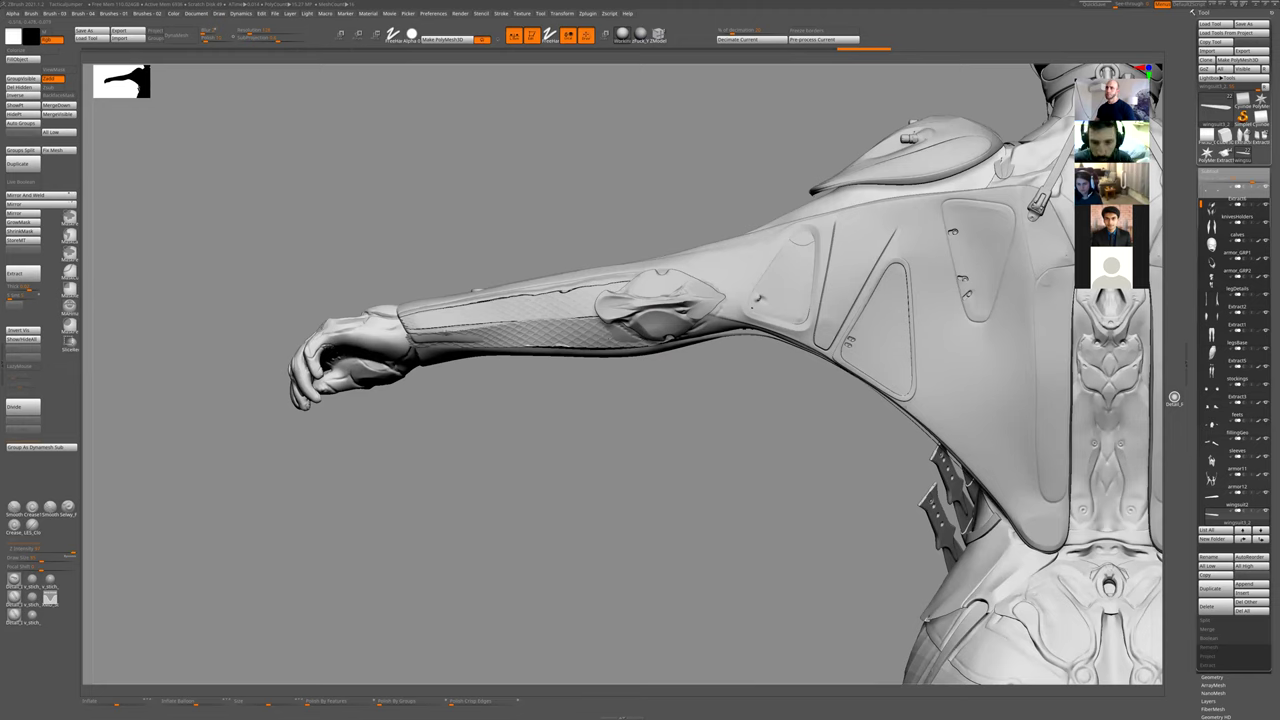
pyautogui.hotkey('ctrl', 'shift', 'z')
pyautogui.hotkey('ctrl', 'shift', 'z')
pyautogui.moveTo(465, 405); pyautogui.dragTo(441, 335)
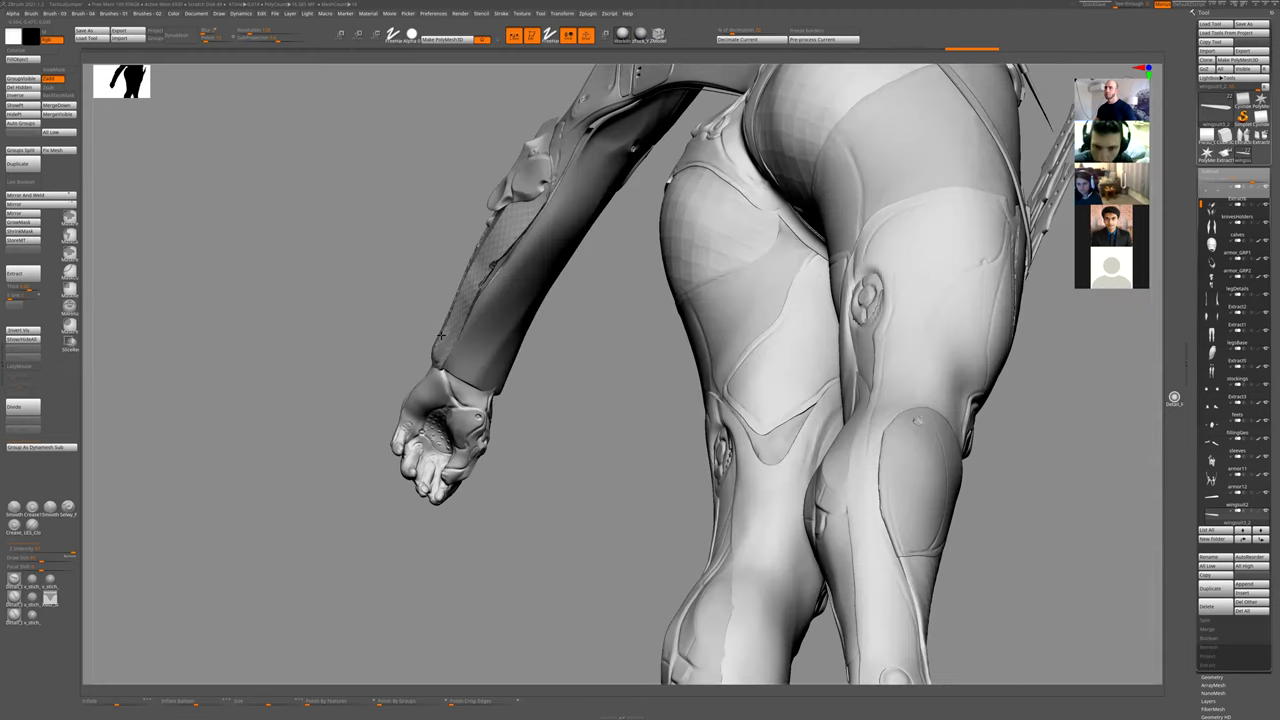
pyautogui.moveTo(564, 451); pyautogui.dragTo(600, 420)
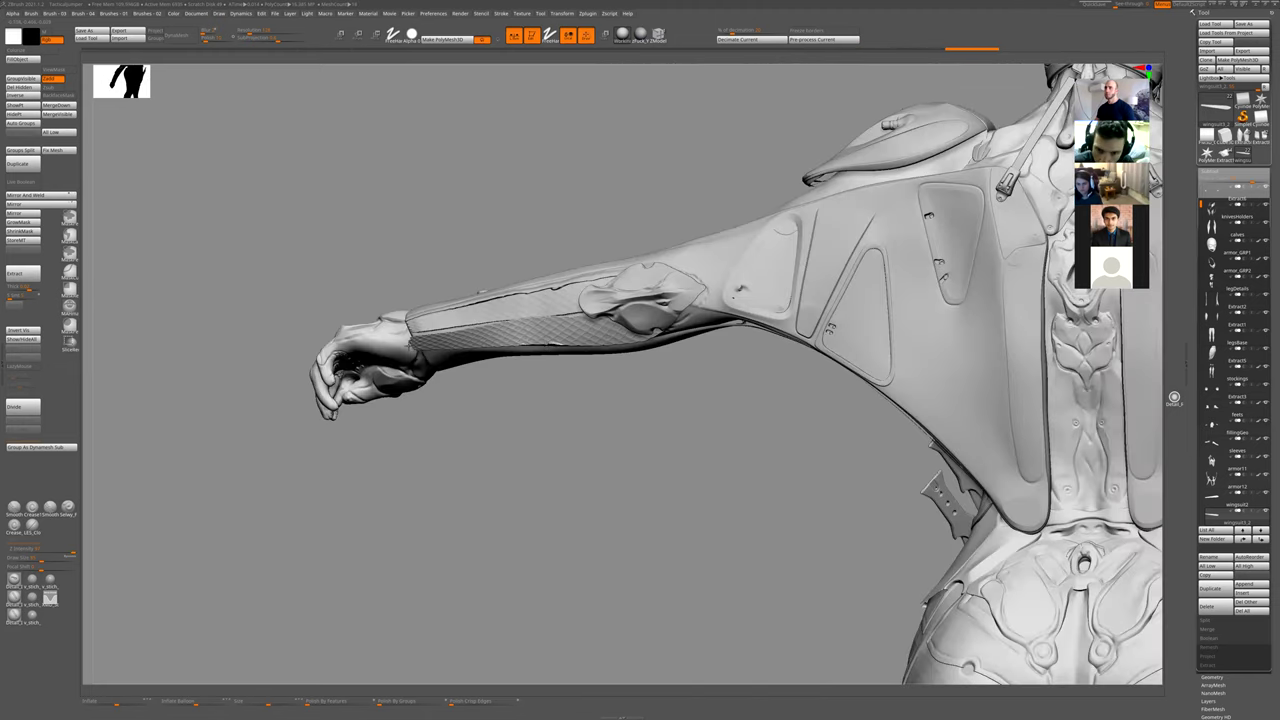
# - Examine the forearm's paired scale strips against the whole back of the figure from several angles
pyautogui.moveTo(409, 347); pyautogui.dragTo(534, 541)
pyautogui.keyDown('alt'); pyautogui.moveTo(534, 493); pyautogui.dragTo(526, 443); pyautogui.keyUp('alt')
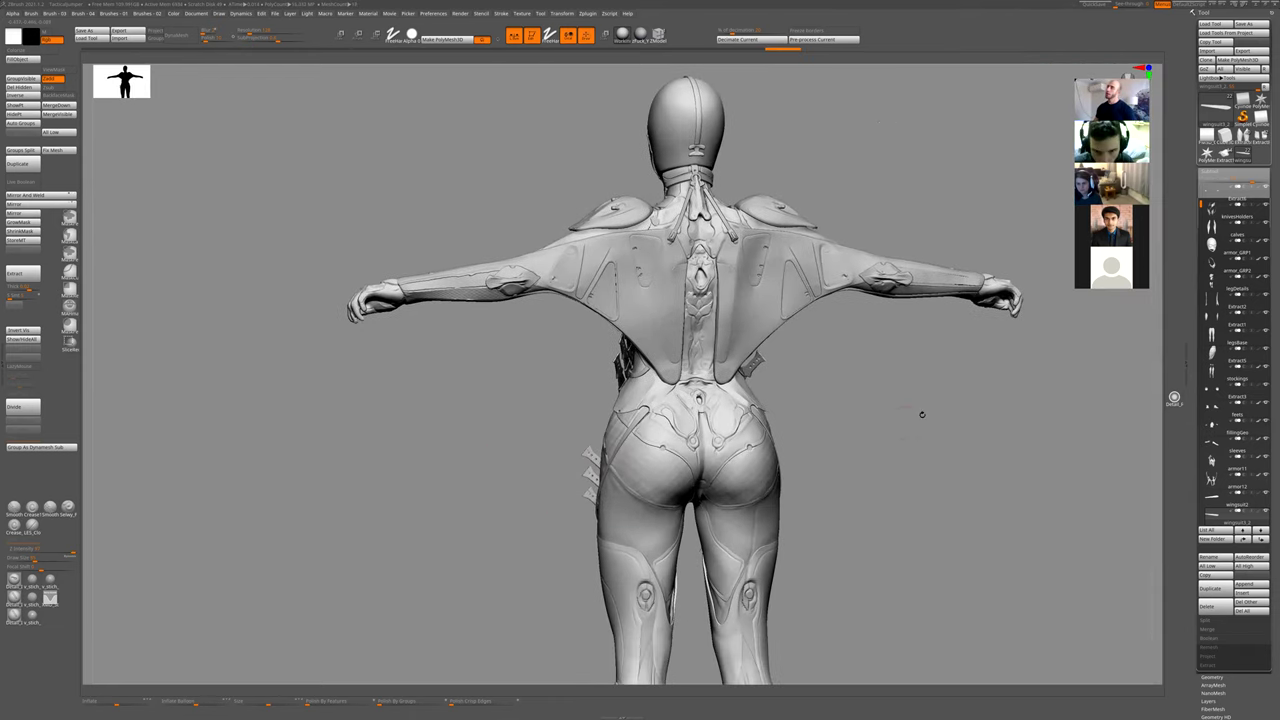
pyautogui.moveTo(938, 416); pyautogui.dragTo(950, 416)
pyautogui.moveTo(675, 384); pyautogui.dragTo(521, 443)
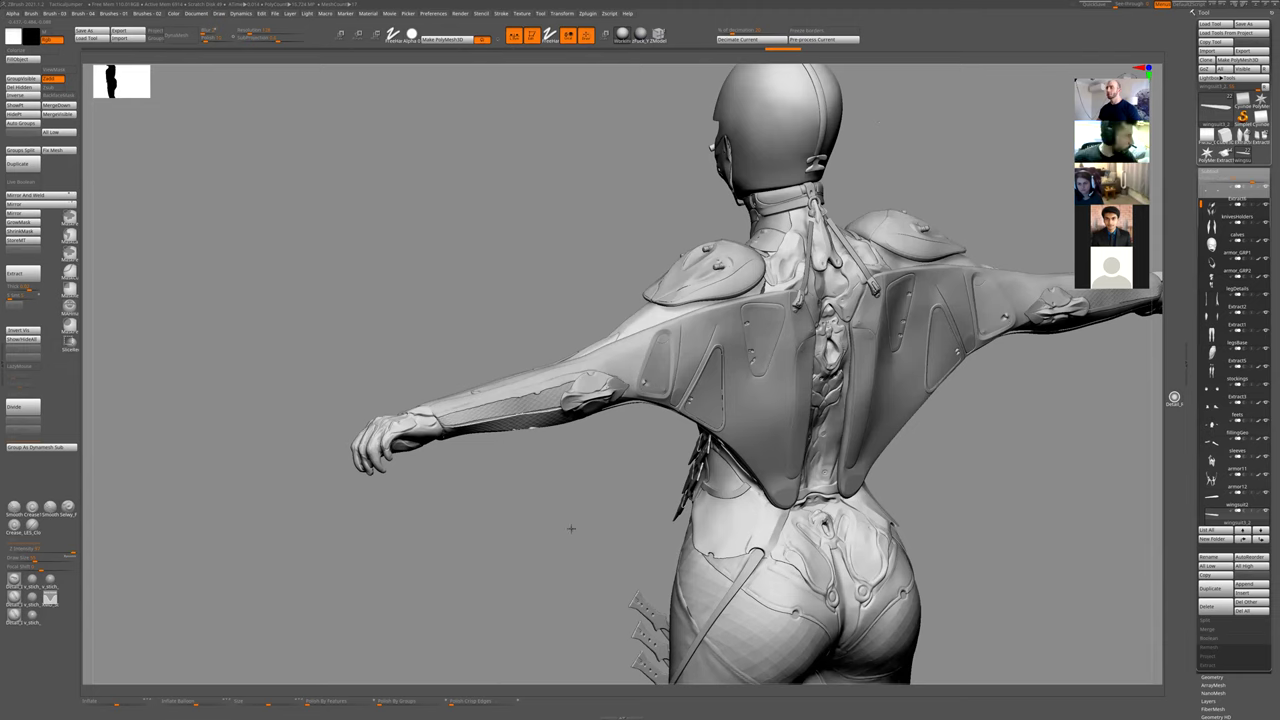
pyautogui.moveTo(570, 530)
pyautogui.mouseDown()
pyautogui.moveTo(552, 508)
pyautogui.moveTo(578, 541)
pyautogui.mouseUp()
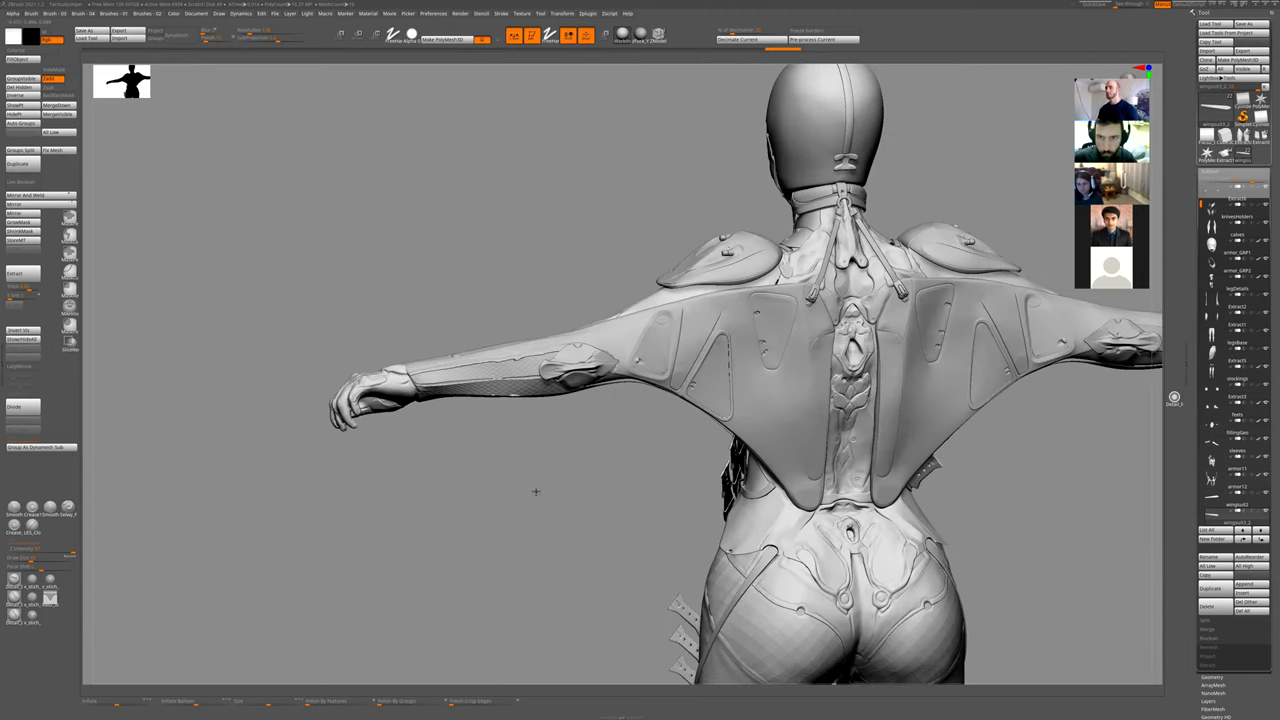
pyautogui.keyDown('alt'); pyautogui.moveTo(521, 485); pyautogui.dragTo(520, 430); pyautogui.keyUp('alt')
pyautogui.moveTo(780, 474); pyautogui.dragTo(737, 474)
pyautogui.moveTo(995, 515)
pyautogui.keyDown('alt'); pyautogui.mouseDown()
pyautogui.moveTo(926, 444)
pyautogui.moveTo(974, 517)
pyautogui.moveTo(1009, 531)
pyautogui.moveTo(991, 527)
pyautogui.mouseUp(); pyautogui.keyUp('alt')
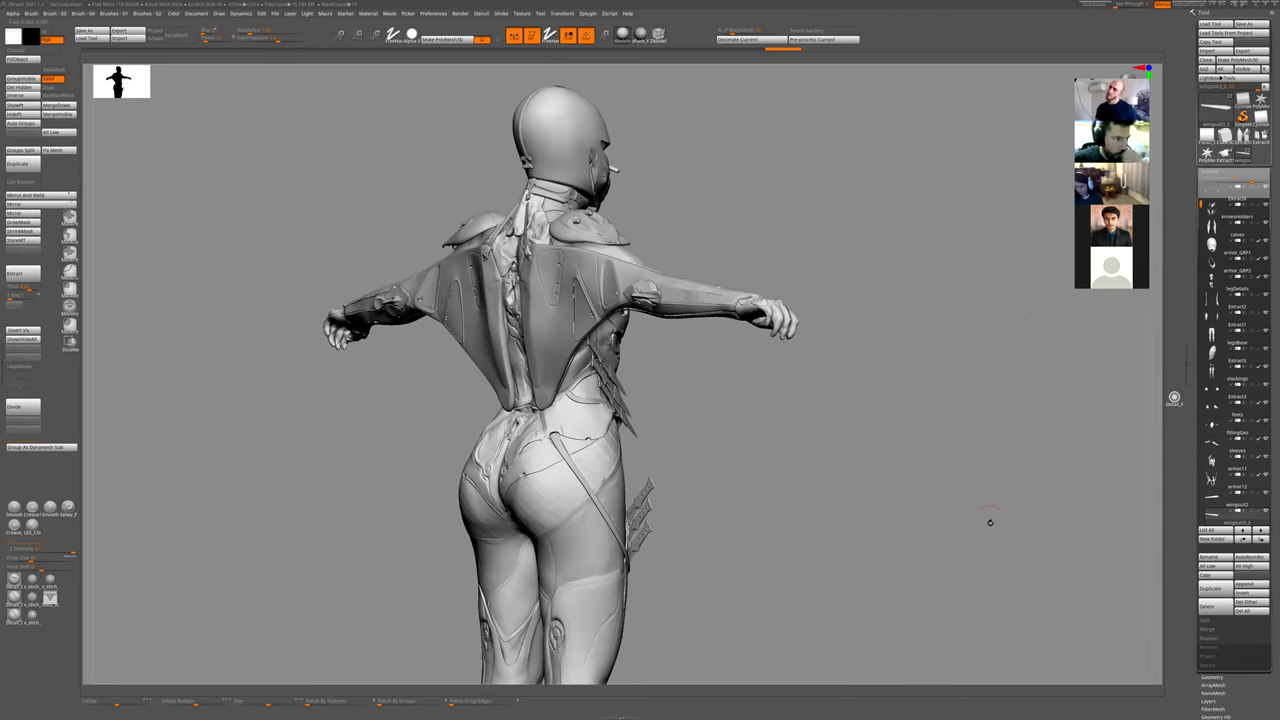
pyautogui.moveTo(893, 525); pyautogui.dragTo(885, 542)
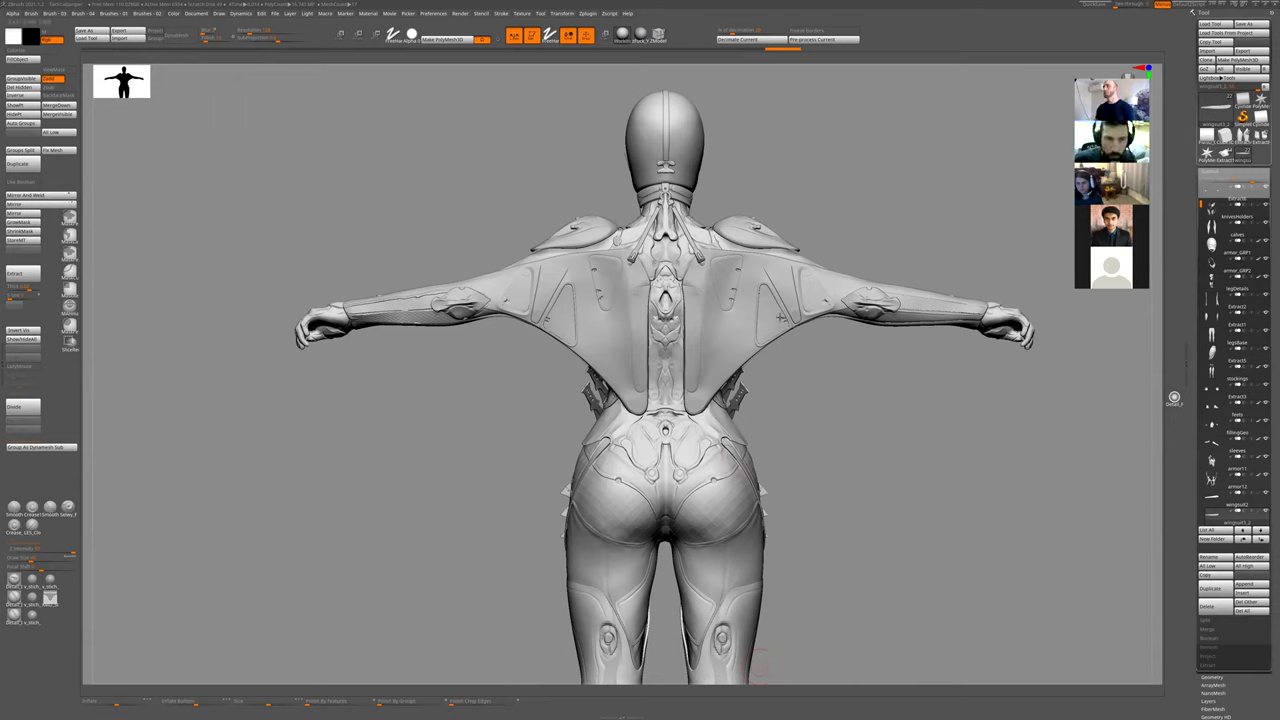
# - Select the wingsuit subtool and paint masks inside the triangular recessed panels between the elbow and the upper back
pyautogui.keyDown('alt'); pyautogui.click(596, 349); pyautogui.keyUp('alt')
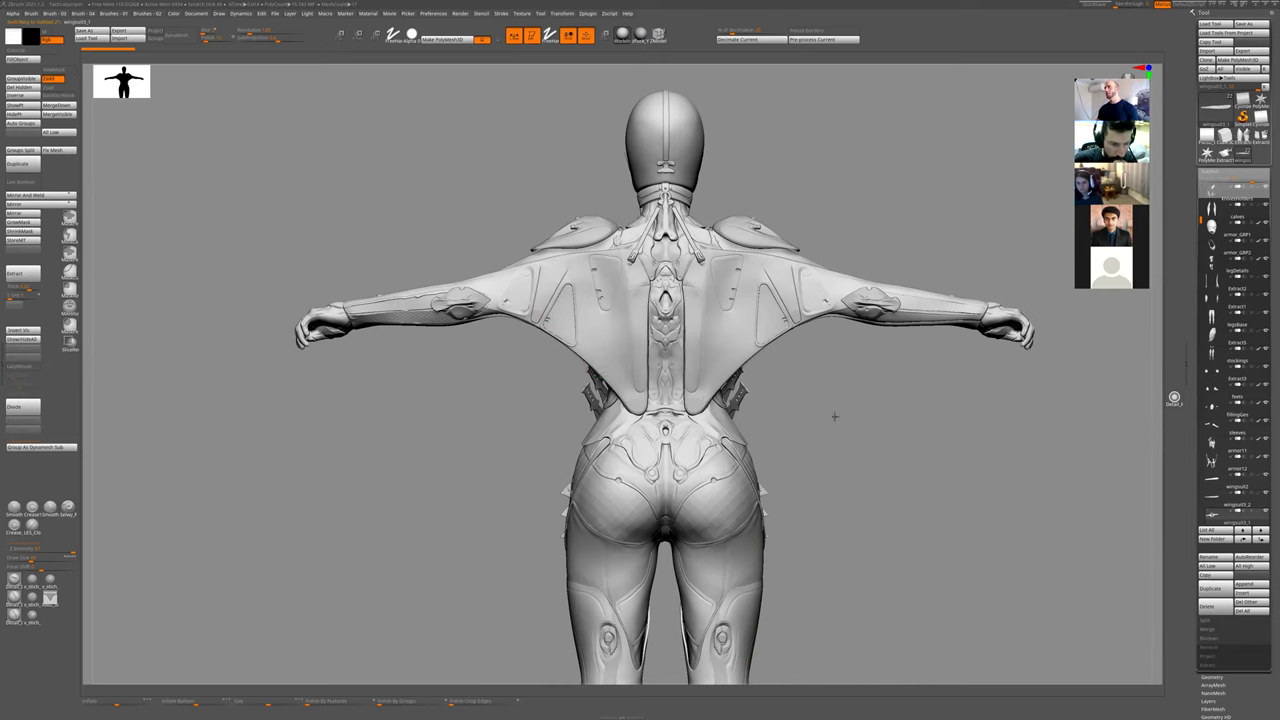
pyautogui.keyDown('alt'); pyautogui.moveTo(834, 414); pyautogui.dragTo(642, 234); pyautogui.keyUp('alt')
pyautogui.keyDown('ctrl'); pyautogui.moveTo(642, 234); pyautogui.dragTo(703, 182, button='right'); pyautogui.keyUp('ctrl')
pyautogui.moveTo(680, 280)
pyautogui.keyDown('ctrl'); pyautogui.mouseDown()
pyautogui.moveTo(680, 343)
pyautogui.moveTo(646, 349)
pyautogui.moveTo(680, 258)
pyautogui.moveTo(686, 358)
pyautogui.mouseUp(); pyautogui.keyUp('ctrl')
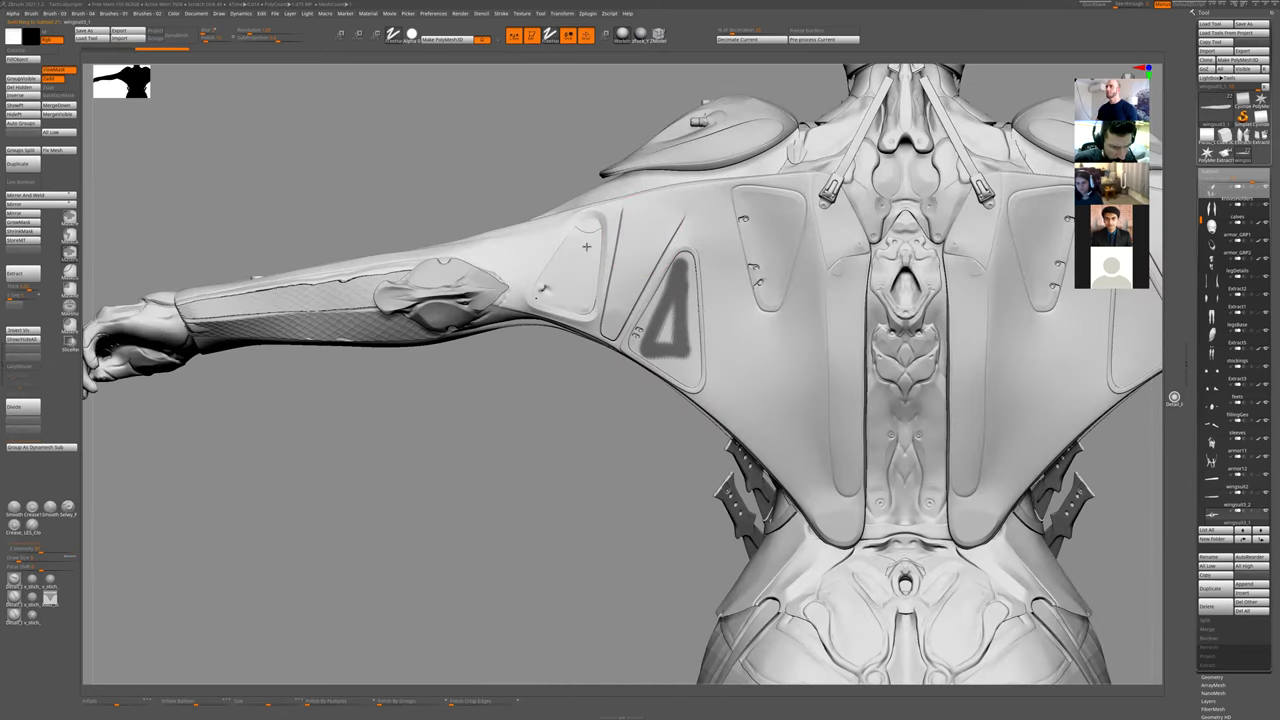
pyautogui.keyDown('ctrl'); pyautogui.moveTo(590, 228); pyautogui.dragTo(578, 294); pyautogui.keyUp('ctrl')
pyautogui.moveTo(582, 250)
pyautogui.keyDown('ctrl'); pyautogui.mouseDown()
pyautogui.moveTo(564, 286)
pyautogui.moveTo(578, 294)
pyautogui.mouseUp(); pyautogui.keyUp('ctrl')
pyautogui.keyDown('alt'); pyautogui.moveTo(572, 431); pyautogui.dragTo(614, 421); pyautogui.keyUp('alt')
pyautogui.keyDown('ctrl'); pyautogui.moveTo(612, 440); pyautogui.dragTo(626, 471); pyautogui.keyUp('ctrl')
pyautogui.moveTo(664, 512)
pyautogui.keyDown('alt'); pyautogui.mouseDown()
pyautogui.moveTo(594, 526)
pyautogui.moveTo(634, 523)
pyautogui.moveTo(558, 297)
pyautogui.moveTo(527, 250)
pyautogui.moveTo(512, 322)
pyautogui.moveTo(478, 322)
pyautogui.moveTo(484, 264)
pyautogui.mouseUp(); pyautogui.keyUp('alt')
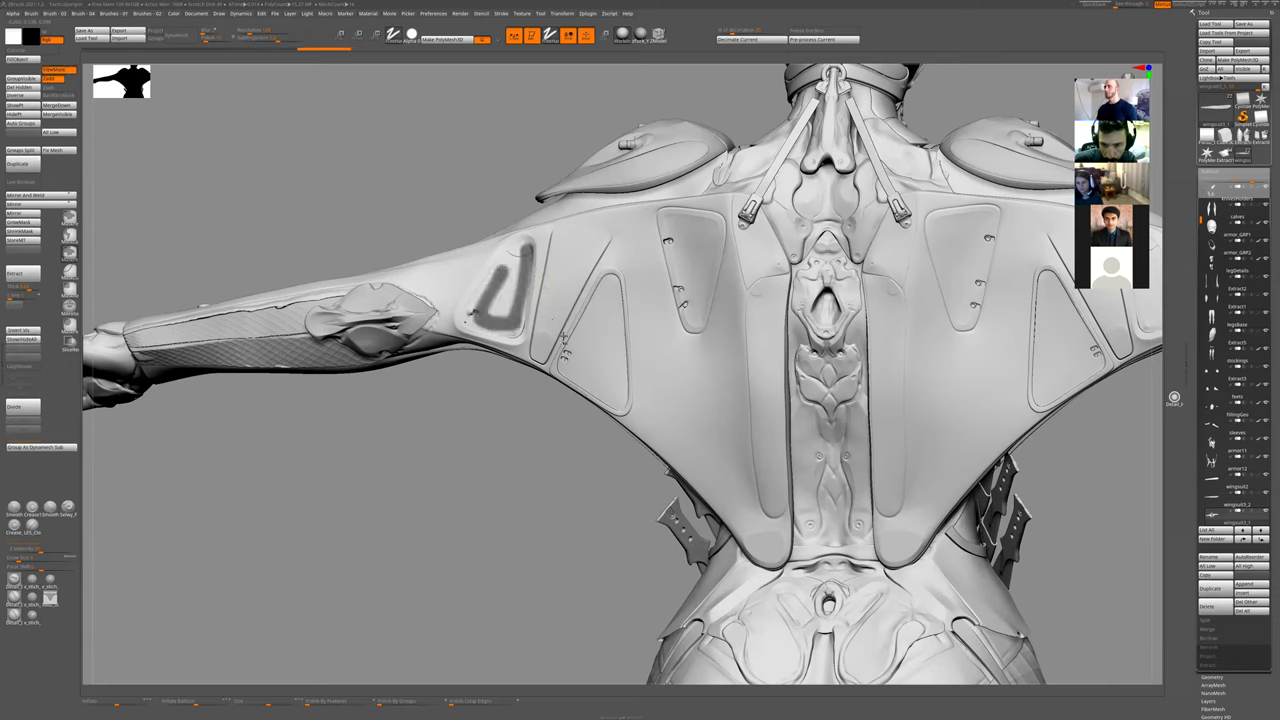
pyautogui.moveTo(619, 293)
pyautogui.keyDown('ctrl'); pyautogui.mouseDown()
pyautogui.moveTo(621, 355)
pyautogui.moveTo(588, 372)
pyautogui.moveTo(593, 302)
pyautogui.mouseUp(); pyautogui.keyUp('ctrl')
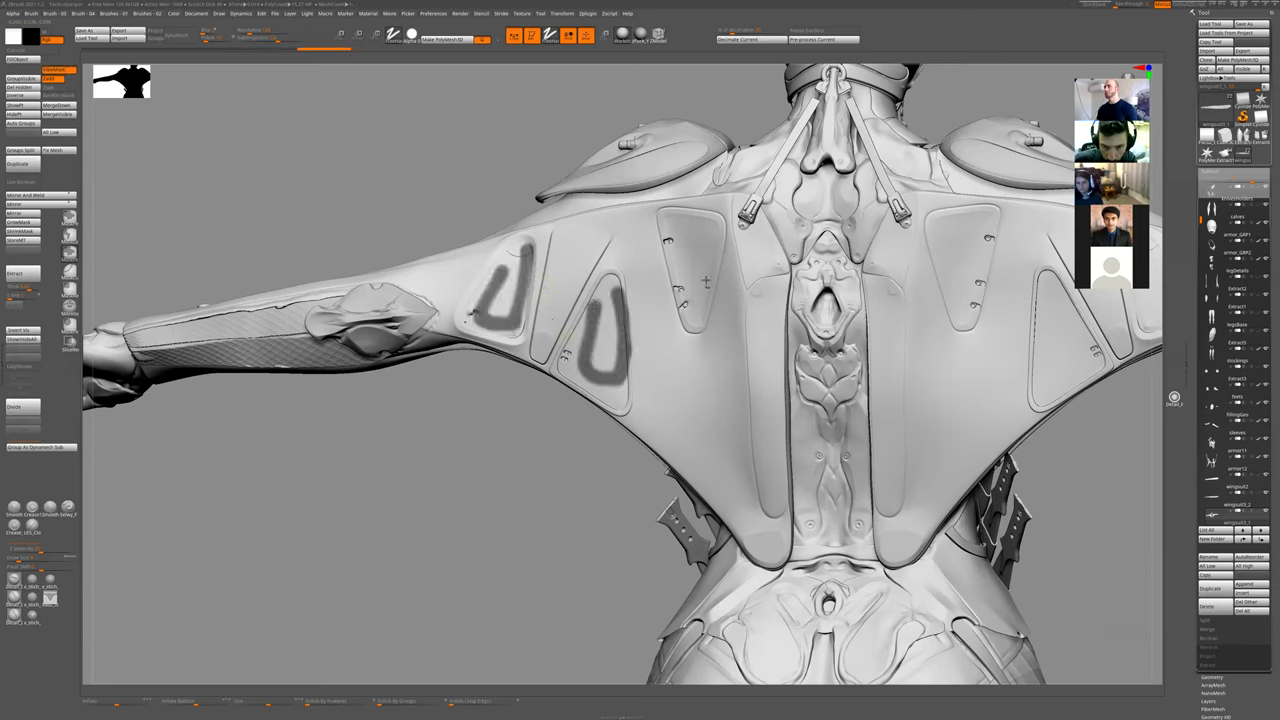
pyautogui.moveTo(716, 232)
pyautogui.keyDown('ctrl'); pyautogui.mouseDown()
pyautogui.moveTo(708, 316)
pyautogui.moveTo(680, 232)
pyautogui.moveTo(675, 255)
pyautogui.moveTo(697, 222)
pyautogui.moveTo(688, 281)
pyautogui.mouseUp(); pyautogui.keyUp('ctrl')
pyautogui.keyDown('ctrl'); pyautogui.click(521, 598); pyautogui.keyUp('ctrl')
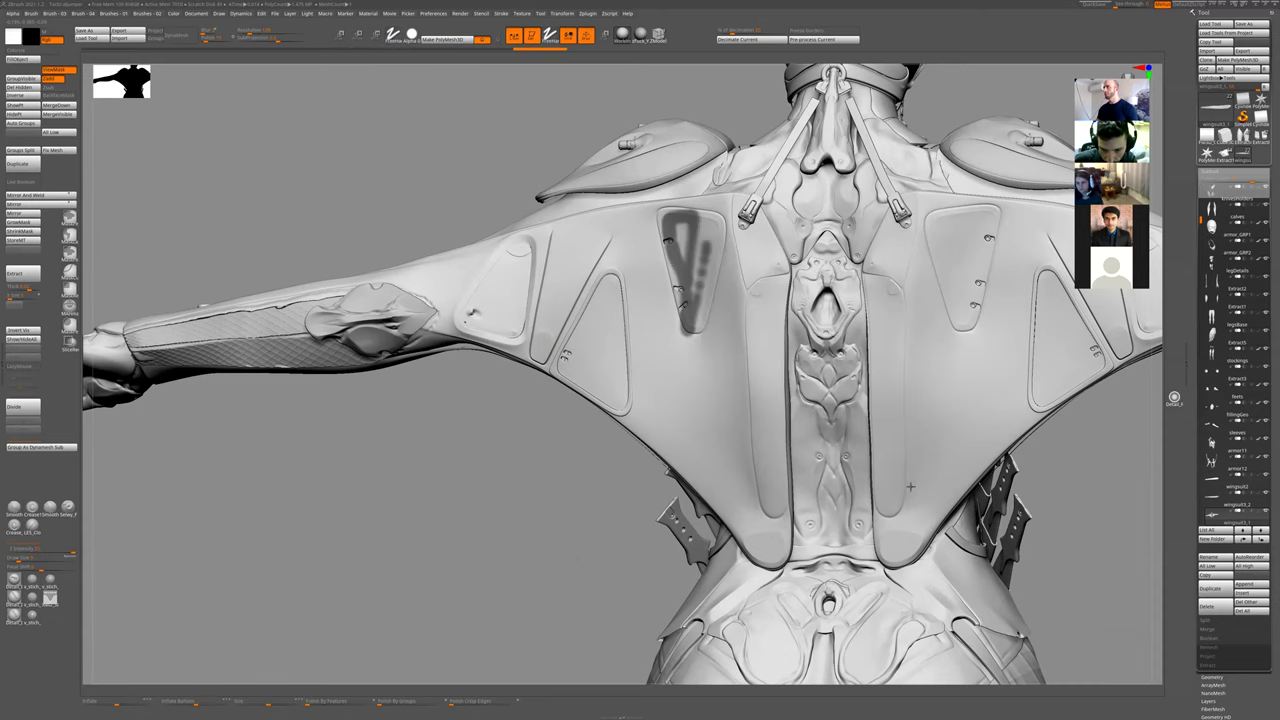
# - Undo the panel mask, paint a broad mask over the wingsuit's open area beside the spine, and clear it
pyautogui.moveTo(1060, 494)
pyautogui.keyDown('alt'); pyautogui.mouseDown()
pyautogui.moveTo(914, 520)
pyautogui.moveTo(939, 515)
pyautogui.mouseUp(); pyautogui.keyUp('alt')
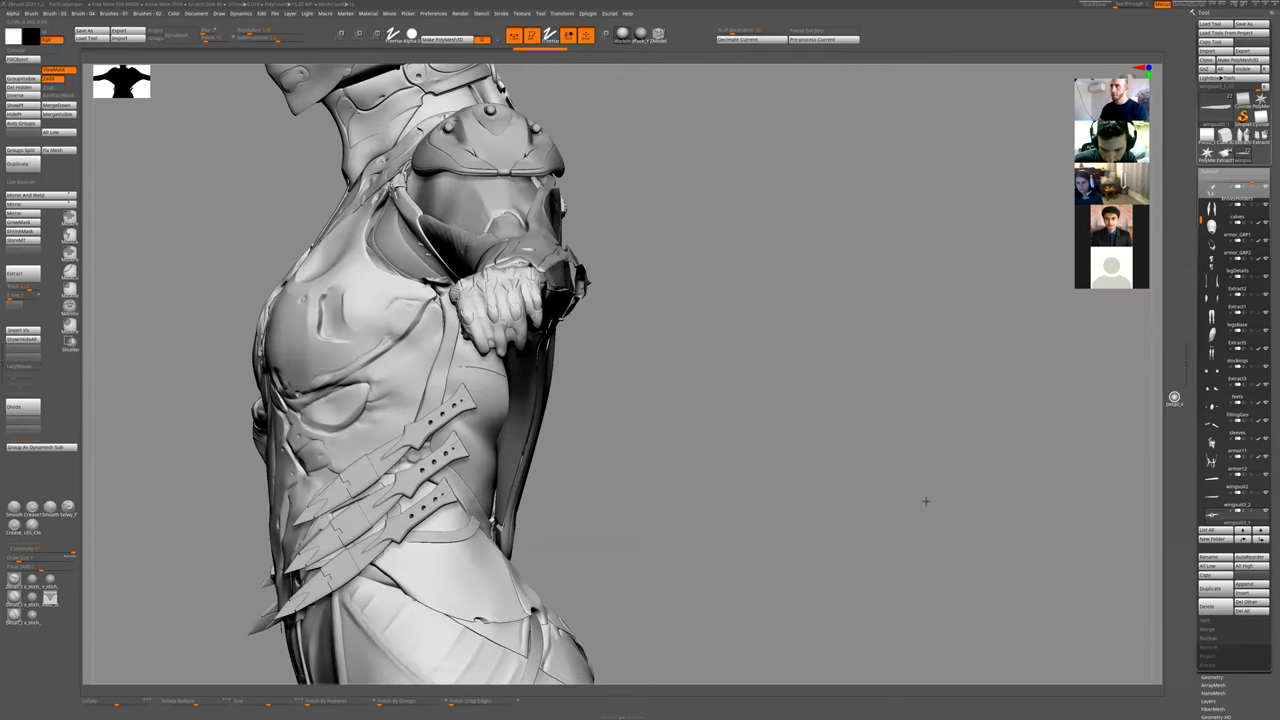
pyautogui.keyDown('shift'); pyautogui.moveTo(926, 501); pyautogui.dragTo(912, 501); pyautogui.keyUp('shift')
pyautogui.keyDown('shift'); pyautogui.moveTo(815, 383); pyautogui.dragTo(840, 394, button='right'); pyautogui.keyUp('shift')
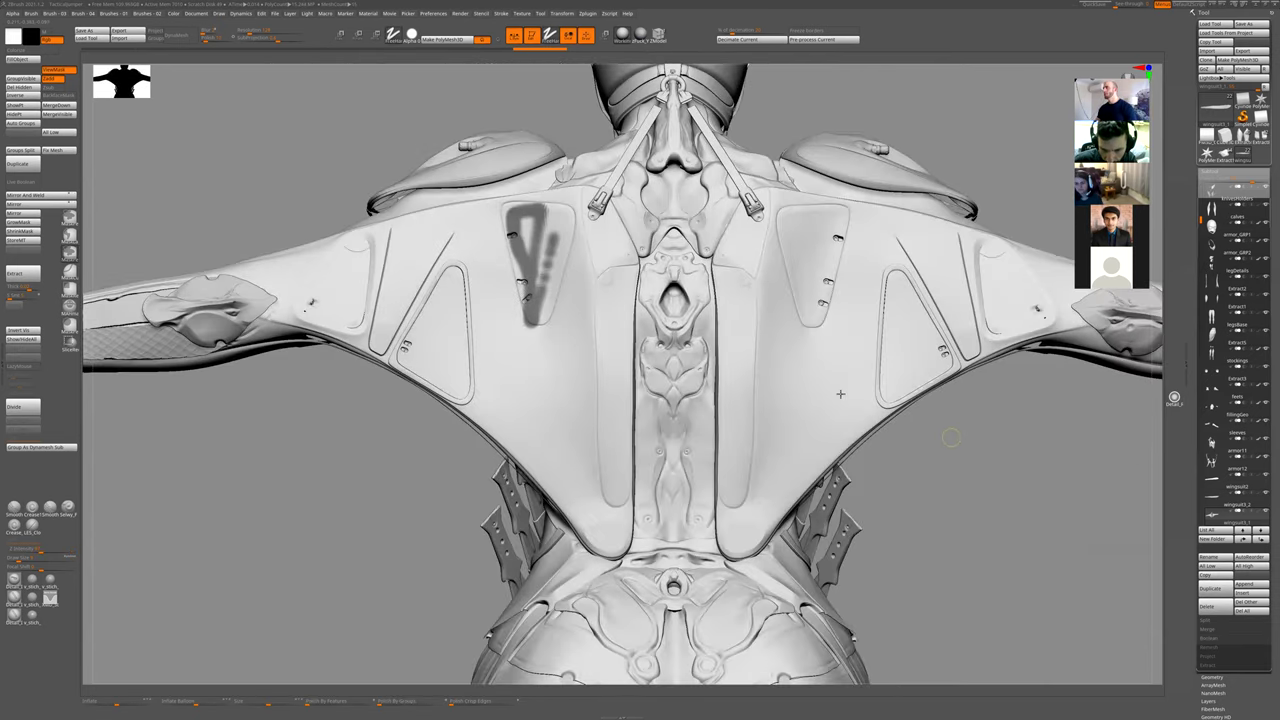
pyautogui.hotkey('ctrl', 'z')
pyautogui.moveTo(840, 352)
pyautogui.keyDown('ctrl'); pyautogui.mouseDown()
pyautogui.moveTo(784, 465)
pyautogui.moveTo(790, 365)
pyautogui.moveTo(801, 366)
pyautogui.mouseUp(); pyautogui.keyUp('ctrl')
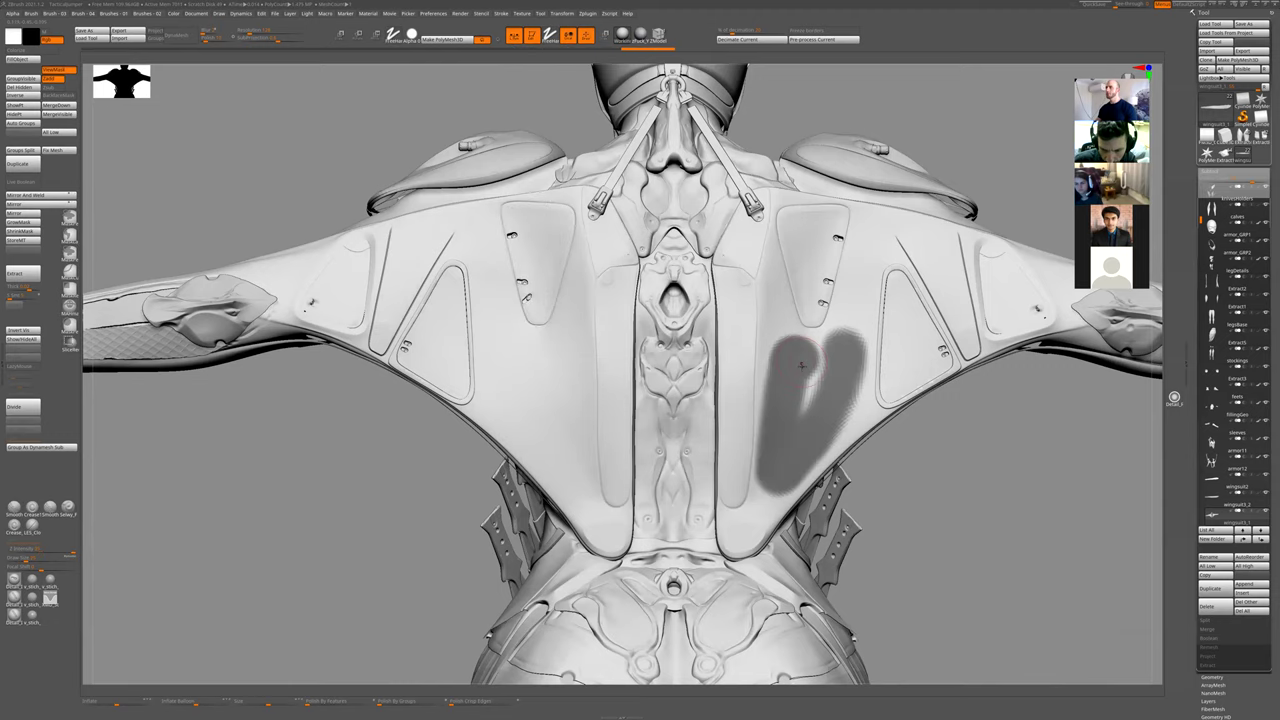
pyautogui.press('f')
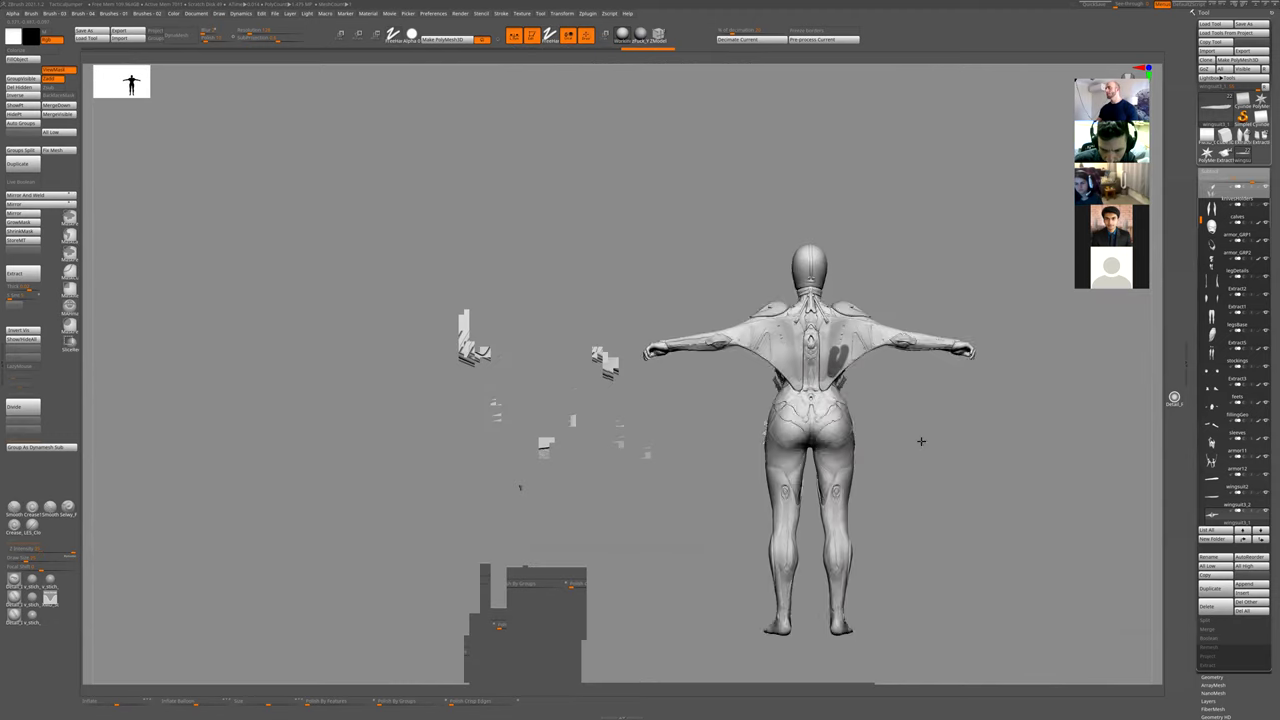
pyautogui.moveTo(920, 440); pyautogui.dragTo(926, 470, button='right')
pyautogui.keyDown('ctrl'); pyautogui.moveTo(934, 540); pyautogui.dragTo(1001, 463, button='right'); pyautogui.keyUp('ctrl')
pyautogui.keyDown('ctrl'); pyautogui.moveTo(1001, 463); pyautogui.dragTo(949, 503); pyautogui.keyUp('ctrl')
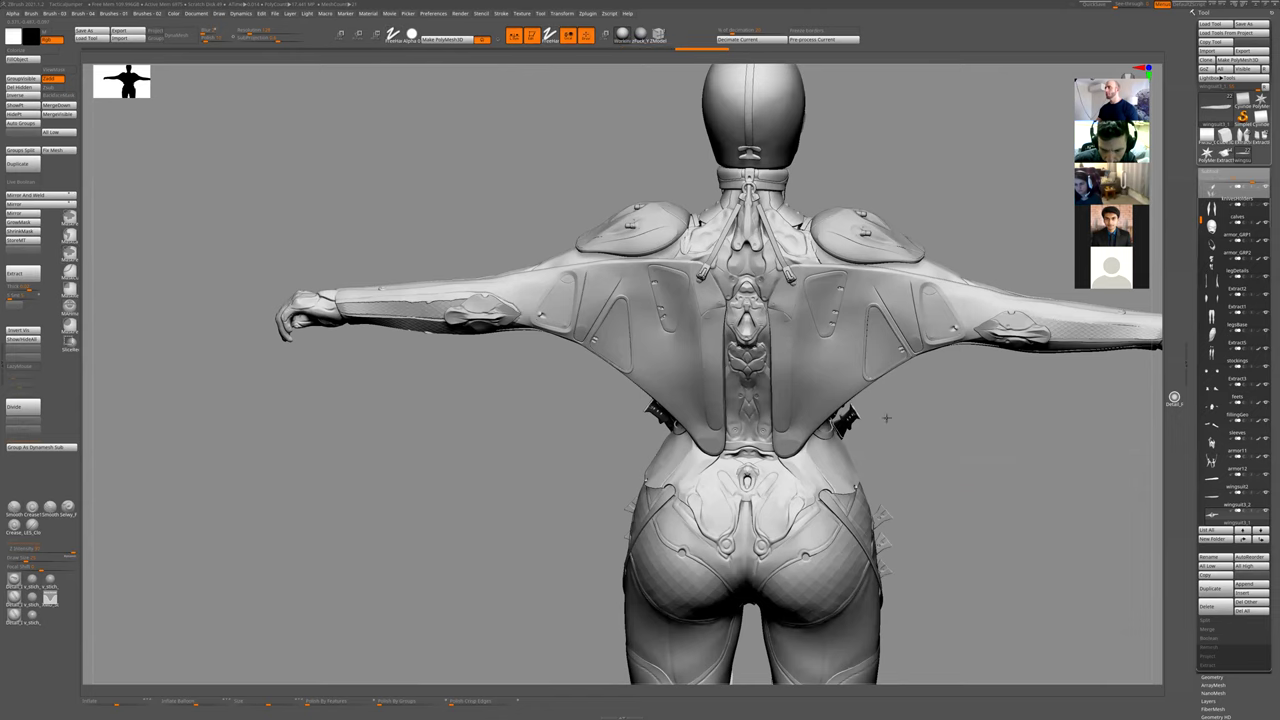
# - Select the spine armor subtool armor11, paint a mask down its center, and clear it
pyautogui.moveTo(886, 418); pyautogui.dragTo(856, 387, button='right')
pyautogui.moveTo(928, 451); pyautogui.dragTo(899, 486, button='right')
pyautogui.moveTo(898, 486)
pyautogui.mouseDown()
pyautogui.moveTo(905, 509)
pyautogui.moveTo(921, 475)
pyautogui.mouseUp()
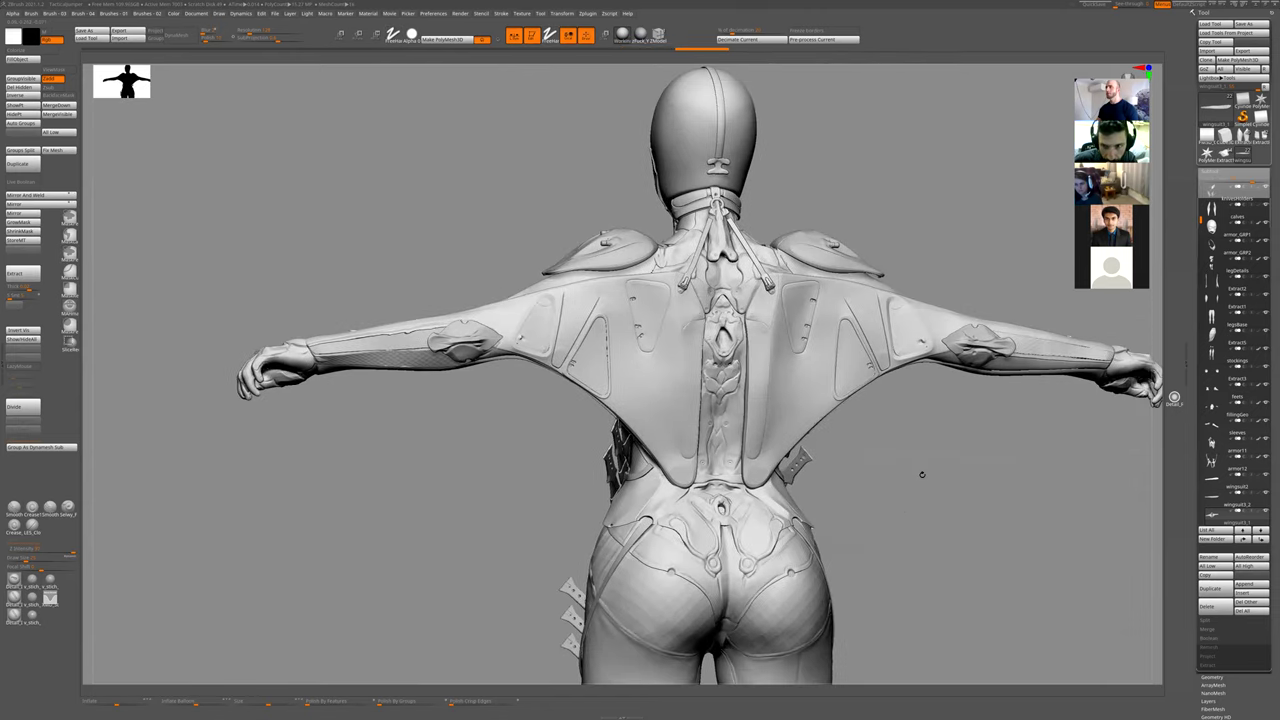
pyautogui.moveTo(905, 460)
pyautogui.keyDown('alt'); pyautogui.mouseDown(button='right')
pyautogui.moveTo(832, 482)
pyautogui.moveTo(869, 489)
pyautogui.moveTo(851, 474)
pyautogui.mouseUp(button='right'); pyautogui.keyUp('alt')
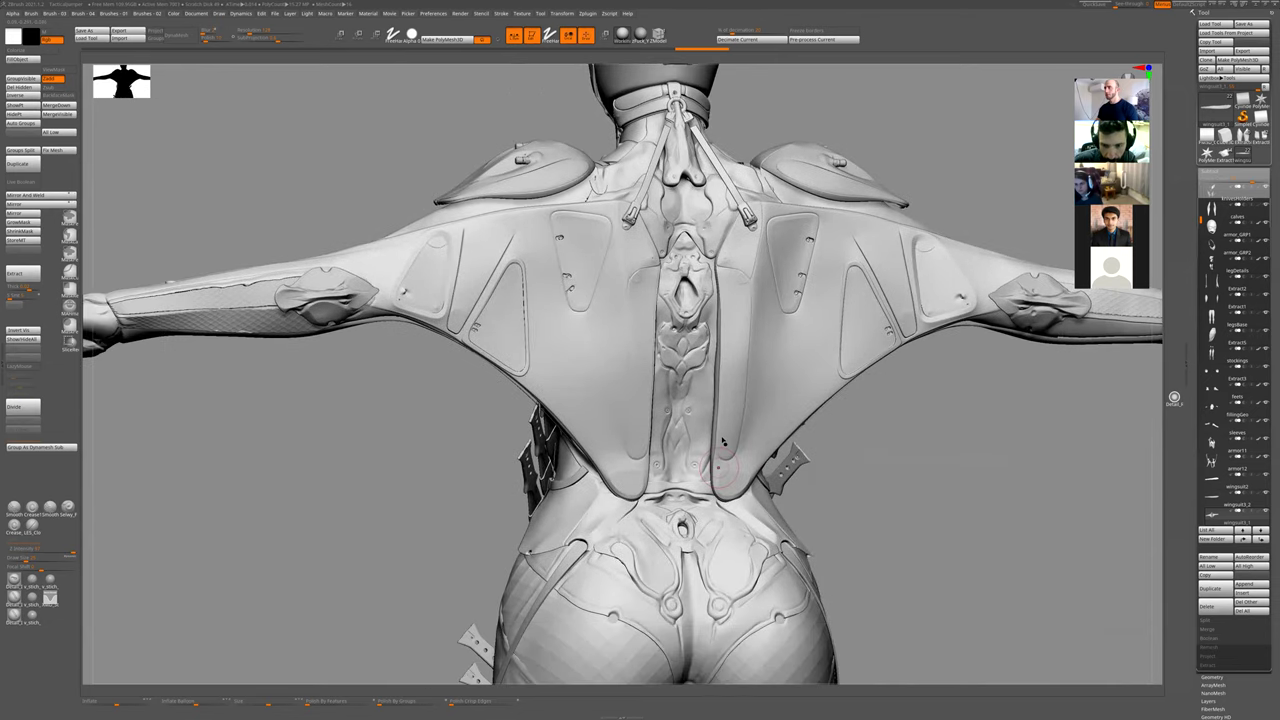
pyautogui.moveTo(851, 474)
pyautogui.mouseDown()
pyautogui.moveTo(693, 284)
pyautogui.moveTo(680, 470)
pyautogui.moveTo(682, 254)
pyautogui.mouseUp()
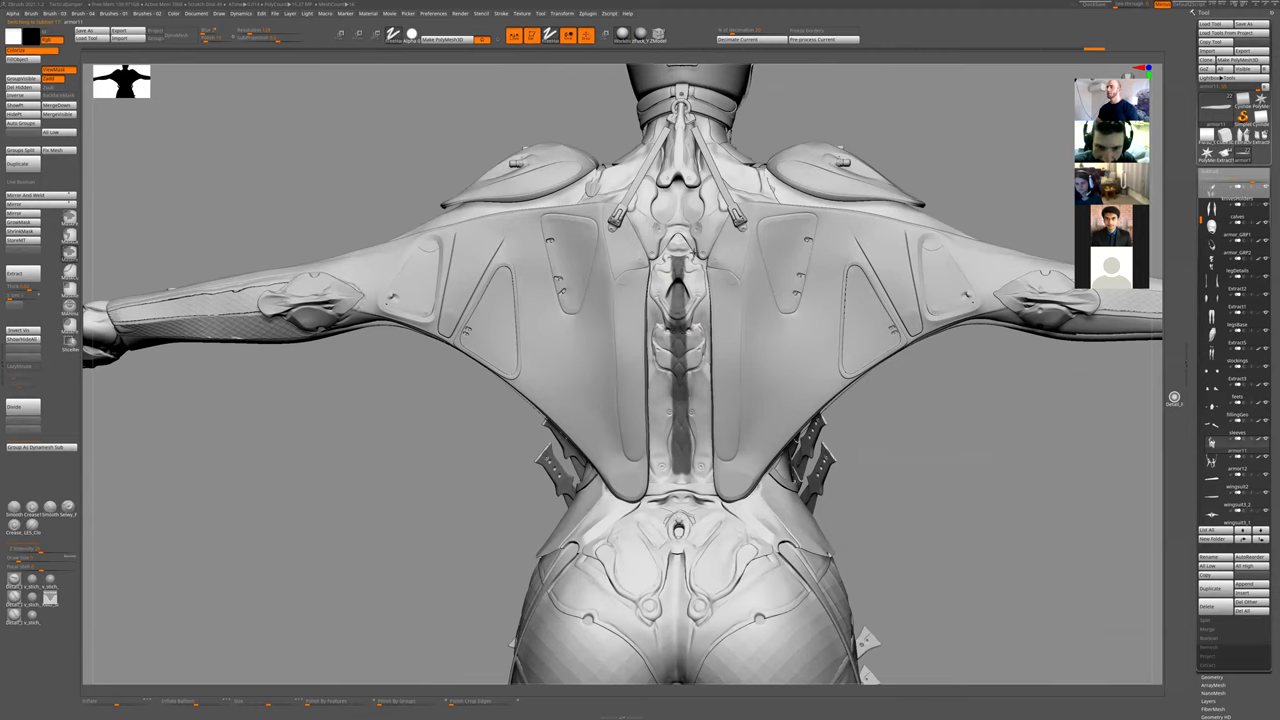
pyautogui.keyDown('ctrl'); pyautogui.moveTo(939, 537); pyautogui.dragTo(935, 481, button='right'); pyautogui.keyUp('ctrl')
pyautogui.moveTo(934, 481); pyautogui.dragTo(940, 481)
# - Check the back from a three-quarter angle and reselect the wingsuit subtool
pyautogui.moveTo(844, 561); pyautogui.dragTo(802, 490)
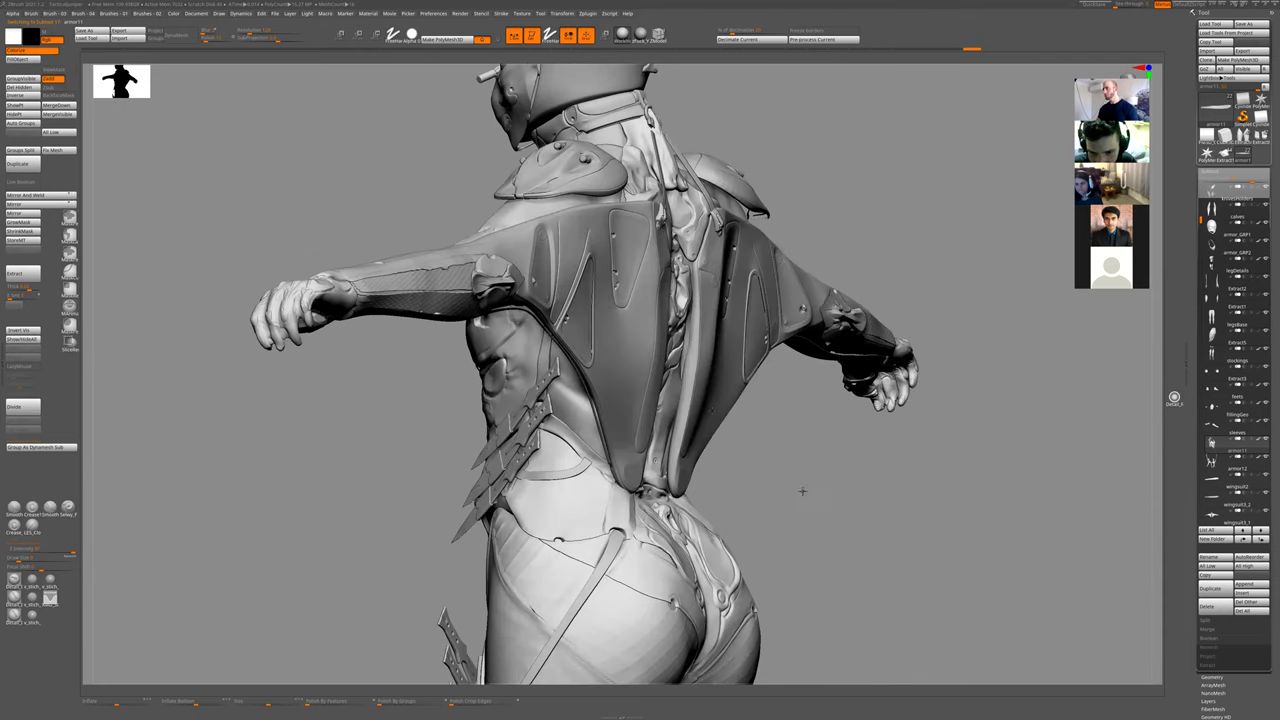
pyautogui.moveTo(709, 408); pyautogui.dragTo(734, 386, button='right')
pyautogui.keyDown('alt'); pyautogui.click(734, 386); pyautogui.keyUp('alt')
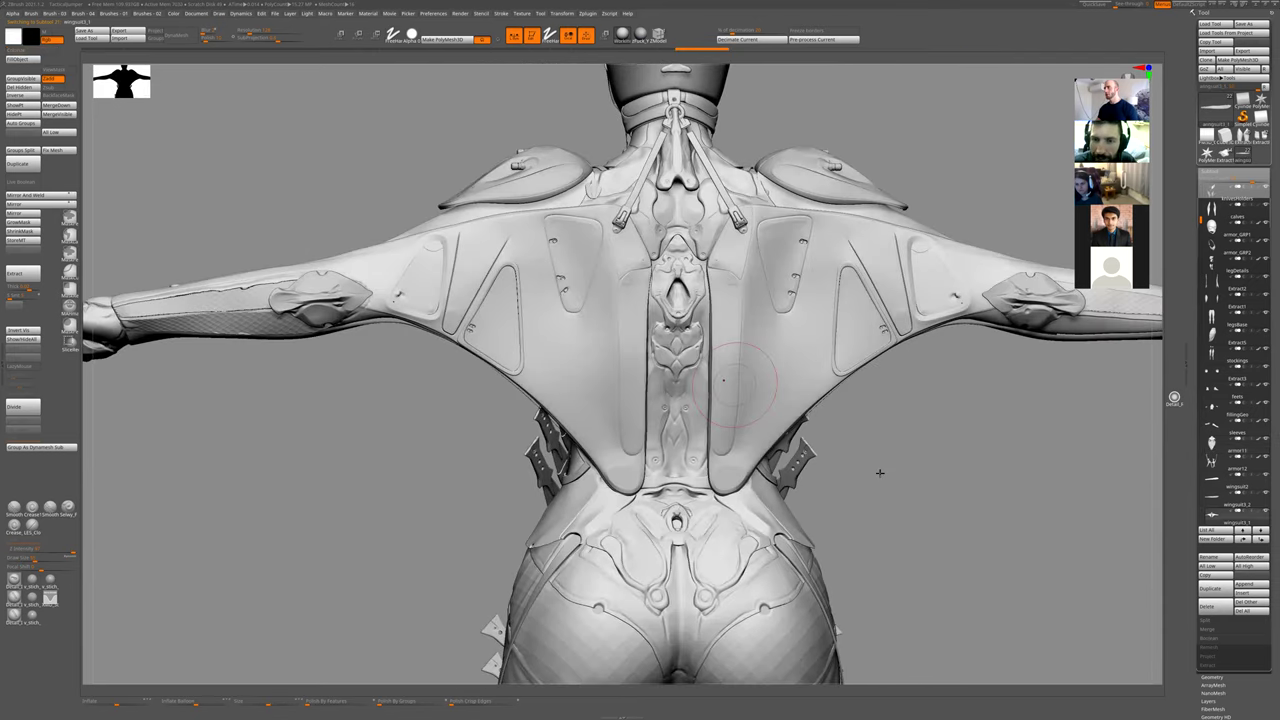
# - Reshape the wingsuit's inner edge beside the lower spine with a sculpting brush, checking the result from the back
pyautogui.moveTo(880, 471)
pyautogui.mouseDown(button='right')
pyautogui.moveTo(860, 451)
pyautogui.moveTo(859, 515)
pyautogui.mouseUp(button='right')
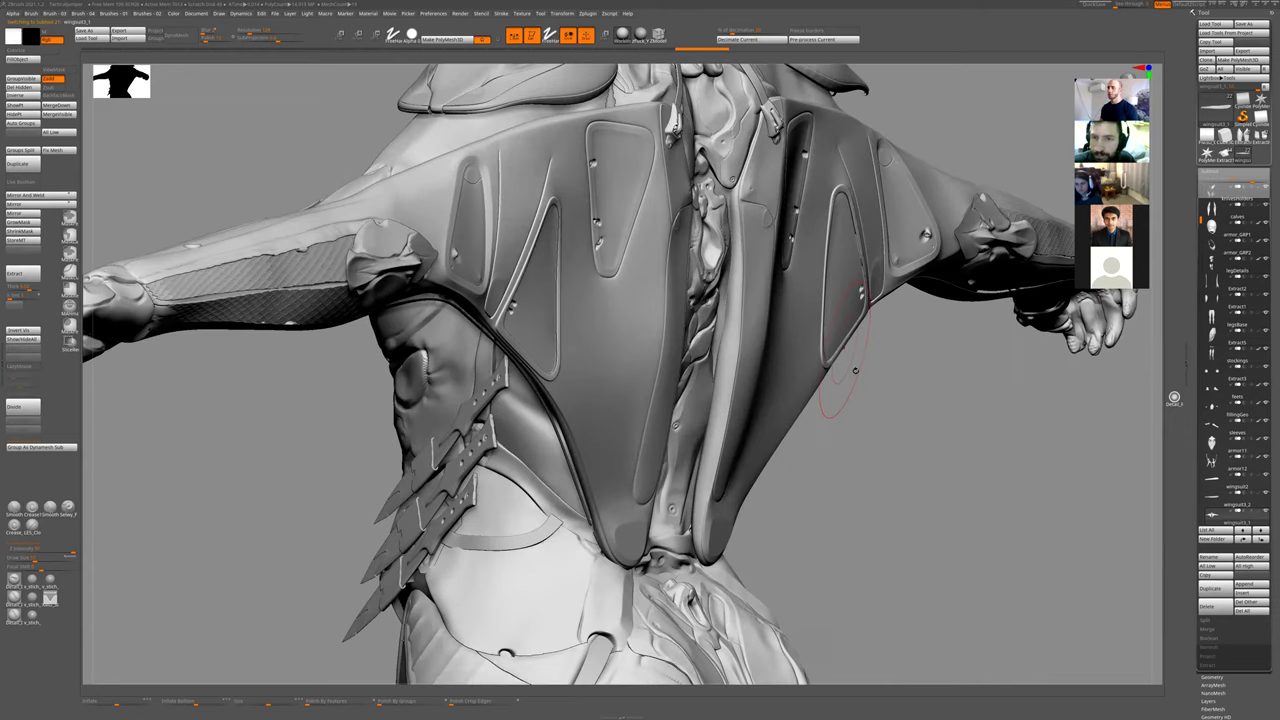
pyautogui.press('1')
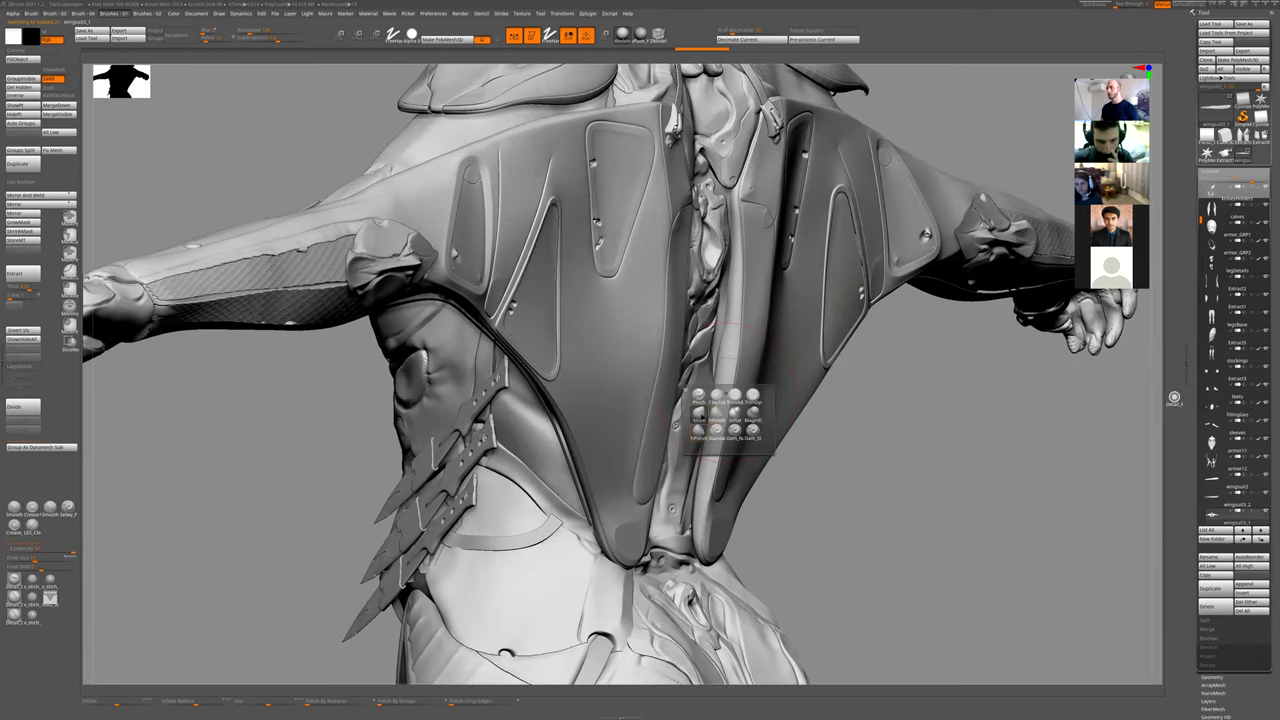
pyautogui.click(698, 412)
pyautogui.moveTo(738, 288)
pyautogui.mouseDown()
pyautogui.moveTo(724, 445)
pyautogui.moveTo(700, 507)
pyautogui.moveTo(741, 276)
pyautogui.moveTo(714, 458)
pyautogui.mouseUp()
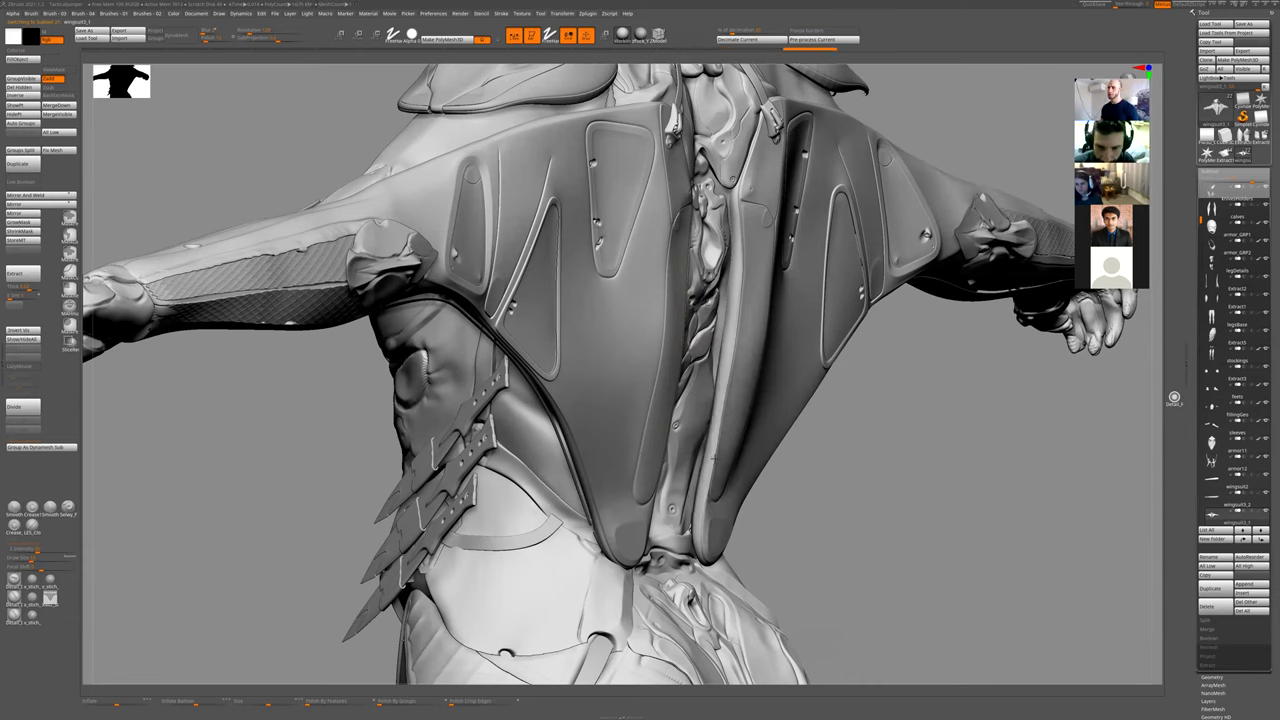
pyautogui.moveTo(703, 508)
pyautogui.mouseDown()
pyautogui.moveTo(742, 276)
pyautogui.moveTo(704, 505)
pyautogui.mouseUp()
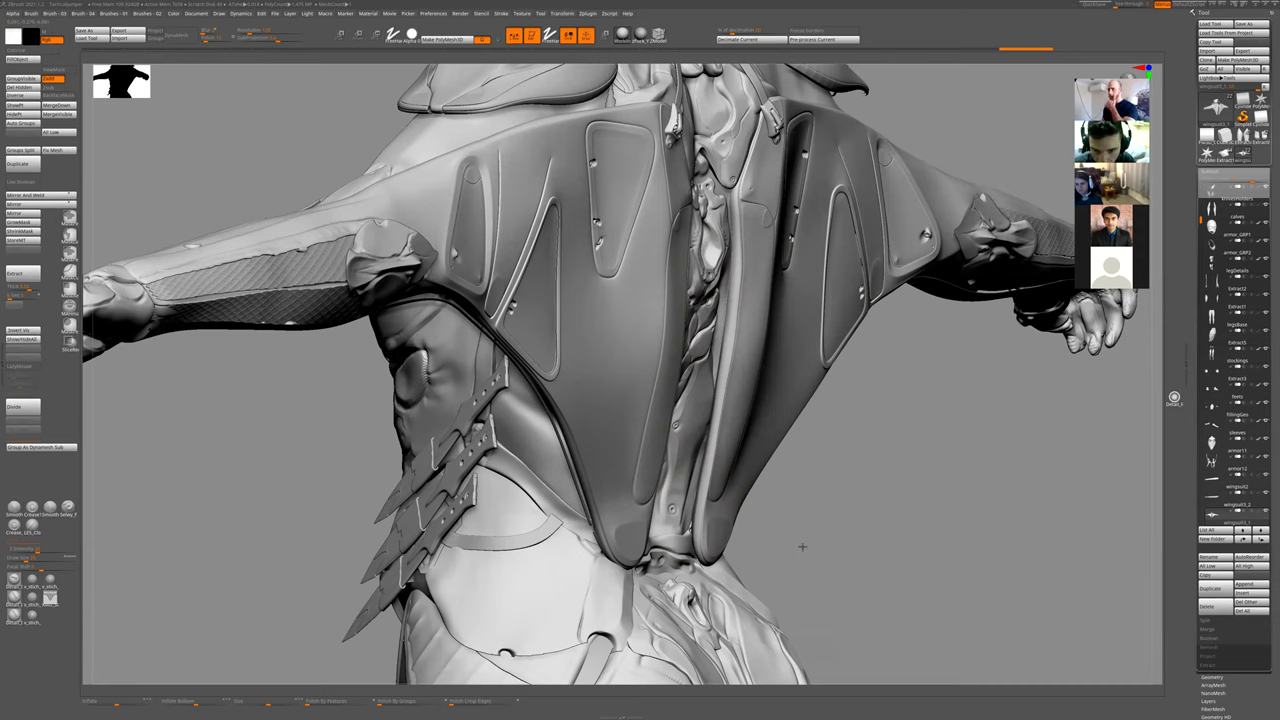
pyautogui.keyDown('alt'); pyautogui.moveTo(802, 547); pyautogui.dragTo(906, 462); pyautogui.keyUp('alt')
pyautogui.keyDown('alt'); pyautogui.moveTo(908, 521); pyautogui.dragTo(986, 457); pyautogui.keyUp('alt')
pyautogui.keyDown('shift'); pyautogui.moveTo(772, 489); pyautogui.dragTo(783, 489); pyautogui.keyUp('shift')
pyautogui.keyDown('alt'); pyautogui.moveTo(985, 539); pyautogui.dragTo(920, 505); pyautogui.keyUp('alt')
pyautogui.keyDown('ctrl'); pyautogui.moveTo(931, 500); pyautogui.dragTo(880, 539); pyautogui.keyUp('ctrl')
pyautogui.moveTo(884, 482)
pyautogui.keyDown('alt'); pyautogui.mouseDown()
pyautogui.moveTo(911, 474)
pyautogui.moveTo(906, 586)
pyautogui.moveTo(764, 516)
pyautogui.moveTo(788, 505)
pyautogui.mouseUp(); pyautogui.keyUp('alt')
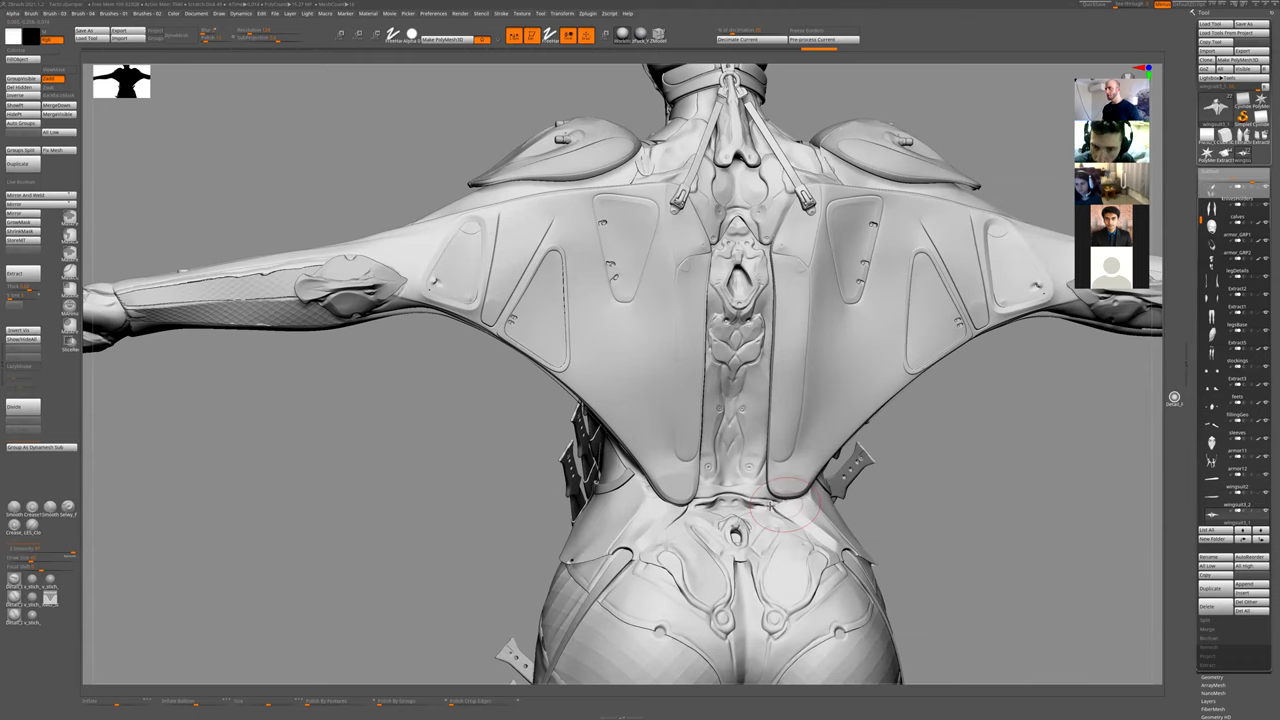
# - Adjust the wingsuit's lower tips above the hips and compare the silhouette from close and far
pyautogui.moveTo(880, 515); pyautogui.dragTo(835, 493)
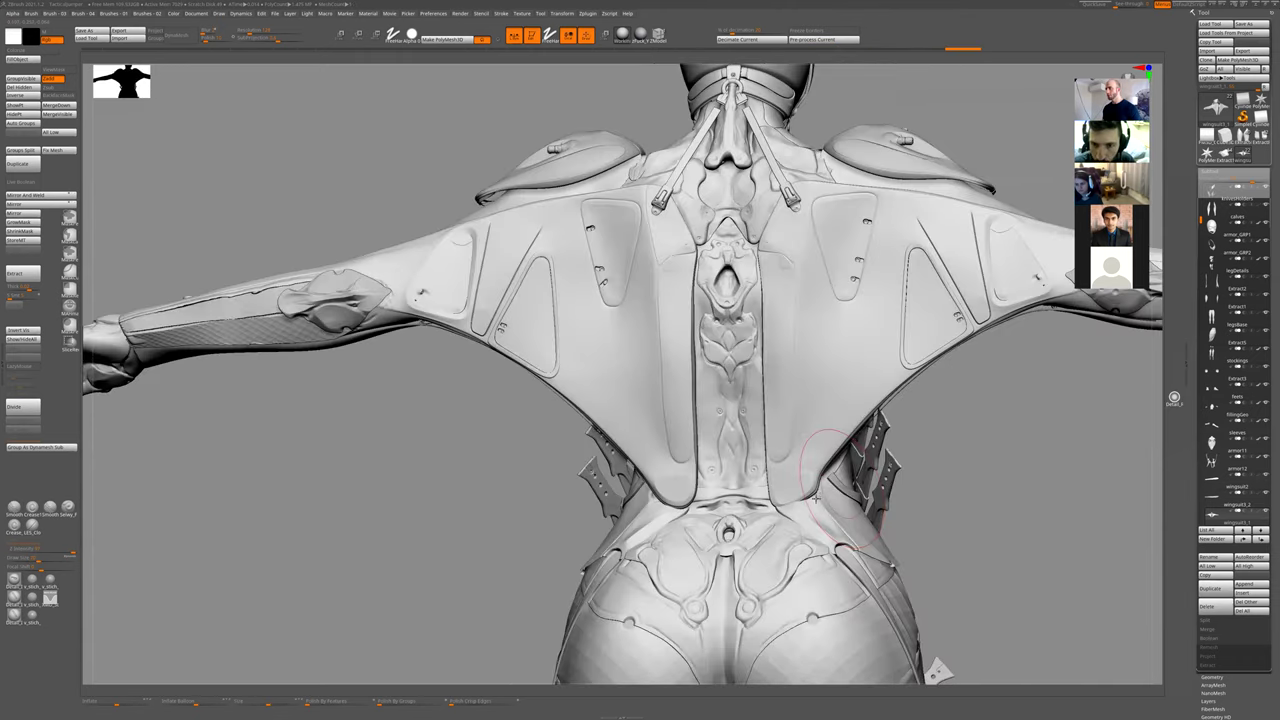
pyautogui.keyDown('ctrl'); pyautogui.moveTo(777, 497); pyautogui.dragTo(894, 477, button='right'); pyautogui.keyUp('ctrl')
pyautogui.keyDown('alt'); pyautogui.moveTo(894, 590); pyautogui.dragTo(901, 448, button='right'); pyautogui.keyUp('alt')
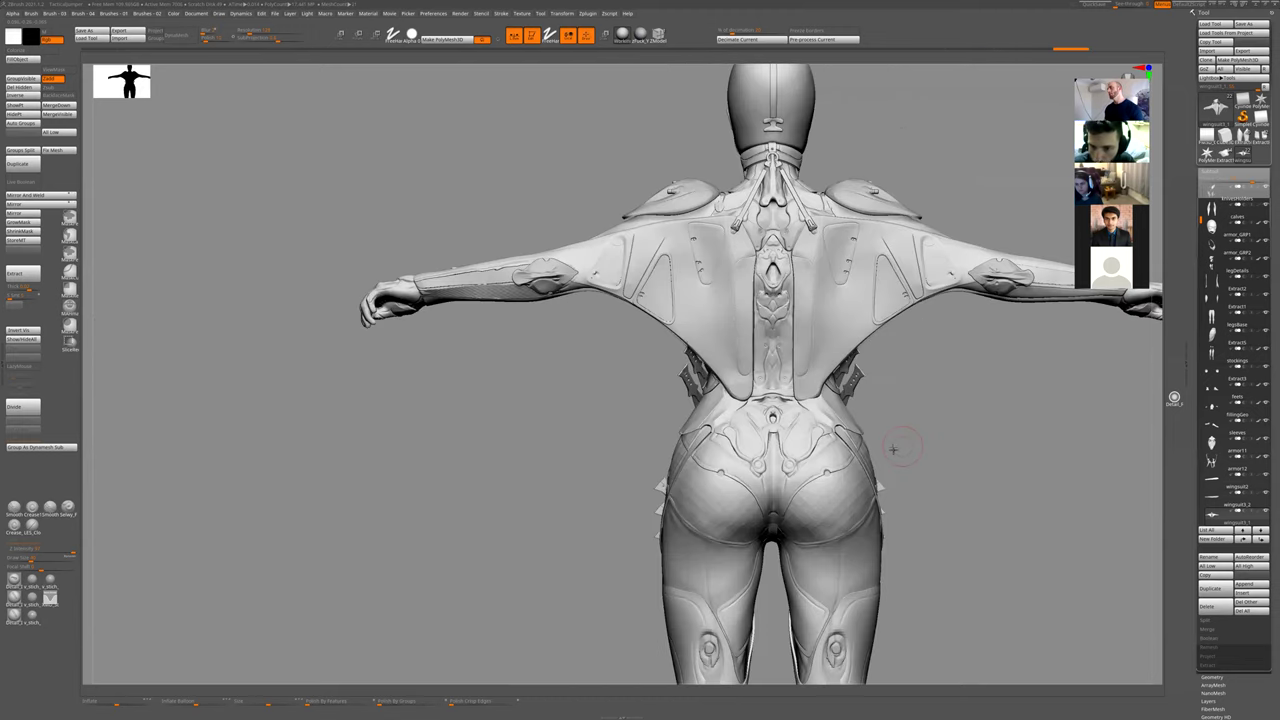
pyautogui.moveTo(824, 400); pyautogui.dragTo(798, 412, button='right')
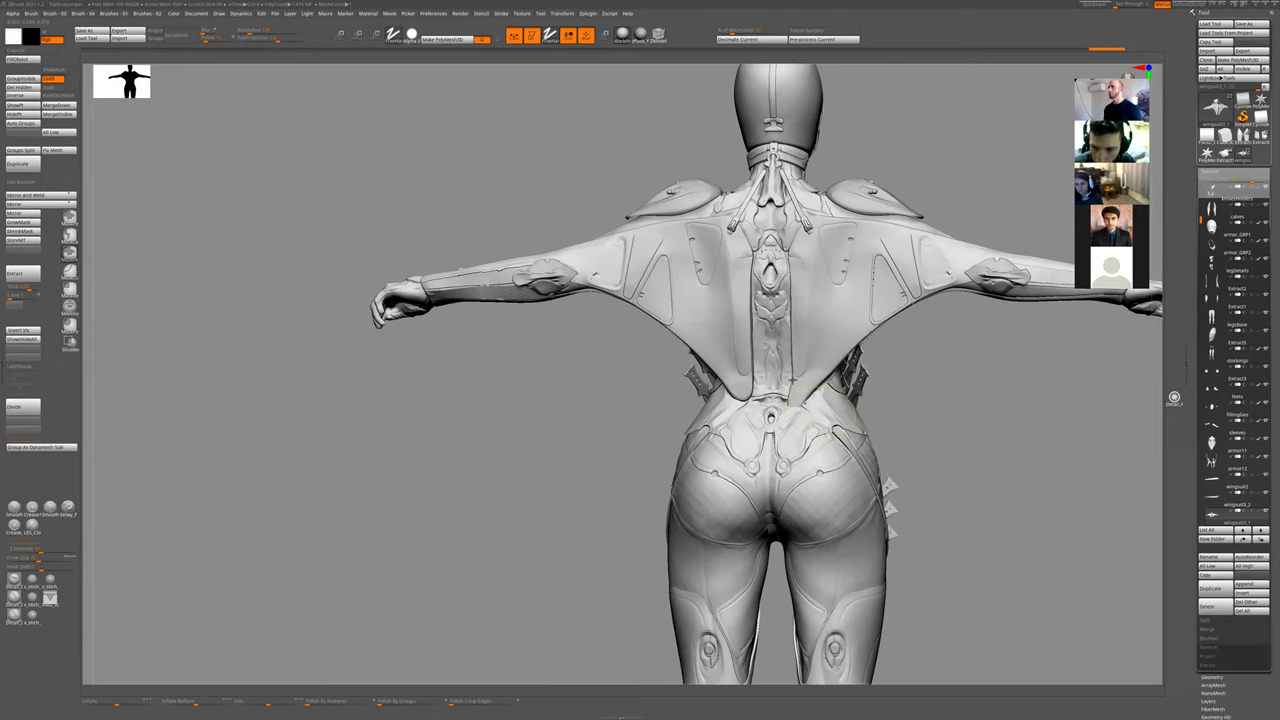
pyautogui.keyDown('ctrl'); pyautogui.moveTo(819, 453); pyautogui.dragTo(824, 482, button='right'); pyautogui.keyUp('ctrl')
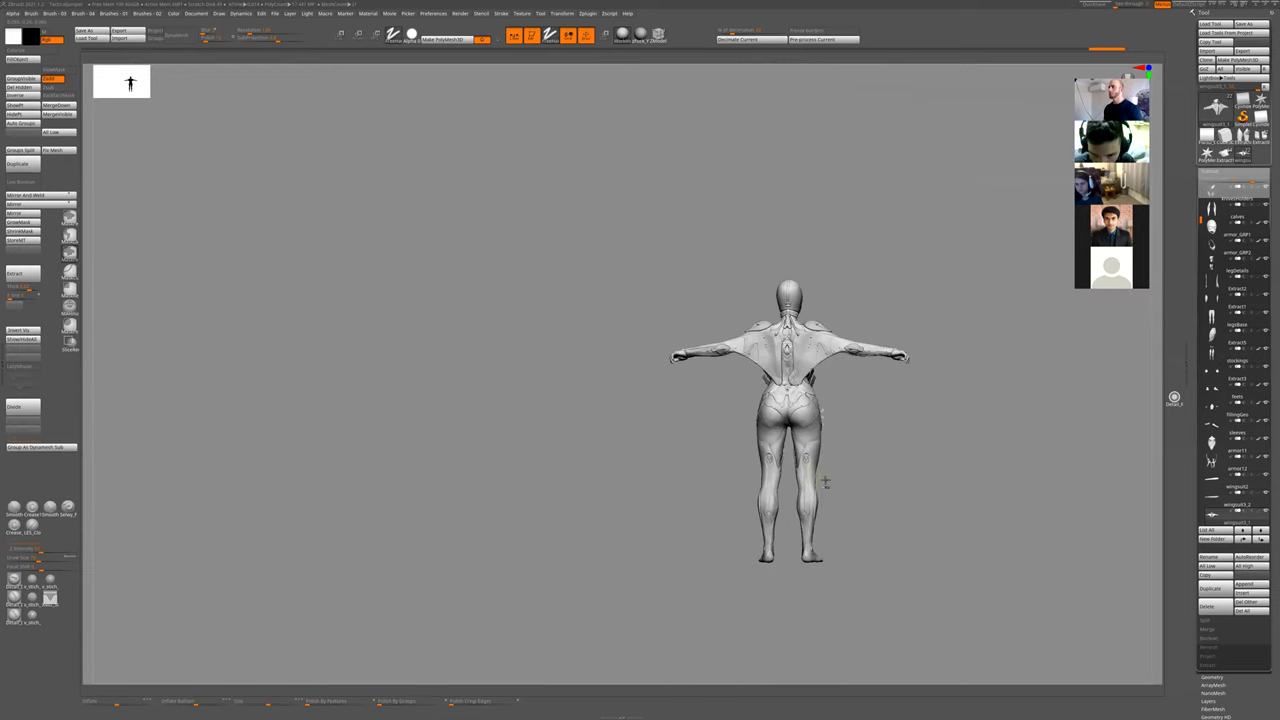
pyautogui.keyDown('ctrl'); pyautogui.moveTo(897, 403); pyautogui.dragTo(796, 377, button='right'); pyautogui.keyUp('ctrl')
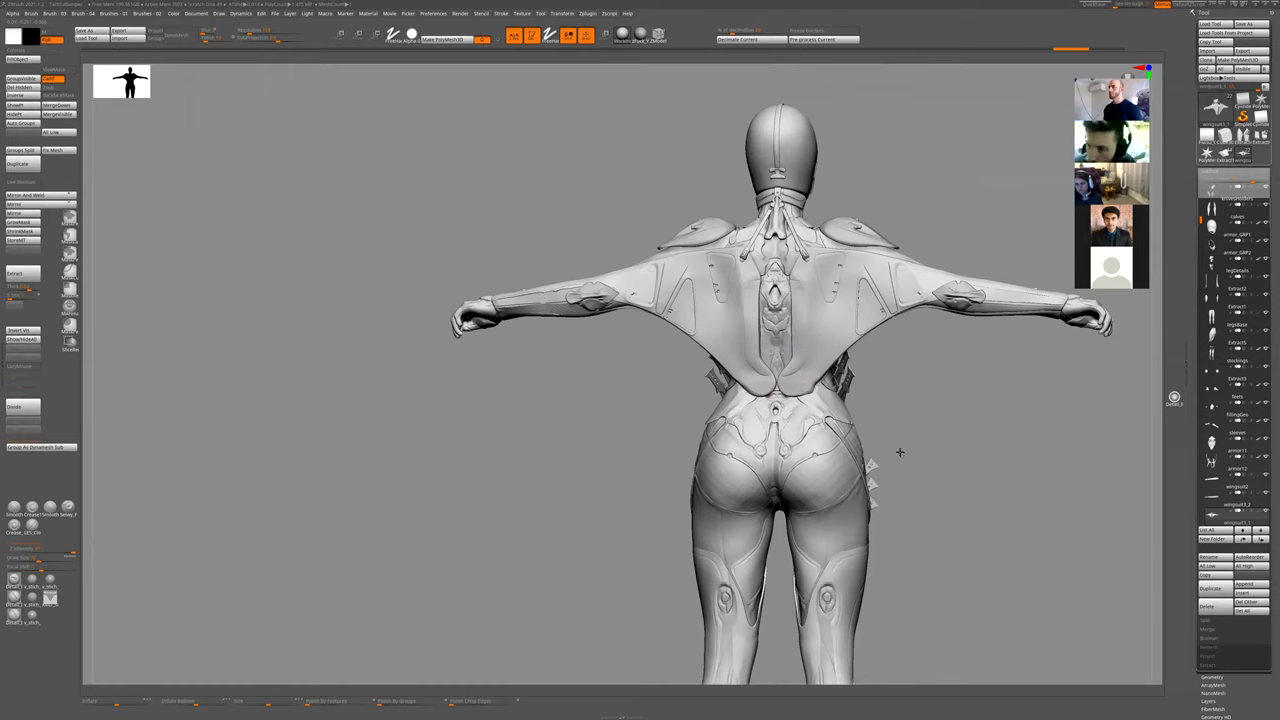
# - Examine the wingsuit from behind, first isolated from the other subtools and also with its polygroups displayed on the full figure
pyautogui.keyDown('ctrl'); pyautogui.moveTo(900, 452); pyautogui.dragTo(836, 444, button='right'); pyautogui.keyUp('ctrl')
pyautogui.hotkey('alt', 's')
pyautogui.keyDown('ctrl'); pyautogui.moveTo(887, 394); pyautogui.dragTo(799, 377, button='right'); pyautogui.keyUp('ctrl')
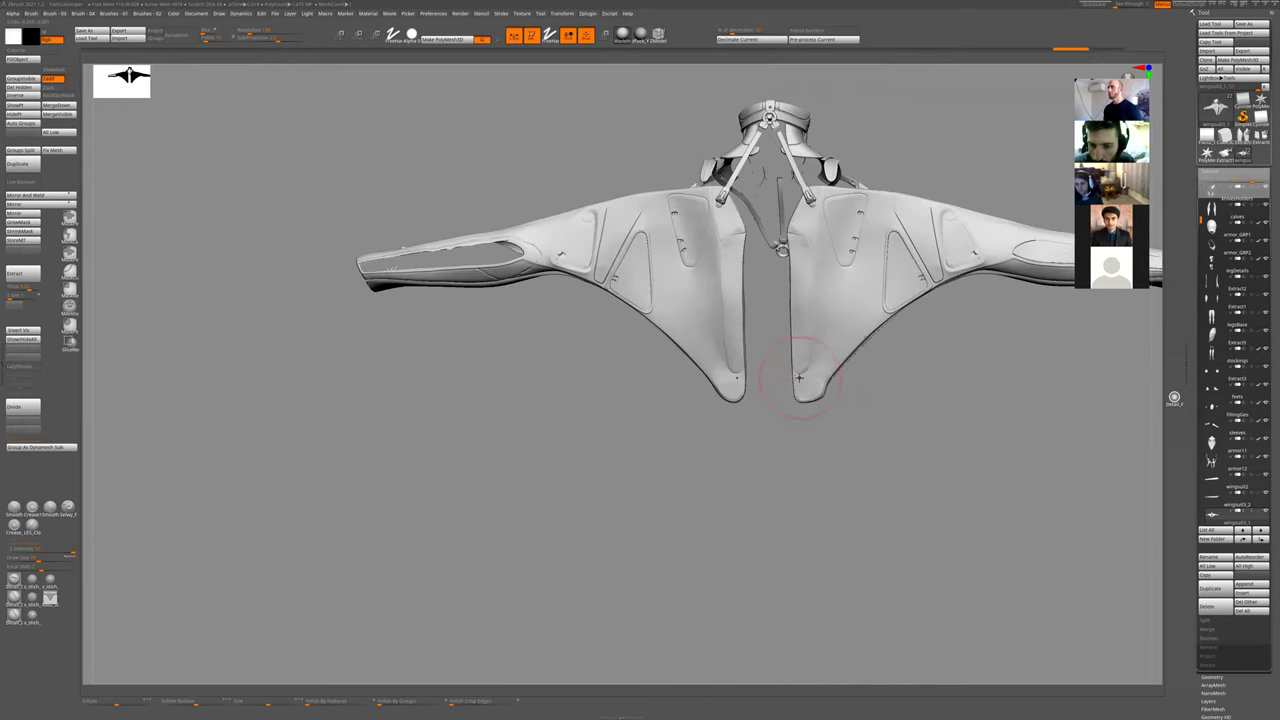
pyautogui.press('f')
pyautogui.keyDown('ctrl'); pyautogui.keyDown('shift'); pyautogui.click(934, 486); pyautogui.keyUp('shift'); pyautogui.keyUp('ctrl')
pyautogui.moveTo(940, 481); pyautogui.dragTo(908, 437)
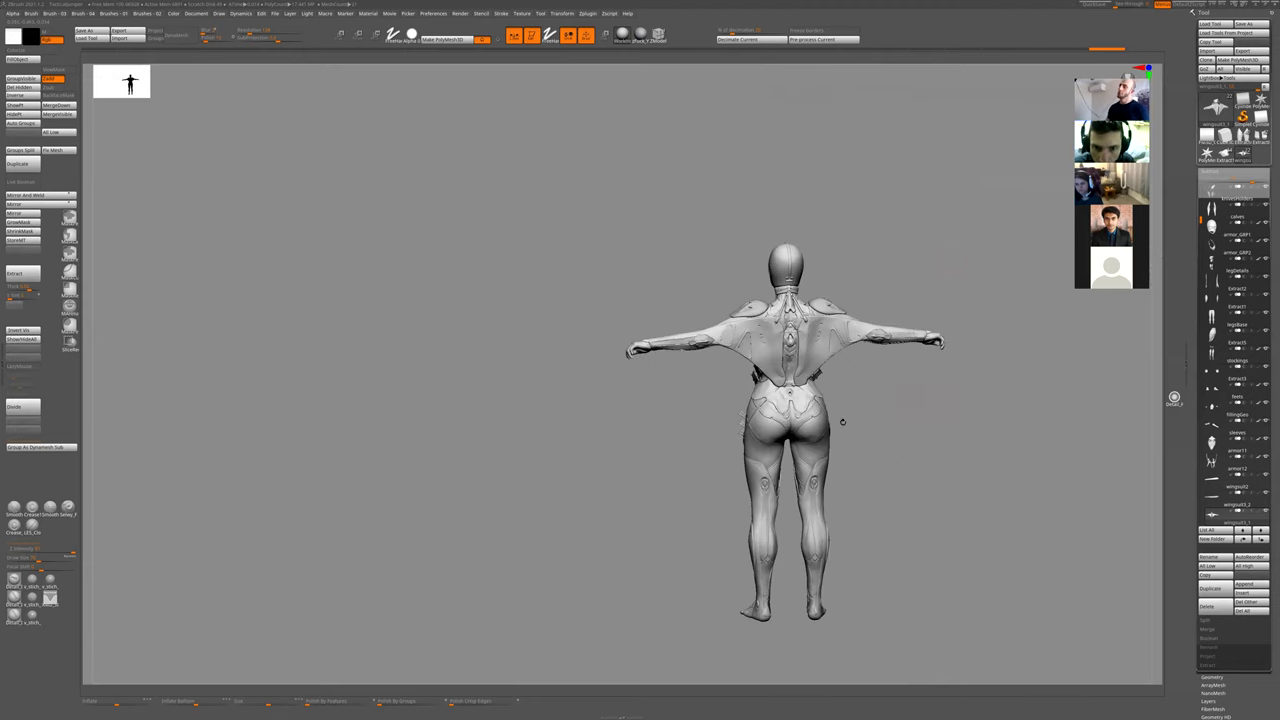
pyautogui.moveTo(916, 418)
pyautogui.mouseDown()
pyautogui.moveTo(914, 514)
pyautogui.moveTo(923, 402)
pyautogui.mouseUp()
pyautogui.hotkey('shift', 'f')
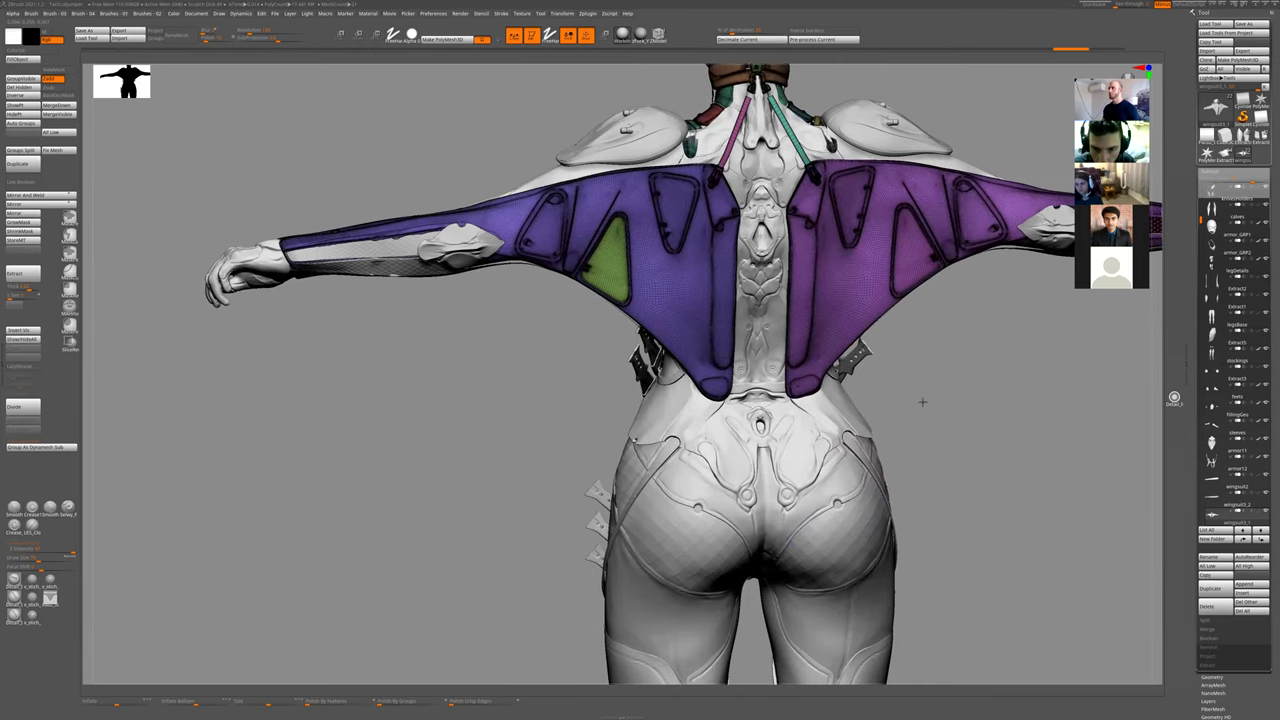
pyautogui.keyDown('alt'); pyautogui.moveTo(851, 516); pyautogui.dragTo(841, 404, button='right'); pyautogui.keyUp('alt')
pyautogui.hotkey('shift', 'f')
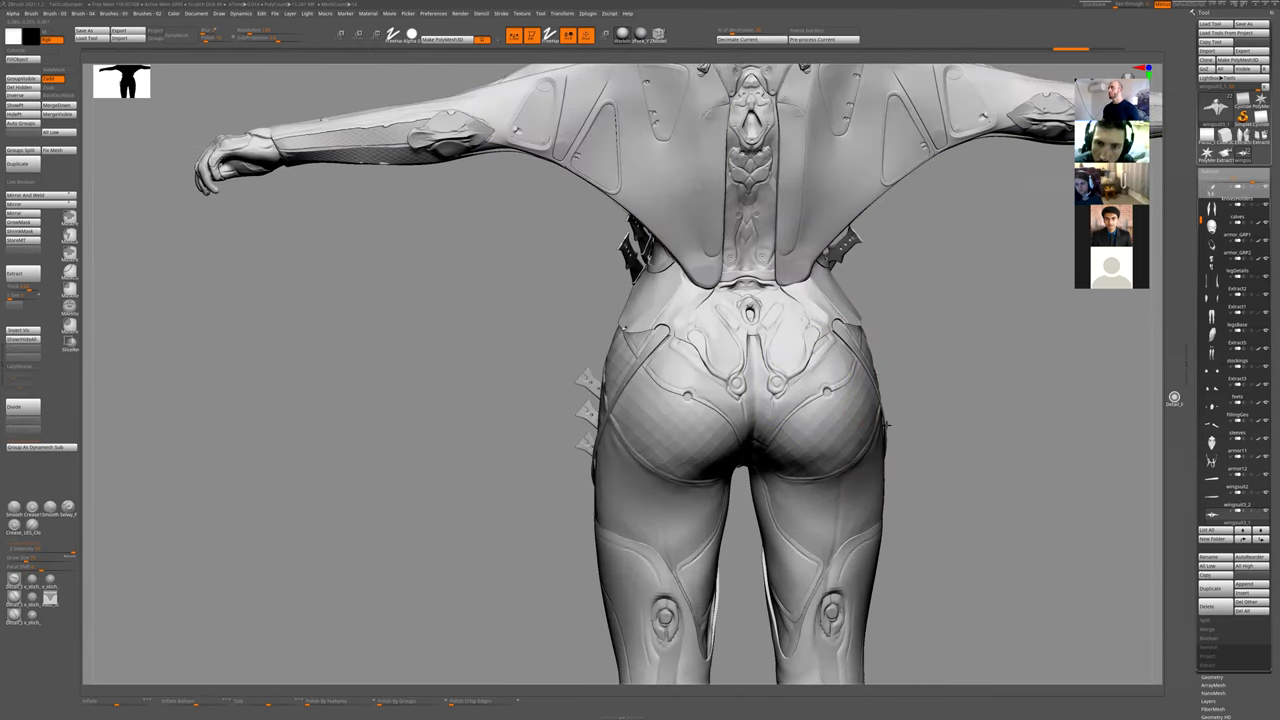
# - Select the armor11 subtool, inspect it in isolation, and bring the full figure's head and chest into front view
pyautogui.scroll(-3, 886, 425)
pyautogui.moveTo(860, 442); pyautogui.dragTo(841, 483)
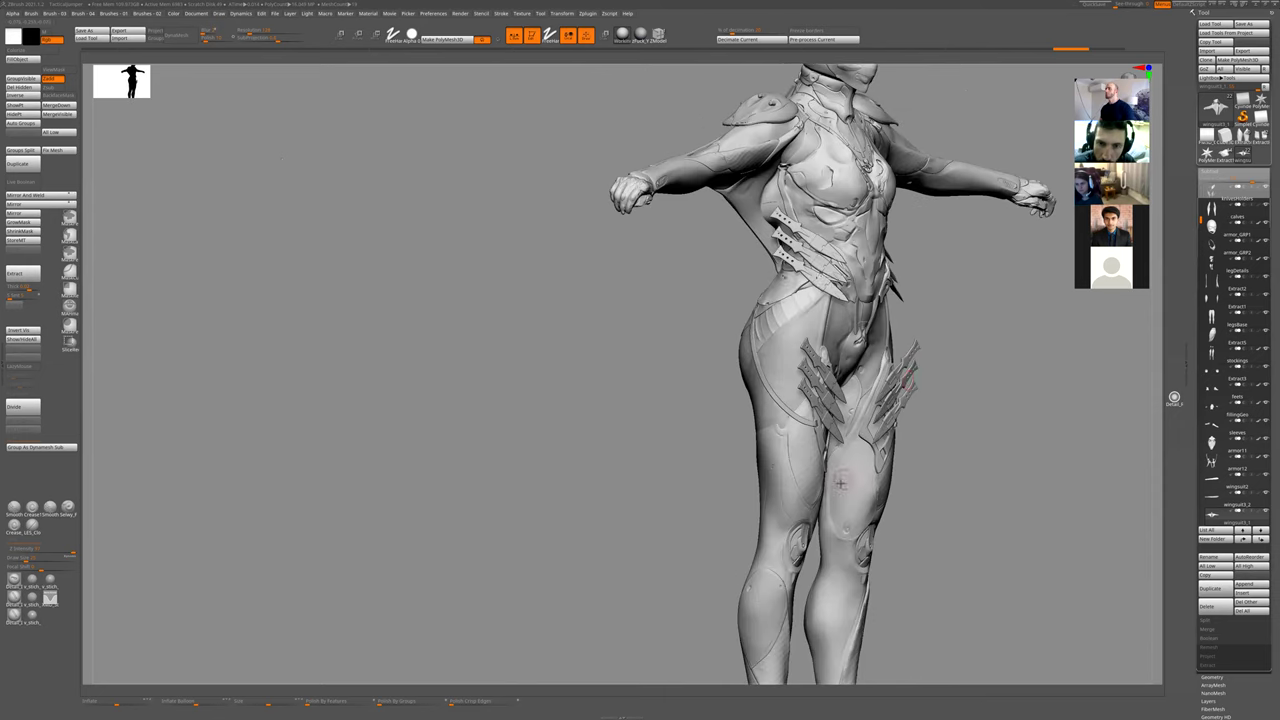
pyautogui.moveTo(961, 344); pyautogui.dragTo(880, 460)
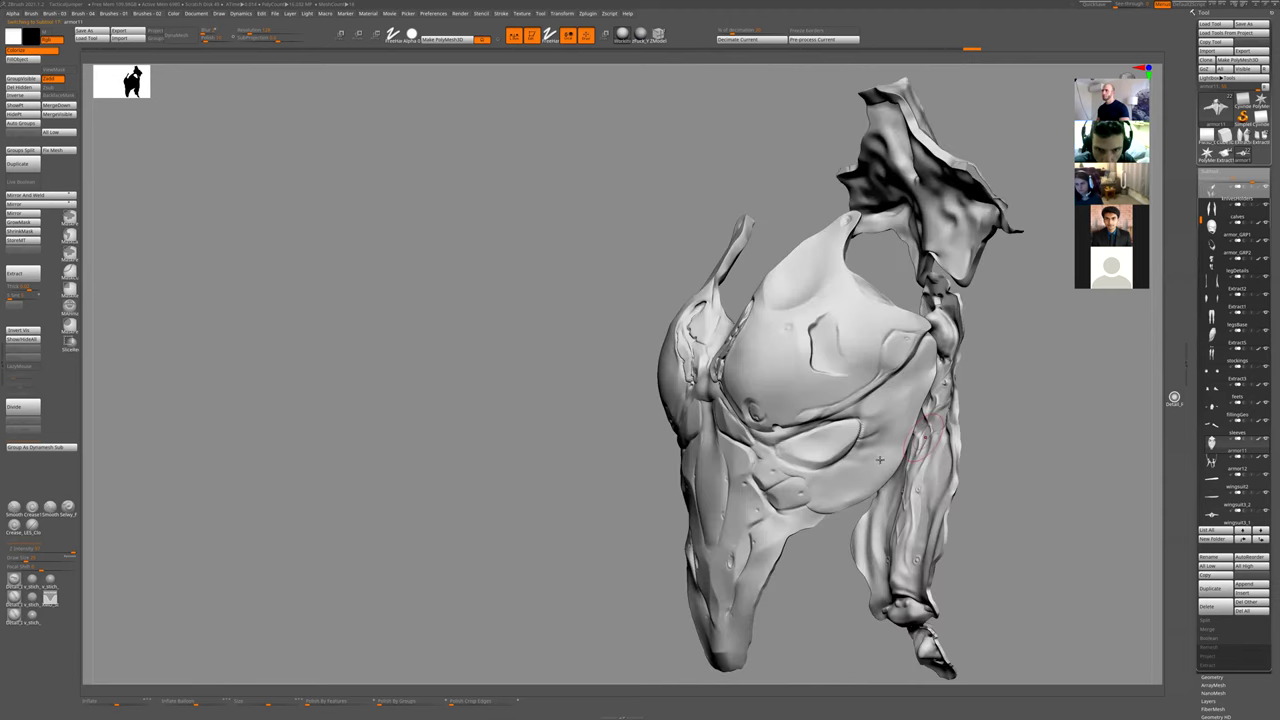
pyautogui.keyDown('alt'); pyautogui.moveTo(943, 501); pyautogui.dragTo(886, 463); pyautogui.keyUp('alt')
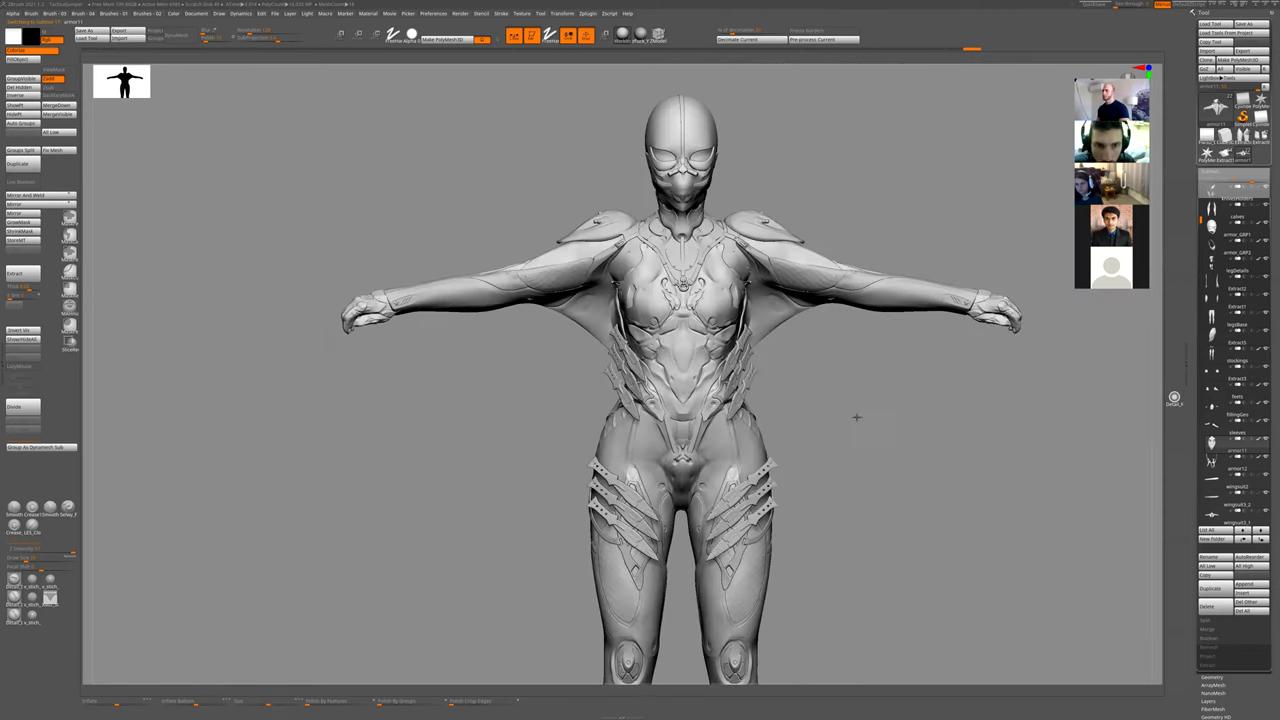
pyautogui.moveTo(848, 408); pyautogui.dragTo(867, 427)
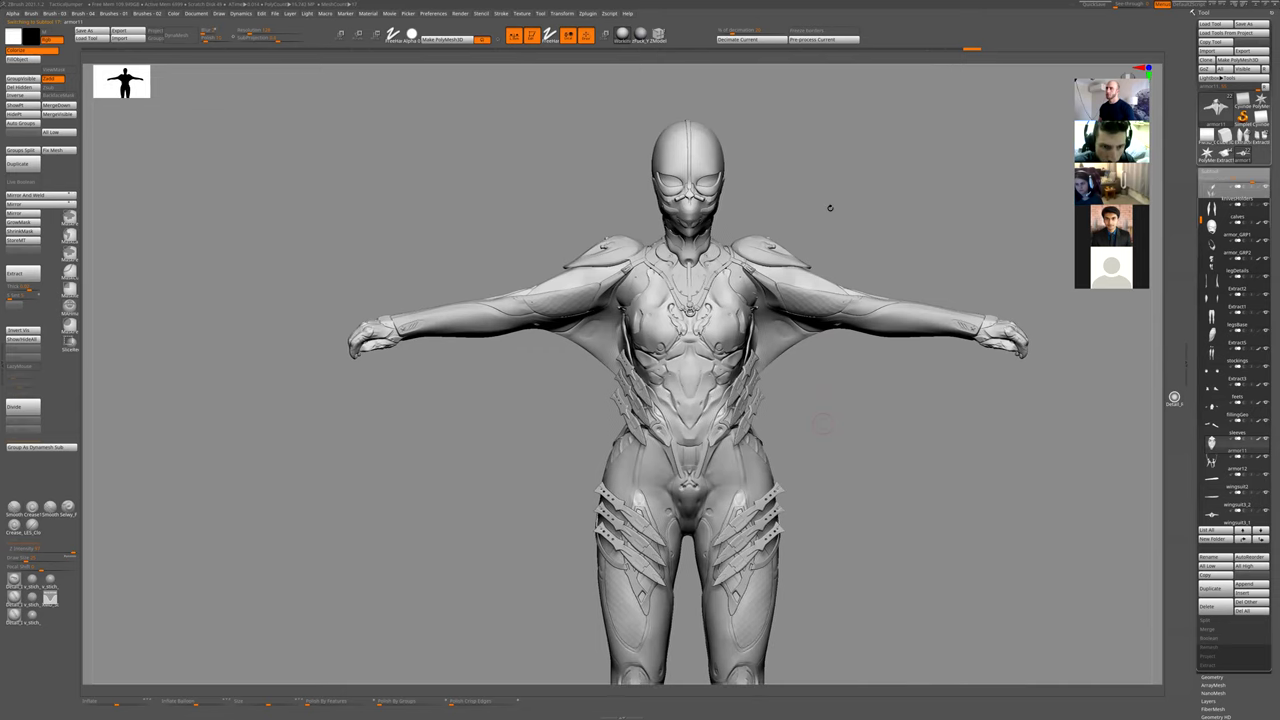
pyautogui.keyDown('alt'); pyautogui.moveTo(936, 151); pyautogui.dragTo(887, 465); pyautogui.keyUp('alt')
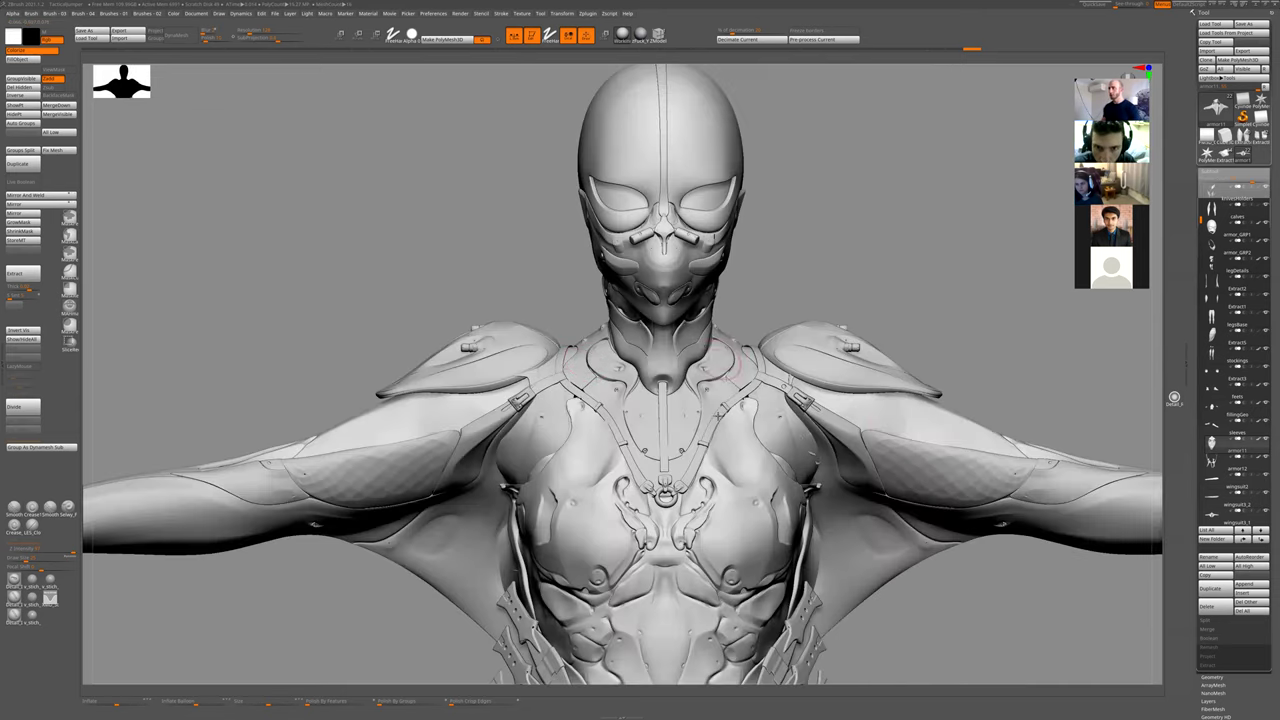
# - Reselect the wingsuit subtool and inspect its collar, chest straps and buckles in isolation
pyautogui.keyDown('alt'); pyautogui.click(702, 414); pyautogui.keyUp('alt')
pyautogui.moveTo(861, 276); pyautogui.dragTo(769, 363)
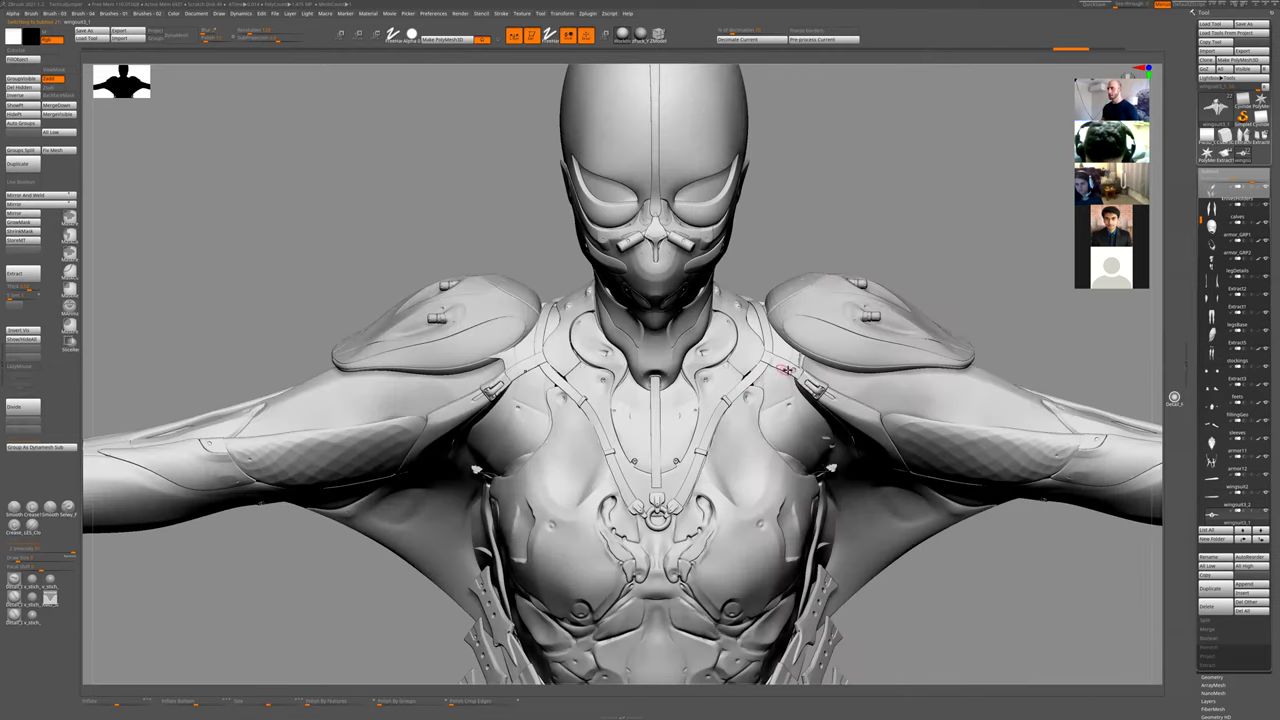
pyautogui.keyDown('alt'); pyautogui.moveTo(963, 208); pyautogui.dragTo(890, 262); pyautogui.keyUp('alt')
pyautogui.moveTo(830, 382)
pyautogui.keyDown('ctrl'); pyautogui.mouseDown()
pyautogui.moveTo(817, 366)
pyautogui.moveTo(809, 393)
pyautogui.mouseUp(); pyautogui.keyUp('ctrl')
pyautogui.keyDown('alt'); pyautogui.moveTo(914, 309); pyautogui.dragTo(851, 206); pyautogui.keyUp('alt')
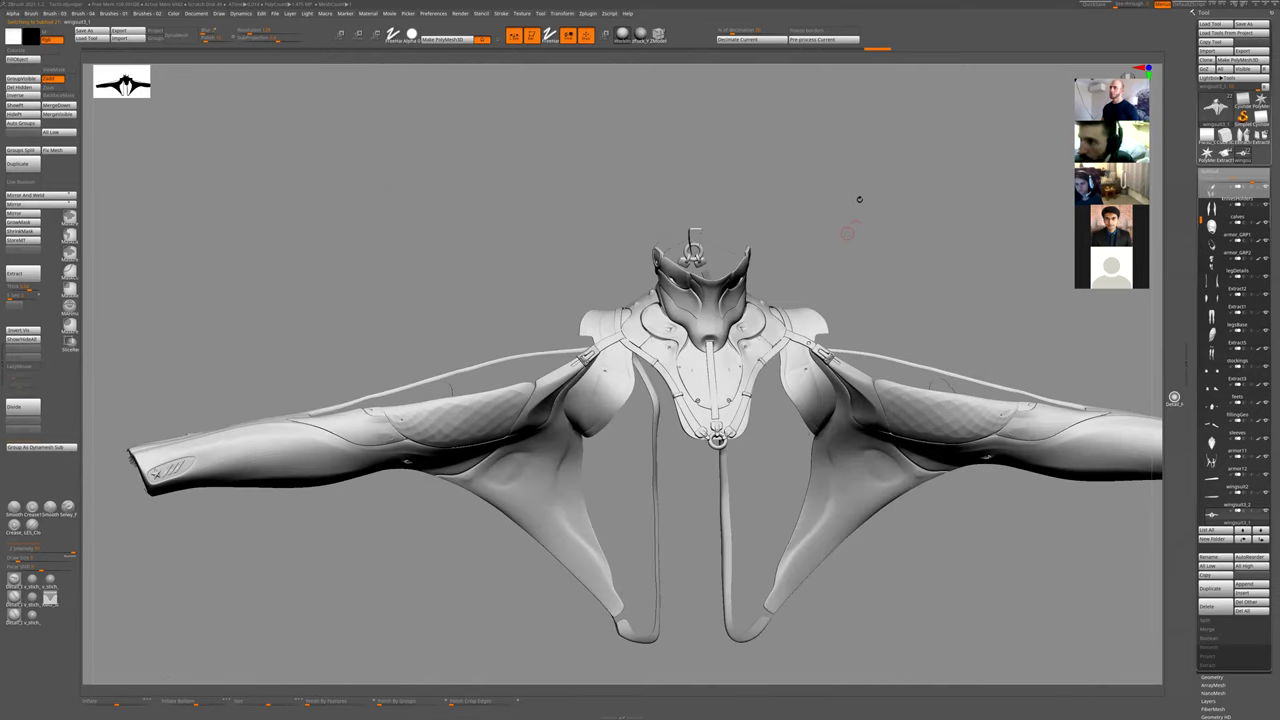
pyautogui.moveTo(857, 251)
pyautogui.keyDown('alt'); pyautogui.mouseDown()
pyautogui.moveTo(855, 313)
pyautogui.moveTo(776, 341)
pyautogui.mouseUp(); pyautogui.keyUp('alt')
pyautogui.moveTo(854, 224)
pyautogui.mouseDown()
pyautogui.moveTo(856, 166)
pyautogui.moveTo(758, 307)
pyautogui.moveTo(706, 331)
pyautogui.mouseUp()
pyautogui.keyDown('alt'); pyautogui.moveTo(877, 186); pyautogui.dragTo(875, 172); pyautogui.keyUp('alt')
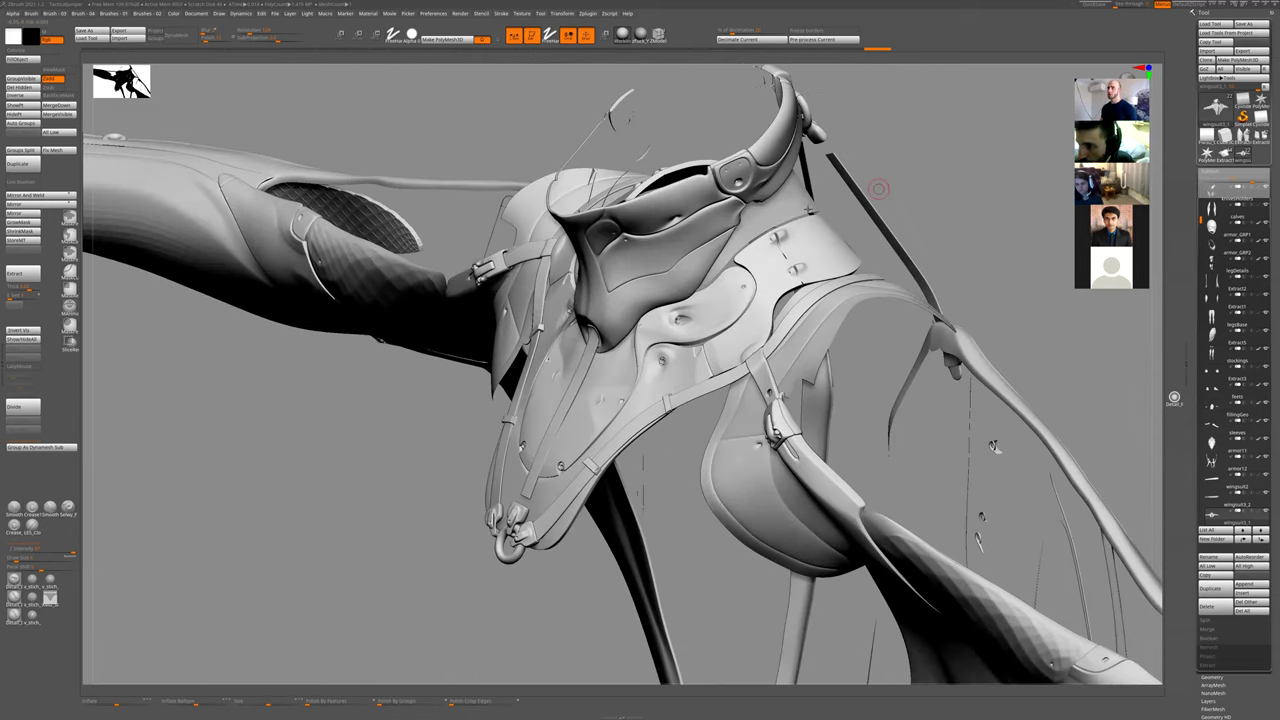
# - Show the full figure again and examine the neck, shoulder pads and upper back from several angles
pyautogui.moveTo(809, 209)
pyautogui.keyDown('shift'); pyautogui.mouseDown()
pyautogui.moveTo(830, 246)
pyautogui.moveTo(671, 443)
pyautogui.moveTo(660, 368)
pyautogui.moveTo(634, 337)
pyautogui.mouseUp(); pyautogui.keyUp('shift')
pyautogui.moveTo(918, 367)
pyautogui.mouseDown()
pyautogui.moveTo(910, 354)
pyautogui.moveTo(858, 374)
pyautogui.mouseUp()
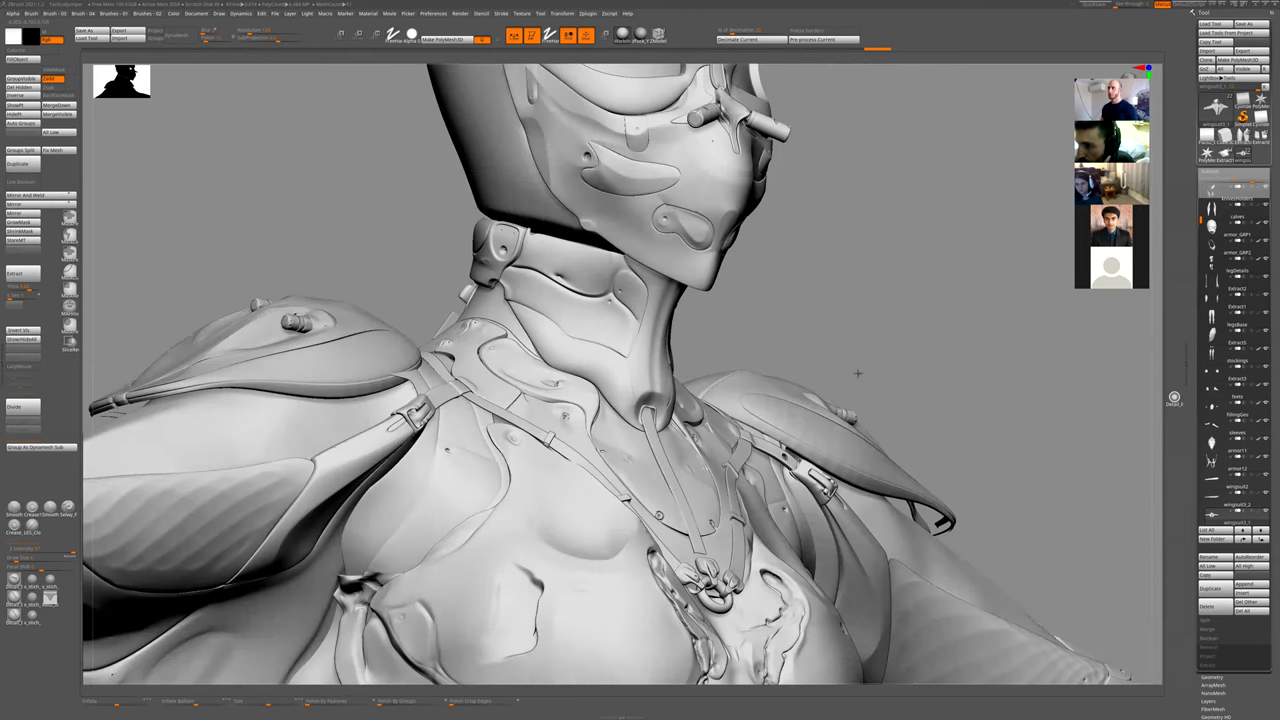
pyautogui.moveTo(776, 327)
pyautogui.mouseDown()
pyautogui.moveTo(761, 339)
pyautogui.moveTo(720, 277)
pyautogui.moveTo(749, 259)
pyautogui.mouseUp()
pyautogui.moveTo(830, 259)
pyautogui.mouseDown()
pyautogui.moveTo(857, 274)
pyautogui.moveTo(820, 300)
pyautogui.moveTo(766, 294)
pyautogui.moveTo(843, 400)
pyautogui.moveTo(885, 397)
pyautogui.moveTo(876, 341)
pyautogui.moveTo(843, 363)
pyautogui.moveTo(846, 269)
pyautogui.moveTo(851, 283)
pyautogui.moveTo(831, 260)
pyautogui.moveTo(794, 320)
pyautogui.mouseUp()
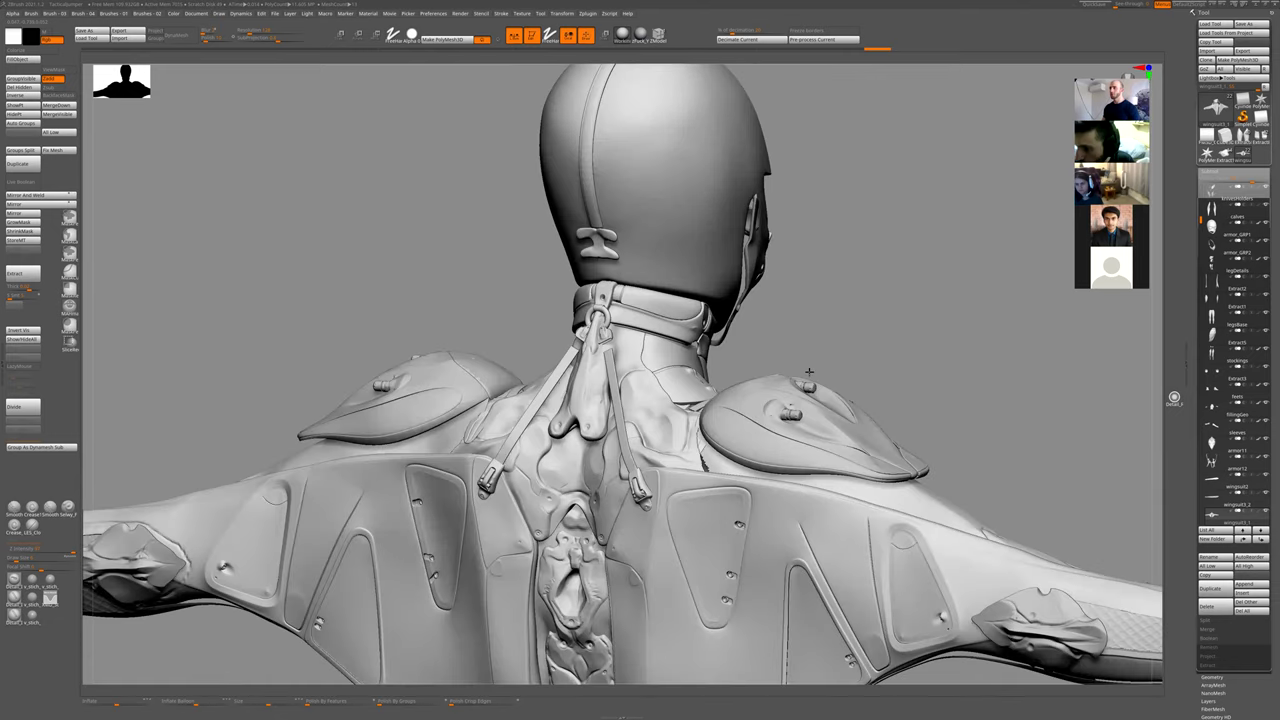
pyautogui.moveTo(809, 372)
pyautogui.mouseDown()
pyautogui.moveTo(806, 391)
pyautogui.moveTo(826, 387)
pyautogui.mouseUp()
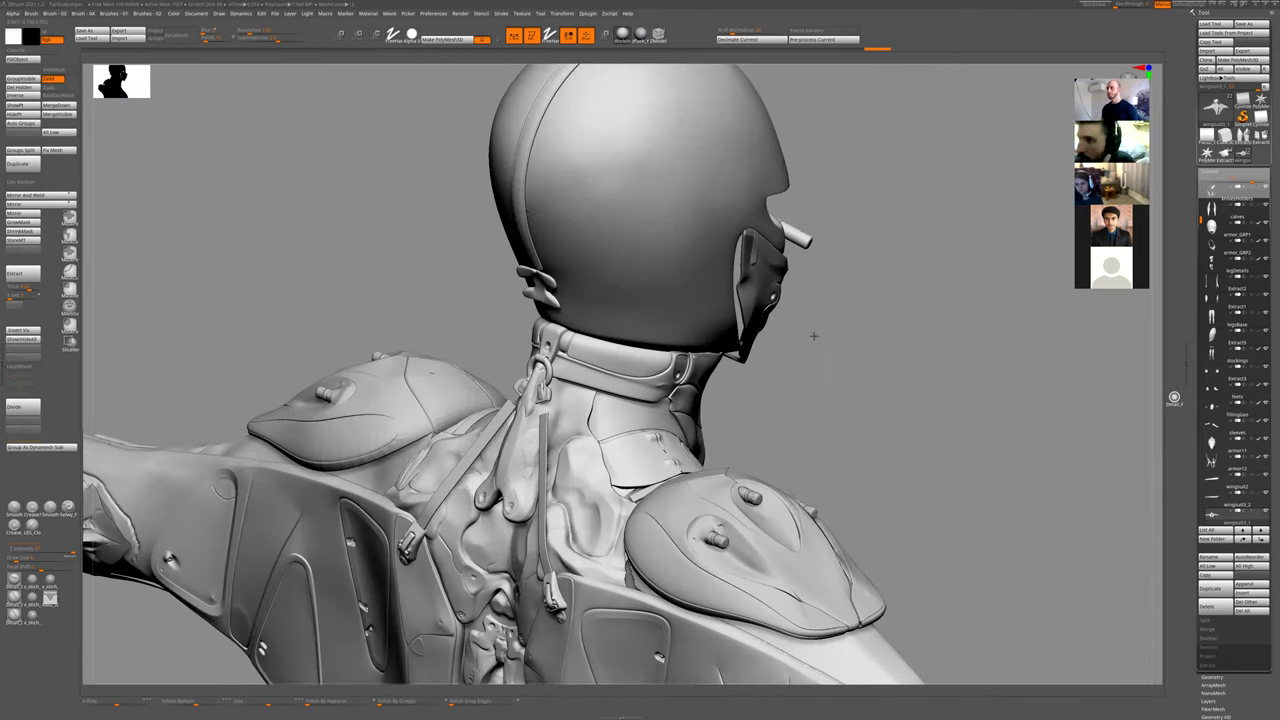
pyautogui.moveTo(813, 336); pyautogui.dragTo(823, 393)
pyautogui.moveTo(795, 307)
pyautogui.mouseDown()
pyautogui.moveTo(816, 331)
pyautogui.moveTo(814, 414)
pyautogui.mouseUp()
pyautogui.keyDown('alt'); pyautogui.moveTo(789, 474); pyautogui.dragTo(749, 525); pyautogui.keyUp('alt')
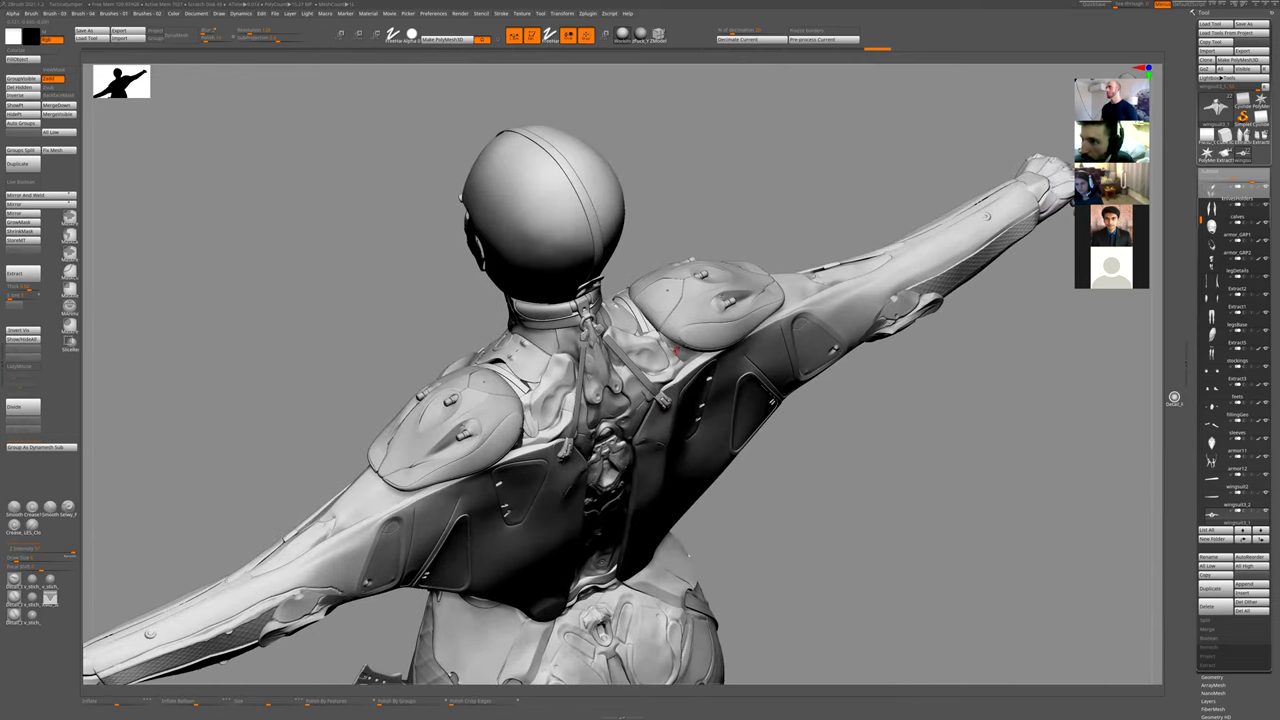
pyautogui.moveTo(752, 210)
pyautogui.mouseDown()
pyautogui.moveTo(694, 189)
pyautogui.moveTo(609, 214)
pyautogui.moveTo(764, 227)
pyautogui.moveTo(737, 466)
pyautogui.moveTo(714, 449)
pyautogui.moveTo(691, 463)
pyautogui.moveTo(778, 436)
pyautogui.moveTo(760, 514)
pyautogui.moveTo(814, 391)
pyautogui.moveTo(789, 471)
pyautogui.moveTo(820, 474)
pyautogui.mouseUp()
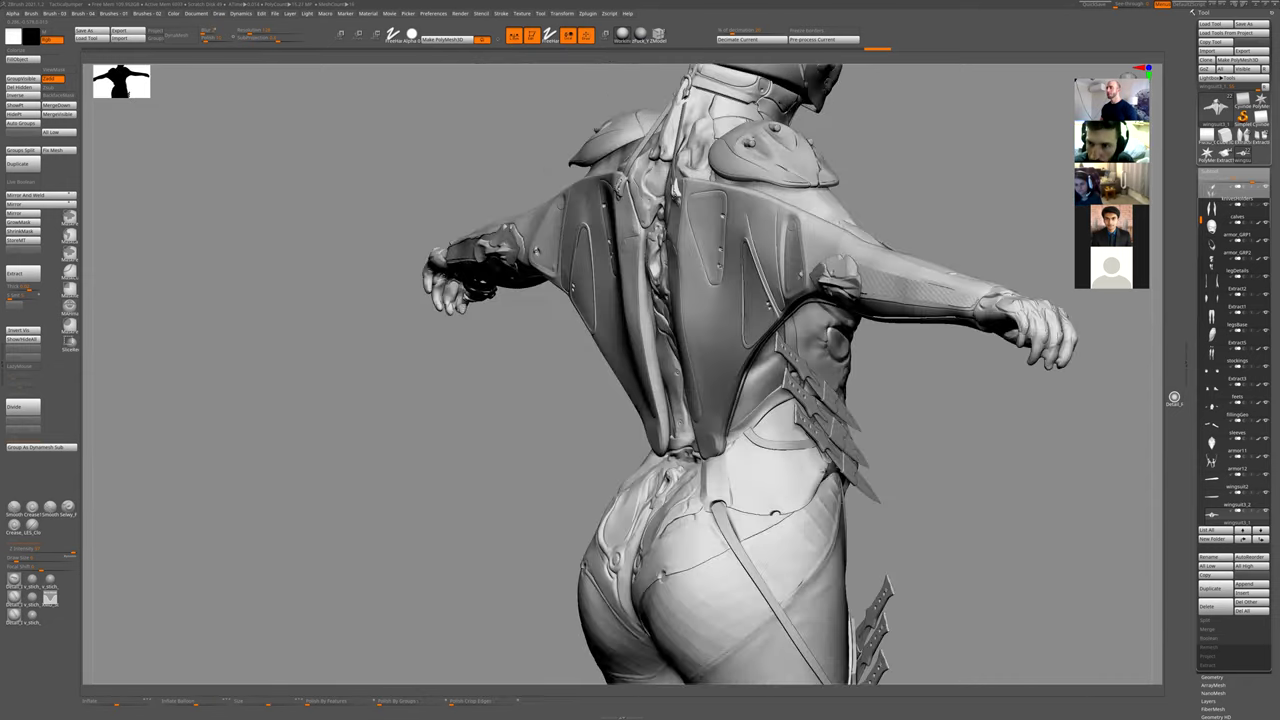
# - Compare the wingsuit's back with the front of the figure, toggling the wingsuit's polygroup display
pyautogui.moveTo(1002, 440)
pyautogui.mouseDown()
pyautogui.moveTo(782, 465)
pyautogui.moveTo(857, 422)
pyautogui.mouseUp()
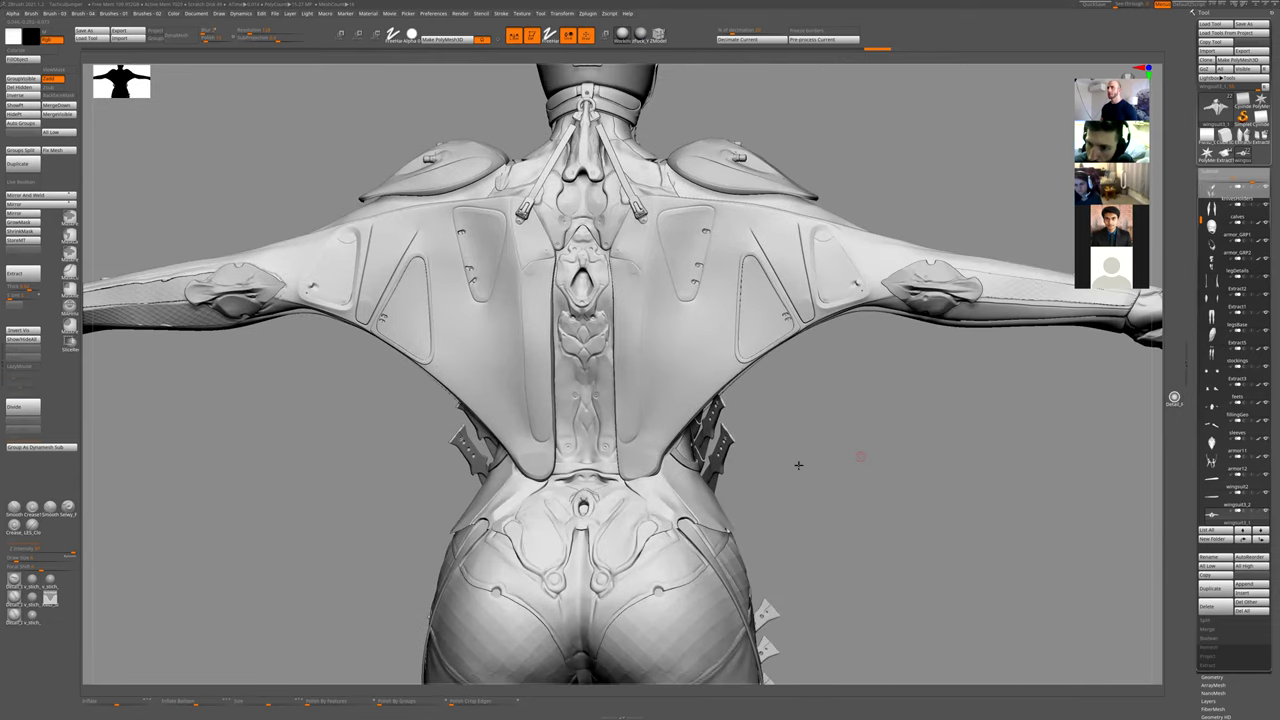
pyautogui.moveTo(798, 465)
pyautogui.mouseDown()
pyautogui.moveTo(669, 434)
pyautogui.moveTo(633, 344)
pyautogui.mouseUp()
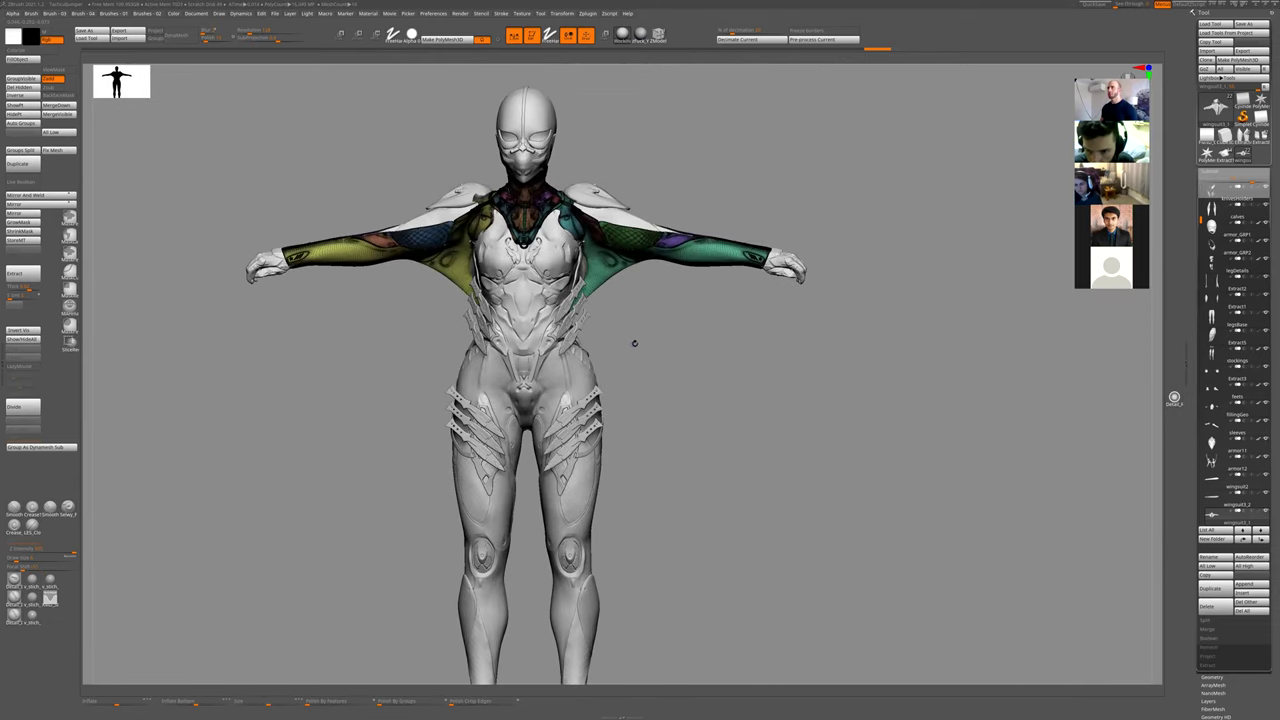
pyautogui.hotkey('shift', 'f')
pyautogui.keyDown('alt'); pyautogui.moveTo(702, 410); pyautogui.dragTo(758, 393); pyautogui.keyUp('alt')
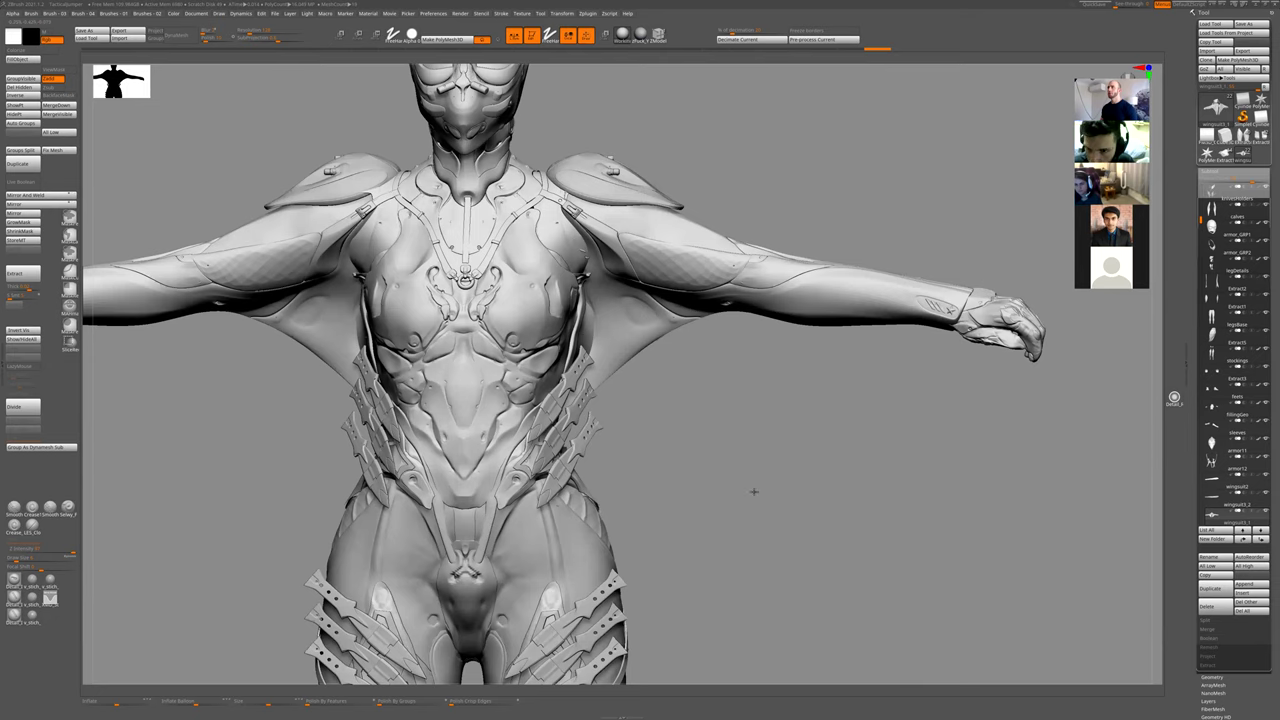
pyautogui.keyDown('alt'); pyautogui.moveTo(754, 491); pyautogui.dragTo(723, 477); pyautogui.keyUp('alt')
pyautogui.press('f')
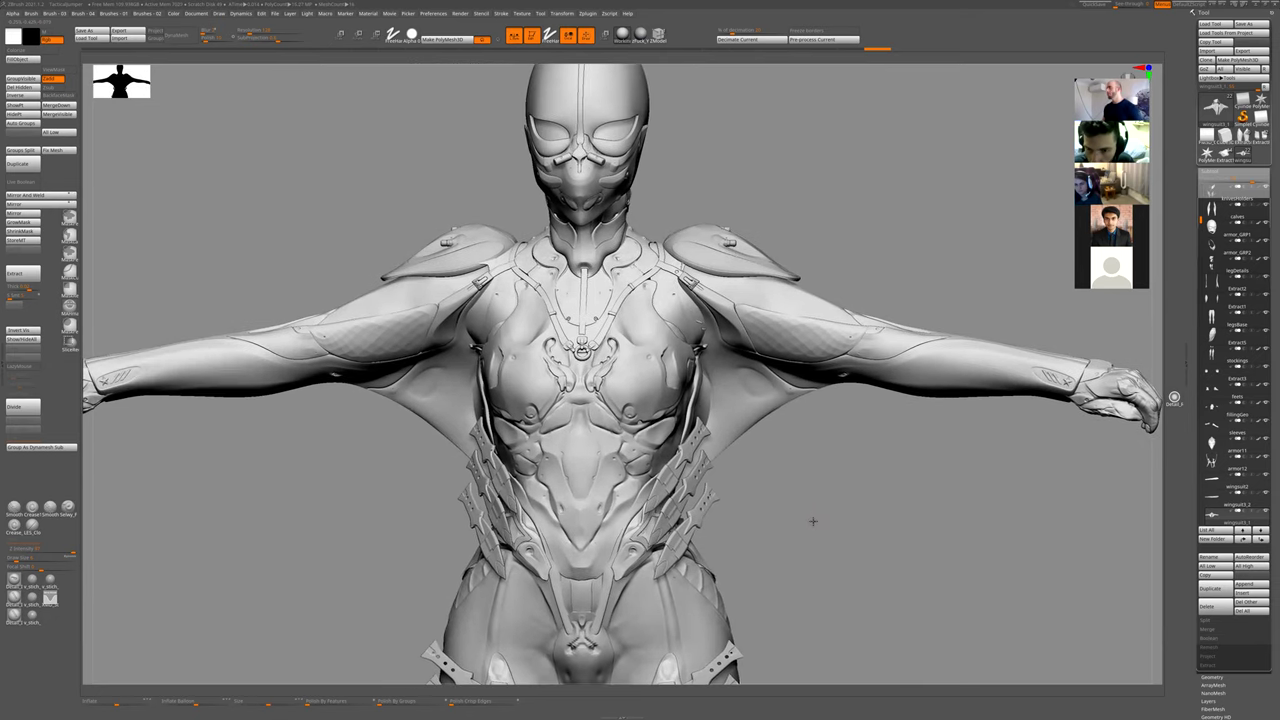
pyautogui.hotkey('shift', 'f')
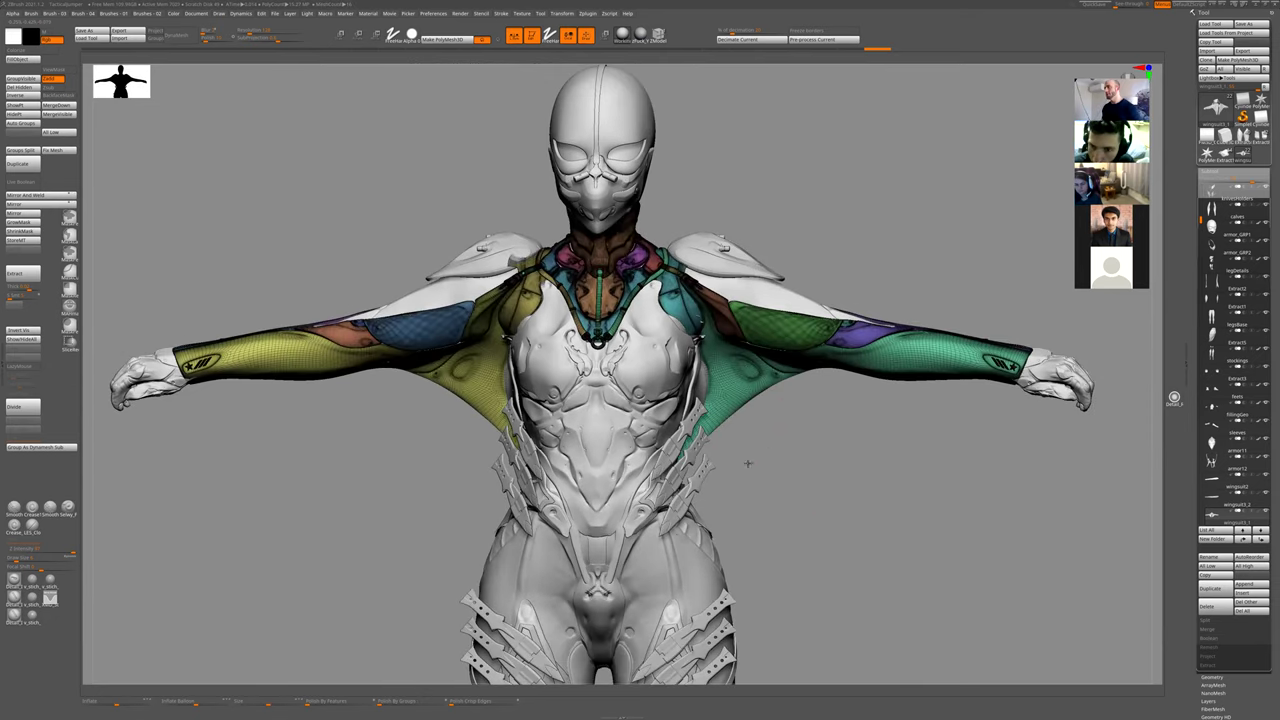
# - Select the filling geometry, sleeves and shoulder pad subtools in turn and display the shoulder pads' polygroups
pyautogui.moveTo(747, 463); pyautogui.dragTo(660, 480)
pyautogui.keyDown('alt'); pyautogui.click(727, 385); pyautogui.keyUp('alt')
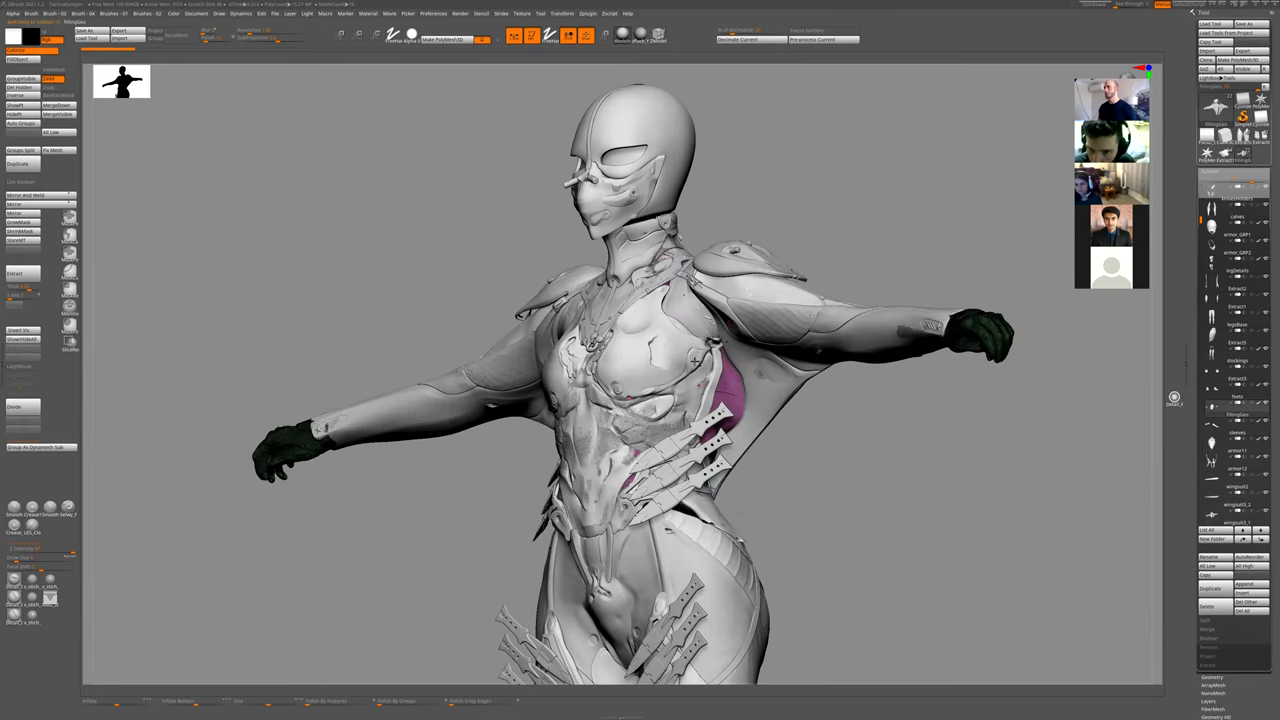
pyautogui.keyDown('alt'); pyautogui.click(758, 300); pyautogui.keyUp('alt')
pyautogui.moveTo(835, 450); pyautogui.dragTo(832, 435)
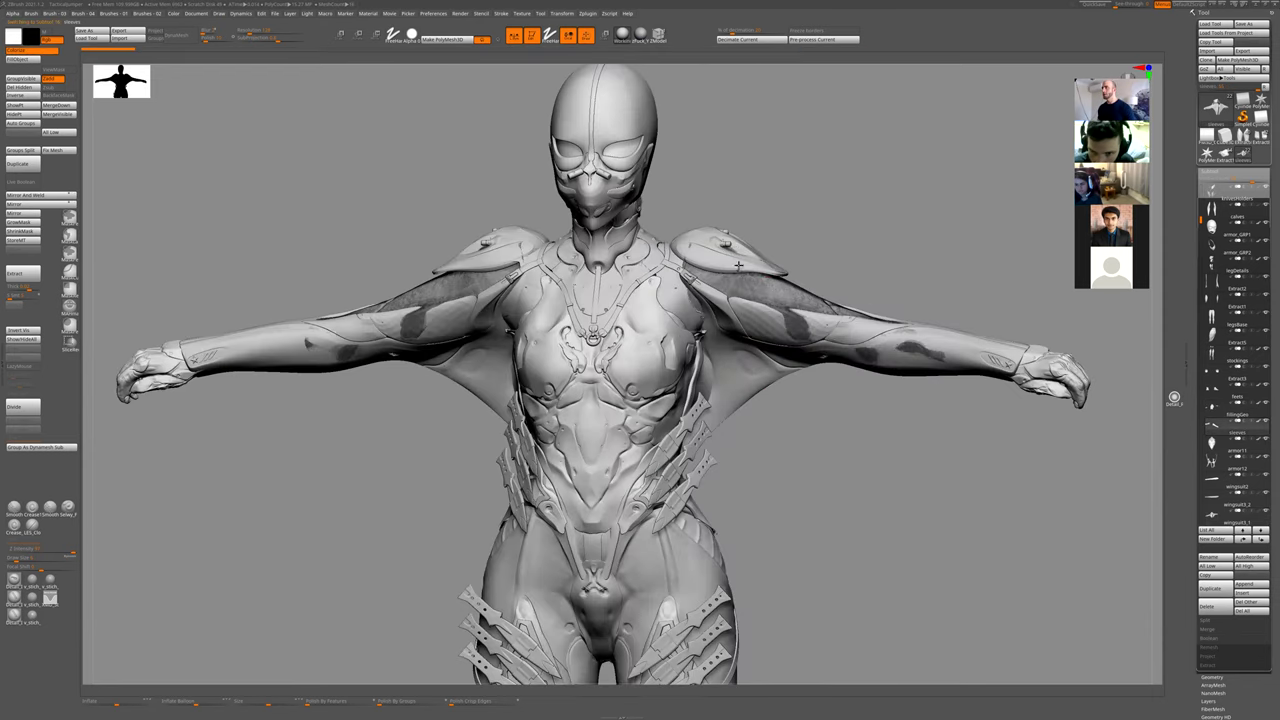
pyautogui.hotkey('shift', 'f')
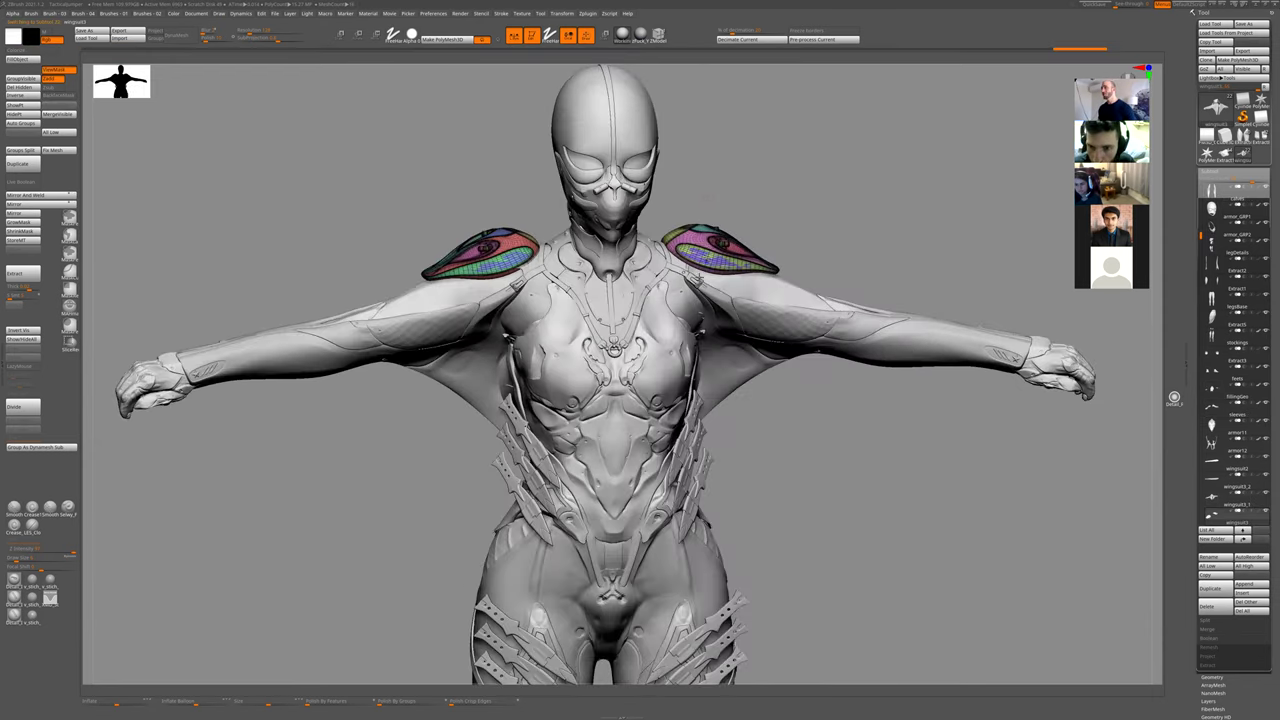
# - Hide the polygroup display, select the legs base, and examine the lower legs and calf panels from the front and side
pyautogui.hotkey('shift', 'f')
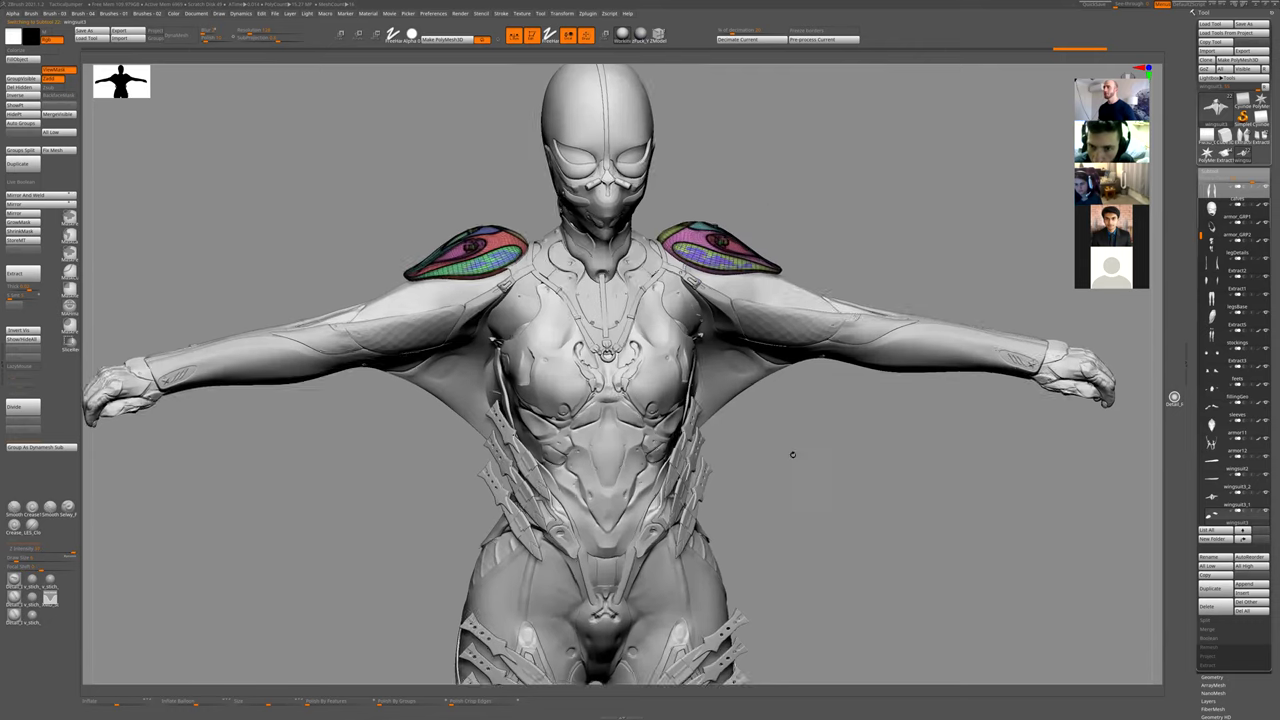
pyautogui.press('f')
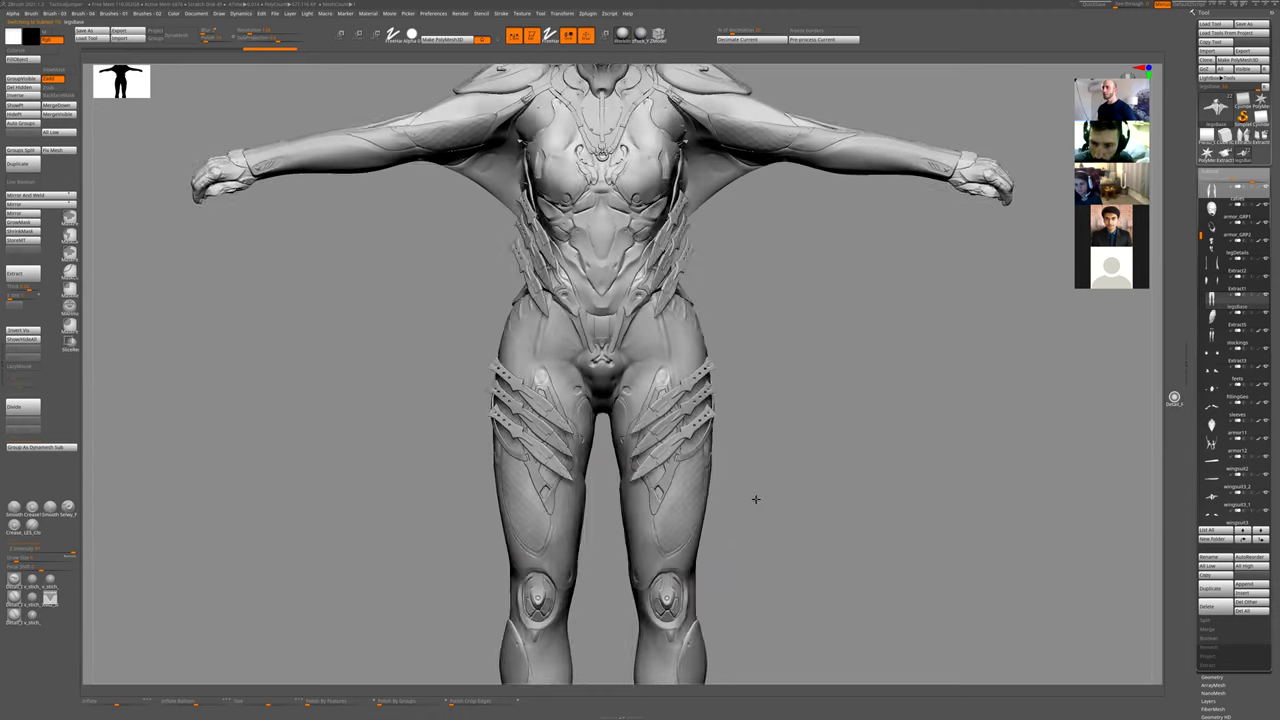
pyautogui.moveTo(756, 499); pyautogui.dragTo(841, 96)
pyautogui.keyDown('alt'); pyautogui.moveTo(830, 640); pyautogui.dragTo(803, 343); pyautogui.keyUp('alt')
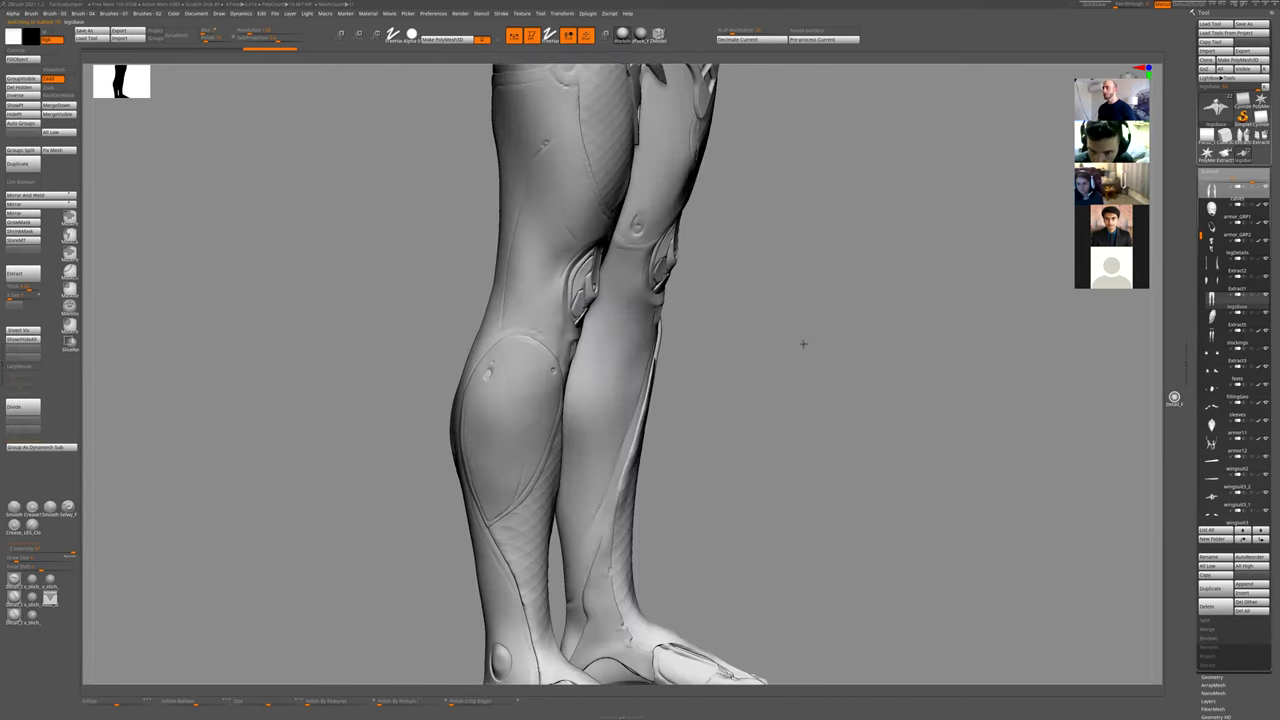
pyautogui.keyDown('alt'); pyautogui.moveTo(815, 555); pyautogui.dragTo(833, 415); pyautogui.keyUp('alt')
pyautogui.moveTo(800, 407); pyautogui.dragTo(876, 426, button='right')
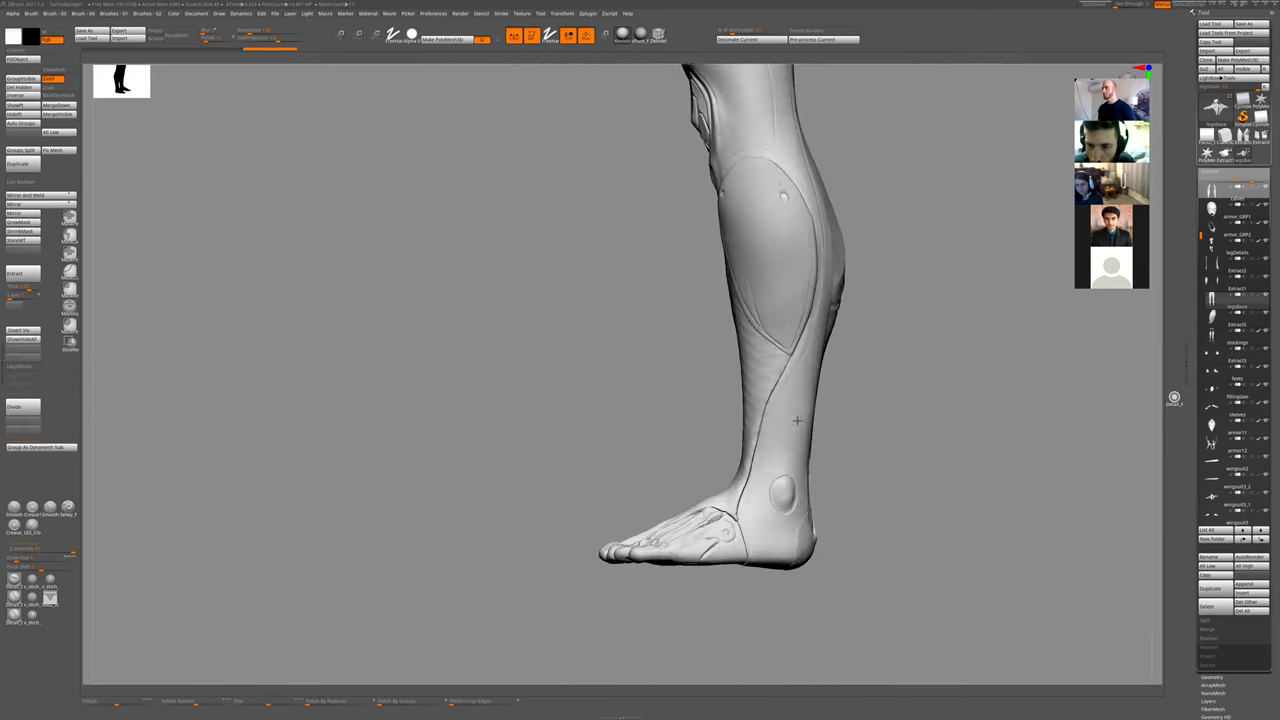
pyautogui.keyDown('ctrl'); pyautogui.moveTo(807, 508); pyautogui.dragTo(783, 258, button='right'); pyautogui.keyUp('ctrl')
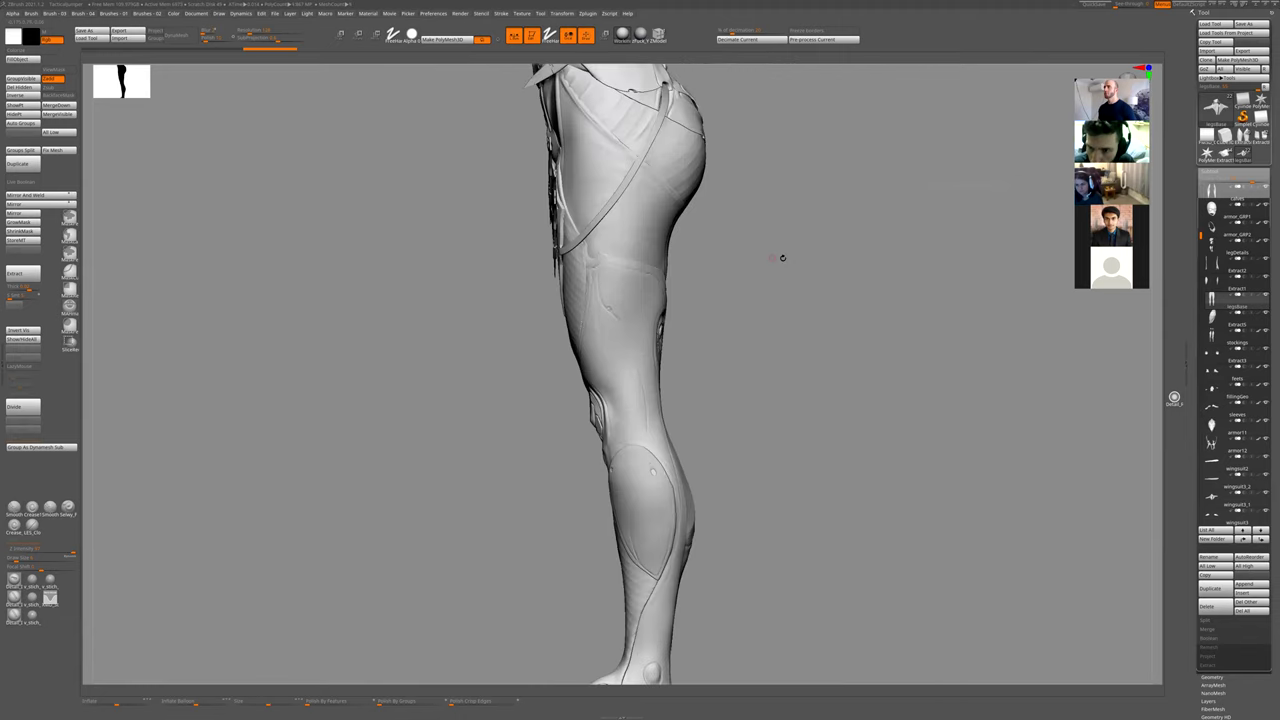
# - Examine the heels, ankles and calf seams from the side, three-quarter and back
pyautogui.keyDown('alt'); pyautogui.moveTo(828, 630); pyautogui.dragTo(805, 361, button='right'); pyautogui.keyUp('alt')
pyautogui.moveTo(831, 417)
pyautogui.keyDown('shift'); pyautogui.mouseDown(button='right')
pyautogui.moveTo(866, 317)
pyautogui.moveTo(845, 417)
pyautogui.mouseUp(button='right'); pyautogui.keyUp('shift')
pyautogui.moveTo(863, 356); pyautogui.dragTo(842, 328, button='right')
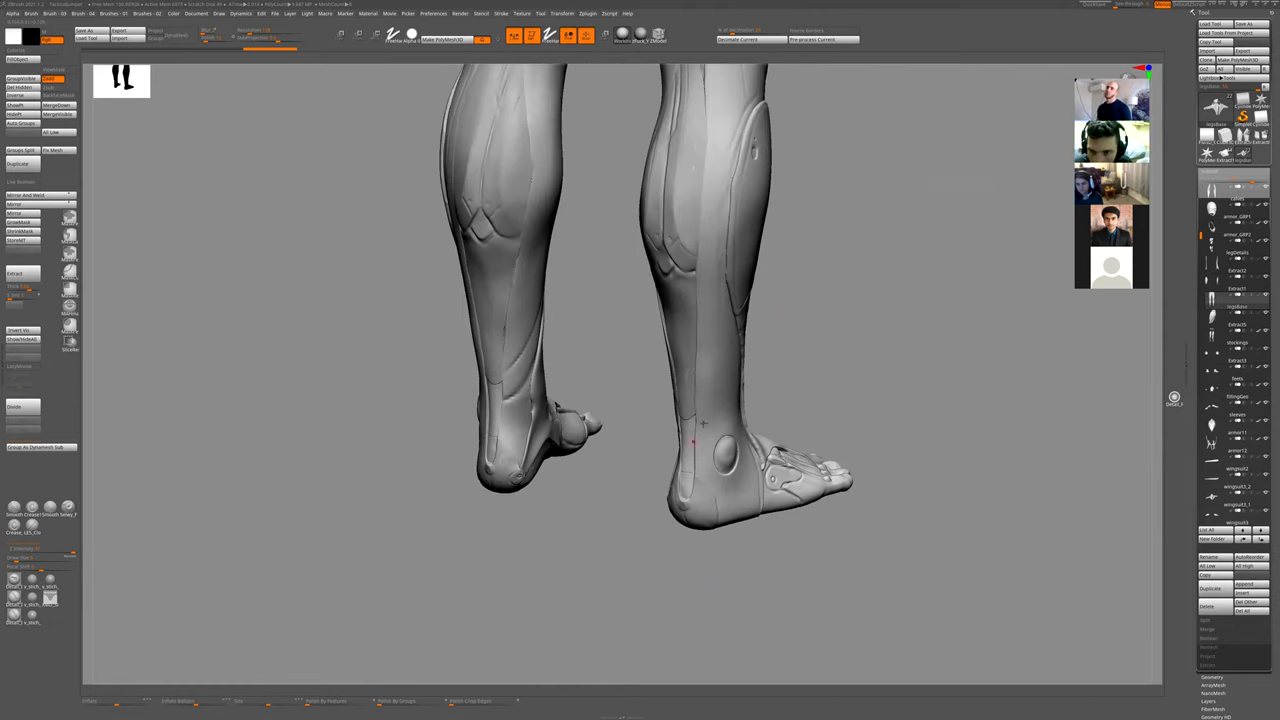
pyautogui.moveTo(837, 360); pyautogui.dragTo(817, 207, button='right')
pyautogui.moveTo(796, 393); pyautogui.dragTo(803, 440)
pyautogui.moveTo(811, 340); pyautogui.dragTo(709, 409)
pyautogui.moveTo(803, 283); pyautogui.dragTo(513, 410)
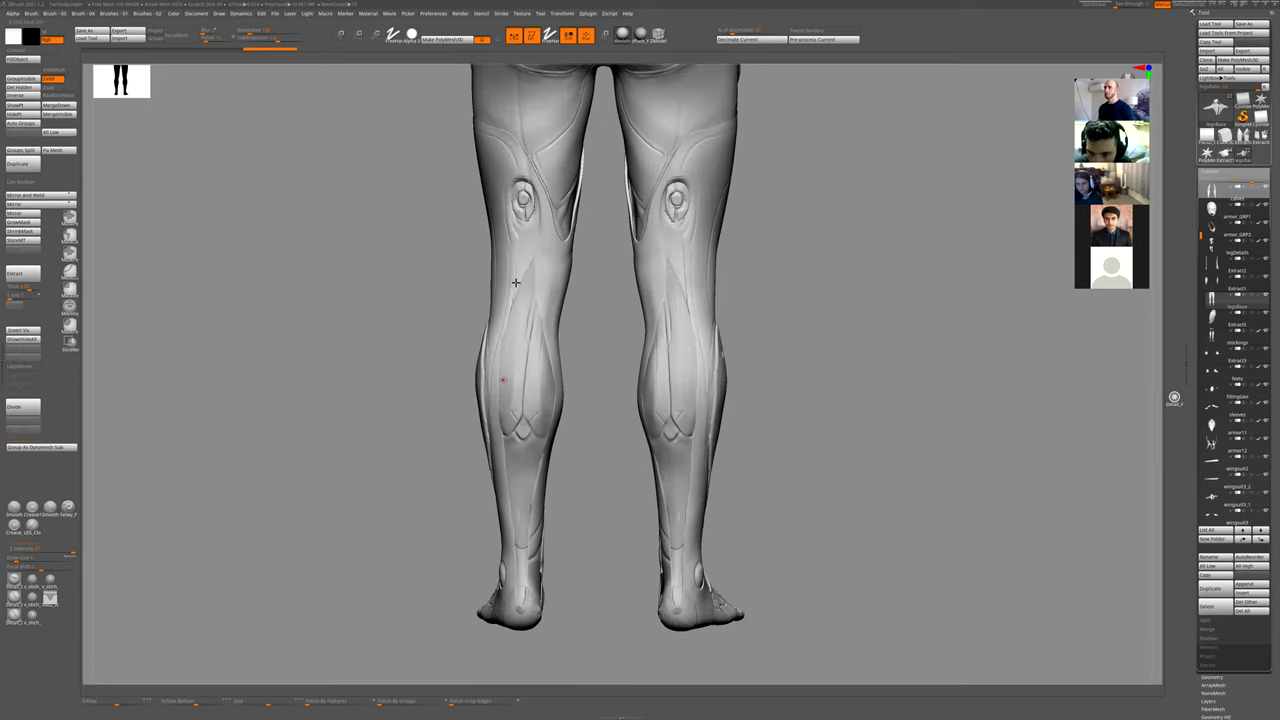
# - Inspect the seams on the inner lower calf from a rear three-quarter angle and select the stockings subtool
pyautogui.moveTo(550, 460)
pyautogui.mouseDown()
pyautogui.moveTo(672, 458)
pyautogui.moveTo(660, 477)
pyautogui.moveTo(551, 451)
pyautogui.mouseUp()
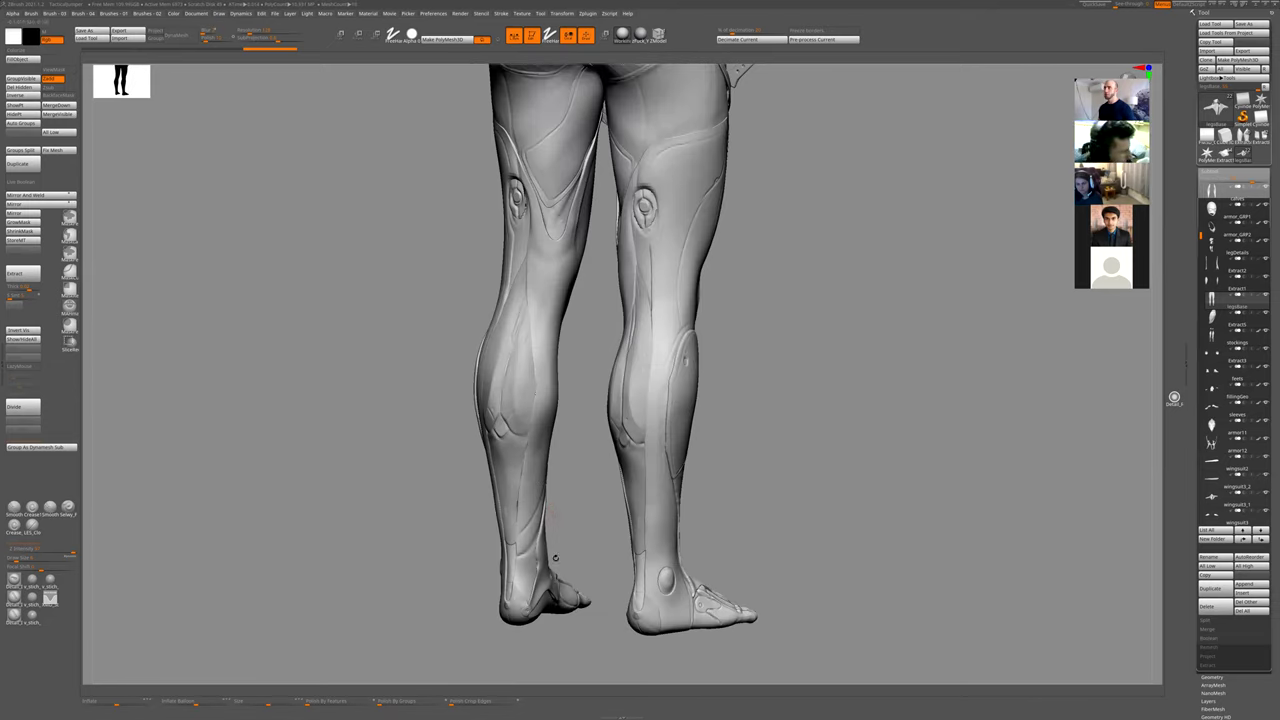
pyautogui.moveTo(580, 497); pyautogui.dragTo(556, 467)
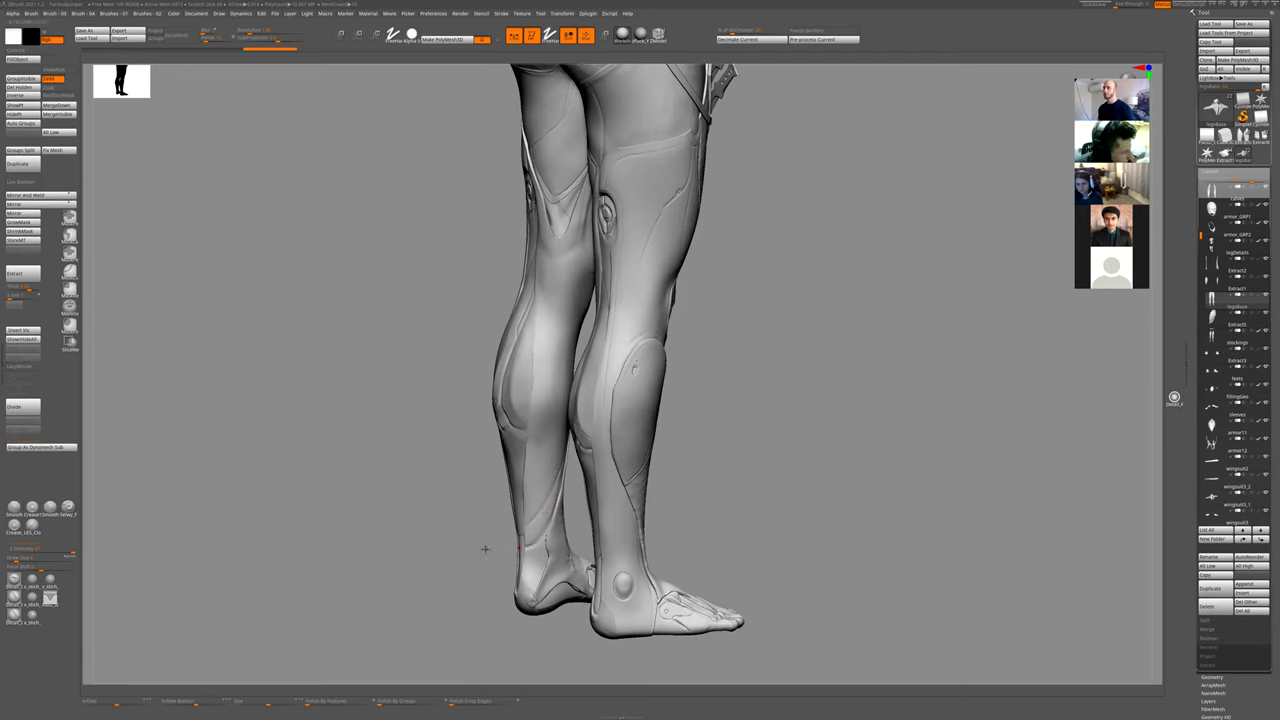
pyautogui.moveTo(485, 549); pyautogui.dragTo(539, 508)
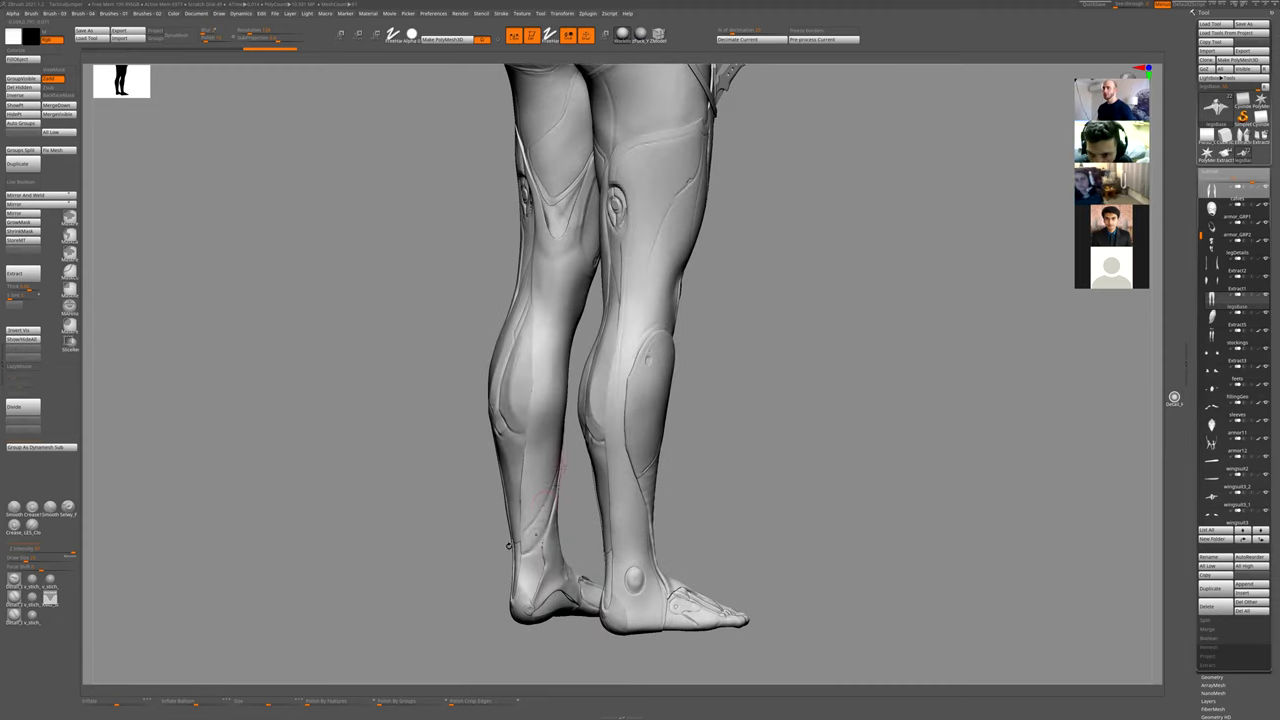
pyautogui.press('1')
pyautogui.click(543, 506)
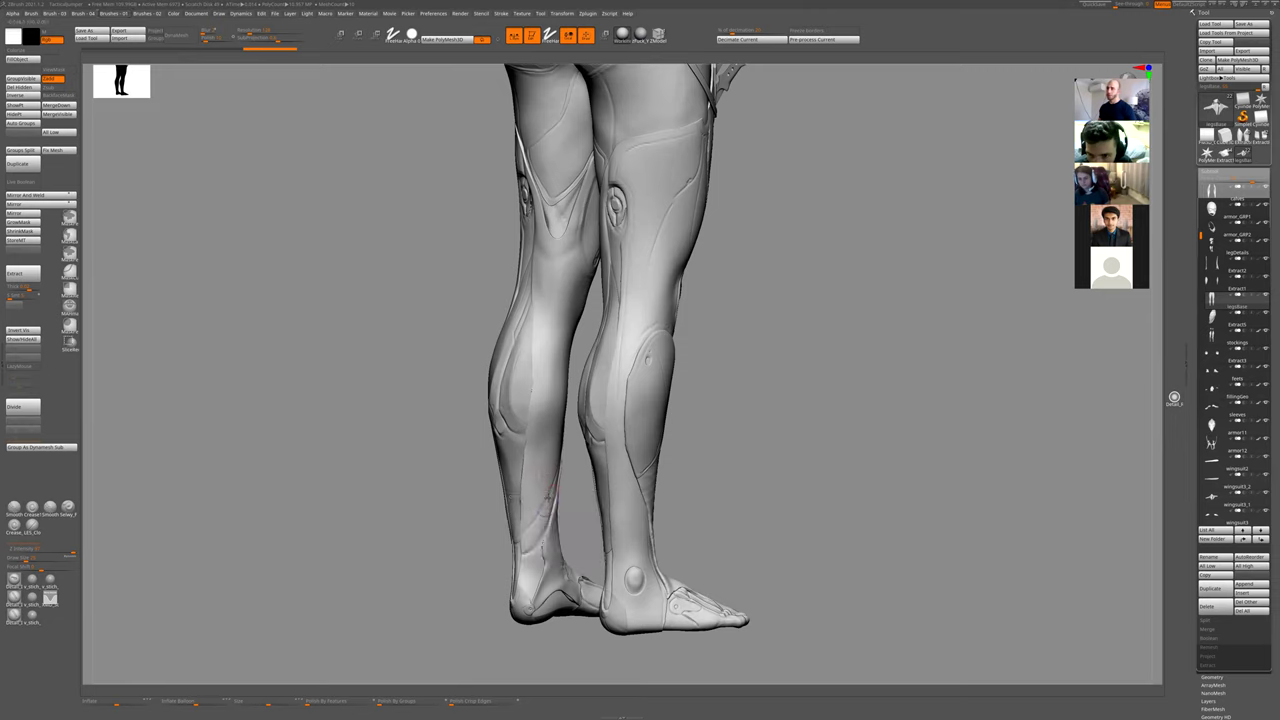
pyautogui.keyDown('alt'); pyautogui.click(549, 490); pyautogui.keyUp('alt')
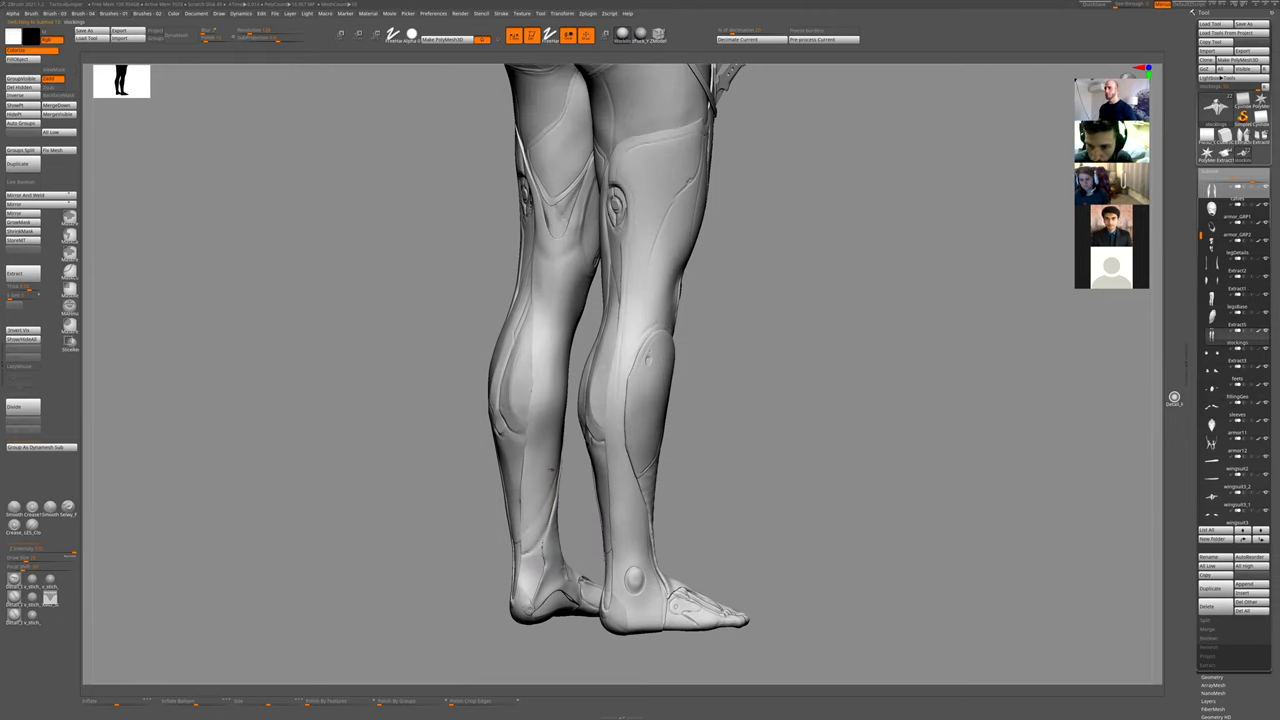
# - Mask a small patch on the back of the stockings above the heel, invert the mask and raise the patch
pyautogui.moveTo(587, 500); pyautogui.dragTo(553, 502)
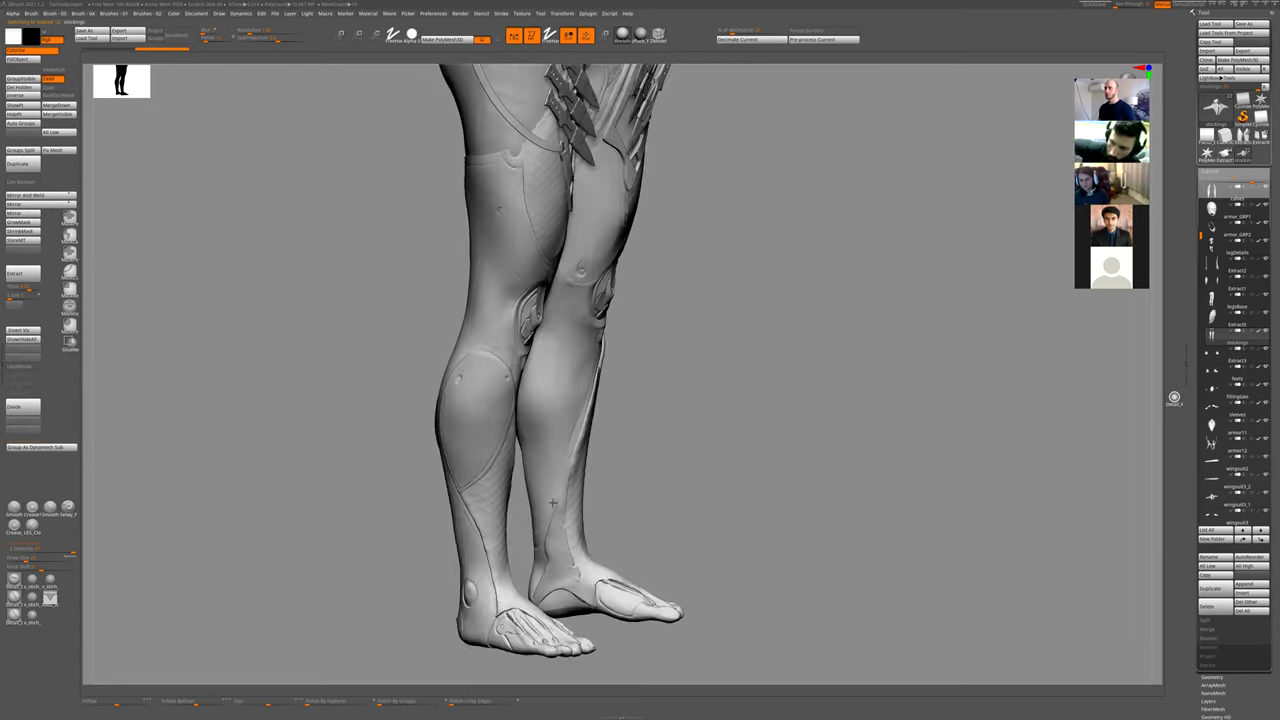
pyautogui.moveTo(552, 503); pyautogui.dragTo(548, 531, button='right')
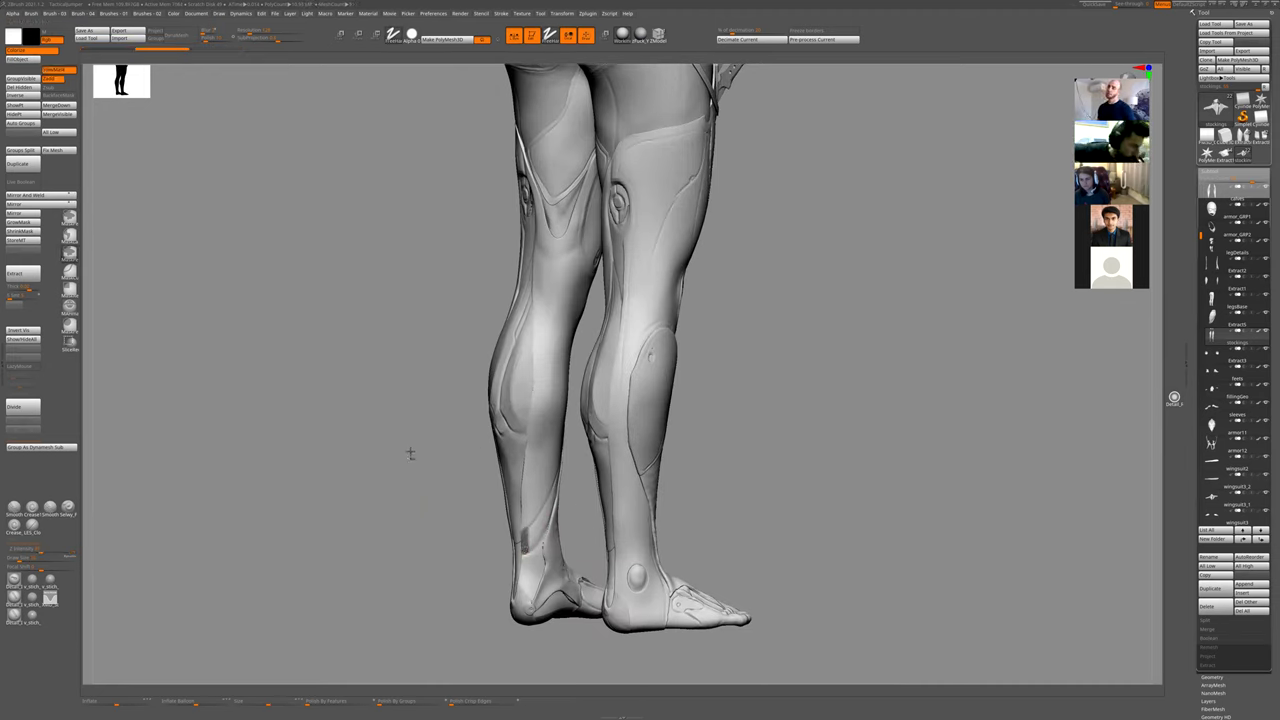
pyautogui.press('d')
pyautogui.keyDown('shift'); pyautogui.moveTo(592, 515); pyautogui.dragTo(527, 545, button='right'); pyautogui.keyUp('shift')
pyautogui.press('d')
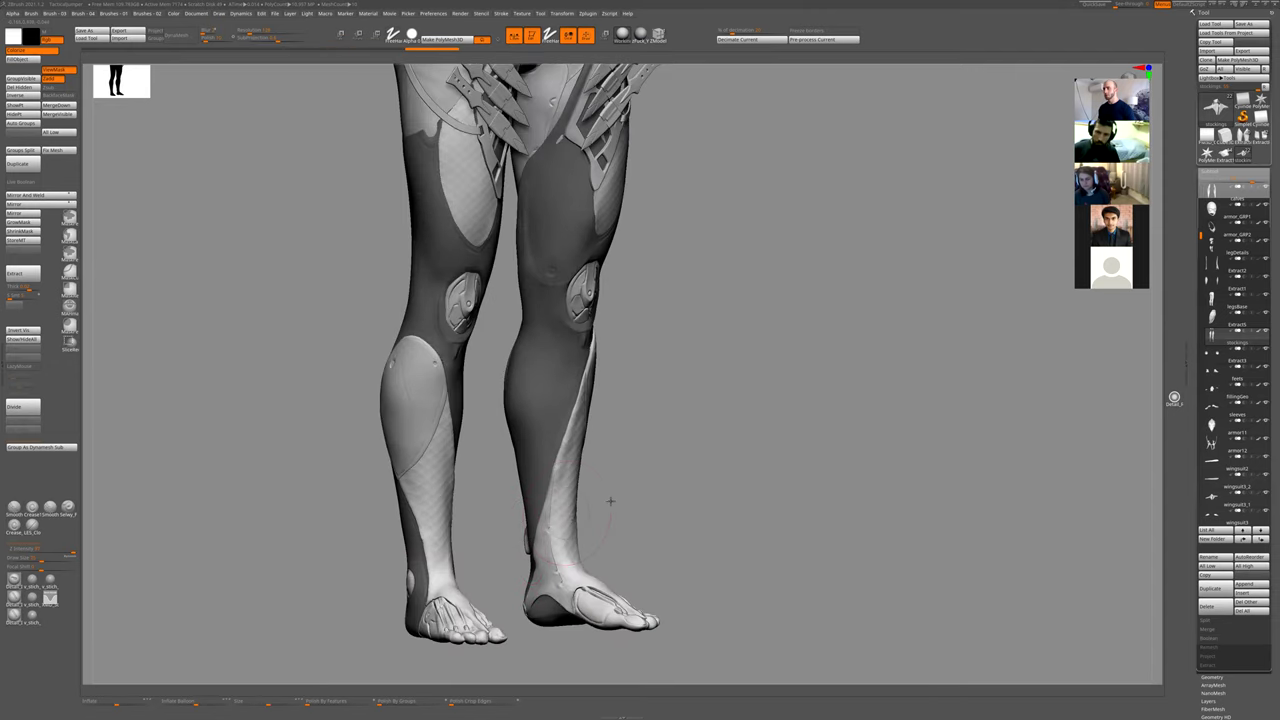
pyautogui.moveTo(608, 503); pyautogui.dragTo(573, 569, button='right')
pyautogui.moveTo(680, 486); pyautogui.dragTo(709, 594, button='right')
# - Bring the whole figure into view and mask a small patch on the stockings' shin just below the kneecap detail
pyautogui.press('f')
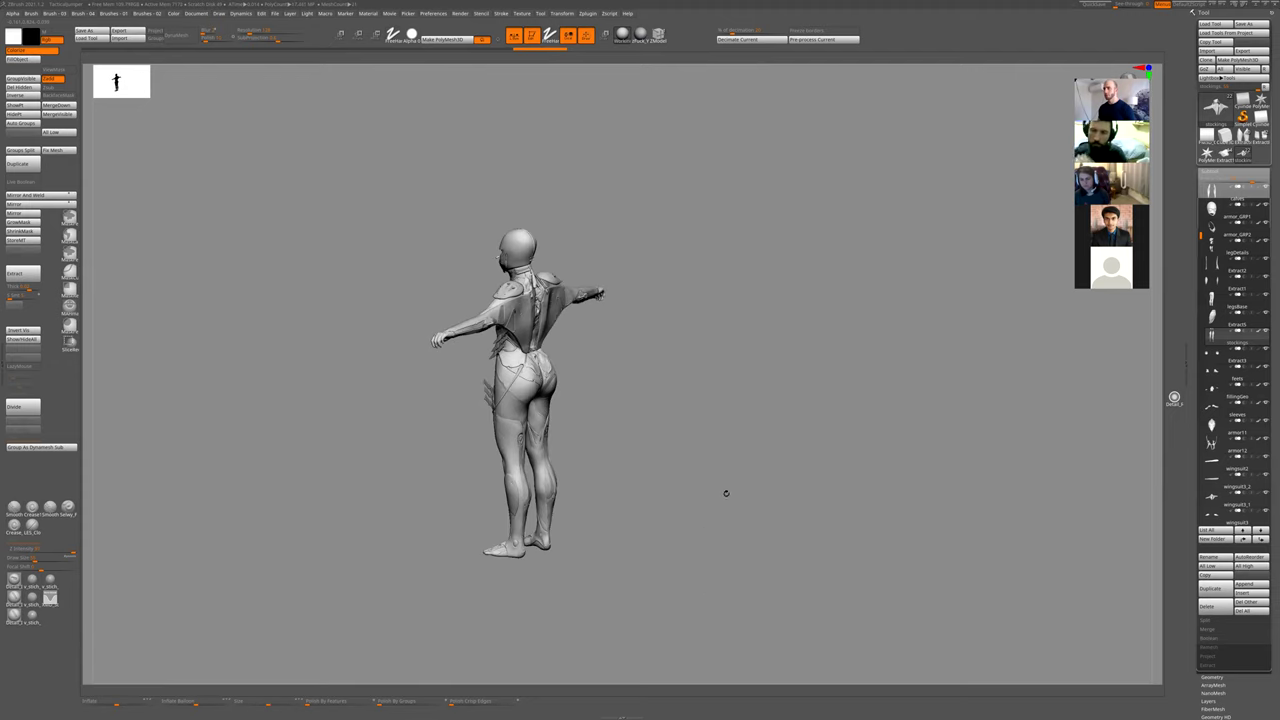
pyautogui.press('f')
pyautogui.moveTo(749, 451); pyautogui.dragTo(682, 300, button='right')
pyautogui.press('f')
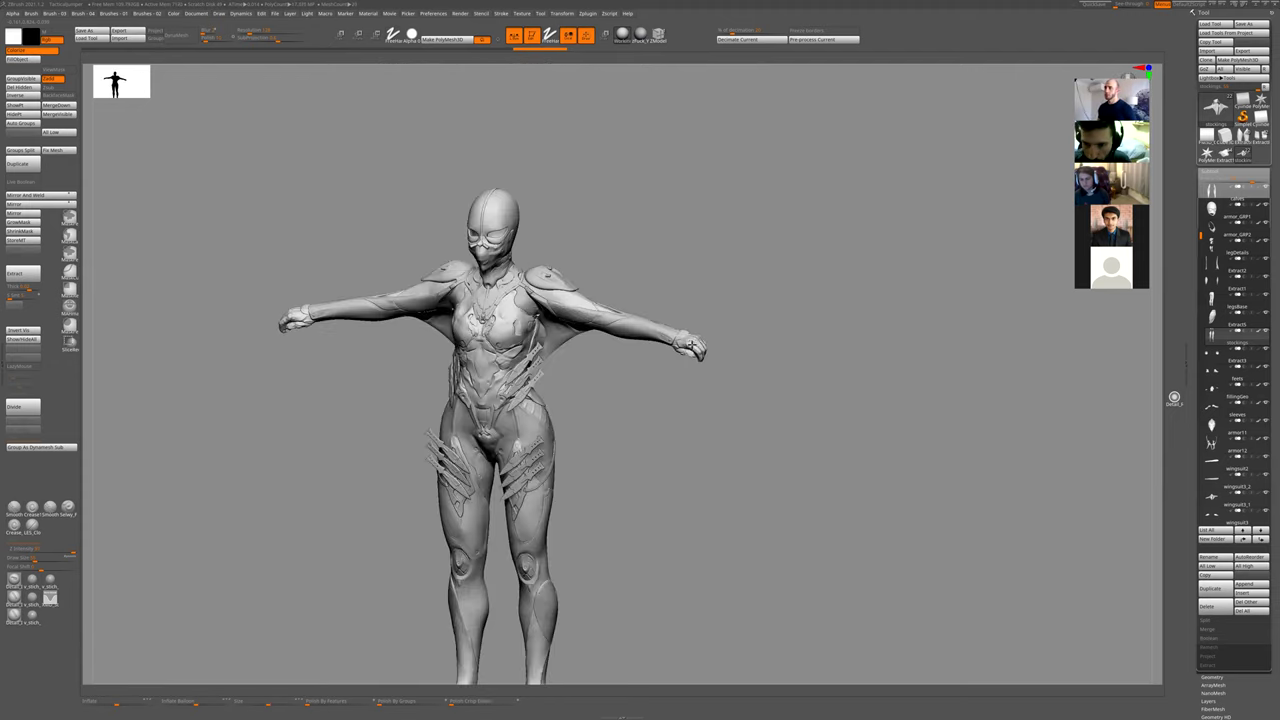
pyautogui.keyDown('alt'); pyautogui.moveTo(645, 518); pyautogui.dragTo(649, 350, button='right'); pyautogui.keyUp('alt')
pyautogui.keyDown('ctrl'); pyautogui.moveTo(650, 415); pyautogui.dragTo(585, 228, button='right'); pyautogui.keyUp('ctrl')
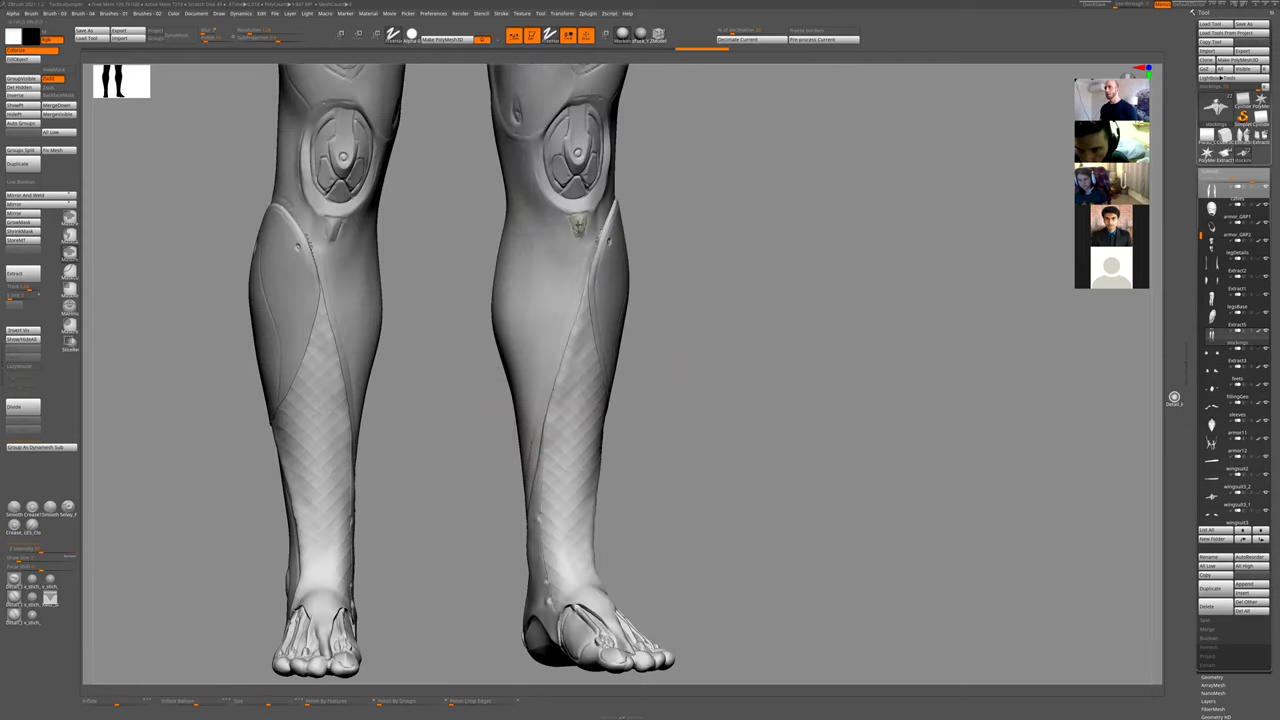
pyautogui.keyDown('ctrl'); pyautogui.moveTo(577, 223); pyautogui.dragTo(586, 234); pyautogui.keyUp('ctrl')
# - Select the legs base and mask the centre of the oval detail on the back of the leg
pyautogui.keyDown('ctrl'); pyautogui.moveTo(700, 225); pyautogui.dragTo(728, 334, button='right'); pyautogui.keyUp('ctrl')
pyautogui.keyDown('alt'); pyautogui.moveTo(728, 334); pyautogui.dragTo(731, 547, button='right'); pyautogui.keyUp('alt')
pyautogui.moveTo(712, 375)
pyautogui.mouseDown(button='right')
pyautogui.moveTo(707, 286)
pyautogui.moveTo(761, 314)
pyautogui.moveTo(779, 355)
pyautogui.mouseUp(button='right')
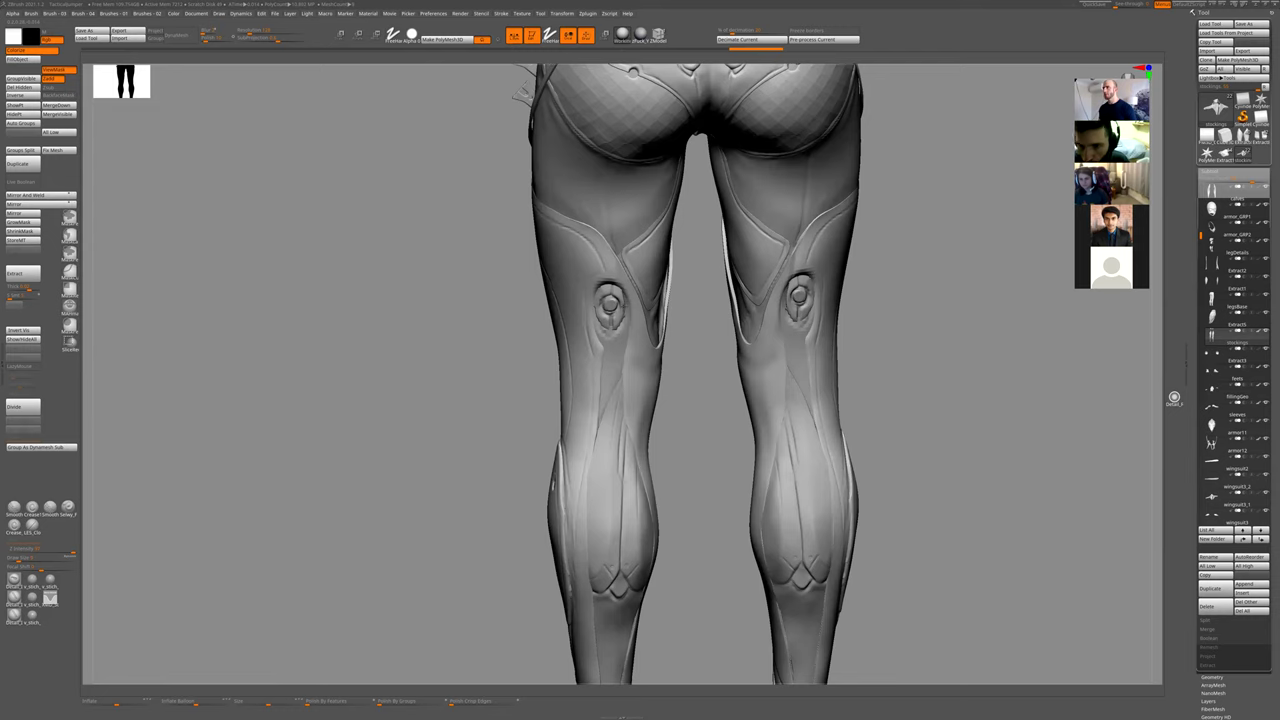
pyautogui.keyDown('ctrl'); pyautogui.moveTo(612, 270); pyautogui.dragTo(612, 317, button='right'); pyautogui.keyUp('ctrl')
pyautogui.keyDown('alt'); pyautogui.click(606, 344); pyautogui.keyUp('alt')
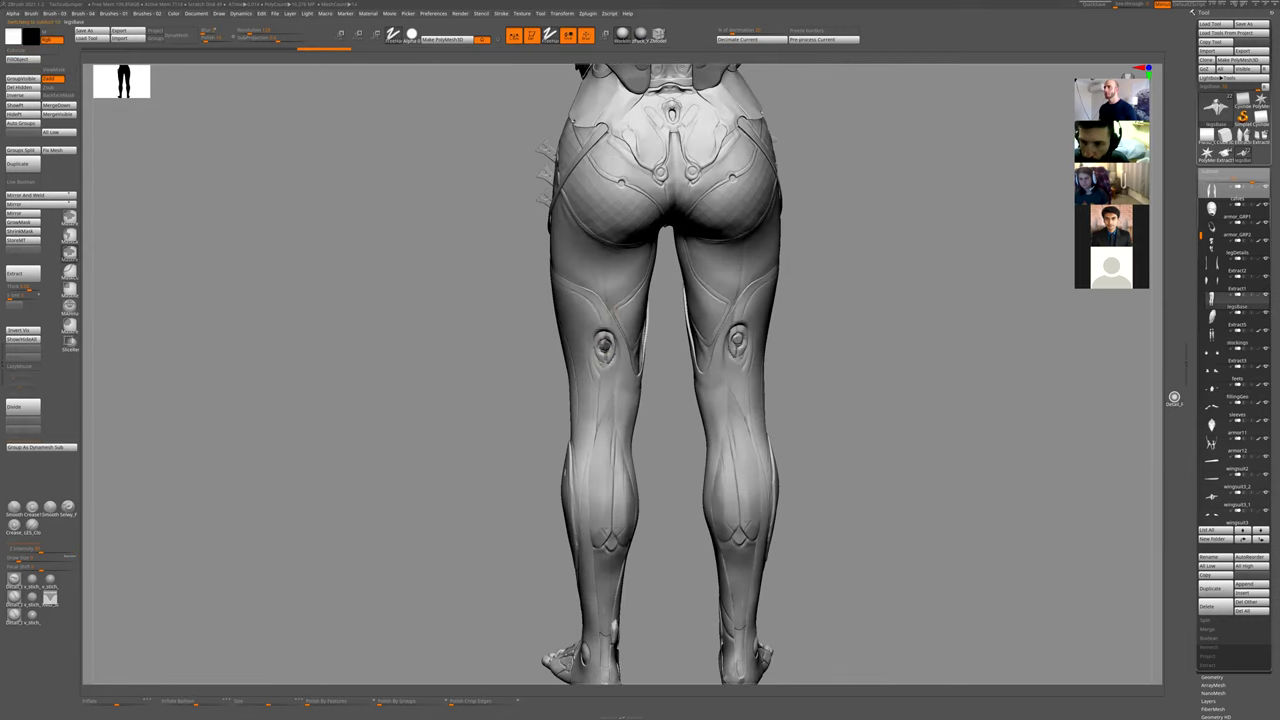
pyautogui.hotkey('ctrl', 'shift', 'z')
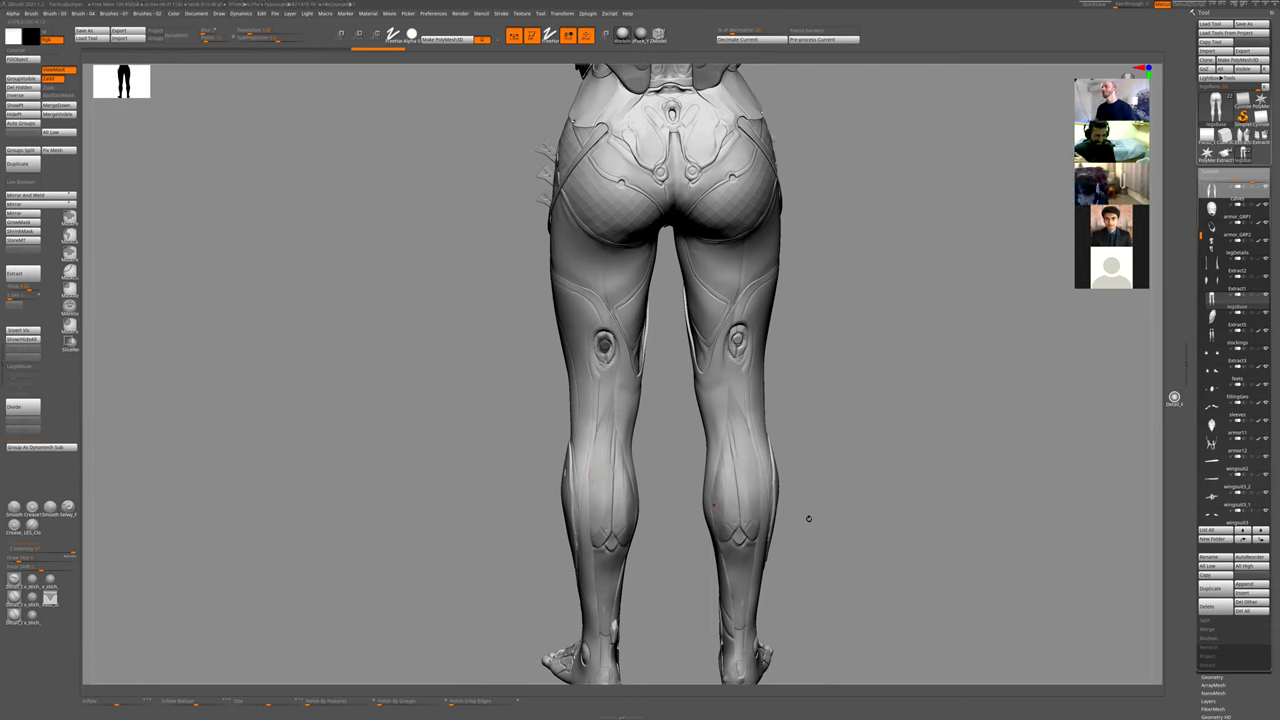
# - Select the calves subtool and mask the diamond-shaped detail at the lower end of the calf panel
pyautogui.moveTo(826, 461); pyautogui.dragTo(808, 582)
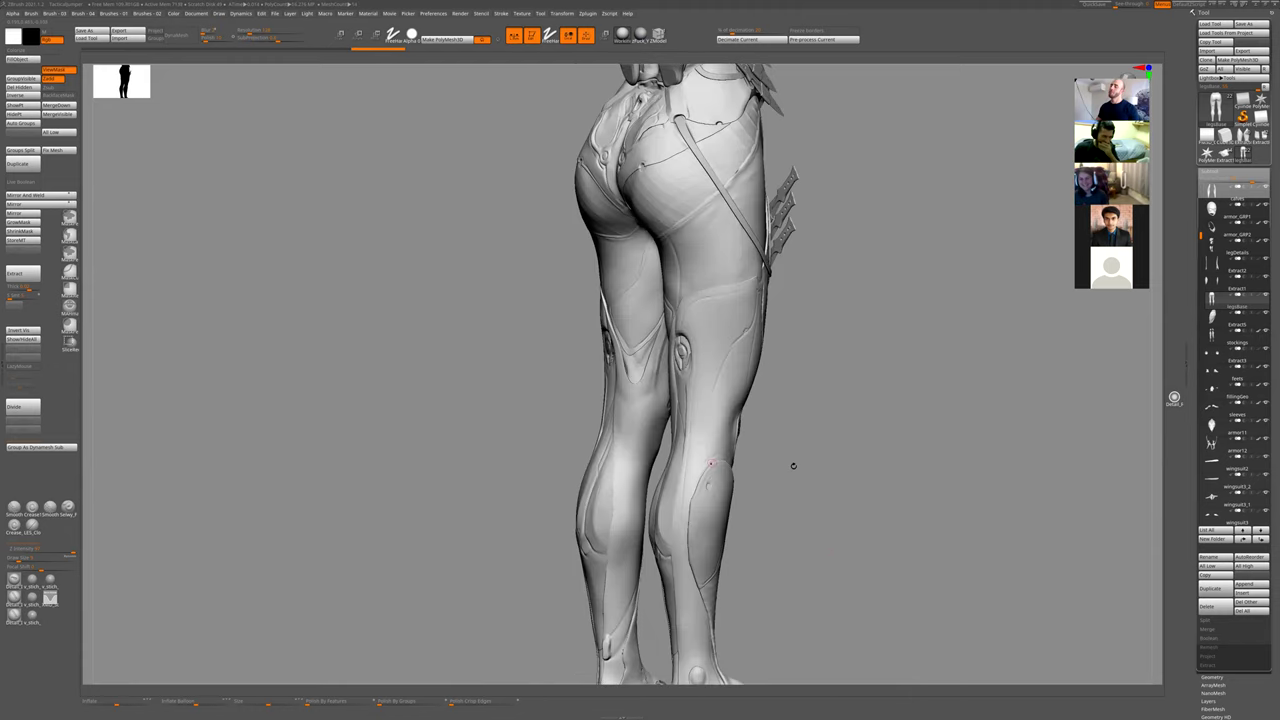
pyautogui.keyDown('alt'); pyautogui.moveTo(766, 425); pyautogui.dragTo(800, 487); pyautogui.keyUp('alt')
pyautogui.keyDown('alt'); pyautogui.click(599, 476); pyautogui.keyUp('alt')
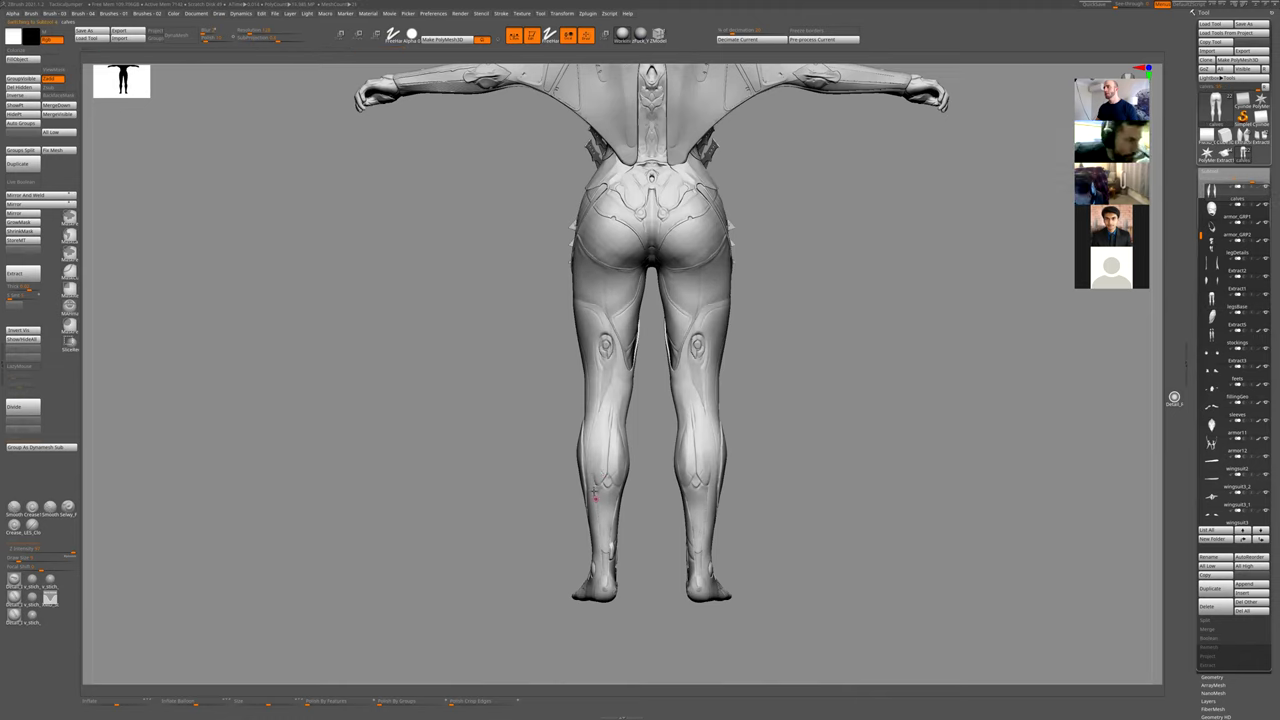
pyautogui.keyDown('ctrl'); pyautogui.moveTo(607, 479); pyautogui.dragTo(609, 475); pyautogui.keyUp('ctrl')
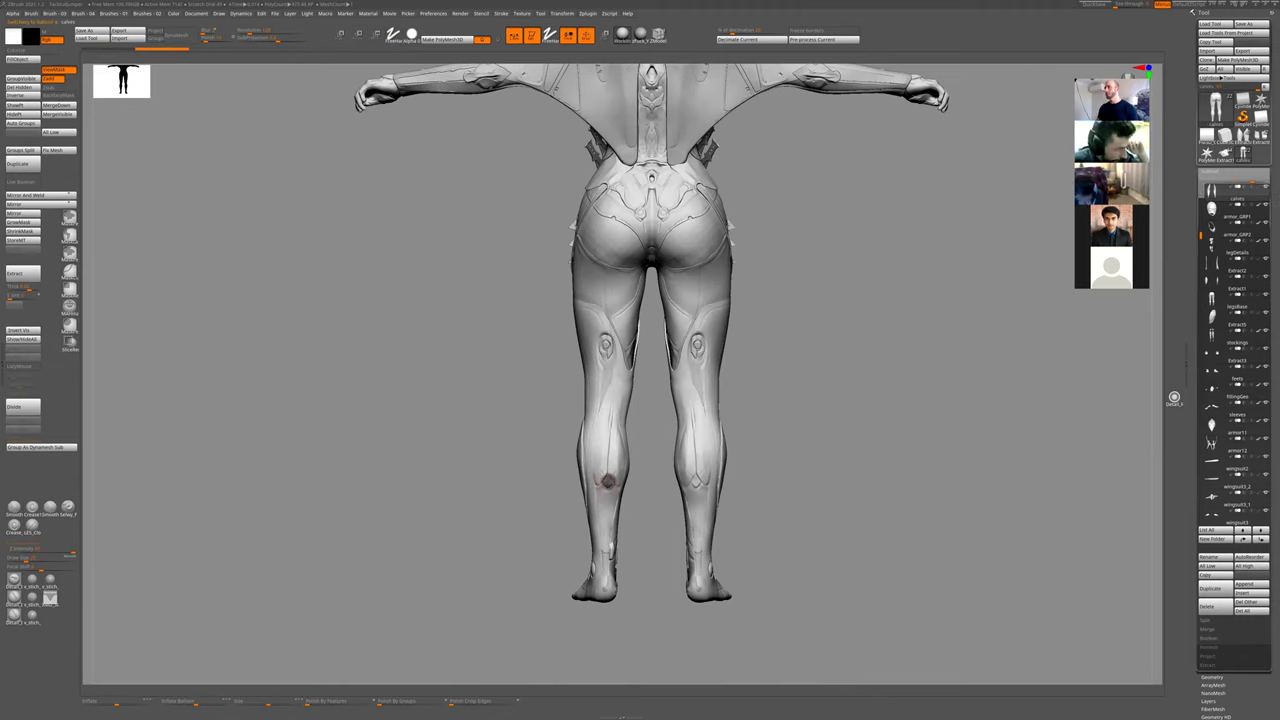
# - Review the legs and upper back from behind, and select the elbow detail piece on the arm
pyautogui.moveTo(820, 402); pyautogui.dragTo(793, 393)
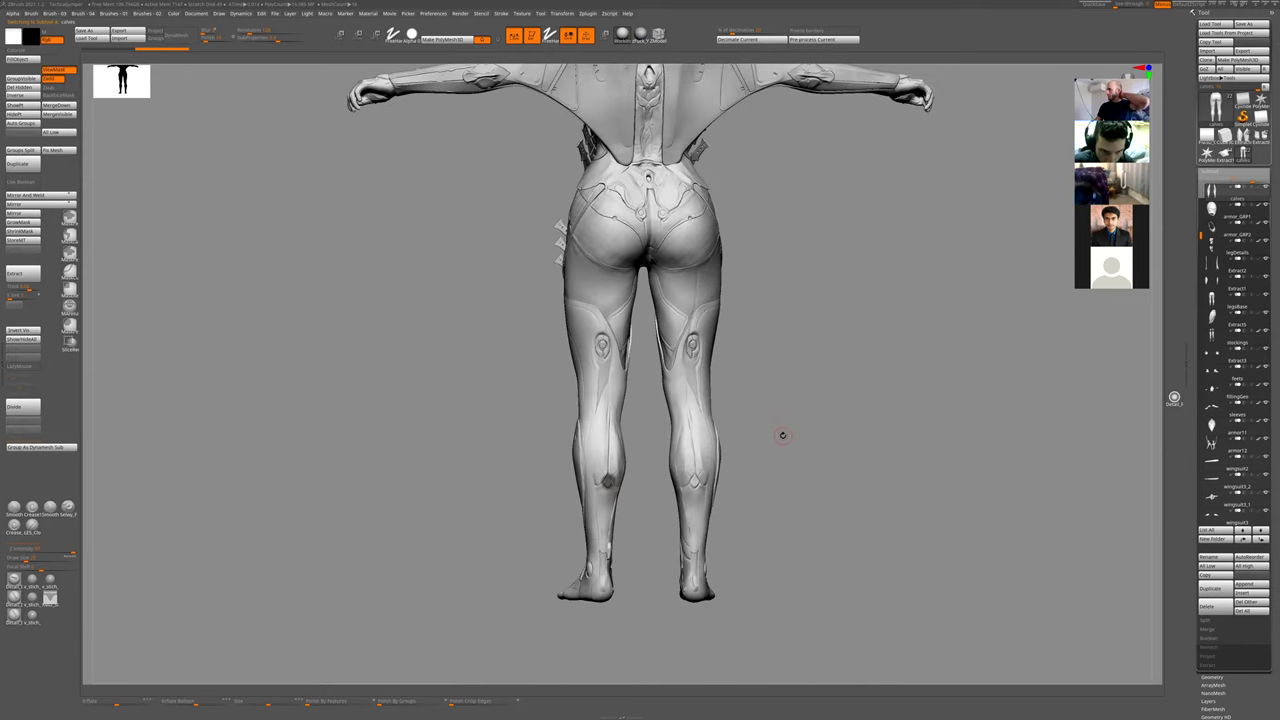
pyautogui.moveTo(791, 490); pyautogui.dragTo(798, 492)
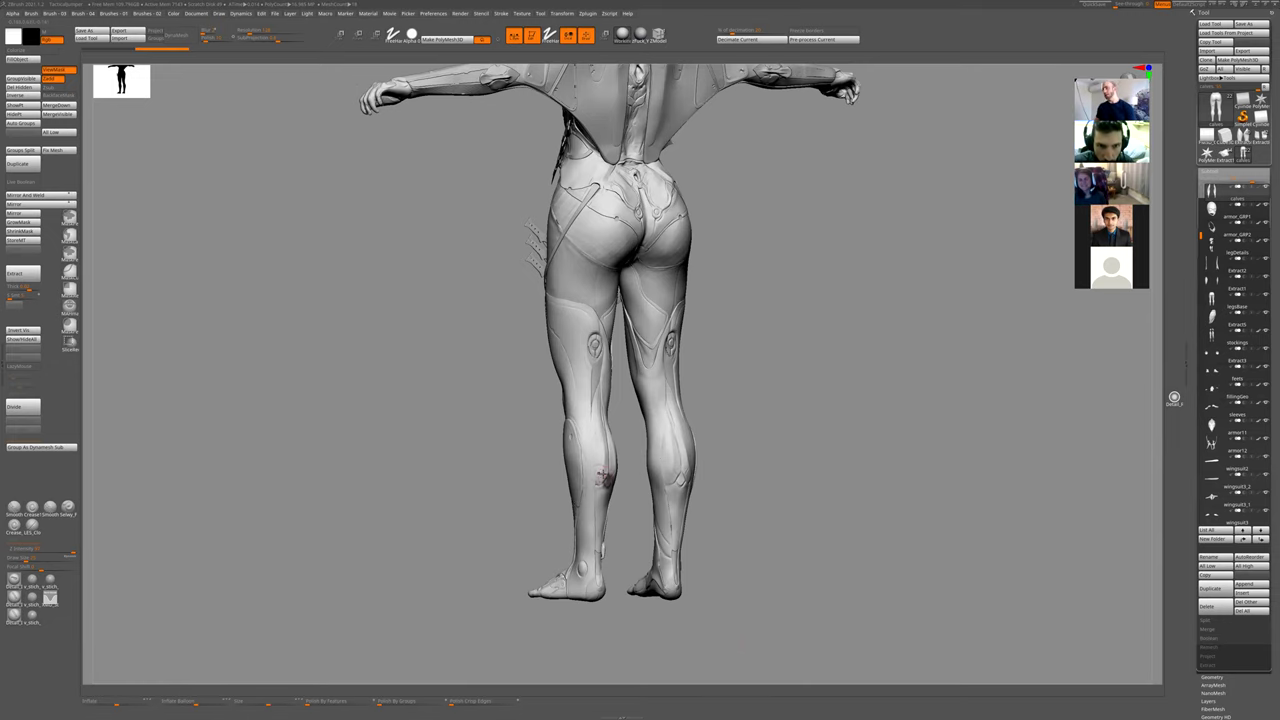
pyautogui.keyDown('alt'); pyautogui.moveTo(863, 269); pyautogui.dragTo(865, 405); pyautogui.keyUp('alt')
pyautogui.keyDown('alt'); pyautogui.moveTo(851, 209); pyautogui.dragTo(869, 509); pyautogui.keyUp('alt')
pyautogui.keyDown('shift'); pyautogui.moveTo(886, 407); pyautogui.dragTo(866, 383); pyautogui.keyUp('shift')
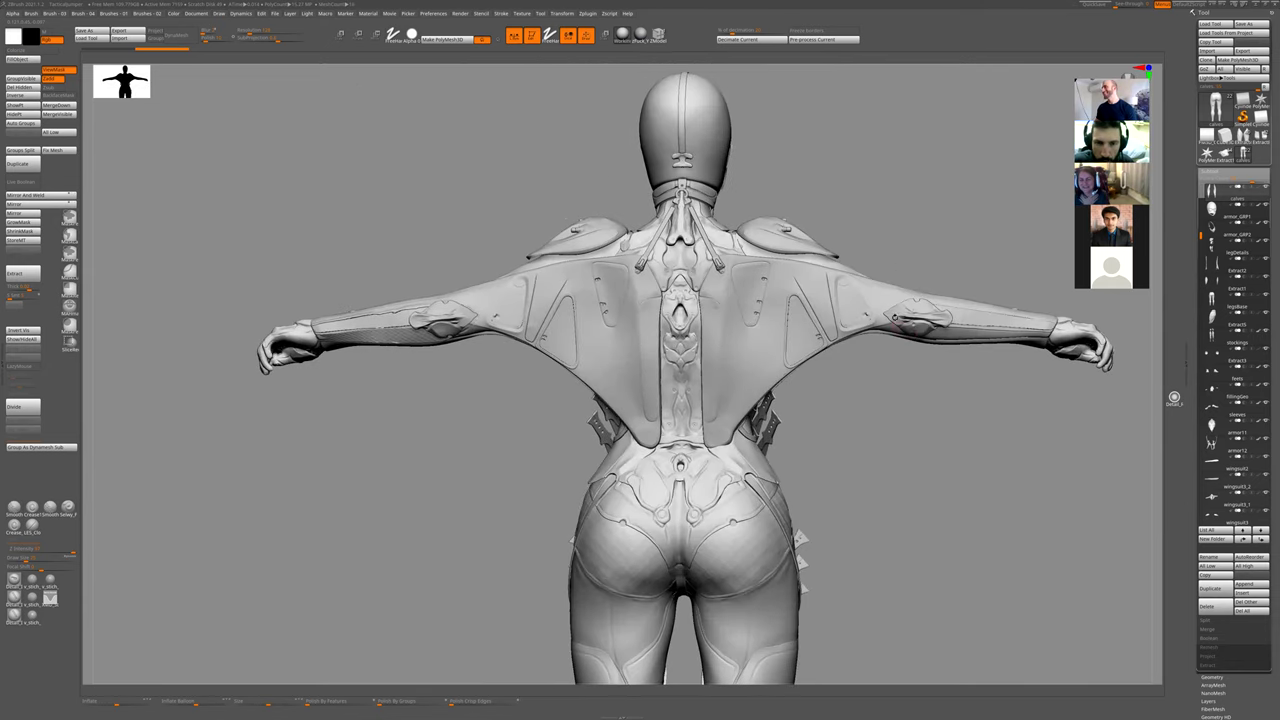
pyautogui.keyDown('alt'); pyautogui.click(900, 304); pyautogui.keyUp('alt')
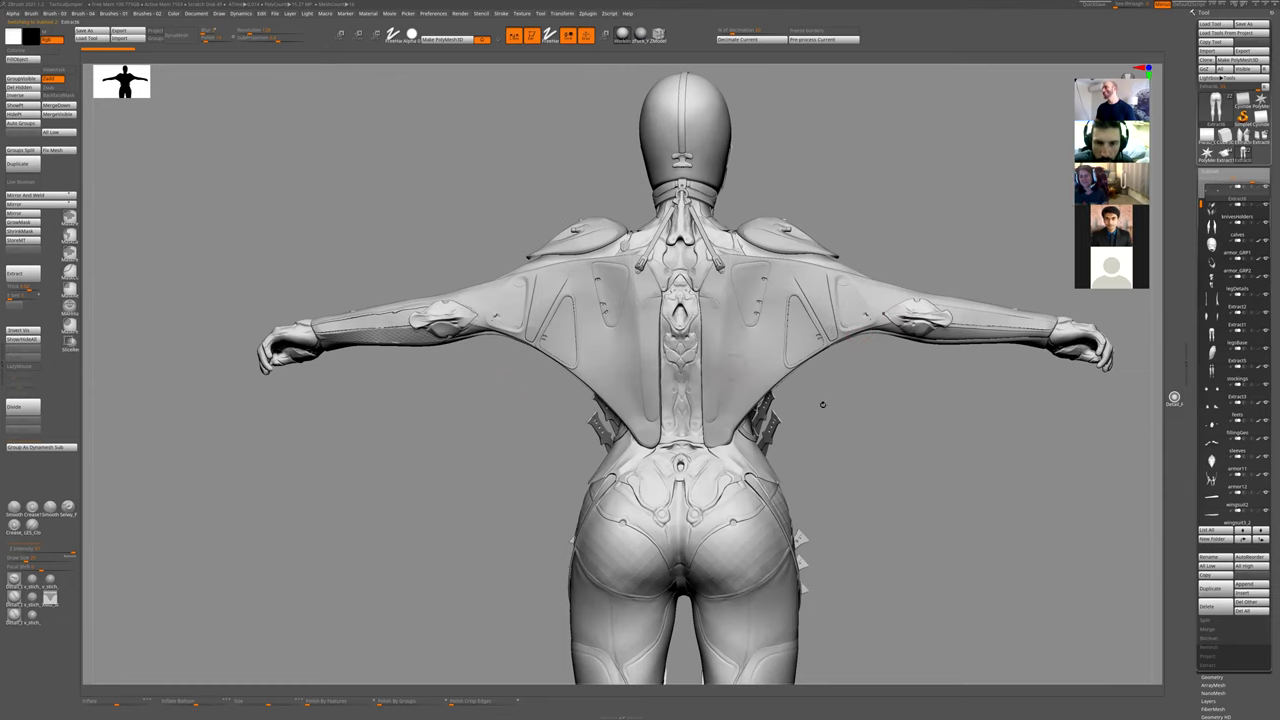
# - Select the armor11 subtool and mask three small spots down the centre of the spine
pyautogui.keyDown('alt'); pyautogui.moveTo(834, 404); pyautogui.dragTo(829, 391); pyautogui.keyUp('alt')
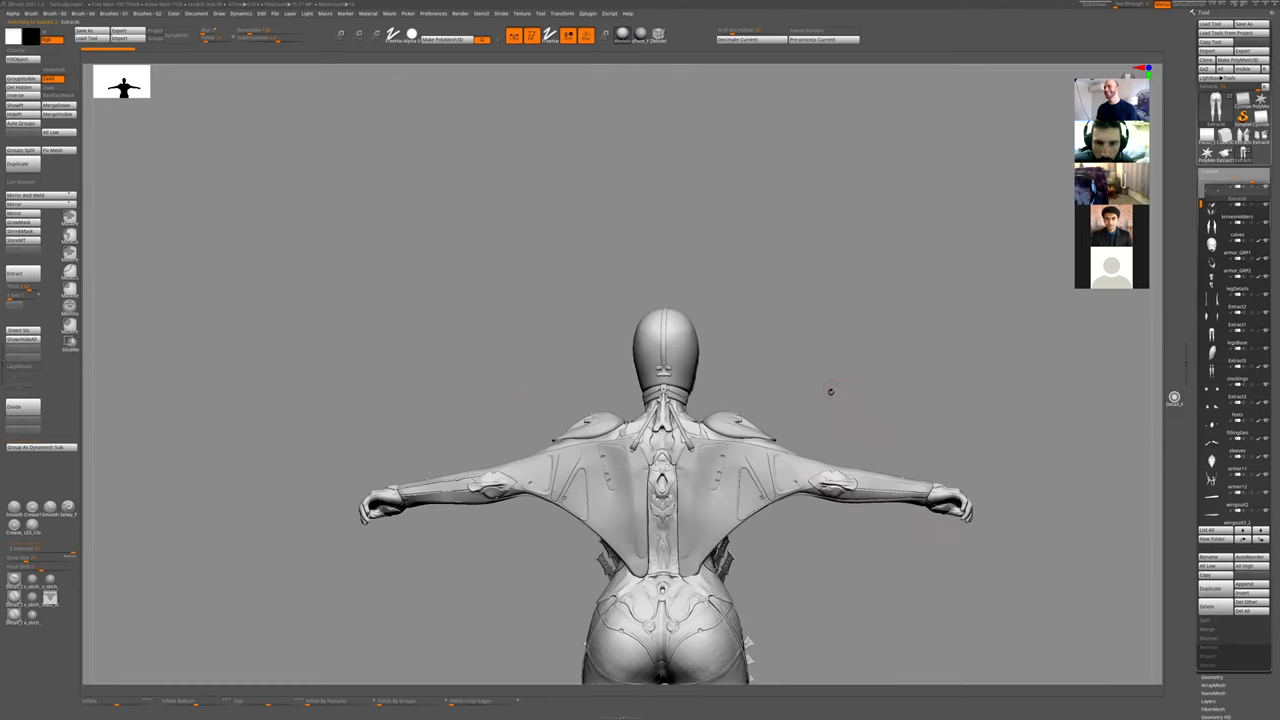
pyautogui.keyDown('alt'); pyautogui.moveTo(876, 613); pyautogui.dragTo(843, 403); pyautogui.keyUp('alt')
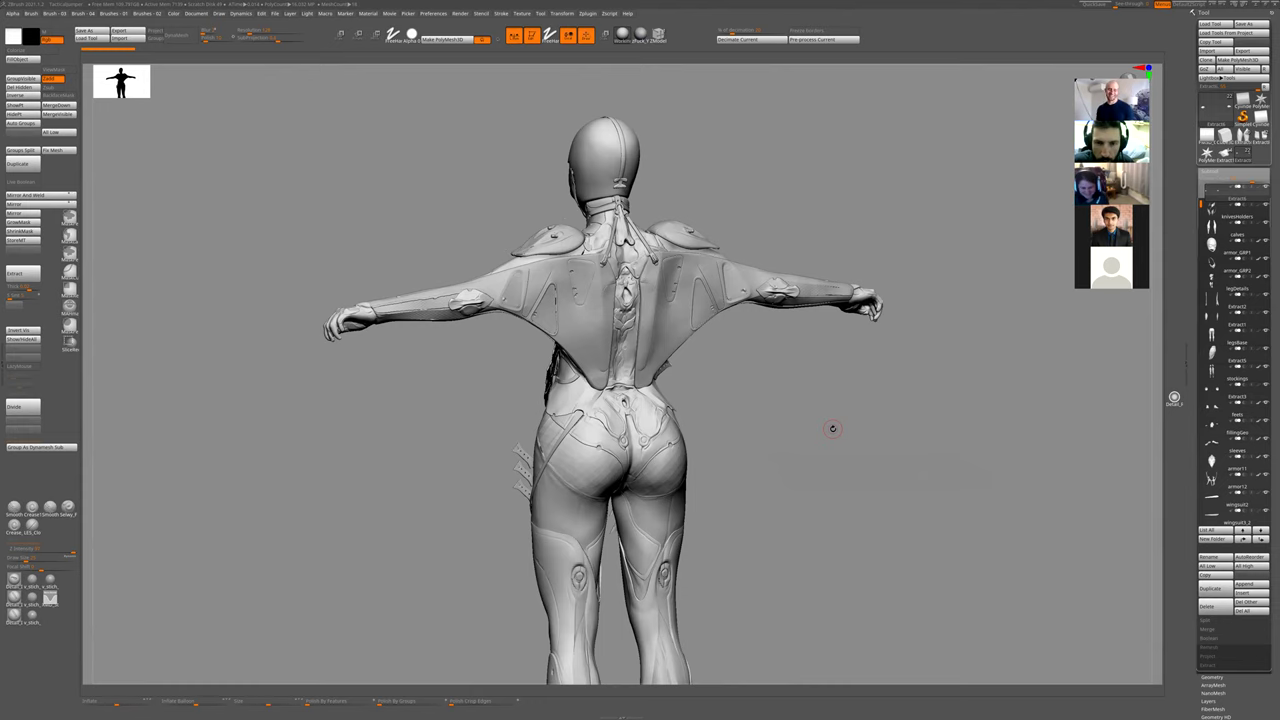
pyautogui.moveTo(781, 416); pyautogui.dragTo(645, 327)
pyautogui.moveTo(865, 380); pyautogui.dragTo(829, 434)
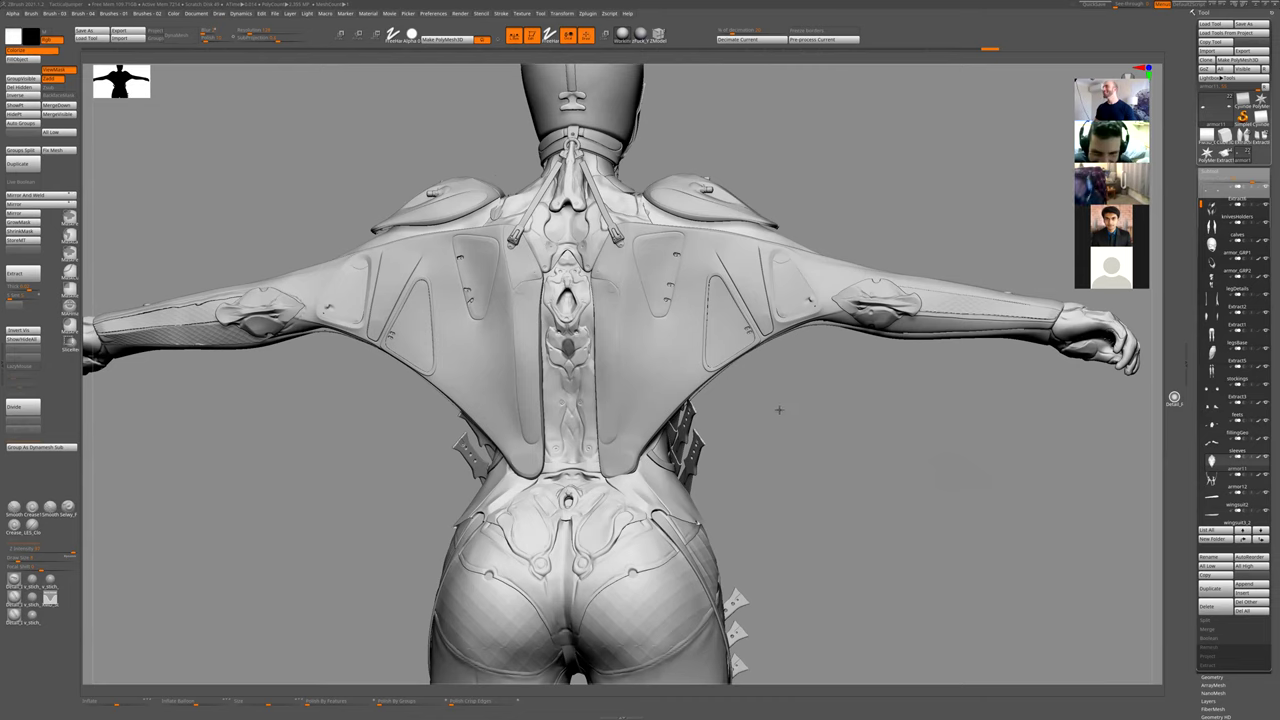
pyautogui.press('f')
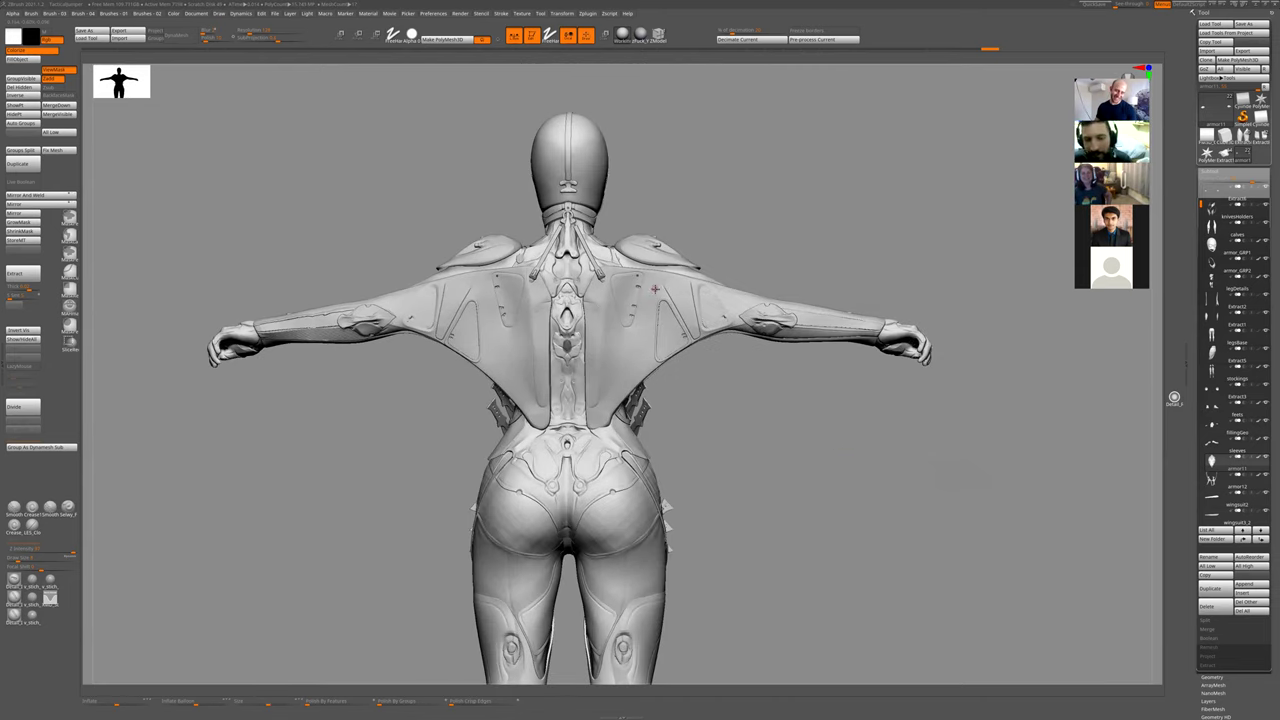
pyautogui.keyDown('ctrl'); pyautogui.moveTo(816, 399); pyautogui.dragTo(806, 430, button='right'); pyautogui.keyUp('ctrl')
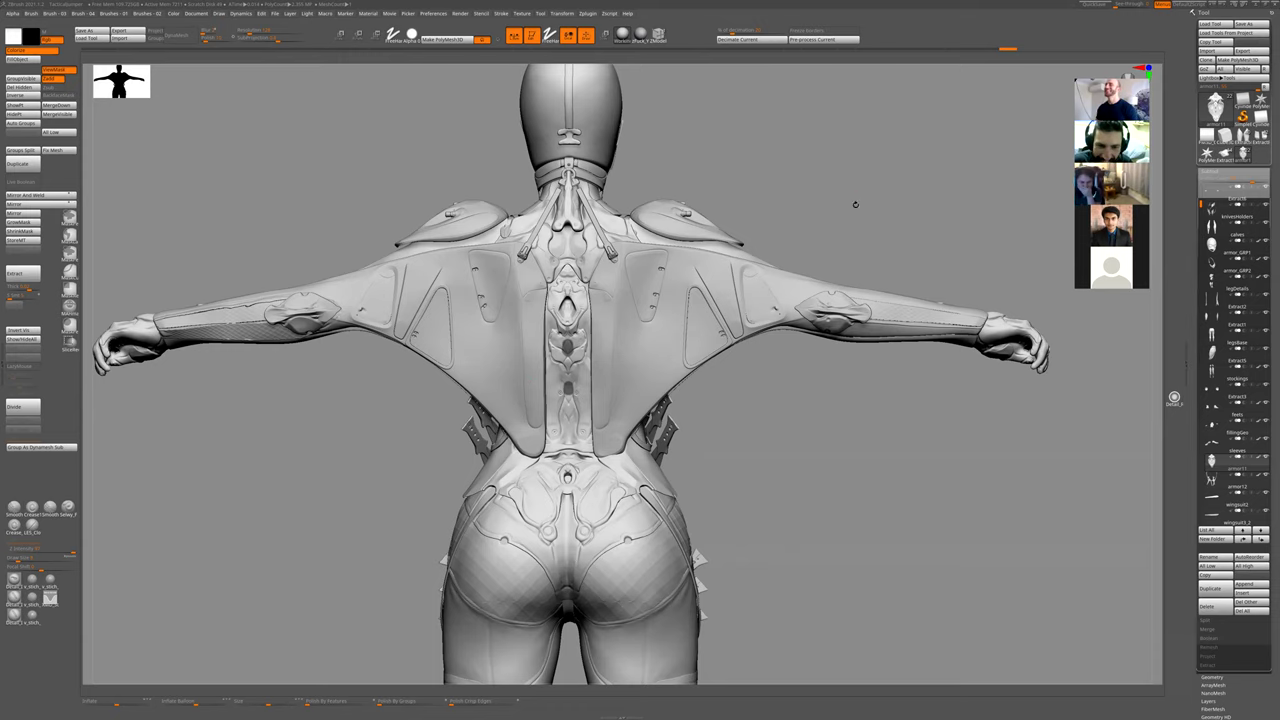
pyautogui.moveTo(791, 380)
pyautogui.mouseDown()
pyautogui.moveTo(837, 417)
pyautogui.moveTo(798, 420)
pyautogui.moveTo(843, 423)
pyautogui.moveTo(835, 413)
pyautogui.mouseUp()
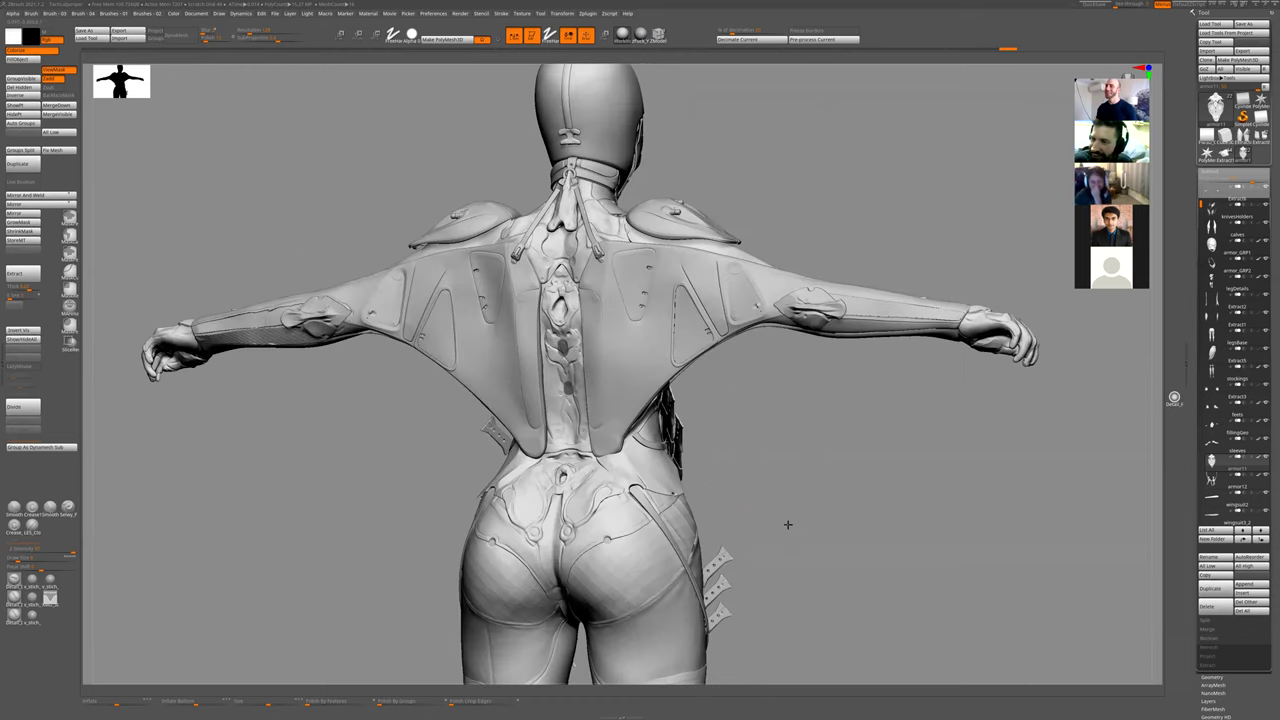
pyautogui.moveTo(787, 524); pyautogui.dragTo(682, 428)
pyautogui.moveTo(741, 483); pyautogui.dragTo(820, 391)
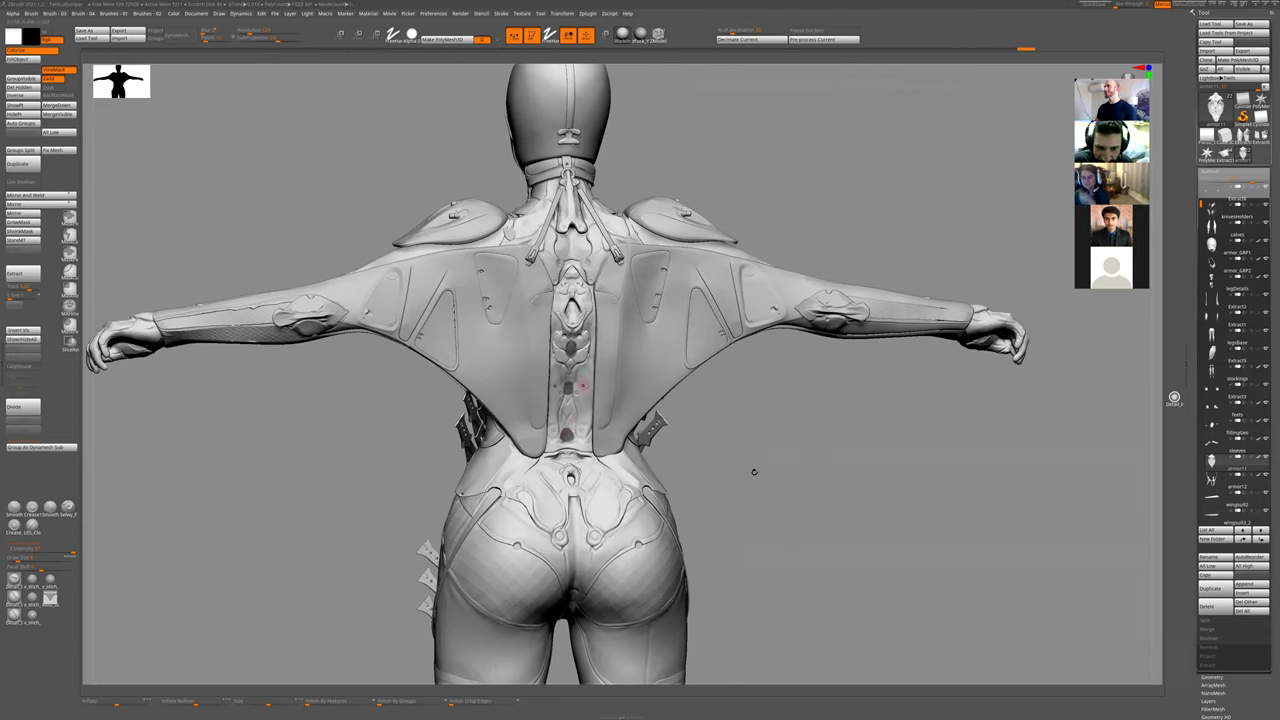
# - Select the stockings subtool and mask a small spot on the side of the hip, above the thigh strap
pyautogui.moveTo(833, 521)
pyautogui.mouseDown()
pyautogui.moveTo(777, 509)
pyautogui.moveTo(754, 446)
pyautogui.moveTo(723, 427)
pyautogui.moveTo(688, 461)
pyautogui.mouseUp()
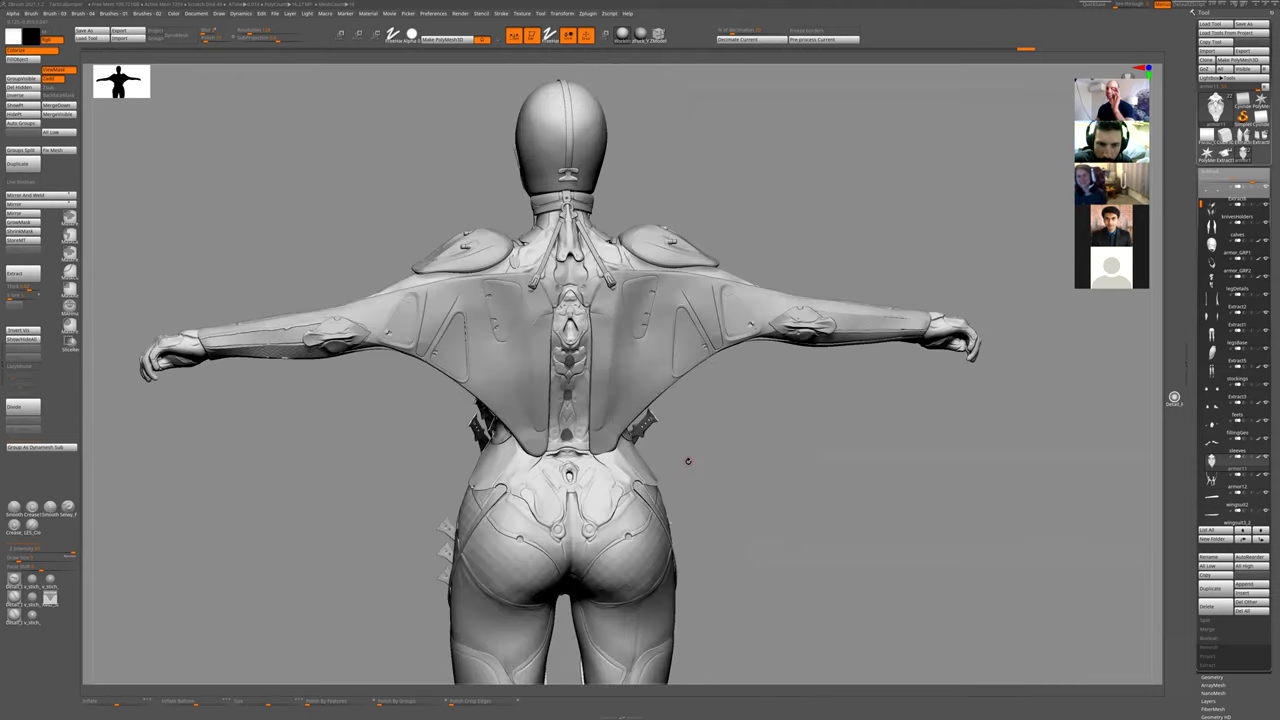
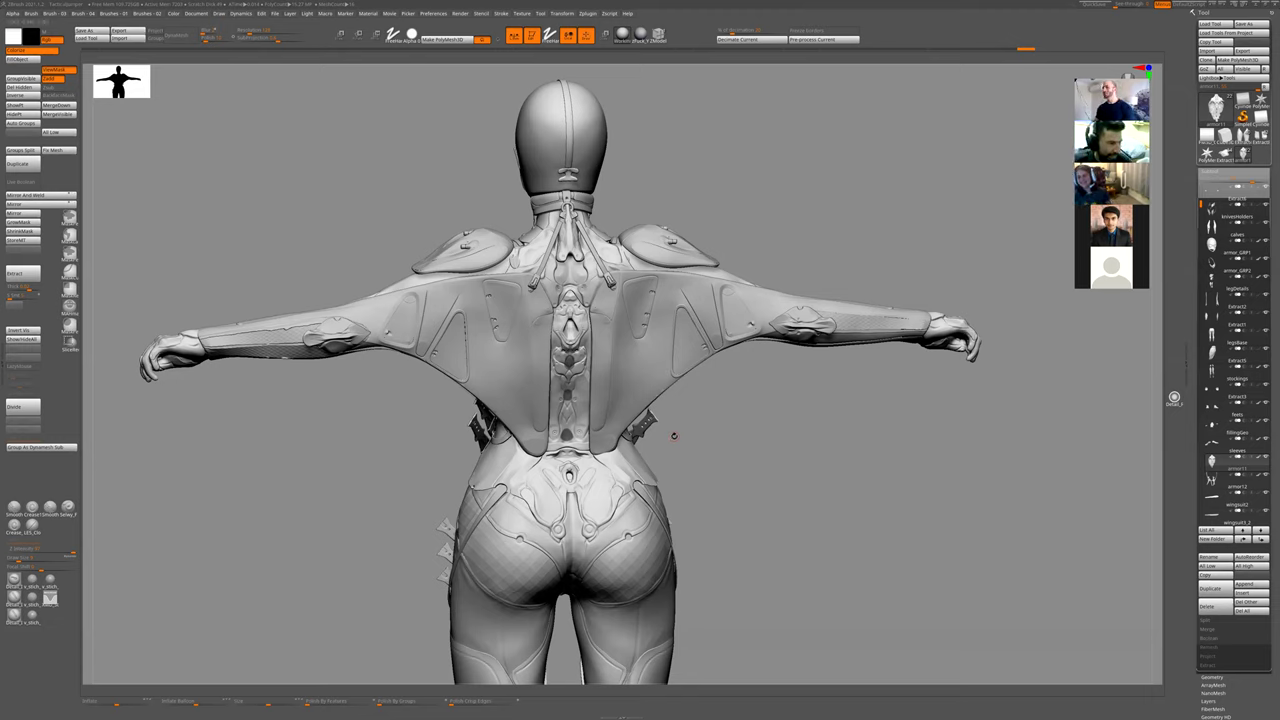
pyautogui.moveTo(671, 444); pyautogui.dragTo(828, 447)
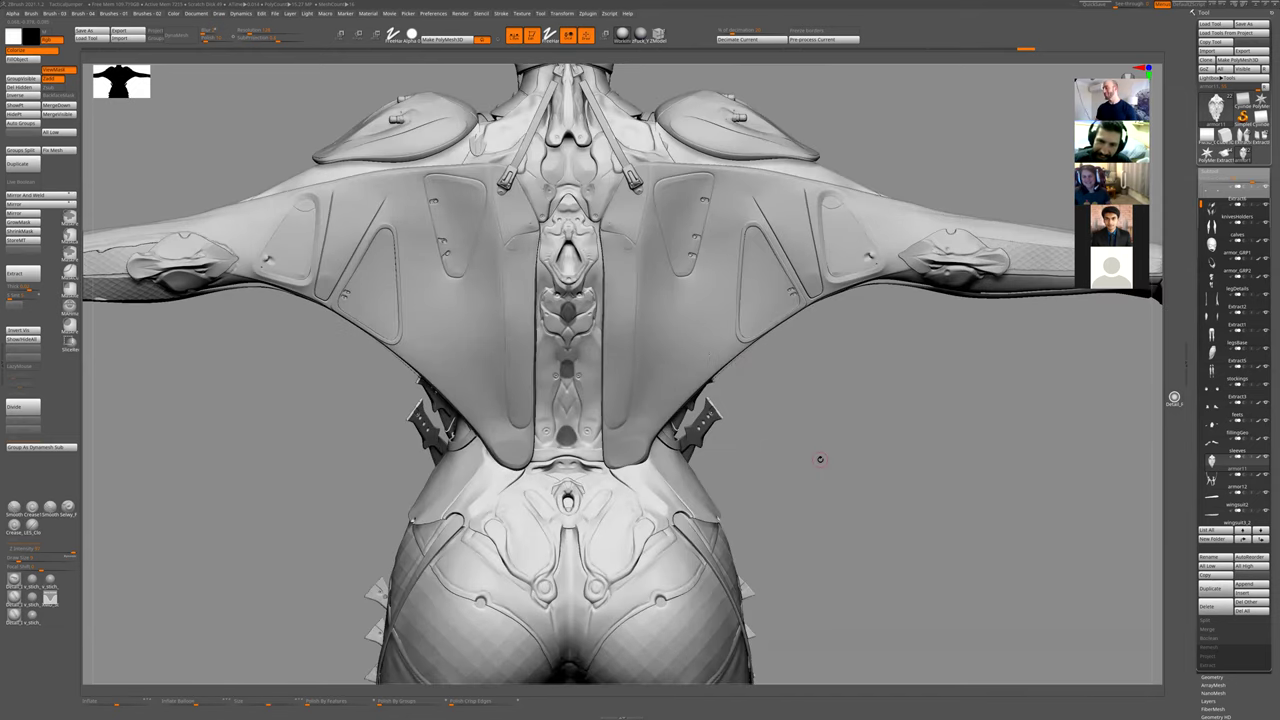
pyautogui.keyDown('alt'); pyautogui.click(591, 500); pyautogui.keyUp('alt')
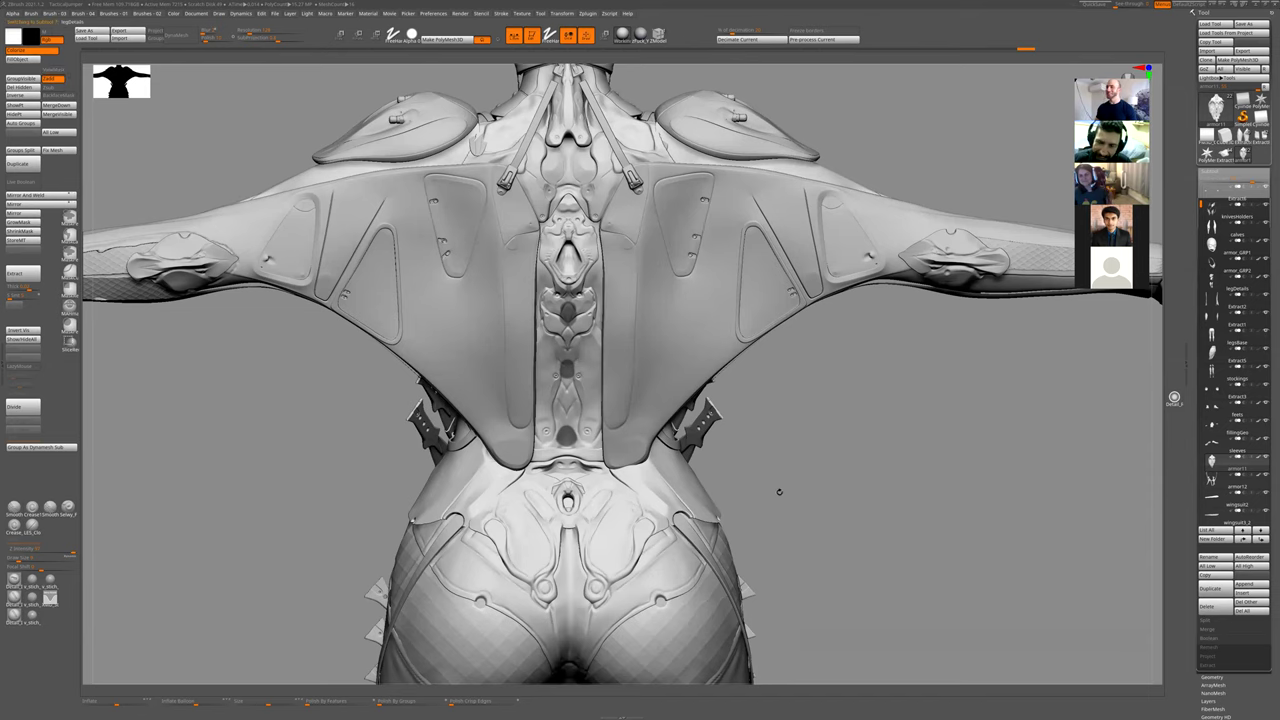
pyautogui.keyDown('alt'); pyautogui.moveTo(810, 500); pyautogui.dragTo(489, 489); pyautogui.keyUp('alt')
pyautogui.scroll(3, 711, 514)
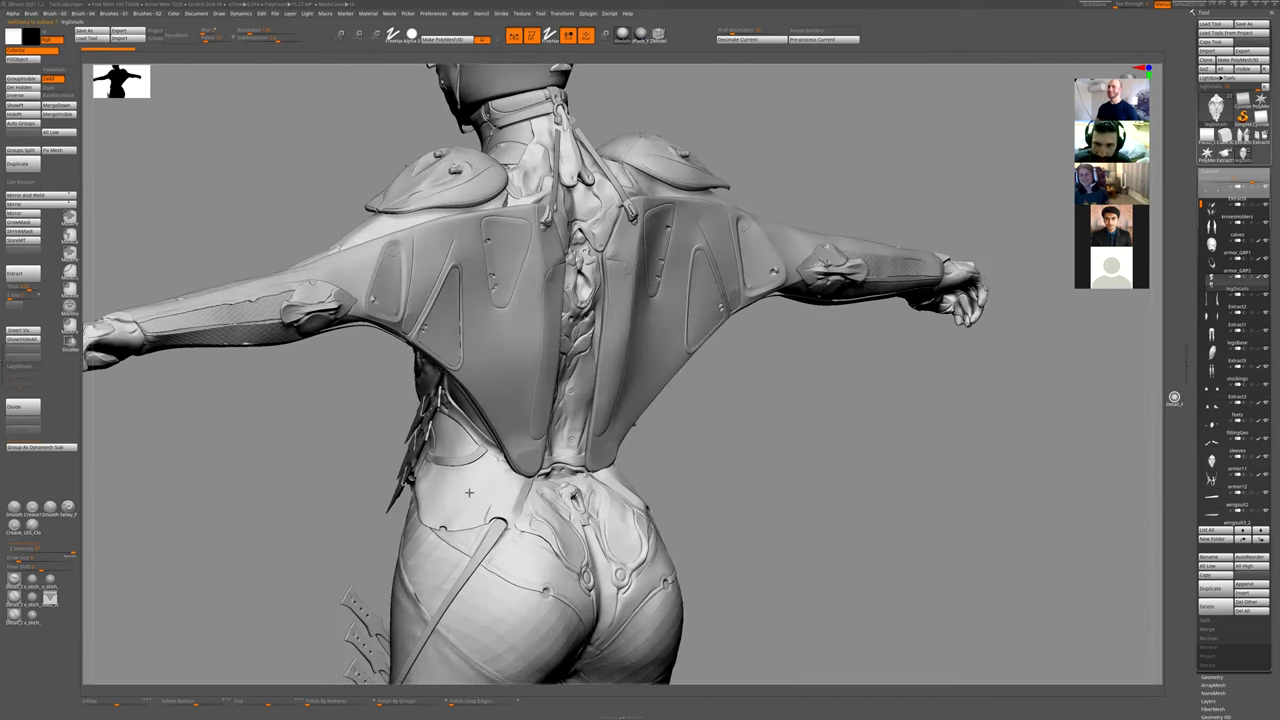
pyautogui.hotkey('alt', 's')
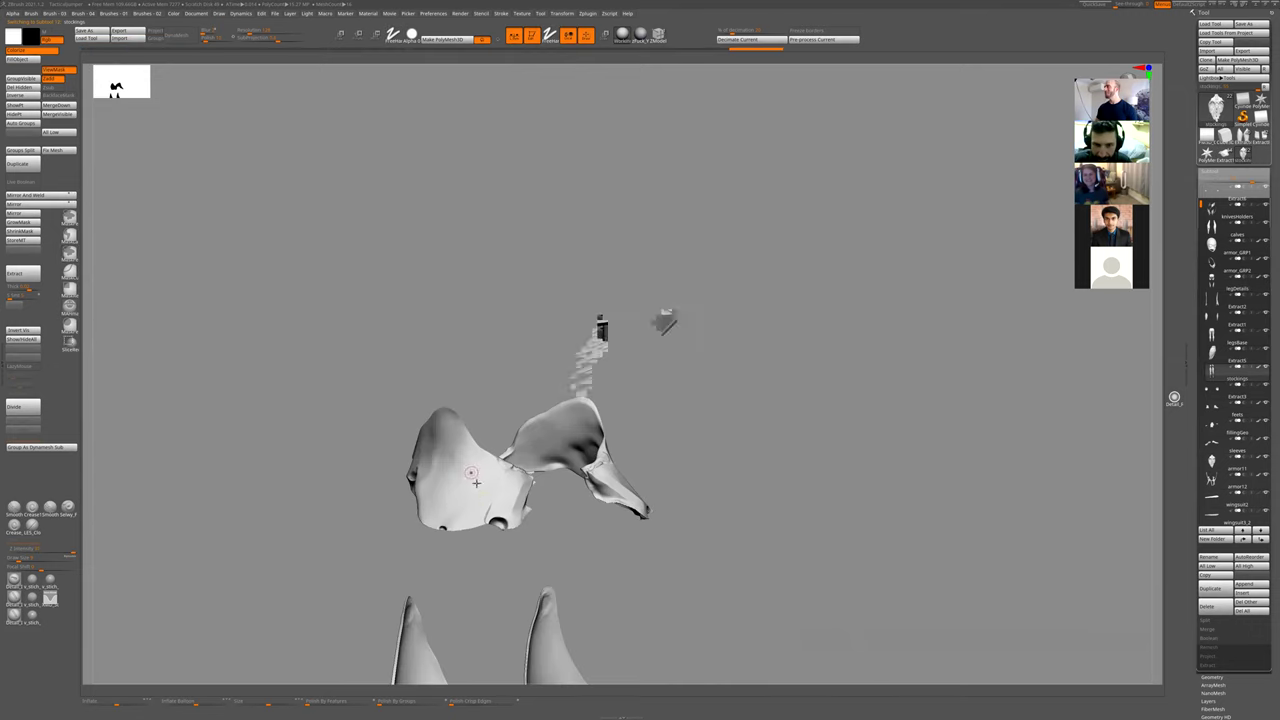
pyautogui.keyDown('ctrl'); pyautogui.moveTo(460, 489); pyautogui.dragTo(460, 487); pyautogui.keyUp('ctrl')
pyautogui.keyDown('ctrl'); pyautogui.moveTo(746, 469); pyautogui.dragTo(713, 452, button='right'); pyautogui.keyUp('ctrl')
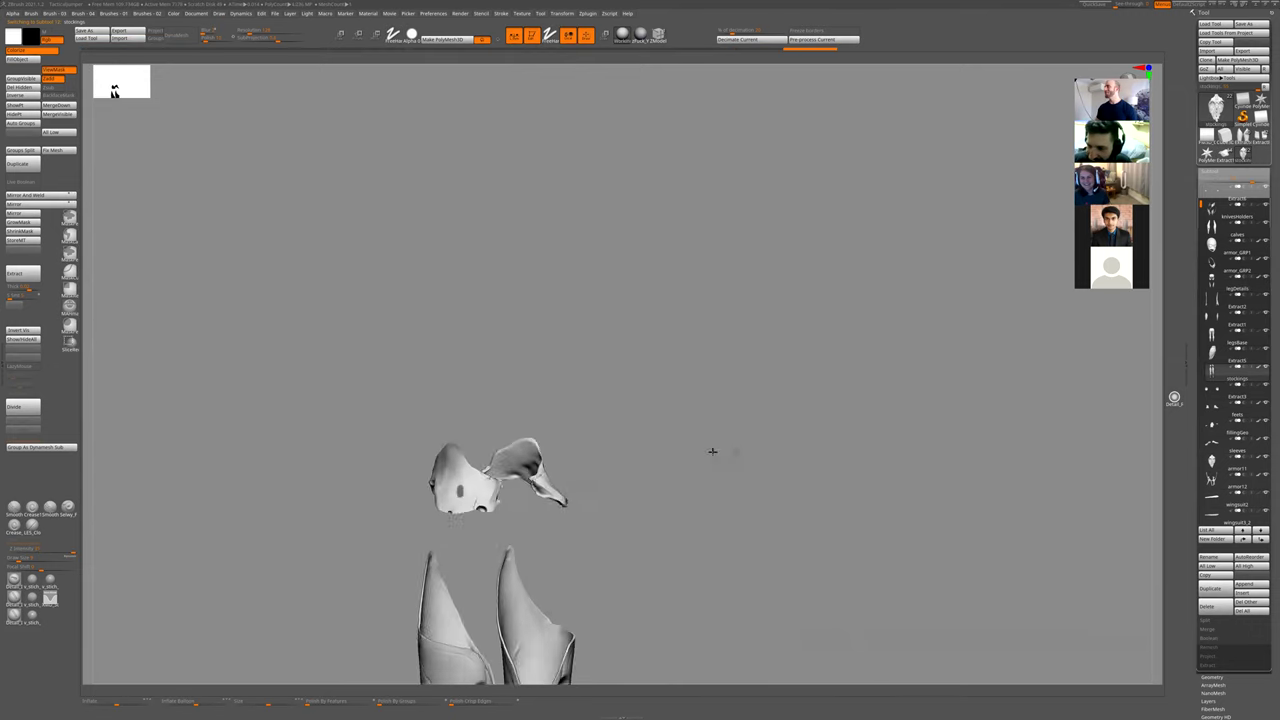
pyautogui.keyDown('ctrl'); pyautogui.keyDown('shift'); pyautogui.click(710, 445); pyautogui.keyUp('shift'); pyautogui.keyUp('ctrl')
pyautogui.keyDown('ctrl'); pyautogui.moveTo(828, 518); pyautogui.dragTo(786, 497, button='right'); pyautogui.keyUp('ctrl')
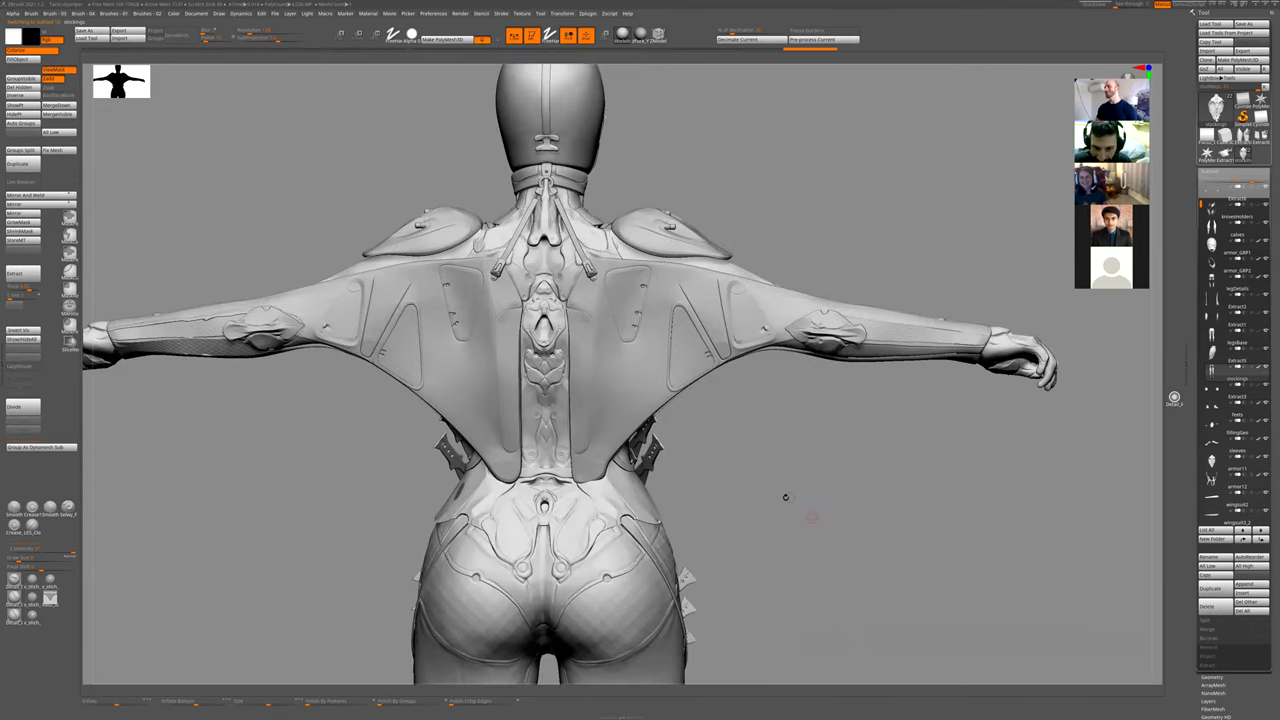
# - Mask an elongated spot on the rear side of the hip, just above the upper end of the thigh strap
pyautogui.moveTo(700, 512); pyautogui.dragTo(745, 530)
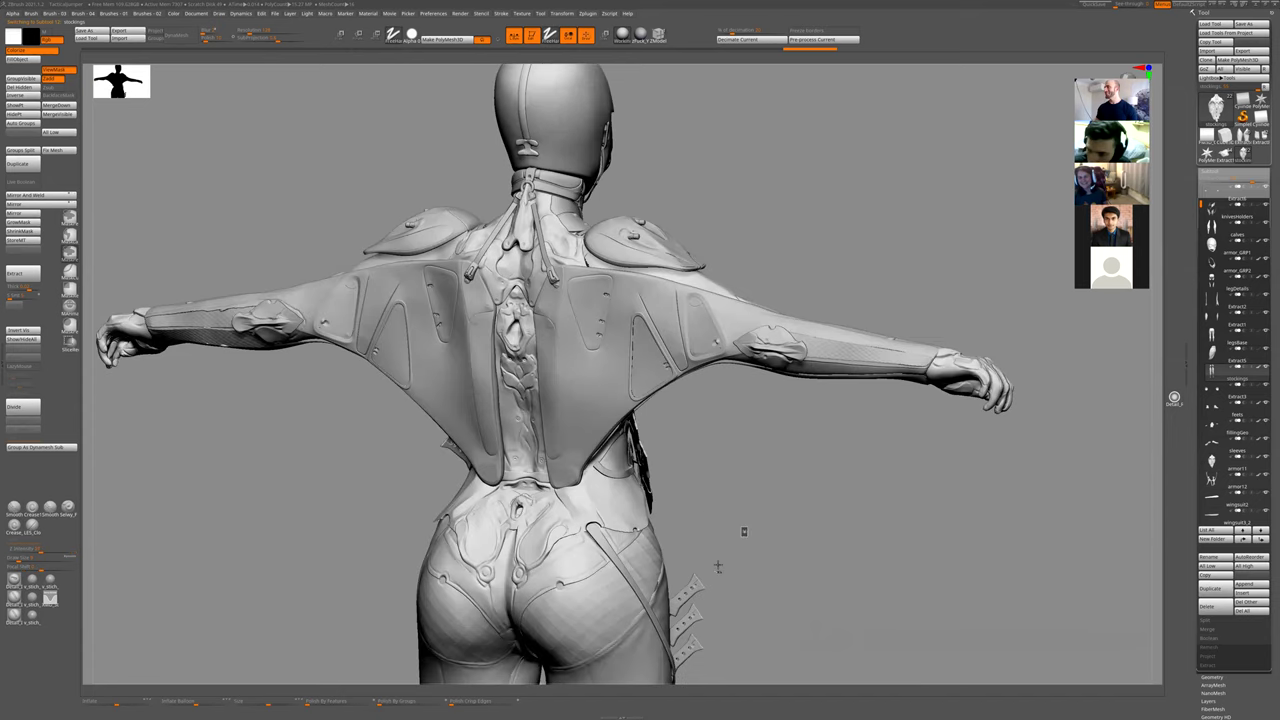
pyautogui.keyDown('ctrl'); pyautogui.moveTo(778, 545); pyautogui.dragTo(717, 509, button='right'); pyautogui.keyUp('ctrl')
pyautogui.hotkey('ctrl', 'h')
pyautogui.keyDown('ctrl'); pyautogui.moveTo(606, 503); pyautogui.dragTo(619, 522); pyautogui.keyUp('ctrl')
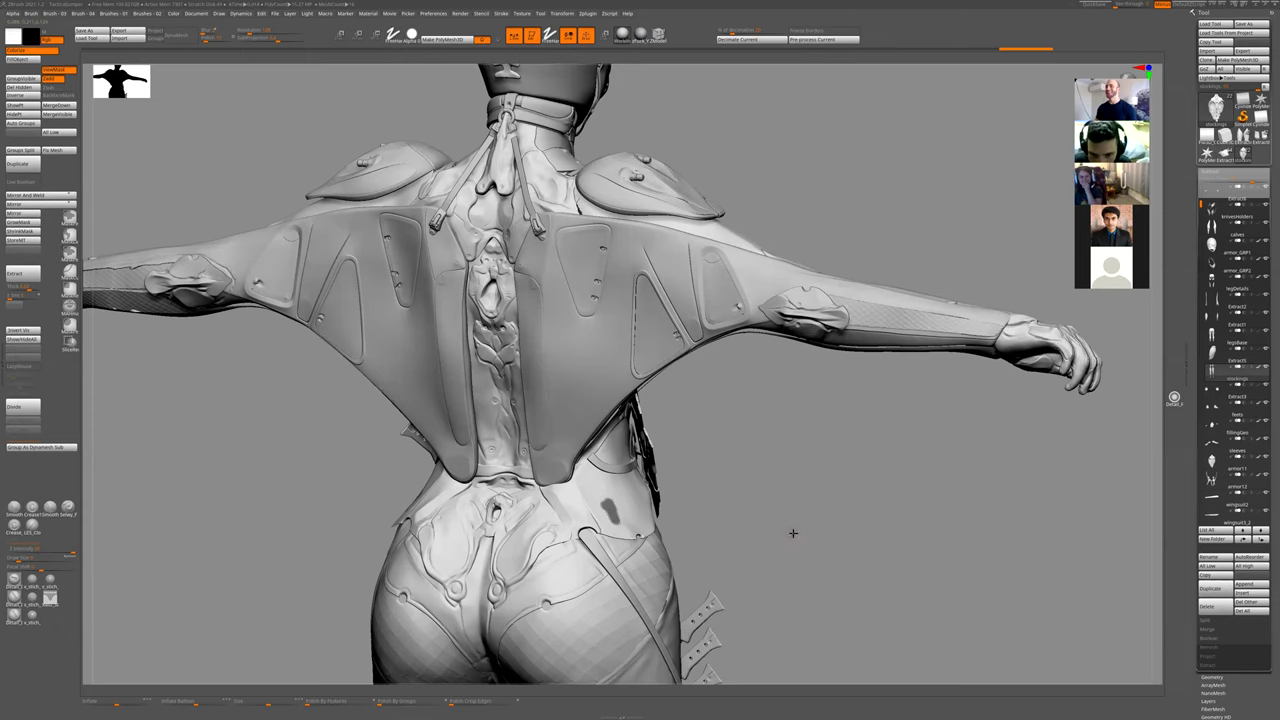
pyautogui.moveTo(794, 534); pyautogui.dragTo(694, 501)
pyautogui.keyDown('ctrl'); pyautogui.moveTo(684, 480); pyautogui.dragTo(682, 413, button='right'); pyautogui.keyUp('ctrl')
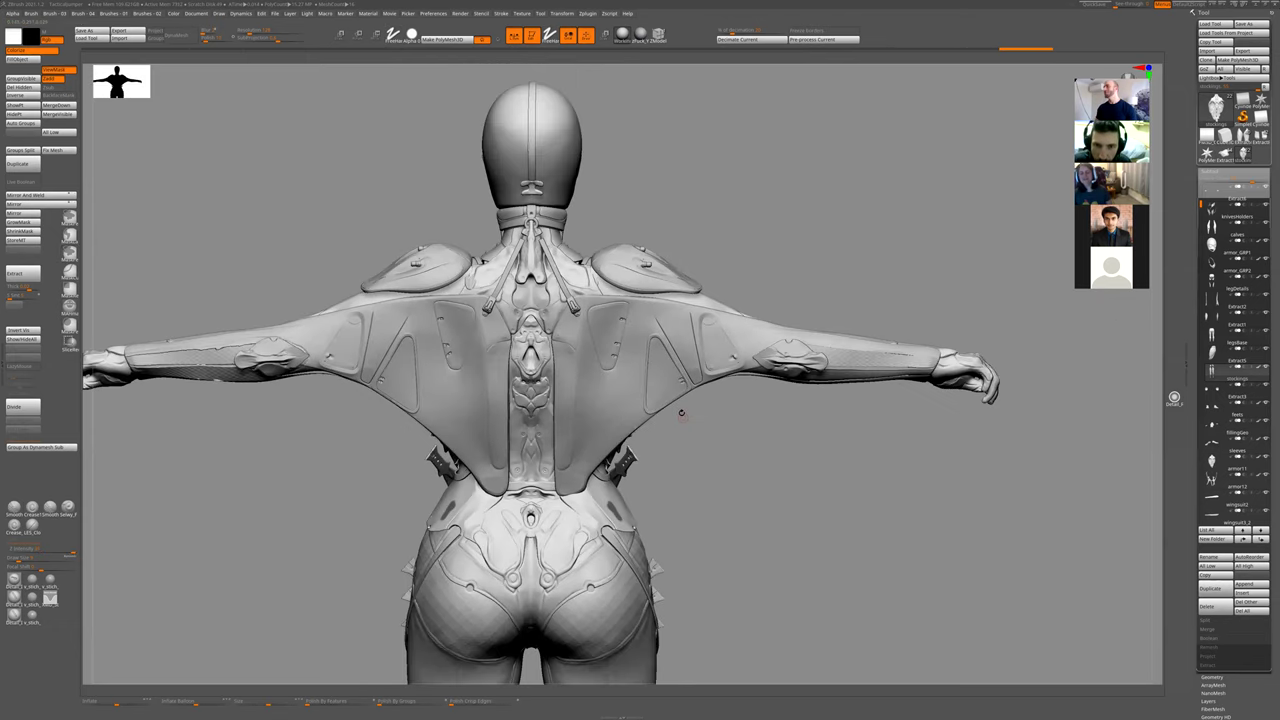
# - Select the armor11 subtool, review its spine spots from several angles, and clear their mask
pyautogui.moveTo(747, 492); pyautogui.dragTo(561, 432)
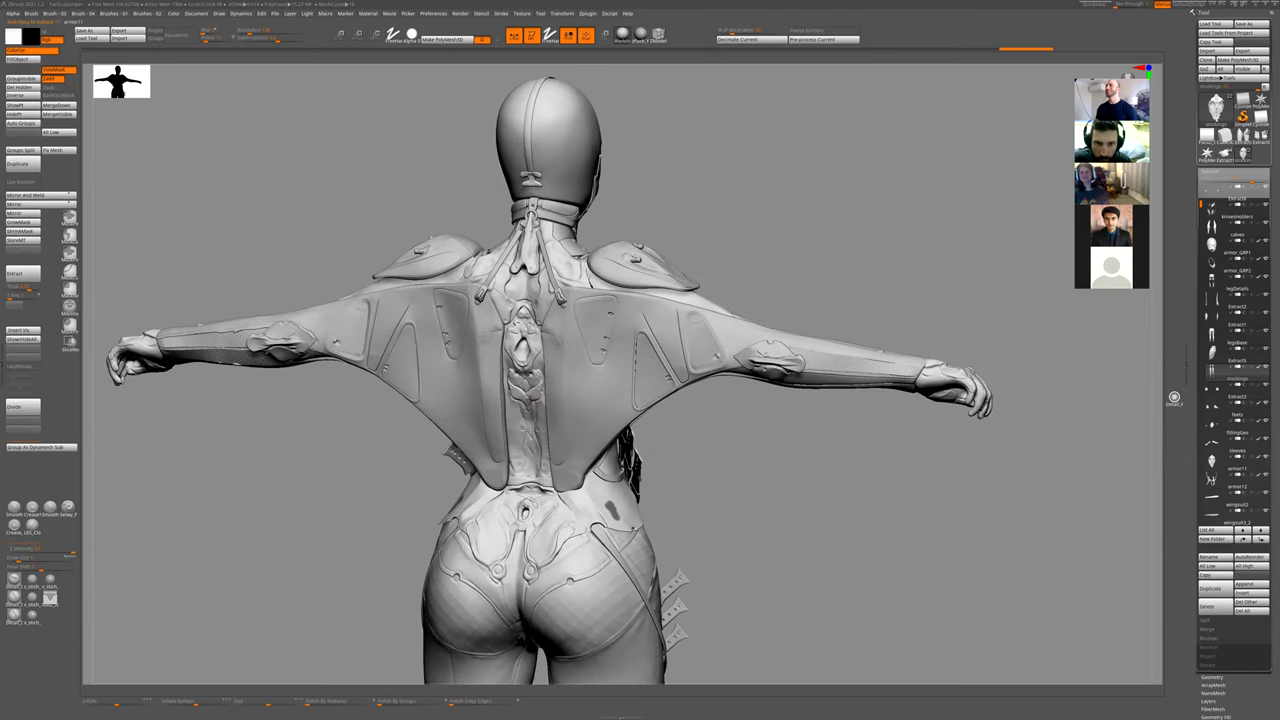
pyautogui.keyDown('ctrl'); pyautogui.moveTo(733, 456); pyautogui.dragTo(740, 480, button='right'); pyautogui.keyUp('ctrl')
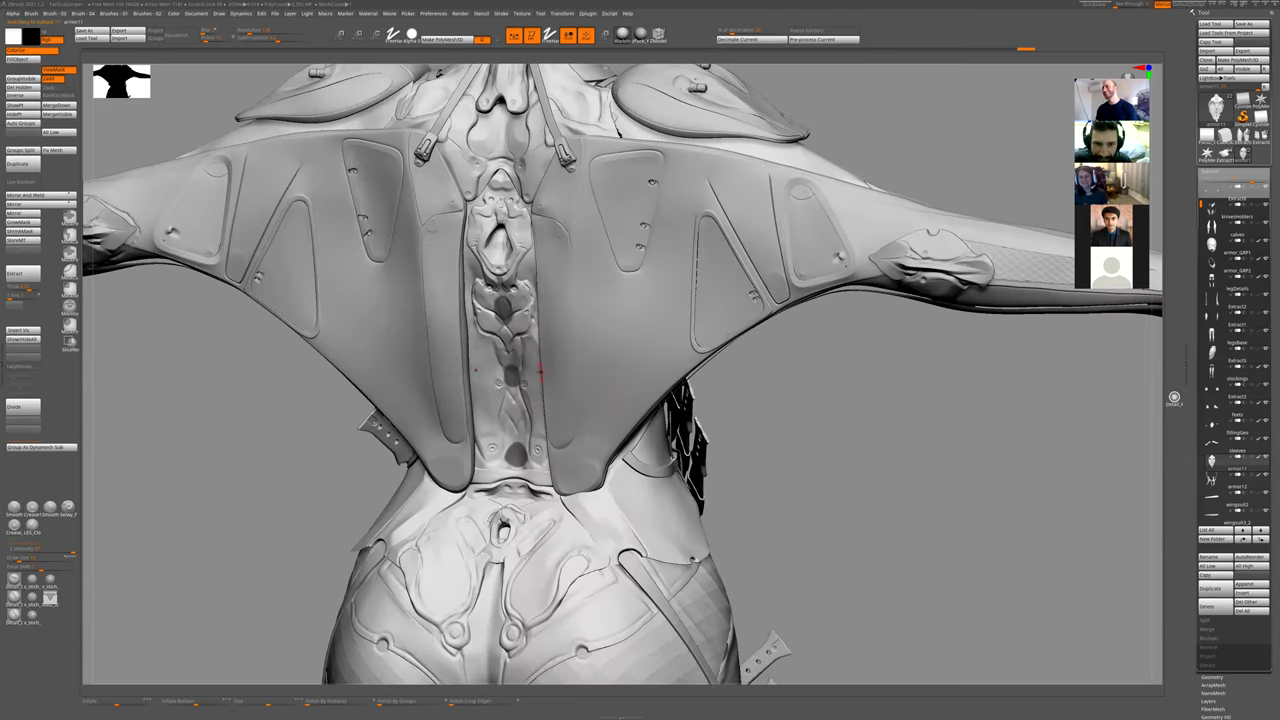
pyautogui.moveTo(801, 460); pyautogui.dragTo(736, 439)
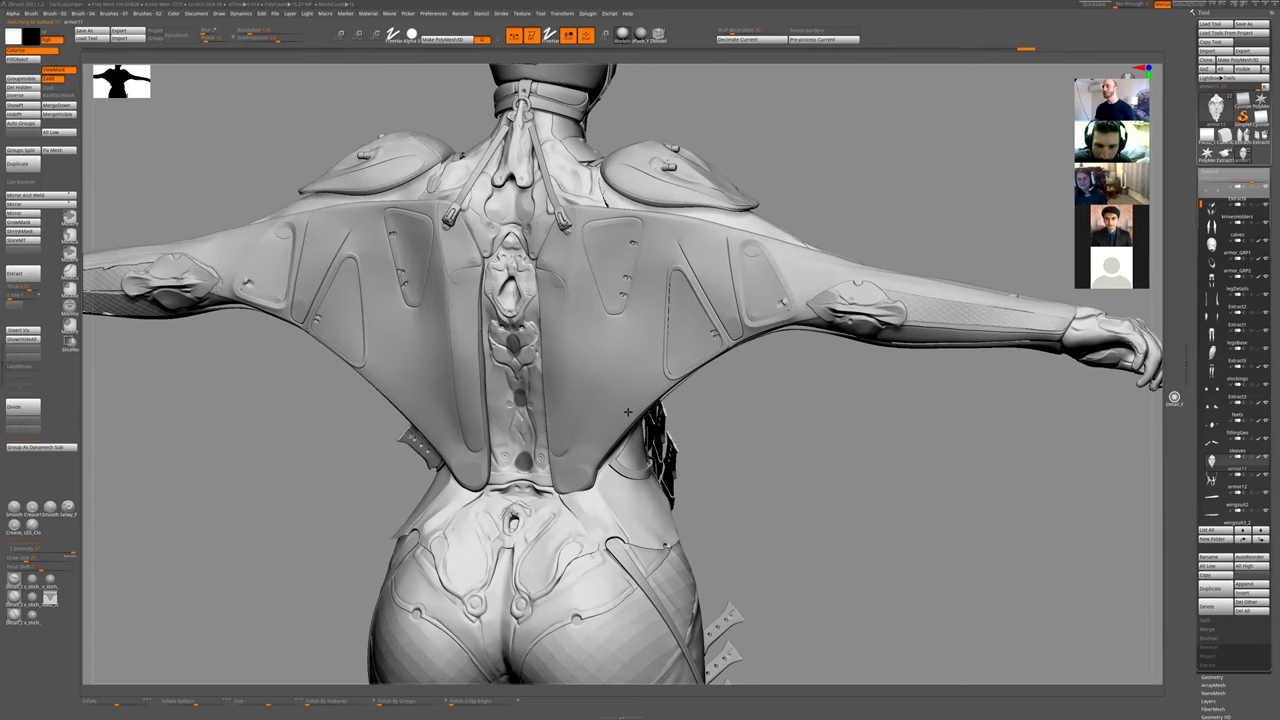
pyautogui.moveTo(785, 436); pyautogui.dragTo(595, 350)
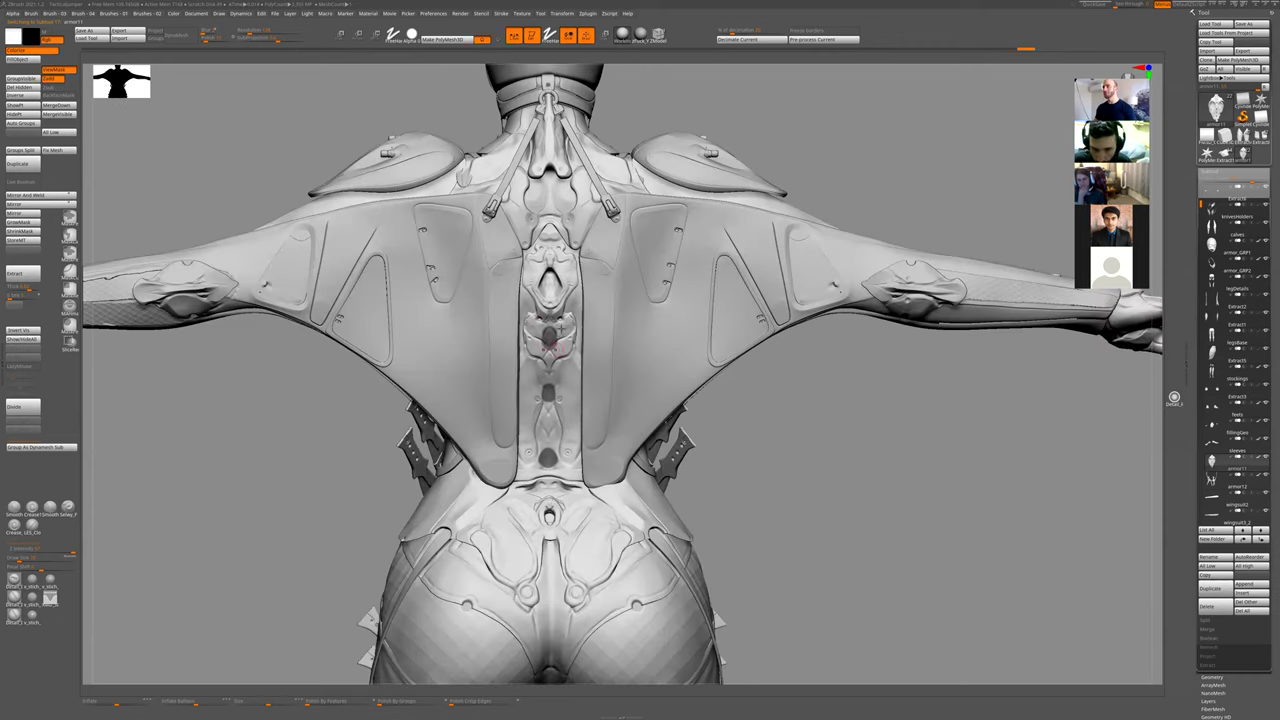
pyautogui.moveTo(763, 430); pyautogui.dragTo(671, 319)
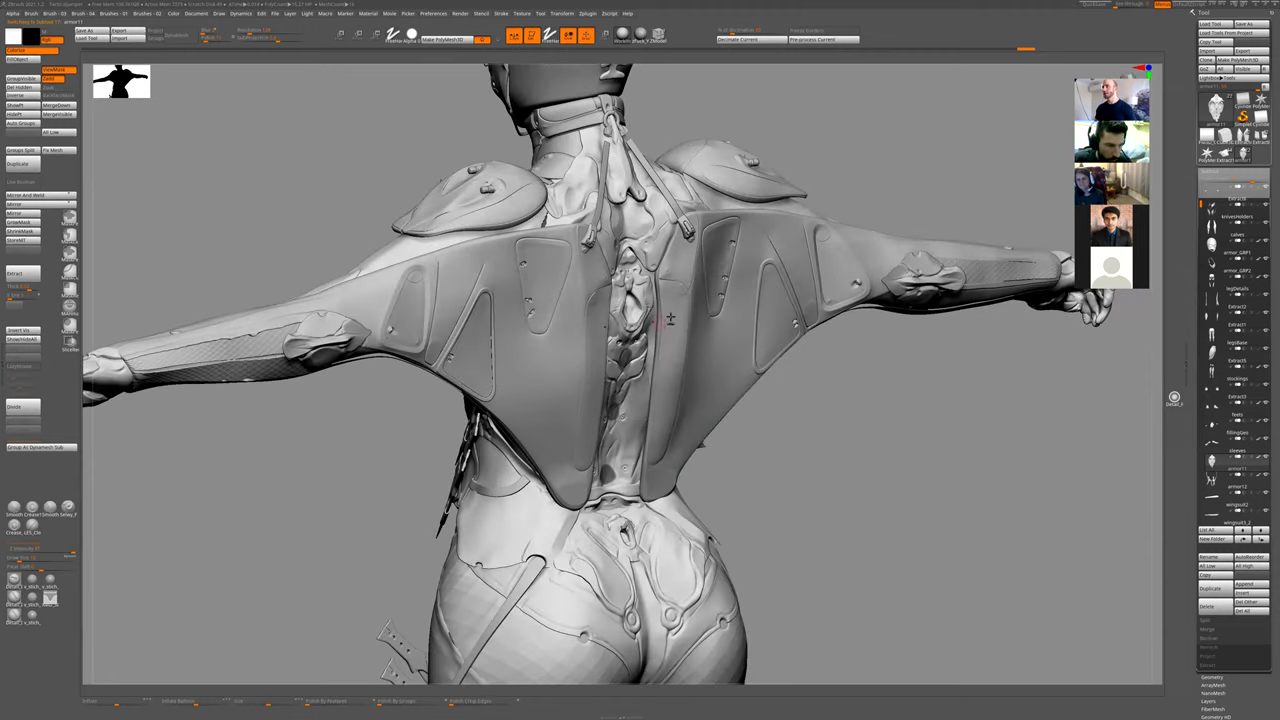
pyautogui.moveTo(786, 487); pyautogui.dragTo(558, 386)
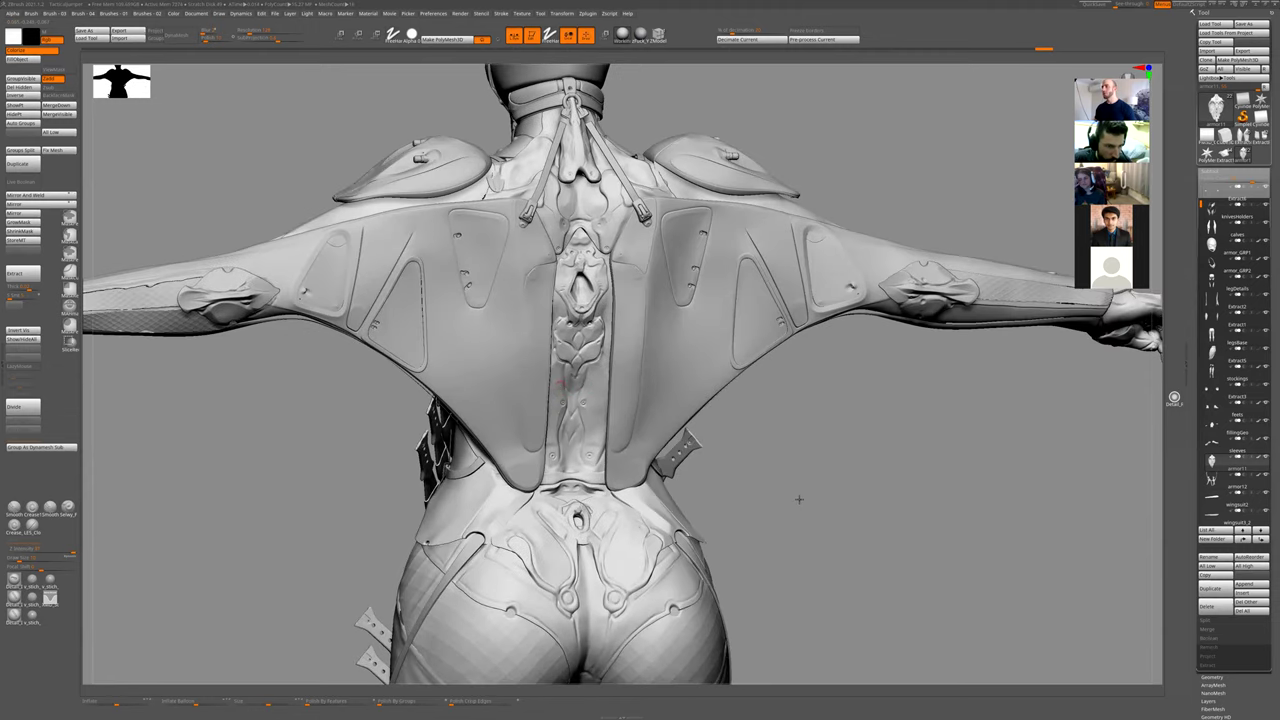
pyautogui.keyDown('alt'); pyautogui.moveTo(799, 499); pyautogui.dragTo(593, 394); pyautogui.keyUp('alt')
pyautogui.keyDown('alt'); pyautogui.moveTo(748, 424); pyautogui.dragTo(788, 457); pyautogui.keyUp('alt')
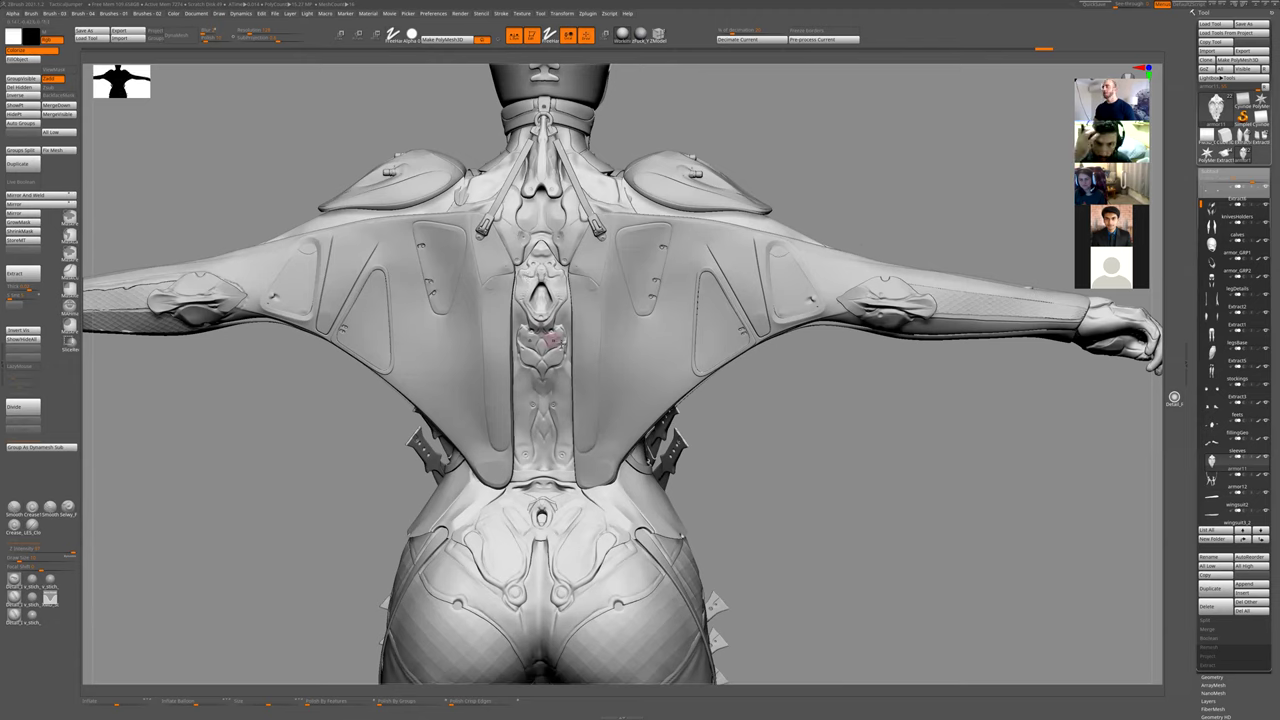
# - Try masking the leaf-shaped ornament and the opening above it on the spine, and clear these trial masks
pyautogui.keyDown('ctrl'); pyautogui.moveTo(555, 340); pyautogui.dragTo(550, 364); pyautogui.keyUp('ctrl')
pyautogui.moveTo(541, 284); pyautogui.dragTo(540, 298)
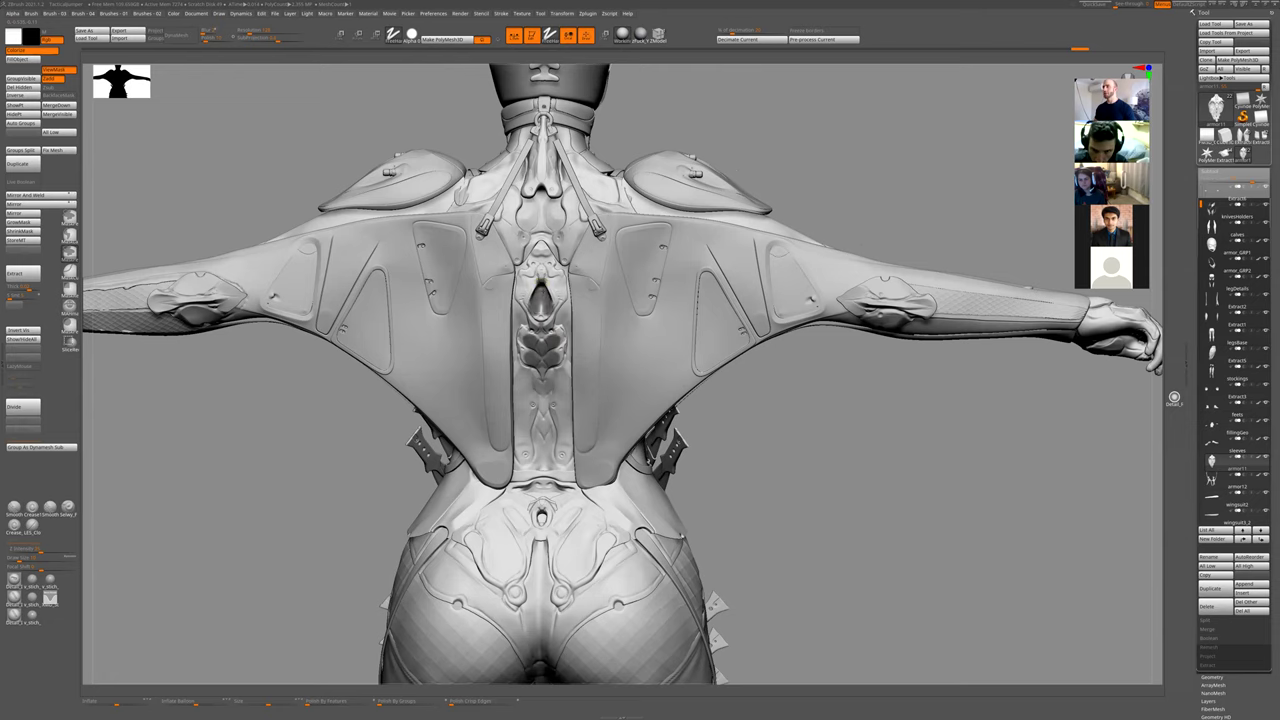
pyautogui.keyDown('ctrl'); pyautogui.moveTo(733, 418); pyautogui.dragTo(708, 478); pyautogui.keyUp('ctrl')
pyautogui.moveTo(662, 375); pyautogui.dragTo(610, 335, button='right')
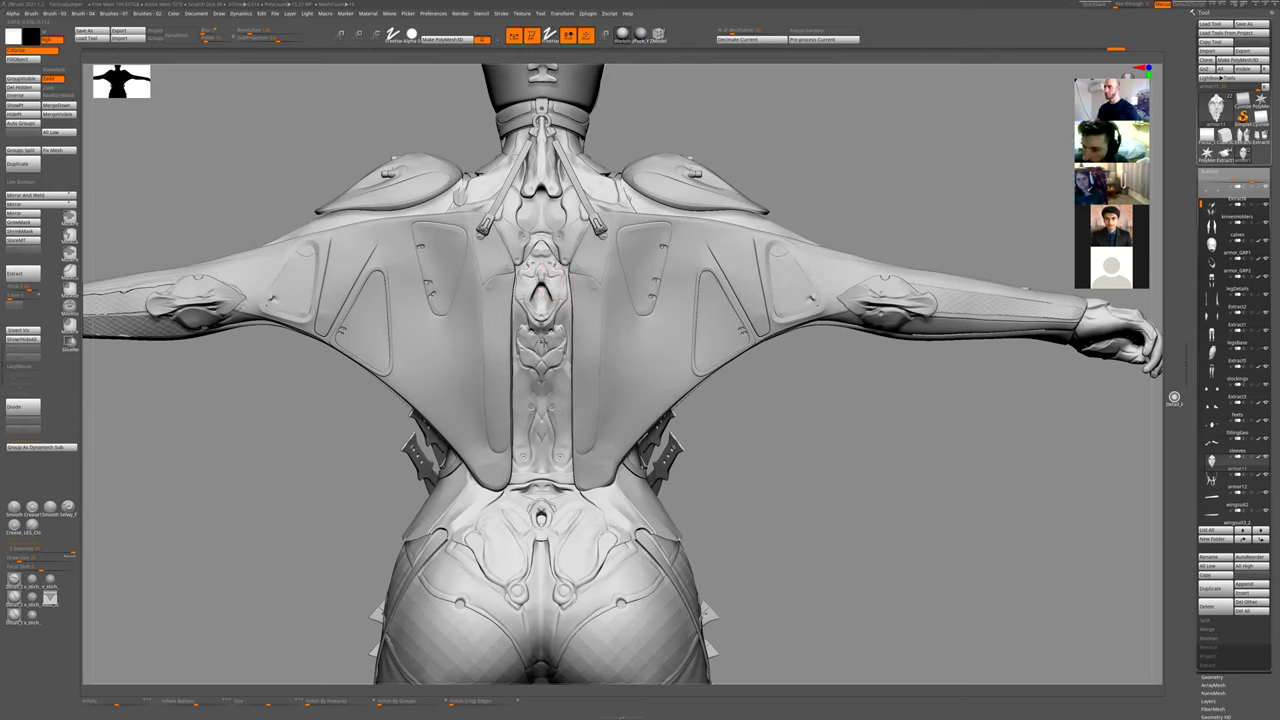
pyautogui.moveTo(545, 368)
pyautogui.keyDown('ctrl'); pyautogui.mouseDown()
pyautogui.moveTo(541, 350)
pyautogui.moveTo(541, 368)
pyautogui.mouseUp(); pyautogui.keyUp('ctrl')
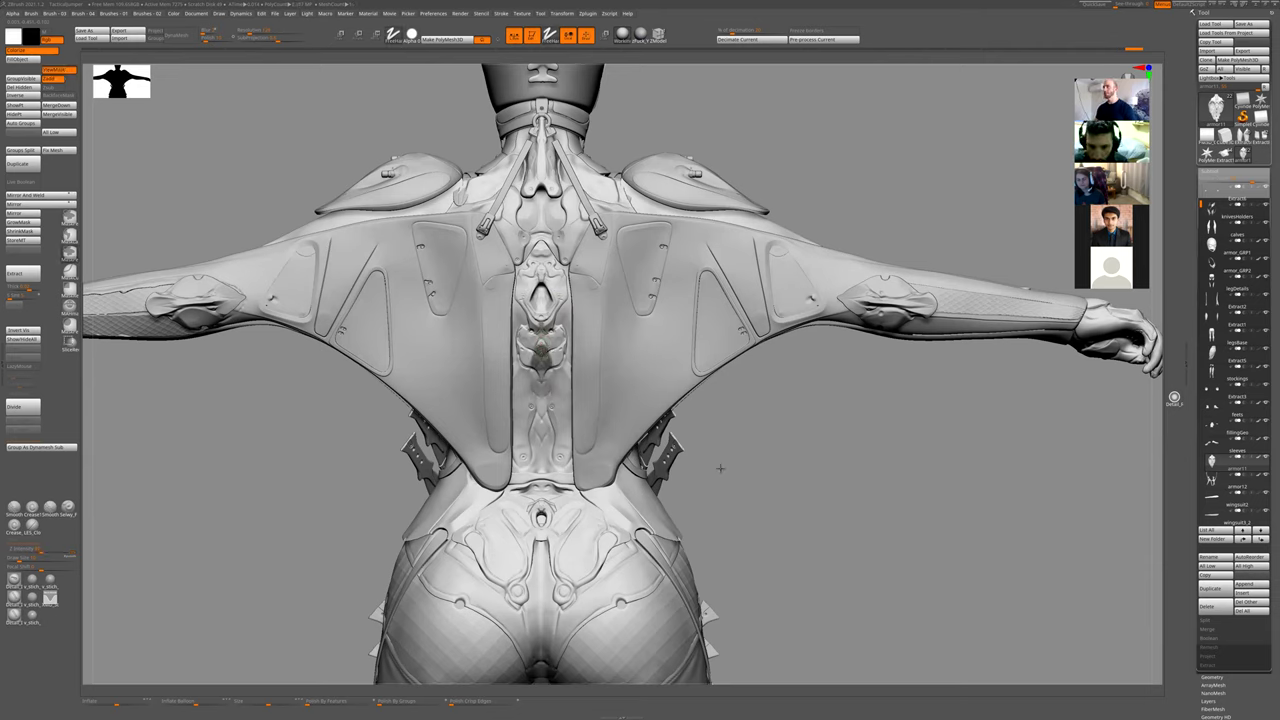
pyautogui.keyDown('ctrl'); pyautogui.moveTo(720, 468); pyautogui.dragTo(740, 488); pyautogui.keyUp('ctrl')
# - Mask the large opening on the armor11 spine and the small arched recess directly above it on the neighbouring subtool
pyautogui.keyDown('ctrl'); pyautogui.moveTo(545, 309); pyautogui.dragTo(542, 304); pyautogui.keyUp('ctrl')
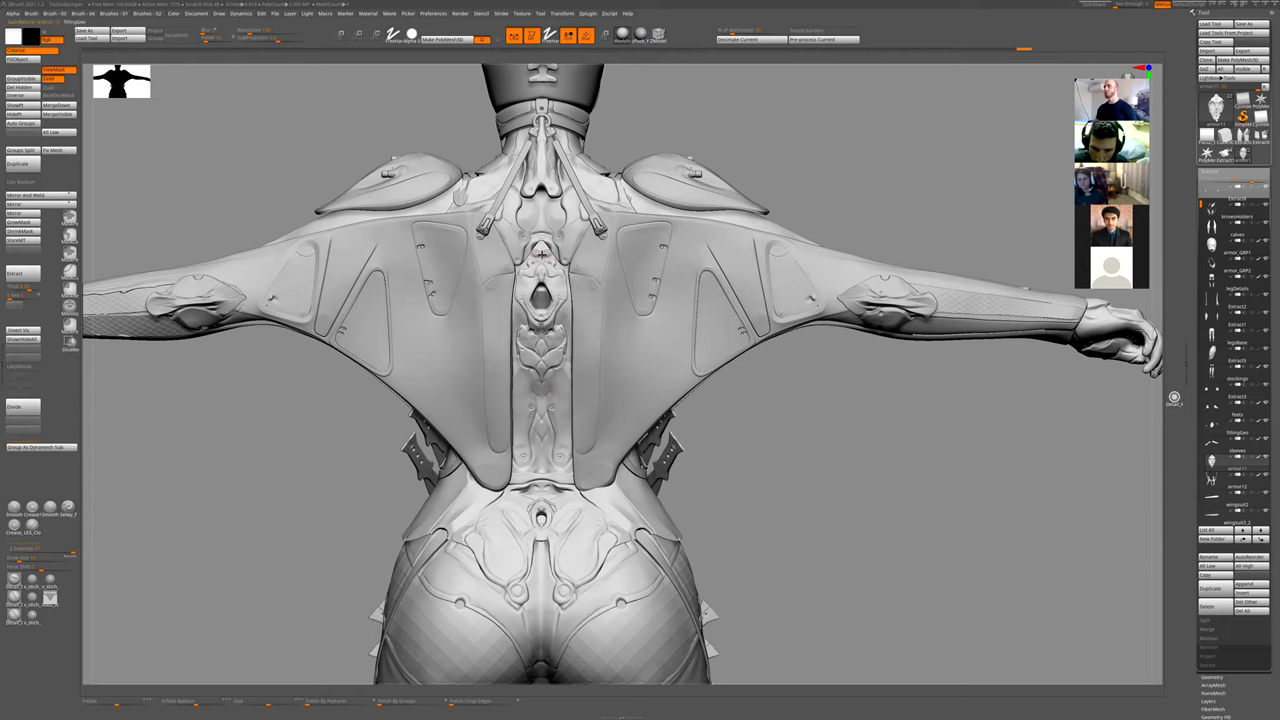
pyautogui.keyDown('alt'); pyautogui.click(541, 255); pyautogui.keyUp('alt')
pyautogui.keyDown('ctrl'); pyautogui.moveTo(540, 251); pyautogui.dragTo(541, 256); pyautogui.keyUp('ctrl')
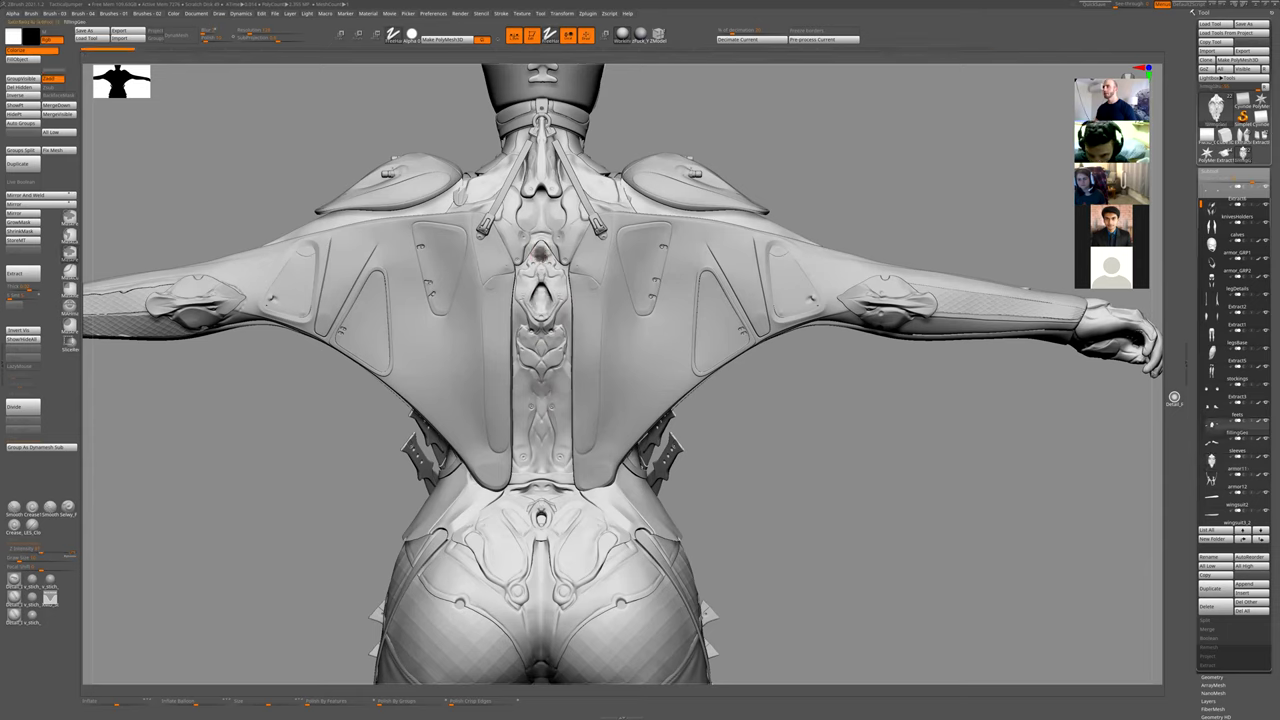
pyautogui.keyDown('ctrl'); pyautogui.click(540, 297); pyautogui.keyUp('ctrl')
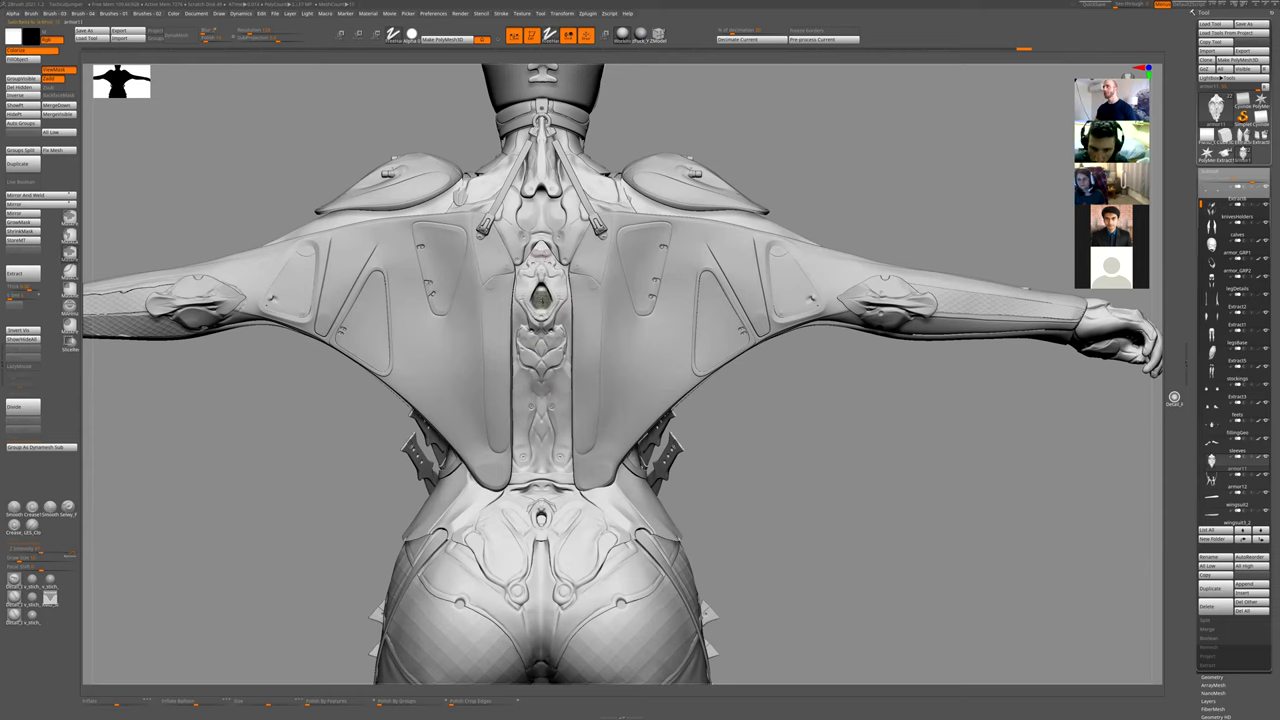
pyautogui.keyDown('ctrl'); pyautogui.click(541, 250); pyautogui.keyUp('ctrl')
pyautogui.click(805, 407)
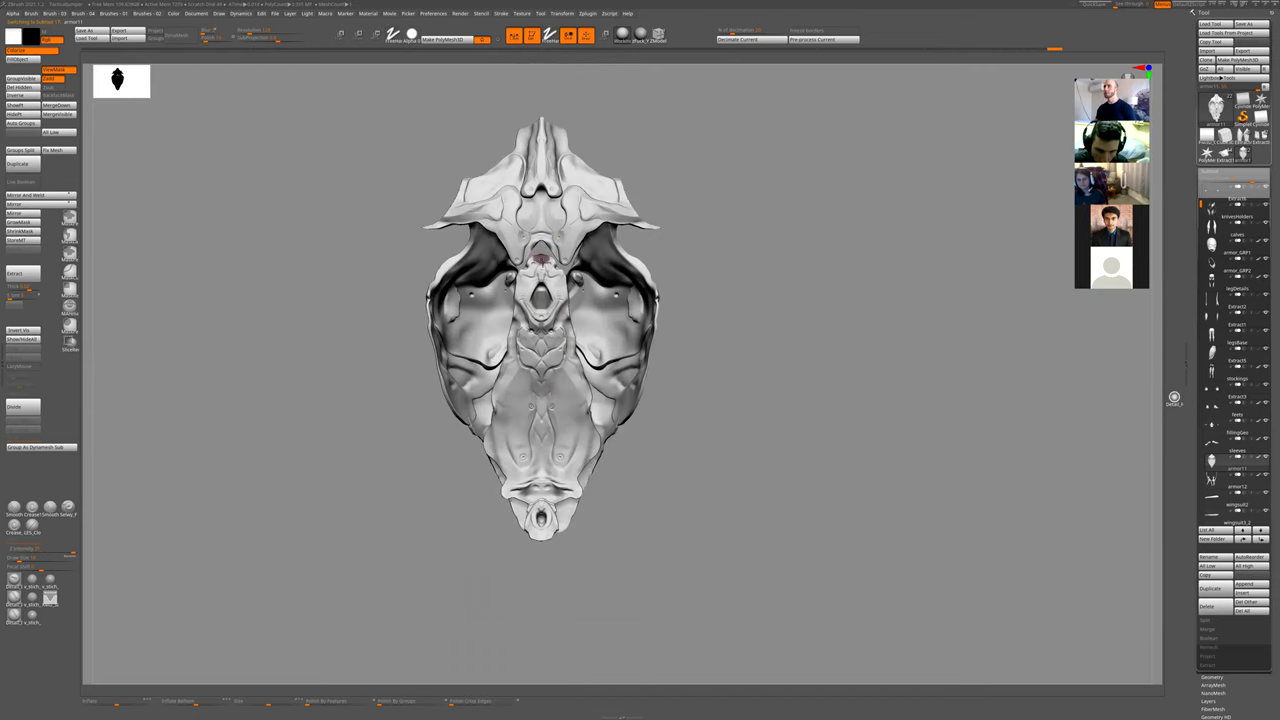
# - Mask the centre of the leaf-shaped spine ornament and an oval spot on the upper spine between the cords
pyautogui.moveTo(818, 409); pyautogui.dragTo(541, 345)
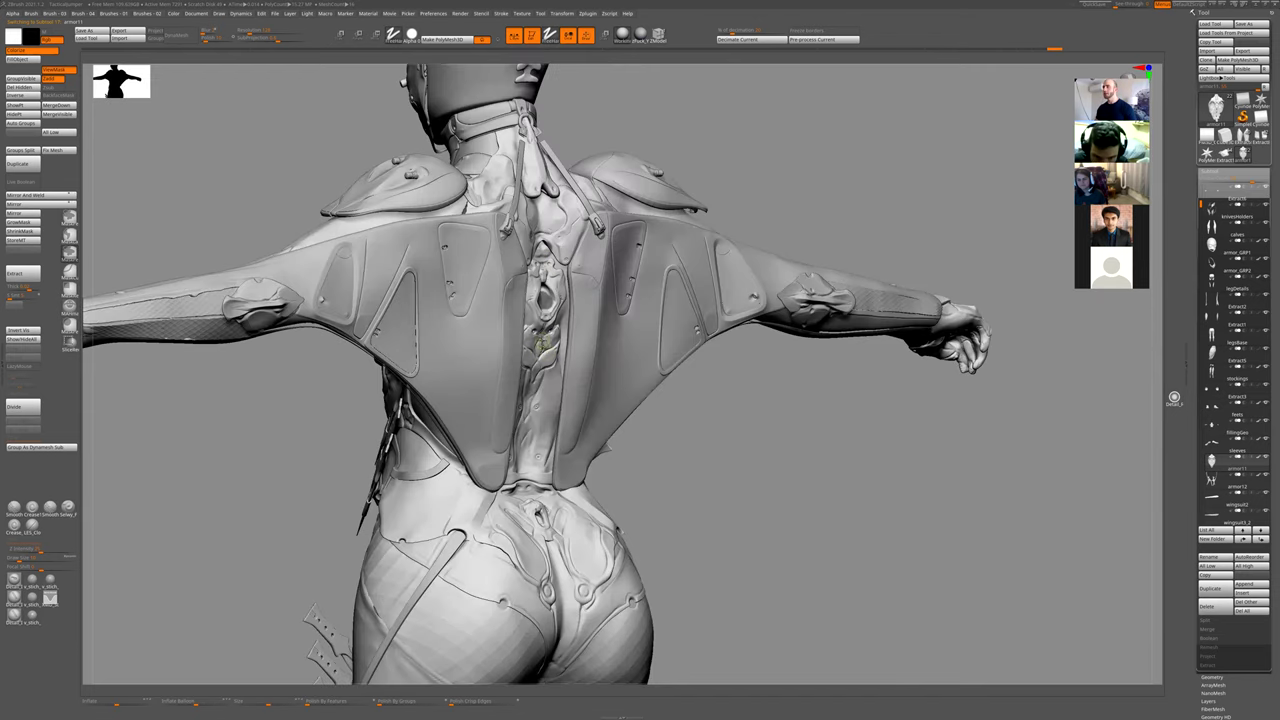
pyautogui.press('f')
pyautogui.moveTo(643, 403); pyautogui.dragTo(569, 341)
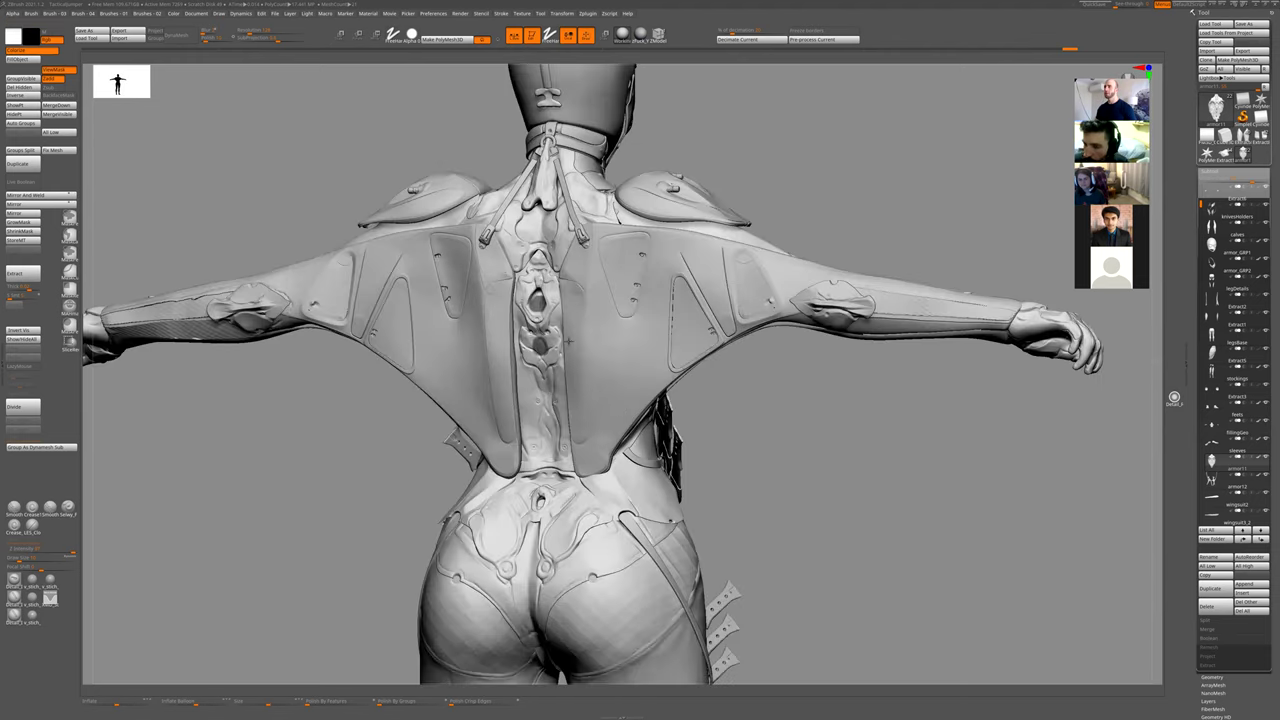
pyautogui.keyDown('alt'); pyautogui.moveTo(526, 245); pyautogui.dragTo(539, 210); pyautogui.keyUp('alt')
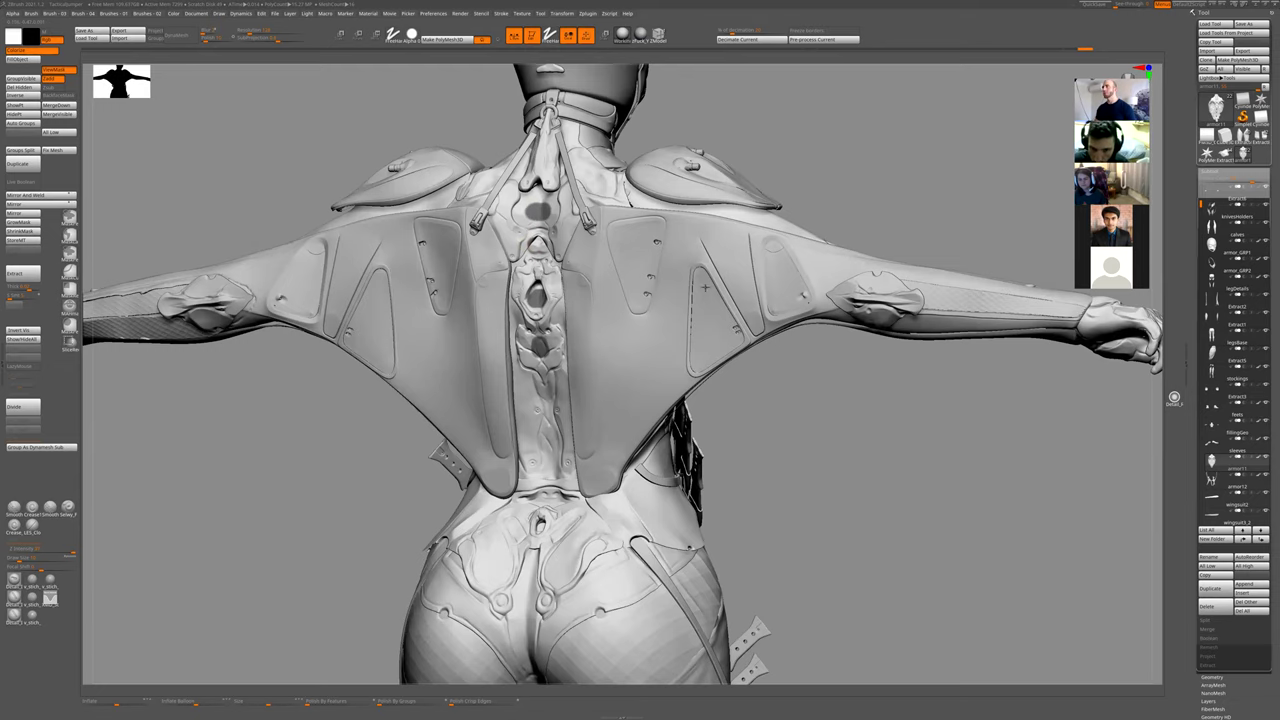
pyautogui.keyDown('alt'); pyautogui.moveTo(778, 399); pyautogui.dragTo(726, 551); pyautogui.keyUp('alt')
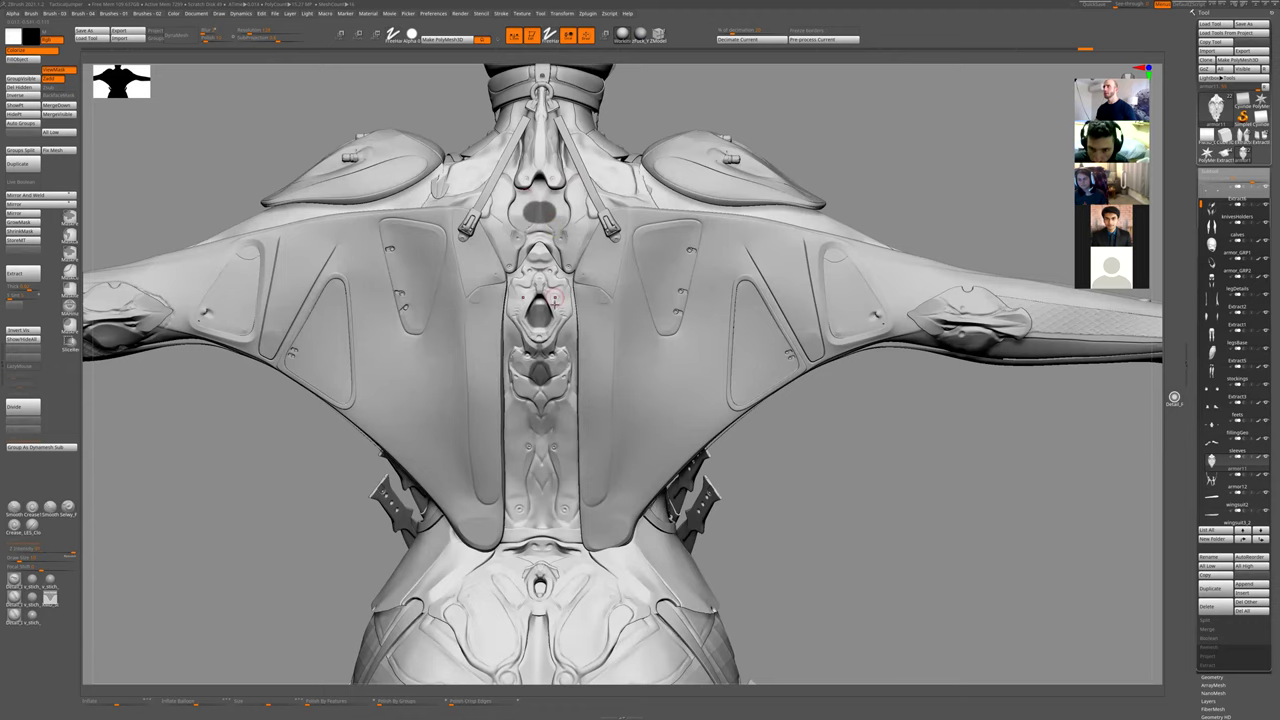
# - Isolate armor11 in side view and split the spine section around the large opening into a separate subtool
pyautogui.hotkey('shift', 's')
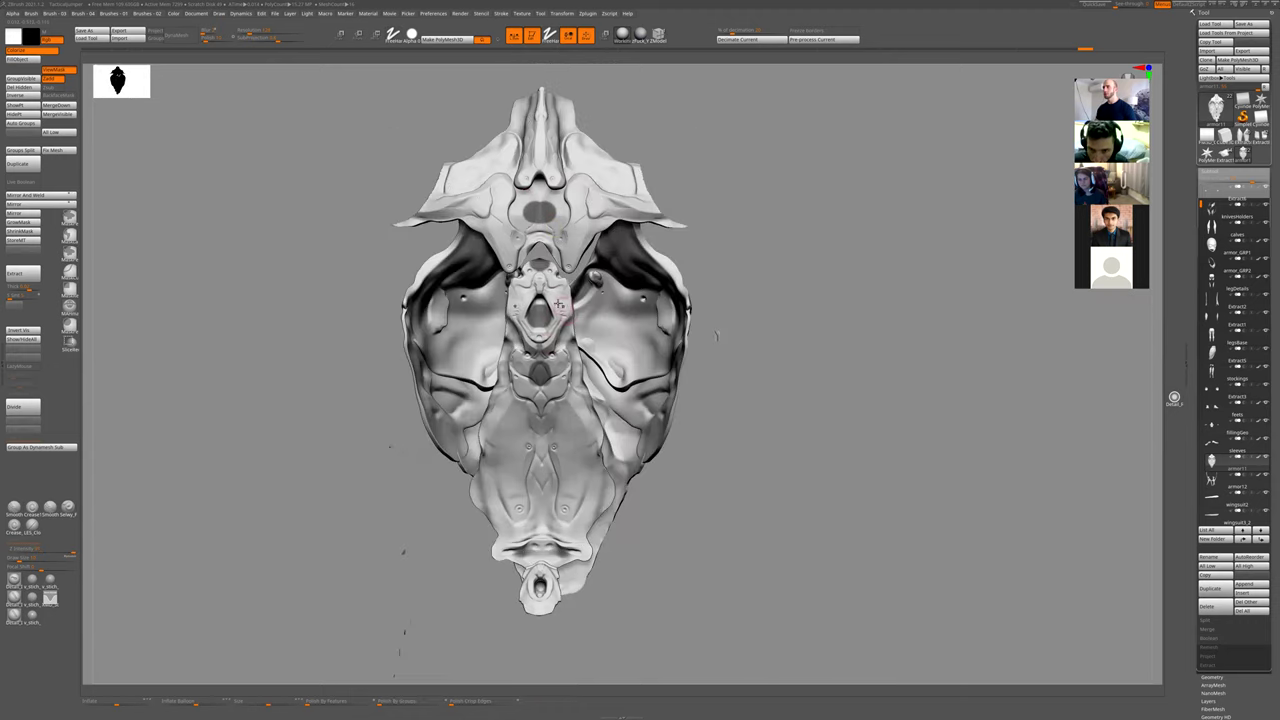
pyautogui.keyDown('shift'); pyautogui.moveTo(888, 337); pyautogui.dragTo(852, 334); pyautogui.keyUp('shift')
pyautogui.keyDown('ctrl'); pyautogui.moveTo(432, 370); pyautogui.dragTo(486, 295); pyautogui.keyUp('ctrl')
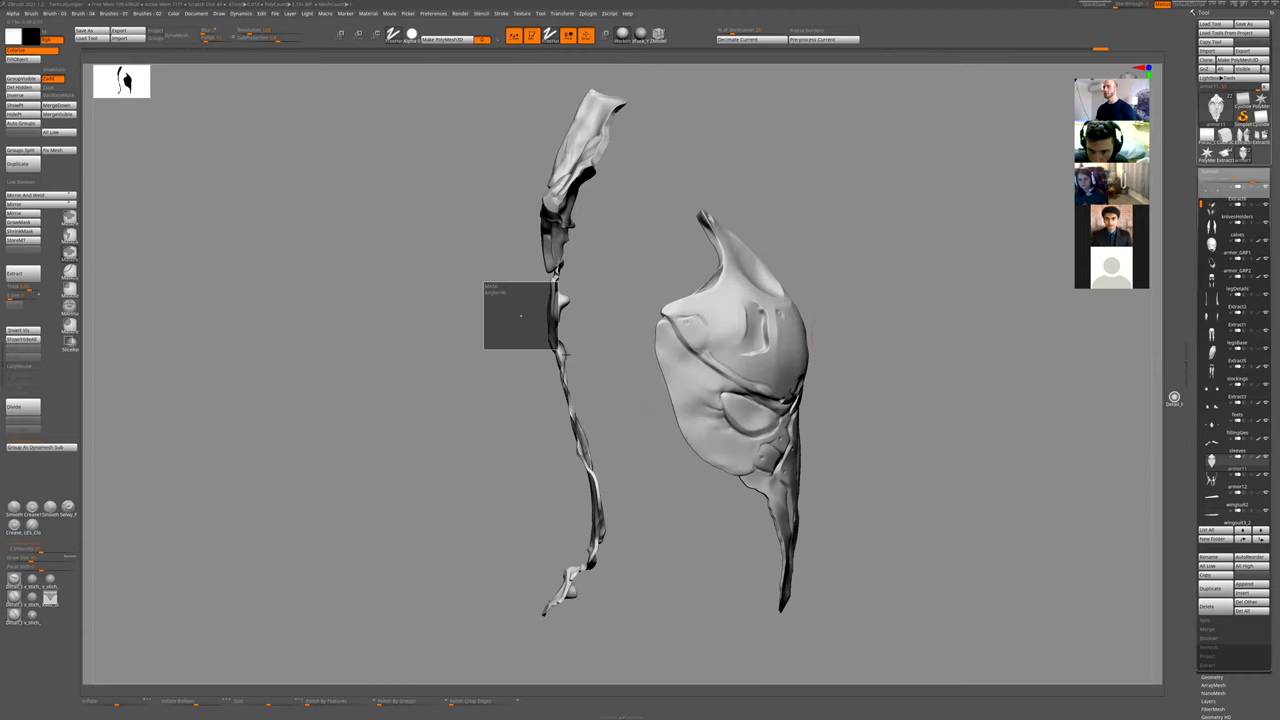
pyautogui.hotkey('alt', 'Down')
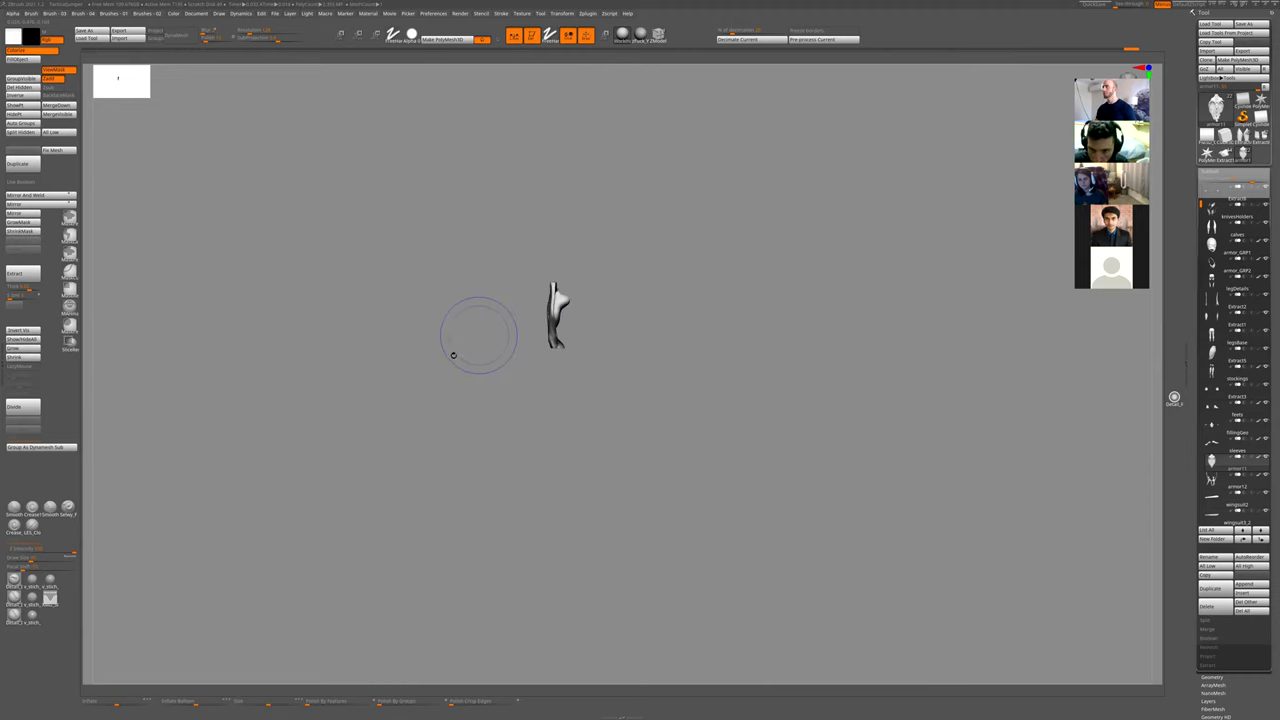
pyautogui.hotkey('alt', 'Down')
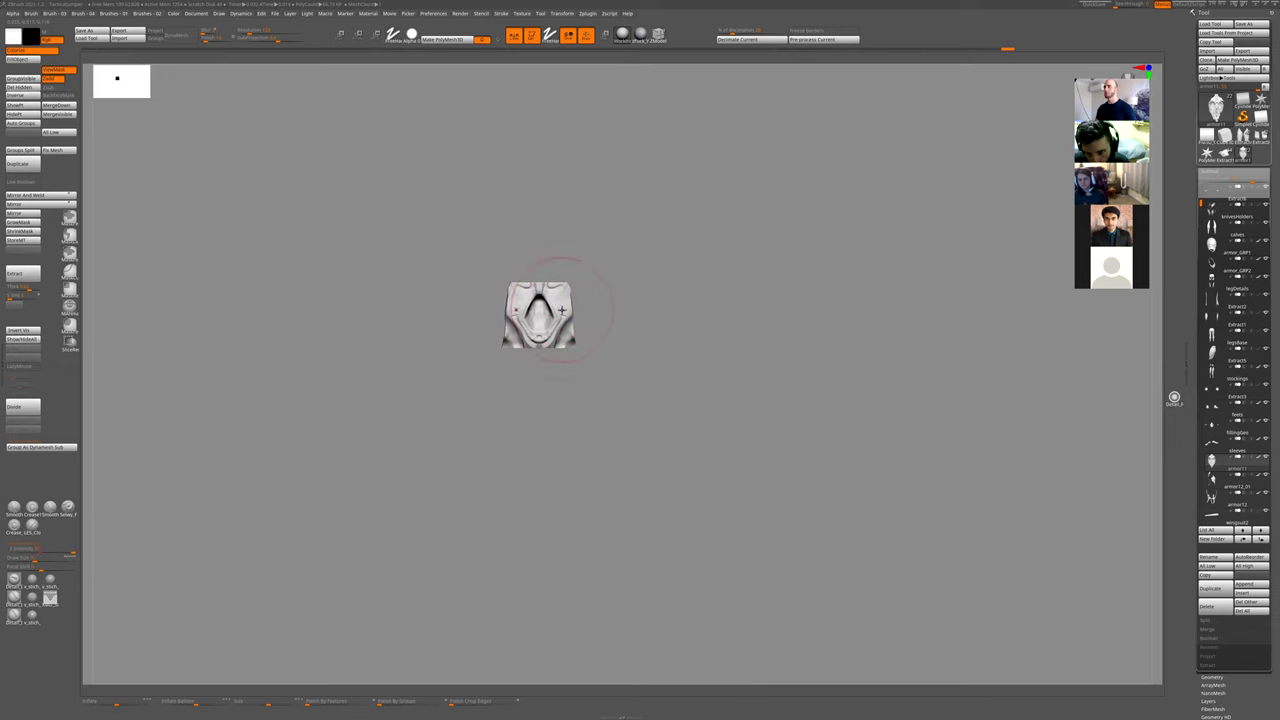
# - Try shifting the split-off opening section upward along the spine
pyautogui.moveTo(562, 310)
pyautogui.keyDown('alt'); pyautogui.mouseDown(button='right')
pyautogui.moveTo(562, 235)
pyautogui.moveTo(564, 265)
pyautogui.mouseUp(button='right'); pyautogui.keyUp('alt')
pyautogui.hotkey('shift', 's')
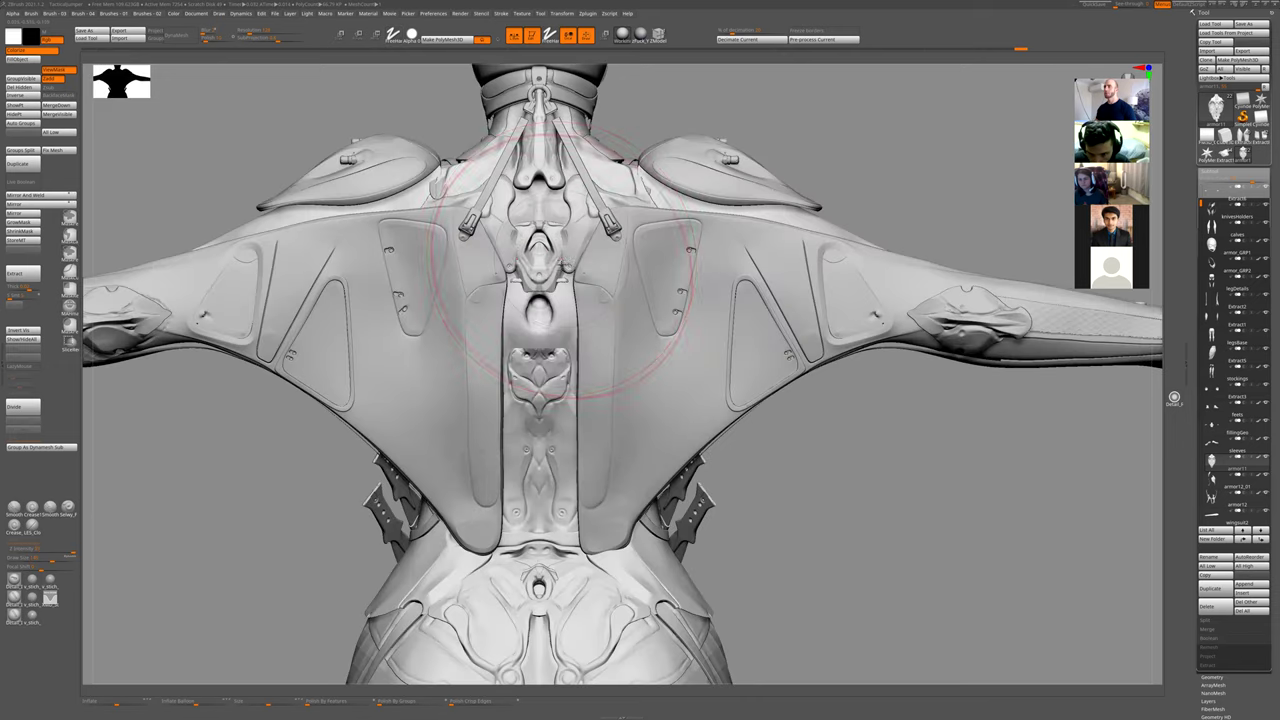
pyautogui.moveTo(897, 457); pyautogui.dragTo(809, 457)
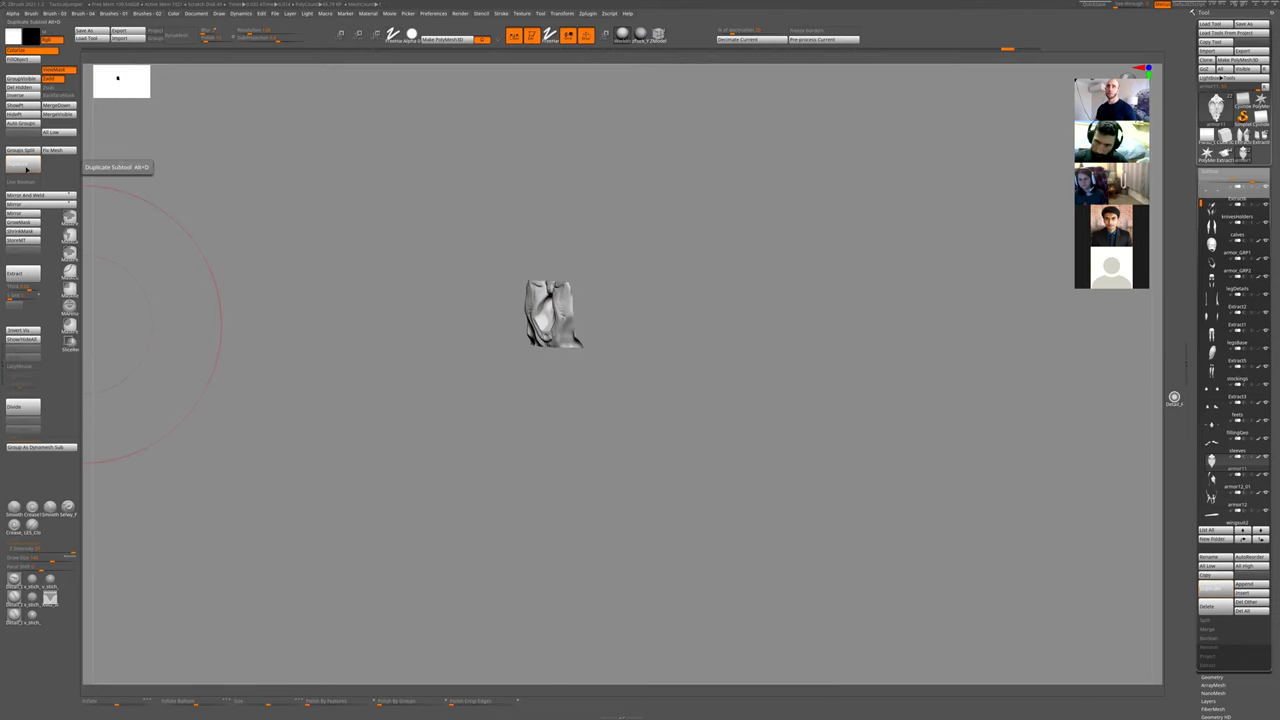
# - Duplicate the split-off spine opening section and place the copy directly above the original along the spine
pyautogui.click(25, 168)
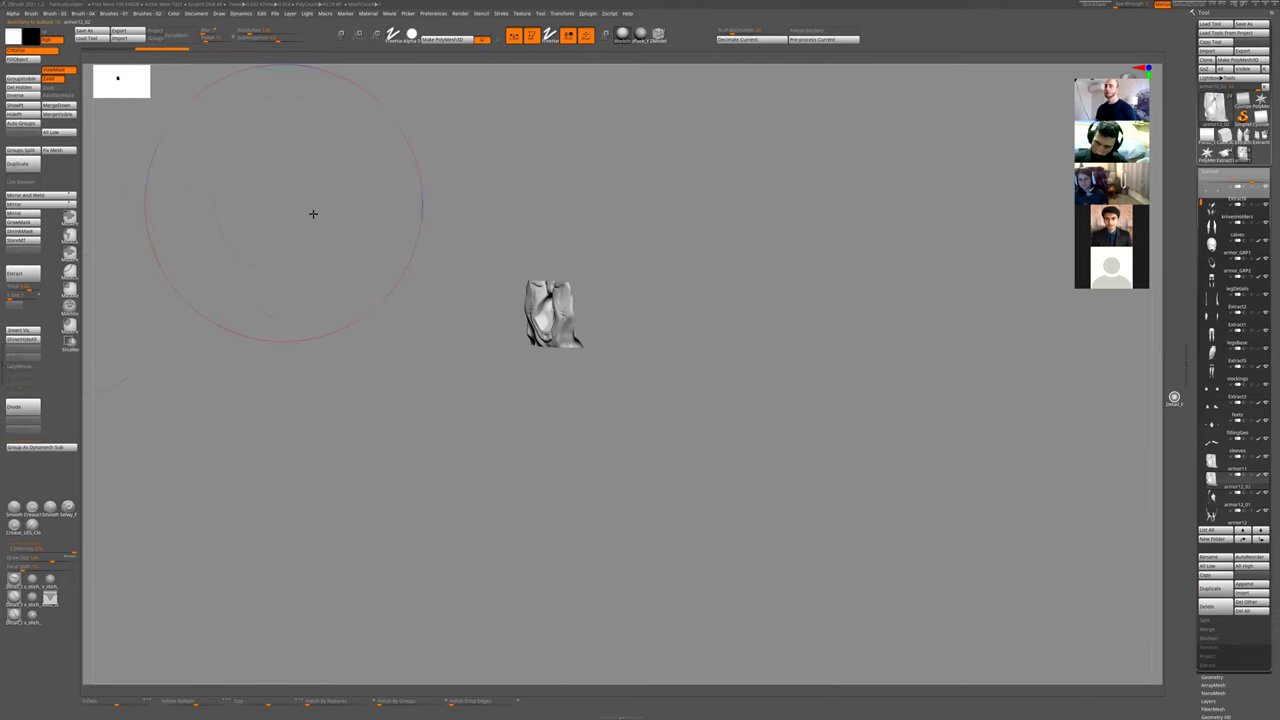
pyautogui.moveTo(300, 206); pyautogui.dragTo(500, 269)
pyautogui.moveTo(571, 320); pyautogui.dragTo(634, 191, button='right')
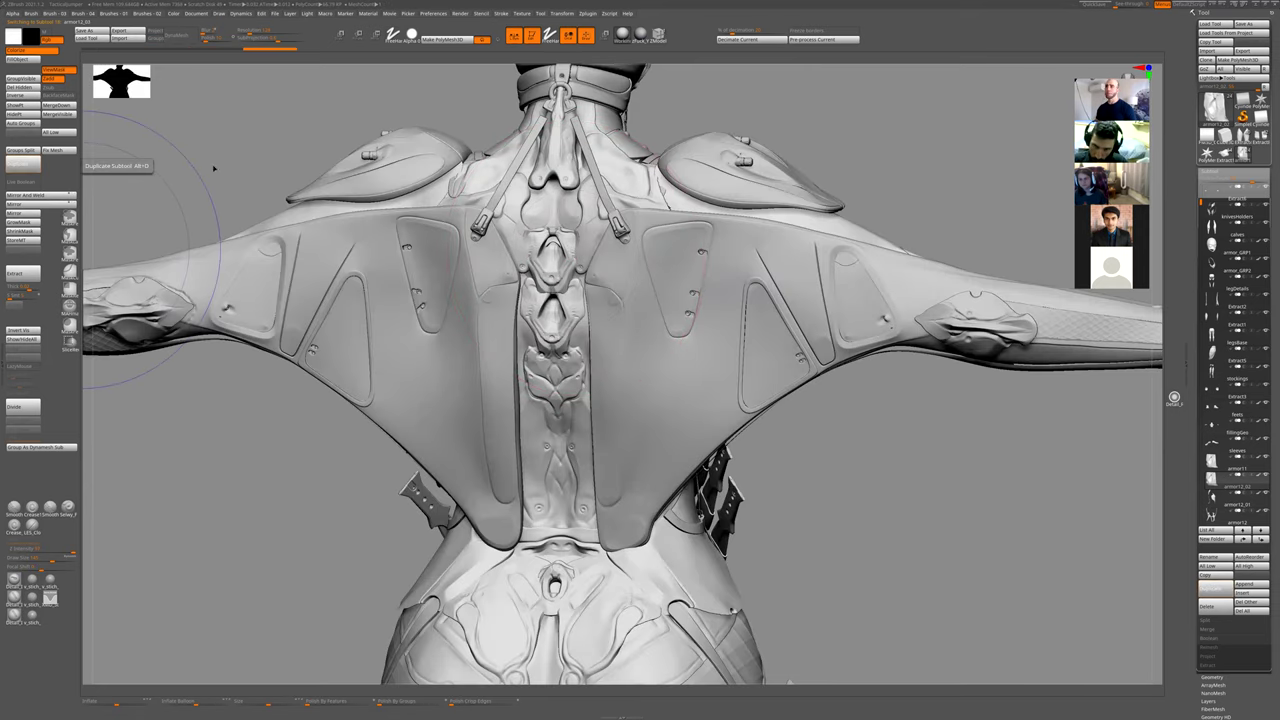
# - Duplicate the raised opening section again and place this copy one position higher, towards the base of the neck
pyautogui.hotkey('alt', 'd')
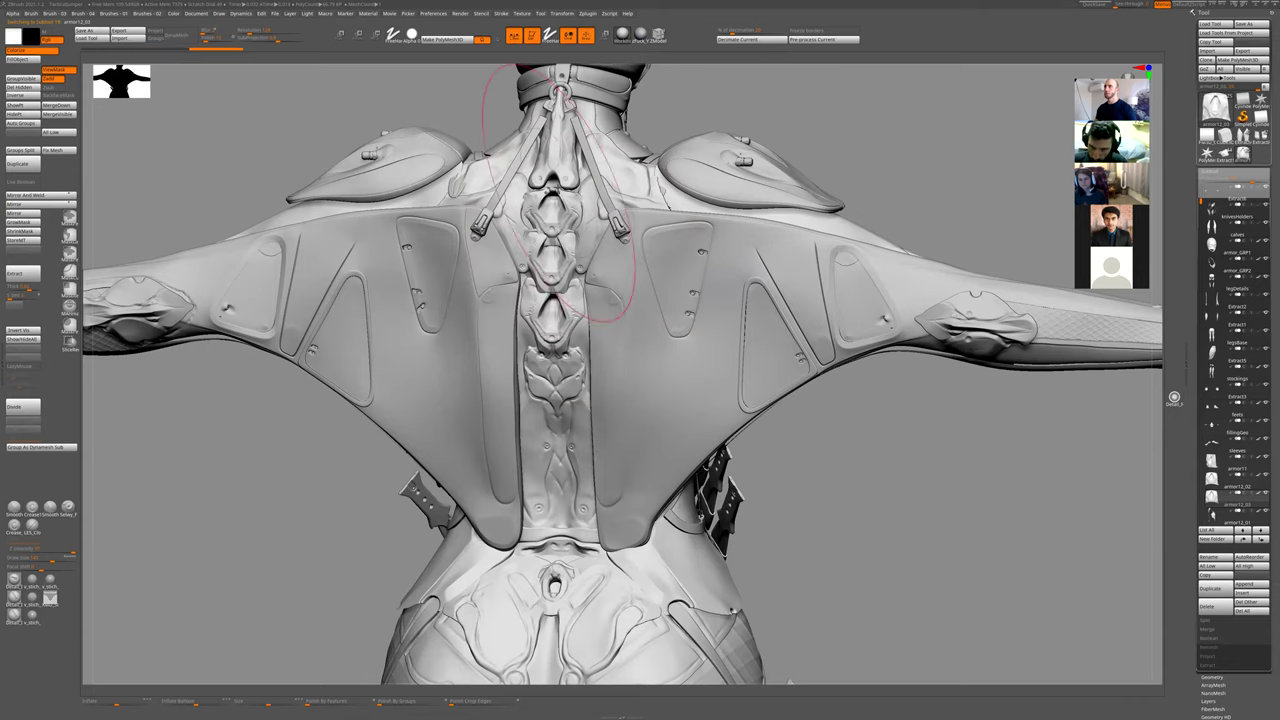
pyautogui.press('f')
pyautogui.moveTo(737, 357)
pyautogui.mouseDown()
pyautogui.moveTo(737, 321)
pyautogui.moveTo(737, 426)
pyautogui.mouseUp()
pyautogui.press('f')
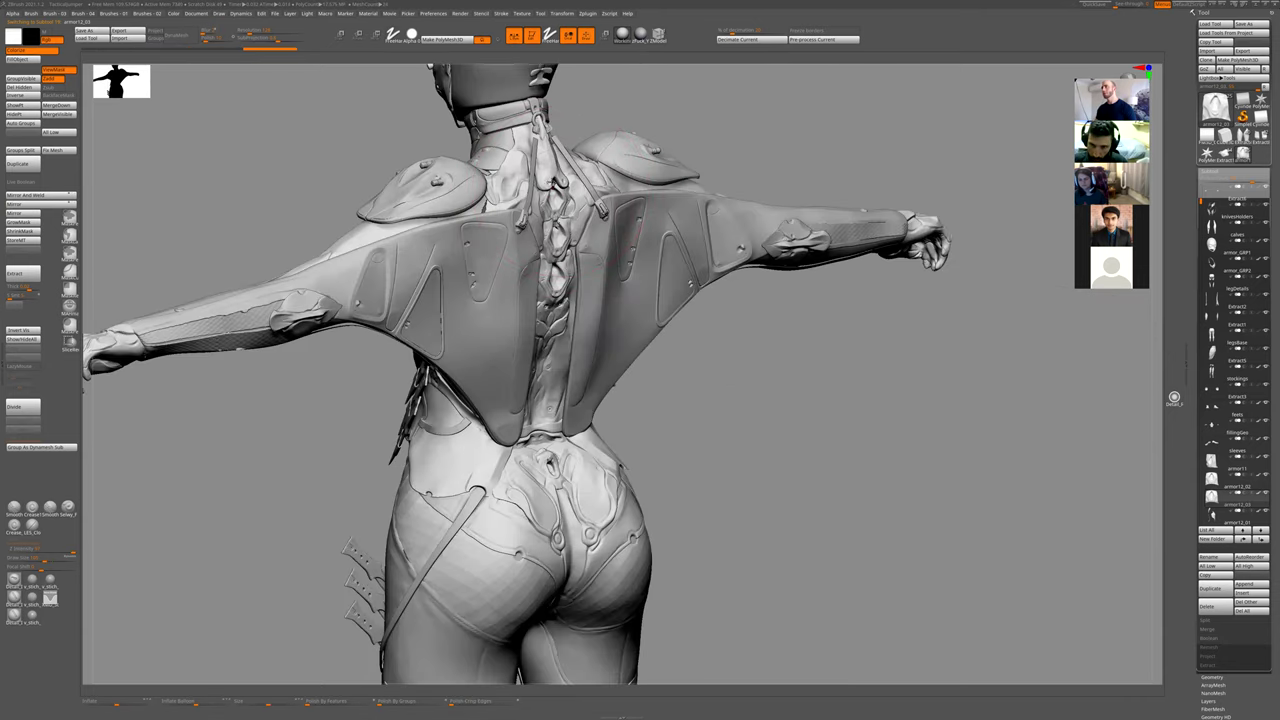
# - Examine the repeated spine openings from behind, both at full-figure distance and closer to the torso
pyautogui.keyDown('ctrl'); pyautogui.moveTo(669, 360); pyautogui.dragTo(576, 273, button='right'); pyautogui.keyUp('ctrl')
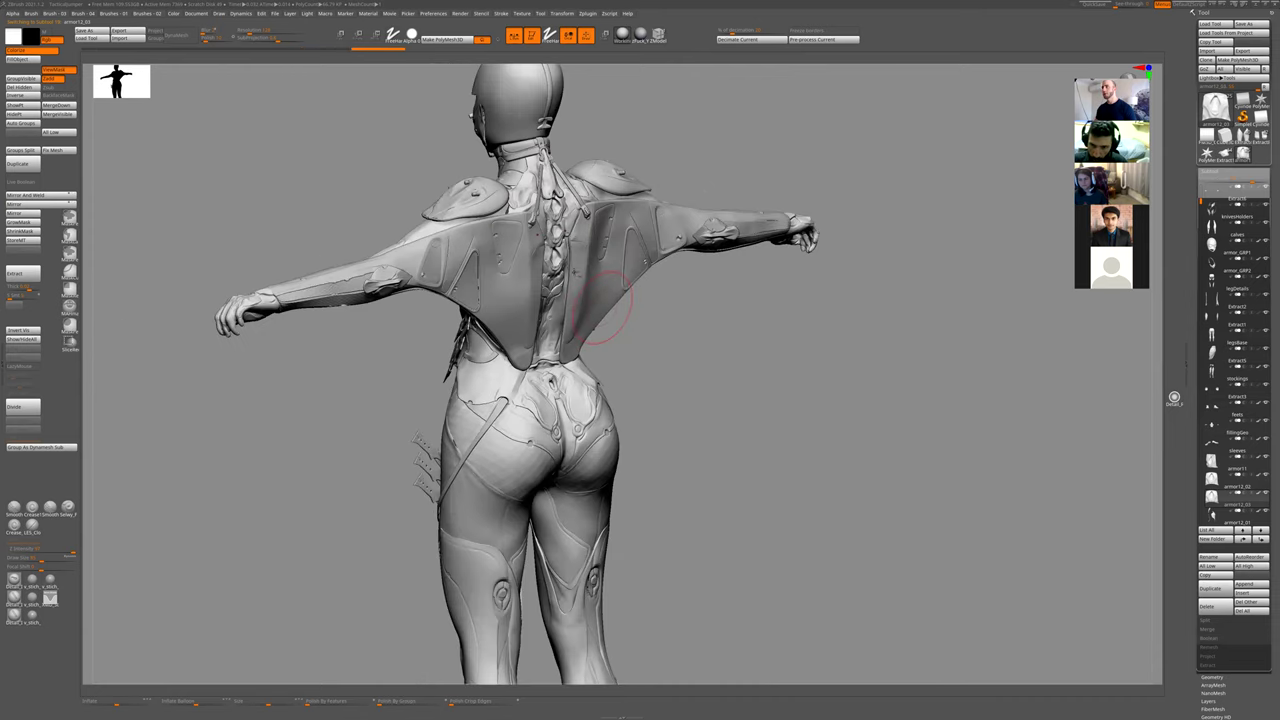
pyautogui.keyDown('shift'); pyautogui.moveTo(695, 363); pyautogui.dragTo(697, 369); pyautogui.keyUp('shift')
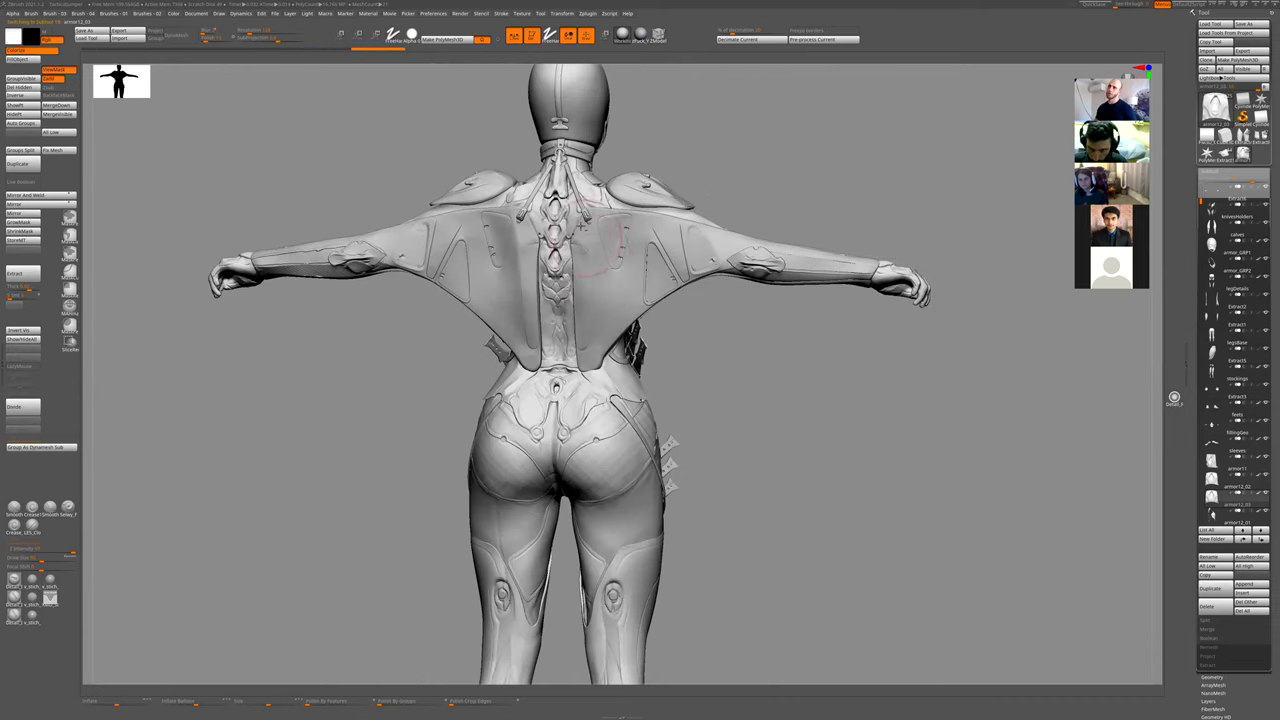
pyautogui.keyDown('ctrl'); pyautogui.moveTo(777, 378); pyautogui.dragTo(732, 385, button='right'); pyautogui.keyUp('ctrl')
pyautogui.moveTo(732, 384)
pyautogui.mouseDown()
pyautogui.moveTo(717, 389)
pyautogui.moveTo(737, 386)
pyautogui.mouseUp()
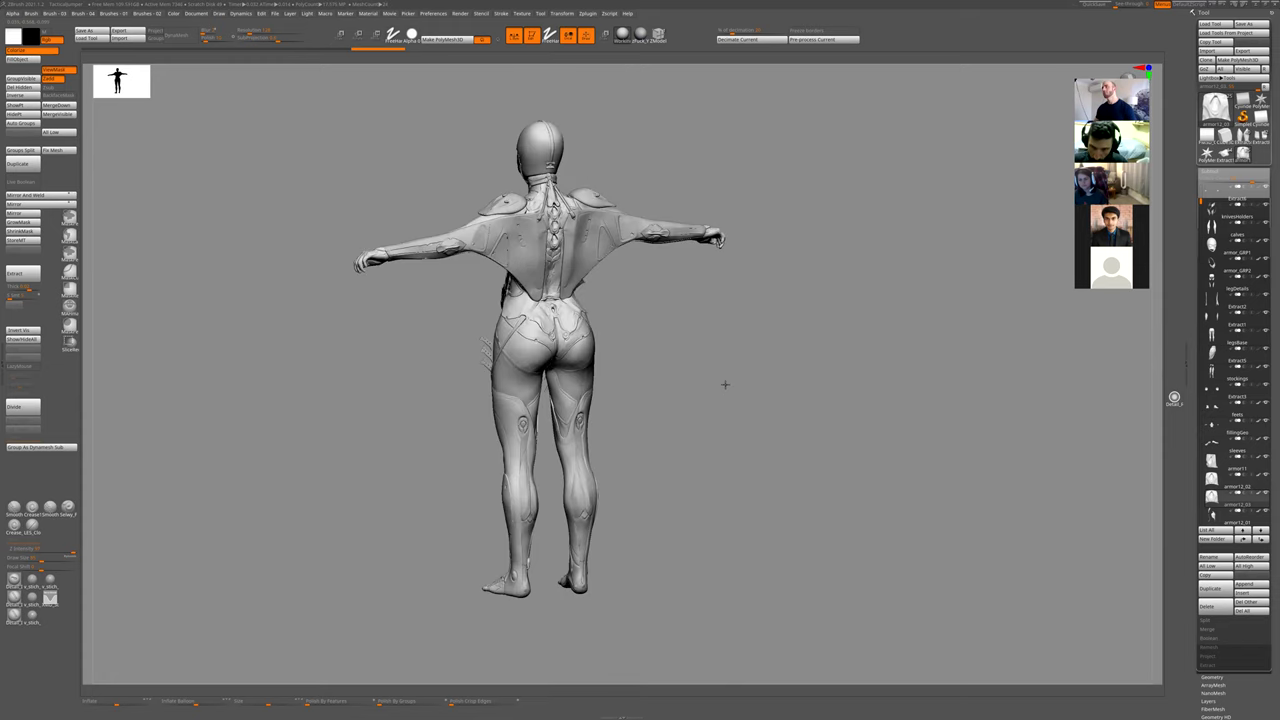
pyautogui.keyDown('ctrl'); pyautogui.moveTo(725, 384); pyautogui.dragTo(566, 362, button='right'); pyautogui.keyUp('ctrl')
pyautogui.moveTo(817, 425)
pyautogui.mouseDown()
pyautogui.moveTo(786, 426)
pyautogui.moveTo(824, 427)
pyautogui.mouseUp()
pyautogui.moveTo(655, 311); pyautogui.dragTo(625, 300)
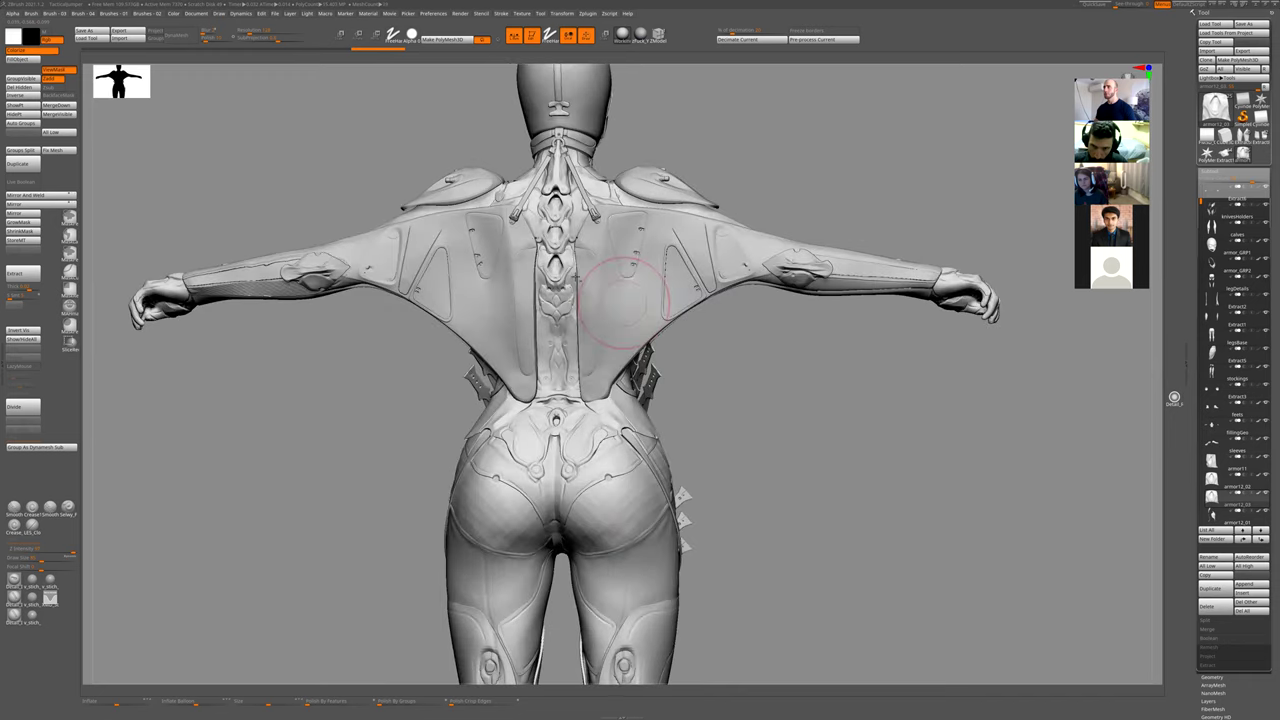
# - Duplicate the armor12_02 opening section and move the copy down the spine over the leaf-shaped ornament
pyautogui.keyDown('alt'); pyautogui.click(568, 273); pyautogui.keyUp('alt')
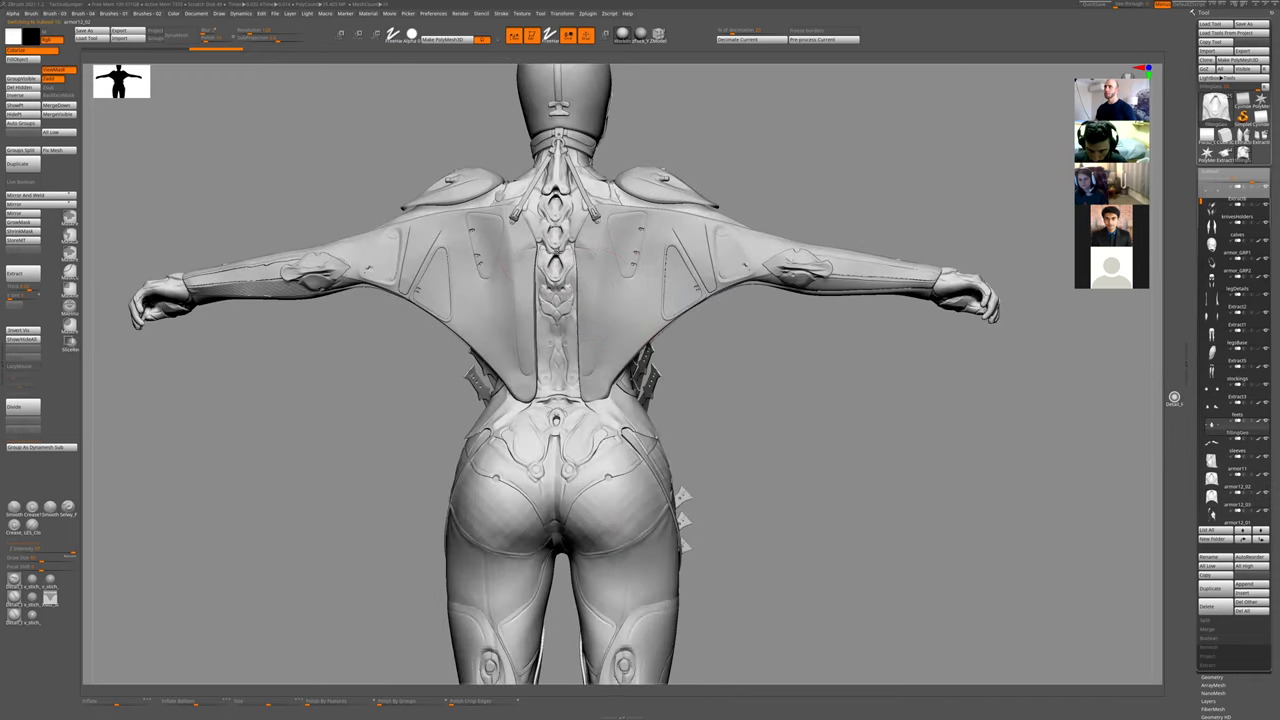
pyautogui.click(1237, 487)
pyautogui.click(17, 164)
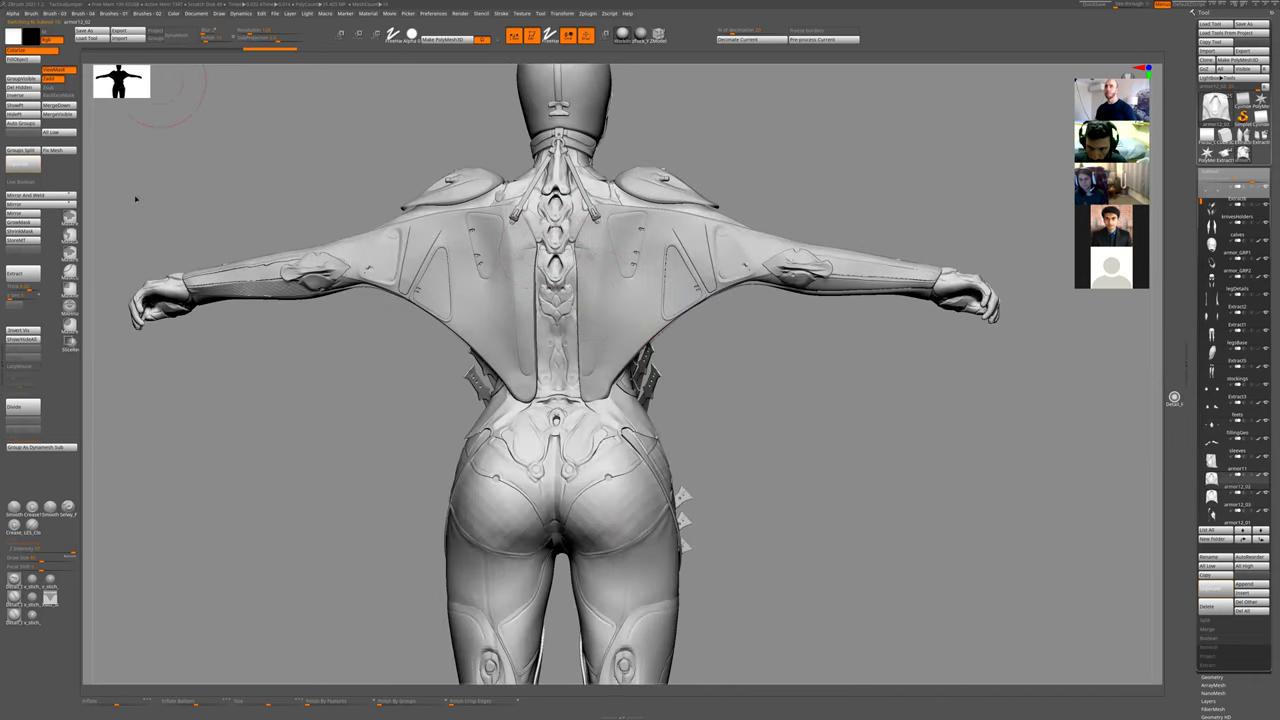
pyautogui.moveTo(571, 285); pyautogui.dragTo(560, 318)
# - Examine the column of spine openings against the hip and knee details from behind, selecting the legsBase subtool
pyautogui.moveTo(689, 371); pyautogui.dragTo(550, 300)
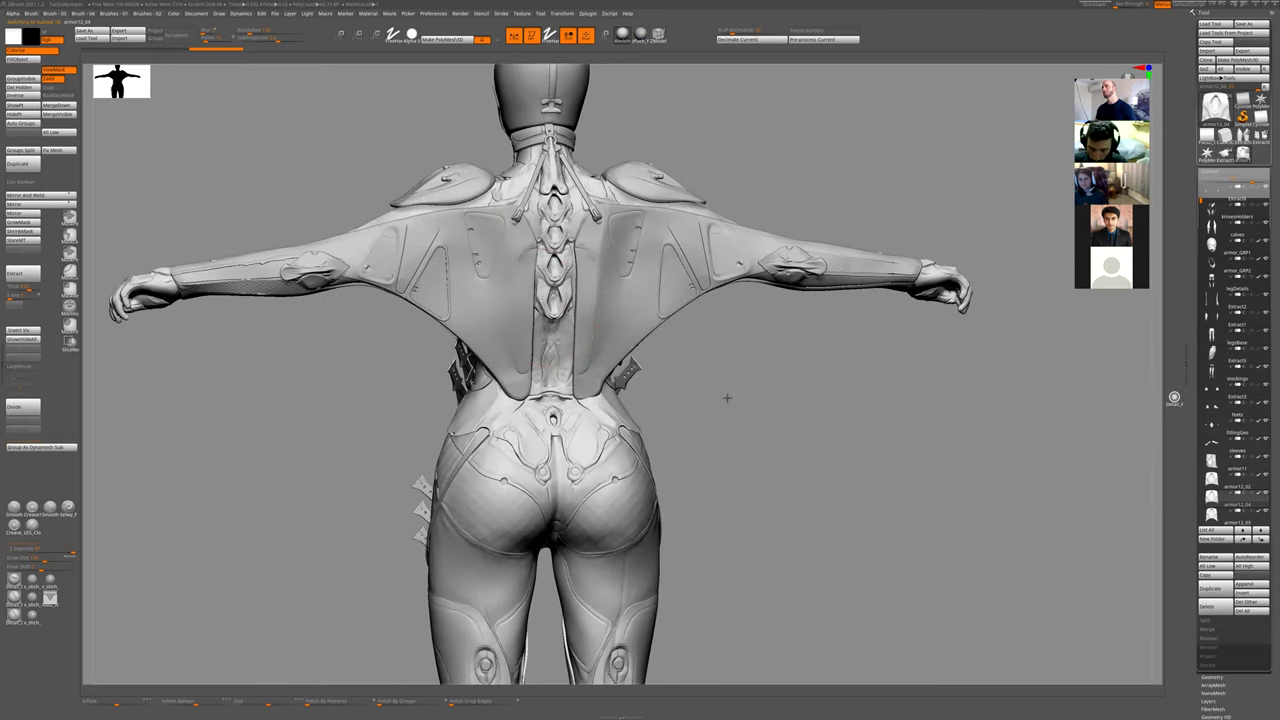
pyautogui.moveTo(727, 398); pyautogui.dragTo(577, 320)
pyautogui.keyDown('alt'); pyautogui.moveTo(651, 348); pyautogui.dragTo(558, 393); pyautogui.keyUp('alt')
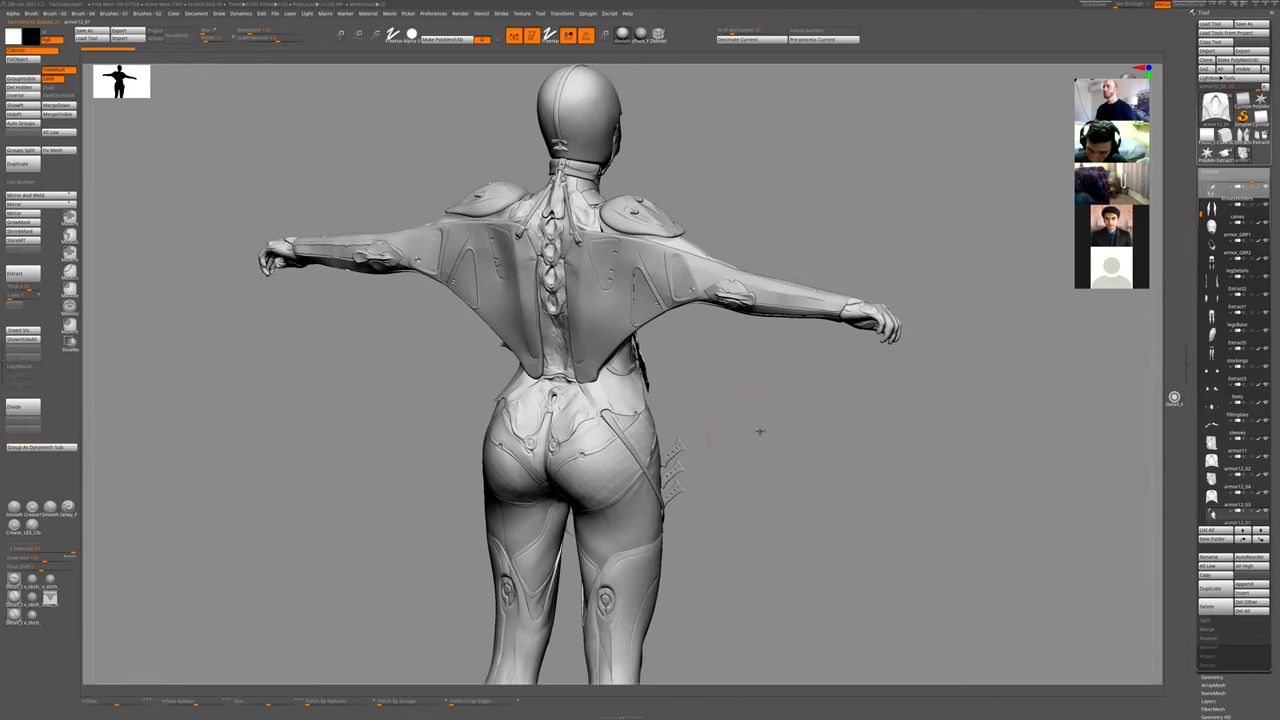
pyautogui.moveTo(757, 434); pyautogui.dragTo(586, 412)
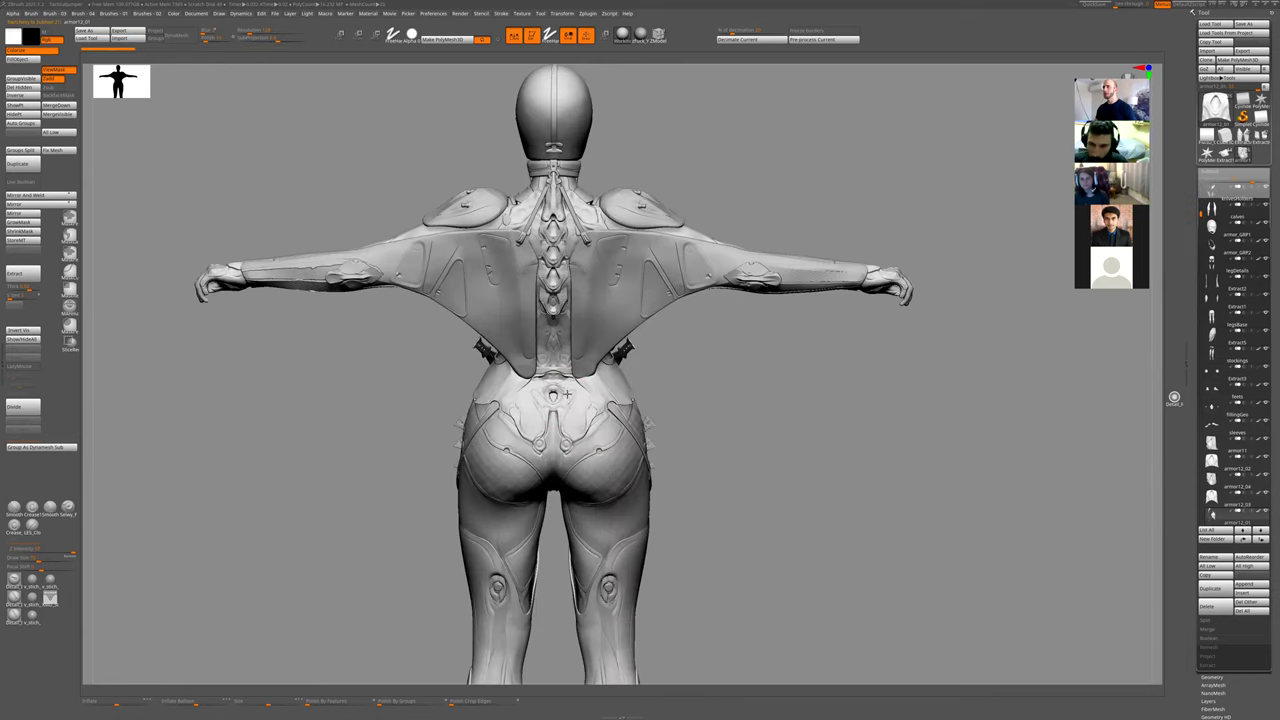
pyautogui.moveTo(723, 371); pyautogui.dragTo(584, 303)
pyautogui.moveTo(630, 348)
pyautogui.mouseDown()
pyautogui.moveTo(657, 366)
pyautogui.moveTo(714, 357)
pyautogui.moveTo(636, 353)
pyautogui.moveTo(710, 385)
pyautogui.moveTo(723, 403)
pyautogui.moveTo(663, 397)
pyautogui.moveTo(673, 438)
pyautogui.moveTo(714, 442)
pyautogui.mouseUp()
pyautogui.press('f')
pyautogui.moveTo(751, 596)
pyautogui.keyDown('alt'); pyautogui.mouseDown()
pyautogui.moveTo(731, 480)
pyautogui.moveTo(630, 463)
pyautogui.mouseUp(); pyautogui.keyUp('alt')
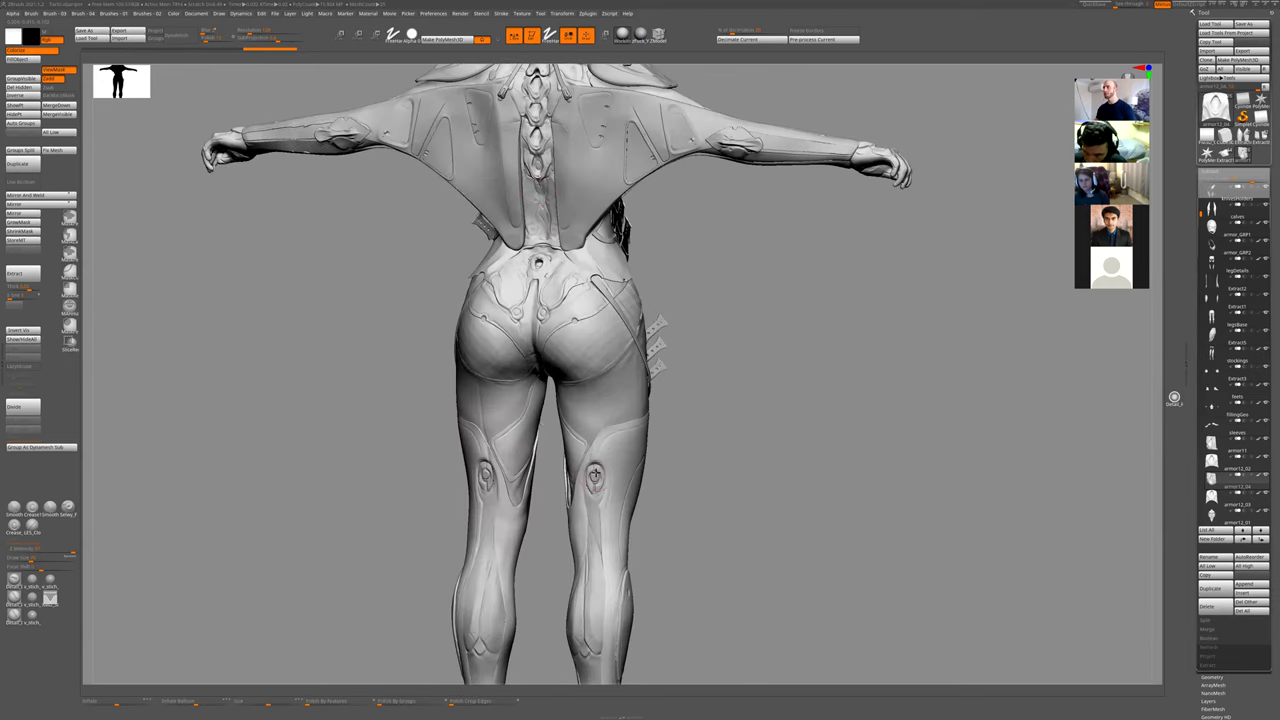
pyautogui.keyDown('alt'); pyautogui.click(603, 428); pyautogui.keyUp('alt')
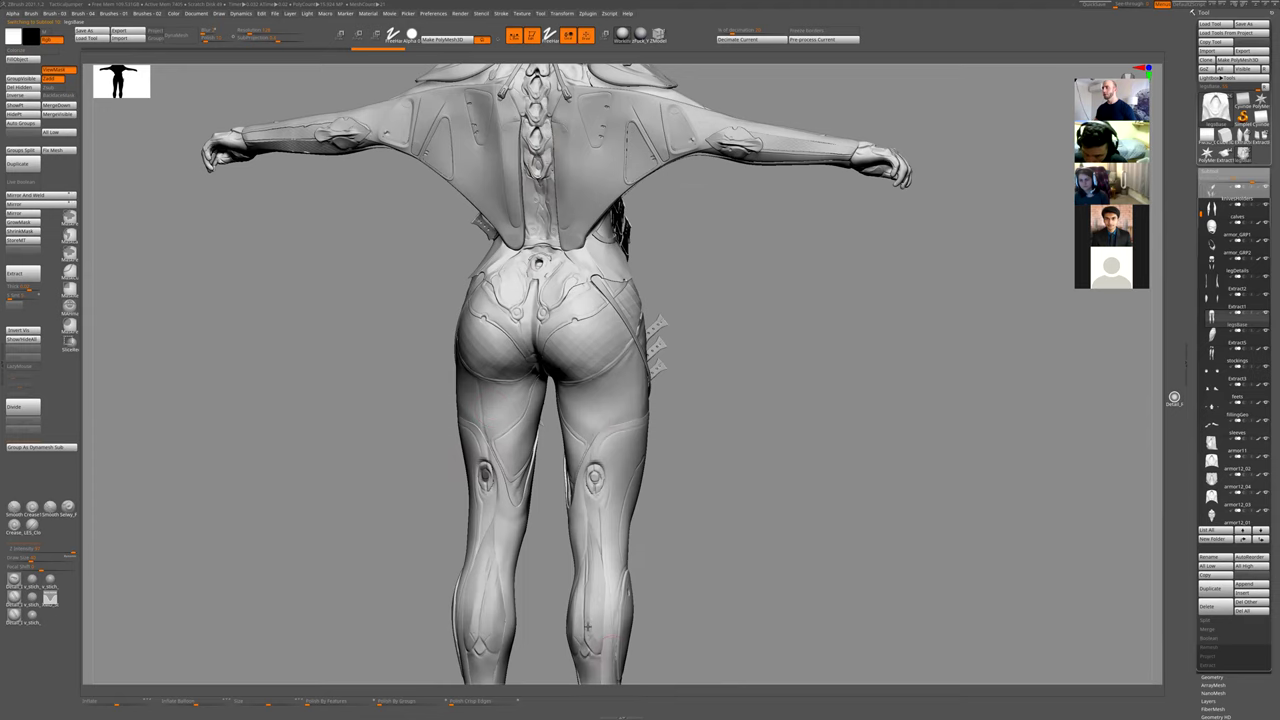
pyautogui.keyDown('shift'); pyautogui.moveTo(757, 351); pyautogui.dragTo(800, 351); pyautogui.keyUp('shift')
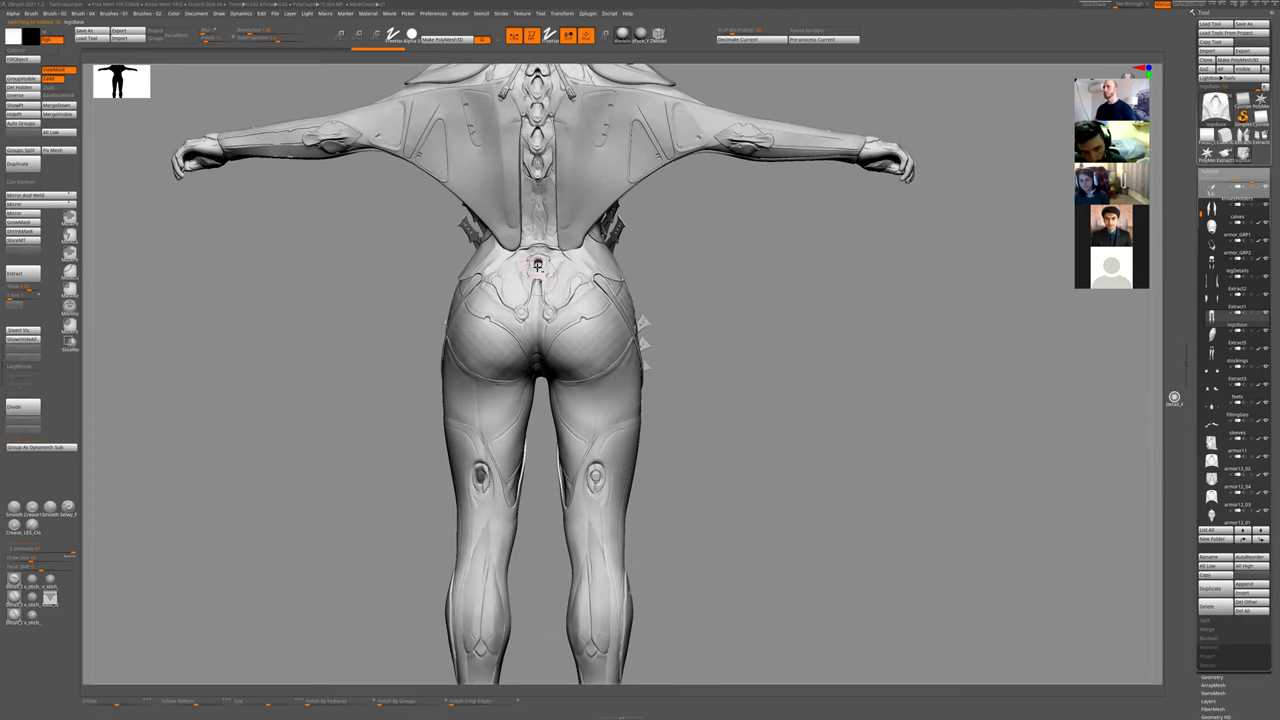
# - Examine the whole figure from the front, three-quarter and back views to compare how the accent details are distributed
pyautogui.moveTo(740, 349); pyautogui.dragTo(768, 373, button='right')
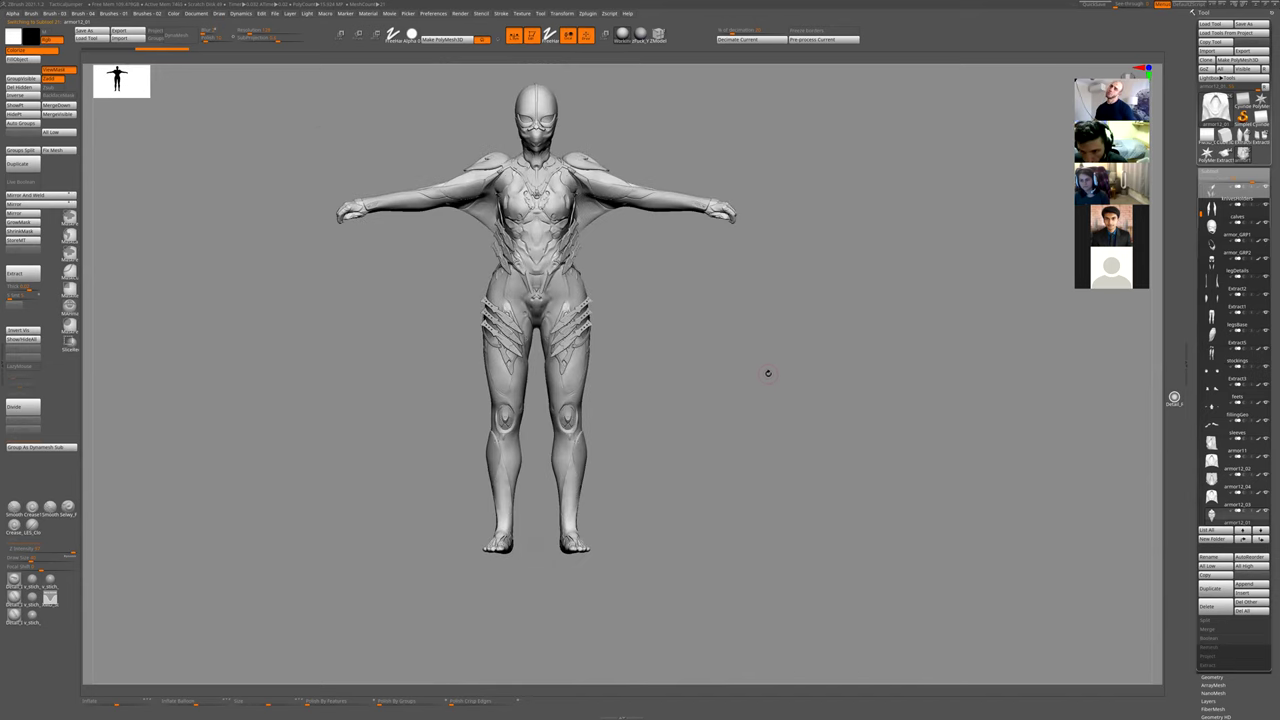
pyautogui.moveTo(703, 323)
pyautogui.keyDown('ctrl'); pyautogui.mouseDown(button='right')
pyautogui.moveTo(700, 360)
pyautogui.moveTo(700, 323)
pyautogui.mouseUp(button='right'); pyautogui.keyUp('ctrl')
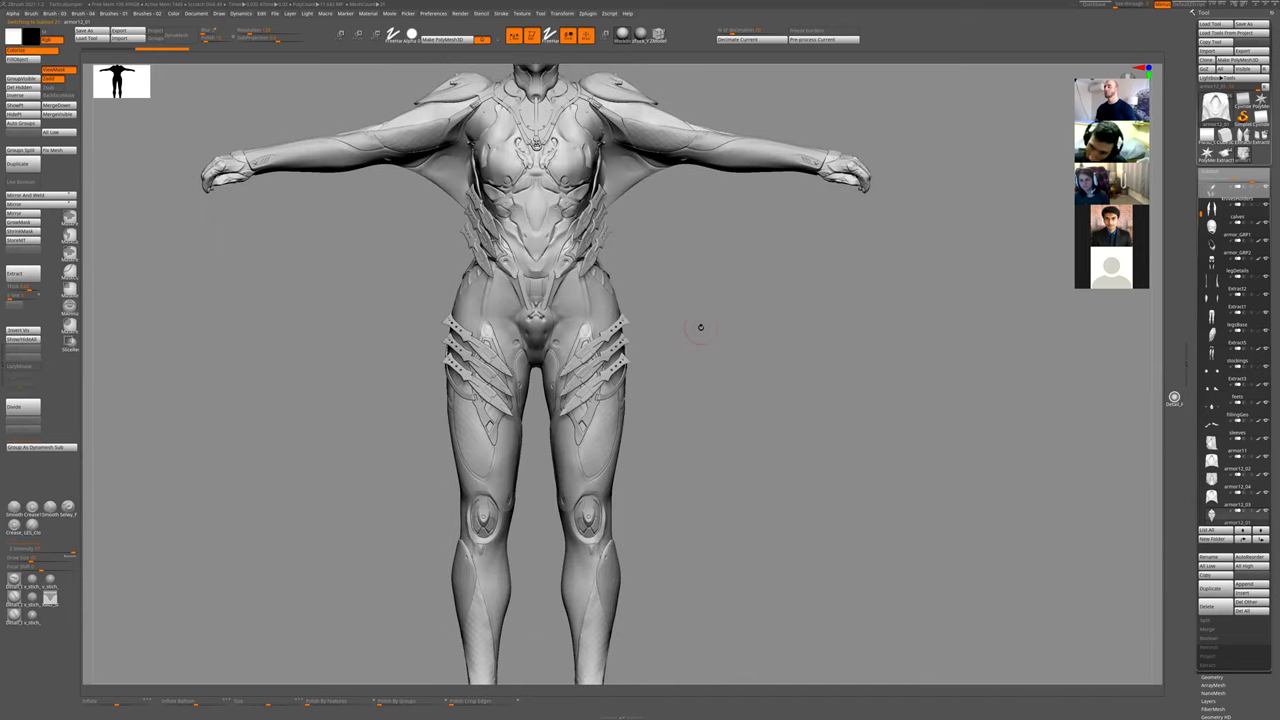
pyautogui.keyDown('alt'); pyautogui.moveTo(714, 427); pyautogui.dragTo(586, 284, button='right'); pyautogui.keyUp('alt')
pyautogui.click(559, 286)
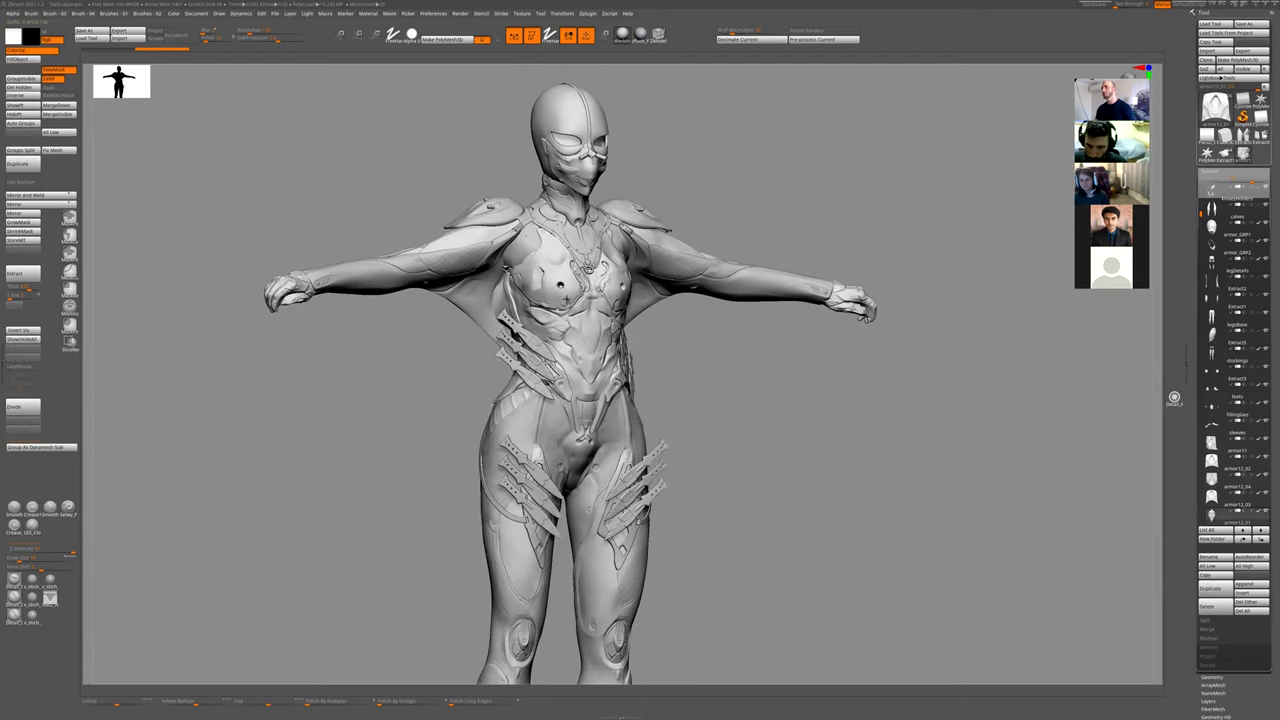
pyautogui.moveTo(730, 396)
pyautogui.keyDown('ctrl'); pyautogui.mouseDown(button='right')
pyautogui.moveTo(718, 412)
pyautogui.moveTo(739, 371)
pyautogui.moveTo(749, 384)
pyautogui.mouseUp(button='right'); pyautogui.keyUp('ctrl')
pyautogui.keyDown('ctrl'); pyautogui.moveTo(769, 480); pyautogui.dragTo(762, 442, button='right'); pyautogui.keyUp('ctrl')
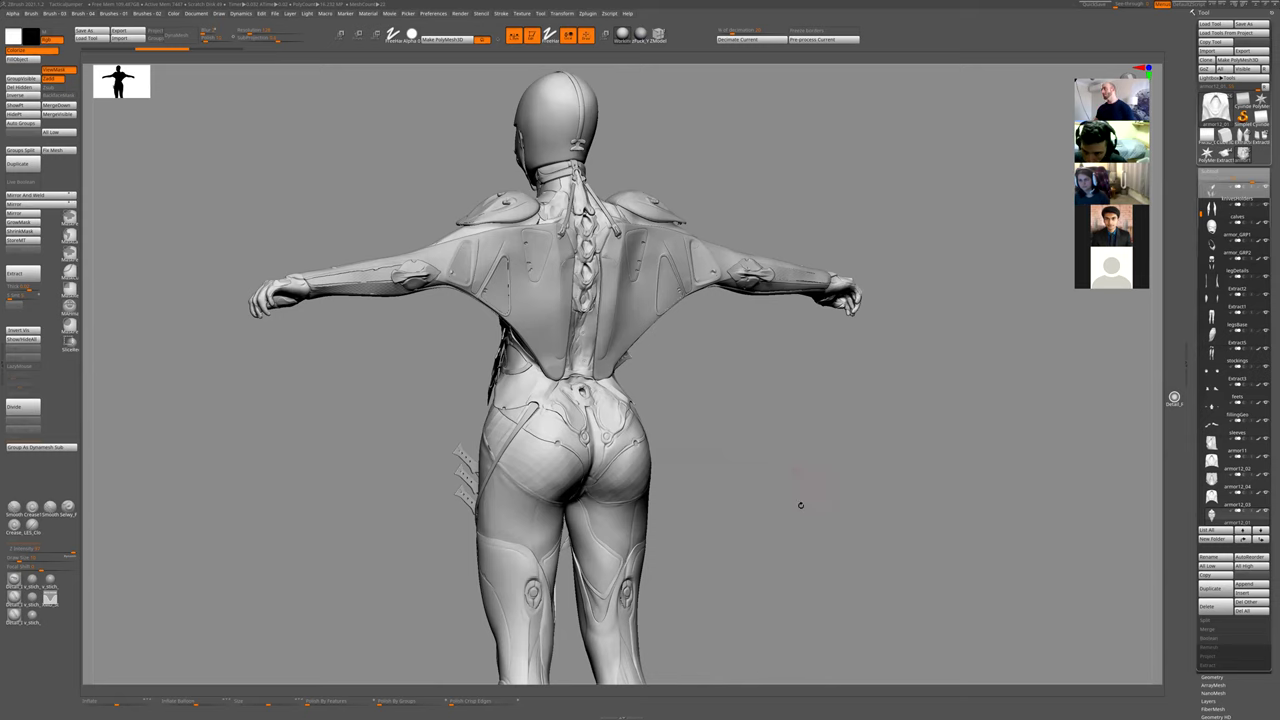
pyautogui.moveTo(814, 506); pyautogui.dragTo(814, 491, button='right')
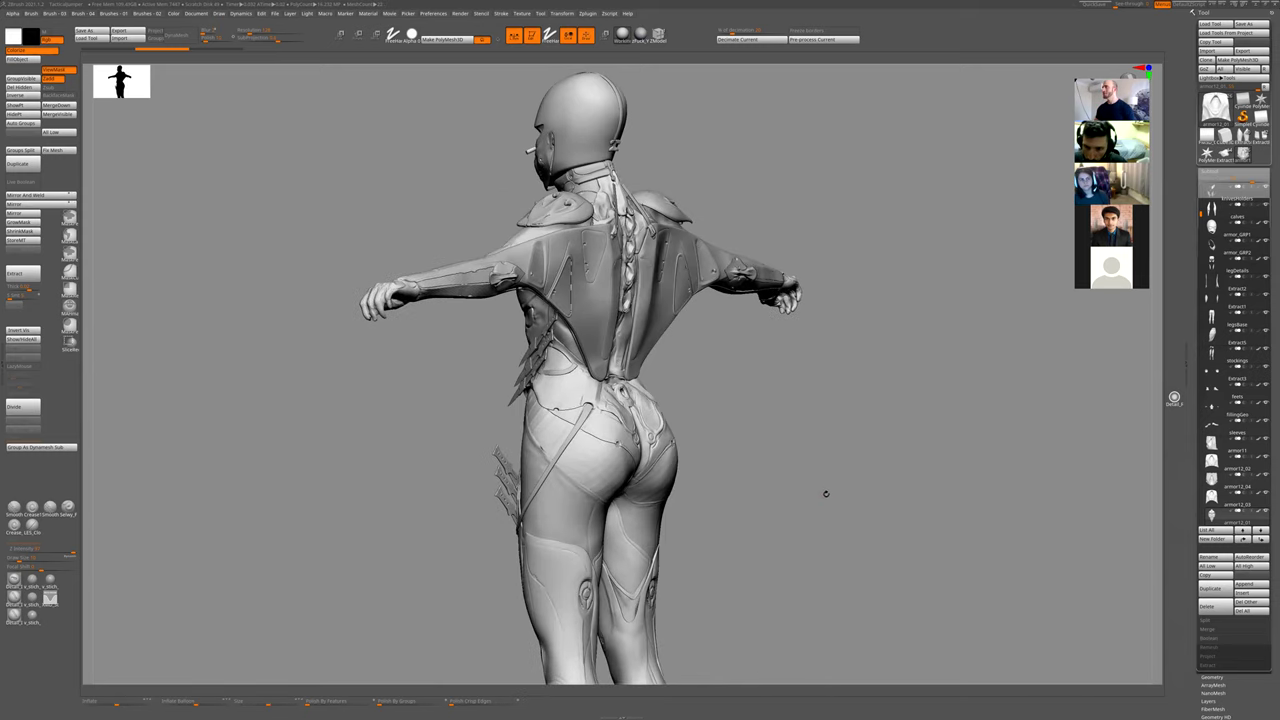
pyautogui.moveTo(817, 491); pyautogui.dragTo(794, 483)
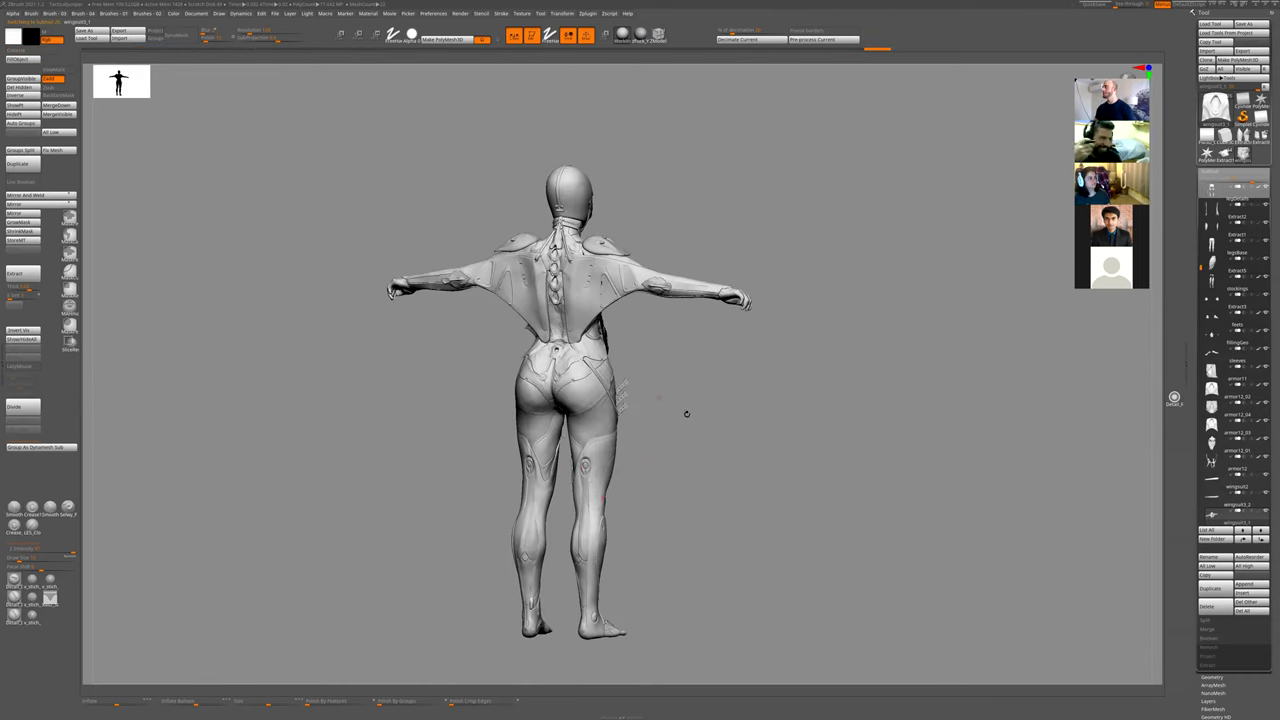
pyautogui.keyDown('shift'); pyautogui.moveTo(720, 423); pyautogui.dragTo(718, 422); pyautogui.keyUp('shift')
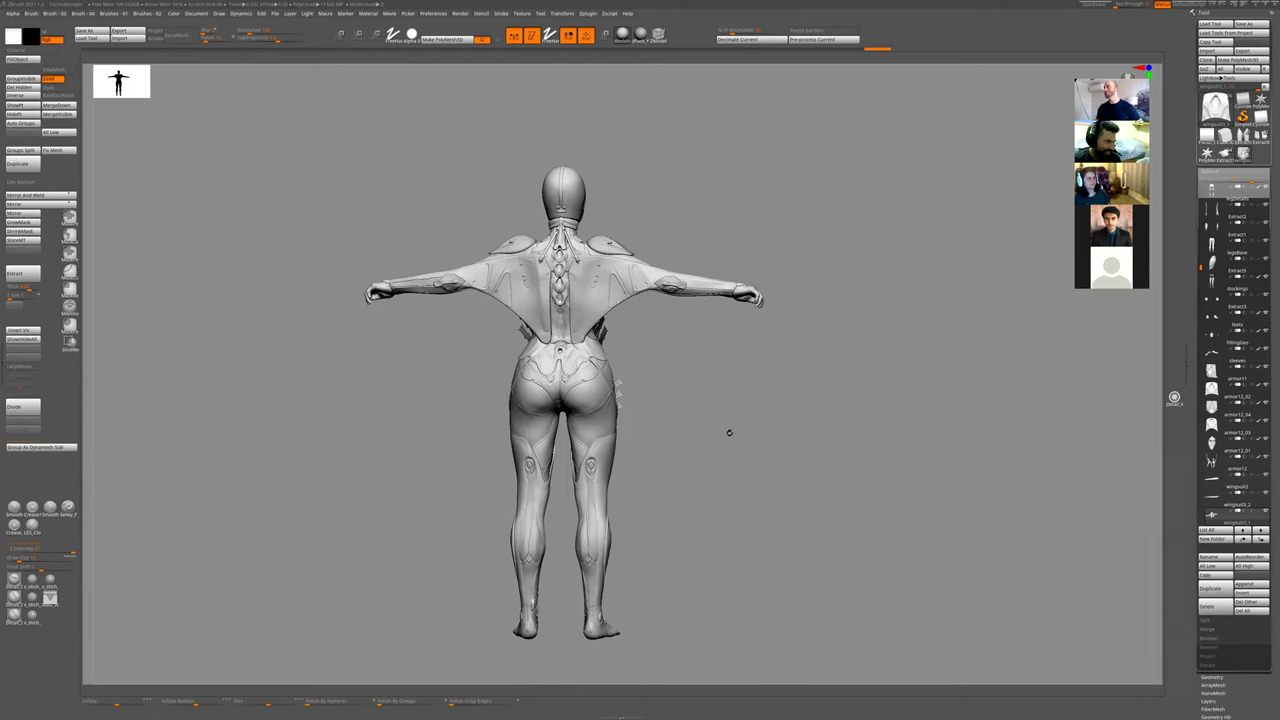
pyautogui.moveTo(729, 432); pyautogui.dragTo(755, 469)
pyautogui.keyDown('ctrl'); pyautogui.moveTo(751, 309); pyautogui.dragTo(777, 364, button='right'); pyautogui.keyUp('ctrl')
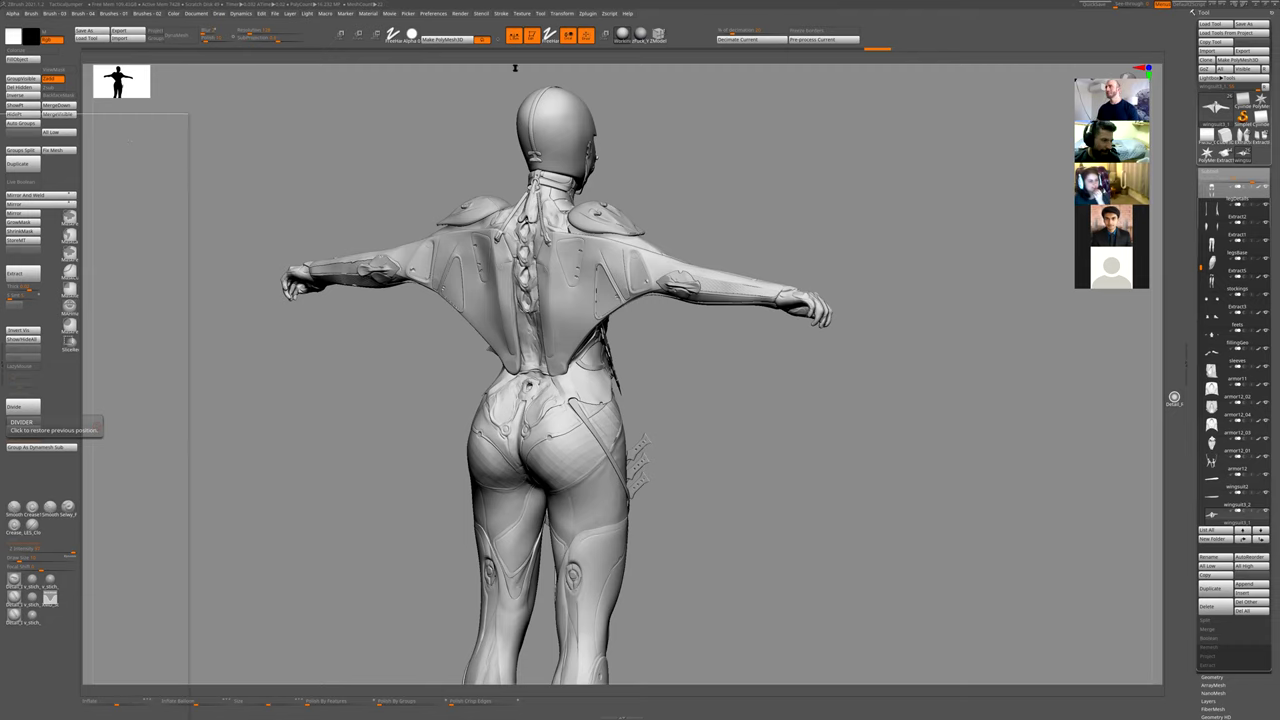
# - Switch to the browser and look through the Barbarella image results, previewing the full-length standing costume photo from Pinterest
pyautogui.hotkey('alt', 'Tab')
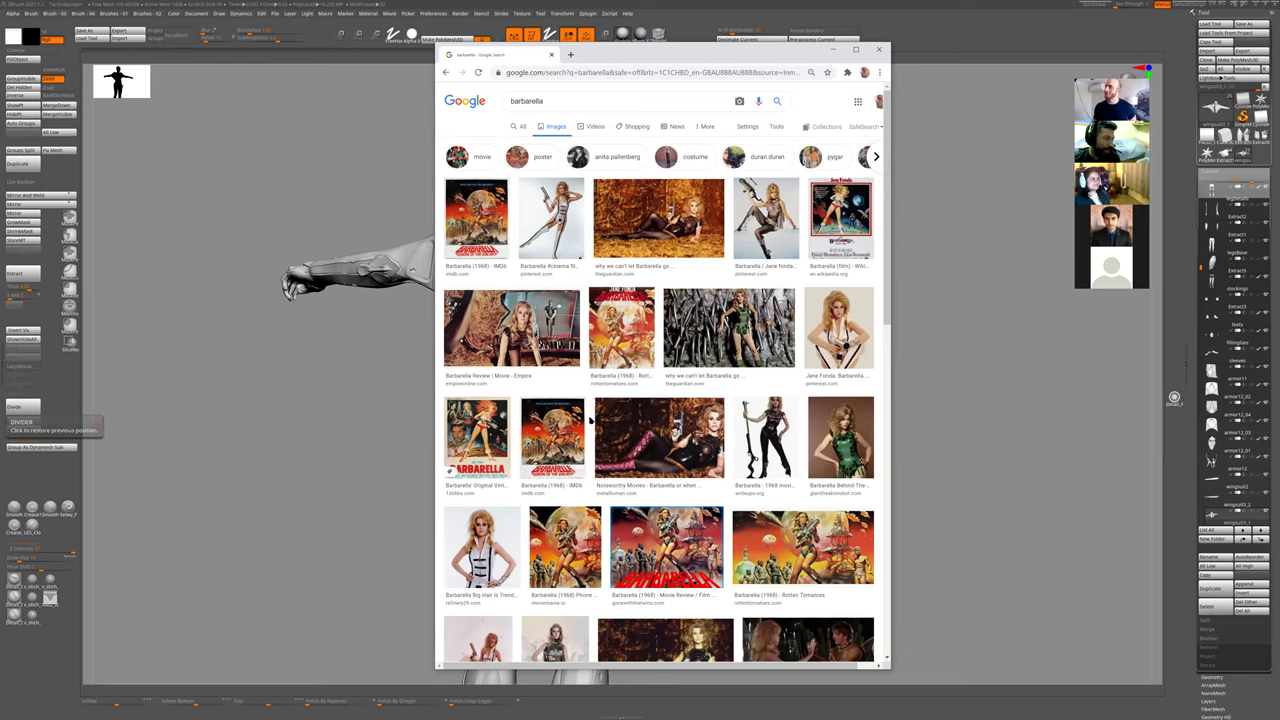
pyautogui.scroll(-3, 589, 419)
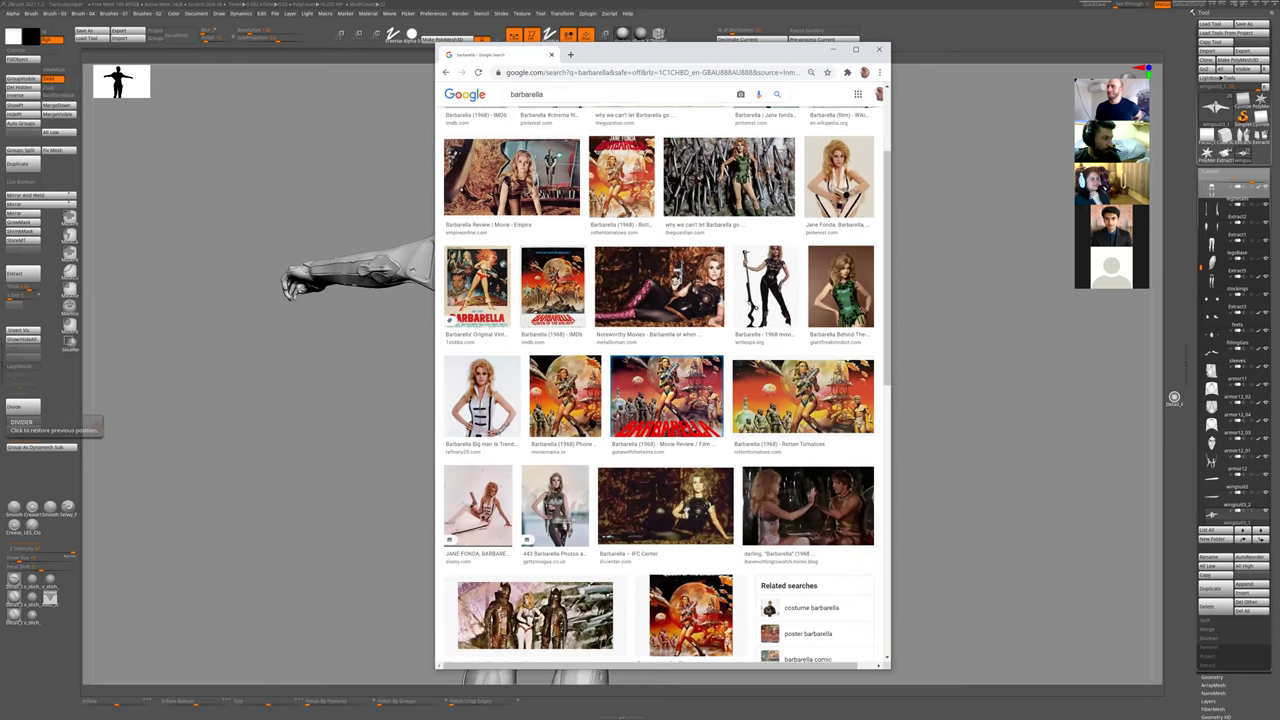
pyautogui.scroll(-1, 594, 425)
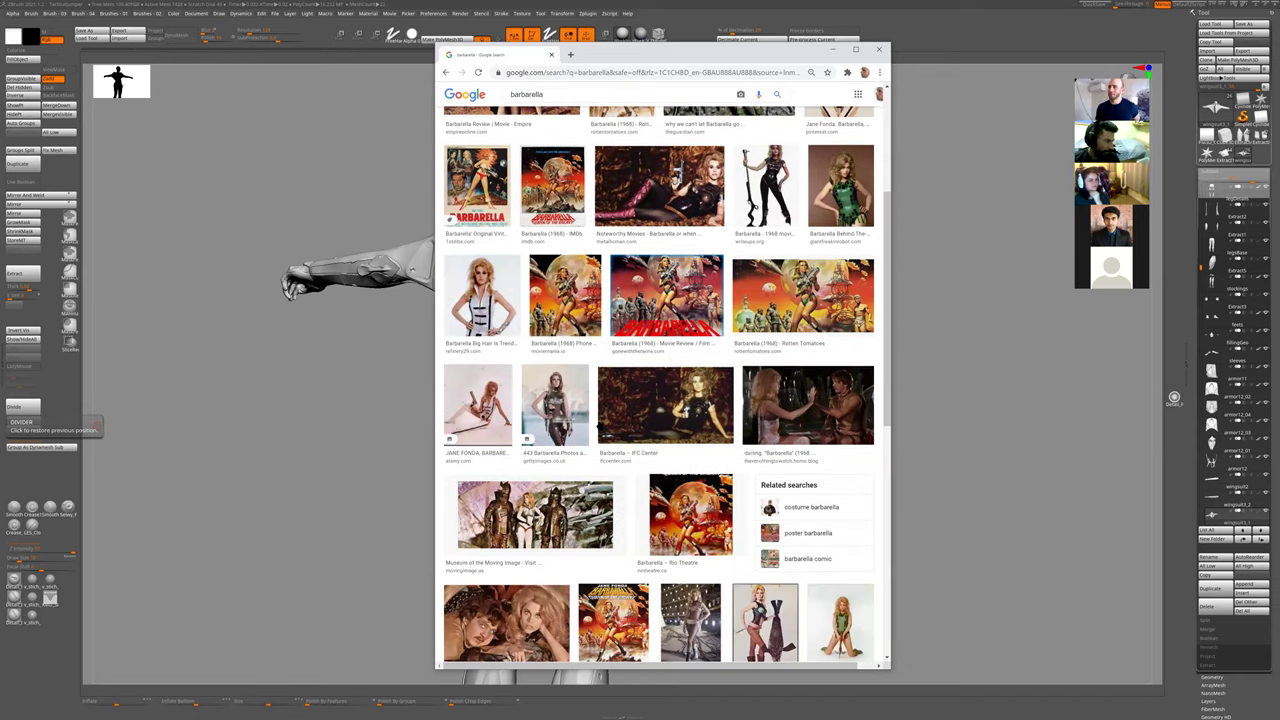
pyautogui.scroll(-2, 597, 424)
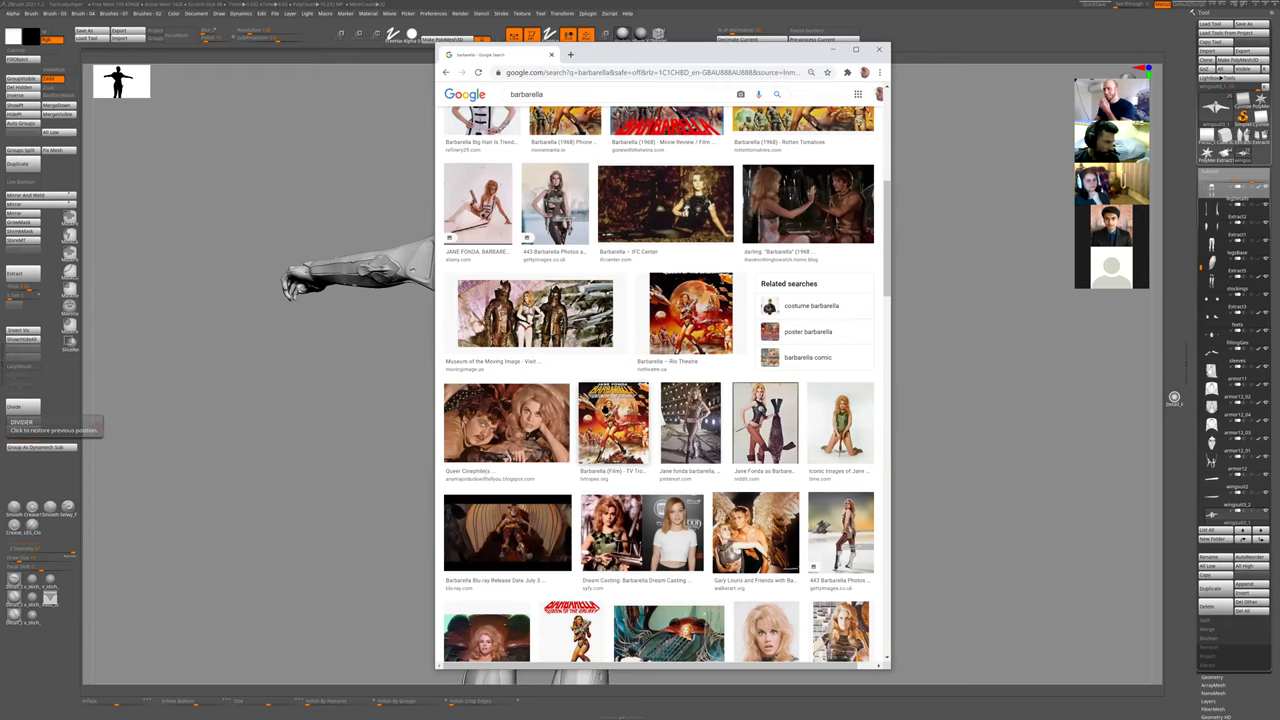
pyautogui.click(720, 399)
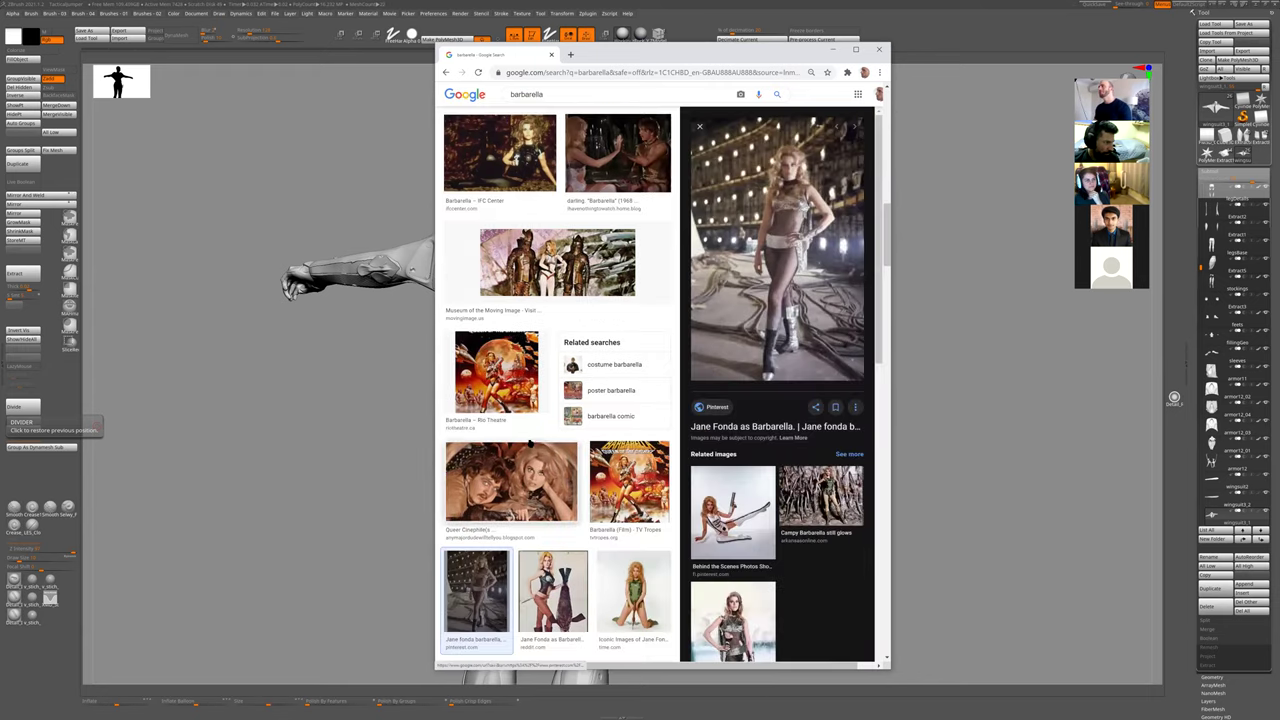
pyautogui.scroll(5, 531, 486)
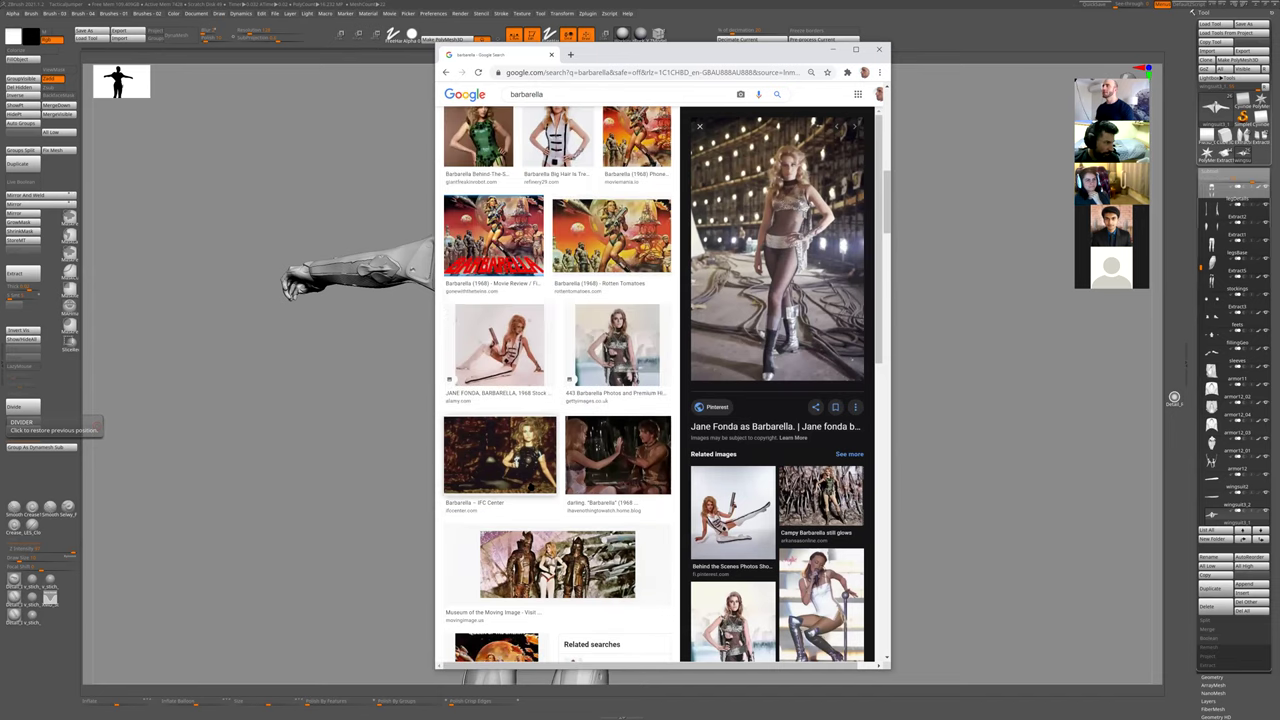
pyautogui.scroll(3, 533, 478)
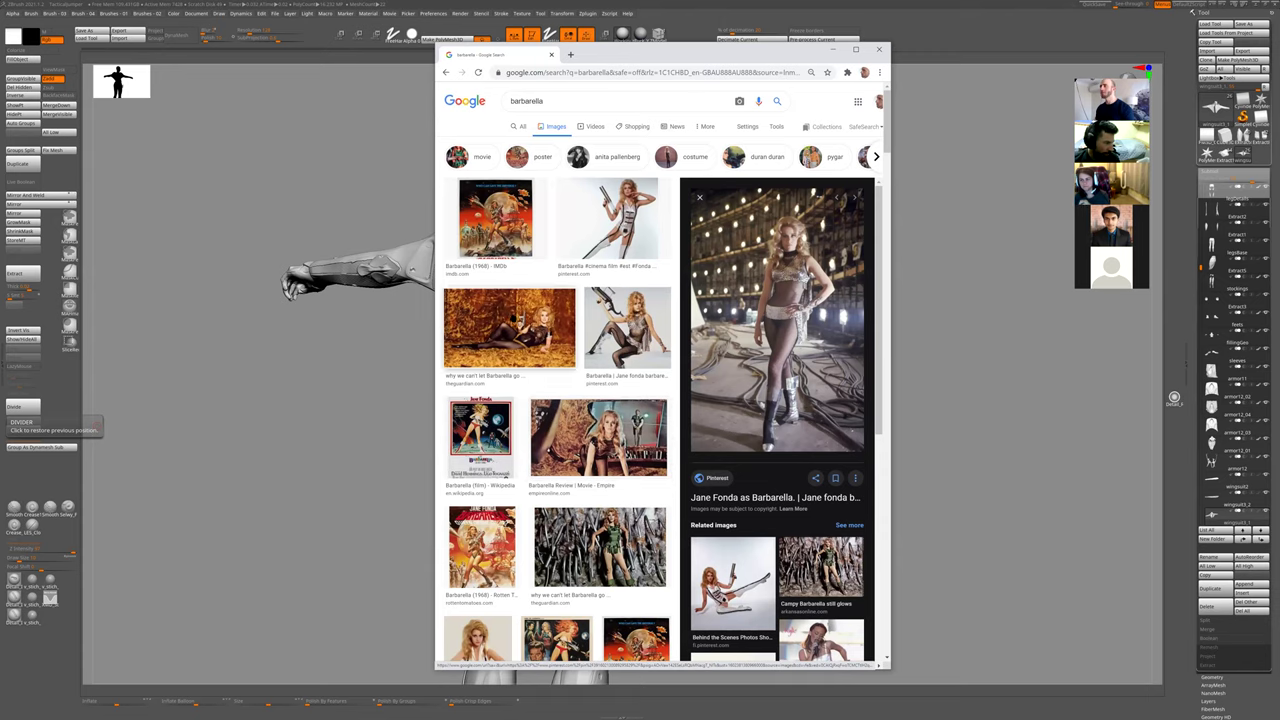
# - Preview the Guardian photo of the reclining Barbarella costume and look through further image results for costume references
pyautogui.click(515, 310)
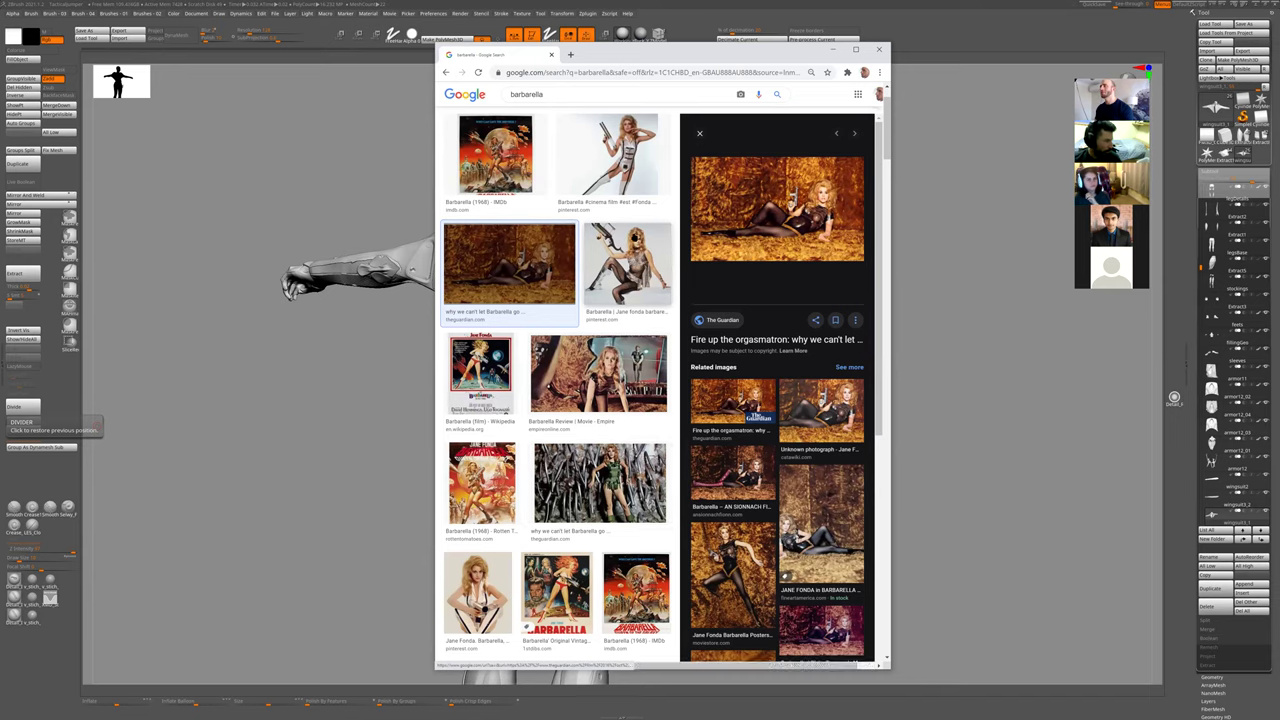
pyautogui.scroll(-8, 550, 372)
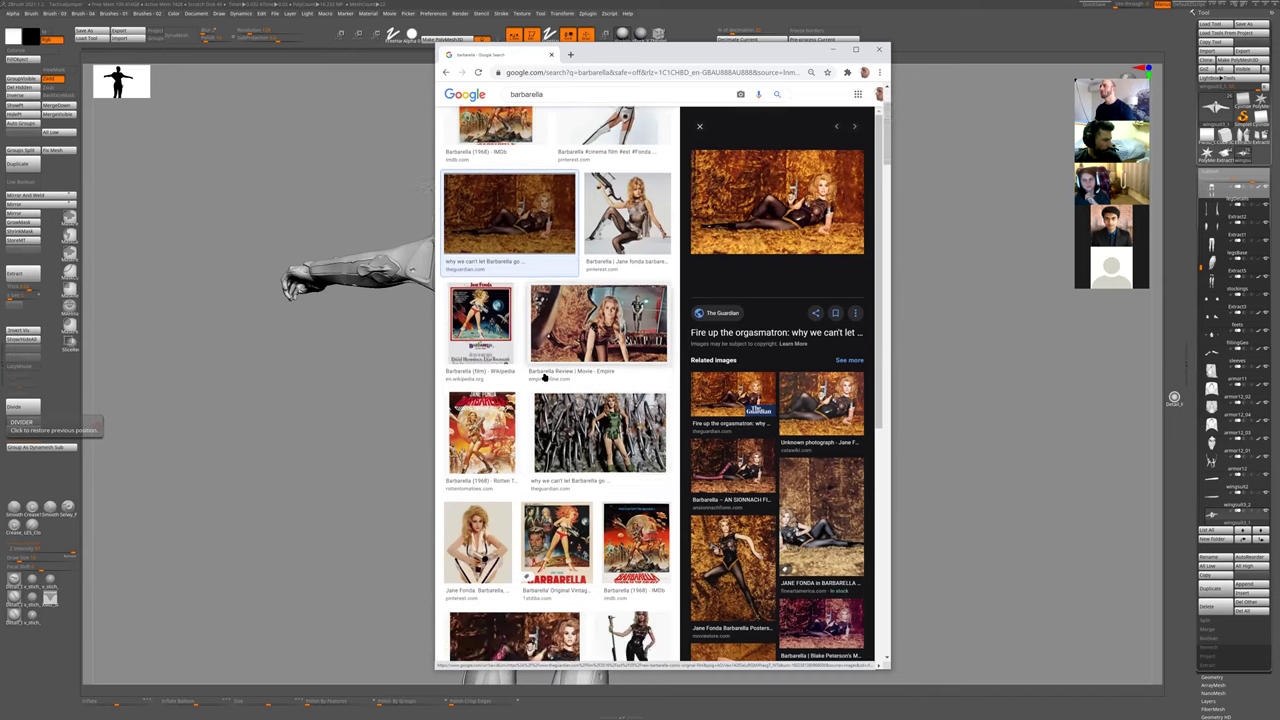
pyautogui.scroll(-3, 553, 369)
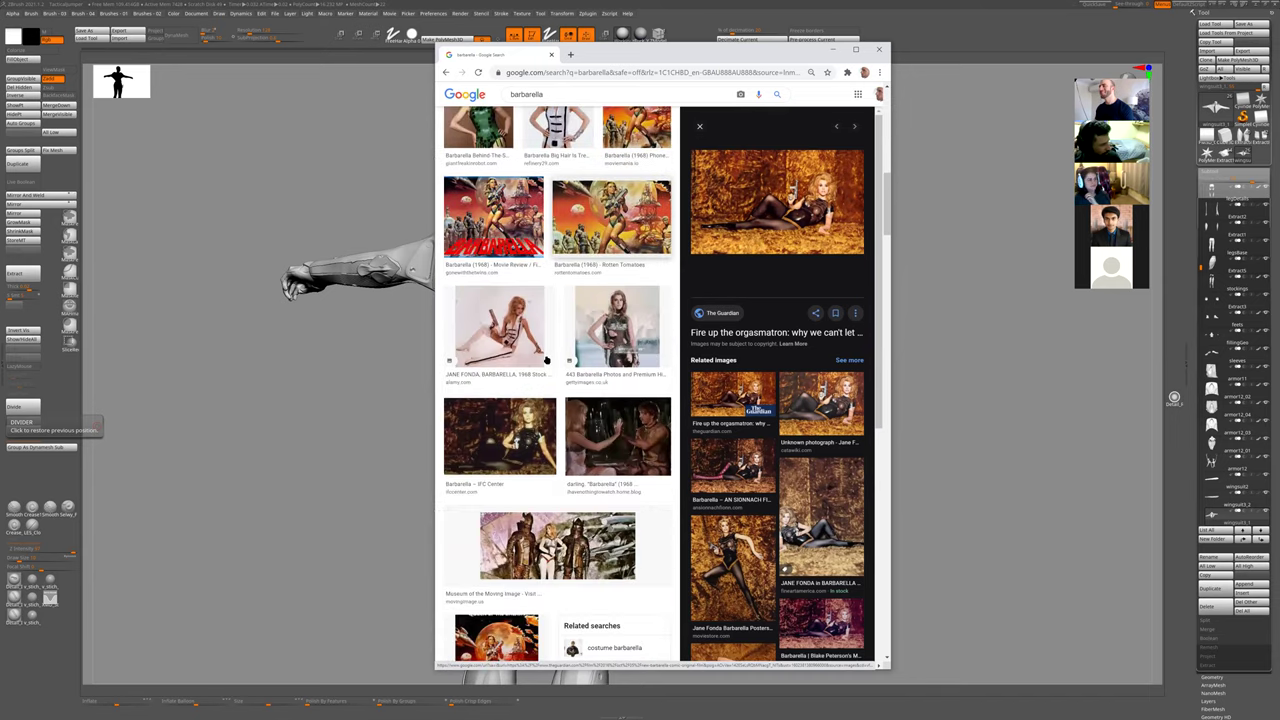
pyautogui.scroll(-1, 544, 358)
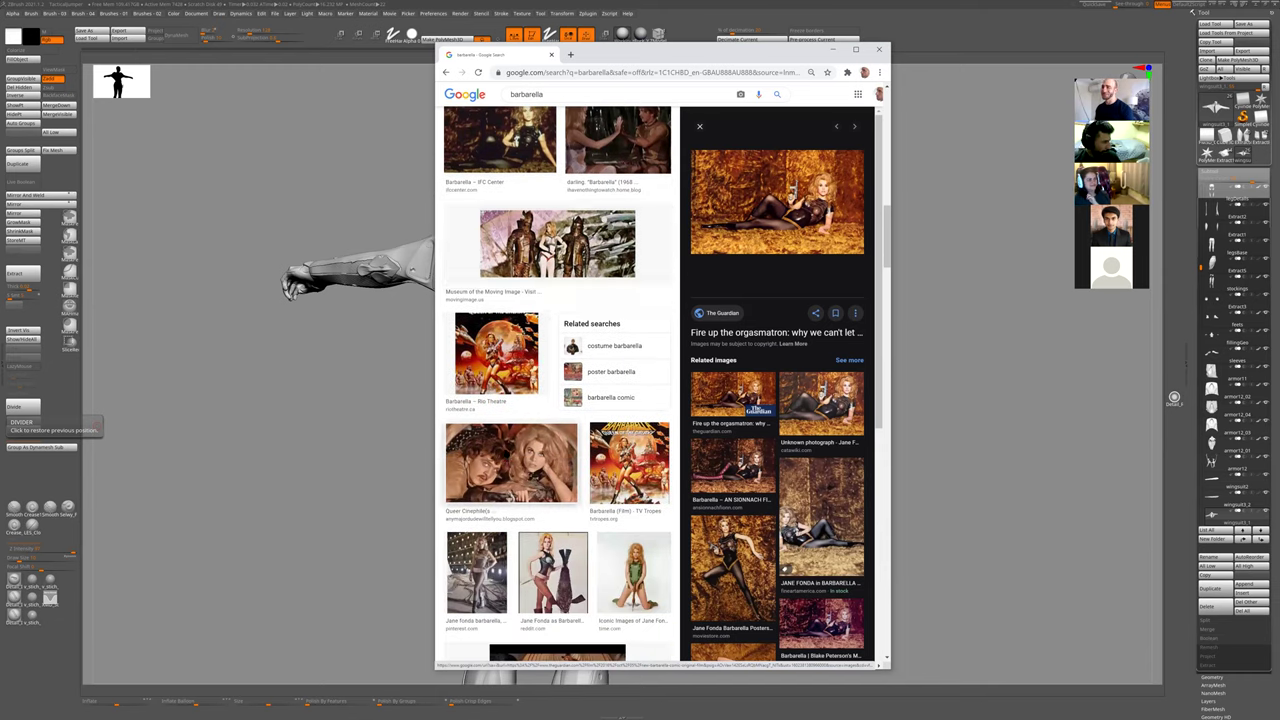
# - Look through further Barbarella image results for costume references and return to ZBrush
pyautogui.scroll(-1, 506, 450)
pyautogui.scroll(-3, 506, 450)
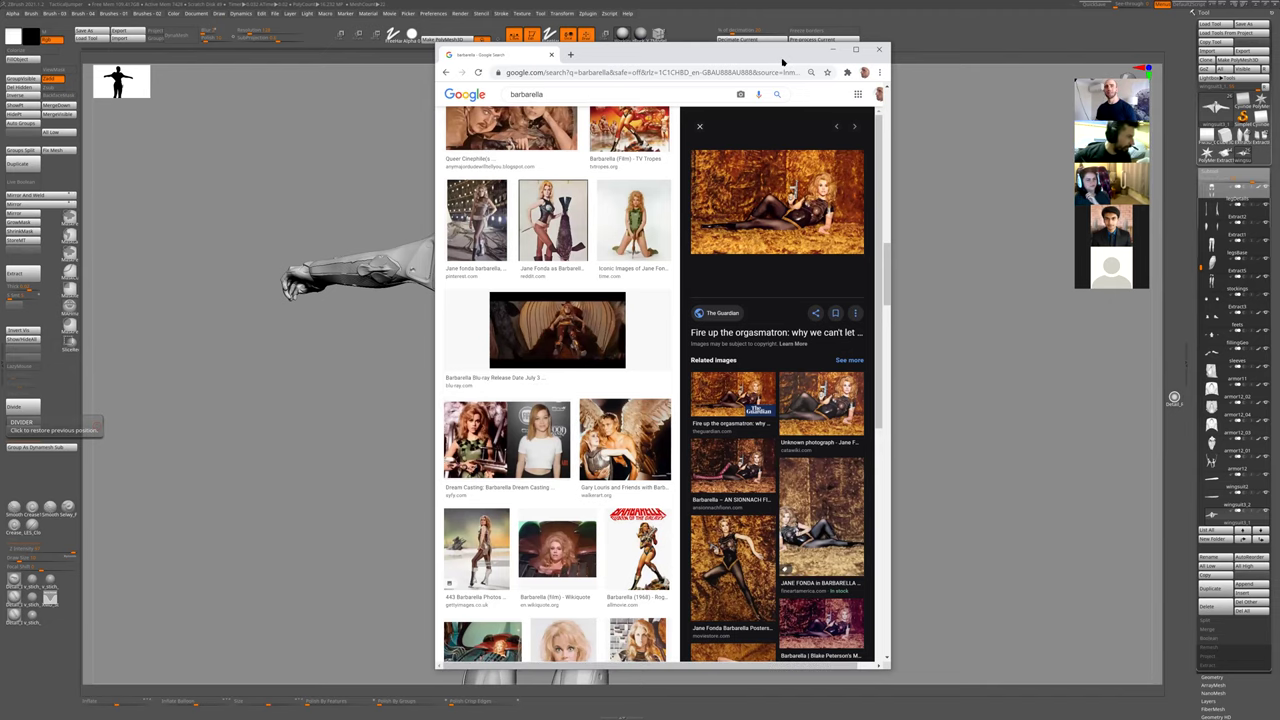
pyautogui.click(832, 49)
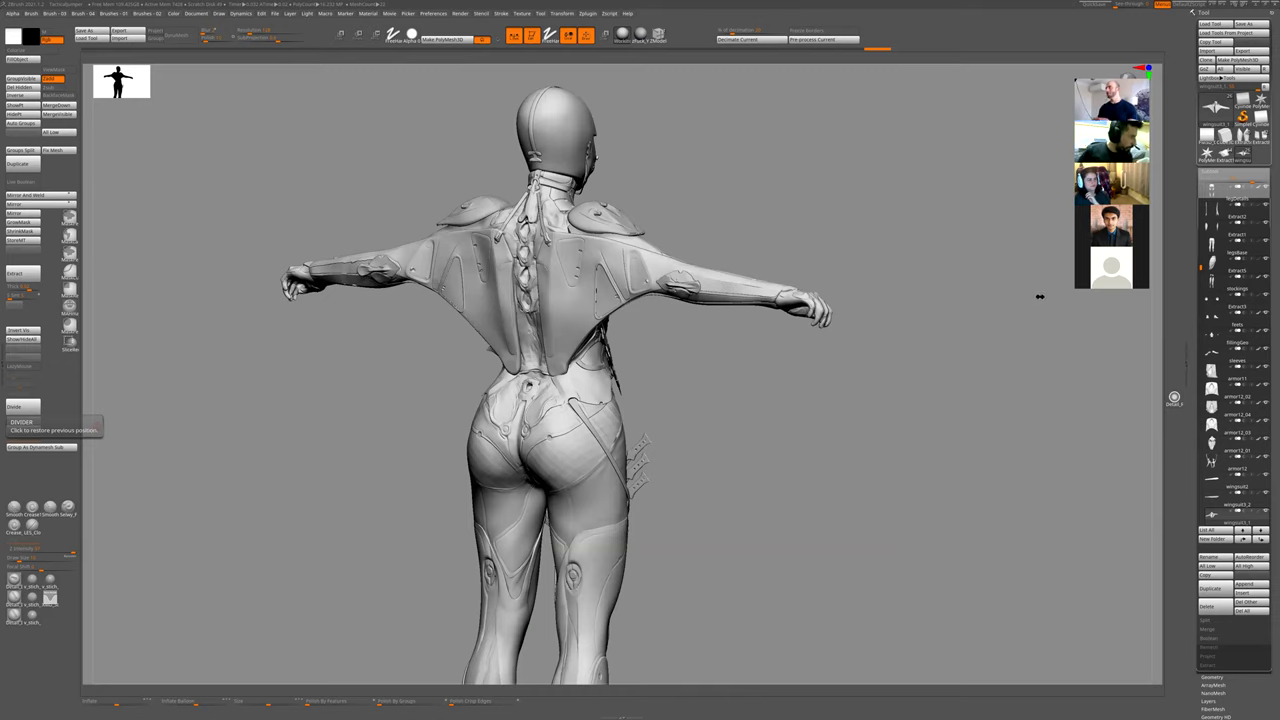
# - Examine the whole figure from the front and from behind, comparing the spine openings with the surrounding accent details
pyautogui.moveTo(815, 467)
pyautogui.mouseDown()
pyautogui.moveTo(777, 466)
pyautogui.moveTo(869, 471)
pyautogui.moveTo(797, 474)
pyautogui.moveTo(829, 463)
pyautogui.mouseUp()
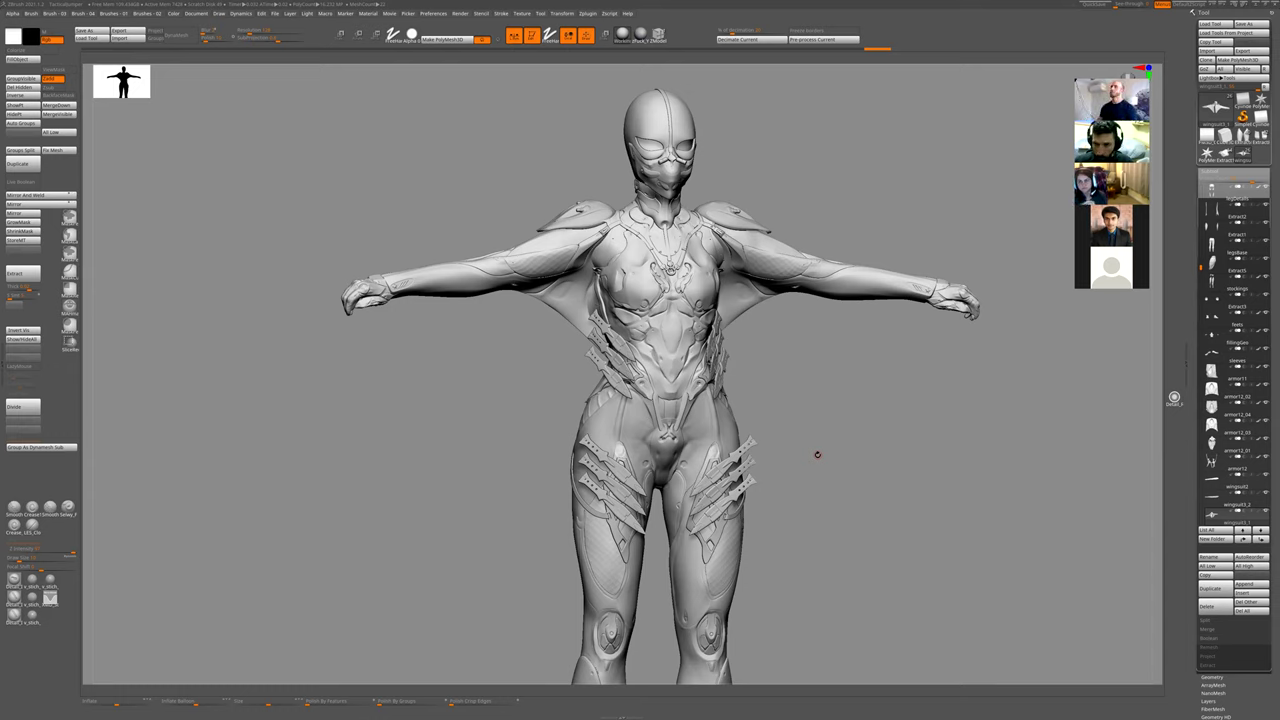
pyautogui.moveTo(838, 430)
pyautogui.mouseDown()
pyautogui.moveTo(734, 420)
pyautogui.moveTo(714, 354)
pyautogui.moveTo(697, 344)
pyautogui.moveTo(680, 349)
pyautogui.moveTo(674, 394)
pyautogui.moveTo(751, 400)
pyautogui.moveTo(739, 301)
pyautogui.moveTo(734, 324)
pyautogui.moveTo(692, 323)
pyautogui.moveTo(734, 326)
pyautogui.moveTo(724, 431)
pyautogui.moveTo(661, 388)
pyautogui.moveTo(777, 410)
pyautogui.moveTo(737, 420)
pyautogui.mouseUp()
pyautogui.scroll(2, 709, 412)
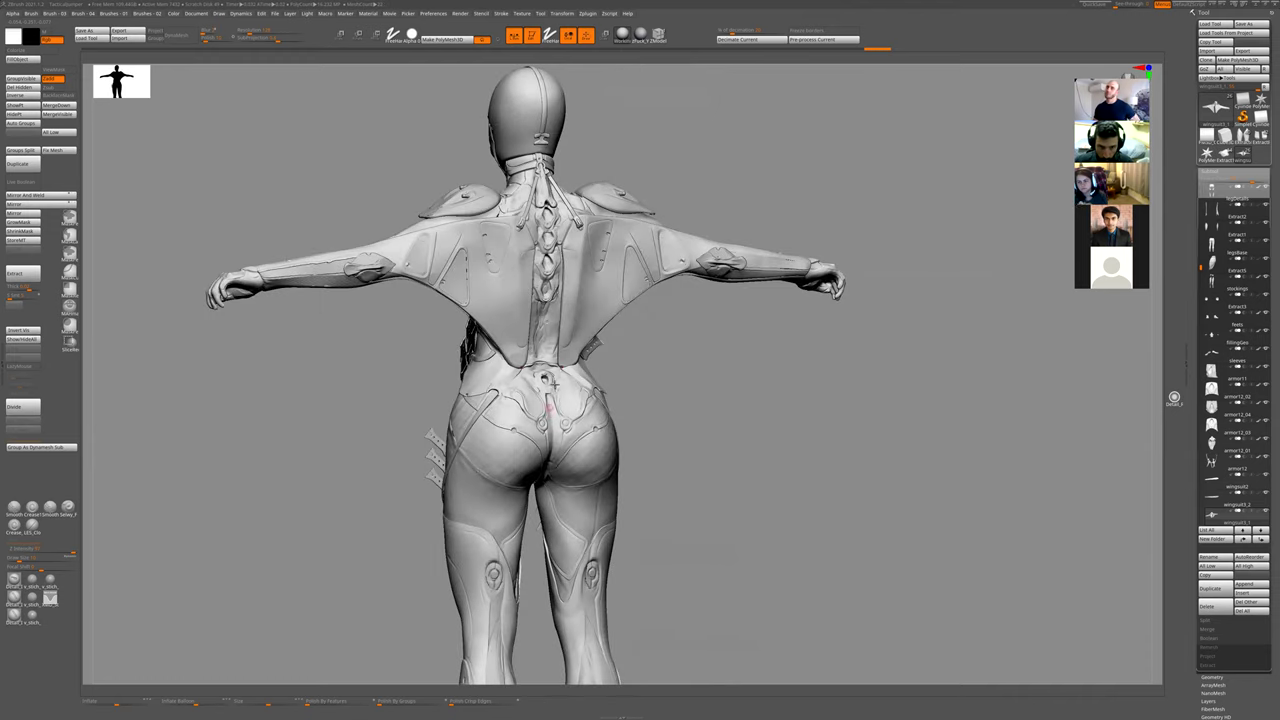
pyautogui.moveTo(694, 347)
pyautogui.mouseDown()
pyautogui.moveTo(734, 340)
pyautogui.moveTo(589, 259)
pyautogui.mouseUp()
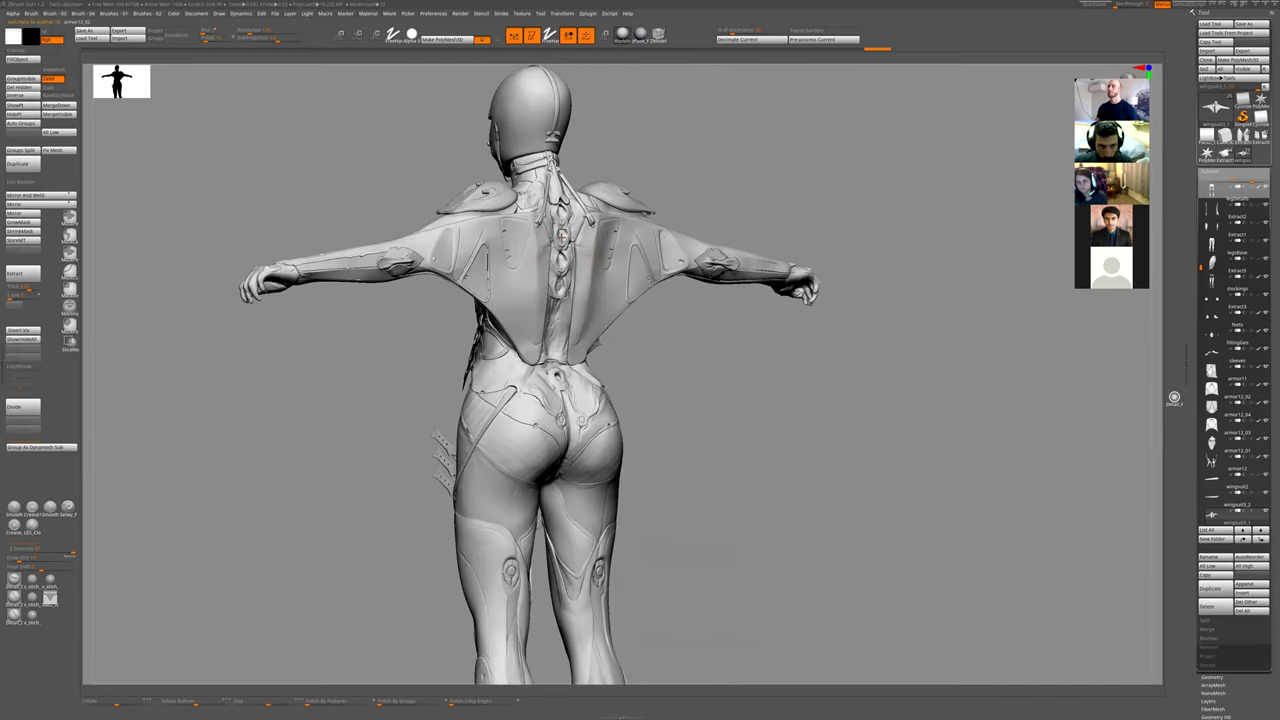
# - Select the armor12_03 subtool and rough out a protruding form on the upper back at the top of the spine
pyautogui.moveTo(657, 191); pyautogui.dragTo(651, 204)
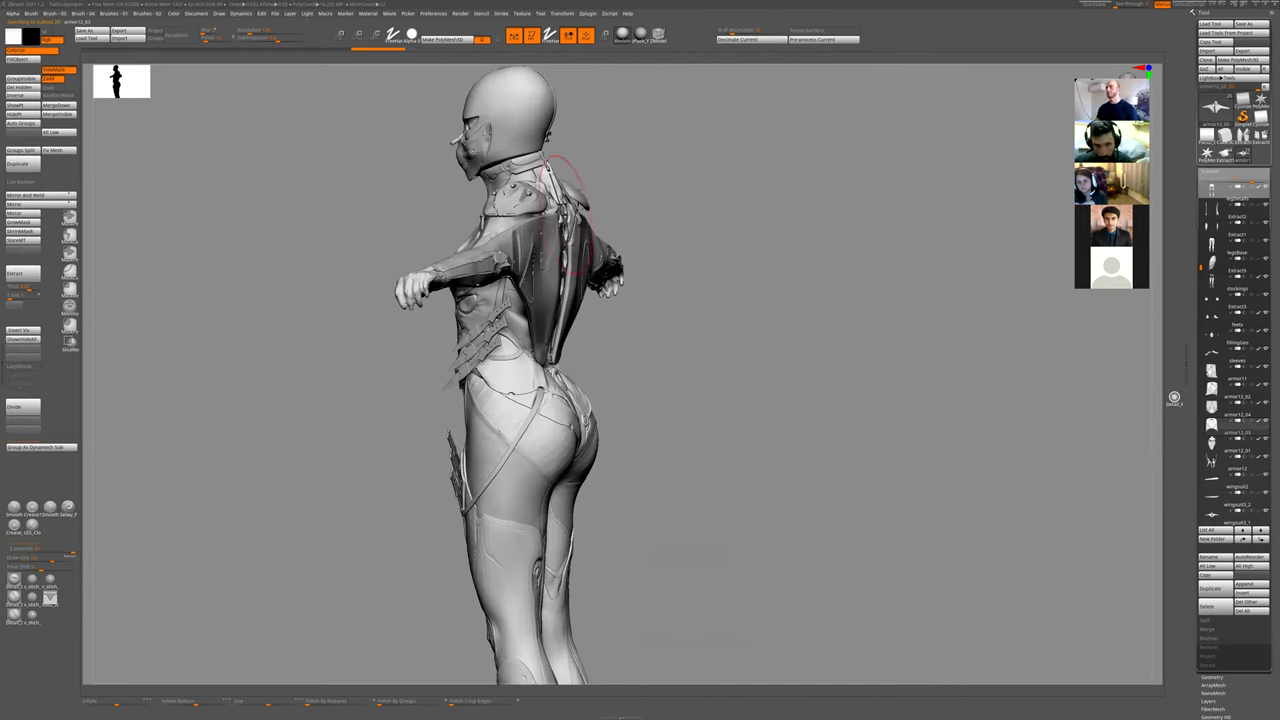
pyautogui.moveTo(655, 329)
pyautogui.mouseDown()
pyautogui.moveTo(677, 331)
pyautogui.moveTo(656, 332)
pyautogui.moveTo(560, 208)
pyautogui.mouseUp()
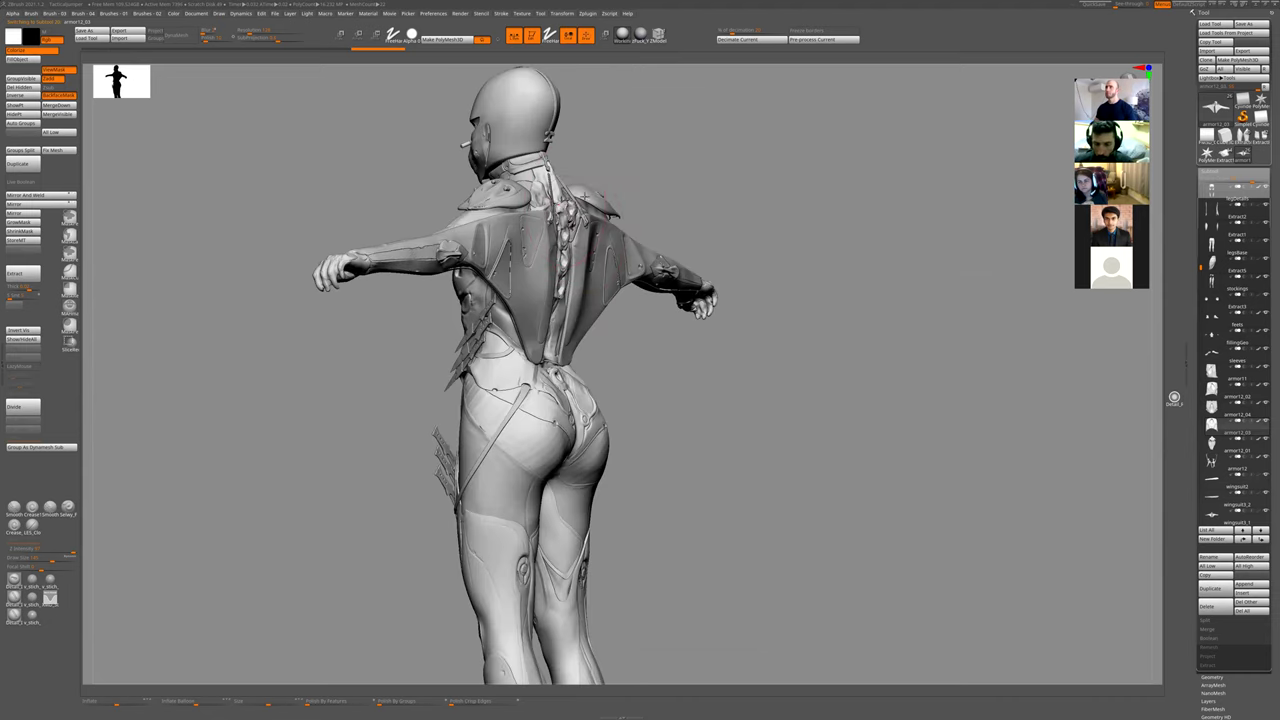
pyautogui.moveTo(726, 209); pyautogui.dragTo(751, 283)
pyautogui.keyDown('alt'); pyautogui.moveTo(669, 218); pyautogui.dragTo(663, 170); pyautogui.keyUp('alt')
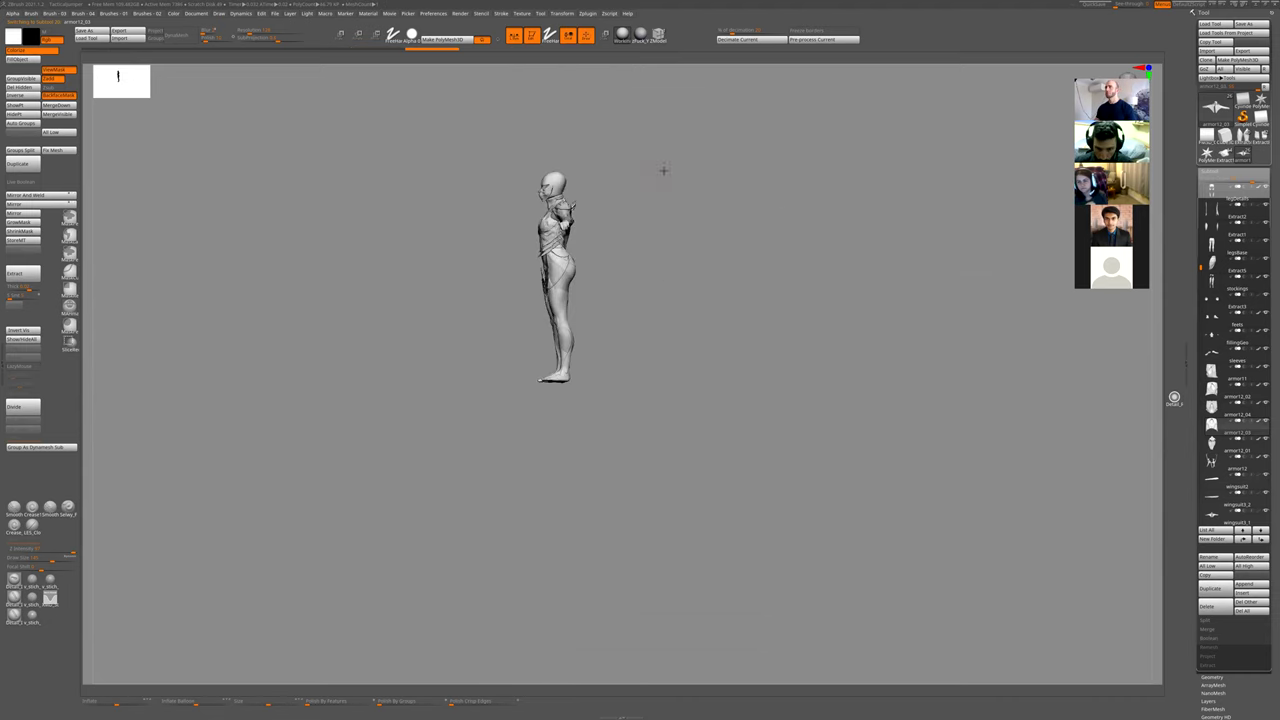
pyautogui.keyDown('alt'); pyautogui.moveTo(689, 279); pyautogui.dragTo(562, 249); pyautogui.keyUp('alt')
pyautogui.moveTo(655, 240)
pyautogui.mouseDown()
pyautogui.moveTo(577, 203)
pyautogui.moveTo(618, 232)
pyautogui.moveTo(569, 214)
pyautogui.moveTo(598, 229)
pyautogui.mouseUp()
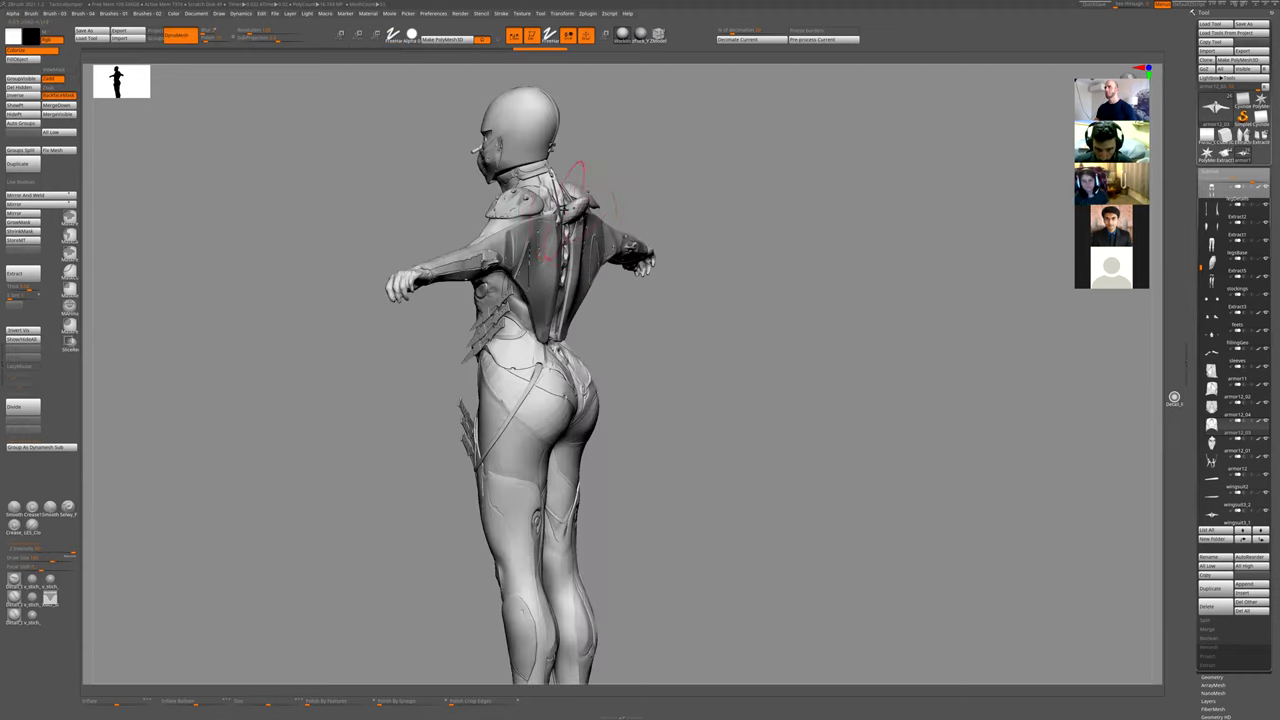
# - Undo the last two changes and remesh the protruding upper-back form with DynaMesh
pyautogui.hotkey('ctrl', 'z')
pyautogui.hotkey('ctrl', 'z')
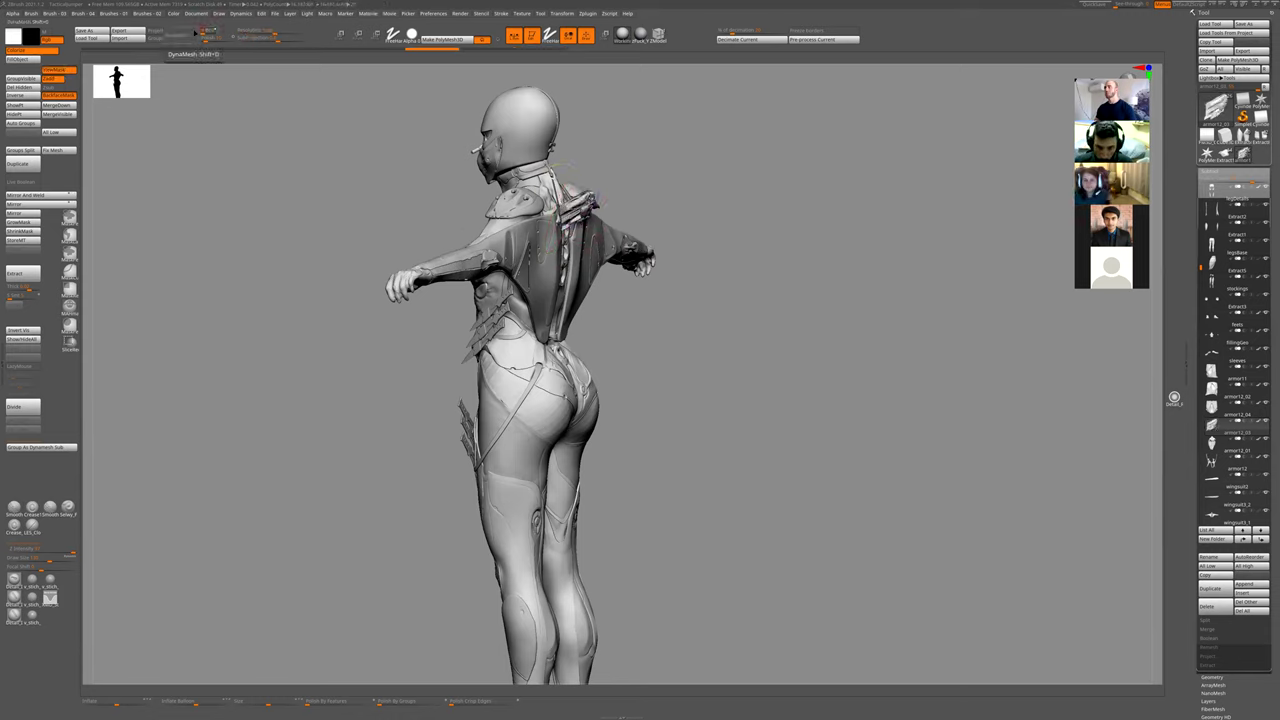
pyautogui.click(188, 34)
pyautogui.keyDown('ctrl'); pyautogui.moveTo(680, 205); pyautogui.dragTo(600, 188); pyautogui.keyUp('ctrl')
# - Shape the upper-back form into a rounded pod between the shoulder blades, checking its profile from both sides
pyautogui.moveTo(783, 166); pyautogui.dragTo(604, 208)
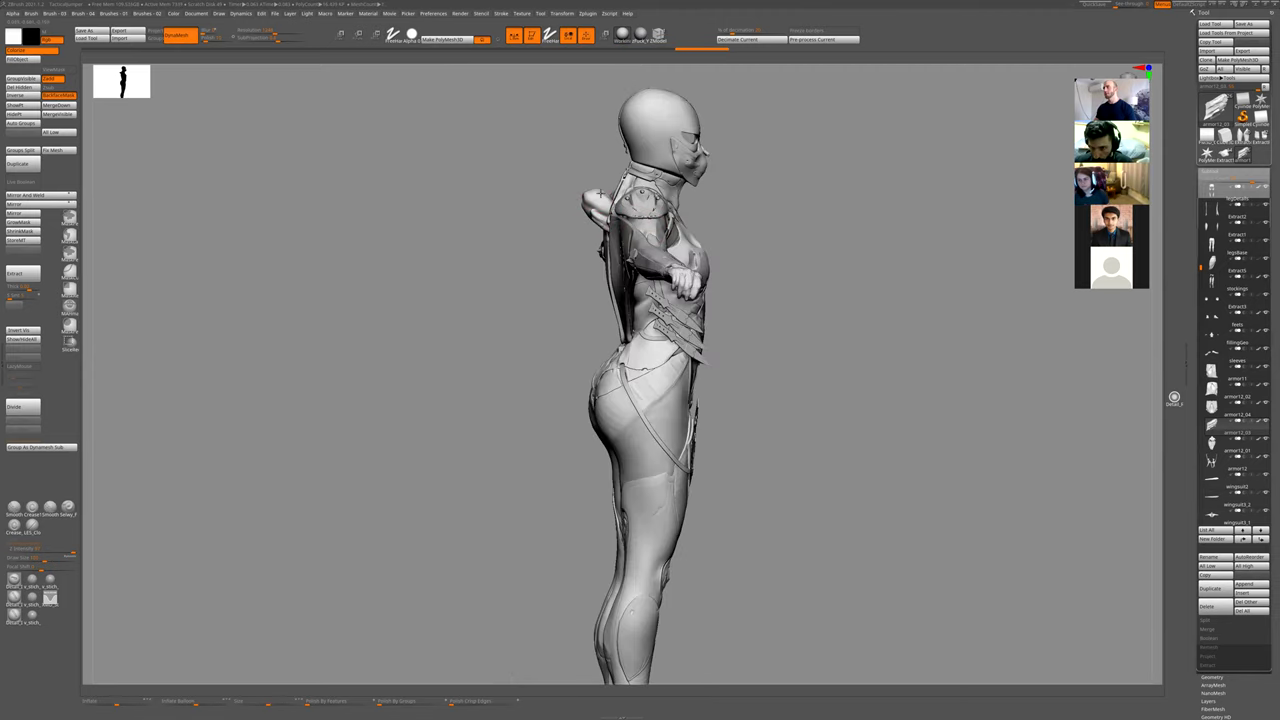
pyautogui.moveTo(553, 202); pyautogui.dragTo(680, 205)
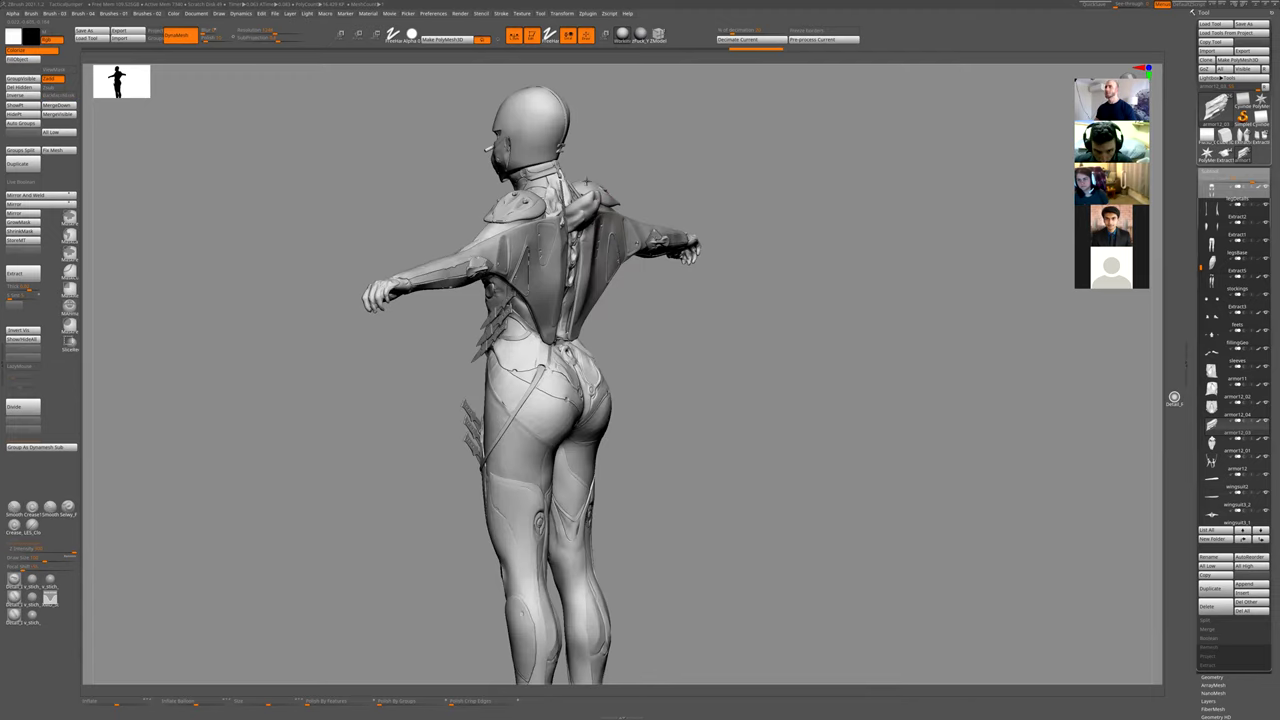
pyautogui.moveTo(756, 350); pyautogui.dragTo(743, 375)
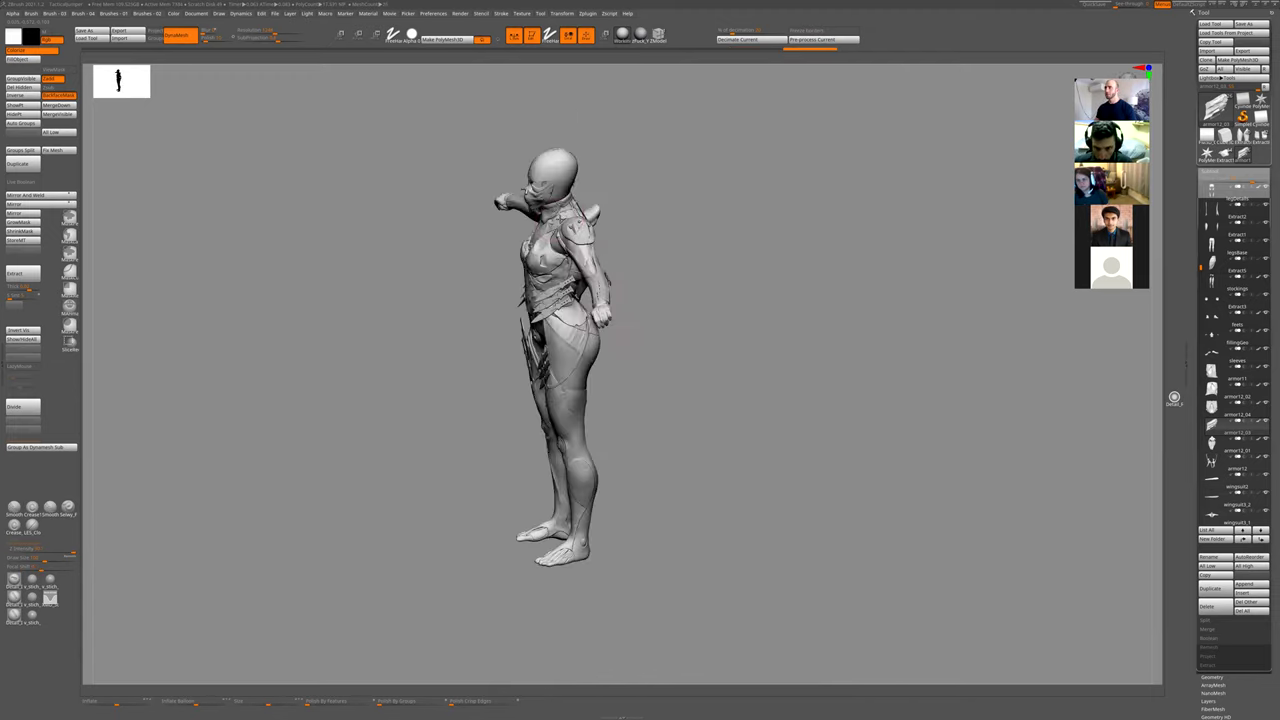
pyautogui.moveTo(622, 211); pyautogui.dragTo(595, 205)
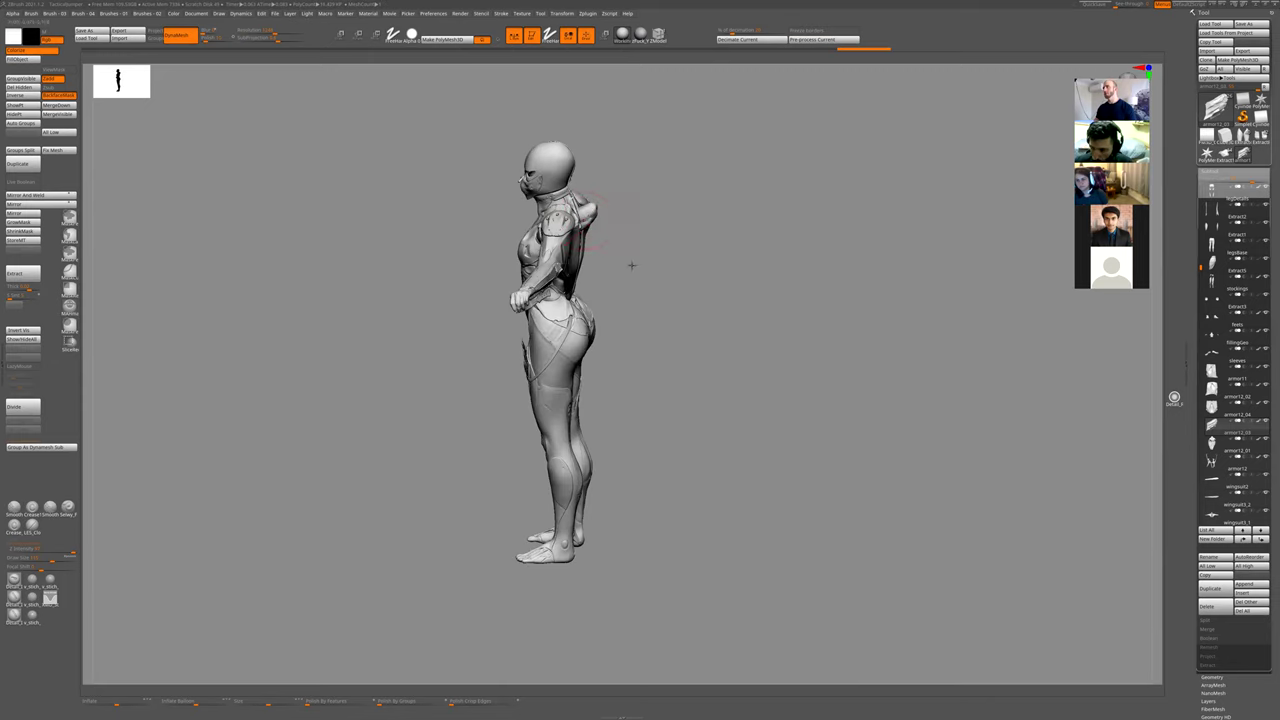
pyautogui.moveTo(632, 265); pyautogui.dragTo(589, 240)
pyautogui.moveTo(676, 262)
pyautogui.mouseDown()
pyautogui.moveTo(737, 271)
pyautogui.moveTo(789, 337)
pyautogui.moveTo(749, 409)
pyautogui.moveTo(763, 414)
pyautogui.mouseUp()
# - Try a rounded form at the centre of the chest and judge it from the front, three-quarter and side views
pyautogui.moveTo(900, 394)
pyautogui.keyDown('alt'); pyautogui.mouseDown()
pyautogui.moveTo(880, 399)
pyautogui.moveTo(920, 394)
pyautogui.moveTo(640, 243)
pyautogui.moveTo(743, 189)
pyautogui.moveTo(546, 143)
pyautogui.moveTo(689, 317)
pyautogui.moveTo(597, 230)
pyautogui.mouseUp(); pyautogui.keyUp('alt')
pyautogui.moveTo(766, 231)
pyautogui.mouseDown()
pyautogui.moveTo(749, 223)
pyautogui.moveTo(760, 226)
pyautogui.moveTo(693, 276)
pyautogui.mouseUp()
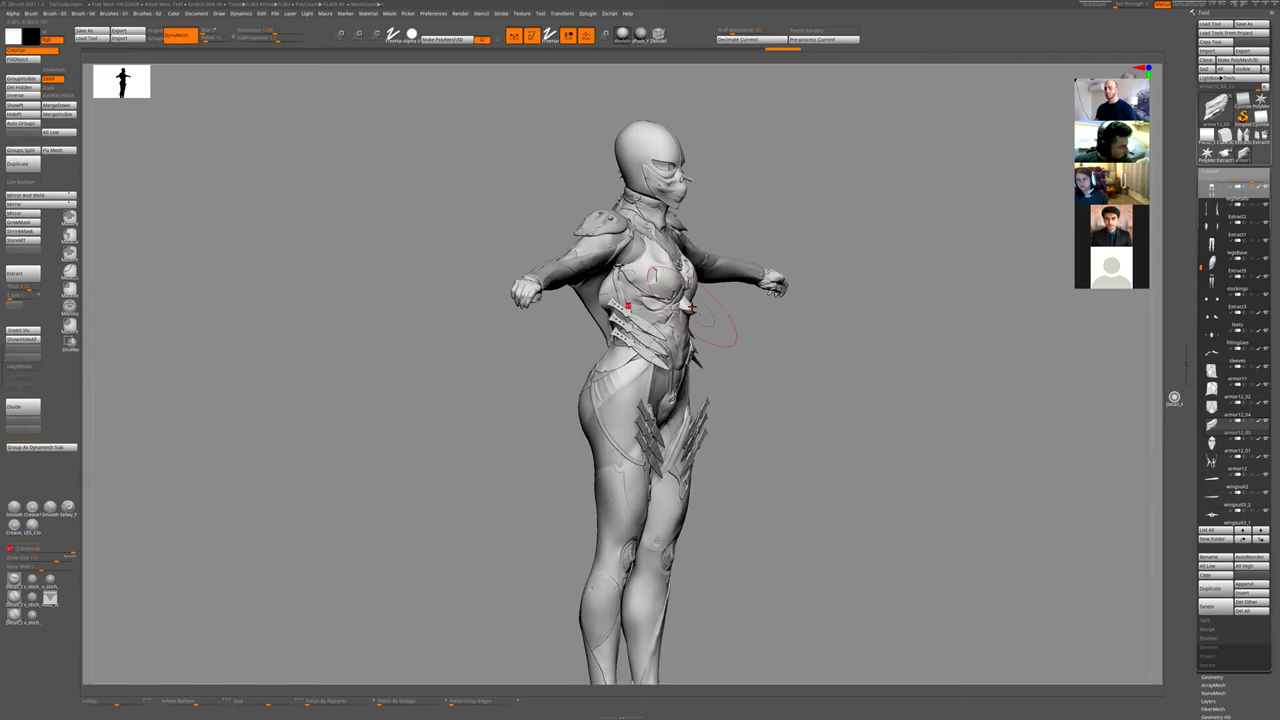
pyautogui.press('shift')
pyautogui.moveTo(749, 338); pyautogui.dragTo(680, 345)
pyautogui.moveTo(826, 363); pyautogui.dragTo(724, 302)
pyautogui.moveTo(868, 362); pyautogui.dragTo(755, 380)
pyautogui.press('f')
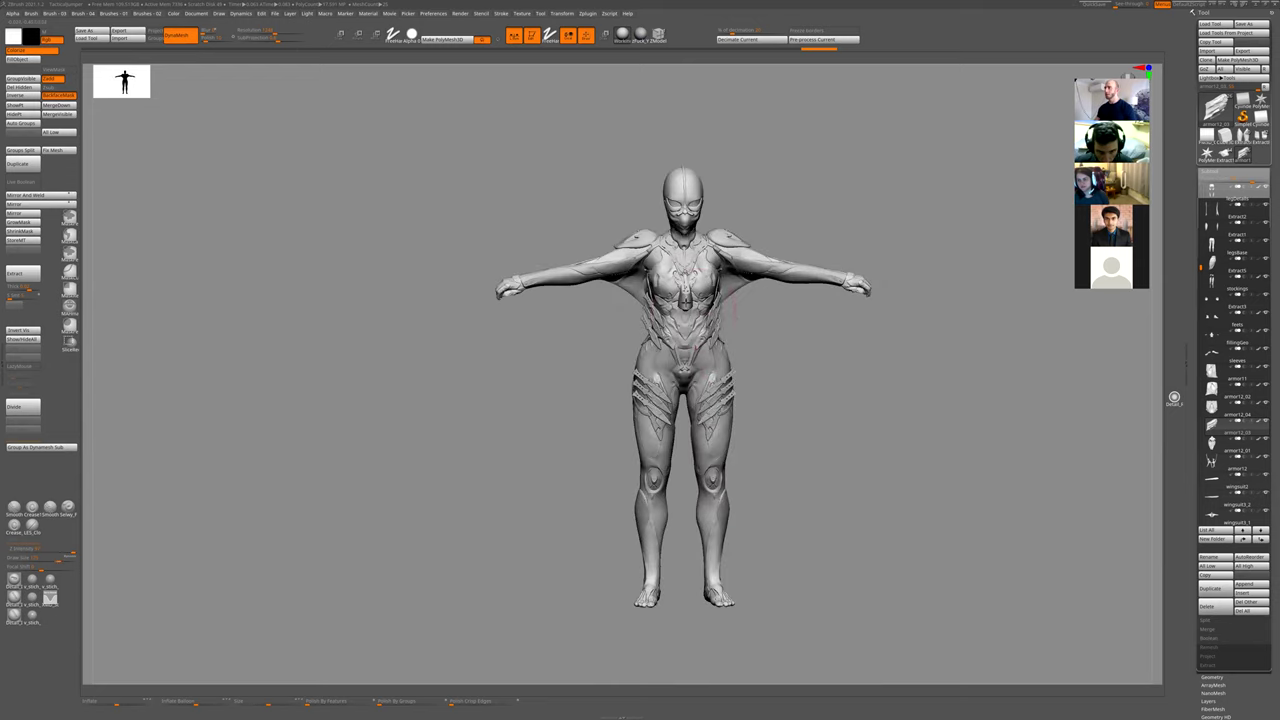
pyautogui.moveTo(737, 316); pyautogui.dragTo(734, 324)
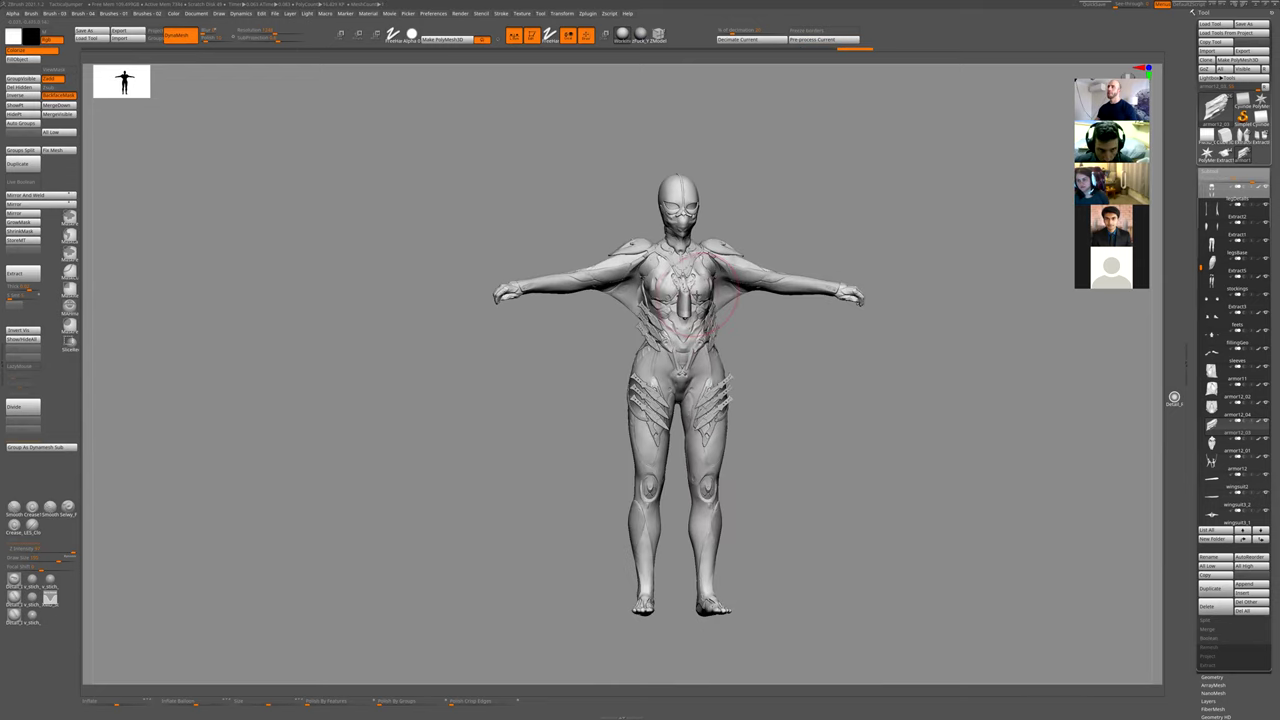
pyautogui.moveTo(771, 363); pyautogui.dragTo(706, 306)
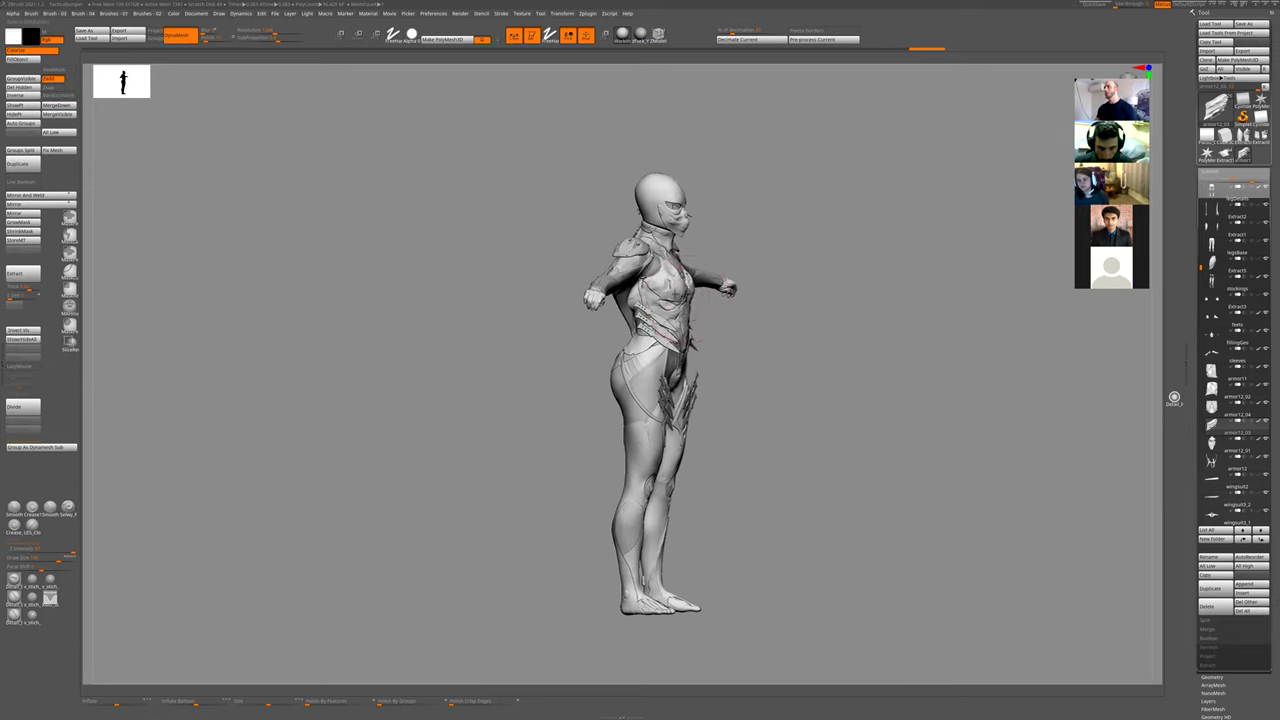
pyautogui.keyDown('alt'); pyautogui.moveTo(805, 415); pyautogui.dragTo(805, 490); pyautogui.keyUp('alt')
pyautogui.moveTo(845, 310); pyautogui.dragTo(870, 330)
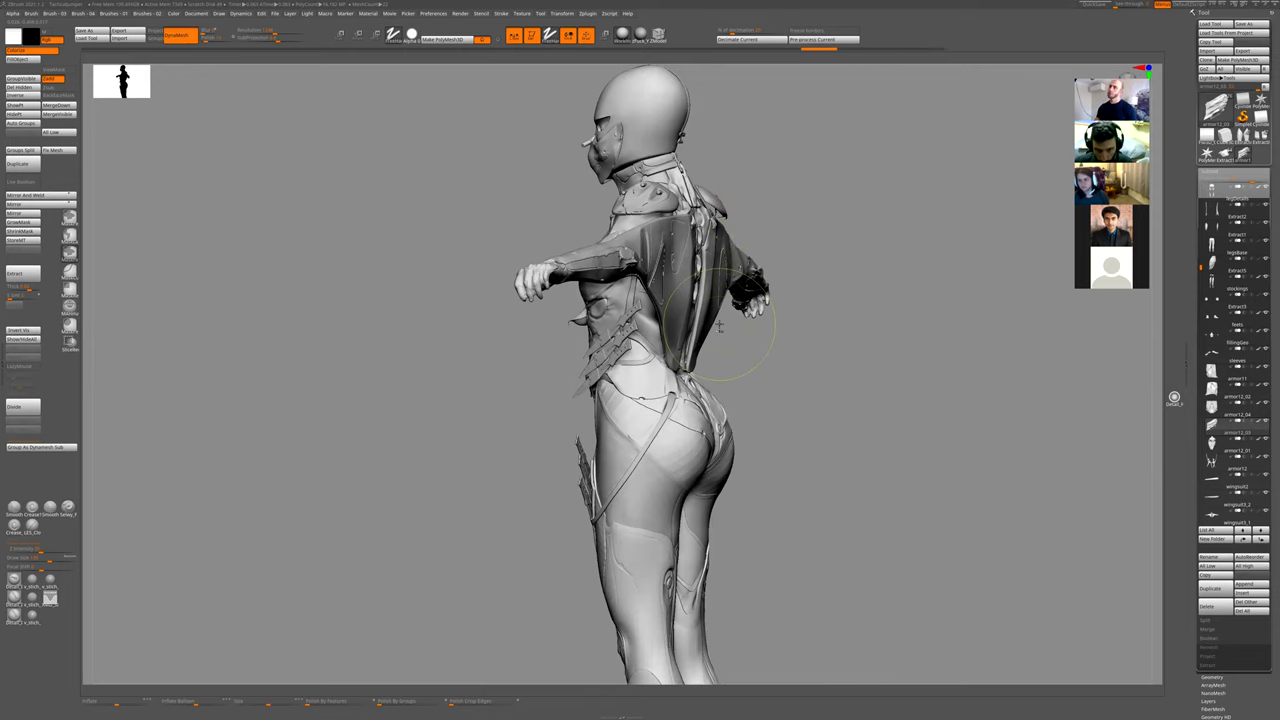
# - Reshape the rounded pod at the top of the spine, checking it from behind and from the side
pyautogui.moveTo(806, 249); pyautogui.dragTo(716, 234)
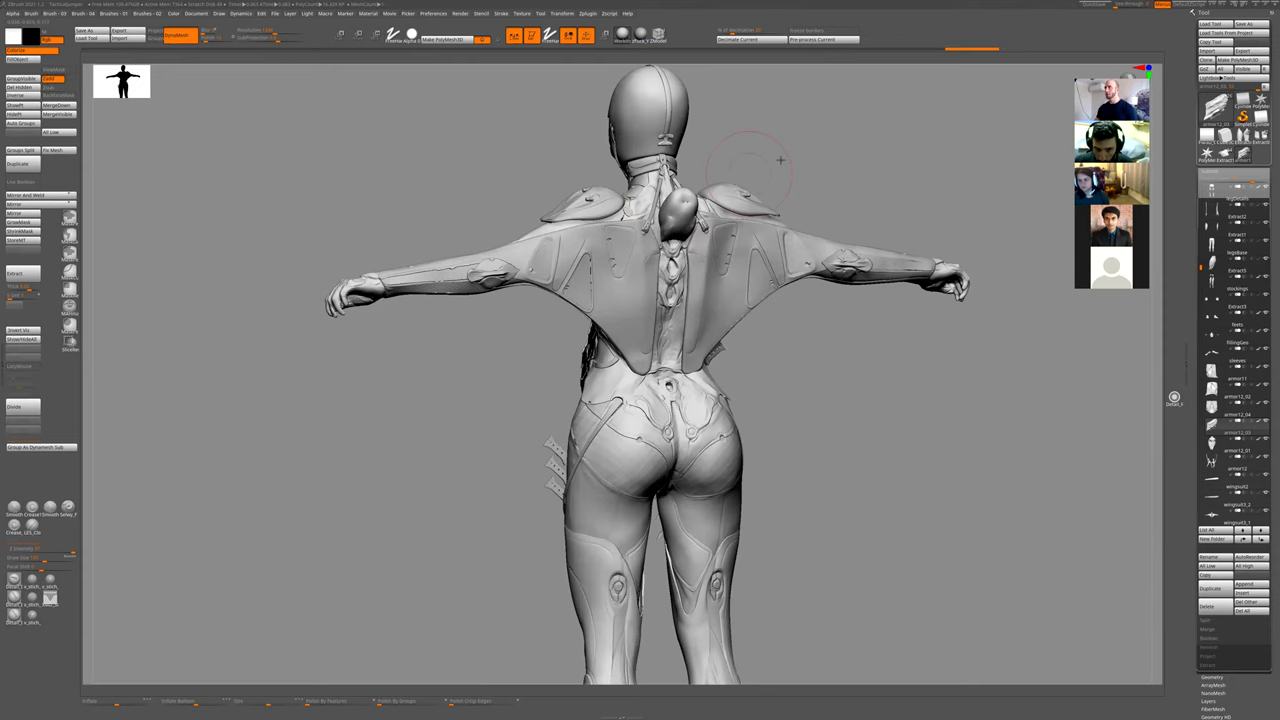
pyautogui.moveTo(798, 161); pyautogui.dragTo(884, 170)
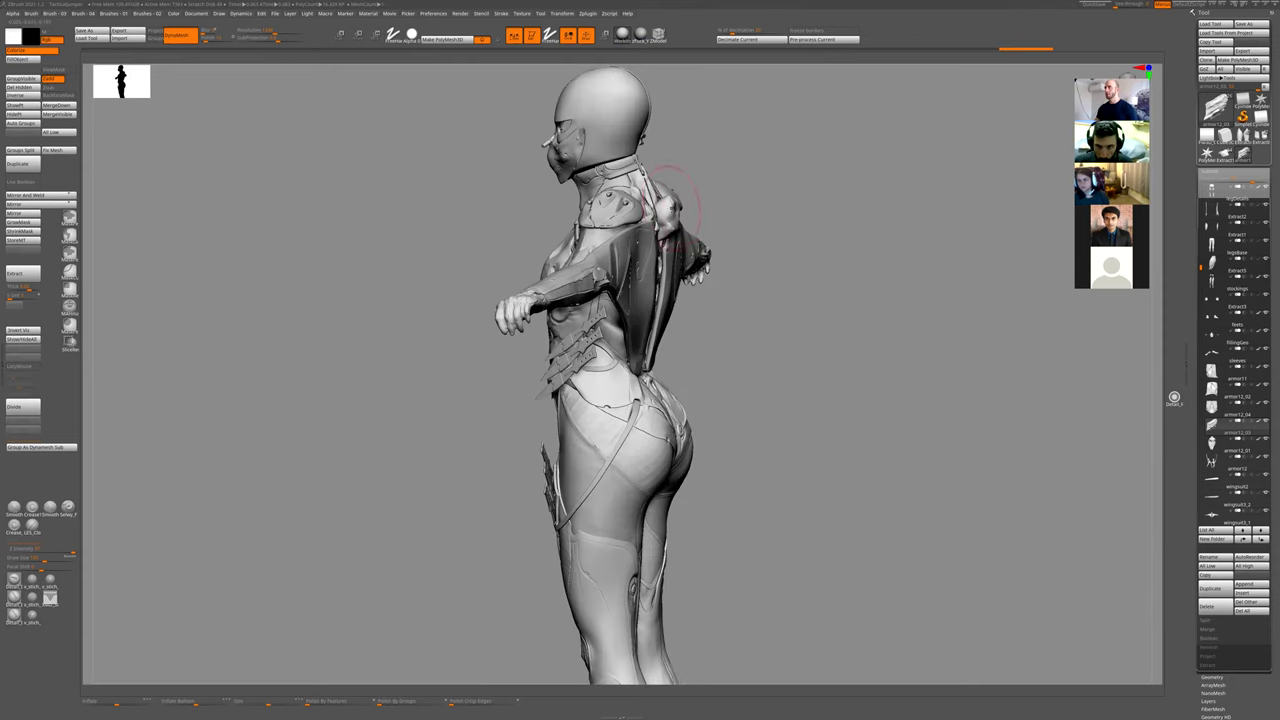
pyautogui.moveTo(741, 283); pyautogui.dragTo(695, 262)
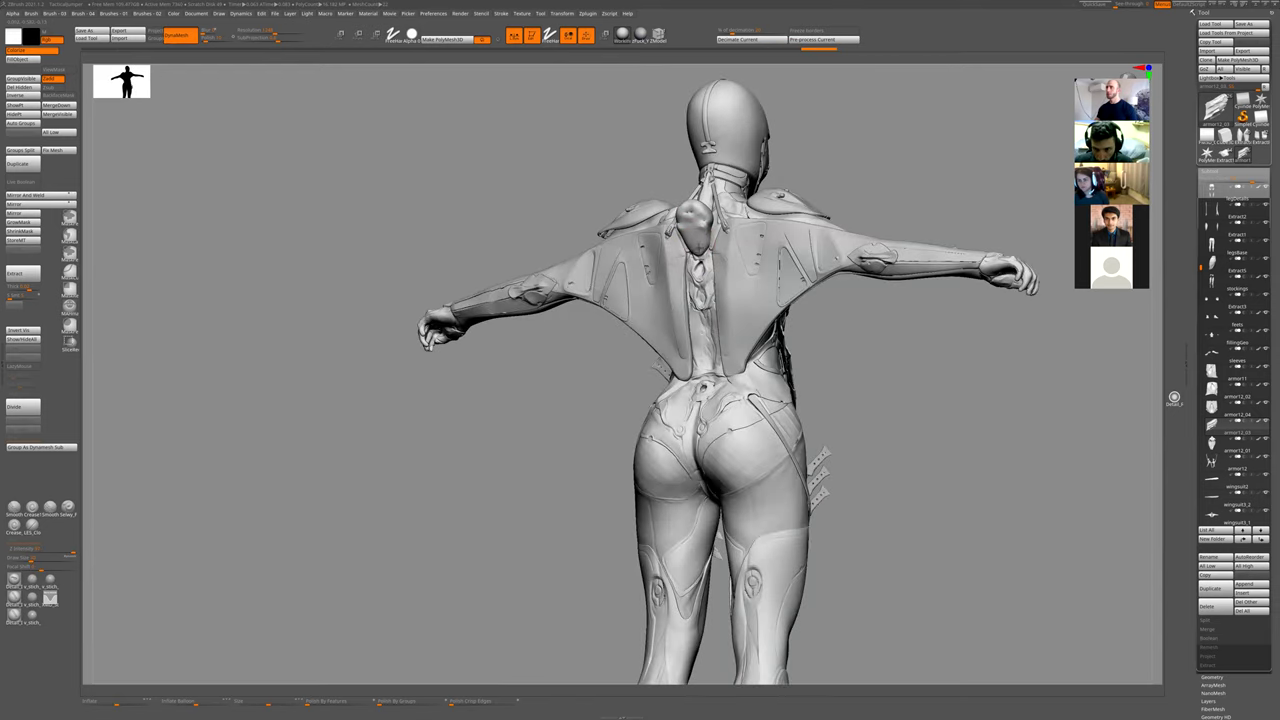
pyautogui.moveTo(880, 174); pyautogui.dragTo(957, 181)
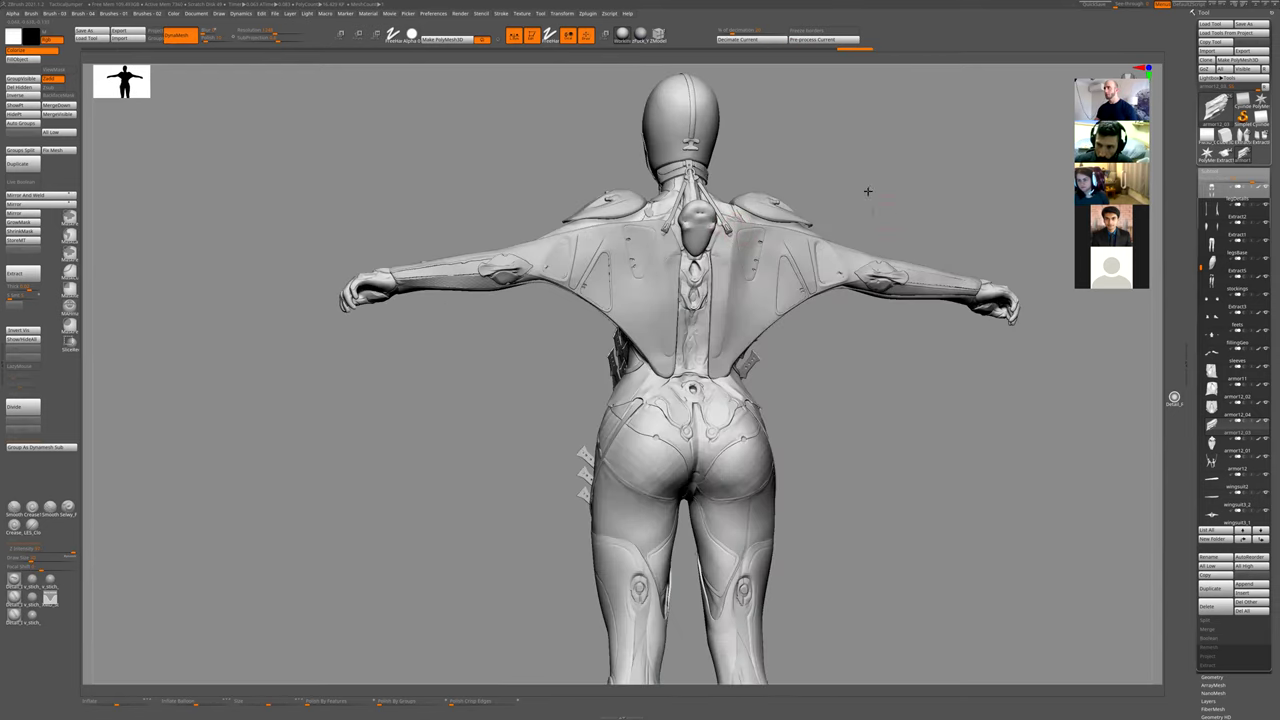
pyautogui.moveTo(860, 377)
pyautogui.keyDown('alt'); pyautogui.mouseDown()
pyautogui.moveTo(849, 391)
pyautogui.moveTo(820, 383)
pyautogui.moveTo(841, 376)
pyautogui.moveTo(803, 349)
pyautogui.moveTo(908, 326)
pyautogui.mouseUp(); pyautogui.keyUp('alt')
# - Switch to another sculpting brush and flatten the faces of the pod on the upper back
pyautogui.press('1')
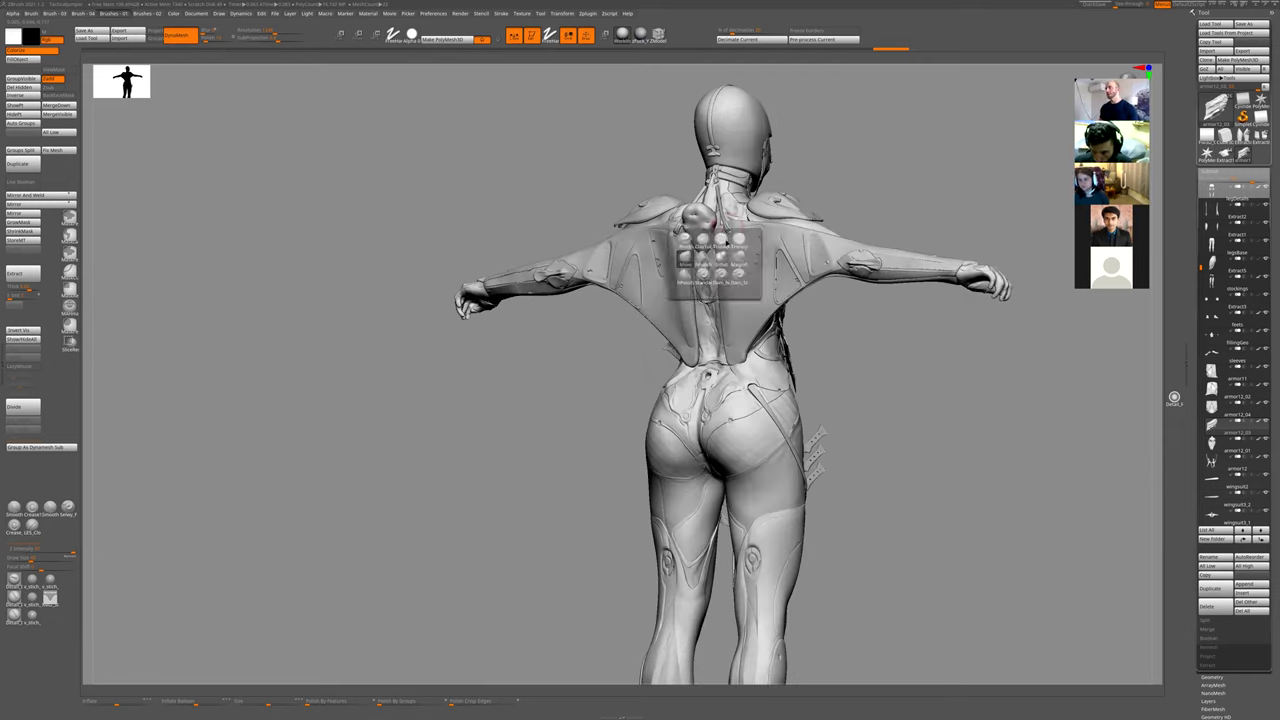
pyautogui.click(715, 231)
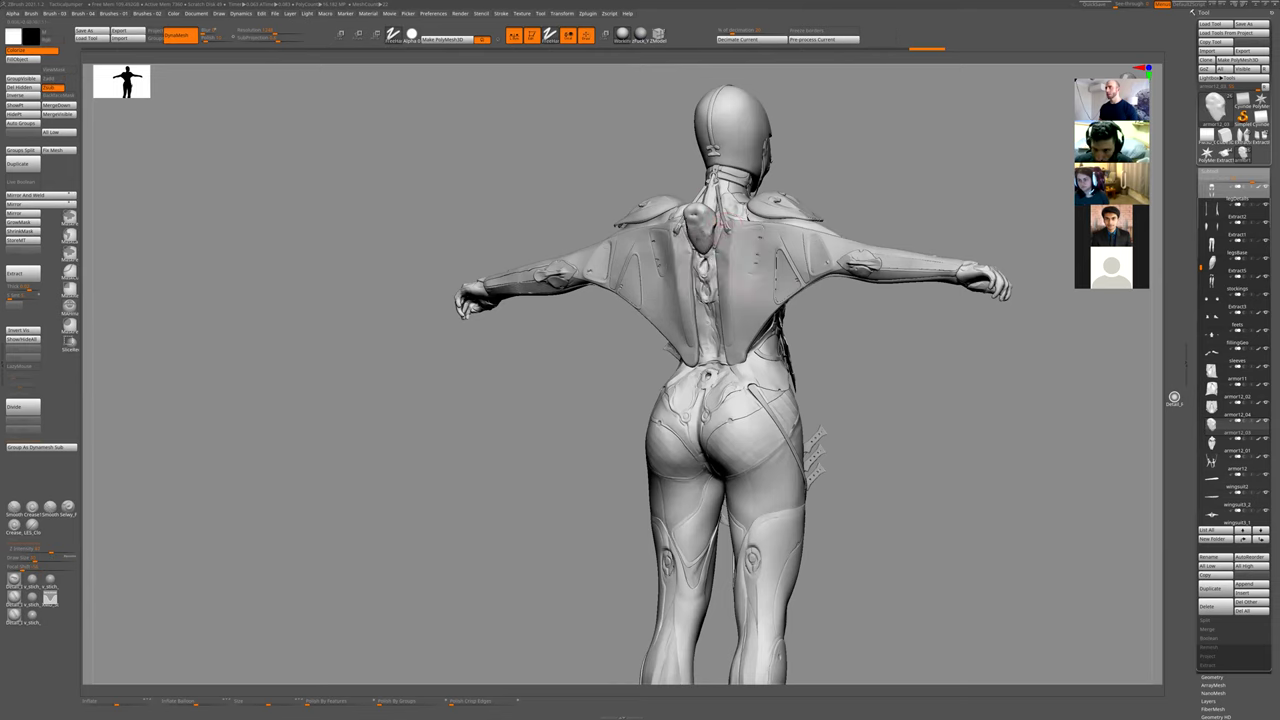
pyautogui.moveTo(796, 165); pyautogui.dragTo(868, 168)
pyautogui.keyDown('shift'); pyautogui.moveTo(737, 195); pyautogui.dragTo(810, 198); pyautogui.keyUp('shift')
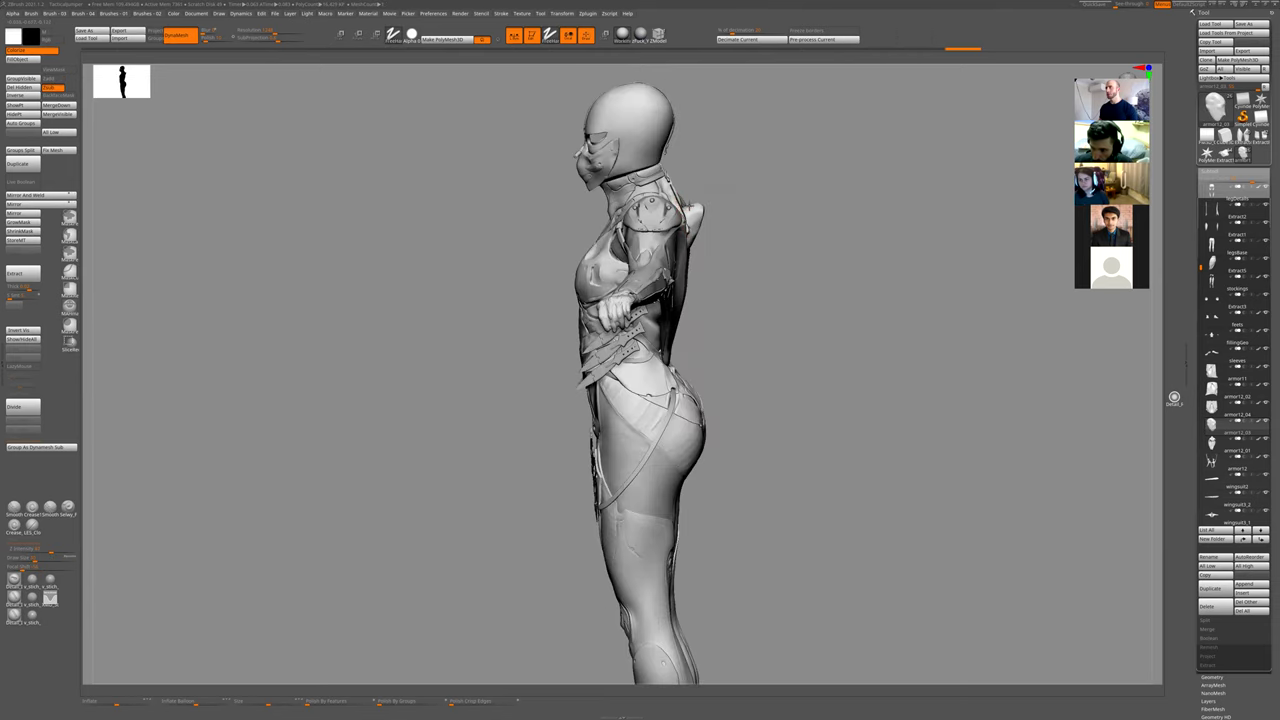
pyautogui.keyDown('shift'); pyautogui.moveTo(717, 217); pyautogui.dragTo(650, 222); pyautogui.keyUp('shift')
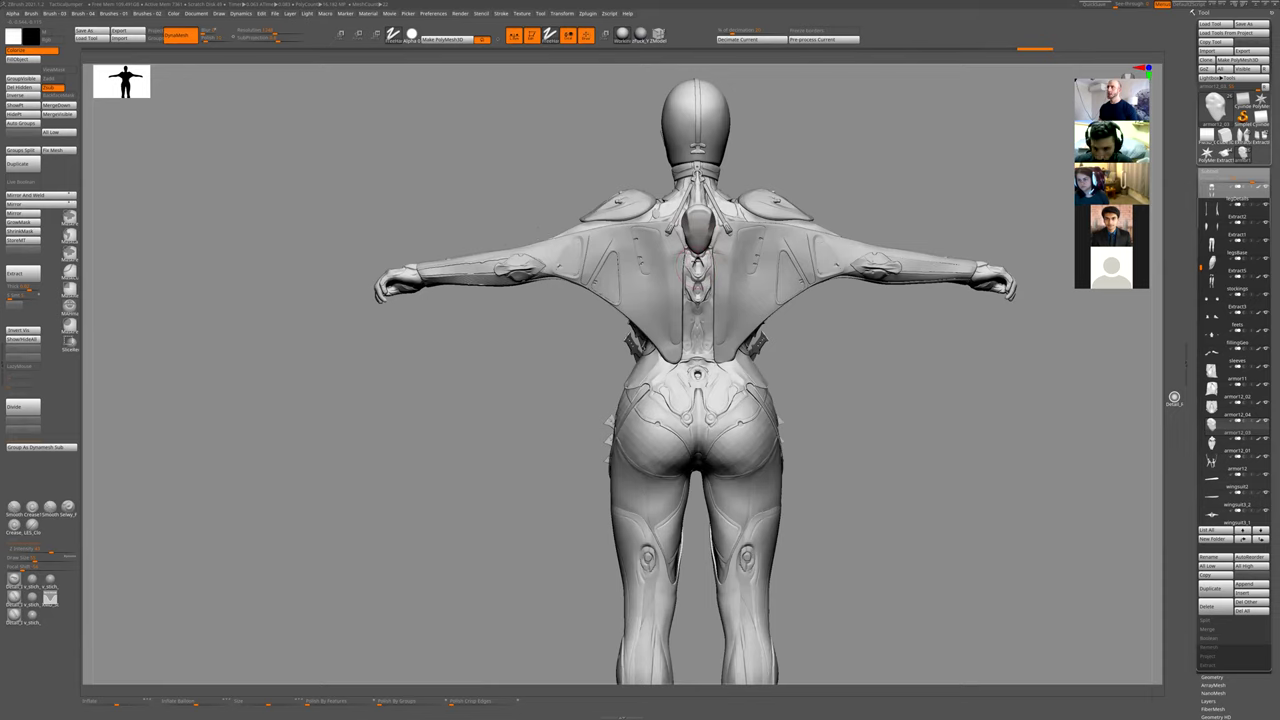
# - Examine the upper-back pod against the whole figure from behind, close up and at three-quarter angles
pyautogui.keyDown('alt'); pyautogui.moveTo(837, 385); pyautogui.dragTo(845, 320); pyautogui.keyUp('alt')
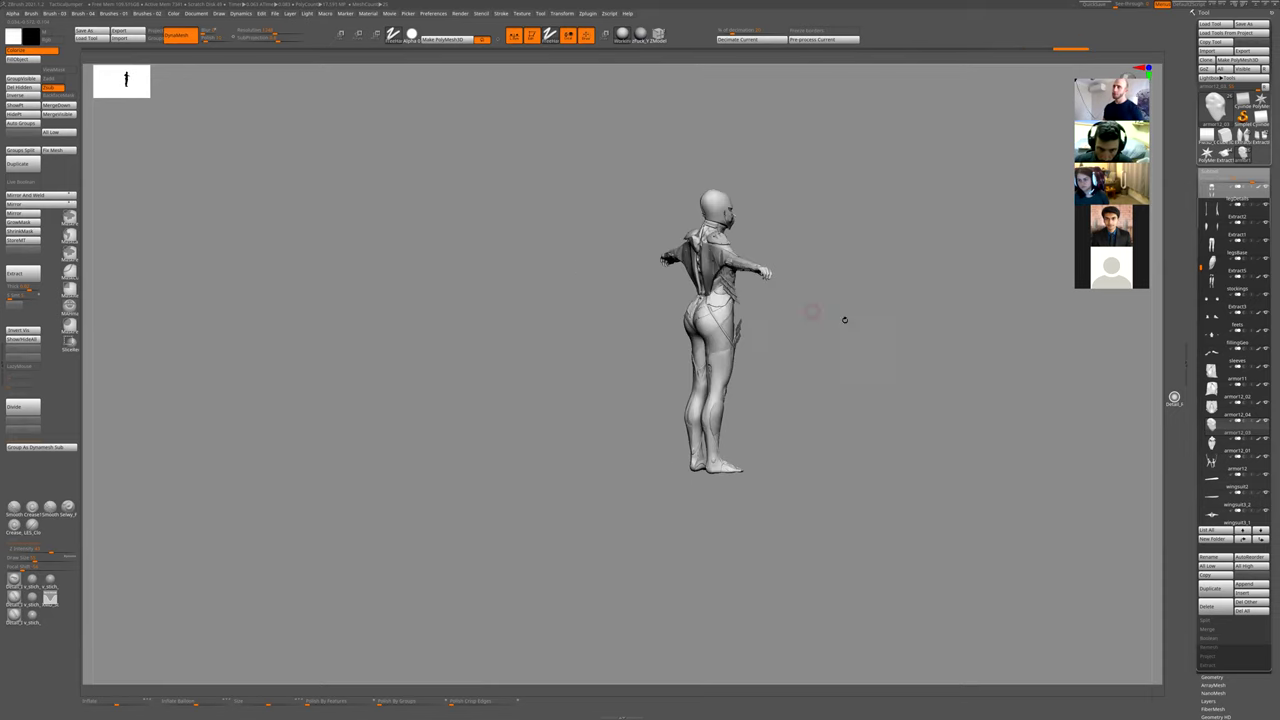
pyautogui.moveTo(801, 462); pyautogui.dragTo(813, 363)
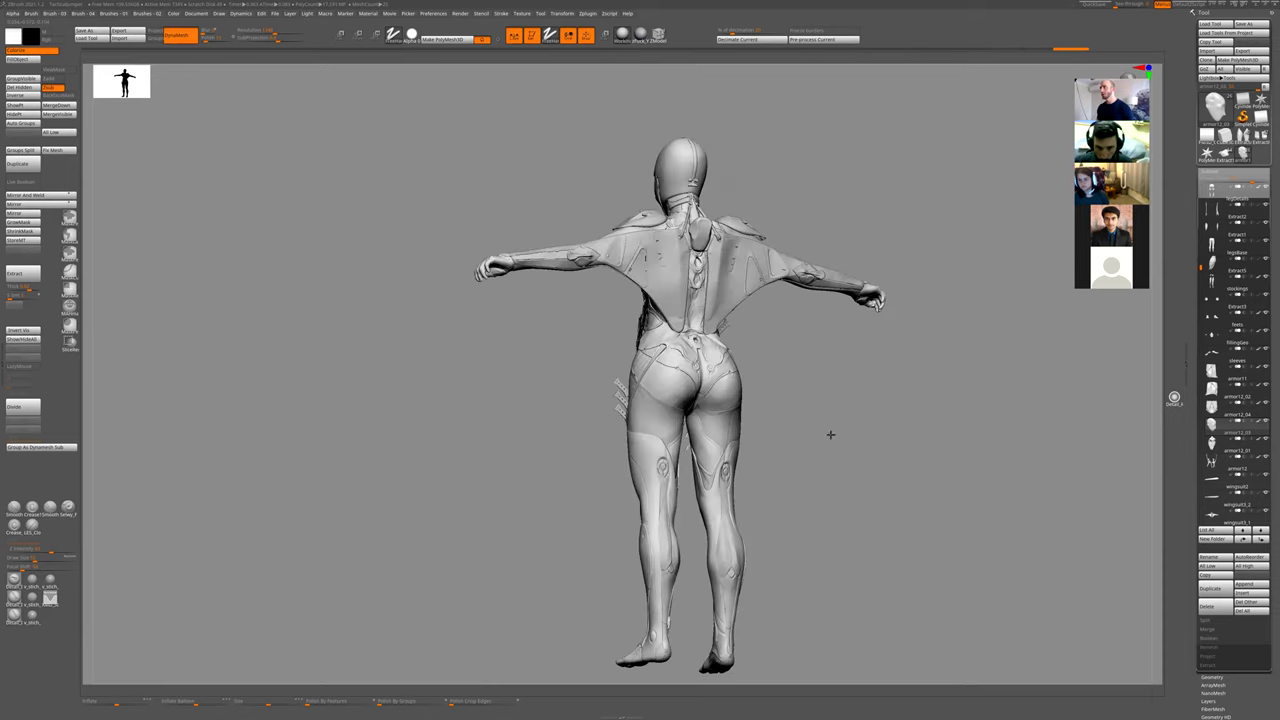
pyautogui.moveTo(830, 434); pyautogui.dragTo(707, 226)
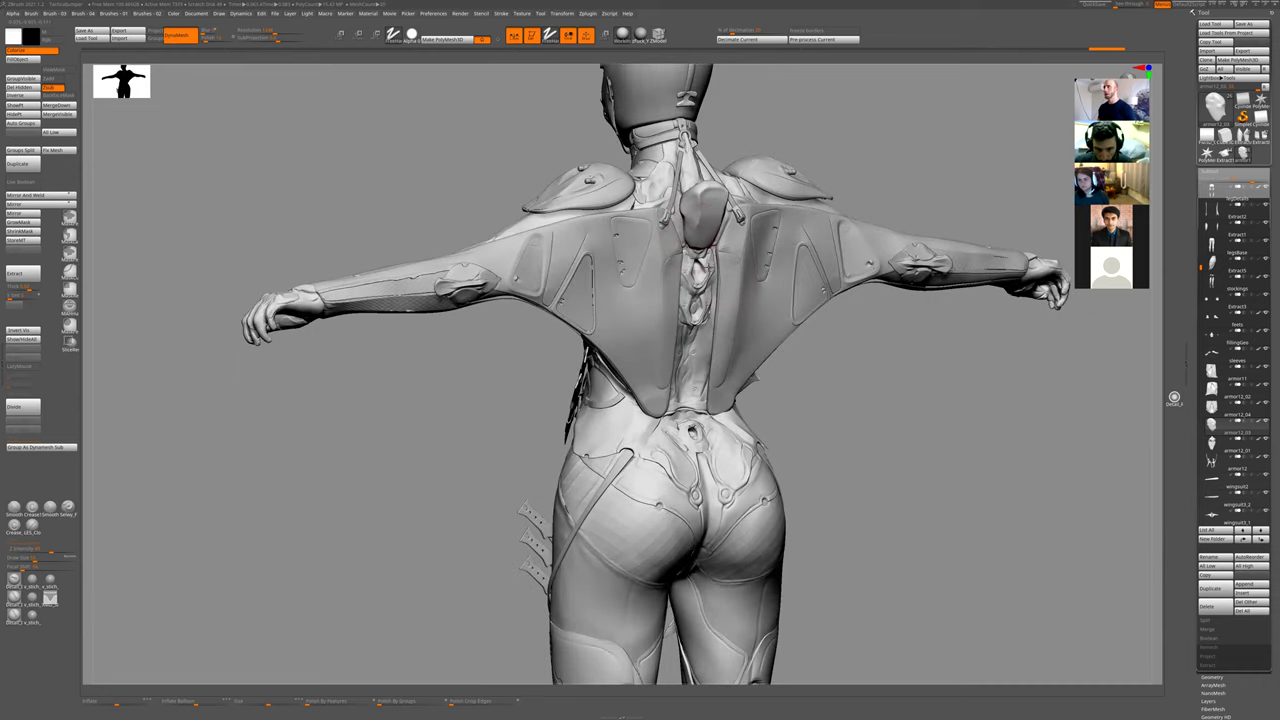
pyautogui.moveTo(817, 380); pyautogui.dragTo(884, 377)
pyautogui.moveTo(849, 231)
pyautogui.mouseDown()
pyautogui.moveTo(834, 223)
pyautogui.moveTo(809, 271)
pyautogui.moveTo(818, 260)
pyautogui.moveTo(875, 275)
pyautogui.moveTo(817, 246)
pyautogui.moveTo(823, 337)
pyautogui.moveTo(797, 470)
pyautogui.moveTo(772, 483)
pyautogui.moveTo(737, 453)
pyautogui.moveTo(749, 463)
pyautogui.mouseUp()
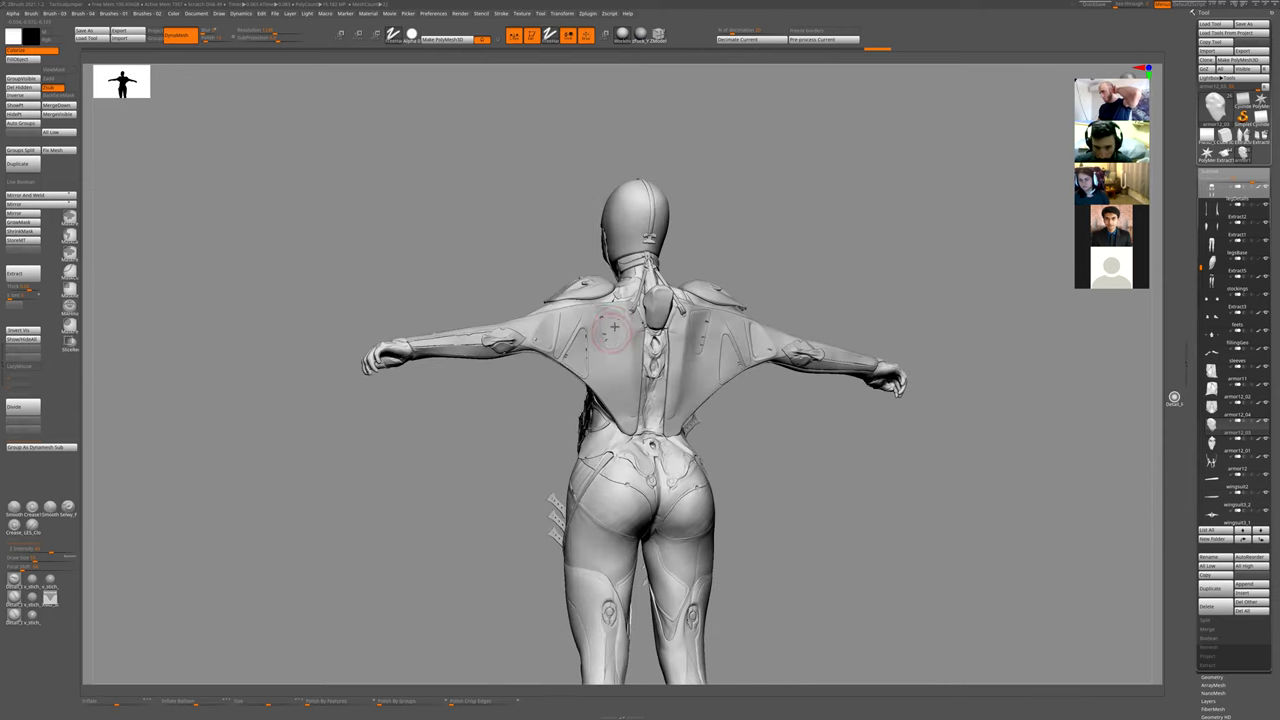
pyautogui.moveTo(769, 266); pyautogui.dragTo(800, 268)
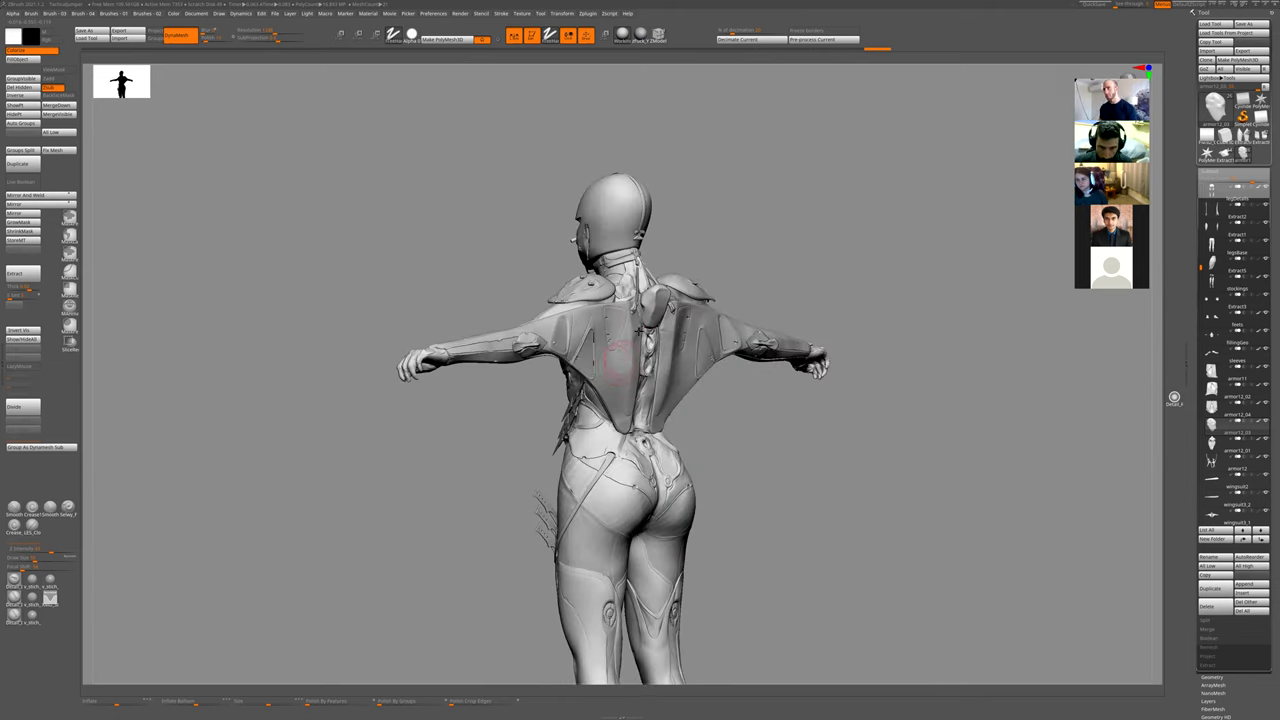
pyautogui.moveTo(707, 235); pyautogui.dragTo(745, 237)
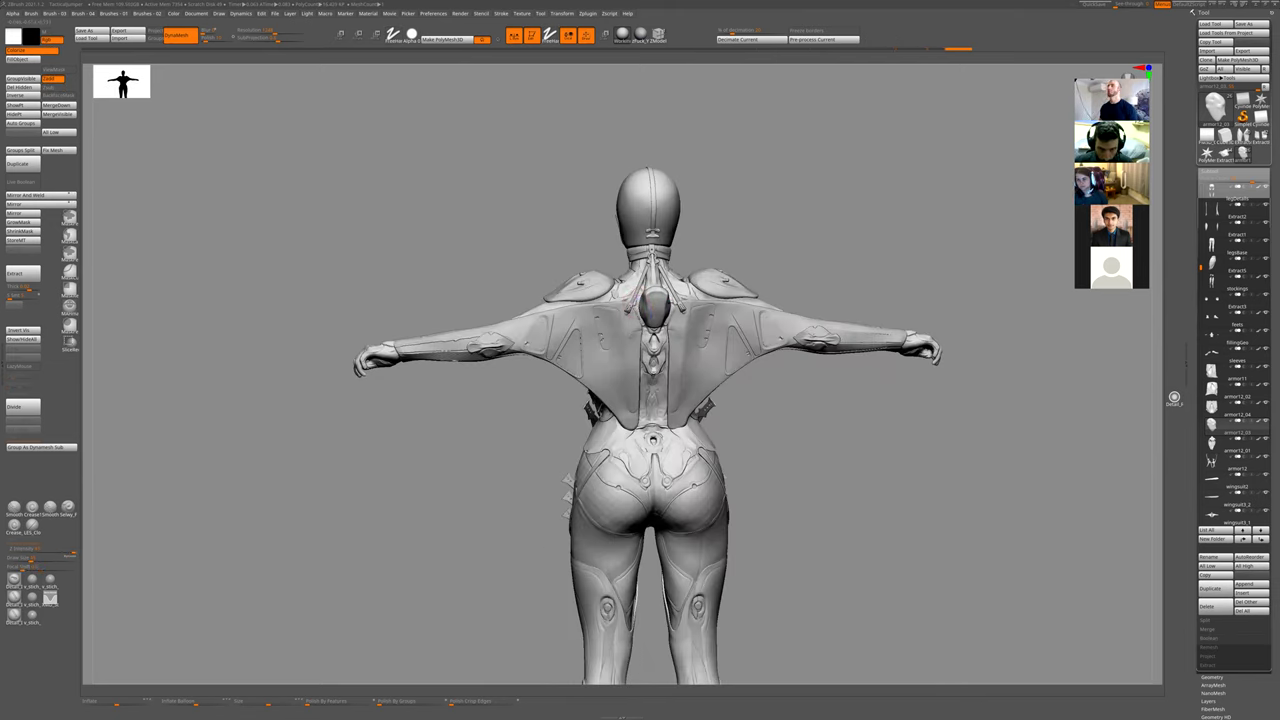
# - Select the wing subtool and paint mask patches on the undersides of both wings beside the torso
pyautogui.moveTo(800, 450); pyautogui.dragTo(723, 475)
pyautogui.moveTo(863, 417); pyautogui.dragTo(631, 471)
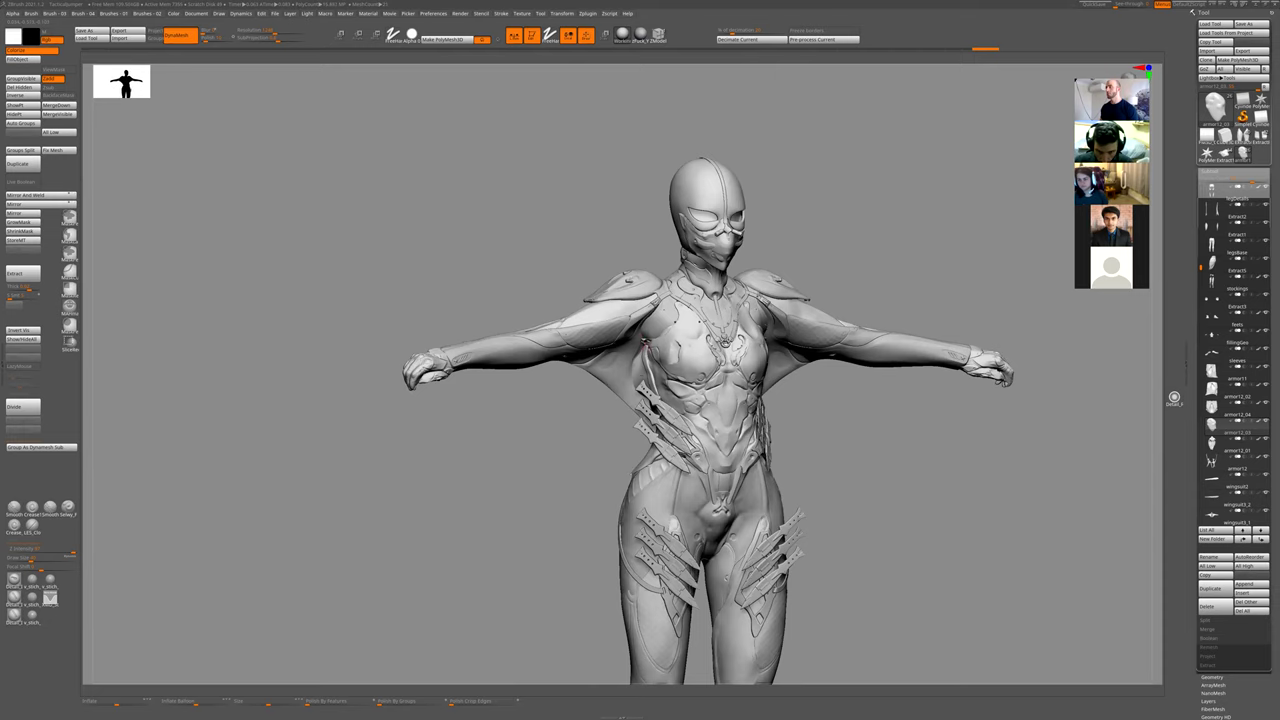
pyautogui.moveTo(641, 343)
pyautogui.mouseDown()
pyautogui.moveTo(591, 414)
pyautogui.moveTo(826, 451)
pyautogui.moveTo(791, 423)
pyautogui.moveTo(765, 424)
pyautogui.moveTo(797, 423)
pyautogui.moveTo(743, 471)
pyautogui.moveTo(533, 368)
pyautogui.moveTo(517, 373)
pyautogui.mouseUp()
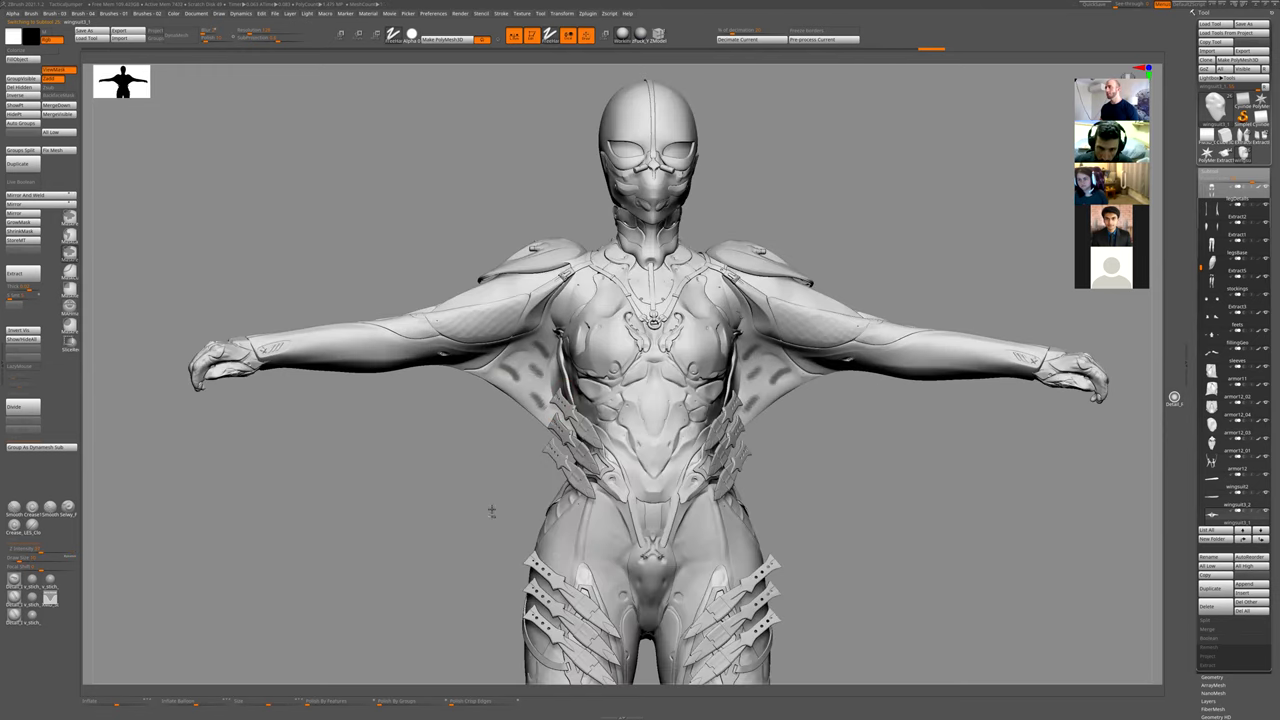
# - Isolate the wing subtool, invert its mask and recess the patches on the wing undersides, restoring the full figure
pyautogui.press('f')
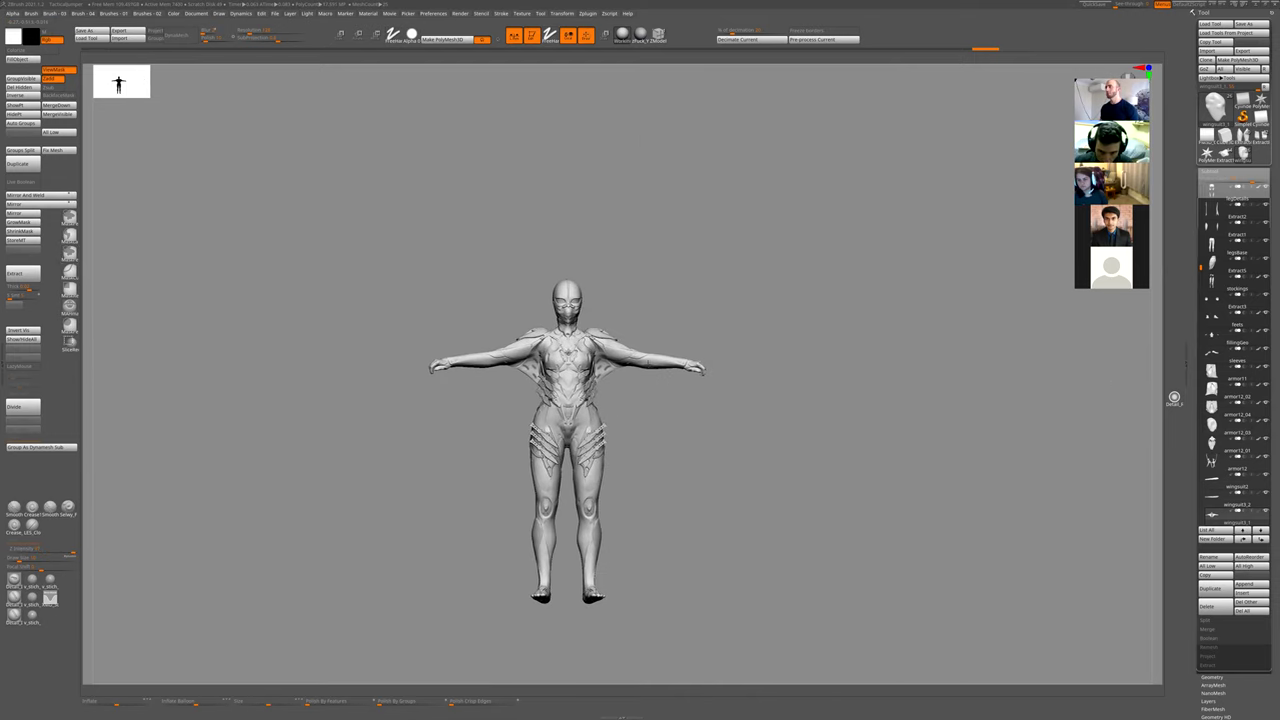
pyautogui.keyDown('ctrl'); pyautogui.moveTo(702, 434); pyautogui.dragTo(686, 366, button='right'); pyautogui.keyUp('ctrl')
pyautogui.keyDown('ctrl'); pyautogui.keyDown('shift'); pyautogui.click(693, 378); pyautogui.keyUp('shift'); pyautogui.keyUp('ctrl')
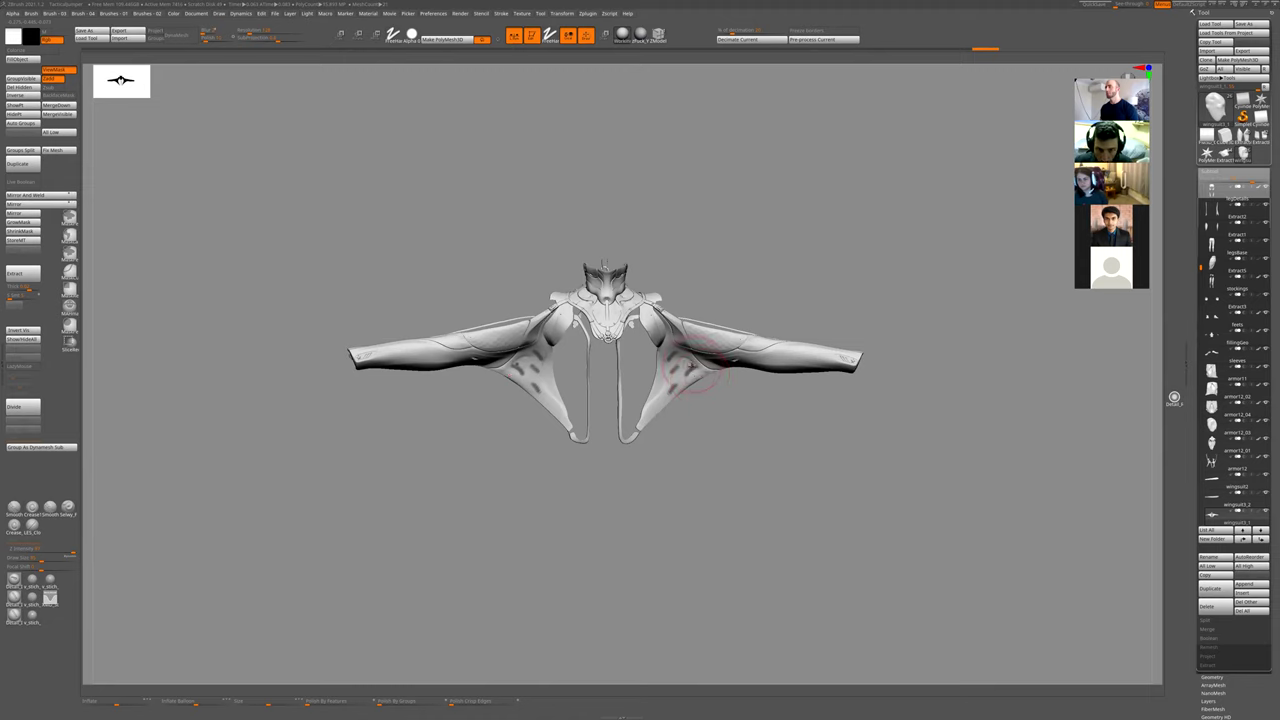
pyautogui.hotkey('ctrl', 'i')
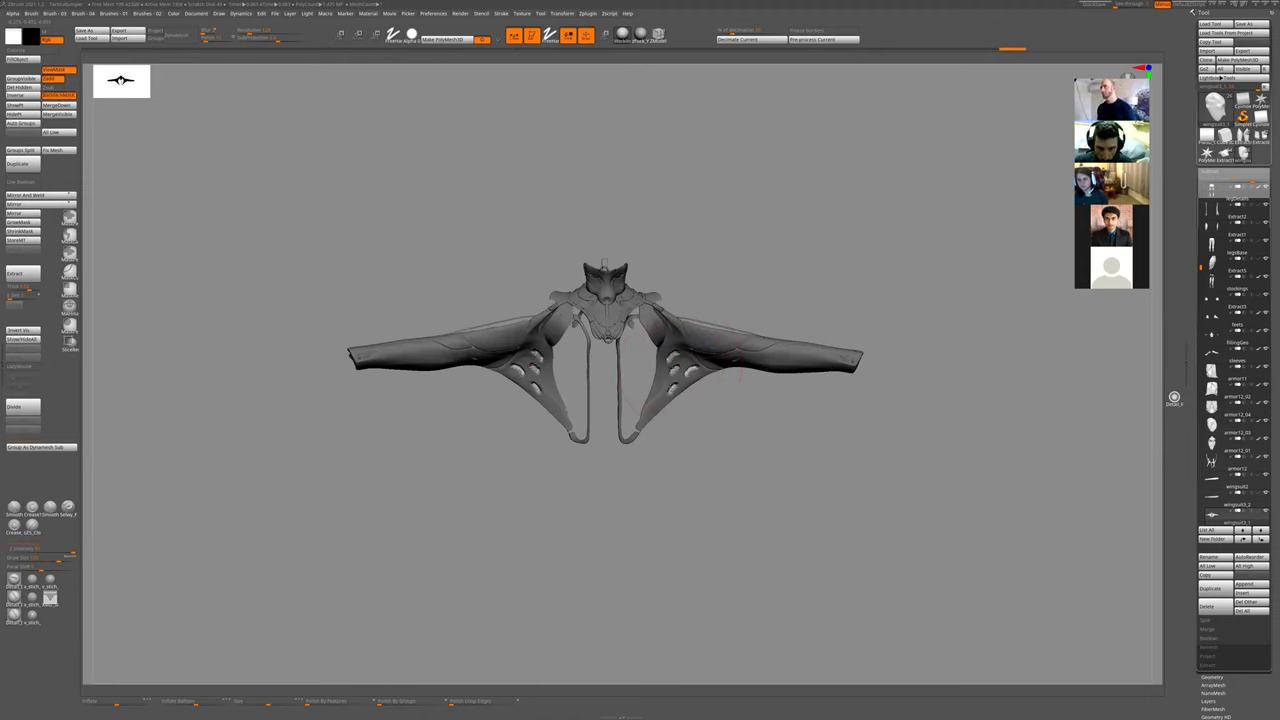
pyautogui.keyDown('ctrl'); pyautogui.keyDown('shift'); pyautogui.click(768, 463); pyautogui.keyUp('shift'); pyautogui.keyUp('ctrl')
pyautogui.moveTo(766, 489); pyautogui.dragTo(788, 483)
pyautogui.keyDown('alt'); pyautogui.moveTo(793, 435); pyautogui.dragTo(752, 508); pyautogui.keyUp('alt')
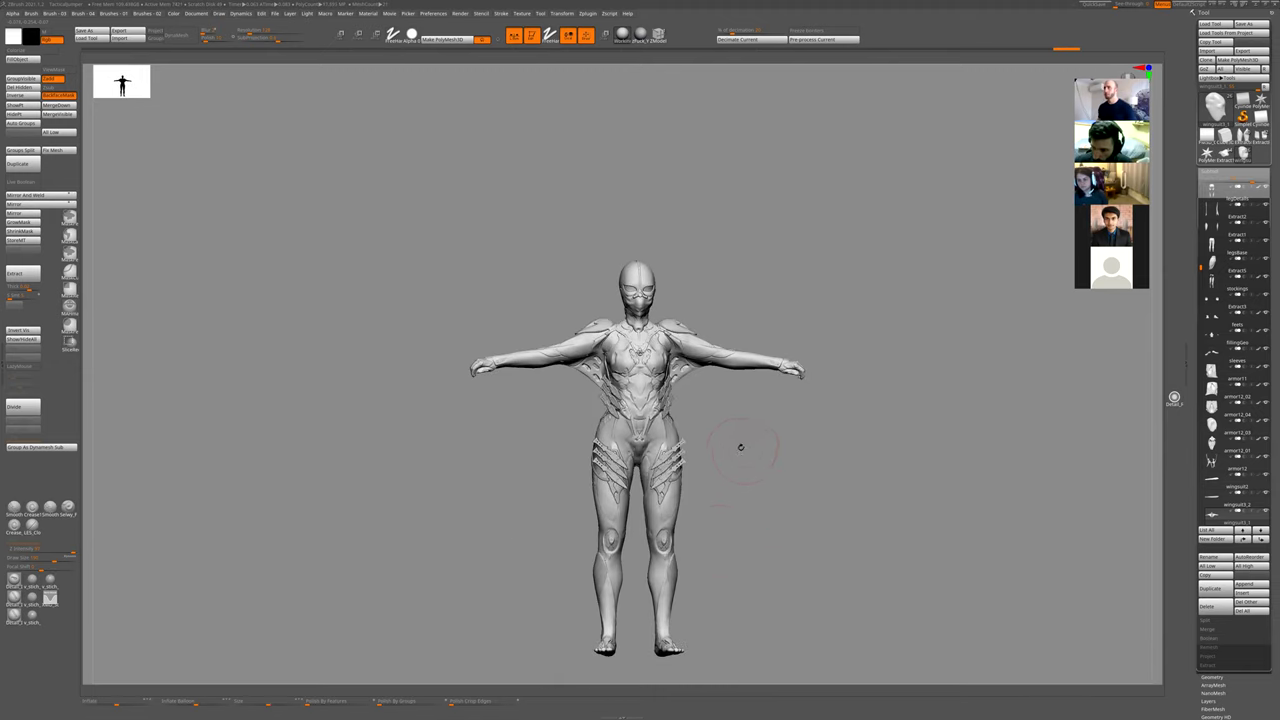
# - Examine the upper-back pod and wings from behind and from the side, selecting the armor12_03 subtool at the shoulder
pyautogui.moveTo(786, 462); pyautogui.dragTo(949, 203)
pyautogui.moveTo(885, 236)
pyautogui.keyDown('alt'); pyautogui.mouseDown()
pyautogui.moveTo(827, 260)
pyautogui.moveTo(871, 323)
pyautogui.moveTo(790, 362)
pyautogui.moveTo(697, 359)
pyautogui.mouseUp(); pyautogui.keyUp('alt')
pyautogui.moveTo(910, 510); pyautogui.dragTo(685, 304)
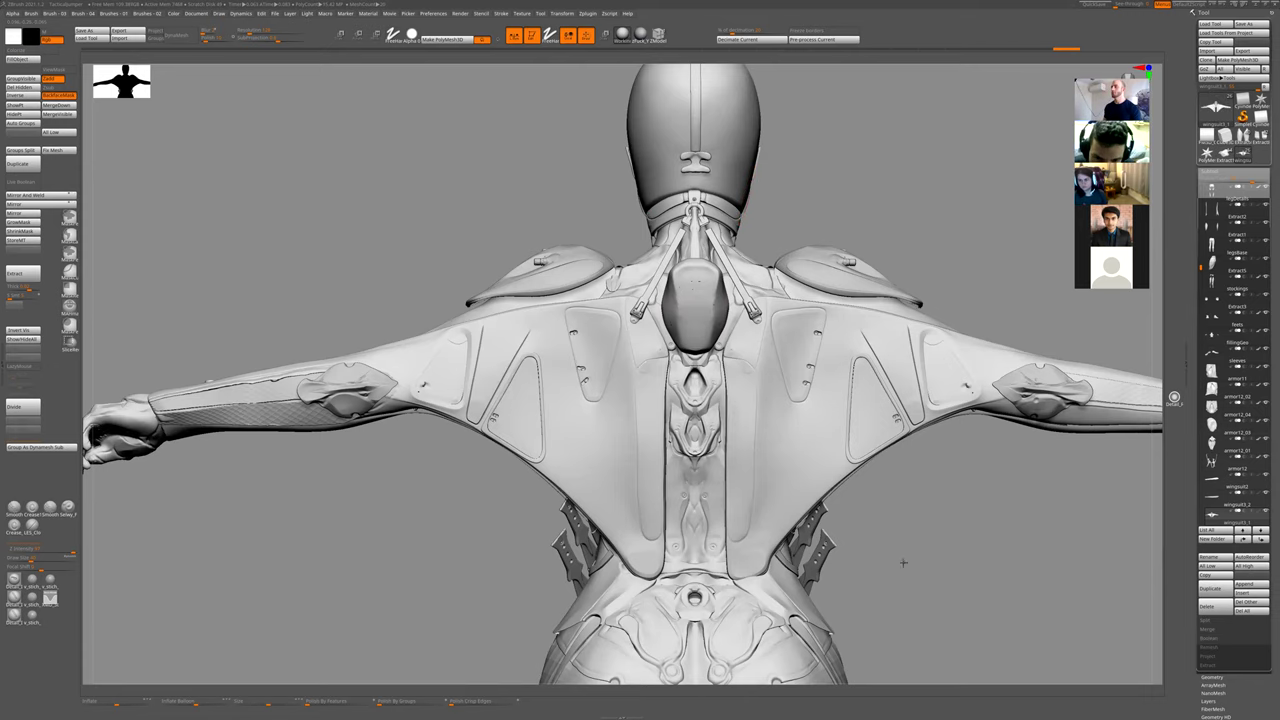
pyautogui.keyDown('alt'); pyautogui.moveTo(903, 563); pyautogui.dragTo(878, 427); pyautogui.keyUp('alt')
pyautogui.moveTo(866, 509); pyautogui.dragTo(733, 329)
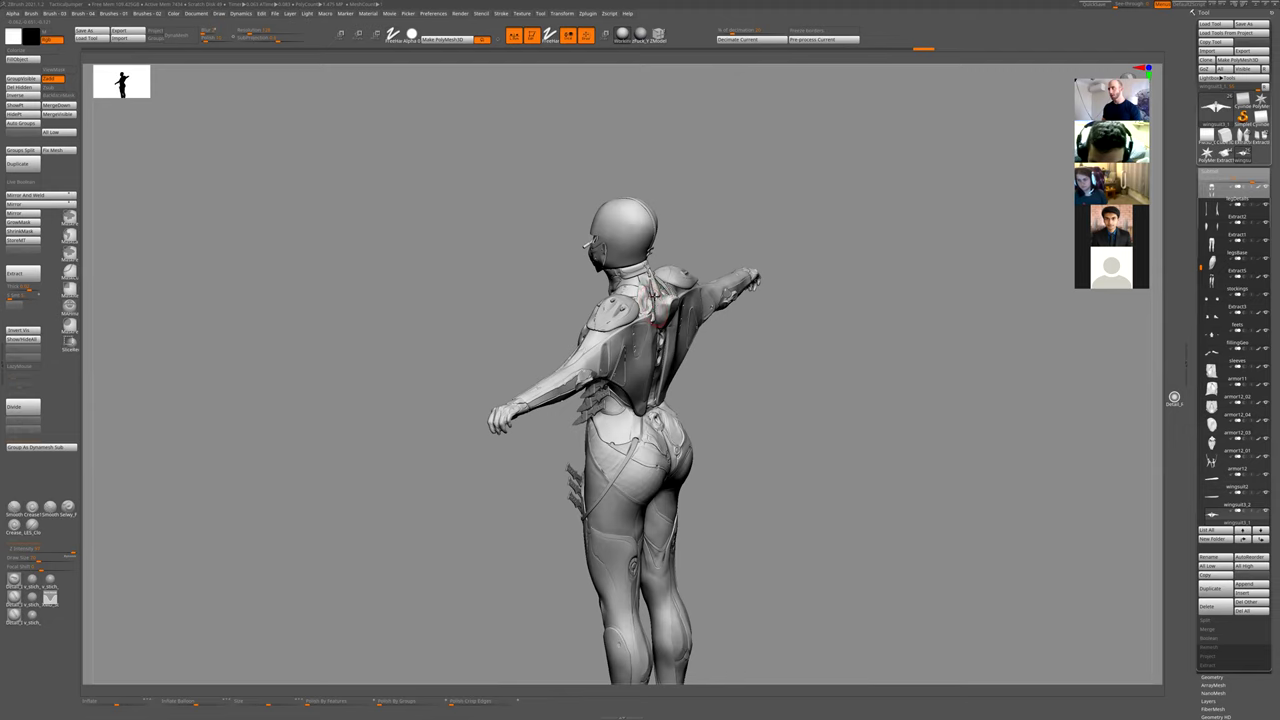
pyautogui.keyDown('alt'); pyautogui.click(652, 301); pyautogui.keyUp('alt')
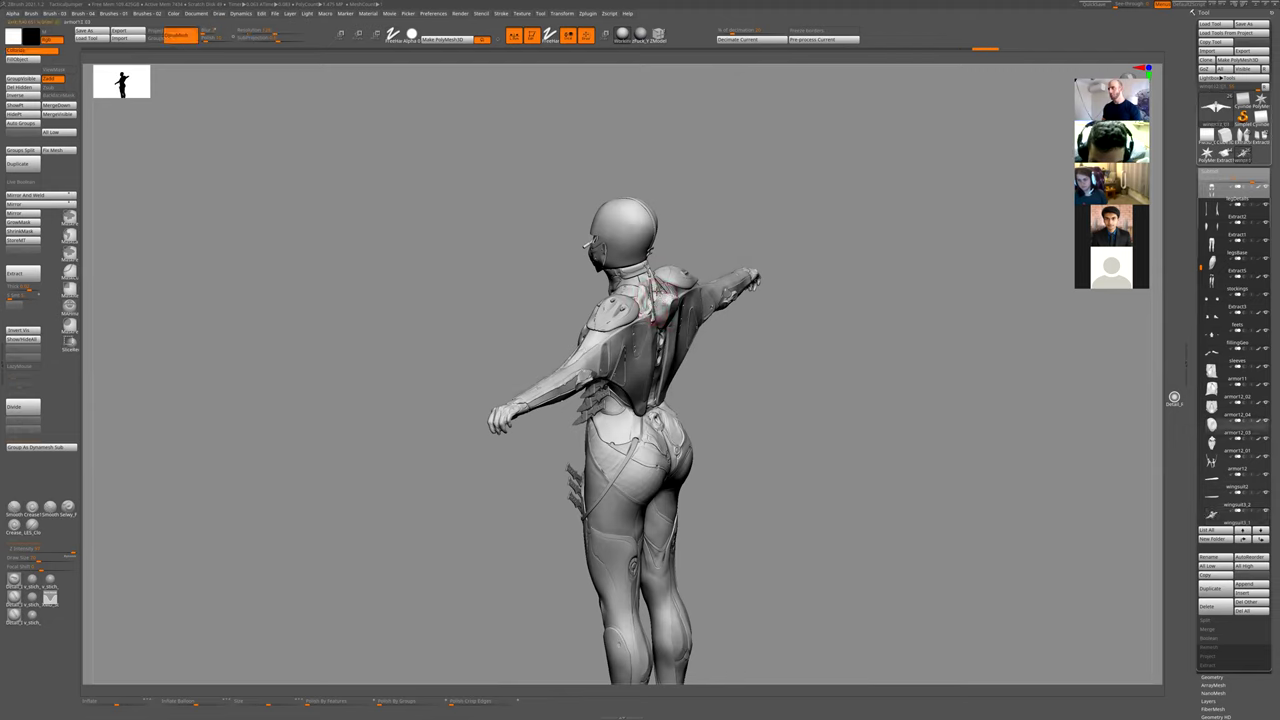
pyautogui.moveTo(743, 397); pyautogui.dragTo(470, 397)
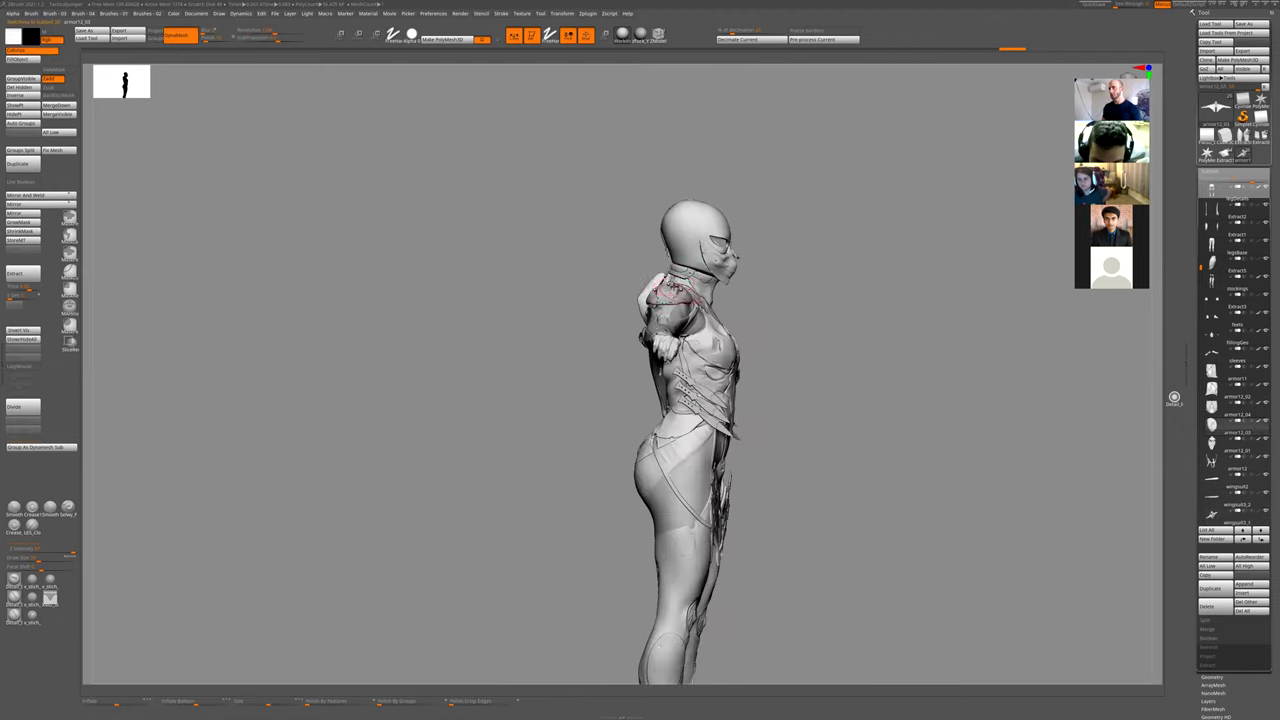
pyautogui.moveTo(608, 263)
pyautogui.keyDown('alt'); pyautogui.mouseDown()
pyautogui.moveTo(600, 274)
pyautogui.moveTo(794, 309)
pyautogui.moveTo(817, 270)
pyautogui.moveTo(955, 285)
pyautogui.mouseUp(); pyautogui.keyUp('alt')
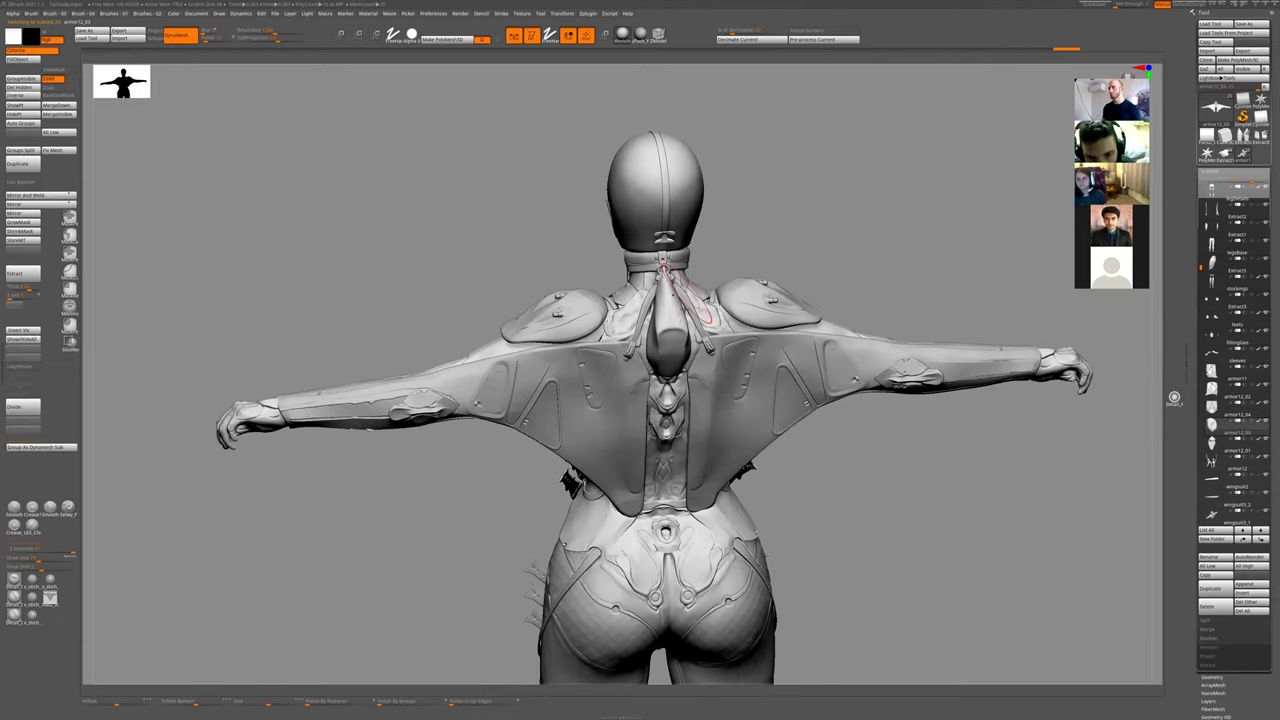
# - Examine the whole figure from three-quarter and front angles, including the recessed wing undersides and the legs
pyautogui.scroll(-5, 789, 241)
pyautogui.moveTo(789, 241); pyautogui.dragTo(766, 400)
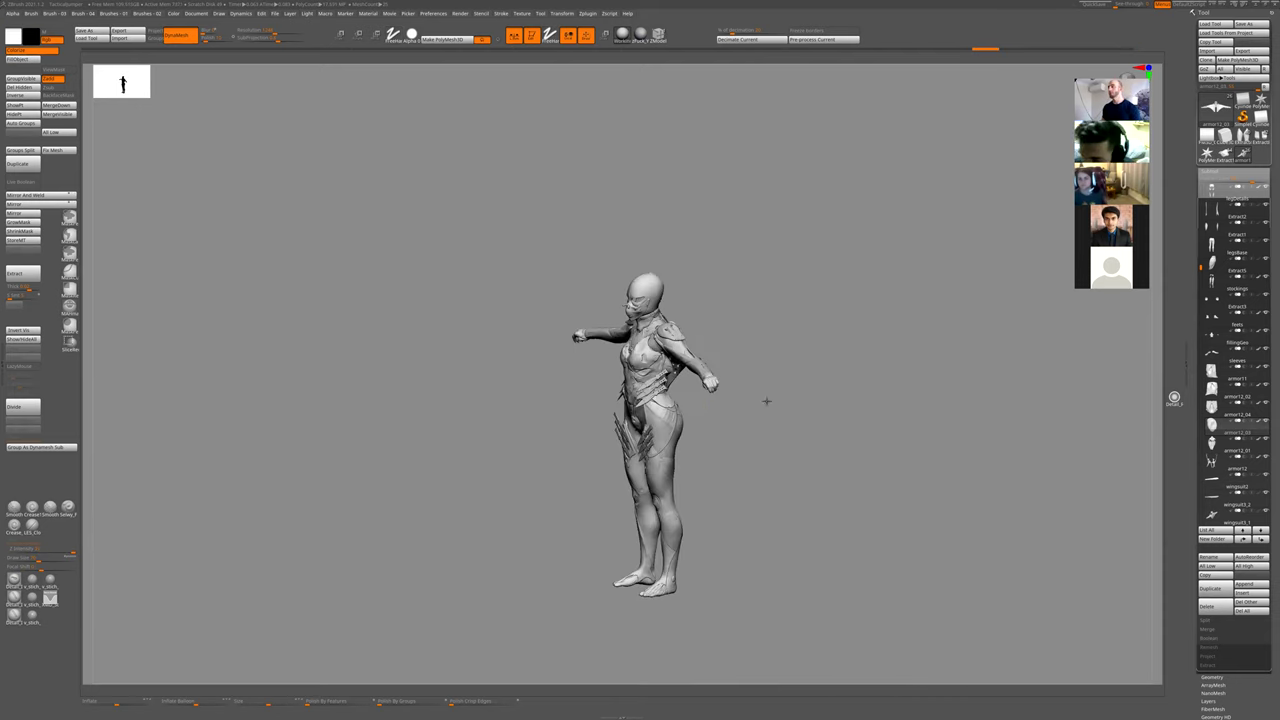
pyautogui.keyDown('ctrl'); pyautogui.moveTo(766, 400); pyautogui.dragTo(809, 290, button='right'); pyautogui.keyUp('ctrl')
pyautogui.moveTo(809, 290); pyautogui.dragTo(720, 326)
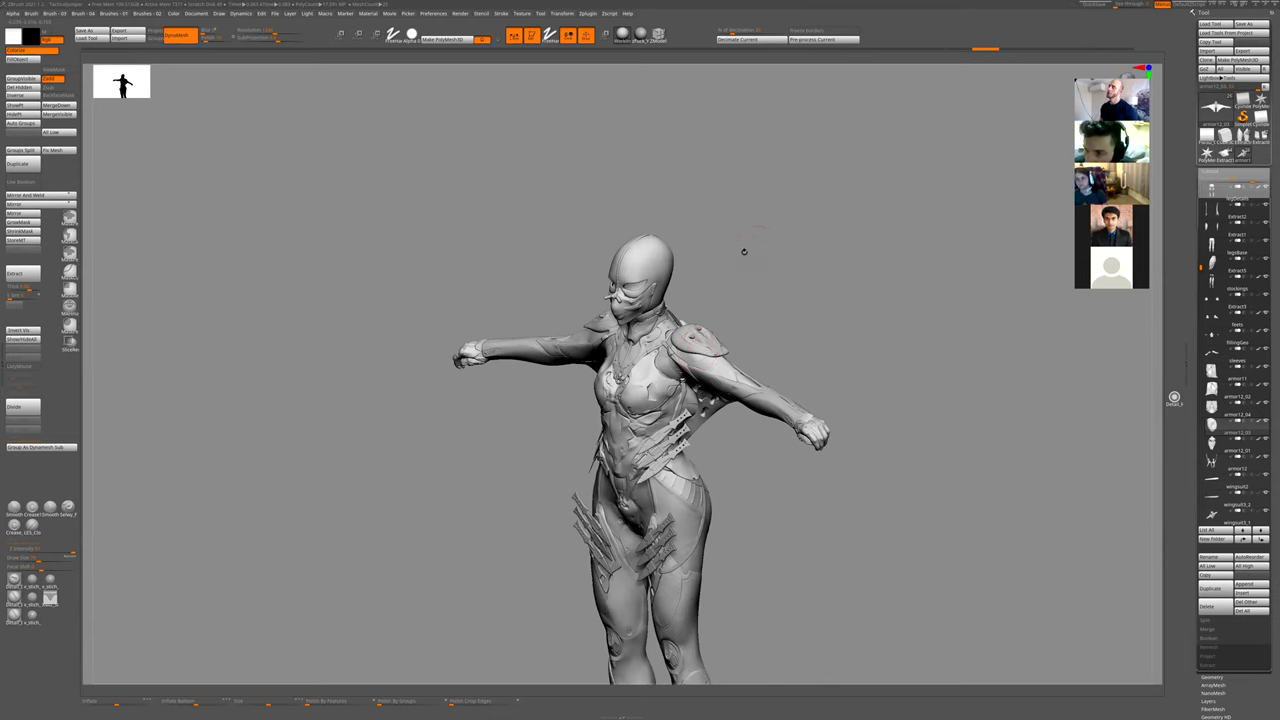
pyautogui.moveTo(794, 288); pyautogui.dragTo(762, 269)
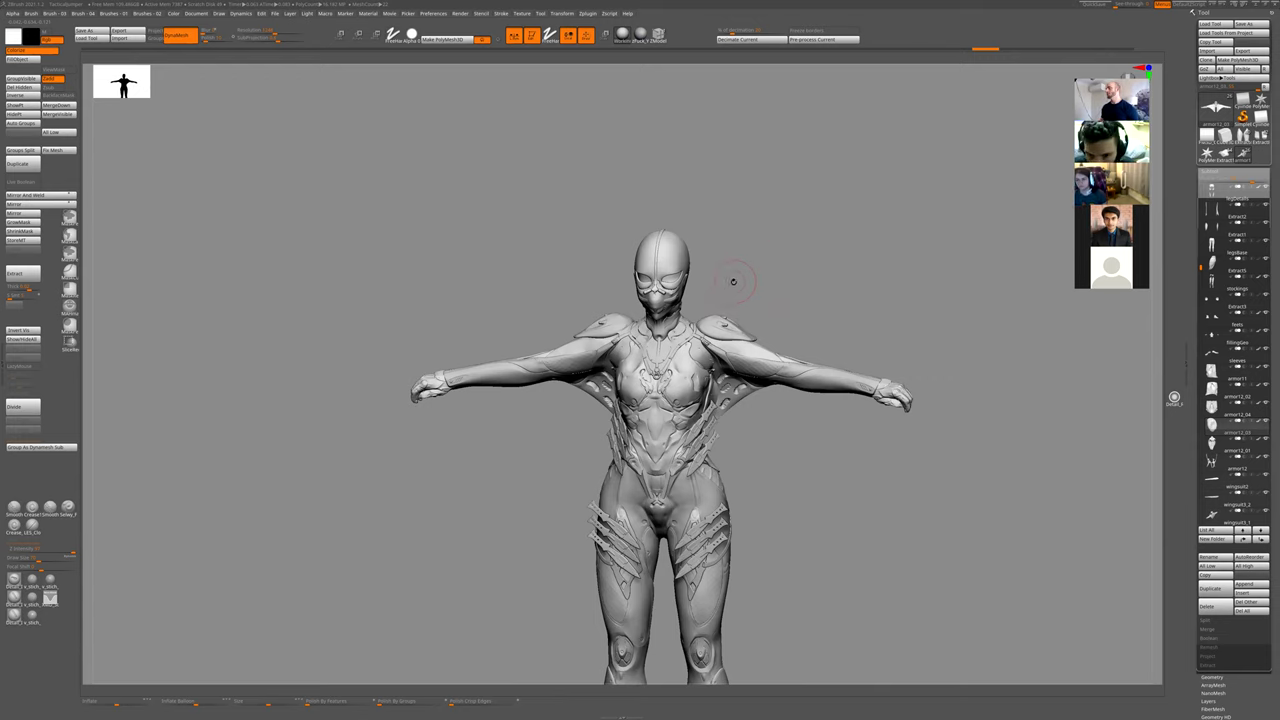
pyautogui.moveTo(765, 270); pyautogui.dragTo(752, 278)
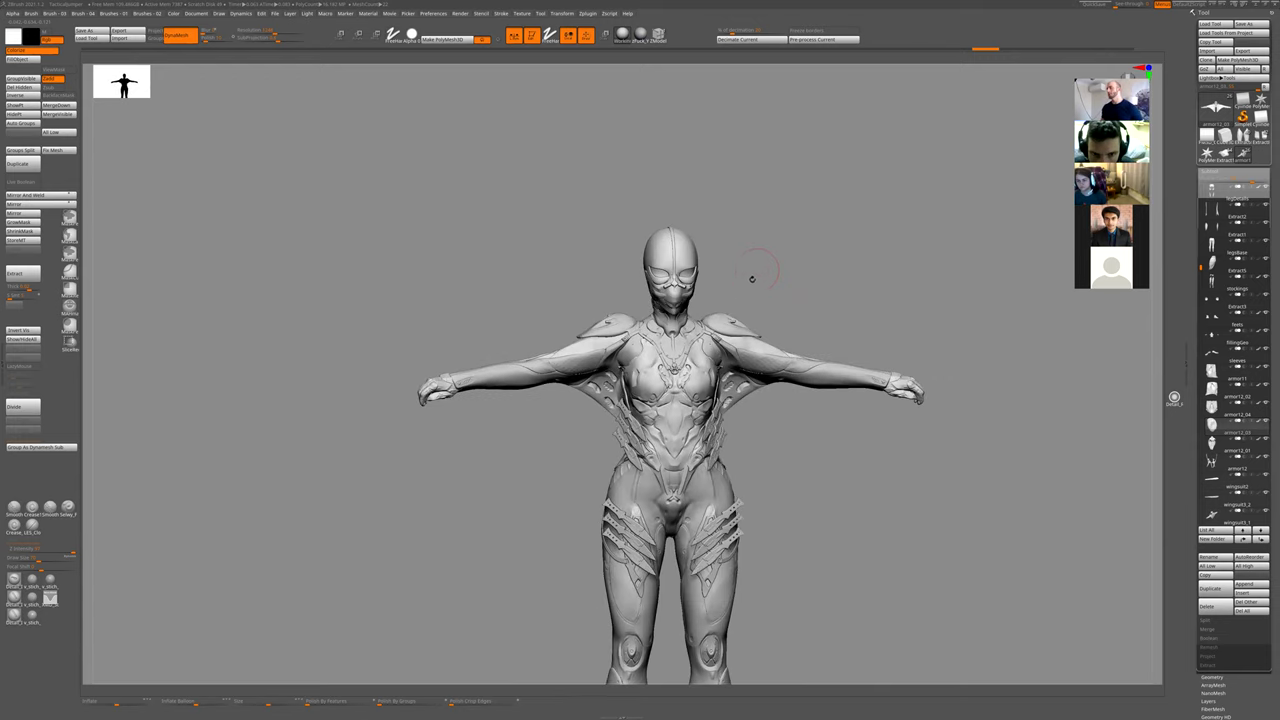
pyautogui.keyDown('alt'); pyautogui.moveTo(790, 430); pyautogui.dragTo(746, 252); pyautogui.keyUp('alt')
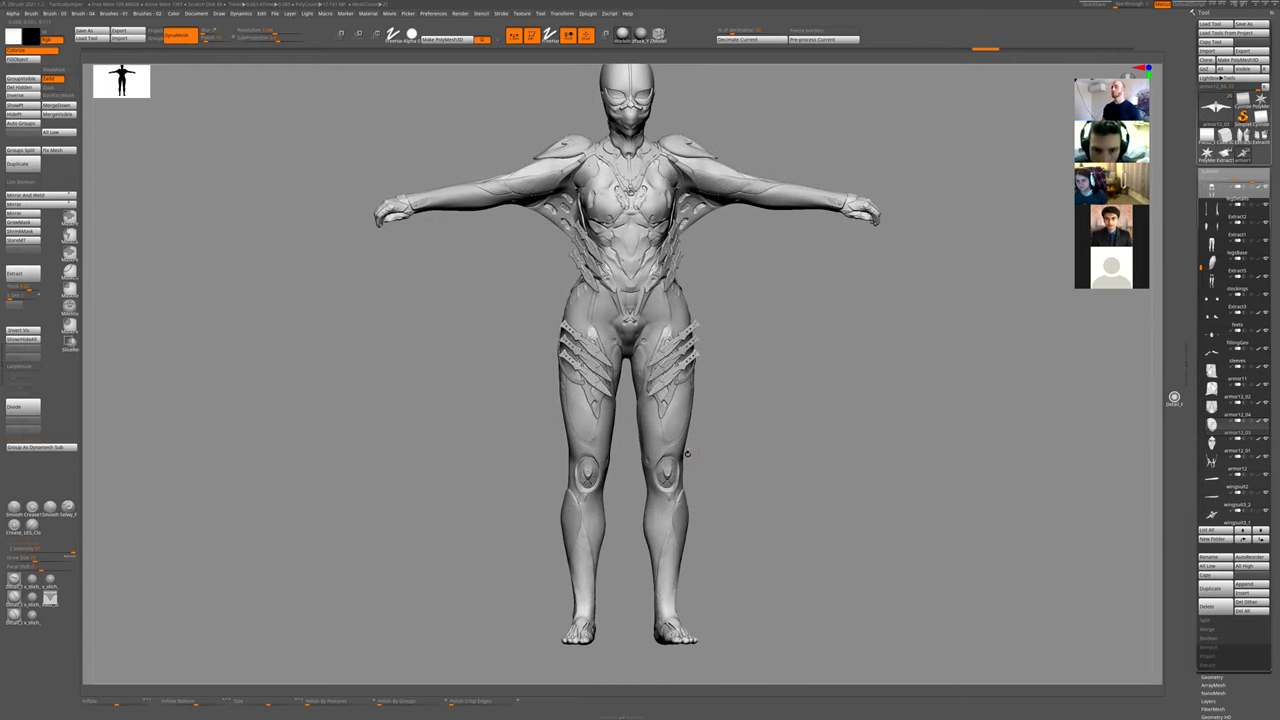
pyautogui.moveTo(773, 456); pyautogui.dragTo(755, 485)
# - Select the wing subtool from behind and enlarge the brush for work on its back panels
pyautogui.keyDown('alt'); pyautogui.click(699, 285); pyautogui.keyUp('alt')
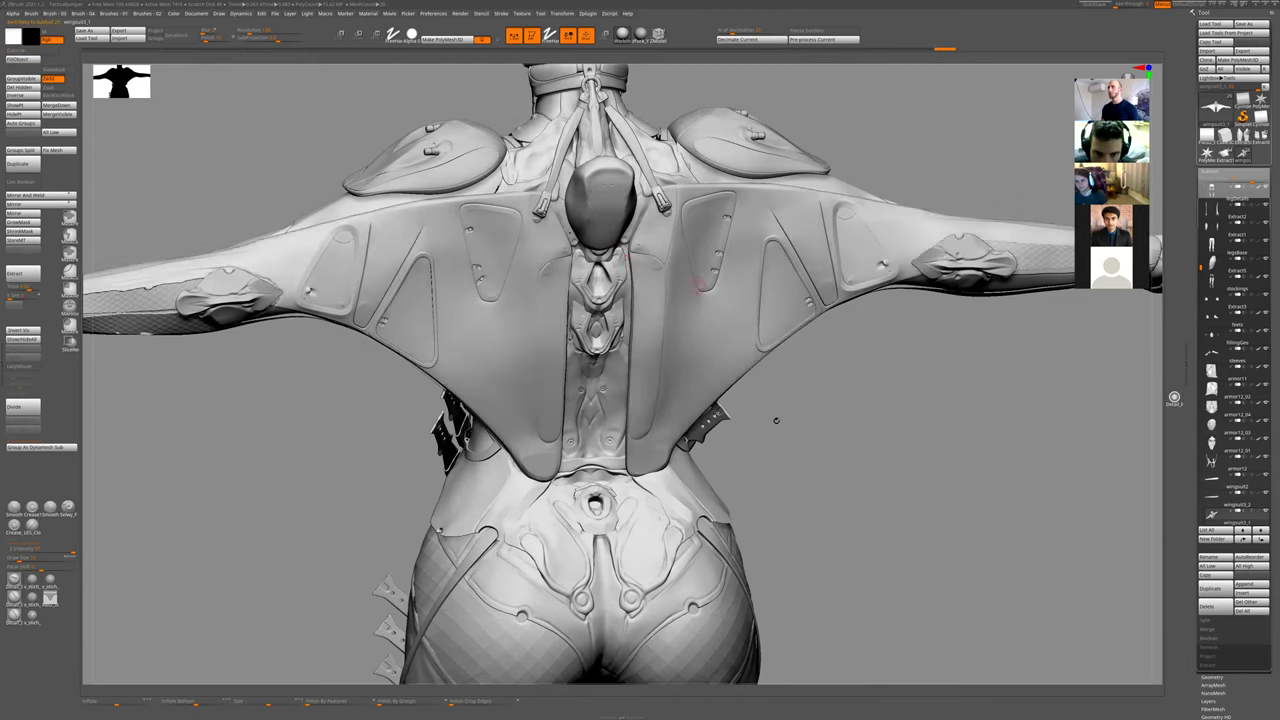
pyautogui.moveTo(776, 420)
pyautogui.mouseDown()
pyautogui.moveTo(791, 411)
pyautogui.moveTo(765, 410)
pyautogui.mouseUp()
pyautogui.press(']')
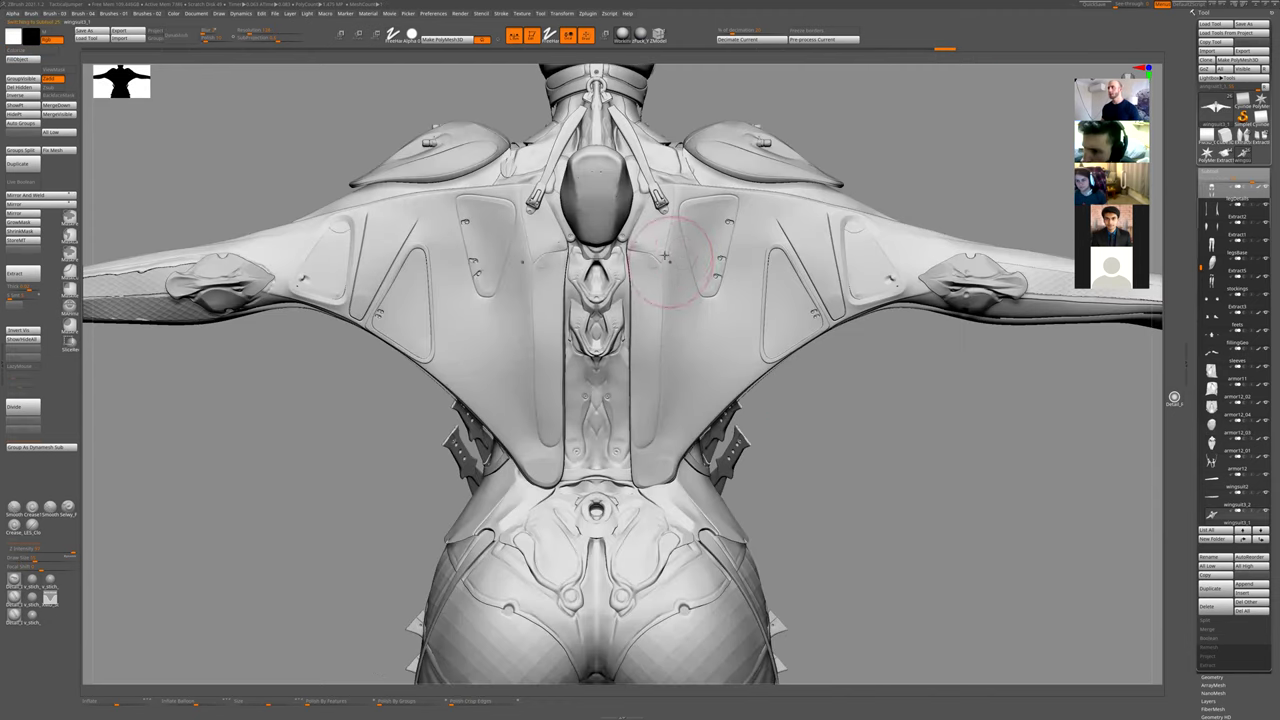
pyautogui.press('f')
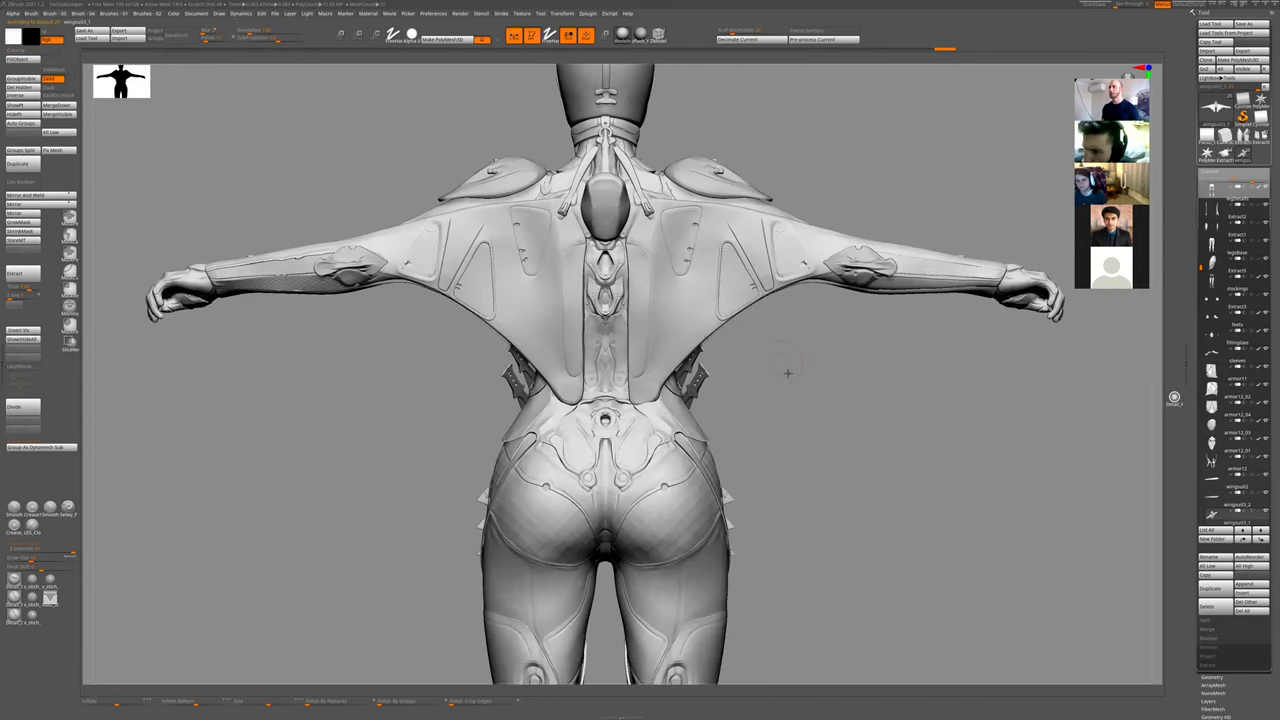
# - Try masking diagonal strips and a triangular outline on the backs of both wings, and clear the mask
pyautogui.keyDown('alt'); pyautogui.moveTo(470, 386); pyautogui.dragTo(434, 277); pyautogui.keyUp('alt')
pyautogui.moveTo(443, 219)
pyautogui.keyDown('ctrl'); pyautogui.mouseDown()
pyautogui.moveTo(386, 308)
pyautogui.moveTo(405, 218)
pyautogui.moveTo(448, 246)
pyautogui.moveTo(453, 344)
pyautogui.moveTo(410, 320)
pyautogui.moveTo(452, 246)
pyautogui.mouseUp(); pyautogui.keyUp('ctrl')
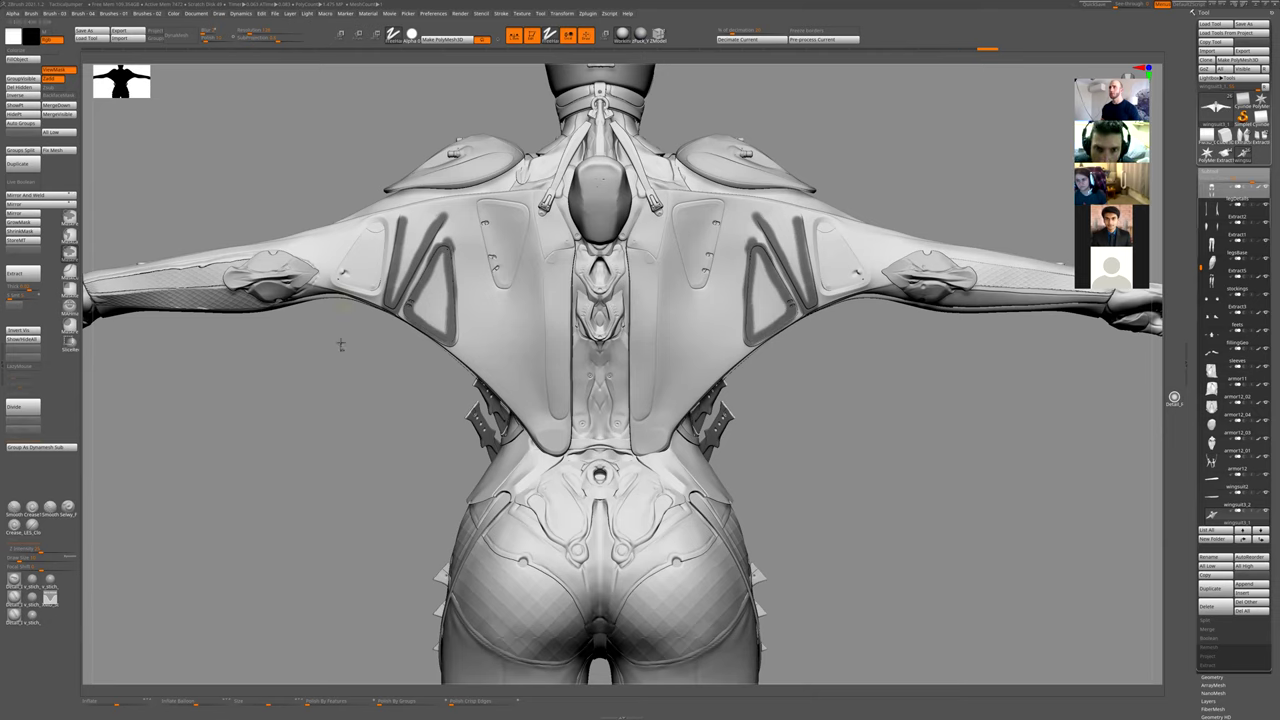
pyautogui.hotkey('ctrl', 'z')
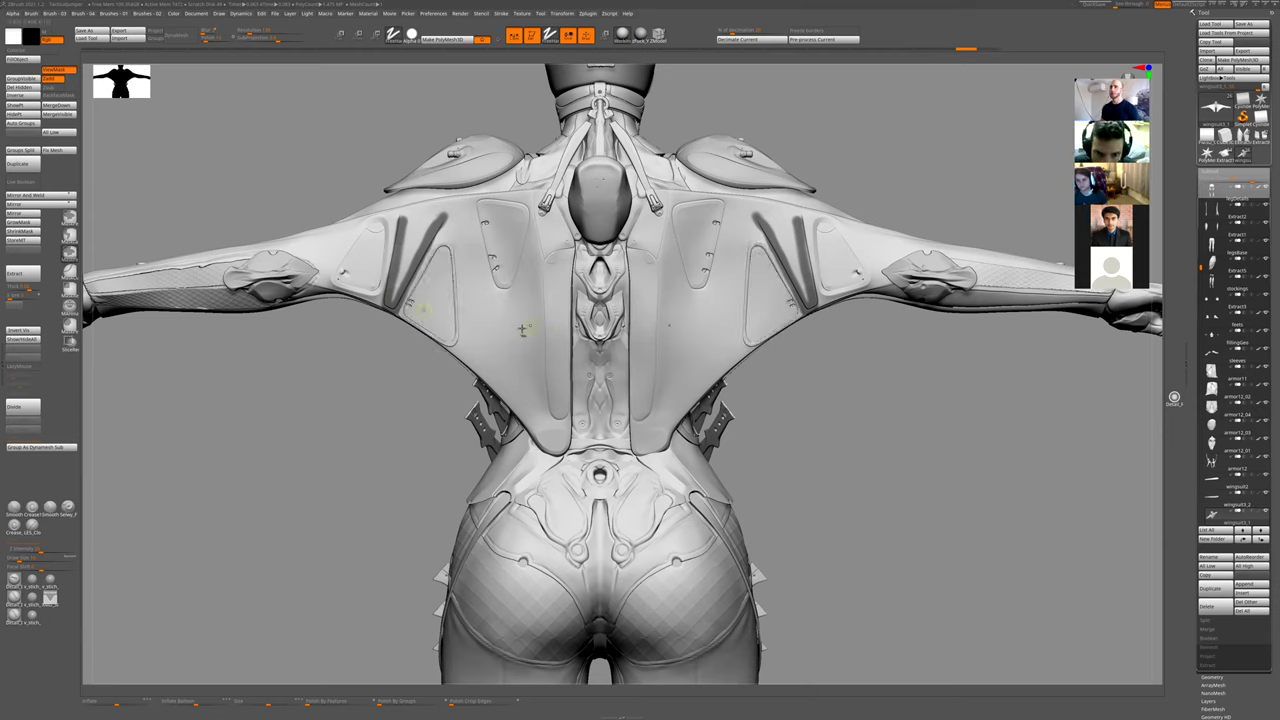
pyautogui.keyDown('ctrl'); pyautogui.moveTo(378, 447); pyautogui.dragTo(371, 456); pyautogui.keyUp('ctrl')
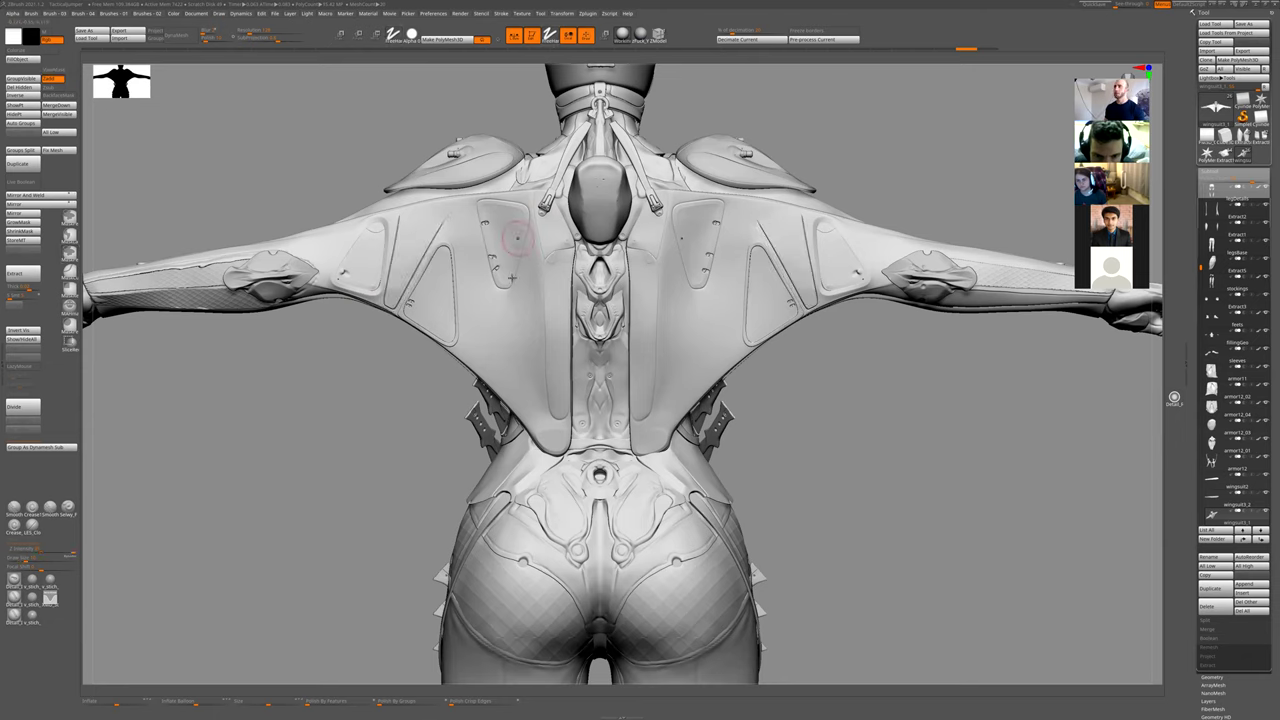
# - Switch to another sculpting brush and smooth away the inset panels on both wings beside the spine
pyautogui.press('1')
pyautogui.click(640, 356)
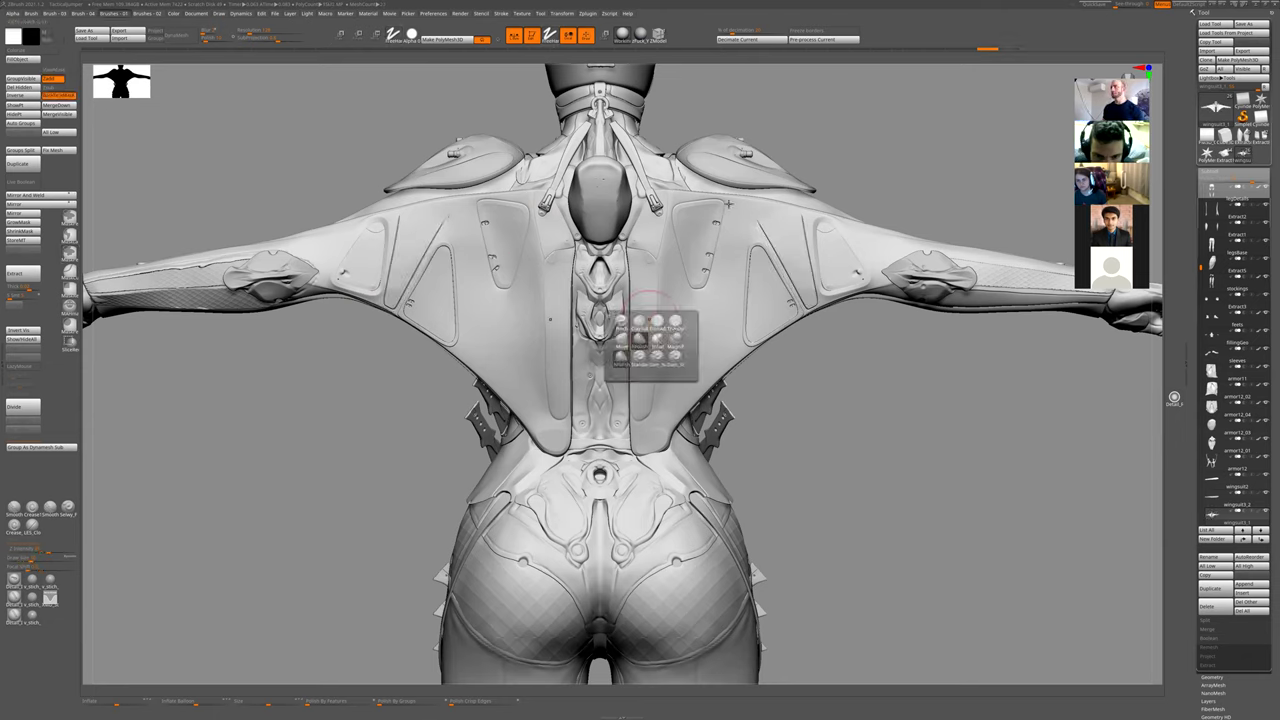
pyautogui.moveTo(714, 258)
pyautogui.mouseDown()
pyautogui.moveTo(700, 268)
pyautogui.moveTo(705, 227)
pyautogui.moveTo(706, 266)
pyautogui.moveTo(700, 247)
pyautogui.moveTo(729, 222)
pyautogui.mouseUp()
pyautogui.keyDown('shift'); pyautogui.moveTo(729, 222); pyautogui.dragTo(698, 273); pyautogui.keyUp('shift')
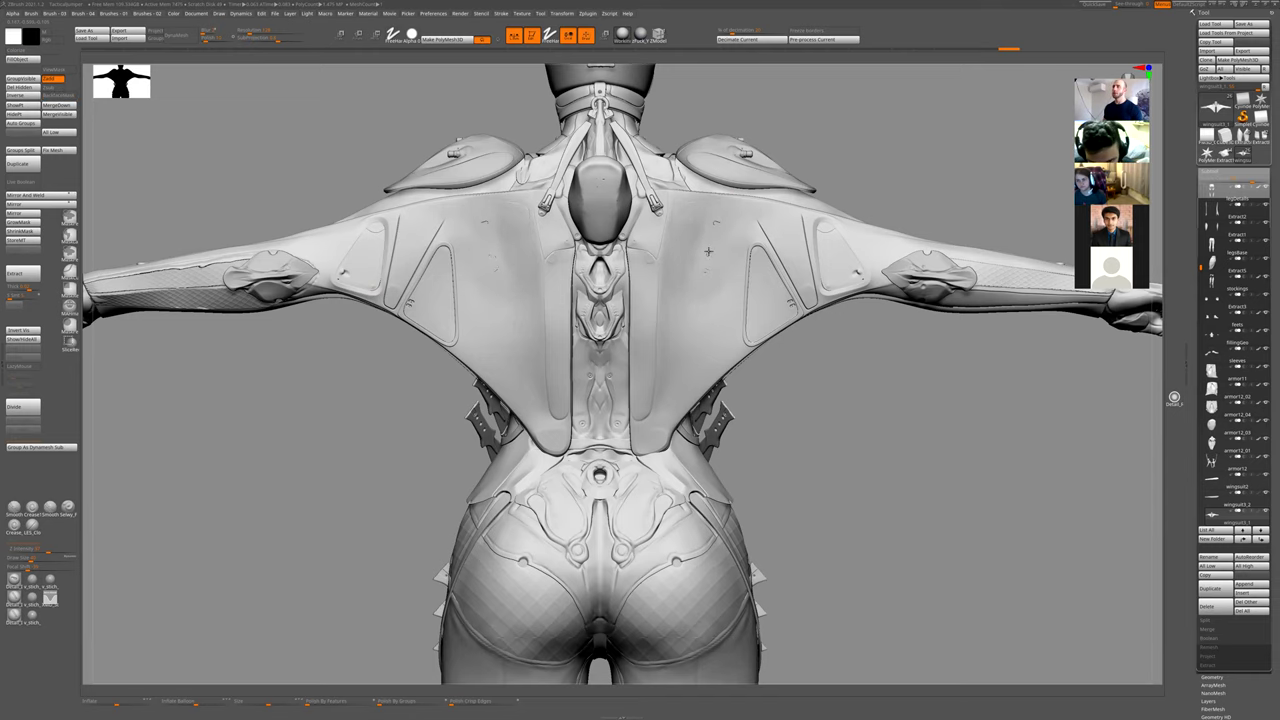
pyautogui.keyDown('ctrl'); pyautogui.moveTo(757, 245); pyautogui.dragTo(655, 236, button='right'); pyautogui.keyUp('ctrl')
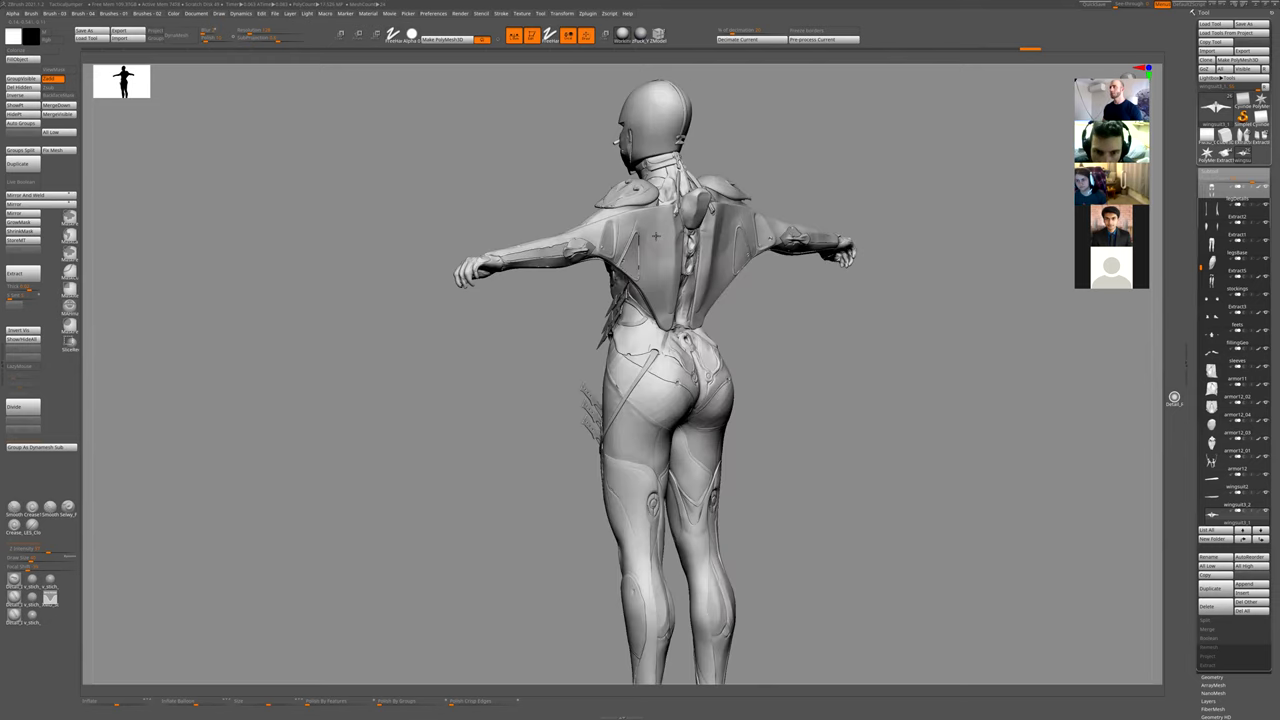
# - Switch to a line-carving brush and engrave long tapered panel outlines on both wings beside the spine
pyautogui.keyDown('shift'); pyautogui.moveTo(795, 343); pyautogui.dragTo(749, 257, button='right'); pyautogui.keyUp('shift')
pyautogui.press('1')
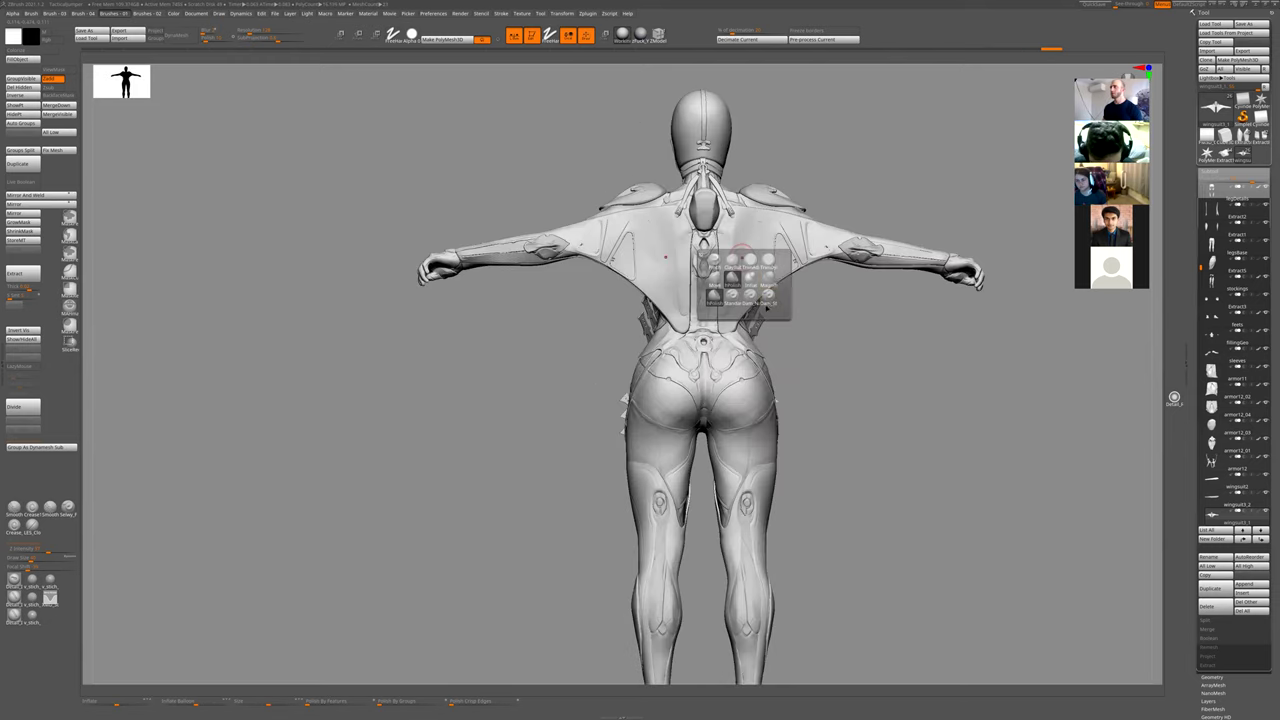
pyautogui.click(750, 298)
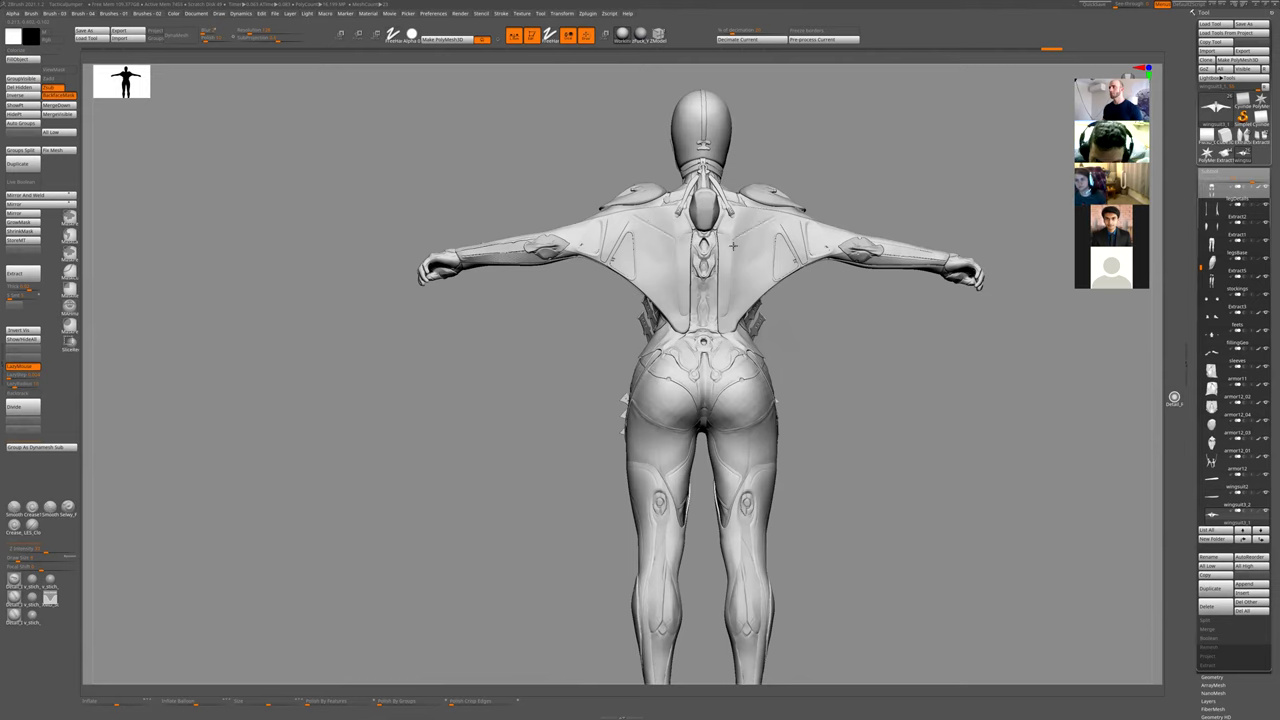
pyautogui.press('d')
pyautogui.keyDown('ctrl'); pyautogui.moveTo(809, 329); pyautogui.dragTo(824, 285, button='right'); pyautogui.keyUp('ctrl')
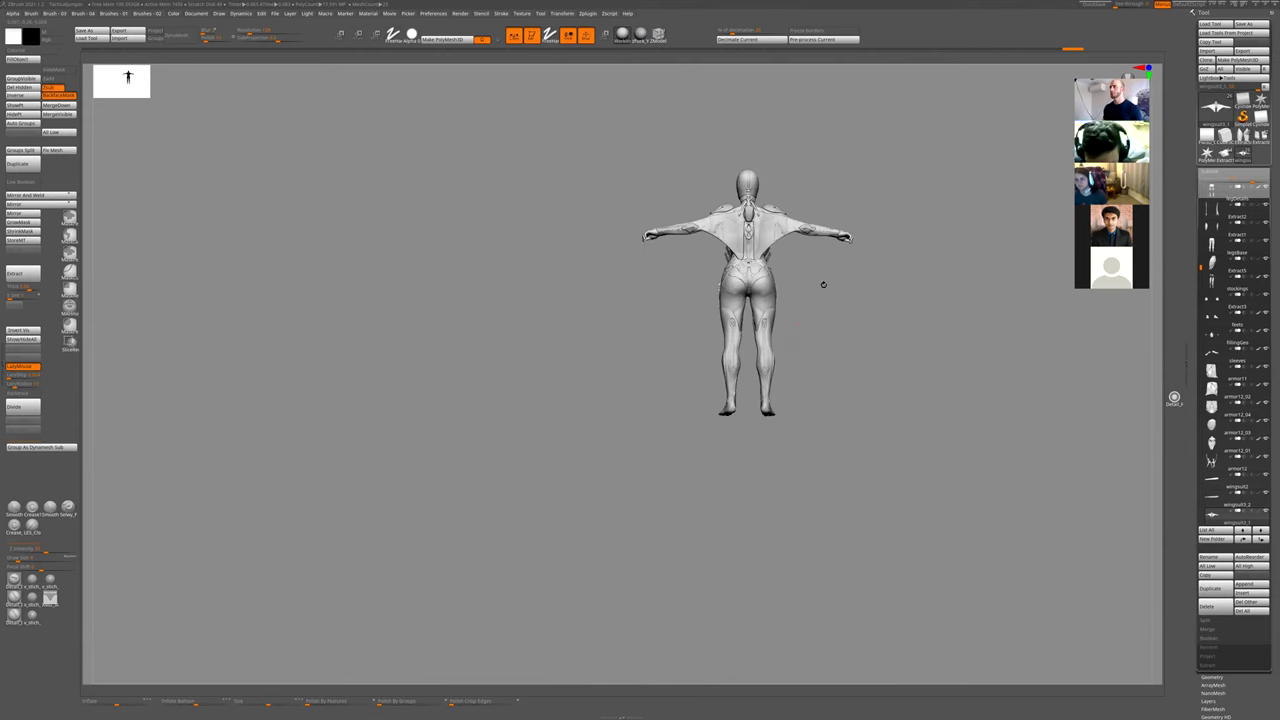
pyautogui.keyDown('ctrl'); pyautogui.moveTo(789, 412); pyautogui.dragTo(748, 266, button='right'); pyautogui.keyUp('ctrl')
pyautogui.hotkey('ctrl', 'z')
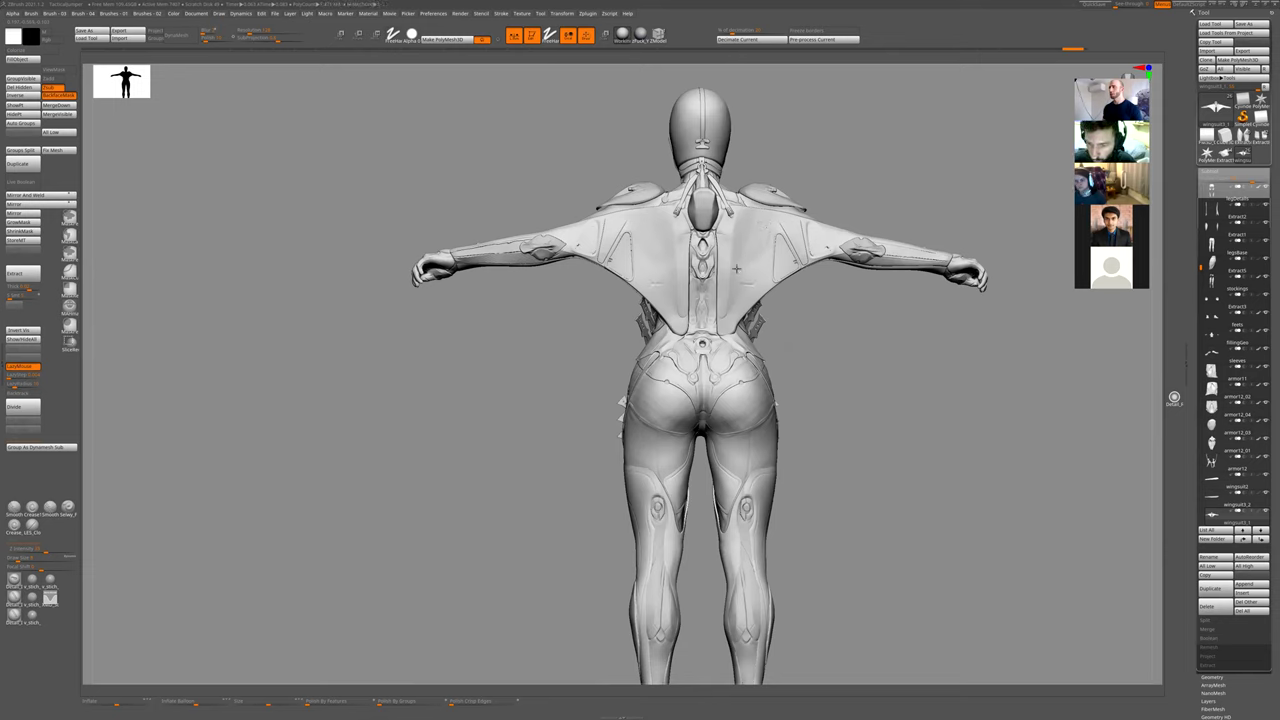
pyautogui.keyDown('ctrl'); pyautogui.moveTo(791, 320); pyautogui.dragTo(714, 450, button='right'); pyautogui.keyUp('ctrl')
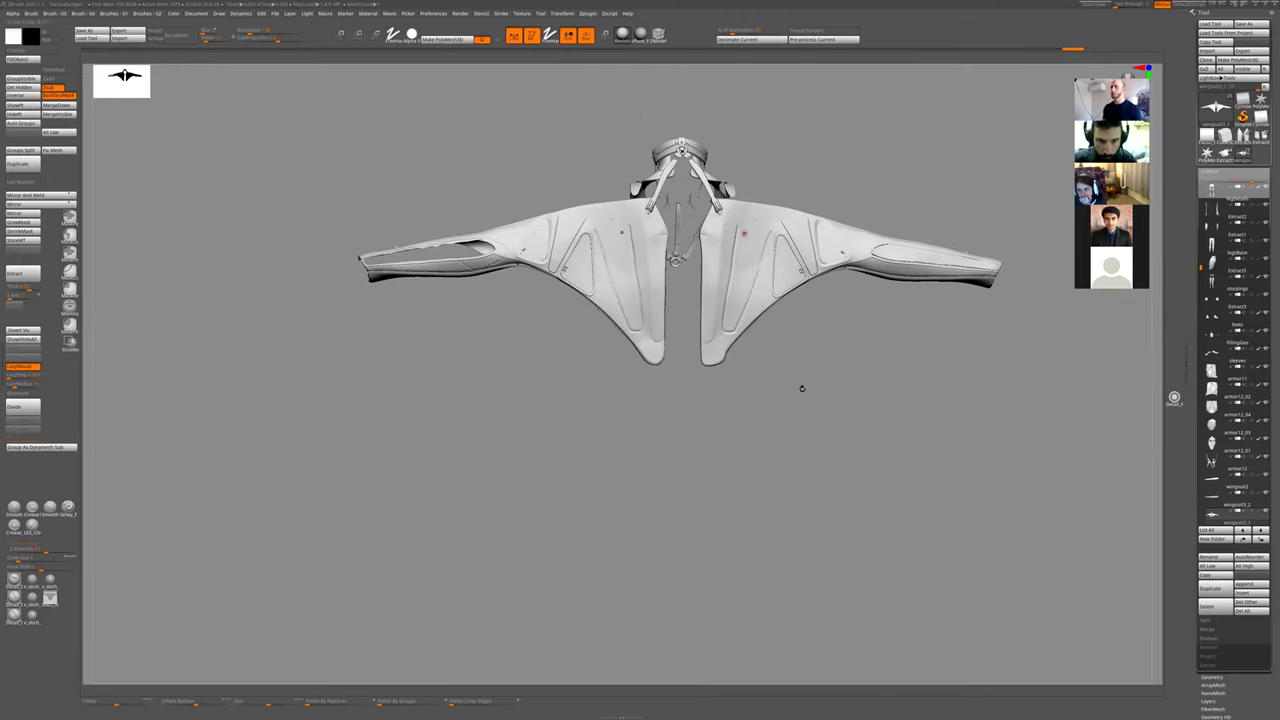
pyautogui.hotkey('ctrl', 'shift', 's')
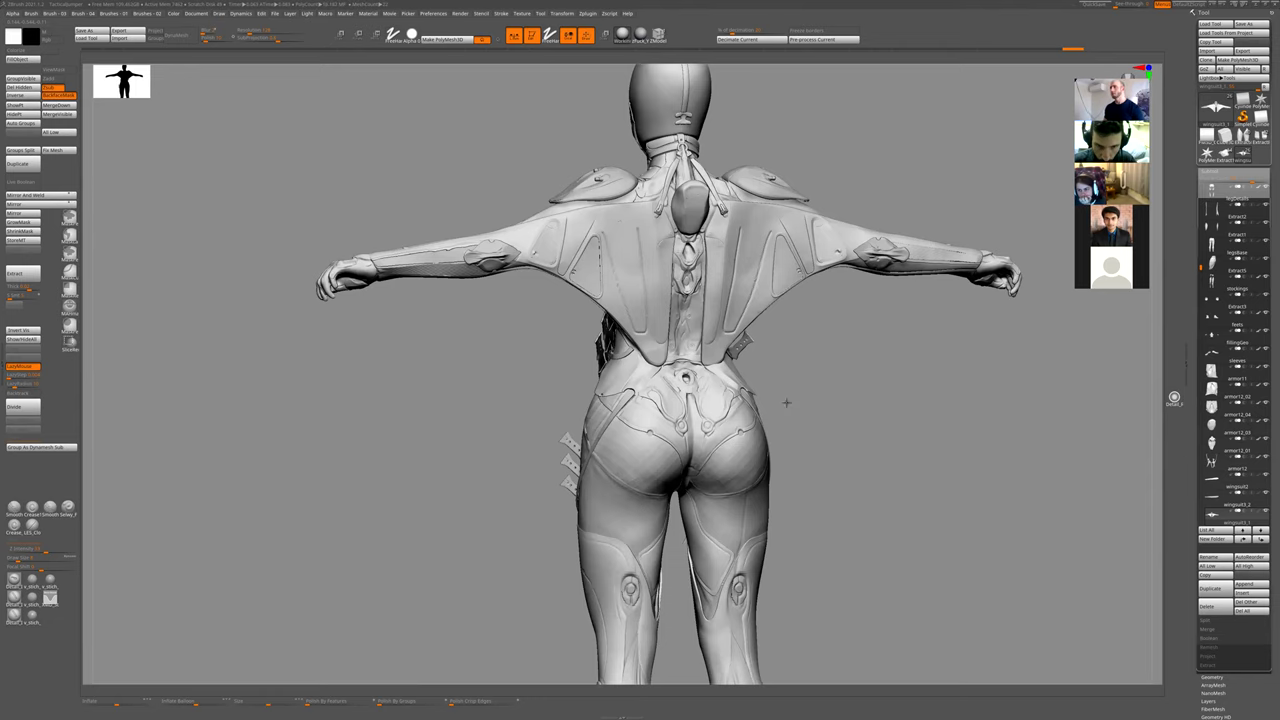
# - Rework the tapered panel grooves on the wings, checking them on the full figure and with the wing subtool isolated
pyautogui.moveTo(786, 403)
pyautogui.keyDown('ctrl'); pyautogui.mouseDown(button='right')
pyautogui.moveTo(811, 343)
pyautogui.moveTo(705, 346)
pyautogui.mouseUp(button='right'); pyautogui.keyUp('ctrl')
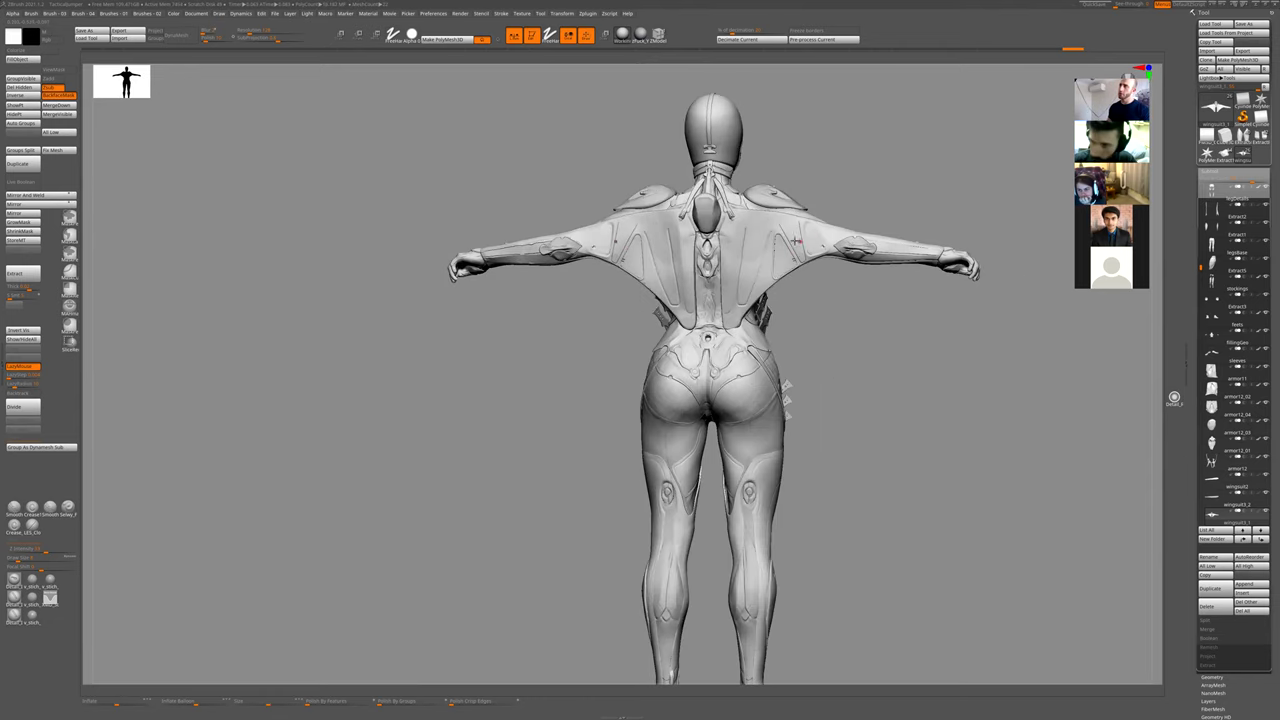
pyautogui.moveTo(851, 346); pyautogui.dragTo(752, 371, button='right')
pyautogui.moveTo(752, 370); pyautogui.dragTo(689, 357)
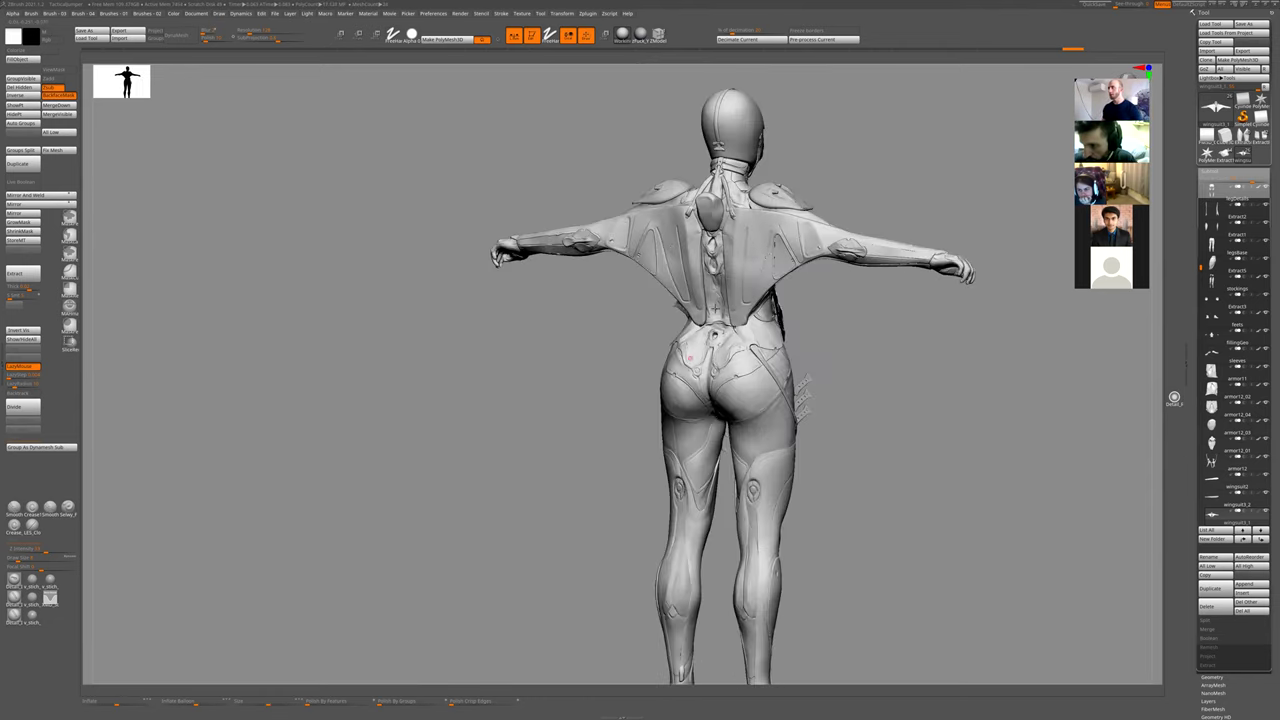
pyautogui.hotkey('shift', 's')
pyautogui.keyDown('ctrl'); pyautogui.moveTo(809, 343); pyautogui.dragTo(857, 383, button='right'); pyautogui.keyUp('ctrl')
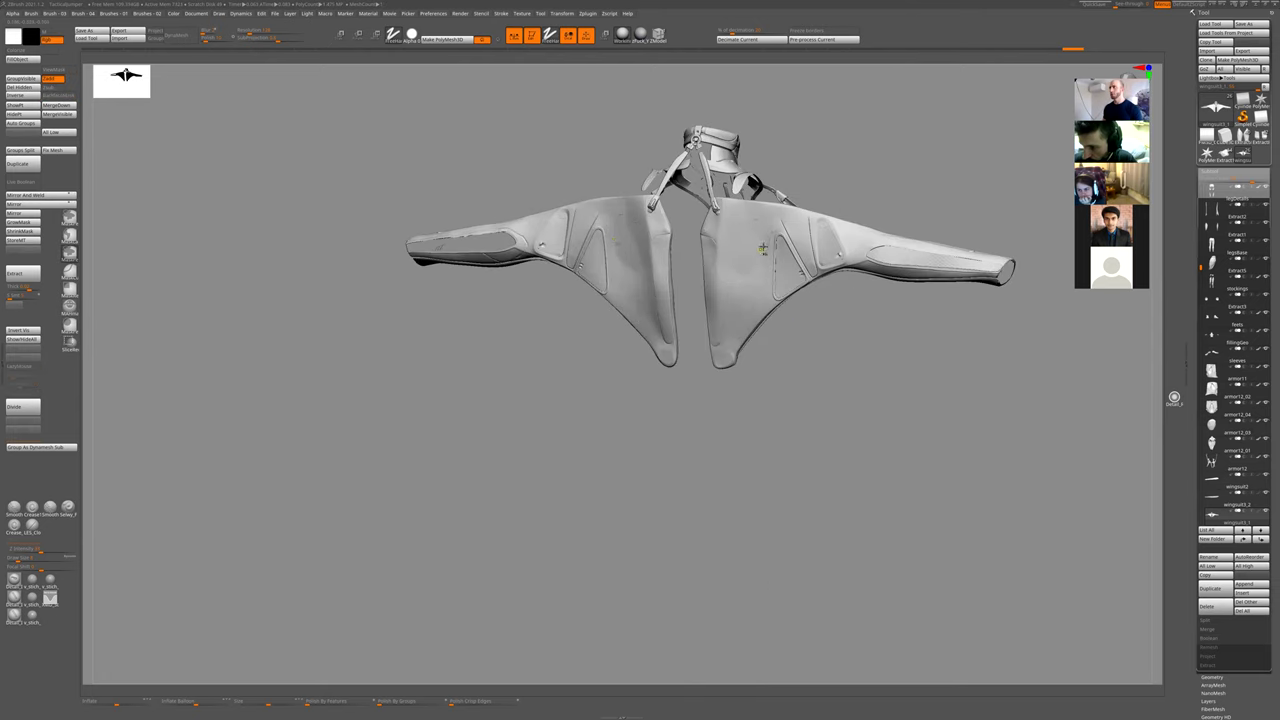
pyautogui.keyDown('shift'); pyautogui.moveTo(765, 350); pyautogui.dragTo(803, 343); pyautogui.keyUp('shift')
pyautogui.hotkey('shift', 's')
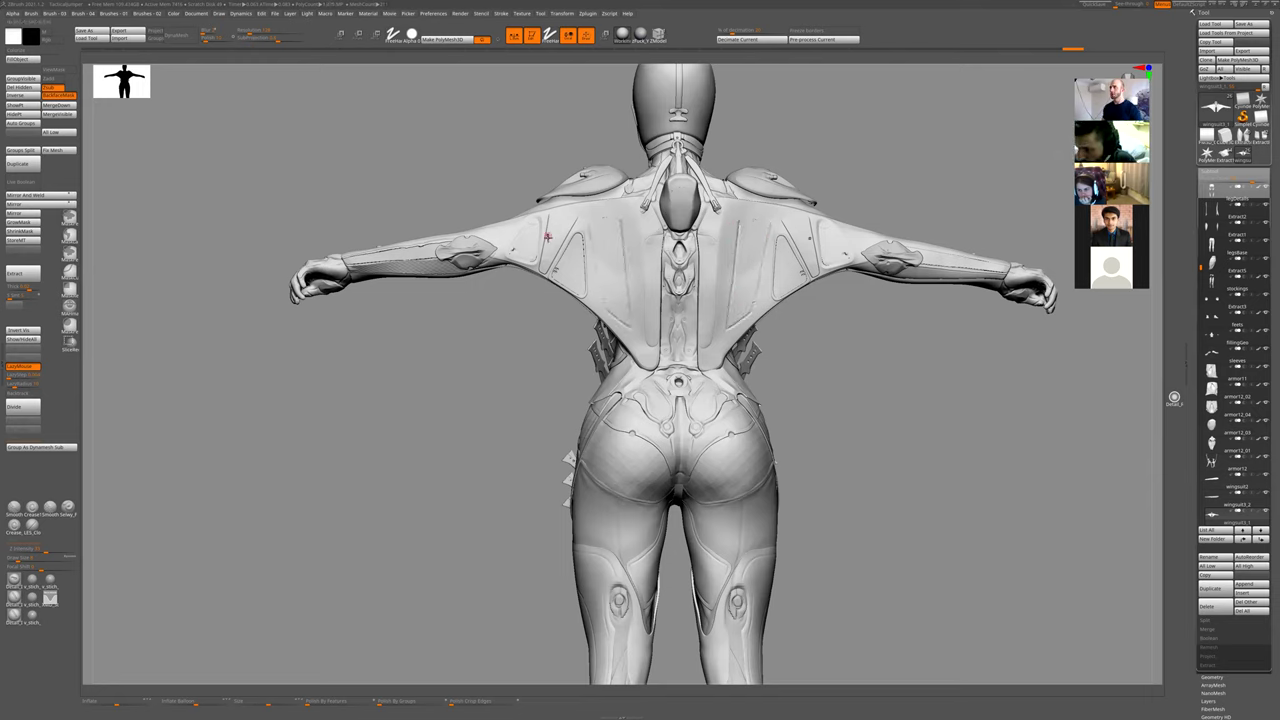
pyautogui.hotkey('shift', 's')
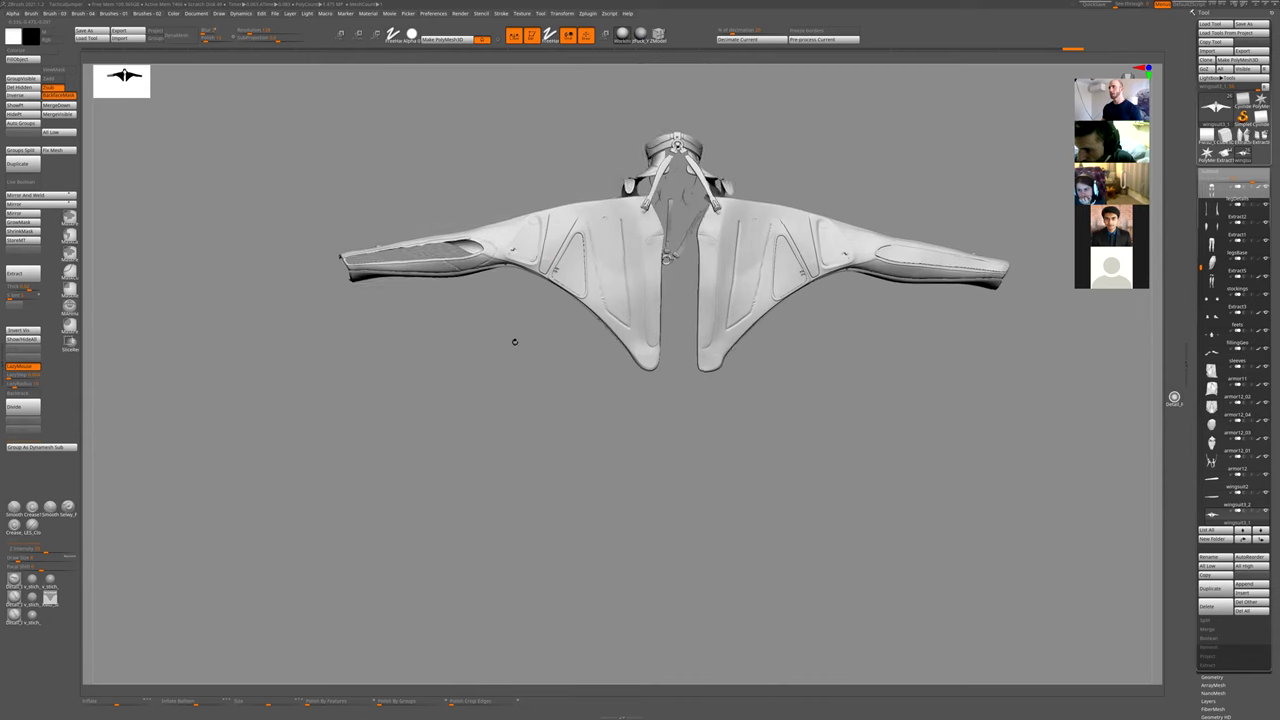
pyautogui.keyDown('alt'); pyautogui.moveTo(514, 343); pyautogui.dragTo(489, 471); pyautogui.keyUp('alt')
pyautogui.keyDown('alt'); pyautogui.moveTo(266, 334); pyautogui.dragTo(326, 368); pyautogui.keyUp('alt')
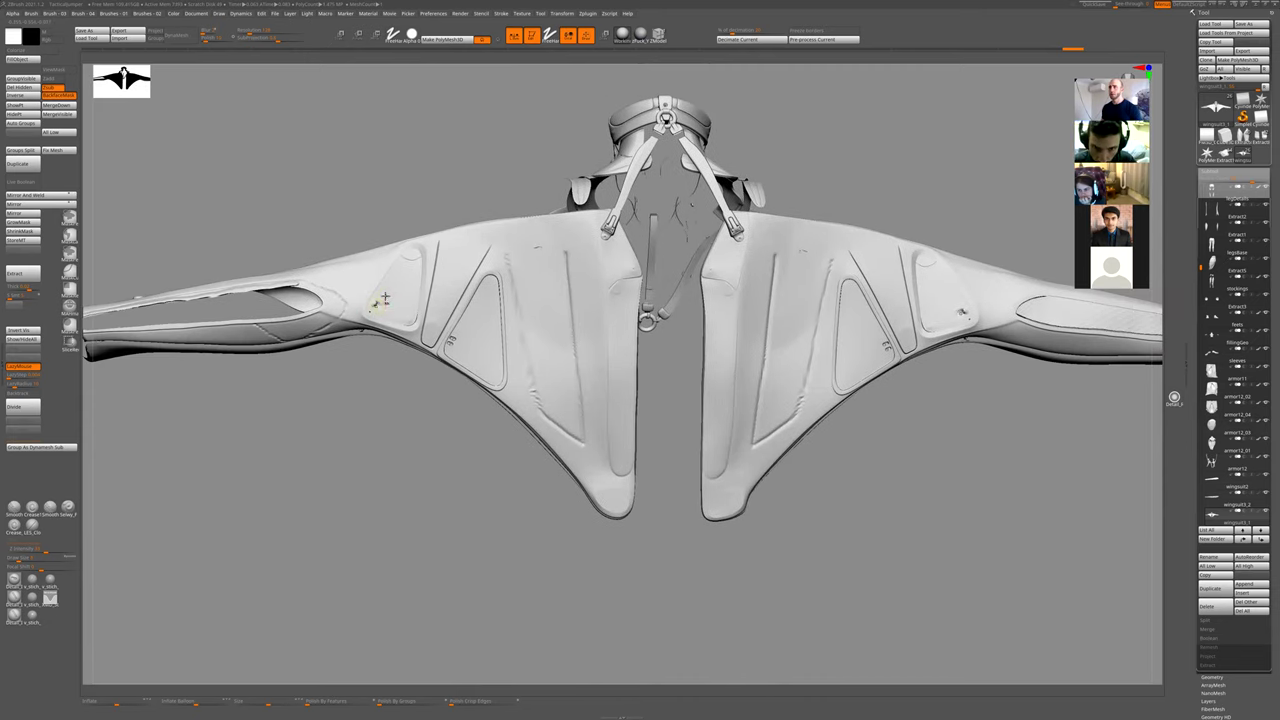
# - Try stamping small details beside the engraved panels on the outer part of both wings, and undo them
pyautogui.press('ctrl')
pyautogui.click(452, 343)
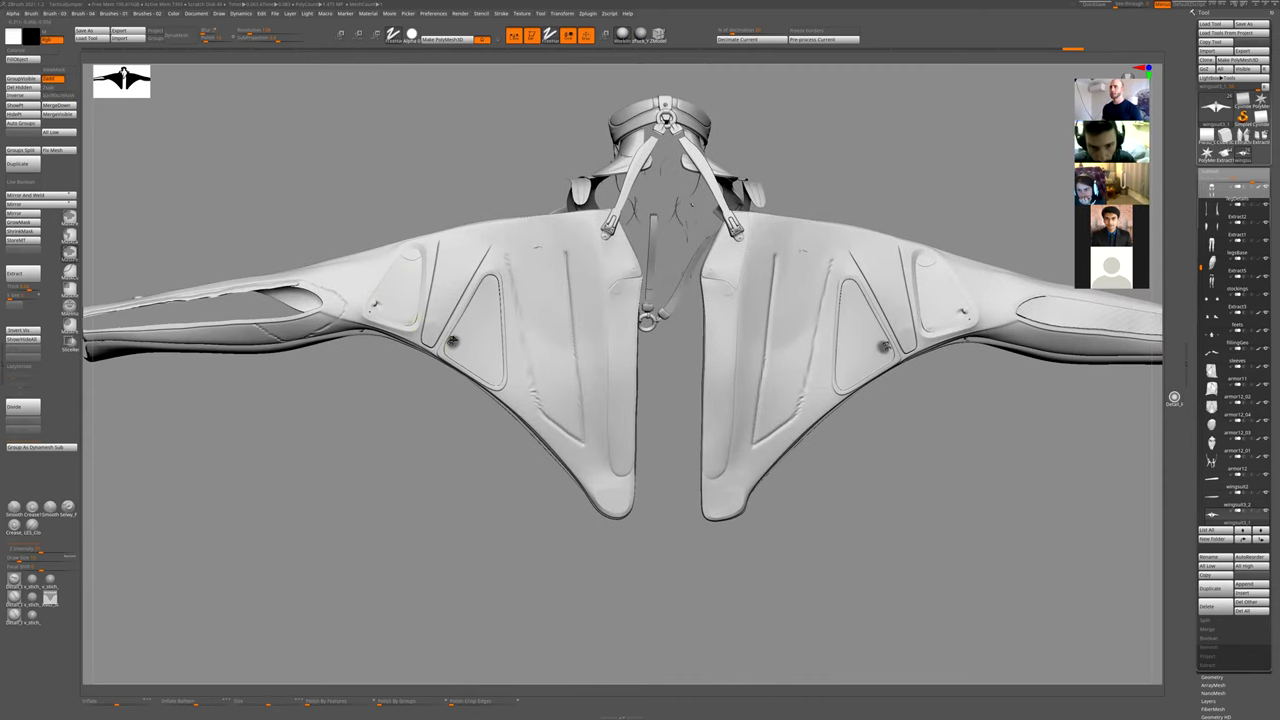
pyautogui.hotkey('ctrl', 'z')
pyautogui.moveTo(372, 314)
pyautogui.mouseDown()
pyautogui.moveTo(392, 258)
pyautogui.moveTo(420, 248)
pyautogui.moveTo(414, 322)
pyautogui.moveTo(378, 313)
pyautogui.moveTo(407, 283)
pyautogui.moveTo(395, 316)
pyautogui.mouseUp()
pyautogui.hotkey('ctrl', 'z')
# - Try reworking the wing strips beside the spine on the full figure, comparing the strokes through undo and redo
pyautogui.moveTo(448, 360)
pyautogui.mouseDown()
pyautogui.moveTo(450, 332)
pyautogui.moveTo(490, 272)
pyautogui.moveTo(502, 390)
pyautogui.moveTo(488, 300)
pyautogui.moveTo(460, 370)
pyautogui.moveTo(437, 368)
pyautogui.moveTo(674, 437)
pyautogui.mouseUp()
pyautogui.keyDown('ctrl'); pyautogui.moveTo(686, 508); pyautogui.dragTo(711, 536); pyautogui.keyUp('ctrl')
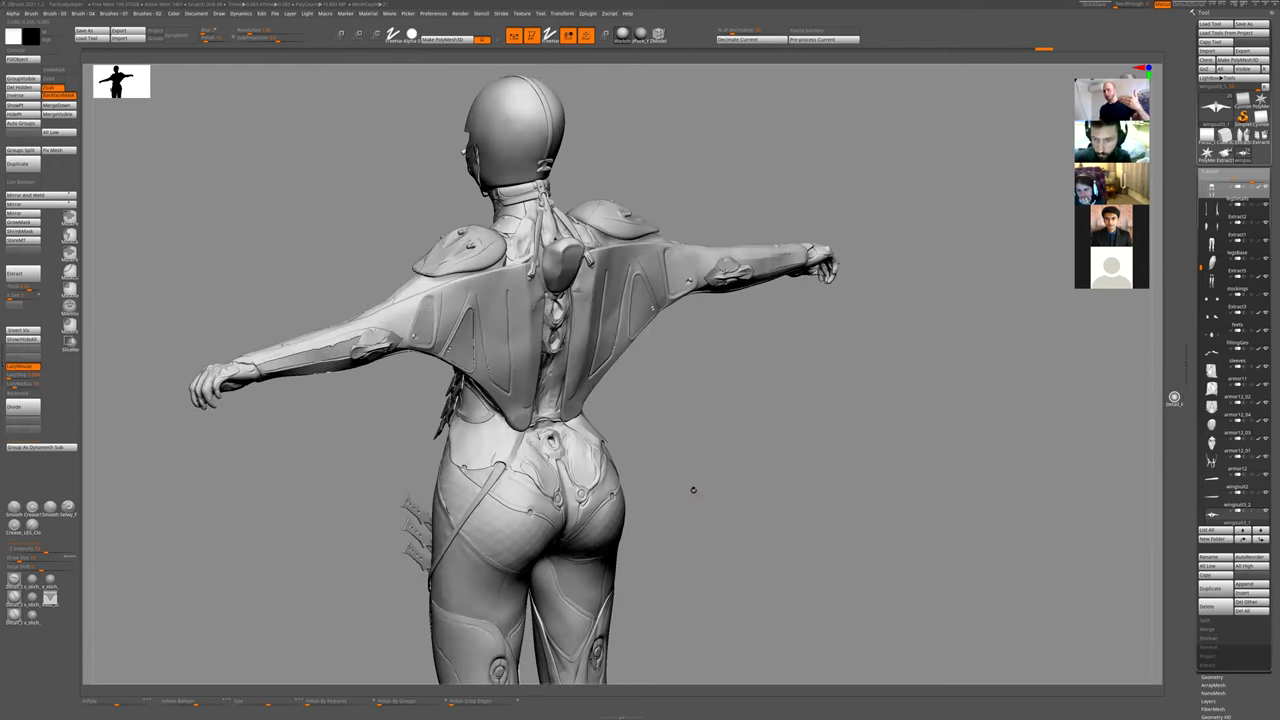
pyautogui.moveTo(668, 450); pyautogui.dragTo(769, 367)
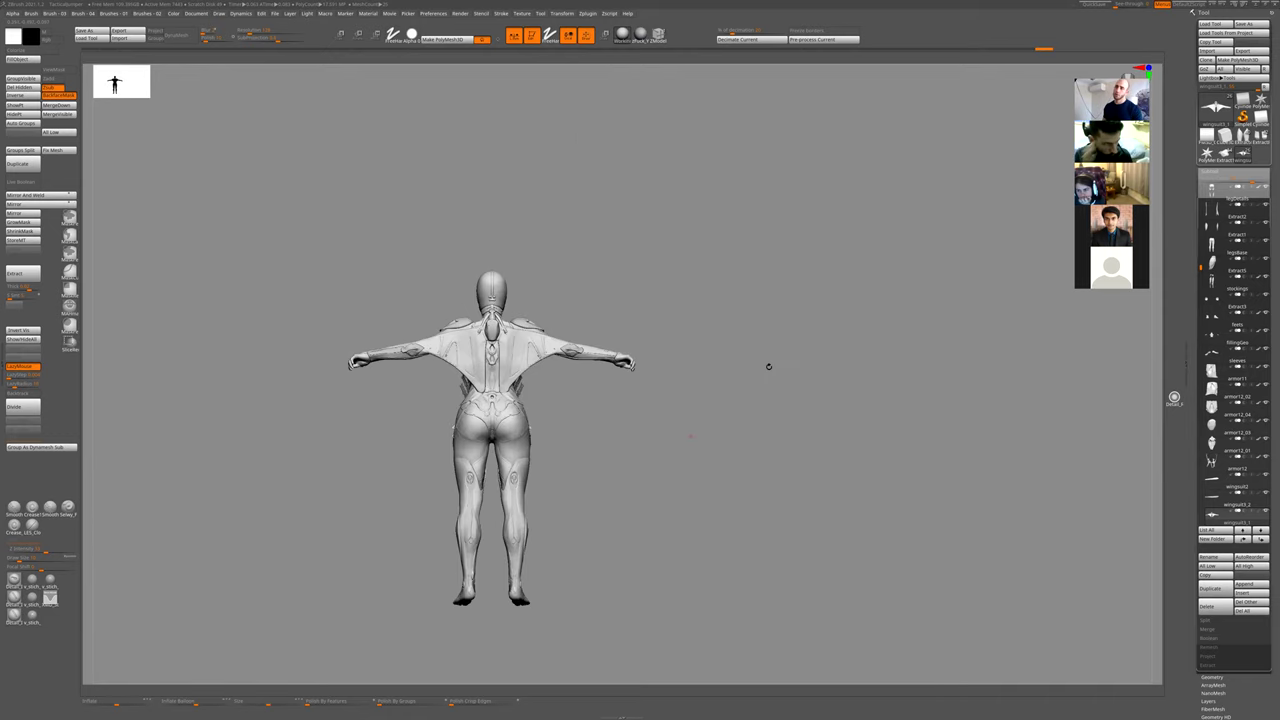
pyautogui.moveTo(757, 481)
pyautogui.keyDown('alt'); pyautogui.mouseDown()
pyautogui.moveTo(688, 197)
pyautogui.moveTo(640, 284)
pyautogui.moveTo(592, 309)
pyautogui.moveTo(614, 307)
pyautogui.moveTo(602, 298)
pyautogui.moveTo(664, 222)
pyautogui.mouseUp(); pyautogui.keyUp('alt')
pyautogui.hotkey('ctrl', 'z')
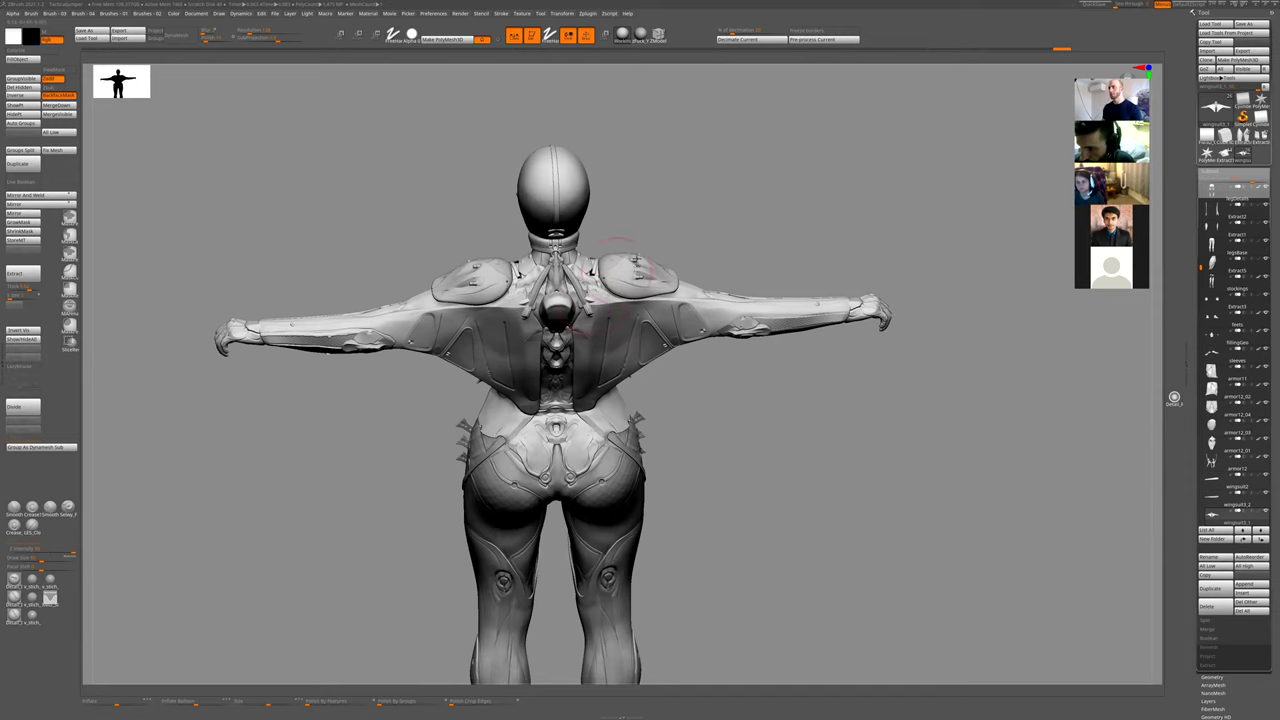
pyautogui.hotkey('ctrl', 'z')
pyautogui.keyDown('shift'); pyautogui.moveTo(590, 298); pyautogui.dragTo(606, 318); pyautogui.keyUp('shift')
pyautogui.hotkey('ctrl', 'shift', 'z')
pyautogui.moveTo(663, 186); pyautogui.dragTo(652, 134)
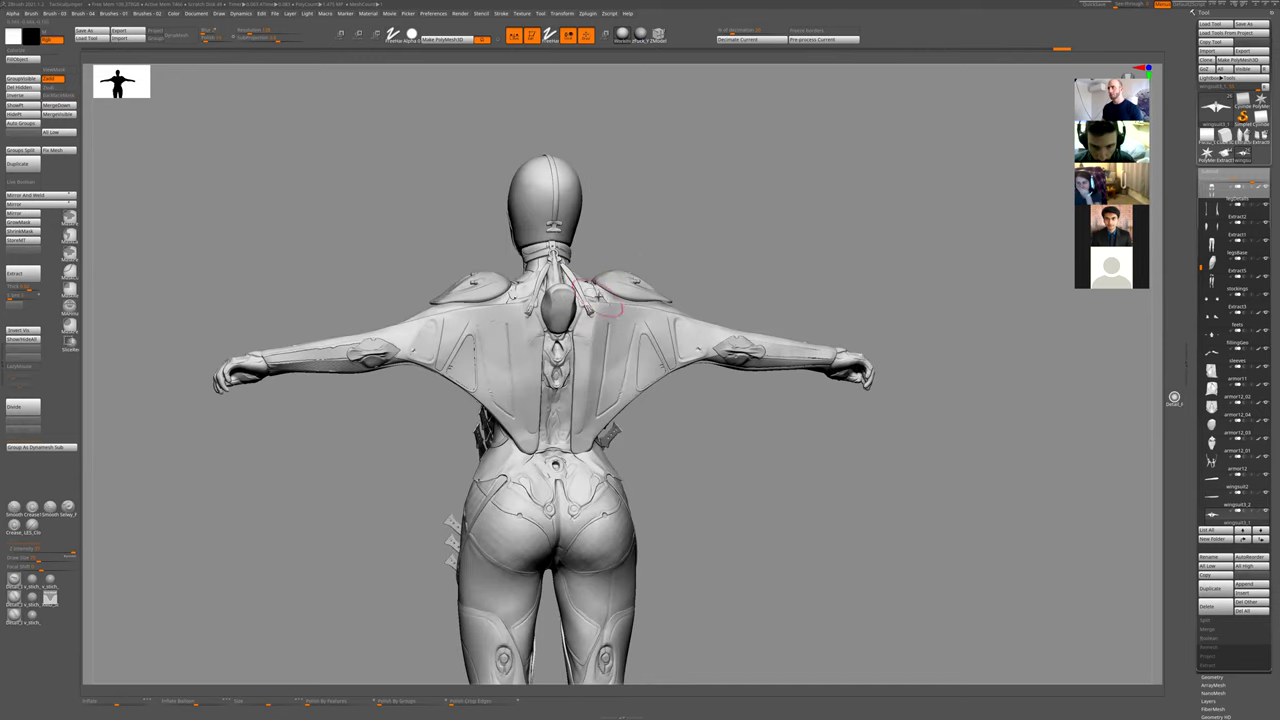
# - Compare recent versions of the wing-back panels by moving back and forth through the sculpting history from several rear angles
pyautogui.moveTo(503, 292); pyautogui.dragTo(598, 287)
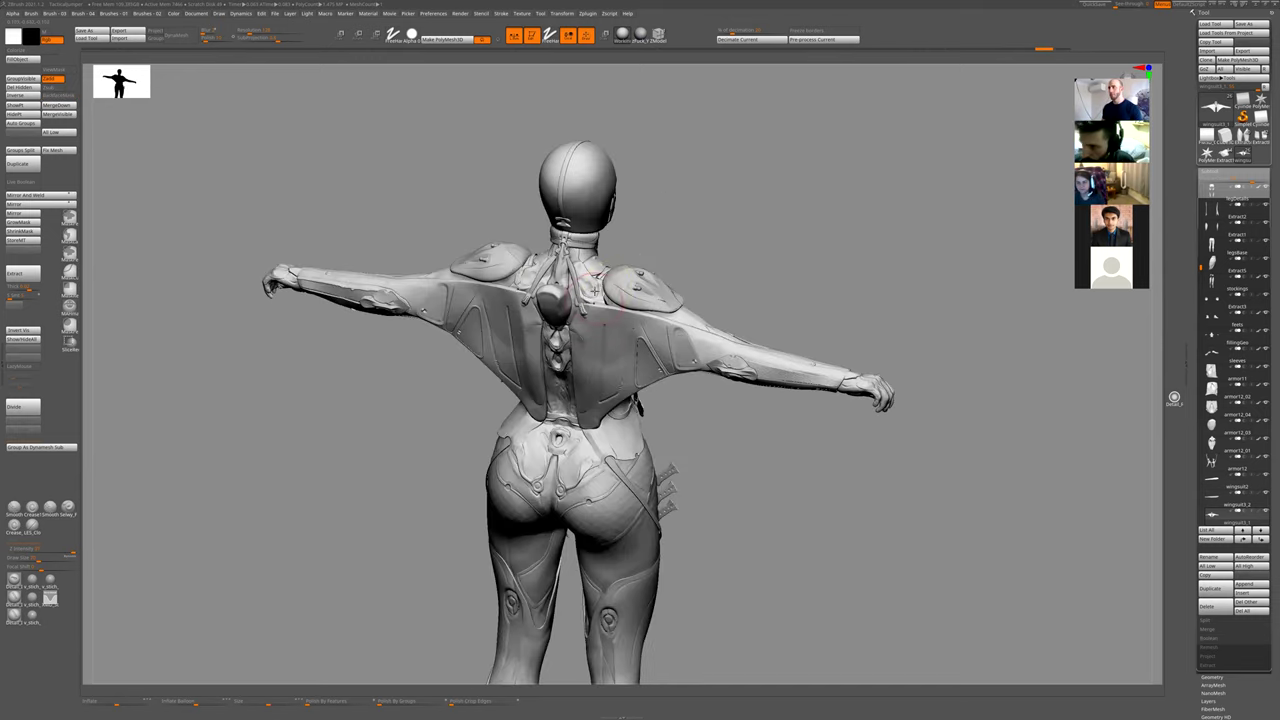
pyautogui.hotkey('ctrl', 'shift', 'z')
pyautogui.hotkey('ctrl', 'z')
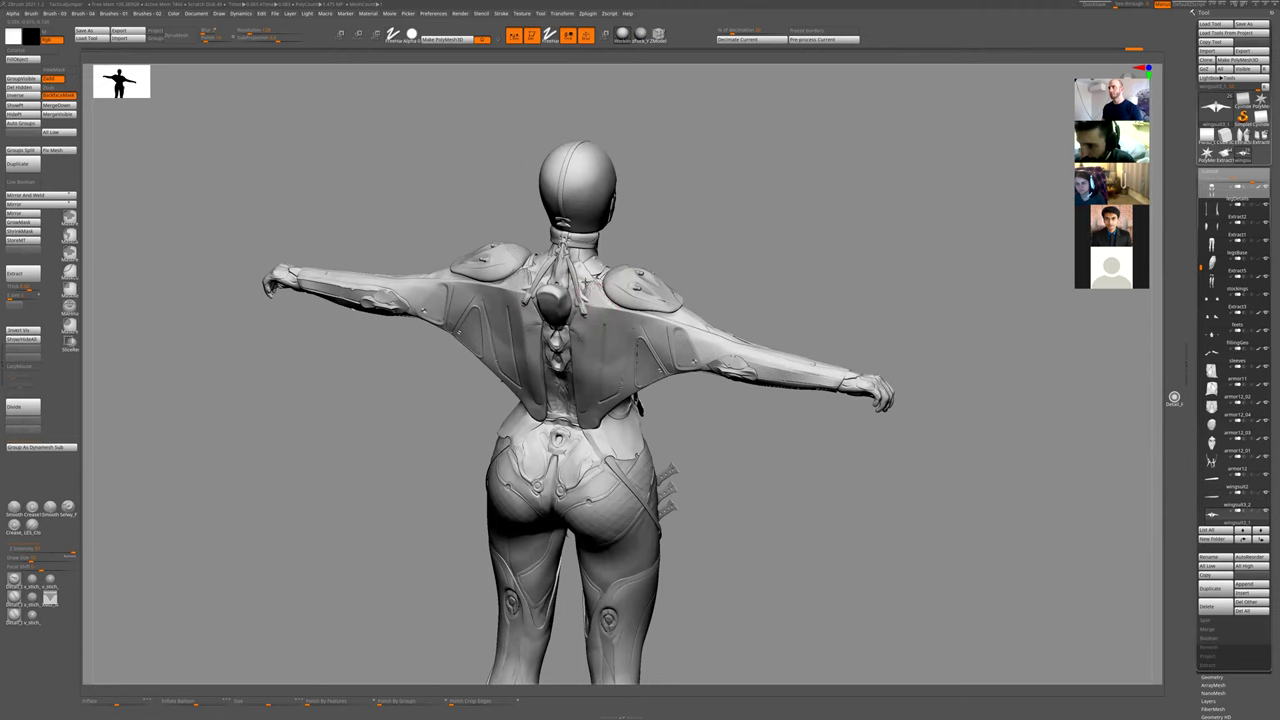
pyautogui.hotkey('ctrl', 'z')
pyautogui.keyDown('shift'); pyautogui.moveTo(694, 223); pyautogui.dragTo(600, 240); pyautogui.keyUp('shift')
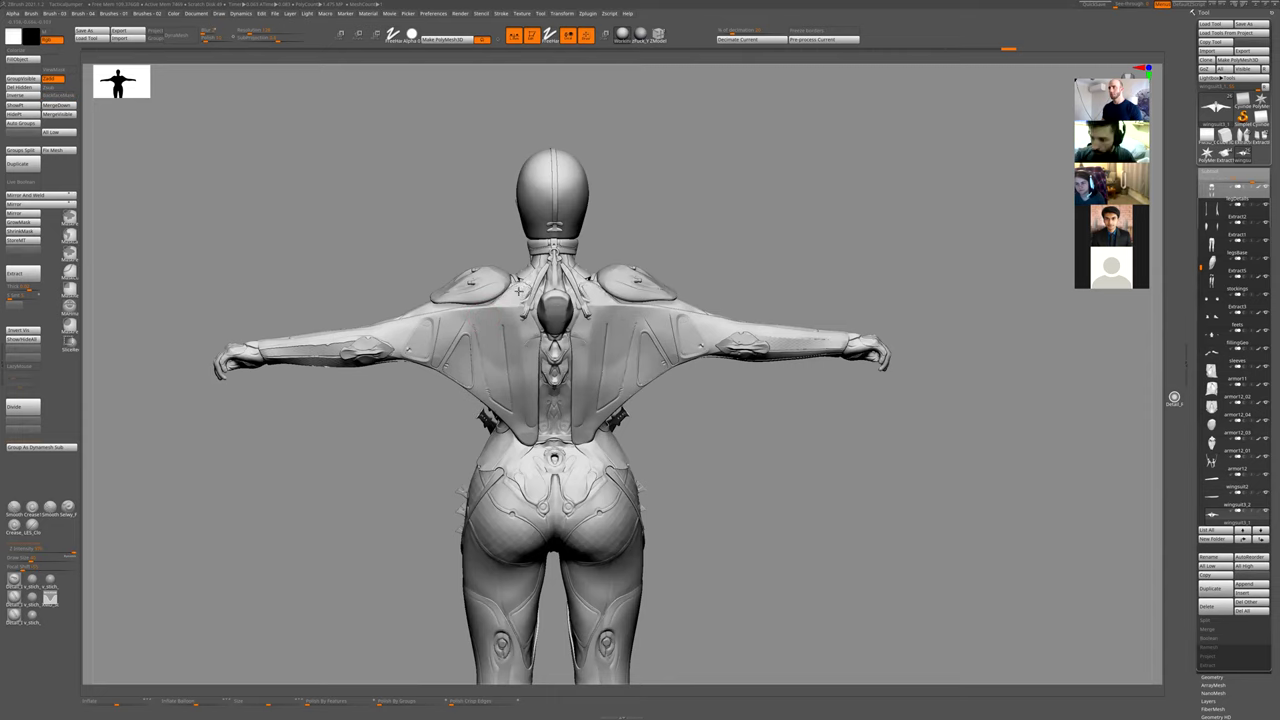
pyautogui.hotkey('ctrl', 'shift', 'z')
pyautogui.hotkey('ctrl', 'shift', 'z')
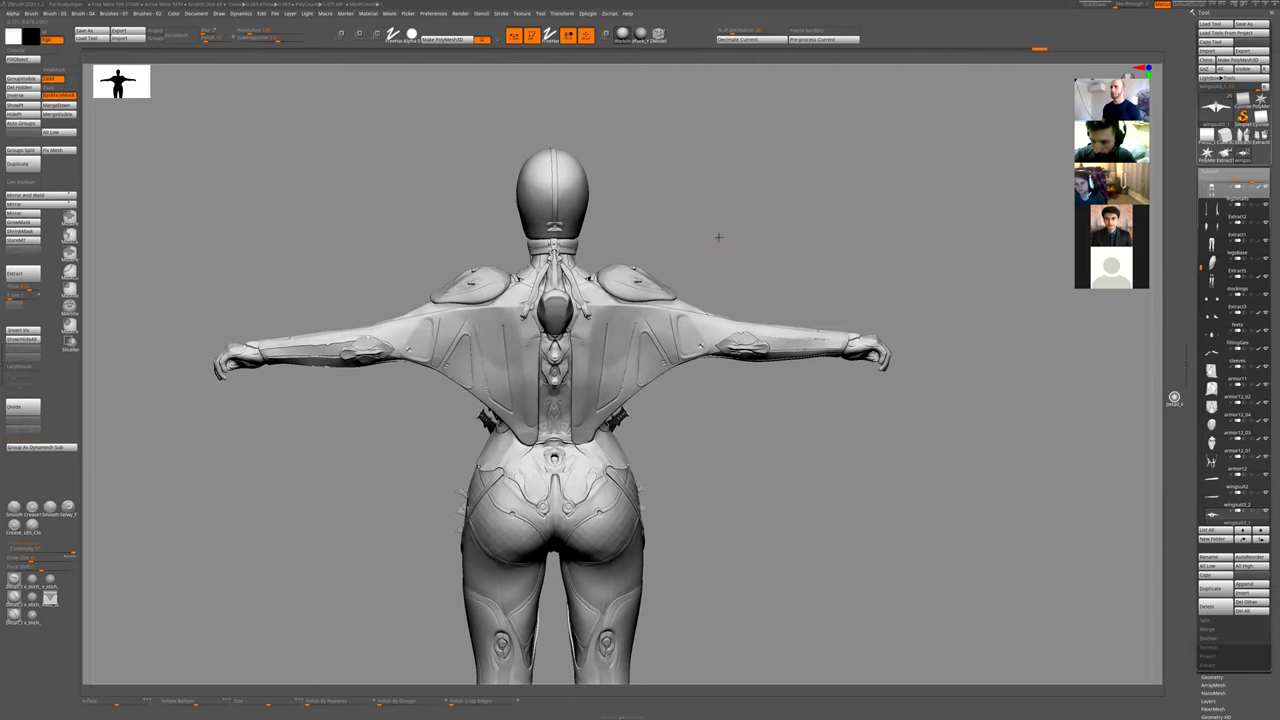
pyautogui.press('f')
pyautogui.keyDown('ctrl'); pyautogui.moveTo(638, 371); pyautogui.dragTo(700, 112, button='right'); pyautogui.keyUp('ctrl')
pyautogui.moveTo(474, 349); pyautogui.dragTo(532, 362, button='right')
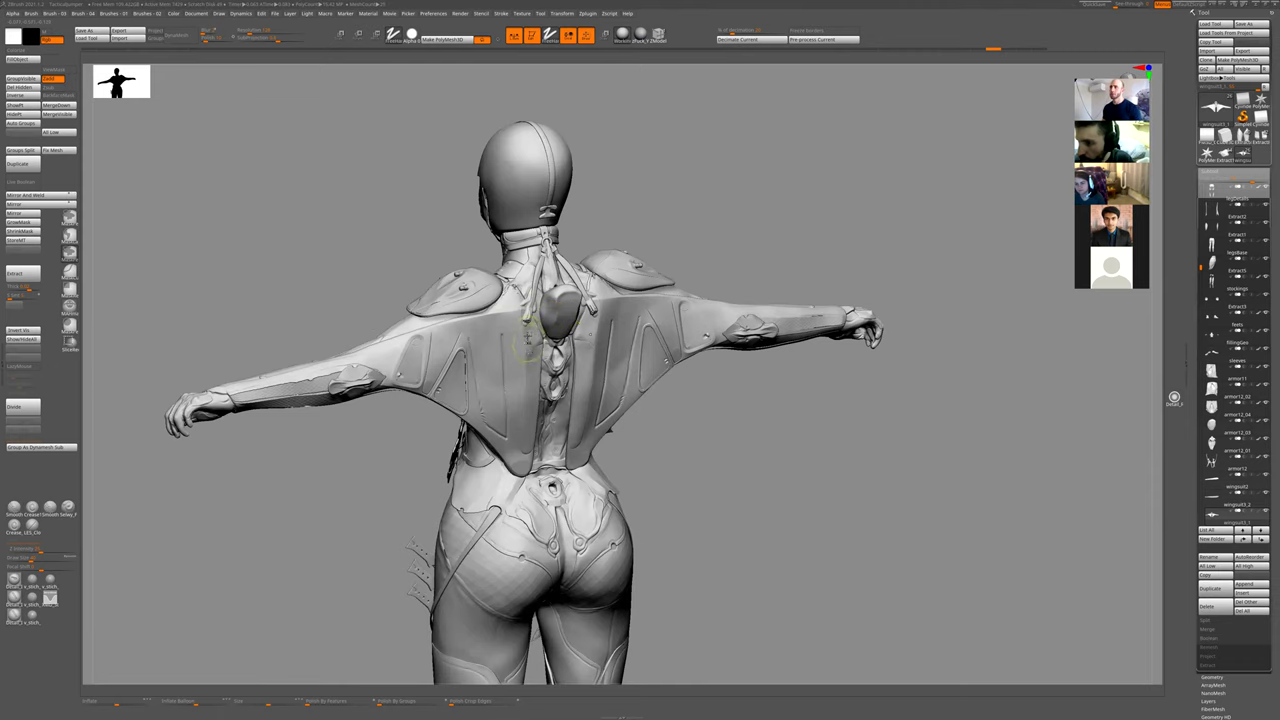
# - Go back to an earlier version of the wing panels for comparison, and restore the more recent state from the undo history
pyautogui.hotkey('ctrl', 'z')
pyautogui.hotkey('ctrl', 'z')
pyautogui.hotkey('ctrl', 'z')
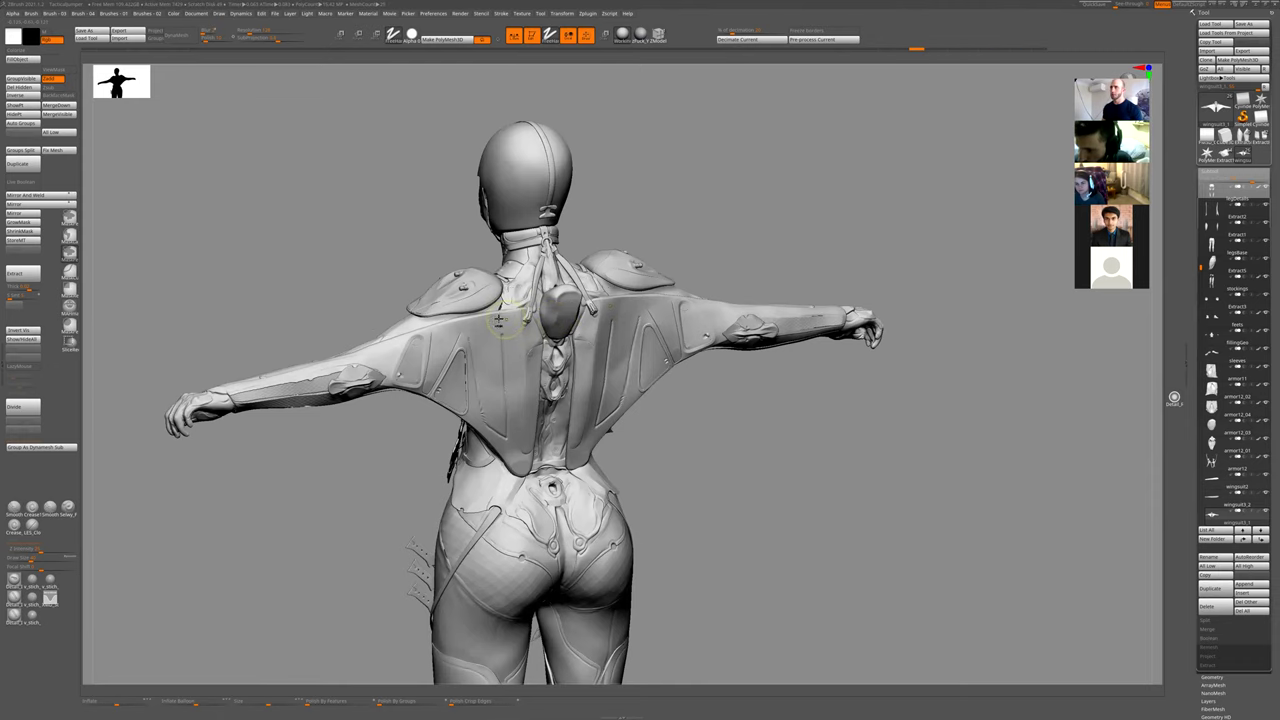
pyautogui.moveTo(714, 436)
pyautogui.mouseDown(button='right')
pyautogui.moveTo(693, 453)
pyautogui.moveTo(686, 209)
pyautogui.moveTo(671, 183)
pyautogui.moveTo(694, 26)
pyautogui.mouseUp(button='right')
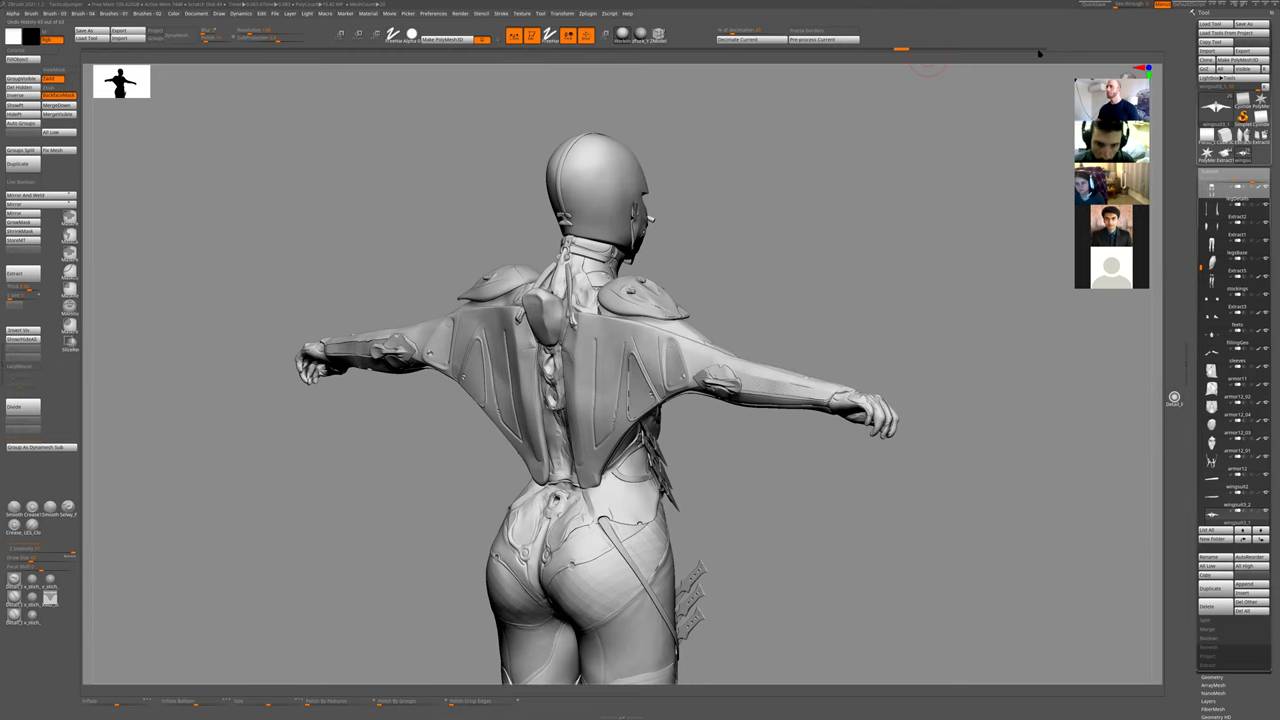
pyautogui.click(1039, 49)
pyautogui.moveTo(851, 252); pyautogui.dragTo(950, 258)
pyautogui.moveTo(543, 294); pyautogui.dragTo(523, 286, button='right')
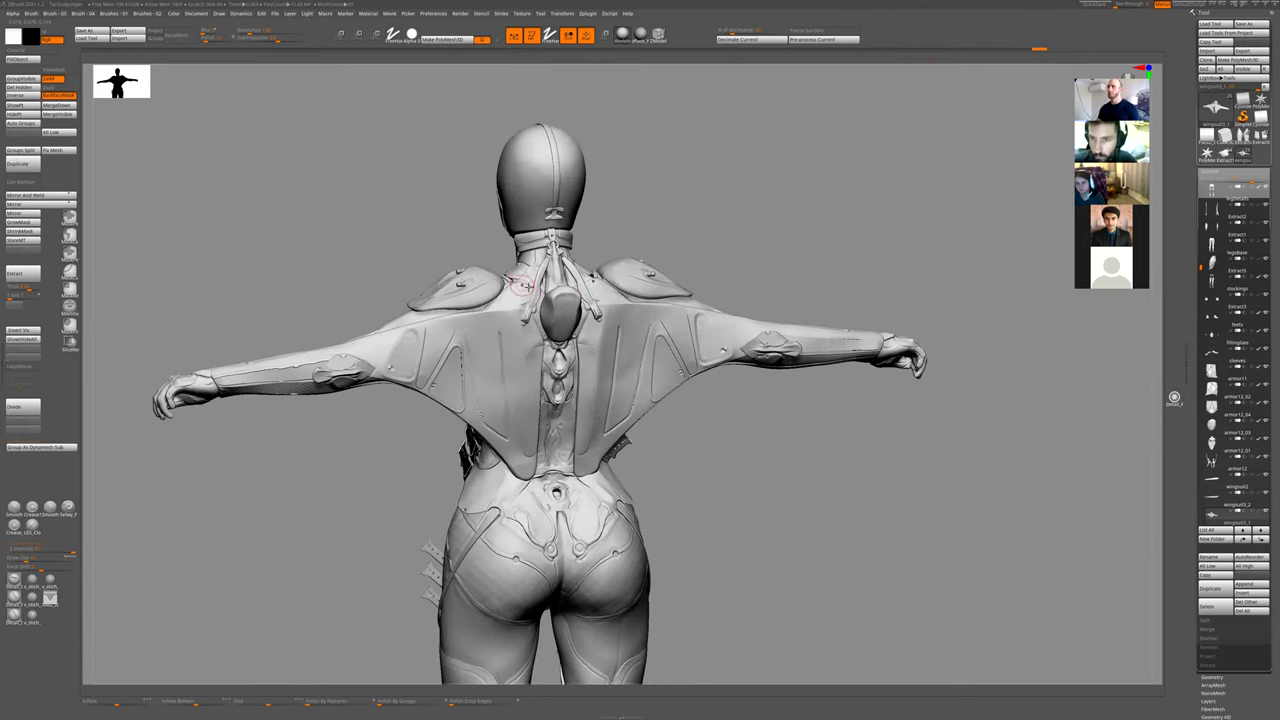
# - Touch up the upper wing edge between the shoulder pad and the neck straps
pyautogui.keyDown('ctrl'); pyautogui.moveTo(686, 206); pyautogui.dragTo(706, 243); pyautogui.keyUp('ctrl')
pyautogui.moveTo(564, 306); pyautogui.dragTo(525, 285, button='right')
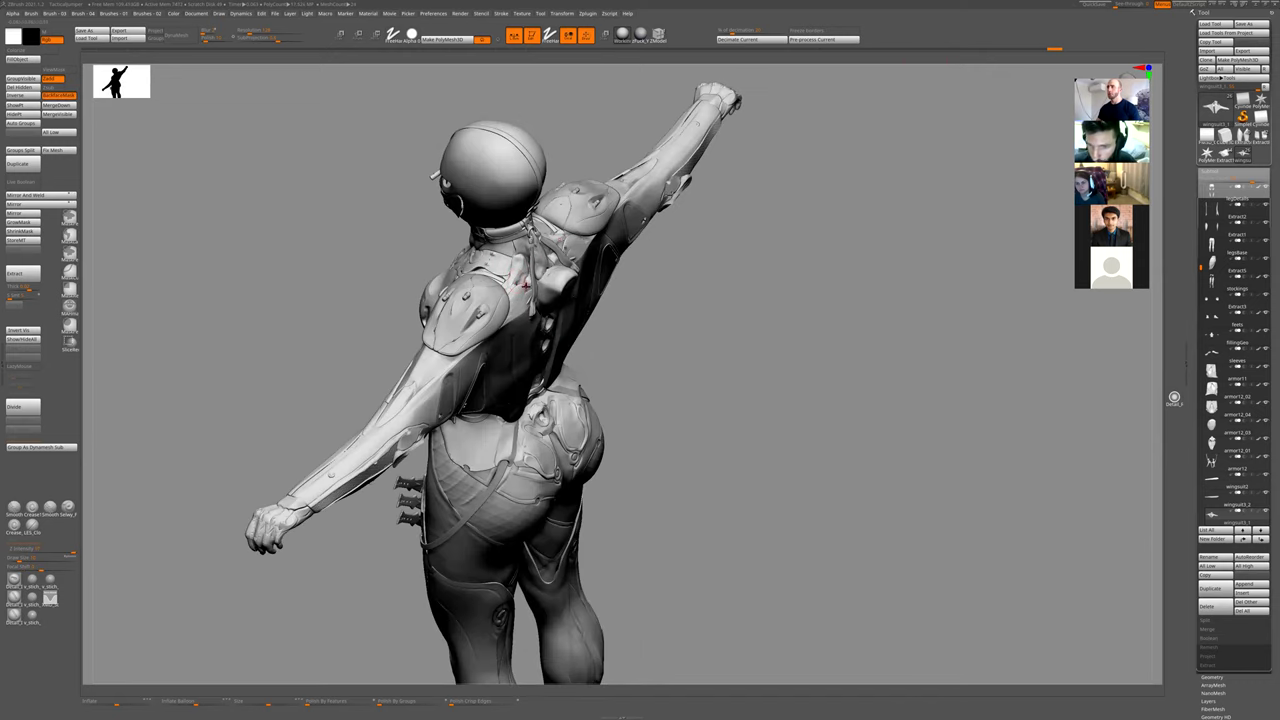
pyautogui.moveTo(523, 283); pyautogui.dragTo(519, 291)
# - Examine the suit from the front, checking the wing undersides against the torso armour and shoulder pads
pyautogui.moveTo(660, 354)
pyautogui.mouseDown()
pyautogui.moveTo(690, 312)
pyautogui.moveTo(737, 383)
pyautogui.moveTo(737, 423)
pyautogui.moveTo(682, 516)
pyautogui.mouseUp()
pyautogui.keyDown('ctrl'); pyautogui.keyDown('shift'); pyautogui.click(724, 557); pyautogui.keyUp('shift'); pyautogui.keyUp('ctrl')
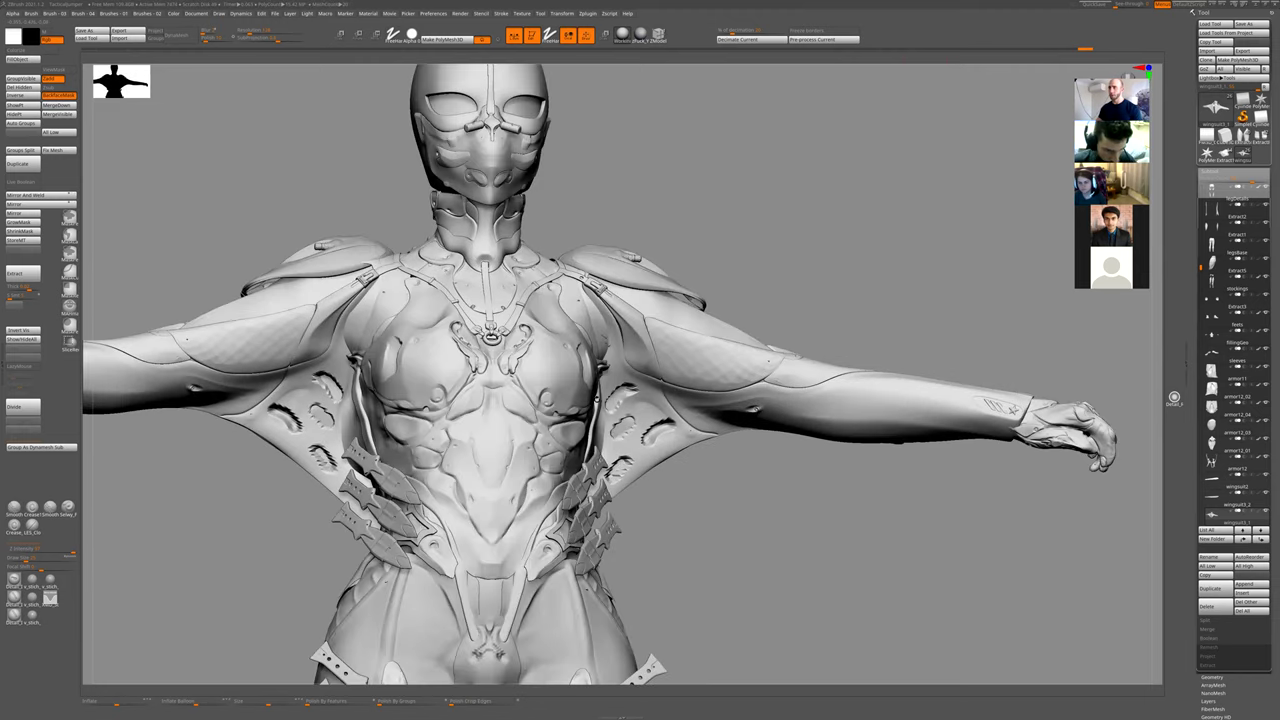
pyautogui.press('f')
pyautogui.keyDown('alt'); pyautogui.moveTo(610, 420); pyautogui.dragTo(680, 482); pyautogui.keyUp('alt')
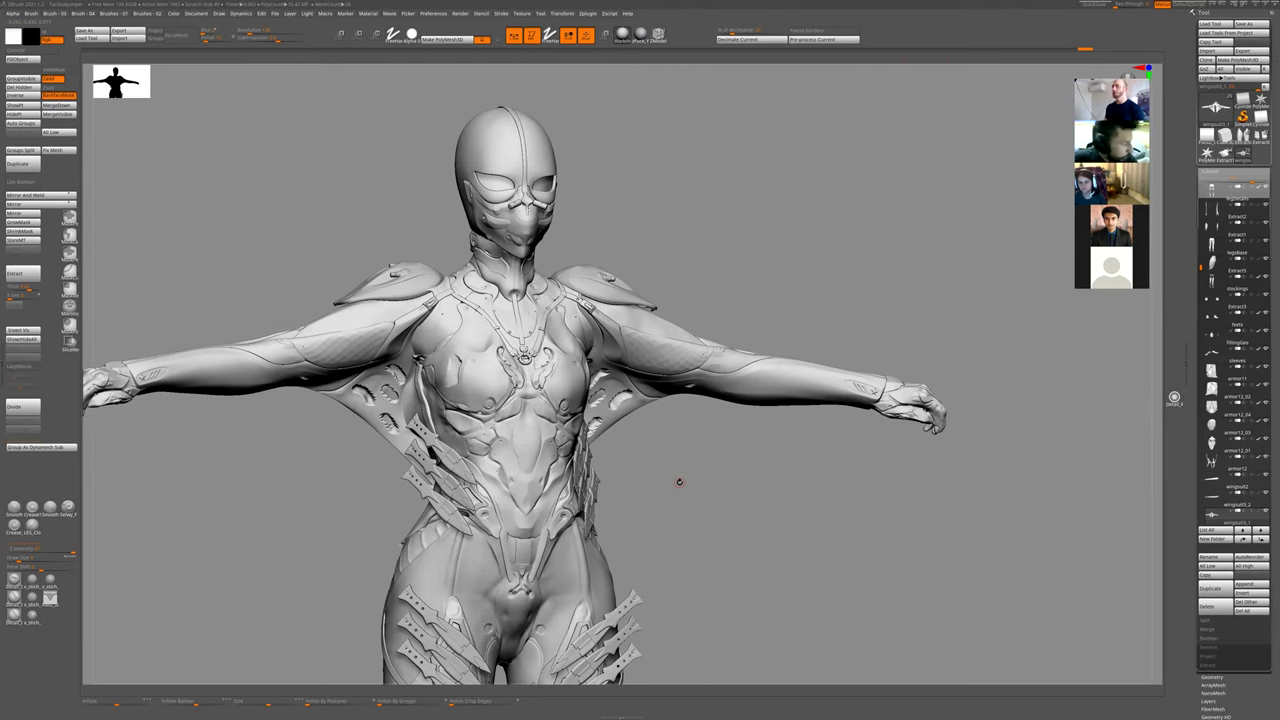
pyautogui.moveTo(667, 476); pyautogui.dragTo(634, 463)
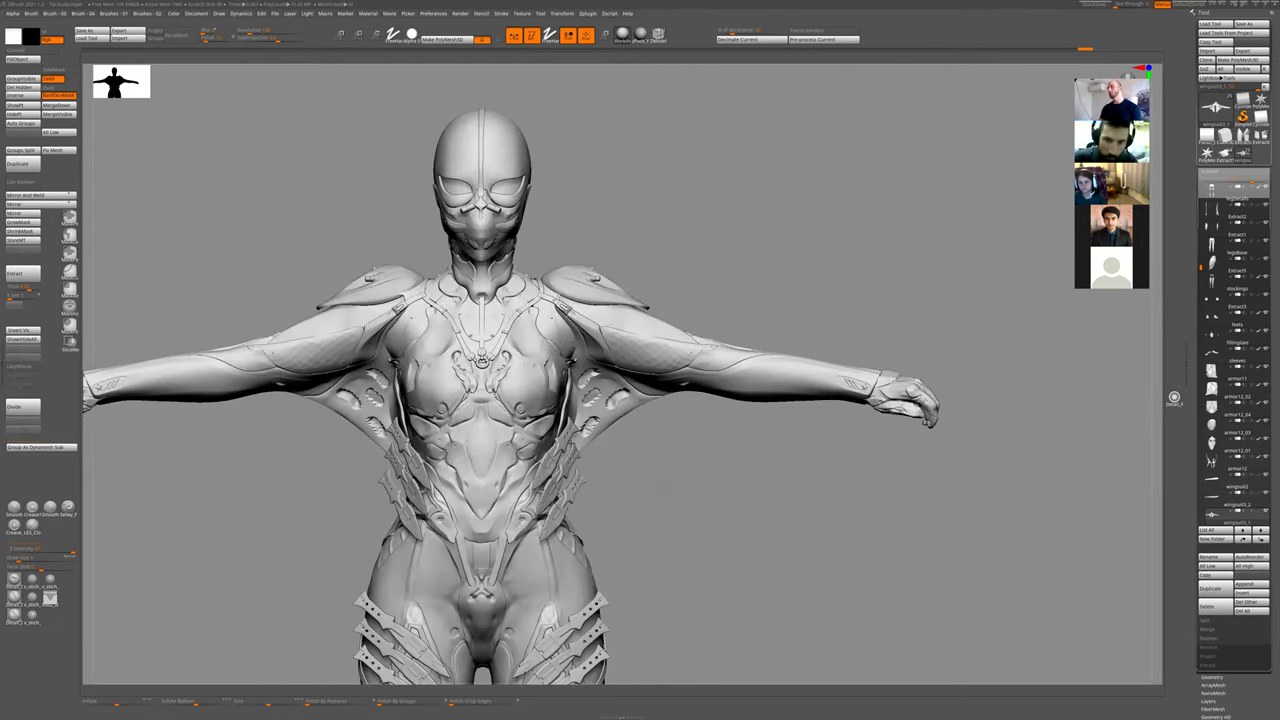
# - Examine the armored character from the front, from the full figure down to the torso armor and the perforated underarm wings
pyautogui.keyDown('ctrl'); pyautogui.moveTo(642, 506); pyautogui.dragTo(590, 384, button='right'); pyautogui.keyUp('ctrl')
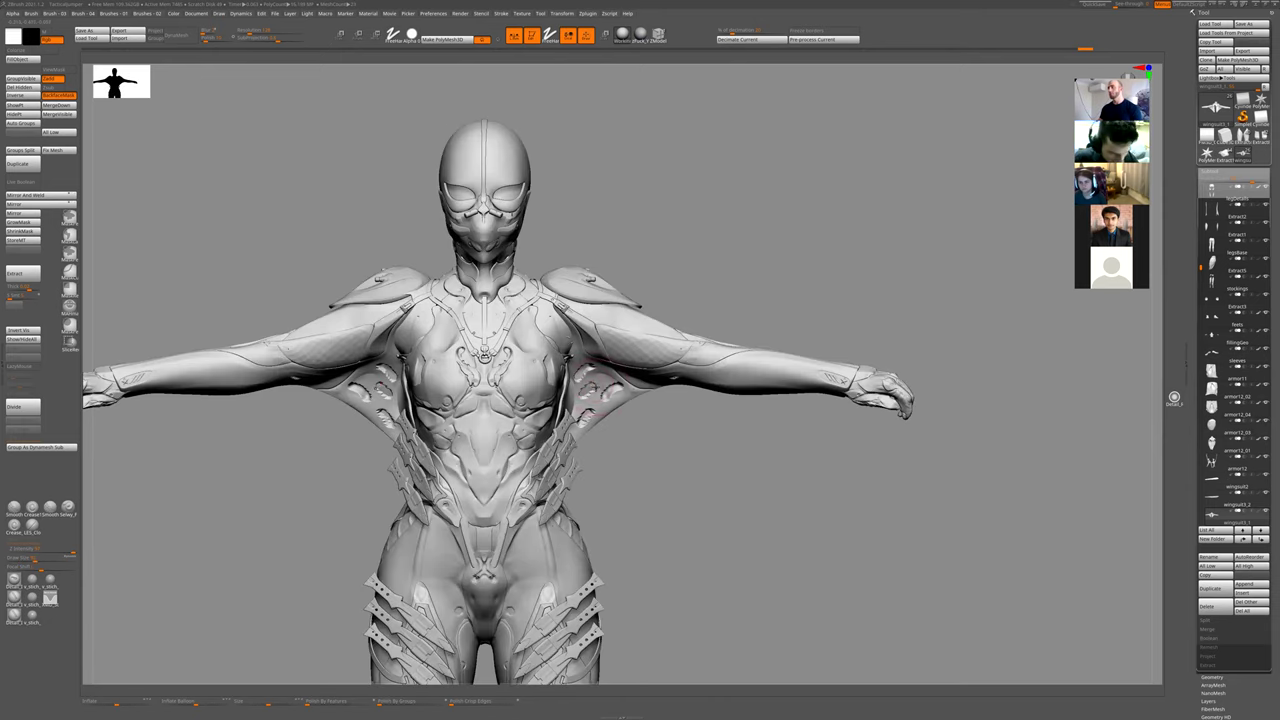
pyautogui.moveTo(592, 388)
pyautogui.keyDown('shift'); pyautogui.mouseDown()
pyautogui.moveTo(590, 400)
pyautogui.moveTo(608, 385)
pyautogui.mouseUp(); pyautogui.keyUp('shift')
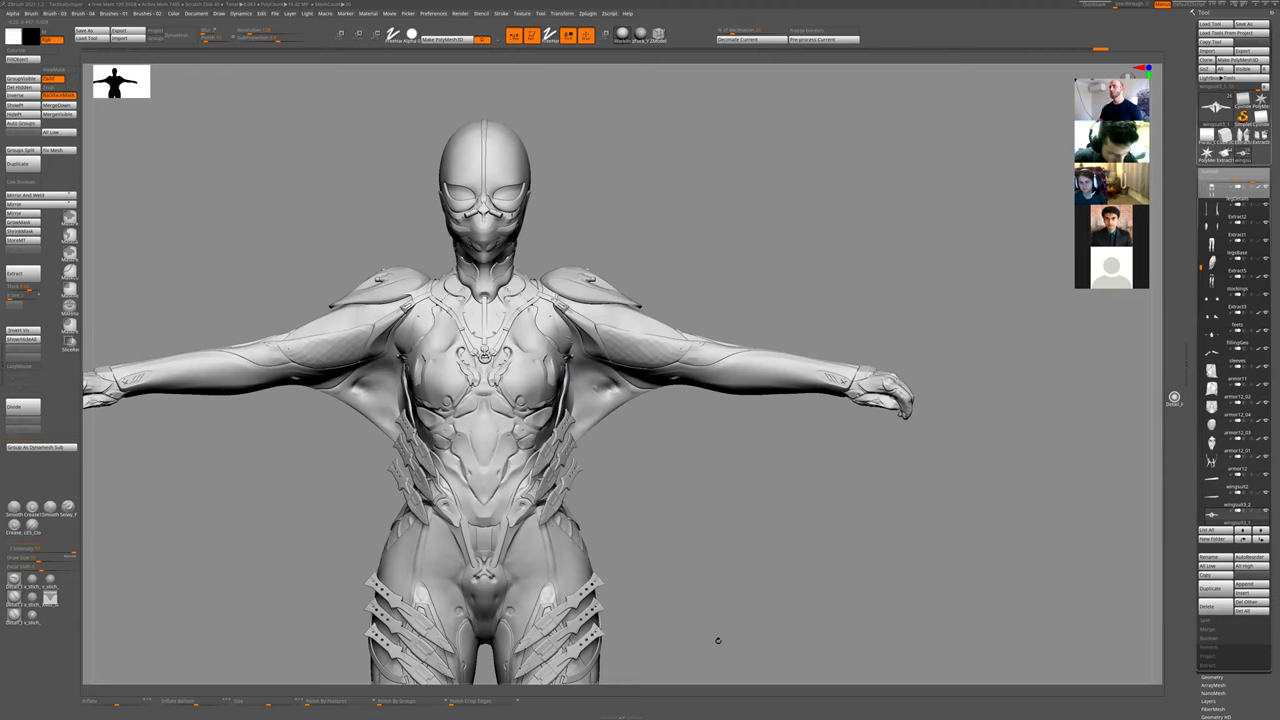
pyautogui.moveTo(704, 563)
pyautogui.keyDown('alt'); pyautogui.mouseDown()
pyautogui.moveTo(686, 520)
pyautogui.moveTo(686, 568)
pyautogui.mouseUp(); pyautogui.keyUp('alt')
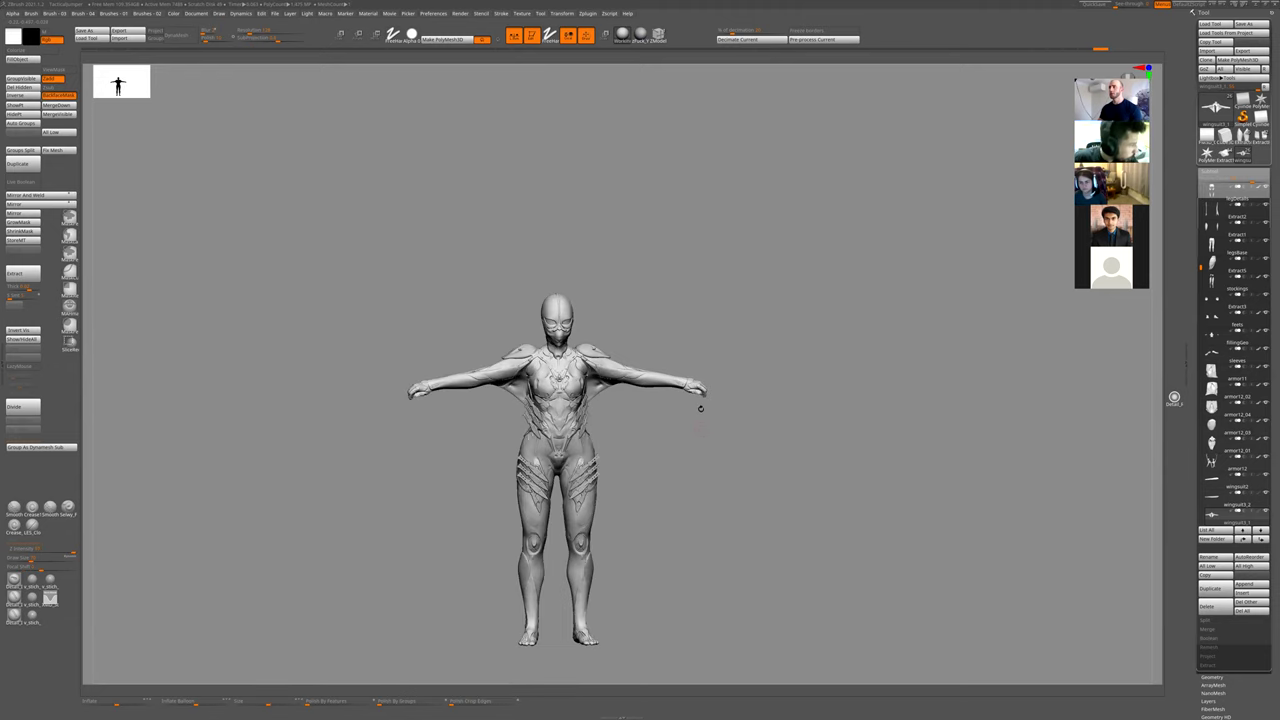
pyautogui.keyDown('alt'); pyautogui.moveTo(700, 408); pyautogui.dragTo(657, 466); pyautogui.keyUp('alt')
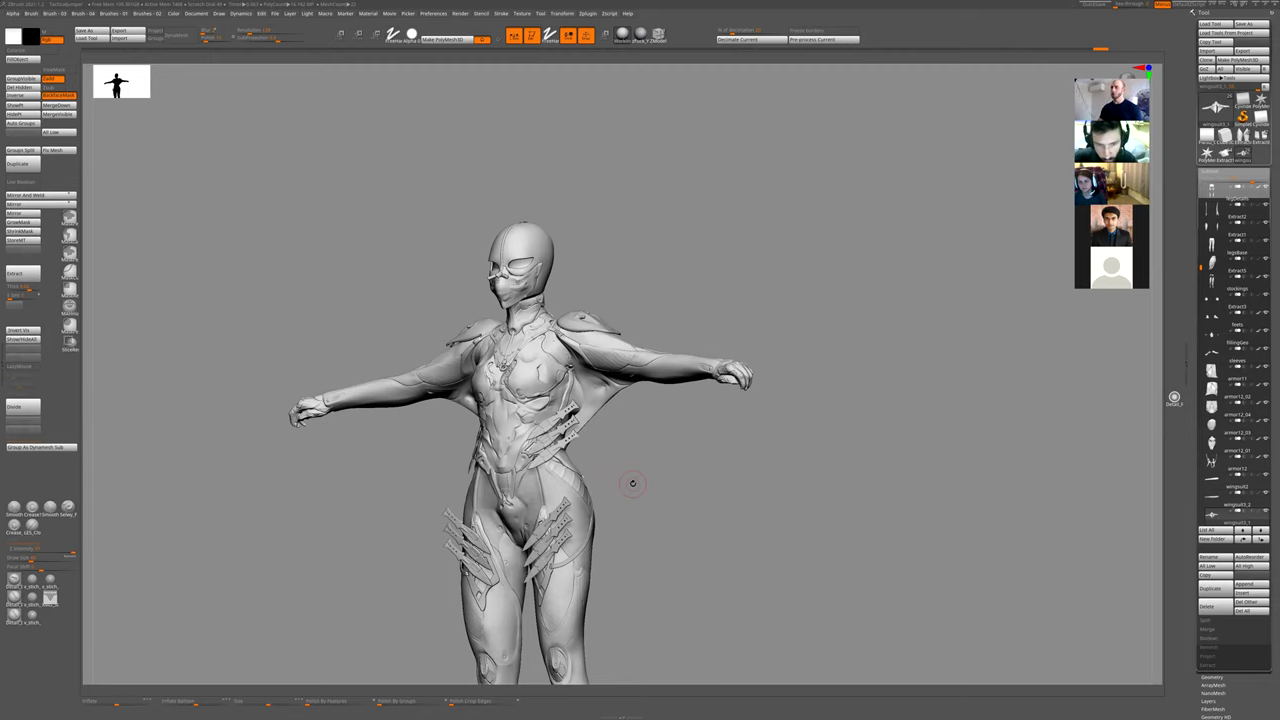
pyautogui.keyDown('alt'); pyautogui.moveTo(693, 457); pyautogui.dragTo(693, 543); pyautogui.keyUp('alt')
pyautogui.keyDown('alt'); pyautogui.moveTo(630, 422); pyautogui.dragTo(710, 517); pyautogui.keyUp('alt')
pyautogui.keyDown('ctrl'); pyautogui.moveTo(671, 466); pyautogui.dragTo(651, 427, button='right'); pyautogui.keyUp('ctrl')
pyautogui.keyDown('alt'); pyautogui.moveTo(437, 468); pyautogui.dragTo(500, 497, button='right'); pyautogui.keyUp('alt')
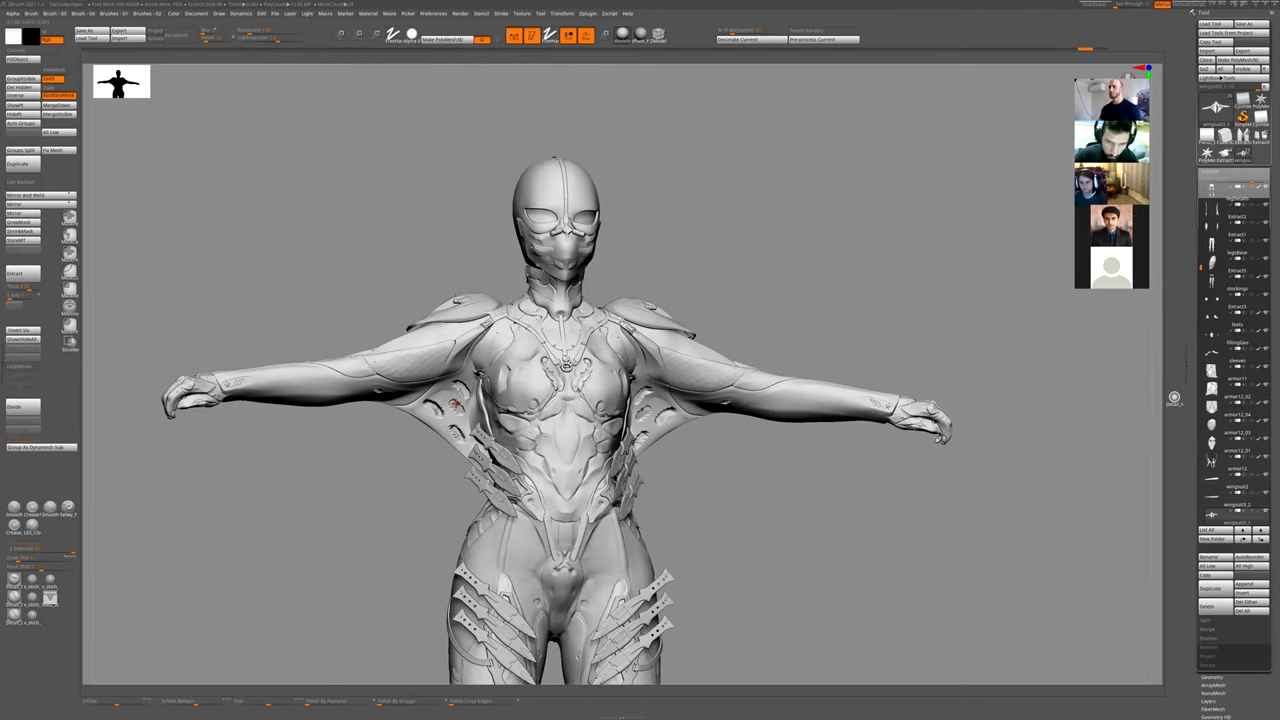
pyautogui.scroll(4, 718, 375)
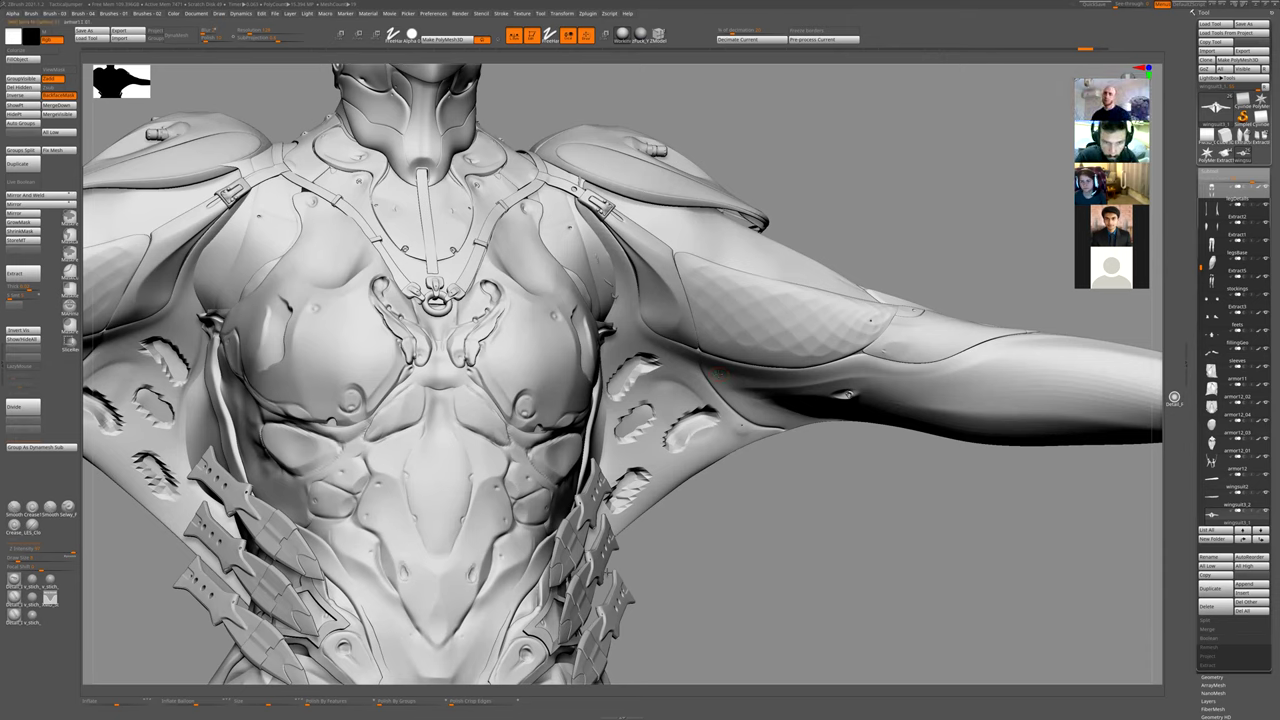
# - Select the chest armor subtool and inspect the back of the suit, including the spine and wing panels
pyautogui.keyDown('alt'); pyautogui.click(357, 385); pyautogui.keyUp('alt')
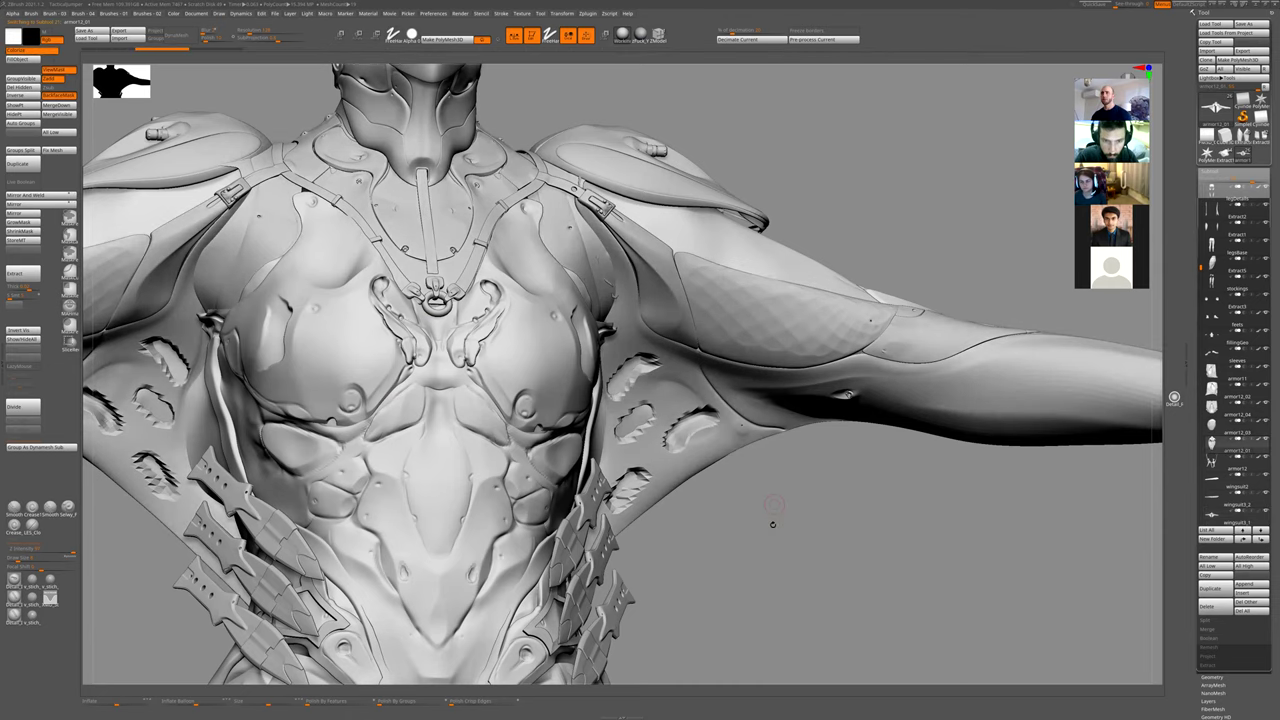
pyautogui.keyDown('alt'); pyautogui.moveTo(767, 529); pyautogui.dragTo(760, 305); pyautogui.keyUp('alt')
pyautogui.moveTo(739, 493); pyautogui.dragTo(557, 466)
pyautogui.moveTo(603, 420); pyautogui.dragTo(671, 414)
pyautogui.keyDown('alt'); pyautogui.moveTo(697, 456); pyautogui.dragTo(735, 350); pyautogui.keyUp('alt')
pyautogui.keyDown('alt'); pyautogui.moveTo(764, 430); pyautogui.dragTo(770, 571); pyautogui.keyUp('alt')
pyautogui.keyDown('alt'); pyautogui.moveTo(800, 330); pyautogui.dragTo(831, 491); pyautogui.keyUp('alt')
pyautogui.keyDown('alt'); pyautogui.moveTo(808, 380); pyautogui.dragTo(968, 256); pyautogui.keyUp('alt')
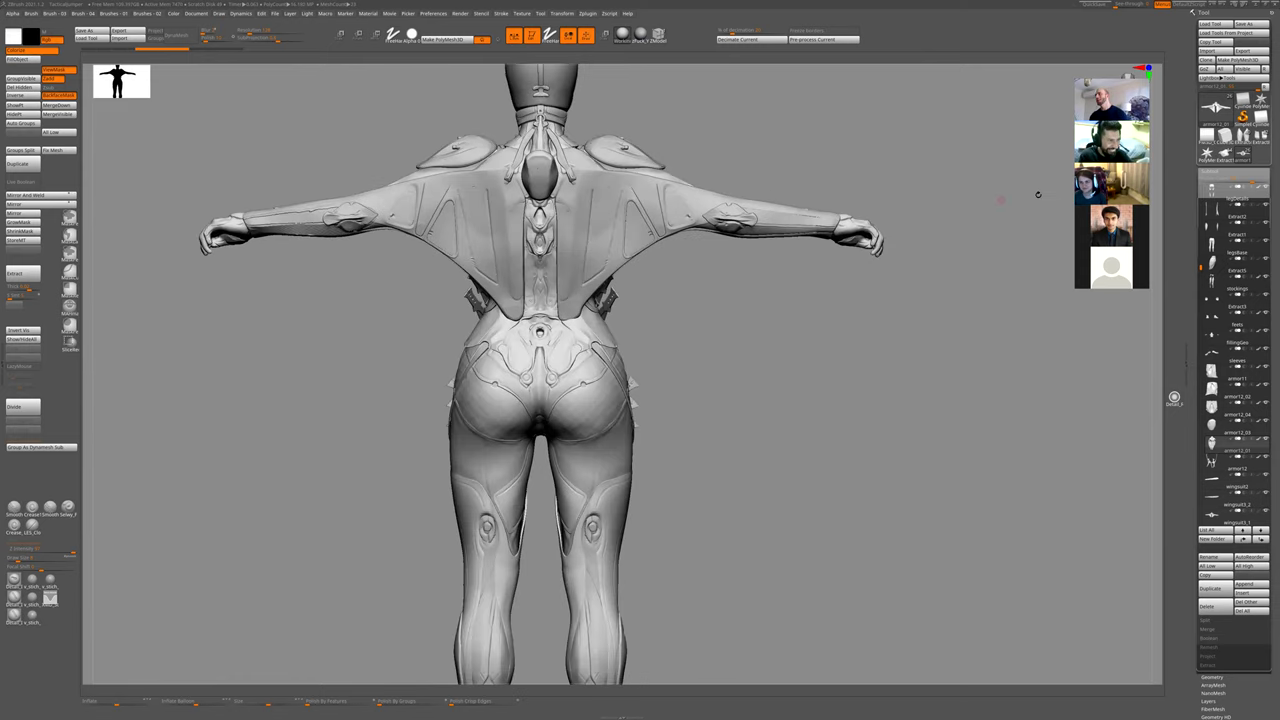
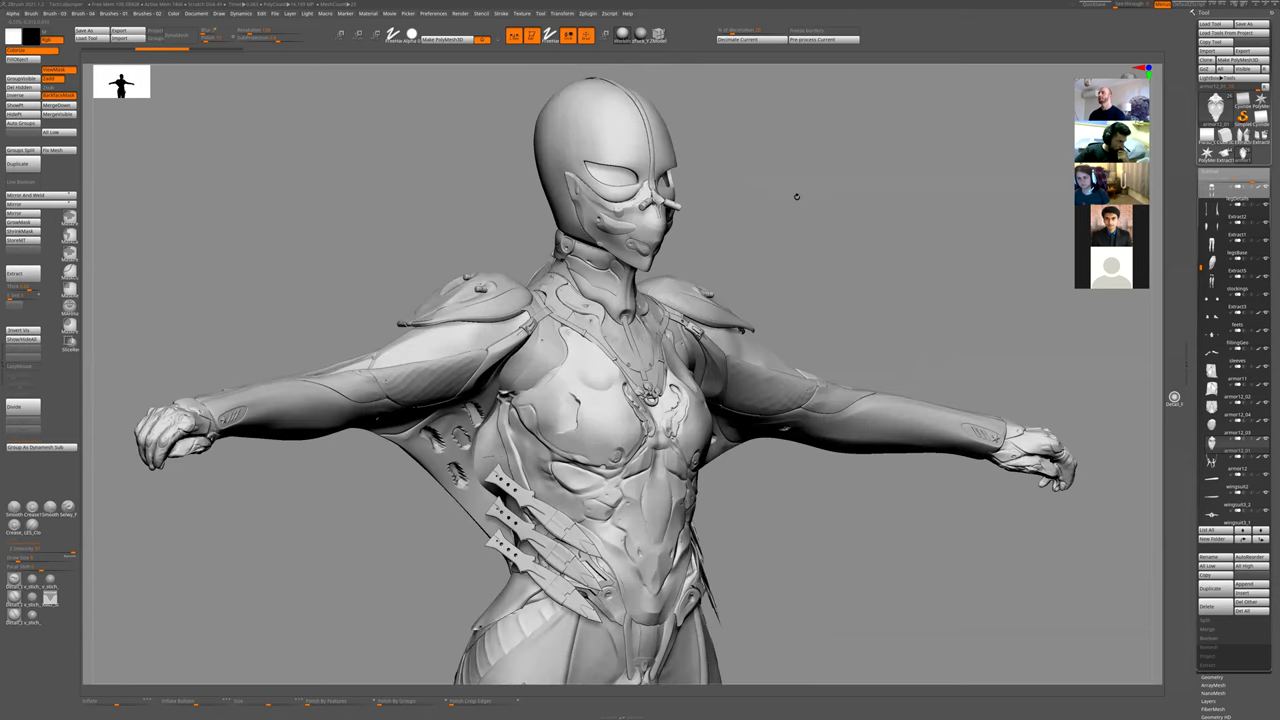
# - Examine the helmet, shoulder pads and upper back, and return to a straight front view of the figure
pyautogui.keyDown('alt'); pyautogui.moveTo(773, 275); pyautogui.dragTo(811, 279); pyautogui.keyUp('alt')
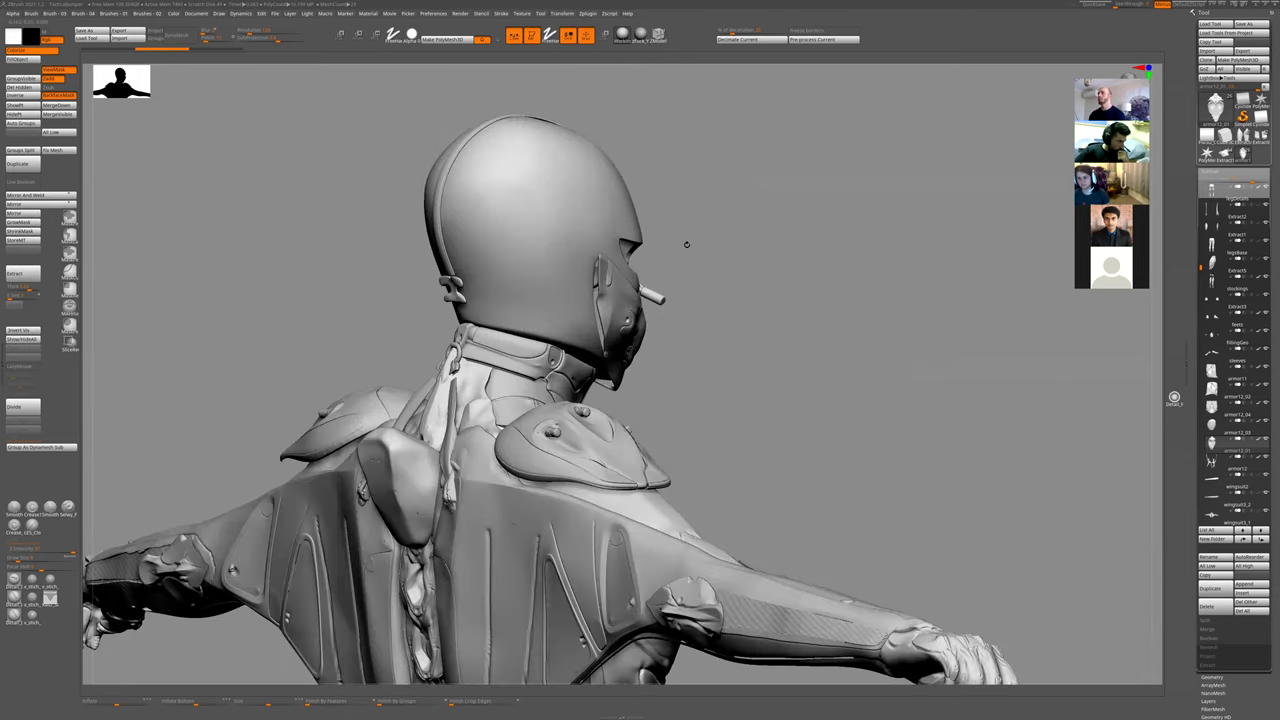
pyautogui.moveTo(686, 244); pyautogui.dragTo(737, 191)
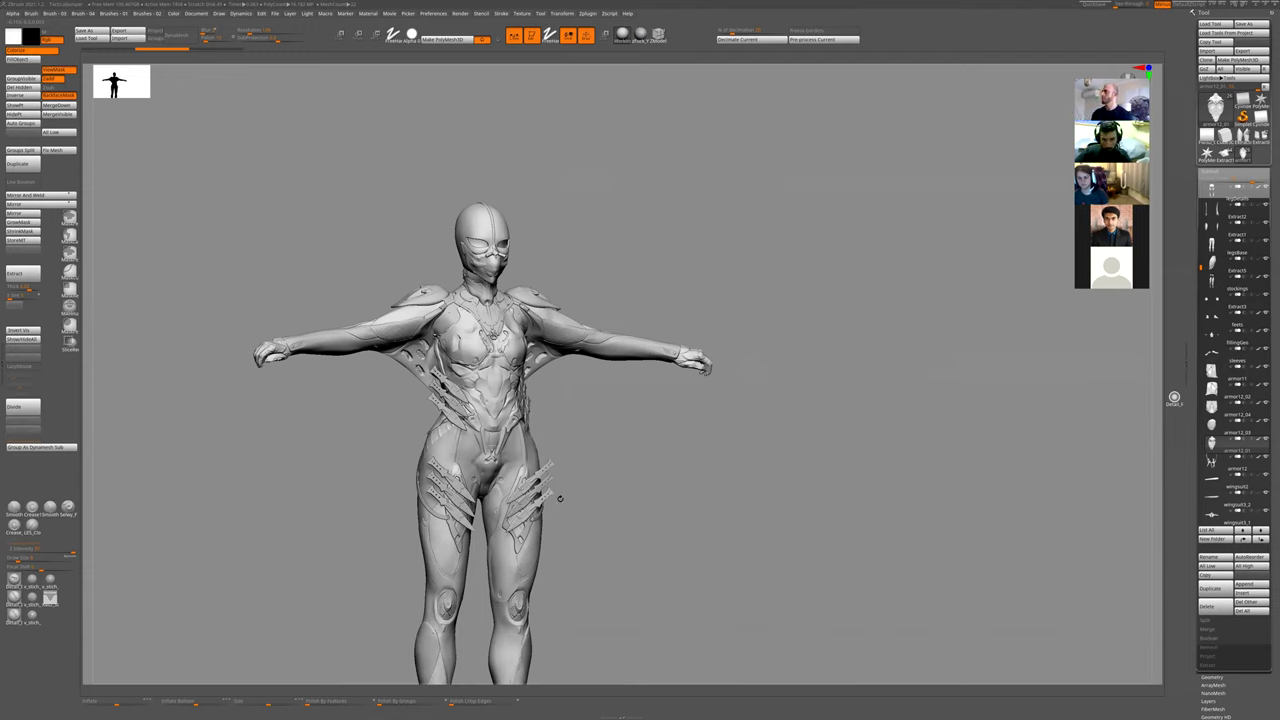
pyautogui.keyDown('shift'); pyautogui.moveTo(607, 473); pyautogui.dragTo(632, 460); pyautogui.keyUp('shift')
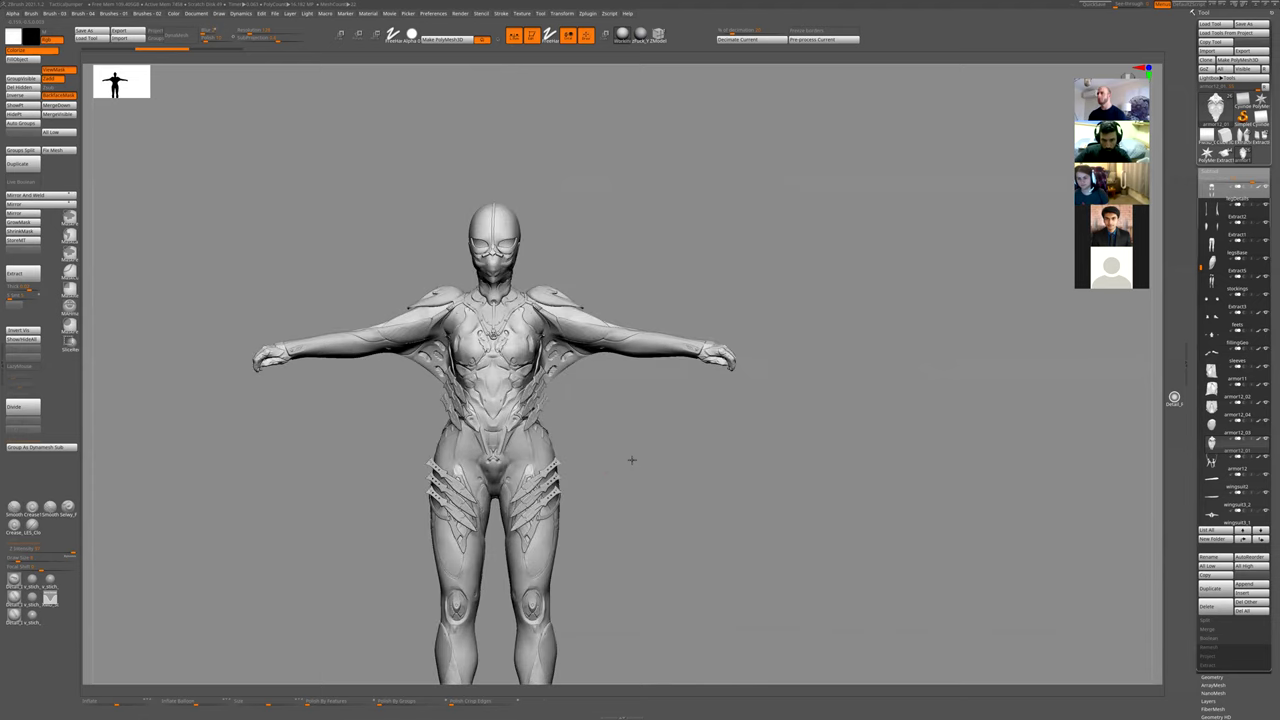
pyautogui.keyDown('ctrl'); pyautogui.moveTo(632, 460); pyautogui.dragTo(671, 446, button='right'); pyautogui.keyUp('ctrl')
pyautogui.moveTo(671, 457); pyautogui.dragTo(585, 460)
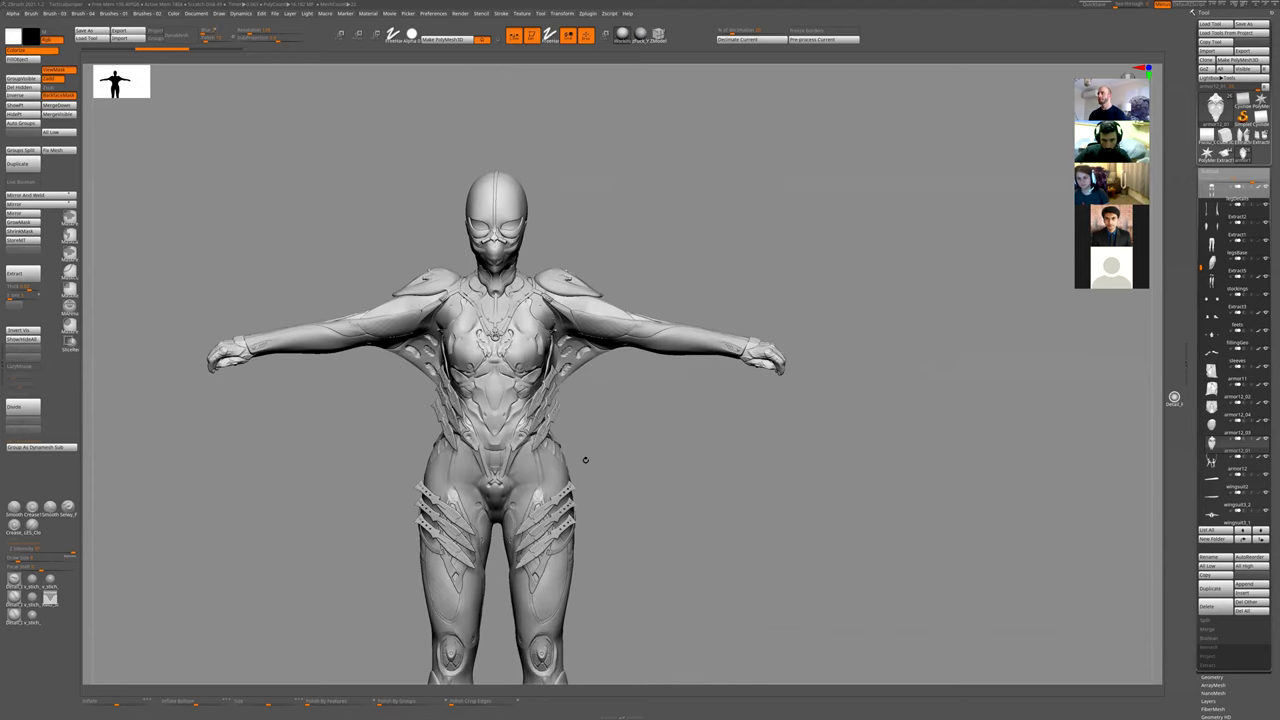
pyautogui.scroll(3, 655, 449)
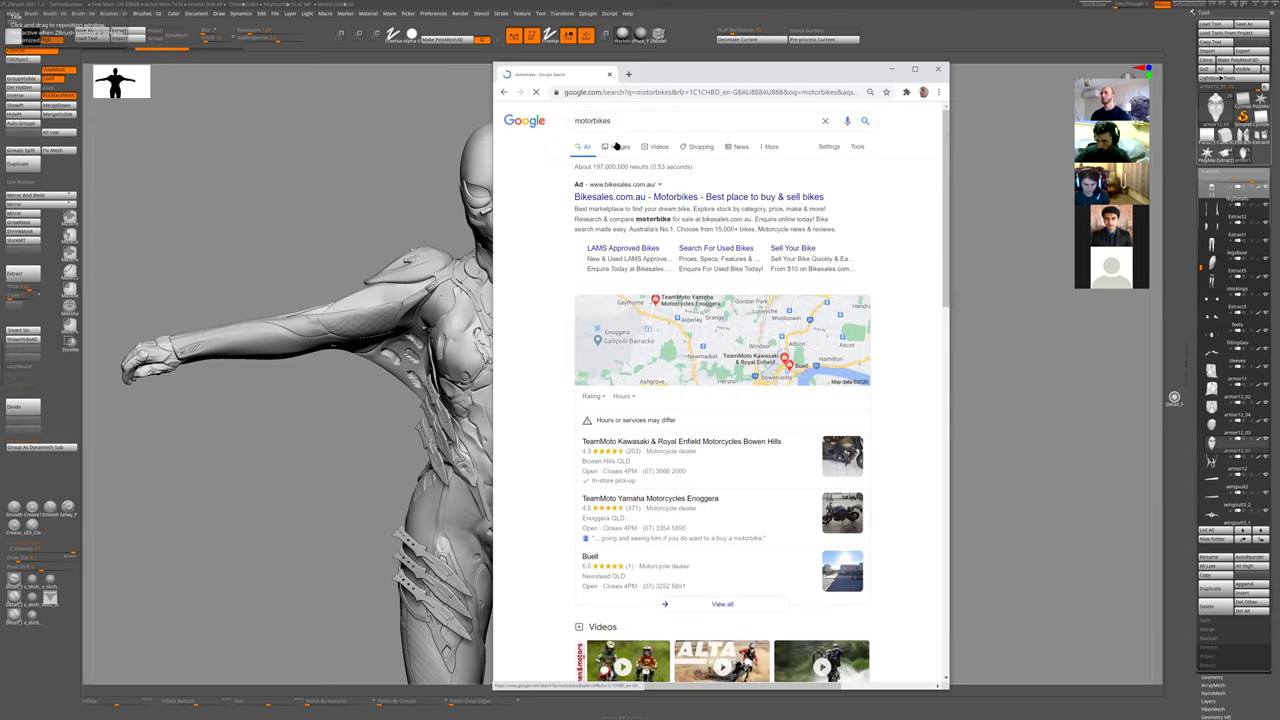
# - Switch to the browser, show the image results for "motorbikes", enlarge the page and maximize the window
pyautogui.click(610, 146)
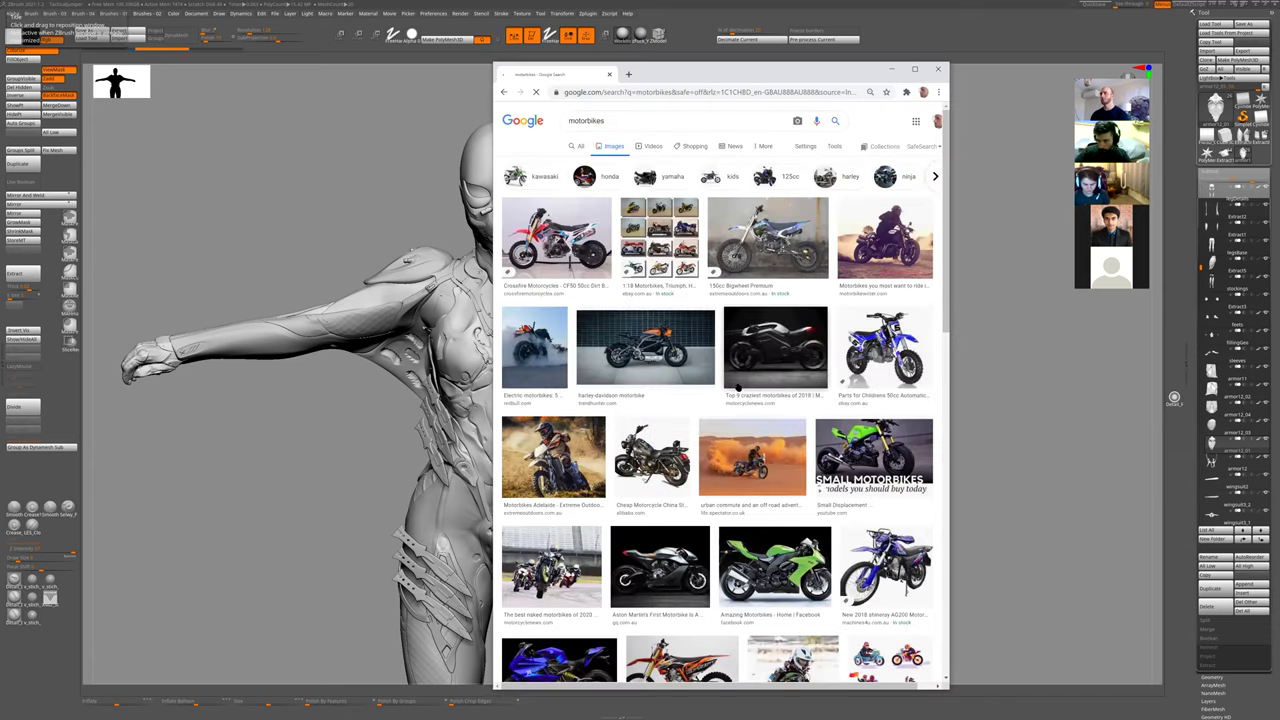
pyautogui.hotkey('ctrl', '+')
pyautogui.hotkey('ctrl', '+')
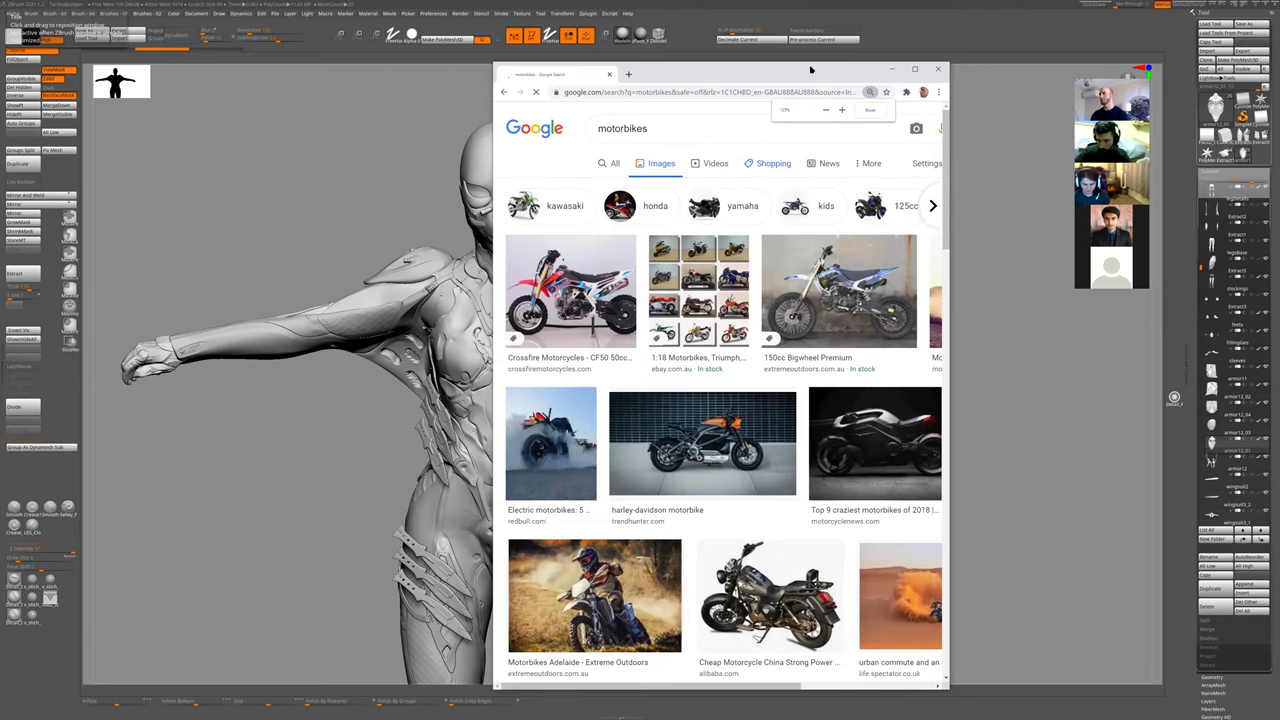
pyautogui.doubleClick(811, 69)
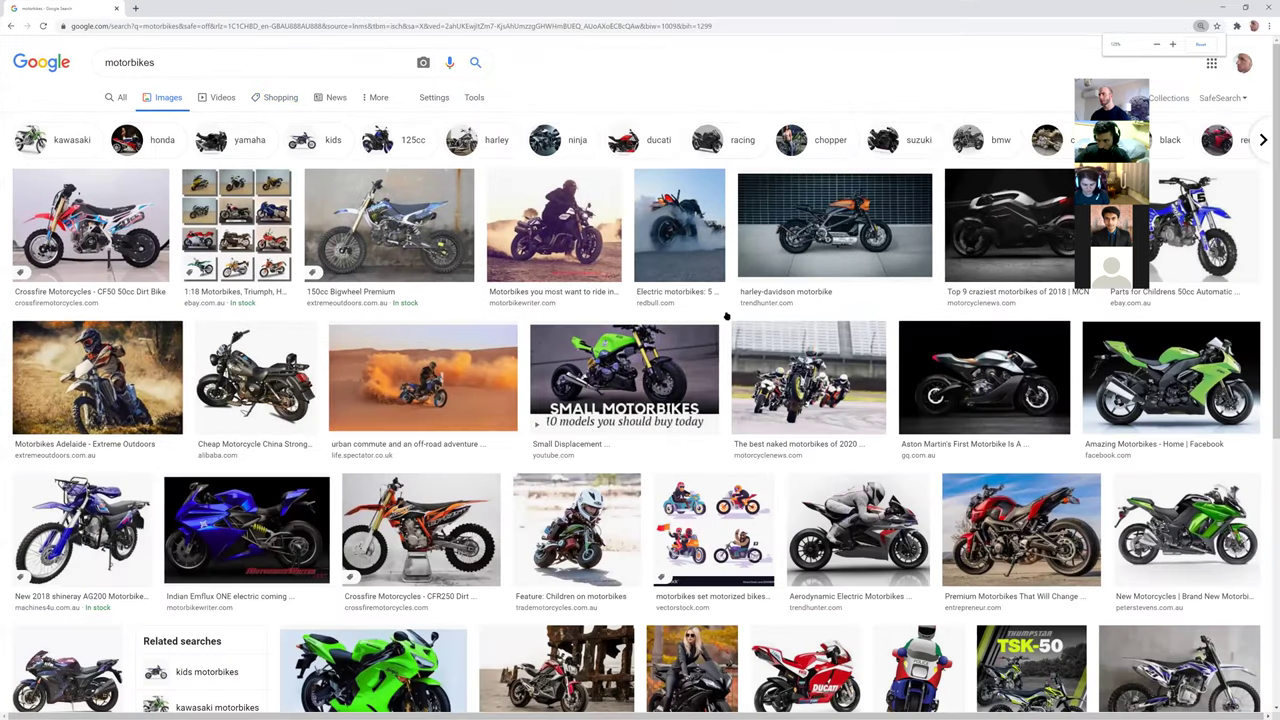
# - Preview the green Kawasaki Ninja image and browse the surrounding motorbike results
pyautogui.scroll(-4, 508, 311)
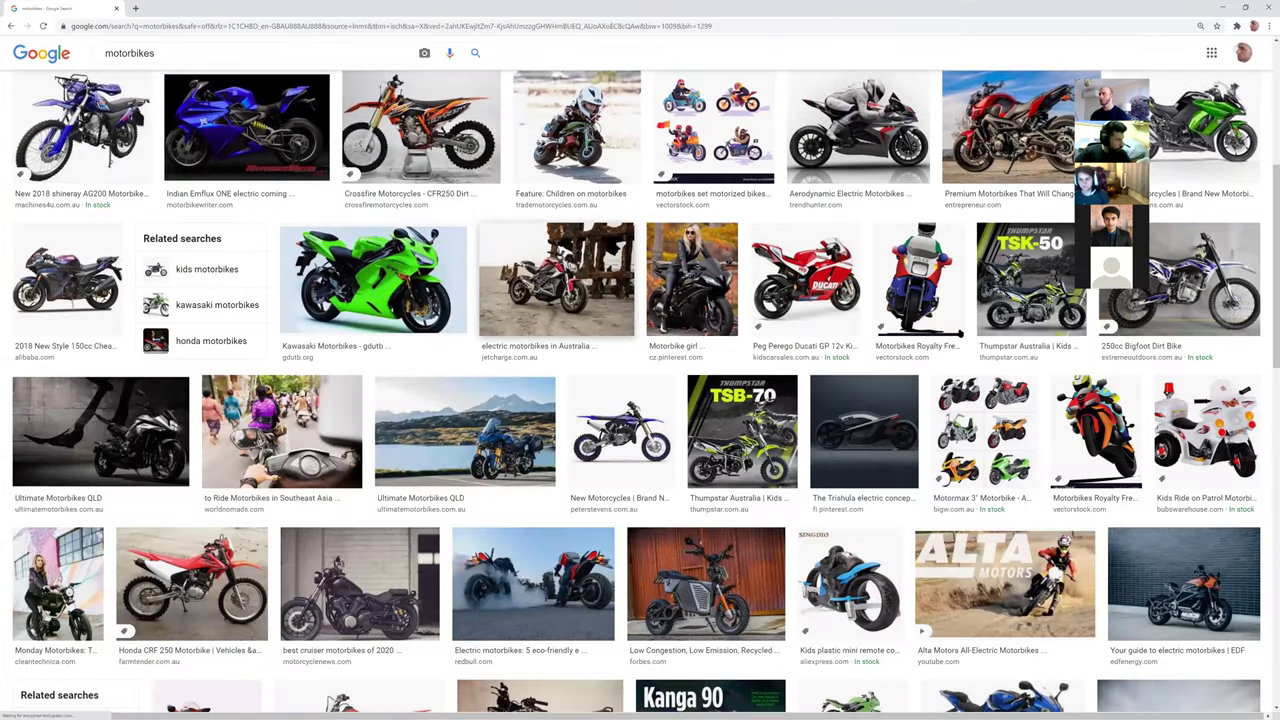
pyautogui.click(373, 280)
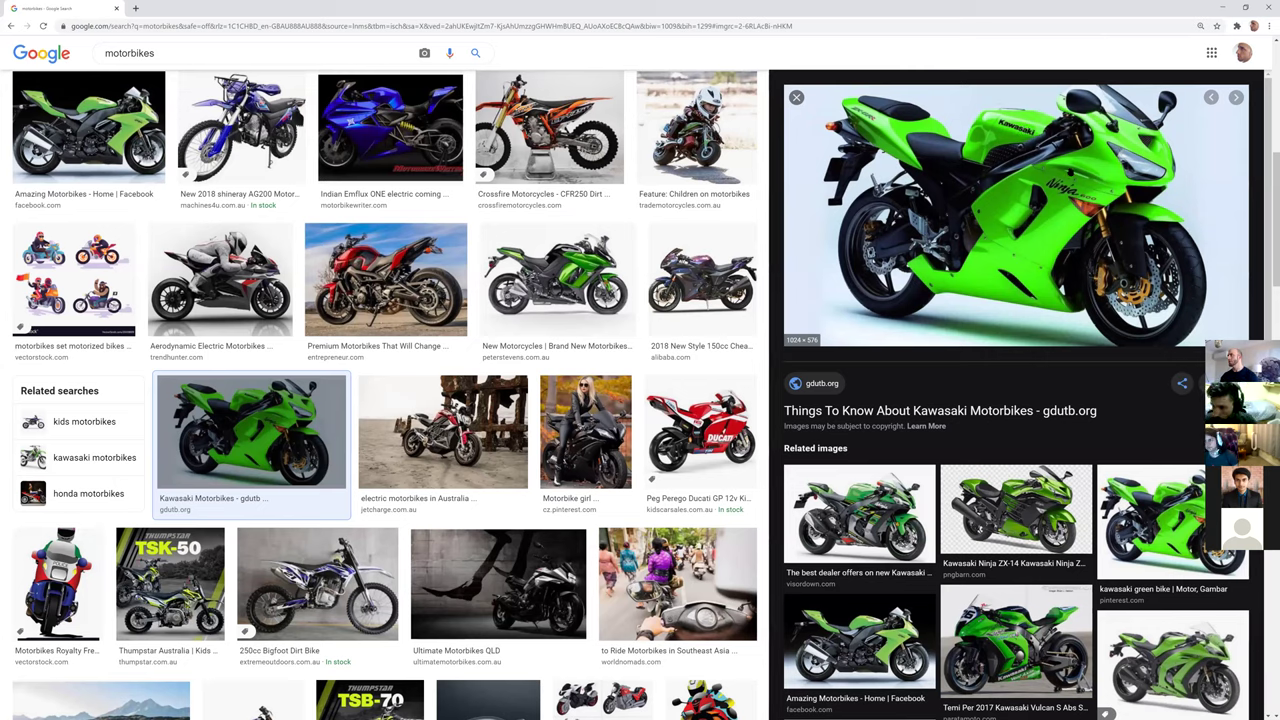
pyautogui.scroll(-2, 524, 517)
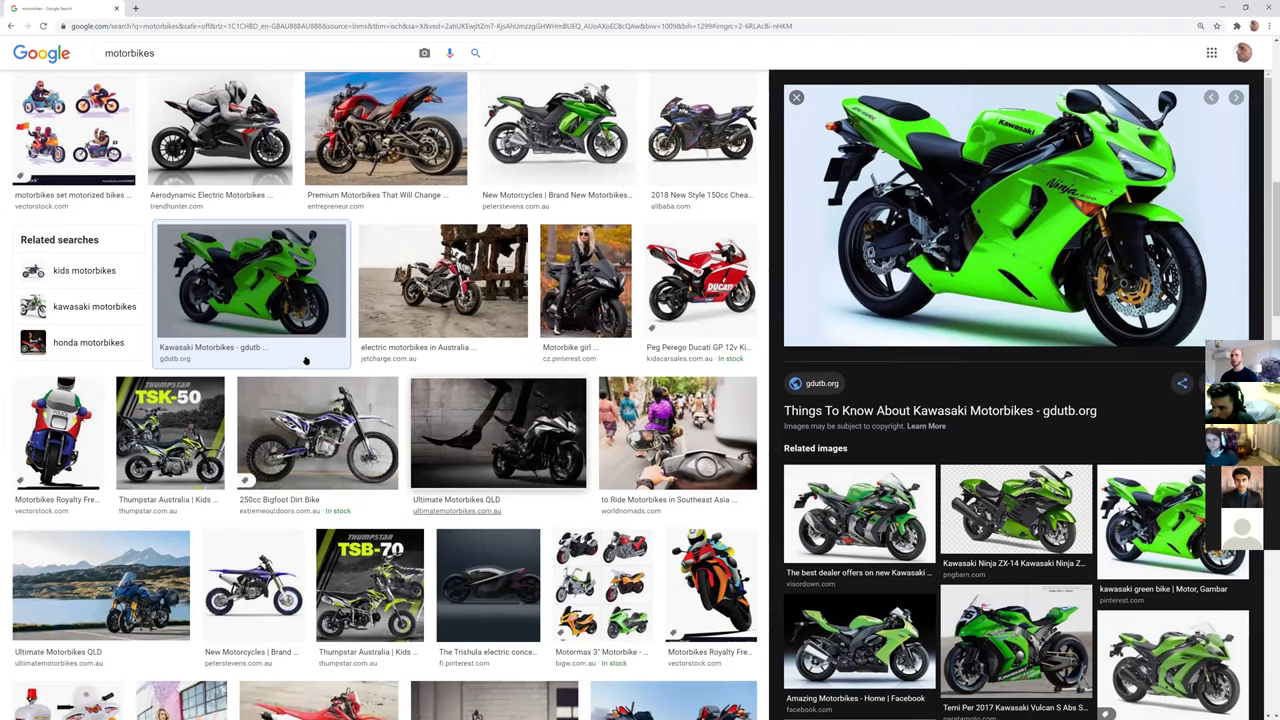
pyautogui.scroll(8, 306, 361)
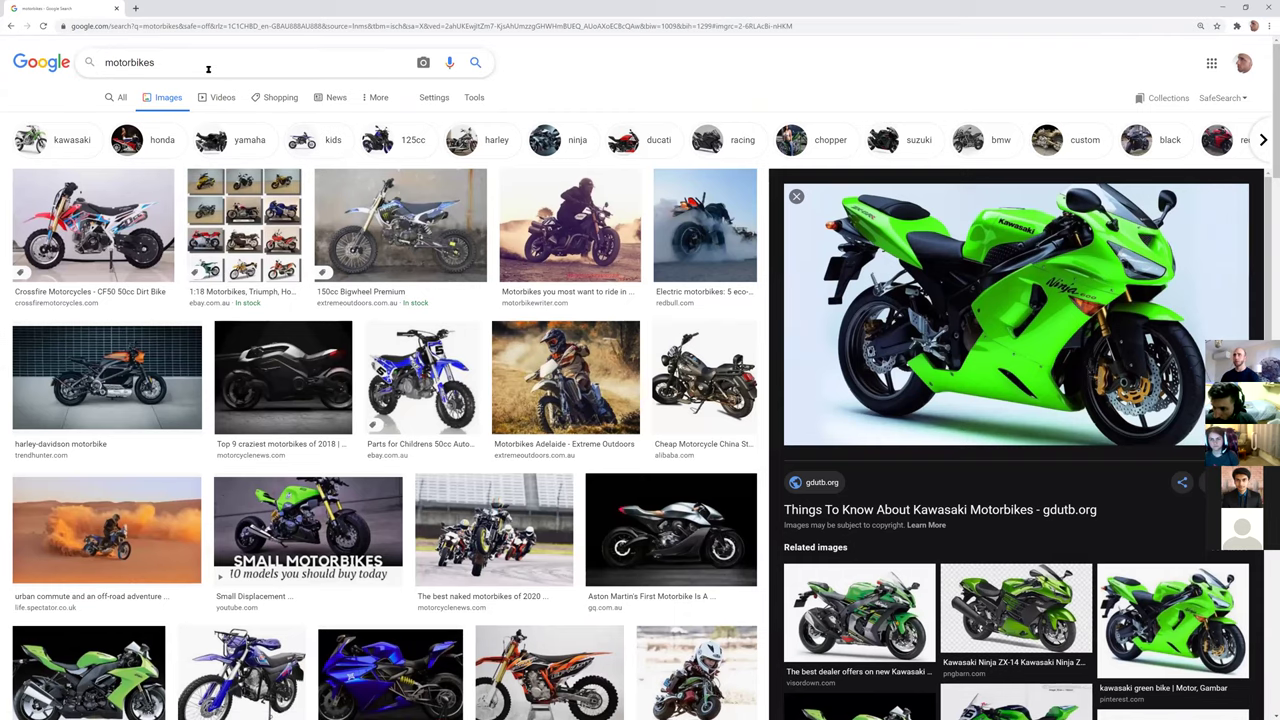
# - Refine the image search to "motorbikes naked" and browse the results
pyautogui.click(208, 68)
pyautogui.write('naked')
pyautogui.press('Return')
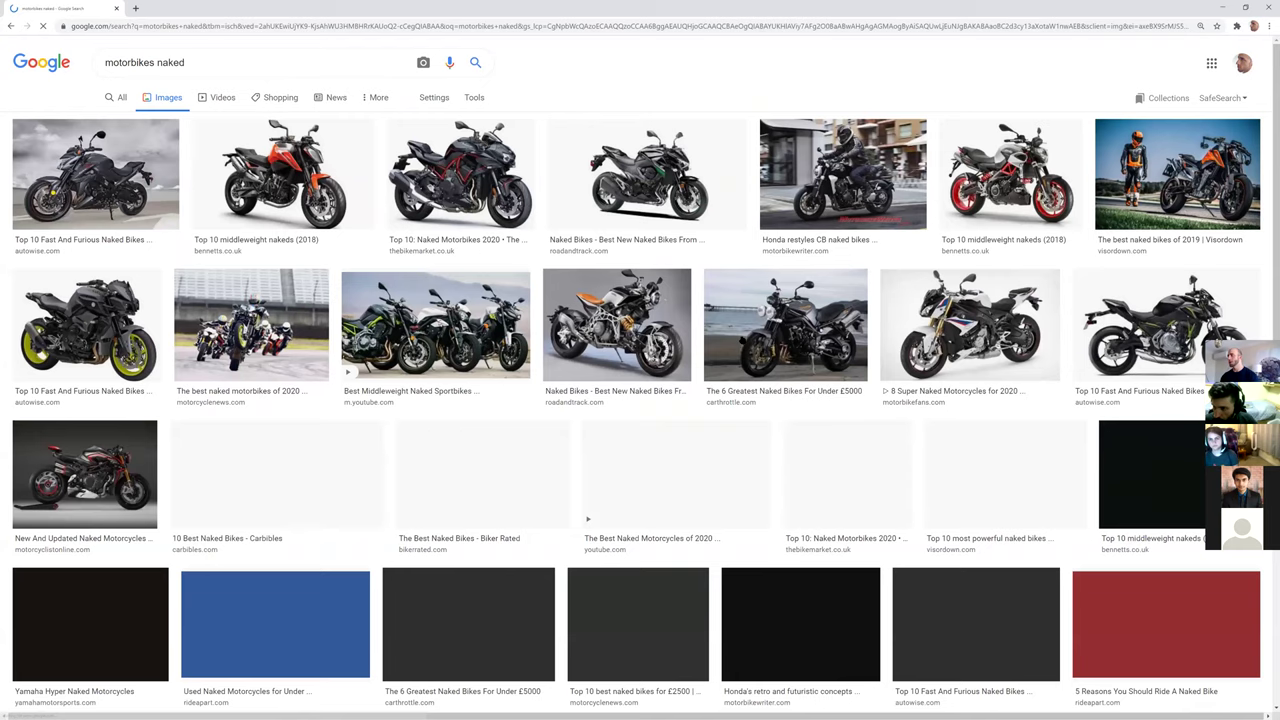
pyautogui.scroll(-5, 396, 527)
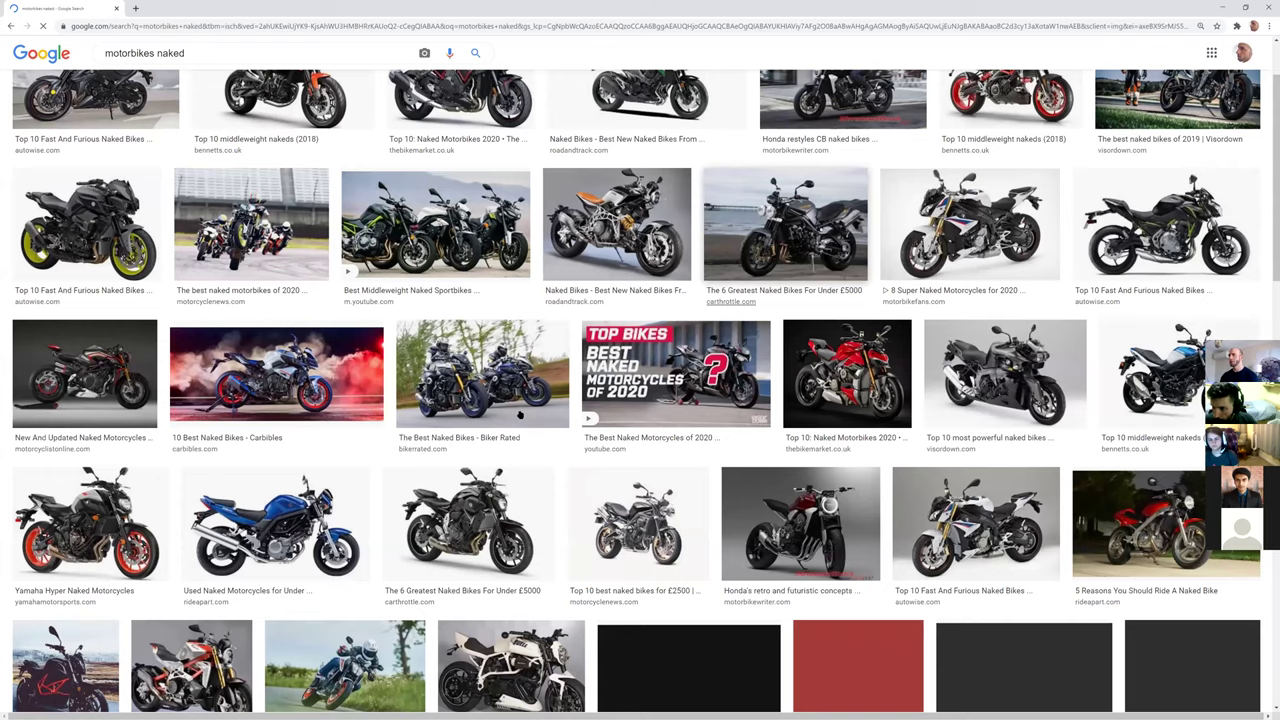
# - Preview the white Buell naked bike, its related Buell X1 Lightning image and the Buell X1 custom from devilstars.com
pyautogui.click(510, 665)
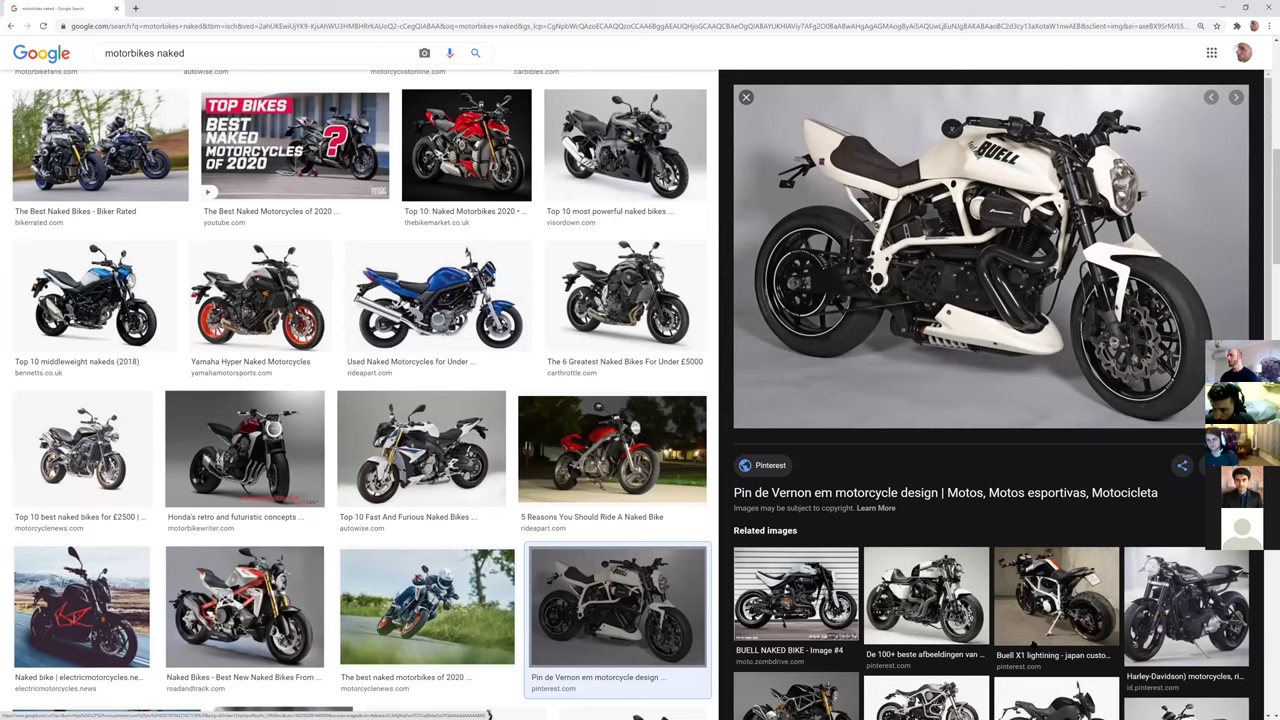
pyautogui.click(1056, 595)
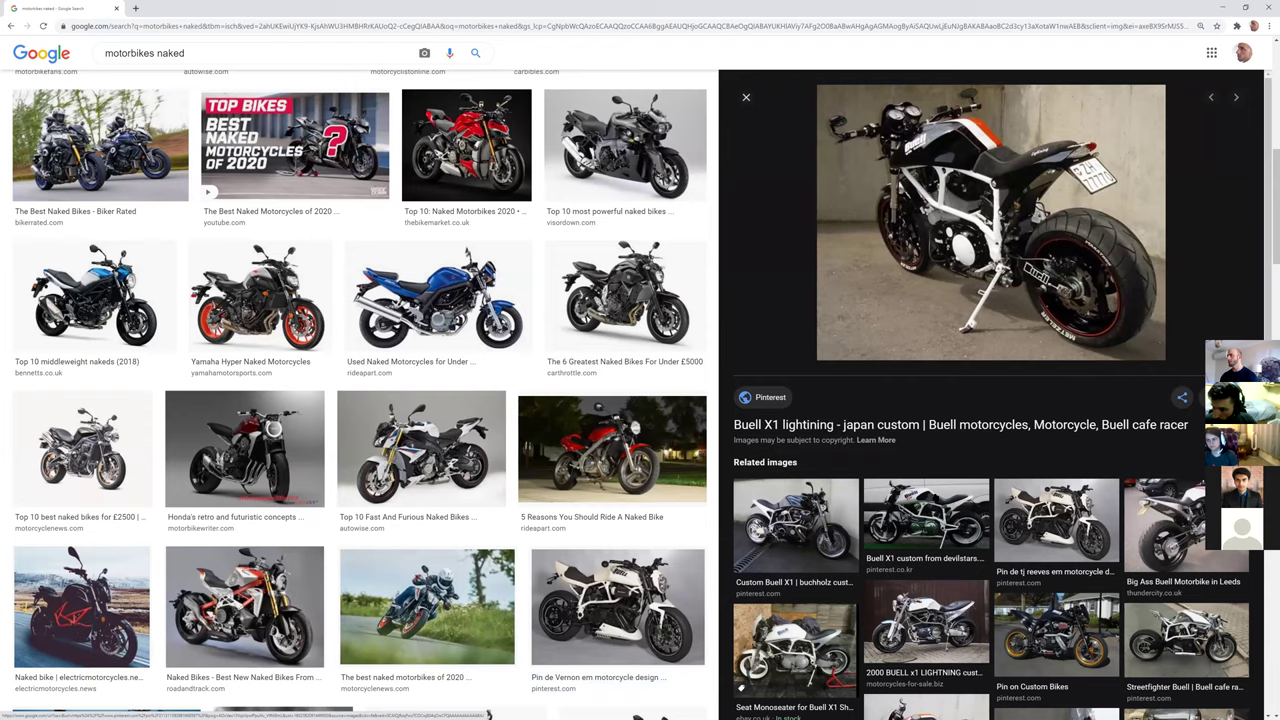
pyautogui.click(936, 498)
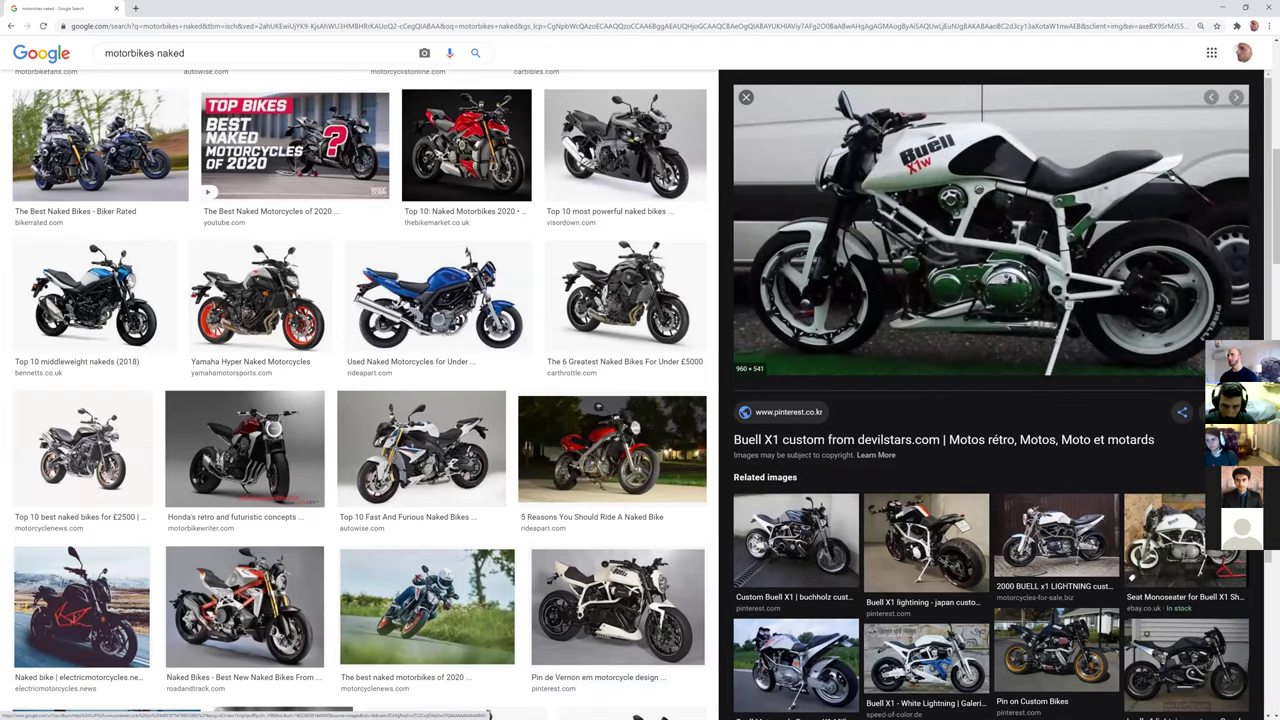
pyautogui.scroll(-2, 533, 478)
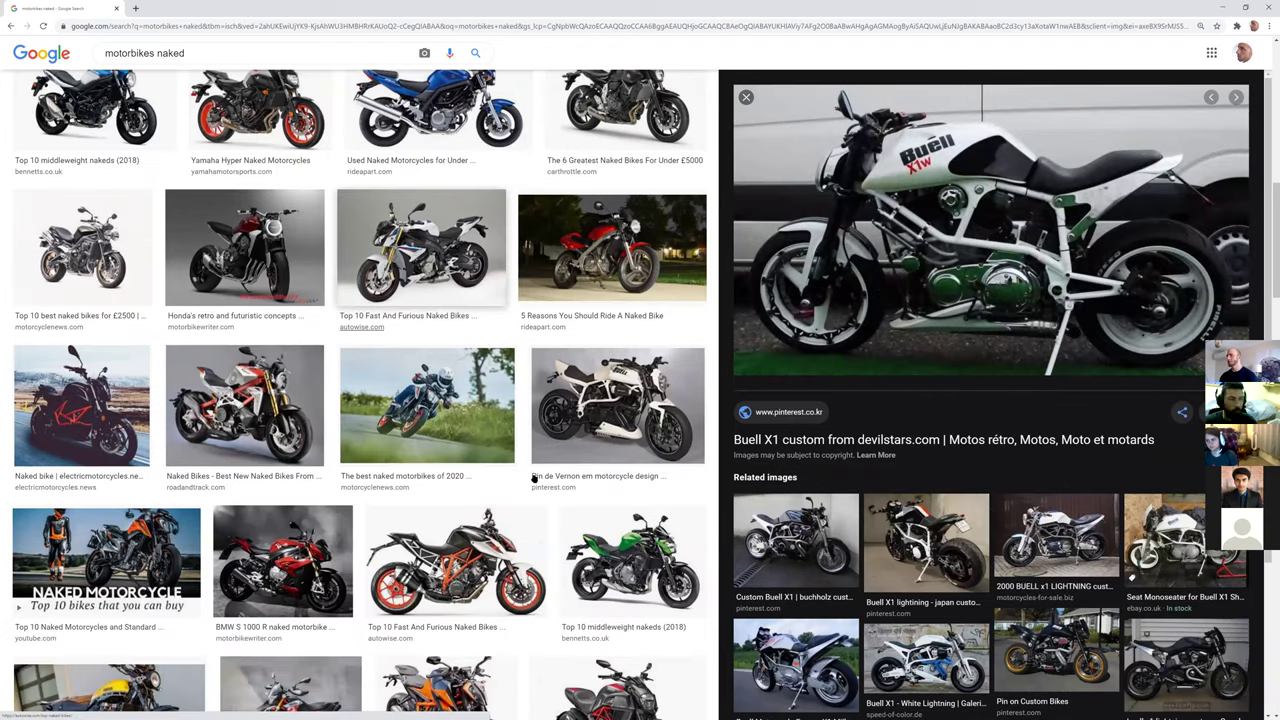
# - Preview the white KTM with the orange frame from Autowise and browse further down the naked bike results
pyautogui.click(470, 508)
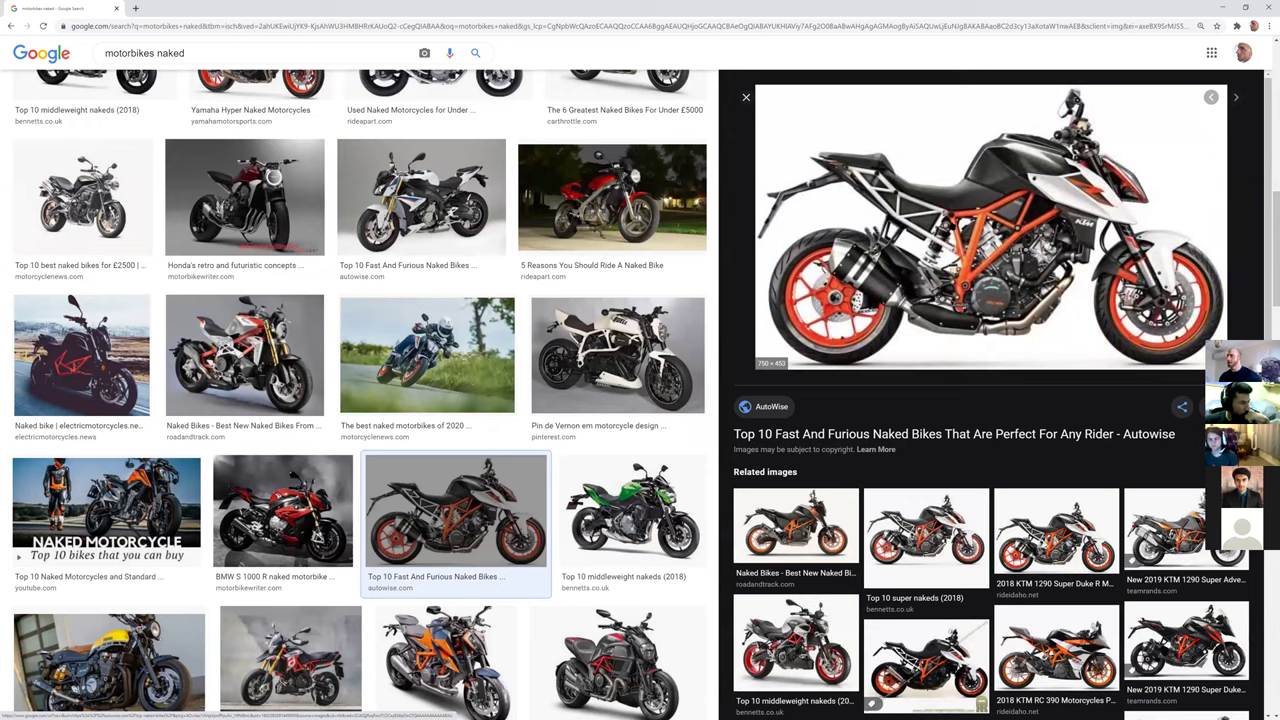
pyautogui.scroll(-2, 460, 600)
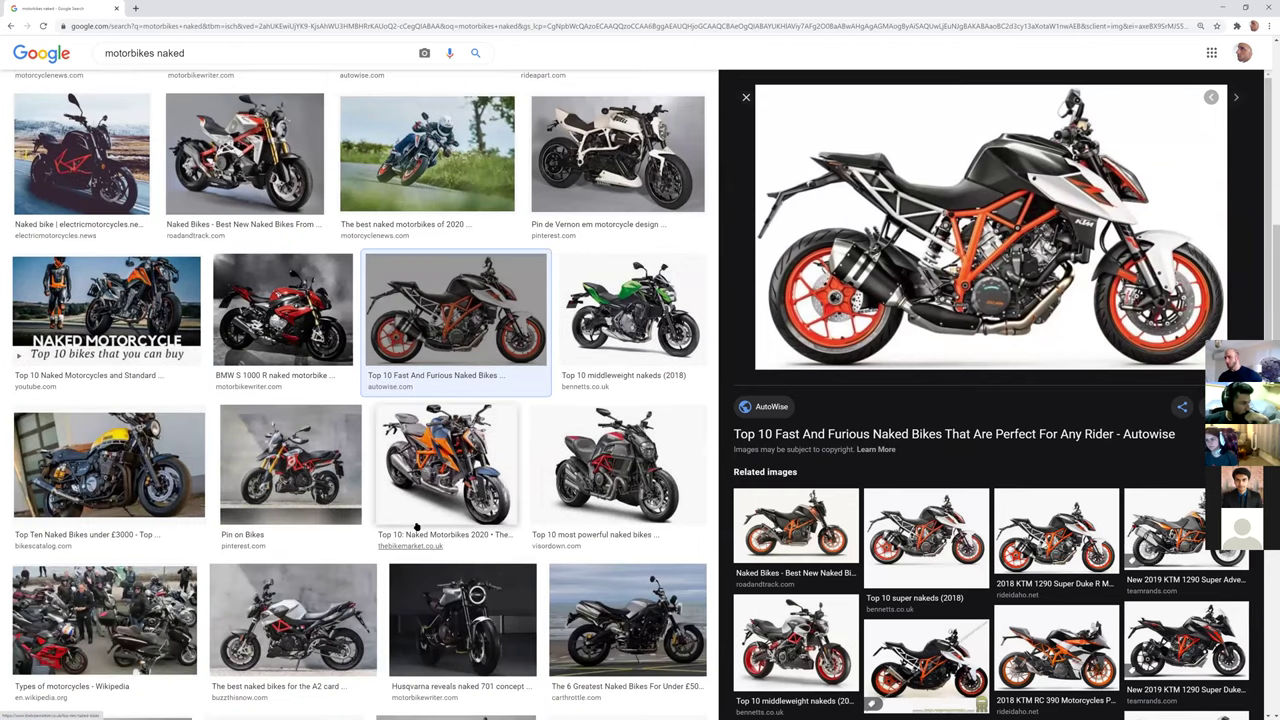
pyautogui.scroll(-2, 356, 546)
pyautogui.scroll(-2, 356, 545)
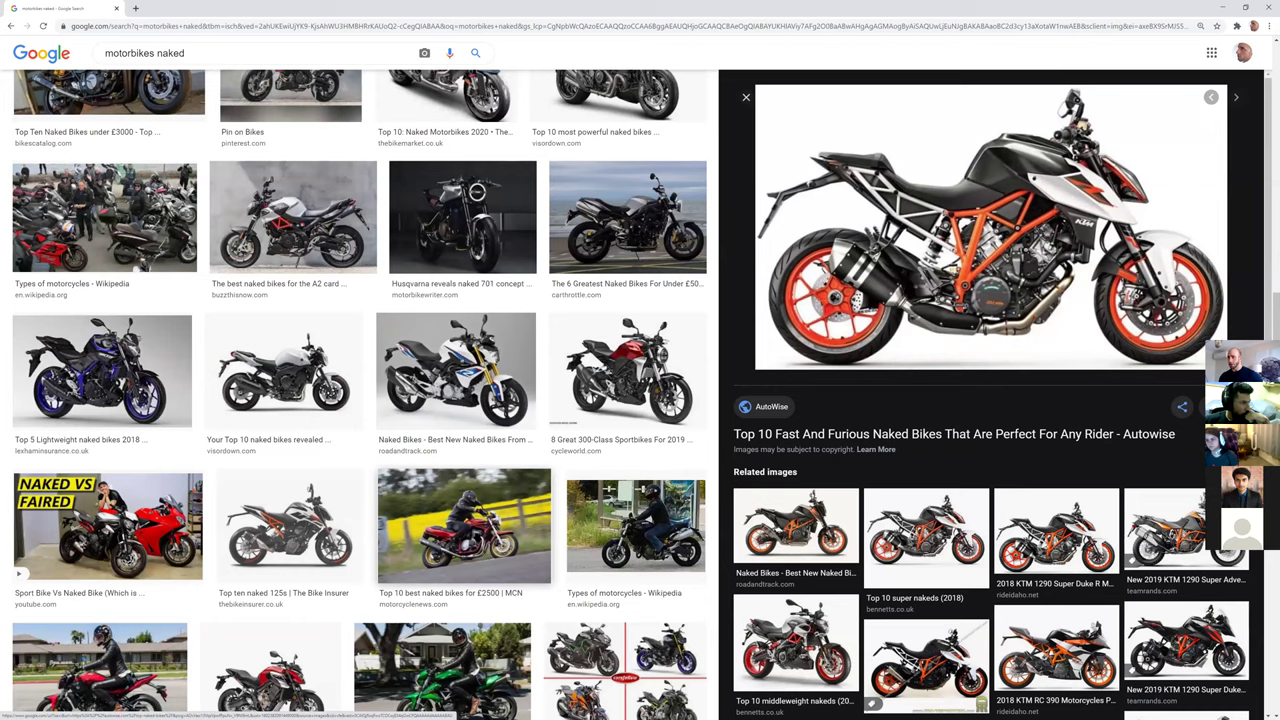
# - Preview the "Top ten naked 125s" KTM image from The Bike Insurer and look through more results
pyautogui.click(325, 500)
pyautogui.scroll(-2, 392, 461)
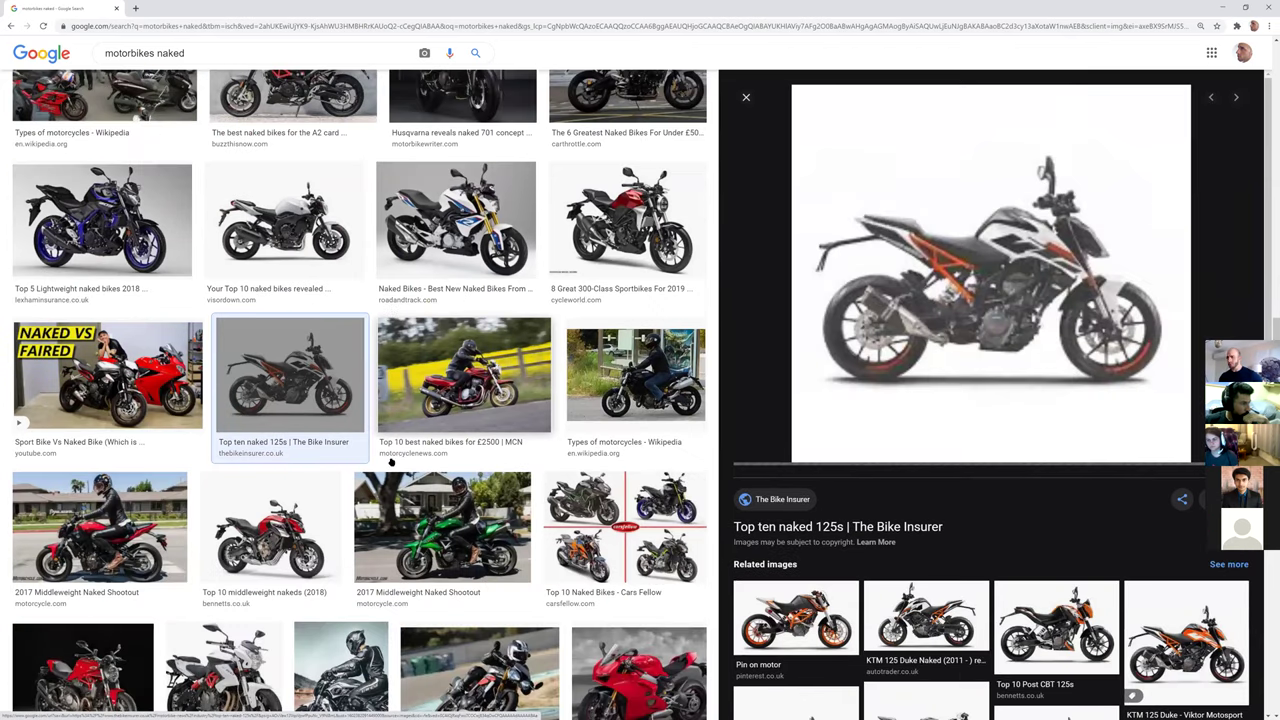
pyautogui.scroll(-3, 392, 461)
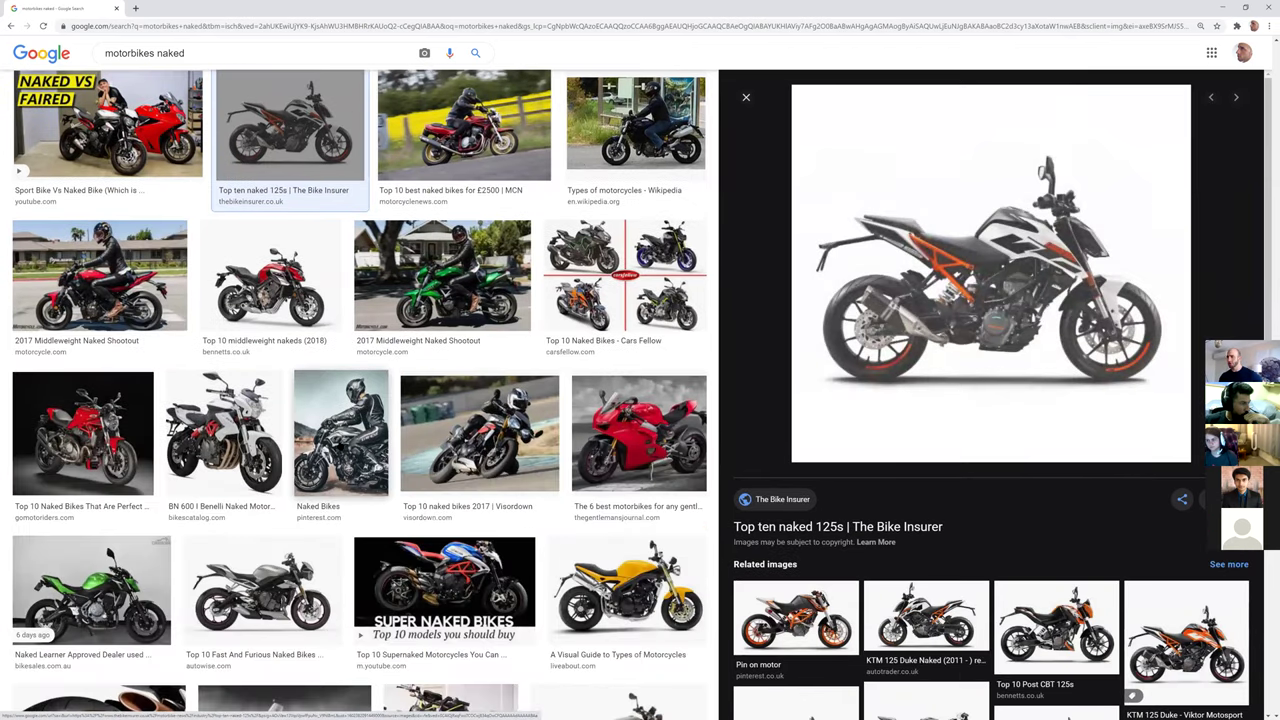
# - Preview the Pinterest "Naked Bikes" image of a rider in black leathers and browse the remaining naked bike results
pyautogui.click(341, 449)
pyautogui.scroll(-2, 341, 449)
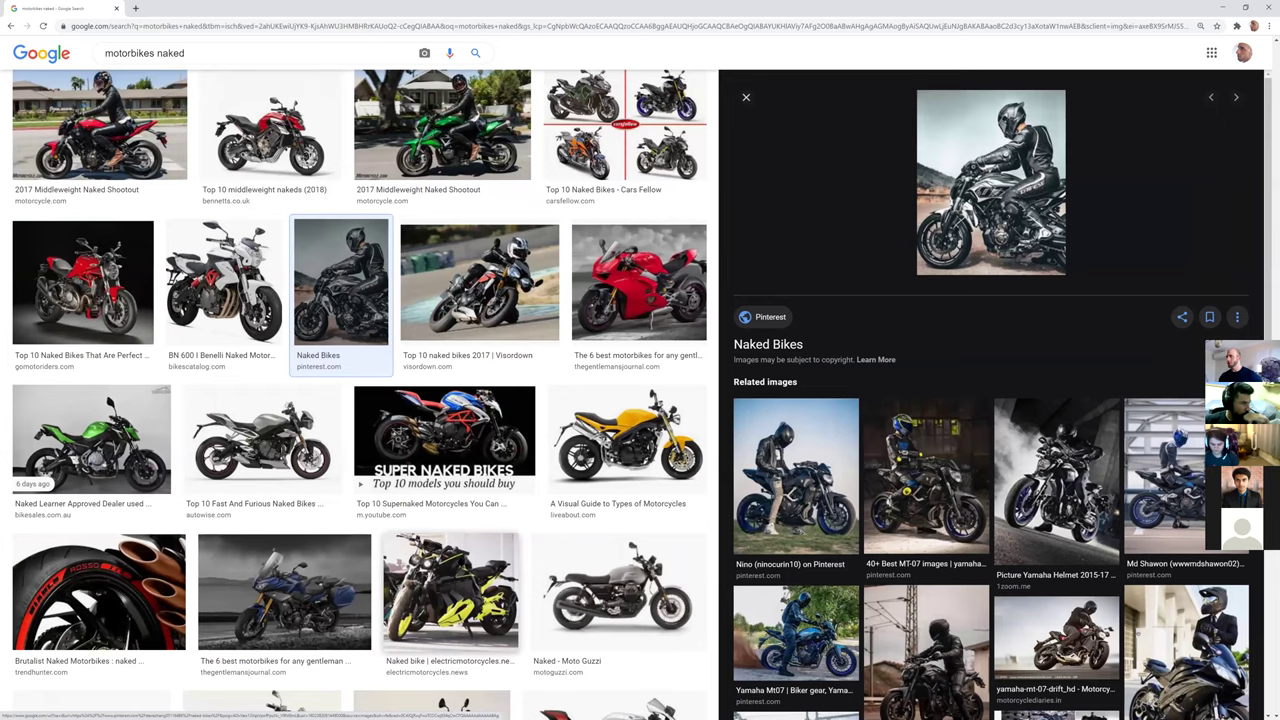
pyautogui.scroll(-2, 513, 533)
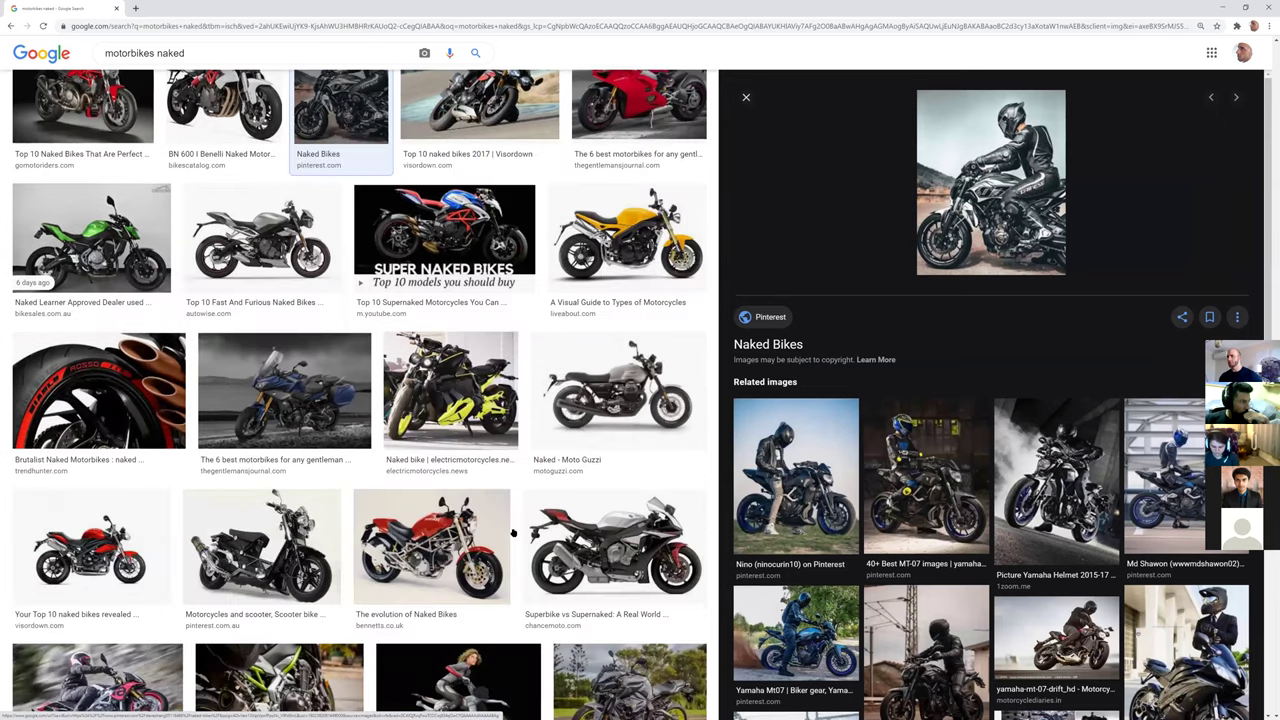
pyautogui.scroll(-3, 513, 533)
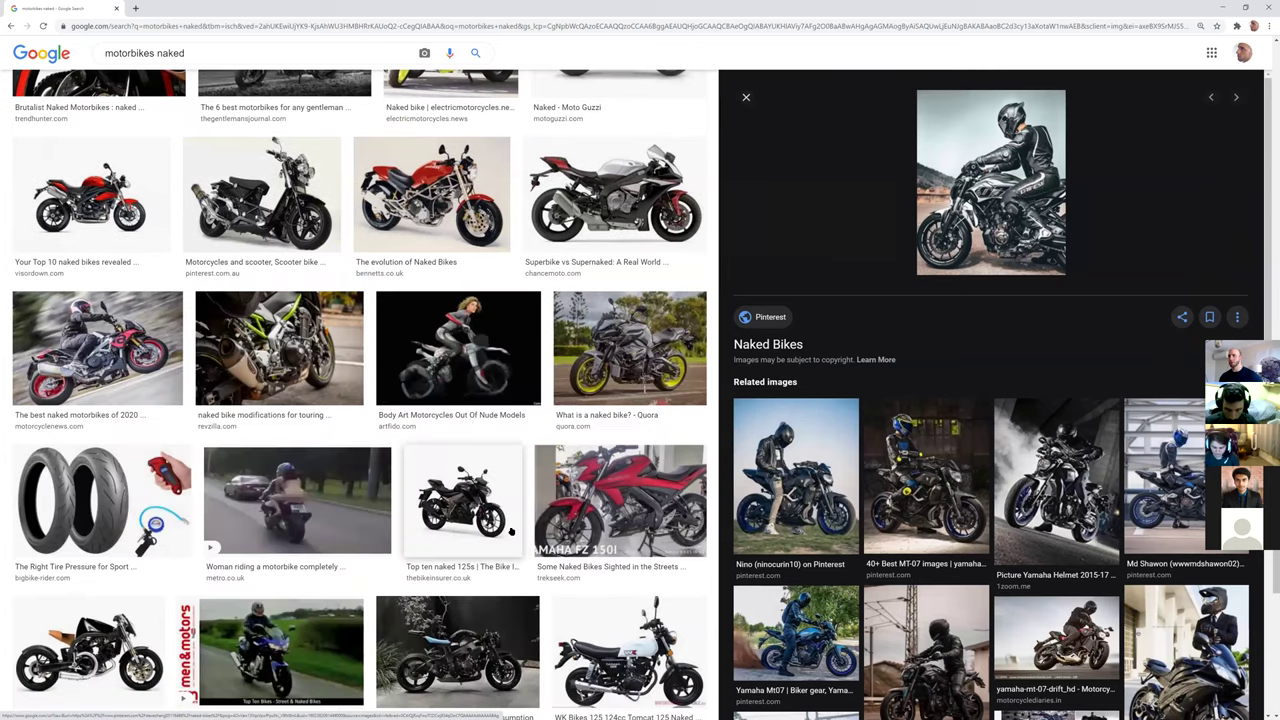
# - Preview the Trend Hunter "Brutish Naked Motorbikes : Yamaha MT-10" image and browse further down the naked bike results
pyautogui.scroll(-2, 511, 533)
pyautogui.scroll(-2, 590, 502)
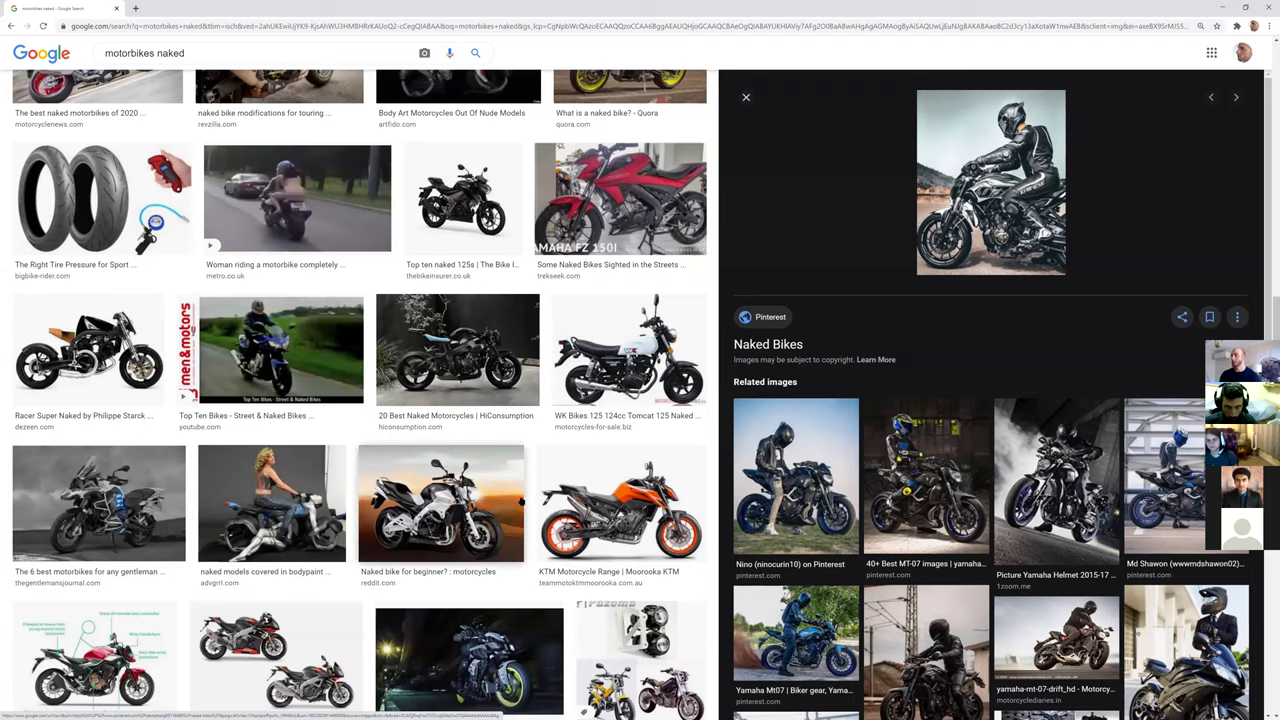
pyautogui.scroll(-2, 524, 500)
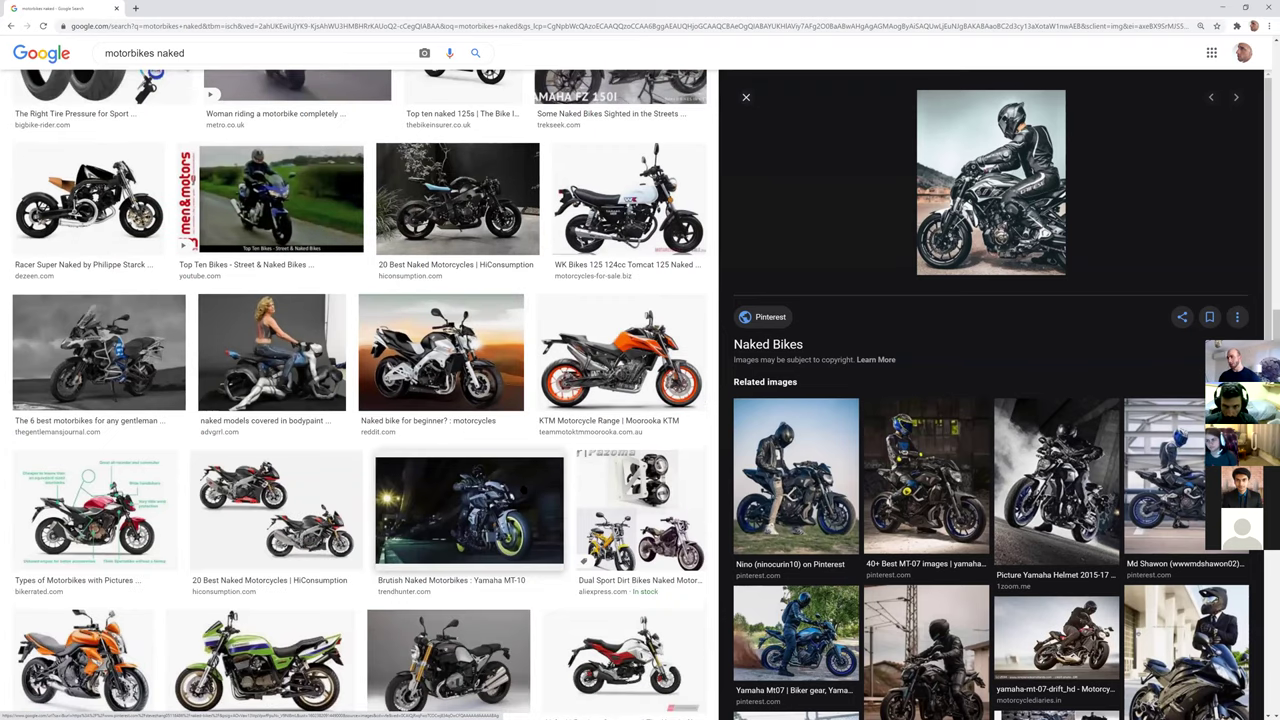
pyautogui.click(469, 510)
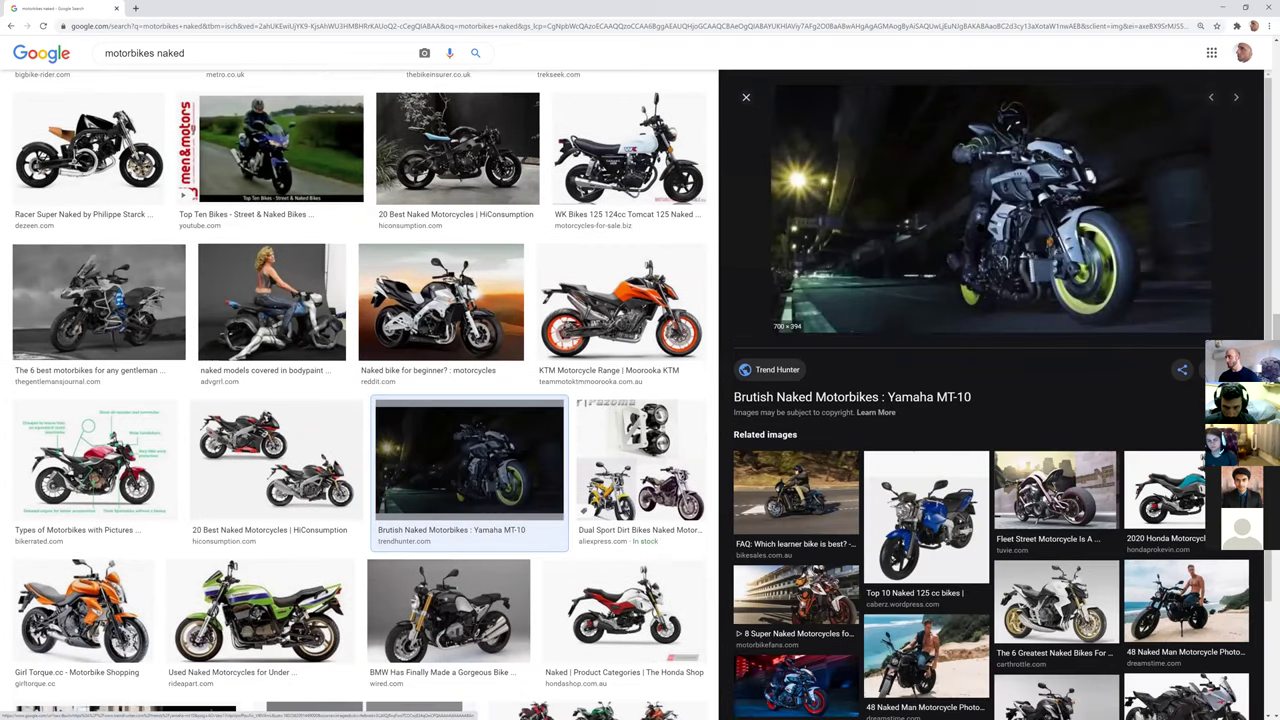
pyautogui.scroll(-3, 519, 413)
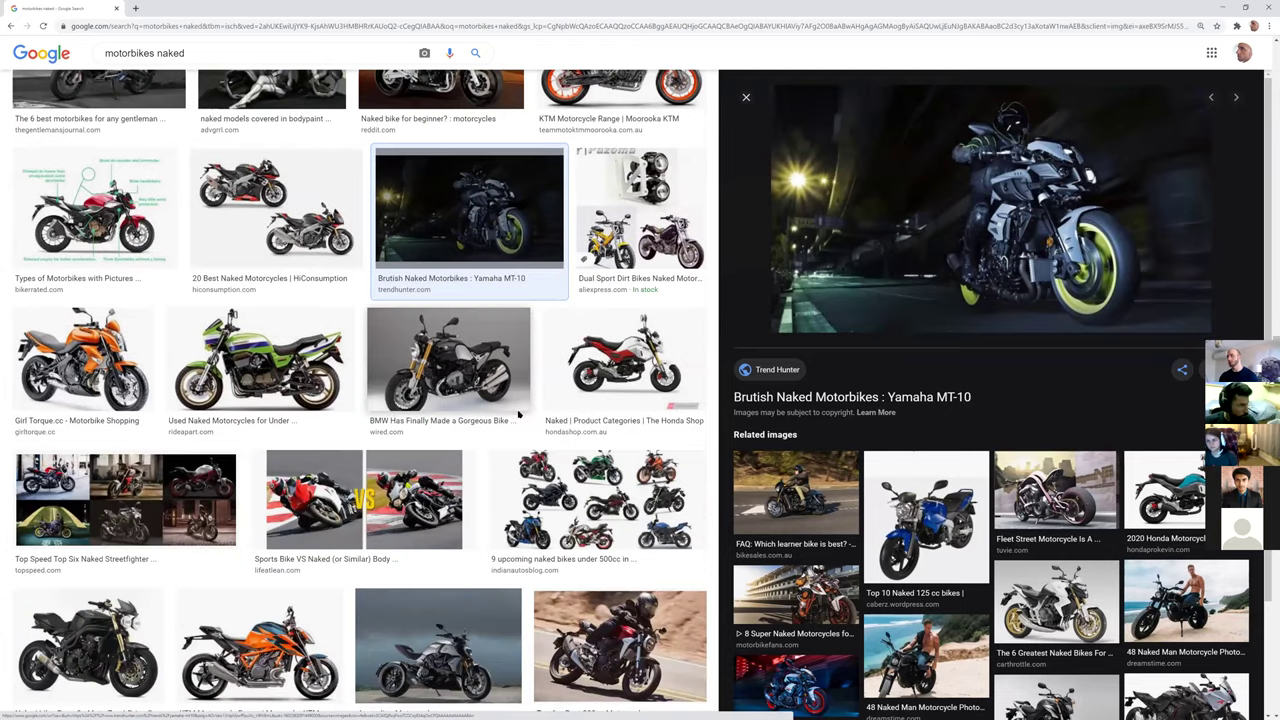
pyautogui.scroll(-5, 510, 338)
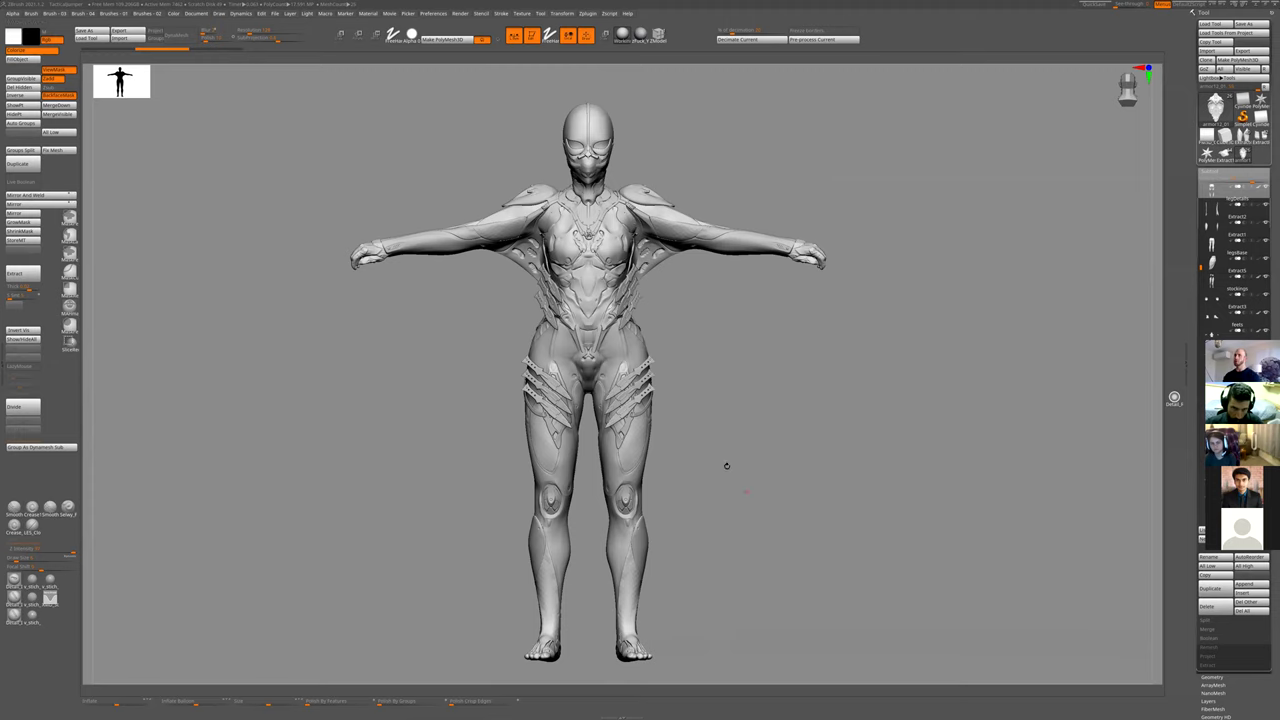
# - Switch to ZBrush, isolate the chest armor, show all parts again and examine the full figure and torso from the front
pyautogui.moveTo(758, 512)
pyautogui.mouseDown()
pyautogui.moveTo(768, 483)
pyautogui.moveTo(703, 486)
pyautogui.moveTo(762, 492)
pyautogui.moveTo(729, 417)
pyautogui.moveTo(741, 449)
pyautogui.moveTo(700, 477)
pyautogui.moveTo(714, 466)
pyautogui.moveTo(683, 449)
pyautogui.moveTo(686, 460)
pyautogui.moveTo(674, 423)
pyautogui.moveTo(743, 386)
pyautogui.moveTo(816, 384)
pyautogui.moveTo(649, 315)
pyautogui.moveTo(643, 324)
pyautogui.mouseUp()
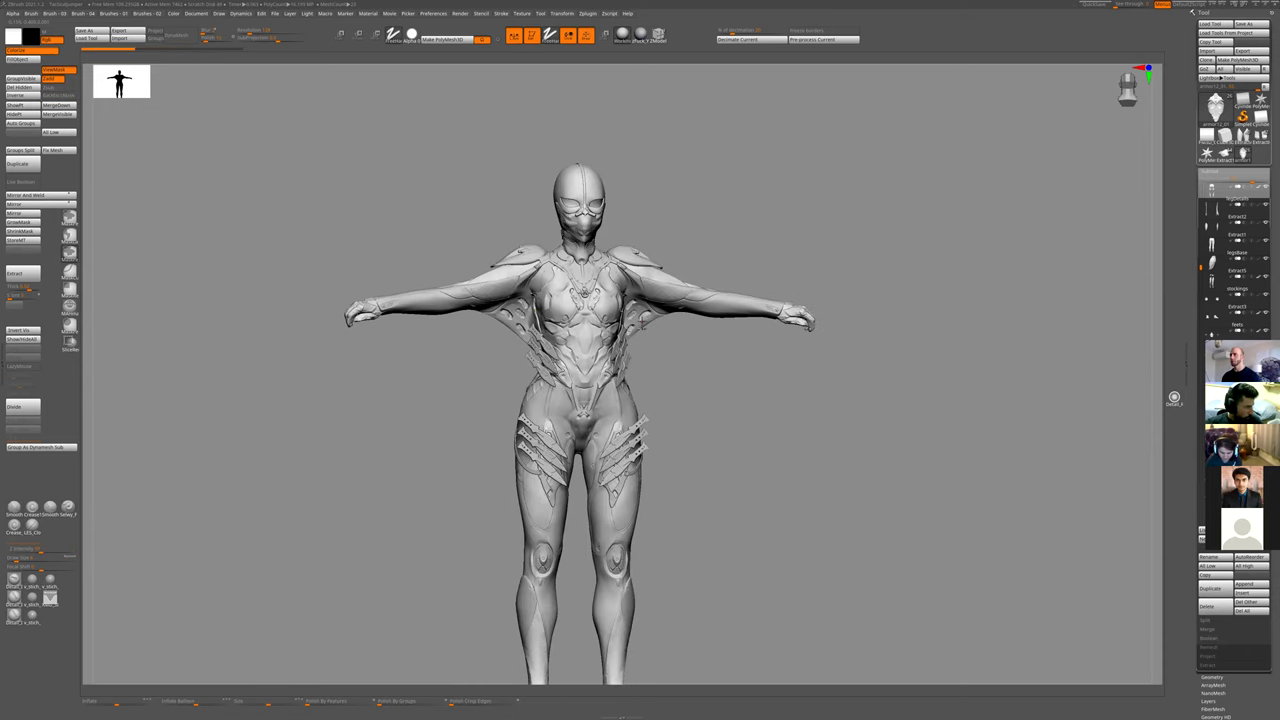
pyautogui.hotkey('shift', 's')
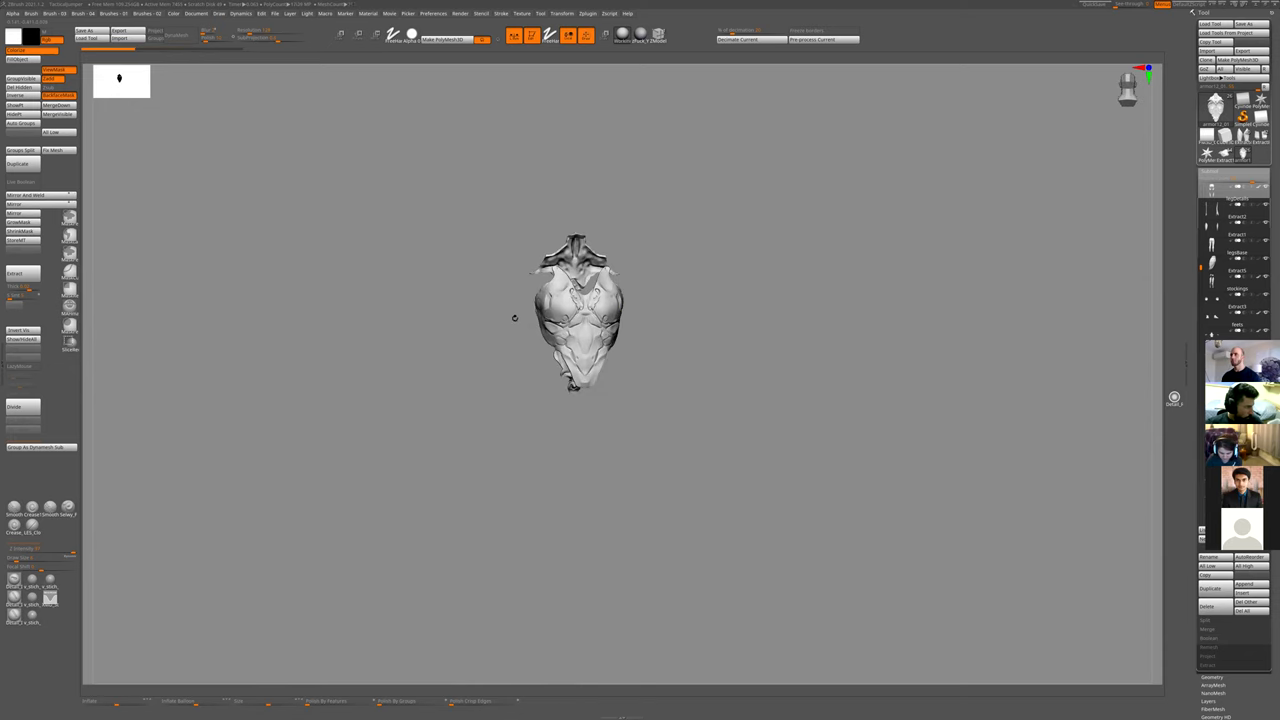
pyautogui.keyDown('ctrl'); pyautogui.keyDown('shift'); pyautogui.click(514, 318); pyautogui.keyUp('shift'); pyautogui.keyUp('ctrl')
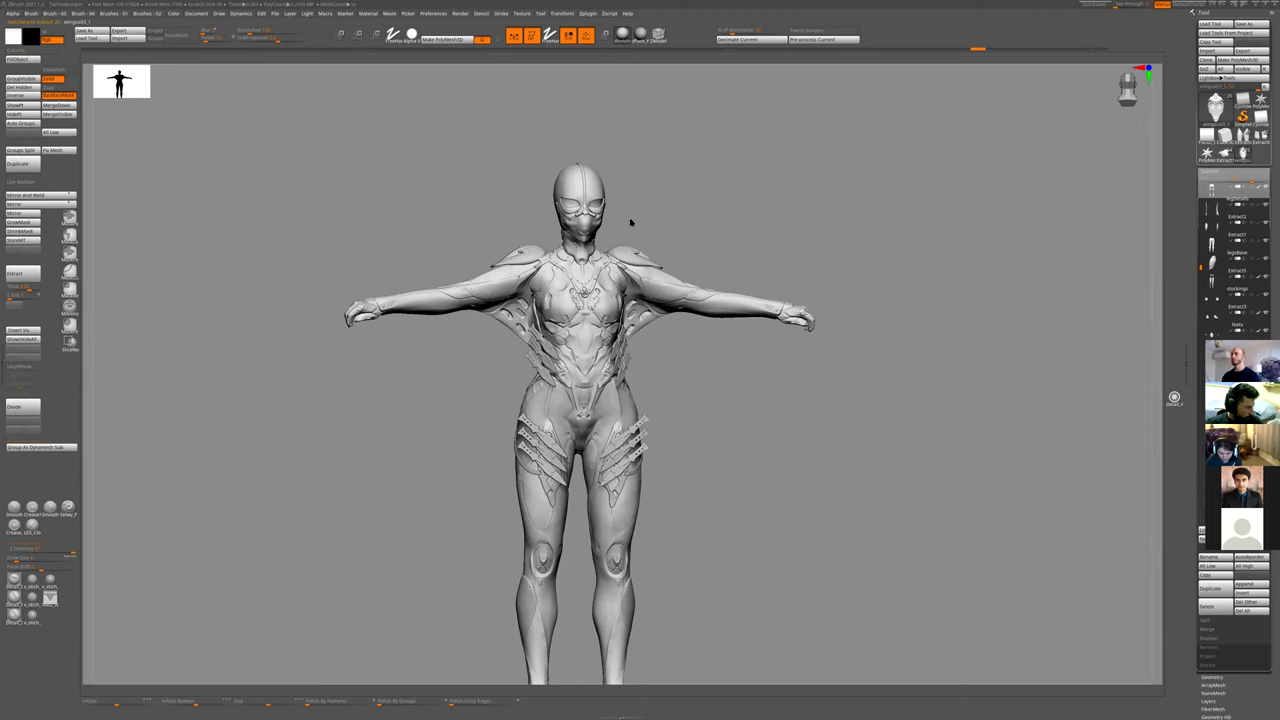
pyautogui.moveTo(703, 406)
pyautogui.mouseDown()
pyautogui.moveTo(722, 406)
pyautogui.moveTo(716, 392)
pyautogui.mouseUp()
pyautogui.keyDown('alt'); pyautogui.moveTo(659, 486); pyautogui.dragTo(647, 416); pyautogui.keyUp('alt')
pyautogui.moveTo(700, 457); pyautogui.dragTo(696, 464)
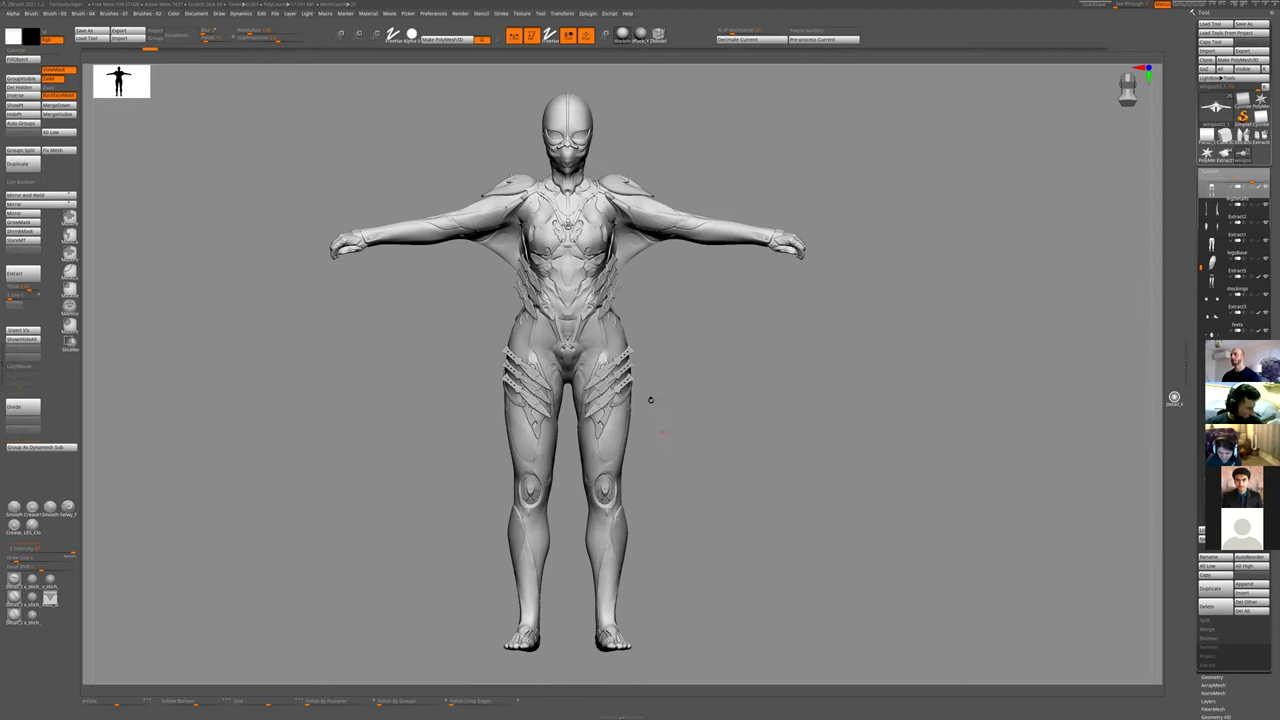
pyautogui.keyDown('alt'); pyautogui.moveTo(709, 320); pyautogui.dragTo(711, 357); pyautogui.keyUp('alt')
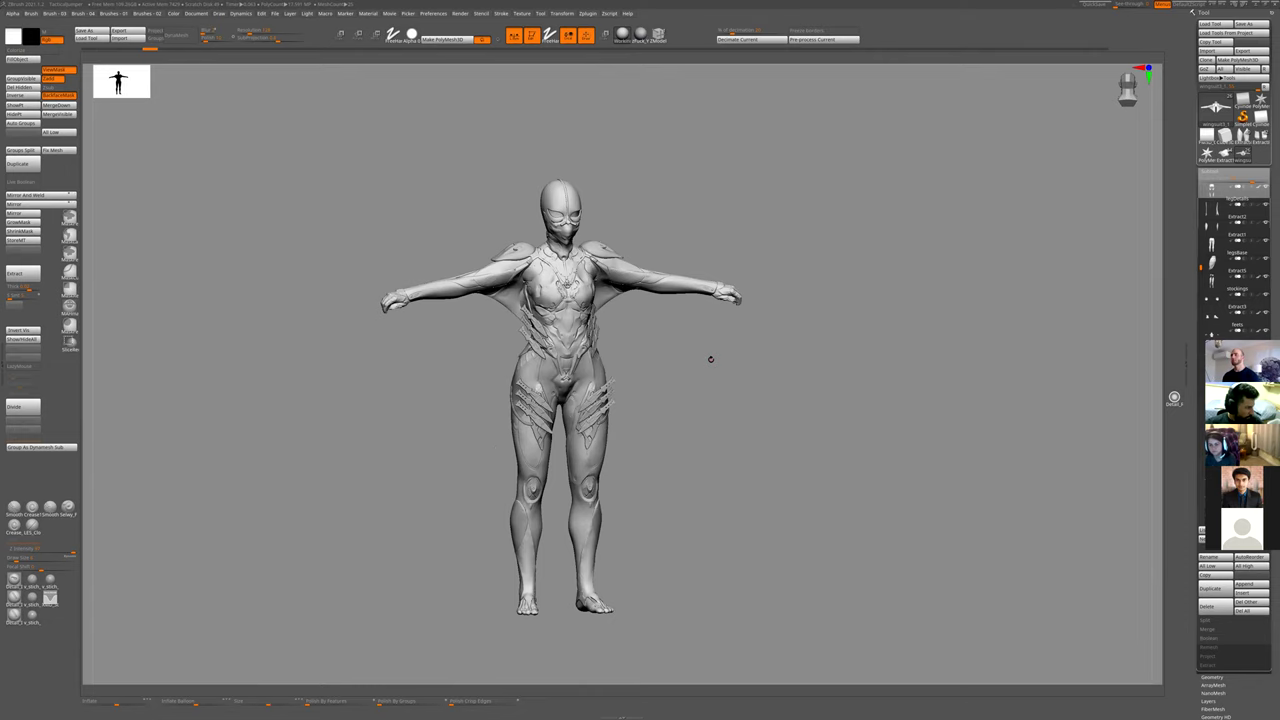
pyautogui.keyDown('alt'); pyautogui.moveTo(681, 362); pyautogui.dragTo(843, 441); pyautogui.keyUp('alt')
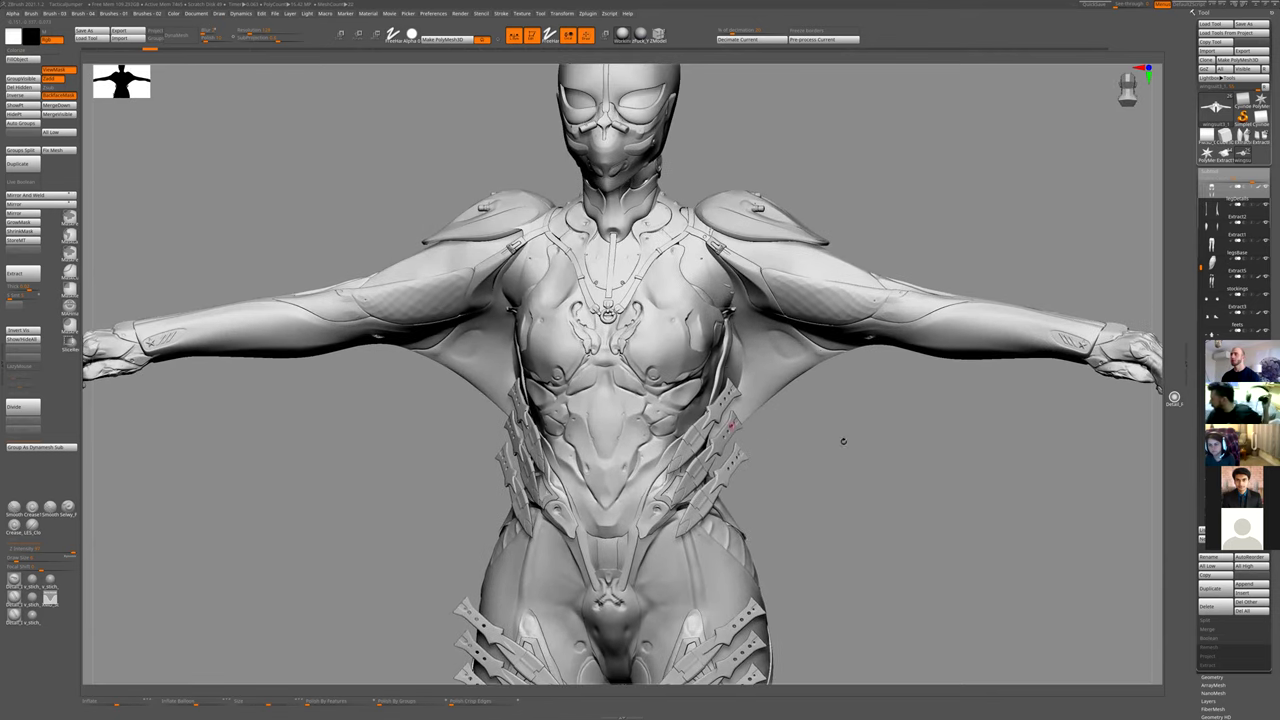
# - Make the chest armor the active part, choose another sculpting brush and touch up the surface of the breastplate
pyautogui.keyDown('alt'); pyautogui.moveTo(800, 390); pyautogui.dragTo(613, 332); pyautogui.keyUp('alt')
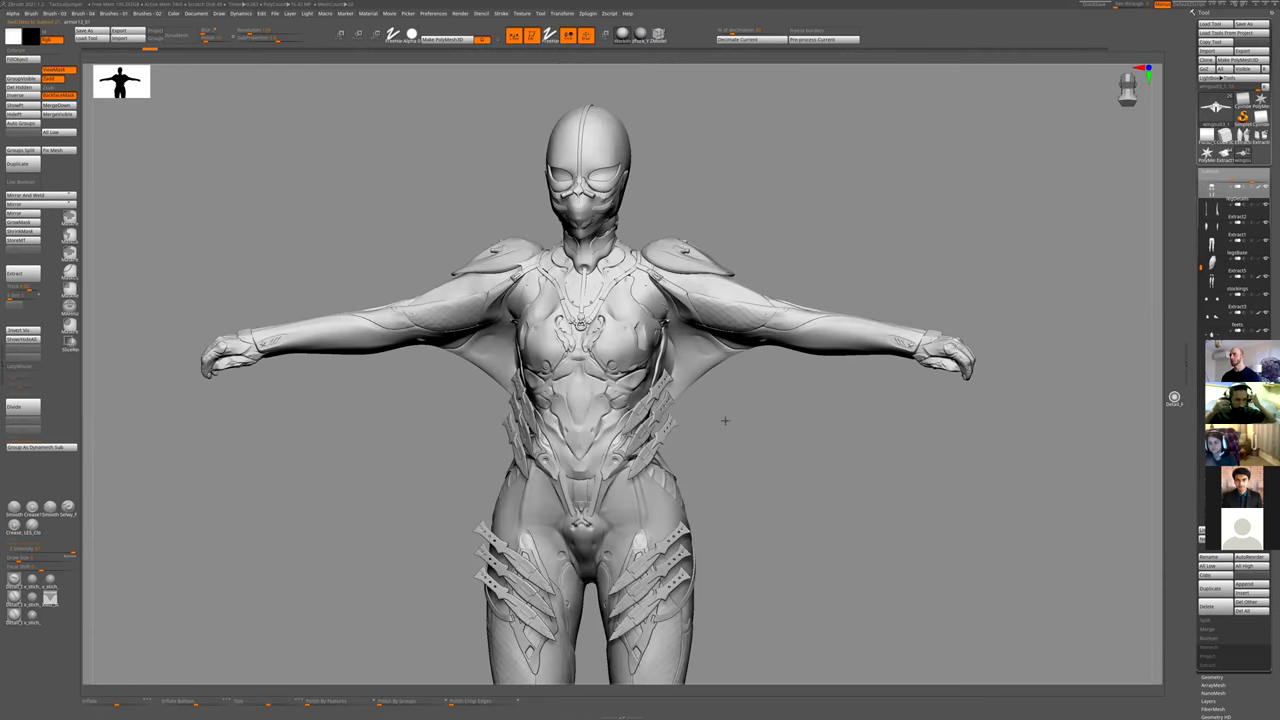
pyautogui.moveTo(725, 421); pyautogui.dragTo(523, 337)
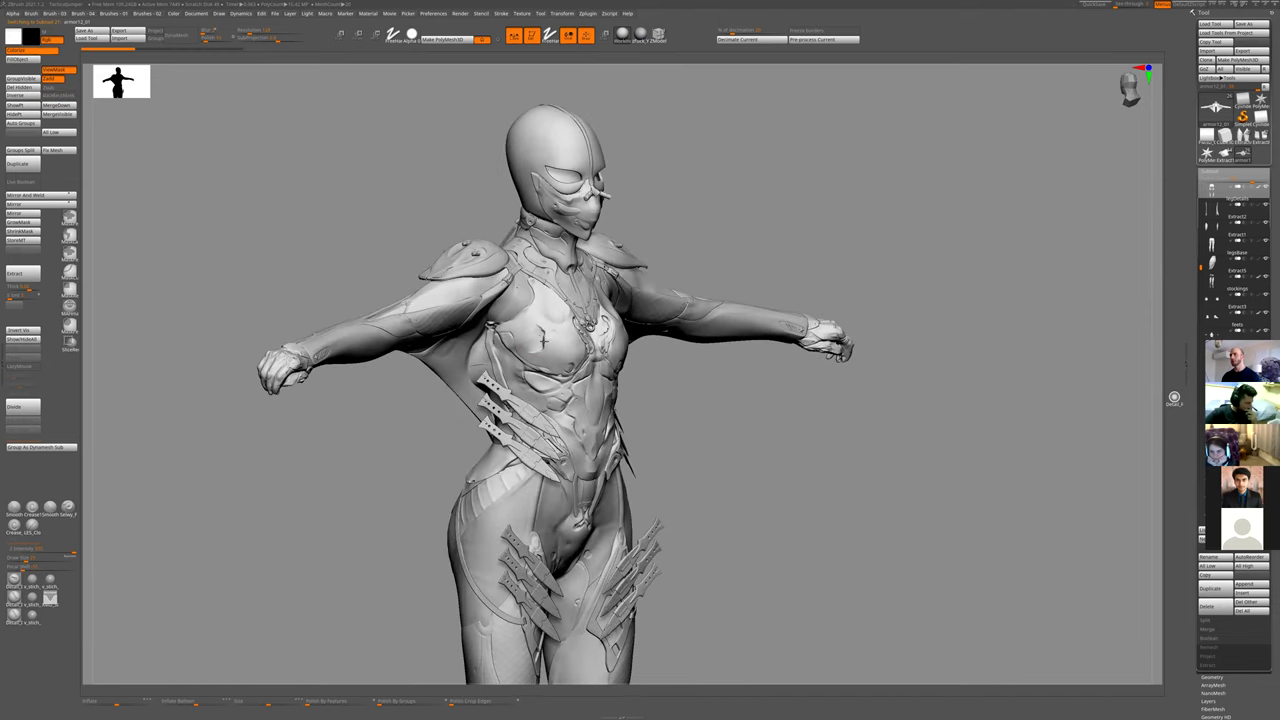
pyautogui.hotkey('alt', 's')
pyautogui.hotkey('alt', 's')
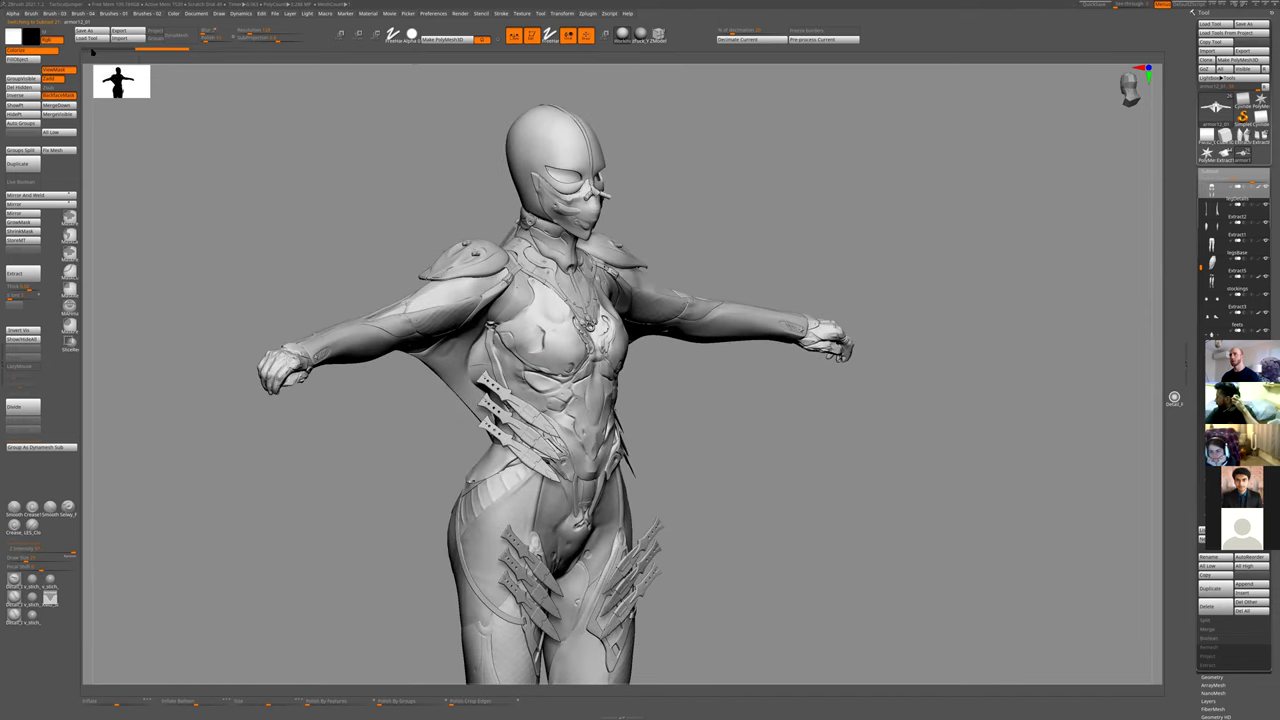
pyautogui.keyDown('alt'); pyautogui.moveTo(708, 394); pyautogui.dragTo(424, 282); pyautogui.keyUp('alt')
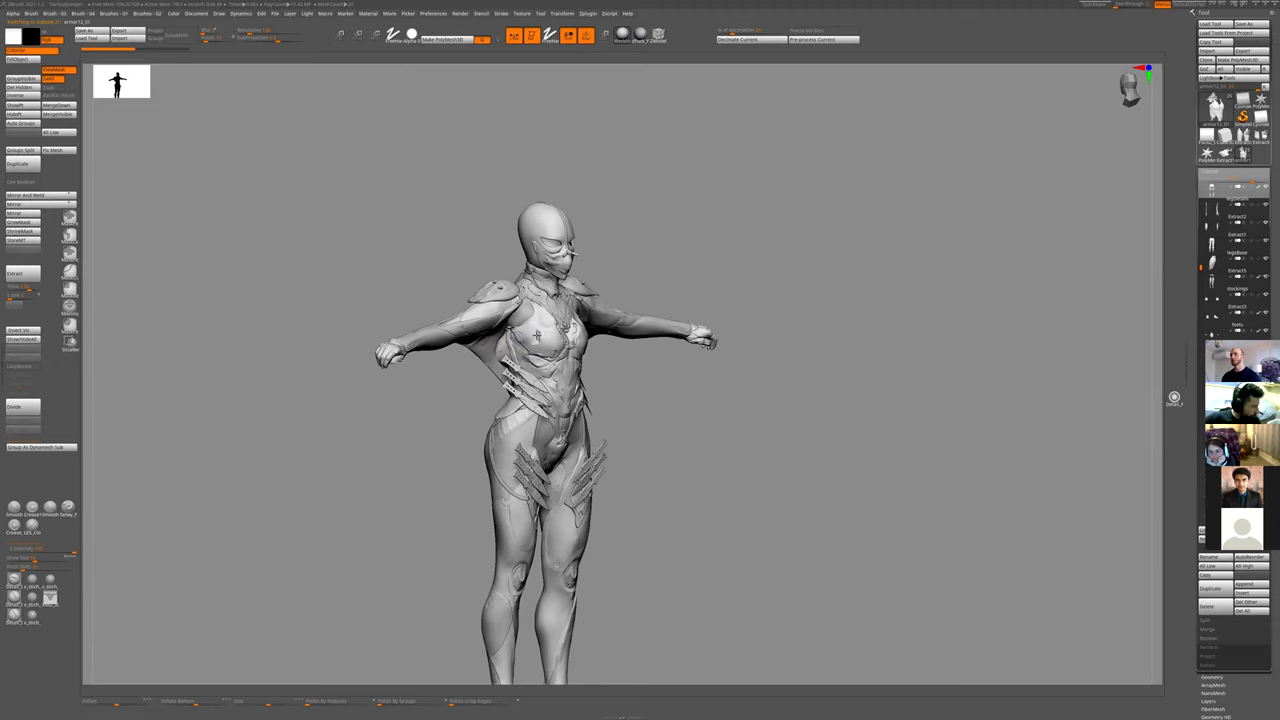
pyautogui.keyDown('shift'); pyautogui.moveTo(706, 402); pyautogui.dragTo(703, 408); pyautogui.keyUp('shift')
pyautogui.moveTo(676, 358)
pyautogui.keyDown('alt'); pyautogui.mouseDown()
pyautogui.moveTo(723, 281)
pyautogui.moveTo(737, 494)
pyautogui.moveTo(858, 405)
pyautogui.mouseUp(); pyautogui.keyUp('alt')
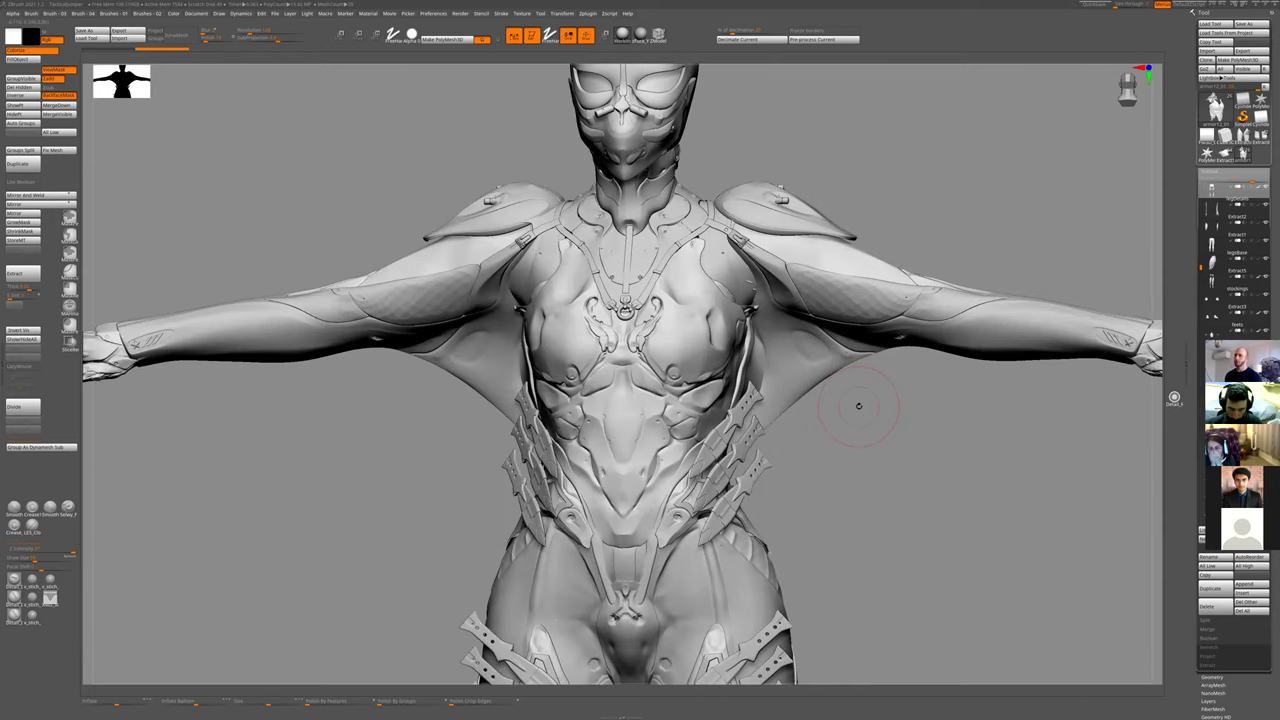
pyautogui.press('1')
pyautogui.click(776, 422)
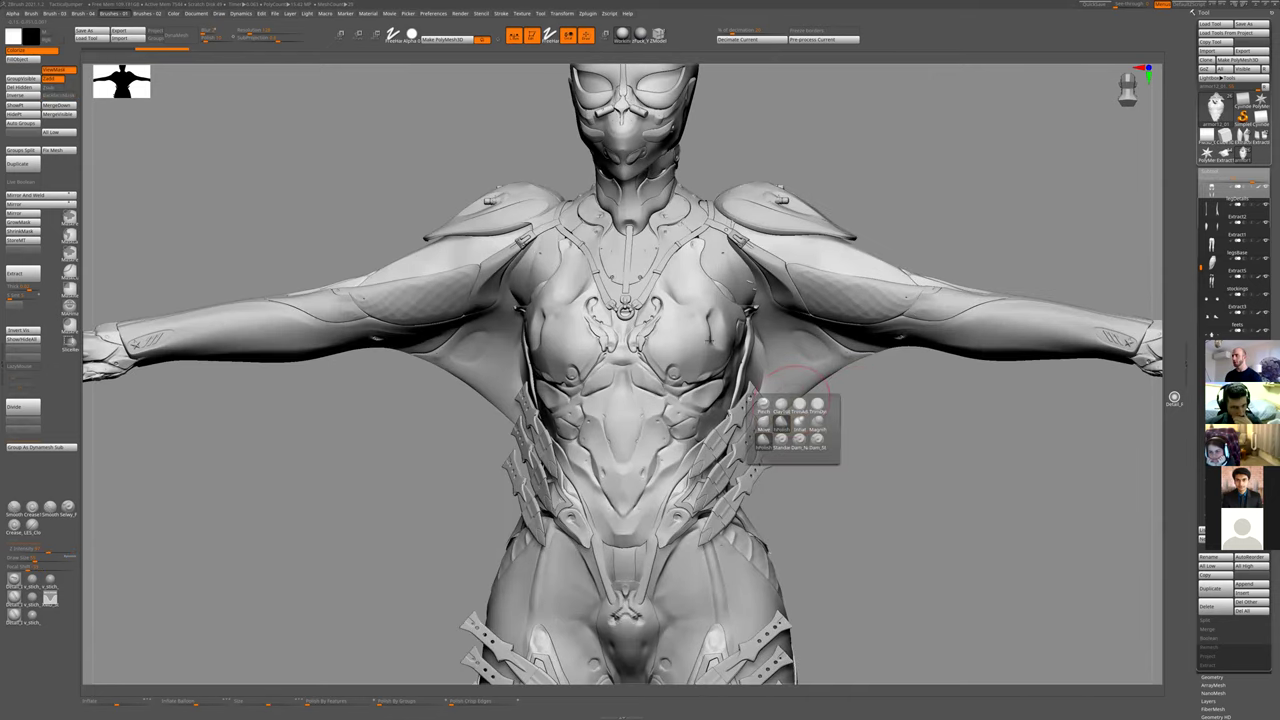
pyautogui.moveTo(711, 324); pyautogui.dragTo(720, 337)
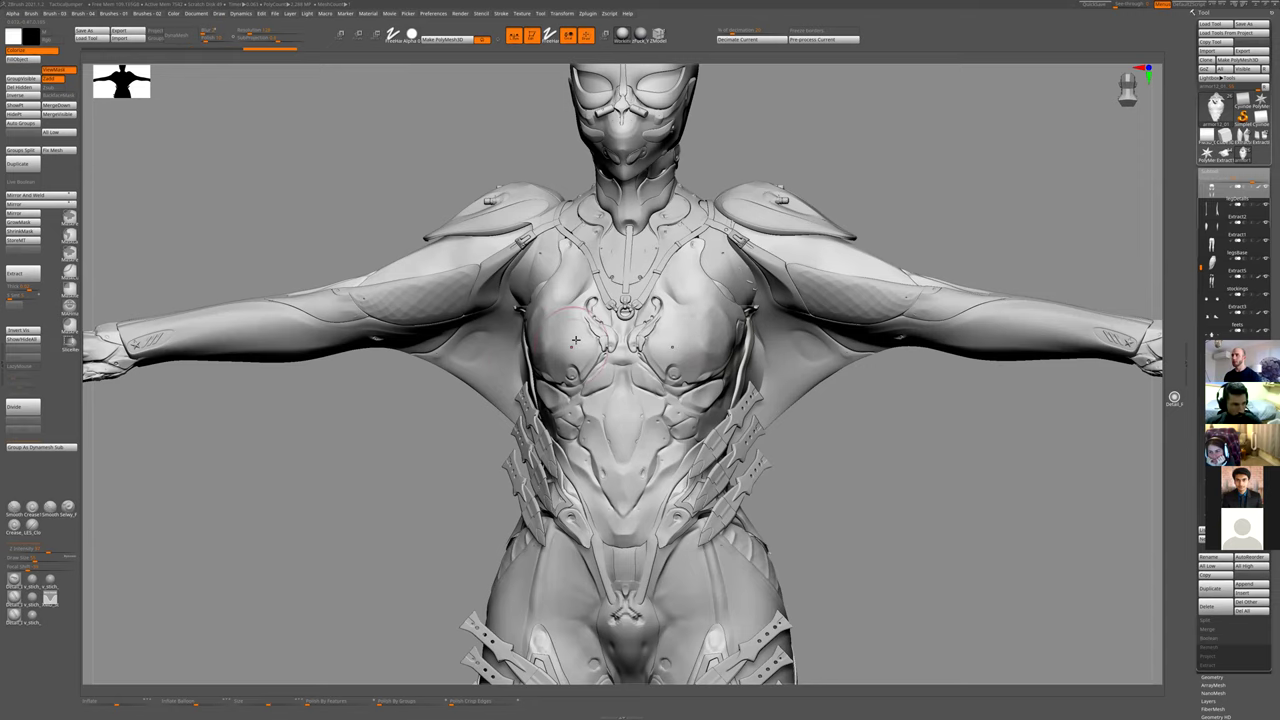
# - Examine the chest, helmet and shoulder armor from the front, side and above, making the helmet active on the way
pyautogui.press('f')
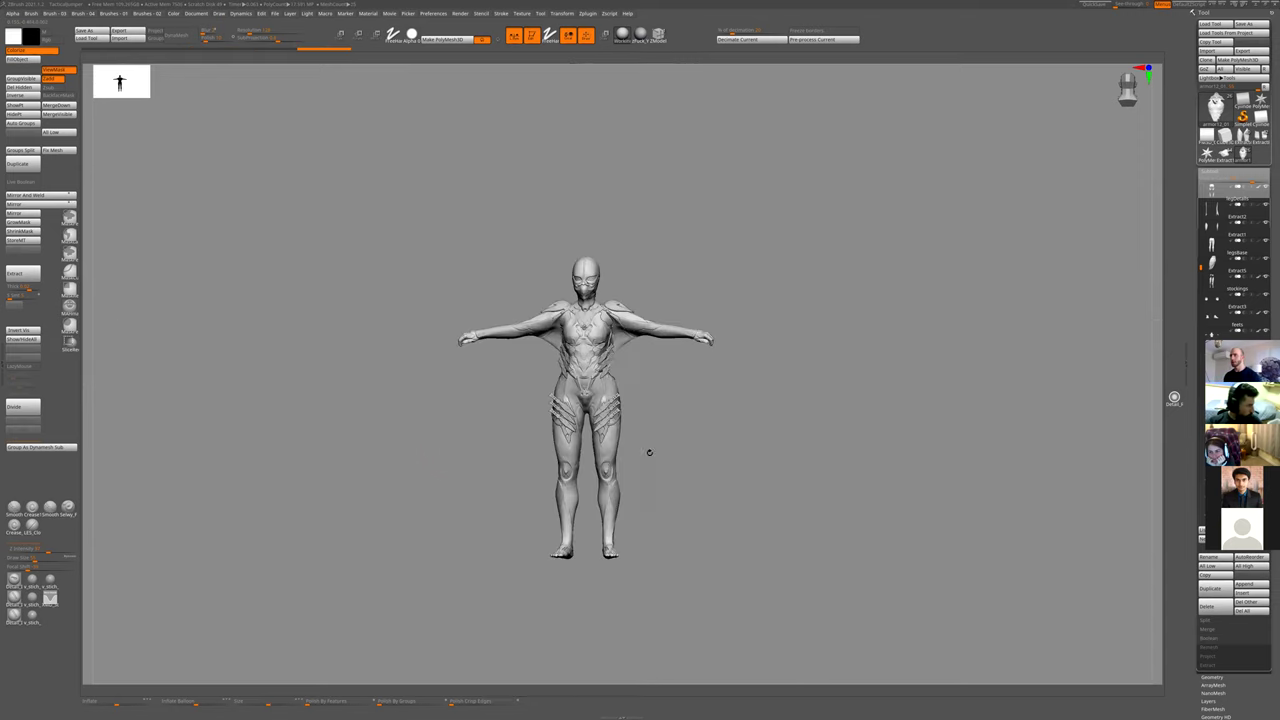
pyautogui.moveTo(707, 407); pyautogui.dragTo(540, 330)
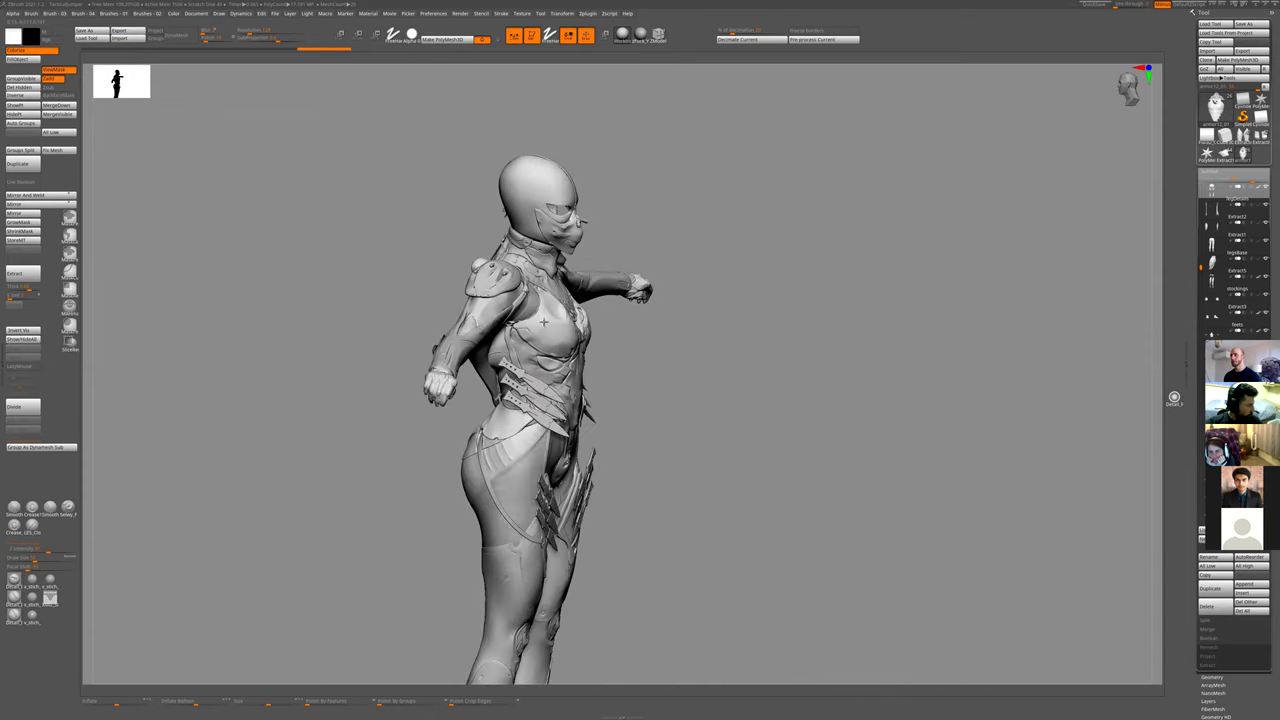
pyautogui.moveTo(618, 355); pyautogui.dragTo(557, 341)
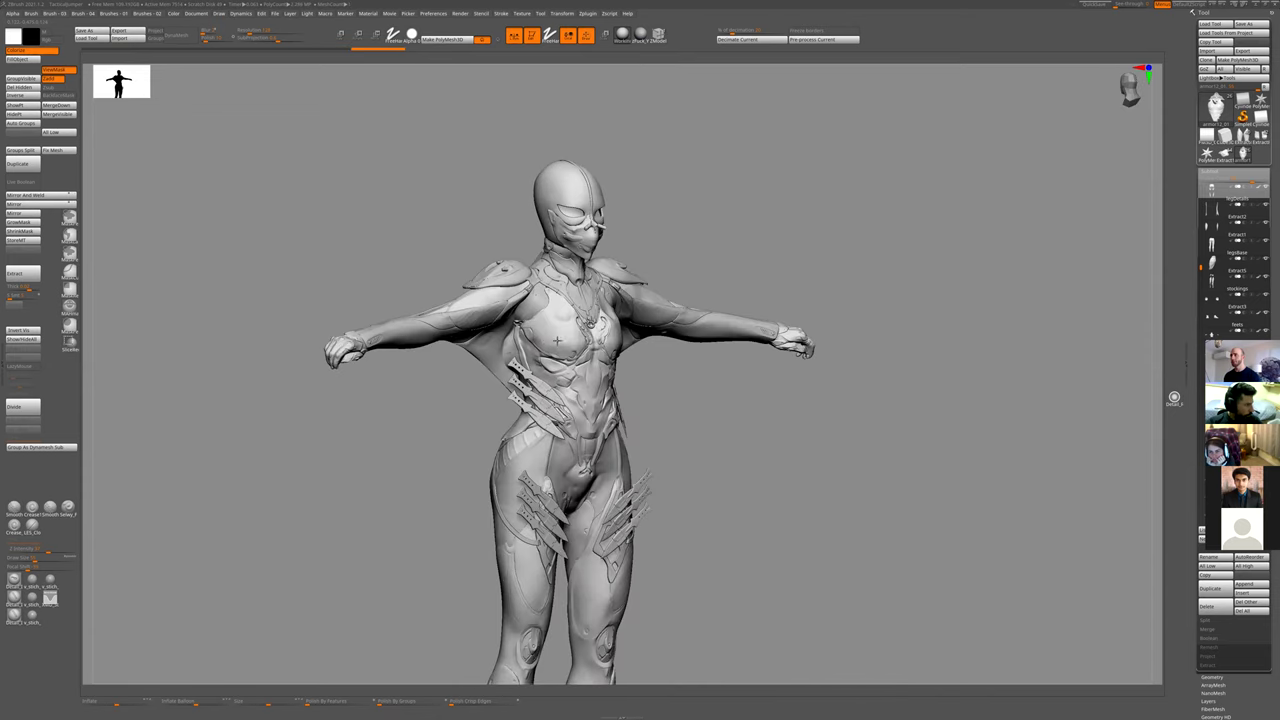
pyautogui.keyDown('alt'); pyautogui.moveTo(698, 370); pyautogui.dragTo(699, 359); pyautogui.keyUp('alt')
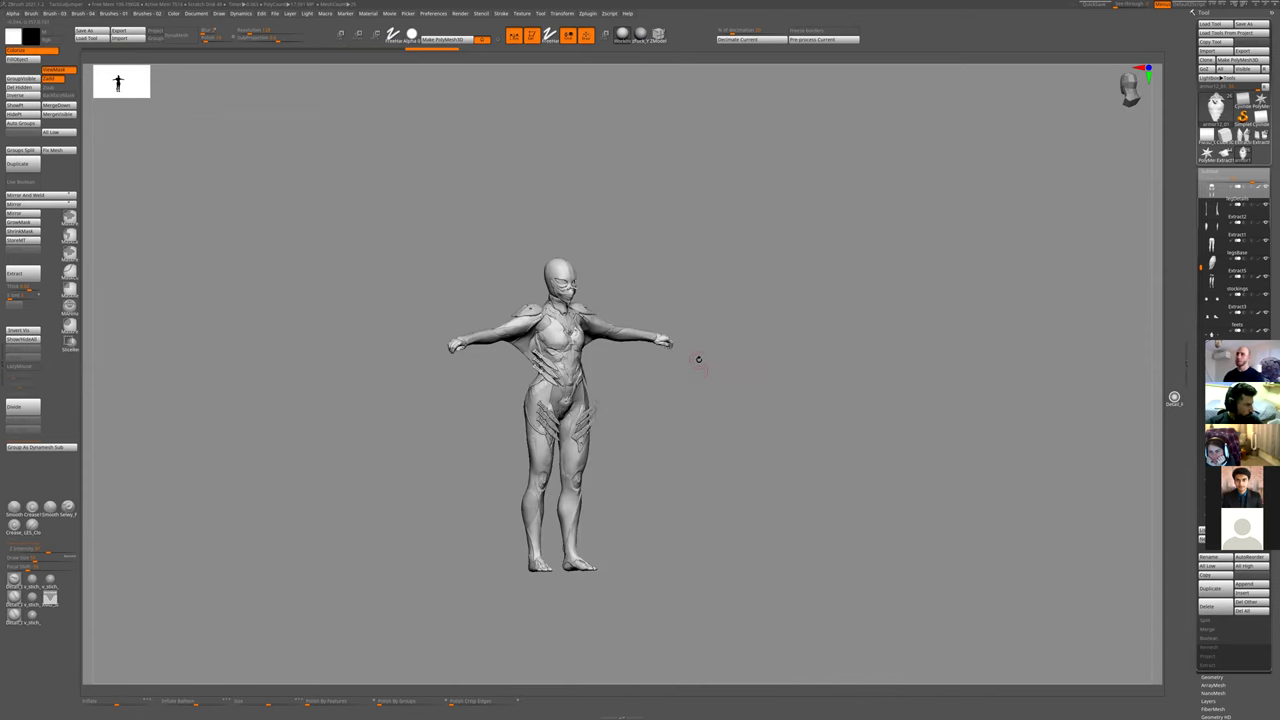
pyautogui.moveTo(612, 445)
pyautogui.keyDown('alt'); pyautogui.mouseDown()
pyautogui.moveTo(654, 537)
pyautogui.moveTo(660, 660)
pyautogui.mouseUp(); pyautogui.keyUp('alt')
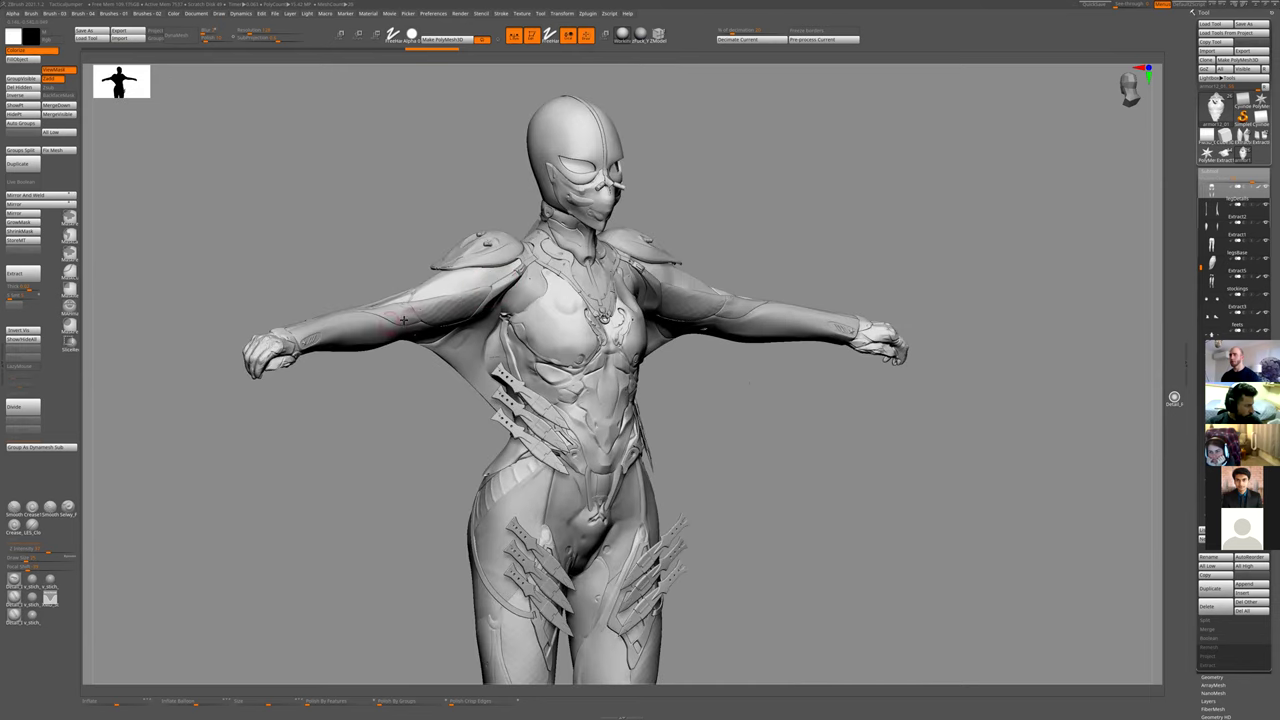
pyautogui.moveTo(745, 392); pyautogui.dragTo(732, 415)
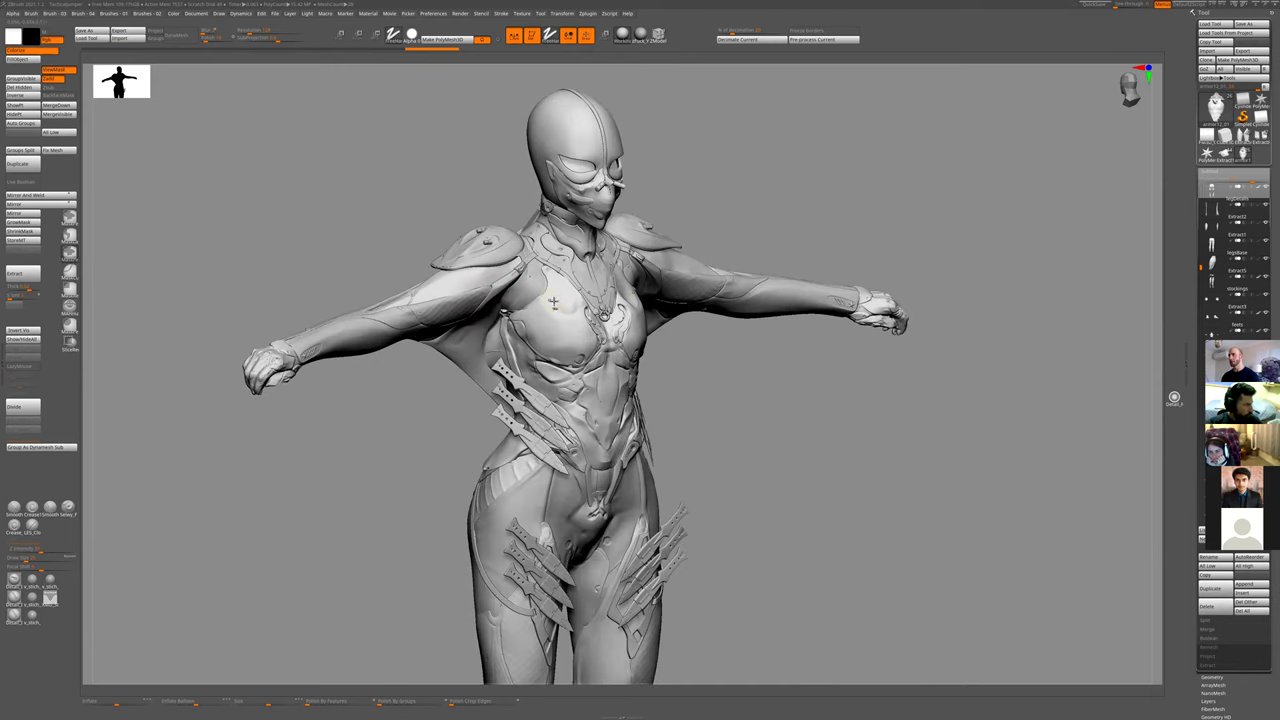
pyautogui.keyDown('alt'); pyautogui.click(559, 131); pyautogui.keyUp('alt')
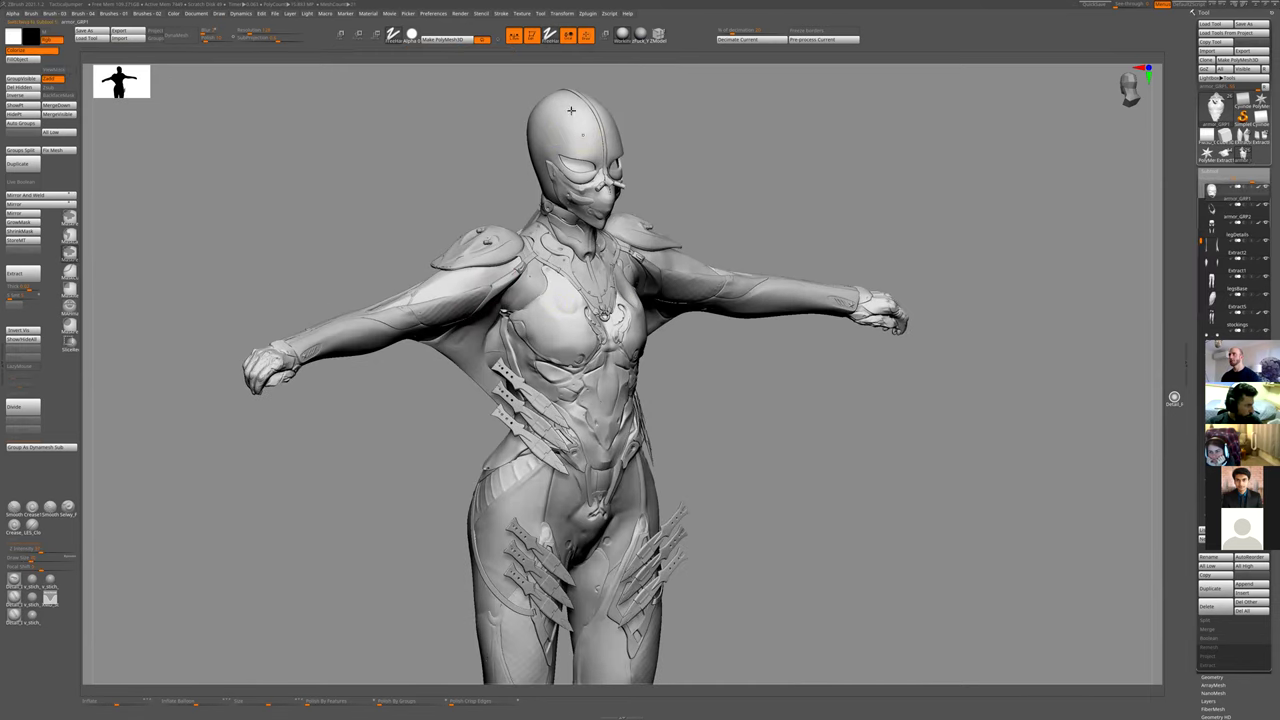
pyautogui.moveTo(495, 142); pyautogui.dragTo(583, 181)
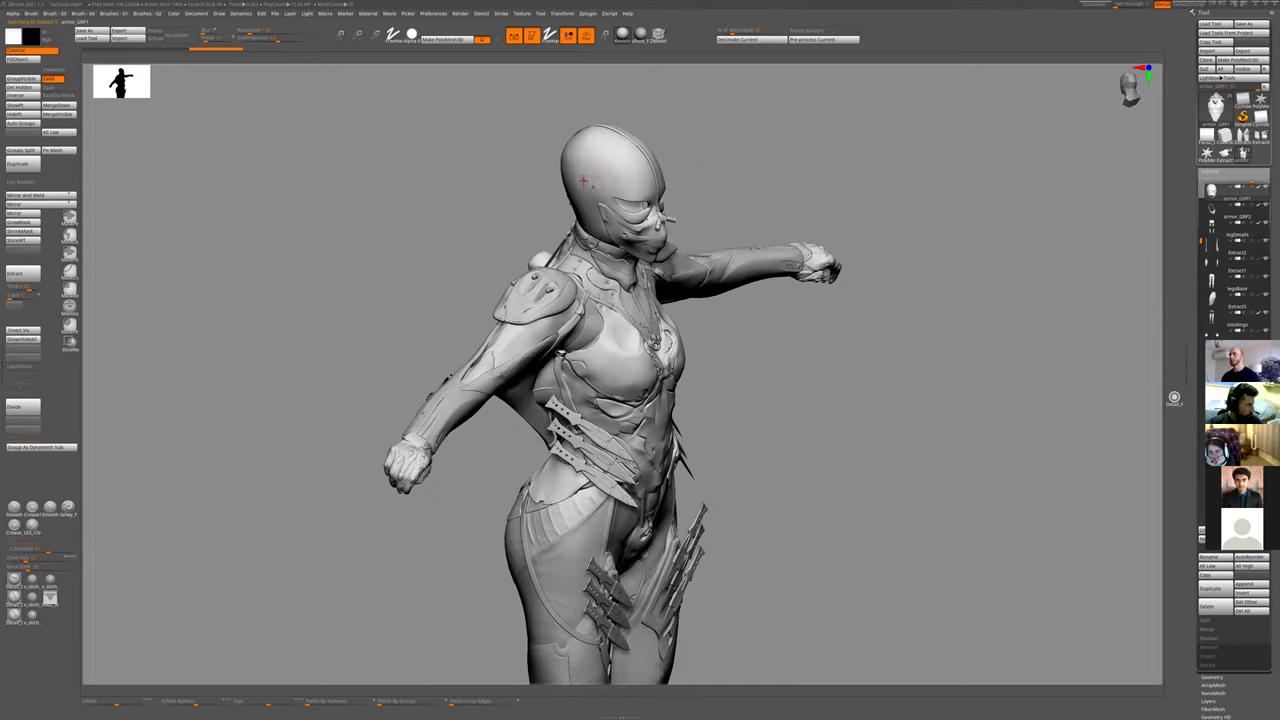
pyautogui.moveTo(717, 157); pyautogui.dragTo(392, 230)
pyautogui.moveTo(606, 209)
pyautogui.mouseDown()
pyautogui.moveTo(523, 174)
pyautogui.moveTo(505, 140)
pyautogui.moveTo(525, 168)
pyautogui.moveTo(611, 203)
pyautogui.moveTo(746, 430)
pyautogui.moveTo(714, 194)
pyautogui.moveTo(677, 246)
pyautogui.moveTo(594, 163)
pyautogui.mouseUp()
pyautogui.moveTo(710, 116); pyautogui.dragTo(718, 221)
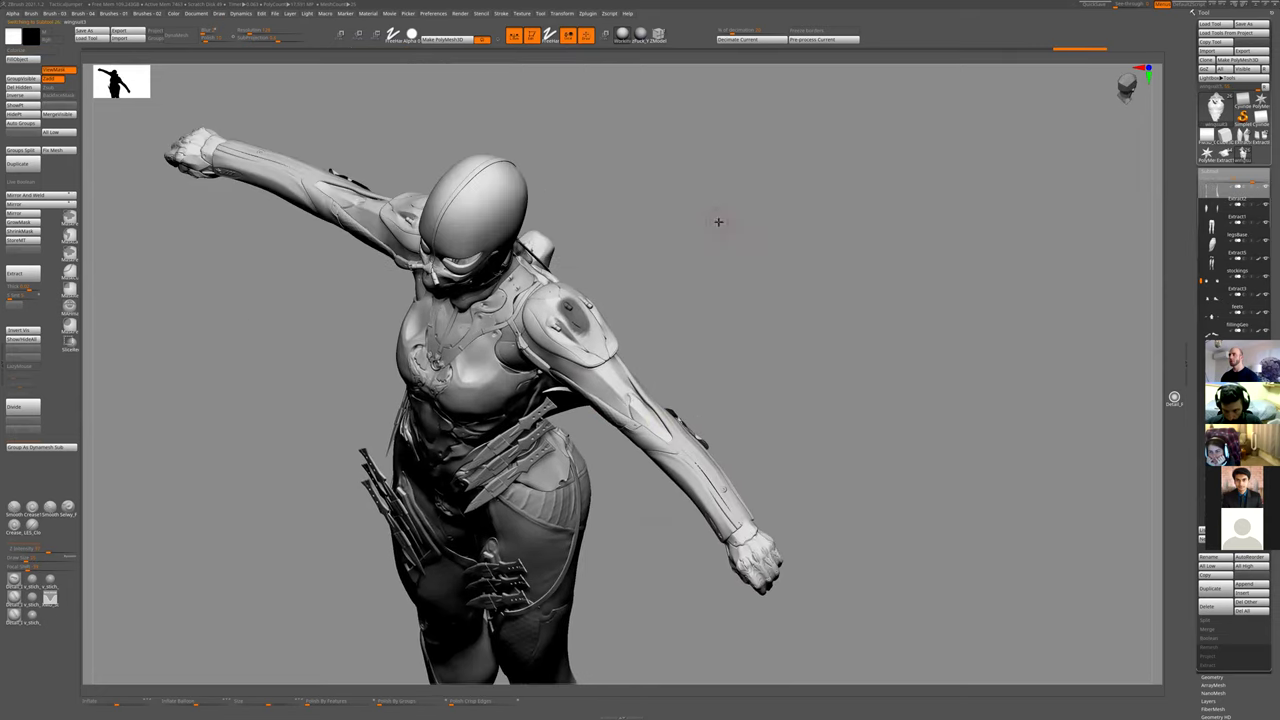
# - Isolate the helmet, pick a sculpting brush that uses LazyMouse and draw panel lines on the helmet shell
pyautogui.keyDown('alt'); pyautogui.moveTo(717, 275); pyautogui.dragTo(429, 169); pyautogui.keyUp('alt')
pyautogui.keyDown('alt'); pyautogui.click(429, 169); pyautogui.keyUp('alt')
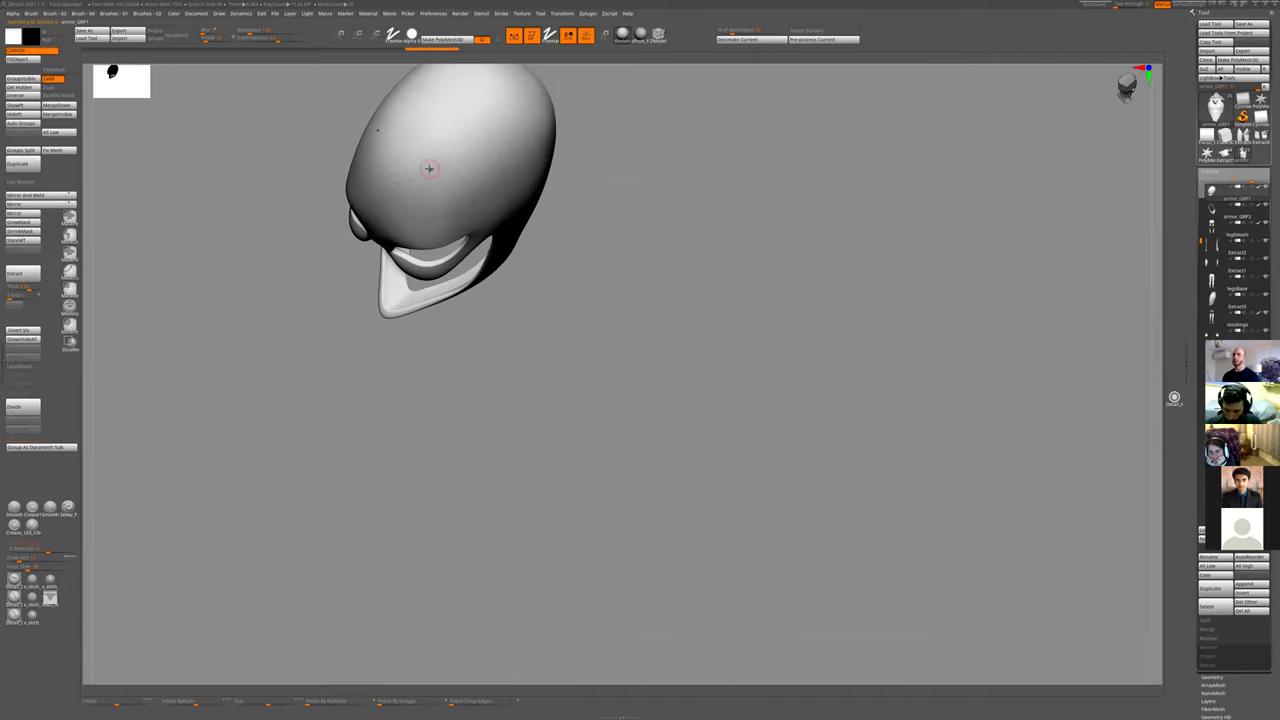
pyautogui.moveTo(597, 316)
pyautogui.mouseDown()
pyautogui.moveTo(597, 346)
pyautogui.moveTo(513, 327)
pyautogui.moveTo(697, 300)
pyautogui.moveTo(790, 318)
pyautogui.mouseUp()
pyautogui.press('1')
pyautogui.click(663, 400)
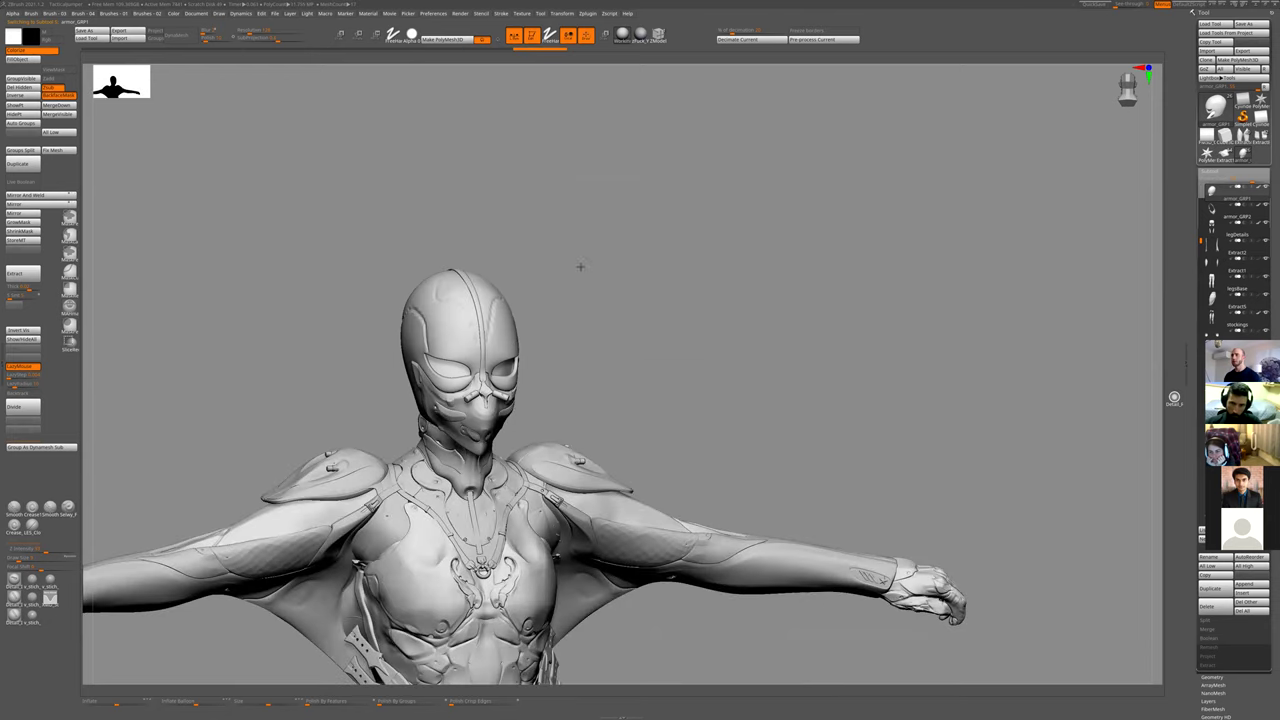
# - Examine the helmet's panel lines and the whole armored figure from behind, the side and the front, ending on the chest armor
pyautogui.moveTo(580, 266); pyautogui.dragTo(395, 340)
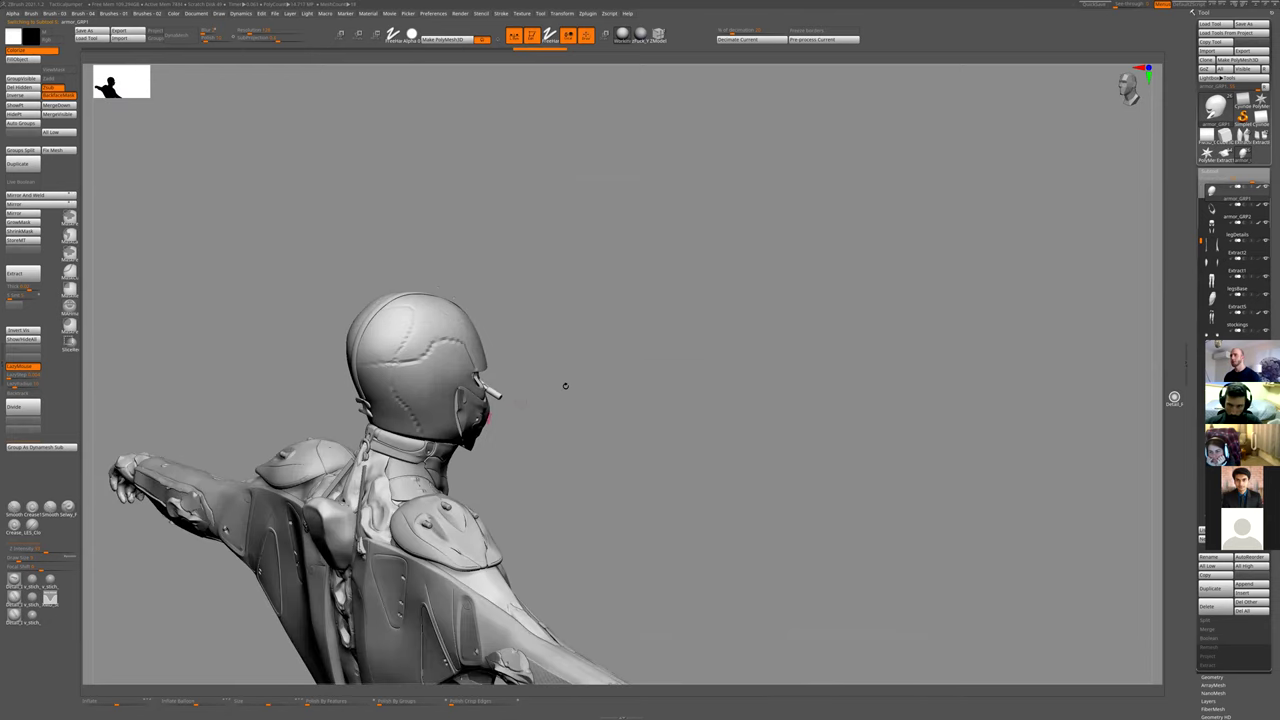
pyautogui.keyDown('alt'); pyautogui.moveTo(565, 386); pyautogui.dragTo(618, 380); pyautogui.keyUp('alt')
pyautogui.keyDown('alt'); pyautogui.moveTo(630, 279); pyautogui.dragTo(670, 200); pyautogui.keyUp('alt')
pyautogui.moveTo(670, 200); pyautogui.dragTo(580, 345)
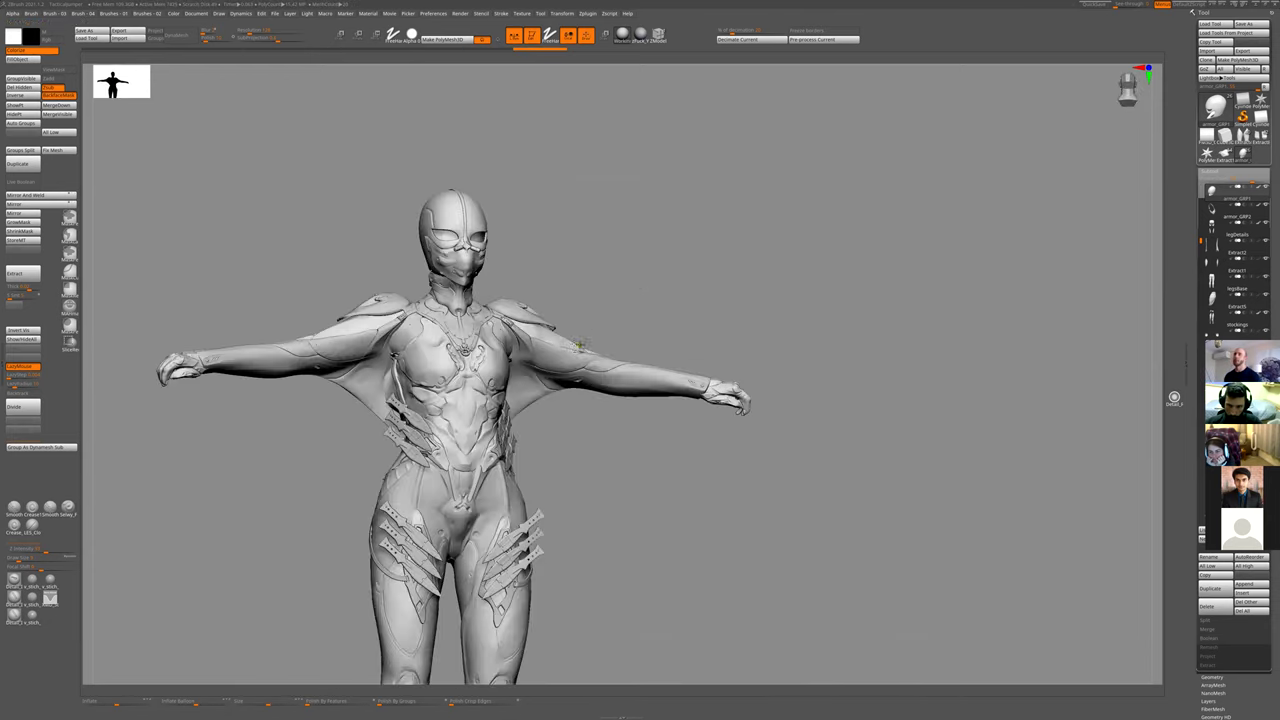
pyautogui.keyDown('alt'); pyautogui.moveTo(571, 271); pyautogui.dragTo(543, 269); pyautogui.keyUp('alt')
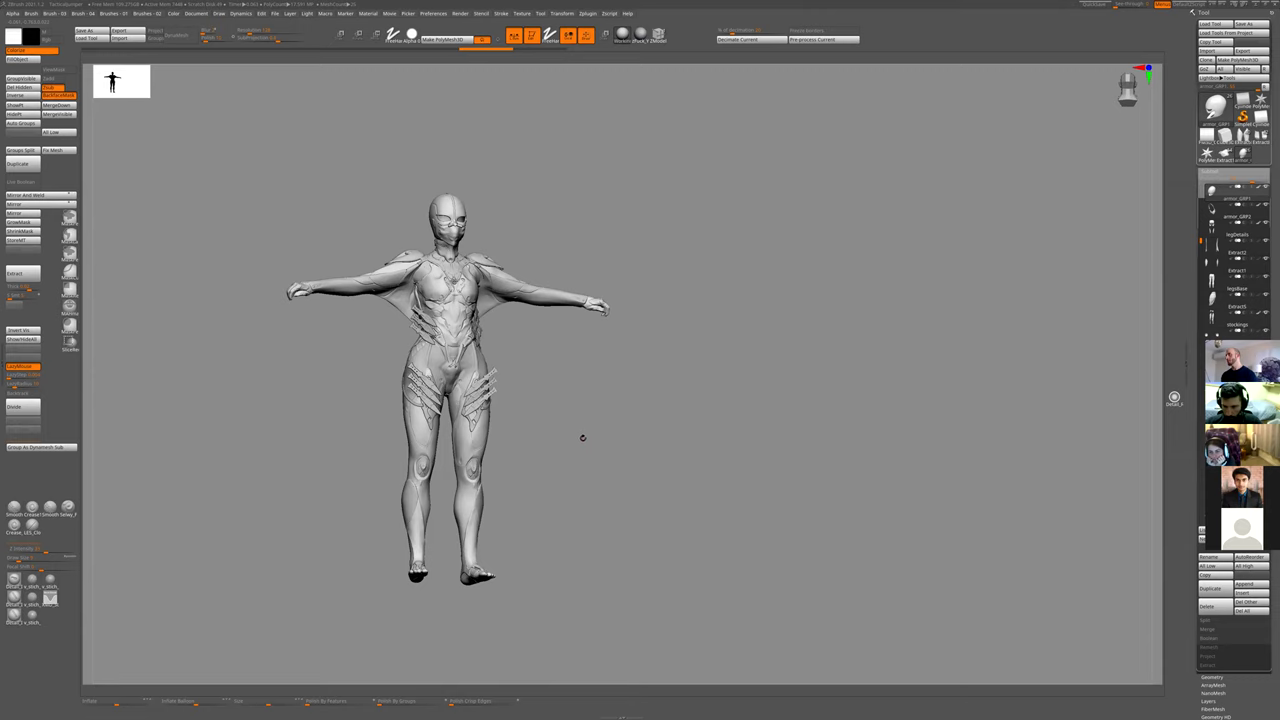
pyautogui.moveTo(556, 450); pyautogui.dragTo(559, 465)
pyautogui.hotkey('ctrl', 'shift', 'z')
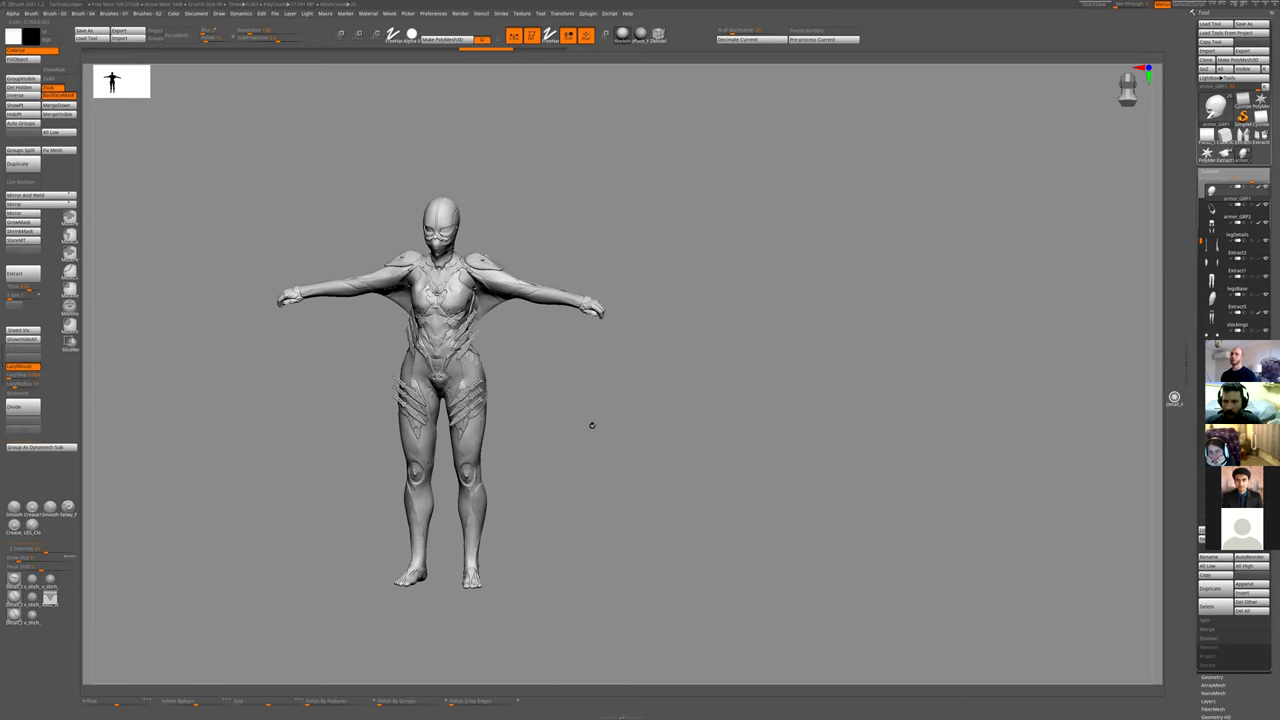
pyautogui.hotkey('ctrl', 'shift', 'z')
pyautogui.moveTo(585, 464)
pyautogui.mouseDown()
pyautogui.moveTo(631, 463)
pyautogui.moveTo(507, 497)
pyautogui.moveTo(576, 474)
pyautogui.mouseUp()
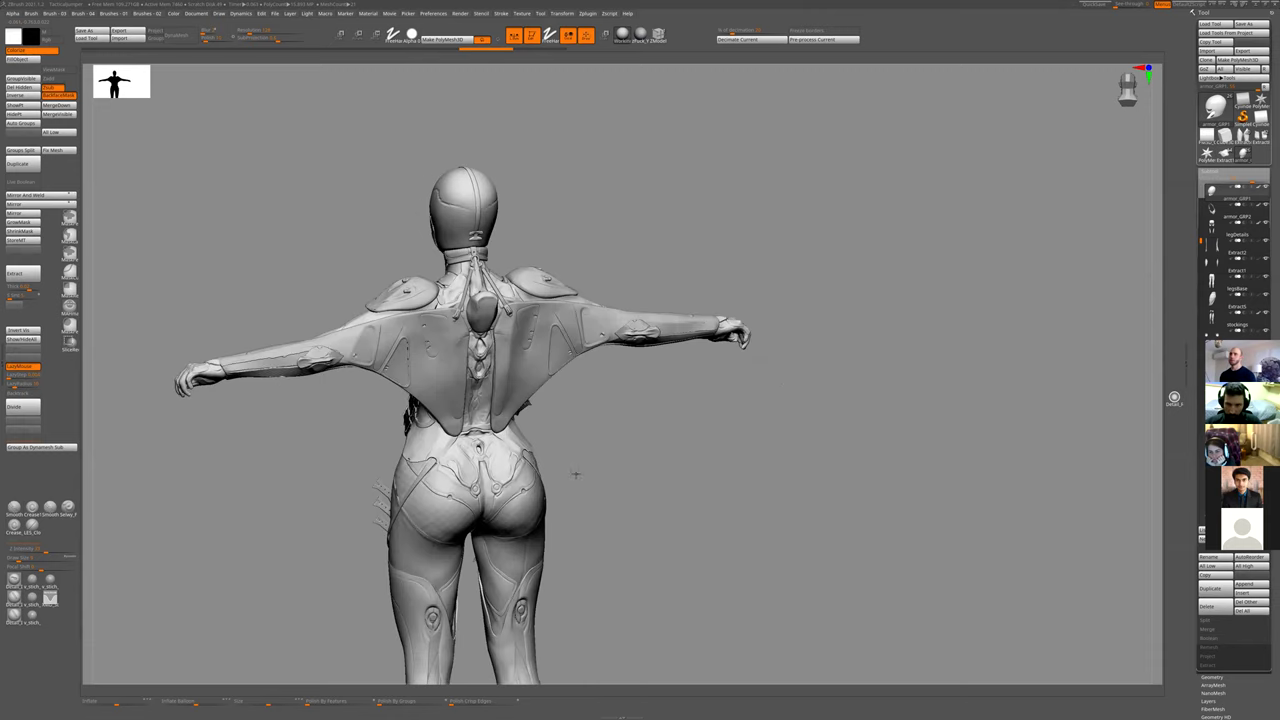
pyautogui.moveTo(629, 430); pyautogui.dragTo(453, 355)
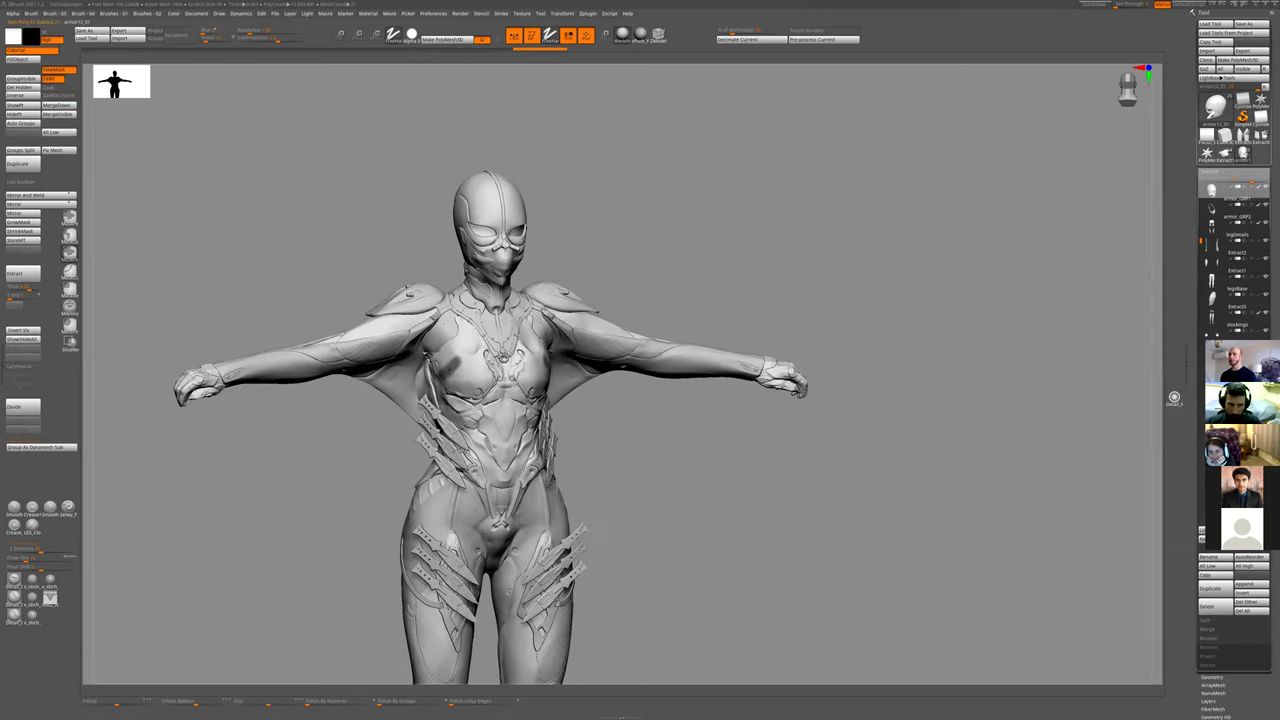
# - Clear the mask on the breastplate and examine the whole armored figure from the front and side
pyautogui.keyDown('ctrl'); pyautogui.moveTo(655, 453); pyautogui.dragTo(606, 528); pyautogui.keyUp('ctrl')
pyautogui.keyDown('alt'); pyautogui.moveTo(586, 446); pyautogui.dragTo(586, 193); pyautogui.keyUp('alt')
pyautogui.keyDown('alt'); pyautogui.moveTo(460, 375); pyautogui.dragTo(471, 484, button='right'); pyautogui.keyUp('alt')
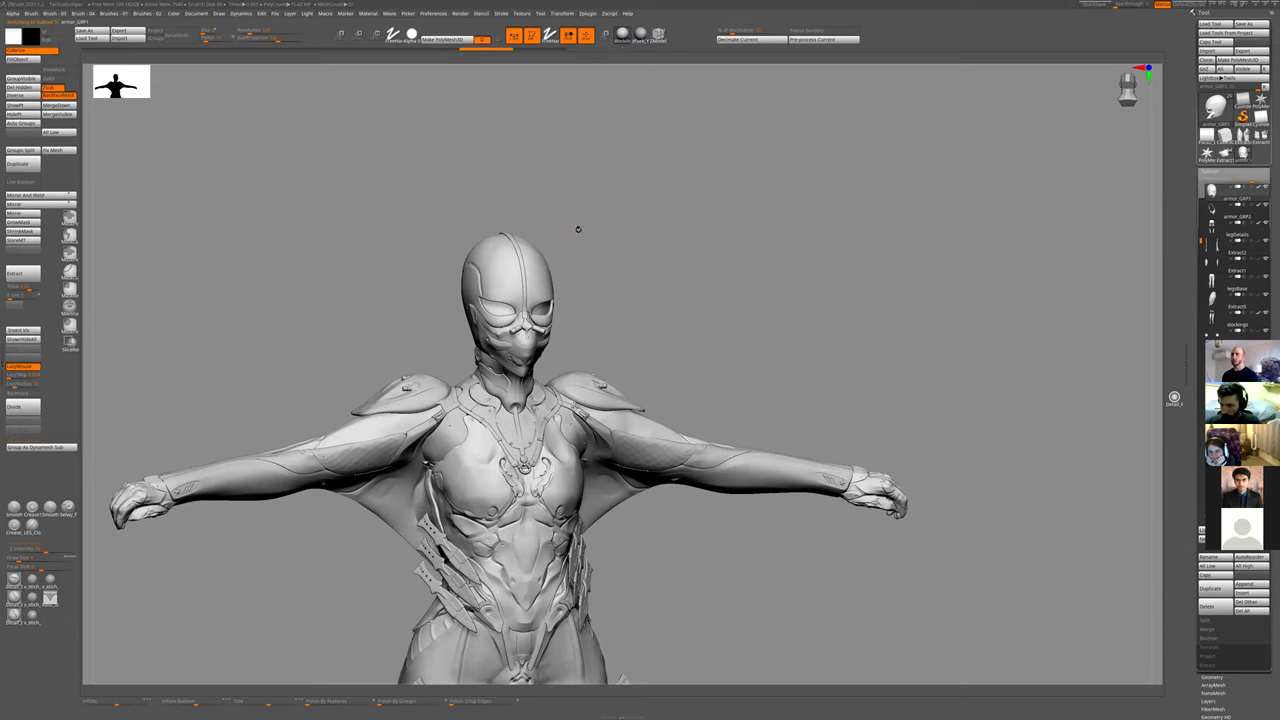
pyautogui.moveTo(372, 400); pyautogui.dragTo(464, 419, button='right')
pyautogui.keyDown('ctrl'); pyautogui.moveTo(621, 287); pyautogui.dragTo(622, 502, button='right'); pyautogui.keyUp('ctrl')
pyautogui.moveTo(647, 490)
pyautogui.mouseDown()
pyautogui.moveTo(640, 394)
pyautogui.moveTo(694, 340)
pyautogui.moveTo(627, 423)
pyautogui.moveTo(510, 310)
pyautogui.mouseUp()
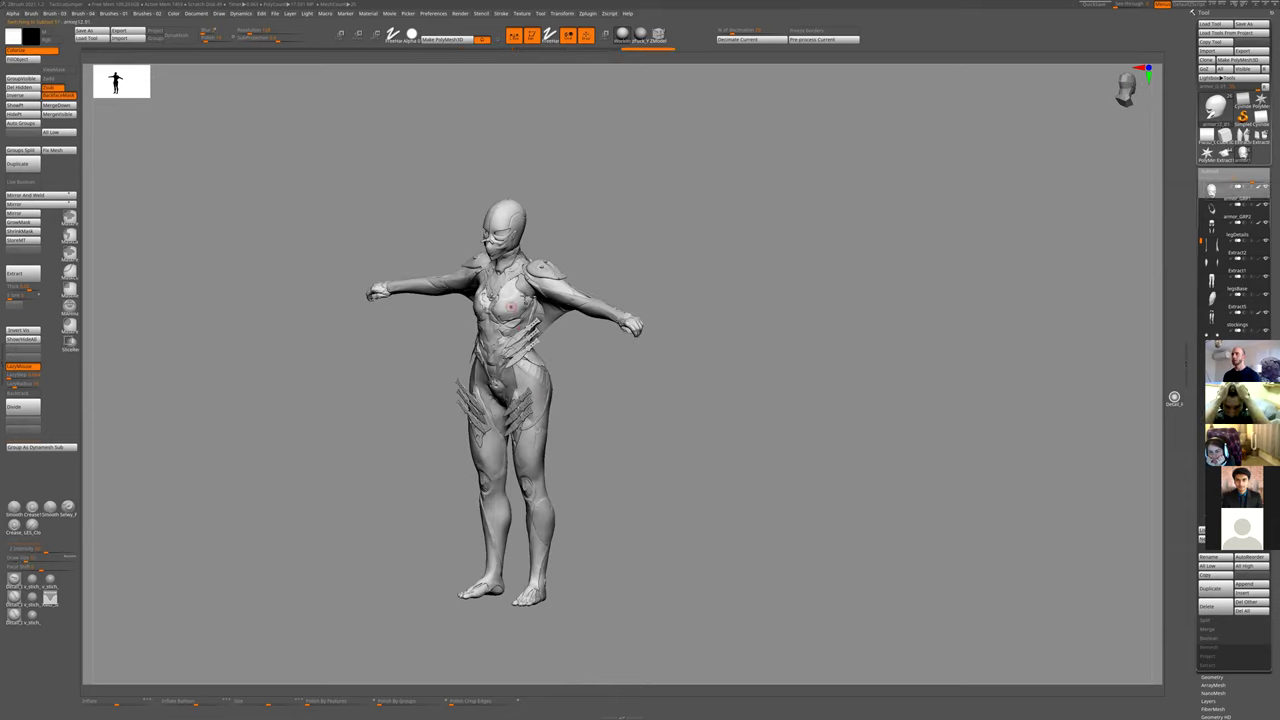
pyautogui.moveTo(643, 386); pyautogui.dragTo(626, 389)
# - Redo the recent changes and mark spots on the leg parts from behind with a temporary mask
pyautogui.hotkey('ctrl', 'shift', 'z')
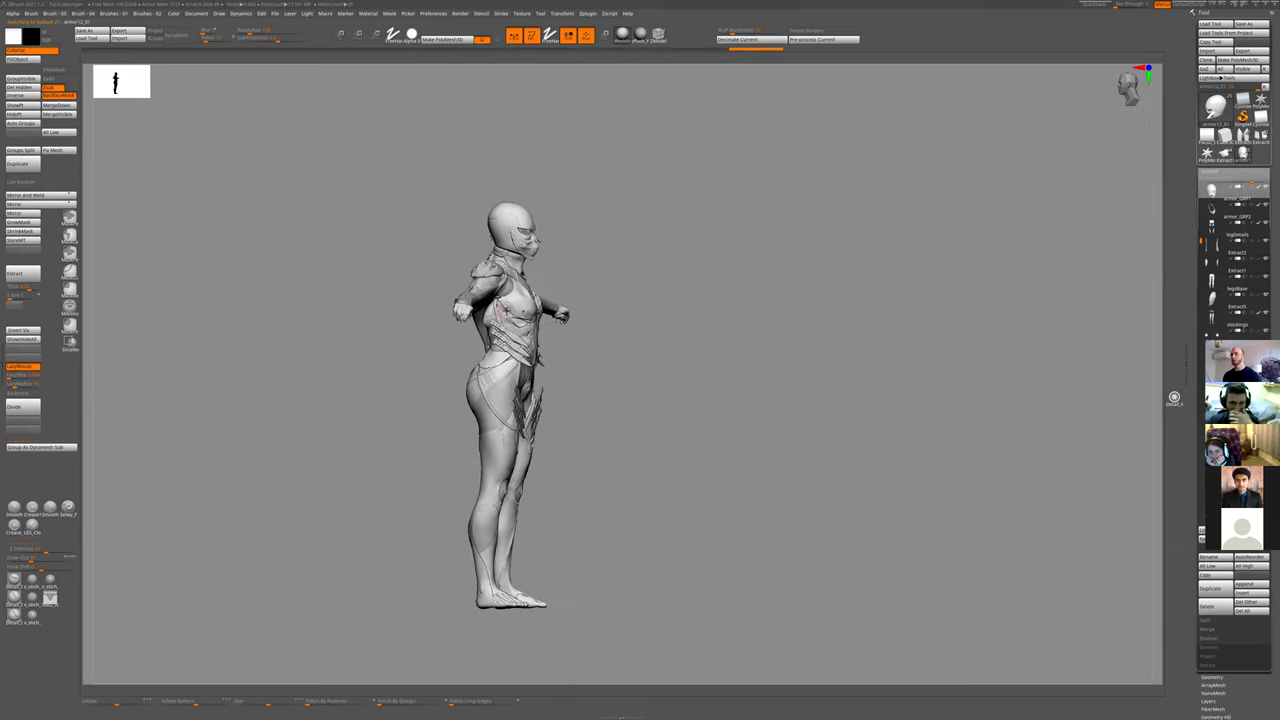
pyautogui.hotkey('ctrl', 'shift', 'z')
pyautogui.moveTo(691, 322)
pyautogui.keyDown('shift'); pyautogui.mouseDown()
pyautogui.moveTo(645, 400)
pyautogui.moveTo(505, 395)
pyautogui.mouseUp(); pyautogui.keyUp('shift')
pyautogui.hotkey('ctrl', 'shift', 'z')
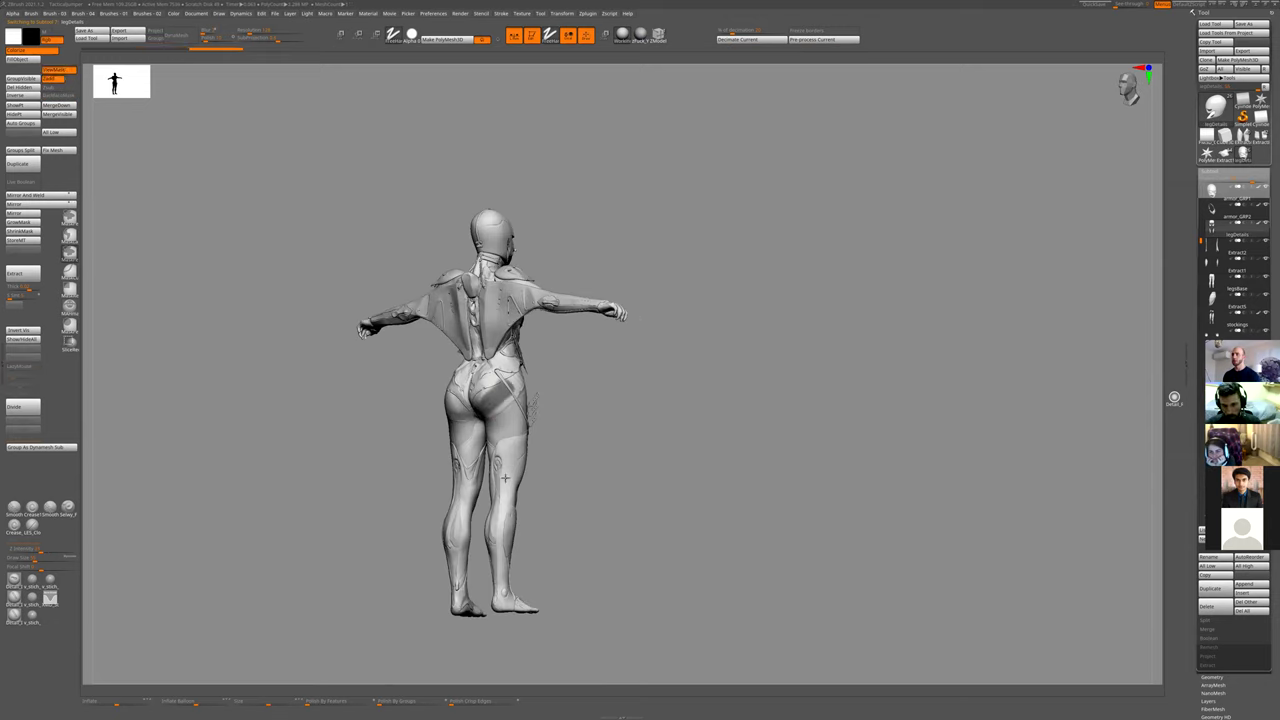
pyautogui.keyDown('ctrl'); pyautogui.moveTo(510, 459); pyautogui.dragTo(505, 490); pyautogui.keyUp('ctrl')
pyautogui.moveTo(606, 538)
pyautogui.mouseDown()
pyautogui.moveTo(549, 537)
pyautogui.moveTo(640, 494)
pyautogui.moveTo(643, 471)
pyautogui.moveTo(627, 466)
pyautogui.mouseUp()
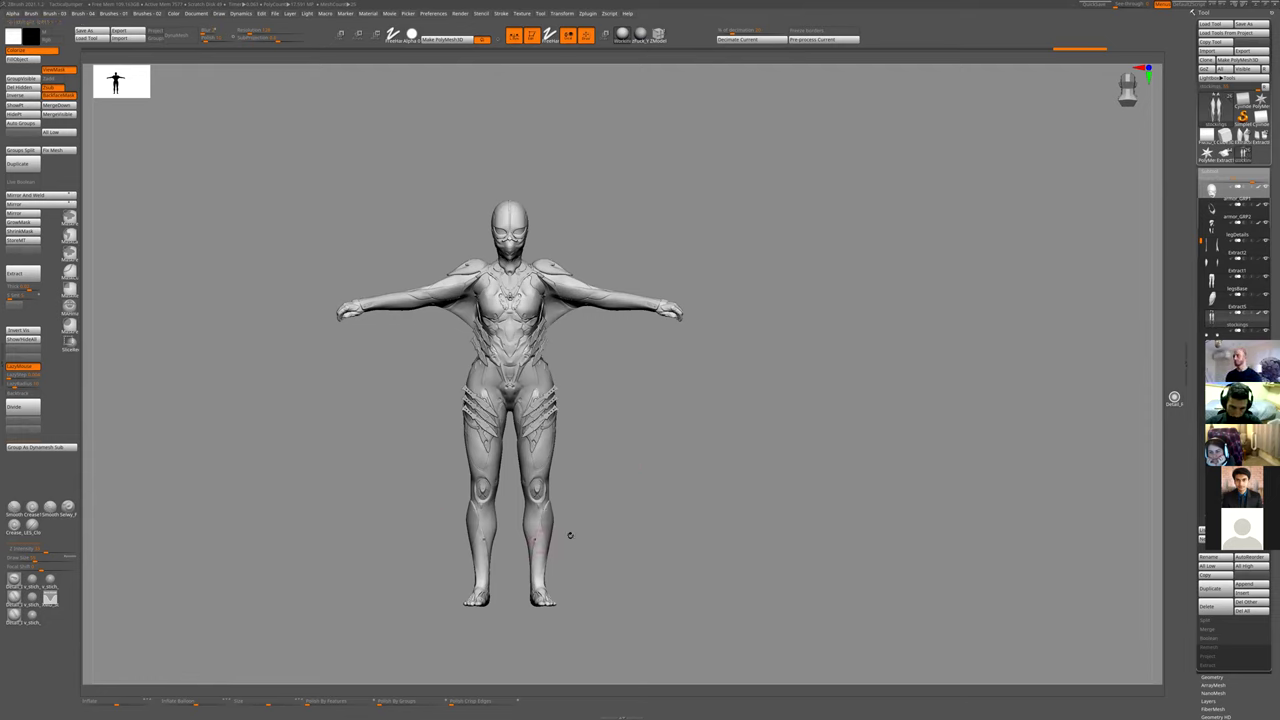
# - Examine the whole figure from the front, the helmet from both sides, and the wing panels from behind
pyautogui.keyDown('alt'); pyautogui.moveTo(663, 480); pyautogui.dragTo(705, 461); pyautogui.keyUp('alt')
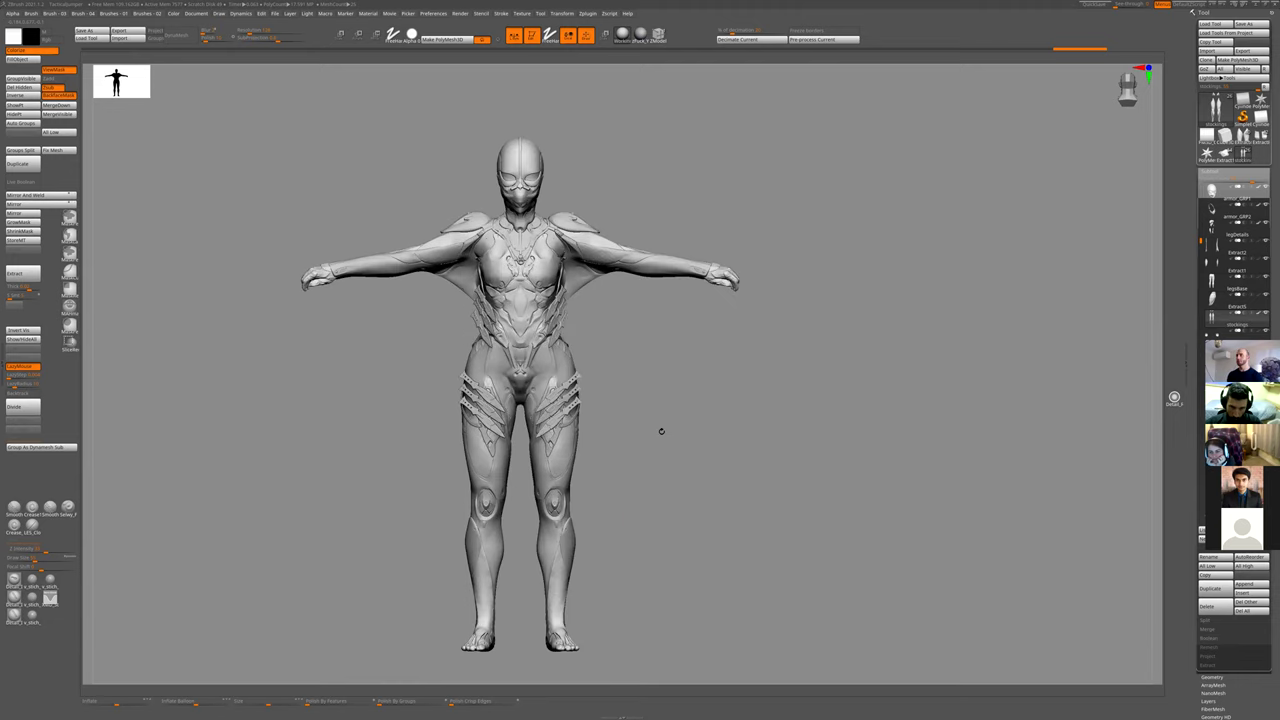
pyautogui.keyDown('ctrl'); pyautogui.moveTo(654, 417); pyautogui.dragTo(620, 358, button='right'); pyautogui.keyUp('ctrl')
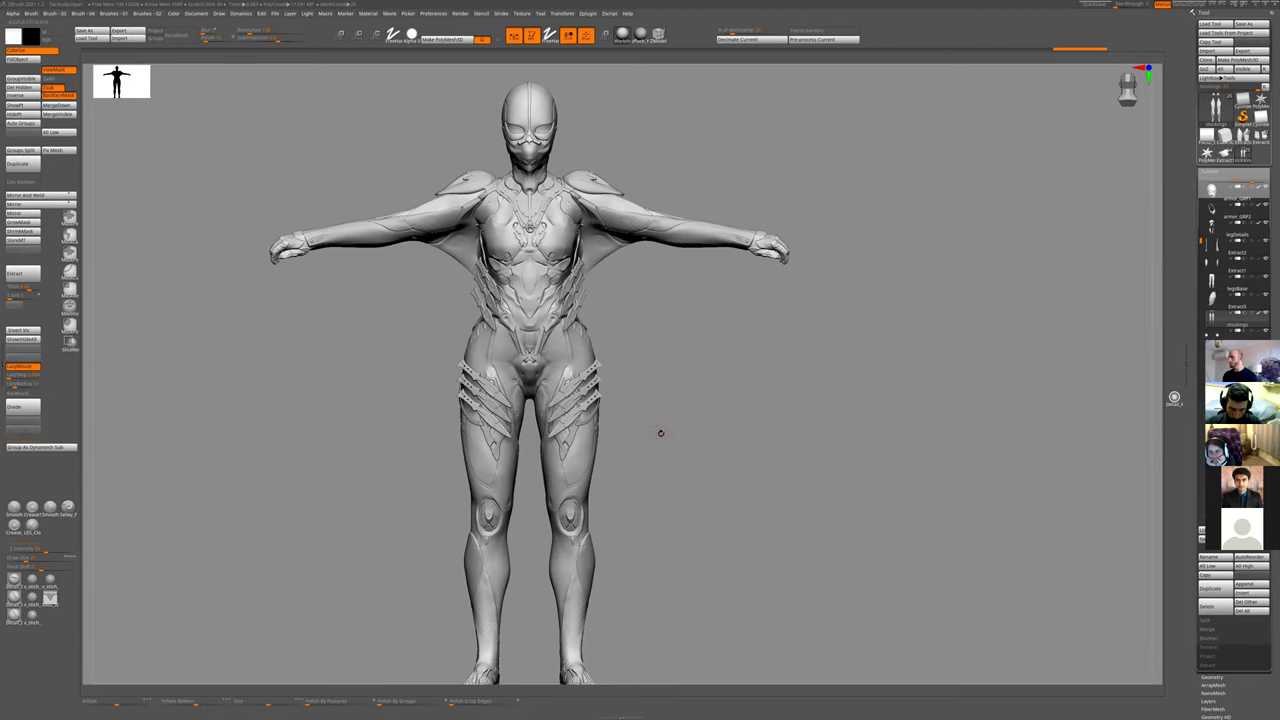
pyautogui.moveTo(685, 412); pyautogui.dragTo(661, 383, button='right')
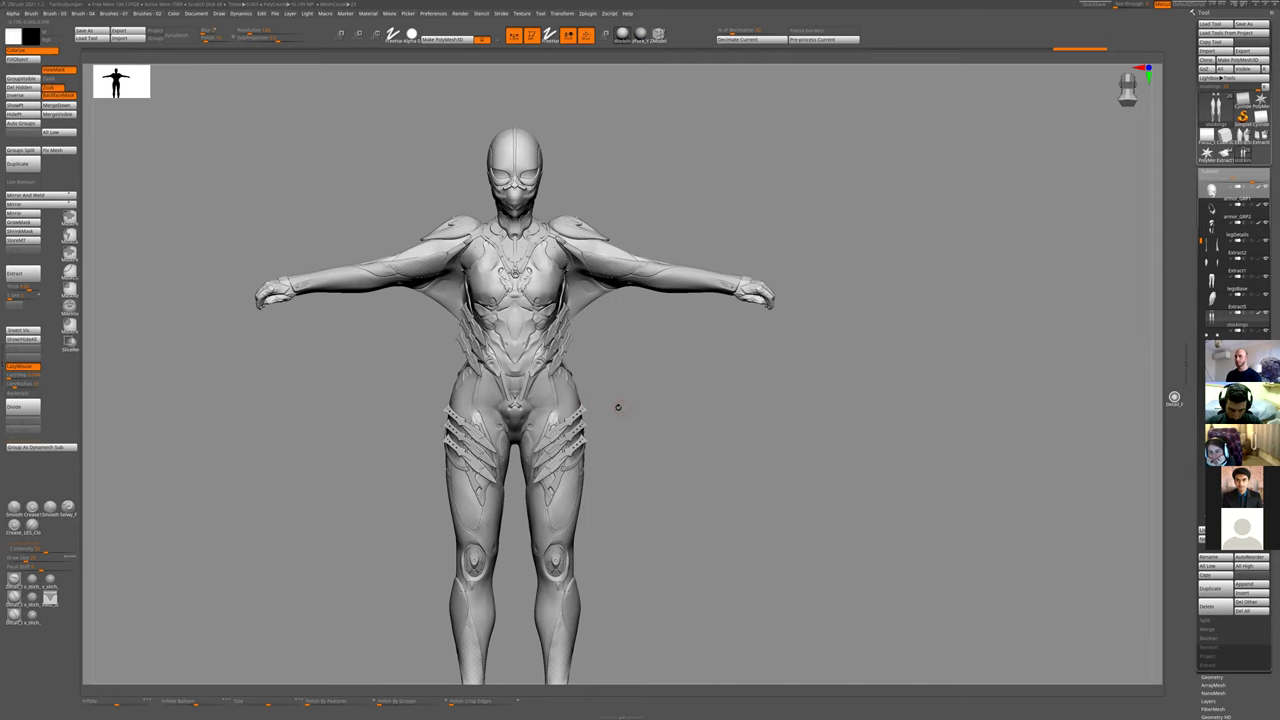
pyautogui.keyDown('alt'); pyautogui.moveTo(692, 388); pyautogui.dragTo(686, 451); pyautogui.keyUp('alt')
pyautogui.keyDown('alt'); pyautogui.moveTo(669, 514); pyautogui.dragTo(826, 357); pyautogui.keyUp('alt')
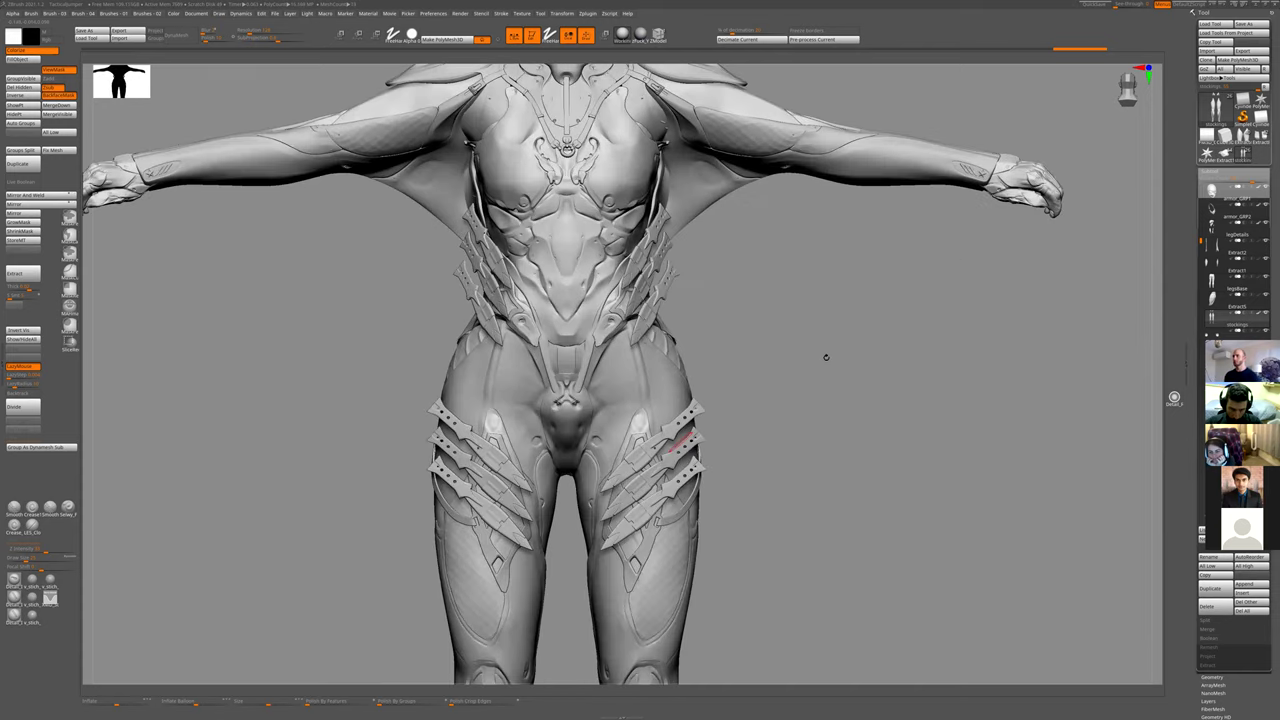
pyautogui.keyDown('alt'); pyautogui.moveTo(737, 257); pyautogui.dragTo(737, 374); pyautogui.keyUp('alt')
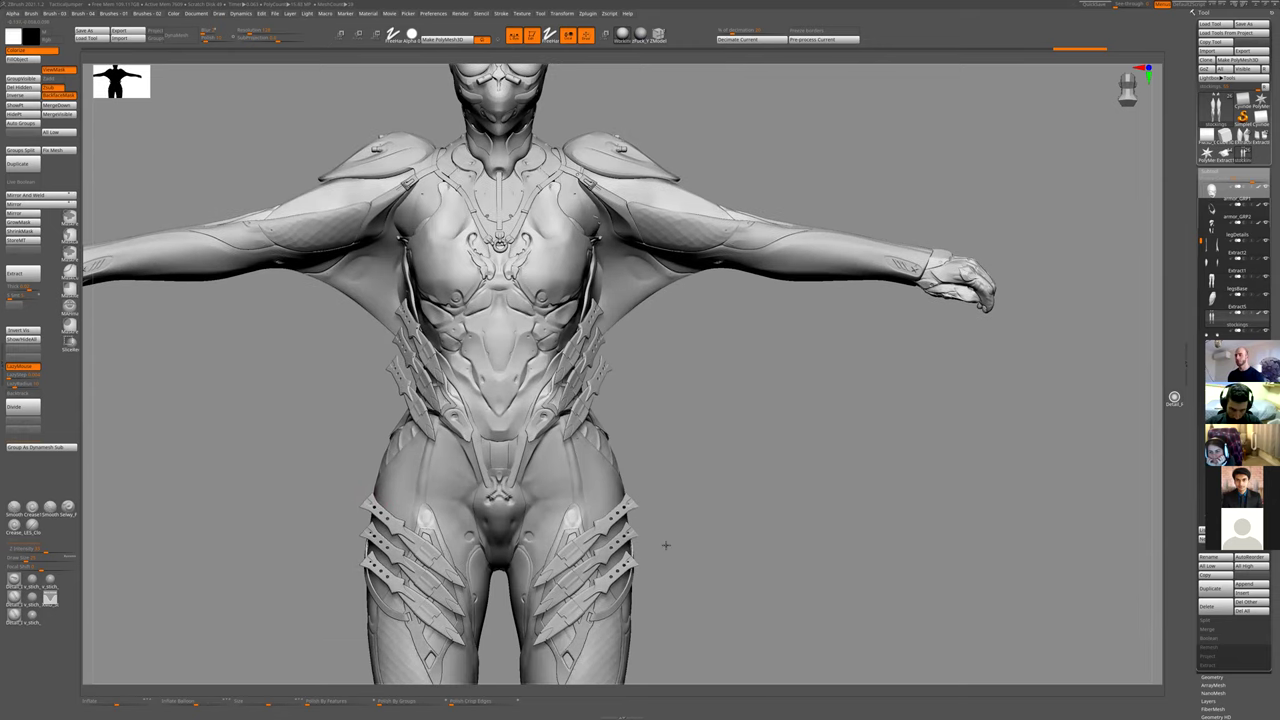
pyautogui.keyDown('alt'); pyautogui.moveTo(666, 543); pyautogui.dragTo(692, 323); pyautogui.keyUp('alt')
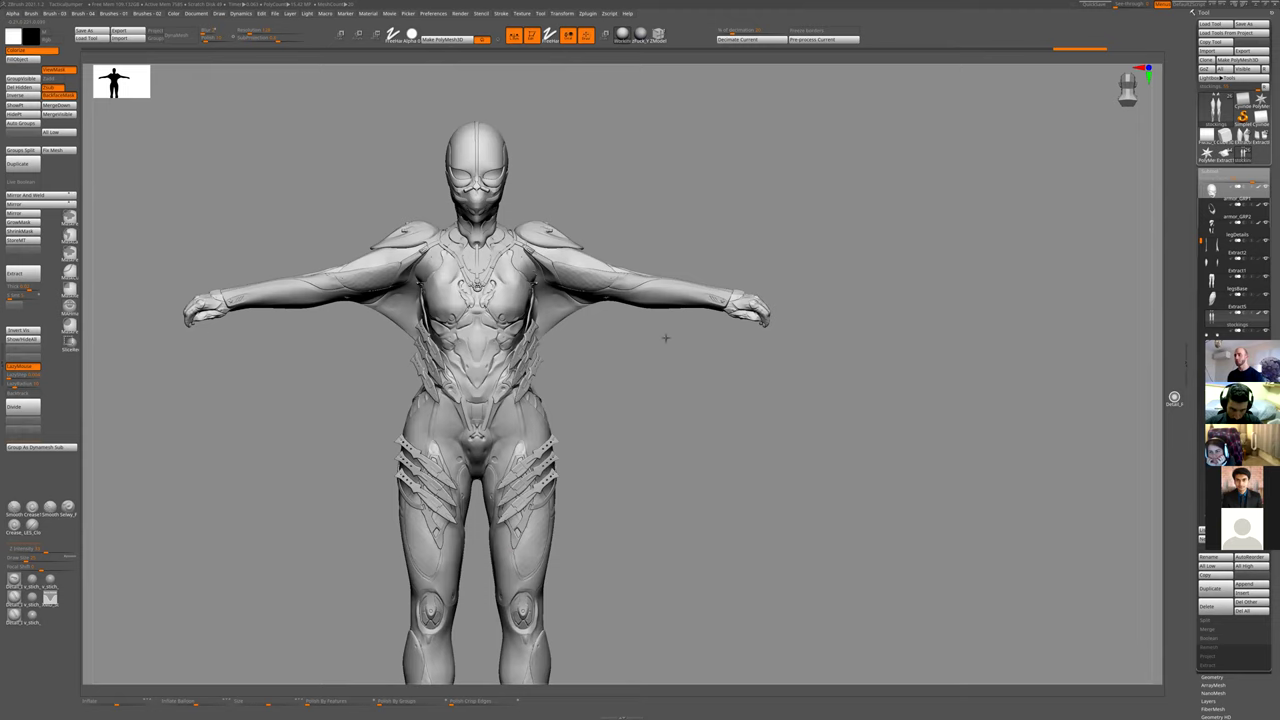
pyautogui.keyDown('alt'); pyautogui.moveTo(677, 556); pyautogui.dragTo(600, 622); pyautogui.keyUp('alt')
pyautogui.keyDown('alt'); pyautogui.moveTo(711, 231); pyautogui.dragTo(745, 159); pyautogui.keyUp('alt')
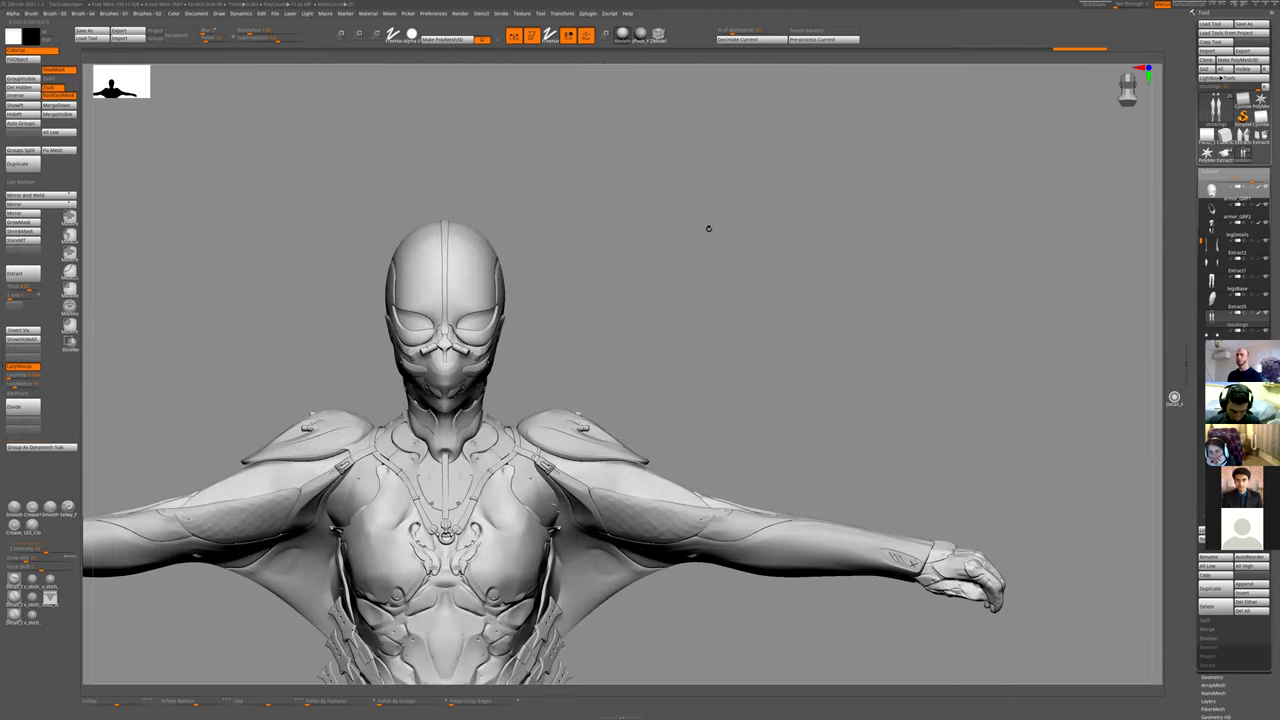
pyautogui.keyDown('alt'); pyautogui.moveTo(709, 371); pyautogui.dragTo(628, 314); pyautogui.keyUp('alt')
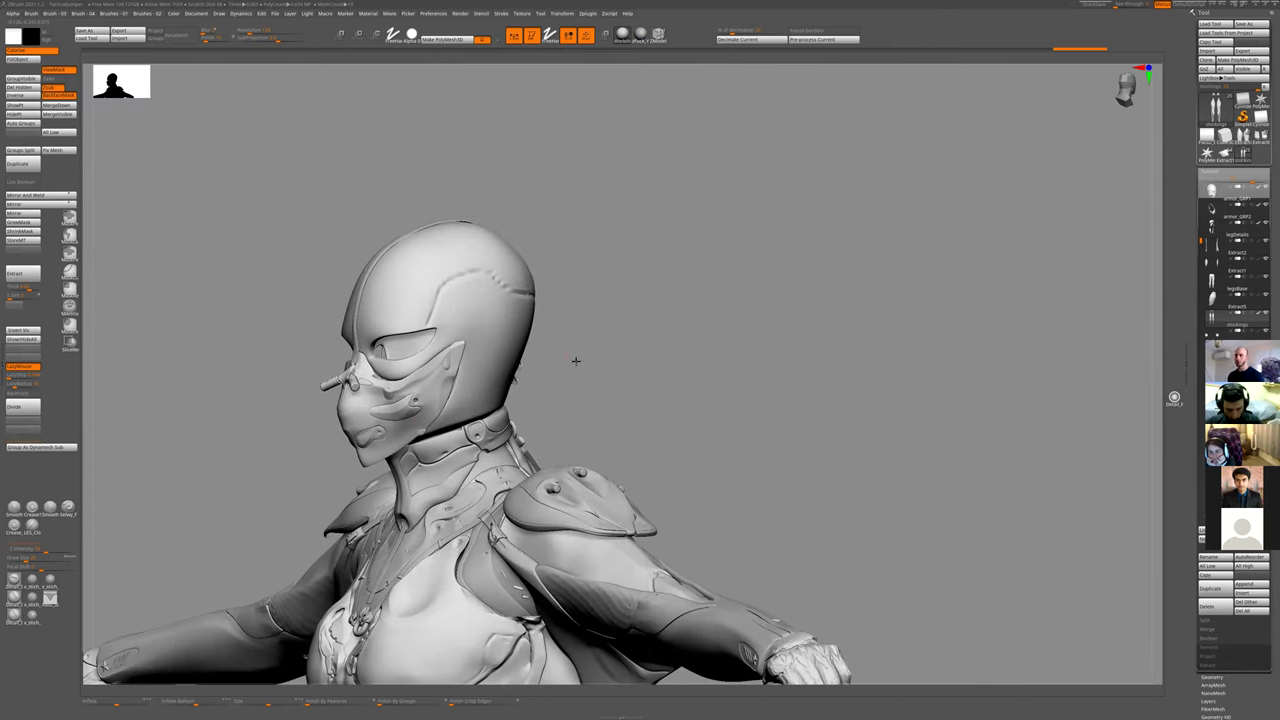
pyautogui.moveTo(575, 361)
pyautogui.mouseDown()
pyautogui.moveTo(692, 349)
pyautogui.moveTo(714, 257)
pyautogui.moveTo(766, 291)
pyautogui.moveTo(838, 311)
pyautogui.moveTo(771, 234)
pyautogui.moveTo(800, 266)
pyautogui.moveTo(586, 382)
pyautogui.mouseUp()
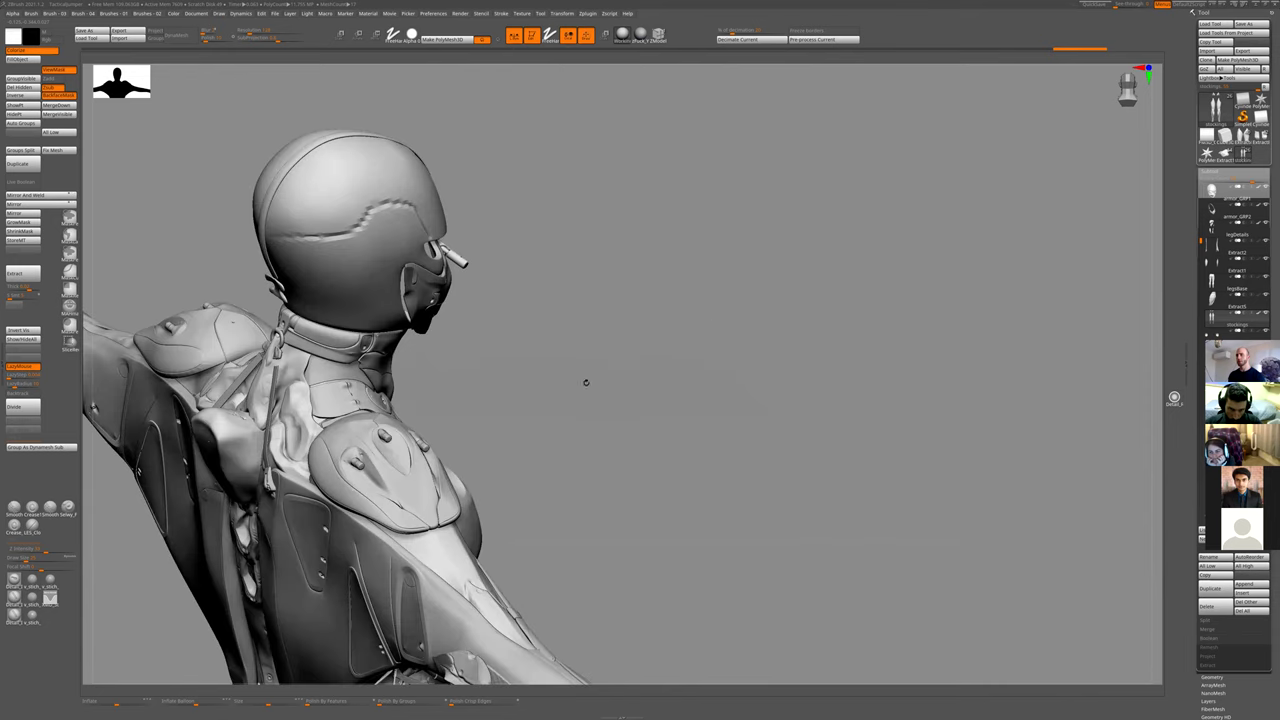
pyautogui.moveTo(694, 270)
pyautogui.mouseDown()
pyautogui.moveTo(720, 257)
pyautogui.moveTo(705, 262)
pyautogui.mouseUp()
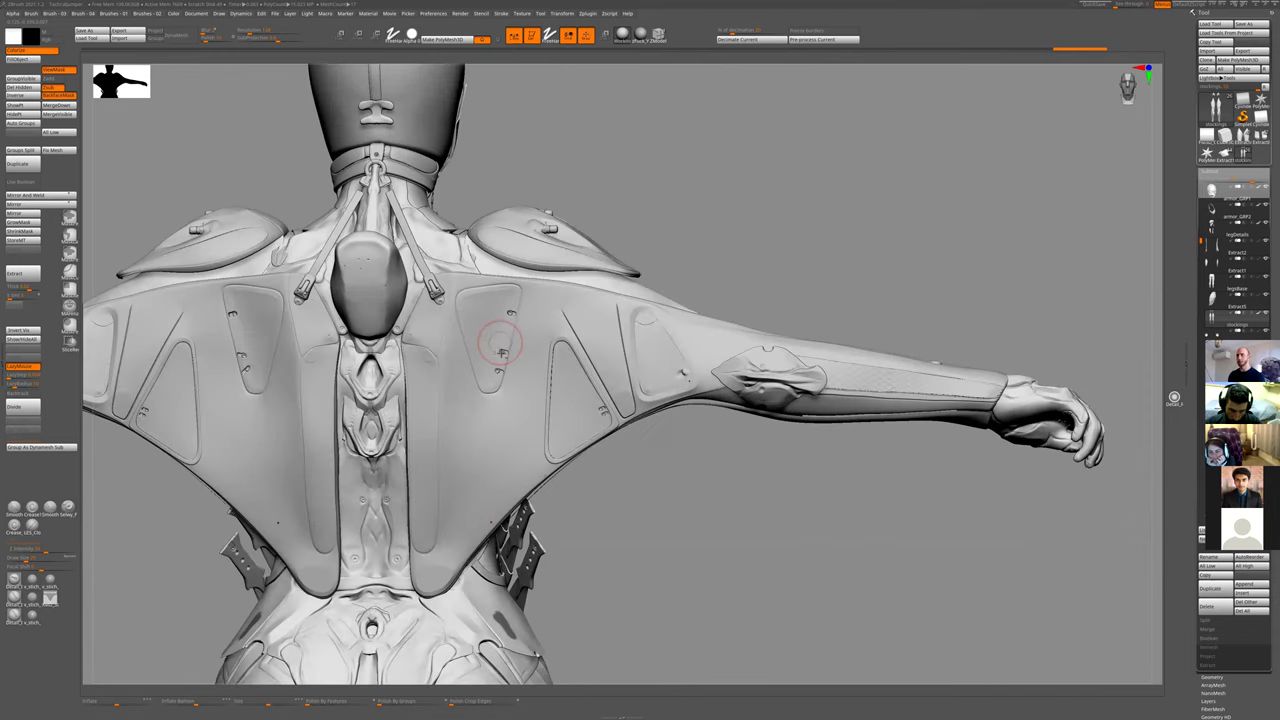
# - Make the back wing part active, mask its small fastener details while accepting the undo history removal, and undo the mask
pyautogui.keyDown('alt'); pyautogui.moveTo(609, 506); pyautogui.dragTo(540, 340); pyautogui.keyUp('alt')
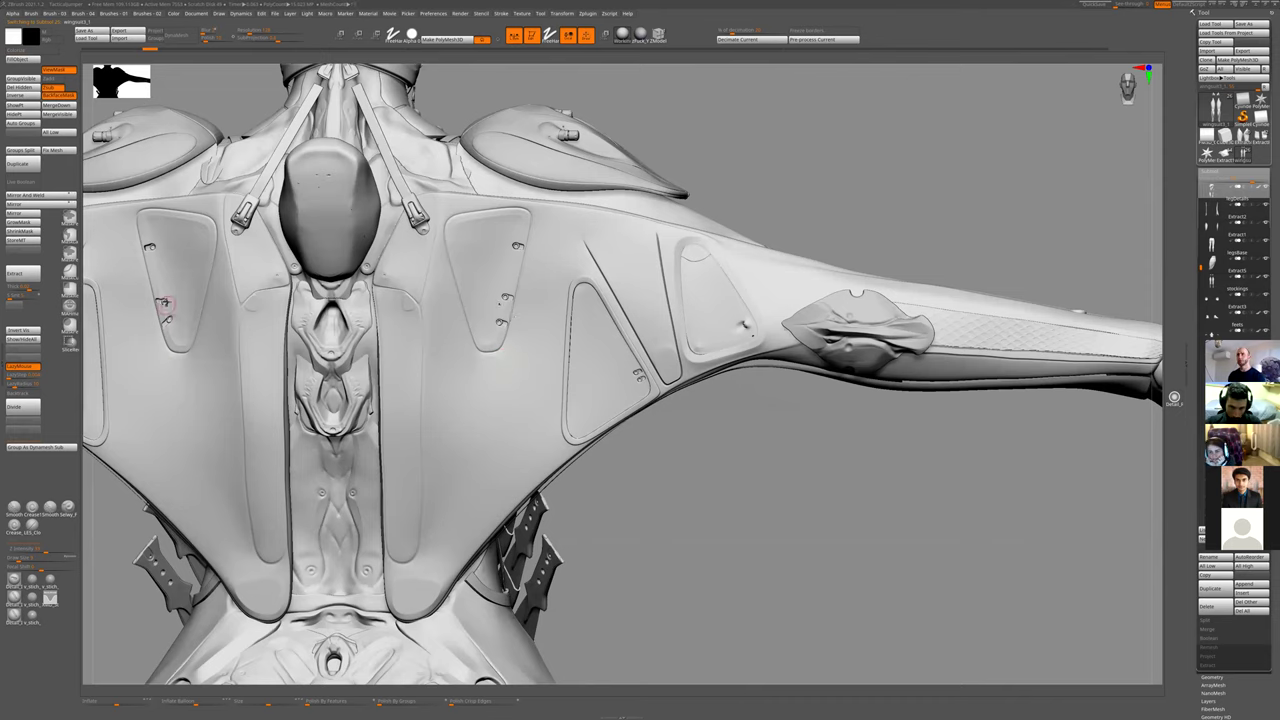
pyautogui.press('ctrl')
pyautogui.keyDown('ctrl'); pyautogui.moveTo(166, 302); pyautogui.dragTo(153, 304); pyautogui.keyUp('ctrl')
pyautogui.click(176, 326)
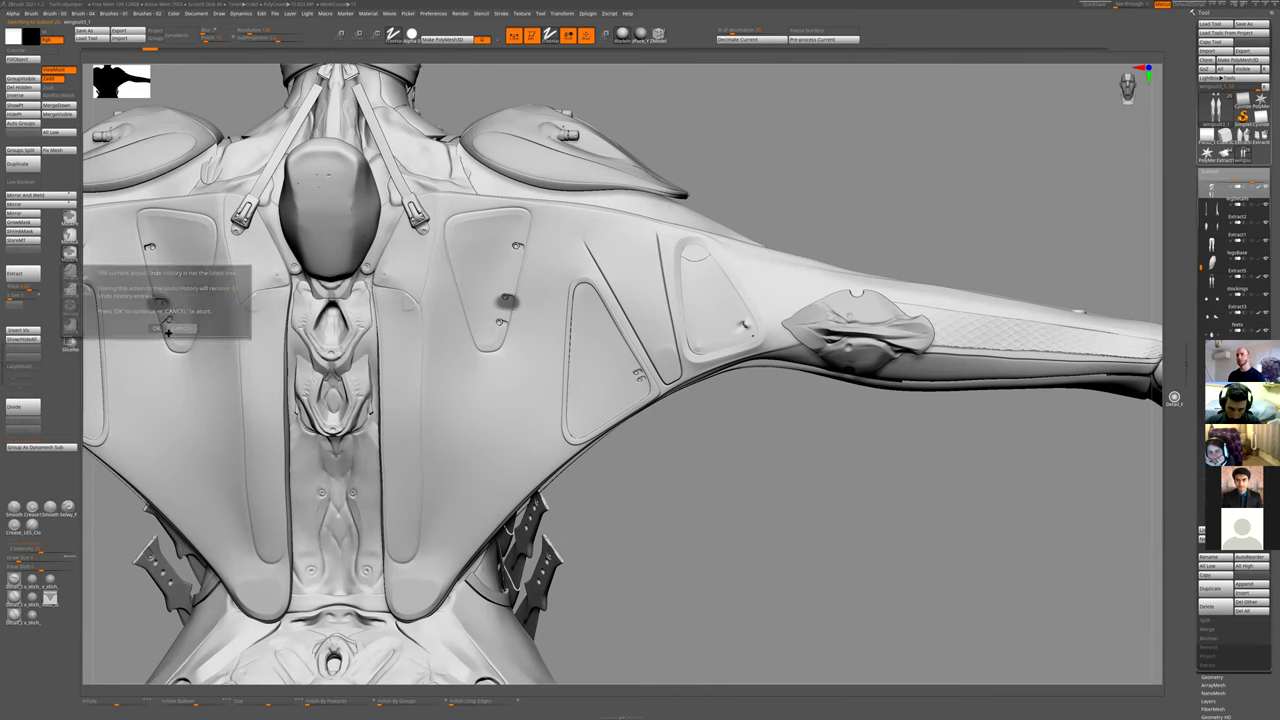
pyautogui.hotkey('ctrl', 'z')
# - Examine the back and hips, the knives on the waist and thighs, and the knee, calf and foot details
pyautogui.moveTo(626, 486)
pyautogui.keyDown('ctrl'); pyautogui.mouseDown(button='right')
pyautogui.moveTo(591, 503)
pyautogui.moveTo(650, 486)
pyautogui.mouseUp(button='right'); pyautogui.keyUp('ctrl')
pyautogui.keyDown('alt'); pyautogui.moveTo(513, 430); pyautogui.dragTo(586, 434, button='right'); pyautogui.keyUp('alt')
pyautogui.keyDown('ctrl'); pyautogui.moveTo(508, 512); pyautogui.dragTo(616, 455, button='right'); pyautogui.keyUp('ctrl')
pyautogui.moveTo(666, 418); pyautogui.dragTo(635, 410)
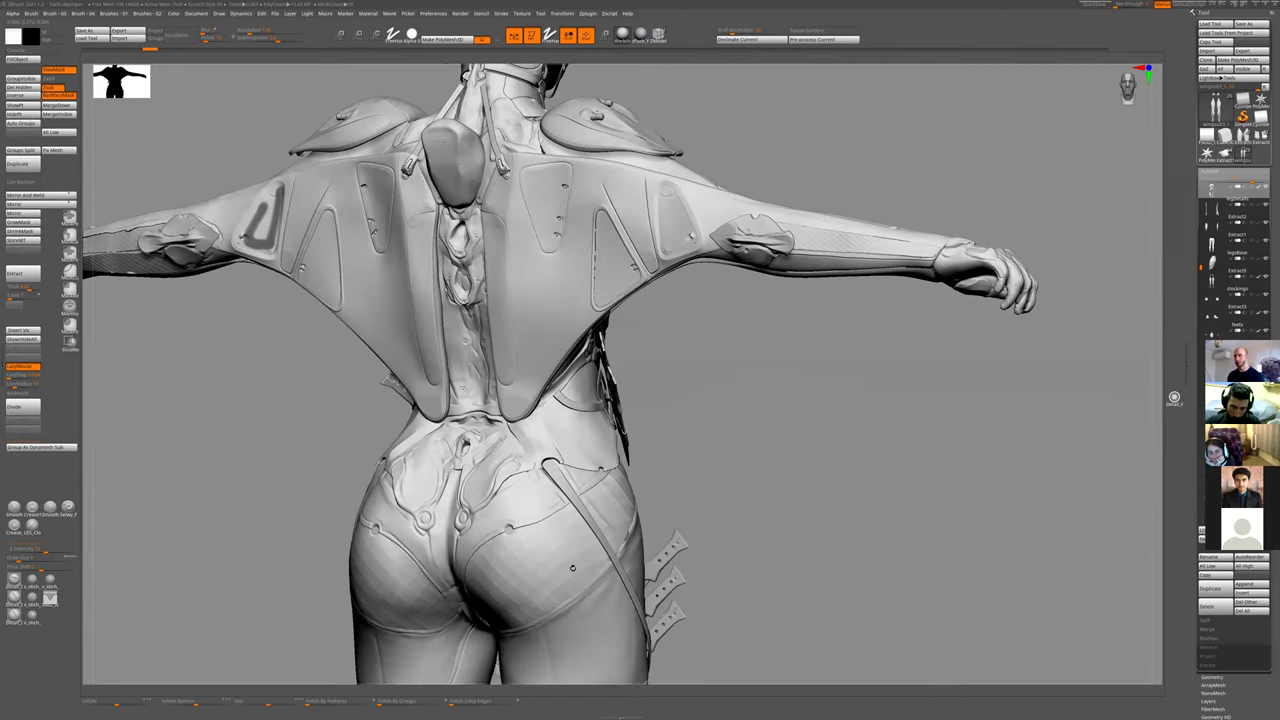
pyautogui.moveTo(667, 451); pyautogui.dragTo(697, 459)
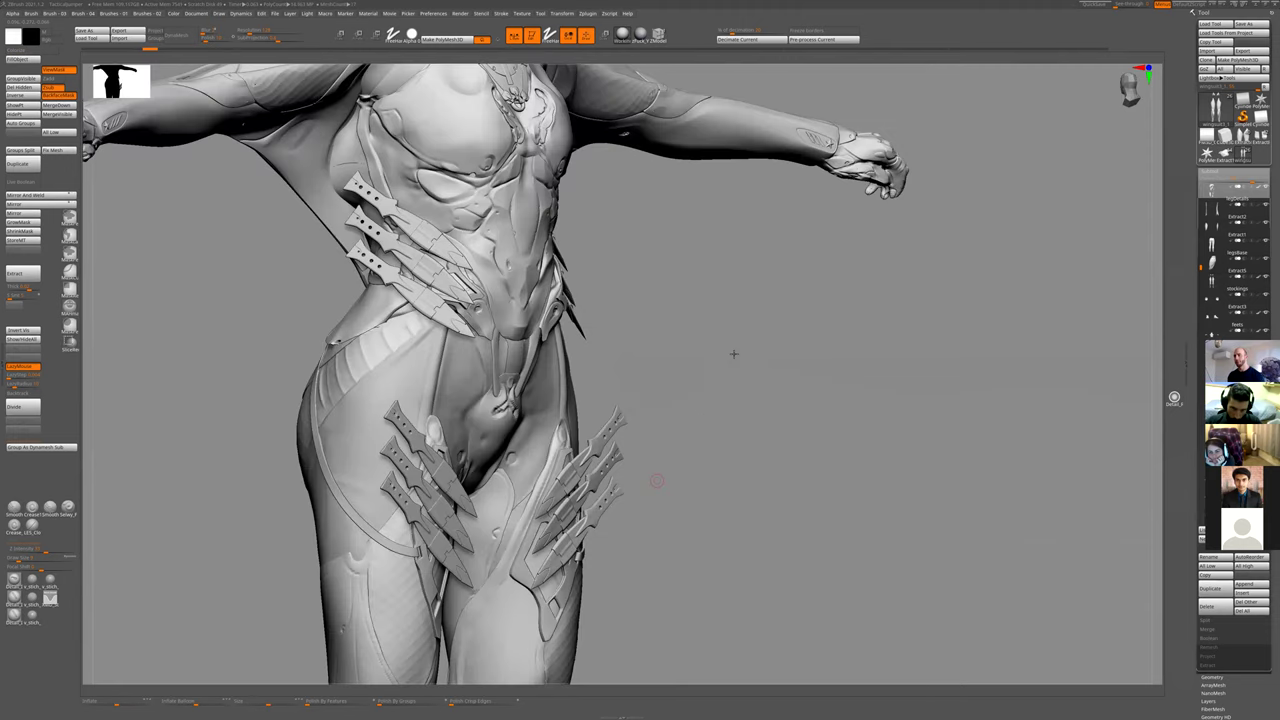
pyautogui.keyDown('alt'); pyautogui.moveTo(657, 481); pyautogui.dragTo(726, 289, button='right'); pyautogui.keyUp('alt')
pyautogui.keyDown('alt'); pyautogui.moveTo(672, 608); pyautogui.dragTo(706, 429, button='right'); pyautogui.keyUp('alt')
pyautogui.moveTo(706, 430); pyautogui.dragTo(660, 446)
pyautogui.keyDown('alt'); pyautogui.moveTo(643, 563); pyautogui.dragTo(684, 303); pyautogui.keyUp('alt')
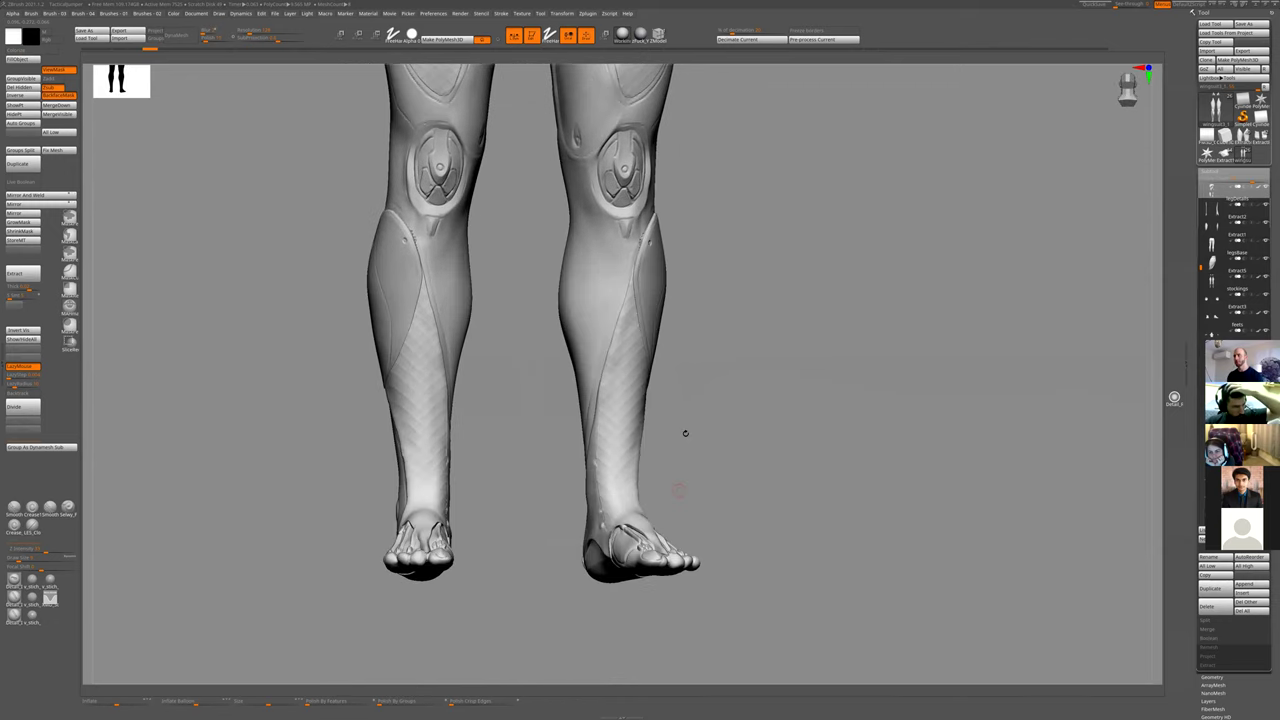
pyautogui.moveTo(698, 456); pyautogui.dragTo(560, 452)
pyautogui.keyDown('alt'); pyautogui.moveTo(760, 391); pyautogui.dragTo(701, 392); pyautogui.keyUp('alt')
pyautogui.moveTo(760, 285); pyautogui.dragTo(703, 274)
pyautogui.keyDown('alt'); pyautogui.moveTo(566, 274); pyautogui.dragTo(629, 369); pyautogui.keyUp('alt')
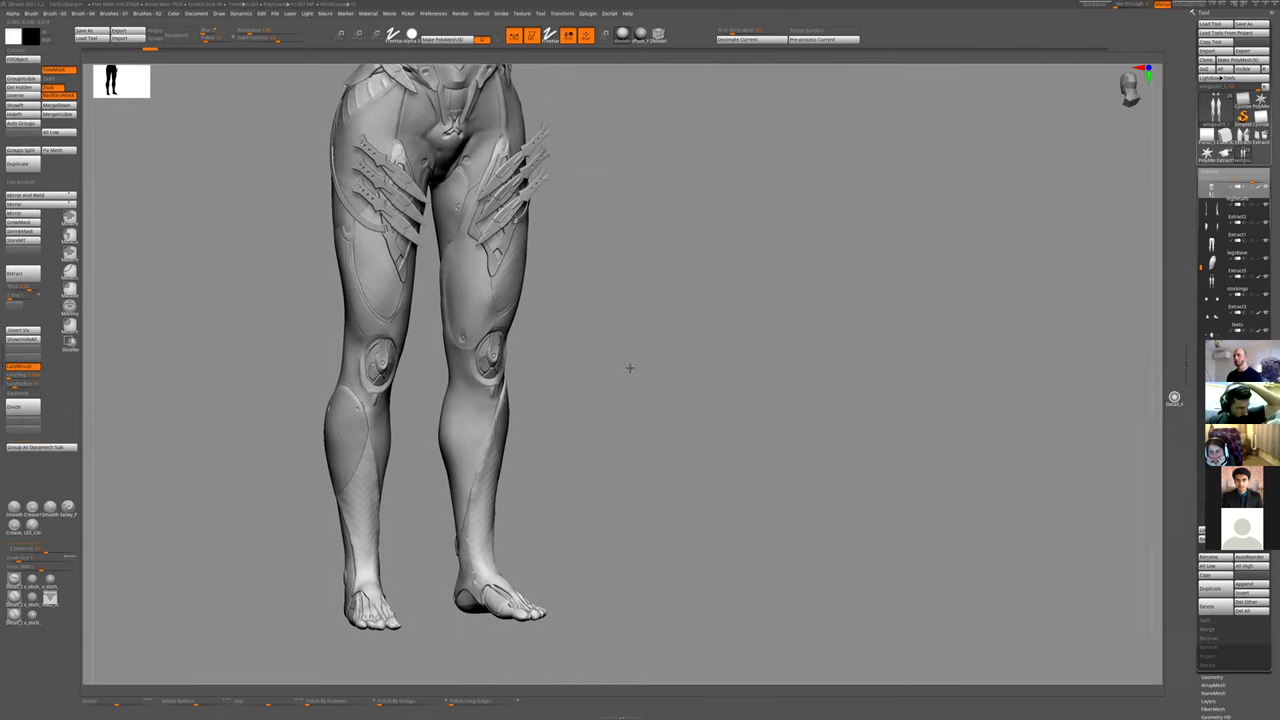
pyautogui.moveTo(400, 522); pyautogui.dragTo(506, 531)
# - Clear the mask on the active wing part, accepting the removal of the newer undo history entries
pyautogui.keyDown('ctrl'); pyautogui.moveTo(596, 491); pyautogui.dragTo(398, 652); pyautogui.keyUp('ctrl')
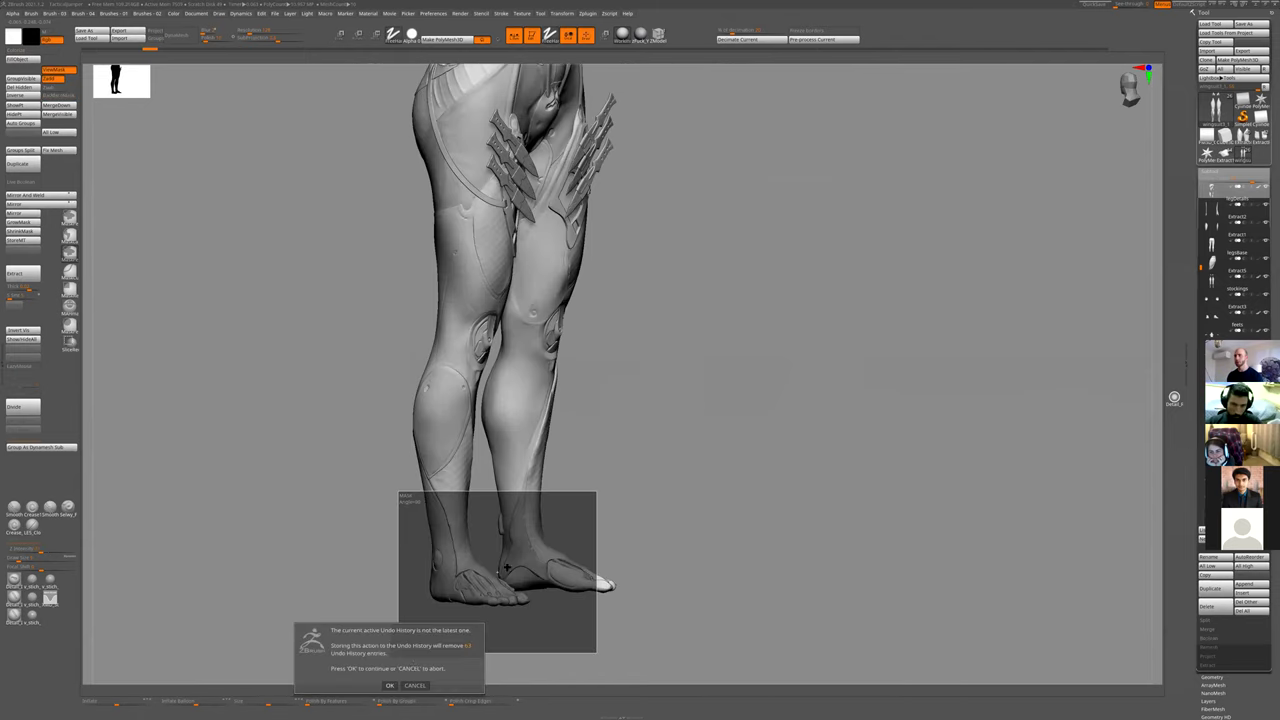
pyautogui.click(390, 685)
pyautogui.keyDown('ctrl'); pyautogui.moveTo(659, 491); pyautogui.dragTo(342, 645); pyautogui.keyUp('ctrl')
# - Examine the whole figure, chest armor, shoulder pads and helmet from the front and at three-quarter angles
pyautogui.keyDown('alt'); pyautogui.moveTo(677, 400); pyautogui.dragTo(602, 603); pyautogui.keyUp('alt')
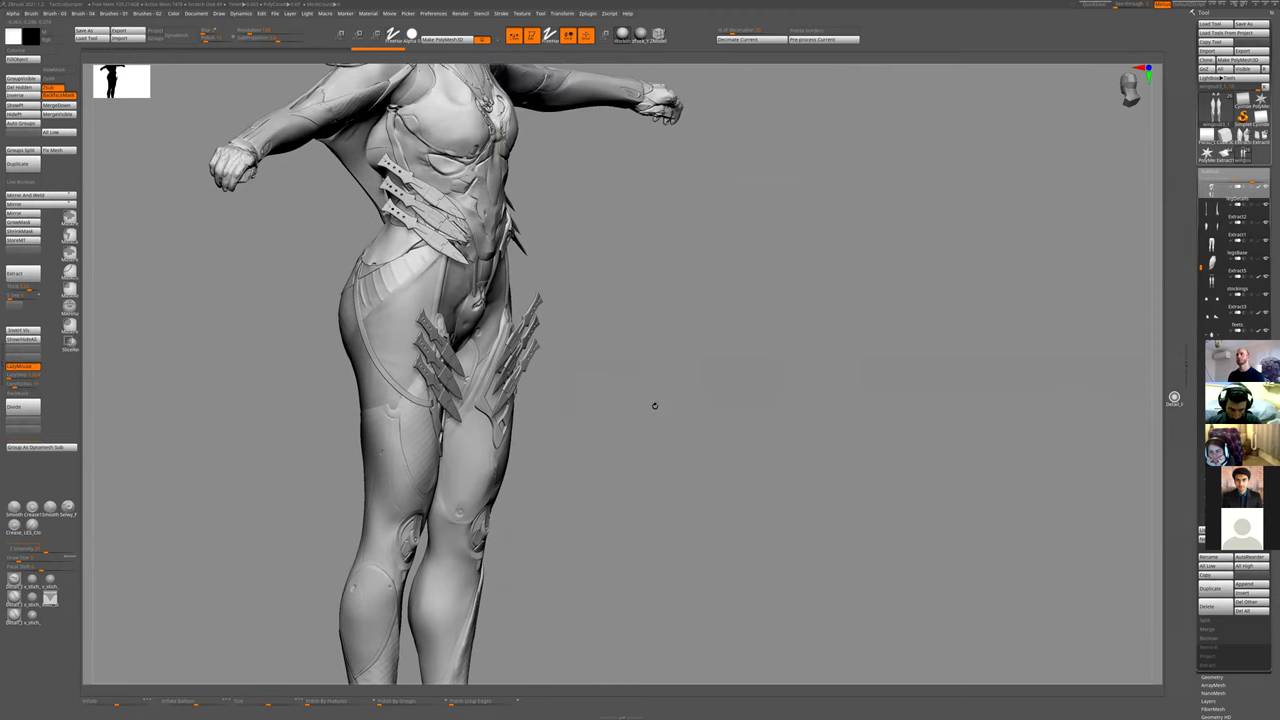
pyautogui.moveTo(655, 405); pyautogui.dragTo(695, 275)
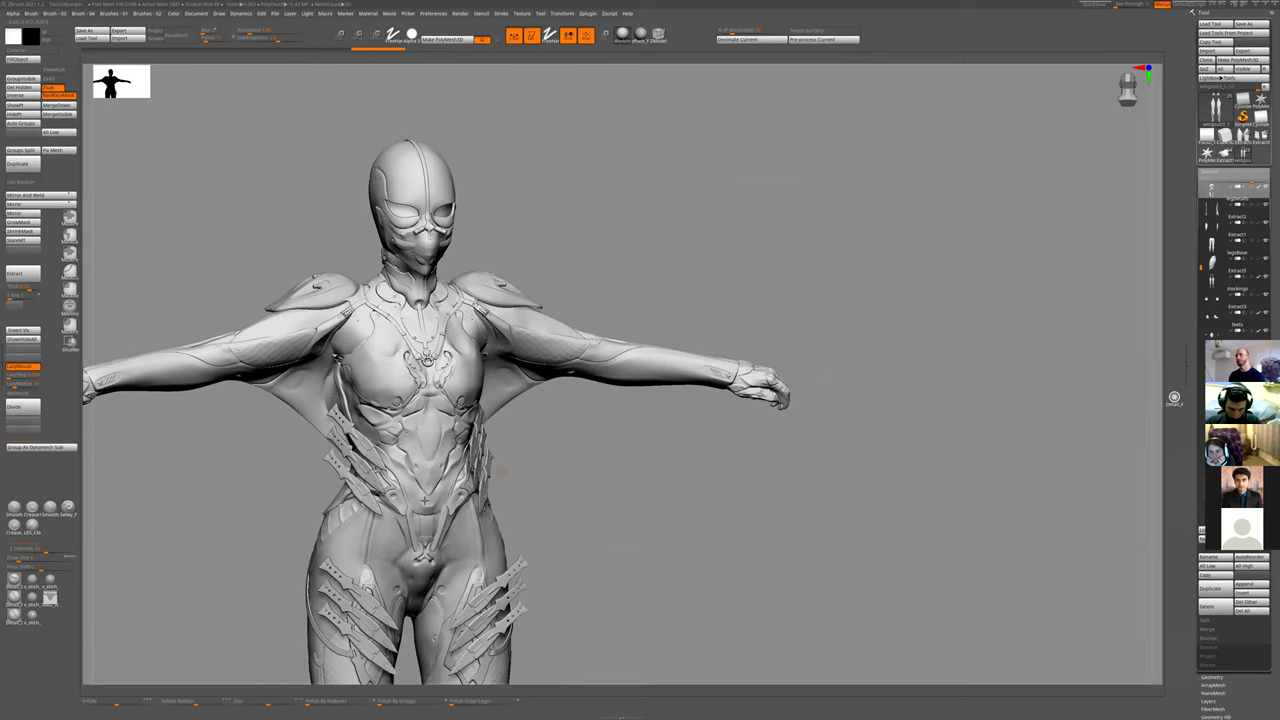
pyautogui.keyDown('alt'); pyautogui.moveTo(591, 457); pyautogui.dragTo(680, 396); pyautogui.keyUp('alt')
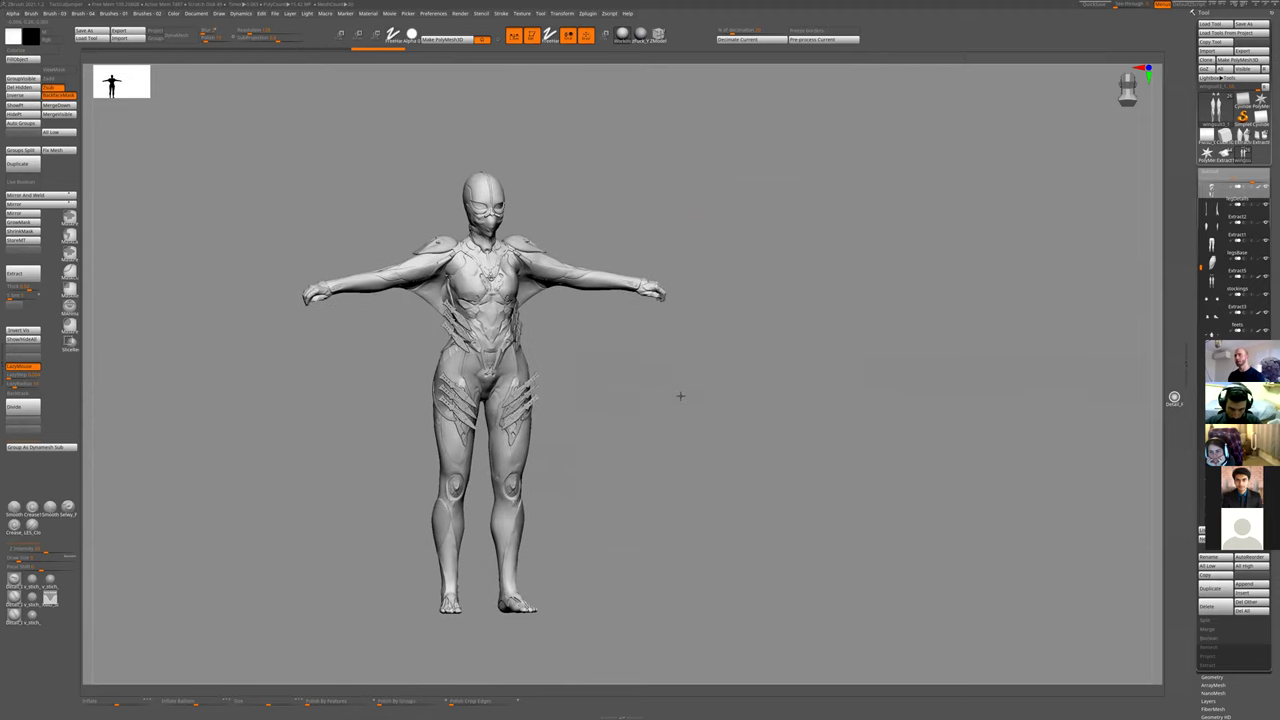
pyautogui.keyDown('alt'); pyautogui.moveTo(638, 480); pyautogui.dragTo(697, 349); pyautogui.keyUp('alt')
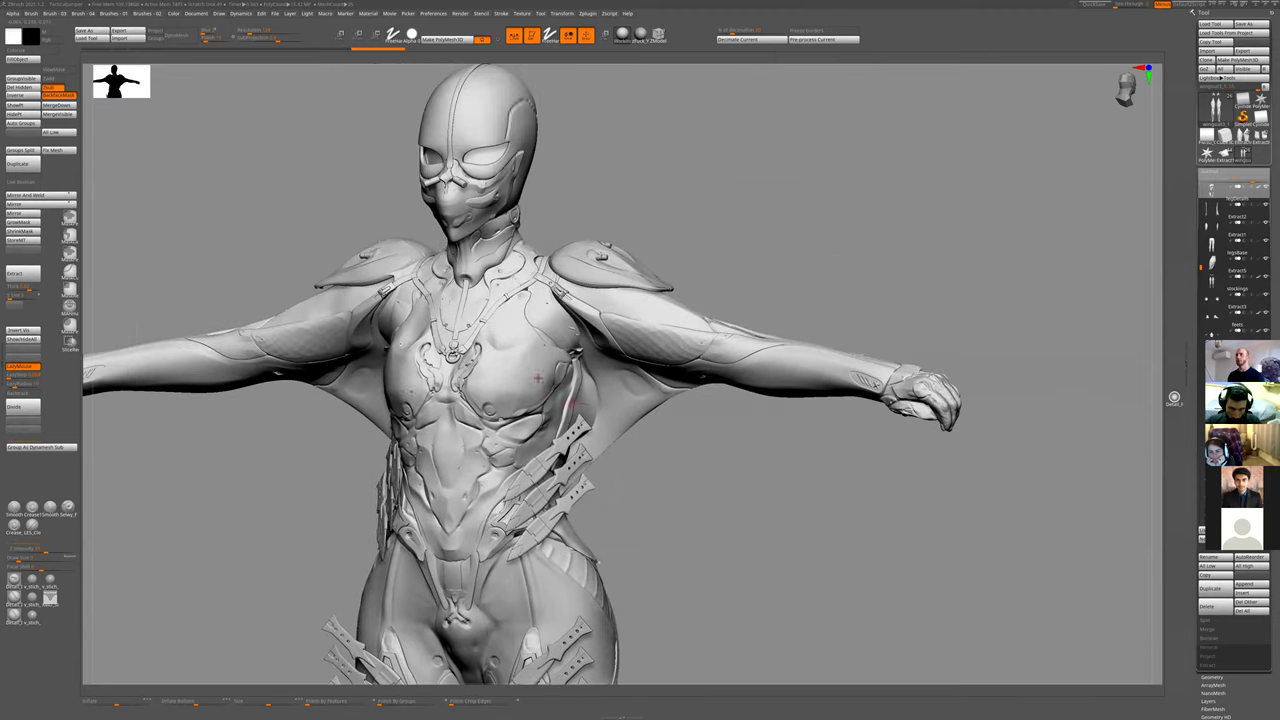
pyautogui.moveTo(718, 259); pyautogui.dragTo(756, 143)
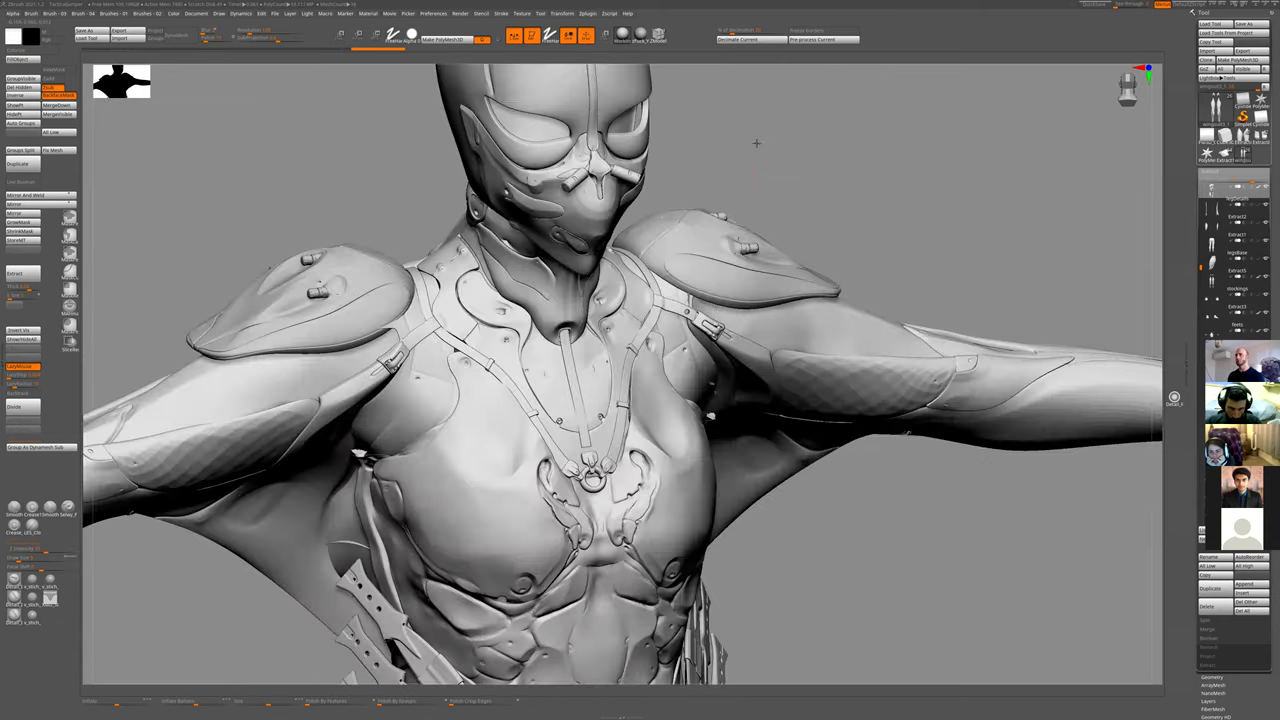
pyautogui.moveTo(736, 208); pyautogui.dragTo(613, 265)
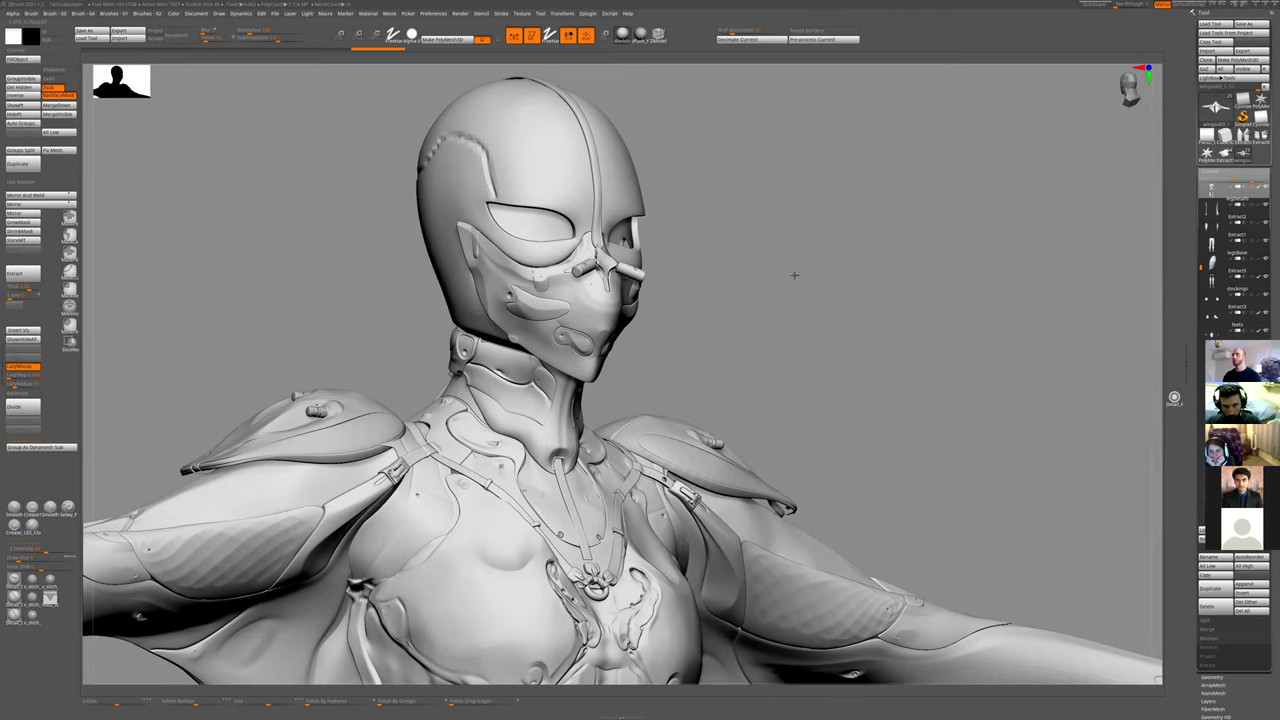
pyautogui.keyDown('alt'); pyautogui.moveTo(794, 275); pyautogui.dragTo(773, 375); pyautogui.keyUp('alt')
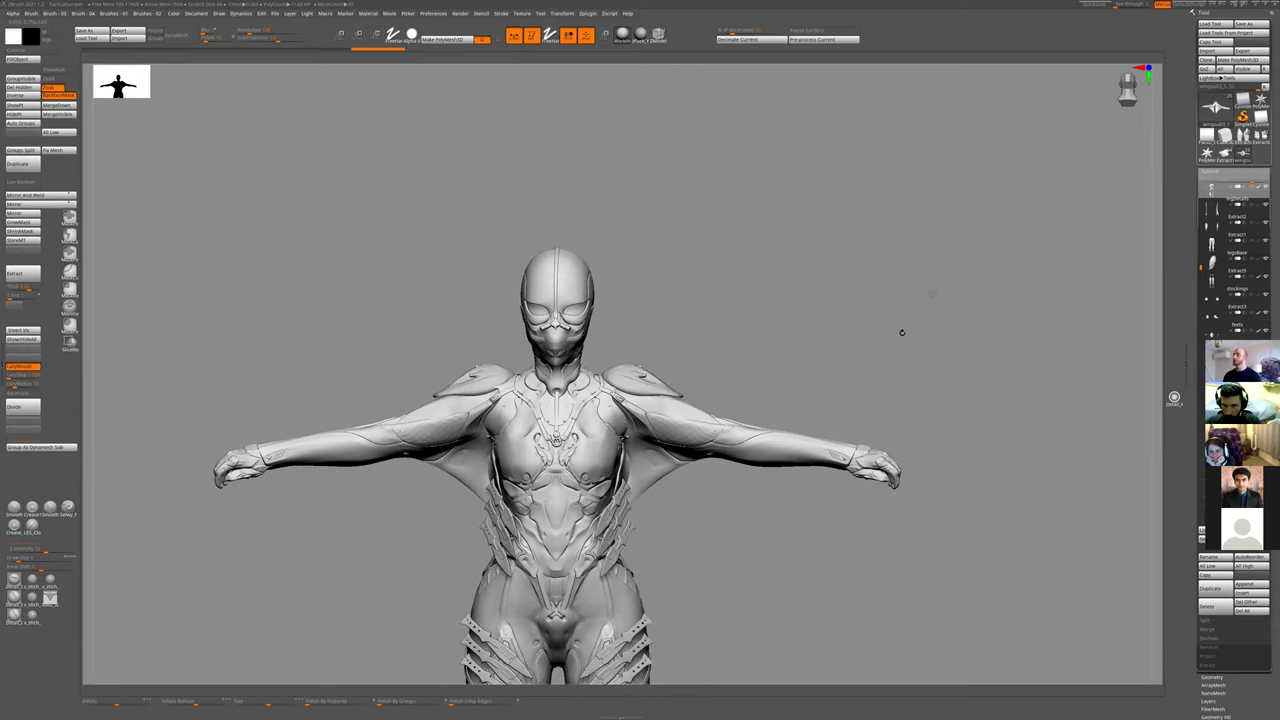
pyautogui.moveTo(831, 246)
pyautogui.mouseDown()
pyautogui.moveTo(786, 443)
pyautogui.moveTo(738, 445)
pyautogui.moveTo(826, 449)
pyautogui.moveTo(783, 374)
pyautogui.moveTo(803, 409)
pyautogui.moveTo(809, 394)
pyautogui.moveTo(817, 451)
pyautogui.moveTo(797, 454)
pyautogui.mouseUp()
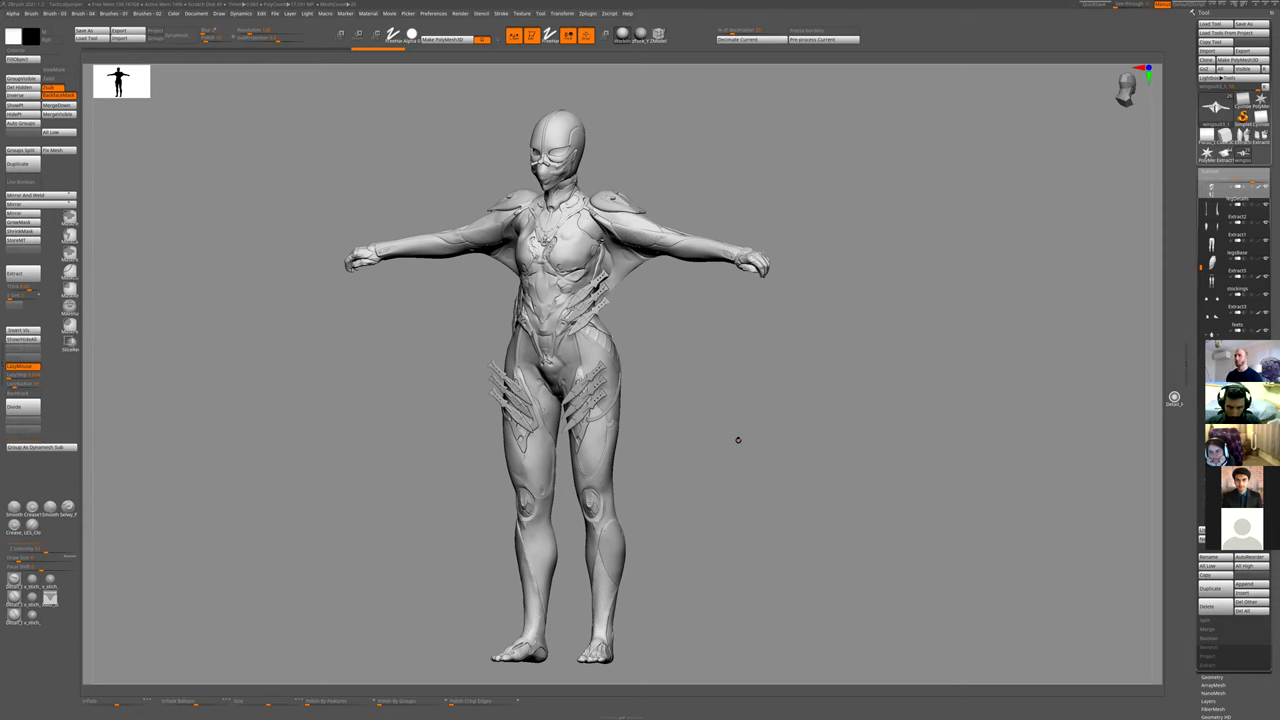
# - Compare the wing panels and spine details on the back with the torso armor and waist knives at the front
pyautogui.moveTo(697, 398); pyautogui.dragTo(382, 444)
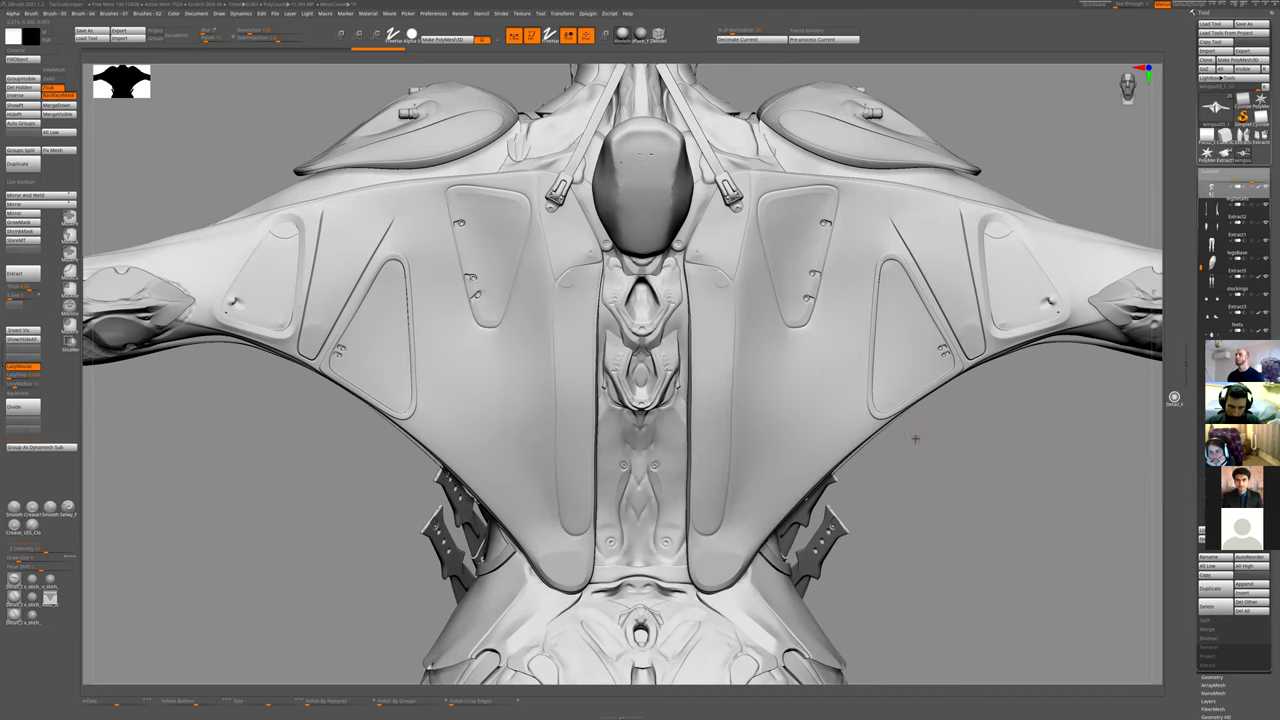
pyautogui.moveTo(904, 454)
pyautogui.keyDown('alt'); pyautogui.mouseDown()
pyautogui.moveTo(882, 481)
pyautogui.moveTo(861, 380)
pyautogui.moveTo(877, 330)
pyautogui.mouseUp(); pyautogui.keyUp('alt')
pyautogui.keyDown('alt'); pyautogui.moveTo(898, 64); pyautogui.dragTo(900, 134); pyautogui.keyUp('alt')
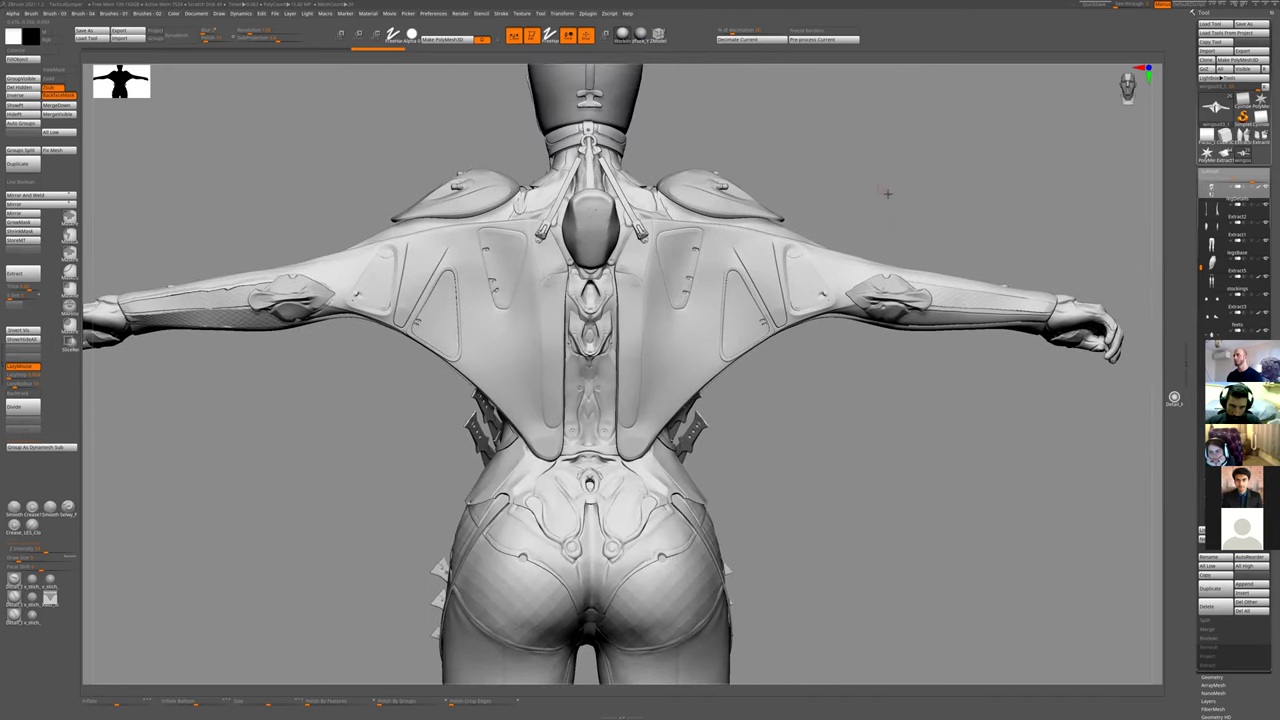
pyautogui.moveTo(887, 195); pyautogui.dragTo(749, 255)
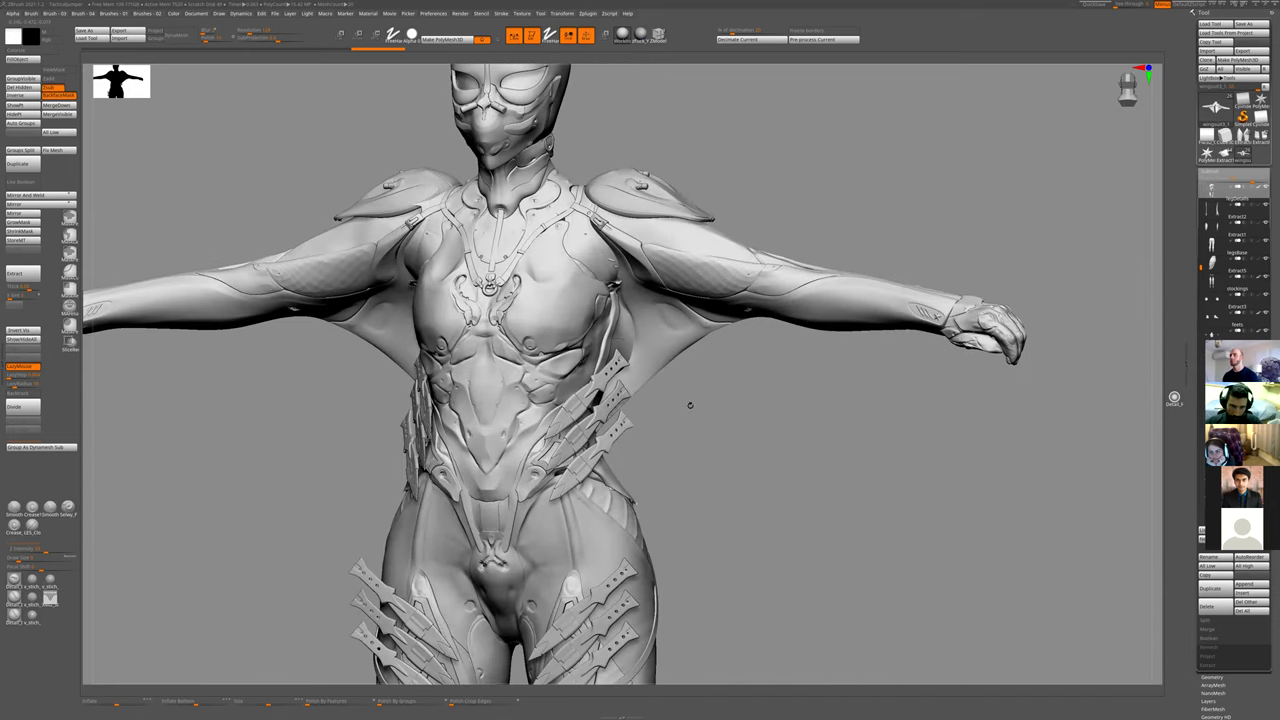
pyautogui.moveTo(717, 497); pyautogui.dragTo(674, 540)
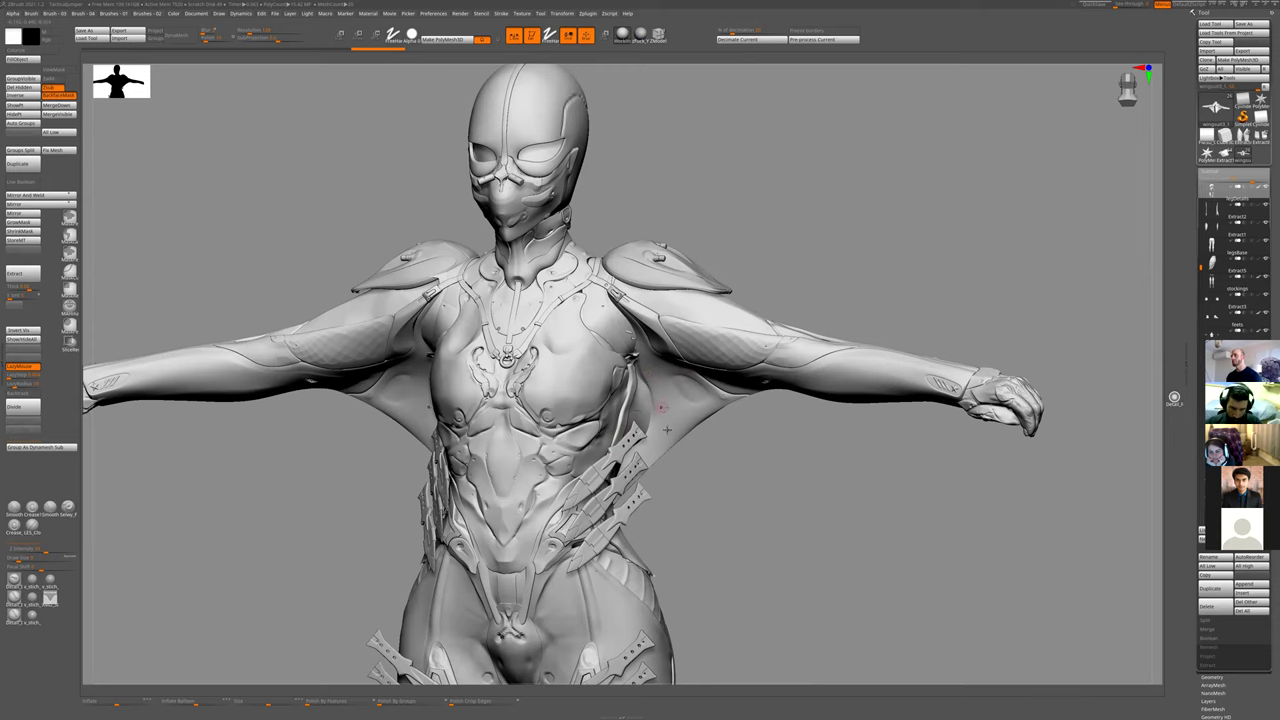
pyautogui.moveTo(711, 496)
pyautogui.mouseDown()
pyautogui.moveTo(658, 484)
pyautogui.moveTo(655, 466)
pyautogui.mouseUp()
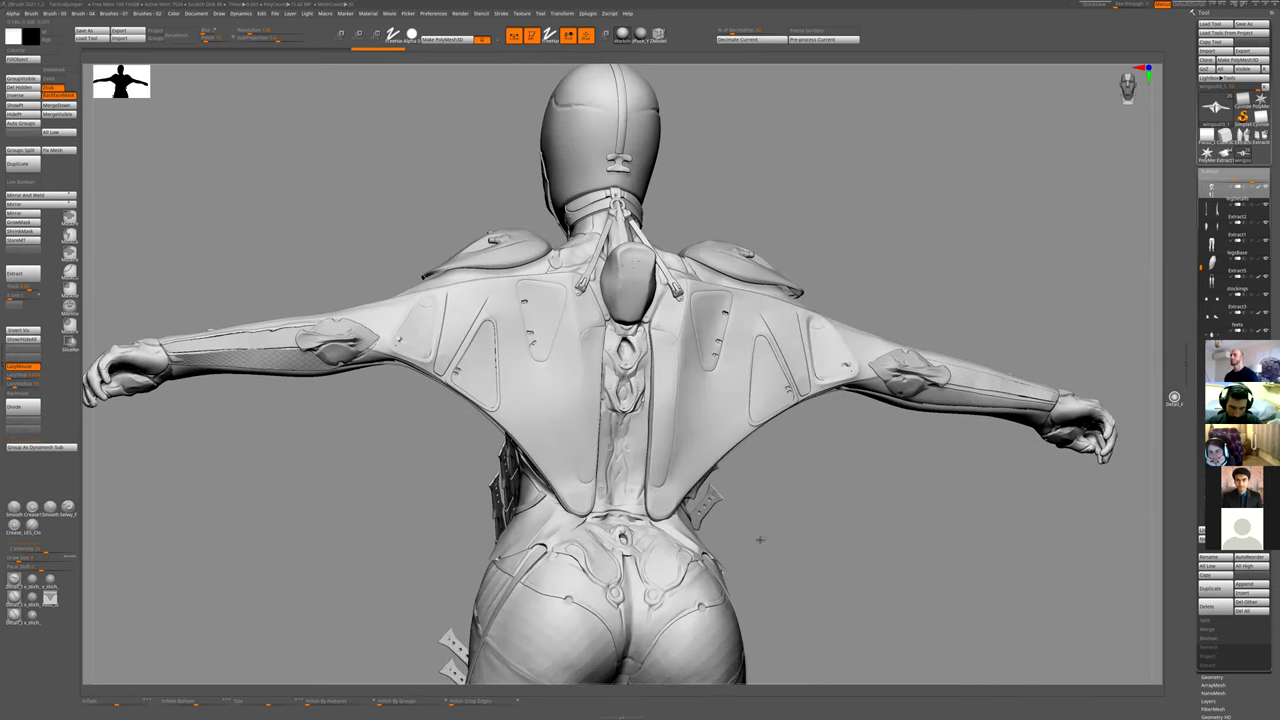
# - Examine the torso from the back, side and front, and view the chest armor in isolation before showing the whole model again
pyautogui.moveTo(754, 523)
pyautogui.keyDown('shift'); pyautogui.mouseDown()
pyautogui.moveTo(726, 531)
pyautogui.moveTo(774, 543)
pyautogui.moveTo(755, 540)
pyautogui.moveTo(737, 360)
pyautogui.mouseUp(); pyautogui.keyUp('shift')
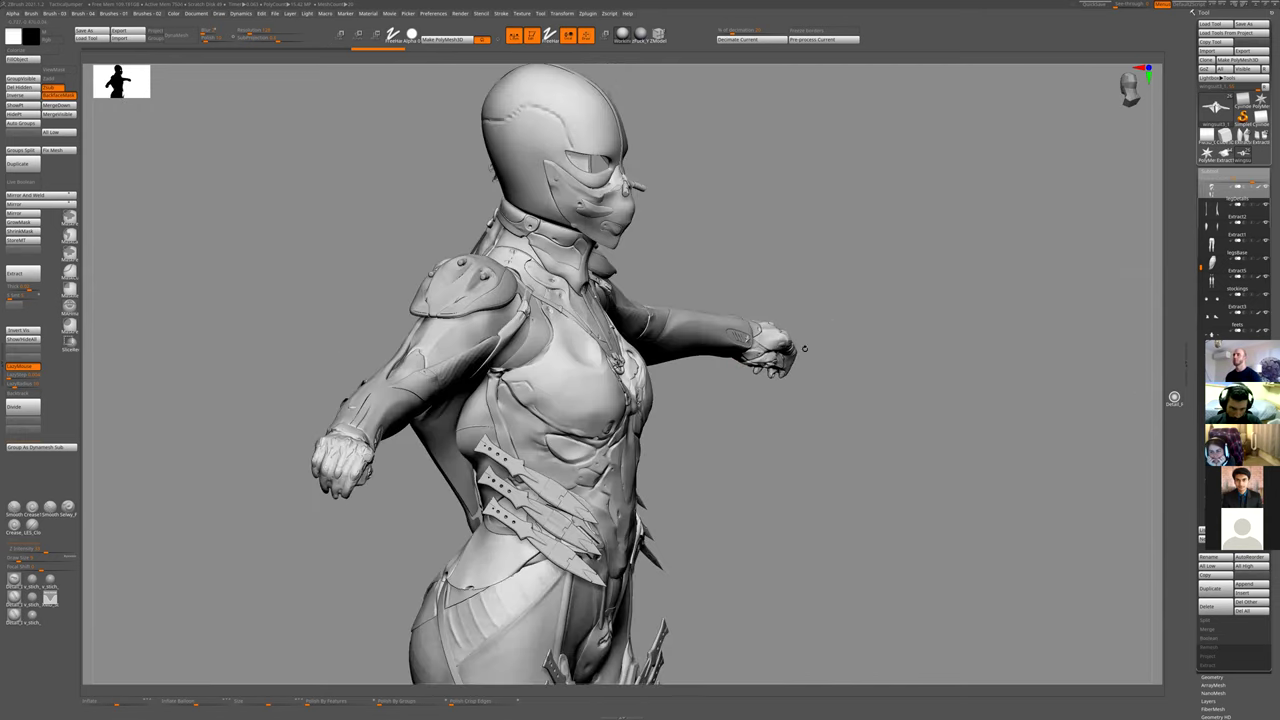
pyautogui.moveTo(880, 321)
pyautogui.mouseDown()
pyautogui.moveTo(663, 231)
pyautogui.moveTo(914, 257)
pyautogui.moveTo(993, 283)
pyautogui.mouseUp()
pyautogui.moveTo(993, 283)
pyautogui.keyDown('alt'); pyautogui.mouseDown()
pyautogui.moveTo(827, 271)
pyautogui.moveTo(886, 260)
pyautogui.moveTo(774, 483)
pyautogui.moveTo(680, 343)
pyautogui.moveTo(657, 360)
pyautogui.moveTo(597, 294)
pyautogui.moveTo(661, 290)
pyautogui.mouseUp(); pyautogui.keyUp('alt')
pyautogui.keyDown('alt'); pyautogui.moveTo(517, 474); pyautogui.dragTo(709, 480); pyautogui.keyUp('alt')
pyautogui.keyDown('alt'); pyautogui.moveTo(654, 512); pyautogui.dragTo(670, 352); pyautogui.keyUp('alt')
pyautogui.keyDown('alt'); pyautogui.click(513, 359); pyautogui.keyUp('alt')
pyautogui.hotkey('shift', 's')
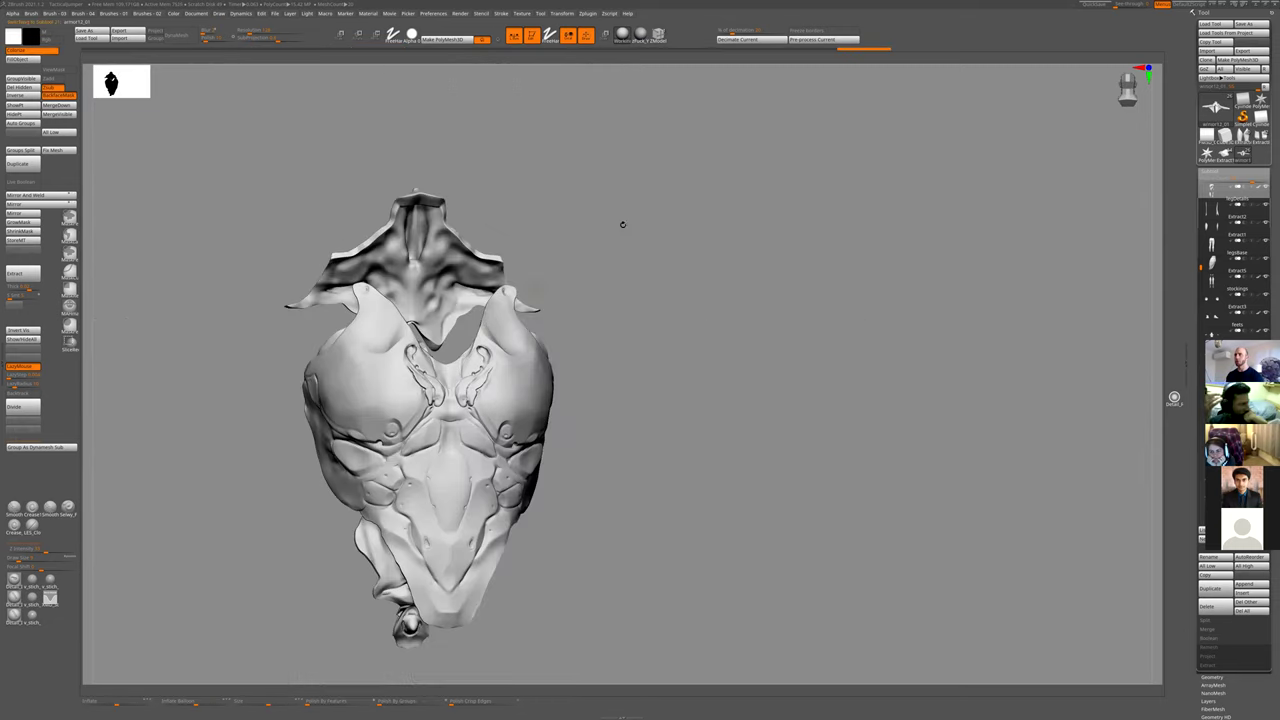
pyautogui.keyDown('alt'); pyautogui.moveTo(622, 224); pyautogui.dragTo(626, 426); pyautogui.keyUp('alt')
pyautogui.hotkey('shift', 's')
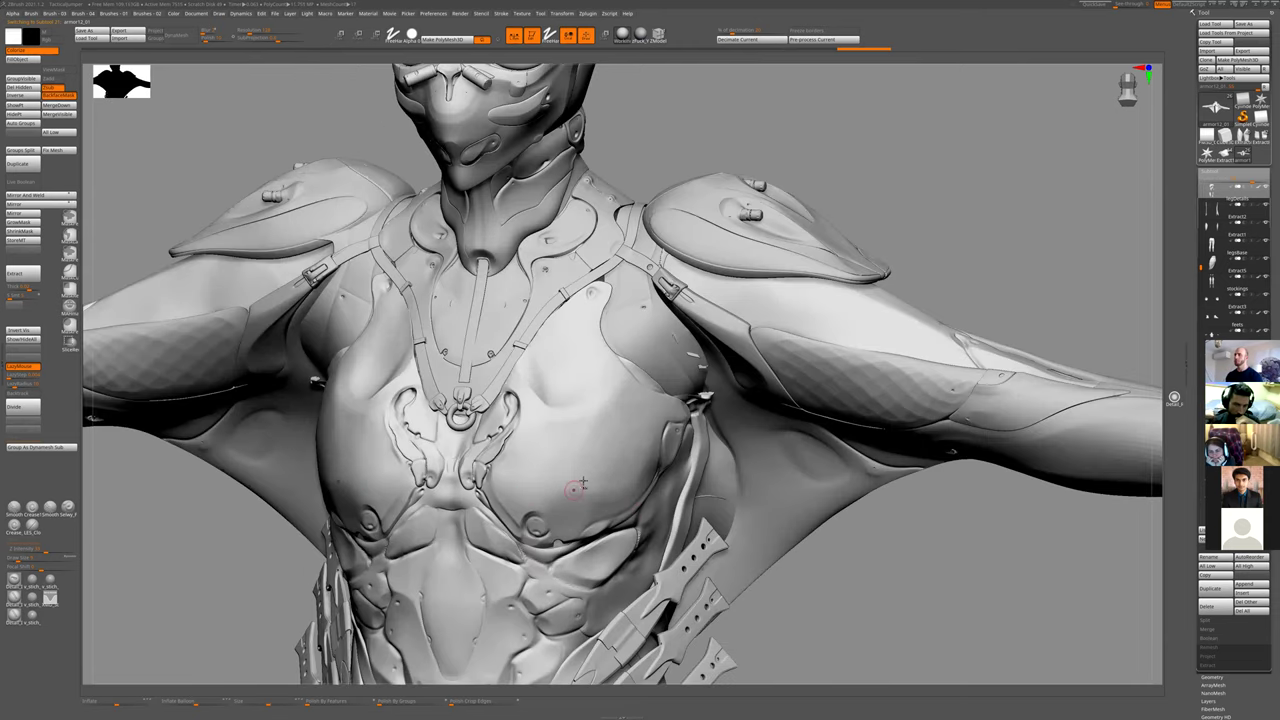
# - Paint a short mask stroke on the chest armor, extend it into a zigzag, and undo the extension
pyautogui.moveTo(575, 455)
pyautogui.keyDown('ctrl'); pyautogui.mouseDown()
pyautogui.moveTo(583, 478)
pyautogui.moveTo(566, 445)
pyautogui.mouseUp(); pyautogui.keyUp('ctrl')
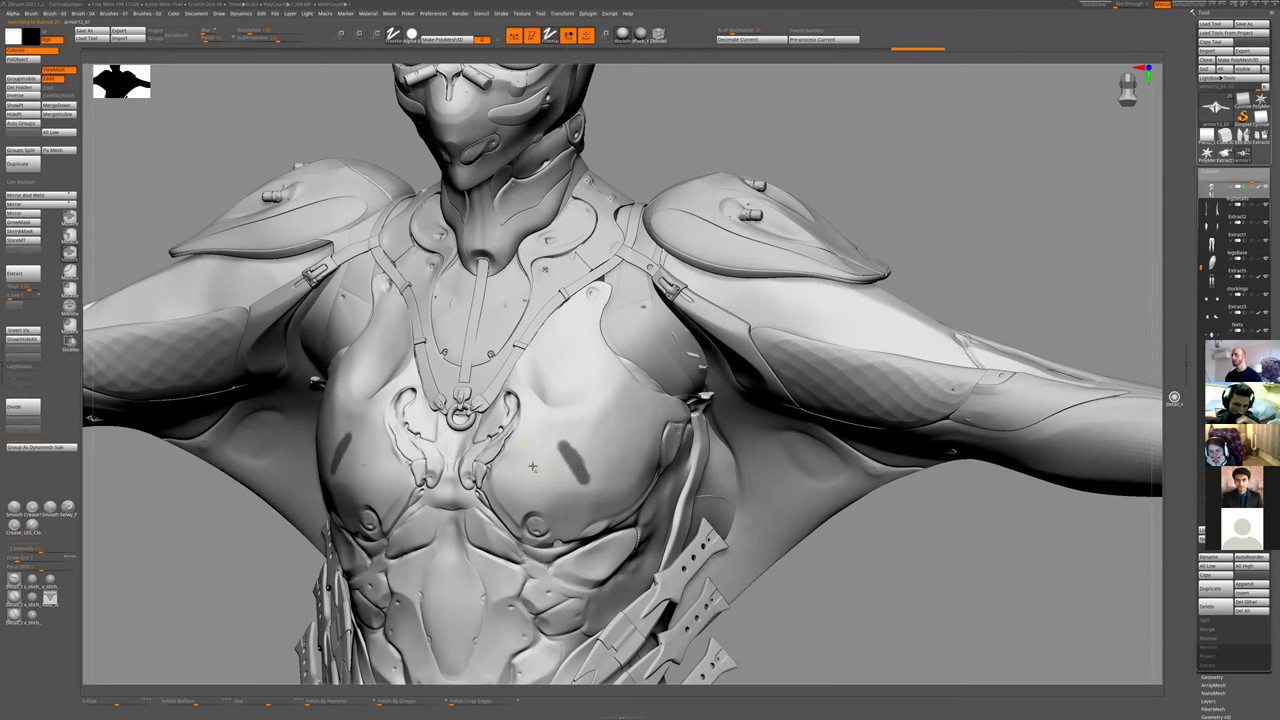
pyautogui.moveTo(561, 446)
pyautogui.keyDown('ctrl'); pyautogui.mouseDown()
pyautogui.moveTo(520, 463)
pyautogui.moveTo(507, 452)
pyautogui.mouseUp(); pyautogui.keyUp('ctrl')
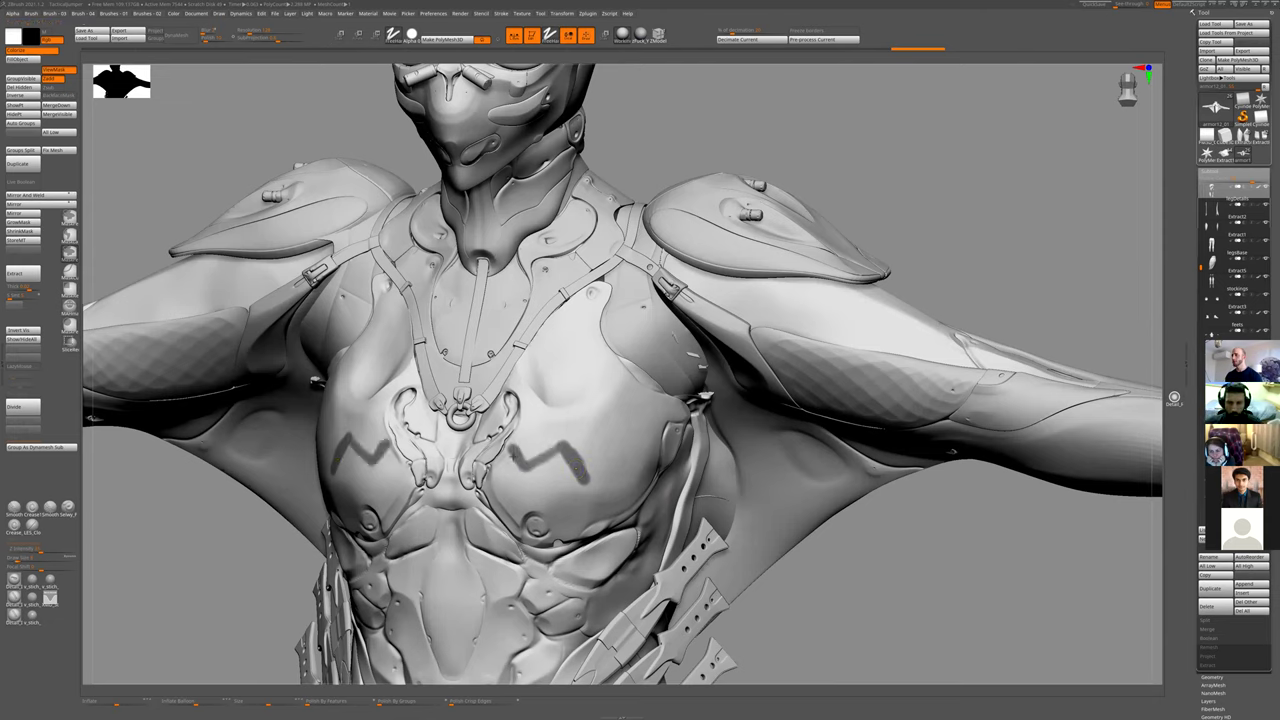
pyautogui.hotkey('ctrl', 'z')
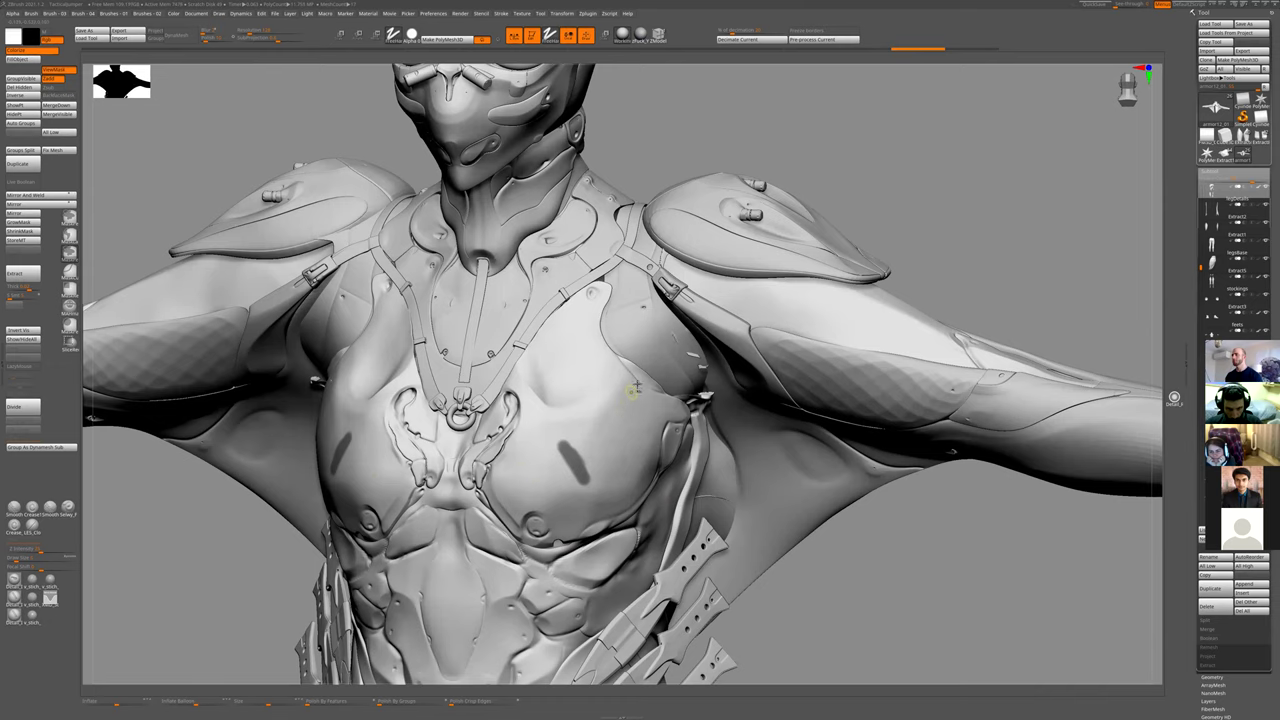
pyautogui.press('ctrl')
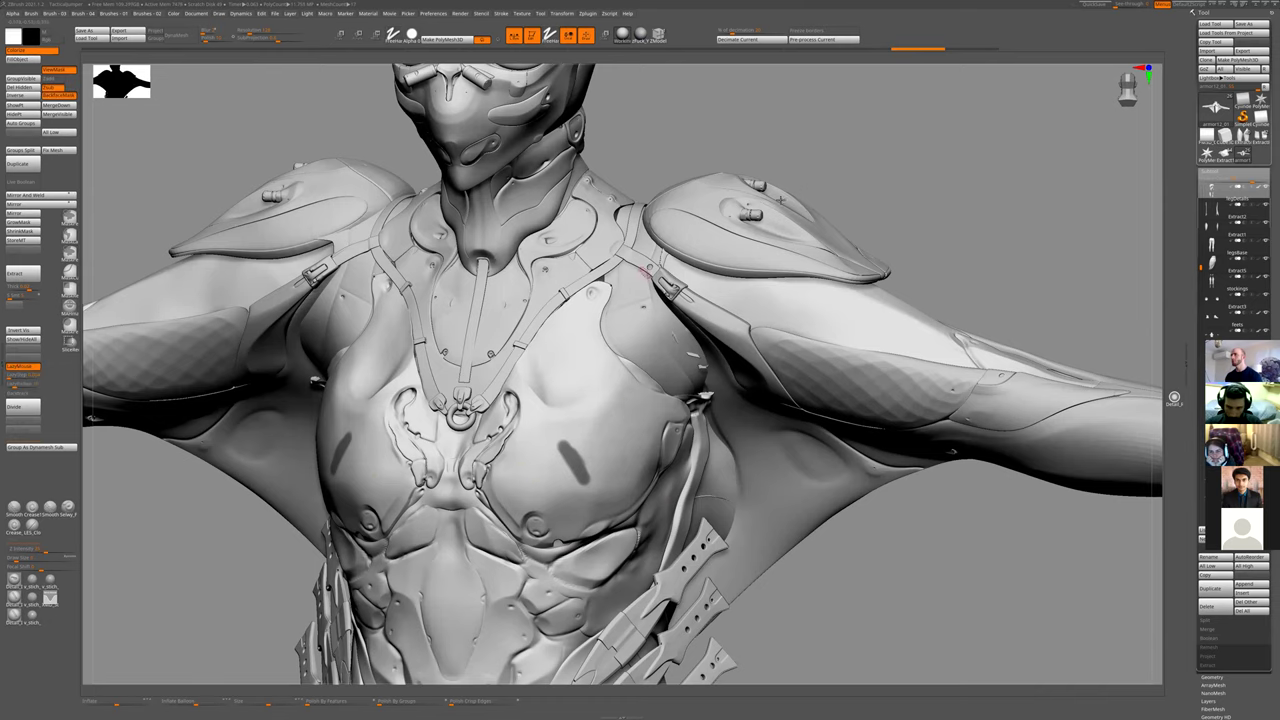
# - Examine the helmet and upper back, make the wing panel part active, and try a short stroke on a panel recess
pyautogui.keyDown('alt'); pyautogui.moveTo(857, 247); pyautogui.dragTo(830, 353); pyautogui.keyUp('alt')
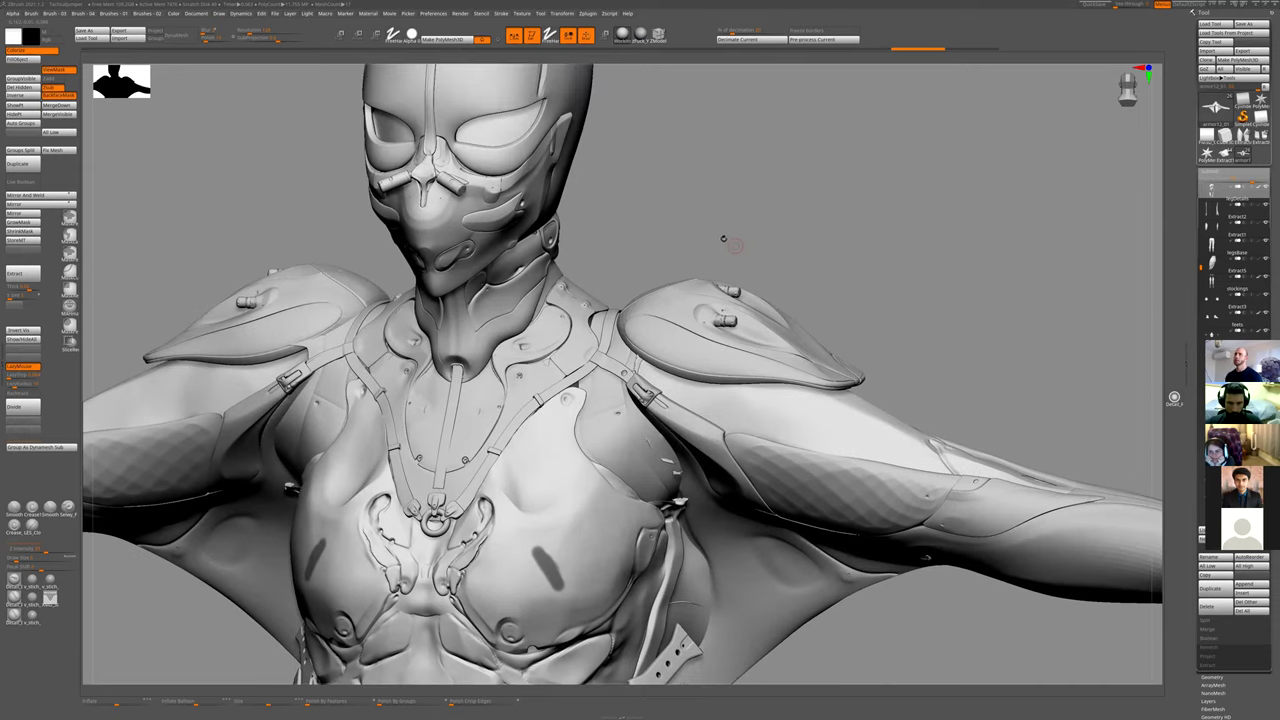
pyautogui.moveTo(677, 203); pyautogui.dragTo(647, 193)
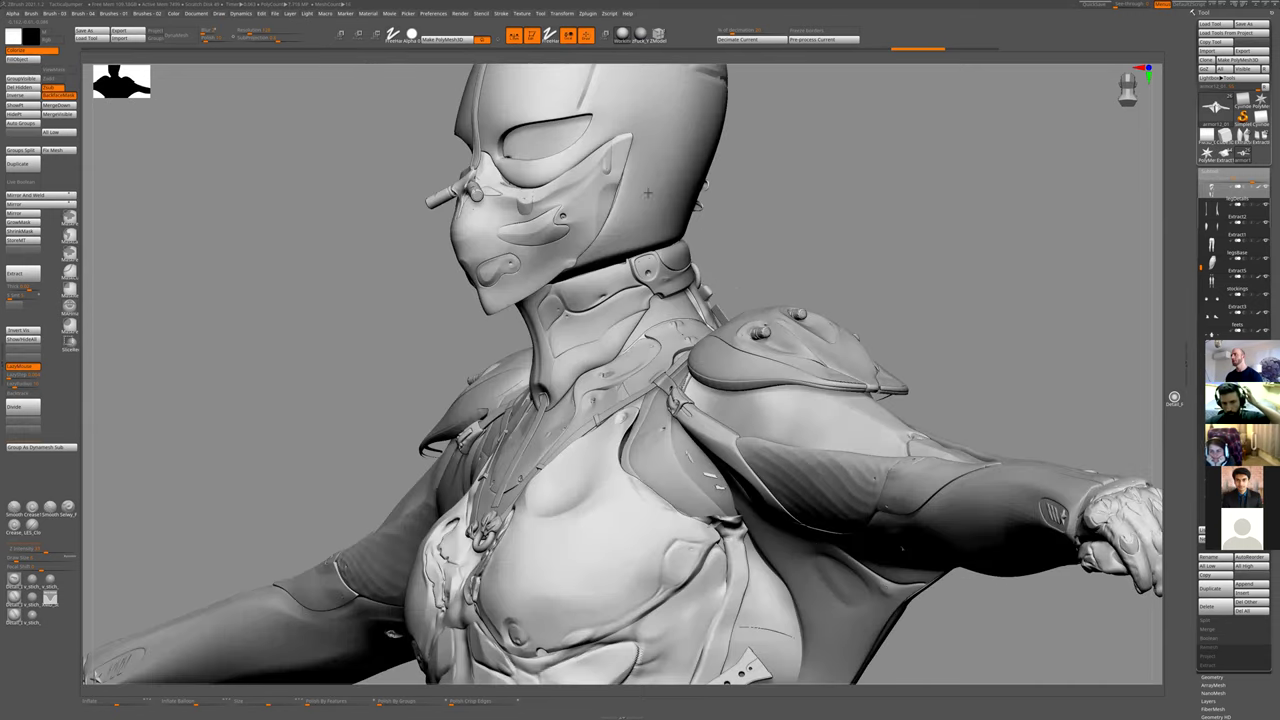
pyautogui.moveTo(648, 193); pyautogui.dragTo(420, 193, button='right')
pyautogui.keyDown('shift'); pyautogui.moveTo(462, 487); pyautogui.dragTo(439, 533, button='right'); pyautogui.keyUp('shift')
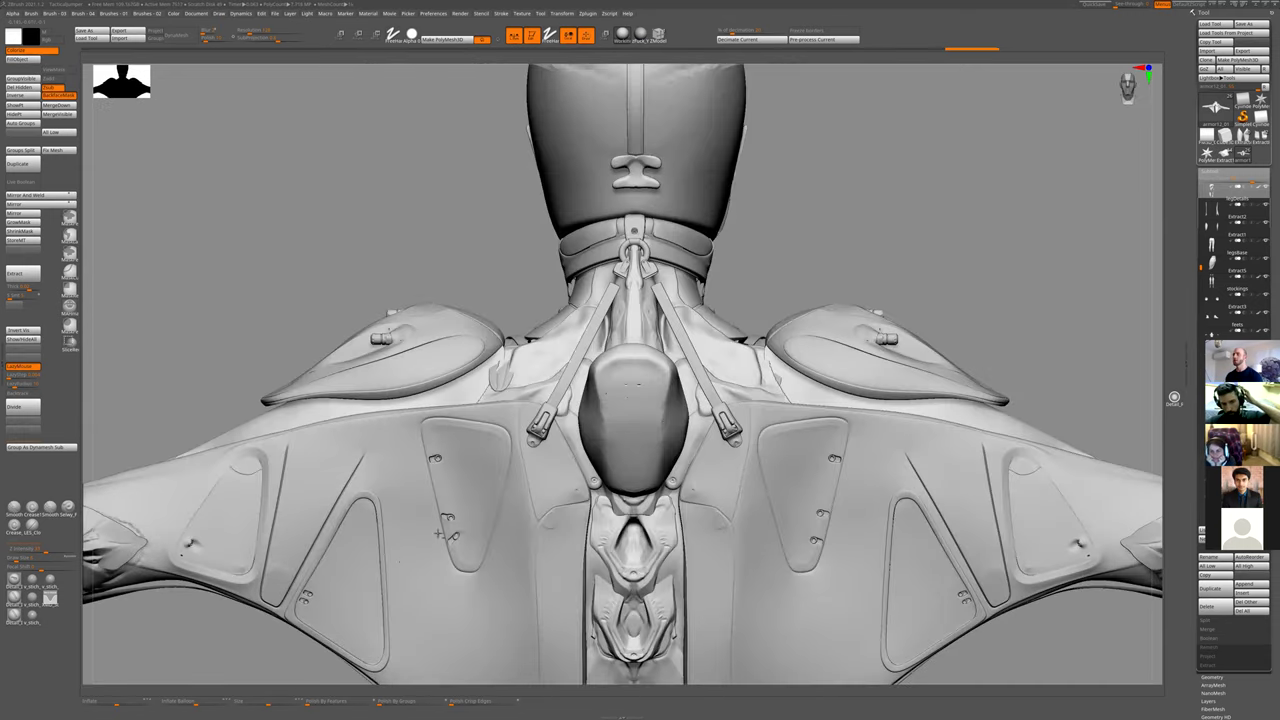
pyautogui.keyDown('alt'); pyautogui.click(434, 533); pyautogui.keyUp('alt')
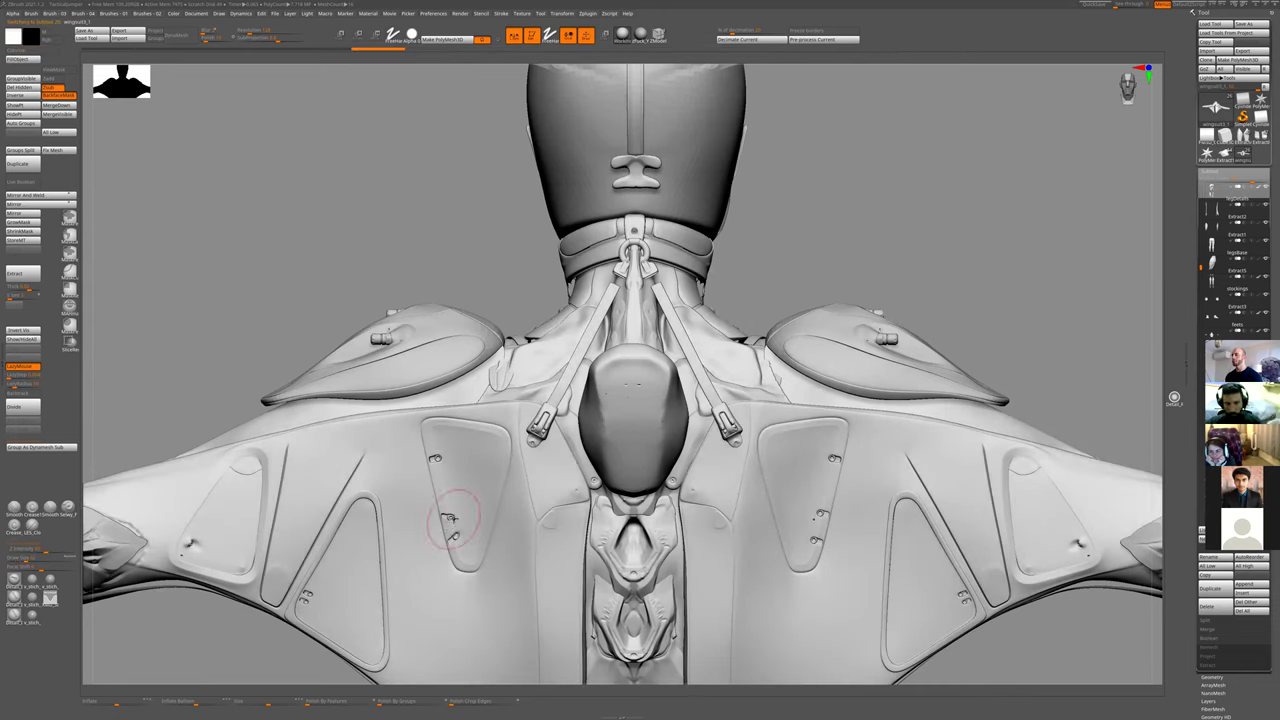
pyautogui.moveTo(455, 517); pyautogui.dragTo(452, 535)
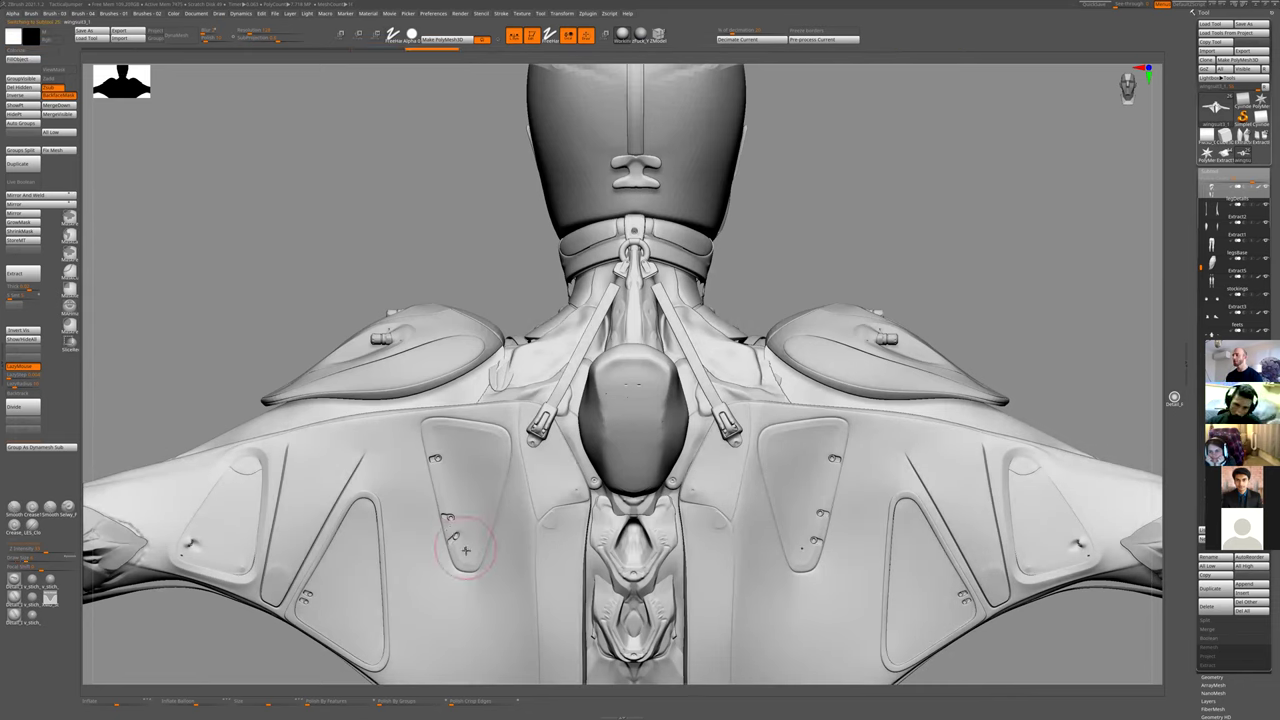
# - Examine the wing panels and spine on the back, and compare them with the full figure and chest from the front
pyautogui.keyDown('alt'); pyautogui.moveTo(310, 520); pyautogui.dragTo(354, 299, button='right'); pyautogui.keyUp('alt')
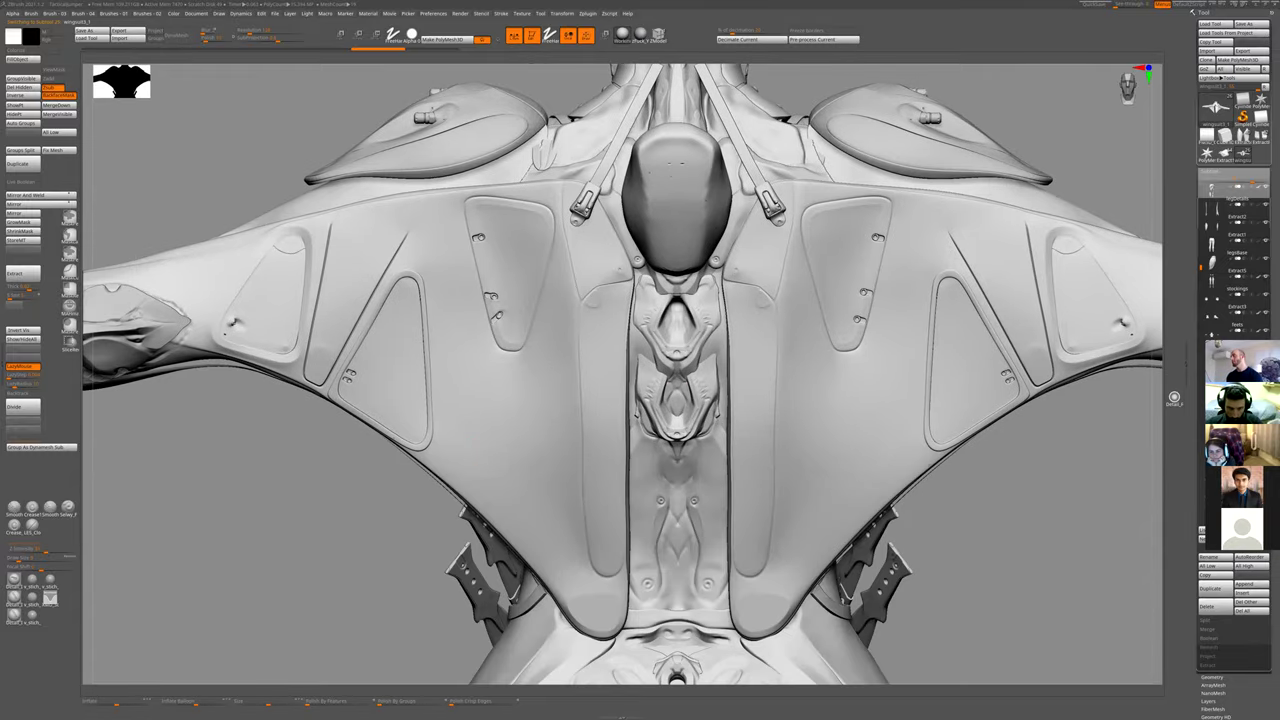
pyautogui.keyDown('alt'); pyautogui.moveTo(1046, 443); pyautogui.dragTo(931, 306, button='right'); pyautogui.keyUp('alt')
pyautogui.keyDown('alt'); pyautogui.moveTo(811, 433); pyautogui.dragTo(931, 319, button='right'); pyautogui.keyUp('alt')
pyautogui.keyDown('ctrl'); pyautogui.moveTo(913, 377); pyautogui.dragTo(864, 464, button='right'); pyautogui.keyUp('ctrl')
pyautogui.moveTo(851, 540); pyautogui.dragTo(843, 380, button='right')
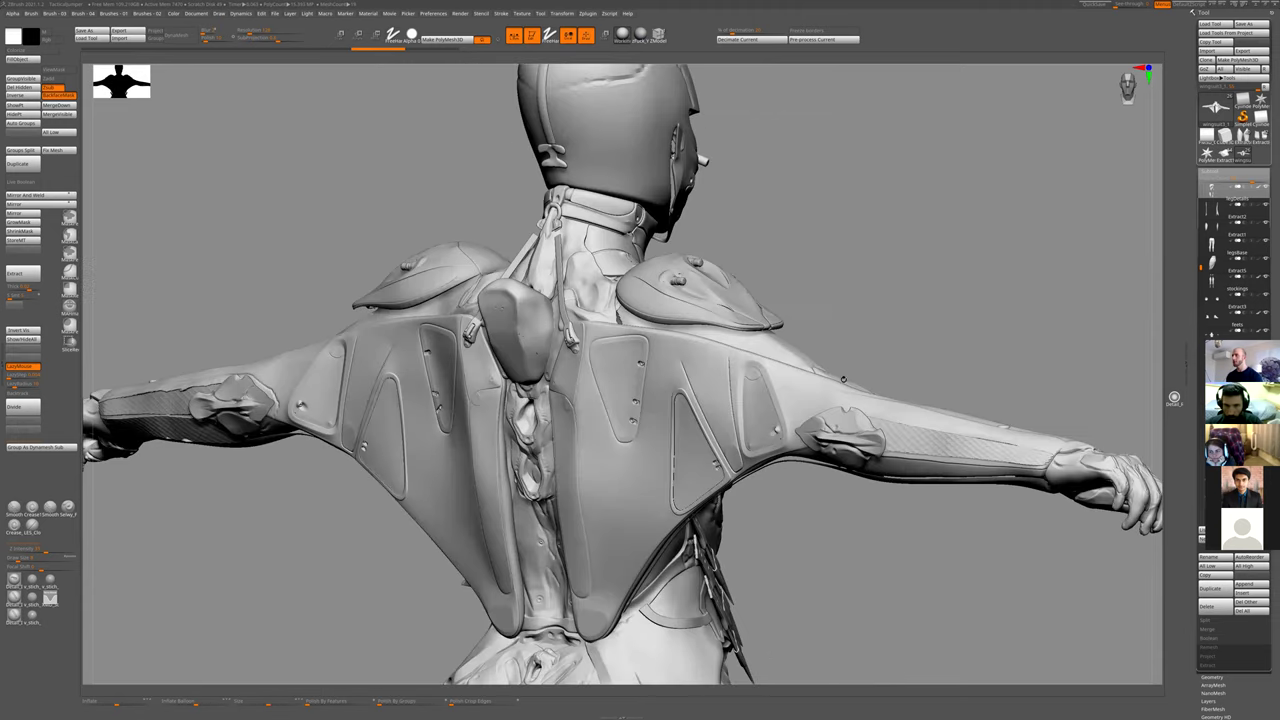
pyautogui.moveTo(856, 310); pyautogui.dragTo(743, 509, button='right')
pyautogui.keyDown('ctrl'); pyautogui.moveTo(689, 543); pyautogui.dragTo(650, 534, button='right'); pyautogui.keyUp('ctrl')
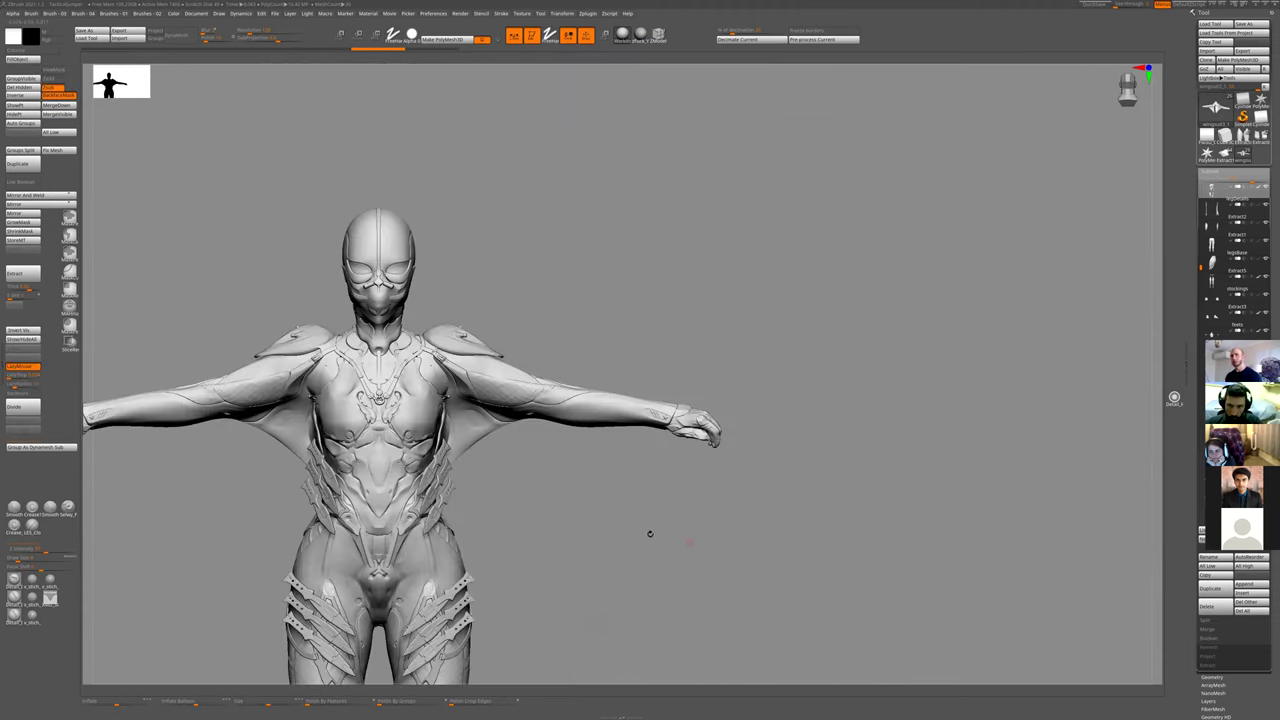
pyautogui.keyDown('alt'); pyautogui.moveTo(766, 488); pyautogui.dragTo(868, 434, button='right'); pyautogui.keyUp('alt')
pyautogui.keyDown('ctrl'); pyautogui.moveTo(763, 523); pyautogui.dragTo(715, 565, button='right'); pyautogui.keyUp('ctrl')
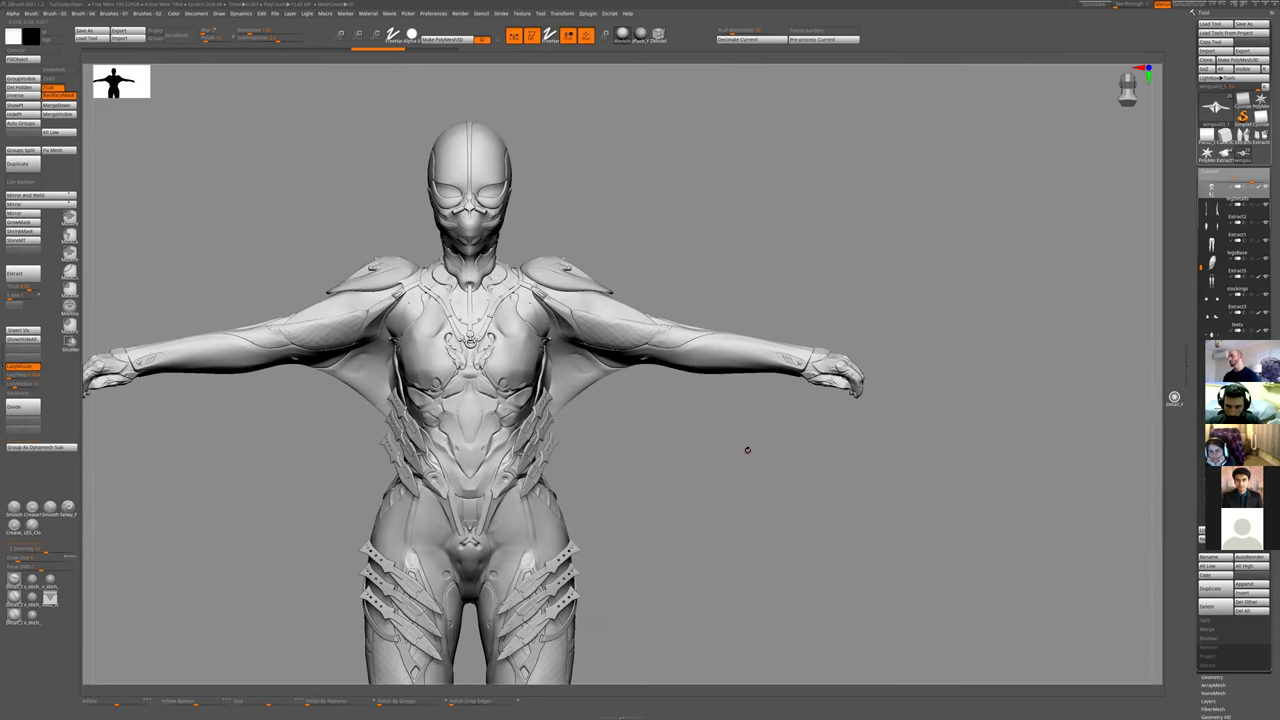
pyautogui.keyDown('ctrl'); pyautogui.moveTo(683, 487); pyautogui.dragTo(720, 491, button='right'); pyautogui.keyUp('ctrl')
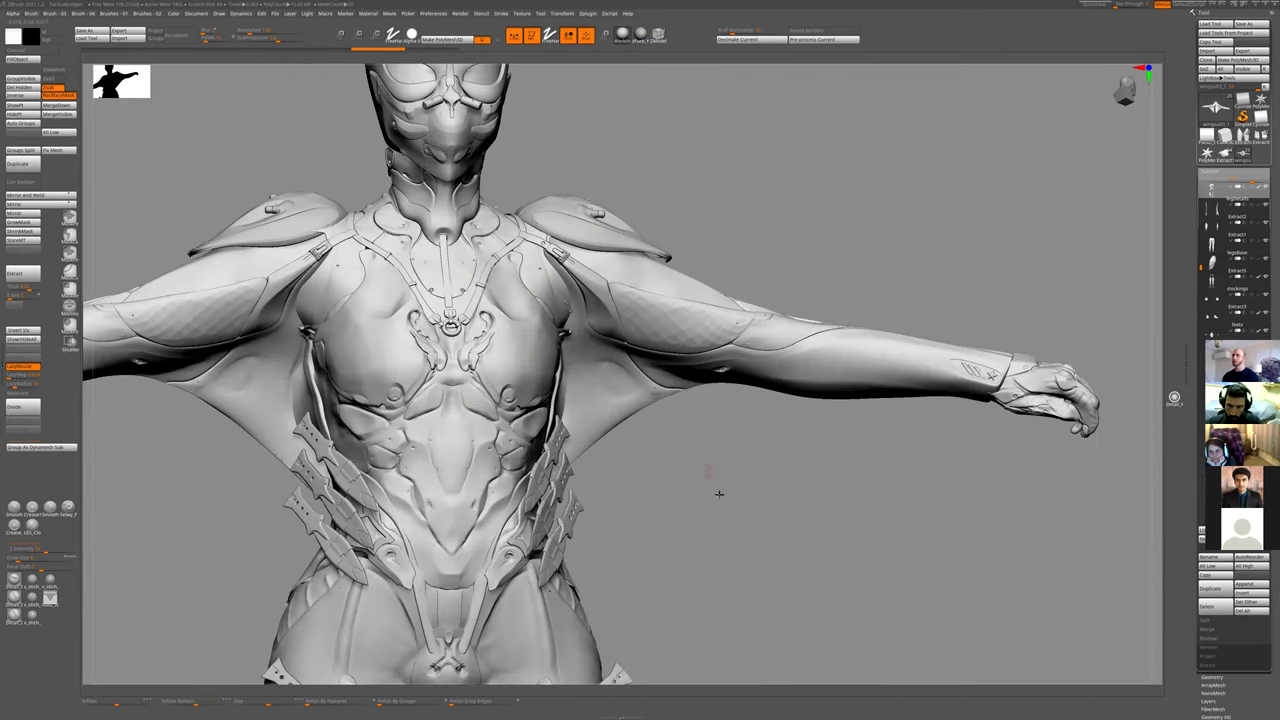
# - Compare the wing panels on the back with the side of the torso, the shoulder pads from above and the front silhouette
pyautogui.keyDown('ctrl'); pyautogui.moveTo(885, 135); pyautogui.dragTo(881, 233, button='right'); pyautogui.keyUp('ctrl')
pyautogui.keyDown('alt'); pyautogui.moveTo(713, 566); pyautogui.dragTo(871, 335, button='right'); pyautogui.keyUp('alt')
pyautogui.keyDown('ctrl'); pyautogui.moveTo(871, 335); pyautogui.dragTo(860, 243, button='right'); pyautogui.keyUp('ctrl')
pyautogui.keyDown('alt'); pyautogui.moveTo(867, 454); pyautogui.dragTo(746, 252, button='right'); pyautogui.keyUp('alt')
pyautogui.keyDown('ctrl'); pyautogui.moveTo(520, 480); pyautogui.dragTo(539, 527, button='right'); pyautogui.keyUp('ctrl')
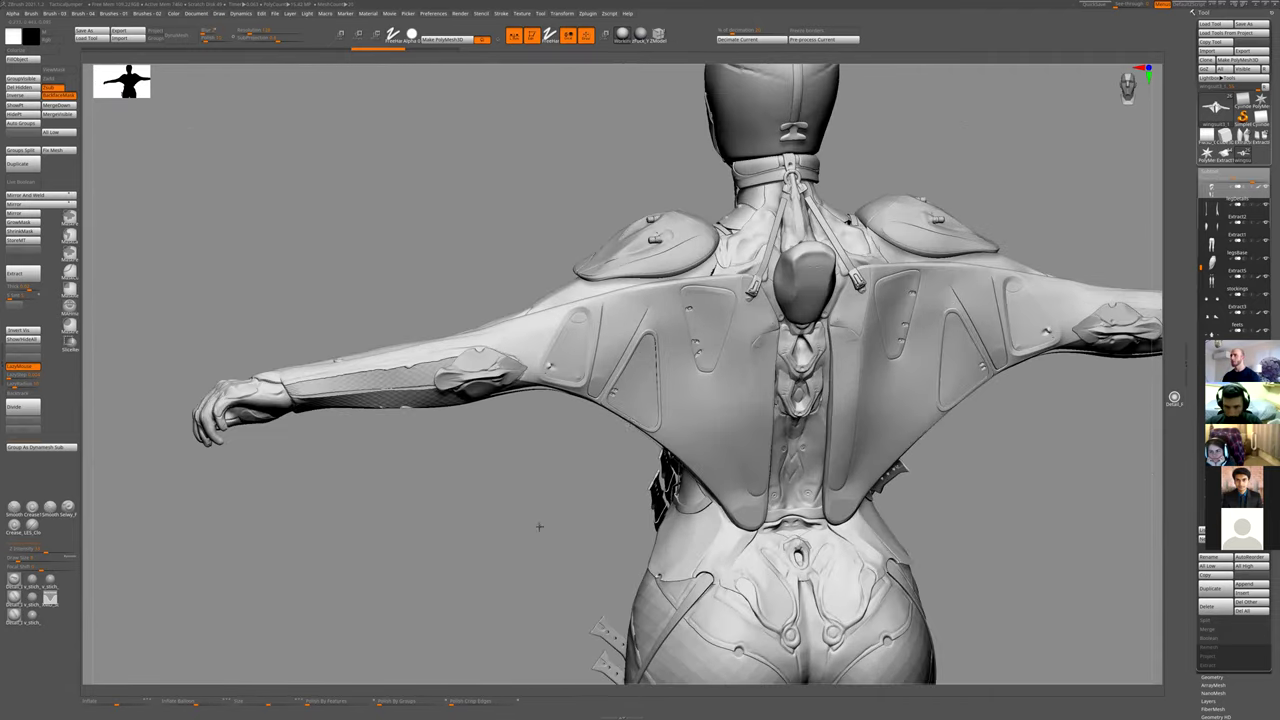
pyautogui.keyDown('ctrl'); pyautogui.moveTo(367, 556); pyautogui.dragTo(671, 362, button='right'); pyautogui.keyUp('ctrl')
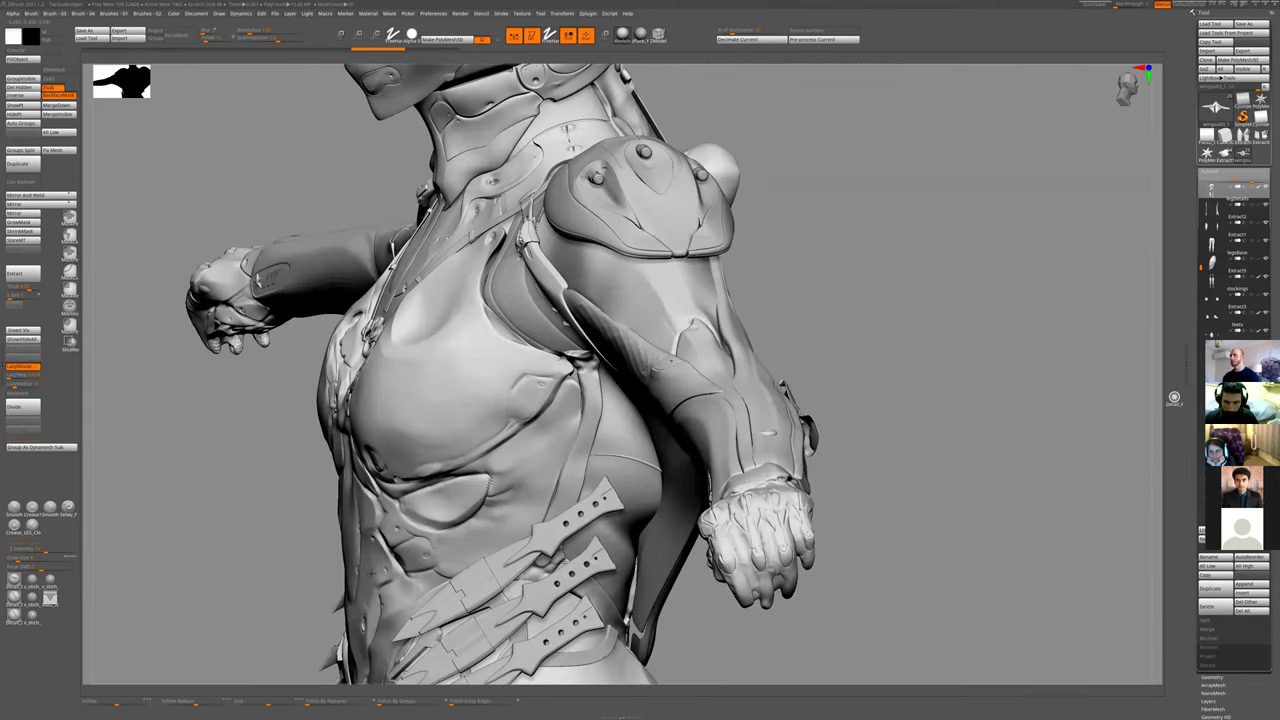
pyautogui.moveTo(897, 203); pyautogui.dragTo(800, 343, button='right')
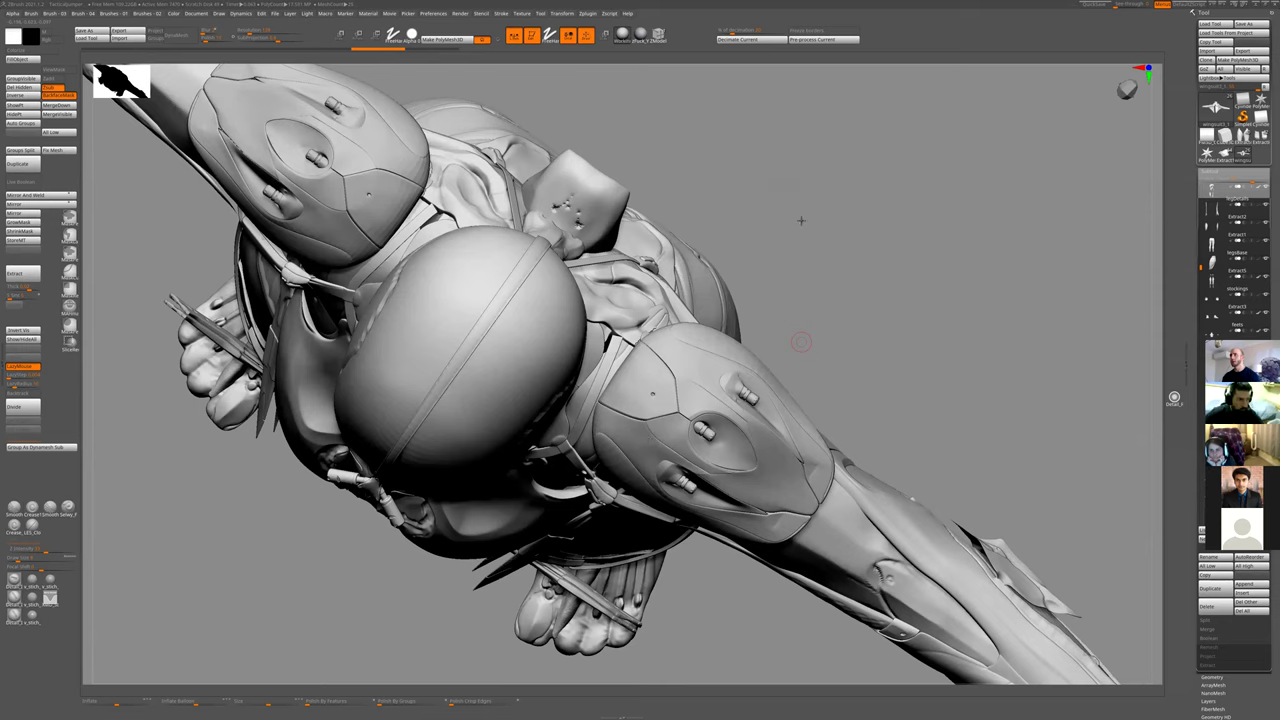
pyautogui.moveTo(800, 220); pyautogui.dragTo(818, 144, button='right')
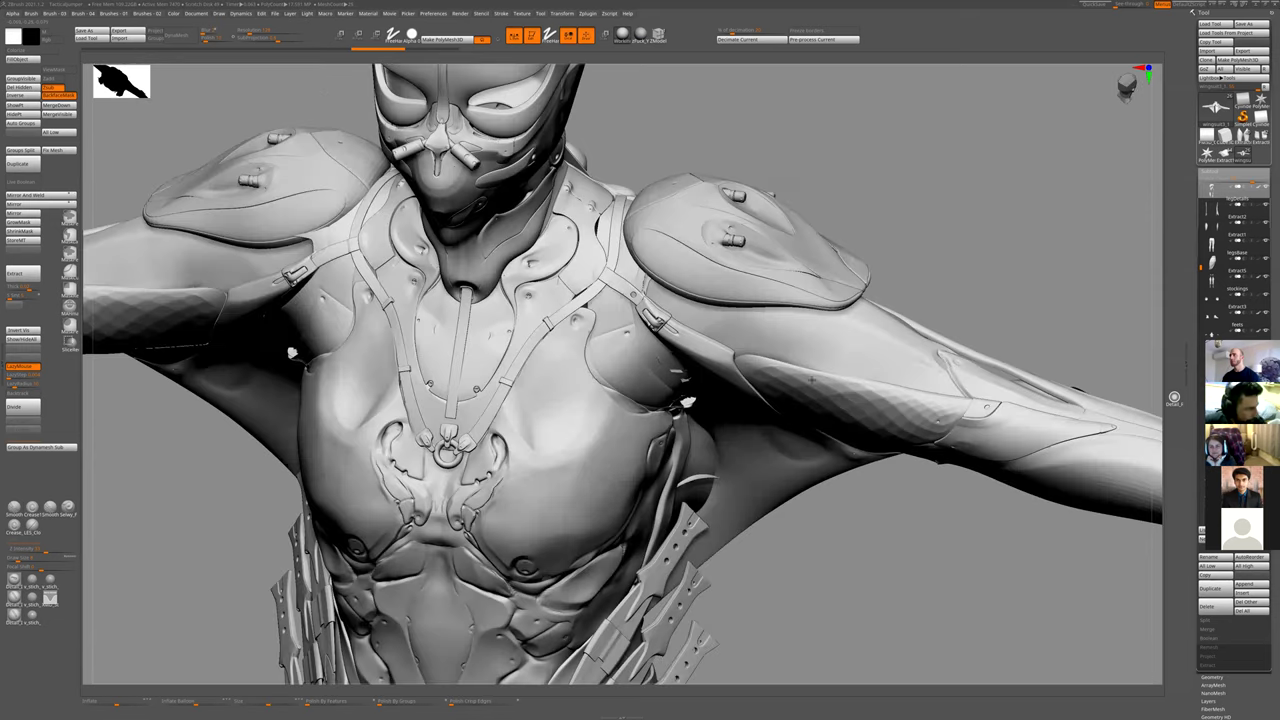
pyautogui.moveTo(910, 488); pyautogui.dragTo(826, 514, button='right')
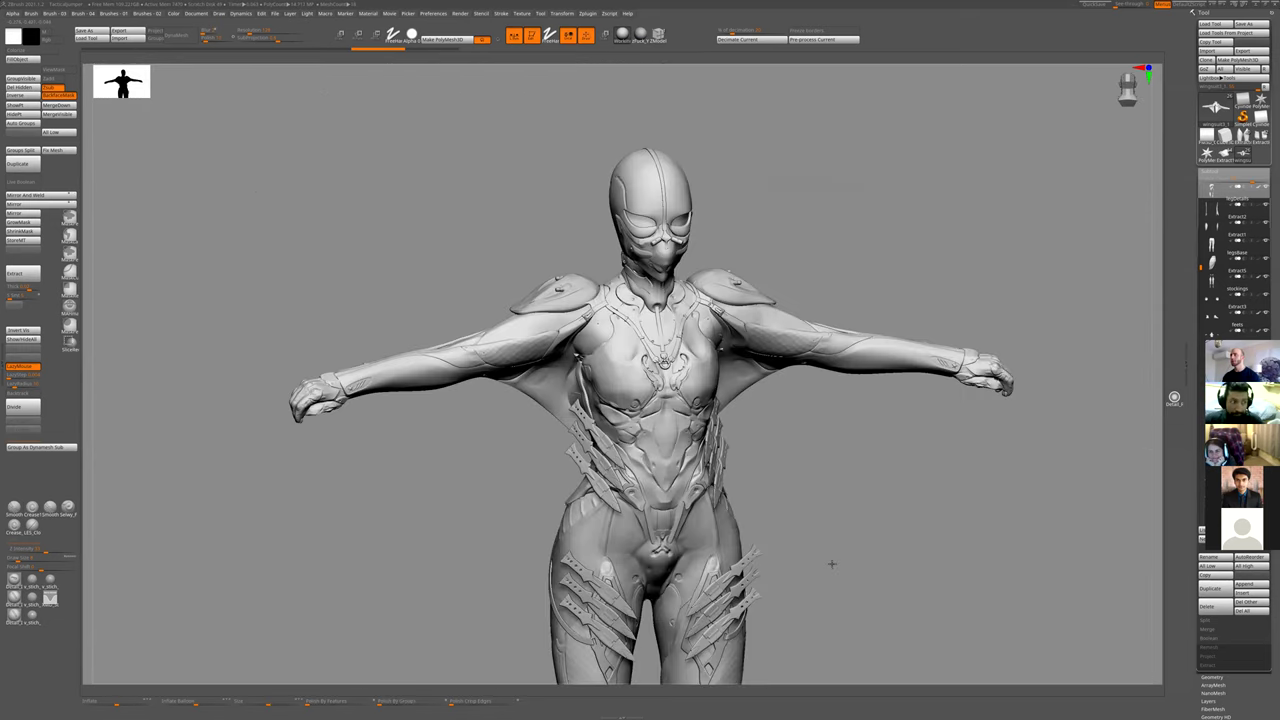
# - Examine the chest harness, shoulder pads and helmet up close, including views from behind, above and the front
pyautogui.keyDown('ctrl'); pyautogui.moveTo(831, 563); pyautogui.dragTo(610, 433, button='right'); pyautogui.keyUp('ctrl')
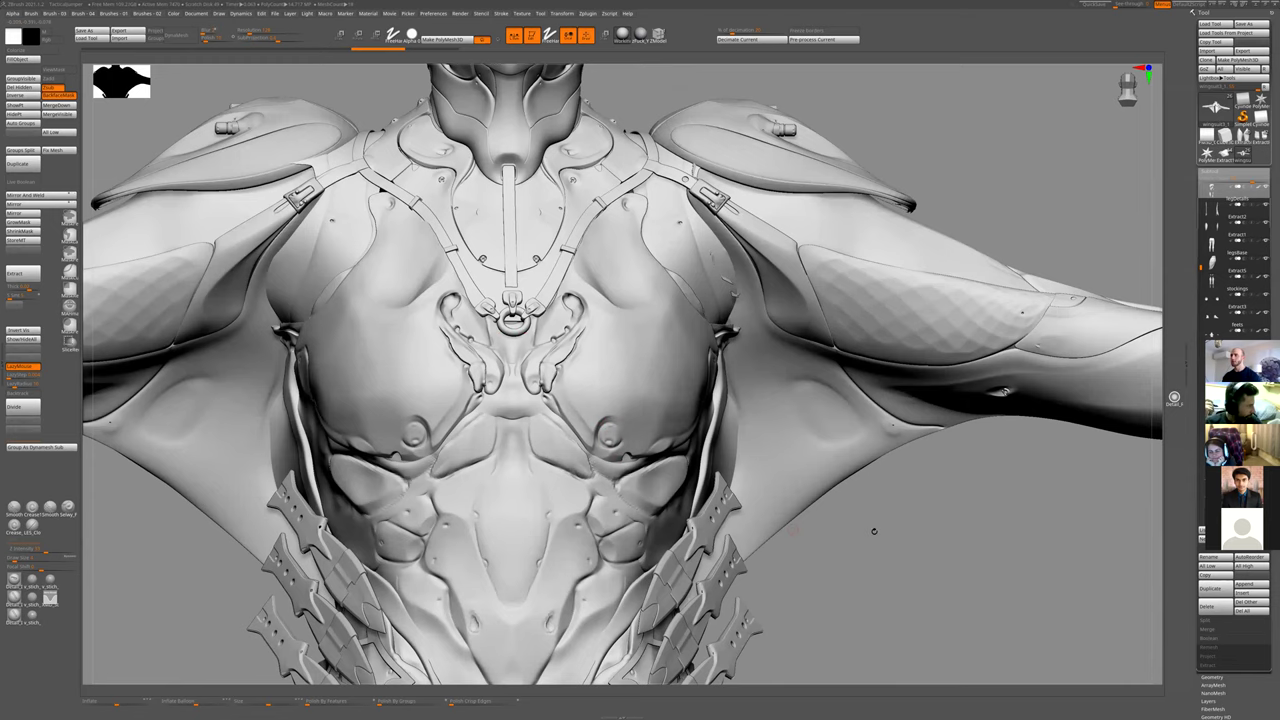
pyautogui.moveTo(873, 531); pyautogui.dragTo(614, 331, button='right')
pyautogui.moveTo(666, 430); pyautogui.dragTo(235, 376, button='right')
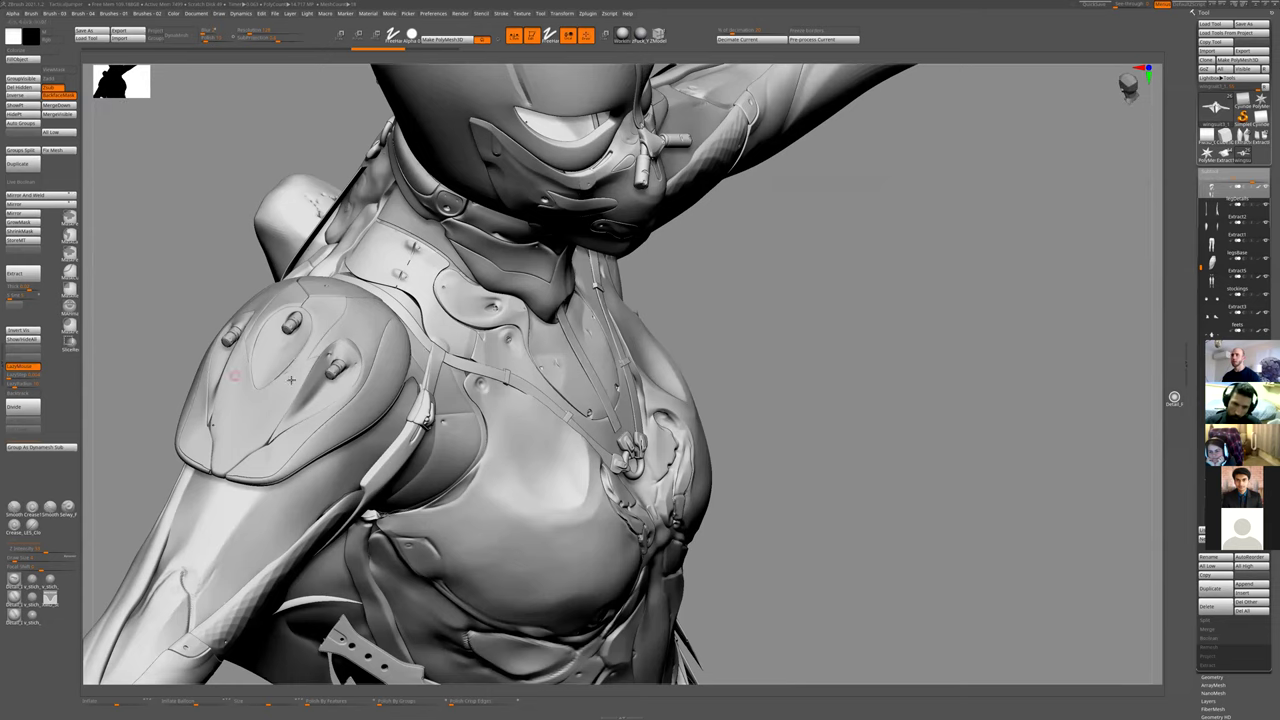
pyautogui.moveTo(853, 369); pyautogui.dragTo(884, 430, button='right')
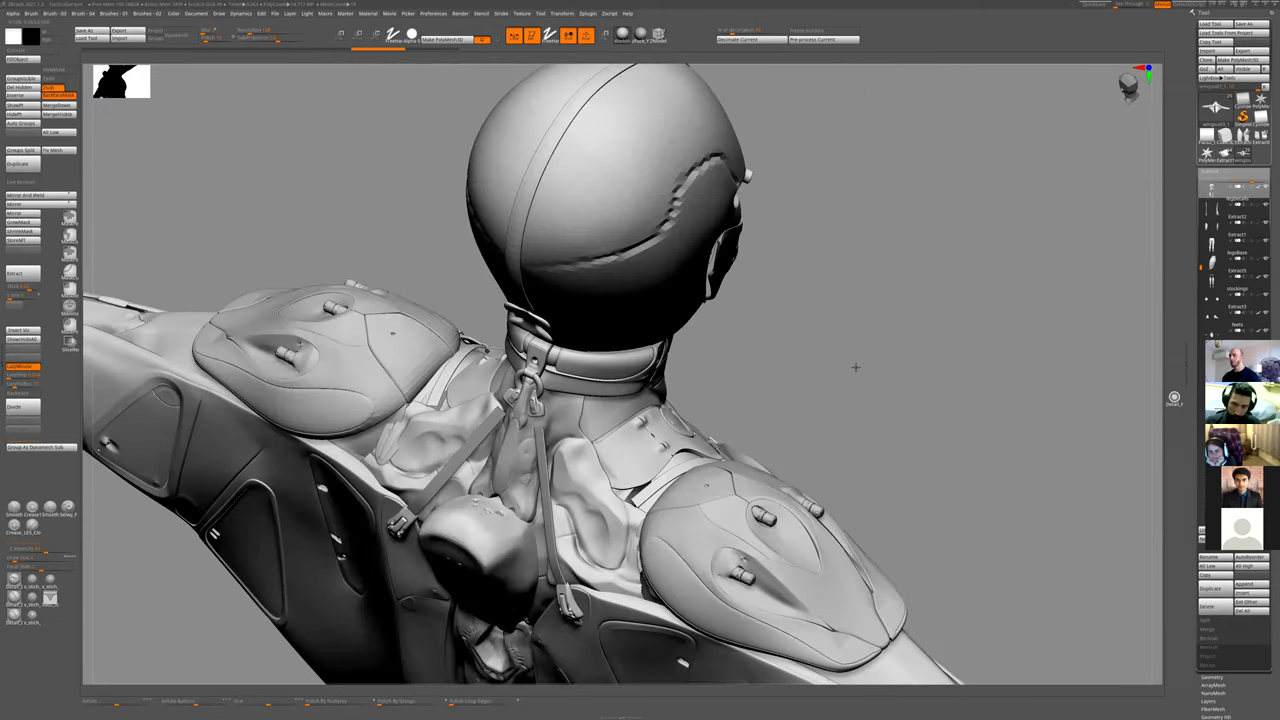
pyautogui.keyDown('ctrl'); pyautogui.moveTo(856, 367); pyautogui.dragTo(703, 483, button='right'); pyautogui.keyUp('ctrl')
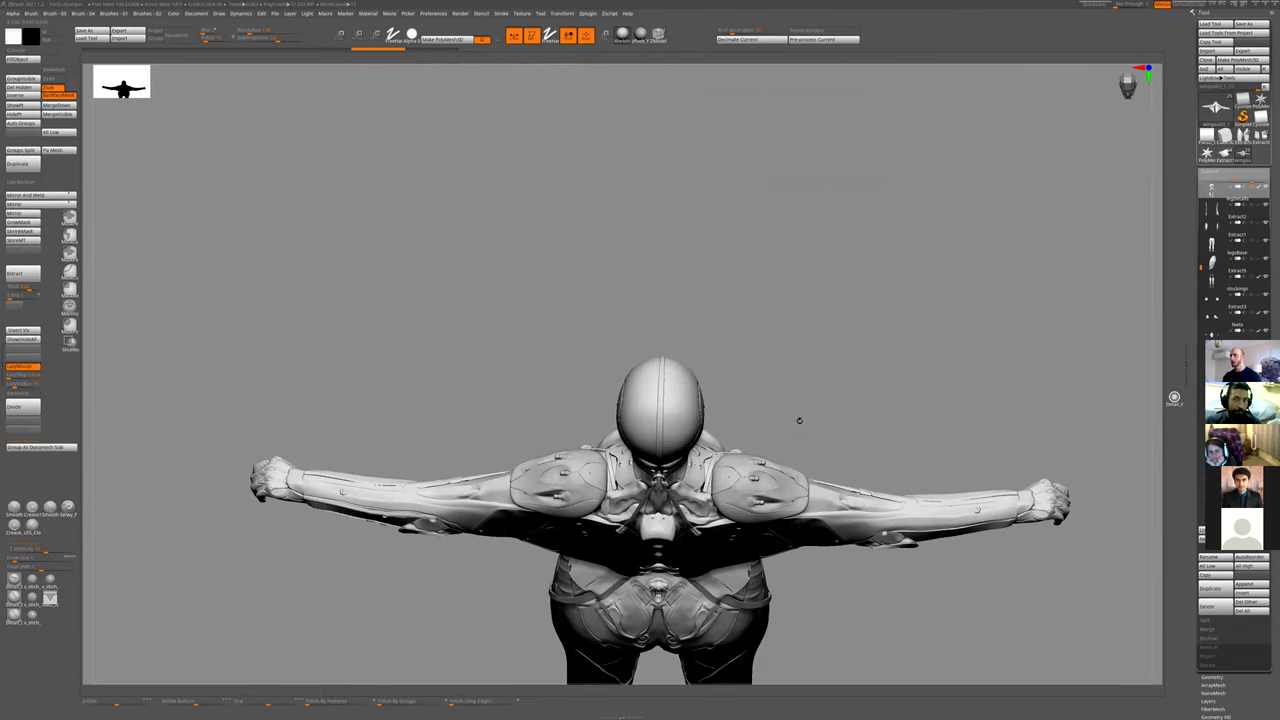
pyautogui.moveTo(800, 366); pyautogui.dragTo(1010, 300, button='right')
pyautogui.press('f')
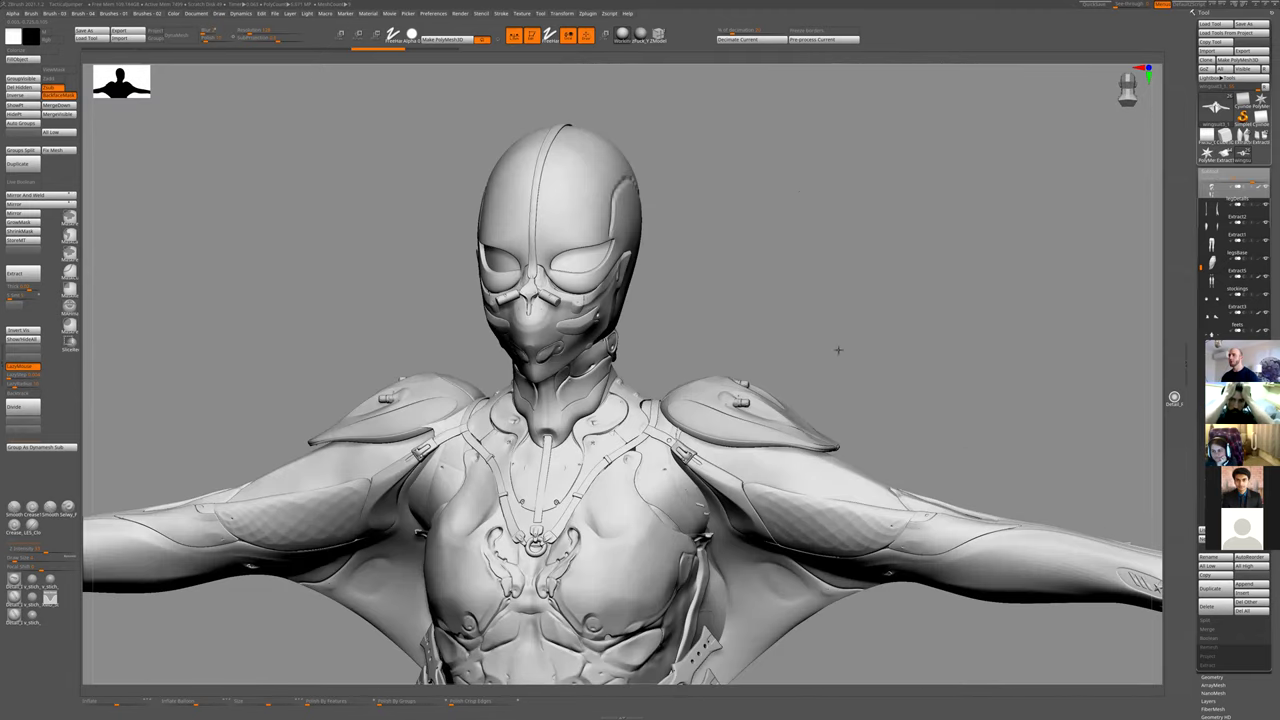
pyautogui.moveTo(796, 222); pyautogui.dragTo(756, 529, button='right')
pyautogui.press('f')
# - Examine the thigh knives and knee details, make a thigh detail part active, and toggle the wireframe display on and off
pyautogui.keyDown('ctrl'); pyautogui.moveTo(662, 546); pyautogui.dragTo(856, 462, button='right'); pyautogui.keyUp('ctrl')
pyautogui.moveTo(871, 386); pyautogui.dragTo(727, 245, button='right')
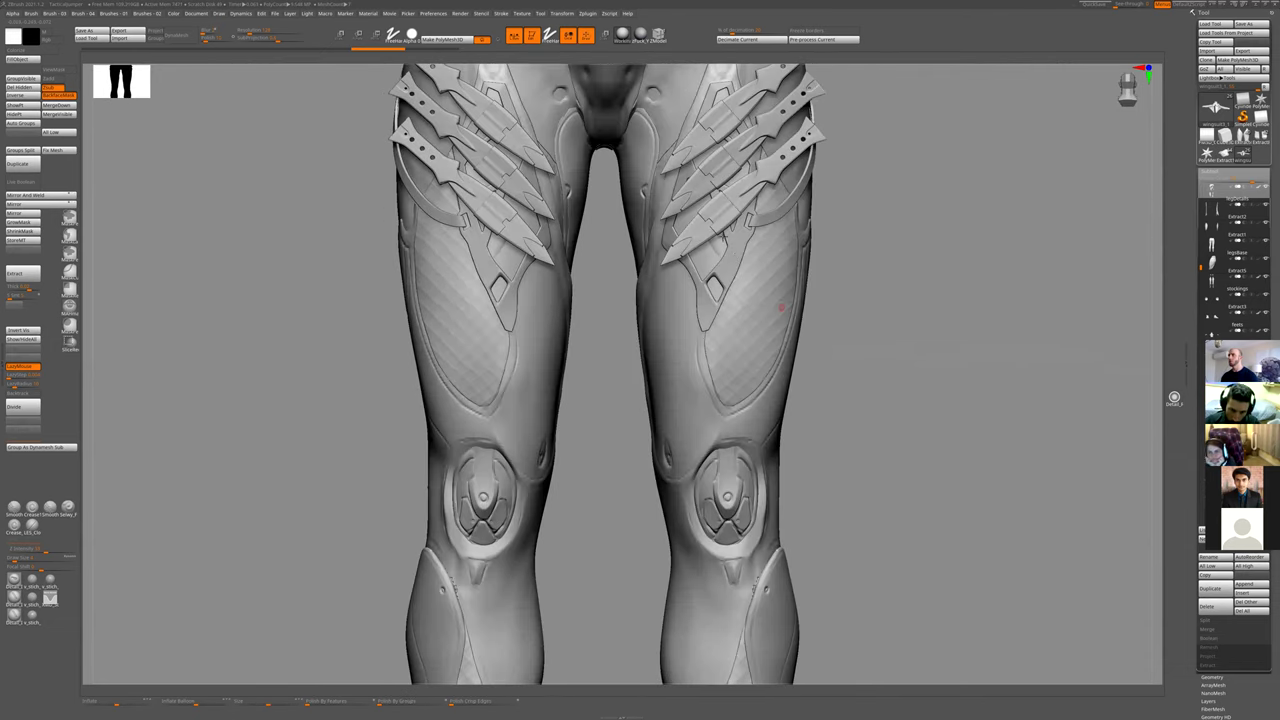
pyautogui.keyDown('alt'); pyautogui.click(727, 245); pyautogui.keyUp('alt')
pyautogui.moveTo(874, 274)
pyautogui.mouseDown(button='right')
pyautogui.moveTo(825, 396)
pyautogui.moveTo(843, 485)
pyautogui.moveTo(896, 566)
pyautogui.moveTo(837, 557)
pyautogui.moveTo(899, 567)
pyautogui.moveTo(891, 457)
pyautogui.moveTo(917, 442)
pyautogui.moveTo(866, 366)
pyautogui.moveTo(871, 466)
pyautogui.moveTo(962, 465)
pyautogui.moveTo(953, 428)
pyautogui.moveTo(958, 462)
pyautogui.moveTo(868, 440)
pyautogui.moveTo(1043, 463)
pyautogui.moveTo(1029, 443)
pyautogui.moveTo(841, 410)
pyautogui.mouseUp(button='right')
pyautogui.hotkey('shift', 'f')
pyautogui.hotkey('shift', 'f')
pyautogui.keyDown('alt'); pyautogui.moveTo(901, 530); pyautogui.dragTo(837, 492, button='right'); pyautogui.keyUp('alt')
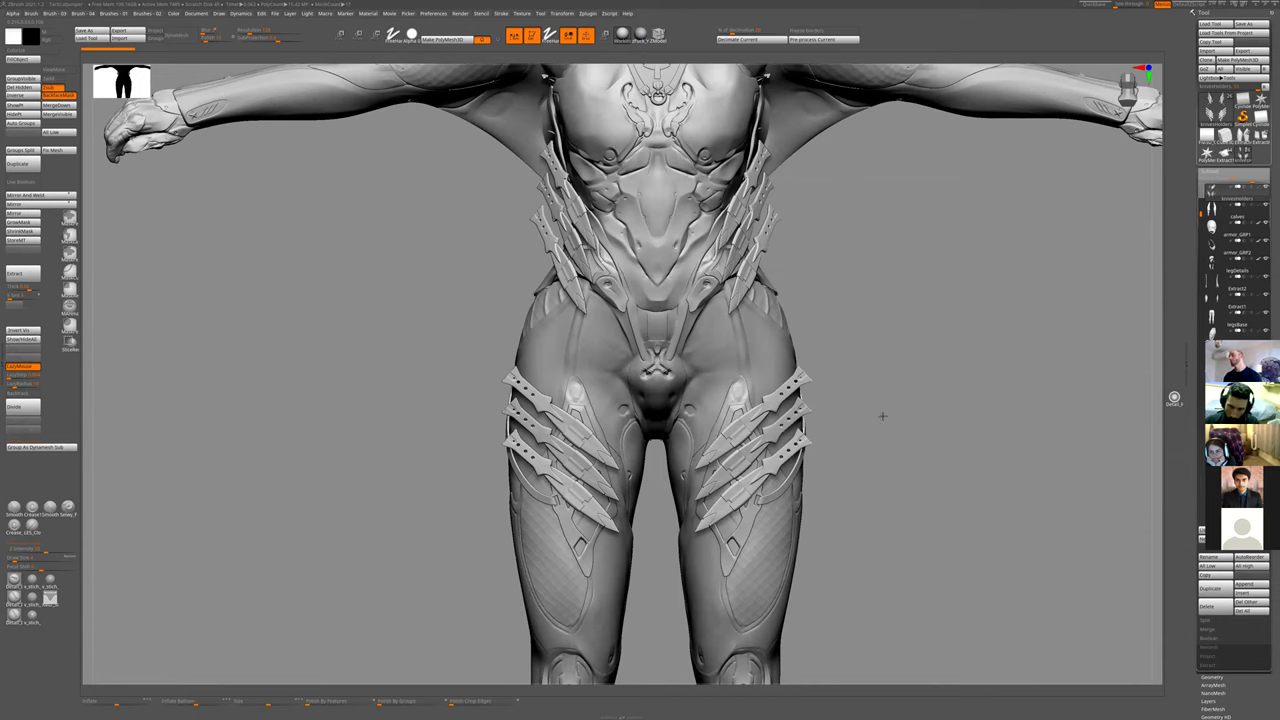
# - Make the wing panel part active on the back, paint a short temporary mask across it, and clear the mask
pyautogui.keyDown('alt'); pyautogui.moveTo(882, 462); pyautogui.dragTo(882, 623, button='right'); pyautogui.keyUp('alt')
pyautogui.moveTo(831, 469); pyautogui.dragTo(810, 497, button='right')
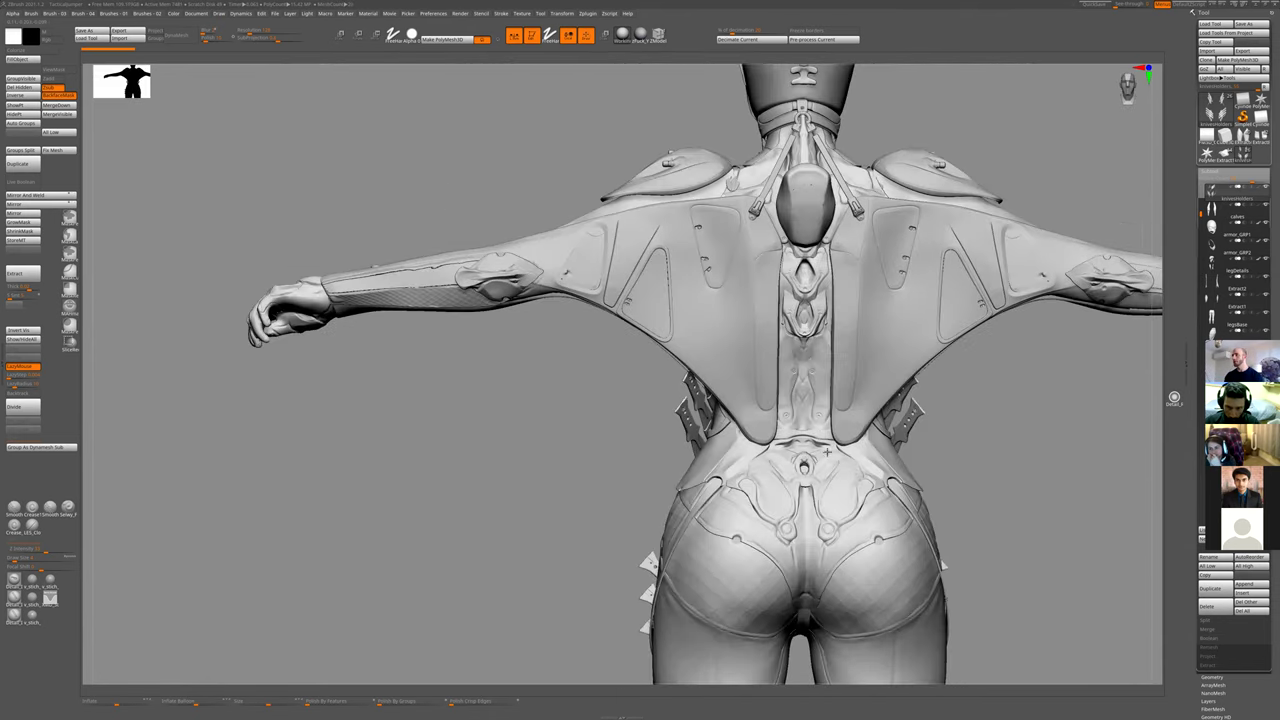
pyautogui.keyDown('alt'); pyautogui.moveTo(827, 452); pyautogui.dragTo(827, 479, button='right'); pyautogui.keyUp('alt')
pyautogui.moveTo(797, 420)
pyautogui.keyDown('ctrl'); pyautogui.mouseDown(button='right')
pyautogui.moveTo(770, 257)
pyautogui.moveTo(734, 470)
pyautogui.mouseUp(button='right'); pyautogui.keyUp('ctrl')
pyautogui.keyDown('alt'); pyautogui.click(760, 280); pyautogui.keyUp('alt')
pyautogui.moveTo(461, 238)
pyautogui.keyDown('ctrl'); pyautogui.mouseDown()
pyautogui.moveTo(483, 336)
pyautogui.moveTo(505, 316)
pyautogui.moveTo(515, 240)
pyautogui.moveTo(466, 228)
pyautogui.moveTo(488, 329)
pyautogui.moveTo(507, 240)
pyautogui.mouseUp(); pyautogui.keyUp('ctrl')
pyautogui.keyDown('ctrl'); pyautogui.moveTo(940, 434); pyautogui.dragTo(892, 535); pyautogui.keyUp('ctrl')
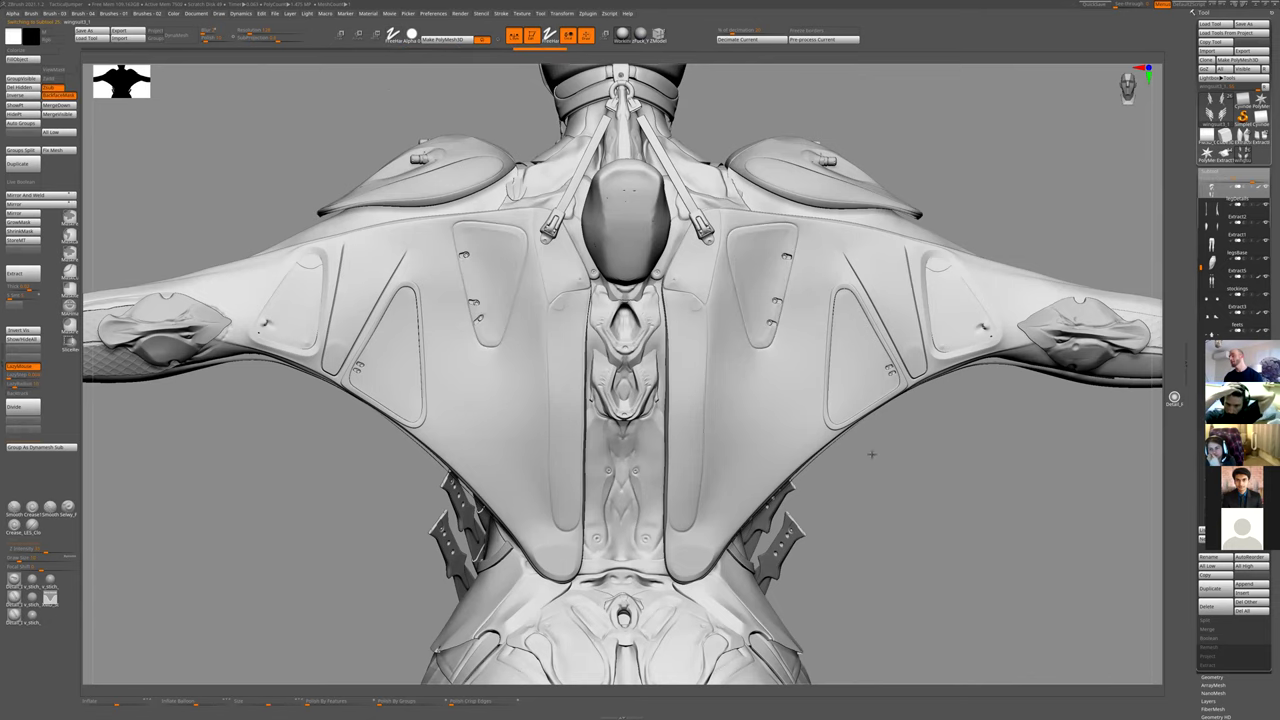
pyautogui.keyDown('ctrl'); pyautogui.moveTo(843, 434); pyautogui.dragTo(815, 520, button='right'); pyautogui.keyUp('ctrl')
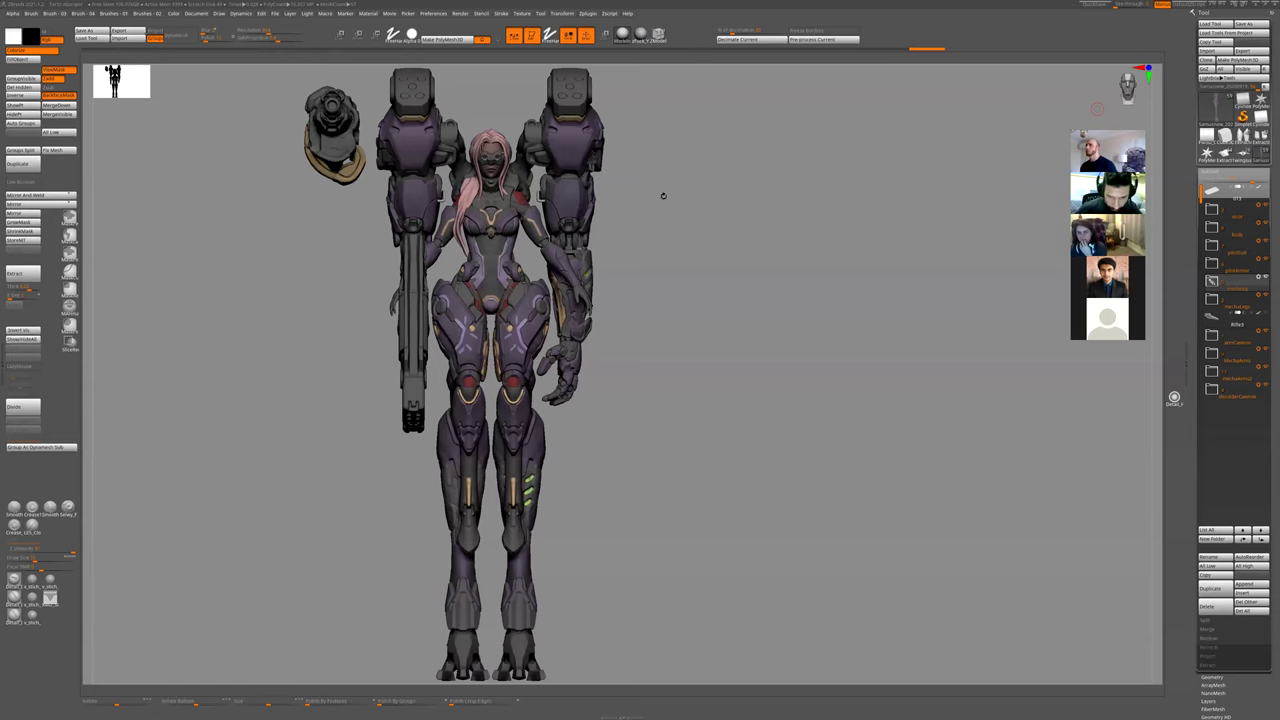
# - Examine the purple mech character from the front down to its legs, toggling isolation of the active part on and off
pyautogui.moveTo(663, 194); pyautogui.dragTo(966, 140)
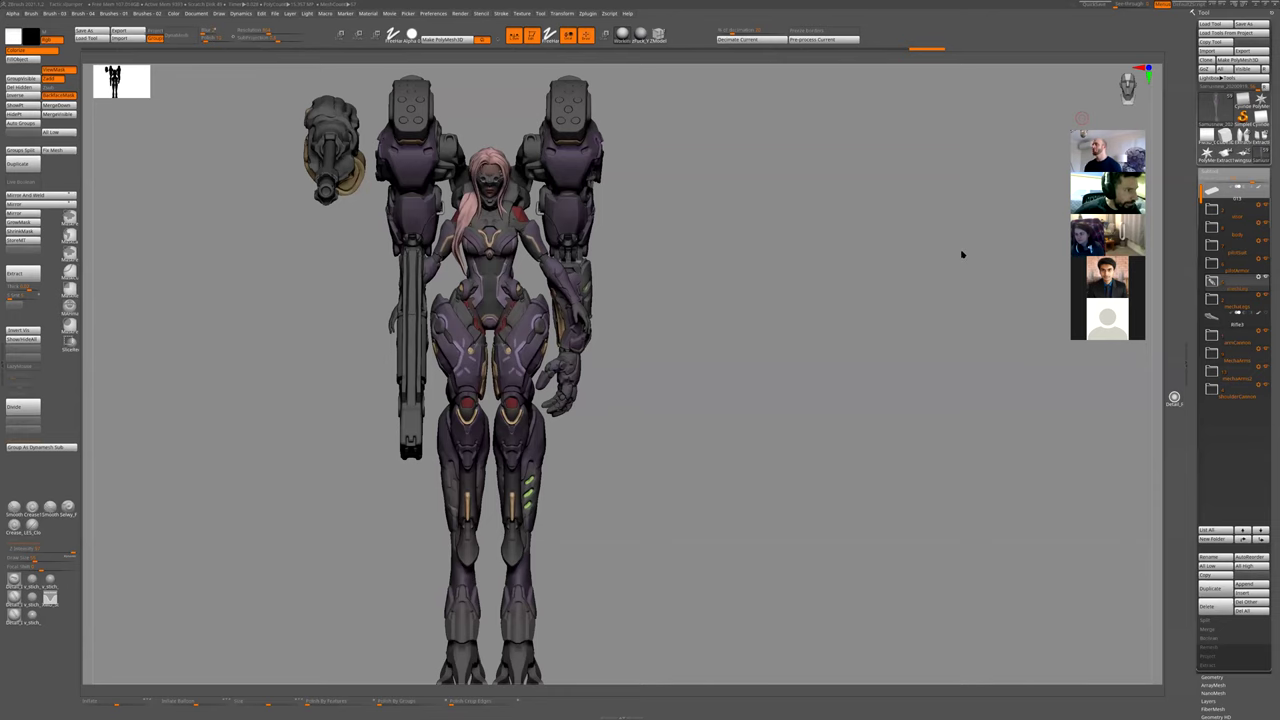
pyautogui.moveTo(1025, 122); pyautogui.dragTo(770, 354)
pyautogui.keyDown('alt'); pyautogui.moveTo(686, 501); pyautogui.dragTo(820, 404); pyautogui.keyUp('alt')
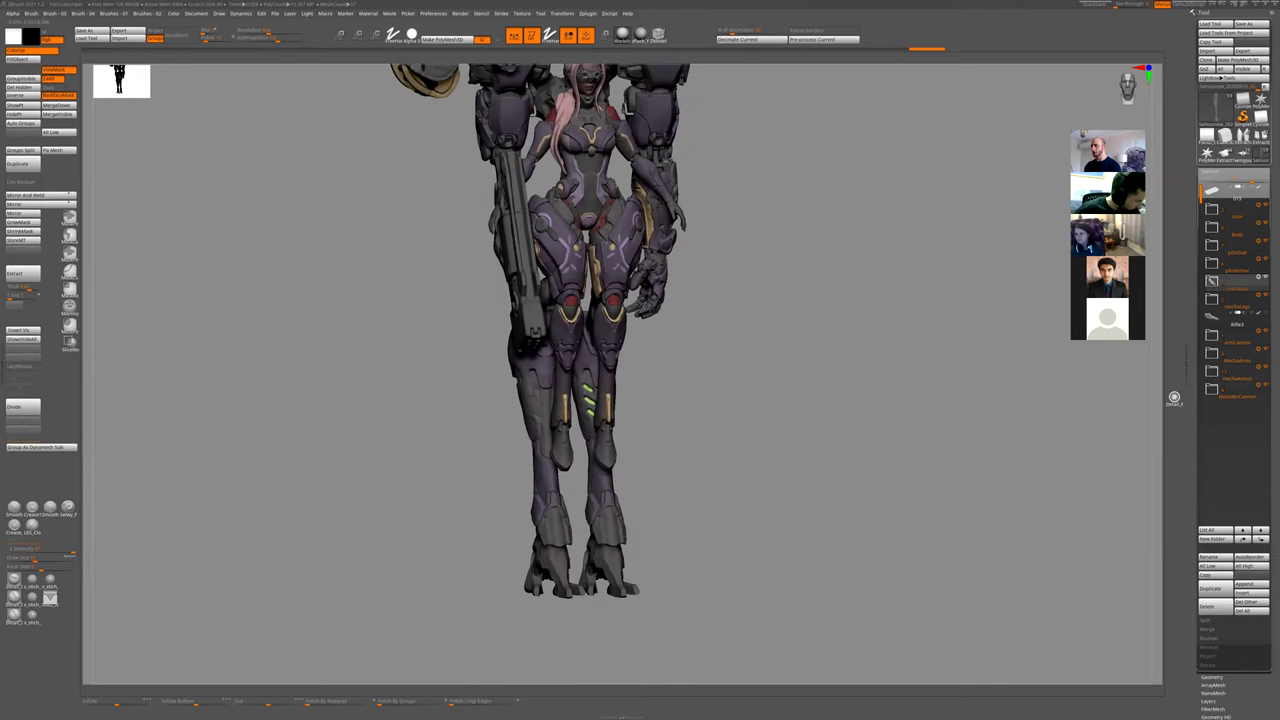
pyautogui.hotkey('shift', 's')
pyautogui.hotkey('shift', 's')
# - Isolate the mech lower leg folder and delete it together with all of its subtools
pyautogui.moveTo(649, 417); pyautogui.dragTo(616, 400)
pyautogui.press('Delete')
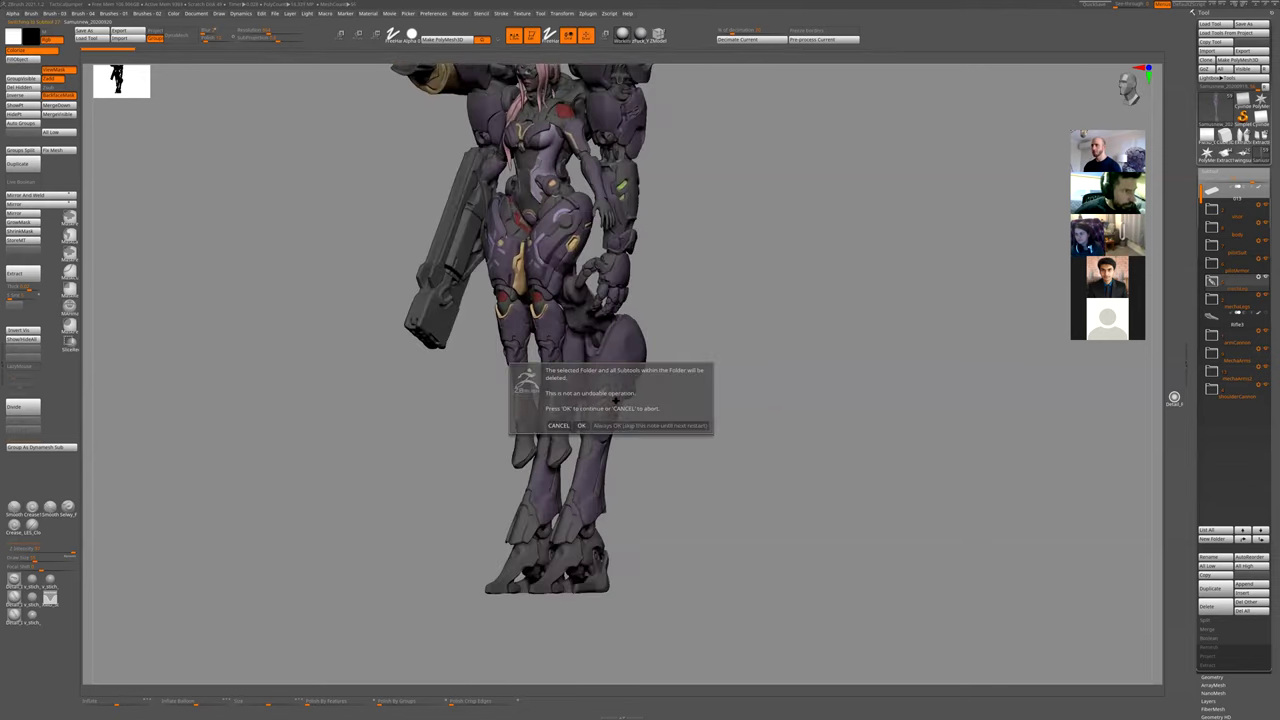
pyautogui.click(564, 425)
pyautogui.hotkey('shift', 's')
pyautogui.press('Delete')
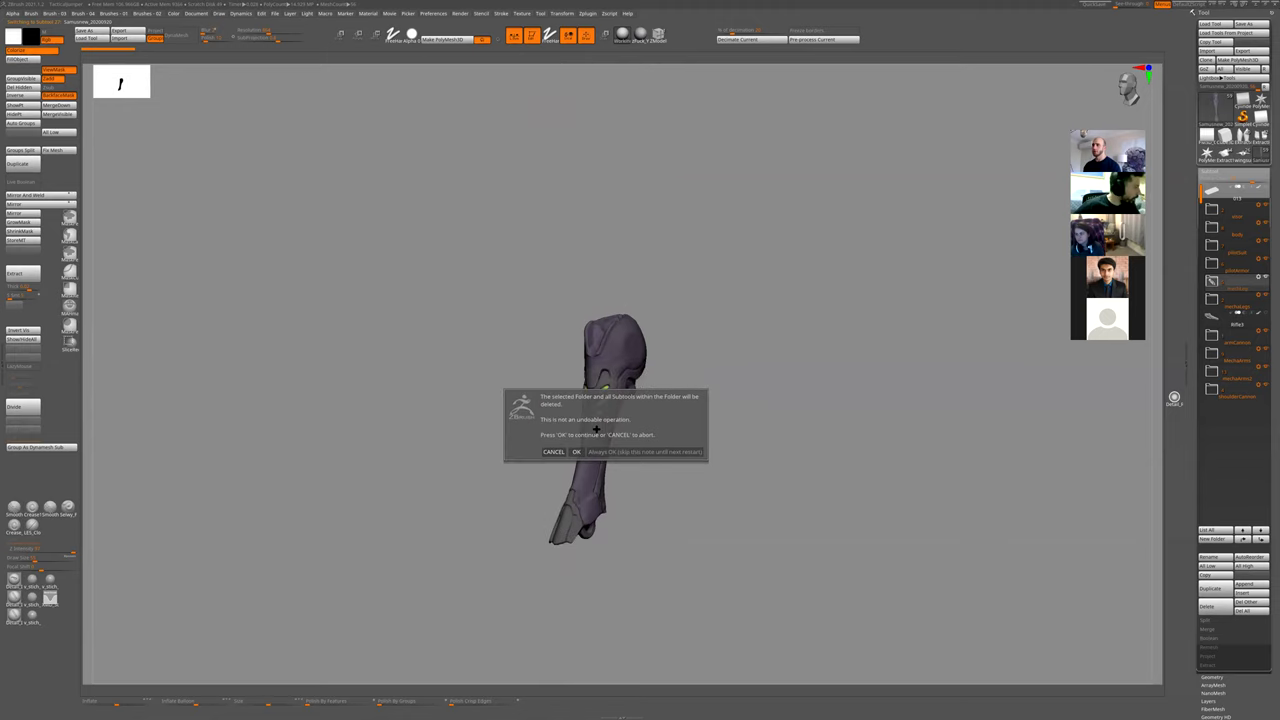
pyautogui.click(576, 451)
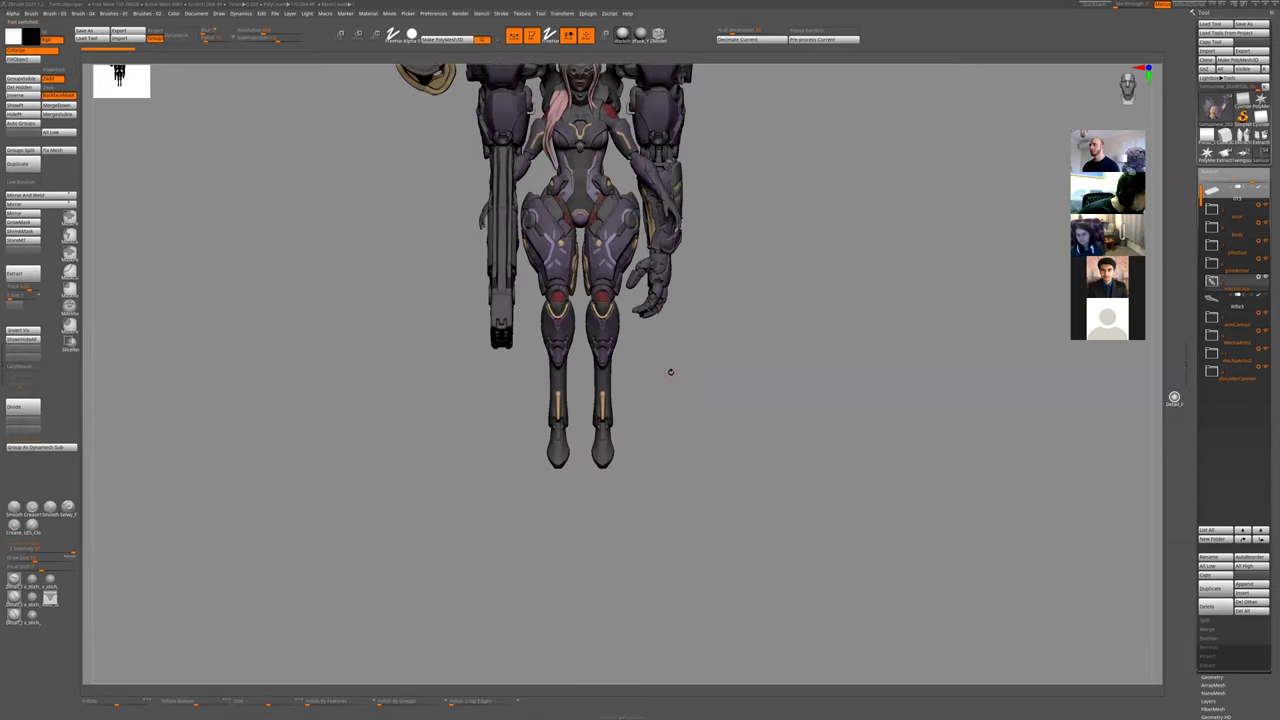
# - Load the saved tool file of the purple mech that includes its lower legs
pyautogui.moveTo(670, 371); pyautogui.dragTo(832, 351)
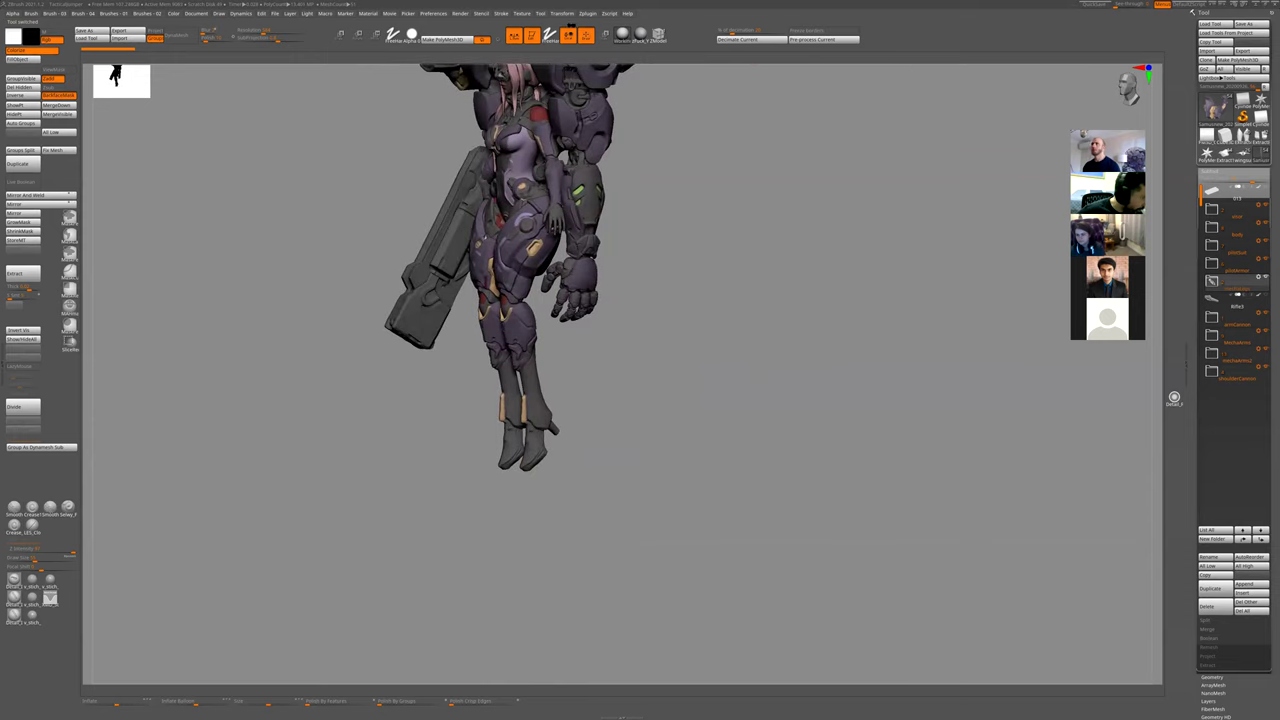
pyautogui.click(548, 14)
pyautogui.click(560, 28)
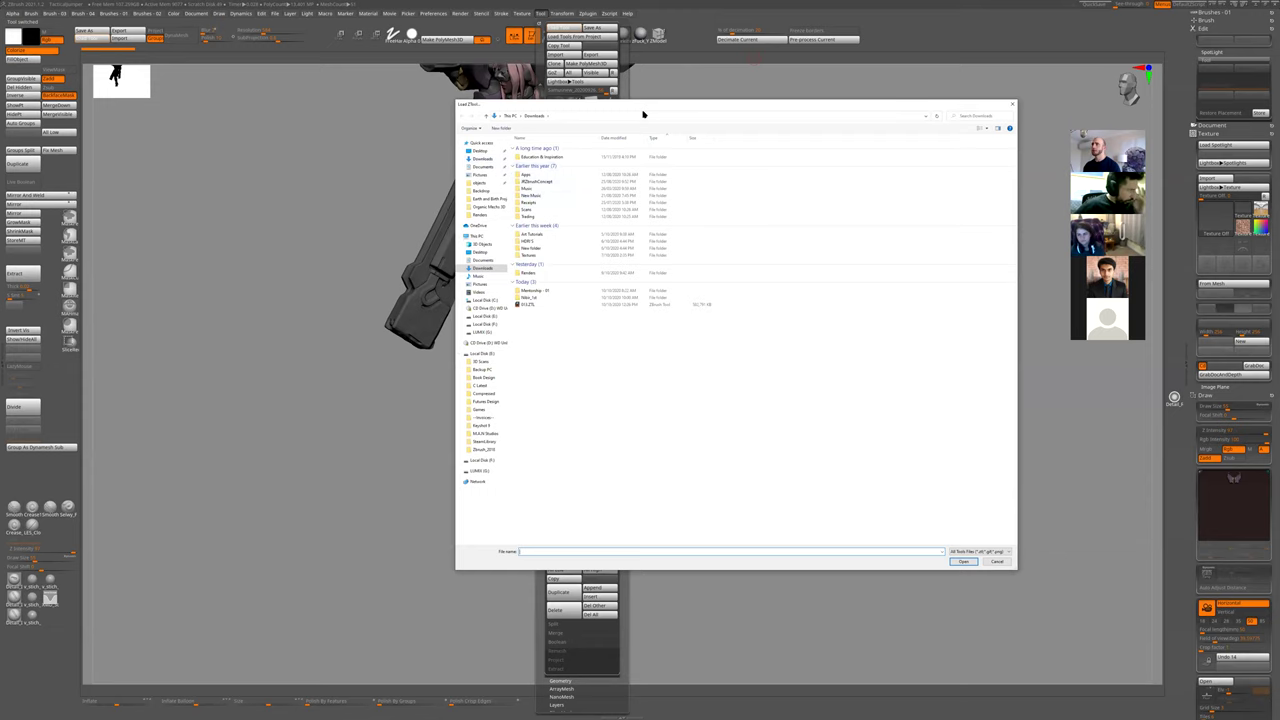
pyautogui.doubleClick(510, 322)
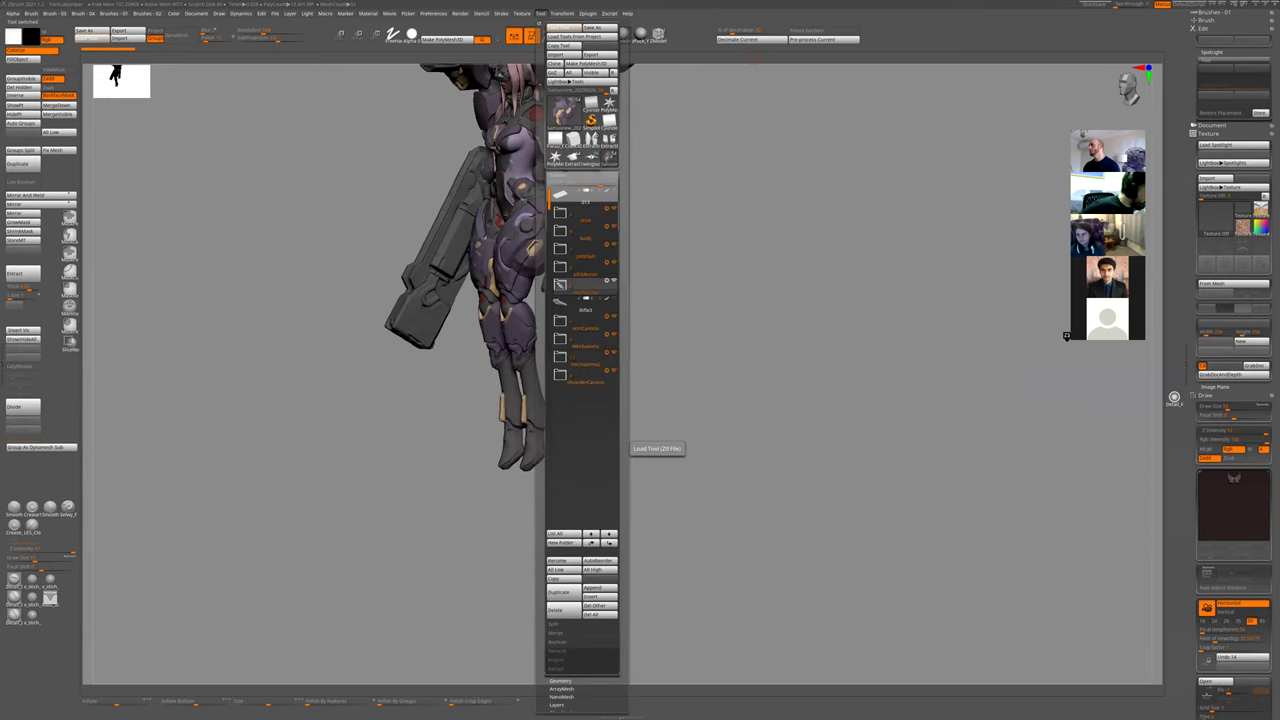
pyautogui.hotkey('alt', 'Tab')
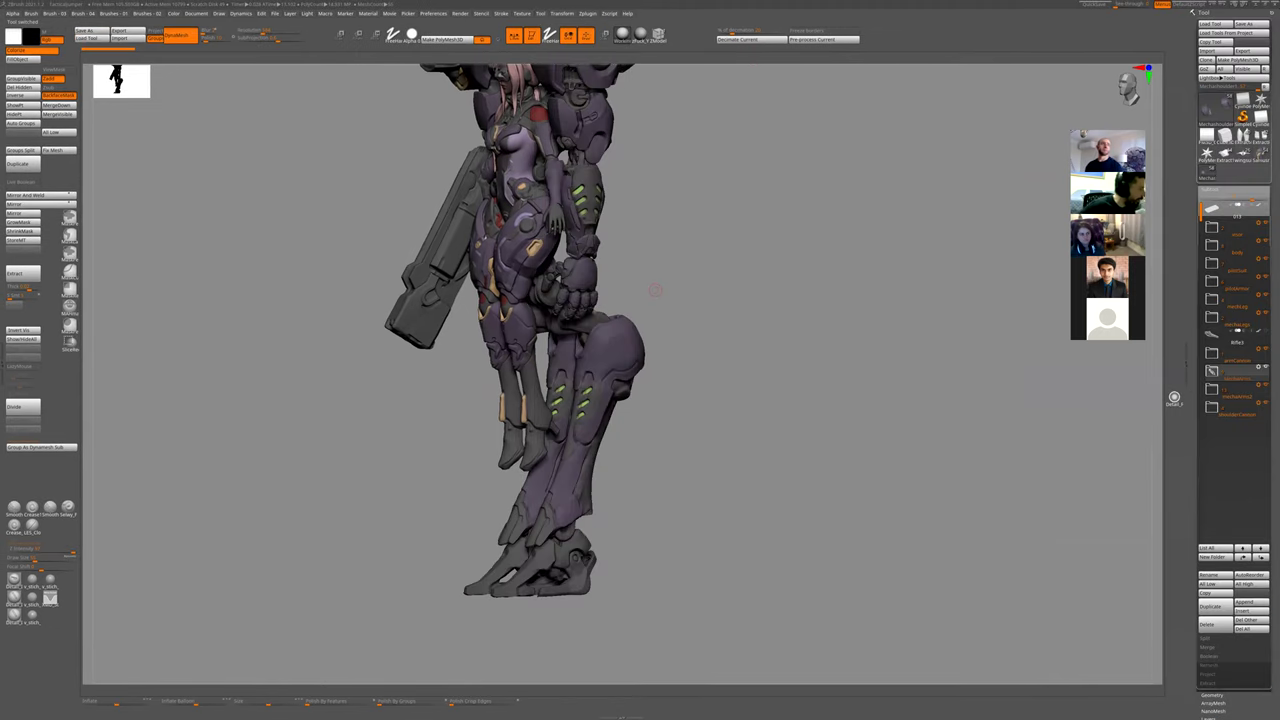
# - Make the rifle on the pilot's lower back the active part and isolate it
pyautogui.moveTo(707, 284); pyautogui.dragTo(739, 277)
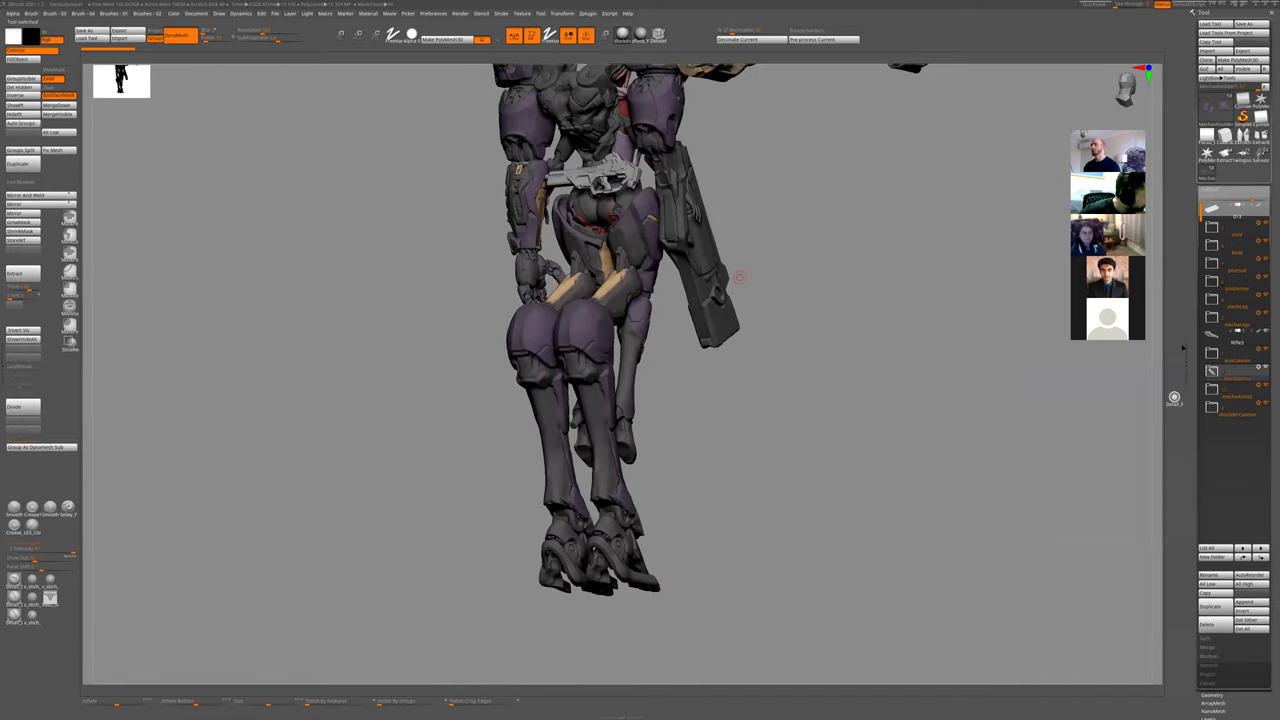
pyautogui.keyDown('alt'); pyautogui.moveTo(794, 156); pyautogui.dragTo(652, 239); pyautogui.keyUp('alt')
pyautogui.keyDown('alt'); pyautogui.click(614, 298); pyautogui.keyUp('alt')
pyautogui.hotkey('shift', 's')
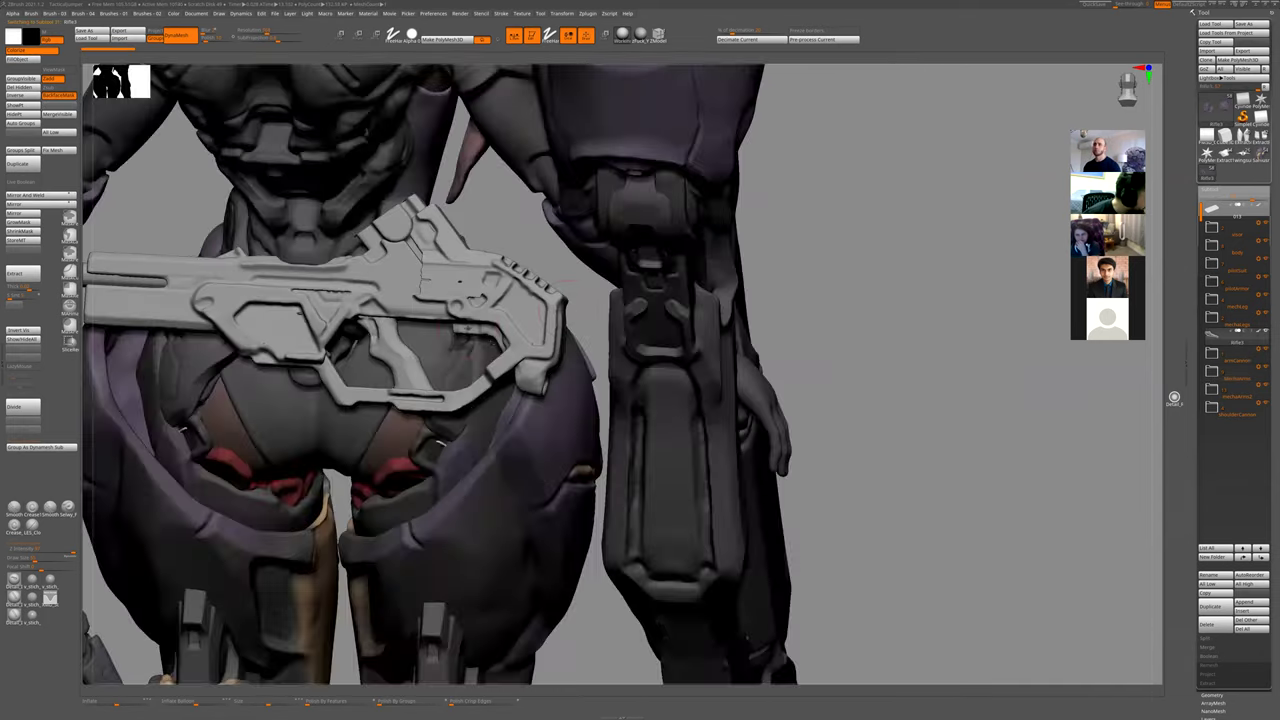
pyautogui.hotkey('shift', 's')
# - Examine the isolated rifle from several angles, toggle its wireframe display on and off, and show the full figure again
pyautogui.moveTo(586, 338); pyautogui.dragTo(372, 424)
pyautogui.moveTo(878, 416); pyautogui.dragTo(743, 391)
pyautogui.hotkey('shift', 'f')
pyautogui.hotkey('shift', 'f')
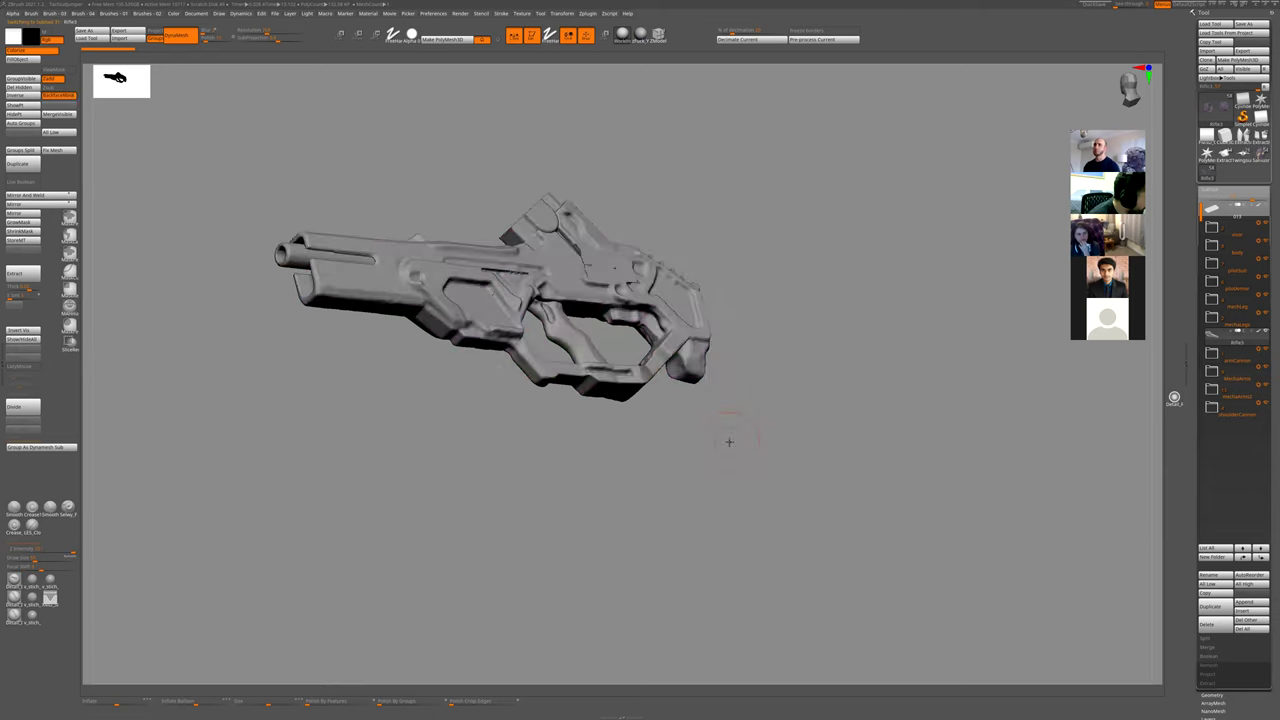
pyautogui.keyDown('shift'); pyautogui.moveTo(728, 442); pyautogui.dragTo(611, 451); pyautogui.keyUp('shift')
pyautogui.hotkey('shift', 'f')
pyautogui.hotkey('shift', 'f')
pyautogui.hotkey('alt', 's')
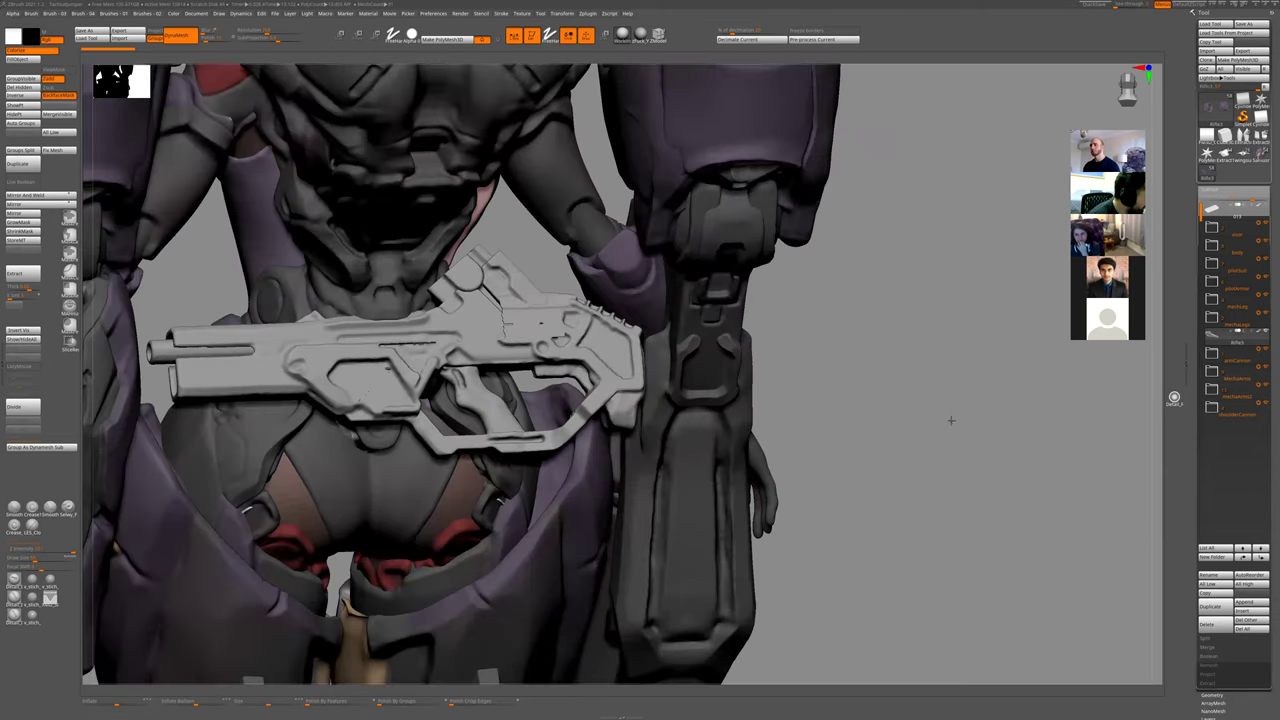
# - Make the mech's forearm armor with the green lights the active part and examine it from the side
pyautogui.keyDown('alt'); pyautogui.moveTo(893, 323); pyautogui.dragTo(718, 327); pyautogui.keyUp('alt')
pyautogui.keyDown('alt'); pyautogui.moveTo(697, 175); pyautogui.dragTo(840, 423); pyautogui.keyUp('alt')
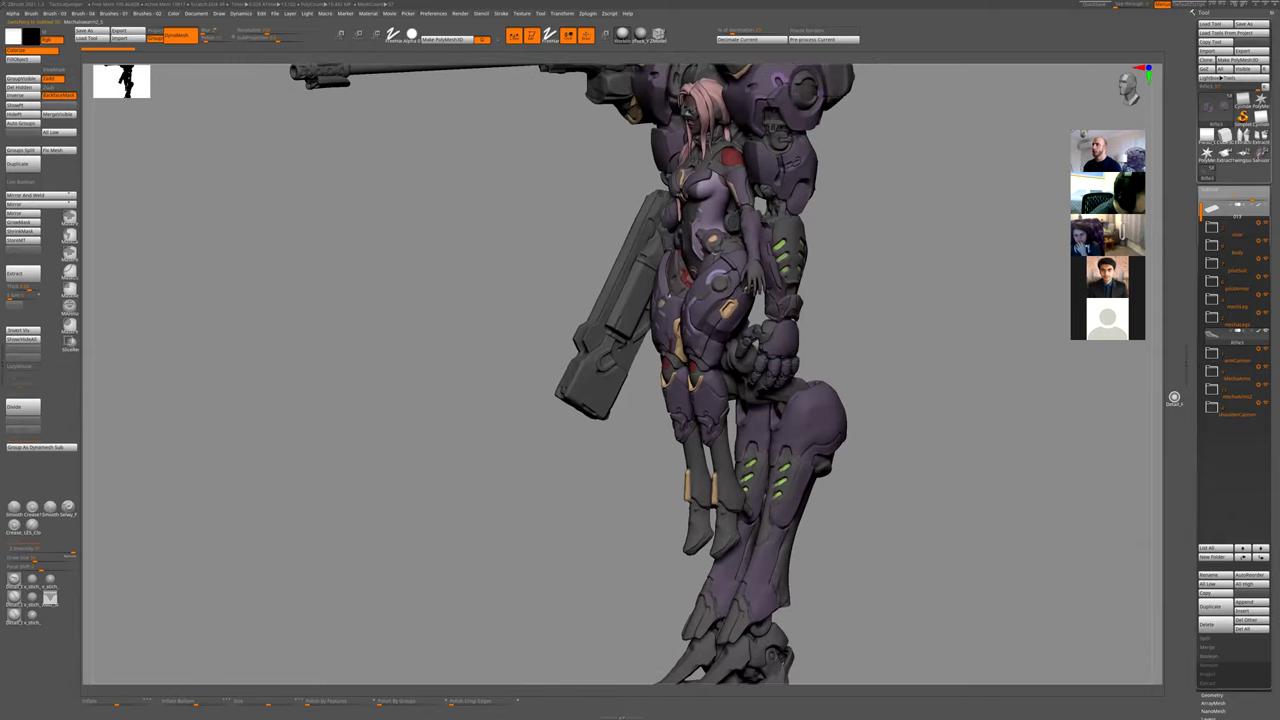
pyautogui.keyDown('alt'); pyautogui.click(786, 255); pyautogui.keyUp('alt')
pyautogui.hotkey('alt', 's')
pyautogui.moveTo(877, 262); pyautogui.dragTo(846, 255)
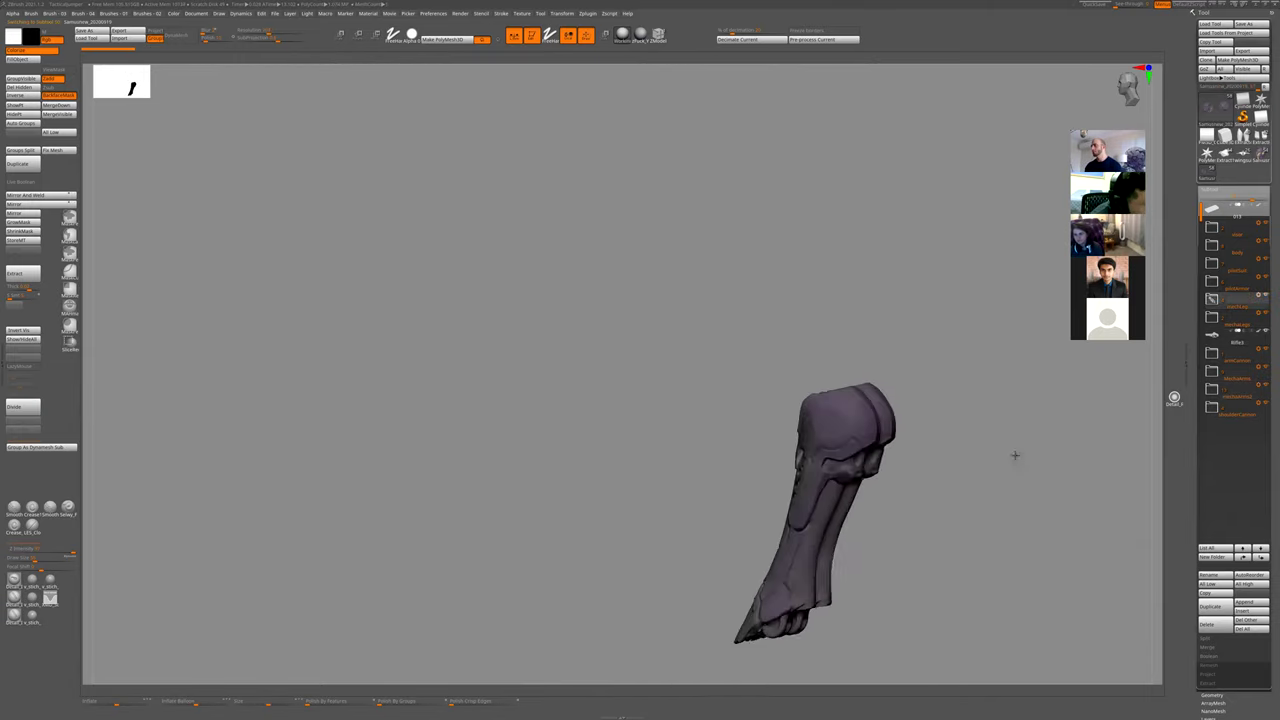
# - Mask the isolated pair of mech lower legs and limit the visible geometry to one leg
pyautogui.moveTo(1011, 451); pyautogui.dragTo(723, 423)
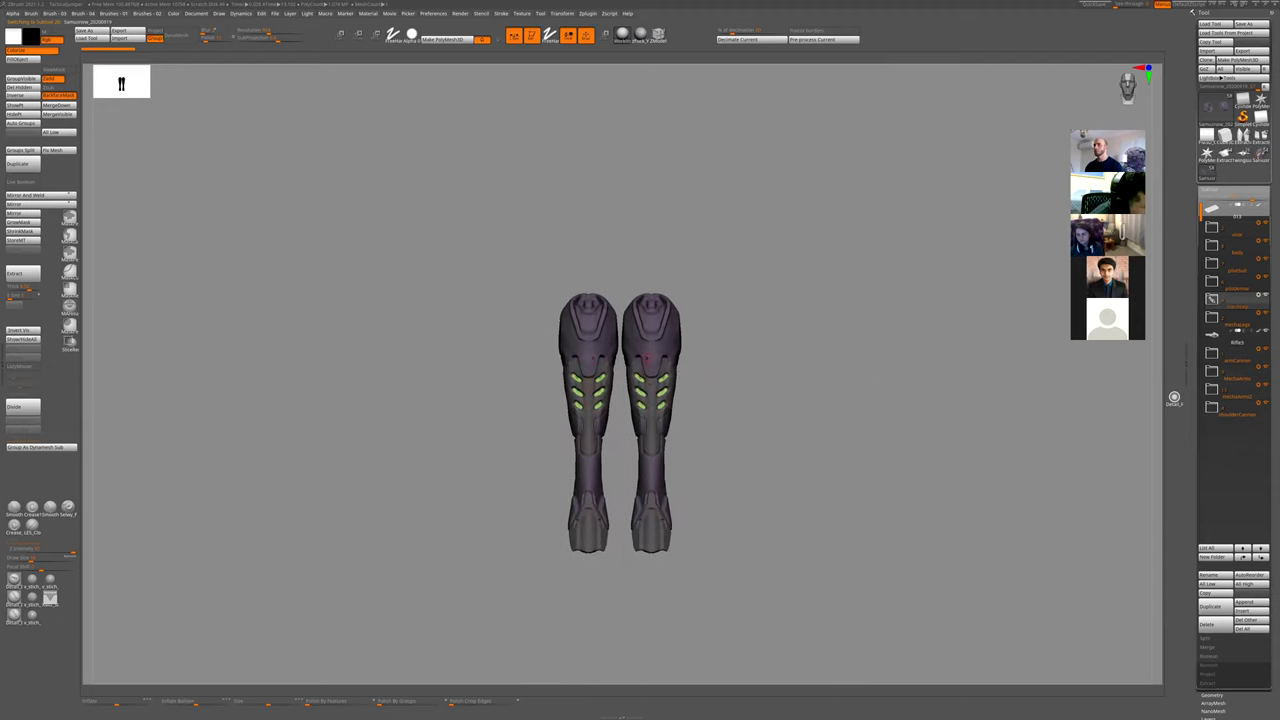
pyautogui.keyDown('ctrl'); pyautogui.click(726, 280); pyautogui.keyUp('ctrl')
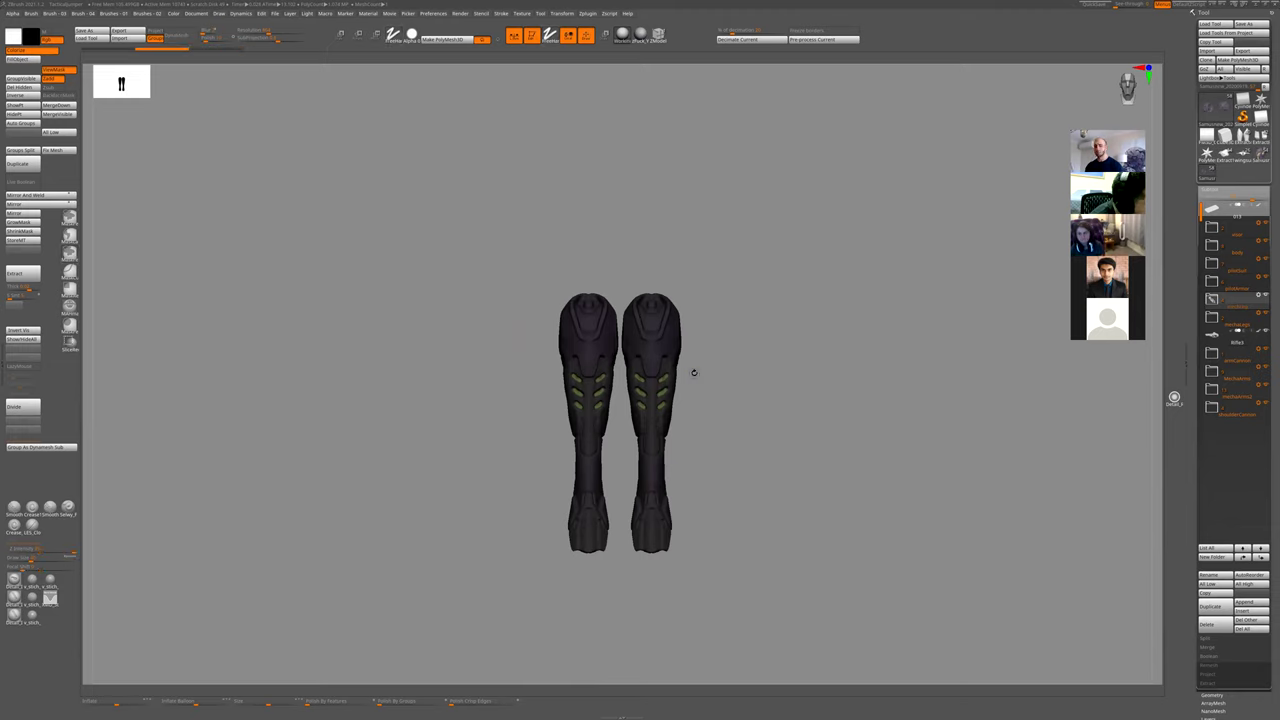
pyautogui.keyDown('ctrl'); pyautogui.keyDown('shift'); pyautogui.moveTo(790, 320); pyautogui.dragTo(618, 603); pyautogui.keyUp('shift'); pyautogui.keyUp('ctrl')
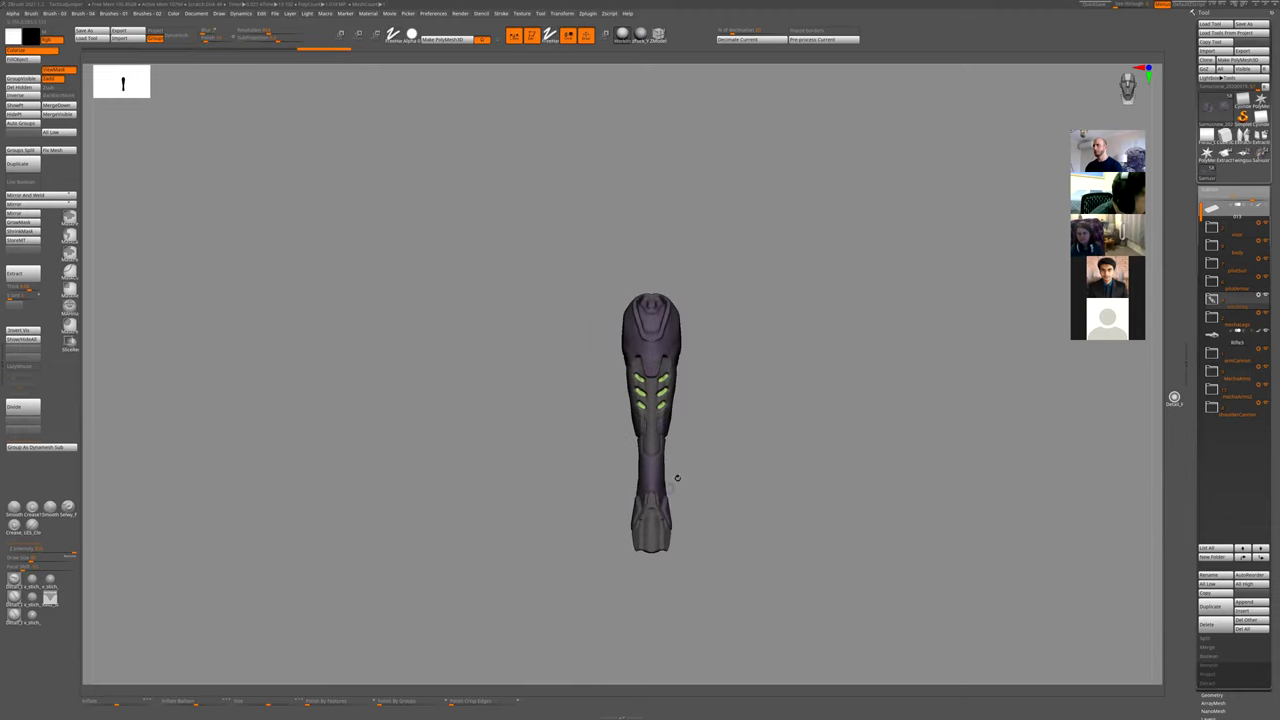
pyautogui.hotkey('shift', 'b')
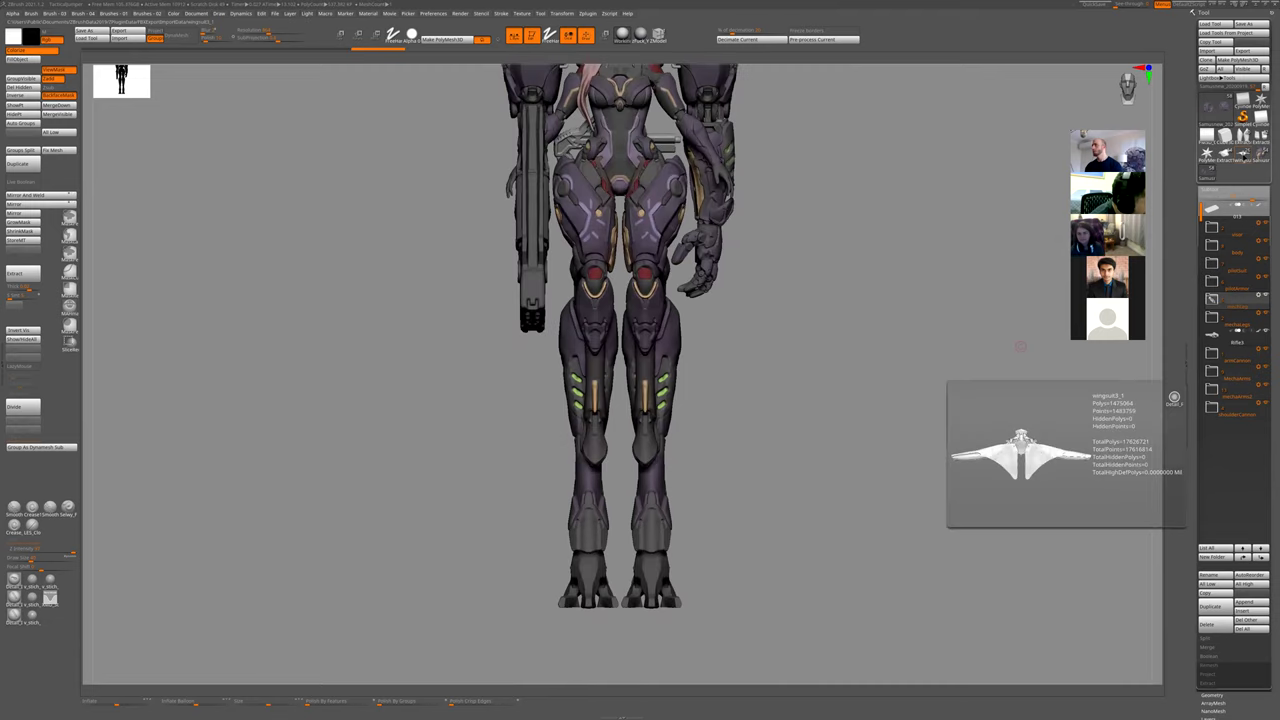
# - Look through the other loaded tools, including the four-legged creature and the wingsuit figure, ending on the mech without lower legs
pyautogui.click(1243, 153)
pyautogui.click(1223, 154)
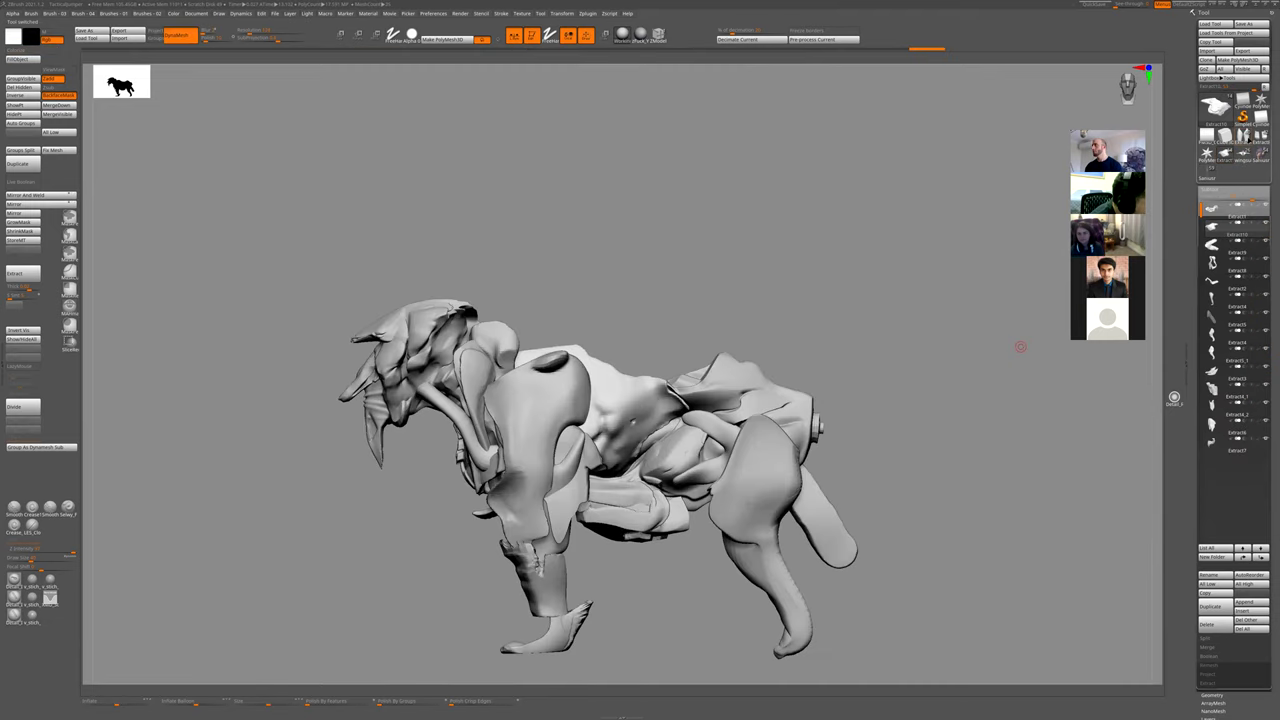
pyautogui.click(1260, 154)
pyautogui.click(1211, 173)
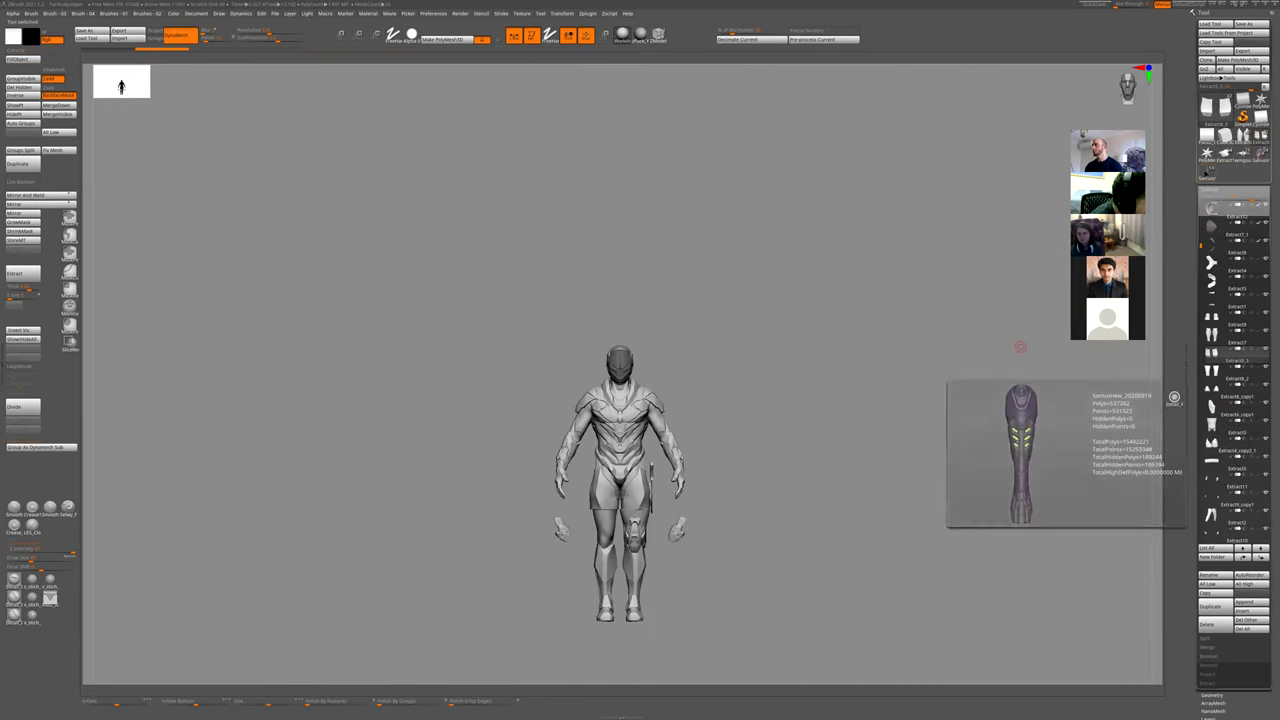
pyautogui.click(1212, 173)
pyautogui.click(1208, 156)
pyautogui.click(1243, 154)
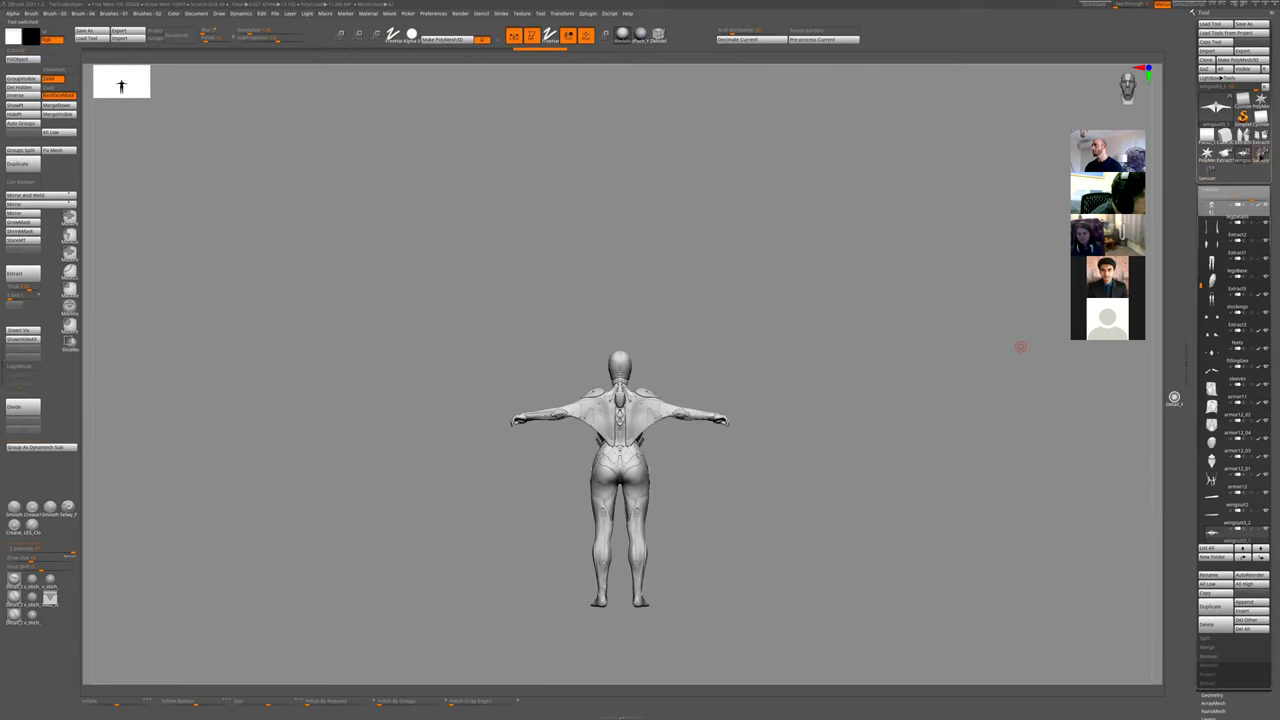
pyautogui.click(1260, 154)
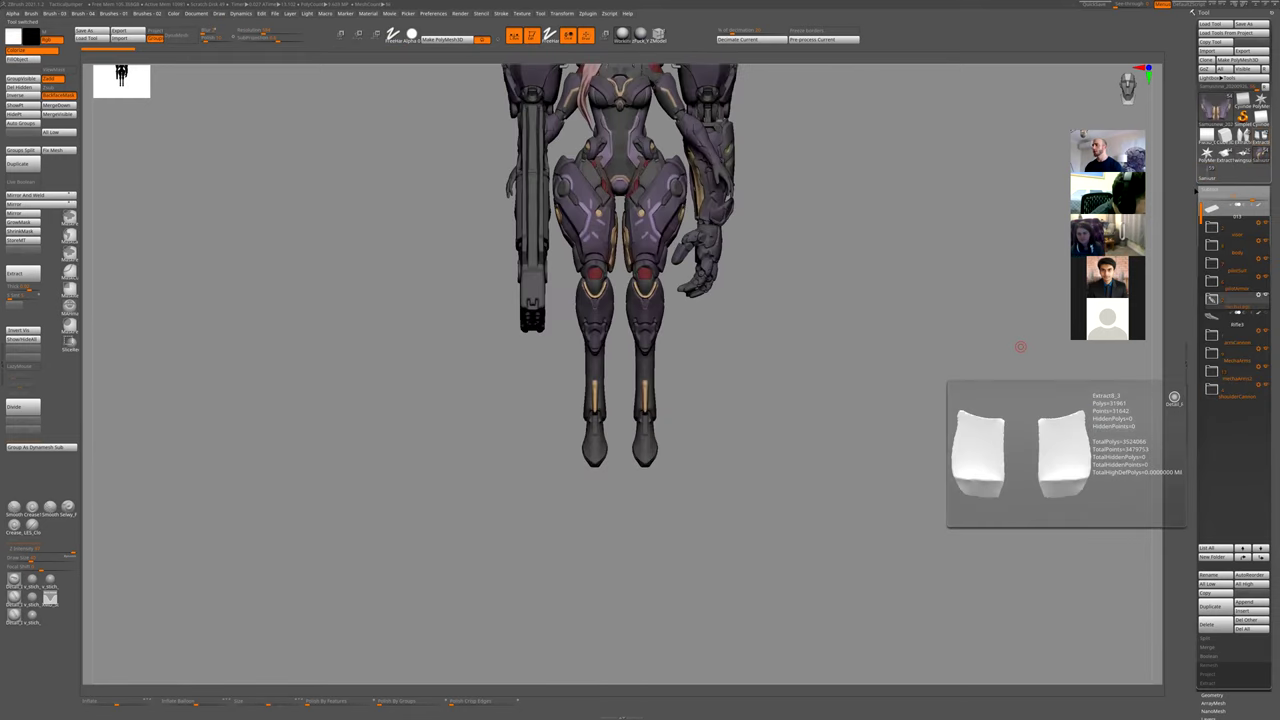
# - Show the geometry settings and make the forearm armor active on the mech without lower legs
pyautogui.keyDown('ctrl'); pyautogui.moveTo(1020, 347); pyautogui.dragTo(848, 384, button='right'); pyautogui.keyUp('ctrl')
pyautogui.moveTo(1268, 642); pyautogui.dragTo(1268, 516)
pyautogui.click(1227, 568)
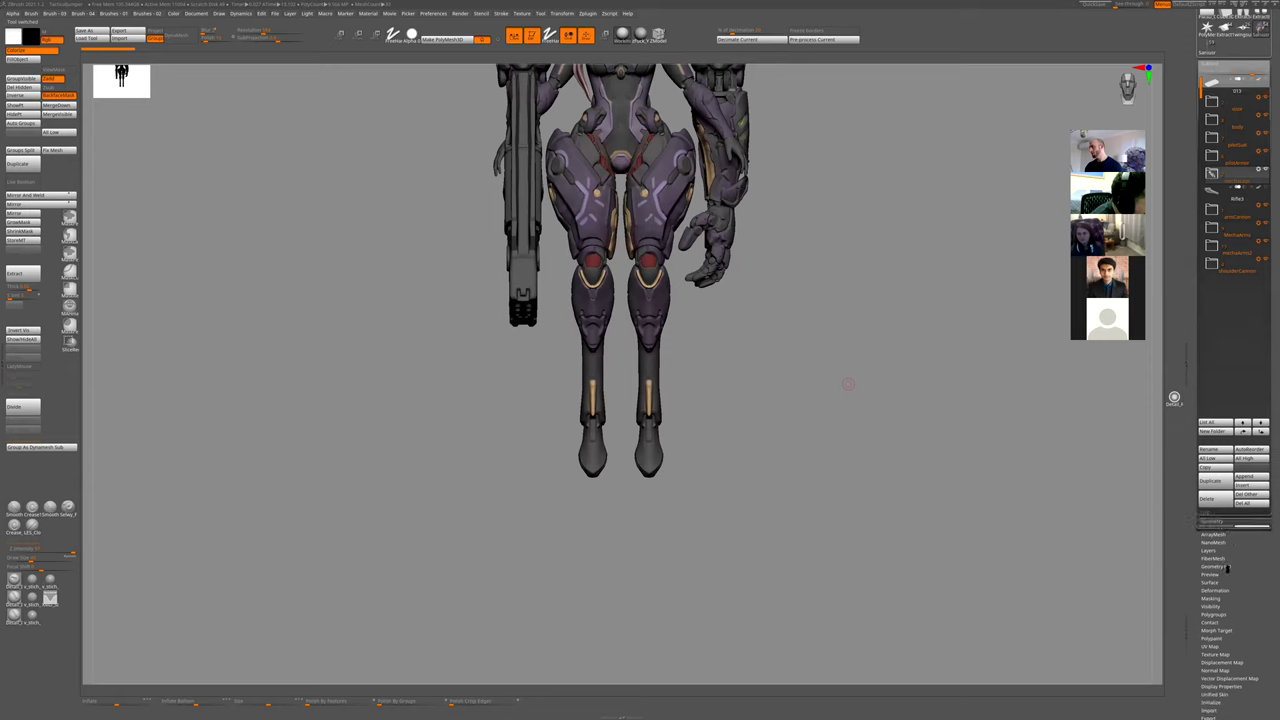
pyautogui.click(1215, 522)
pyautogui.moveTo(848, 383); pyautogui.dragTo(945, 321)
pyautogui.keyDown('alt'); pyautogui.moveTo(630, 176); pyautogui.dragTo(668, 334, button='right'); pyautogui.keyUp('alt')
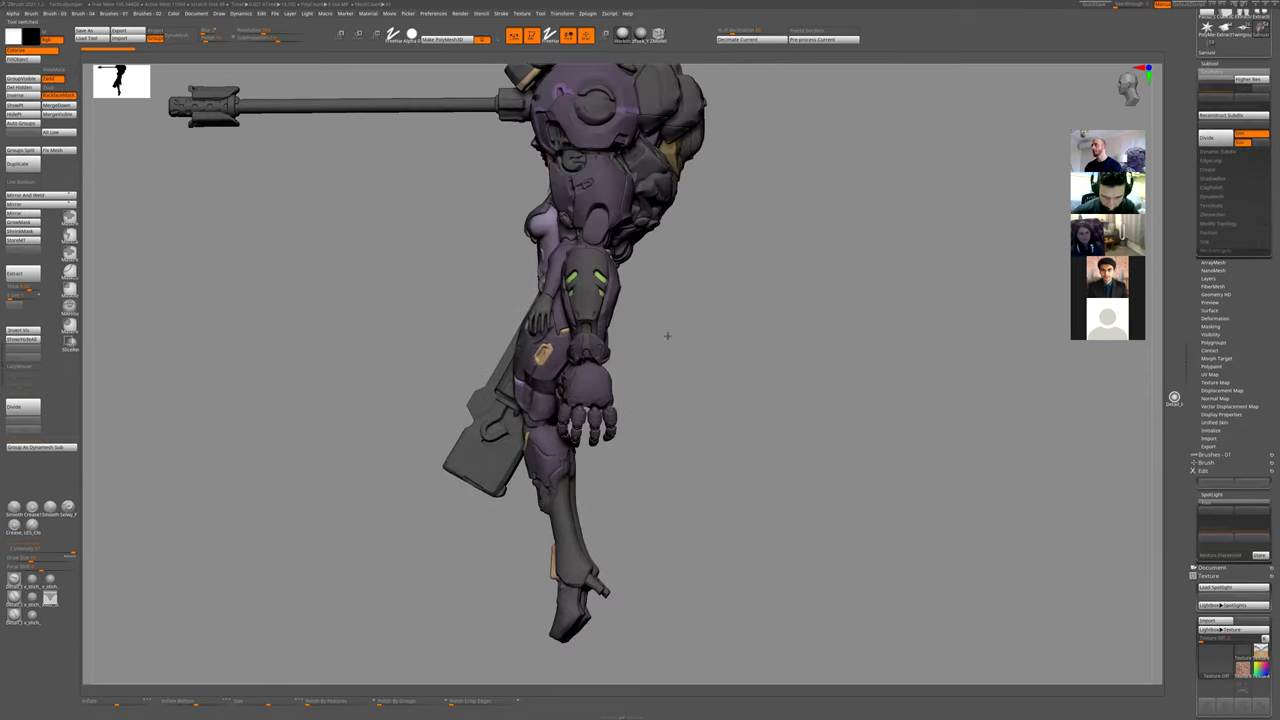
pyautogui.keyDown('alt'); pyautogui.click(586, 288); pyautogui.keyUp('alt')
pyautogui.hotkey('shift', 's')
pyautogui.moveTo(779, 390); pyautogui.dragTo(877, 376, button='right')
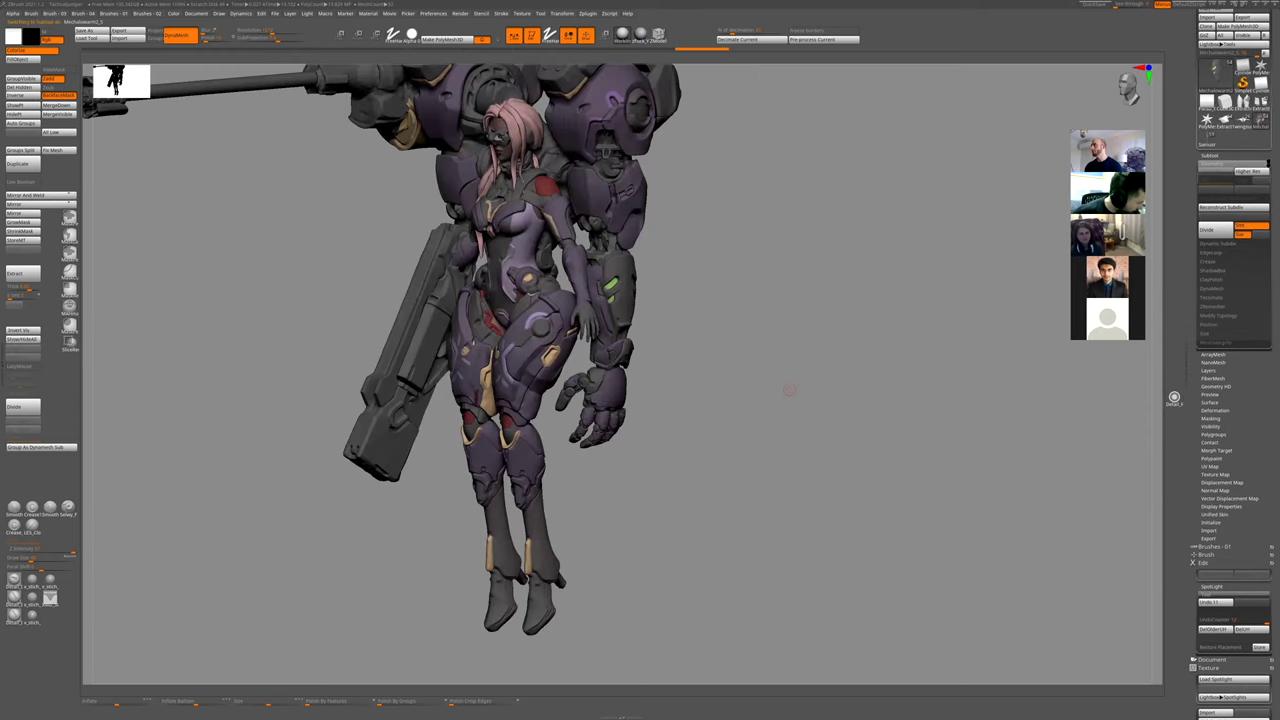
# - Switch to the mech tool with lower legs and append the forearm armor from the other mech tool as a subtool
pyautogui.click(1263, 126)
pyautogui.click(1231, 127)
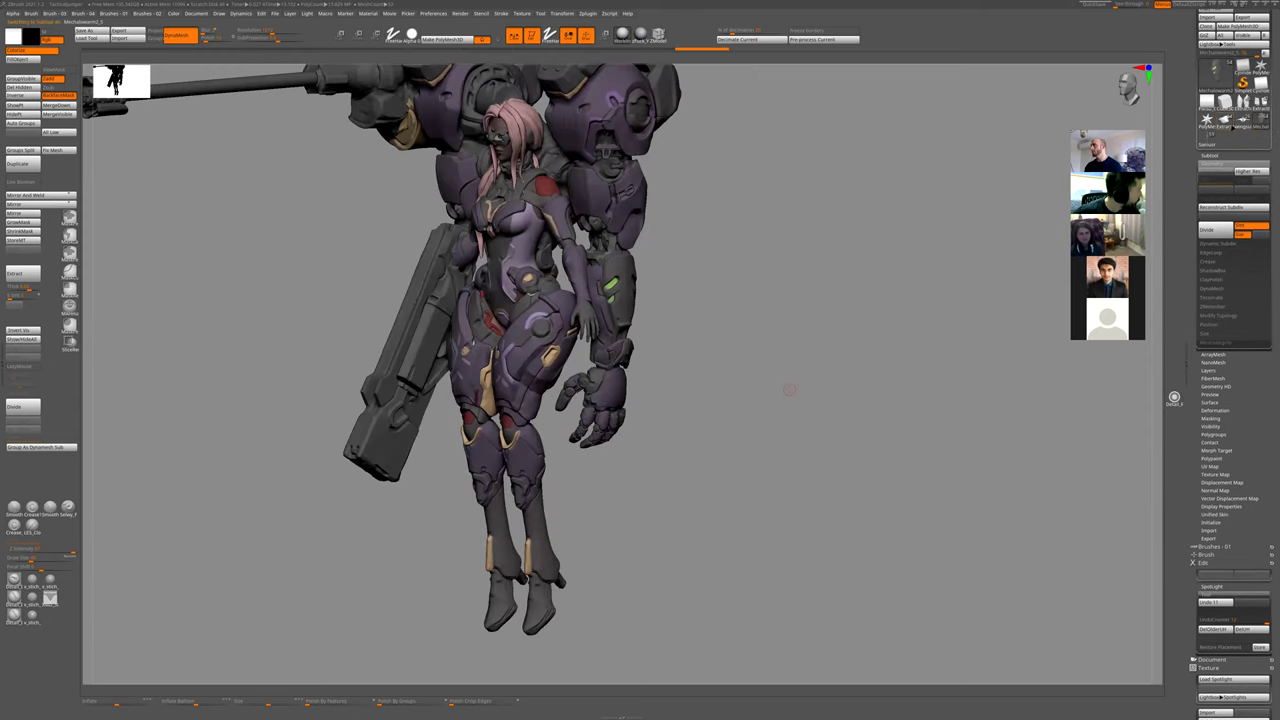
pyautogui.click(1206, 141)
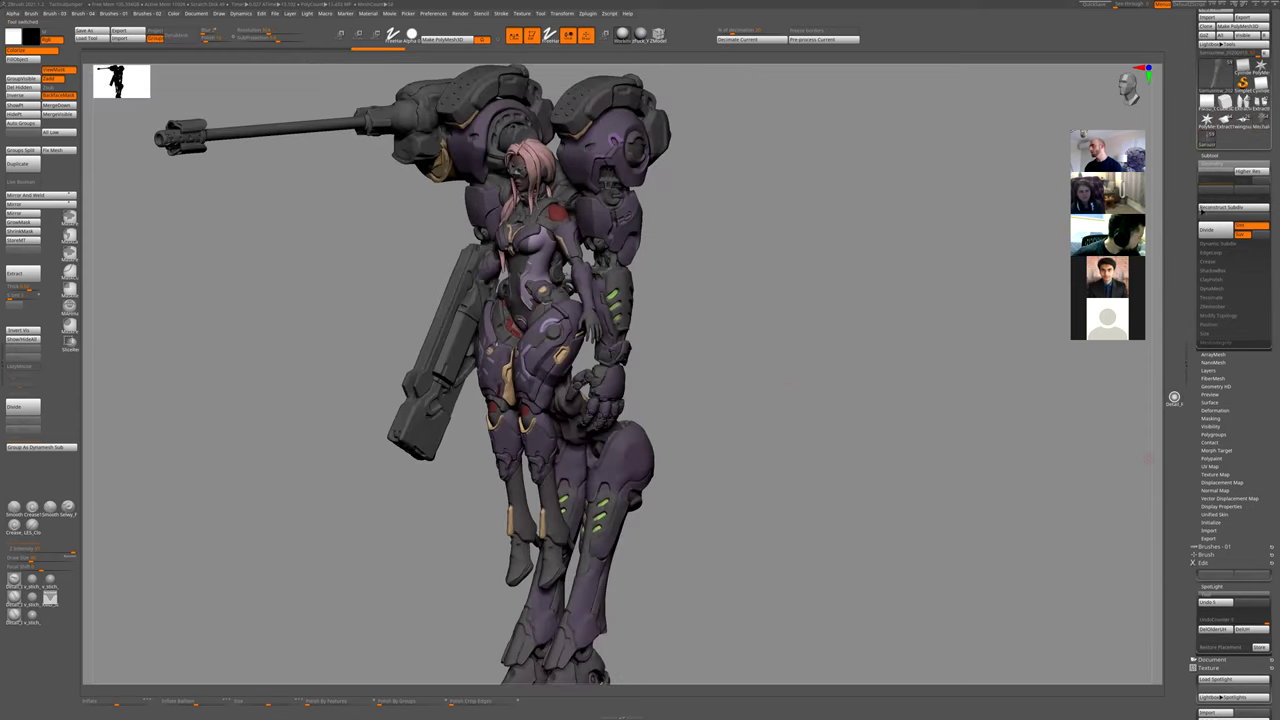
pyautogui.click(1218, 156)
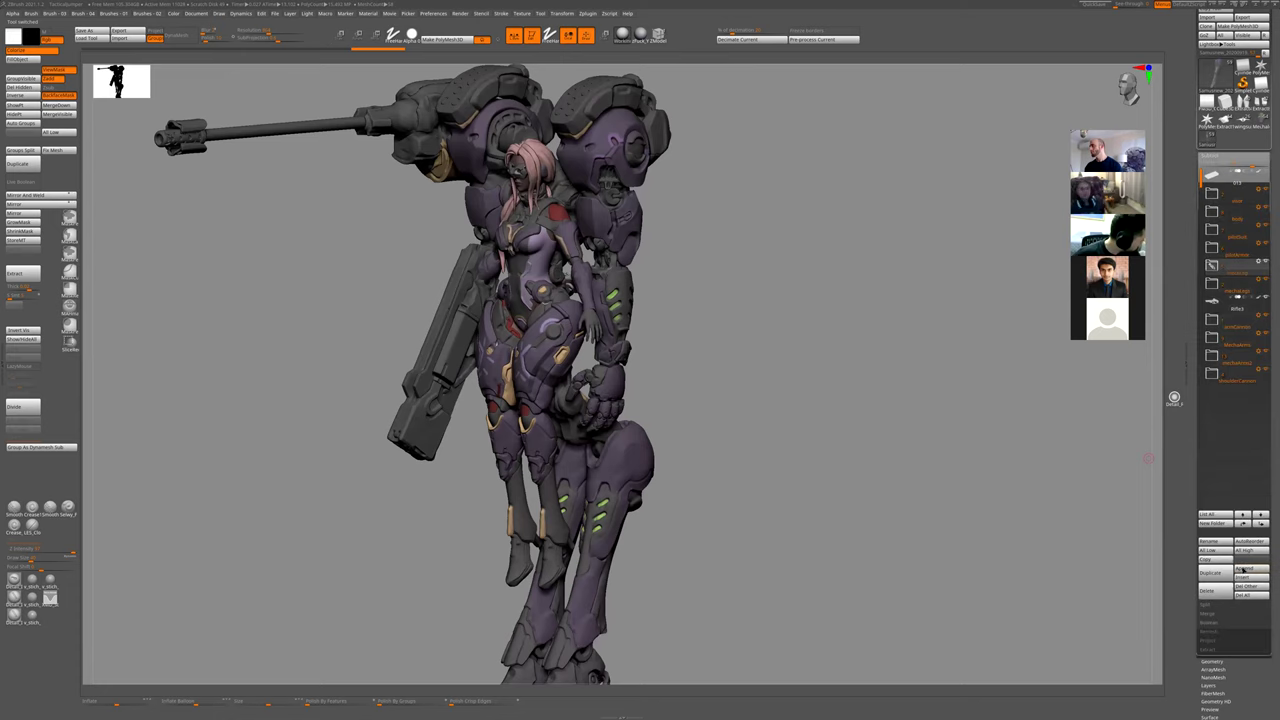
pyautogui.click(1250, 566)
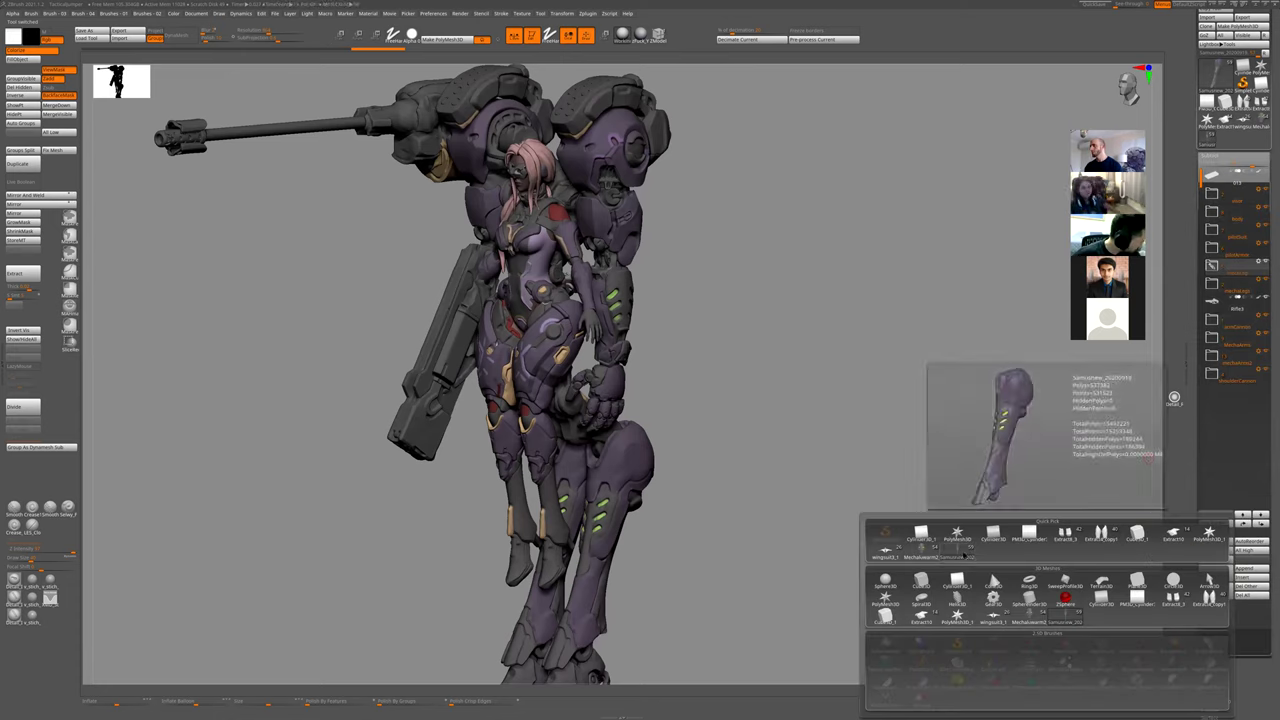
pyautogui.moveTo(1100, 534)
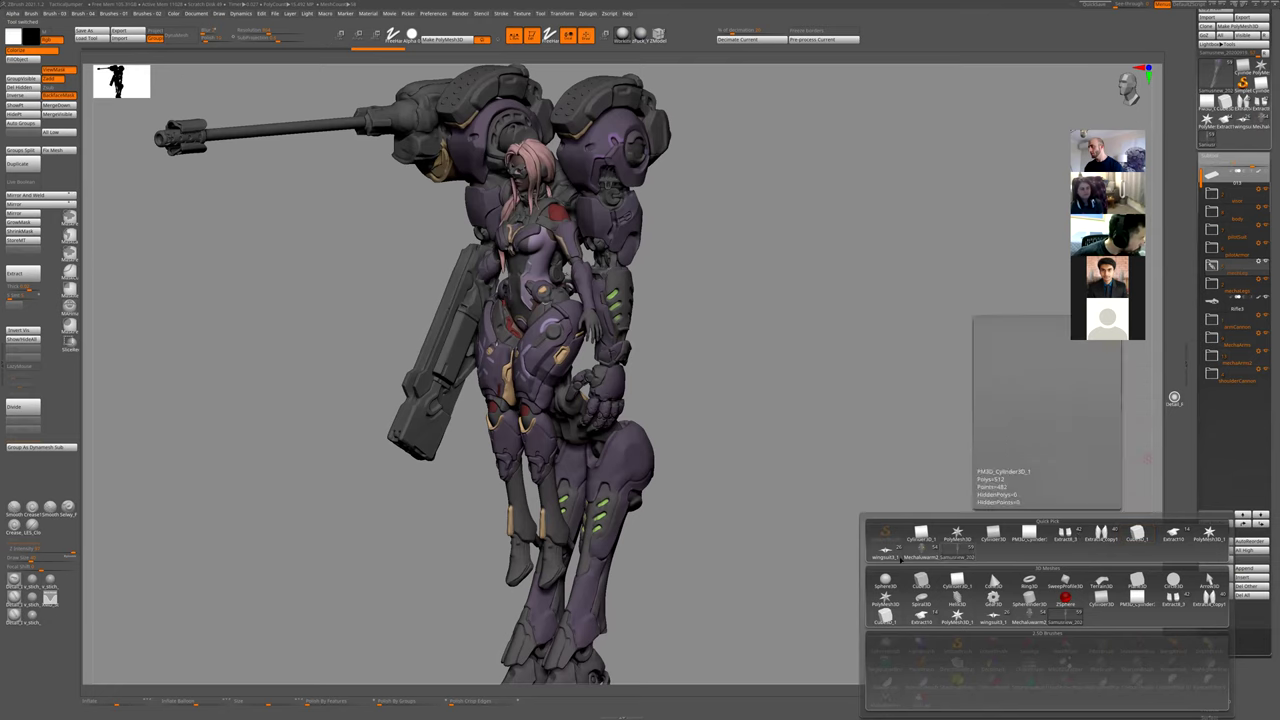
pyautogui.click(921, 548)
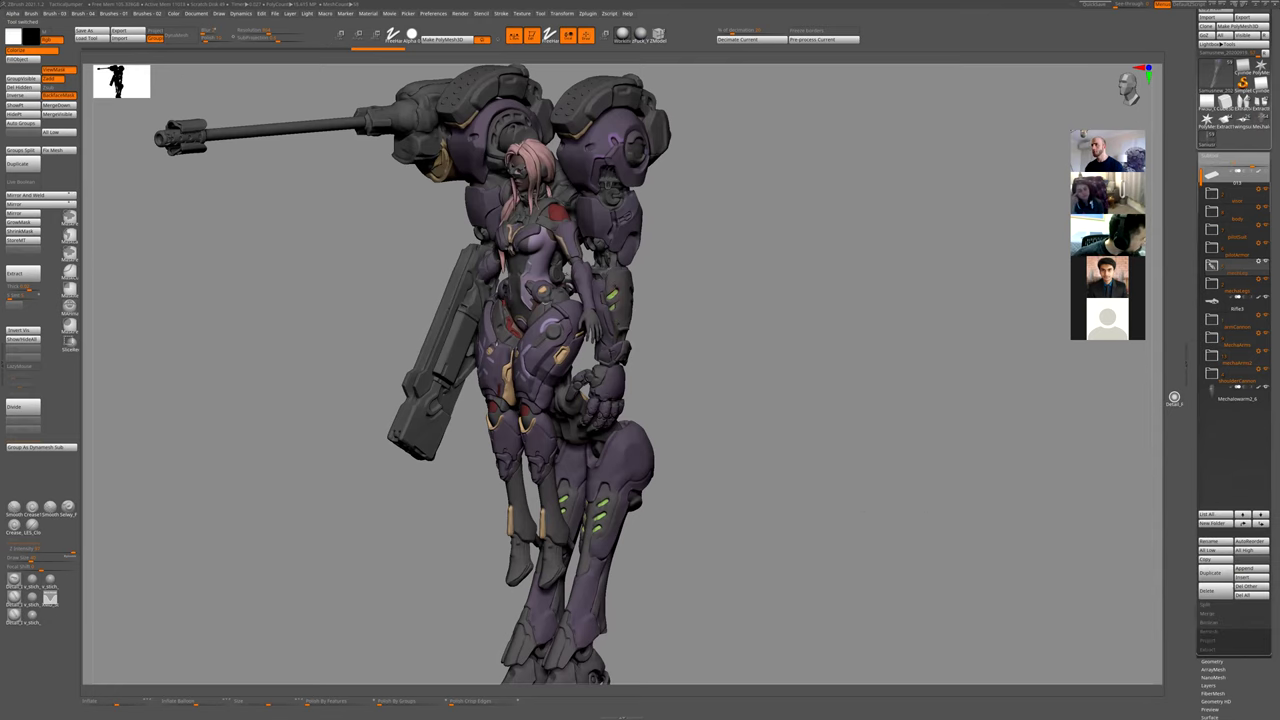
# - Examine the mech's forearm and the pilot's torso up close, making the pilot's body suit the active part
pyautogui.moveTo(757, 383); pyautogui.dragTo(834, 401)
pyautogui.keyDown('alt'); pyautogui.moveTo(628, 558); pyautogui.dragTo(733, 430); pyautogui.keyUp('alt')
pyautogui.moveTo(978, 430); pyautogui.dragTo(775, 292)
pyautogui.keyDown('alt'); pyautogui.click(762, 292); pyautogui.keyUp('alt')
pyautogui.moveTo(856, 286); pyautogui.dragTo(823, 271)
pyautogui.keyDown('alt'); pyautogui.click(714, 280); pyautogui.keyUp('alt')
pyautogui.moveTo(890, 306); pyautogui.dragTo(987, 291)
# - Expand the pilotArmor folder and toggle its visibility off and back on to compare the pilot with and without armor
pyautogui.click(1211, 246)
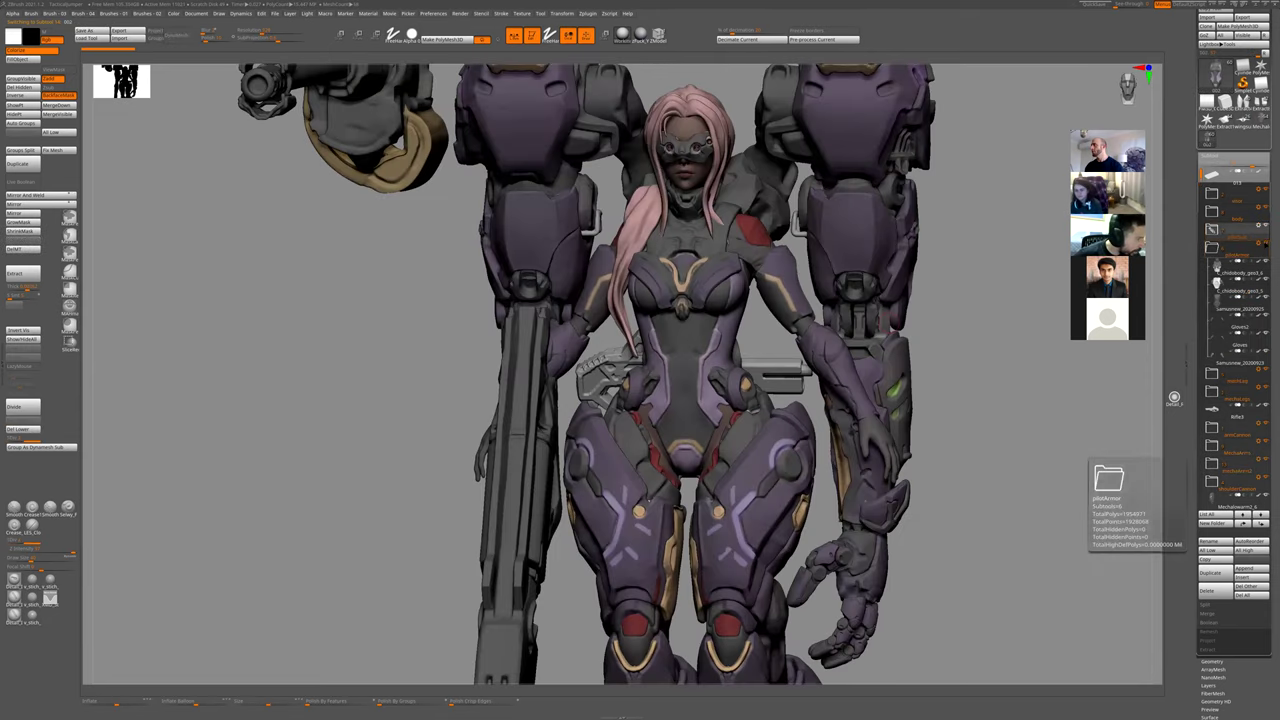
pyautogui.click(1266, 245)
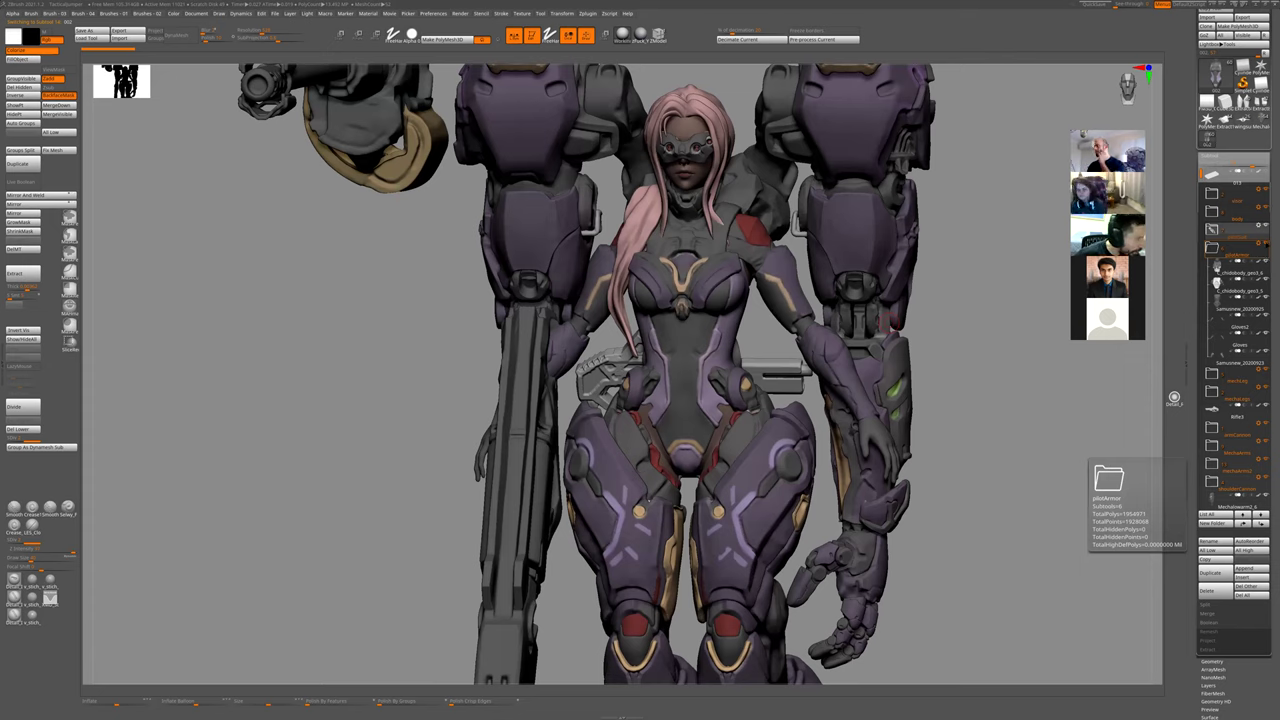
pyautogui.click(1265, 244)
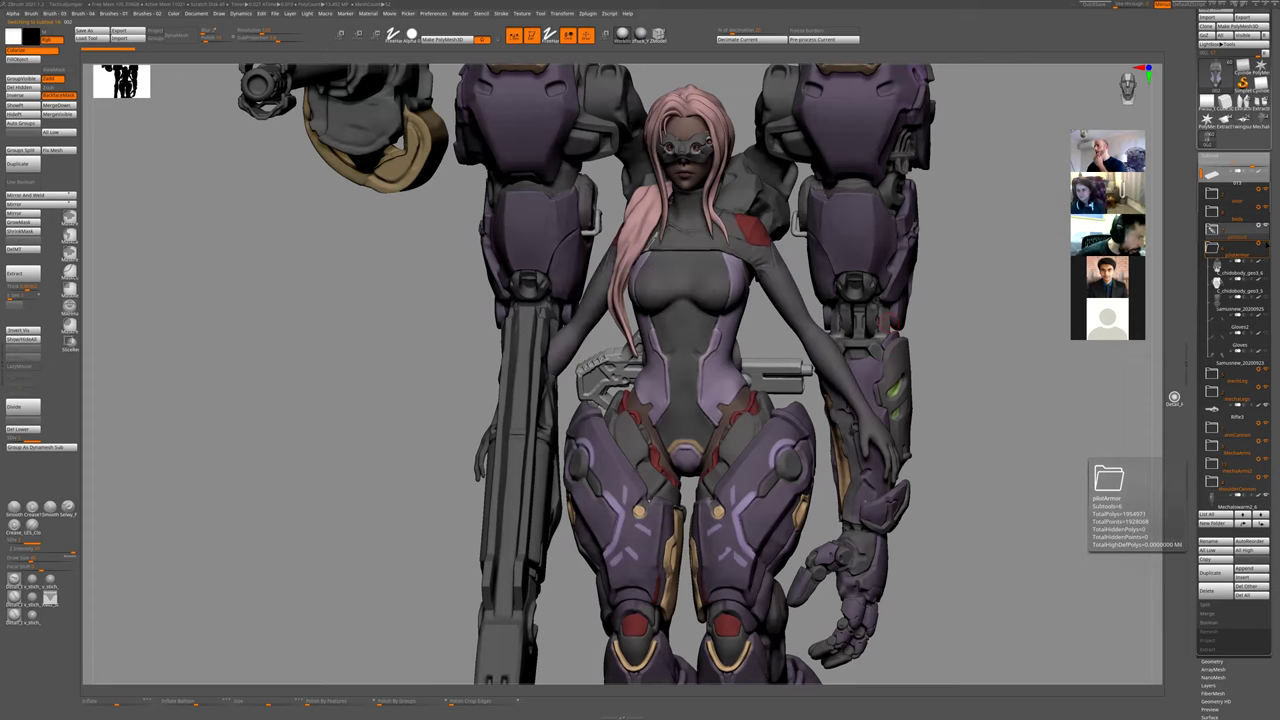
pyautogui.click(1264, 244)
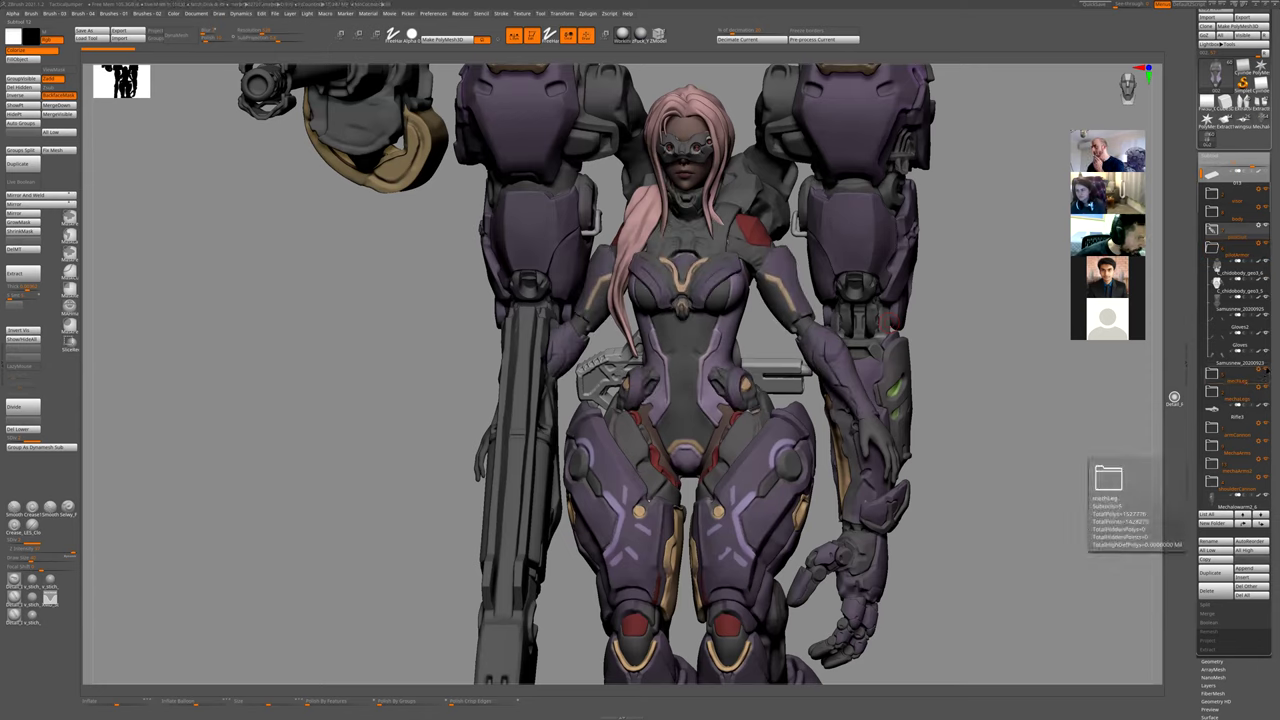
# - Hide the mech's leg, arm, arm cannon and shoulder cannon folders to isolate the pilot
pyautogui.click(1265, 370)
pyautogui.click(1266, 388)
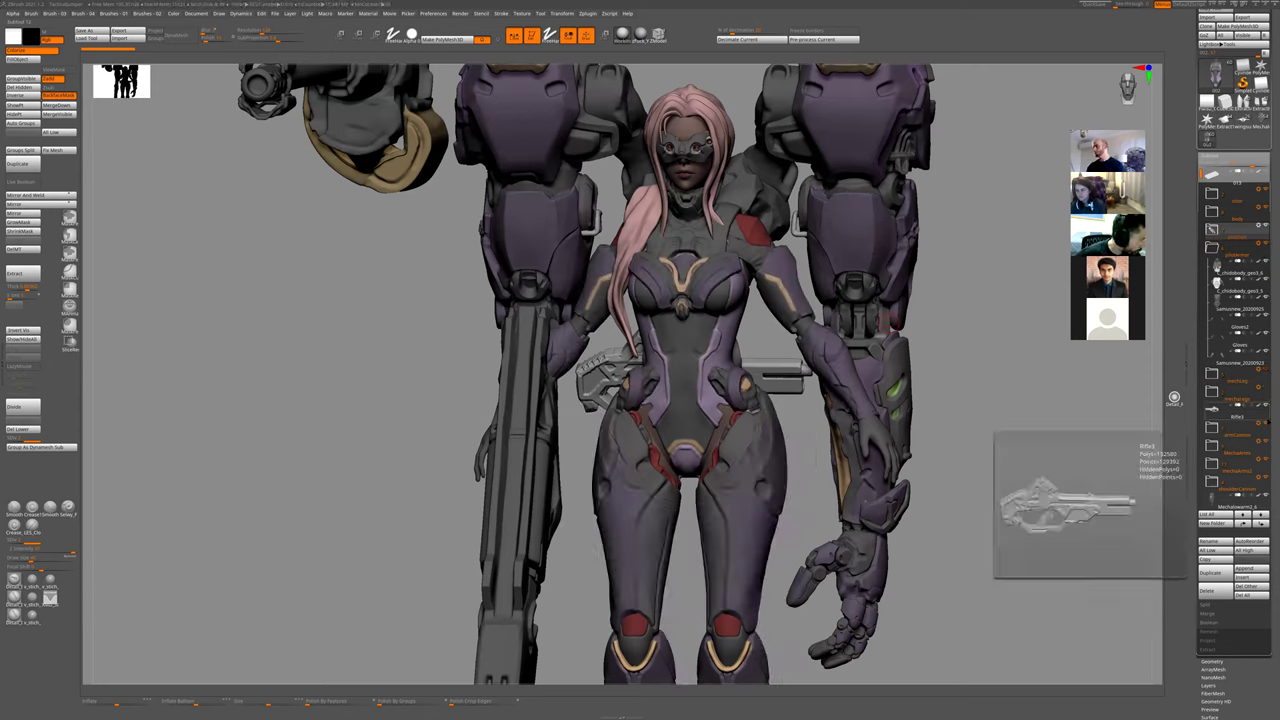
pyautogui.click(1265, 424)
pyautogui.click(1265, 442)
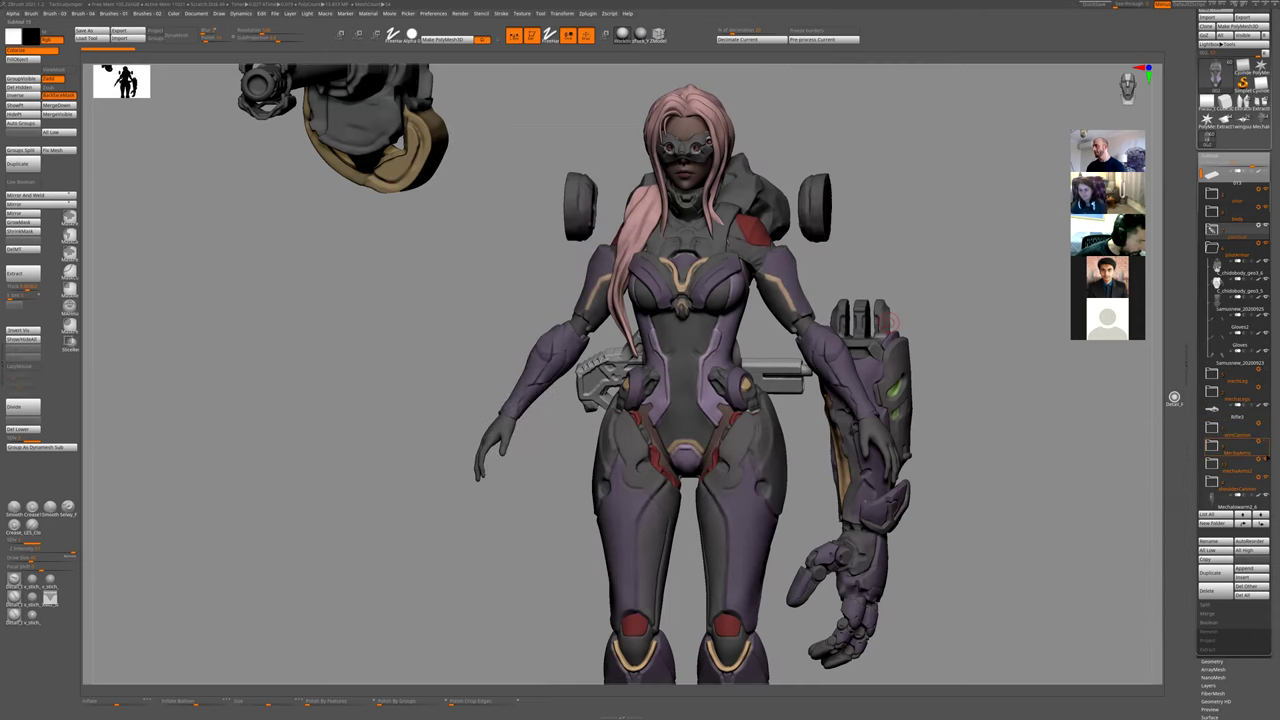
pyautogui.click(1265, 460)
pyautogui.click(1265, 488)
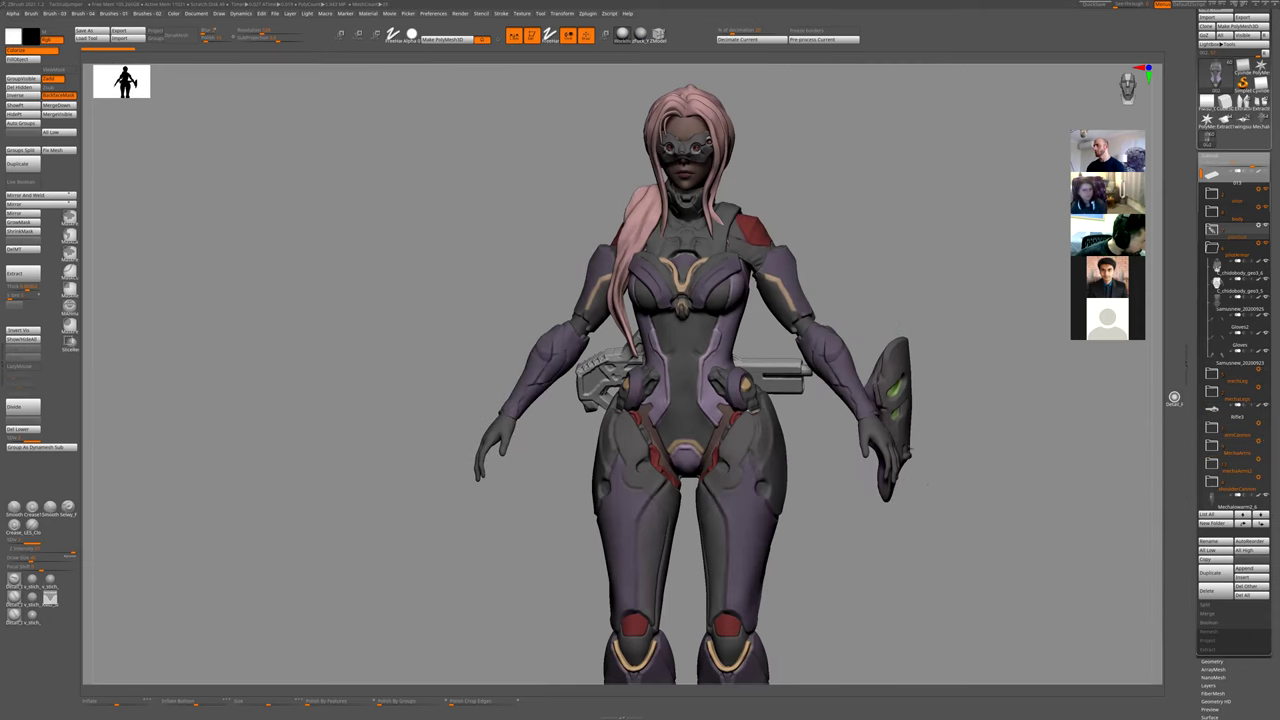
# - Examine the isolated pilot from the front, side and back, including the hip armor, backpack and rifle
pyautogui.keyDown('alt'); pyautogui.moveTo(928, 484); pyautogui.dragTo(844, 384); pyautogui.keyUp('alt')
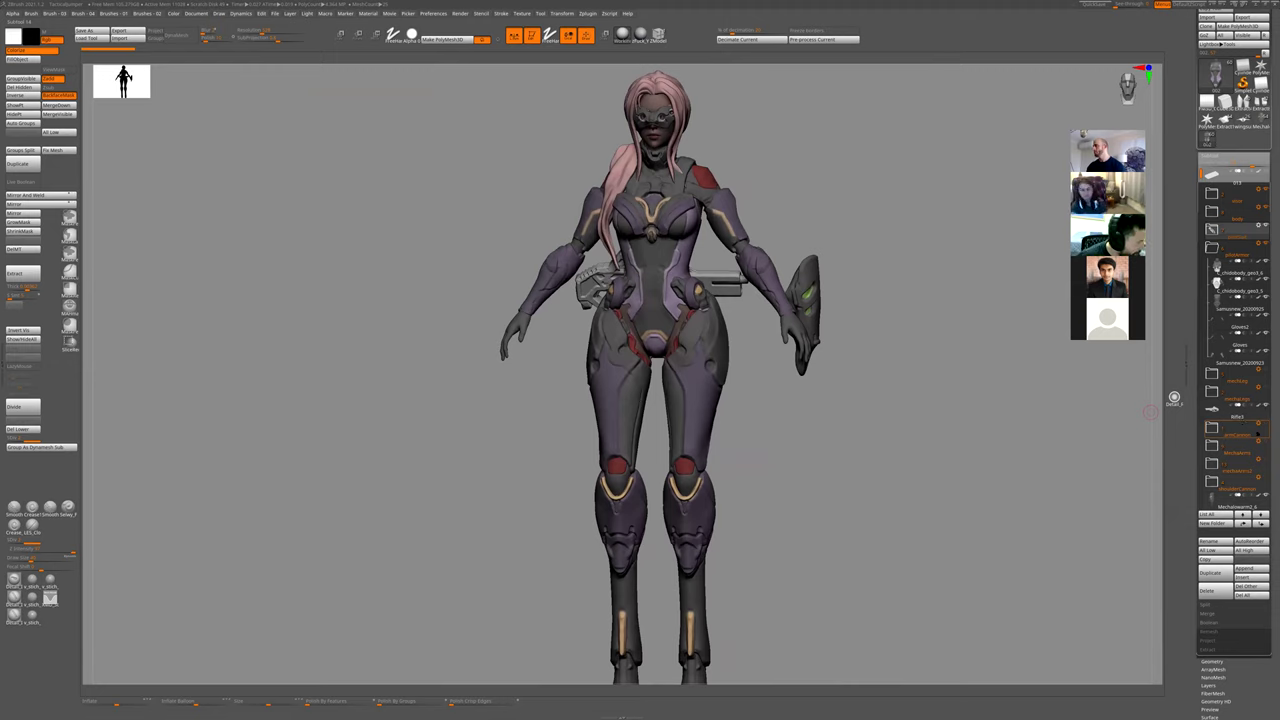
pyautogui.moveTo(1269, 497); pyautogui.dragTo(1269, 415)
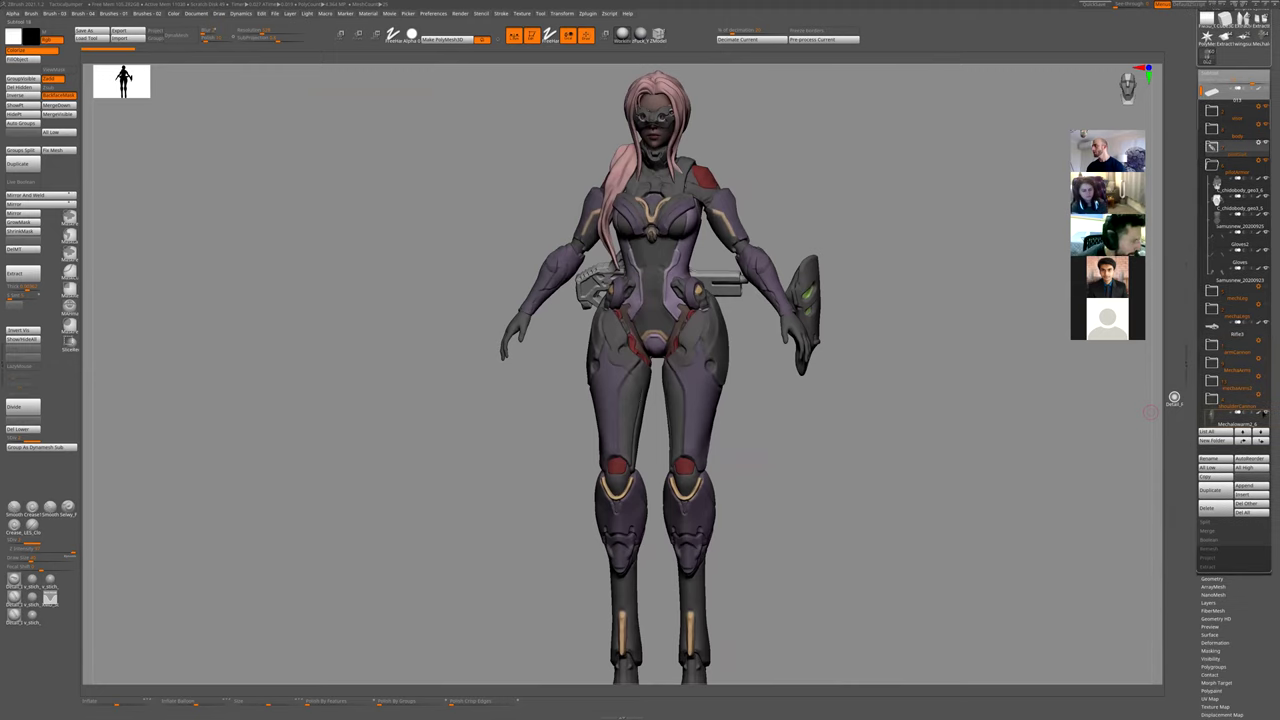
pyautogui.moveTo(1060, 405); pyautogui.dragTo(750, 275)
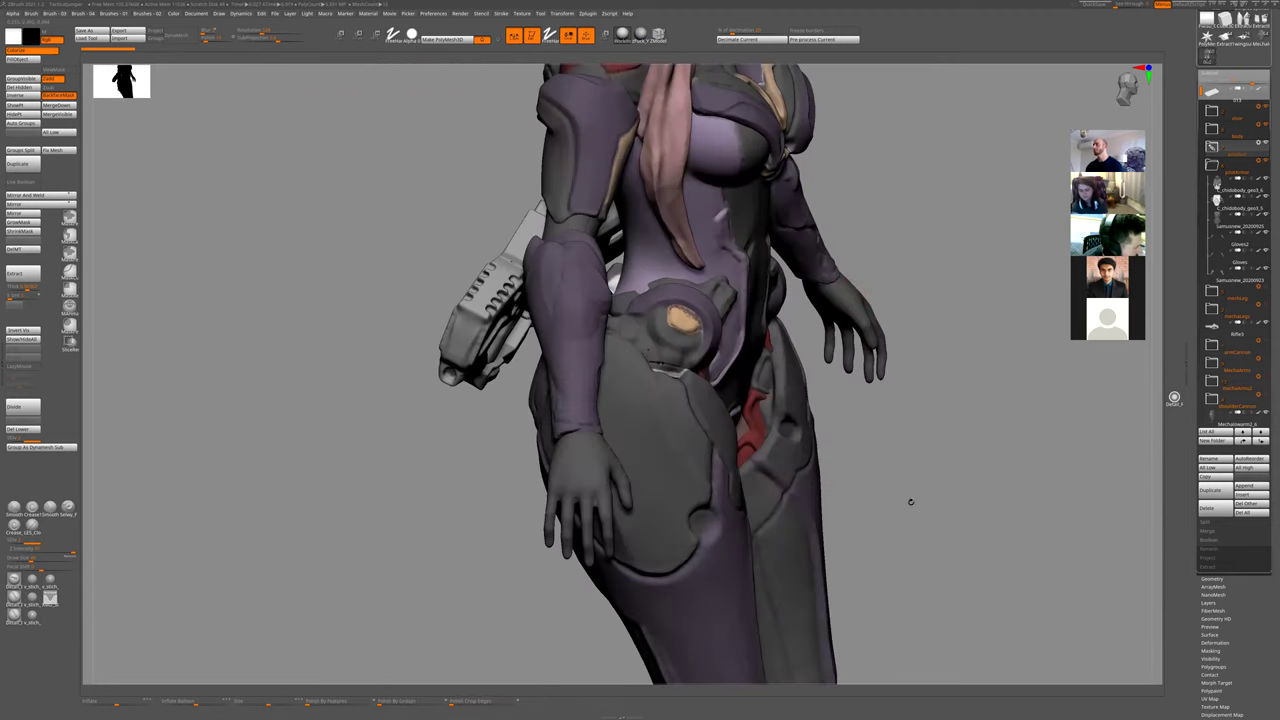
pyautogui.moveTo(910, 501); pyautogui.dragTo(821, 428)
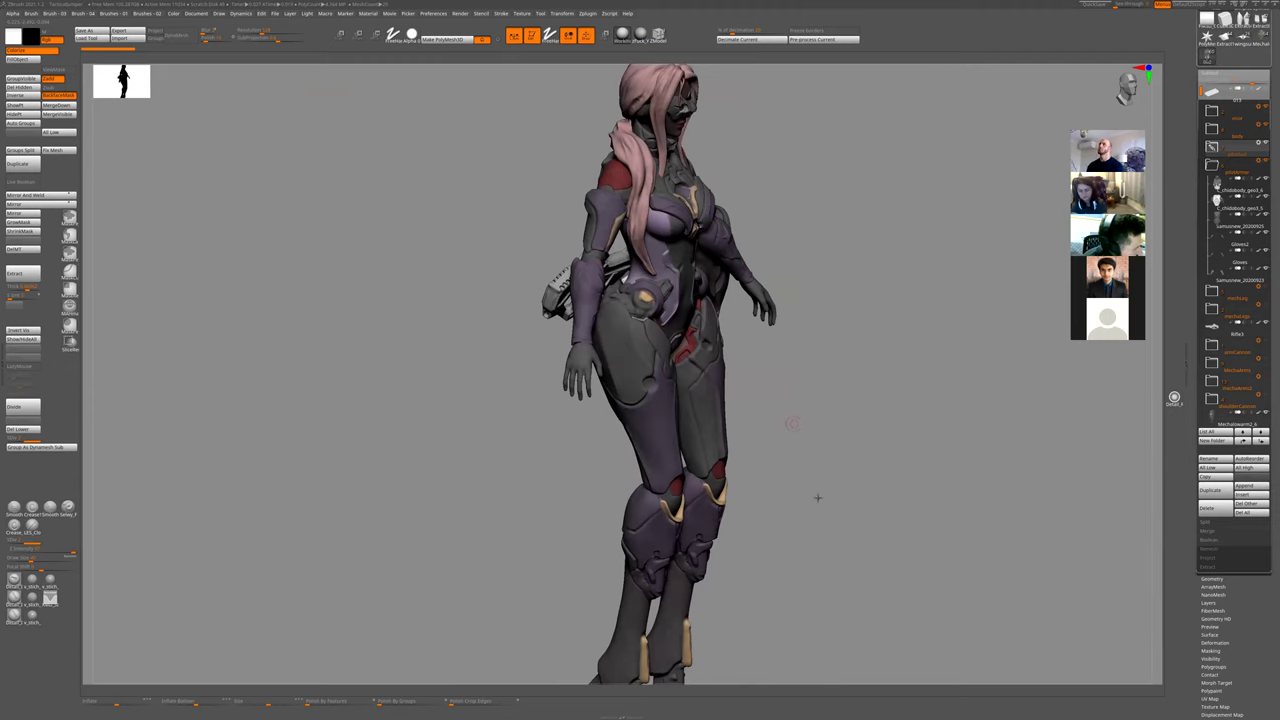
pyautogui.moveTo(817, 497); pyautogui.dragTo(838, 413)
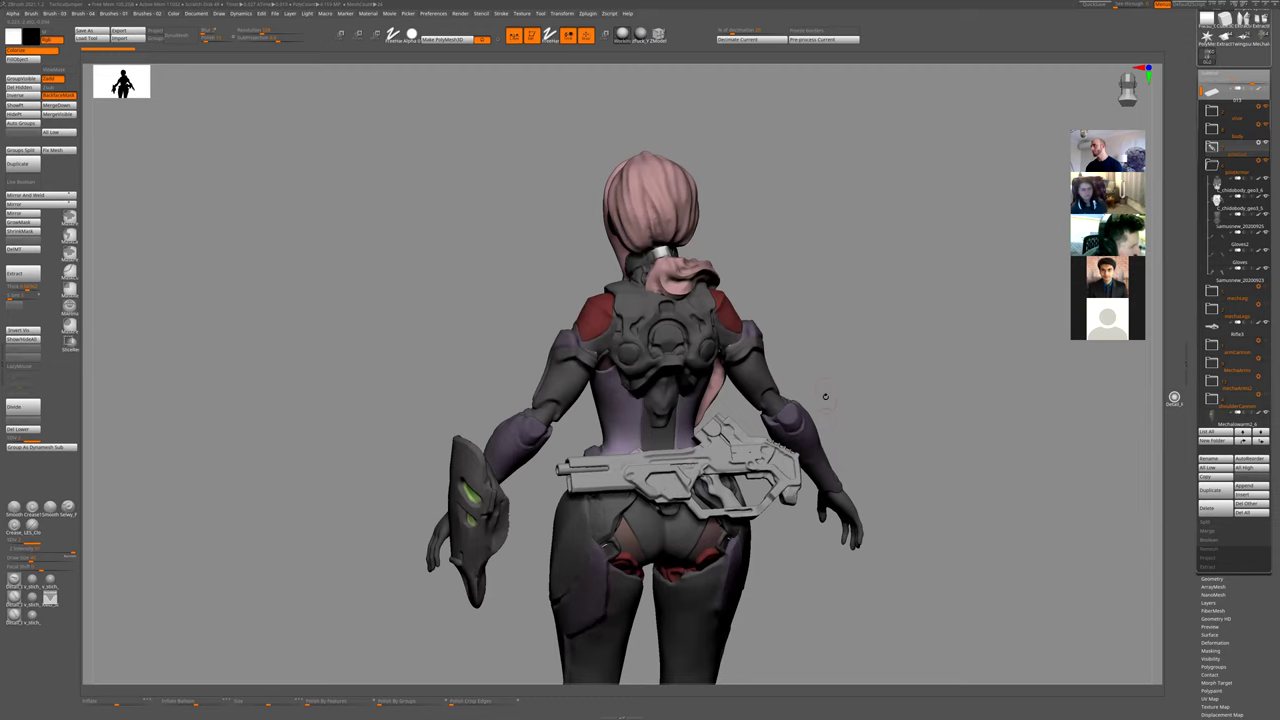
pyautogui.moveTo(875, 401); pyautogui.dragTo(830, 292)
pyautogui.moveTo(865, 340); pyautogui.dragTo(1173, 73)
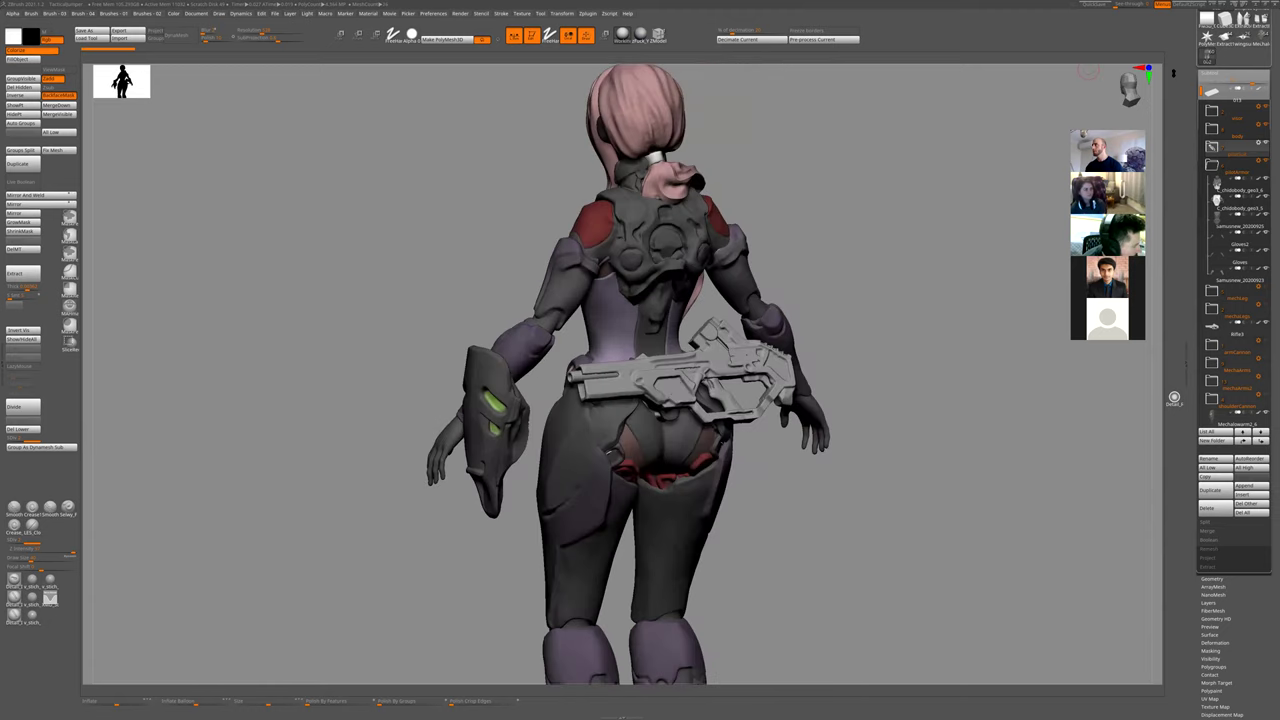
pyautogui.moveTo(947, 216)
pyautogui.mouseDown()
pyautogui.moveTo(749, 189)
pyautogui.moveTo(650, 280)
pyautogui.moveTo(578, 300)
pyautogui.mouseUp()
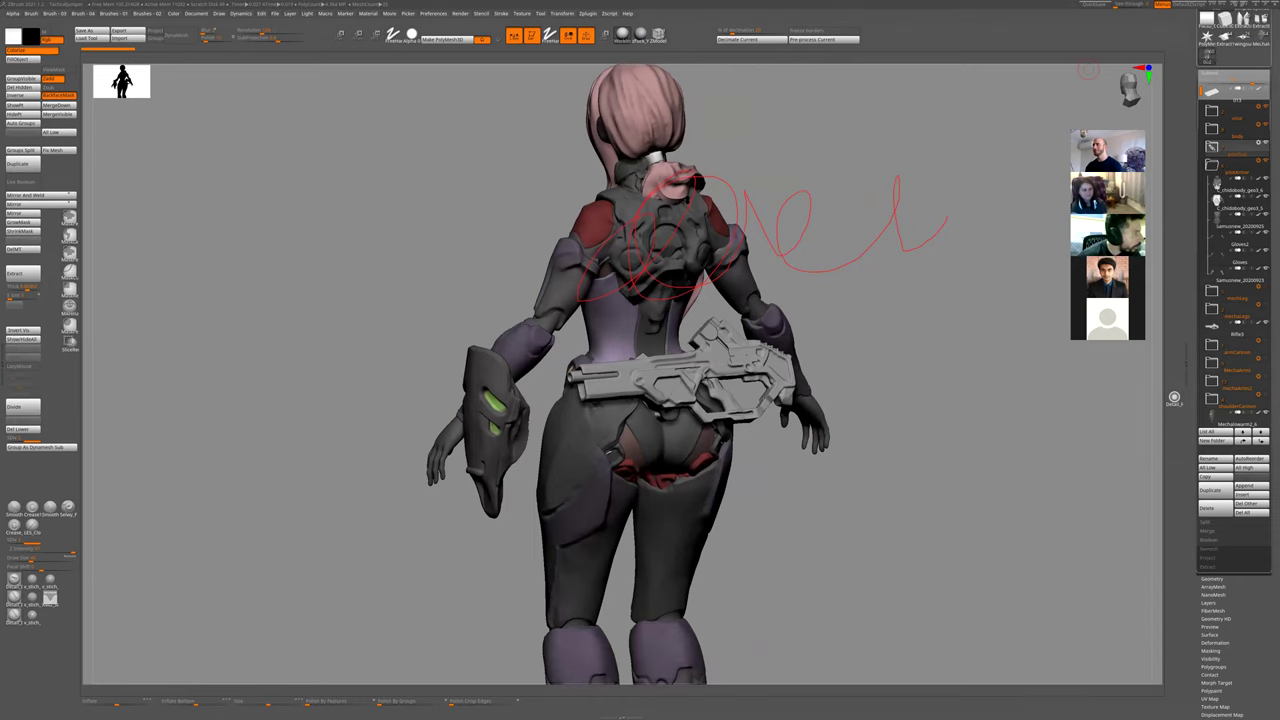
pyautogui.moveTo(820, 212)
pyautogui.mouseDown()
pyautogui.moveTo(764, 222)
pyautogui.moveTo(1029, 140)
pyautogui.moveTo(956, 279)
pyautogui.mouseUp()
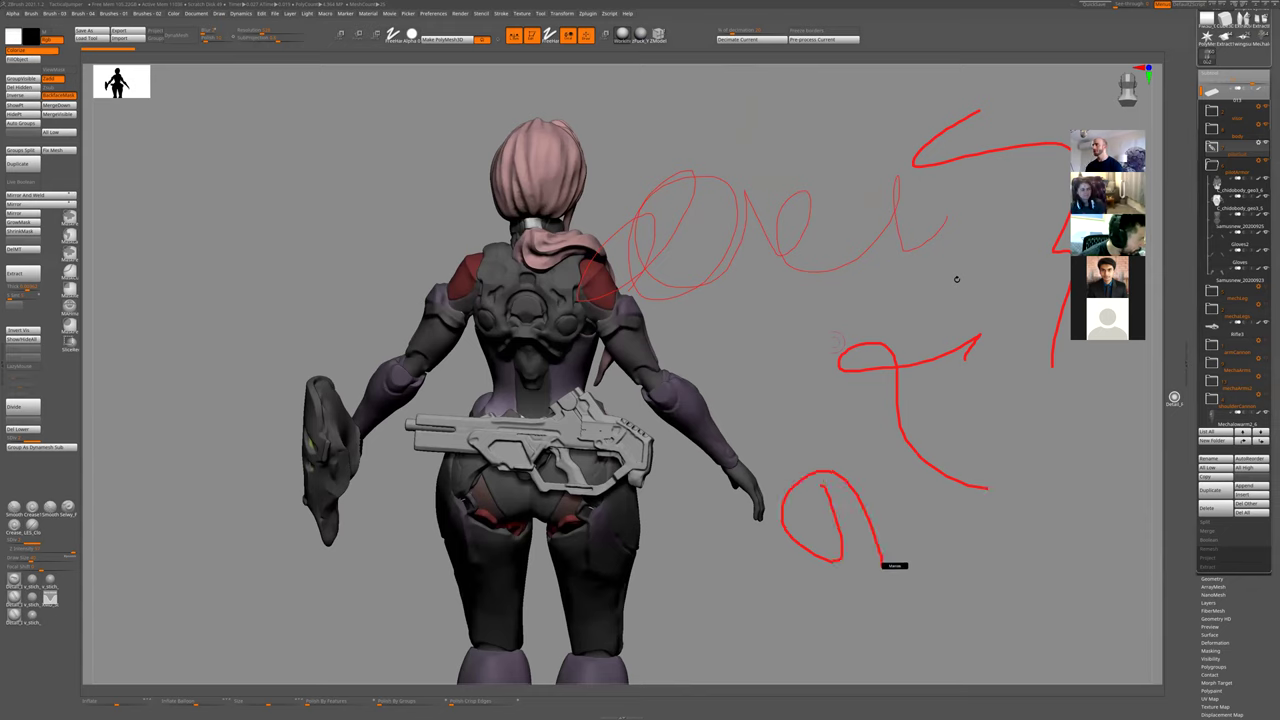
pyautogui.moveTo(731, 363); pyautogui.dragTo(717, 354)
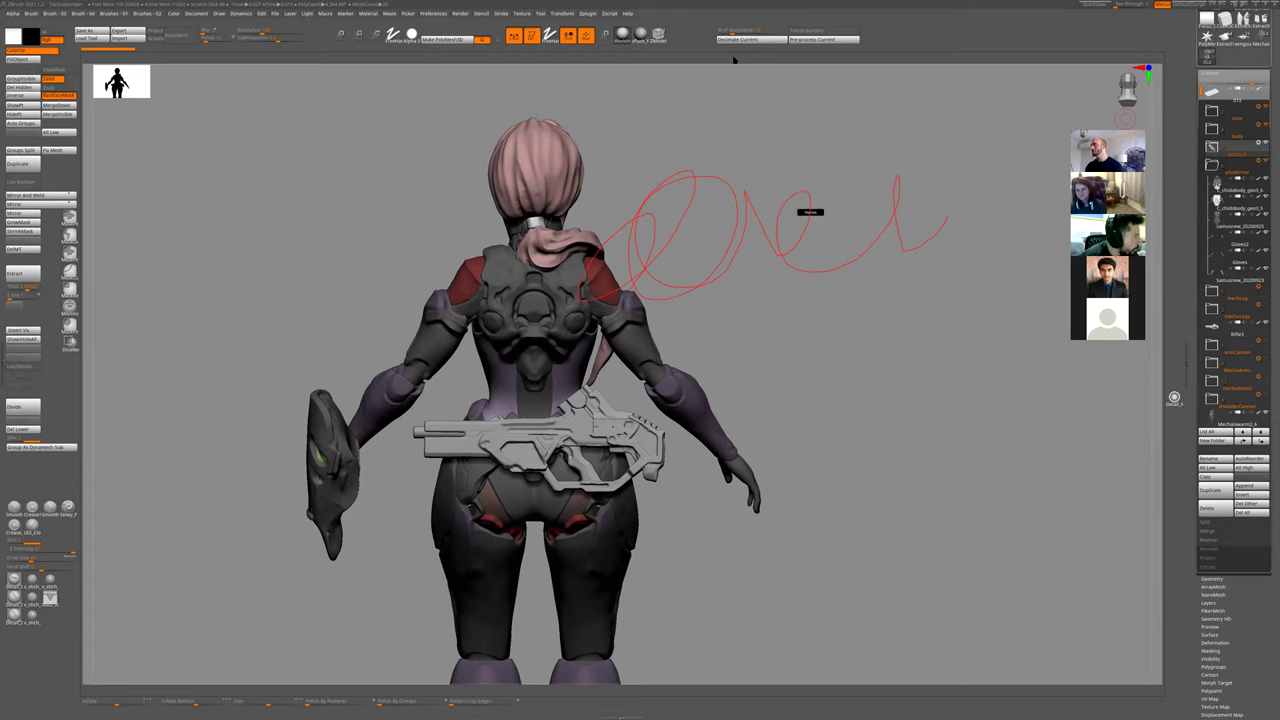
pyautogui.moveTo(774, 373)
pyautogui.mouseDown()
pyautogui.moveTo(794, 277)
pyautogui.moveTo(835, 554)
pyautogui.moveTo(823, 497)
pyautogui.moveTo(783, 426)
pyautogui.moveTo(814, 331)
pyautogui.moveTo(781, 311)
pyautogui.mouseUp()
pyautogui.keyDown('alt'); pyautogui.moveTo(754, 268); pyautogui.dragTo(769, 317); pyautogui.keyUp('alt')
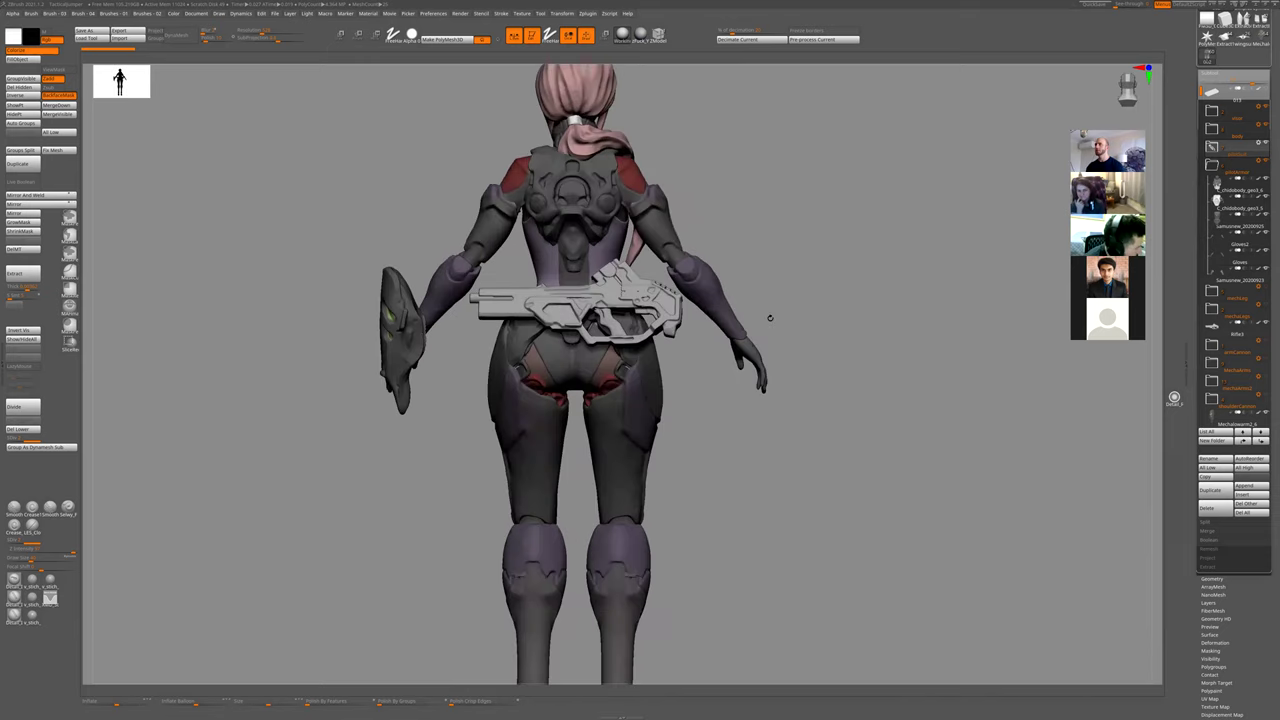
pyautogui.moveTo(738, 377); pyautogui.dragTo(699, 287)
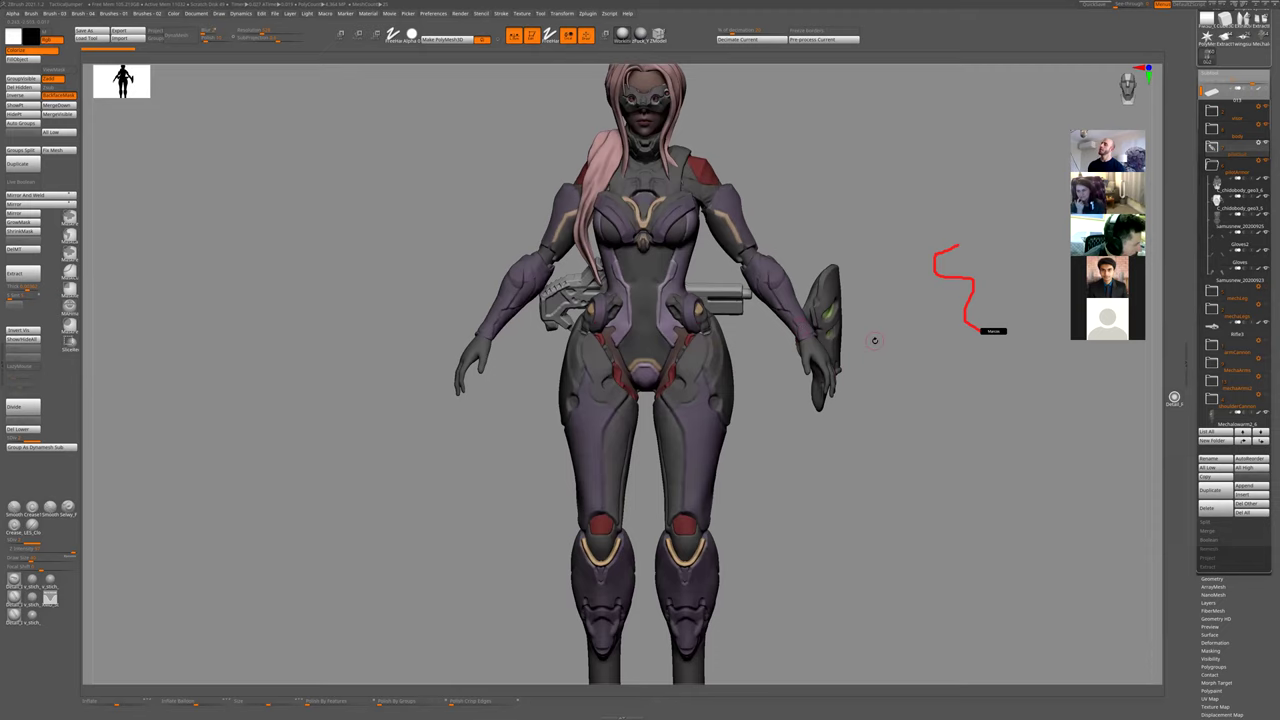
pyautogui.keyDown('alt'); pyautogui.moveTo(848, 489); pyautogui.dragTo(757, 417); pyautogui.keyUp('alt')
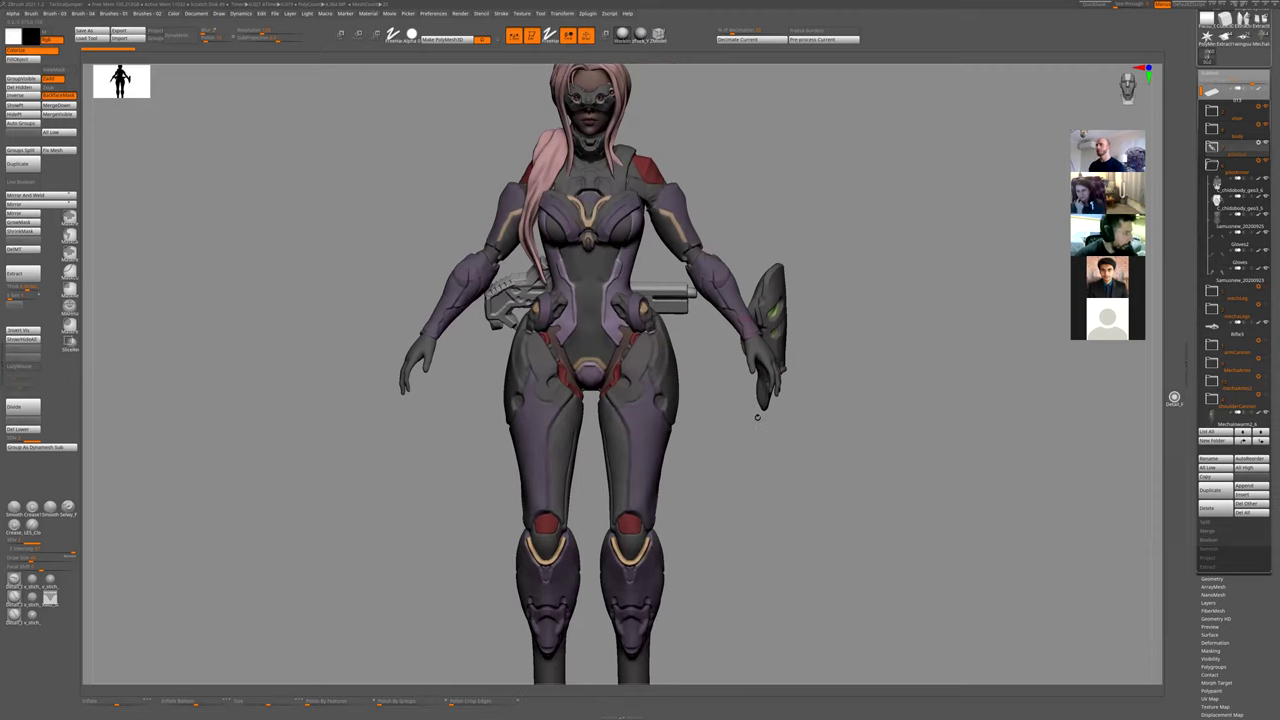
pyautogui.moveTo(843, 323); pyautogui.dragTo(651, 477)
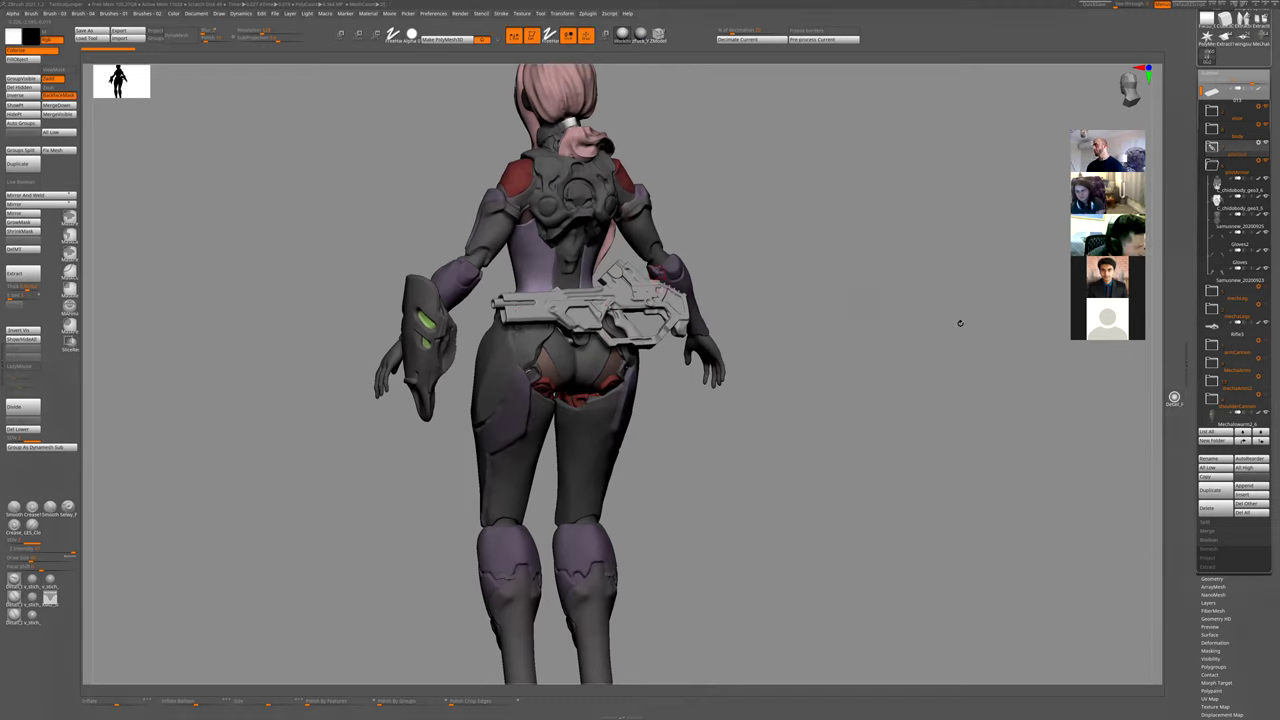
# - Show the mech's shoulder cannon, arm, arm cannon and leg folders around the pilot again
pyautogui.click(1265, 395)
pyautogui.click(1265, 377)
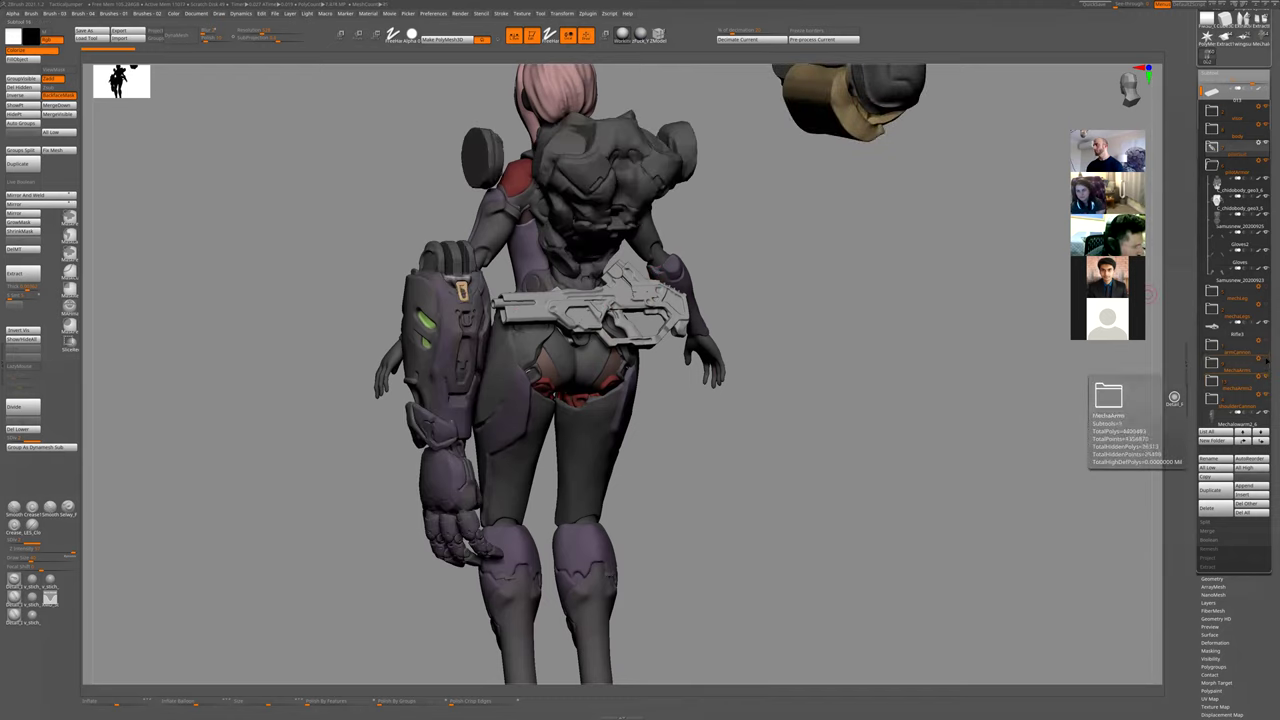
pyautogui.click(1265, 359)
pyautogui.click(1262, 326)
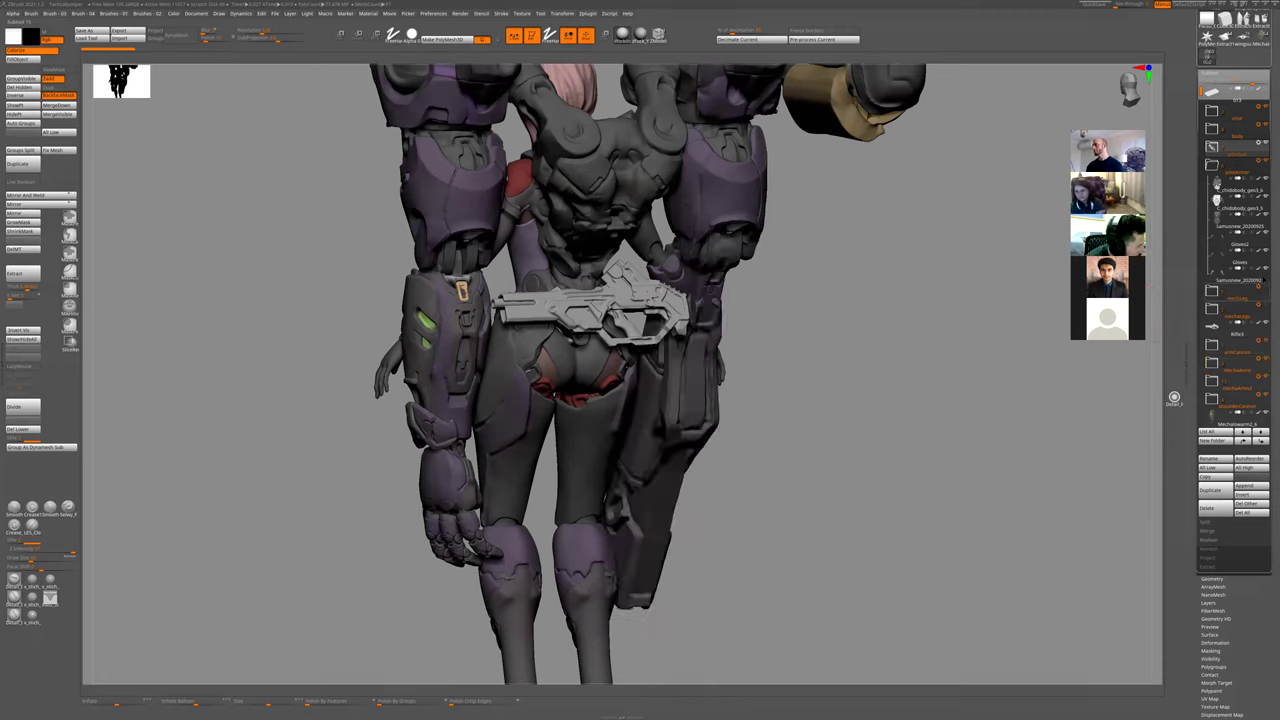
pyautogui.click(1262, 308)
pyautogui.click(1262, 290)
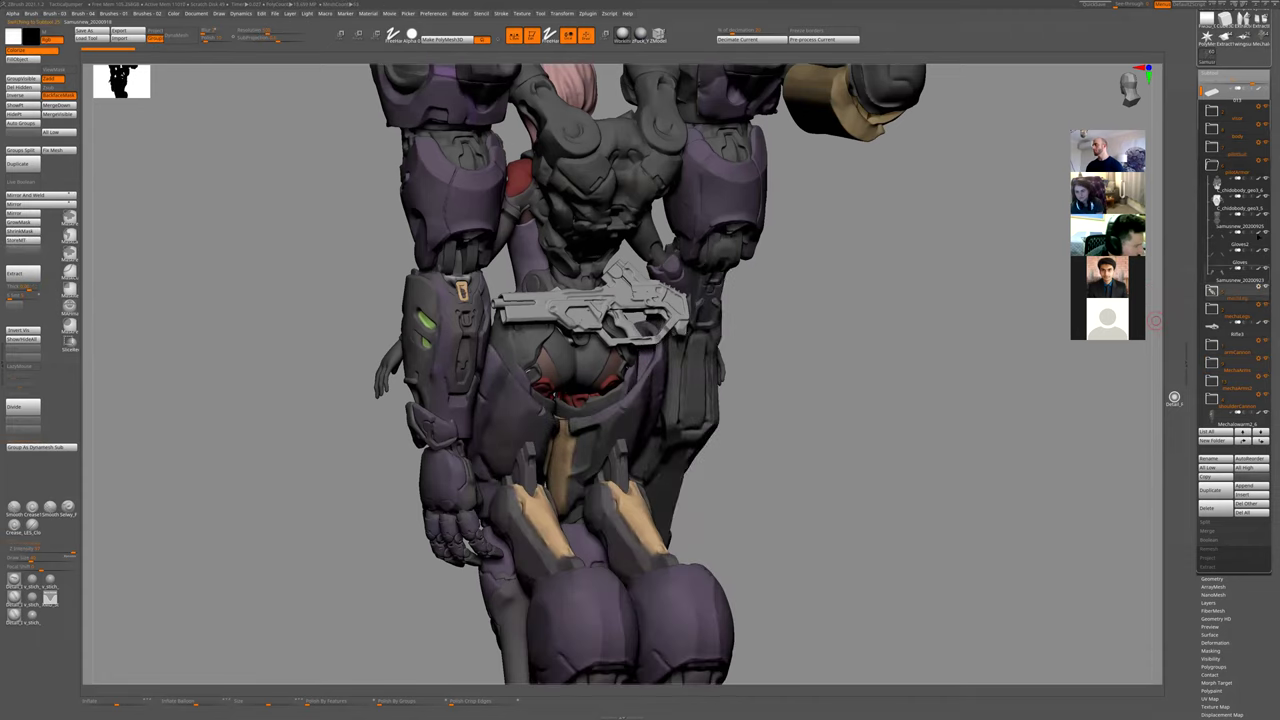
# - Hide the pilot's body, pilotArmor and pilotSuit folders so the mech can be seen without the pilot
pyautogui.click(1265, 126)
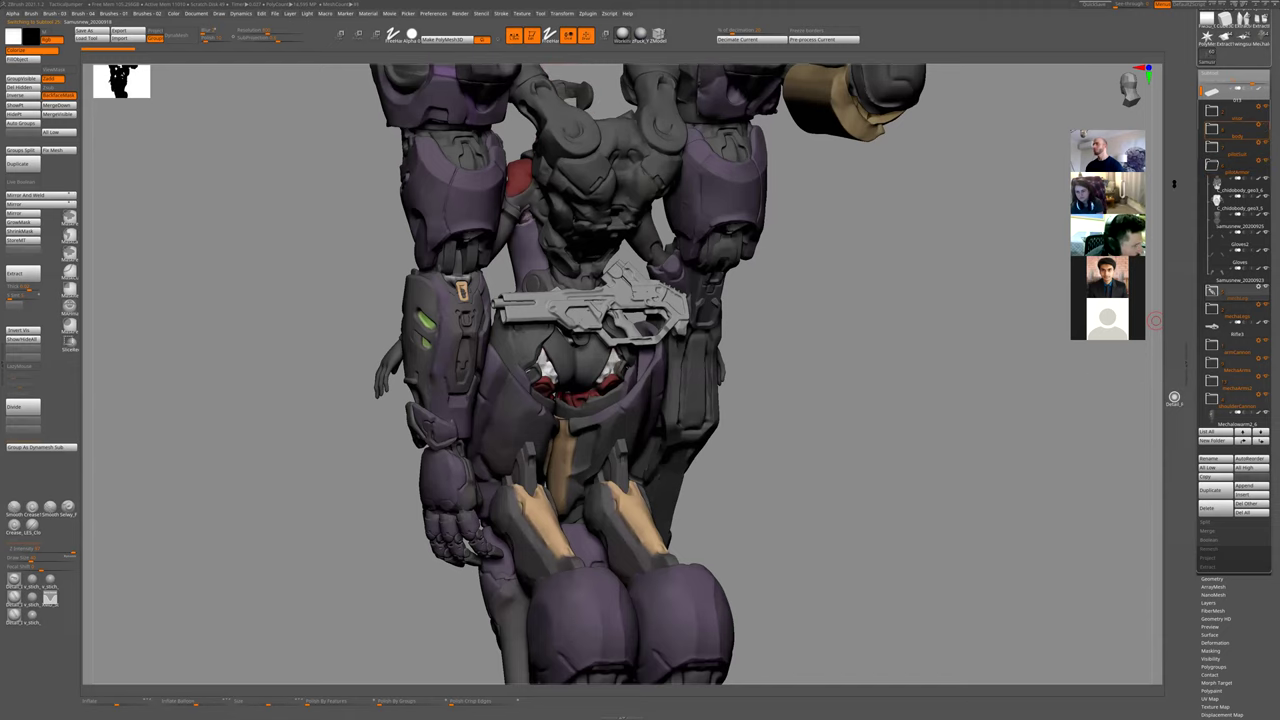
pyautogui.moveTo(925, 417); pyautogui.dragTo(712, 259)
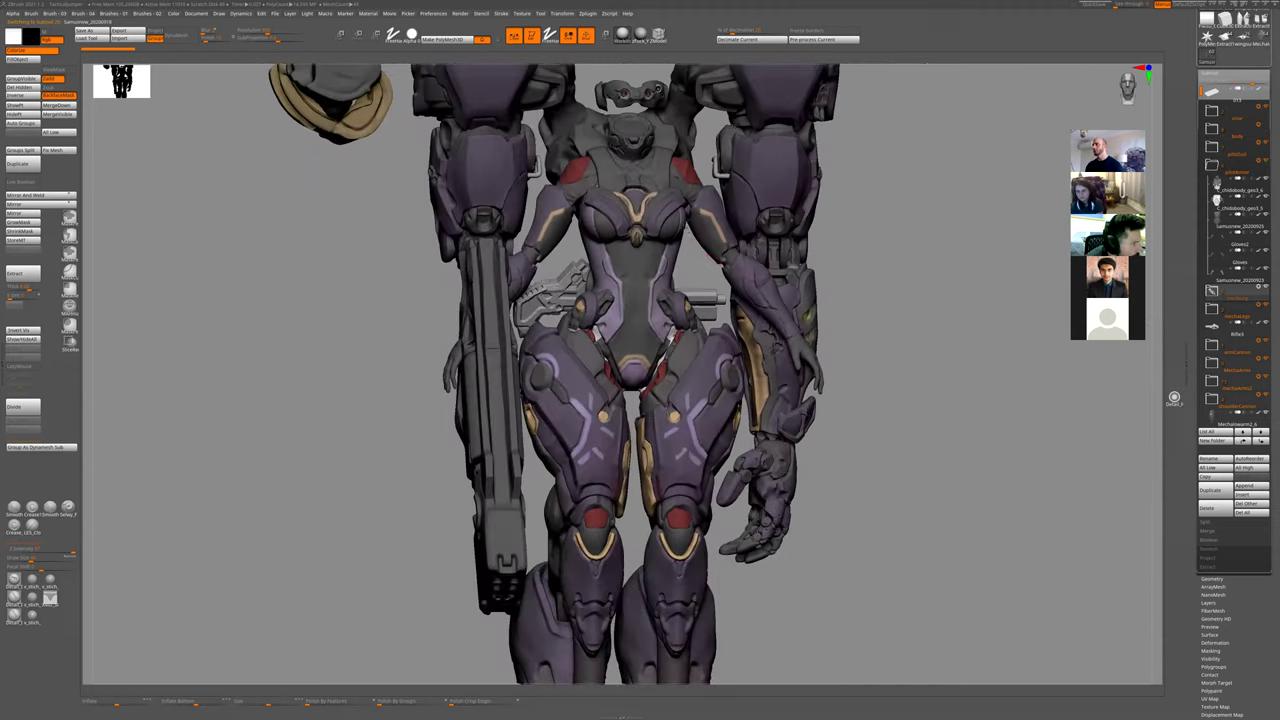
pyautogui.click(1266, 161)
pyautogui.click(1266, 161)
pyautogui.click(1266, 161)
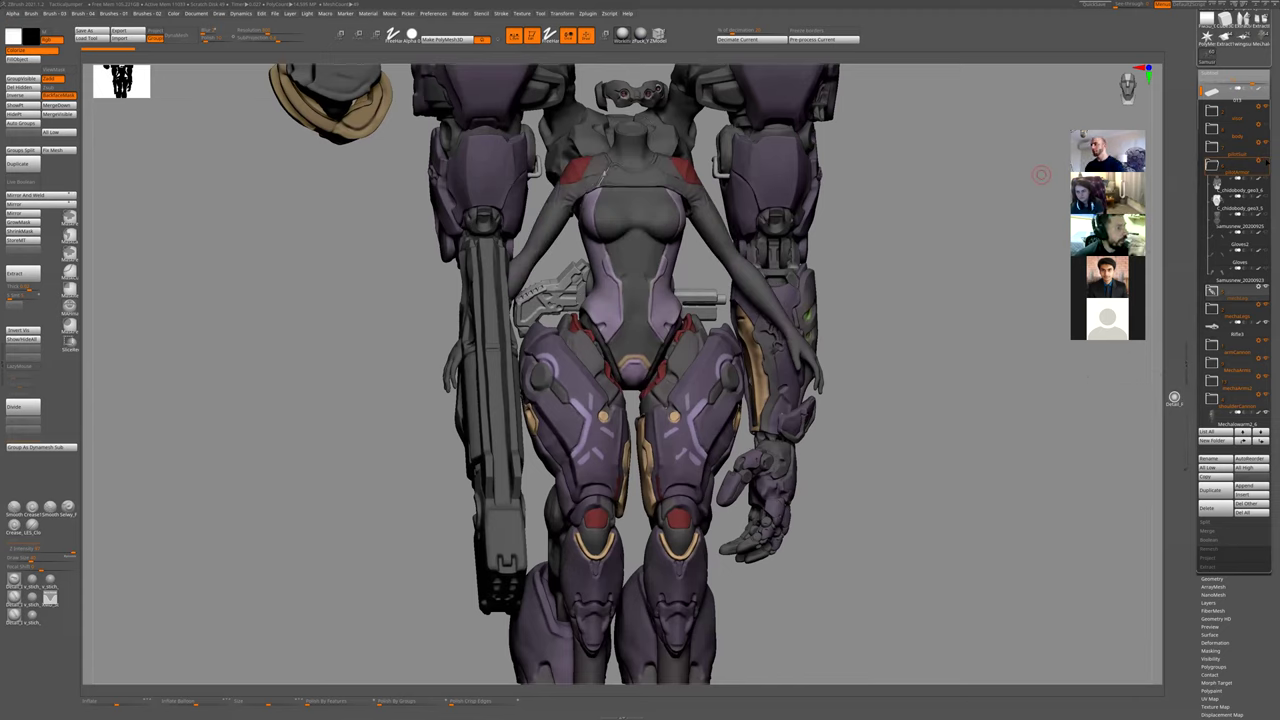
pyautogui.click(1266, 161)
pyautogui.click(1266, 161)
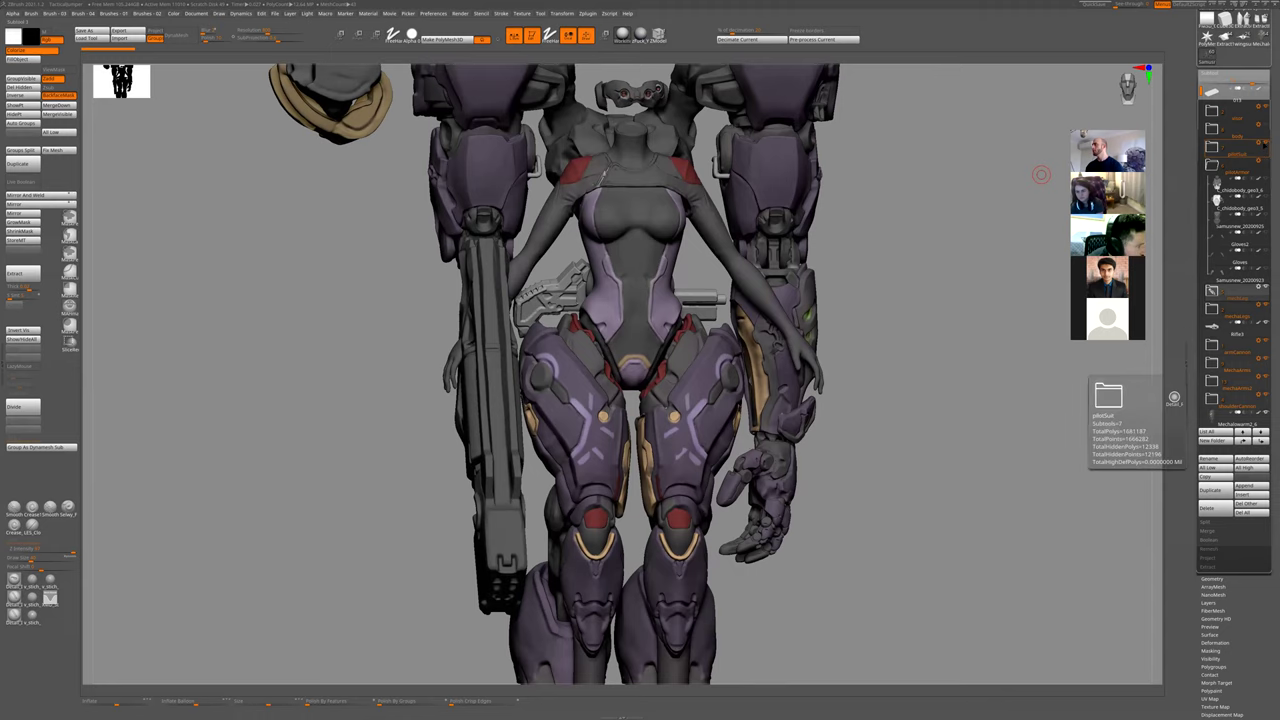
pyautogui.click(1266, 144)
# - Examine the empty mech's pelvis gap, thighs and forearm from several angles, making the forearm the active part
pyautogui.moveTo(1041, 175); pyautogui.dragTo(864, 319)
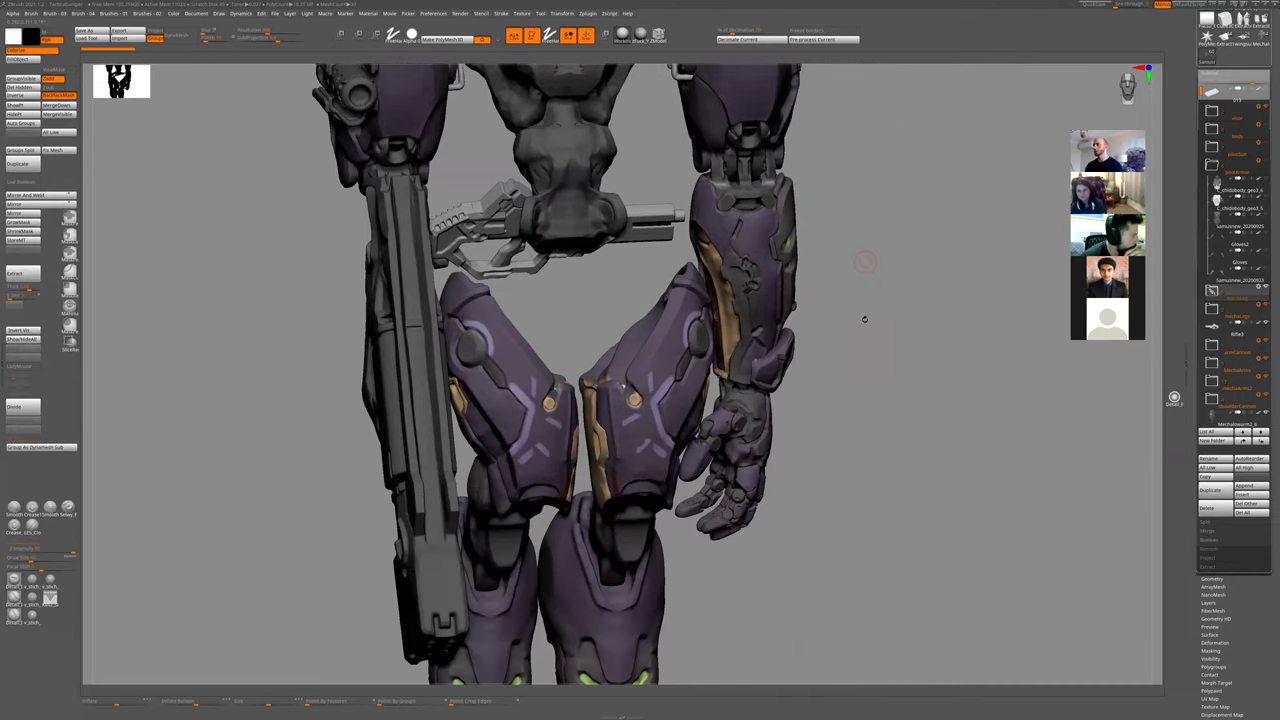
pyautogui.moveTo(883, 414); pyautogui.dragTo(877, 410)
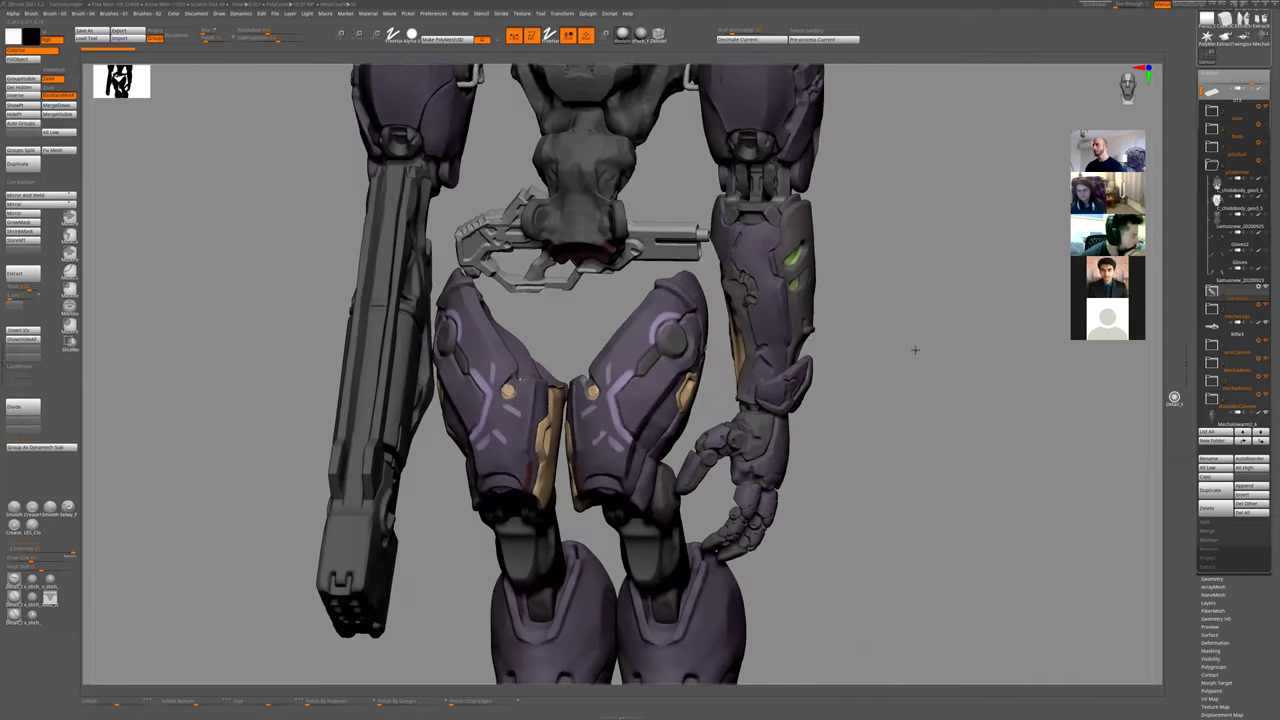
pyautogui.moveTo(914, 351); pyautogui.dragTo(1025, 445)
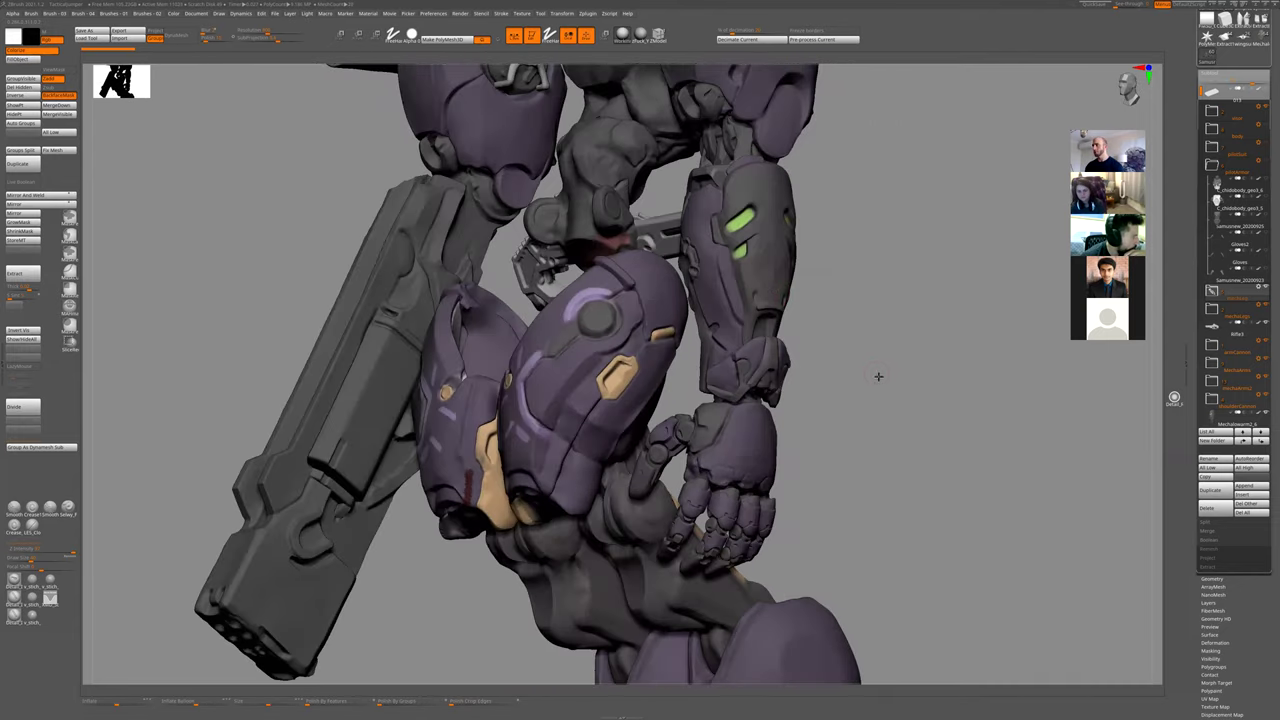
pyautogui.moveTo(878, 376); pyautogui.dragTo(675, 328)
pyautogui.keyDown('alt'); pyautogui.click(800, 323); pyautogui.keyUp('alt')
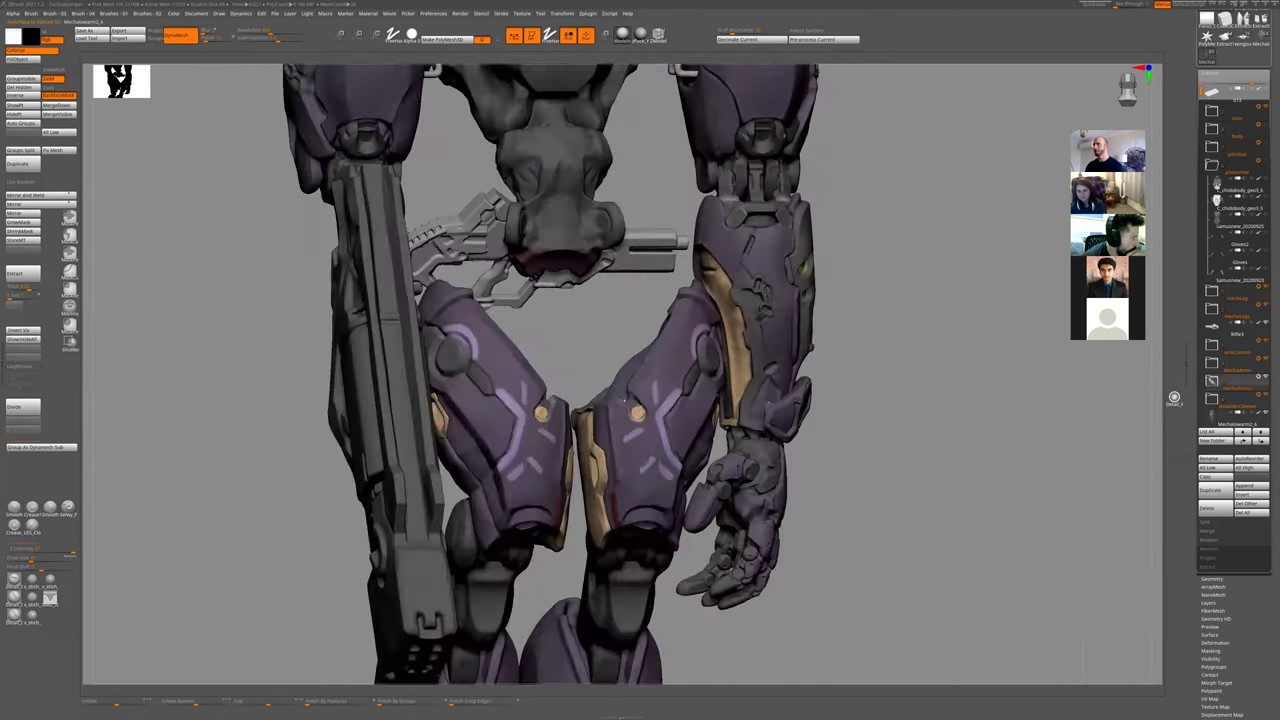
pyautogui.keyDown('shift'); pyautogui.moveTo(877, 363); pyautogui.dragTo(786, 237); pyautogui.keyUp('shift')
pyautogui.hotkey('alt', 's')
pyautogui.keyDown('alt'); pyautogui.moveTo(866, 249); pyautogui.dragTo(830, 229); pyautogui.keyUp('alt')
pyautogui.moveTo(838, 144); pyautogui.dragTo(810, 213)
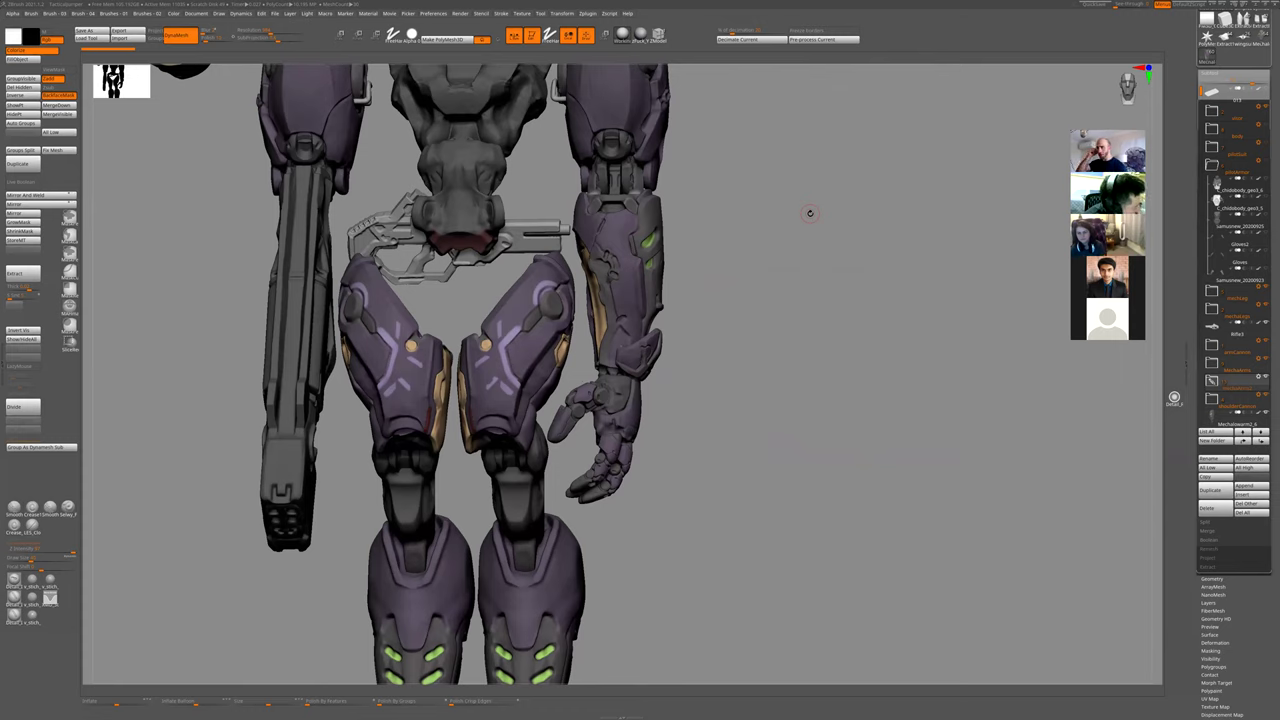
# - Make the mech's thigh armor the active part, try a stroke on its upper edge and undo it
pyautogui.keyDown('alt'); pyautogui.click(500, 372); pyautogui.keyUp('alt')
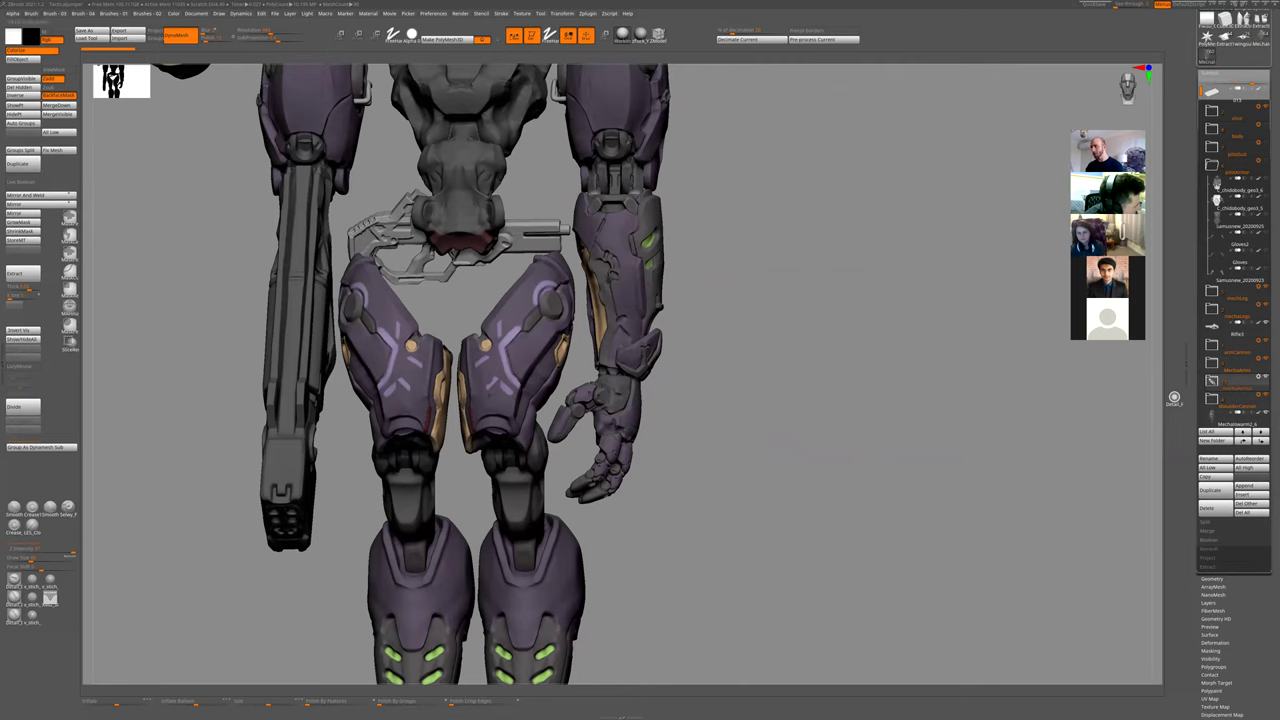
pyautogui.keyDown('shift'); pyautogui.moveTo(514, 358); pyautogui.dragTo(535, 306); pyautogui.keyUp('shift')
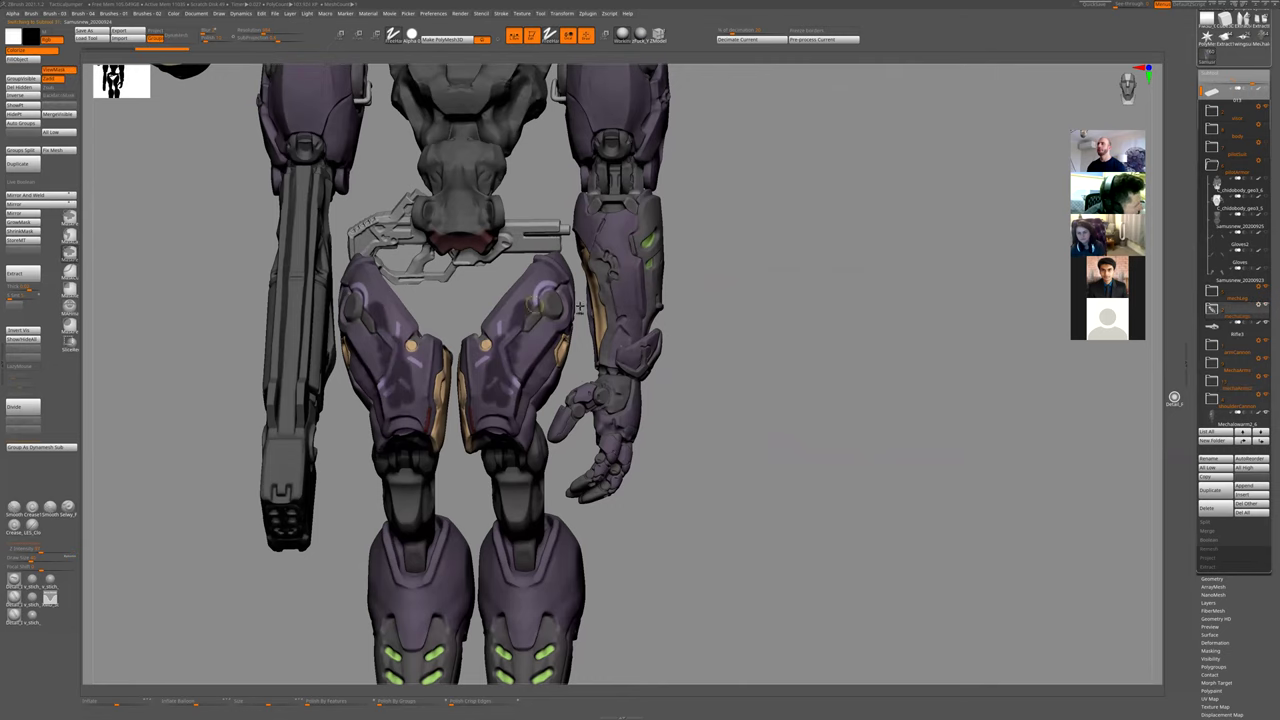
pyautogui.hotkey('ctrl', 'z')
pyautogui.keyDown('alt'); pyautogui.moveTo(664, 596); pyautogui.dragTo(687, 444); pyautogui.keyUp('alt')
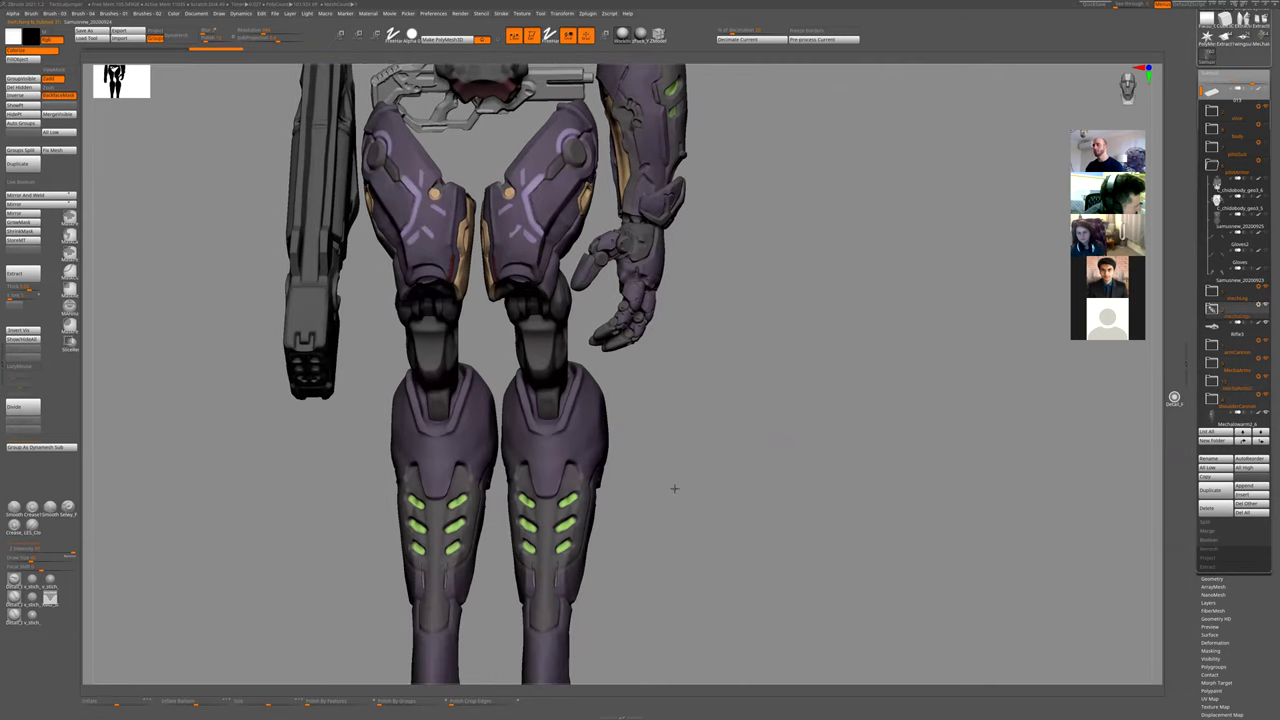
# - Examine the pilotless mech's thigh armor, knee joints, lower legs and upper body from the front, side and back
pyautogui.moveTo(703, 534); pyautogui.dragTo(689, 336)
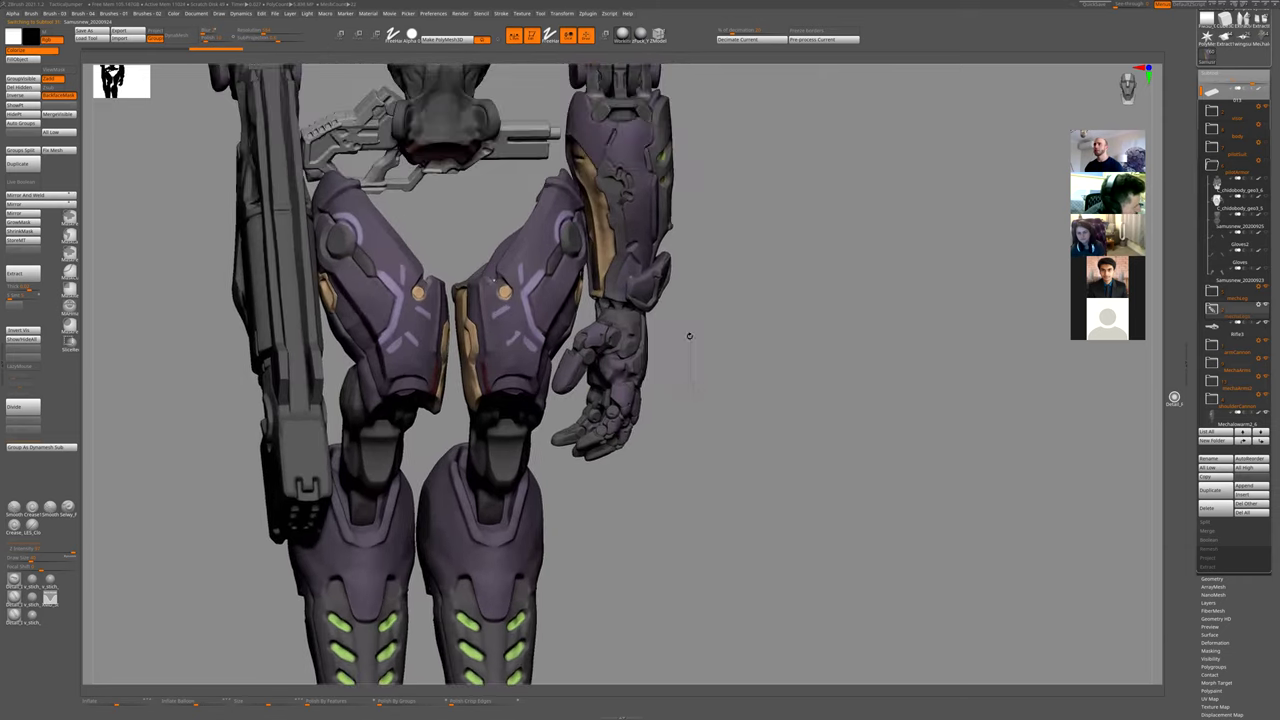
pyautogui.keyDown('alt'); pyautogui.moveTo(691, 391); pyautogui.dragTo(676, 300); pyautogui.keyUp('alt')
pyautogui.moveTo(623, 357); pyautogui.dragTo(839, 394)
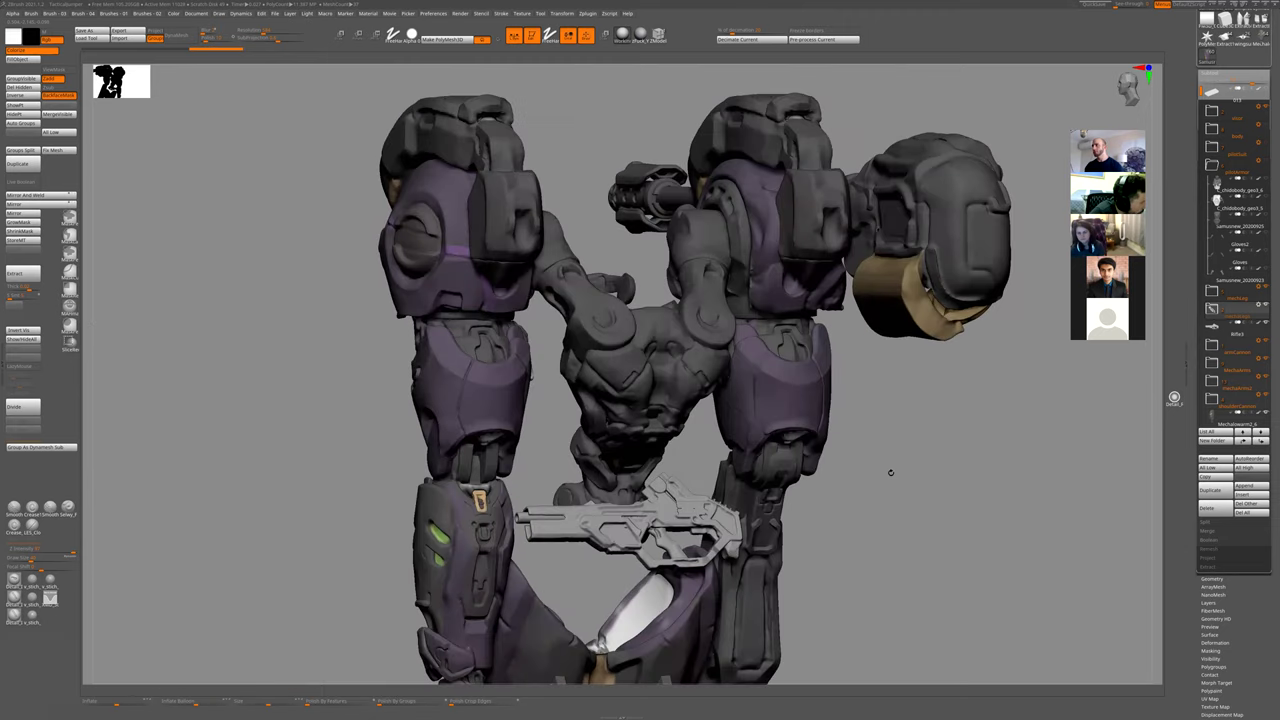
pyautogui.moveTo(890, 472); pyautogui.dragTo(745, 280)
pyautogui.keyDown('alt'); pyautogui.moveTo(263, 360); pyautogui.dragTo(342, 271); pyautogui.keyUp('alt')
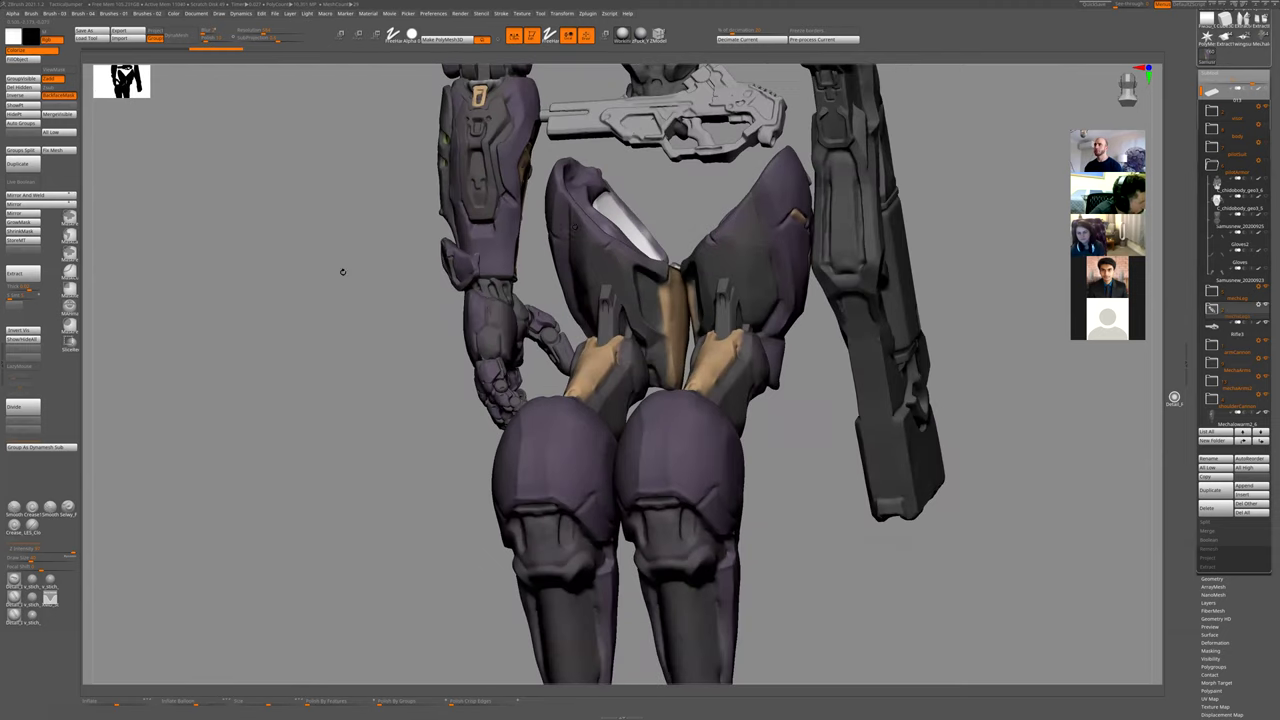
pyautogui.moveTo(700, 230); pyautogui.dragTo(797, 390)
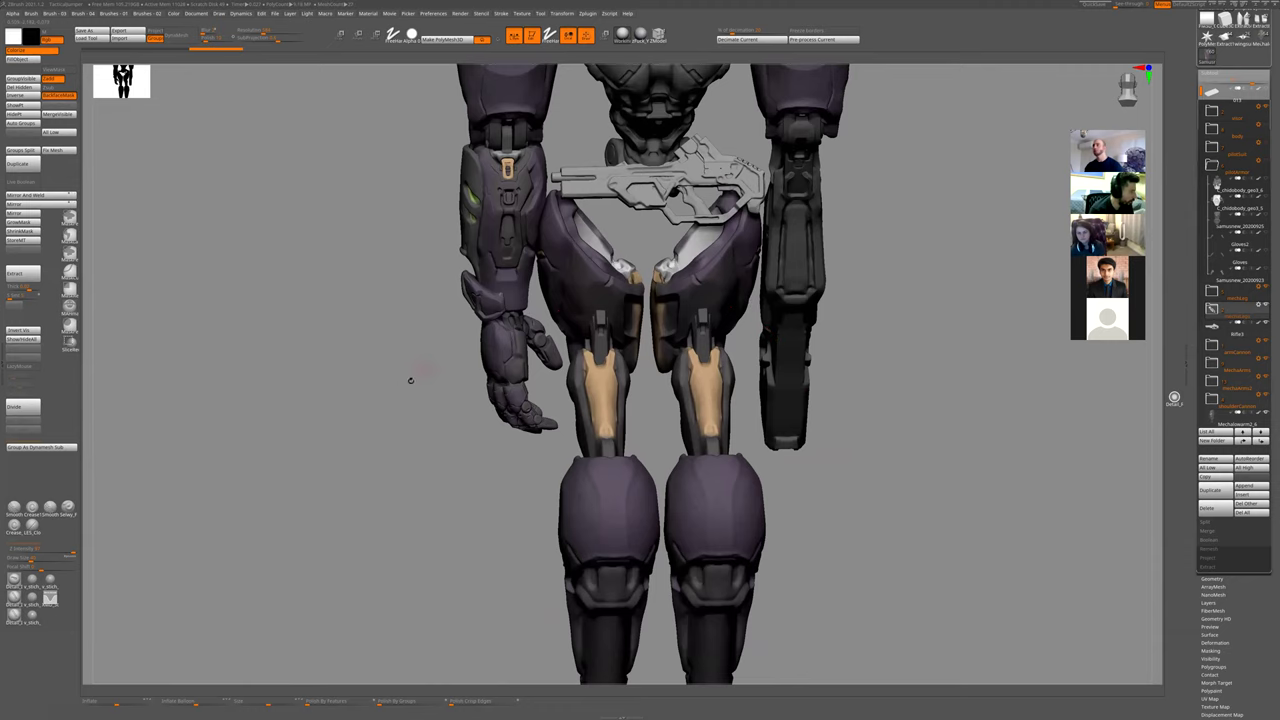
pyautogui.moveTo(386, 378); pyautogui.dragTo(374, 380)
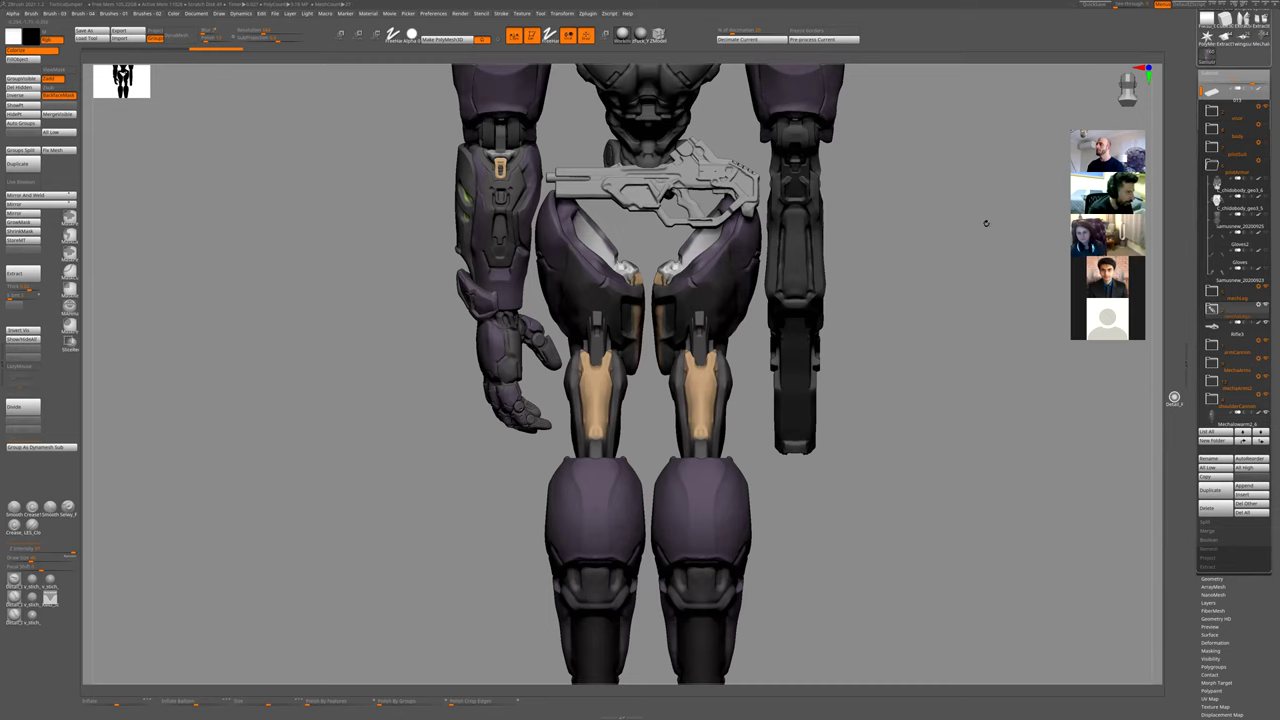
pyautogui.moveTo(929, 391); pyautogui.dragTo(971, 380)
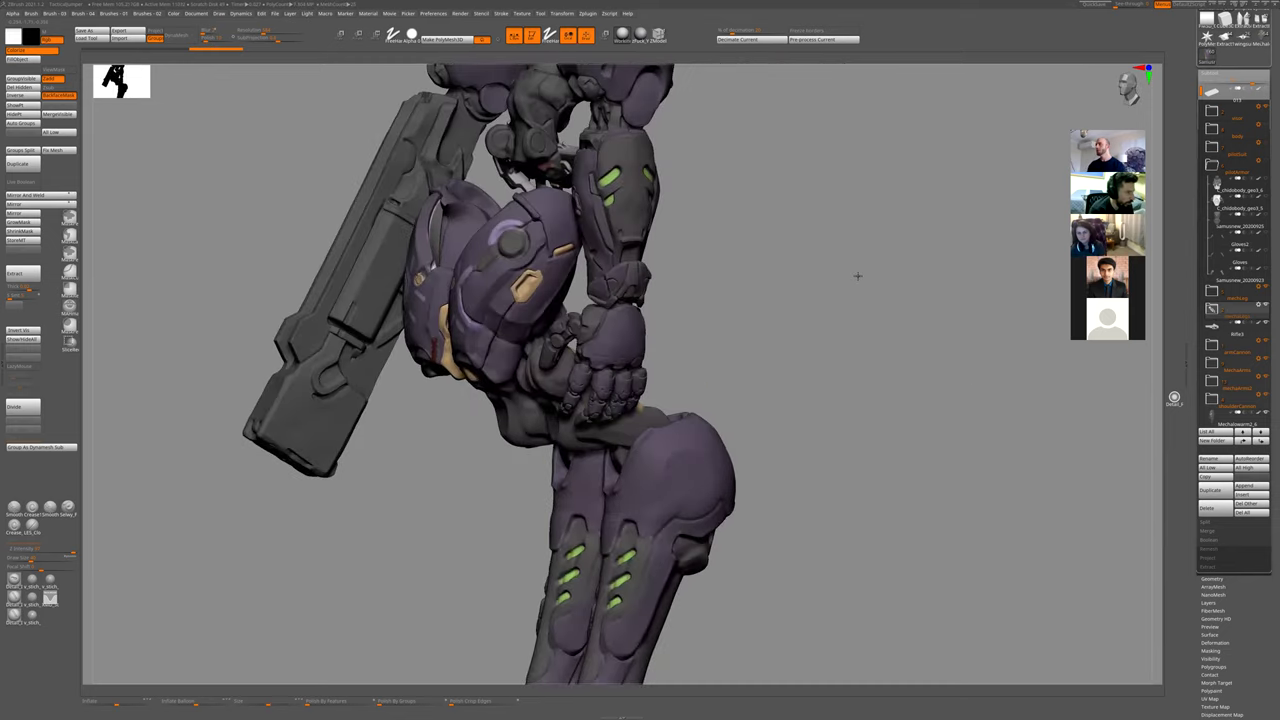
pyautogui.moveTo(862, 456); pyautogui.dragTo(752, 384)
pyautogui.moveTo(758, 510); pyautogui.dragTo(738, 347)
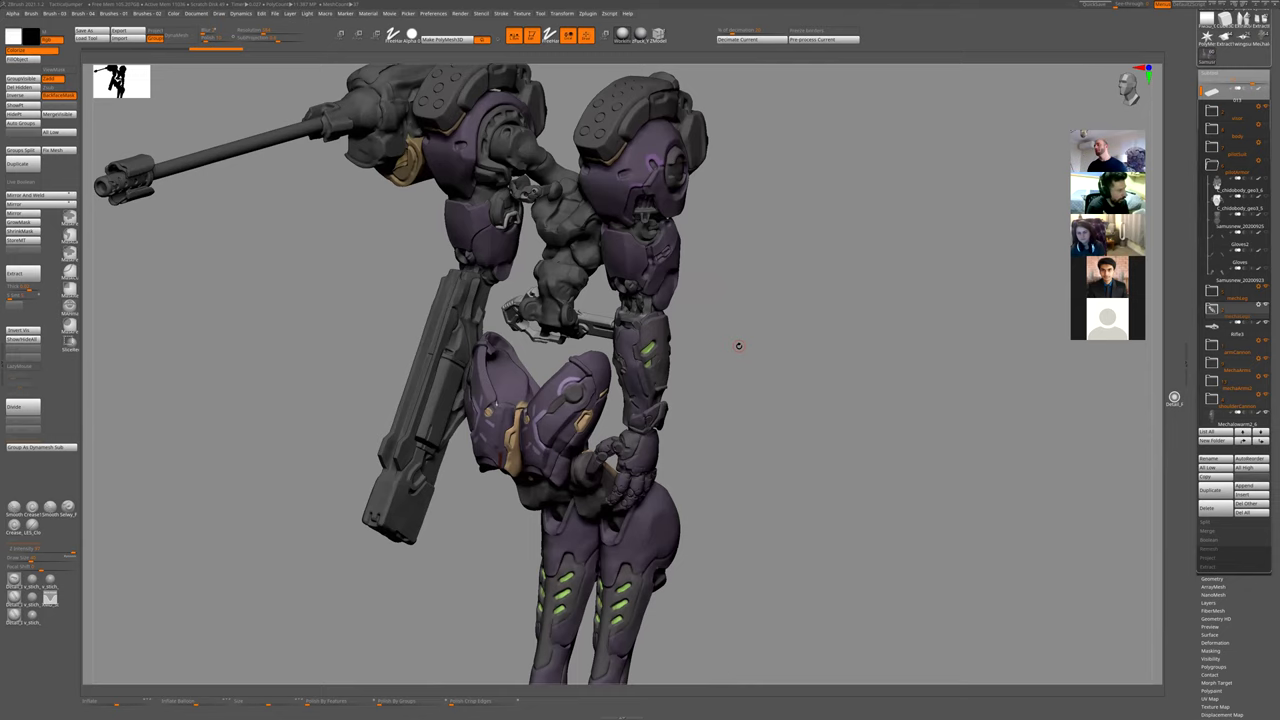
pyautogui.moveTo(728, 333); pyautogui.dragTo(625, 352)
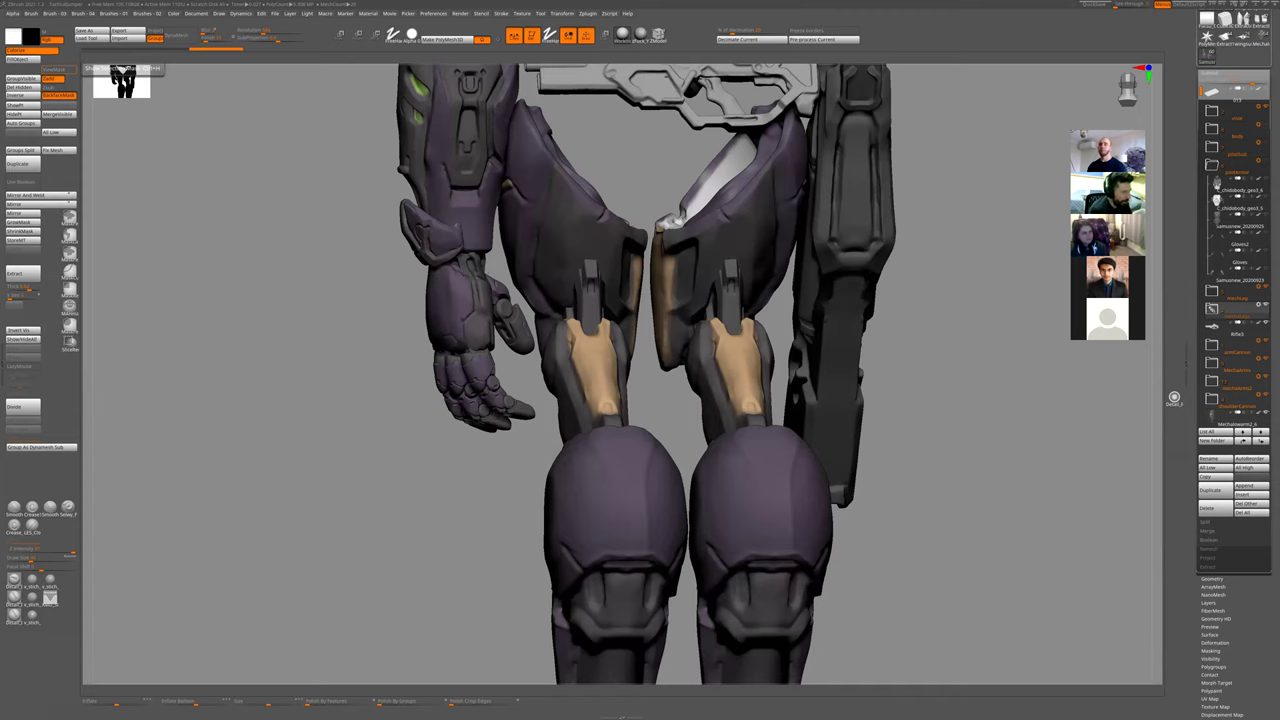
# - Switch to ArtStation in the browser, open the Robotic Arm Concepts artwork from the account's own profile and look through its arm renders
pyautogui.hotkey('alt', 'Tab')
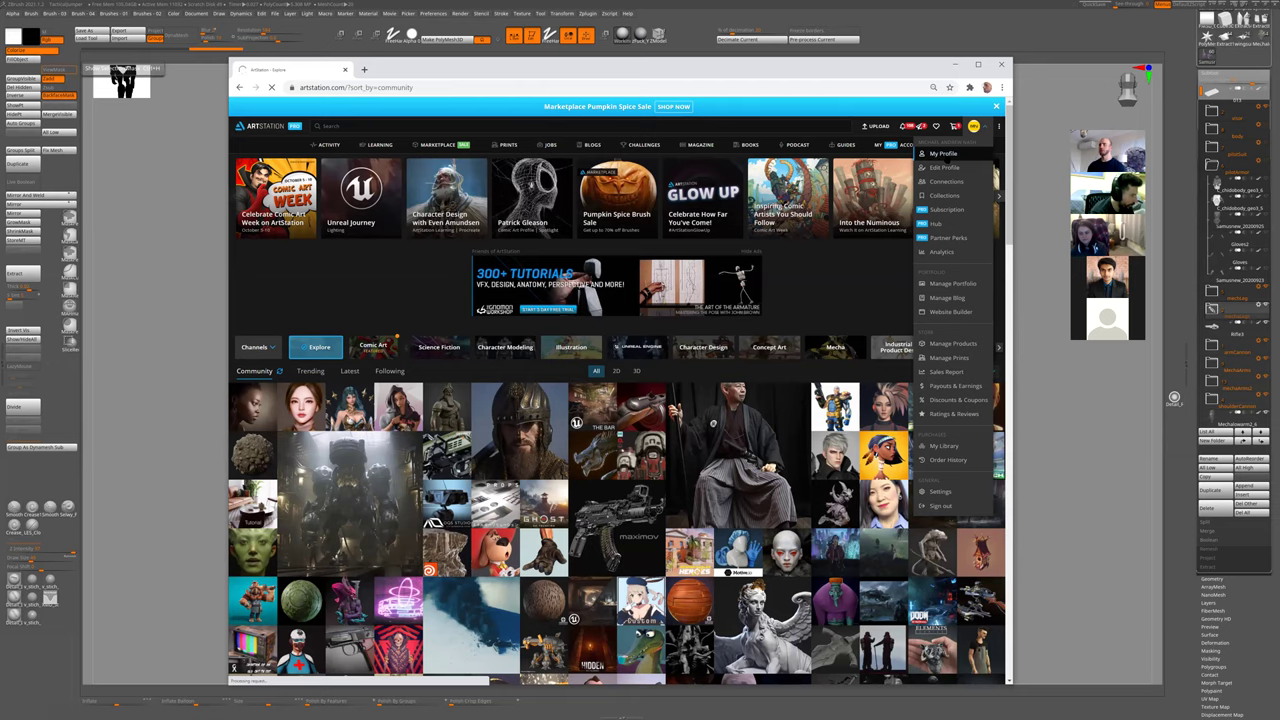
pyautogui.click(943, 154)
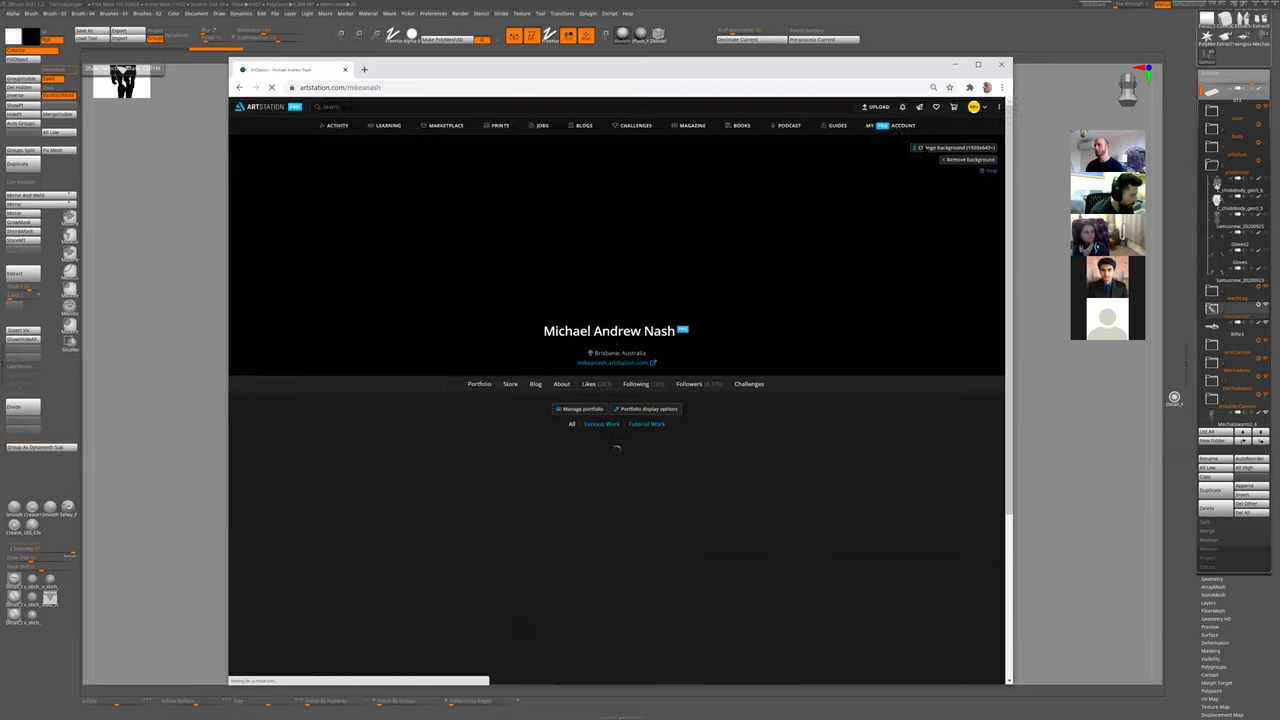
pyautogui.scroll(-3, 705, 371)
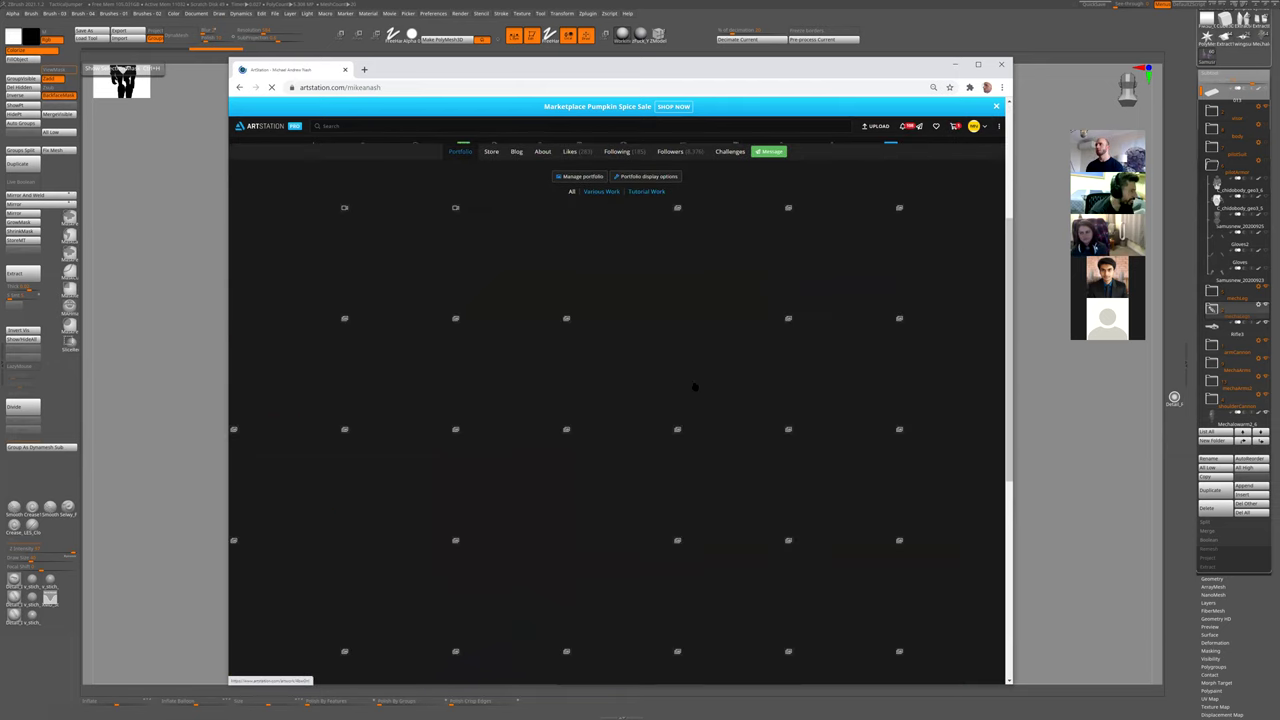
pyautogui.scroll(-1, 690, 420)
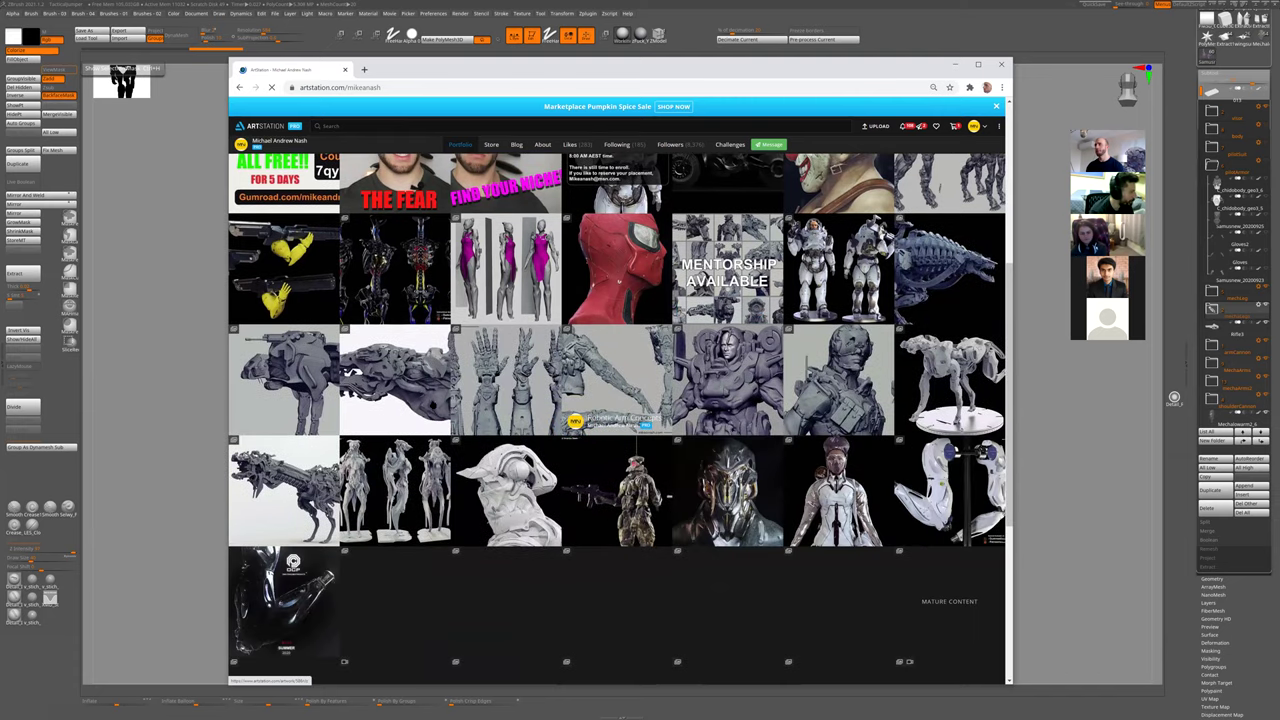
pyautogui.click(587, 389)
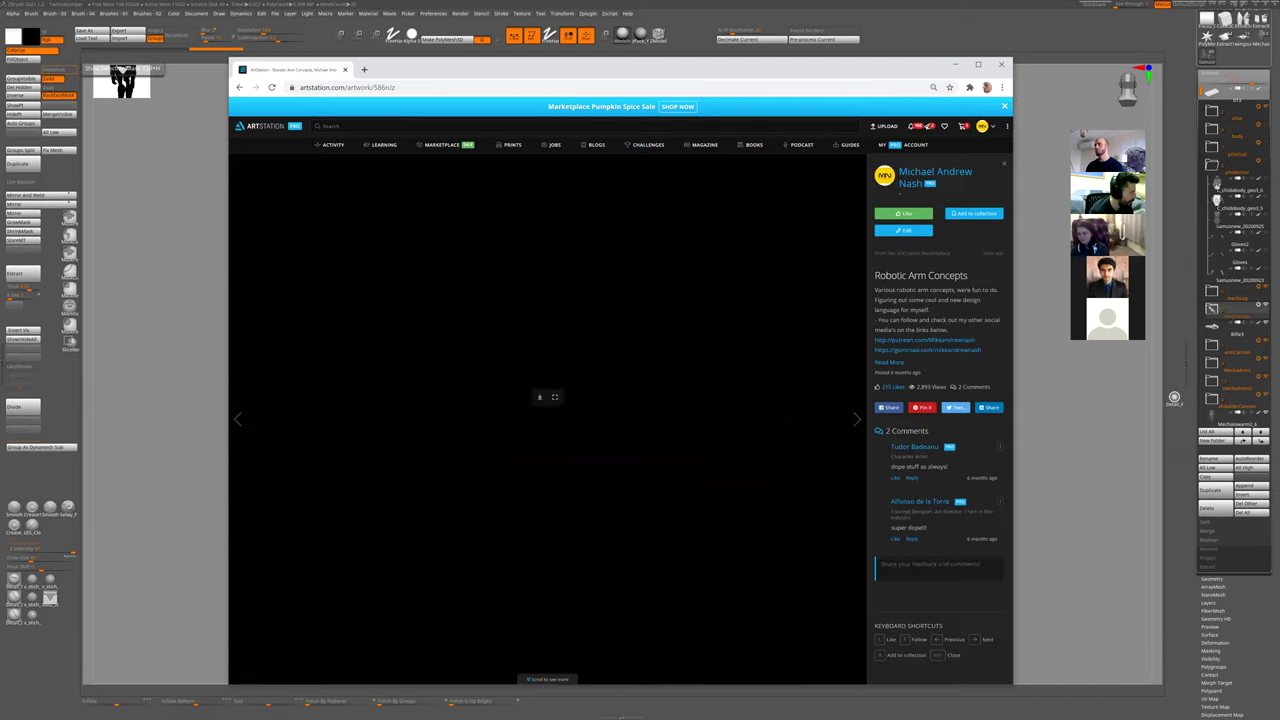
pyautogui.scroll(-1, 597, 505)
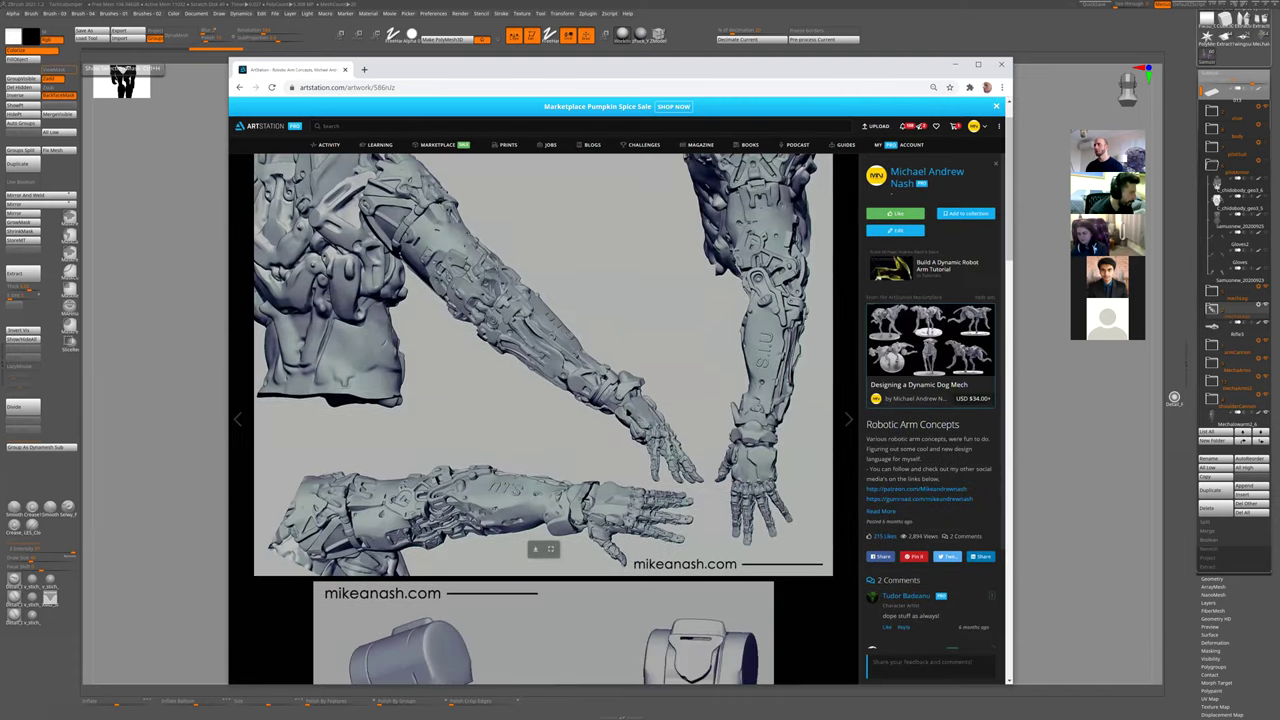
pyautogui.scroll(-5, 620, 490)
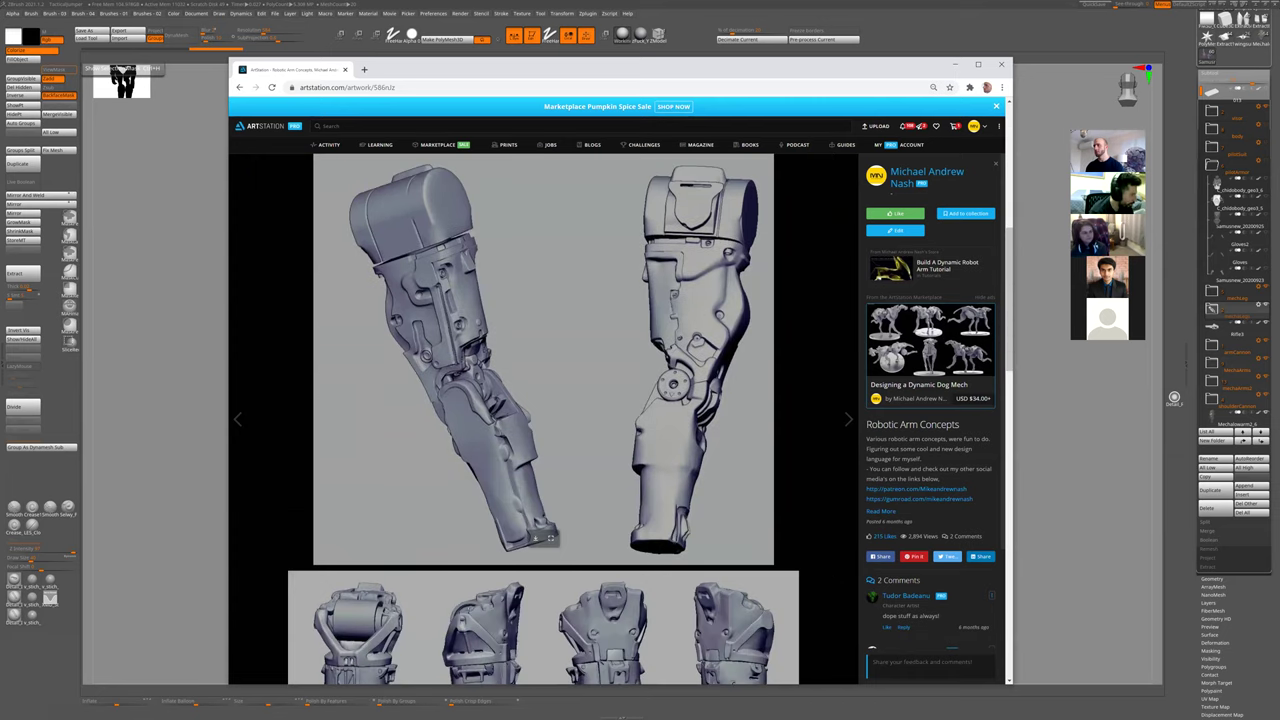
pyautogui.scroll(-4, 590, 546)
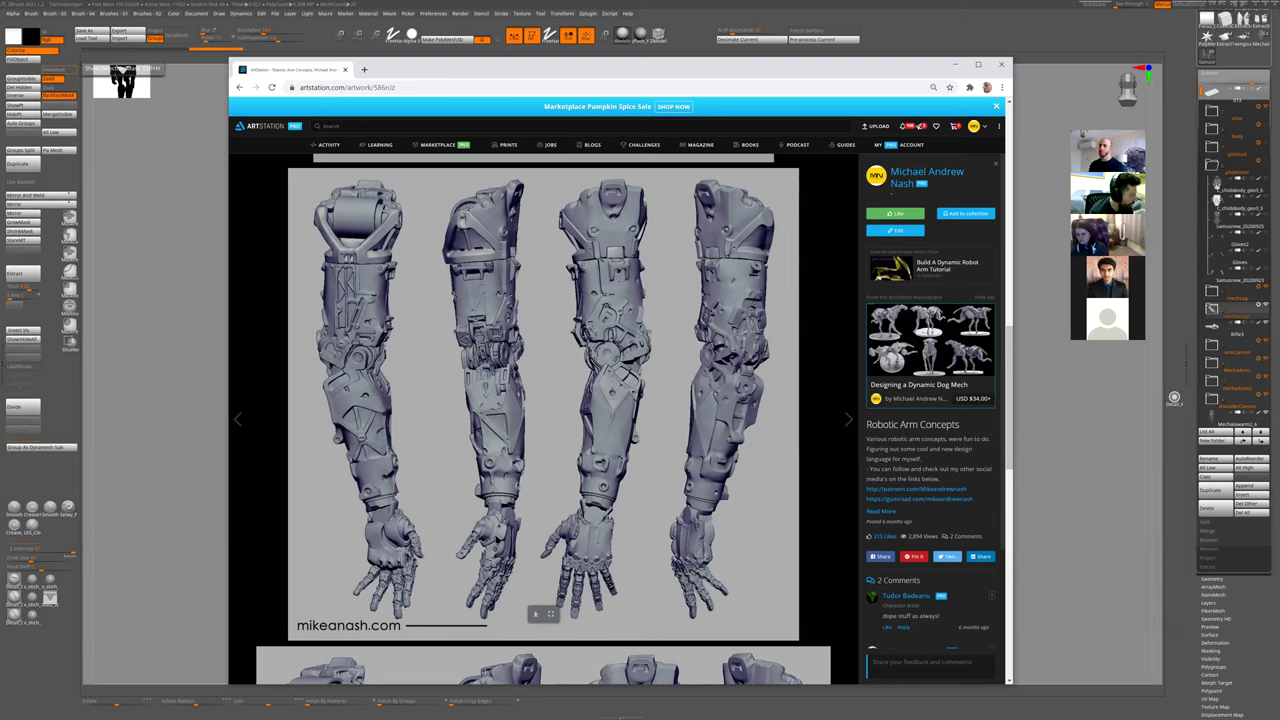
# - Search ArtStation for the mecha-hand artist by full name and open that artist's profile
pyautogui.click(508, 126)
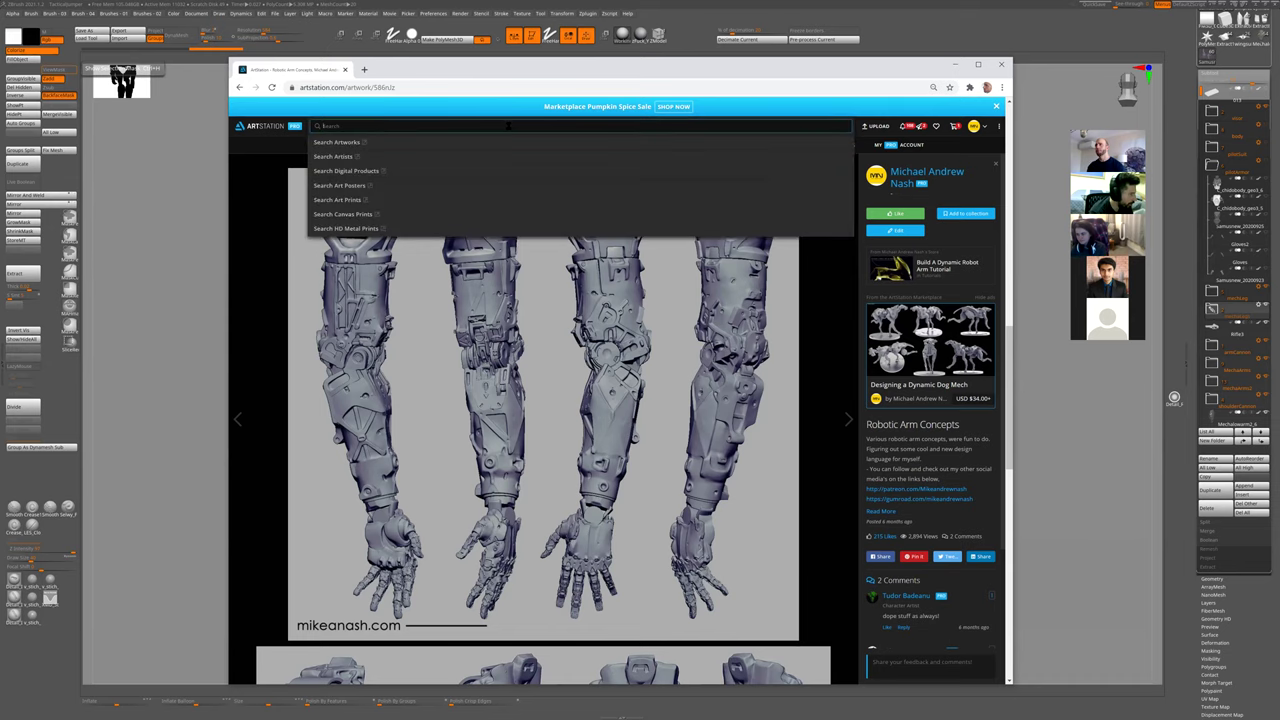
pyautogui.write('marcos')
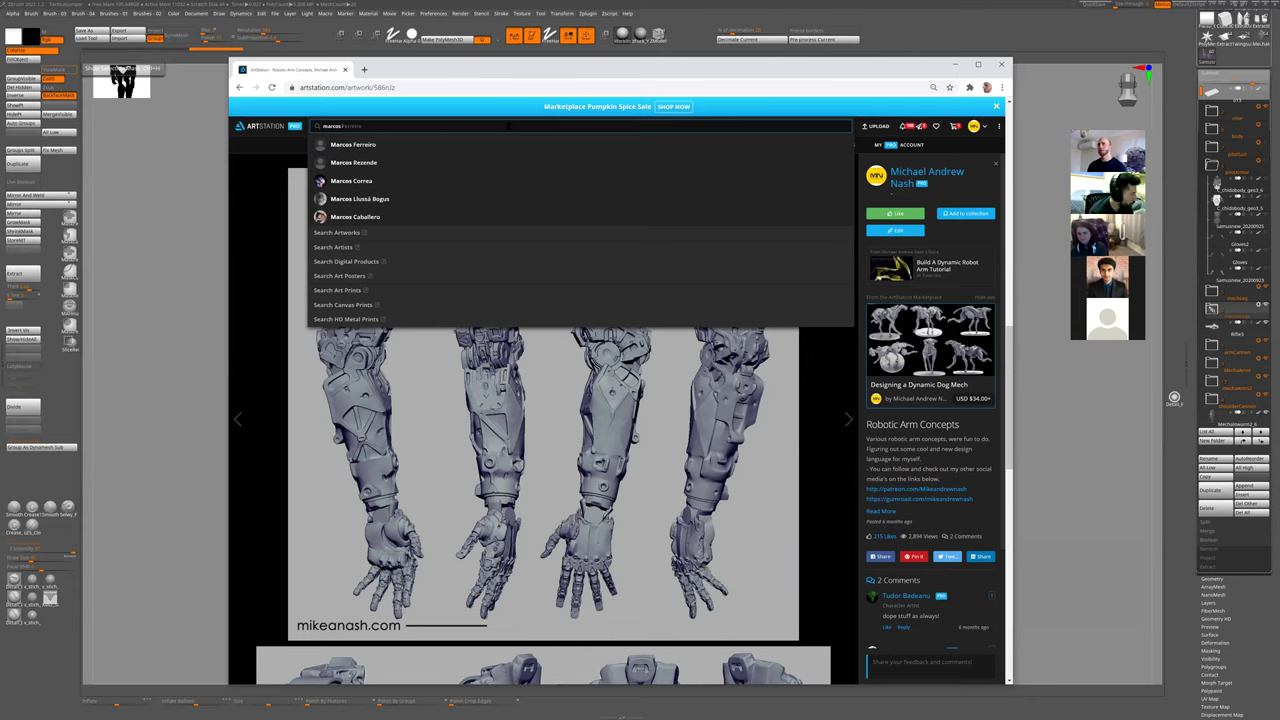
pyautogui.write('m')
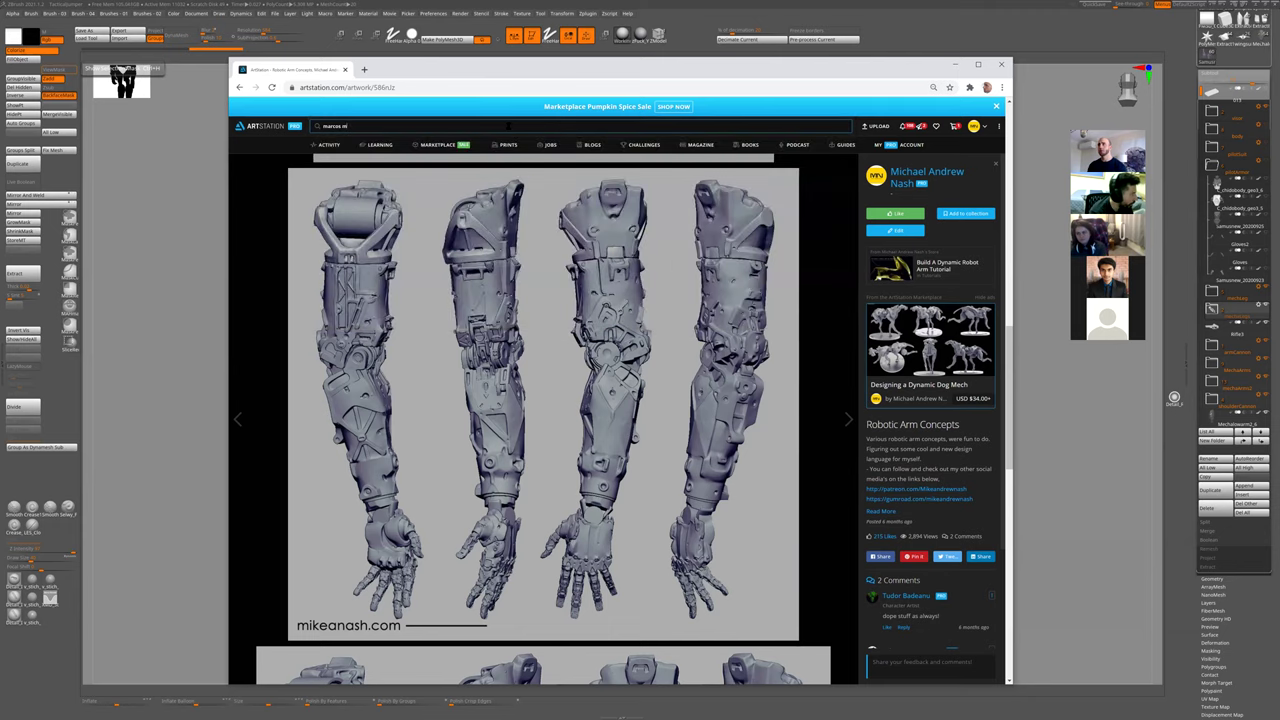
pyautogui.press('BackSpace')
pyautogui.press('BackSpace')
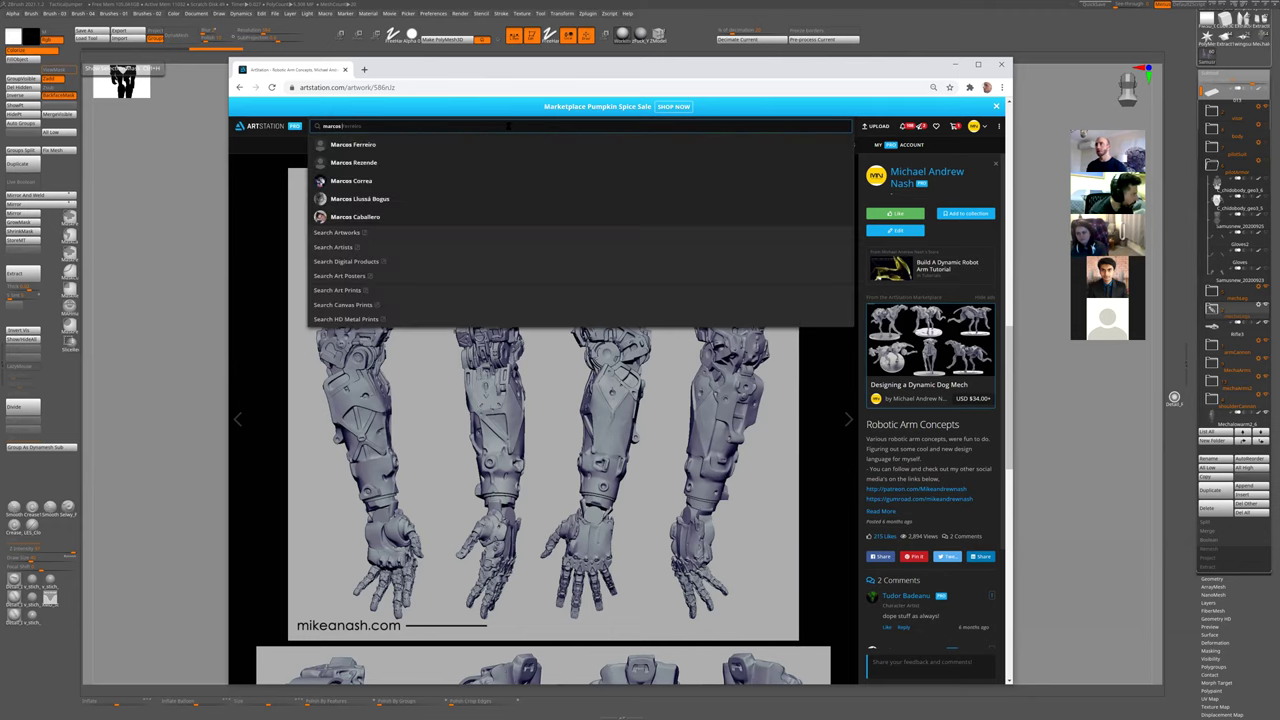
pyautogui.write('m')
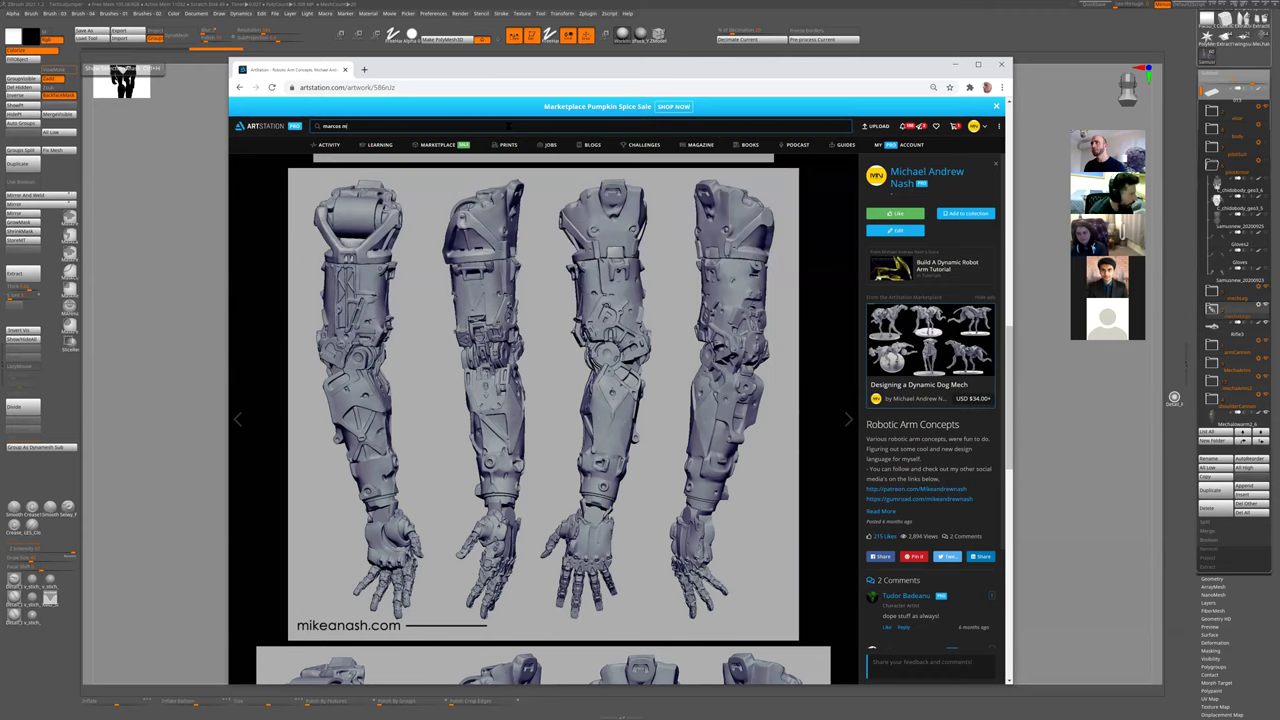
pyautogui.write('e')
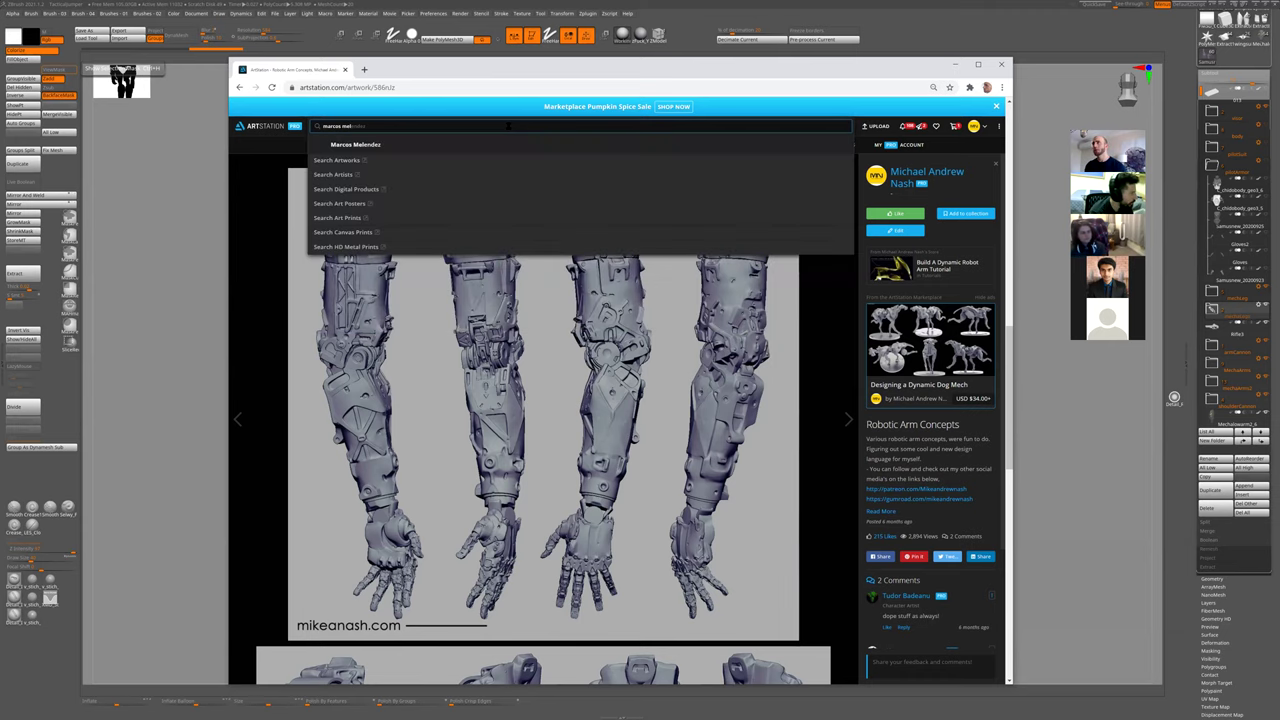
pyautogui.write('lco')
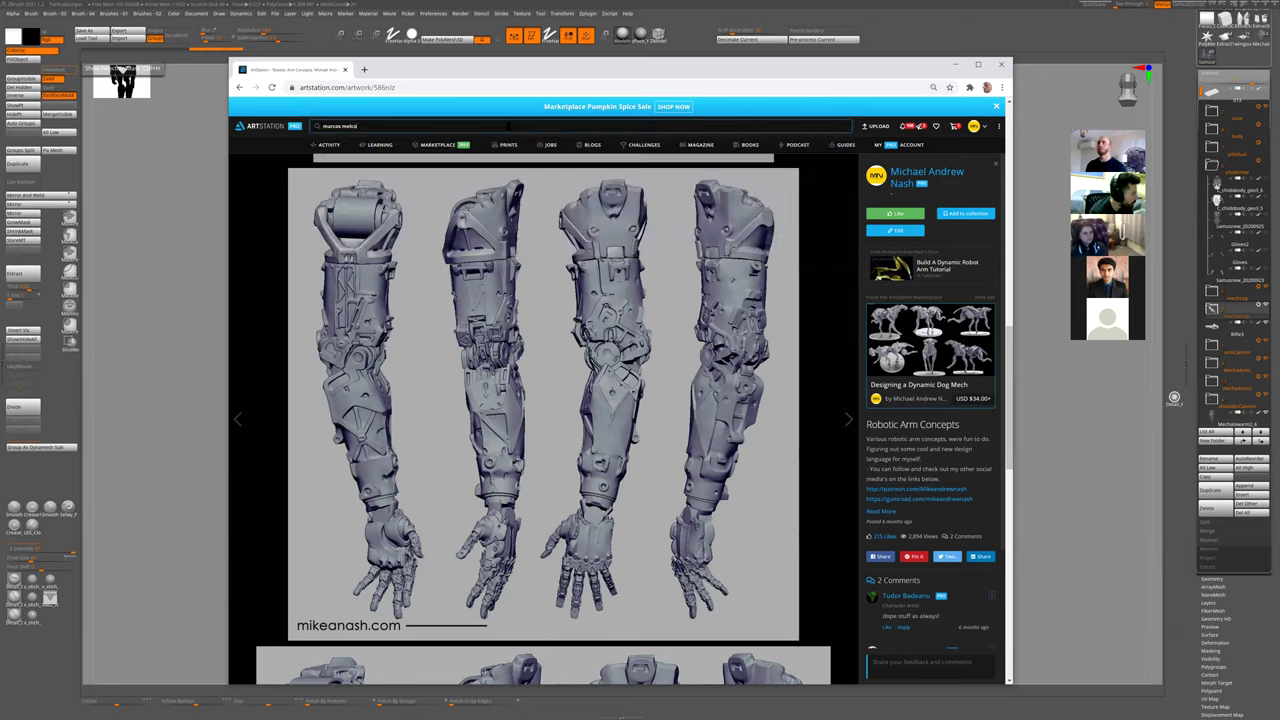
pyautogui.press('Return')
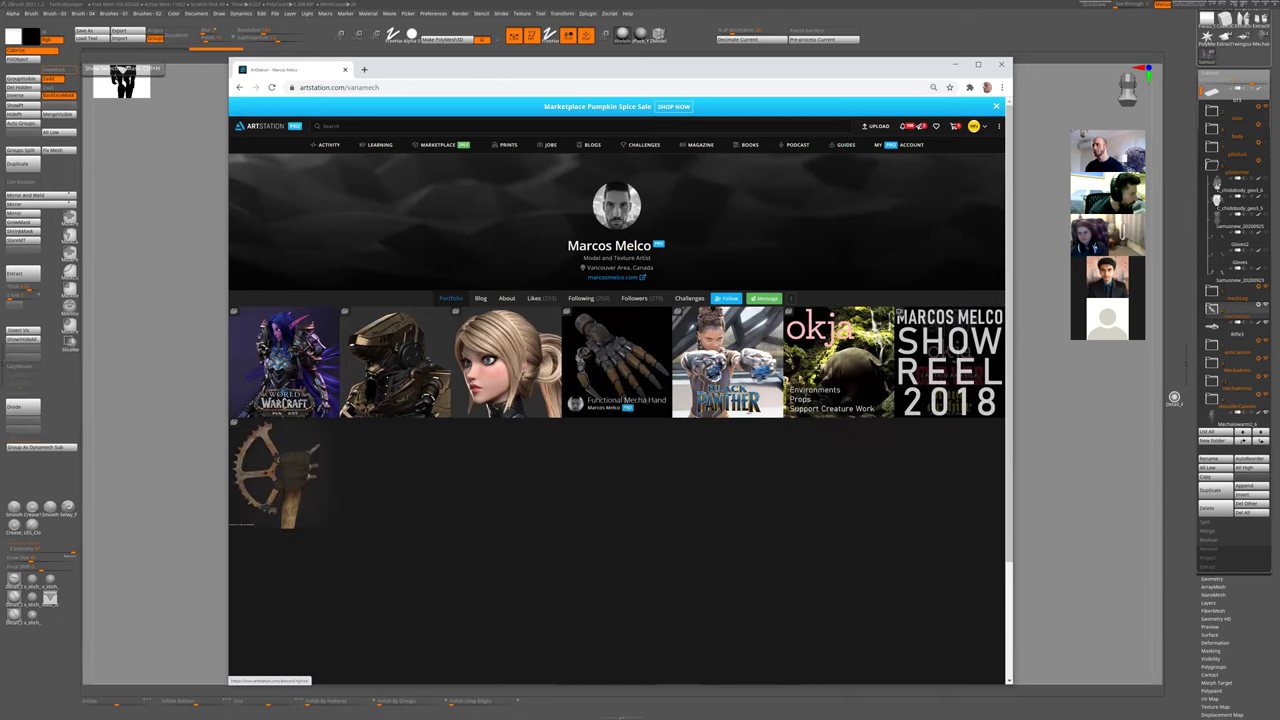
# - Open the Functional Mecha Hand artwork and examine how the finger, thumb and knuckle joints work in the open-hand and fist renders
pyautogui.click(616, 385)
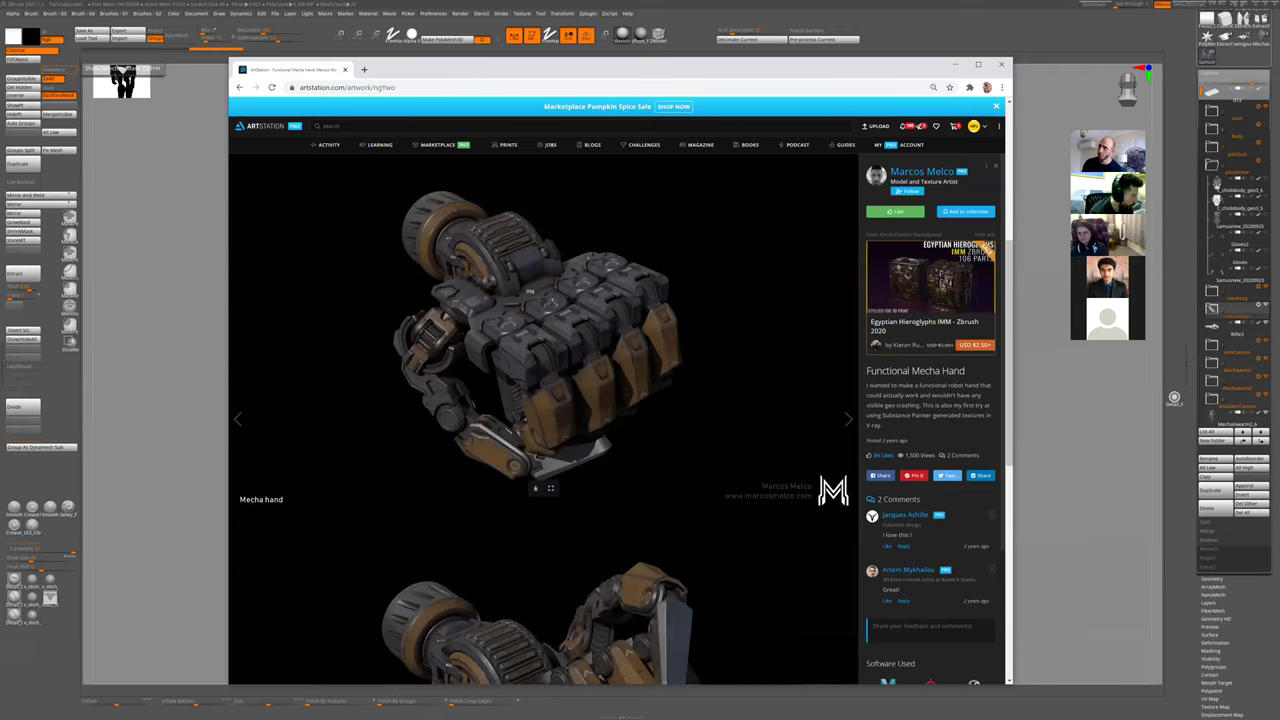
pyautogui.scroll(-3, 506, 463)
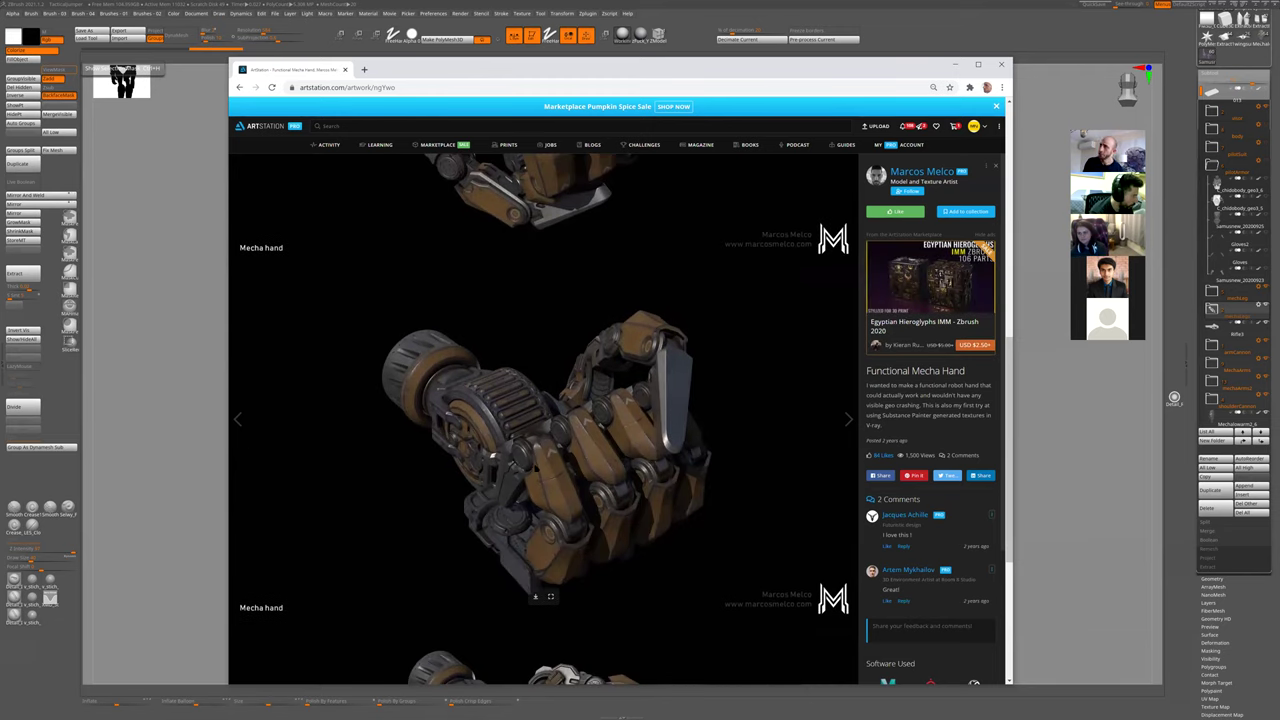
pyautogui.scroll(-4, 543, 420)
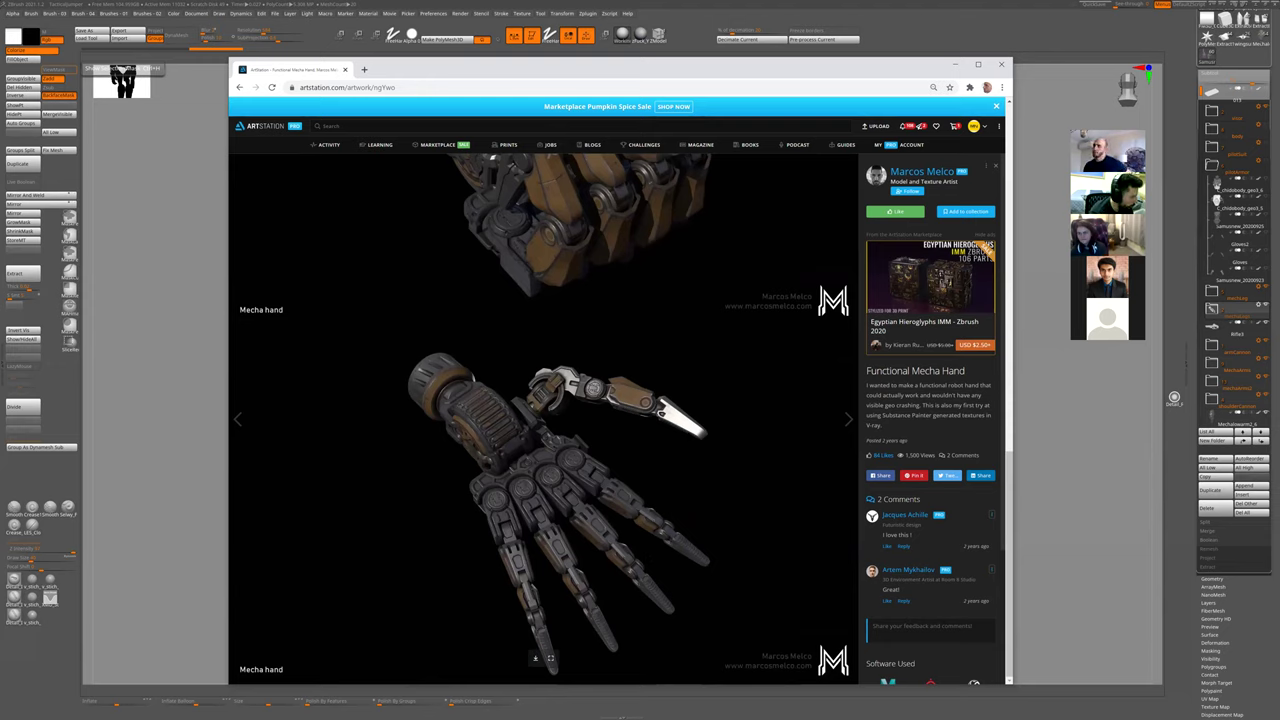
pyautogui.scroll(3, 543, 420)
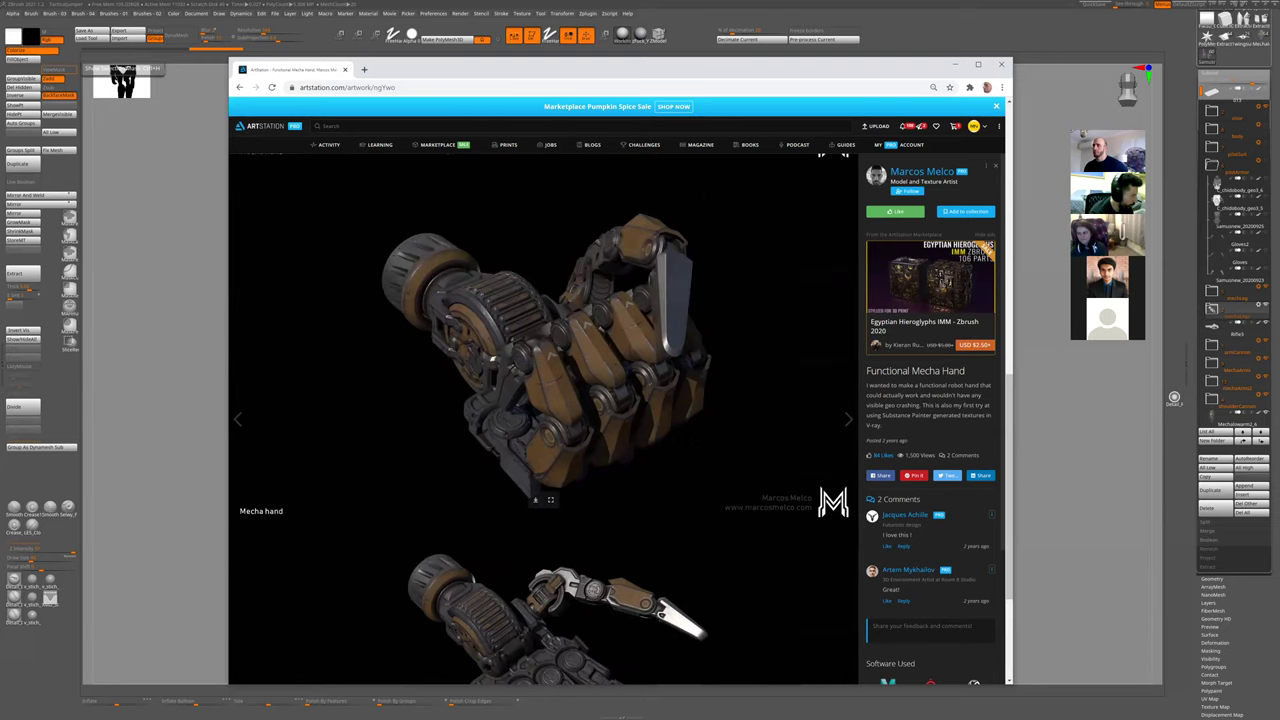
pyautogui.scroll(5, 543, 420)
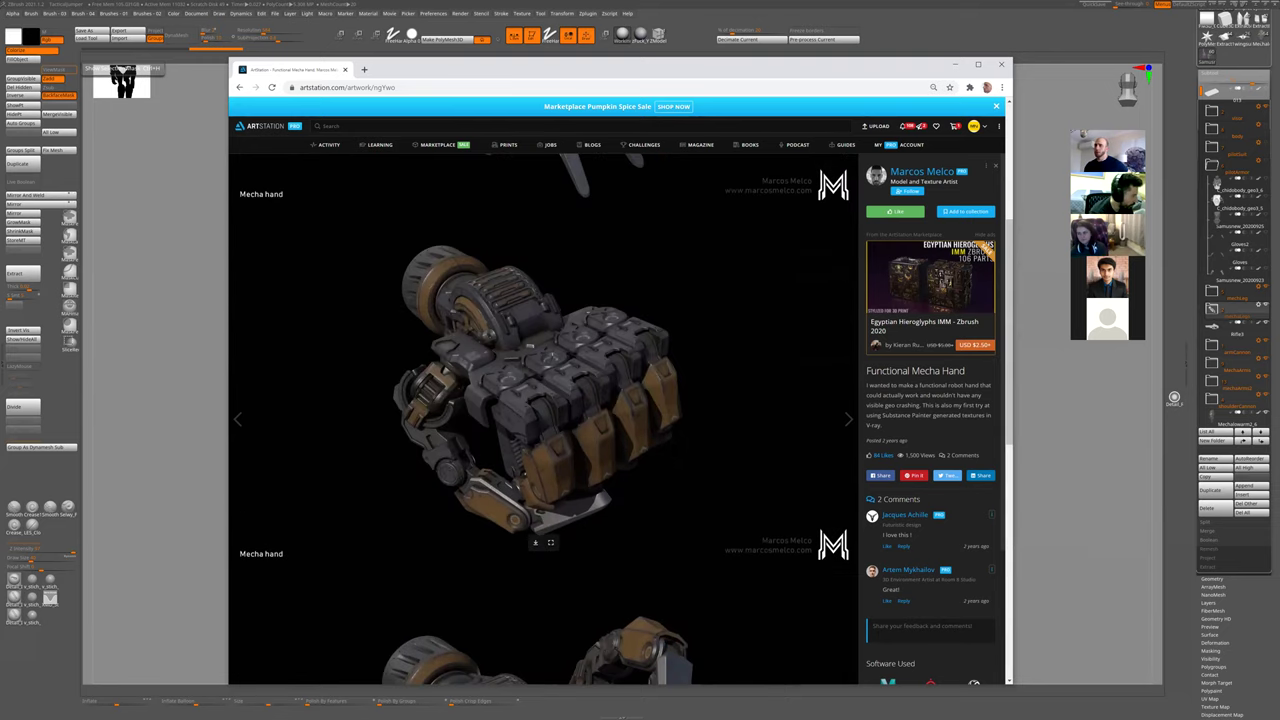
pyautogui.scroll(2, 543, 420)
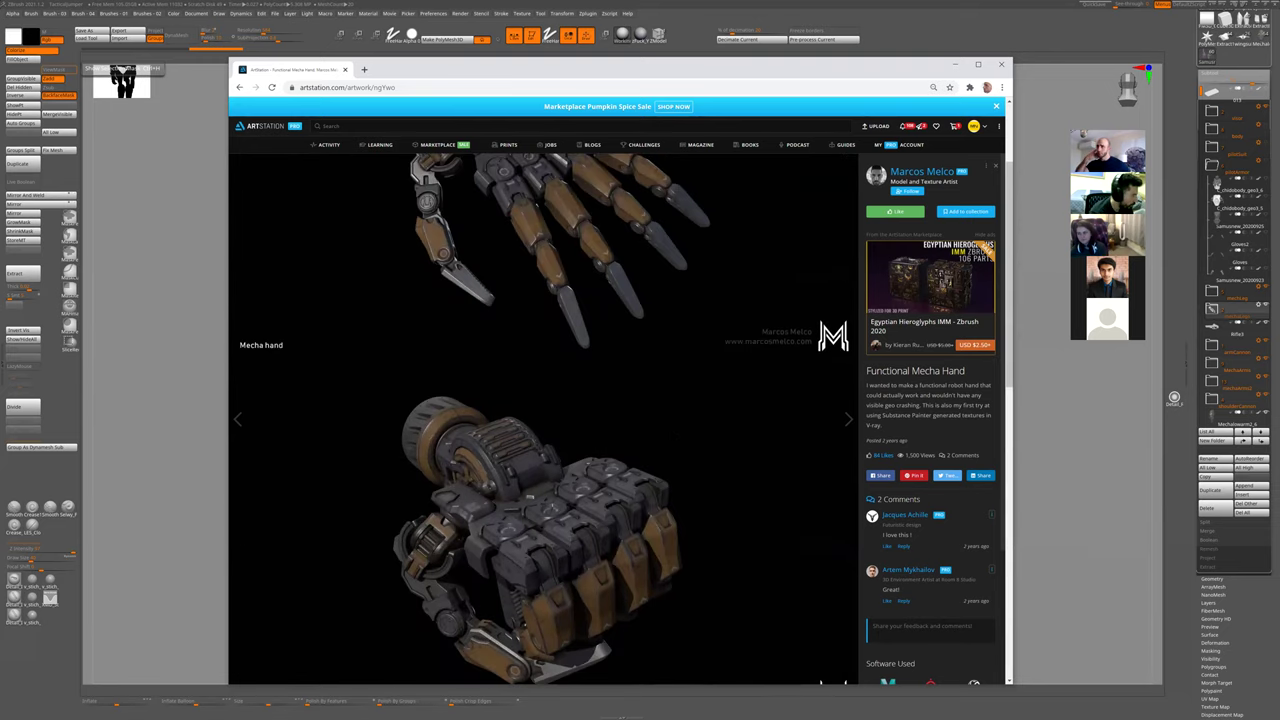
pyautogui.scroll(2, 543, 420)
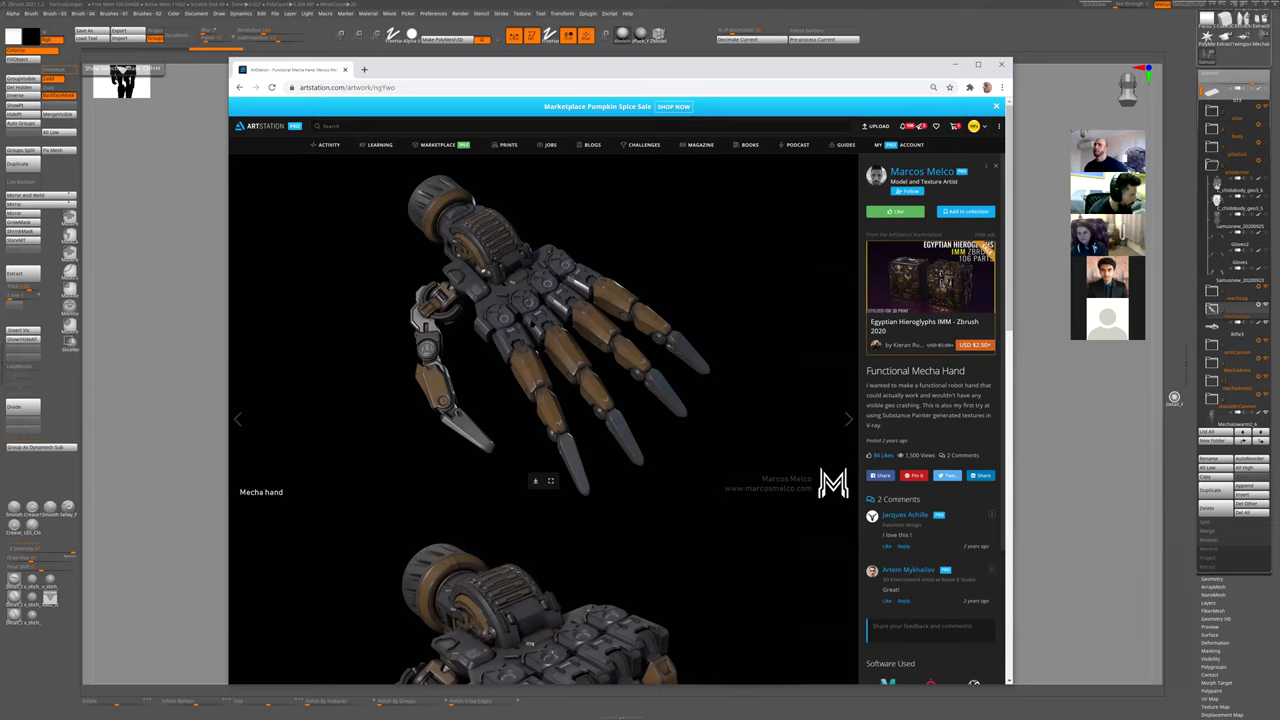
pyautogui.scroll(-3, 545, 420)
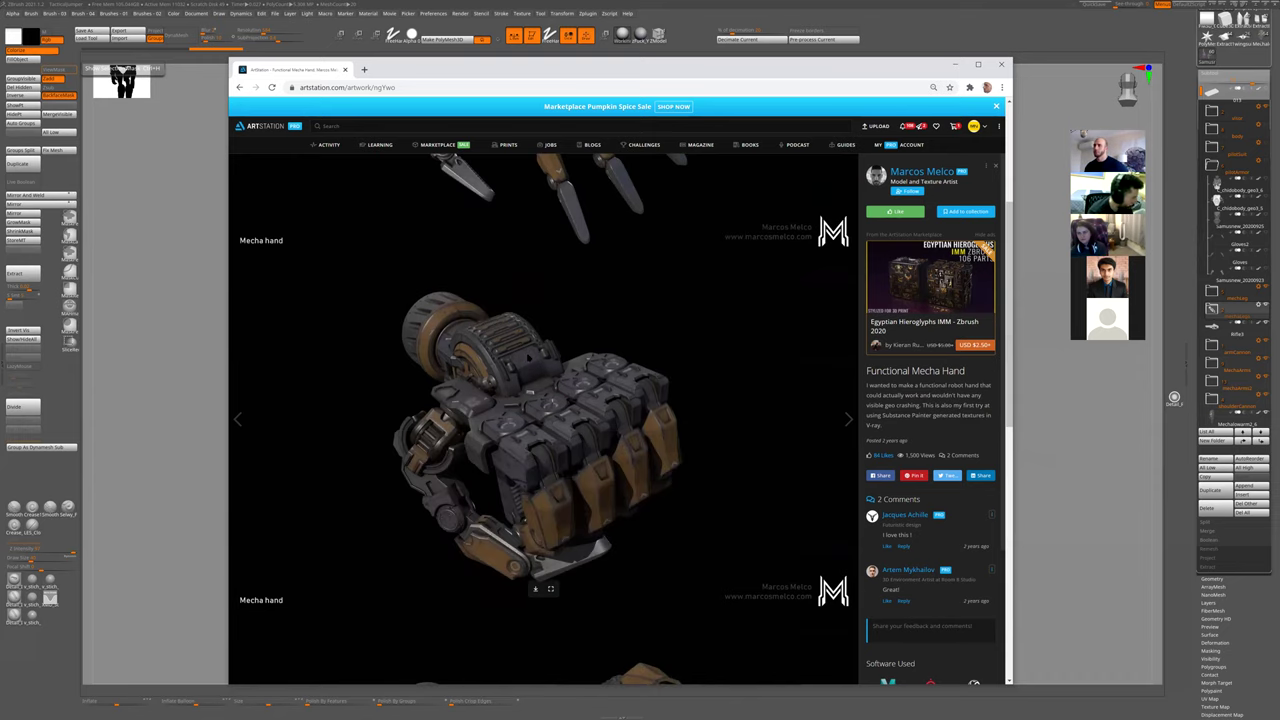
pyautogui.scroll(-1, 529, 345)
pyautogui.scroll(-5, 529, 345)
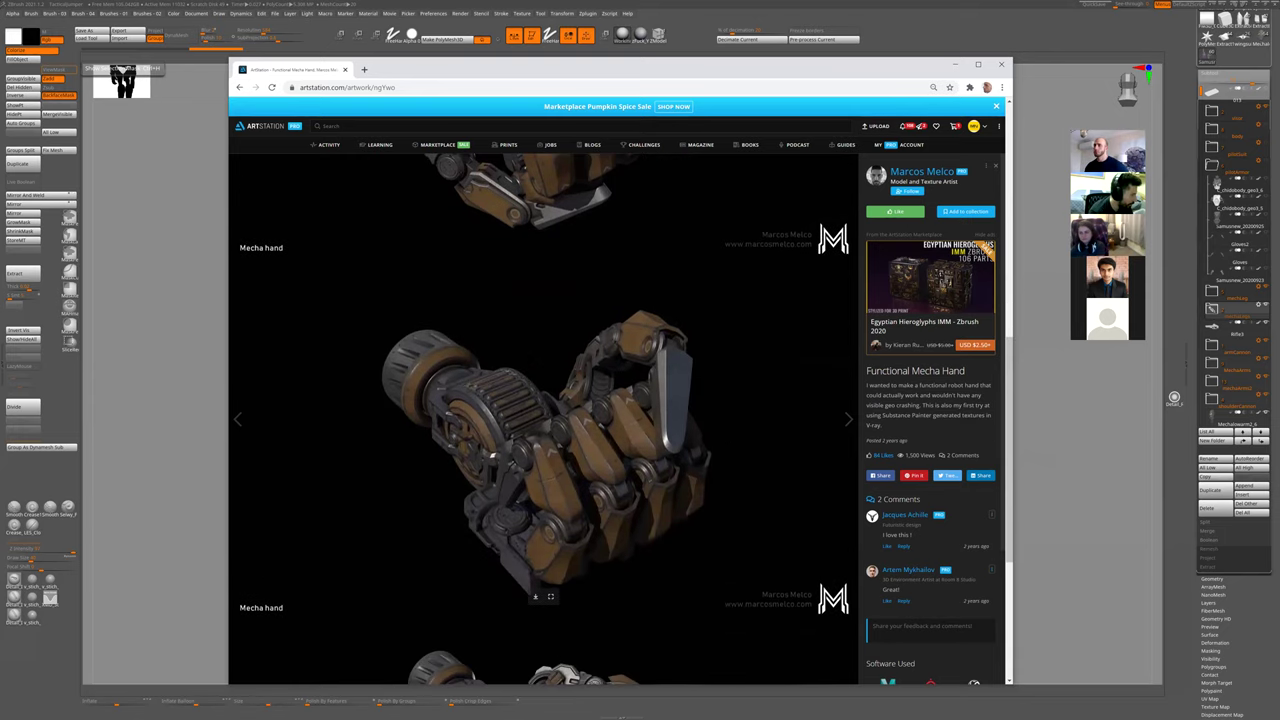
pyautogui.scroll(-5, 529, 345)
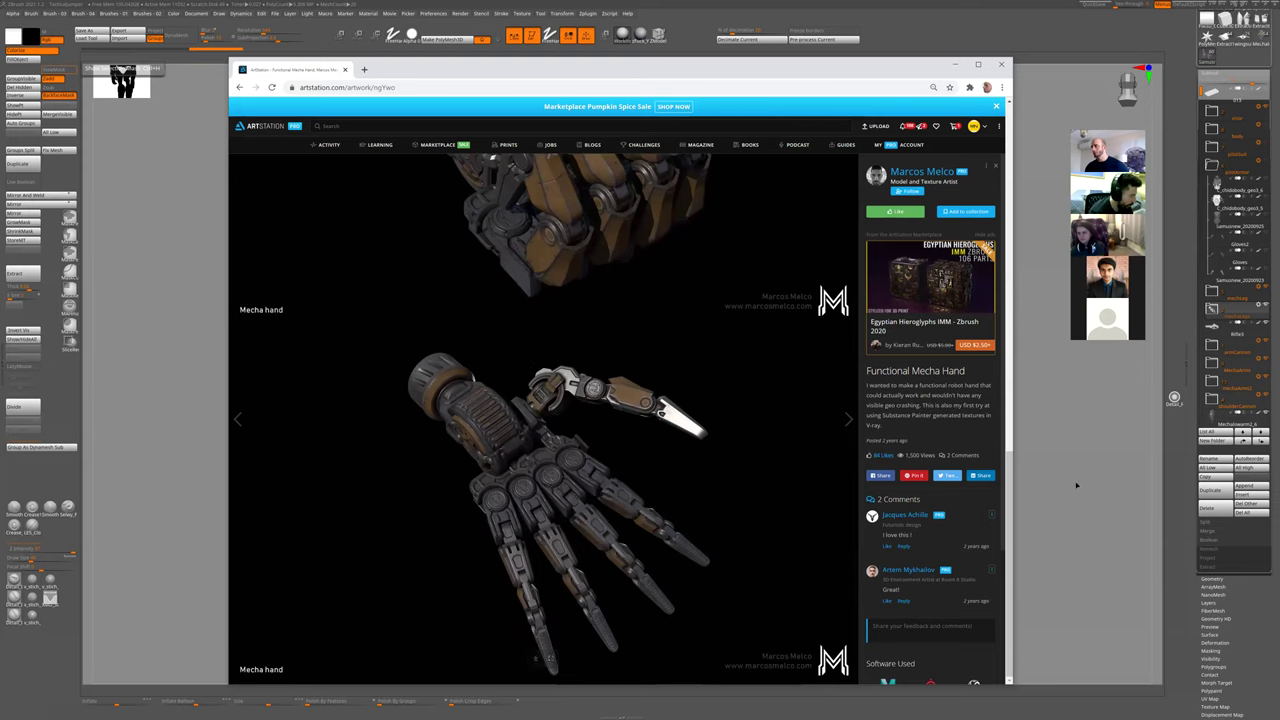
pyautogui.scroll(-2, 996, 505)
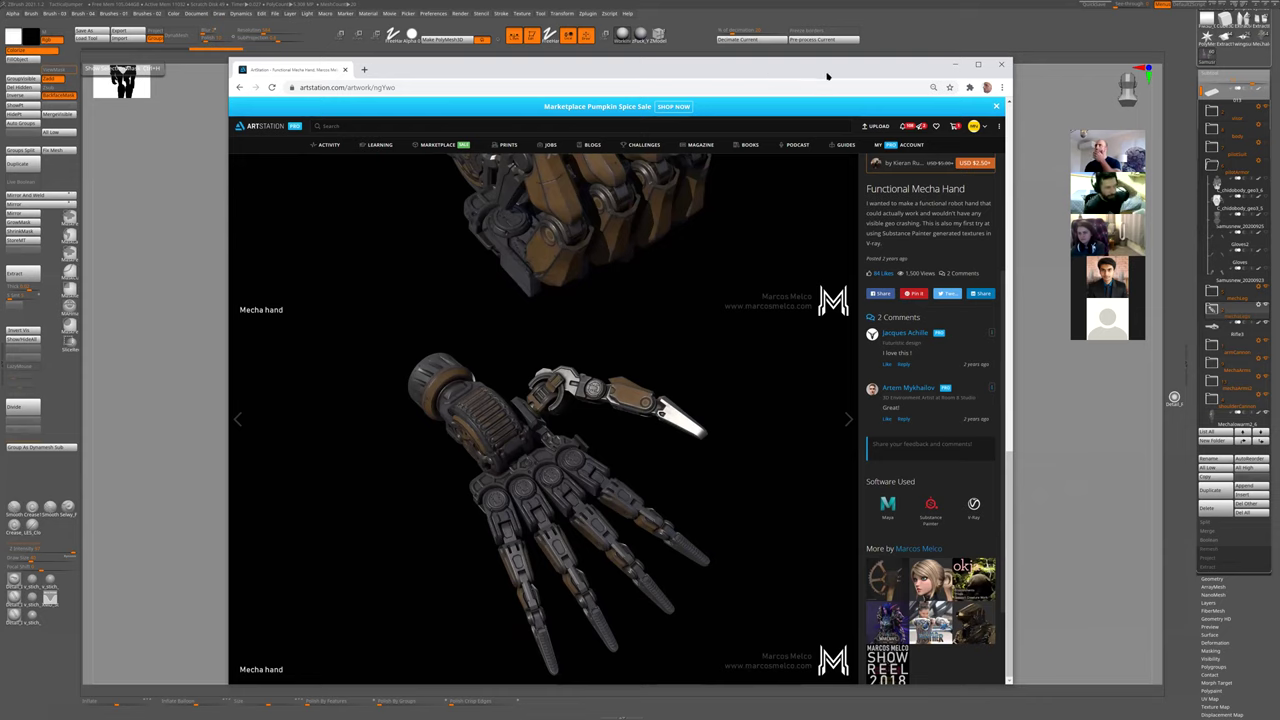
# - Move the browser off the ZBrush canvas, select the mech's cabled wrist piece between the forearm and hand, and isolate it
pyautogui.moveTo(764, 76); pyautogui.dragTo(1279, 76)
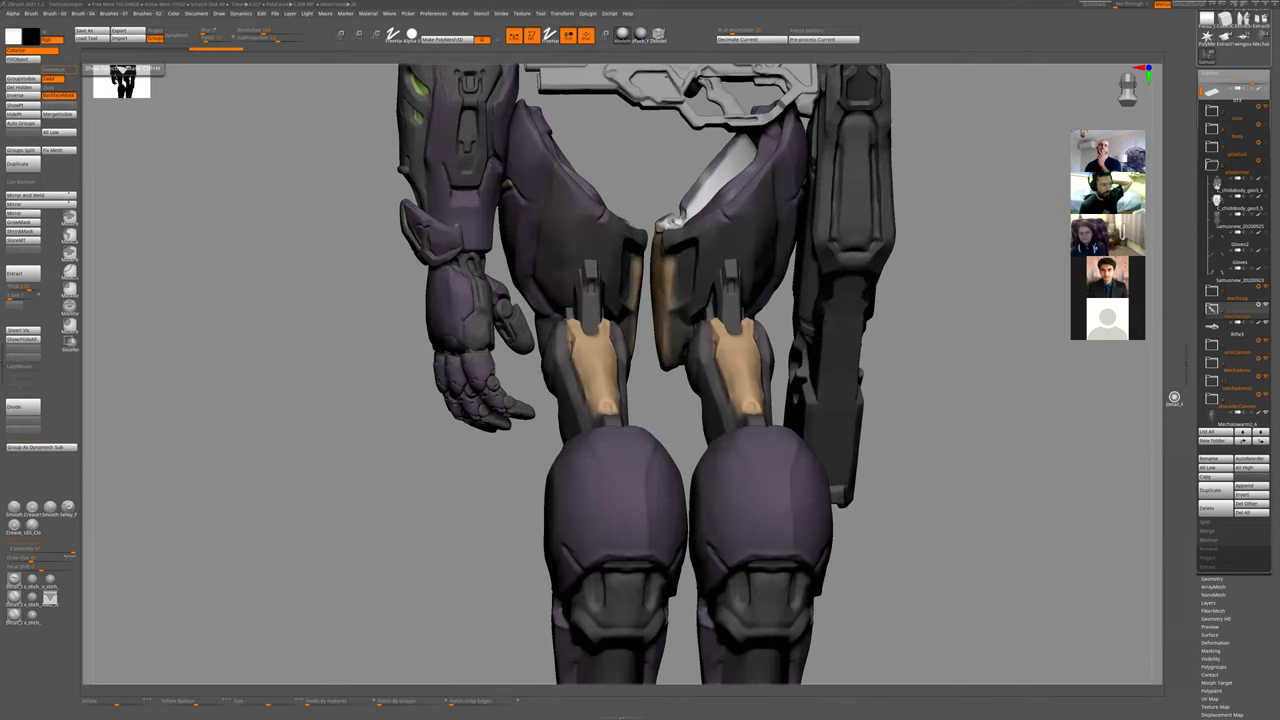
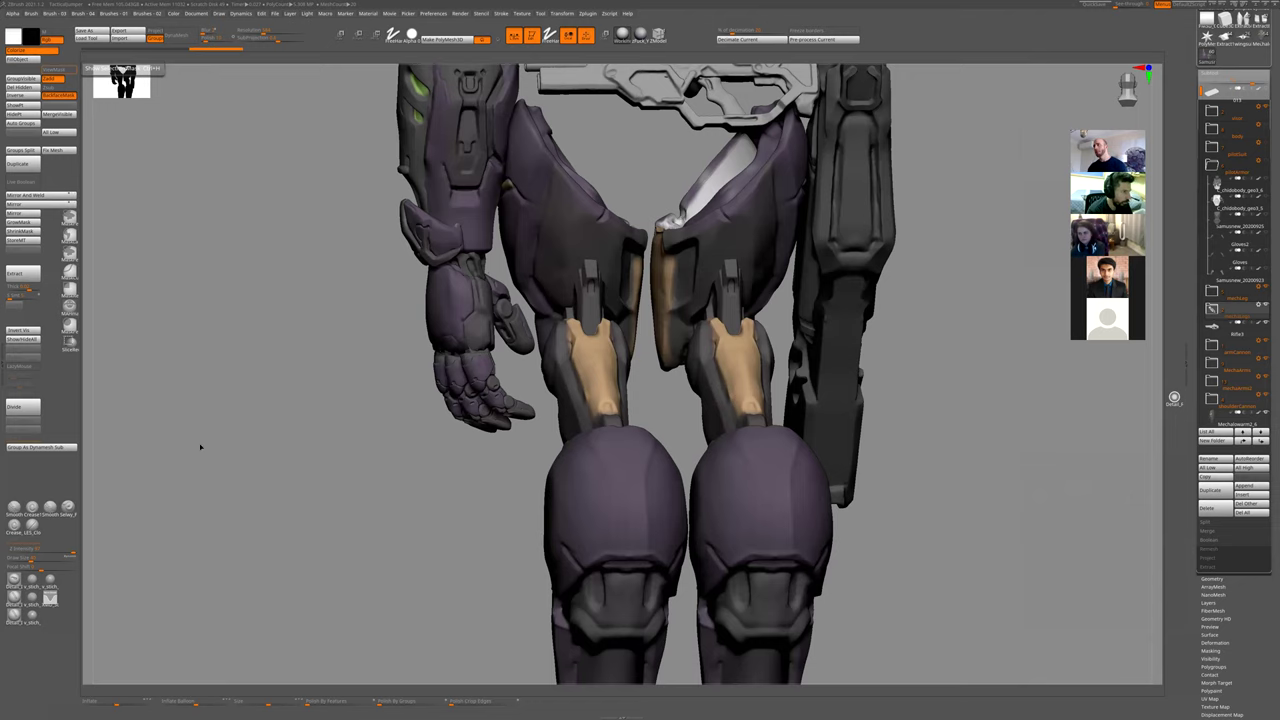
pyautogui.moveTo(397, 491); pyautogui.dragTo(712, 350)
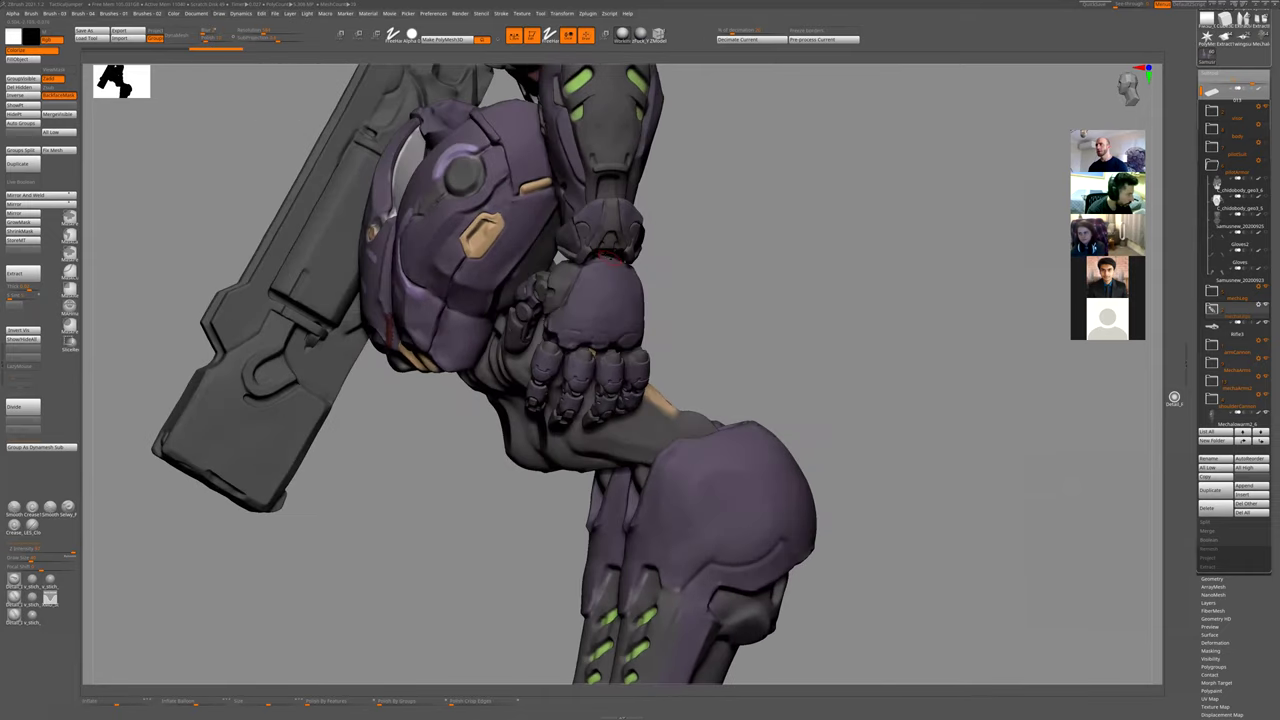
pyautogui.keyDown('alt'); pyautogui.click(612, 262); pyautogui.keyUp('alt')
pyautogui.moveTo(667, 262); pyautogui.dragTo(586, 260)
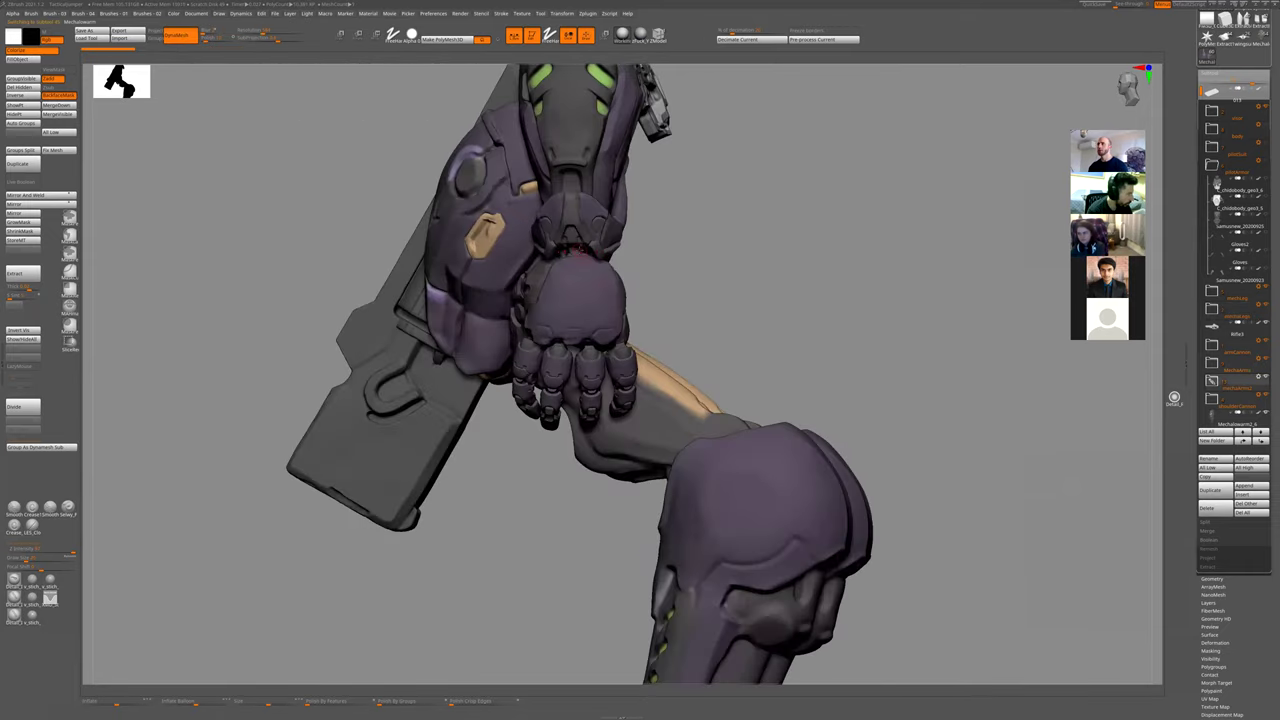
pyautogui.keyDown('ctrl'); pyautogui.keyDown('shift'); pyautogui.click(578, 246); pyautogui.keyUp('shift'); pyautogui.keyUp('ctrl')
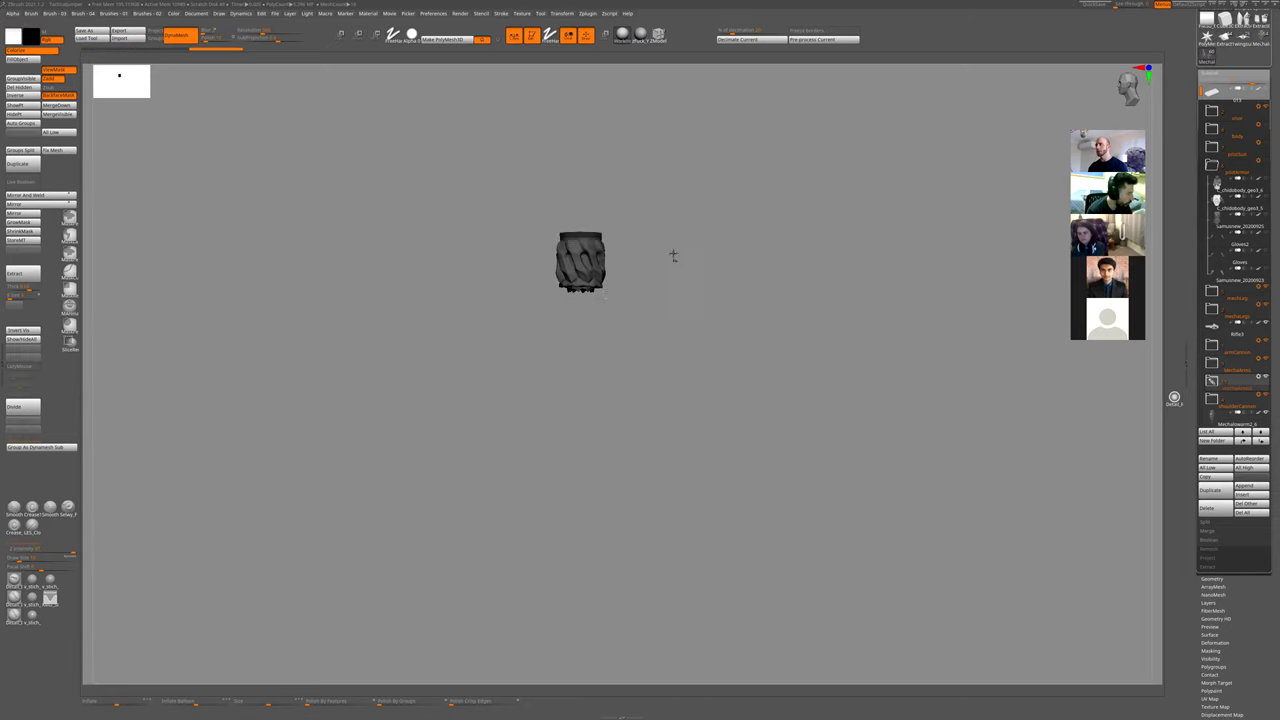
# - Try to round off the isolated cabled wrist piece with a circular clip from the side
pyautogui.keyDown('ctrl'); pyautogui.moveTo(673, 256); pyautogui.dragTo(676, 253); pyautogui.keyUp('ctrl')
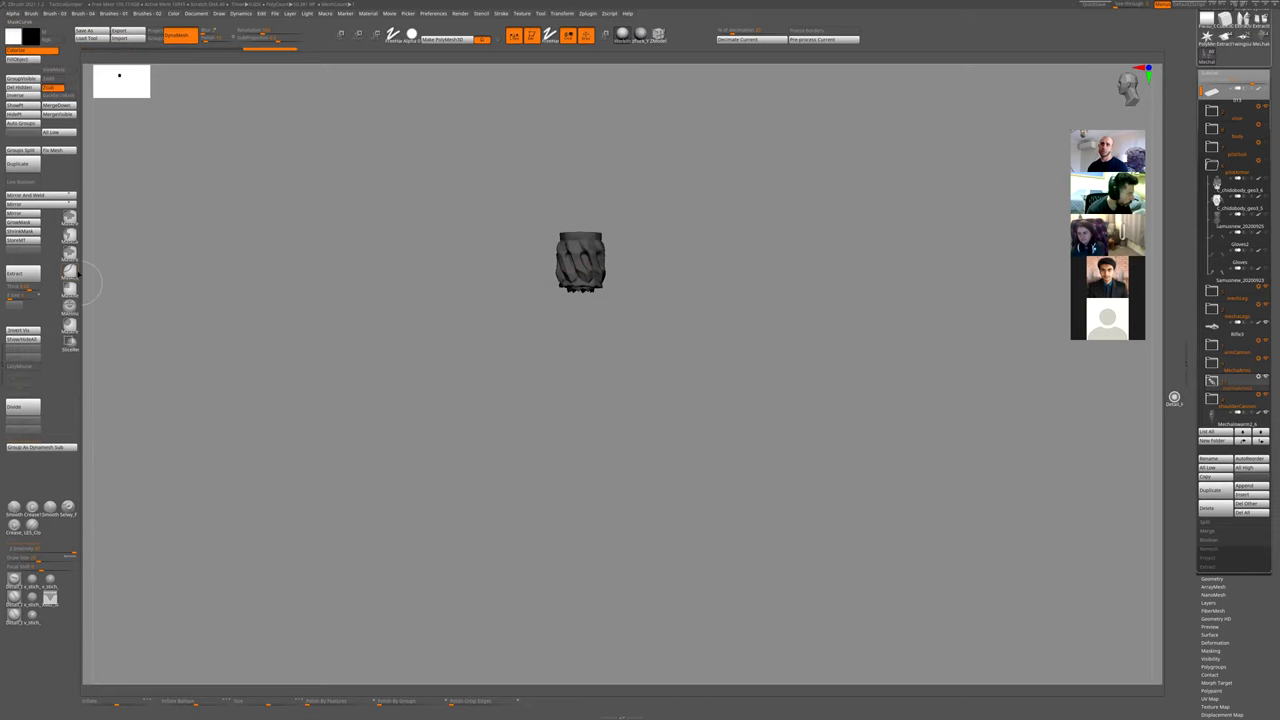
pyautogui.press('shift')
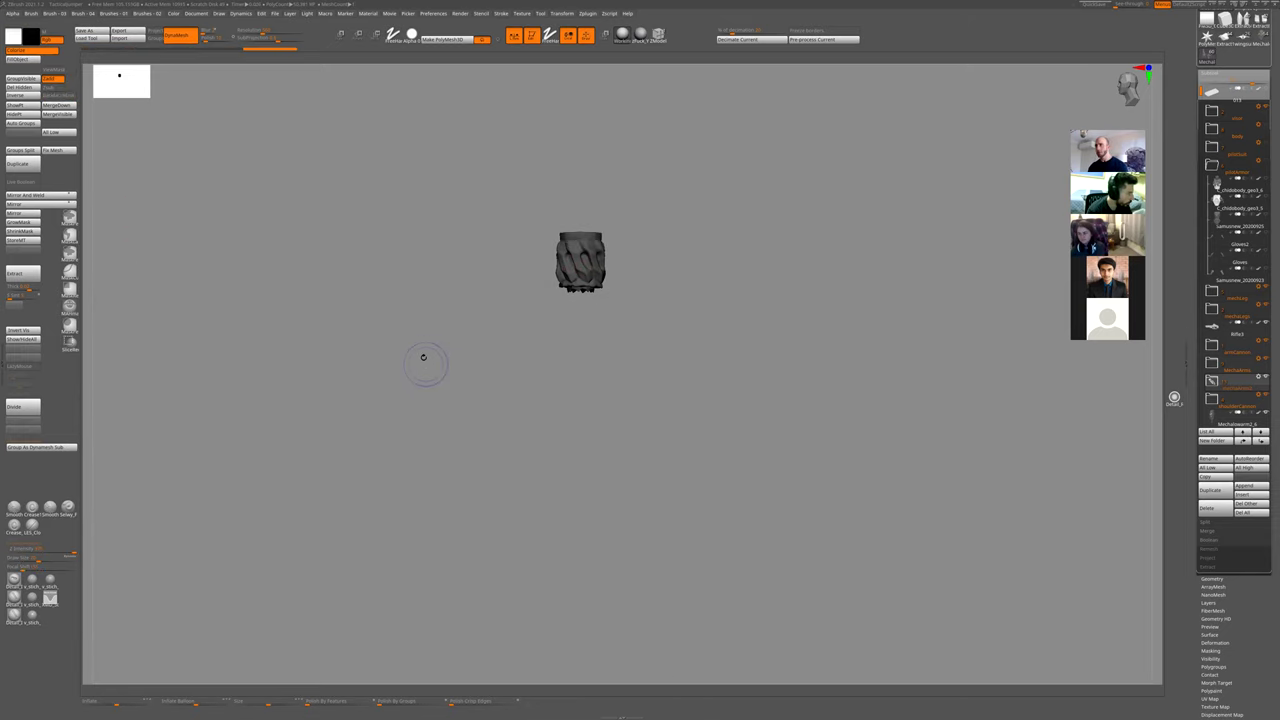
pyautogui.hotkey('shift', 'space')
pyautogui.press('ctrl')
pyautogui.click(395, 380)
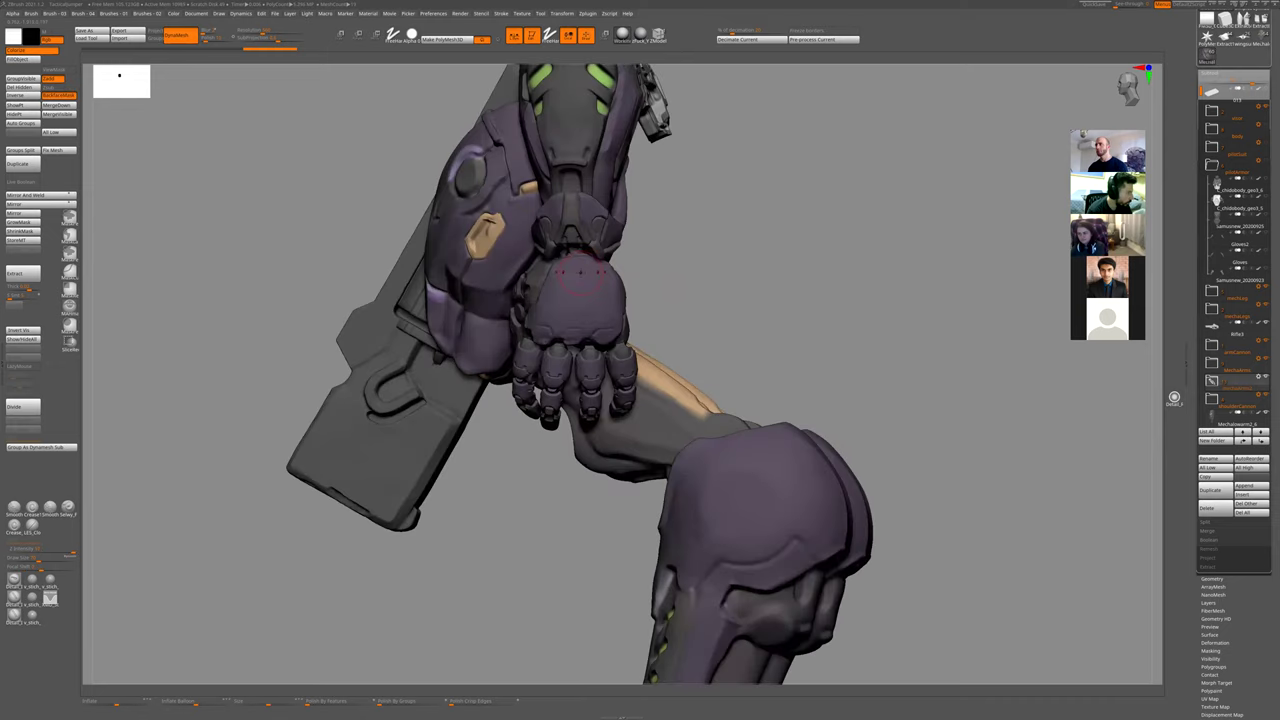
pyautogui.hotkey('shift', 's')
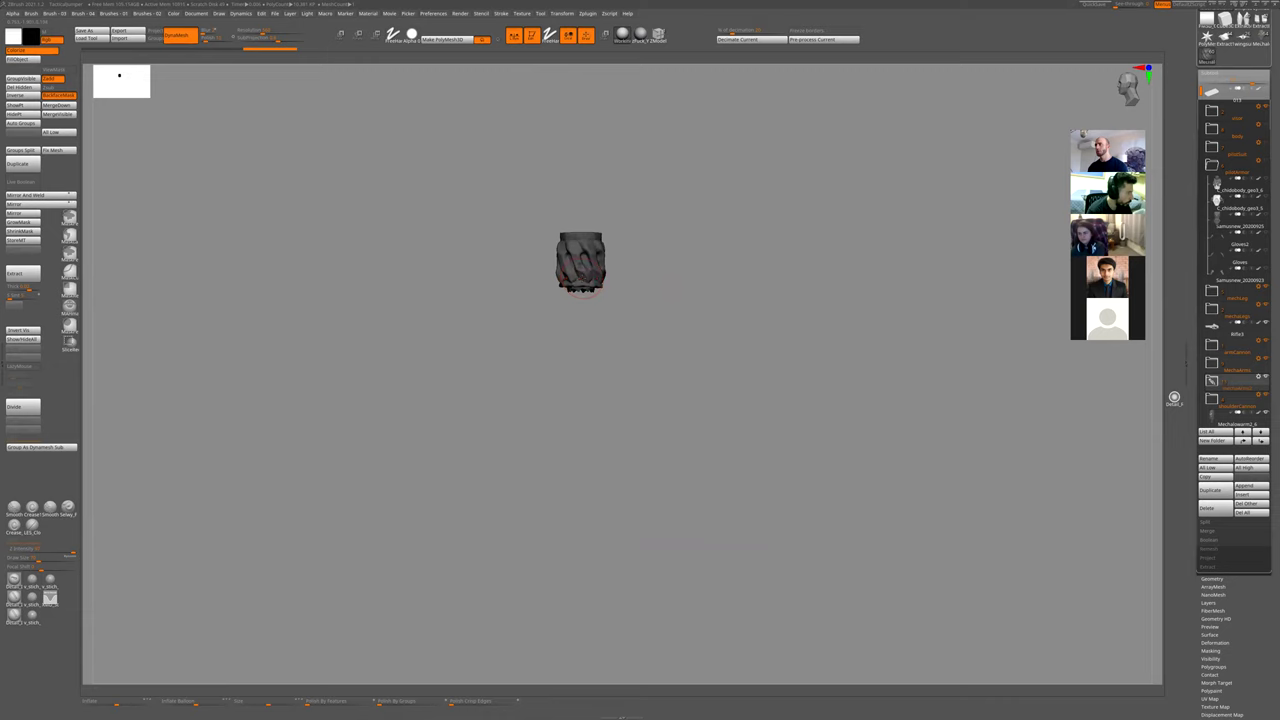
pyautogui.hotkey('ctrl', 'shift', 'z')
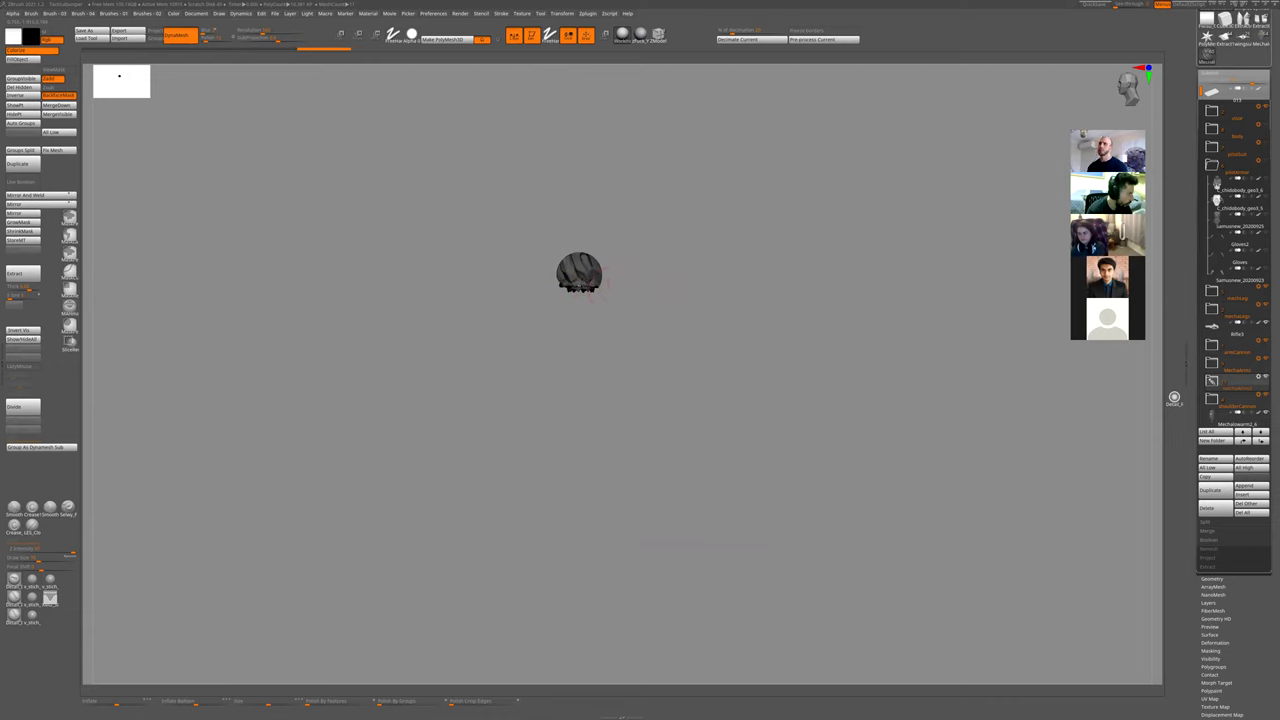
# - Move the back of the hand down from the forearm cuff to expose the wrist joint, and check the gap from several angles
pyautogui.moveTo(600, 283); pyautogui.dragTo(683, 302)
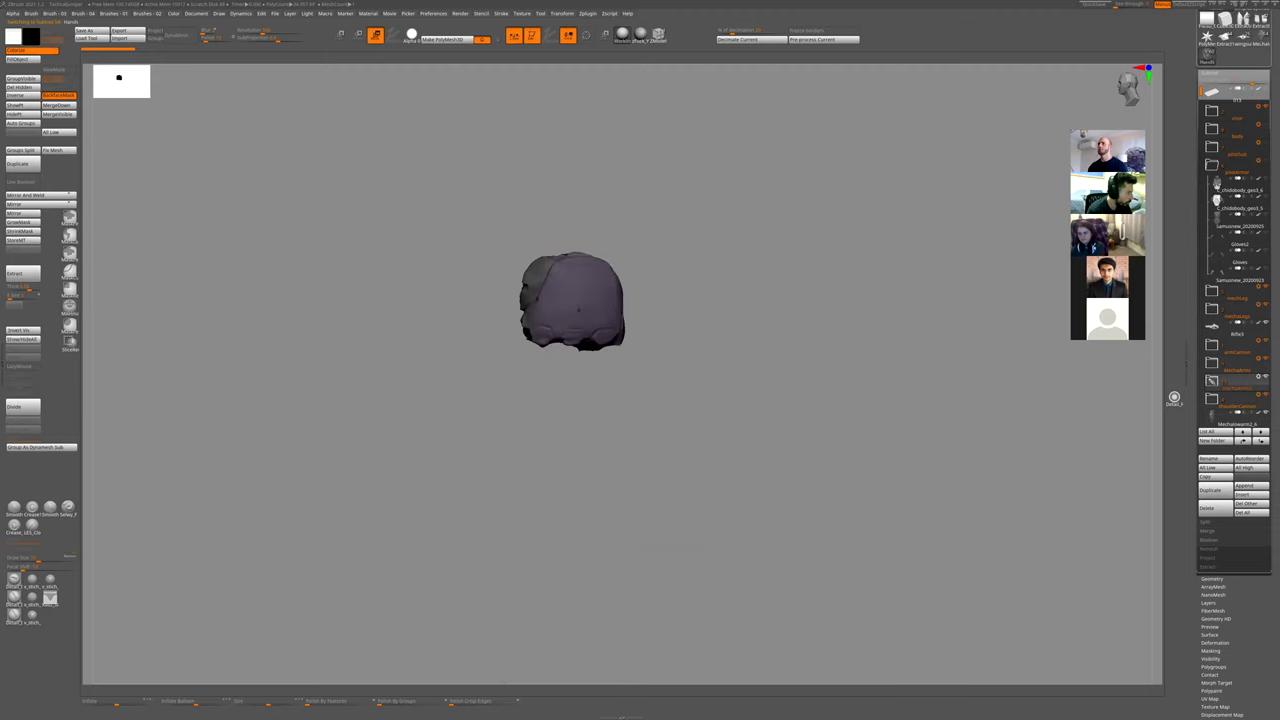
pyautogui.moveTo(579, 309)
pyautogui.keyDown('alt'); pyautogui.mouseDown(button='right')
pyautogui.moveTo(586, 350)
pyautogui.moveTo(583, 331)
pyautogui.mouseUp(button='right'); pyautogui.keyUp('alt')
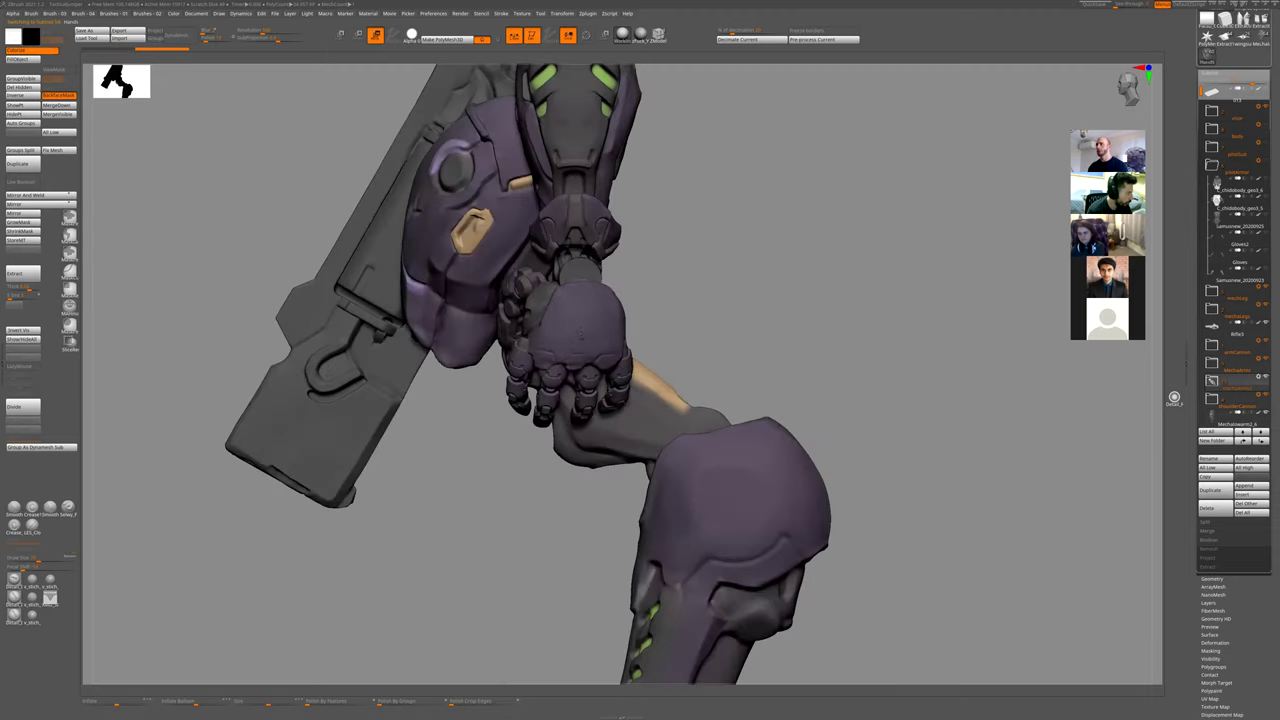
pyautogui.moveTo(709, 294)
pyautogui.mouseDown()
pyautogui.moveTo(735, 296)
pyautogui.moveTo(723, 306)
pyautogui.mouseUp()
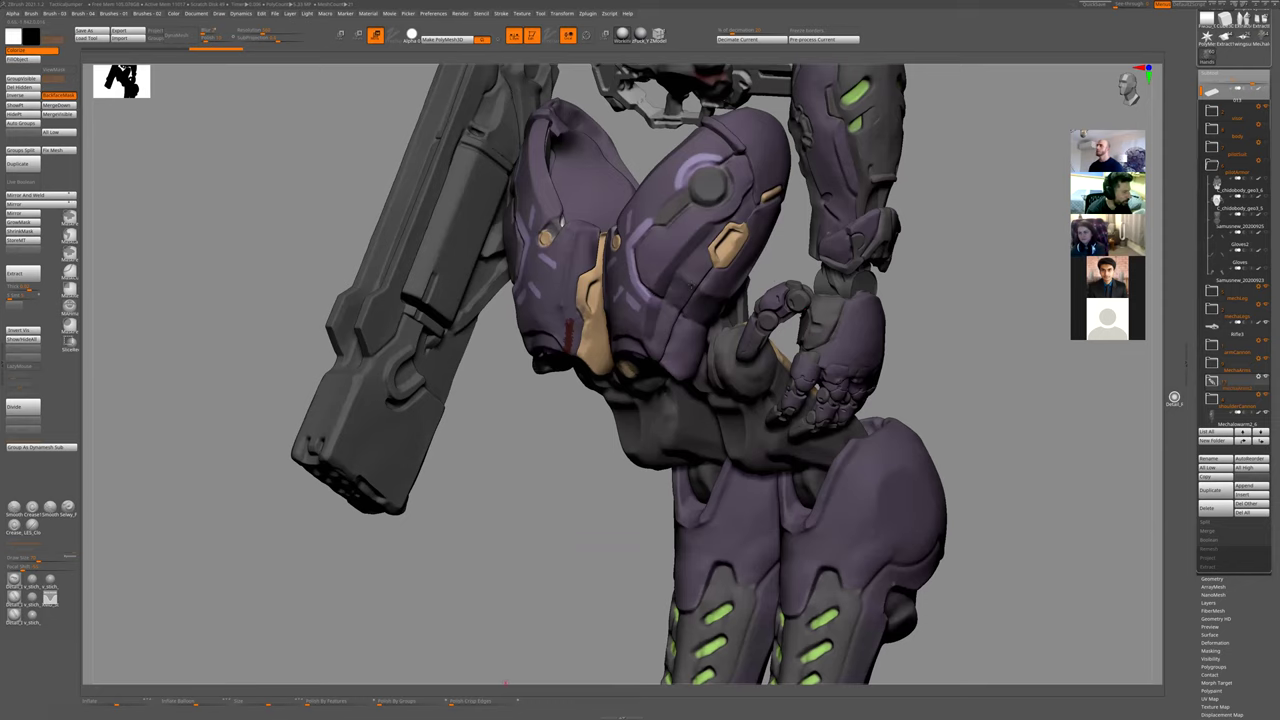
pyautogui.moveTo(956, 320); pyautogui.dragTo(948, 316)
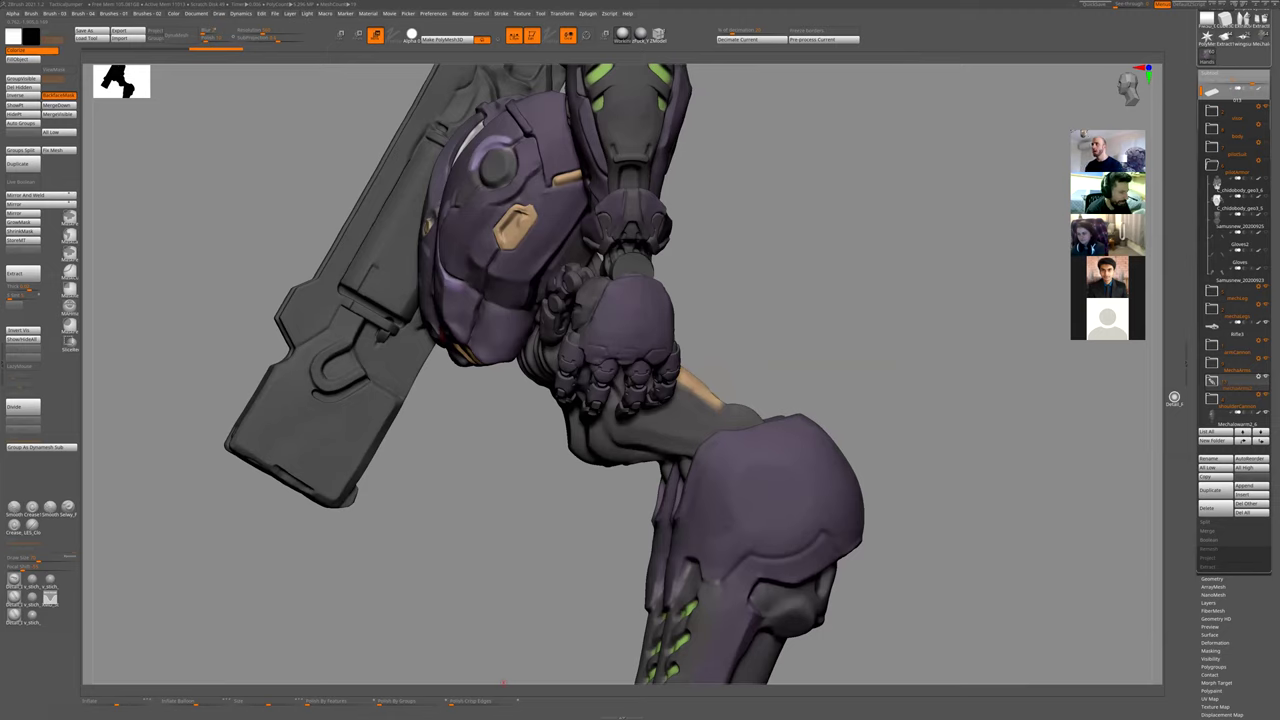
# - Try to shape the wrist piece's lower end into a sideways cylindrical hinge, and check it between the forearm and hand
pyautogui.keyDown('alt'); pyautogui.click(634, 258); pyautogui.keyUp('alt')
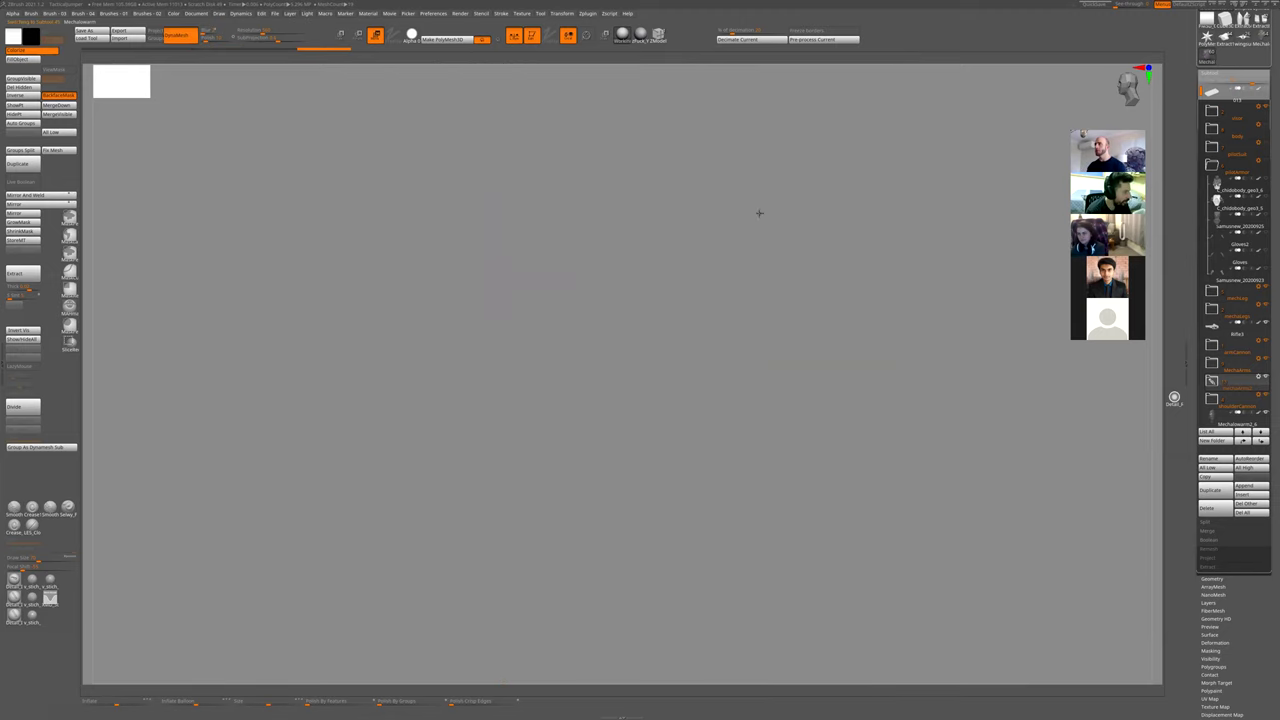
pyautogui.moveTo(863, 205); pyautogui.dragTo(654, 369)
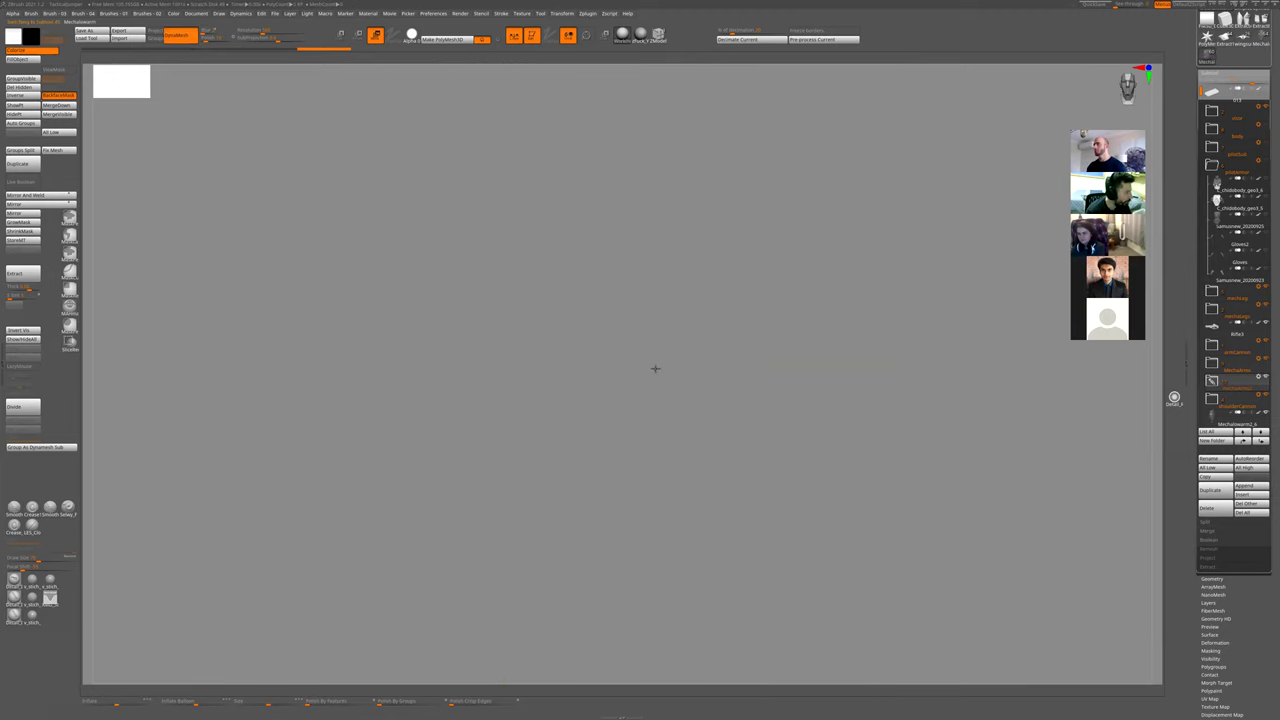
pyautogui.press('f')
pyautogui.press('f')
pyautogui.keyDown('alt'); pyautogui.moveTo(858, 387); pyautogui.dragTo(834, 277); pyautogui.keyUp('alt')
pyautogui.press('q')
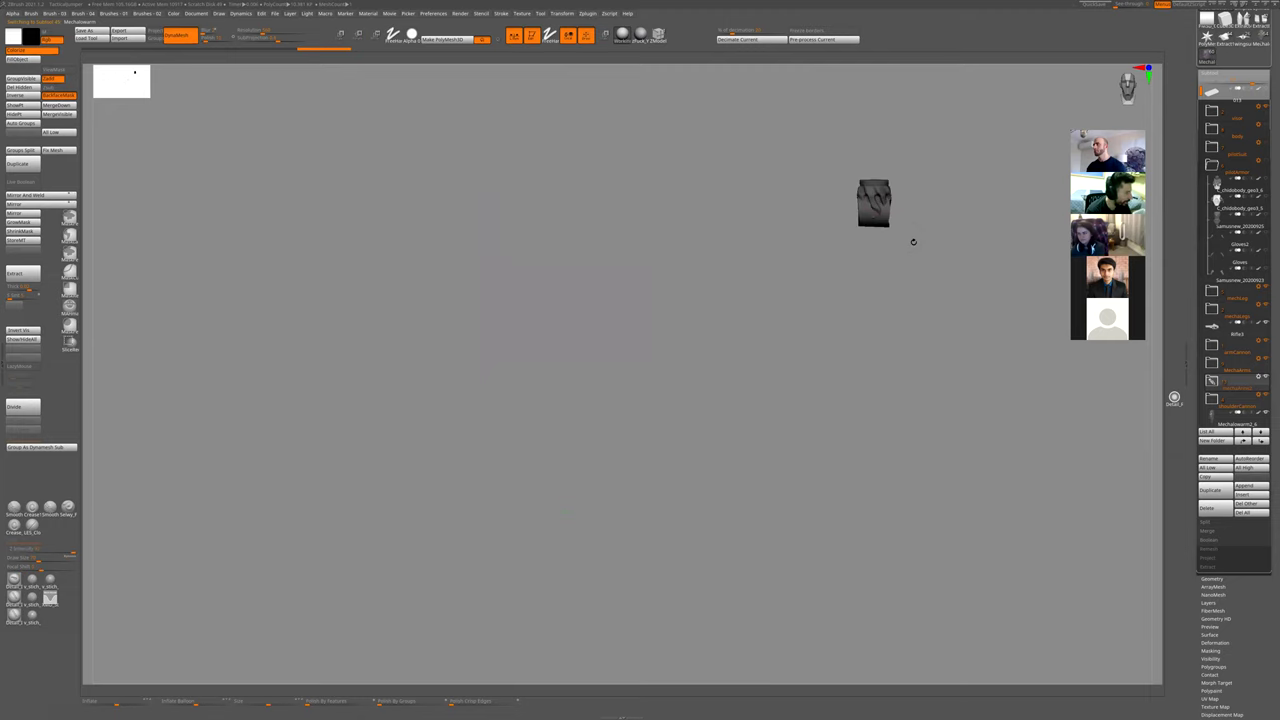
pyautogui.keyDown('alt'); pyautogui.moveTo(919, 260); pyautogui.dragTo(989, 172); pyautogui.keyUp('alt')
pyautogui.keyDown('alt'); pyautogui.moveTo(989, 172); pyautogui.dragTo(639, 416); pyautogui.keyUp('alt')
pyautogui.moveTo(734, 296); pyautogui.dragTo(456, 262)
pyautogui.hotkey('ctrl', 'd')
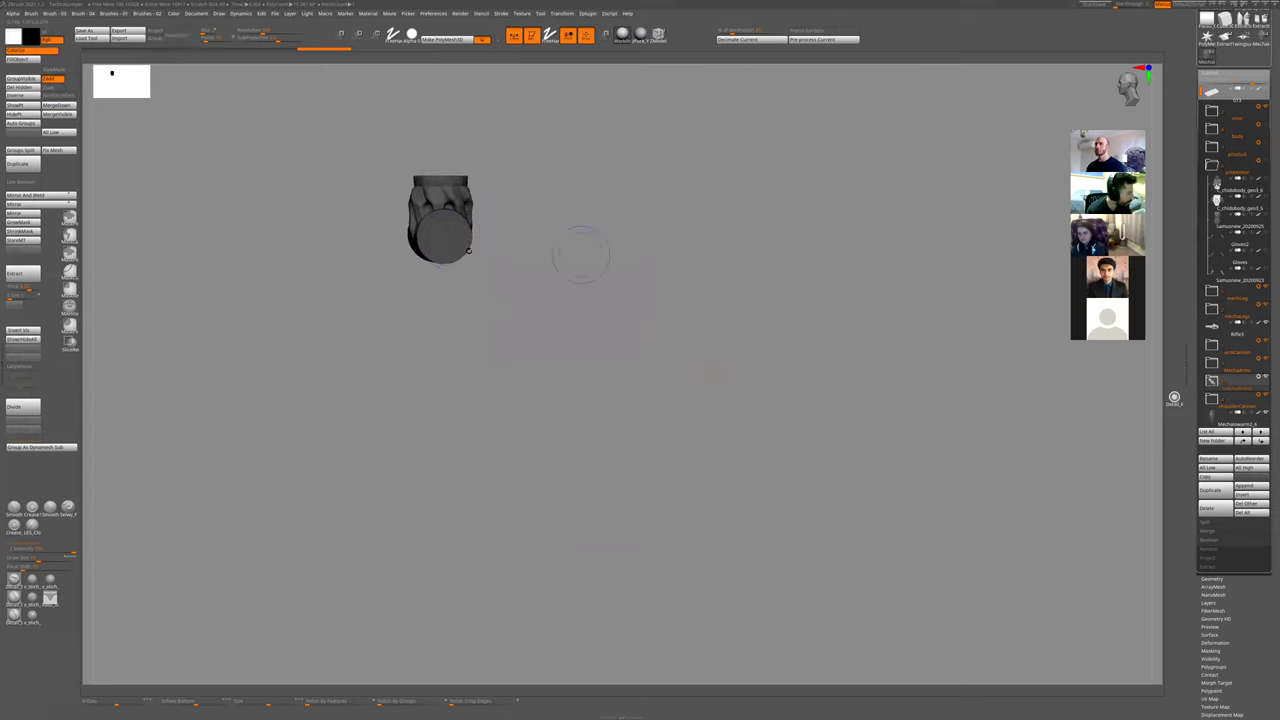
pyautogui.keyDown('shift'); pyautogui.moveTo(589, 288); pyautogui.dragTo(606, 269); pyautogui.keyUp('shift')
pyautogui.keyDown('shift'); pyautogui.moveTo(892, 204); pyautogui.dragTo(880, 232); pyautogui.keyUp('shift')
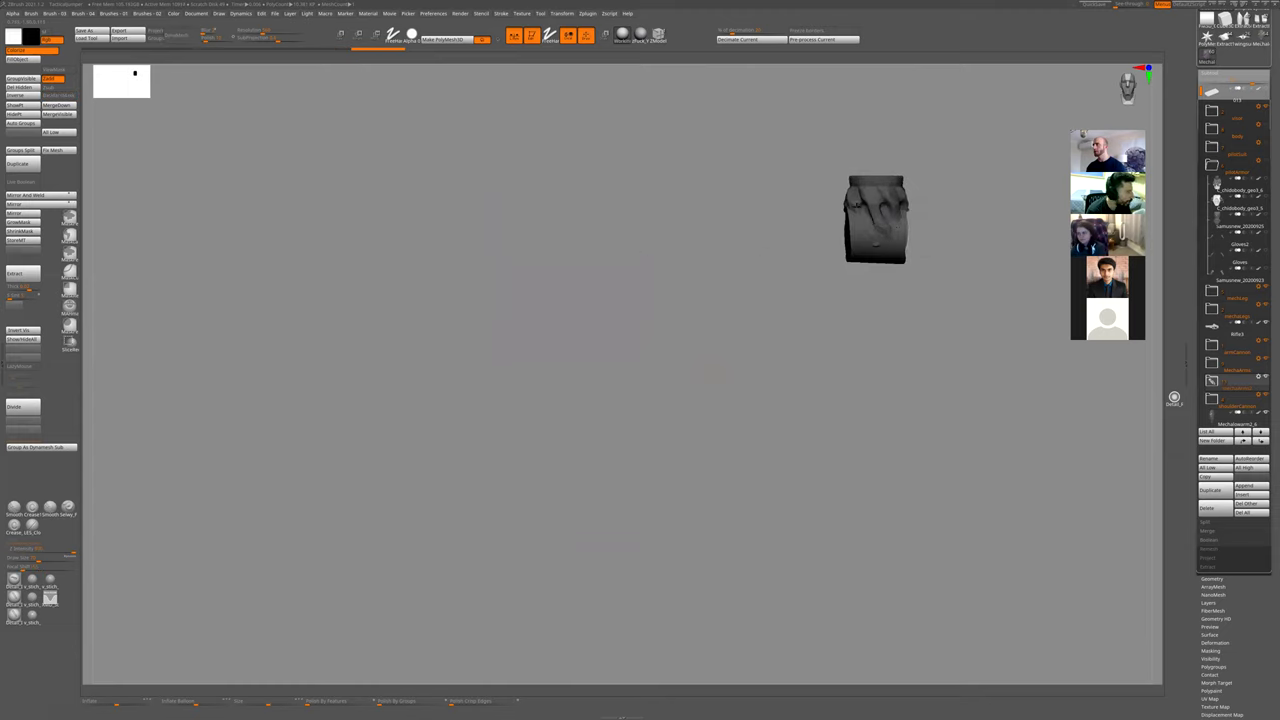
pyautogui.moveTo(894, 301)
pyautogui.mouseDown()
pyautogui.moveTo(950, 250)
pyautogui.moveTo(749, 311)
pyautogui.moveTo(1020, 300)
pyautogui.mouseUp()
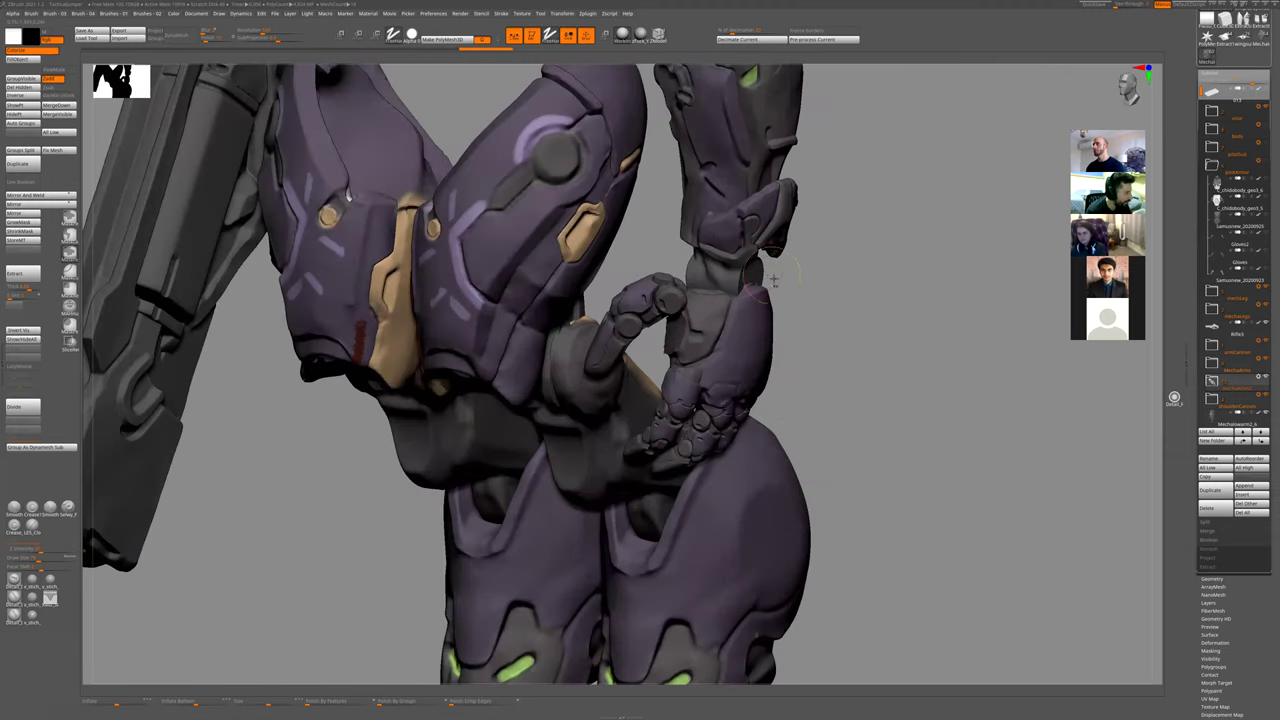
# - Isolate the cabled wrist piece again, try circular clips centred on its lower end, and undo each clip
pyautogui.keyDown('alt'); pyautogui.click(714, 276); pyautogui.keyUp('alt')
pyautogui.hotkey('shift', 's')
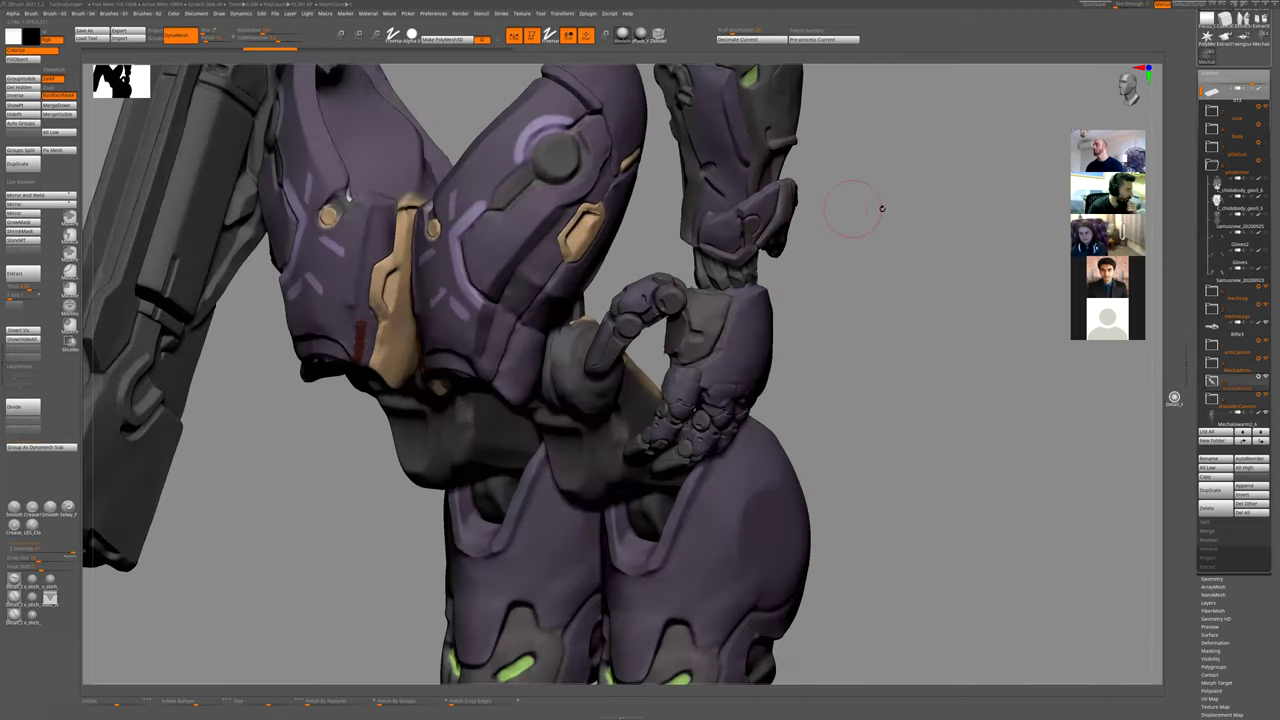
pyautogui.moveTo(866, 350)
pyautogui.mouseDown()
pyautogui.moveTo(778, 311)
pyautogui.moveTo(728, 340)
pyautogui.mouseUp()
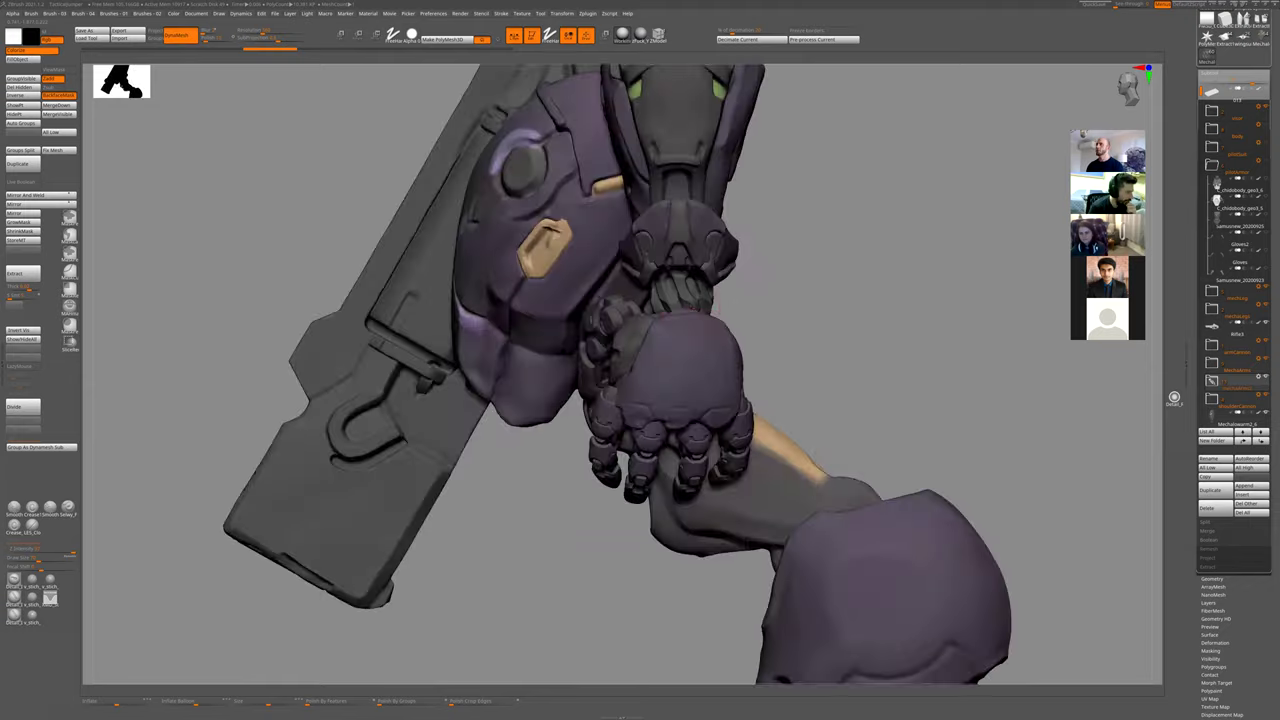
pyautogui.click(715, 317)
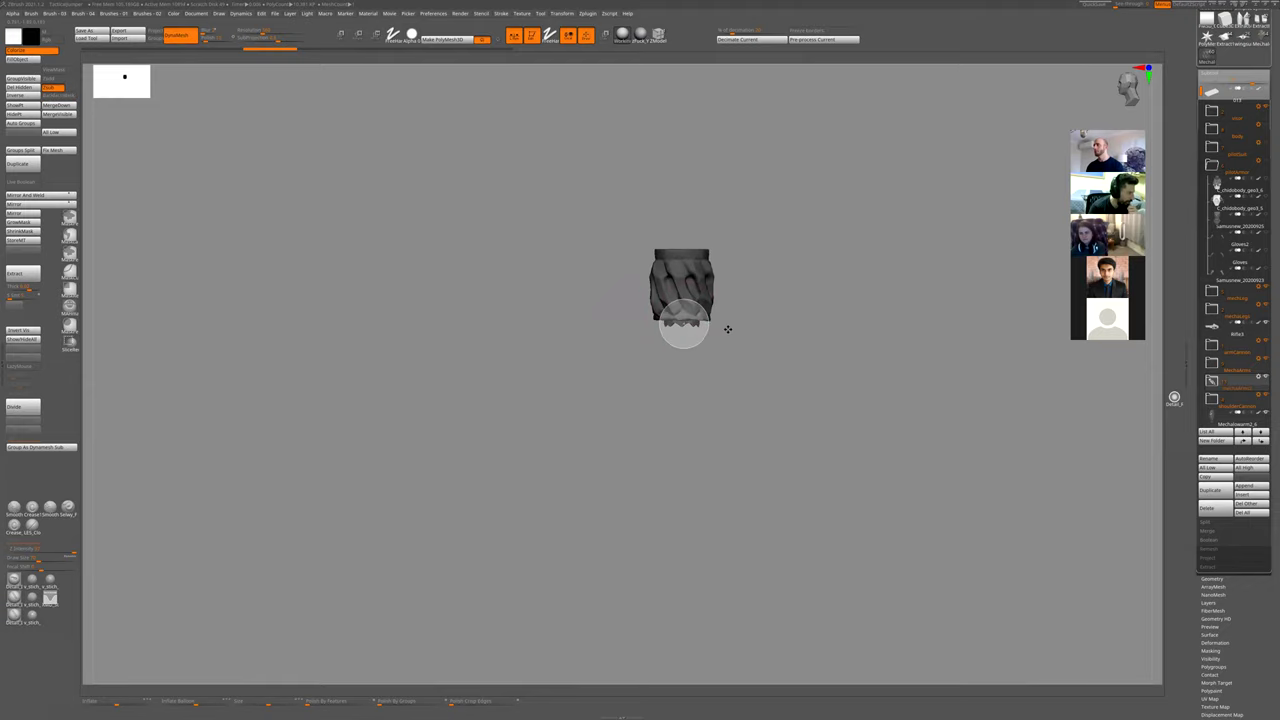
pyautogui.keyDown('ctrl'); pyautogui.keyDown('shift'); pyautogui.moveTo(743, 330); pyautogui.dragTo(743, 331); pyautogui.keyUp('shift'); pyautogui.keyUp('ctrl')
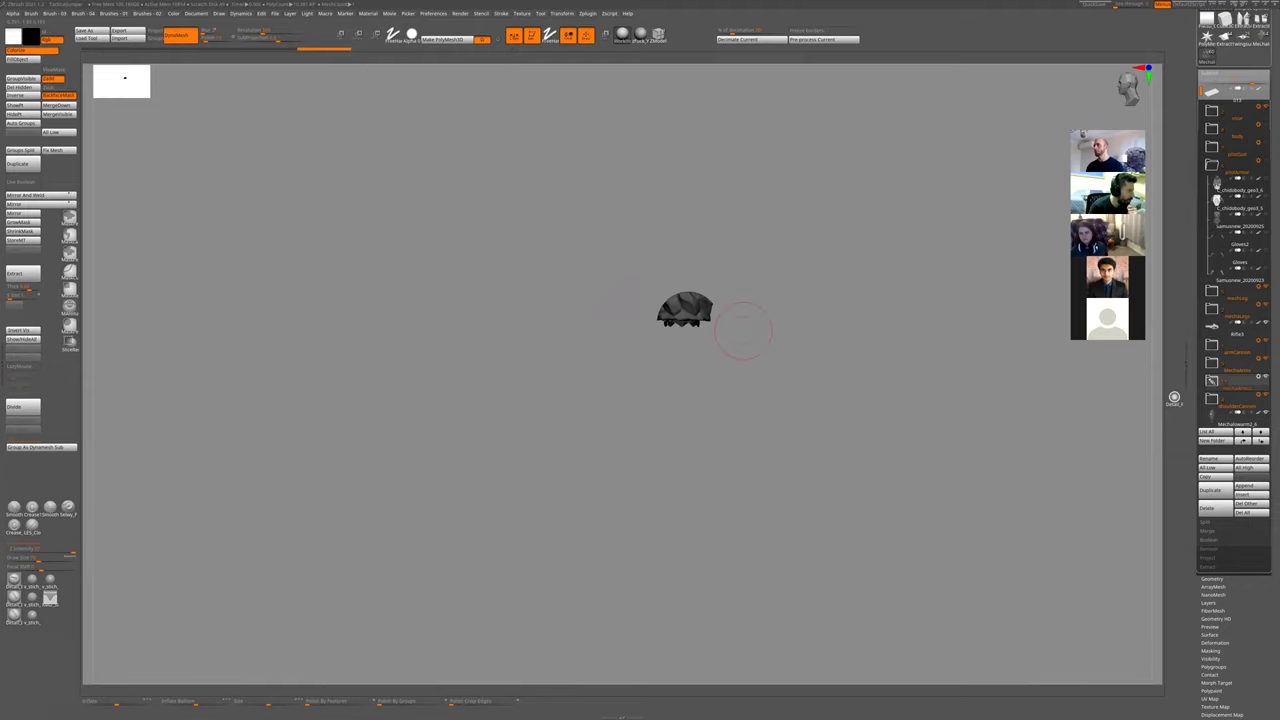
pyautogui.hotkey('ctrl', 'z')
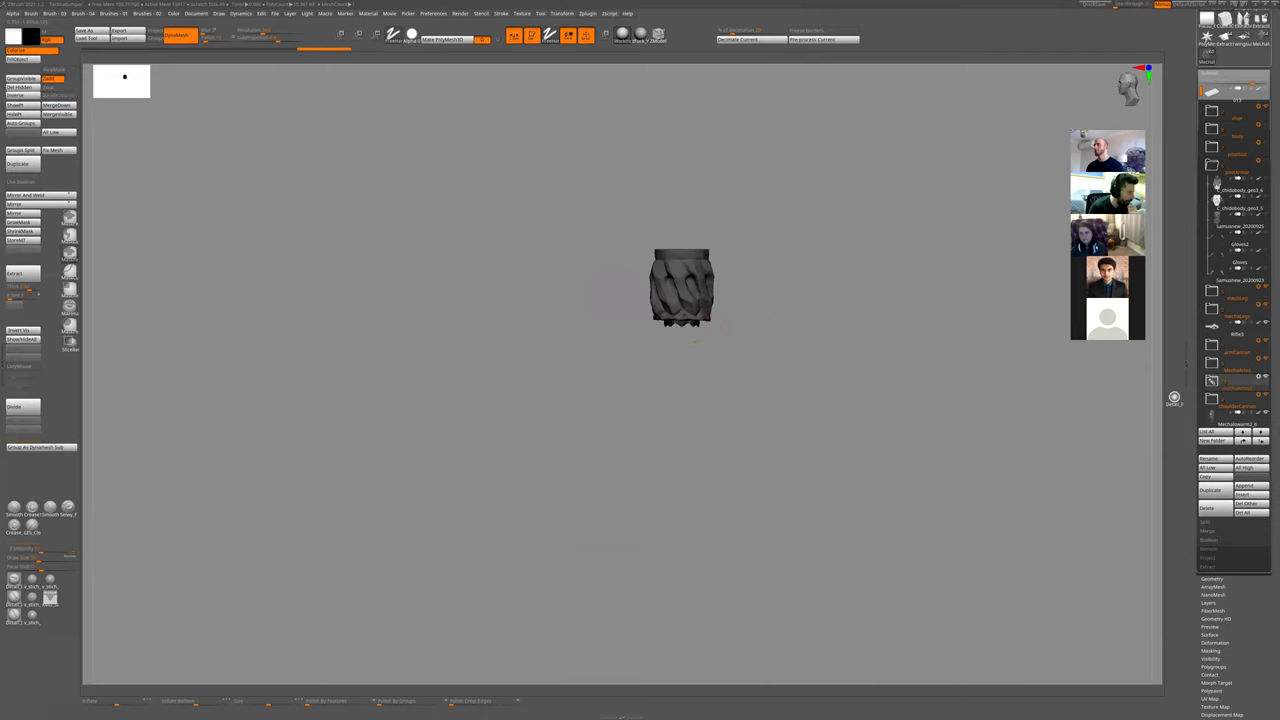
pyautogui.keyDown('ctrl'); pyautogui.keyDown('shift'); pyautogui.moveTo(683, 322); pyautogui.dragTo(731, 346); pyautogui.keyUp('shift'); pyautogui.keyUp('ctrl')
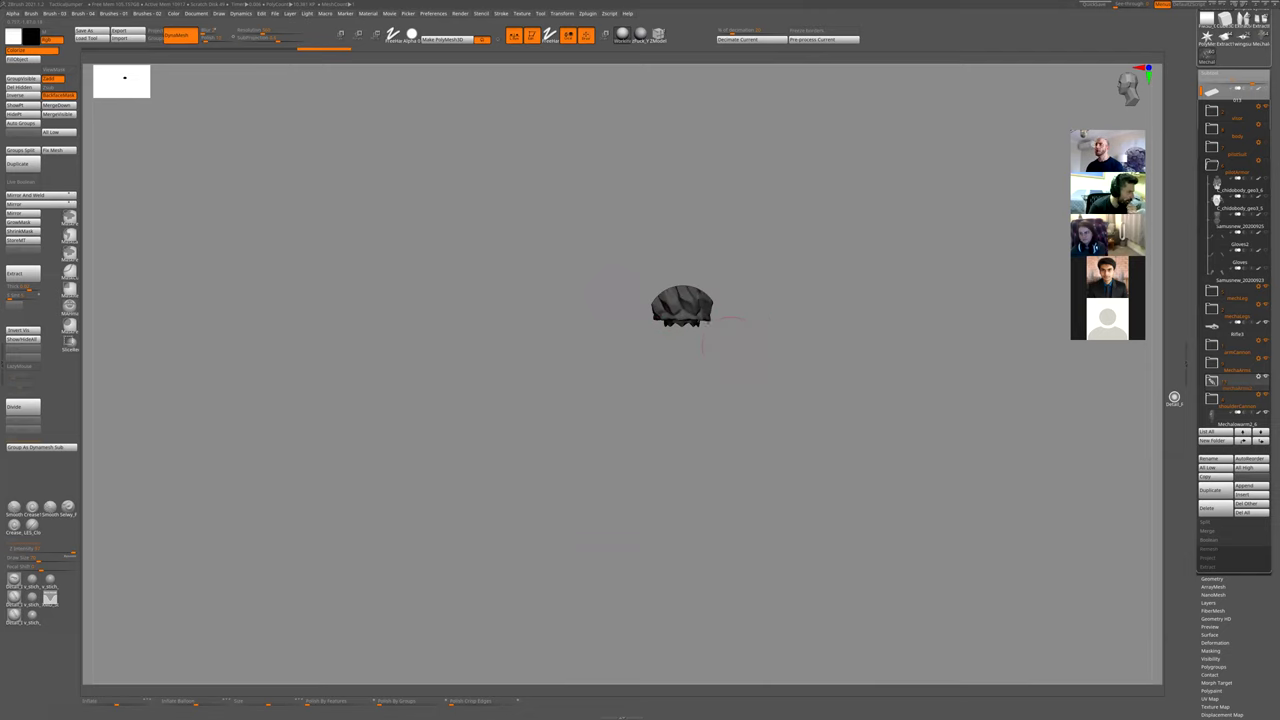
pyautogui.hotkey('ctrl', 'z')
# - Clip the wrist piece to a plain smooth cylinder with a circle centred on its end, and show it with the whole mech
pyautogui.moveTo(751, 295)
pyautogui.mouseDown()
pyautogui.moveTo(709, 287)
pyautogui.moveTo(760, 297)
pyautogui.moveTo(741, 319)
pyautogui.mouseUp()
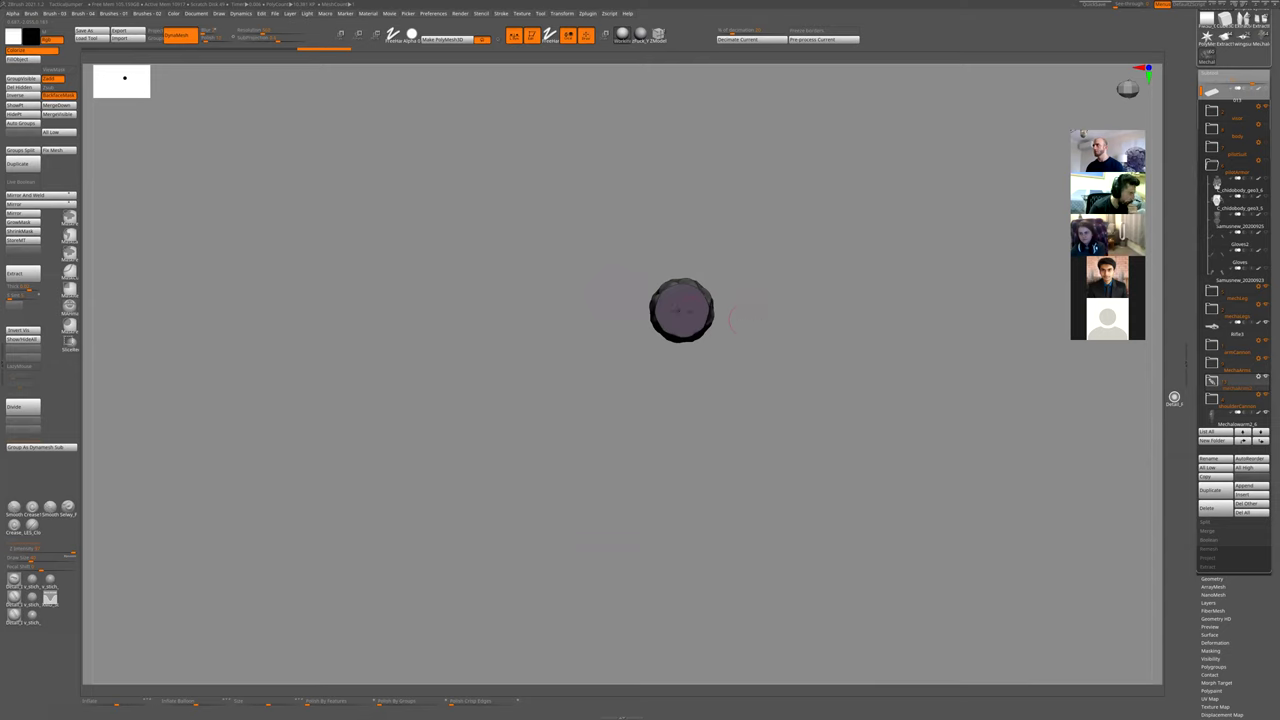
pyautogui.press('alt')
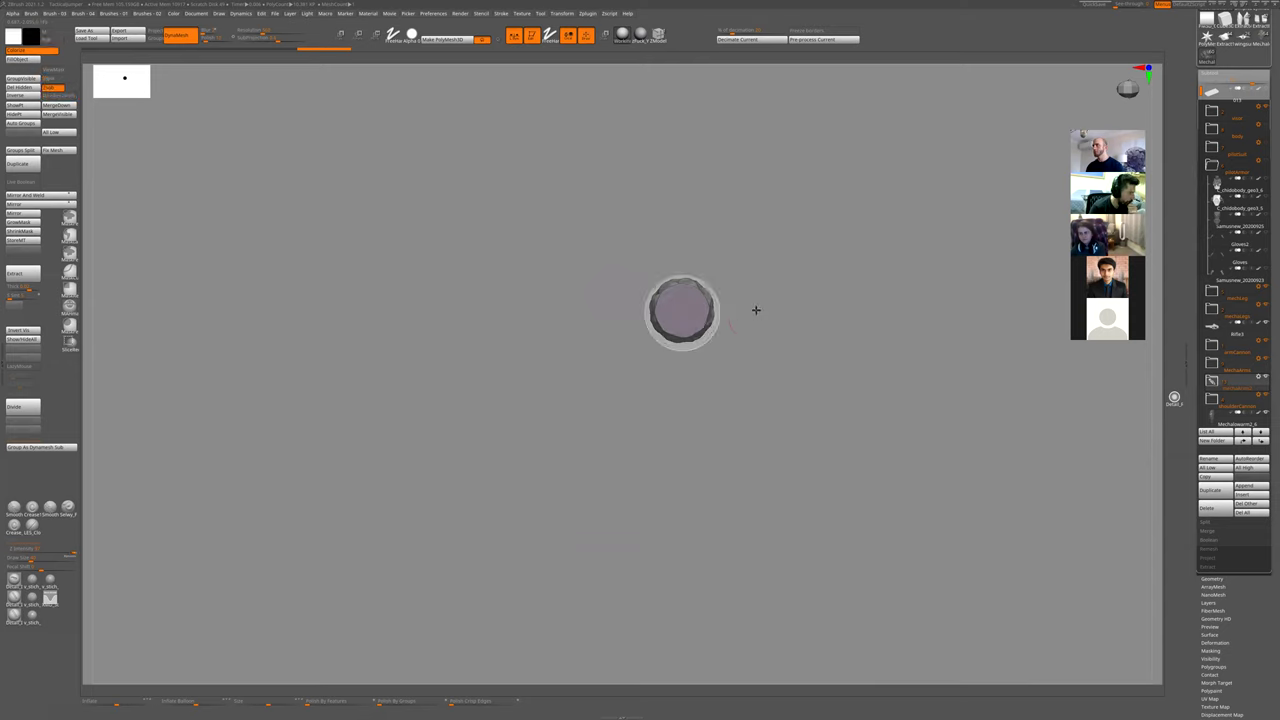
pyautogui.moveTo(754, 309); pyautogui.dragTo(757, 364)
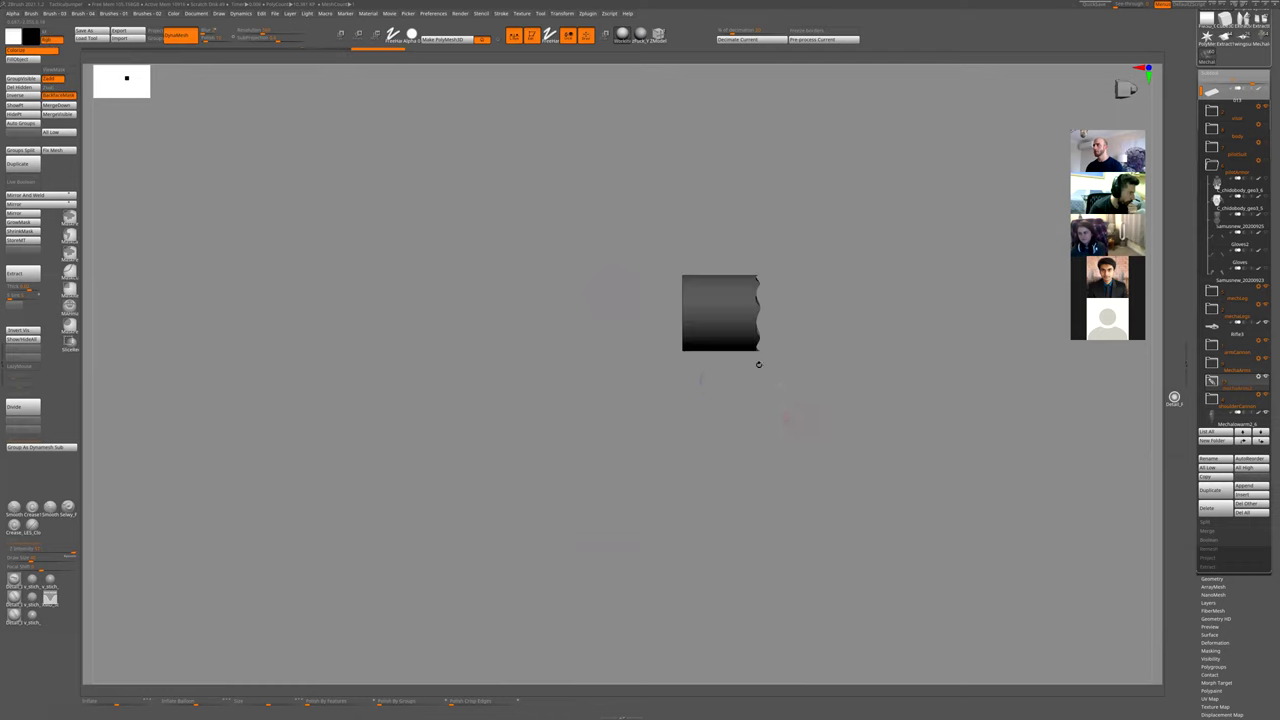
pyautogui.moveTo(711, 432); pyautogui.dragTo(659, 403)
pyautogui.keyDown('ctrl'); pyautogui.moveTo(682, 315); pyautogui.dragTo(729, 318); pyautogui.keyUp('ctrl')
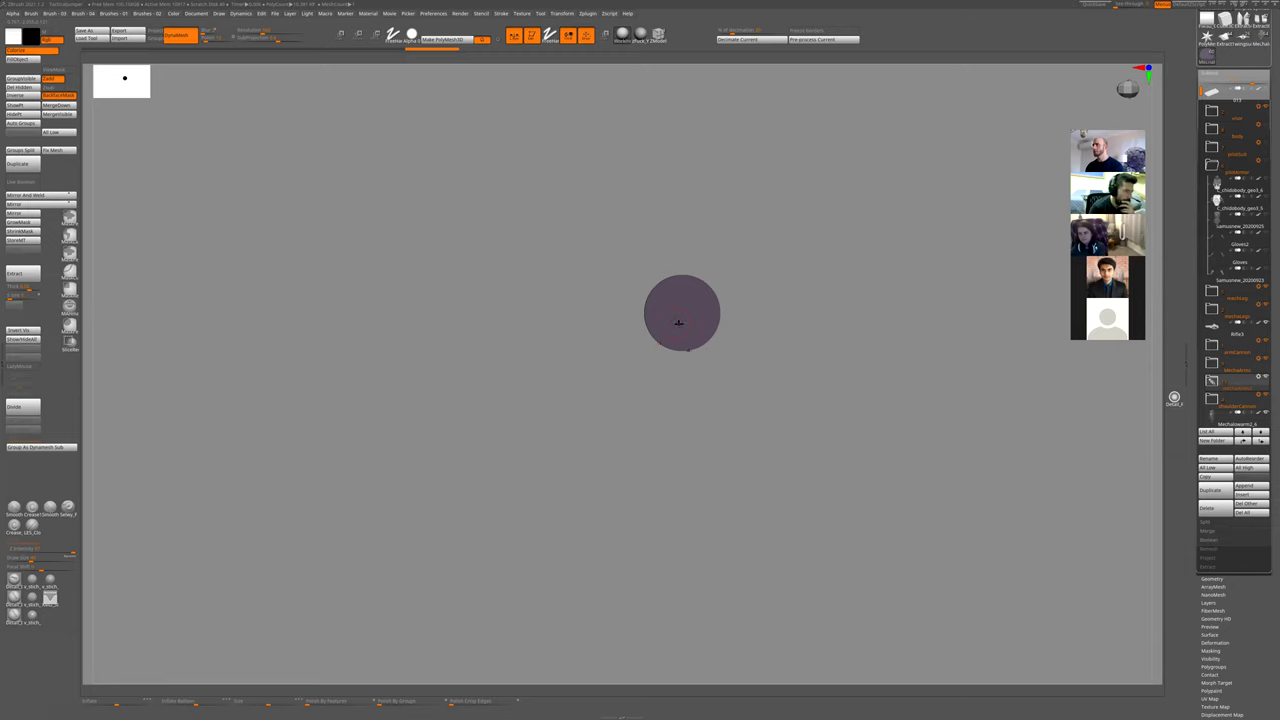
pyautogui.keyDown('ctrl'); pyautogui.keyDown('alt'); pyautogui.moveTo(681, 312); pyautogui.dragTo(778, 341); pyautogui.keyUp('alt'); pyautogui.keyUp('ctrl')
pyautogui.hotkey('alt', 's')
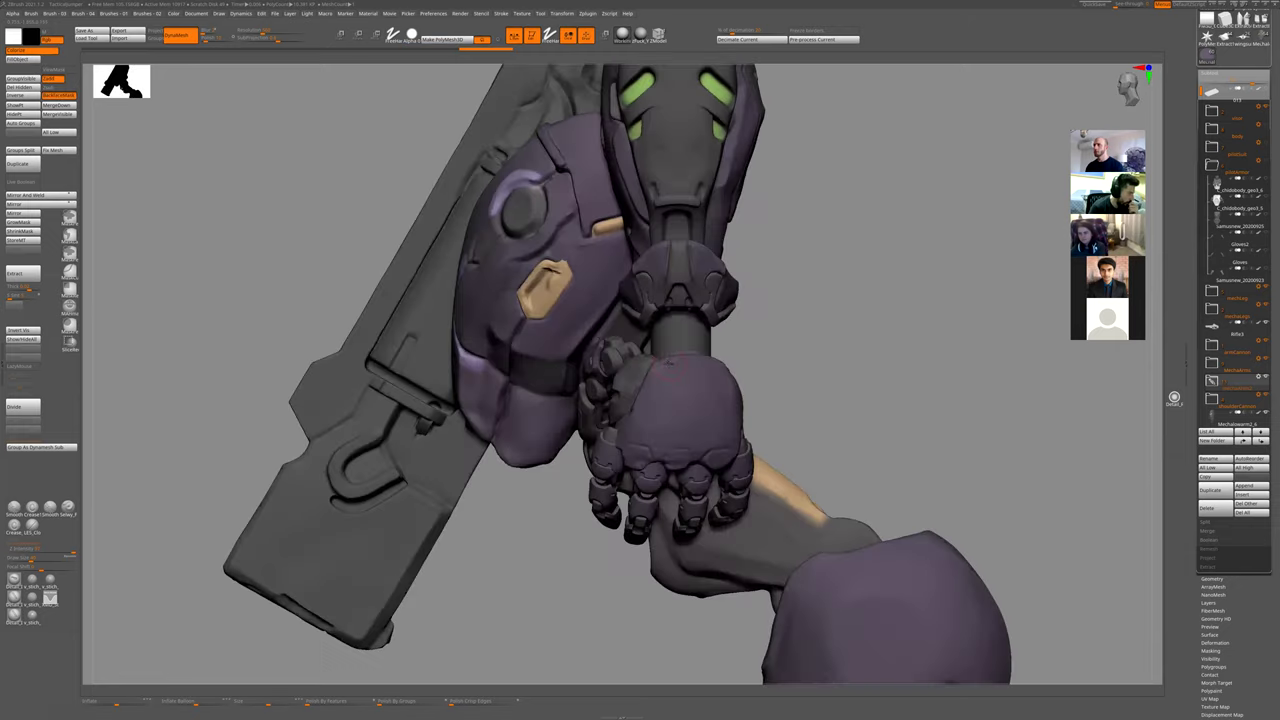
# - Isolate the wrist cylinder and extend its ragged lower end downward to a flat, straight edge
pyautogui.keyDown('ctrl'); pyautogui.keyDown('shift'); pyautogui.click(716, 328); pyautogui.keyUp('shift'); pyautogui.keyUp('ctrl')
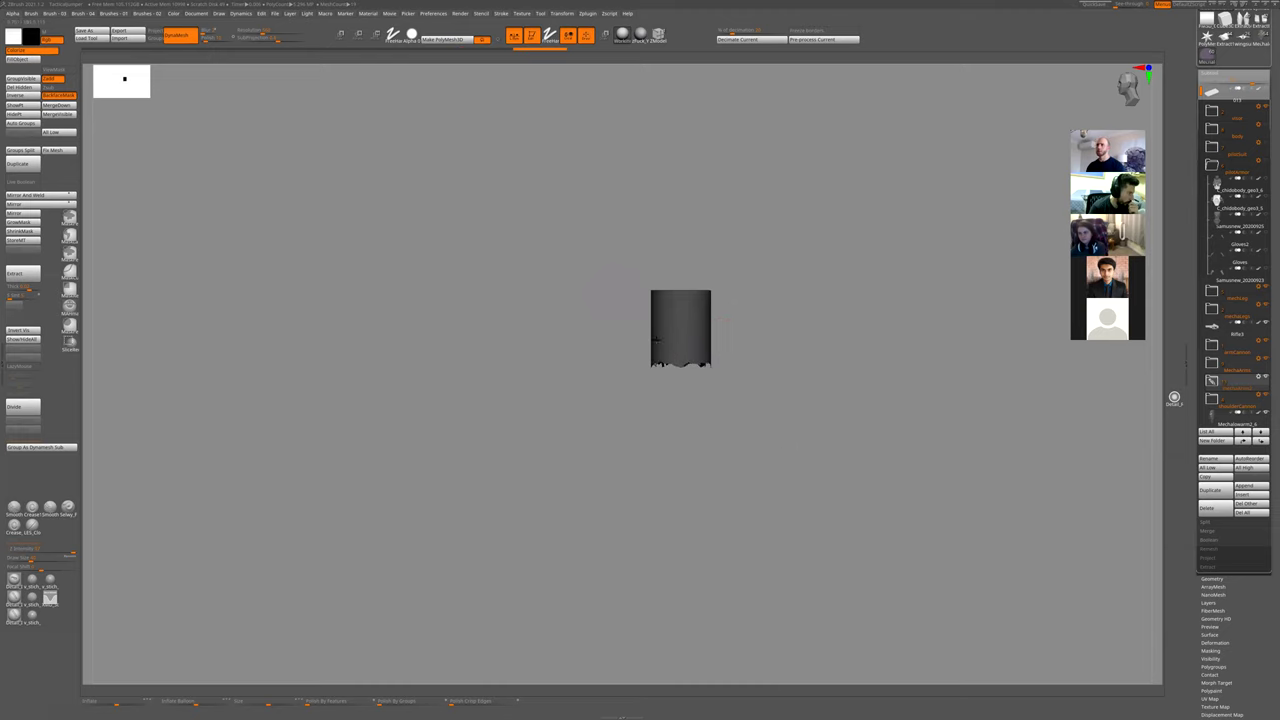
pyautogui.keyDown('ctrl'); pyautogui.keyDown('shift'); pyautogui.click(681, 357); pyautogui.keyUp('shift'); pyautogui.keyUp('ctrl')
pyautogui.keyDown('ctrl'); pyautogui.keyDown('shift'); pyautogui.click(681, 357); pyautogui.keyUp('shift'); pyautogui.keyUp('ctrl')
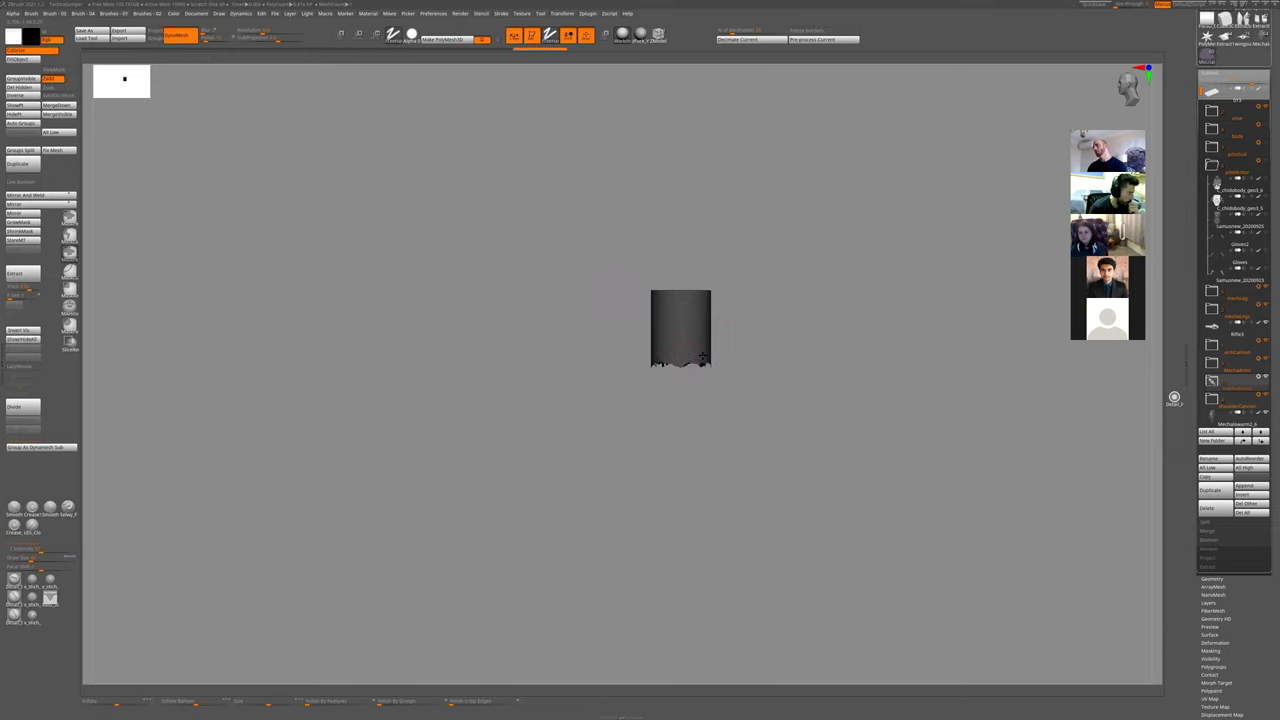
pyautogui.keyDown('ctrl'); pyautogui.click(671, 392); pyautogui.keyUp('ctrl')
pyautogui.keyDown('ctrl'); pyautogui.keyDown('alt'); pyautogui.moveTo(637, 422); pyautogui.dragTo(728, 429); pyautogui.keyUp('alt'); pyautogui.keyUp('ctrl')
pyautogui.keyDown('ctrl'); pyautogui.keyDown('shift'); pyautogui.moveTo(612, 411); pyautogui.dragTo(809, 410); pyautogui.keyUp('shift'); pyautogui.keyUp('ctrl')
pyautogui.keyDown('ctrl'); pyautogui.moveTo(730, 364); pyautogui.dragTo(754, 400); pyautogui.keyUp('ctrl')
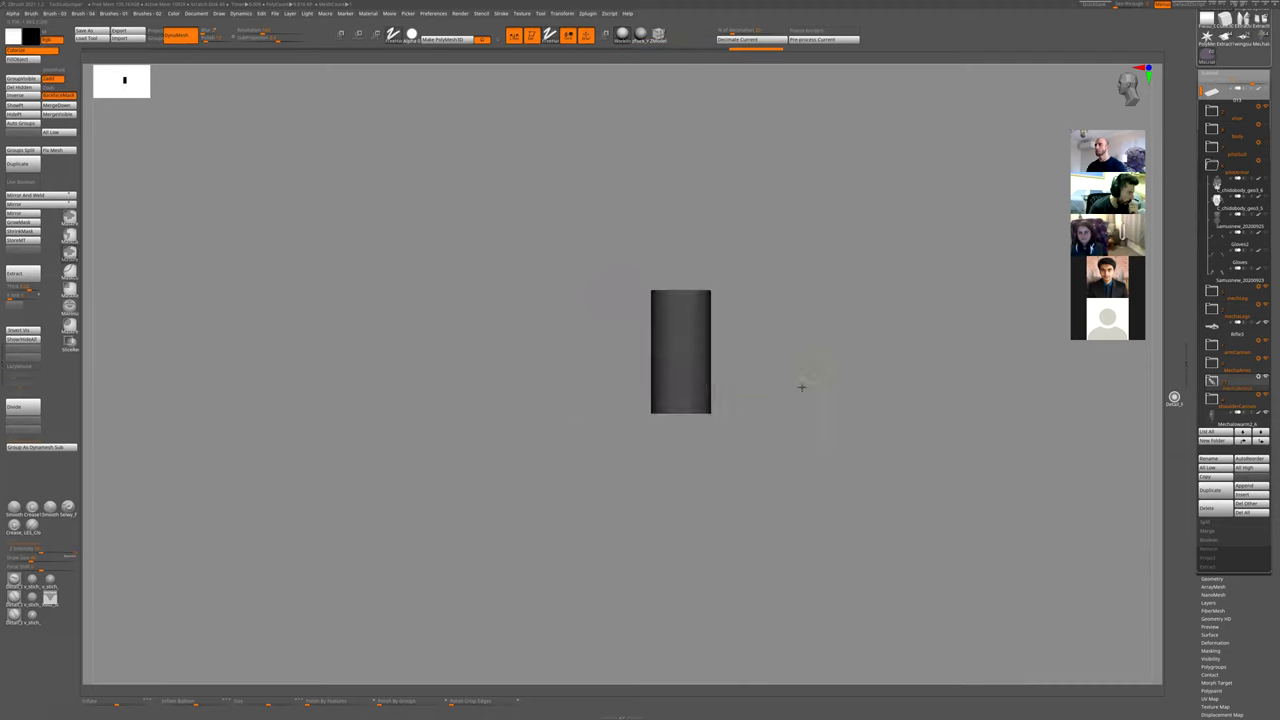
pyautogui.keyDown('shift'); pyautogui.moveTo(532, 371); pyautogui.dragTo(354, 298); pyautogui.keyUp('shift')
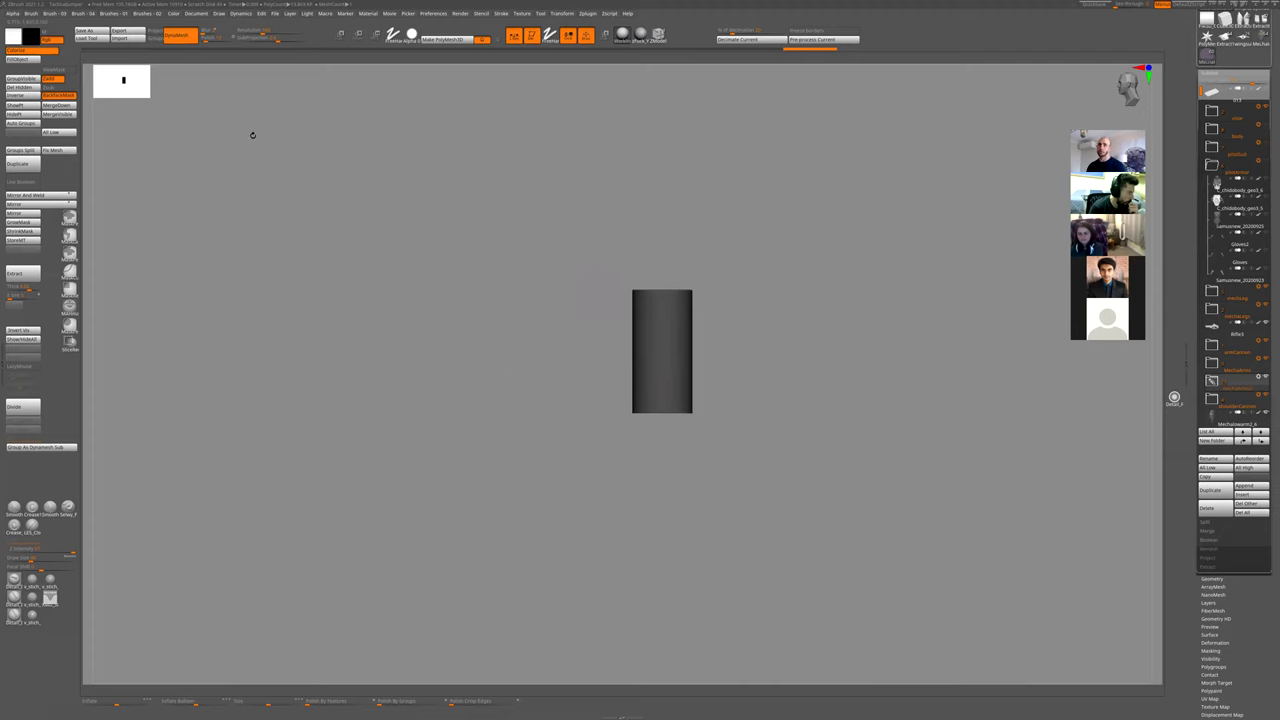
# - Try clipping a step out of one side of the wrist cylinder's lower end, and undo the cut
pyautogui.hotkey('ctrl', 'd')
pyautogui.keyDown('ctrl'); pyautogui.keyDown('alt'); pyautogui.keyDown('shift'); pyautogui.moveTo(715, 379); pyautogui.dragTo(695, 386); pyautogui.keyUp('shift'); pyautogui.keyUp('alt'); pyautogui.keyUp('ctrl')
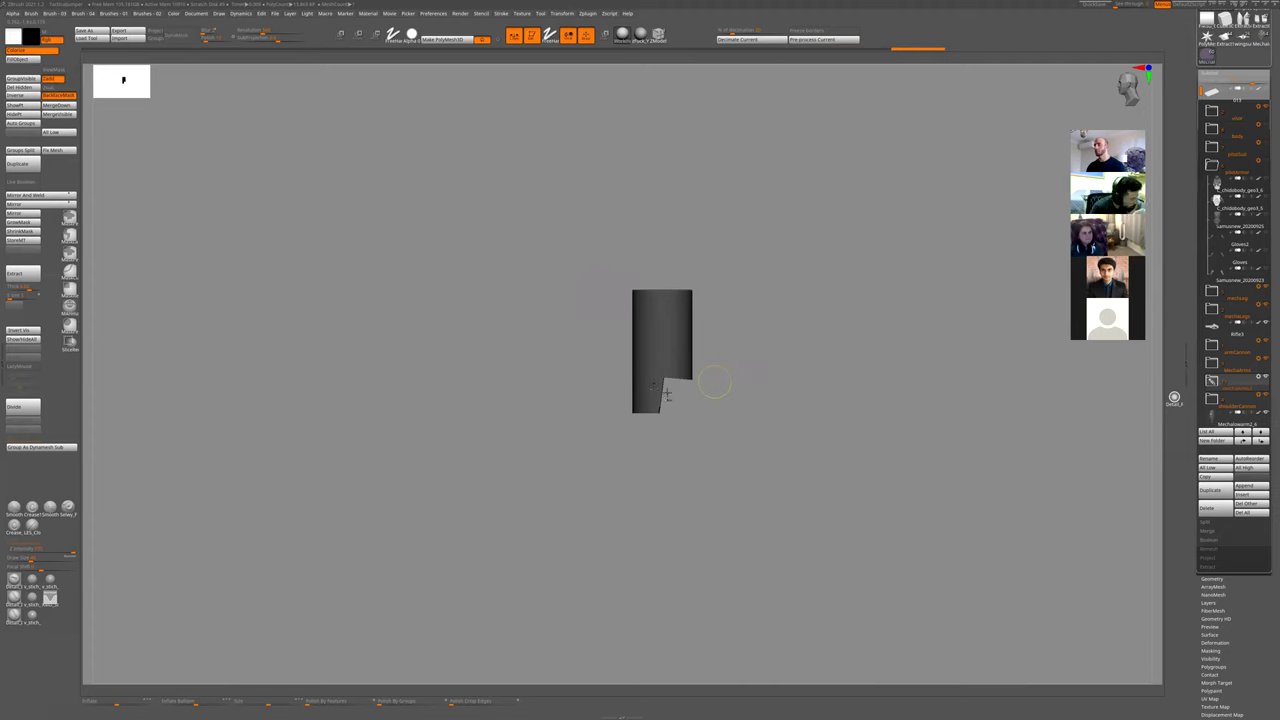
pyautogui.keyDown('alt'); pyautogui.moveTo(809, 310); pyautogui.dragTo(820, 400); pyautogui.keyUp('alt')
pyautogui.hotkey('shift', 'f')
pyautogui.hotkey('ctrl', 'z')
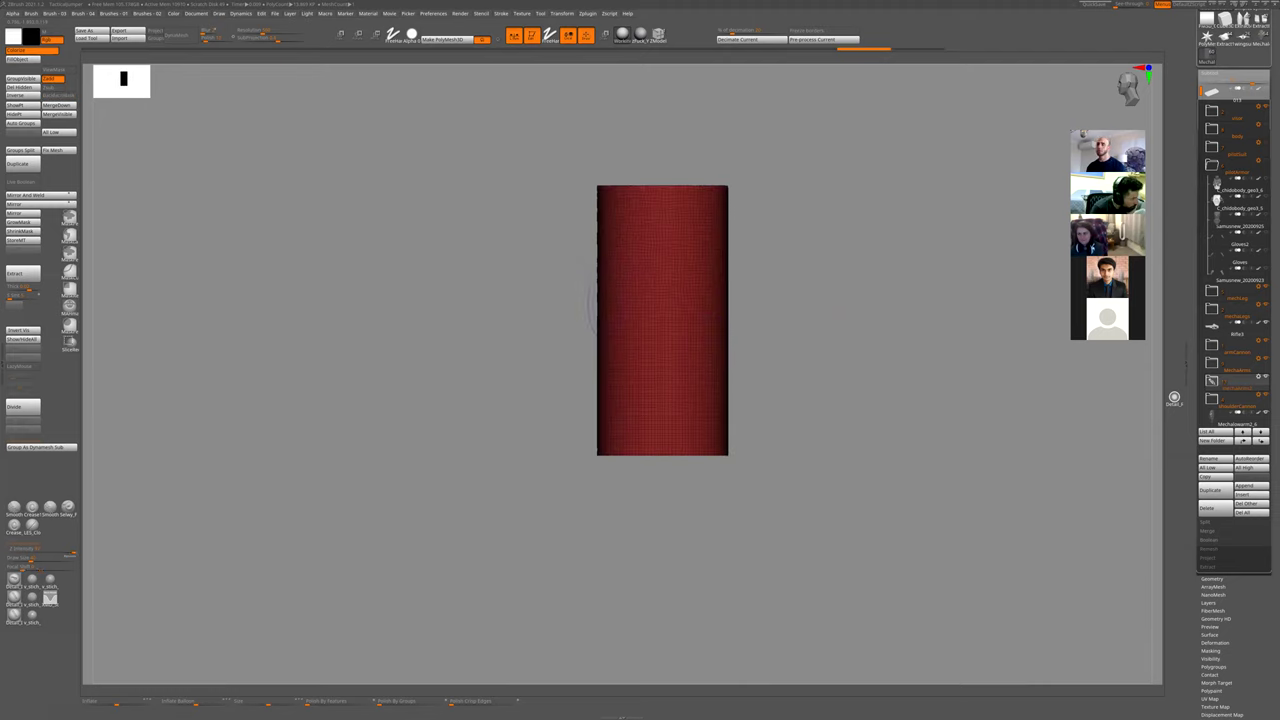
# - Inspect the wrist cylinder's wireframe, and show it with the whole mech to check its fit between forearm and hand
pyautogui.press('b')
pyautogui.click(616, 366)
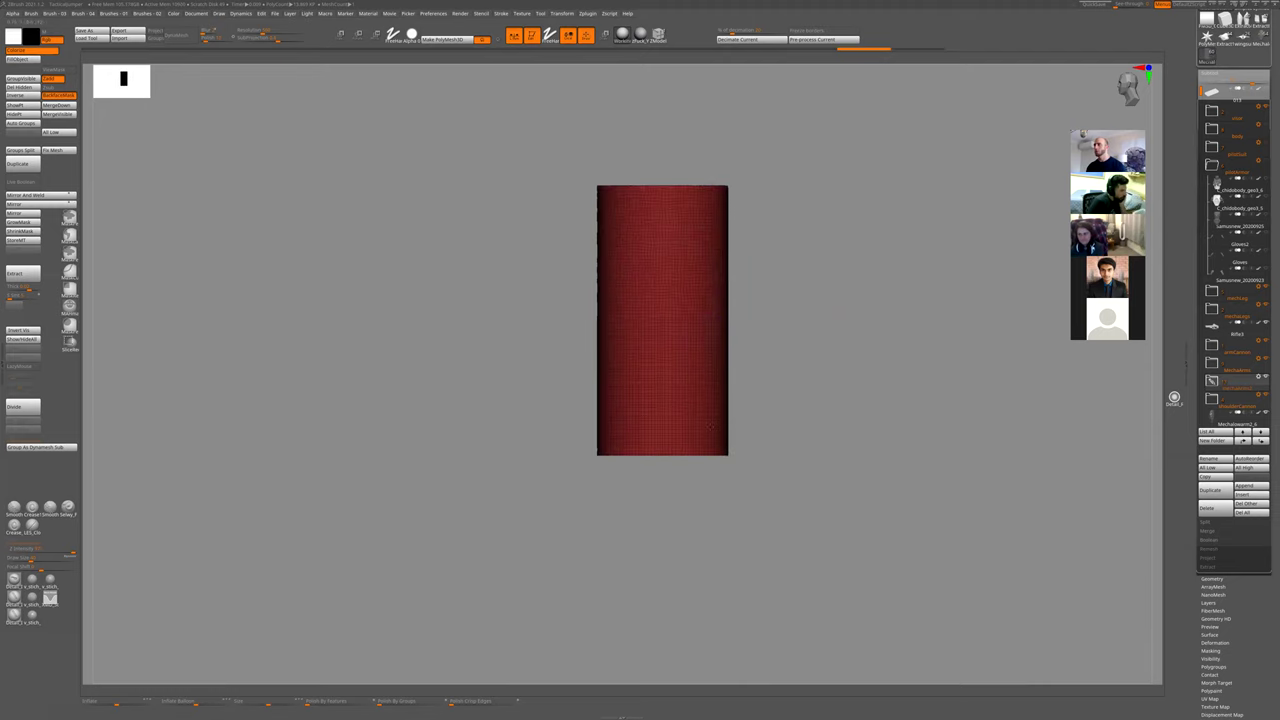
pyautogui.moveTo(822, 412); pyautogui.dragTo(754, 425)
pyautogui.hotkey('shift', 'f')
pyautogui.hotkey('shift', 's')
pyautogui.moveTo(594, 477); pyautogui.dragTo(743, 437)
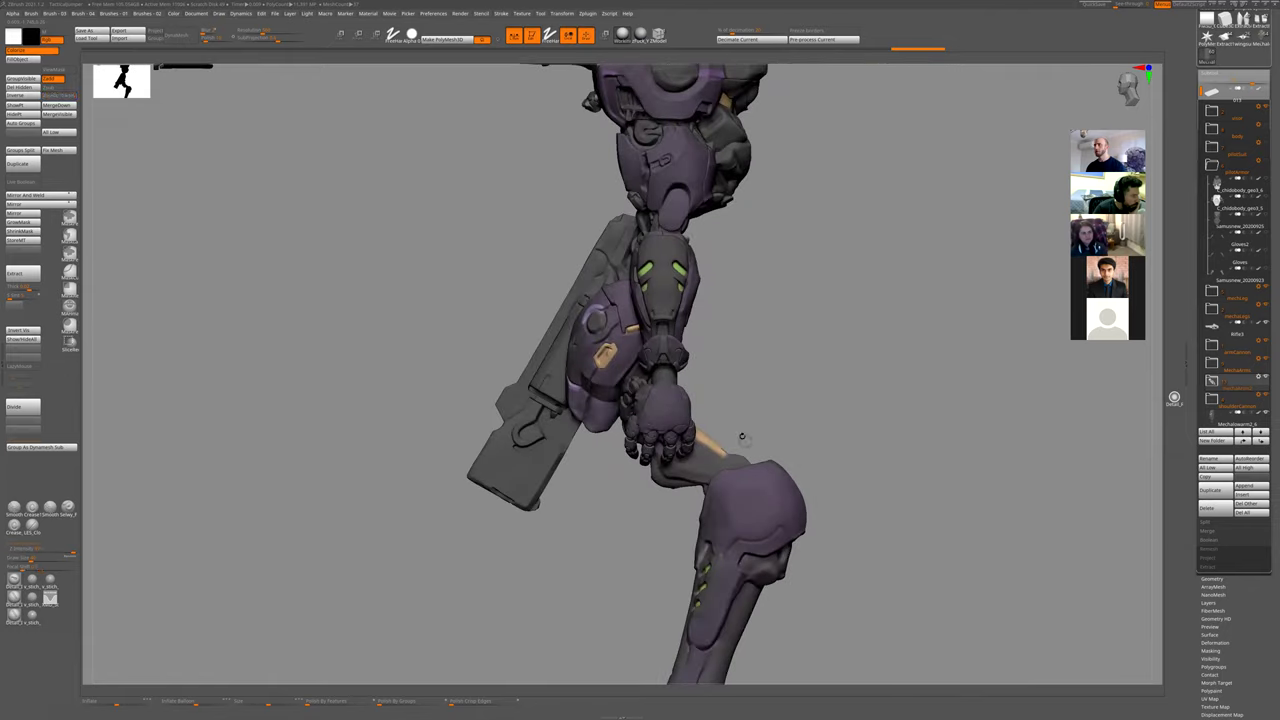
pyautogui.hotkey('shift', 's')
pyautogui.press('w')
pyautogui.keyDown('alt'); pyautogui.moveTo(724, 390); pyautogui.dragTo(669, 366); pyautogui.keyUp('alt')
pyautogui.hotkey('shift', 's')
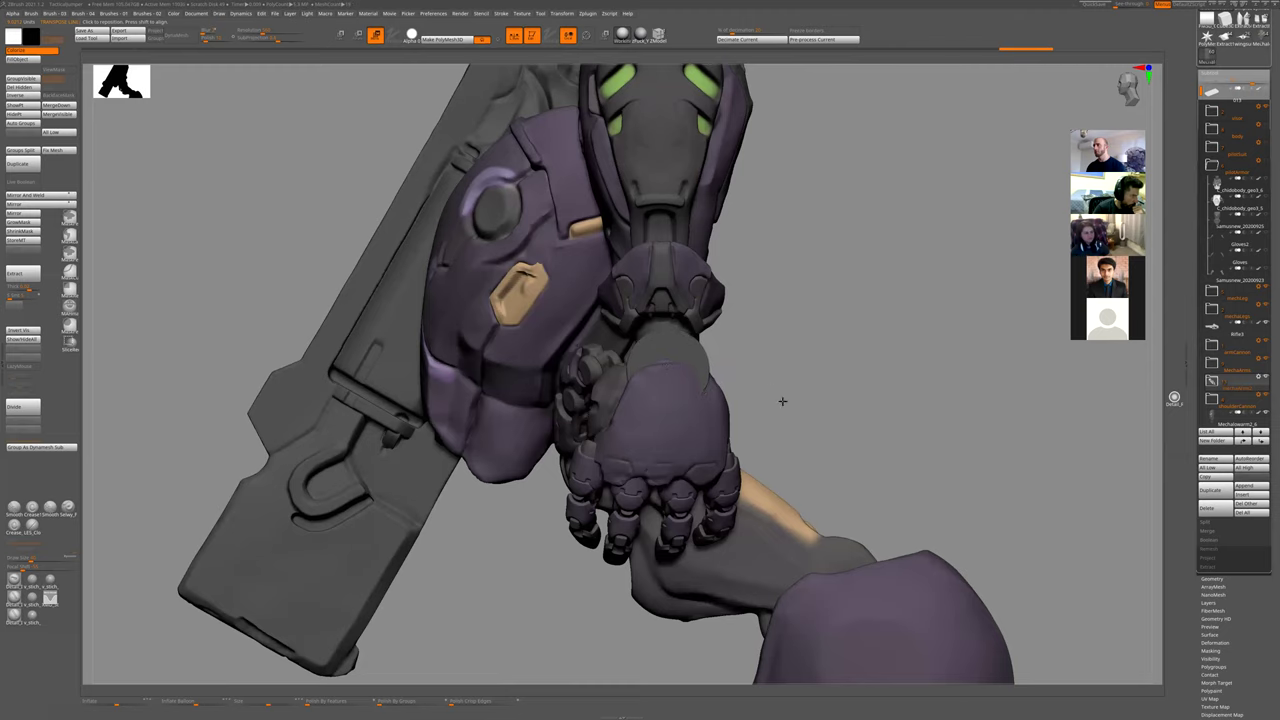
# - Examine the wrist gap between the forearm cuff and the hand from the side, front and angled views
pyautogui.keyDown('alt'); pyautogui.moveTo(783, 403); pyautogui.dragTo(764, 640); pyautogui.keyUp('alt')
pyautogui.moveTo(798, 567); pyautogui.dragTo(835, 503)
pyautogui.press('q')
pyautogui.keyDown('alt'); pyautogui.moveTo(500, 222); pyautogui.dragTo(600, 435); pyautogui.keyUp('alt')
pyautogui.moveTo(442, 269); pyautogui.dragTo(470, 400)
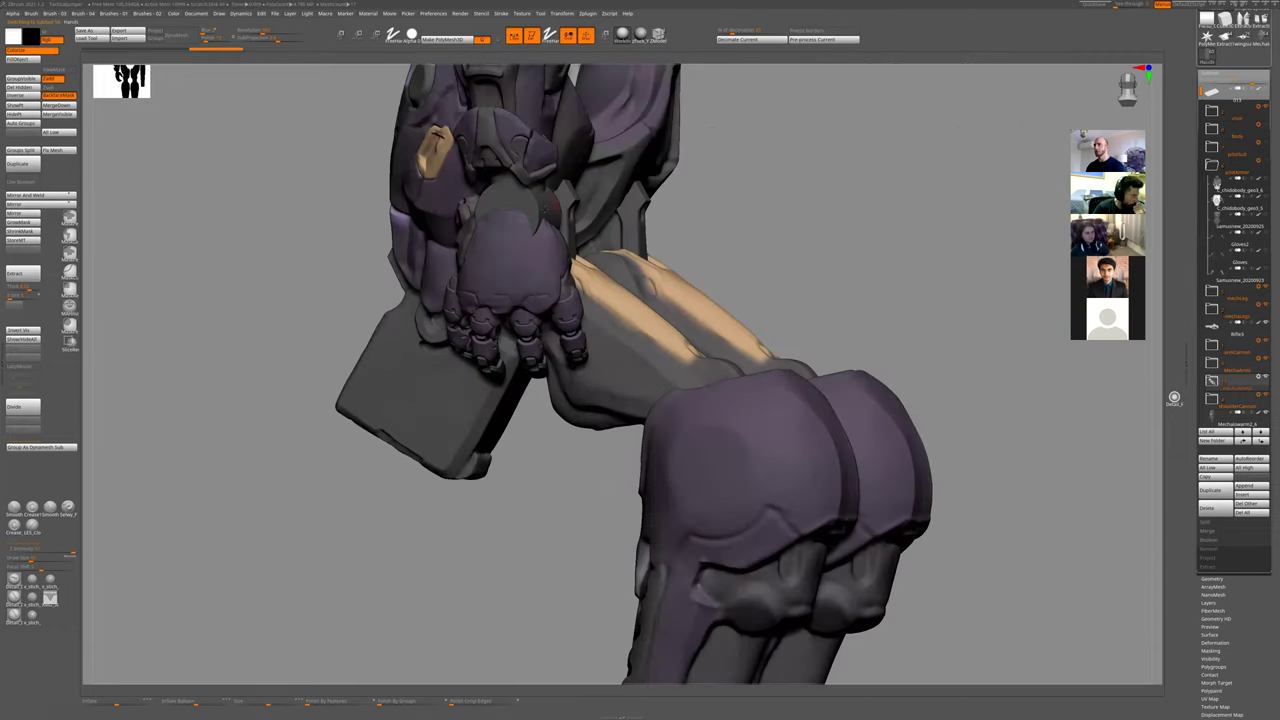
pyautogui.moveTo(550, 229); pyautogui.dragTo(551, 225)
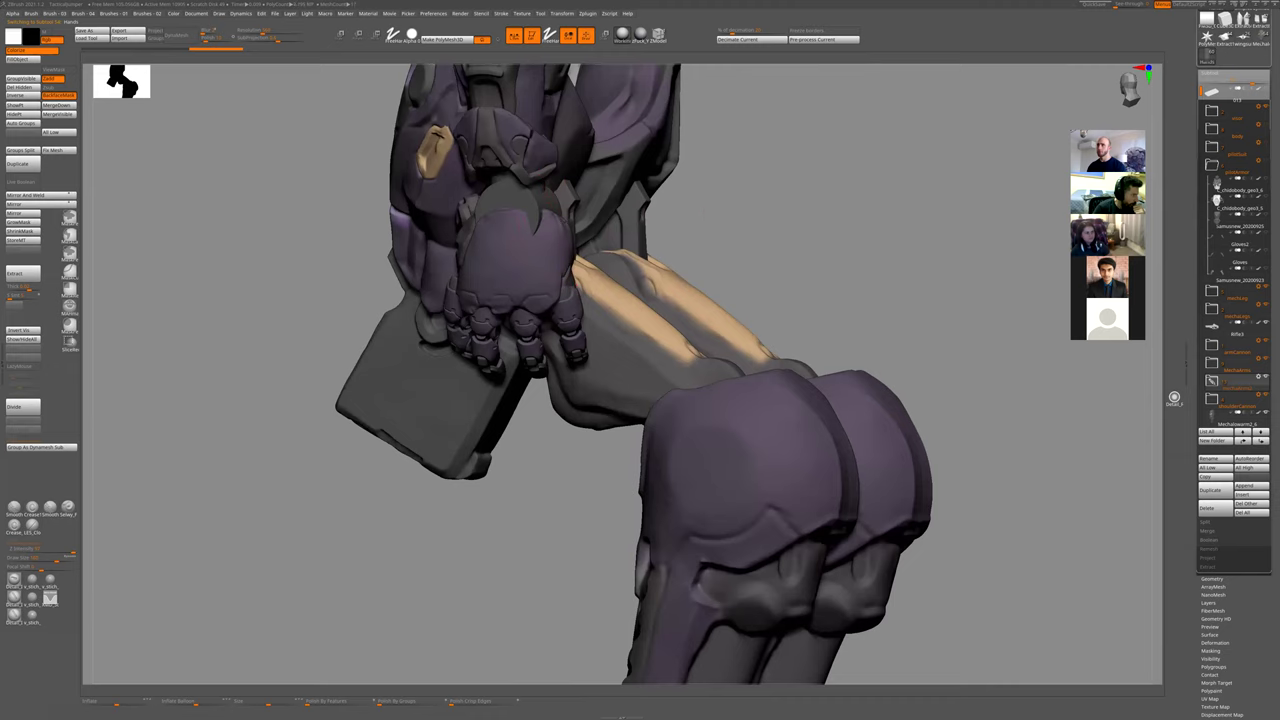
pyautogui.moveTo(746, 217)
pyautogui.keyDown('shift'); pyautogui.mouseDown()
pyautogui.moveTo(516, 224)
pyautogui.moveTo(559, 239)
pyautogui.mouseUp(); pyautogui.keyUp('shift')
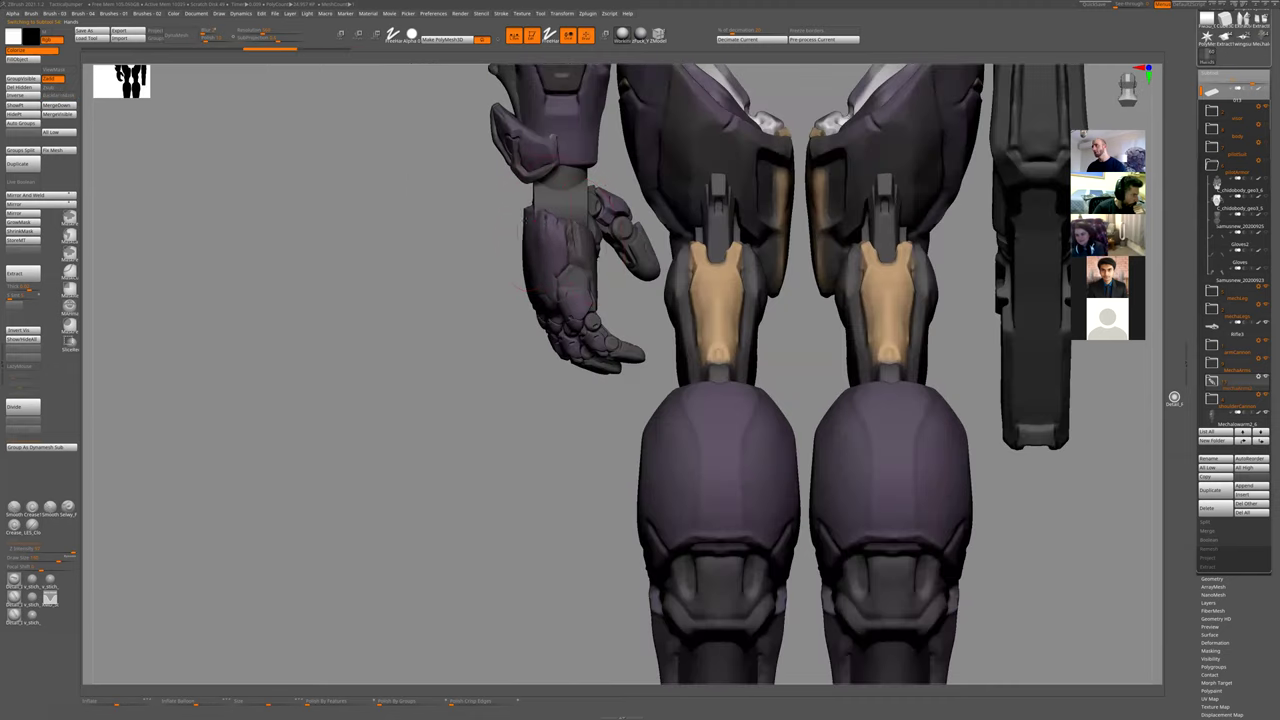
pyautogui.moveTo(477, 229); pyautogui.dragTo(540, 258)
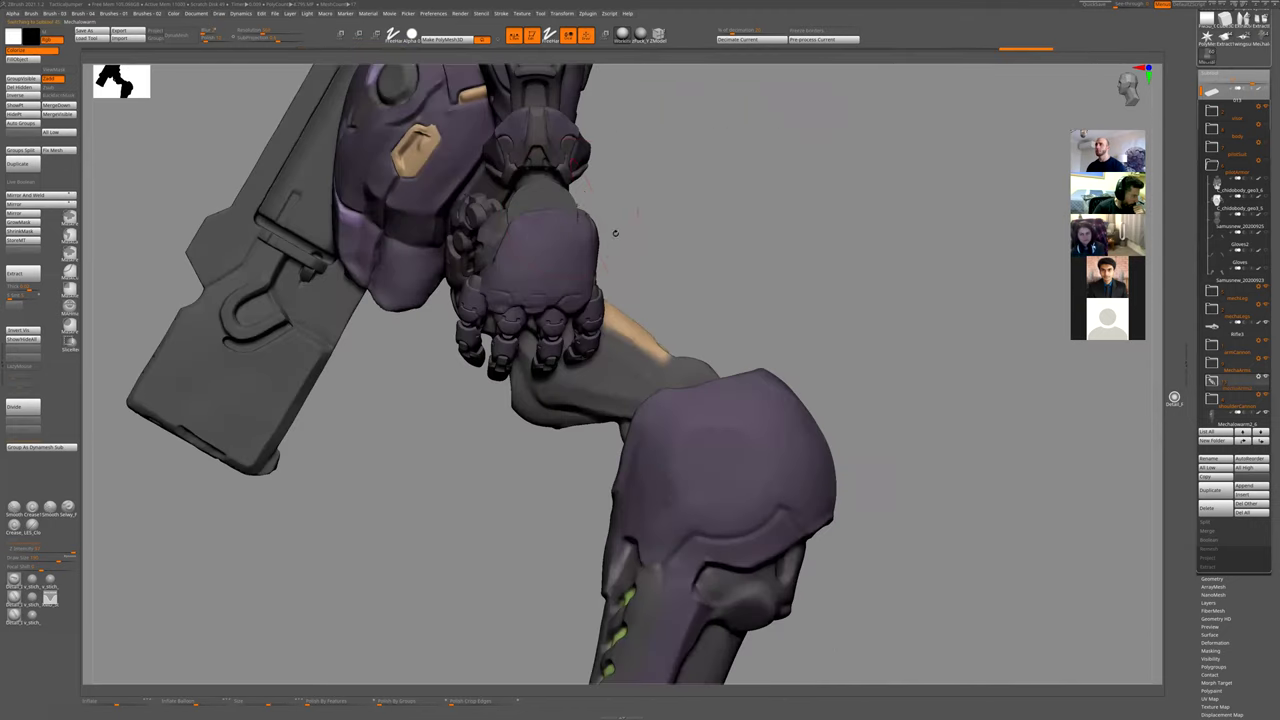
# - Isolate the wrist piece, try a round clip and a one-sided stepped cut at its lower end, and undo both
pyautogui.moveTo(677, 229); pyautogui.dragTo(626, 168)
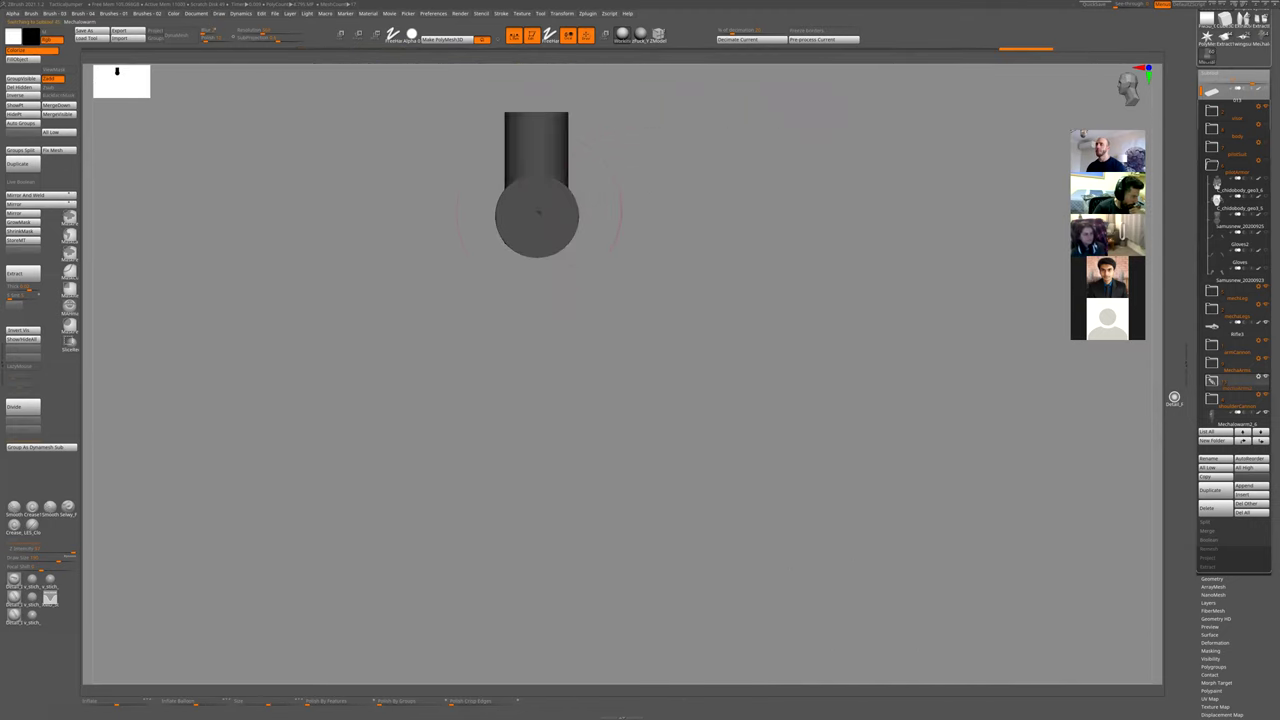
pyautogui.hotkey('ctrl', 'z')
pyautogui.hotkey('ctrl', 'z')
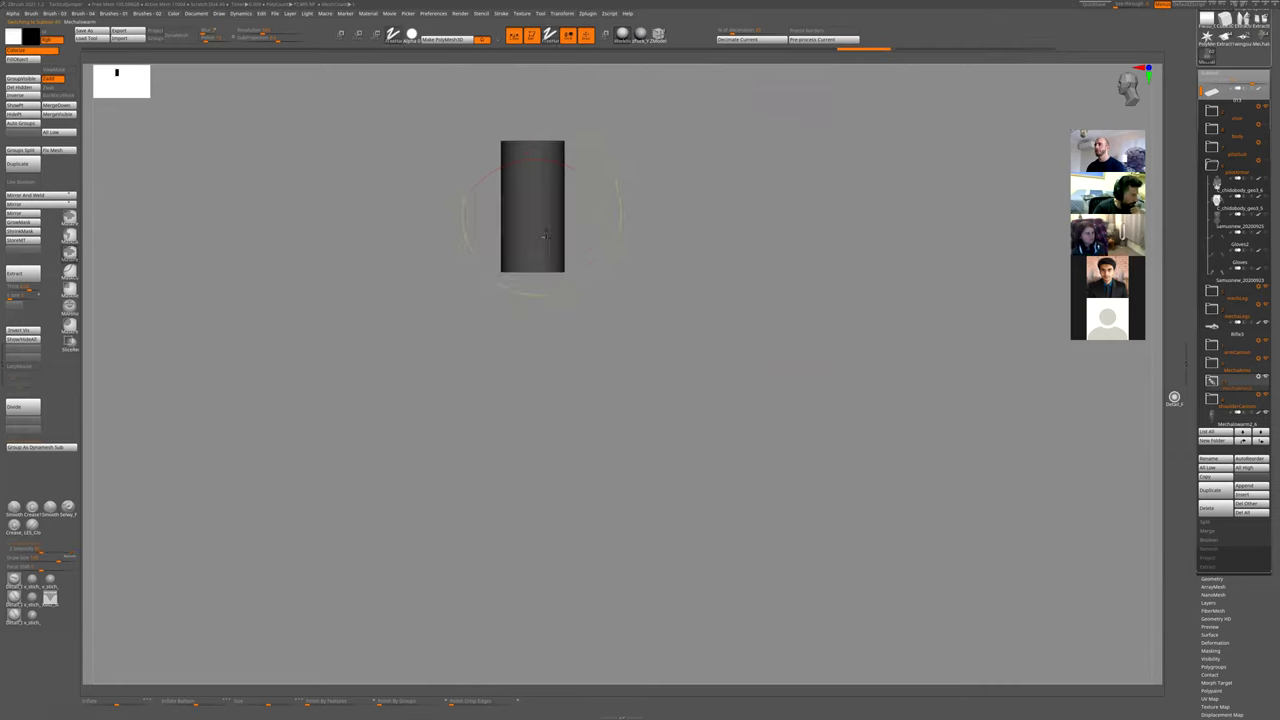
pyautogui.moveTo(587, 243)
pyautogui.mouseDown()
pyautogui.moveTo(637, 246)
pyautogui.moveTo(480, 239)
pyautogui.mouseUp()
pyautogui.keyDown('ctrl'); pyautogui.moveTo(591, 246); pyautogui.dragTo(577, 206, button='right'); pyautogui.keyUp('ctrl')
pyautogui.hotkey('ctrl', 'z')
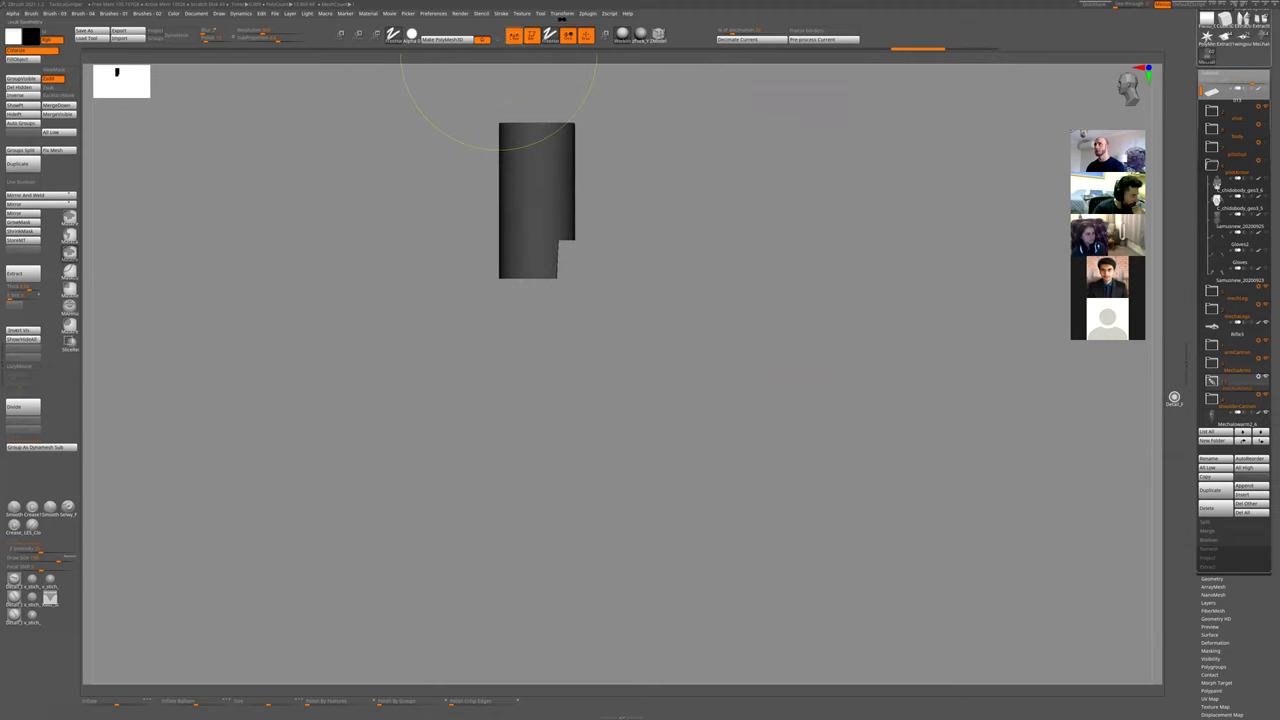
# - Test the symmetry axes and set them so that cuts mirror across the two sides of the wrist cylinder
pyautogui.click(561, 14)
pyautogui.click(596, 224)
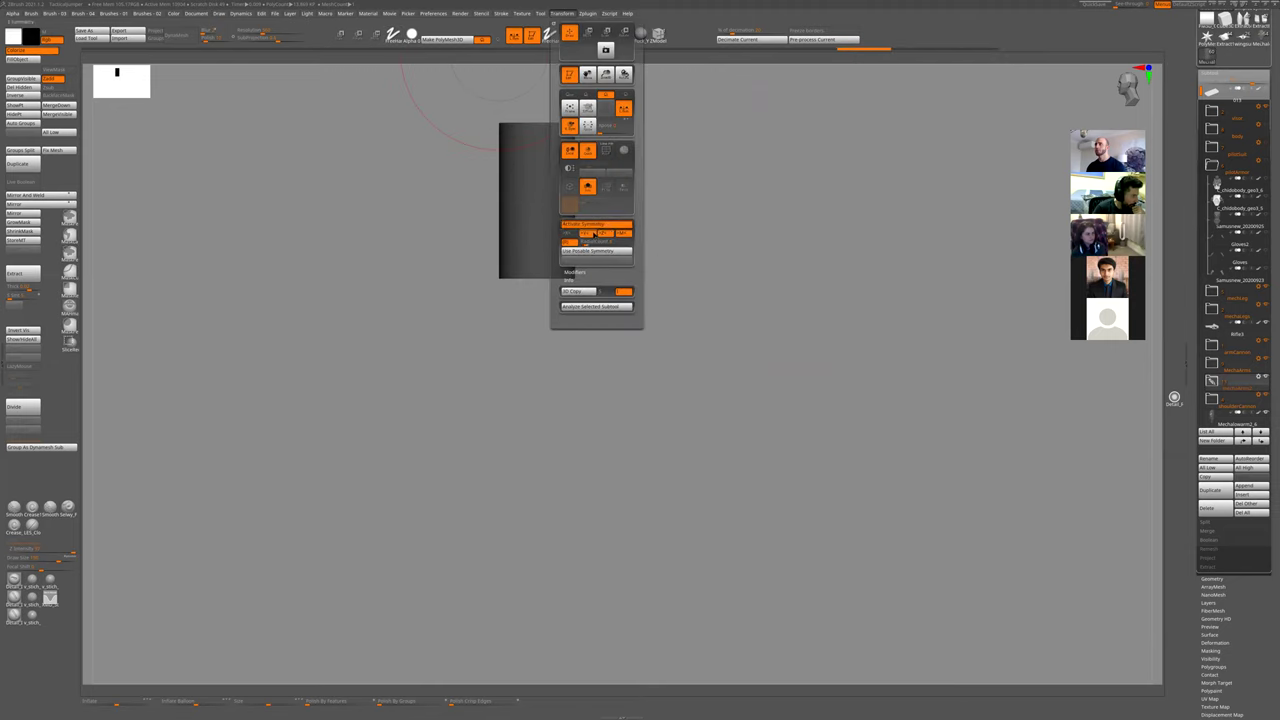
pyautogui.click(561, 14)
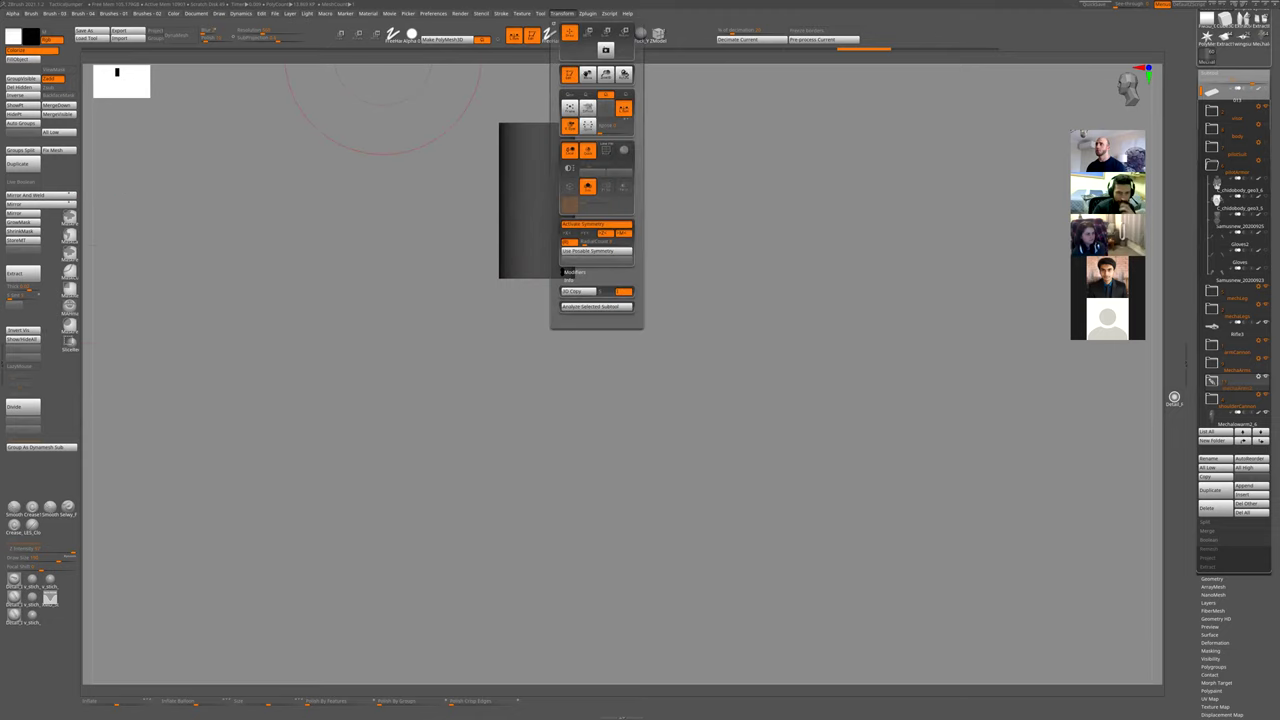
pyautogui.click(561, 14)
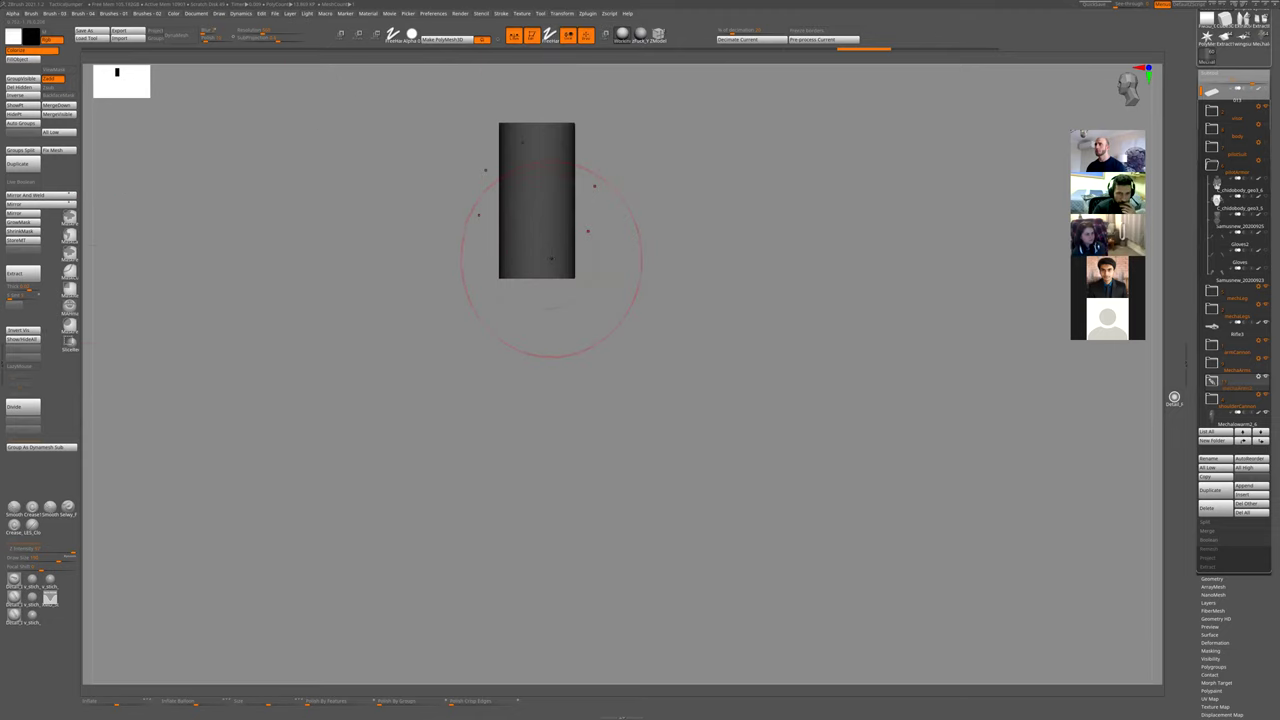
pyautogui.click(563, 14)
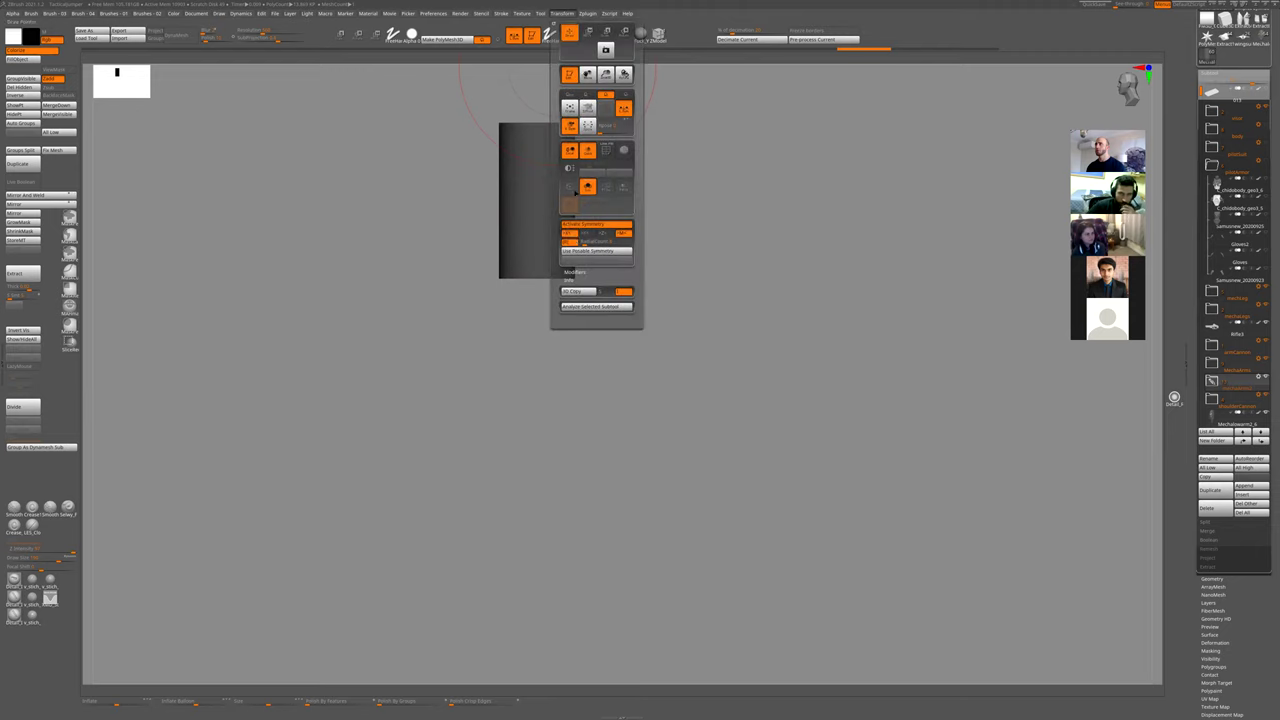
pyautogui.moveTo(583, 215); pyautogui.dragTo(591, 255)
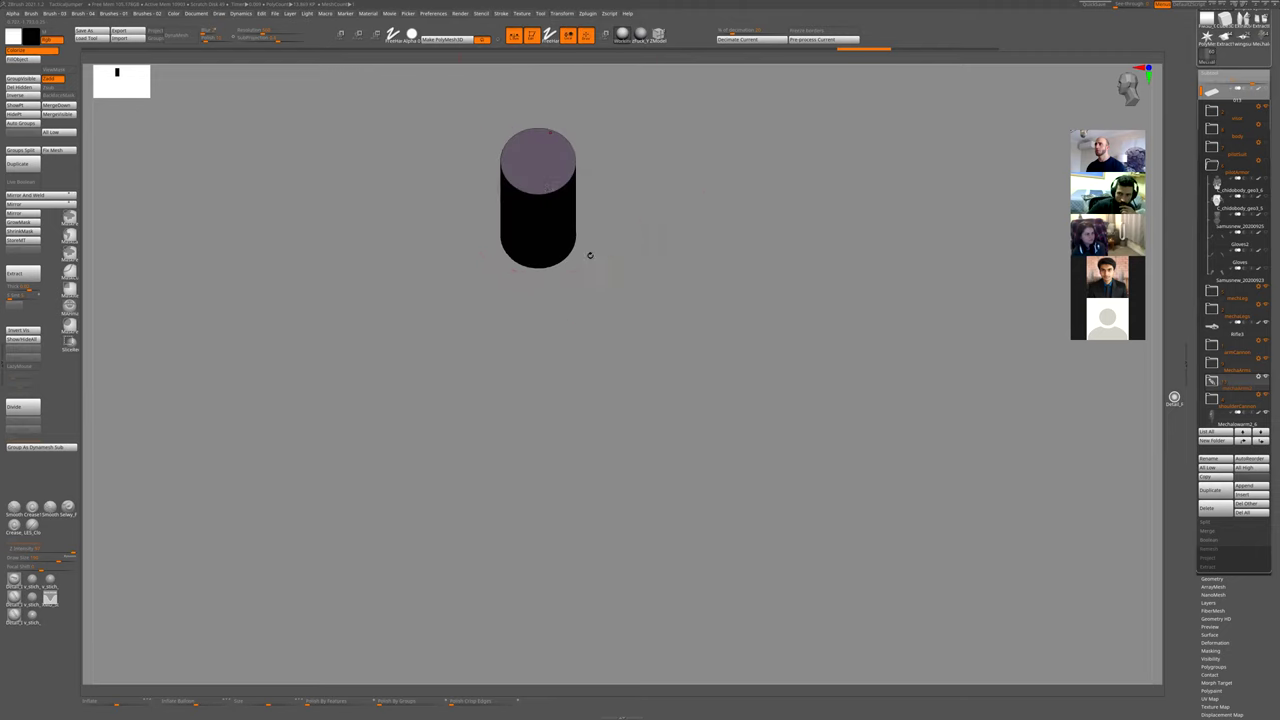
pyautogui.click(560, 14)
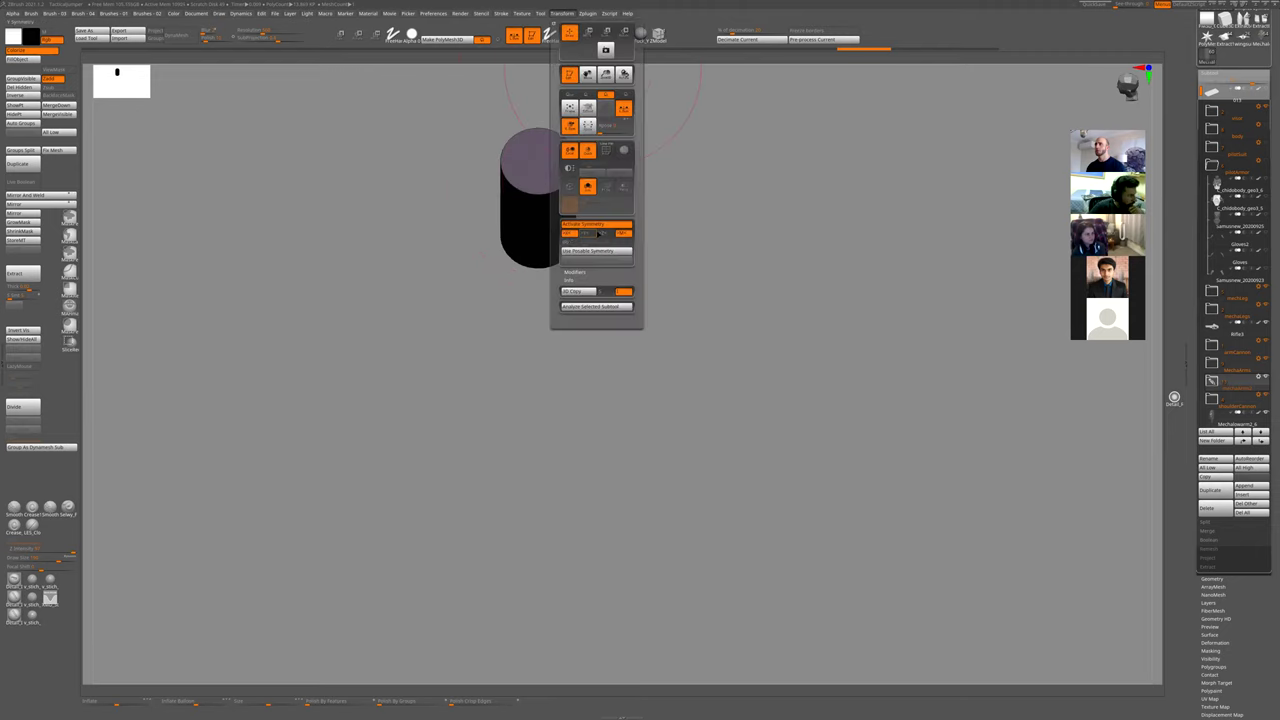
pyautogui.moveTo(612, 296); pyautogui.dragTo(589, 231)
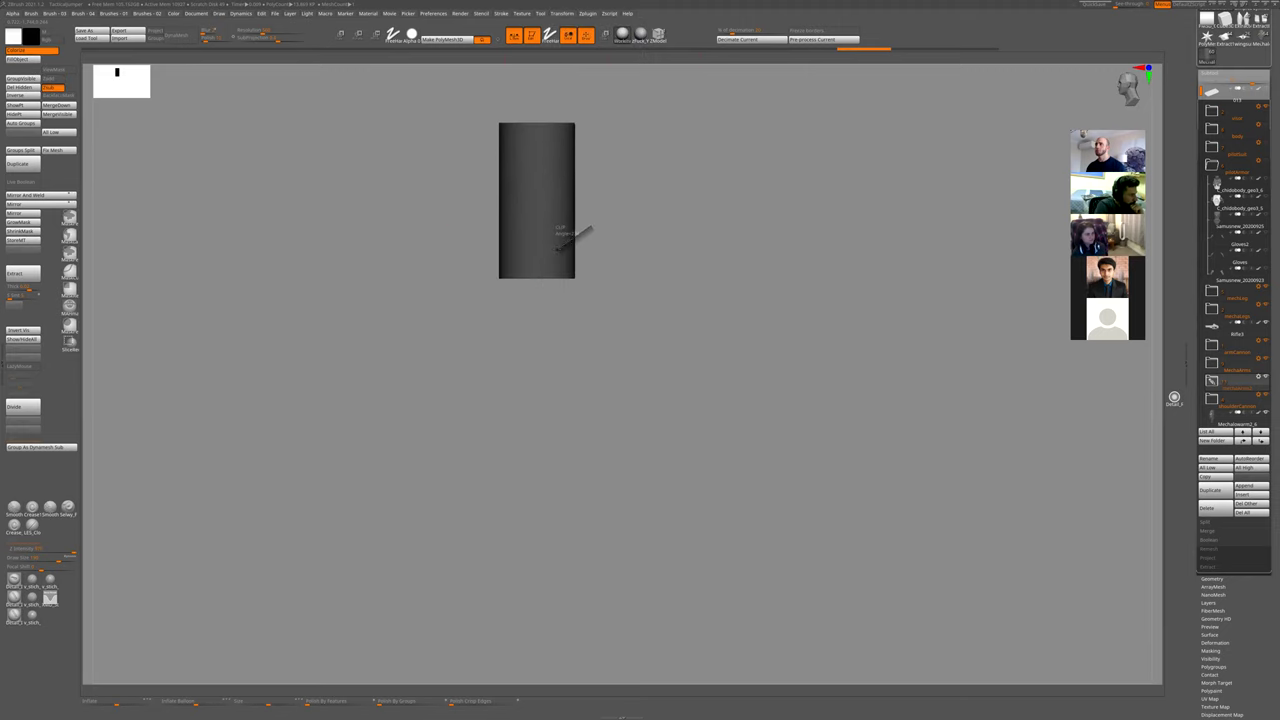
# - Clip the cylinder's lower end on both sides into a narrower neck with tapered shoulders, and lengthen the neck downward
pyautogui.keyDown('ctrl'); pyautogui.keyDown('shift'); pyautogui.moveTo(557, 299); pyautogui.dragTo(557, 299); pyautogui.keyUp('shift'); pyautogui.keyUp('ctrl')
pyautogui.hotkey('alt', 's')
pyautogui.hotkey('alt', 's')
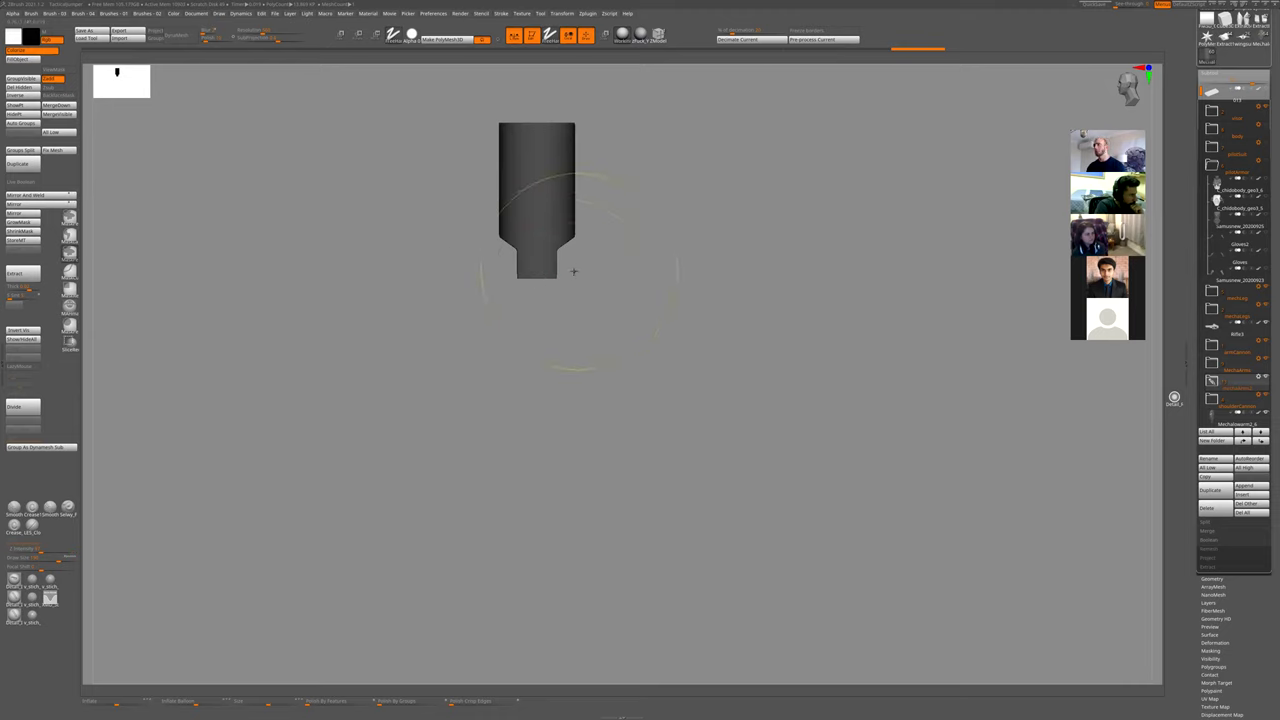
pyautogui.moveTo(579, 271)
pyautogui.keyDown('ctrl'); pyautogui.mouseDown()
pyautogui.moveTo(492, 285)
pyautogui.moveTo(606, 316)
pyautogui.mouseUp(); pyautogui.keyUp('ctrl')
pyautogui.keyDown('ctrl'); pyautogui.click(509, 306); pyautogui.keyUp('ctrl')
pyautogui.hotkey('ctrl', 'z')
pyautogui.hotkey('ctrl', 'z')
pyautogui.hotkey('ctrl', 'z')
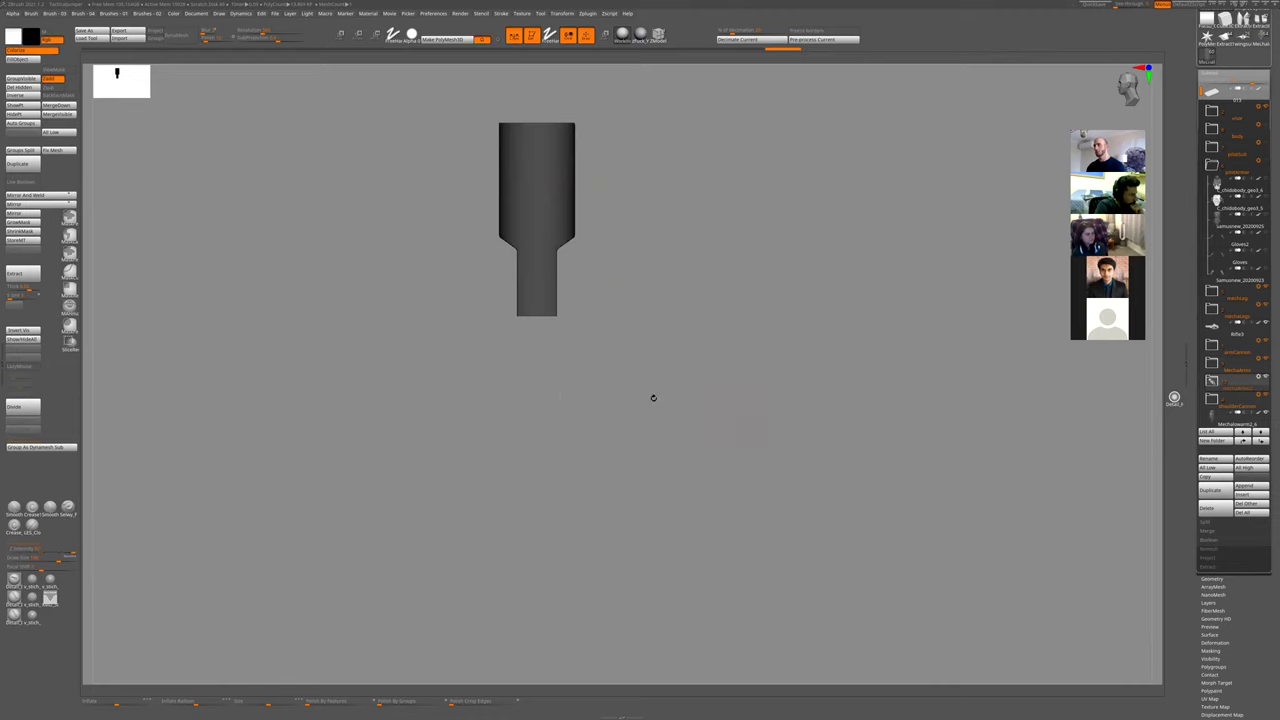
# - Form a round hinge end on the neck with a circle centred near its lower end, undoing the trial cuts
pyautogui.press('b')
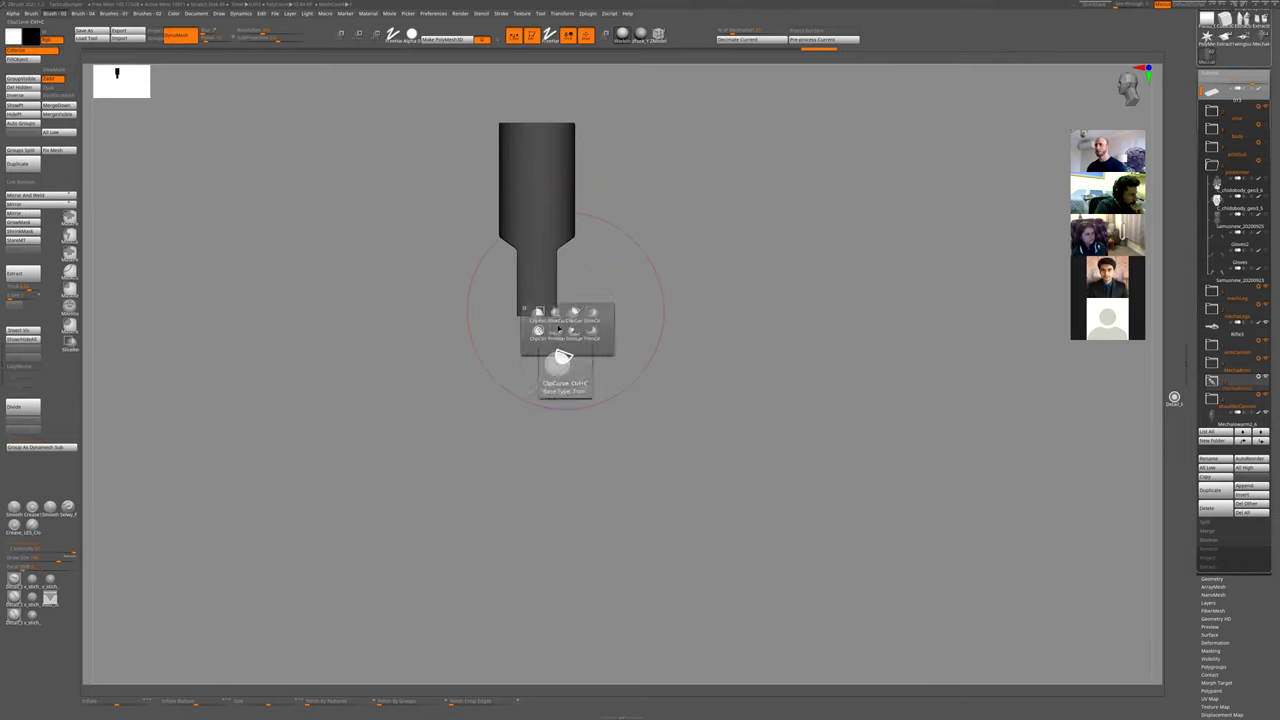
pyautogui.keyDown('ctrl'); pyautogui.keyDown('shift'); pyautogui.moveTo(536, 305); pyautogui.dragTo(595, 318); pyautogui.keyUp('shift'); pyautogui.keyUp('ctrl')
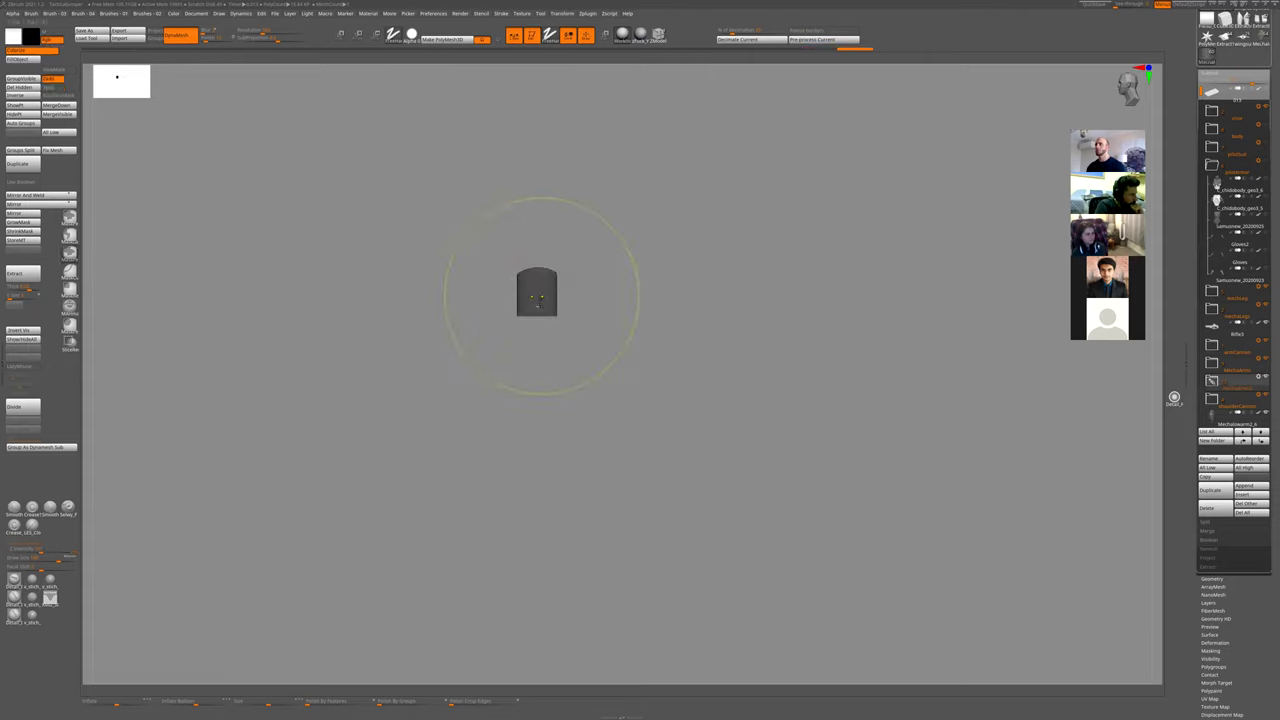
pyautogui.keyDown('ctrl'); pyautogui.keyDown('shift'); pyautogui.click(594, 312); pyautogui.keyUp('shift'); pyautogui.keyUp('ctrl')
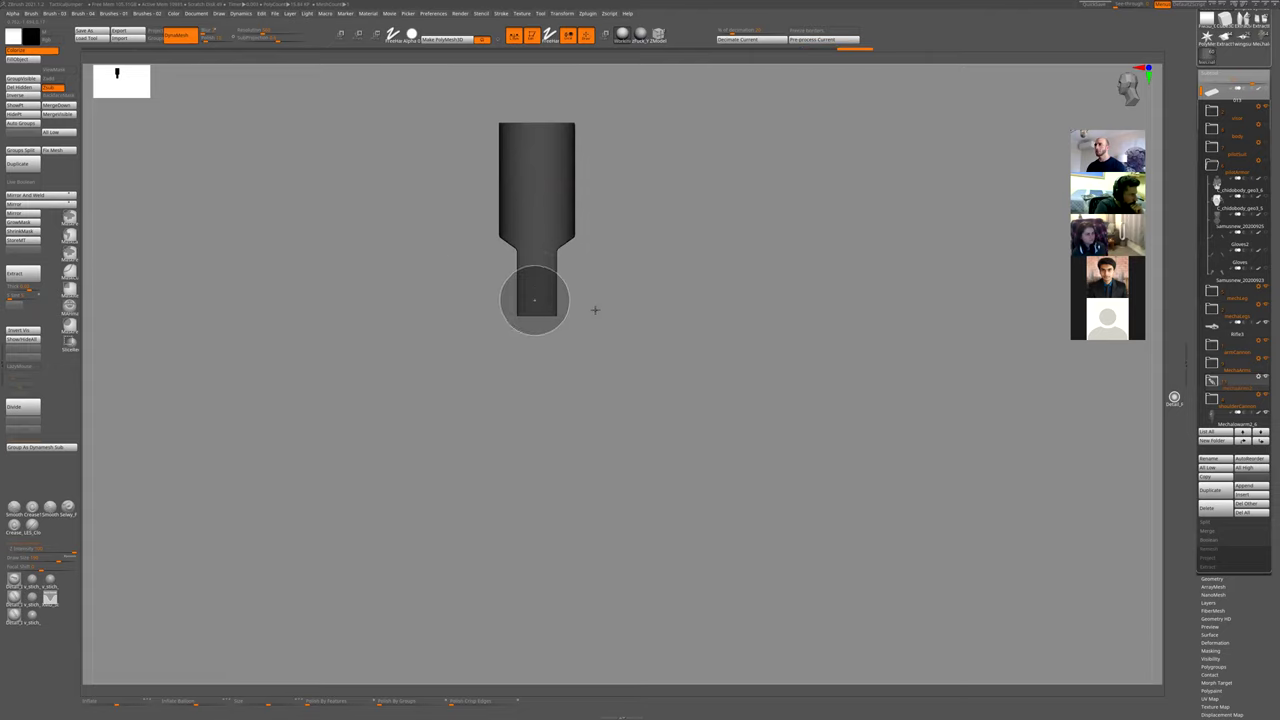
pyautogui.keyDown('ctrl'); pyautogui.keyDown('shift'); pyautogui.moveTo(595, 310); pyautogui.dragTo(596, 310); pyautogui.keyUp('shift'); pyautogui.keyUp('ctrl')
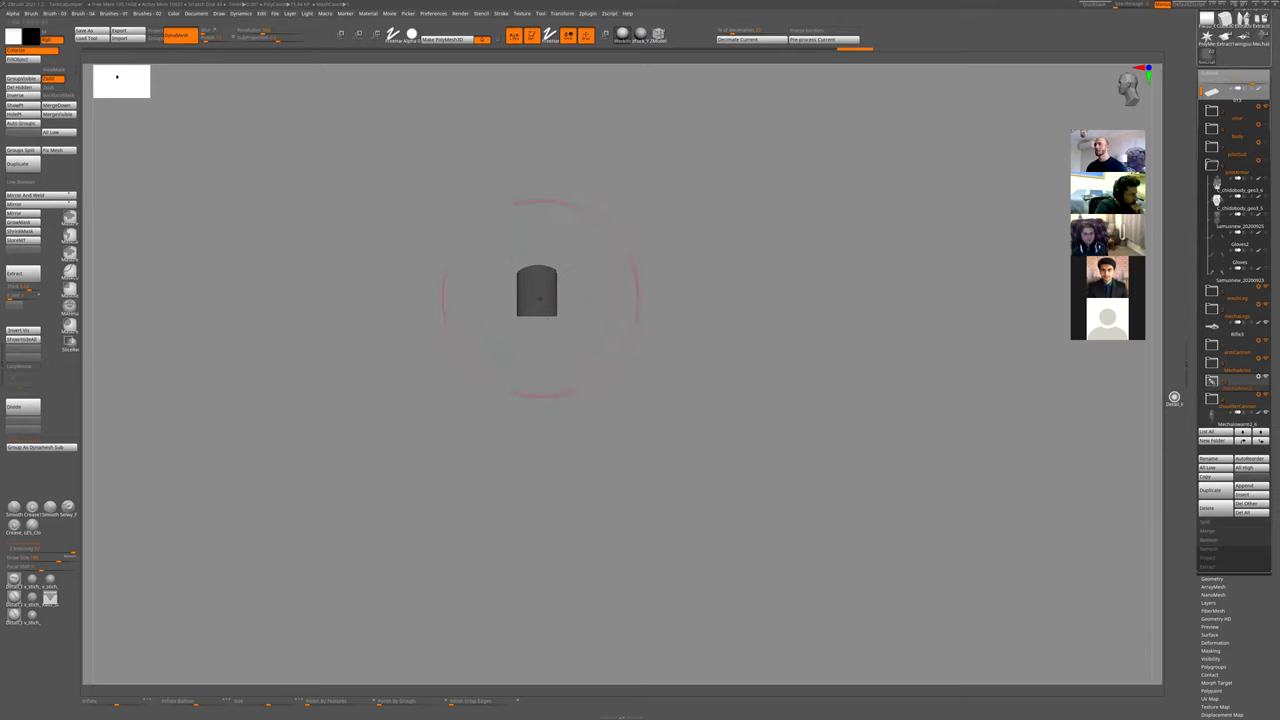
pyautogui.hotkey('ctrl', 'shift', 'z')
pyautogui.moveTo(537, 300); pyautogui.dragTo(597, 308)
pyautogui.press('ctrl')
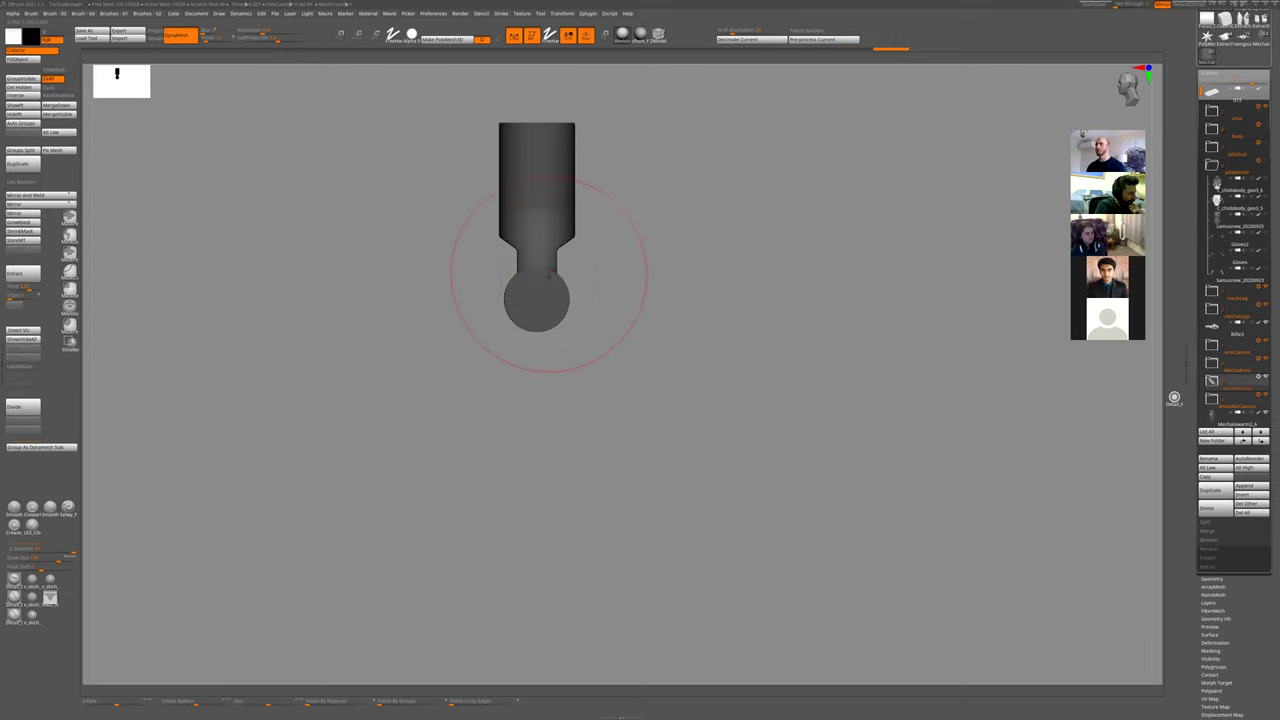
# - Compare the isolated hinge piece with the full mech, and examine the wrist from the side and front
pyautogui.hotkey('shift', 's')
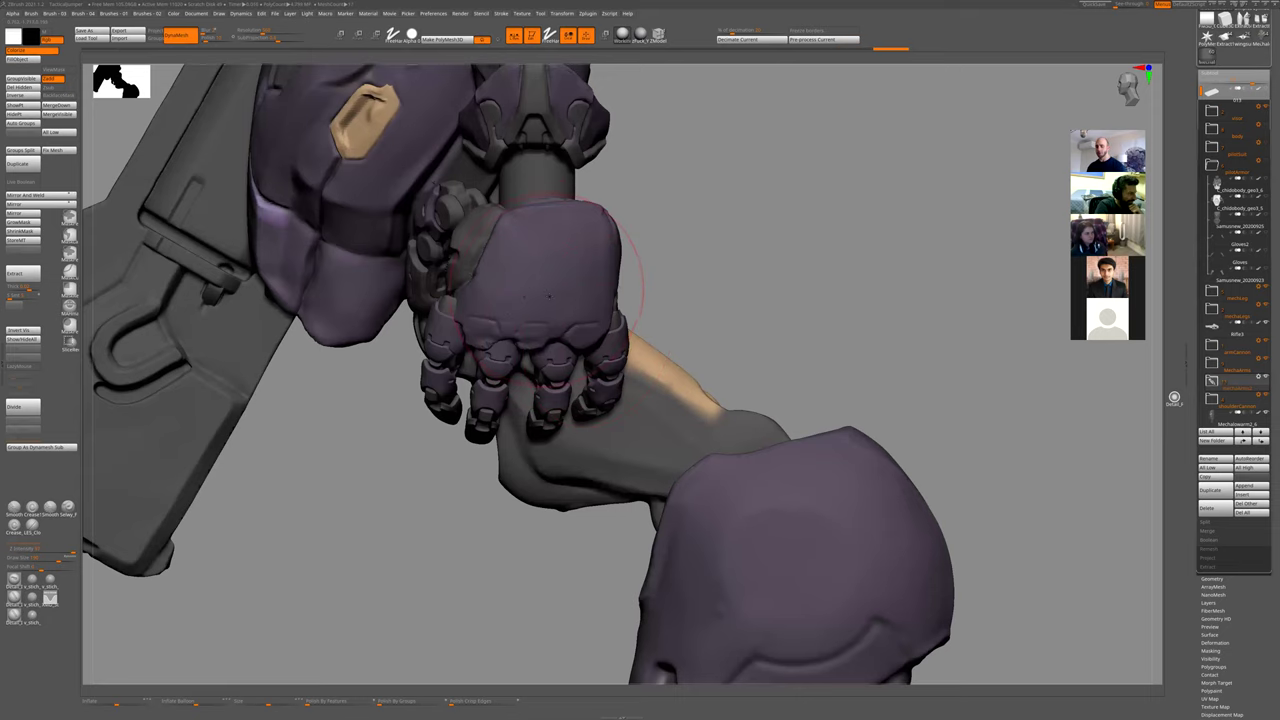
pyautogui.keyDown('ctrl'); pyautogui.keyDown('shift'); pyautogui.click(548, 296); pyautogui.keyUp('shift'); pyautogui.keyUp('ctrl')
pyautogui.keyDown('alt'); pyautogui.moveTo(577, 318); pyautogui.dragTo(583, 217, button='right'); pyautogui.keyUp('alt')
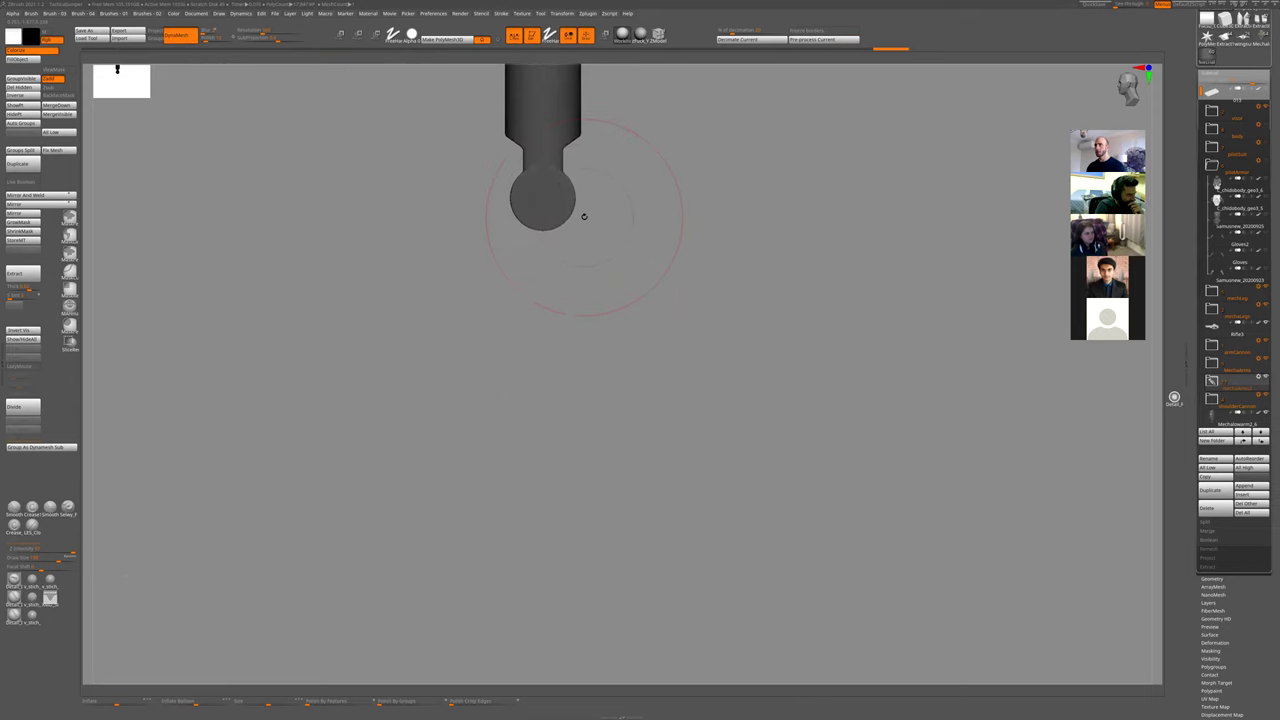
pyautogui.keyDown('alt'); pyautogui.moveTo(689, 214); pyautogui.dragTo(610, 418, button='right'); pyautogui.keyUp('alt')
pyautogui.hotkey('shift', 's')
pyautogui.keyDown('ctrl'); pyautogui.keyDown('shift'); pyautogui.click(714, 311); pyautogui.keyUp('shift'); pyautogui.keyUp('ctrl')
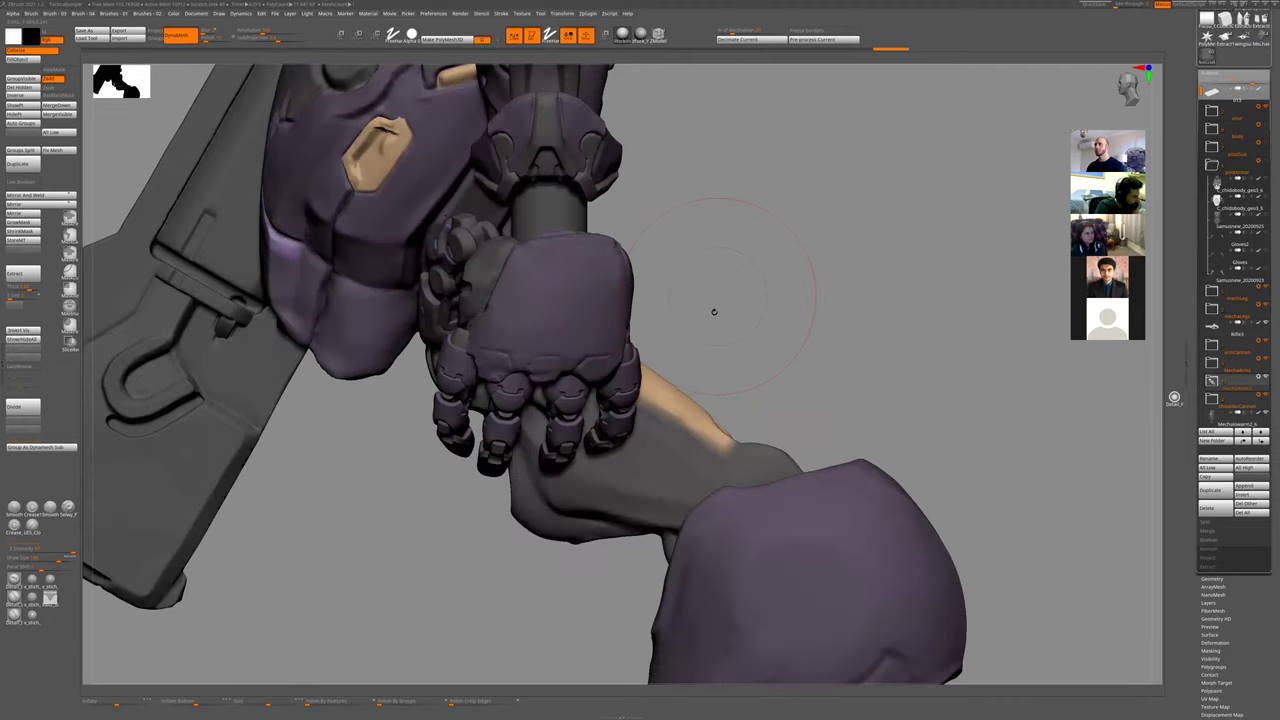
pyautogui.moveTo(693, 368); pyautogui.dragTo(667, 222, button='right')
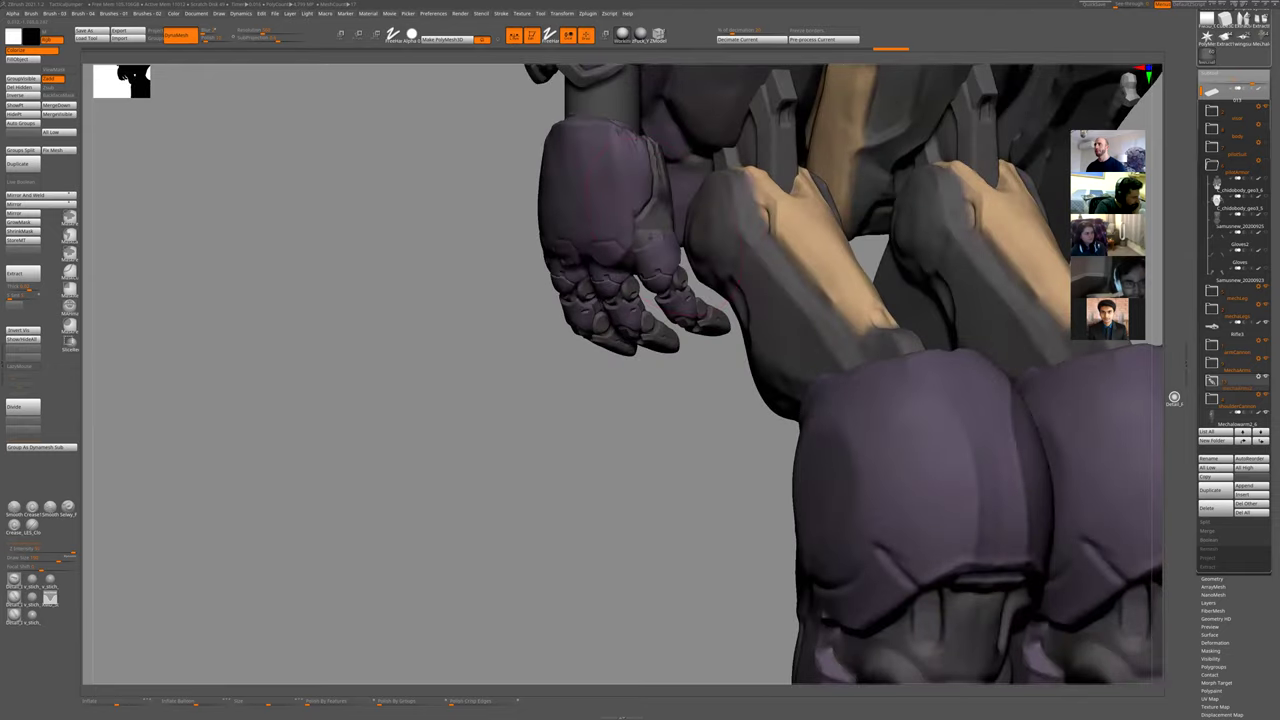
pyautogui.moveTo(433, 220)
pyautogui.mouseDown(button='right')
pyautogui.moveTo(419, 341)
pyautogui.moveTo(326, 588)
pyautogui.moveTo(330, 620)
pyautogui.mouseUp(button='right')
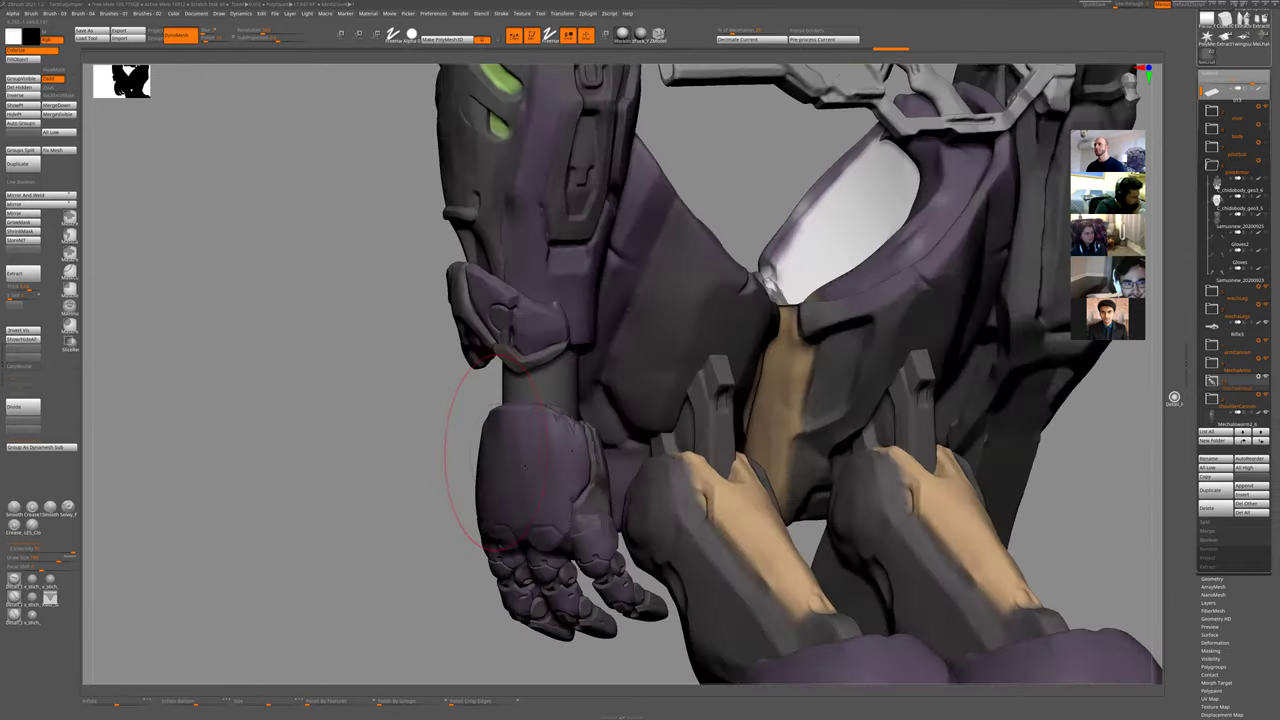
# - Select the wrist hinge piece and move it up into the forearm cuff so its neck sits in the wrist gap
pyautogui.keyDown('ctrl'); pyautogui.keyDown('shift'); pyautogui.click(540, 395); pyautogui.keyUp('shift'); pyautogui.keyUp('ctrl')
pyautogui.keyDown('ctrl'); pyautogui.keyDown('shift'); pyautogui.click(555, 380); pyautogui.keyUp('shift'); pyautogui.keyUp('ctrl')
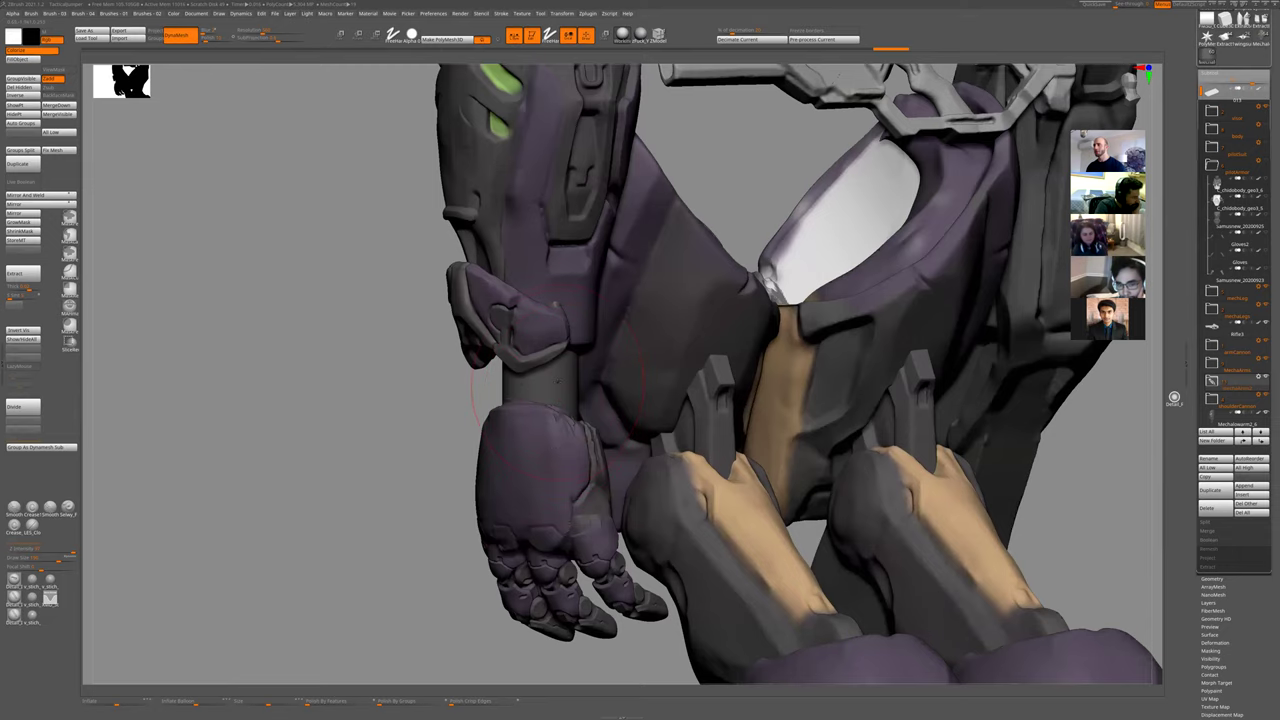
pyautogui.click(457, 397)
pyautogui.moveTo(455, 429); pyautogui.dragTo(659, 443)
pyautogui.press('w')
pyautogui.keyDown('alt'); pyautogui.moveTo(537, 488); pyautogui.dragTo(539, 388, button='right'); pyautogui.keyUp('alt')
# - Isolate the wrist hinge piece in side view and mask the cylinder and shoulders, leaving the round lower end unmasked
pyautogui.keyDown('ctrl'); pyautogui.keyDown('shift'); pyautogui.click(506, 390); pyautogui.keyUp('shift'); pyautogui.keyUp('ctrl')
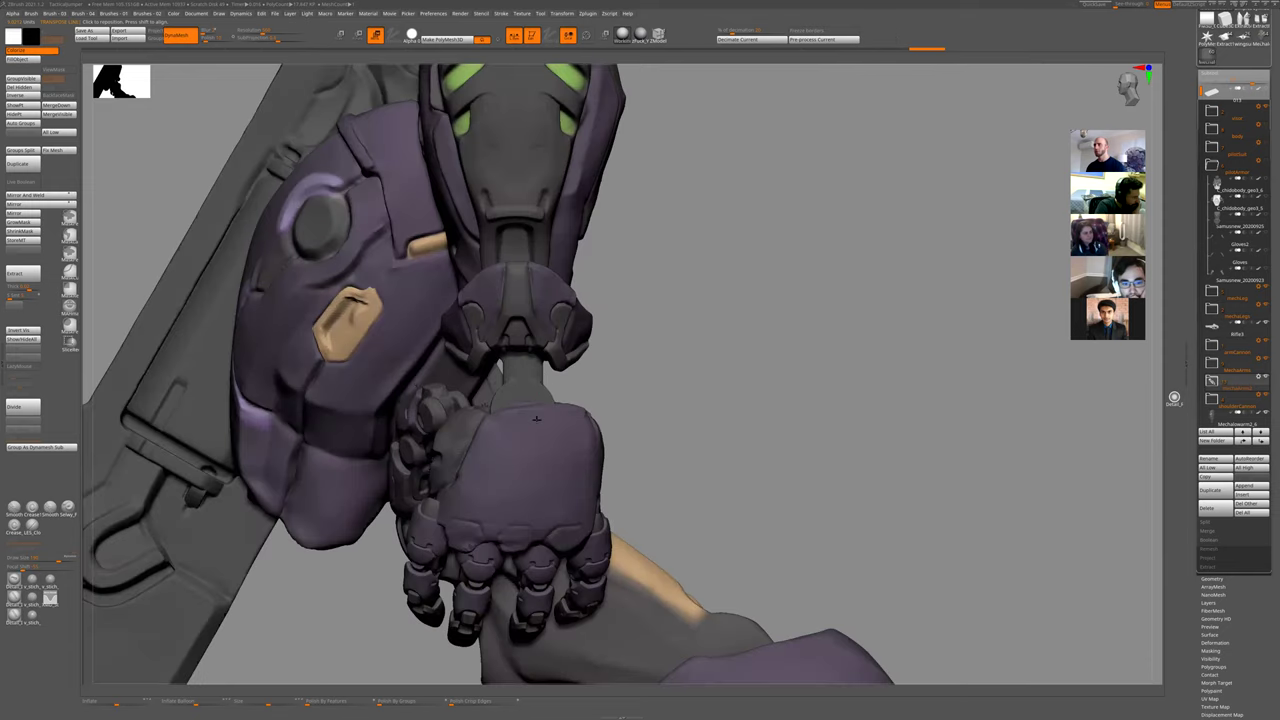
pyautogui.click(659, 412)
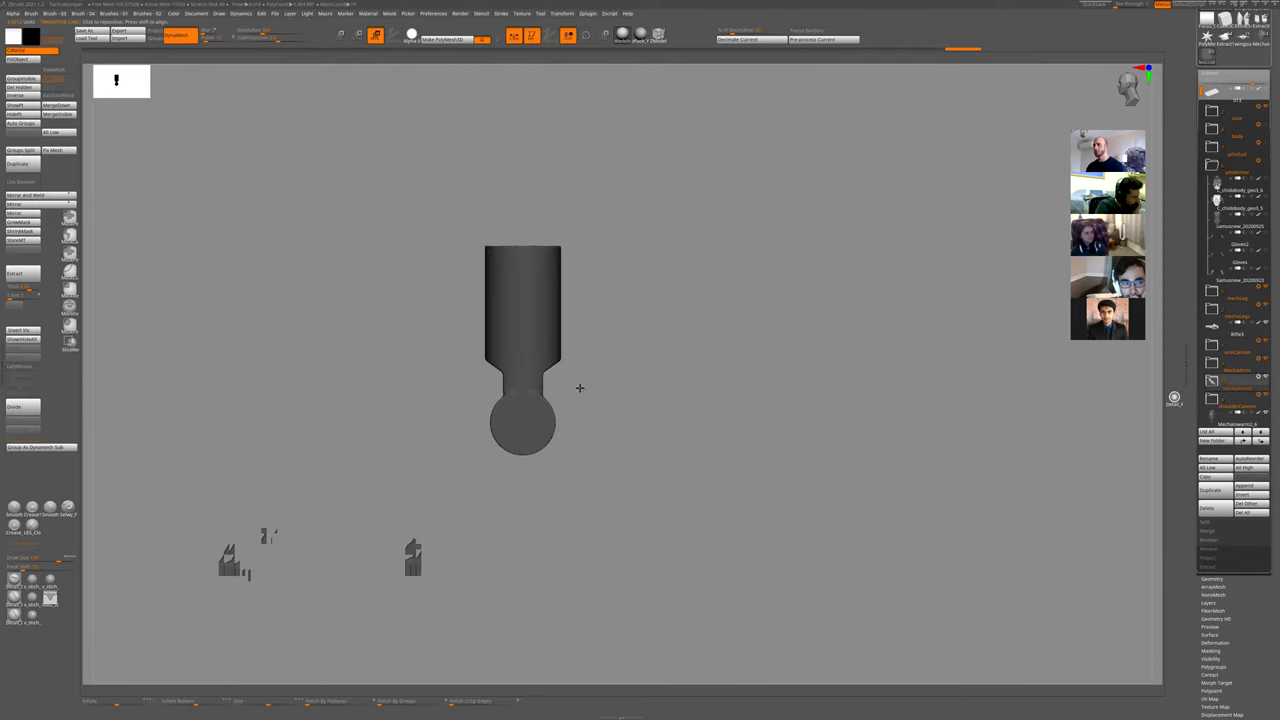
pyautogui.keyDown('ctrl'); pyautogui.moveTo(585, 383); pyautogui.dragTo(434, 502); pyautogui.keyUp('ctrl')
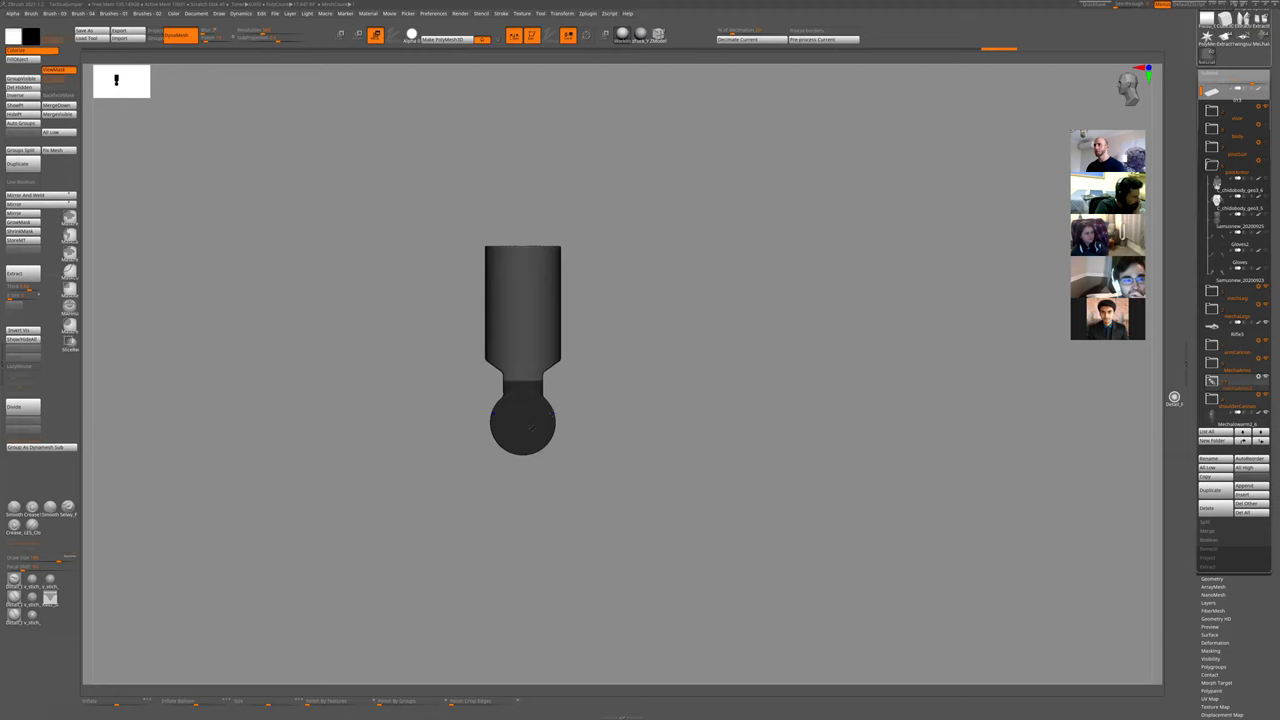
pyautogui.hotkey('ctrl', 'i')
pyautogui.keyDown('alt'); pyautogui.moveTo(536, 427); pyautogui.dragTo(527, 398, button='right'); pyautogui.keyUp('alt')
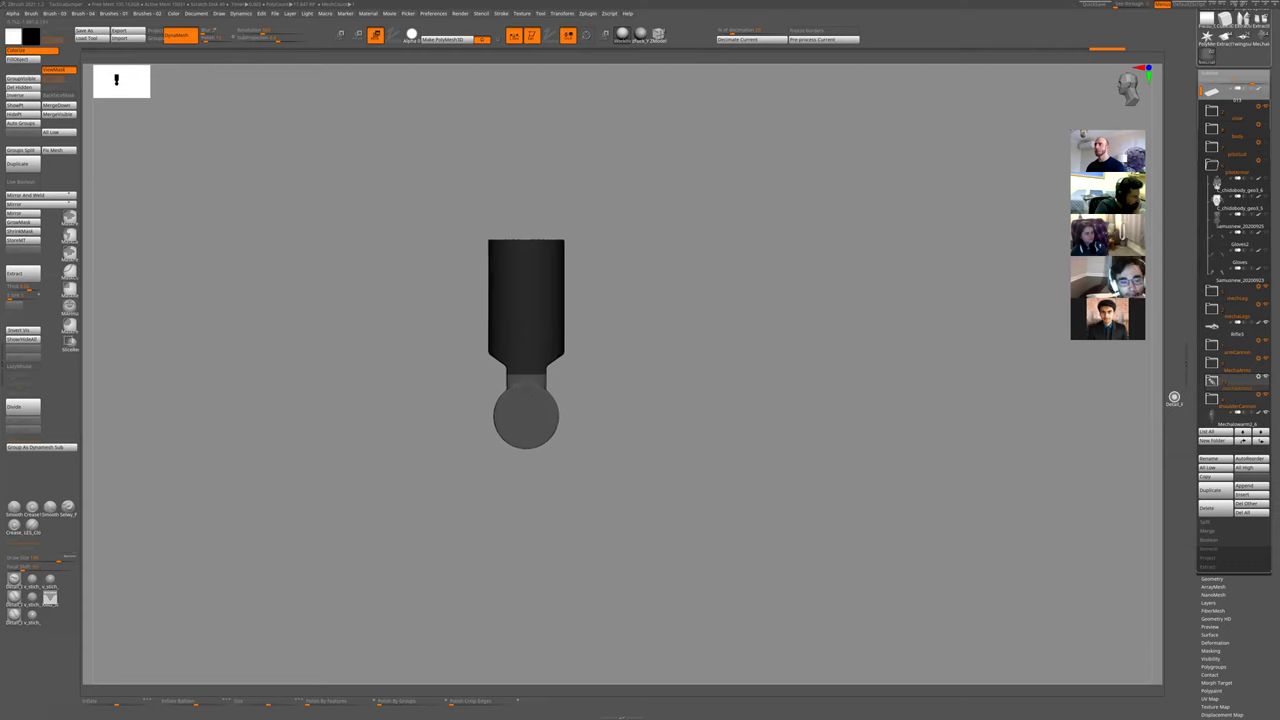
# - Move the round hinge end up close to the tapered shoulders to shorten the neck, and clear the mask
pyautogui.press('w')
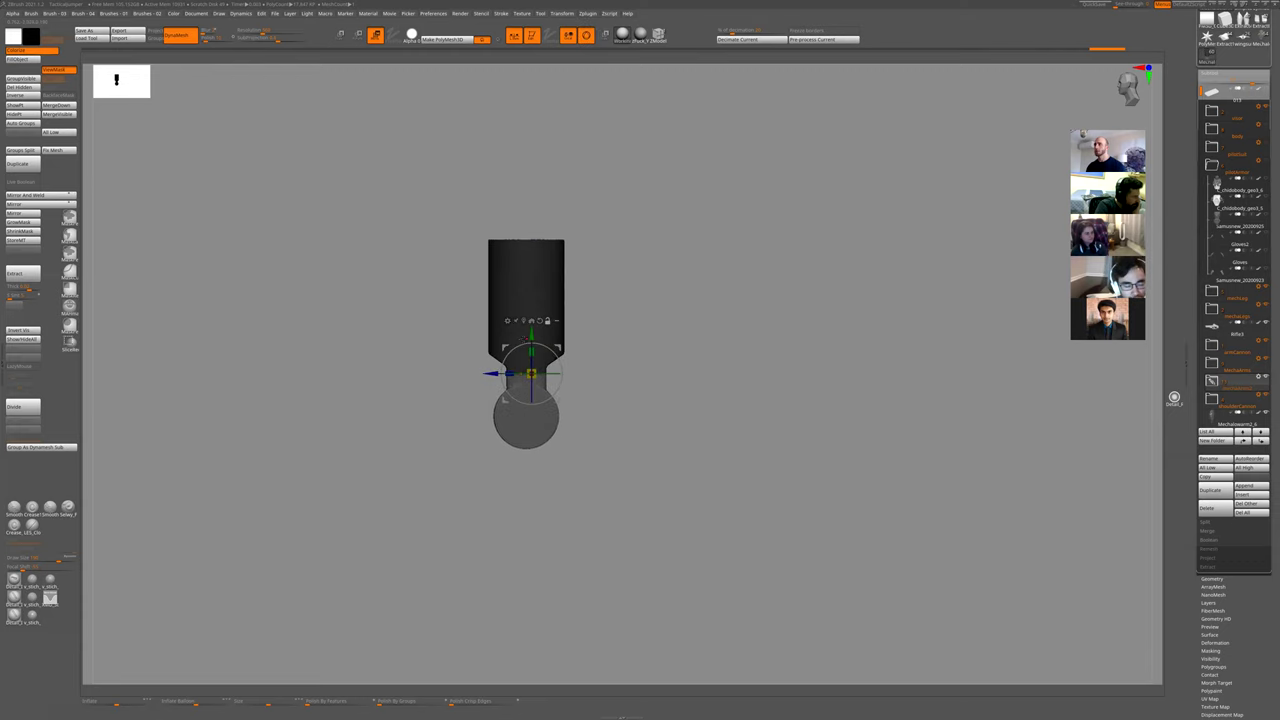
pyautogui.keyDown('alt'); pyautogui.moveTo(531, 336); pyautogui.dragTo(531, 313); pyautogui.keyUp('alt')
pyautogui.hotkey('shift', 's')
pyautogui.hotkey('shift', 's')
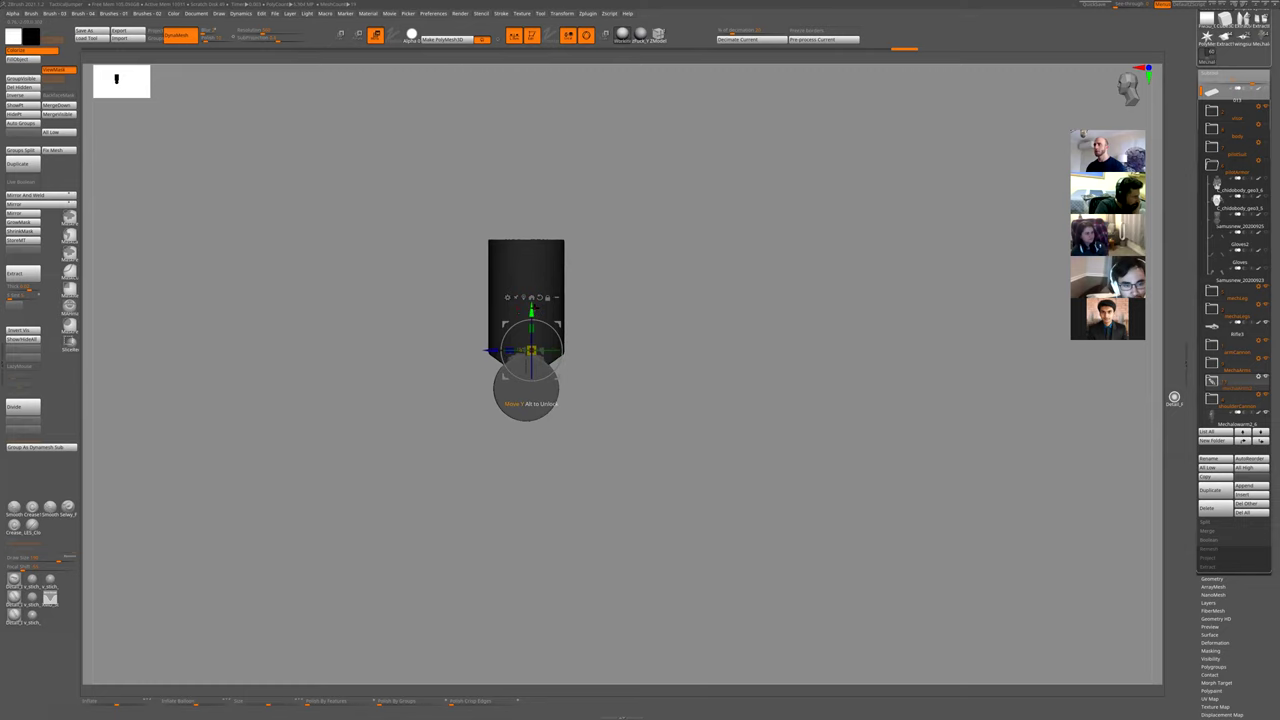
pyautogui.keyDown('ctrl'); pyautogui.moveTo(849, 349); pyautogui.dragTo(786, 394); pyautogui.keyUp('ctrl')
pyautogui.press('q')
pyautogui.keyDown('ctrl'); pyautogui.moveTo(714, 443); pyautogui.dragTo(668, 412); pyautogui.keyUp('ctrl')
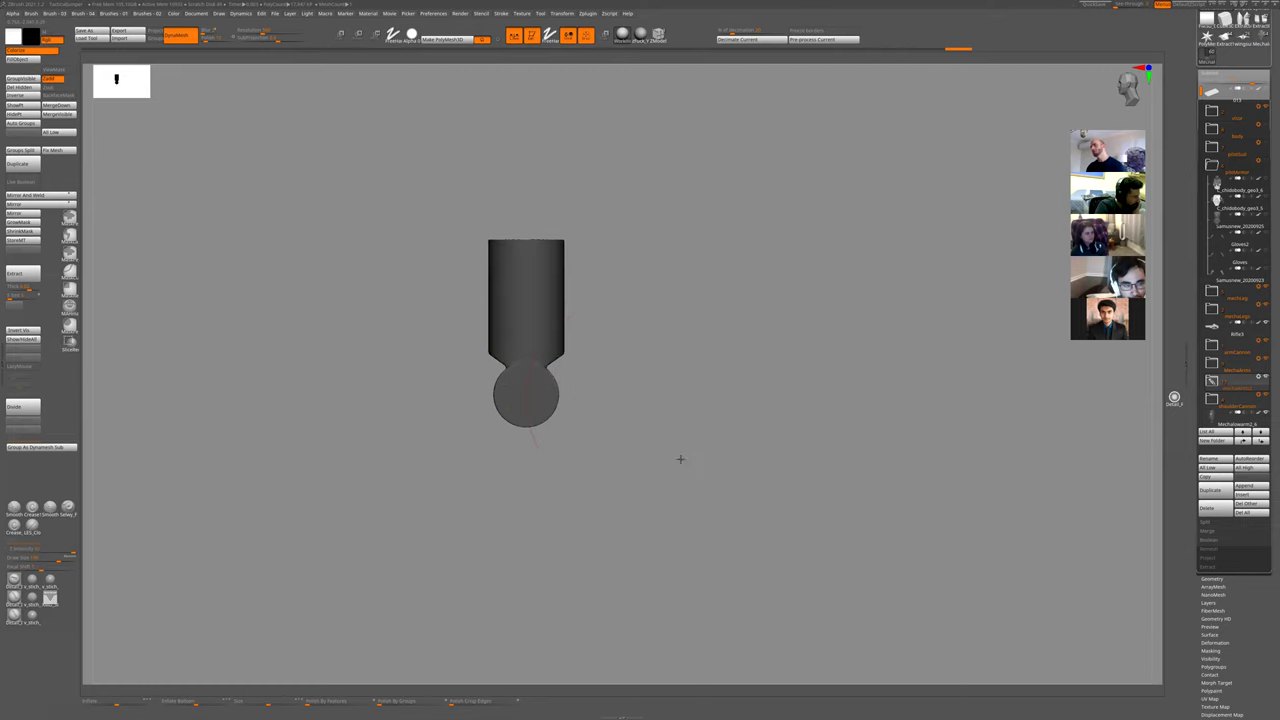
# - Try several angled clips to narrow the hinge end in front view, undoing each trial cut
pyautogui.moveTo(680, 457); pyautogui.dragTo(567, 397)
pyautogui.hotkey('shift', 's')
pyautogui.moveTo(433, 395)
pyautogui.mouseDown()
pyautogui.moveTo(363, 411)
pyautogui.moveTo(686, 440)
pyautogui.moveTo(606, 431)
pyautogui.moveTo(576, 351)
pyautogui.moveTo(551, 375)
pyautogui.mouseUp()
pyautogui.hotkey('shift', 's')
pyautogui.hotkey('ctrl', 'z')
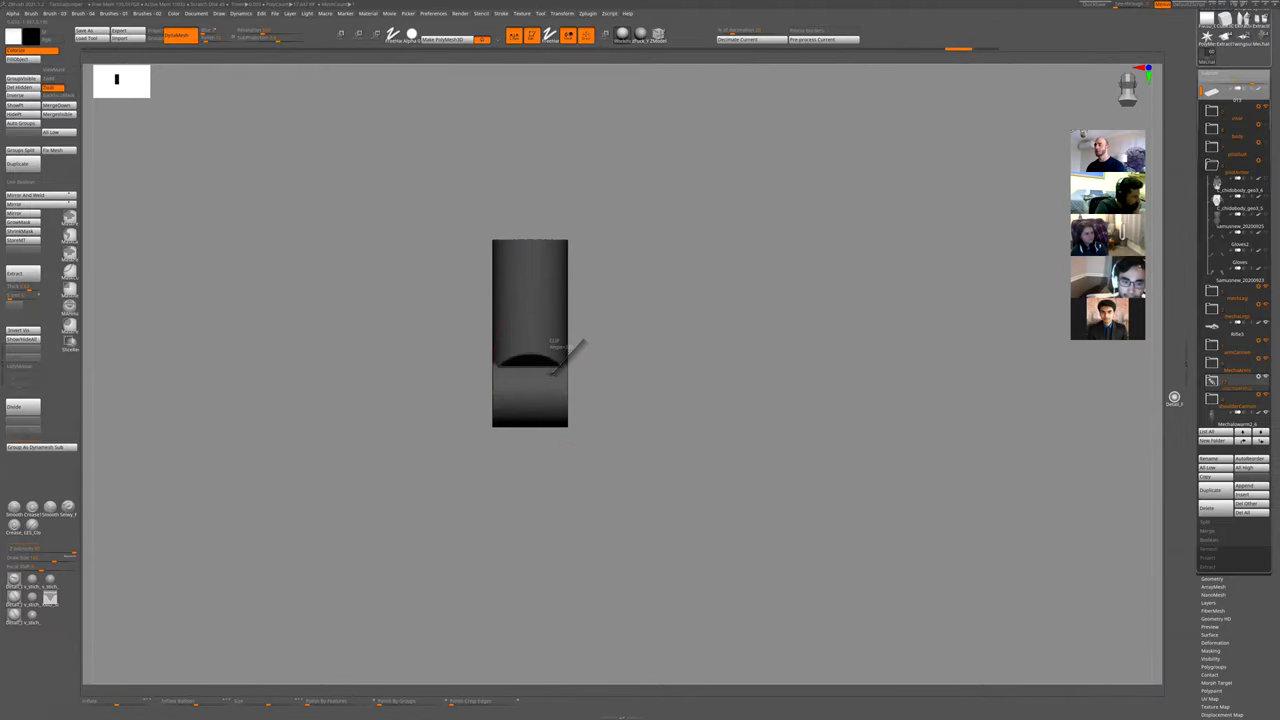
pyautogui.moveTo(551, 450)
pyautogui.keyDown('ctrl'); pyautogui.keyDown('shift'); pyautogui.mouseDown()
pyautogui.moveTo(634, 447)
pyautogui.moveTo(566, 445)
pyautogui.mouseUp(); pyautogui.keyUp('shift'); pyautogui.keyUp('ctrl')
pyautogui.hotkey('shift', 's')
pyautogui.hotkey('shift', 's')
pyautogui.hotkey('ctrl', 'z')
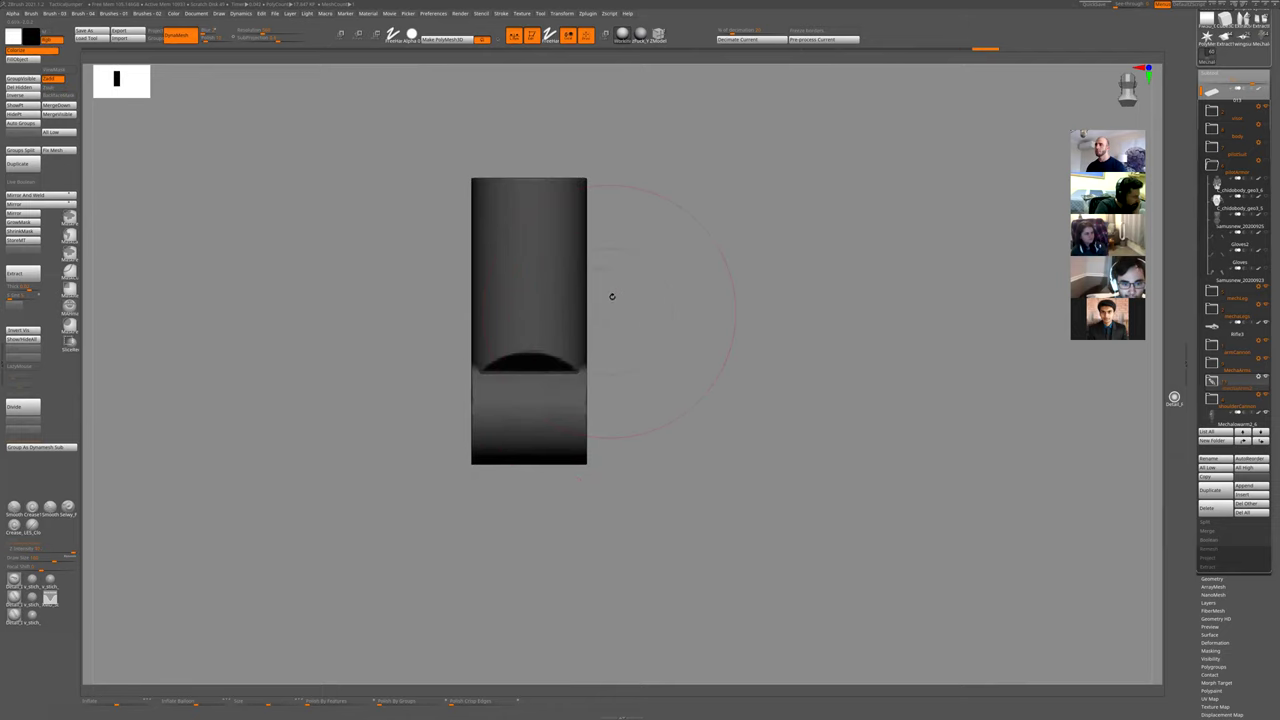
pyautogui.keyDown('ctrl'); pyautogui.keyDown('shift'); pyautogui.moveTo(614, 298); pyautogui.dragTo(579, 347); pyautogui.keyUp('shift'); pyautogui.keyUp('ctrl')
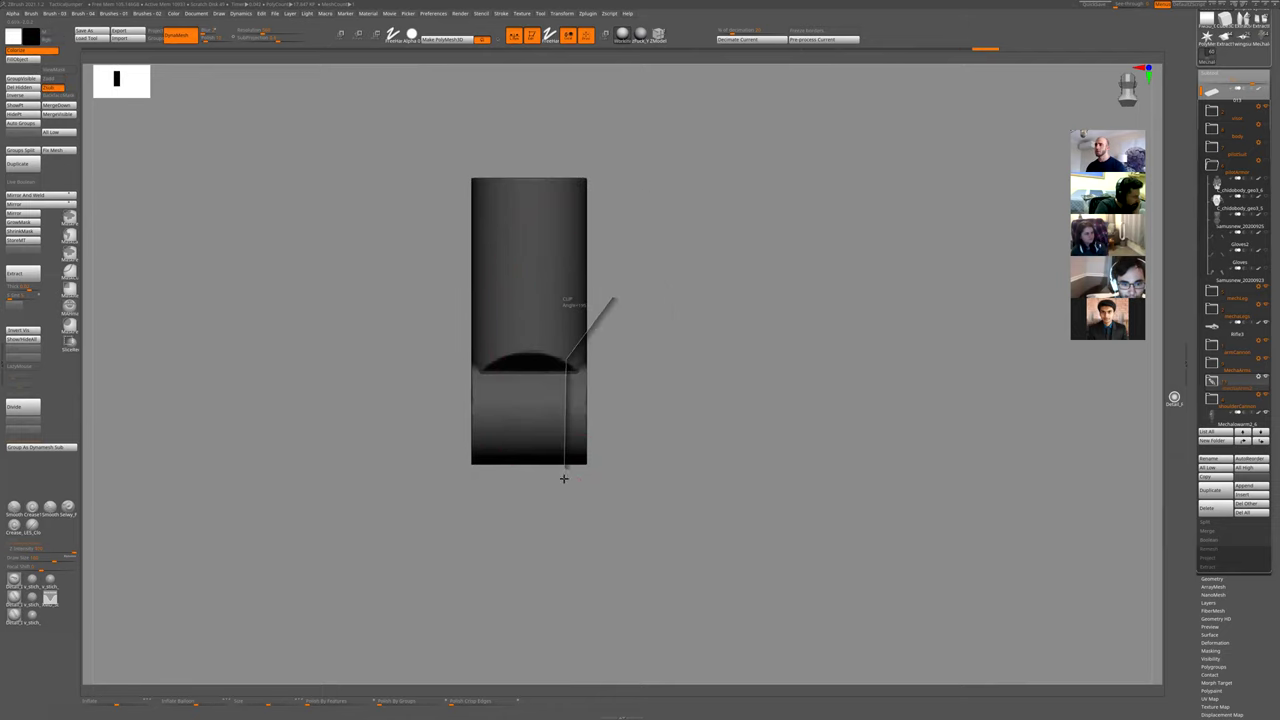
pyautogui.keyDown('ctrl'); pyautogui.keyDown('shift'); pyautogui.moveTo(564, 478); pyautogui.dragTo(568, 479); pyautogui.keyUp('shift'); pyautogui.keyUp('ctrl')
pyautogui.keyDown('alt'); pyautogui.moveTo(609, 534); pyautogui.dragTo(616, 450); pyautogui.keyUp('alt')
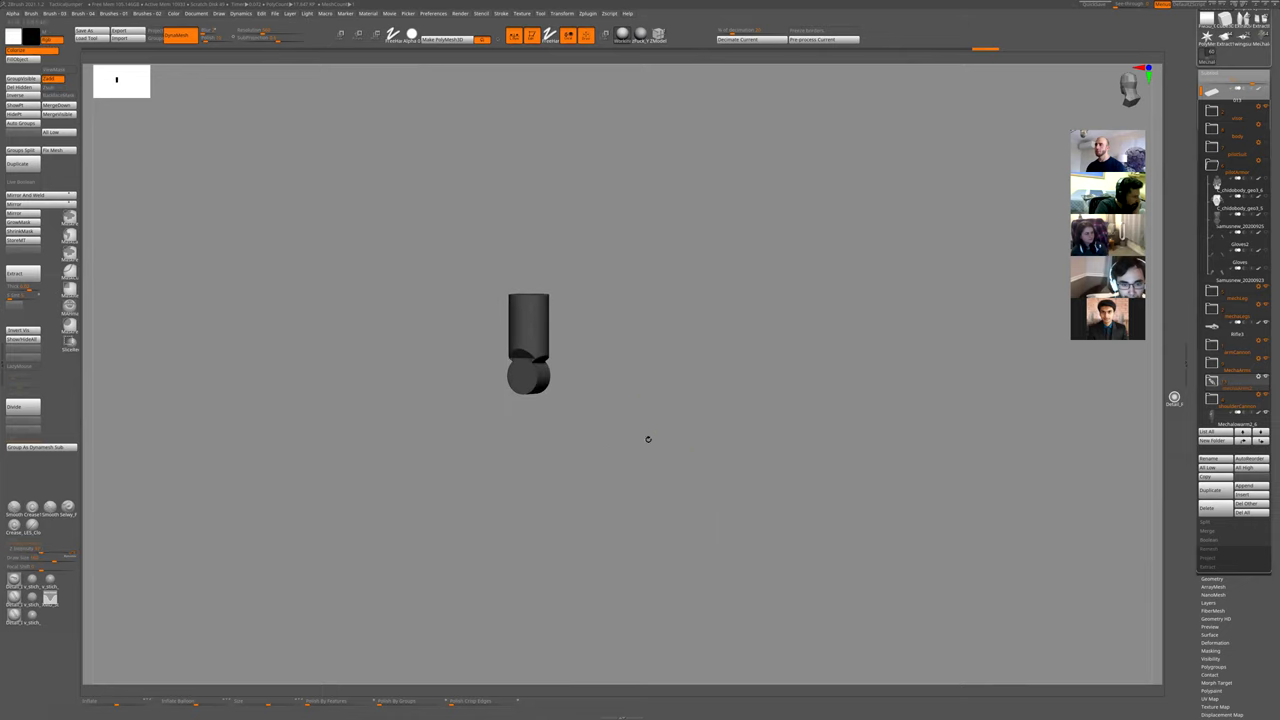
pyautogui.keyDown('alt'); pyautogui.moveTo(611, 356); pyautogui.dragTo(643, 408); pyautogui.keyUp('alt')
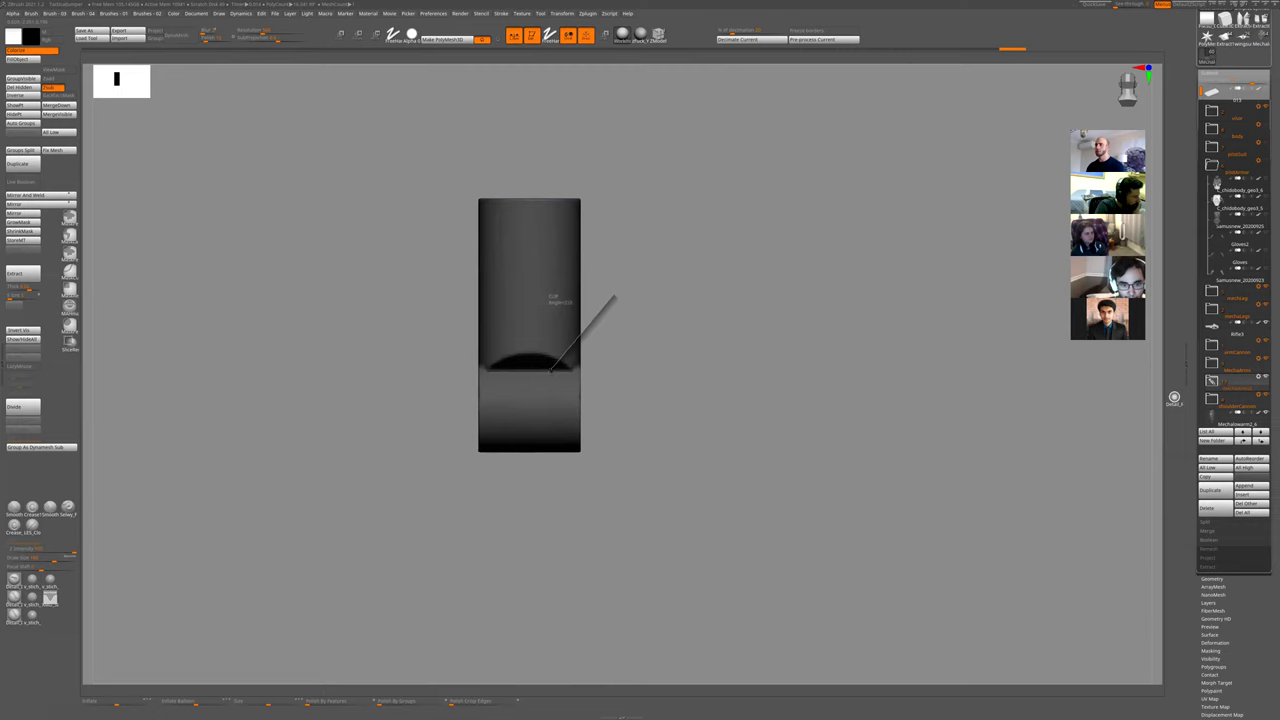
# - Clip the hinge end into a narrower disc with sloped shoulders in front view, and steepen the side shoulders
pyautogui.keyDown('ctrl'); pyautogui.keyDown('shift'); pyautogui.moveTo(552, 520); pyautogui.dragTo(760, 402); pyautogui.keyUp('shift'); pyautogui.keyUp('ctrl')
pyautogui.hotkey('shift', 's')
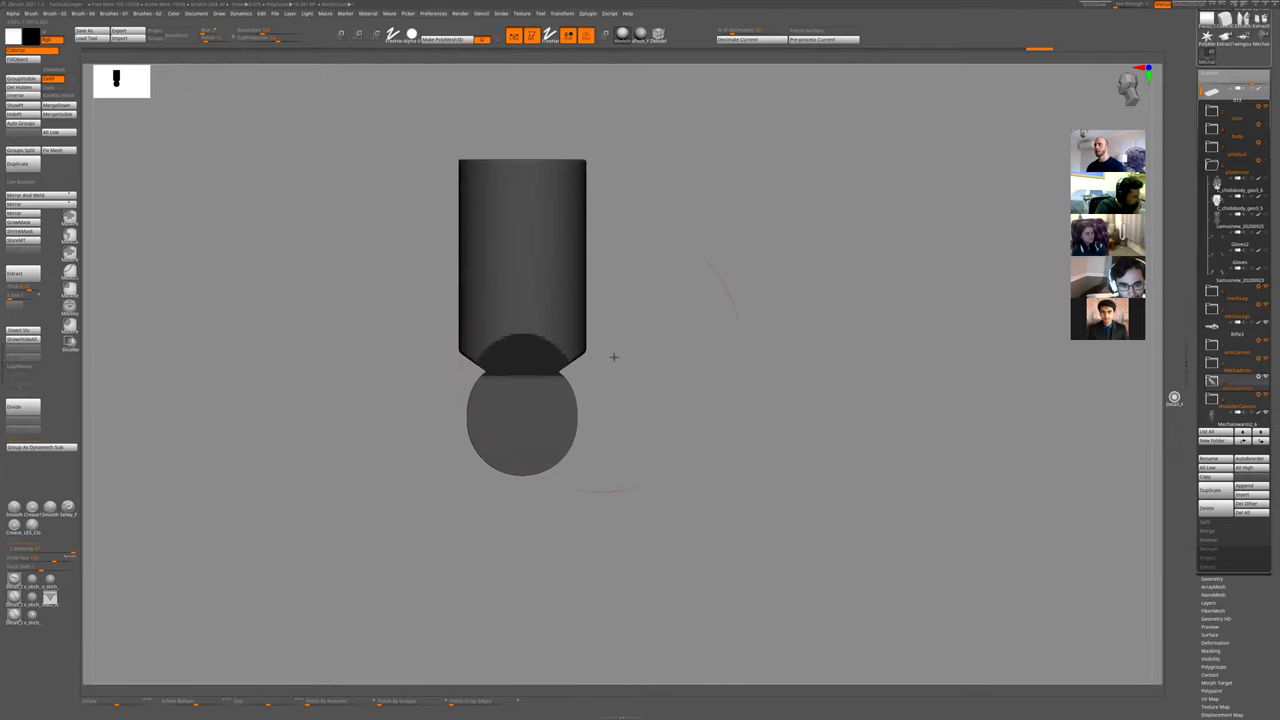
pyautogui.moveTo(614, 357)
pyautogui.mouseDown()
pyautogui.moveTo(517, 357)
pyautogui.moveTo(660, 374)
pyautogui.moveTo(631, 369)
pyautogui.mouseUp()
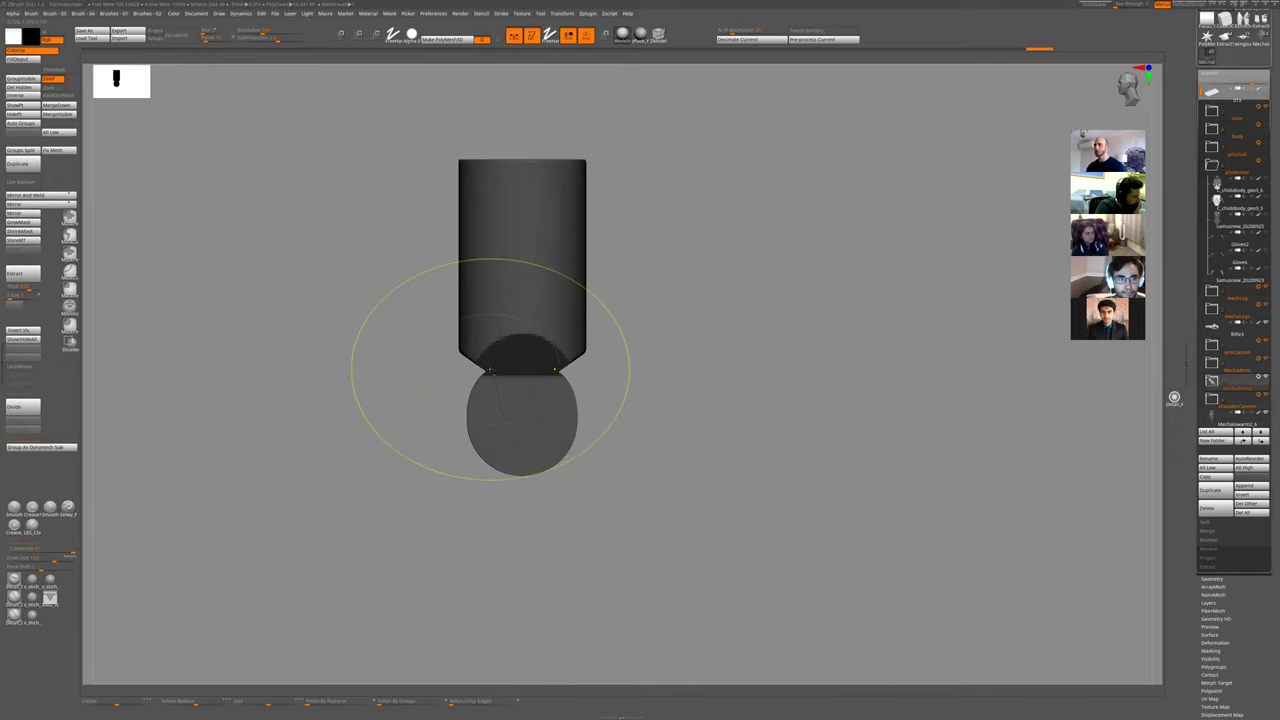
pyautogui.keyDown('ctrl'); pyautogui.keyDown('shift'); pyautogui.moveTo(457, 331); pyautogui.dragTo(497, 380); pyautogui.keyUp('shift'); pyautogui.keyUp('ctrl')
pyautogui.moveTo(677, 357); pyautogui.dragTo(467, 355)
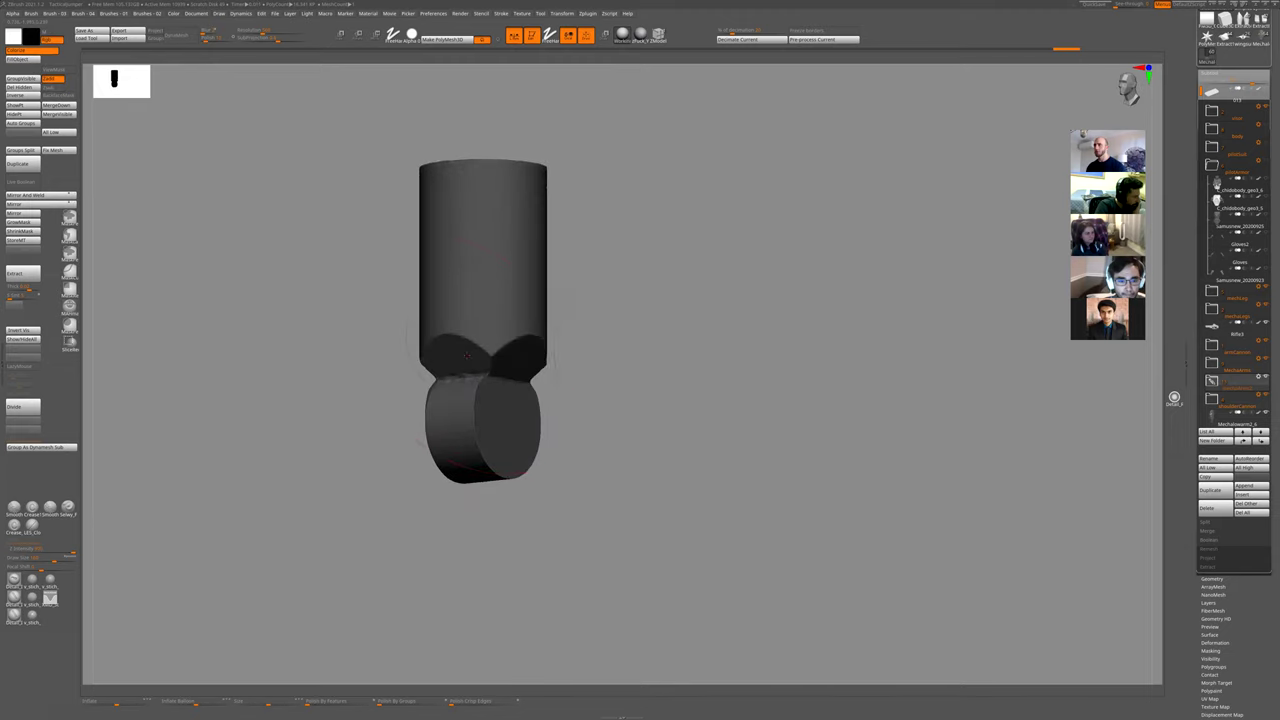
pyautogui.moveTo(578, 390); pyautogui.dragTo(612, 369)
pyautogui.moveTo(589, 433); pyautogui.dragTo(573, 356)
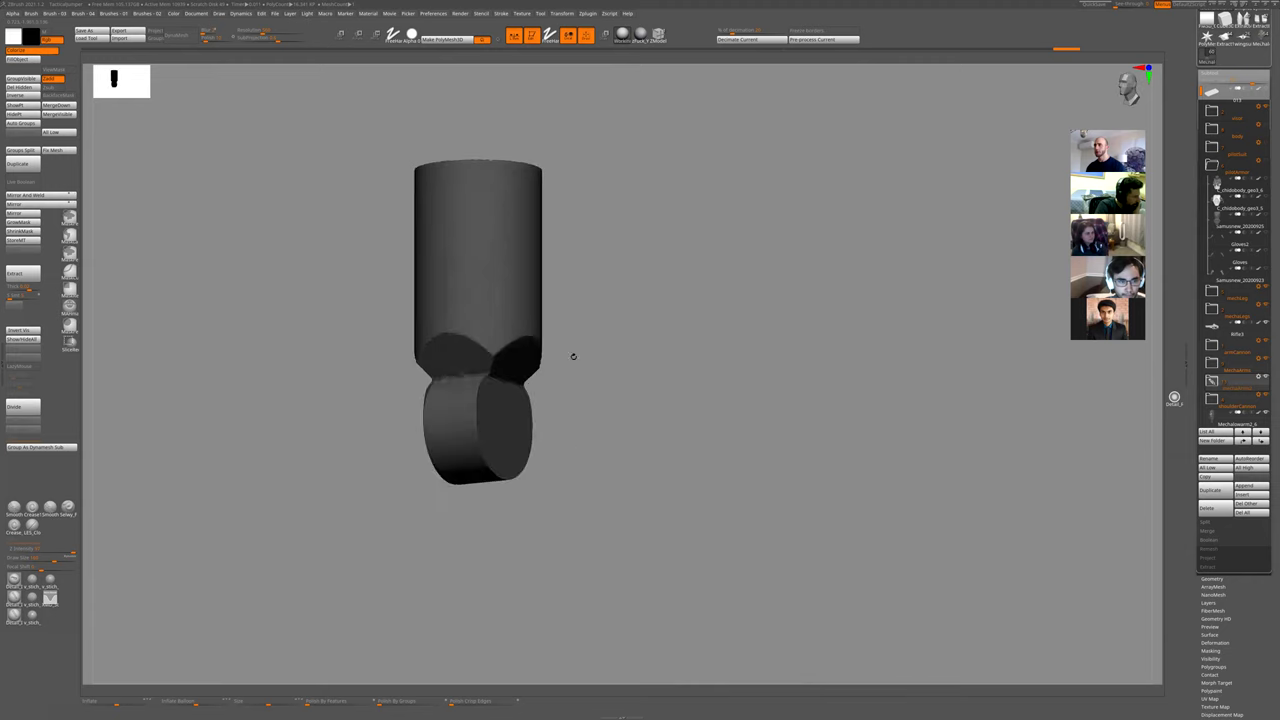
# - Compare the narrowed hinge with the full mech's forearm and hand from the side and front
pyautogui.hotkey('shift', 's')
pyautogui.moveTo(651, 420); pyautogui.dragTo(636, 394)
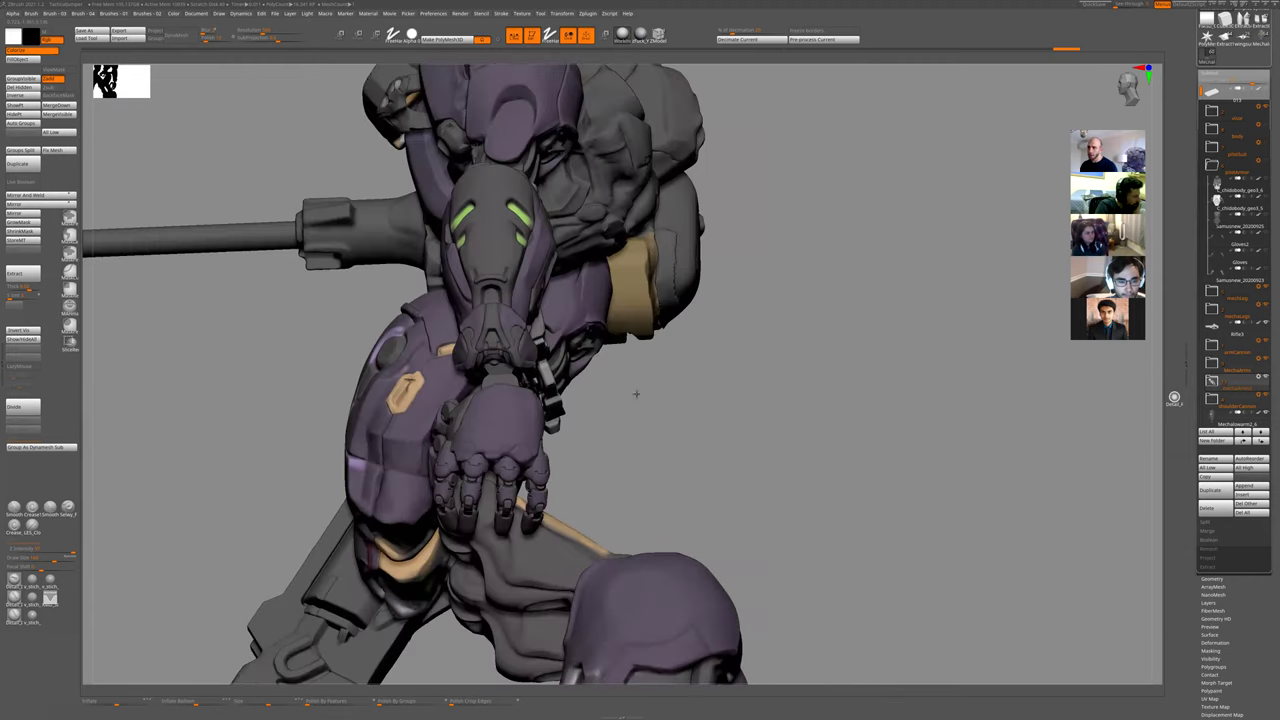
pyautogui.hotkey('ctrl', 'z')
pyautogui.hotkey('ctrl', 'z')
pyautogui.hotkey('ctrl', 'z')
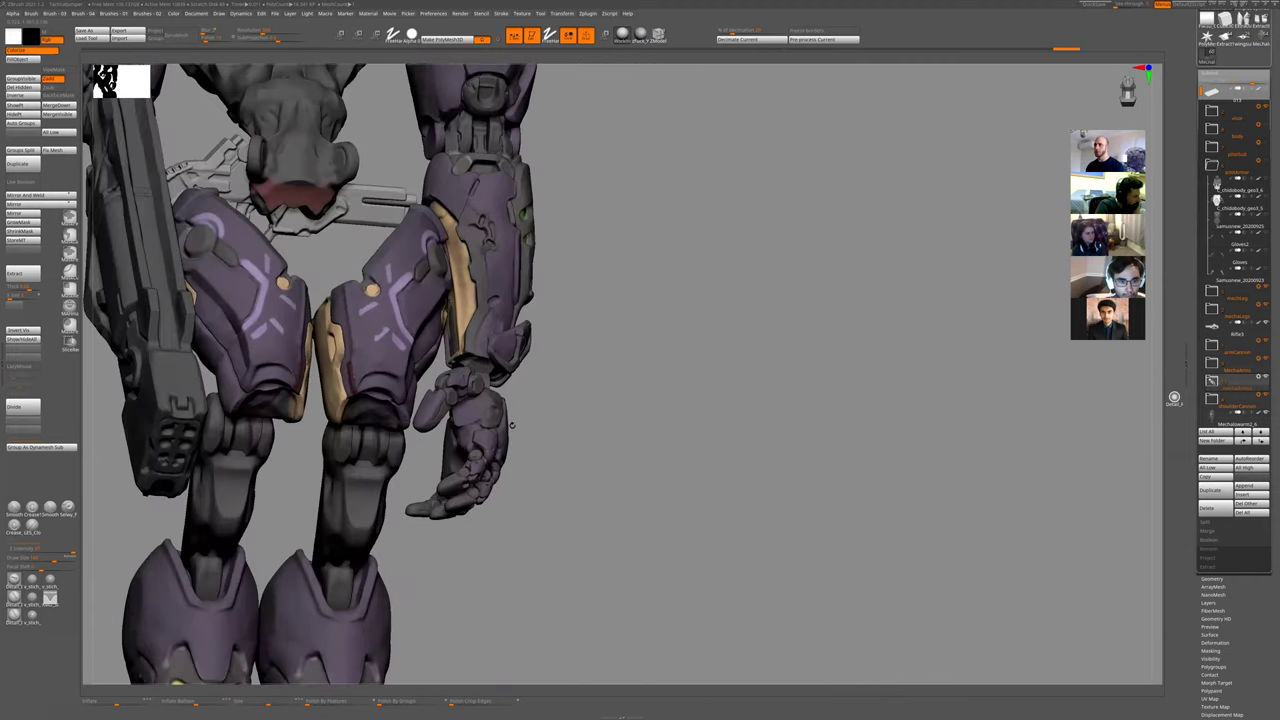
pyautogui.hotkey('ctrl', 'shift', 'z')
# - Paint a mask with a small brush over the curved shoulder facet above the disc's rim, undoing stray strokes
pyautogui.press('[')
pyautogui.press('[')
pyautogui.press('[')
pyautogui.press('[')
pyautogui.moveTo(556, 371); pyautogui.dragTo(483, 350)
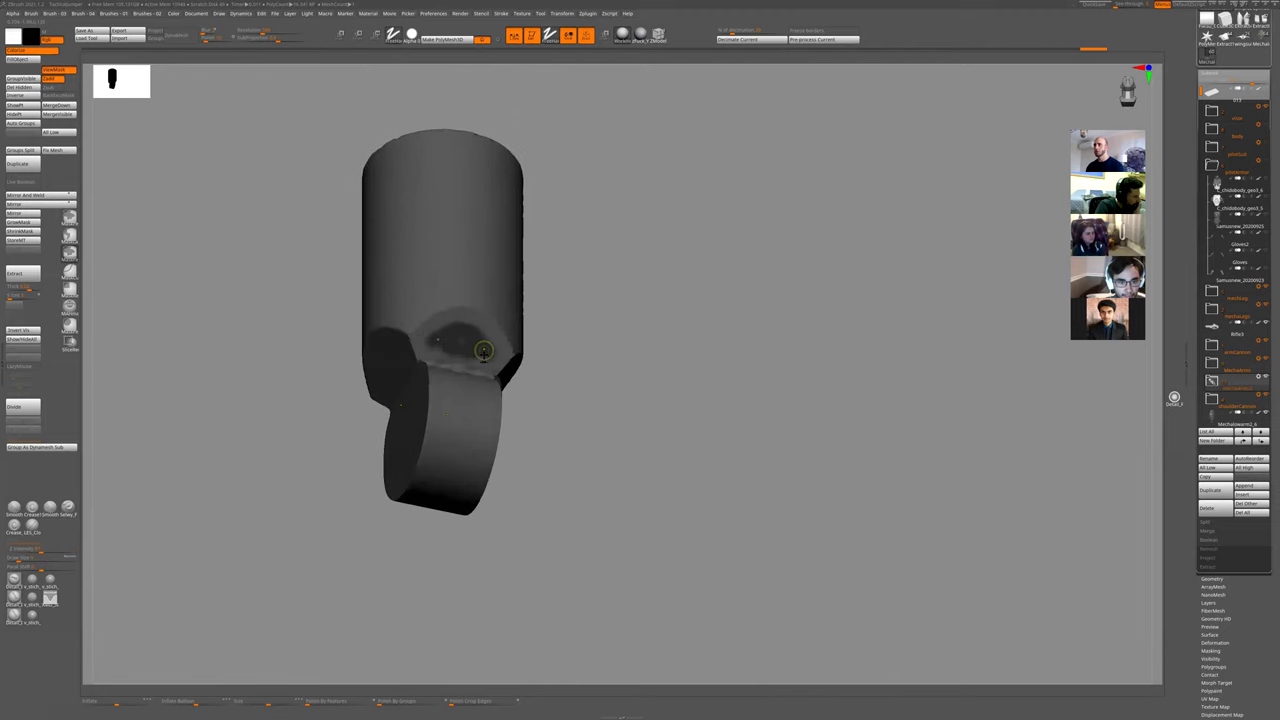
pyautogui.hotkey('ctrl', 'z')
pyautogui.hotkey('ctrl', 'z')
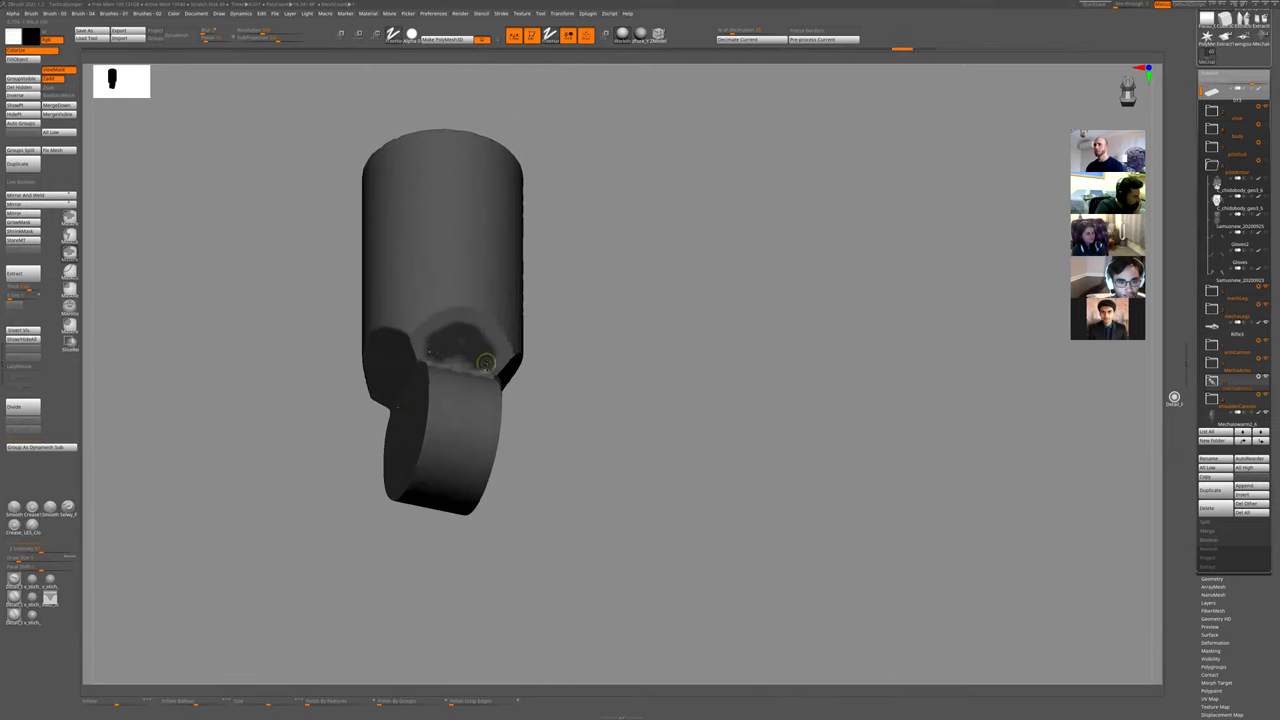
# - Mask the shoulder facet above the disc's flat face, and invert the mask to leave only the facets editable
pyautogui.moveTo(559, 385); pyautogui.dragTo(660, 385)
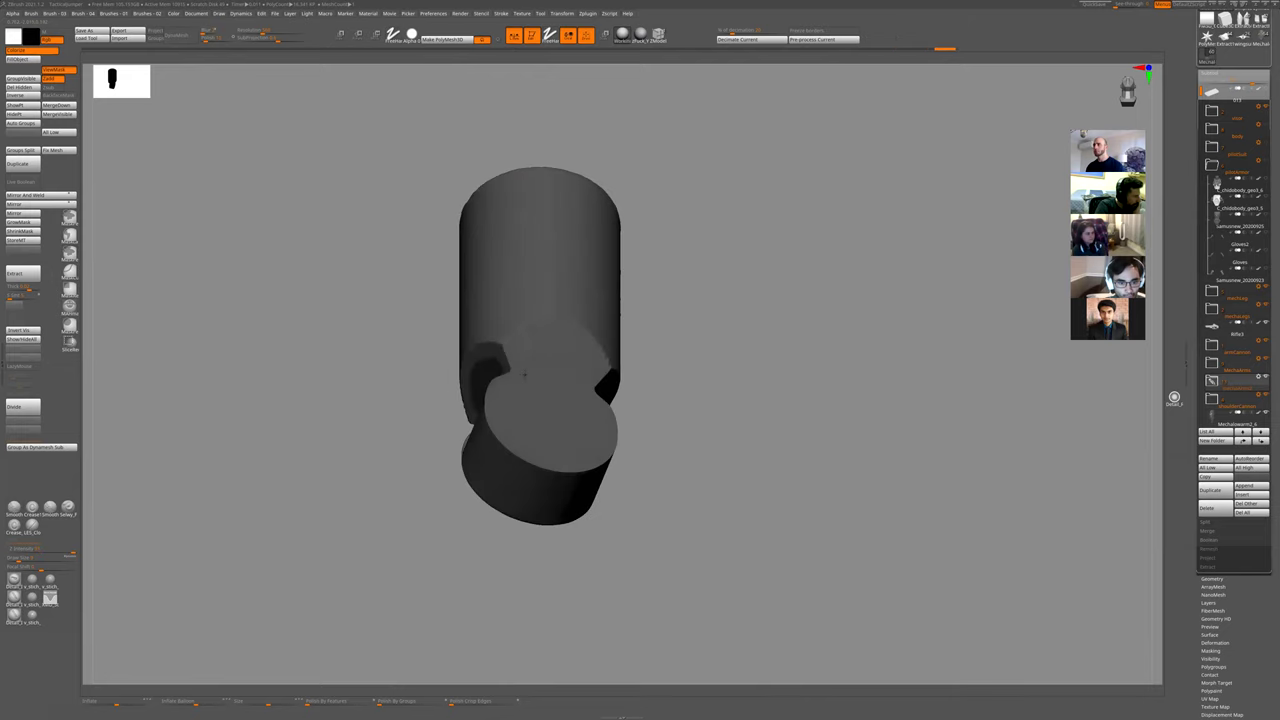
pyautogui.moveTo(520, 351)
pyautogui.keyDown('ctrl'); pyautogui.mouseDown()
pyautogui.moveTo(520, 362)
pyautogui.moveTo(562, 340)
pyautogui.moveTo(540, 361)
pyautogui.moveTo(560, 364)
pyautogui.moveTo(542, 330)
pyautogui.mouseUp(); pyautogui.keyUp('ctrl')
pyautogui.keyDown('shift'); pyautogui.moveTo(690, 375); pyautogui.dragTo(694, 428); pyautogui.keyUp('shift')
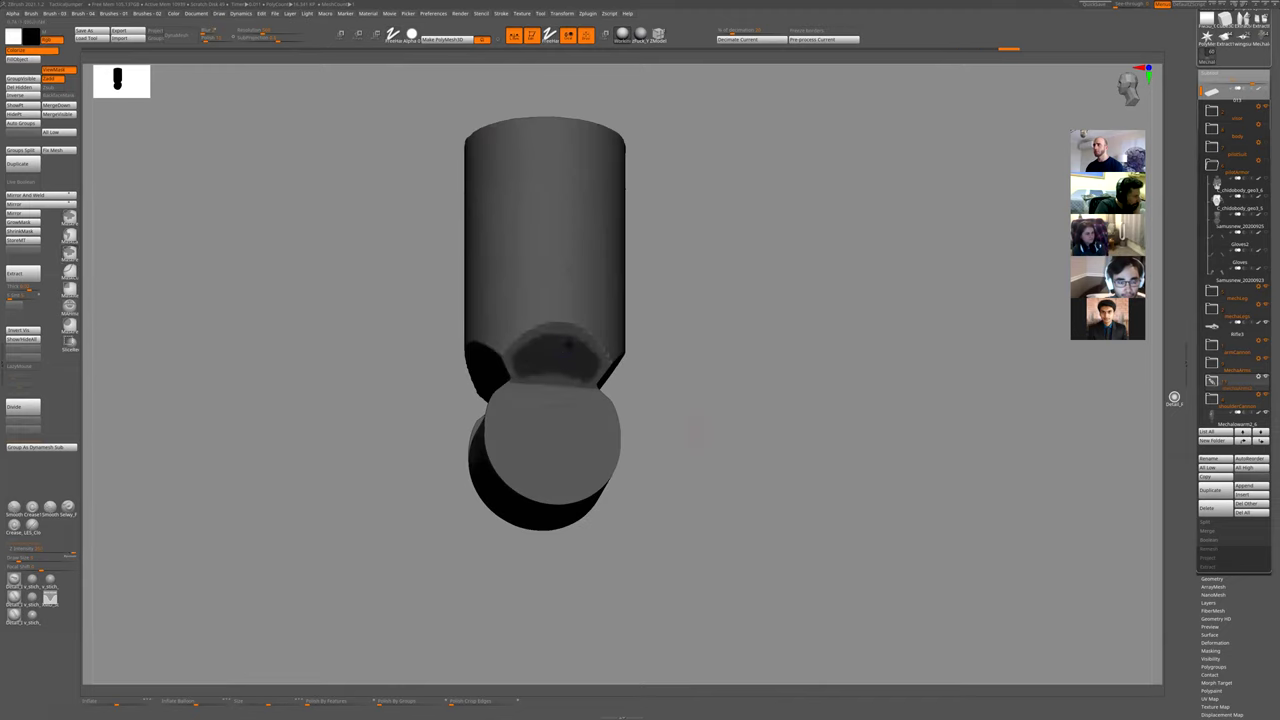
pyautogui.hotkey('ctrl', 'i')
pyautogui.keyDown('shift'); pyautogui.moveTo(562, 356); pyautogui.dragTo(683, 396, button='right'); pyautogui.keyUp('shift')
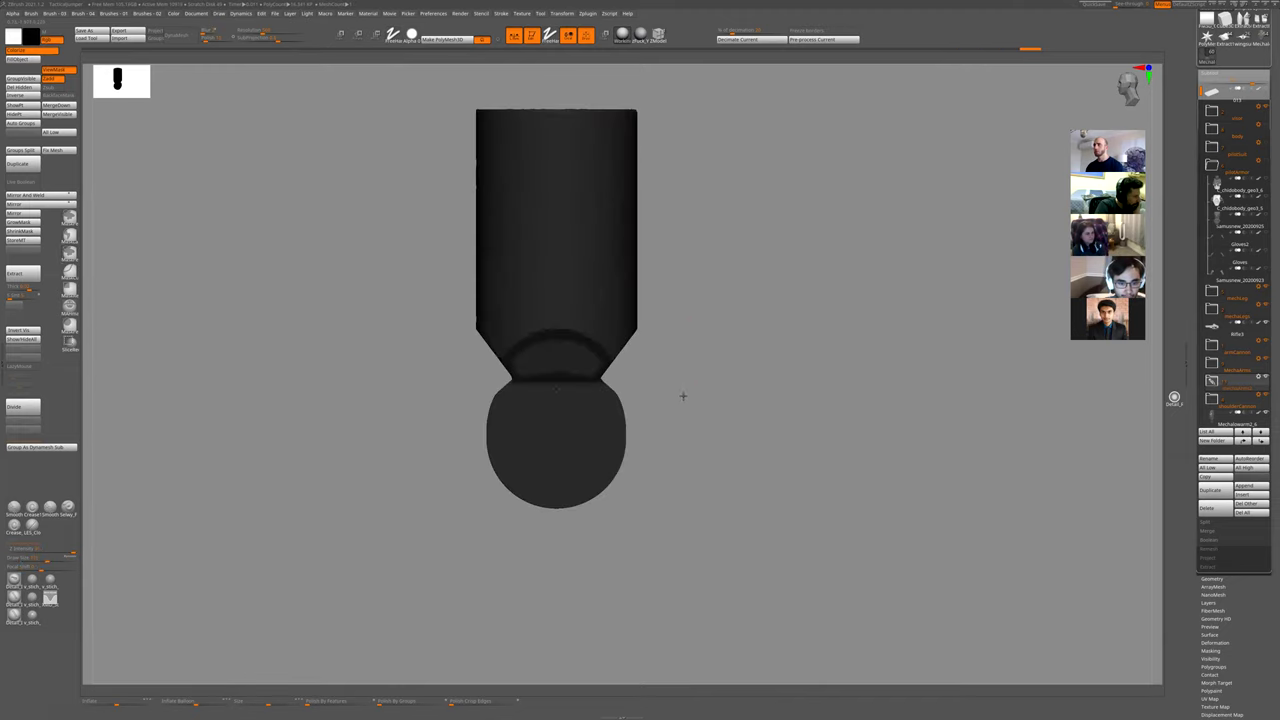
# - Push the unmasked shoulder facets inward as recesses above the round hinge end, undoing the trial strokes
pyautogui.moveTo(614, 354); pyautogui.dragTo(443, 366)
pyautogui.hotkey('ctrl', 'z')
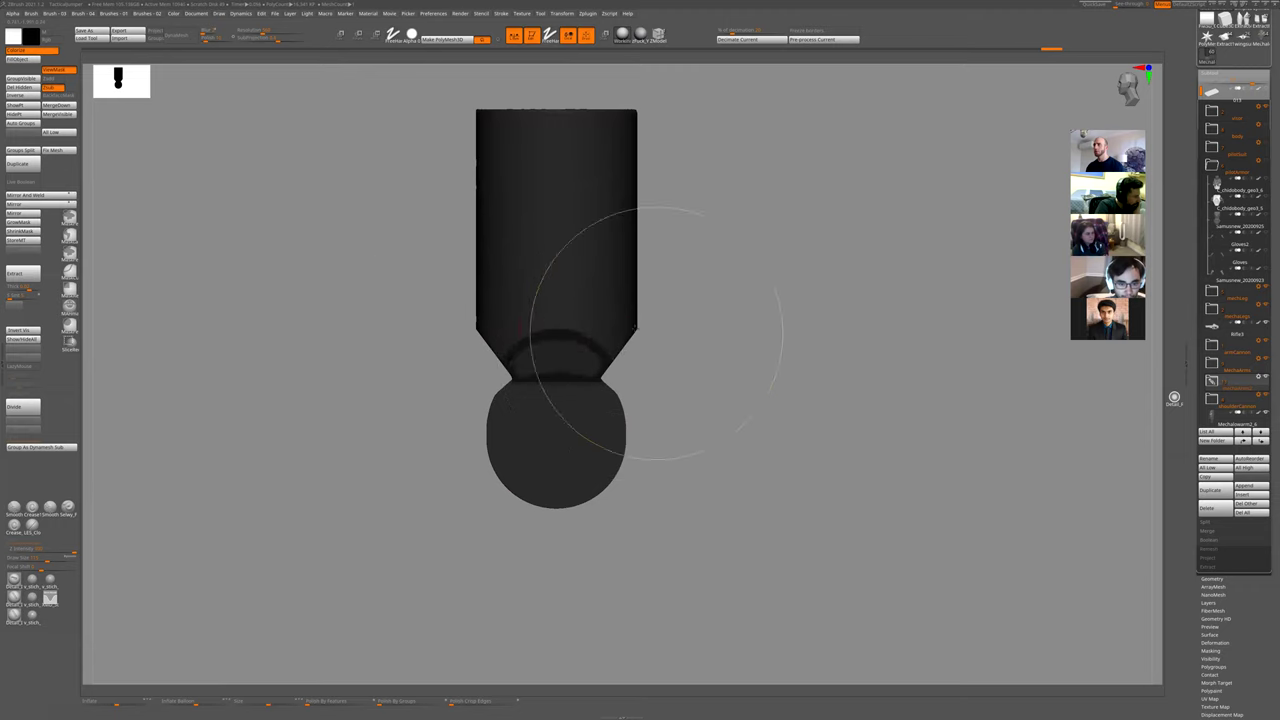
pyautogui.moveTo(656, 335)
pyautogui.keyDown('alt'); pyautogui.mouseDown()
pyautogui.moveTo(420, 330)
pyautogui.moveTo(960, 277)
pyautogui.moveTo(818, 326)
pyautogui.mouseUp(); pyautogui.keyUp('alt')
pyautogui.keyDown('ctrl'); pyautogui.moveTo(819, 326); pyautogui.dragTo(724, 417, button='right'); pyautogui.keyUp('ctrl')
pyautogui.moveTo(724, 416); pyautogui.dragTo(560, 355)
pyautogui.hotkey('ctrl', 'z')
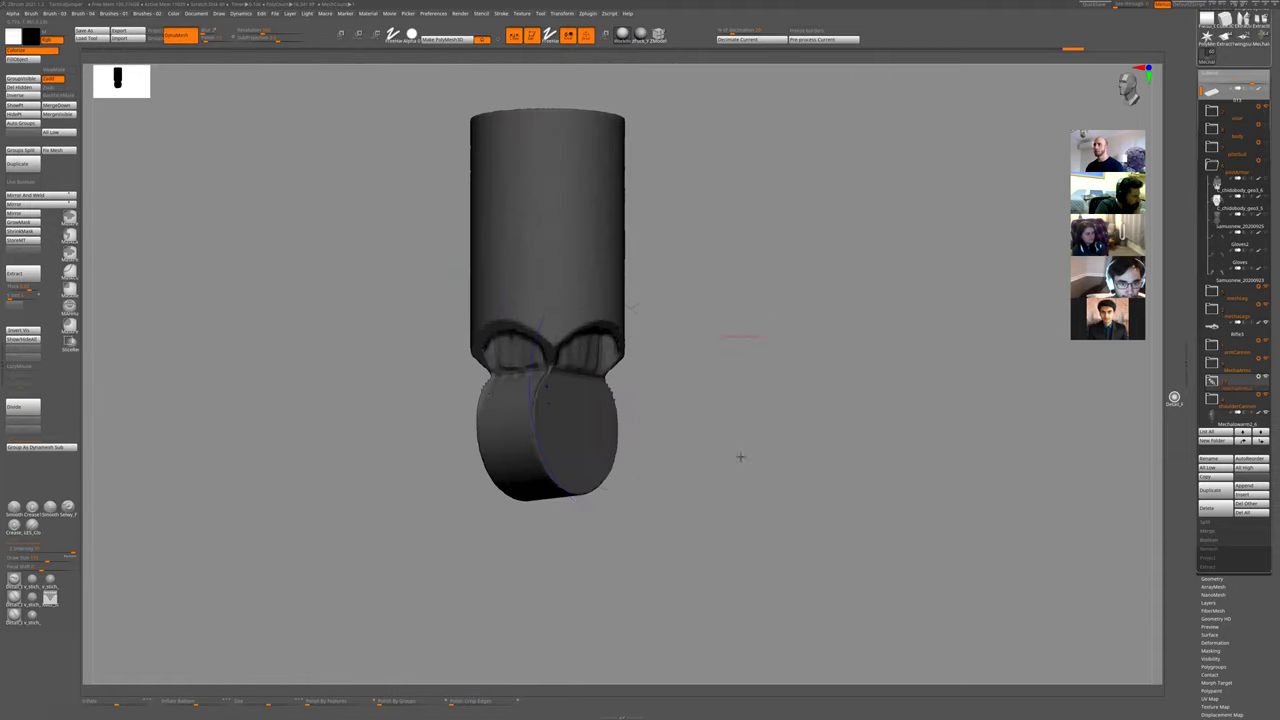
# - Deepen the recesses in the shoulder facets and clear the mask from the hinge piece
pyautogui.keyDown('ctrl'); pyautogui.moveTo(740, 457); pyautogui.dragTo(700, 370, button='right'); pyautogui.keyUp('ctrl')
pyautogui.moveTo(700, 370); pyautogui.dragTo(640, 365)
pyautogui.moveTo(772, 405)
pyautogui.mouseDown()
pyautogui.moveTo(763, 489)
pyautogui.moveTo(825, 465)
pyautogui.moveTo(860, 480)
pyautogui.moveTo(751, 397)
pyautogui.moveTo(785, 377)
pyautogui.moveTo(714, 400)
pyautogui.moveTo(686, 340)
pyautogui.moveTo(640, 340)
pyautogui.moveTo(703, 389)
pyautogui.moveTo(800, 430)
pyautogui.mouseUp()
pyautogui.press('f')
pyautogui.keyDown('ctrl'); pyautogui.moveTo(888, 320); pyautogui.dragTo(932, 386); pyautogui.keyUp('ctrl')
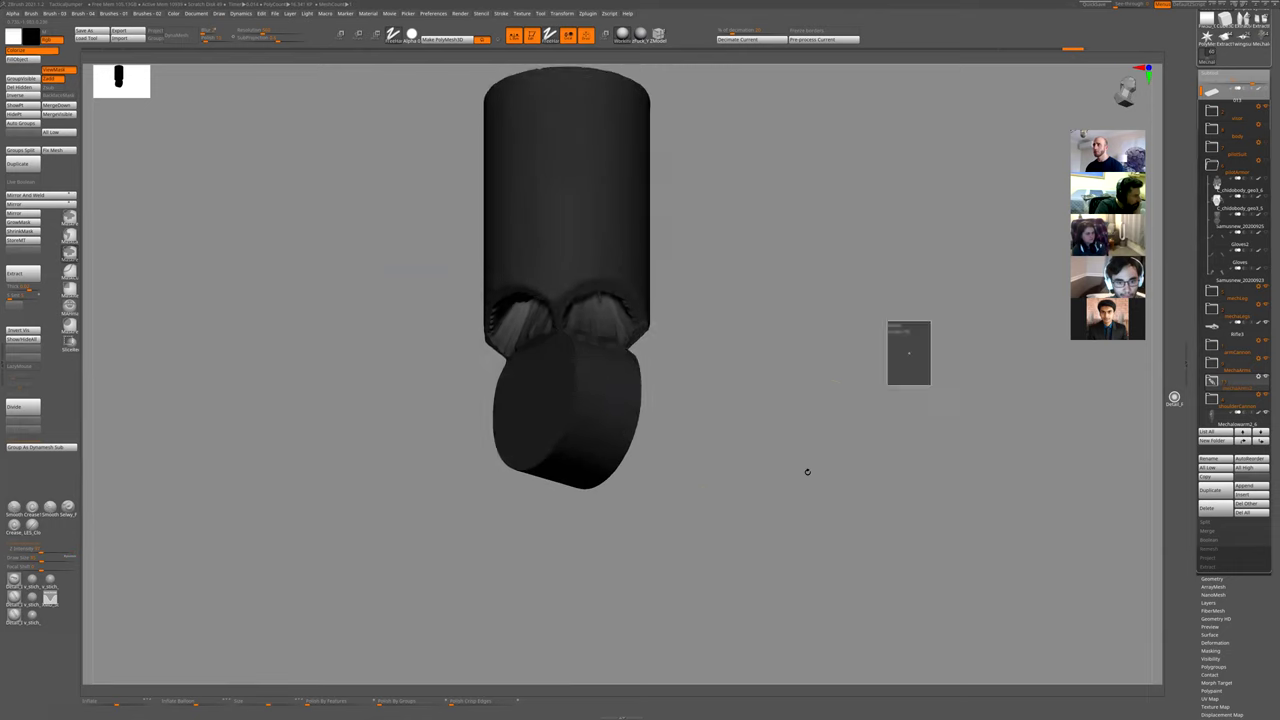
# - Examine the recessed wrist hinge on the full mech from the front and back
pyautogui.keyDown('ctrl'); pyautogui.moveTo(809, 471); pyautogui.dragTo(780, 400, button='right'); pyautogui.keyUp('ctrl')
pyautogui.moveTo(780, 400)
pyautogui.mouseDown()
pyautogui.moveTo(755, 354)
pyautogui.moveTo(771, 391)
pyautogui.mouseUp()
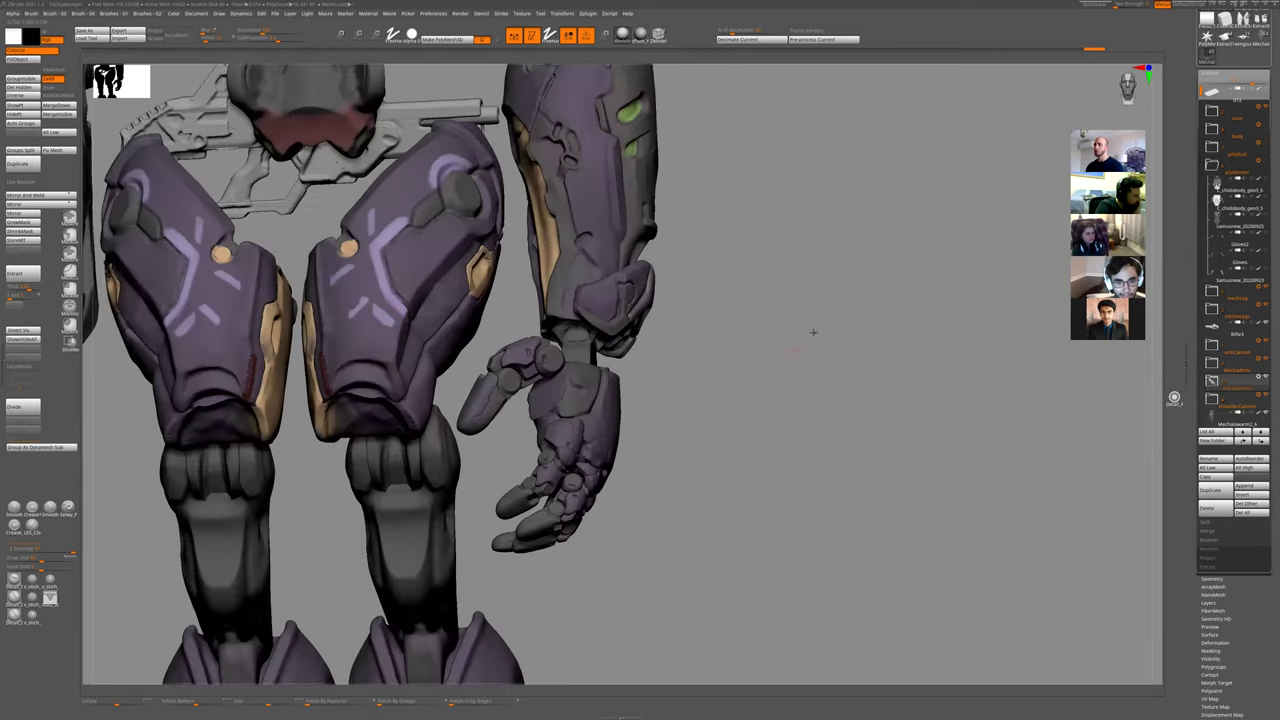
pyautogui.keyDown('ctrl'); pyautogui.moveTo(710, 398); pyautogui.dragTo(651, 374, button='right'); pyautogui.keyUp('ctrl')
pyautogui.moveTo(665, 388); pyautogui.dragTo(701, 386)
pyautogui.moveTo(701, 386); pyautogui.dragTo(703, 397, button='right')
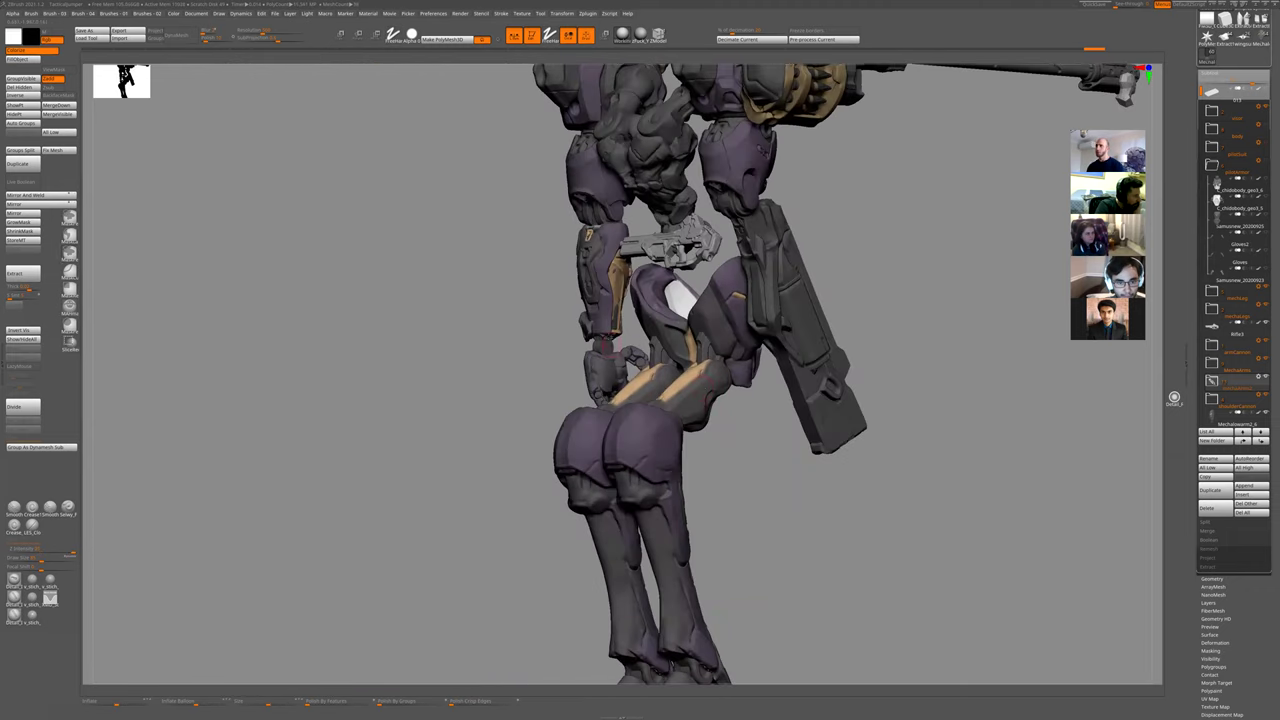
# - Frame the isolated hinge piece and remesh it with DynaMesh
pyautogui.press('f')
pyautogui.keyDown('ctrl'); pyautogui.moveTo(810, 376); pyautogui.dragTo(760, 376, button='right'); pyautogui.keyUp('ctrl')
pyautogui.moveTo(760, 376); pyautogui.dragTo(704, 328, button='right')
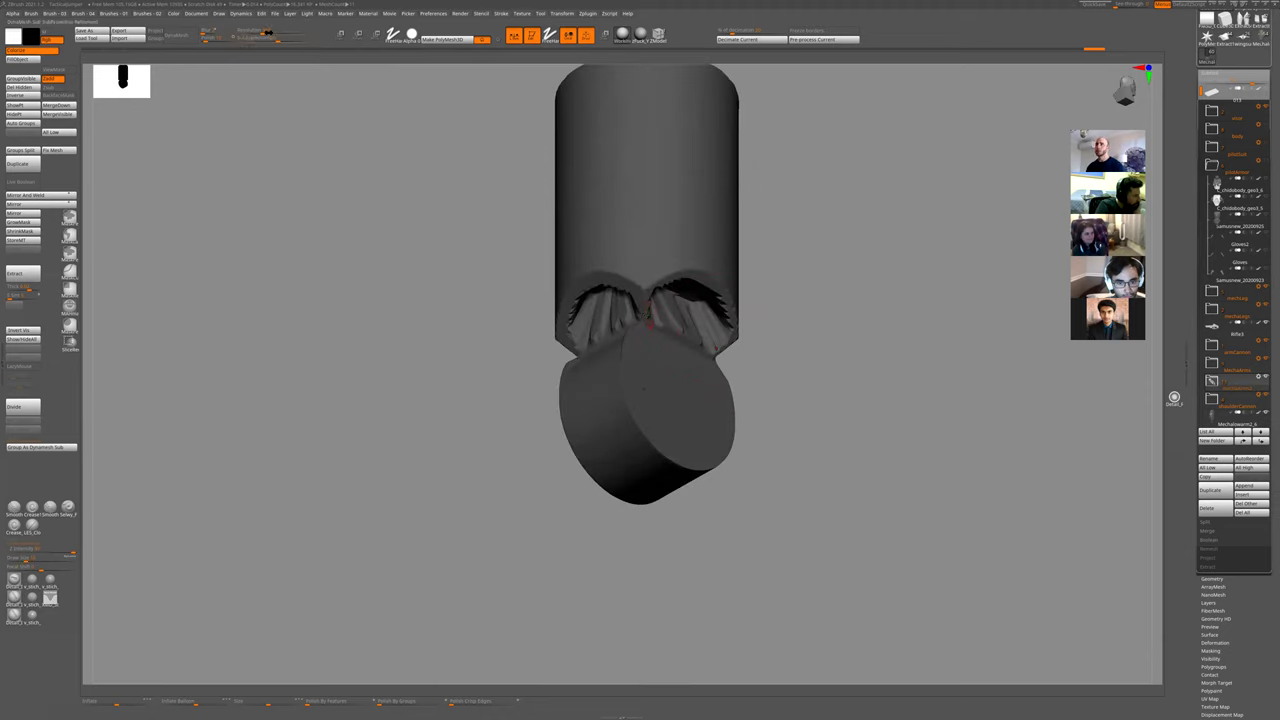
pyautogui.click(180, 35)
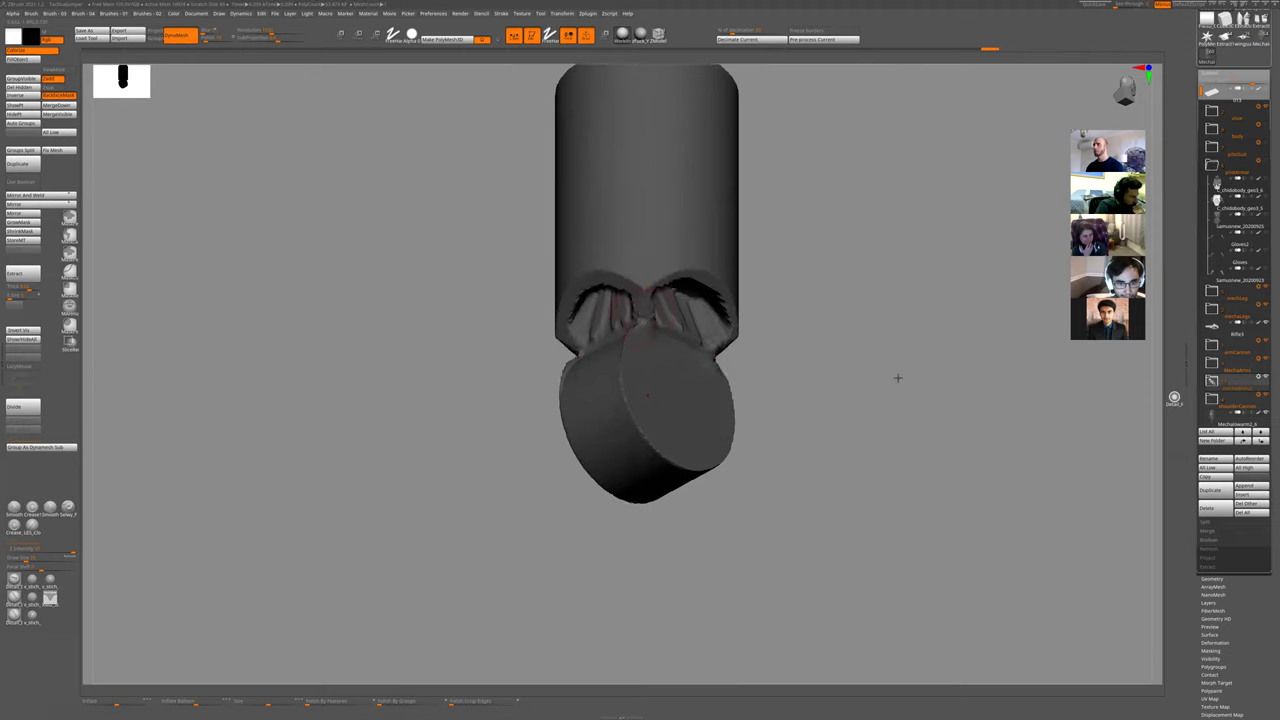
# - Examine how the hinge sits between the forearm cuff and the hand from the front and outer side
pyautogui.moveTo(897, 377); pyautogui.dragTo(823, 304, button='right')
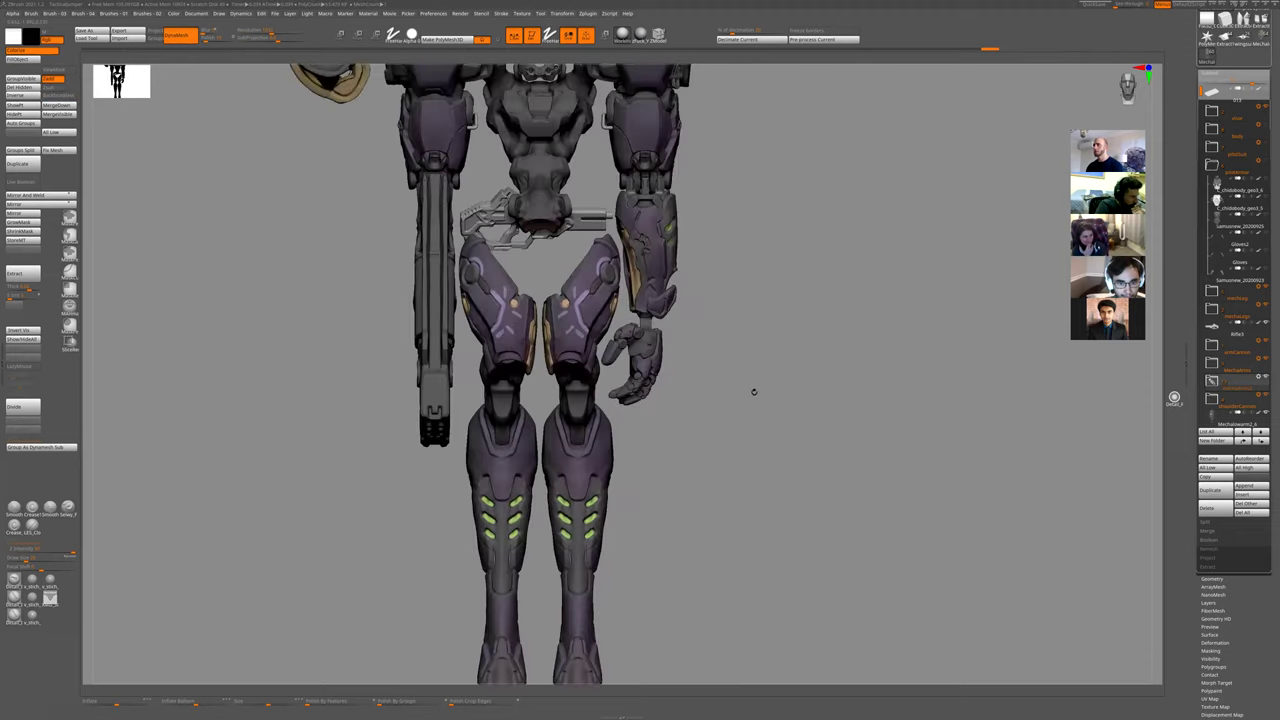
pyautogui.keyDown('ctrl'); pyautogui.moveTo(754, 391); pyautogui.dragTo(670, 225, button='right'); pyautogui.keyUp('ctrl')
pyautogui.keyDown('alt'); pyautogui.click(628, 382); pyautogui.keyUp('alt')
pyautogui.moveTo(757, 405); pyautogui.dragTo(740, 351, button='right')
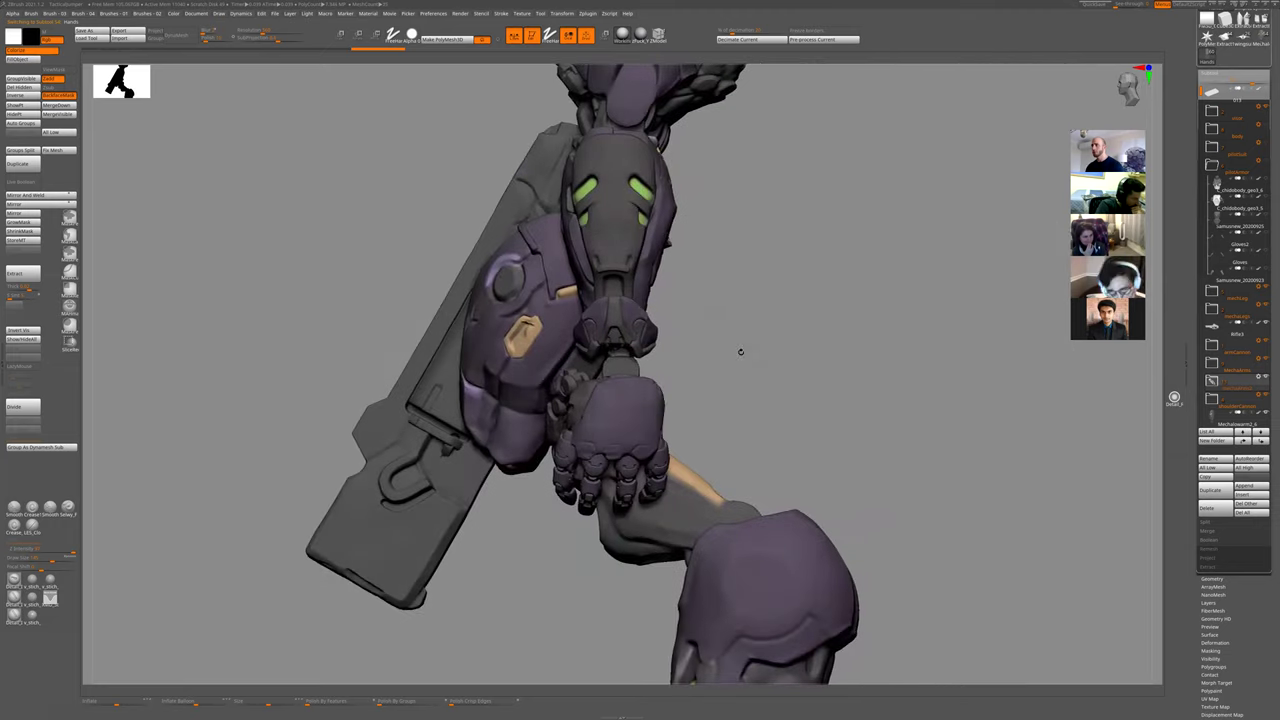
pyautogui.keyDown('ctrl'); pyautogui.moveTo(634, 262); pyautogui.dragTo(620, 341, button='right'); pyautogui.keyUp('ctrl')
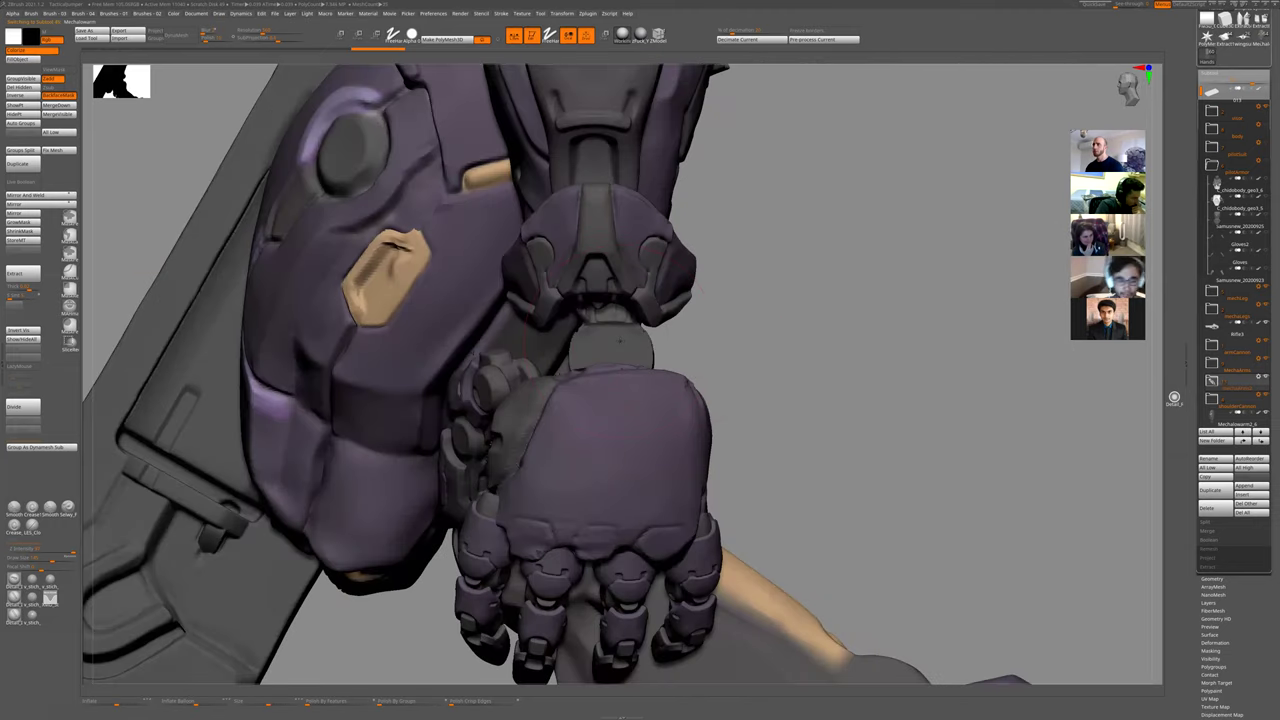
# - Select and isolate the wrist hinge piece, and mask its round lower end
pyautogui.keyDown('ctrl'); pyautogui.keyDown('shift'); pyautogui.click(634, 362); pyautogui.keyUp('shift'); pyautogui.keyUp('ctrl')
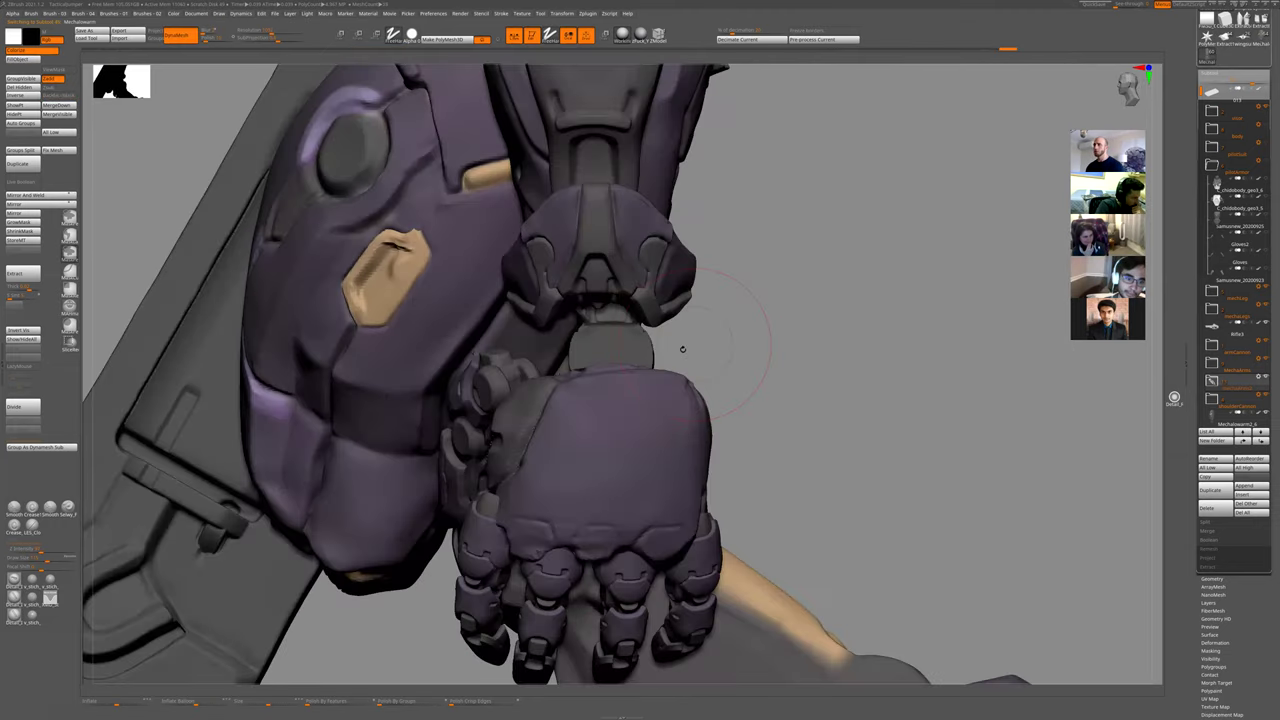
pyautogui.keyDown('ctrl'); pyautogui.moveTo(692, 341); pyautogui.dragTo(436, 515); pyautogui.keyUp('ctrl')
pyautogui.moveTo(740, 466); pyautogui.dragTo(770, 464, button='right')
pyautogui.moveTo(770, 464); pyautogui.dragTo(650, 423)
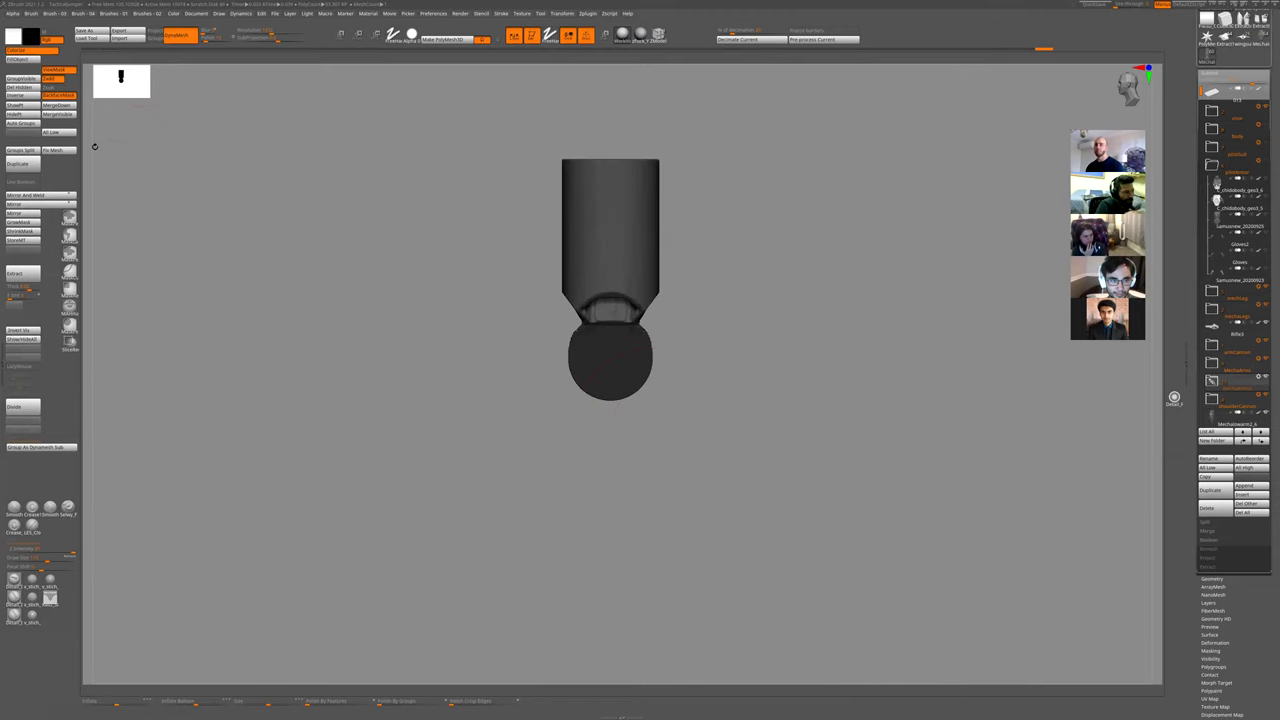
# - Duplicate the wrist hinge and reduce the copy to its round lower end
pyautogui.click(23, 164)
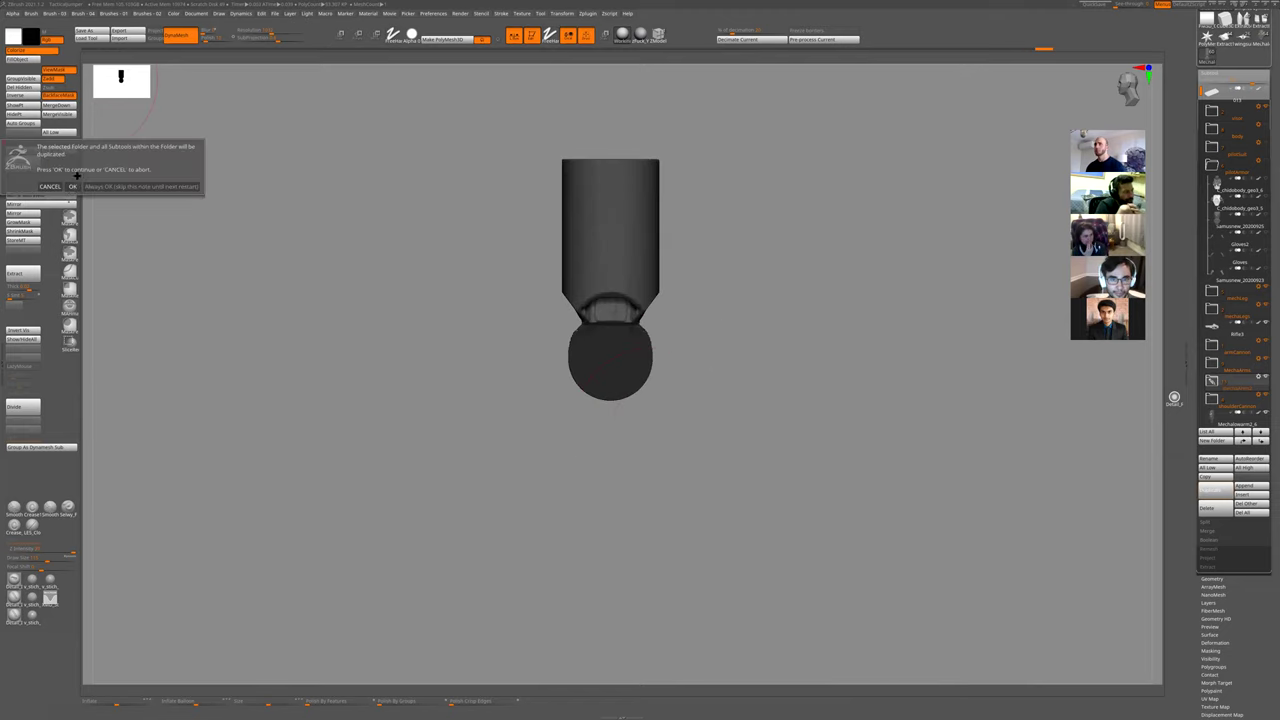
pyautogui.click(75, 186)
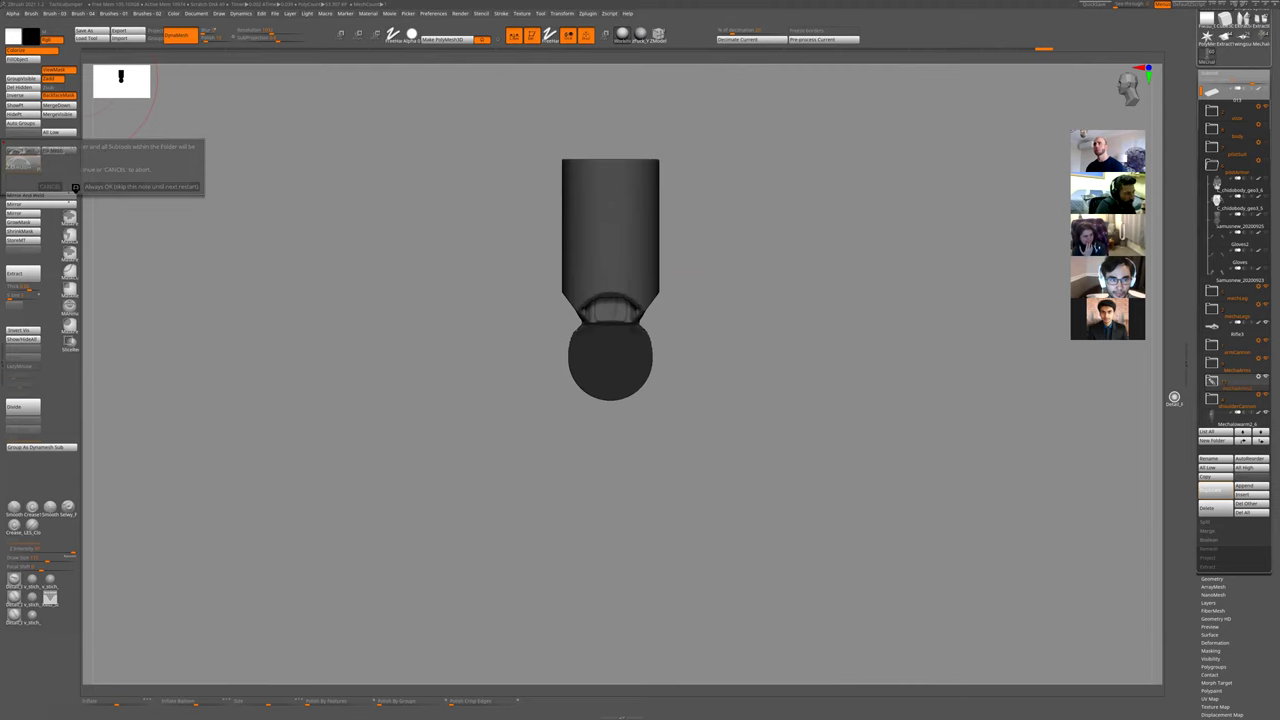
pyautogui.hotkey('shift', 's')
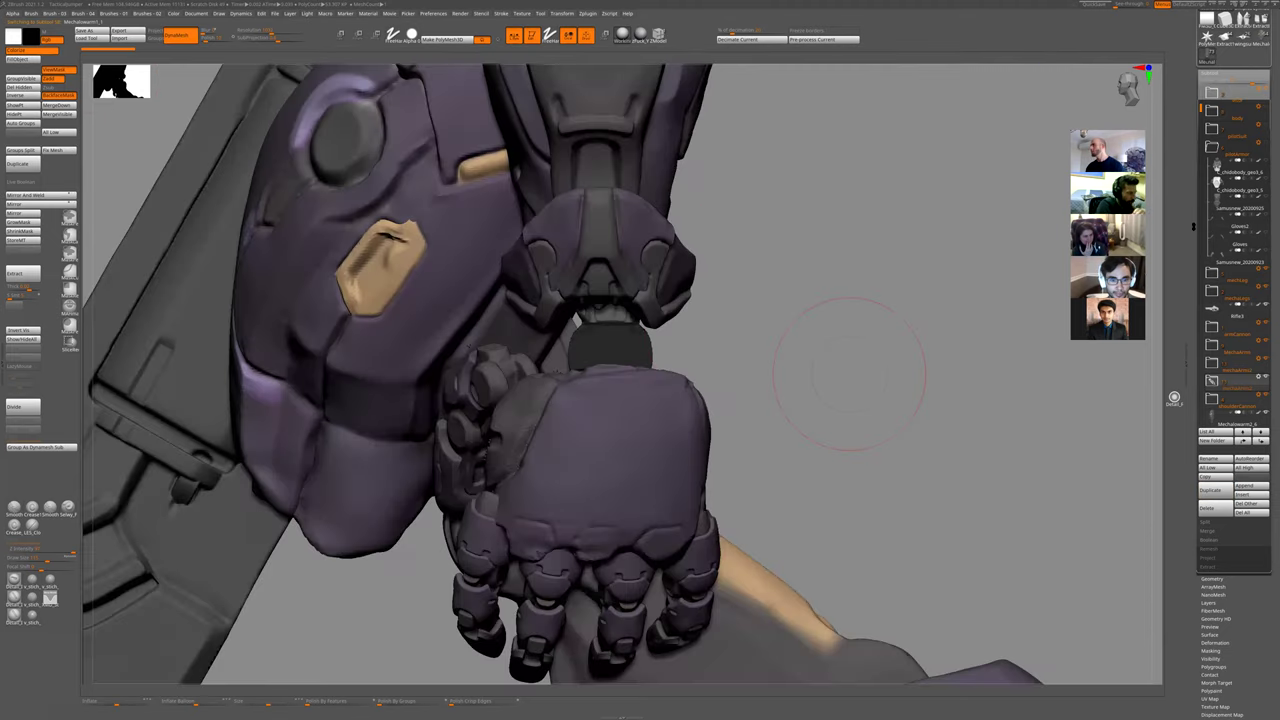
pyautogui.hotkey('shift', 's')
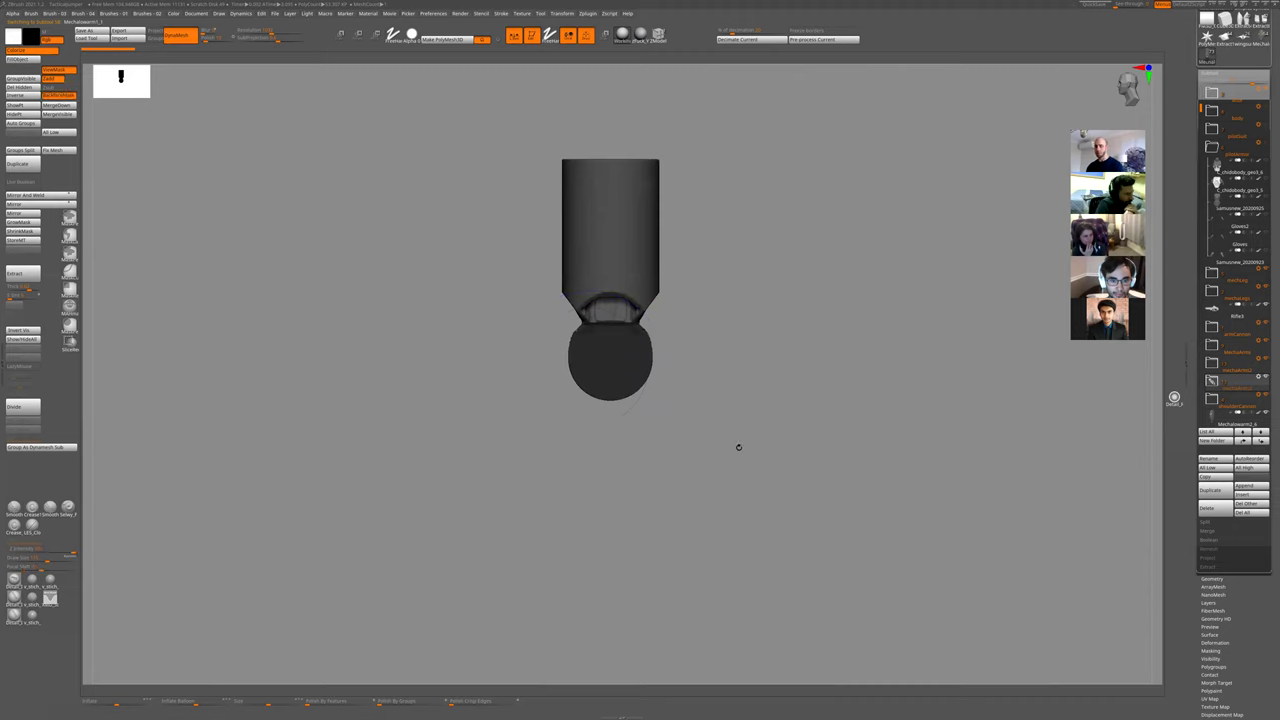
pyautogui.keyDown('ctrl'); pyautogui.keyDown('shift'); pyautogui.click(642, 382); pyautogui.keyUp('shift'); pyautogui.keyUp('ctrl')
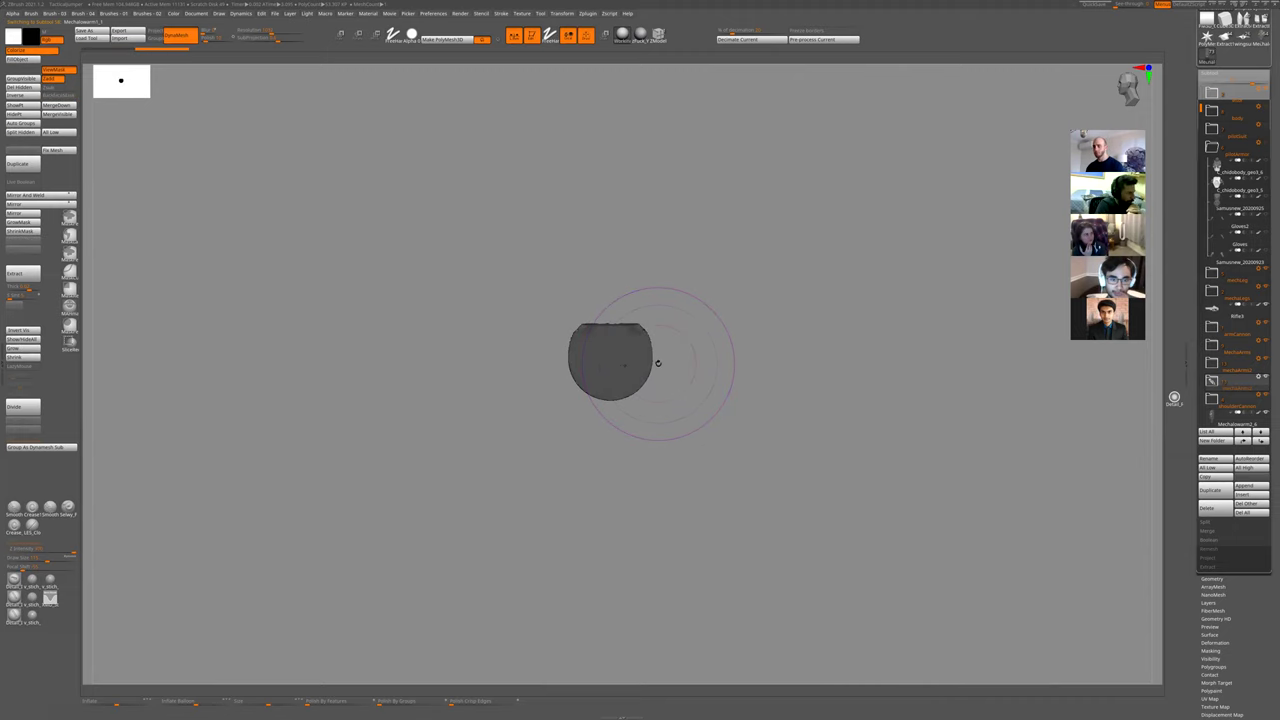
pyautogui.keyDown('ctrl'); pyautogui.keyDown('shift'); pyautogui.click(665, 363); pyautogui.keyUp('shift'); pyautogui.keyUp('ctrl')
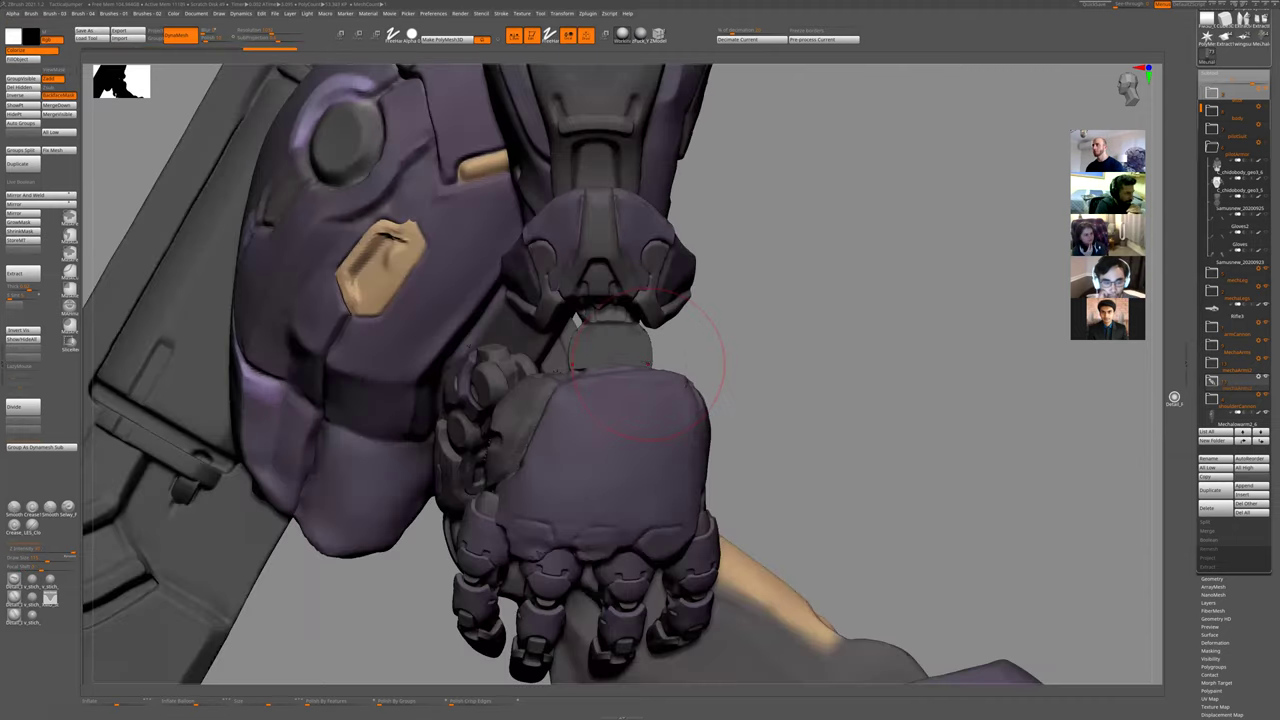
# - Widen the copied disc downward into a flared plate between the wrist hinge and the hand
pyautogui.keyDown('ctrl'); pyautogui.keyDown('shift'); pyautogui.click(647, 358); pyautogui.keyUp('shift'); pyautogui.keyUp('ctrl')
pyautogui.keyDown('ctrl'); pyautogui.keyDown('shift'); pyautogui.click(655, 362); pyautogui.keyUp('shift'); pyautogui.keyUp('ctrl')
pyautogui.keyDown('ctrl'); pyautogui.keyDown('shift'); pyautogui.click(671, 366); pyautogui.keyUp('shift'); pyautogui.keyUp('ctrl')
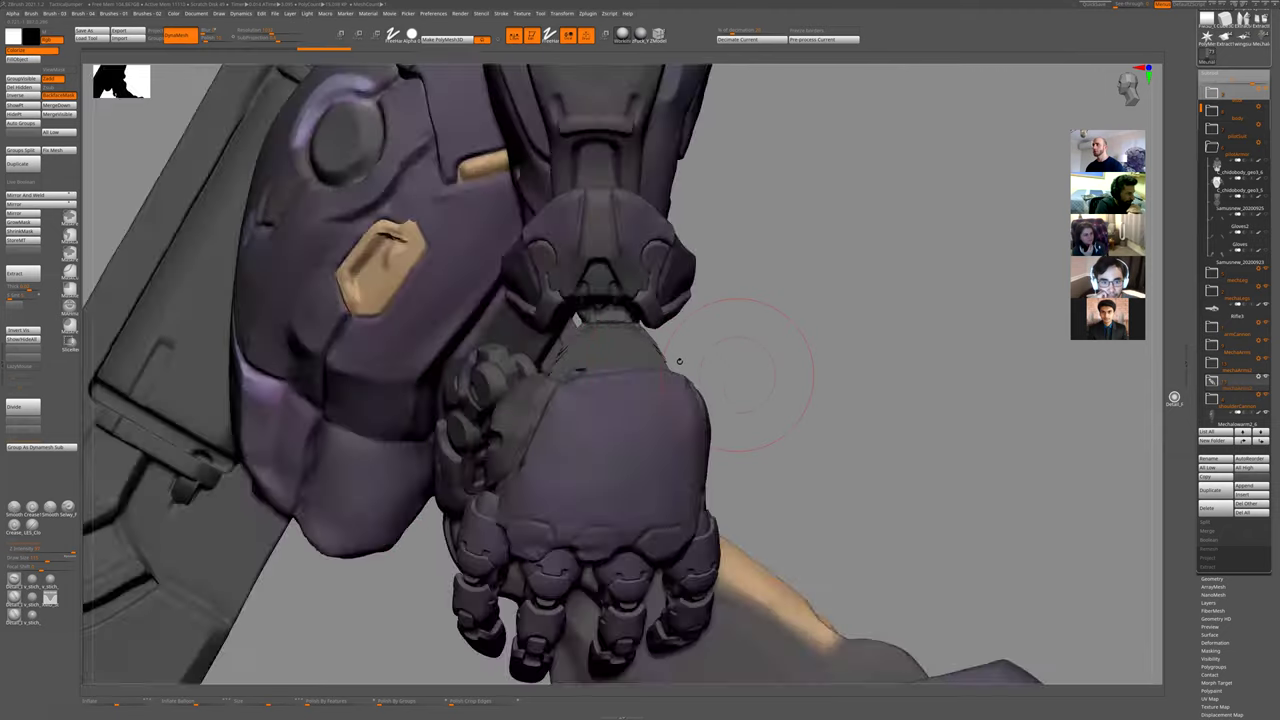
pyautogui.keyDown('alt'); pyautogui.moveTo(743, 384); pyautogui.dragTo(817, 386); pyautogui.keyUp('alt')
pyautogui.keyDown('ctrl'); pyautogui.keyDown('shift'); pyautogui.click(652, 365); pyautogui.keyUp('shift'); pyautogui.keyUp('ctrl')
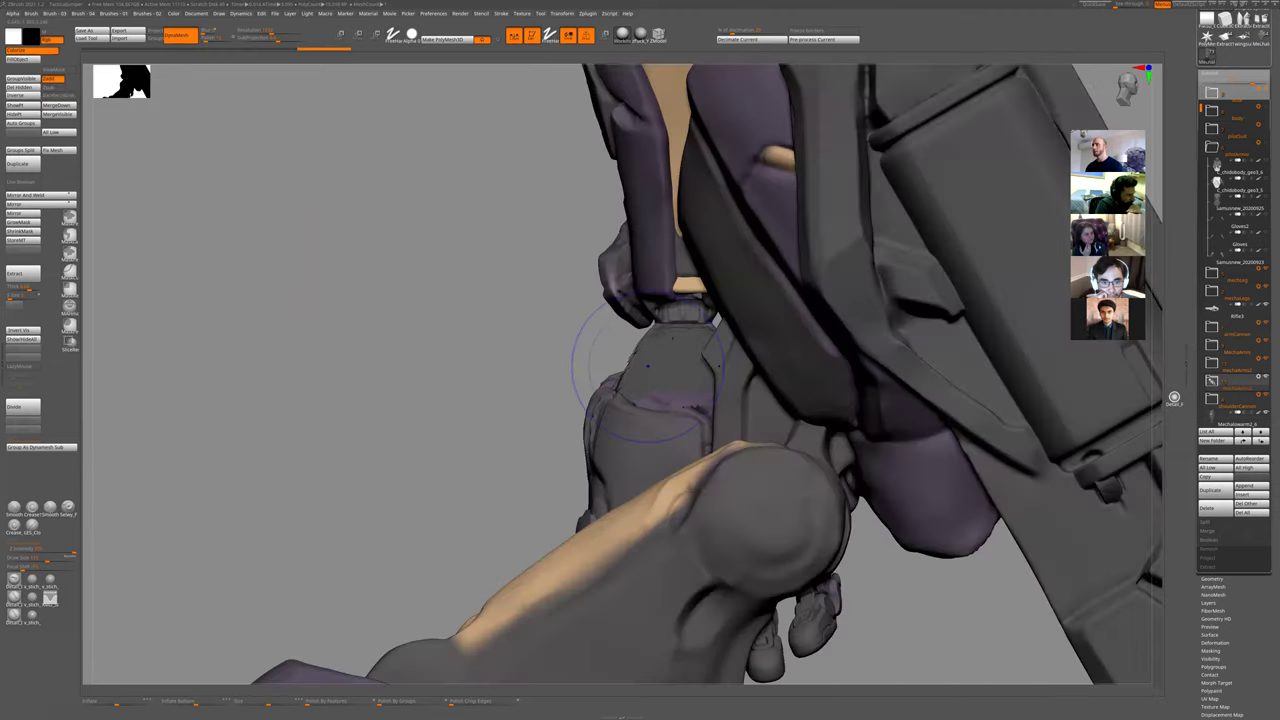
pyautogui.keyDown('alt'); pyautogui.click(648, 366); pyautogui.keyUp('alt')
# - Isolate the flared wrist plate and smooth its rough faces and side edges
pyautogui.moveTo(556, 355); pyautogui.dragTo(599, 360)
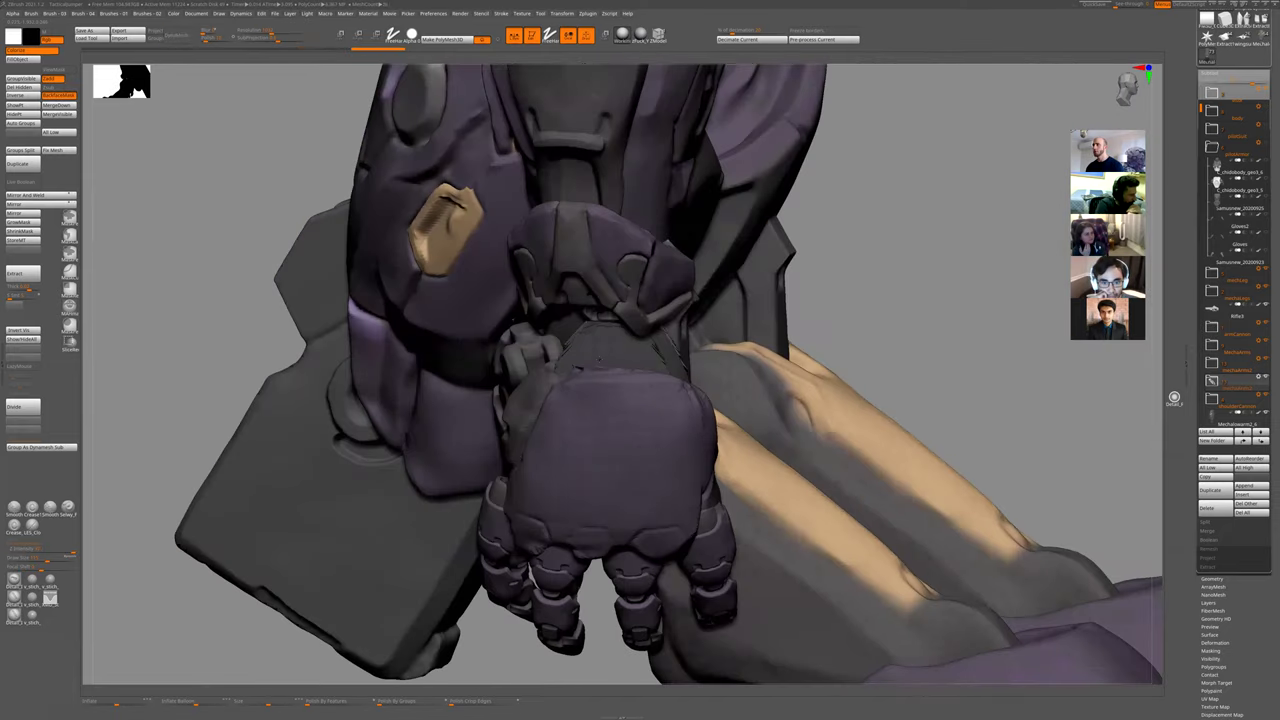
pyautogui.moveTo(599, 360); pyautogui.dragTo(637, 362, button='right')
pyautogui.keyDown('ctrl'); pyautogui.keyDown('shift'); pyautogui.click(655, 370); pyautogui.keyUp('shift'); pyautogui.keyUp('ctrl')
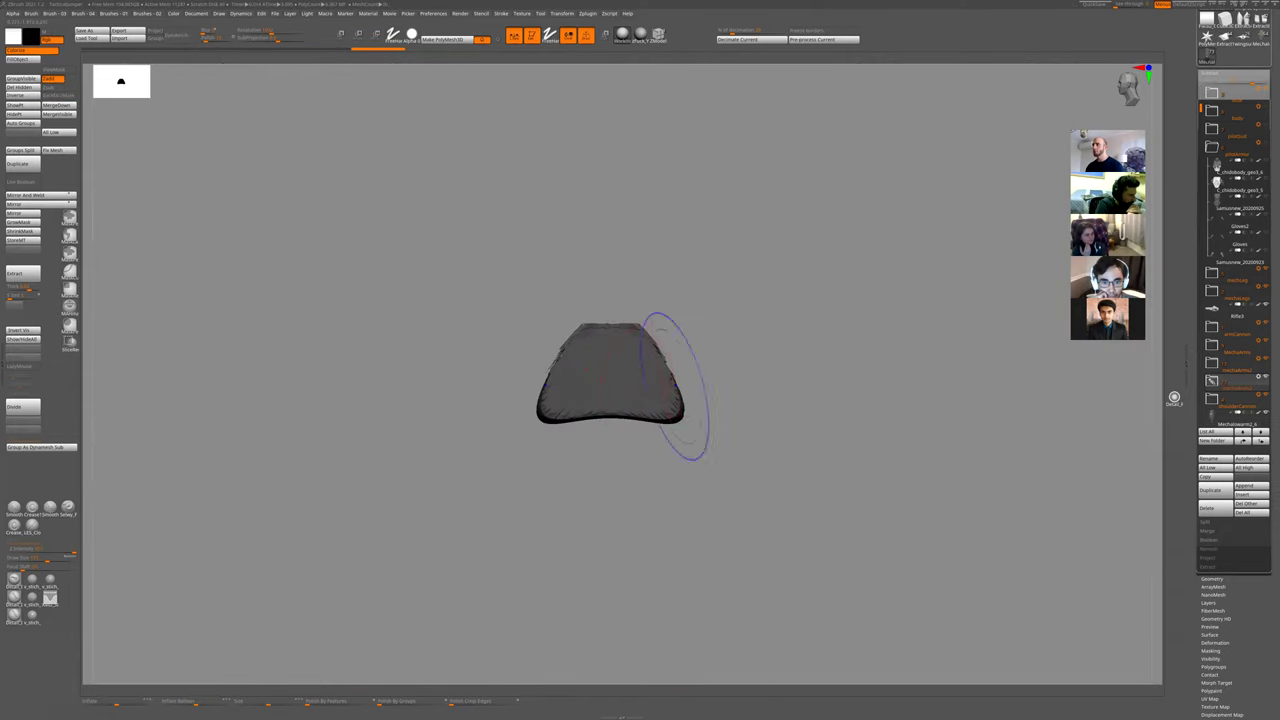
pyautogui.keyDown('shift'); pyautogui.moveTo(676, 386); pyautogui.dragTo(643, 337); pyautogui.keyUp('shift')
pyautogui.moveTo(768, 341)
pyautogui.mouseDown()
pyautogui.moveTo(794, 340)
pyautogui.moveTo(768, 341)
pyautogui.mouseUp()
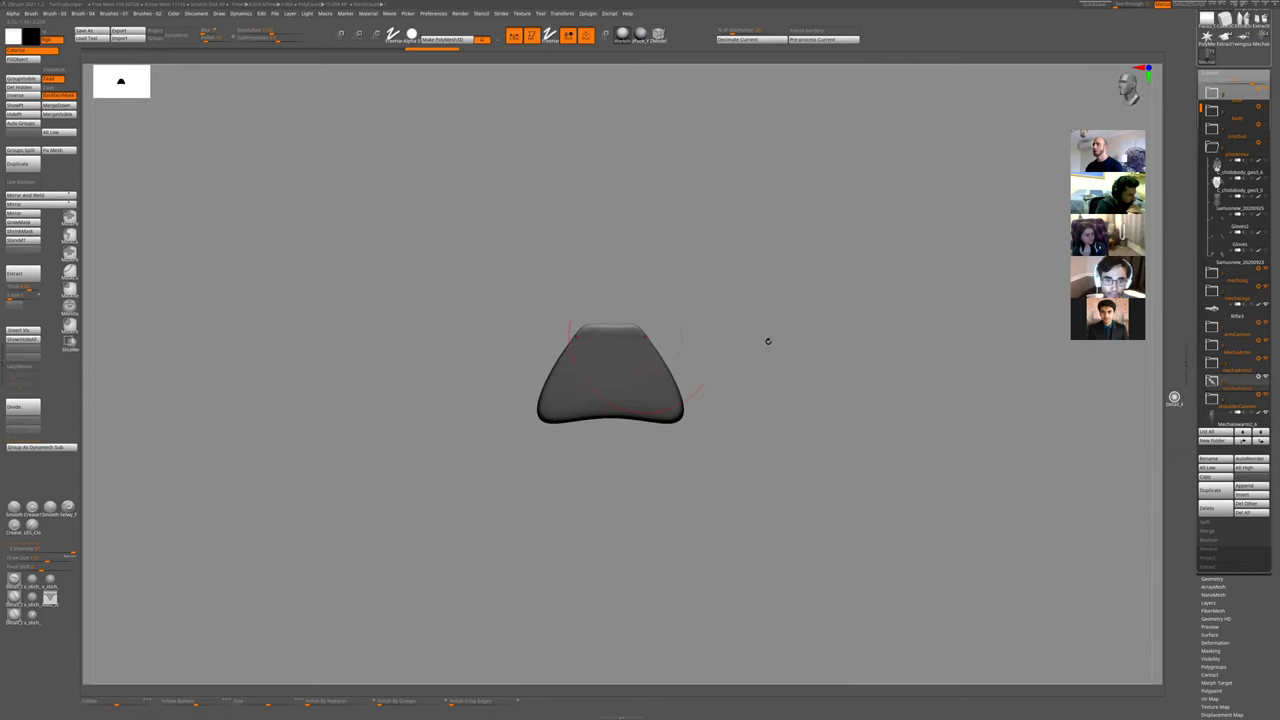
# - Cut a straight step across the flared wrist plate, level with the upper edge of the hand
pyautogui.keyDown('ctrl'); pyautogui.keyDown('shift'); pyautogui.click(620, 300); pyautogui.keyUp('shift'); pyautogui.keyUp('ctrl')
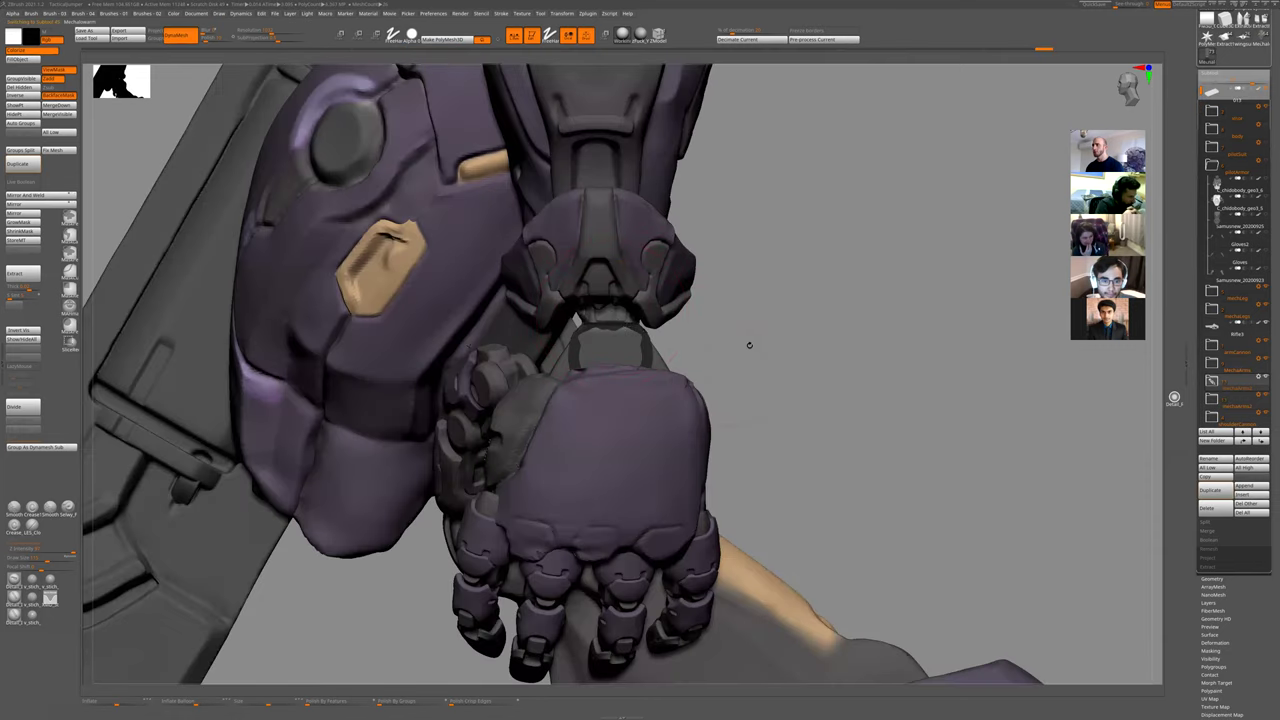
pyautogui.moveTo(749, 346); pyautogui.dragTo(820, 350)
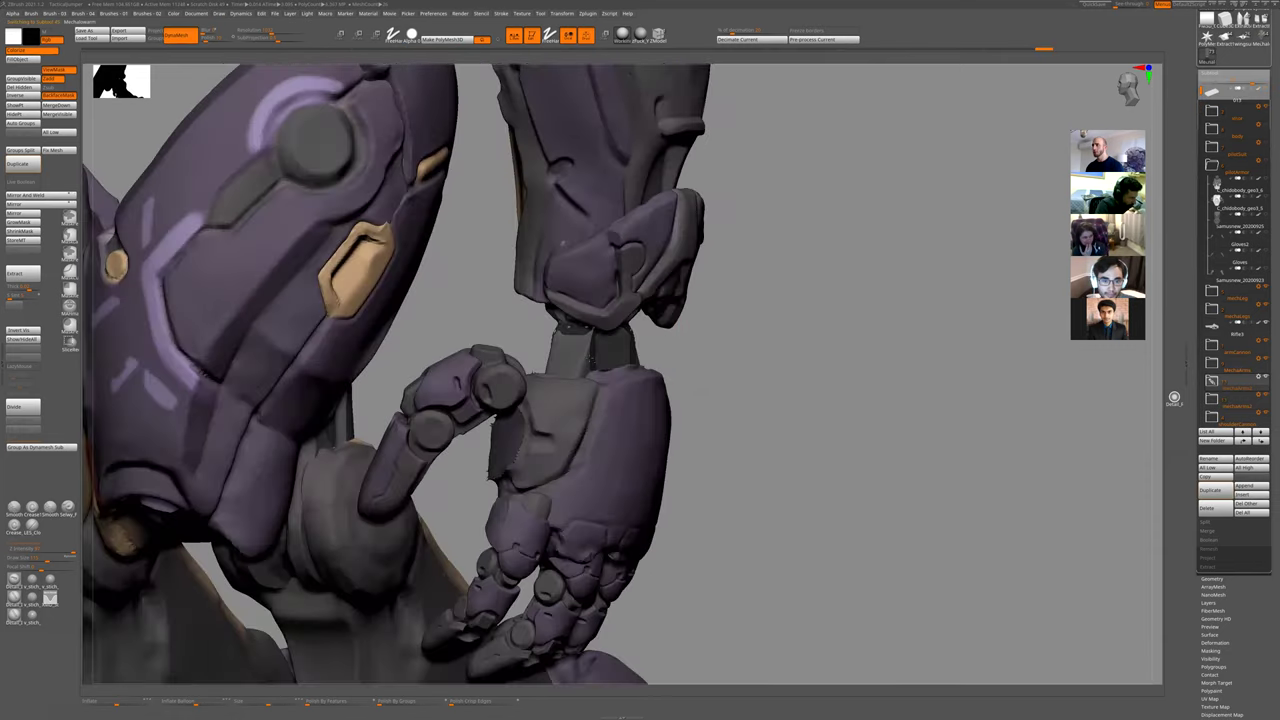
pyautogui.keyDown('alt'); pyautogui.click(592, 356); pyautogui.keyUp('alt')
pyautogui.moveTo(700, 360); pyautogui.dragTo(600, 340)
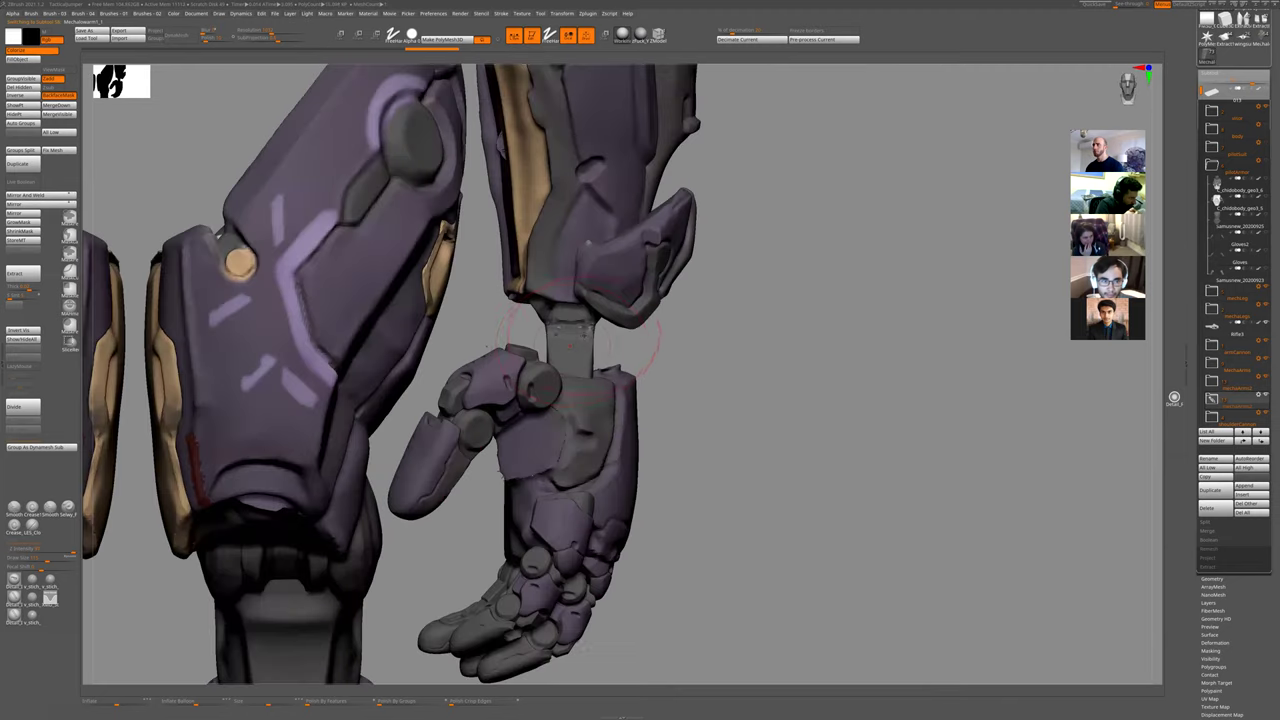
pyautogui.keyDown('ctrl'); pyautogui.keyDown('shift'); pyautogui.click(578, 338); pyautogui.keyUp('shift'); pyautogui.keyUp('ctrl')
pyautogui.moveTo(578, 372)
pyautogui.keyDown('ctrl'); pyautogui.keyDown('shift'); pyautogui.mouseDown()
pyautogui.moveTo(668, 377)
pyautogui.moveTo(631, 377)
pyautogui.mouseUp(); pyautogui.keyUp('shift'); pyautogui.keyUp('ctrl')
pyautogui.hotkey('shift', 's')
pyautogui.moveTo(826, 369)
pyautogui.mouseDown()
pyautogui.moveTo(840, 354)
pyautogui.moveTo(803, 360)
pyautogui.mouseUp()
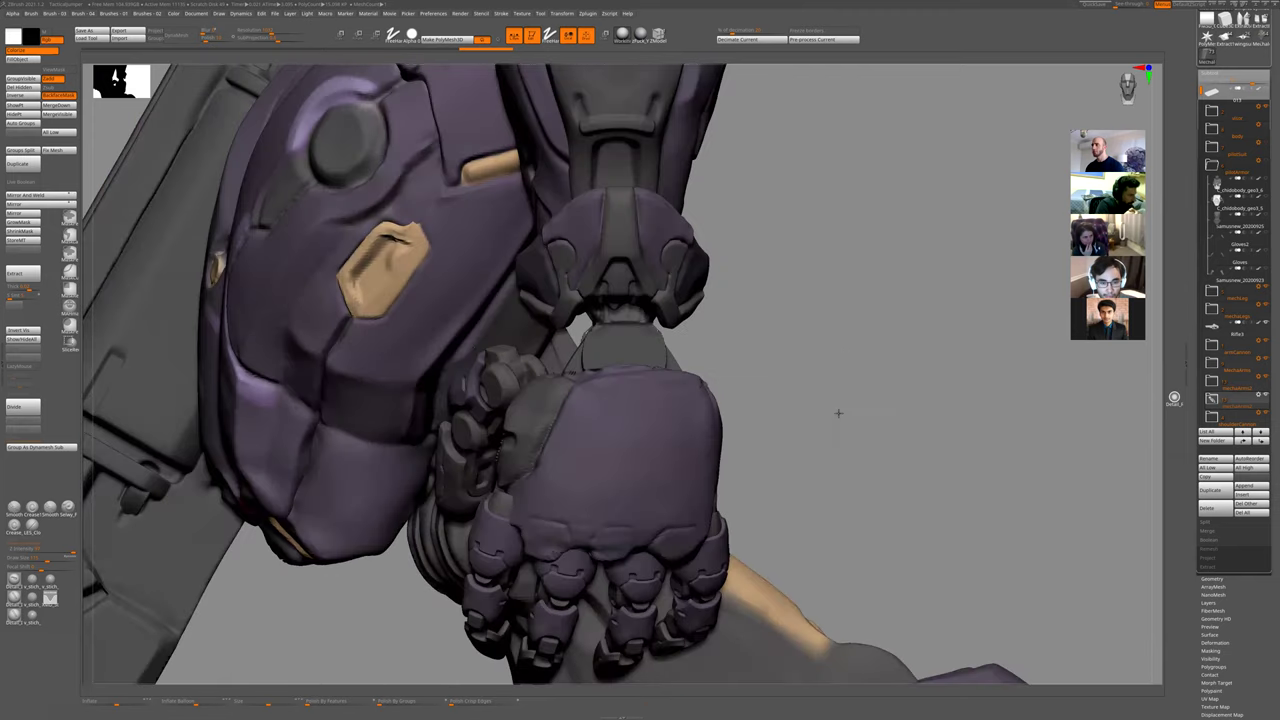
pyautogui.moveTo(838, 412); pyautogui.dragTo(621, 348)
pyautogui.hotkey('shift', 's')
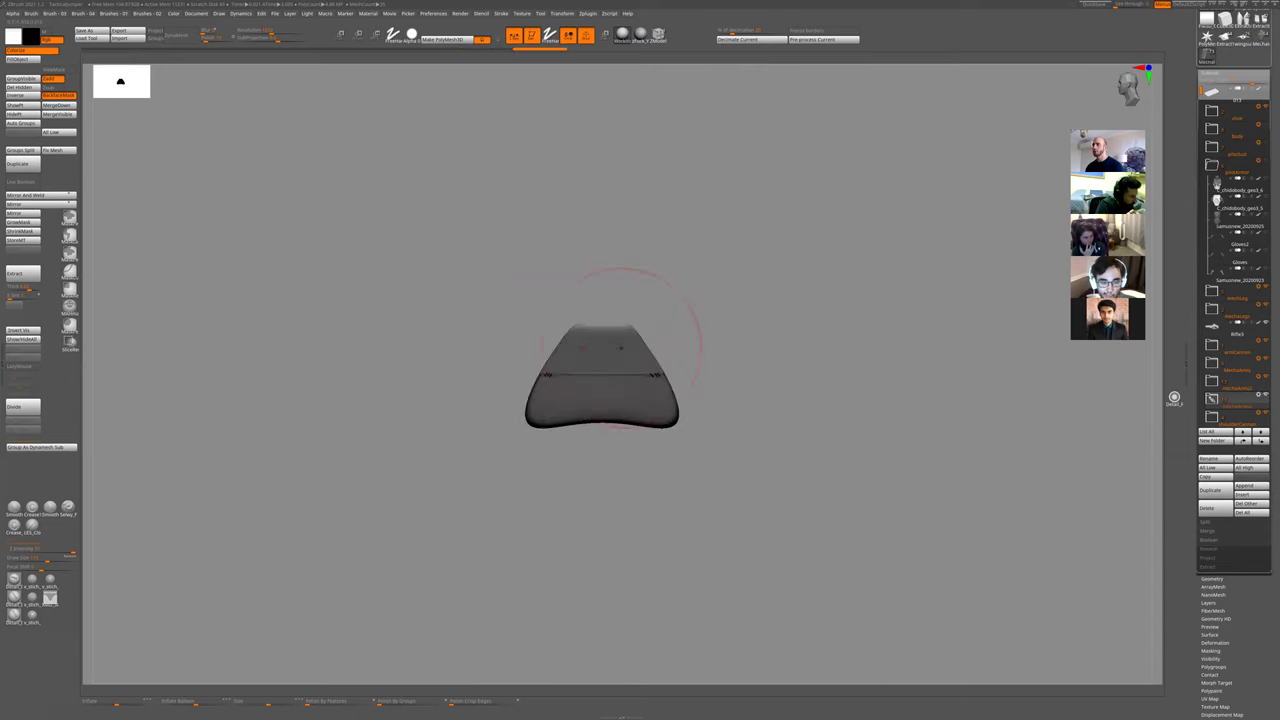
# - Mask two symmetrical angled slots on the upper half of the wrist hinge's disc face
pyautogui.hotkey('shift', 's')
pyautogui.hotkey('shift', 's')
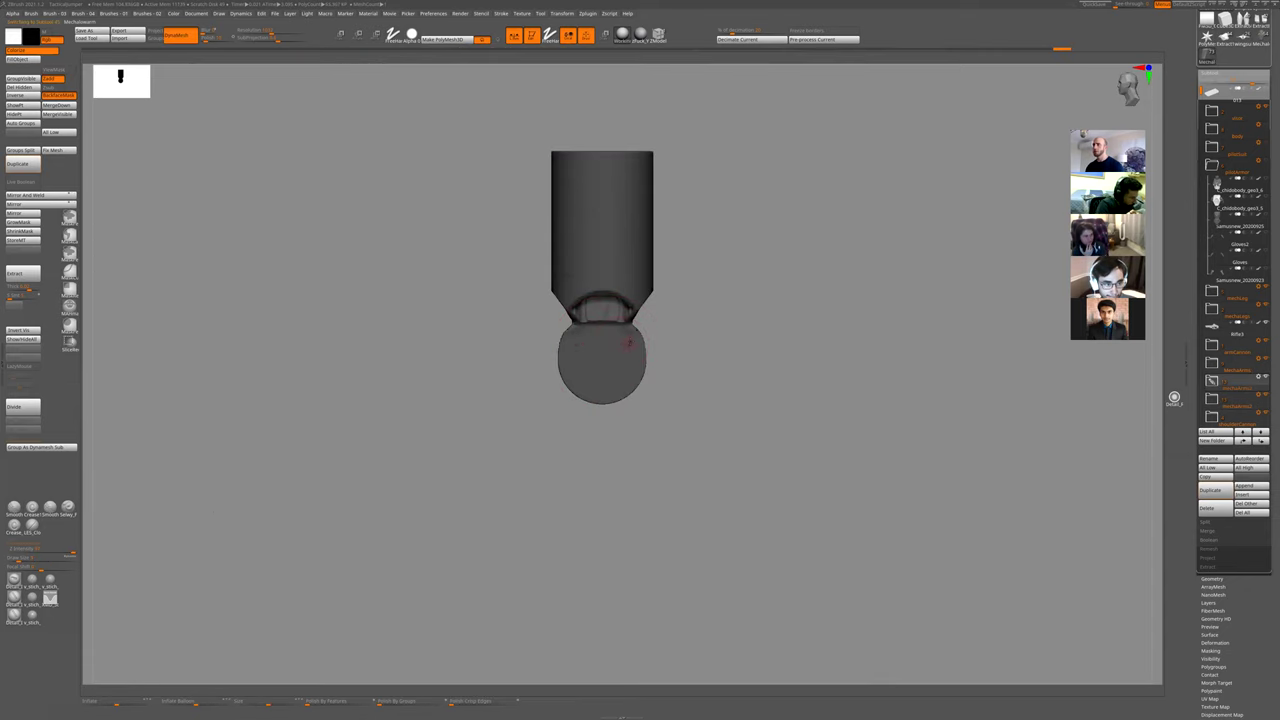
pyautogui.hotkey('shift', 's')
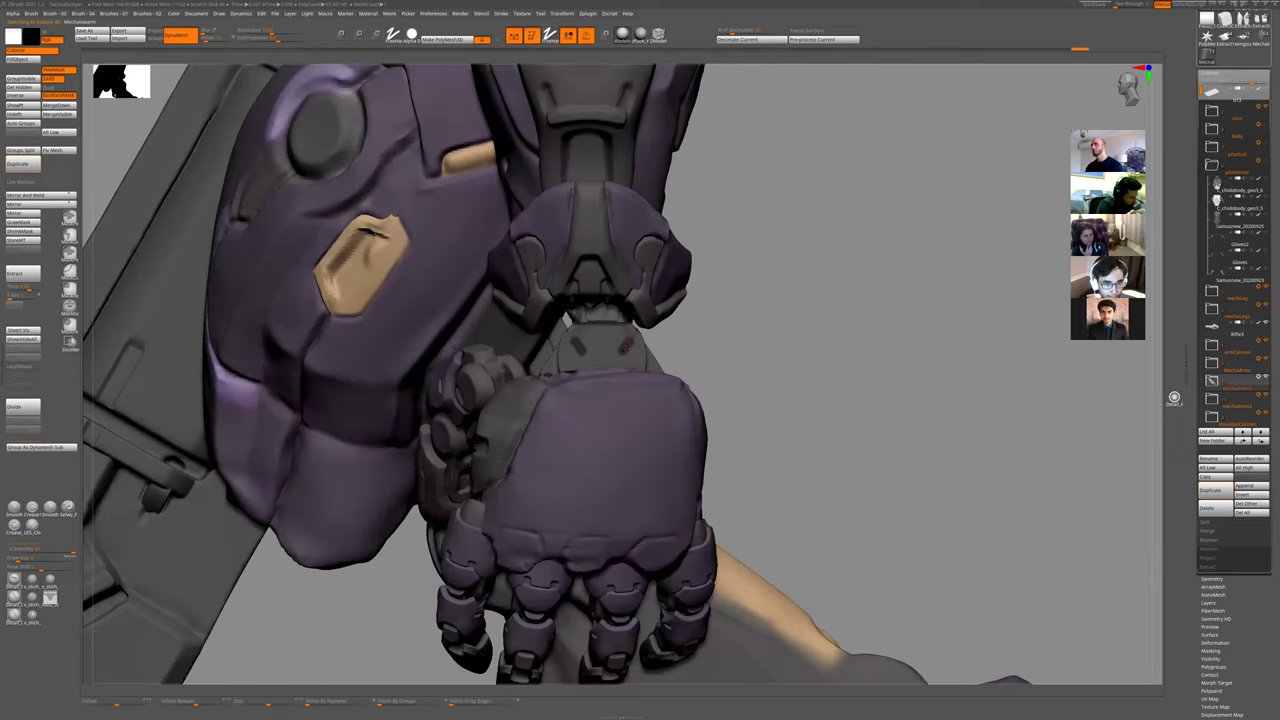
pyautogui.hotkey('shift', 's')
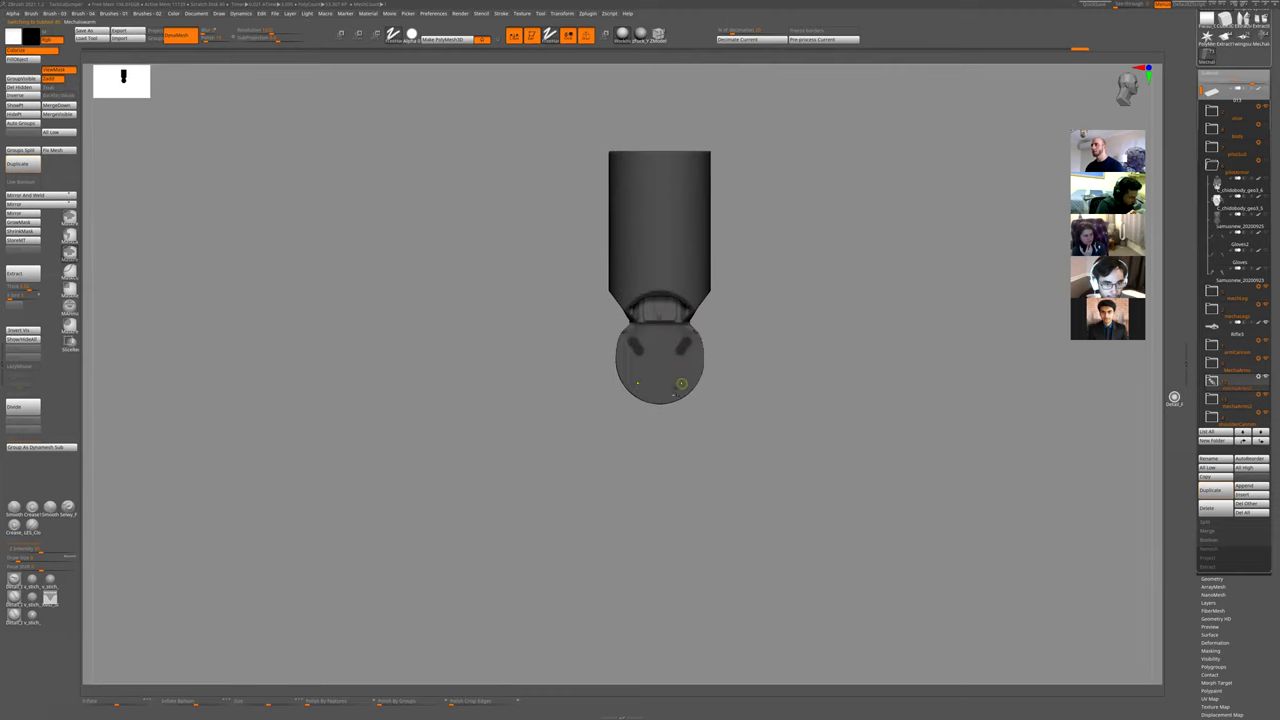
# - Add a third masked slot at the bottom of the disc, invert the mask and sink the three slots into the face
pyautogui.hotkey('ctrl', 'i')
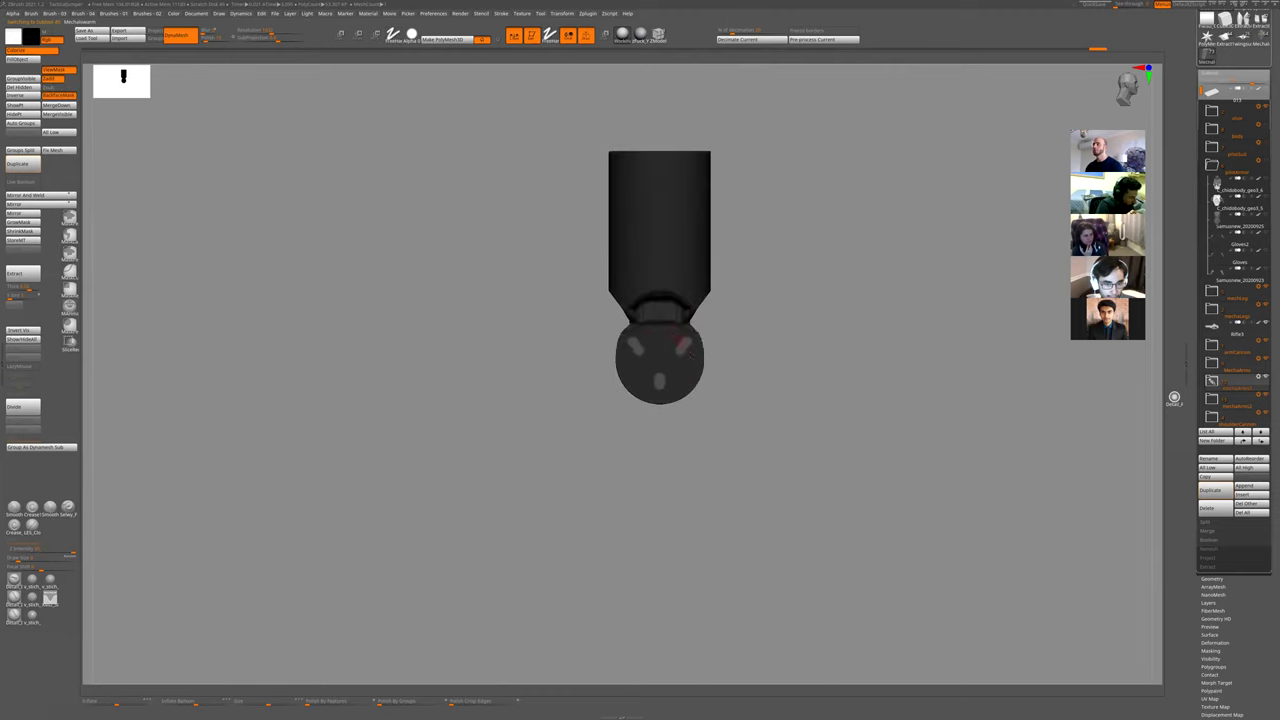
pyautogui.click(666, 362)
pyautogui.moveTo(840, 380); pyautogui.dragTo(749, 420)
pyautogui.keyDown('ctrl'); pyautogui.moveTo(749, 466); pyautogui.dragTo(720, 477); pyautogui.keyUp('ctrl')
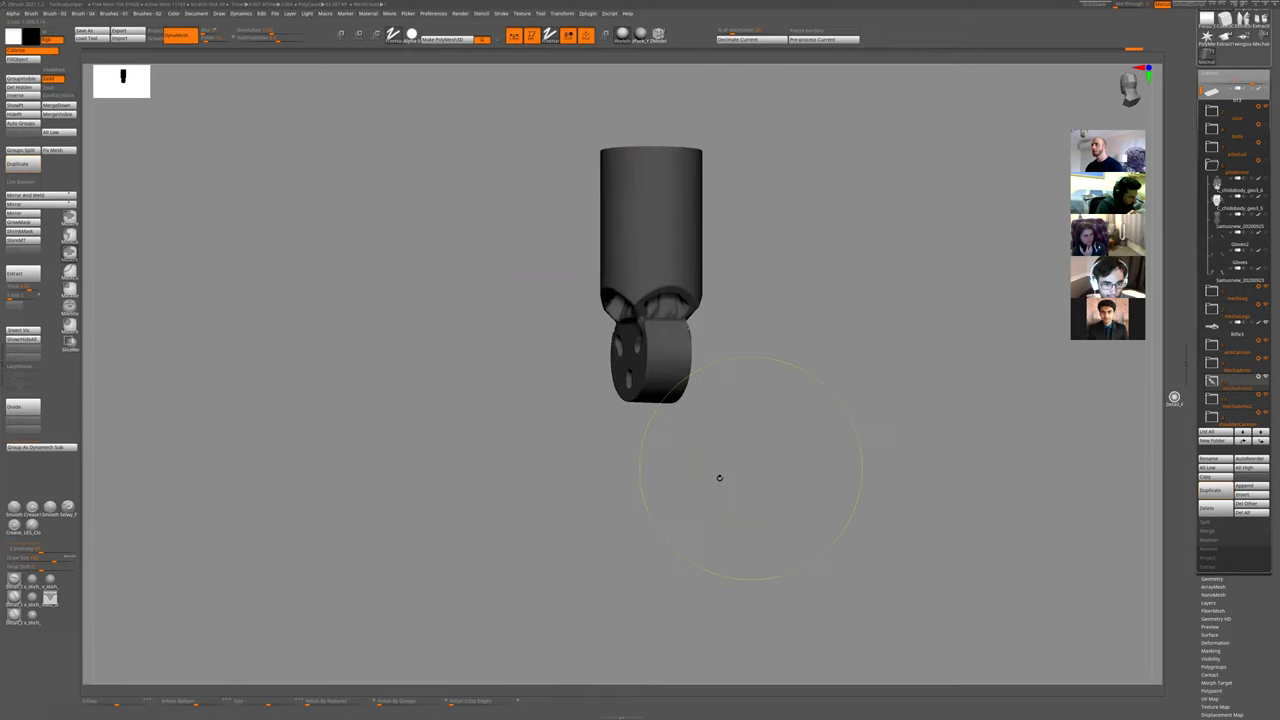
pyautogui.keyDown('ctrl'); pyautogui.moveTo(720, 477); pyautogui.dragTo(743, 391, button='right'); pyautogui.keyUp('ctrl')
# - Sink a small round hole into the centre of the disc face, between the three slots
pyautogui.moveTo(744, 395); pyautogui.dragTo(897, 444)
pyautogui.hotkey('shift', 's')
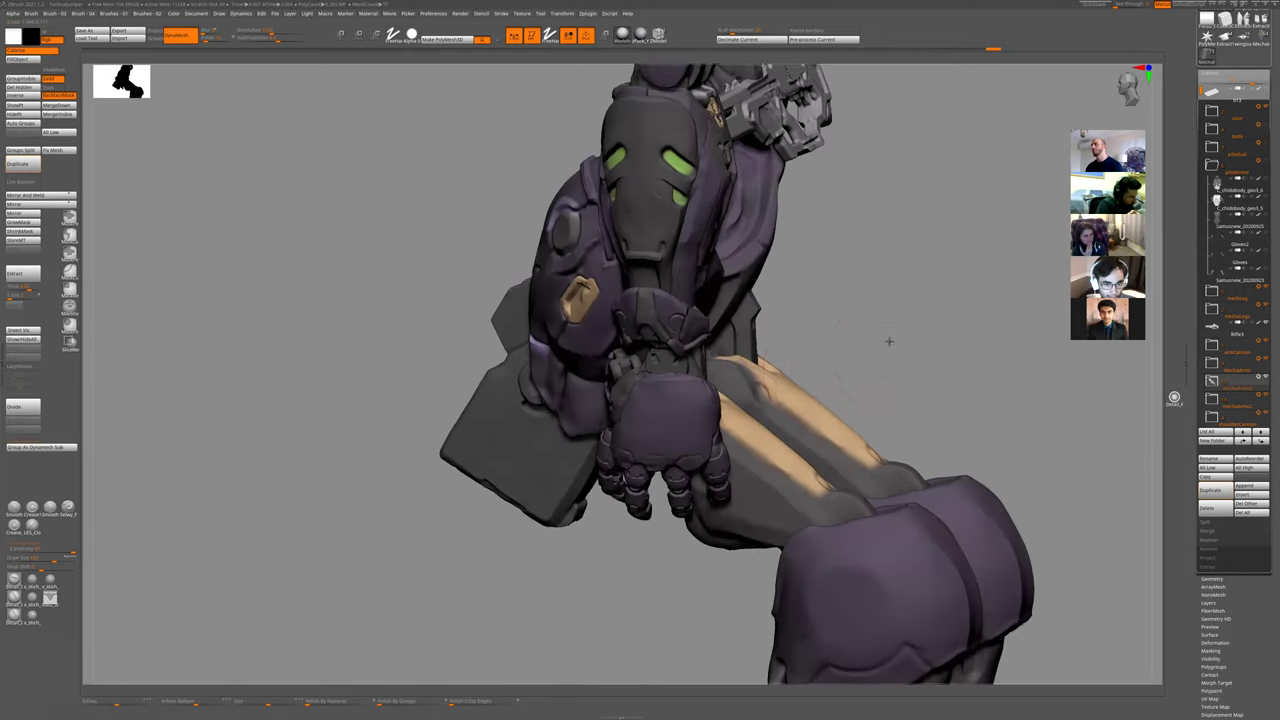
pyautogui.keyDown('shift'); pyautogui.moveTo(889, 340); pyautogui.dragTo(869, 397); pyautogui.keyUp('shift')
pyautogui.keyDown('ctrl'); pyautogui.moveTo(869, 397); pyautogui.dragTo(740, 266, button='right'); pyautogui.keyUp('ctrl')
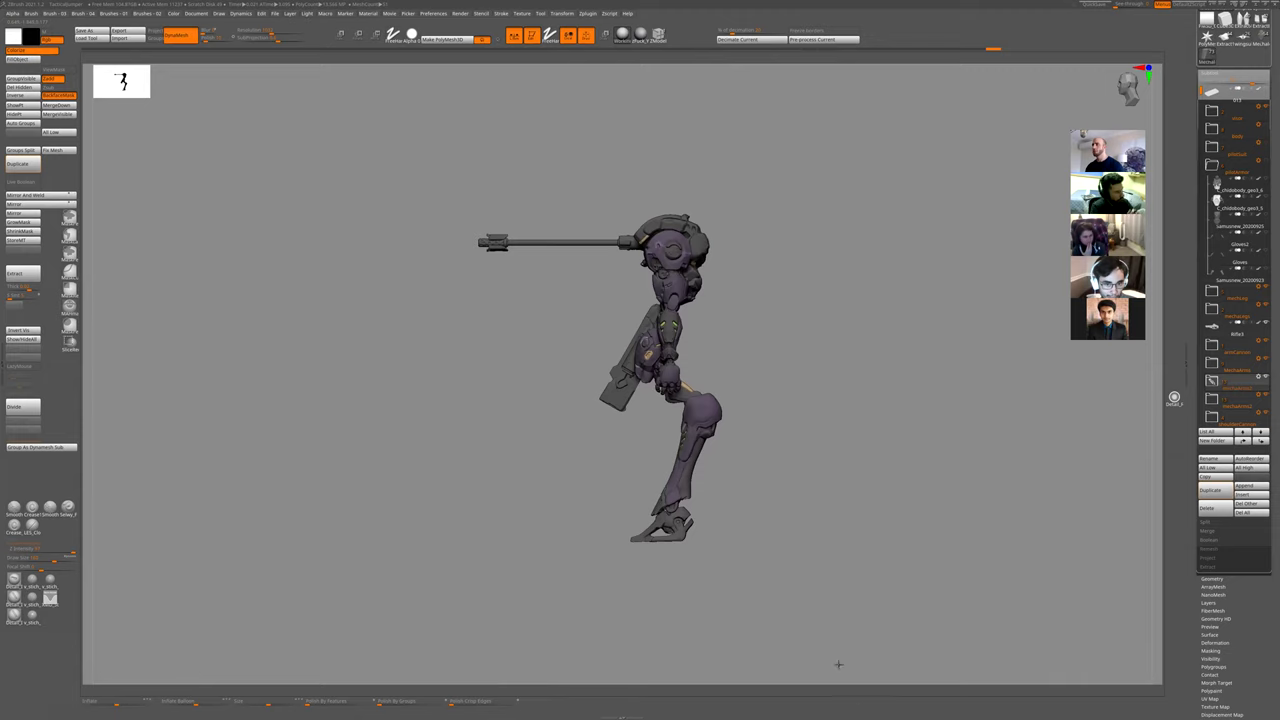
pyautogui.keyDown('ctrl'); pyautogui.moveTo(837, 665); pyautogui.dragTo(677, 373, button='right'); pyautogui.keyUp('ctrl')
pyautogui.hotkey('shift', 's')
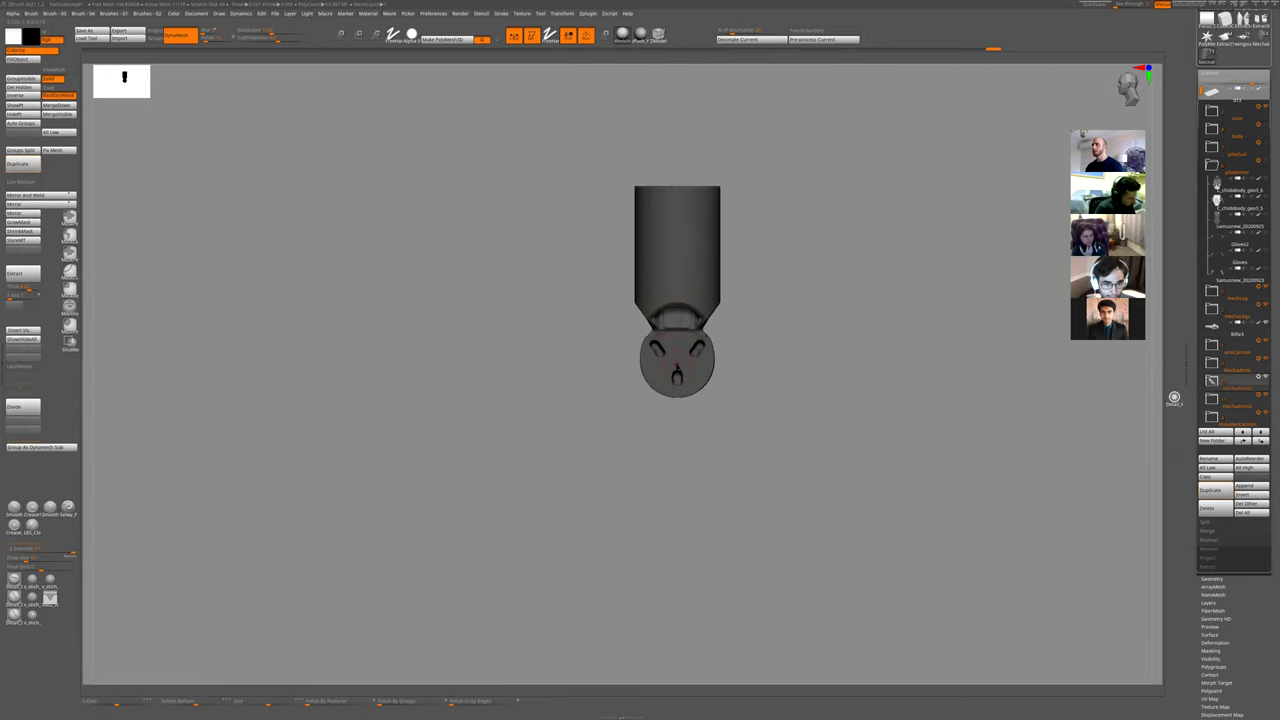
pyautogui.hotkey('shift', 's')
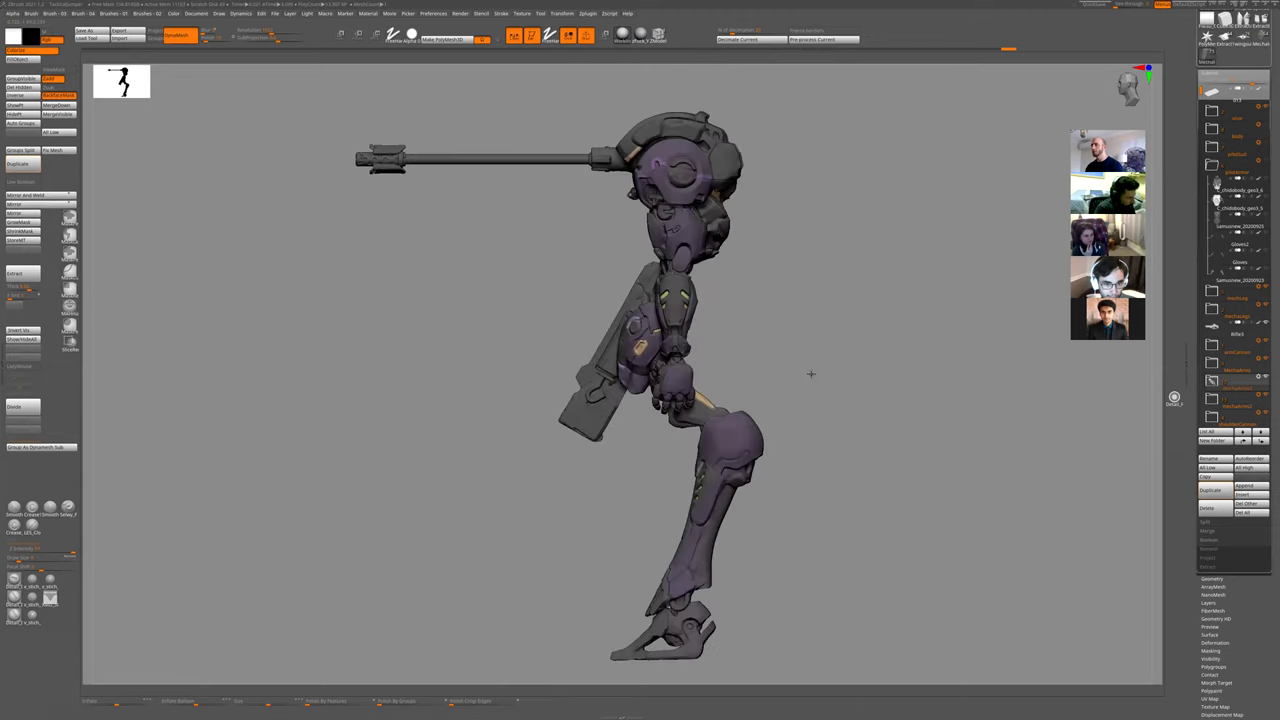
pyautogui.moveTo(804, 301); pyautogui.dragTo(808, 298)
pyautogui.hotkey('shift', 's')
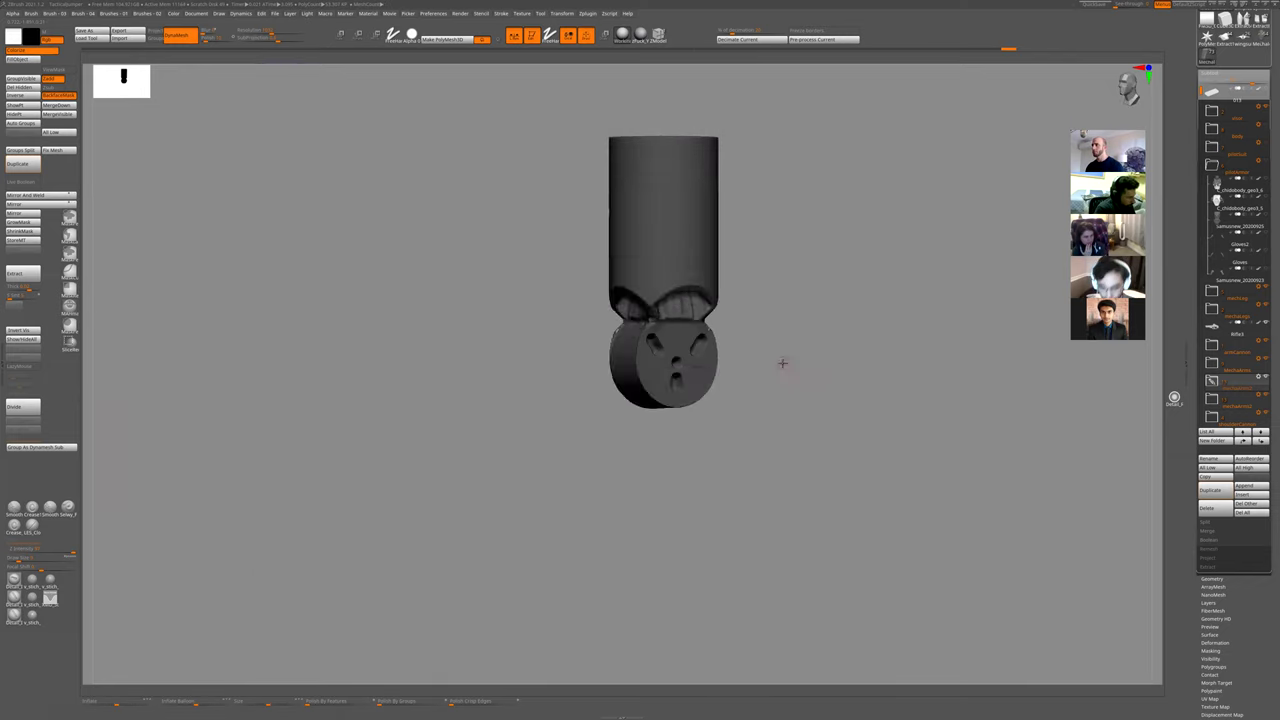
# - Undo the slot and hole recesses, and mask six radial marks around the disc face
pyautogui.moveTo(783, 363)
pyautogui.keyDown('shift'); pyautogui.mouseDown()
pyautogui.moveTo(706, 367)
pyautogui.moveTo(752, 404)
pyautogui.moveTo(694, 346)
pyautogui.moveTo(708, 380)
pyautogui.moveTo(696, 376)
pyautogui.moveTo(695, 342)
pyautogui.moveTo(698, 352)
pyautogui.mouseUp(); pyautogui.keyUp('shift')
pyautogui.hotkey('ctrl', 'a')
pyautogui.hotkey('ctrl', 'z')
pyautogui.hotkey('ctrl', 'z')
pyautogui.hotkey('ctrl', 'z')
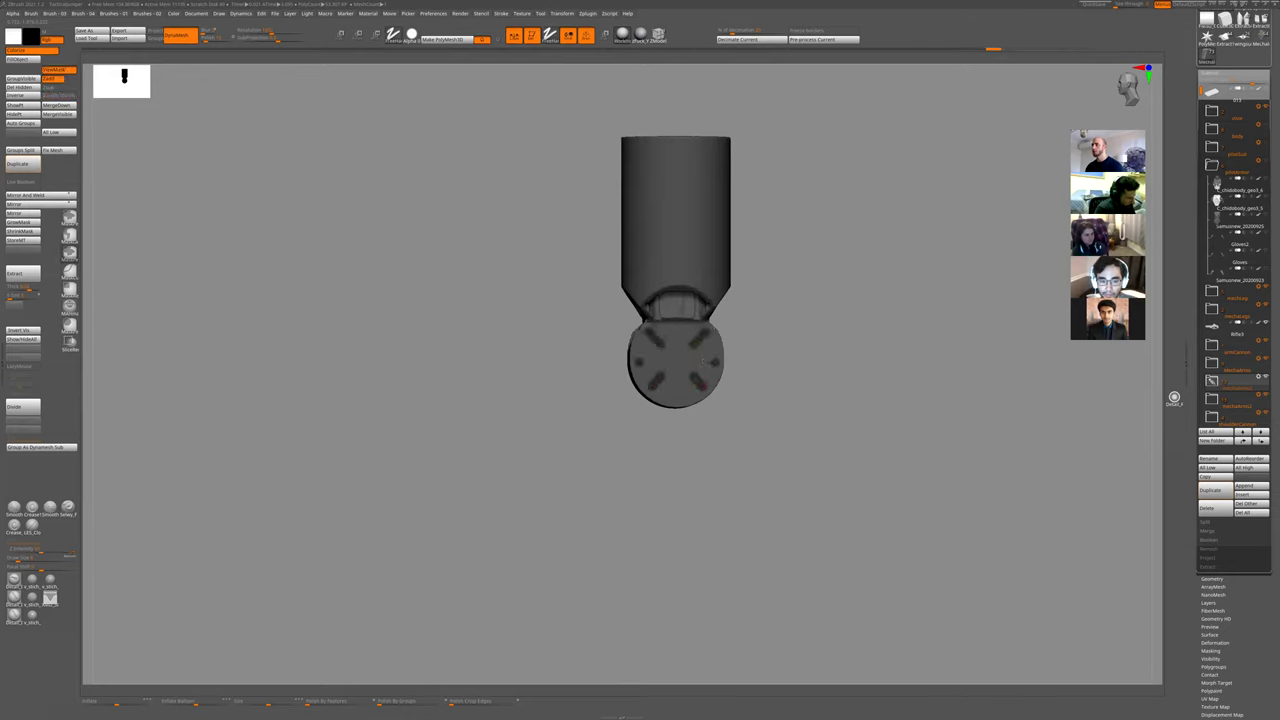
# - Invert the mask, sink the six radial marks into the disc face and clear the mask
pyautogui.keyDown('alt'); pyautogui.moveTo(845, 399); pyautogui.dragTo(791, 329); pyautogui.keyUp('alt')
pyautogui.keyDown('ctrl'); pyautogui.click(766, 340); pyautogui.keyUp('ctrl')
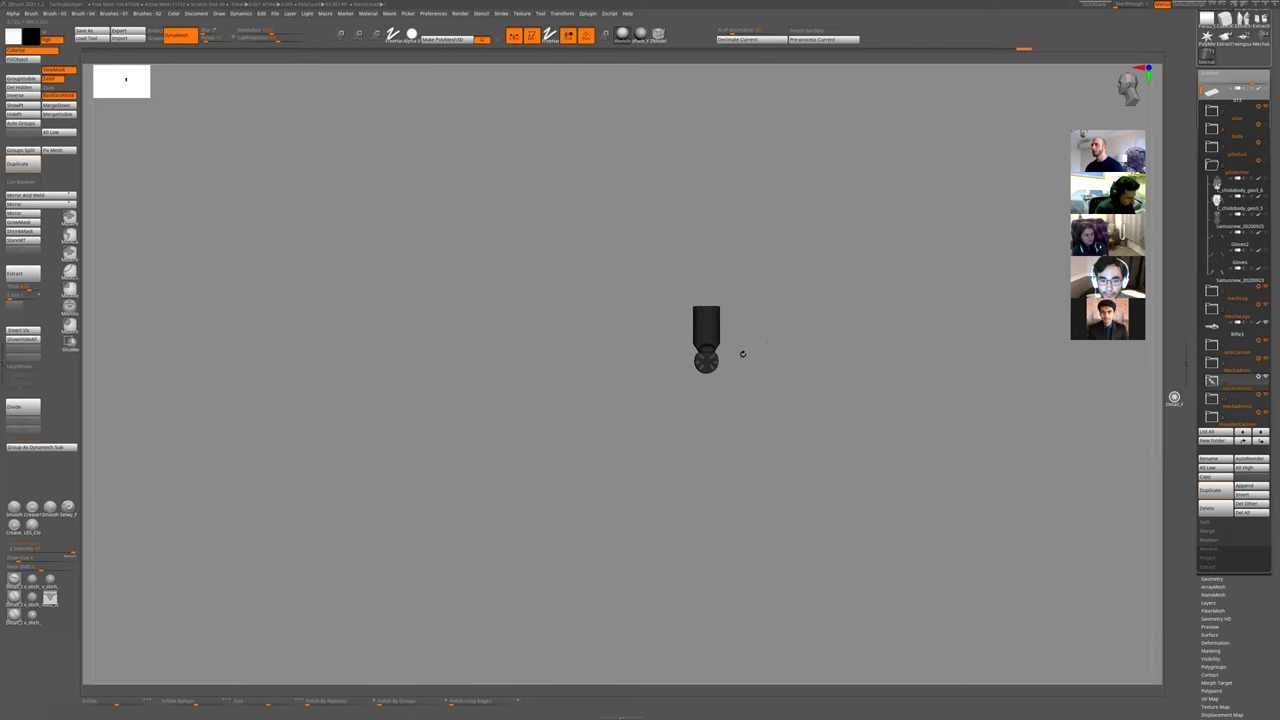
pyautogui.keyDown('ctrl'); pyautogui.moveTo(746, 337); pyautogui.dragTo(702, 398, button='right'); pyautogui.keyUp('ctrl')
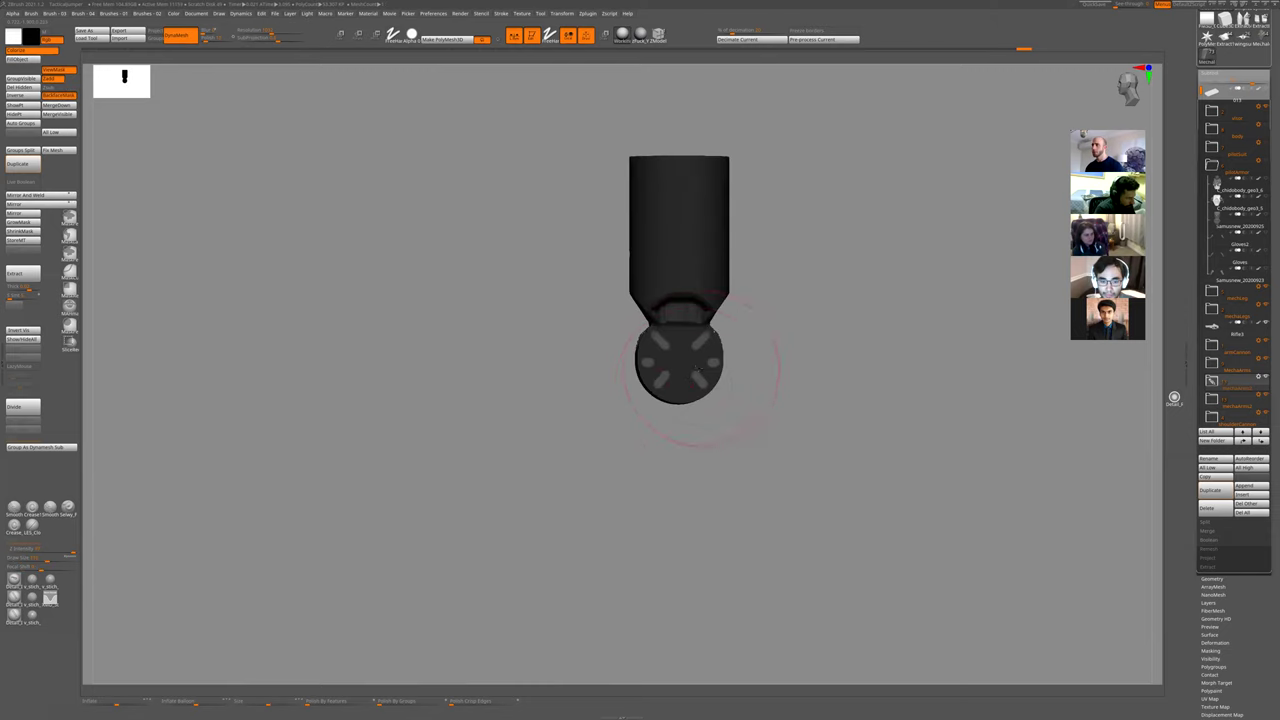
pyautogui.moveTo(697, 368); pyautogui.dragTo(769, 389)
pyautogui.keyDown('ctrl'); pyautogui.moveTo(856, 351); pyautogui.dragTo(786, 469); pyautogui.keyUp('ctrl')
pyautogui.keyDown('ctrl'); pyautogui.moveTo(786, 469); pyautogui.dragTo(759, 394, button='right'); pyautogui.keyUp('ctrl')
pyautogui.hotkey('alt', 's')
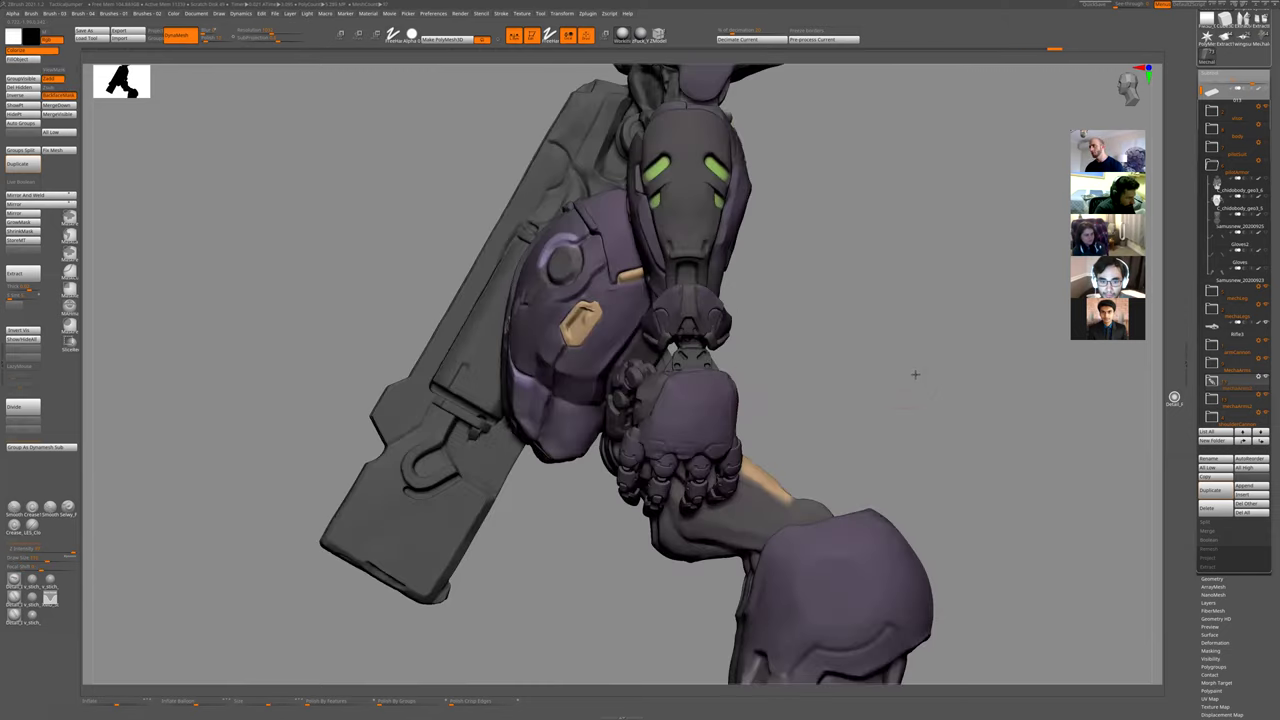
# - Examine the slotted wrist joint on the full mech from the side, rear and front, at close and far range
pyautogui.moveTo(915, 375); pyautogui.dragTo(840, 388)
pyautogui.keyDown('ctrl'); pyautogui.moveTo(751, 340); pyautogui.dragTo(715, 285, button='right'); pyautogui.keyUp('ctrl')
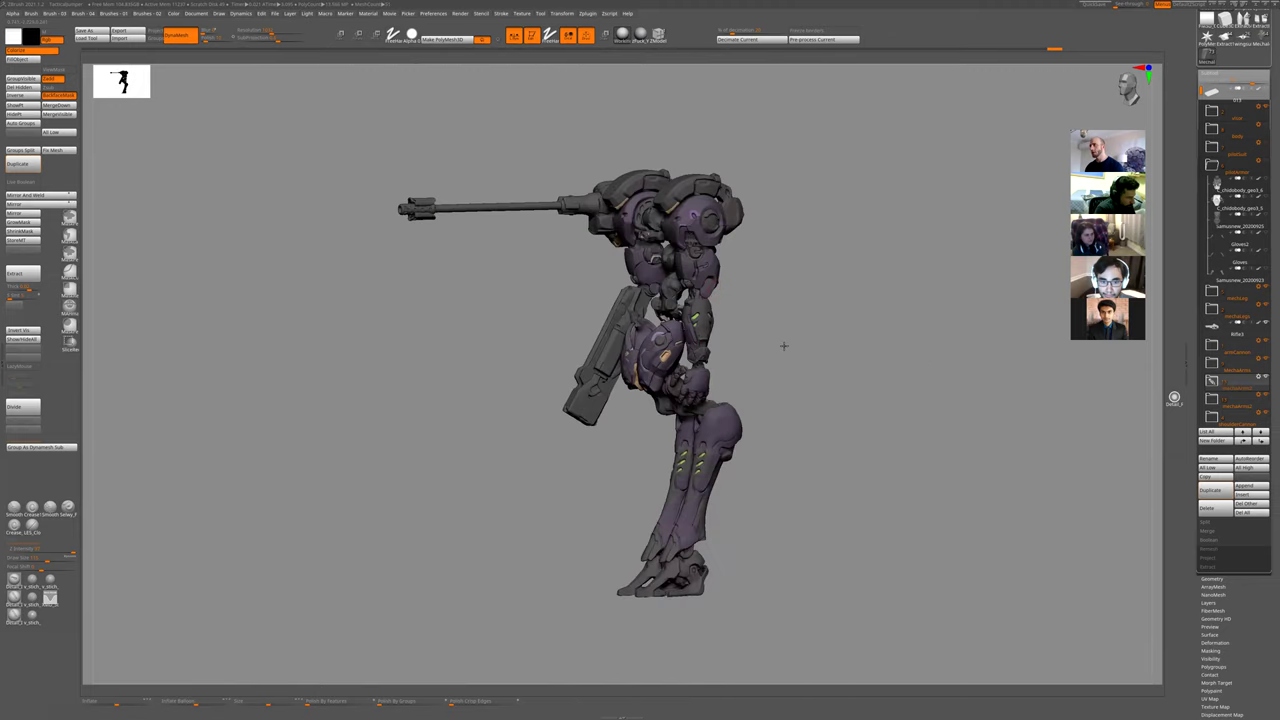
pyautogui.moveTo(783, 346); pyautogui.dragTo(829, 410)
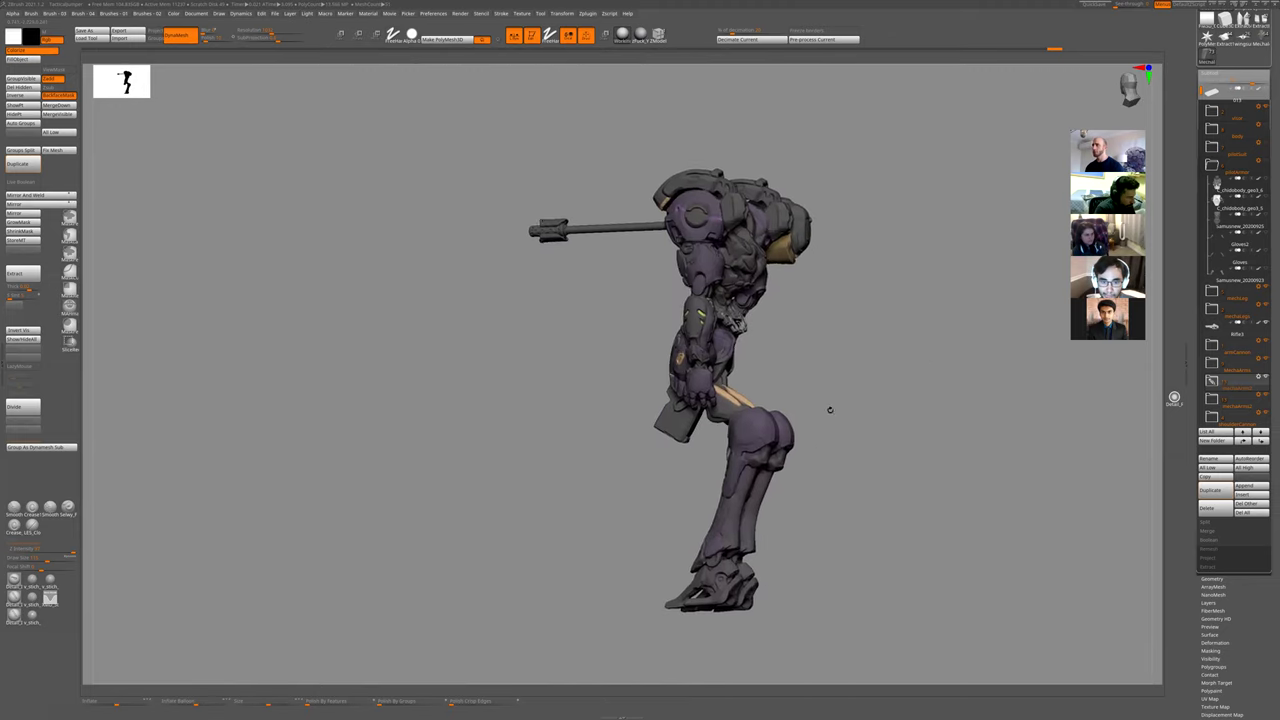
pyautogui.keyDown('ctrl'); pyautogui.moveTo(830, 410); pyautogui.dragTo(853, 385, button='right'); pyautogui.keyUp('ctrl')
pyautogui.moveTo(874, 383); pyautogui.dragTo(726, 463)
pyautogui.keyDown('ctrl'); pyautogui.moveTo(726, 463); pyautogui.dragTo(751, 401, button='right'); pyautogui.keyUp('ctrl')
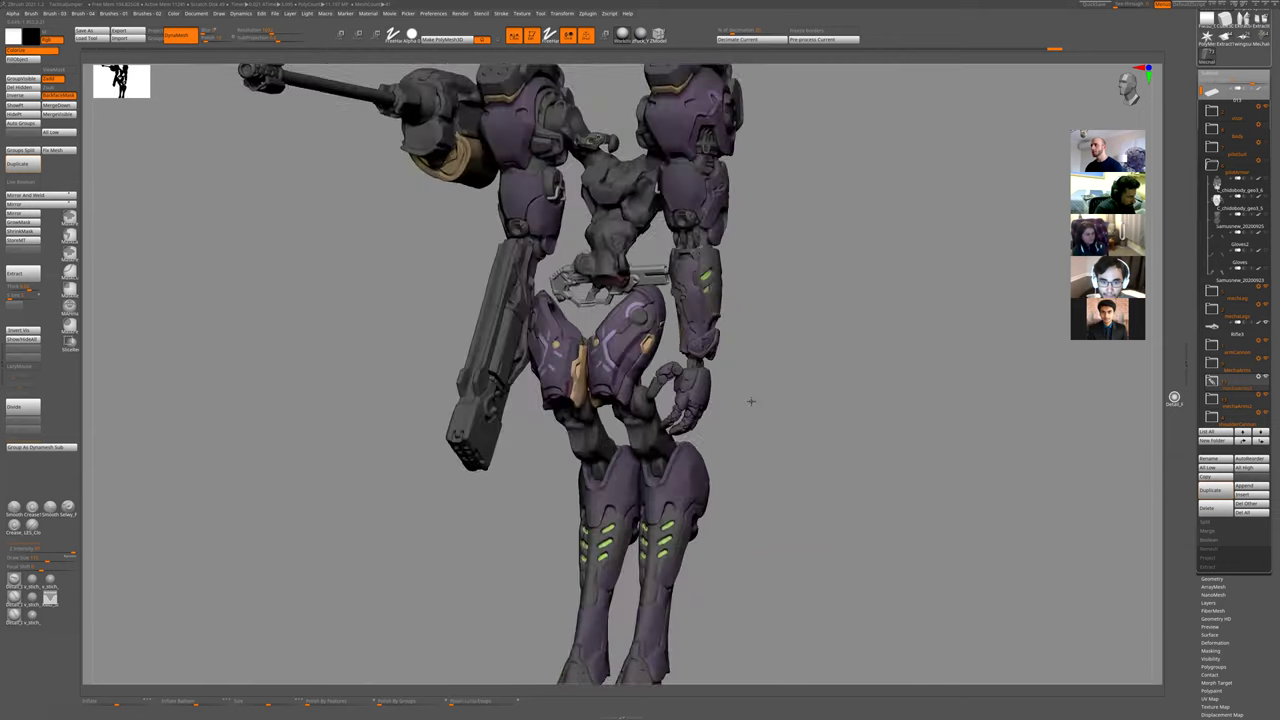
pyautogui.moveTo(751, 401); pyautogui.dragTo(786, 383)
pyautogui.keyDown('ctrl'); pyautogui.moveTo(775, 473); pyautogui.dragTo(850, 459, button='right'); pyautogui.keyUp('ctrl')
pyautogui.hotkey('shift', 's')
pyautogui.hotkey('shift', 's')
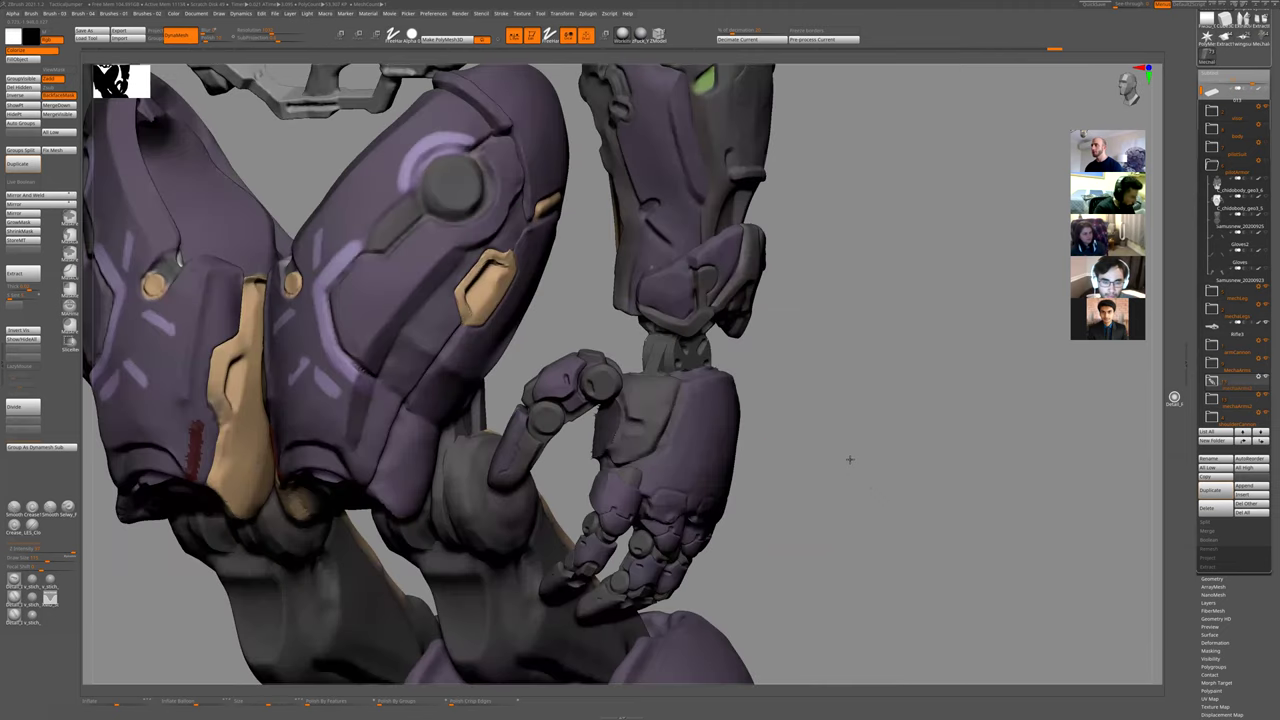
pyautogui.keyDown('ctrl'); pyautogui.moveTo(794, 366); pyautogui.dragTo(766, 376, button='right'); pyautogui.keyUp('ctrl')
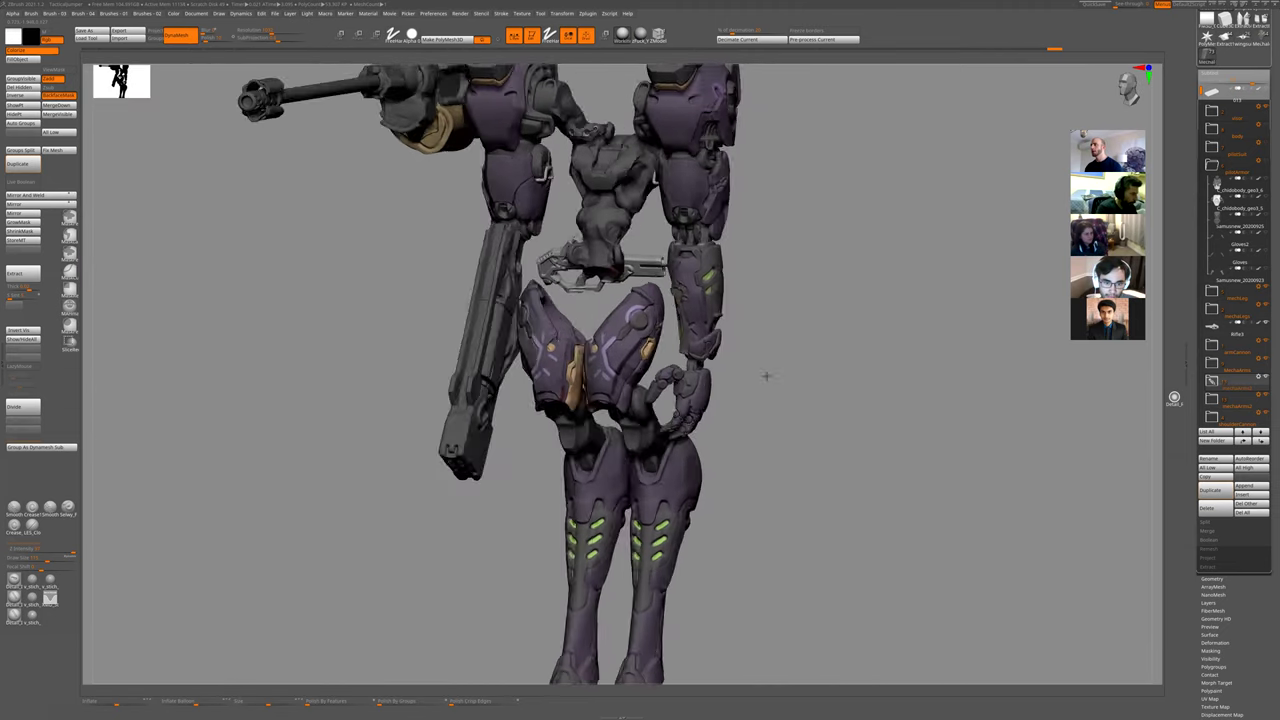
# - Inspect the mech's hanging arm from the front, side and rear, and examine the forearm's back plate up close
pyautogui.moveTo(765, 376); pyautogui.dragTo(763, 409)
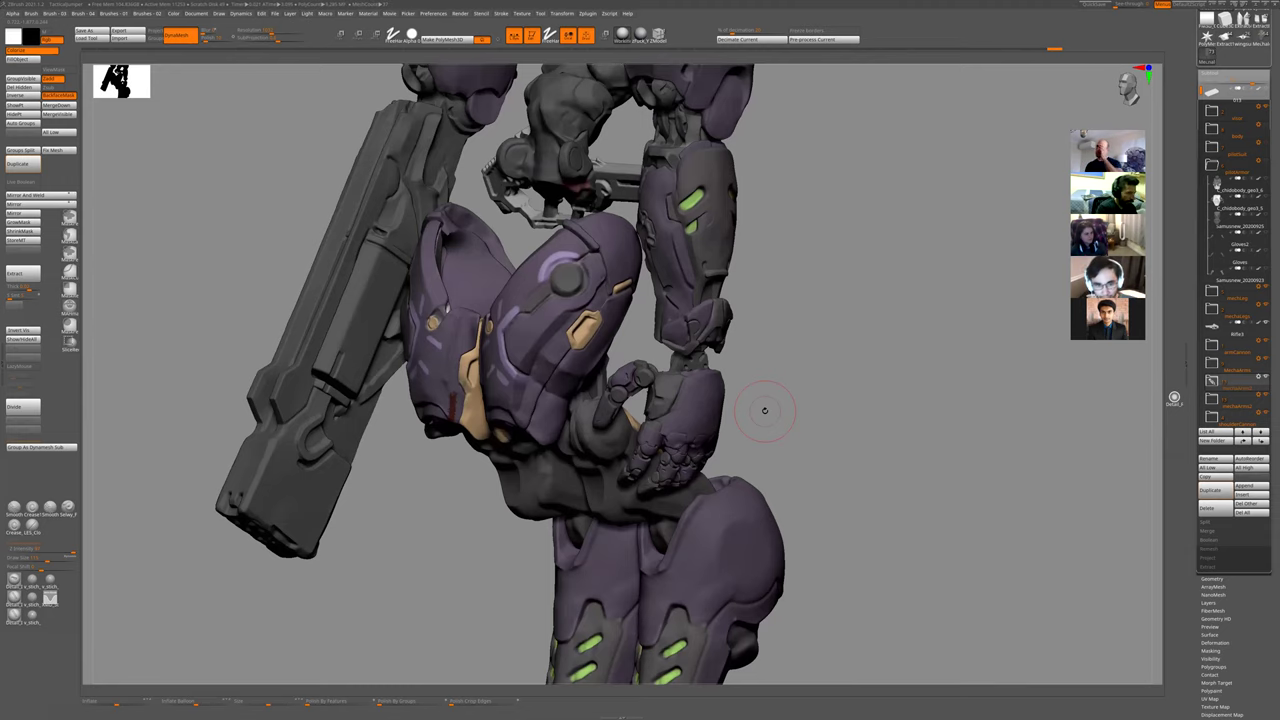
pyautogui.moveTo(763, 409)
pyautogui.mouseDown()
pyautogui.moveTo(796, 457)
pyautogui.moveTo(776, 402)
pyautogui.moveTo(718, 425)
pyautogui.moveTo(610, 424)
pyautogui.moveTo(646, 432)
pyautogui.moveTo(760, 395)
pyautogui.moveTo(823, 366)
pyautogui.moveTo(811, 354)
pyautogui.moveTo(802, 399)
pyautogui.moveTo(846, 429)
pyautogui.moveTo(777, 263)
pyautogui.moveTo(818, 377)
pyautogui.moveTo(817, 440)
pyautogui.moveTo(803, 440)
pyautogui.moveTo(906, 286)
pyautogui.moveTo(876, 358)
pyautogui.moveTo(921, 376)
pyautogui.moveTo(883, 371)
pyautogui.moveTo(876, 388)
pyautogui.mouseUp()
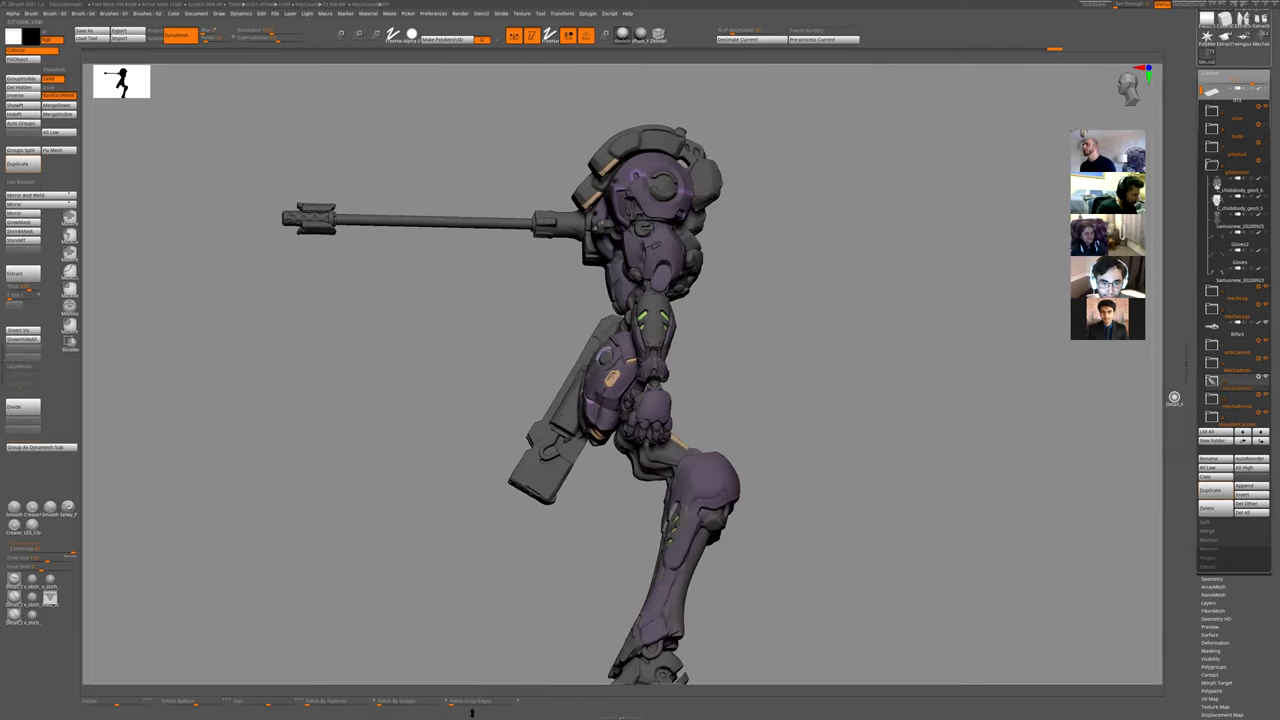
pyautogui.moveTo(789, 427); pyautogui.dragTo(764, 461)
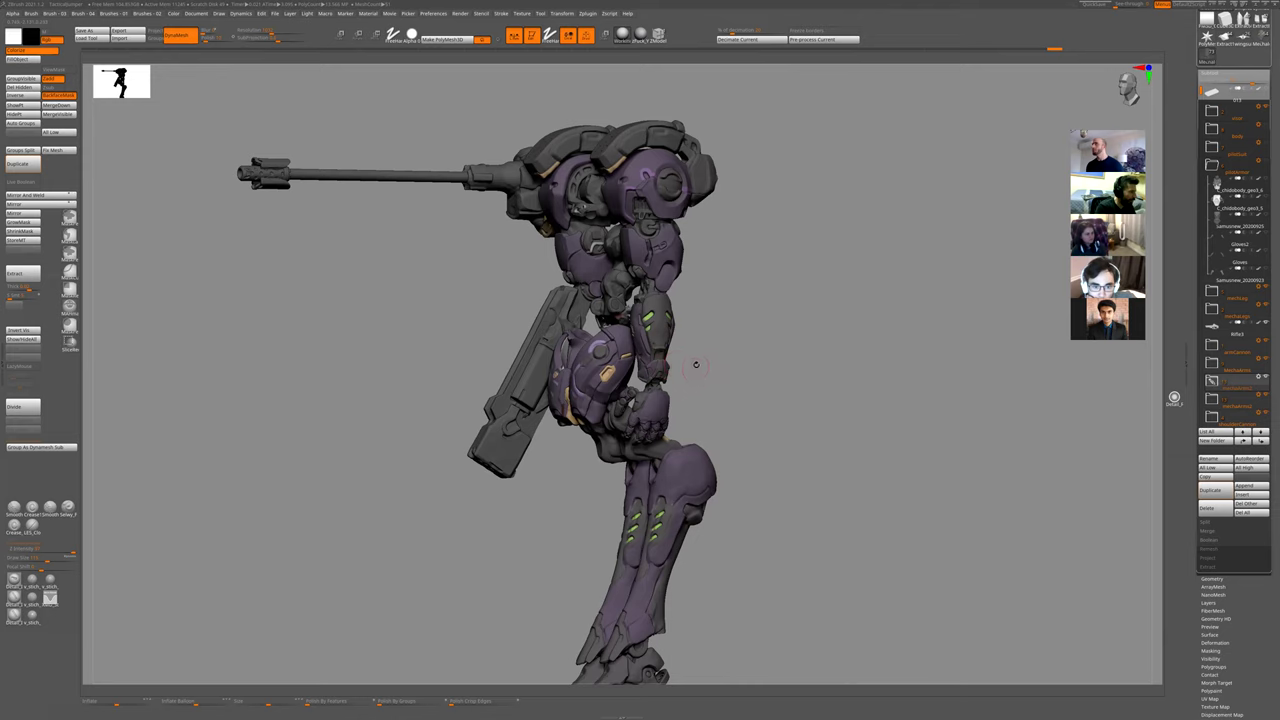
pyautogui.moveTo(758, 341); pyautogui.dragTo(731, 344)
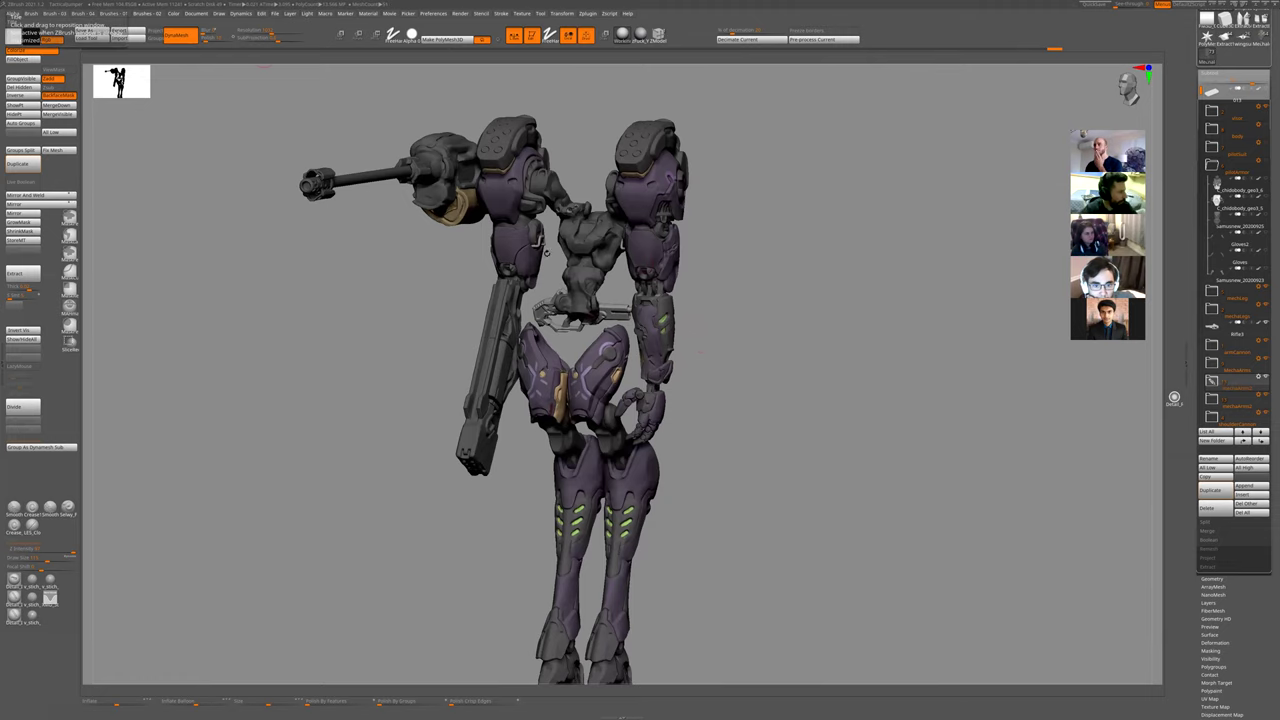
pyautogui.moveTo(842, 307); pyautogui.dragTo(585, 396)
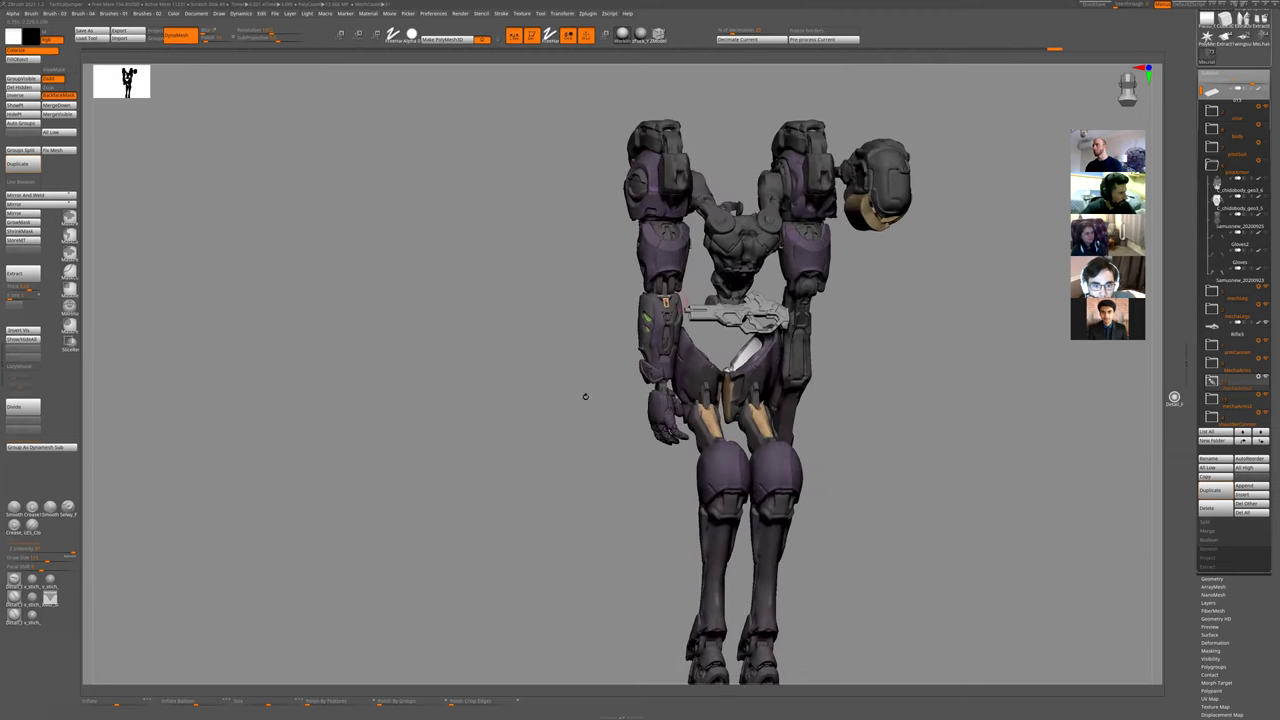
pyautogui.keyDown('alt'); pyautogui.moveTo(499, 363); pyautogui.dragTo(414, 346); pyautogui.keyUp('alt')
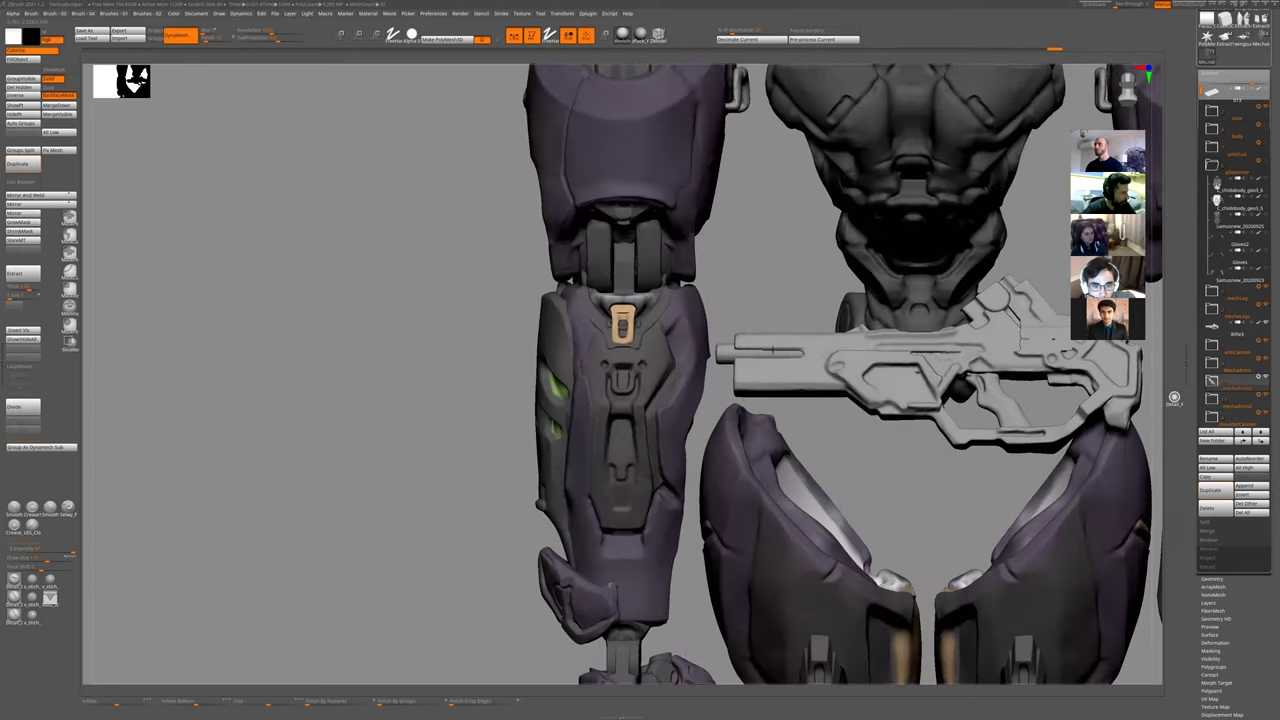
pyautogui.moveTo(743, 291); pyautogui.dragTo(727, 313)
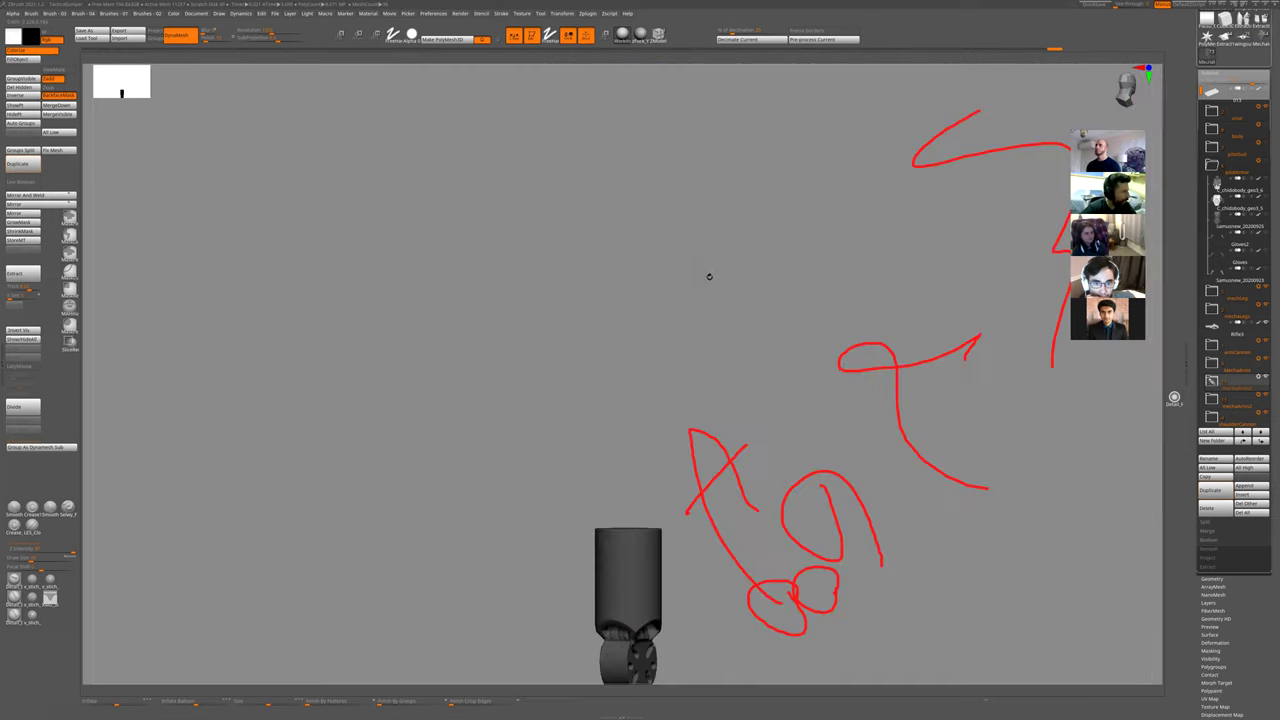
# - Select the purple upper-arm armour and, switching between isolated and full view, try a brush stroke on its rounded lower tab
pyautogui.keyDown('alt'); pyautogui.click(661, 264); pyautogui.keyUp('alt')
pyautogui.moveTo(680, 264); pyautogui.dragTo(721, 308, button='right')
pyautogui.moveTo(721, 308); pyautogui.dragTo(728, 495)
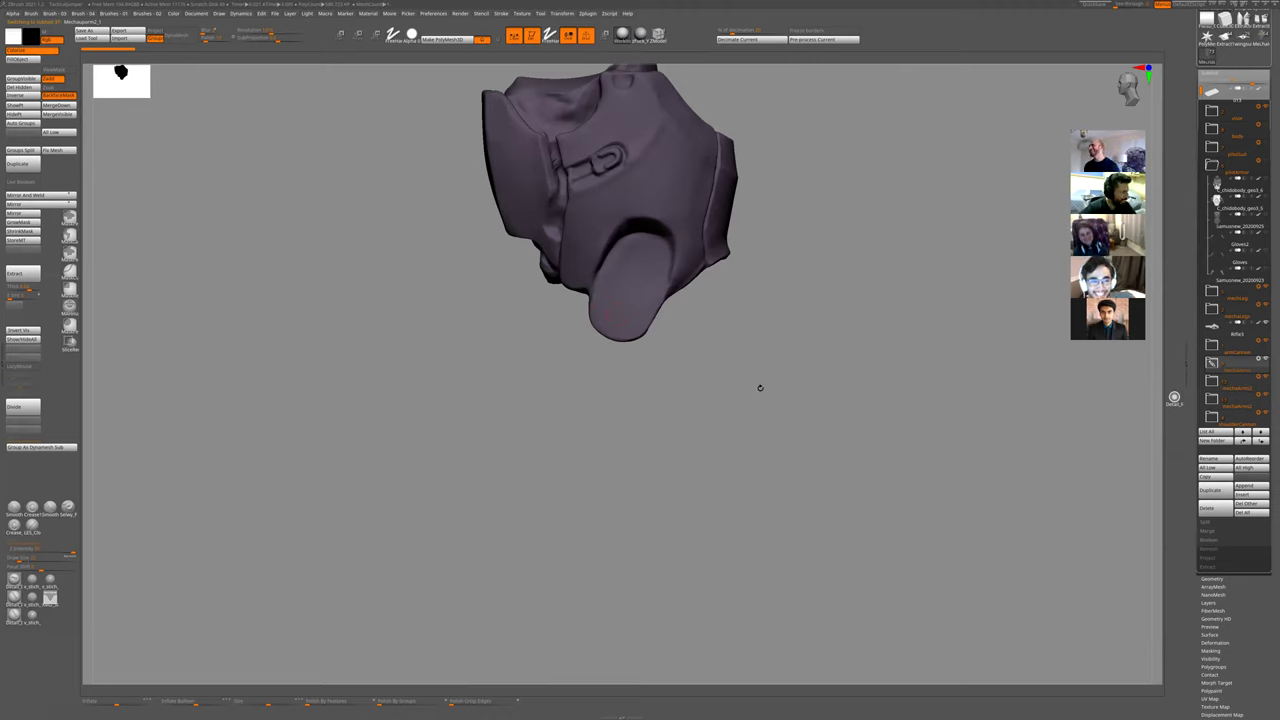
pyautogui.hotkey('shift', 's')
pyautogui.press('space')
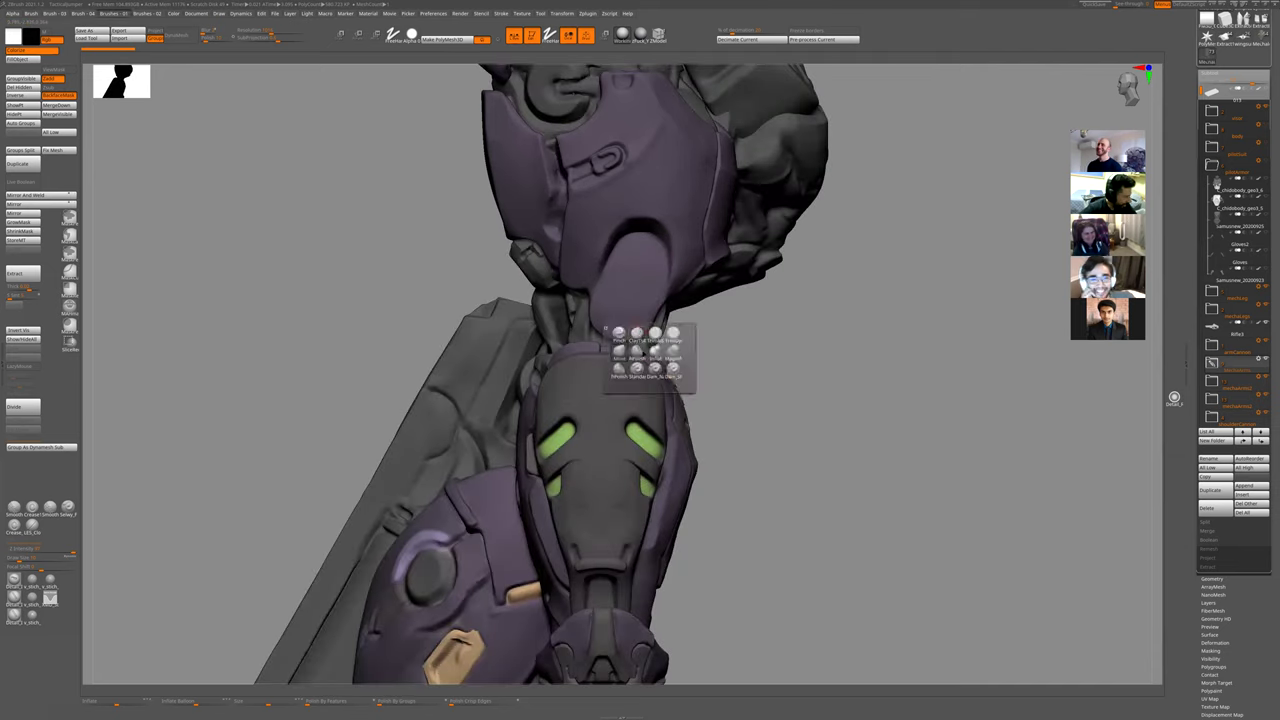
pyautogui.moveTo(630, 299); pyautogui.dragTo(652, 311)
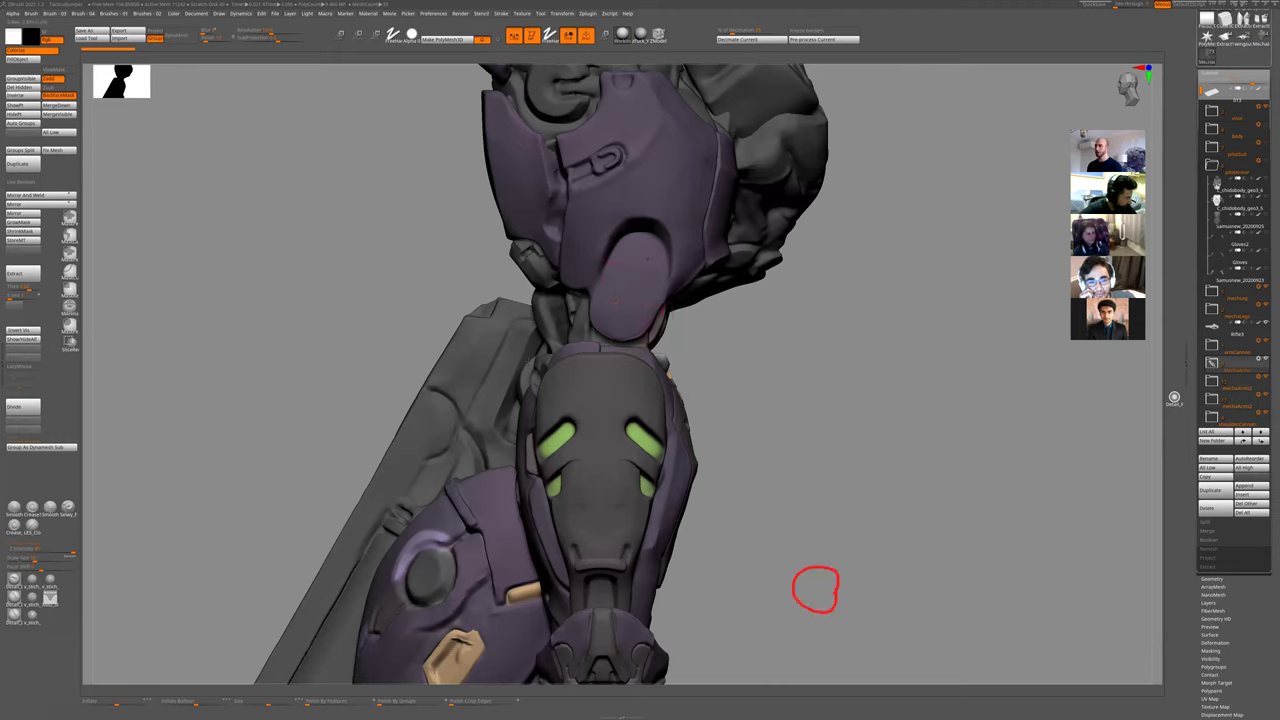
pyautogui.hotkey('shift', 's')
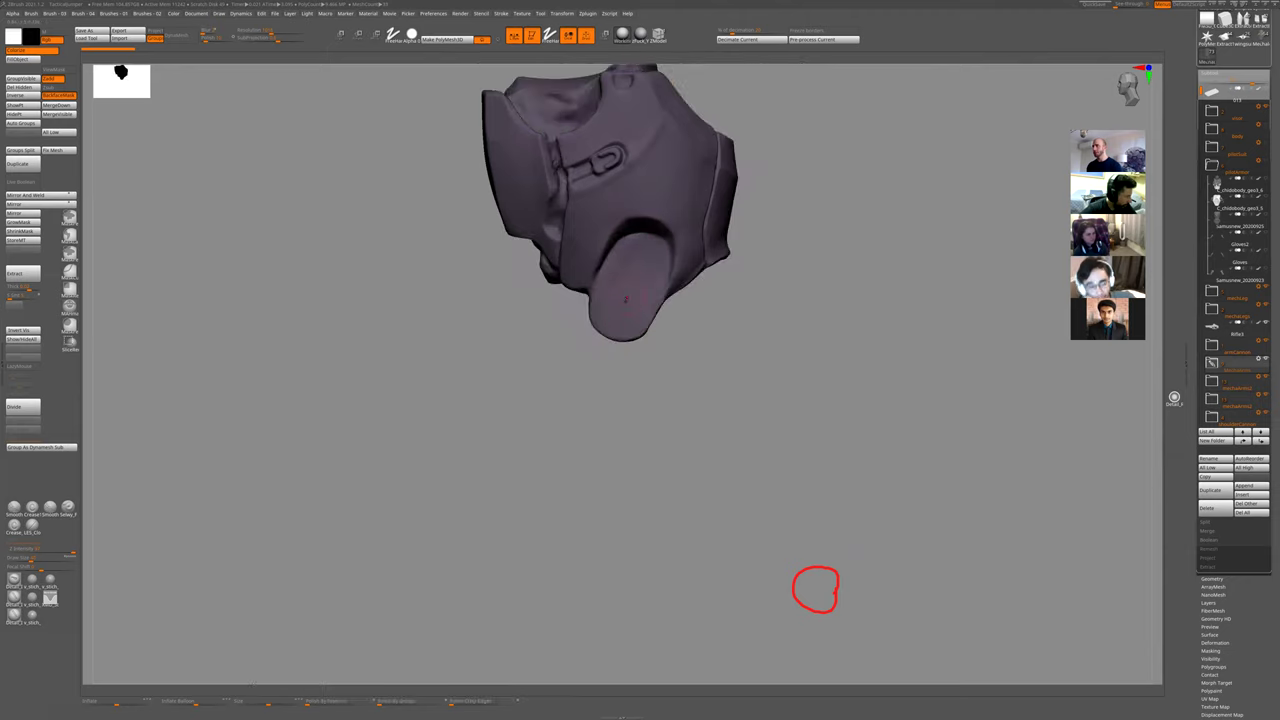
pyautogui.hotkey('shift', 's')
pyautogui.press('1')
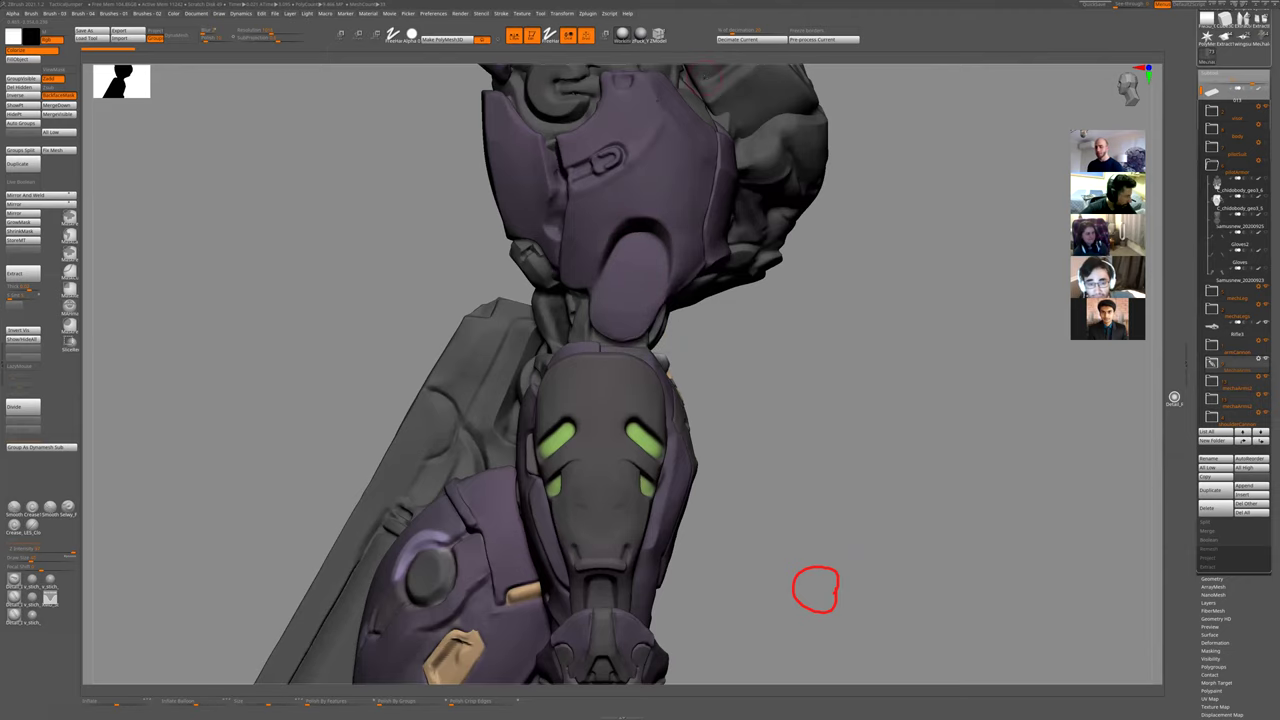
pyautogui.hotkey('shift', 's')
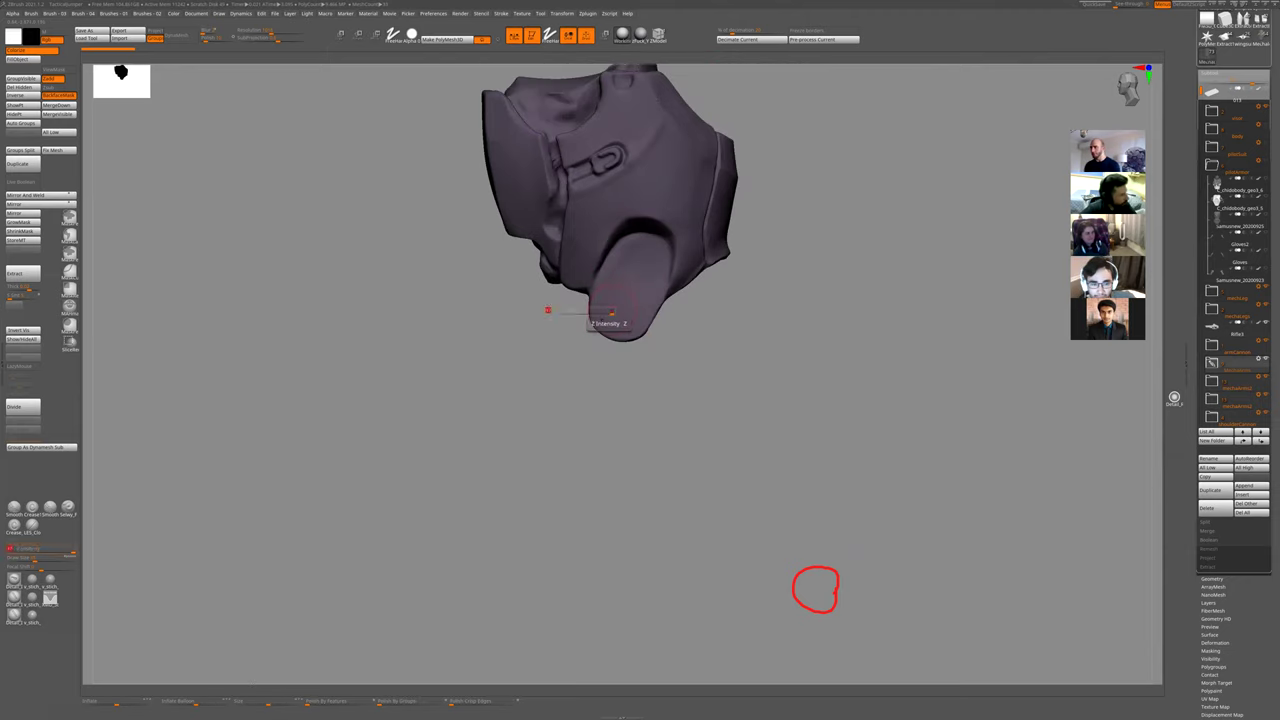
pyautogui.press('2')
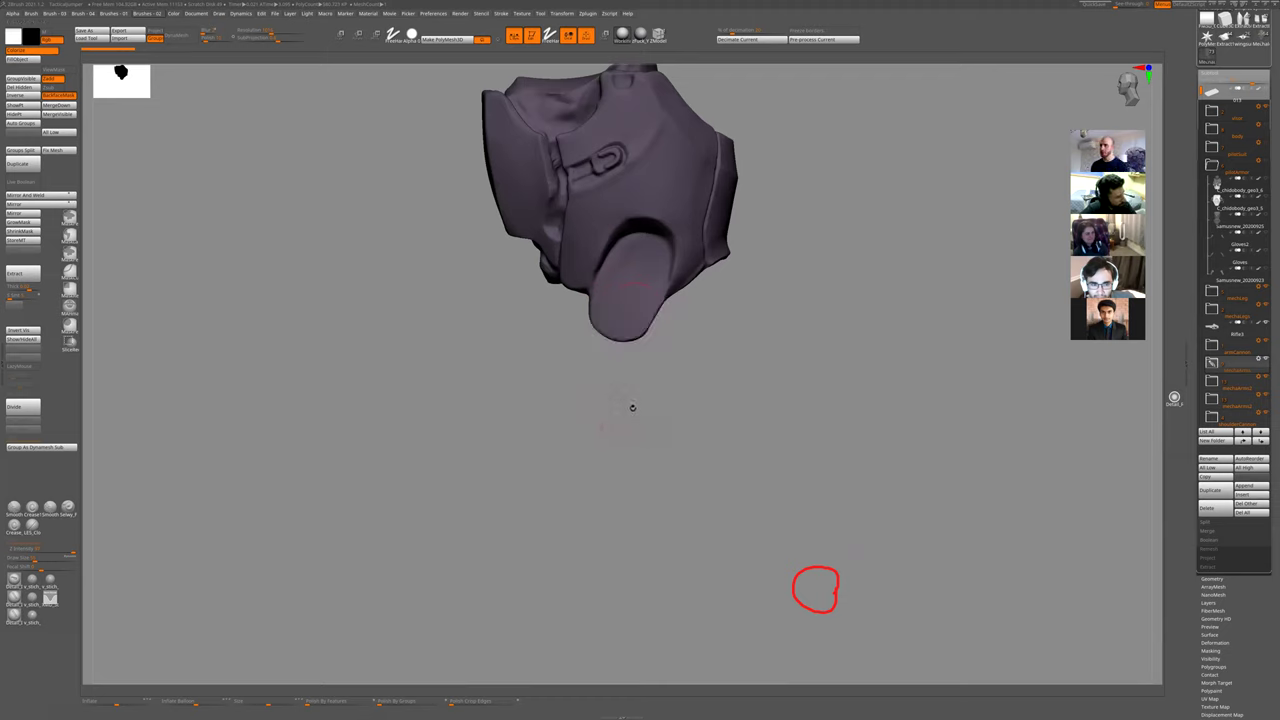
# - Try stamping a round mark onto the armour's lower tab with a detail brush, and undo the stamp
pyautogui.press('b')
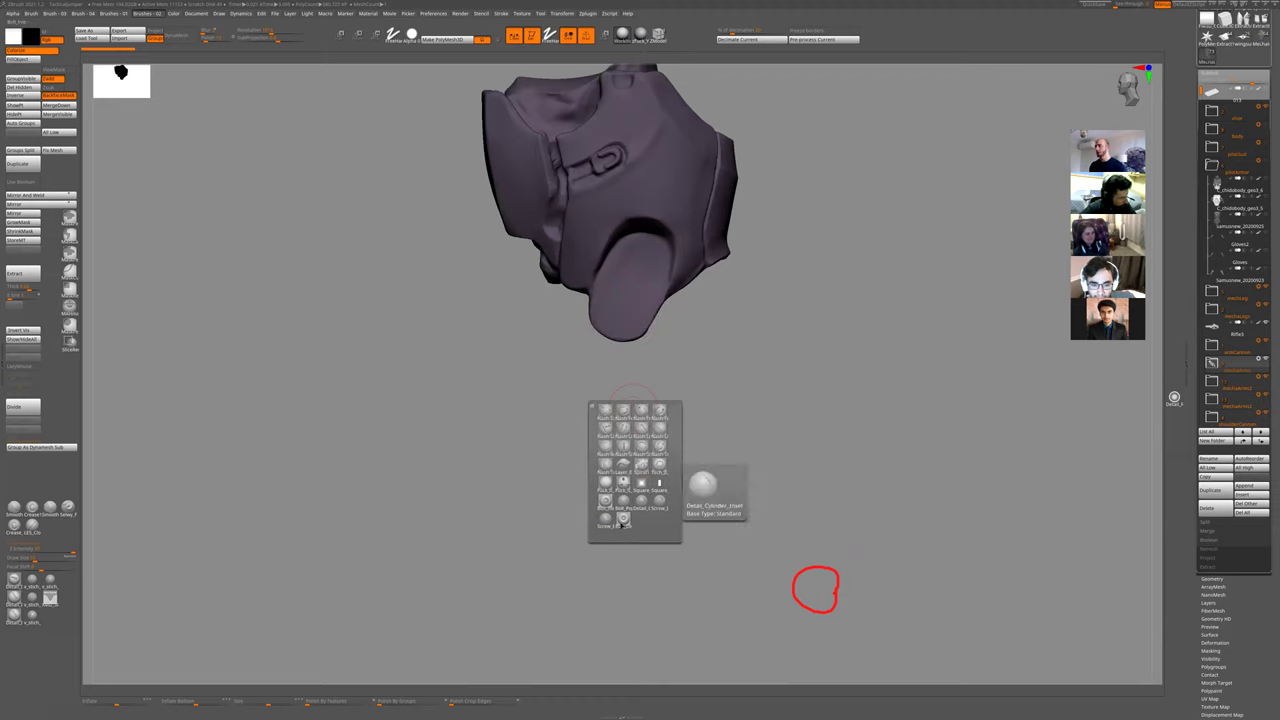
pyautogui.click(659, 500)
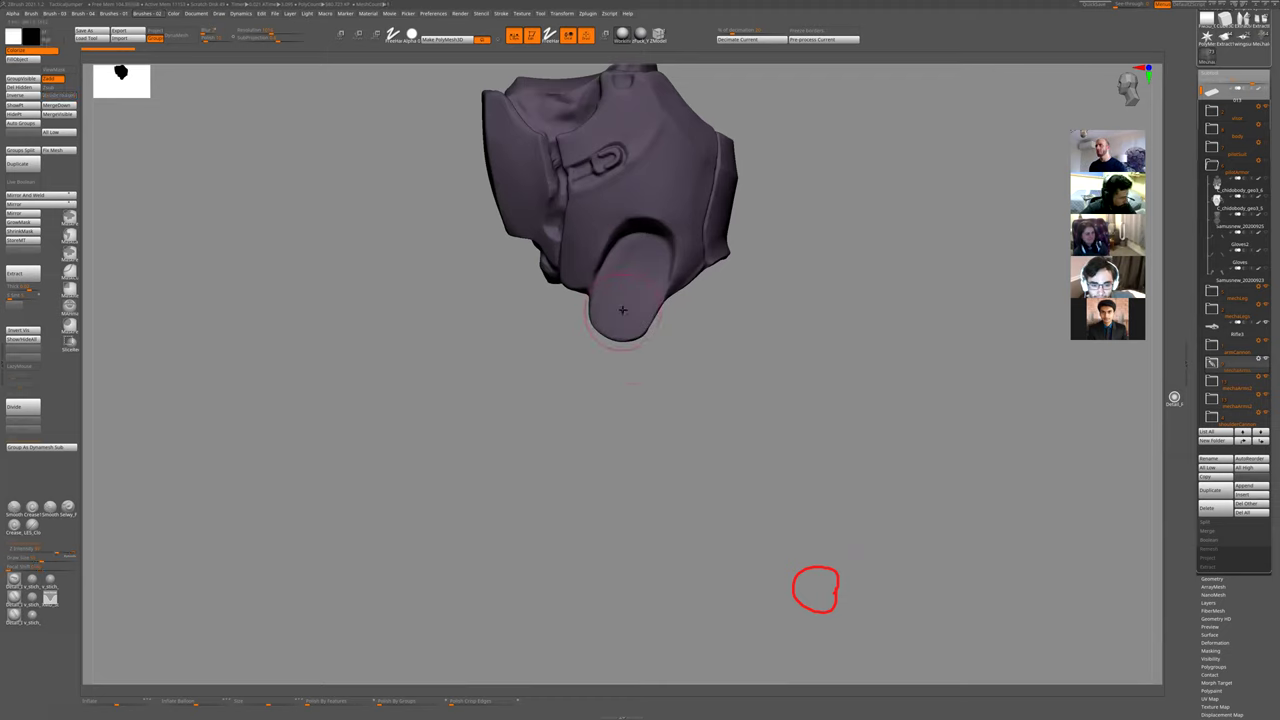
pyautogui.moveTo(622, 310); pyautogui.dragTo(623, 320)
pyautogui.hotkey('shift', 'alt', 's')
pyautogui.hotkey('ctrl', 'z')
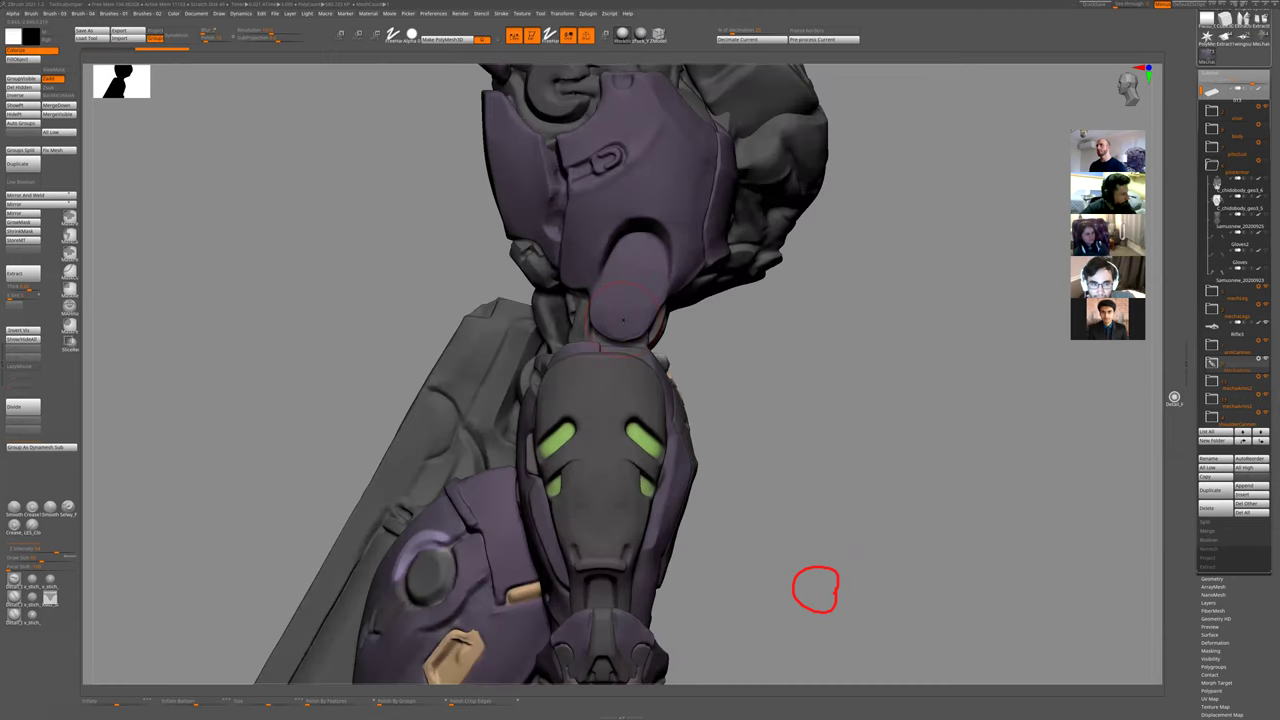
# - Delete the folder holding the purple upper-arm armour, including all of its subtools
pyautogui.hotkey('alt', 's')
pyautogui.hotkey('alt', 's')
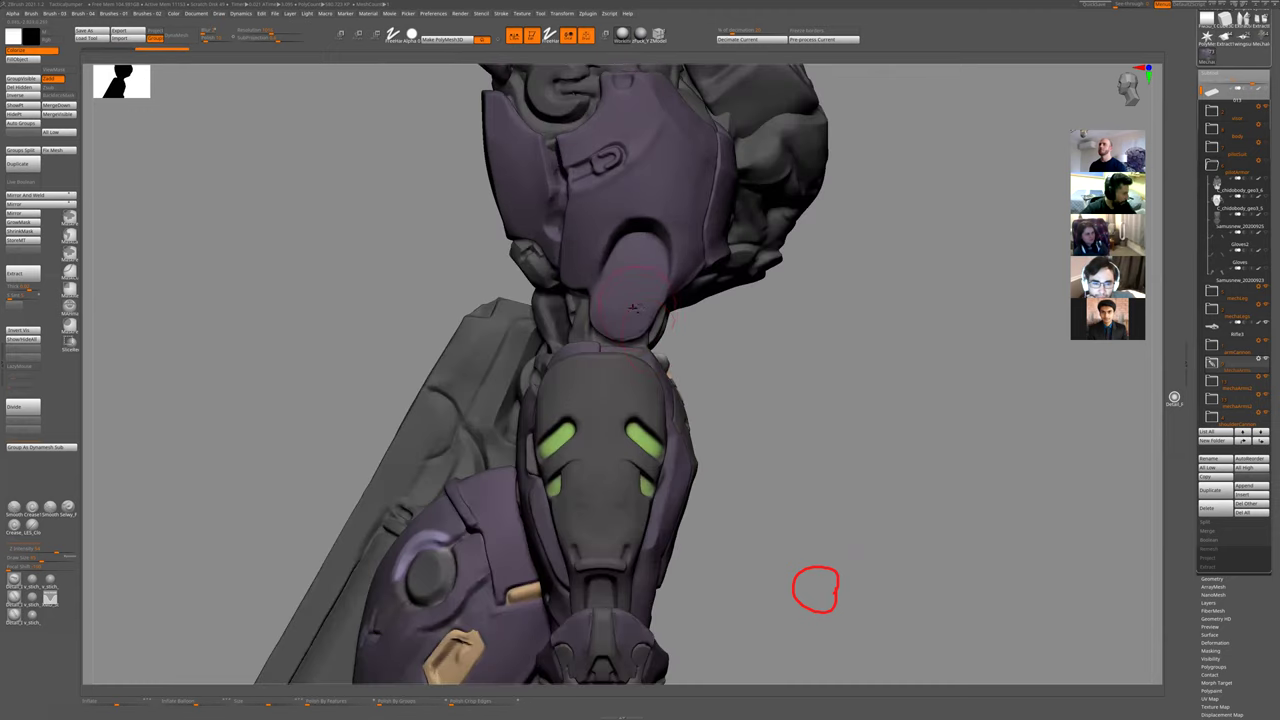
pyautogui.hotkey('alt', 's')
pyautogui.hotkey('alt', 's')
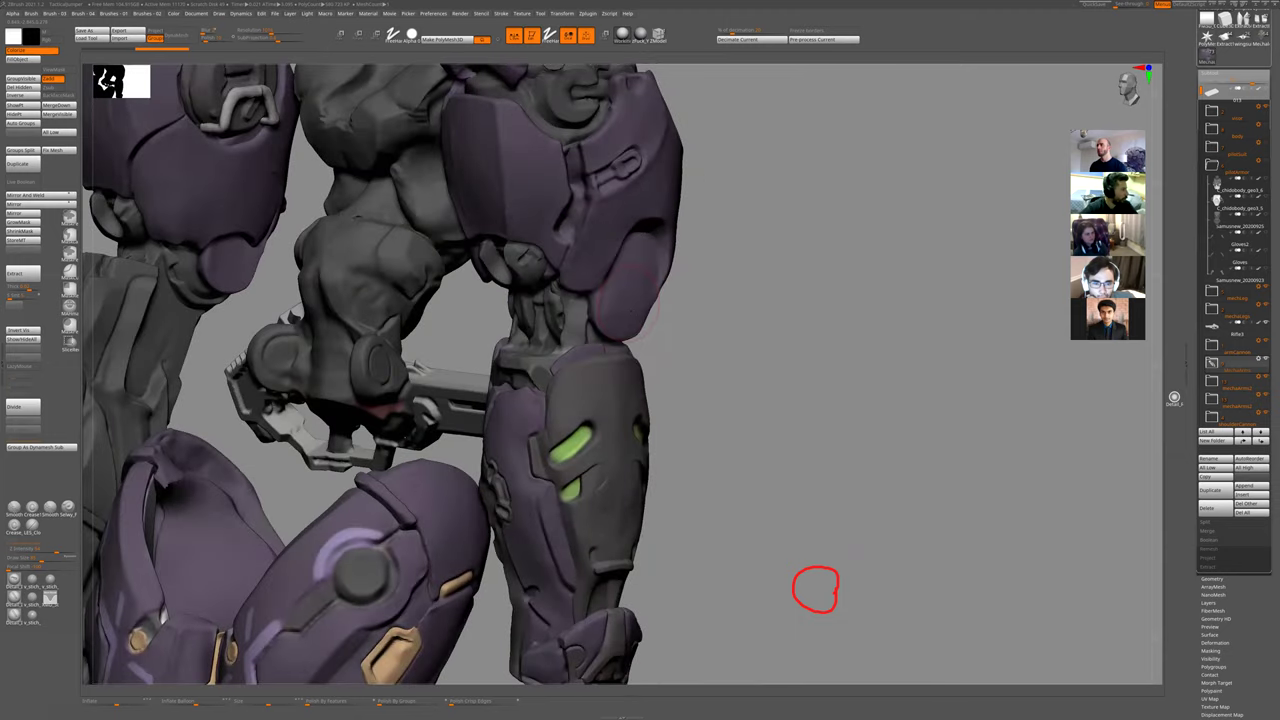
pyautogui.hotkey('alt', 's')
pyautogui.moveTo(669, 351); pyautogui.dragTo(657, 355)
pyautogui.press('Delete')
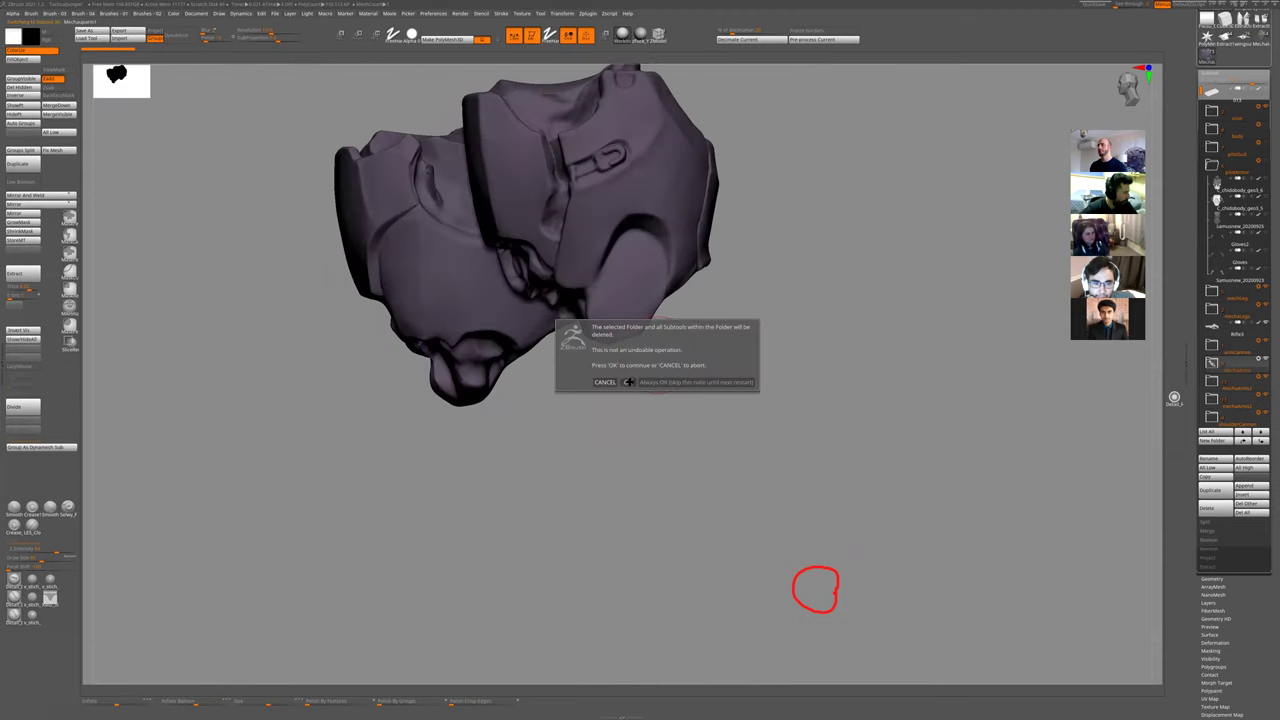
pyautogui.press('Return')
pyautogui.hotkey('alt', 's')
pyautogui.moveTo(737, 380); pyautogui.dragTo(768, 275)
pyautogui.keyDown('ctrl'); pyautogui.moveTo(729, 371); pyautogui.dragTo(728, 284, button='right'); pyautogui.keyUp('ctrl')
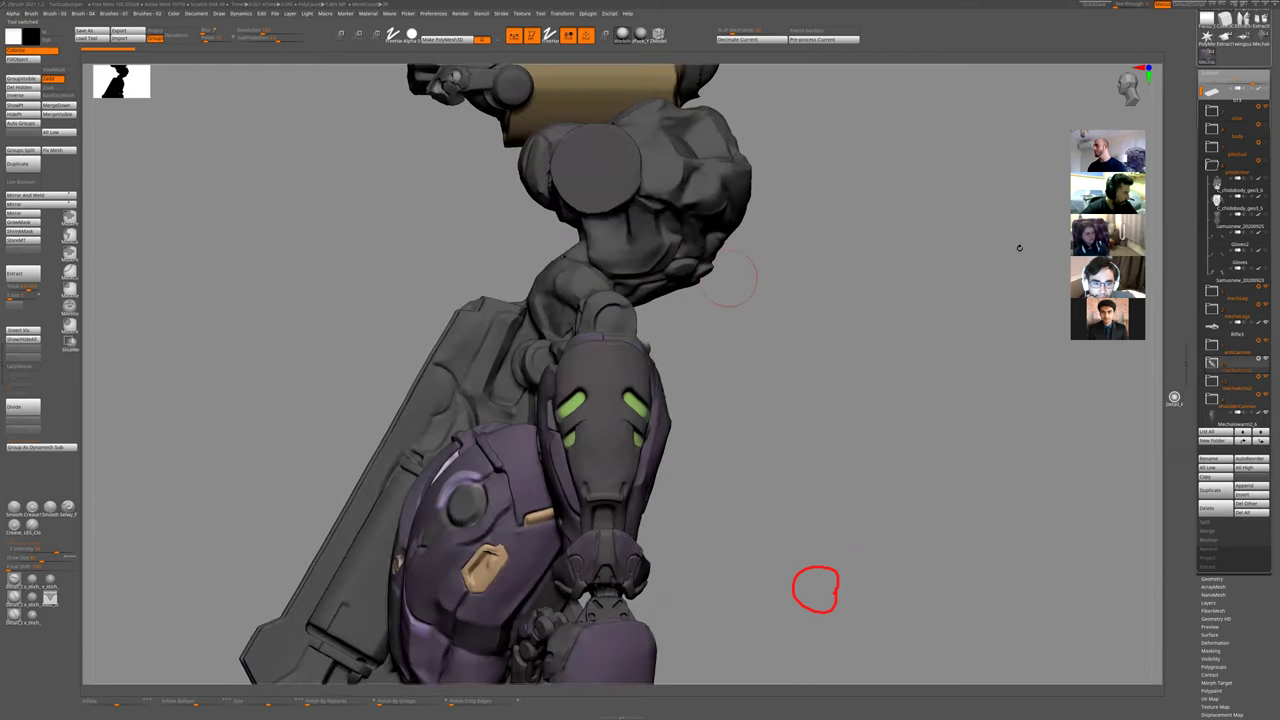
# - Switch to the tool version containing the full mech character with its upper-arm armour
pyautogui.moveTo(1264, 75); pyautogui.dragTo(1264, 191)
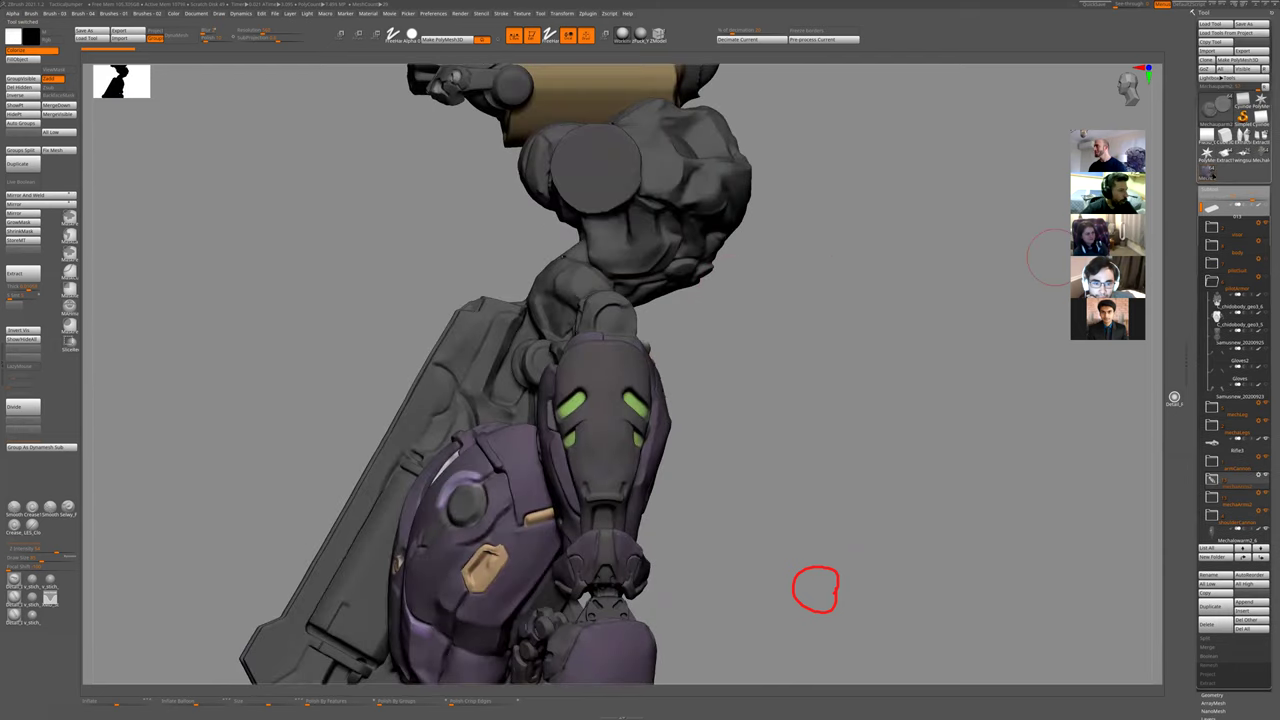
pyautogui.moveTo(1177, 183)
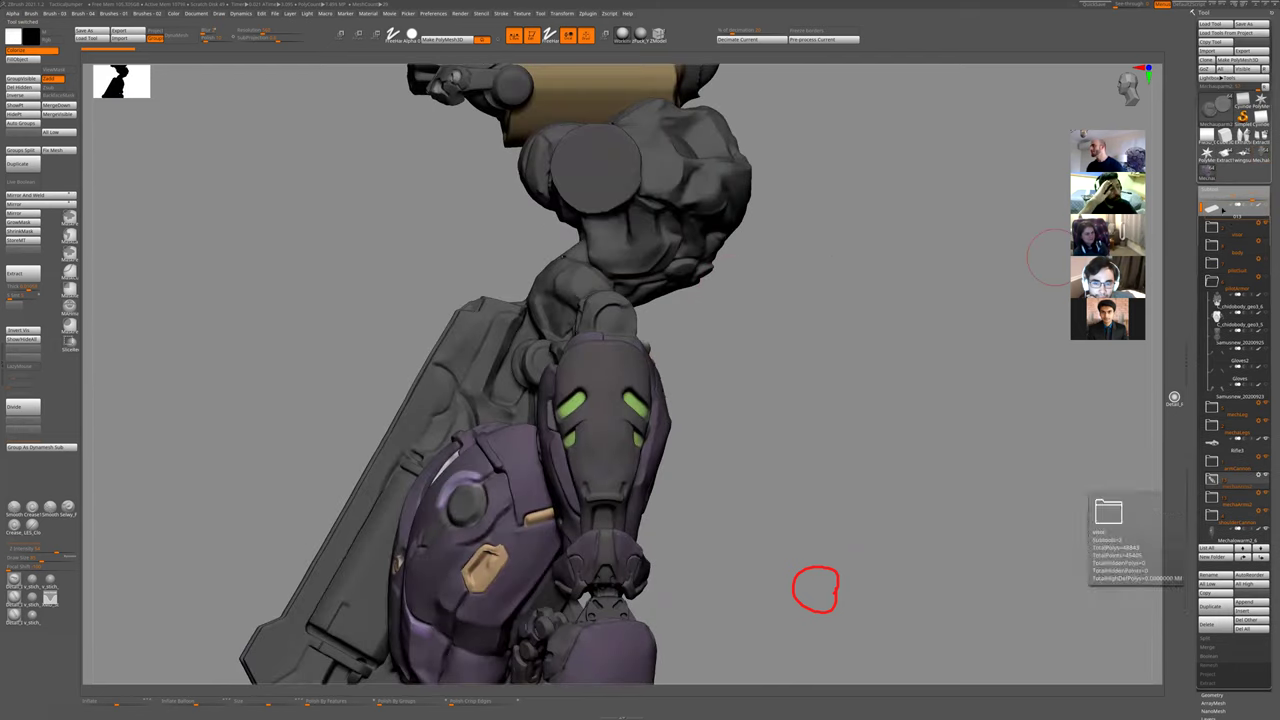
pyautogui.keyDown('ctrl'); pyautogui.moveTo(674, 303); pyautogui.dragTo(1011, 437, button='right'); pyautogui.keyUp('ctrl')
pyautogui.moveTo(1259, 477)
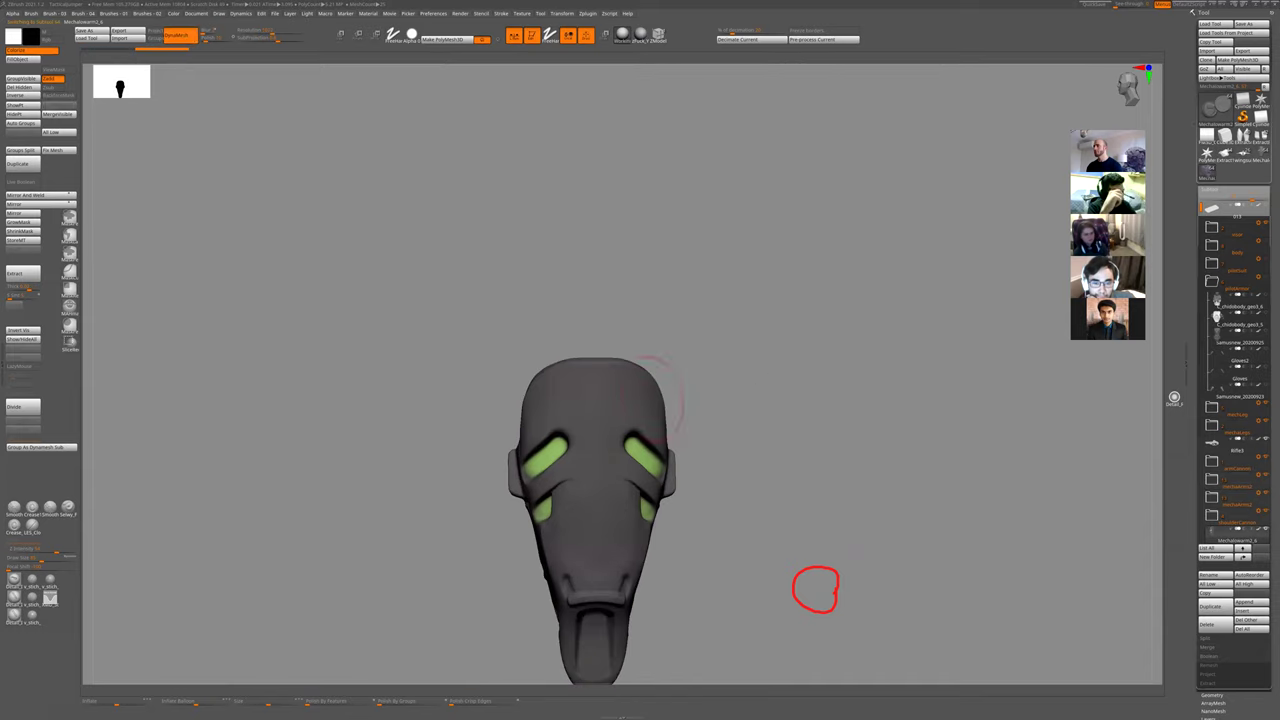
pyautogui.moveTo(651, 380); pyautogui.dragTo(1160, 390)
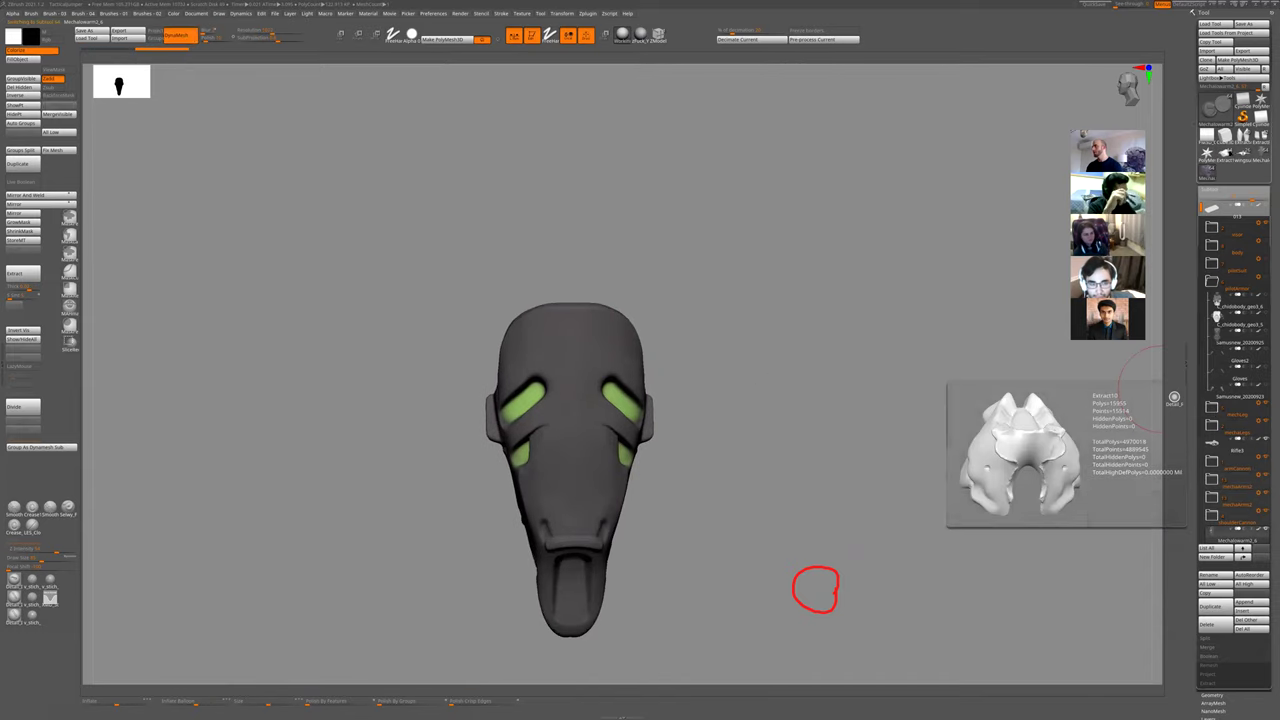
pyautogui.moveTo(1262, 157)
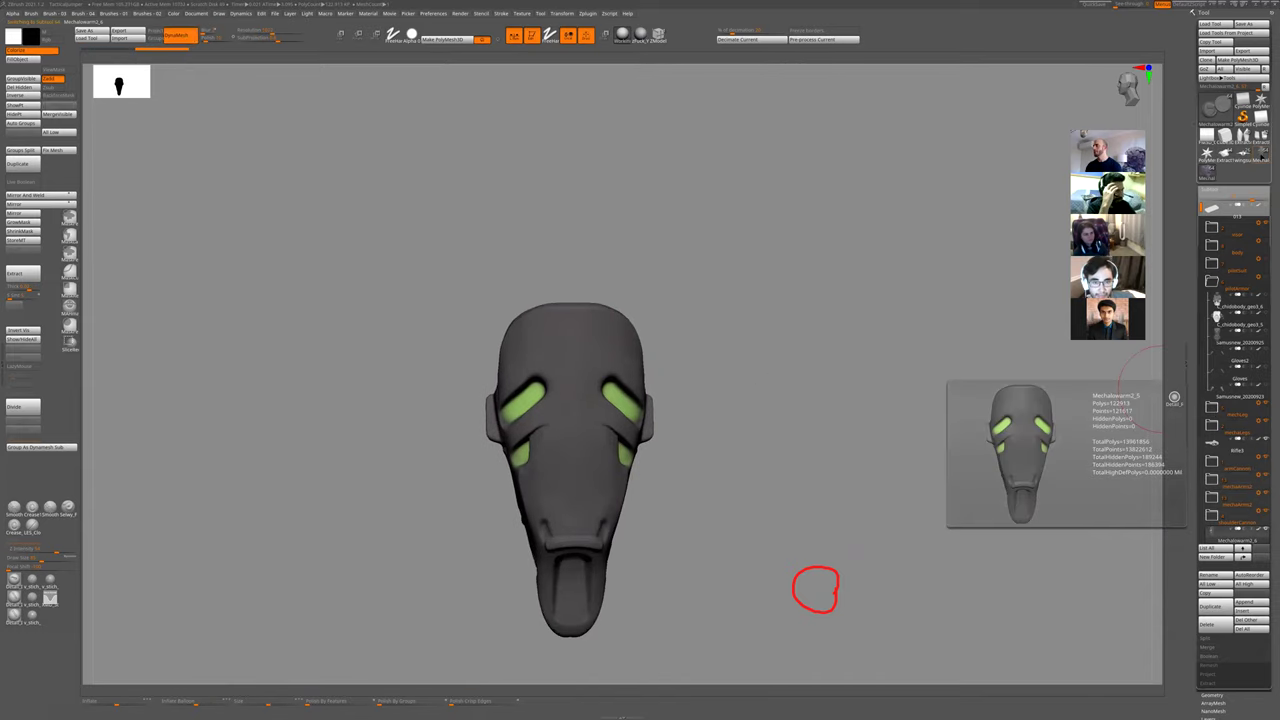
pyautogui.click(1262, 157)
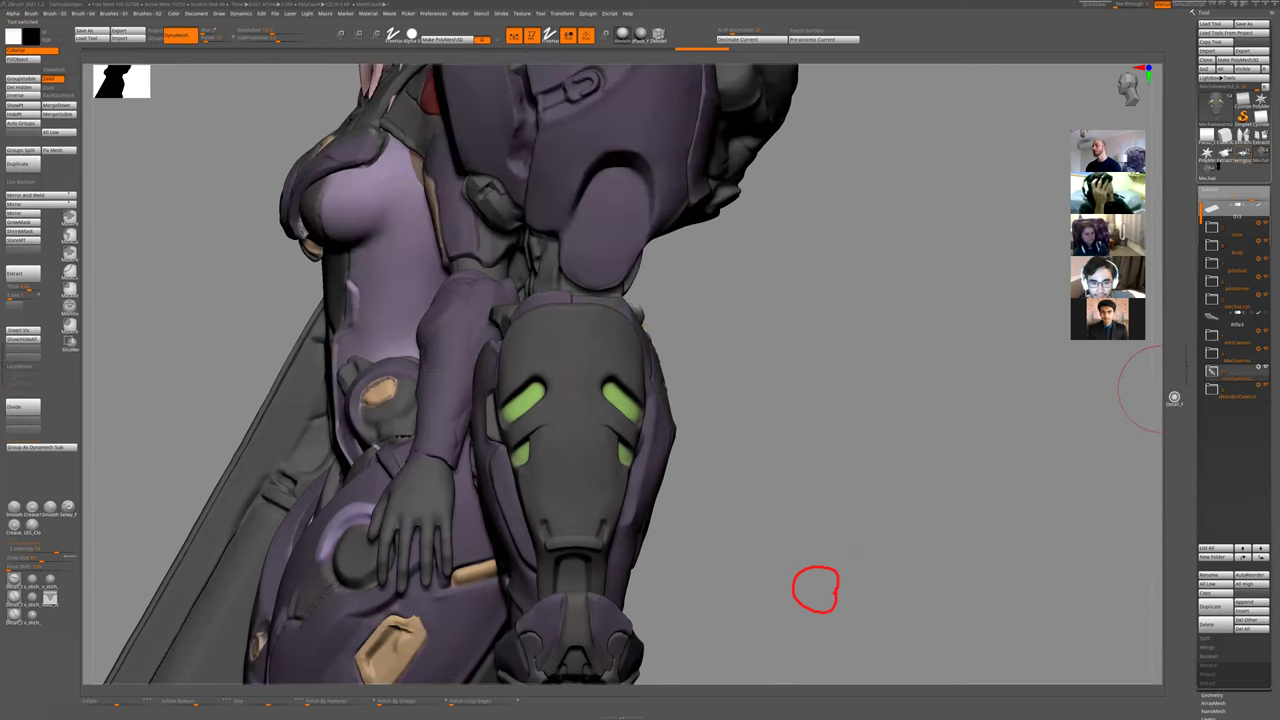
# - Select the upper-arm armour and stamp a round bolt detail on its lower rounded tab
pyautogui.keyDown('ctrl'); pyautogui.moveTo(636, 285); pyautogui.dragTo(636, 180, button='right'); pyautogui.keyUp('ctrl')
pyautogui.keyDown('alt'); pyautogui.click(571, 286); pyautogui.keyUp('alt')
pyautogui.keyDown('ctrl'); pyautogui.moveTo(777, 354); pyautogui.dragTo(777, 426, button='right'); pyautogui.keyUp('ctrl')
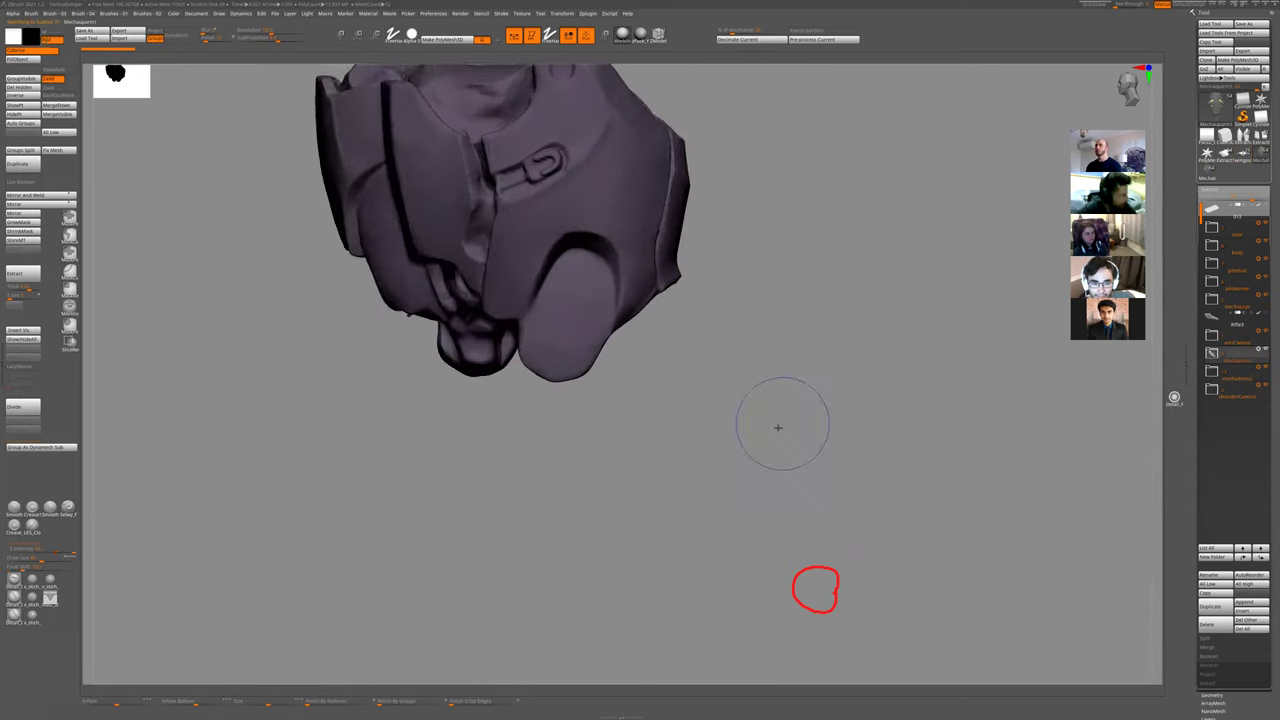
pyautogui.hotkey('shift', 'ctrl', 's')
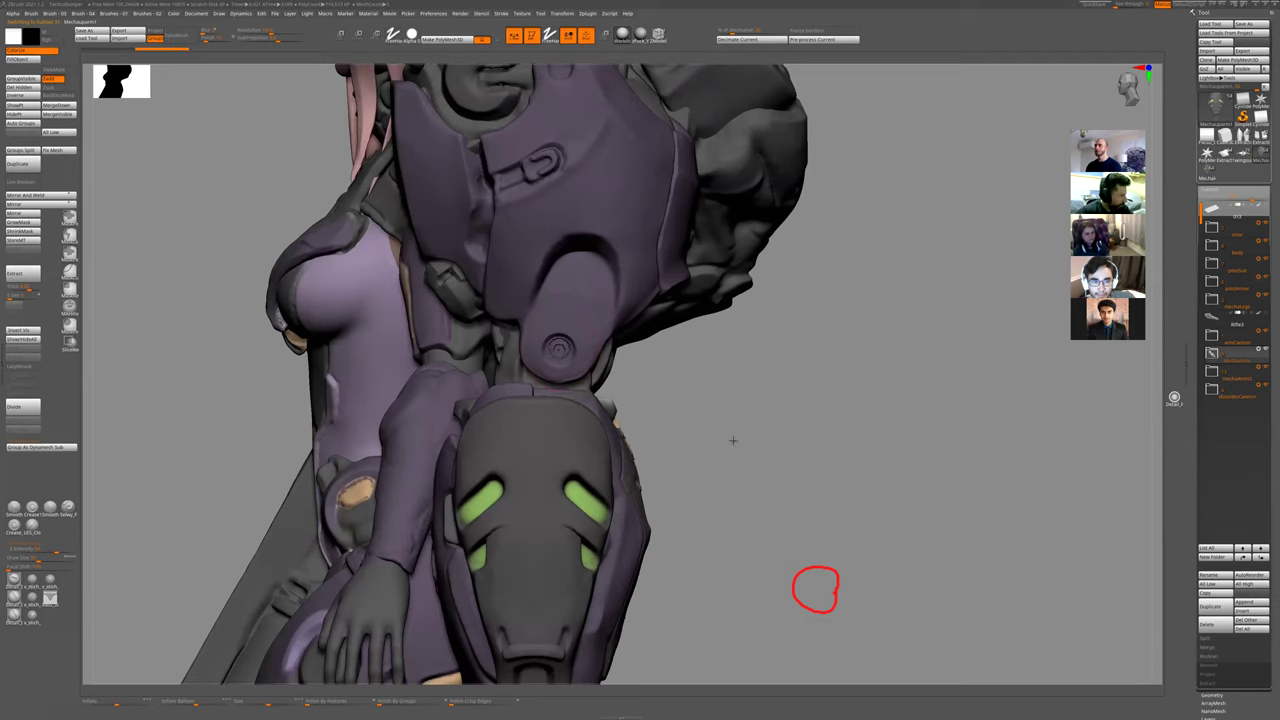
pyautogui.keyDown('ctrl'); pyautogui.moveTo(659, 311); pyautogui.dragTo(705, 388, button='right'); pyautogui.keyUp('ctrl')
pyautogui.moveTo(705, 388); pyautogui.dragTo(706, 466)
pyautogui.press('f')
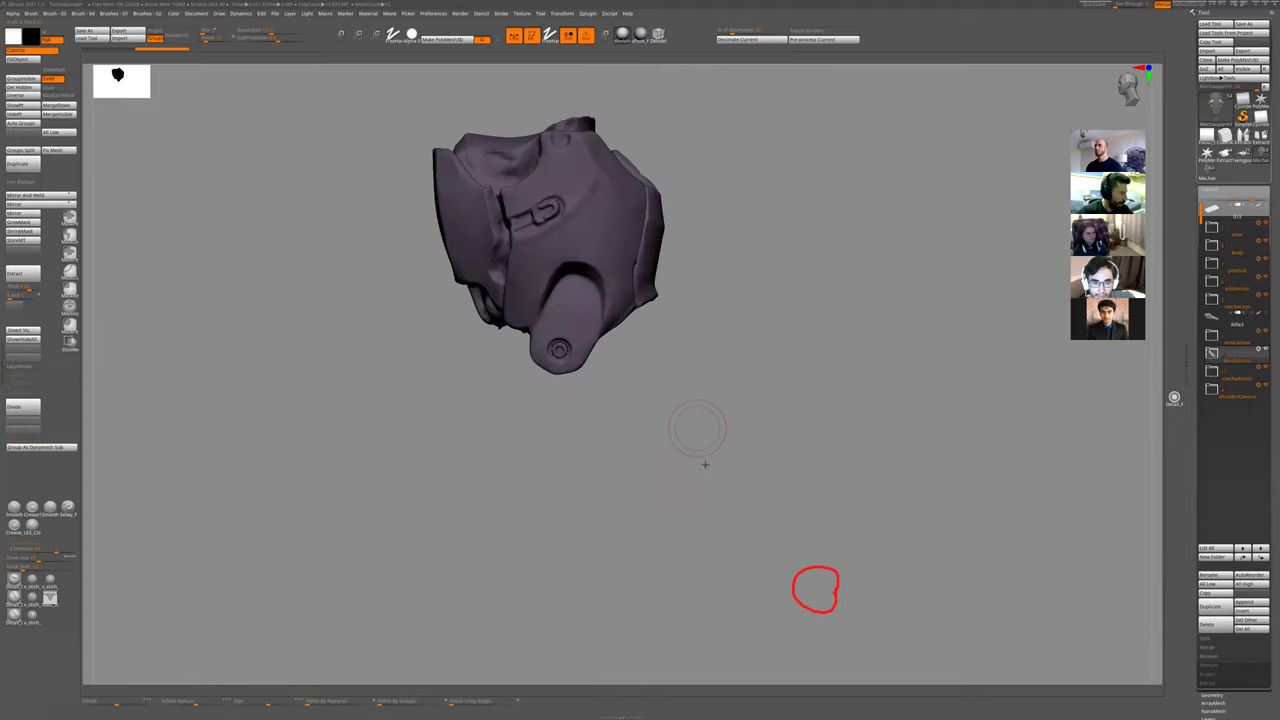
# - Try another version of the round bolt stamp on the upper-arm armour's lower tab
pyautogui.keyDown('ctrl'); pyautogui.moveTo(706, 466); pyautogui.dragTo(583, 352, button='right'); pyautogui.keyUp('ctrl')
pyautogui.moveTo(586, 353)
pyautogui.mouseDown()
pyautogui.moveTo(598, 354)
pyautogui.moveTo(582, 368)
pyautogui.mouseUp()
pyautogui.keyDown('ctrl'); pyautogui.moveTo(651, 426); pyautogui.dragTo(661, 378, button='right'); pyautogui.keyUp('ctrl')
pyautogui.press('f')
pyautogui.moveTo(661, 378); pyautogui.dragTo(663, 443)
pyautogui.keyDown('ctrl'); pyautogui.moveTo(663, 443); pyautogui.dragTo(558, 348, button='right'); pyautogui.keyUp('ctrl')
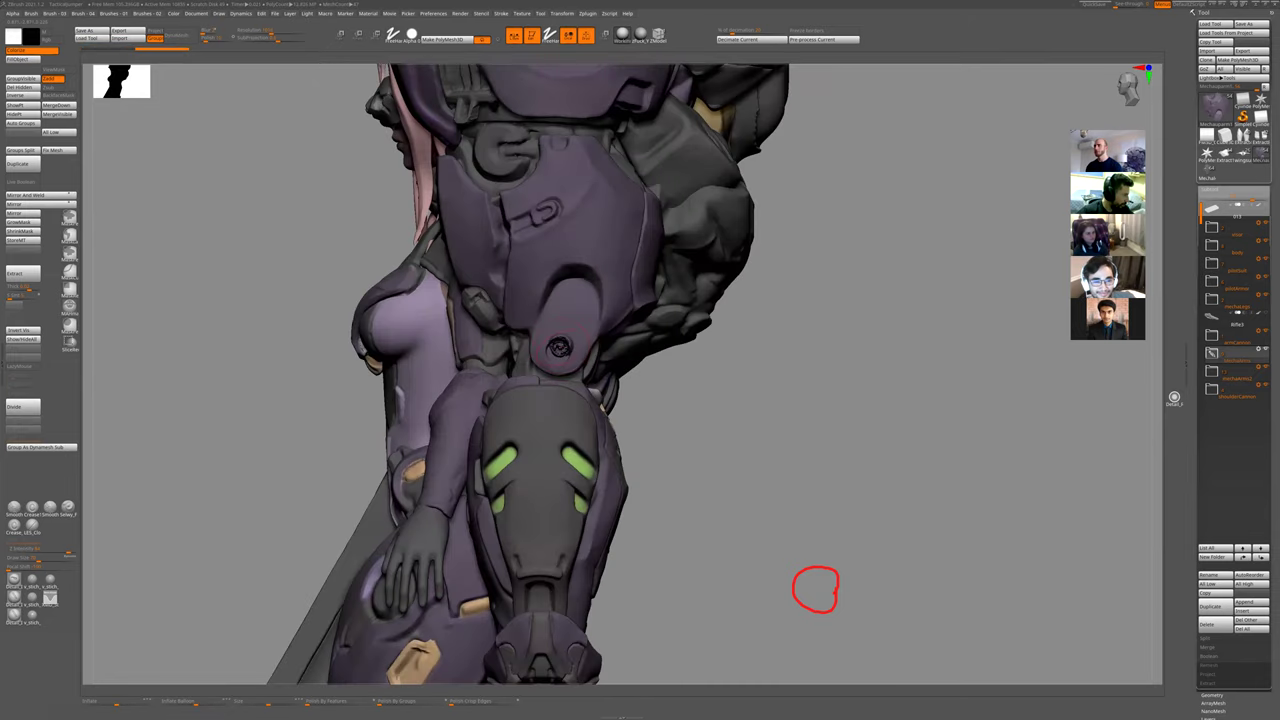
pyautogui.keyDown('ctrl'); pyautogui.keyDown('shift'); pyautogui.click(558, 347); pyautogui.keyUp('shift'); pyautogui.keyUp('ctrl')
pyautogui.keyDown('ctrl'); pyautogui.keyDown('shift'); pyautogui.click(815, 588); pyautogui.keyUp('shift'); pyautogui.keyUp('ctrl')
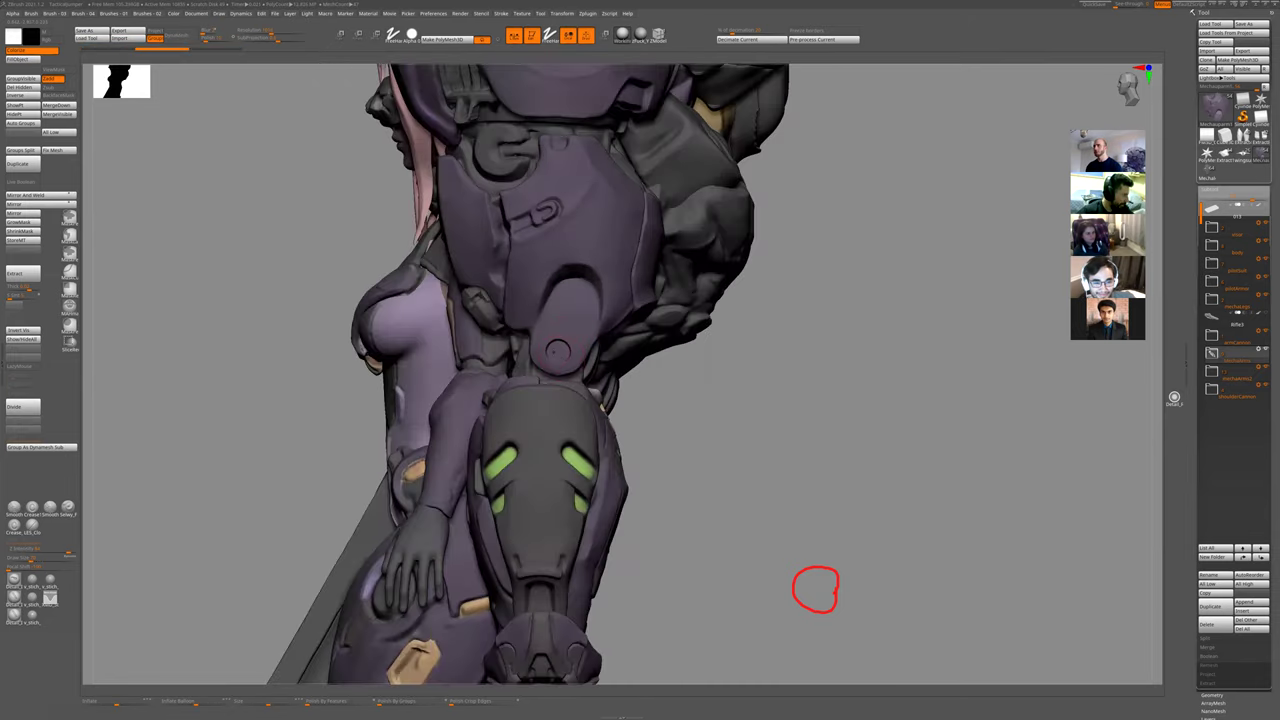
# - Delete the overlapping duplicate upper-arm armour subtool Mechauparm2_1 from the MechaArms folder
pyautogui.keyDown('alt'); pyautogui.click(558, 351); pyautogui.keyUp('alt')
pyautogui.hotkey('shift', 's')
pyautogui.moveTo(660, 370)
pyautogui.mouseDown()
pyautogui.moveTo(694, 394)
pyautogui.moveTo(651, 371)
pyautogui.mouseUp()
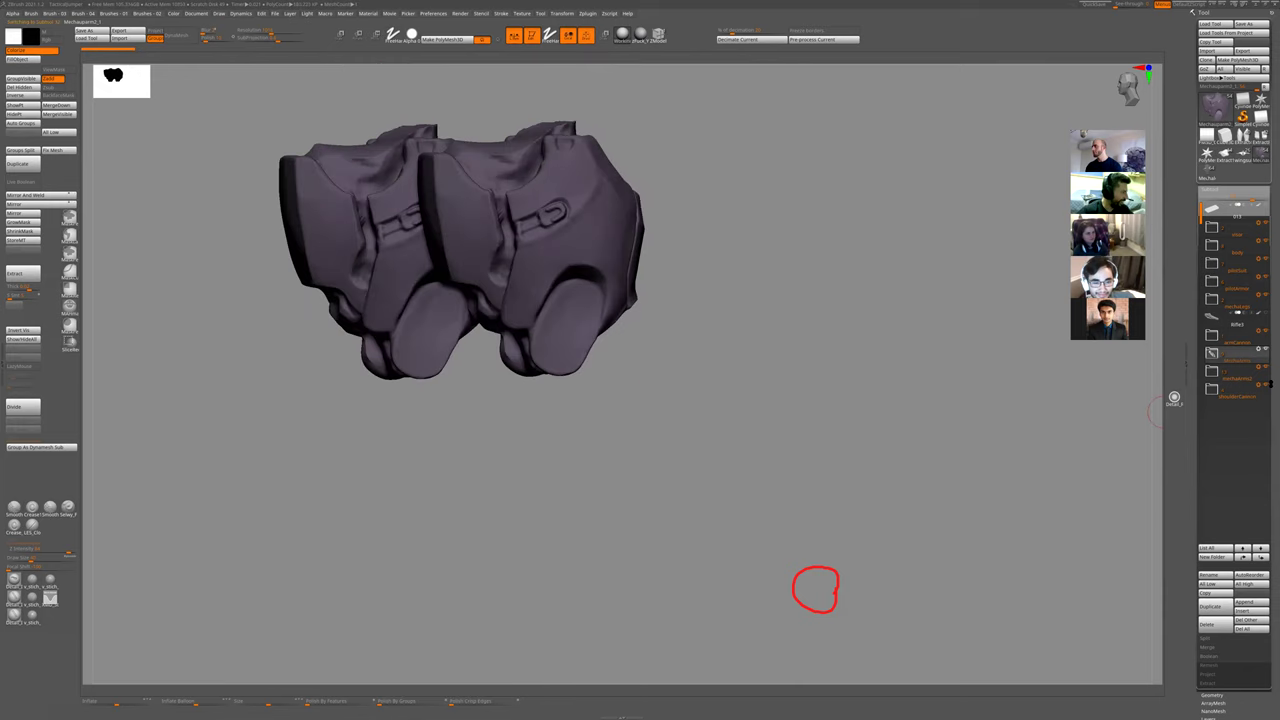
pyautogui.click(1259, 349)
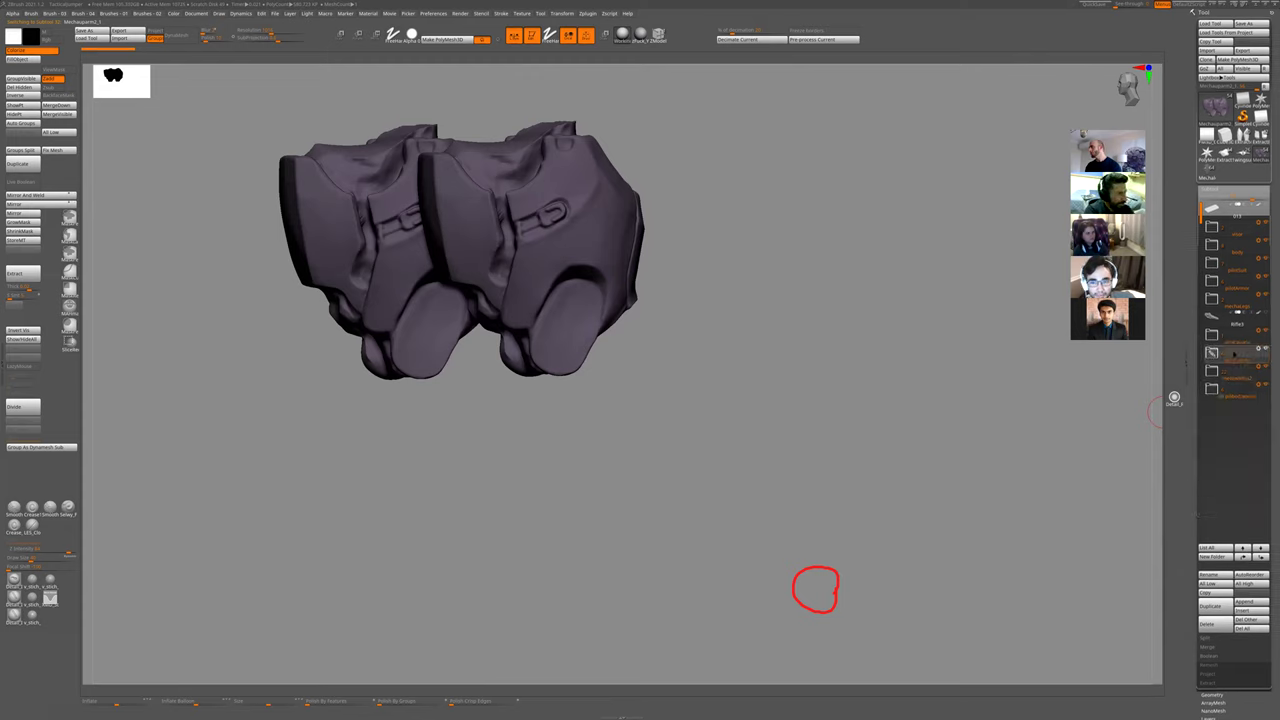
pyautogui.click(1236, 355)
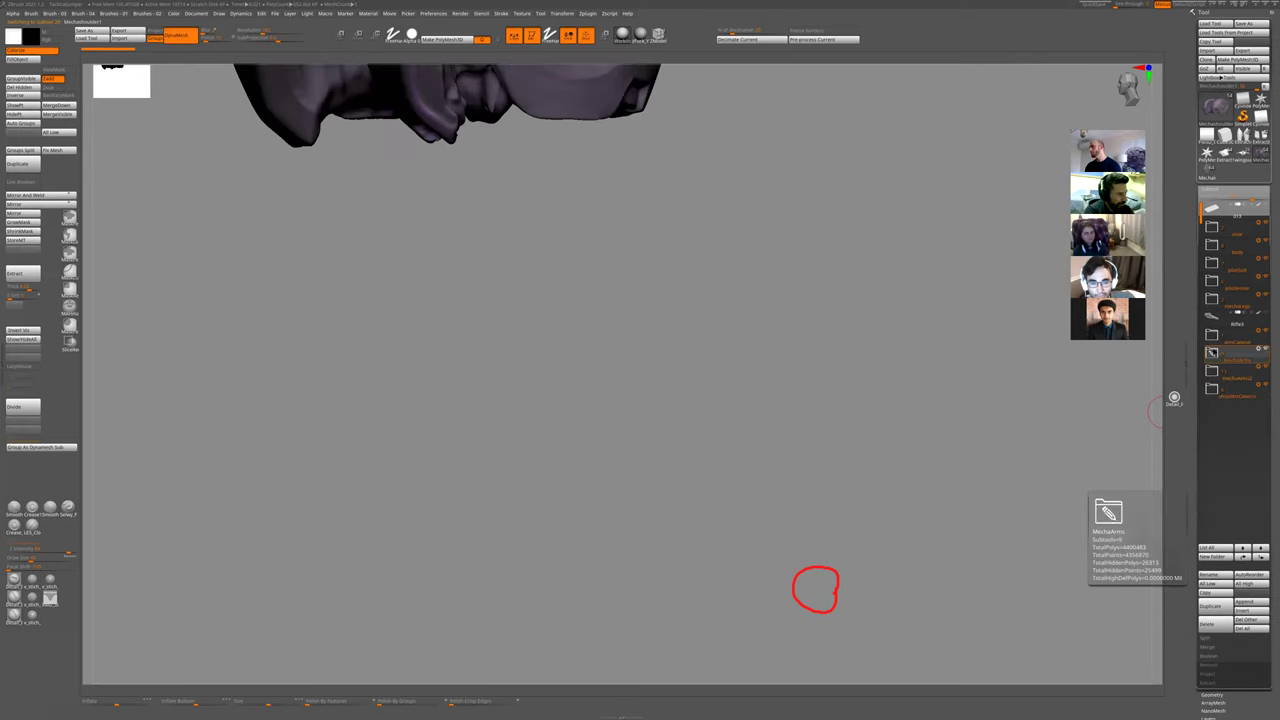
pyautogui.keyDown('alt'); pyautogui.click(561, 356); pyautogui.keyUp('alt')
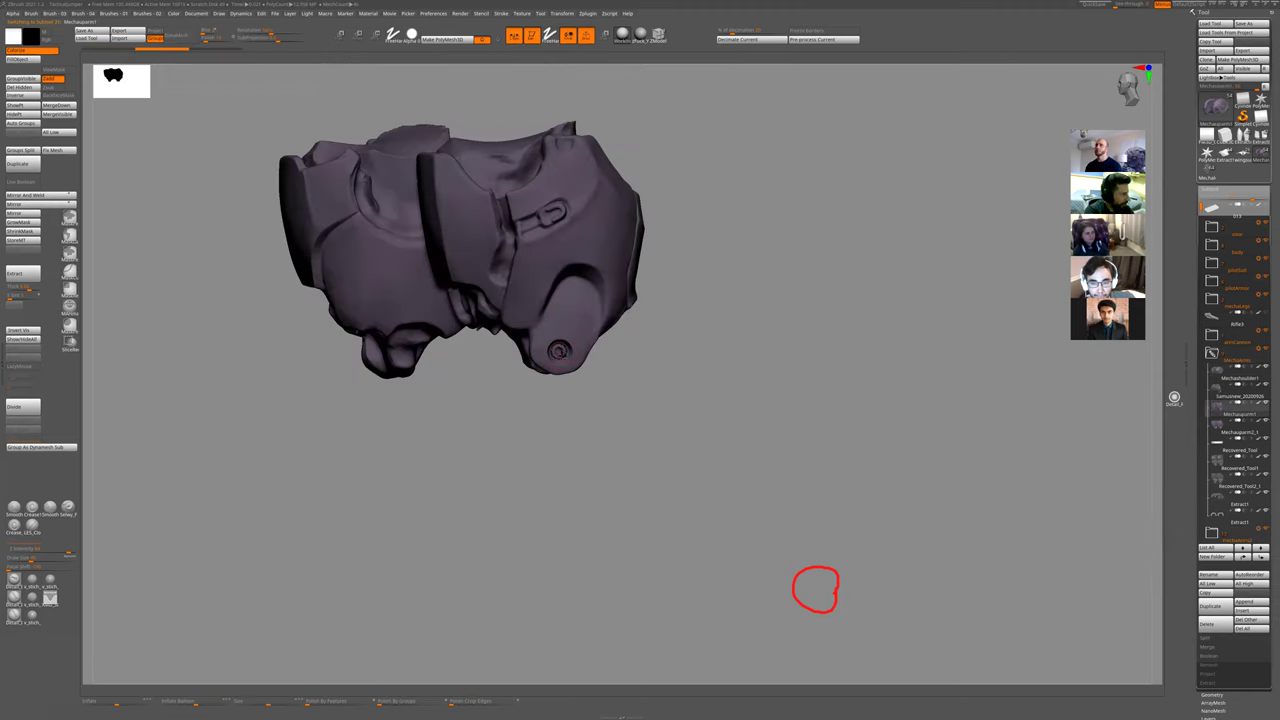
pyautogui.keyDown('alt'); pyautogui.click(561, 356); pyautogui.keyUp('alt')
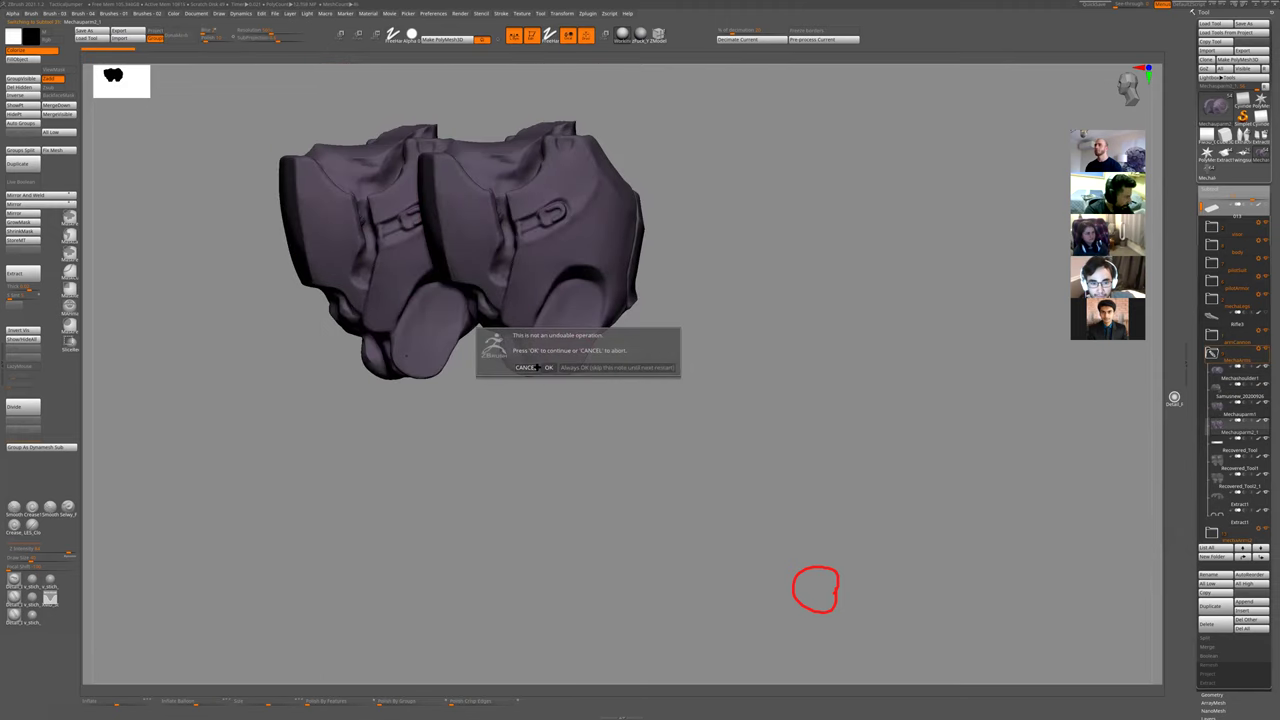
pyautogui.click(549, 367)
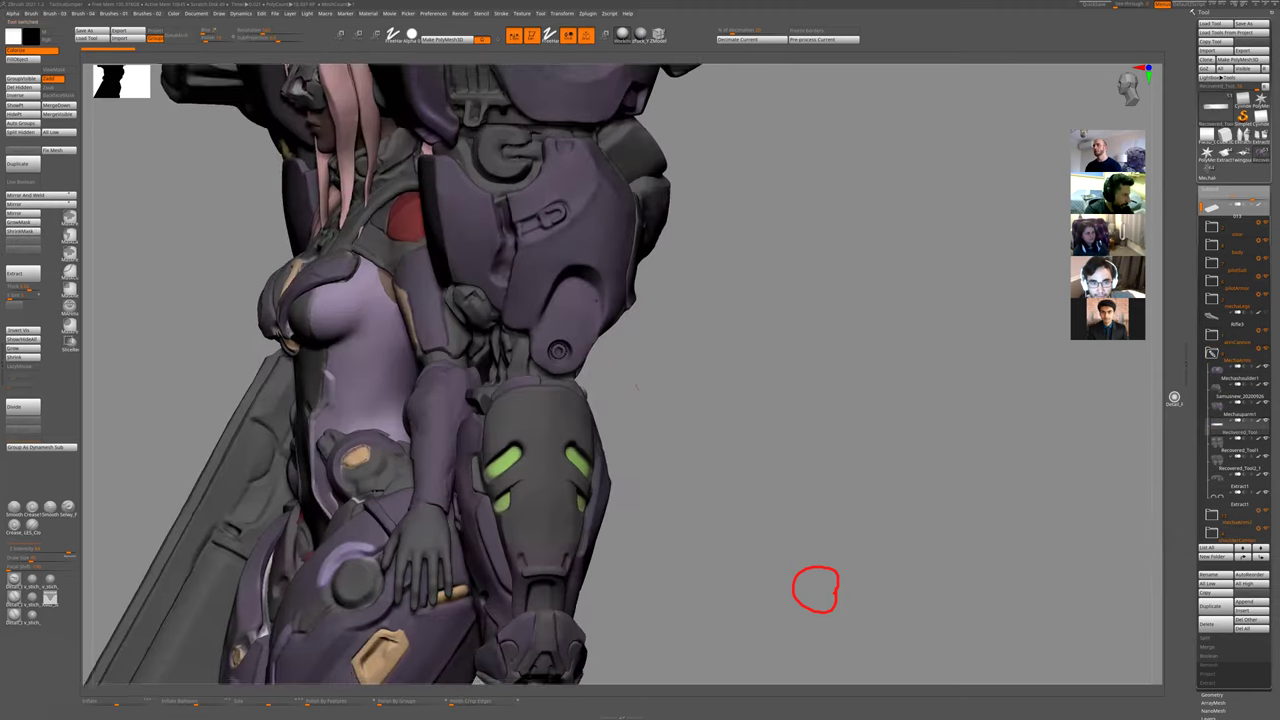
# - Stamp a ringed bolt detail on the lower tab of the remaining upper-arm armour
pyautogui.press('f')
pyautogui.moveTo(663, 354); pyautogui.dragTo(575, 356)
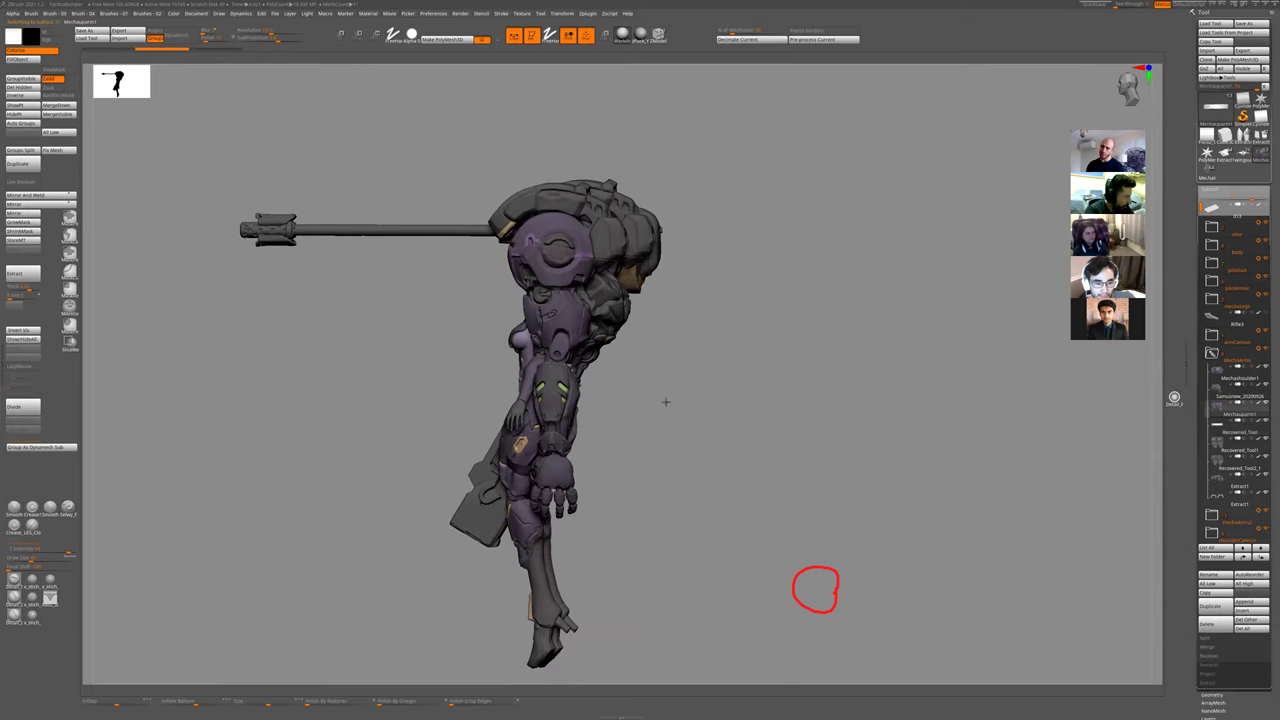
pyautogui.moveTo(666, 400); pyautogui.dragTo(639, 362)
pyautogui.hotkey('shift', 's')
pyautogui.keyDown('alt'); pyautogui.moveTo(655, 297); pyautogui.dragTo(831, 371); pyautogui.keyUp('alt')
pyautogui.keyDown('alt'); pyautogui.moveTo(700, 440); pyautogui.dragTo(584, 483); pyautogui.keyUp('alt')
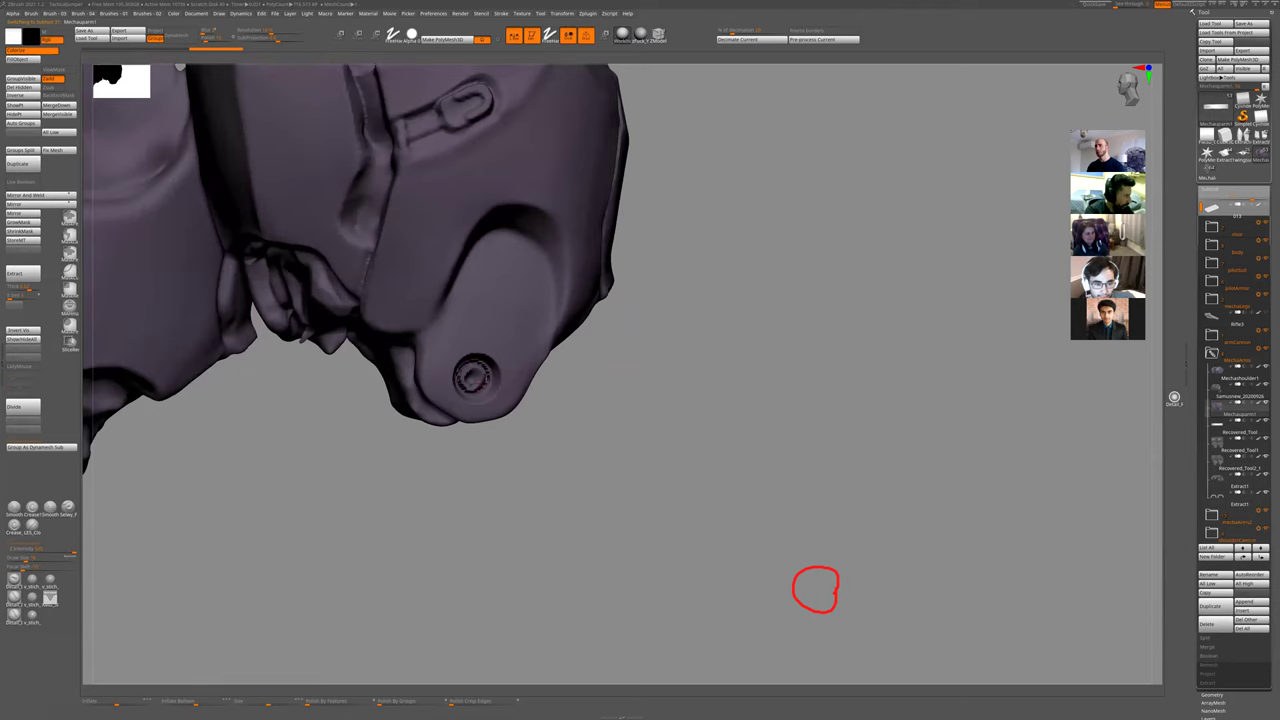
pyautogui.scroll(-5, 566, 360)
pyautogui.keyDown('shift'); pyautogui.moveTo(566, 361); pyautogui.dragTo(583, 377); pyautogui.keyUp('shift')
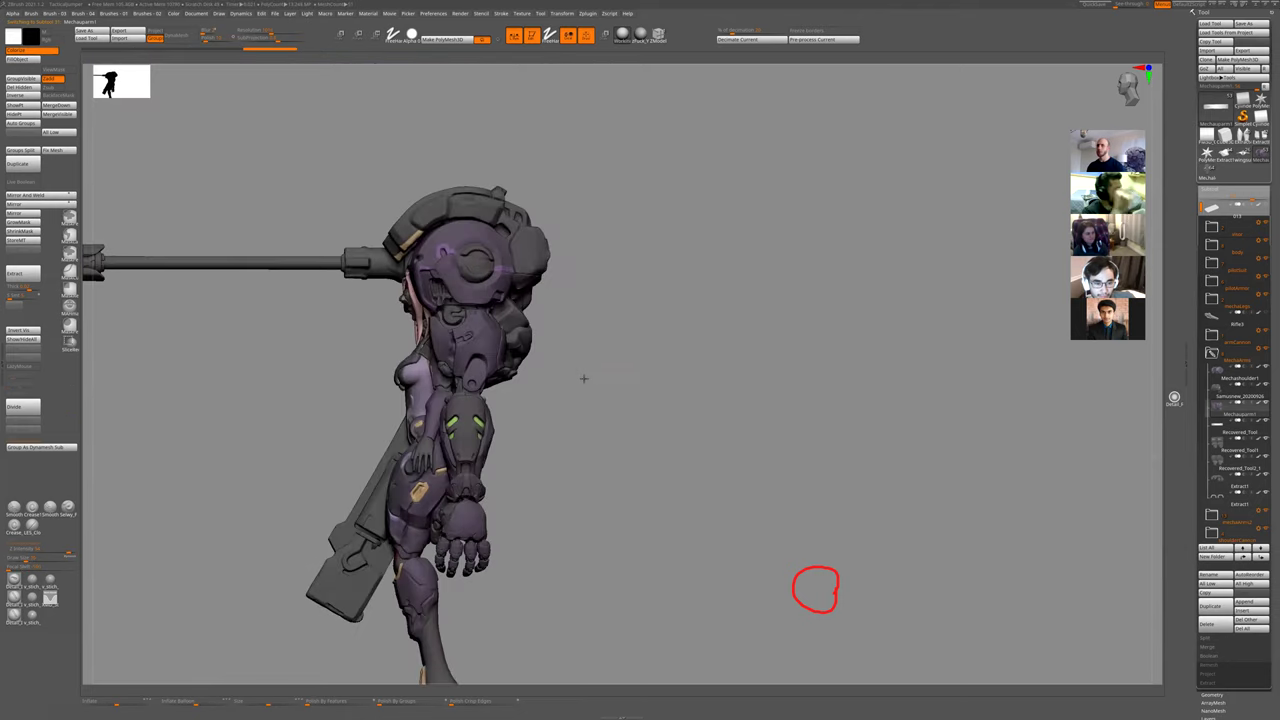
# - Stamp a plain round recess on the upper-arm armour's lower tab and surround it with three small screw details
pyautogui.keyDown('alt'); pyautogui.moveTo(597, 446); pyautogui.dragTo(551, 508); pyautogui.keyUp('alt')
pyautogui.hotkey('shift', 's')
pyautogui.moveTo(600, 405); pyautogui.dragTo(470, 376)
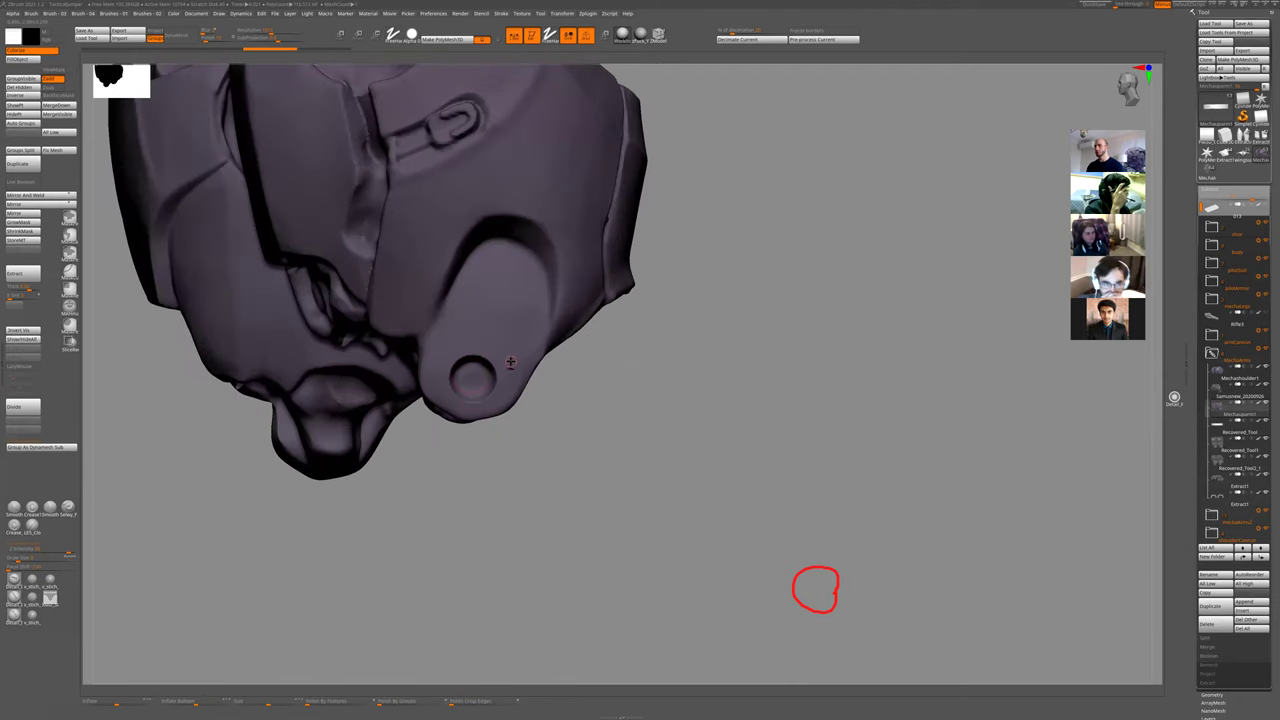
pyautogui.keyDown('alt'); pyautogui.click(511, 362); pyautogui.keyUp('alt')
pyautogui.press('space')
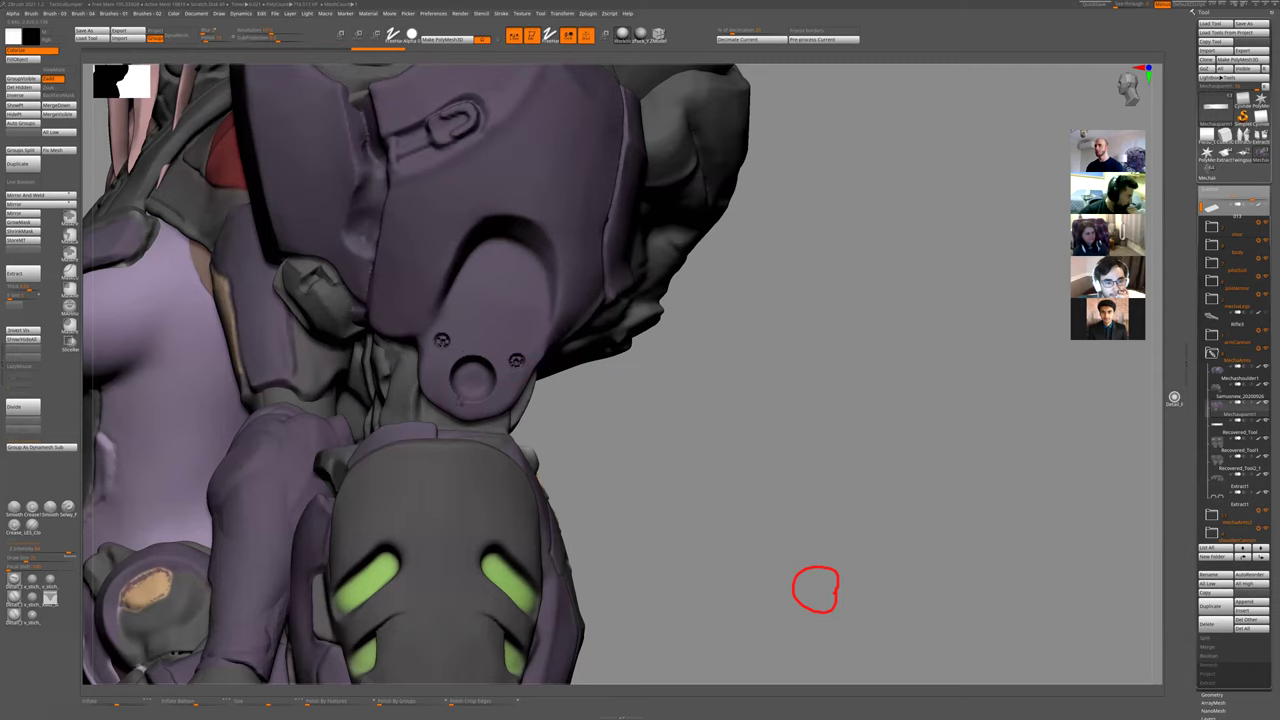
pyautogui.click(461, 410)
# - Examine the mech arms, their elbow joints and the whole character from the side, back and front
pyautogui.press('f')
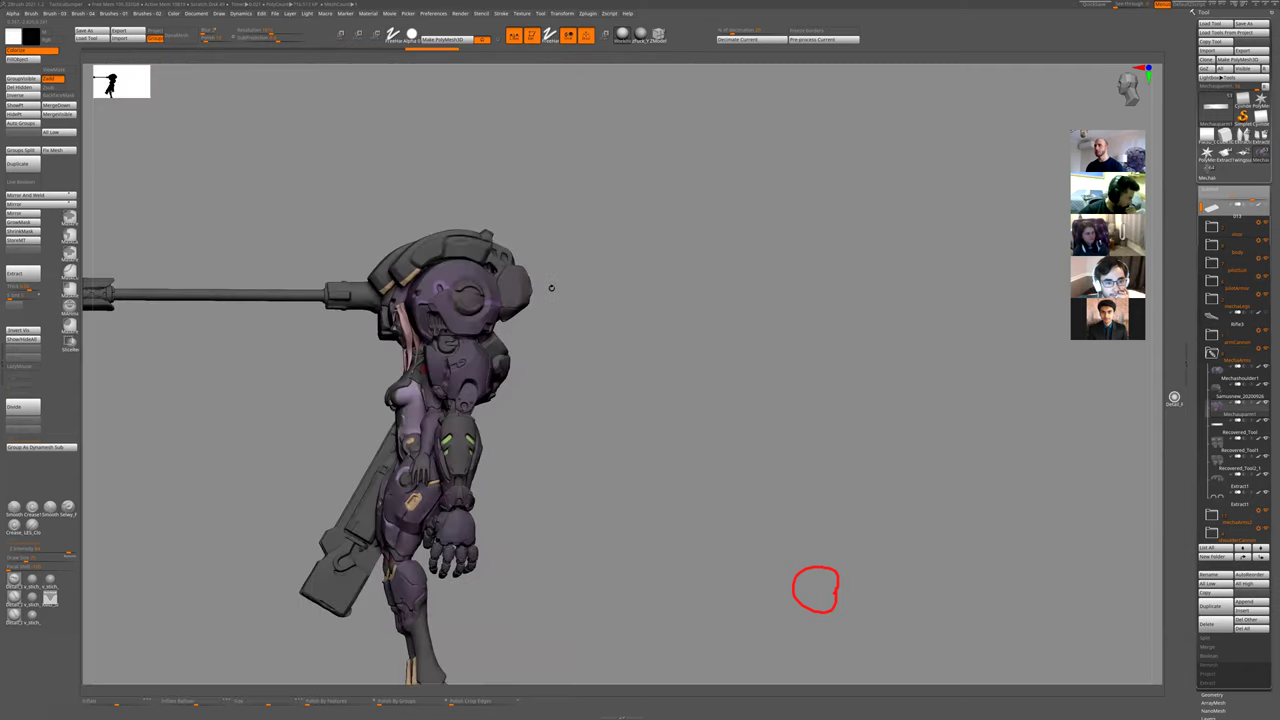
pyautogui.moveTo(567, 402); pyautogui.dragTo(585, 452)
pyautogui.keyDown('alt'); pyautogui.moveTo(598, 335); pyautogui.dragTo(671, 486); pyautogui.keyUp('alt')
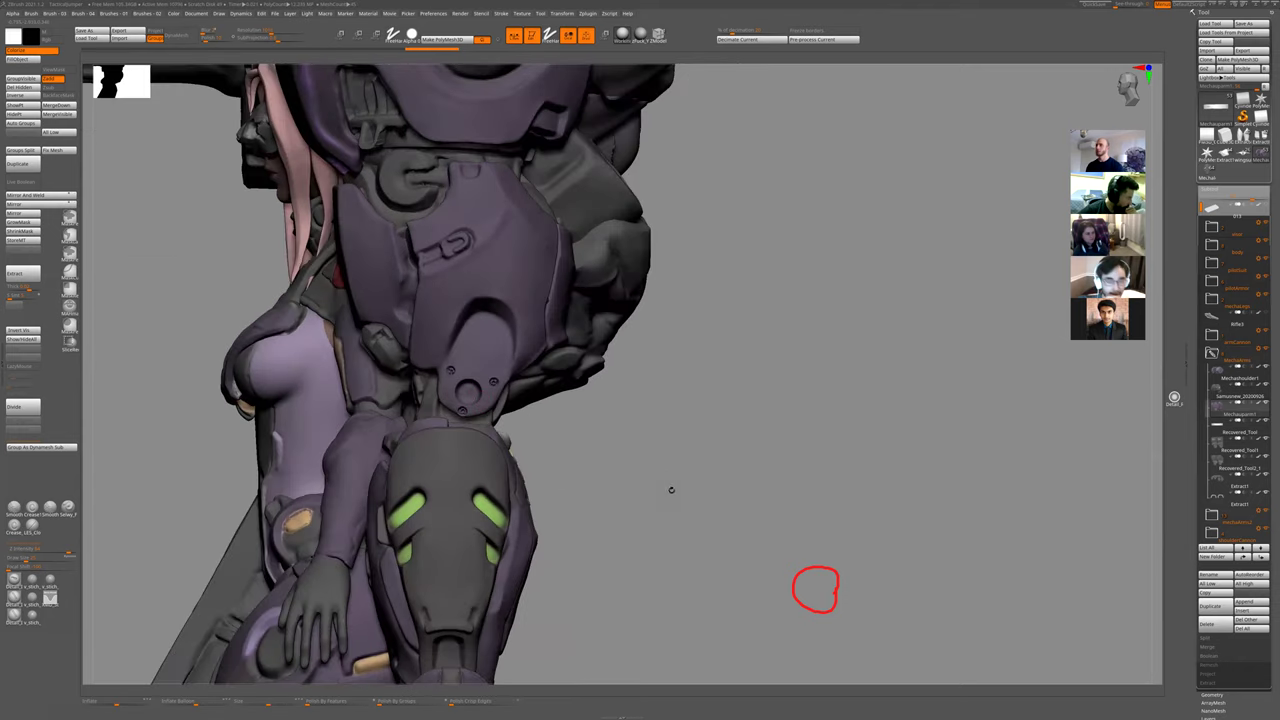
pyautogui.press('f')
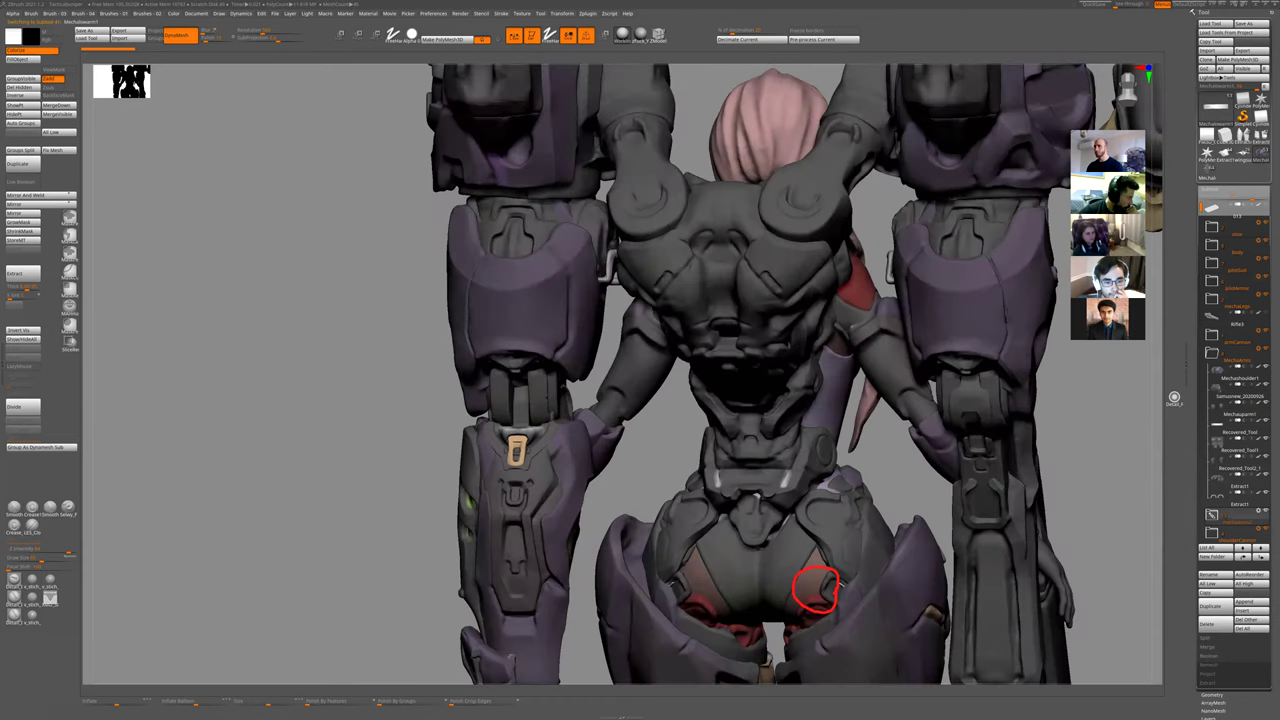
pyautogui.moveTo(590, 388); pyautogui.dragTo(533, 387)
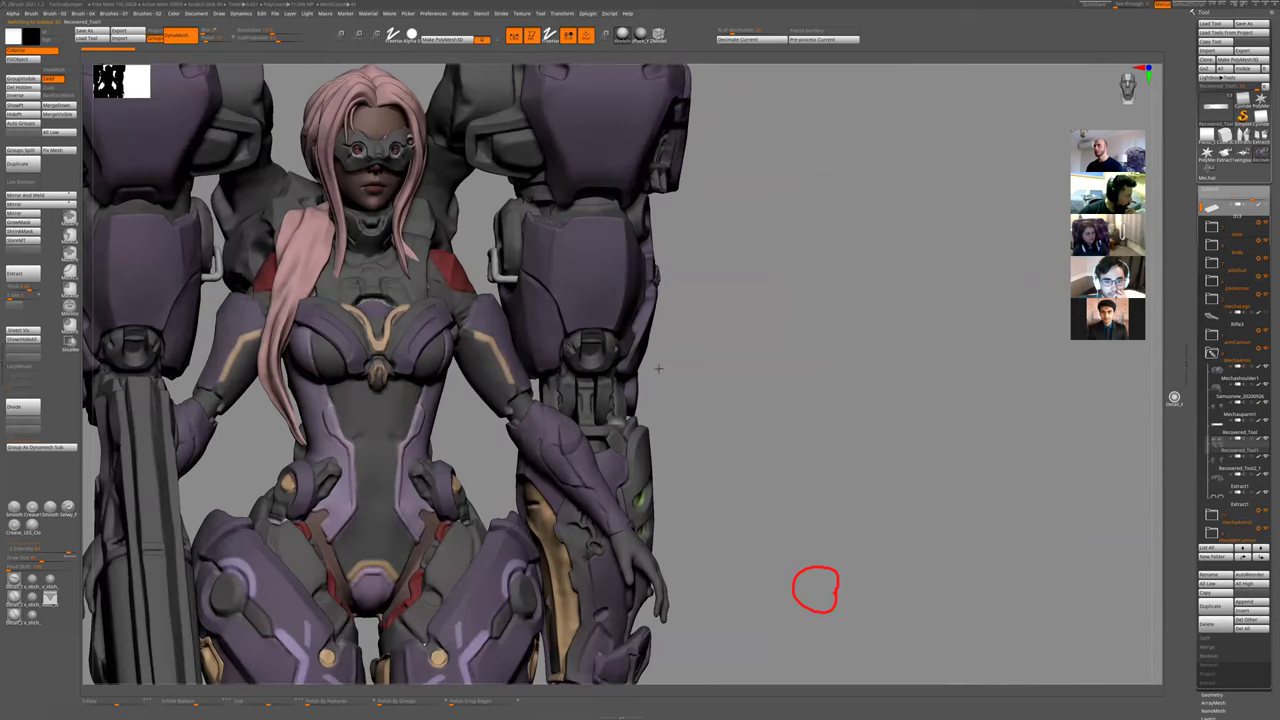
pyautogui.keyDown('alt'); pyautogui.moveTo(658, 366); pyautogui.dragTo(706, 429); pyautogui.keyUp('alt')
pyautogui.moveTo(758, 375)
pyautogui.keyDown('alt'); pyautogui.mouseDown()
pyautogui.moveTo(769, 360)
pyautogui.moveTo(752, 360)
pyautogui.mouseUp(); pyautogui.keyUp('alt')
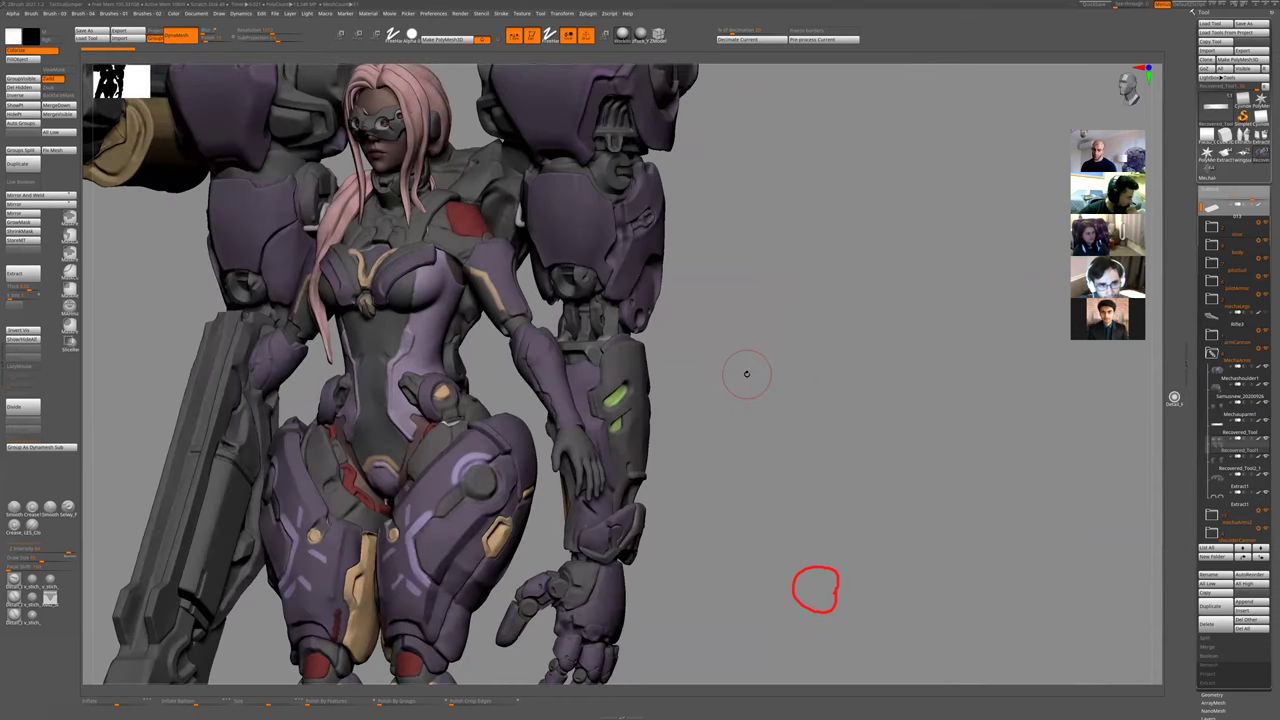
pyautogui.press('f')
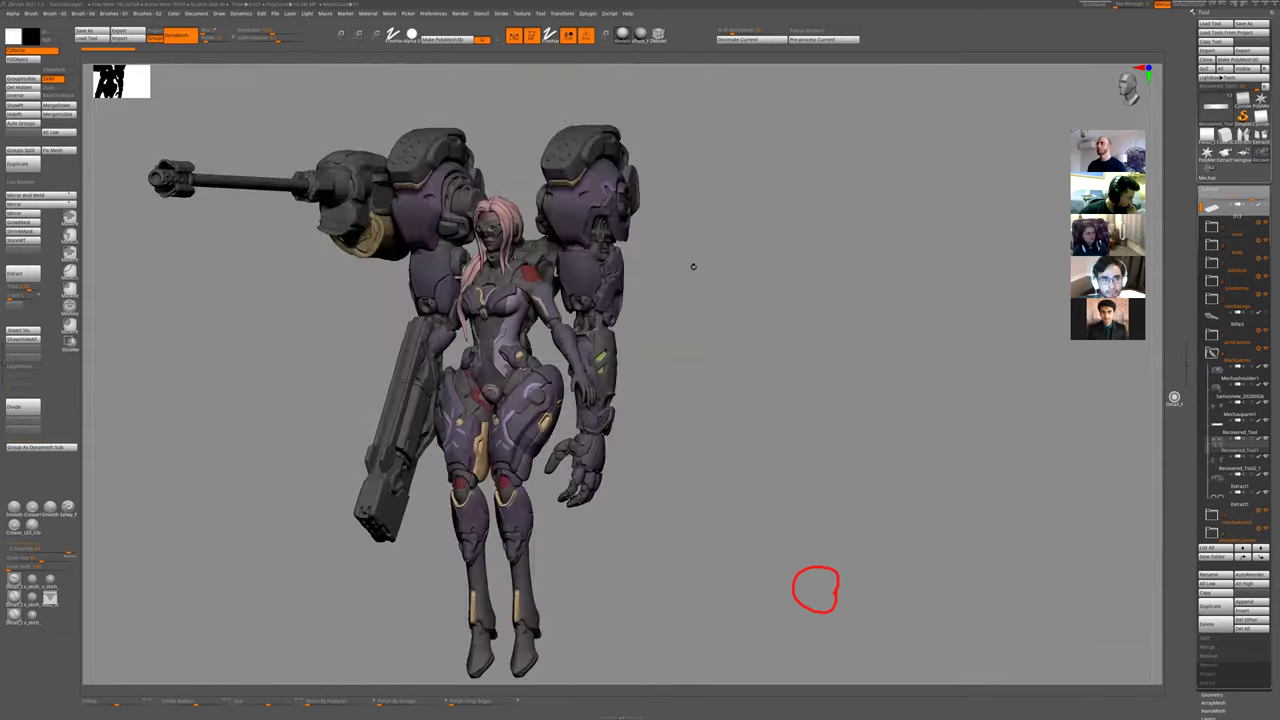
pyautogui.keyDown('alt'); pyautogui.moveTo(714, 271); pyautogui.dragTo(783, 371); pyautogui.keyUp('alt')
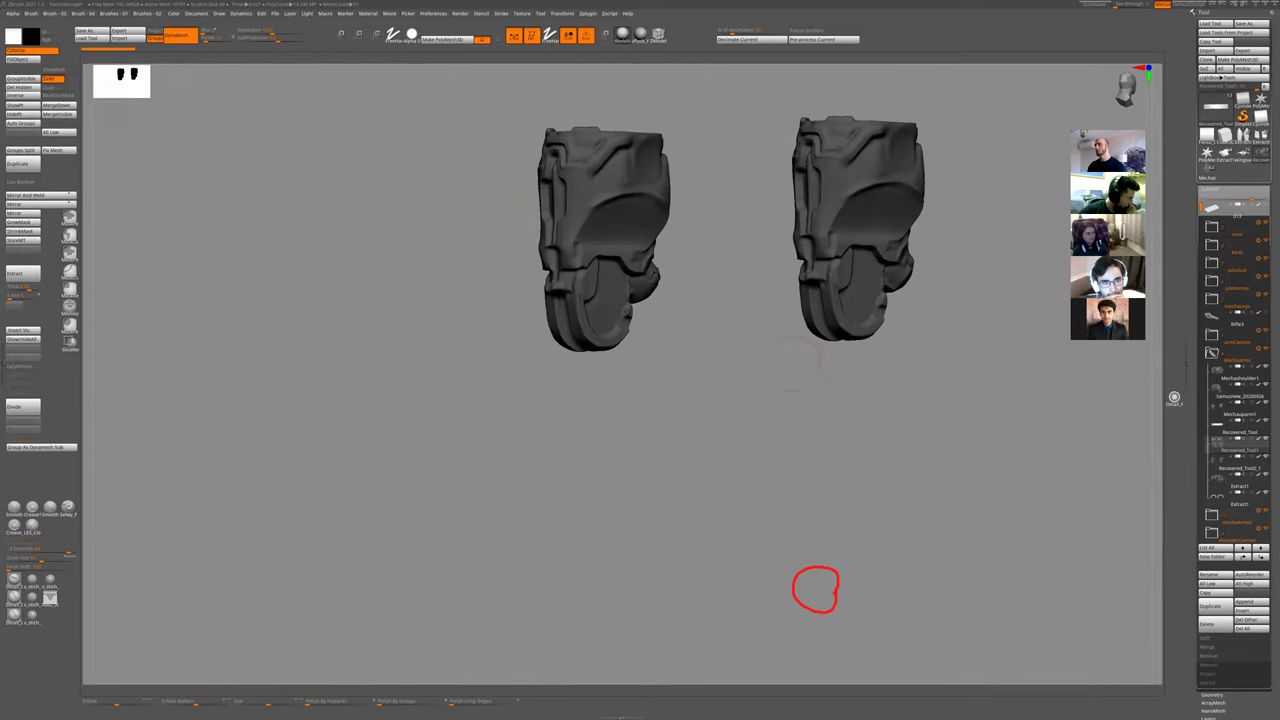
pyautogui.keyDown('alt'); pyautogui.click(585, 380); pyautogui.keyUp('alt')
pyautogui.moveTo(509, 286); pyautogui.dragTo(494, 314)
pyautogui.moveTo(391, 331); pyautogui.dragTo(615, 285)
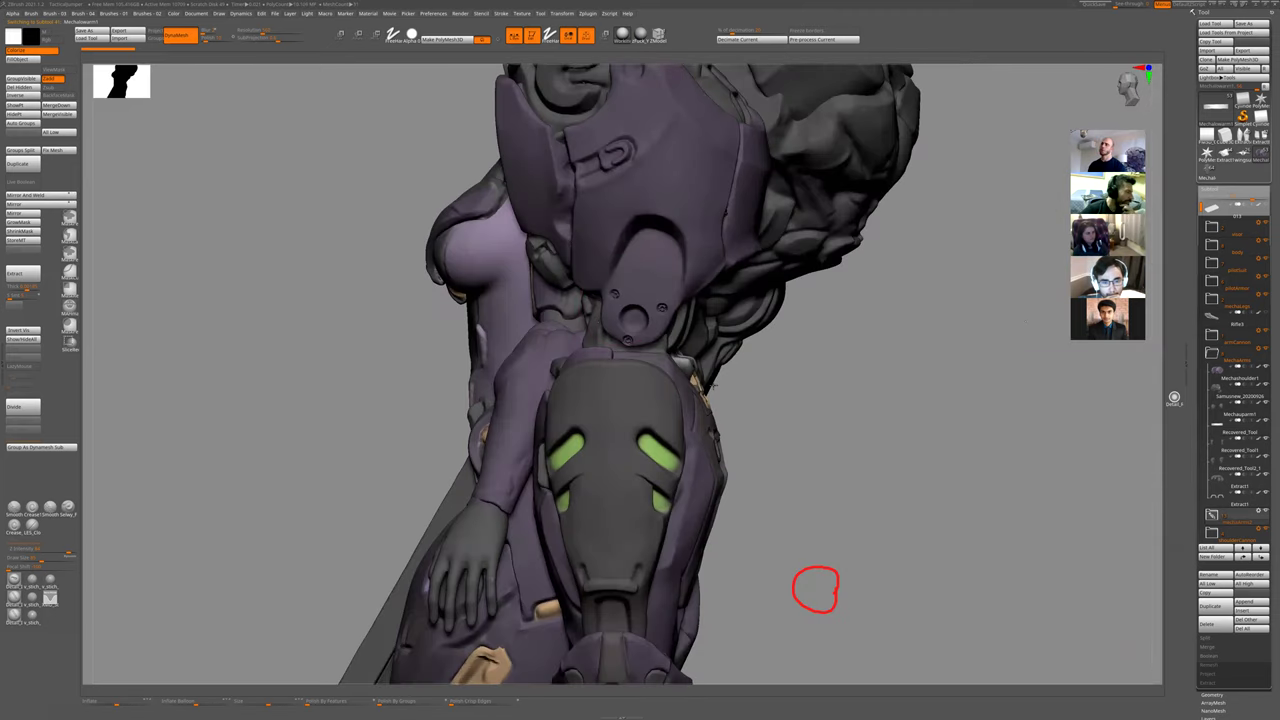
pyautogui.keyDown('alt'); pyautogui.moveTo(754, 448); pyautogui.dragTo(662, 290); pyautogui.keyUp('alt')
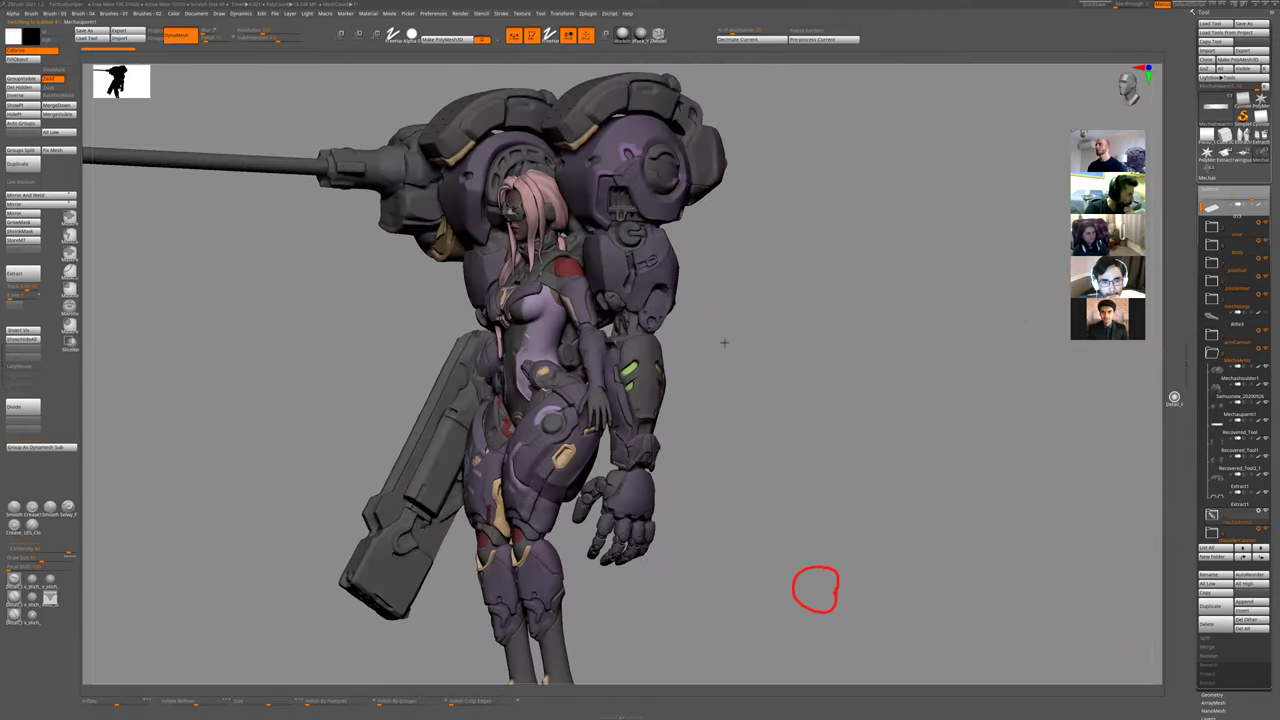
pyautogui.press('f')
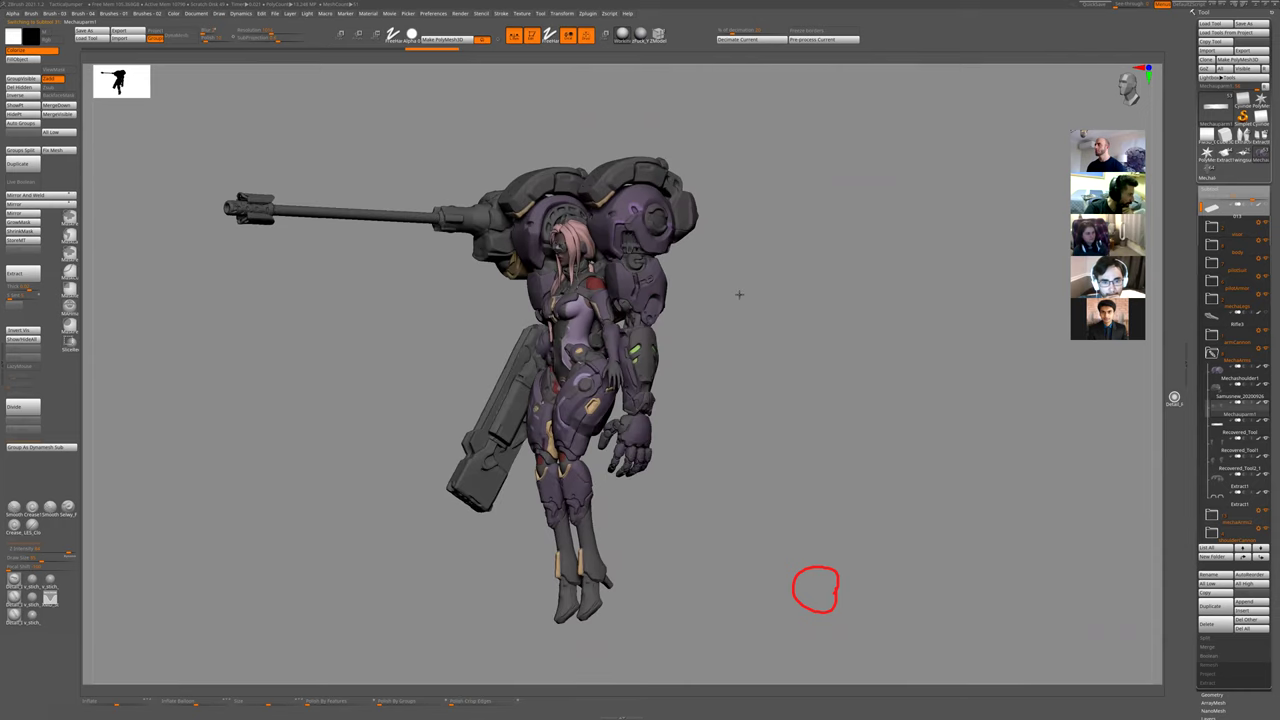
pyautogui.scroll(5, 739, 294)
pyautogui.moveTo(734, 277); pyautogui.dragTo(748, 363)
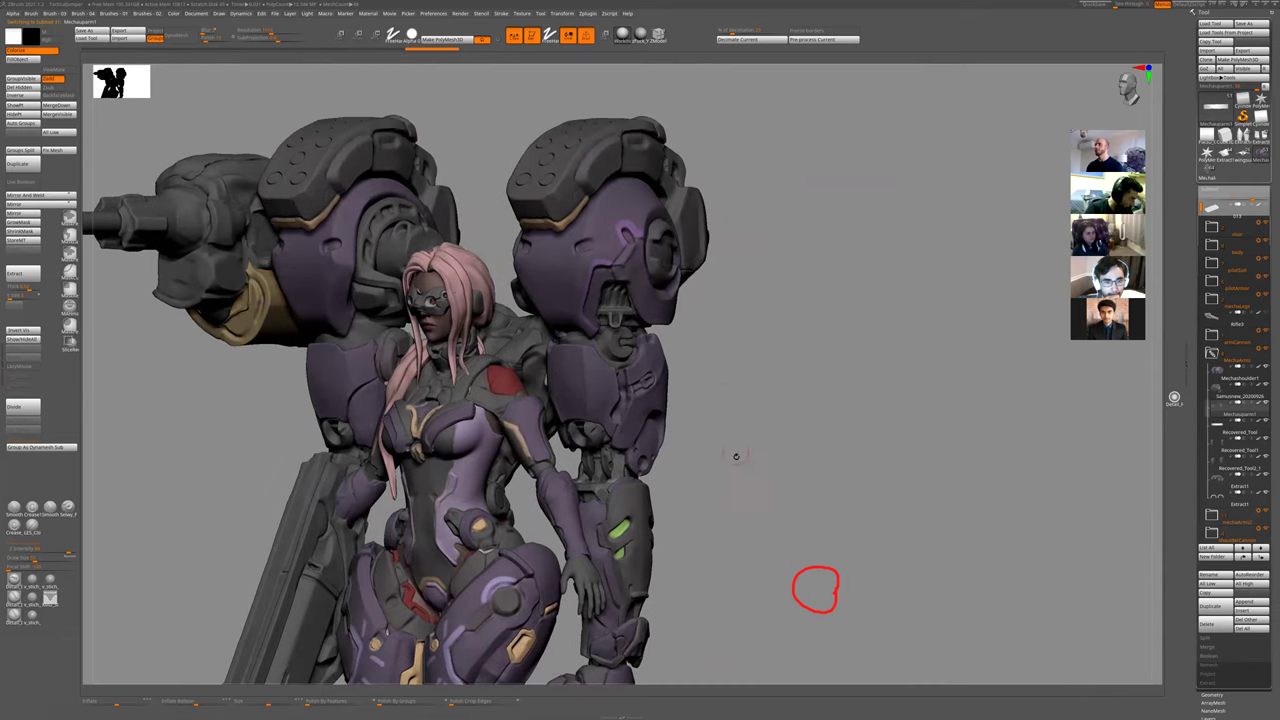
pyautogui.moveTo(731, 449); pyautogui.dragTo(594, 376)
# - Select the mech's lower-arm armour and examine it in isolation and together with the whole character
pyautogui.keyDown('alt'); pyautogui.click(596, 454); pyautogui.keyUp('alt')
pyautogui.keyDown('ctrl'); pyautogui.keyDown('shift'); pyautogui.click(623, 405); pyautogui.keyUp('shift'); pyautogui.keyUp('ctrl')
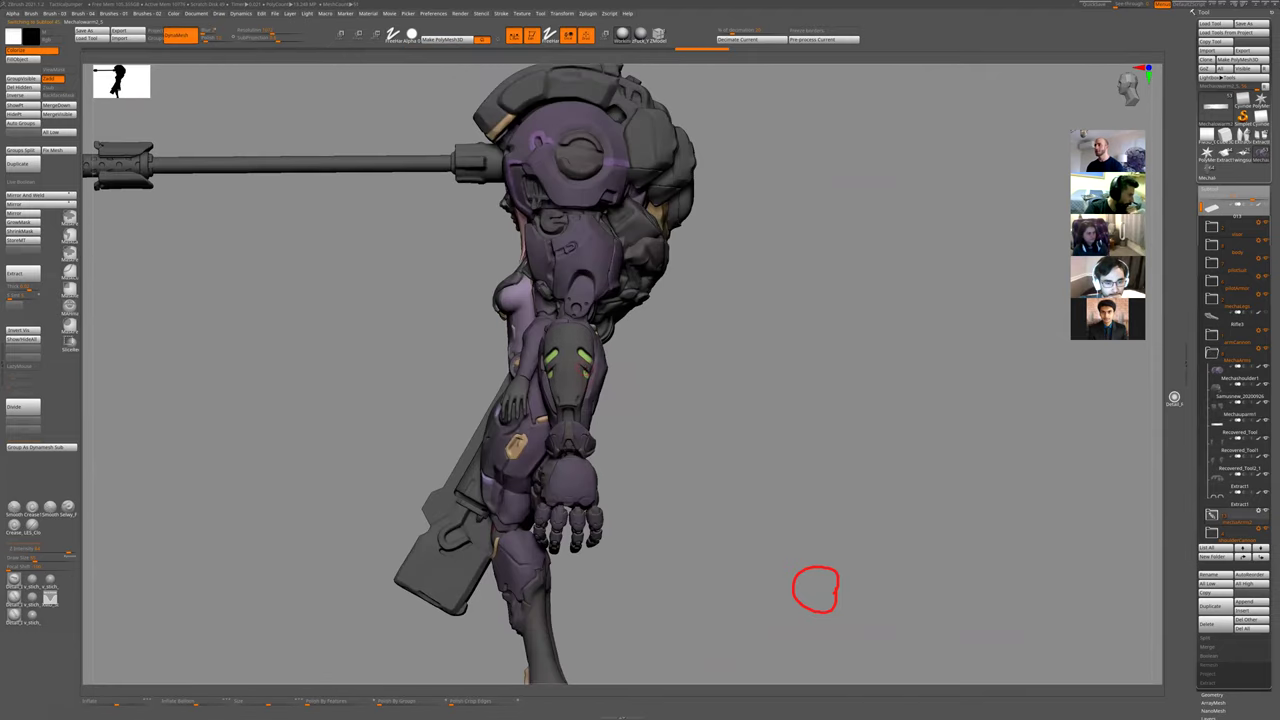
pyautogui.keyDown('alt'); pyautogui.moveTo(705, 408); pyautogui.dragTo(582, 404); pyautogui.keyUp('alt')
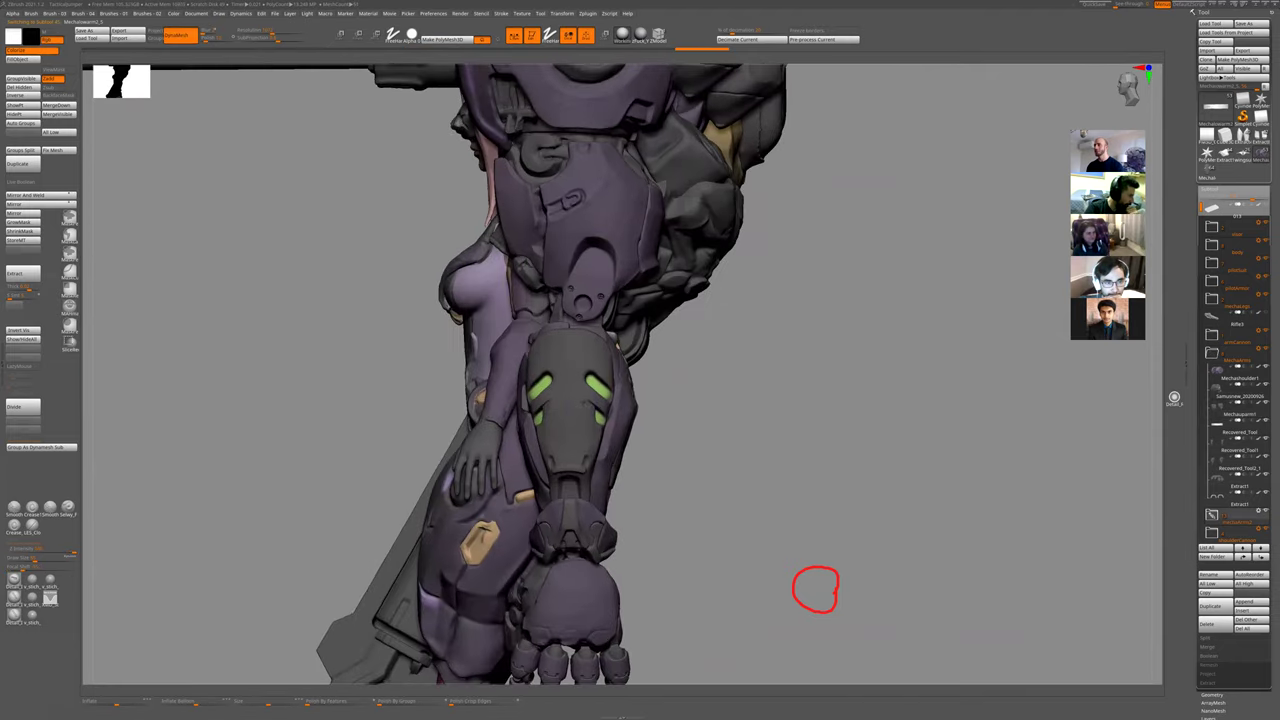
pyautogui.keyDown('alt'); pyautogui.moveTo(694, 455); pyautogui.dragTo(646, 369); pyautogui.keyUp('alt')
pyautogui.keyDown('alt'); pyautogui.moveTo(646, 369); pyautogui.dragTo(643, 232); pyautogui.keyUp('alt')
pyautogui.moveTo(678, 253); pyautogui.dragTo(627, 342)
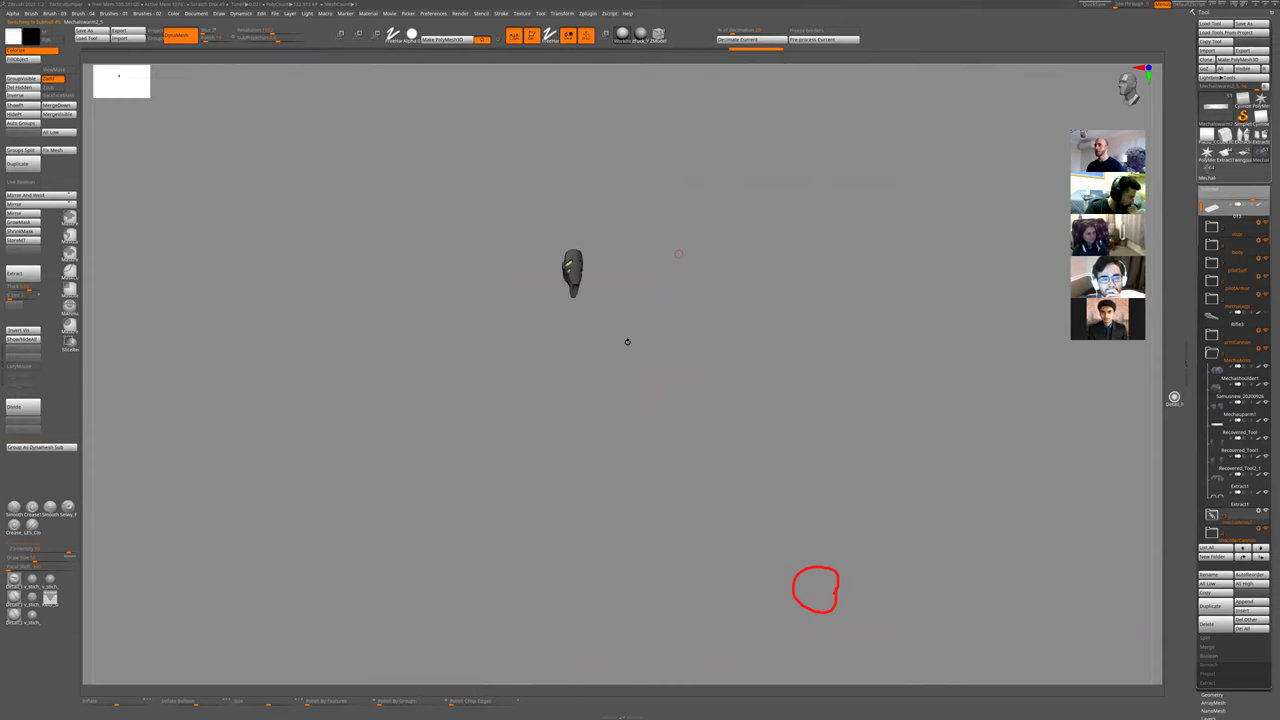
pyautogui.keyDown('ctrl'); pyautogui.keyDown('shift'); pyautogui.click(627, 342); pyautogui.keyUp('shift'); pyautogui.keyUp('ctrl')
pyautogui.moveTo(666, 279); pyautogui.dragTo(639, 316)
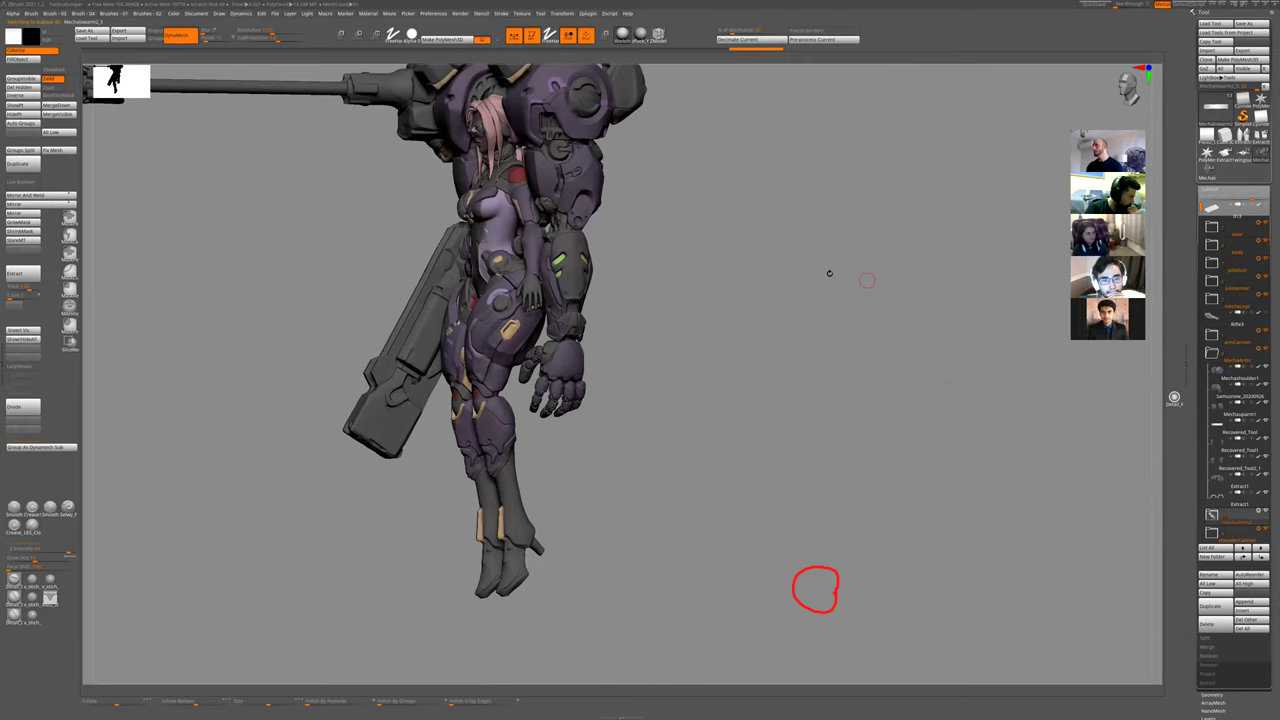
# - Switch to the character tool containing the mech legs and select its leg armour for inspection
pyautogui.click(1209, 174)
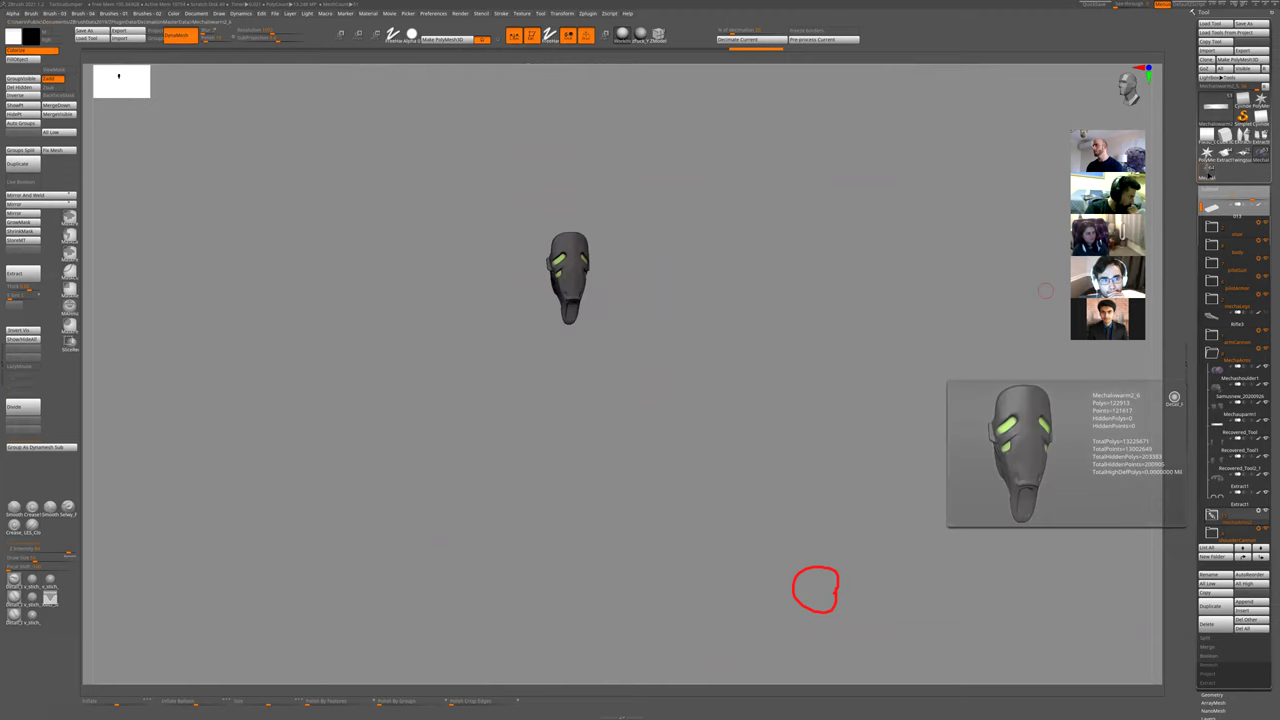
pyautogui.click(1225, 408)
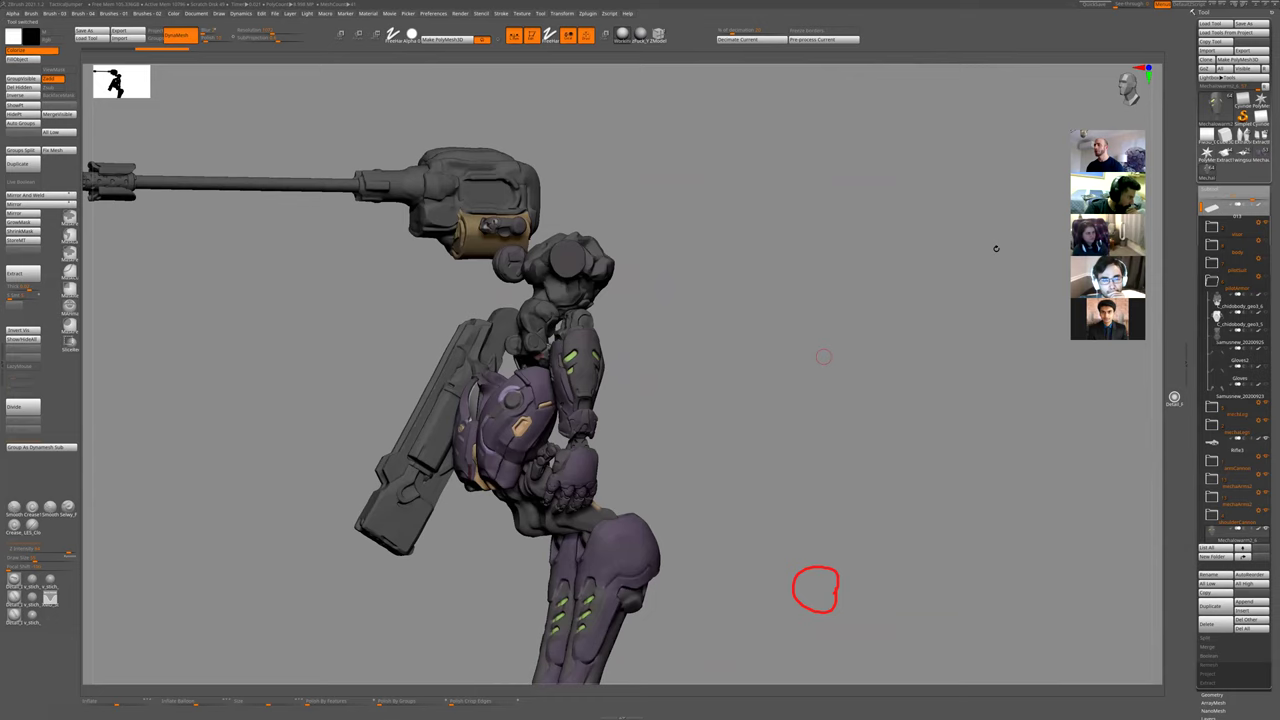
pyautogui.keyDown('alt'); pyautogui.click(620, 560); pyautogui.keyUp('alt')
pyautogui.keyDown('alt'); pyautogui.moveTo(760, 422); pyautogui.dragTo(760, 313); pyautogui.keyUp('alt')
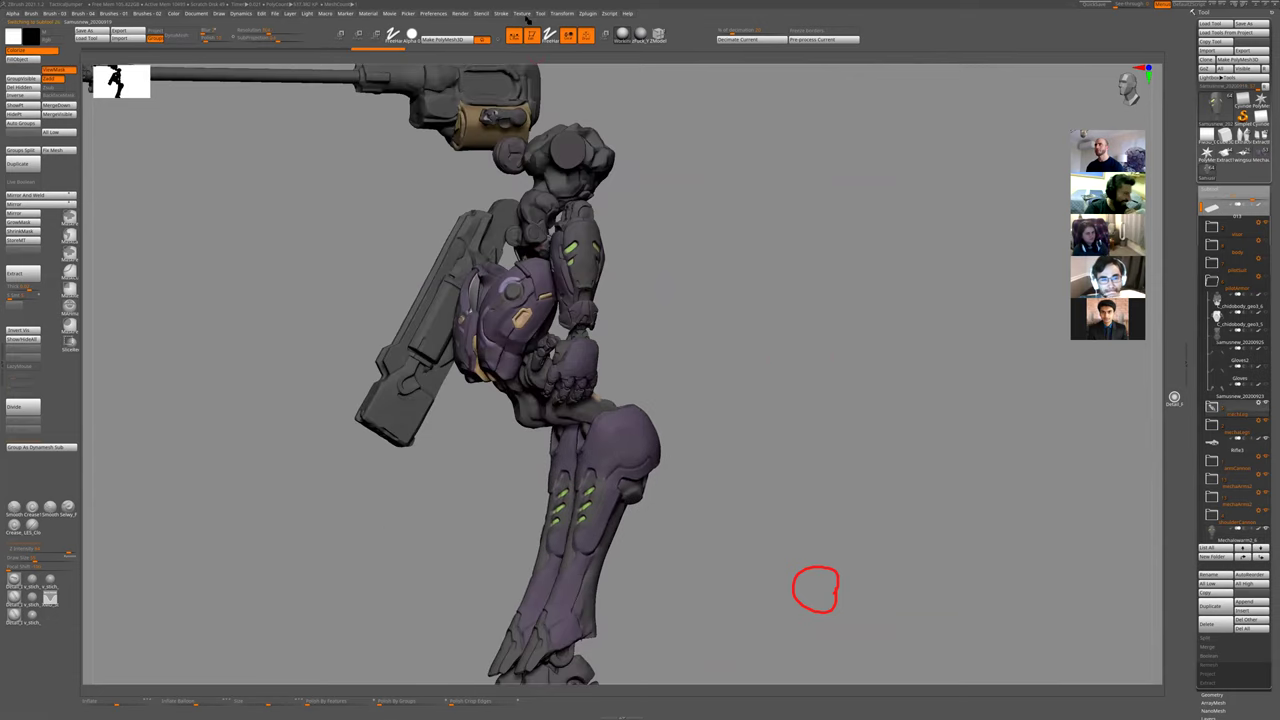
# - Load the saved full character tool file with its mech arms and legs
pyautogui.click(540, 14)
pyautogui.click(557, 27)
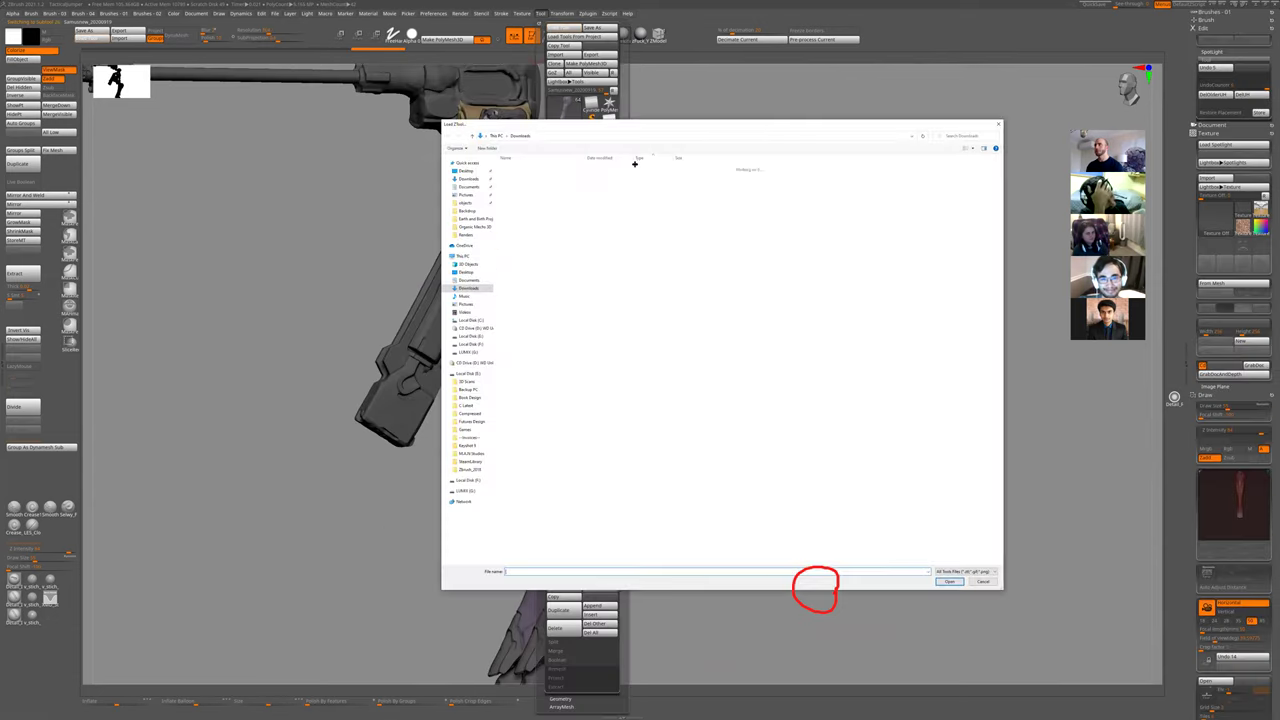
pyautogui.doubleClick(515, 324)
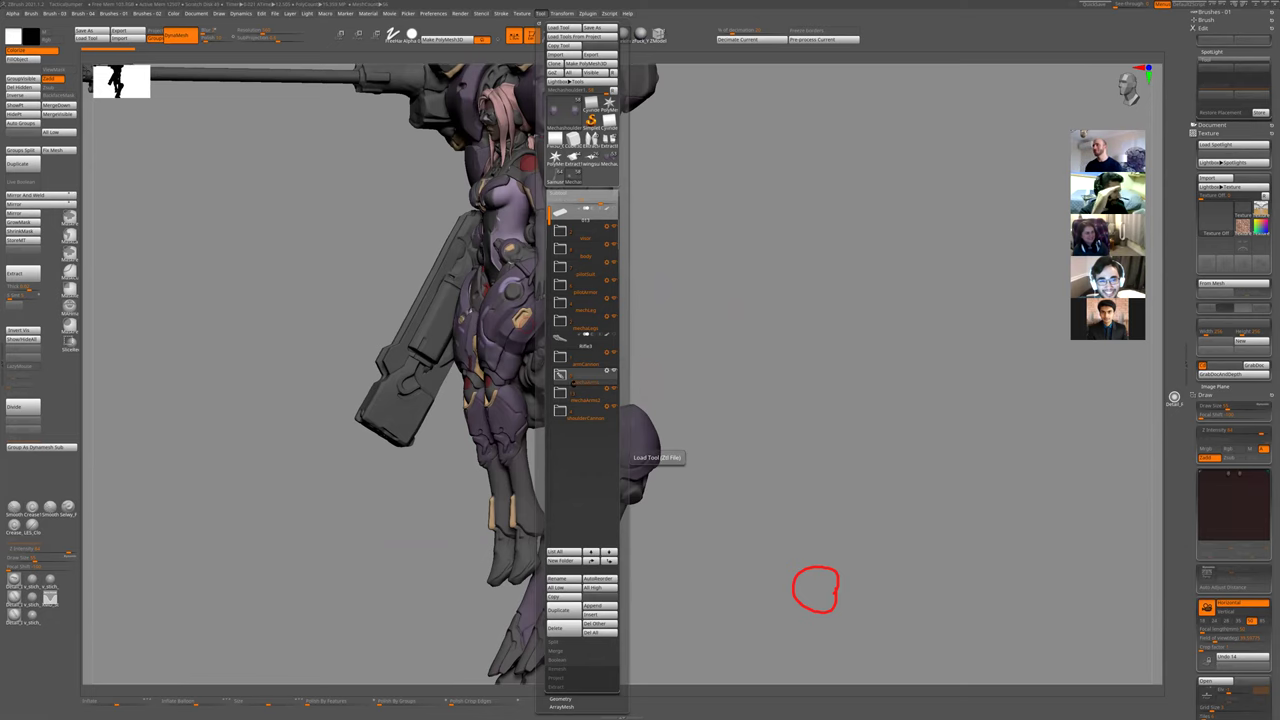
# - Examine the whole character from the back, front and sides, including the mech legs and feet
pyautogui.moveTo(877, 289); pyautogui.dragTo(610, 268)
pyautogui.keyDown('alt'); pyautogui.moveTo(689, 281); pyautogui.dragTo(726, 352); pyautogui.keyUp('alt')
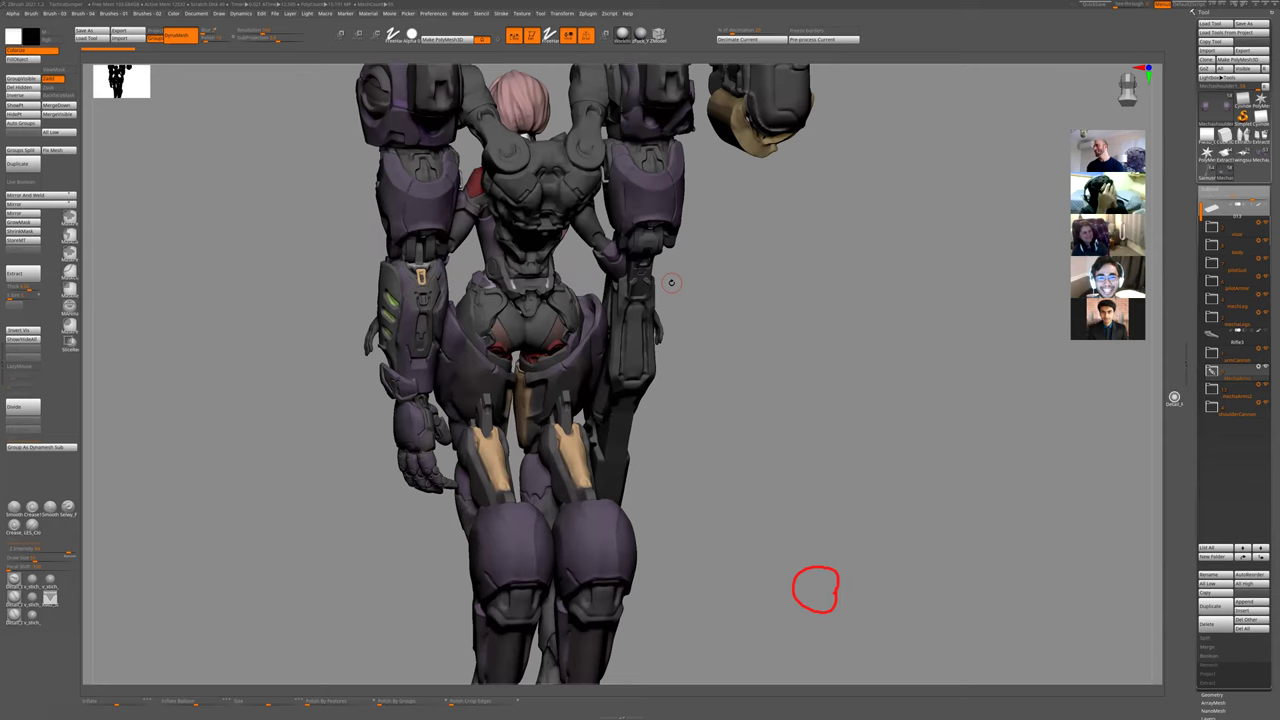
pyautogui.moveTo(791, 366)
pyautogui.mouseDown()
pyautogui.moveTo(780, 349)
pyautogui.moveTo(794, 346)
pyautogui.moveTo(812, 281)
pyautogui.moveTo(680, 380)
pyautogui.moveTo(874, 331)
pyautogui.moveTo(863, 354)
pyautogui.moveTo(776, 348)
pyautogui.moveTo(791, 329)
pyautogui.moveTo(778, 325)
pyautogui.moveTo(771, 354)
pyautogui.moveTo(751, 231)
pyautogui.moveTo(740, 297)
pyautogui.moveTo(792, 291)
pyautogui.moveTo(723, 257)
pyautogui.moveTo(737, 297)
pyautogui.moveTo(772, 204)
pyautogui.moveTo(746, 274)
pyautogui.moveTo(779, 376)
pyautogui.moveTo(767, 346)
pyautogui.moveTo(784, 372)
pyautogui.moveTo(776, 355)
pyautogui.mouseUp()
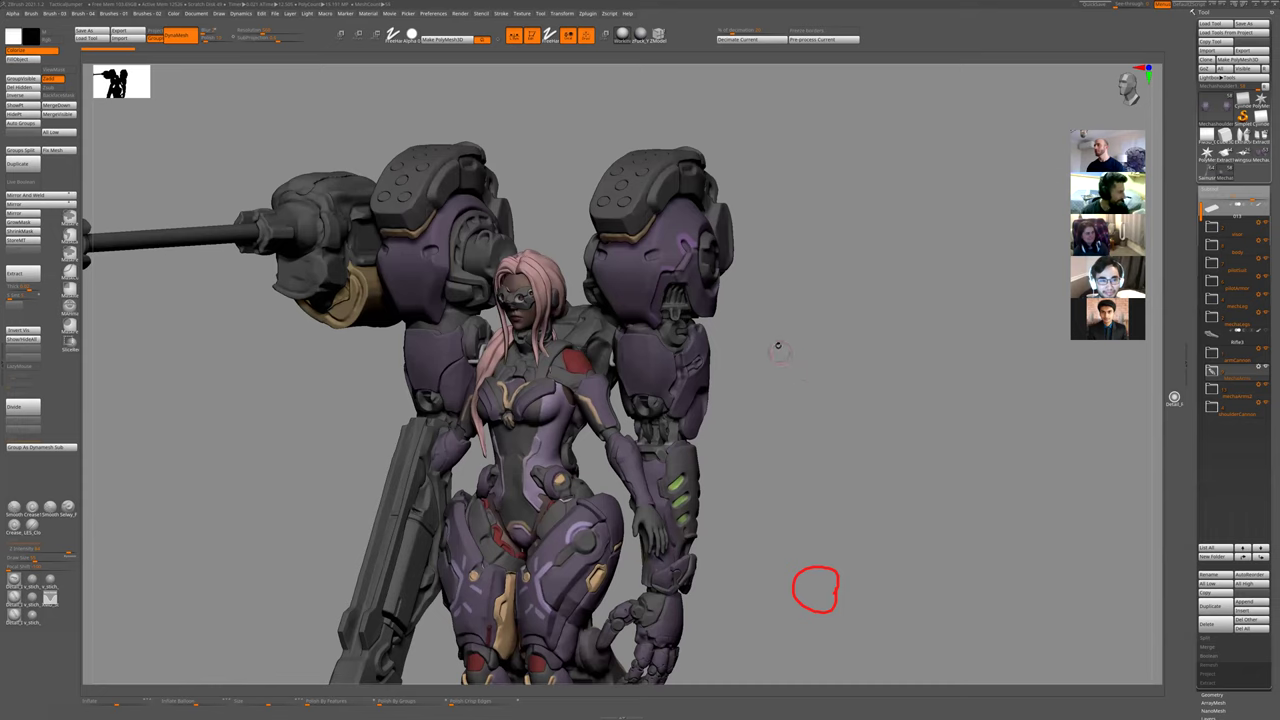
pyautogui.keyDown('alt'); pyautogui.moveTo(804, 396); pyautogui.dragTo(794, 265); pyautogui.keyUp('alt')
pyautogui.press('f')
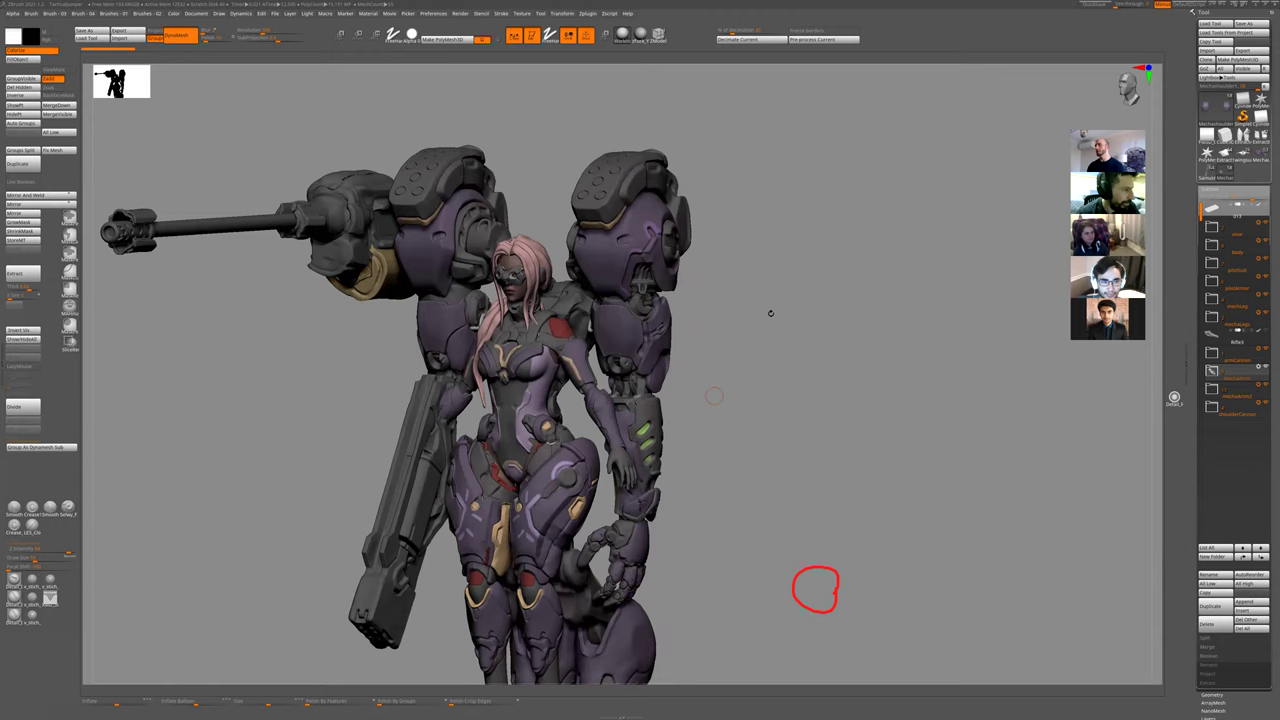
pyautogui.keyDown('alt'); pyautogui.moveTo(814, 366); pyautogui.dragTo(777, 266); pyautogui.keyUp('alt')
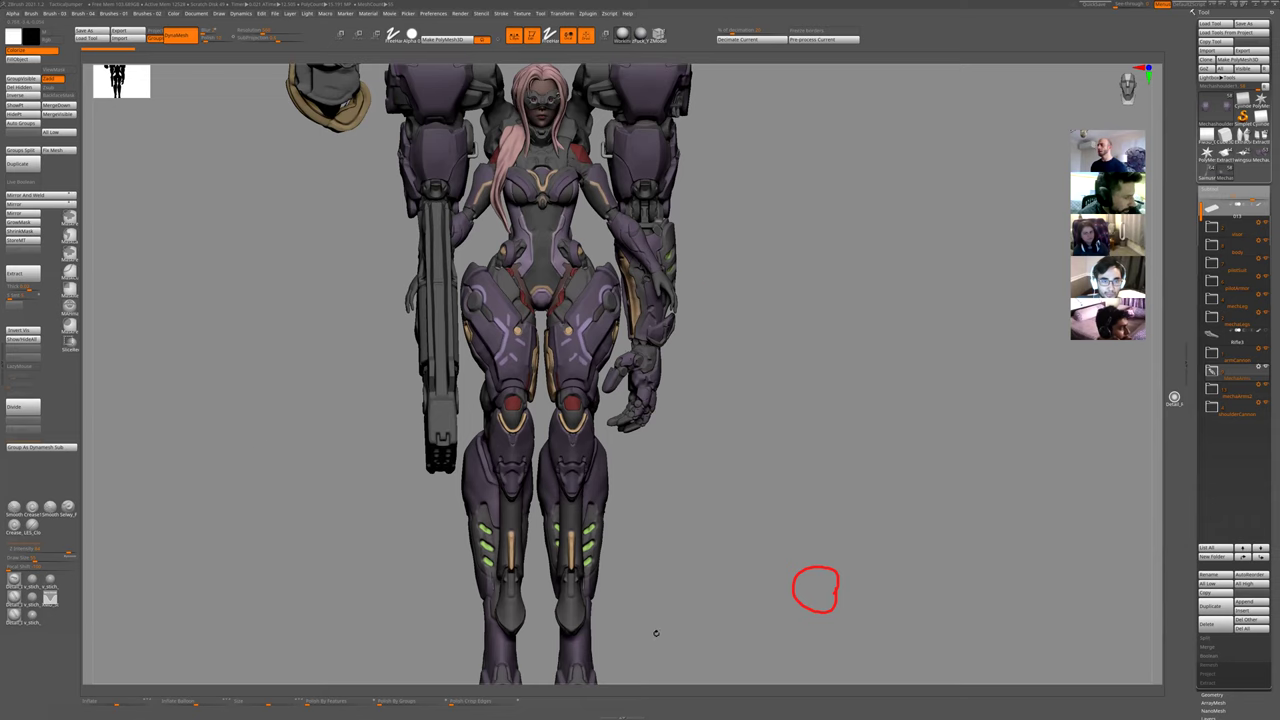
pyautogui.moveTo(646, 537); pyautogui.dragTo(629, 530)
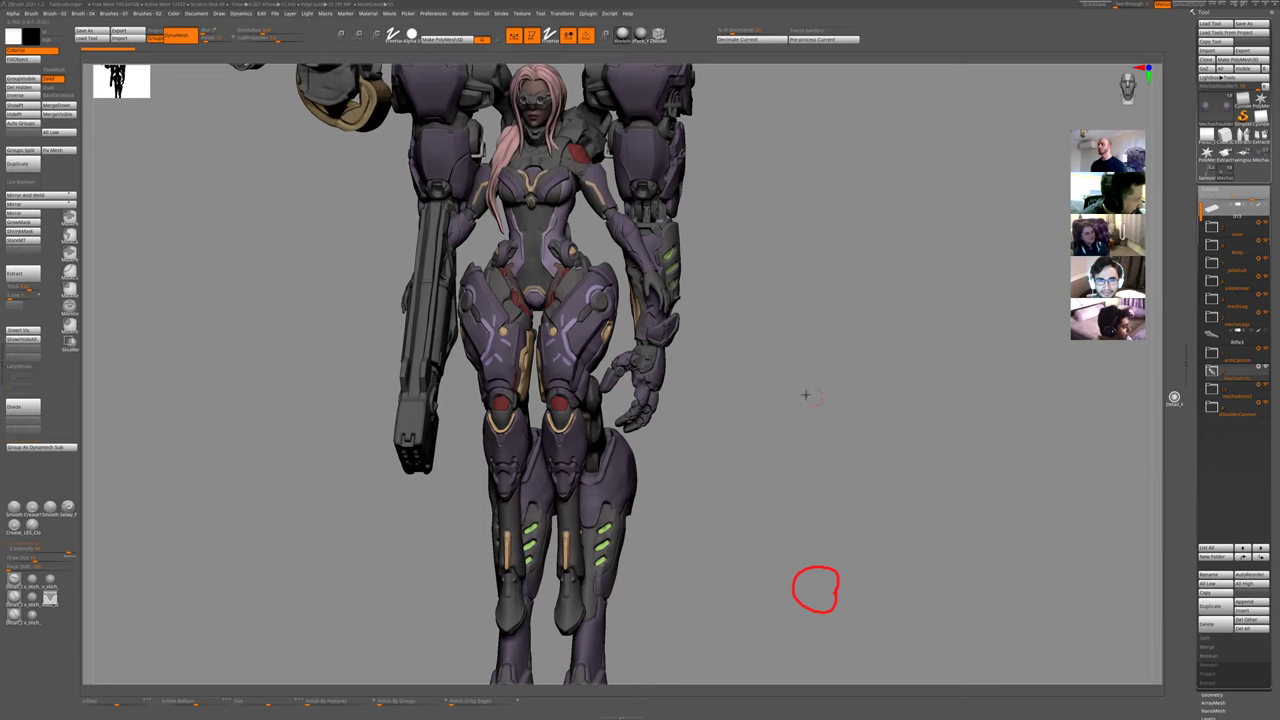
pyautogui.moveTo(806, 394); pyautogui.dragTo(749, 431)
pyautogui.keyDown('alt'); pyautogui.moveTo(787, 329); pyautogui.dragTo(805, 196); pyautogui.keyUp('alt')
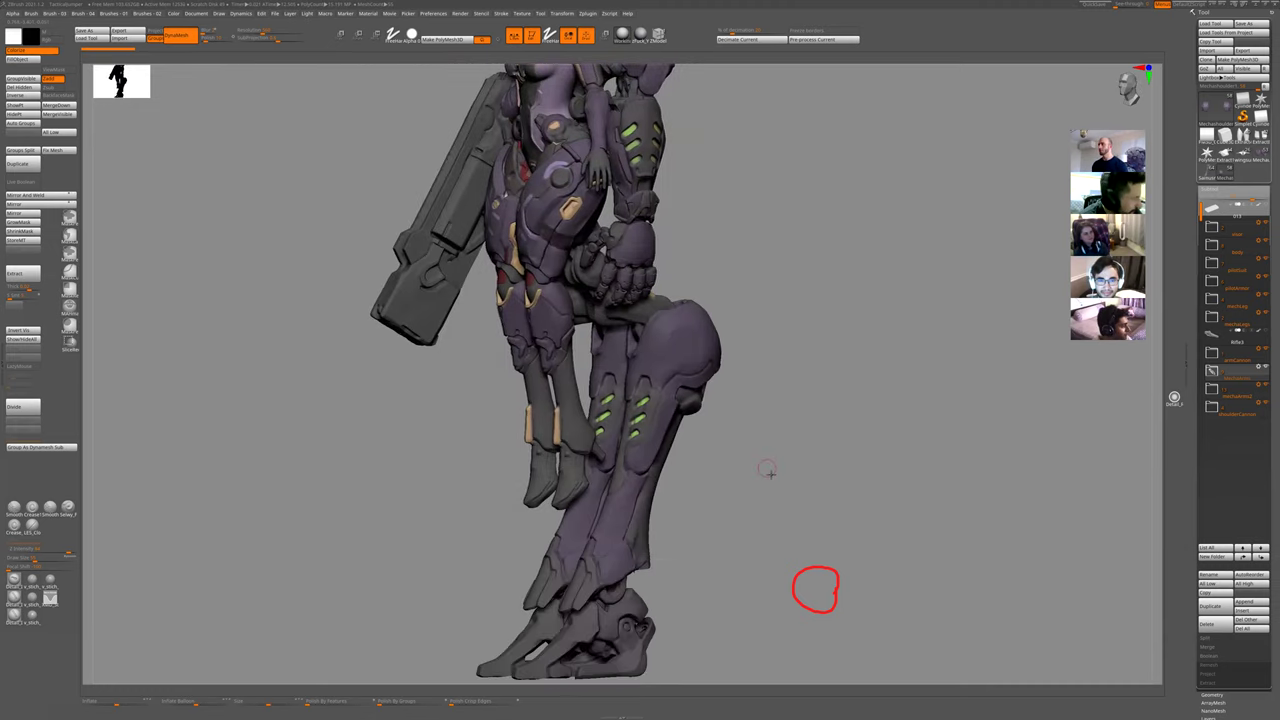
pyautogui.keyDown('alt'); pyautogui.moveTo(766, 471); pyautogui.dragTo(756, 352); pyautogui.keyUp('alt')
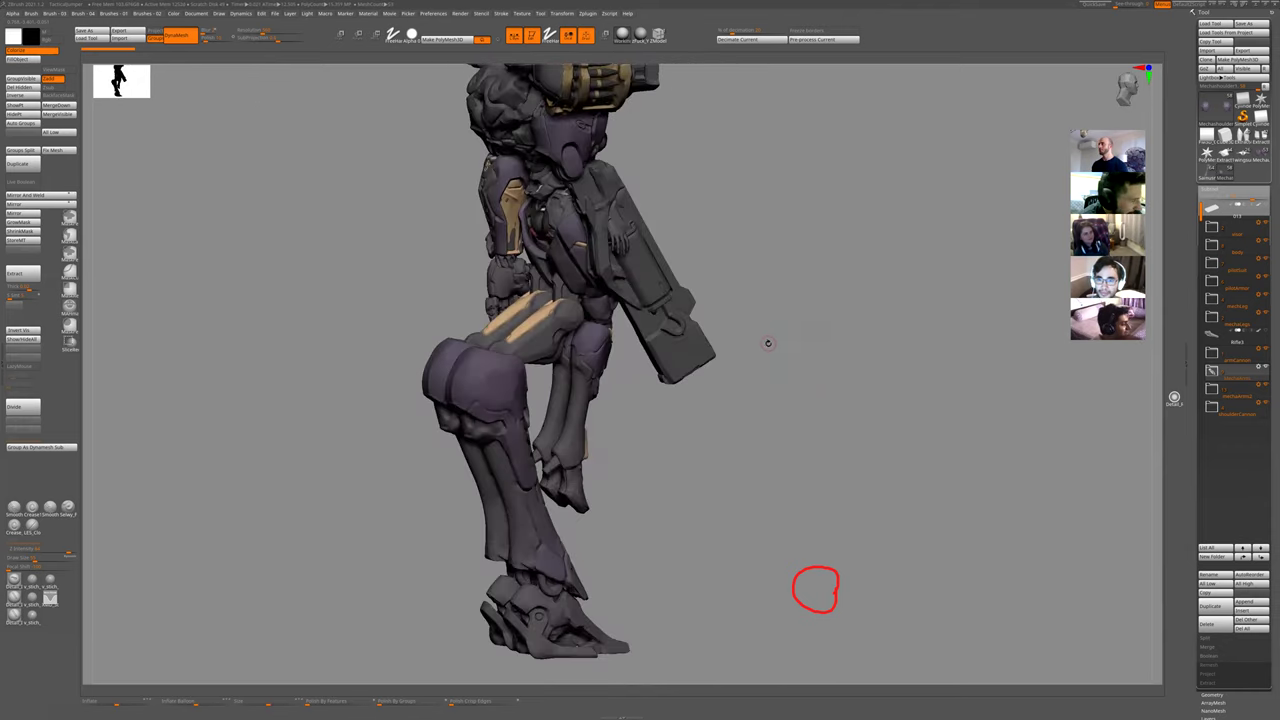
pyautogui.moveTo(771, 371); pyautogui.dragTo(743, 343)
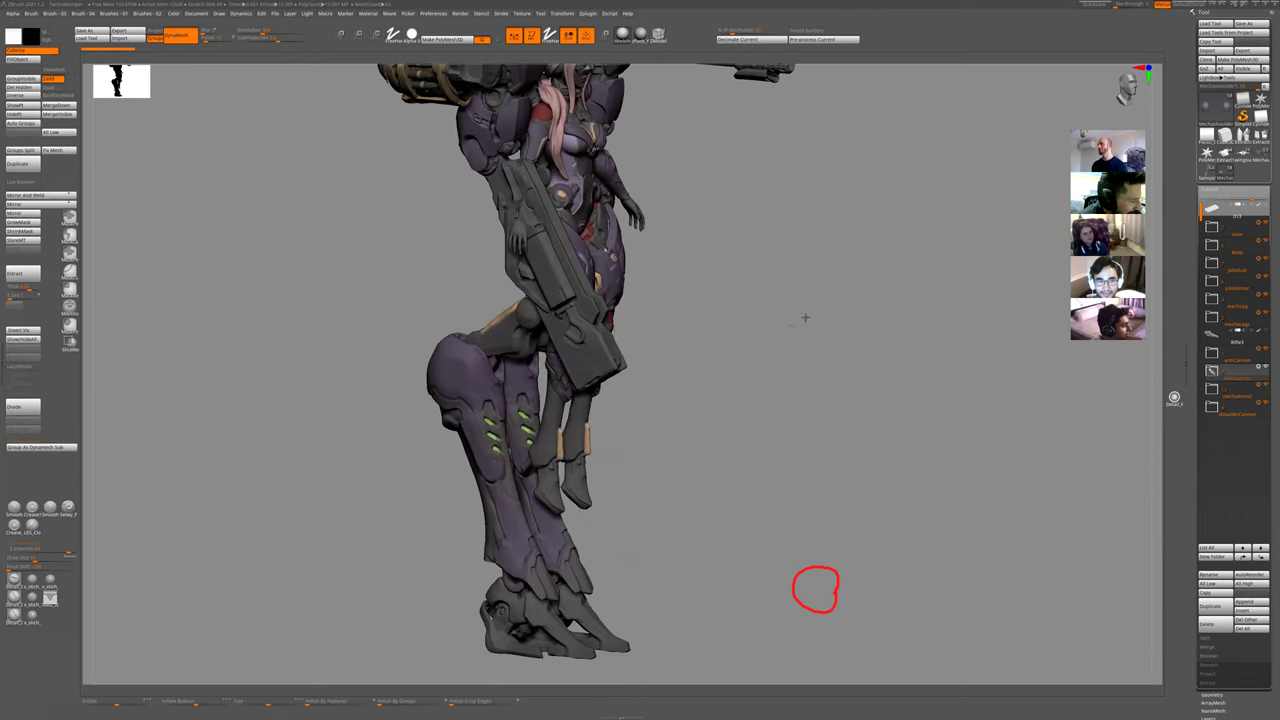
pyautogui.moveTo(806, 317); pyautogui.dragTo(744, 378)
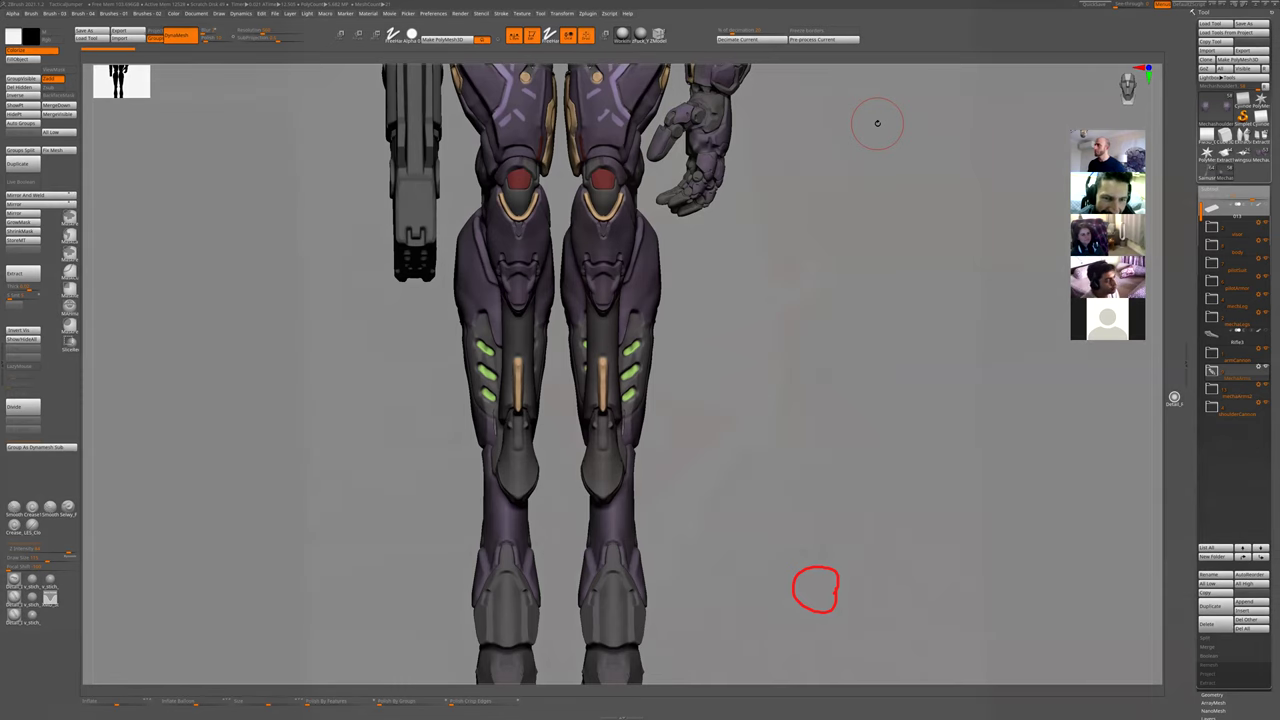
pyautogui.hotkey('alt', 'Tab')
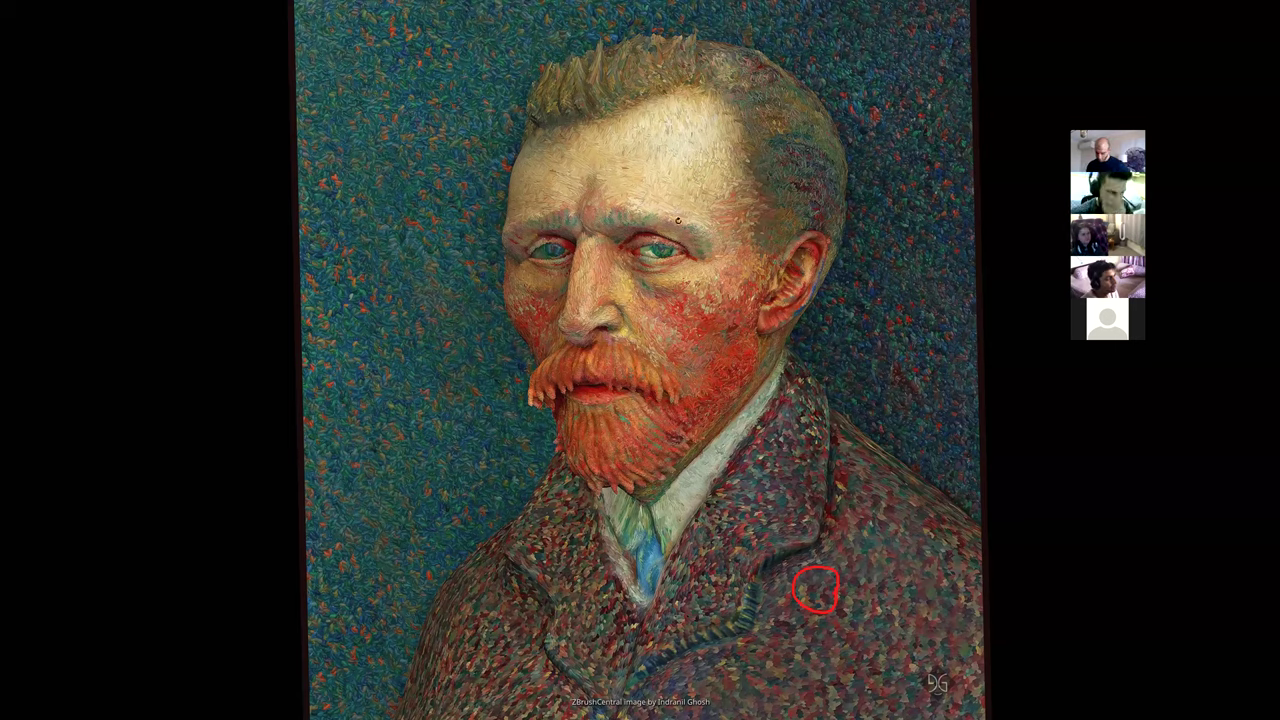
pyautogui.hotkey('alt', 'Tab')
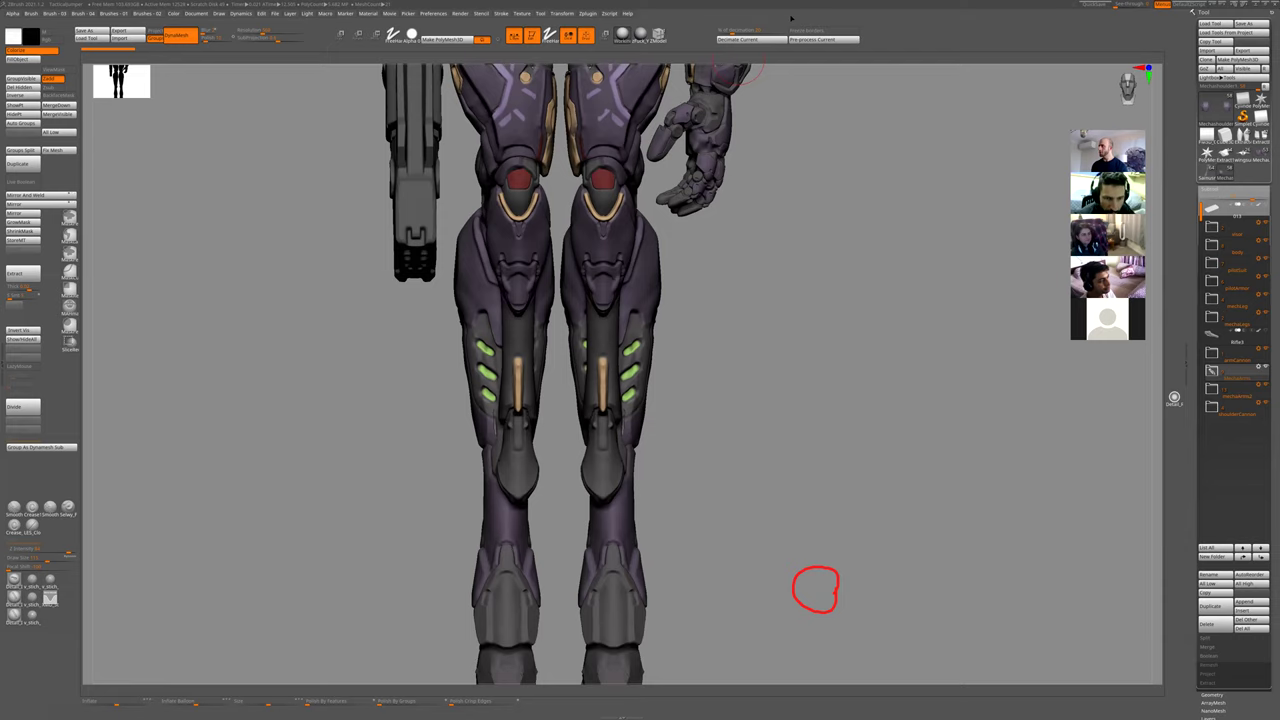
pyautogui.hotkey('alt', 'Tab')
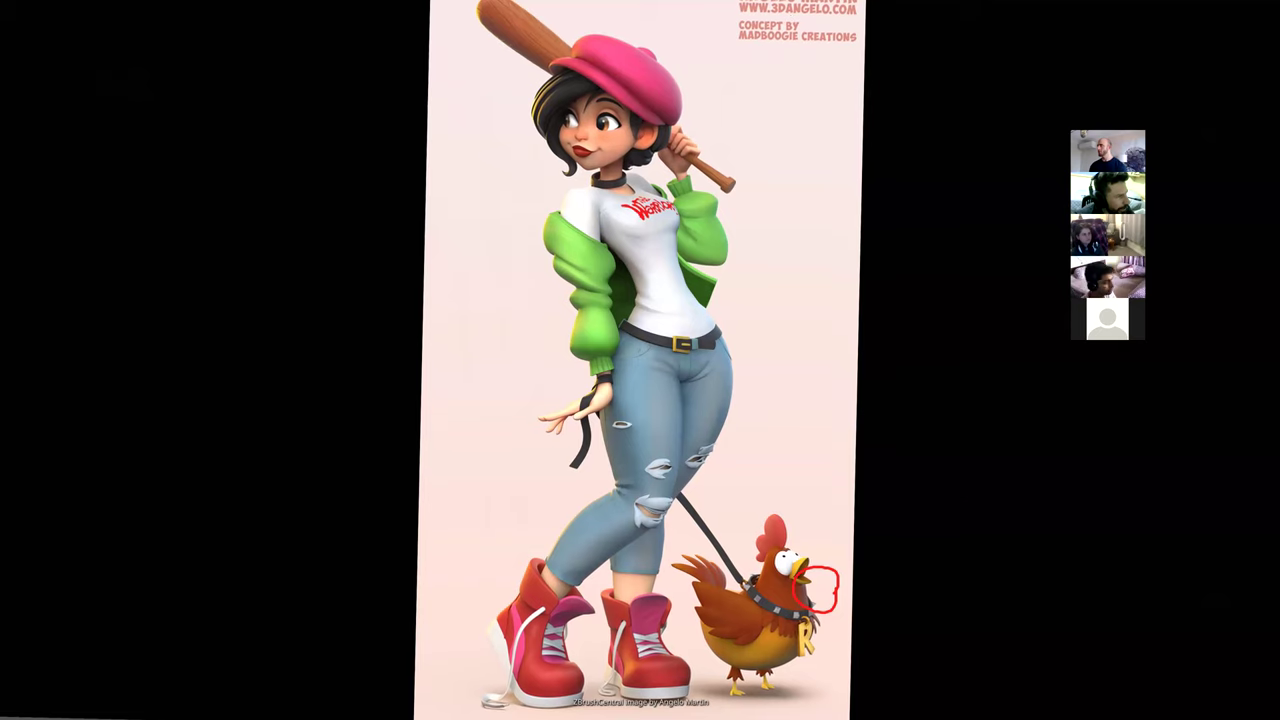
pyautogui.hotkey('alt', 'Tab')
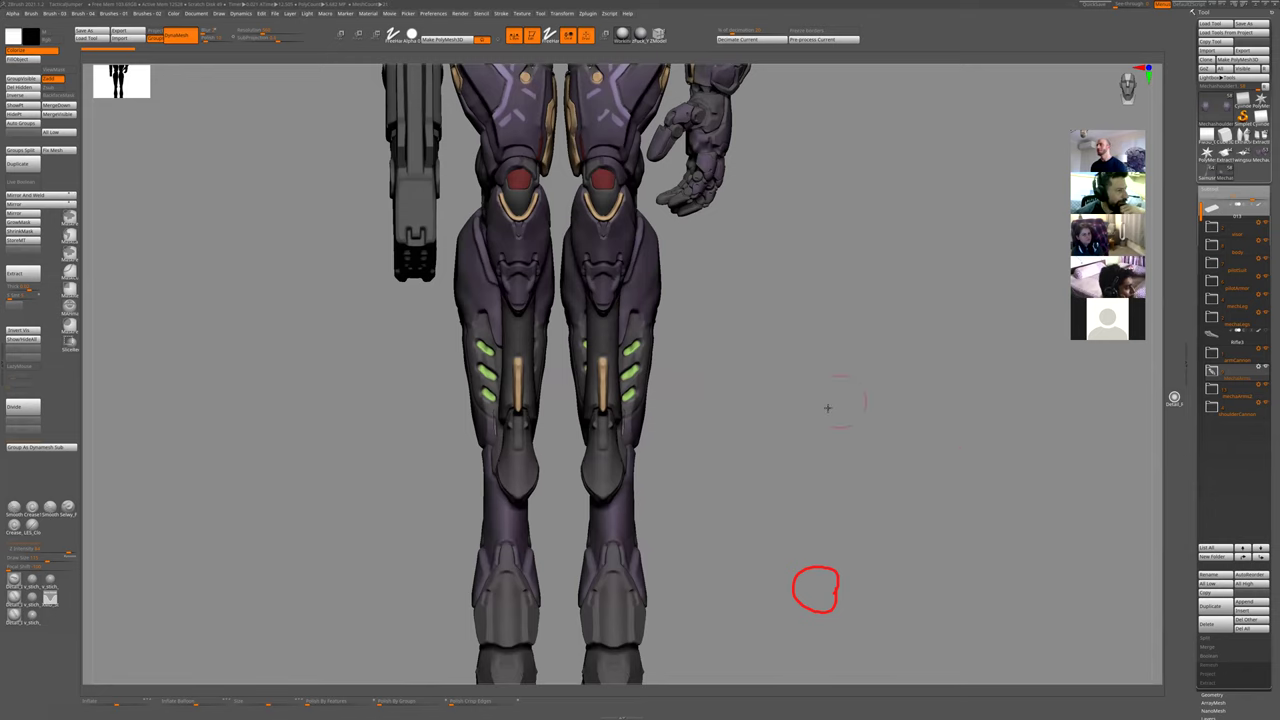
# - Examine the mech legs and character from the front and back, and inspect the arm-and-shoulder suit in isolation
pyautogui.moveTo(829, 406); pyautogui.dragTo(784, 378)
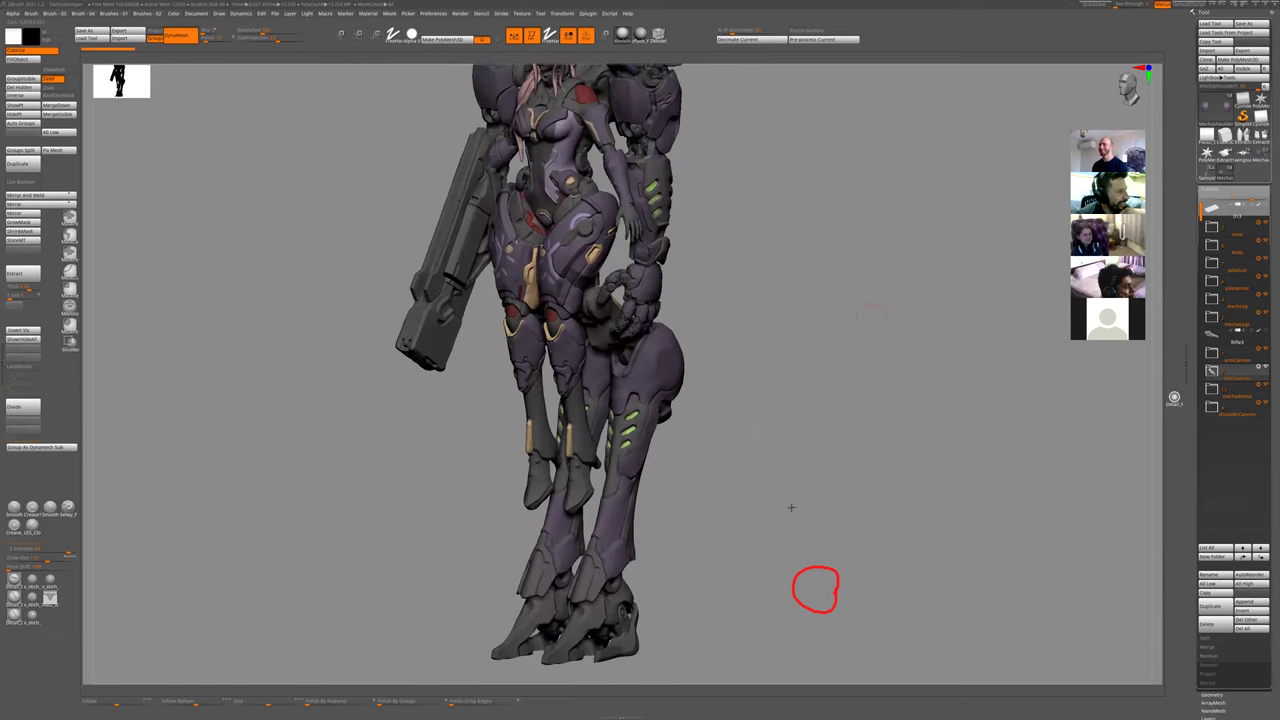
pyautogui.moveTo(790, 507); pyautogui.dragTo(711, 243)
pyautogui.moveTo(742, 454); pyautogui.dragTo(717, 374)
pyautogui.keyDown('alt'); pyautogui.moveTo(812, 205); pyautogui.dragTo(766, 389); pyautogui.keyUp('alt')
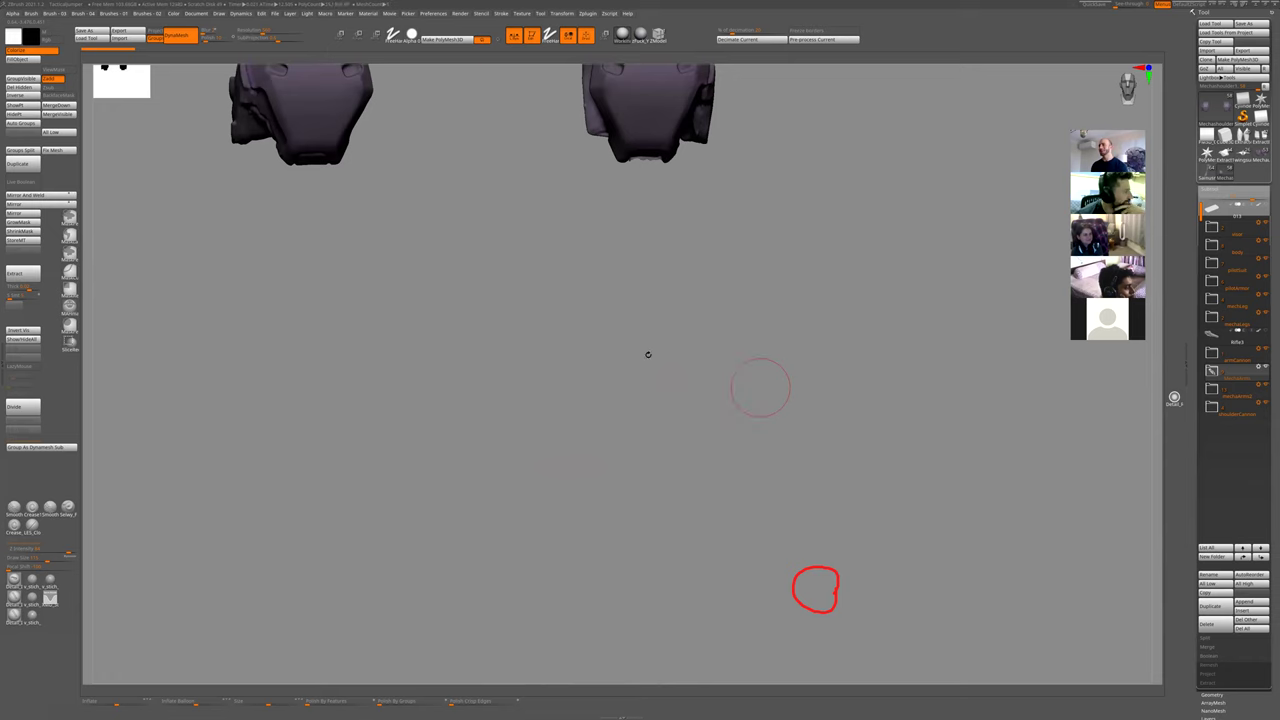
pyautogui.keyDown('ctrl'); pyautogui.keyDown('shift'); pyautogui.click(536, 316); pyautogui.keyUp('shift'); pyautogui.keyUp('ctrl')
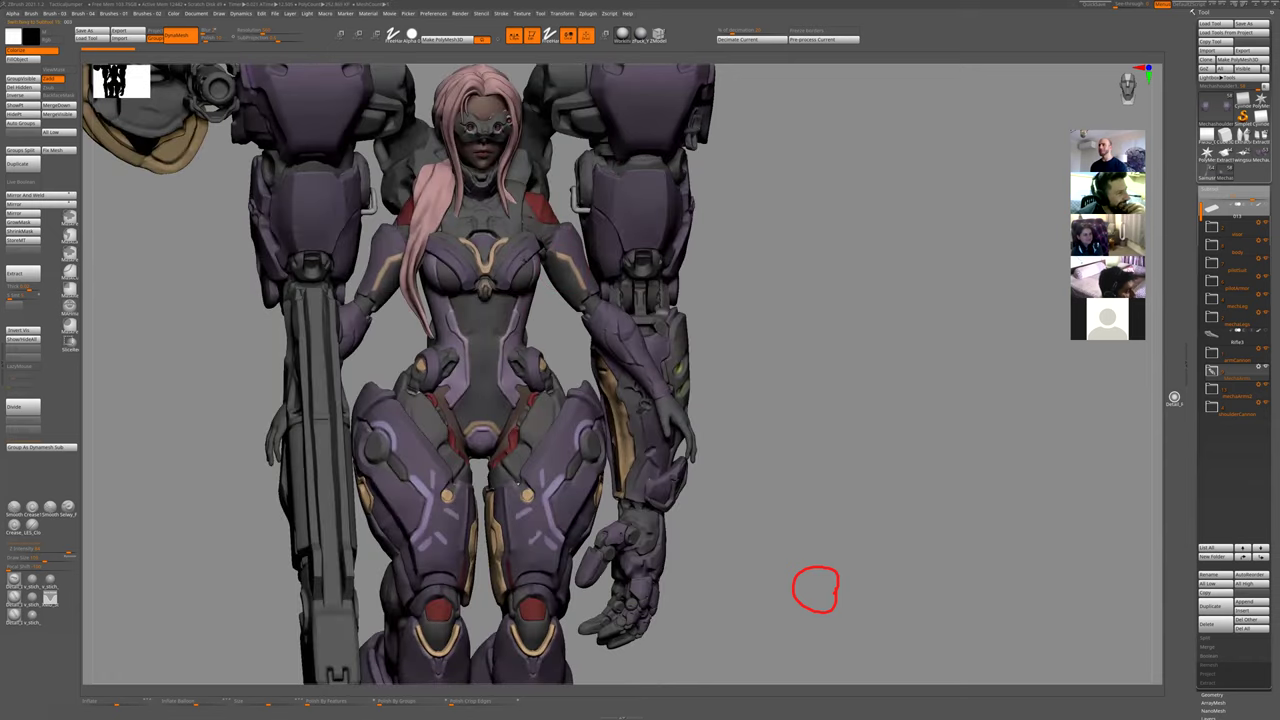
pyautogui.moveTo(809, 406); pyautogui.dragTo(800, 349)
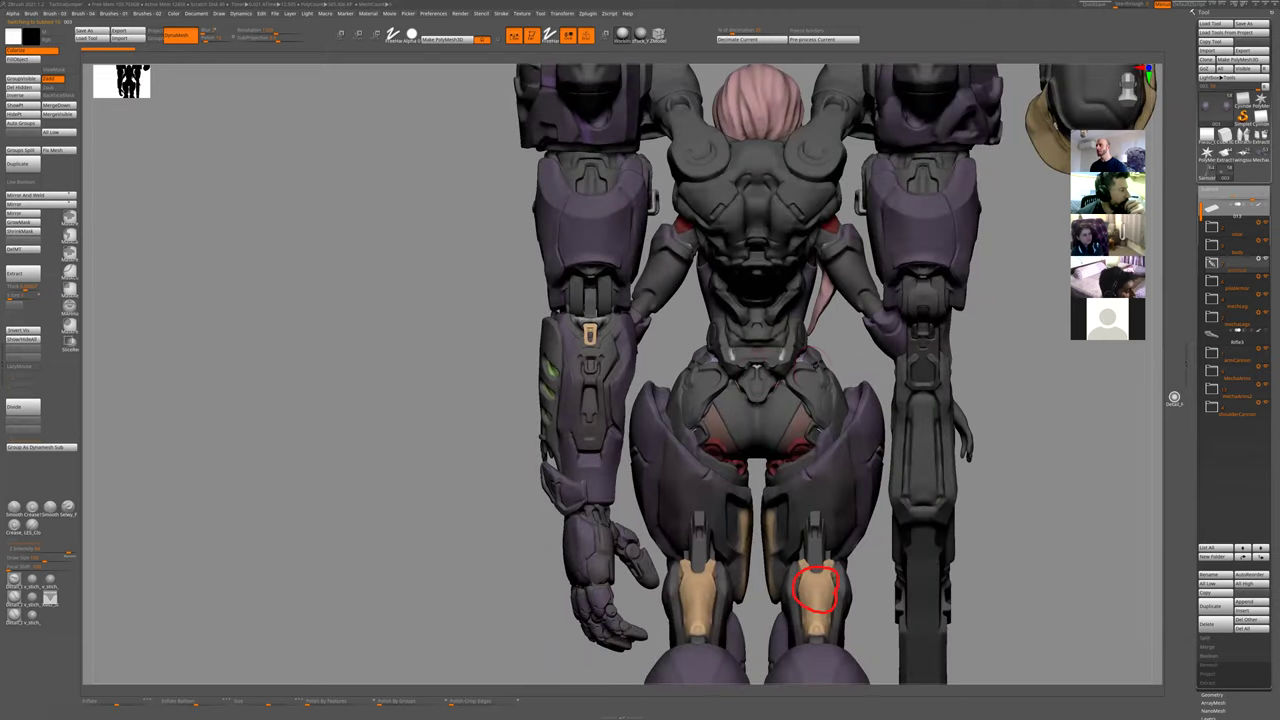
pyautogui.moveTo(989, 266); pyautogui.dragTo(905, 309)
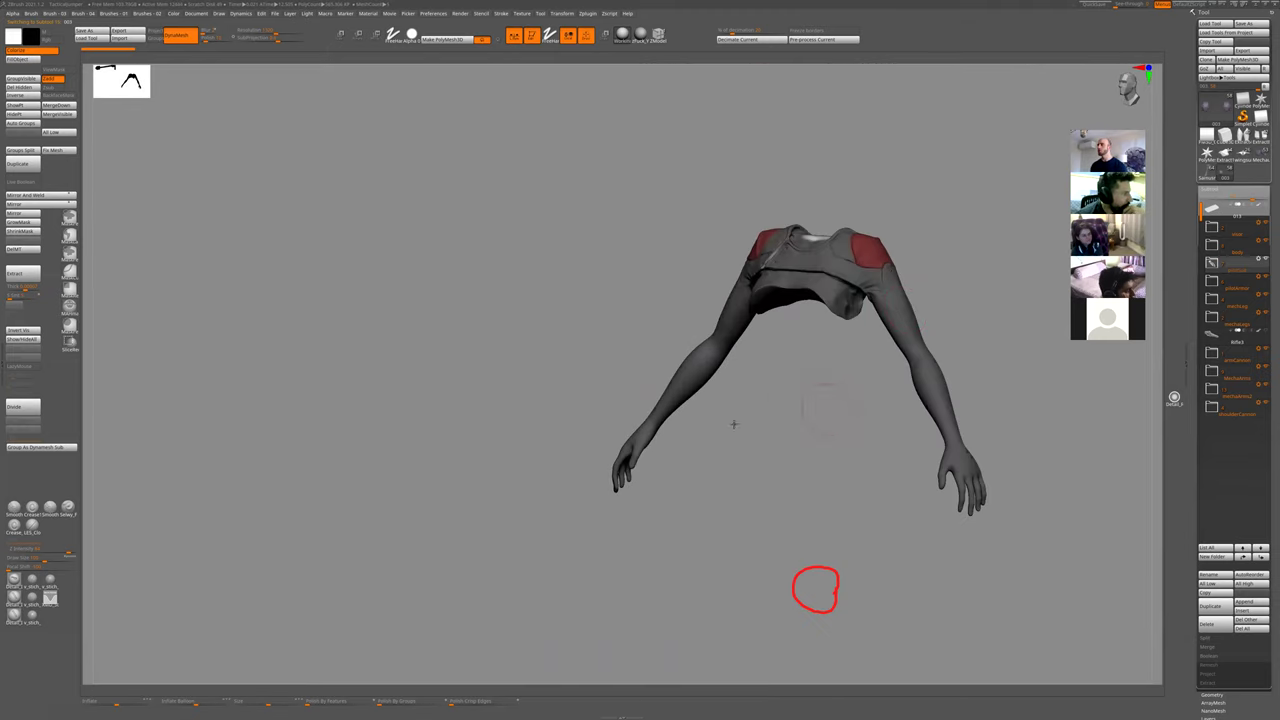
pyautogui.moveTo(737, 423); pyautogui.dragTo(857, 366)
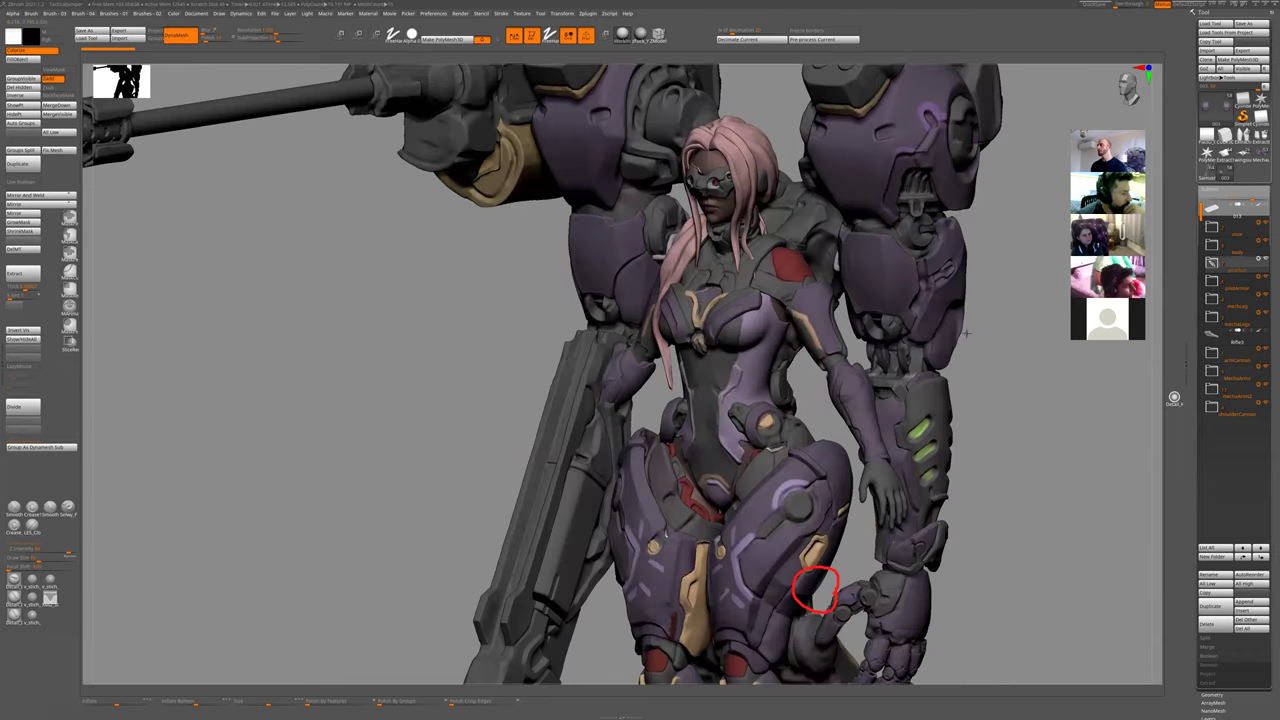
pyautogui.keyDown('alt'); pyautogui.moveTo(966, 334); pyautogui.dragTo(923, 354); pyautogui.keyUp('alt')
pyautogui.moveTo(834, 343)
pyautogui.keyDown('alt'); pyautogui.mouseDown()
pyautogui.moveTo(834, 281)
pyautogui.moveTo(836, 367)
pyautogui.mouseUp(); pyautogui.keyUp('alt')
pyautogui.moveTo(889, 326); pyautogui.dragTo(865, 322)
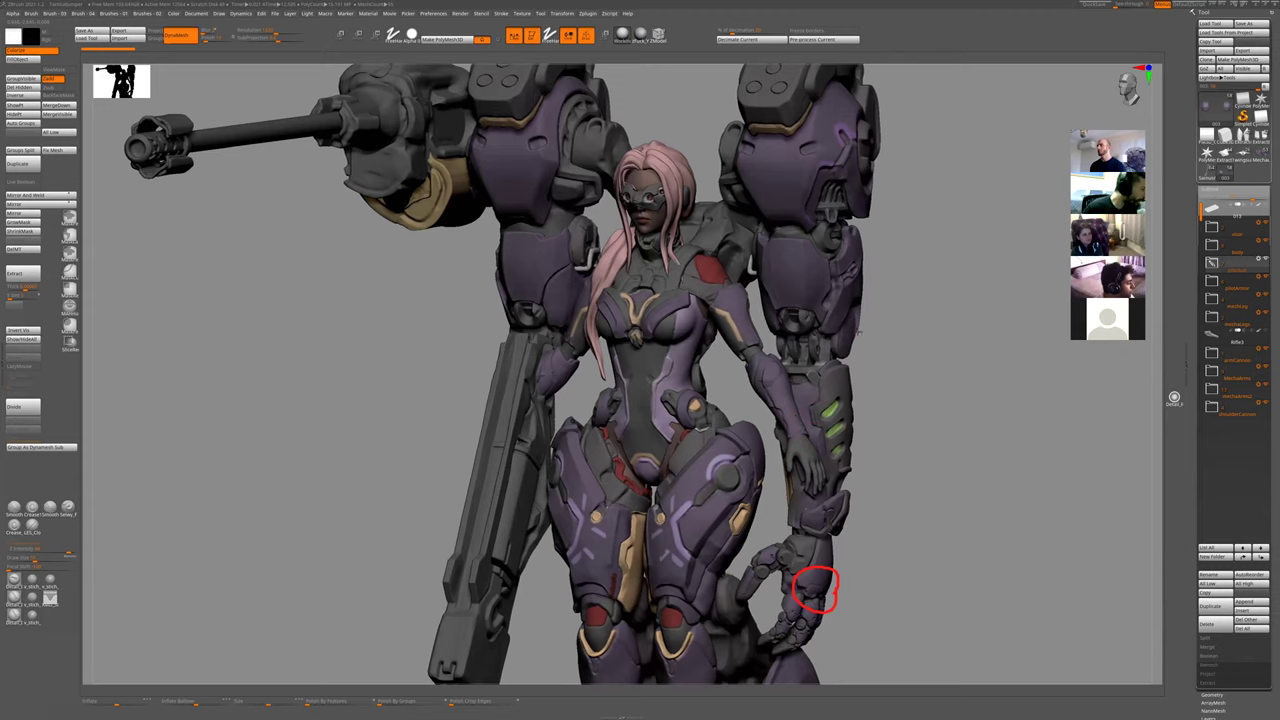
pyautogui.keyDown('alt'); pyautogui.moveTo(898, 299); pyautogui.dragTo(825, 388); pyautogui.keyUp('alt')
pyautogui.keyDown('alt'); pyautogui.moveTo(726, 527); pyautogui.dragTo(815, 440); pyautogui.keyUp('alt')
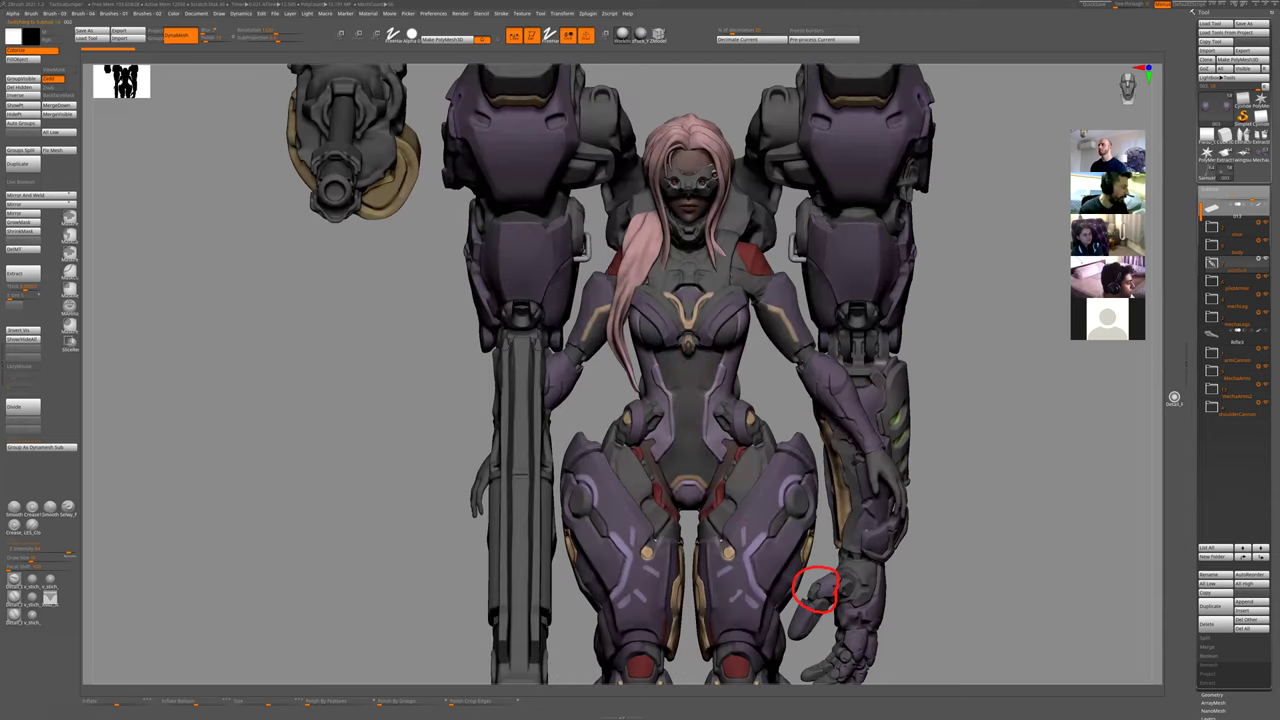
# - Isolate the torso bodysuit for inspection and return to the complete character
pyautogui.hotkey('shift', 's')
pyautogui.keyDown('alt'); pyautogui.moveTo(914, 262); pyautogui.dragTo(814, 405); pyautogui.keyUp('alt')
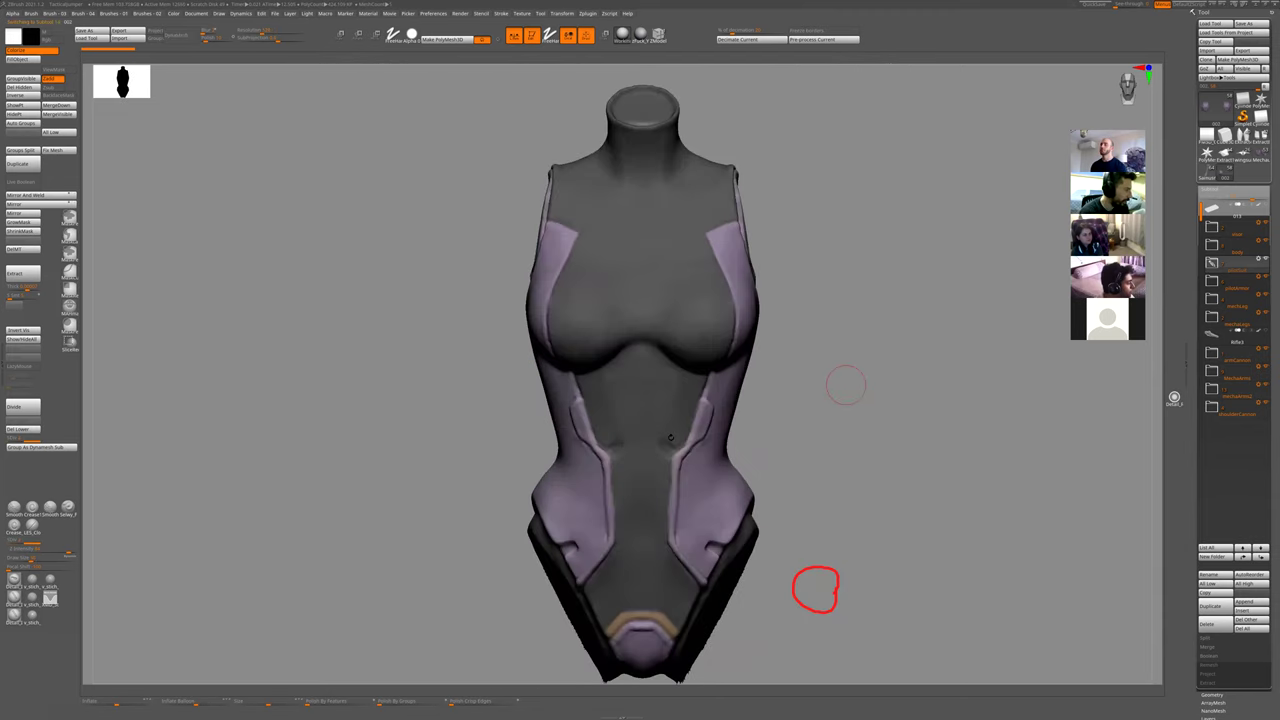
pyautogui.hotkey('shift', 's')
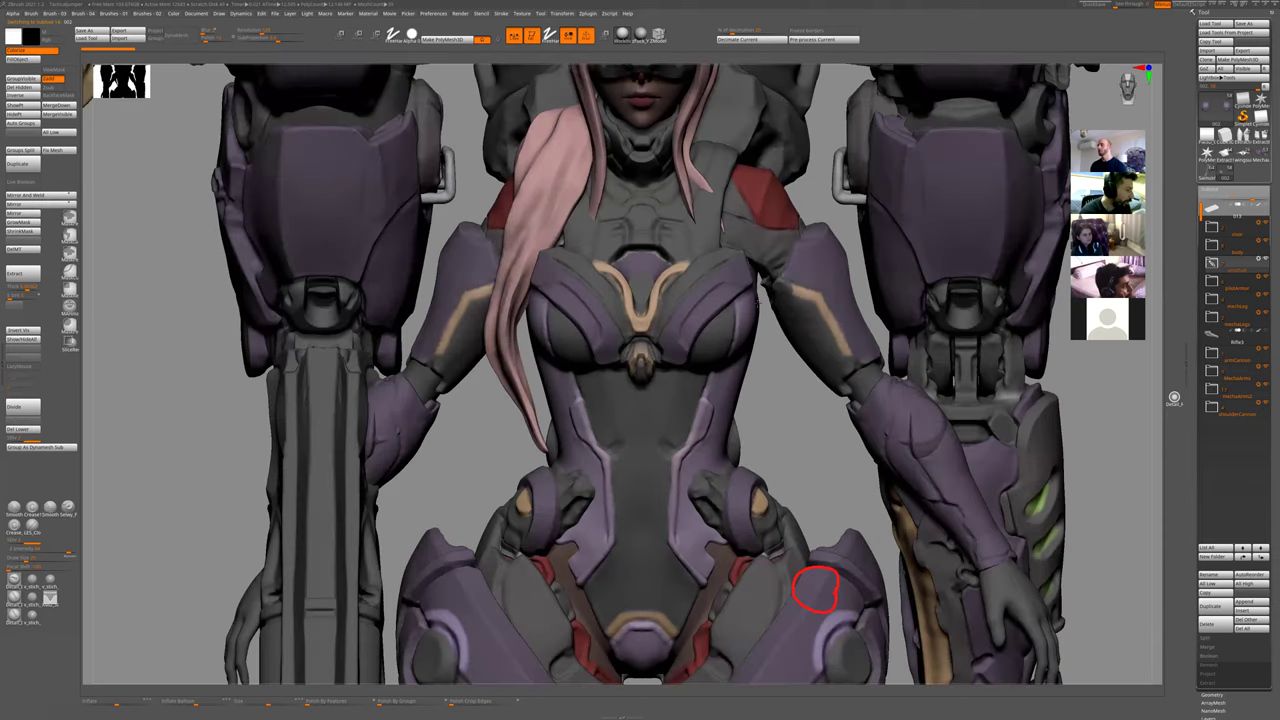
pyautogui.press('f')
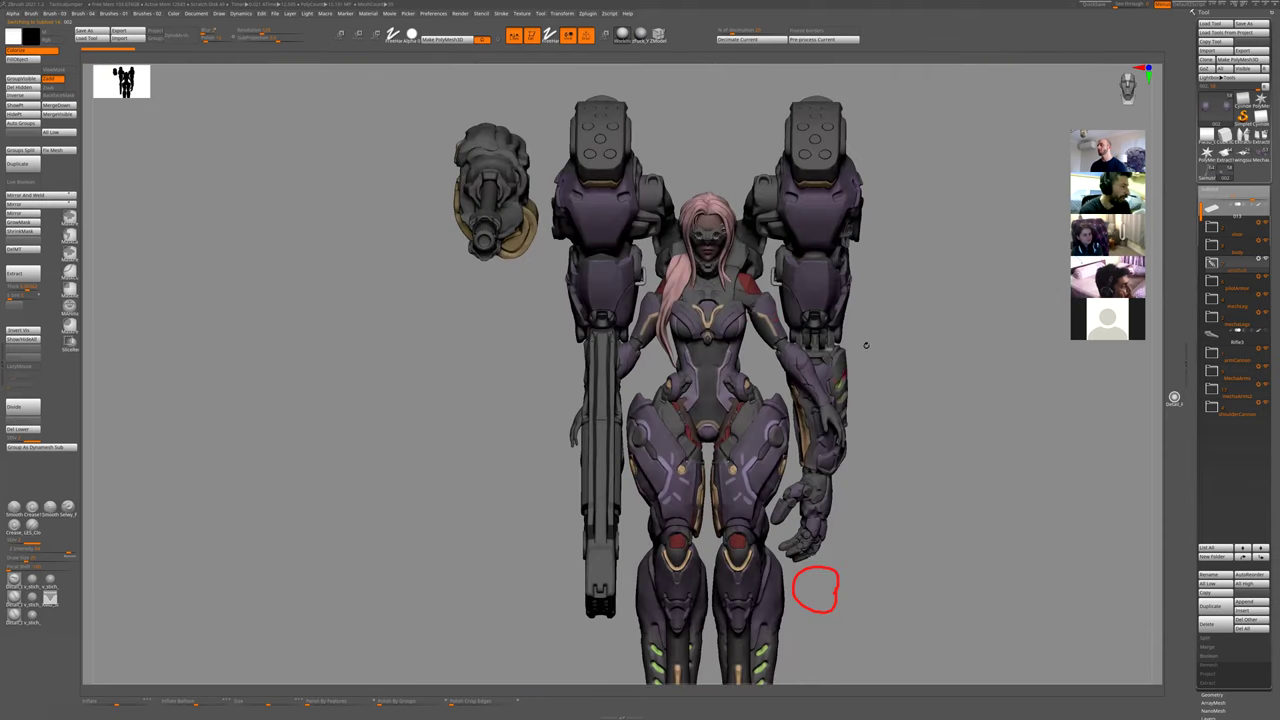
pyautogui.moveTo(856, 328)
pyautogui.keyDown('alt'); pyautogui.mouseDown()
pyautogui.moveTo(794, 342)
pyautogui.moveTo(836, 340)
pyautogui.moveTo(800, 470)
pyautogui.moveTo(822, 314)
pyautogui.mouseUp(); pyautogui.keyUp('alt')
# - Select the thigh armour and turn off its polypaint colour display
pyautogui.keyDown('alt'); pyautogui.click(754, 516); pyautogui.keyUp('alt')
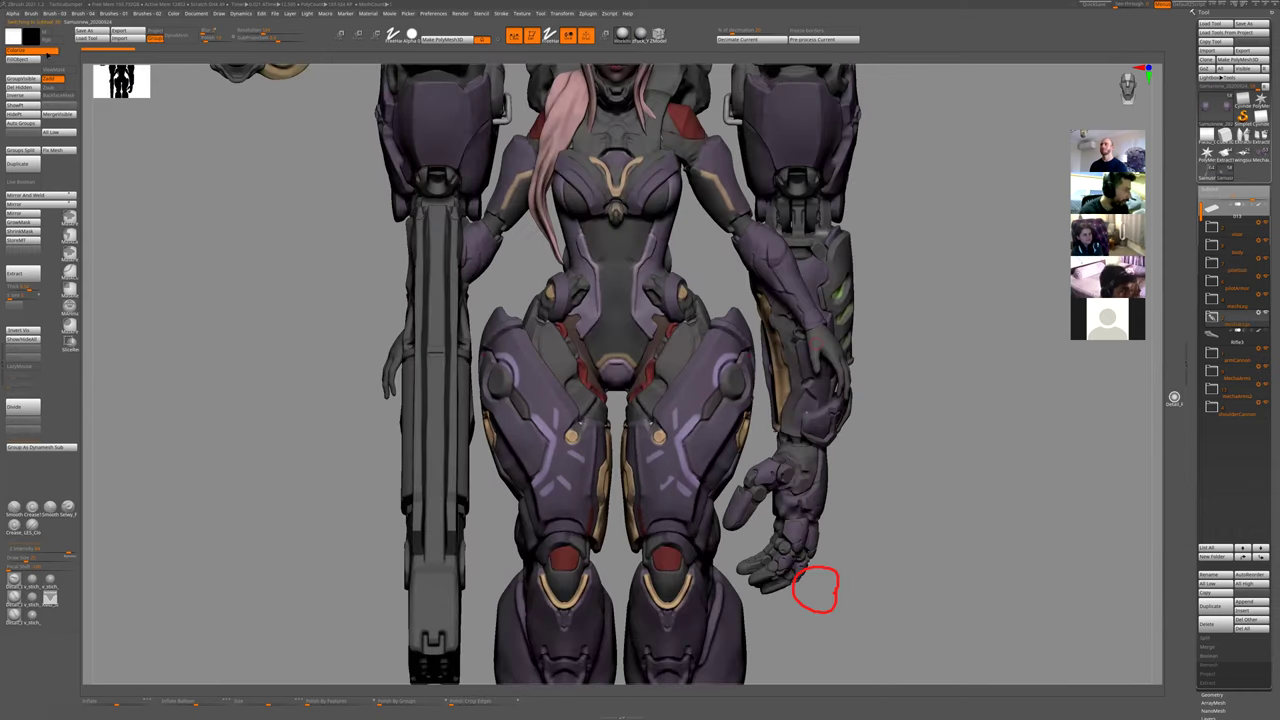
pyautogui.click(40, 50)
pyautogui.press('f')
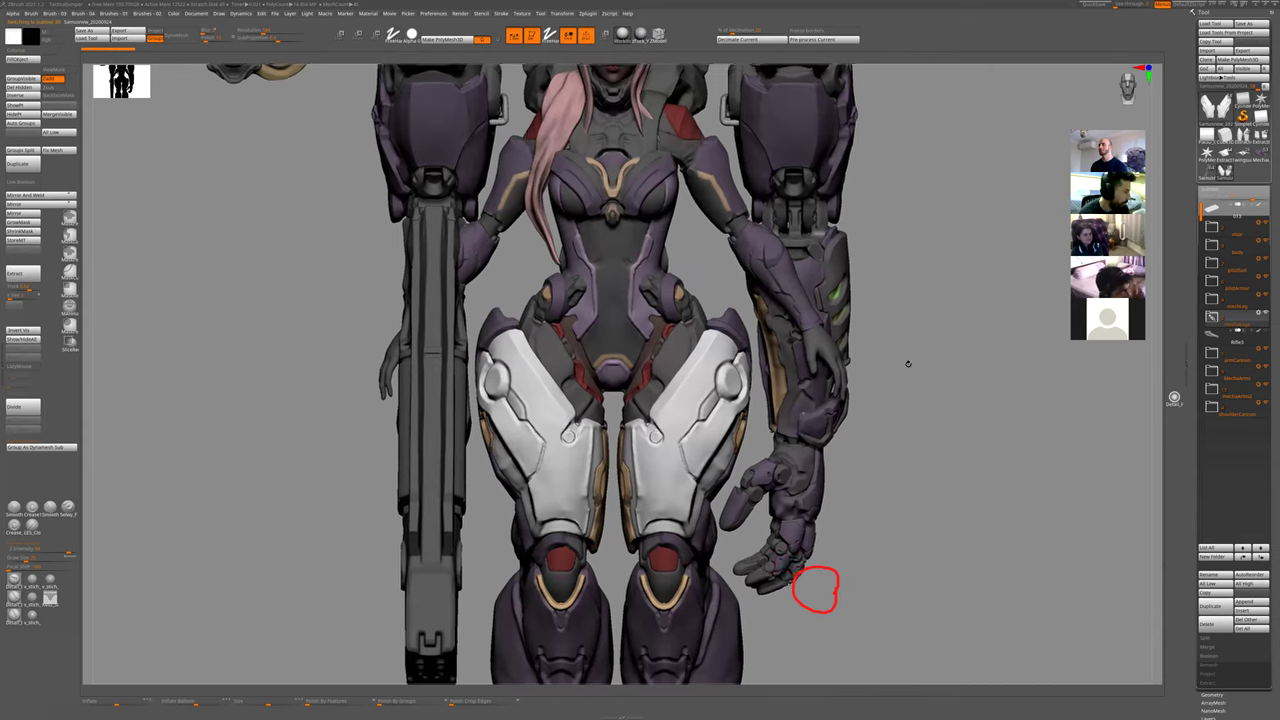
# - Sample the armour's purple as the secondary colour and check the thigh armour in isolation before showing the complete character
pyautogui.keyDown('alt'); pyautogui.moveTo(891, 344); pyautogui.dragTo(323, 297); pyautogui.keyUp('alt')
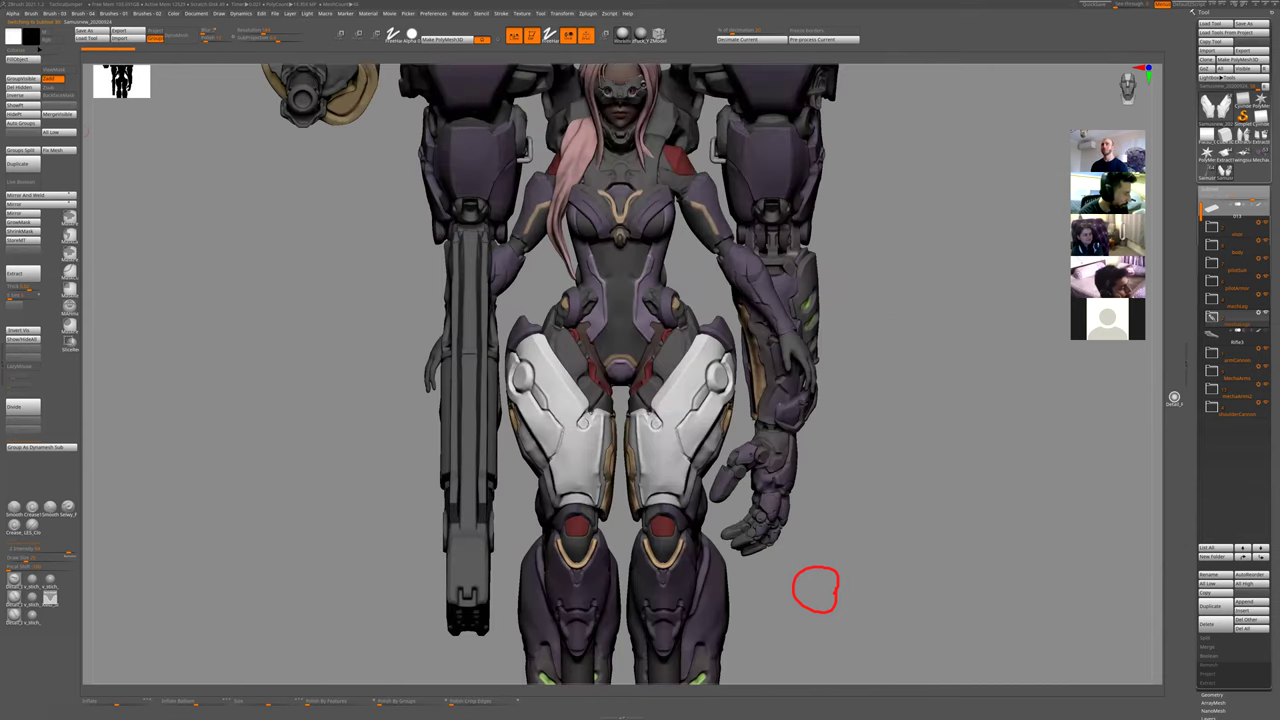
pyautogui.moveTo(31, 37); pyautogui.dragTo(519, 283)
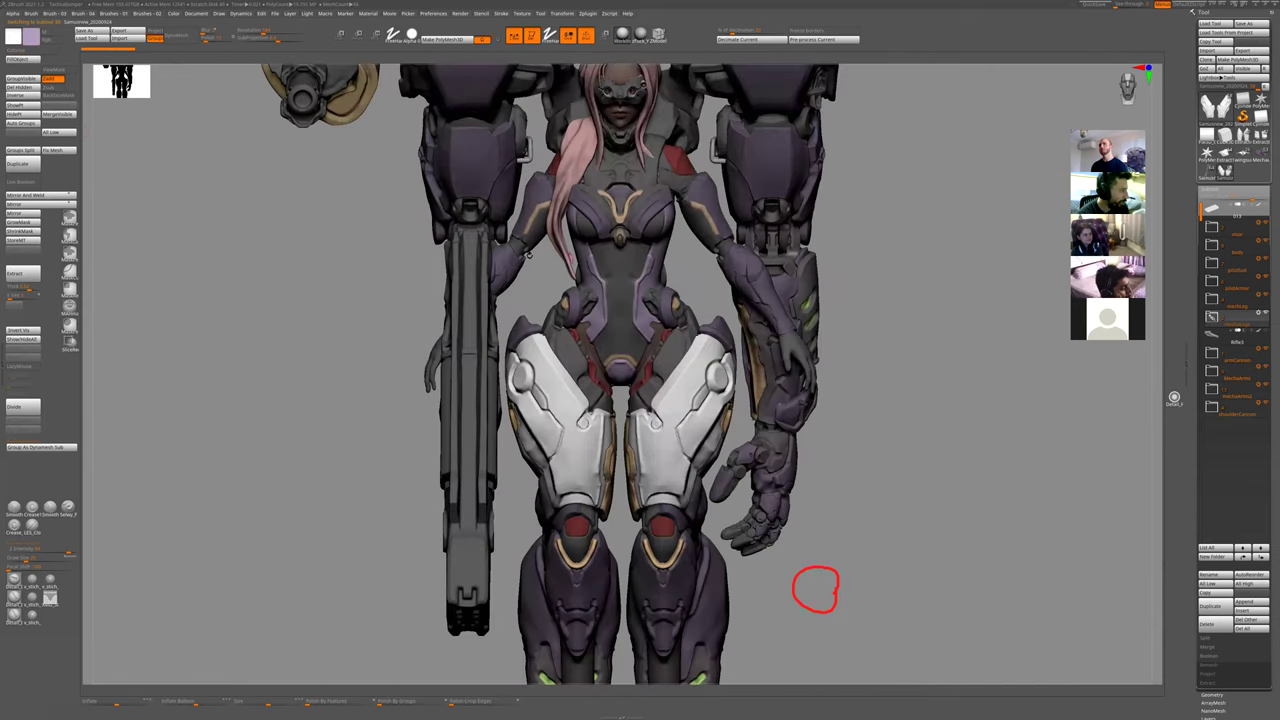
pyautogui.hotkey('alt', 's')
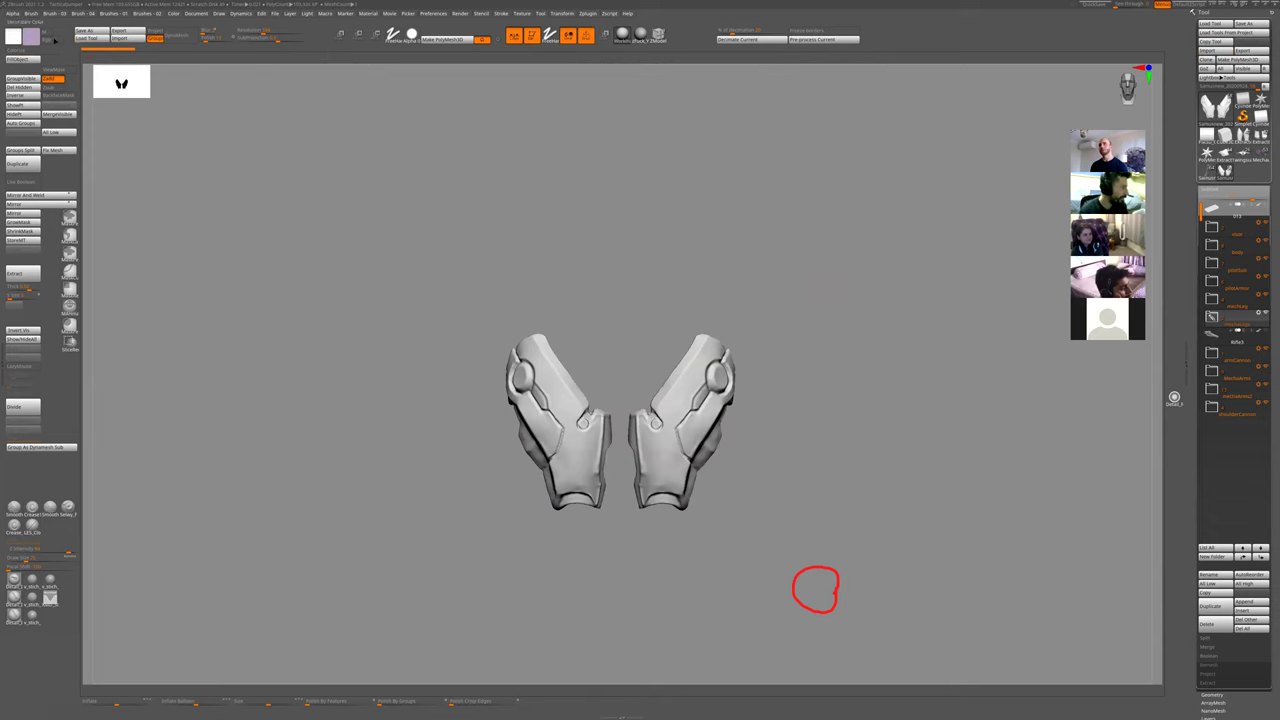
pyautogui.hotkey('shift', 's')
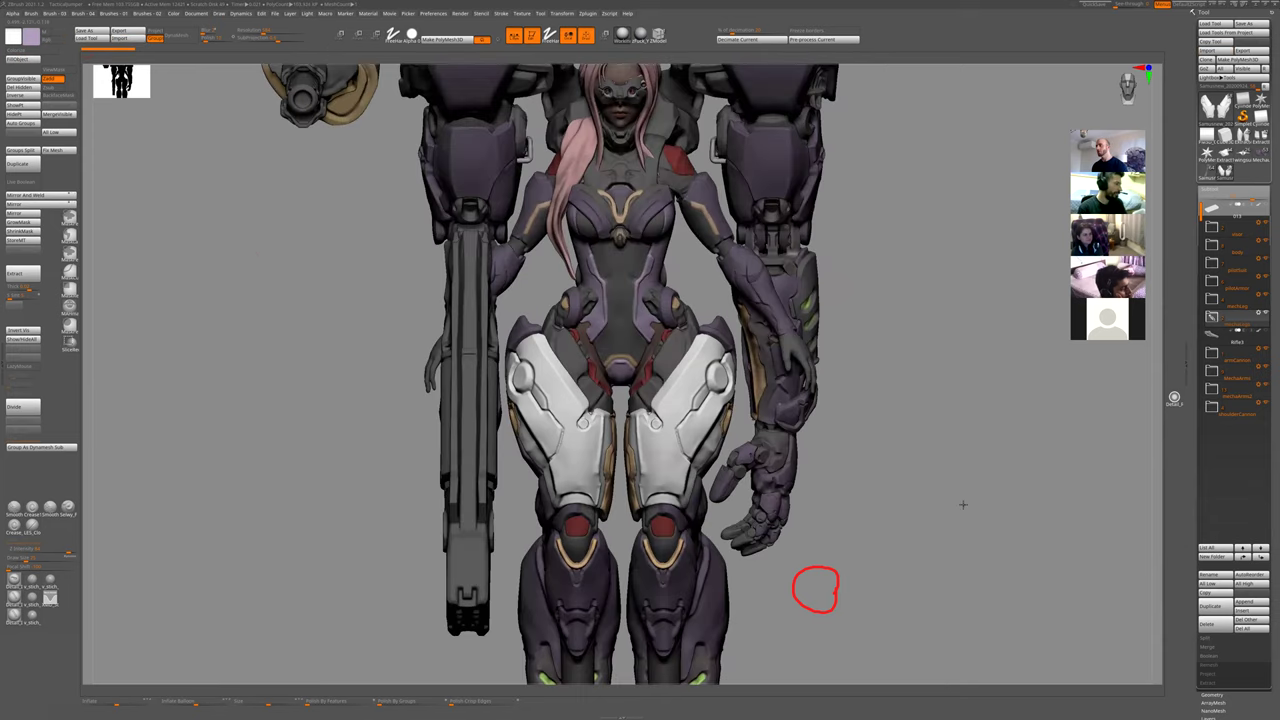
# - Examine the complete mech character from the front and at an angle, including the thigh armour and legs
pyautogui.press('f')
pyautogui.moveTo(900, 400); pyautogui.dragTo(894, 421)
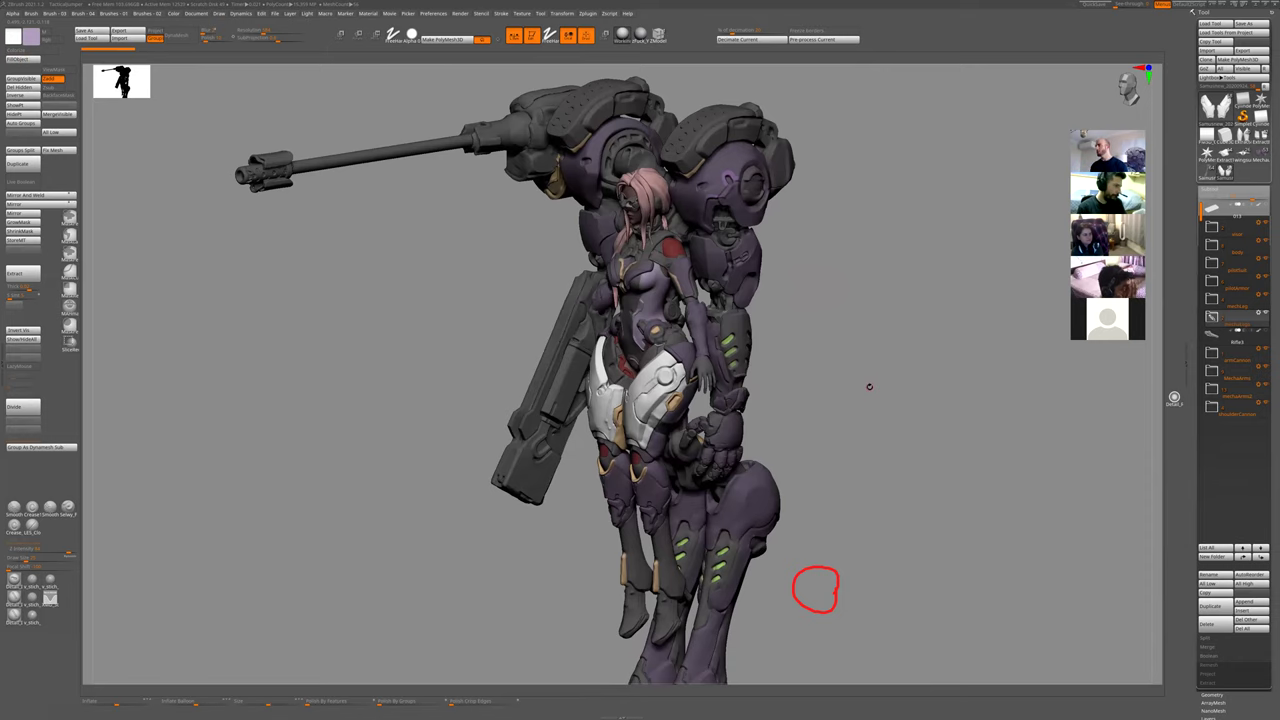
pyautogui.moveTo(775, 408); pyautogui.dragTo(797, 391)
pyautogui.press('f')
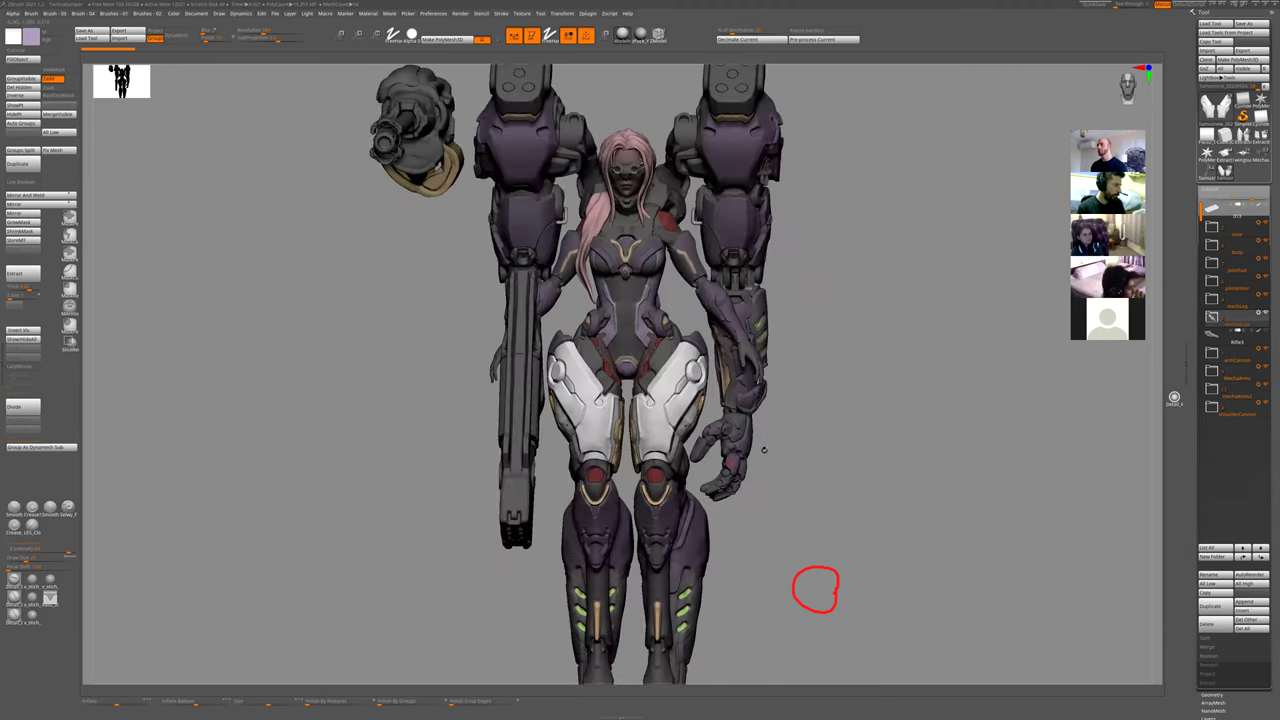
pyautogui.keyDown('alt'); pyautogui.moveTo(773, 313); pyautogui.dragTo(769, 261); pyautogui.keyUp('alt')
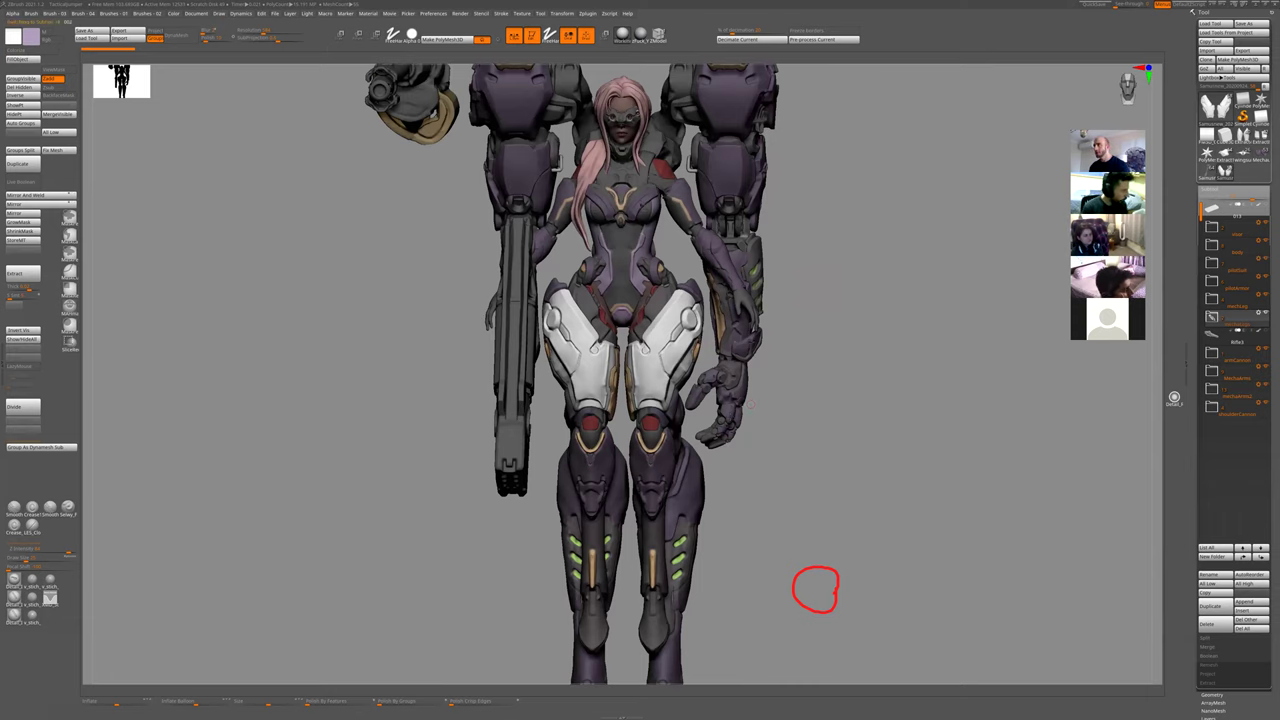
# - Select the chest armour, inspect it in isolation and return to a close front view of the complete character
pyautogui.keyDown('alt'); pyautogui.click(646, 208); pyautogui.keyUp('alt')
pyautogui.hotkey('shift', 's')
pyautogui.keyDown('ctrl'); pyautogui.moveTo(717, 249); pyautogui.dragTo(751, 439, button='right'); pyautogui.keyUp('ctrl')
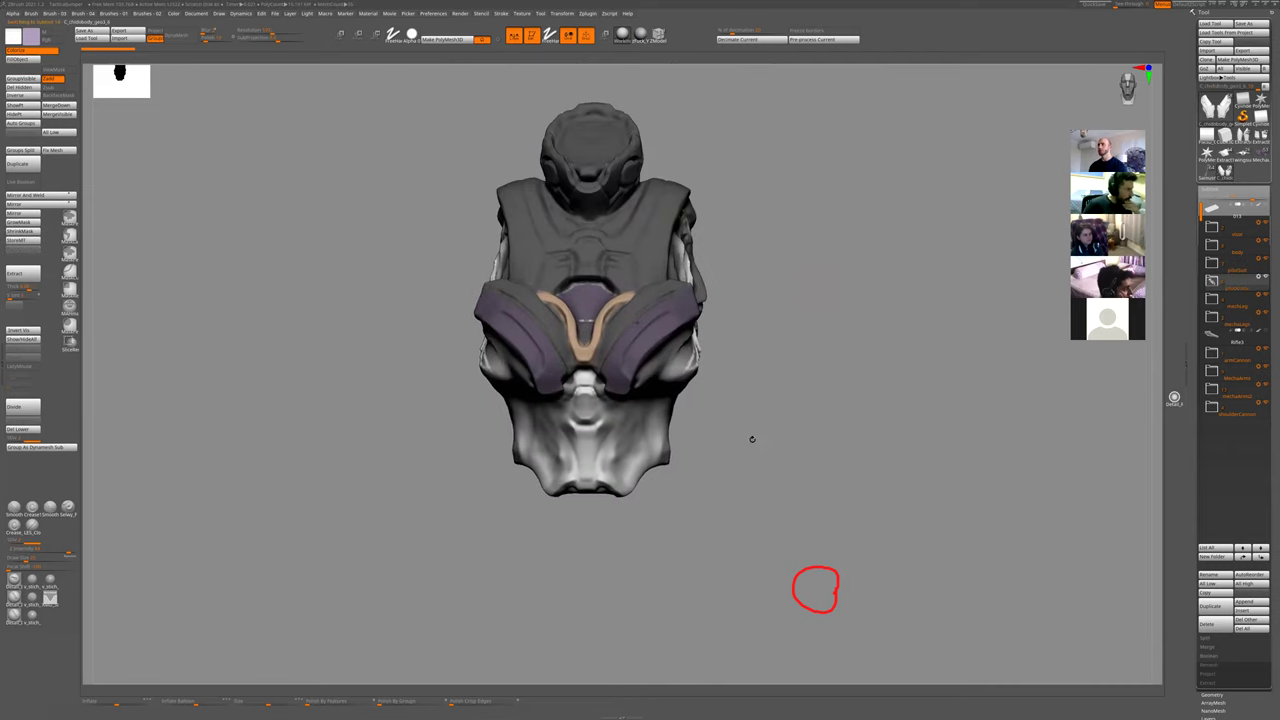
pyautogui.moveTo(788, 440); pyautogui.dragTo(770, 350)
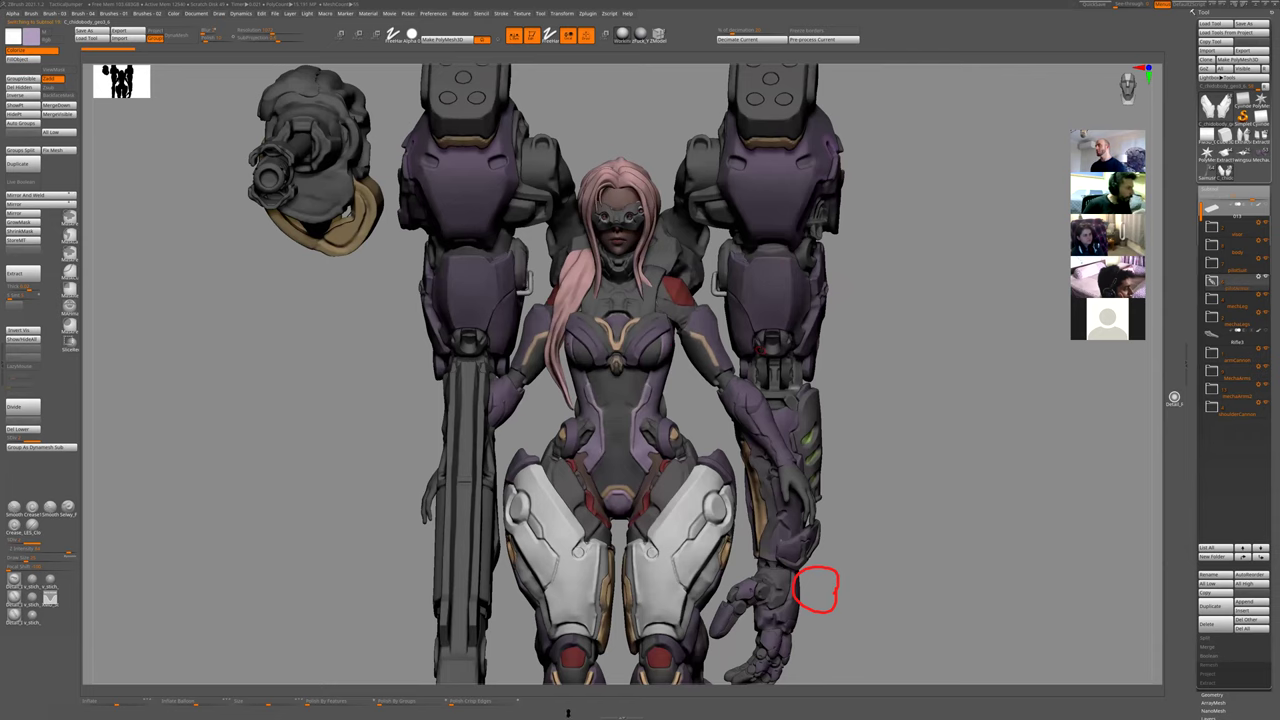
pyautogui.keyDown('ctrl'); pyautogui.moveTo(784, 368); pyautogui.dragTo(723, 486, button='right'); pyautogui.keyUp('ctrl')
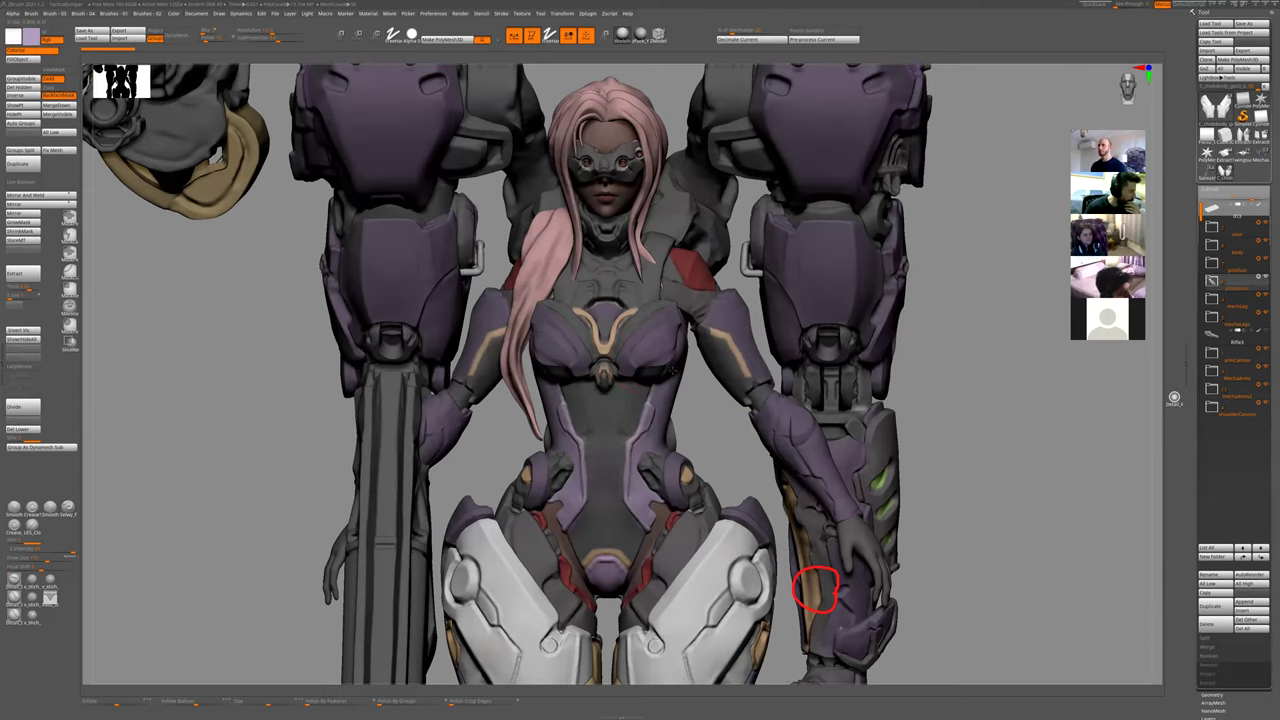
# - Refine the shape of the chest armour with backface masking on, checking the piece in isolation
pyautogui.keyDown('alt'); pyautogui.click(664, 366); pyautogui.keyUp('alt')
pyautogui.moveTo(664, 366)
pyautogui.mouseDown(button='right')
pyautogui.moveTo(693, 406)
pyautogui.moveTo(829, 417)
pyautogui.moveTo(664, 366)
pyautogui.mouseUp(button='right')
pyautogui.press('1')
pyautogui.click(680, 384)
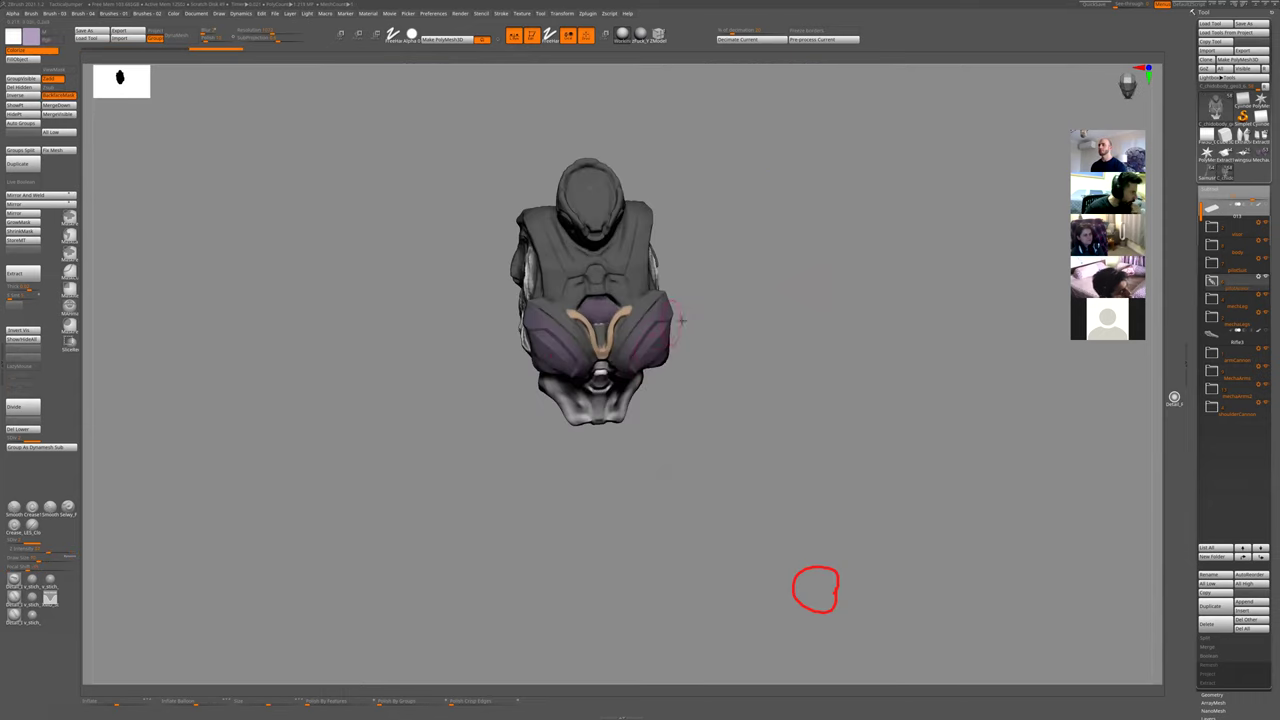
pyautogui.moveTo(680, 320); pyautogui.dragTo(608, 325, button='right')
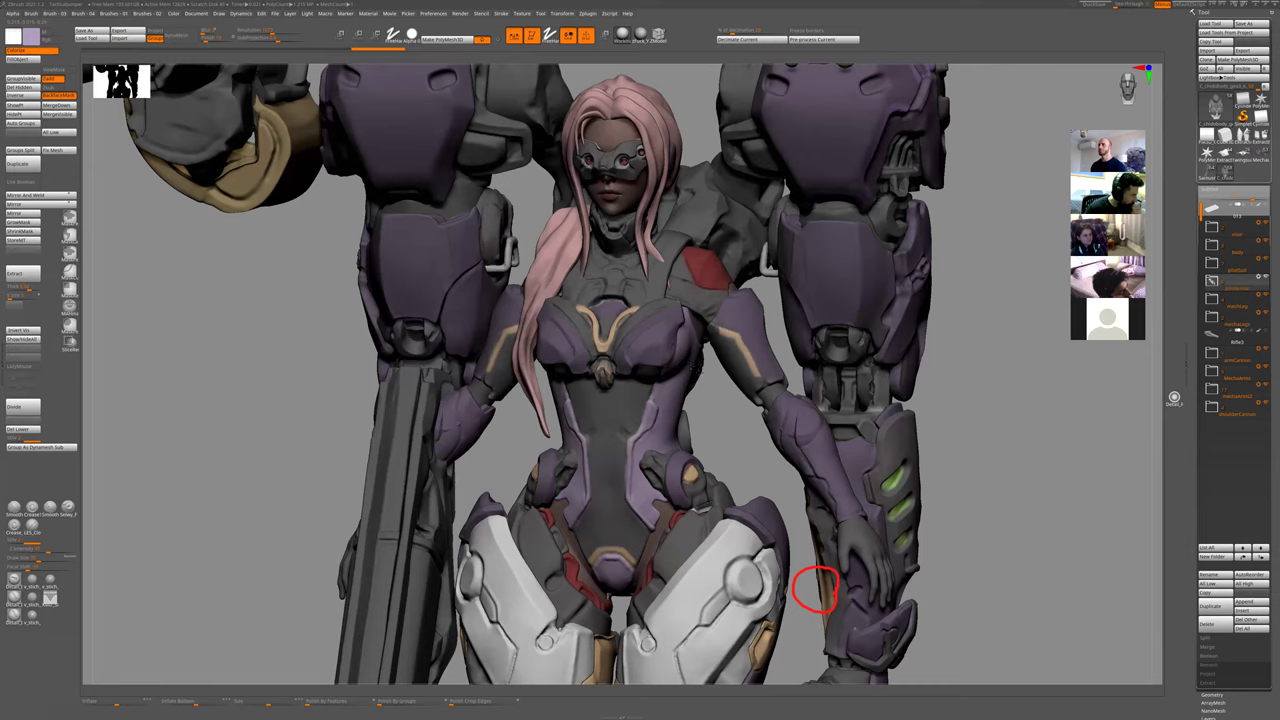
# - Refine the cup of the chest armour from an angled view and check its silhouette in isolation
pyautogui.keyDown('ctrl'); pyautogui.moveTo(697, 370); pyautogui.dragTo(823, 334, button='right'); pyautogui.keyUp('ctrl')
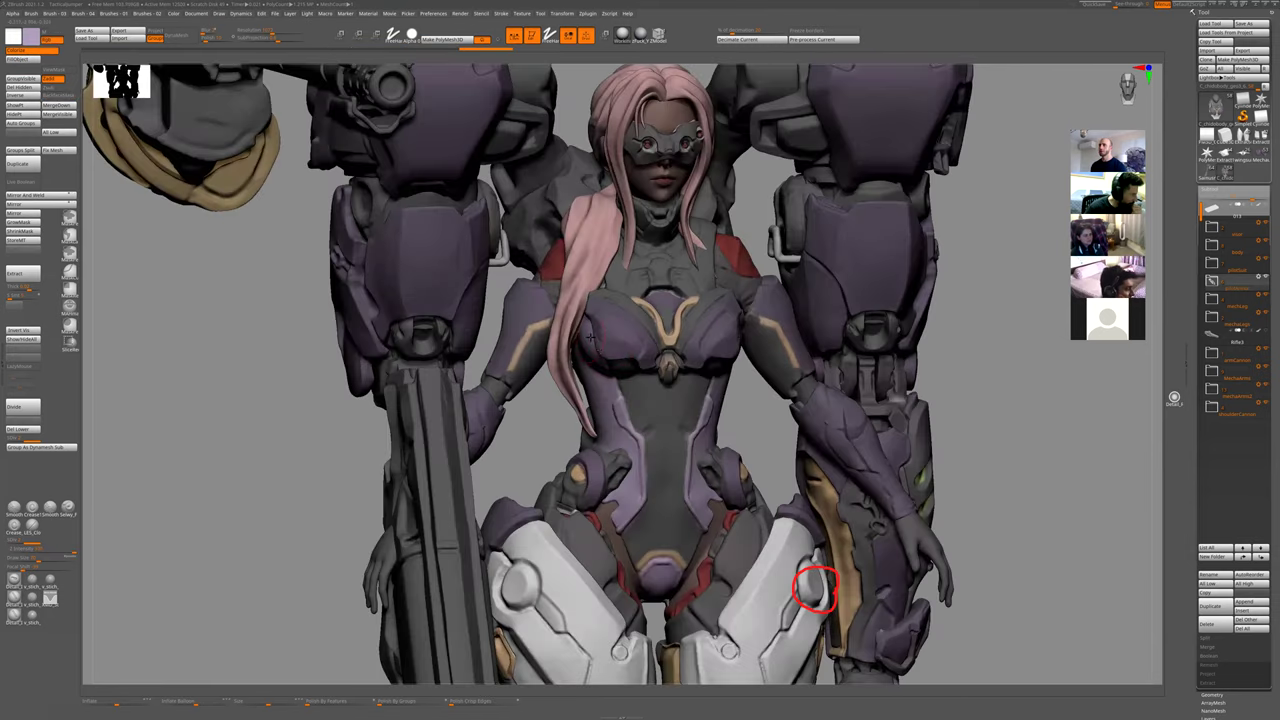
pyautogui.moveTo(590, 337); pyautogui.dragTo(674, 391, button='right')
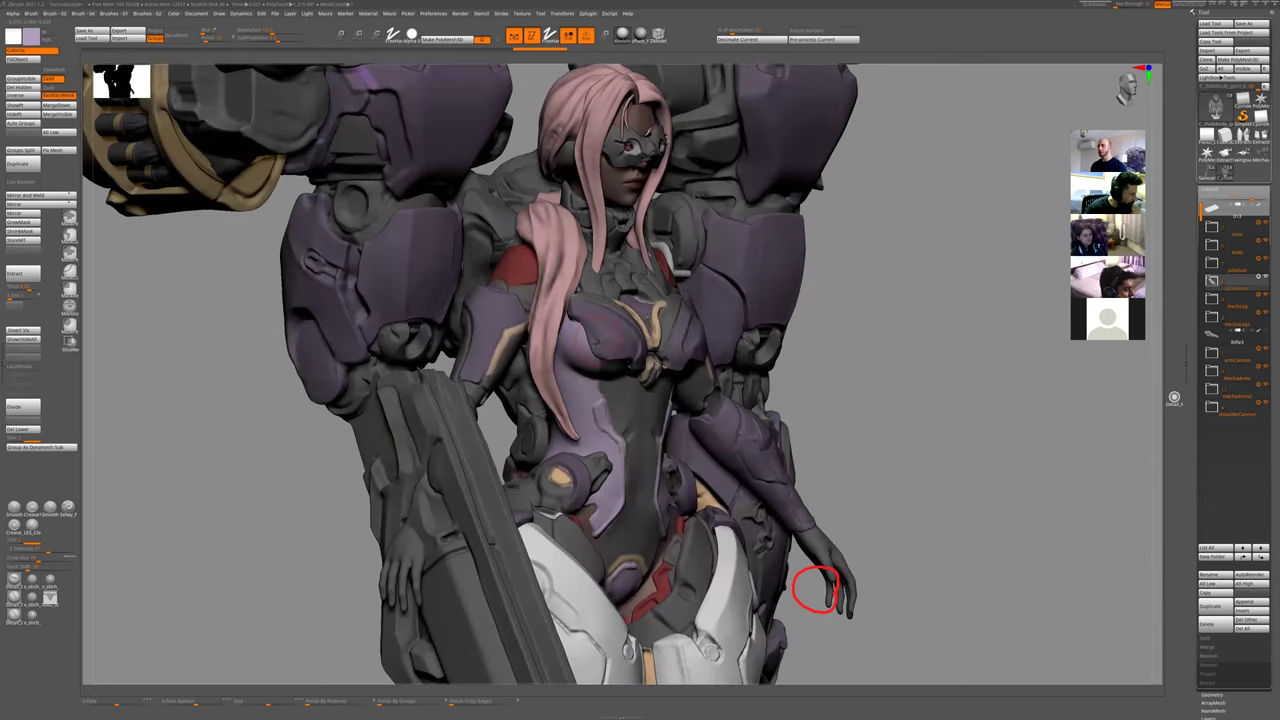
pyautogui.press('ctrl')
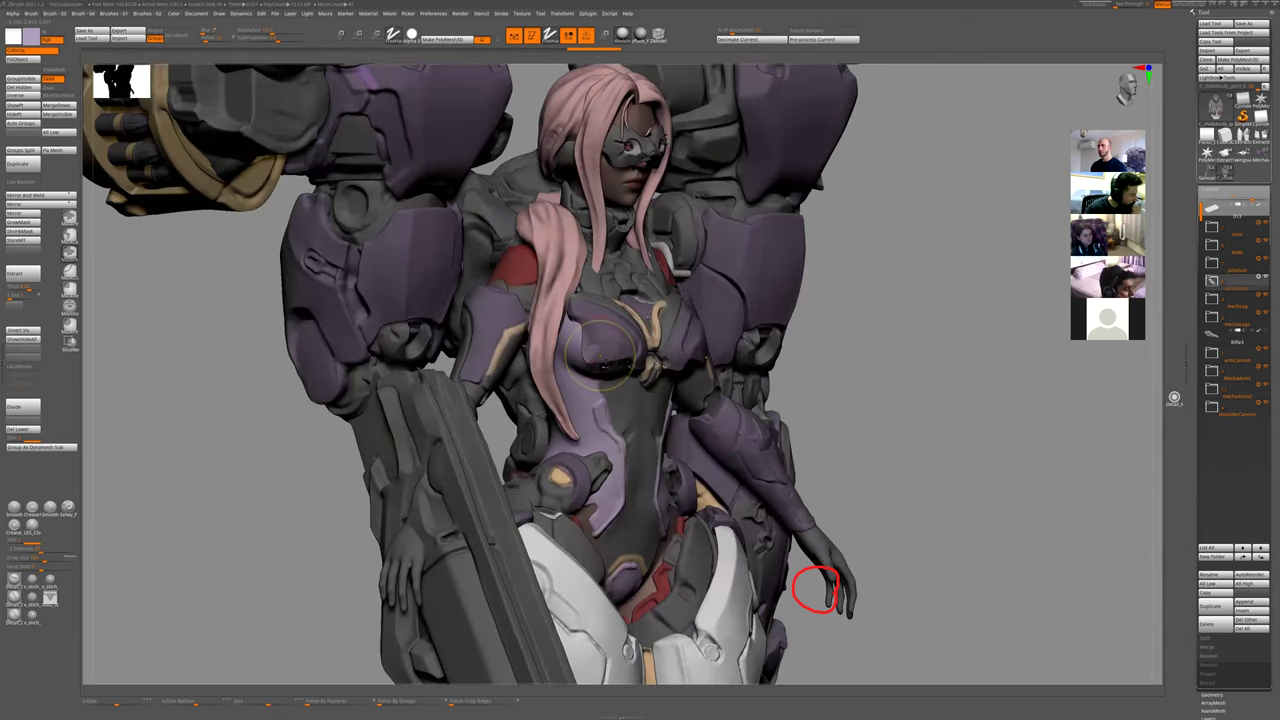
pyautogui.moveTo(814, 311); pyautogui.dragTo(728, 434, button='right')
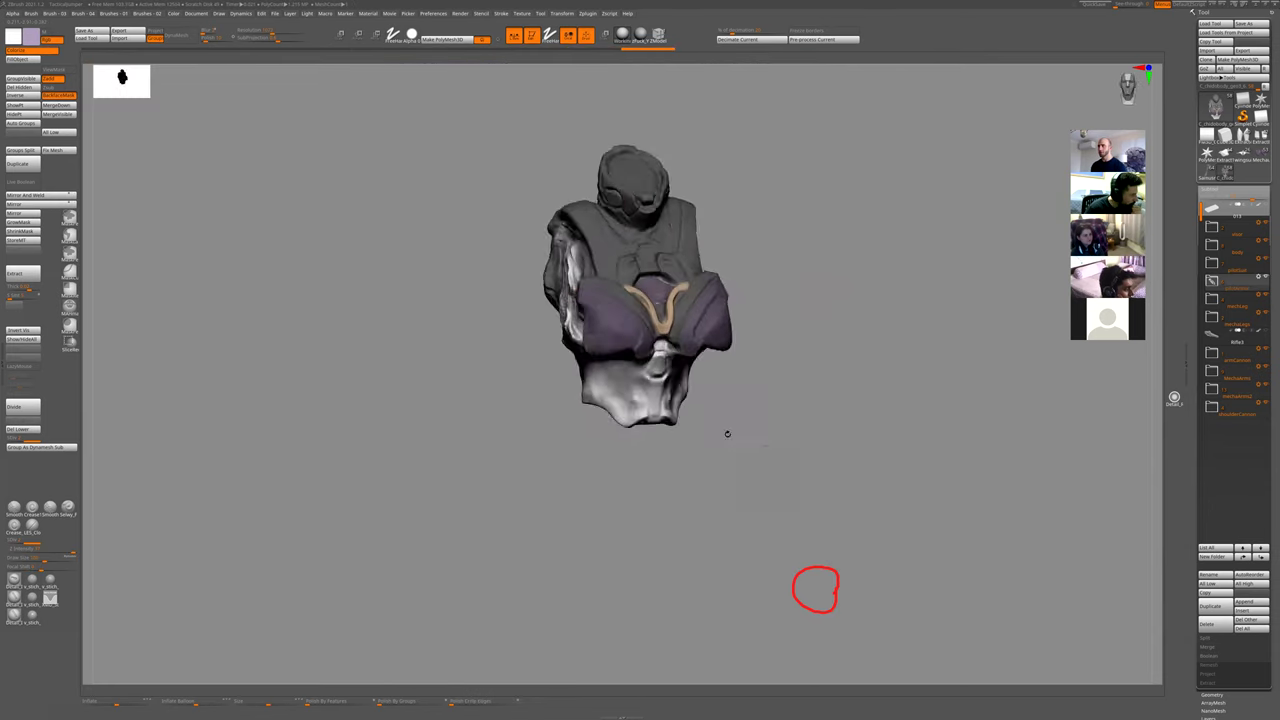
pyautogui.keyDown('ctrl'); pyautogui.keyDown('shift'); pyautogui.click(727, 433); pyautogui.keyUp('shift'); pyautogui.keyUp('ctrl')
pyautogui.press('f')
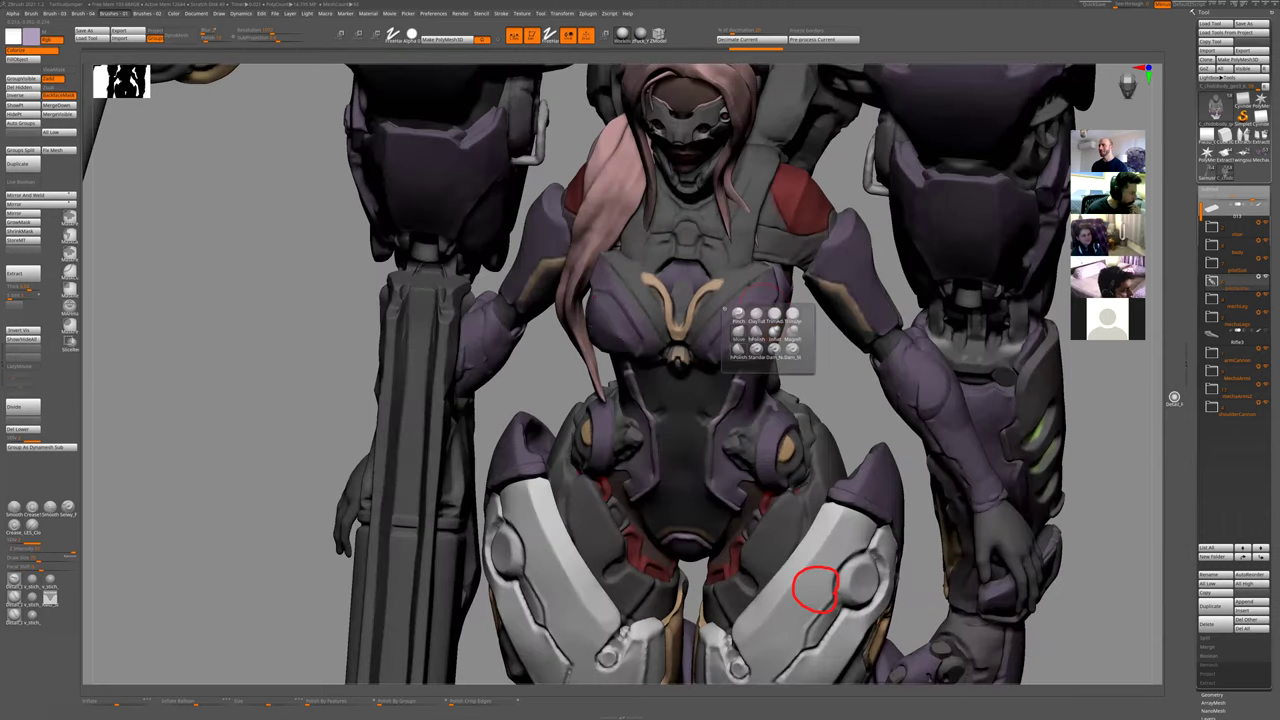
# - Switch the sculpting brush and refine the outer side of the isolated chest armour, then restore the complete character
pyautogui.moveTo(774, 332)
pyautogui.mouseDown(button='right')
pyautogui.moveTo(800, 349)
pyautogui.moveTo(755, 320)
pyautogui.moveTo(770, 338)
pyautogui.mouseUp(button='right')
pyautogui.press('1')
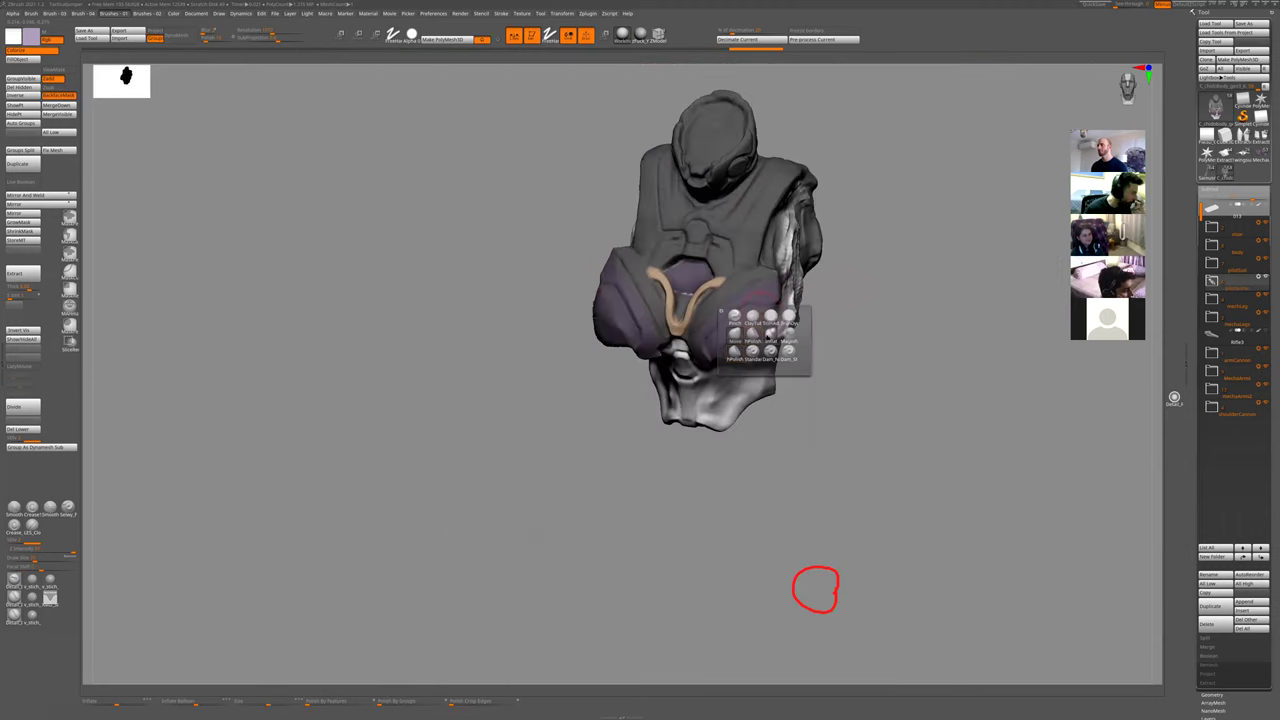
pyautogui.click(744, 336)
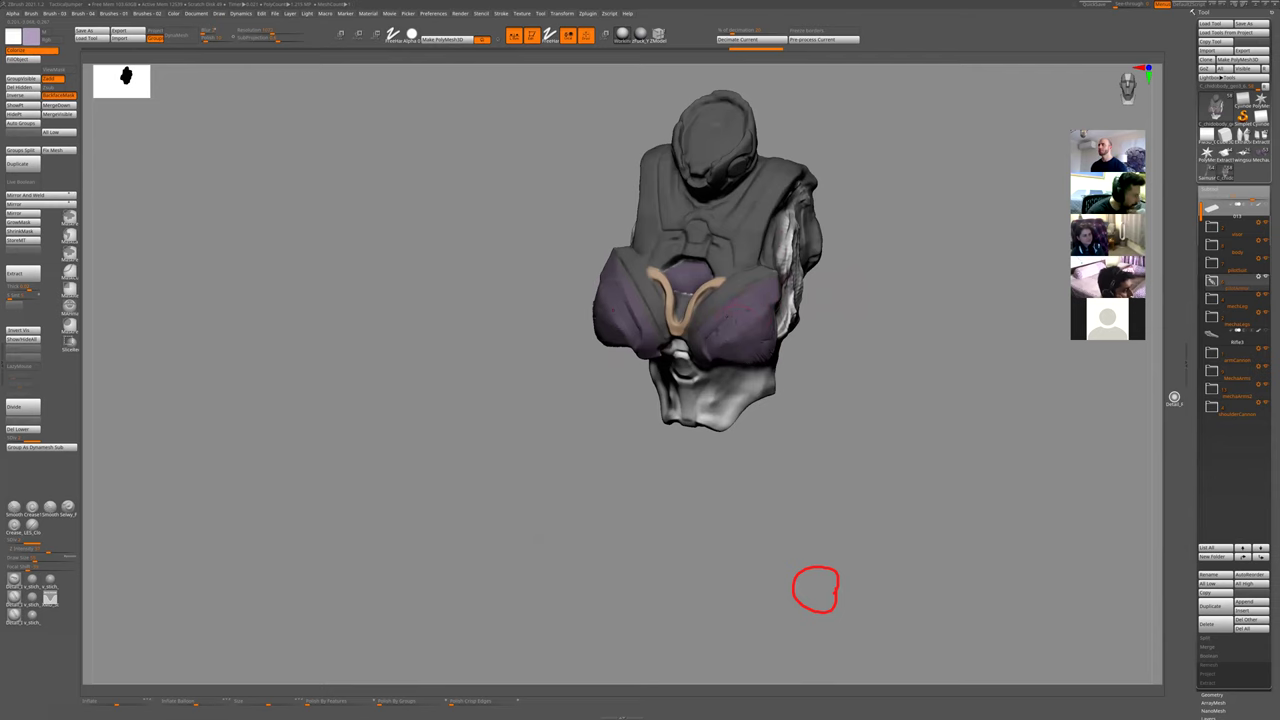
pyautogui.hotkey('alt', 's')
pyautogui.keyDown('shift'); pyautogui.moveTo(772, 274); pyautogui.dragTo(787, 409, button='right'); pyautogui.keyUp('shift')
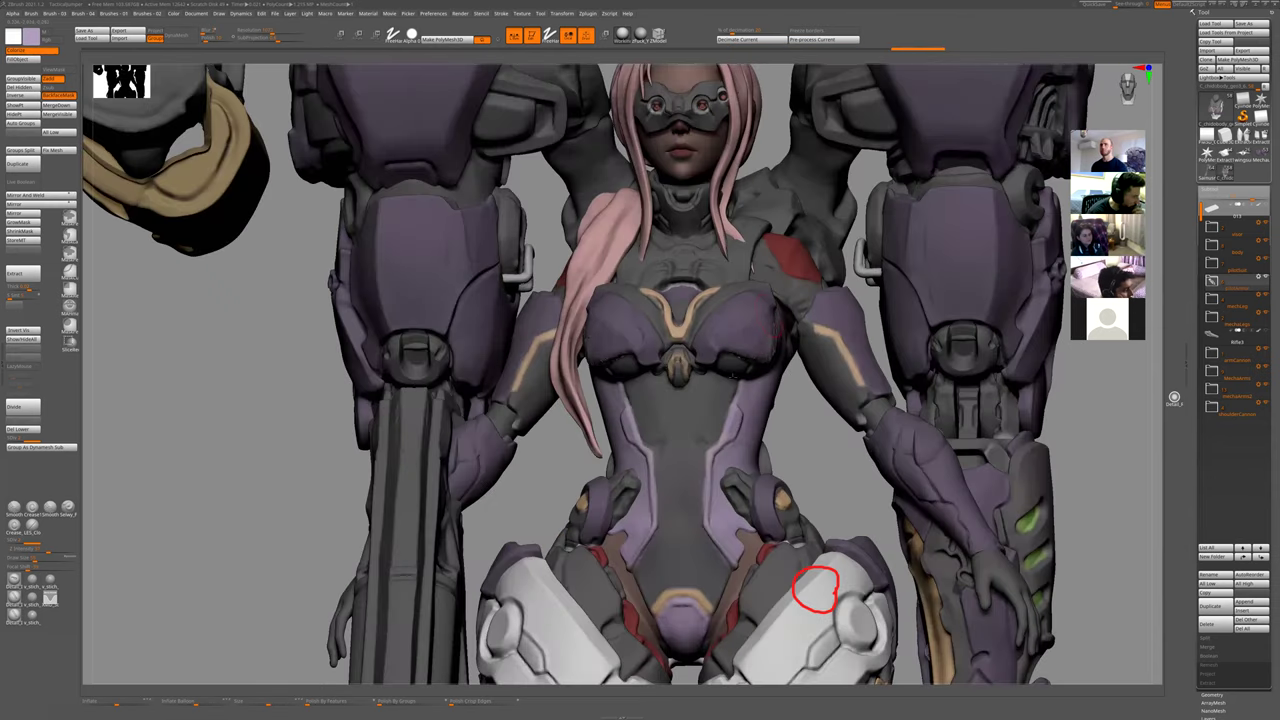
# - Turn on DynaMesh for the chest armour without freezing its subdivision levels, and inspect the piece in isolation
pyautogui.keyDown('ctrl'); pyautogui.moveTo(733, 376); pyautogui.dragTo(700, 397, button='right'); pyautogui.keyUp('ctrl')
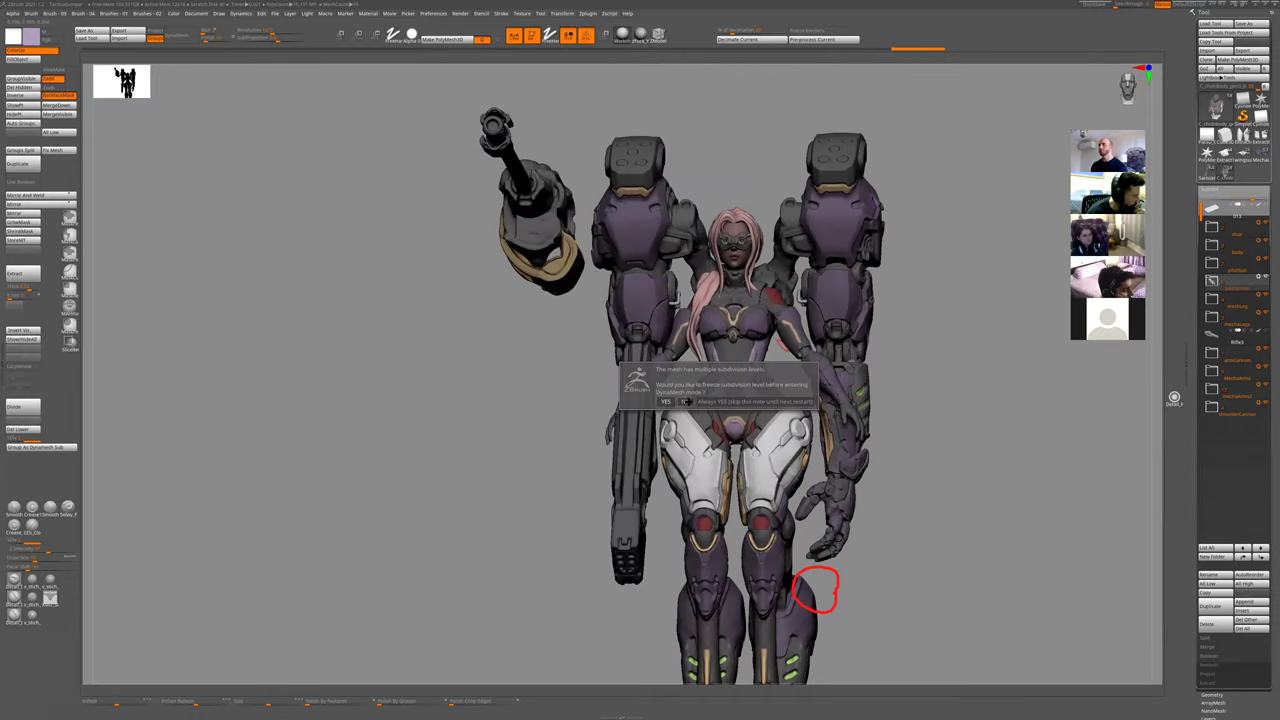
pyautogui.click(686, 401)
pyautogui.hotkey('ctrl', 'shift', 's')
pyautogui.press('f')
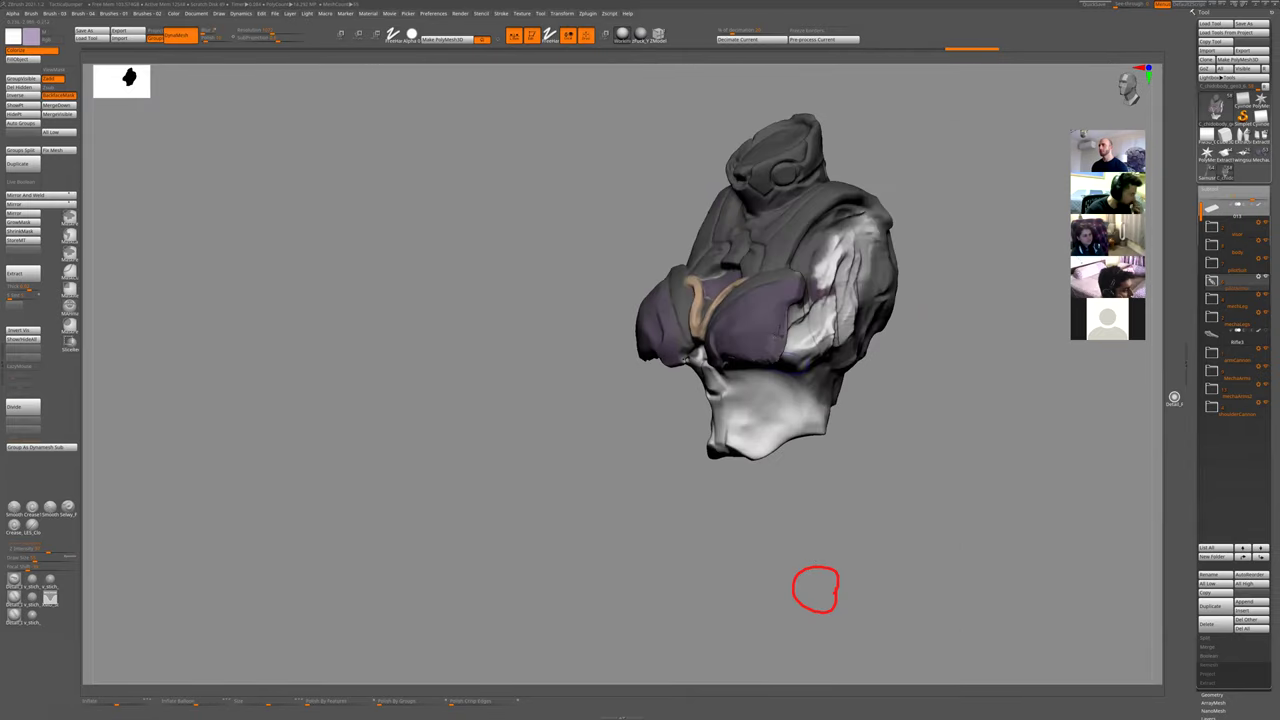
pyautogui.hotkey('ctrl', 'shift', 's')
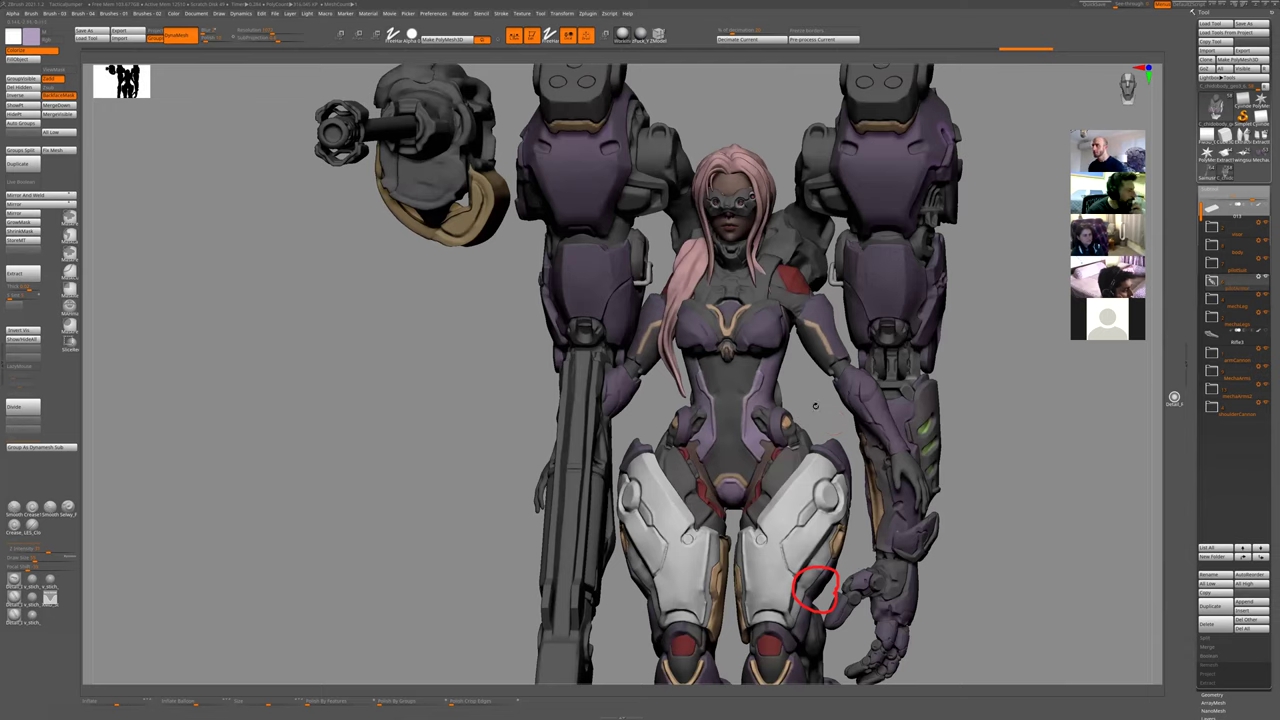
# - Examine the complete character from the front and side, checking how the chest armour sits on the torso
pyautogui.press('f')
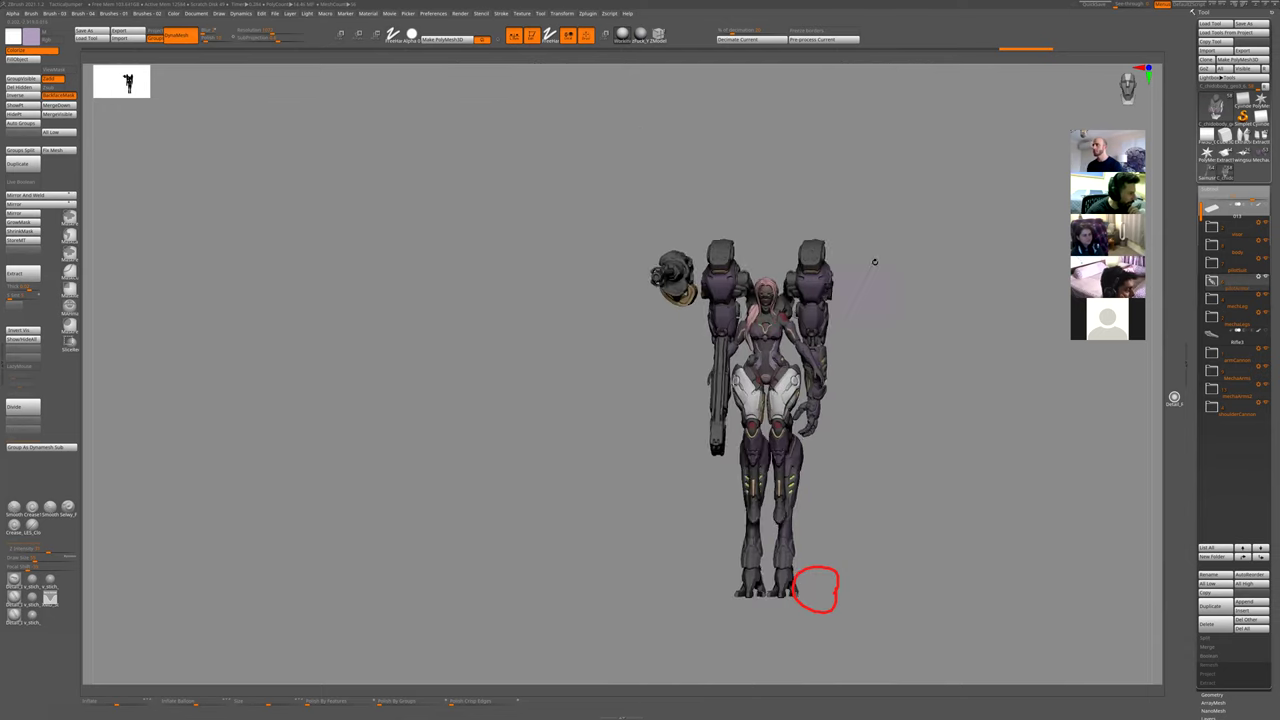
pyautogui.moveTo(875, 262); pyautogui.dragTo(849, 328)
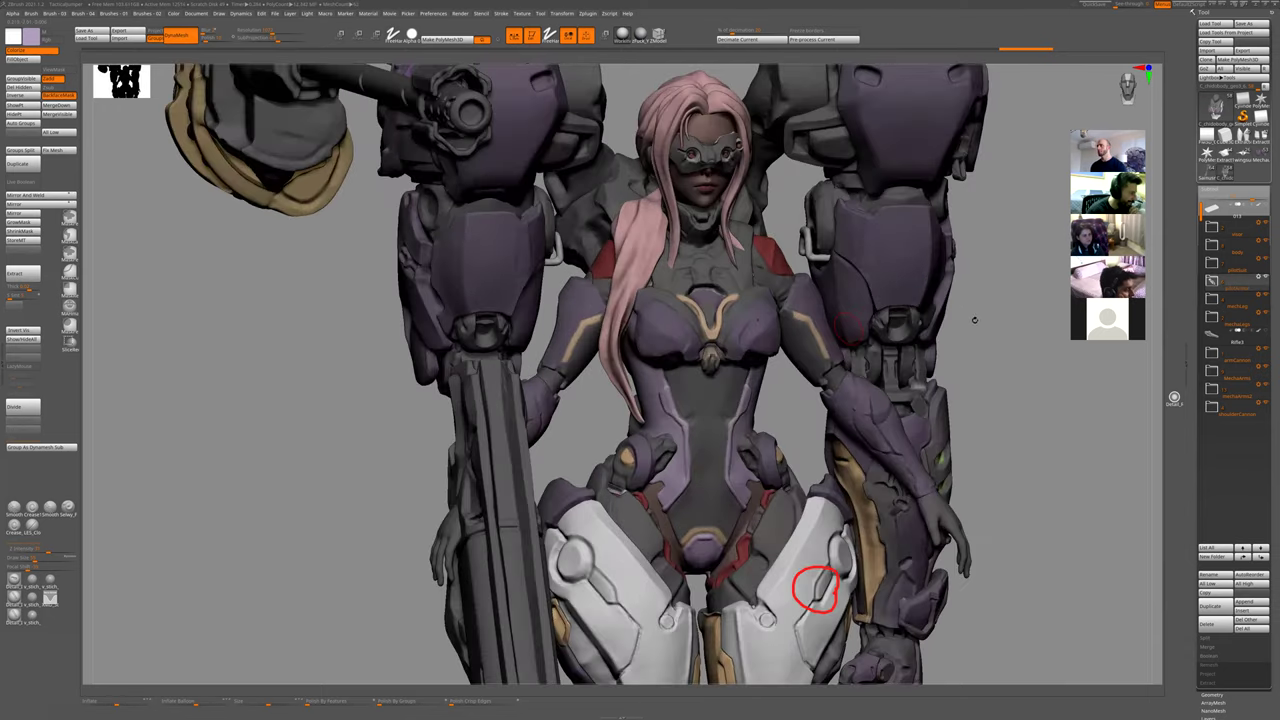
pyautogui.keyDown('alt'); pyautogui.moveTo(975, 320); pyautogui.dragTo(849, 290); pyautogui.keyUp('alt')
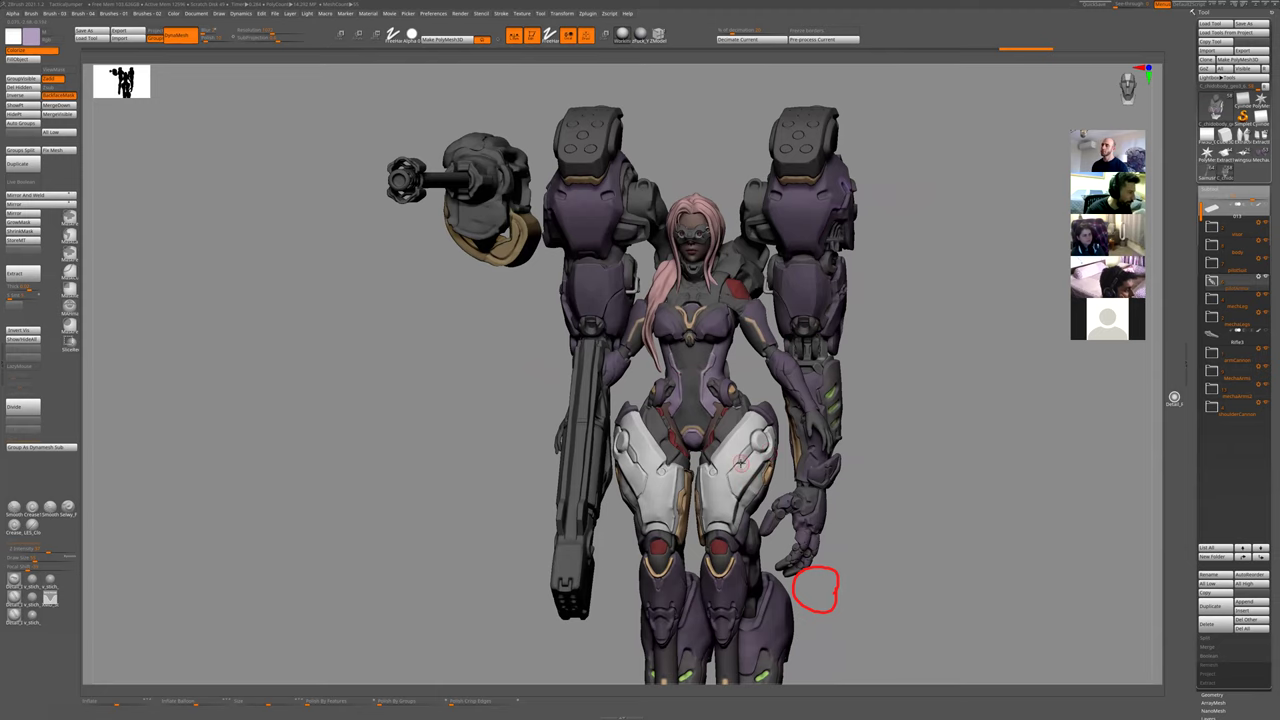
pyautogui.moveTo(879, 315); pyautogui.dragTo(800, 328)
pyautogui.keyDown('alt'); pyautogui.click(671, 300); pyautogui.keyUp('alt')
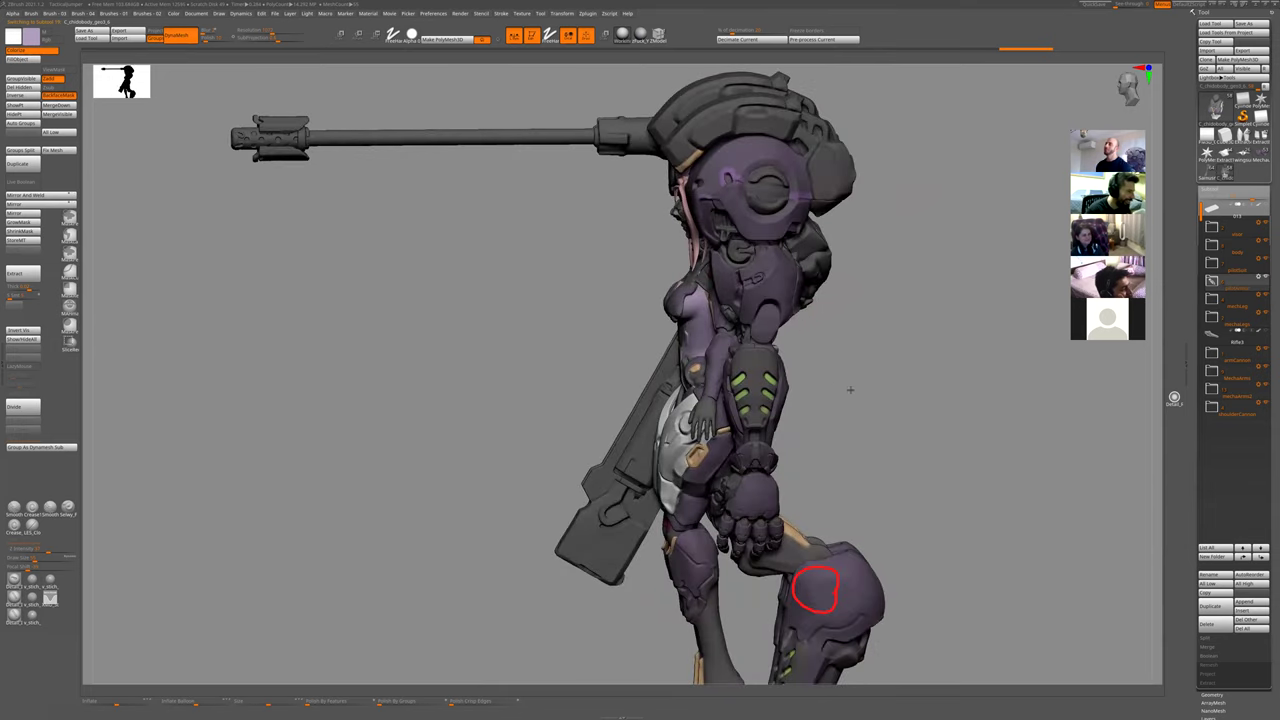
pyautogui.moveTo(850, 390); pyautogui.dragTo(815, 392)
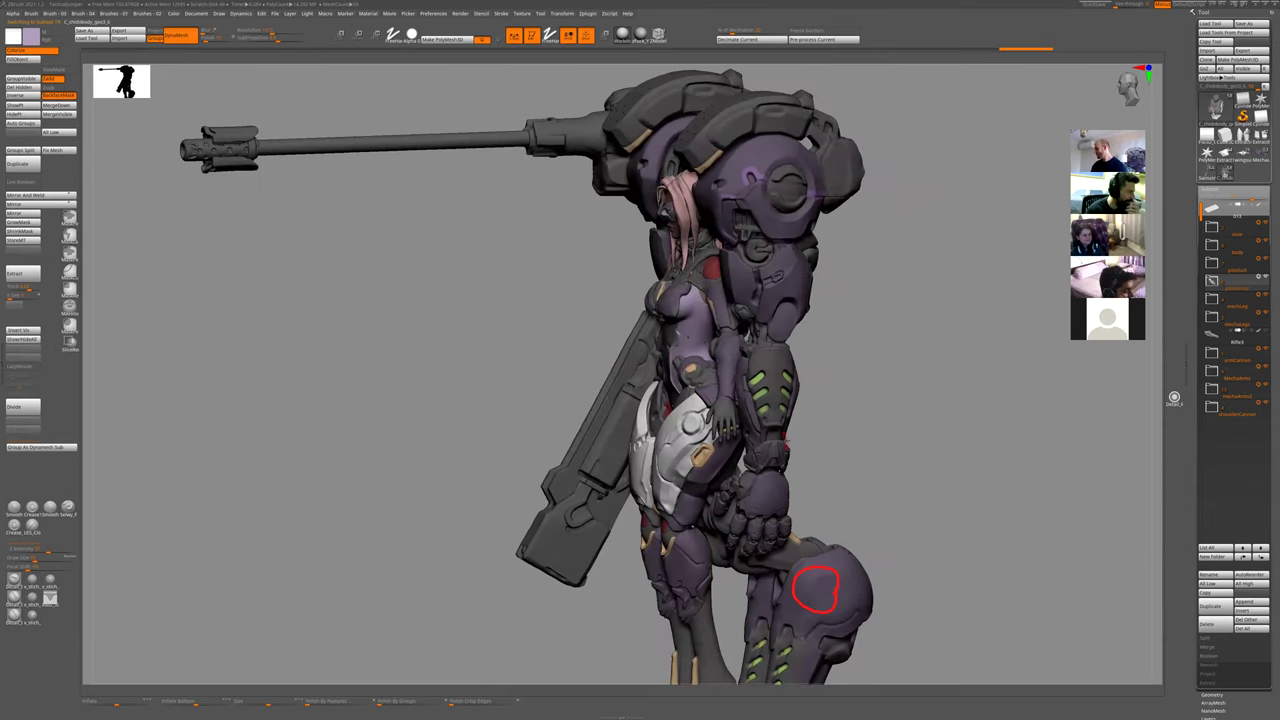
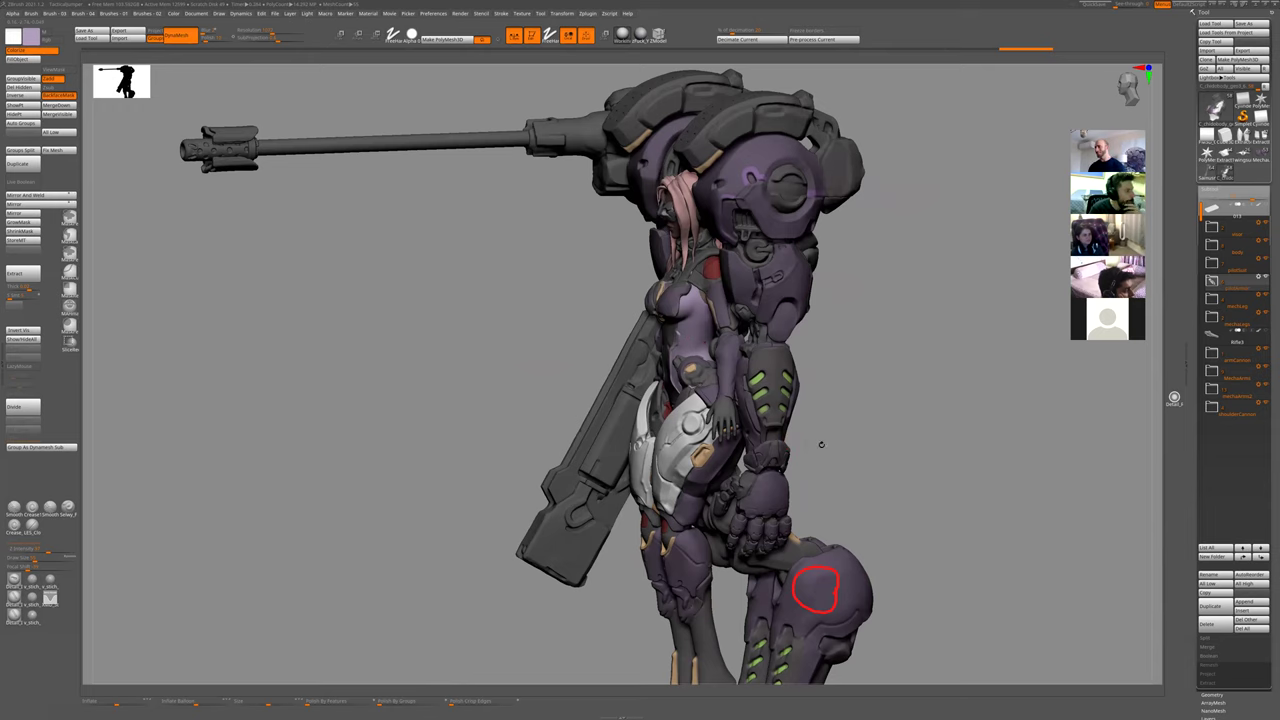
# - Select the torso bodysuit and examine the character from the front and in three-quarter view
pyautogui.moveTo(821, 445); pyautogui.dragTo(711, 411)
pyautogui.keyDown('alt'); pyautogui.click(645, 397); pyautogui.keyUp('alt')
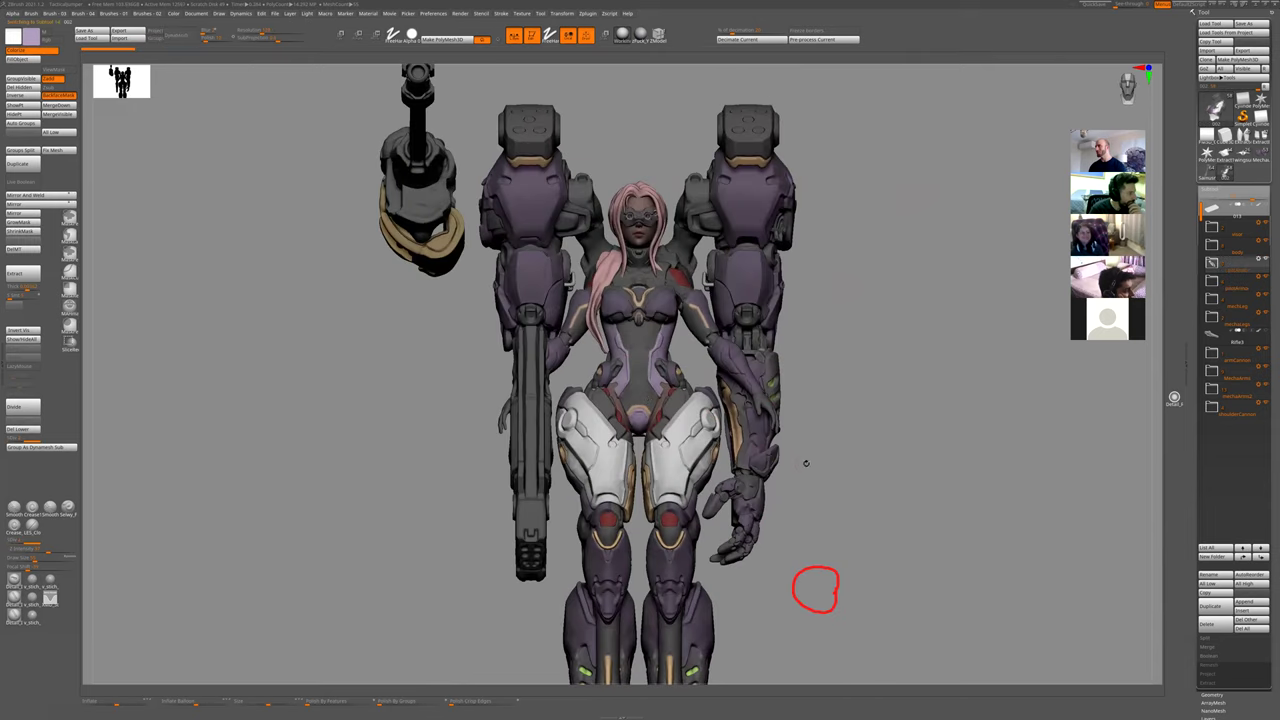
pyautogui.moveTo(806, 463); pyautogui.dragTo(806, 486)
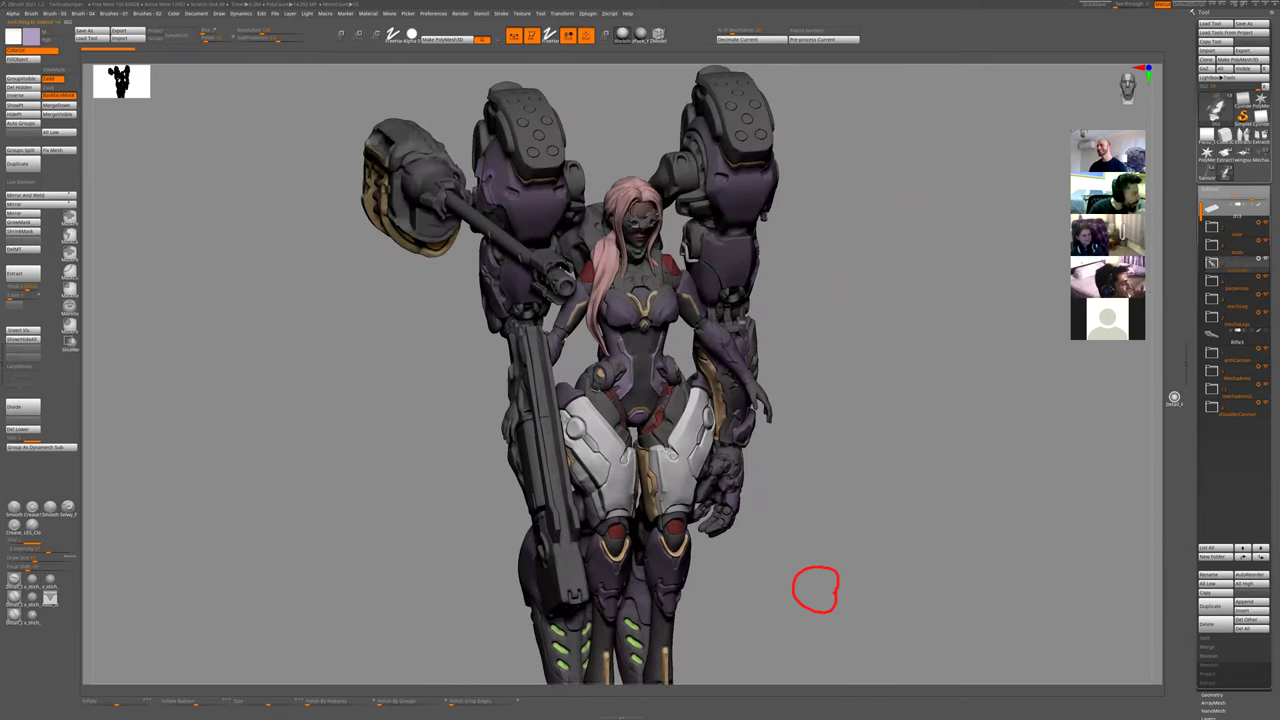
pyautogui.moveTo(862, 510); pyautogui.dragTo(860, 510)
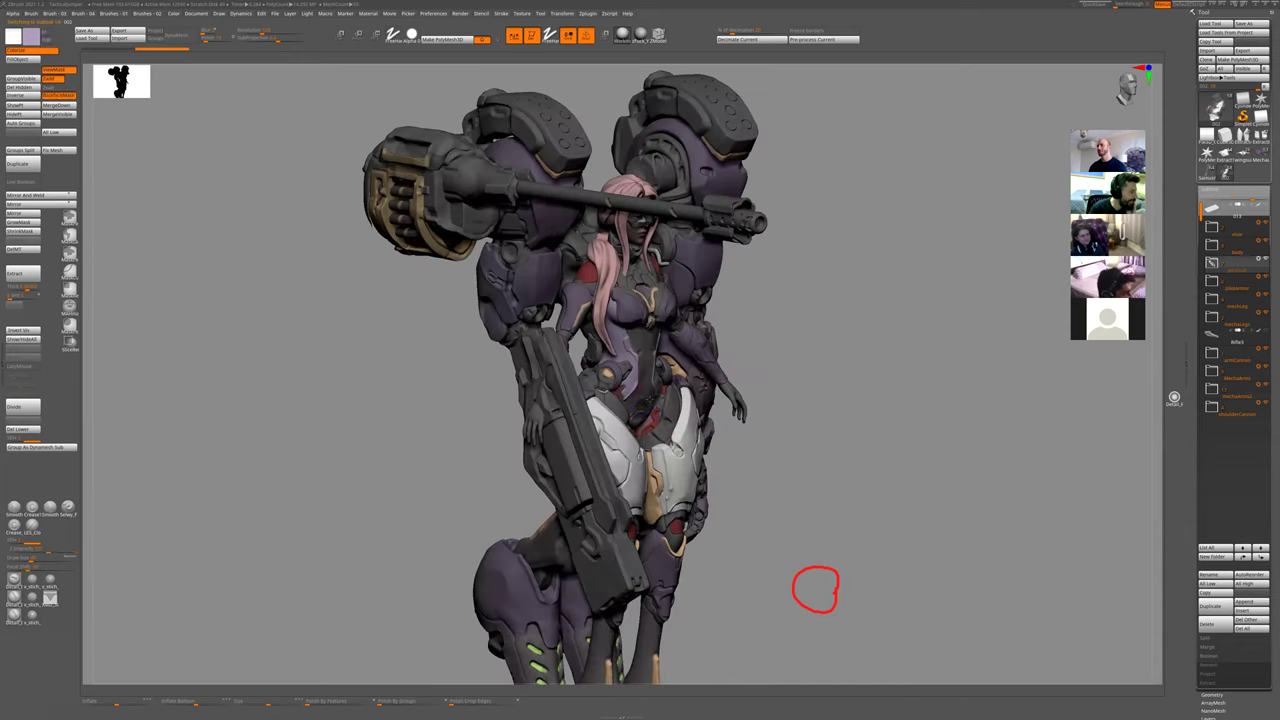
# - Isolate the torso bodysuit, try changing its mask and undo the last two changes
pyautogui.hotkey('ctrl', 'shift', 'z')
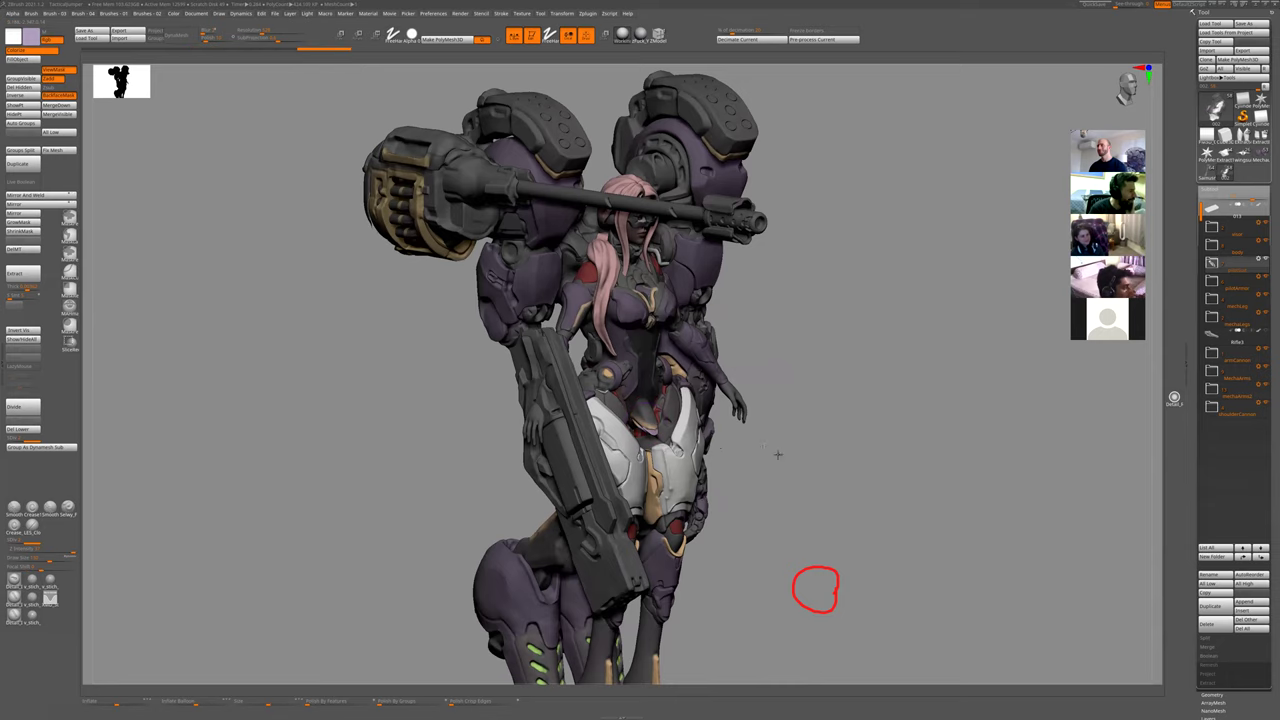
pyautogui.moveTo(777, 449); pyautogui.dragTo(849, 432)
pyautogui.keyDown('ctrl'); pyautogui.moveTo(849, 432); pyautogui.dragTo(823, 423, button='right'); pyautogui.keyUp('ctrl')
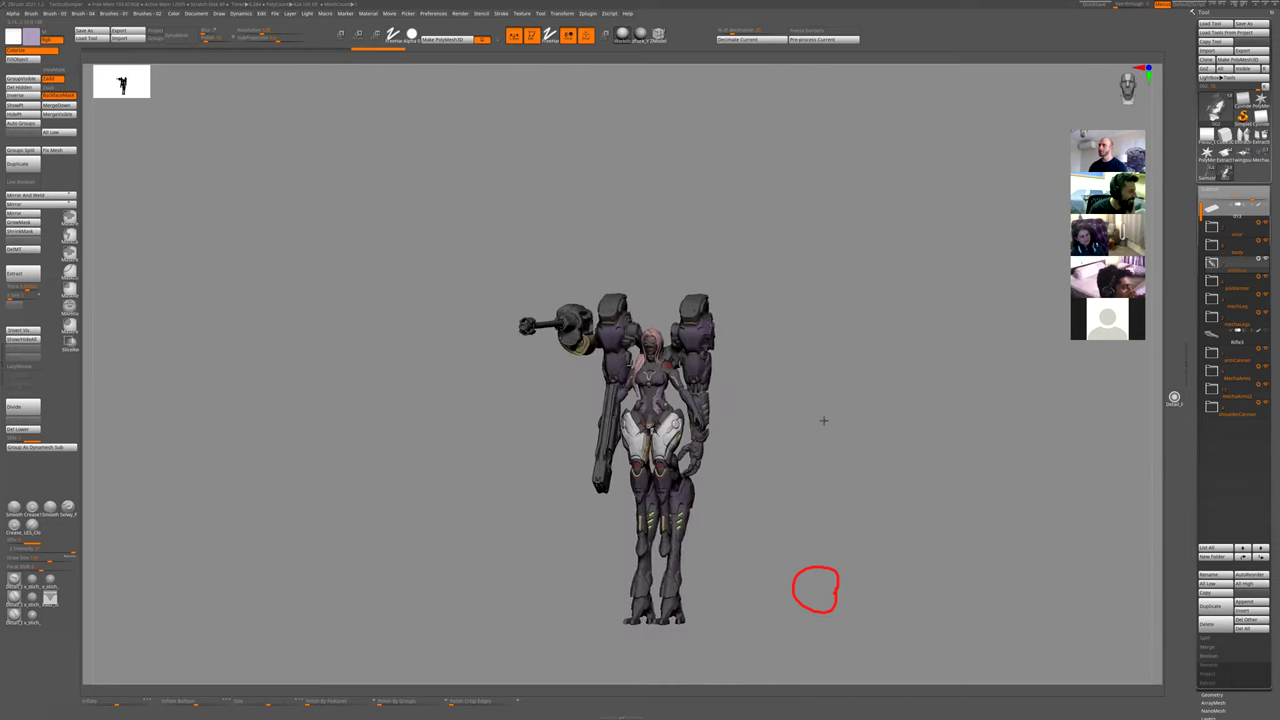
pyautogui.moveTo(823, 423)
pyautogui.keyDown('shift'); pyautogui.mouseDown()
pyautogui.moveTo(760, 440)
pyautogui.moveTo(849, 503)
pyautogui.mouseUp(); pyautogui.keyUp('shift')
pyautogui.hotkey('shift', 's')
pyautogui.keyDown('ctrl'); pyautogui.moveTo(849, 503); pyautogui.dragTo(787, 466, button='right'); pyautogui.keyUp('ctrl')
pyautogui.keyDown('ctrl'); pyautogui.click(787, 466); pyautogui.keyUp('ctrl')
pyautogui.hotkey('ctrl', 'z')
pyautogui.hotkey('ctrl', 'z')
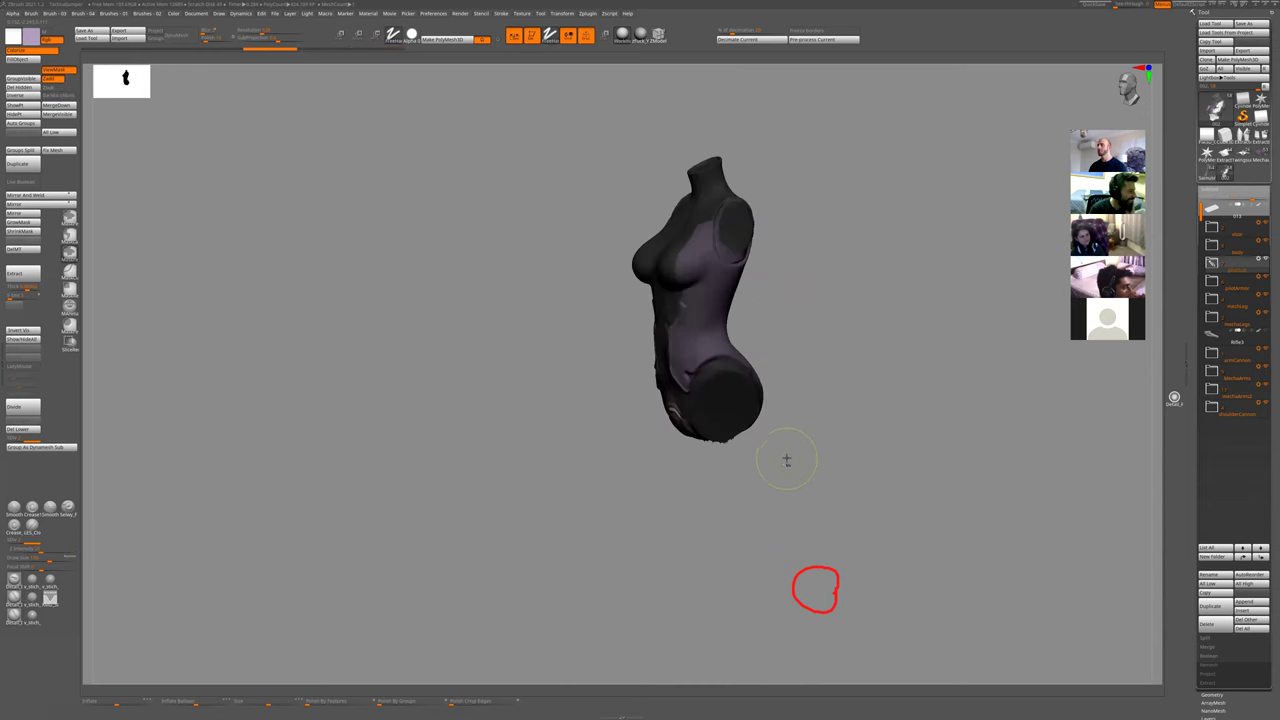
# - Bring back the complete character and examine it from the front, in three-quarter view and from behind
pyautogui.keyDown('shift'); pyautogui.moveTo(786, 460); pyautogui.dragTo(817, 441); pyautogui.keyUp('shift')
pyautogui.hotkey('shift', 's')
pyautogui.hotkey('ctrl', 'z')
pyautogui.hotkey('ctrl', 'h')
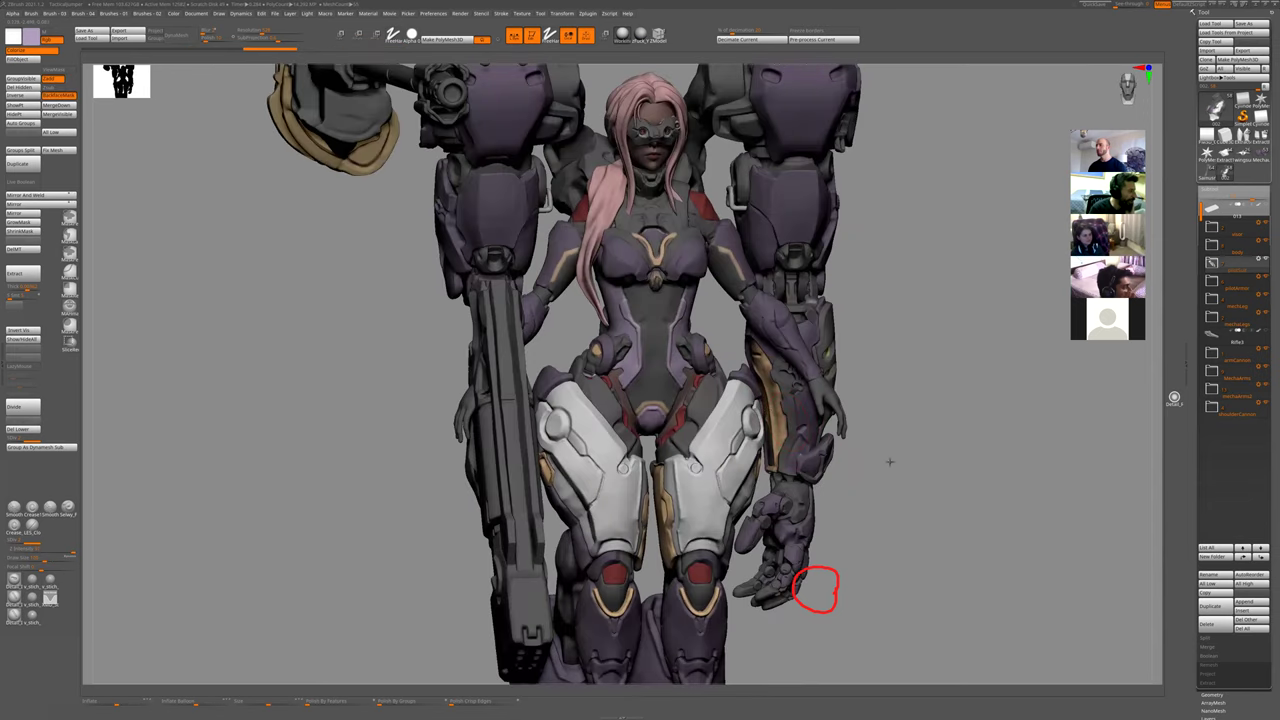
pyautogui.keyDown('ctrl'); pyautogui.moveTo(889, 461); pyautogui.dragTo(855, 426, button='right'); pyautogui.keyUp('ctrl')
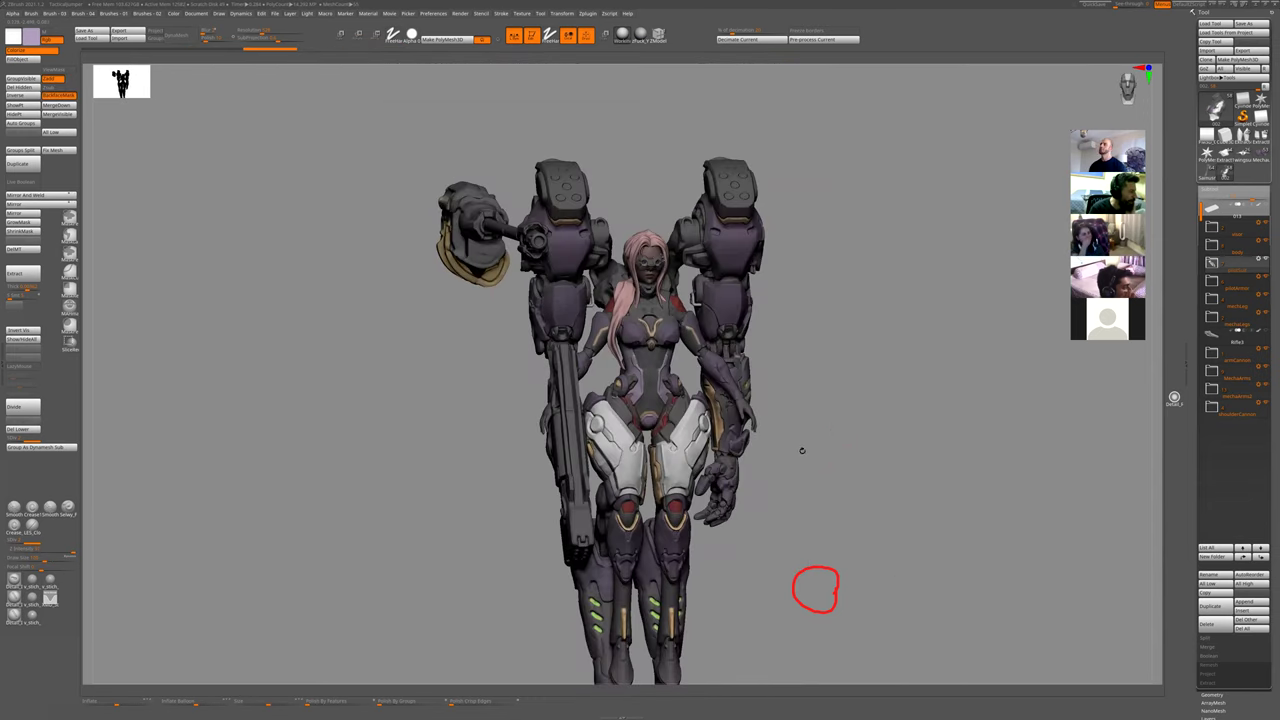
pyautogui.keyDown('alt'); pyautogui.moveTo(863, 316); pyautogui.dragTo(865, 406); pyautogui.keyUp('alt')
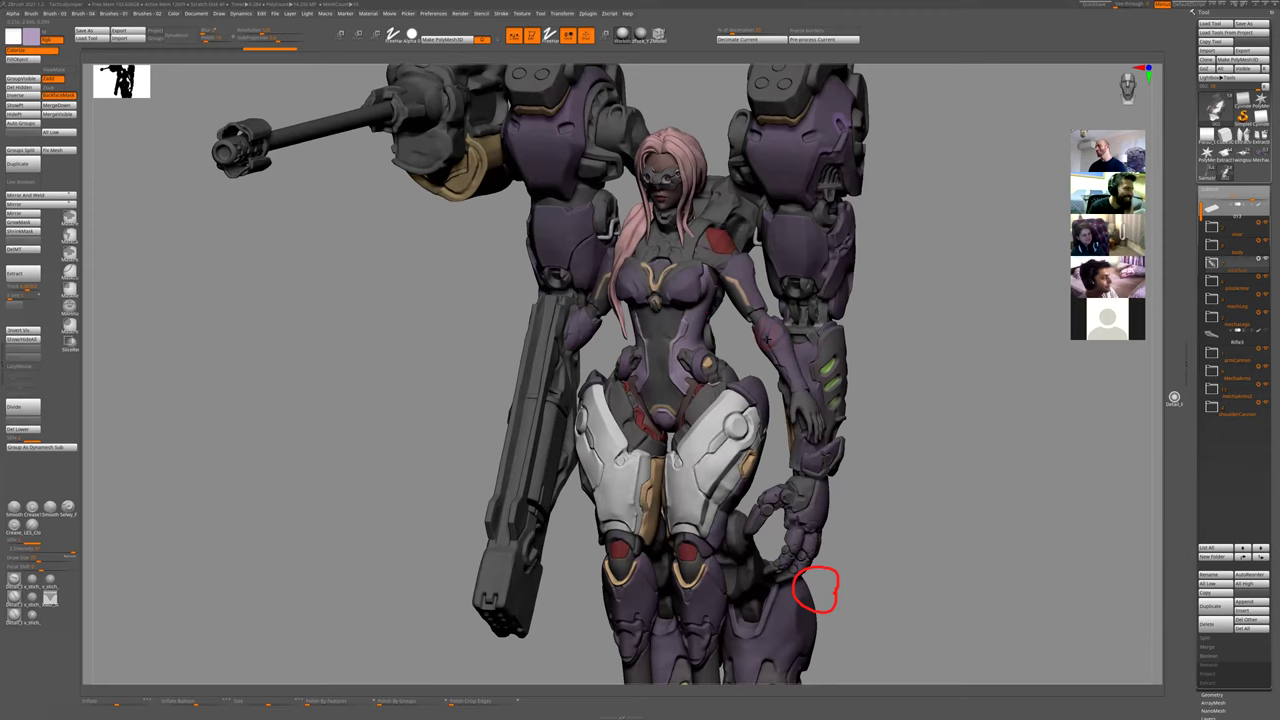
pyautogui.moveTo(866, 446); pyautogui.dragTo(829, 450)
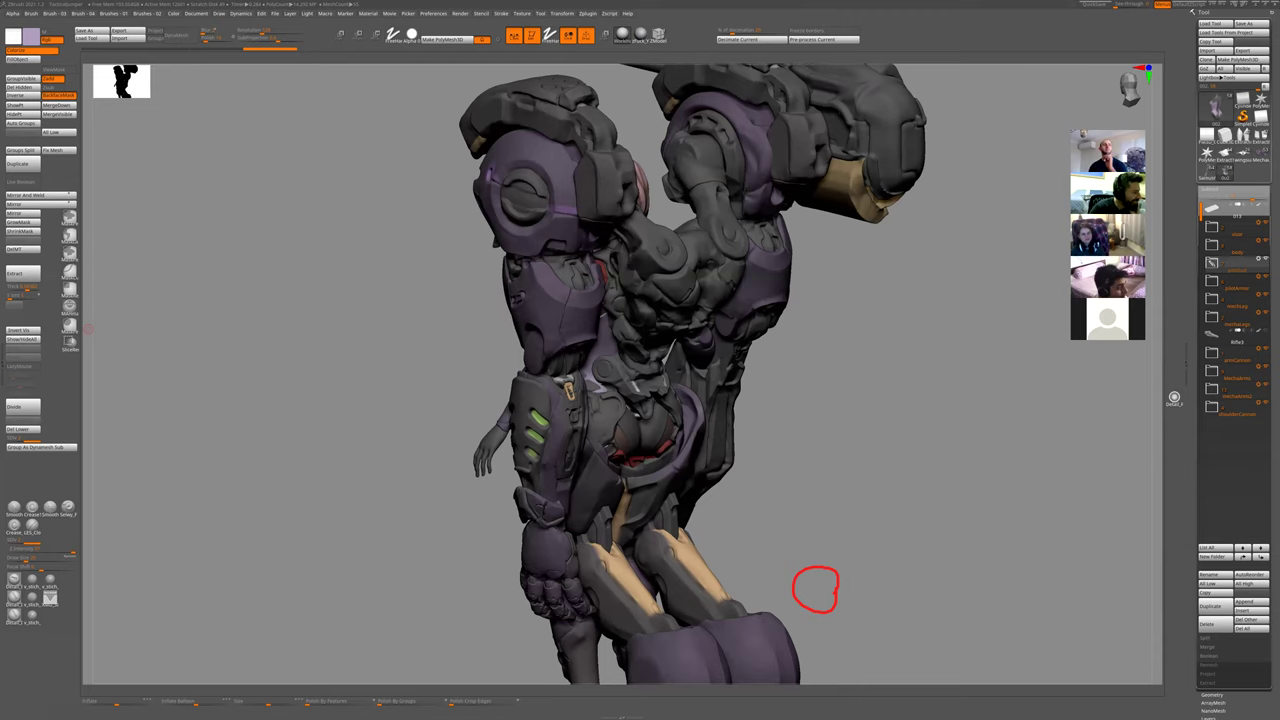
# - Switch to the browser and look through the "zone of enders cockpit" image results, previewing the 2nd Runner MARS Review cockpit picture
pyautogui.hotkey('alt', 'Tab')
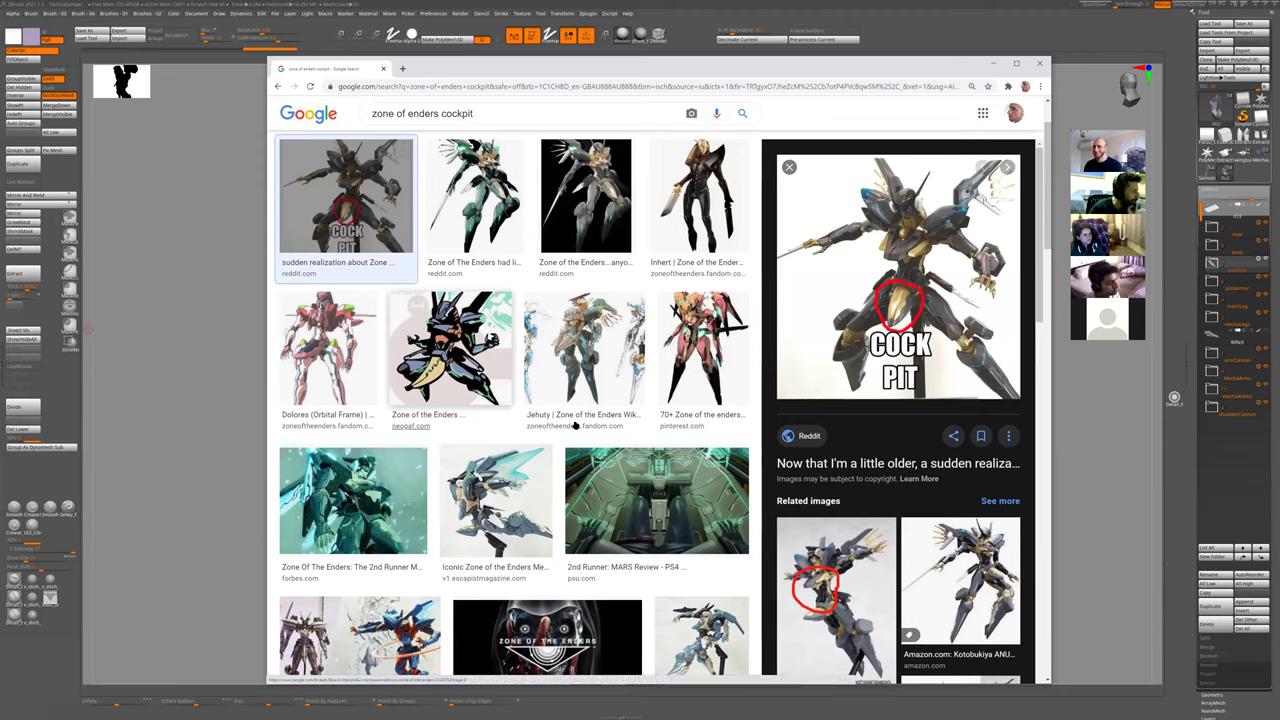
pyautogui.click(708, 494)
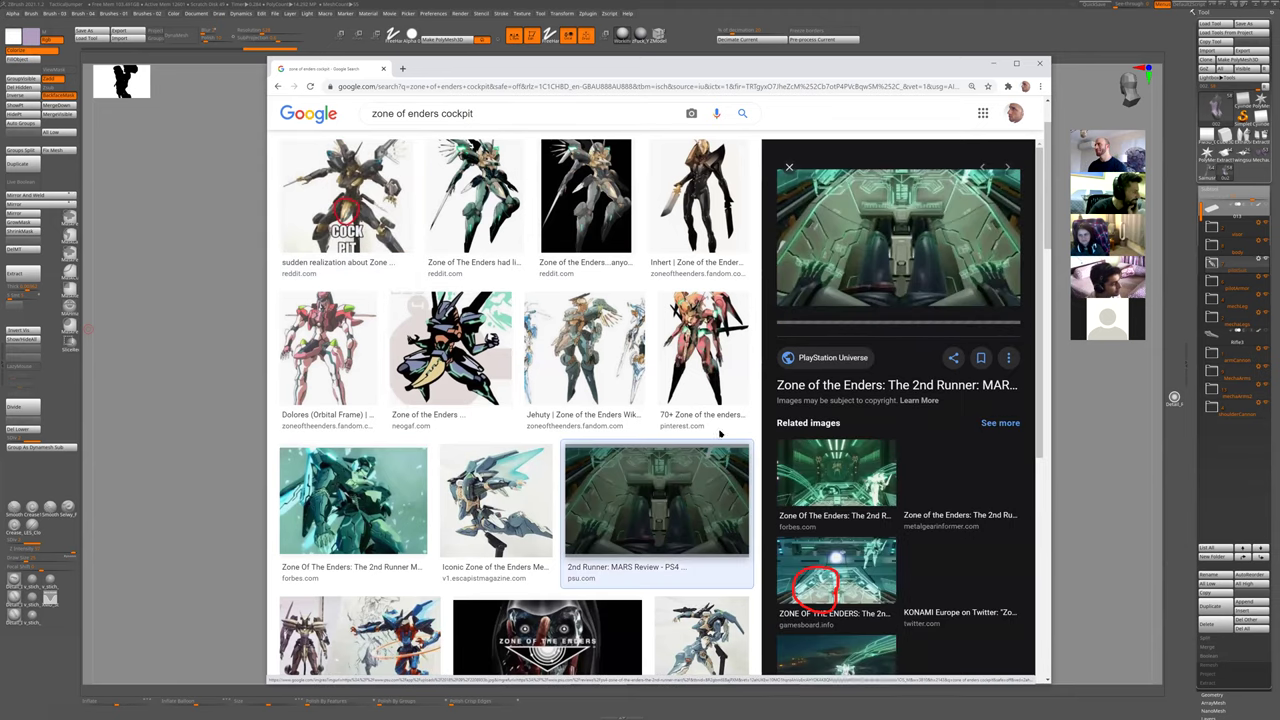
pyautogui.scroll(-2, 815, 588)
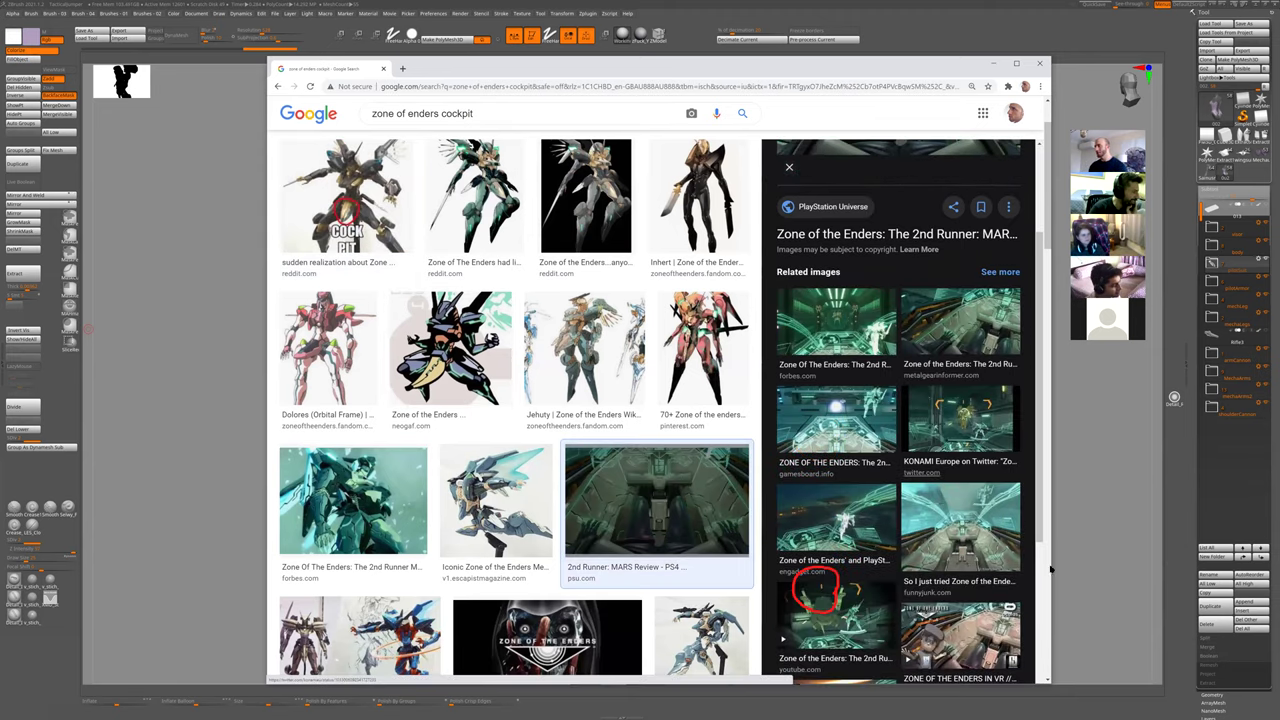
pyautogui.scroll(-2, 872, 492)
pyautogui.scroll(-3, 636, 479)
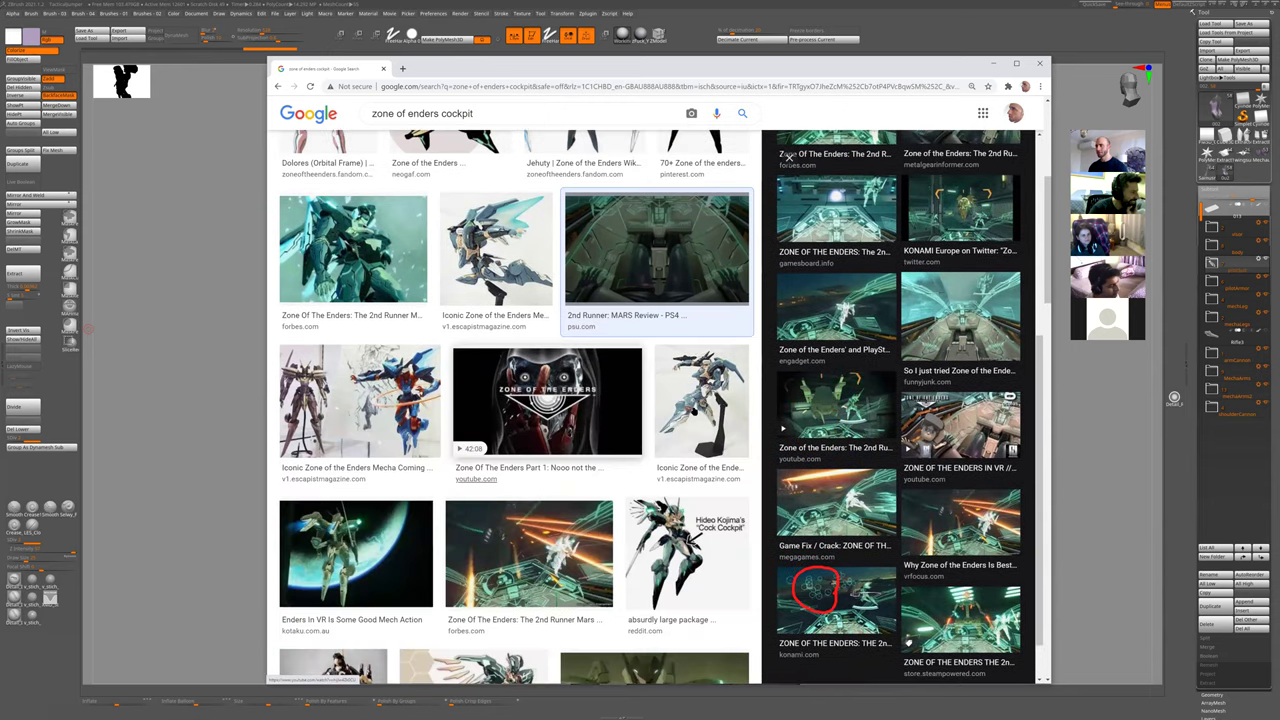
pyautogui.scroll(-5, 585, 519)
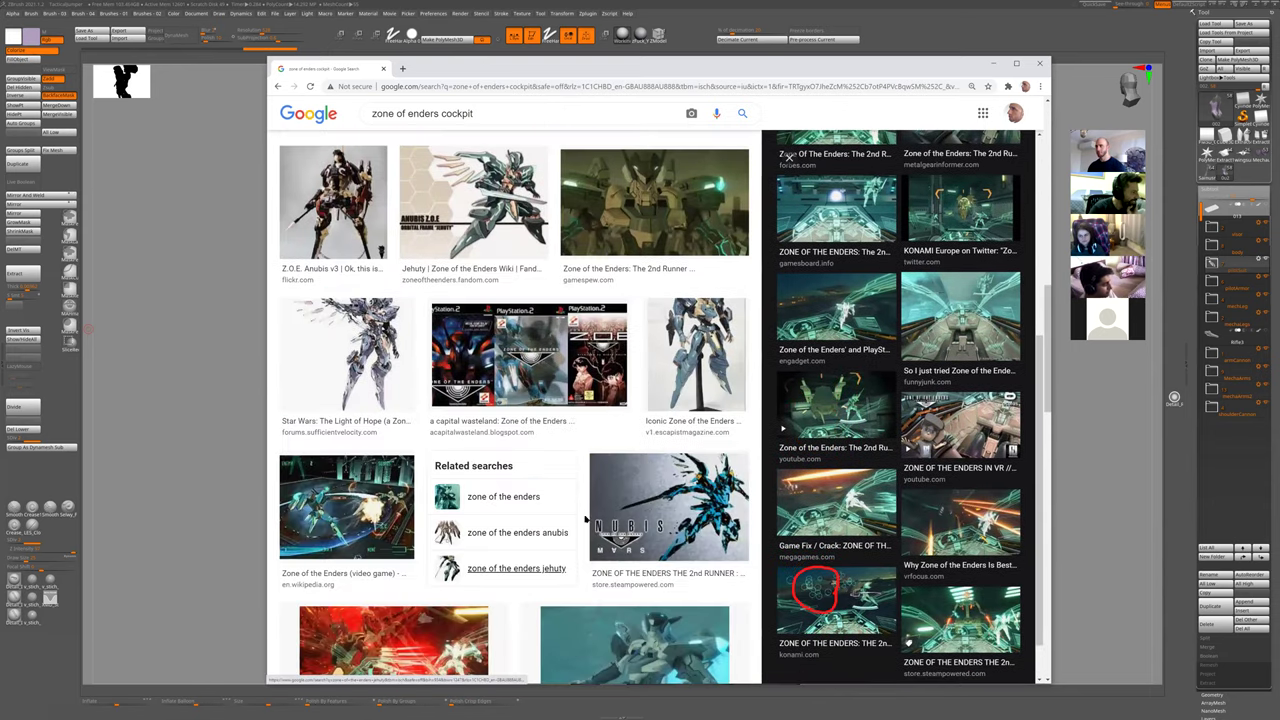
pyautogui.scroll(-5, 657, 480)
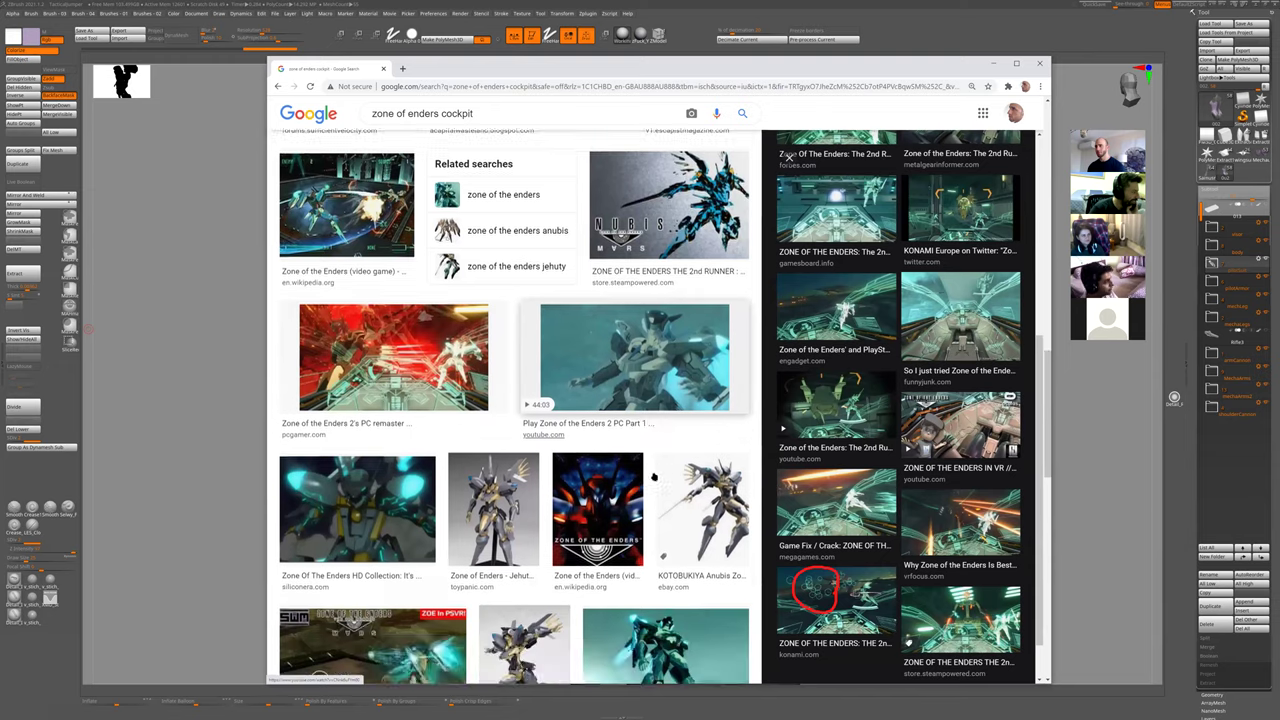
pyautogui.scroll(-3, 657, 480)
pyautogui.scroll(2, 515, 405)
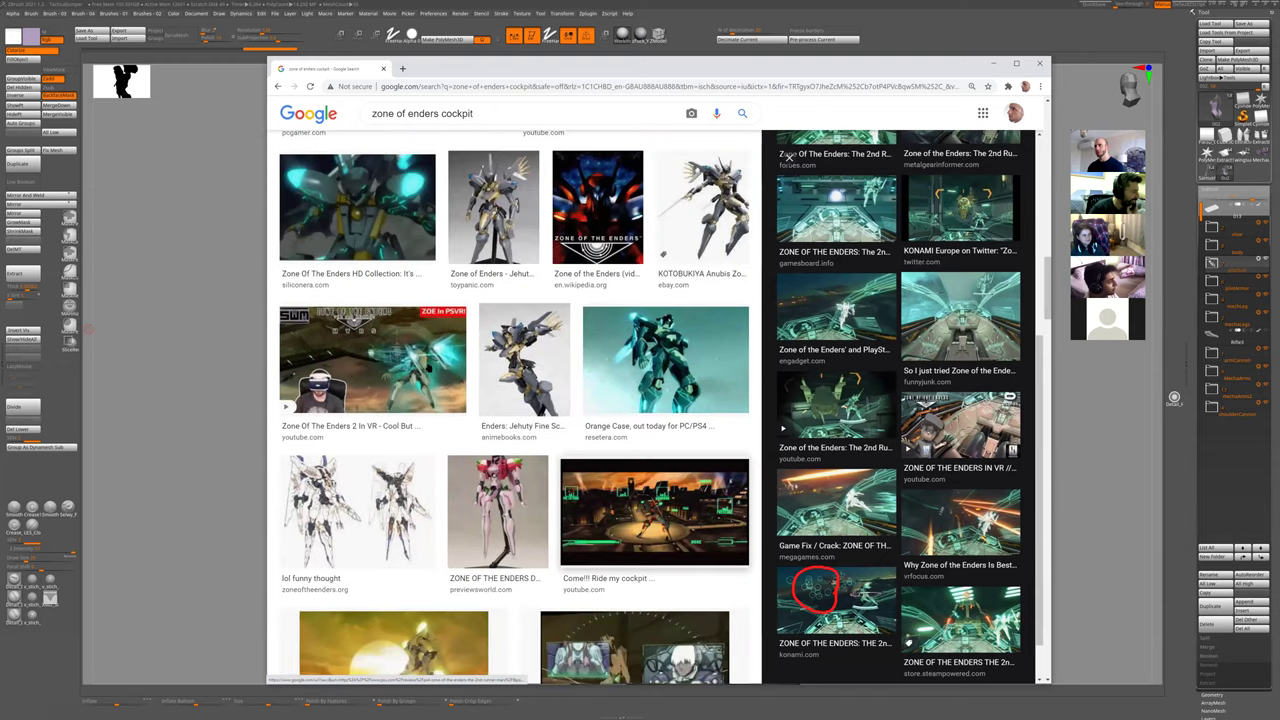
# - Preview the Zone Of The Enders 2 In VR picture, the IGN cover art and the DeviantArt cockpit poster
pyautogui.click(425, 368)
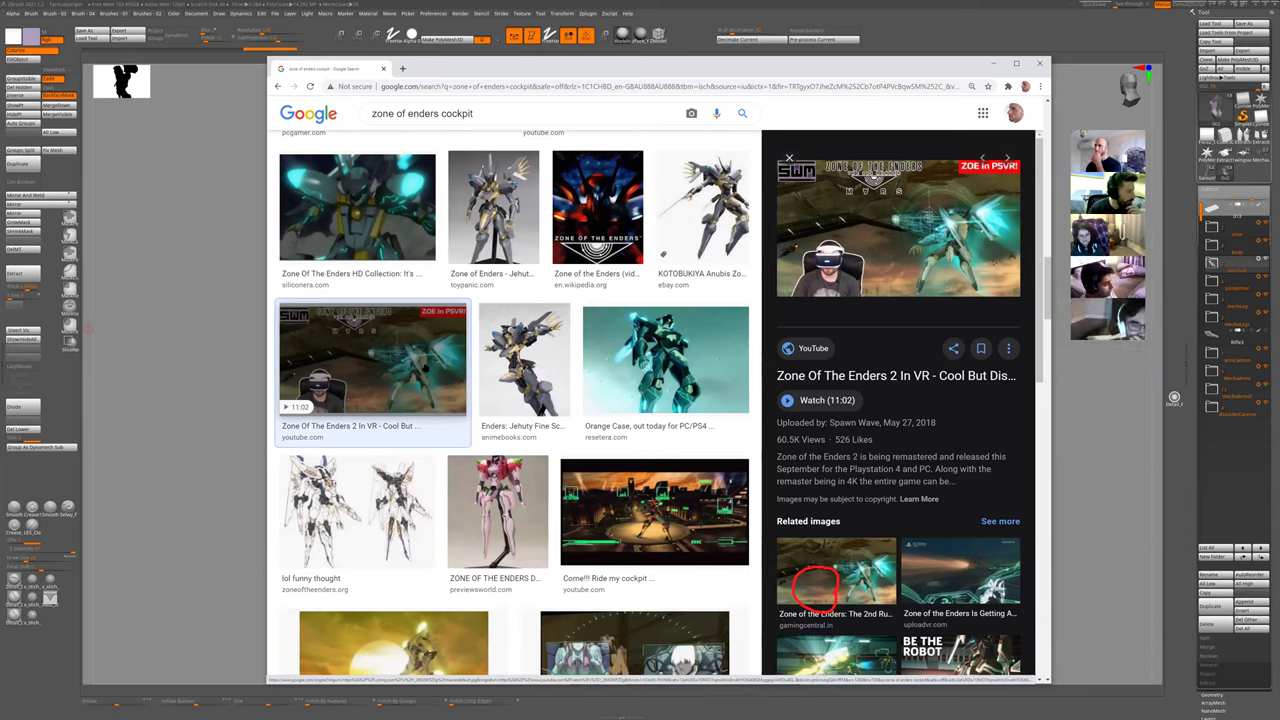
pyautogui.scroll(-2, 403, 400)
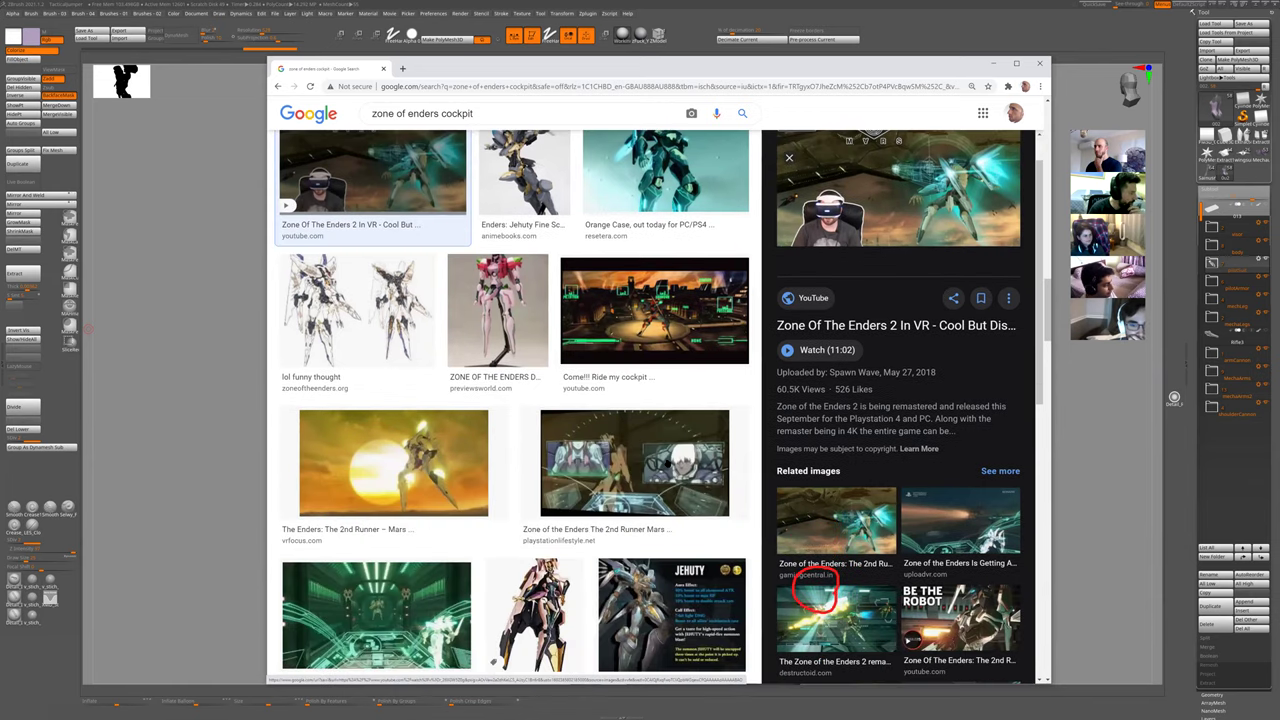
pyautogui.scroll(-2, 665, 460)
pyautogui.scroll(-4, 605, 475)
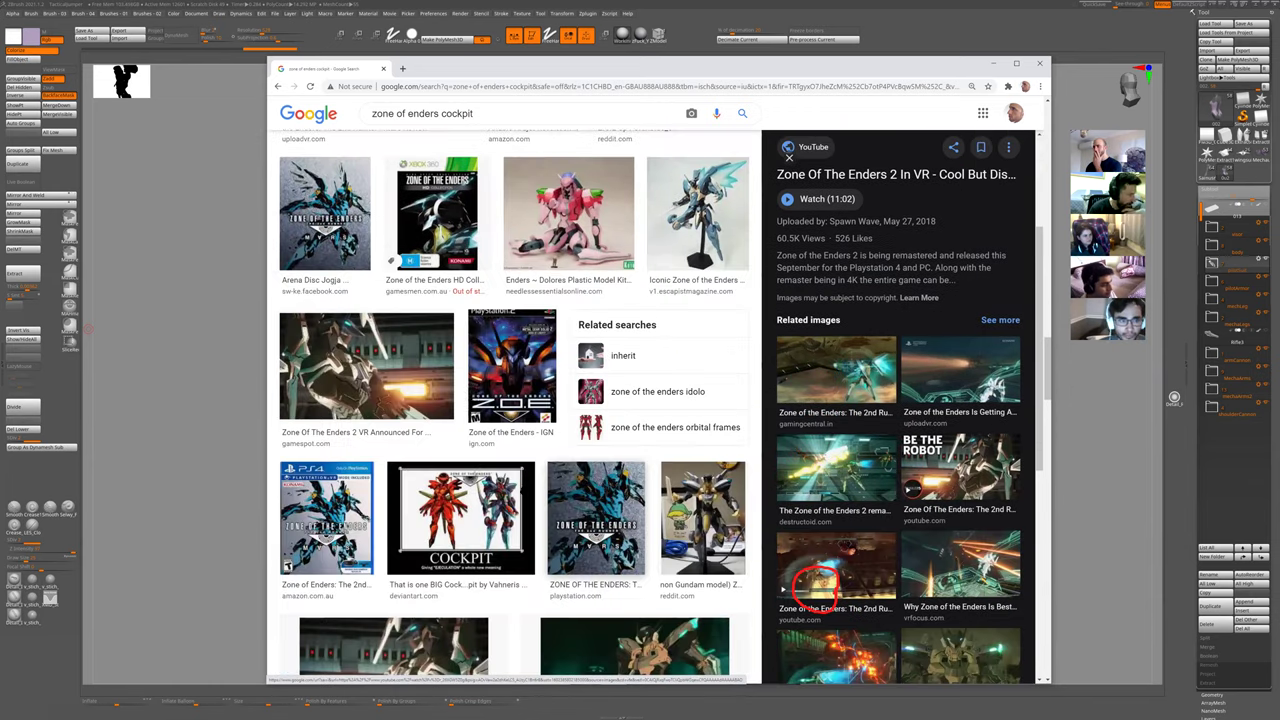
pyautogui.click(511, 375)
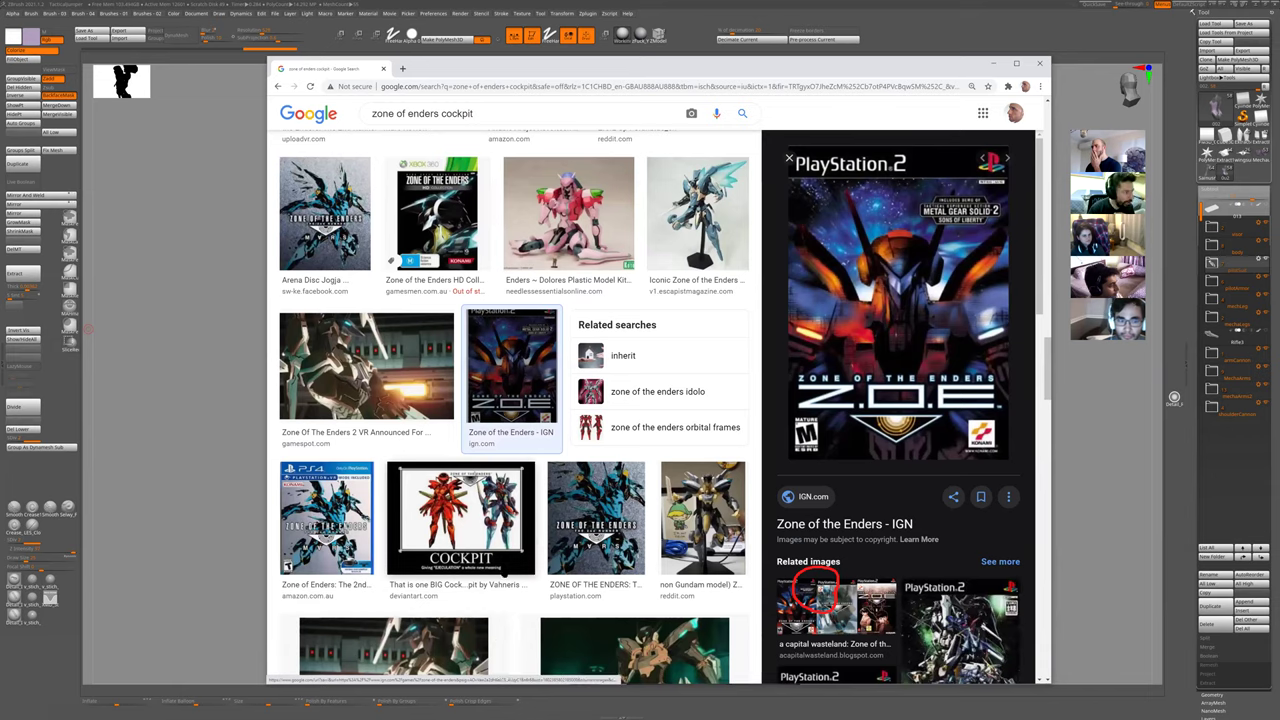
pyautogui.click(460, 518)
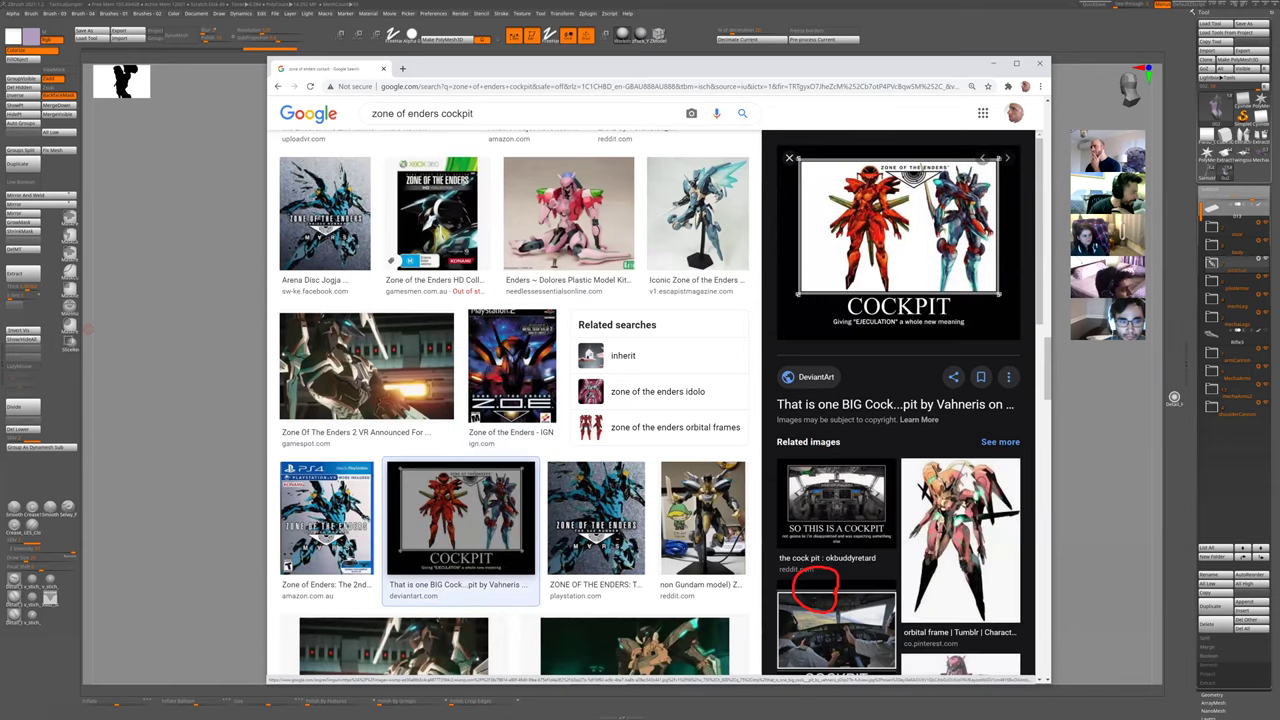
# - Look further through the Zone of the Enders images, preview the full-length pilot suit figure and return to ZBrush
pyautogui.scroll(-3, 510, 519)
pyautogui.scroll(-3, 510, 520)
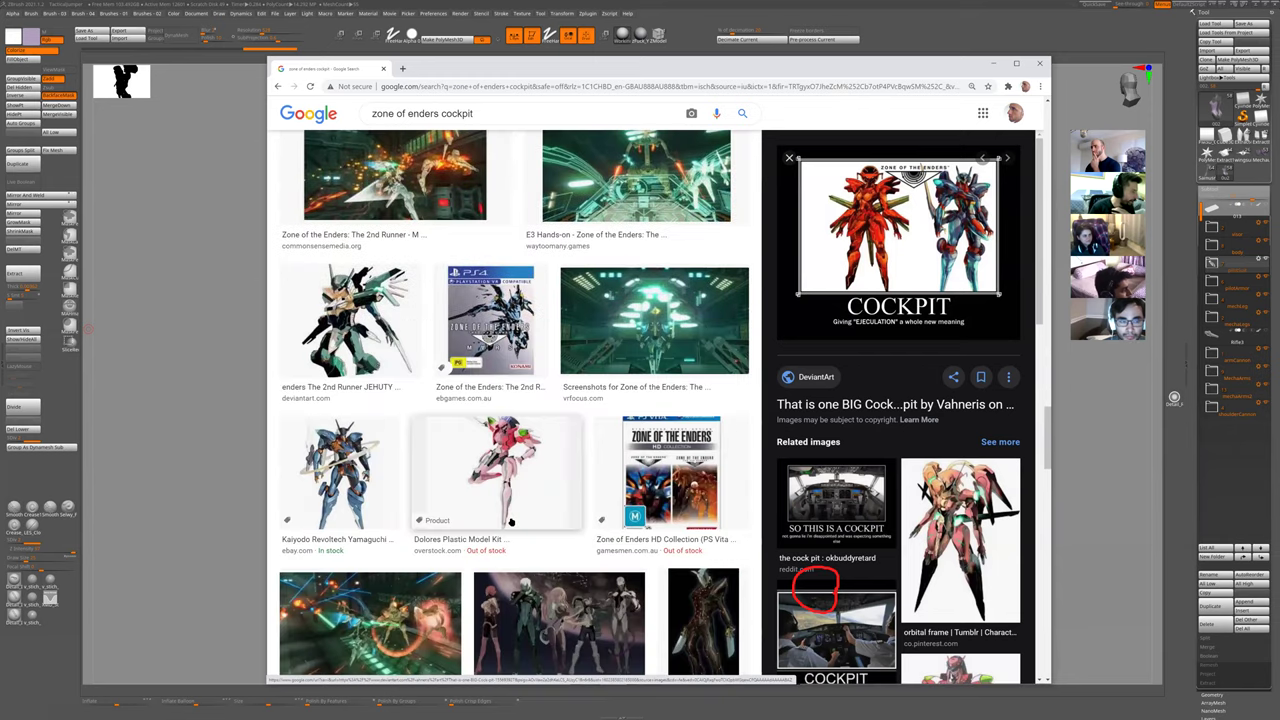
pyautogui.scroll(-1, 510, 521)
pyautogui.scroll(-3, 472, 423)
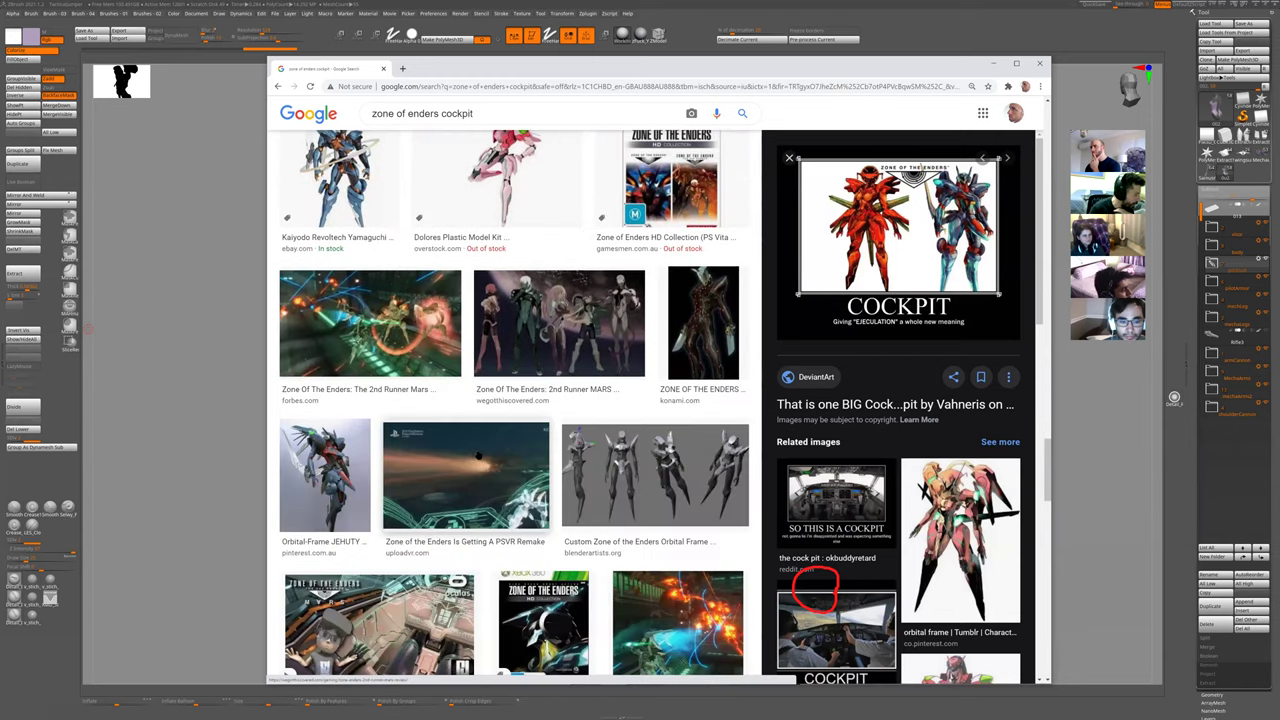
pyautogui.scroll(-1, 465, 480)
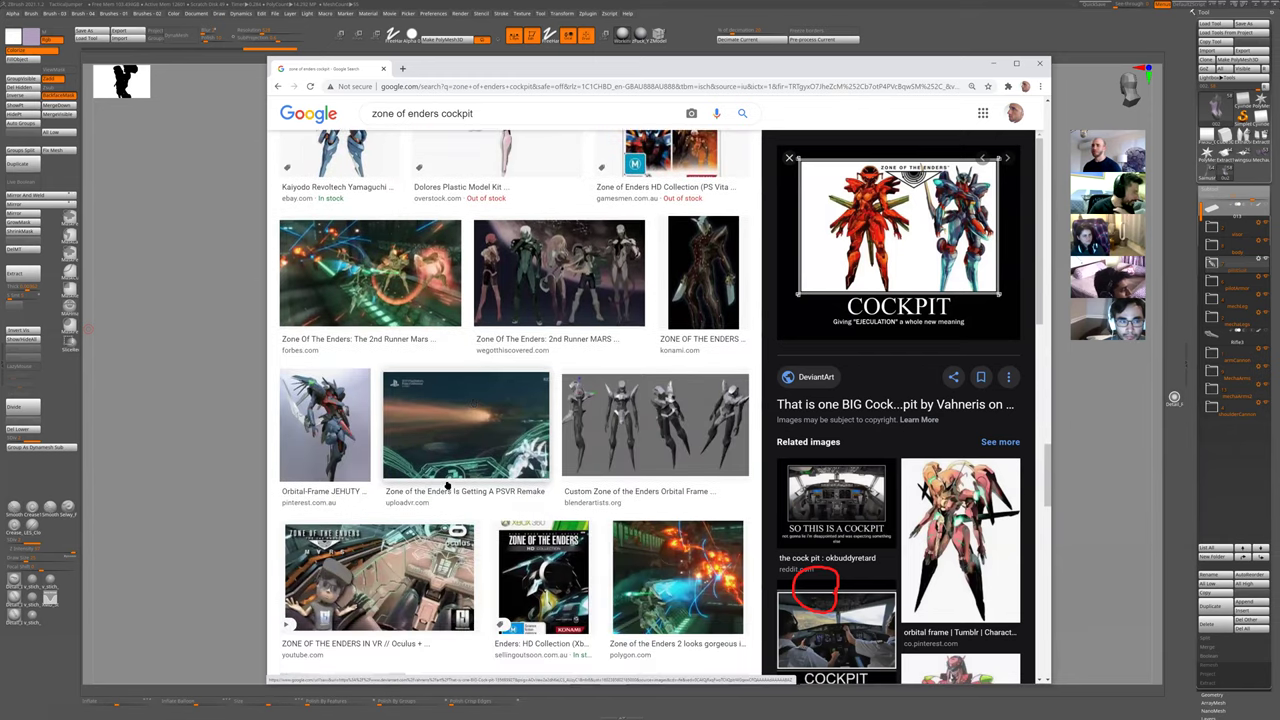
pyautogui.scroll(-5, 447, 485)
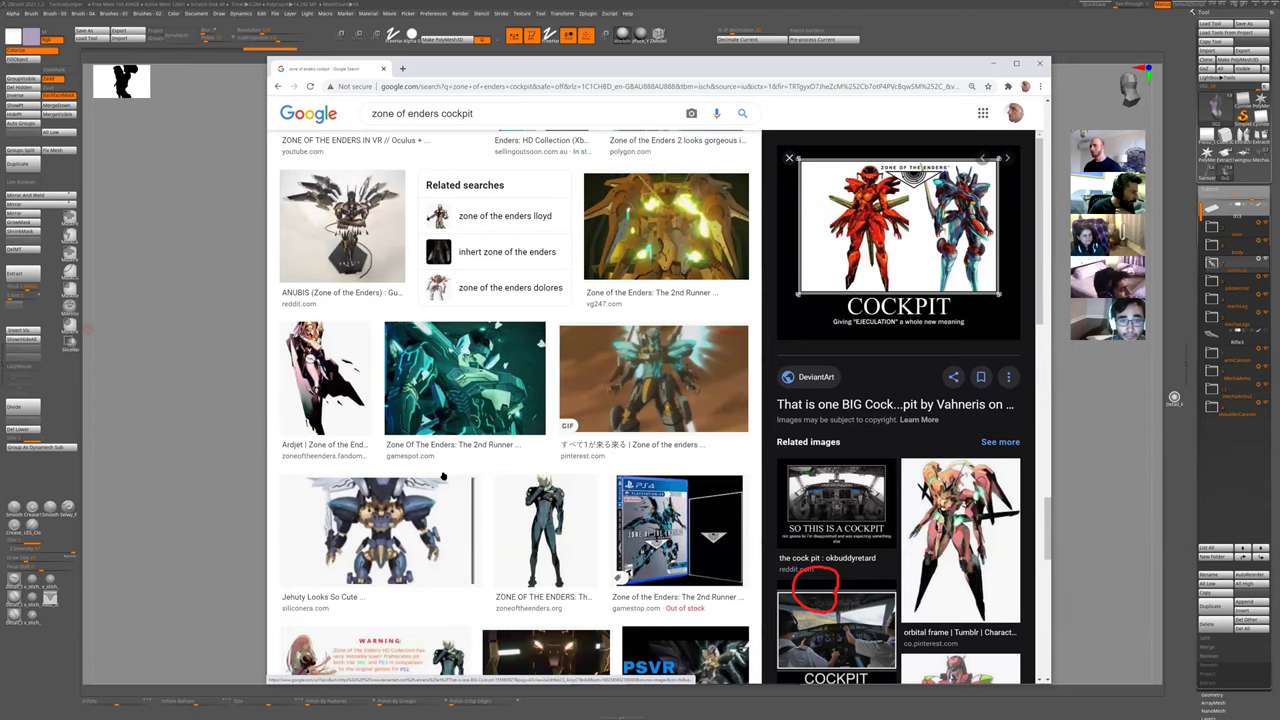
pyautogui.scroll(-1, 498, 424)
pyautogui.click(548, 428)
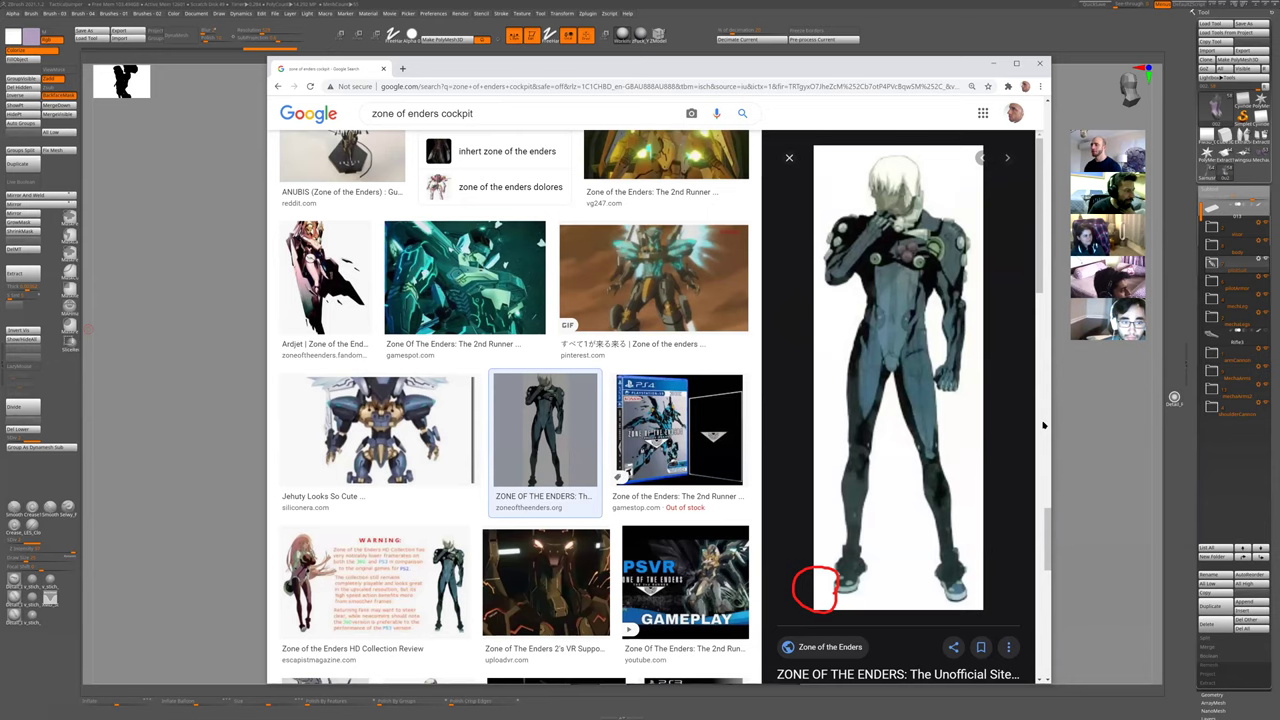
pyautogui.click(1040, 424)
pyautogui.click(1055, 451)
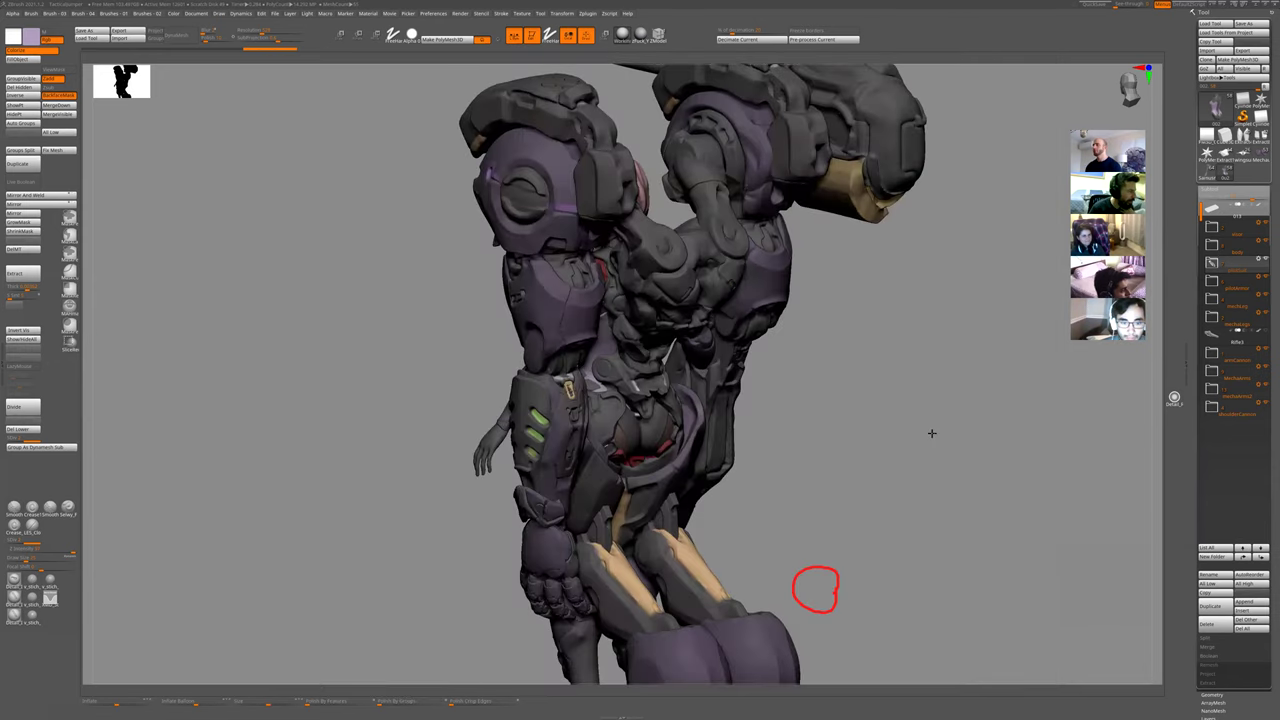
# - Choose a sculpting brush with LazyMouse and isolate the torso bodysuit from the complete character
pyautogui.keyDown('shift'); pyautogui.moveTo(932, 433); pyautogui.dragTo(540, 320); pyautogui.keyUp('shift')
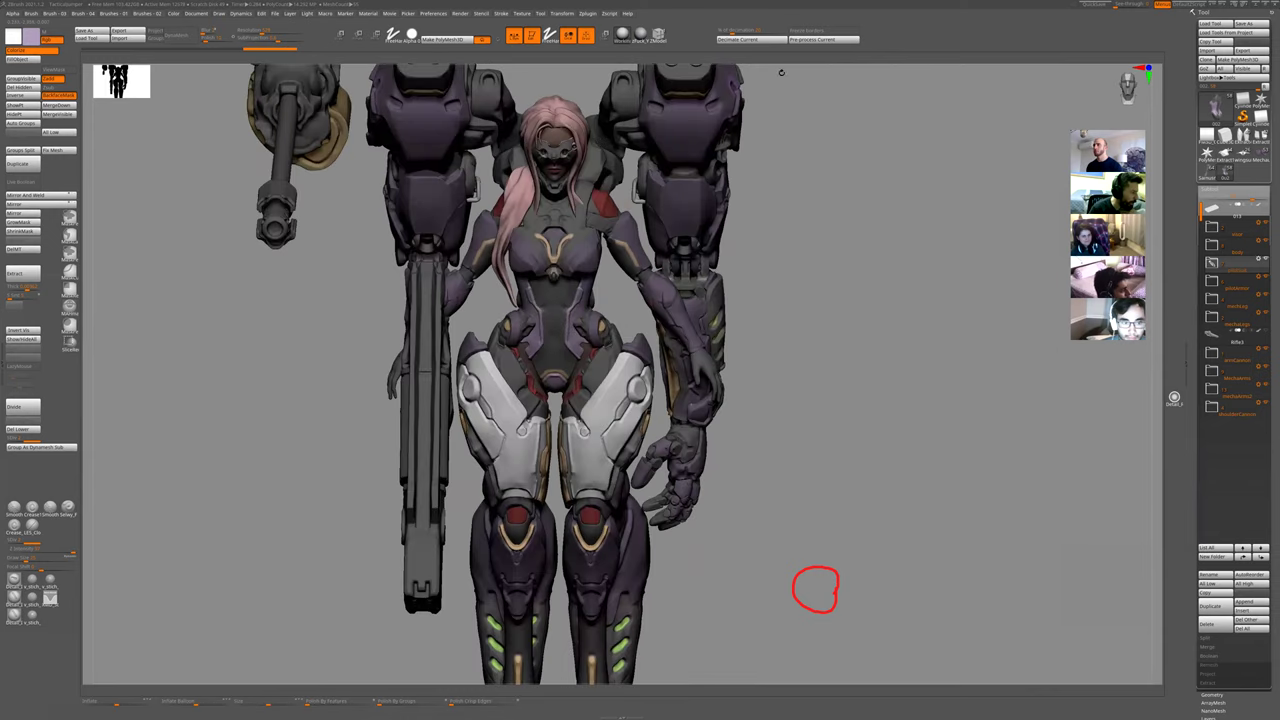
pyautogui.keyDown('ctrl'); pyautogui.moveTo(787, 228); pyautogui.dragTo(607, 356, button='right'); pyautogui.keyUp('ctrl')
pyautogui.press('b')
pyautogui.click(622, 306)
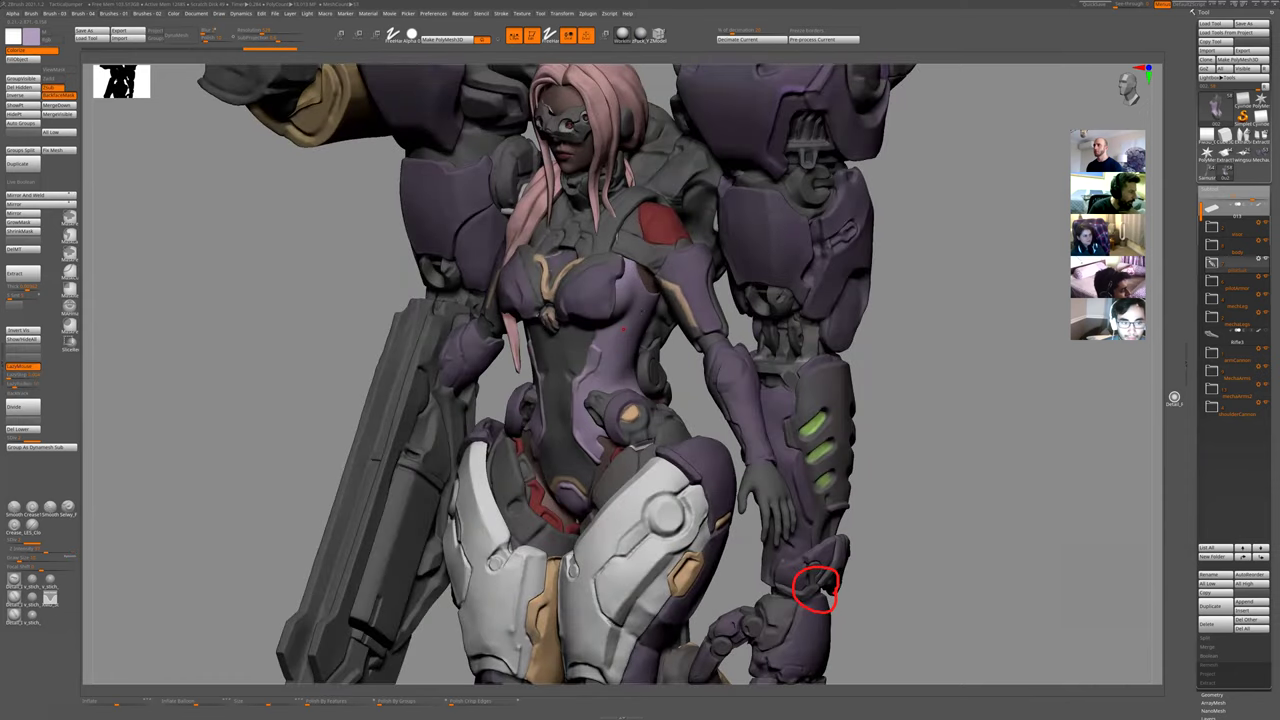
pyautogui.moveTo(640, 360)
pyautogui.keyDown('ctrl'); pyautogui.mouseDown(button='right')
pyautogui.moveTo(688, 334)
pyautogui.moveTo(675, 380)
pyautogui.moveTo(646, 354)
pyautogui.mouseUp(button='right'); pyautogui.keyUp('ctrl')
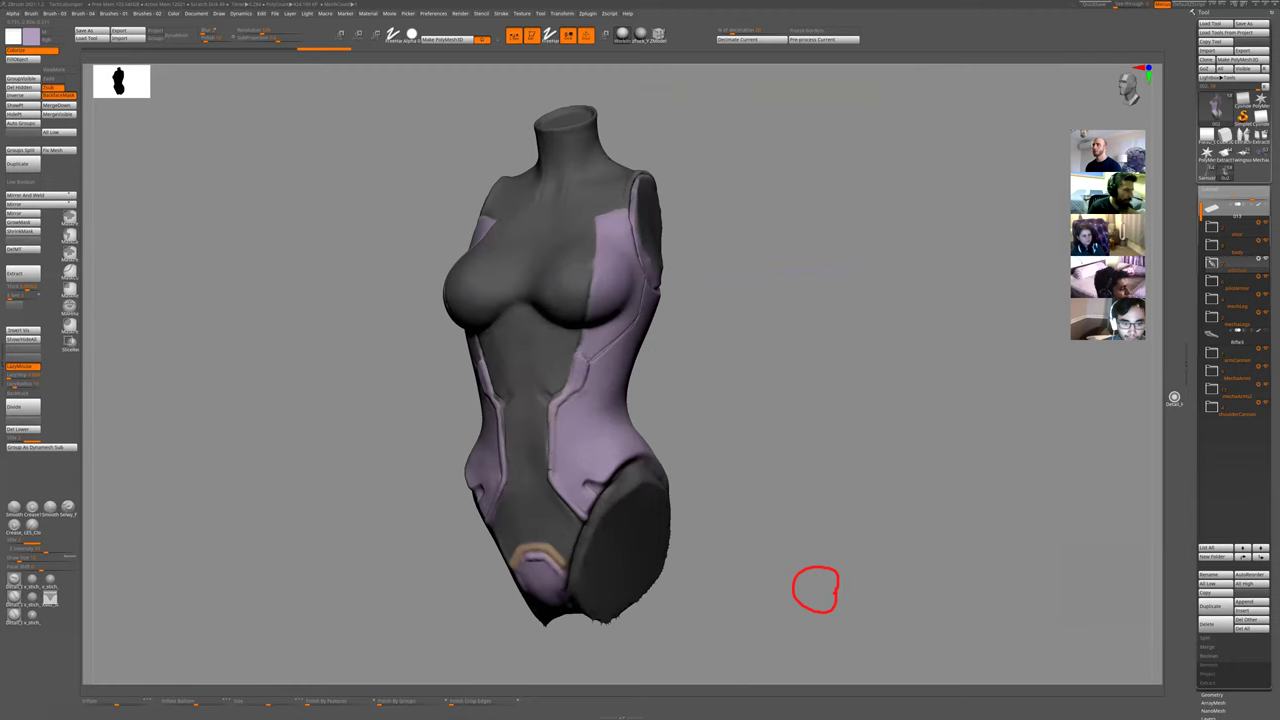
# - Carve small symmetrical curved seams on the abdomen beside the waist panels, checking them against the complete character
pyautogui.click(582, 519)
pyautogui.keyDown('shift'); pyautogui.moveTo(582, 519); pyautogui.dragTo(694, 406, button='right'); pyautogui.keyUp('shift')
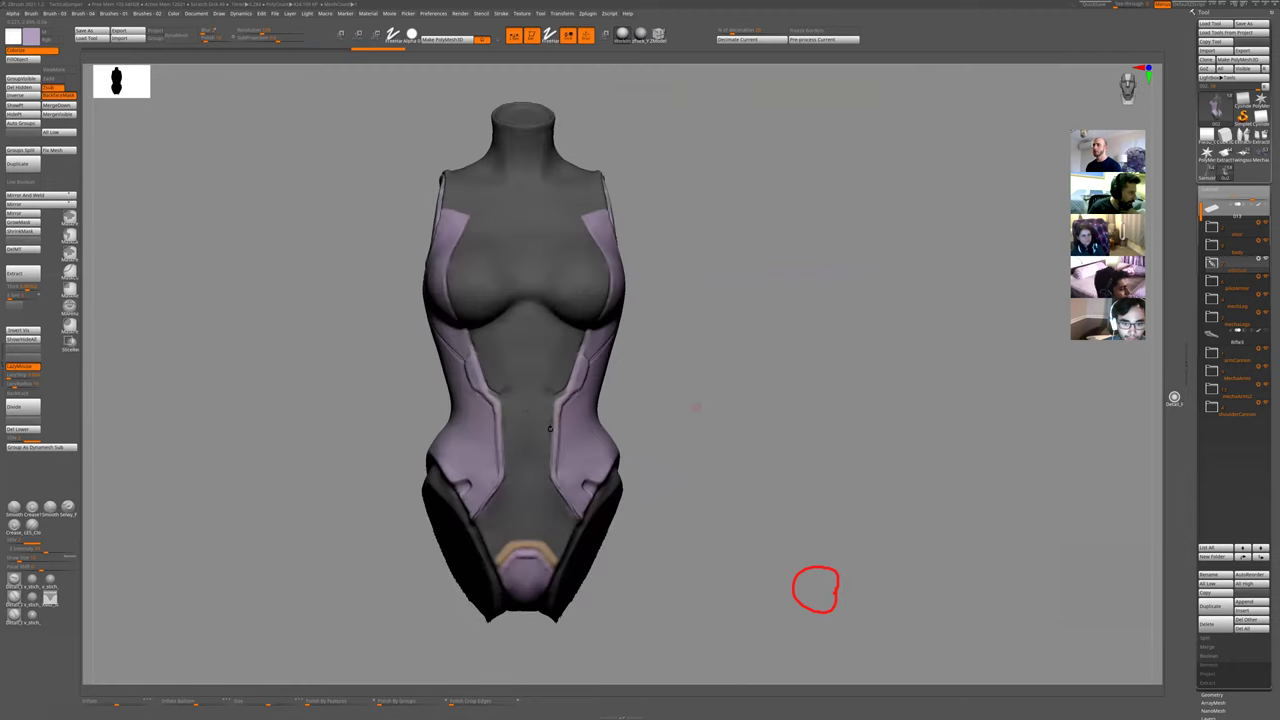
pyautogui.hotkey('alt', 's')
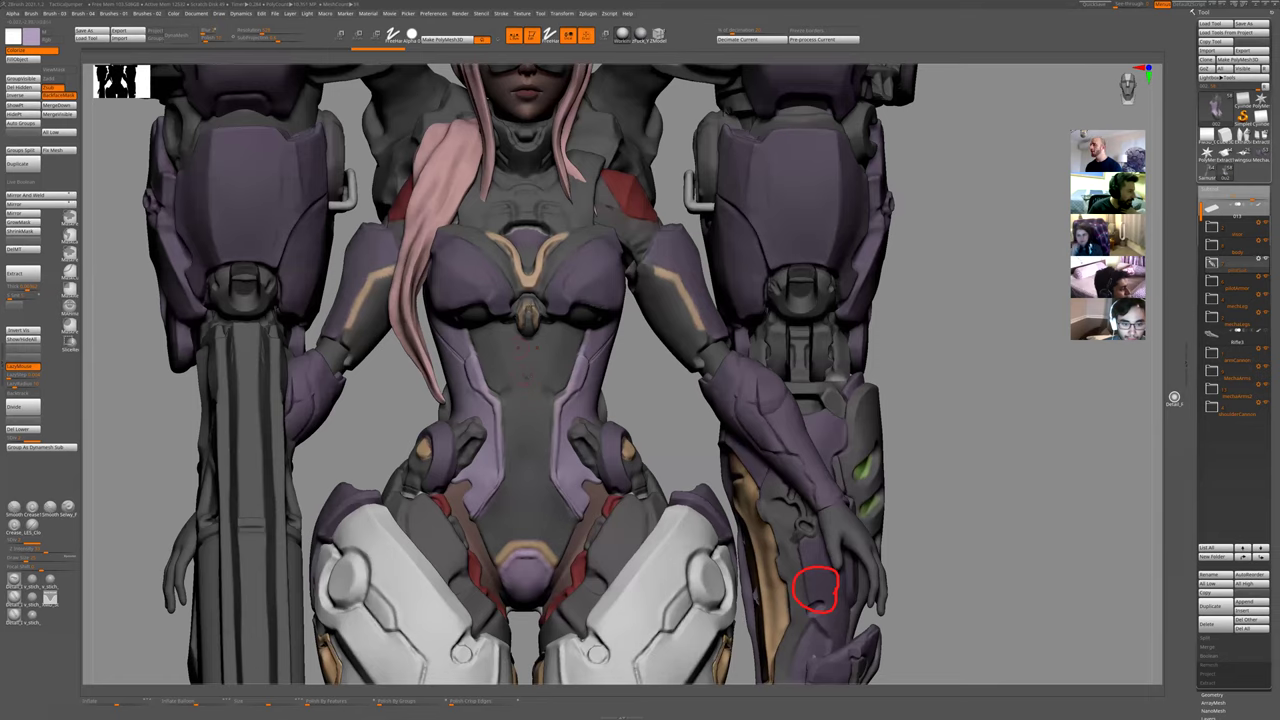
pyautogui.hotkey('alt', 's')
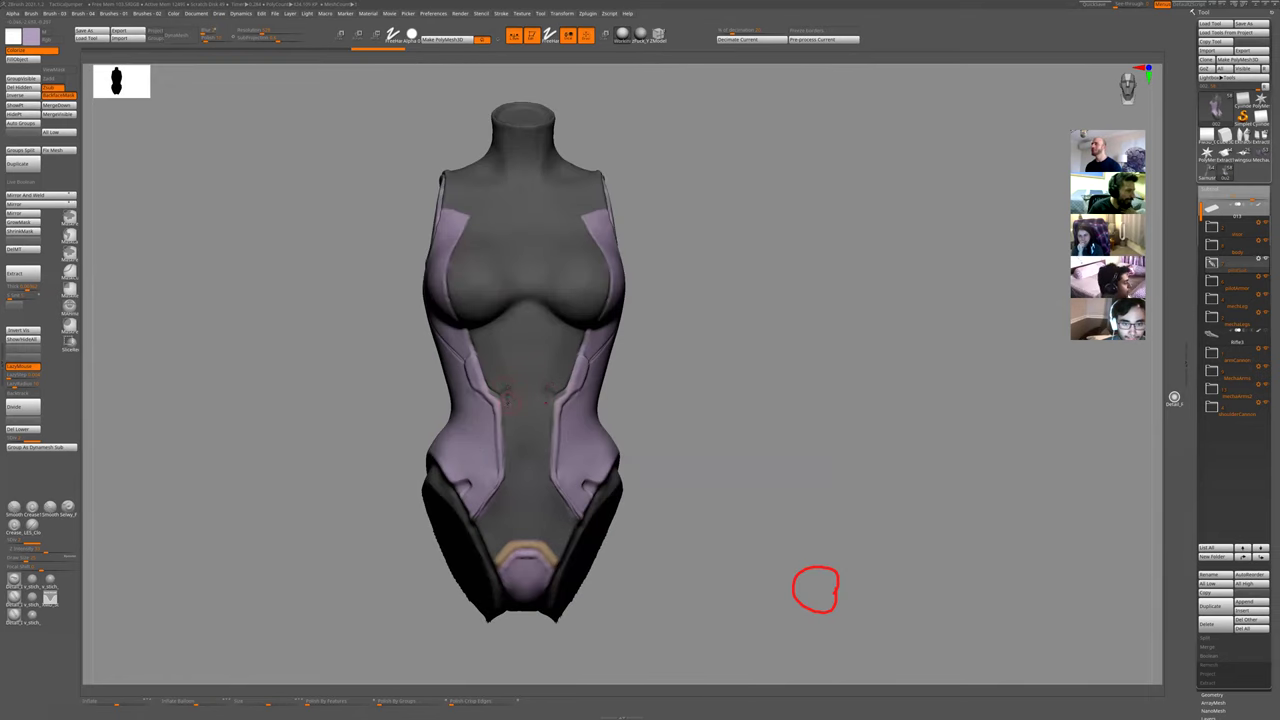
pyautogui.moveTo(815, 589); pyautogui.dragTo(815, 589)
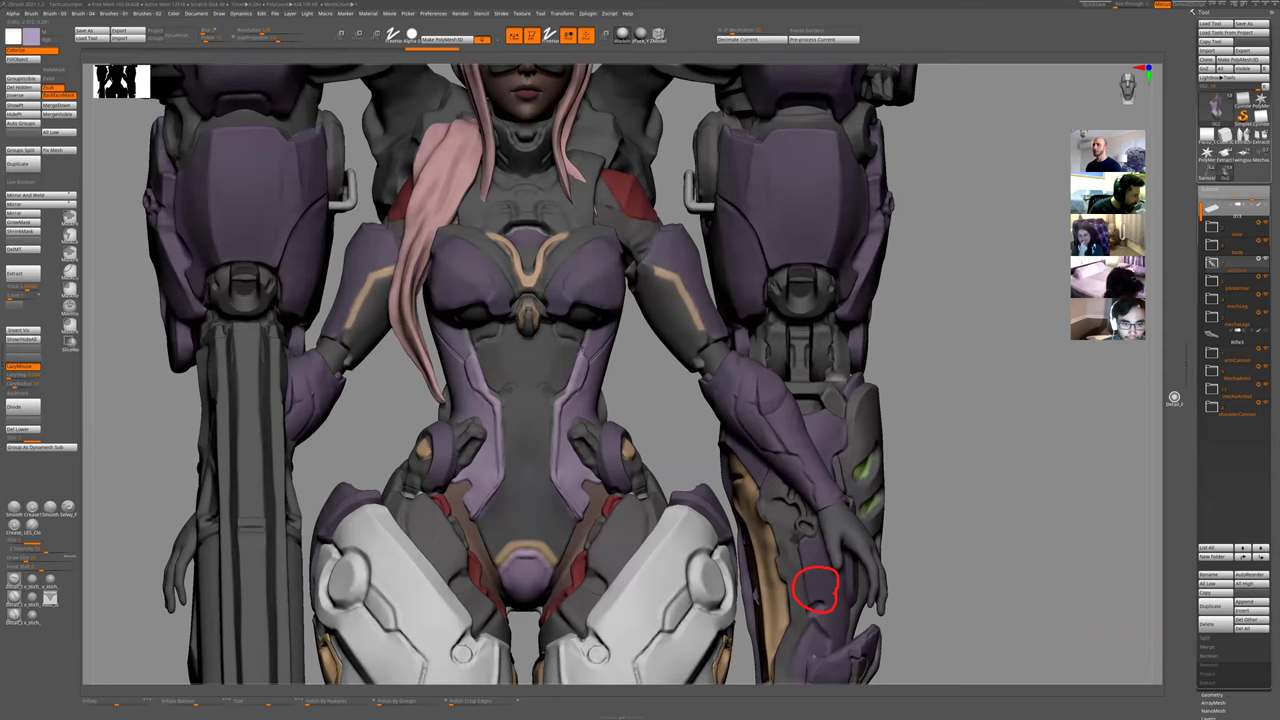
pyautogui.hotkey('ctrl', 'shift', 'z')
pyautogui.moveTo(654, 403)
pyautogui.keyDown('ctrl'); pyautogui.mouseDown(button='right')
pyautogui.moveTo(643, 374)
pyautogui.moveTo(569, 333)
pyautogui.mouseUp(button='right'); pyautogui.keyUp('ctrl')
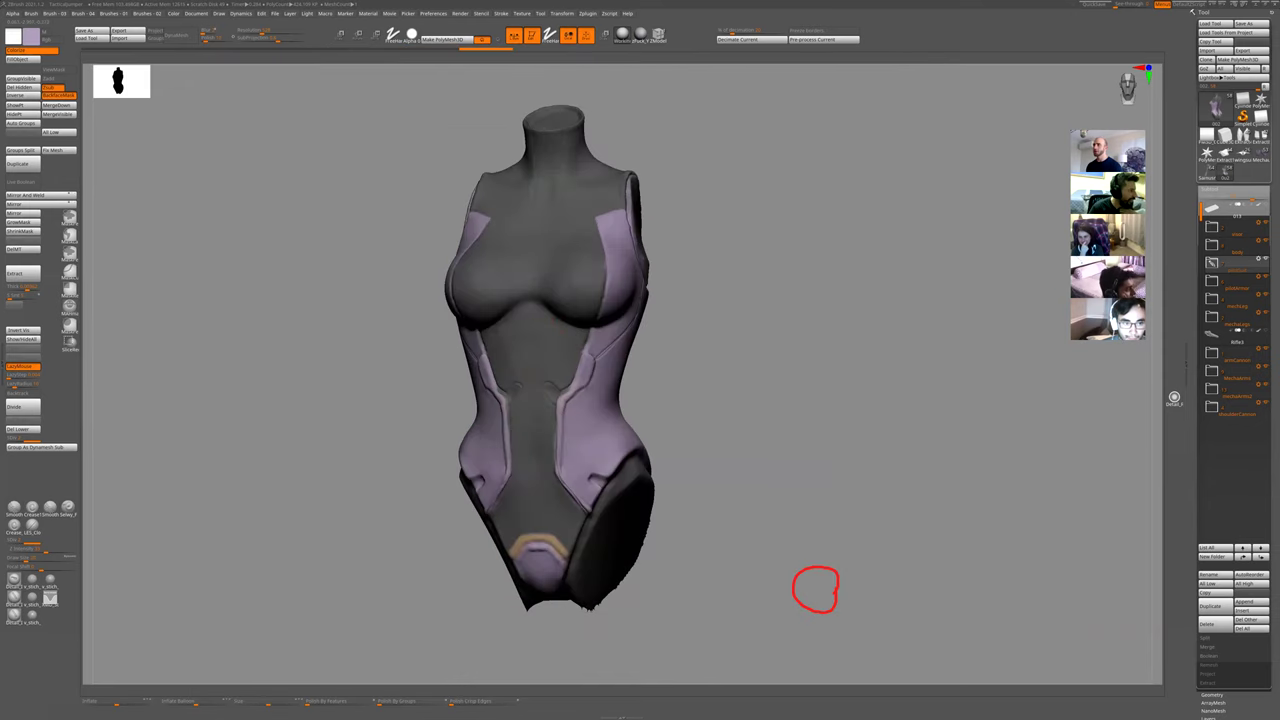
# - Add symmetrical seam lines on the bodysuit just below the chest armour and check them on the complete character
pyautogui.moveTo(815, 589); pyautogui.dragTo(815, 589)
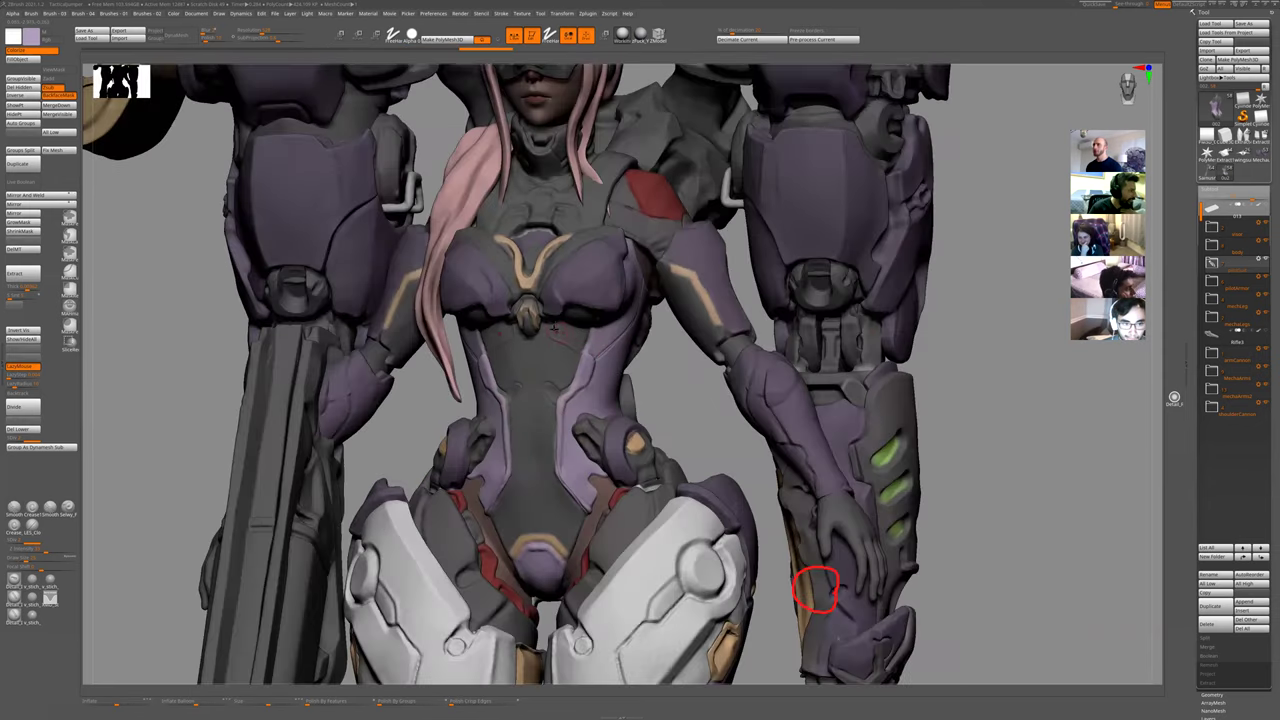
pyautogui.moveTo(587, 354); pyautogui.dragTo(693, 267, button='right')
pyautogui.moveTo(815, 589); pyautogui.dragTo(815, 589)
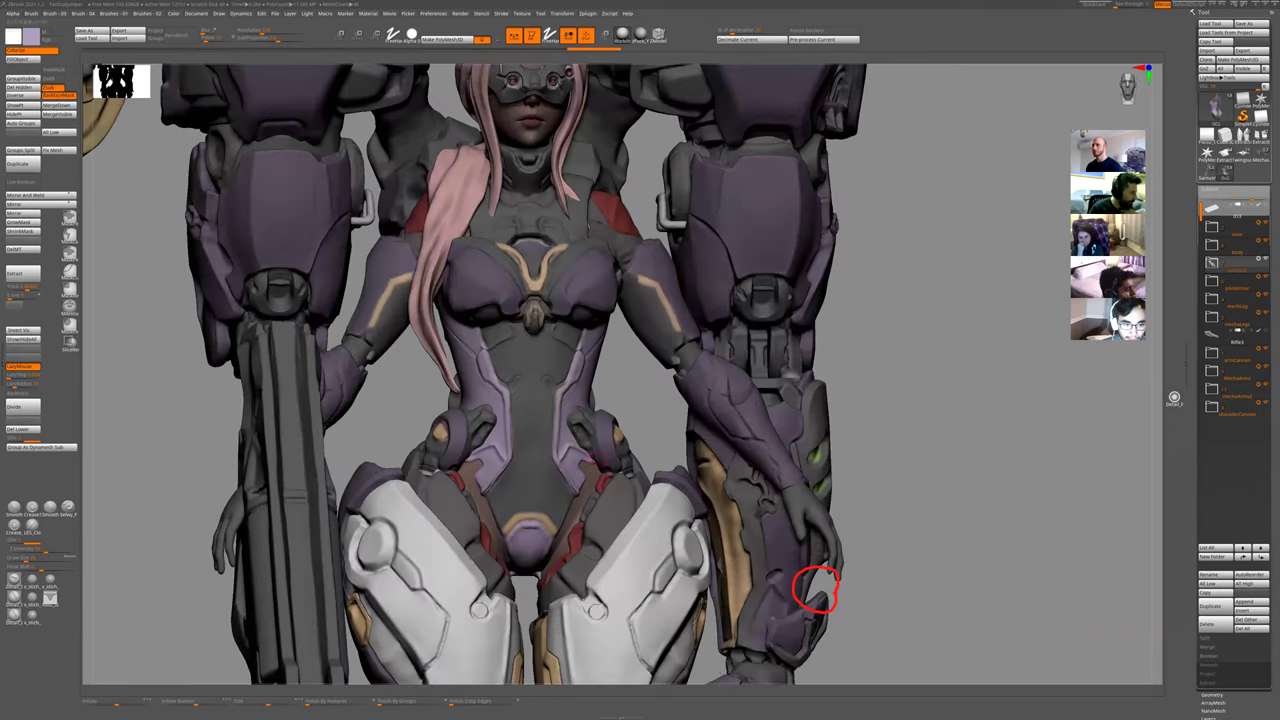
# - Carve a panel seam down the purple hip area of the isolated bodysuit and define the edge above the thigh opening
pyautogui.moveTo(587, 456); pyautogui.dragTo(640, 480, button='right')
pyautogui.moveTo(640, 480); pyautogui.dragTo(574, 440, button='right')
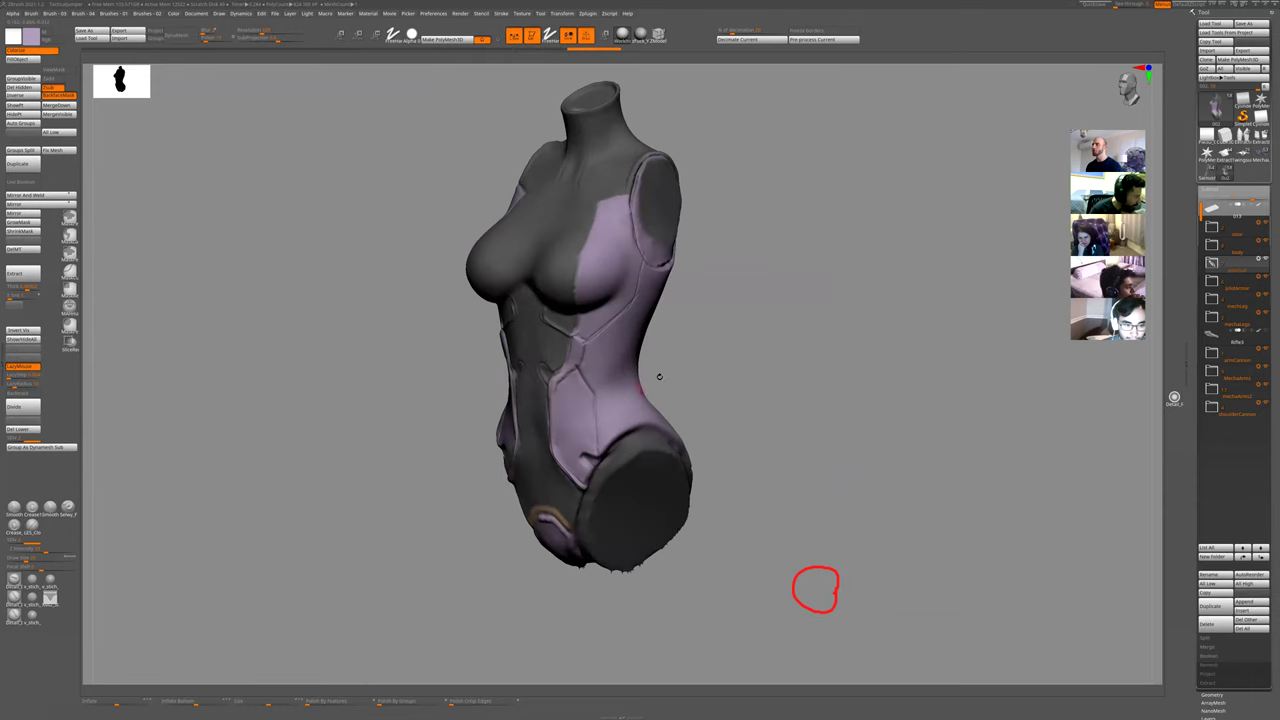
pyautogui.moveTo(693, 370); pyautogui.dragTo(620, 441, button='right')
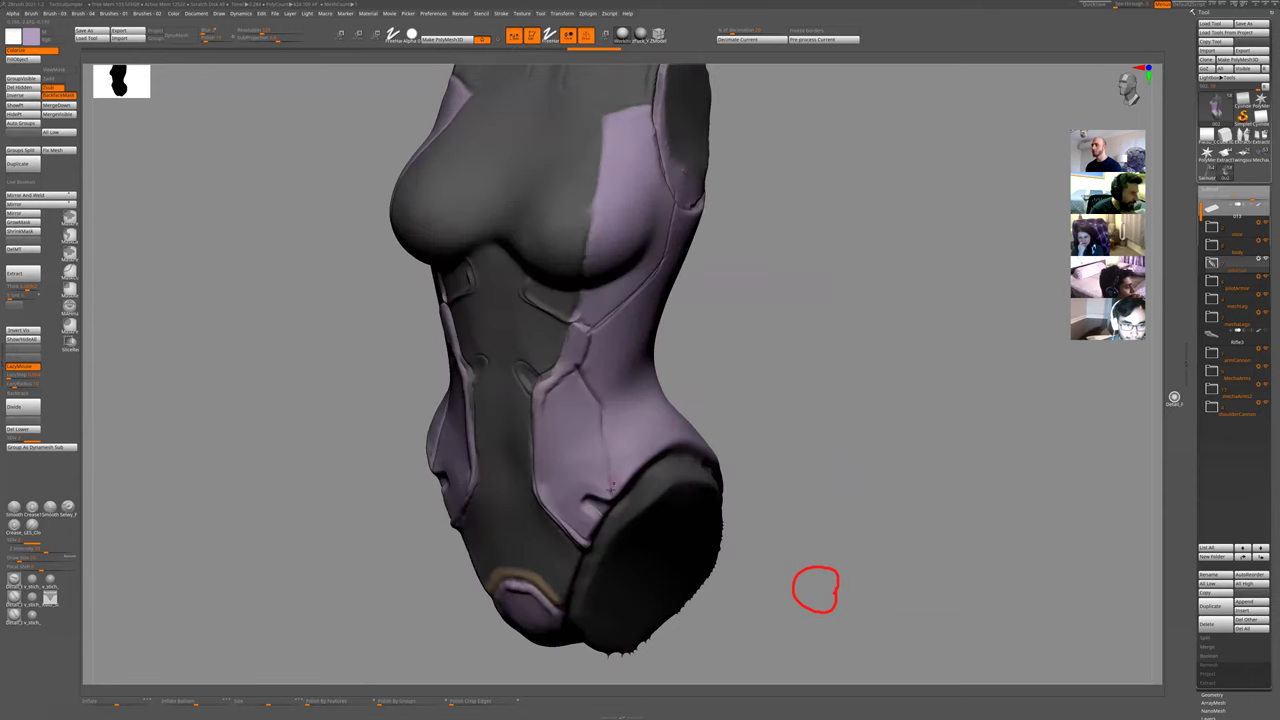
pyautogui.moveTo(659, 443); pyautogui.dragTo(676, 438)
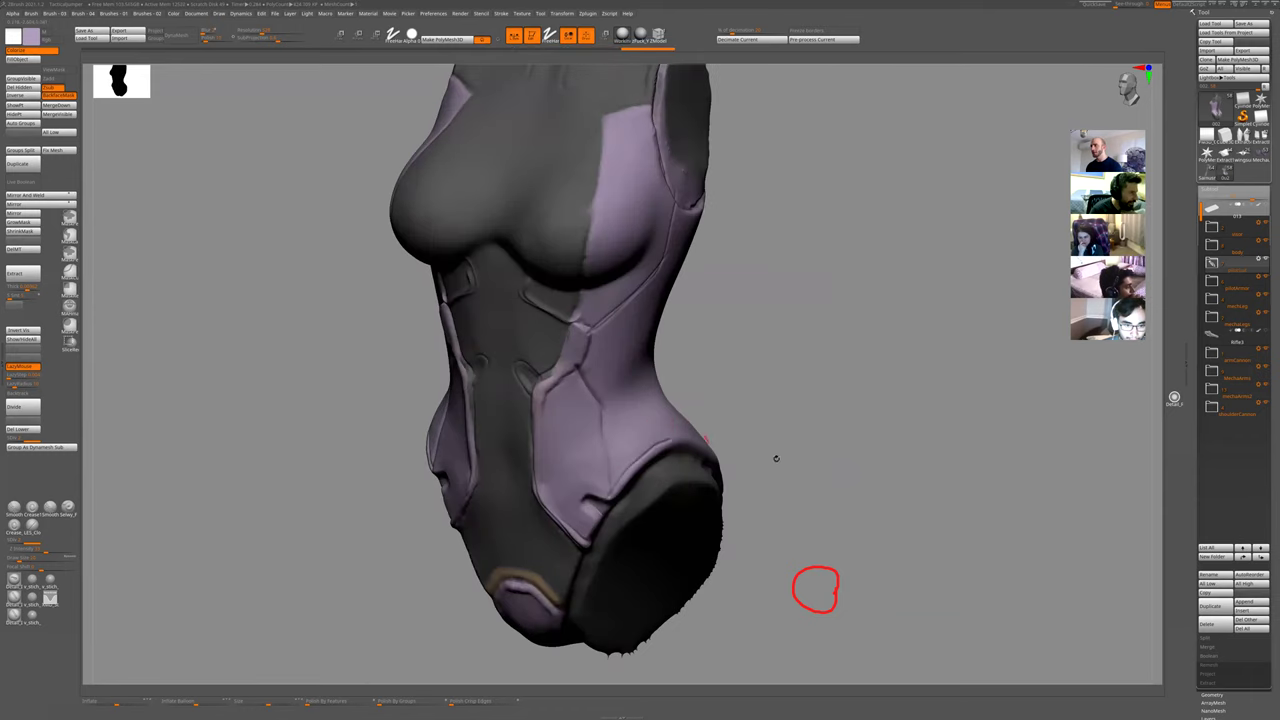
# - Carve symmetrical panel seams across the purple hips and lower back at the rear of the bodysuit
pyautogui.moveTo(774, 457)
pyautogui.mouseDown(button='right')
pyautogui.moveTo(697, 477)
pyautogui.moveTo(545, 340)
pyautogui.mouseUp(button='right')
pyautogui.moveTo(546, 430); pyautogui.dragTo(676, 576)
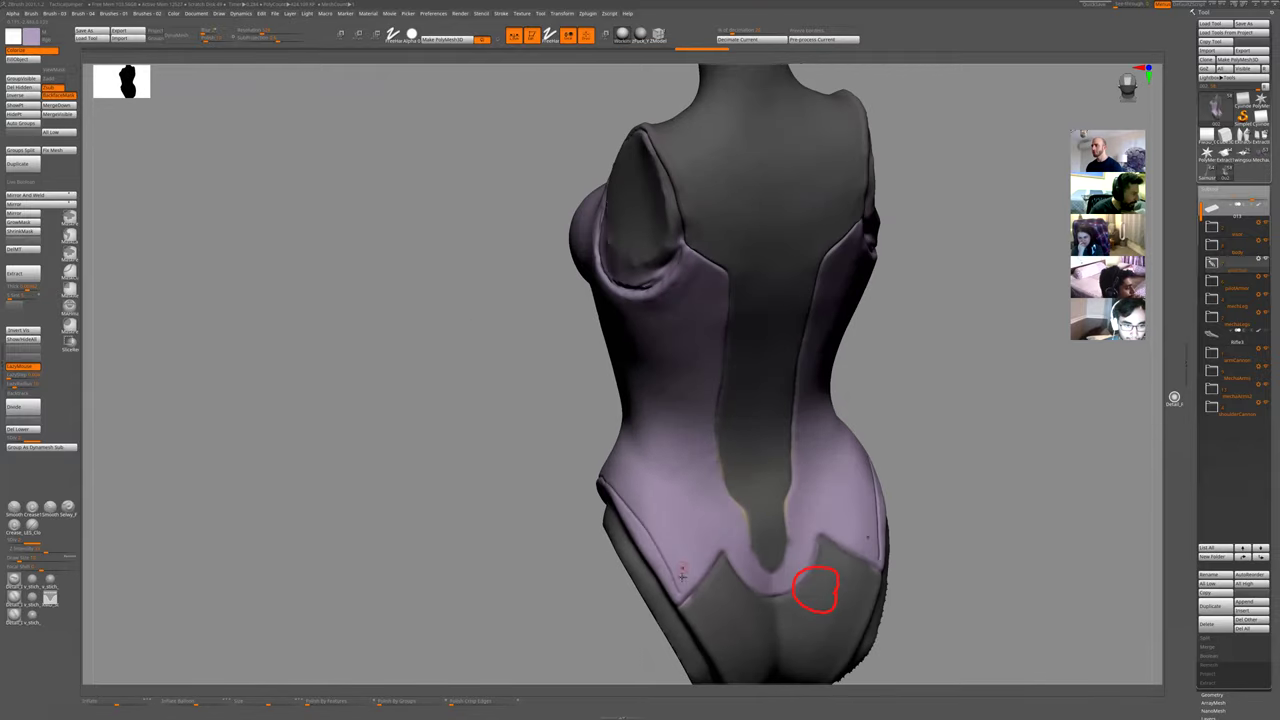
pyautogui.moveTo(699, 565); pyautogui.dragTo(715, 485)
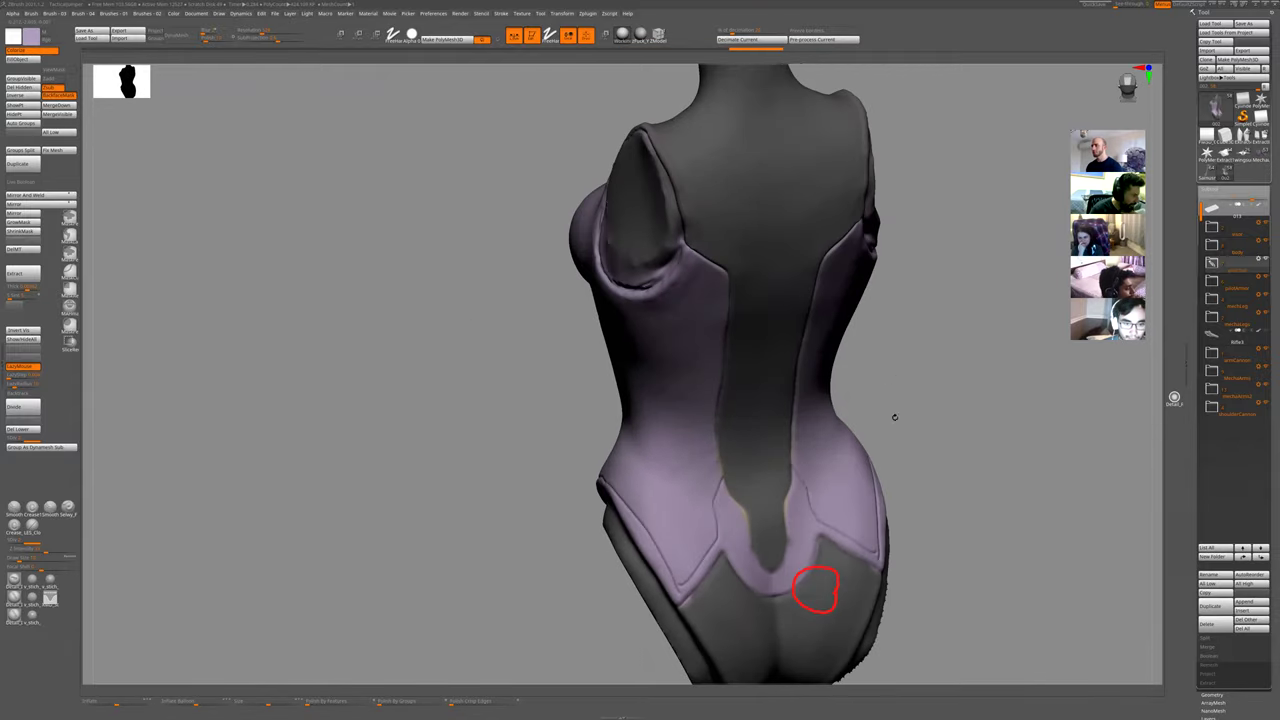
pyautogui.moveTo(894, 414)
pyautogui.keyDown('ctrl'); pyautogui.mouseDown(button='right')
pyautogui.moveTo(838, 396)
pyautogui.moveTo(756, 470)
pyautogui.mouseUp(button='right'); pyautogui.keyUp('ctrl')
pyautogui.hotkey('ctrl', 'shift', 's')
pyautogui.hotkey('ctrl', 'shift', 's')
pyautogui.keyDown('ctrl'); pyautogui.moveTo(646, 386); pyautogui.dragTo(635, 418, button='right'); pyautogui.keyUp('ctrl')
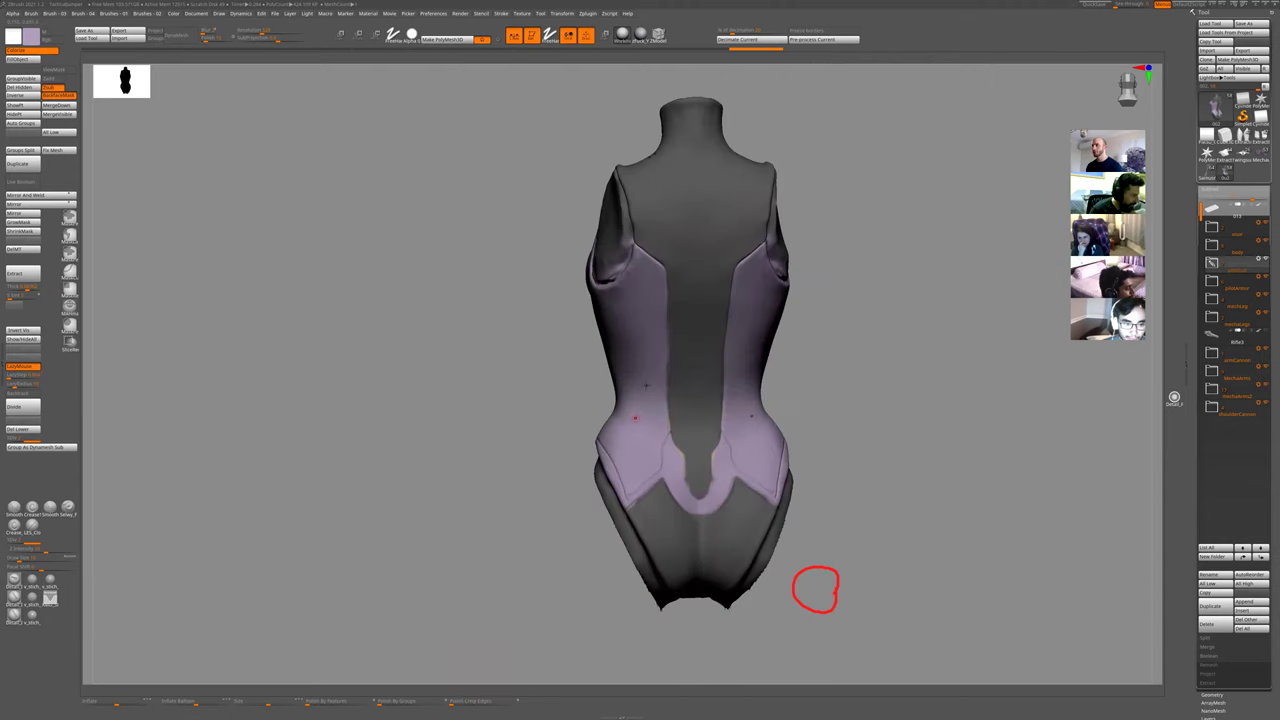
# - Carve angled side seams that meet in a V beneath the armhole and continue down the waist
pyautogui.moveTo(554, 366); pyautogui.dragTo(618, 370)
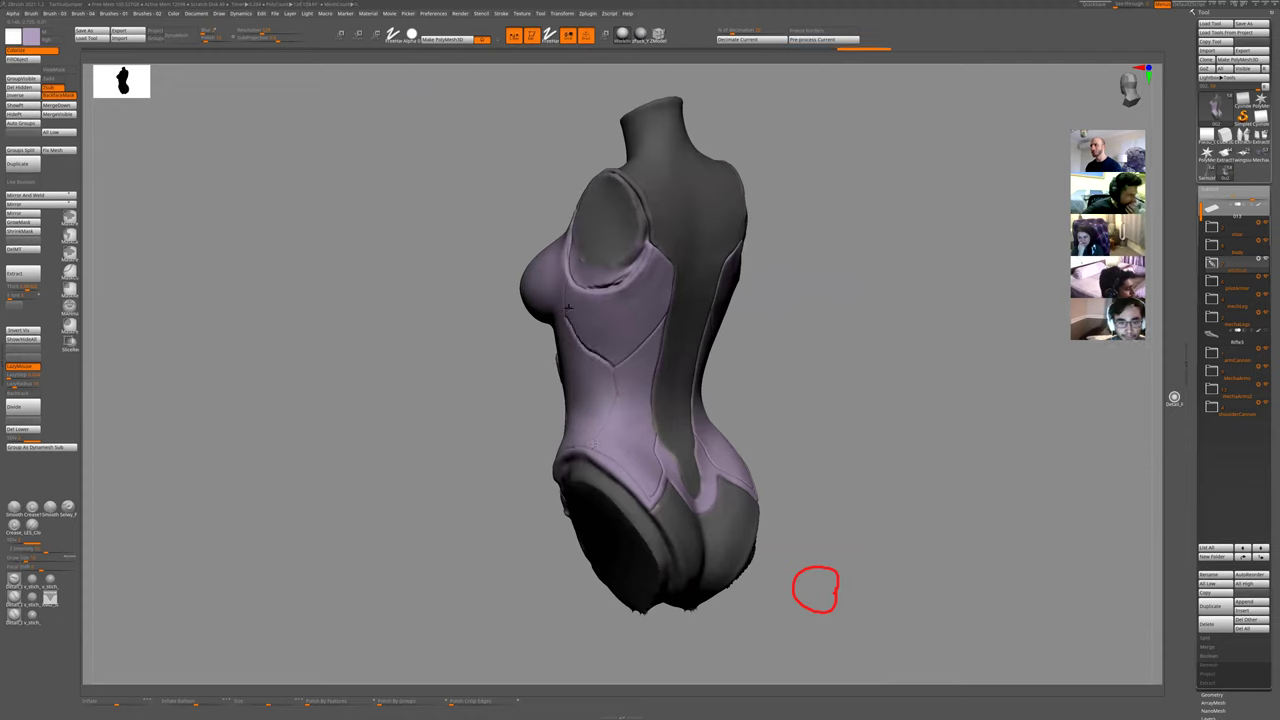
pyautogui.moveTo(726, 363); pyautogui.dragTo(840, 363)
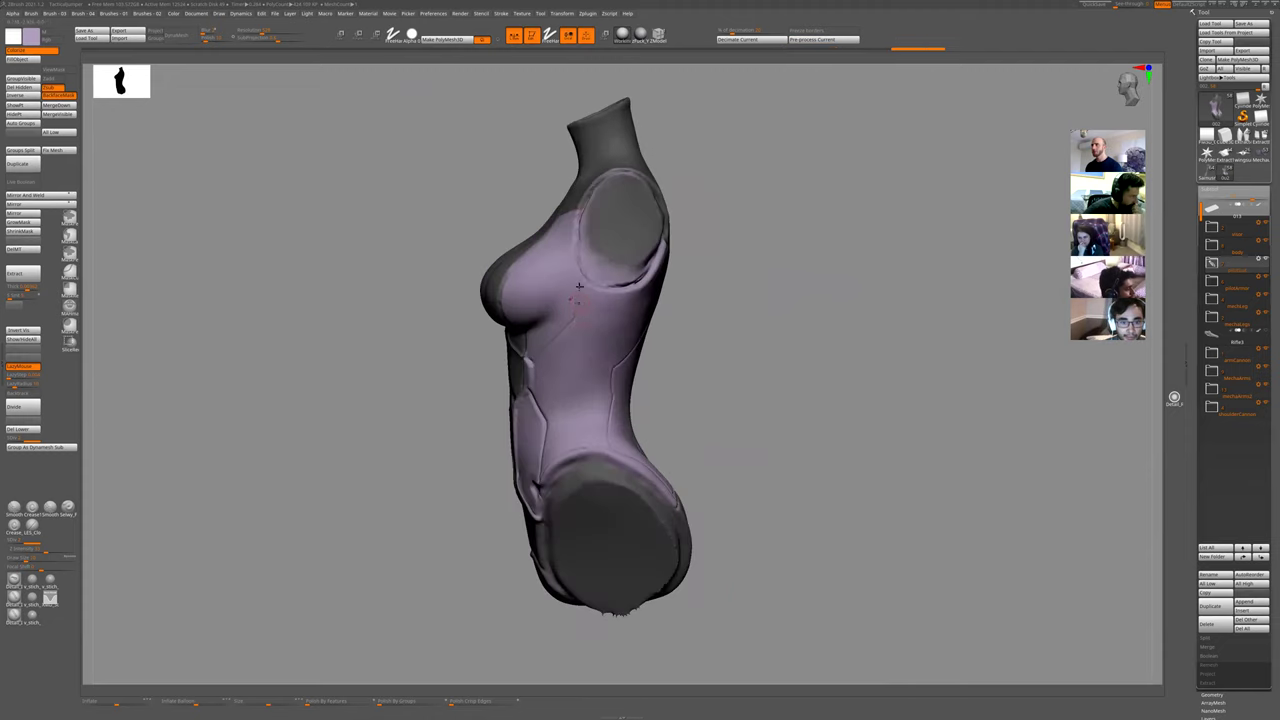
pyautogui.moveTo(614, 375); pyautogui.dragTo(660, 366)
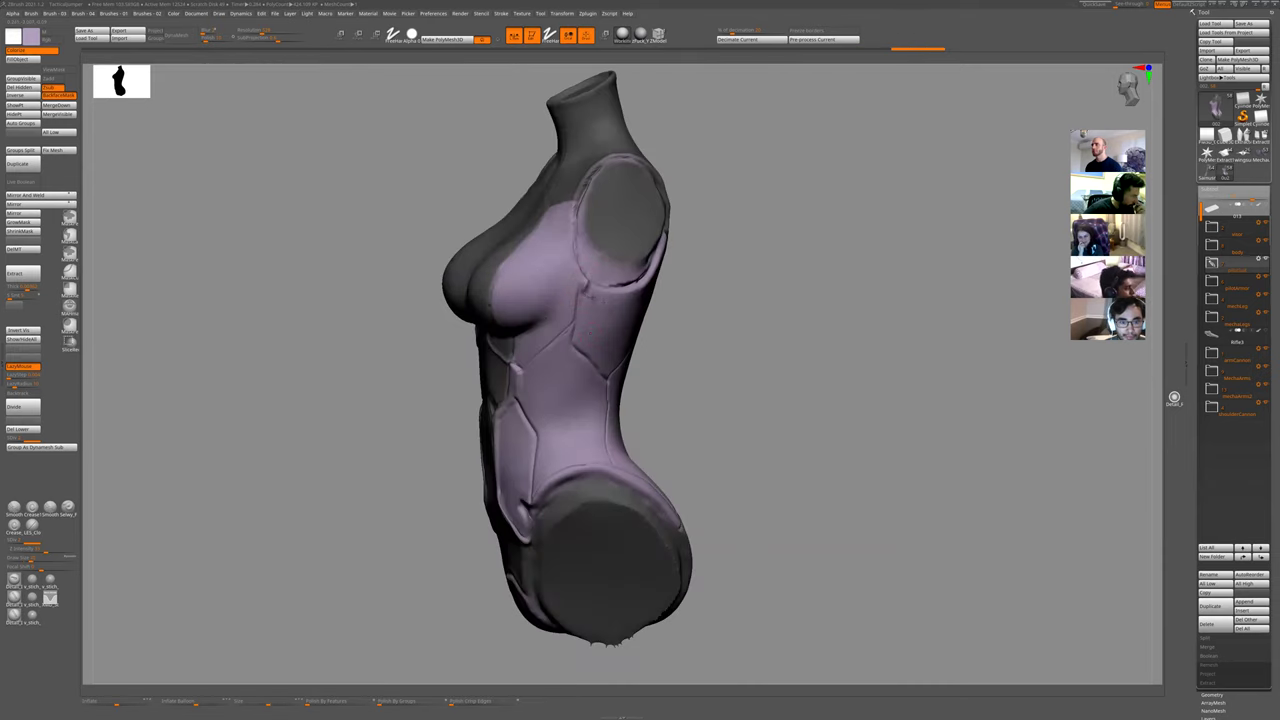
# - Define a narrow curved band on the bodysuit along the underside of the armhole
pyautogui.hotkey('ctrl', 'shift', 'z')
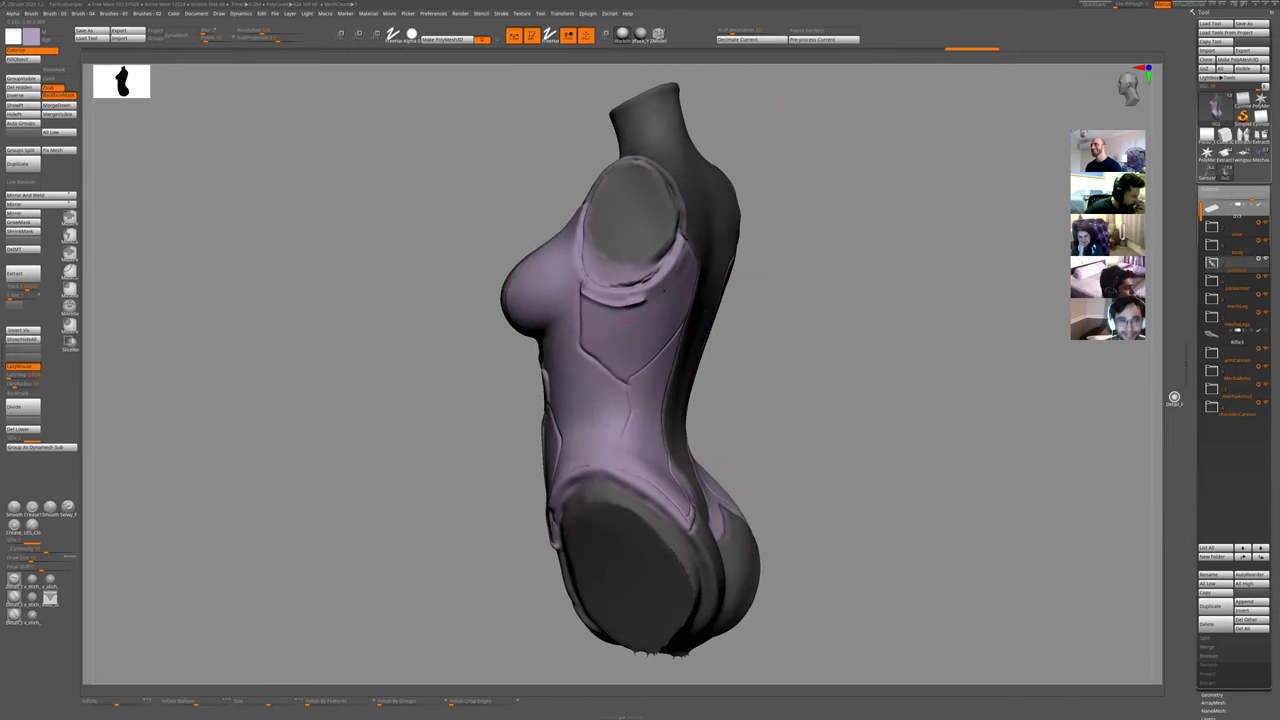
pyautogui.hotkey('ctrl', 'shift', 'z')
pyautogui.moveTo(744, 276); pyautogui.dragTo(663, 277, button='right')
pyautogui.hotkey('ctrl', 'z')
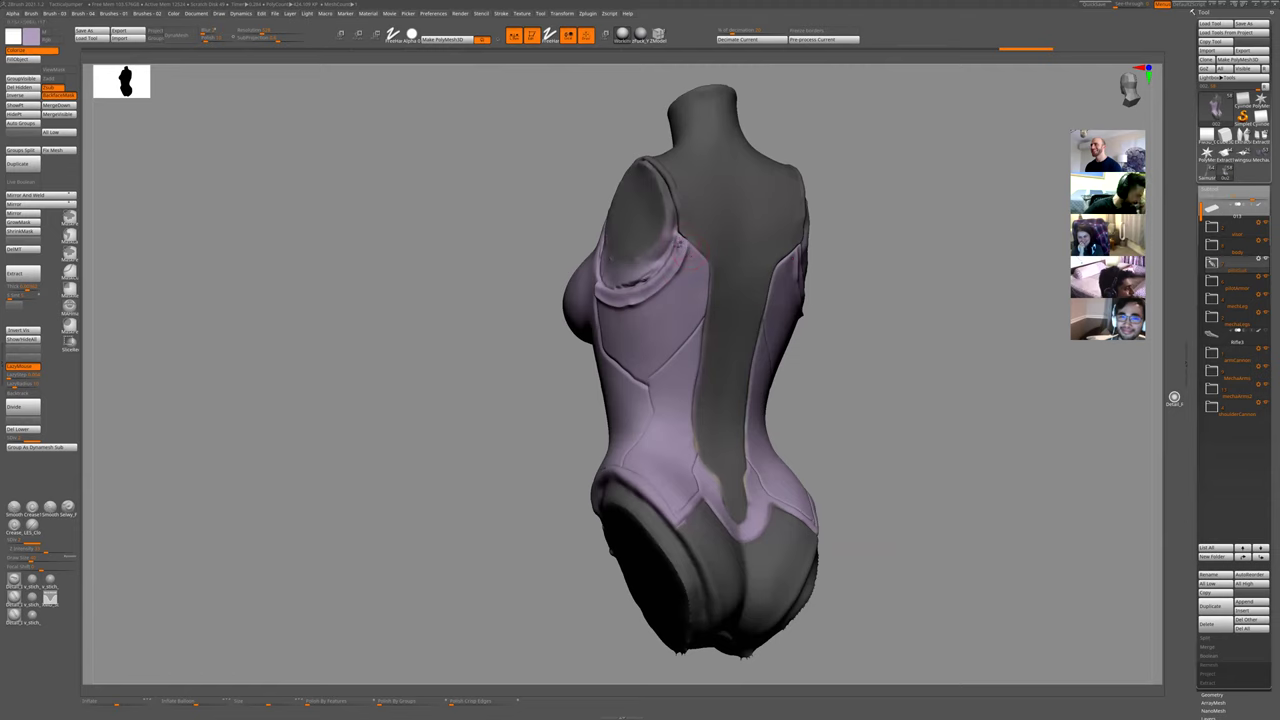
# - Carve an angular seam into the purple chest-side panel and check it on the complete character
pyautogui.moveTo(880, 270); pyautogui.dragTo(903, 271)
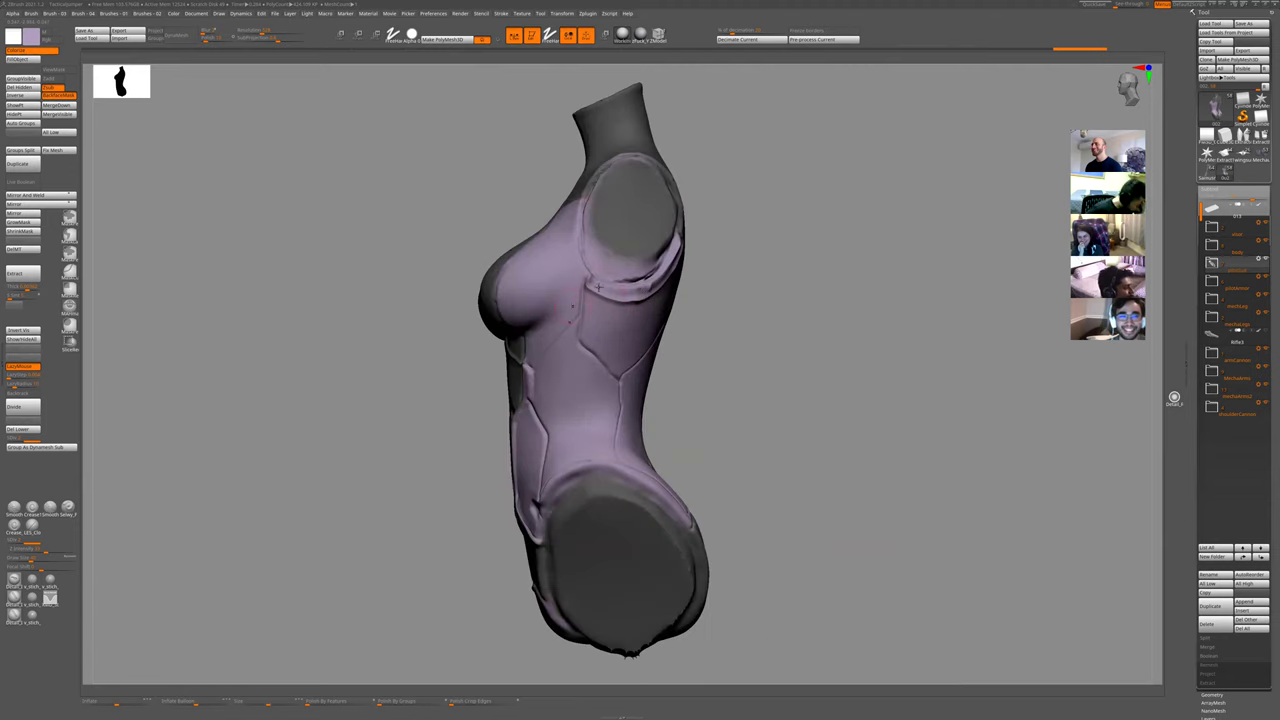
pyautogui.moveTo(597, 288); pyautogui.dragTo(686, 323)
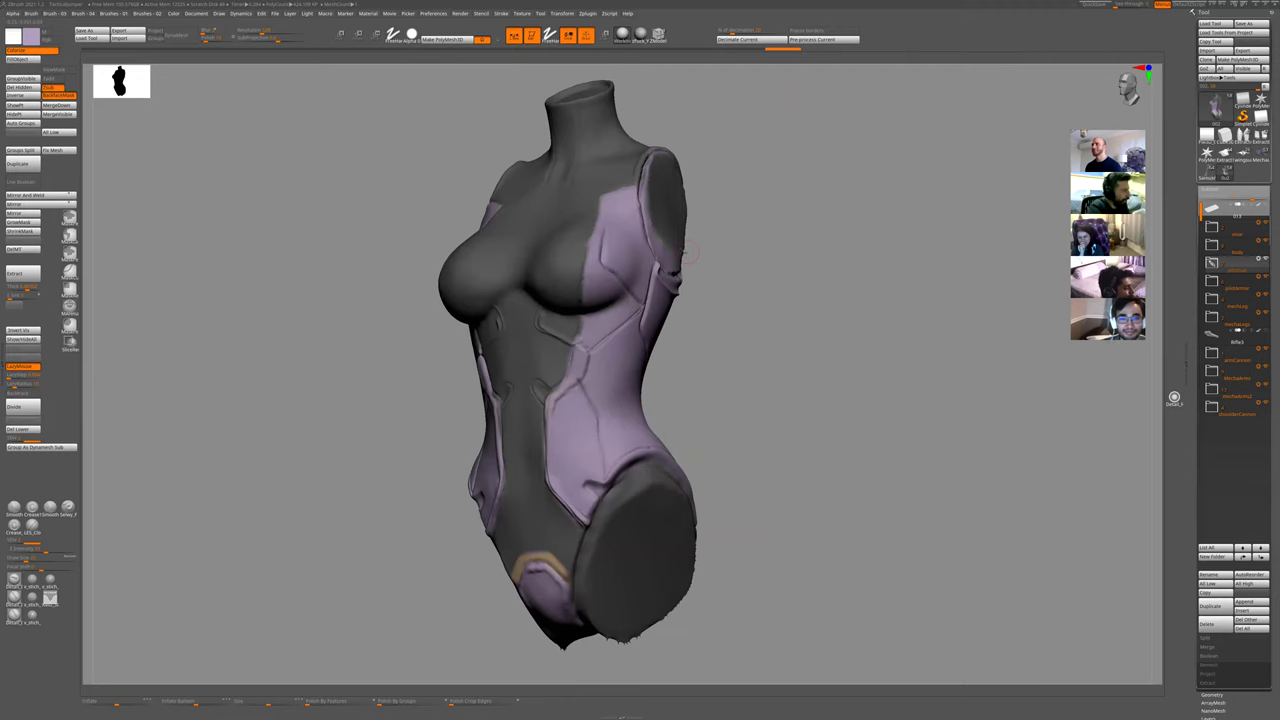
pyautogui.keyDown('ctrl'); pyautogui.moveTo(642, 305); pyautogui.dragTo(791, 290, button='right'); pyautogui.keyUp('ctrl')
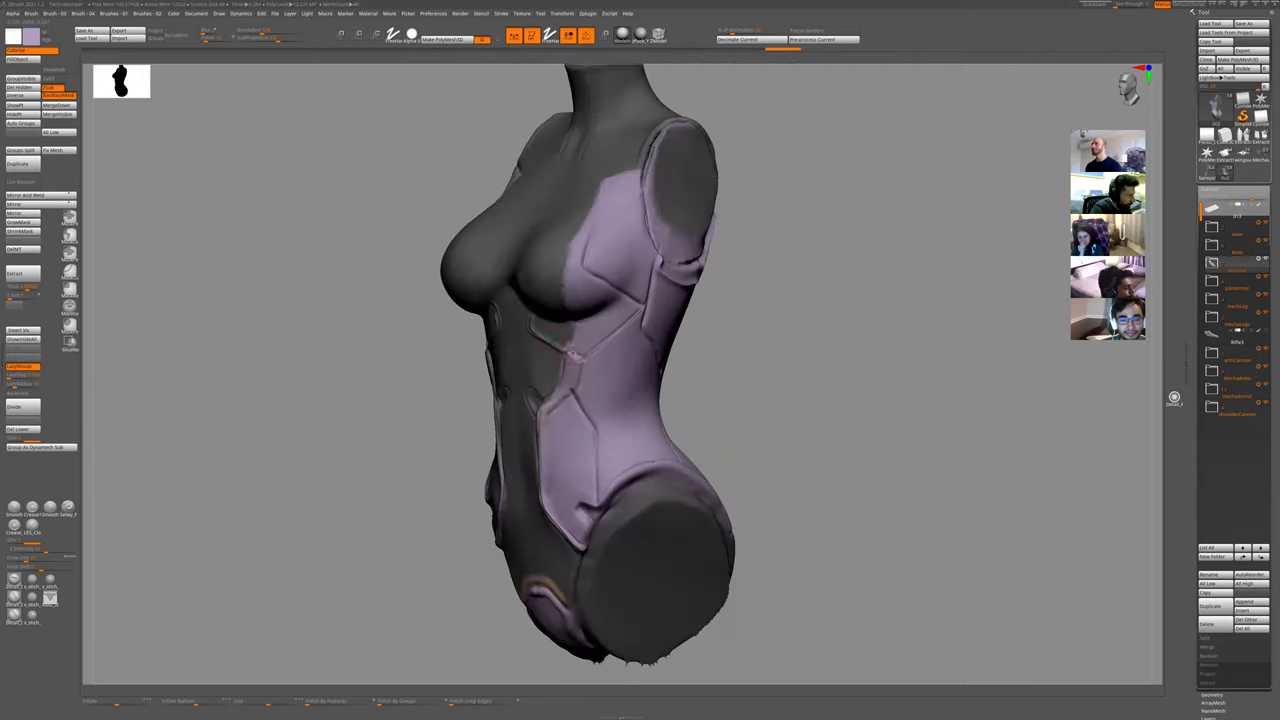
pyautogui.moveTo(602, 226); pyautogui.dragTo(590, 272)
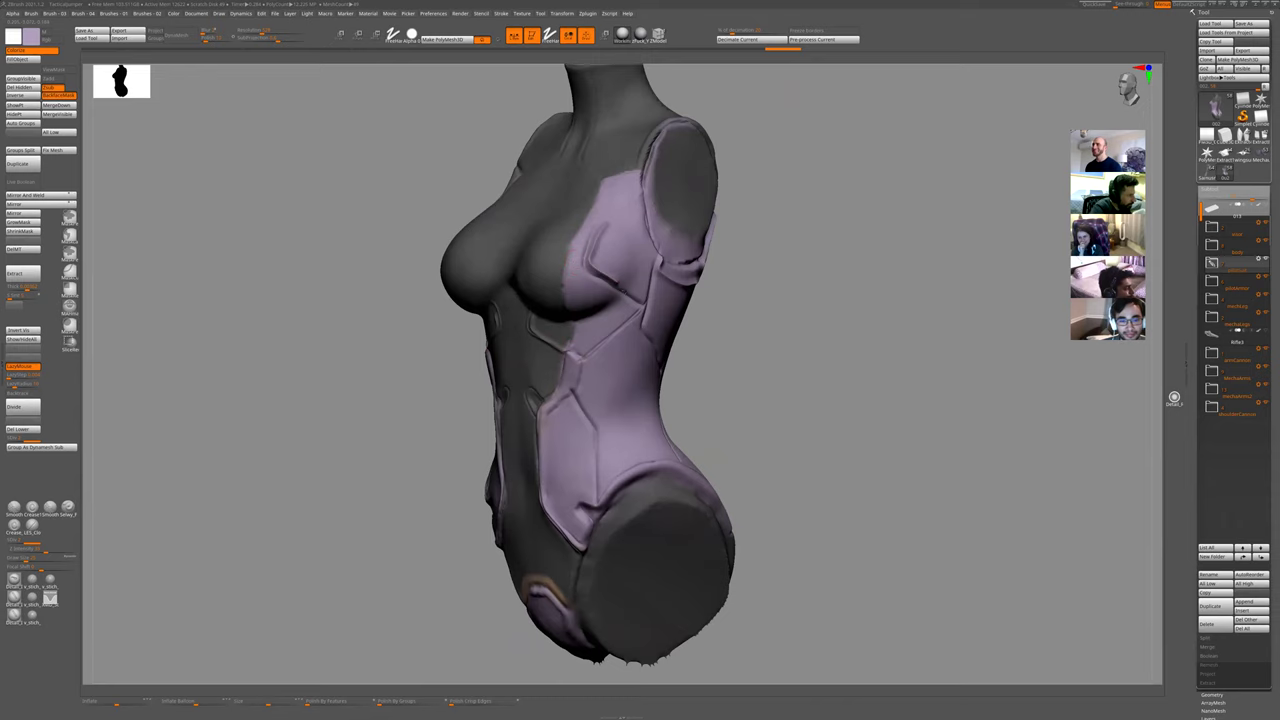
pyautogui.keyDown('ctrl'); pyautogui.moveTo(734, 289); pyautogui.dragTo(777, 223, button='right'); pyautogui.keyUp('ctrl')
pyautogui.hotkey('shift', 's')
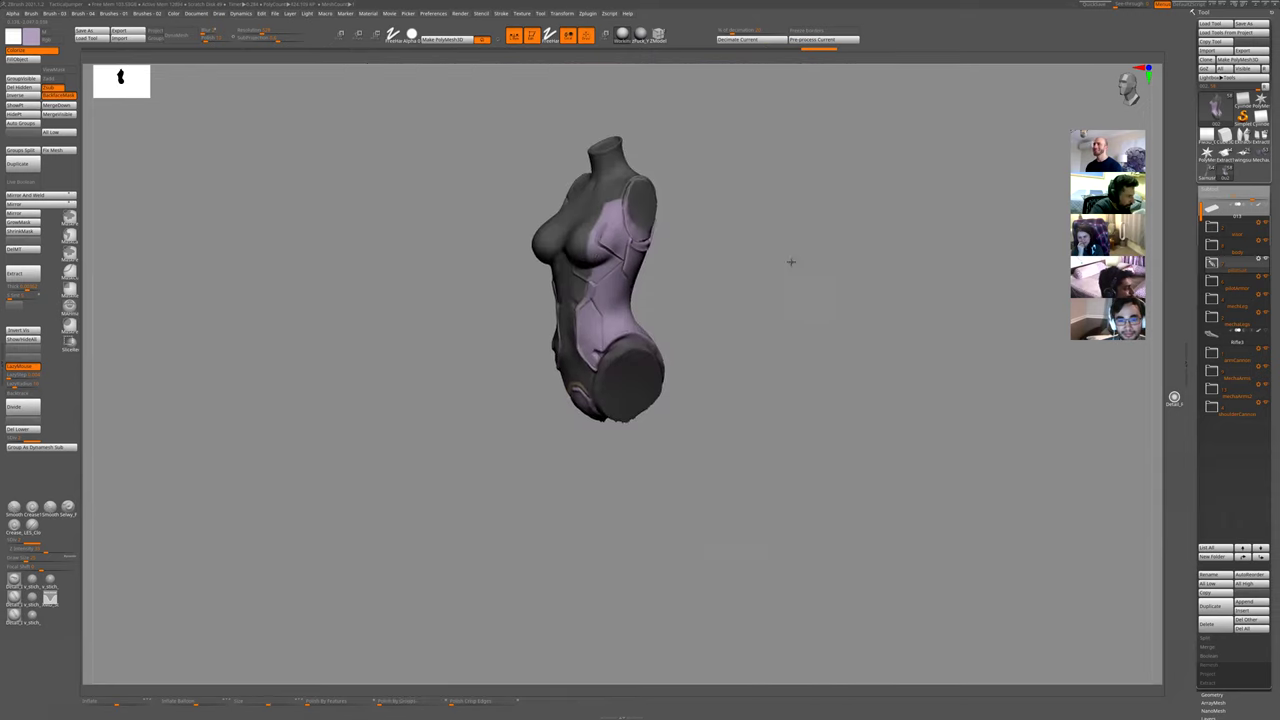
pyautogui.moveTo(791, 263); pyautogui.dragTo(743, 271)
pyautogui.hotkey('shift', 'alt', 's')
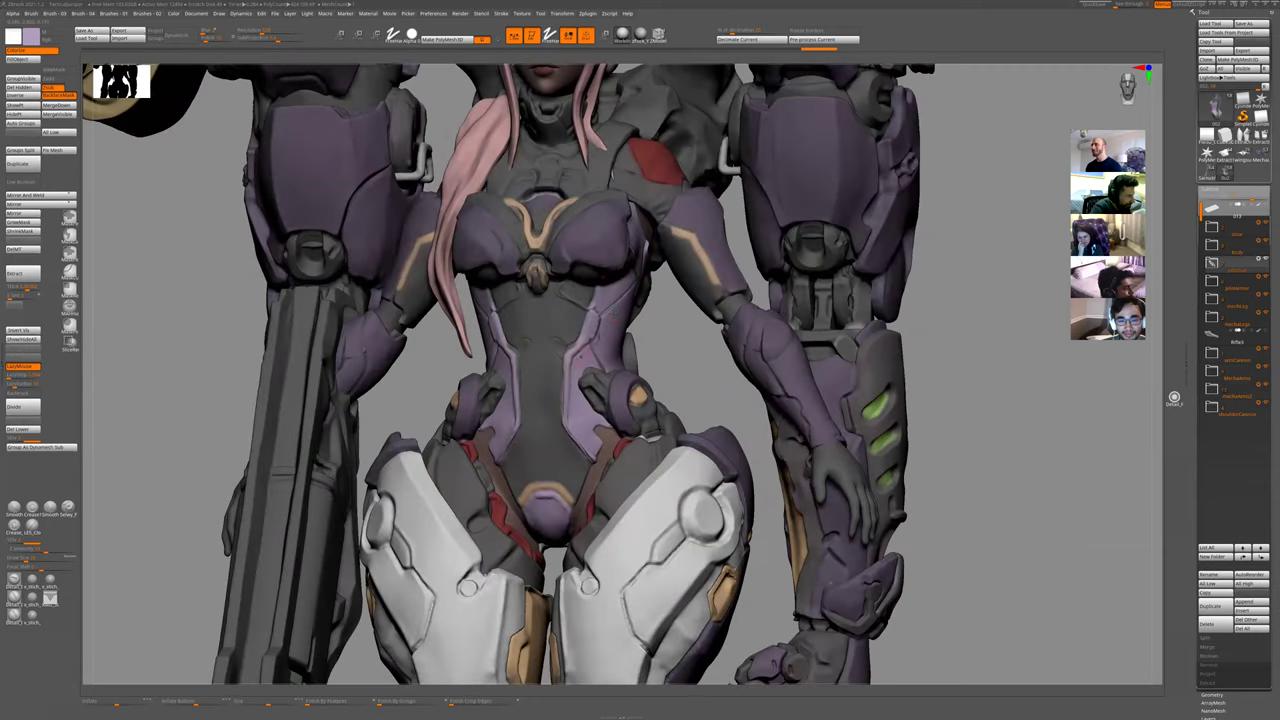
# - Add a second parallel line to the diagonal seam below the chest and compare it with the complete character
pyautogui.keyDown('ctrl'); pyautogui.moveTo(614, 314); pyautogui.dragTo(574, 373, button='right'); pyautogui.keyUp('ctrl')
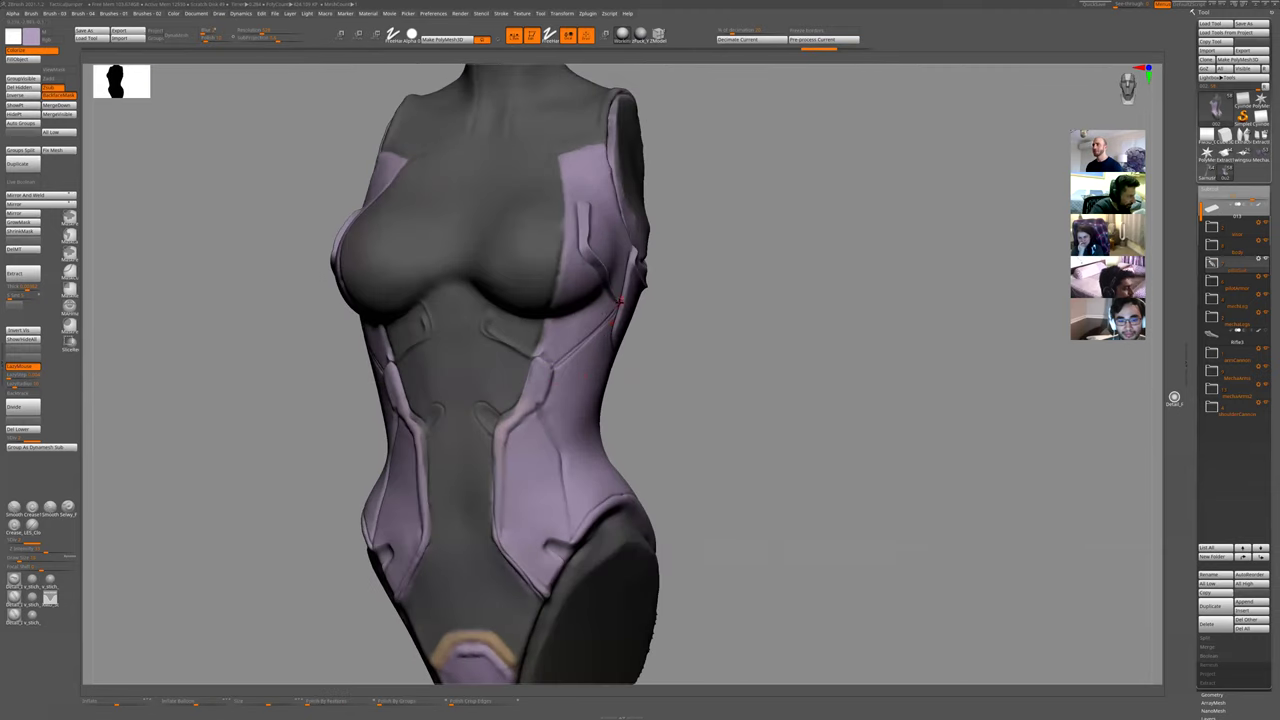
pyautogui.hotkey('ctrl', 'shift', 'z')
pyautogui.press('f')
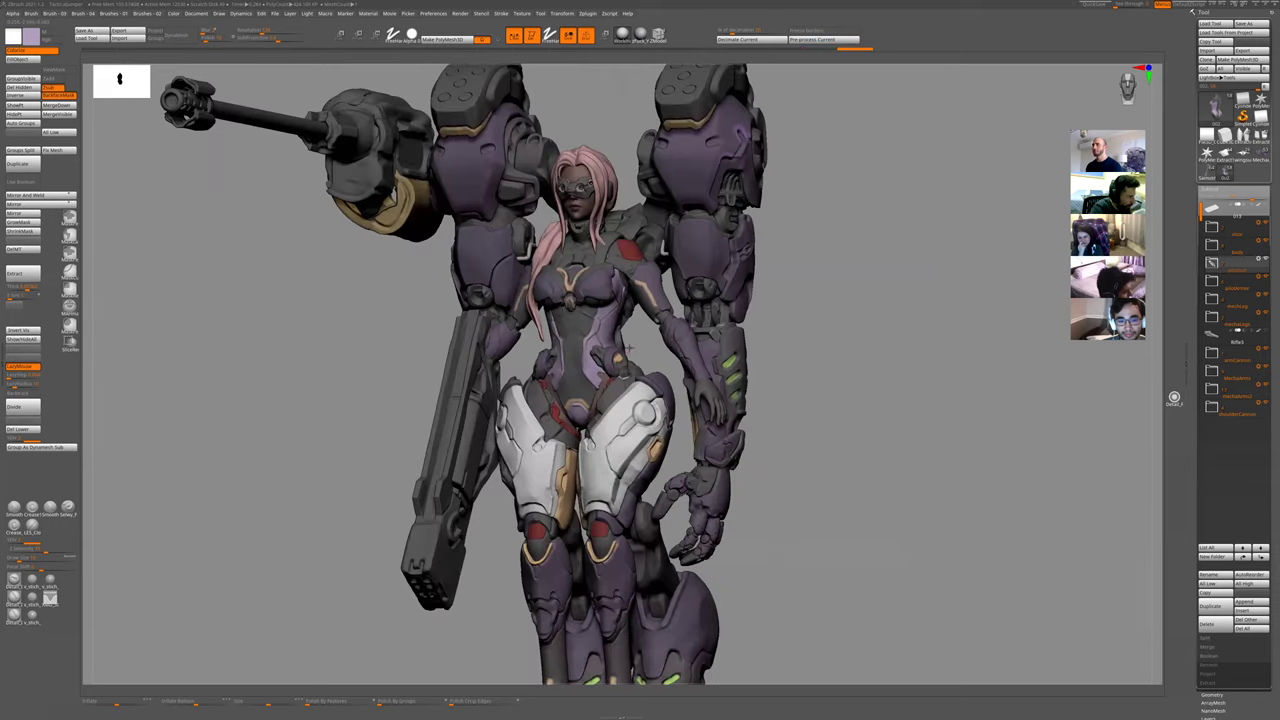
pyautogui.moveTo(654, 403)
pyautogui.keyDown('ctrl'); pyautogui.mouseDown(button='right')
pyautogui.moveTo(642, 482)
pyautogui.moveTo(528, 434)
pyautogui.moveTo(543, 357)
pyautogui.mouseUp(button='right'); pyautogui.keyUp('ctrl')
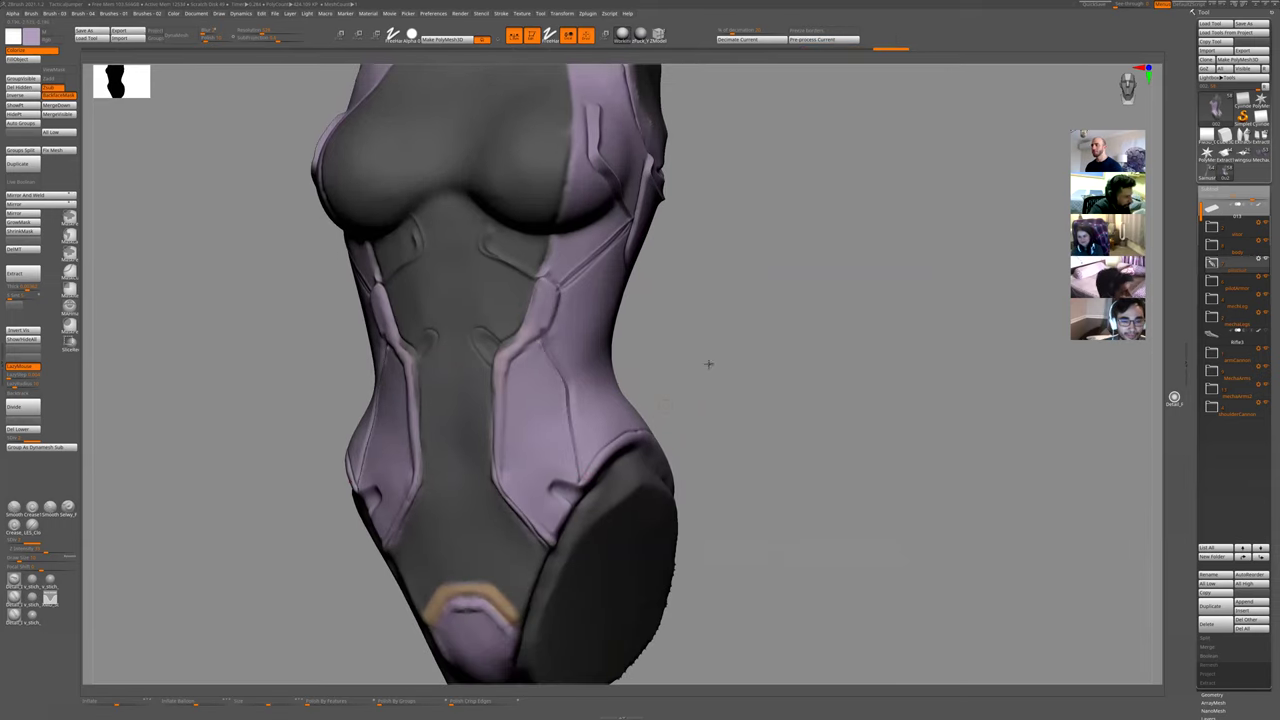
# - Sculpt a small notched rectangular inset on the upper end of each purple waist strip
pyautogui.press('f')
pyautogui.keyDown('ctrl'); pyautogui.moveTo(654, 380); pyautogui.dragTo(673, 309, button='right'); pyautogui.keyUp('ctrl')
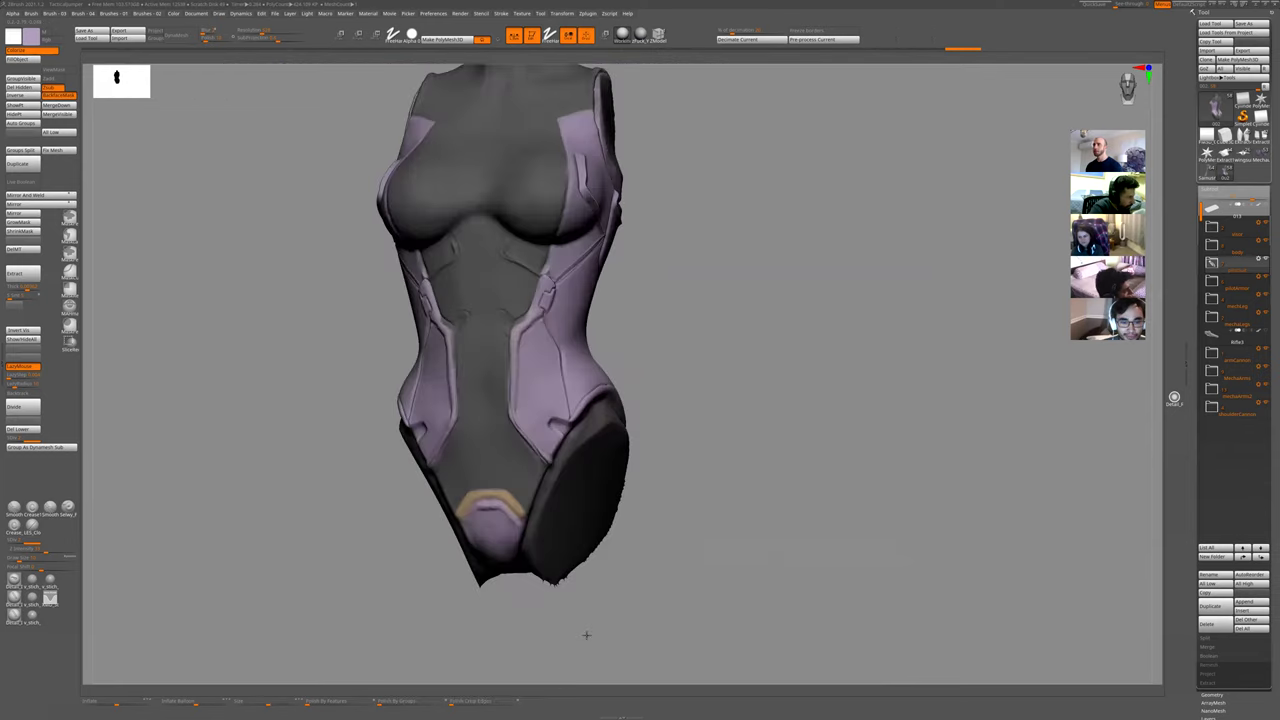
pyautogui.keyDown('ctrl'); pyautogui.moveTo(587, 635); pyautogui.dragTo(544, 313, button='right'); pyautogui.keyUp('ctrl')
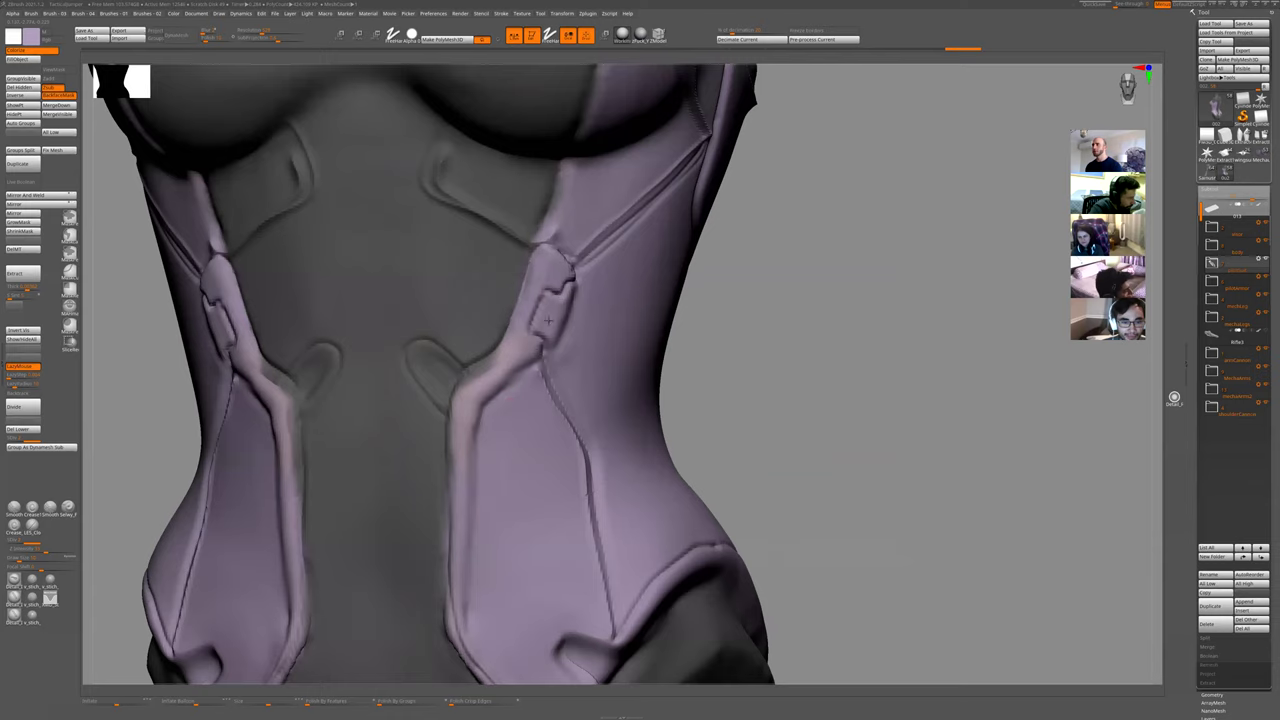
pyautogui.moveTo(557, 295); pyautogui.dragTo(532, 330)
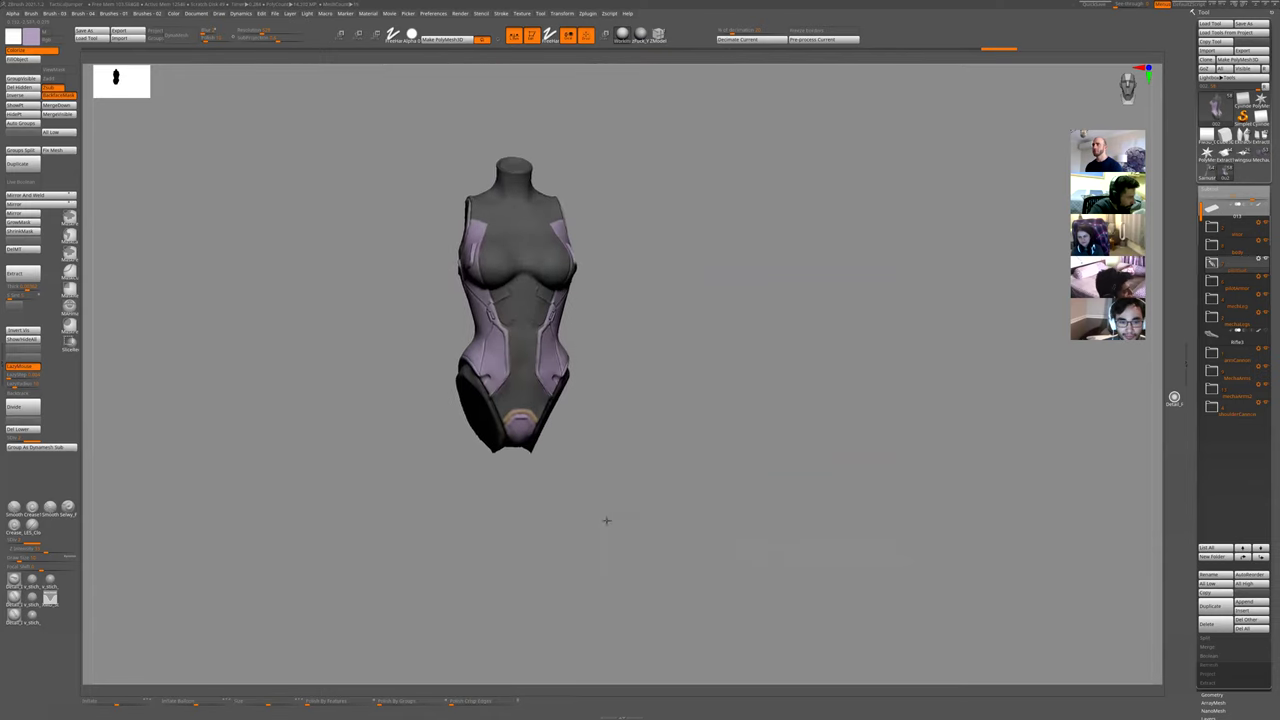
pyautogui.keyDown('ctrl'); pyautogui.moveTo(606, 520); pyautogui.dragTo(543, 298, button='right'); pyautogui.keyUp('ctrl')
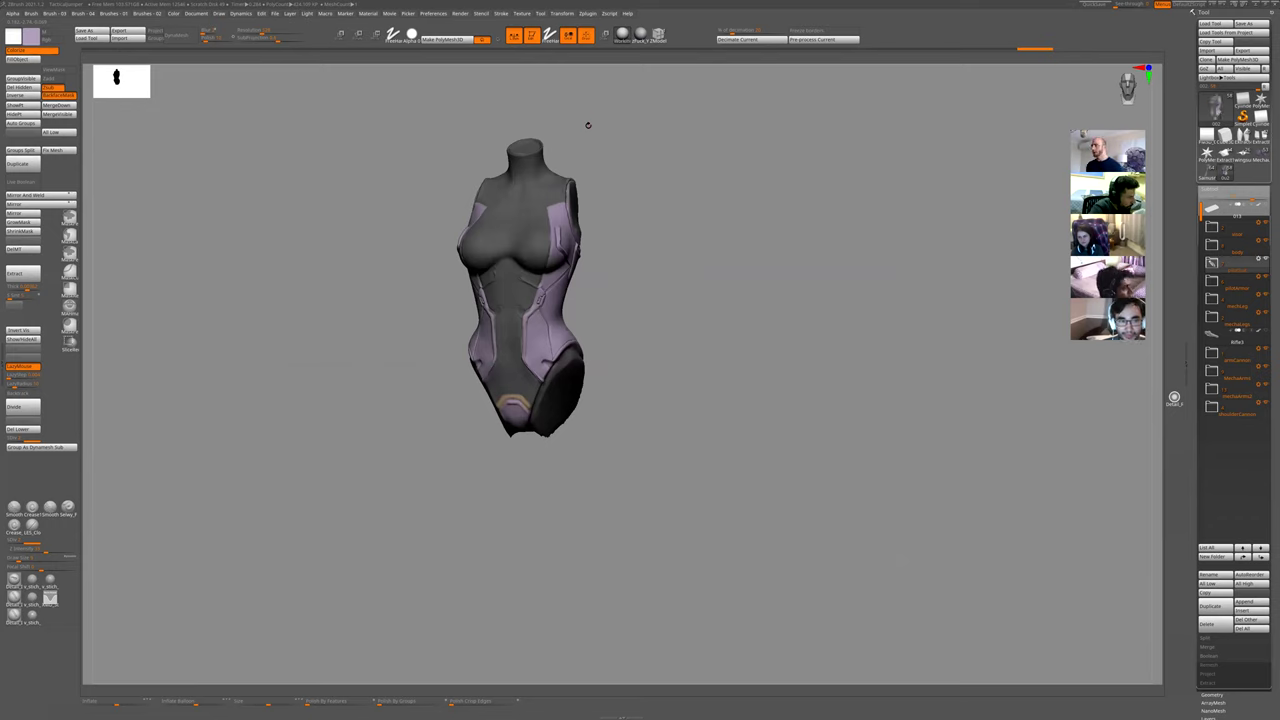
# - Carve three pairs of short vertical marks down the middle of the abdomen and check them on the complete character
pyautogui.keyDown('ctrl'); pyautogui.moveTo(749, 263); pyautogui.dragTo(703, 566, button='right'); pyautogui.keyUp('ctrl')
pyautogui.moveTo(723, 323); pyautogui.dragTo(765, 340, button='right')
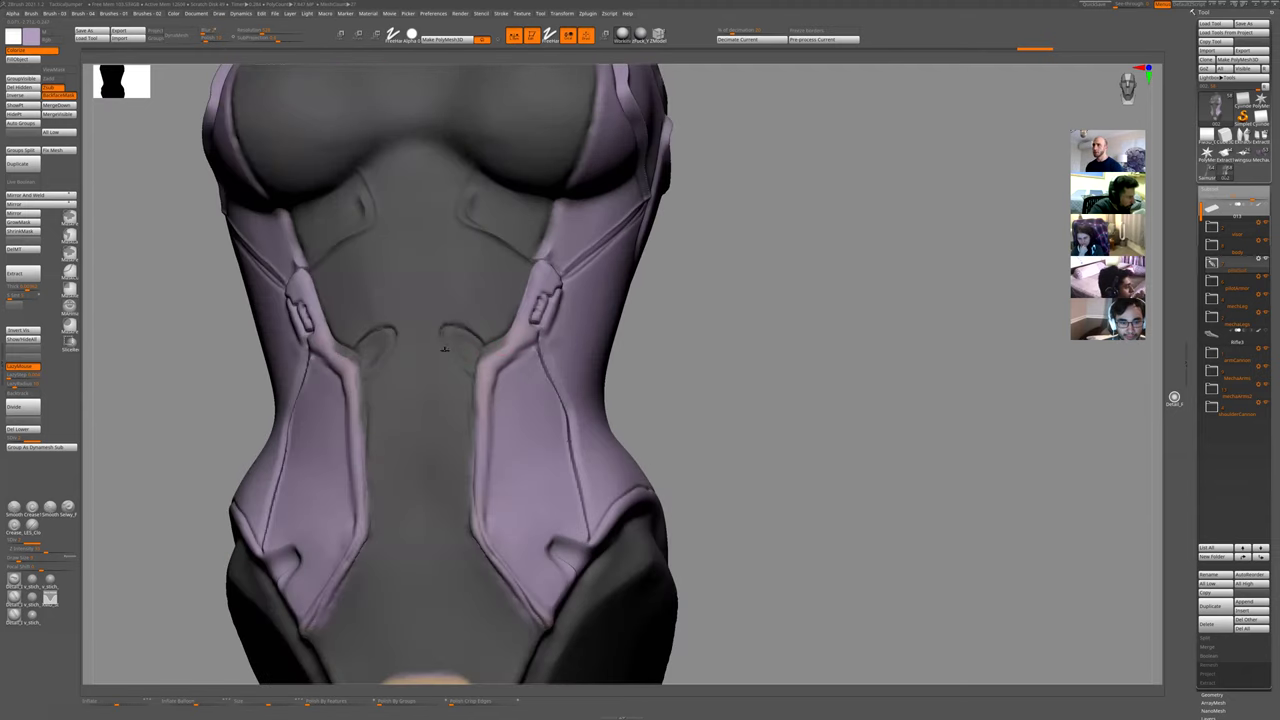
pyautogui.moveTo(681, 380); pyautogui.dragTo(620, 372, button='right')
pyautogui.moveTo(428, 268); pyautogui.dragTo(419, 546)
pyautogui.moveTo(654, 457)
pyautogui.keyDown('ctrl'); pyautogui.mouseDown(button='right')
pyautogui.moveTo(557, 406)
pyautogui.moveTo(684, 388)
pyautogui.moveTo(702, 195)
pyautogui.mouseUp(button='right'); pyautogui.keyUp('ctrl')
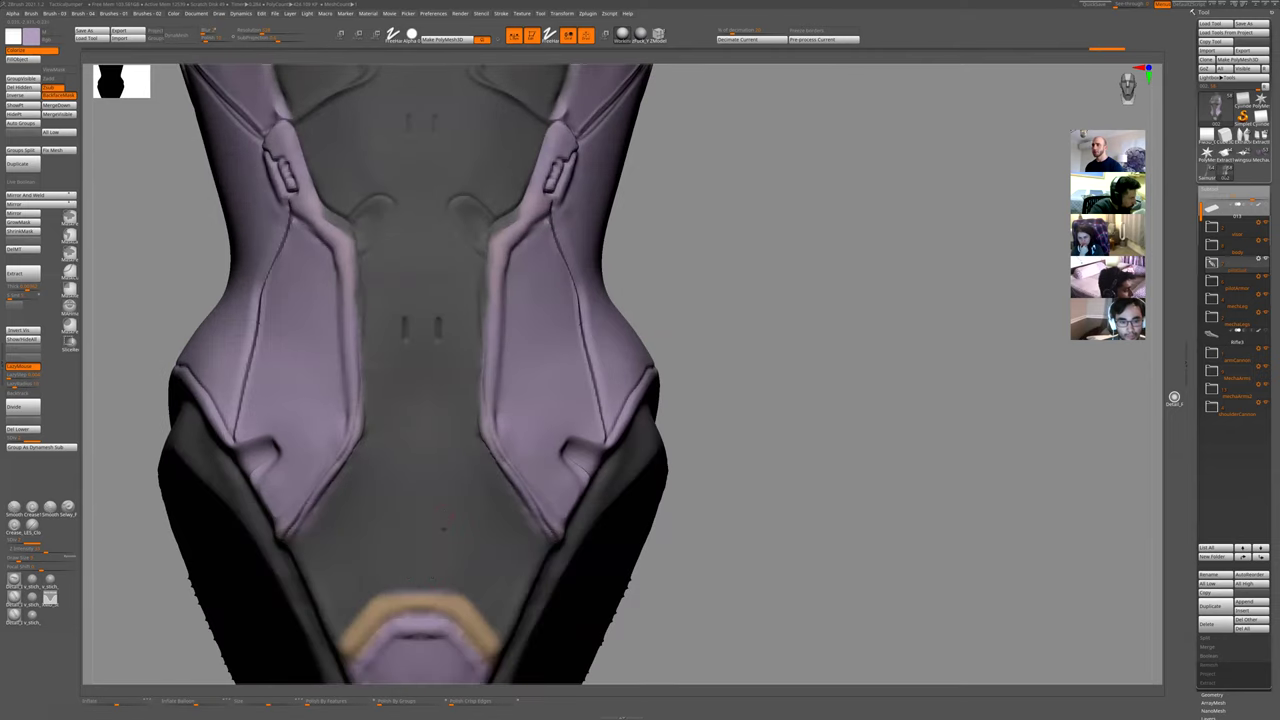
pyautogui.moveTo(444, 529); pyautogui.dragTo(444, 514)
pyautogui.moveTo(746, 369)
pyautogui.keyDown('ctrl'); pyautogui.mouseDown(button='right')
pyautogui.moveTo(637, 346)
pyautogui.moveTo(610, 440)
pyautogui.moveTo(654, 382)
pyautogui.moveTo(716, 384)
pyautogui.mouseUp(button='right'); pyautogui.keyUp('ctrl')
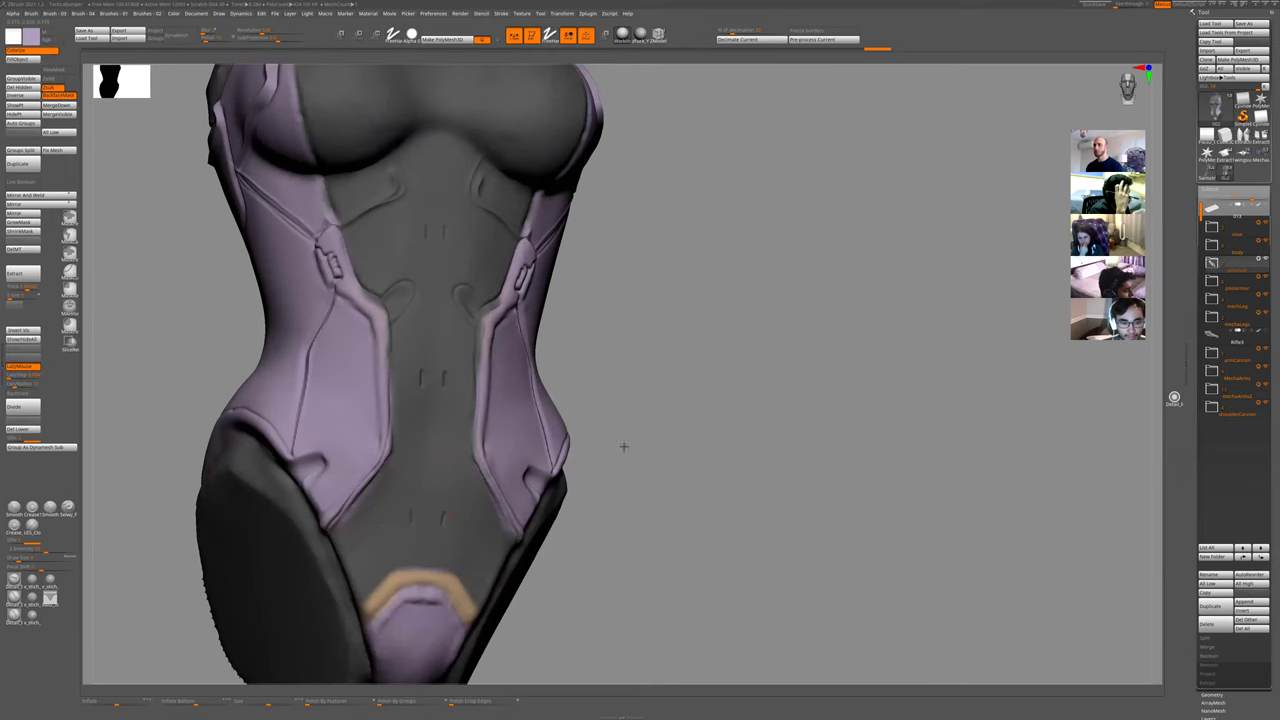
pyautogui.keyDown('ctrl'); pyautogui.moveTo(624, 446); pyautogui.dragTo(689, 340, button='right'); pyautogui.keyUp('ctrl')
pyautogui.keyDown('alt'); pyautogui.moveTo(653, 475); pyautogui.dragTo(677, 399); pyautogui.keyUp('alt')
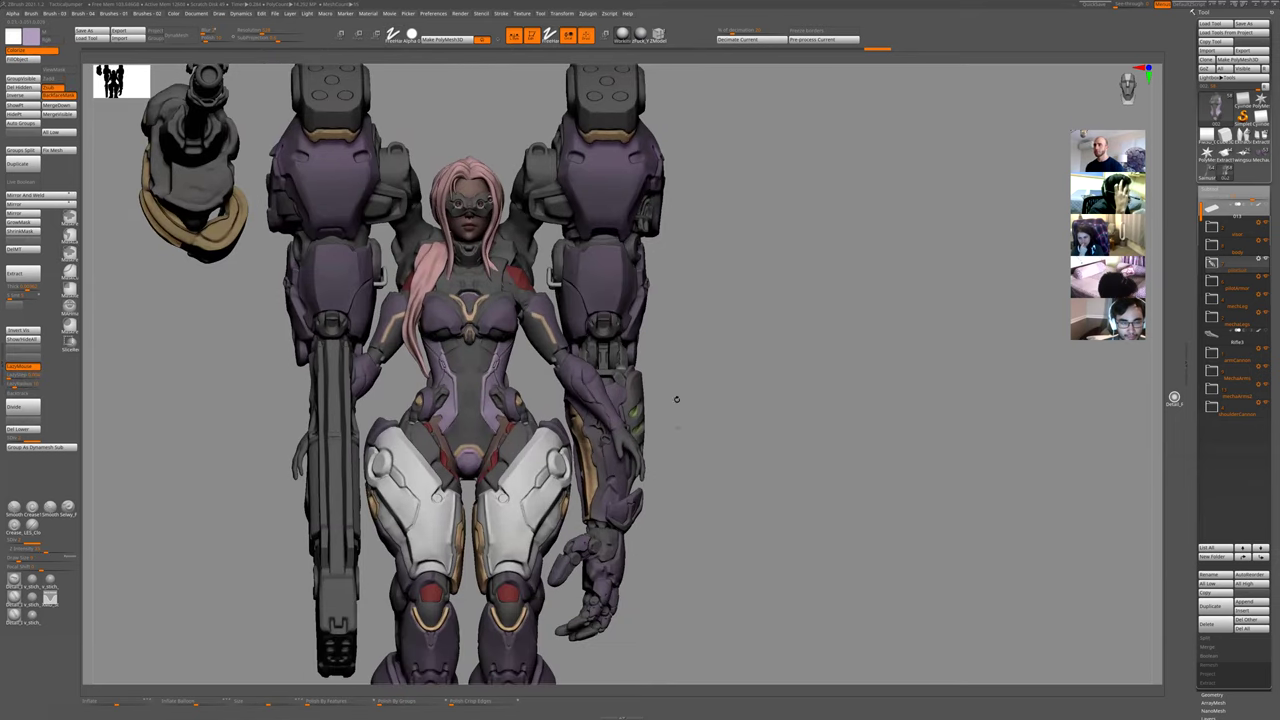
# - Mask the rest of the bodysuit so that only the pelvic plate area stays editable
pyautogui.click(122, 48)
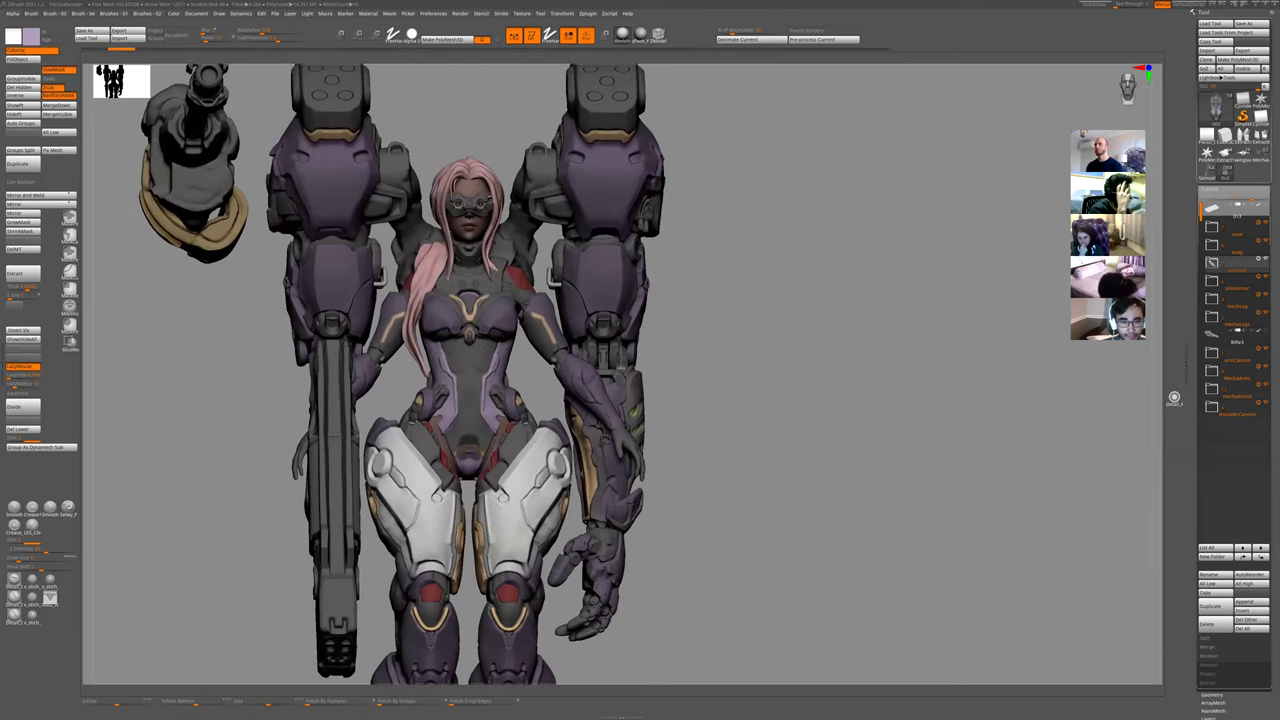
pyautogui.click(880, 47)
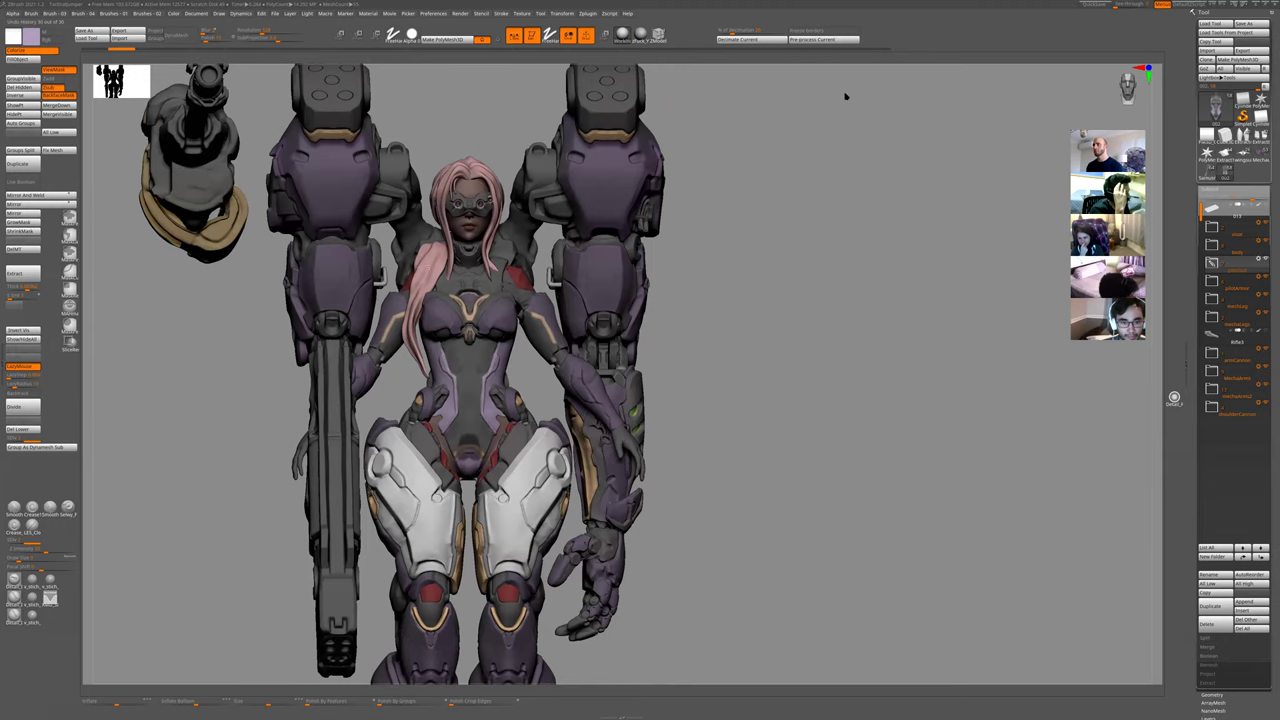
pyautogui.hotkey('alt', 's')
pyautogui.moveTo(749, 480)
pyautogui.keyDown('alt'); pyautogui.mouseDown()
pyautogui.moveTo(494, 452)
pyautogui.moveTo(471, 431)
pyautogui.mouseUp(); pyautogui.keyUp('alt')
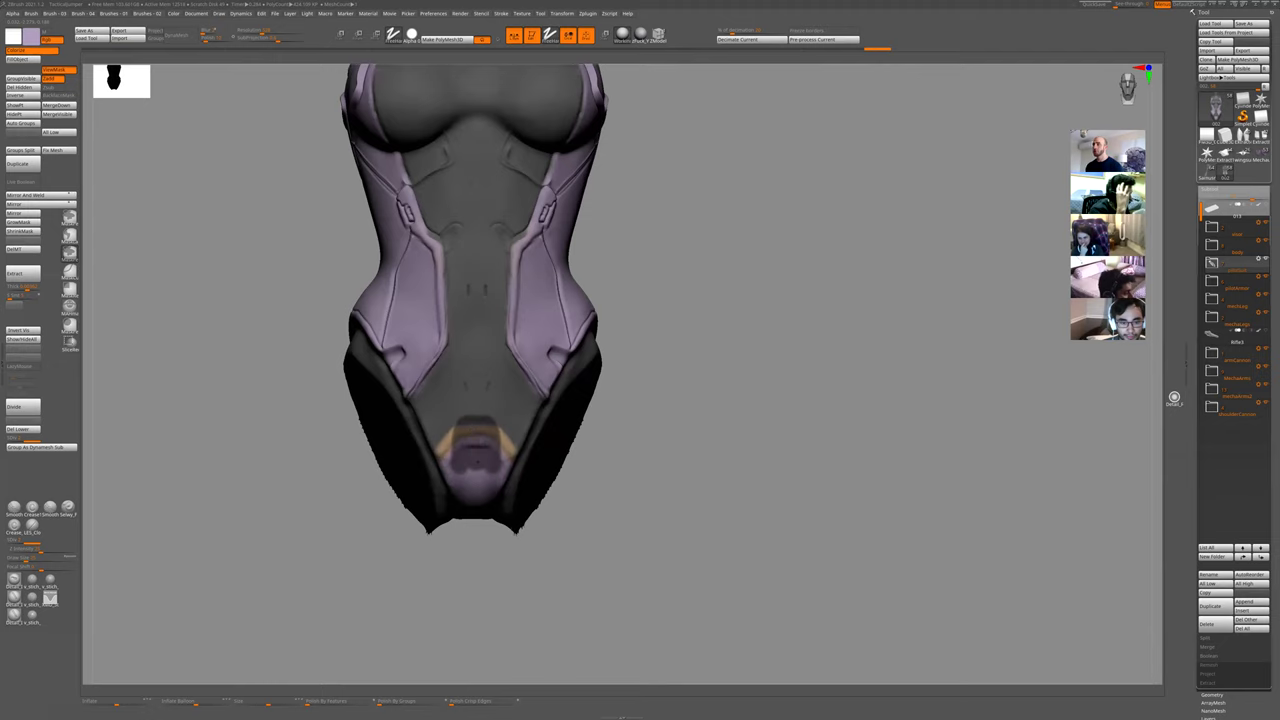
pyautogui.moveTo(571, 520)
pyautogui.mouseDown()
pyautogui.moveTo(540, 488)
pyautogui.moveTo(578, 489)
pyautogui.mouseUp()
pyautogui.keyDown('ctrl'); pyautogui.click(541, 489); pyautogui.keyUp('ctrl')
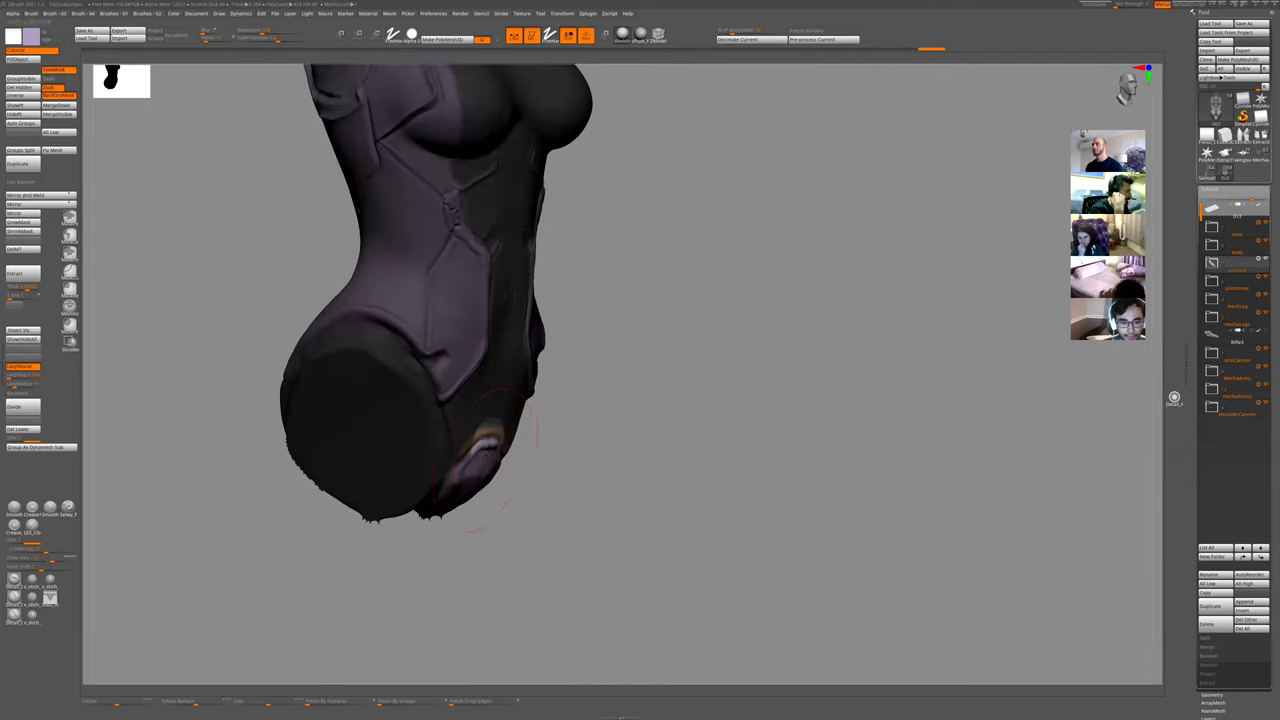
# - Reshape the purple pelvic plate with an enlarged Move brush and clear the mask
pyautogui.press('b')
pyautogui.press('m')
pyautogui.press('v')
pyautogui.press(']')
pyautogui.moveTo(480, 454); pyautogui.dragTo(478, 462)
pyautogui.moveTo(530, 500); pyautogui.dragTo(498, 469)
pyautogui.keyDown('ctrl'); pyautogui.moveTo(731, 454); pyautogui.dragTo(580, 411); pyautogui.keyUp('ctrl')
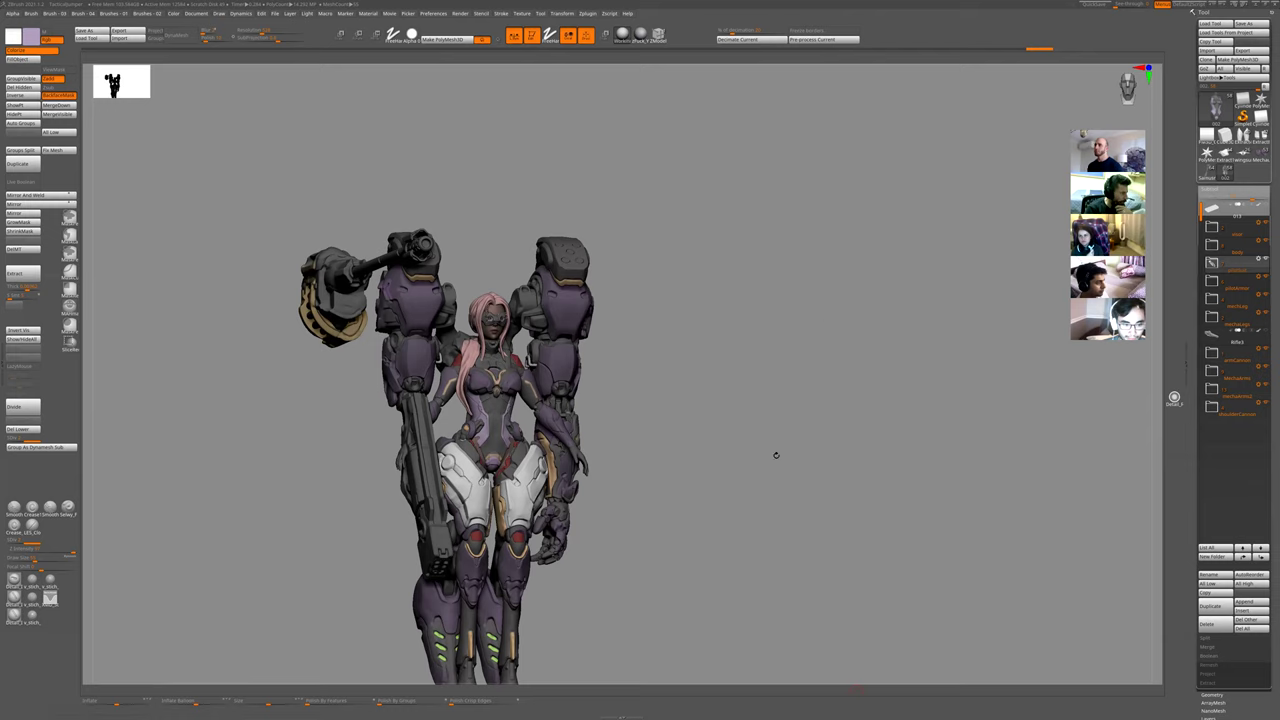
# - Carve symmetrical diagonal seams from the lower tips of the hip panels to the top of the pelvic plate
pyautogui.hotkey('shift', 's')
pyautogui.keyDown('ctrl'); pyautogui.moveTo(697, 429); pyautogui.dragTo(538, 492, button='right'); pyautogui.keyUp('ctrl')
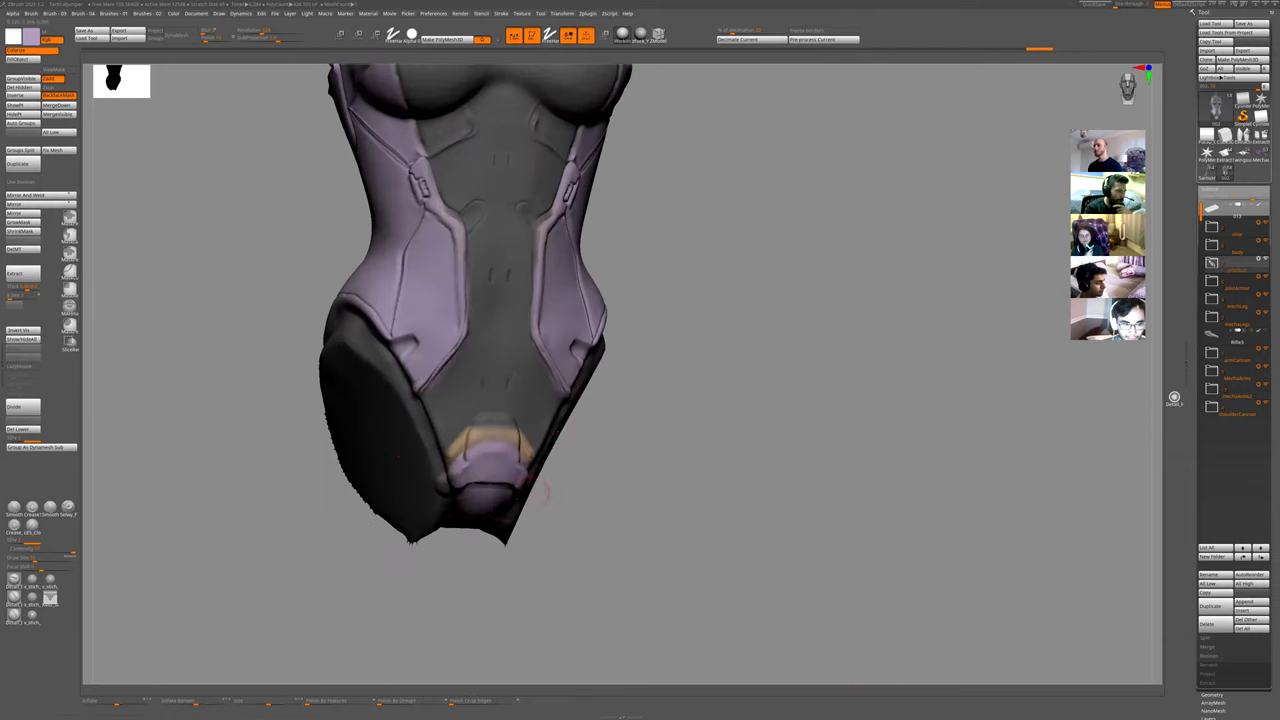
pyautogui.press('b')
pyautogui.click(577, 523)
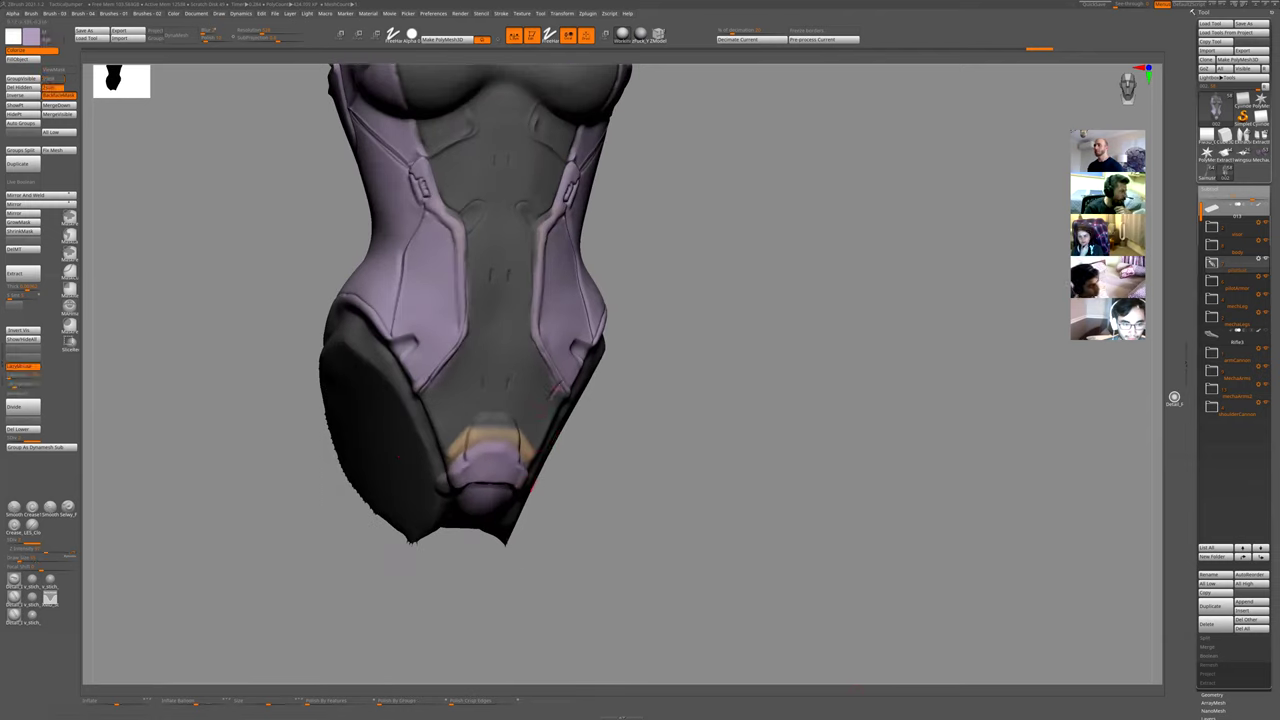
pyautogui.moveTo(556, 389); pyautogui.dragTo(522, 434)
pyautogui.hotkey('shift', 's')
pyautogui.moveTo(589, 426)
pyautogui.keyDown('ctrl'); pyautogui.mouseDown(button='right')
pyautogui.moveTo(600, 340)
pyautogui.moveTo(662, 508)
pyautogui.moveTo(603, 423)
pyautogui.mouseUp(button='right'); pyautogui.keyUp('ctrl')
pyautogui.hotkey('shift', 's')
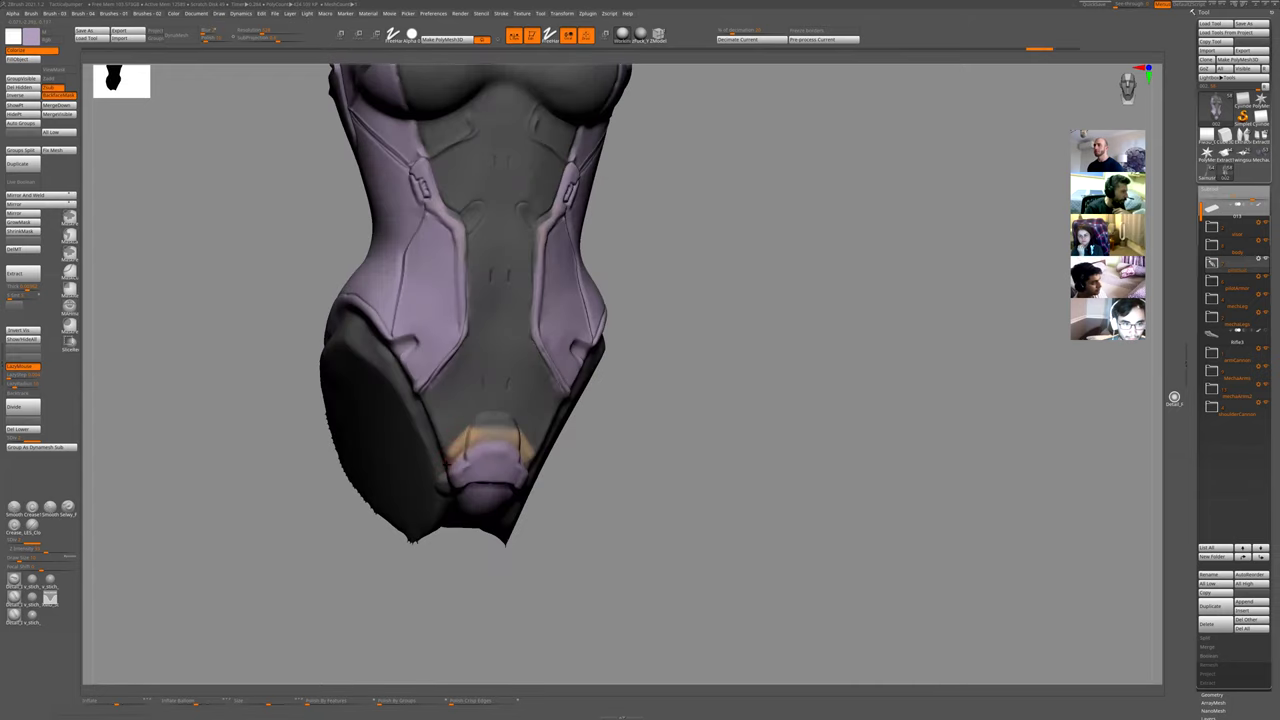
pyautogui.moveTo(450, 462)
pyautogui.mouseDown()
pyautogui.moveTo(472, 438)
pyautogui.moveTo(442, 383)
pyautogui.mouseUp()
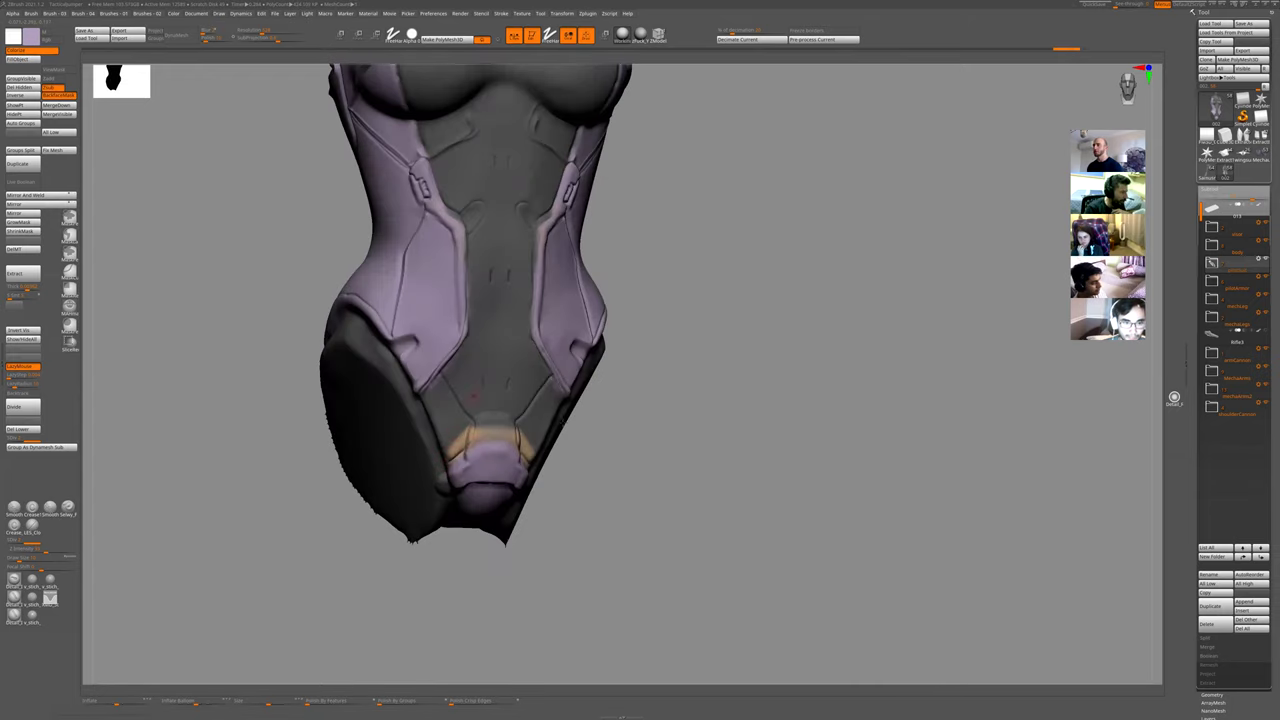
# - Check the pelvic seams against the complete character and smooth the upper edge of the tan trim
pyautogui.moveTo(612, 470)
pyautogui.keyDown('ctrl'); pyautogui.mouseDown(button='right')
pyautogui.moveTo(629, 329)
pyautogui.moveTo(737, 434)
pyautogui.moveTo(650, 436)
pyautogui.mouseUp(button='right'); pyautogui.keyUp('ctrl')
pyautogui.hotkey('shift', 's')
pyautogui.hotkey('shift', 's')
pyautogui.keyDown('shift'); pyautogui.moveTo(519, 438); pyautogui.dragTo(519, 429); pyautogui.keyUp('shift')
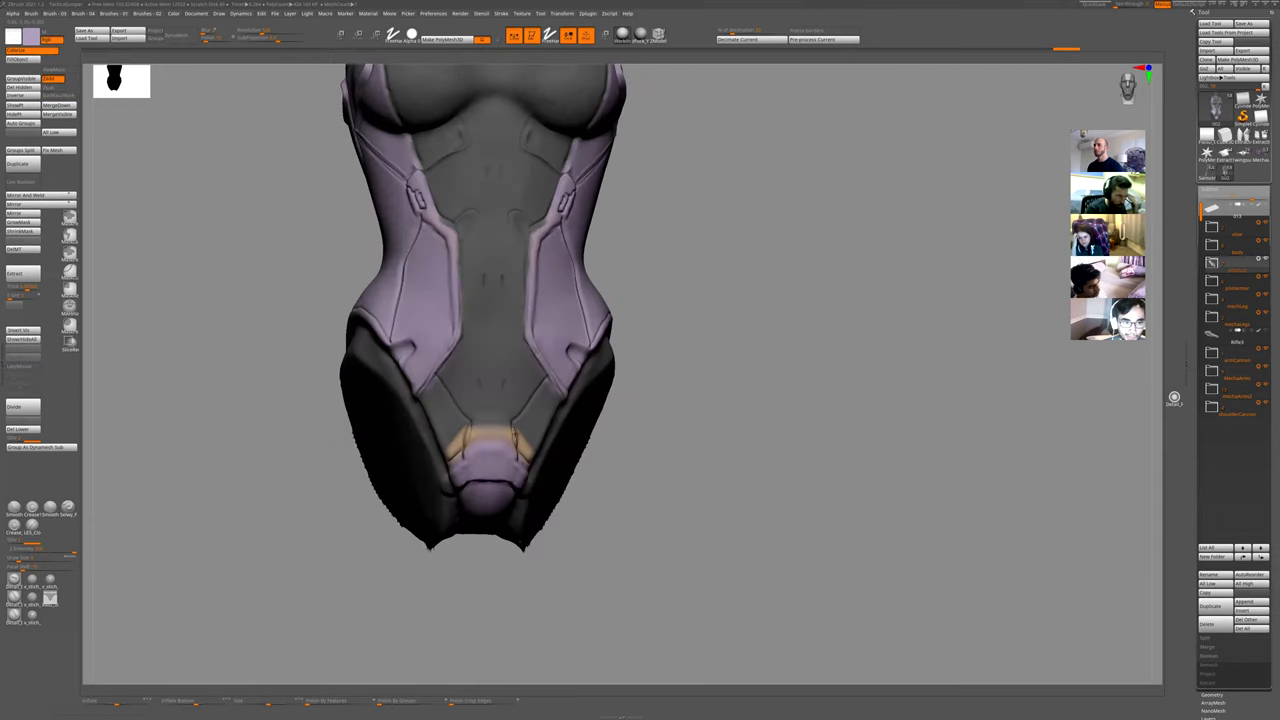
# - Select the base body and mask a short diagonal strip on each side of the lower abdomen near the hips
pyautogui.keyDown('ctrl'); pyautogui.moveTo(620, 517); pyautogui.dragTo(592, 441, button='right'); pyautogui.keyUp('ctrl')
pyautogui.hotkey('ctrl', 'shift', 'alt', 's')
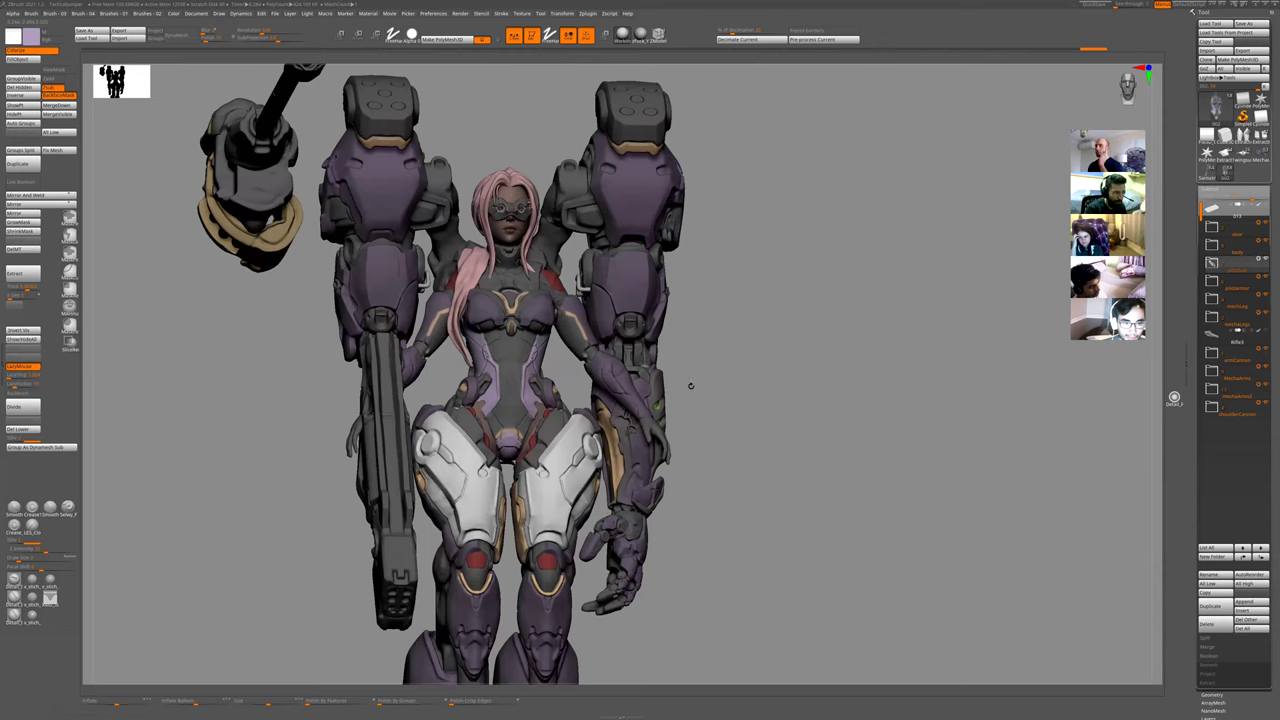
pyautogui.moveTo(690, 385); pyautogui.dragTo(728, 360)
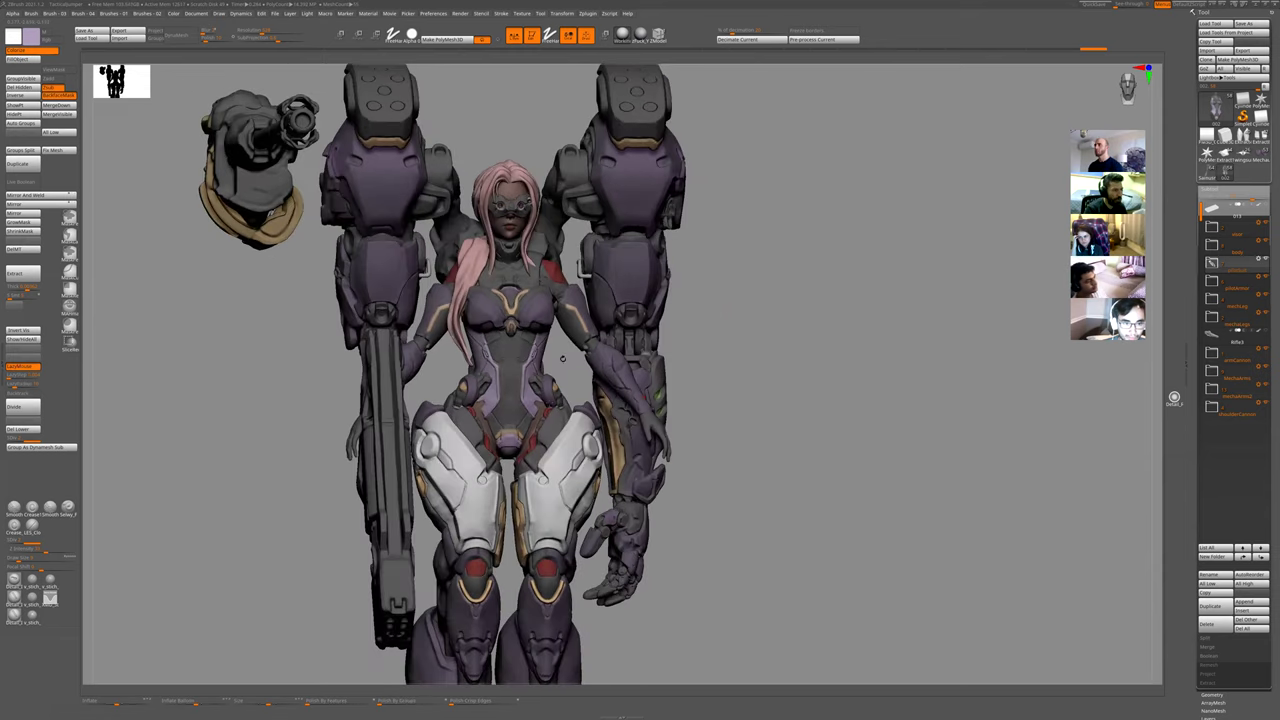
pyautogui.keyDown('alt'); pyautogui.moveTo(731, 257); pyautogui.dragTo(612, 412); pyautogui.keyUp('alt')
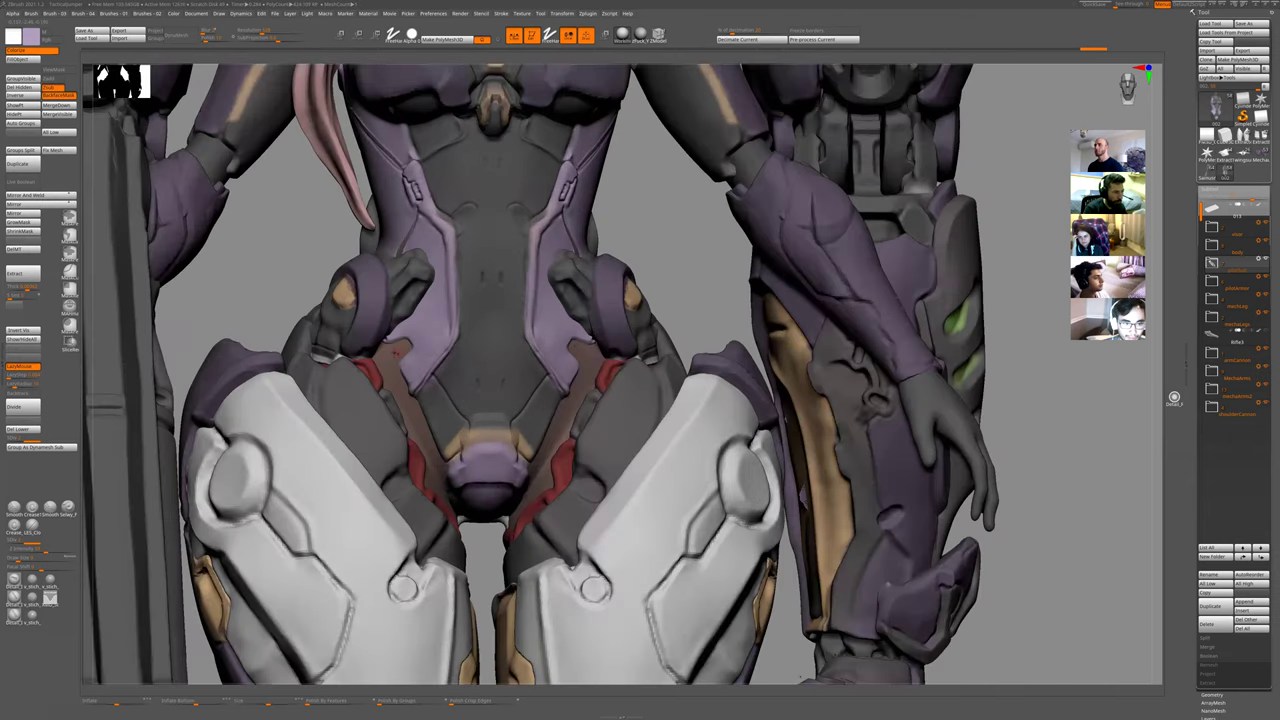
pyautogui.keyDown('alt'); pyautogui.click(397, 355); pyautogui.keyUp('alt')
pyautogui.moveTo(404, 345)
pyautogui.keyDown('ctrl'); pyautogui.mouseDown()
pyautogui.moveTo(362, 377)
pyautogui.moveTo(409, 346)
pyautogui.mouseUp(); pyautogui.keyUp('ctrl')
pyautogui.hotkey('shift', 's')
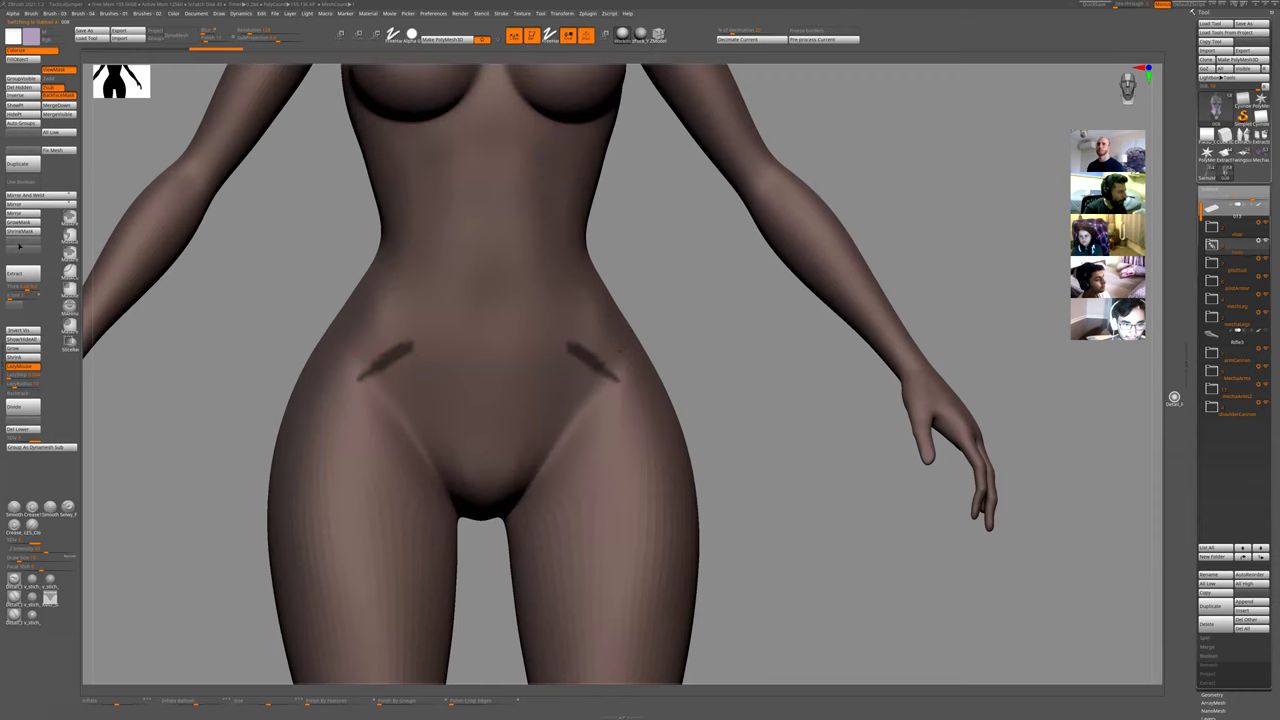
# - Adjust the extract thickness and extract the two masked hip strips as a separate accepted piece
pyautogui.click(24, 273)
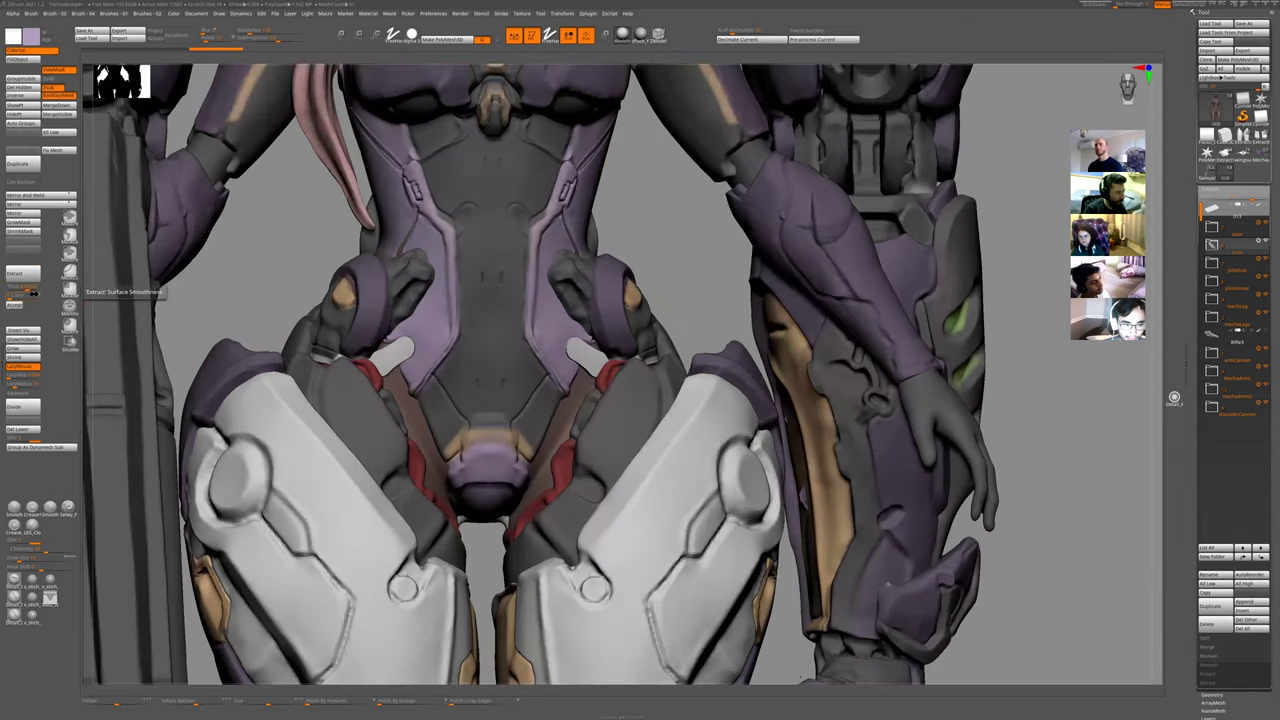
pyautogui.click(28, 287)
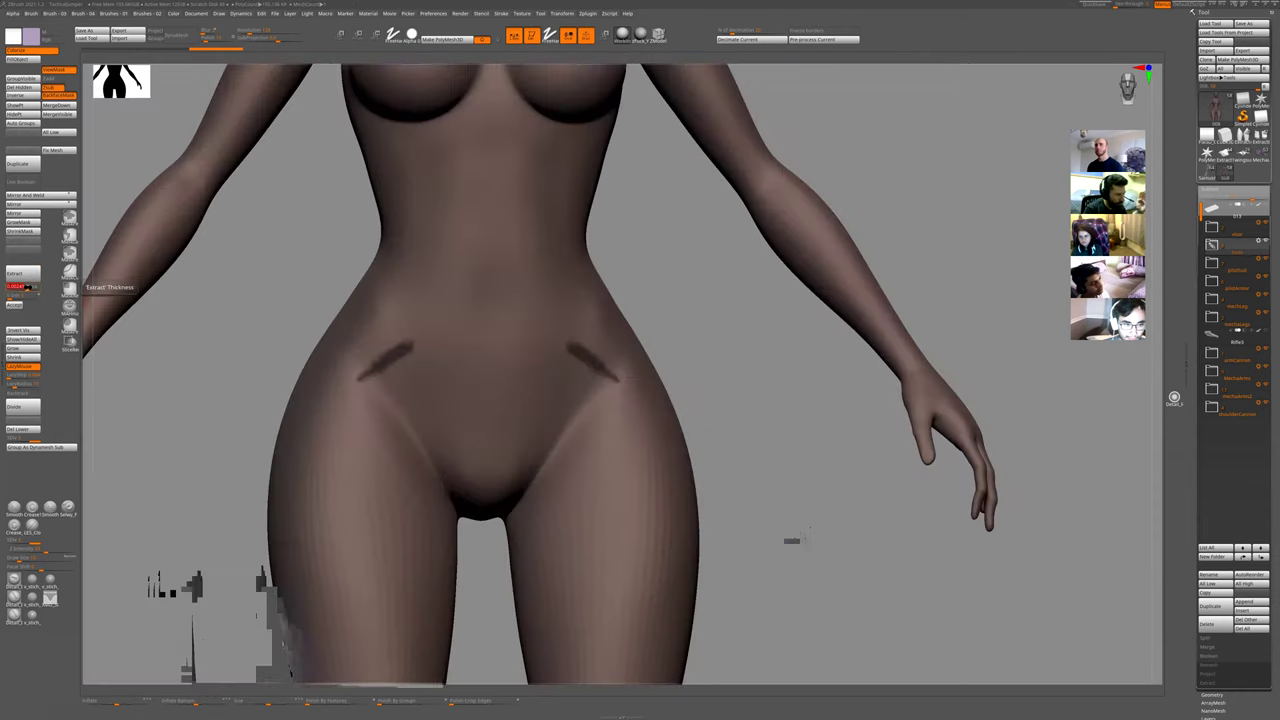
pyautogui.click(24, 273)
pyautogui.click(16, 305)
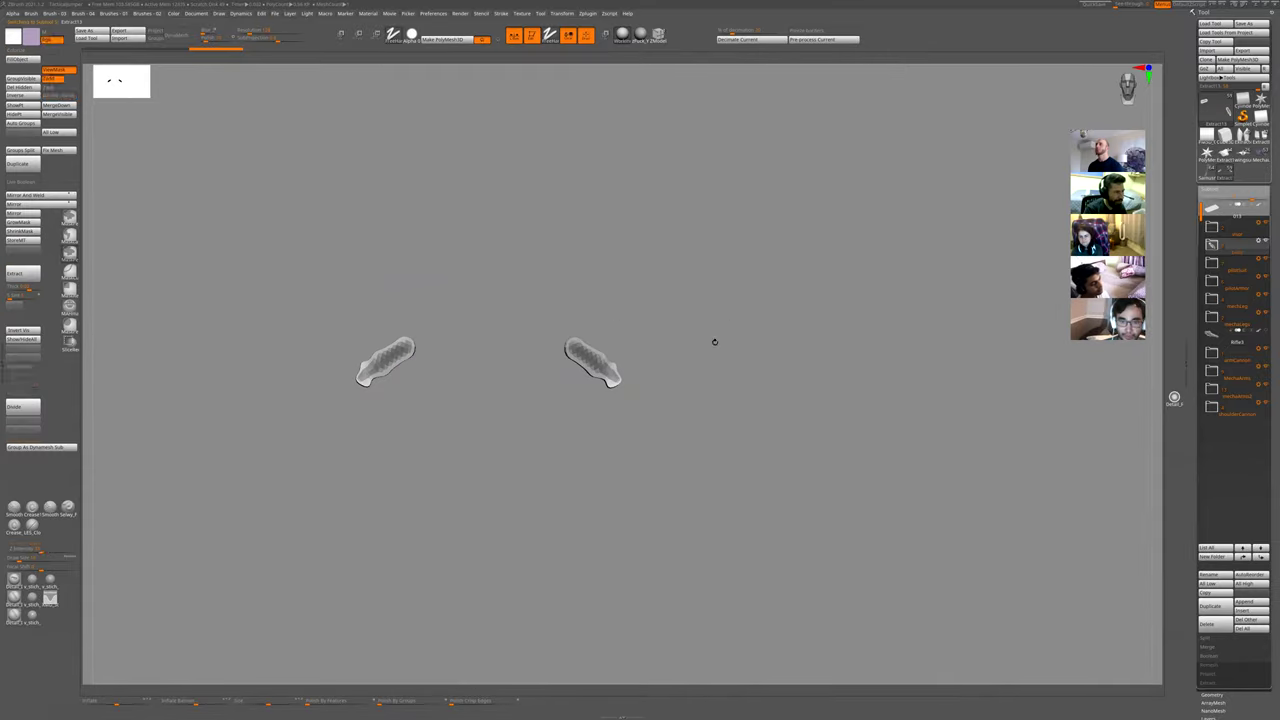
# - Smooth and slim the extracted hip strips so they fit between the hip joints and the purple side panels
pyautogui.keyDown('ctrl'); pyautogui.moveTo(715, 342); pyautogui.dragTo(649, 298, button='right'); pyautogui.keyUp('ctrl')
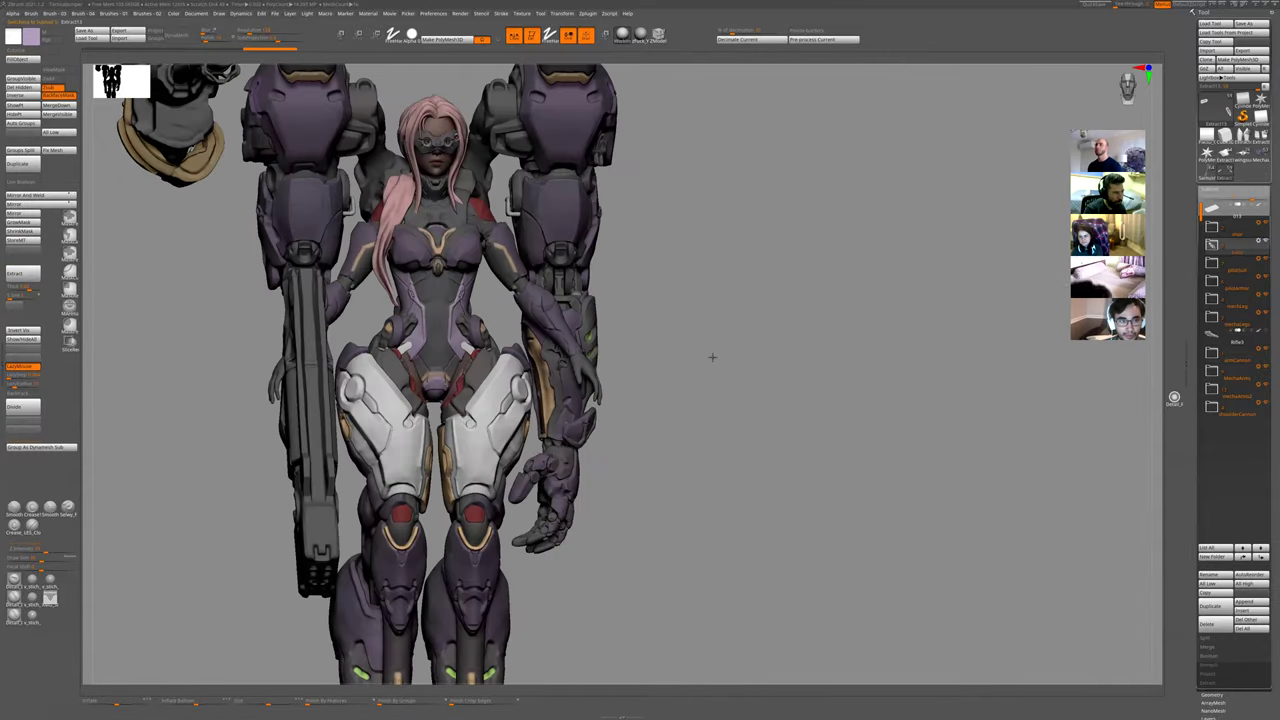
pyautogui.keyDown('ctrl'); pyautogui.moveTo(686, 369); pyautogui.dragTo(626, 393, button='right'); pyautogui.keyUp('ctrl')
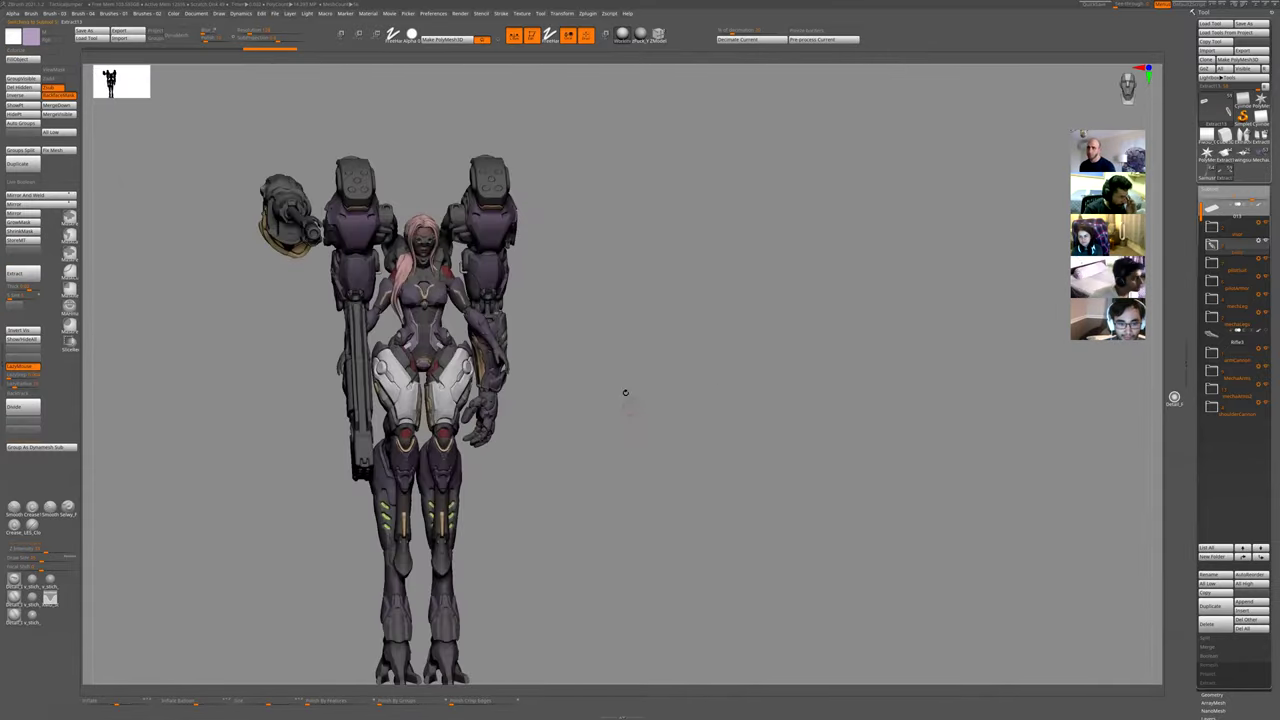
pyautogui.keyDown('ctrl'); pyautogui.moveTo(272, 318); pyautogui.dragTo(337, 315, button='right'); pyautogui.keyUp('ctrl')
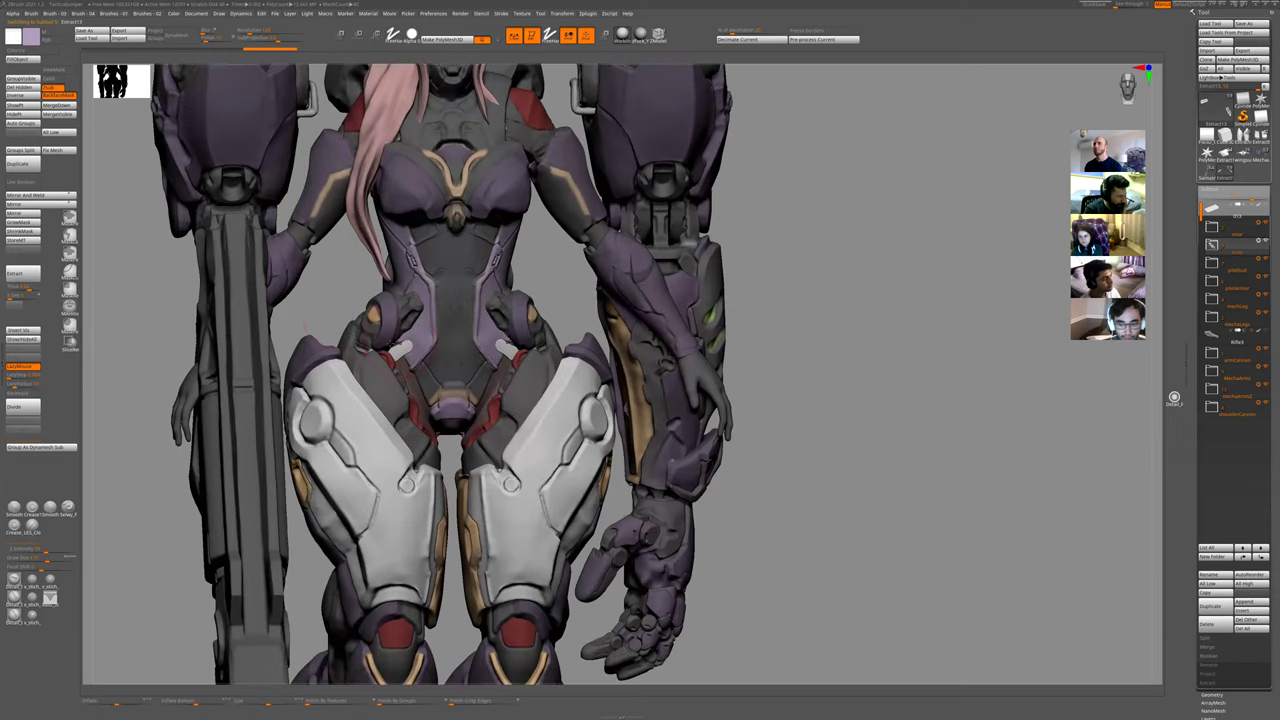
pyautogui.keyDown('ctrl'); pyautogui.moveTo(866, 305); pyautogui.dragTo(820, 394, button='right'); pyautogui.keyUp('ctrl')
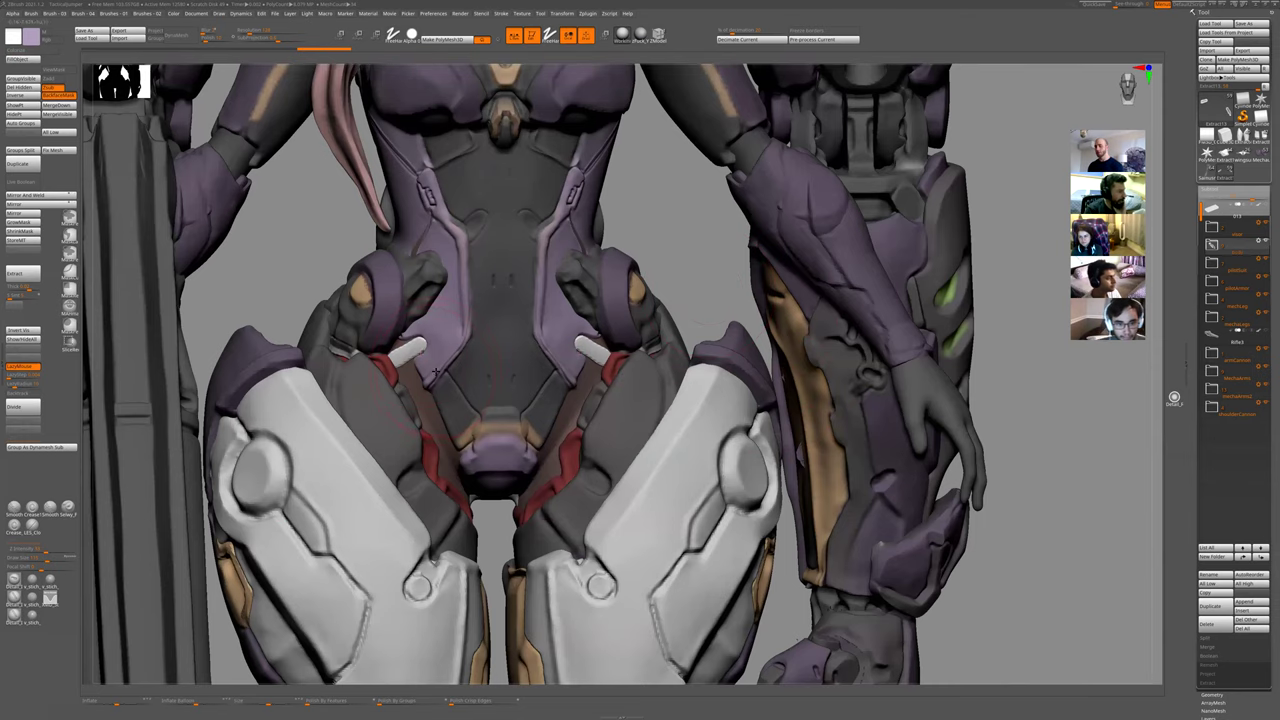
pyautogui.keyDown('shift'); pyautogui.moveTo(408, 343); pyautogui.dragTo(403, 357); pyautogui.keyUp('shift')
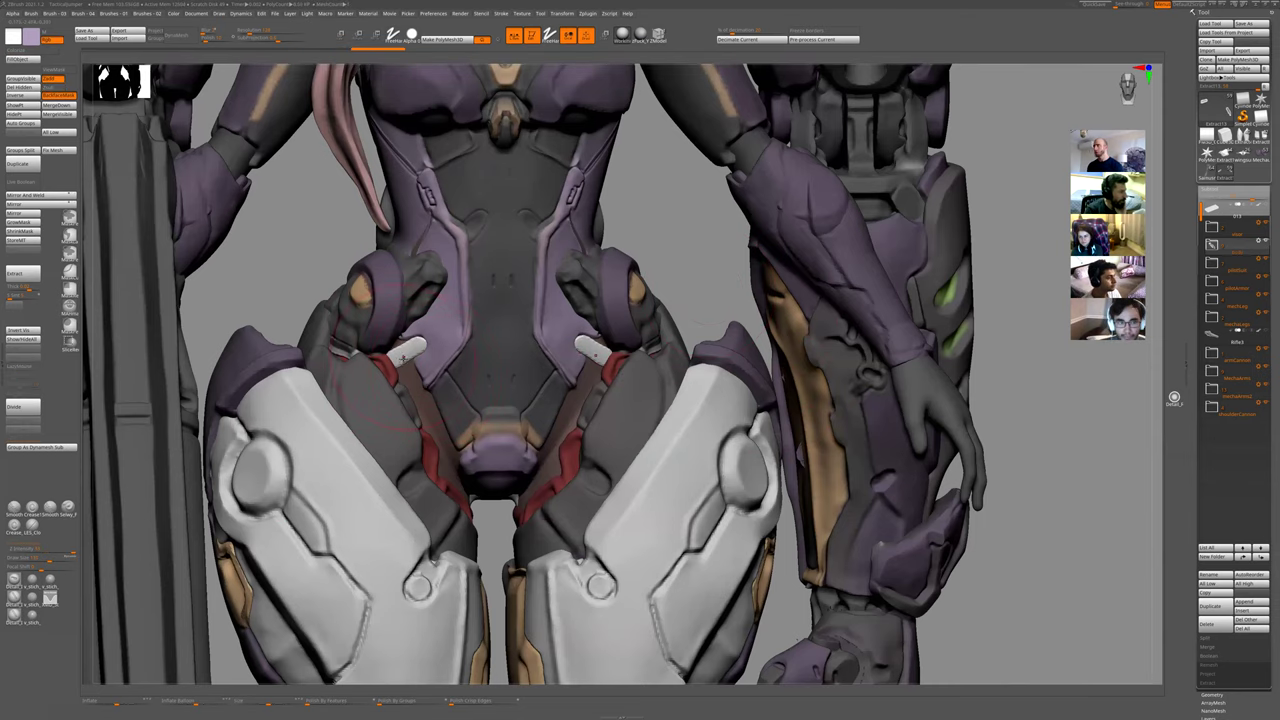
pyautogui.hotkey('shift', 's')
pyautogui.keyDown('ctrl'); pyautogui.moveTo(500, 406); pyautogui.dragTo(516, 443, button='right'); pyautogui.keyUp('ctrl')
pyautogui.keyDown('ctrl'); pyautogui.moveTo(648, 318); pyautogui.dragTo(702, 367, button='right'); pyautogui.keyUp('ctrl')
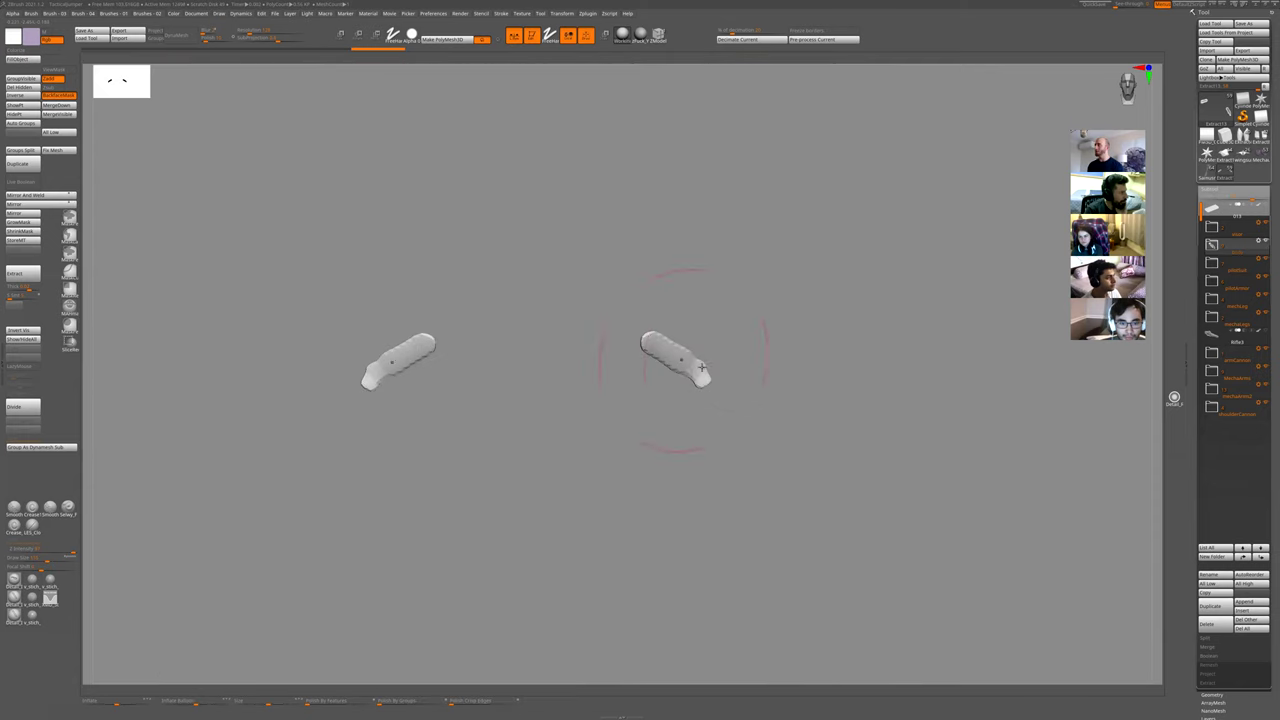
pyautogui.keyDown('alt'); pyautogui.moveTo(740, 279); pyautogui.dragTo(664, 307, button='right'); pyautogui.keyUp('alt')
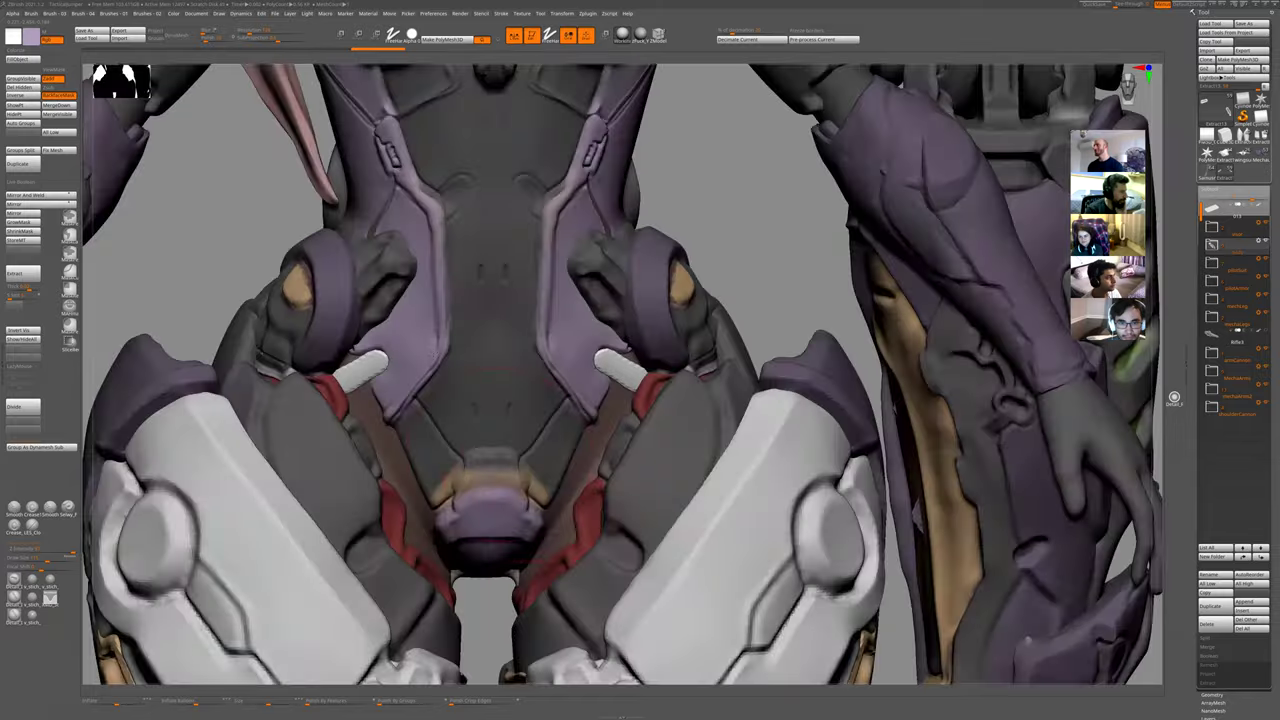
pyautogui.moveTo(463, 377); pyautogui.dragTo(568, 411, button='right')
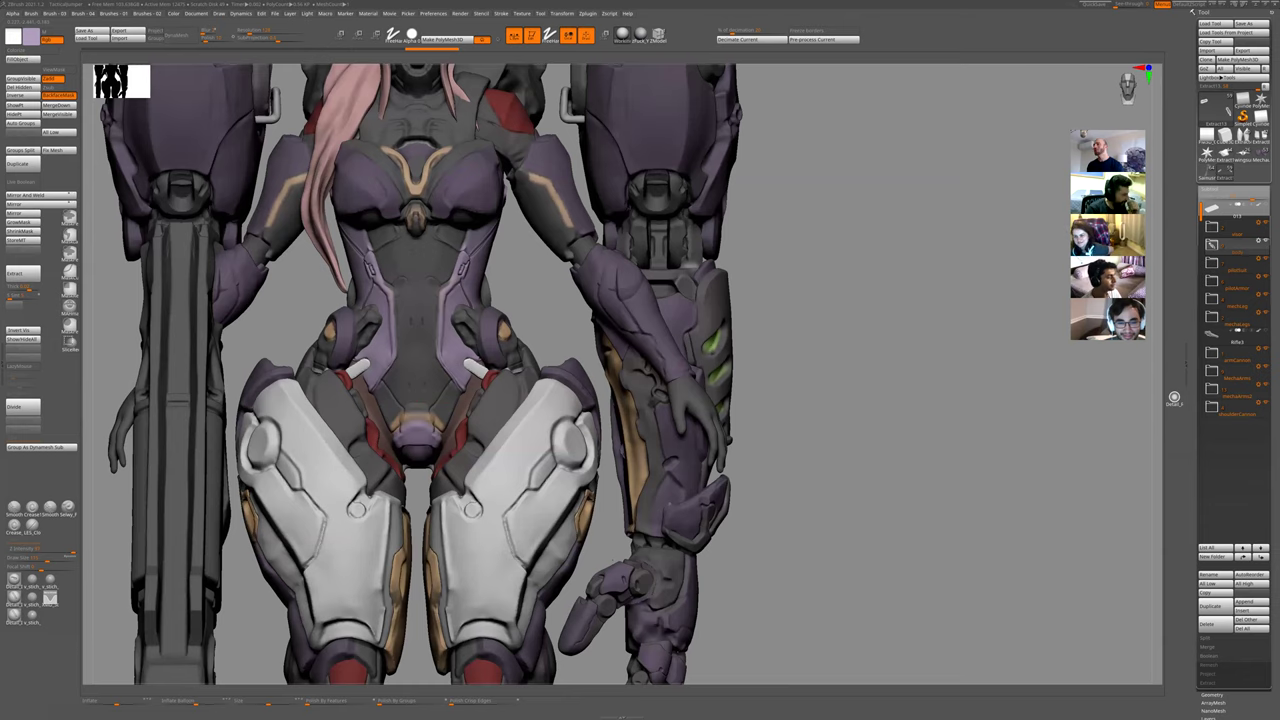
# - Carve a short horizontal seam above the tan pelvic trim, linking the two diagonal seams on the bodysuit
pyautogui.keyDown('ctrl'); pyautogui.moveTo(600, 380); pyautogui.dragTo(517, 344, button='right'); pyautogui.keyUp('ctrl')
pyautogui.keyDown('alt'); pyautogui.click(420, 344); pyautogui.keyUp('alt')
pyautogui.moveTo(516, 344); pyautogui.dragTo(629, 466)
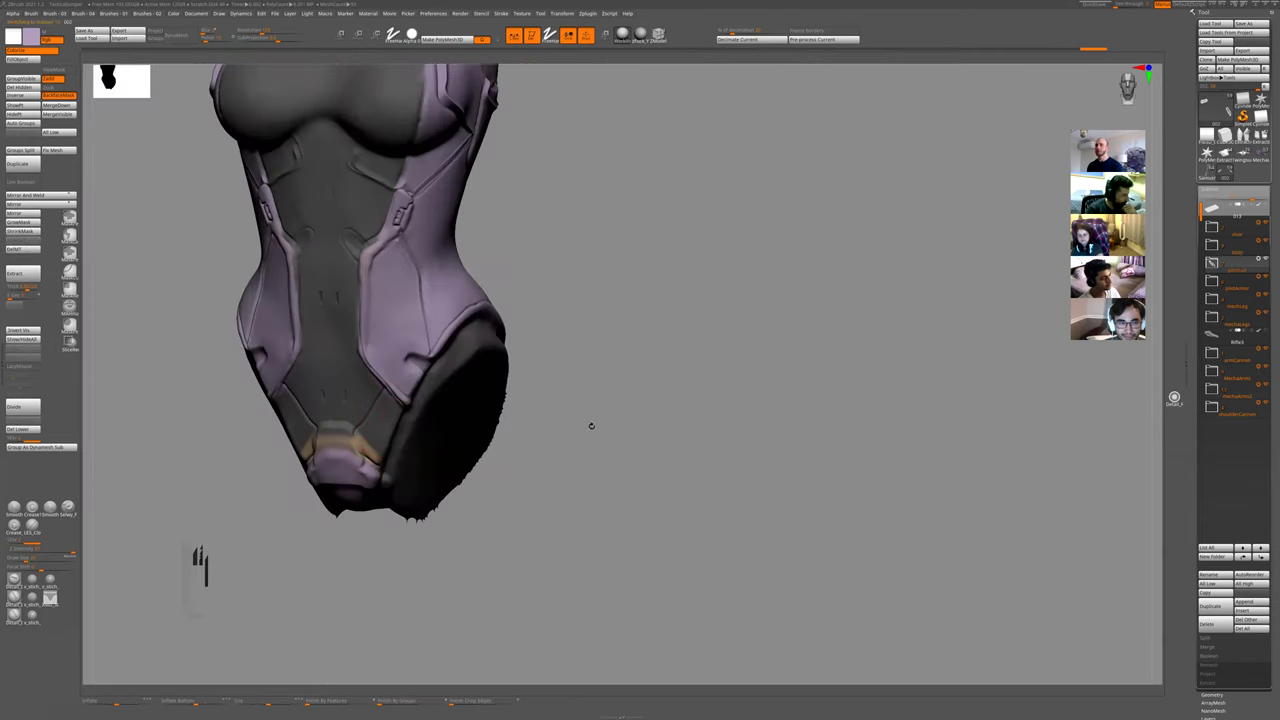
pyautogui.moveTo(591, 428); pyautogui.dragTo(390, 480)
pyautogui.press('space')
pyautogui.click(409, 482)
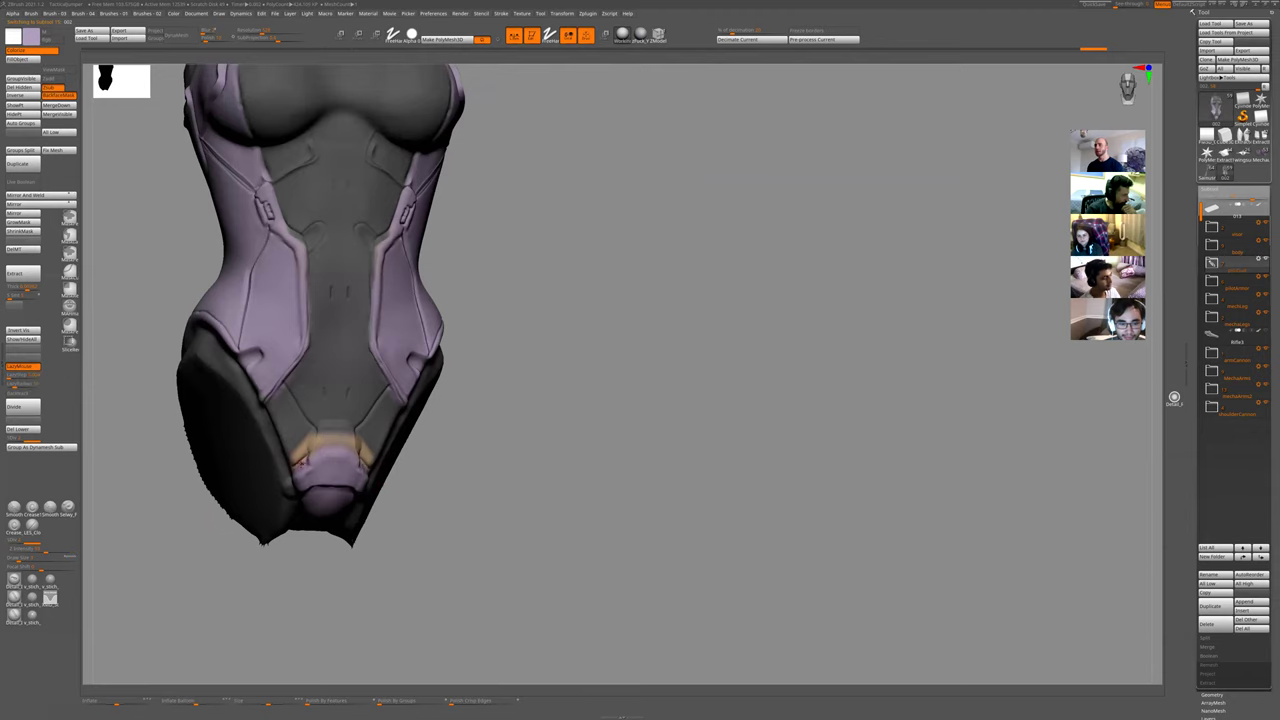
pyautogui.moveTo(357, 438)
pyautogui.mouseDown()
pyautogui.moveTo(371, 466)
pyautogui.moveTo(340, 440)
pyautogui.mouseUp()
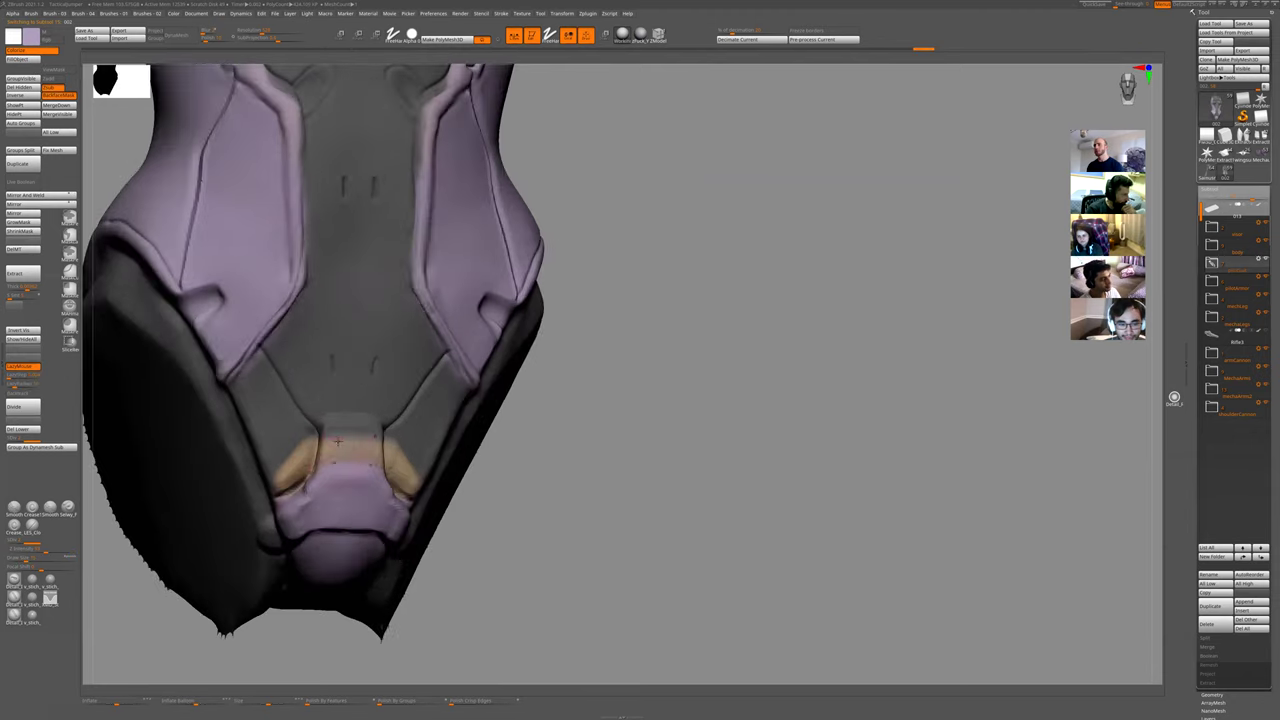
pyautogui.hotkey('ctrl', 'shift', 'z')
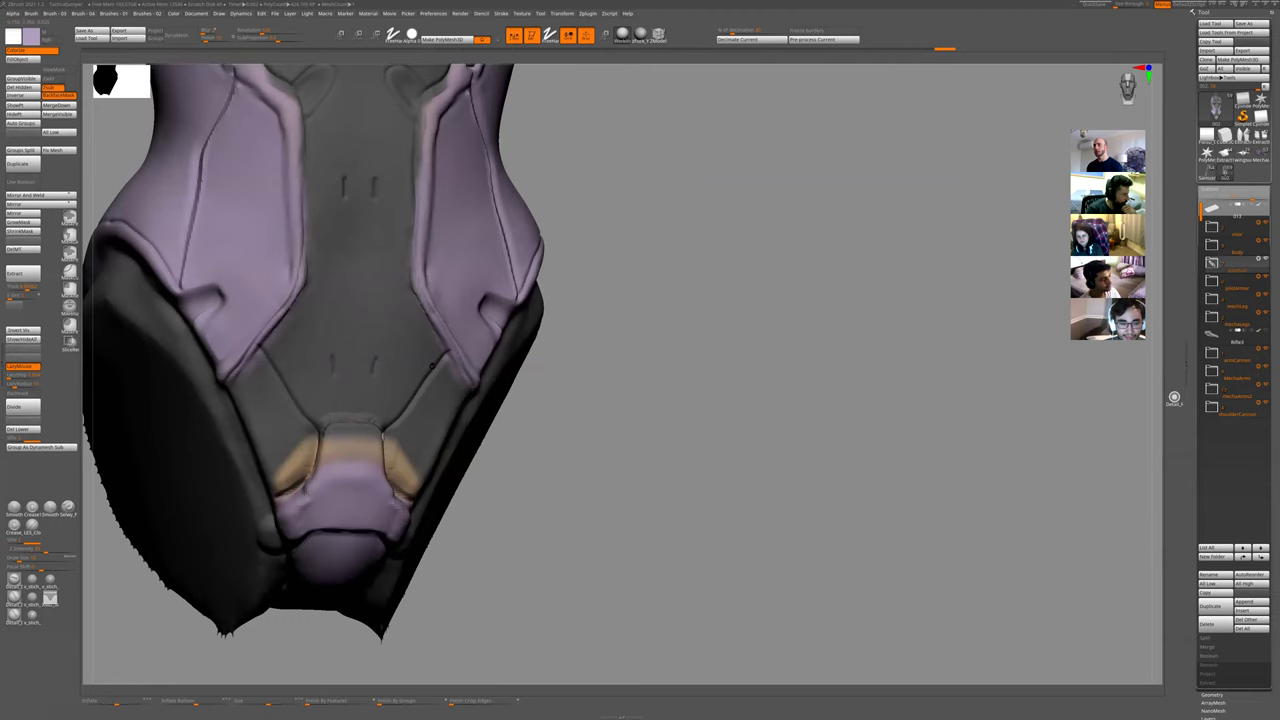
# - Examine the pelvic seams and hip strips on the complete character from the front, back and side
pyautogui.keyDown('alt'); pyautogui.moveTo(464, 468); pyautogui.dragTo(520, 368); pyautogui.keyUp('alt')
pyautogui.keyDown('ctrl'); pyautogui.moveTo(381, 468); pyautogui.dragTo(448, 503, button='right'); pyautogui.keyUp('ctrl')
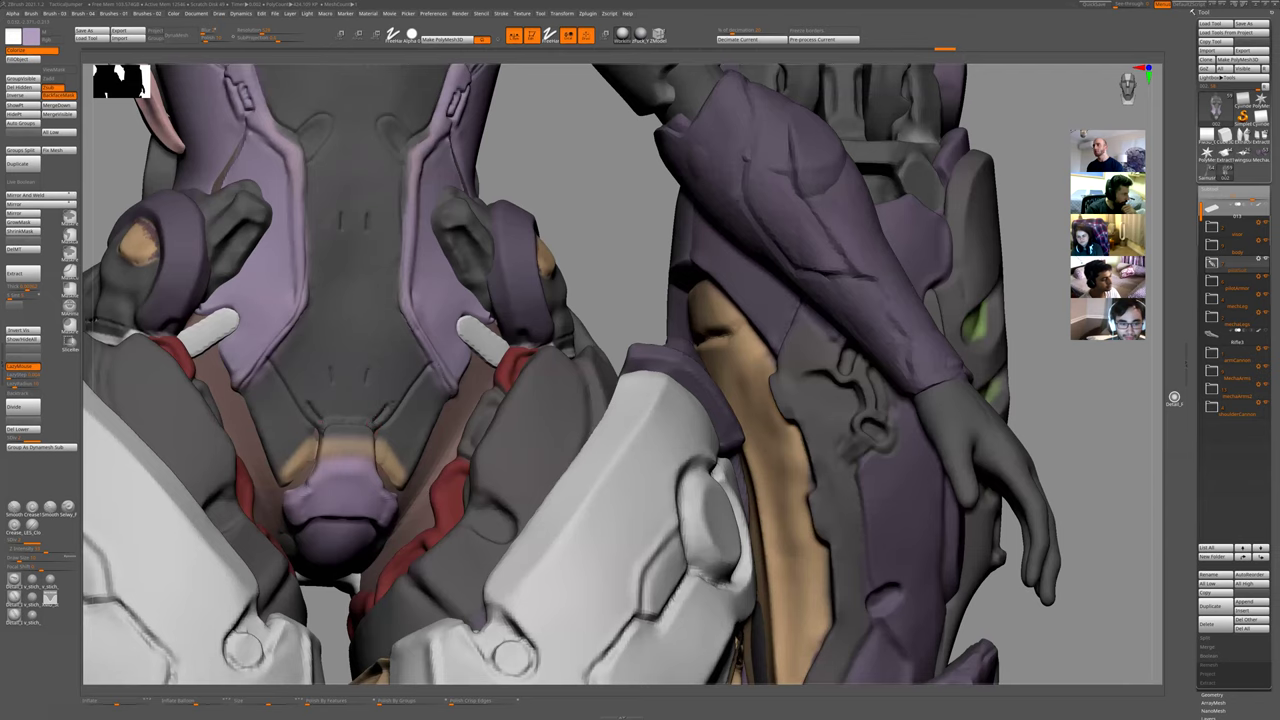
pyautogui.hotkey('shift', 's')
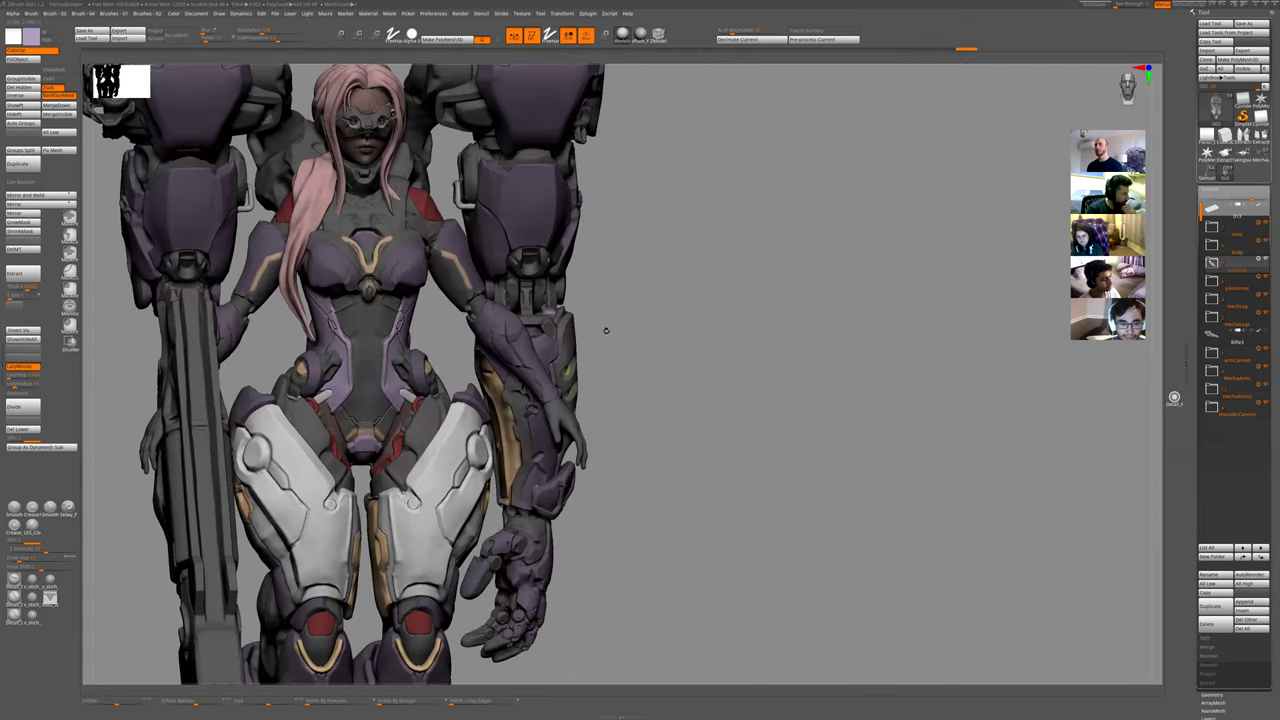
pyautogui.keyDown('alt'); pyautogui.moveTo(631, 386); pyautogui.dragTo(606, 483); pyautogui.keyUp('alt')
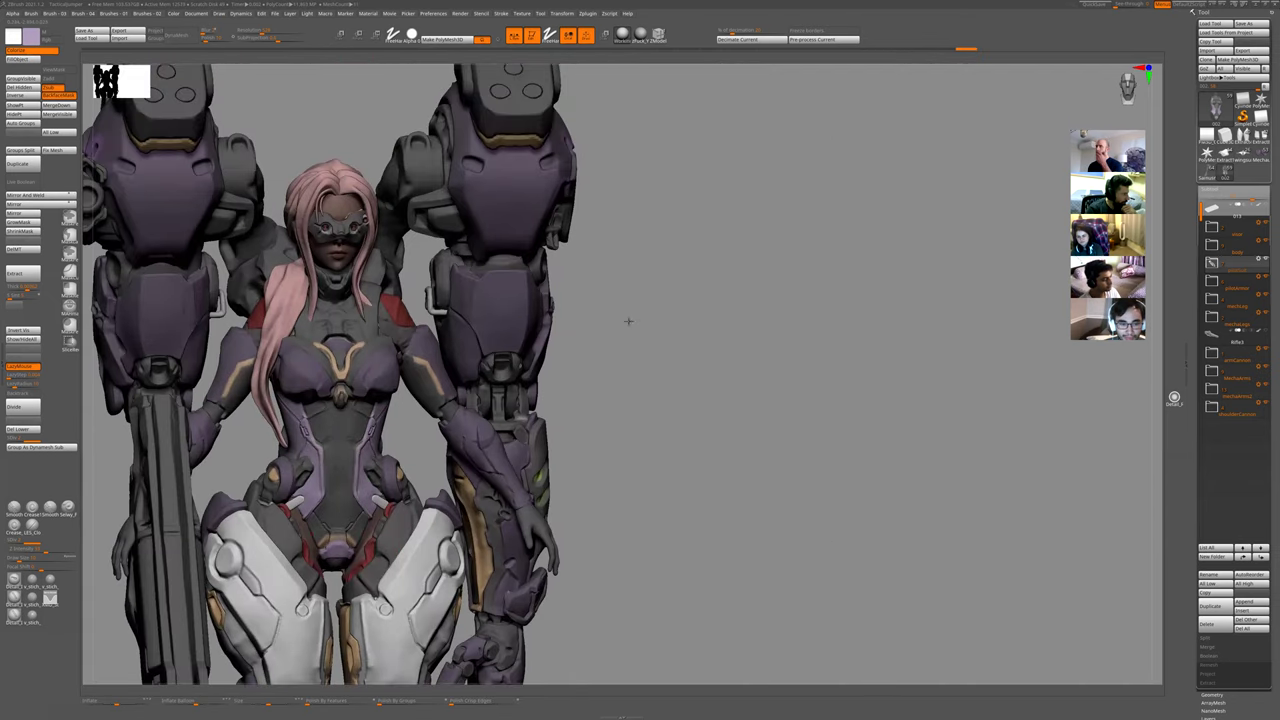
pyautogui.moveTo(628, 321); pyautogui.dragTo(594, 323)
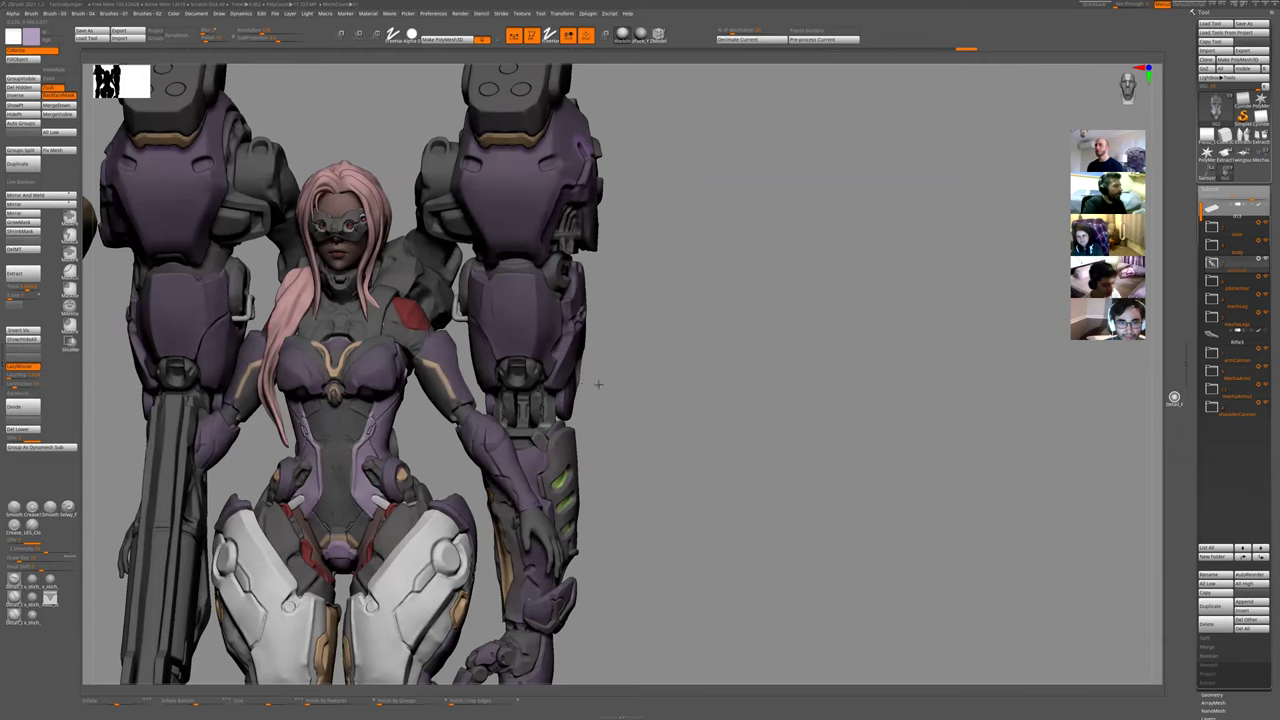
pyautogui.moveTo(599, 384); pyautogui.dragTo(410, 354)
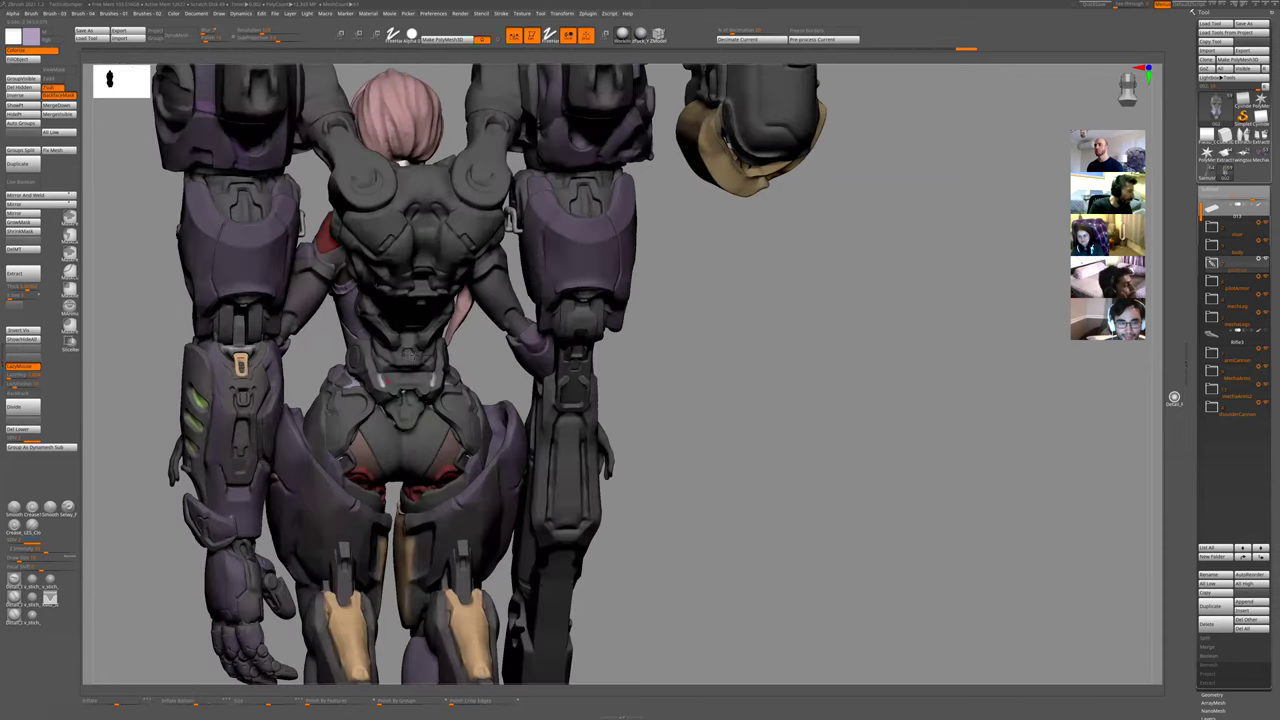
pyautogui.moveTo(480, 335); pyautogui.dragTo(585, 325, button='right')
pyautogui.moveTo(530, 275); pyautogui.dragTo(428, 356, button='right')
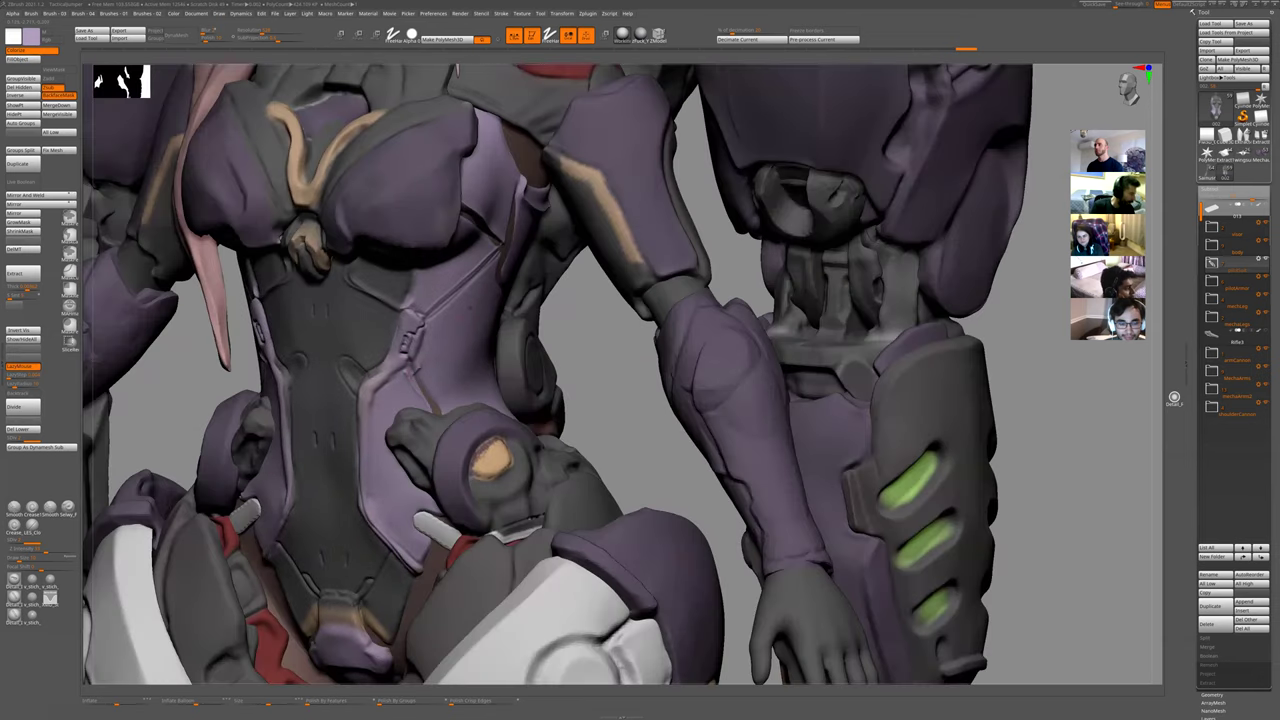
# - Isolate the bodysuit and carve a symmetrical fan of thin seams from the small side clips across the purple waist panels
pyautogui.hotkey('shift', 's')
pyautogui.moveTo(534, 331); pyautogui.dragTo(432, 406)
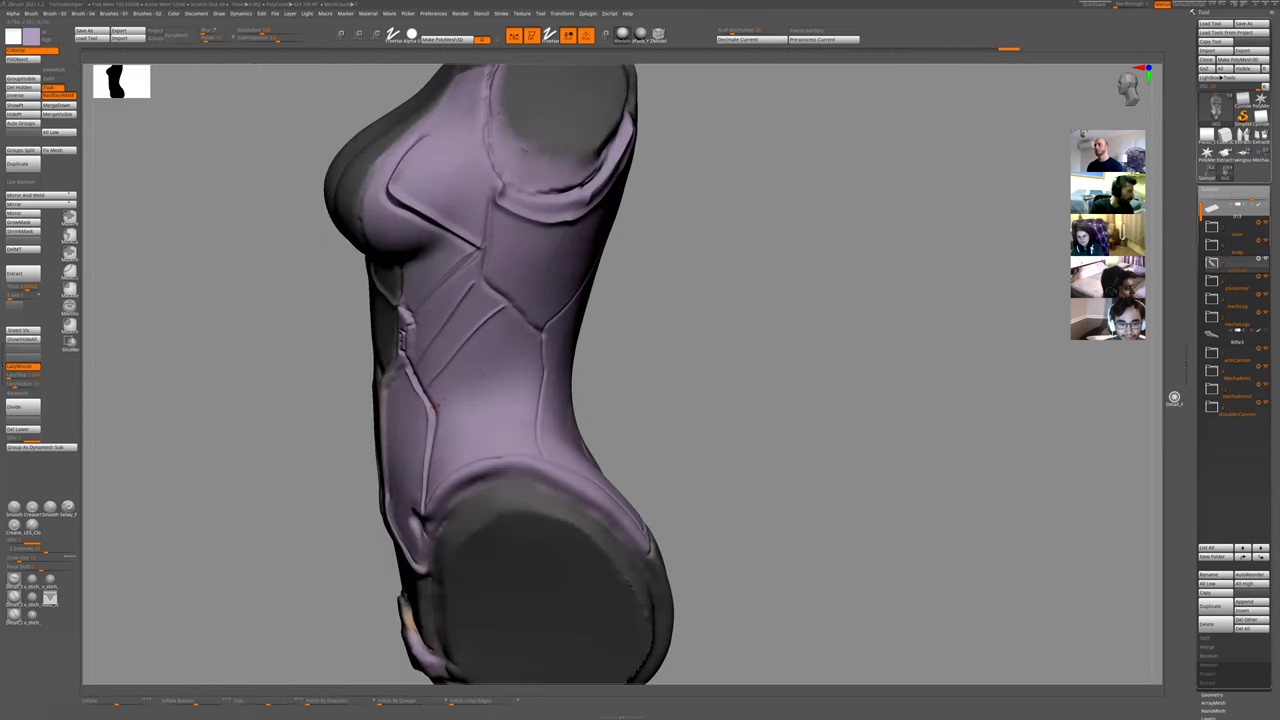
pyautogui.moveTo(606, 309)
pyautogui.mouseDown()
pyautogui.moveTo(470, 340)
pyautogui.moveTo(516, 323)
pyautogui.mouseUp()
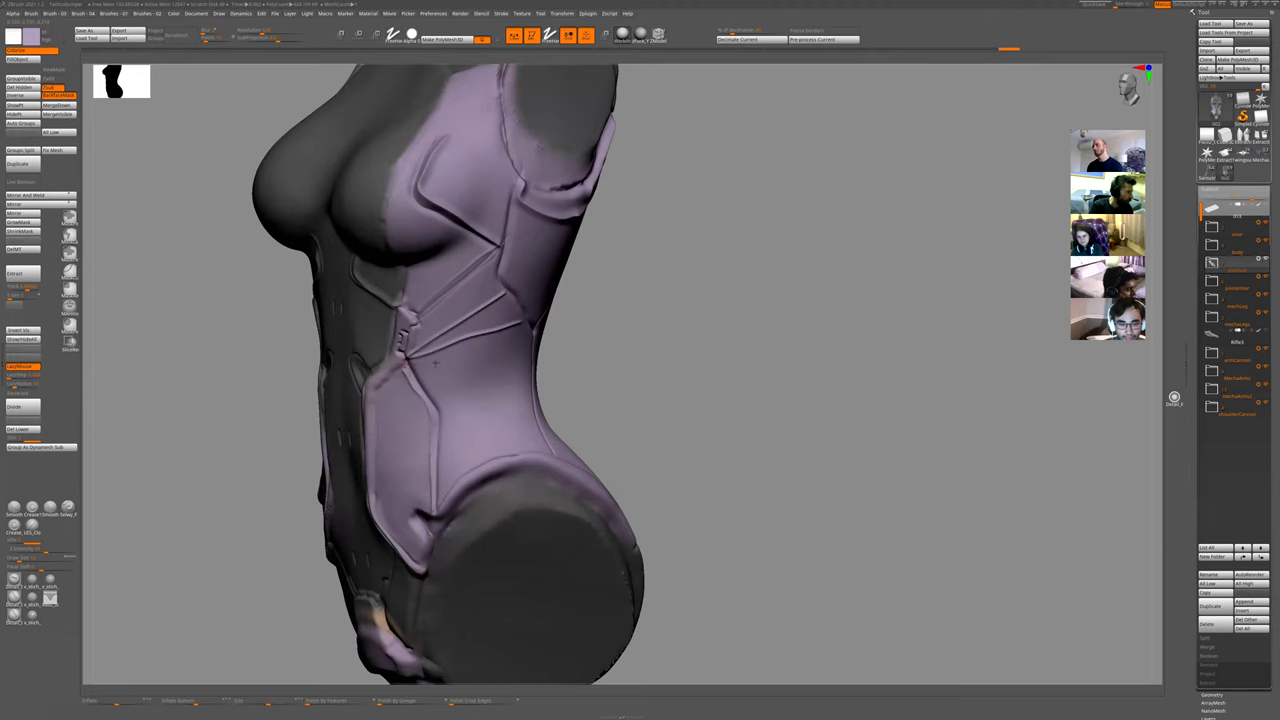
pyautogui.moveTo(436, 363); pyautogui.dragTo(547, 357)
pyautogui.moveTo(604, 386)
pyautogui.keyDown('alt'); pyautogui.mouseDown()
pyautogui.moveTo(603, 351)
pyautogui.moveTo(526, 398)
pyautogui.moveTo(589, 401)
pyautogui.mouseUp(); pyautogui.keyUp('alt')
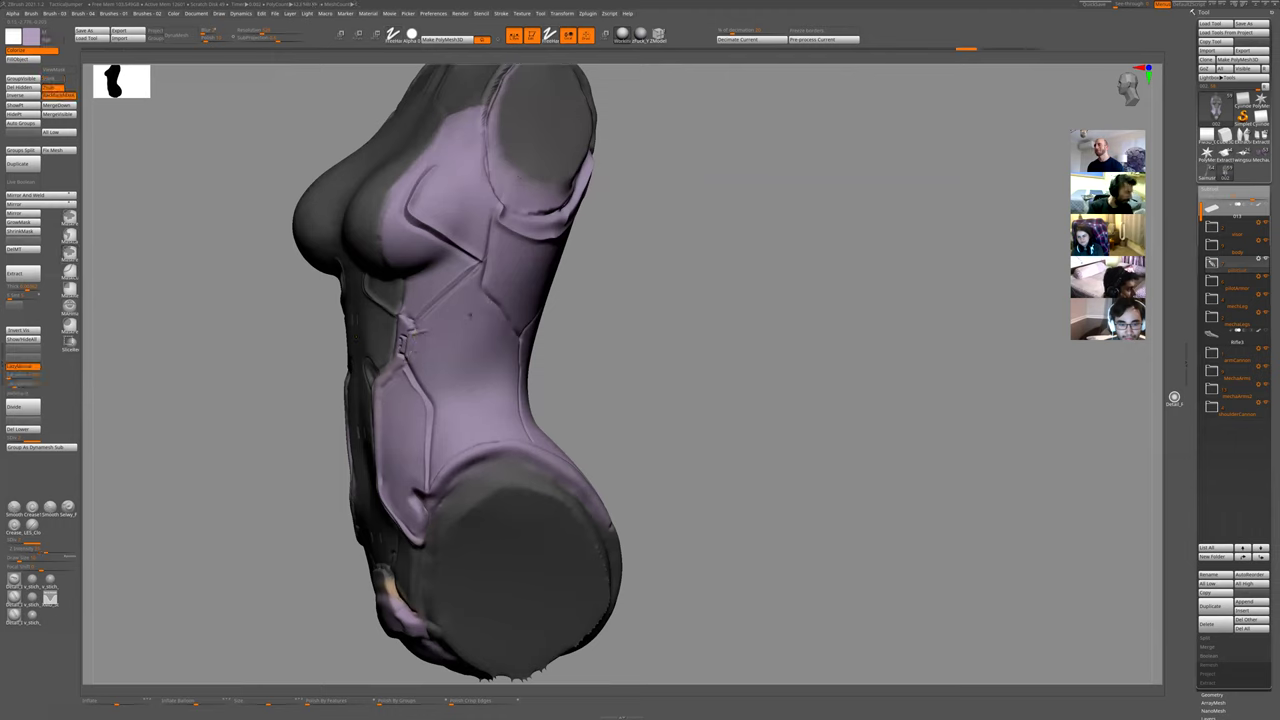
pyautogui.moveTo(470, 315); pyautogui.dragTo(505, 306)
pyautogui.moveTo(410, 335); pyautogui.dragTo(518, 369)
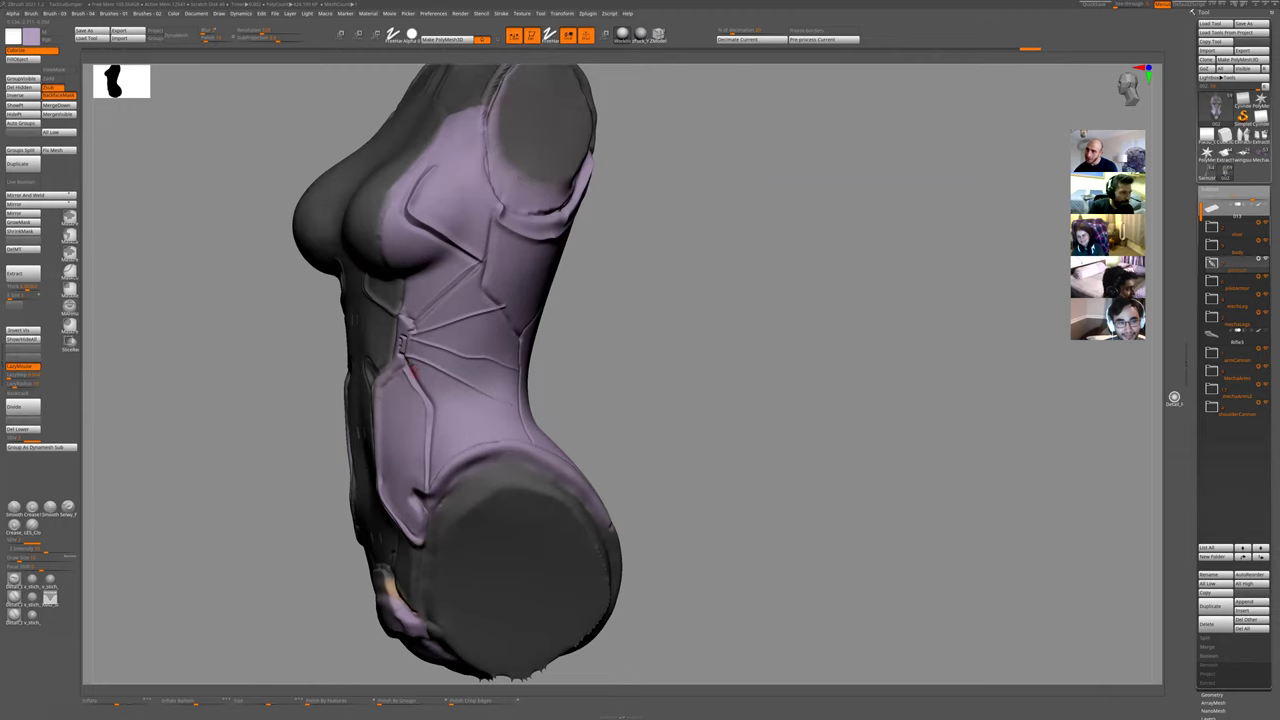
pyautogui.keyDown('shift'); pyautogui.moveTo(646, 394); pyautogui.dragTo(606, 332); pyautogui.keyUp('shift')
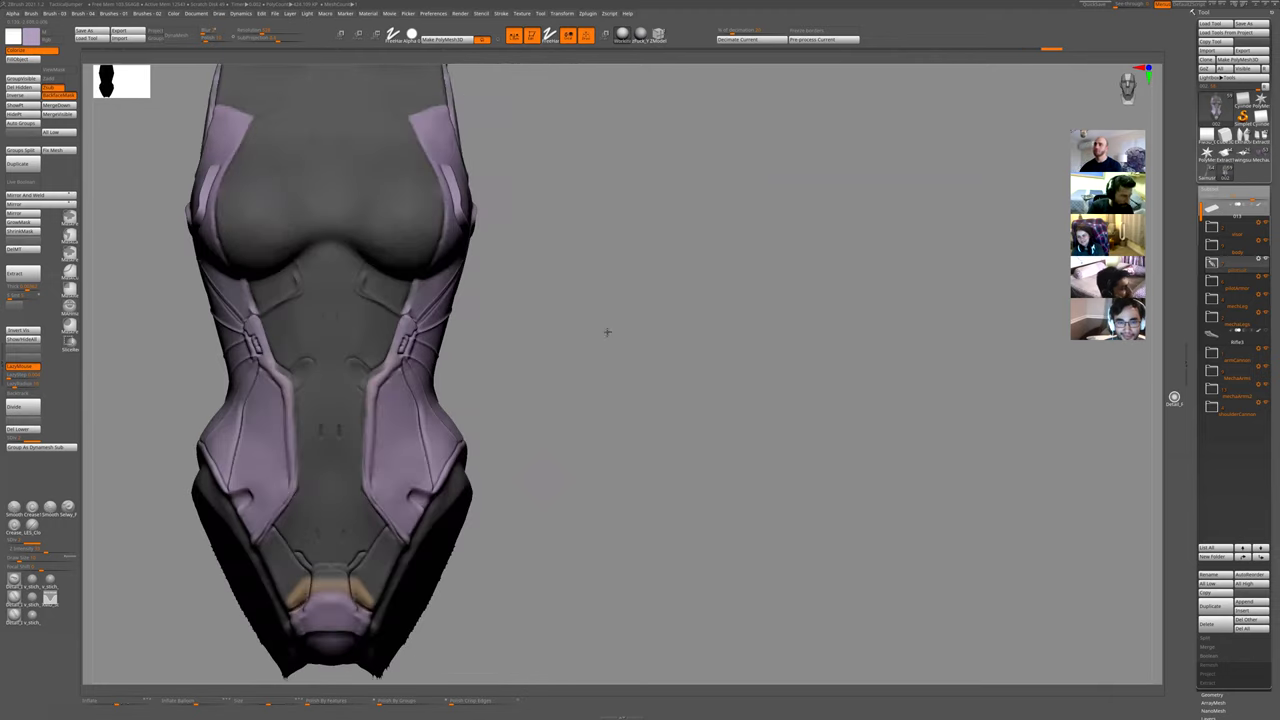
# - Refine the shape of the fanned waist seams from several angles and check them on the complete character
pyautogui.moveTo(643, 429); pyautogui.dragTo(577, 417)
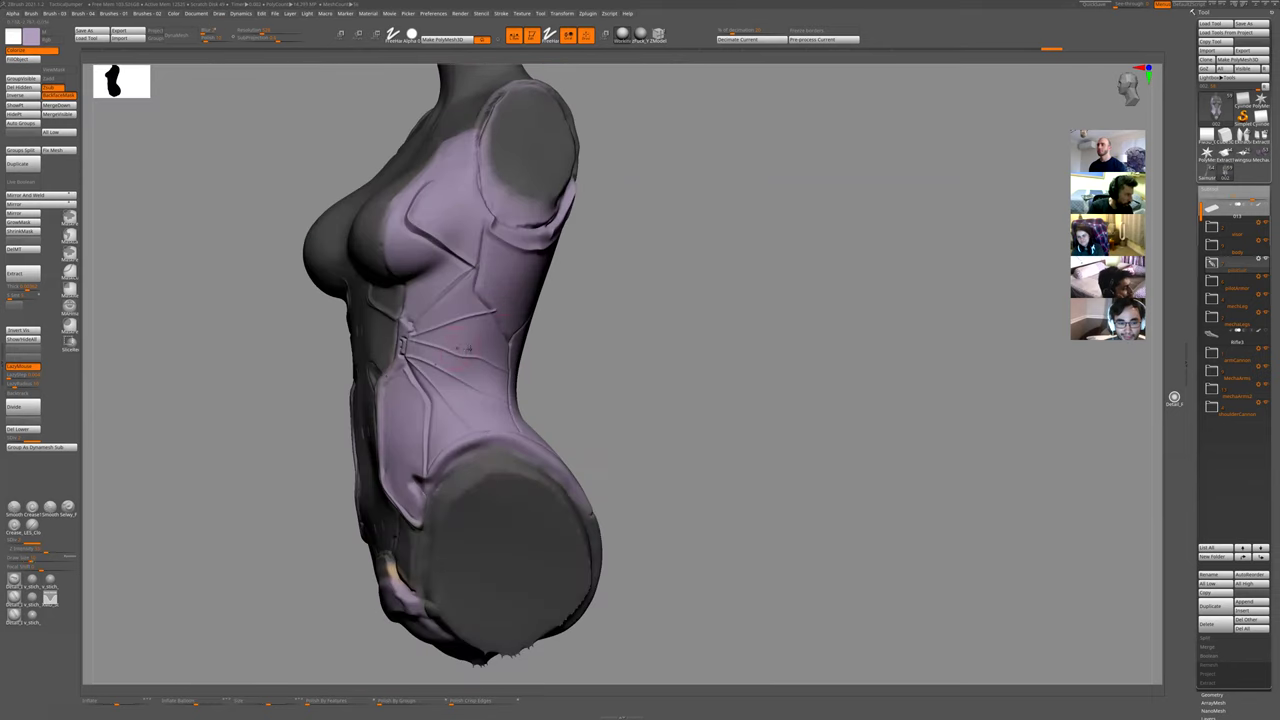
pyautogui.moveTo(559, 335); pyautogui.dragTo(494, 352)
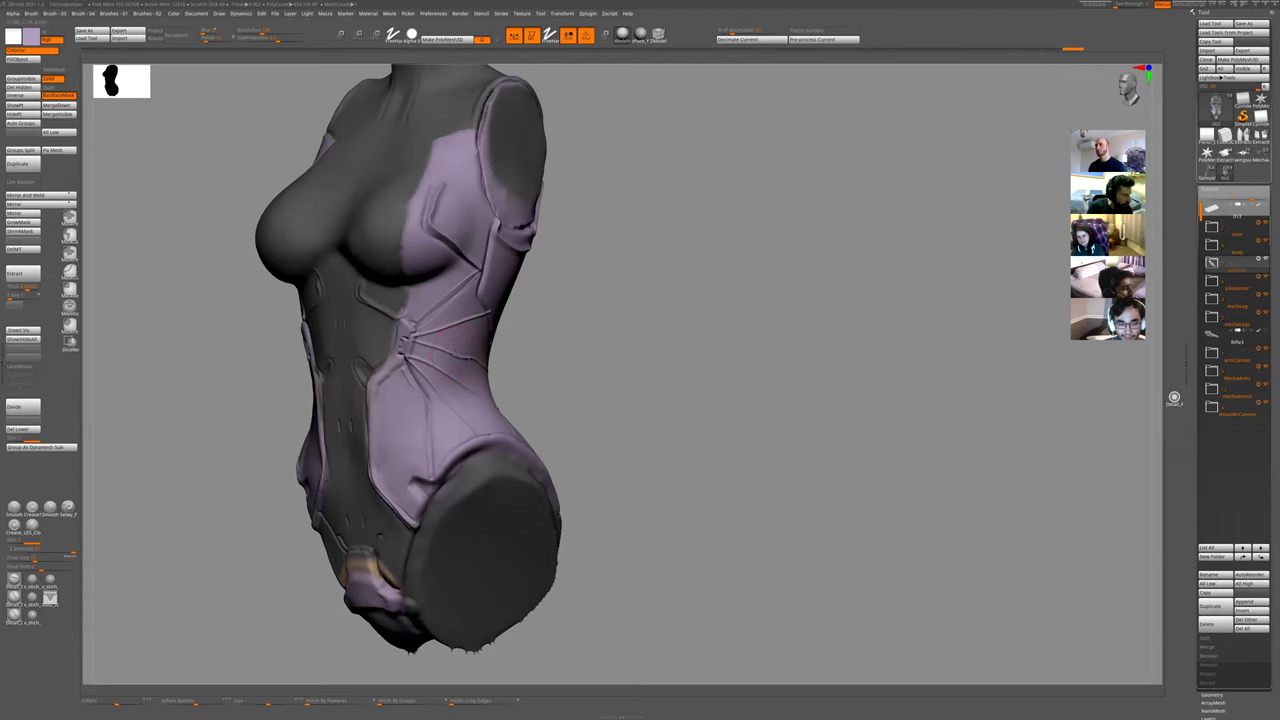
pyautogui.moveTo(523, 380); pyautogui.dragTo(487, 360)
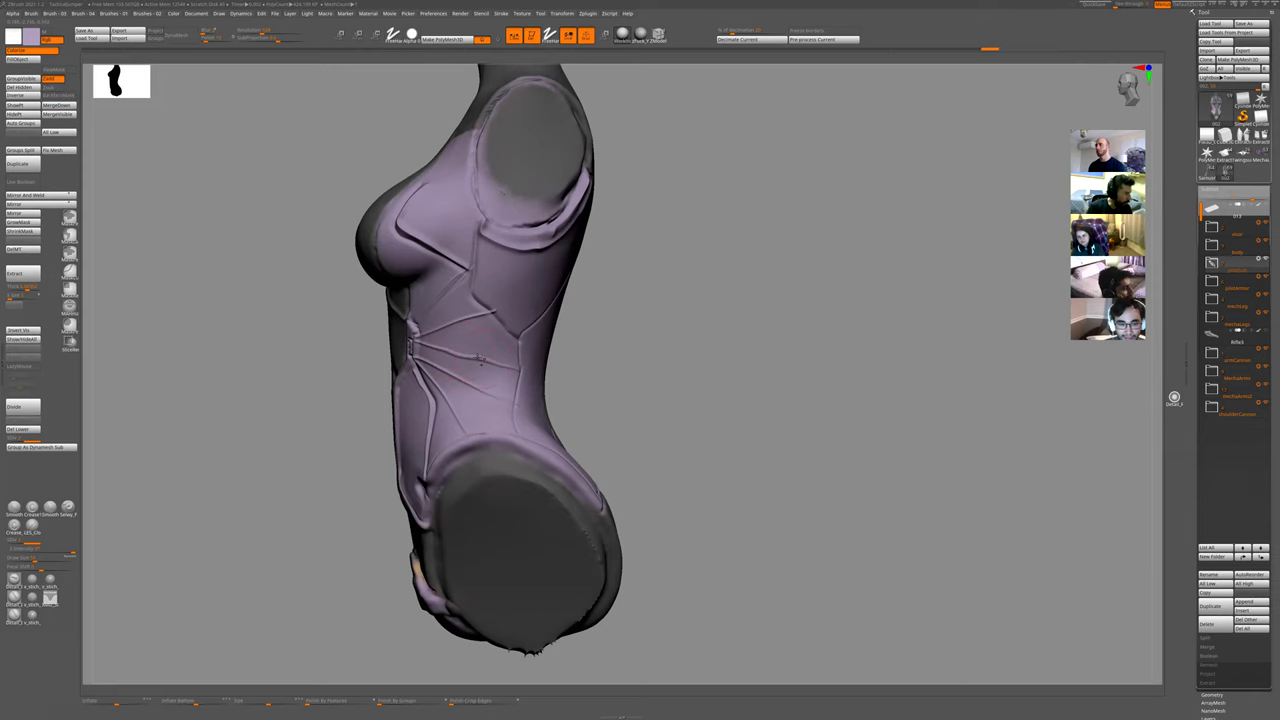
pyautogui.moveTo(614, 423); pyautogui.dragTo(563, 411)
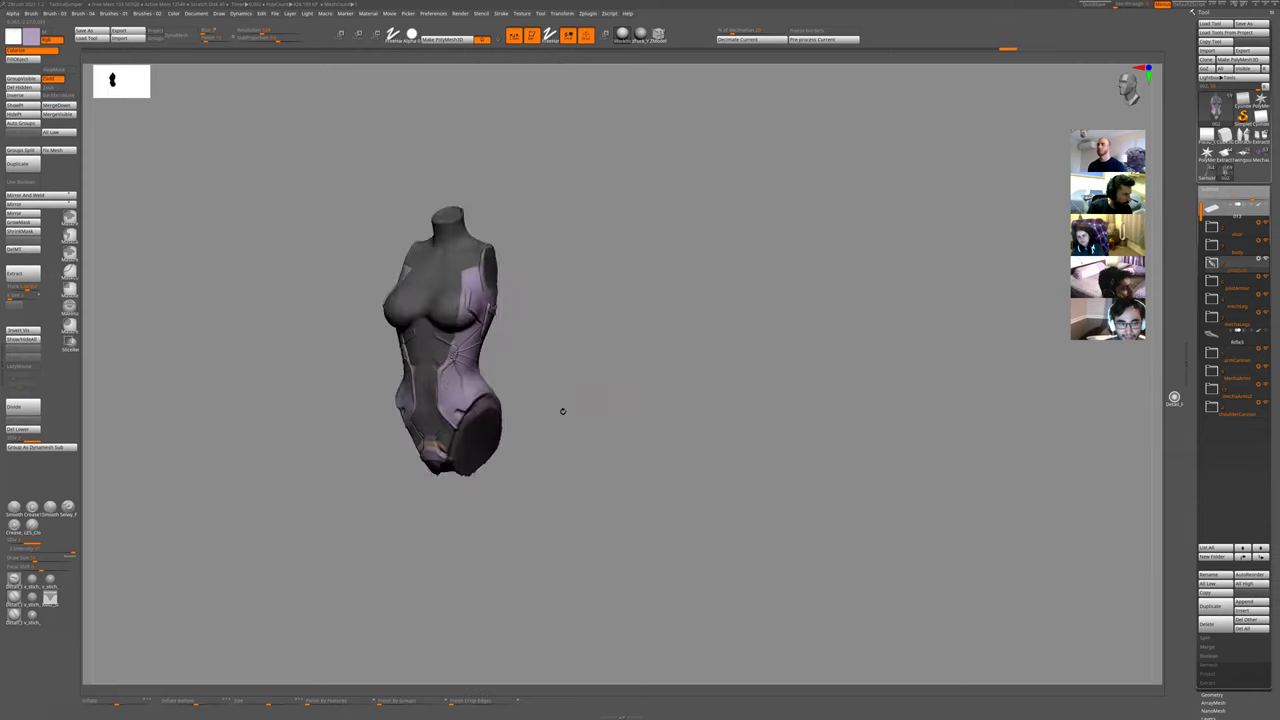
pyautogui.hotkey('shift', 's')
pyautogui.keyDown('ctrl'); pyautogui.moveTo(786, 432); pyautogui.dragTo(723, 406, button='right'); pyautogui.keyUp('ctrl')
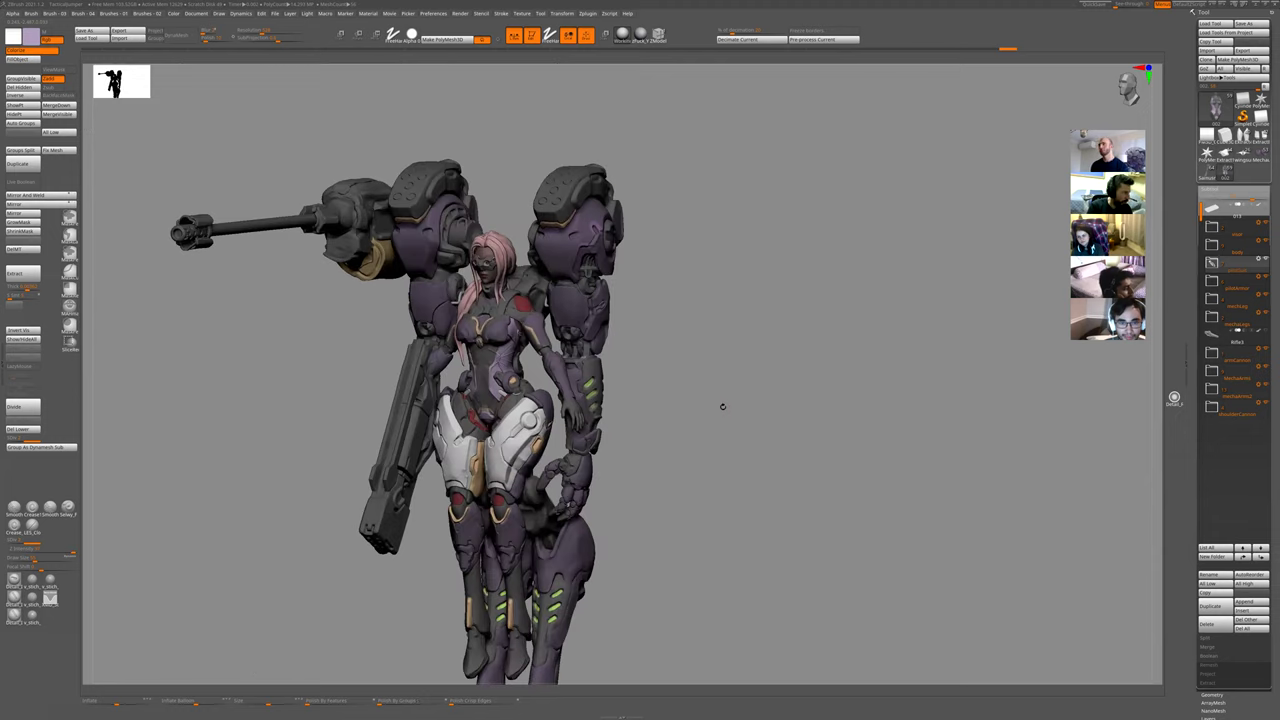
# - Isolate the bodysuit and sculpt a row of short folds into the side waist panel between two fanned seams, softening them slightly
pyautogui.moveTo(793, 393); pyautogui.dragTo(646, 330)
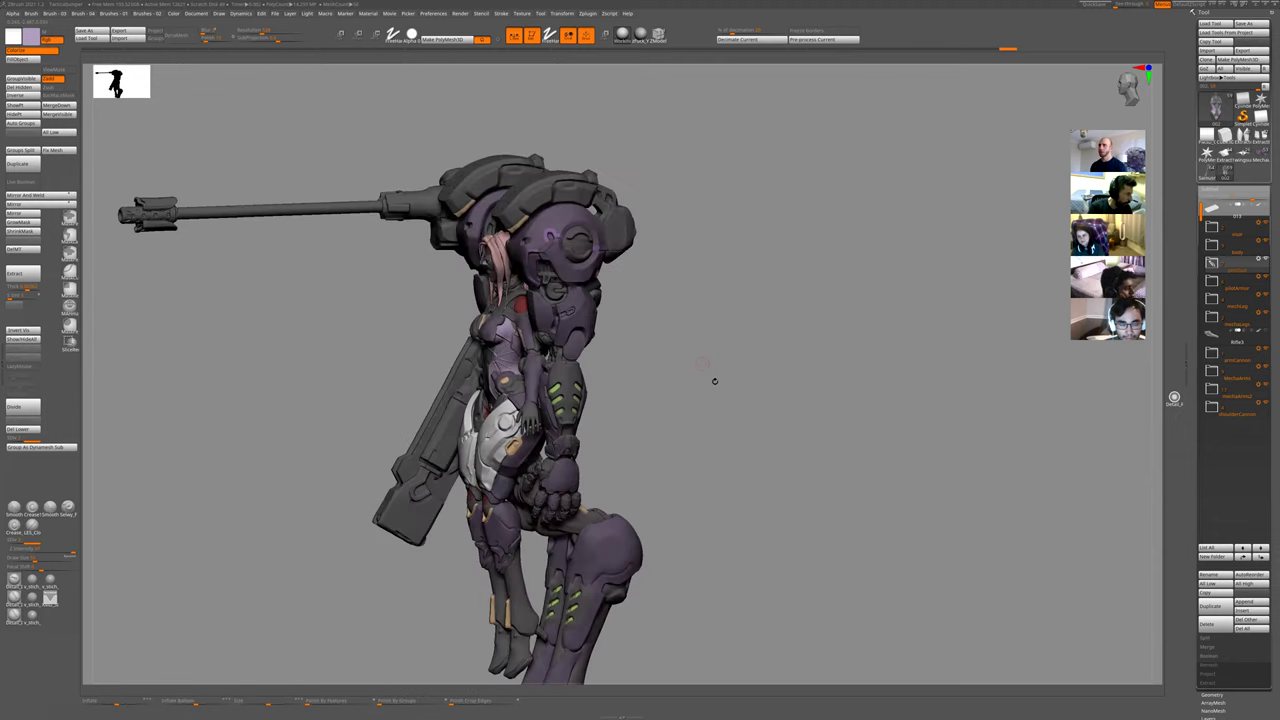
pyautogui.hotkey('shift', 's')
pyautogui.keyDown('ctrl'); pyautogui.moveTo(734, 304); pyautogui.dragTo(630, 460, button='right'); pyautogui.keyUp('ctrl')
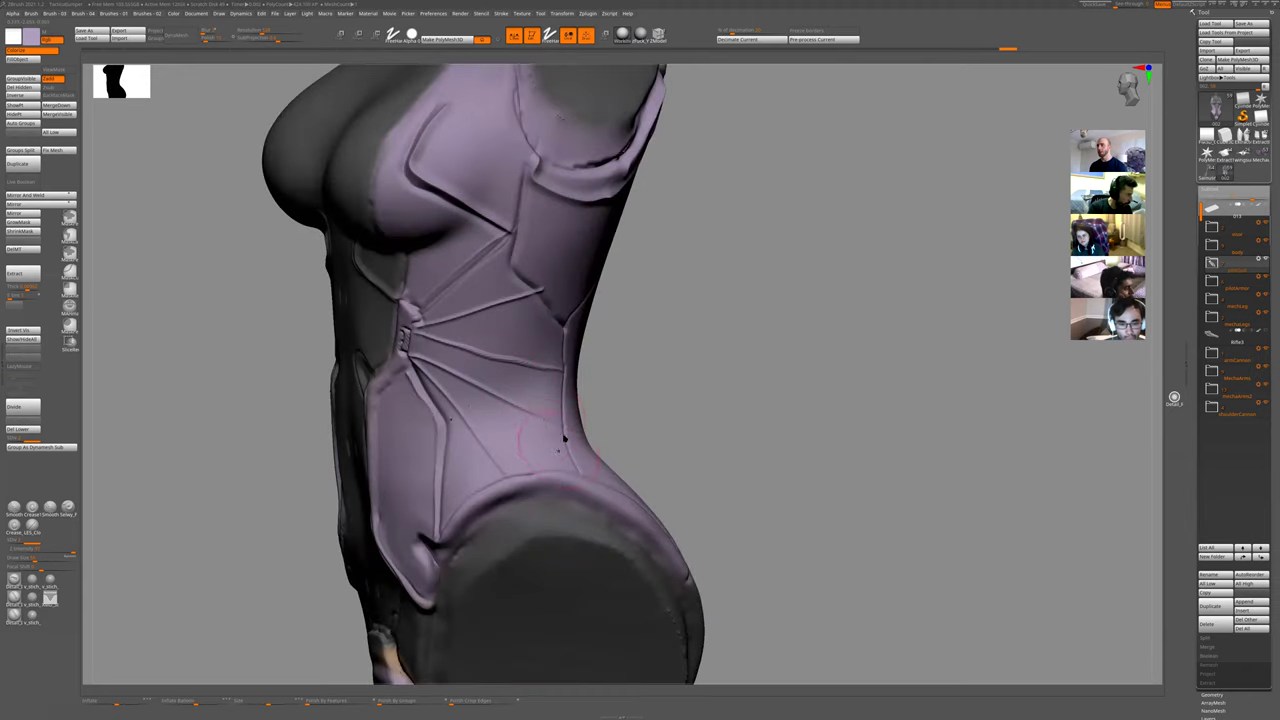
pyautogui.press('1')
pyautogui.click(582, 487)
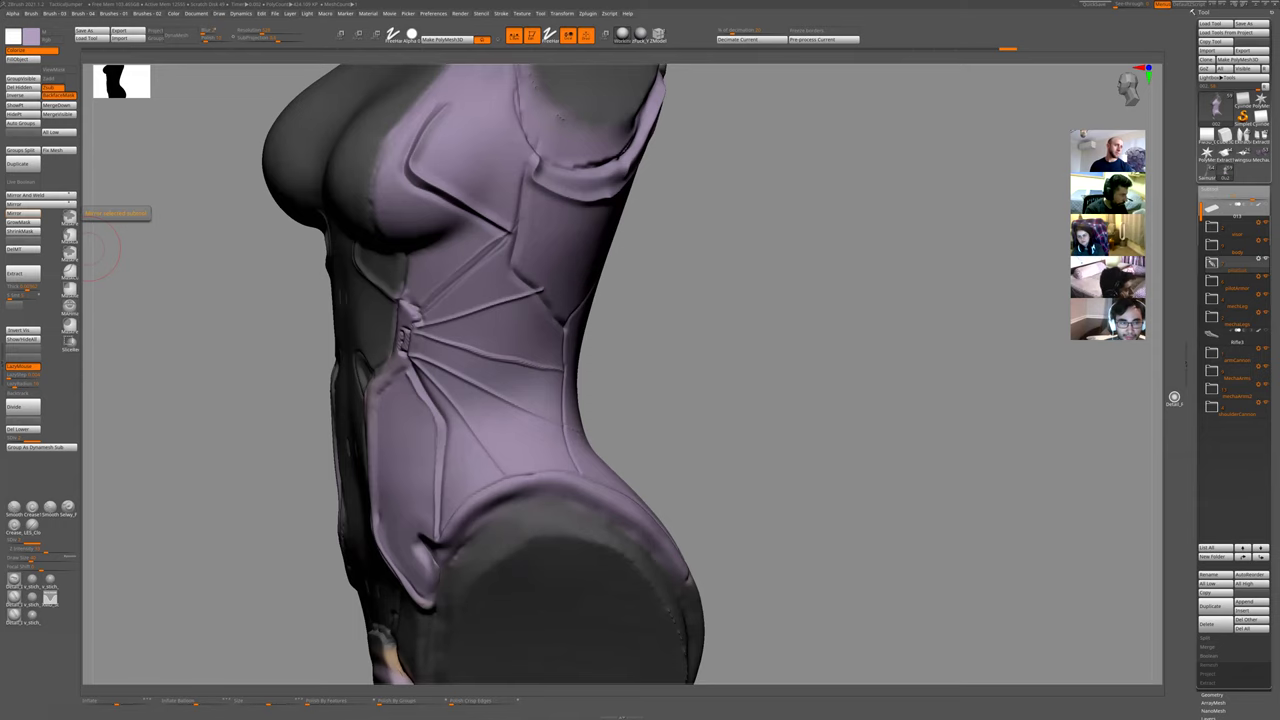
pyautogui.hotkey('shift', 's')
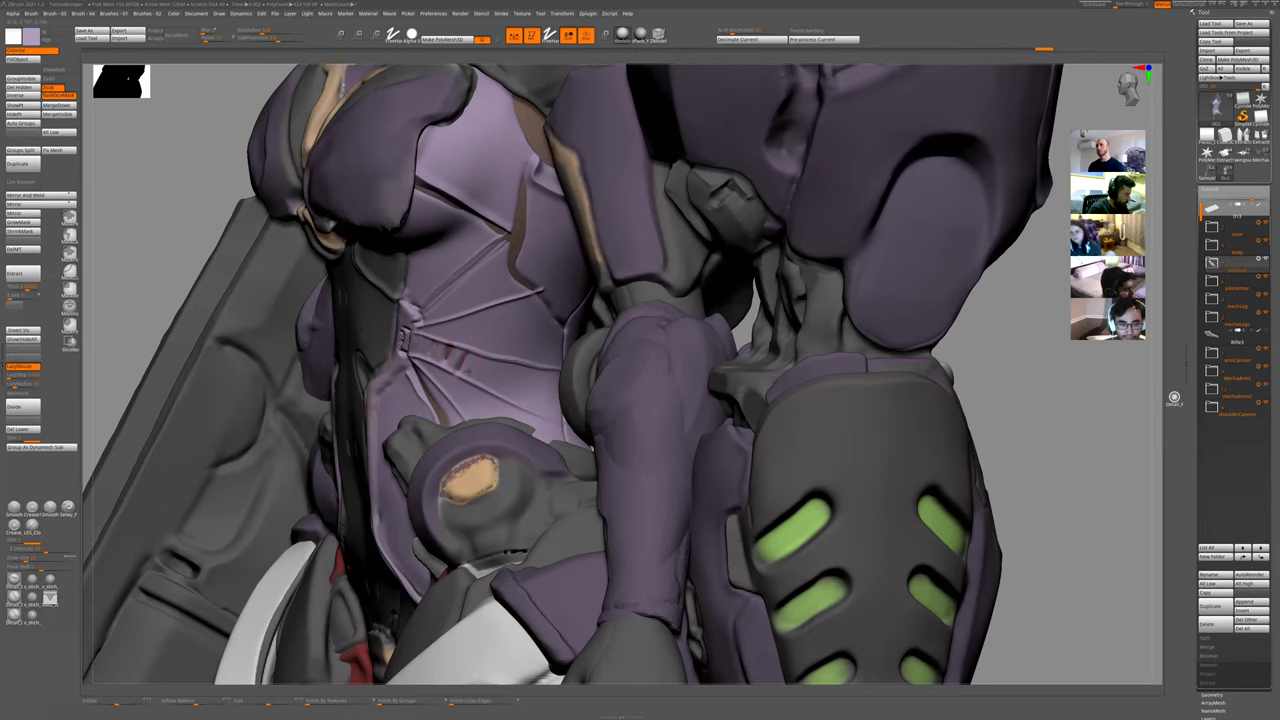
pyautogui.moveTo(496, 366)
pyautogui.mouseDown()
pyautogui.moveTo(489, 392)
pyautogui.moveTo(540, 402)
pyautogui.moveTo(490, 394)
pyautogui.mouseUp()
pyautogui.hotkey('alt', 's')
pyautogui.keyDown('shift'); pyautogui.moveTo(452, 346); pyautogui.dragTo(440, 368); pyautogui.keyUp('shift')
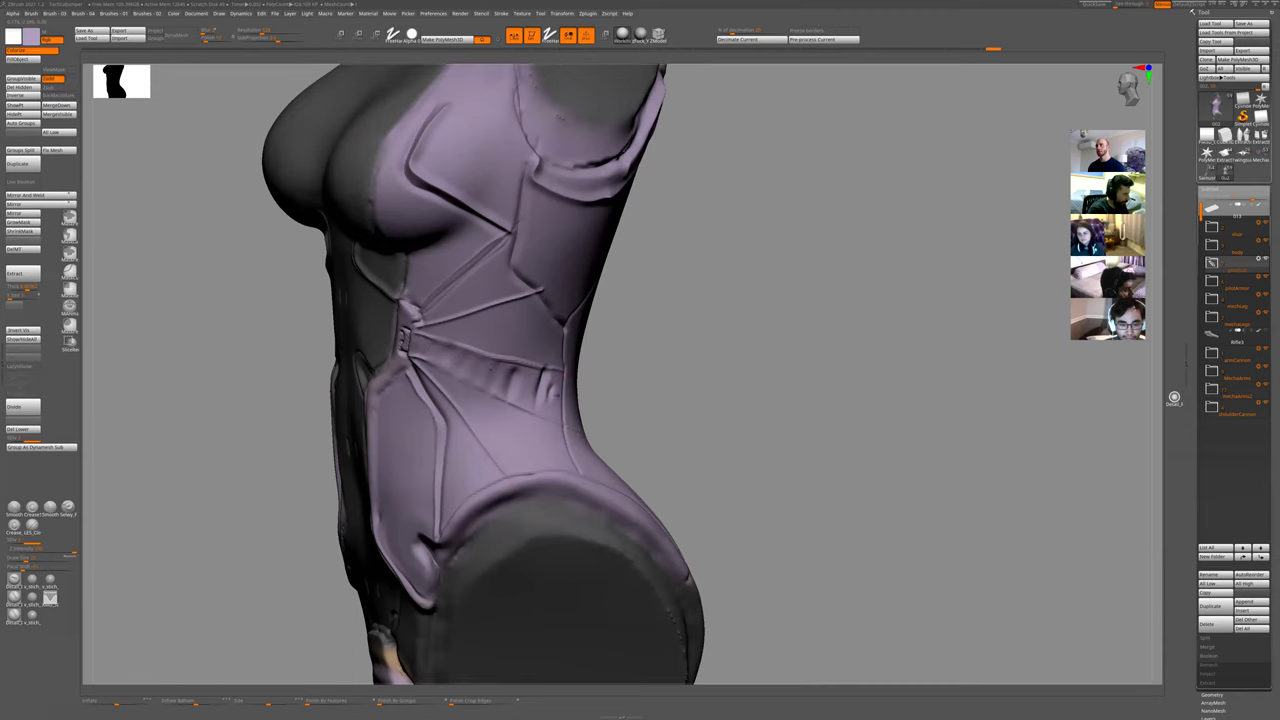
pyautogui.moveTo(615, 350)
pyautogui.mouseDown()
pyautogui.moveTo(606, 357)
pyautogui.moveTo(614, 343)
pyautogui.moveTo(621, 362)
pyautogui.moveTo(605, 348)
pyautogui.mouseUp()
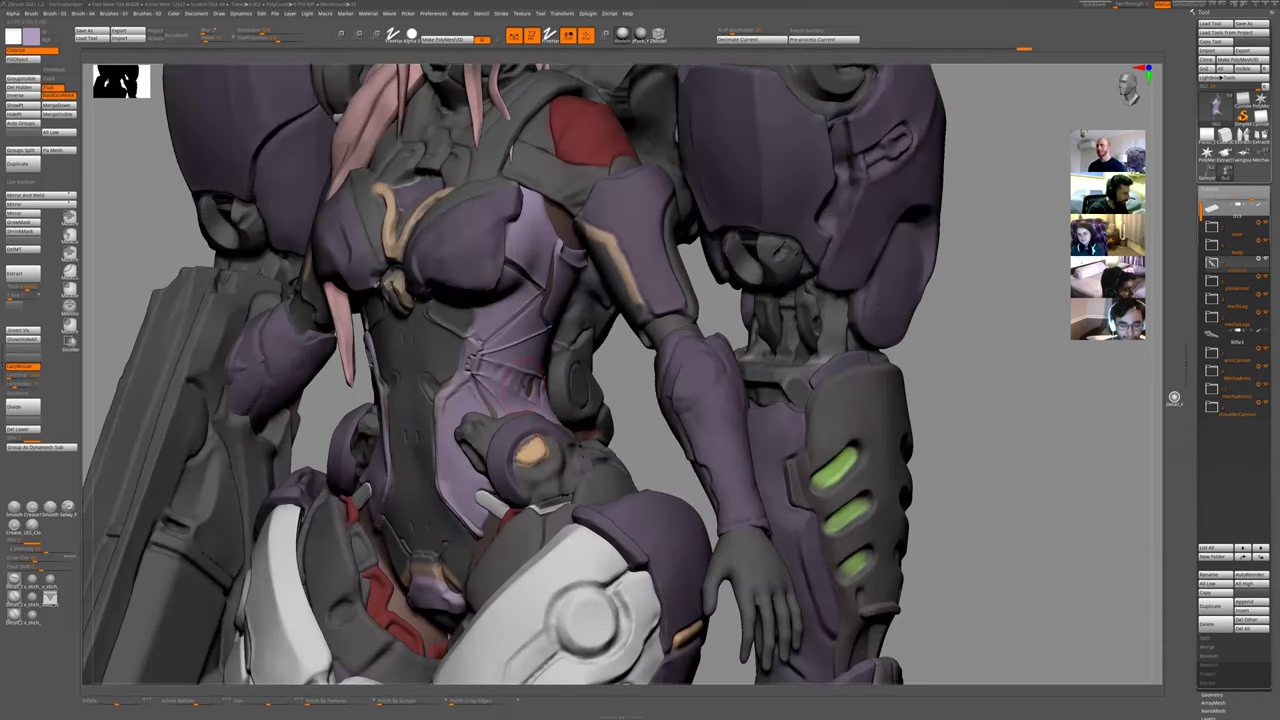
pyautogui.keyDown('shift'); pyautogui.moveTo(518, 376); pyautogui.dragTo(529, 395); pyautogui.keyUp('shift')
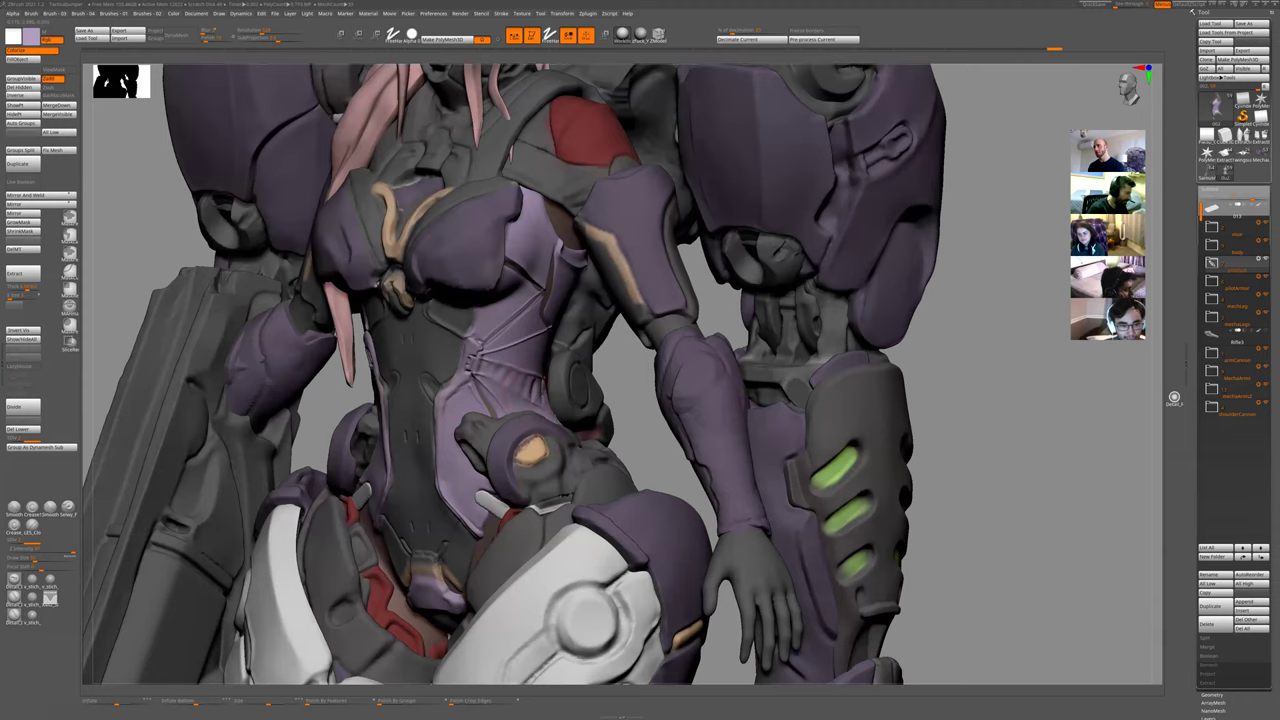
# - Refine the waist panel folds on the isolated bodysuit and check them on the complete character from the front and side
pyautogui.keyDown('ctrl'); pyautogui.moveTo(880, 480); pyautogui.dragTo(886, 406, button='right'); pyautogui.keyUp('ctrl')
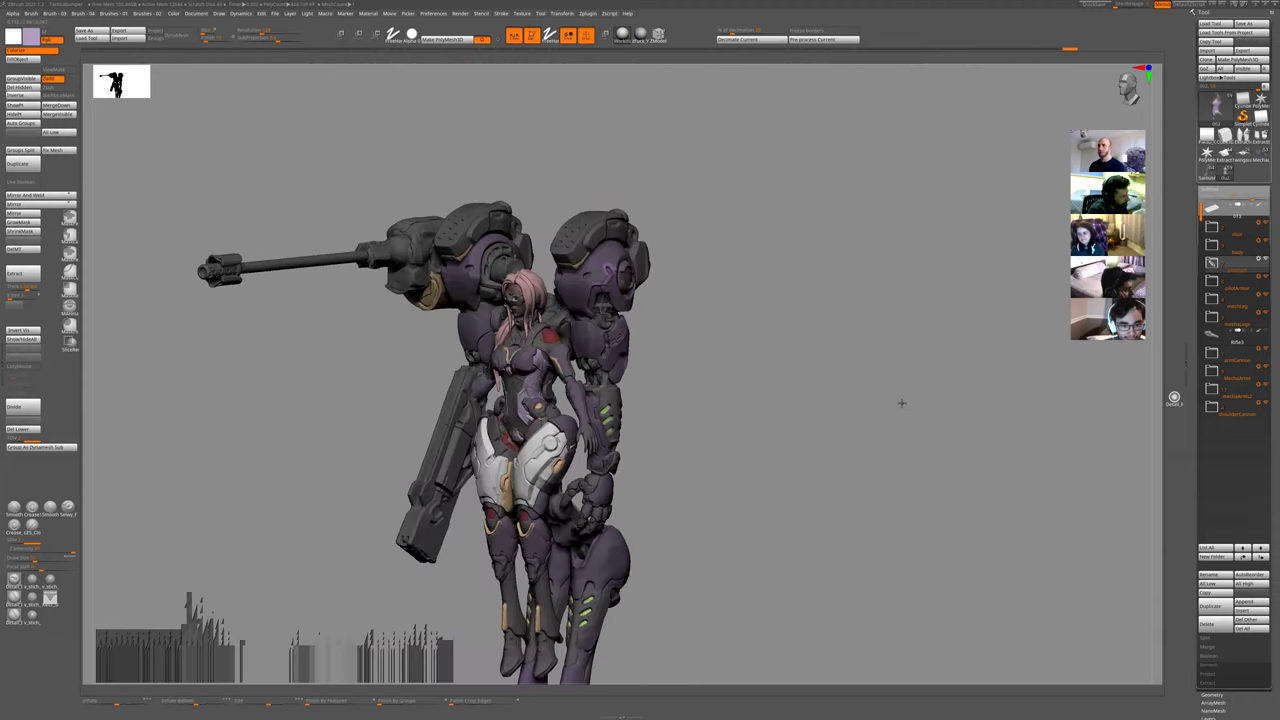
pyautogui.moveTo(903, 403); pyautogui.dragTo(846, 389)
pyautogui.hotkey('shift', 's')
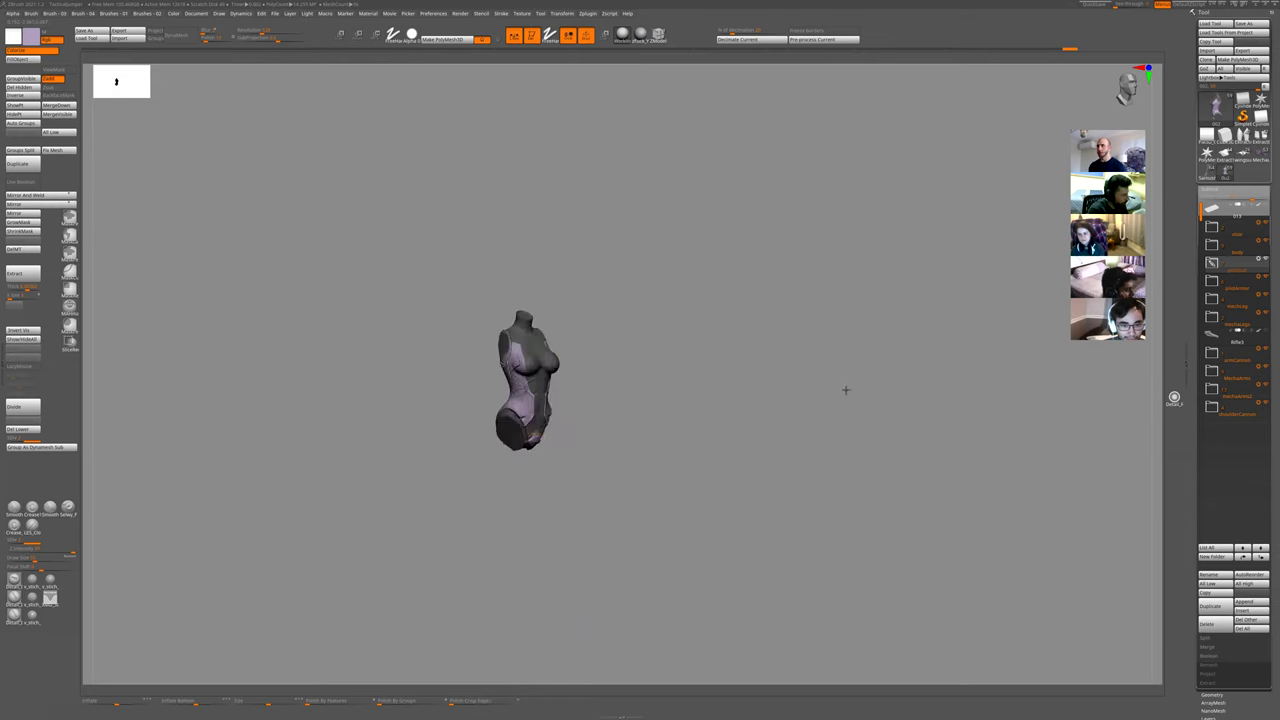
pyautogui.keyDown('ctrl'); pyautogui.moveTo(846, 389); pyautogui.dragTo(774, 396, button='right'); pyautogui.keyUp('ctrl')
pyautogui.moveTo(774, 396); pyautogui.dragTo(750, 401)
pyautogui.moveTo(626, 343)
pyautogui.keyDown('ctrl'); pyautogui.mouseDown(button='right')
pyautogui.moveTo(571, 414)
pyautogui.moveTo(536, 400)
pyautogui.mouseUp(button='right'); pyautogui.keyUp('ctrl')
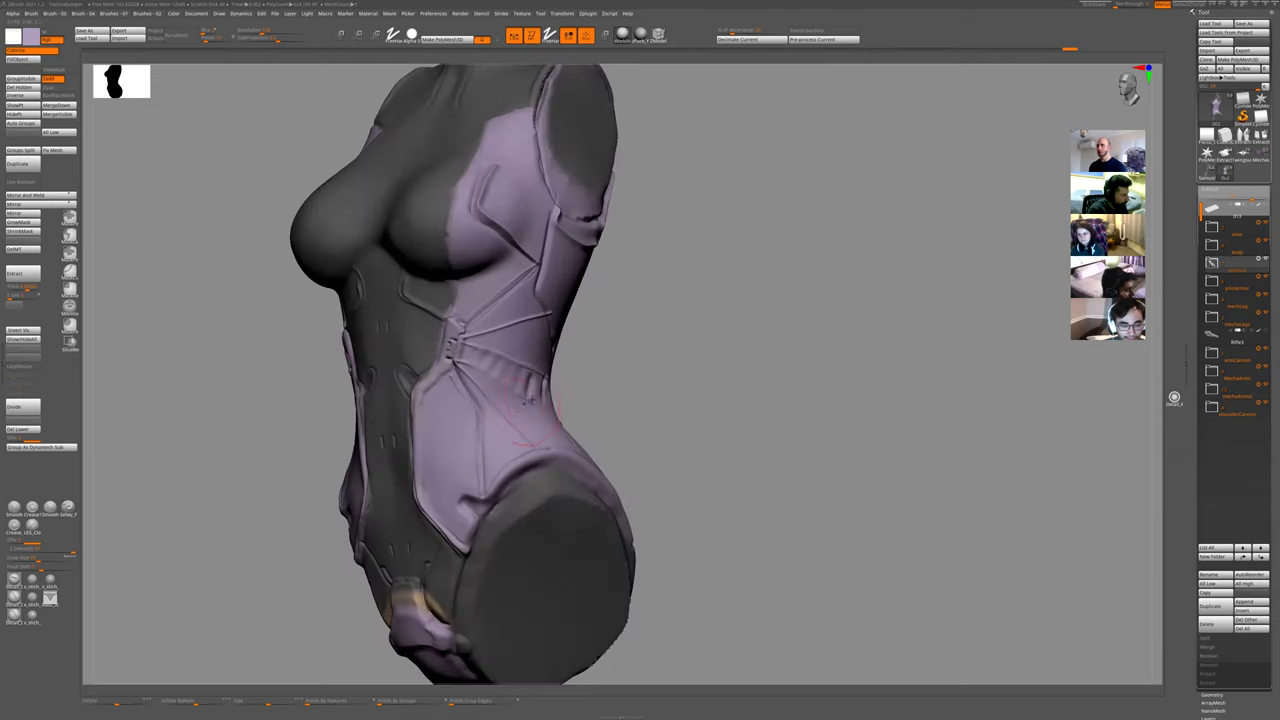
pyautogui.moveTo(627, 399); pyautogui.dragTo(650, 399)
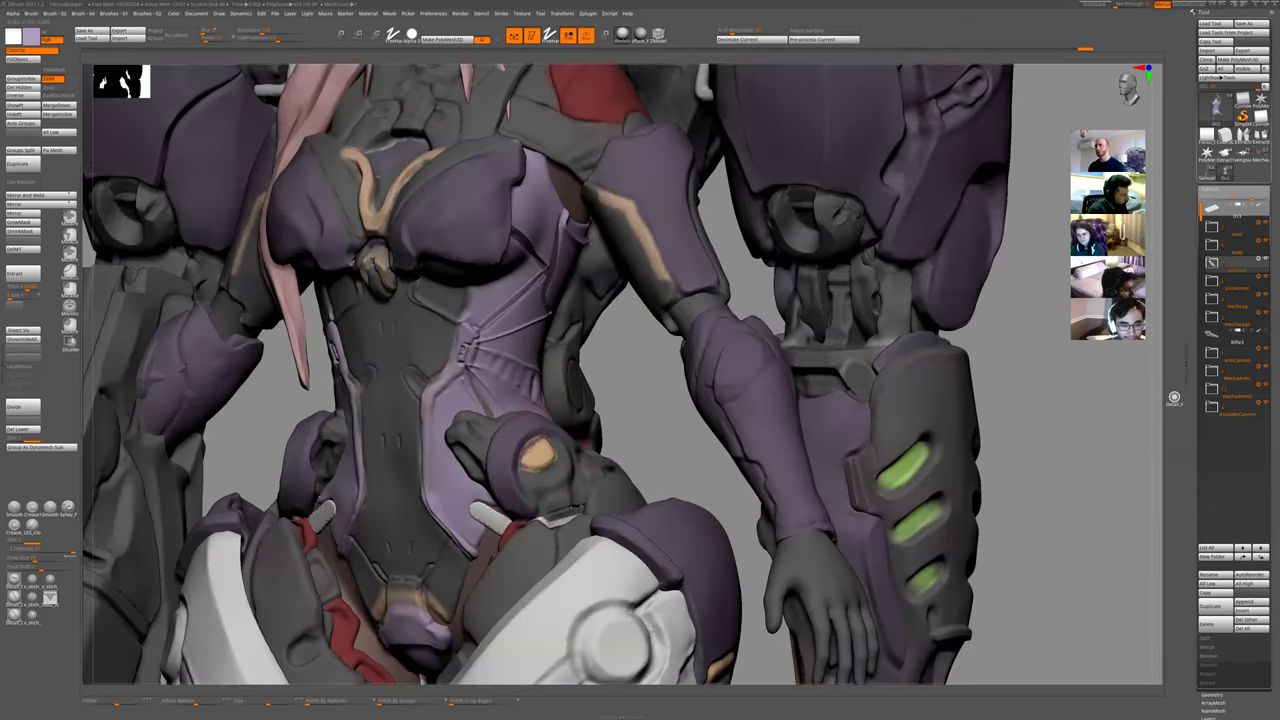
pyautogui.keyDown('ctrl'); pyautogui.moveTo(617, 417); pyautogui.dragTo(844, 303, button='right'); pyautogui.keyUp('ctrl')
pyautogui.moveTo(844, 303); pyautogui.dragTo(734, 446)
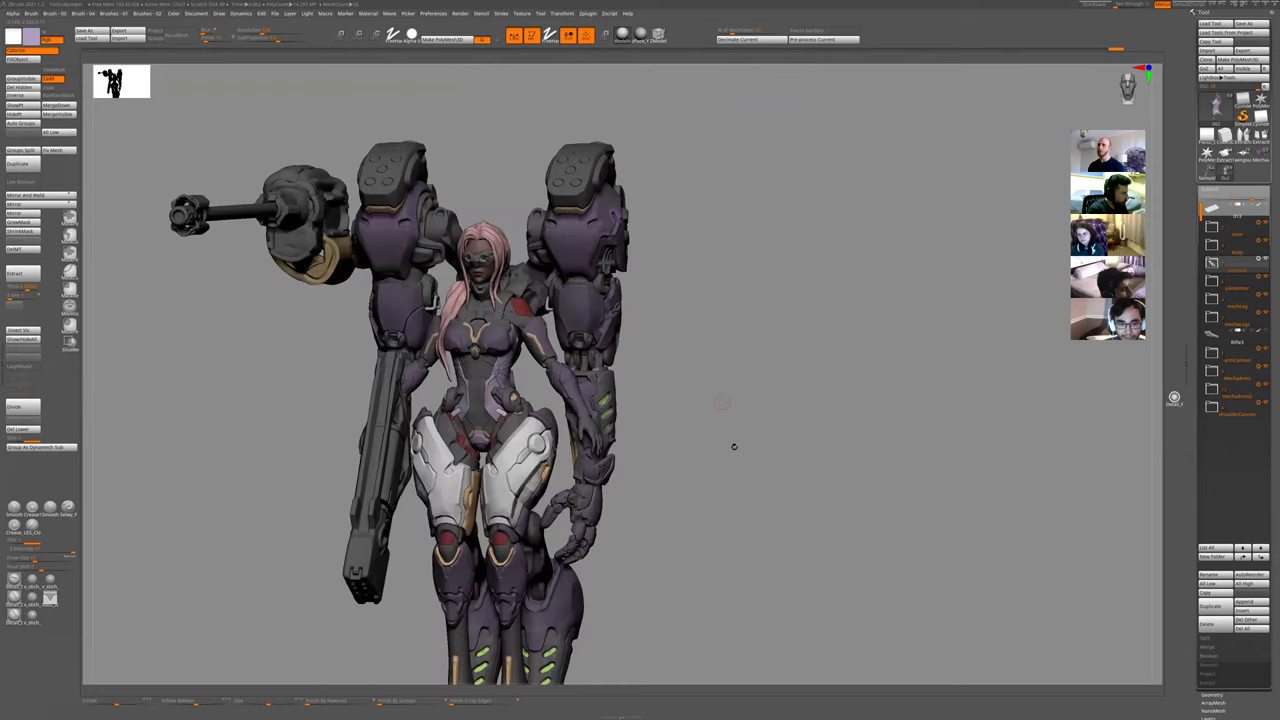
pyautogui.moveTo(771, 331); pyautogui.dragTo(754, 314)
pyautogui.keyDown('alt'); pyautogui.moveTo(684, 390); pyautogui.dragTo(728, 295); pyautogui.keyUp('alt')
pyautogui.keyDown('ctrl'); pyautogui.moveTo(728, 295); pyautogui.dragTo(720, 337, button='right'); pyautogui.keyUp('ctrl')
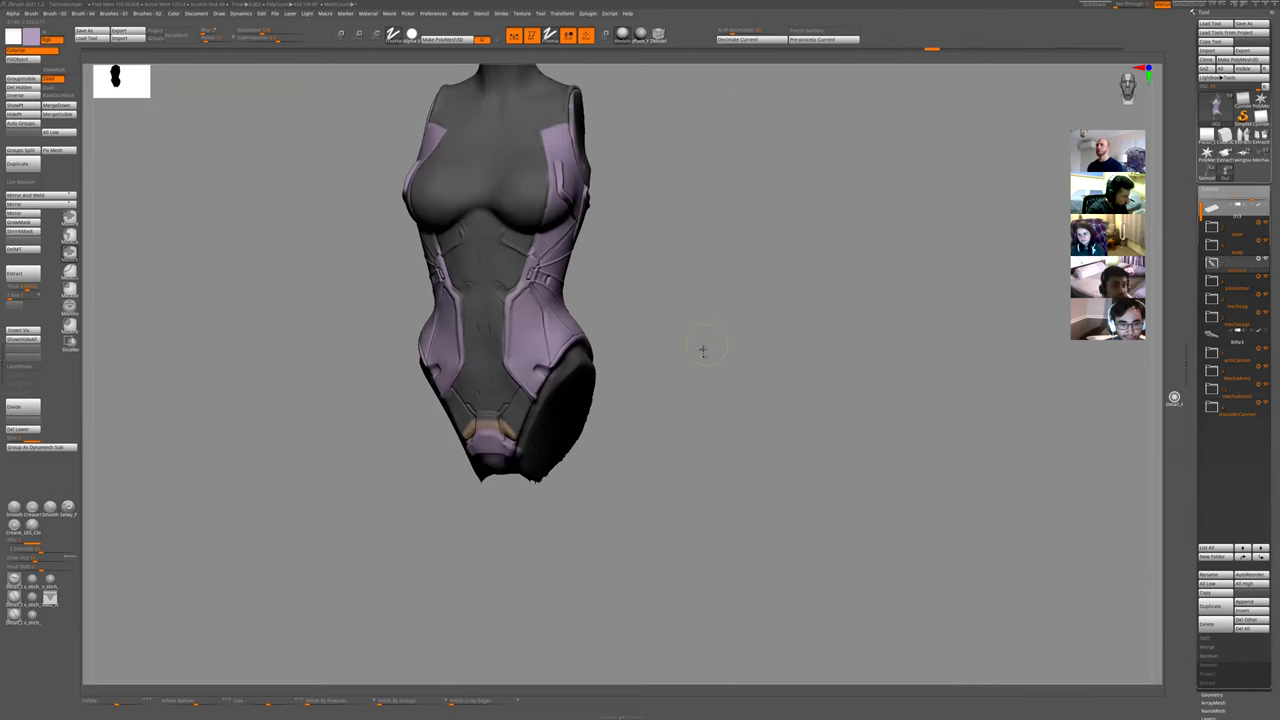
pyautogui.keyDown('ctrl'); pyautogui.moveTo(748, 431); pyautogui.dragTo(686, 287, button='right'); pyautogui.keyUp('ctrl')
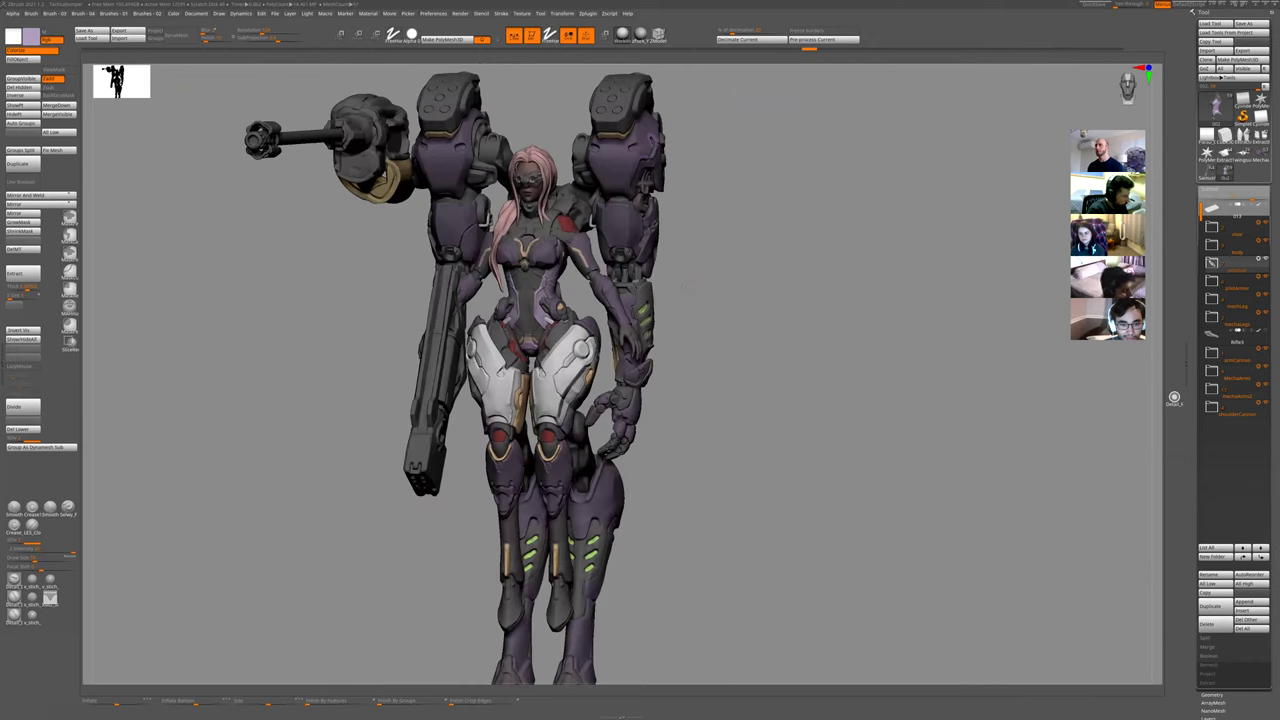
pyautogui.keyDown('ctrl'); pyautogui.moveTo(747, 334); pyautogui.dragTo(738, 398, button='right'); pyautogui.keyUp('ctrl')
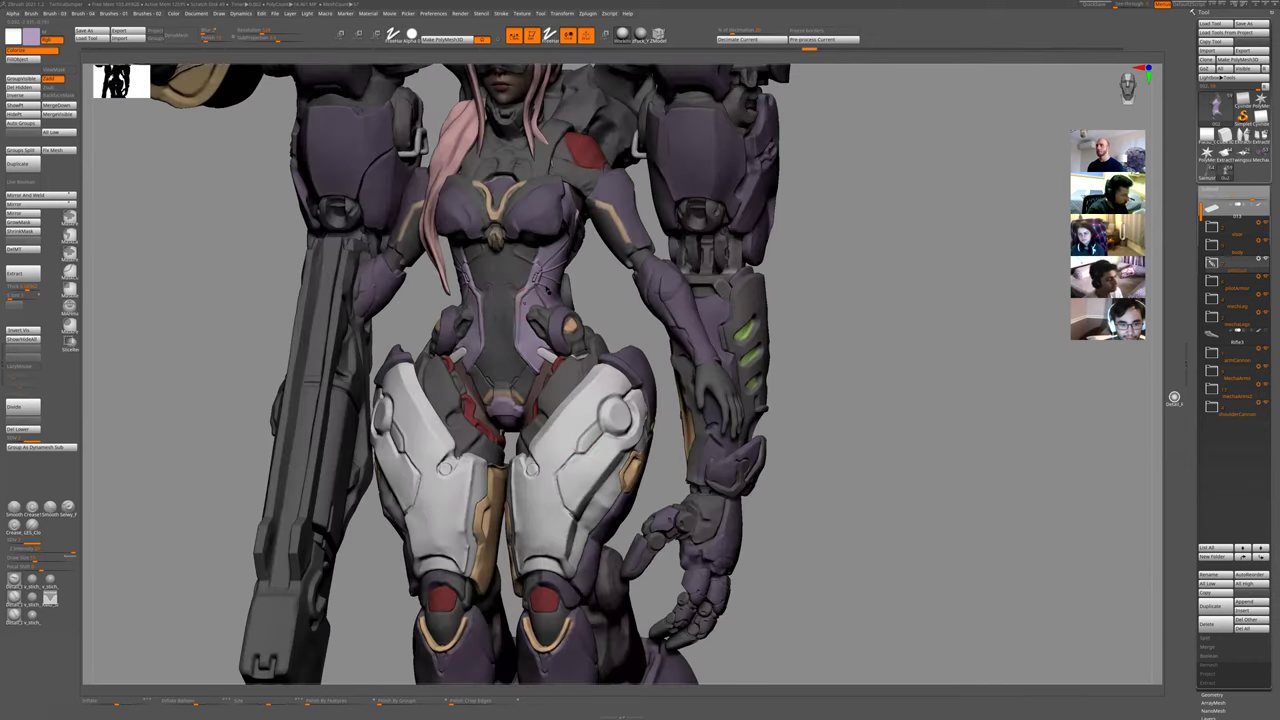
# - Isolate the purple upper-arm armour, pick another brush and add fine surface detail near its tan strip, checking the complete character
pyautogui.keyDown('alt'); pyautogui.click(620, 222); pyautogui.keyUp('alt')
pyautogui.moveTo(712, 238)
pyautogui.mouseDown(button='right')
pyautogui.moveTo(706, 292)
pyautogui.moveTo(708, 277)
pyautogui.moveTo(654, 263)
pyautogui.moveTo(612, 323)
pyautogui.mouseUp(button='right')
pyautogui.press('b')
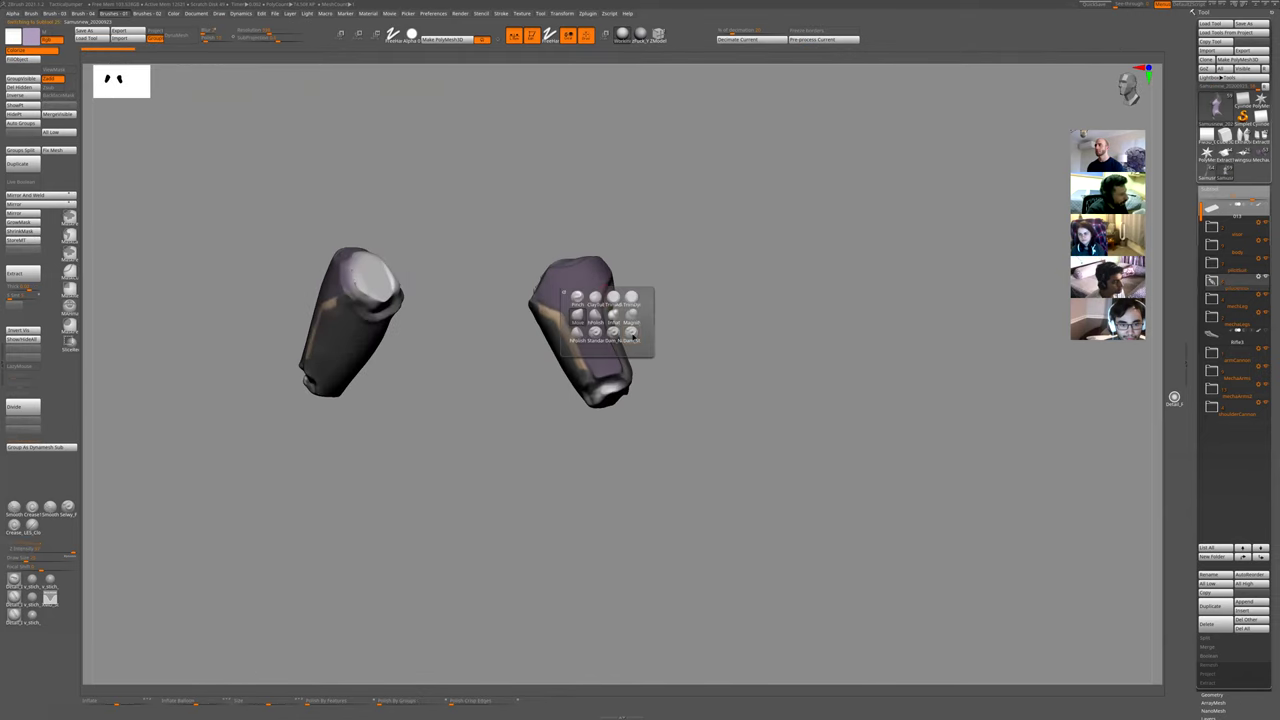
pyautogui.click(632, 335)
pyautogui.moveTo(679, 286); pyautogui.dragTo(622, 328, button='right')
pyautogui.moveTo(622, 327); pyautogui.dragTo(575, 313)
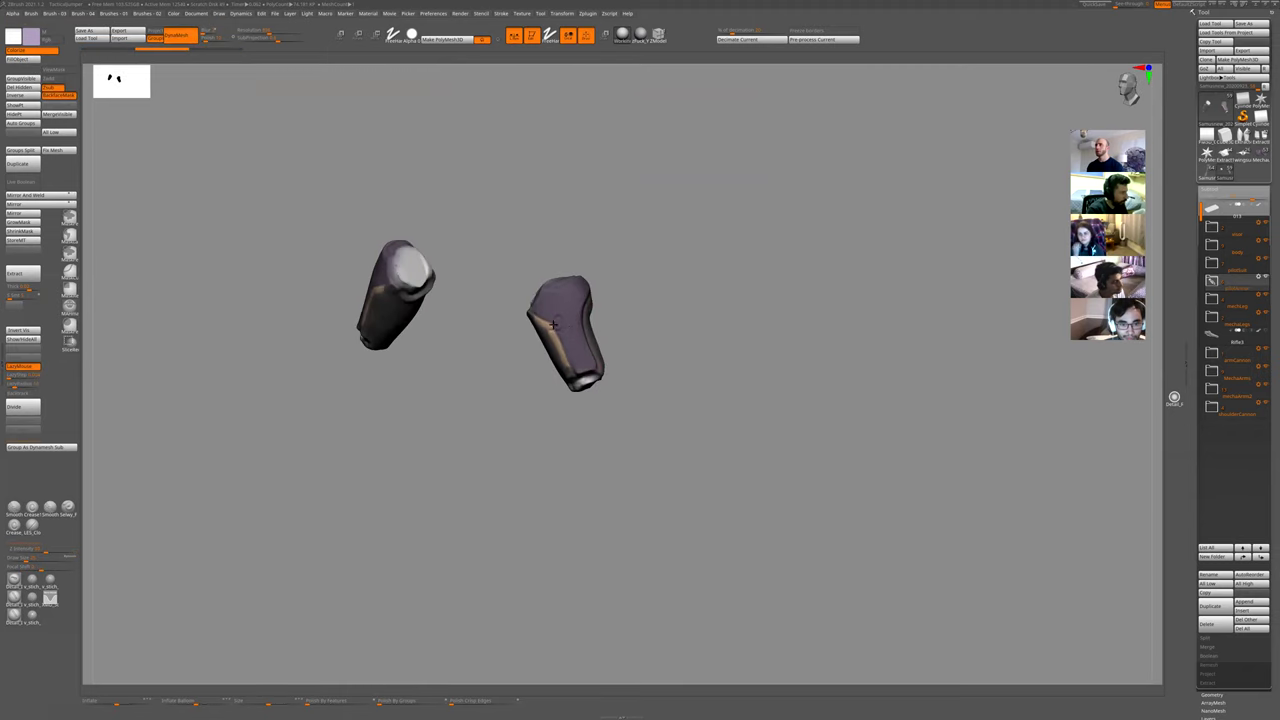
pyautogui.hotkey('ctrl', 'shift', 's')
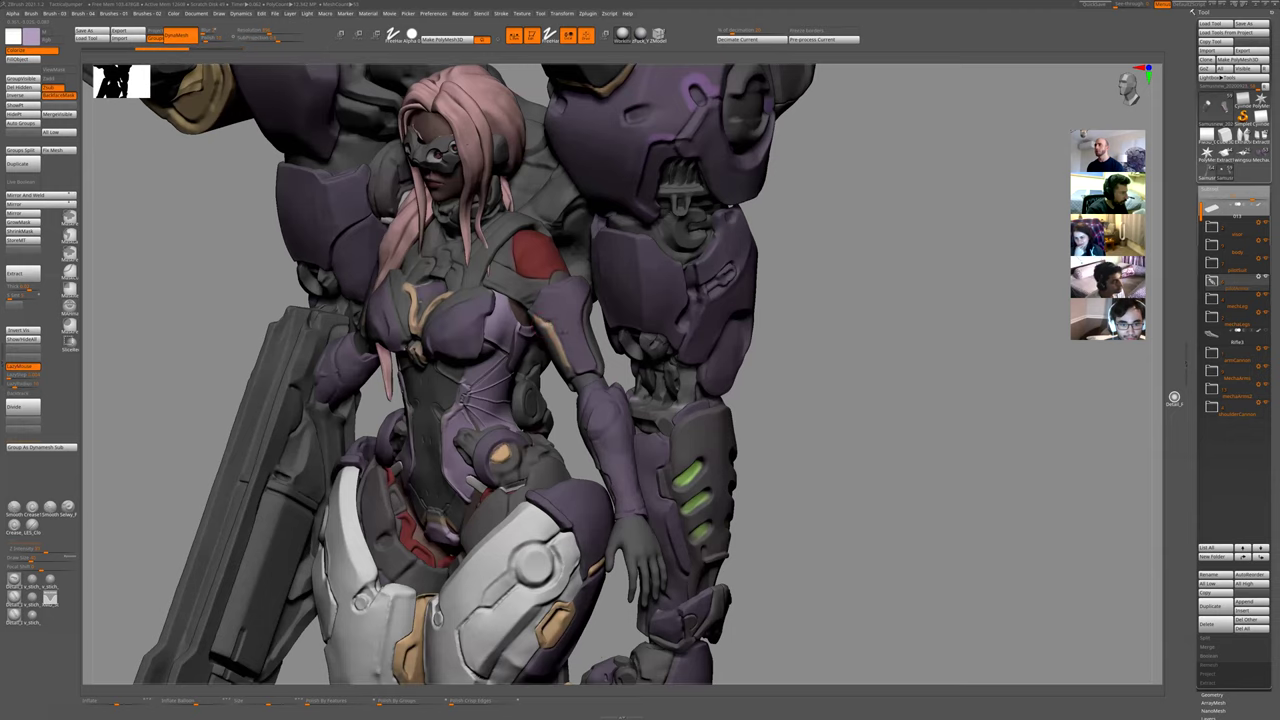
pyautogui.keyDown('ctrl'); pyautogui.moveTo(560, 336); pyautogui.dragTo(634, 351, button='right'); pyautogui.keyUp('ctrl')
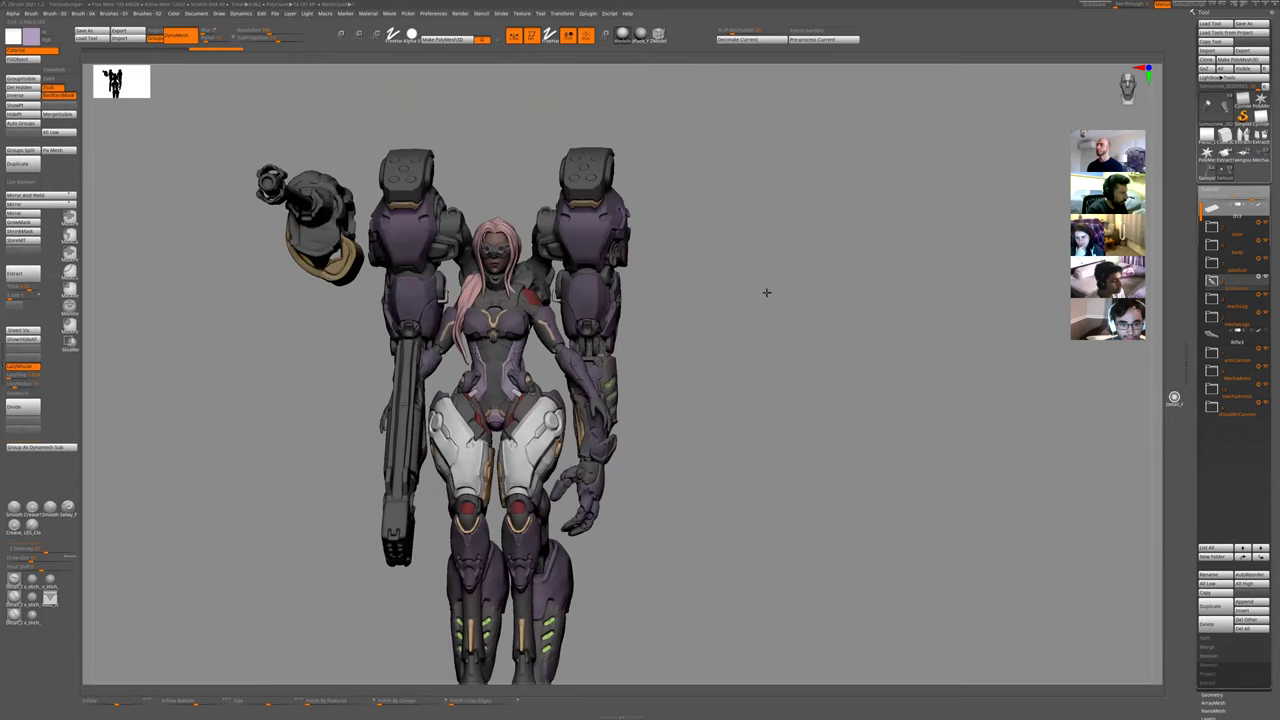
pyautogui.keyDown('ctrl'); pyautogui.moveTo(545, 451); pyautogui.dragTo(637, 450, button='right'); pyautogui.keyUp('ctrl')
pyautogui.moveTo(560, 336)
pyautogui.mouseDown(button='right')
pyautogui.moveTo(546, 316)
pyautogui.moveTo(597, 334)
pyautogui.moveTo(584, 340)
pyautogui.mouseUp(button='right')
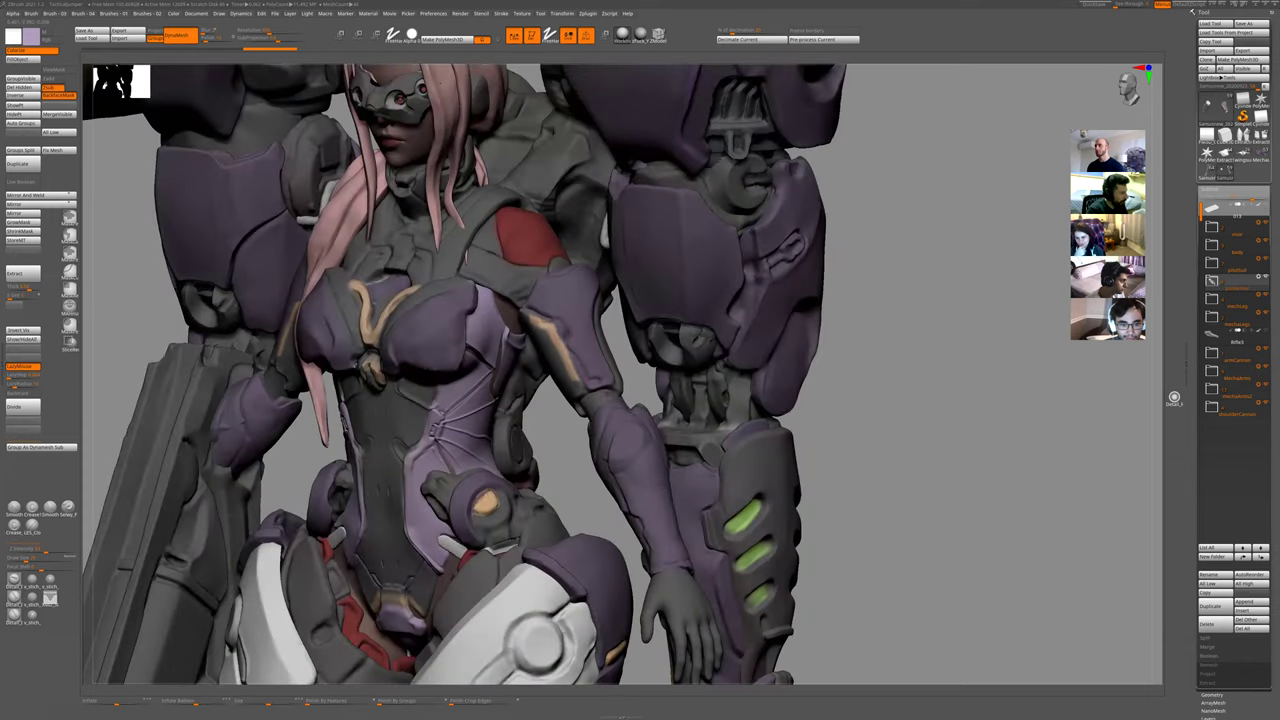
pyautogui.press('f')
pyautogui.moveTo(770, 393); pyautogui.dragTo(777, 368, button='right')
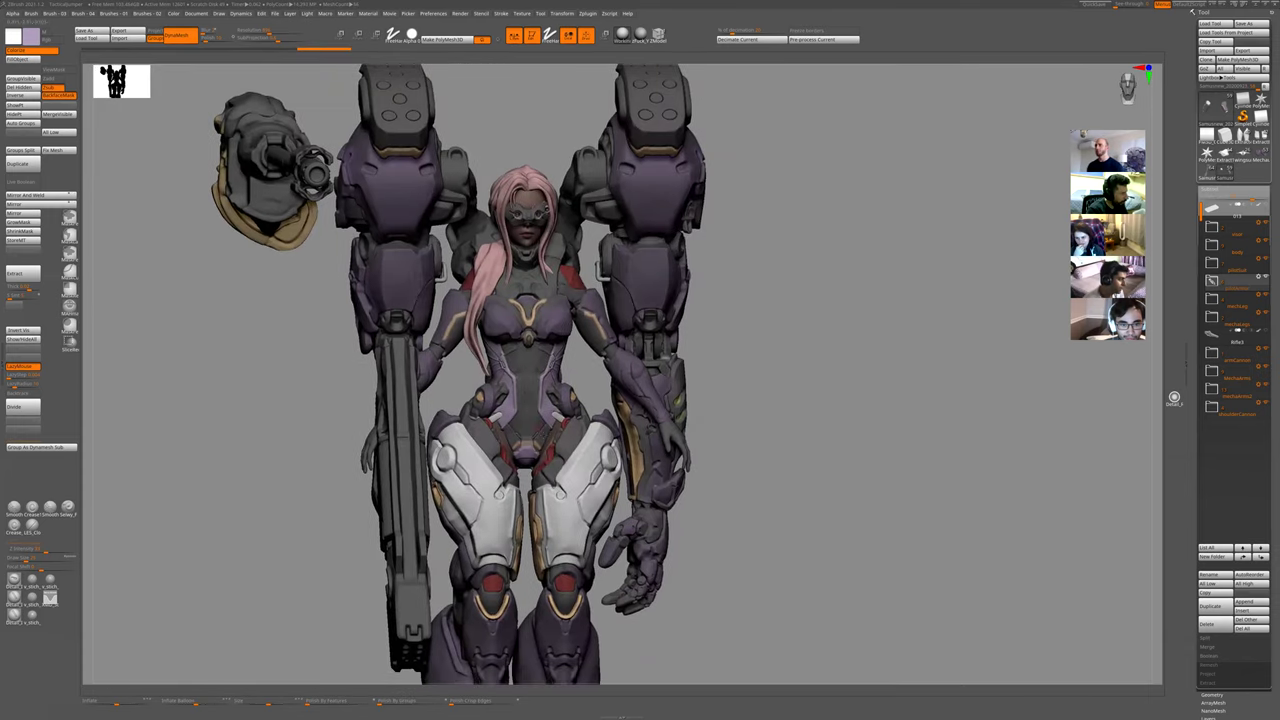
# - Inspect the bodysuit and purple chest armour on the complete character, selecting each in turn from the front and three-quarter view
pyautogui.keyDown('alt'); pyautogui.click(556, 350); pyautogui.keyUp('alt')
pyautogui.moveTo(651, 360); pyautogui.dragTo(654, 386, button='right')
pyautogui.hotkey('shift', 'f')
pyautogui.hotkey('shift', 'f')
pyautogui.keyDown('ctrl'); pyautogui.moveTo(654, 386); pyautogui.dragTo(654, 369, button='right'); pyautogui.keyUp('ctrl')
pyautogui.hotkey('shift', 'f')
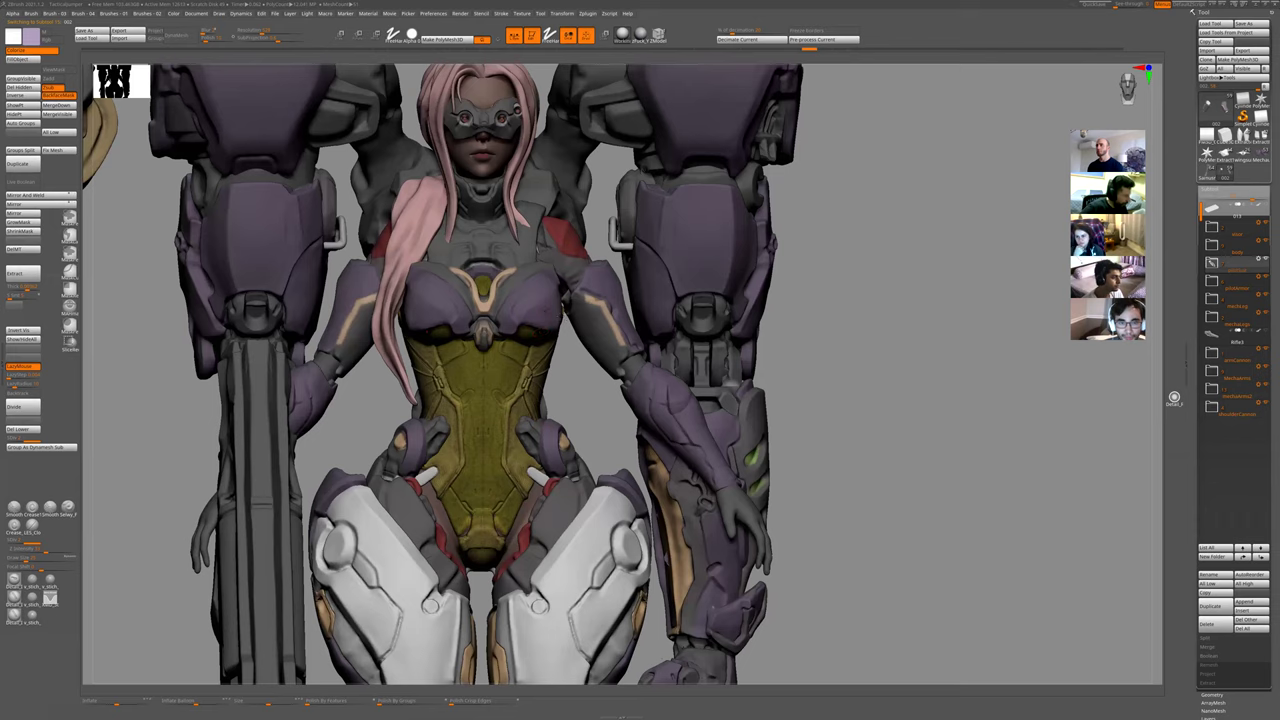
pyautogui.keyDown('alt'); pyautogui.click(542, 301); pyautogui.keyUp('alt')
pyautogui.hotkey('shift', 'f')
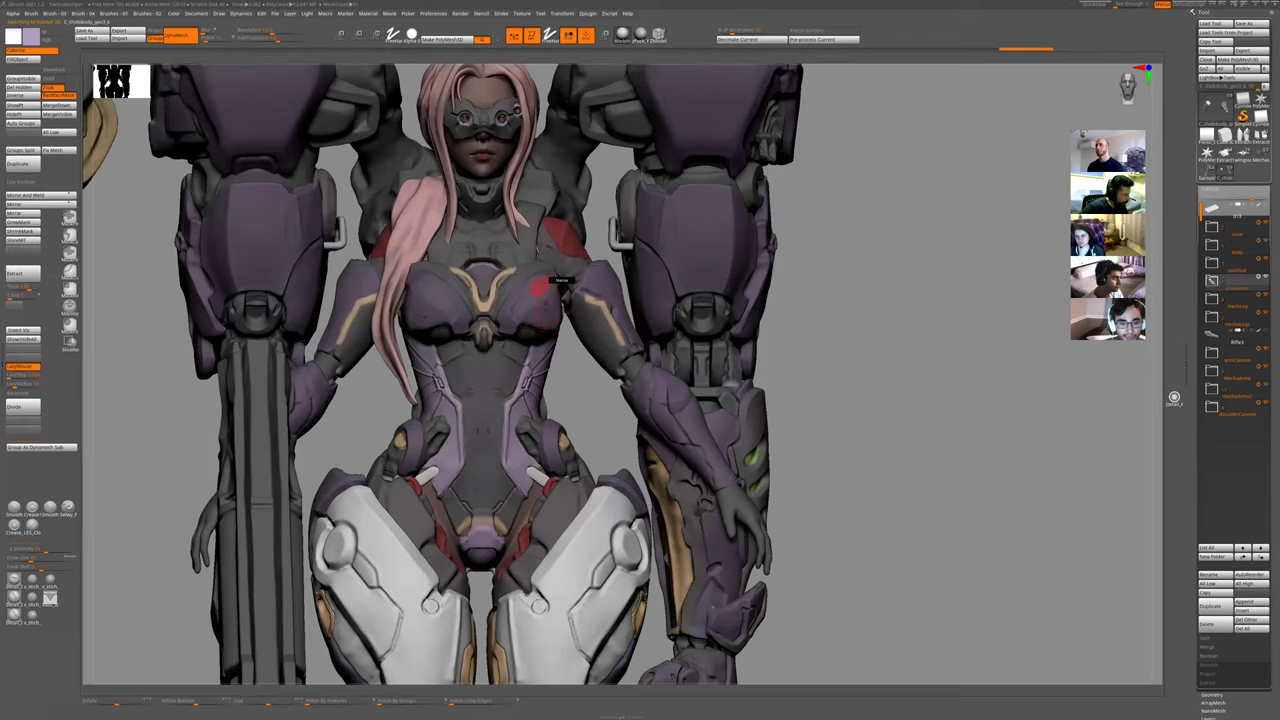
pyautogui.moveTo(612, 376)
pyautogui.mouseDown()
pyautogui.moveTo(589, 420)
pyautogui.moveTo(520, 420)
pyautogui.mouseUp()
pyautogui.moveTo(916, 397)
pyautogui.mouseDown()
pyautogui.moveTo(874, 391)
pyautogui.moveTo(911, 406)
pyautogui.moveTo(1040, 400)
pyautogui.mouseUp()
# - Select and isolate the dark cropped jacket with the red shoulder patches, comparing its shoulder and sleeve seams with the complete character
pyautogui.keyDown('alt'); pyautogui.click(654, 323); pyautogui.keyUp('alt')
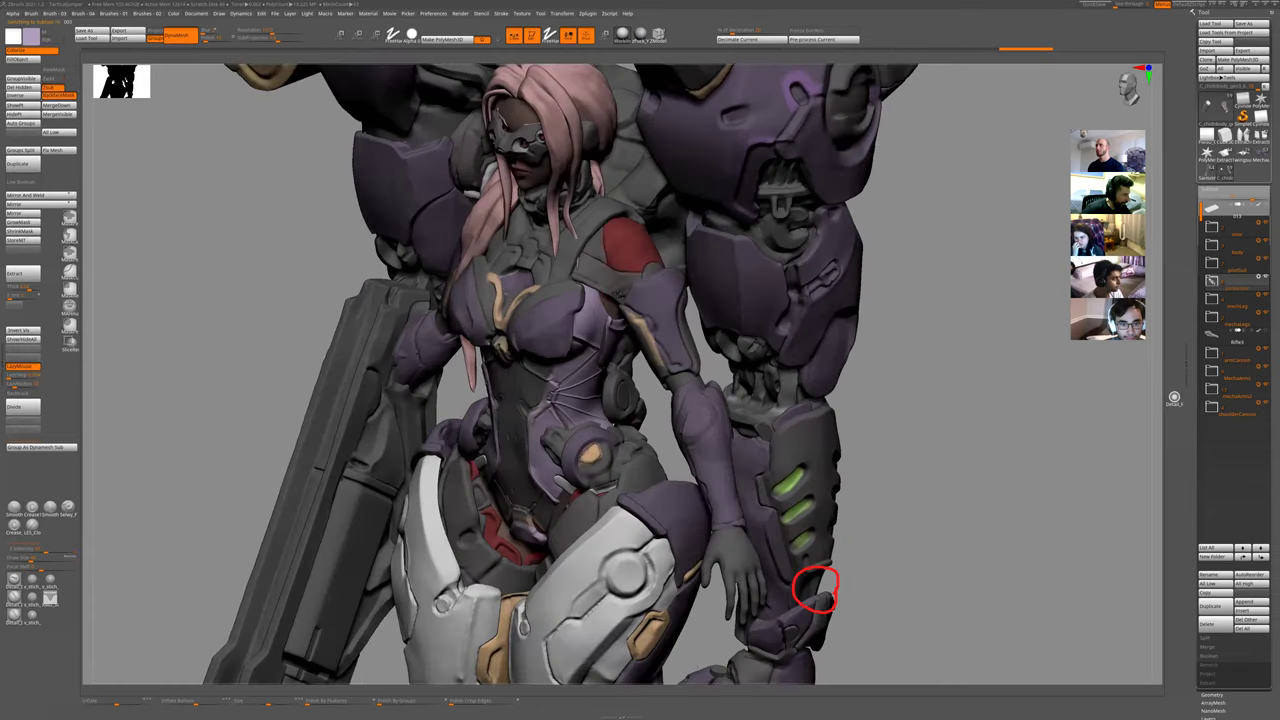
pyautogui.keyDown('alt'); pyautogui.click(620, 300); pyautogui.keyUp('alt')
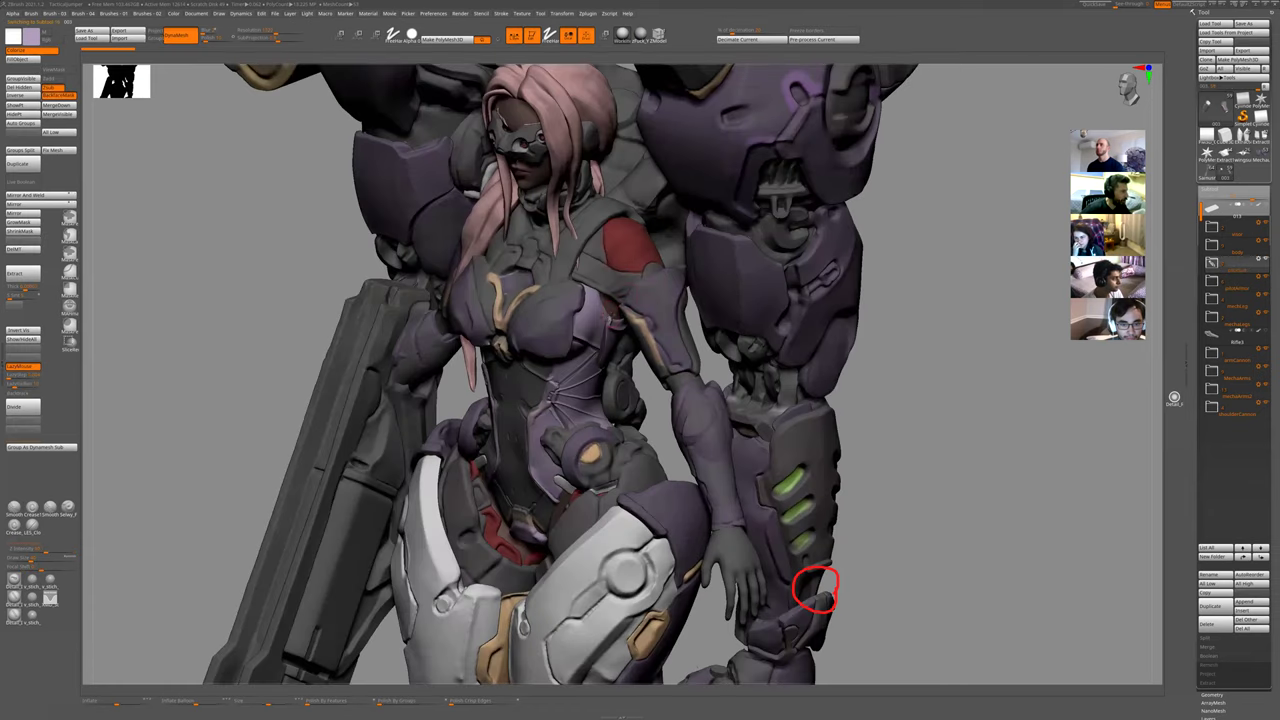
pyautogui.keyDown('ctrl'); pyautogui.moveTo(720, 278); pyautogui.dragTo(720, 390, button='right'); pyautogui.keyUp('ctrl')
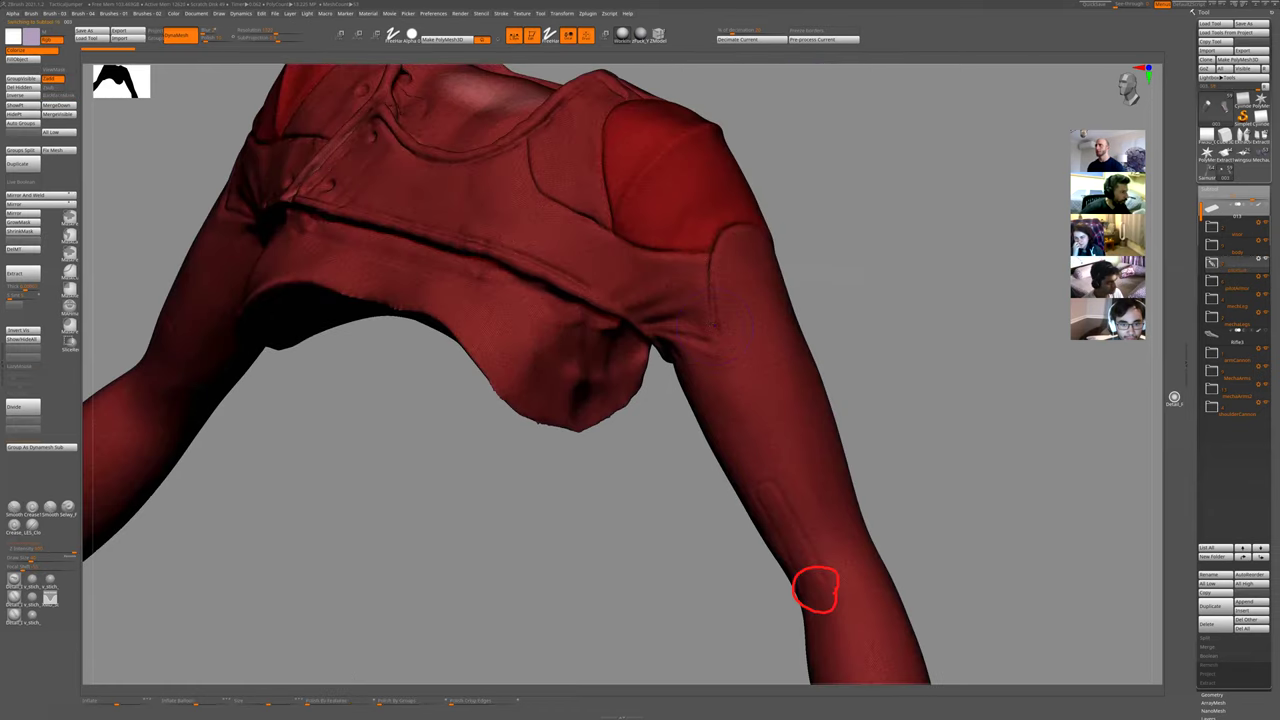
pyautogui.keyDown('ctrl'); pyautogui.moveTo(815, 222); pyautogui.dragTo(815, 130, button='right'); pyautogui.keyUp('ctrl')
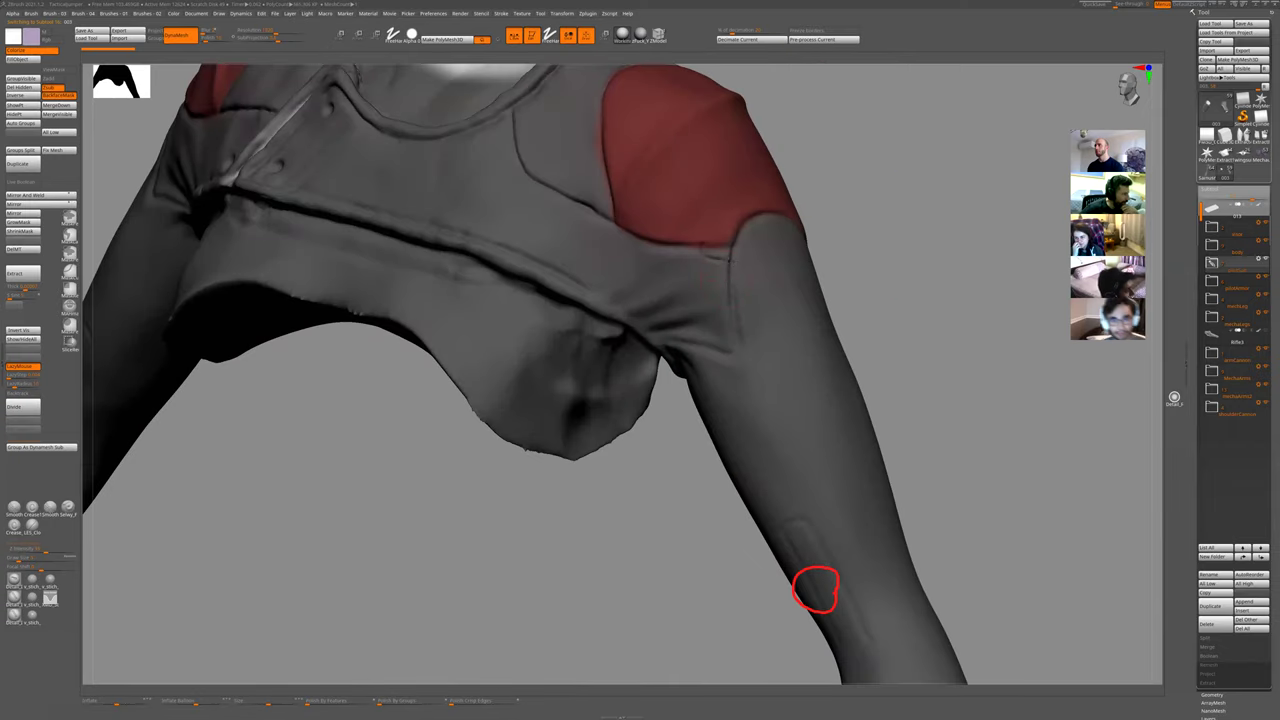
pyautogui.hotkey('ctrl', 'shift', 'z')
pyautogui.keyDown('ctrl'); pyautogui.moveTo(837, 274); pyautogui.dragTo(833, 149, button='right'); pyautogui.keyUp('ctrl')
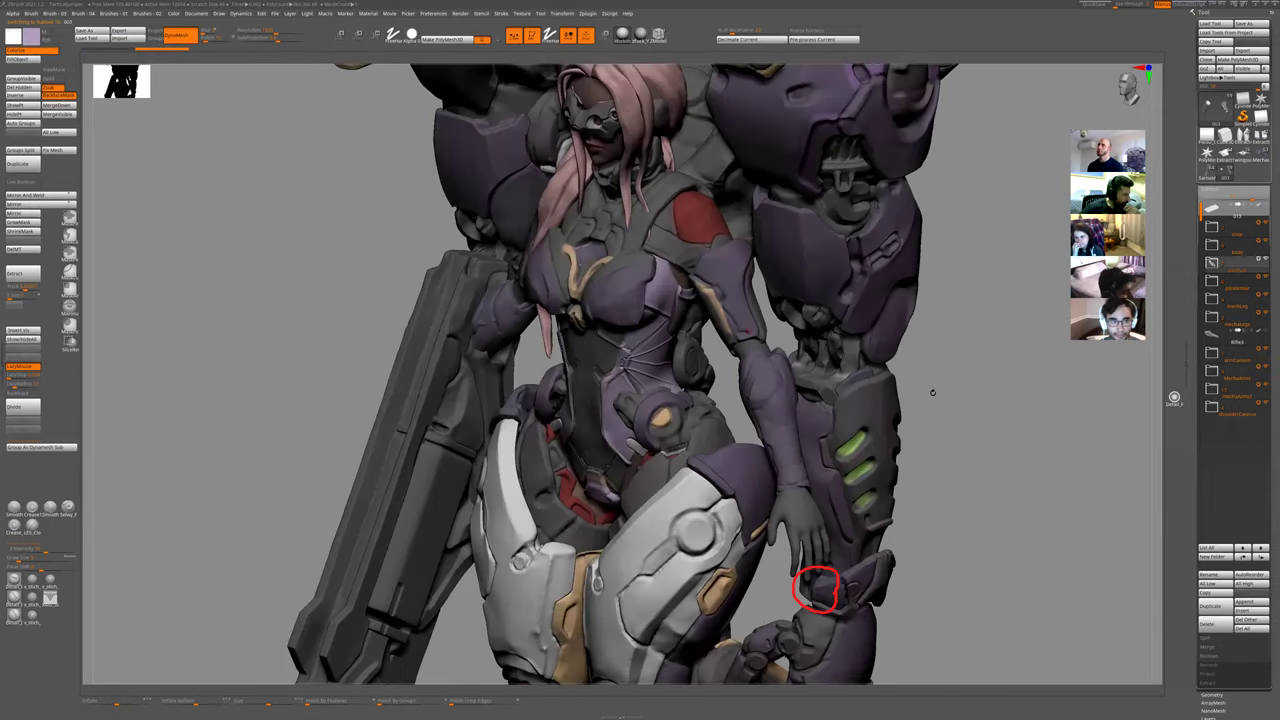
pyautogui.hotkey('shift', 's')
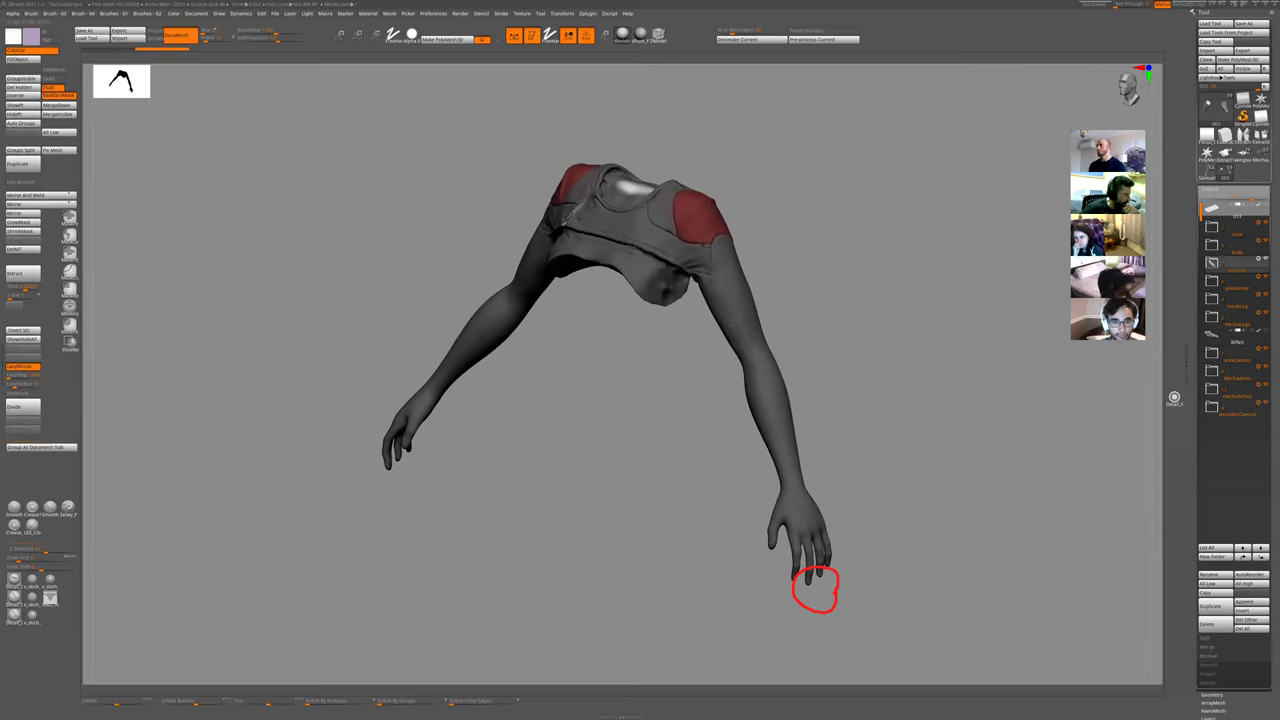
# - Examine the neckline, diagonal front opening and hem of the isolated cropped jacket from the front and three-quarter view
pyautogui.moveTo(615, 73); pyautogui.dragTo(628, 304)
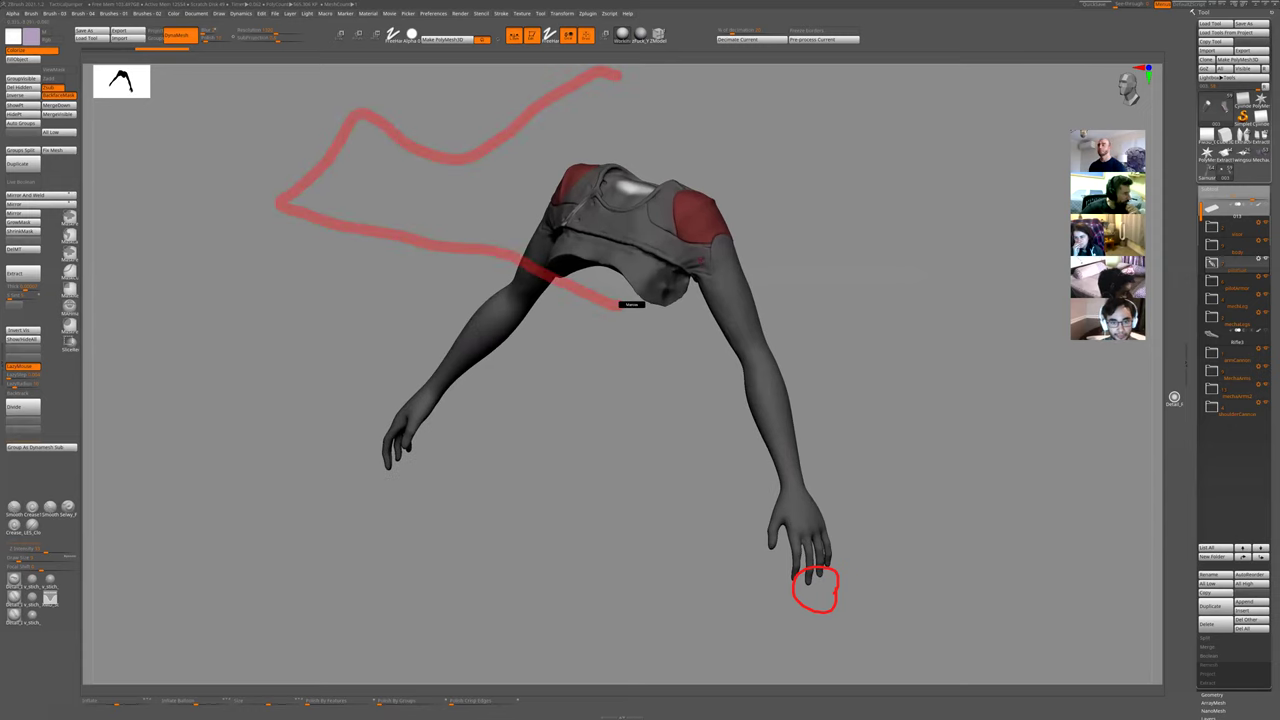
pyautogui.keyDown('shift'); pyautogui.moveTo(769, 217); pyautogui.dragTo(756, 236); pyautogui.keyUp('shift')
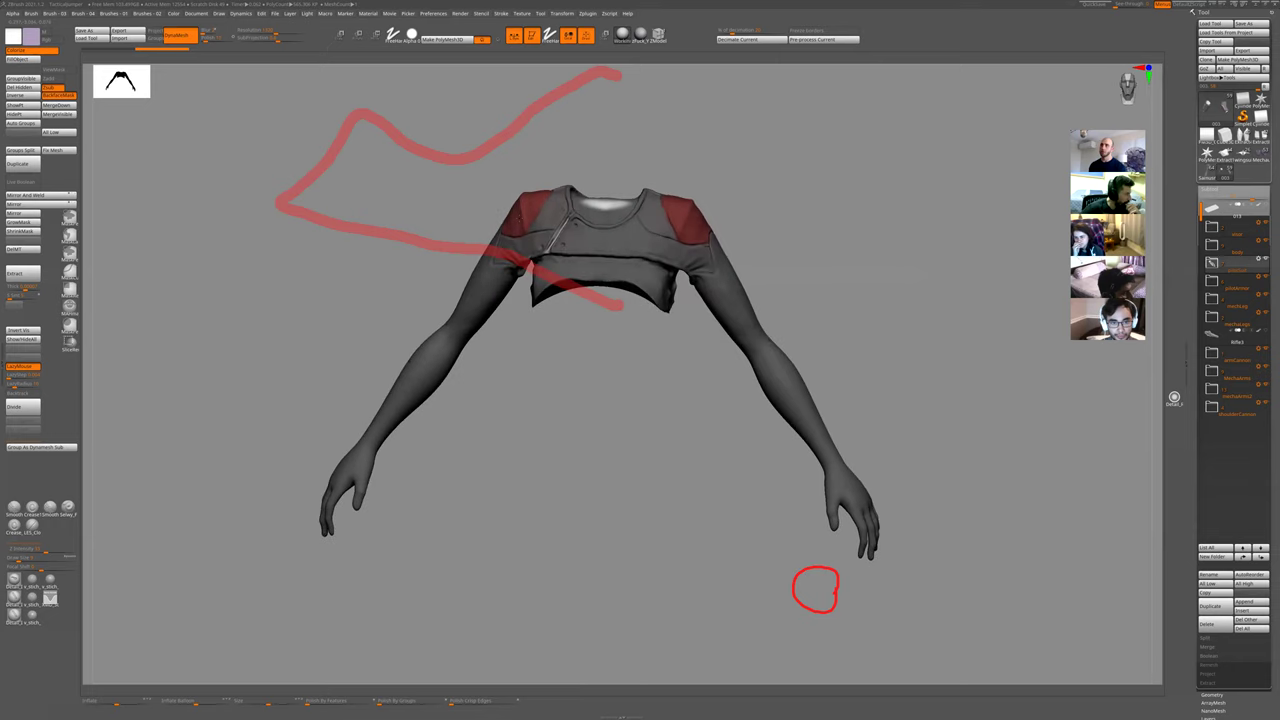
pyautogui.moveTo(705, 193); pyautogui.dragTo(714, 225)
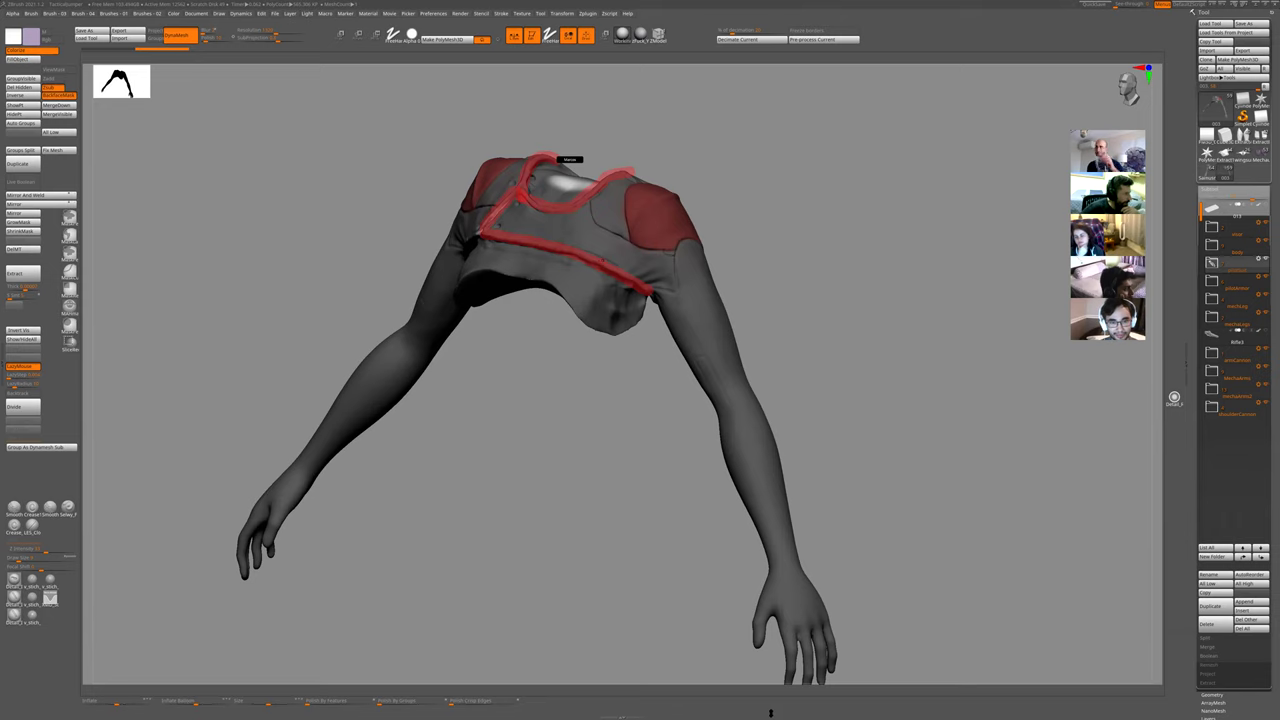
pyautogui.moveTo(766, 330)
pyautogui.mouseDown()
pyautogui.moveTo(829, 331)
pyautogui.moveTo(763, 380)
pyautogui.mouseUp()
pyautogui.moveTo(846, 372)
pyautogui.keyDown('alt'); pyautogui.mouseDown()
pyautogui.moveTo(891, 397)
pyautogui.moveTo(934, 495)
pyautogui.mouseUp(); pyautogui.keyUp('alt')
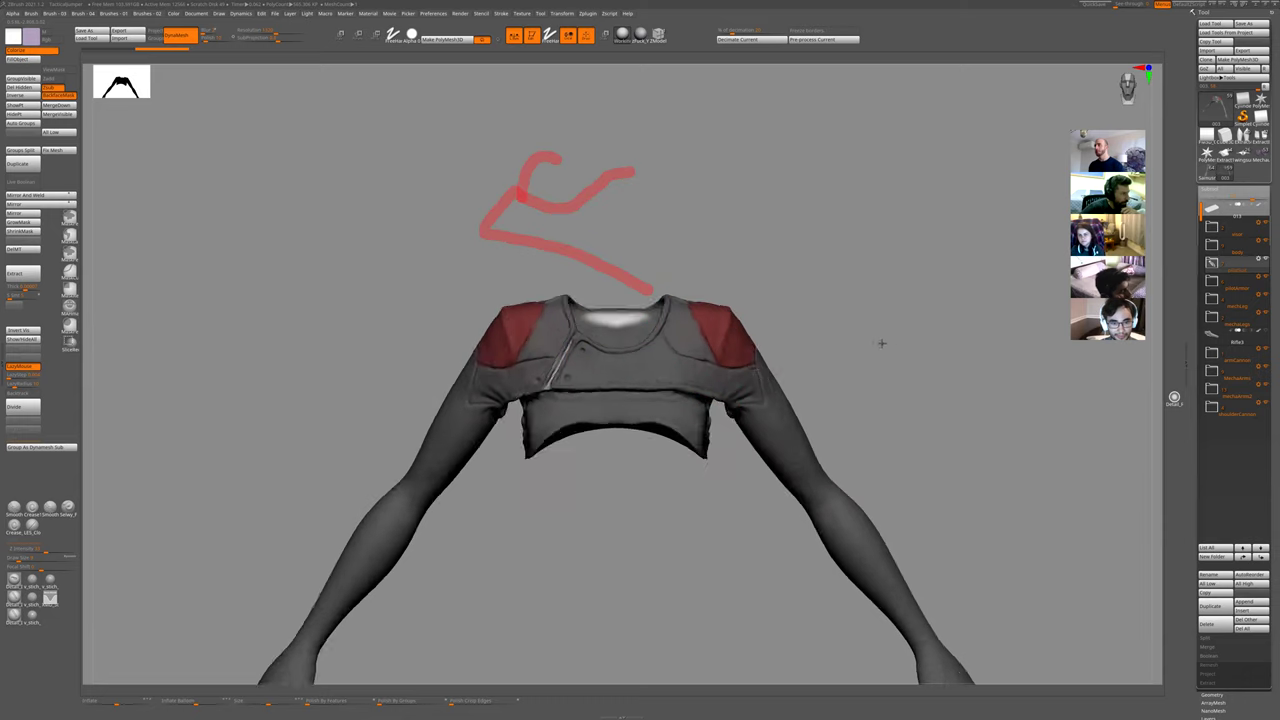
pyautogui.moveTo(883, 343)
pyautogui.mouseDown()
pyautogui.moveTo(843, 343)
pyautogui.moveTo(878, 288)
pyautogui.mouseUp()
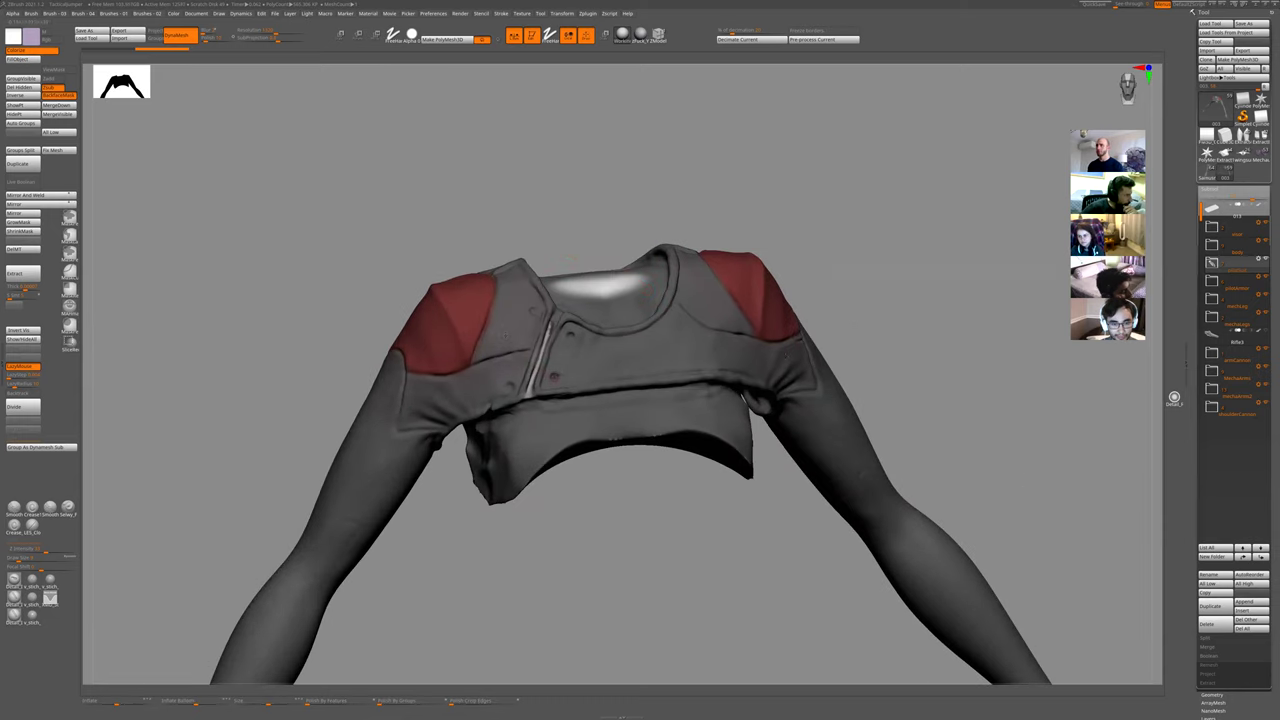
# - Smooth the small fasteners beside the diagonal zip on the jacket's chest
pyautogui.moveTo(570, 506)
pyautogui.mouseDown()
pyautogui.moveTo(549, 499)
pyautogui.moveTo(535, 400)
pyautogui.mouseUp()
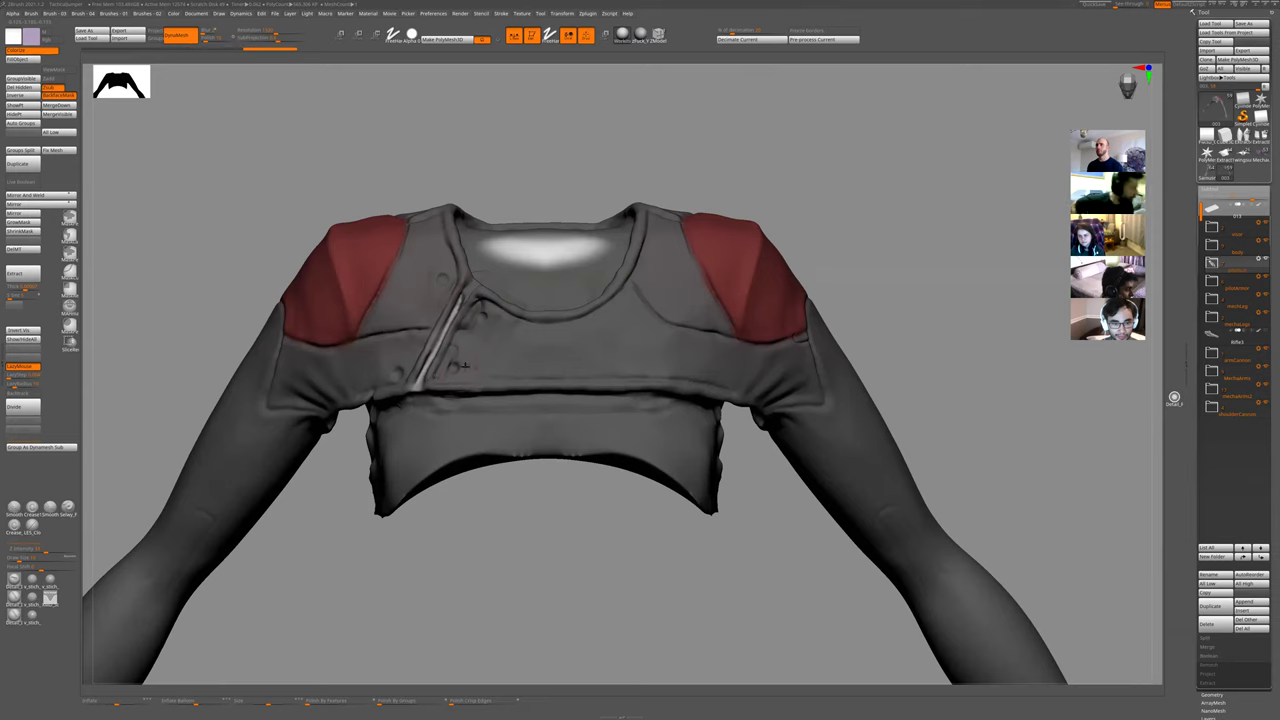
pyautogui.keyDown('shift'); pyautogui.moveTo(485, 313); pyautogui.dragTo(486, 318); pyautogui.keyUp('shift')
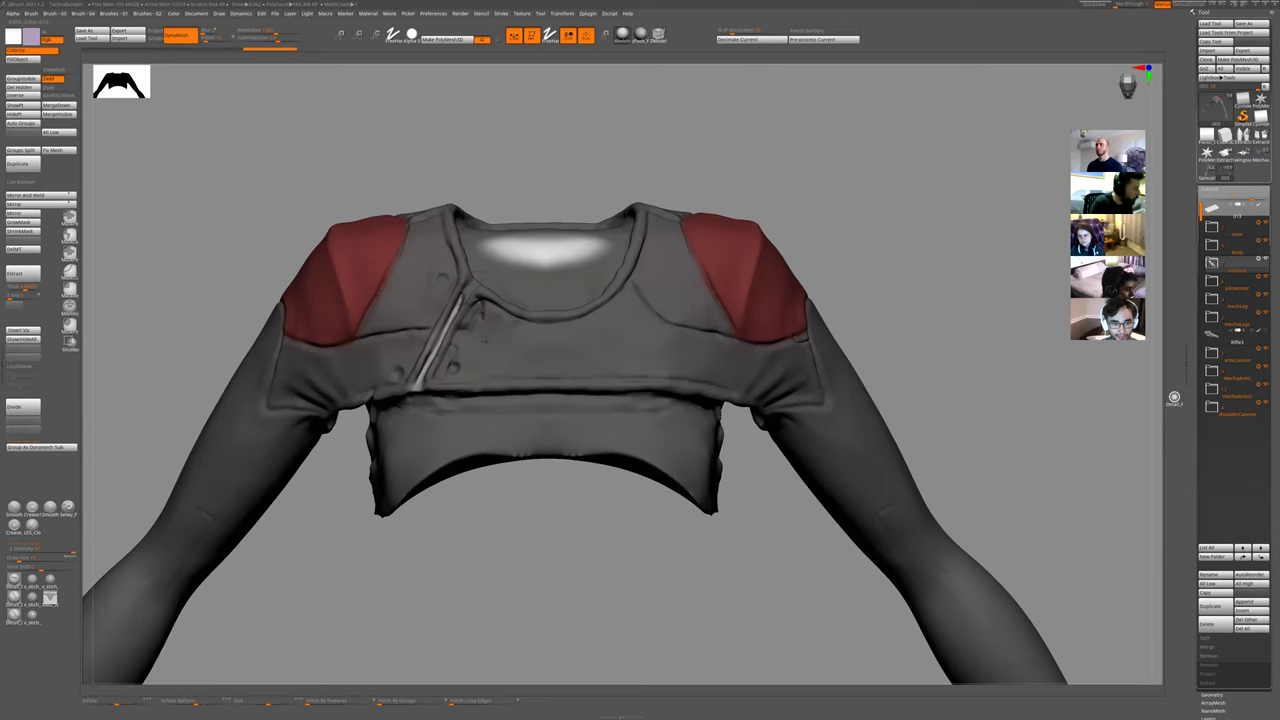
pyautogui.keyDown('shift'); pyautogui.moveTo(458, 369); pyautogui.dragTo(461, 376); pyautogui.keyUp('shift')
pyautogui.moveTo(474, 524); pyautogui.dragTo(540, 480)
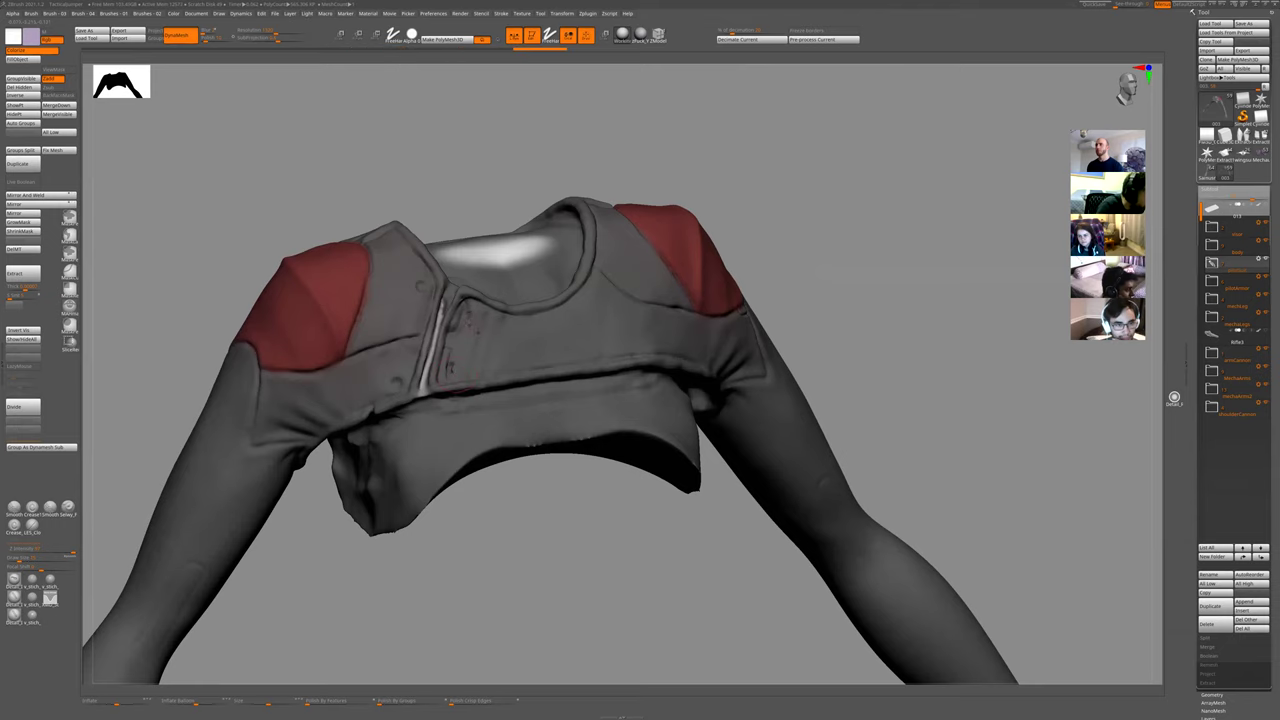
pyautogui.keyDown('alt'); pyautogui.moveTo(788, 309); pyautogui.dragTo(689, 306); pyautogui.keyUp('alt')
# - Compare the isolated cropped jacket with the complete character from the front at full and close range
pyautogui.hotkey('shift', 's')
pyautogui.hotkey('shift', 's')
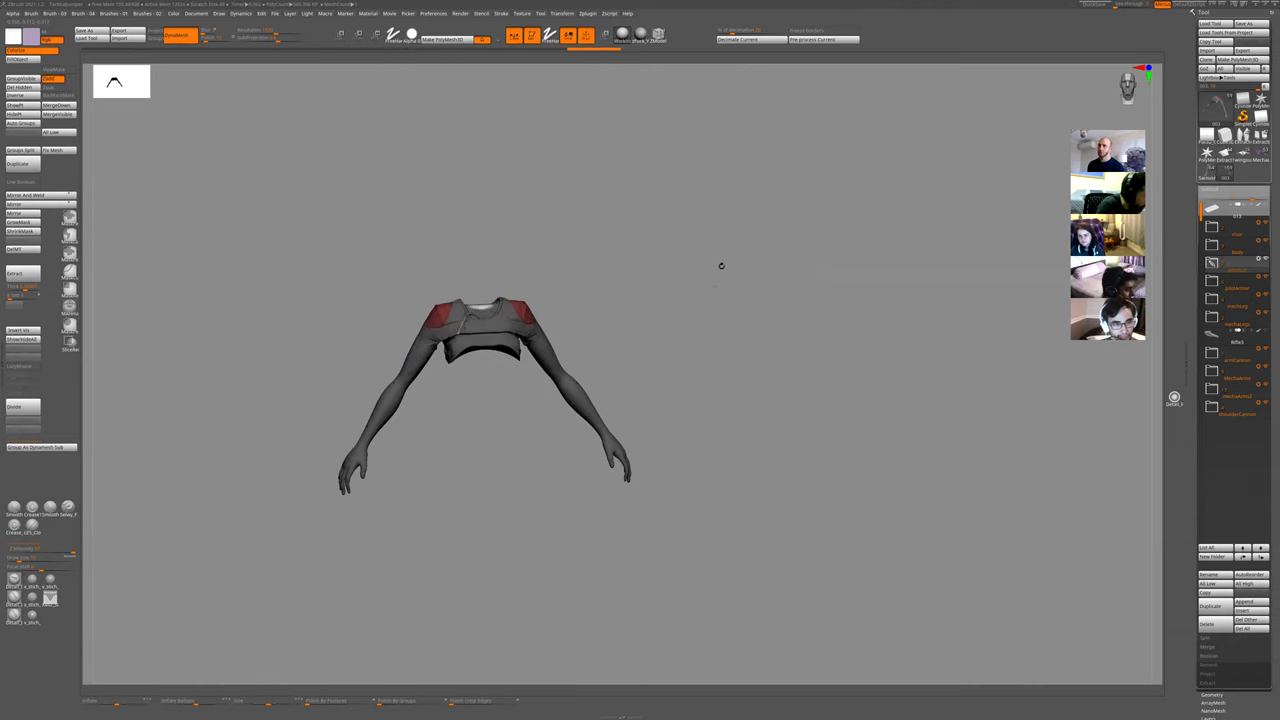
pyautogui.keyDown('alt'); pyautogui.moveTo(723, 266); pyautogui.dragTo(712, 376); pyautogui.keyUp('alt')
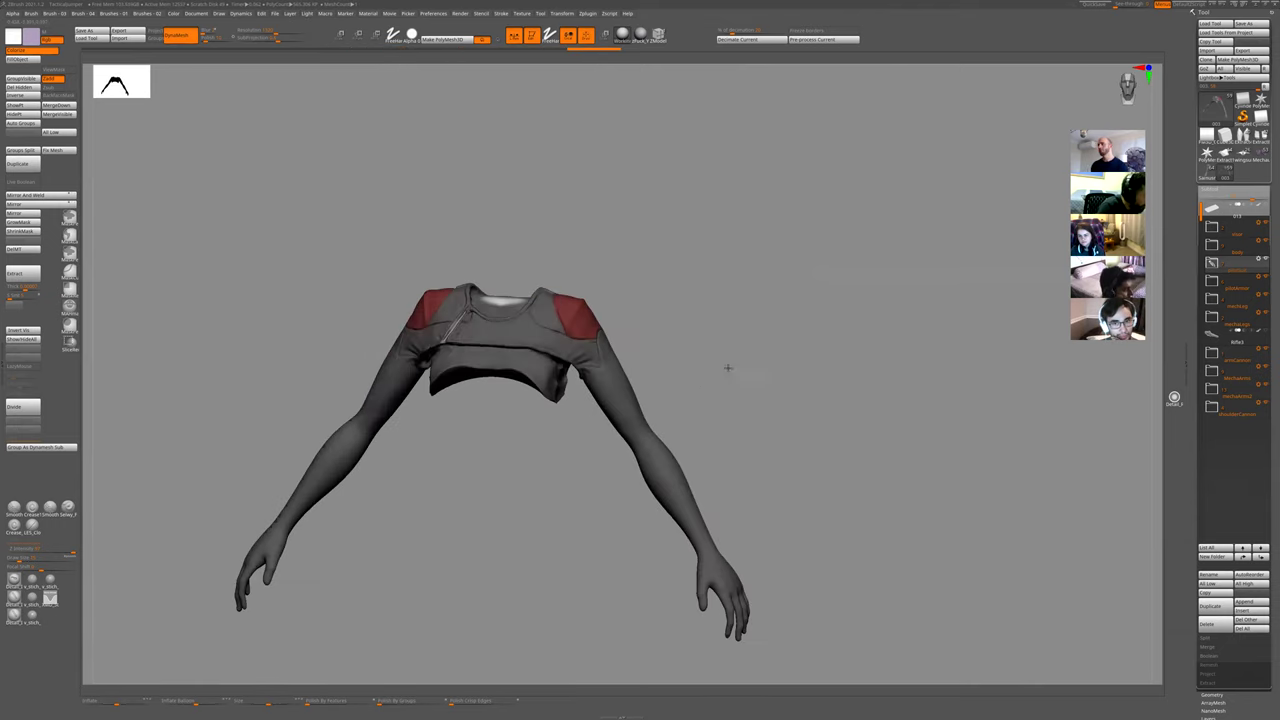
pyautogui.hotkey('shift', 'alt', 's')
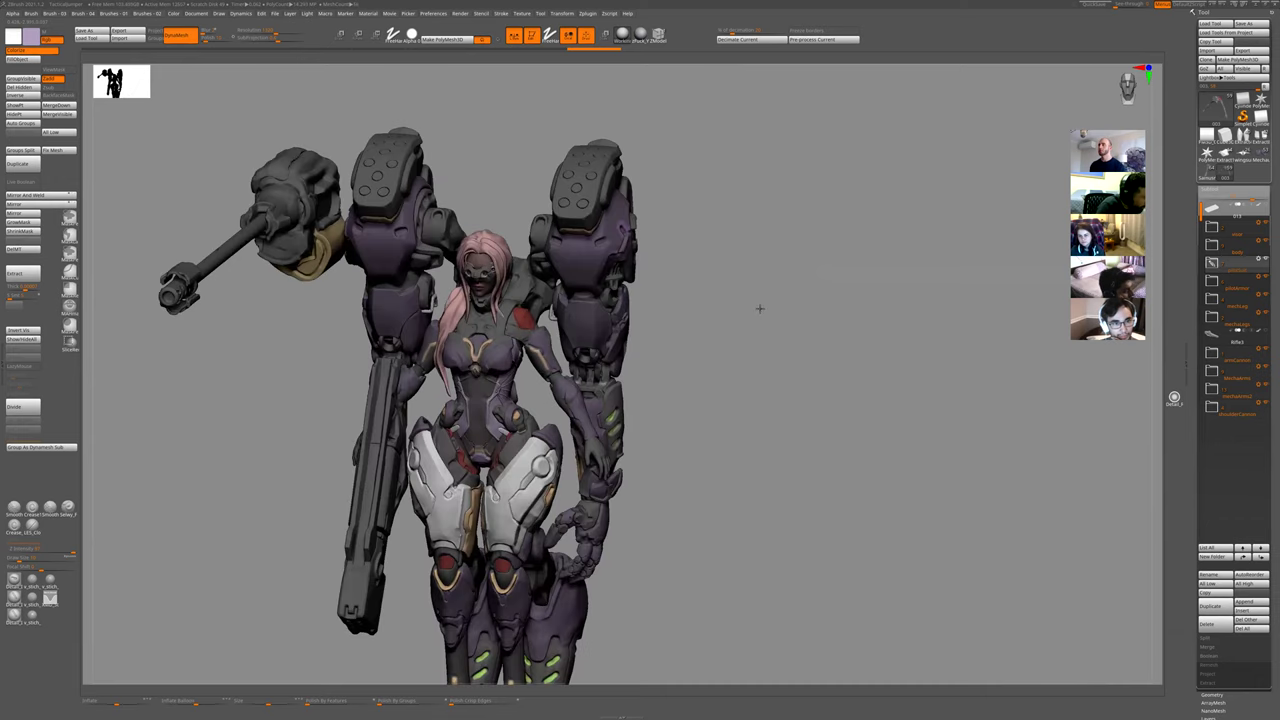
pyautogui.hotkey('shift', 'alt', 's')
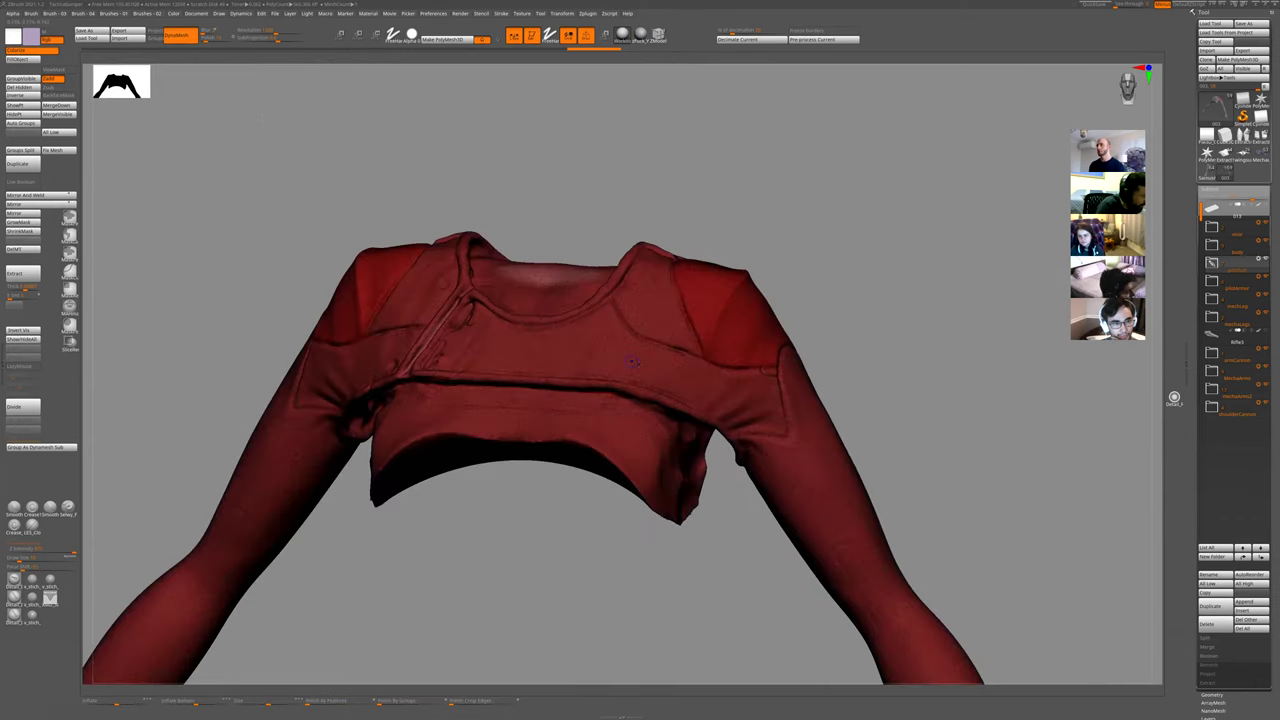
pyautogui.hotkey('shift', 'alt', 's')
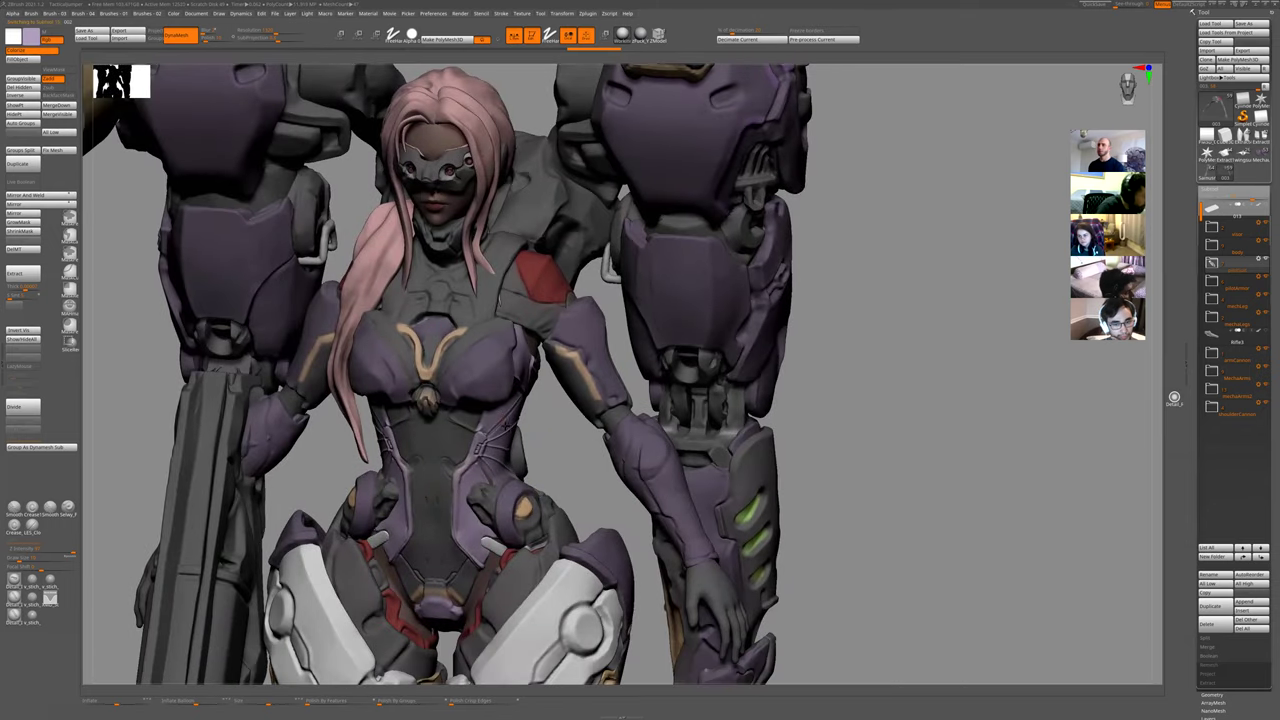
pyautogui.hotkey('shift', 'alt', 's')
# - Mask the small buckle detail on the bodysuit's side waist panel, extract it with an adjusted thickness and accept it as a new subtool
pyautogui.moveTo(620, 437); pyautogui.dragTo(660, 375)
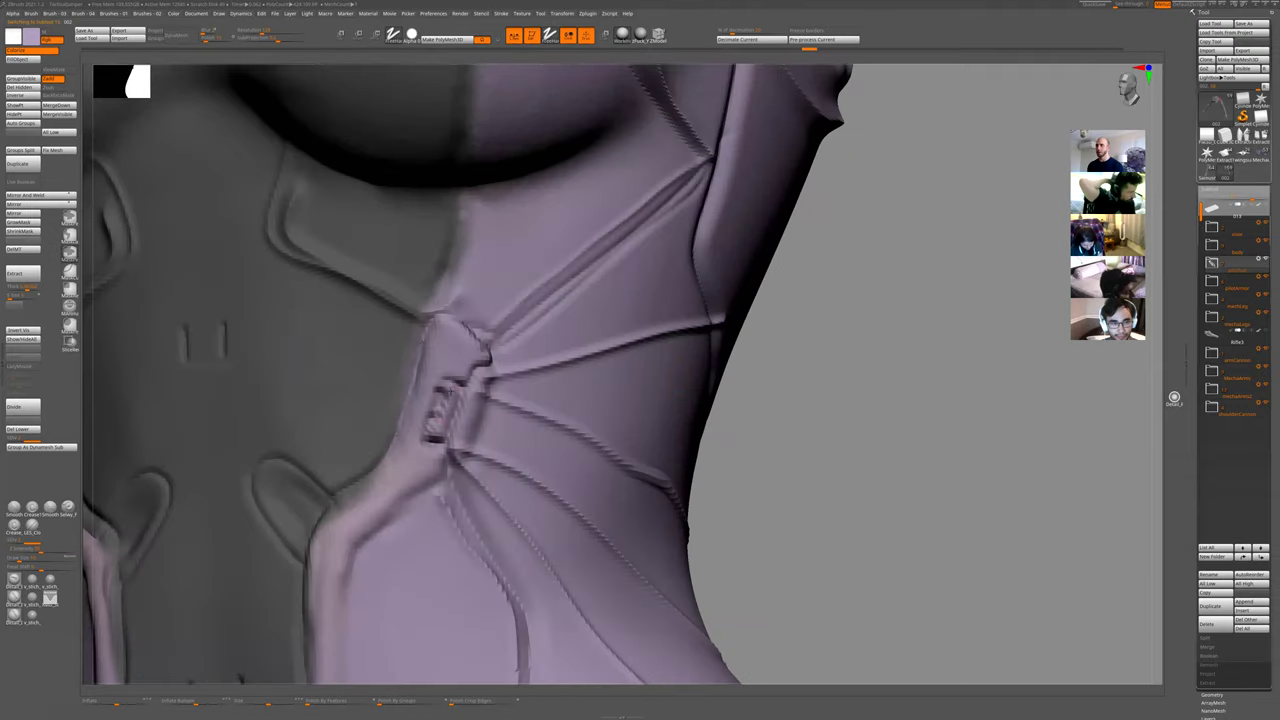
pyautogui.keyDown('ctrl'); pyautogui.moveTo(449, 390); pyautogui.dragTo(434, 432); pyautogui.keyUp('ctrl')
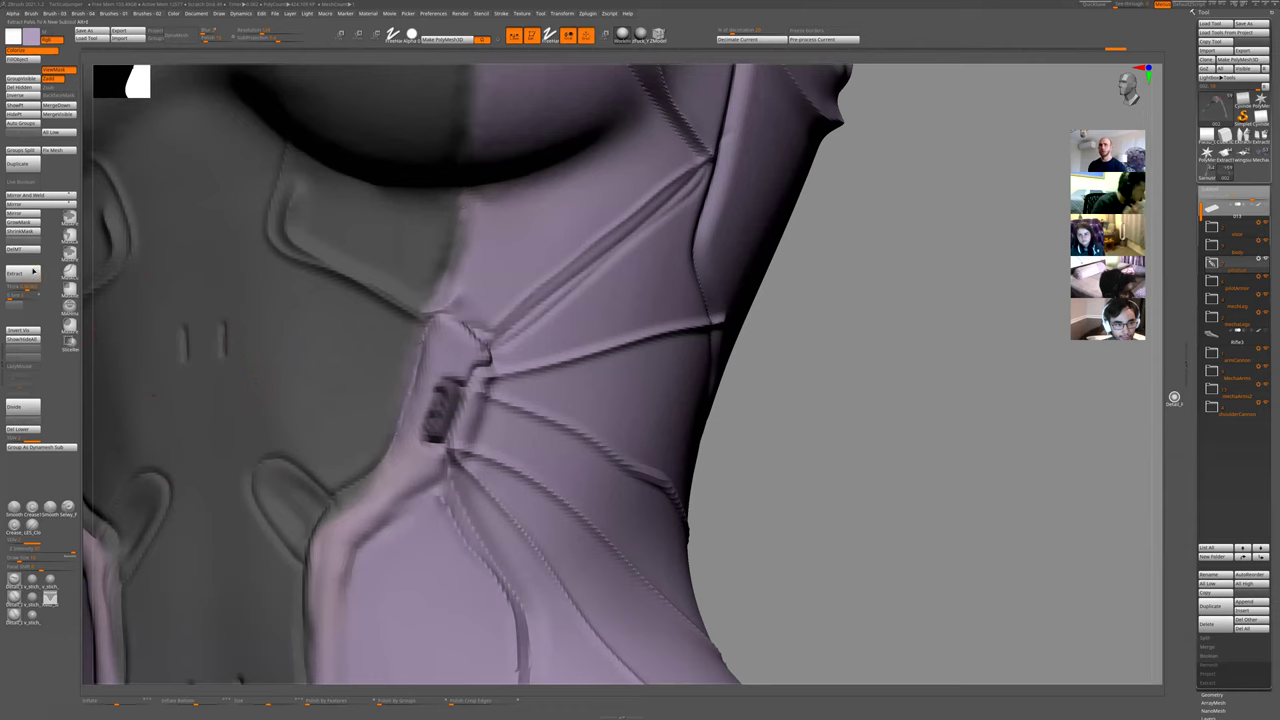
pyautogui.click(27, 281)
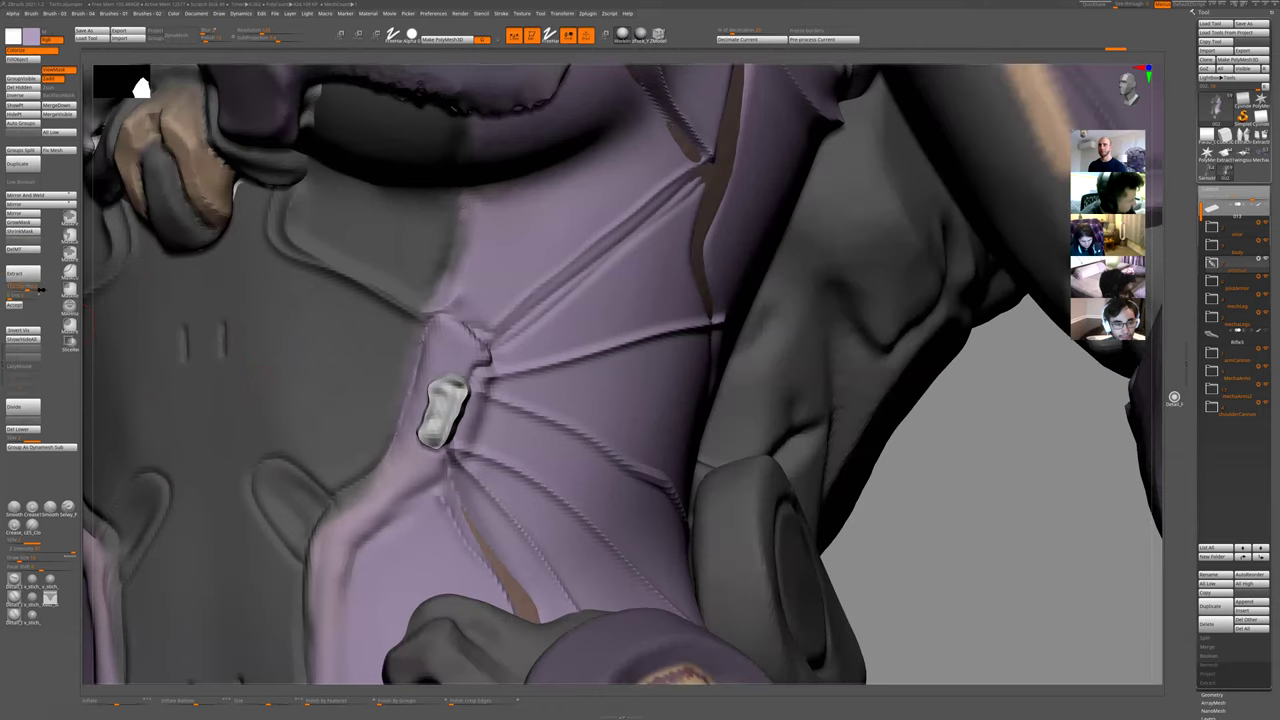
pyautogui.click(24, 290)
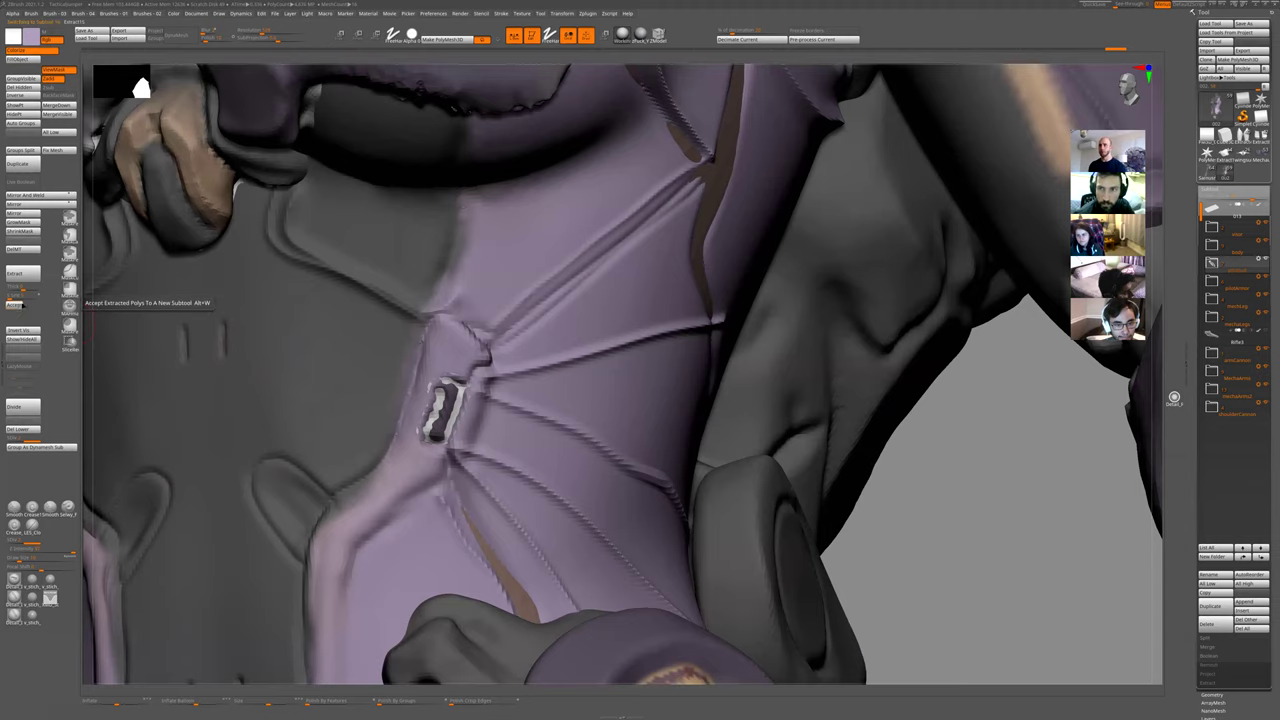
pyautogui.click(18, 305)
# - Clear the bodysuit mask, isolate the extracted buckle, assign it one polygroup with the wireframe shown and mask it completely
pyautogui.keyDown('ctrl'); pyautogui.moveTo(555, 398); pyautogui.dragTo(519, 426); pyautogui.keyUp('ctrl')
pyautogui.keyDown('alt'); pyautogui.moveTo(444, 399); pyautogui.dragTo(452, 417); pyautogui.keyUp('alt')
pyautogui.hotkey('ctrl', 'z')
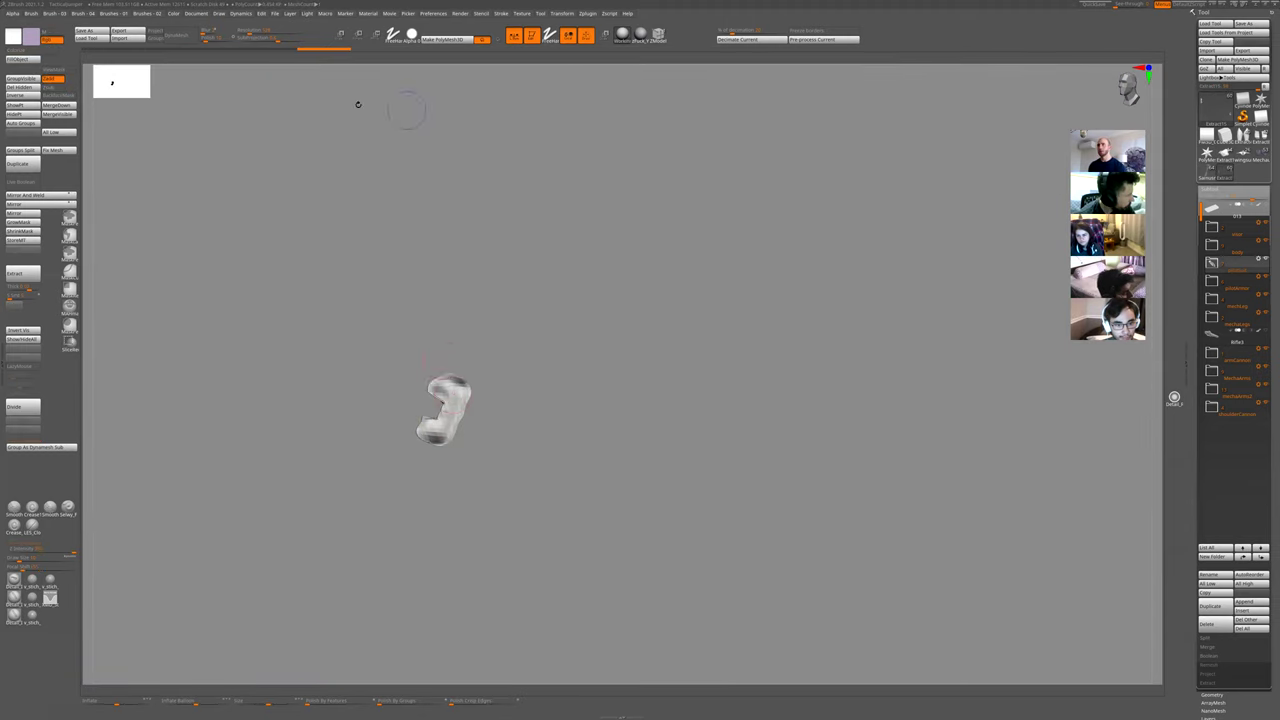
pyautogui.hotkey('shift', 'f')
pyautogui.hotkey('ctrl', 'w')
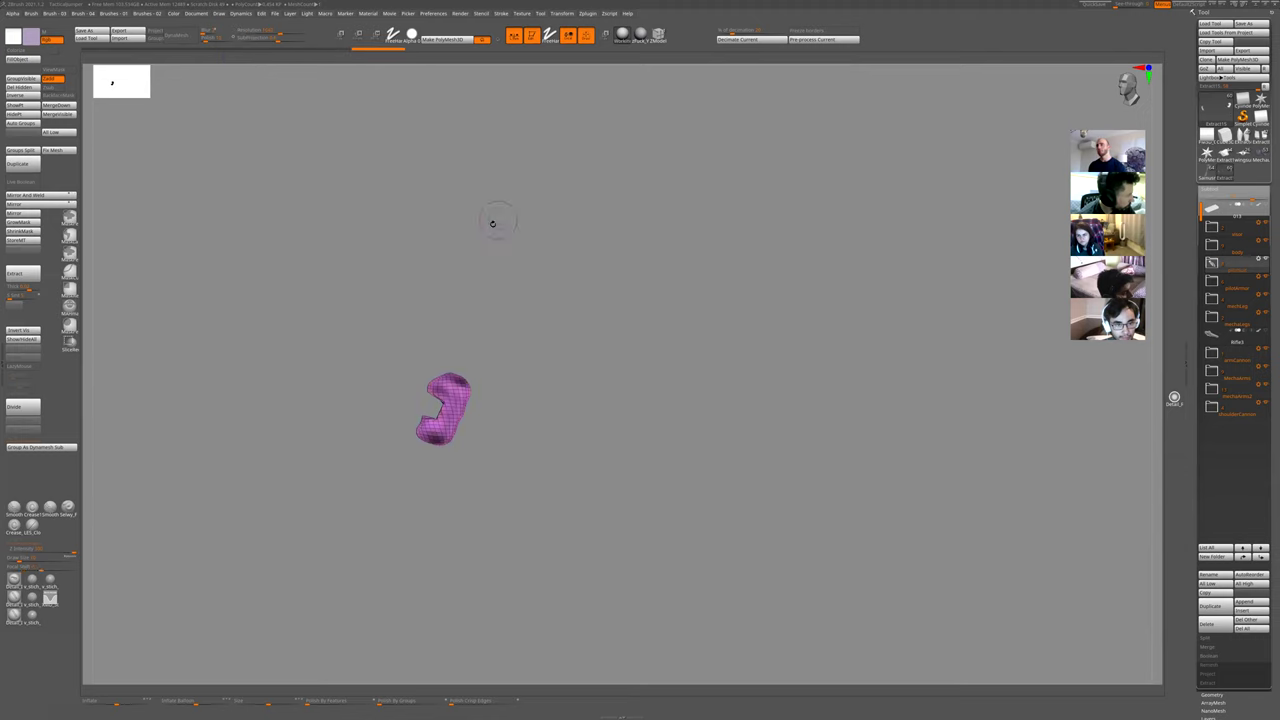
pyautogui.keyDown('ctrl'); pyautogui.keyDown('shift'); pyautogui.click(438, 407); pyautogui.keyUp('shift'); pyautogui.keyUp('ctrl')
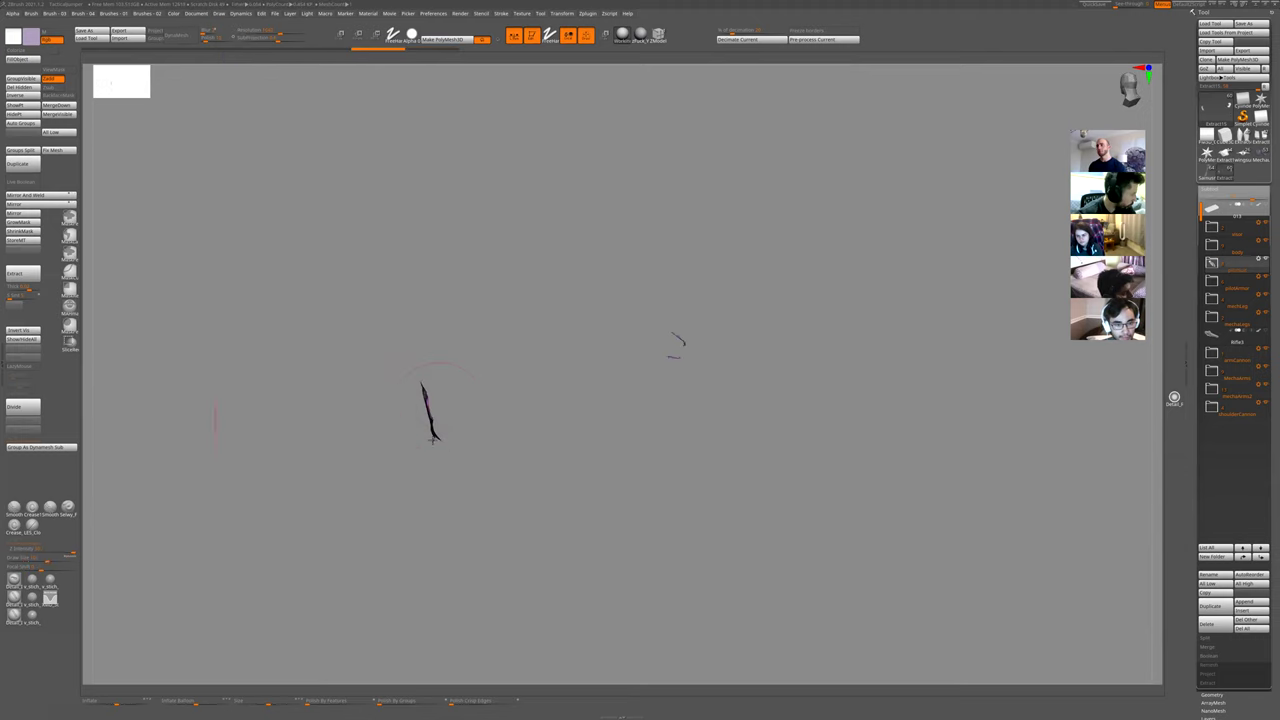
pyautogui.moveTo(420, 470); pyautogui.dragTo(500, 460)
pyautogui.keyDown('ctrl'); pyautogui.moveTo(527, 305); pyautogui.dragTo(385, 499); pyautogui.keyUp('ctrl')
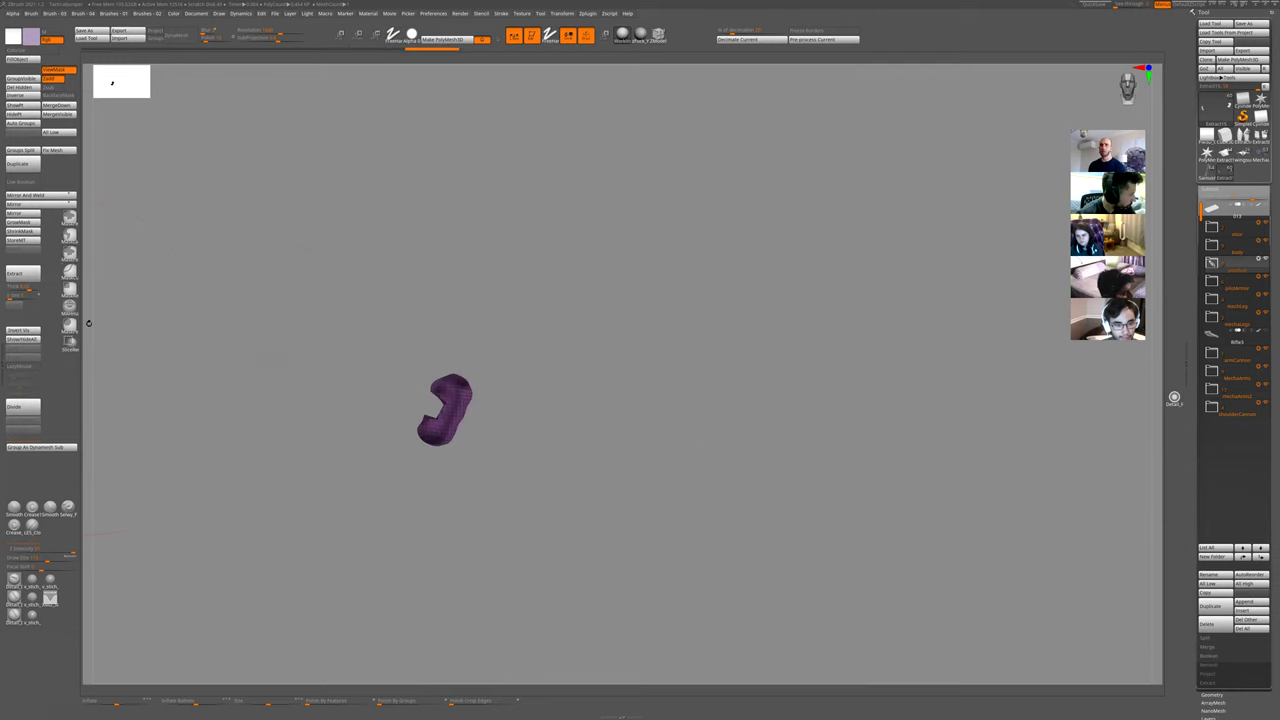
# - Extract the masked buckle again with a reduced thickness and accept the thin shell as a new subtool
pyautogui.click(22, 273)
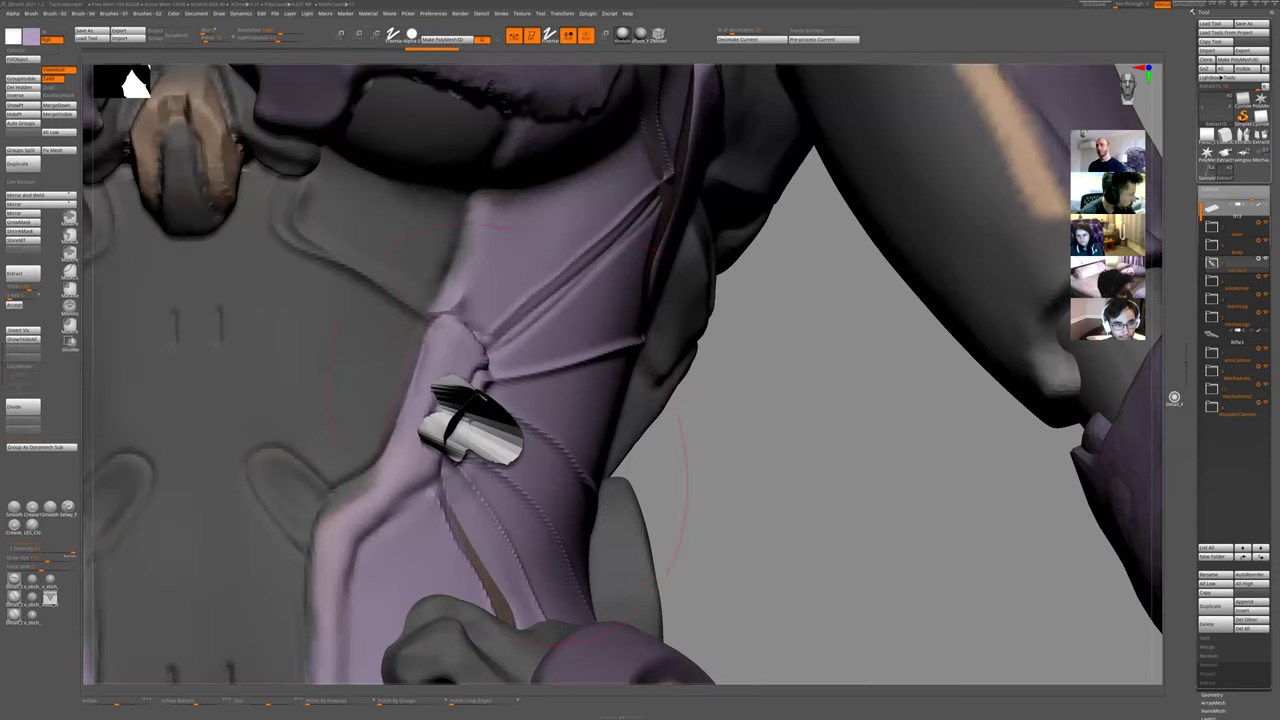
pyautogui.moveTo(36, 291); pyautogui.dragTo(30, 290)
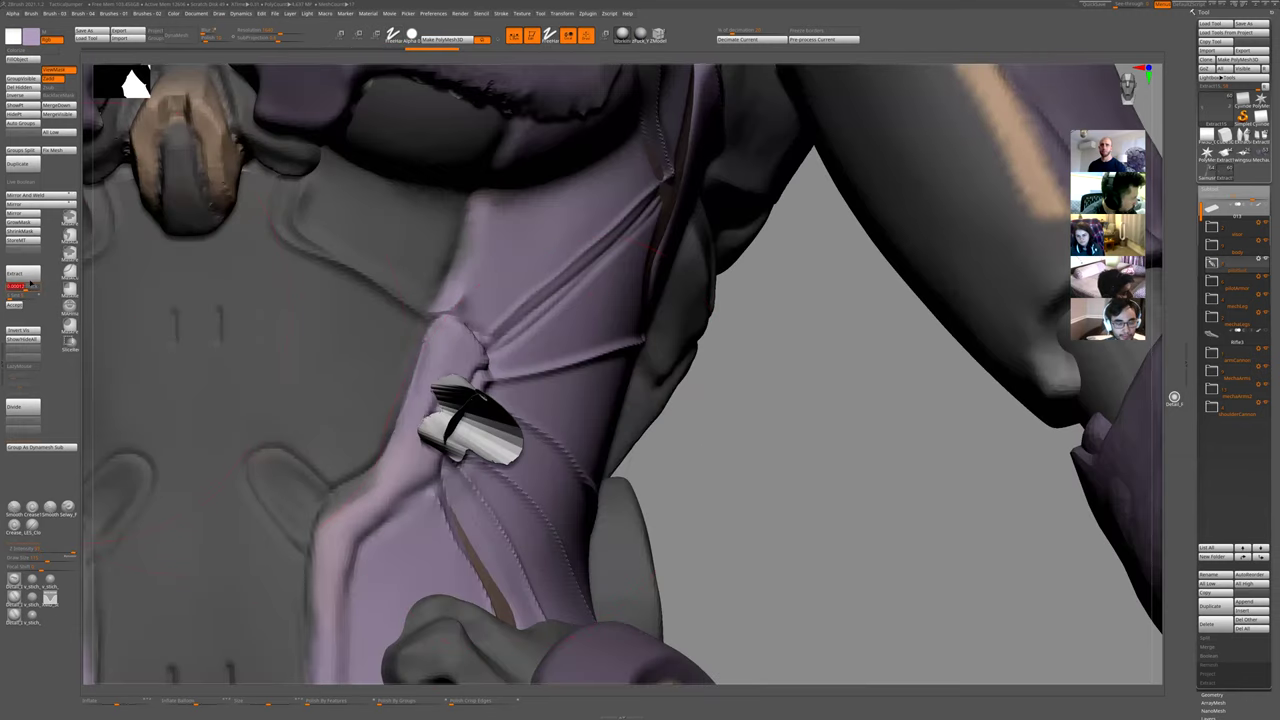
pyautogui.click(28, 277)
pyautogui.click(26, 277)
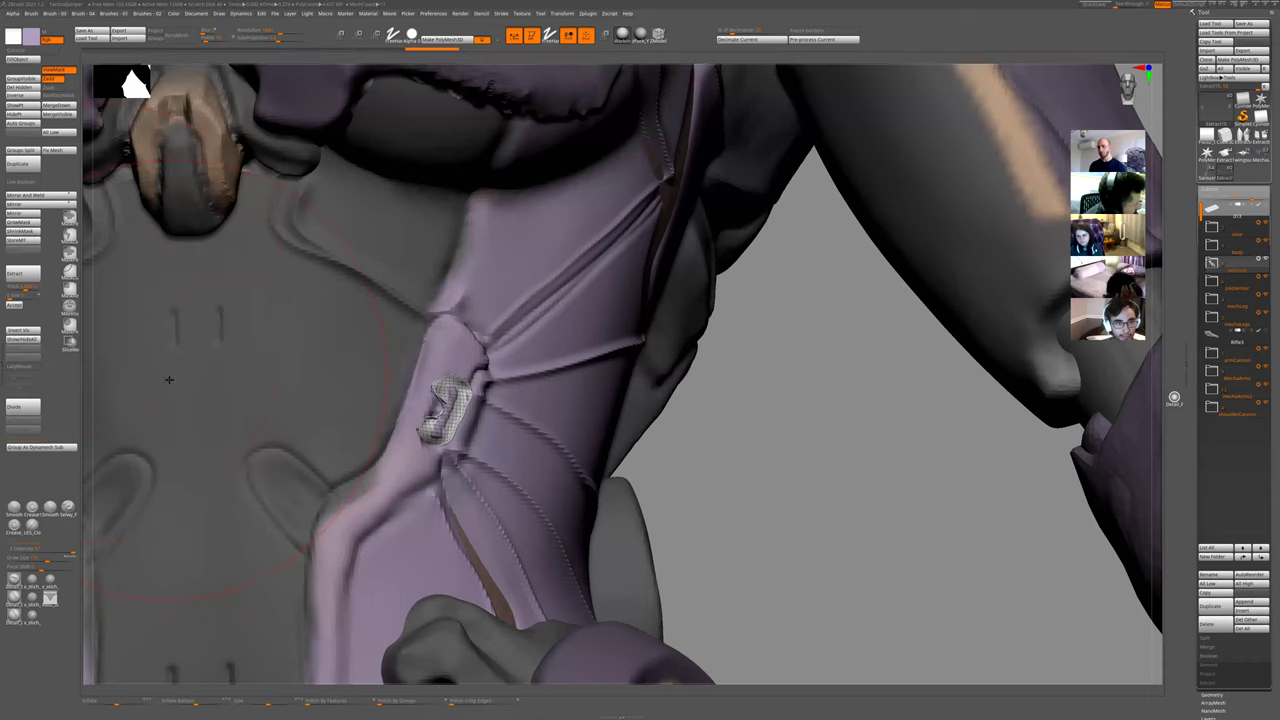
pyautogui.click(15, 304)
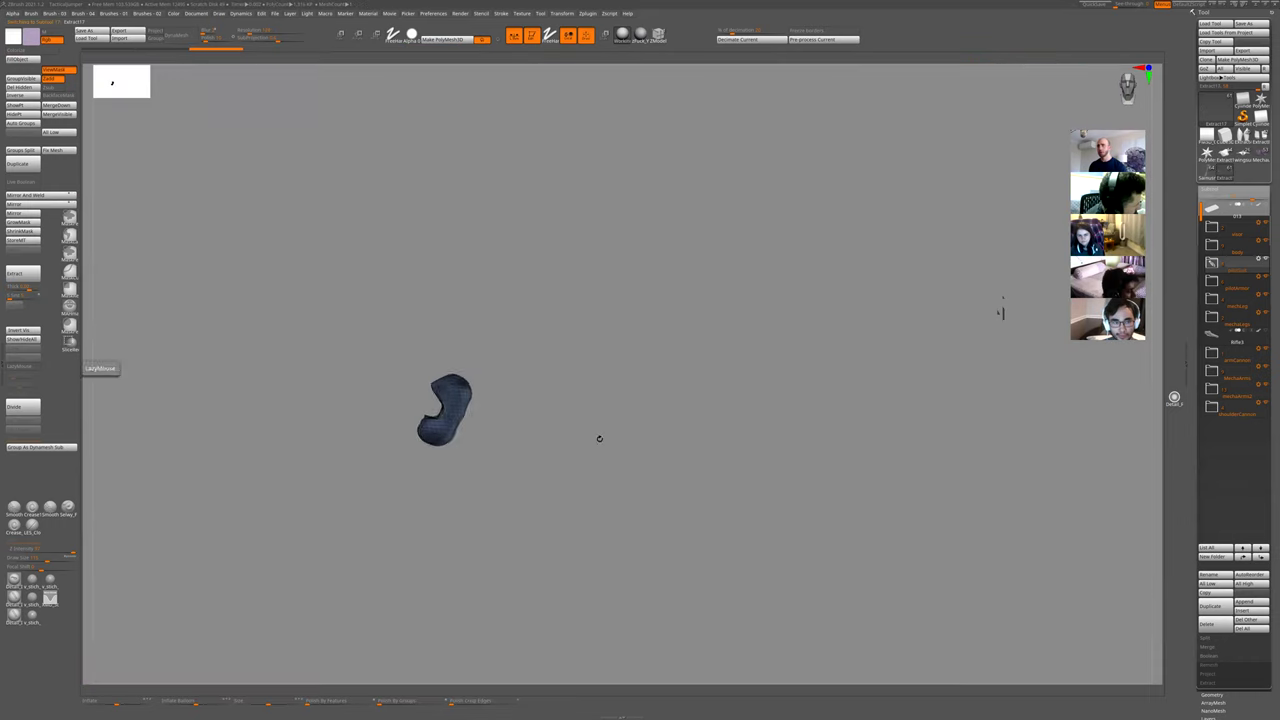
# - Convert the new buckle shell to DynaMesh, trim its outline into cleaner cuts and polish its front surface
pyautogui.moveTo(450, 491)
pyautogui.mouseDown()
pyautogui.moveTo(431, 451)
pyautogui.moveTo(502, 455)
pyautogui.moveTo(466, 471)
pyautogui.moveTo(401, 416)
pyautogui.mouseUp()
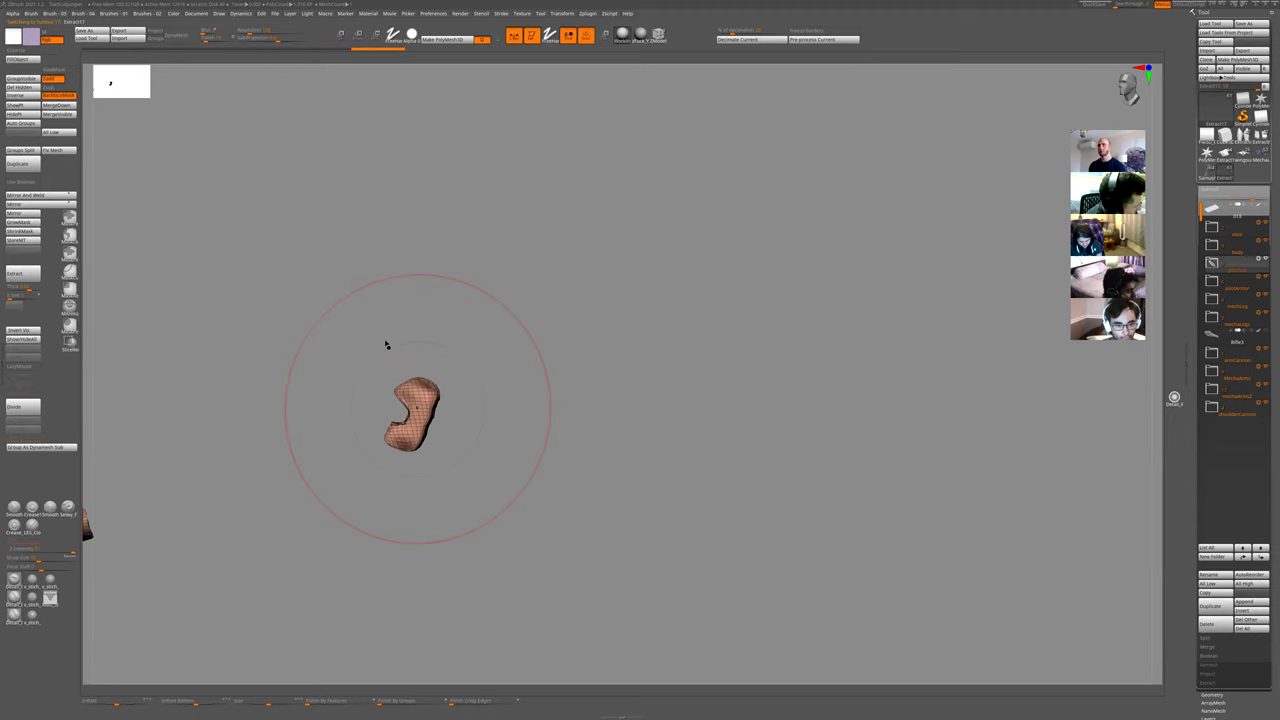
pyautogui.click(180, 35)
pyautogui.moveTo(407, 361)
pyautogui.mouseDown()
pyautogui.moveTo(430, 375)
pyautogui.moveTo(429, 355)
pyautogui.moveTo(392, 436)
pyautogui.moveTo(436, 410)
pyautogui.moveTo(451, 451)
pyautogui.moveTo(430, 419)
pyautogui.moveTo(434, 385)
pyautogui.moveTo(397, 471)
pyautogui.mouseUp()
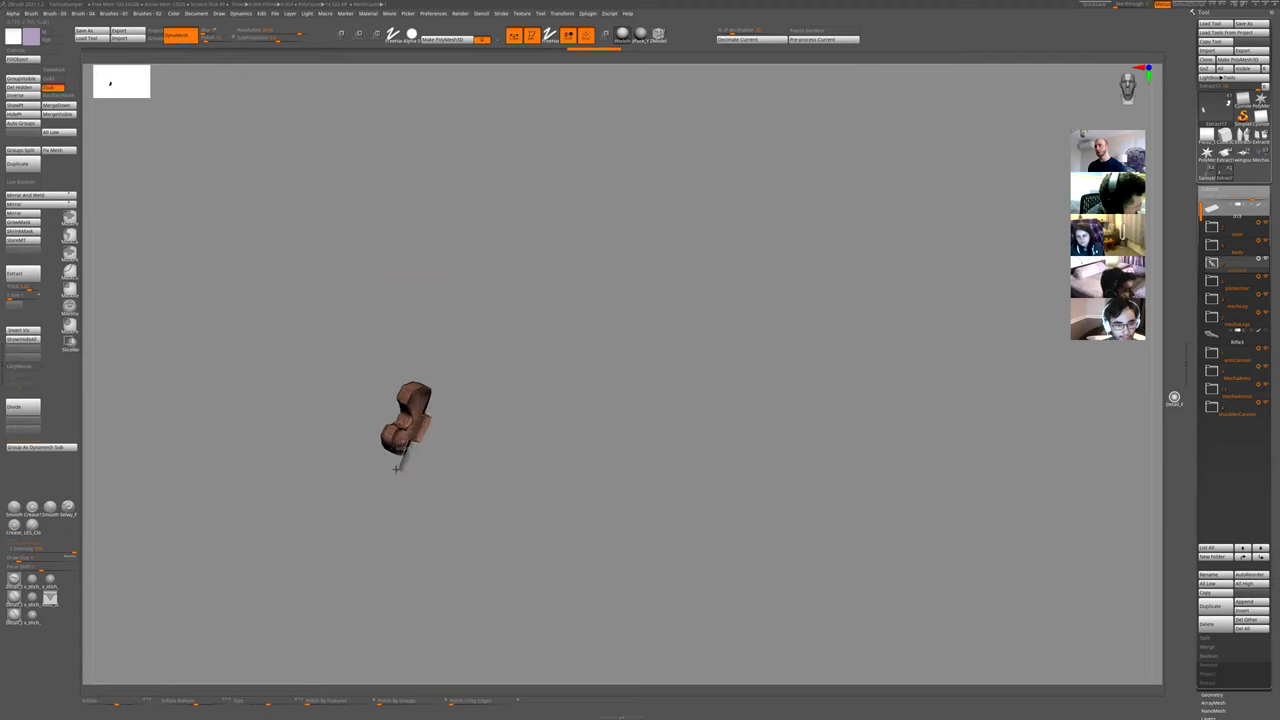
pyautogui.keyDown('ctrl'); pyautogui.keyDown('shift'); pyautogui.moveTo(395, 466); pyautogui.dragTo(395, 467); pyautogui.keyUp('shift'); pyautogui.keyUp('ctrl')
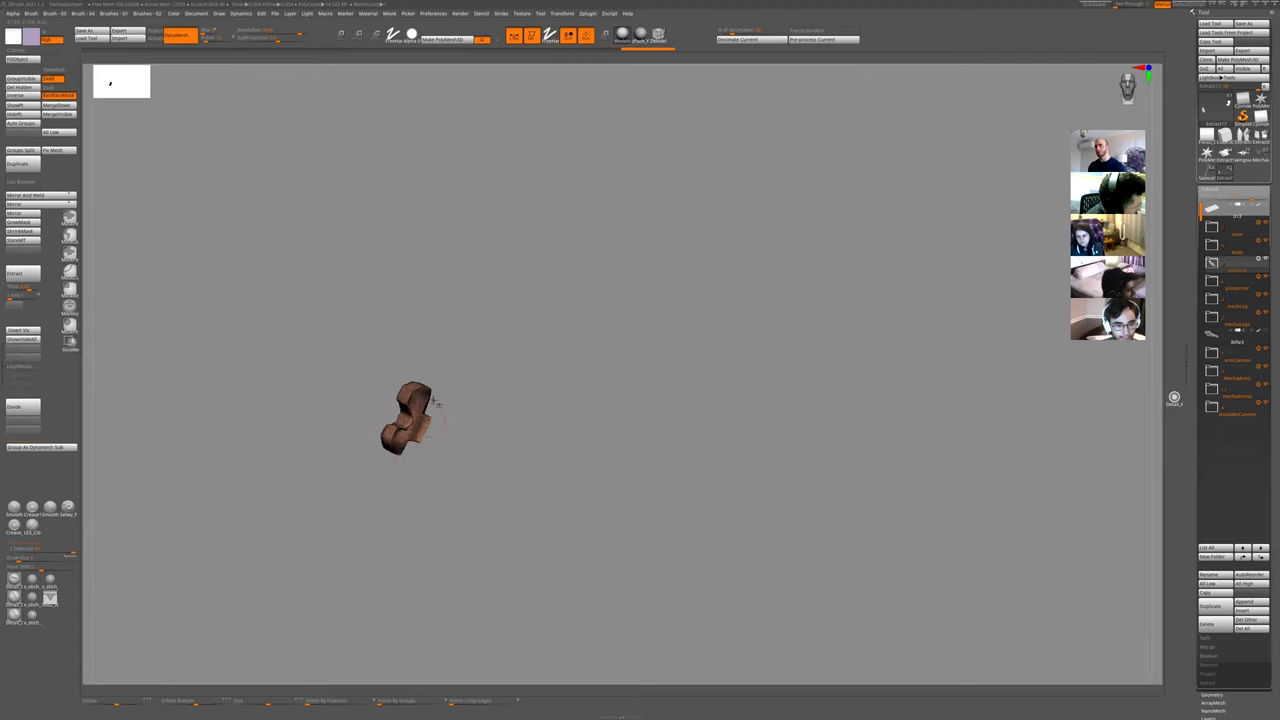
pyautogui.moveTo(434, 406)
pyautogui.keyDown('ctrl'); pyautogui.keyDown('shift'); pyautogui.mouseDown()
pyautogui.moveTo(410, 456)
pyautogui.moveTo(448, 429)
pyautogui.mouseUp(); pyautogui.keyUp('shift'); pyautogui.keyUp('ctrl')
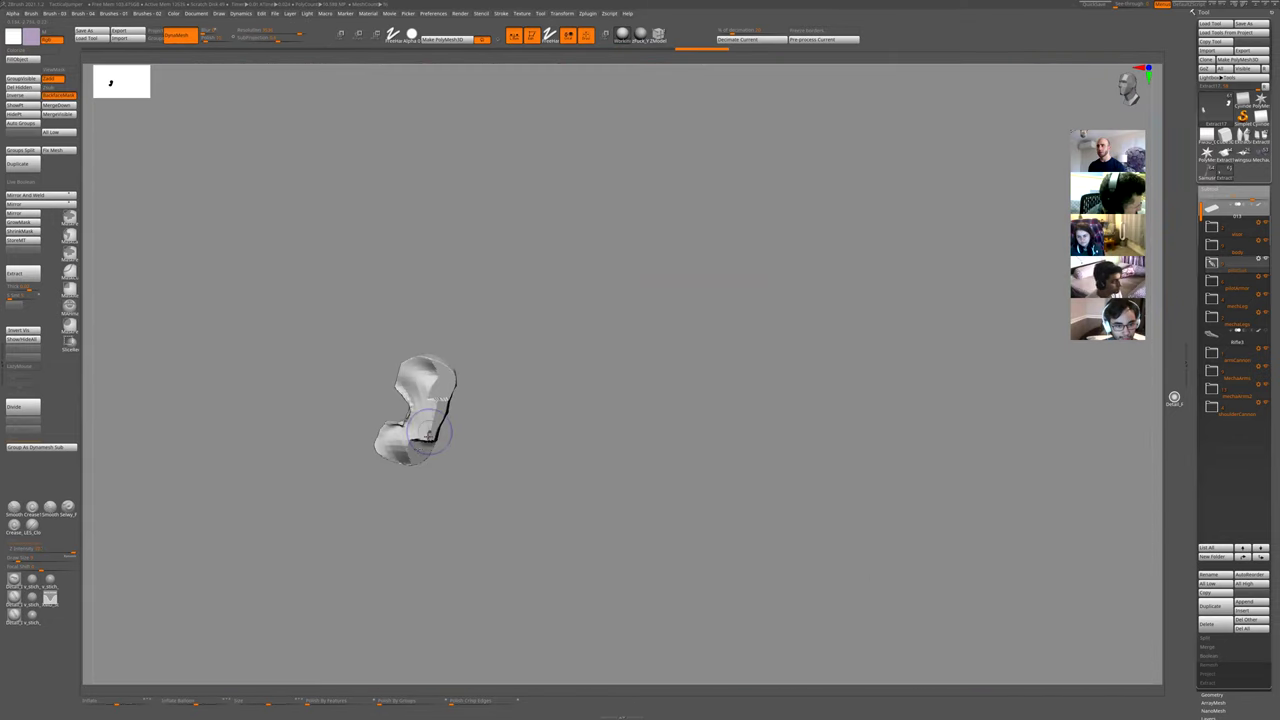
pyautogui.moveTo(427, 432)
pyautogui.mouseDown()
pyautogui.moveTo(374, 474)
pyautogui.moveTo(440, 517)
pyautogui.moveTo(409, 441)
pyautogui.moveTo(434, 388)
pyautogui.mouseUp()
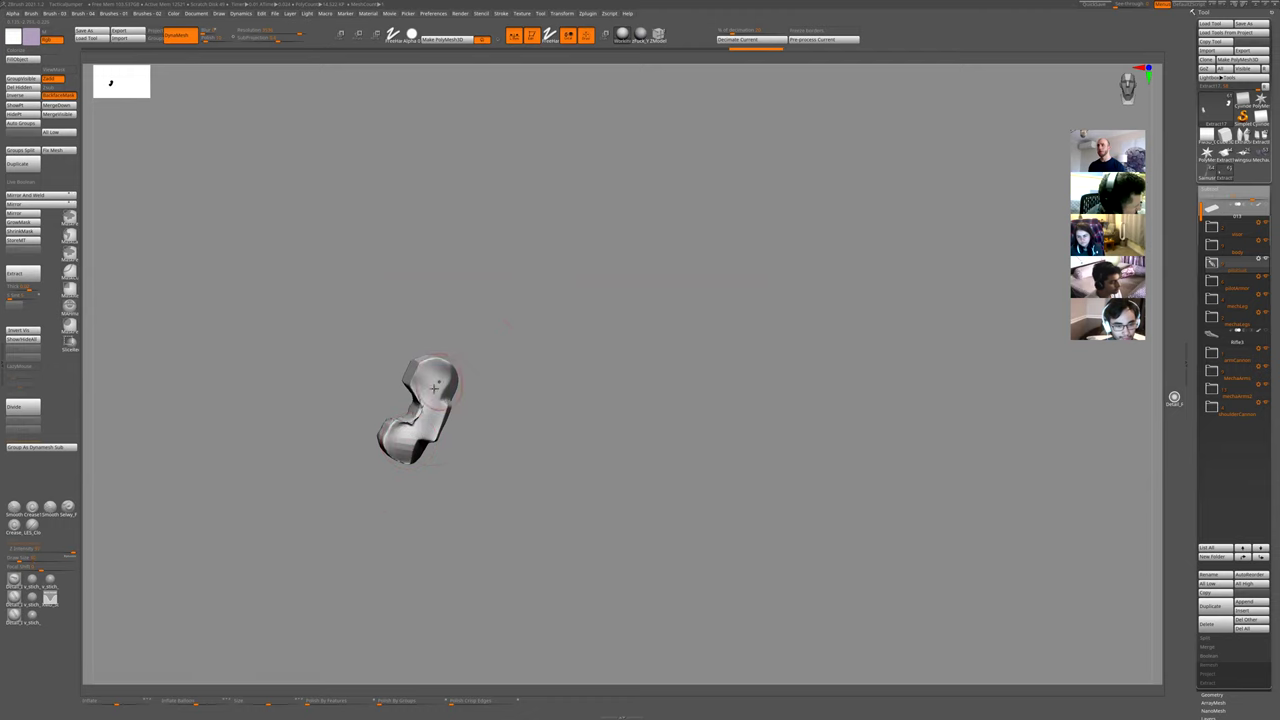
# - Mask the bodysuit around the waist buckle, flatten the sculpted detail beneath it and clear the mask
pyautogui.keyDown('ctrl'); pyautogui.moveTo(446, 488); pyautogui.dragTo(423, 429, button='right'); pyautogui.keyUp('ctrl')
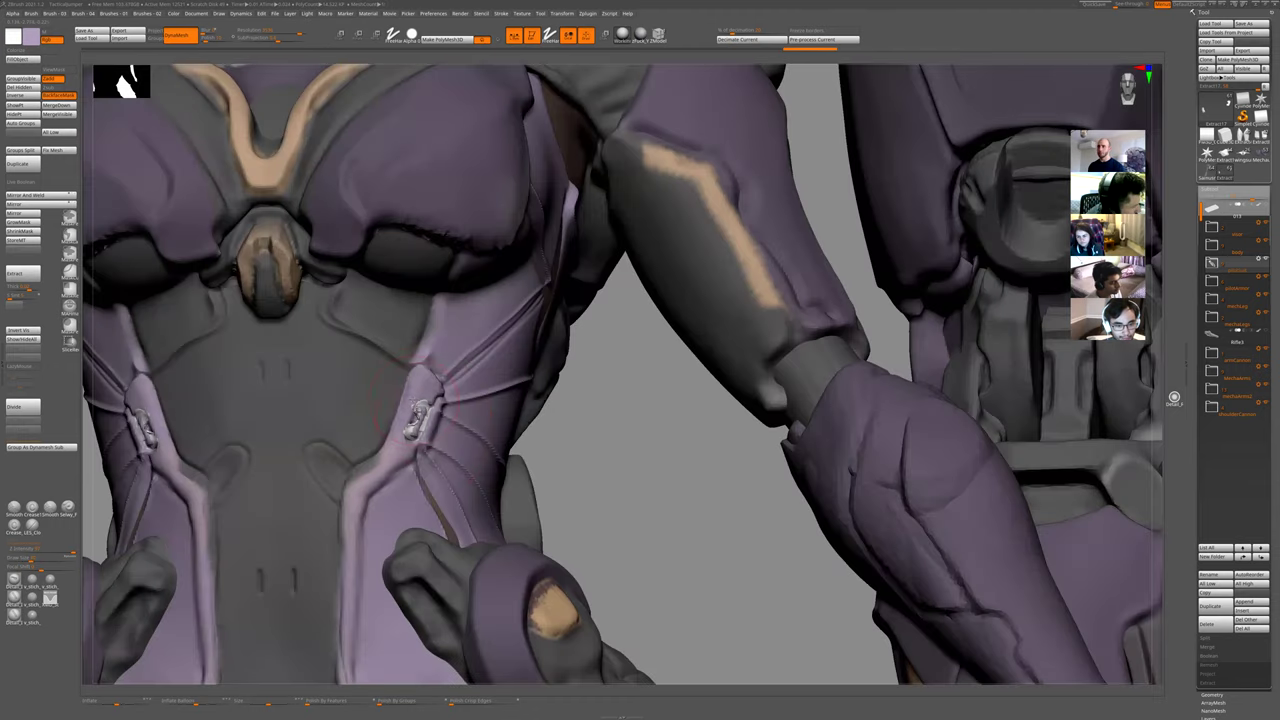
pyautogui.hotkey('ctrl', 'i')
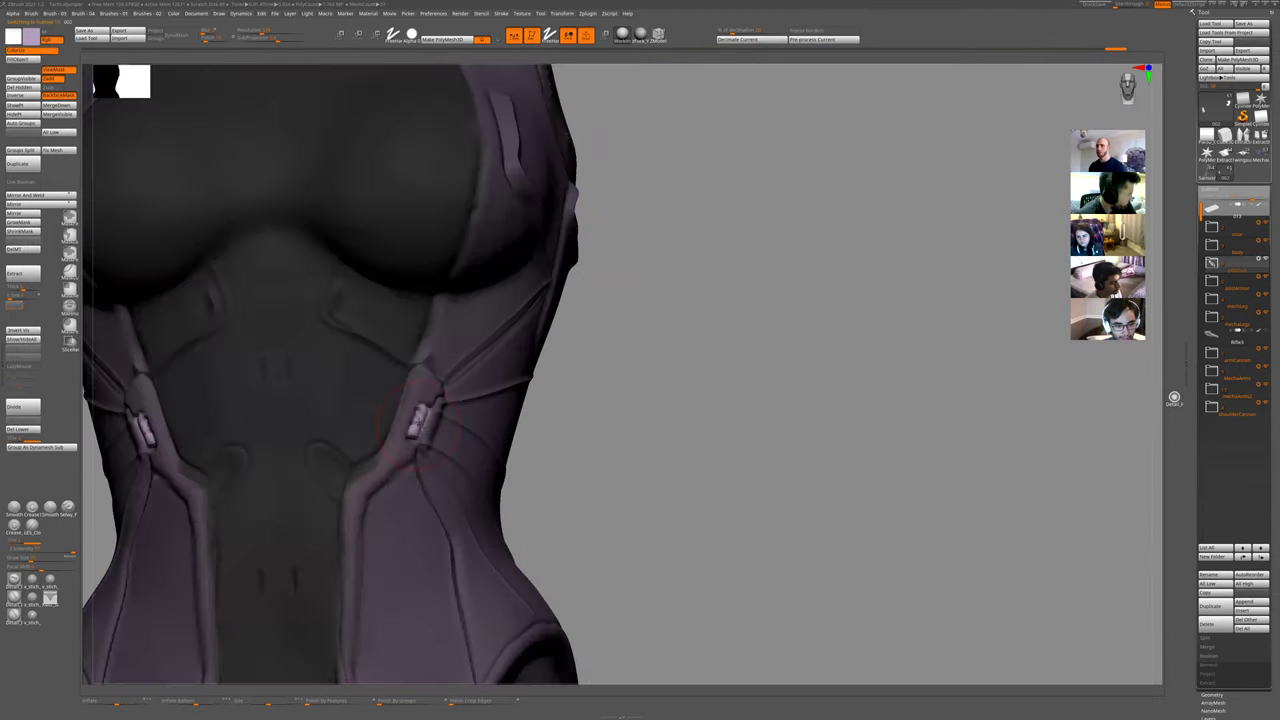
pyautogui.moveTo(418, 420); pyautogui.dragTo(422, 418)
pyautogui.keyDown('ctrl'); pyautogui.moveTo(568, 432); pyautogui.dragTo(580, 464); pyautogui.keyUp('ctrl')
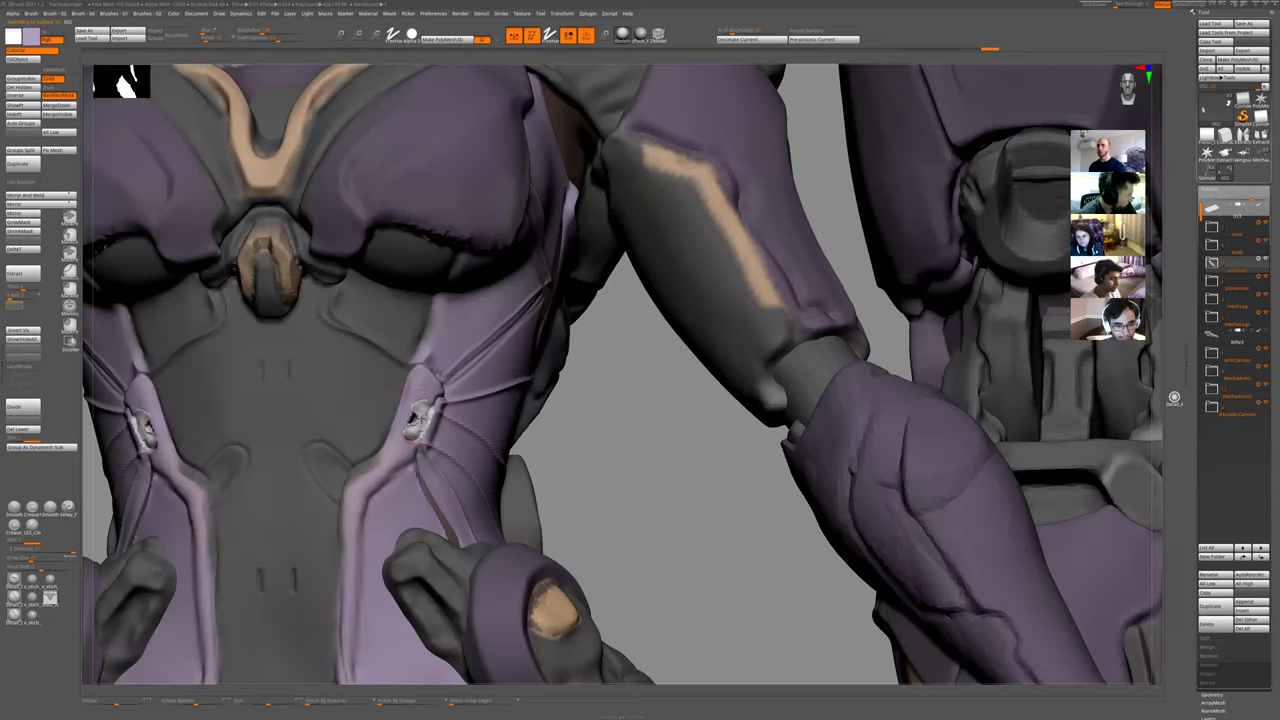
# - Check the waist buckle on the complete character from a low three-quarter view and select the bodysuit
pyautogui.moveTo(451, 426); pyautogui.dragTo(456, 427, button='right')
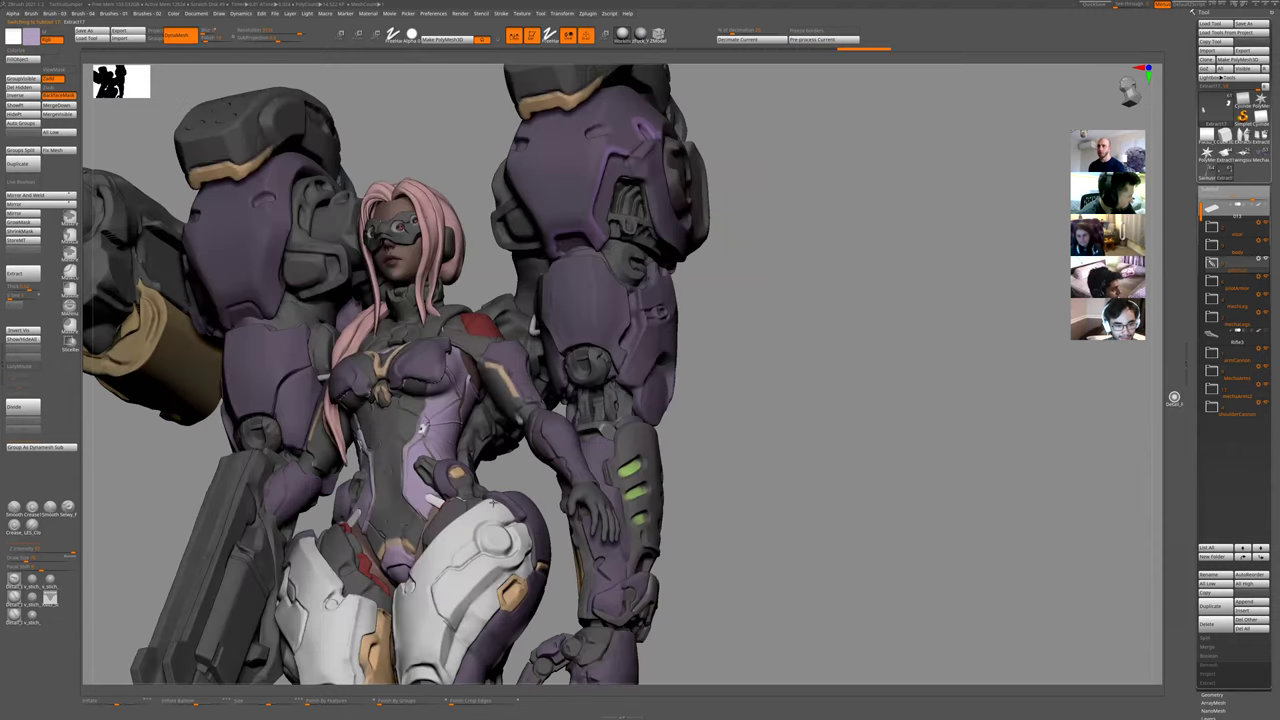
pyautogui.keyDown('ctrl'); pyautogui.moveTo(423, 429); pyautogui.dragTo(456, 416, button='right'); pyautogui.keyUp('ctrl')
pyautogui.keyDown('alt'); pyautogui.click(456, 416); pyautogui.keyUp('alt')
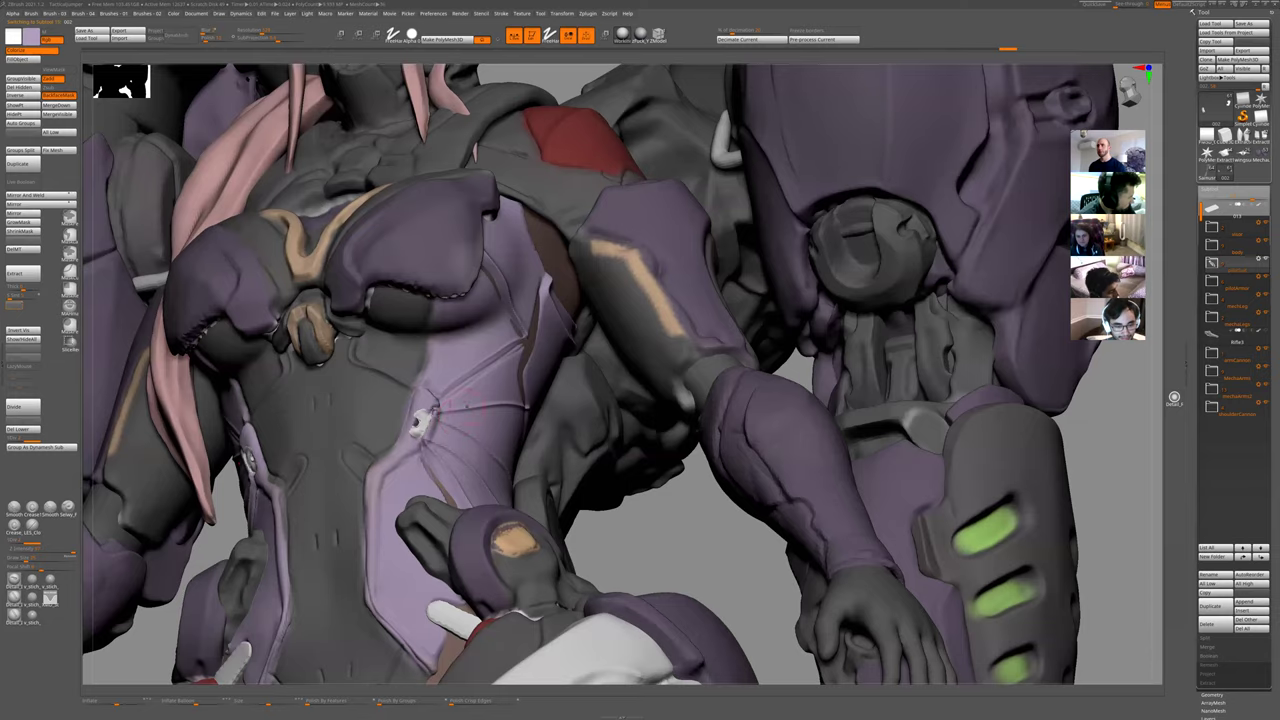
# - Inspect the bodysuit and the jacket in isolation and check the complete character from the front down to the legs
pyautogui.hotkey('alt', 's')
pyautogui.moveTo(572, 360); pyautogui.dragTo(611, 391, button='right')
pyautogui.hotkey('shift', 'f')
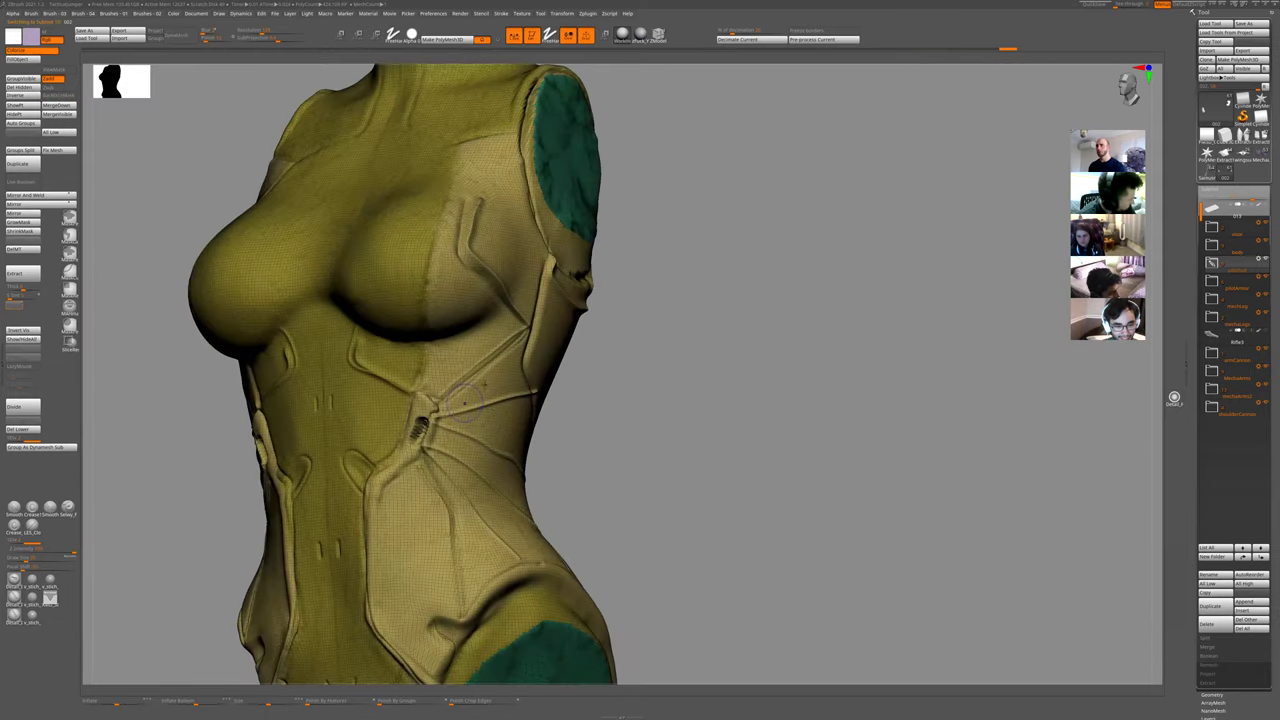
pyautogui.scroll(3, 466, 399)
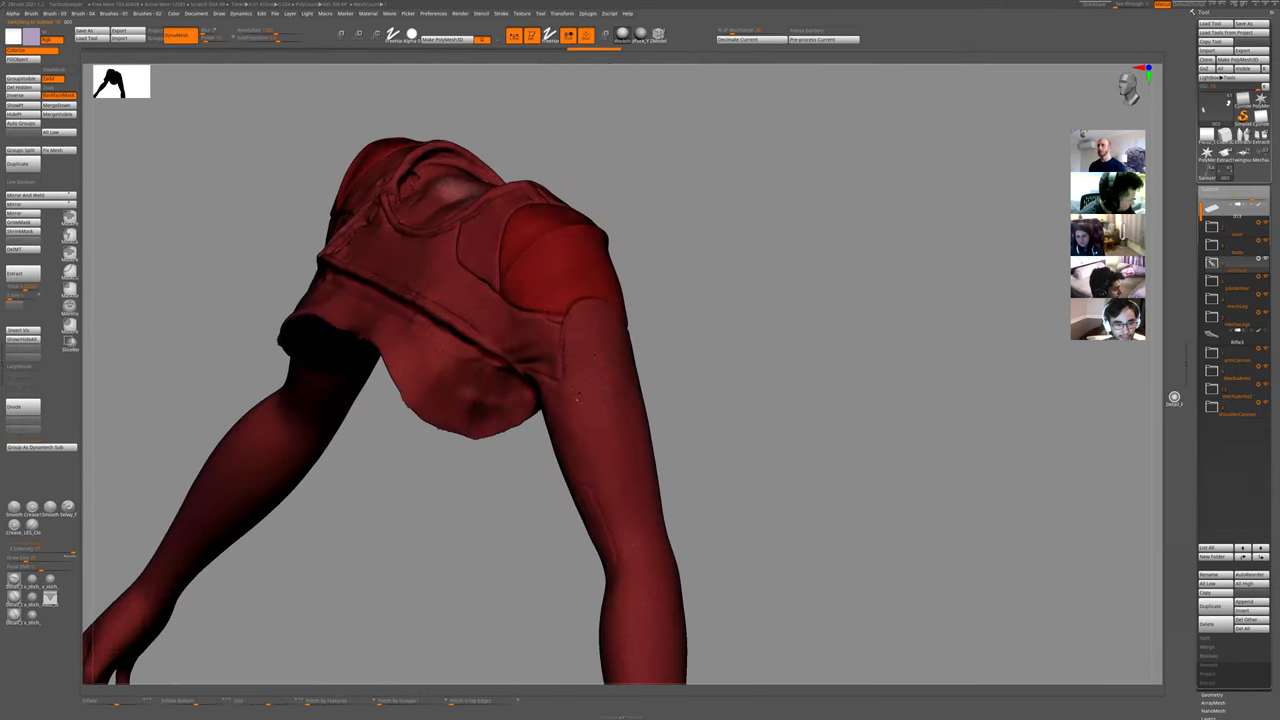
pyautogui.moveTo(574, 400)
pyautogui.keyDown('ctrl'); pyautogui.mouseDown()
pyautogui.moveTo(617, 371)
pyautogui.moveTo(590, 408)
pyautogui.mouseUp(); pyautogui.keyUp('ctrl')
pyautogui.keyDown('ctrl'); pyautogui.moveTo(703, 325); pyautogui.dragTo(740, 280); pyautogui.keyUp('ctrl')
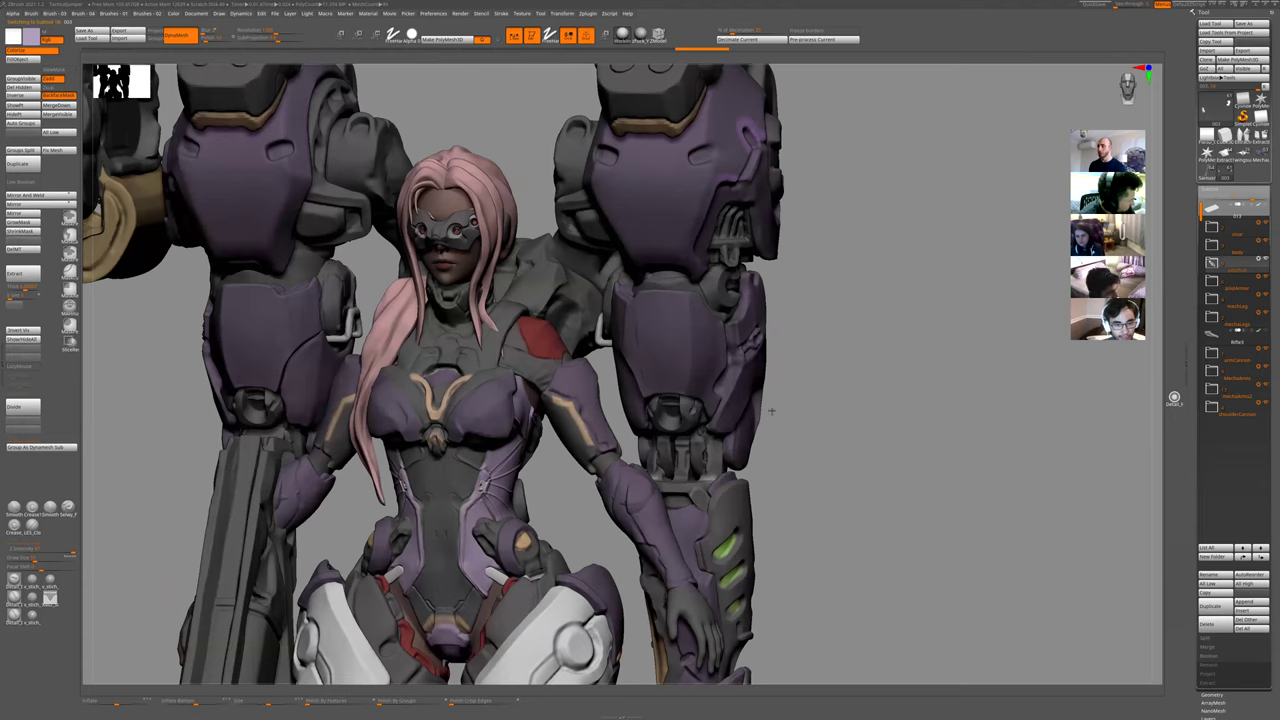
pyautogui.keyDown('alt'); pyautogui.moveTo(763, 594); pyautogui.dragTo(694, 497); pyautogui.keyUp('alt')
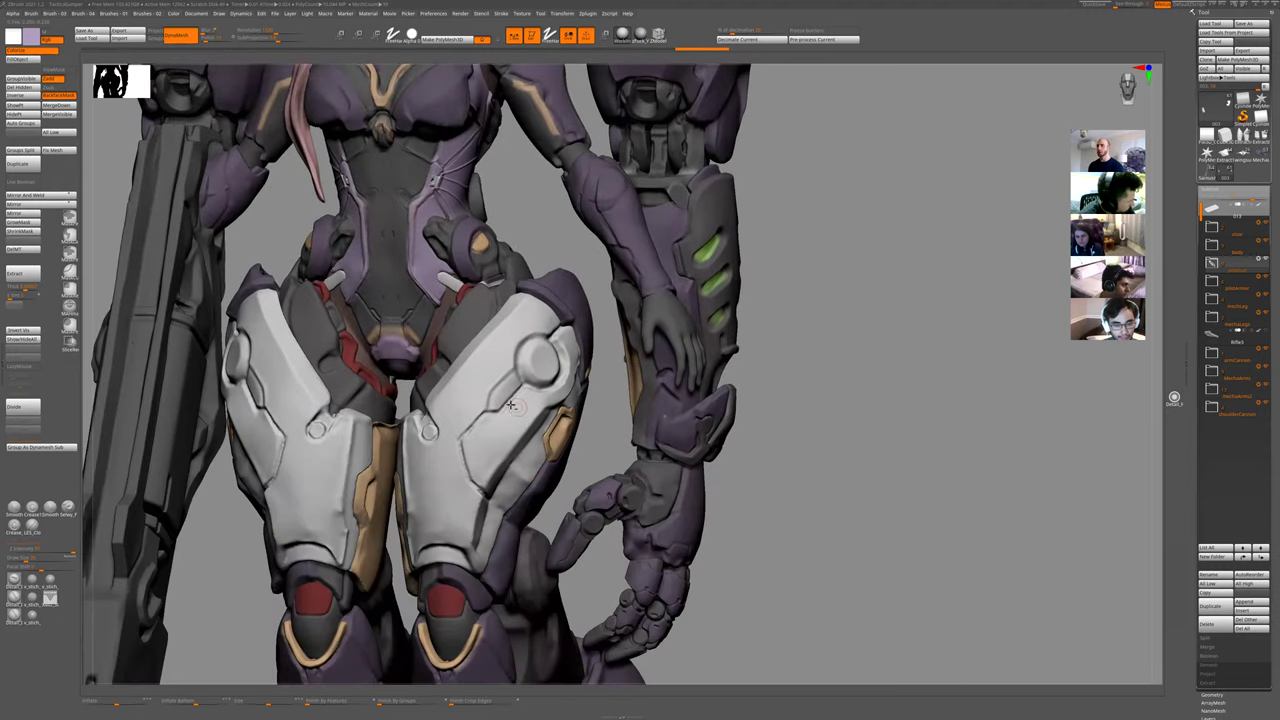
# - Select the white thigh armour and try sculpting a diagonal groove along its upper front plates
pyautogui.keyDown('alt'); pyautogui.click(509, 402); pyautogui.keyUp('alt')
pyautogui.press('1')
pyautogui.click(533, 450)
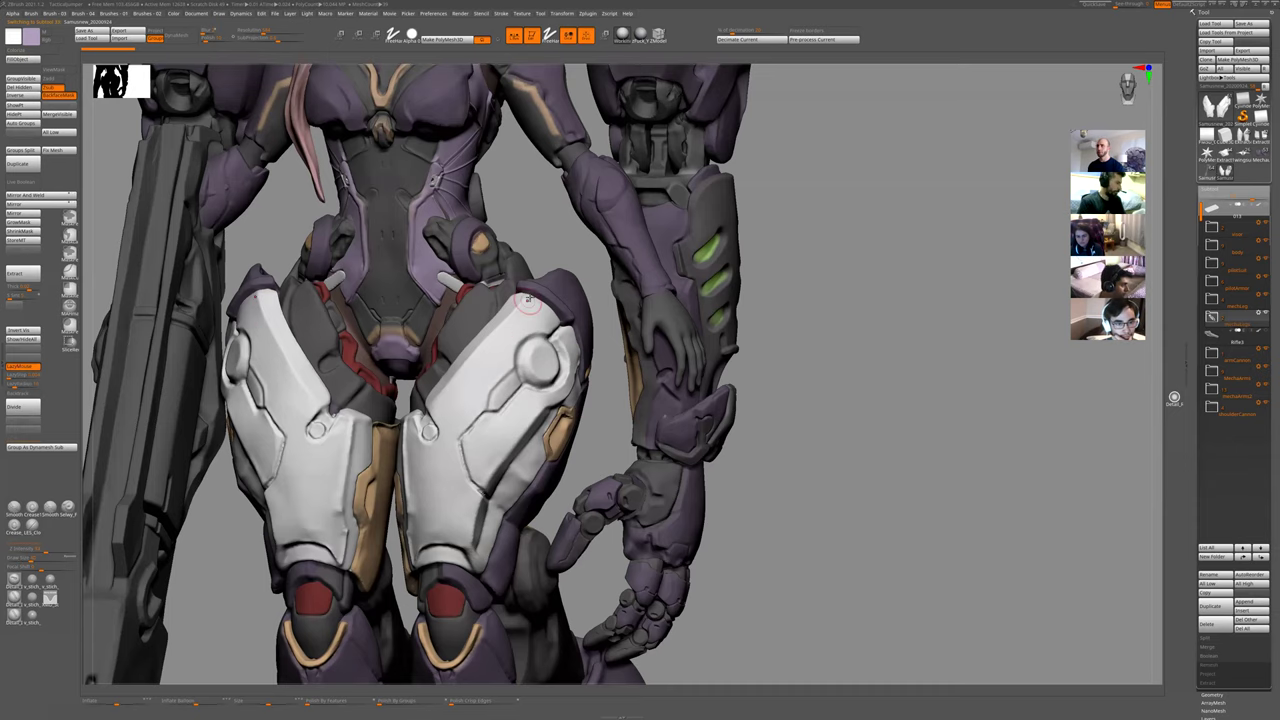
pyautogui.keyDown('ctrl'); pyautogui.keyDown('shift'); pyautogui.click(508, 441); pyautogui.keyUp('shift'); pyautogui.keyUp('ctrl')
pyautogui.keyDown('ctrl'); pyautogui.moveTo(574, 493); pyautogui.dragTo(604, 416, button='right'); pyautogui.keyUp('ctrl')
pyautogui.keyDown('ctrl'); pyautogui.moveTo(423, 412); pyautogui.dragTo(434, 486, button='right'); pyautogui.keyUp('ctrl')
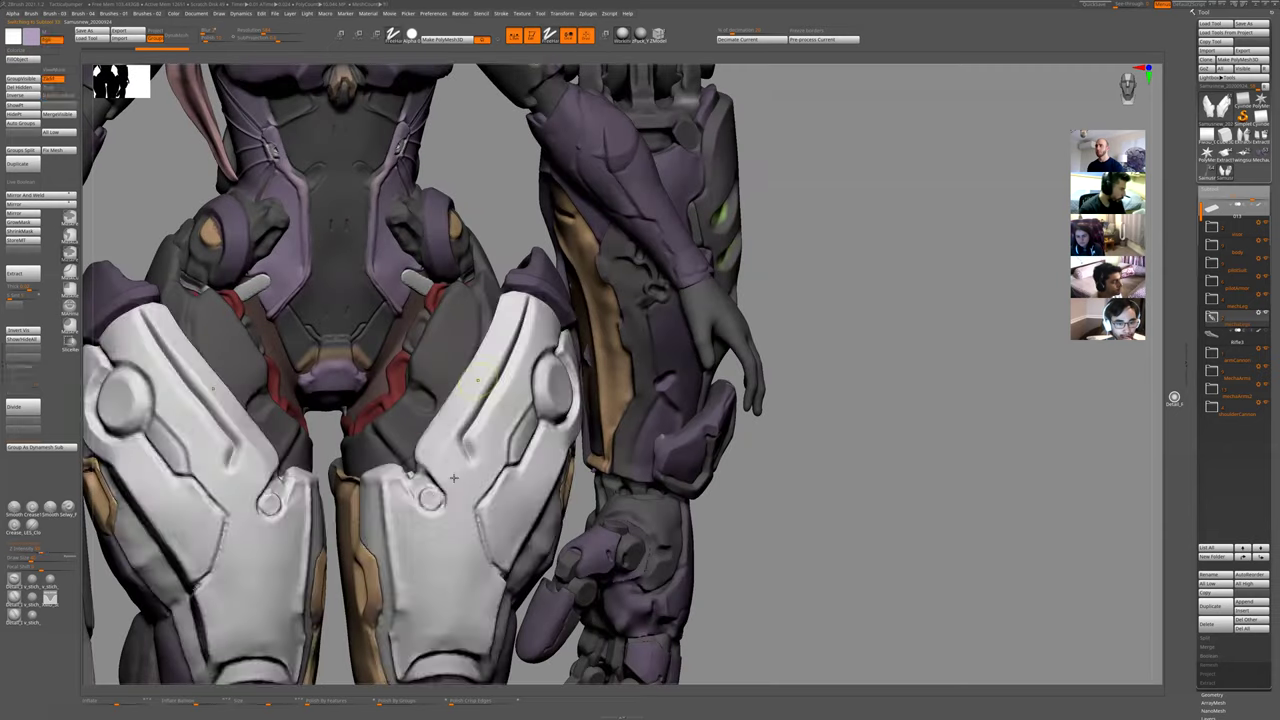
# - Turn off the thigh armour's painted colours and smooth away the angular panel line across its front
pyautogui.press('c')
pyautogui.moveTo(590, 358); pyautogui.dragTo(600, 358, button='right')
pyautogui.keyDown('ctrl'); pyautogui.moveTo(596, 404); pyautogui.dragTo(570, 300, button='right'); pyautogui.keyUp('ctrl')
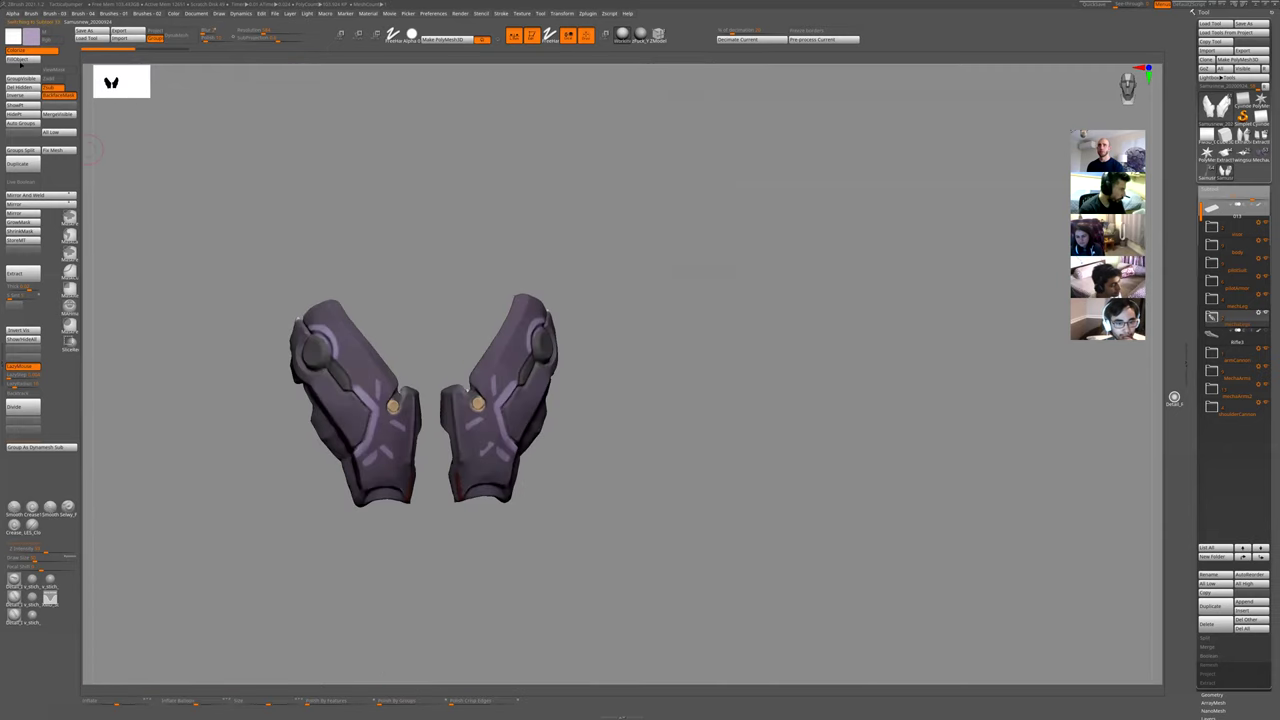
pyautogui.click(32, 51)
pyautogui.keyDown('ctrl'); pyautogui.moveTo(634, 371); pyautogui.dragTo(572, 456, button='right'); pyautogui.keyUp('ctrl')
pyautogui.moveTo(464, 458)
pyautogui.keyDown('shift'); pyautogui.mouseDown()
pyautogui.moveTo(455, 505)
pyautogui.moveTo(472, 528)
pyautogui.mouseUp(); pyautogui.keyUp('shift')
pyautogui.press('1')
pyautogui.click(541, 472)
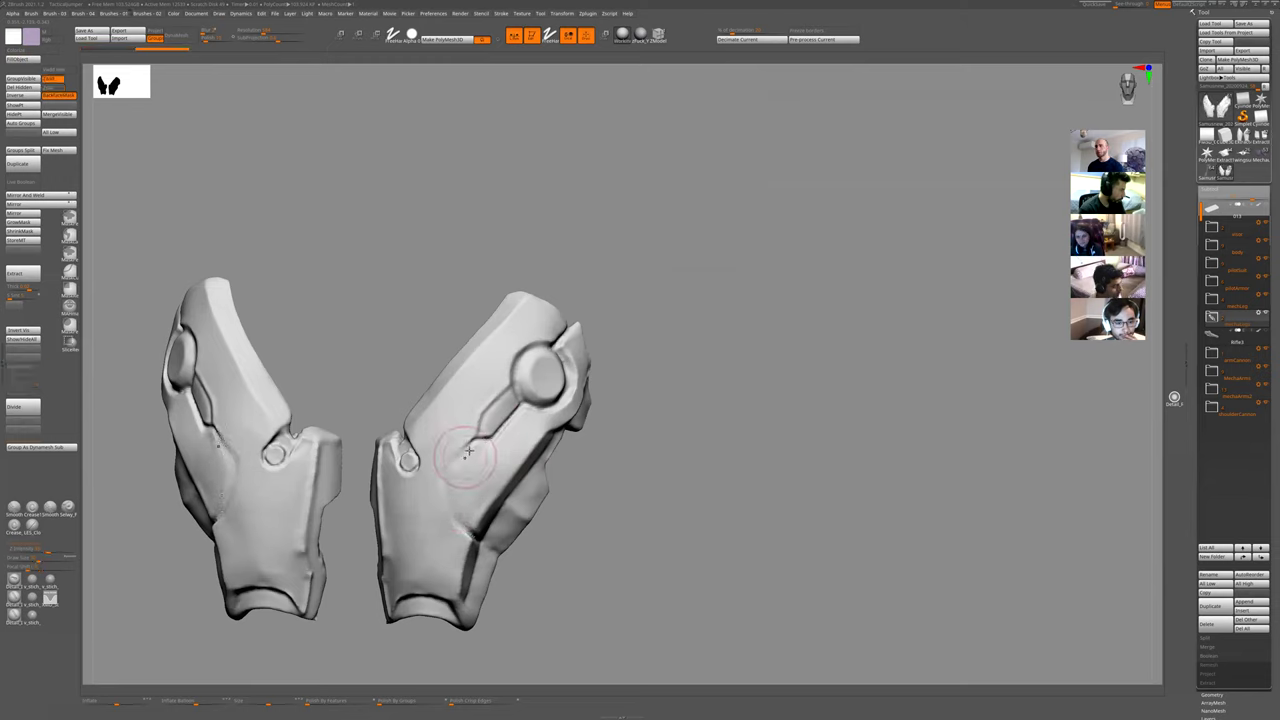
pyautogui.keyDown('ctrl'); pyautogui.moveTo(580, 514); pyautogui.dragTo(680, 337, button='right'); pyautogui.keyUp('ctrl')
pyautogui.keyDown('ctrl'); pyautogui.moveTo(608, 571); pyautogui.dragTo(497, 380, button='right'); pyautogui.keyUp('ctrl')
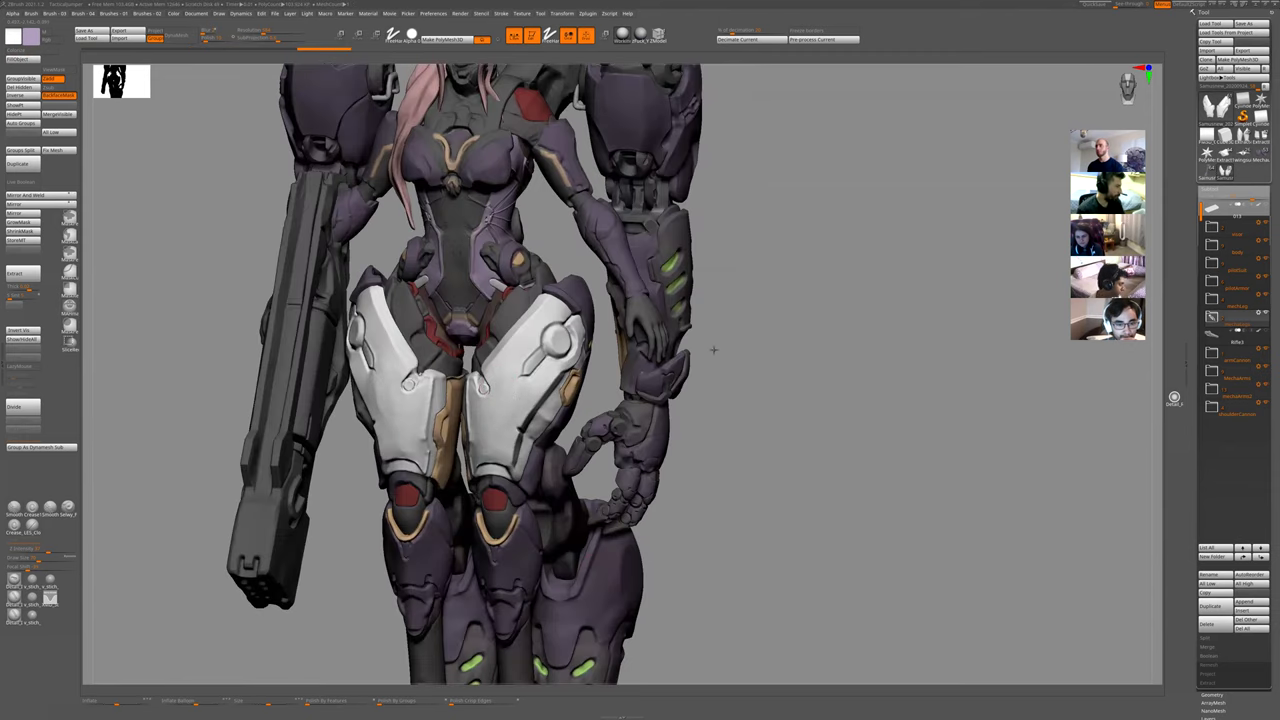
# - Choose a carving brush and cut a short slot into the round disc on the outer thigh armour
pyautogui.keyDown('ctrl'); pyautogui.moveTo(699, 401); pyautogui.dragTo(533, 384, button='right'); pyautogui.keyUp('ctrl')
pyautogui.moveTo(620, 454)
pyautogui.mouseDown(button='right')
pyautogui.moveTo(628, 434)
pyautogui.moveTo(543, 429)
pyautogui.mouseUp(button='right')
pyautogui.press('1')
pyautogui.press('1')
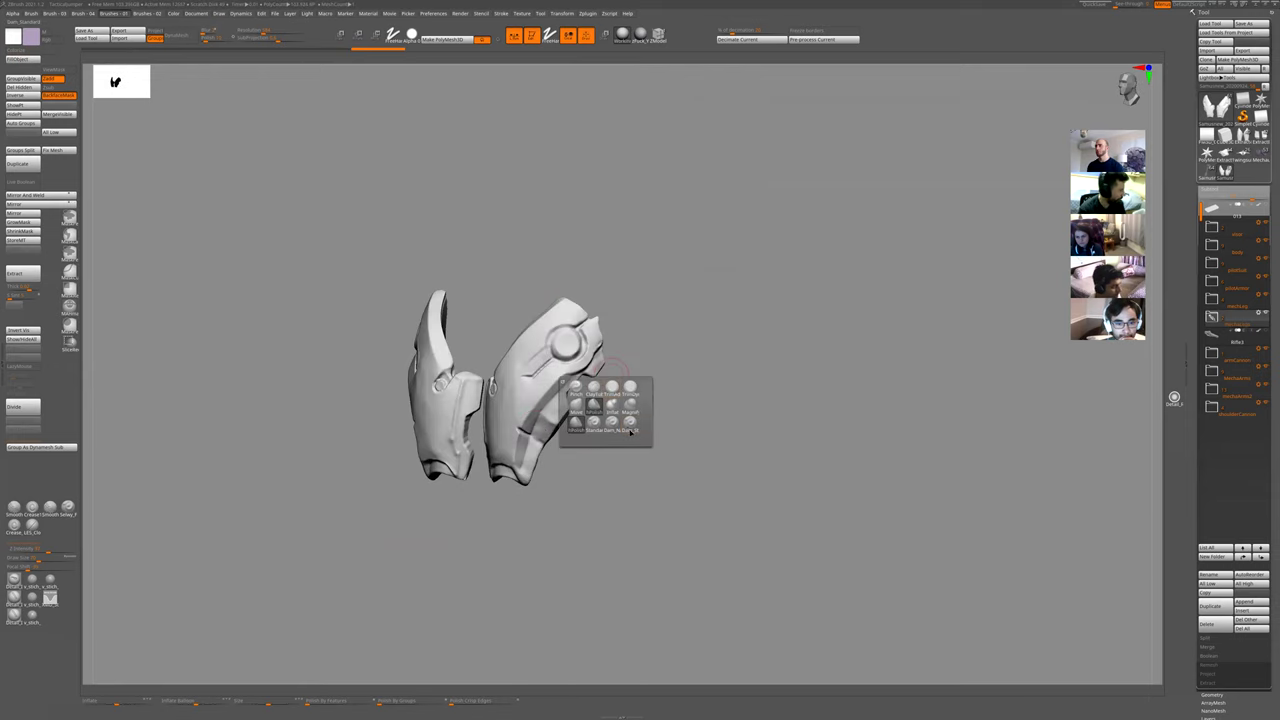
pyautogui.click(631, 429)
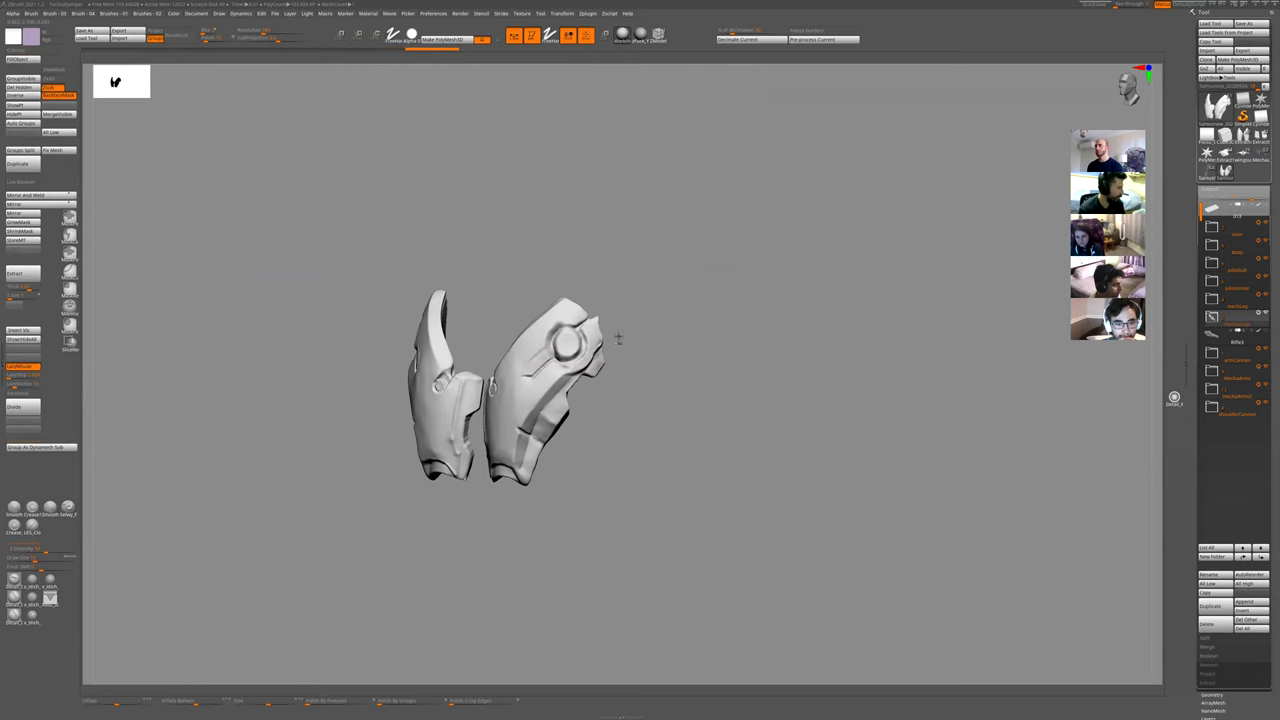
pyautogui.keyDown('alt'); pyautogui.moveTo(644, 414); pyautogui.dragTo(645, 590); pyautogui.keyUp('alt')
pyautogui.hotkey('alt', 's')
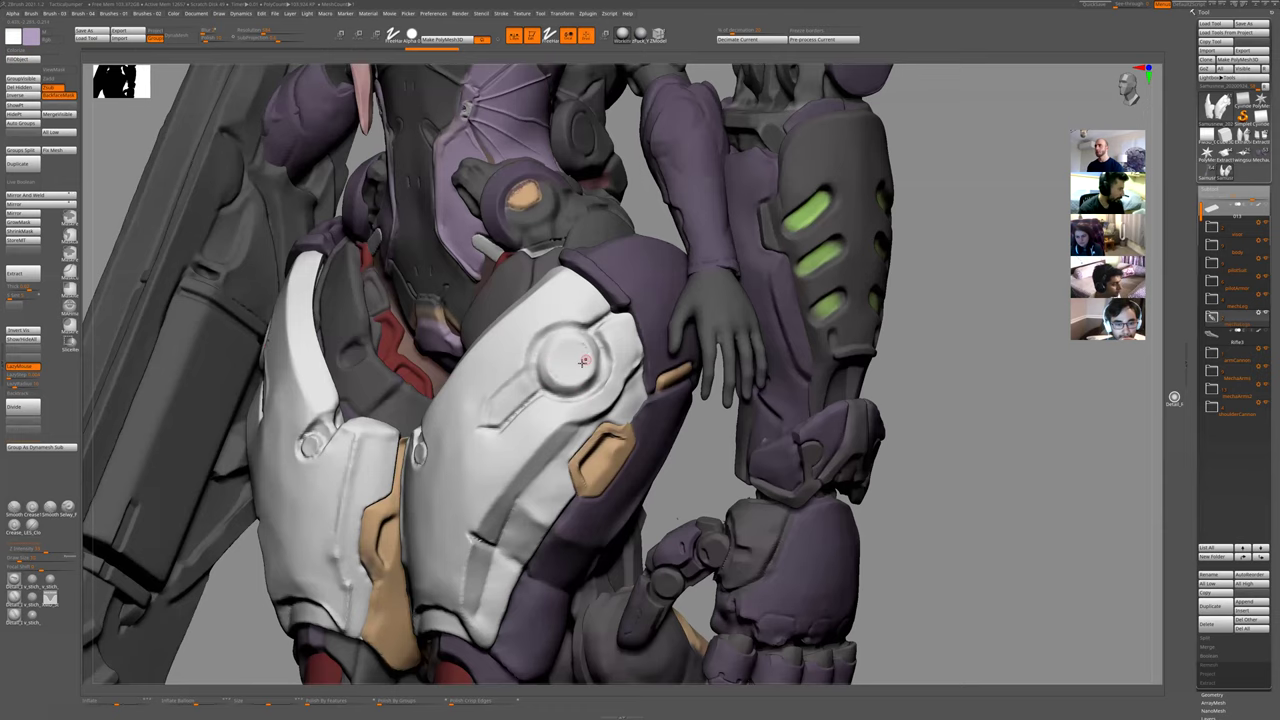
pyautogui.hotkey('alt', 's')
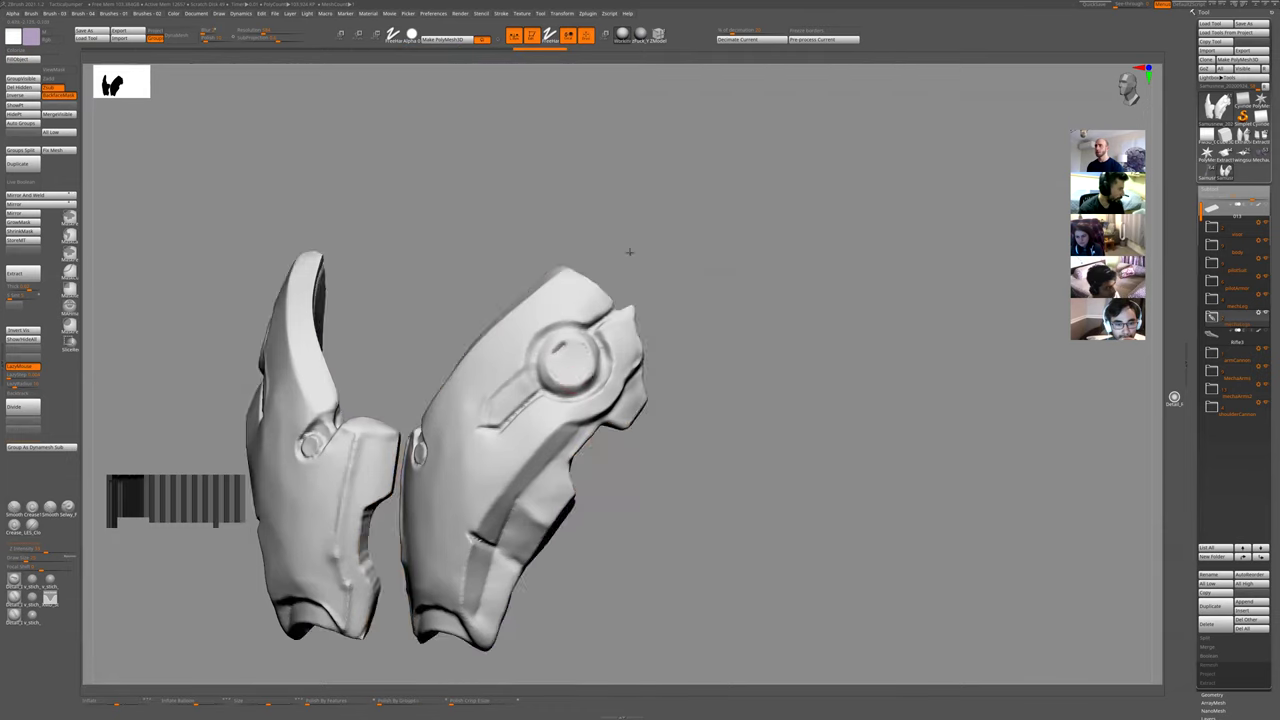
# - Carve further notches around the face of the round thigh disc, including an angular cut along its lower edge
pyautogui.keyDown('alt'); pyautogui.moveTo(583, 583); pyautogui.dragTo(582, 400); pyautogui.keyUp('alt')
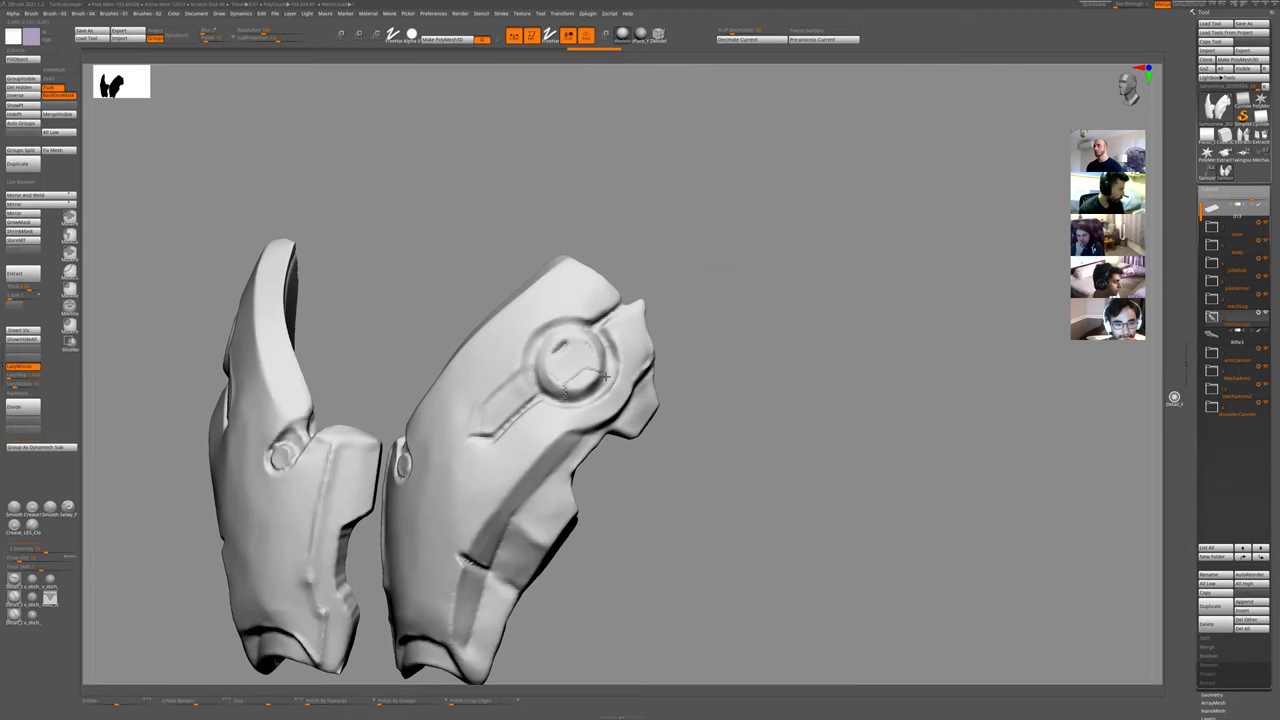
pyautogui.keyDown('alt'); pyautogui.moveTo(663, 240); pyautogui.dragTo(674, 429); pyautogui.keyUp('alt')
pyautogui.hotkey('alt', 's')
pyautogui.hotkey('alt', 's')
pyautogui.moveTo(663, 566)
pyautogui.keyDown('alt'); pyautogui.mouseDown()
pyautogui.moveTo(731, 260)
pyautogui.moveTo(583, 344)
pyautogui.mouseUp(); pyautogui.keyUp('alt')
pyautogui.moveTo(623, 262); pyautogui.dragTo(596, 297)
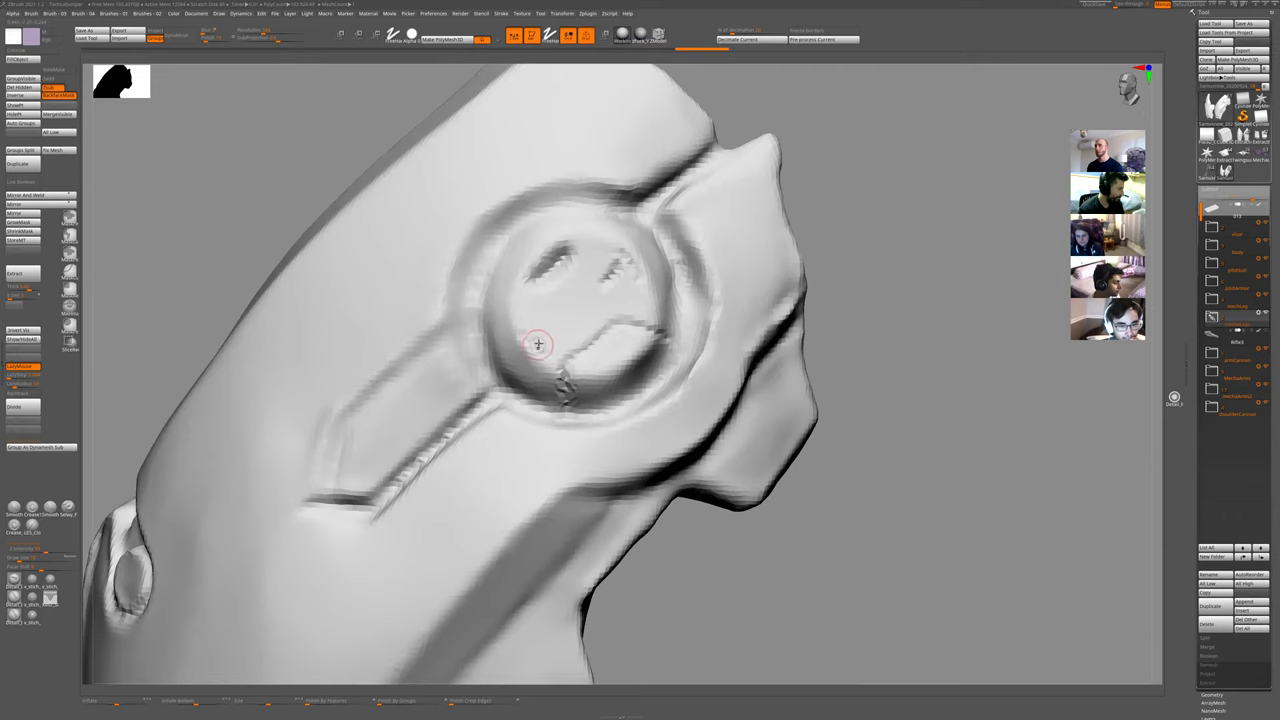
pyautogui.moveTo(538, 344); pyautogui.dragTo(585, 304)
pyautogui.hotkey('ctrl', 'z')
pyautogui.moveTo(540, 343); pyautogui.dragTo(577, 311)
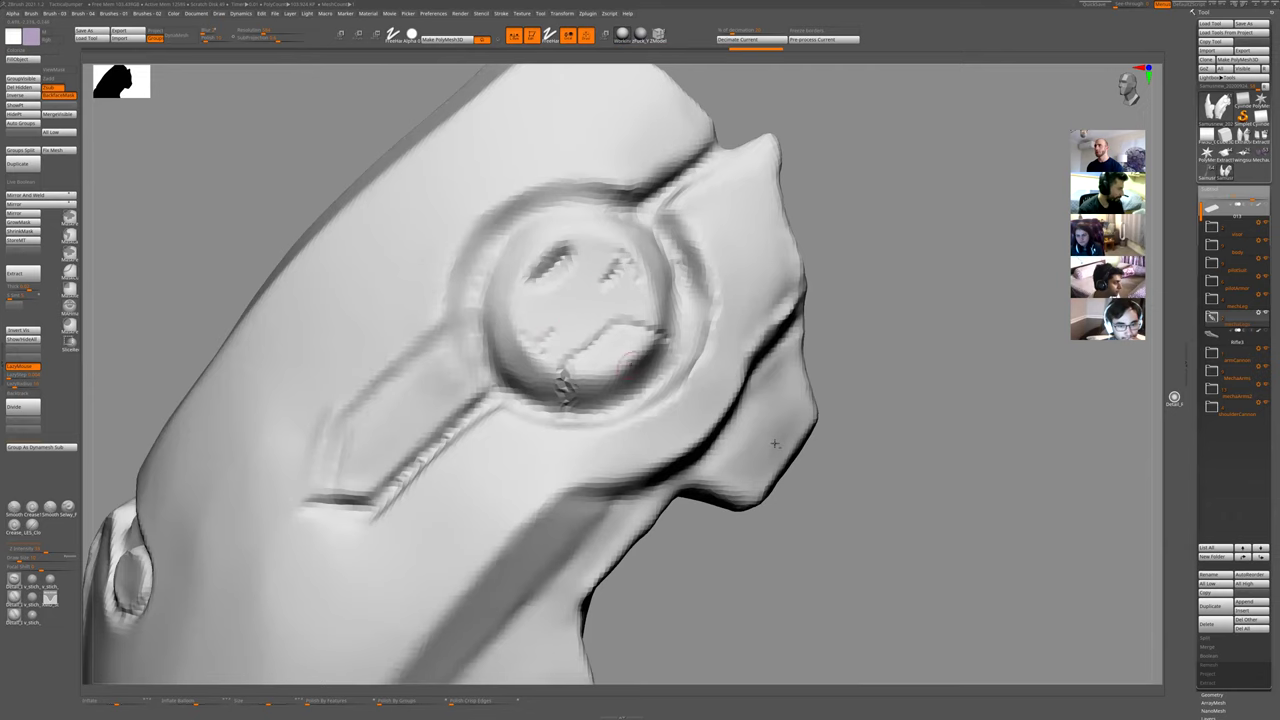
# - Mask everything except a small pointed area on the lower inner thigh plate and push that area inward
pyautogui.keyDown('ctrl'); pyautogui.moveTo(774, 443); pyautogui.dragTo(663, 86, button='right'); pyautogui.keyUp('ctrl')
pyautogui.hotkey('alt', 's')
pyautogui.moveTo(785, 349); pyautogui.dragTo(655, 352)
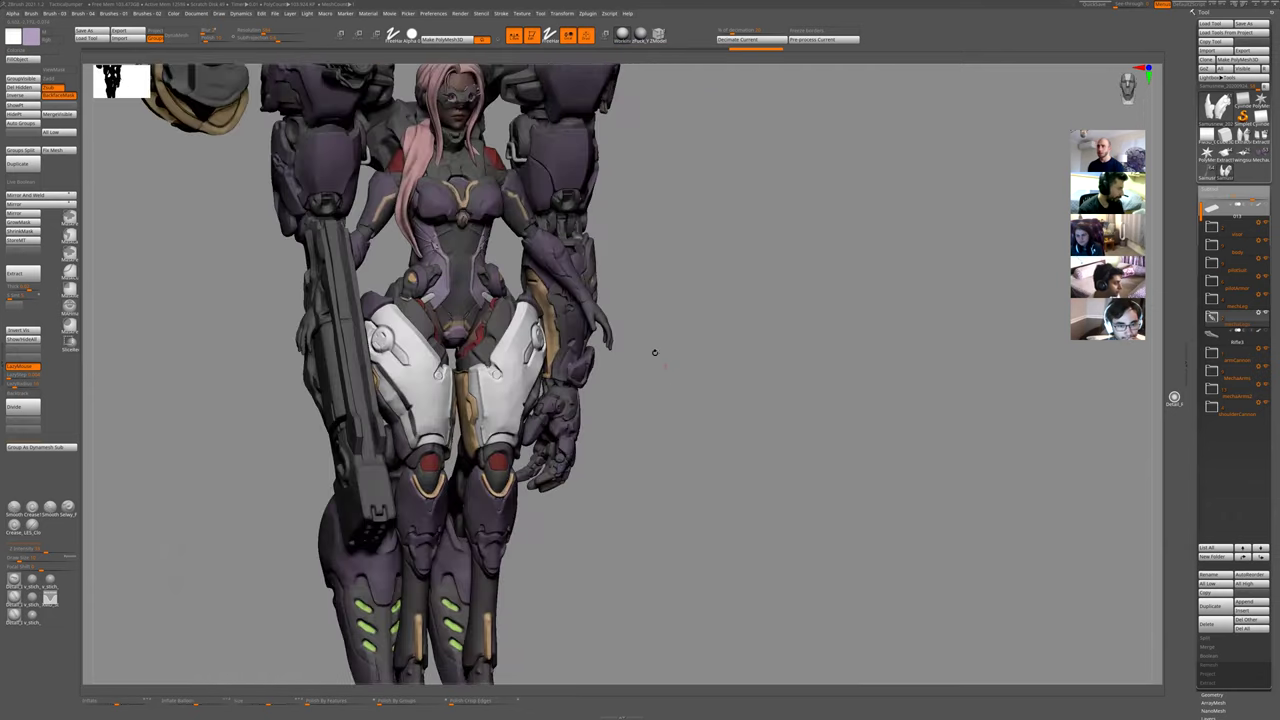
pyautogui.moveTo(716, 396); pyautogui.dragTo(632, 394)
pyautogui.keyDown('ctrl'); pyautogui.moveTo(616, 371); pyautogui.dragTo(531, 486, button='right'); pyautogui.keyUp('ctrl')
pyautogui.moveTo(462, 489); pyautogui.dragTo(467, 518)
pyautogui.keyDown('alt'); pyautogui.moveTo(473, 522); pyautogui.dragTo(594, 520, button='right'); pyautogui.keyUp('alt')
pyautogui.moveTo(510, 430)
pyautogui.keyDown('shift'); pyautogui.mouseDown()
pyautogui.moveTo(532, 376)
pyautogui.moveTo(514, 362)
pyautogui.moveTo(500, 420)
pyautogui.mouseUp(); pyautogui.keyUp('shift')
pyautogui.keyDown('ctrl'); pyautogui.click(622, 400); pyautogui.keyUp('ctrl')
pyautogui.keyDown('ctrl'); pyautogui.moveTo(704, 396); pyautogui.dragTo(790, 462, button='right'); pyautogui.keyUp('ctrl')
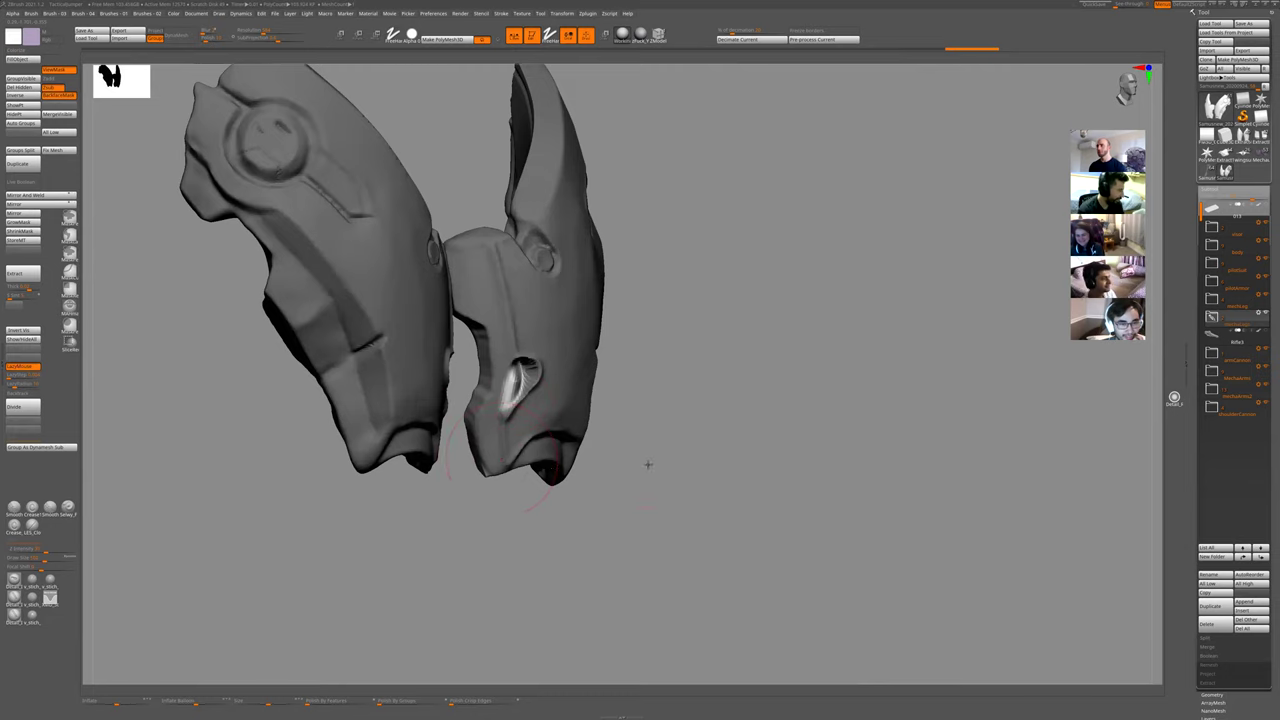
# - Rework the small pointed recess on the lower inner thigh plates, clear the mask and smooth its floor
pyautogui.moveTo(646, 463)
pyautogui.mouseDown()
pyautogui.moveTo(683, 443)
pyautogui.moveTo(657, 443)
pyautogui.mouseUp()
pyautogui.press('u')
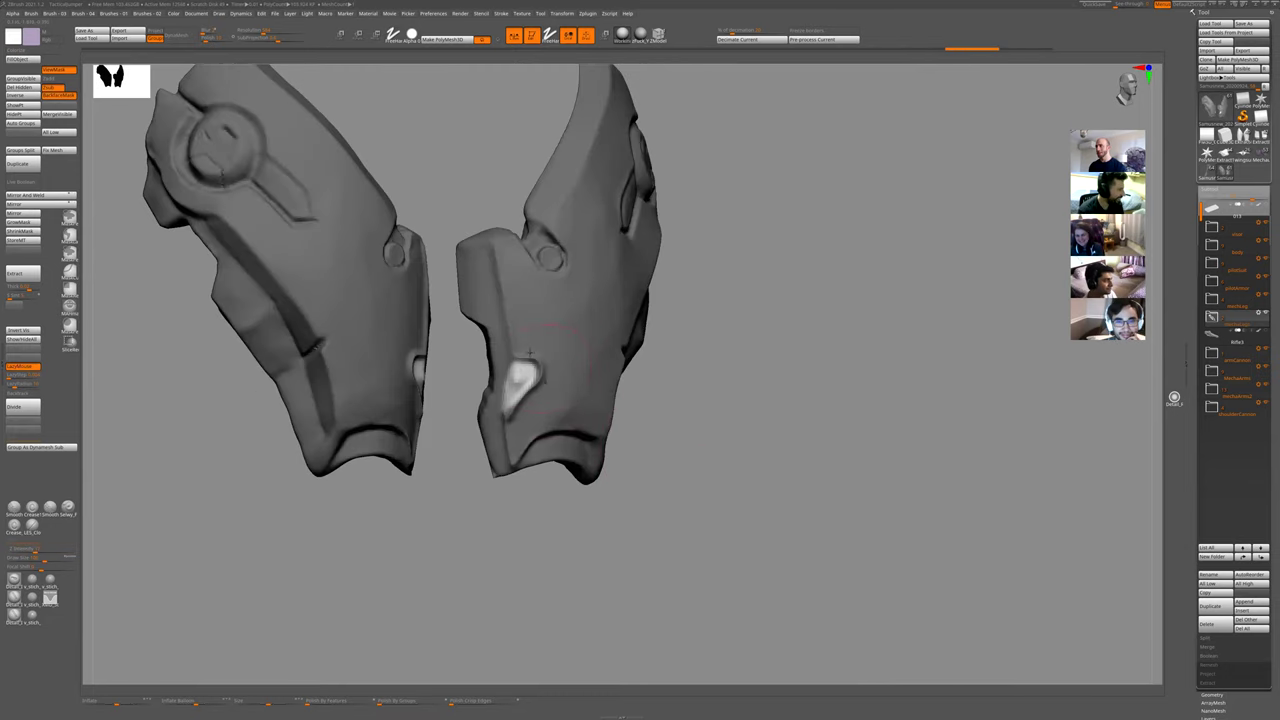
pyautogui.press('f')
pyautogui.keyDown('shift'); pyautogui.moveTo(666, 416); pyautogui.dragTo(546, 382); pyautogui.keyUp('shift')
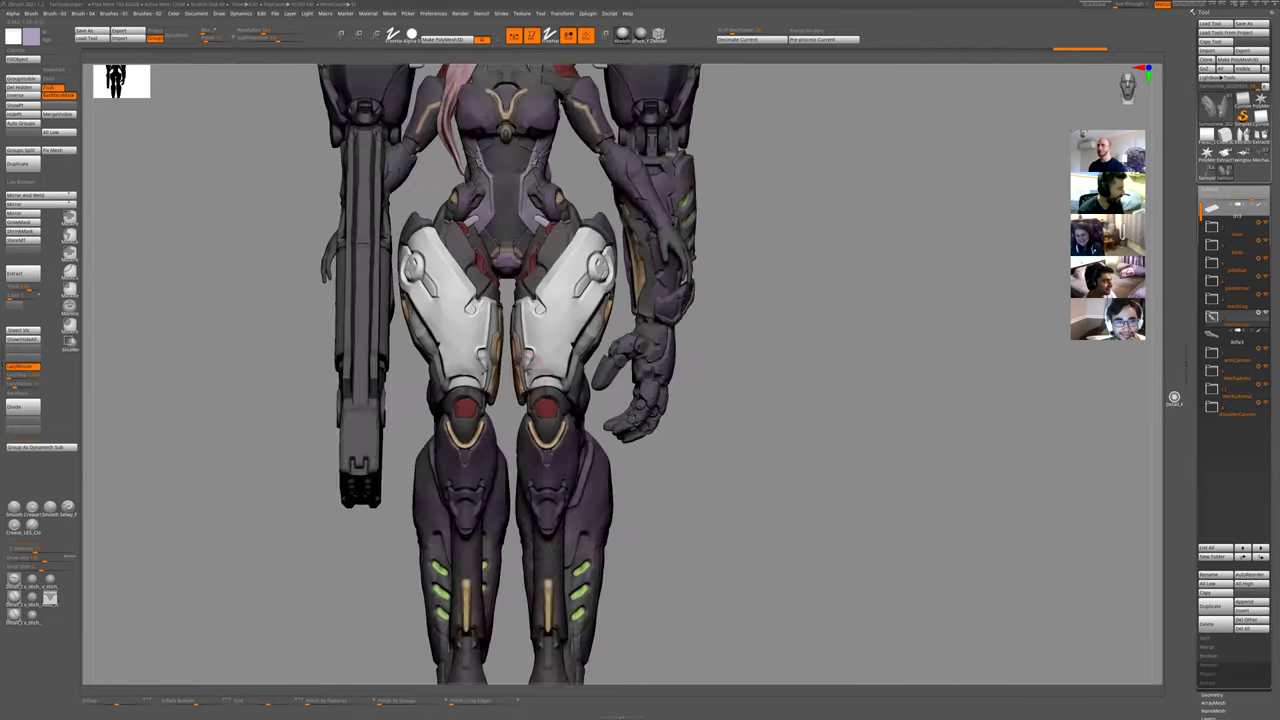
pyautogui.keyDown('ctrl'); pyautogui.moveTo(542, 343); pyautogui.dragTo(542, 386, button='right'); pyautogui.keyUp('ctrl')
pyautogui.keyDown('shift'); pyautogui.moveTo(521, 386); pyautogui.dragTo(525, 376); pyautogui.keyUp('shift')
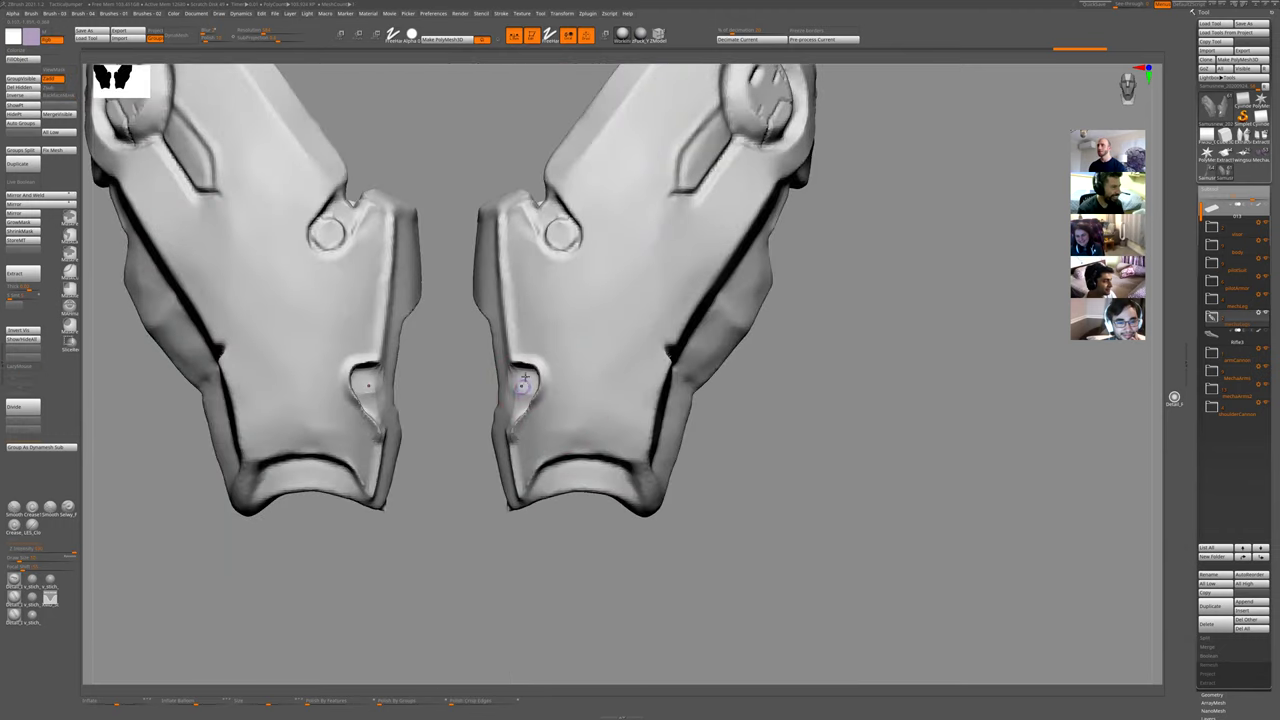
# - Add a small round detail inside the lower thigh recess and convert the thigh armour to DynaMesh
pyautogui.hotkey('ctrl', 'shift', 's')
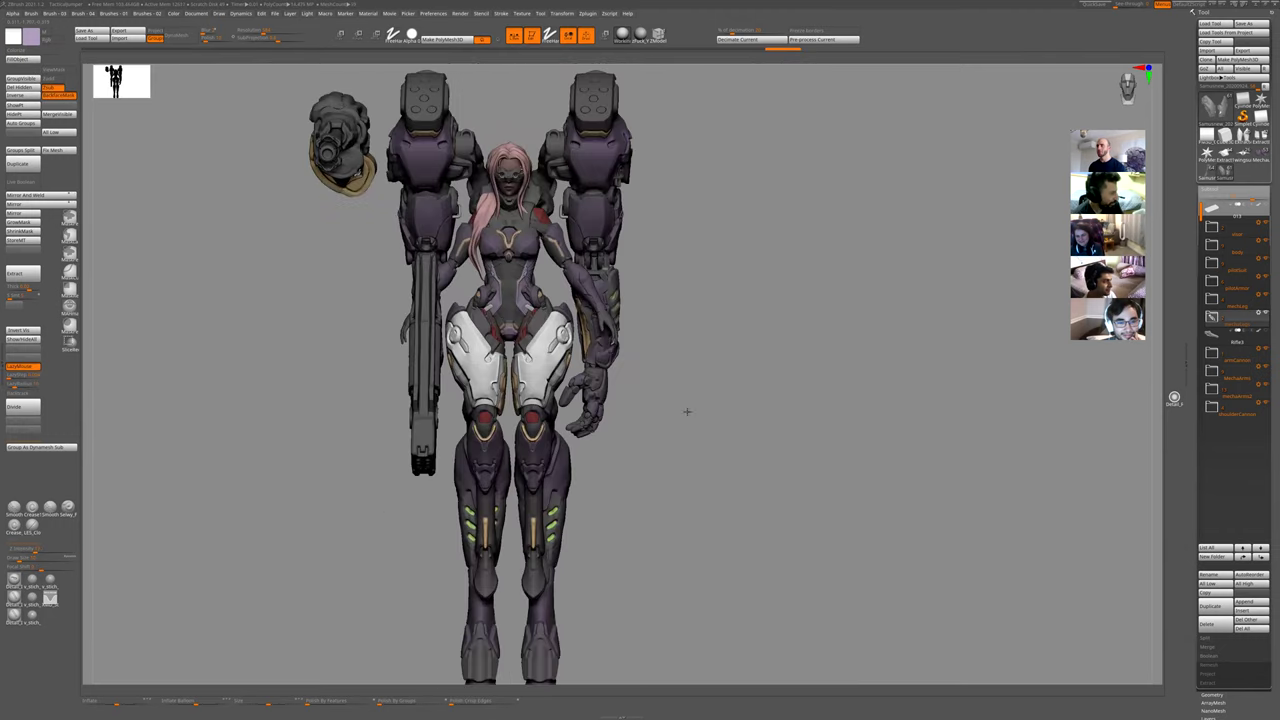
pyautogui.hotkey('ctrl', 'shift', 's')
pyautogui.press('f')
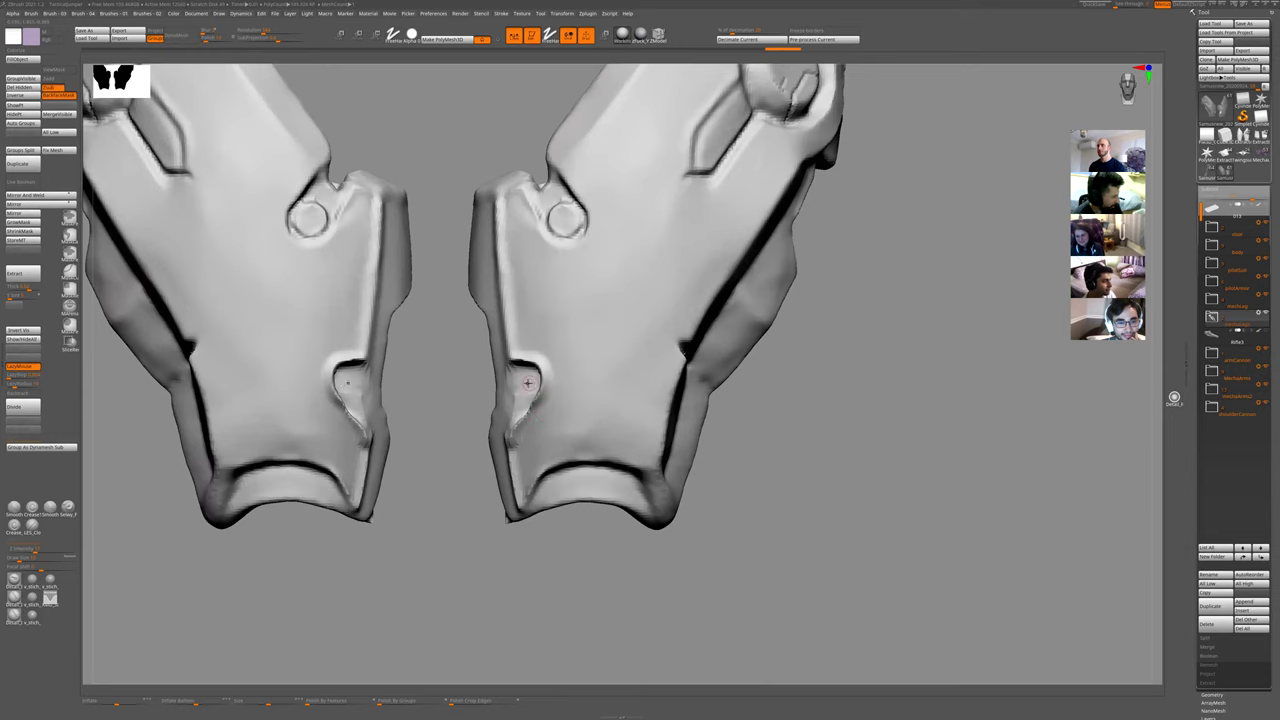
pyautogui.click(528, 383)
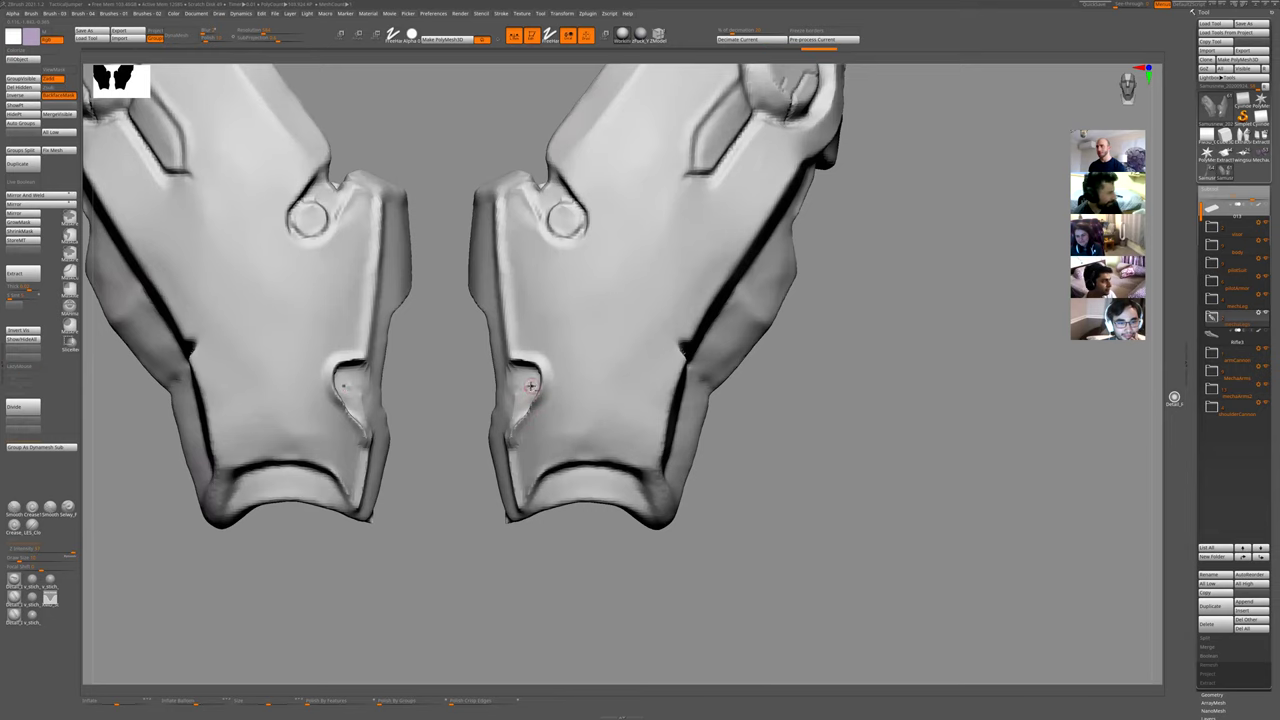
pyautogui.hotkey('ctrl', 'shift', 's')
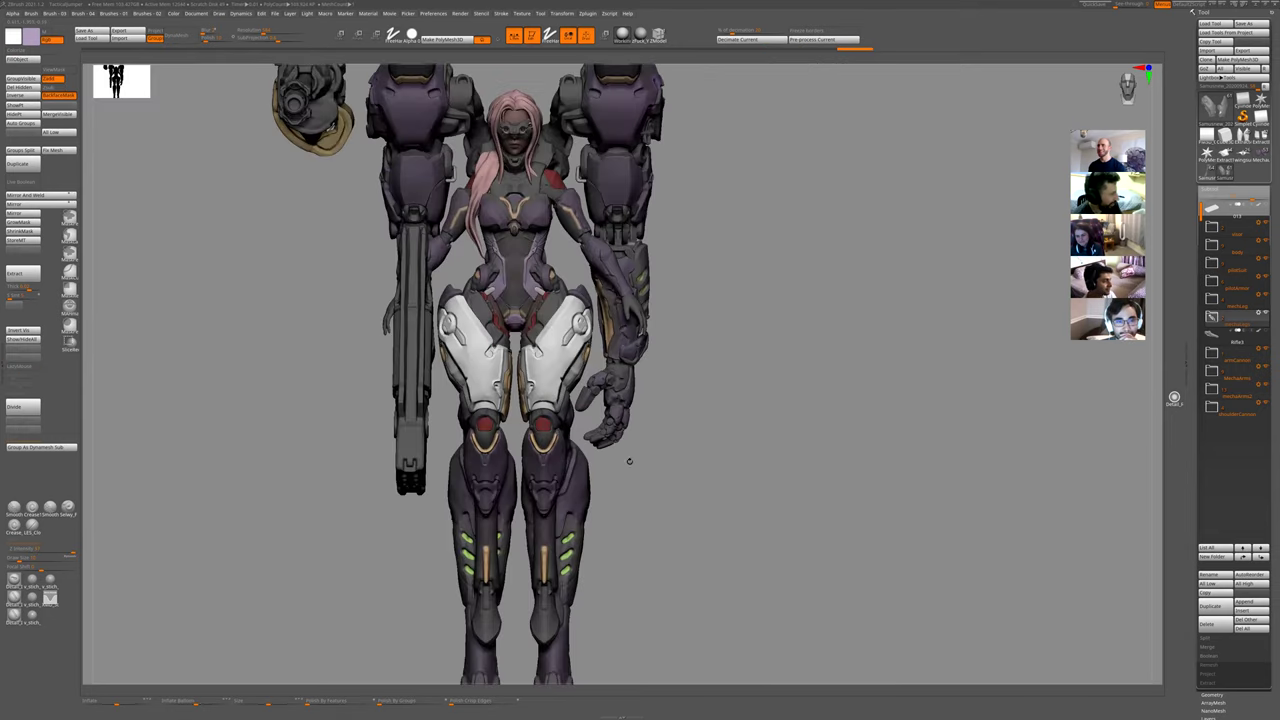
pyautogui.press('ctrl')
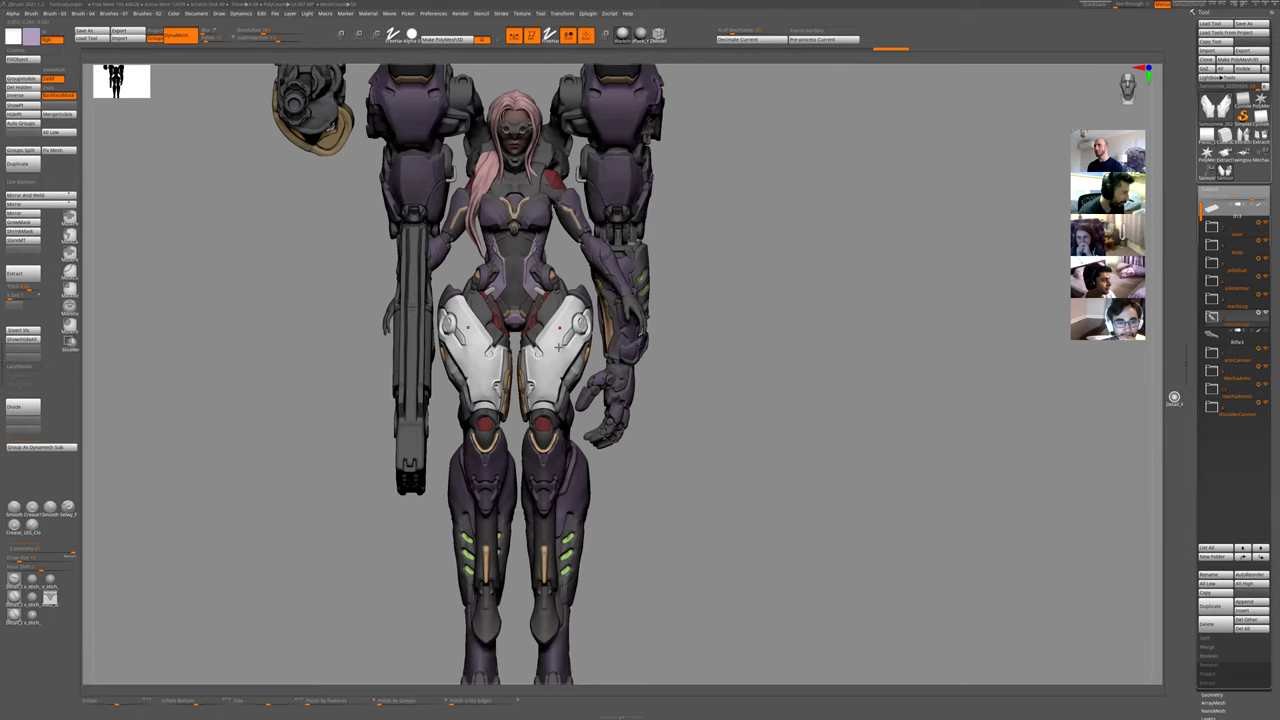
pyautogui.keyDown('ctrl'); pyautogui.moveTo(640, 357); pyautogui.dragTo(679, 479, button='right'); pyautogui.keyUp('ctrl')
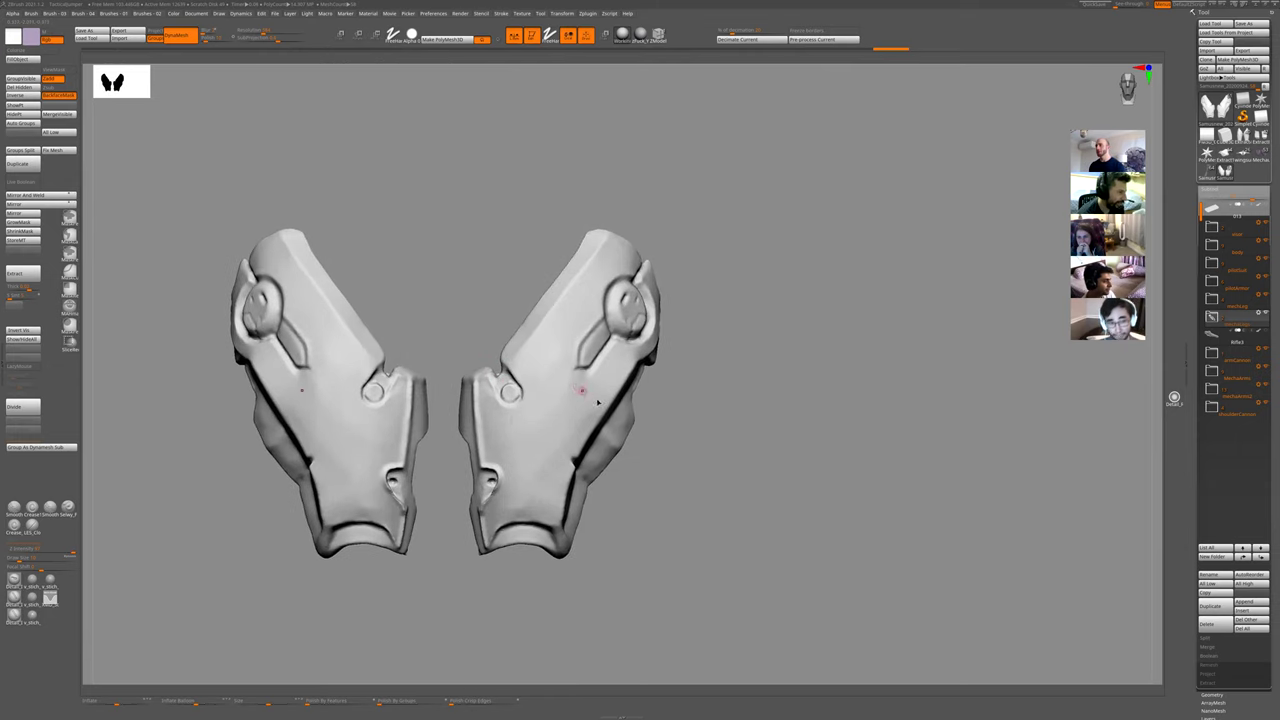
# - Try a broad brush stroke around the upper rim of the thigh disc and undo it
pyautogui.press('1')
pyautogui.click(556, 411)
pyautogui.moveTo(666, 377); pyautogui.dragTo(586, 338, button='right')
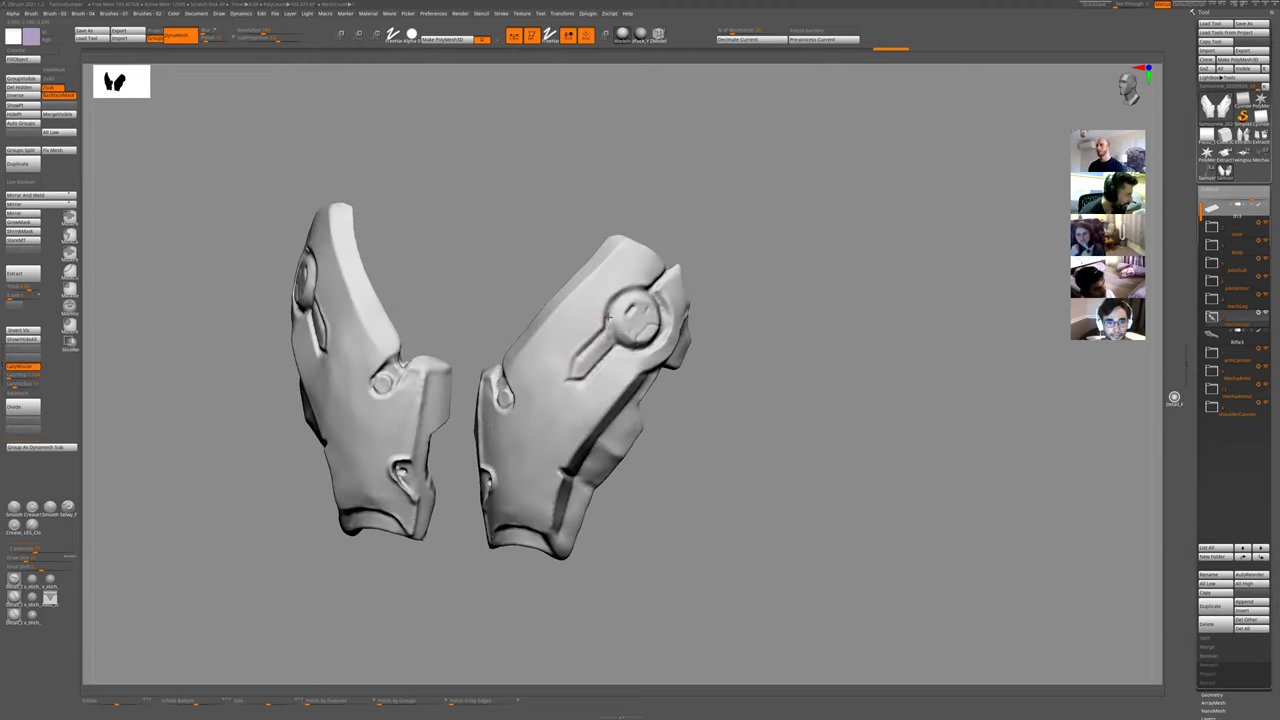
pyautogui.moveTo(608, 317); pyautogui.dragTo(606, 311)
pyautogui.keyDown('alt'); pyautogui.moveTo(769, 317); pyautogui.dragTo(745, 373); pyautogui.keyUp('alt')
pyautogui.press(']')
pyautogui.moveTo(630, 328); pyautogui.dragTo(568, 380)
pyautogui.hotkey('ctrl', 'z')
# - Carve a wide sloped bevel into the thigh plate around the upper side of the round disc, retrying the stroke
pyautogui.keyDown('ctrl'); pyautogui.moveTo(716, 282); pyautogui.dragTo(722, 344, button='right'); pyautogui.keyUp('ctrl')
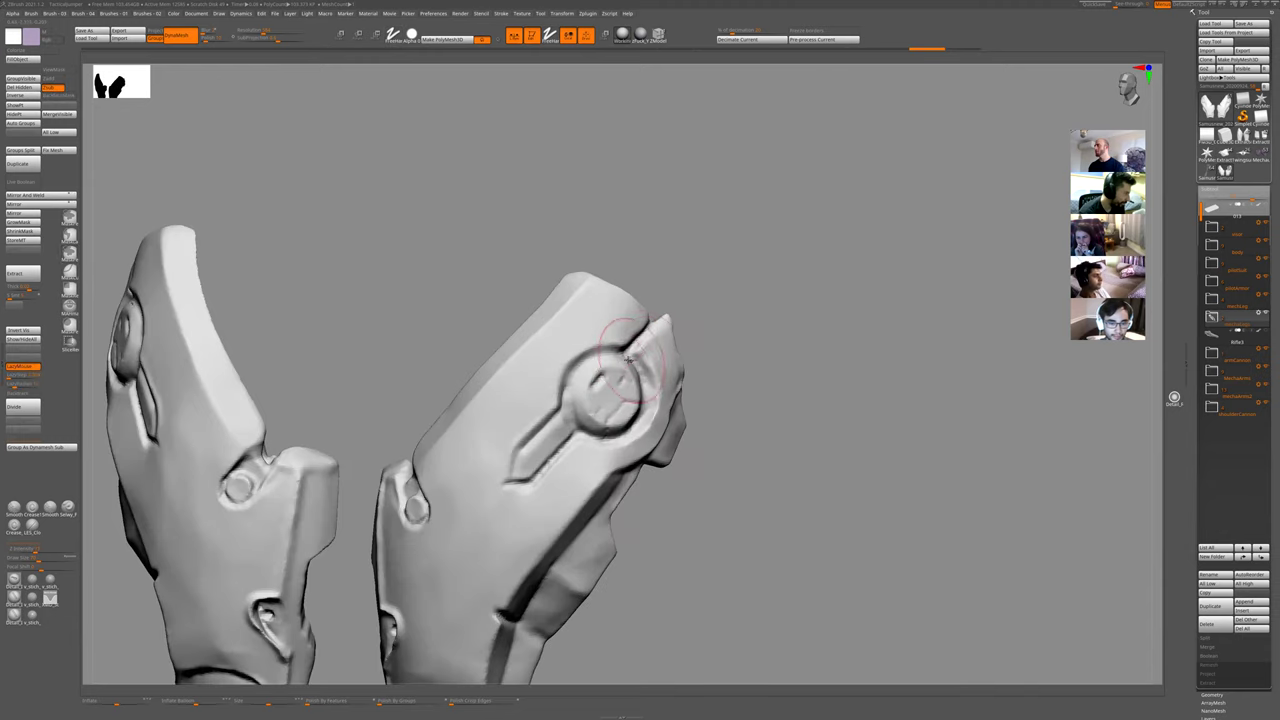
pyautogui.moveTo(620, 334)
pyautogui.mouseDown()
pyautogui.moveTo(591, 331)
pyautogui.moveTo(563, 357)
pyautogui.moveTo(548, 408)
pyautogui.mouseUp()
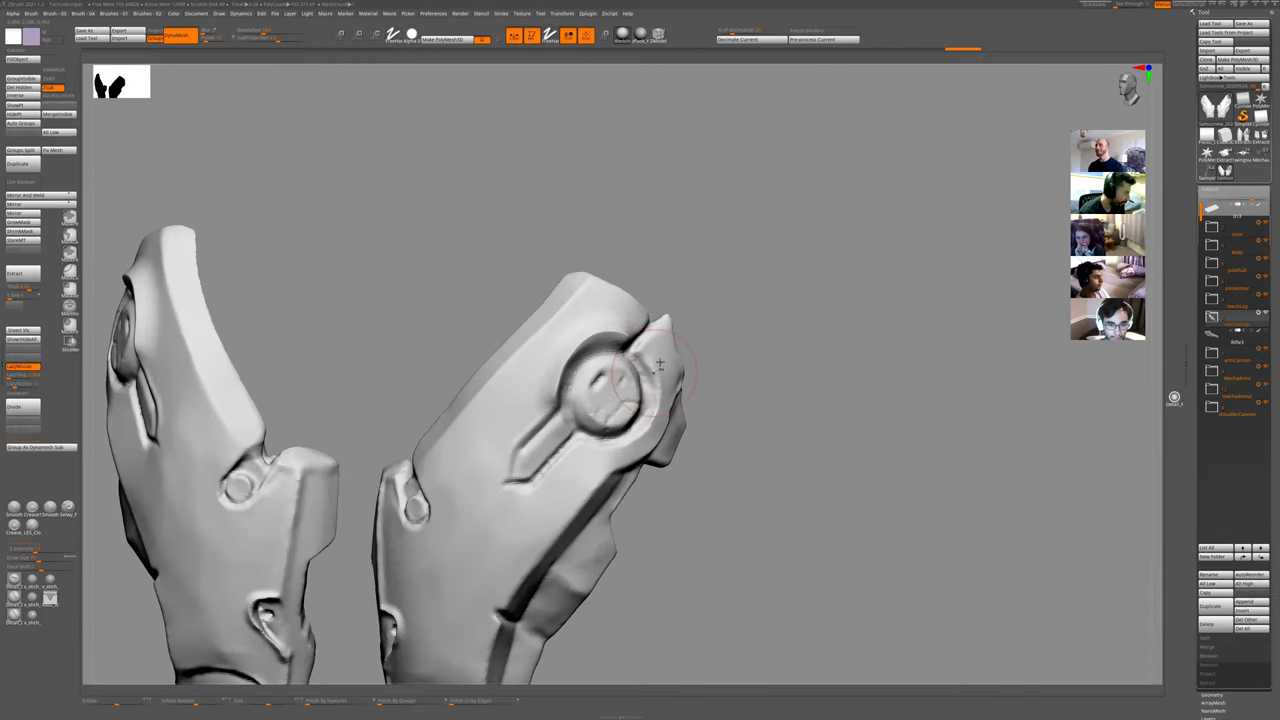
pyautogui.hotkey('ctrl', 'z')
pyautogui.hotkey('ctrl', 'z')
pyautogui.hotkey('ctrl', 'z')
pyautogui.hotkey('ctrl', 'z')
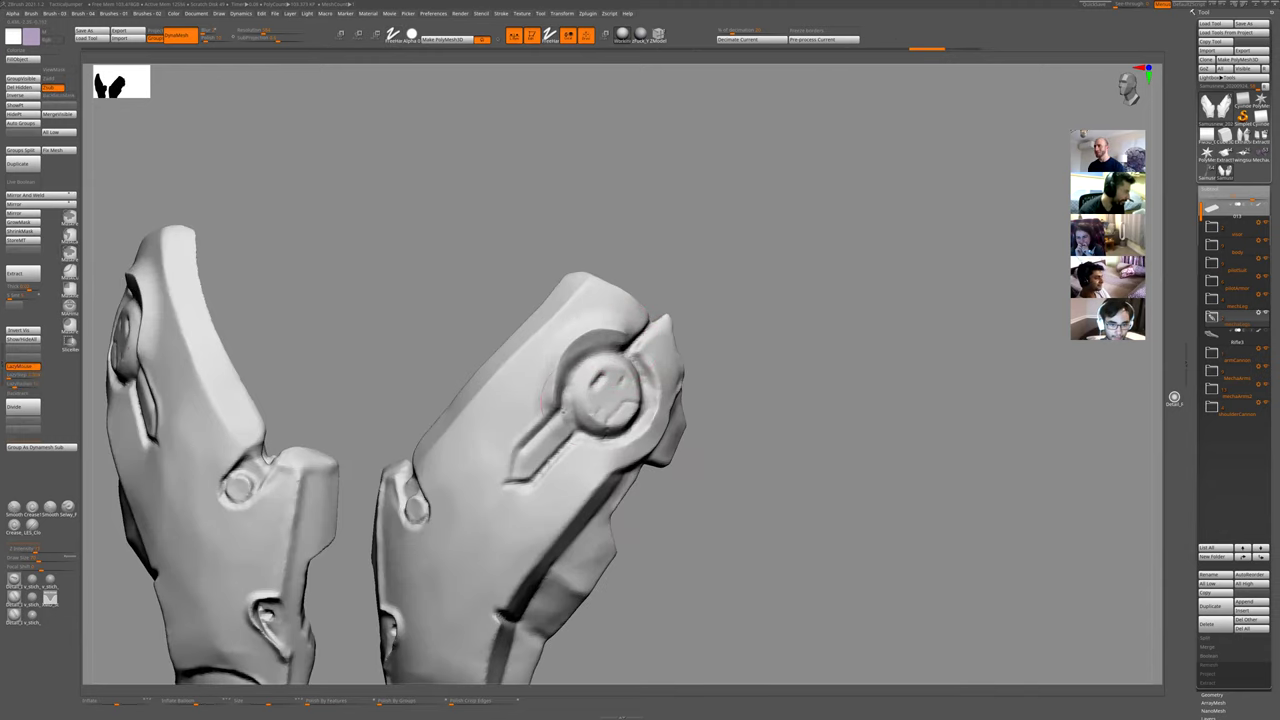
pyautogui.hotkey('ctrl', 'shift', 'z')
pyautogui.moveTo(663, 289); pyautogui.dragTo(623, 345, button='right')
pyautogui.moveTo(621, 331)
pyautogui.mouseDown()
pyautogui.moveTo(554, 343)
pyautogui.moveTo(530, 391)
pyautogui.moveTo(536, 411)
pyautogui.mouseUp()
pyautogui.keyDown('ctrl'); pyautogui.moveTo(706, 251); pyautogui.dragTo(700, 305, button='right'); pyautogui.keyUp('ctrl')
pyautogui.moveTo(700, 305); pyautogui.dragTo(665, 314, button='right')
# - Check the bevel around the thigh disc against the complete character and restore its carved strokes from the edit history
pyautogui.hotkey('shift', 's')
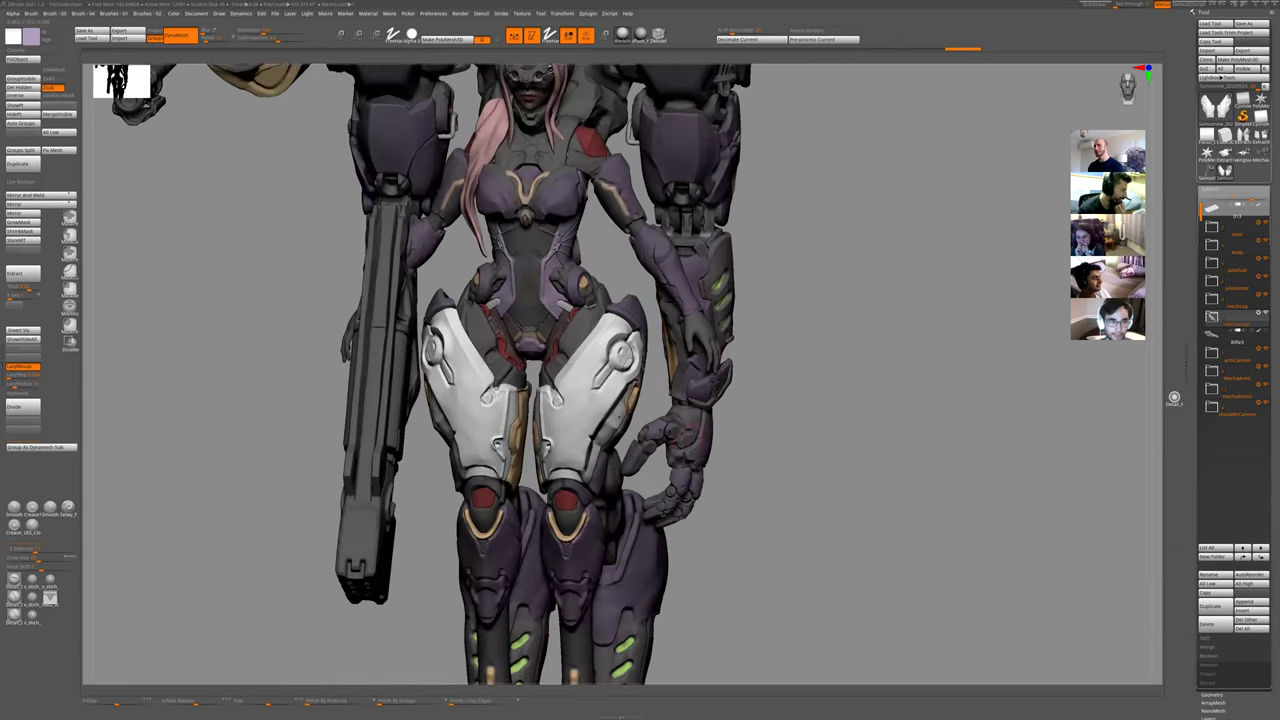
pyautogui.moveTo(851, 338); pyautogui.dragTo(738, 443, button='right')
pyautogui.hotkey('ctrl', 'shift', 'z')
pyautogui.hotkey('ctrl', 'shift', 'z')
pyautogui.hotkey('ctrl', 'shift', 'z')
pyautogui.hotkey('ctrl', 'shift', 'z')
pyautogui.hotkey('ctrl', 'shift', 'z')
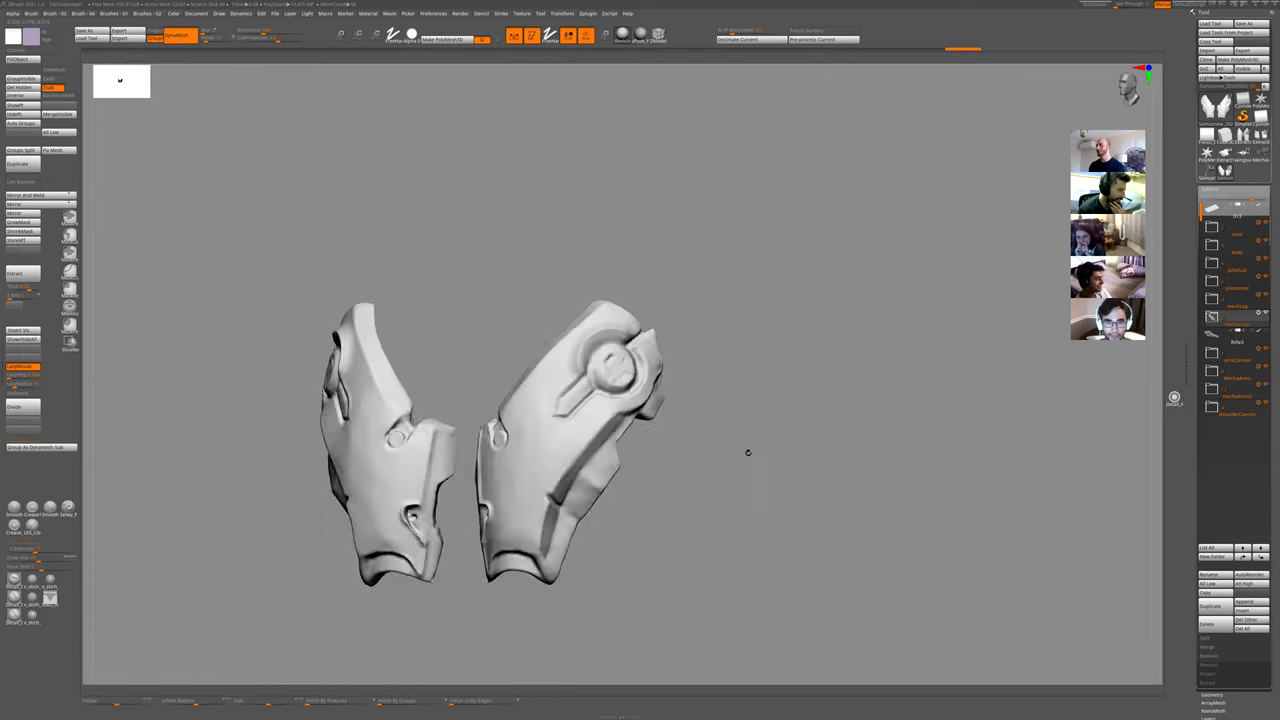
pyautogui.keyDown('ctrl'); pyautogui.moveTo(754, 275); pyautogui.dragTo(598, 345, button='right'); pyautogui.keyUp('ctrl')
pyautogui.hotkey('ctrl', 'shift', 'z')
pyautogui.hotkey('ctrl', 'shift', 'z')
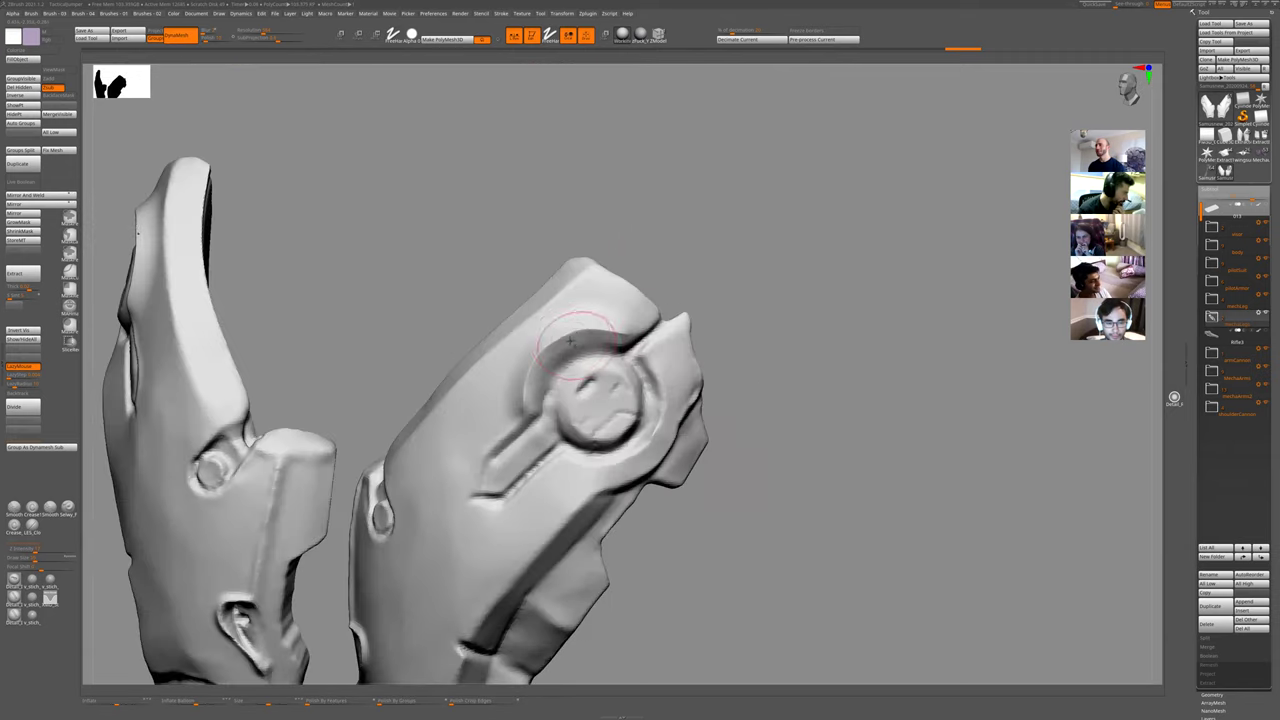
pyautogui.hotkey('ctrl', 'shift', 'z')
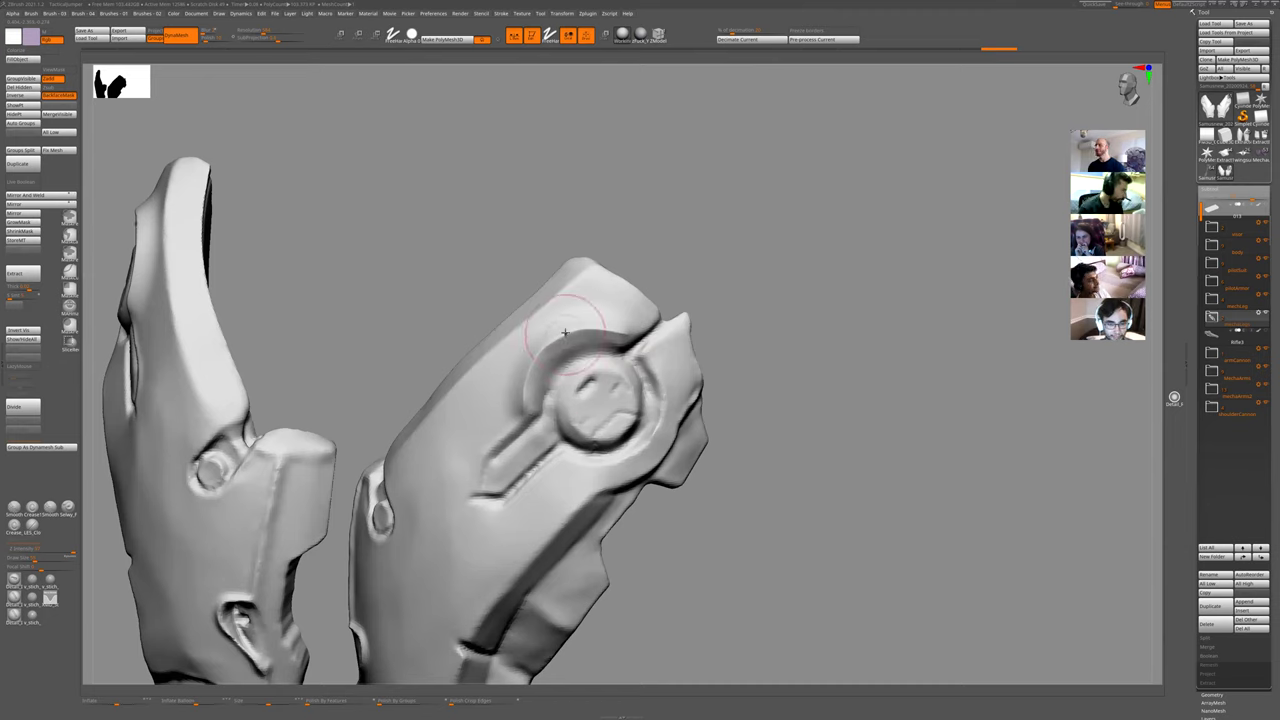
# - Undo the recent strokes beside the thigh disc's bevel, try new strokes along its upper rim, and undo them
pyautogui.hotkey('ctrl', 'z')
pyautogui.hotkey('ctrl', 'z')
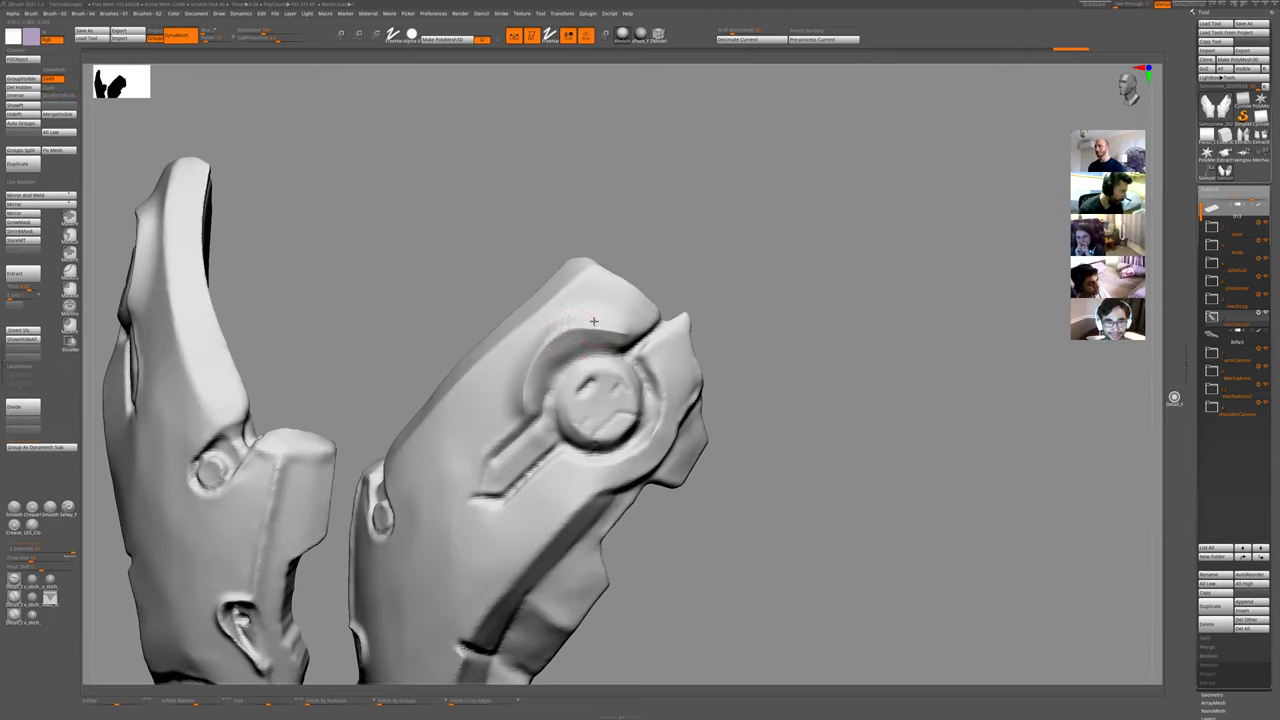
pyautogui.hotkey('ctrl', 'z')
pyautogui.moveTo(576, 324)
pyautogui.mouseDown()
pyautogui.moveTo(536, 338)
pyautogui.moveTo(517, 384)
pyautogui.mouseUp()
pyautogui.moveTo(552, 337); pyautogui.dragTo(610, 314)
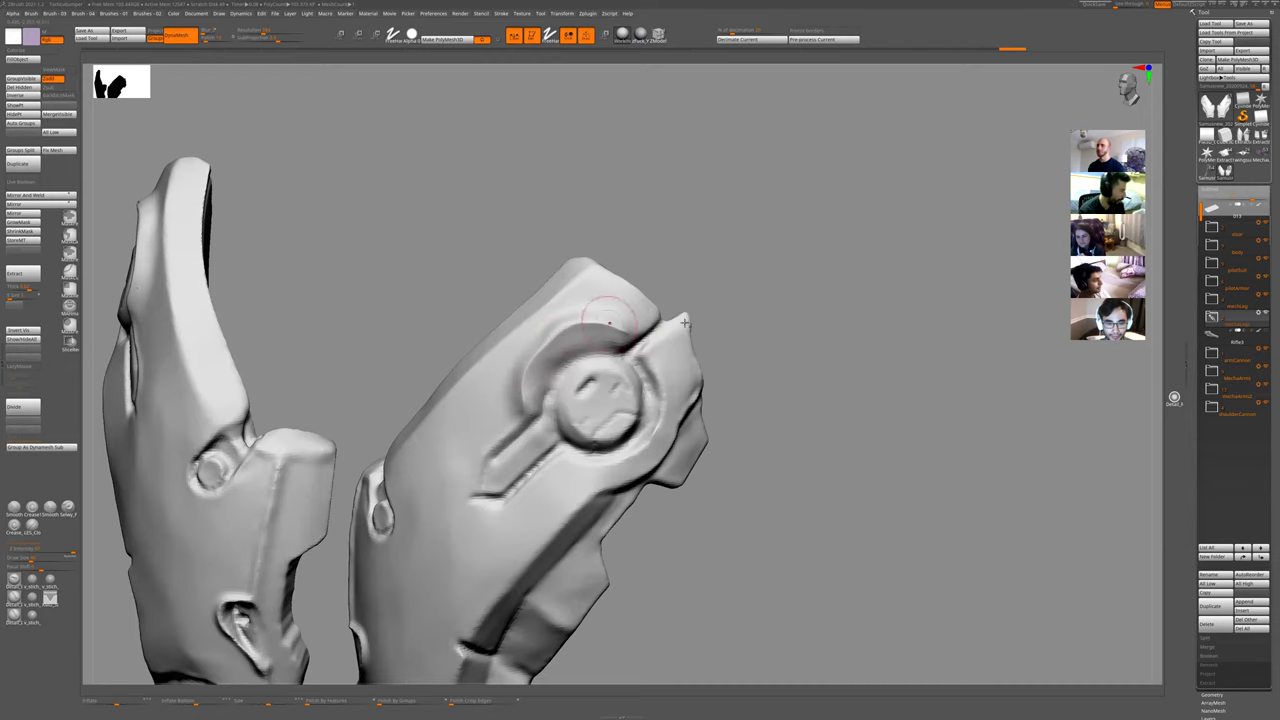
pyautogui.moveTo(686, 323)
pyautogui.keyDown('ctrl'); pyautogui.mouseDown(button='right')
pyautogui.moveTo(646, 300)
pyautogui.moveTo(624, 236)
pyautogui.moveTo(543, 348)
pyautogui.mouseUp(button='right'); pyautogui.keyUp('ctrl')
pyautogui.hotkey('ctrl', 'z')
pyautogui.hotkey('ctrl', 'z')
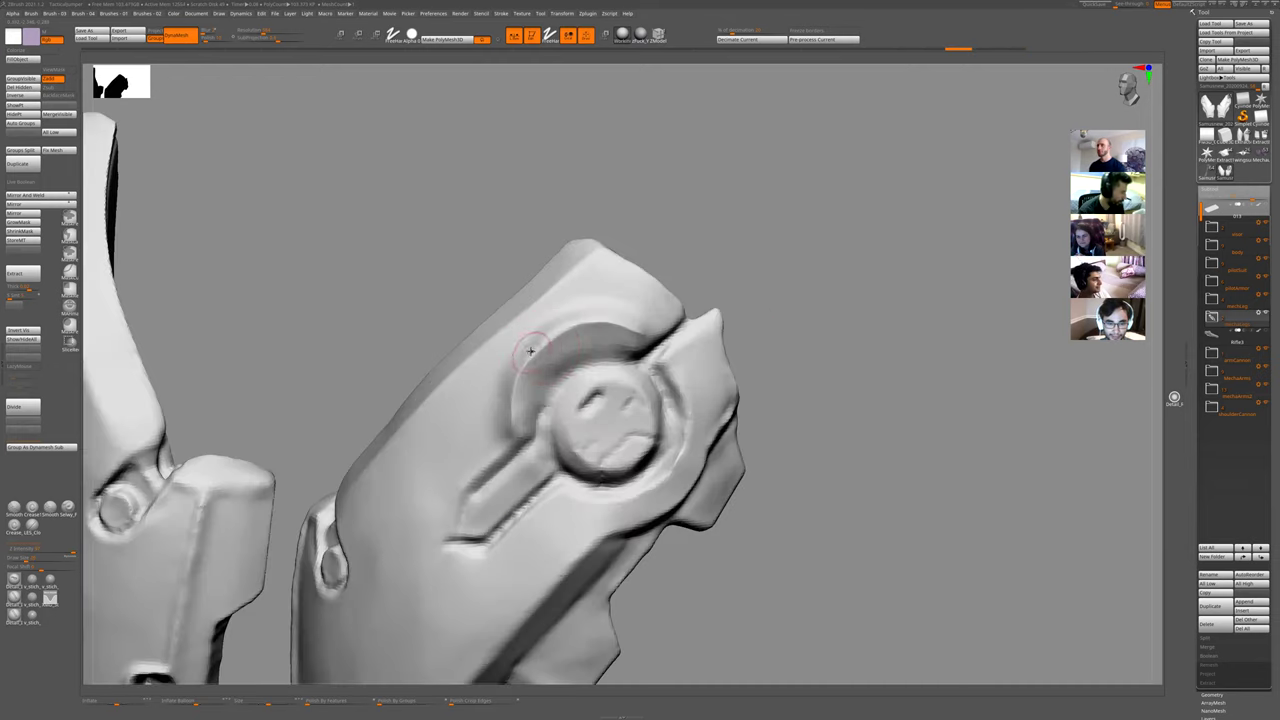
# - Clean up the sloped bevel around the upper side of the thigh disc, switching to a different sculpting brush
pyautogui.moveTo(753, 279)
pyautogui.mouseDown(button='right')
pyautogui.moveTo(766, 303)
pyautogui.moveTo(634, 340)
pyautogui.moveTo(612, 372)
pyautogui.mouseUp(button='right')
pyautogui.press('1')
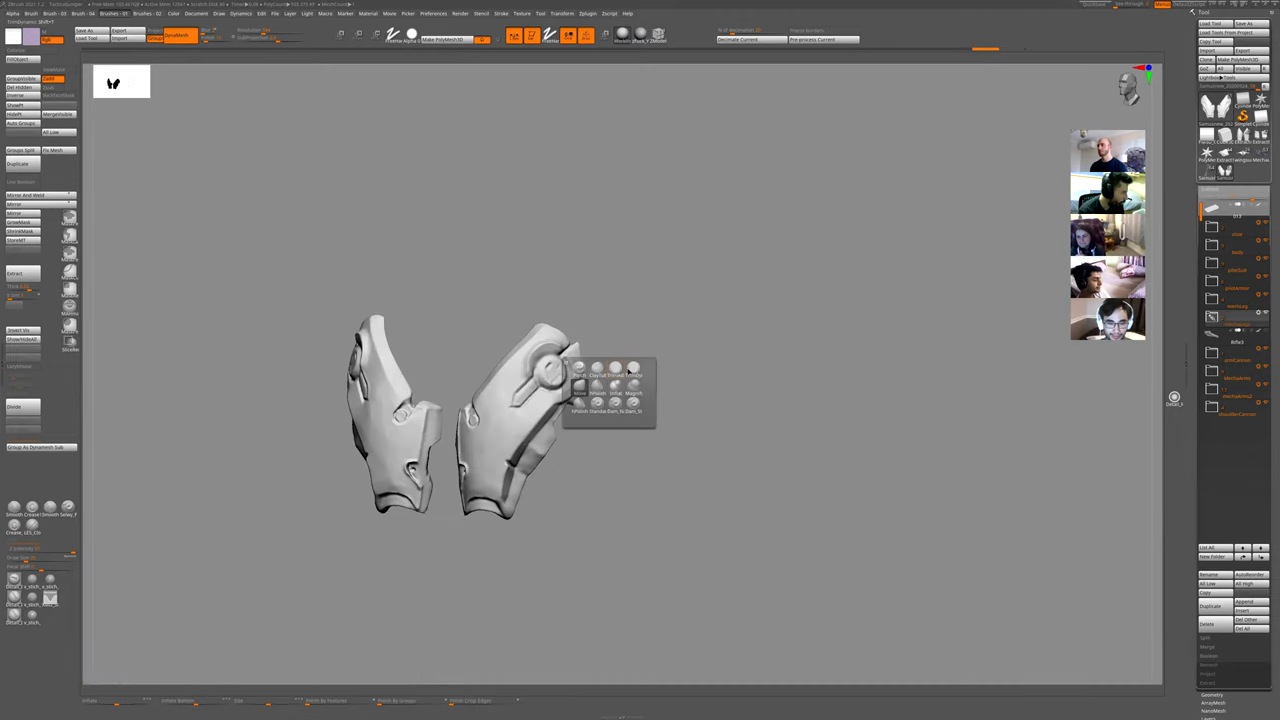
pyautogui.click(617, 368)
pyautogui.keyDown('ctrl'); pyautogui.moveTo(609, 320); pyautogui.dragTo(529, 380, button='right'); pyautogui.keyUp('ctrl')
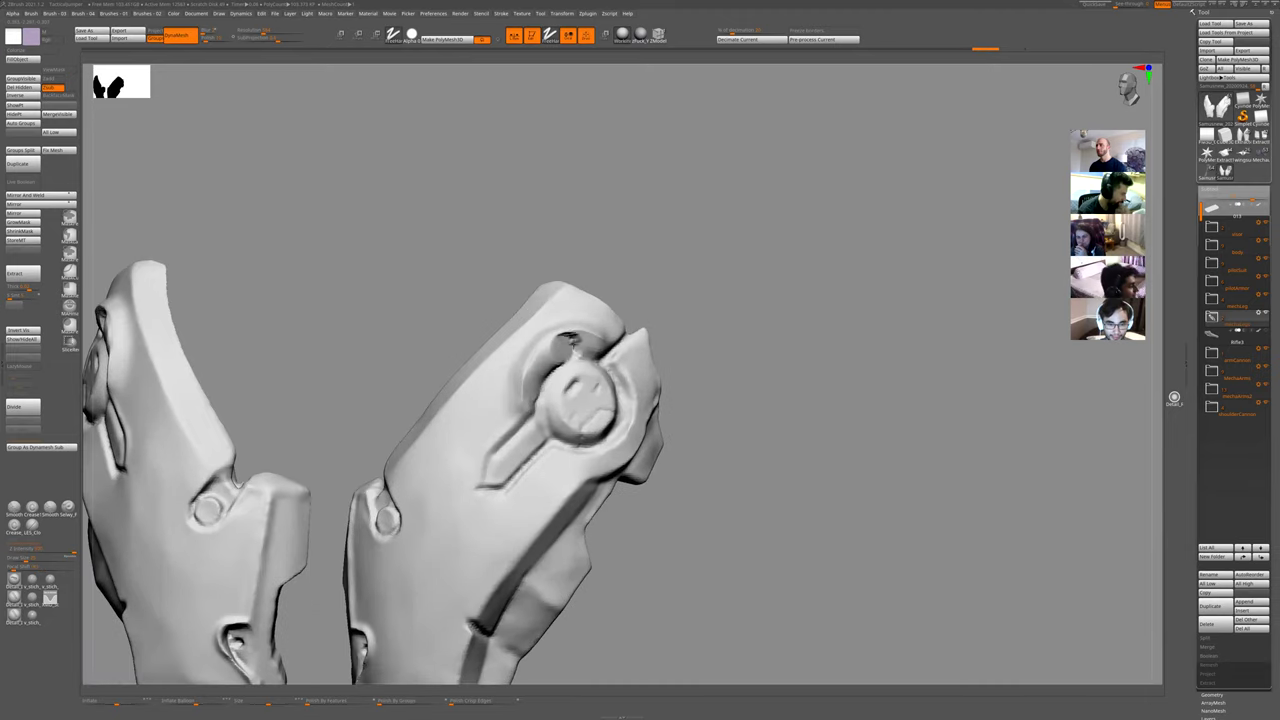
pyautogui.press('1')
pyautogui.click(617, 386)
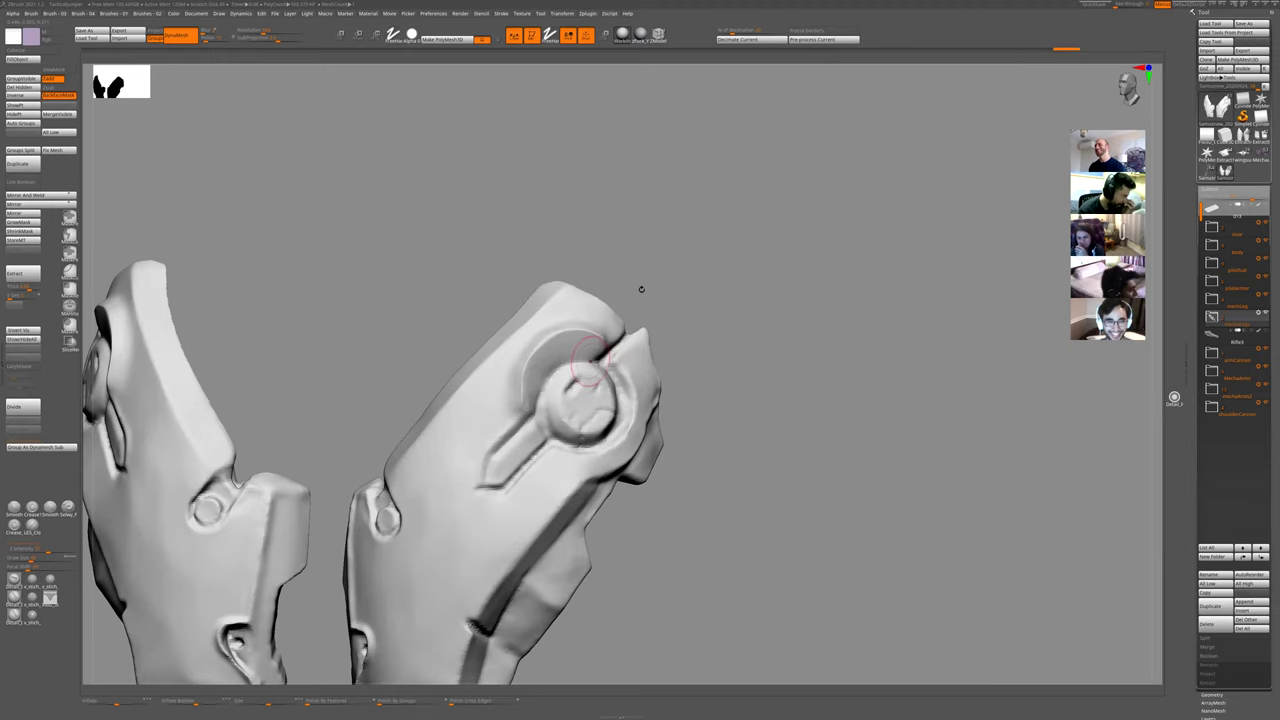
pyautogui.moveTo(640, 286); pyautogui.dragTo(594, 300, button='right')
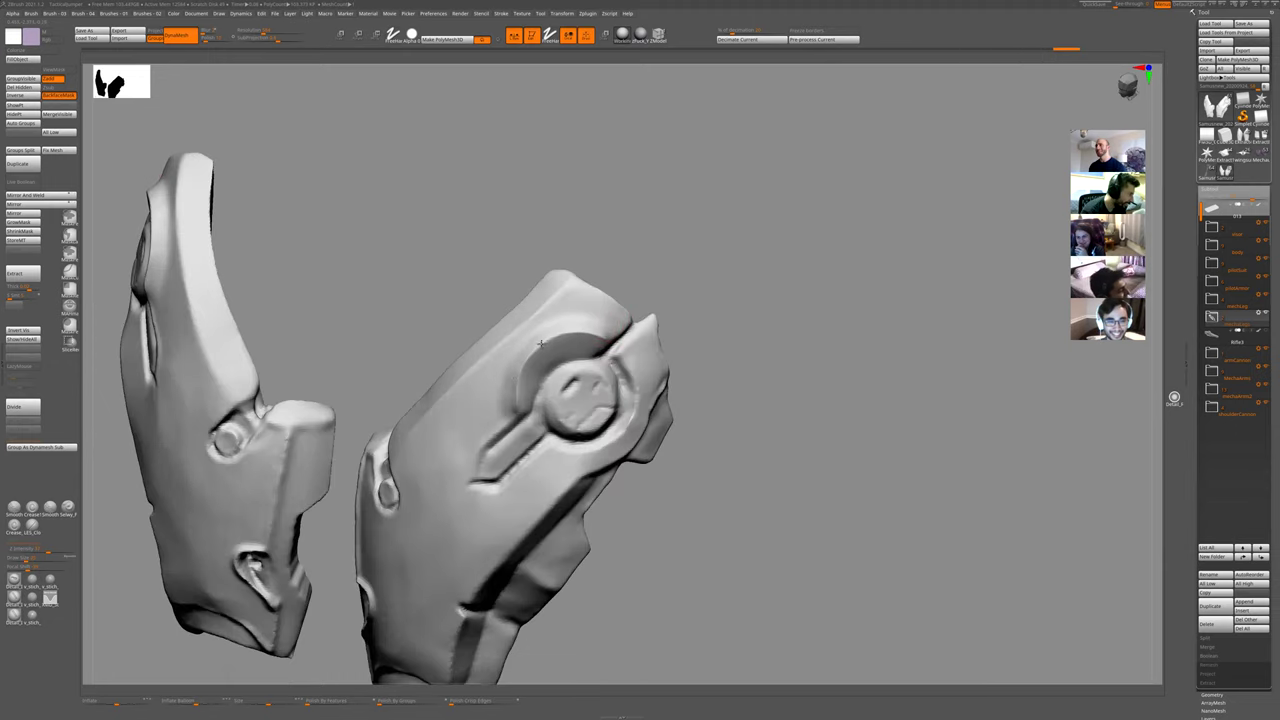
pyautogui.keyDown('ctrl'); pyautogui.moveTo(719, 257); pyautogui.dragTo(617, 360, button='right'); pyautogui.keyUp('ctrl')
pyautogui.hotkey('shift', 's')
pyautogui.hotkey('shift', 's')
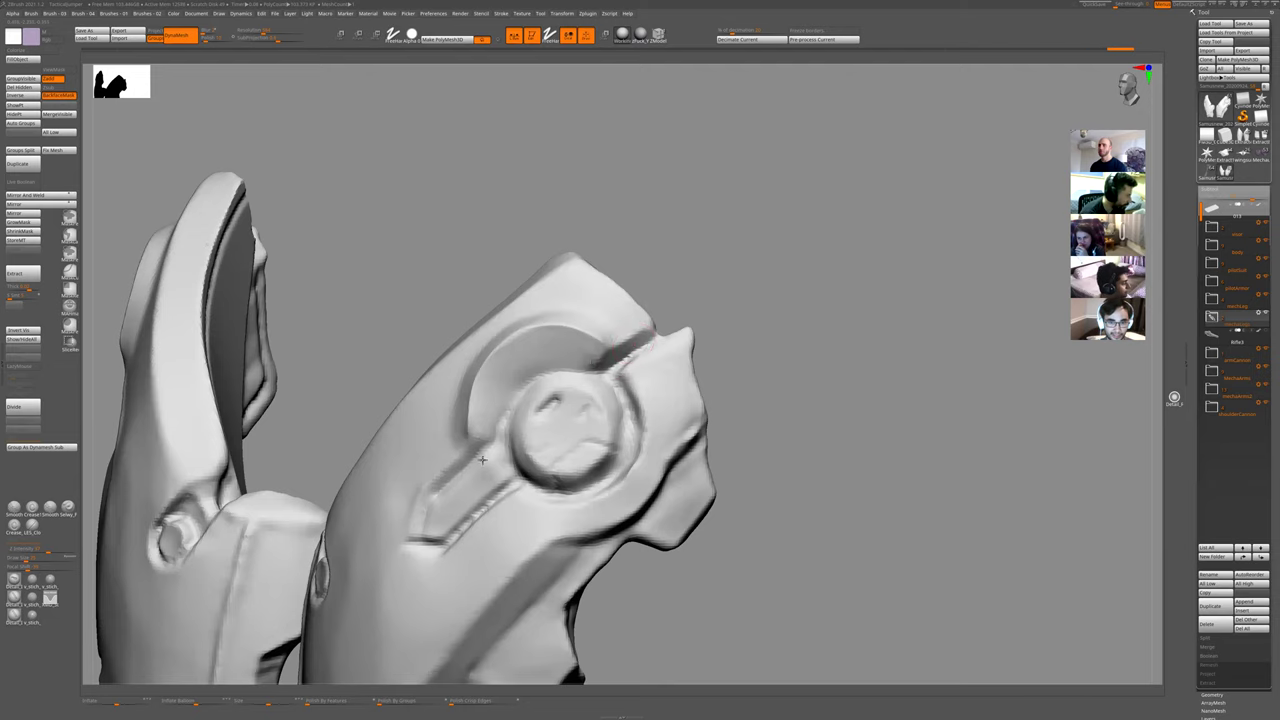
# - Examine the cleaned disc bevel from several angles, comparing the isolated thigh armour with the complete character
pyautogui.moveTo(483, 461); pyautogui.dragTo(460, 465, button='right')
pyautogui.moveTo(674, 277); pyautogui.dragTo(640, 80, button='right')
pyautogui.hotkey('shift', 's')
pyautogui.keyDown('alt'); pyautogui.moveTo(736, 343); pyautogui.dragTo(700, 346, button='right'); pyautogui.keyUp('alt')
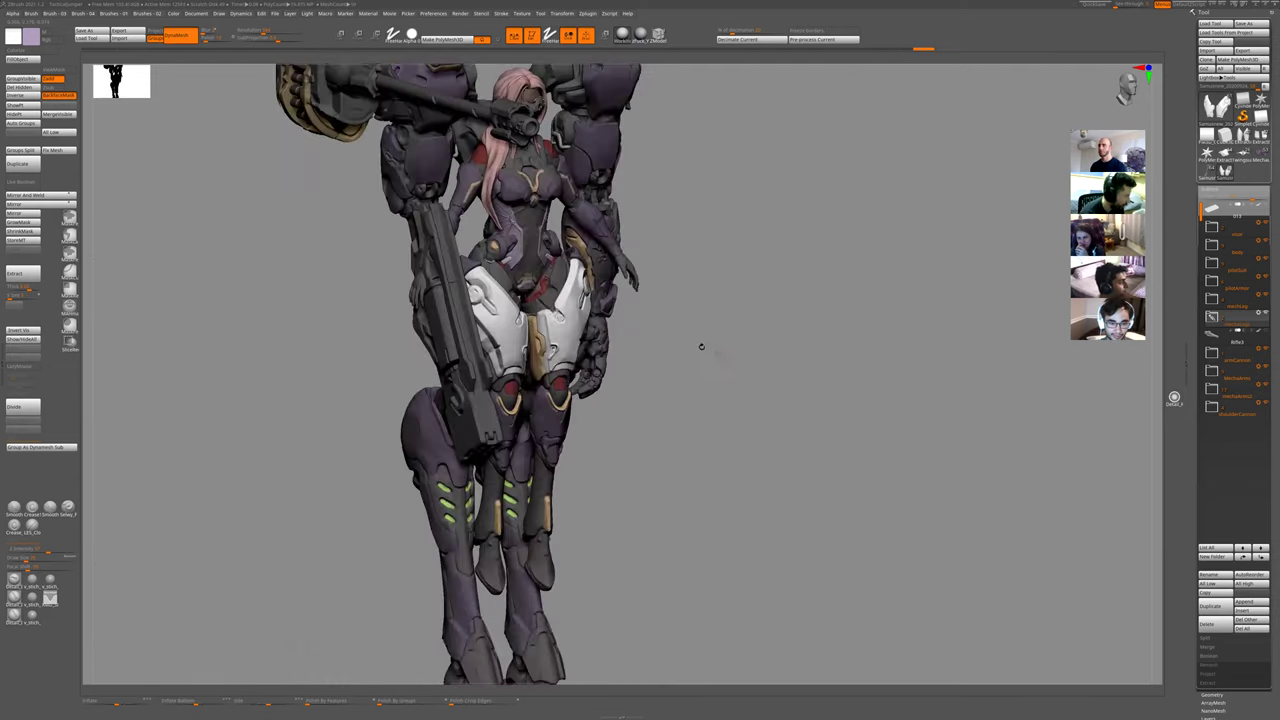
pyautogui.hotkey('shift', 's')
pyautogui.keyDown('ctrl'); pyautogui.moveTo(689, 243); pyautogui.dragTo(620, 350, button='right'); pyautogui.keyUp('ctrl')
pyautogui.moveTo(470, 305); pyautogui.dragTo(533, 305, button='right')
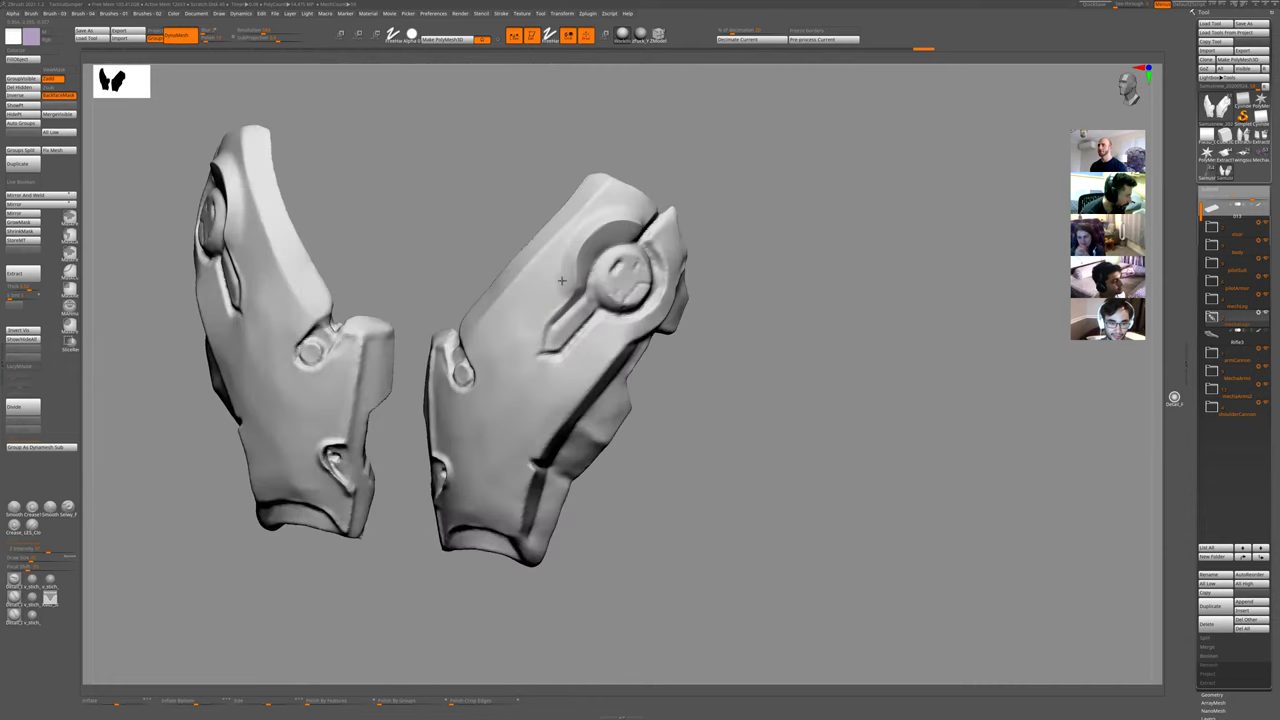
pyautogui.keyDown('shift'); pyautogui.moveTo(705, 387); pyautogui.dragTo(760, 387, button='right'); pyautogui.keyUp('shift')
pyautogui.keyDown('ctrl'); pyautogui.moveTo(760, 387); pyautogui.dragTo(700, 290, button='right'); pyautogui.keyUp('ctrl')
pyautogui.hotkey('shift', 's')
pyautogui.hotkey('shift', 's')
pyautogui.keyDown('ctrl'); pyautogui.moveTo(690, 350); pyautogui.dragTo(610, 435, button='right'); pyautogui.keyUp('ctrl')
pyautogui.keyDown('alt'); pyautogui.moveTo(610, 435); pyautogui.dragTo(683, 335, button='right'); pyautogui.keyUp('alt')
# - Isolate the purple thigh piece and sharpen its panel edges and creases around and below the outer gold inlay
pyautogui.hotkey('ctrl', 'shift', 's')
pyautogui.moveTo(760, 318)
pyautogui.keyDown('alt'); pyautogui.mouseDown(button='right')
pyautogui.moveTo(697, 369)
pyautogui.moveTo(633, 332)
pyautogui.moveTo(672, 362)
pyautogui.mouseUp(button='right'); pyautogui.keyUp('alt')
pyautogui.hotkey('ctrl', 'shift', 's')
pyautogui.press('1')
pyautogui.press('1')
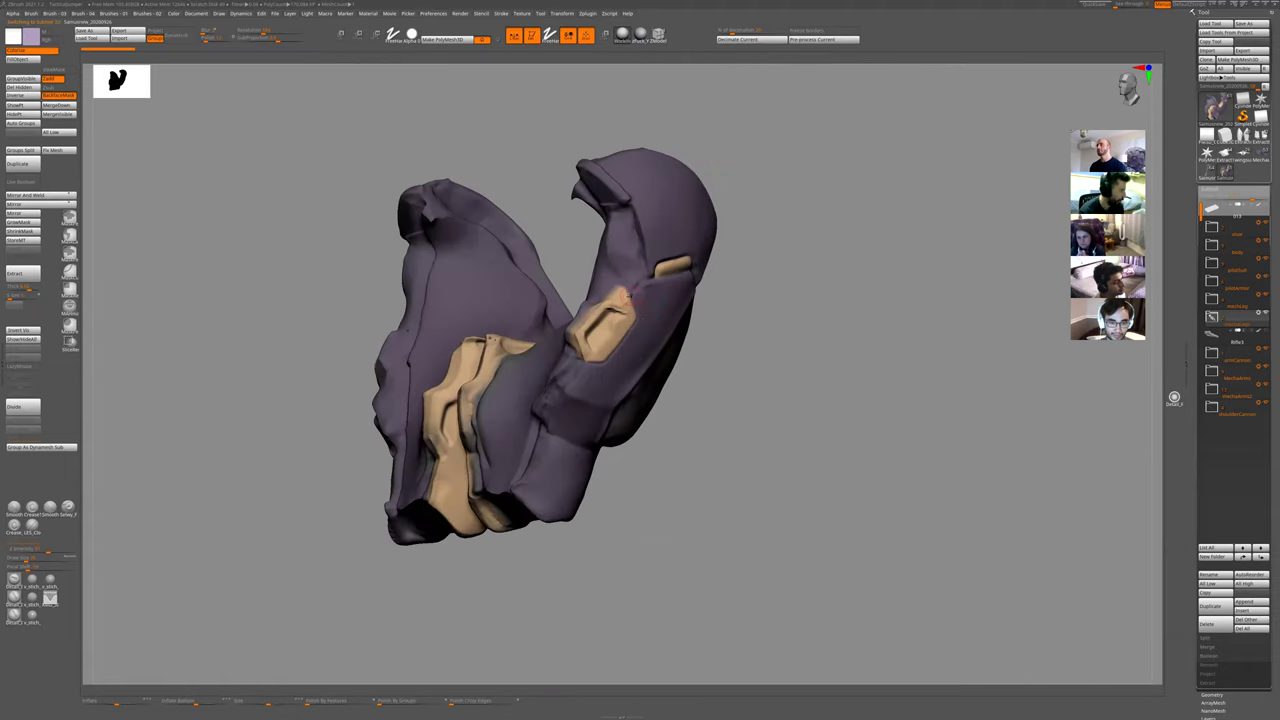
pyautogui.hotkey('ctrl', 'shift', 's')
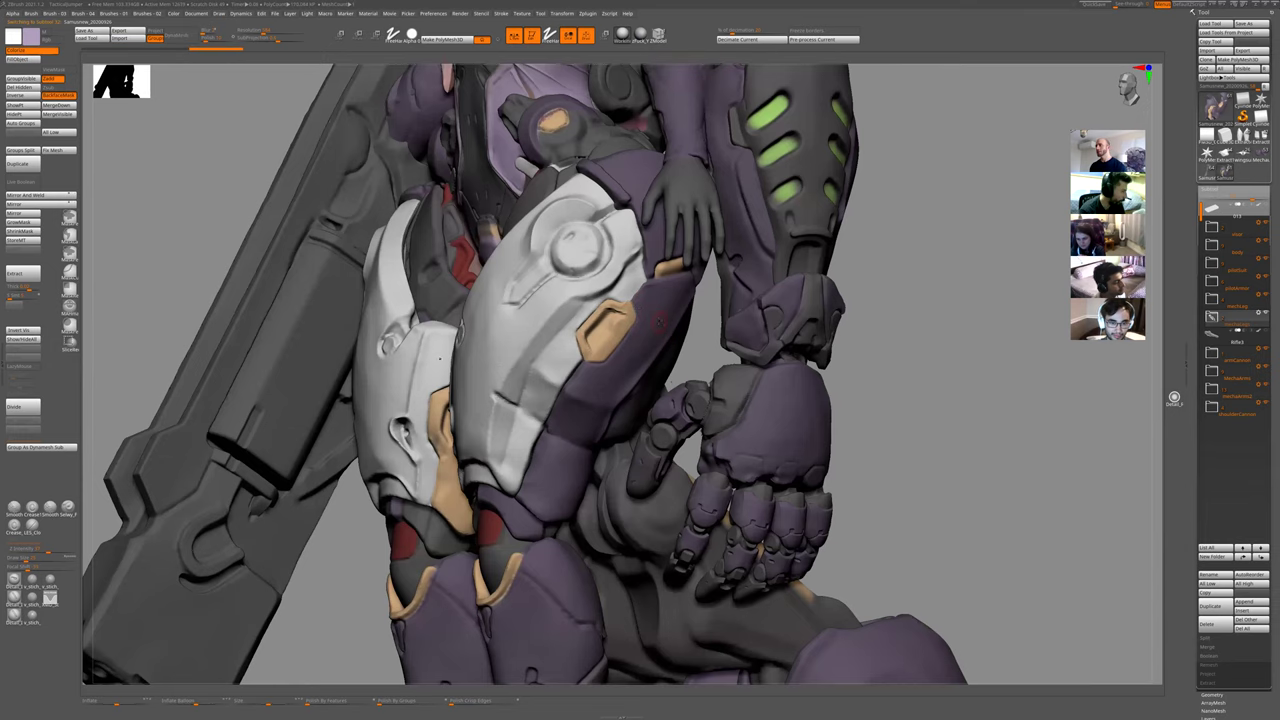
pyautogui.press('1')
pyautogui.click(709, 420)
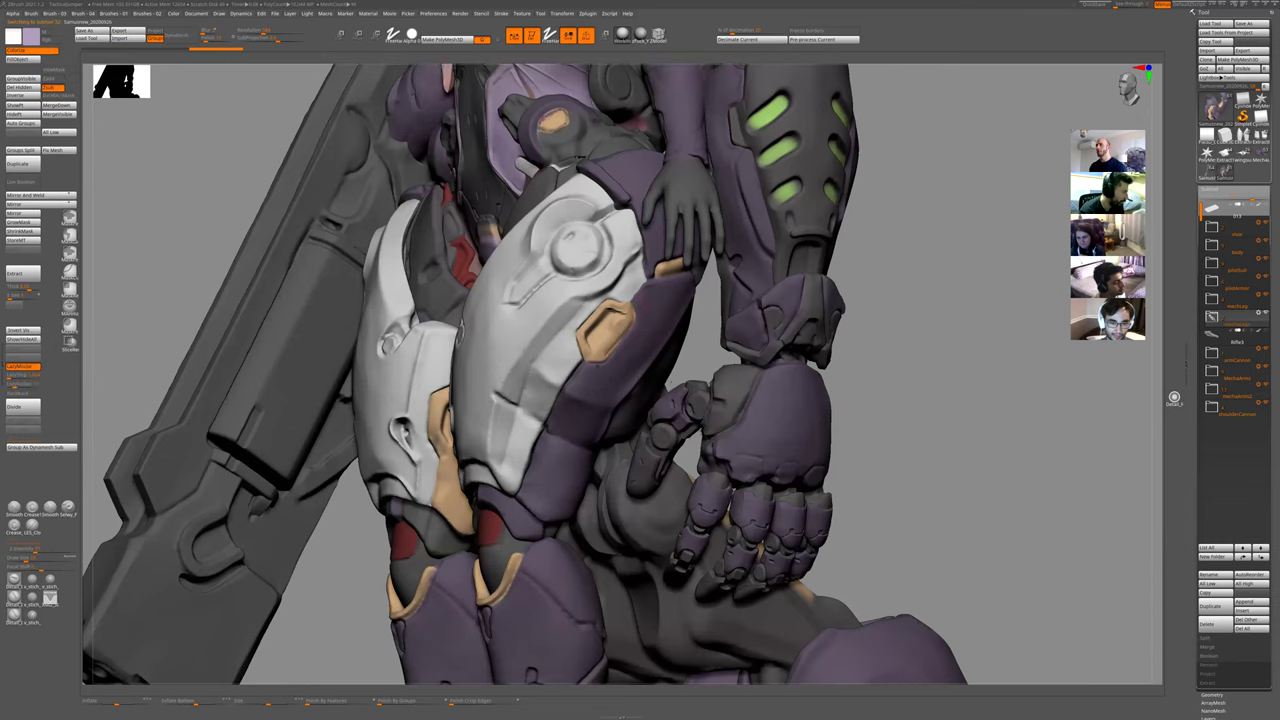
pyautogui.hotkey('ctrl', 'shift', 's')
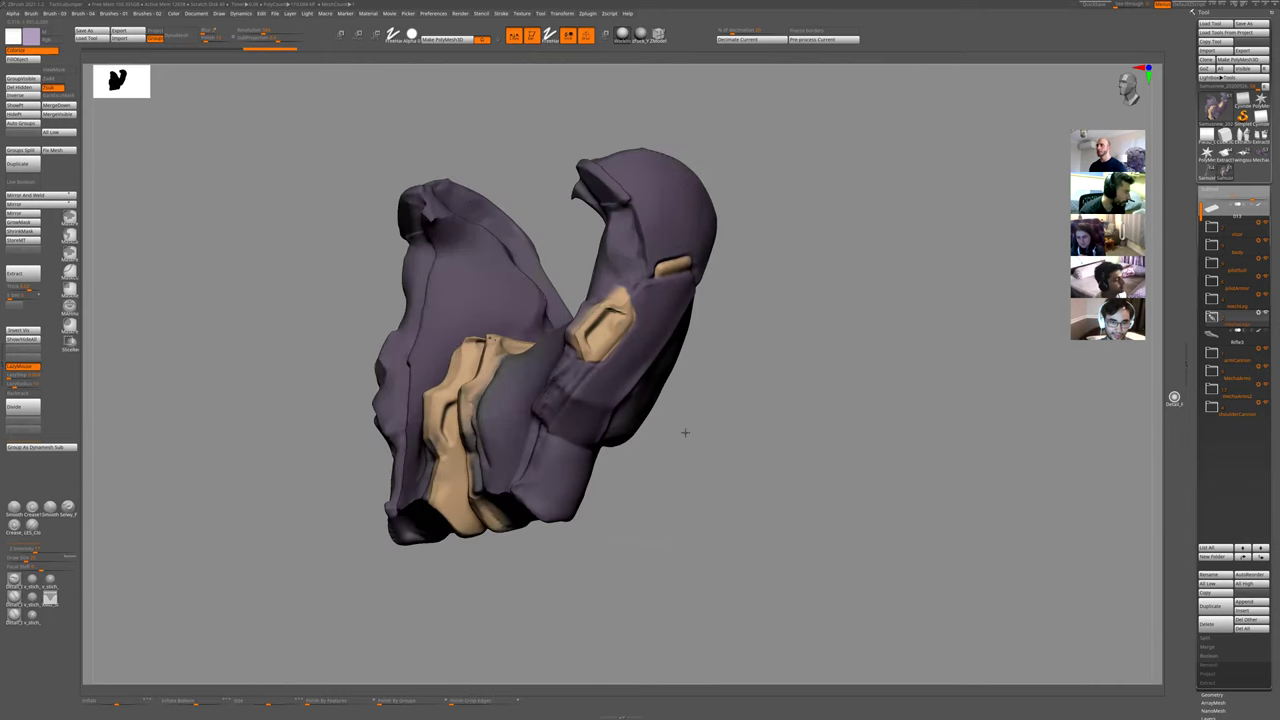
pyautogui.keyDown('ctrl'); pyautogui.moveTo(686, 432); pyautogui.dragTo(645, 540, button='right'); pyautogui.keyUp('ctrl')
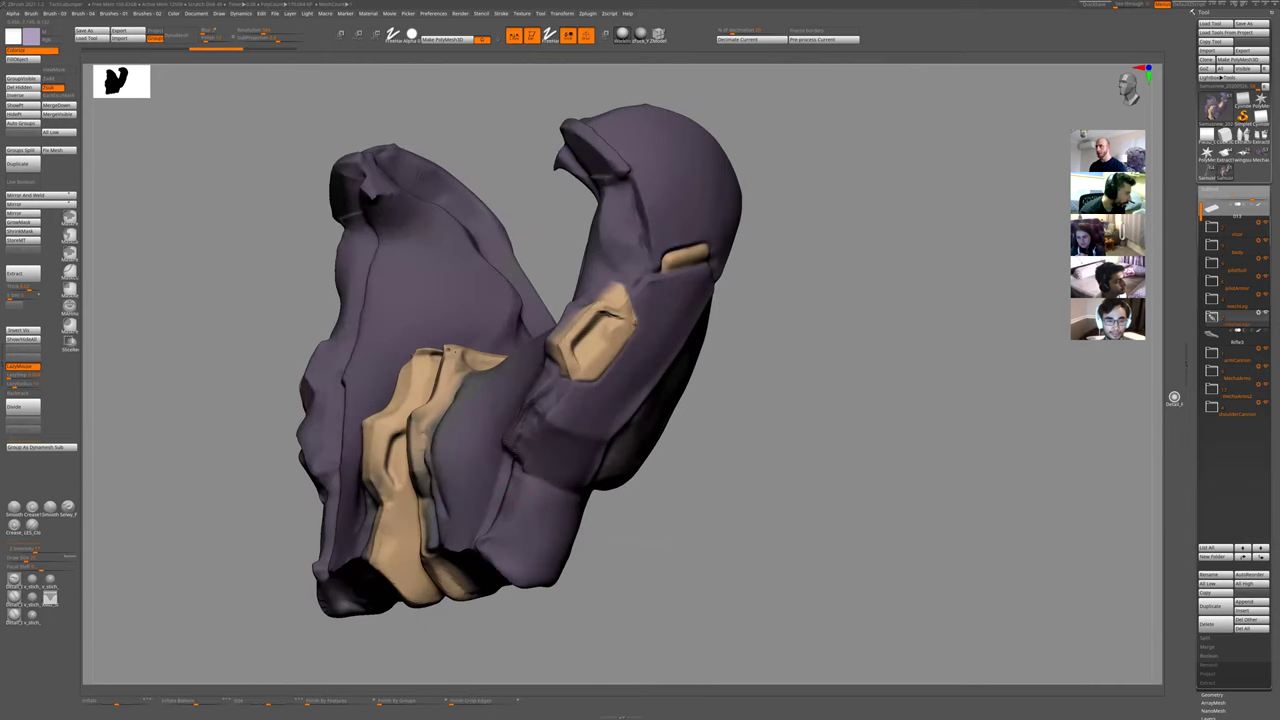
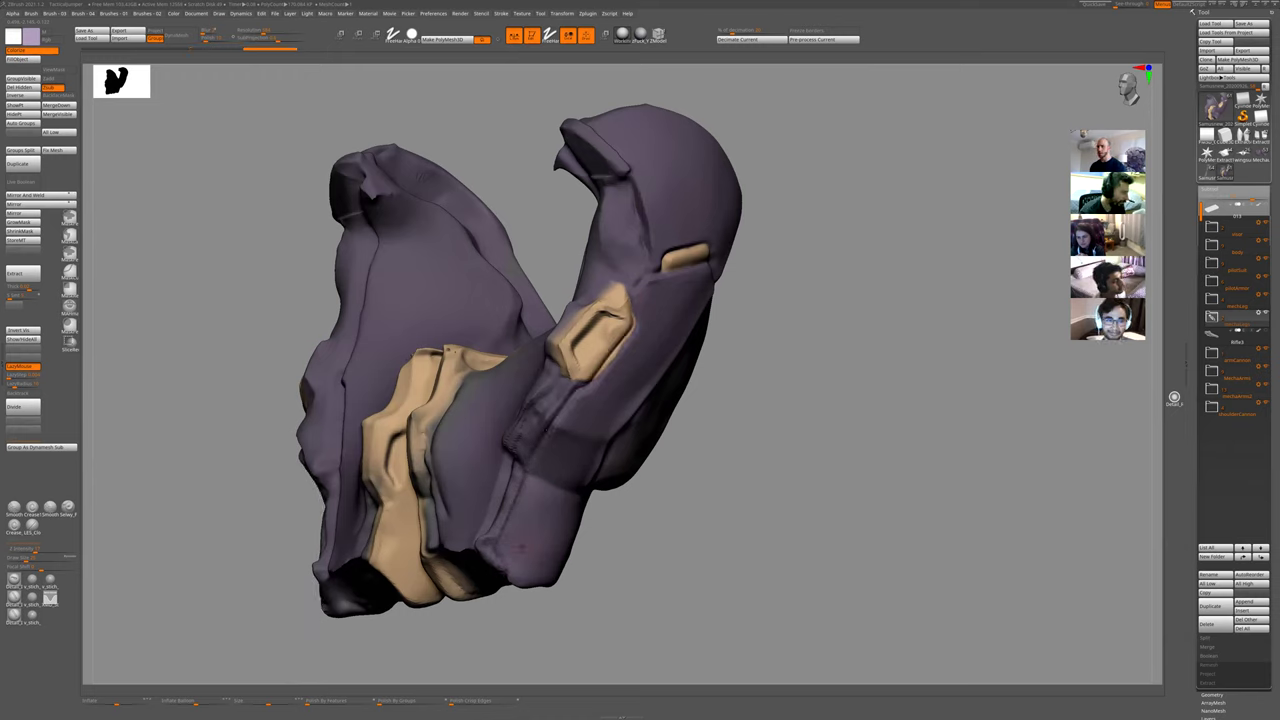
pyautogui.keyDown('ctrl'); pyautogui.moveTo(694, 411); pyautogui.dragTo(825, 282, button='right'); pyautogui.keyUp('ctrl')
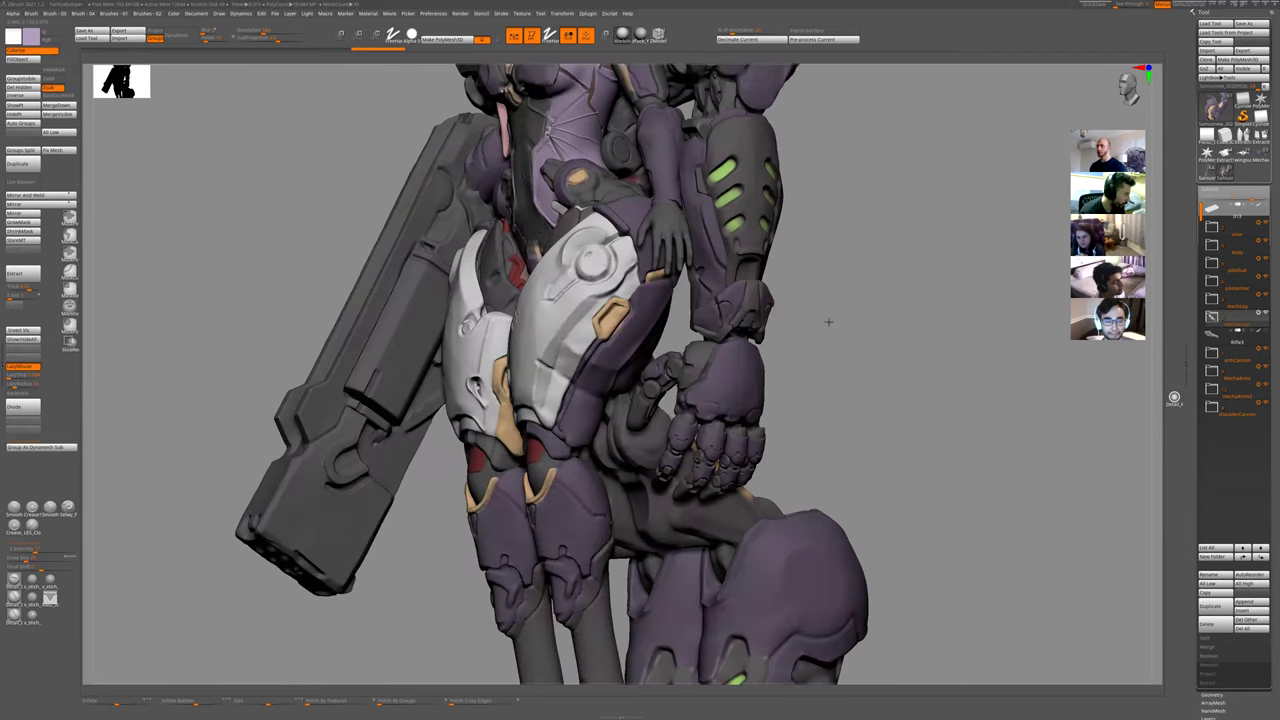
# - Mask a small spot beside the gold inlay on the purple outer thigh, invert the mask, sink the spot into a recess, and clear the mask
pyautogui.keyDown('ctrl'); pyautogui.moveTo(576, 359); pyautogui.dragTo(525, 317, button='right'); pyautogui.keyUp('ctrl')
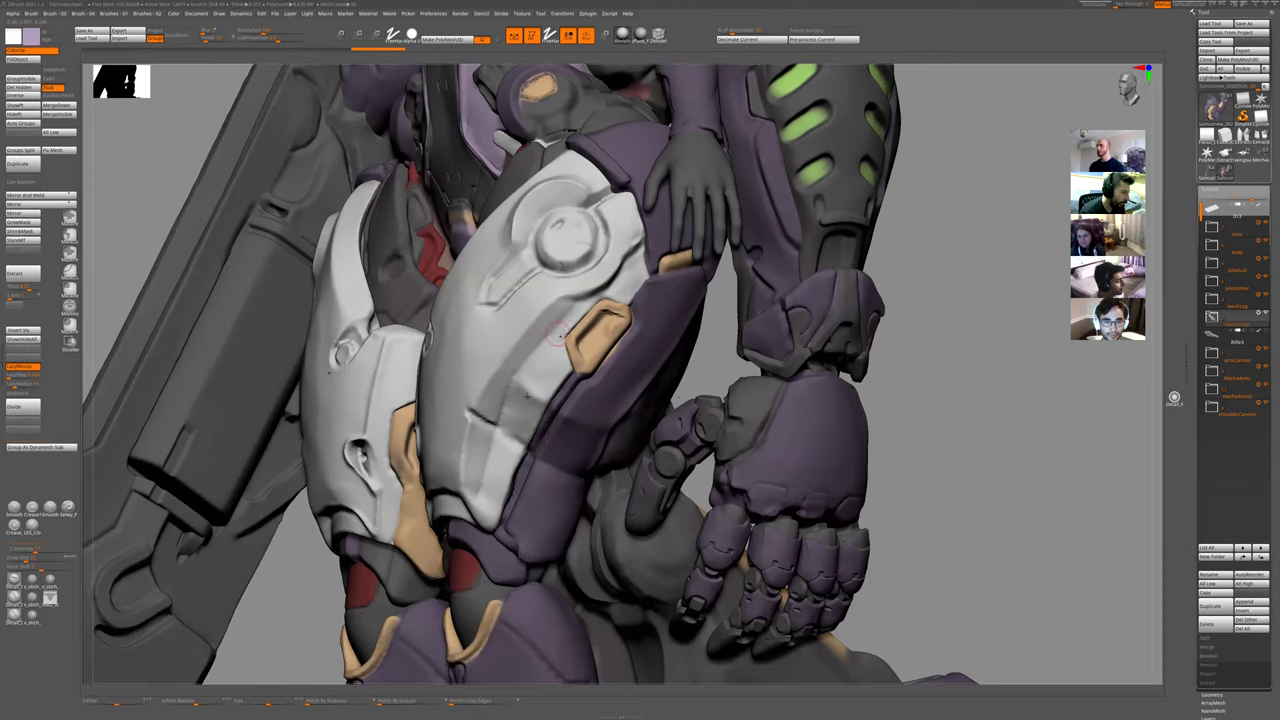
pyautogui.keyDown('ctrl'); pyautogui.moveTo(560, 337); pyautogui.dragTo(640, 283, button='right'); pyautogui.keyUp('ctrl')
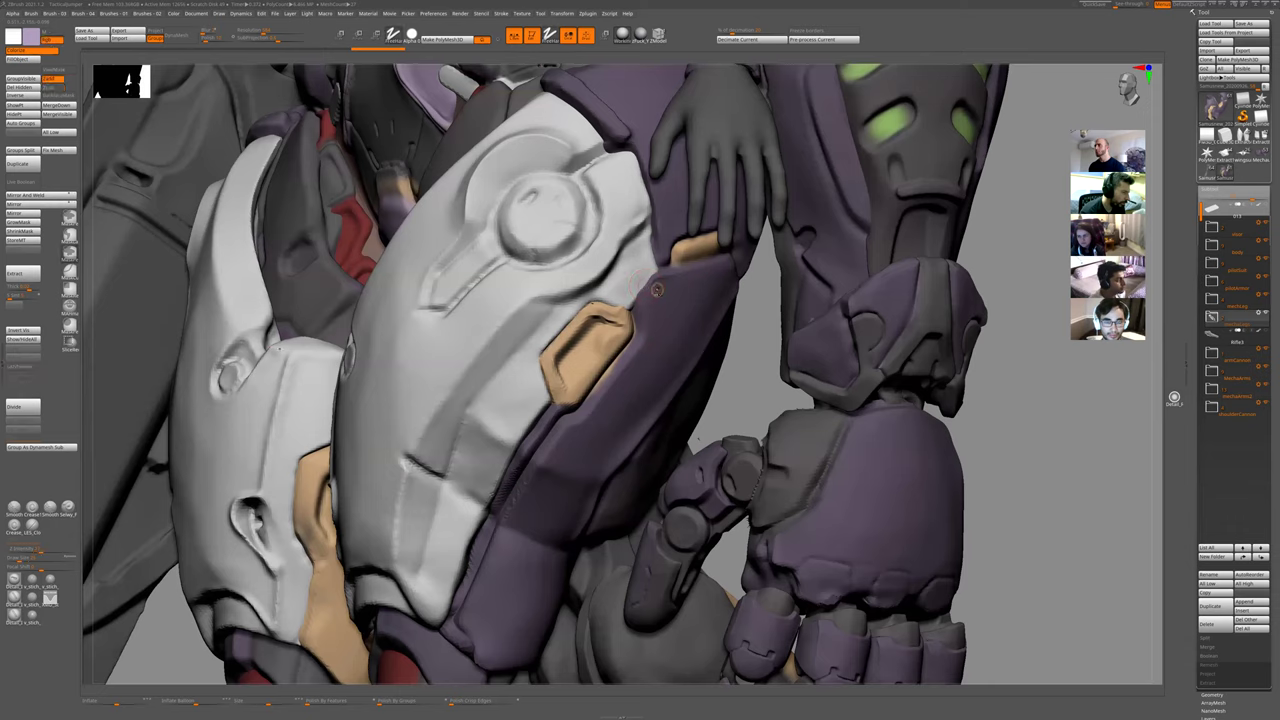
pyautogui.keyDown('ctrl'); pyautogui.moveTo(657, 290); pyautogui.dragTo(652, 295); pyautogui.keyUp('ctrl')
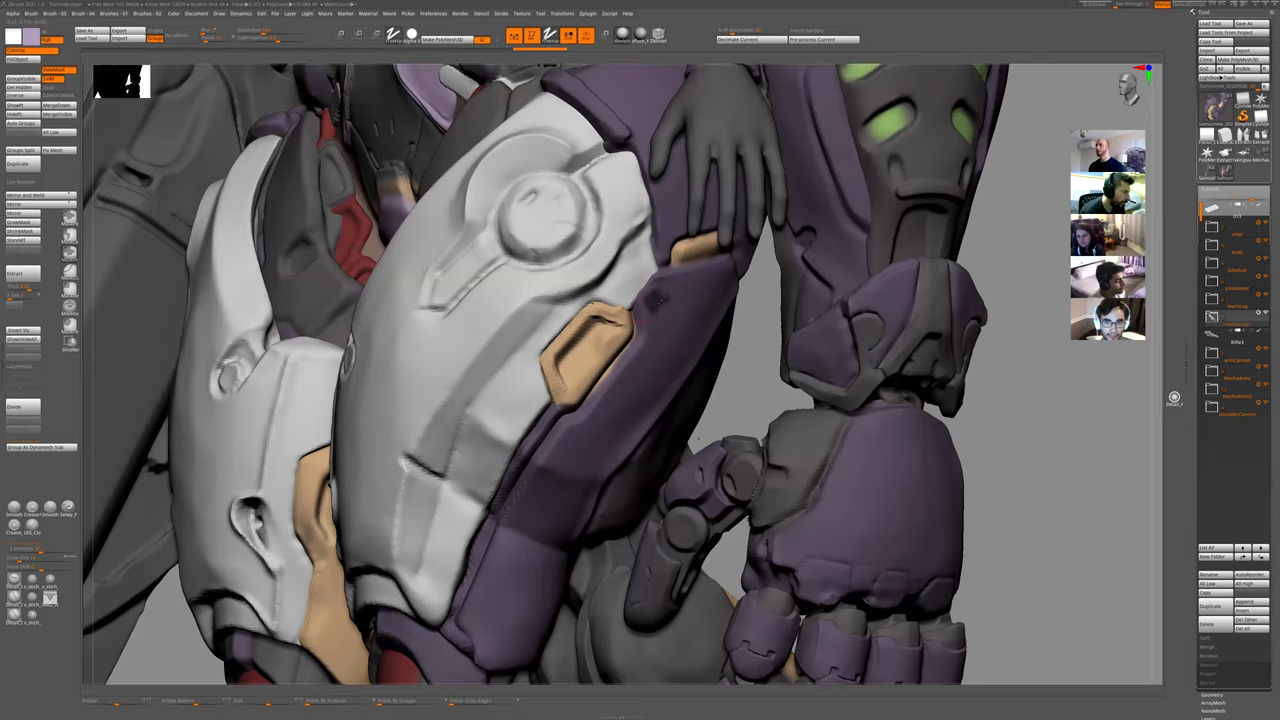
pyautogui.hotkey('ctrl', 'shift', 'z')
pyautogui.hotkey('ctrl', 'shift', 'z')
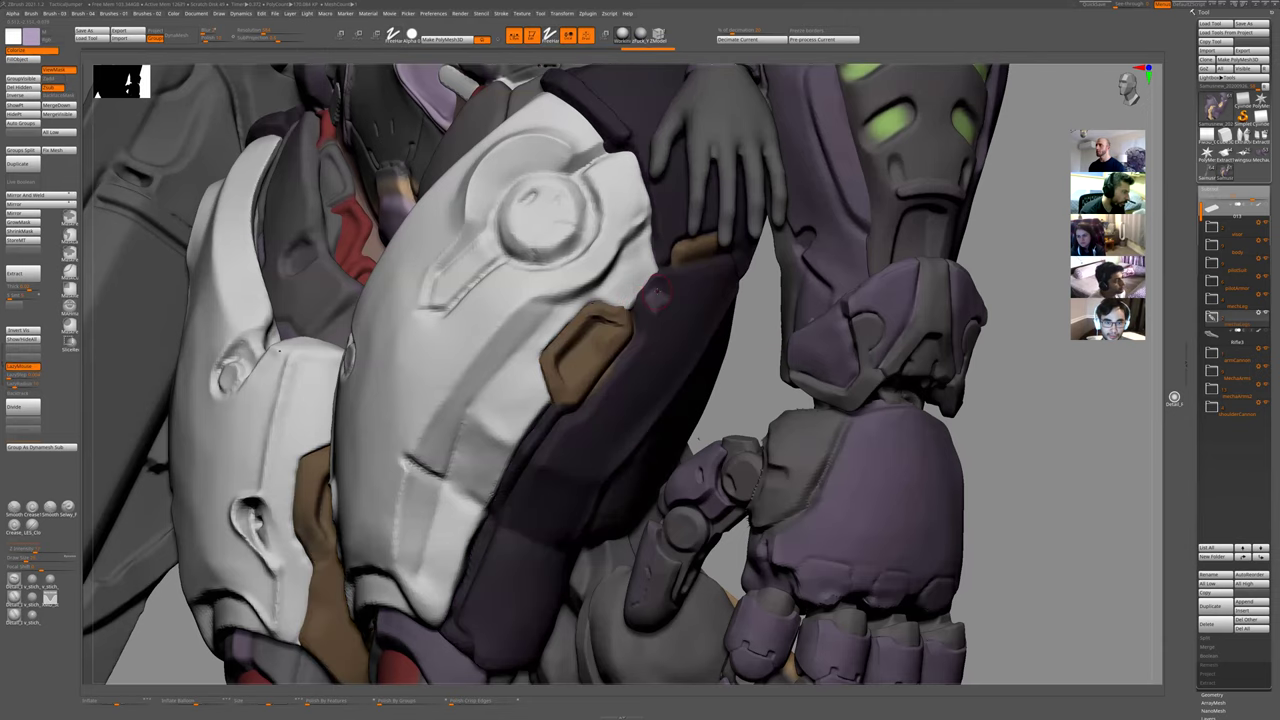
pyautogui.keyDown('ctrl'); pyautogui.keyDown('shift'); pyautogui.click(656, 293); pyautogui.keyUp('shift'); pyautogui.keyUp('ctrl')
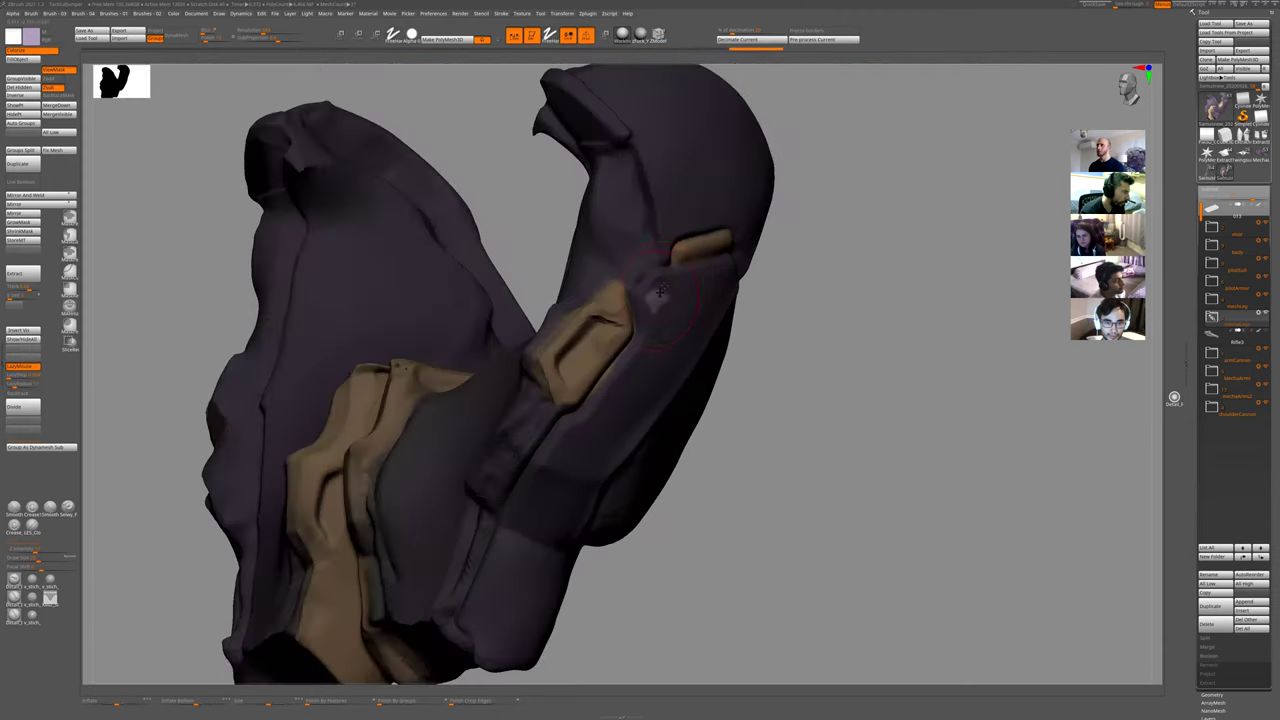
pyautogui.keyDown('ctrl'); pyautogui.moveTo(834, 338); pyautogui.dragTo(764, 444); pyautogui.keyUp('ctrl')
pyautogui.keyDown('ctrl'); pyautogui.moveTo(769, 383); pyautogui.dragTo(654, 352, button='right'); pyautogui.keyUp('ctrl')
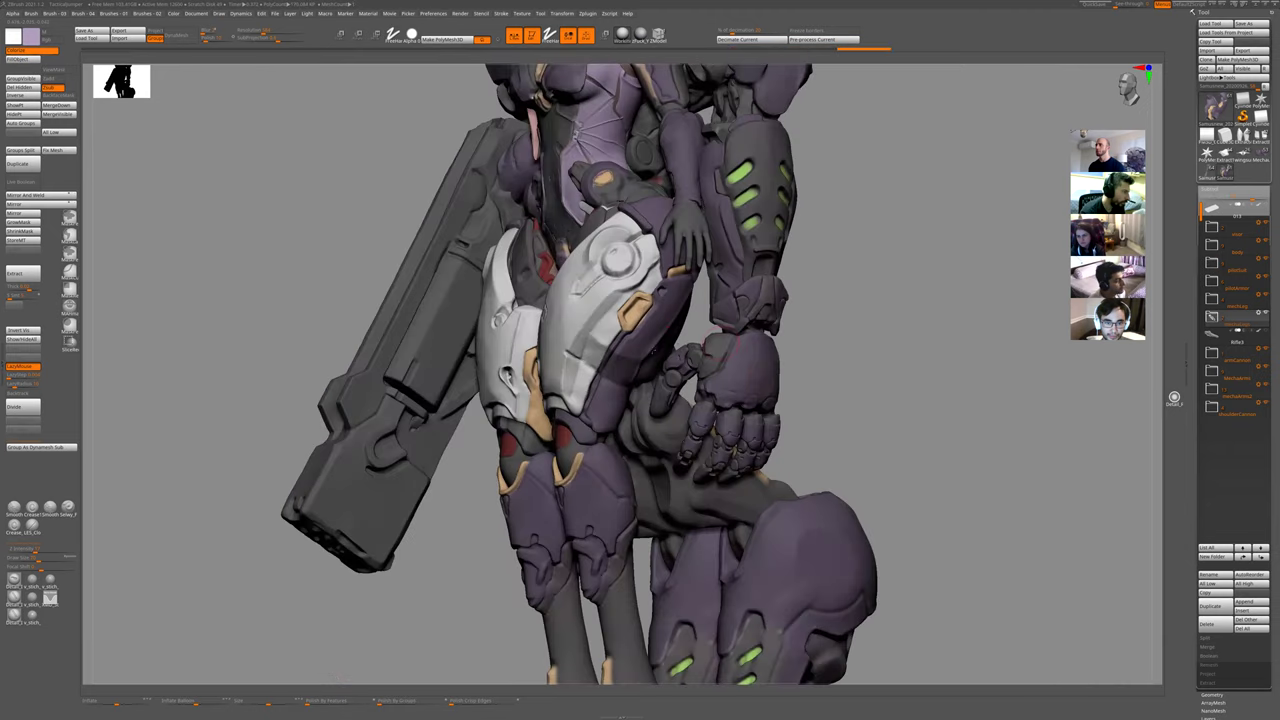
pyautogui.moveTo(869, 352); pyautogui.dragTo(932, 356)
# - Mask a small patch on the purple thigh piece's lower outer panel, invert the mask, press the patch inward, and clear the mask
pyautogui.hotkey('shift', 's')
pyautogui.keyDown('ctrl'); pyautogui.moveTo(716, 330); pyautogui.dragTo(726, 483, button='right'); pyautogui.keyUp('ctrl')
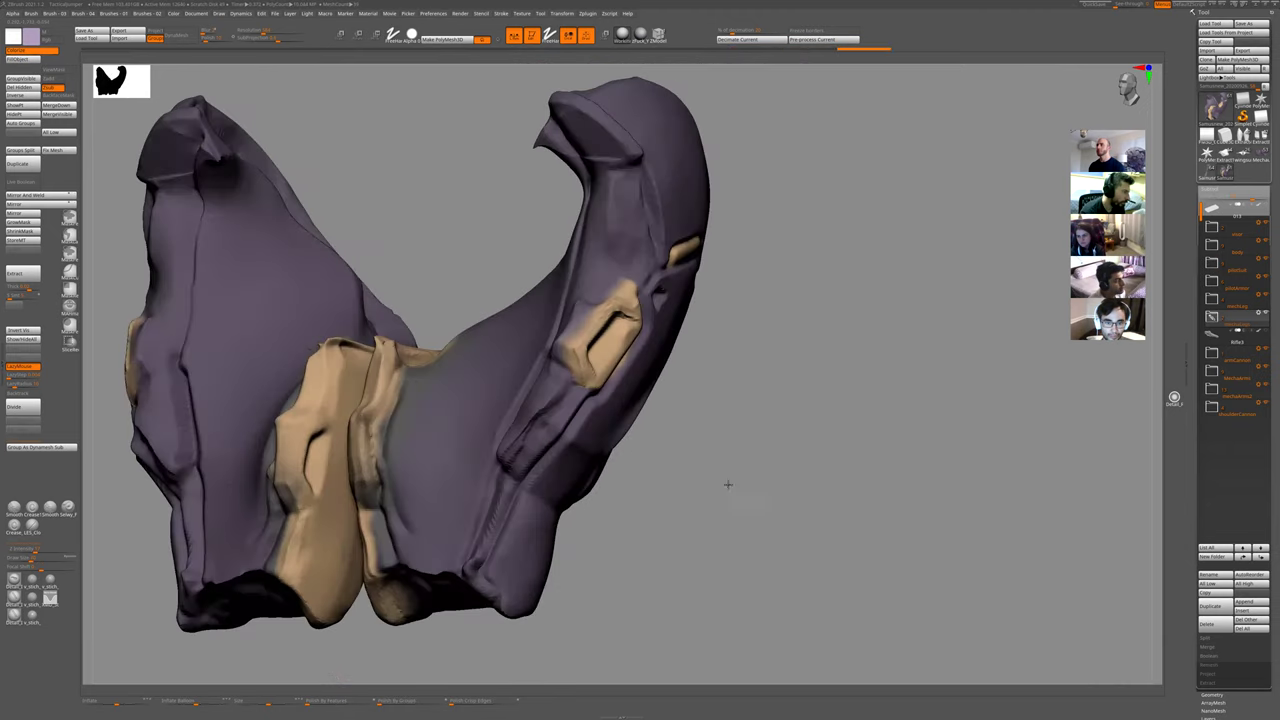
pyautogui.moveTo(727, 413); pyautogui.dragTo(685, 447)
pyautogui.keyDown('ctrl'); pyautogui.keyDown('shift'); pyautogui.click(685, 446); pyautogui.keyUp('shift'); pyautogui.keyUp('ctrl')
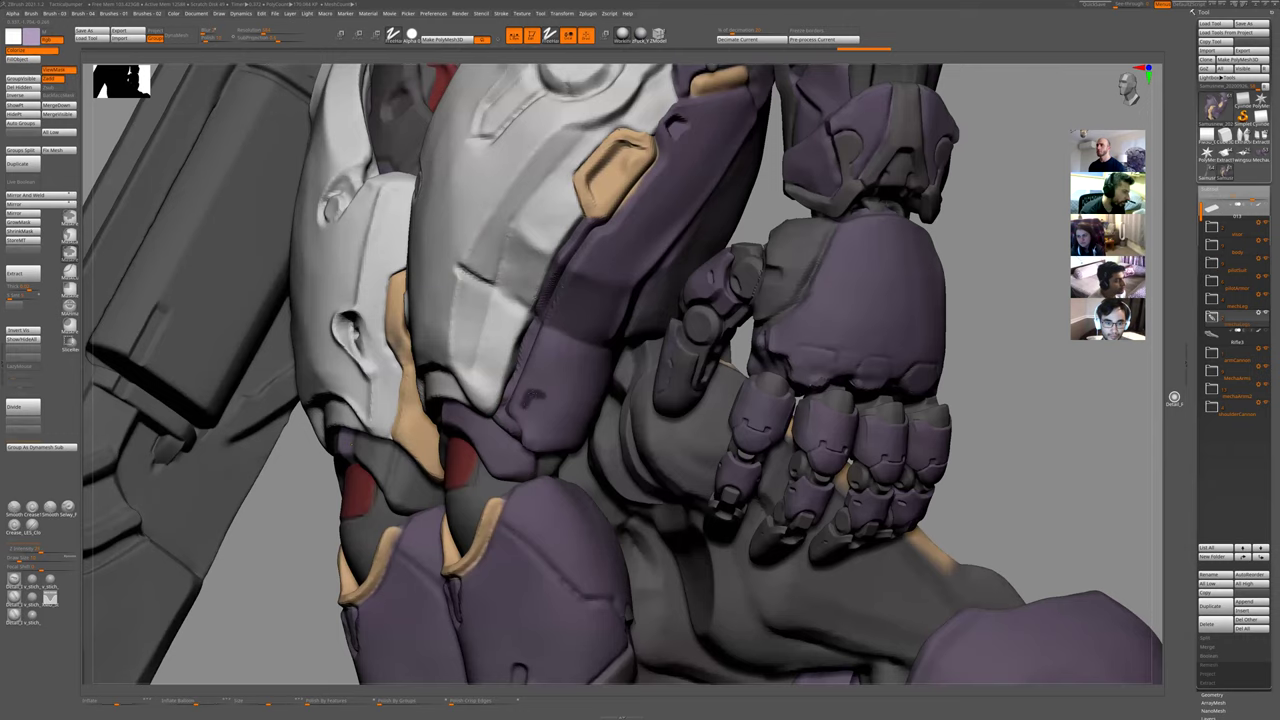
pyautogui.moveTo(691, 486)
pyautogui.keyDown('ctrl'); pyautogui.mouseDown(button='right')
pyautogui.moveTo(643, 369)
pyautogui.moveTo(519, 435)
pyautogui.moveTo(533, 400)
pyautogui.mouseUp(button='right'); pyautogui.keyUp('ctrl')
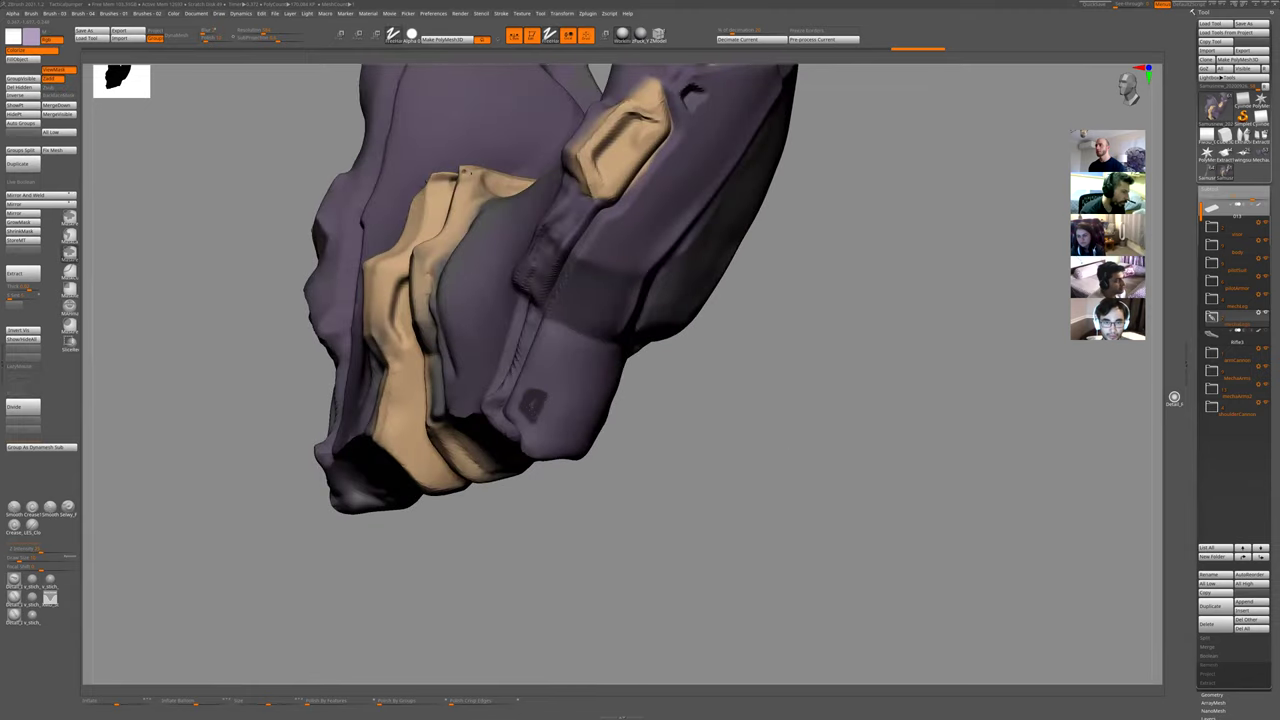
pyautogui.hotkey('ctrl', 'i')
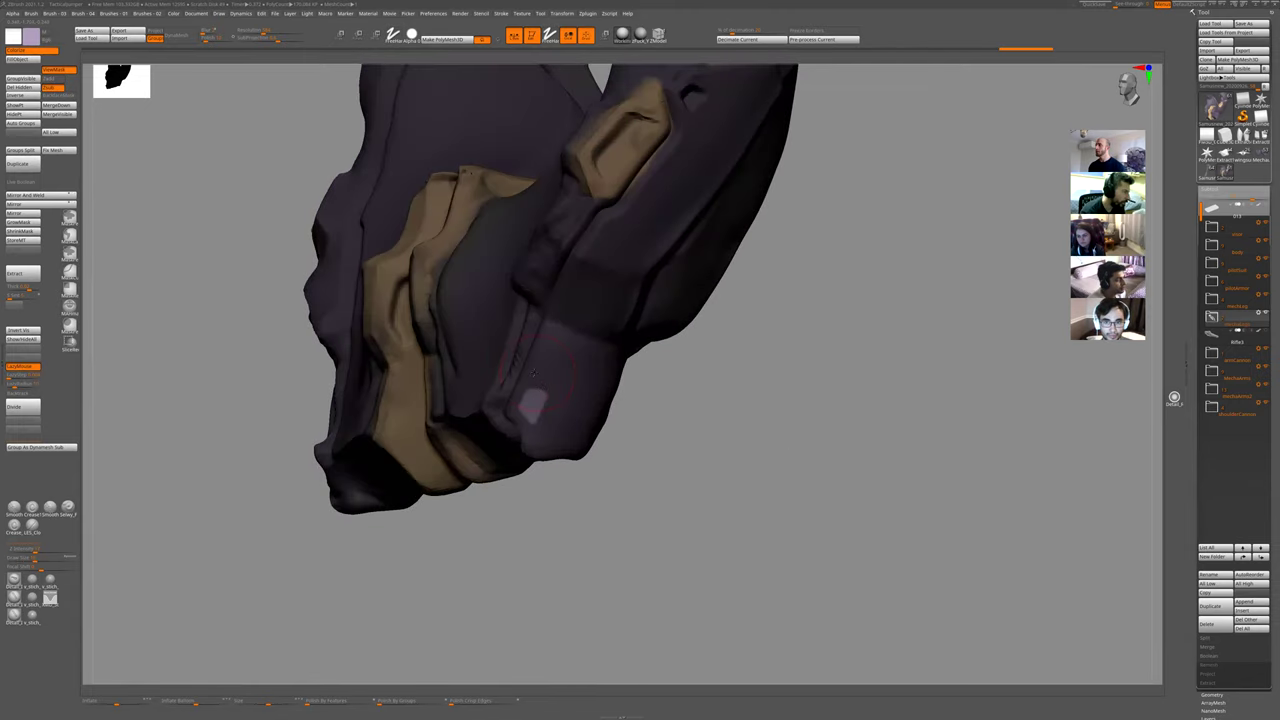
pyautogui.keyDown('ctrl'); pyautogui.moveTo(627, 502); pyautogui.dragTo(558, 592); pyautogui.keyUp('ctrl')
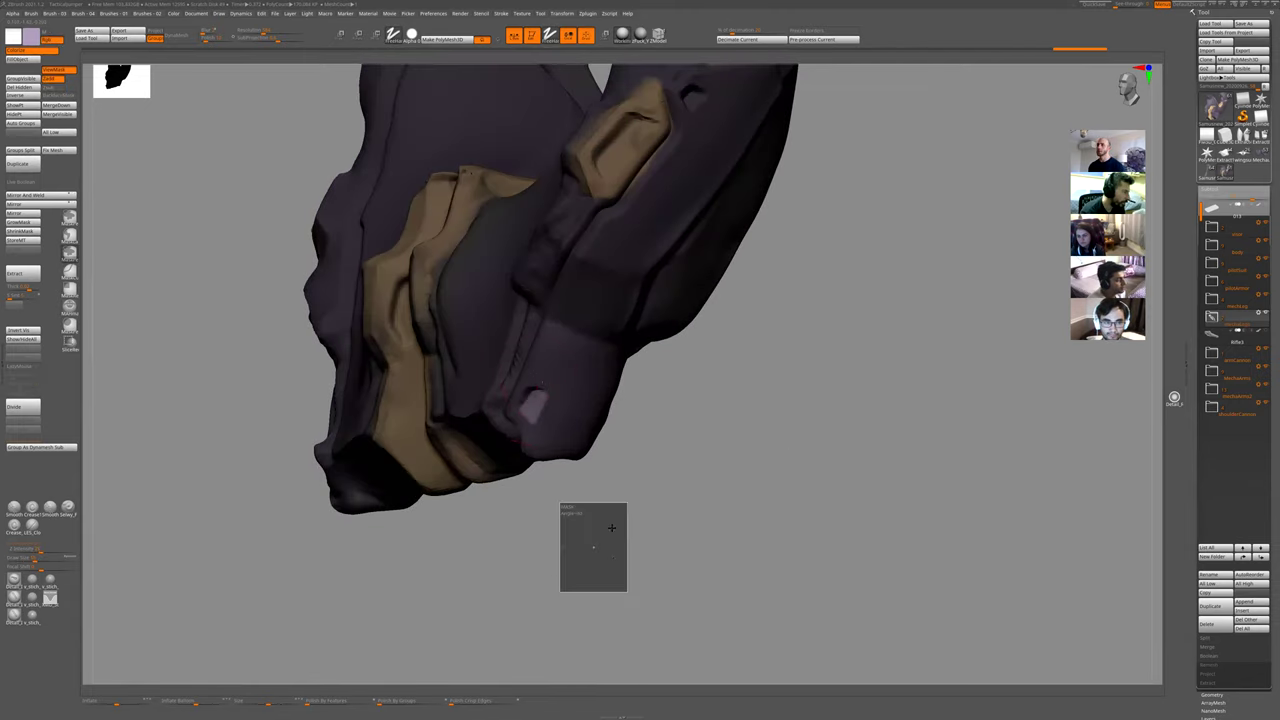
pyautogui.moveTo(652, 437); pyautogui.dragTo(650, 470, button='right')
pyautogui.moveTo(650, 470); pyautogui.dragTo(649, 343, button='right')
pyautogui.keyDown('ctrl'); pyautogui.keyDown('shift'); pyautogui.click(656, 463); pyautogui.keyUp('shift'); pyautogui.keyUp('ctrl')
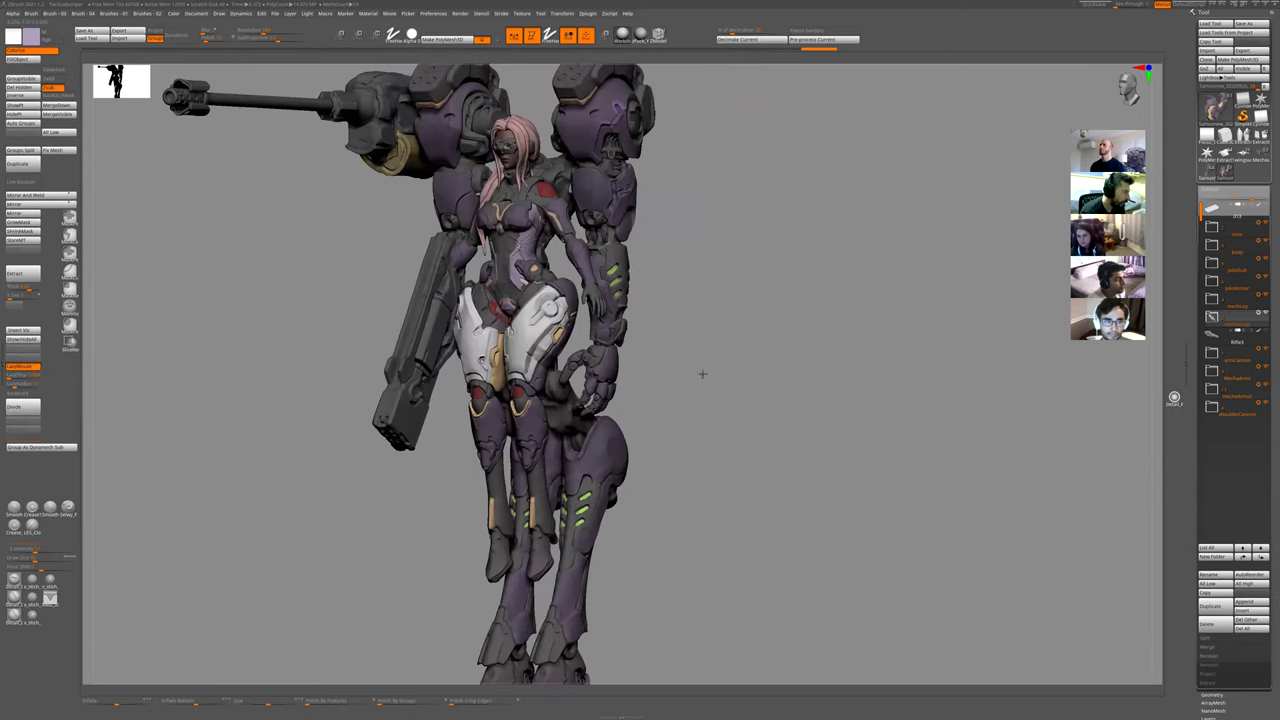
# - Add a small rounded slot to the front of the white thigh armour beside the lower outer edge, symmetrically on both legs
pyautogui.keyDown('ctrl'); pyautogui.moveTo(703, 374); pyautogui.dragTo(666, 426, button='right'); pyautogui.keyUp('ctrl')
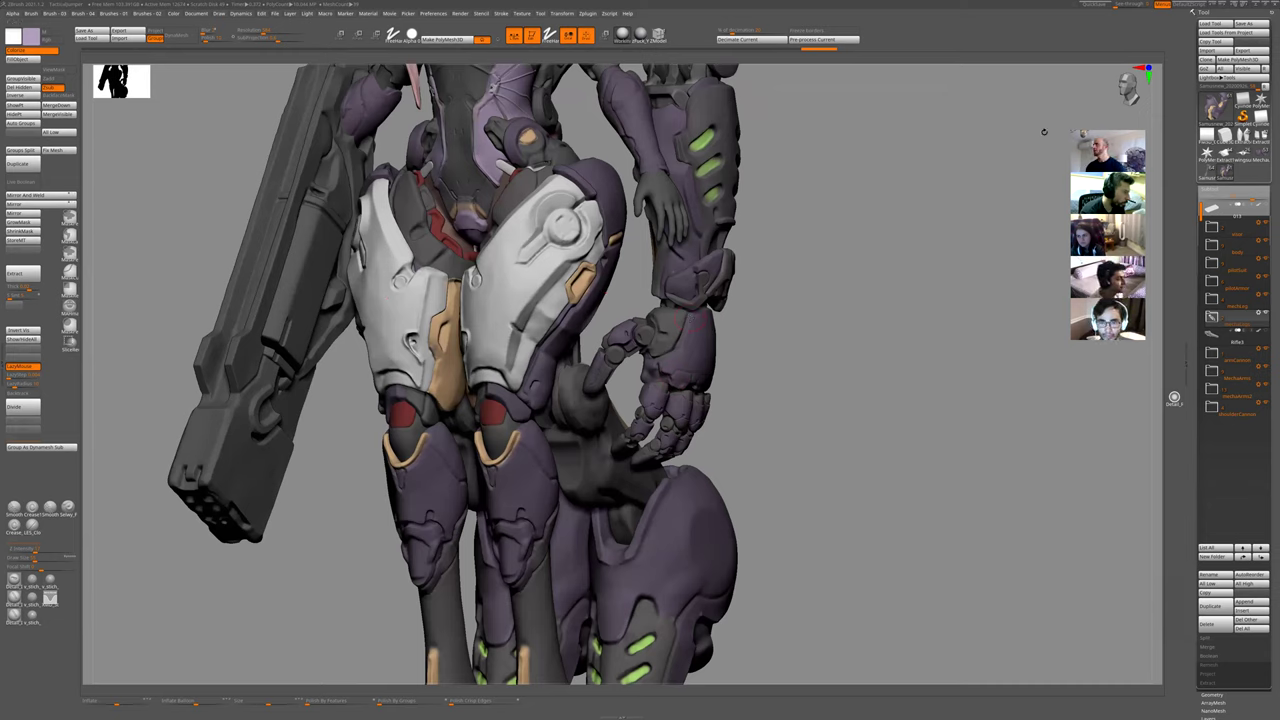
pyautogui.moveTo(975, 93); pyautogui.dragTo(957, 83)
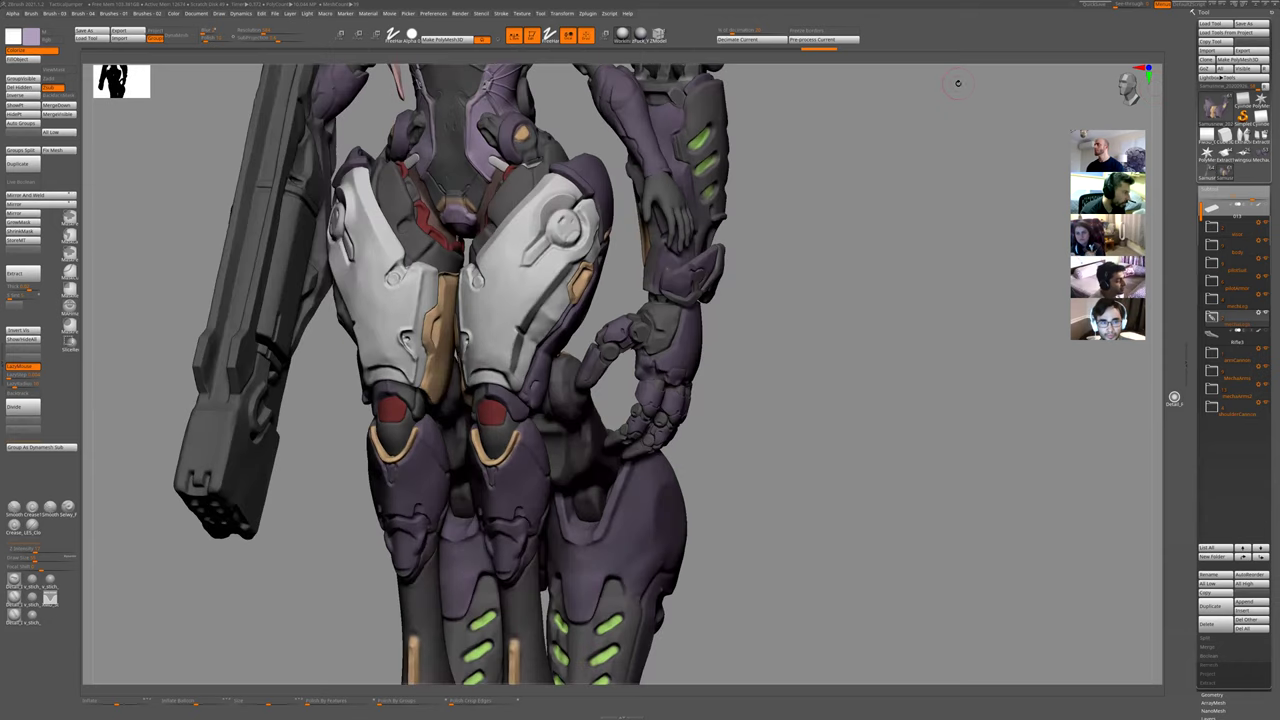
pyautogui.hotkey('shift', 's')
pyautogui.moveTo(762, 383); pyautogui.dragTo(711, 426)
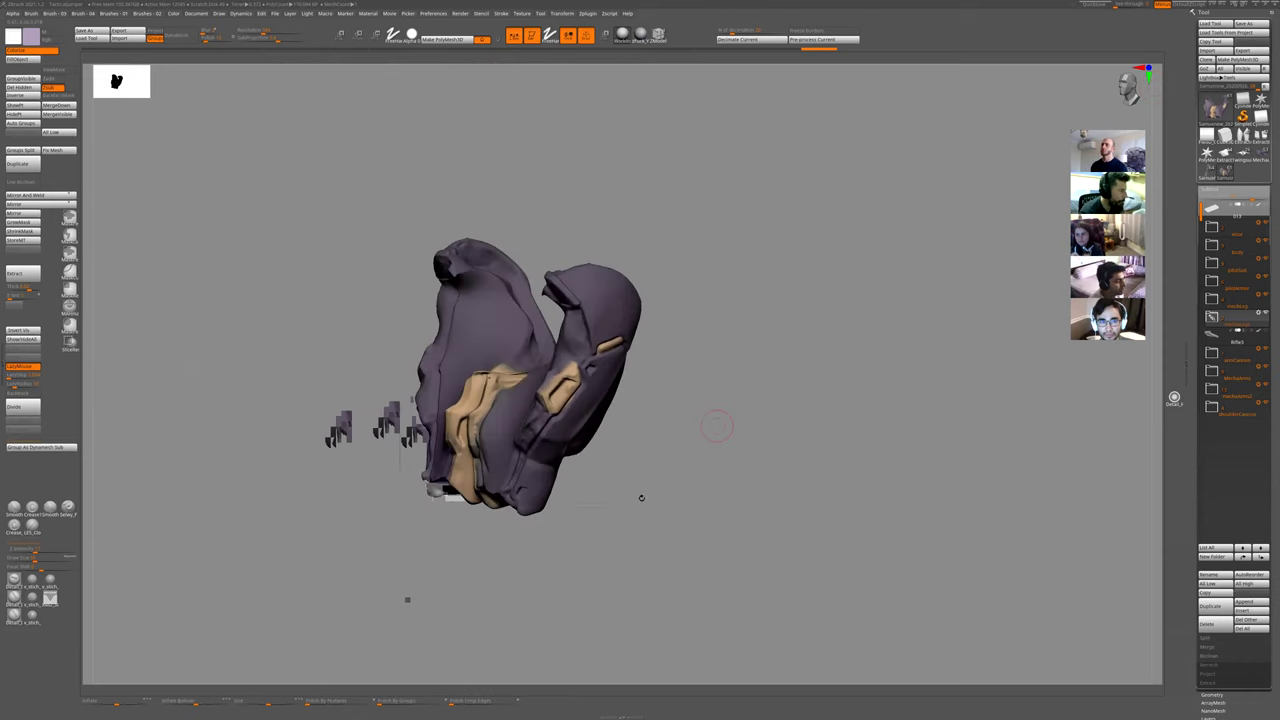
pyautogui.hotkey('shift', 'alt', 's')
pyautogui.keyDown('alt'); pyautogui.moveTo(752, 383); pyautogui.dragTo(556, 392); pyautogui.keyUp('alt')
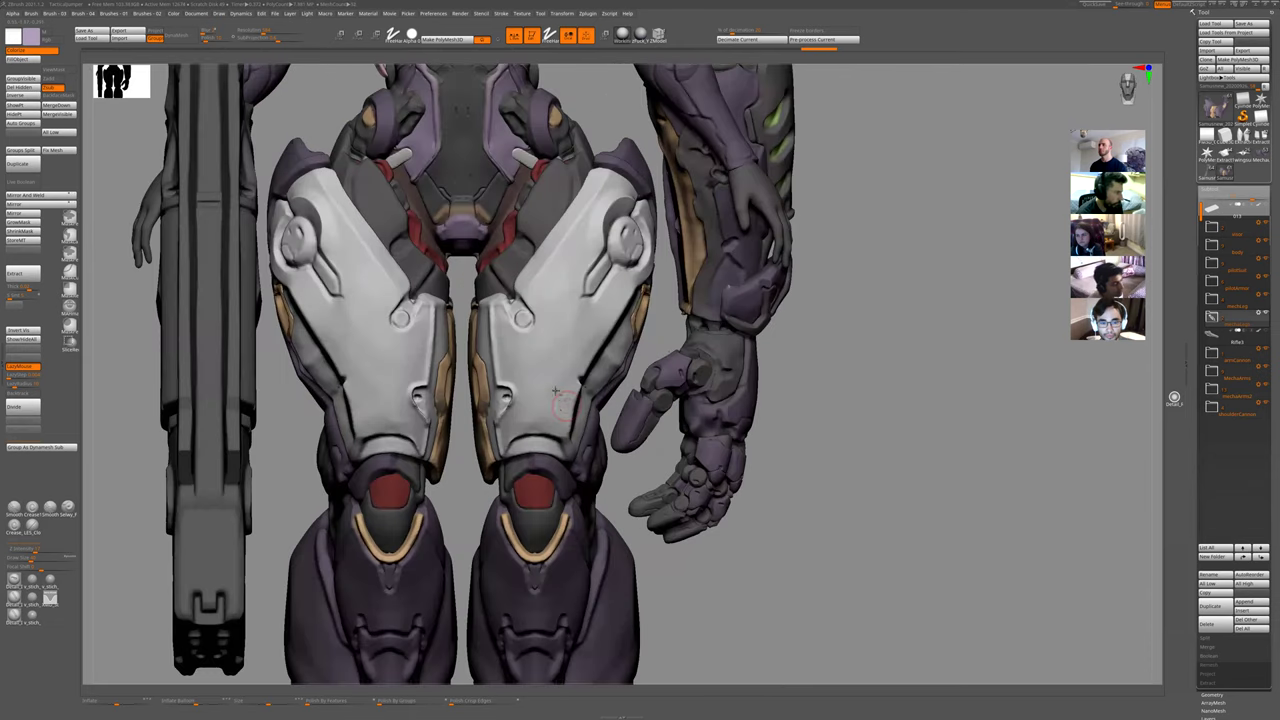
pyautogui.hotkey('shift', 'alt', 's')
pyautogui.keyDown('alt'); pyautogui.moveTo(657, 431); pyautogui.dragTo(543, 380); pyautogui.keyUp('alt')
pyautogui.hotkey('shift', 'alt', 's')
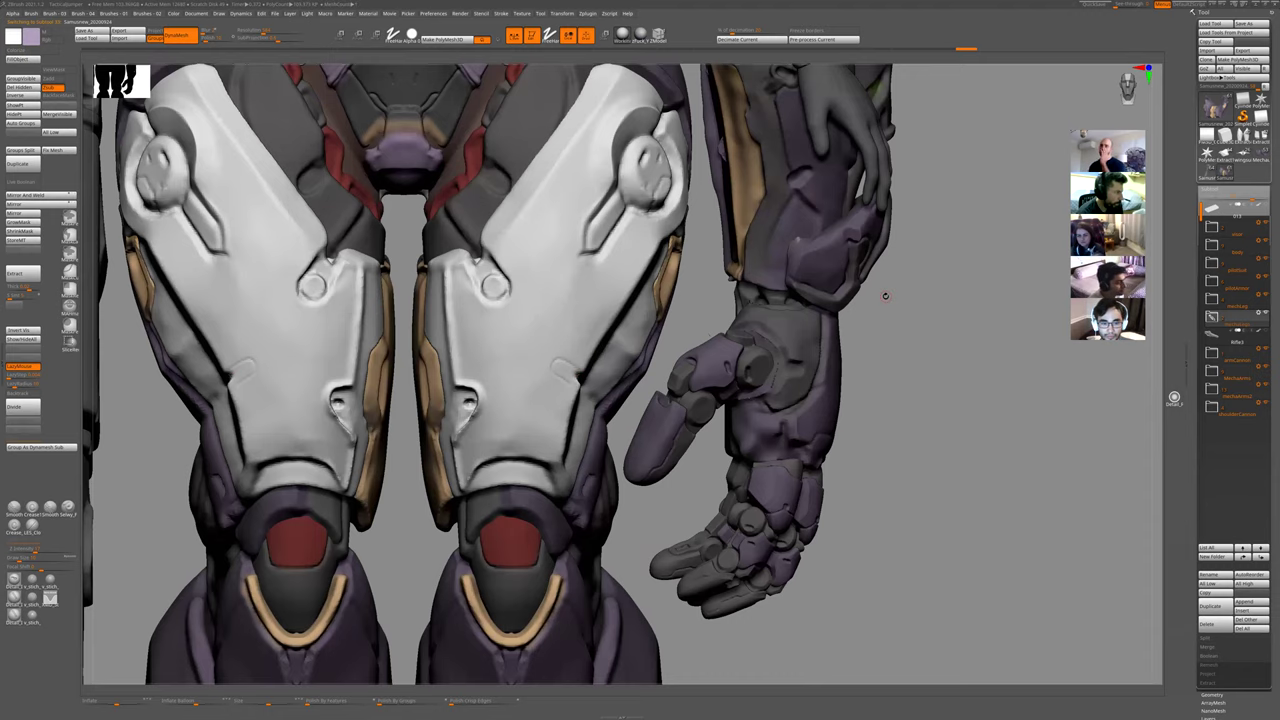
pyautogui.hotkey('shift', 'alt', 's')
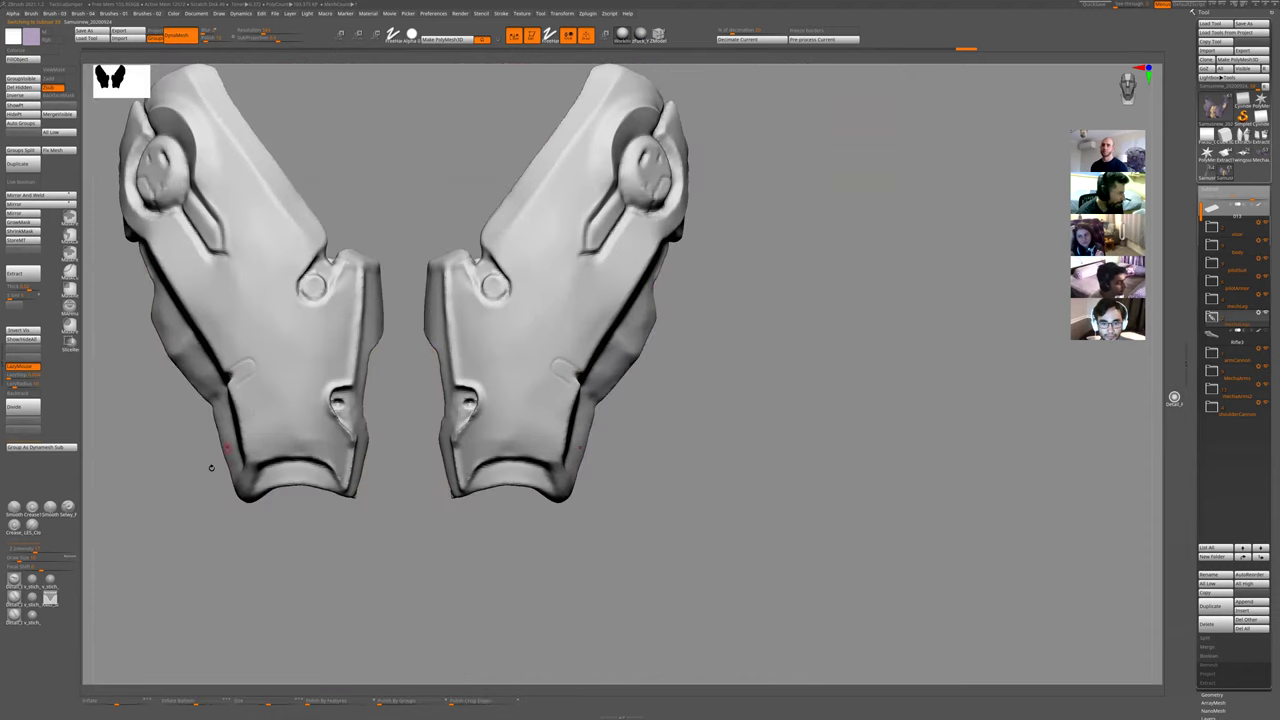
# - Compare the white thigh armour on its own and within the full character from the front and at an angle
pyautogui.moveTo(208, 457); pyautogui.dragTo(251, 400)
pyautogui.hotkey('shift', 'alt', 's')
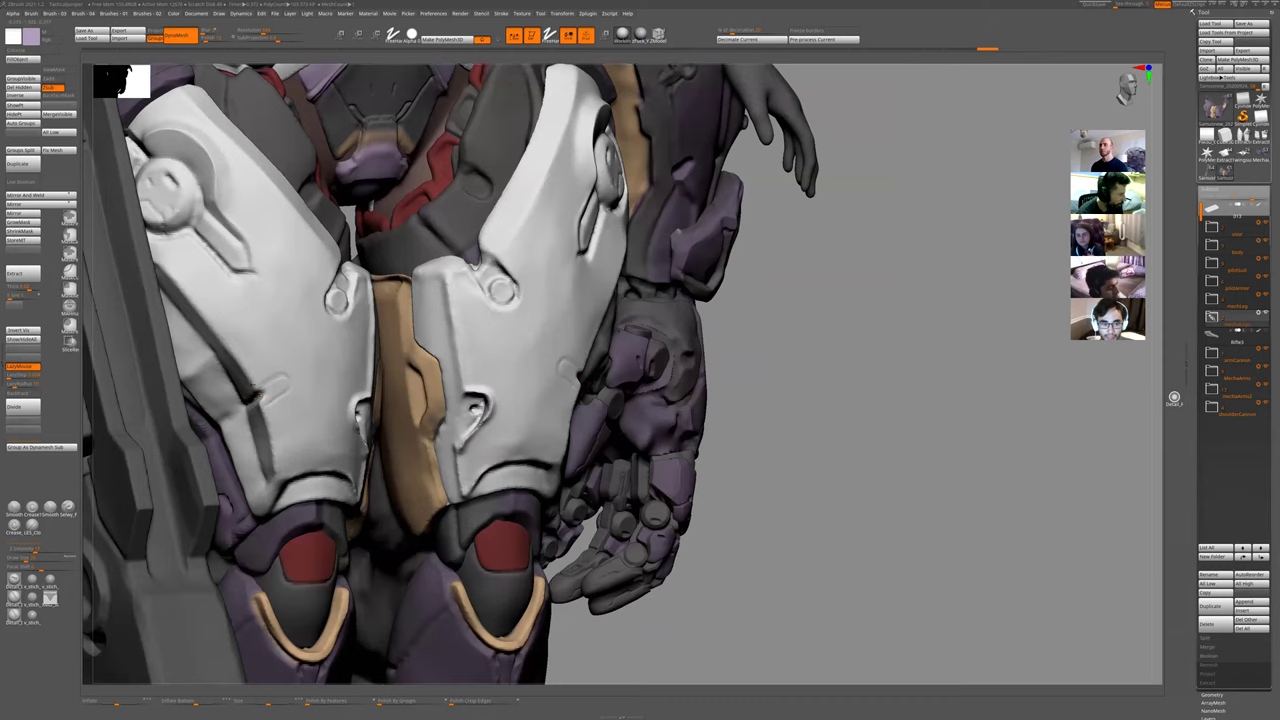
pyautogui.hotkey('shift', 'alt', 's')
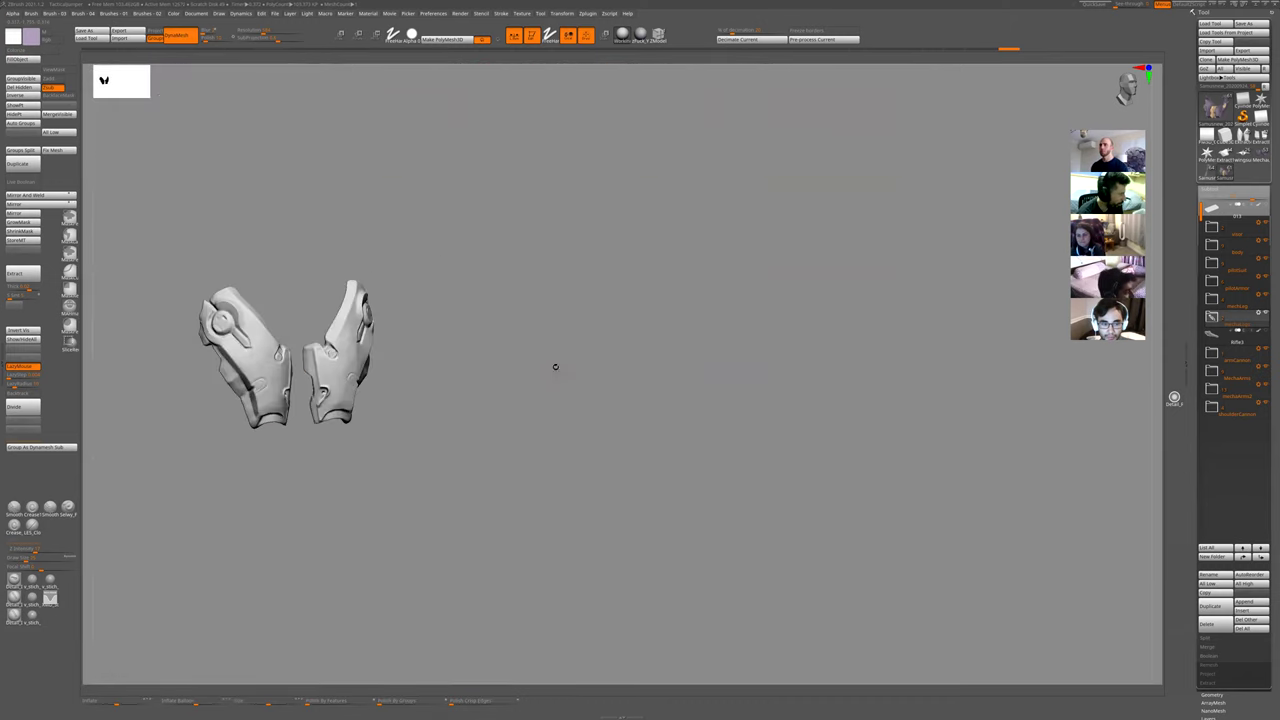
pyautogui.hotkey('shift', 'alt', 's')
pyautogui.moveTo(428, 408); pyautogui.dragTo(360, 390, button='right')
pyautogui.hotkey('shift', 'alt', 's')
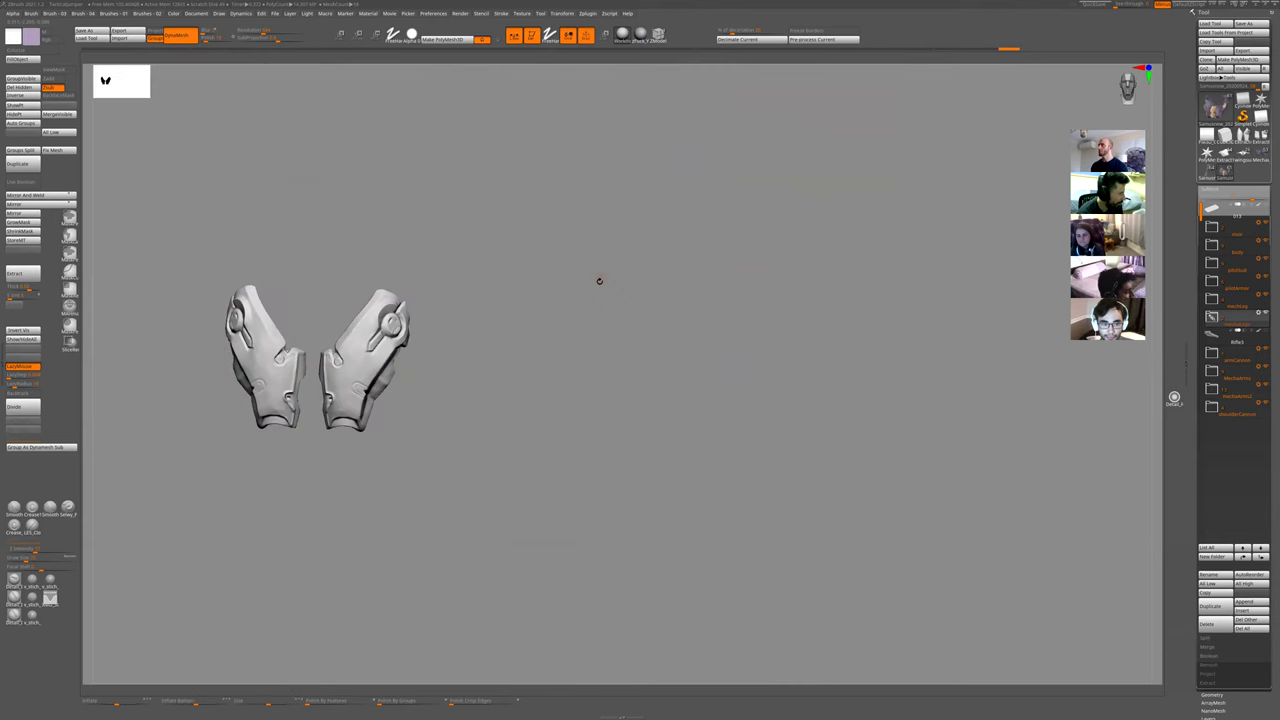
pyautogui.keyDown('ctrl'); pyautogui.moveTo(625, 263); pyautogui.dragTo(311, 397, button='right'); pyautogui.keyUp('ctrl')
pyautogui.hotkey('shift', 'alt', 's')
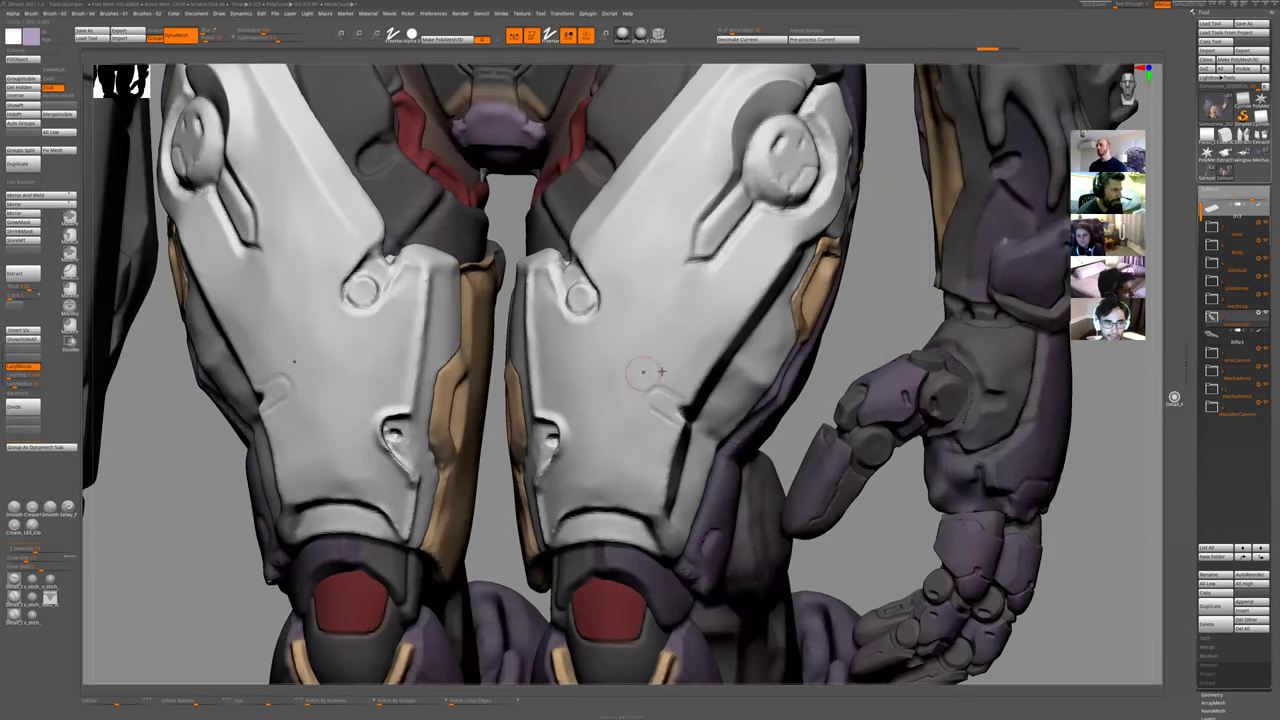
# - Try a short diagonal mark on the middle of the white thigh armour's front, and undo it
pyautogui.hotkey('shift', 'alt', 's')
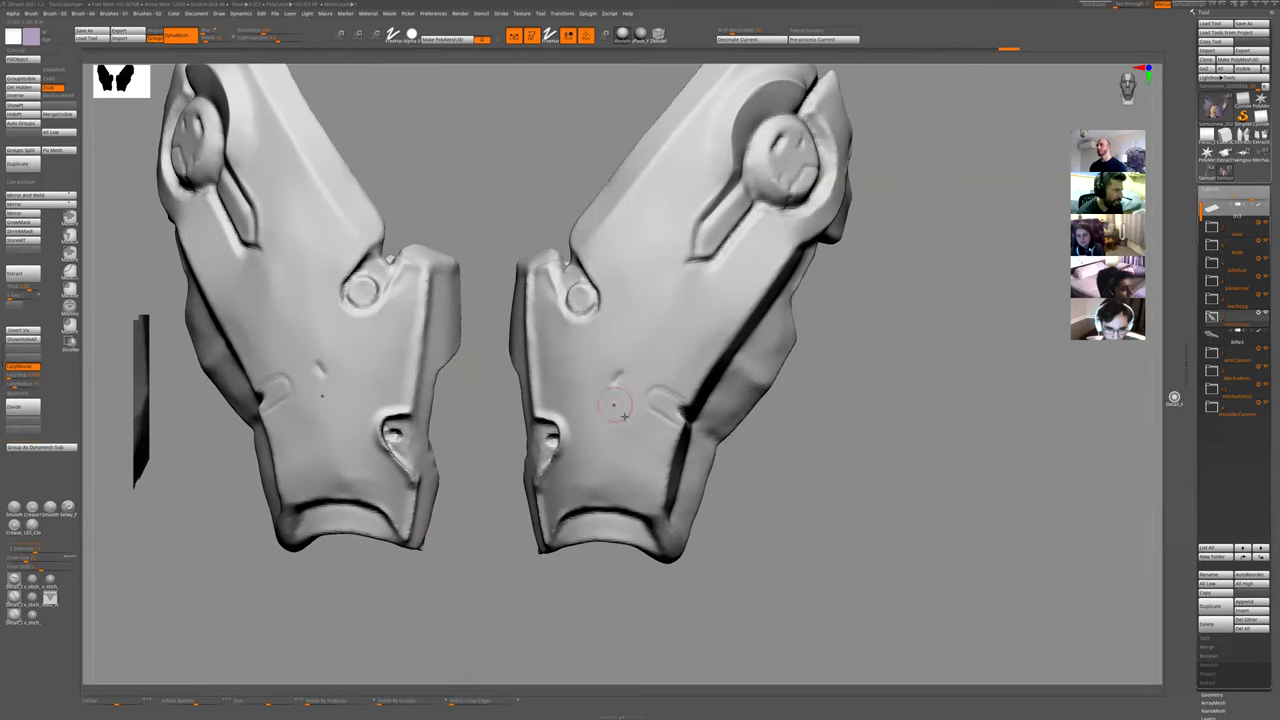
pyautogui.hotkey('shift', 'alt', 's')
pyautogui.press('f')
pyautogui.hotkey('shift', 'alt', 's')
pyautogui.press('f')
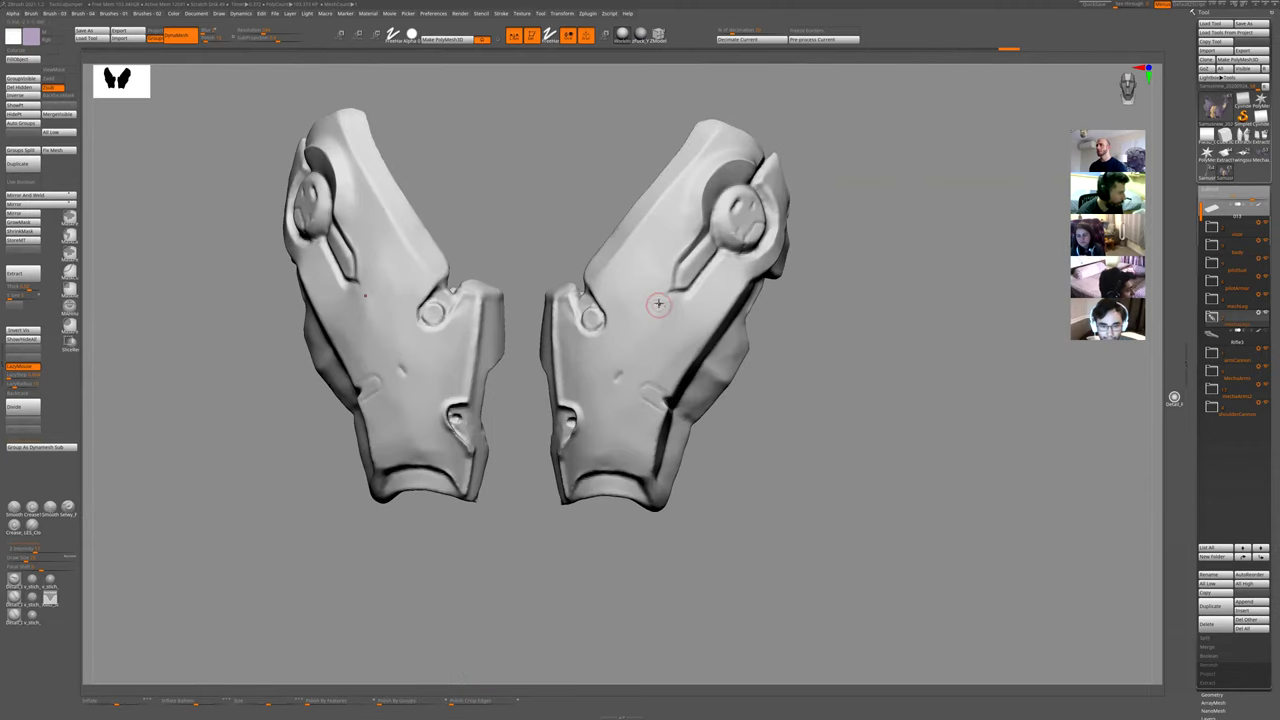
pyautogui.keyDown('ctrl'); pyautogui.moveTo(765, 416); pyautogui.dragTo(708, 334, button='right'); pyautogui.keyUp('ctrl')
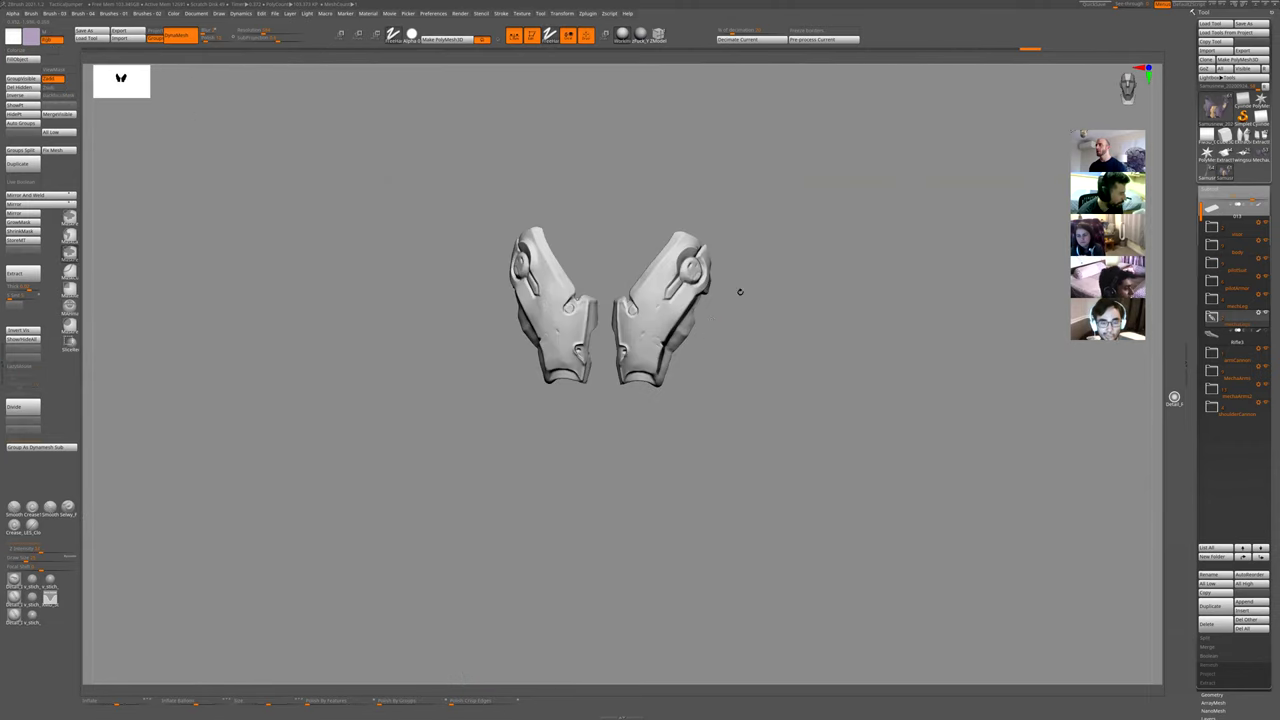
pyautogui.keyDown('ctrl'); pyautogui.moveTo(837, 308); pyautogui.dragTo(566, 434, button='right'); pyautogui.keyUp('ctrl')
pyautogui.hotkey('ctrl', 'z')
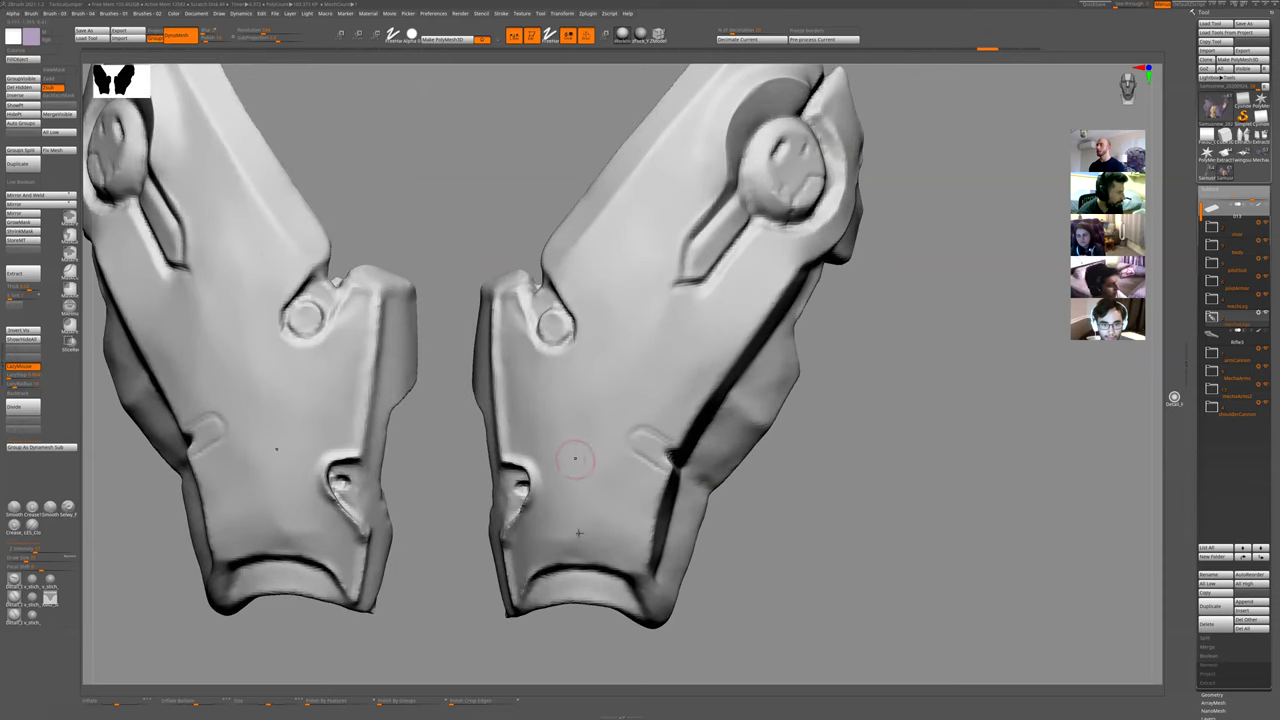
# - Carve a short vertical groove on the front of the white thigh armour, centred above the arched knee cutout
pyautogui.keyDown('shift'); pyautogui.moveTo(794, 469); pyautogui.dragTo(780, 472, button='right'); pyautogui.keyUp('shift')
pyautogui.hotkey('shift', 'alt', 's')
pyautogui.click(582, 530)
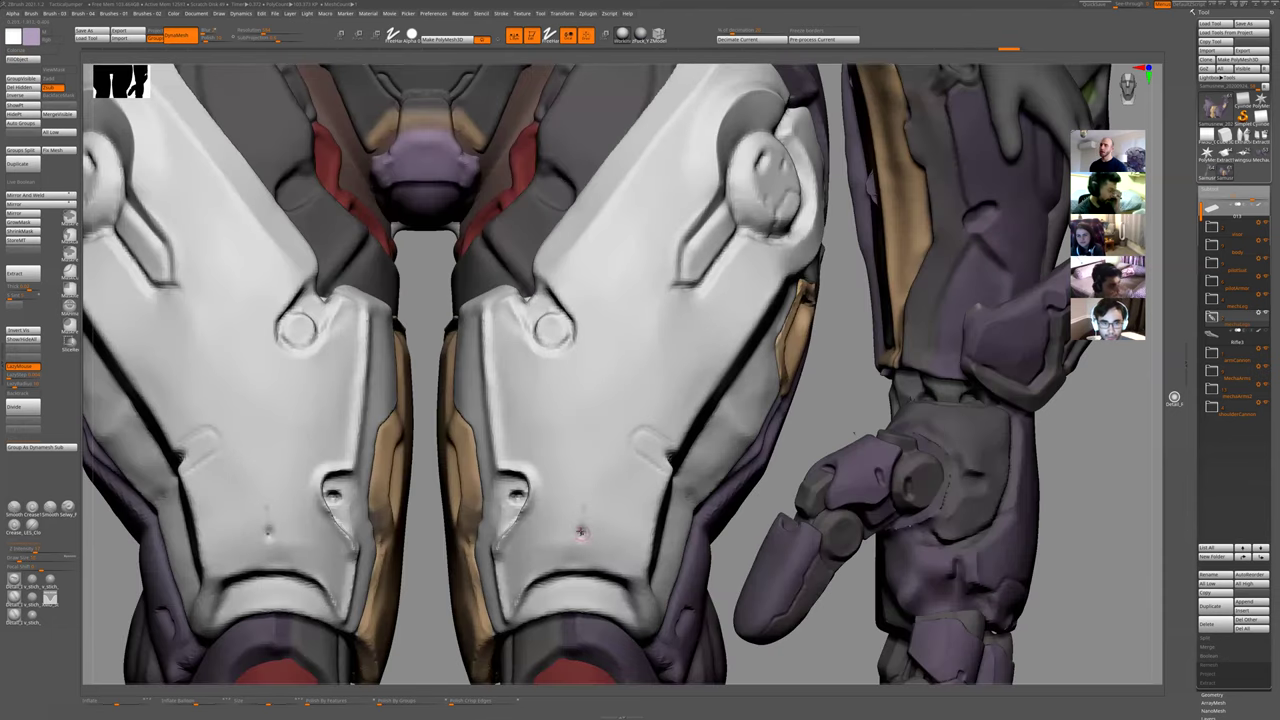
pyautogui.moveTo(582, 533)
pyautogui.mouseDown()
pyautogui.moveTo(583, 508)
pyautogui.moveTo(580, 544)
pyautogui.moveTo(580, 508)
pyautogui.moveTo(578, 548)
pyautogui.mouseUp()
pyautogui.hotkey('ctrl', 'z')
pyautogui.moveTo(578, 548); pyautogui.dragTo(575, 549, button='right')
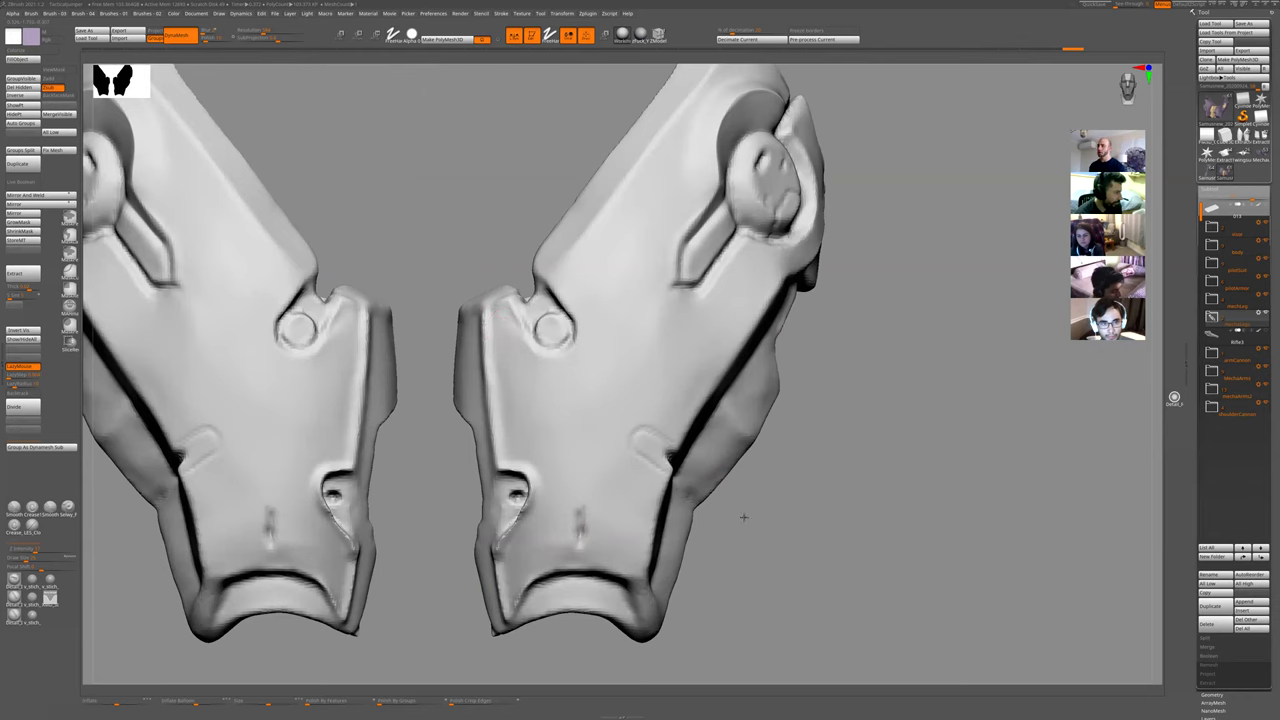
# - Sculpt angled bevels on both sides of the arched knee cutout at the lower end of the white thigh armour
pyautogui.keyDown('alt'); pyautogui.moveTo(743, 517); pyautogui.dragTo(749, 461); pyautogui.keyUp('alt')
pyautogui.hotkey('shift', 'alt', 's')
pyautogui.moveTo(522, 517); pyautogui.dragTo(560, 495)
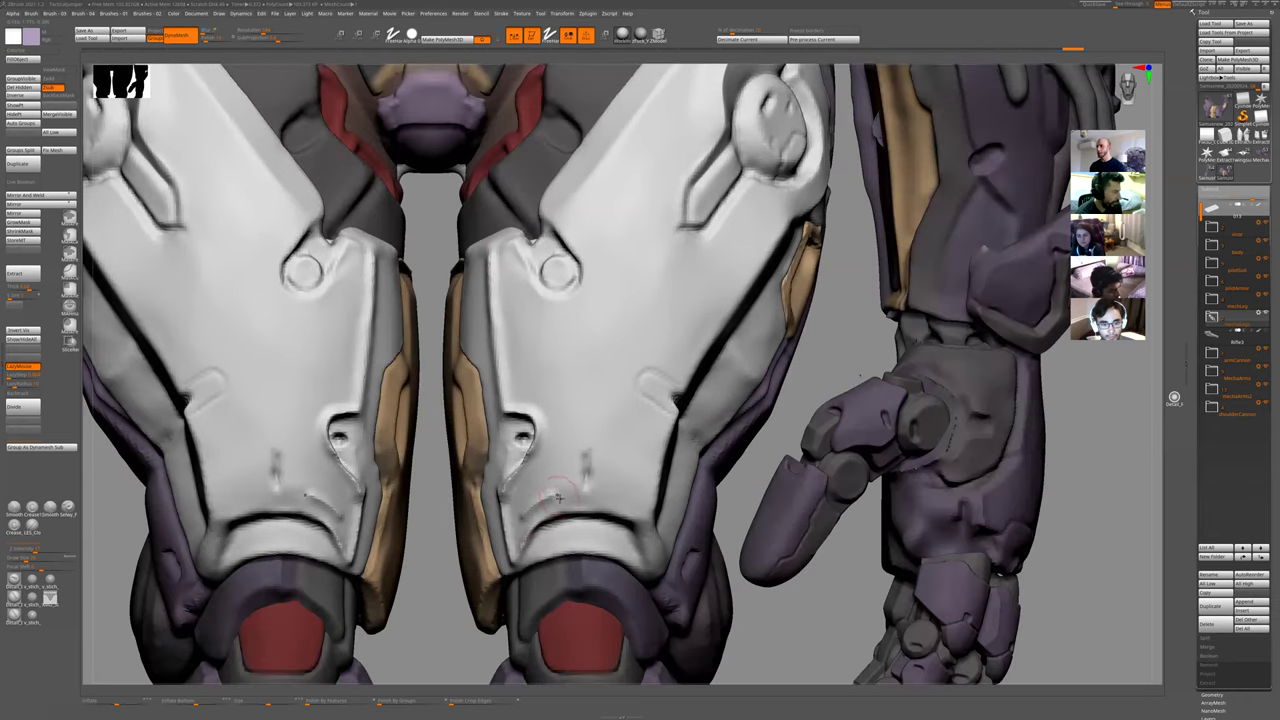
pyautogui.hotkey('ctrl', 'z')
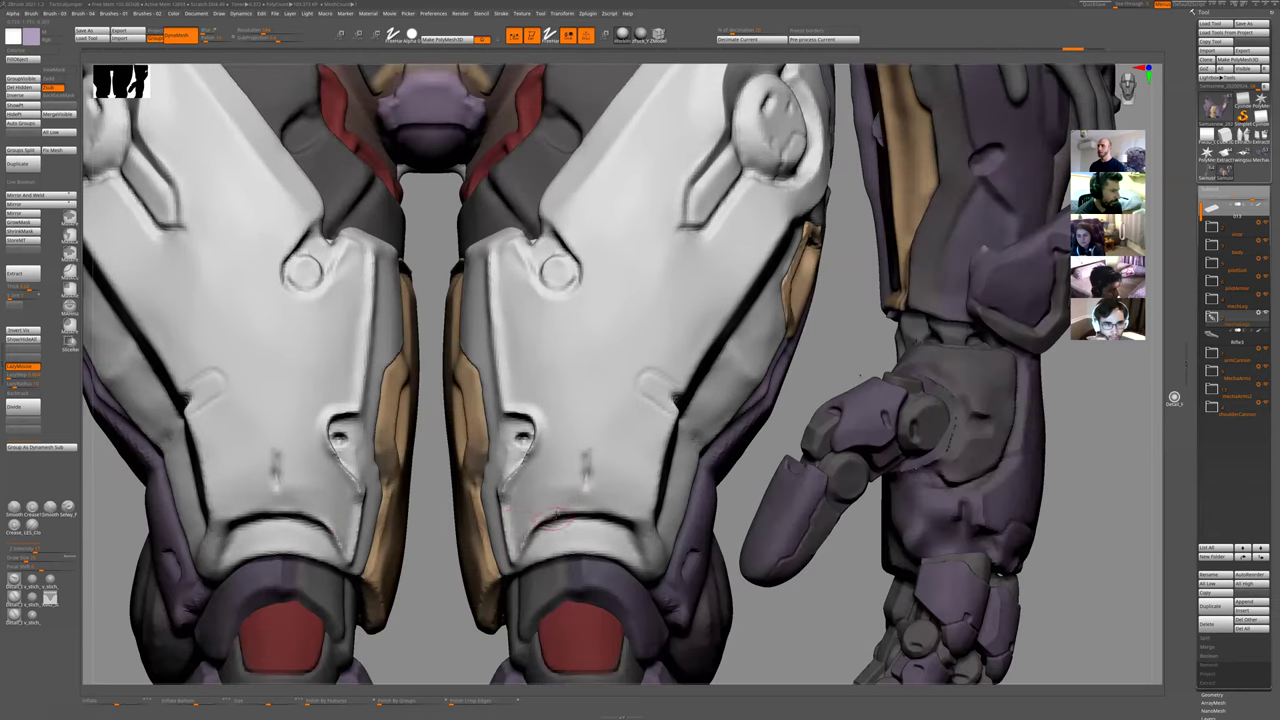
pyautogui.moveTo(554, 494); pyautogui.dragTo(515, 537)
pyautogui.hotkey('ctrl', 'z')
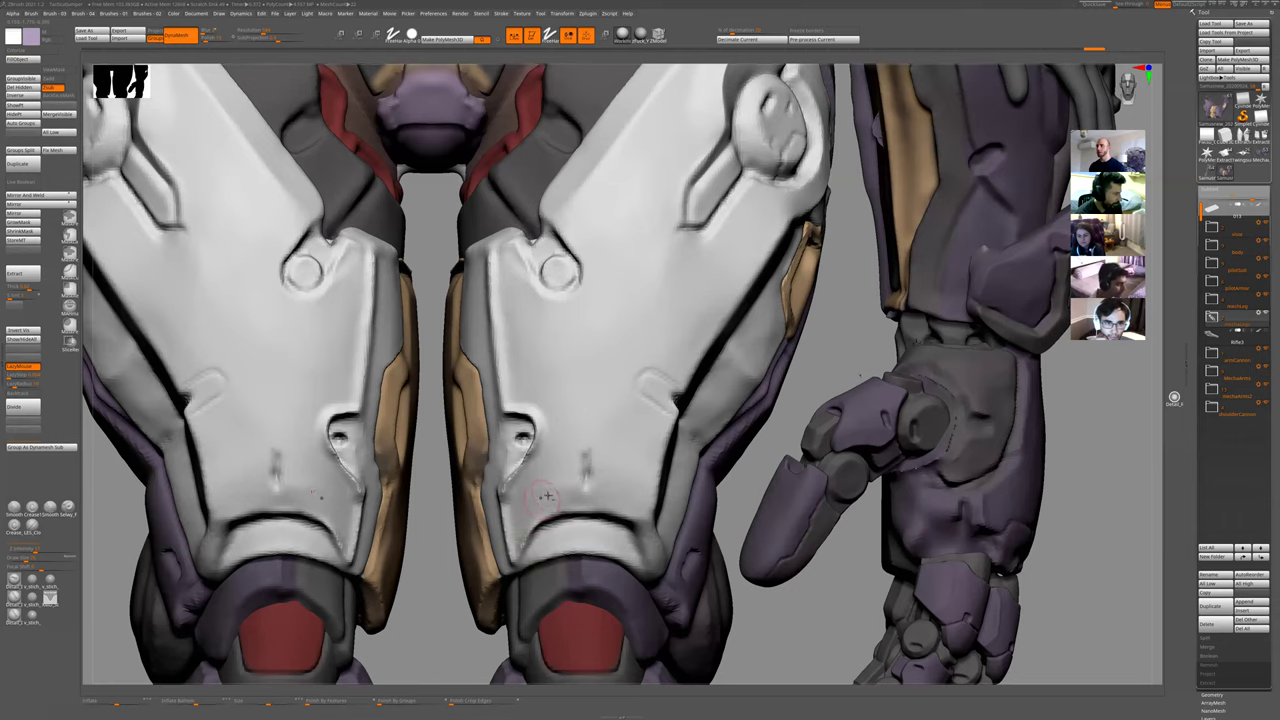
pyautogui.moveTo(550, 496); pyautogui.dragTo(511, 535)
pyautogui.moveTo(614, 491); pyautogui.dragTo(652, 520)
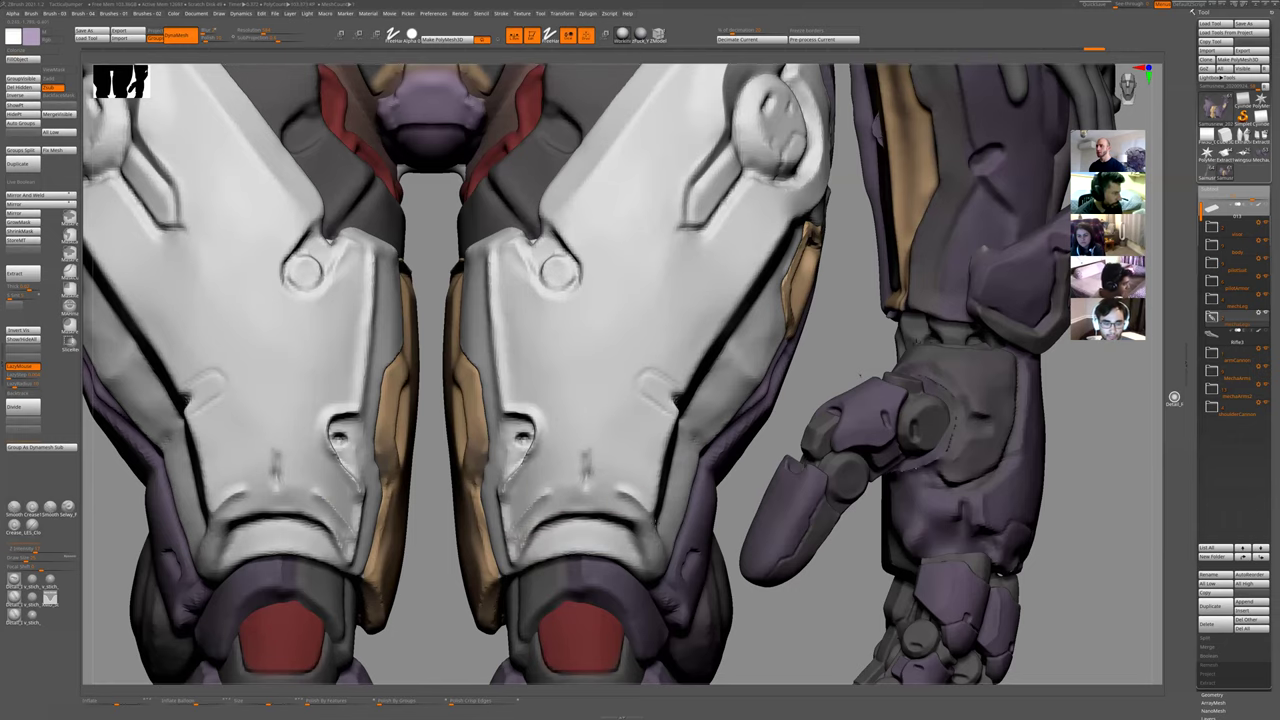
# - Mask a rounded vertical strip above the knee cutout, invert the mask, sink the strip into a tapered recess, and clear the mask
pyautogui.keyDown('ctrl'); pyautogui.moveTo(774, 544); pyautogui.dragTo(599, 480, button='right'); pyautogui.keyUp('ctrl')
pyautogui.moveTo(600, 444); pyautogui.dragTo(596, 494)
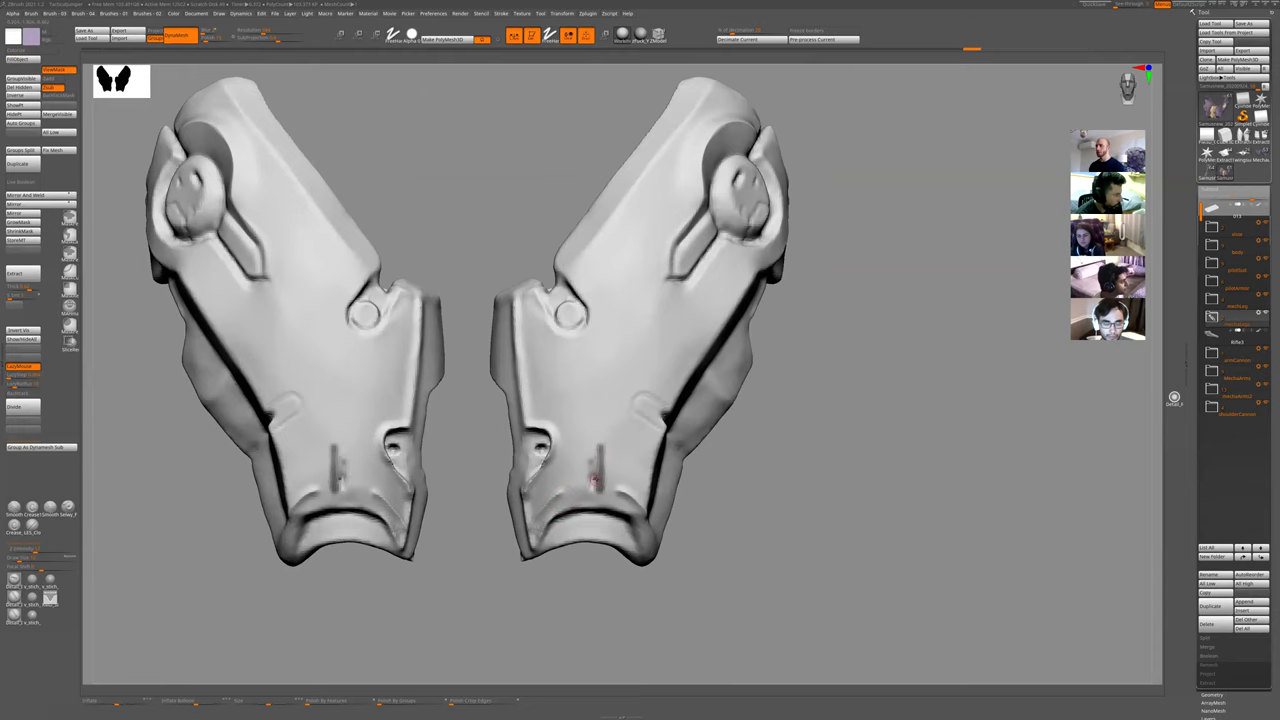
pyautogui.moveTo(587, 450); pyautogui.dragTo(590, 495)
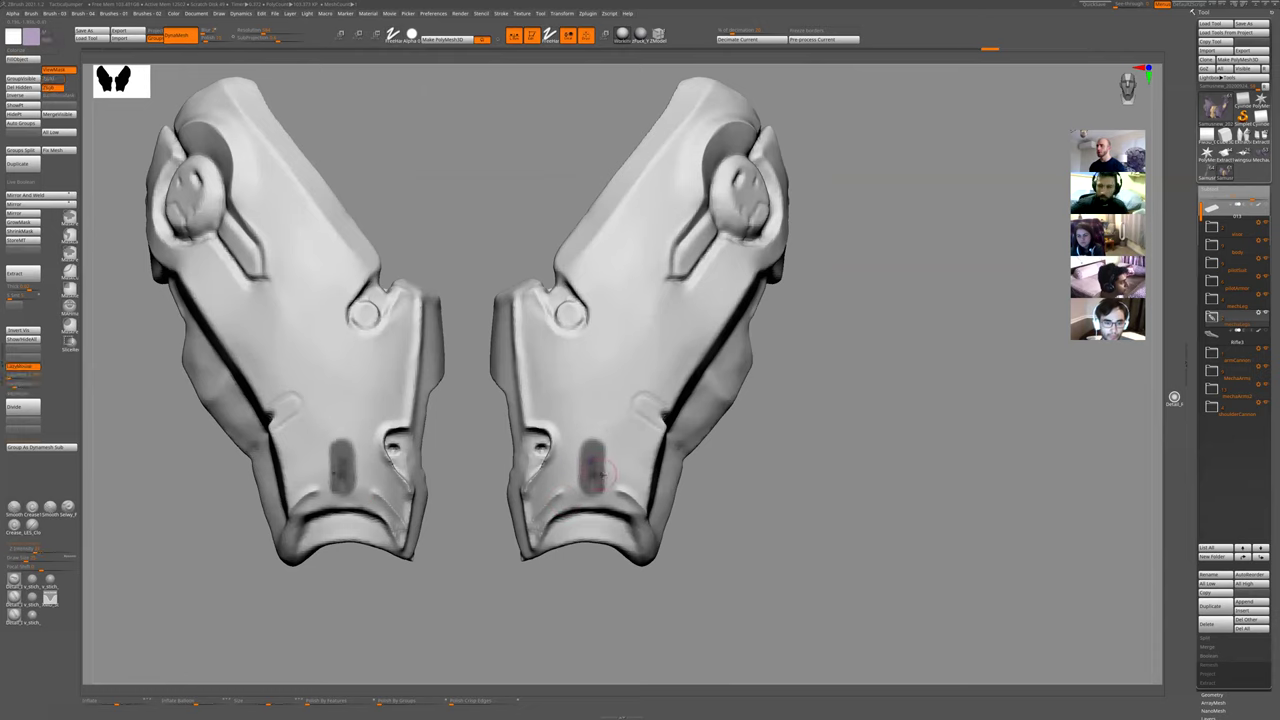
pyautogui.keyDown('ctrl'); pyautogui.click(743, 491); pyautogui.keyUp('ctrl')
pyautogui.moveTo(743, 491)
pyautogui.mouseDown(button='right')
pyautogui.moveTo(757, 486)
pyautogui.moveTo(589, 471)
pyautogui.mouseUp(button='right')
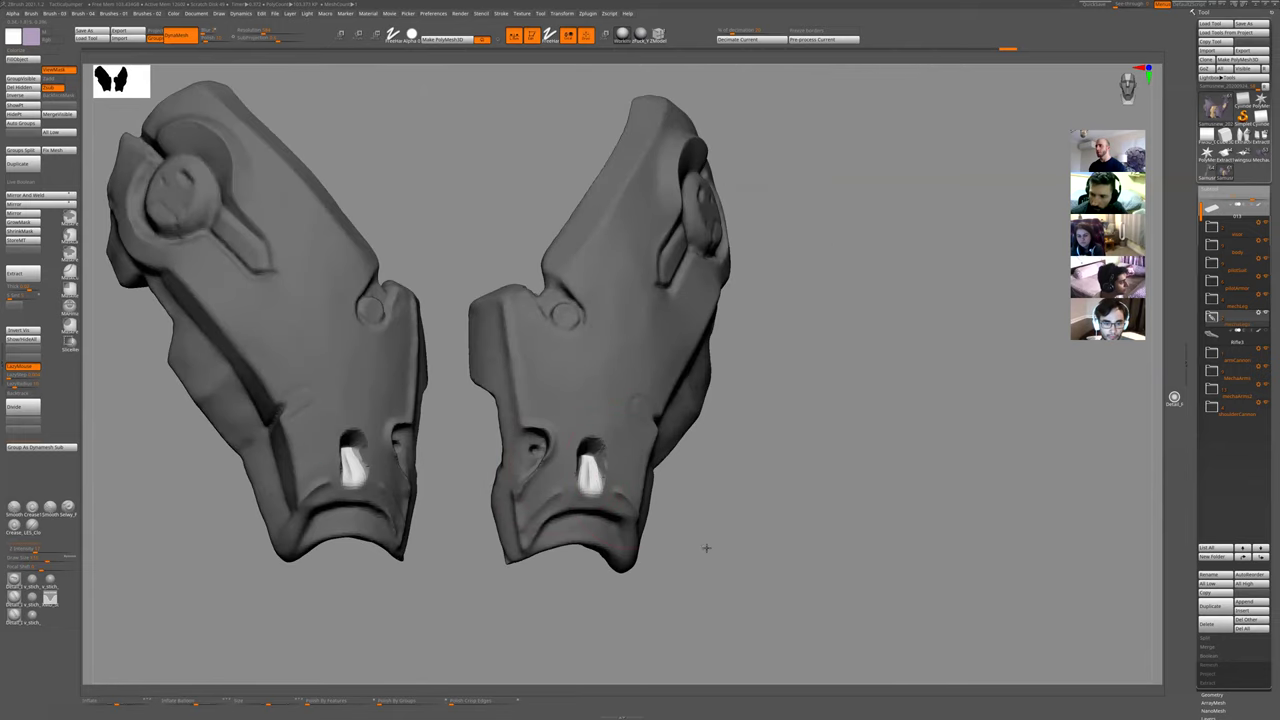
pyautogui.moveTo(703, 543); pyautogui.dragTo(737, 480)
pyautogui.keyDown('ctrl'); pyautogui.moveTo(799, 437); pyautogui.dragTo(737, 553); pyautogui.keyUp('ctrl')
pyautogui.keyDown('ctrl'); pyautogui.moveTo(737, 553); pyautogui.dragTo(686, 443, button='right'); pyautogui.keyUp('ctrl')
pyautogui.hotkey('alt', 's')
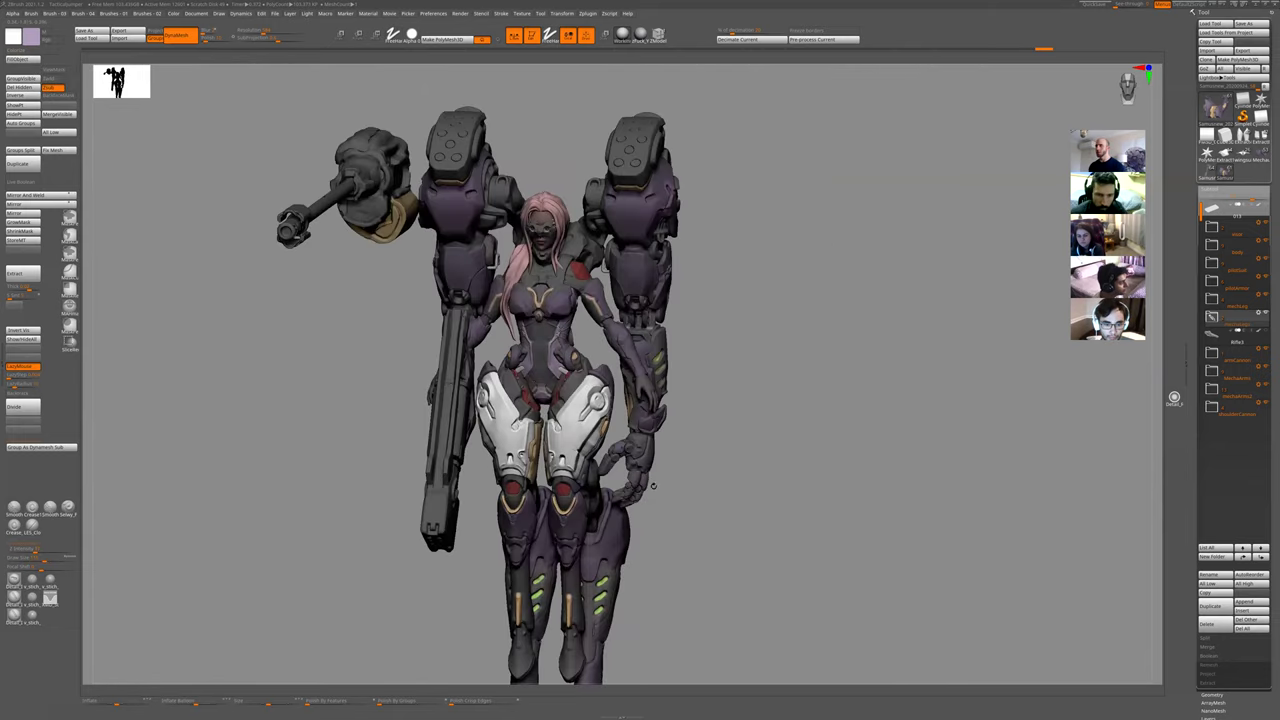
pyautogui.hotkey('alt', 's')
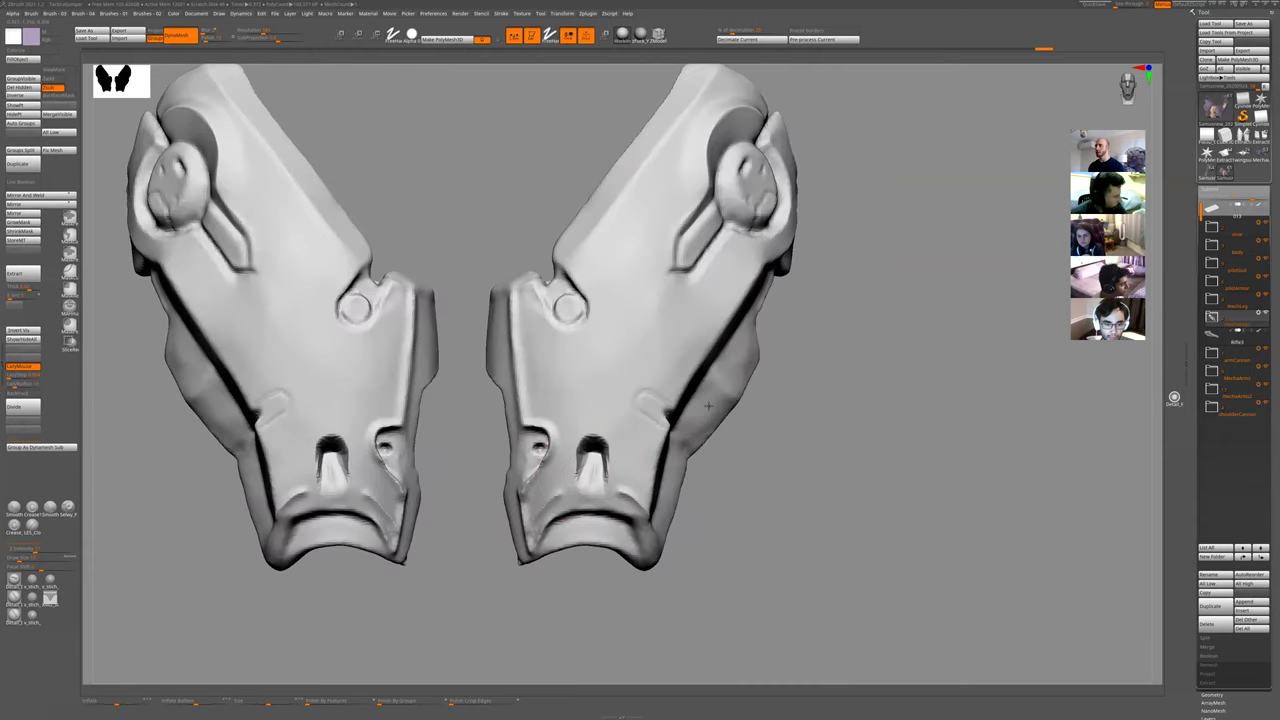
# - Deepen the curved seat around the small round bolt in the white thigh armour's inner notch
pyautogui.hotkey('alt', 's')
pyautogui.hotkey('alt', 's')
pyautogui.hotkey('alt', 's')
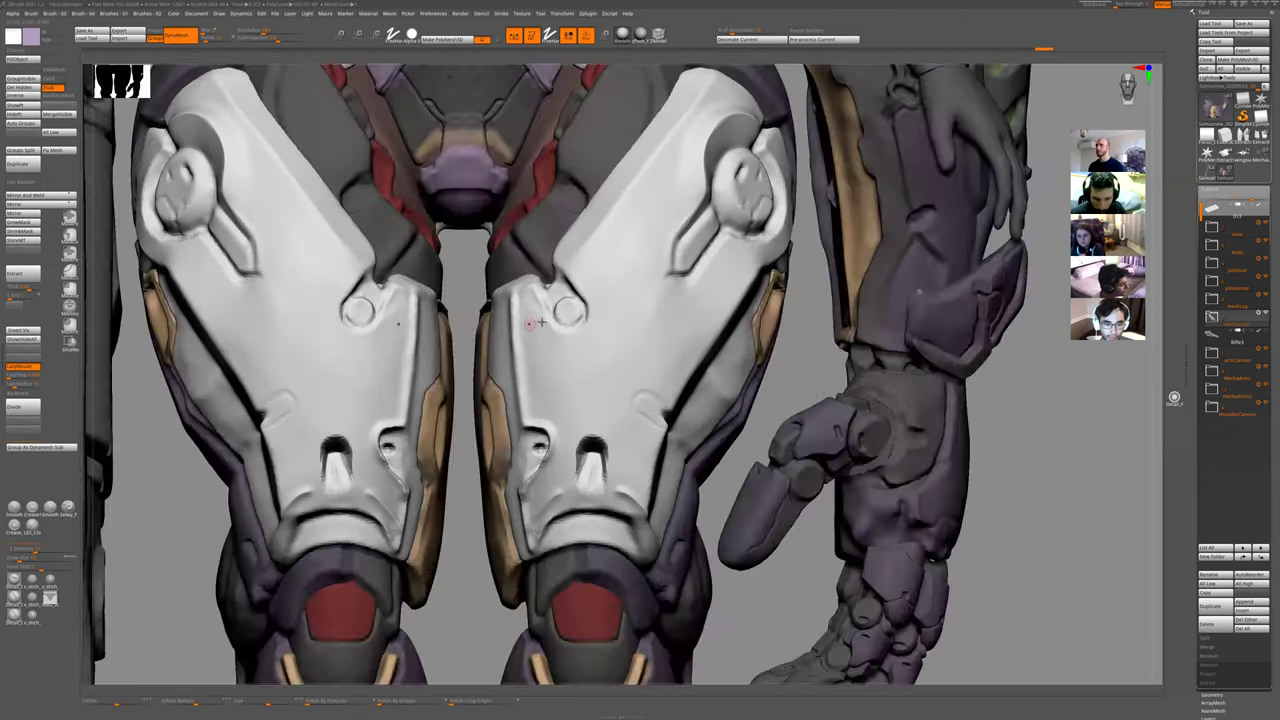
pyautogui.hotkey('alt', 's')
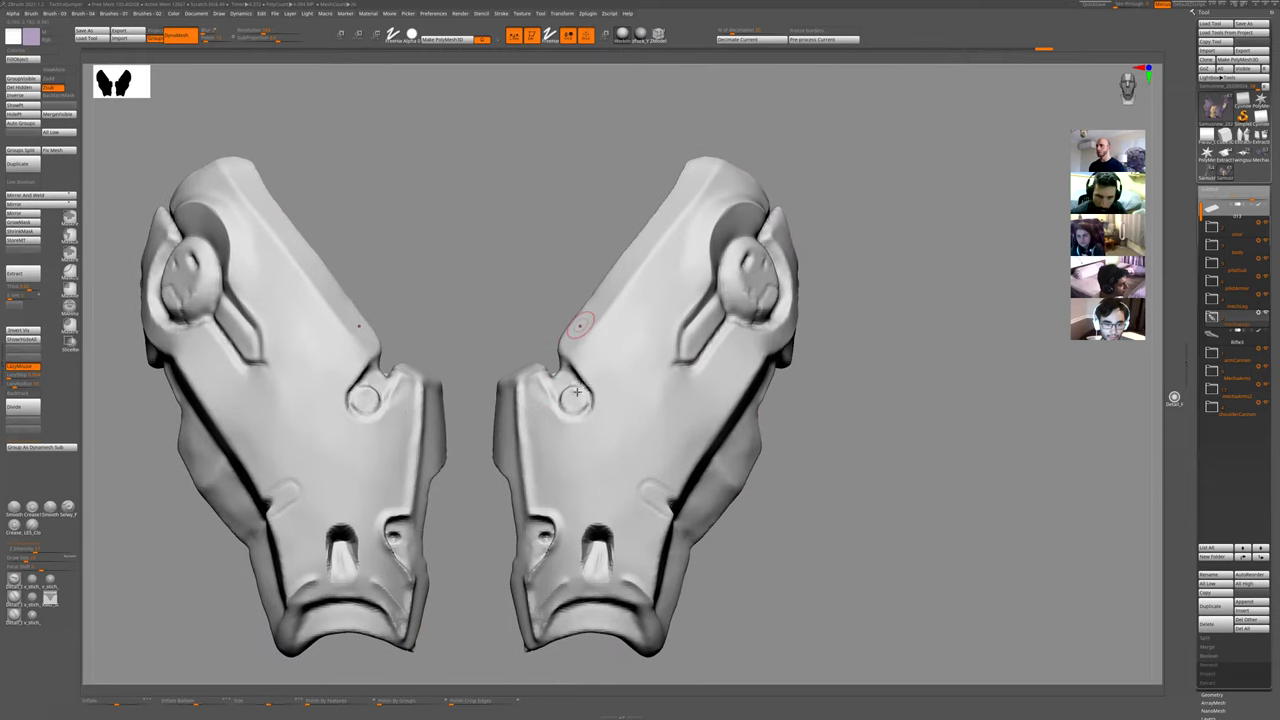
pyautogui.moveTo(577, 392); pyautogui.dragTo(573, 394, button='right')
pyautogui.moveTo(575, 366)
pyautogui.mouseDown()
pyautogui.moveTo(594, 403)
pyautogui.moveTo(572, 365)
pyautogui.moveTo(590, 388)
pyautogui.moveTo(586, 428)
pyautogui.moveTo(548, 416)
pyautogui.moveTo(530, 372)
pyautogui.mouseUp()
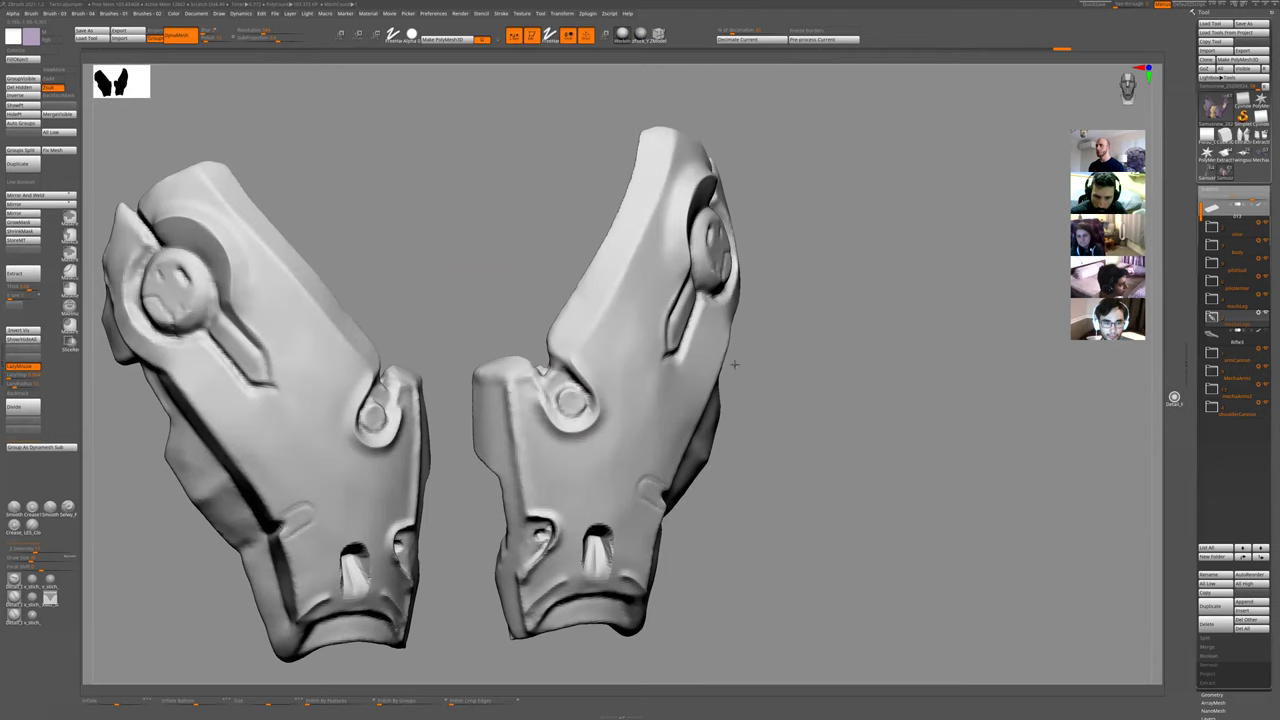
pyautogui.keyDown('ctrl'); pyautogui.moveTo(734, 364); pyautogui.dragTo(660, 408, button='right'); pyautogui.keyUp('ctrl')
pyautogui.hotkey('alt', 's')
pyautogui.moveTo(740, 394); pyautogui.dragTo(594, 406, button='right')
pyautogui.hotkey('alt', 's')
# - Carve creases into the surface between the small round bolt and the armour's inner edge, redoing the unsatisfactory strokes
pyautogui.hotkey('ctrl', 'z')
pyautogui.moveTo(791, 457)
pyautogui.keyDown('ctrl'); pyautogui.mouseDown(button='right')
pyautogui.moveTo(873, 416)
pyautogui.moveTo(736, 420)
pyautogui.mouseUp(button='right'); pyautogui.keyUp('ctrl')
pyautogui.moveTo(623, 387)
pyautogui.mouseDown()
pyautogui.moveTo(637, 409)
pyautogui.moveTo(634, 469)
pyautogui.moveTo(591, 466)
pyautogui.moveTo(578, 442)
pyautogui.mouseUp()
pyautogui.moveTo(852, 454)
pyautogui.keyDown('ctrl'); pyautogui.mouseDown(button='right')
pyautogui.moveTo(800, 388)
pyautogui.moveTo(531, 482)
pyautogui.mouseUp(button='right'); pyautogui.keyUp('ctrl')
pyautogui.hotkey('ctrl', 'z')
pyautogui.moveTo(617, 386)
pyautogui.mouseDown()
pyautogui.moveTo(632, 464)
pyautogui.moveTo(568, 462)
pyautogui.moveTo(576, 448)
pyautogui.moveTo(561, 464)
pyautogui.mouseUp()
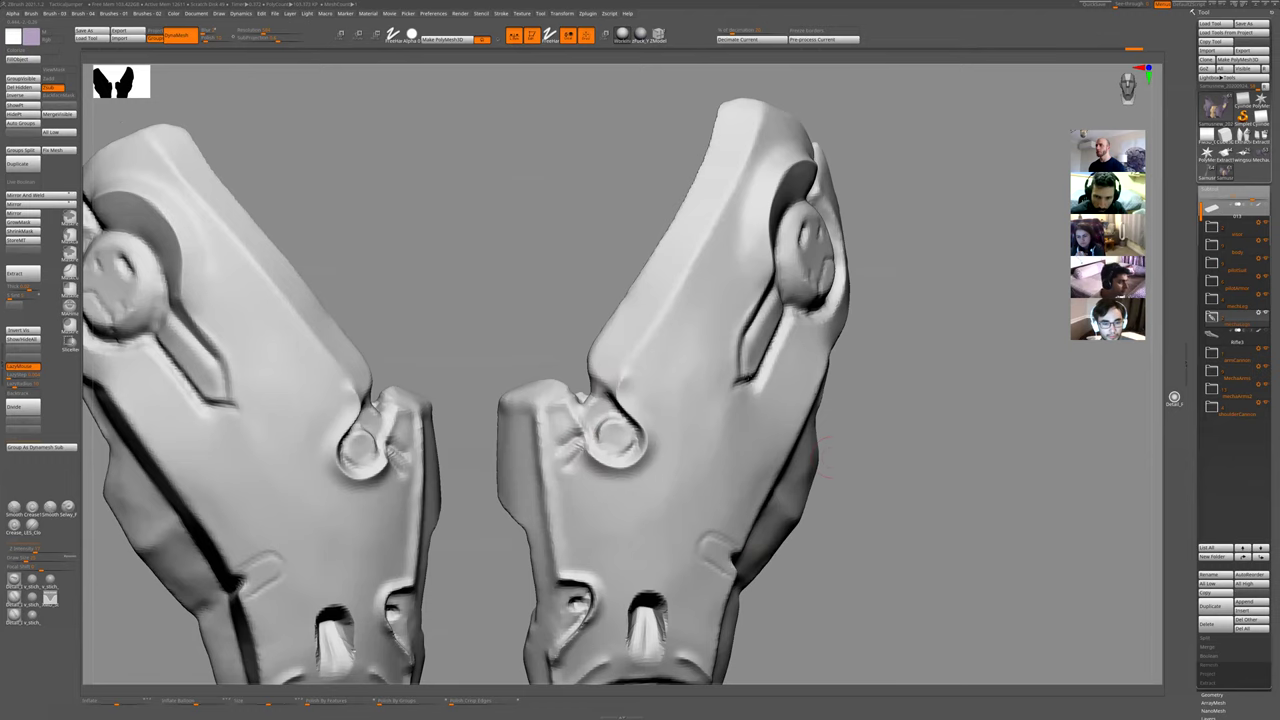
# - Smooth the creased surface around the small round bolt and along the adjoining inner edge of the thigh armour
pyautogui.keyDown('ctrl'); pyautogui.moveTo(838, 457); pyautogui.dragTo(717, 414, button='right'); pyautogui.keyUp('ctrl')
pyautogui.keyDown('ctrl'); pyautogui.moveTo(817, 309); pyautogui.dragTo(817, 400, button='right'); pyautogui.keyUp('ctrl')
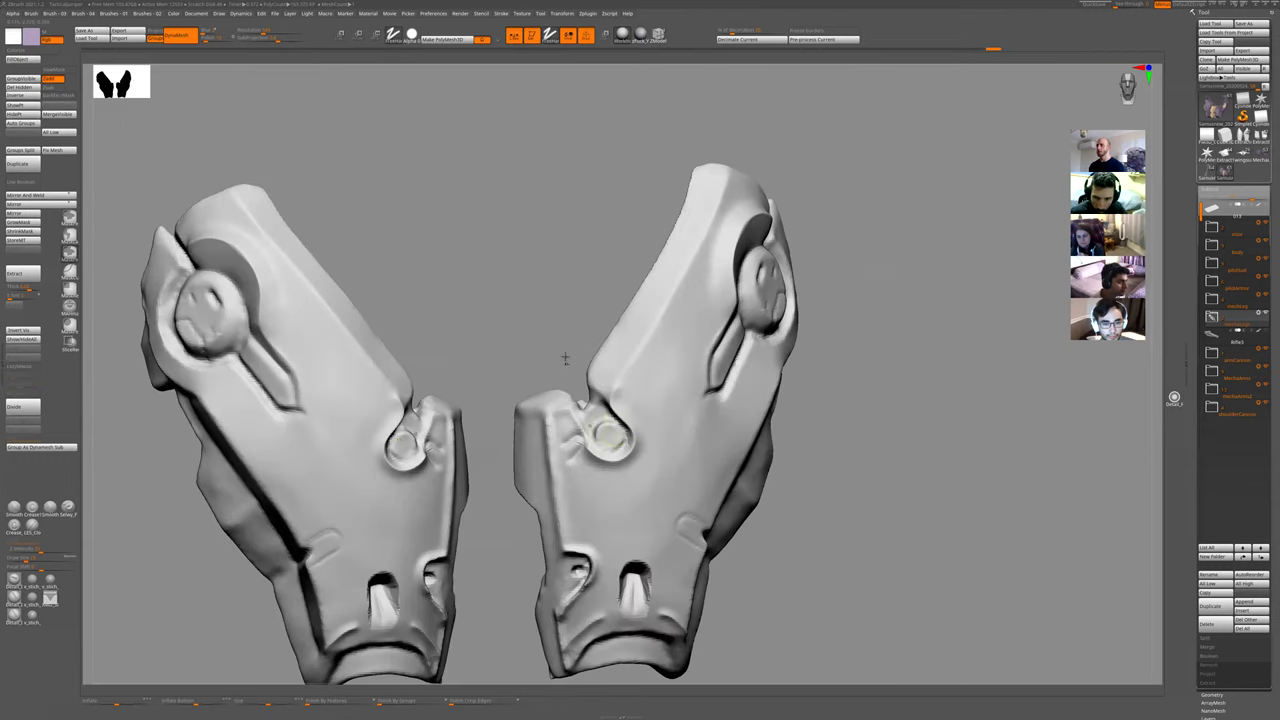
pyautogui.moveTo(563, 343)
pyautogui.mouseDown(button='right')
pyautogui.moveTo(640, 350)
pyautogui.moveTo(590, 396)
pyautogui.moveTo(608, 412)
pyautogui.mouseUp(button='right')
pyautogui.moveTo(779, 446); pyautogui.dragTo(718, 450, button='right')
pyautogui.keyDown('ctrl'); pyautogui.moveTo(718, 450); pyautogui.dragTo(714, 486, button='right'); pyautogui.keyUp('ctrl')
pyautogui.moveTo(829, 362); pyautogui.dragTo(847, 390, button='right')
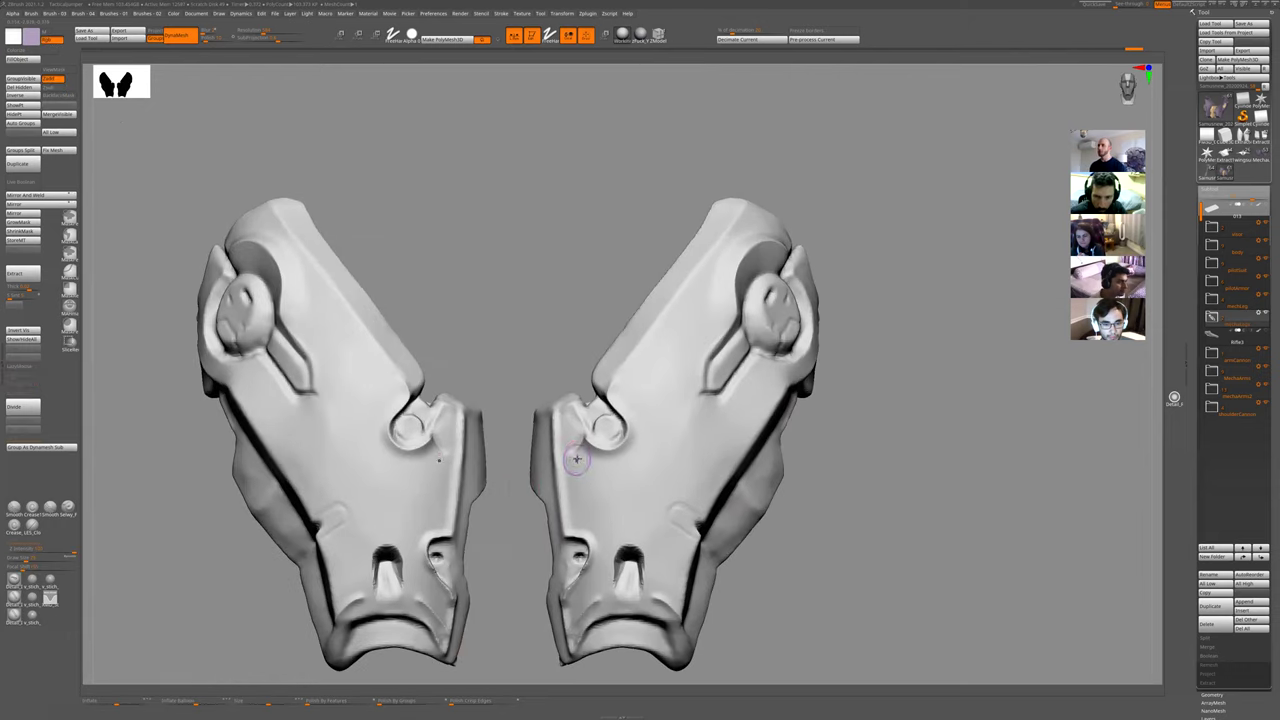
pyautogui.moveTo(576, 459)
pyautogui.keyDown('shift'); pyautogui.mouseDown()
pyautogui.moveTo(573, 448)
pyautogui.moveTo(603, 463)
pyautogui.mouseUp(); pyautogui.keyUp('shift')
pyautogui.keyDown('ctrl'); pyautogui.moveTo(603, 463); pyautogui.dragTo(603, 543, button='right'); pyautogui.keyUp('ctrl')
# - Sharpen the groove around the large round disc on the outer thigh and its junction with the channel below
pyautogui.hotkey('alt', 's')
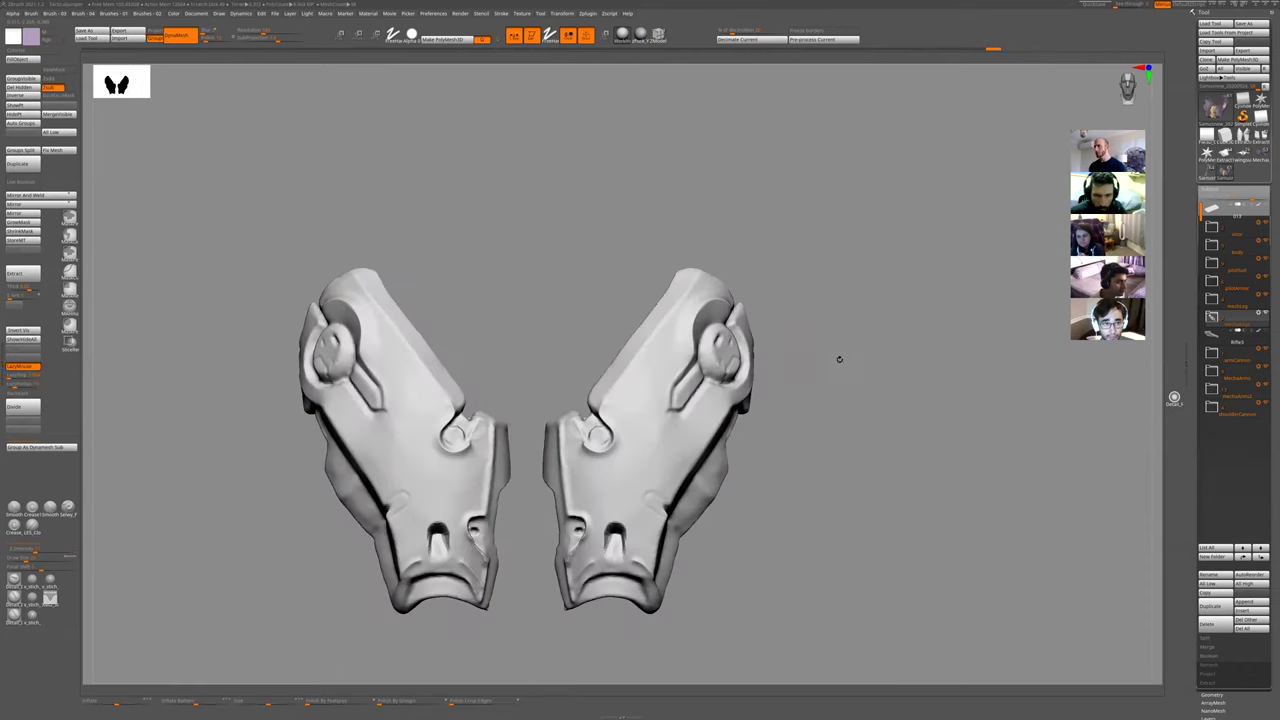
pyautogui.moveTo(837, 357); pyautogui.dragTo(688, 380)
pyautogui.moveTo(750, 325)
pyautogui.mouseDown()
pyautogui.moveTo(694, 380)
pyautogui.moveTo(698, 398)
pyautogui.moveTo(692, 388)
pyautogui.moveTo(744, 329)
pyautogui.moveTo(788, 357)
pyautogui.mouseUp()
pyautogui.keyDown('alt'); pyautogui.moveTo(891, 414); pyautogui.dragTo(849, 452); pyautogui.keyUp('alt')
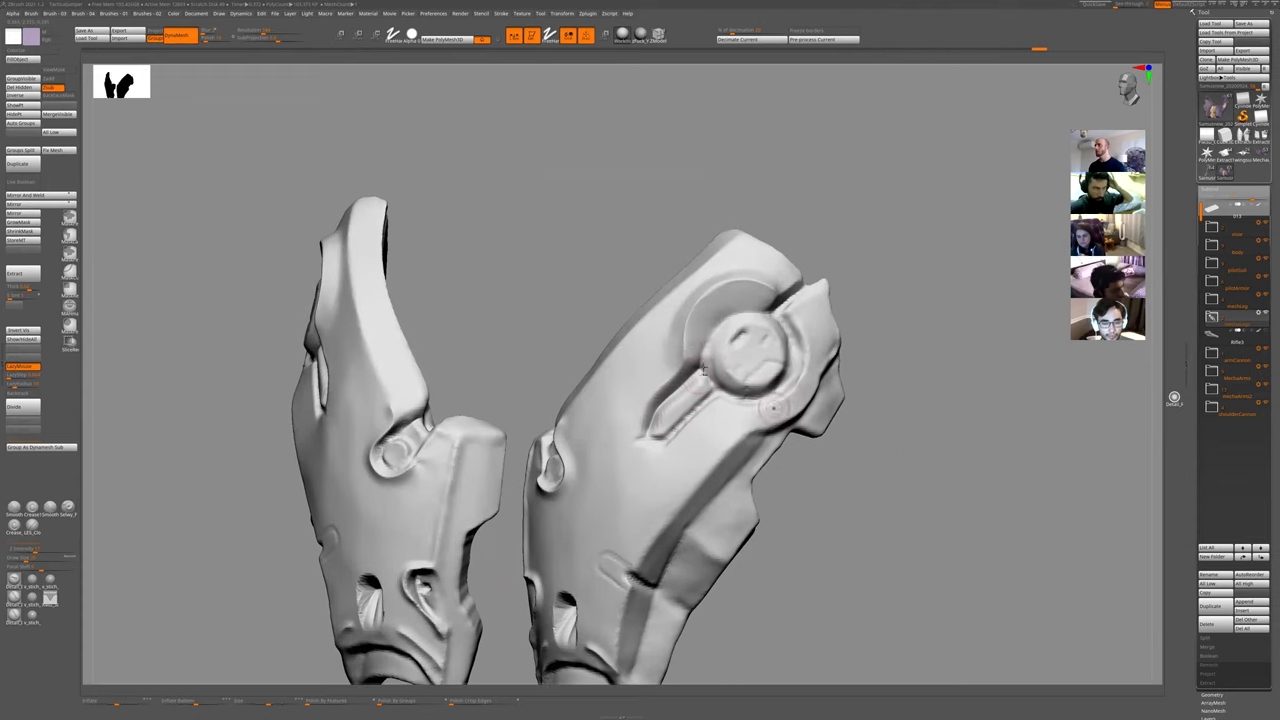
pyautogui.moveTo(708, 366)
pyautogui.mouseDown()
pyautogui.moveTo(714, 336)
pyautogui.moveTo(708, 354)
pyautogui.mouseUp()
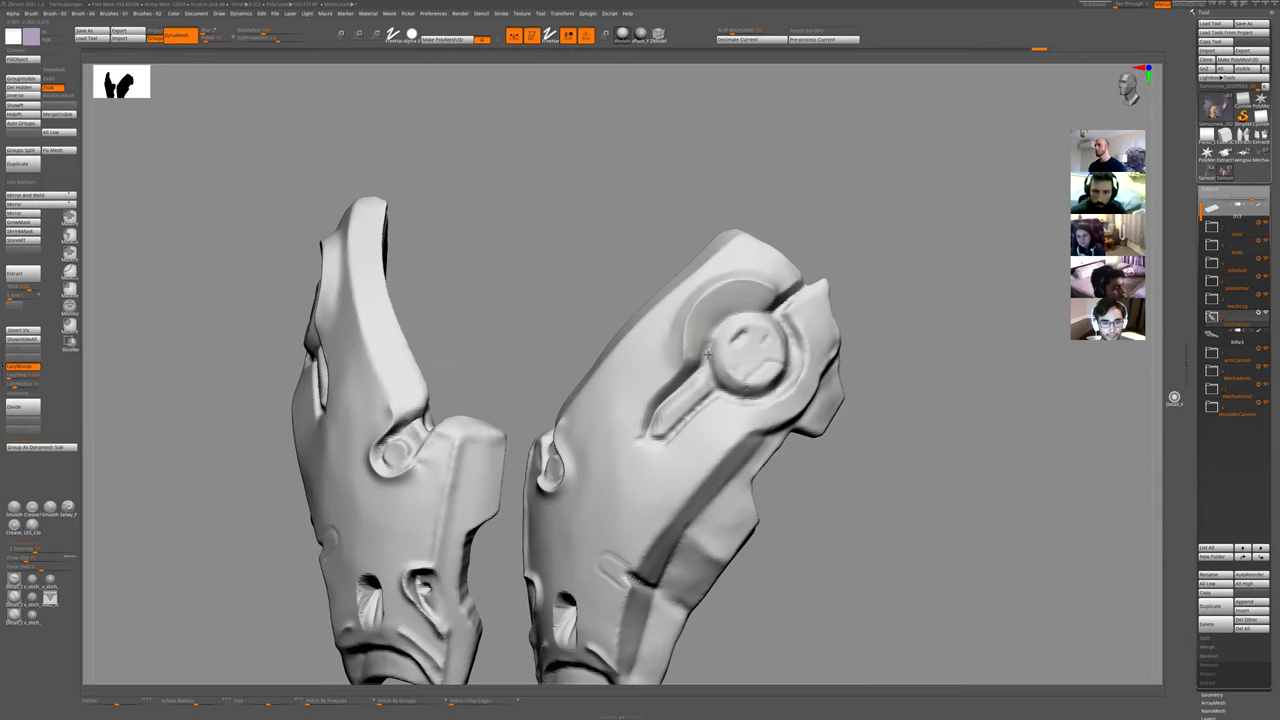
pyautogui.moveTo(752, 311)
pyautogui.mouseDown()
pyautogui.moveTo(790, 330)
pyautogui.moveTo(784, 388)
pyautogui.moveTo(723, 391)
pyautogui.mouseUp()
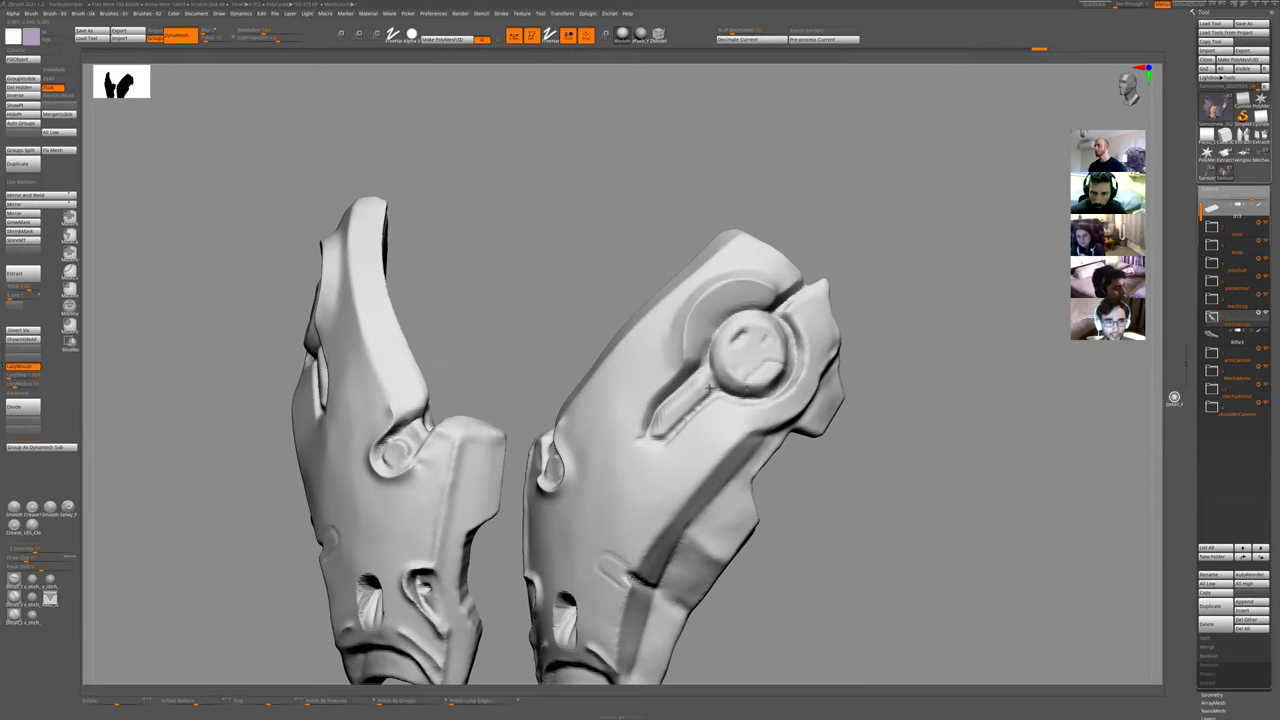
pyautogui.moveTo(872, 508)
pyautogui.keyDown('alt'); pyautogui.mouseDown()
pyautogui.moveTo(857, 437)
pyautogui.moveTo(823, 383)
pyautogui.mouseUp(); pyautogui.keyUp('alt')
# - Deepen the channel running down from the large round disc and carve a ridged inset inside it
pyautogui.hotkey('shift', 's')
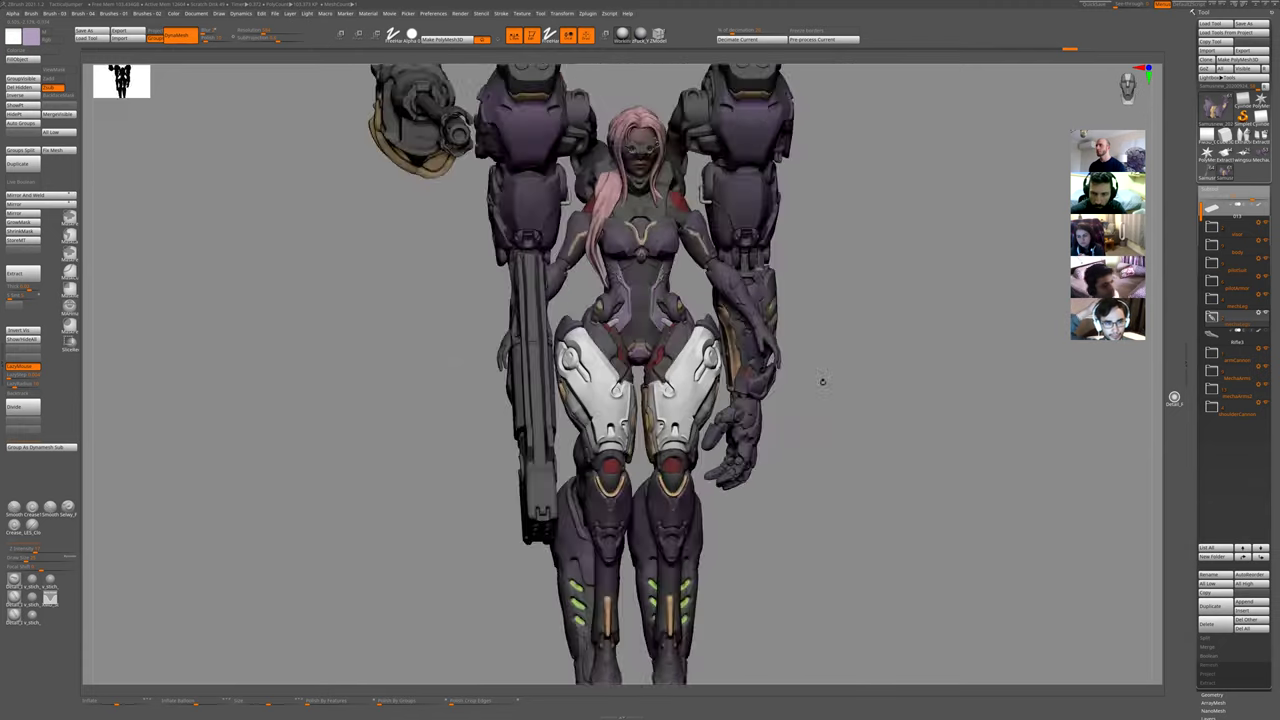
pyautogui.keyDown('alt'); pyautogui.moveTo(829, 484); pyautogui.dragTo(854, 386); pyautogui.keyUp('alt')
pyautogui.hotkey('ctrl', 'z')
pyautogui.hotkey('ctrl', 'z')
pyautogui.hotkey('ctrl', 'z')
pyautogui.hotkey('ctrl', 'z')
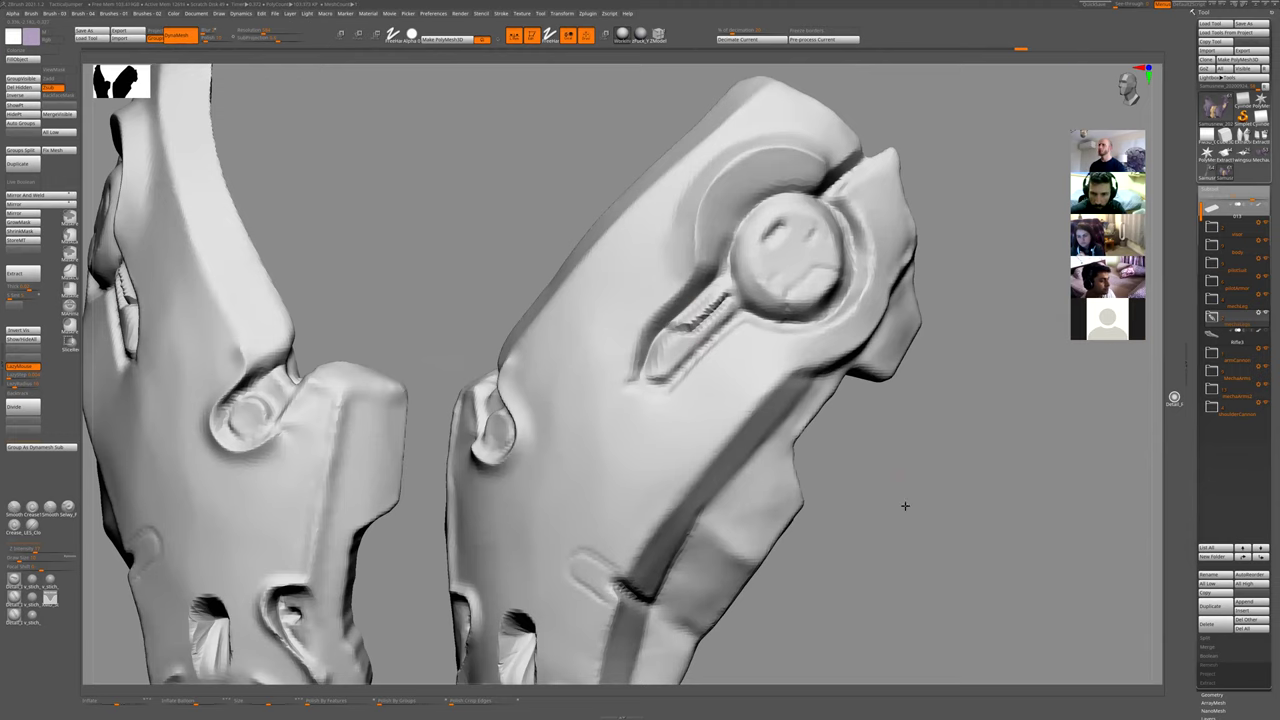
# - Examine the thigh armour within the full character from the front, both sides and the back
pyautogui.hotkey('ctrl', 'z')
pyautogui.hotkey('ctrl', 'z')
pyautogui.hotkey('ctrl', 'z')
pyautogui.hotkey('ctrl', 'z')
pyautogui.hotkey('ctrl', 'z')
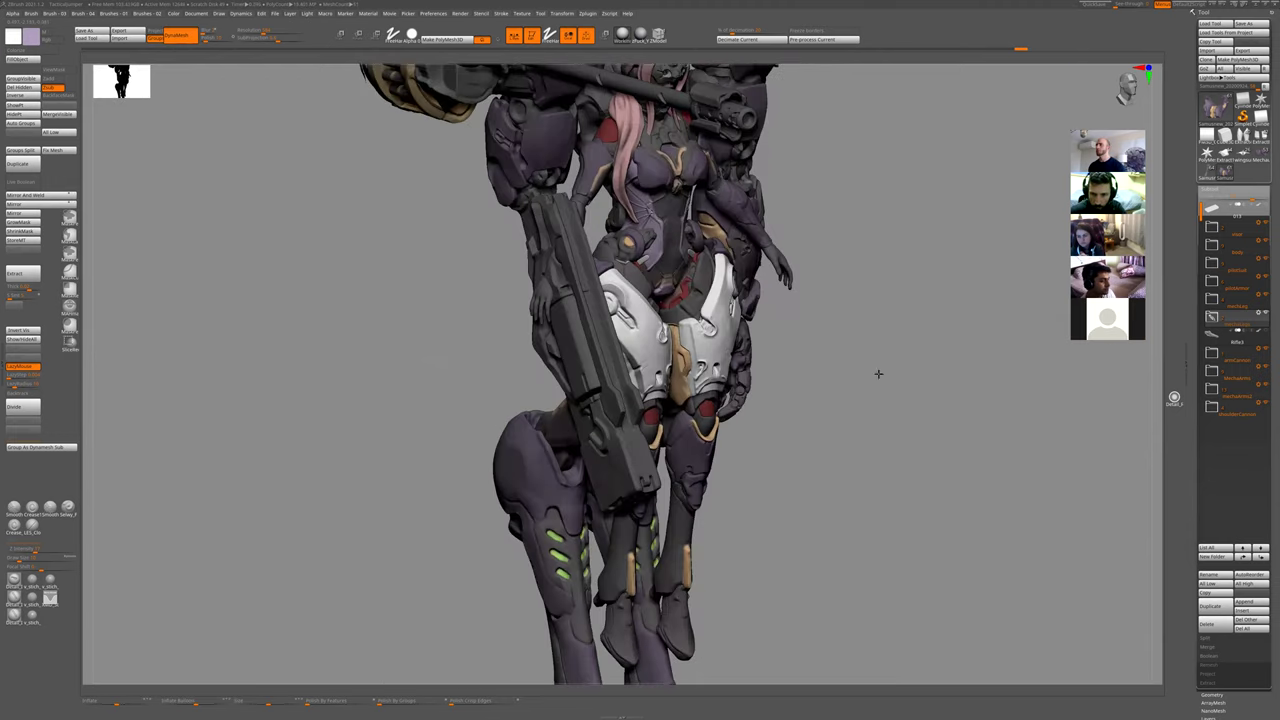
pyautogui.hotkey('ctrl', 'z')
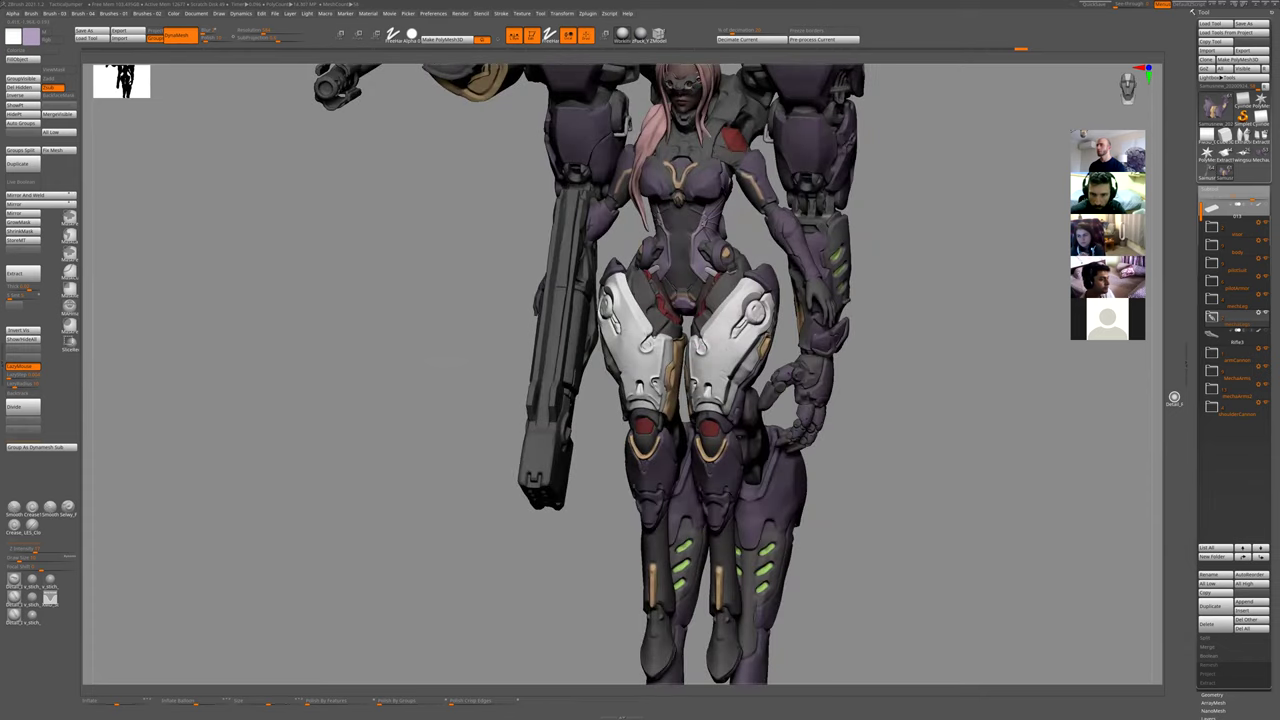
pyautogui.hotkey('ctrl', 'z')
pyautogui.moveTo(853, 243); pyautogui.dragTo(800, 243)
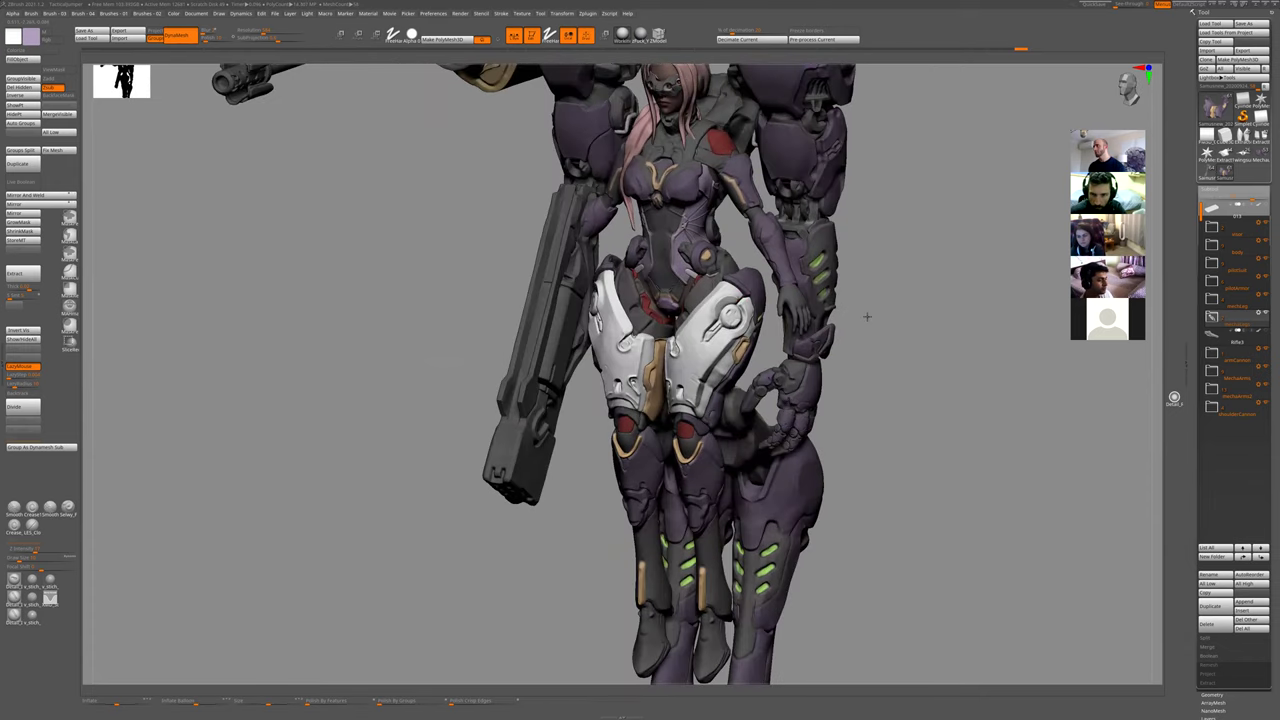
pyautogui.moveTo(867, 317); pyautogui.dragTo(520, 317)
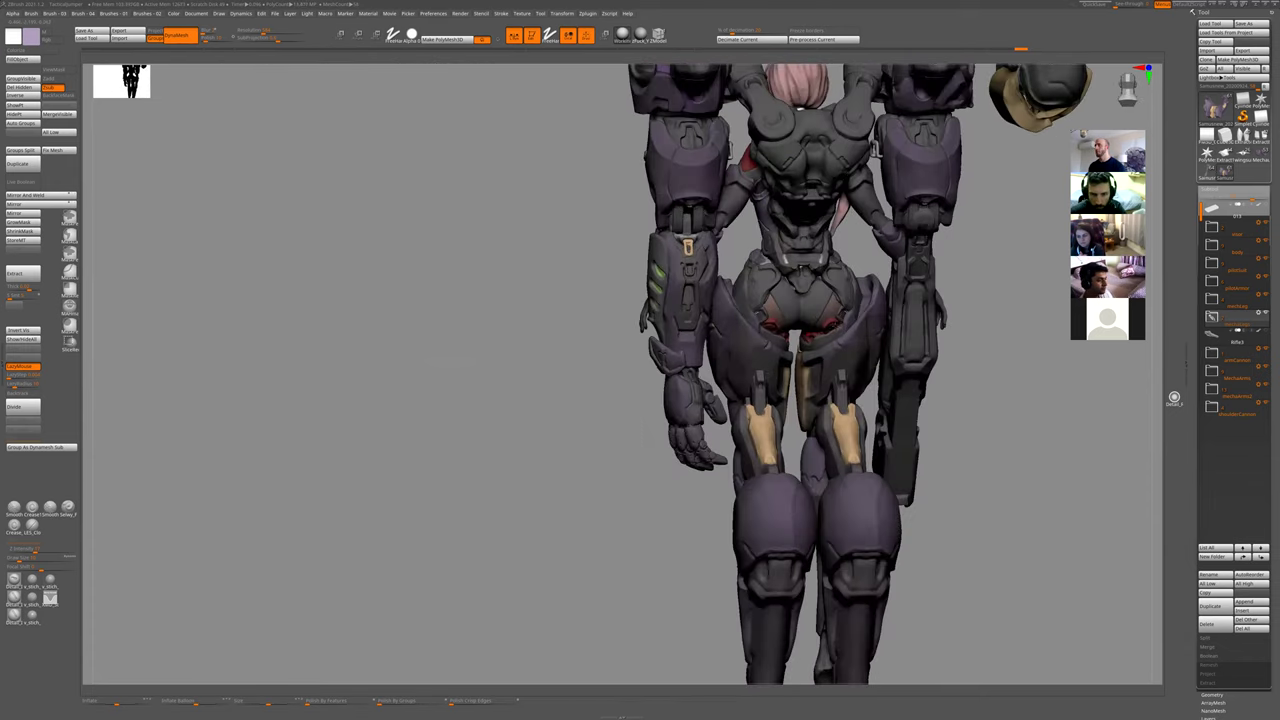
# - Examine the hips, buttocks and leg armour from behind, then the full figure and its proportions from the front
pyautogui.hotkey('ctrl', 'z')
pyautogui.hotkey('ctrl', 'z')
pyautogui.hotkey('ctrl', 'z')
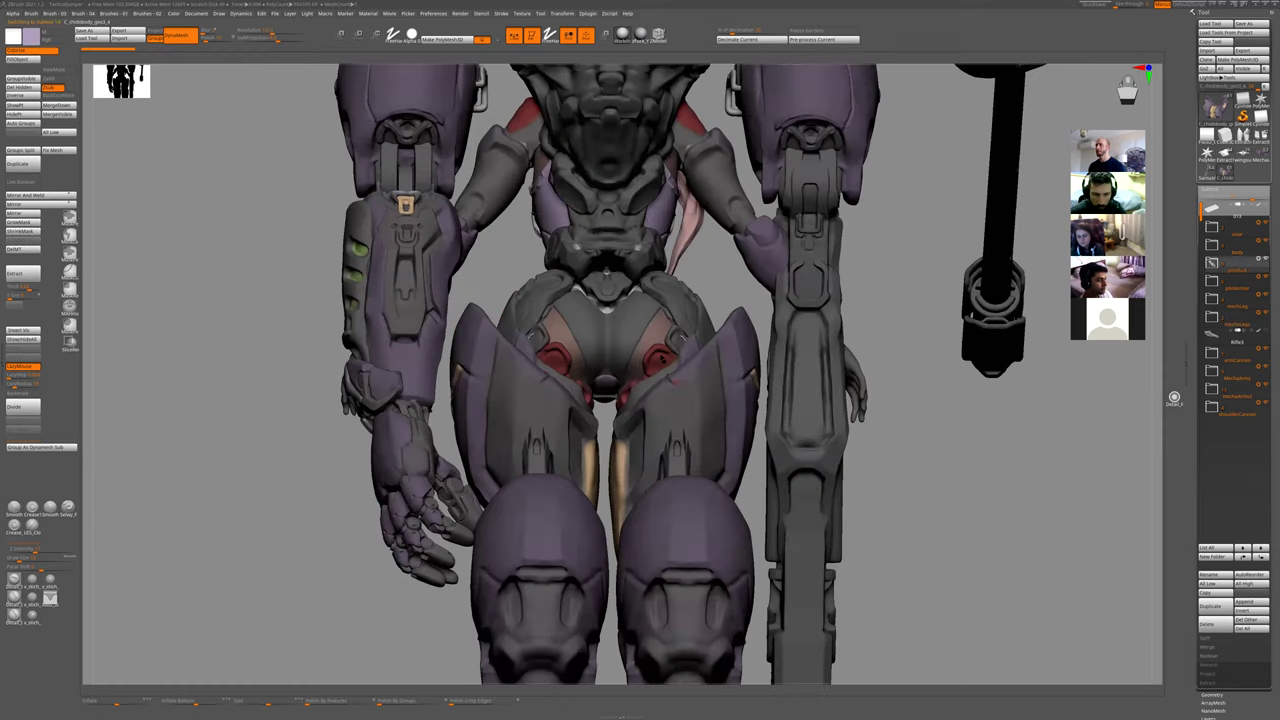
pyautogui.hotkey('ctrl', 'z')
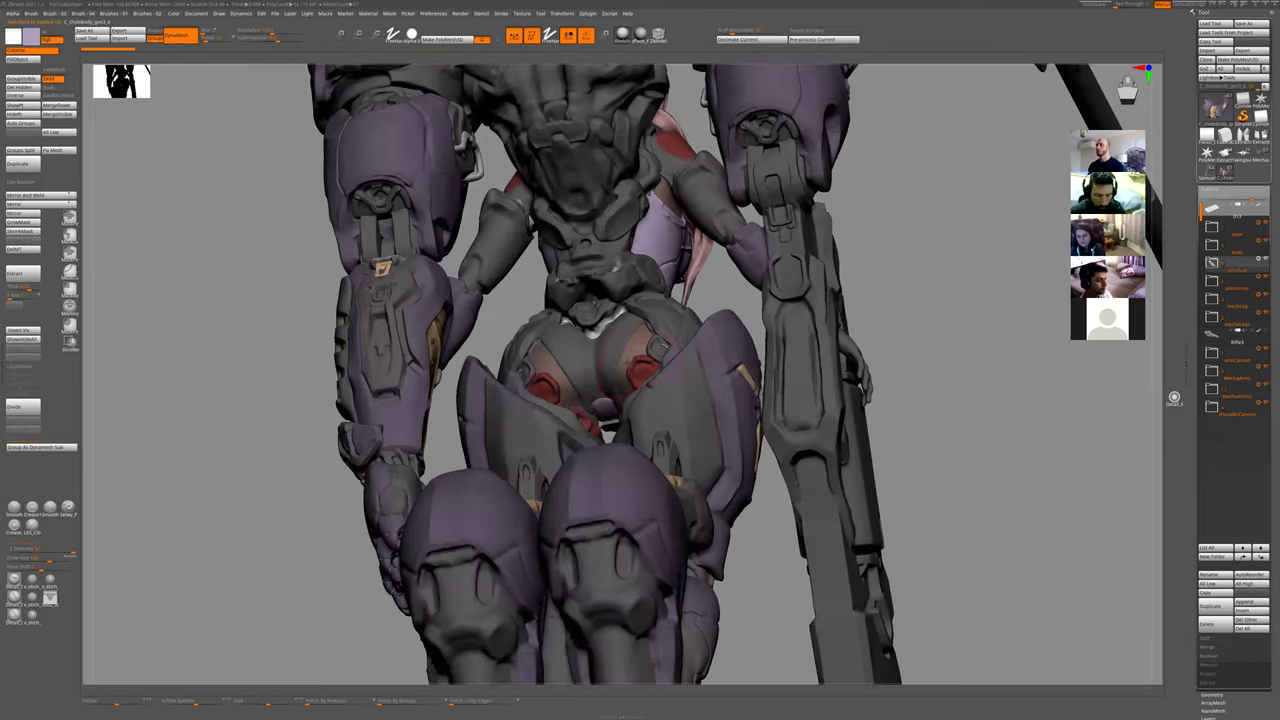
pyautogui.hotkey('ctrl', 'z')
pyautogui.hotkey('ctrl', 'z')
pyautogui.hotkey('ctrl', 'z')
pyautogui.hotkey('ctrl', 'z')
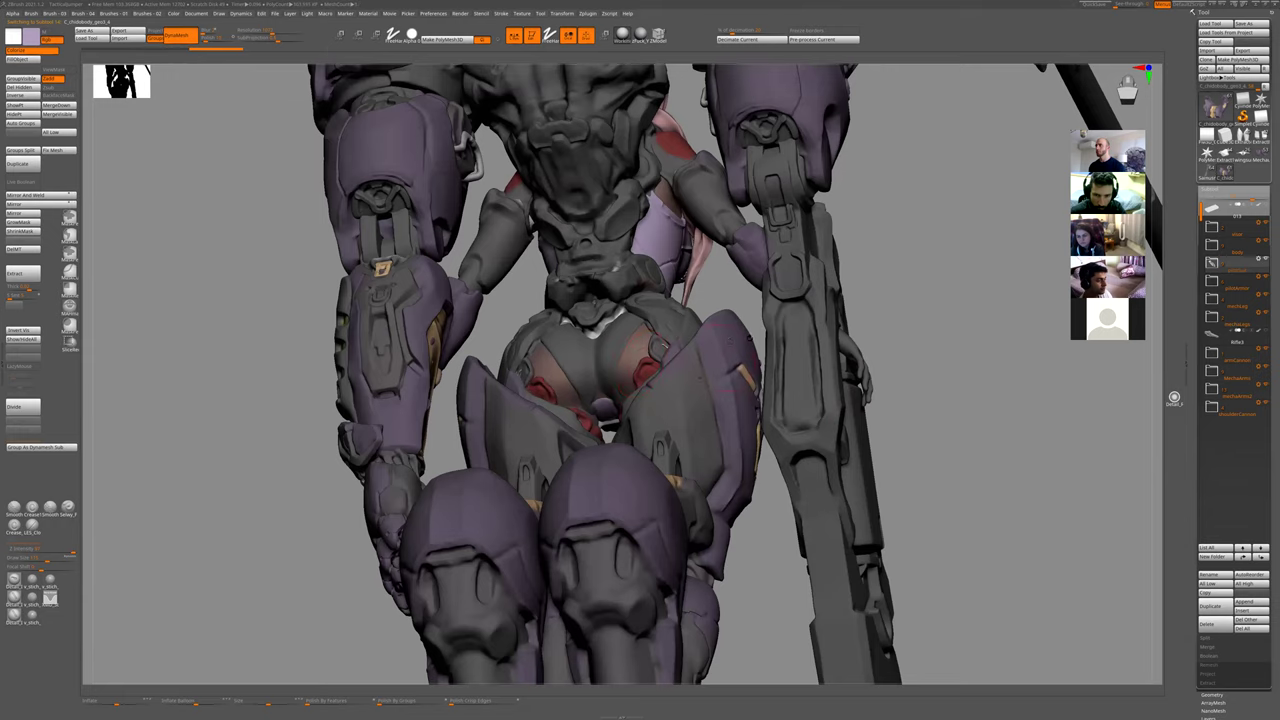
pyautogui.hotkey('ctrl', 'z')
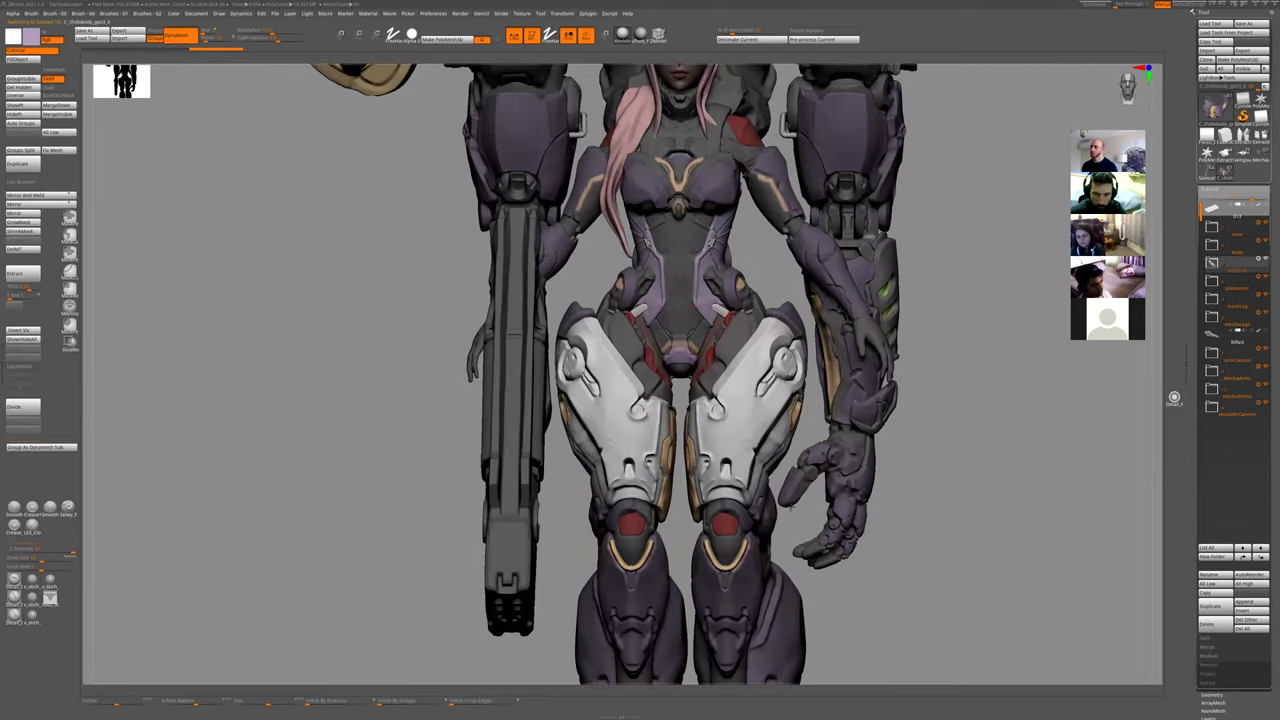
pyautogui.hotkey('ctrl', 'z')
pyautogui.hotkey('ctrl', 'z')
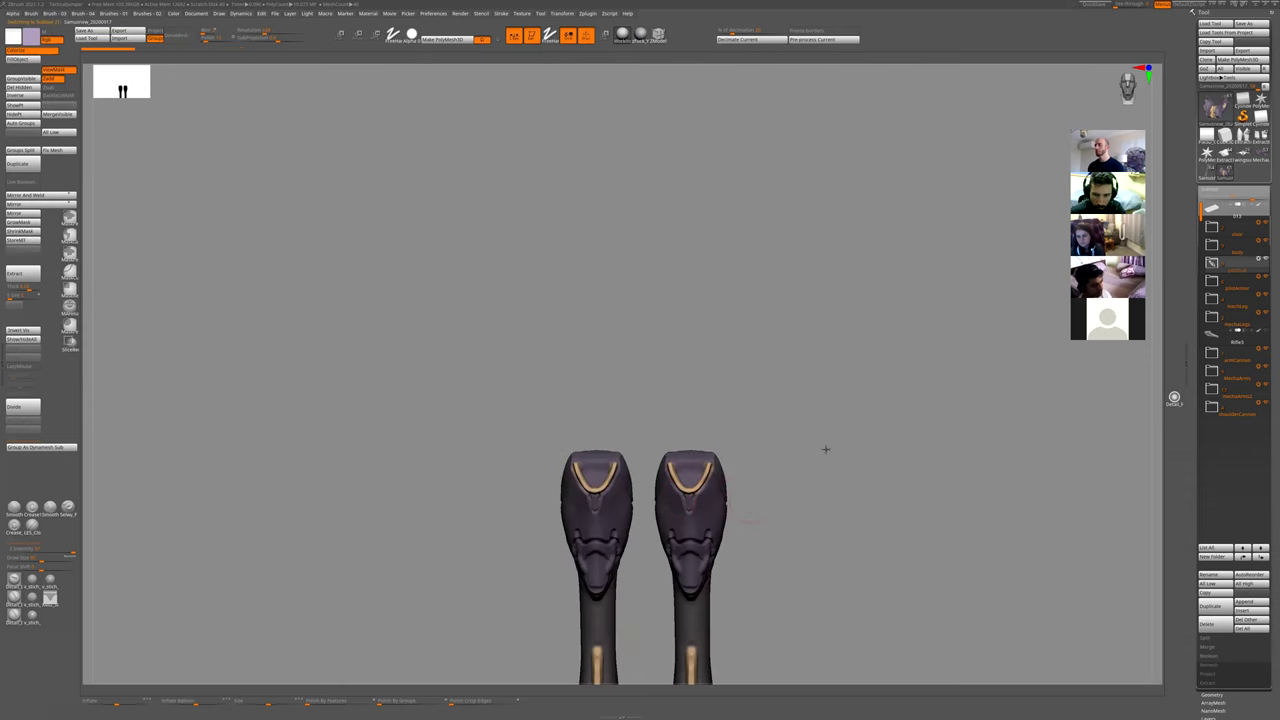
pyautogui.hotkey('ctrl', 'z')
pyautogui.hotkey('ctrl', 'z')
pyautogui.hotkey('ctrl', 'z')
pyautogui.hotkey('ctrl', 'z')
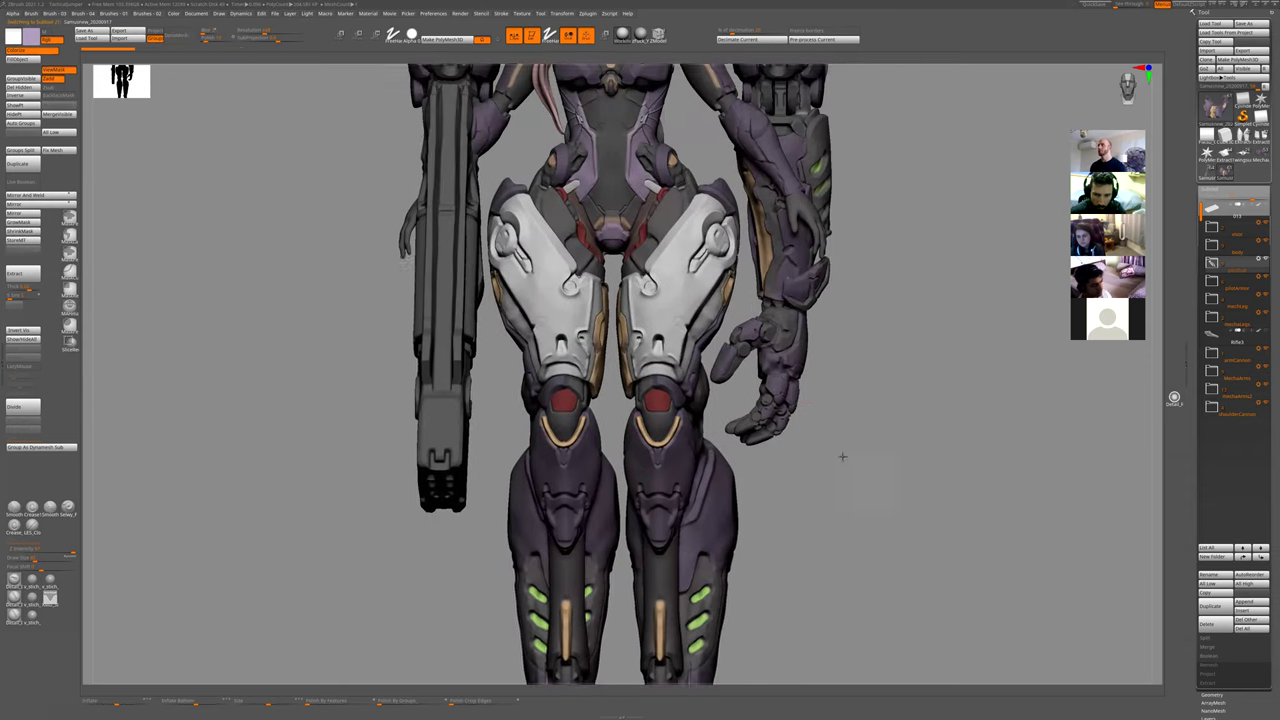
pyautogui.hotkey('ctrl', 'z')
pyautogui.hotkey('ctrl', 'z')
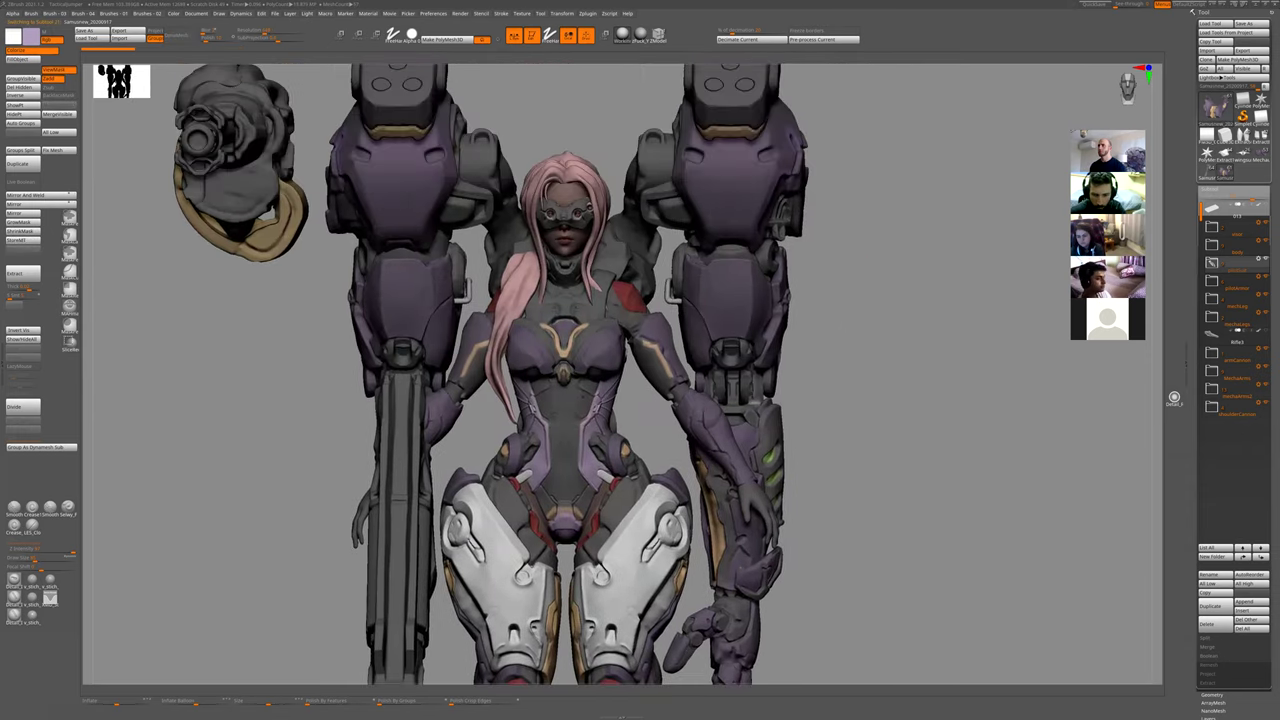
# - Isolate the torso bodysuit and choose a sculpting brush for its waist and hip detail
pyautogui.keyDown('alt'); pyautogui.click(573, 400); pyautogui.keyUp('alt')
pyautogui.hotkey('shift', 's')
pyautogui.moveTo(726, 398)
pyautogui.keyDown('ctrl'); pyautogui.mouseDown(button='right')
pyautogui.moveTo(623, 446)
pyautogui.moveTo(666, 489)
pyautogui.mouseUp(button='right'); pyautogui.keyUp('ctrl')
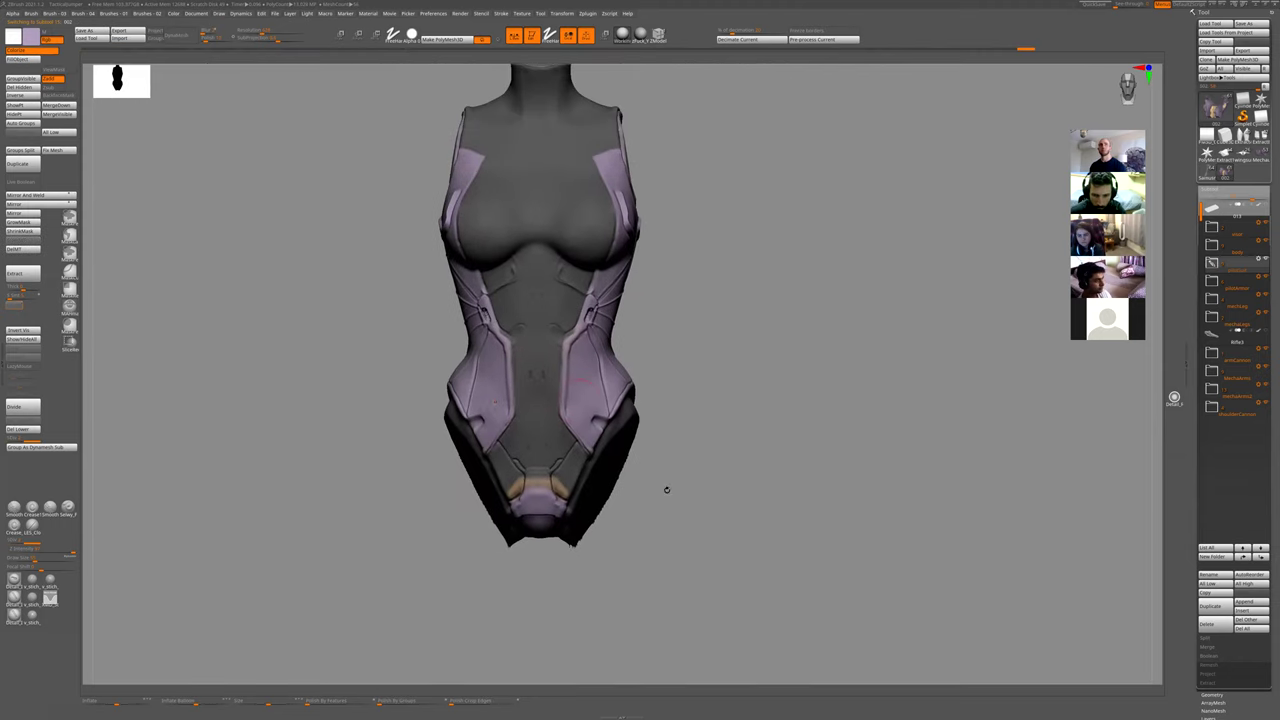
pyautogui.press('1')
pyautogui.click(605, 441)
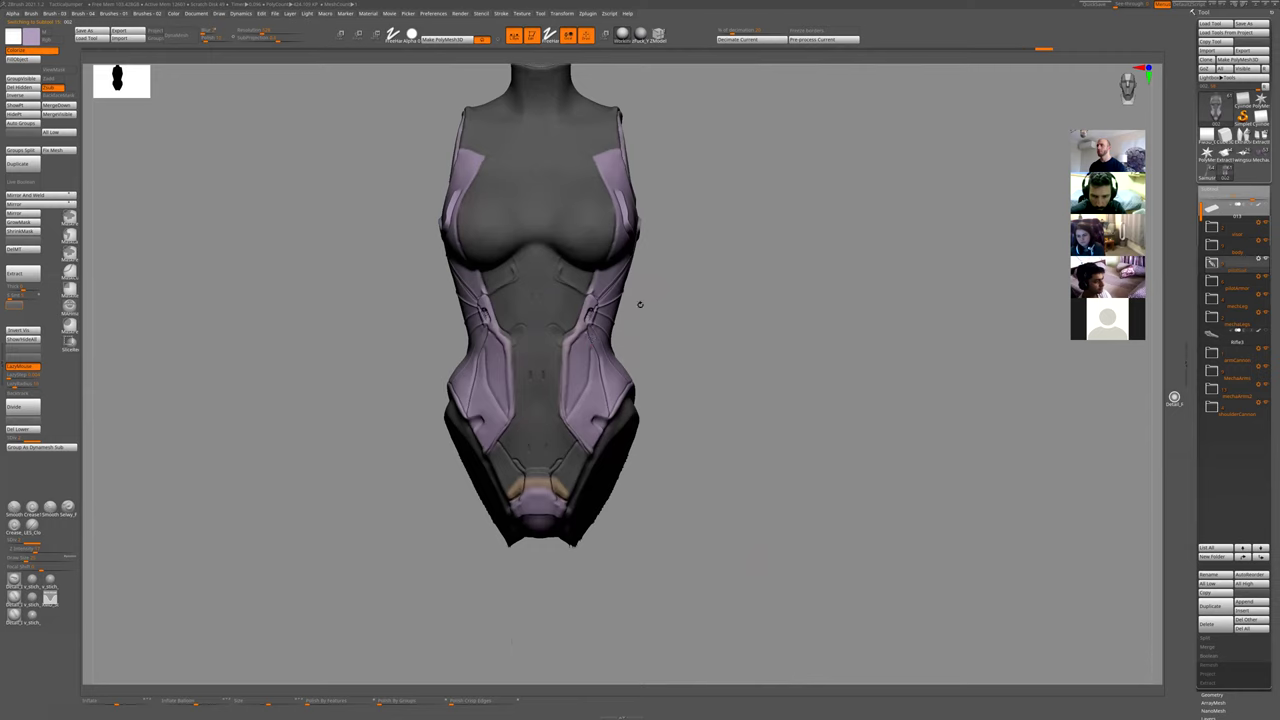
# - Carve a curved groove down the purple hip panels from the waist recess to their inner border and smooth it
pyautogui.hotkey('ctrl', 'z')
pyautogui.hotkey('ctrl', 'z')
pyautogui.hotkey('ctrl', 'z')
pyautogui.hotkey('ctrl', 'z')
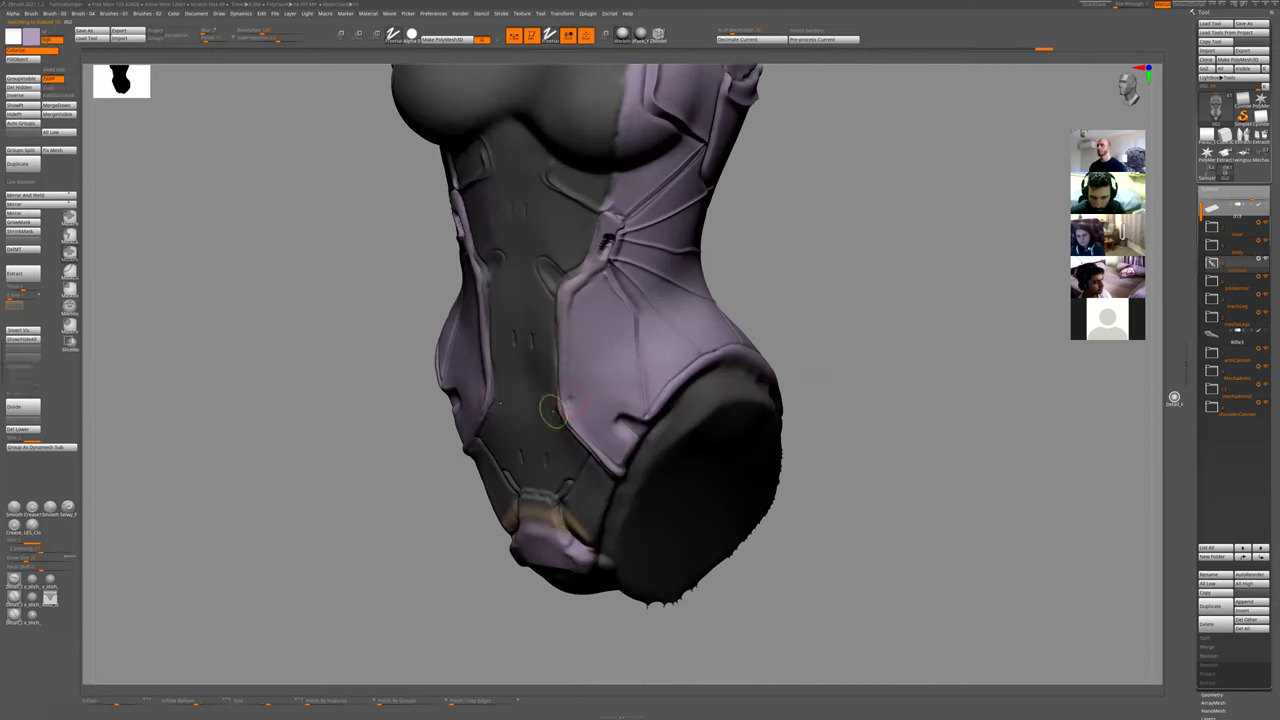
pyautogui.press('alt')
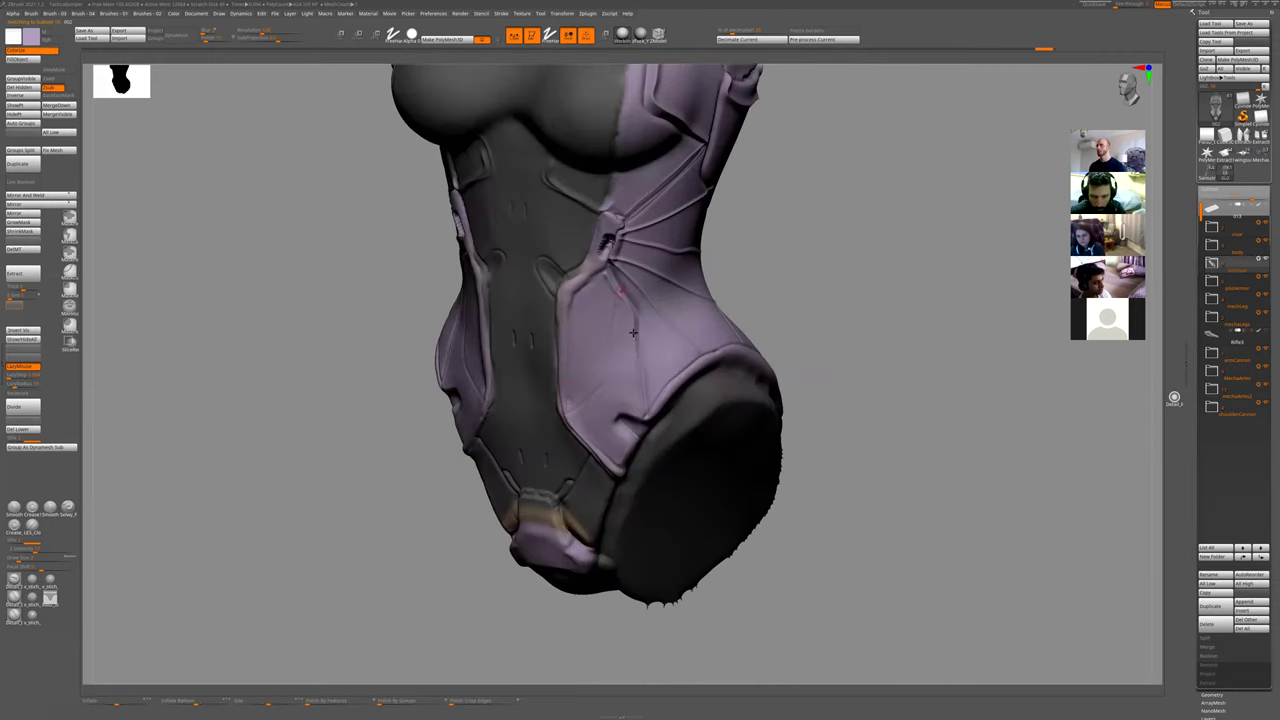
pyautogui.keyDown('shift'); pyautogui.moveTo(882, 362); pyautogui.dragTo(774, 146); pyautogui.keyUp('shift')
pyautogui.keyDown('ctrl'); pyautogui.moveTo(722, 264); pyautogui.dragTo(608, 412, button='right'); pyautogui.keyUp('ctrl')
pyautogui.hotkey('shift', 's')
pyautogui.press('1')
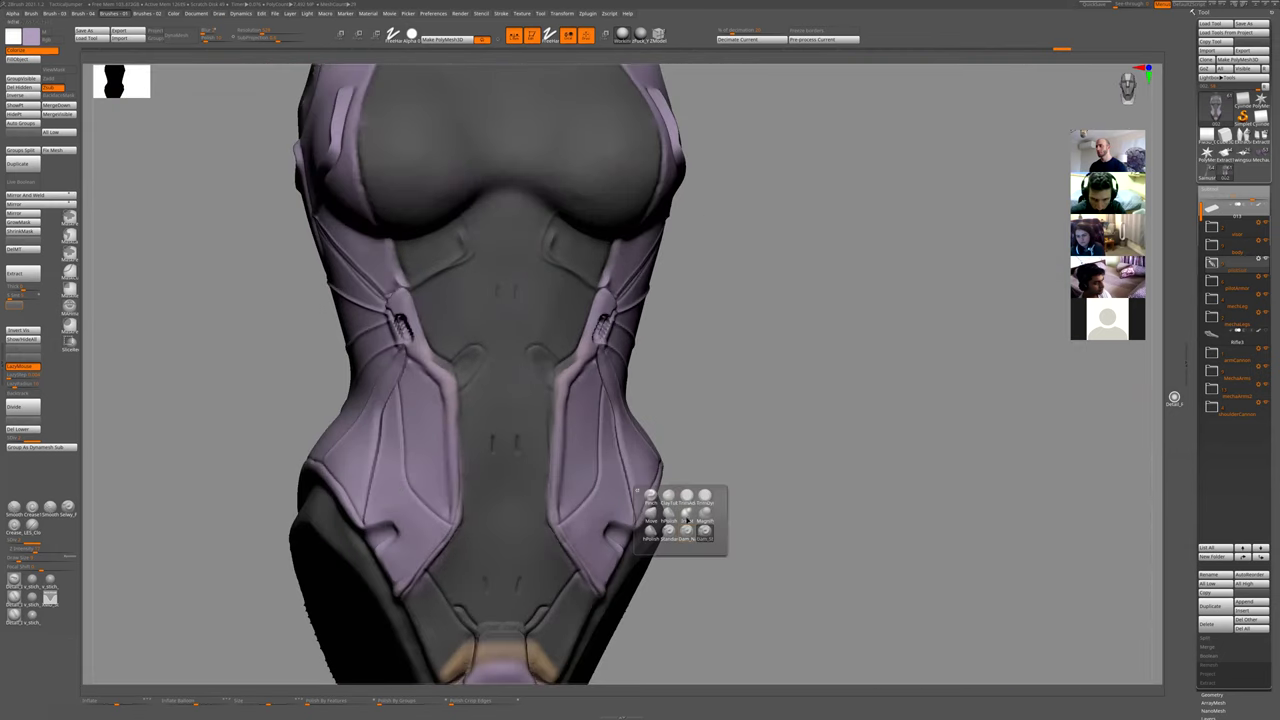
pyautogui.keyDown('shift'); pyautogui.moveTo(646, 410); pyautogui.dragTo(563, 502); pyautogui.keyUp('shift')
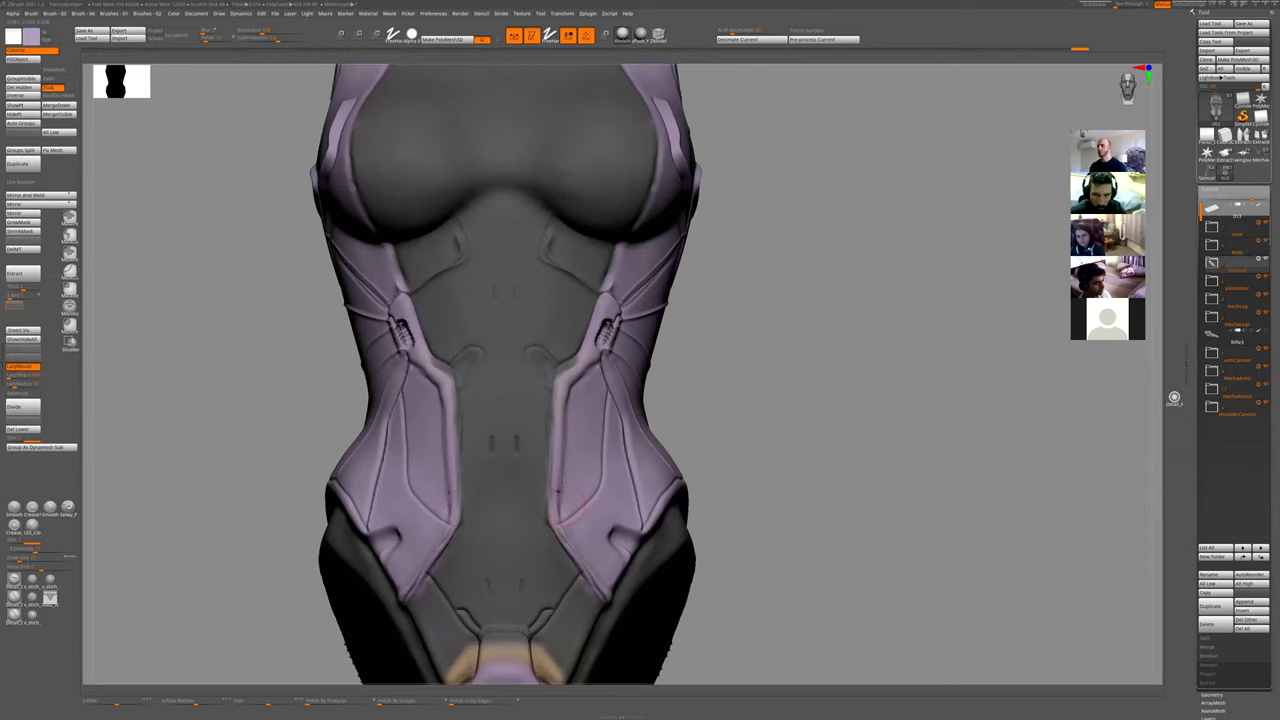
# - Sculpt a small notch into the raised inner border of the purple hip panels with the Standard brush and smooth it
pyautogui.hotkey('ctrl', 'z')
pyautogui.press('b')
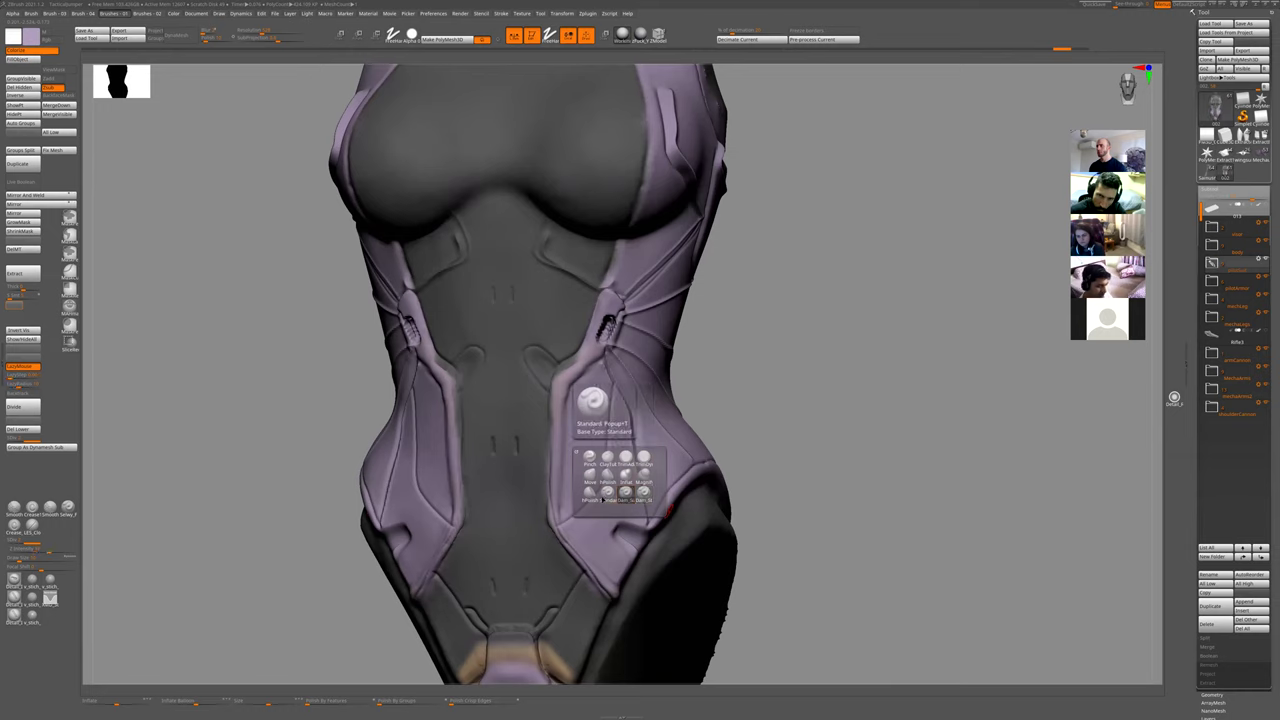
pyautogui.click(607, 494)
pyautogui.moveTo(560, 486); pyautogui.dragTo(557, 499)
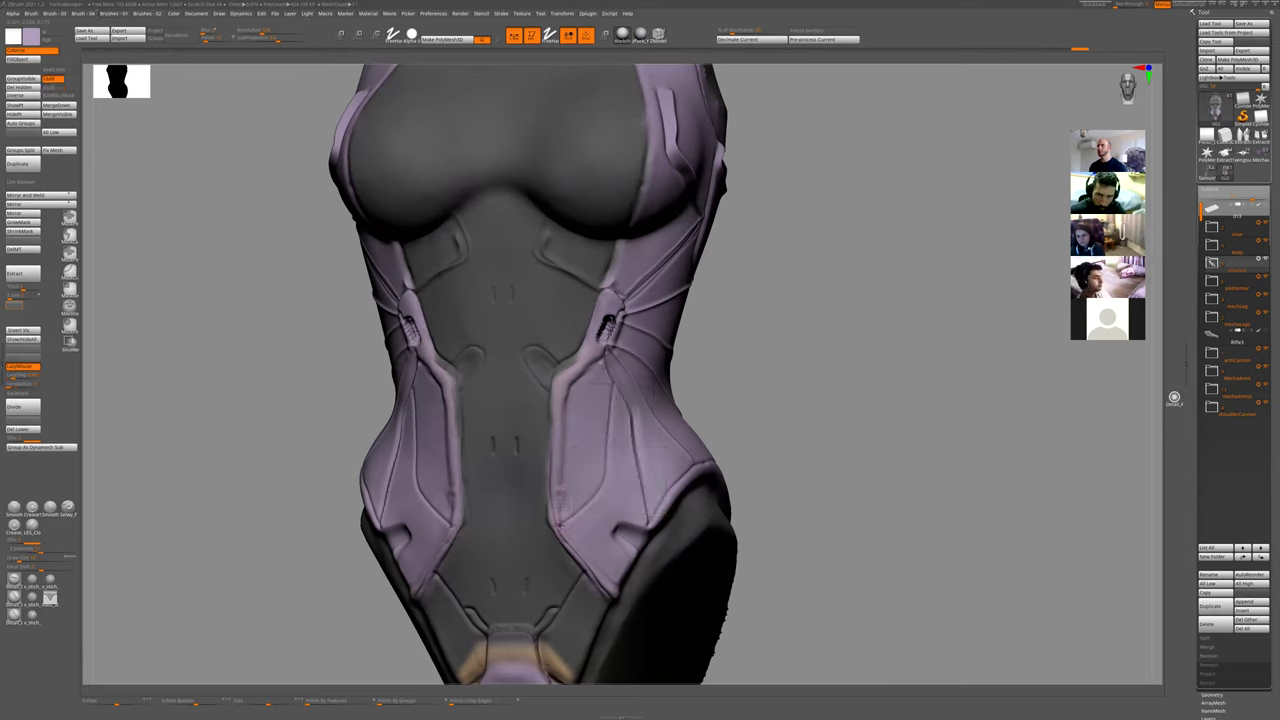
pyautogui.press('l')
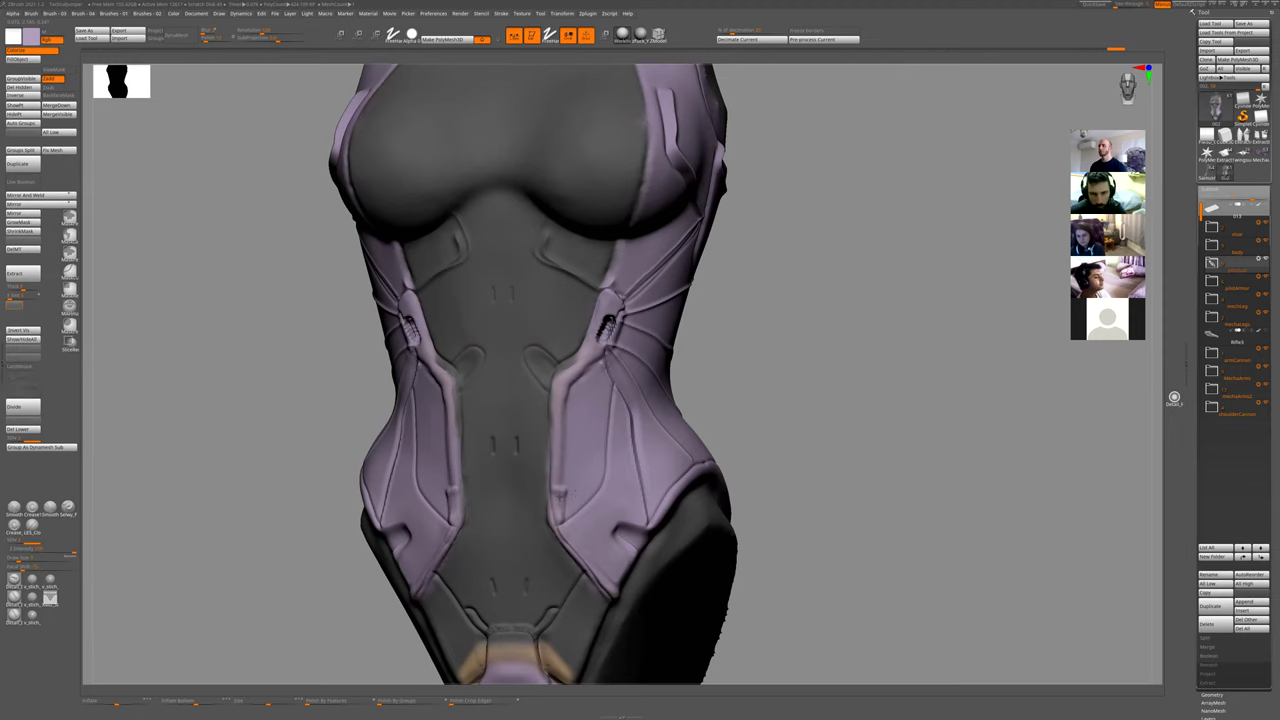
pyautogui.keyDown('shift'); pyautogui.moveTo(564, 494); pyautogui.dragTo(561, 493); pyautogui.keyUp('shift')
# - Mask the angular bands beneath the bust that run down to the waist recesses and invert the mask
pyautogui.keyDown('ctrl'); pyautogui.moveTo(726, 330); pyautogui.dragTo(723, 426, button='right'); pyautogui.keyUp('ctrl')
pyautogui.hotkey('shift', 's')
pyautogui.hotkey('shift', 's')
pyautogui.moveTo(741, 367)
pyautogui.mouseDown(button='right')
pyautogui.moveTo(764, 364)
pyautogui.moveTo(794, 397)
pyautogui.moveTo(774, 547)
pyautogui.mouseUp(button='right')
pyautogui.hotkey('shift', 's')
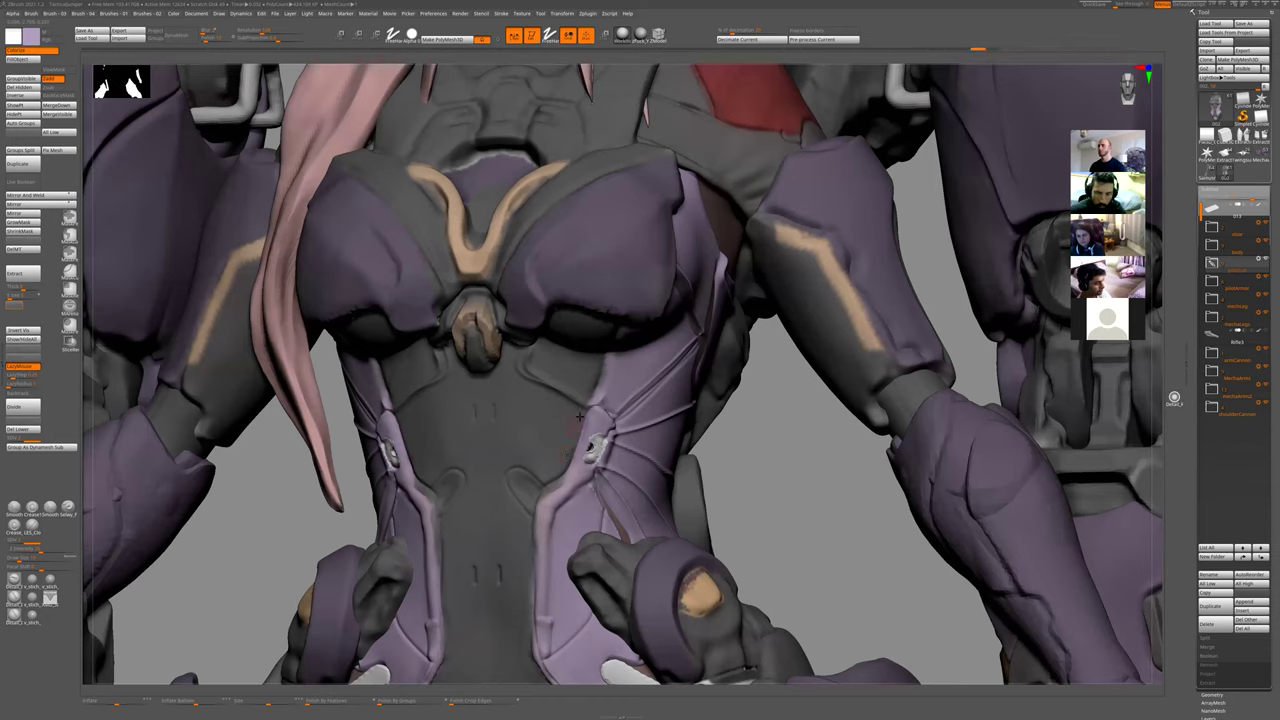
pyautogui.moveTo(571, 450)
pyautogui.keyDown('ctrl'); pyautogui.mouseDown()
pyautogui.moveTo(576, 413)
pyautogui.moveTo(551, 395)
pyautogui.mouseUp(); pyautogui.keyUp('ctrl')
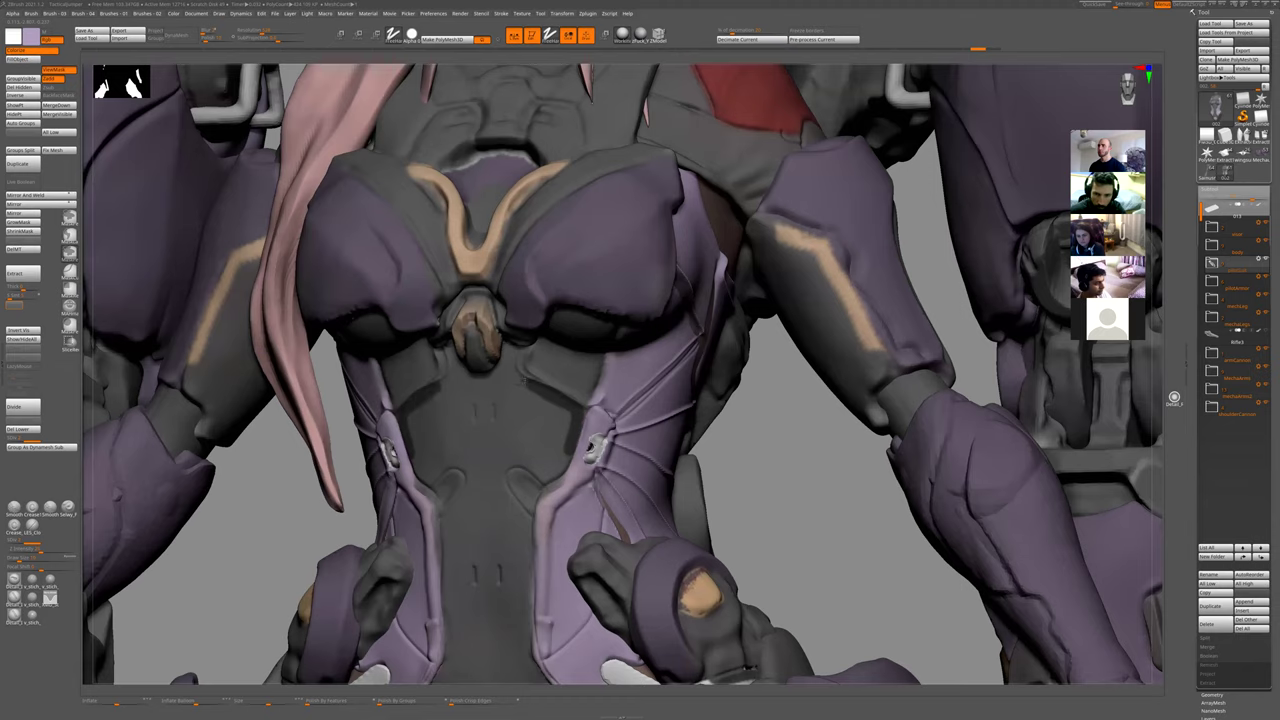
pyautogui.hotkey('shift', 's')
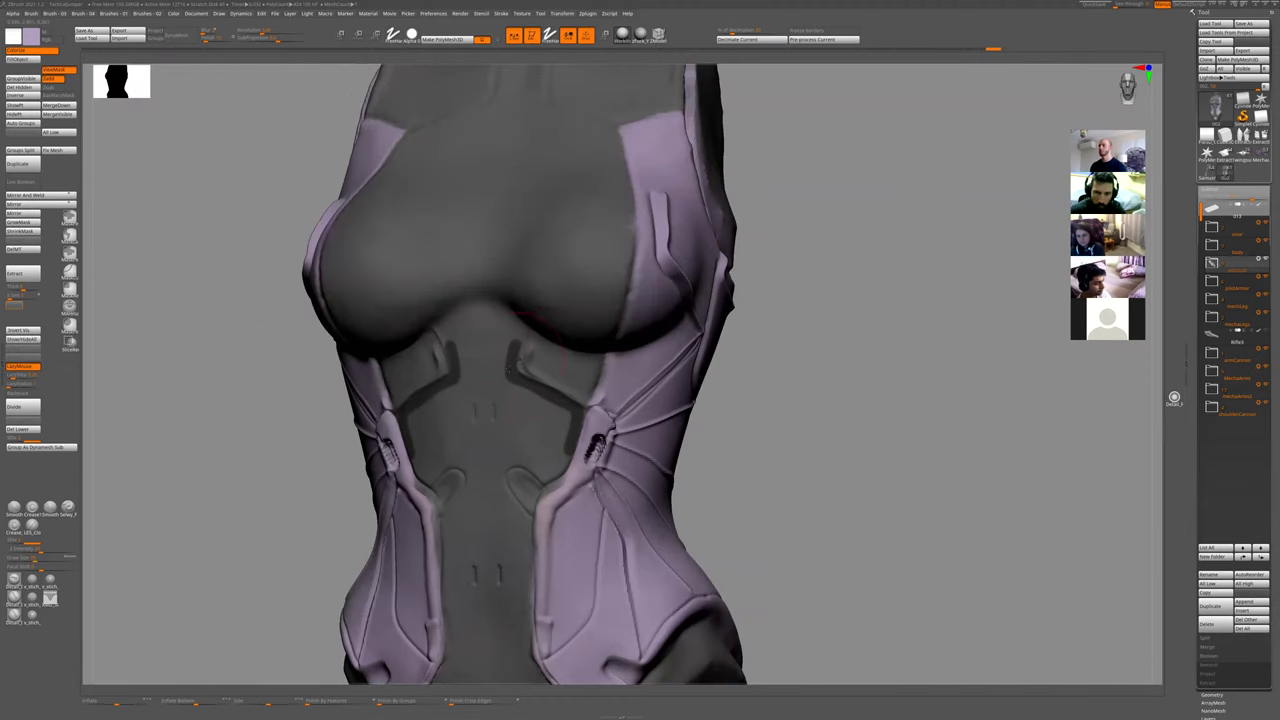
pyautogui.hotkey('ctrl', 'i')
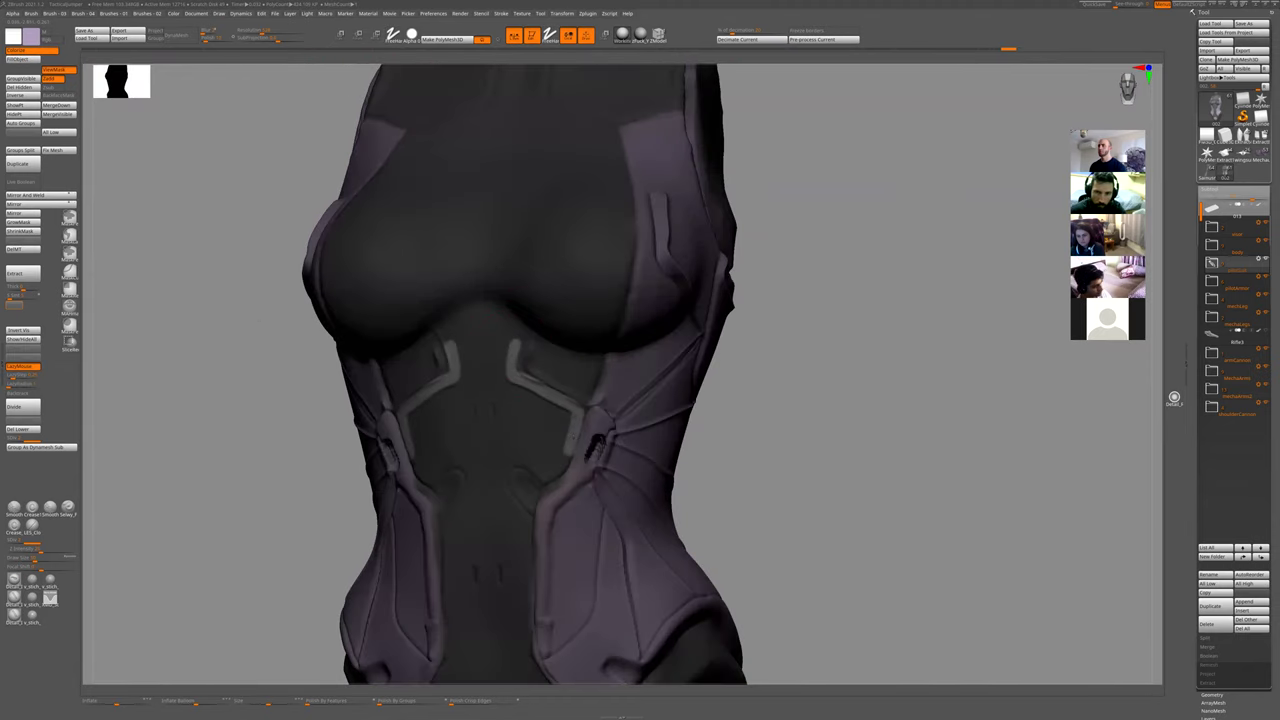